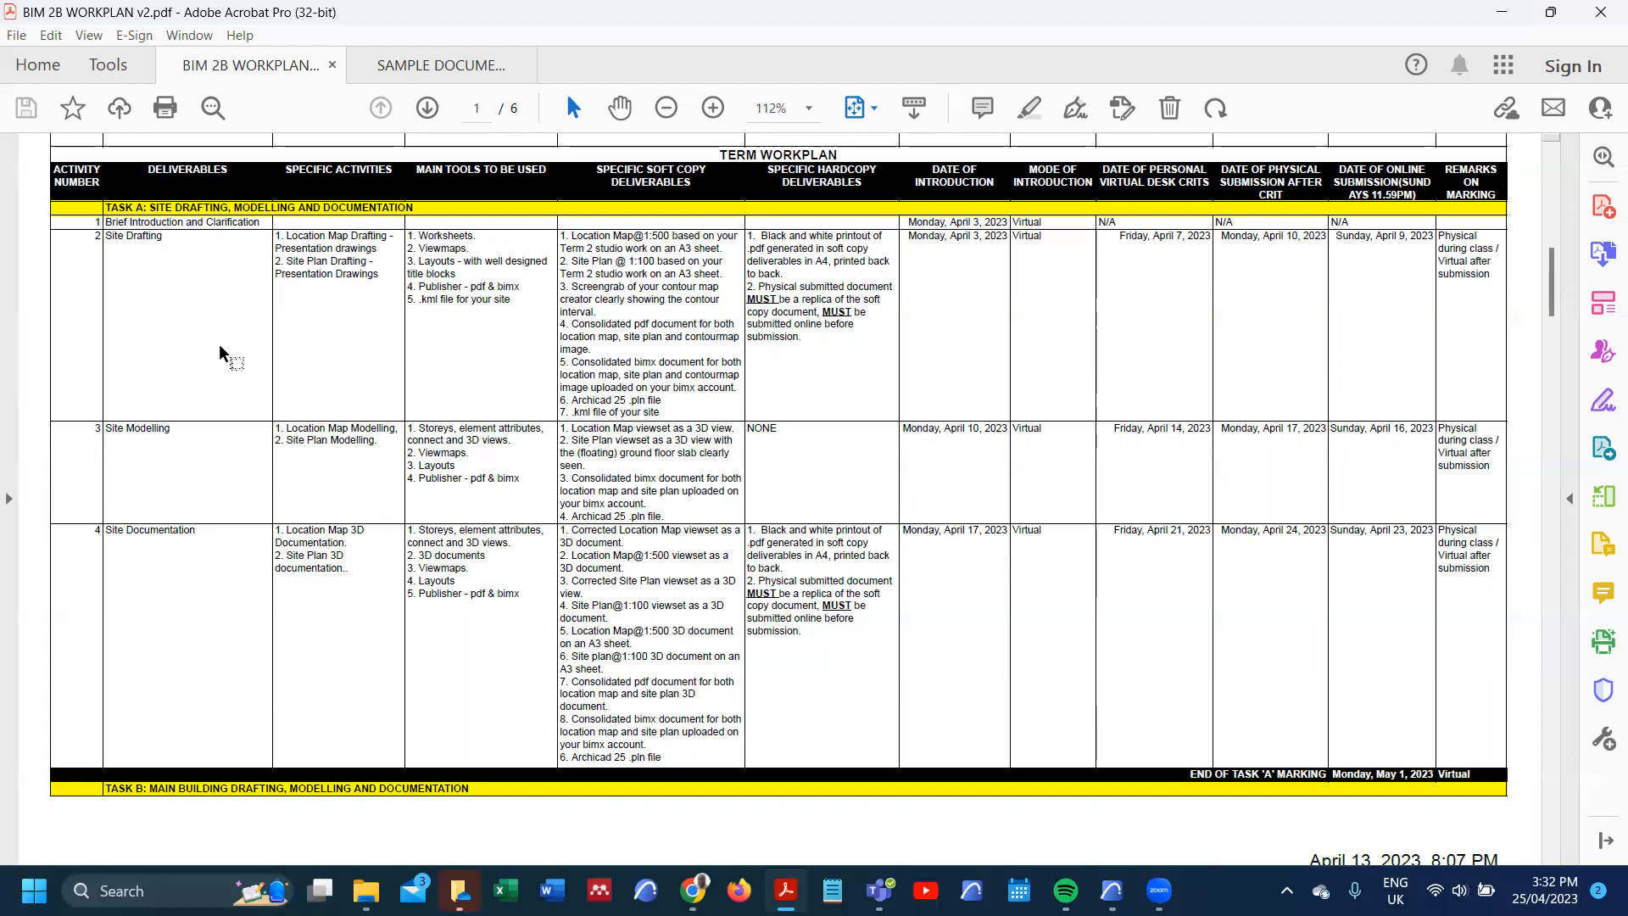
- Read through the term workplan from the Task A site deliverables to the Main House Drafting and Modelling activities
scroll(220, 367, down, 1)
scroll(220, 367, down, 10)
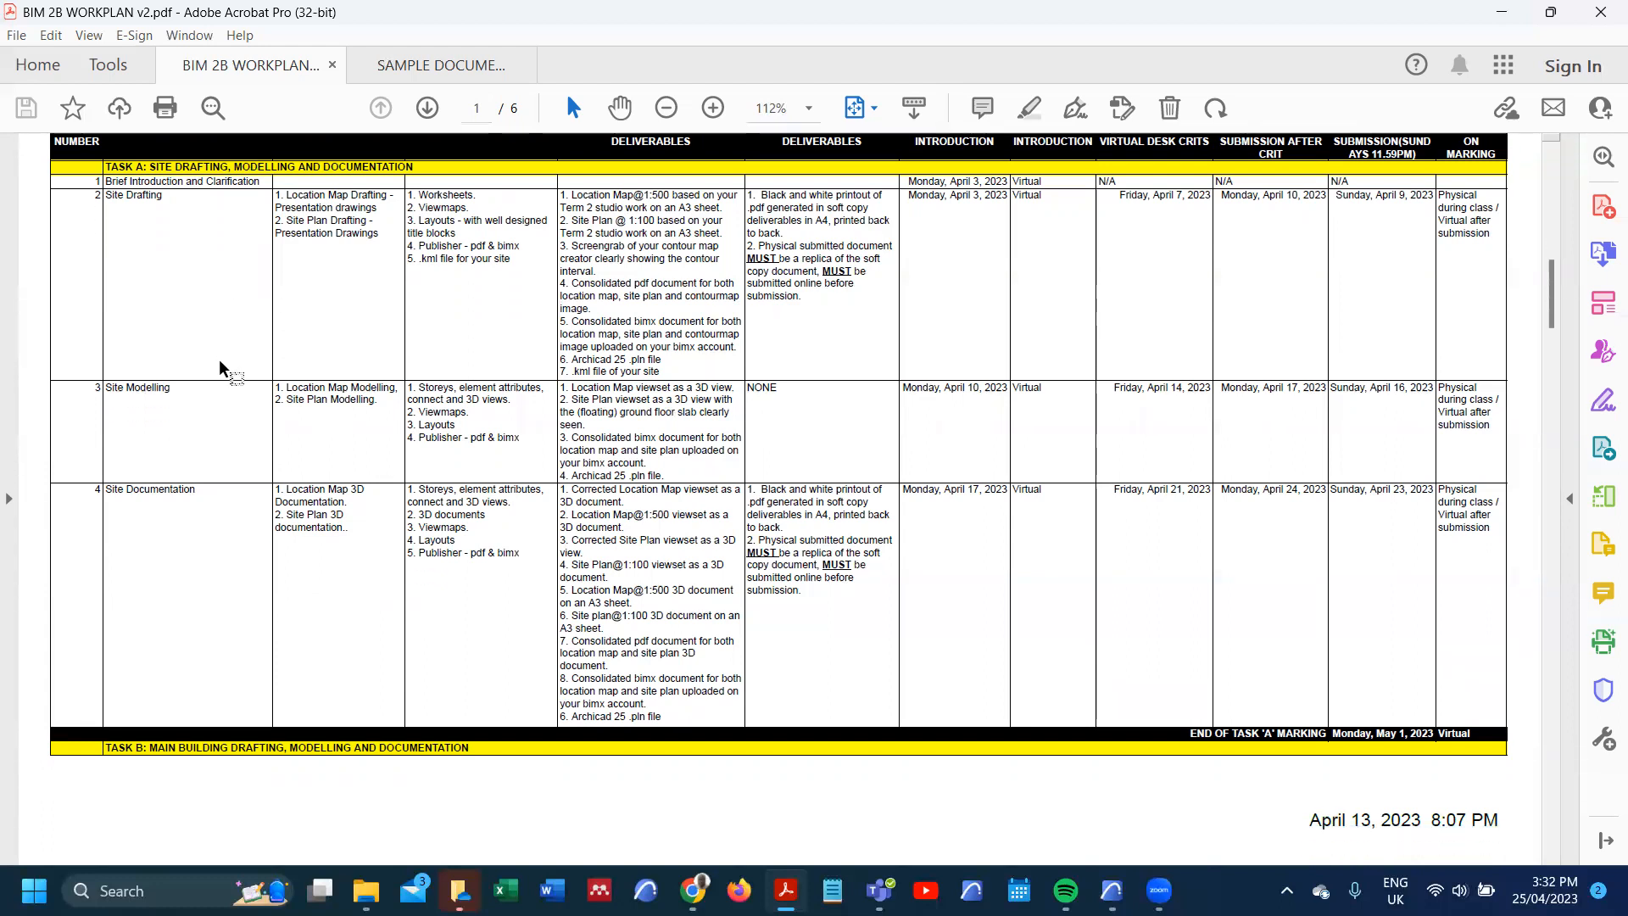
scroll(223, 401, down, 3)
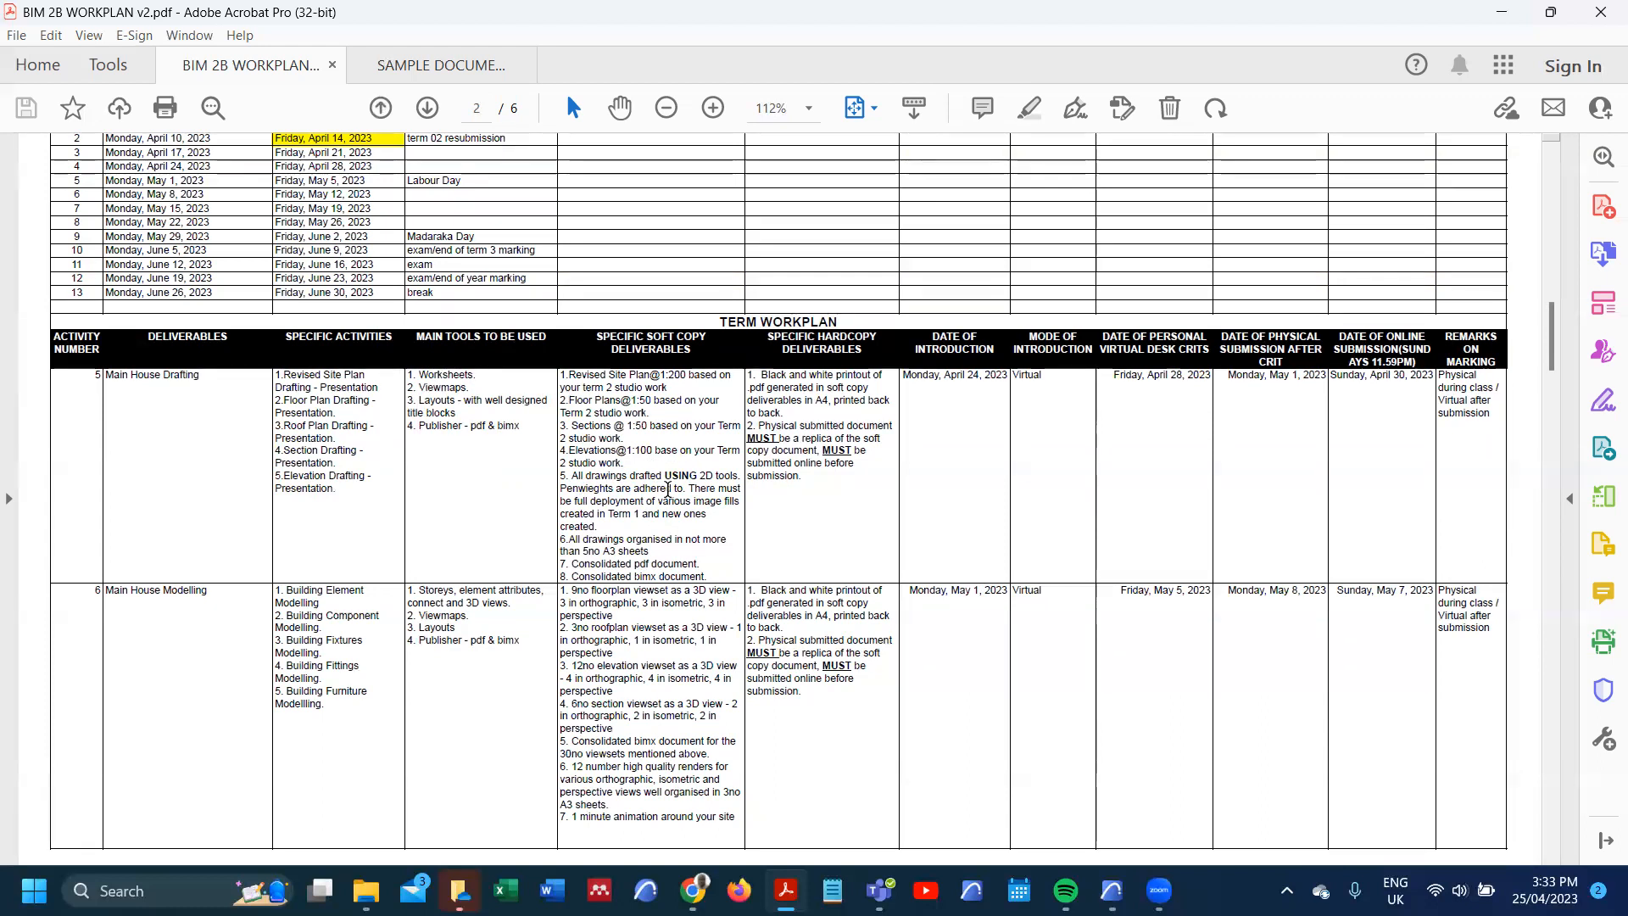
- Switch to SAMPLE DOCUMENTATION.pdf and review its coloured scheme drawings and hand-drawn working drawings of the site plan and elevations
mouse_move(793, 880)
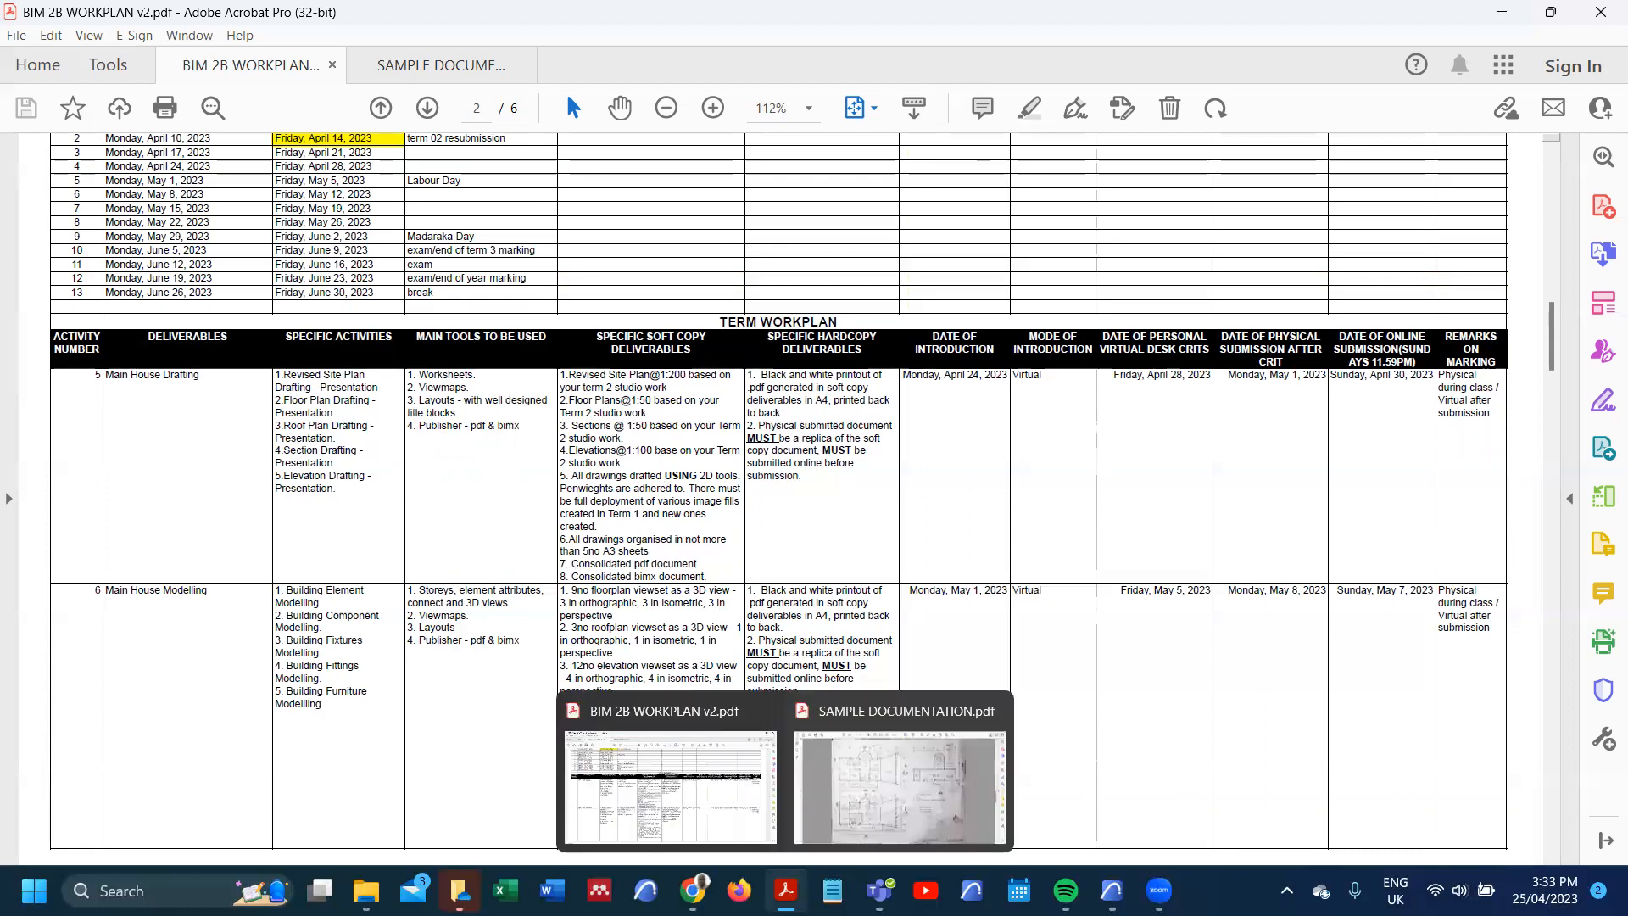
click(899, 763)
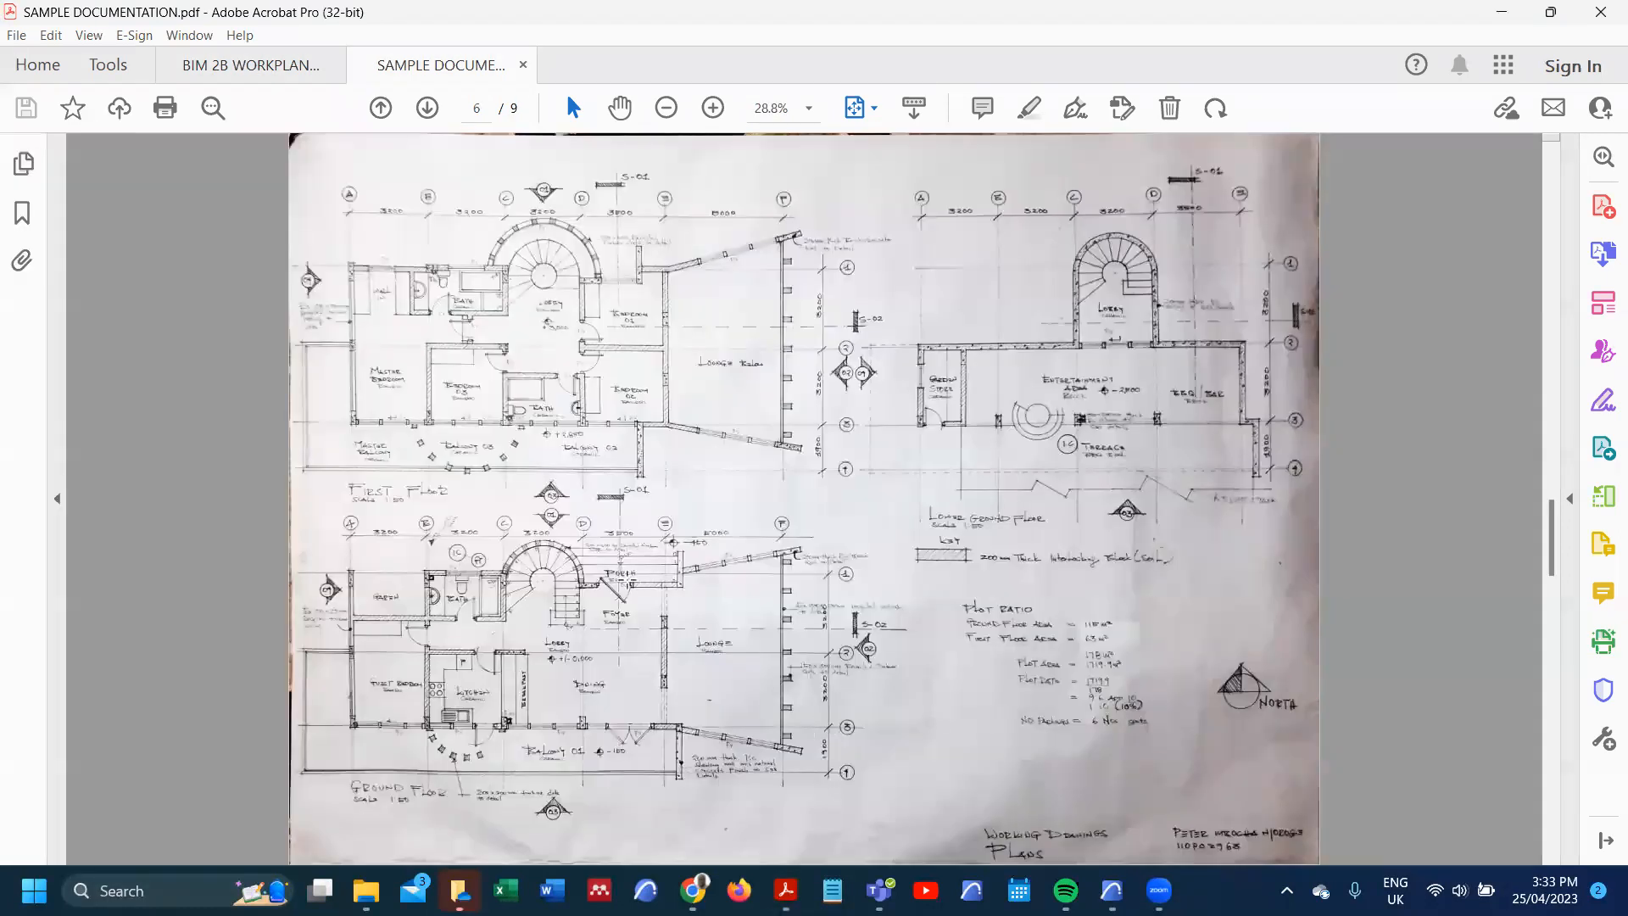
scroll(564, 516, up, 2)
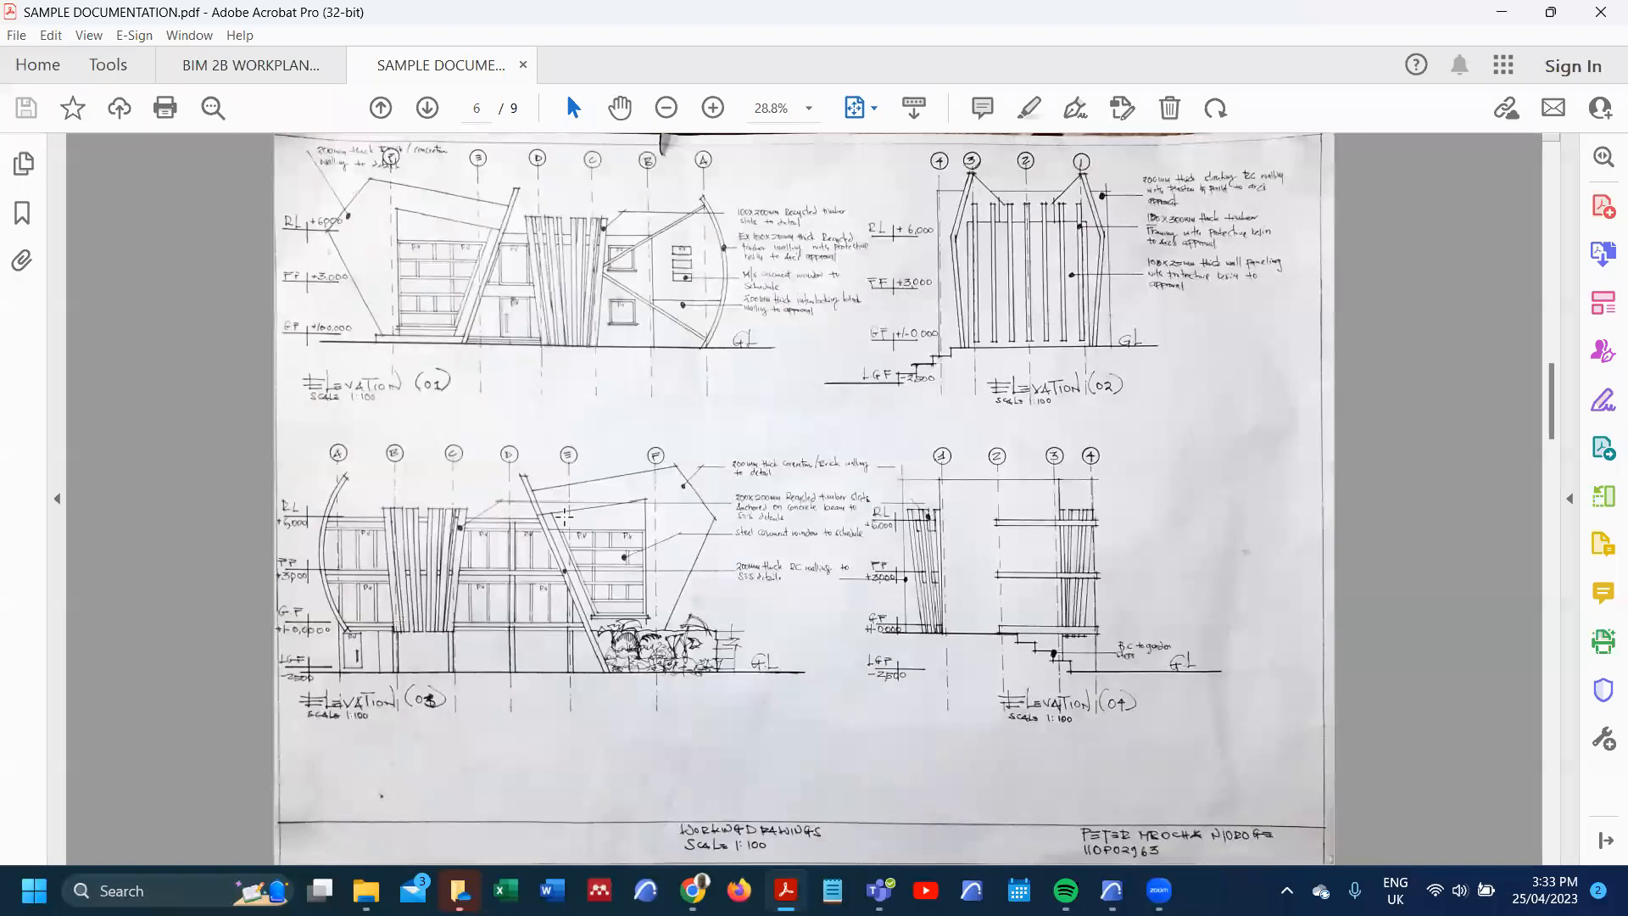
scroll(559, 512, up, 5)
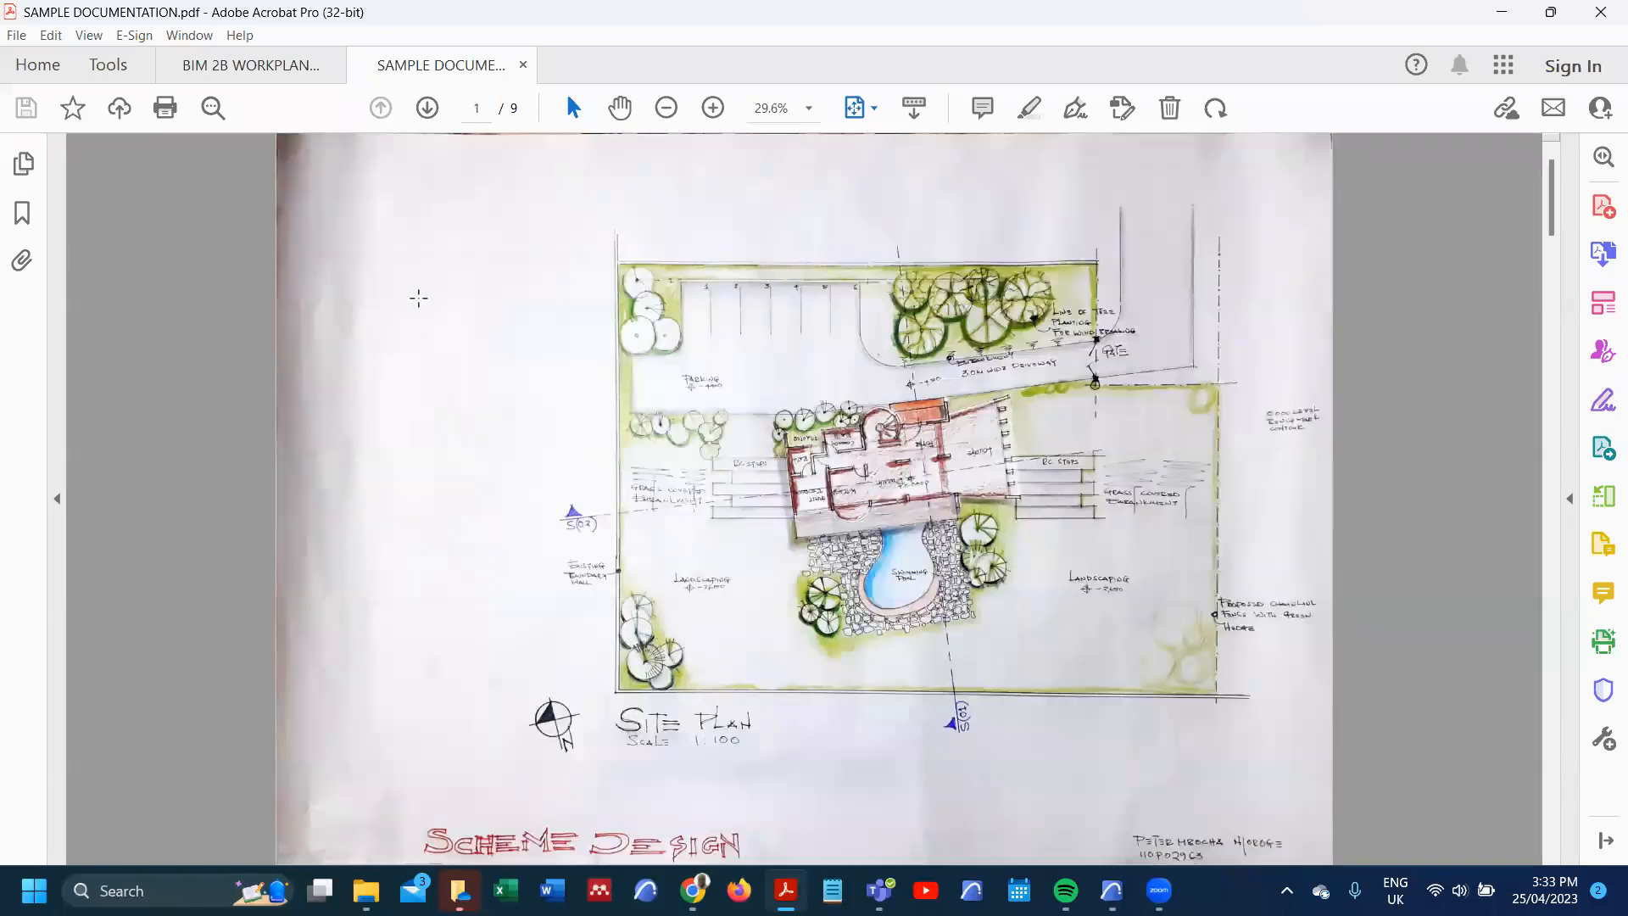
scroll(418, 298, down, 3)
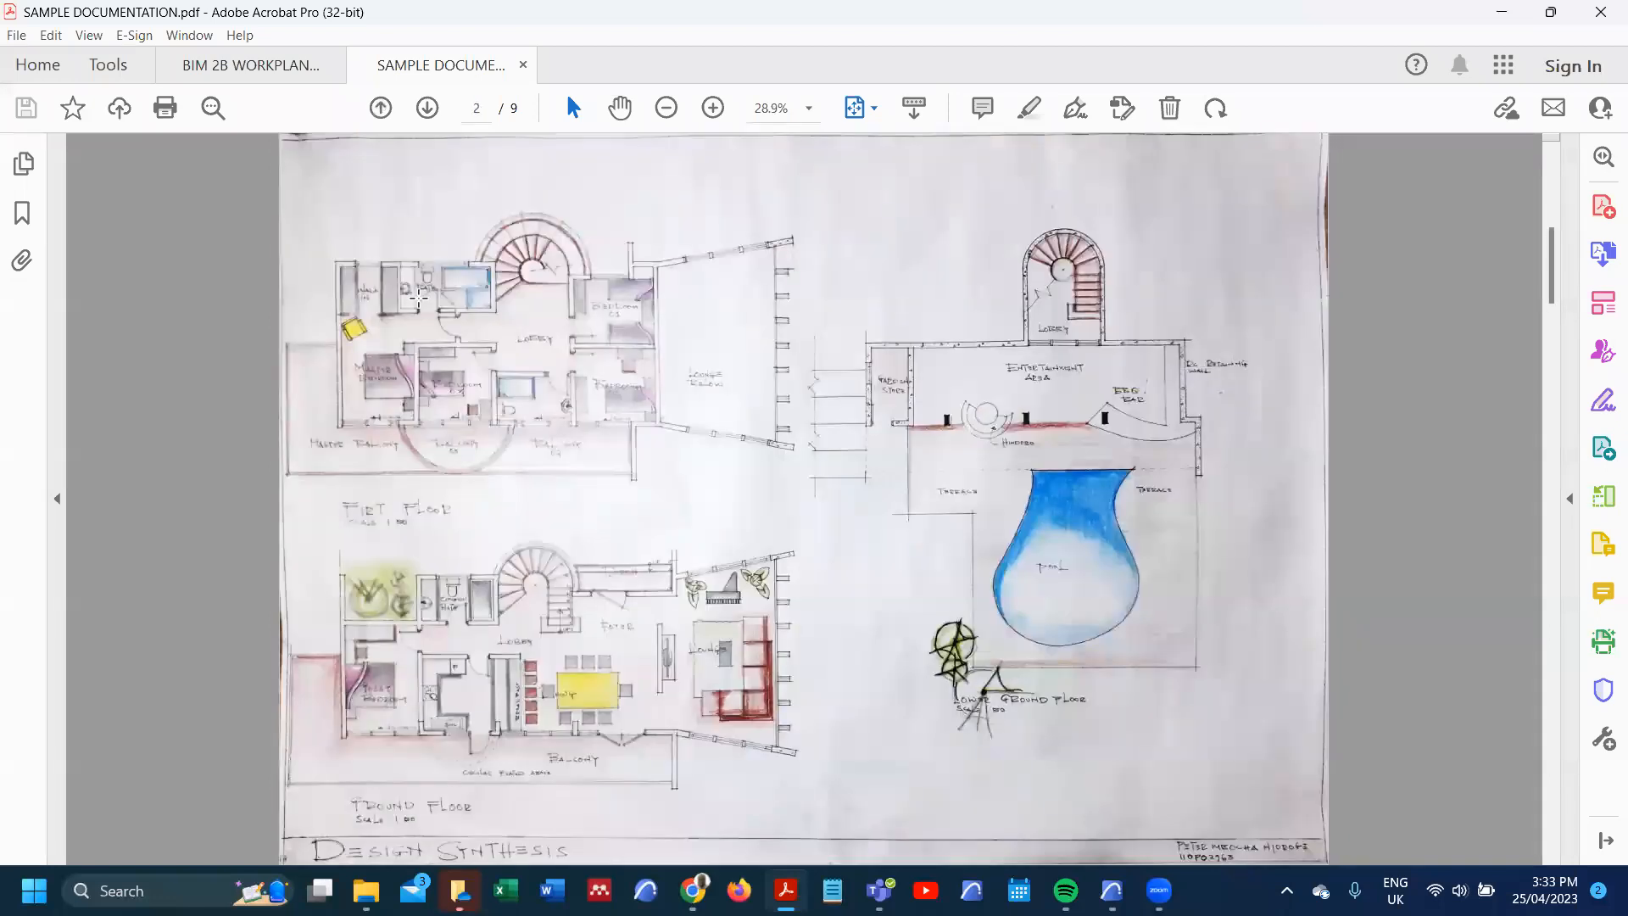
scroll(418, 296, up, 3)
scroll(419, 297, down, 5)
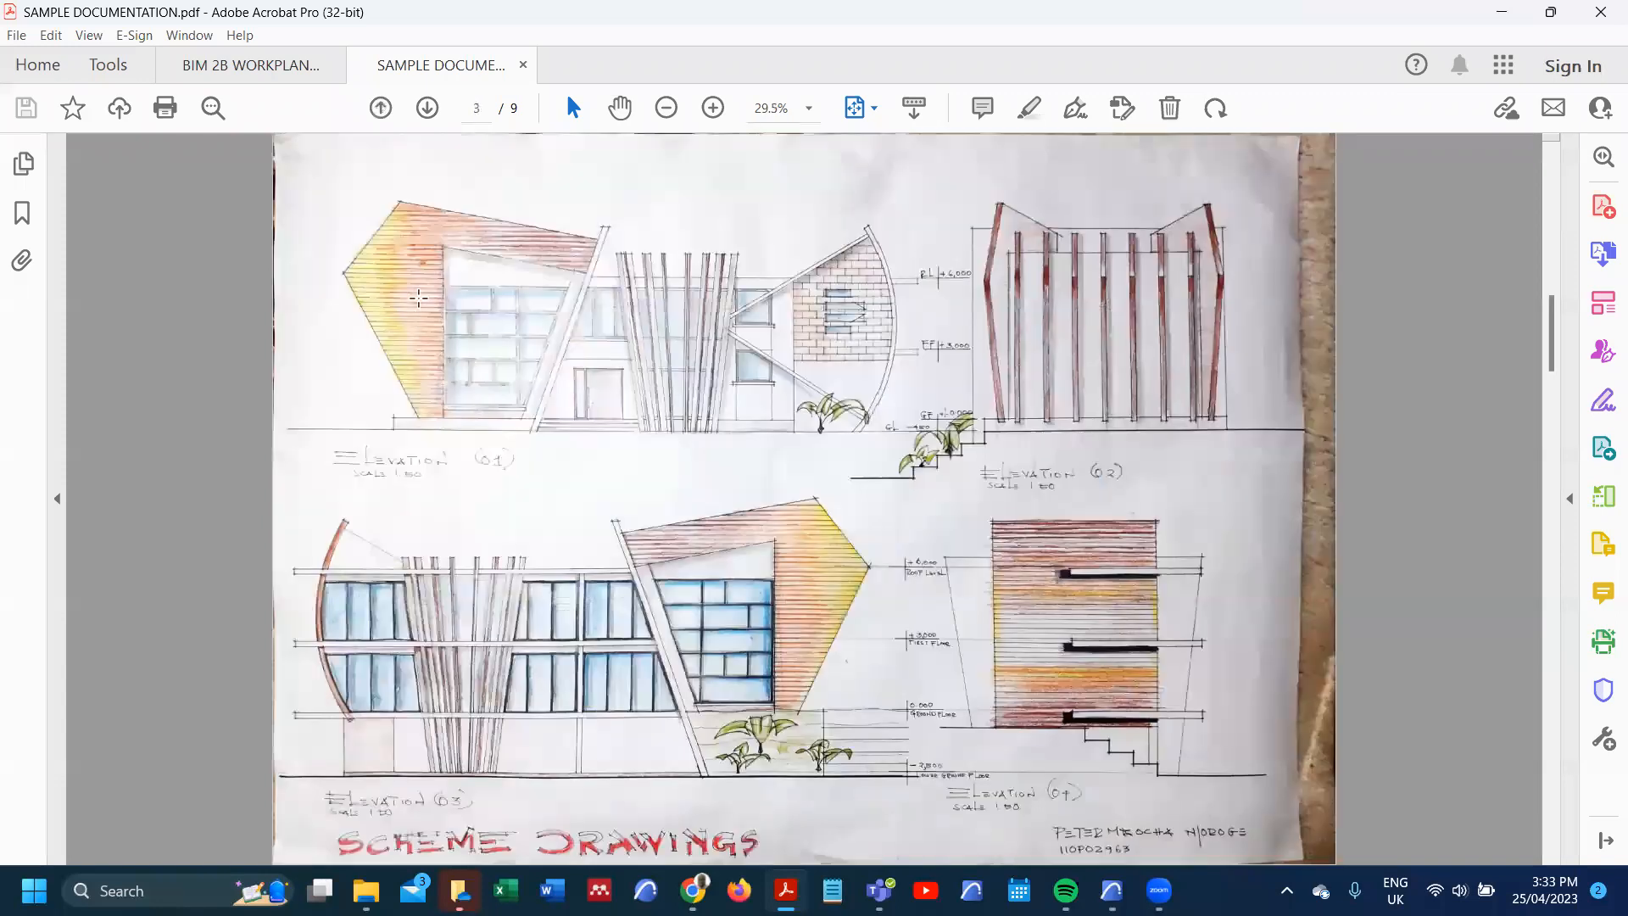
scroll(419, 298, down, 3)
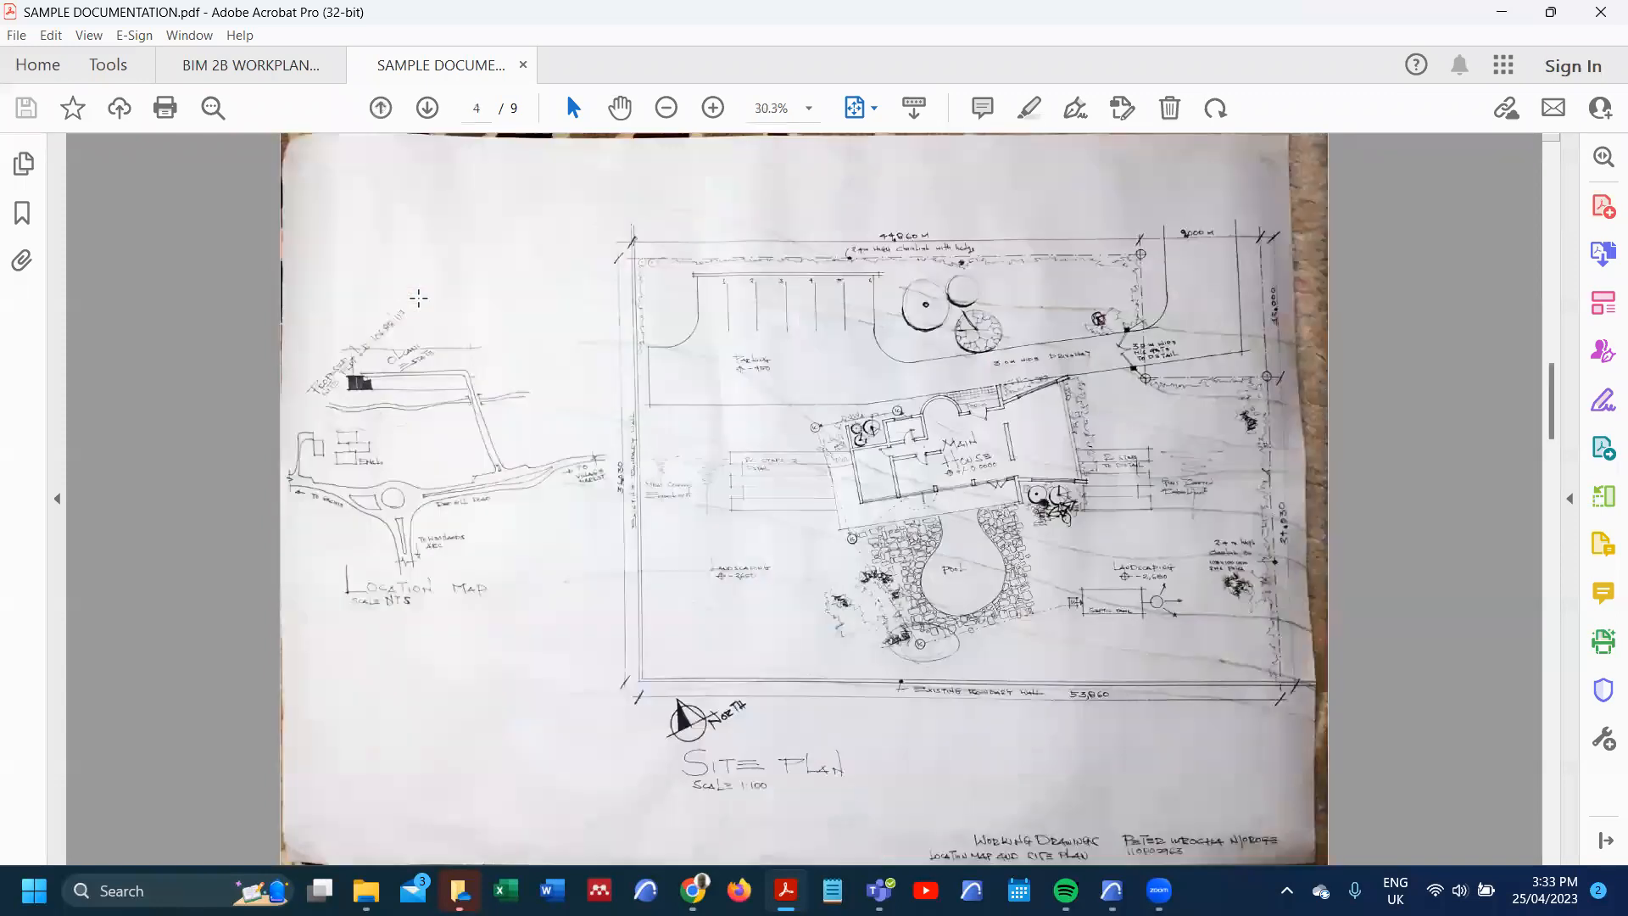
scroll(418, 298, down, 3)
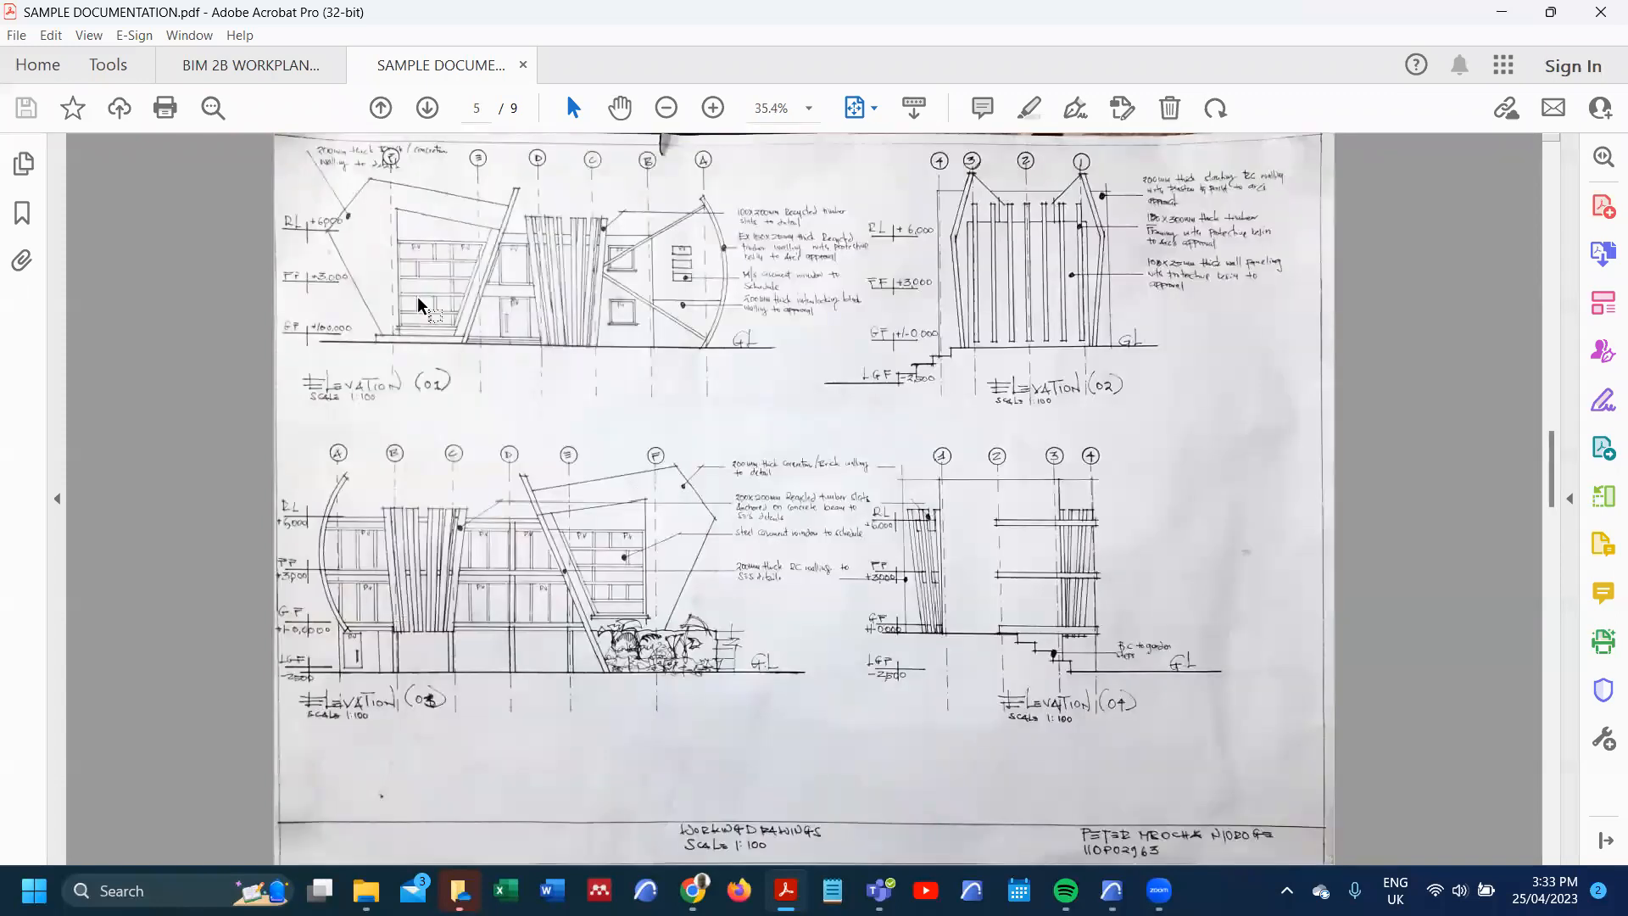
- Examine the working-drawing elevations, the floor plans on page 6 and Site Section S01 on page 7
ctrl+scroll(418, 297, up, 3)
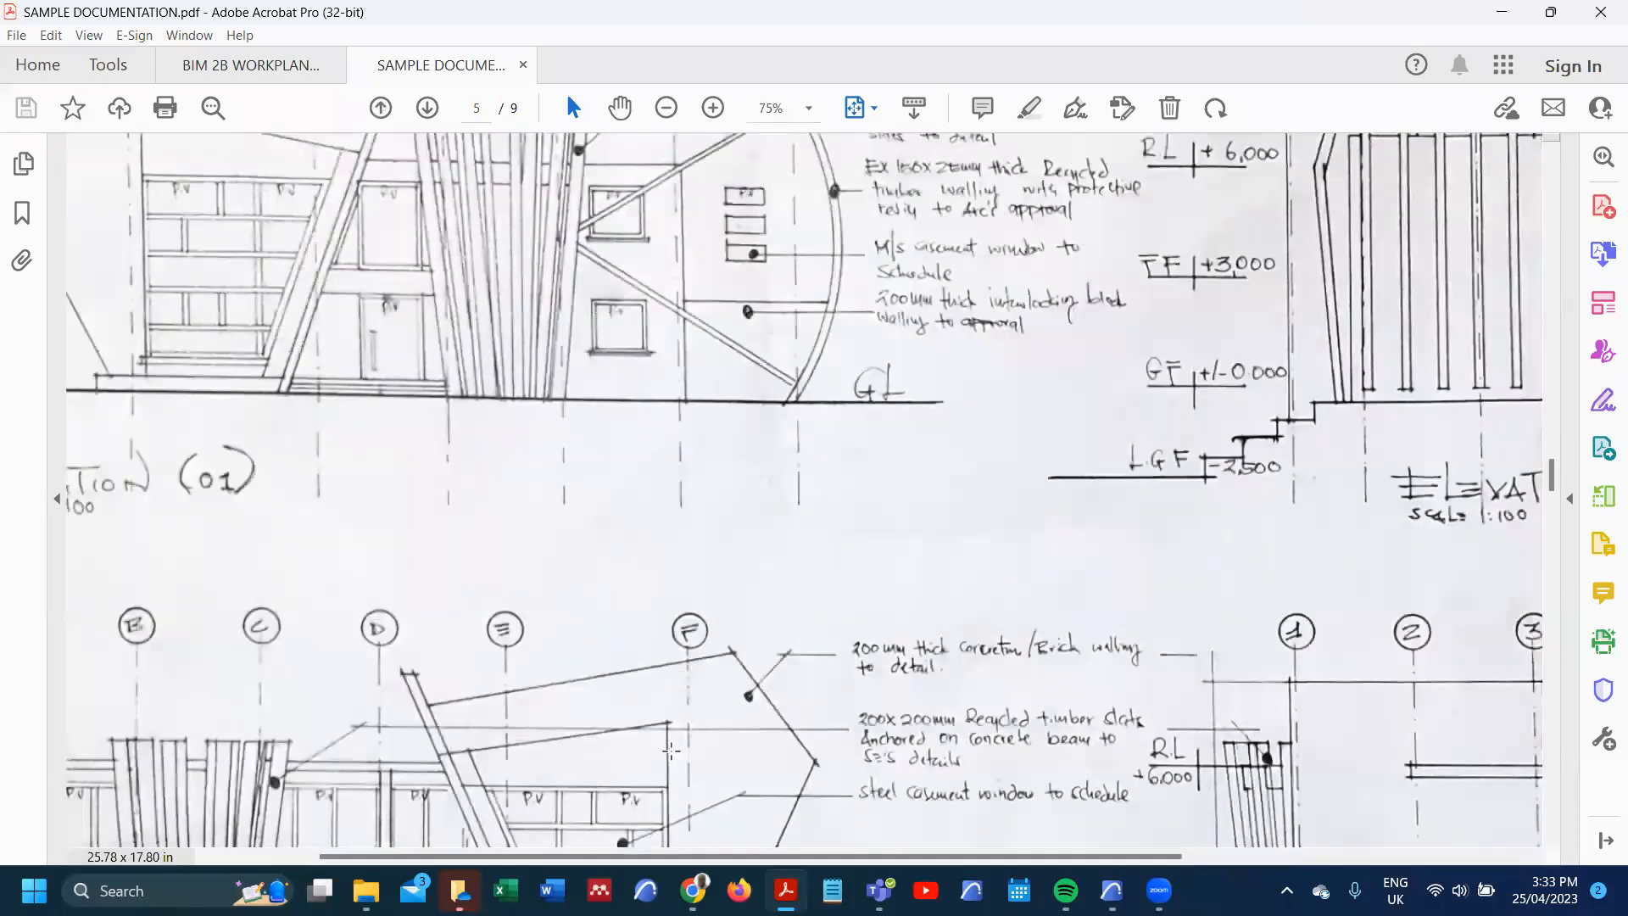
click(427, 108)
key(ctrl+0)
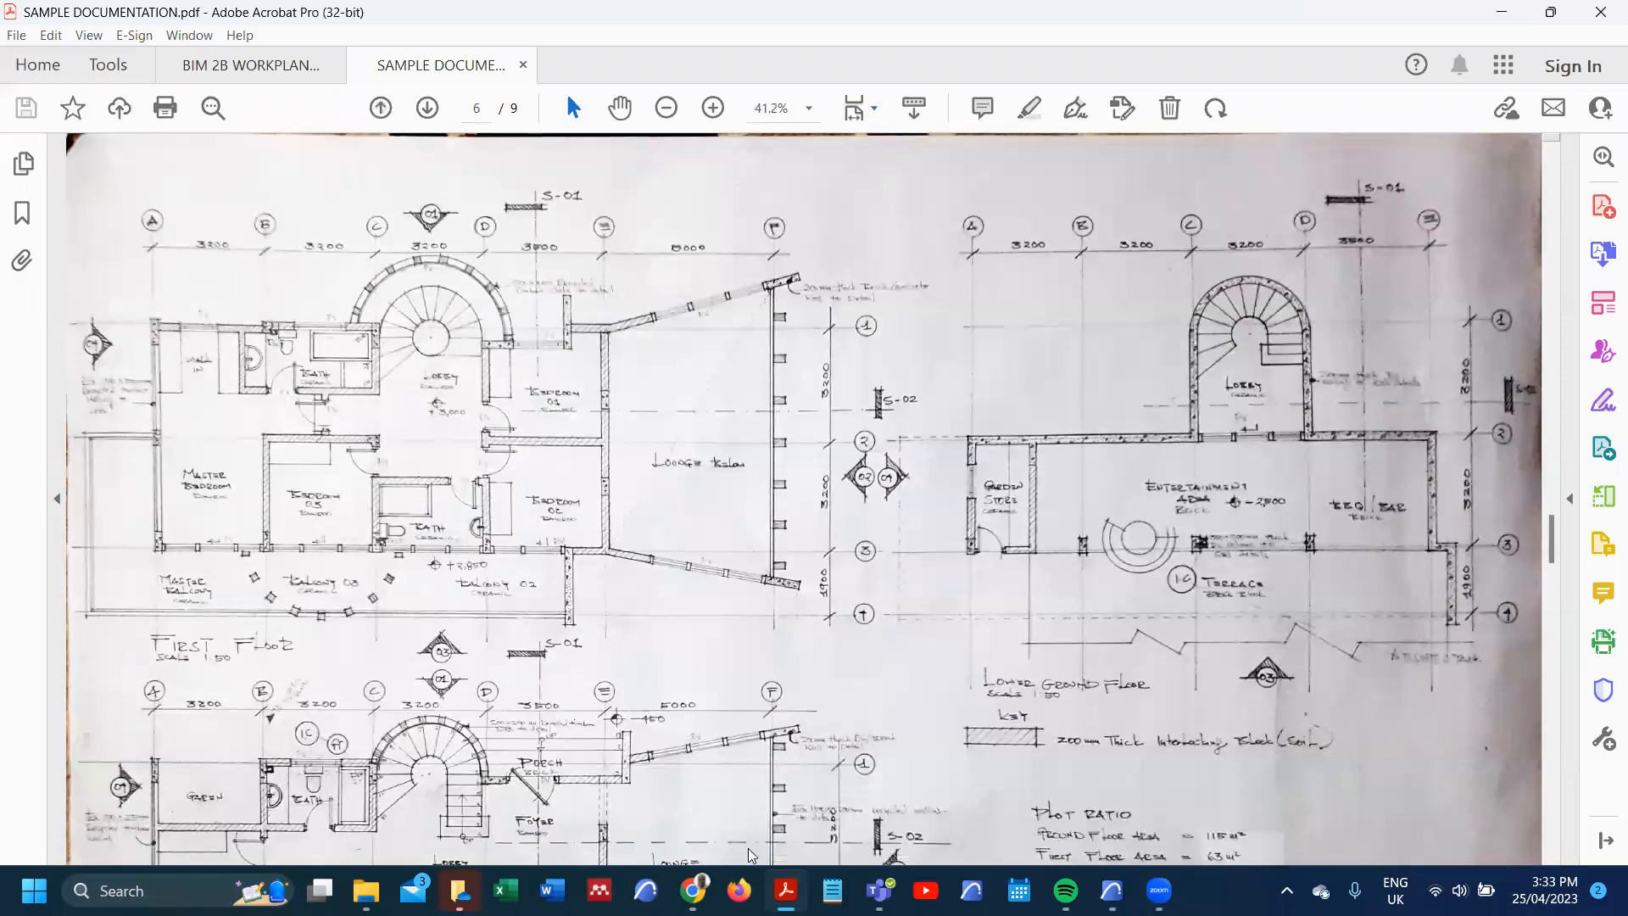
scroll(777, 574, down, 3)
scroll(777, 574, down, 5)
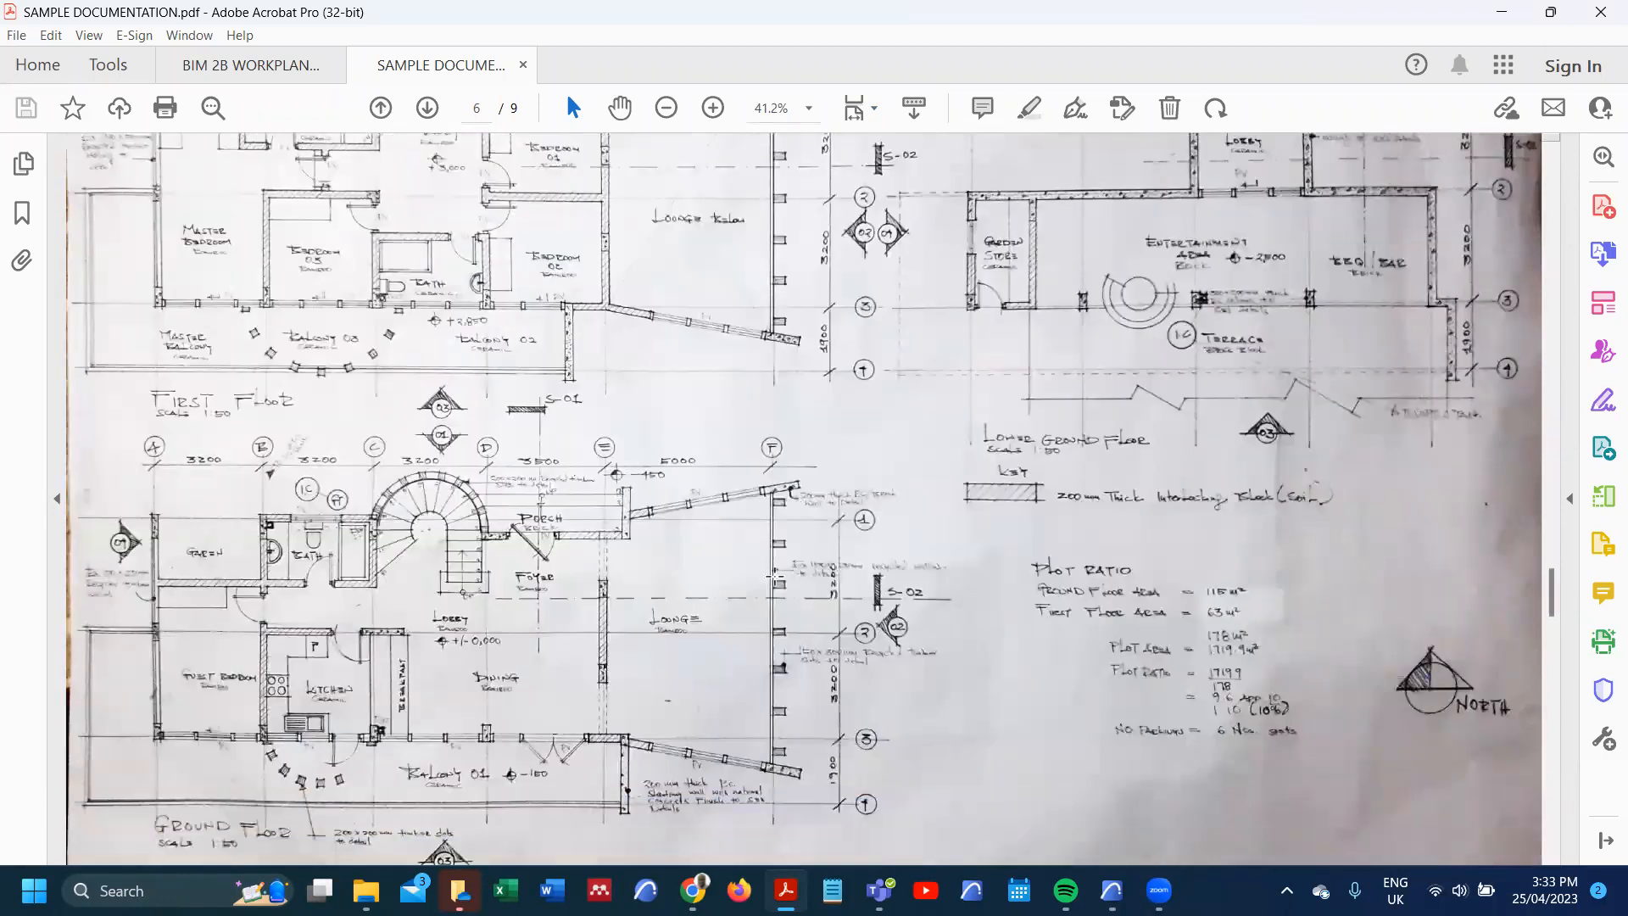
scroll(774, 575, up, 5)
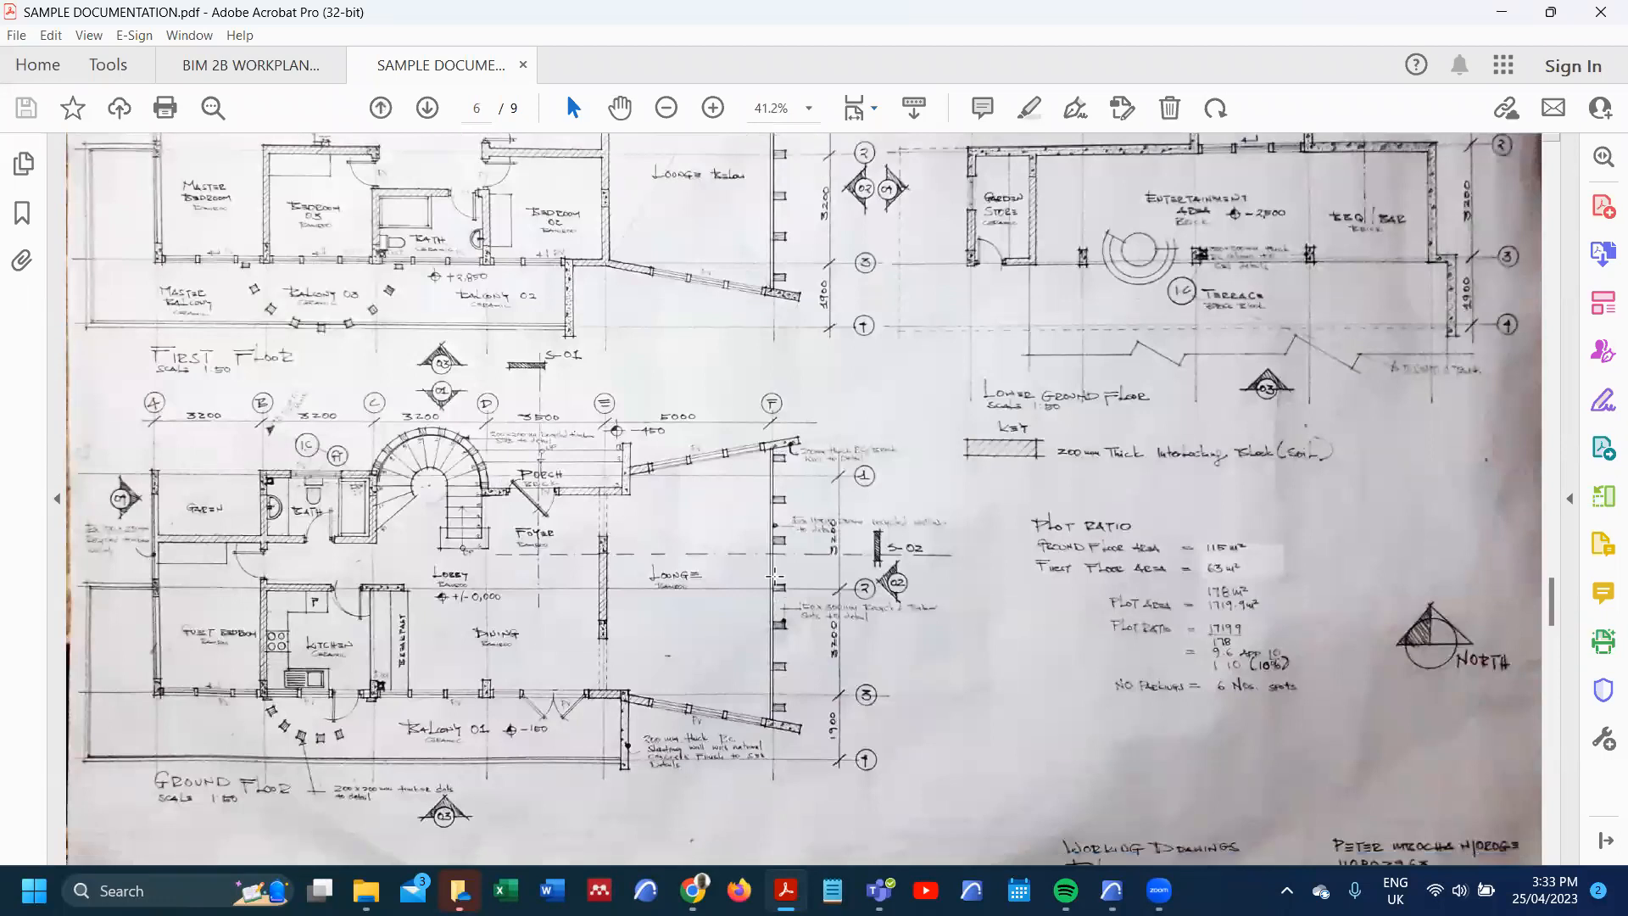
scroll(775, 576, down, 5)
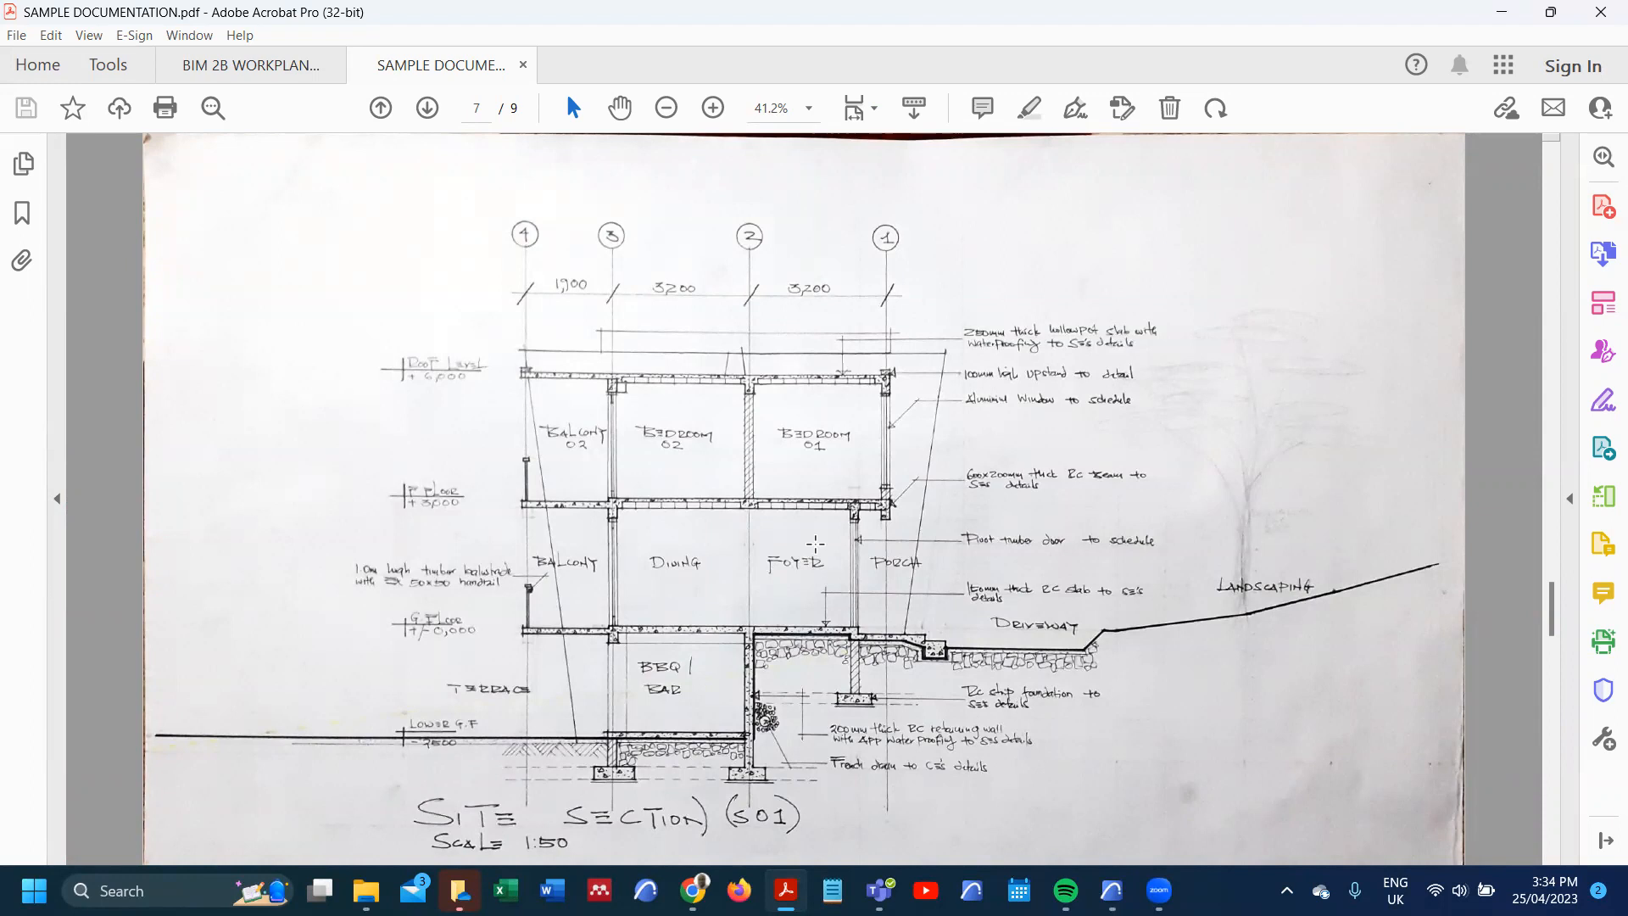
scroll(816, 543, down, 5)
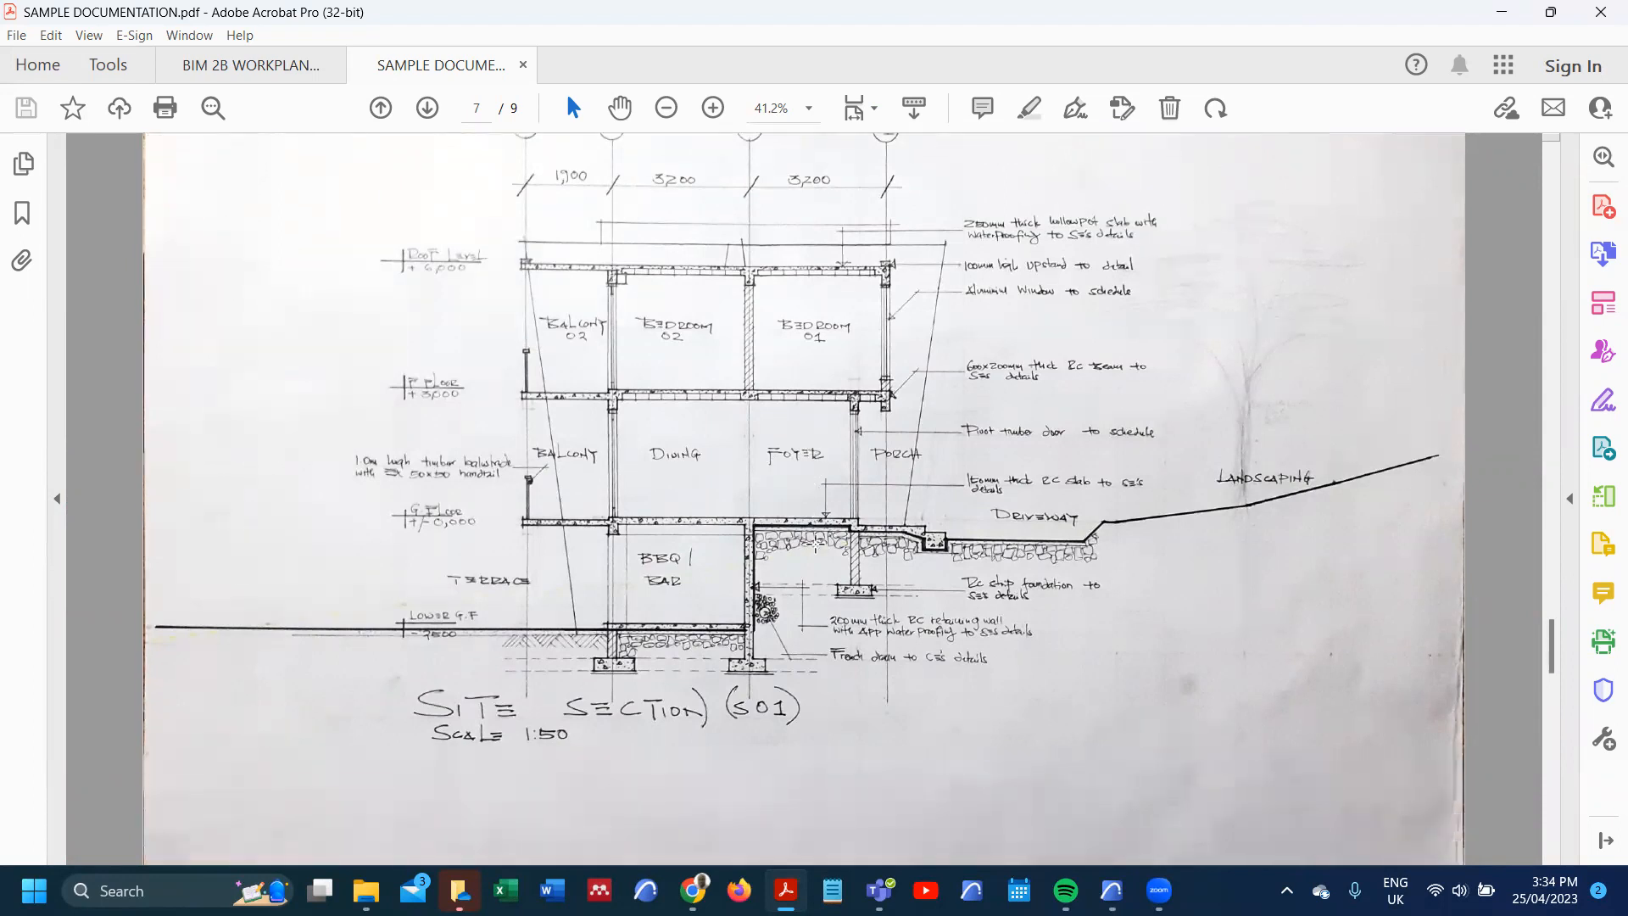
scroll(815, 544, down, 10)
scroll(816, 544, up, 10)
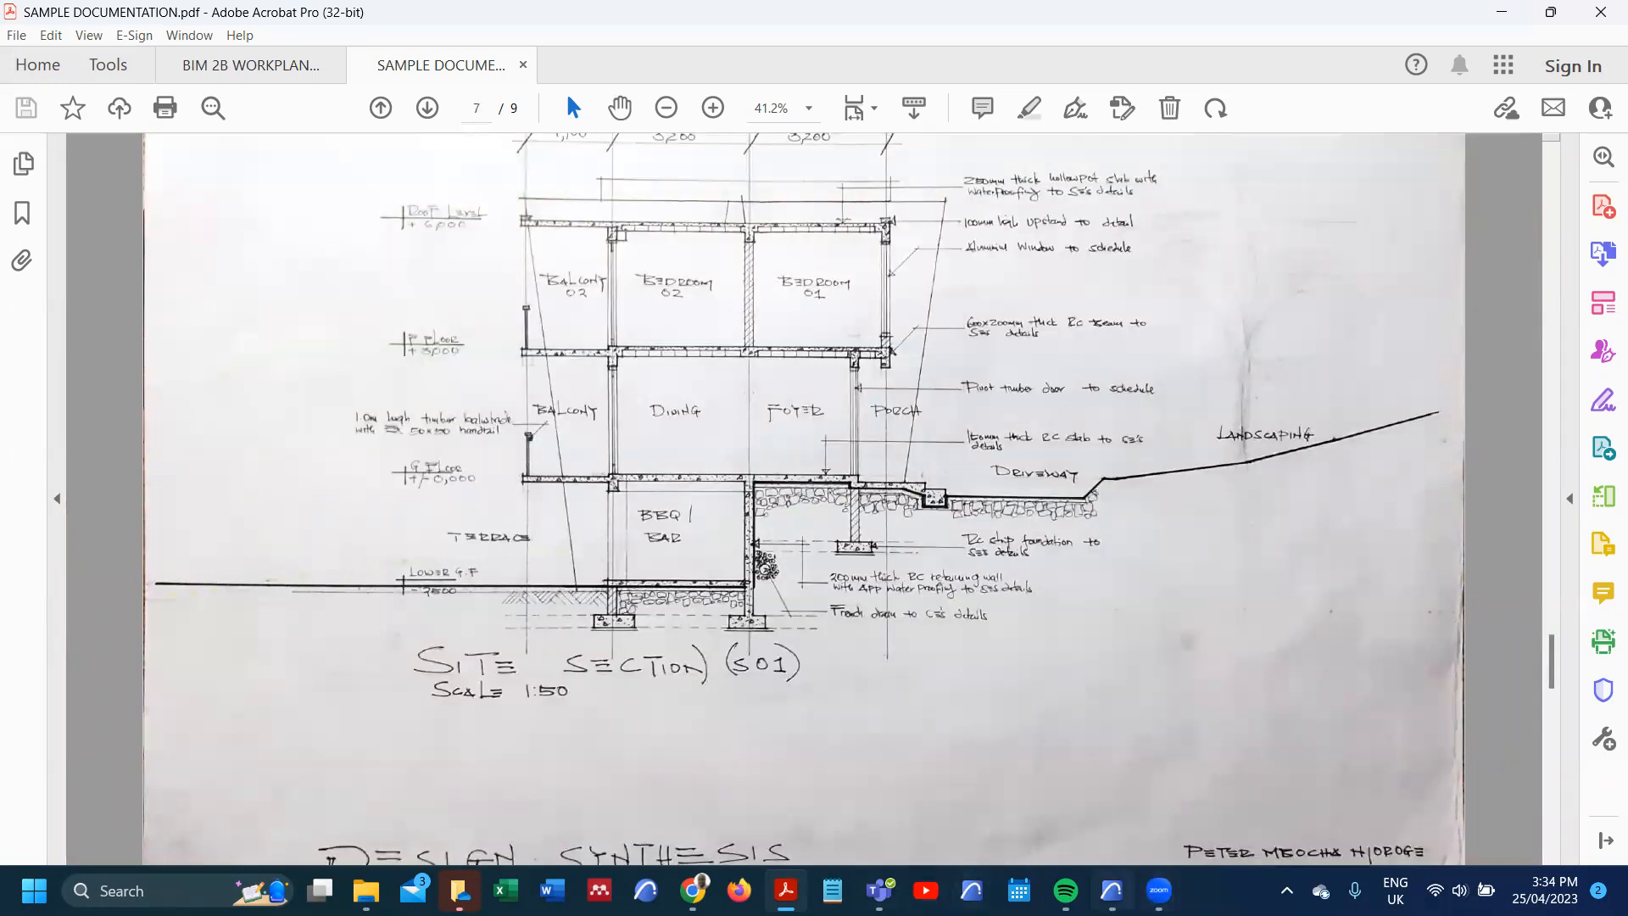
- Switch to ARCHICAD 25 and create a new project from the latest project settings
mouse_move(1111, 890)
click(1090, 806)
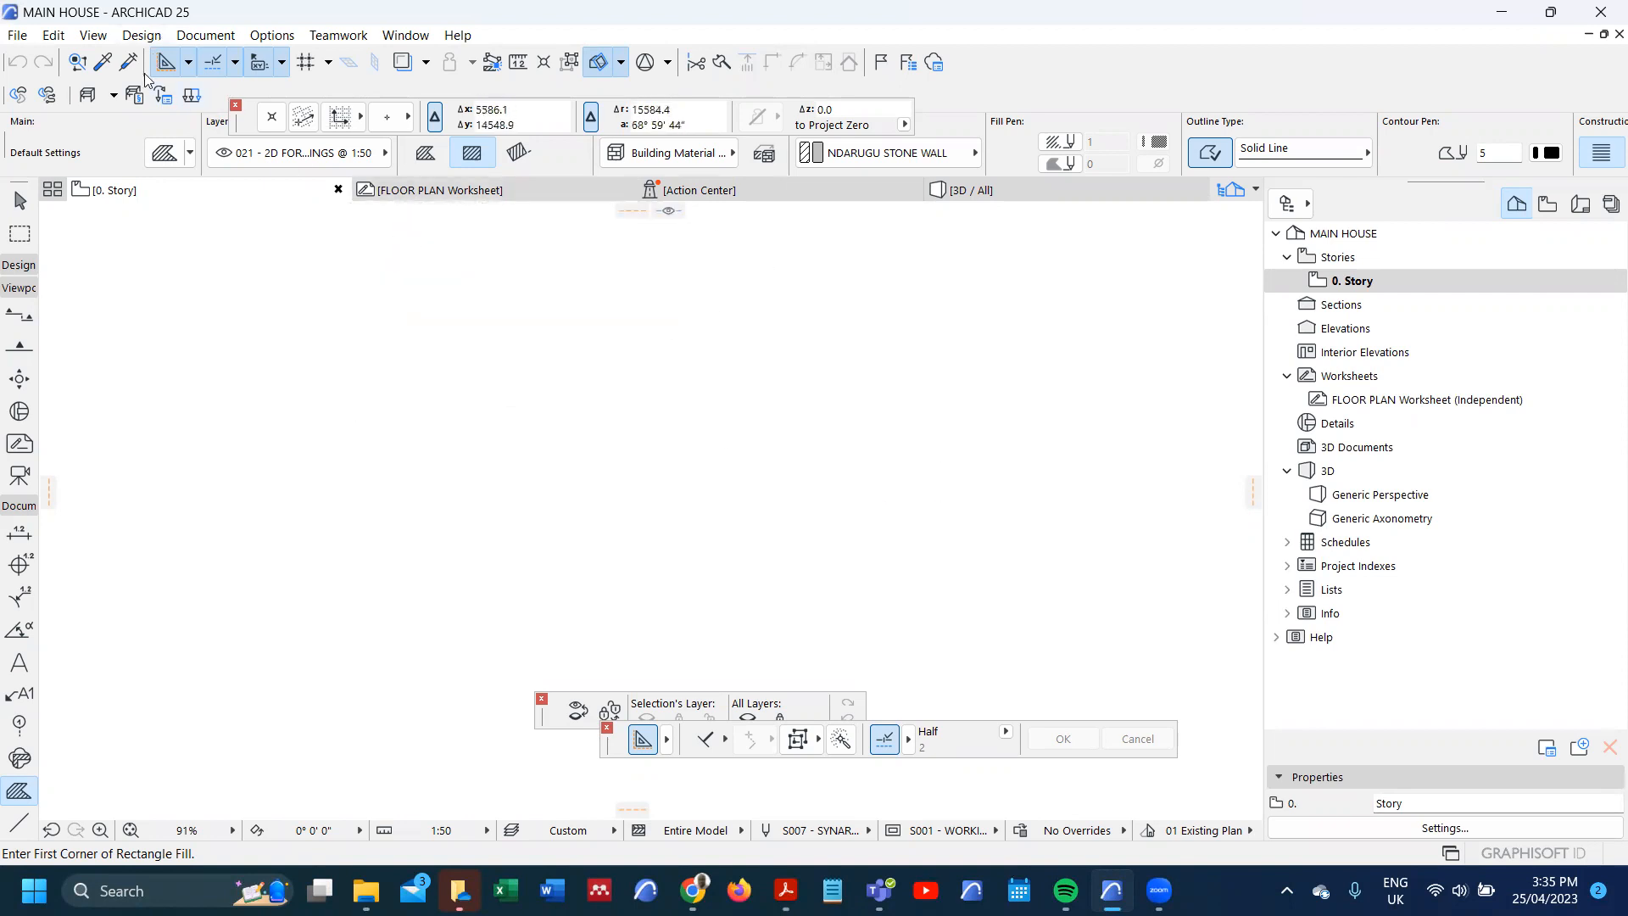
click(18, 37)
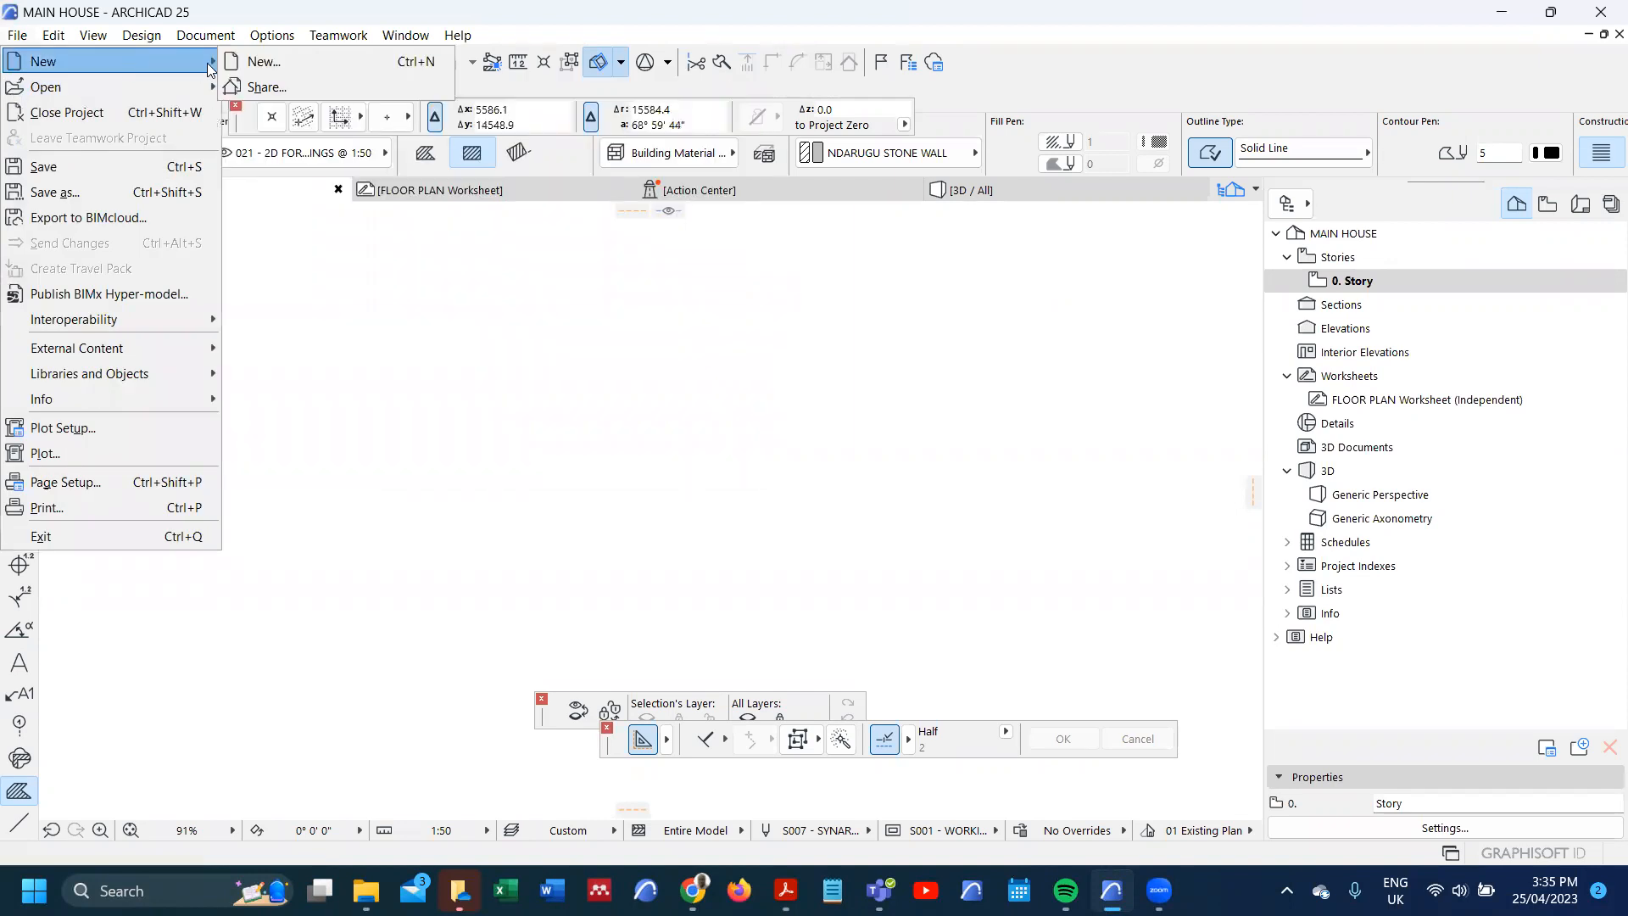
click(253, 66)
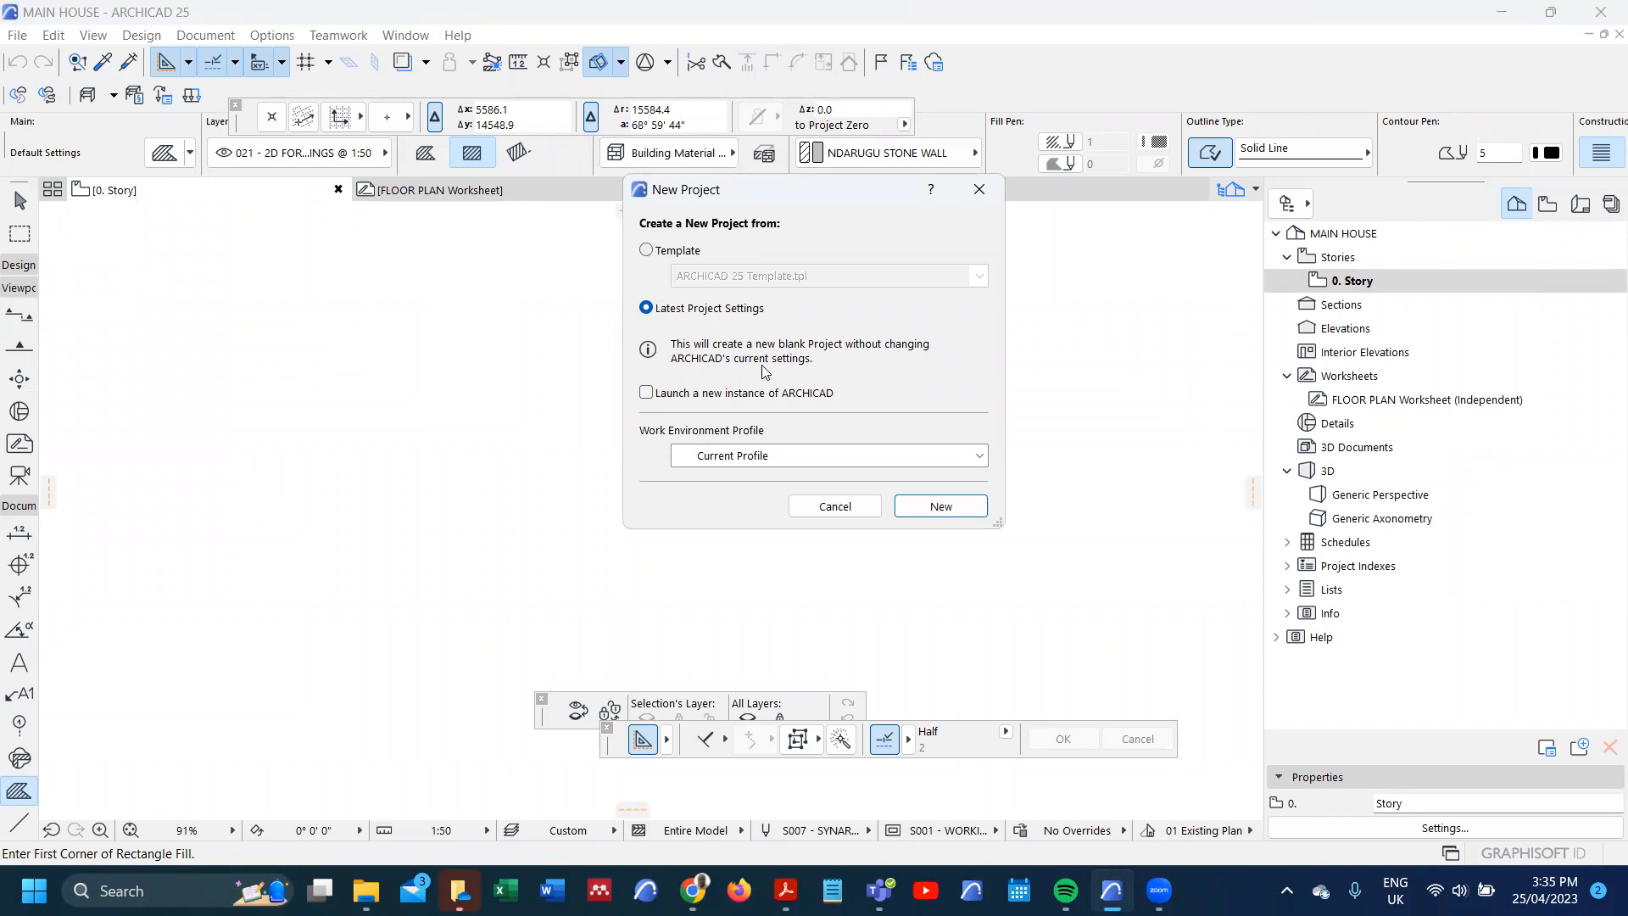
click(939, 507)
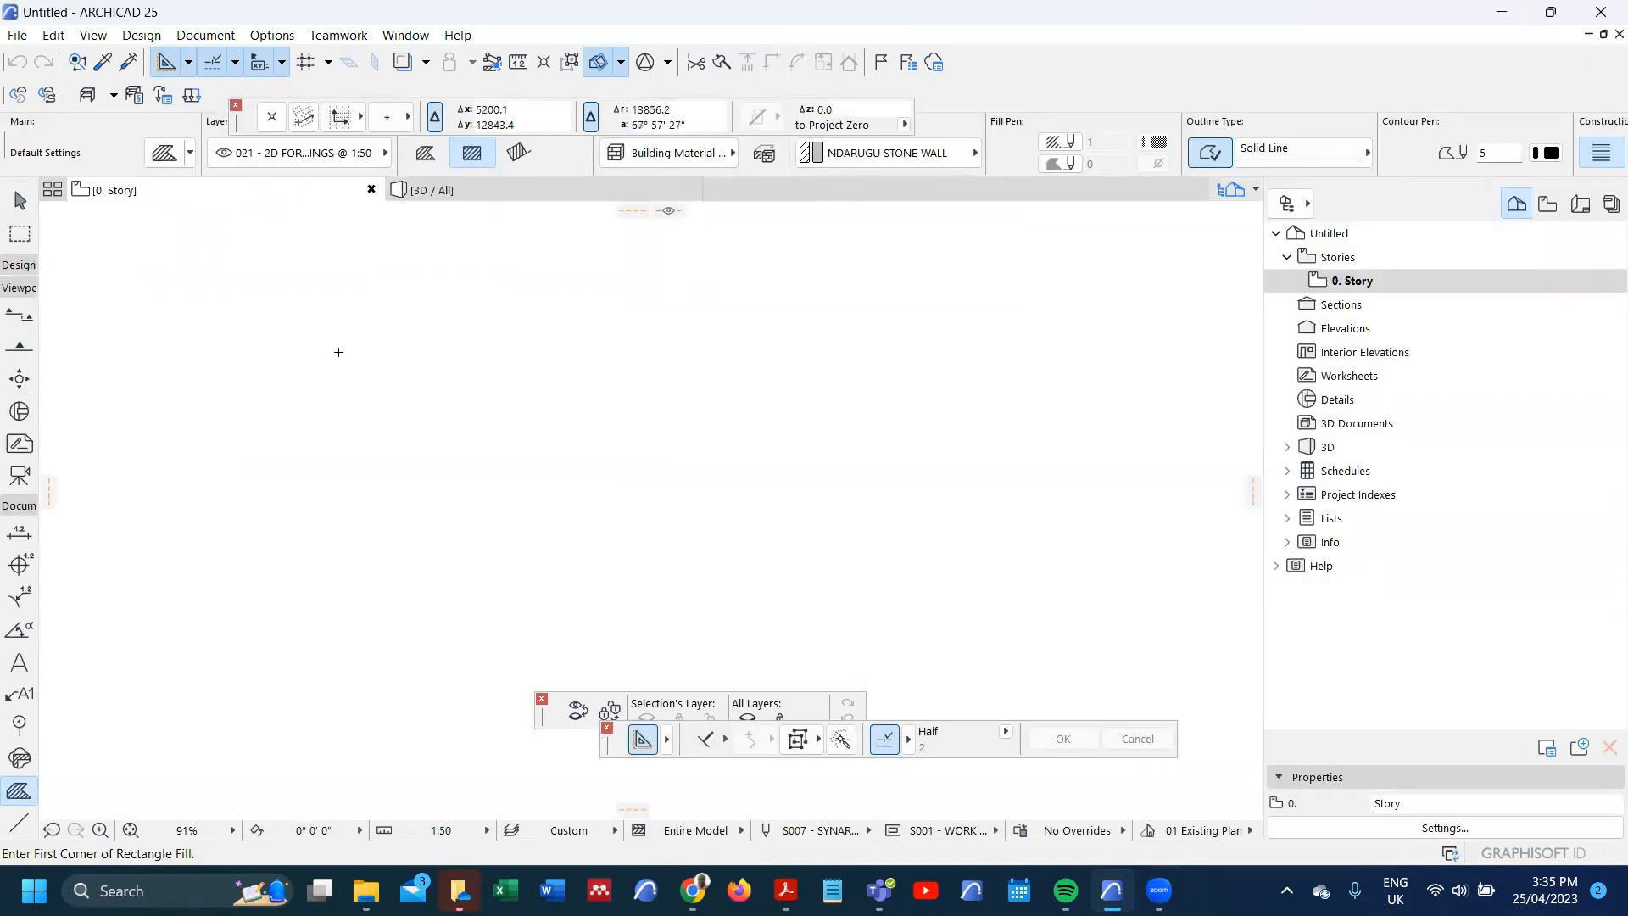
- Look through the building materials carried over into the new project, and leave them unmodified
click(285, 41)
mouse_move(305, 64)
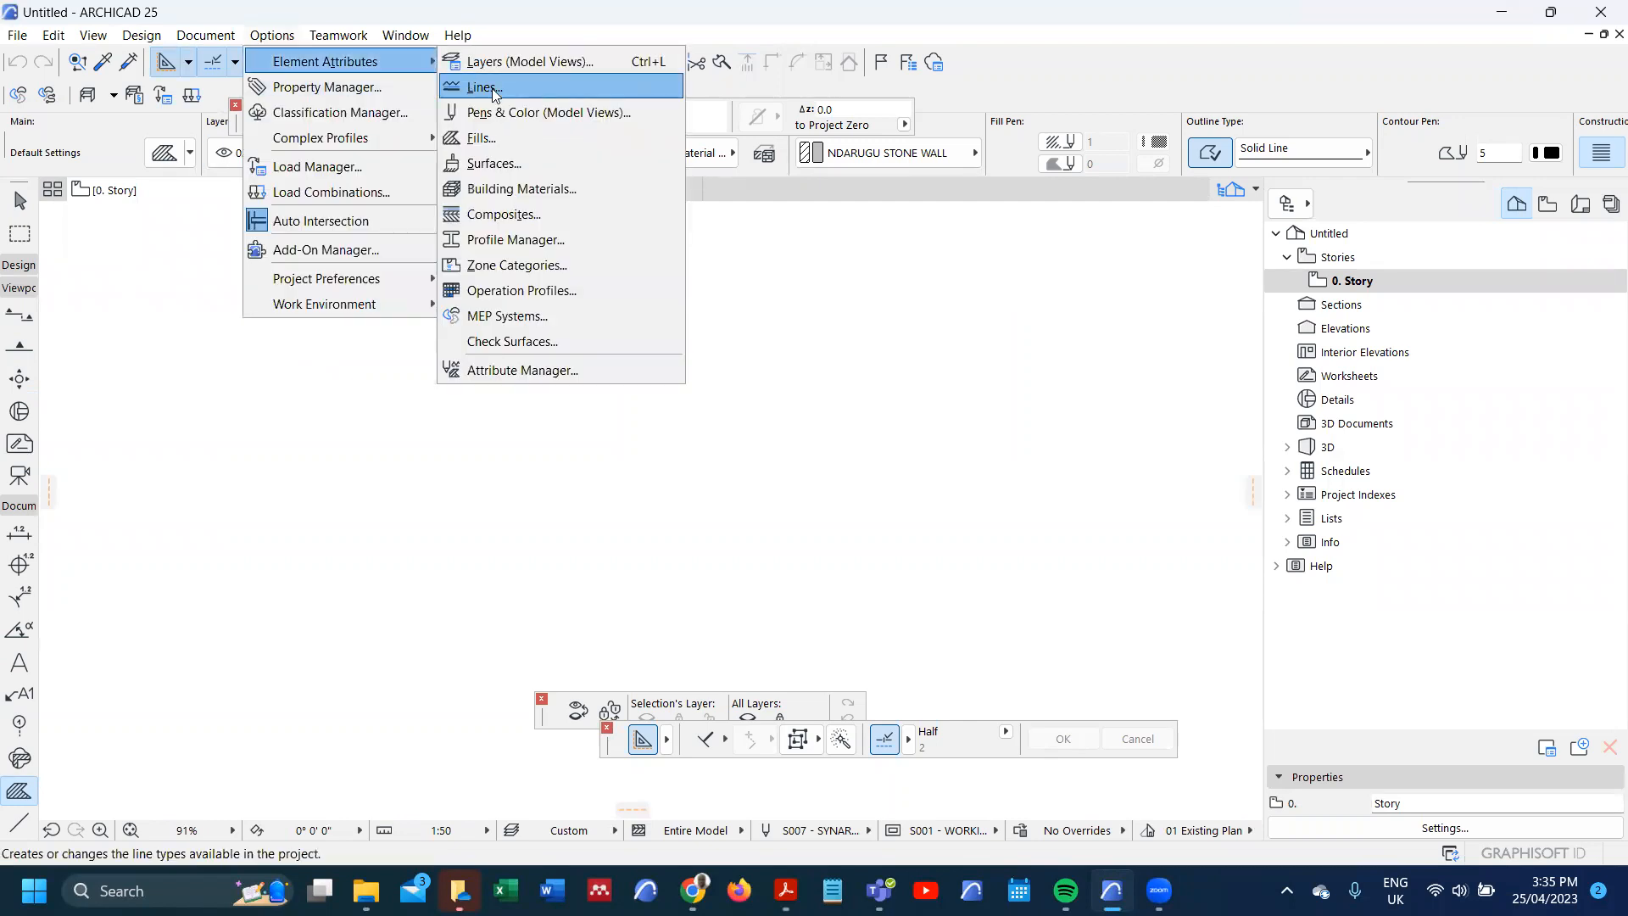
click(525, 184)
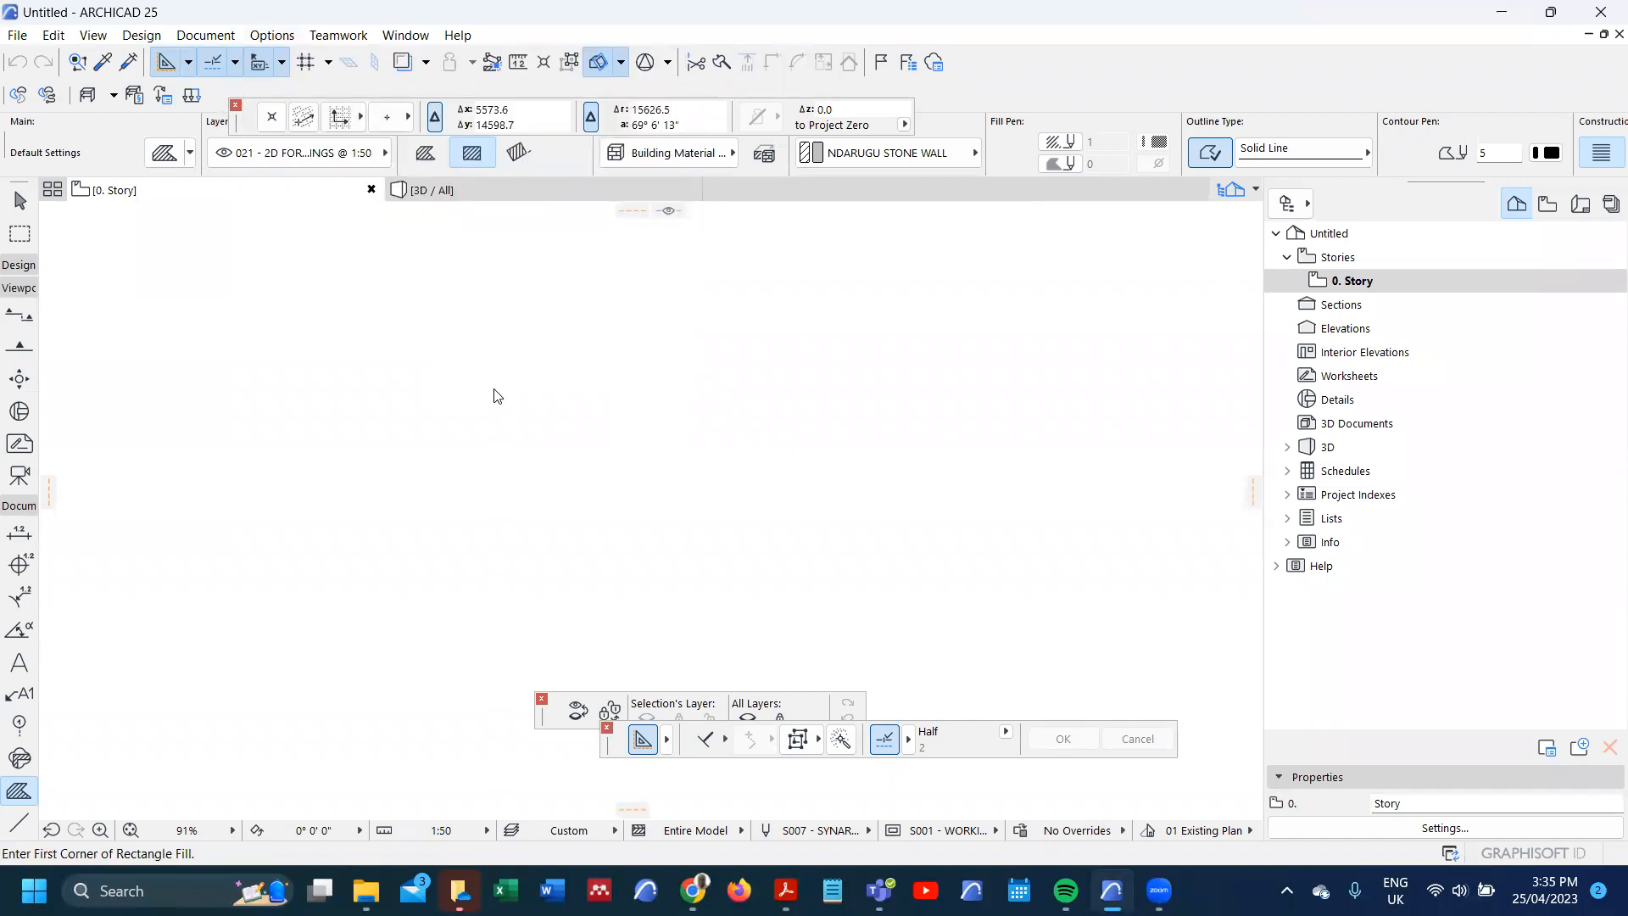
scroll(424, 531, down, 3)
scroll(426, 533, down, 20)
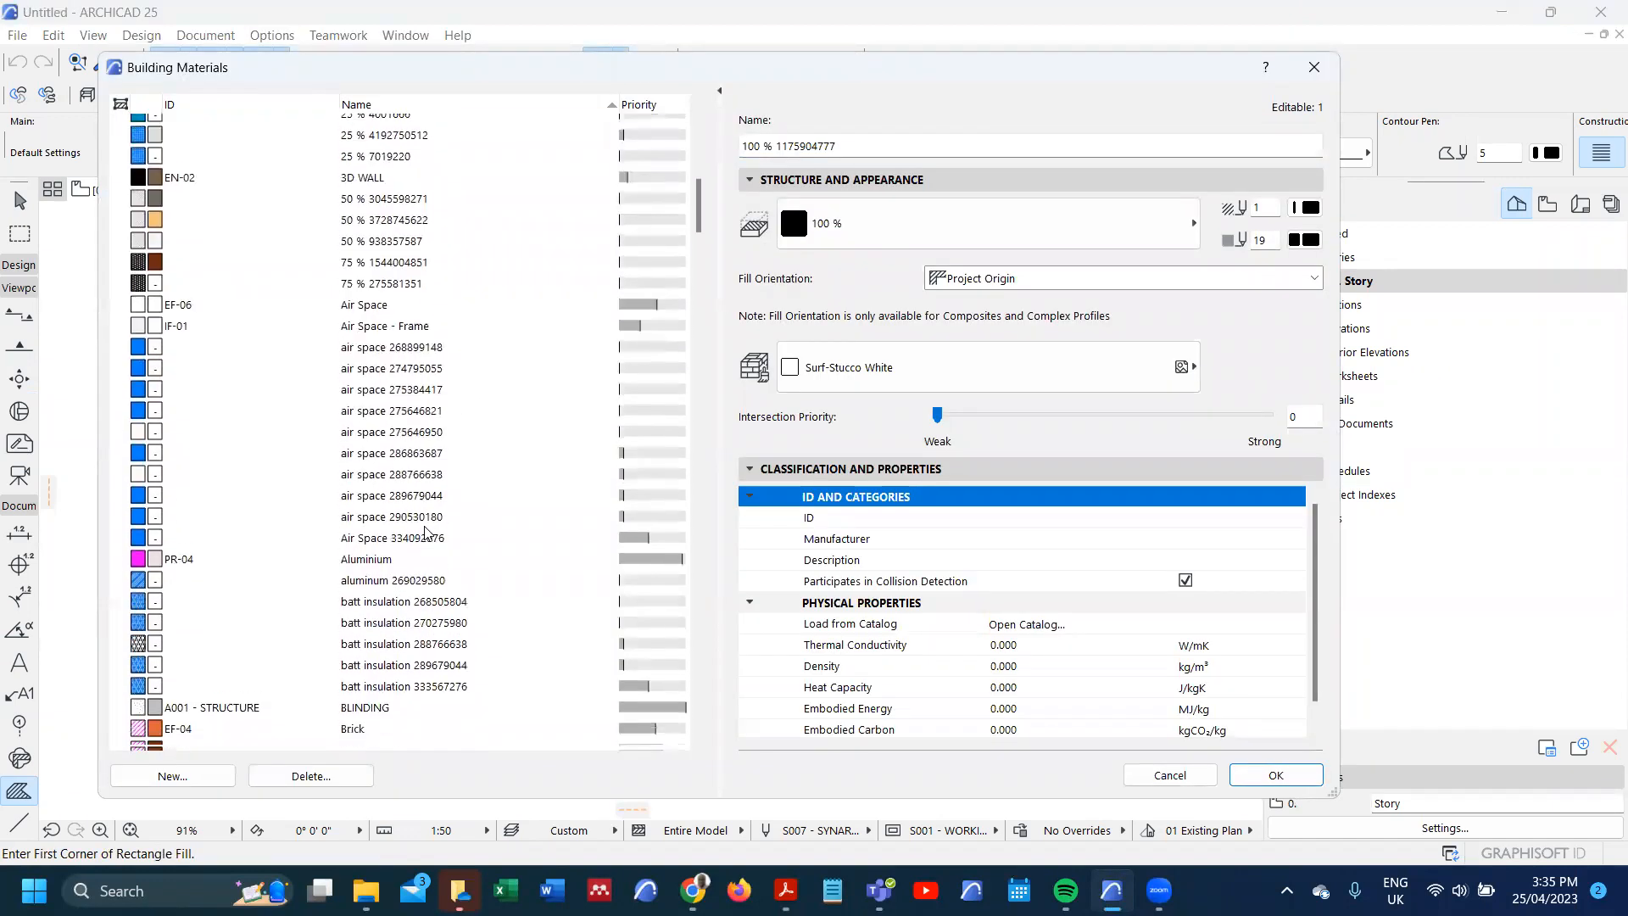
scroll(465, 533, down, 20)
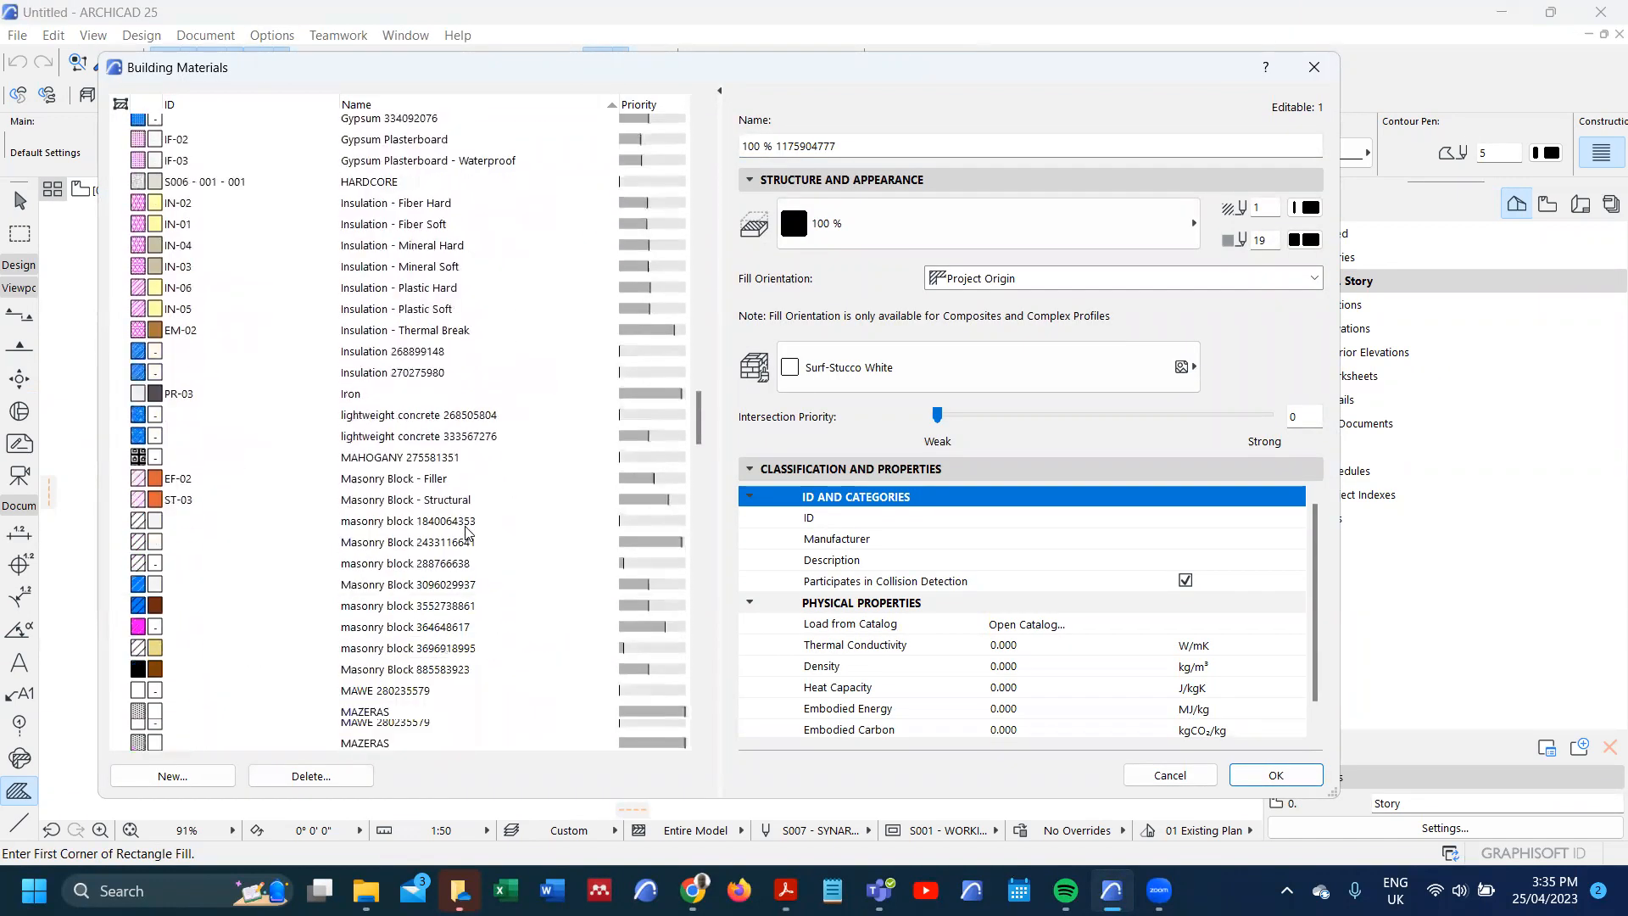
scroll(466, 533, down, 4)
scroll(512, 294, up, 3)
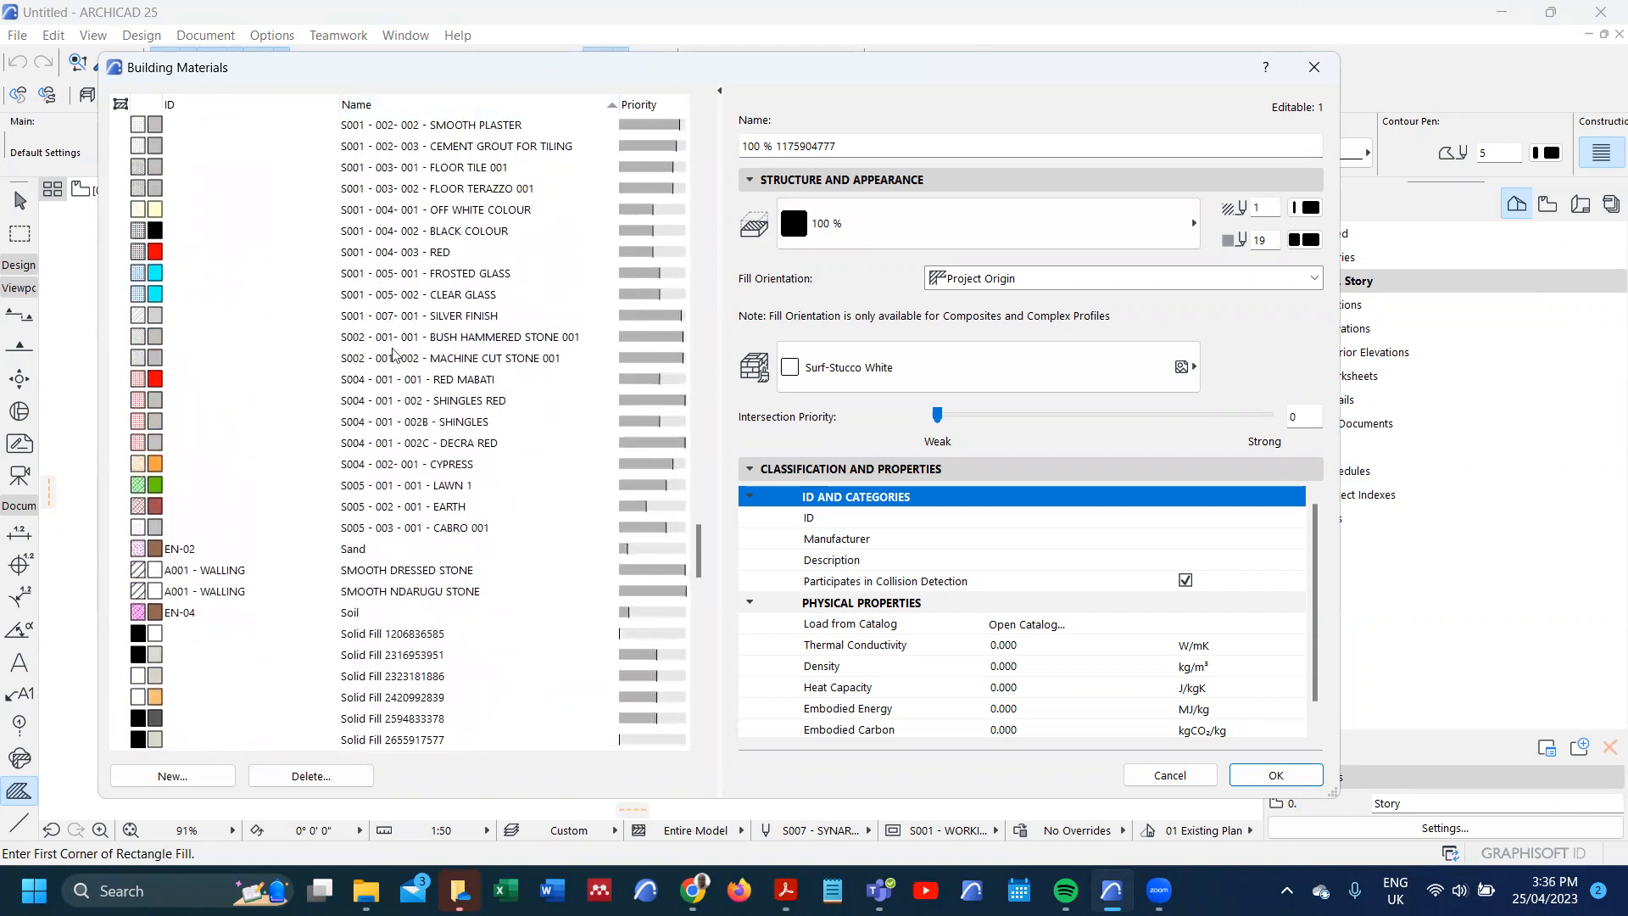
click(1171, 775)
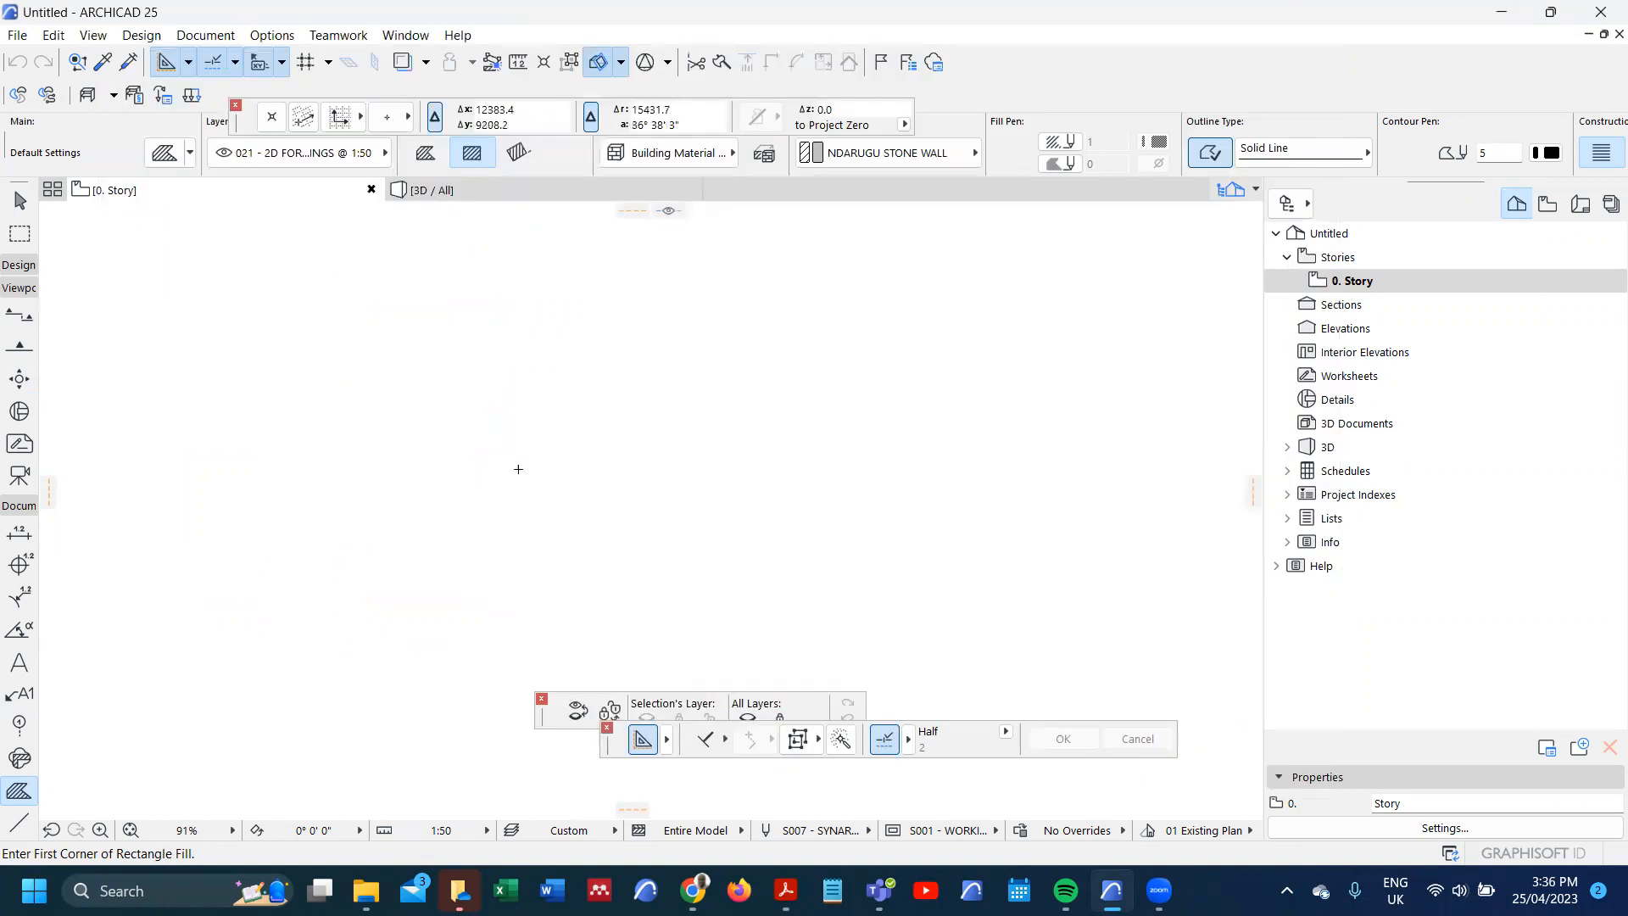
- Open the MAIN HOUSE project from the recent project files
click(7, 37)
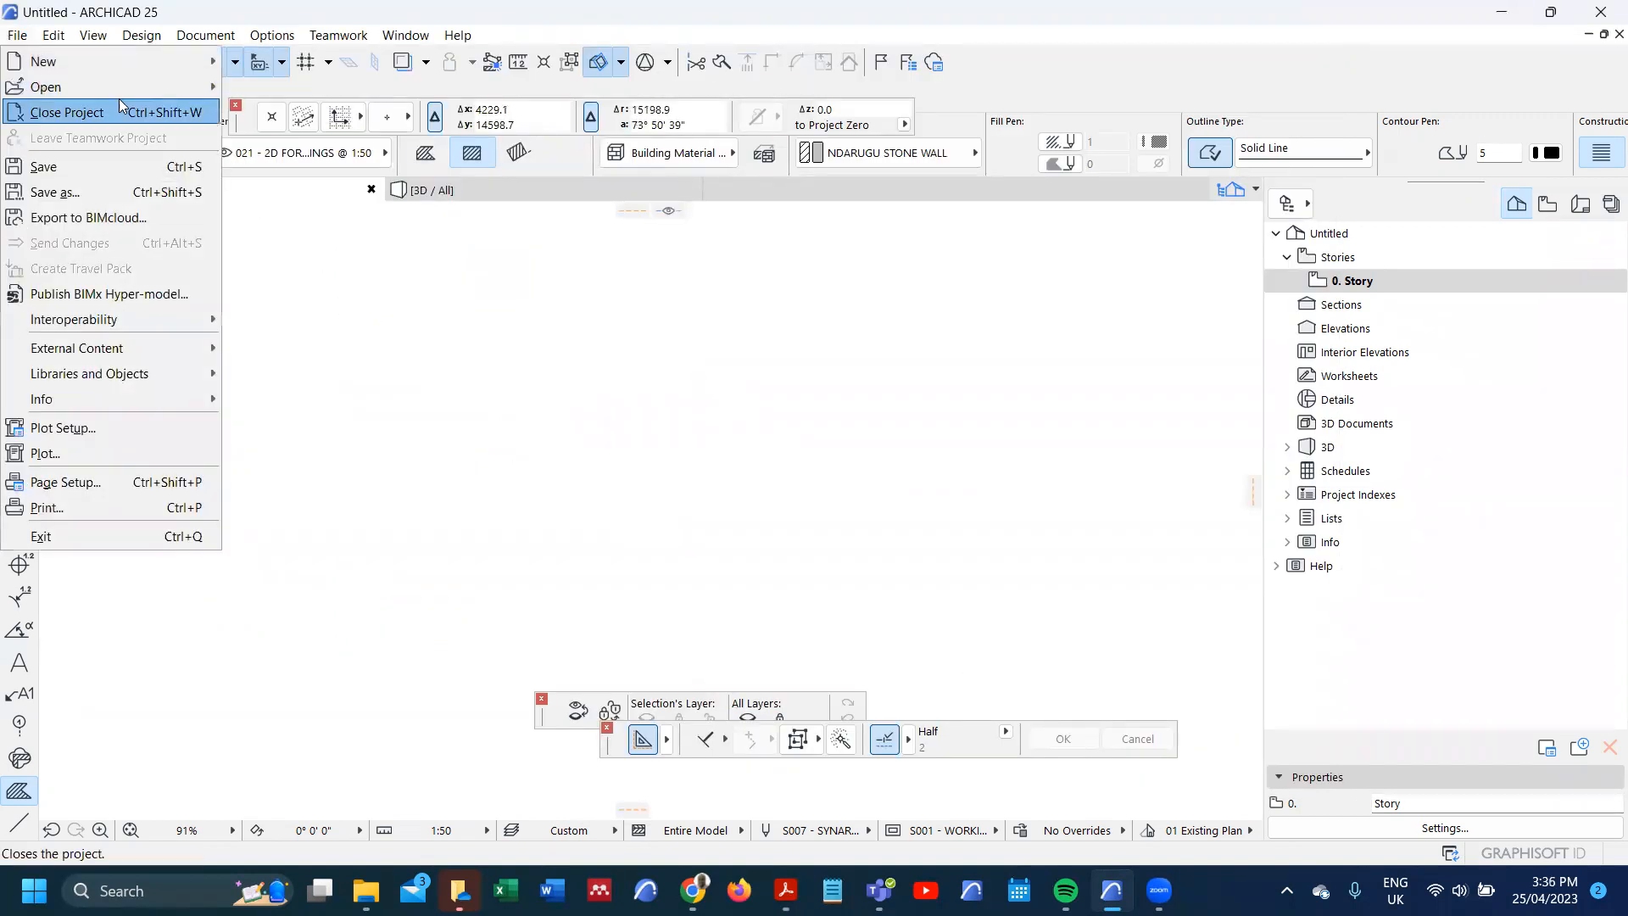
mouse_move(167, 92)
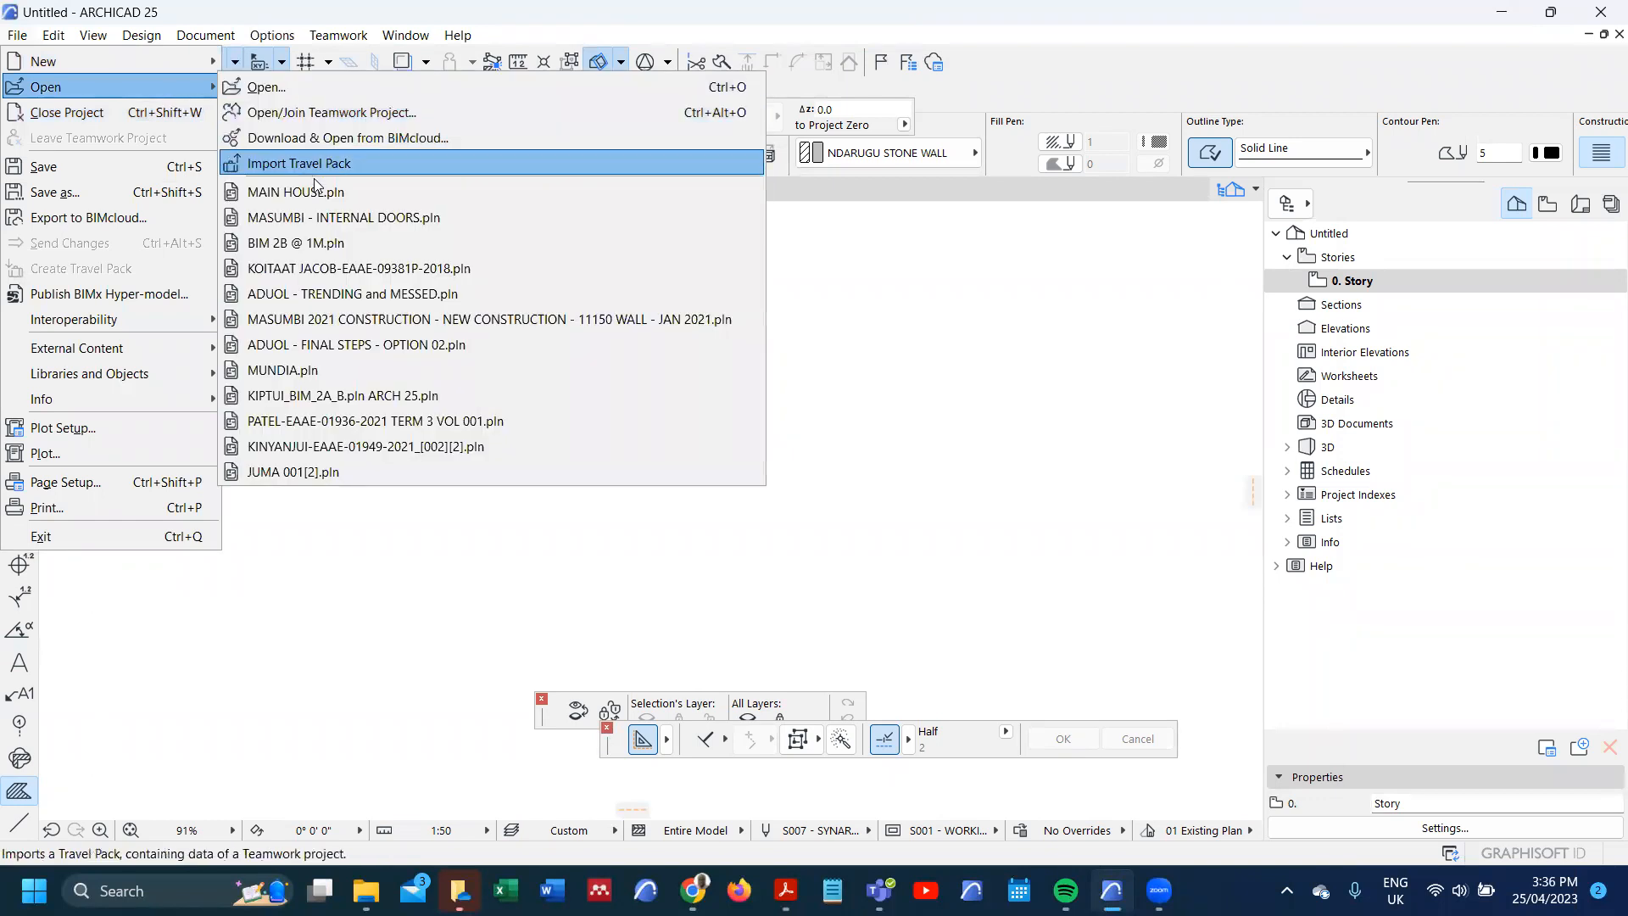
click(610, 294)
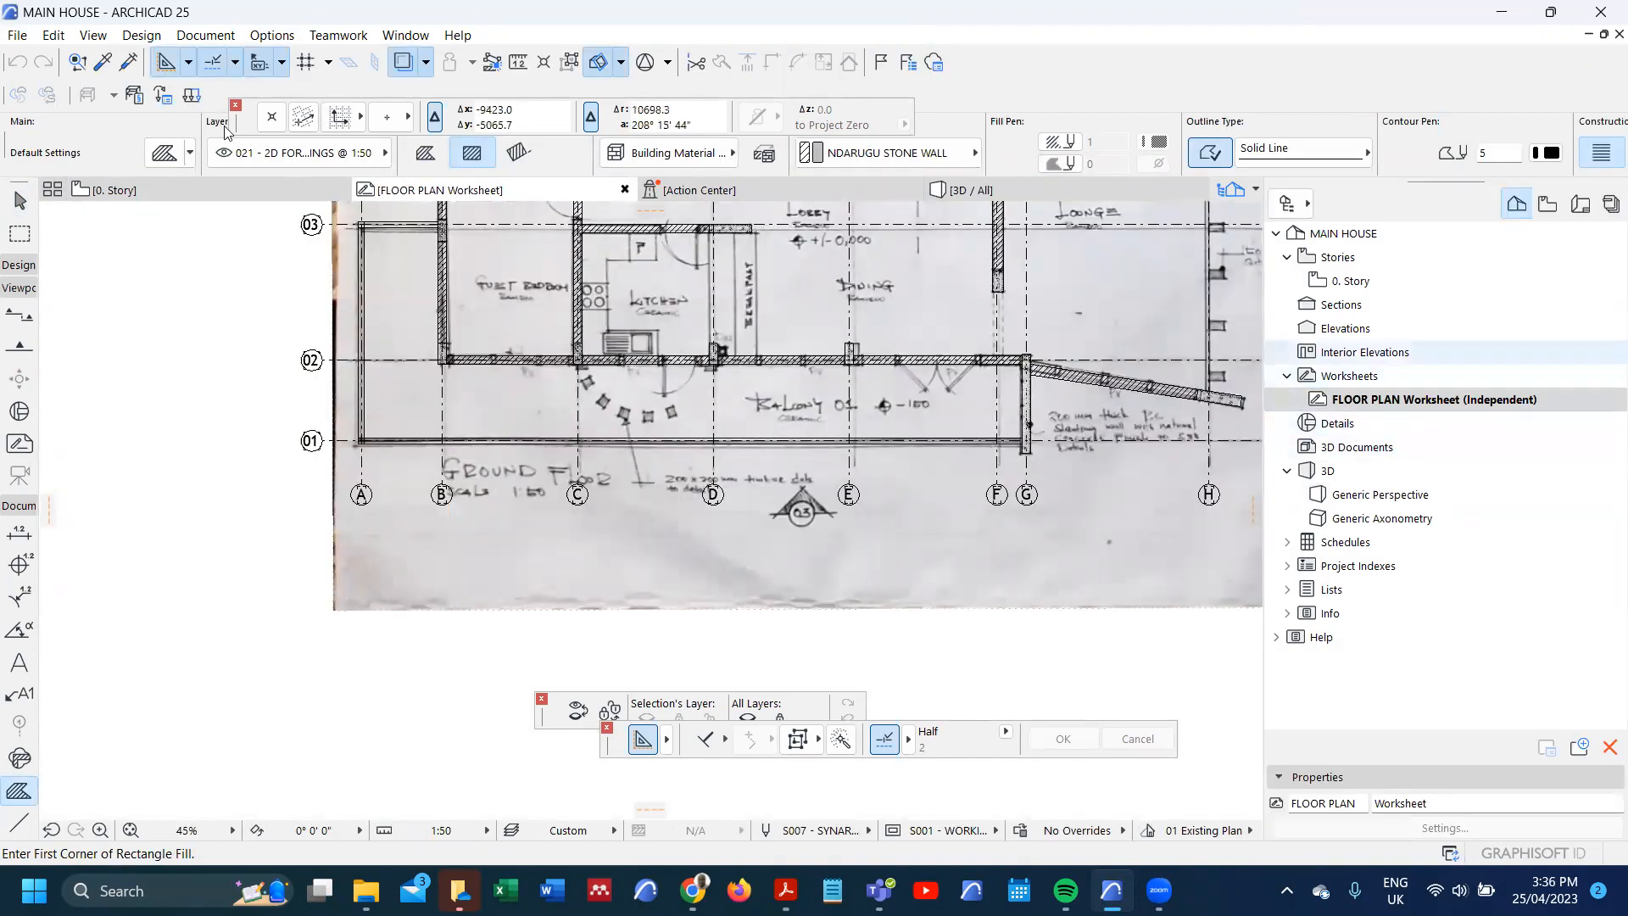
- Compare the empty 0. Story plan with the FLOOR PLAN worksheet, finishing on the story view
click(146, 192)
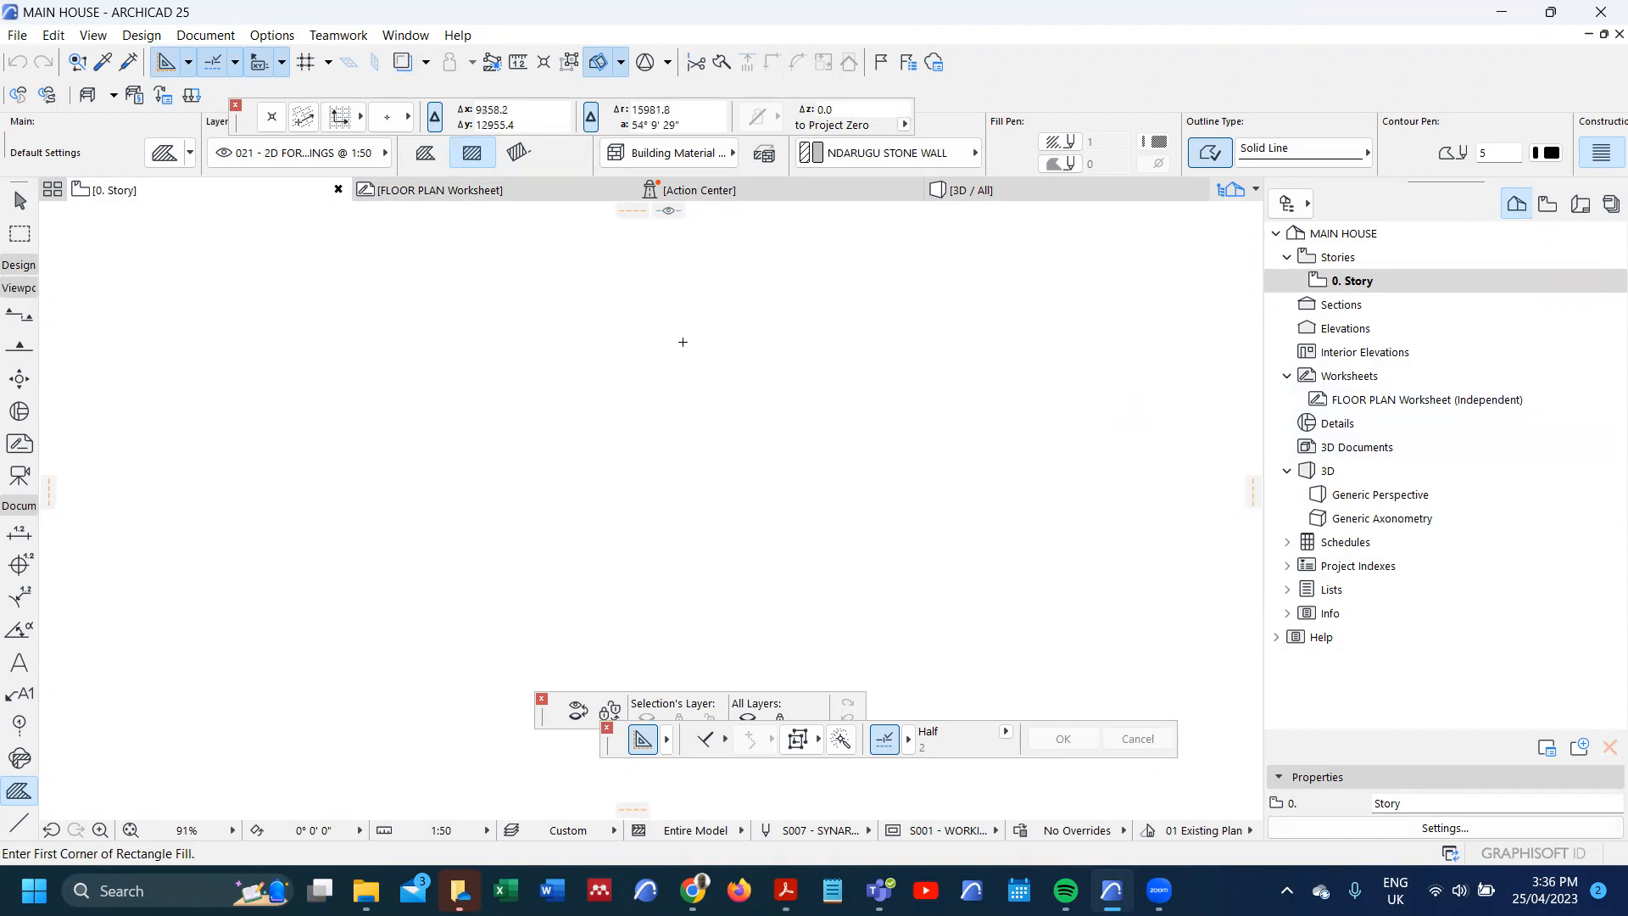
click(1357, 400)
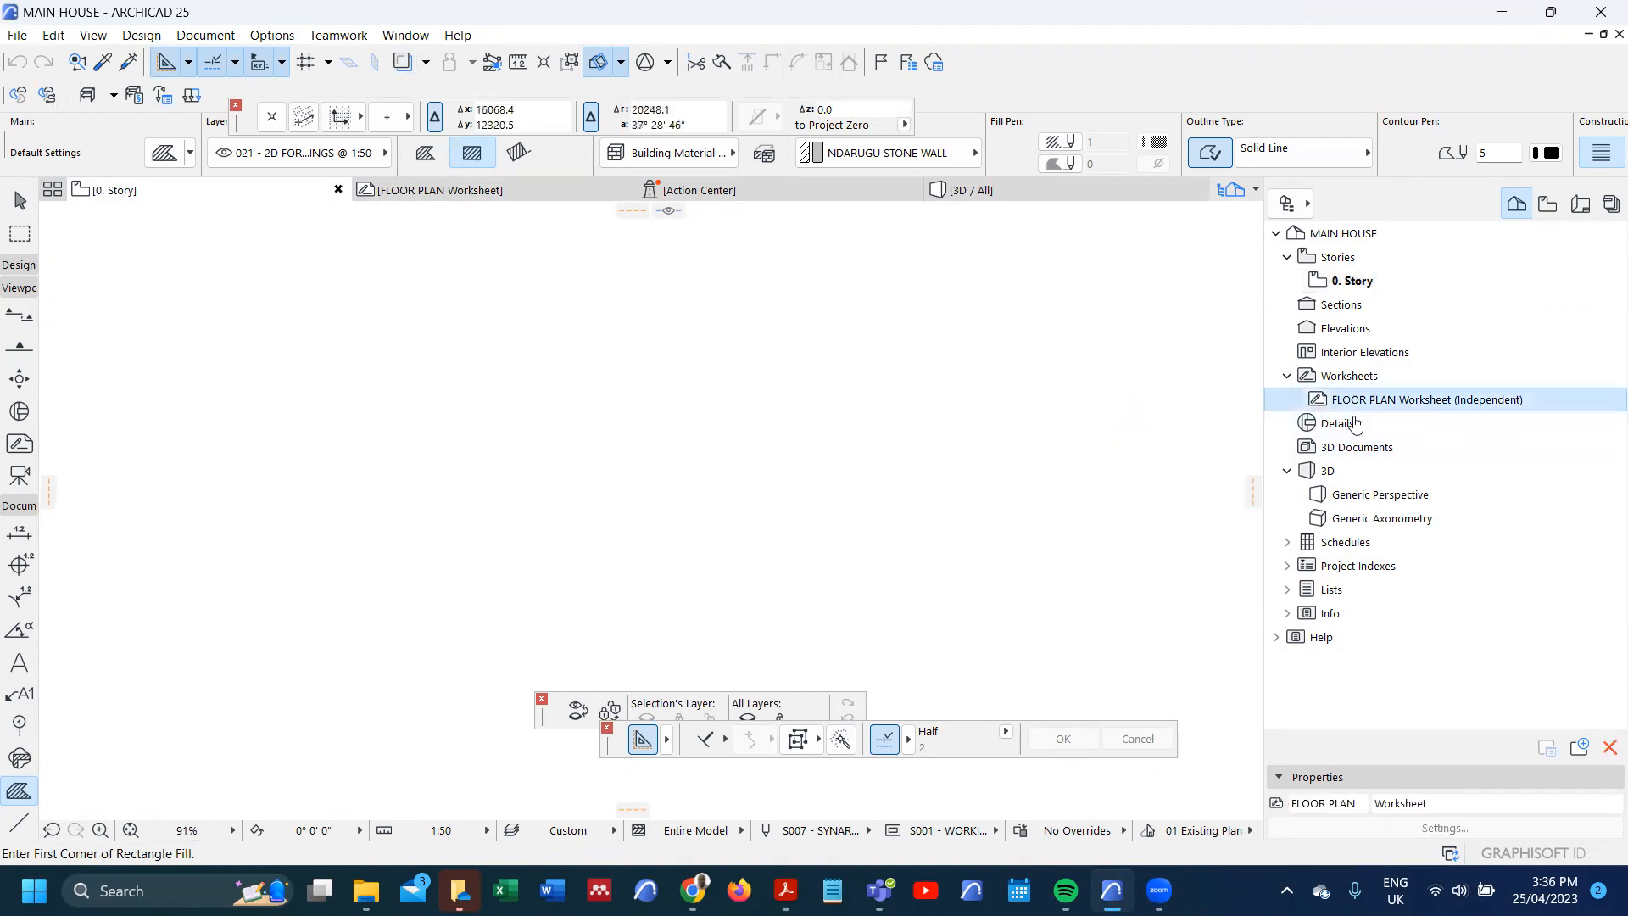
click(399, 188)
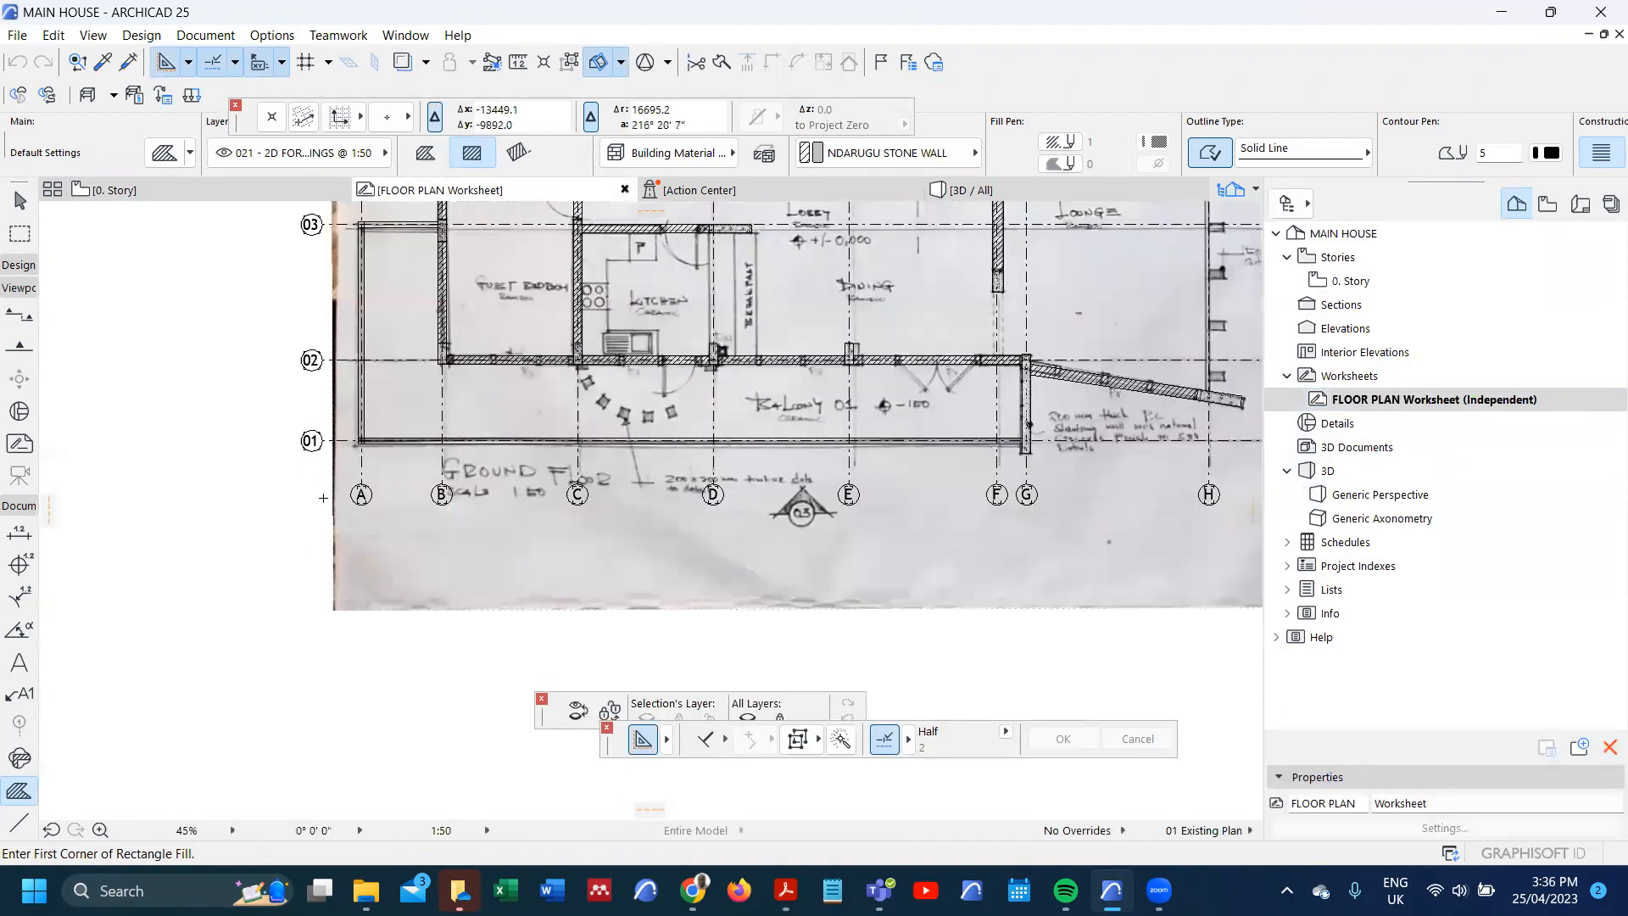
click(240, 199)
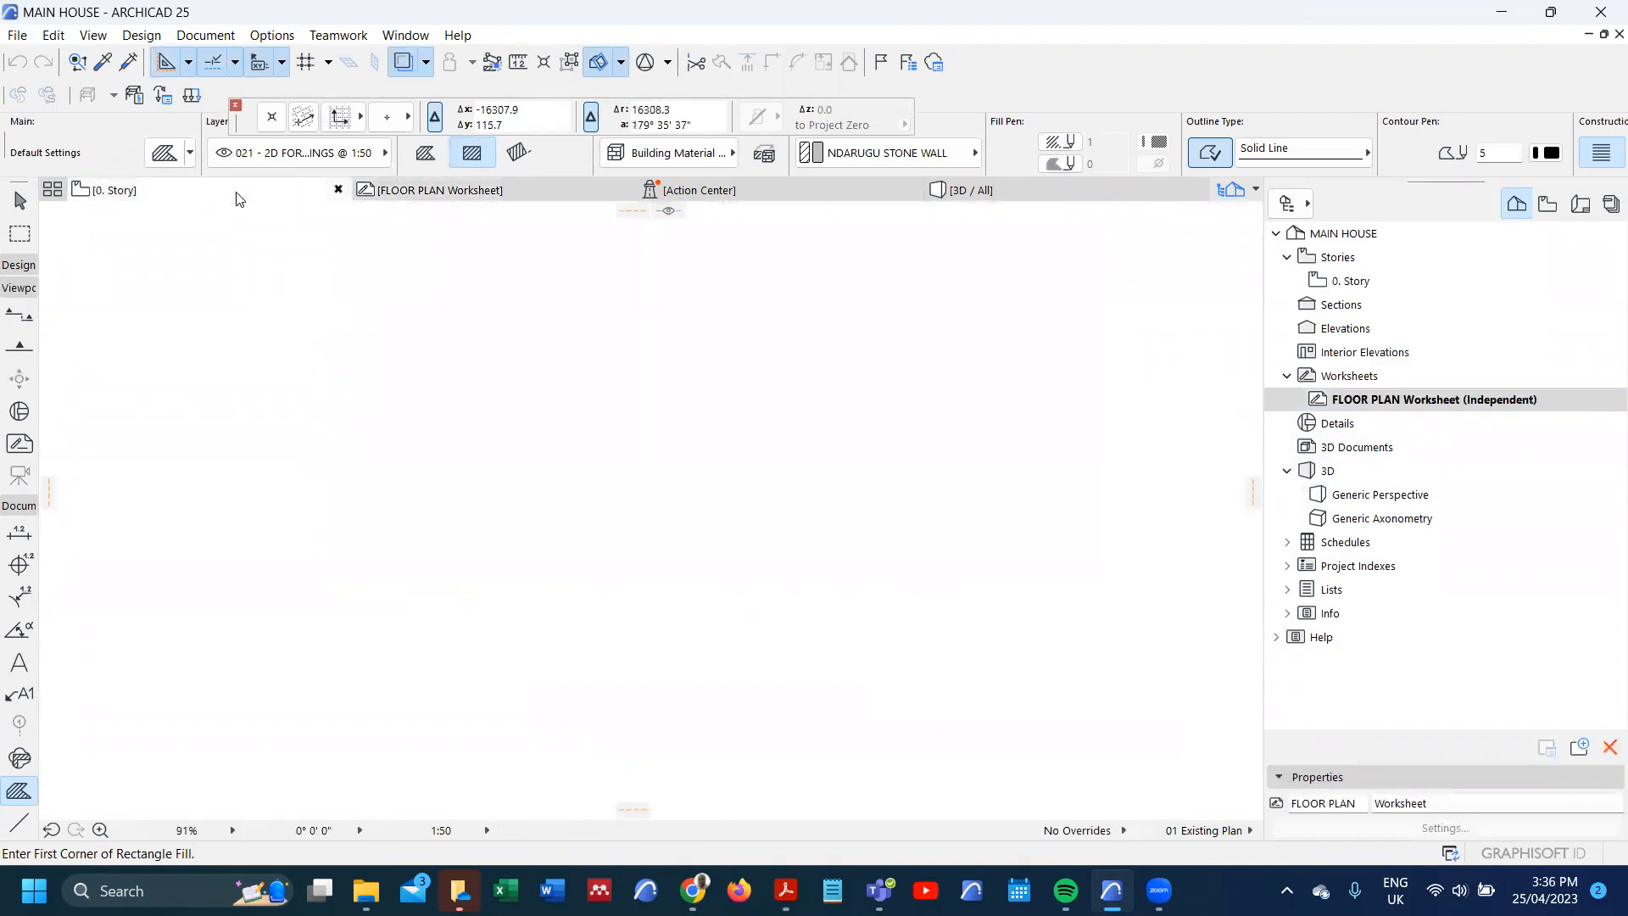
- Create a new independent worksheet with the reference ID GROUND FLOOR PLAN and the name Worksheet
right_click(1359, 379)
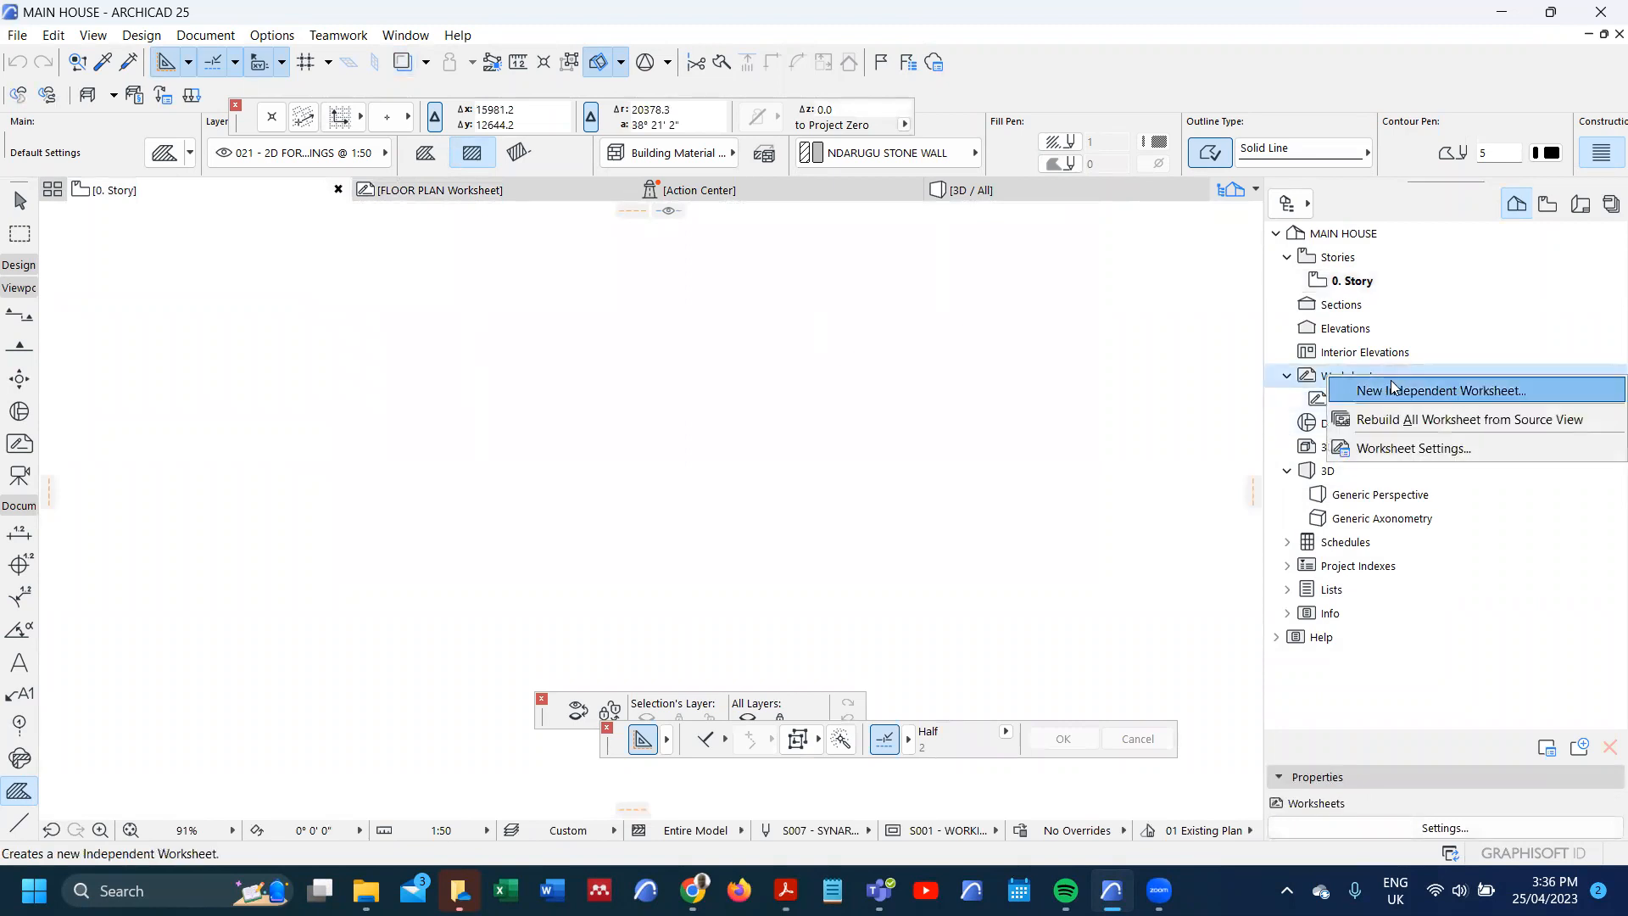
click(1395, 390)
click(795, 299)
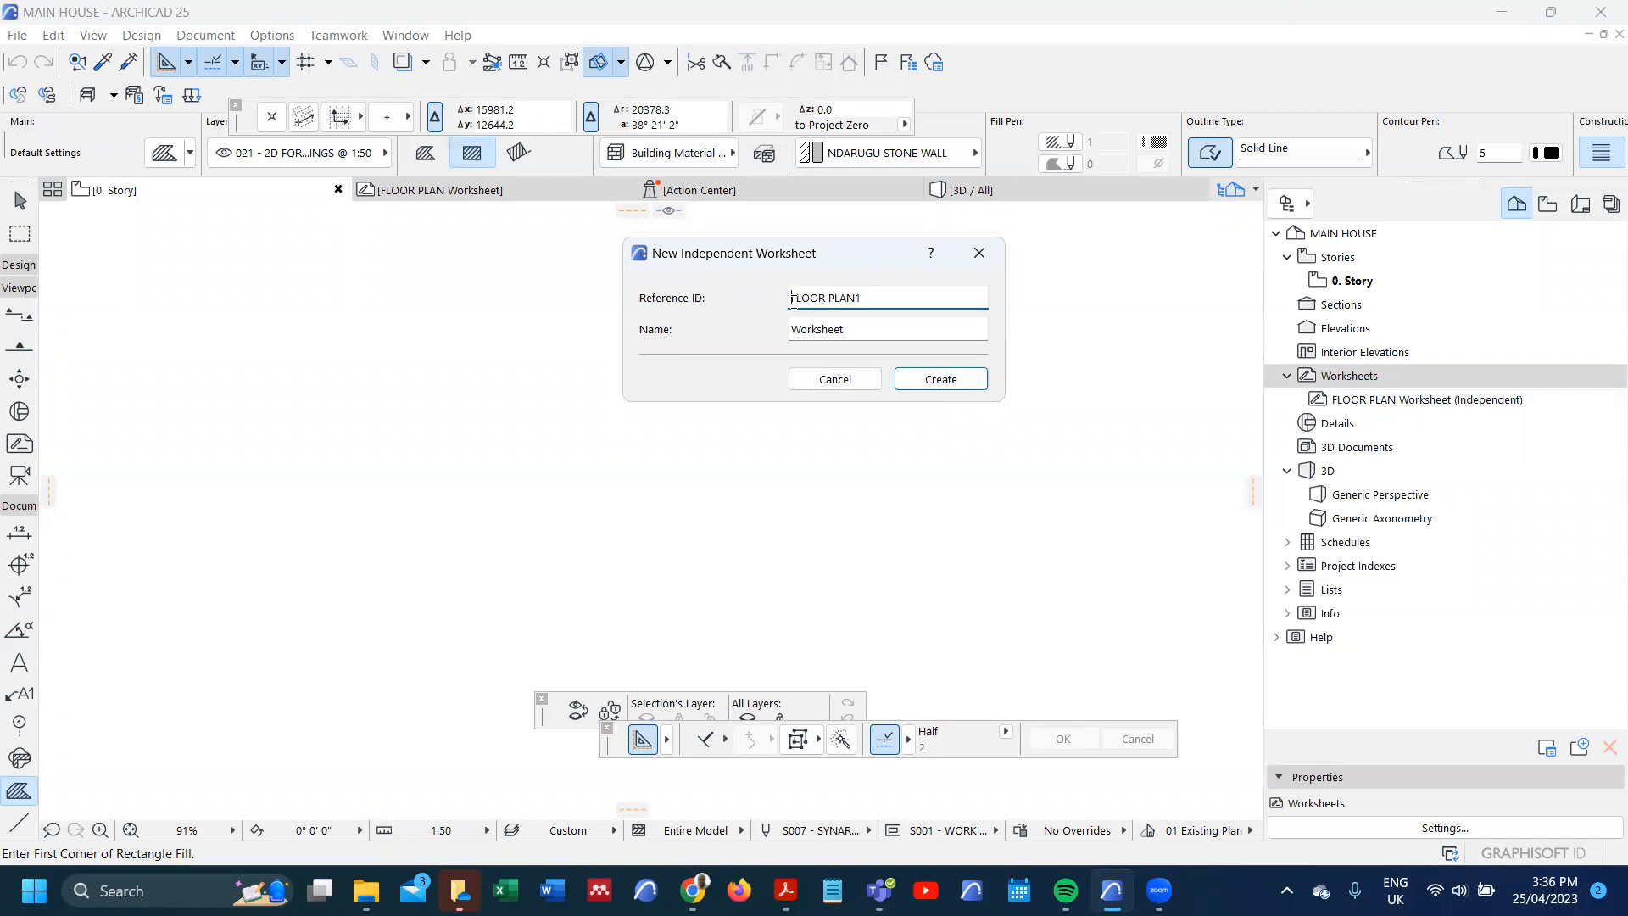
text(GROUND)
click(941, 379)
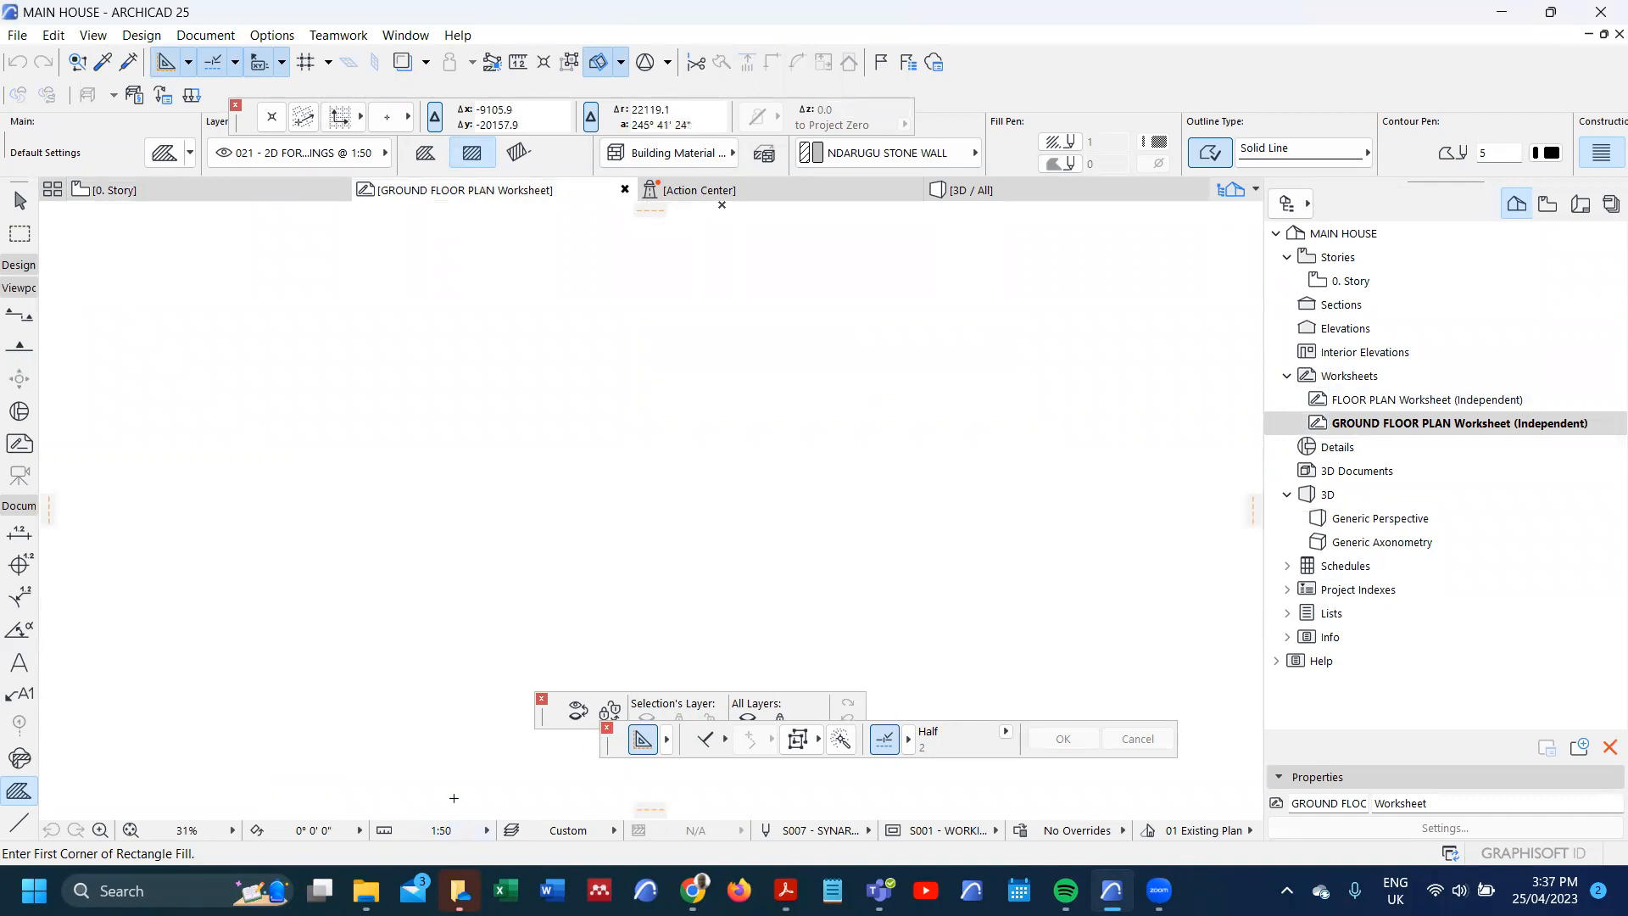
- Start placing a drawing on the worksheet and set the Drawing tool's default layer to 021 - 2D FOR WORKING DRAWINGS @ 1:50
scroll(341, 539, down, 2)
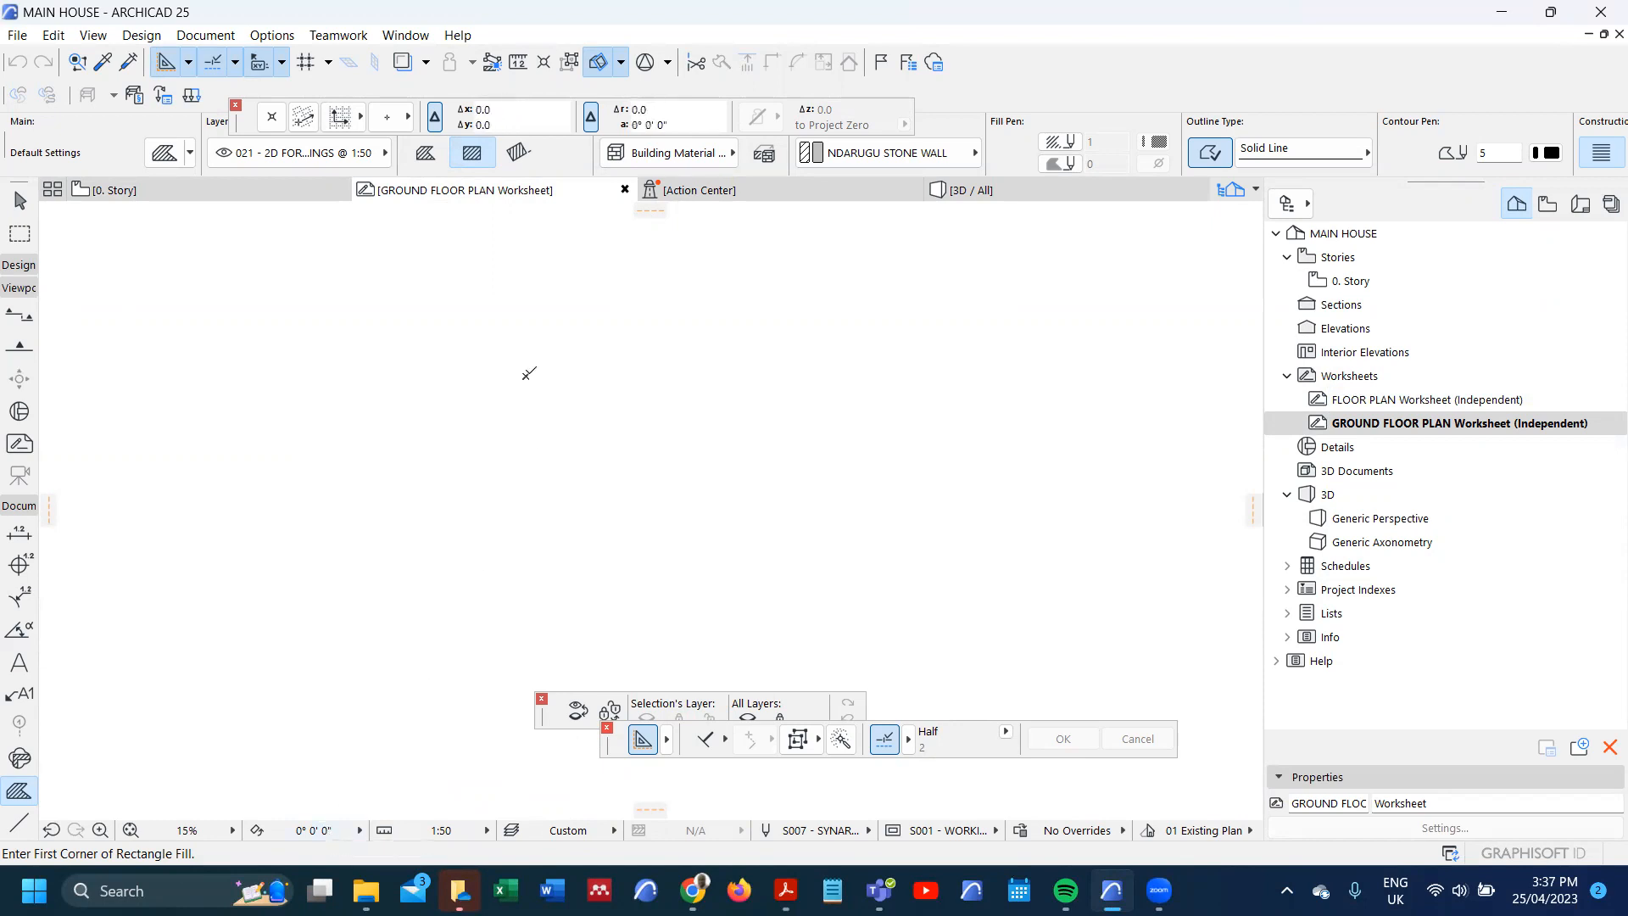
scroll(530, 370, up, 4)
scroll(500, 390, up, 1)
scroll(3, 757, down, 3)
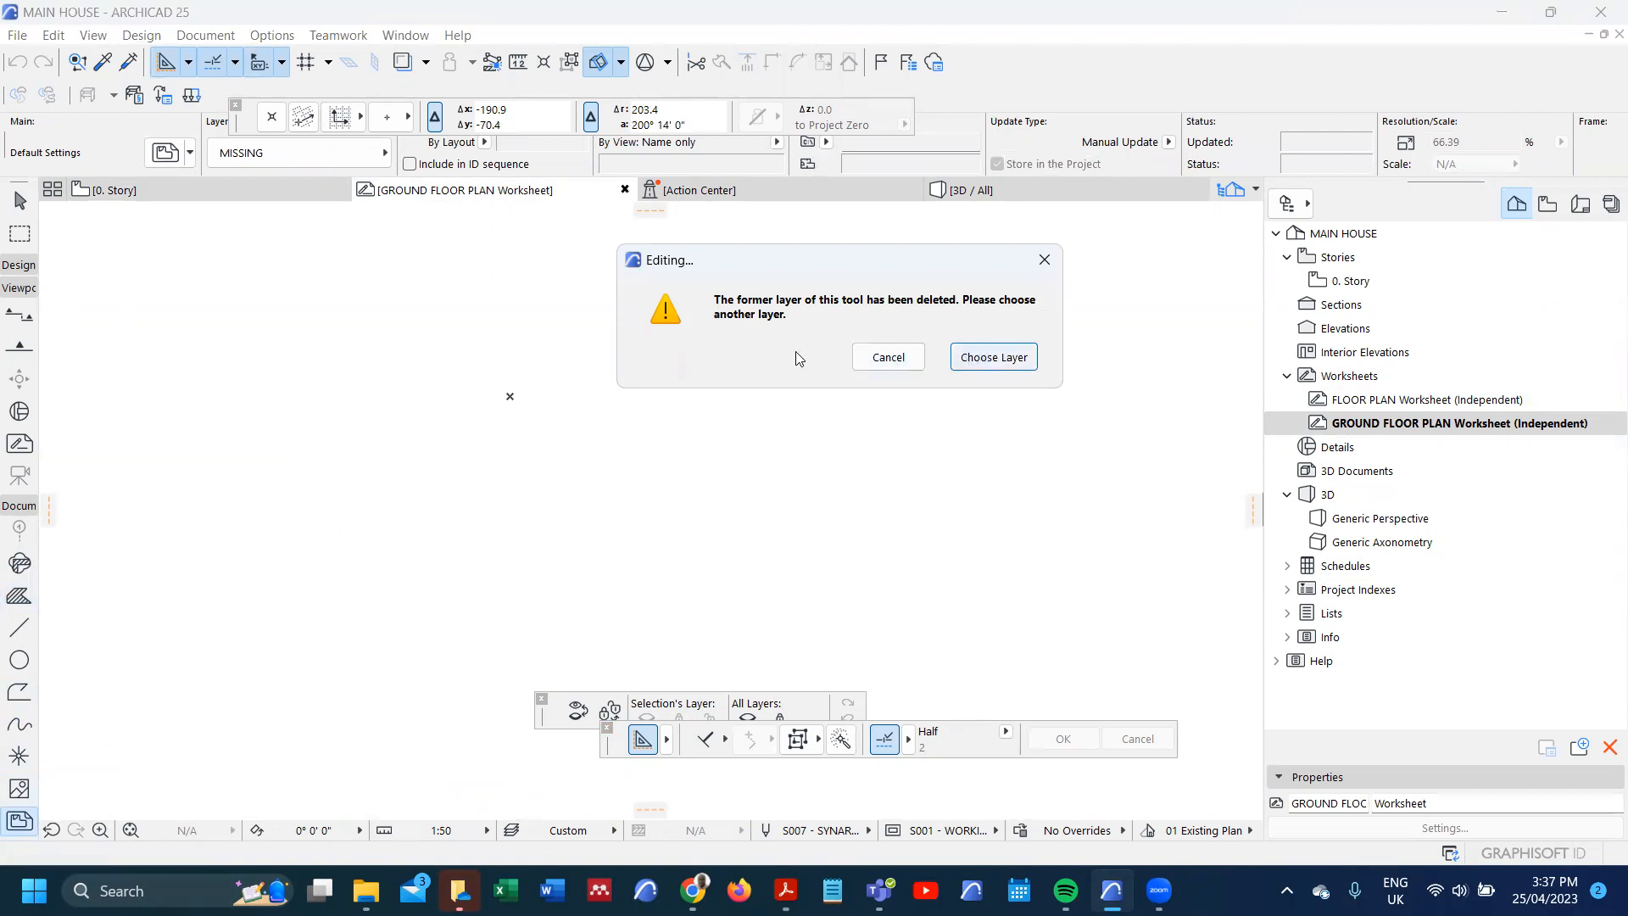
click(888, 357)
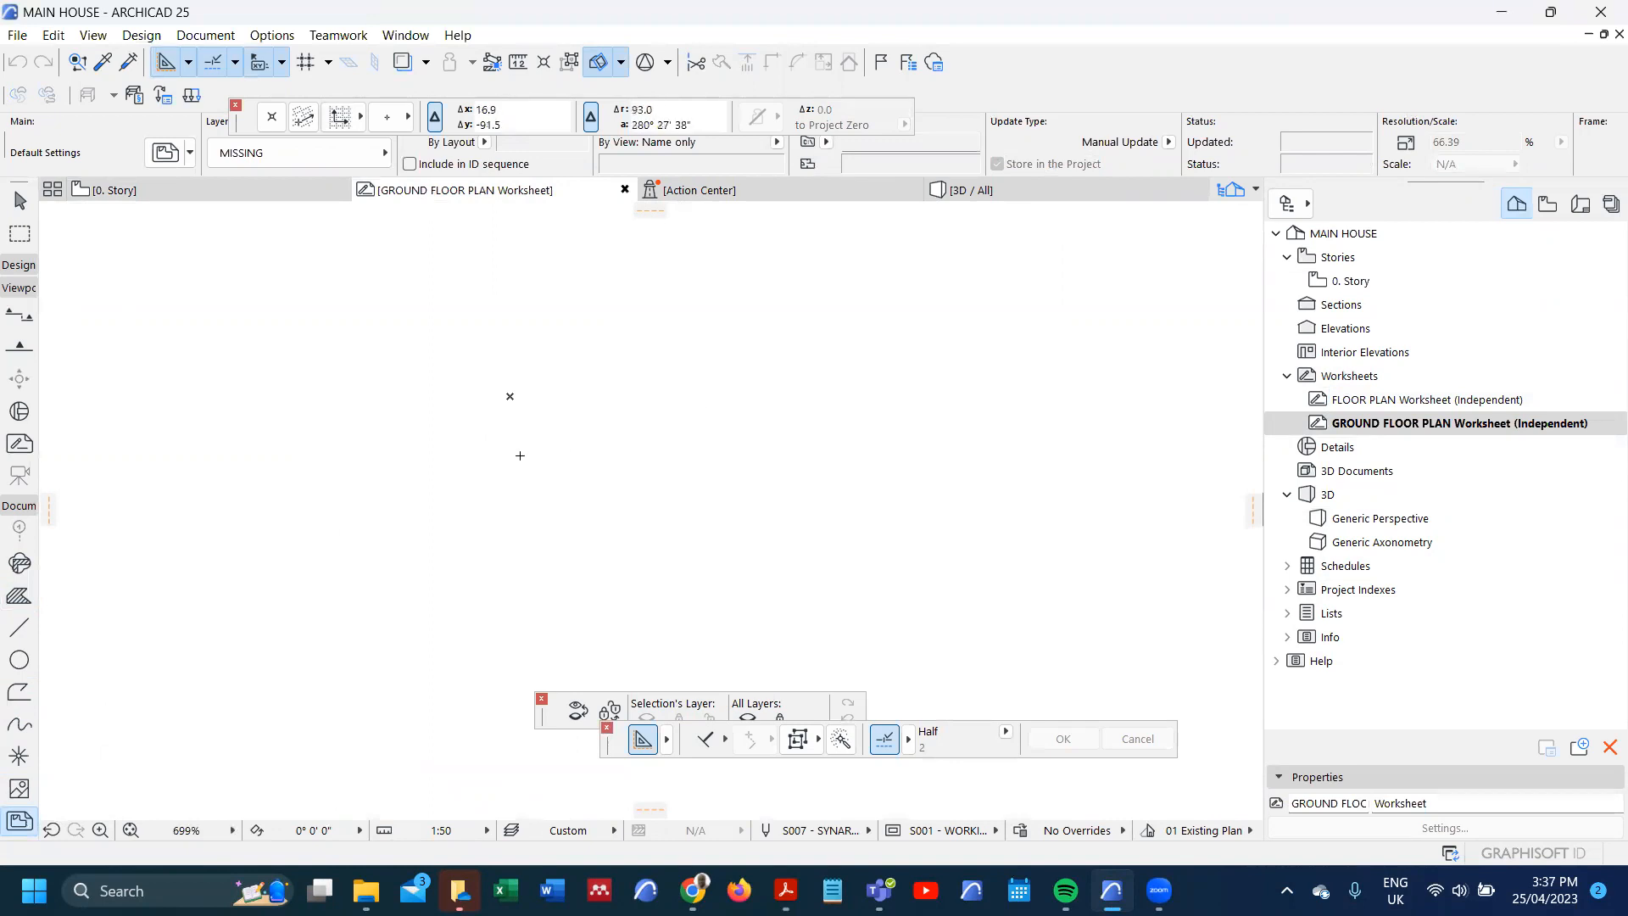
click(691, 428)
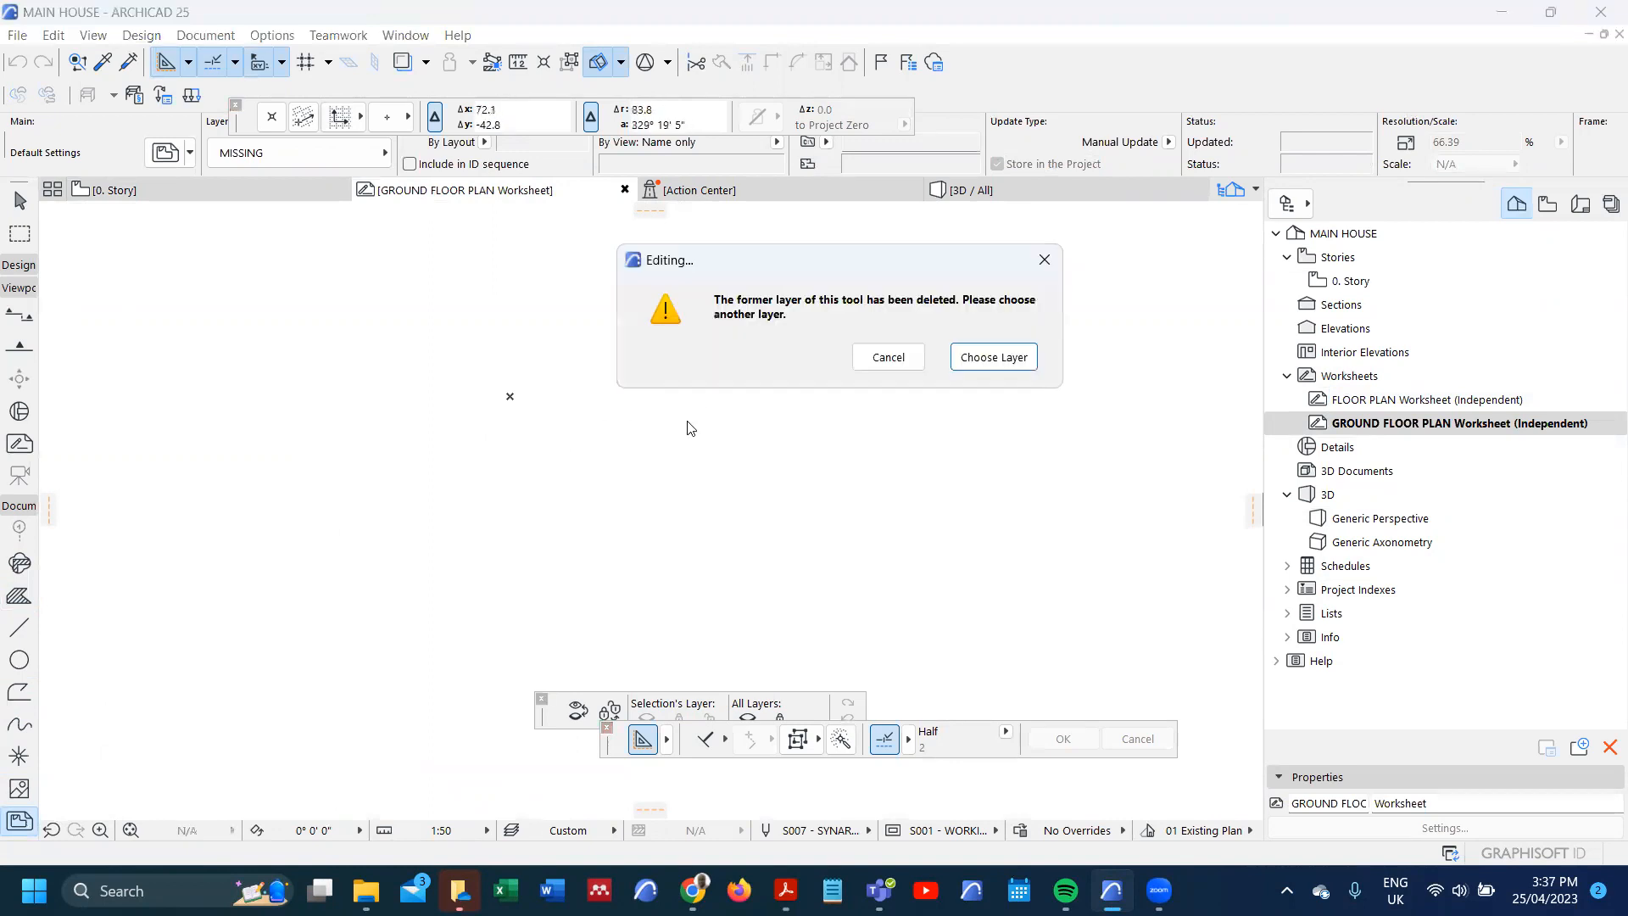
click(1016, 362)
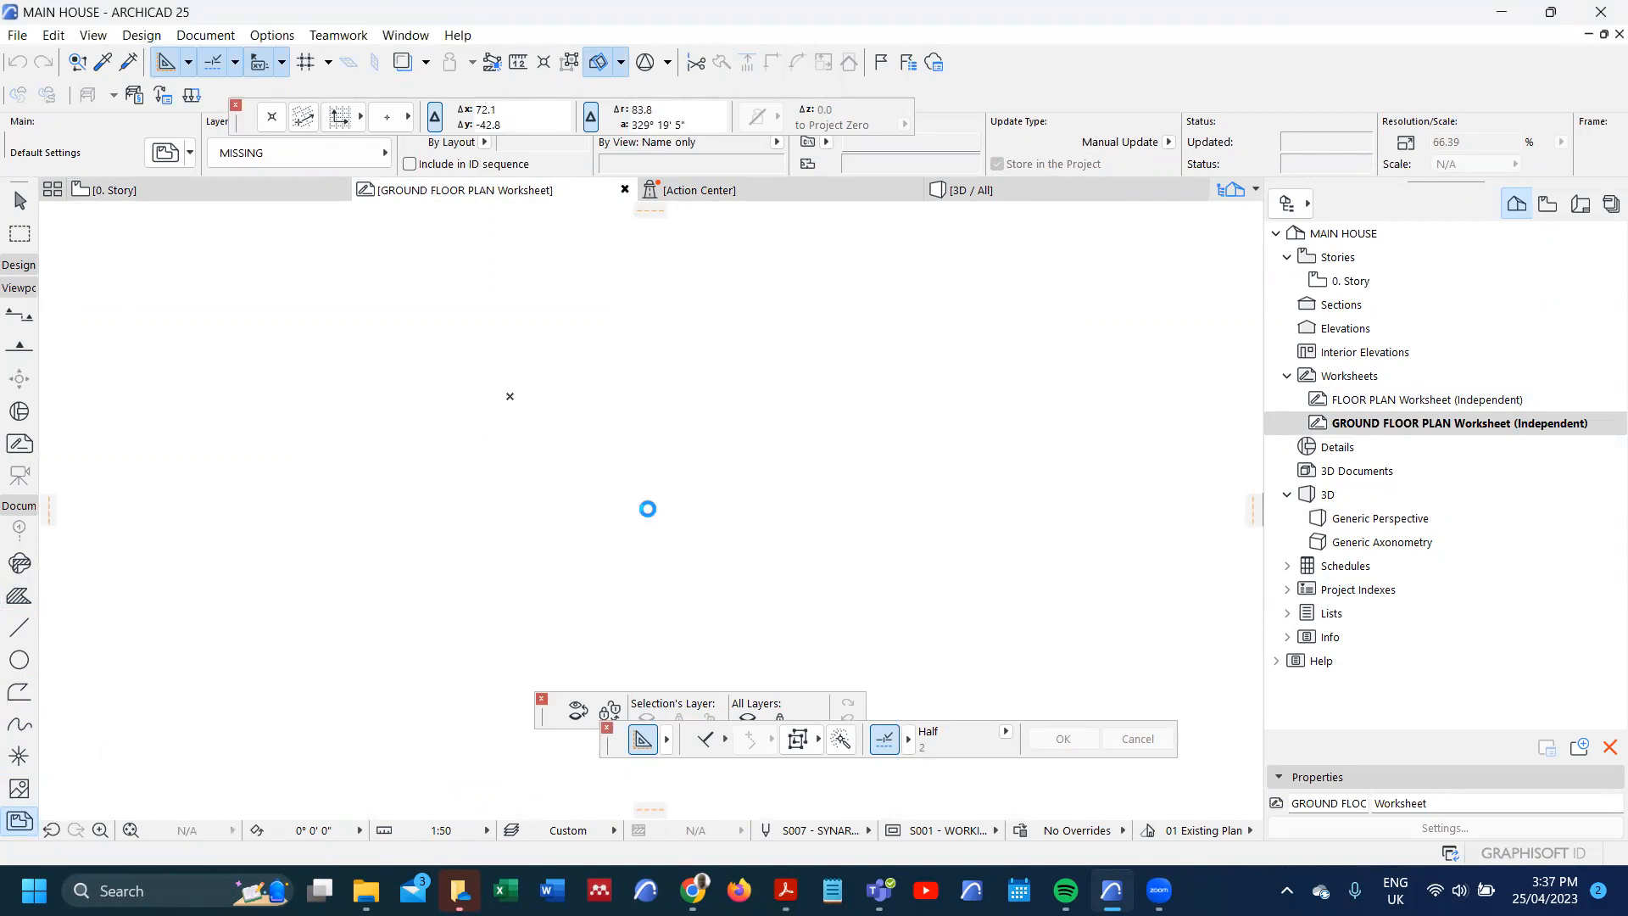
click(749, 666)
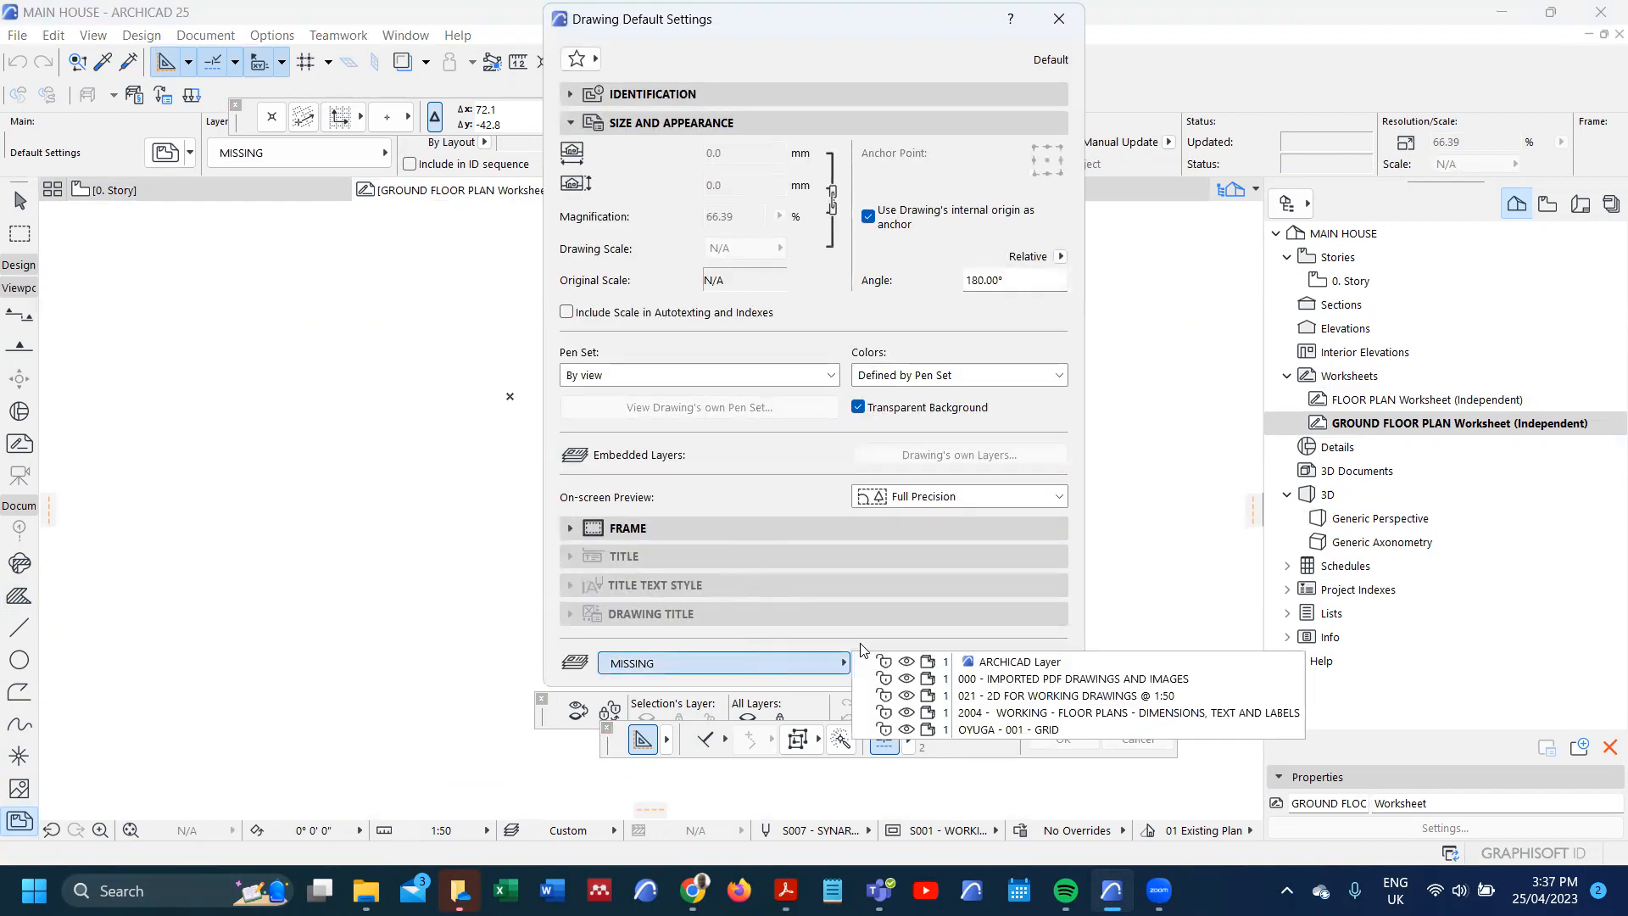
click(1131, 697)
click(1026, 672)
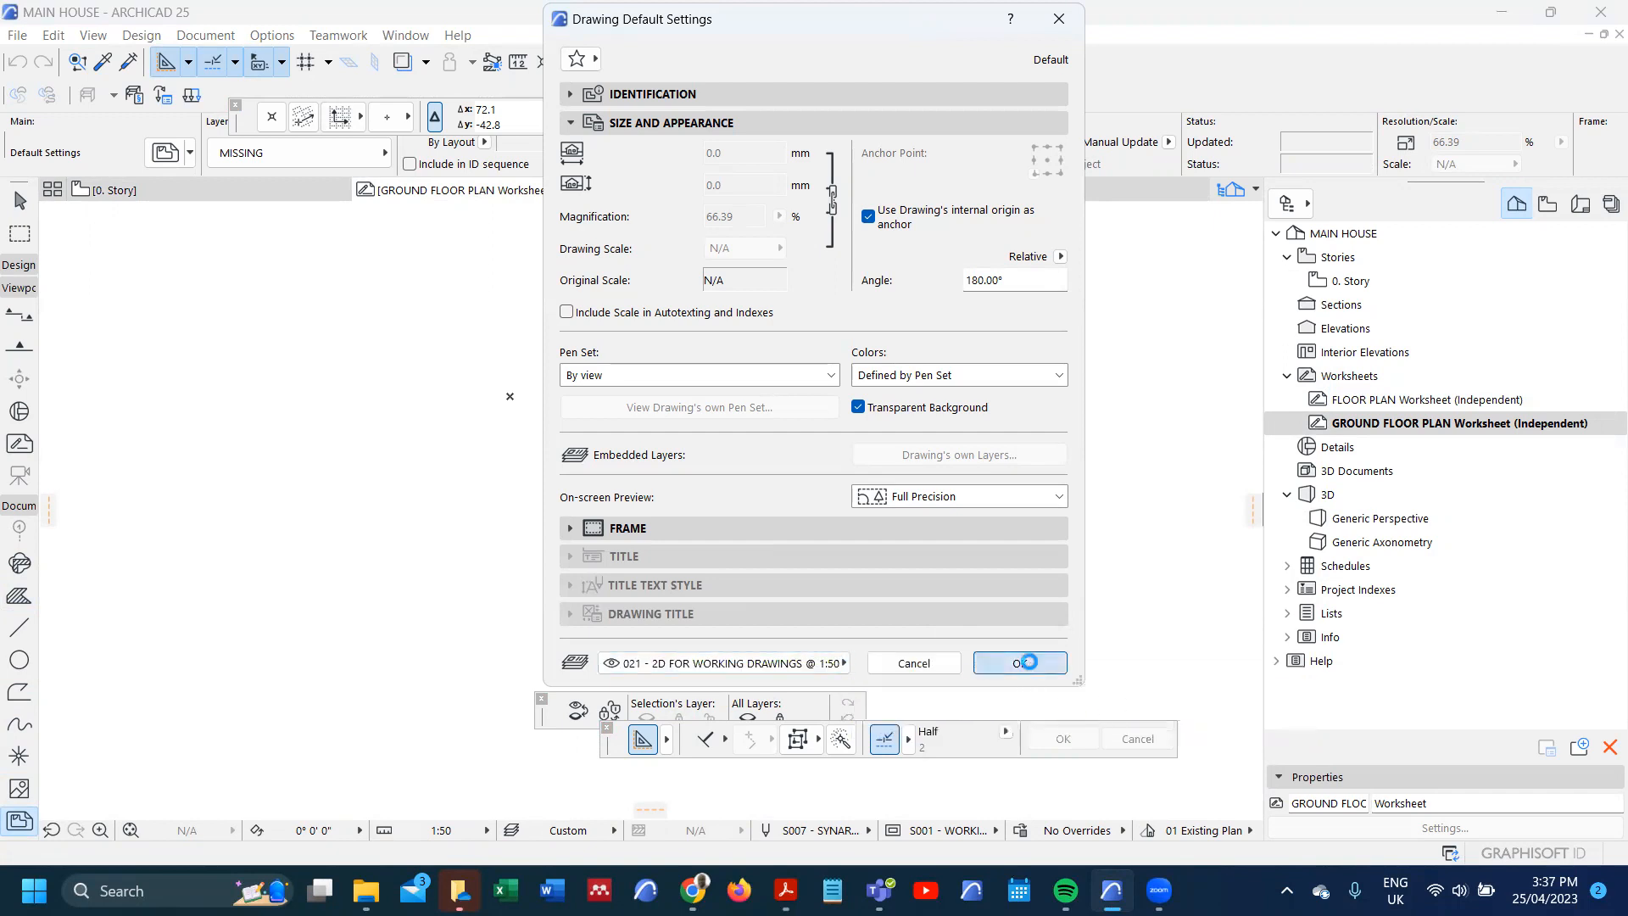
- Place page 6 of the SAMPLE DOCUMENTATION PDF on the ground floor plan worksheet
click(863, 382)
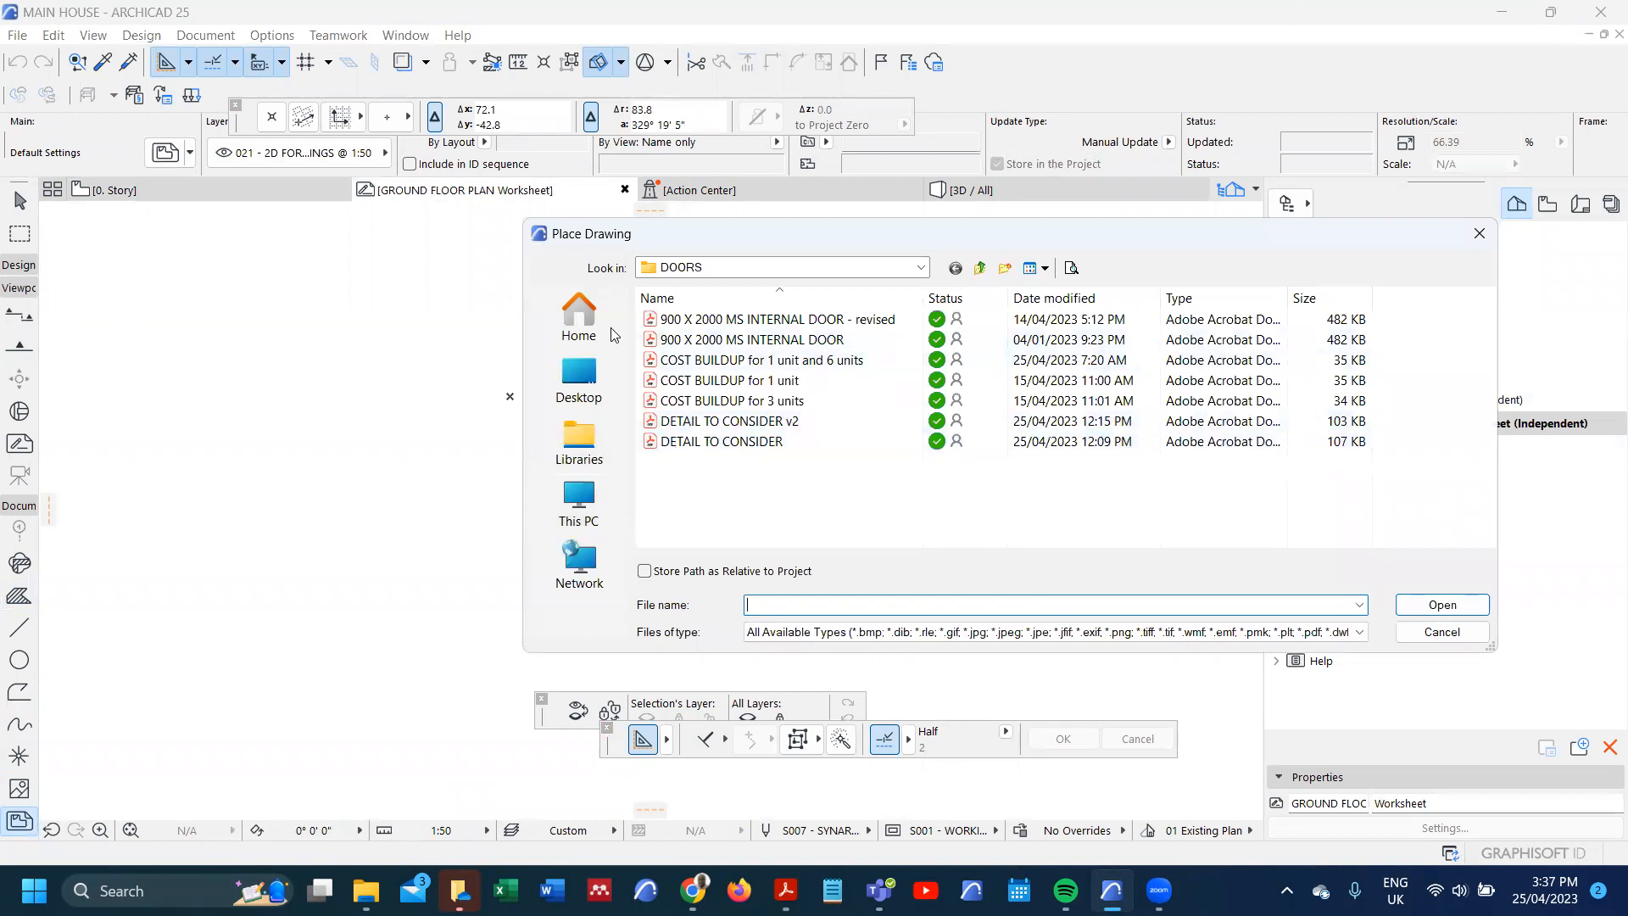
click(577, 332)
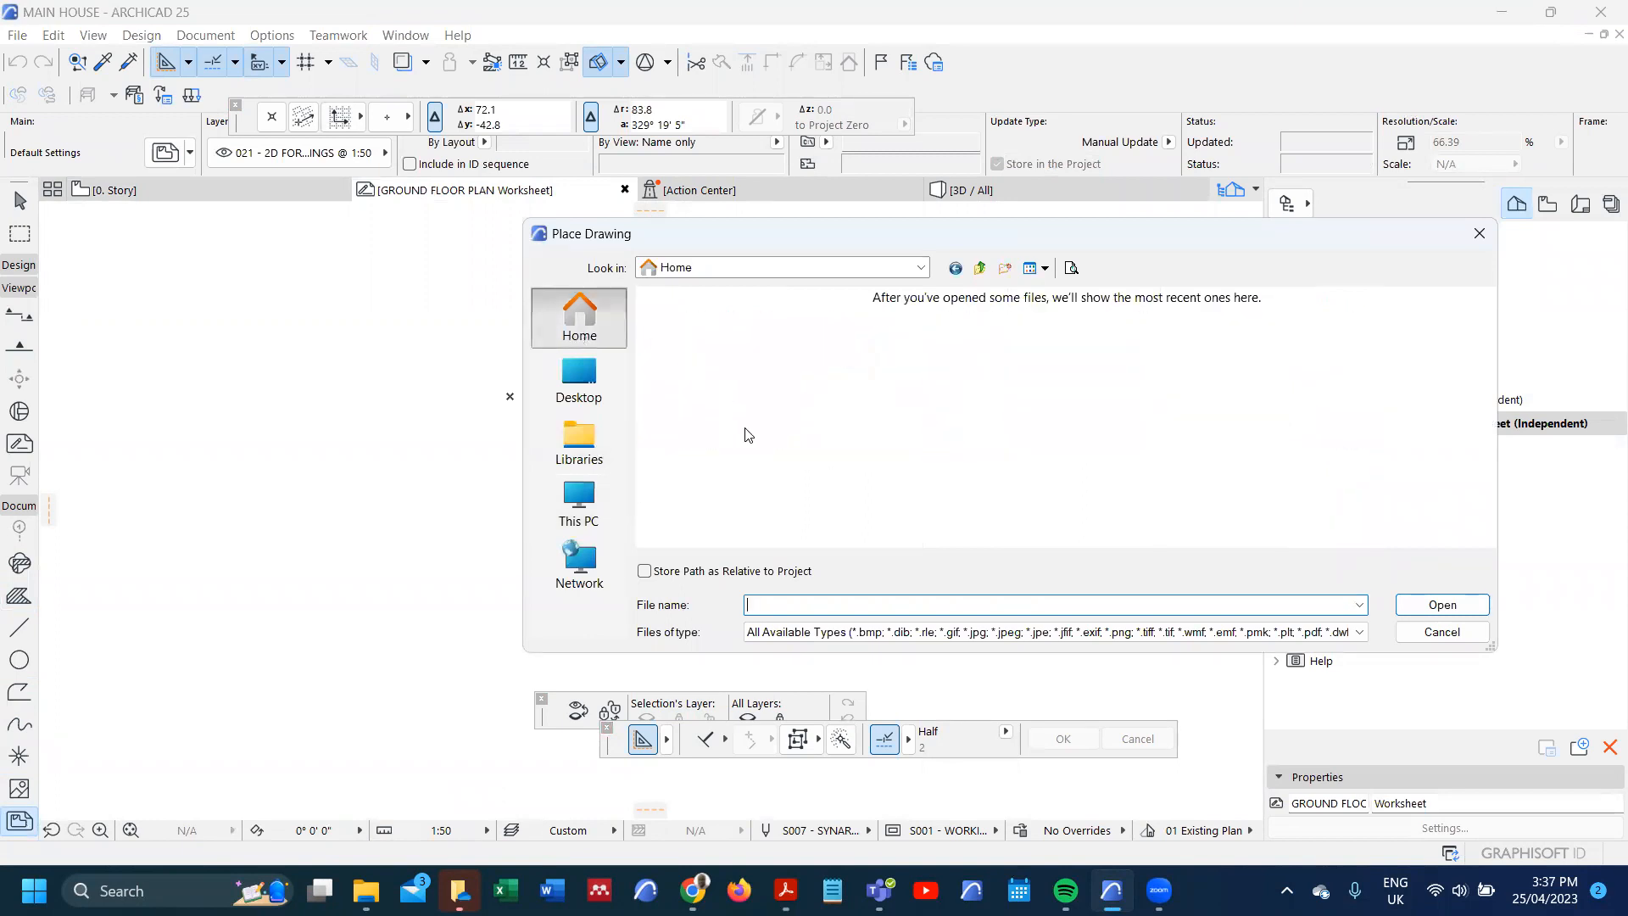
scroll(770, 479, down, 5)
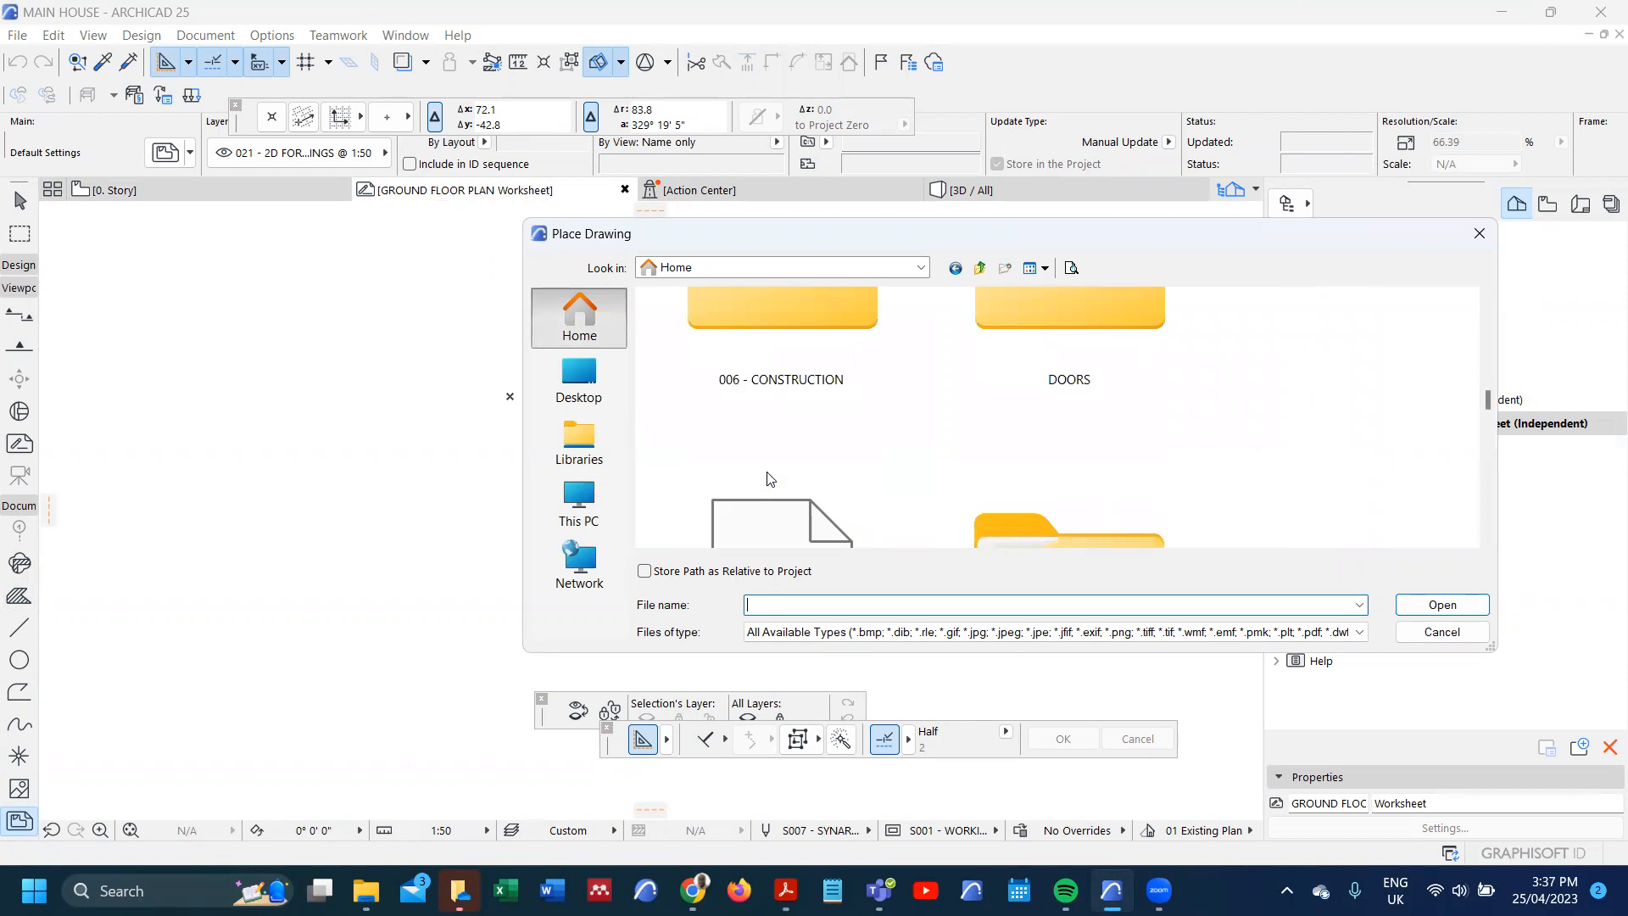
scroll(770, 479, down, 3)
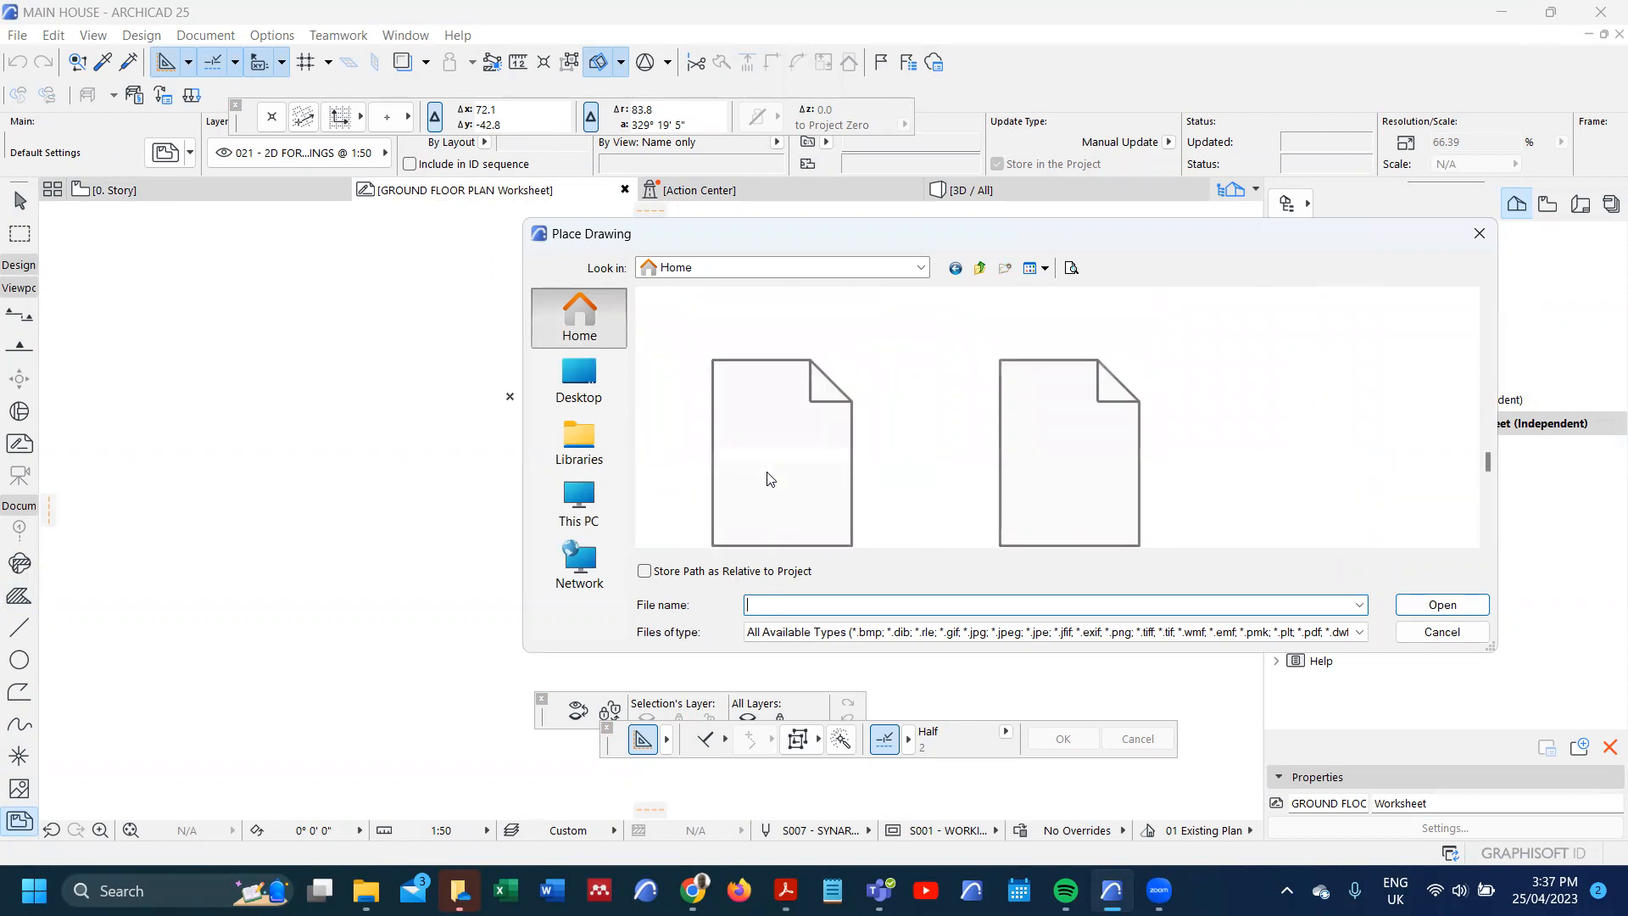
click(938, 396)
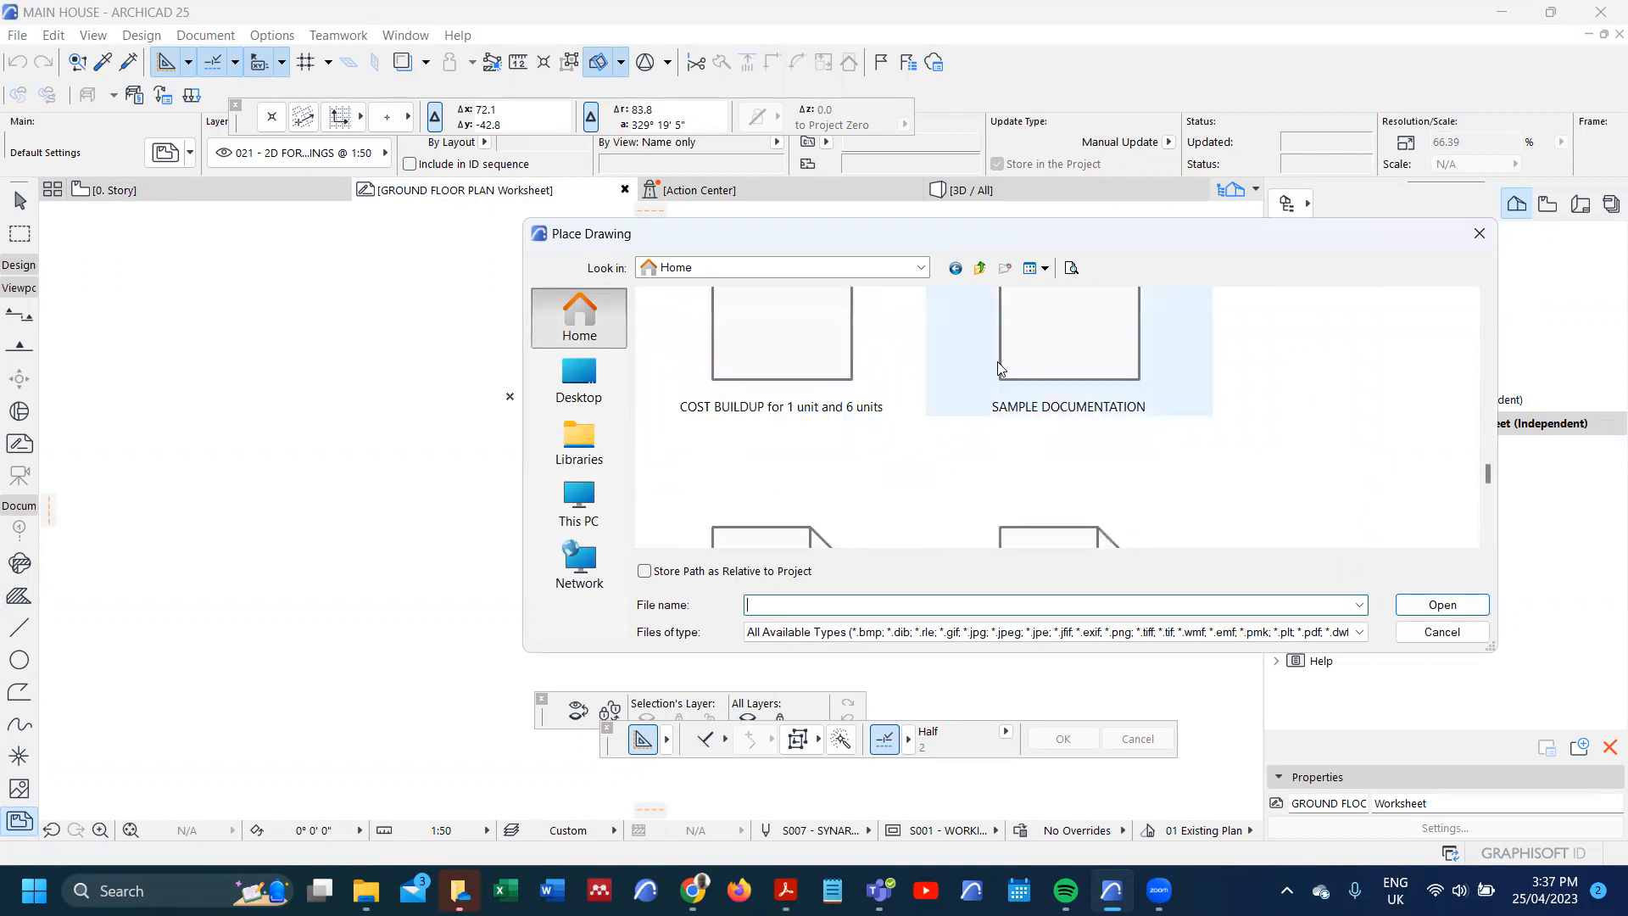
click(1442, 605)
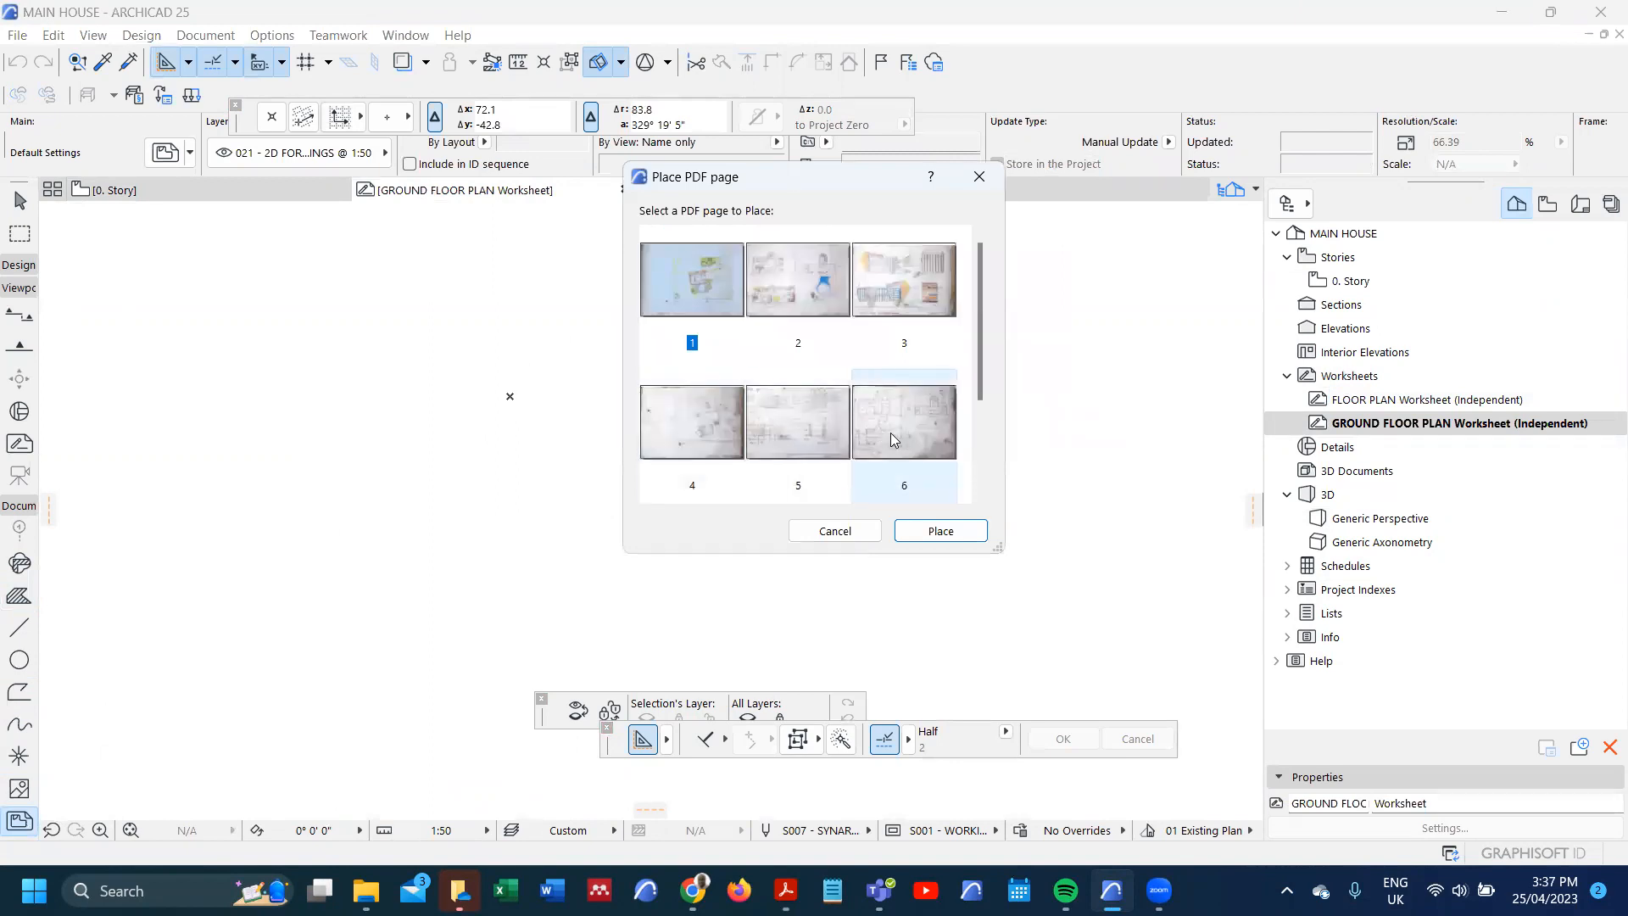
click(895, 429)
click(942, 531)
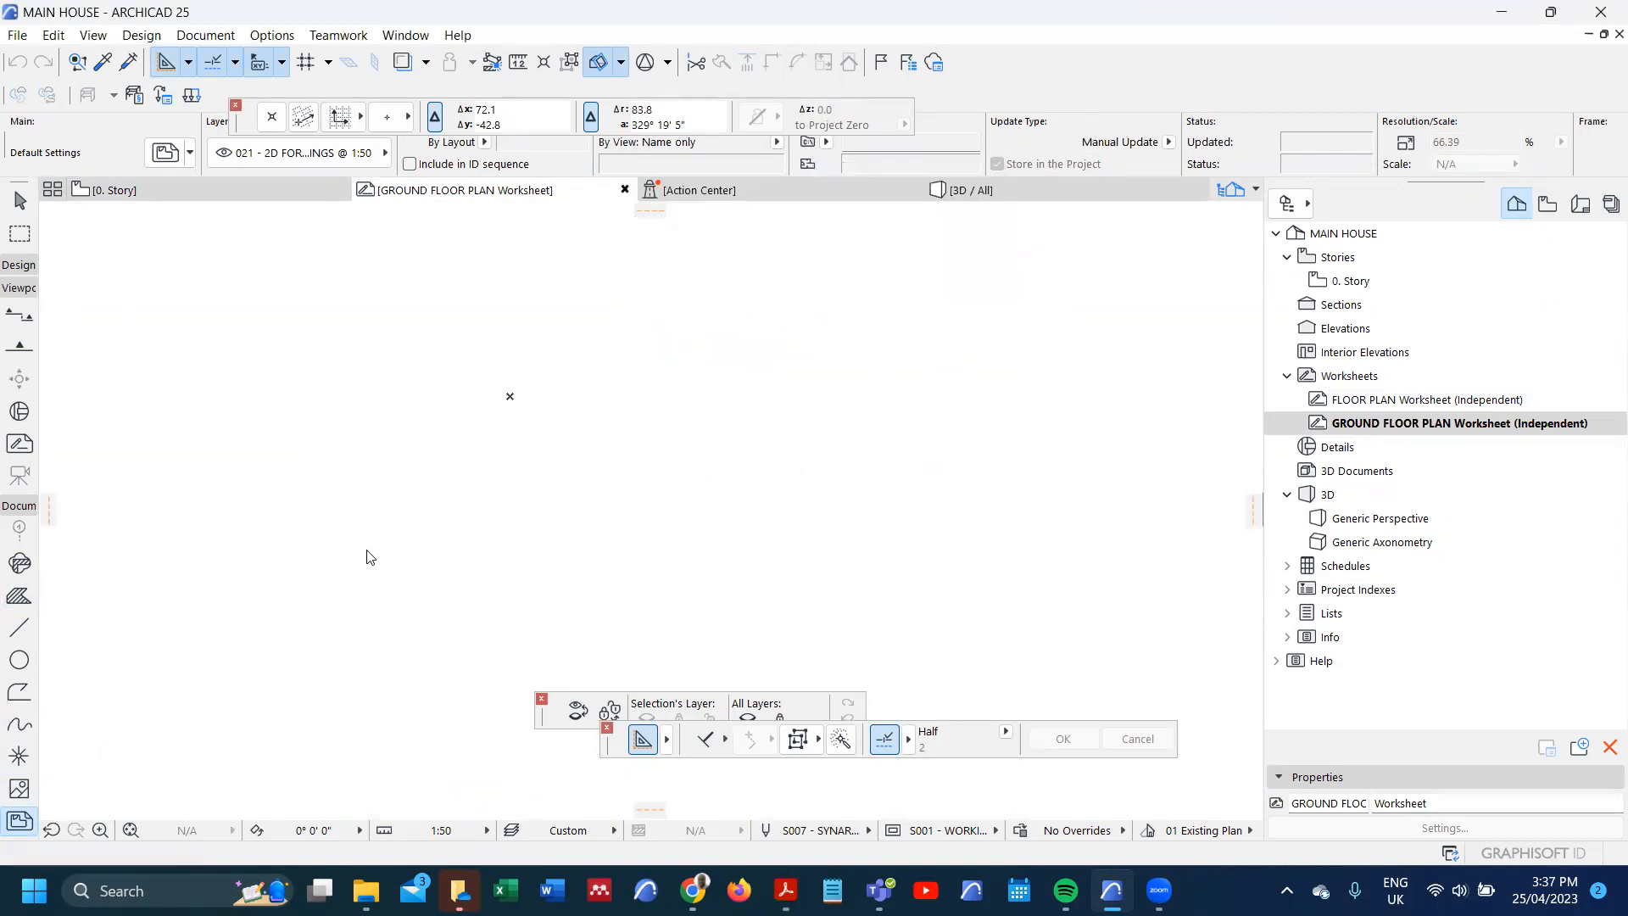
- Set the placed drawing's angle to 0° so the scanned plans read upright
scroll(420, 497, down, 6)
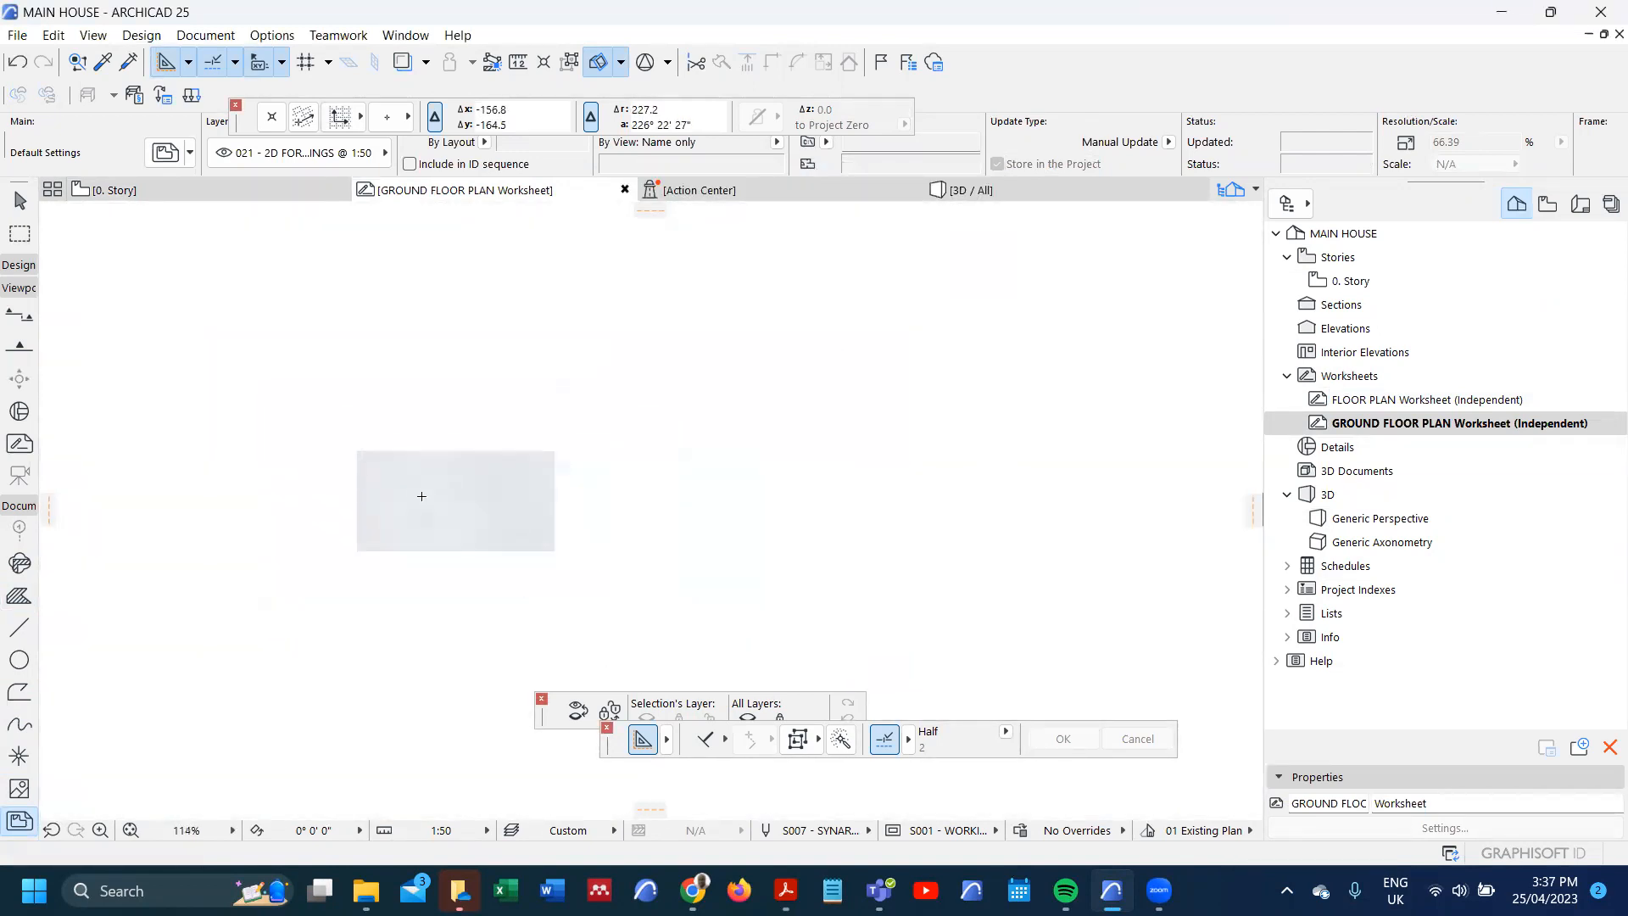
scroll(420, 487, down, 5)
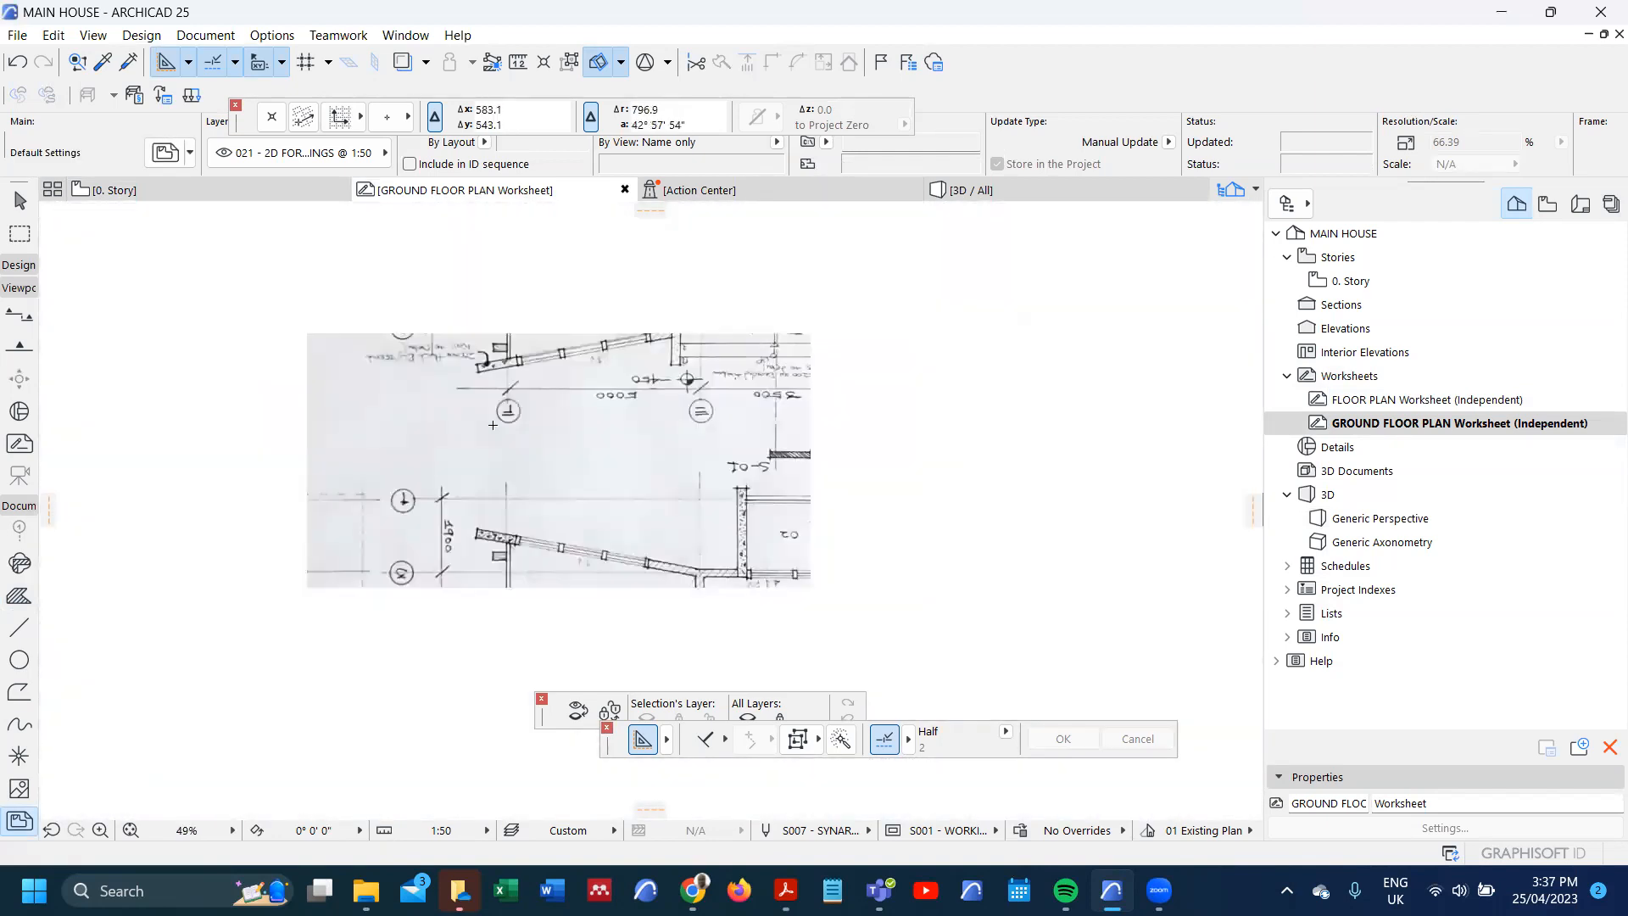
scroll(692, 403, down, 2)
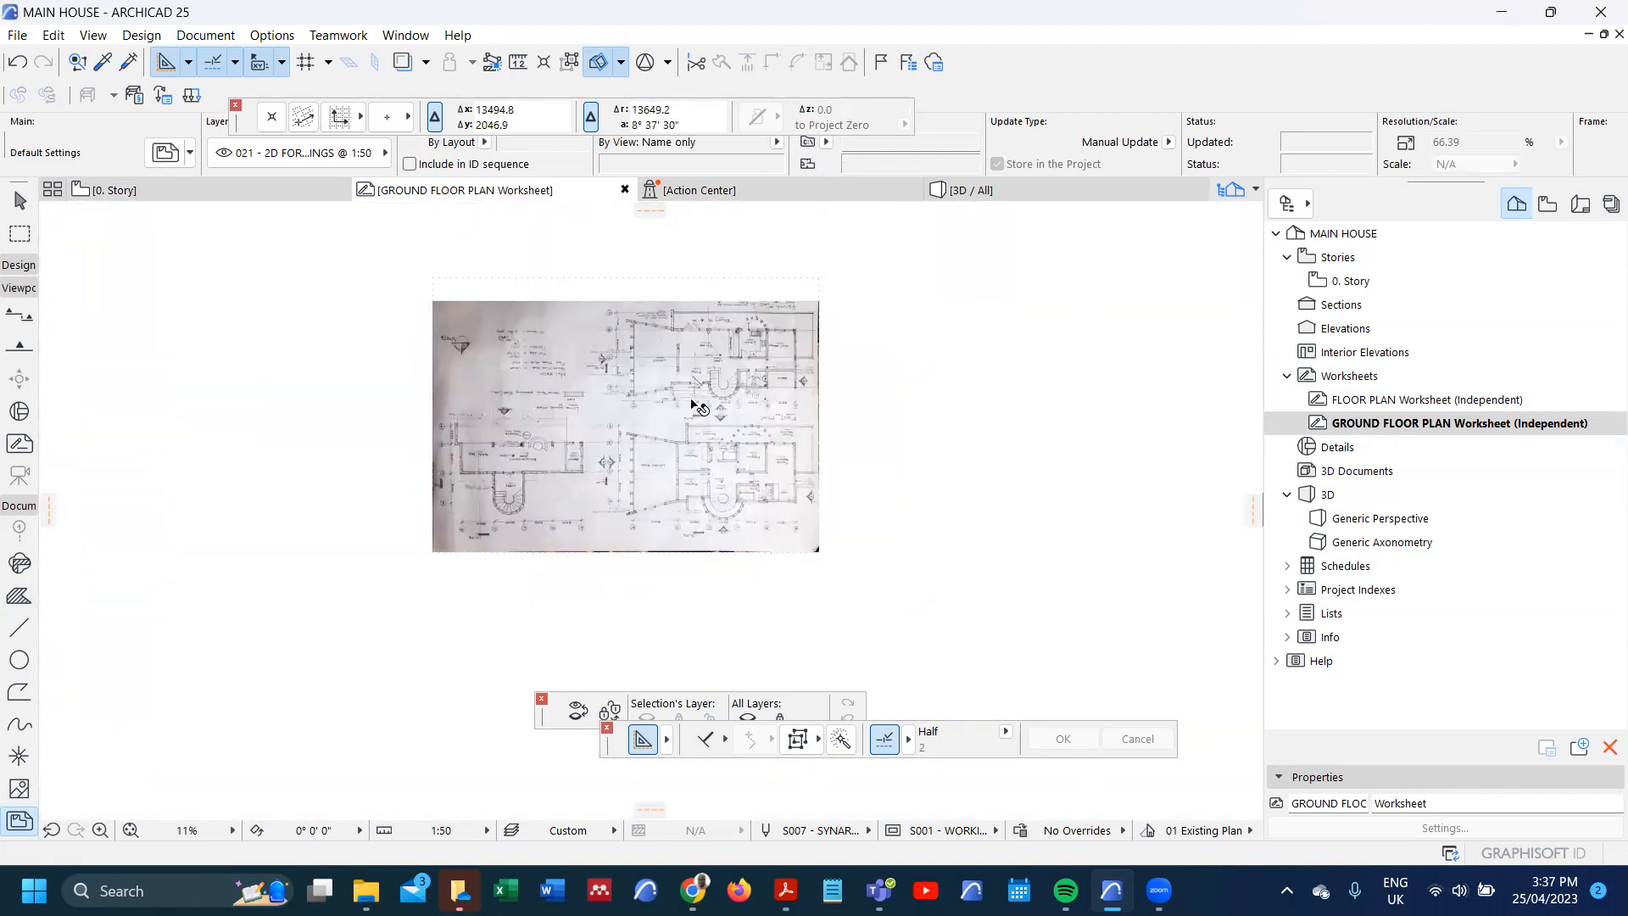
click(691, 399)
scroll(691, 400, up, 2)
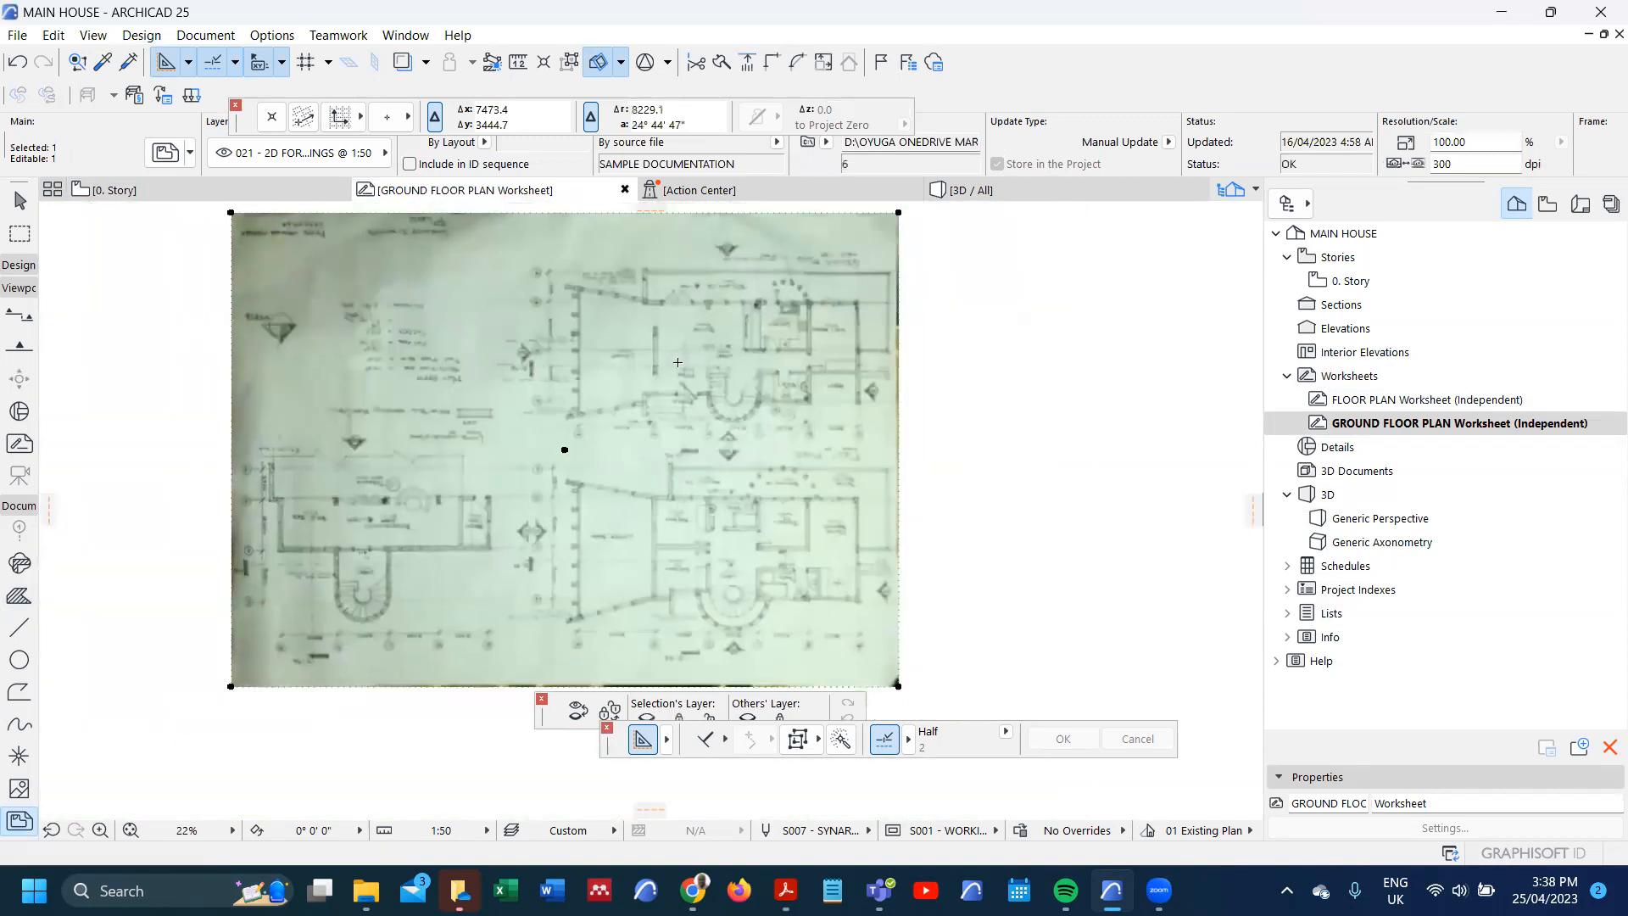
double_click(752, 359)
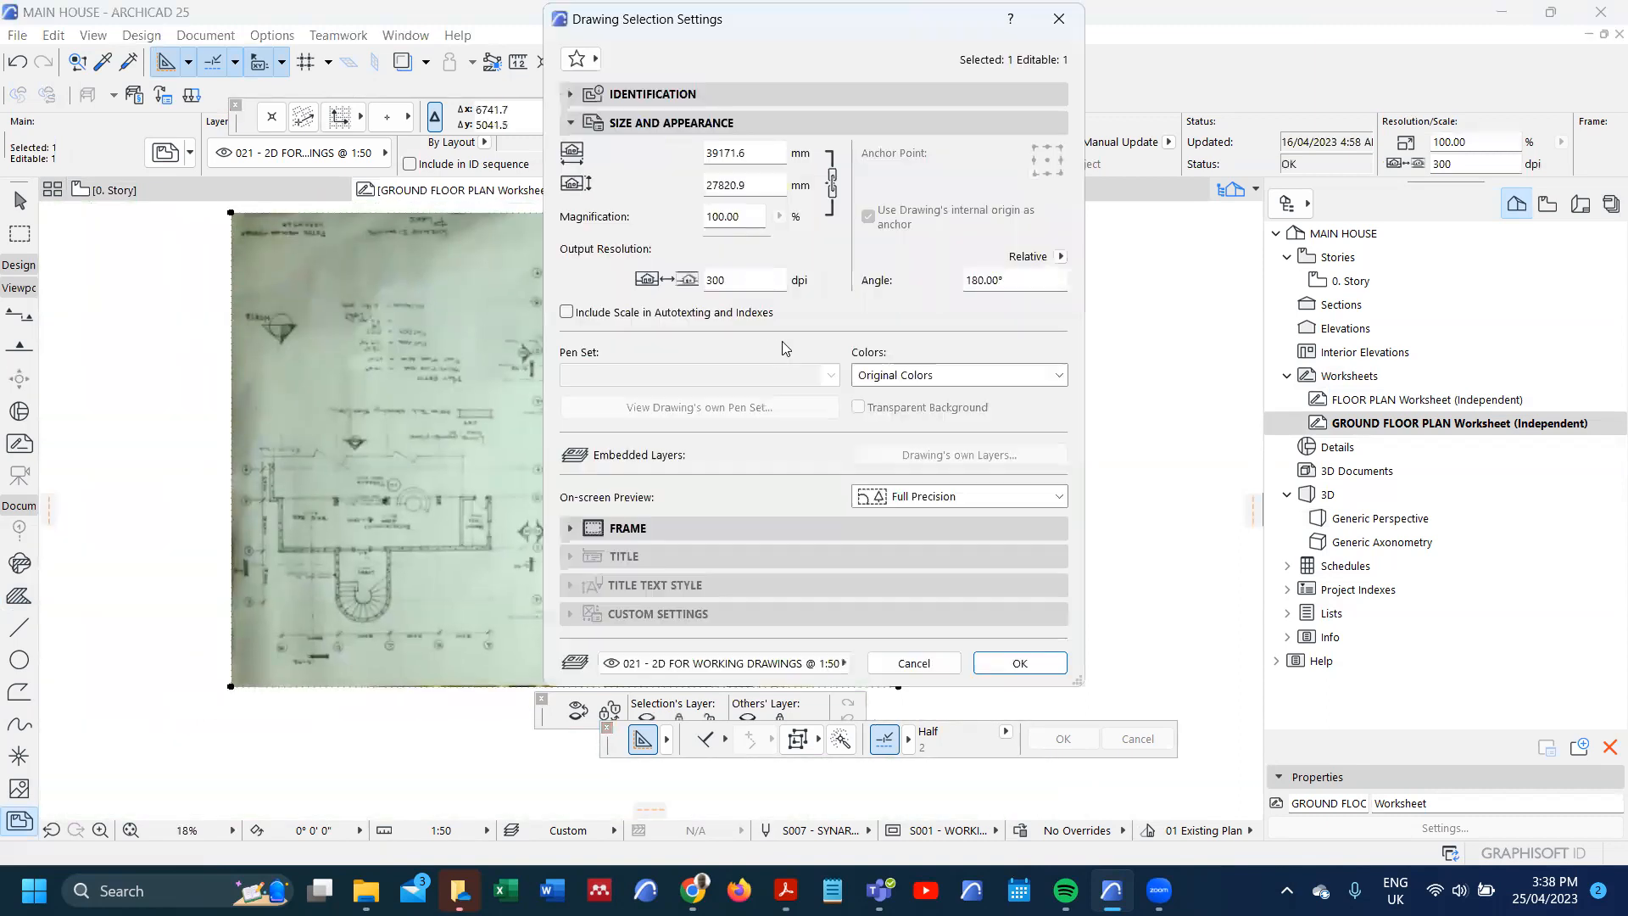
click(1019, 273)
text(0)
key(Return)
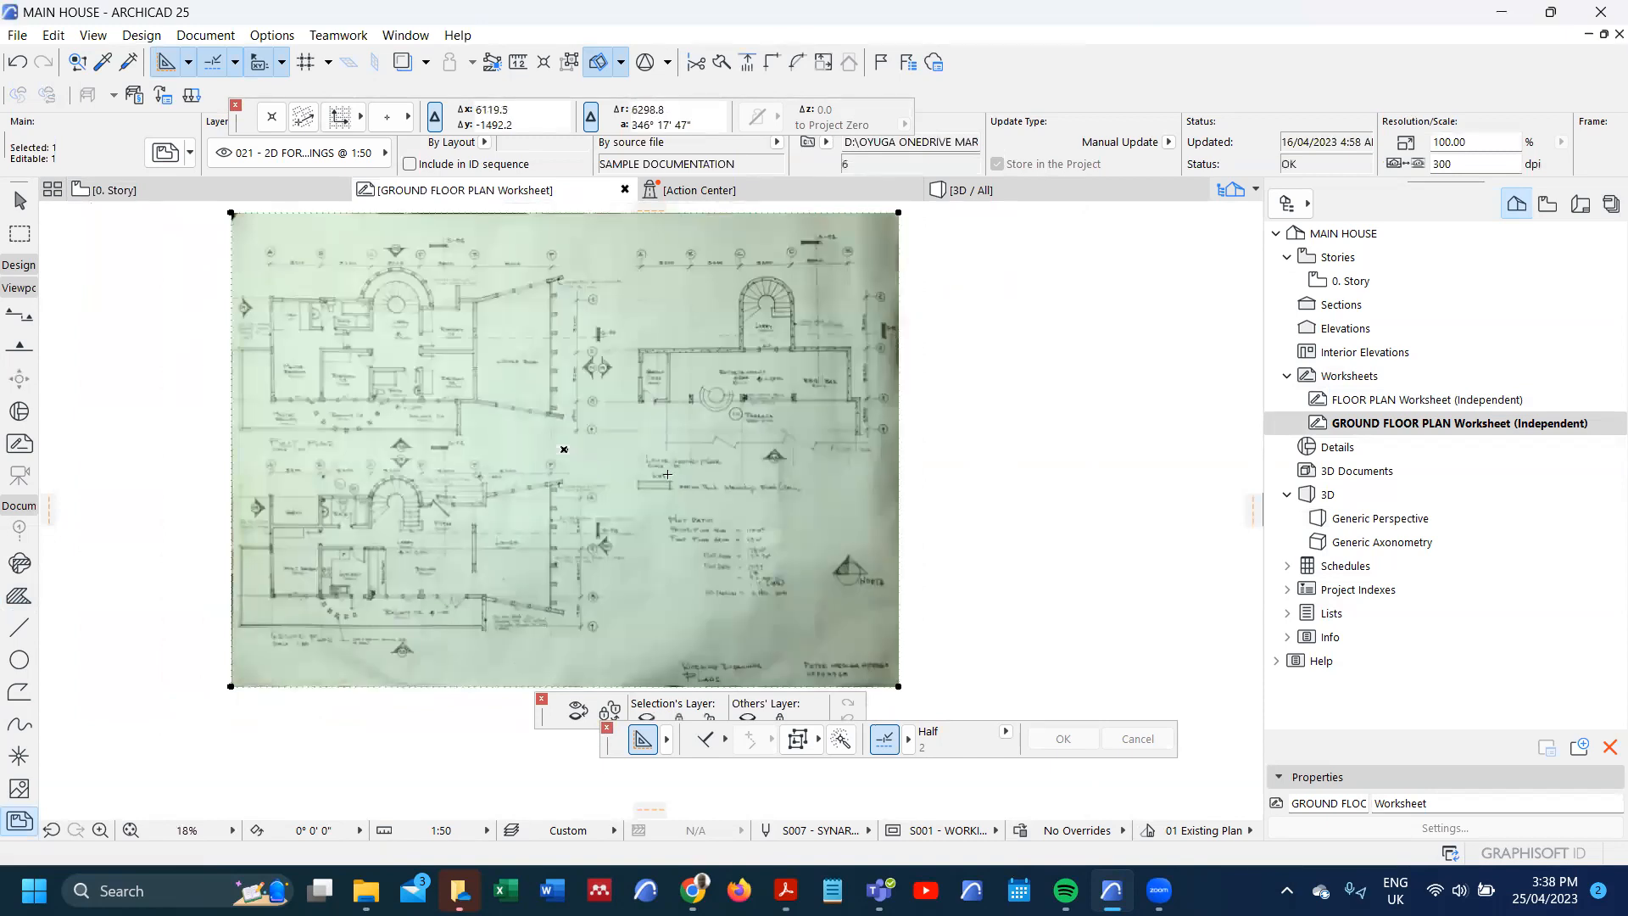
- Examine the ground floor plan on the placed scan, including its rooms, grid lines and written dimensions
scroll(250, 603, up, 3)
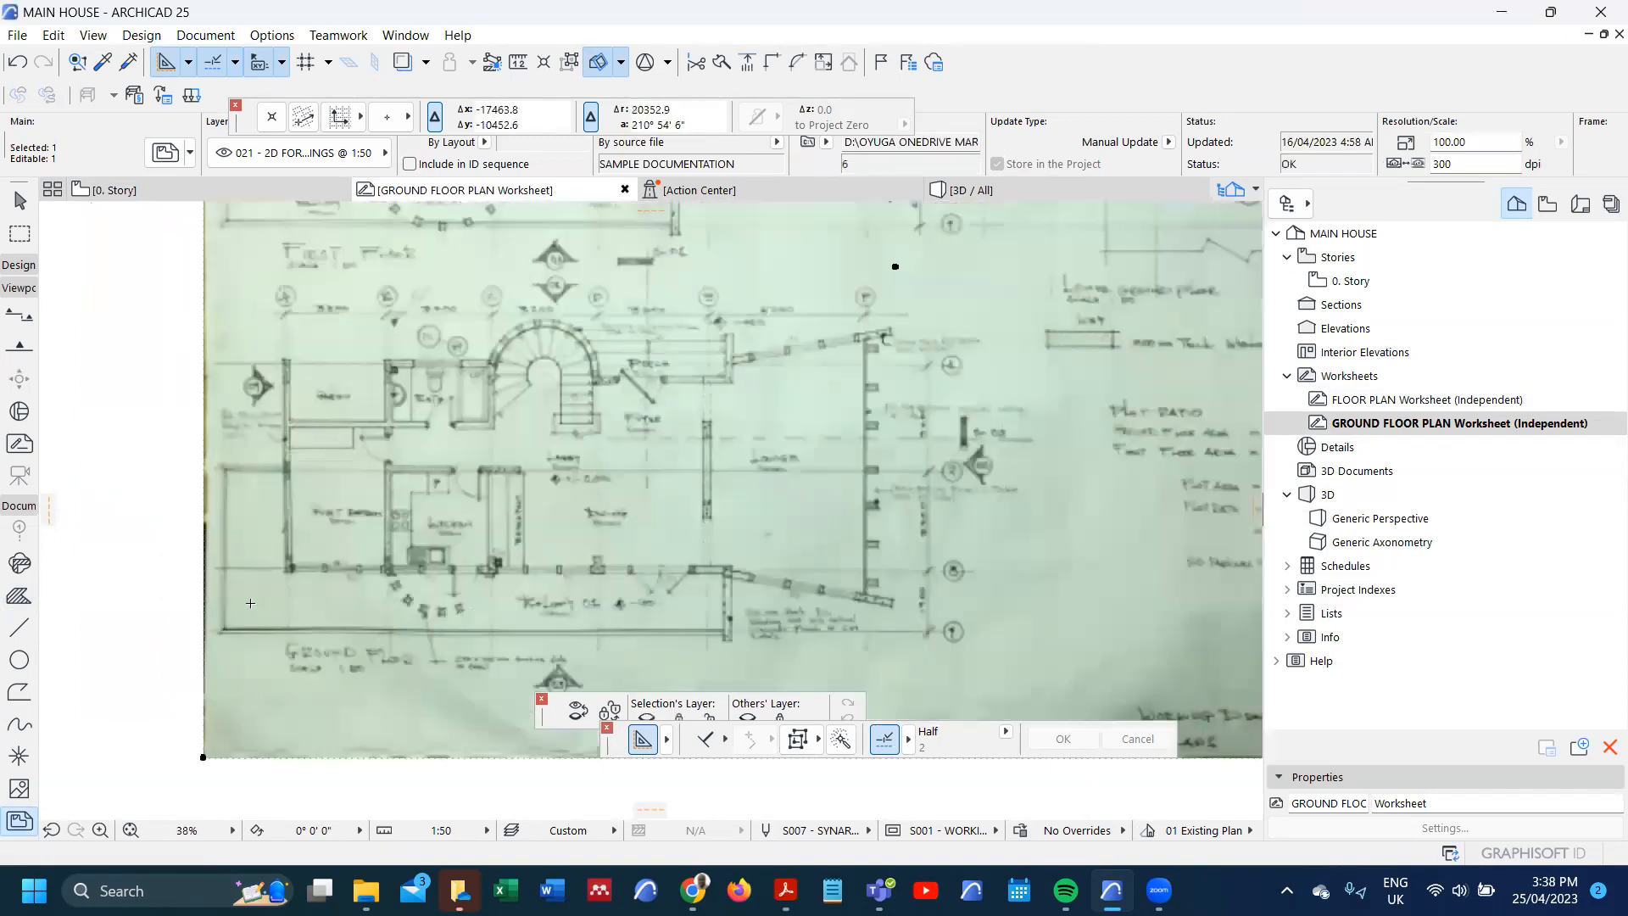
scroll(255, 593, up, 1)
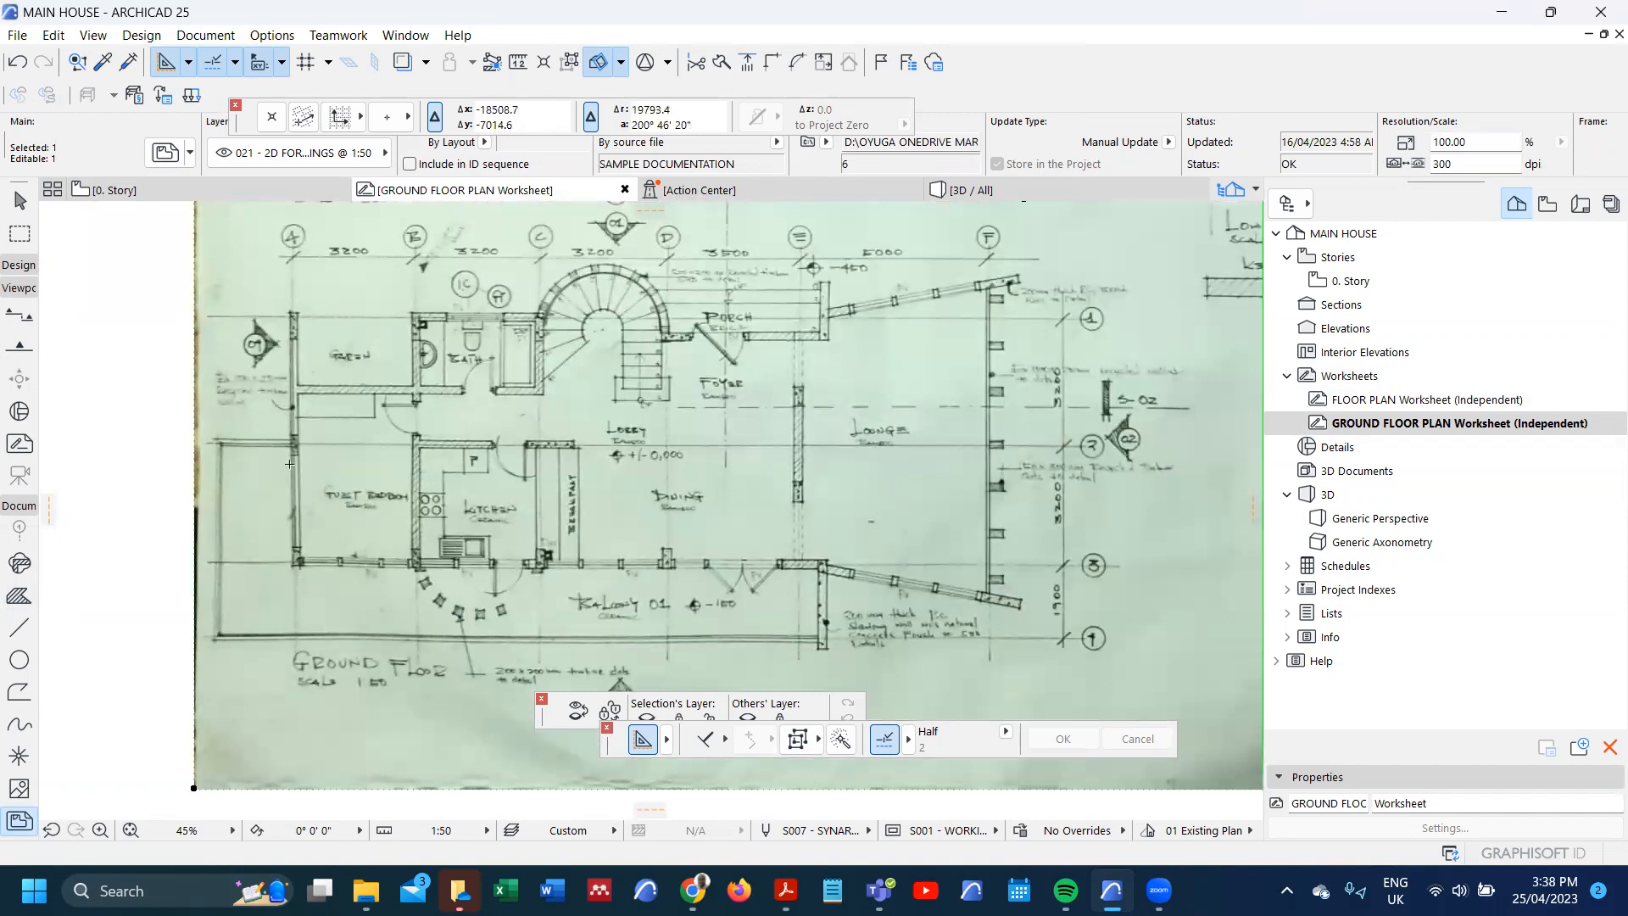
scroll(290, 464, down, 3)
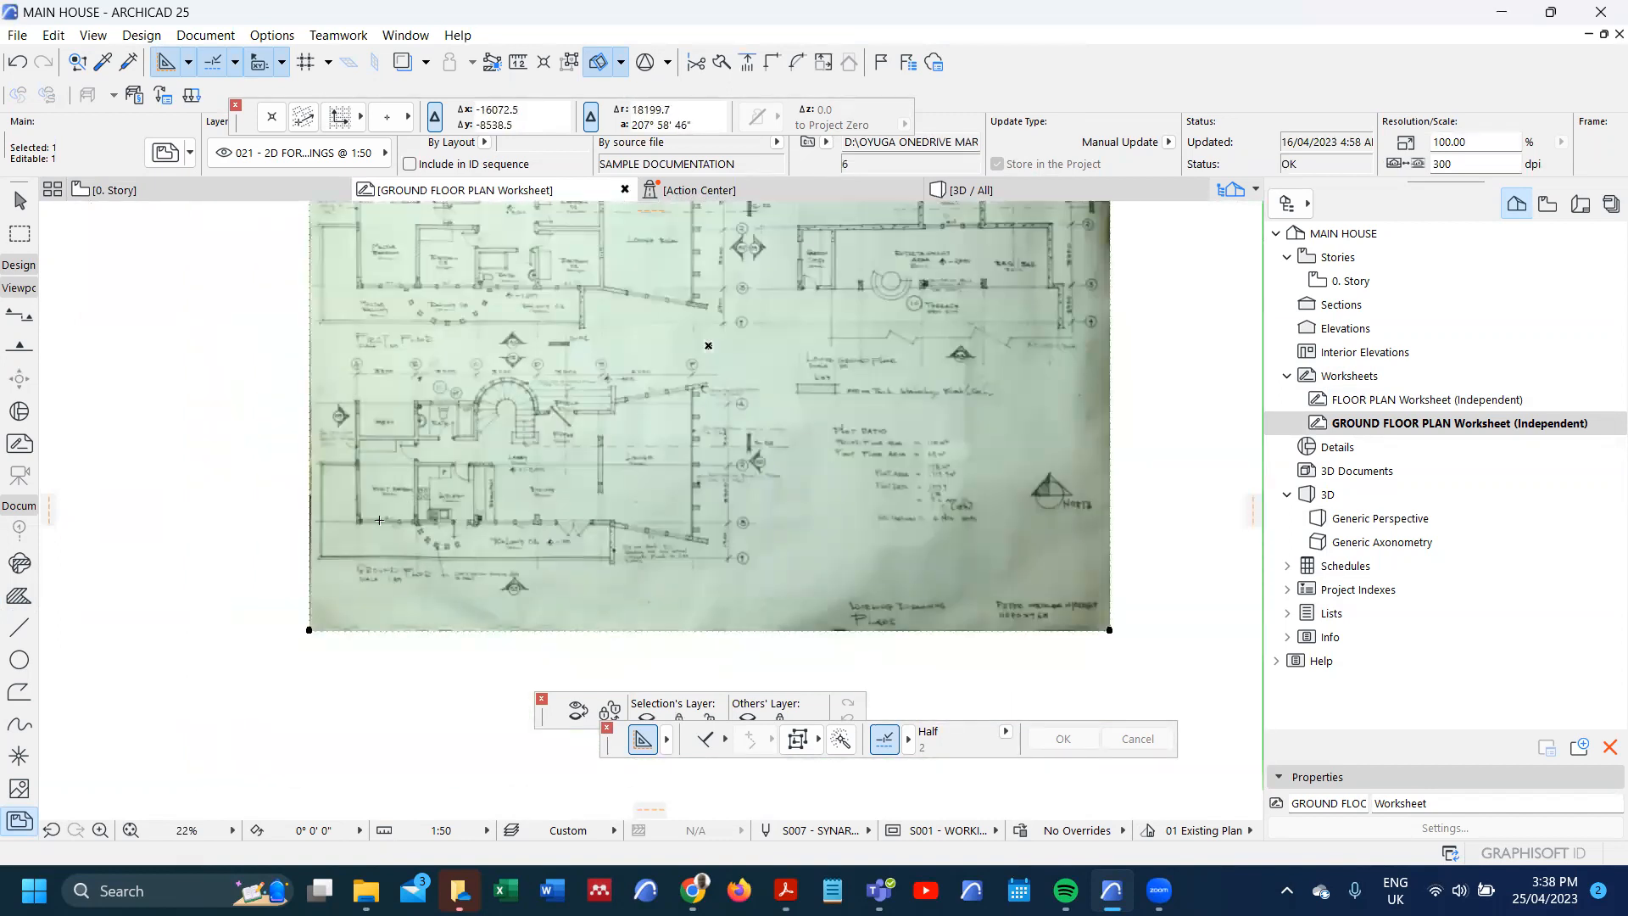
scroll(379, 520, up, 3)
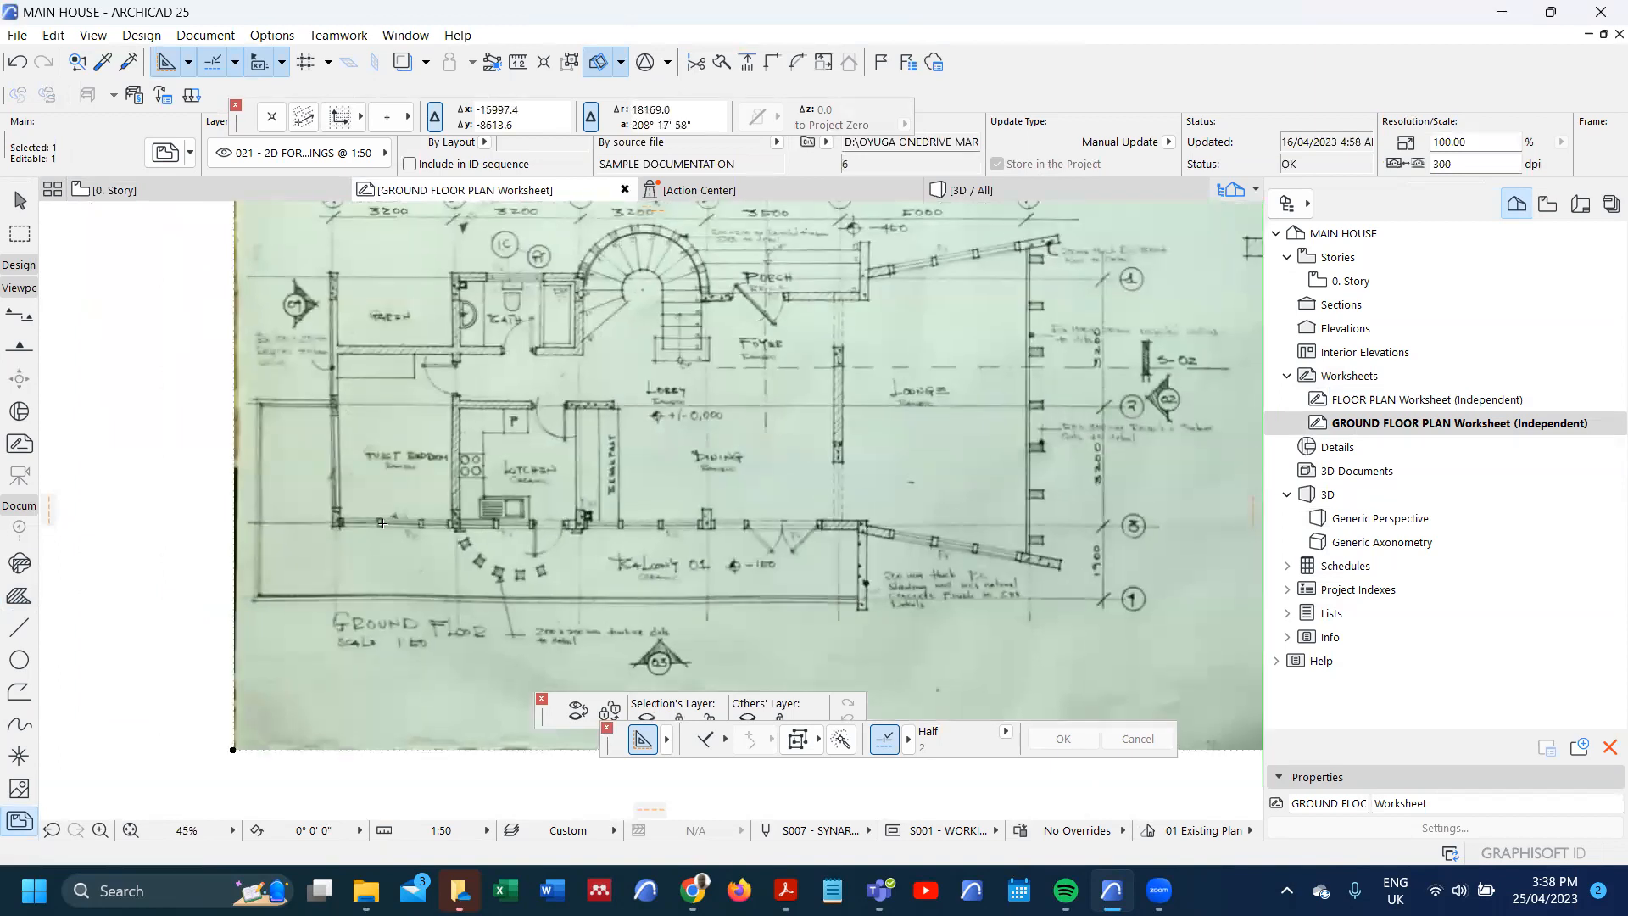
scroll(424, 475, down, 2)
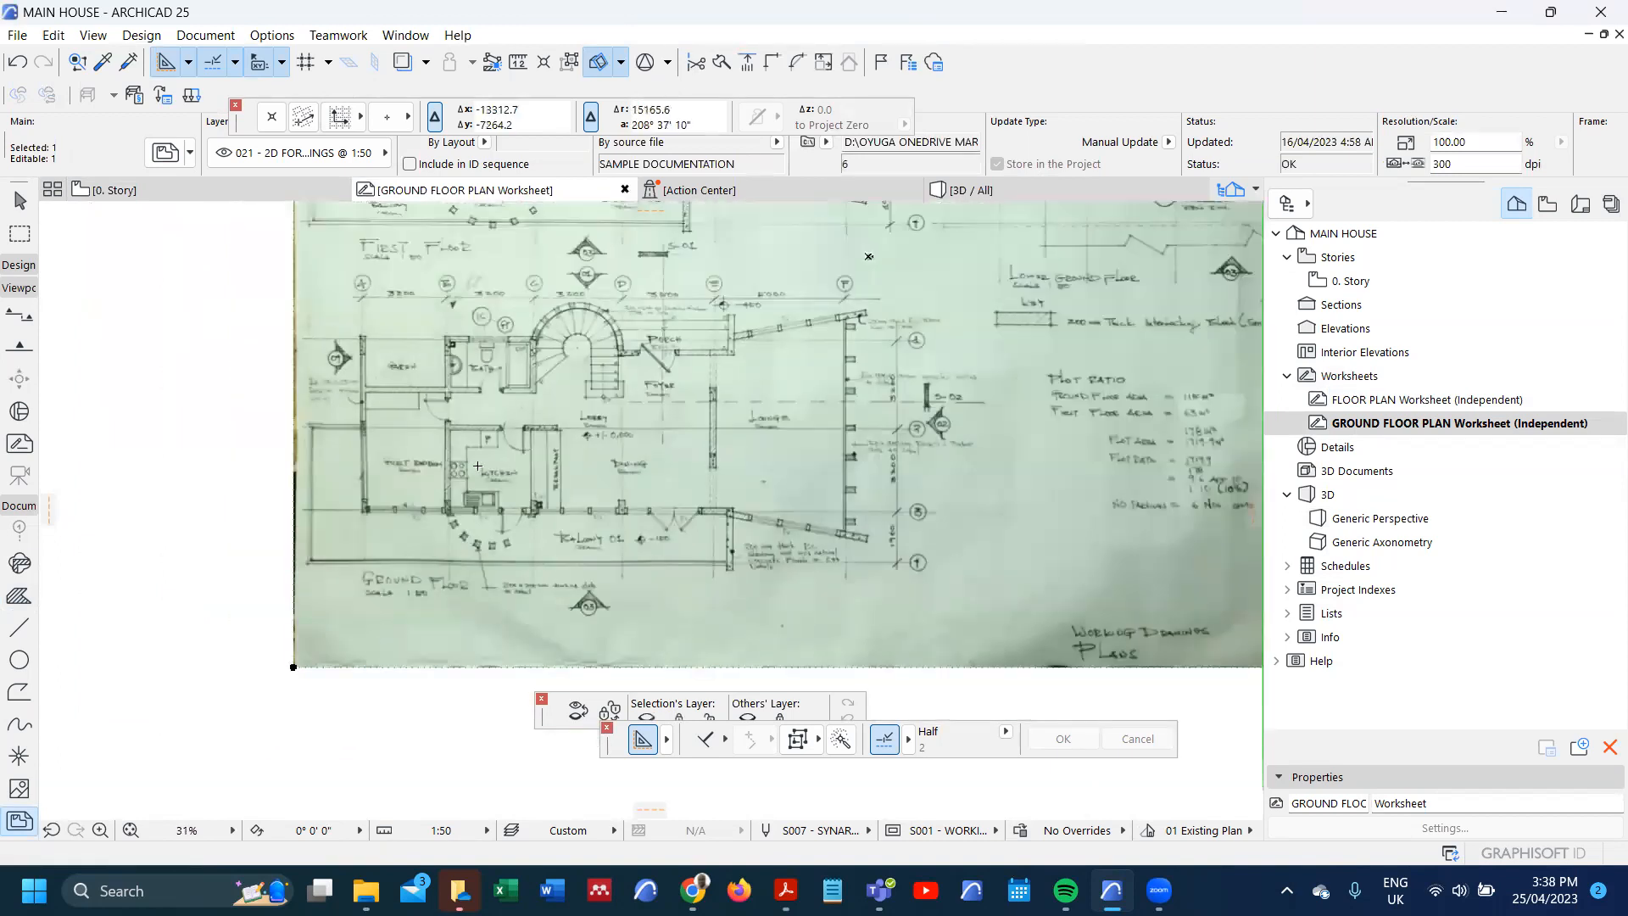
scroll(452, 401, up, 3)
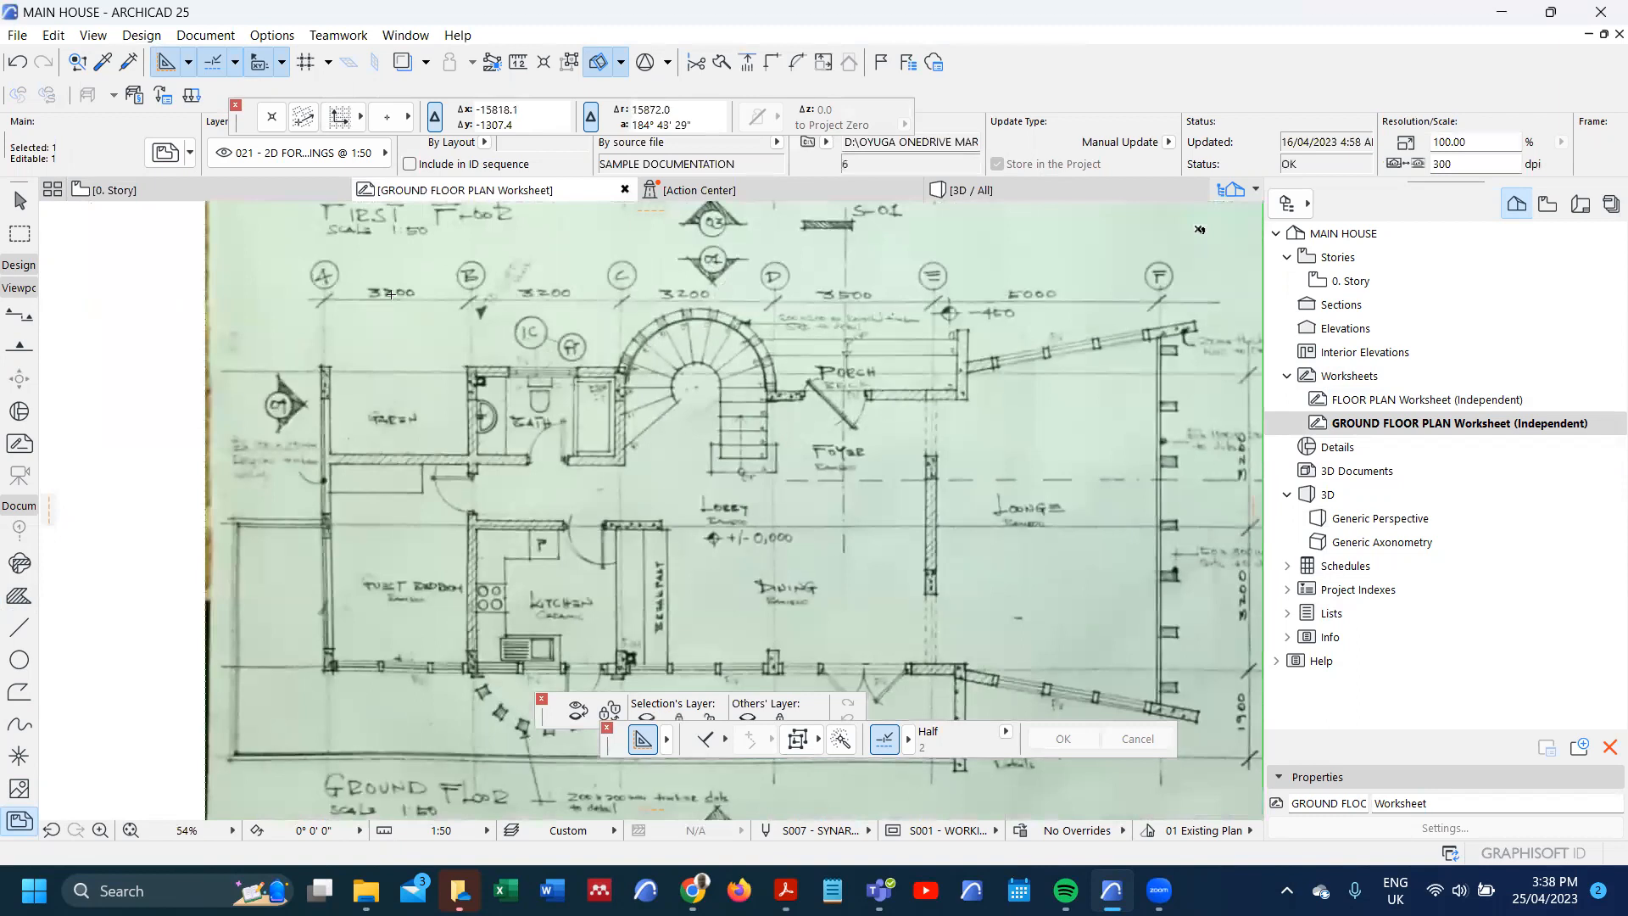
scroll(391, 294, down, 2)
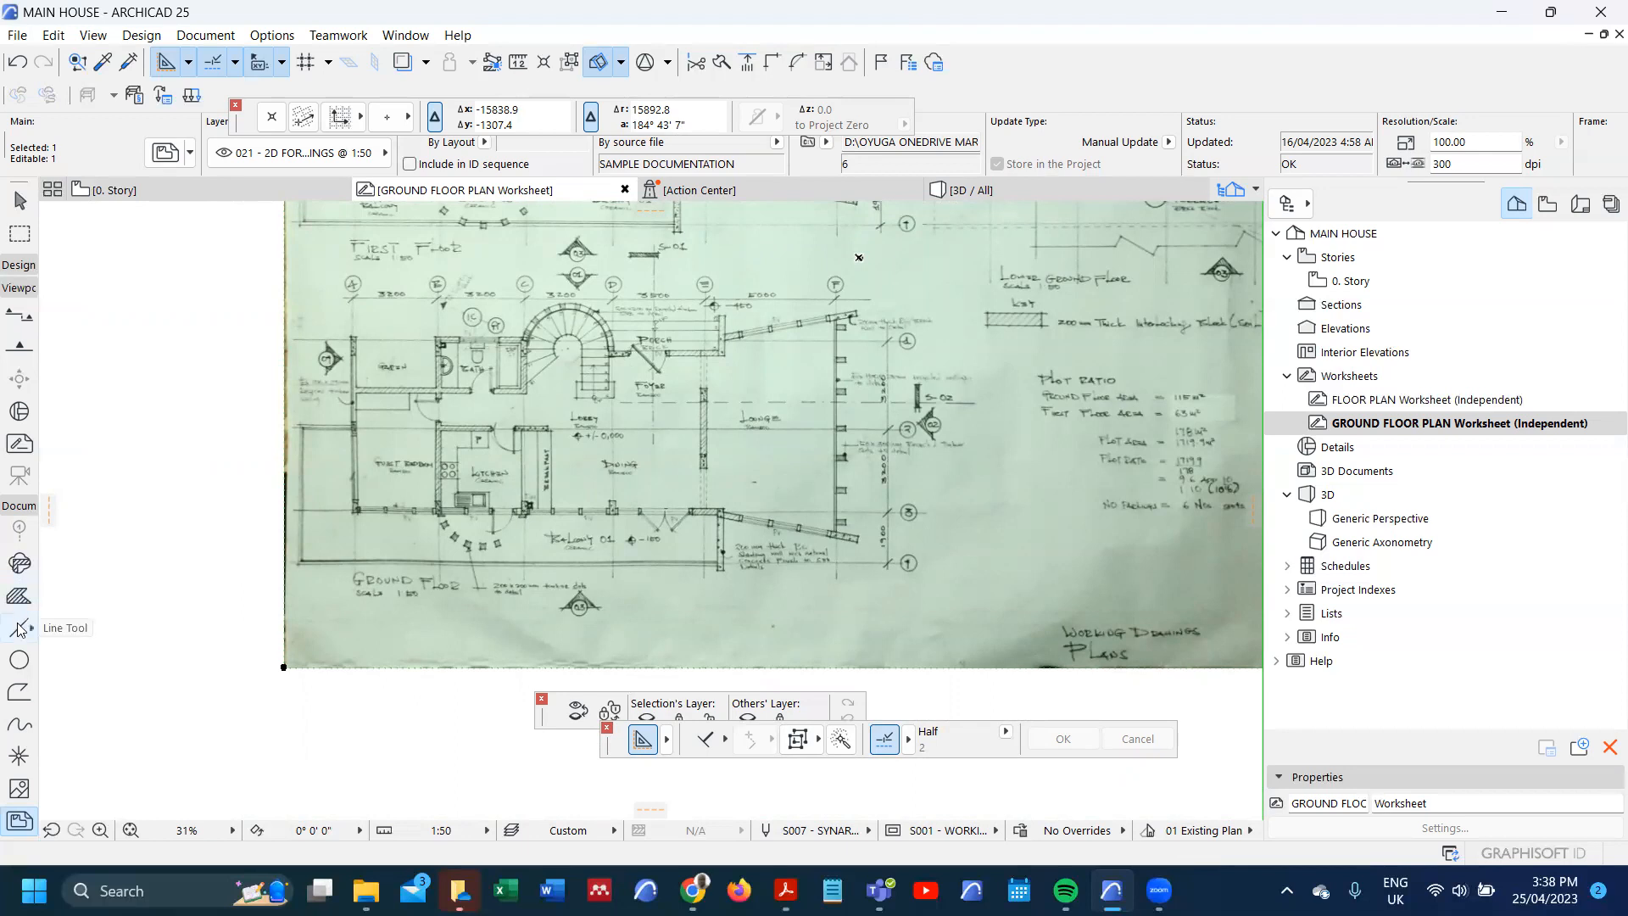
- Draw a line about 17,909 mm long over the ground floor's upper dimension line, from just before grid A to just past grid F
scroll(367, 265, up, 2)
scroll(367, 266, up, 10)
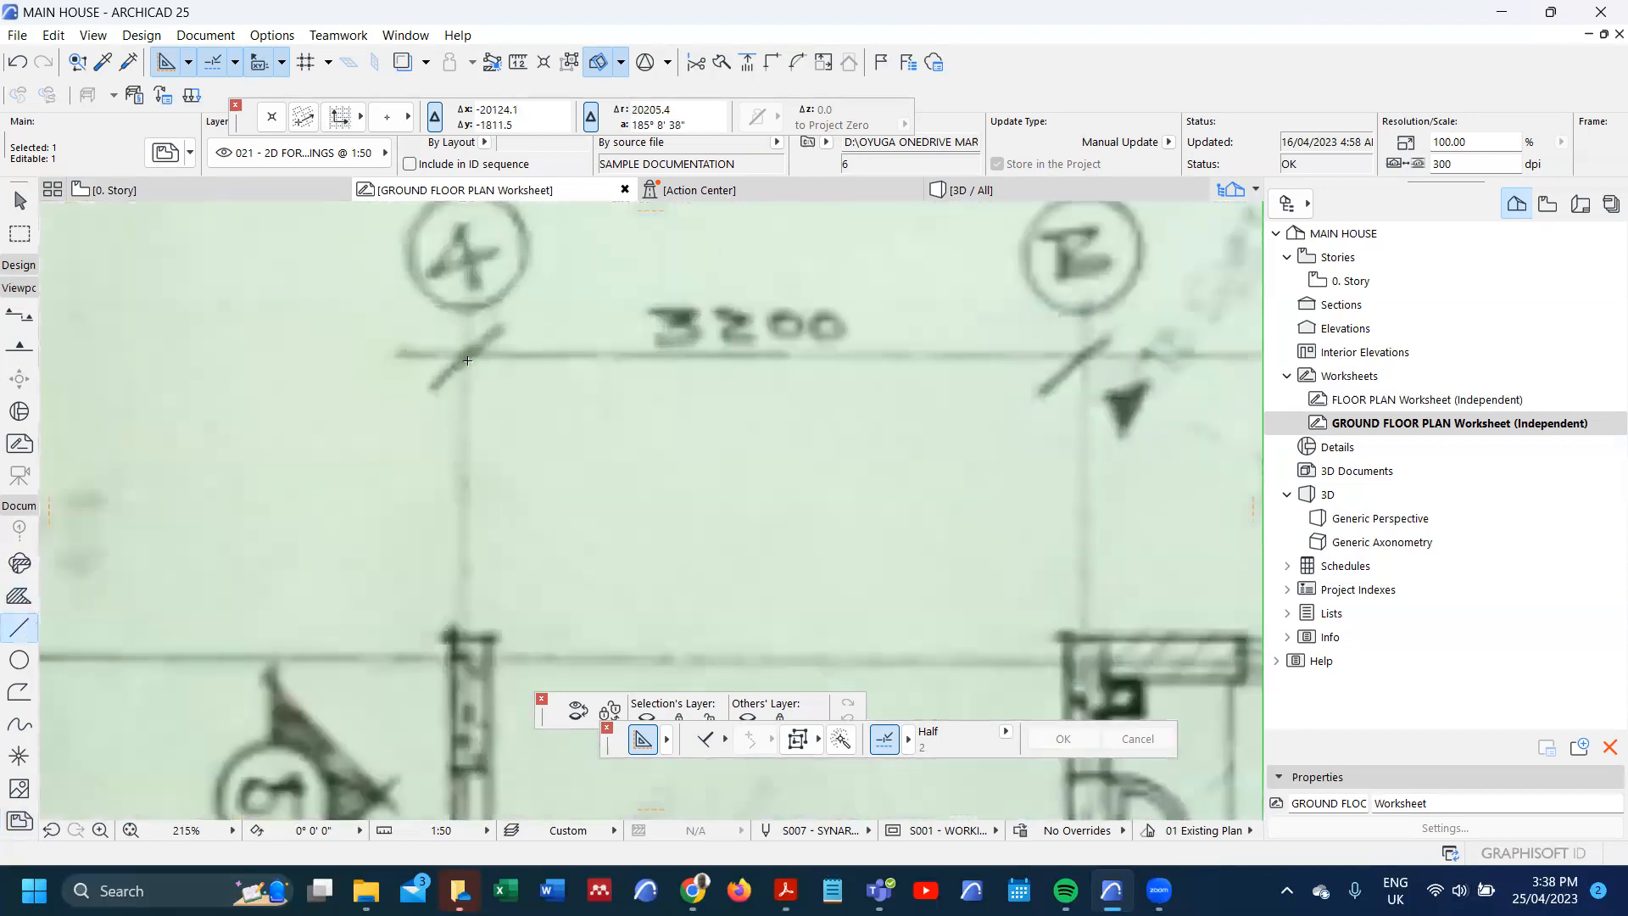
key(Escape)
click(398, 357)
scroll(377, 373, down, 9)
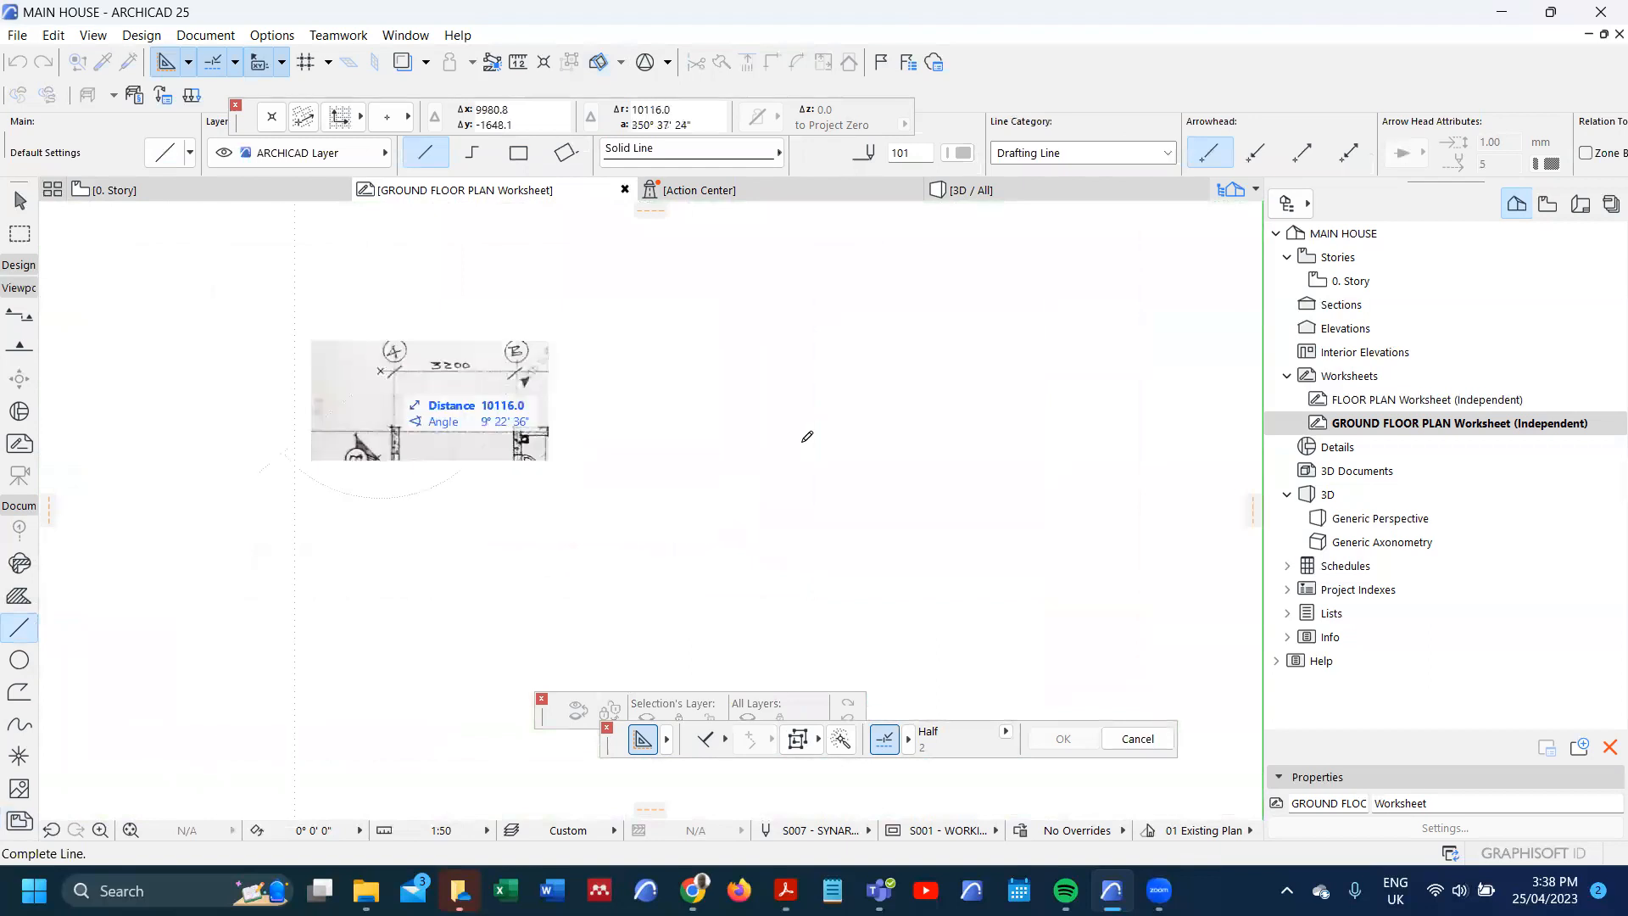
scroll(1131, 365, up, 10)
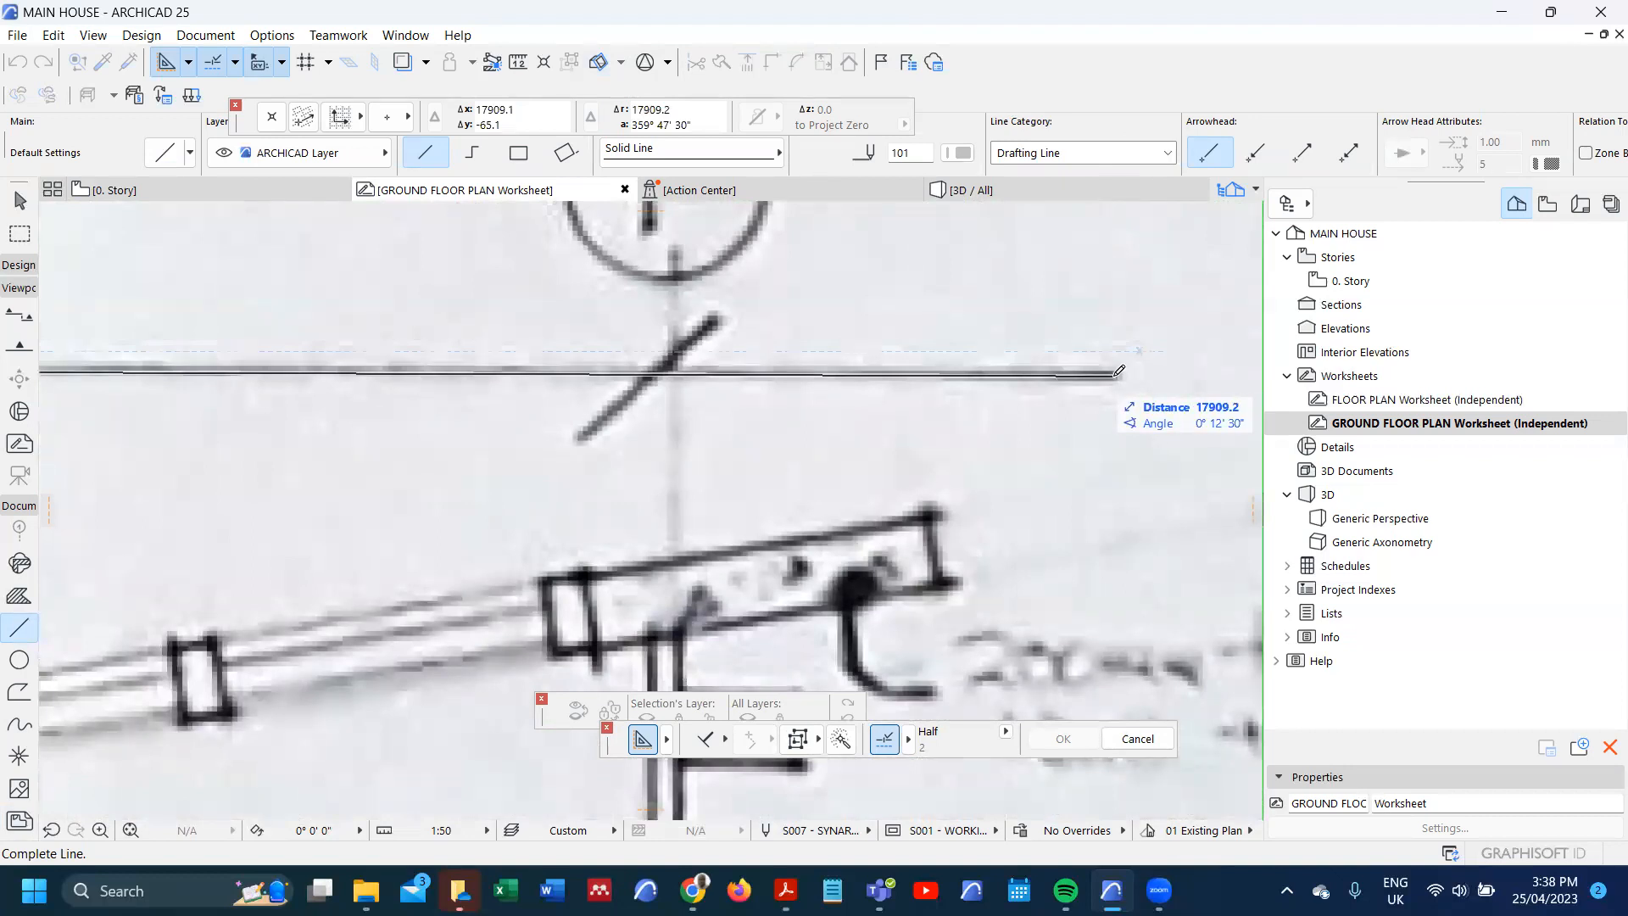
click(1120, 371)
scroll(903, 375, down, 5)
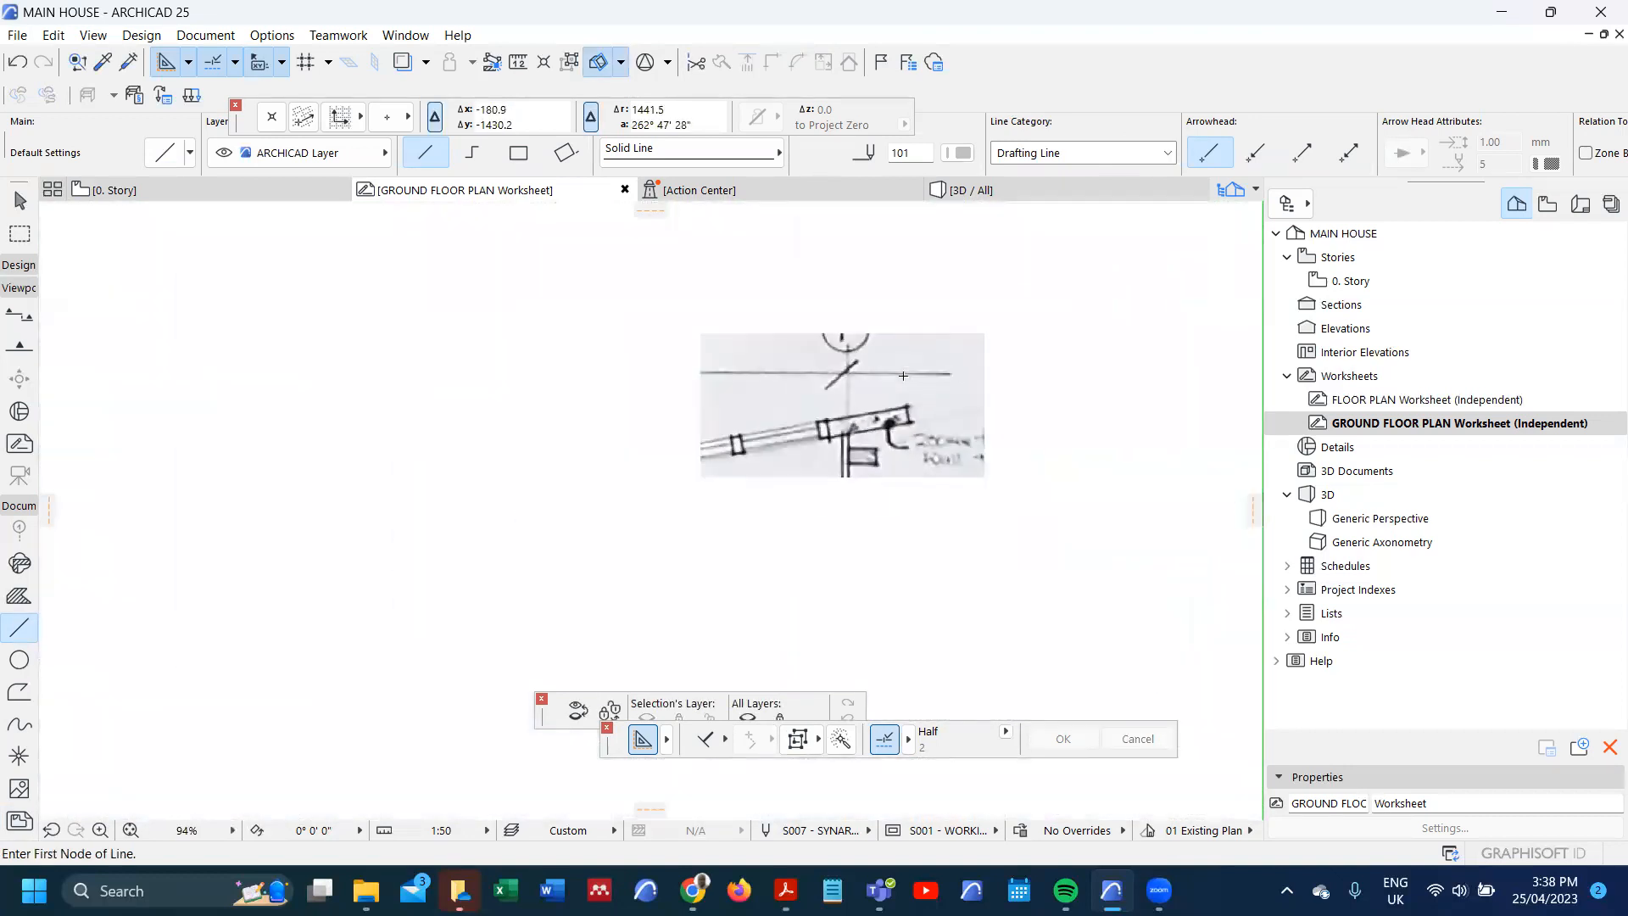
scroll(819, 397, down, 4)
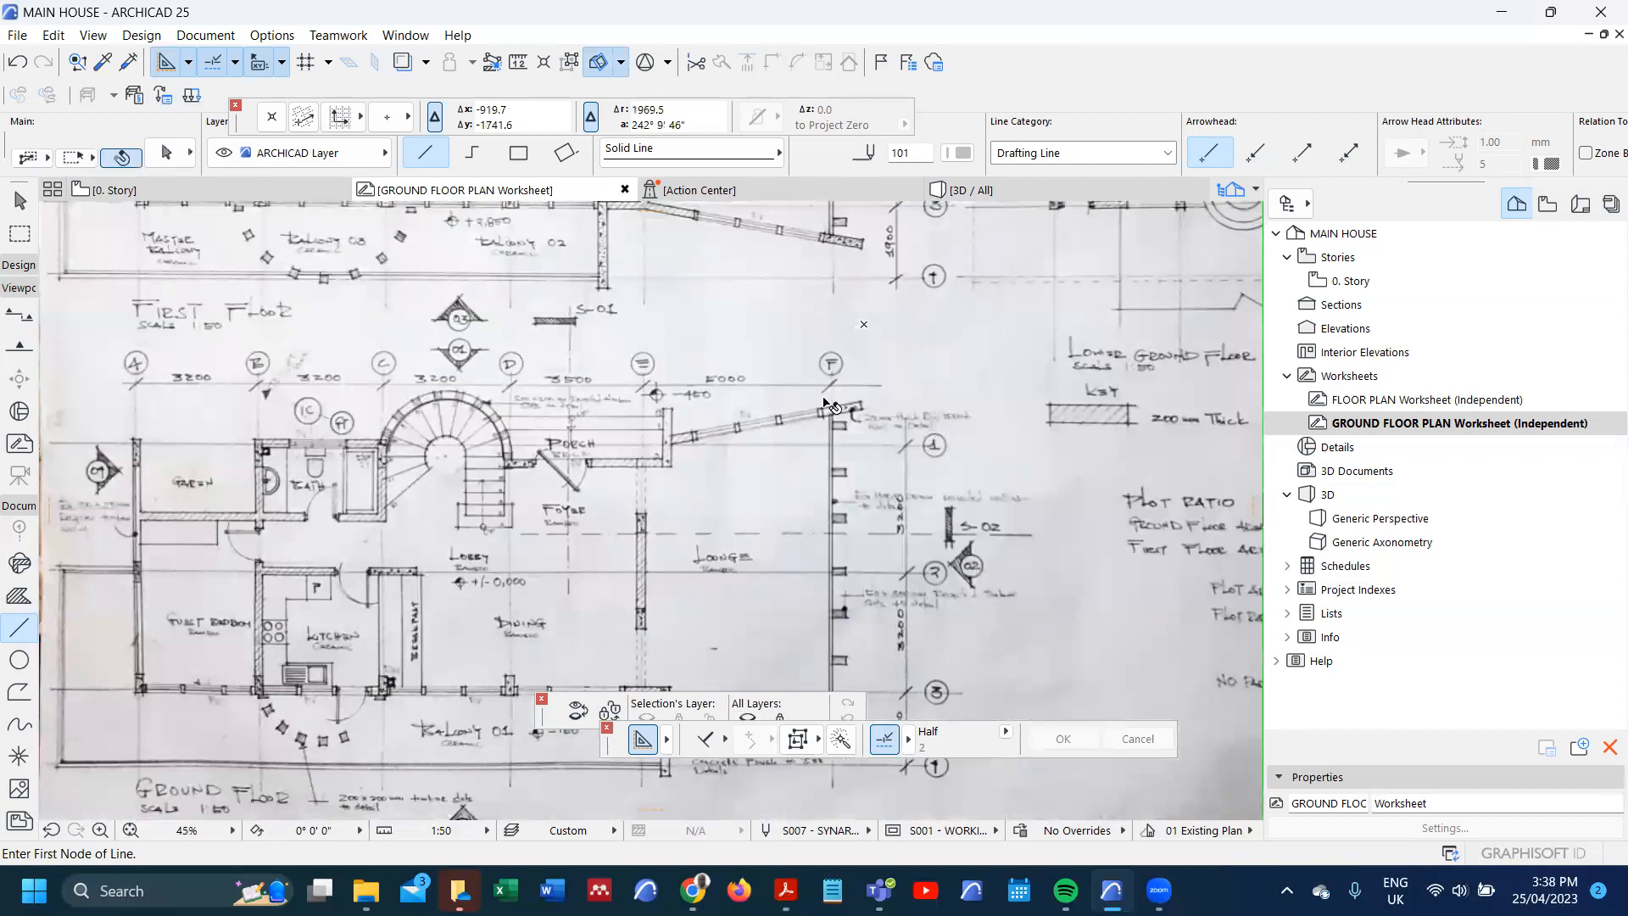
- Place hotspots where grids A and F cross the upper dimension line of the ground floor plan on the scan
click(827, 404)
scroll(827, 394, down, 3)
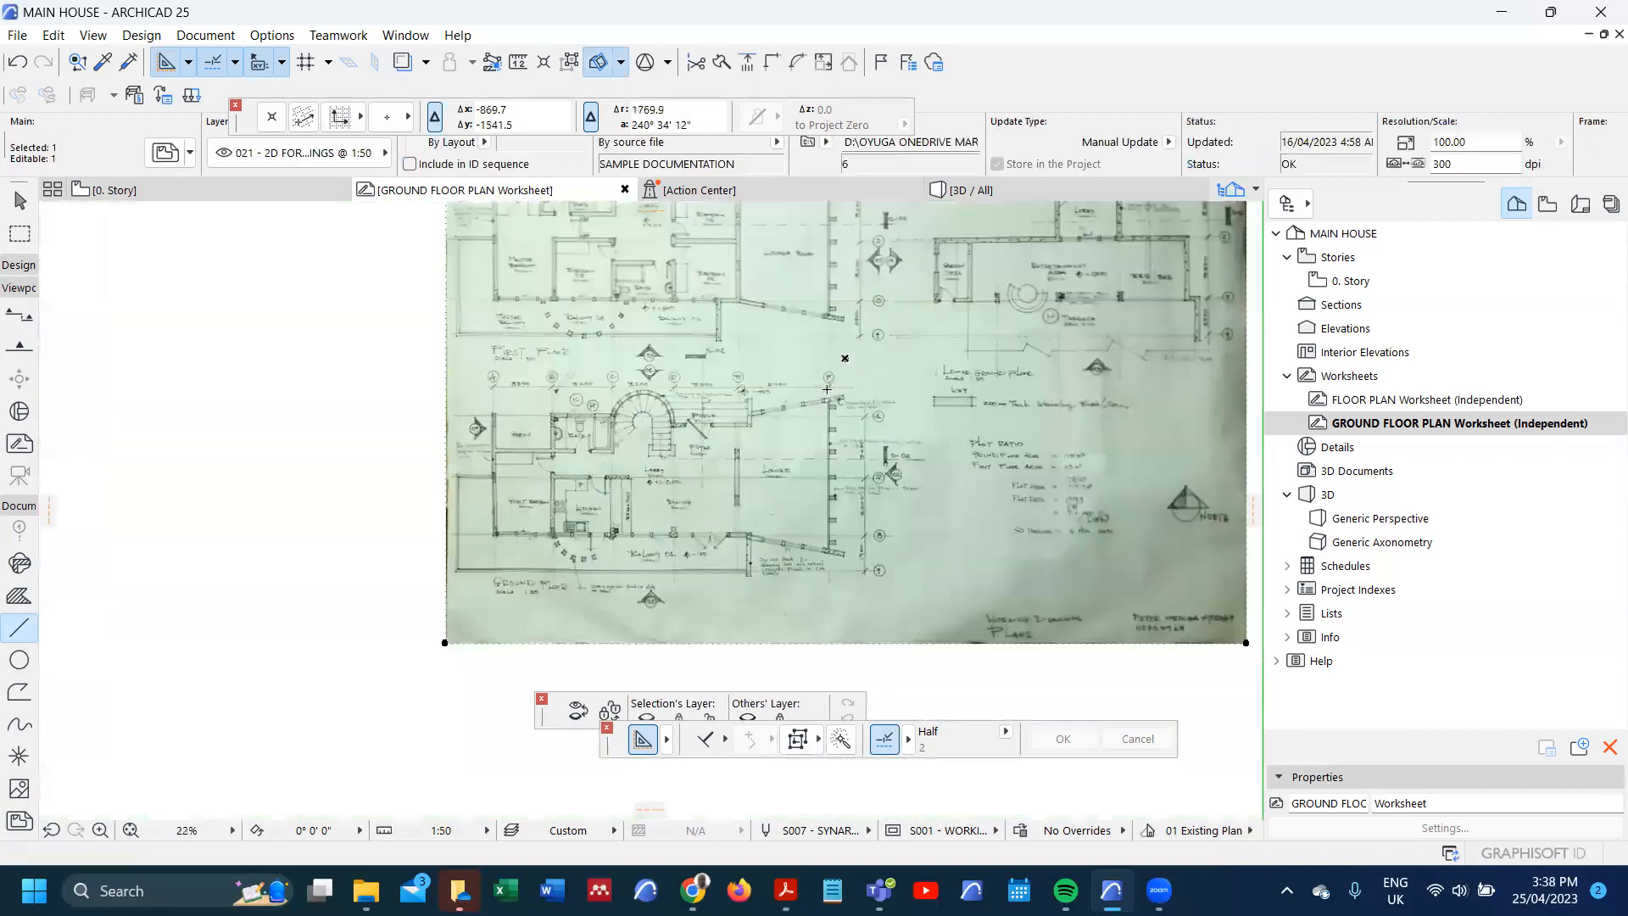
click(18, 755)
scroll(539, 534, up, 15)
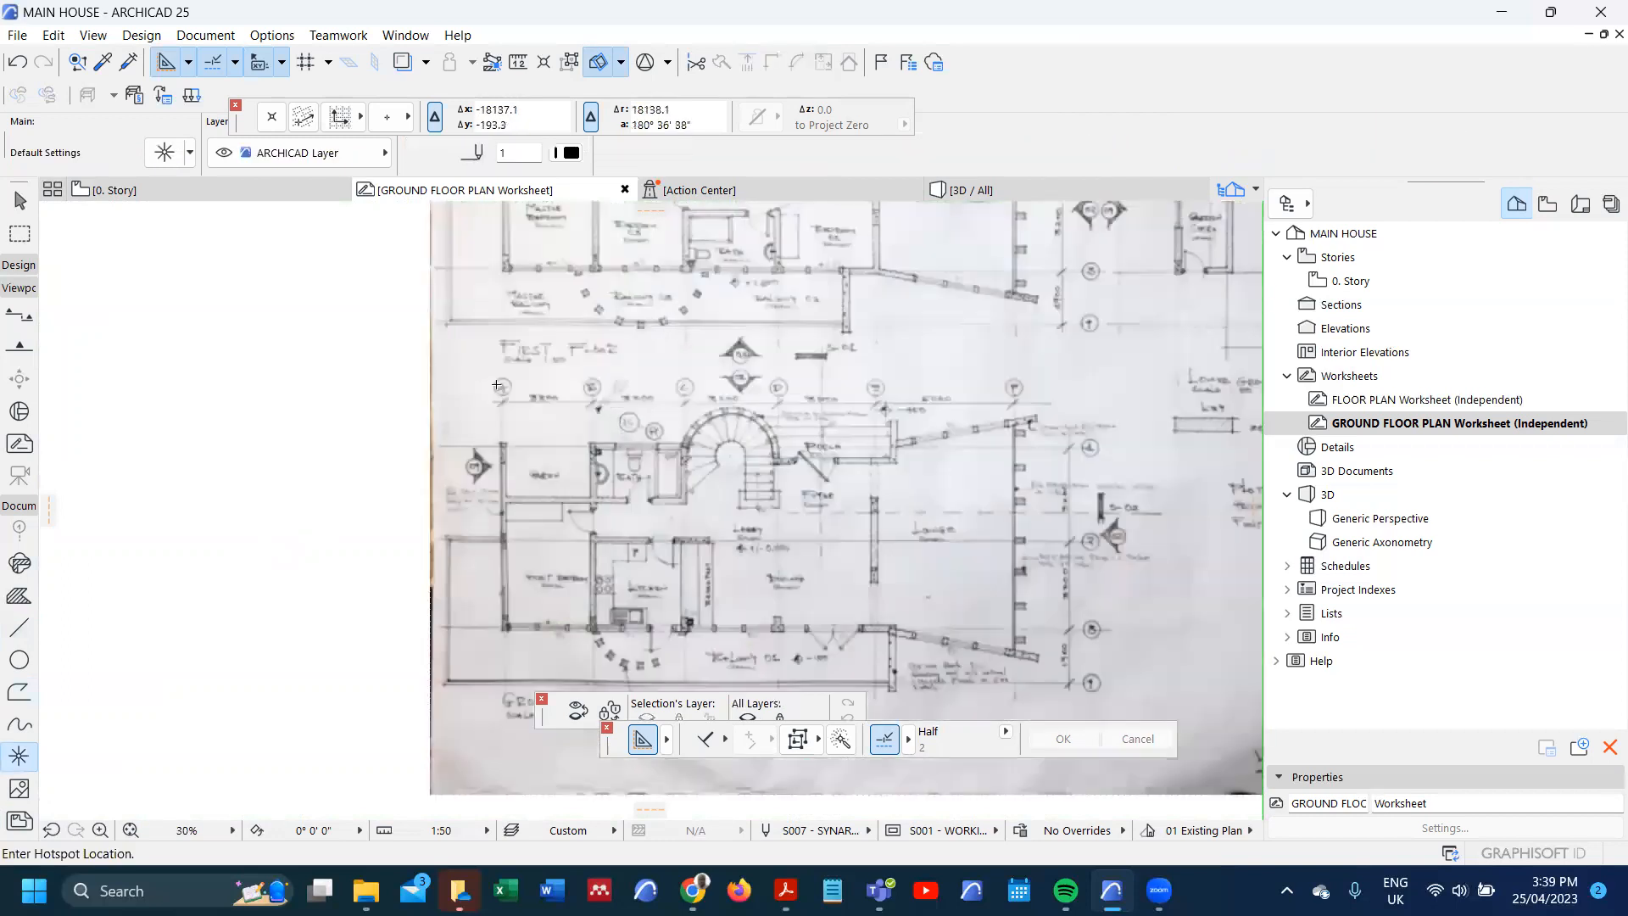
scroll(542, 543, up, 6)
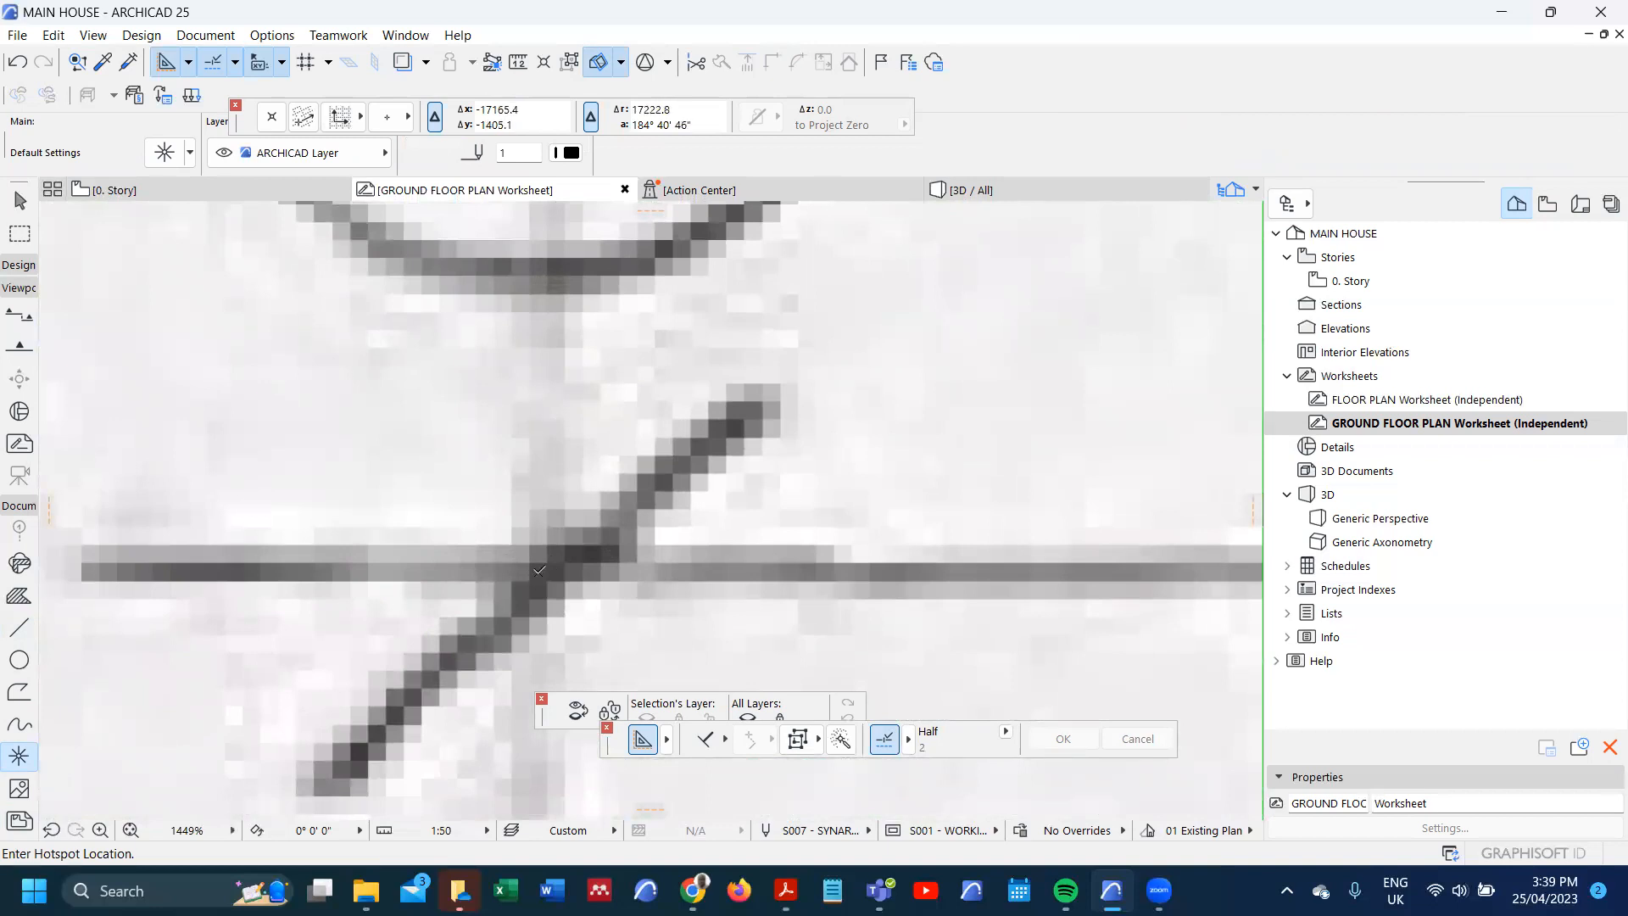
scroll(540, 570, down, 15)
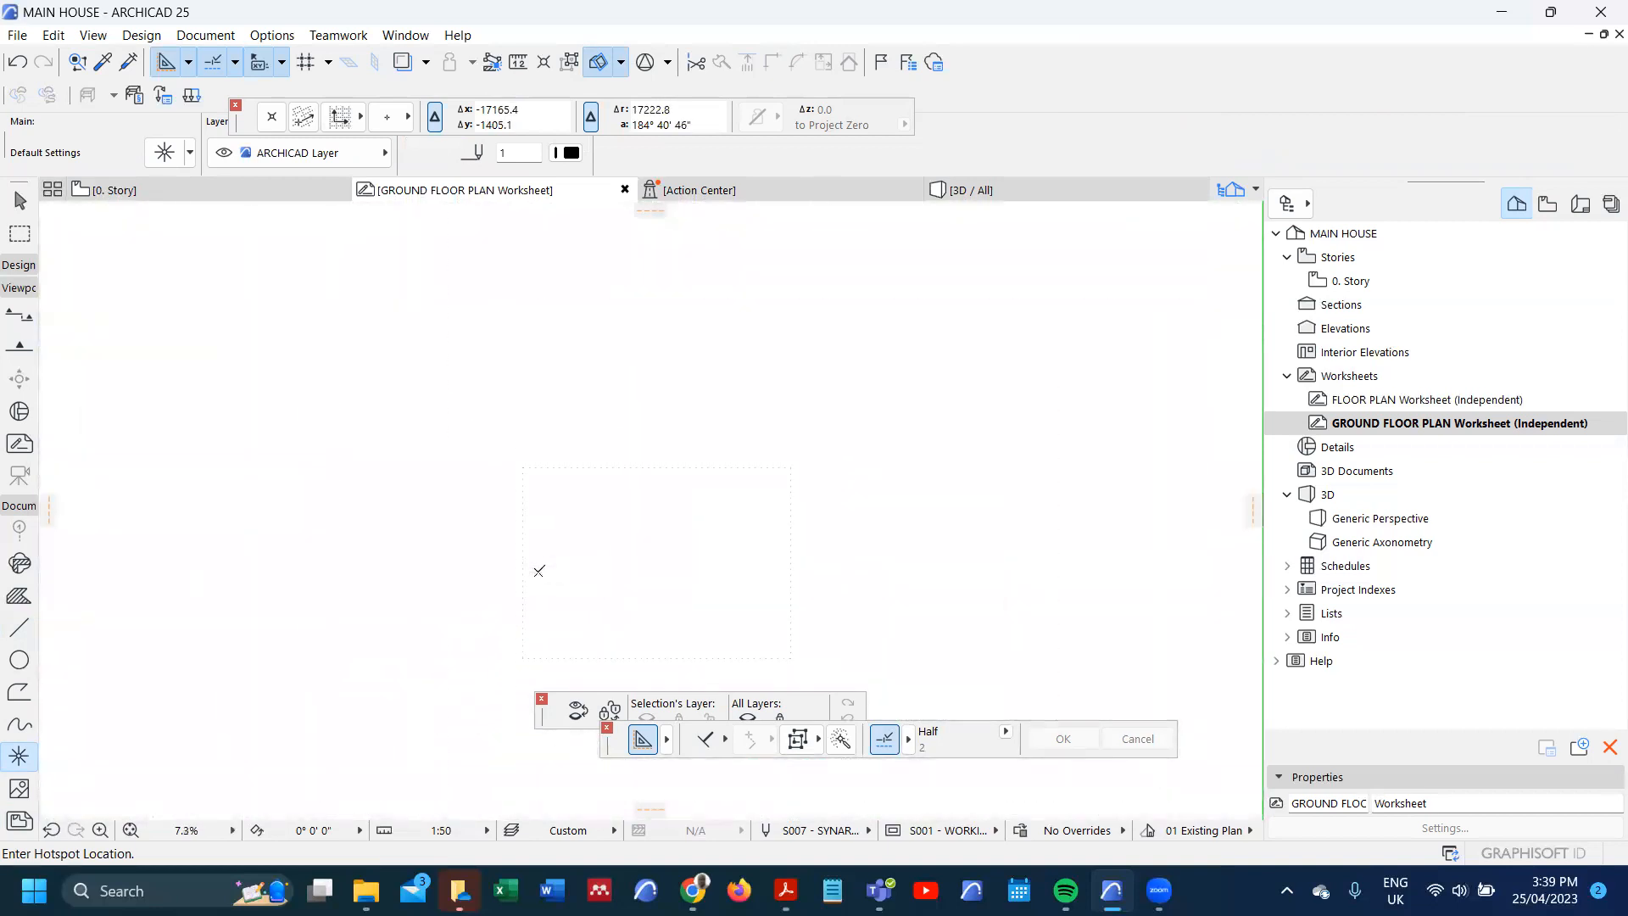
scroll(688, 580, up, 8)
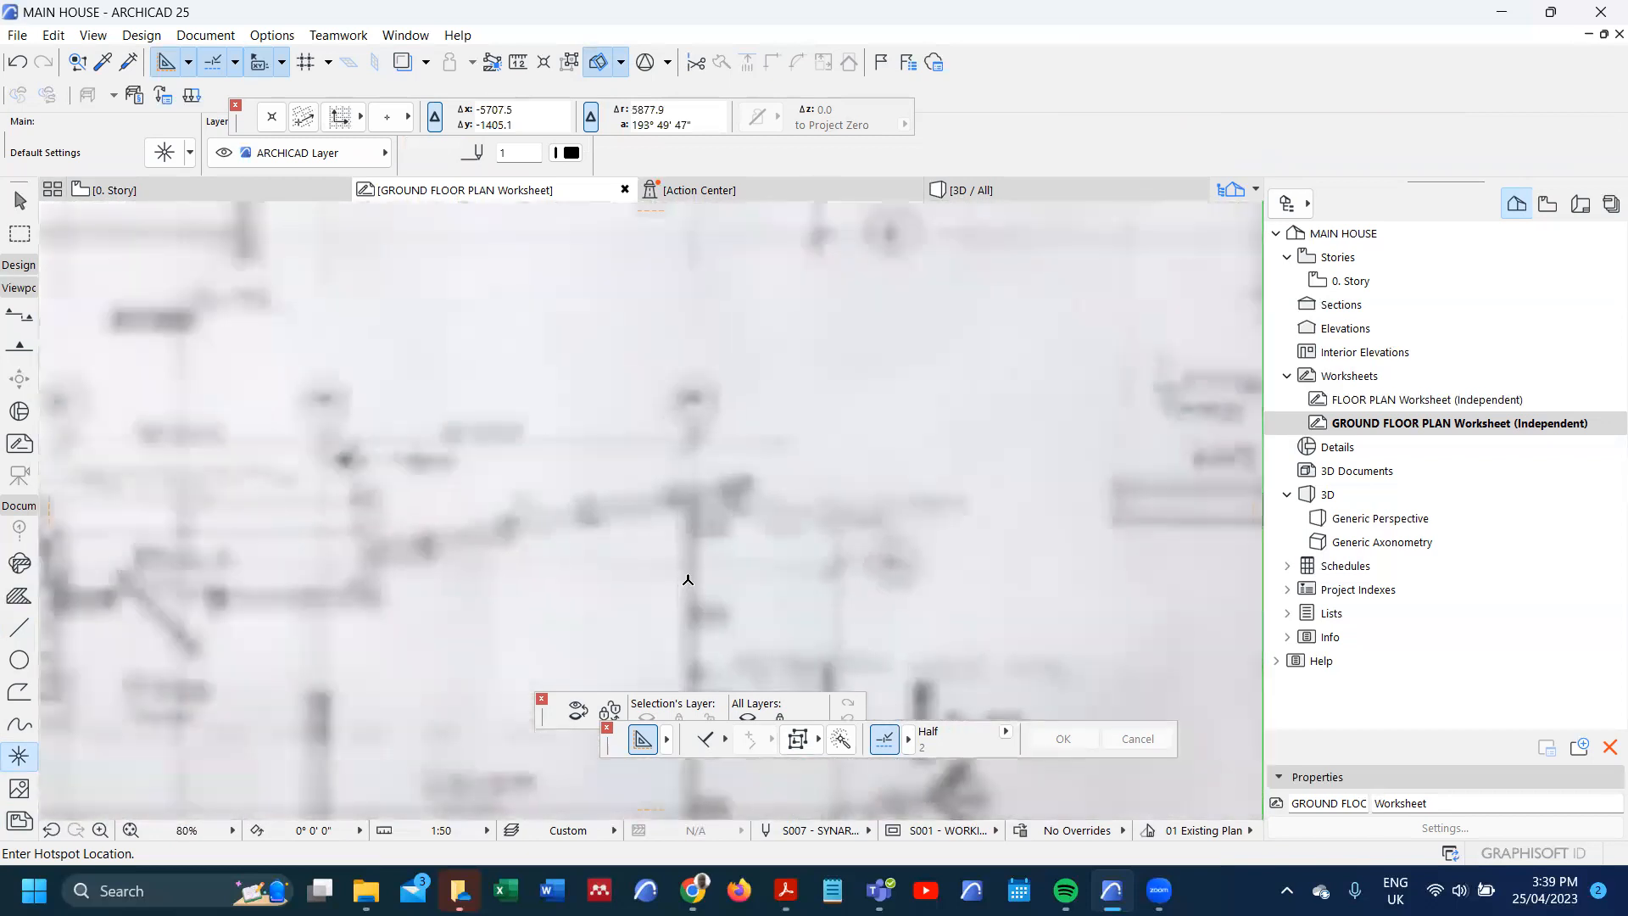
scroll(707, 402, up, 4)
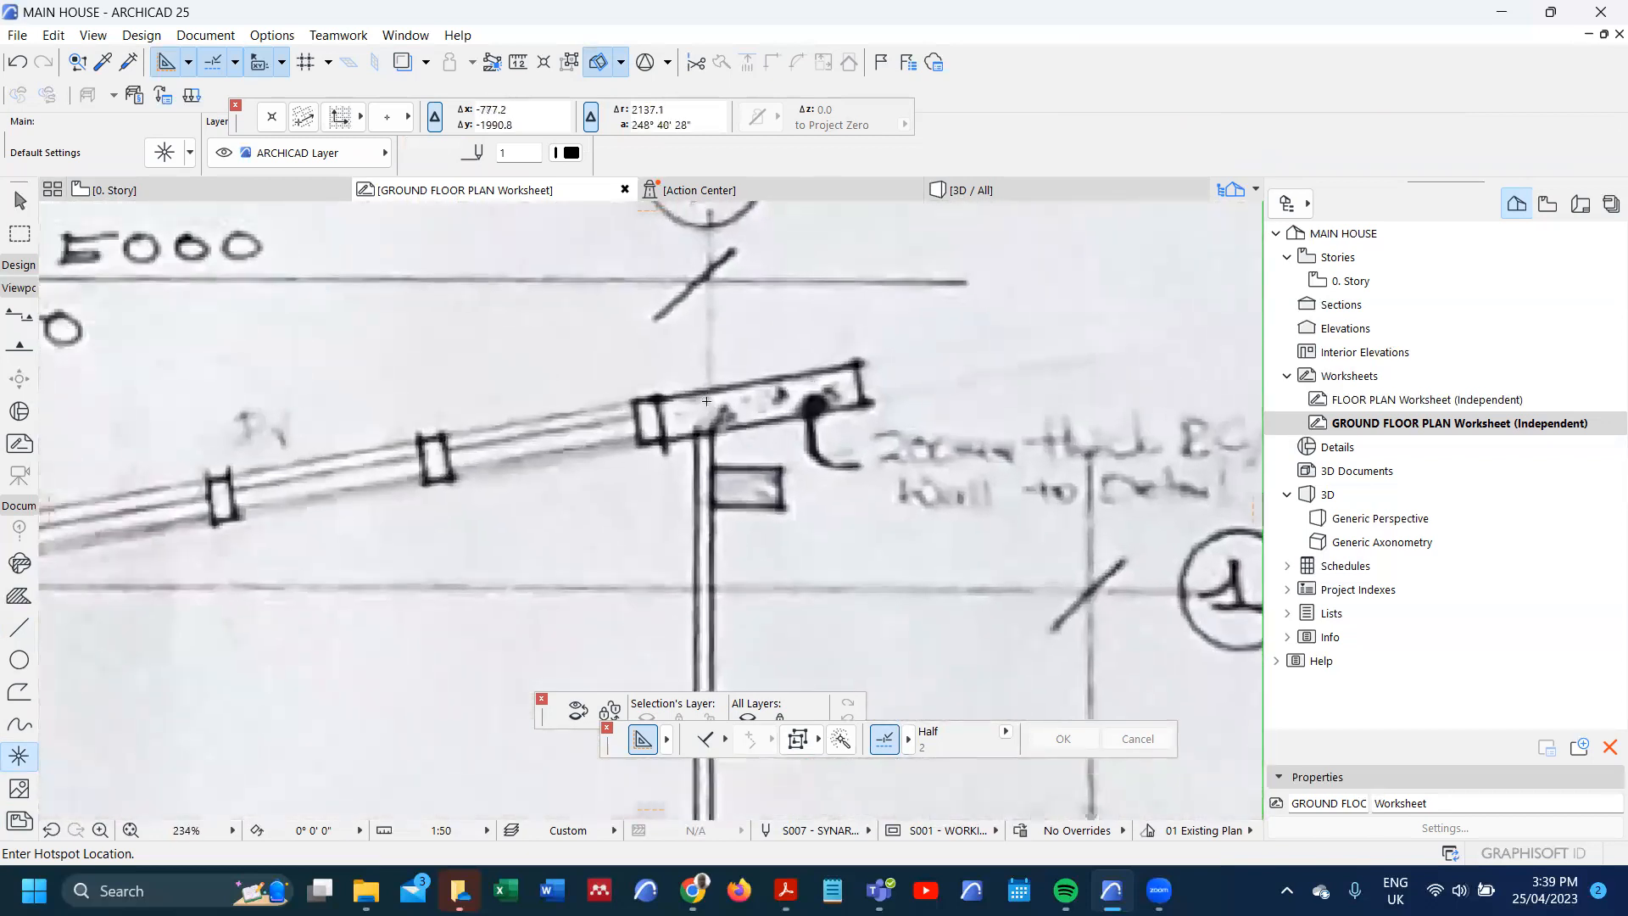
scroll(717, 298, up, 5)
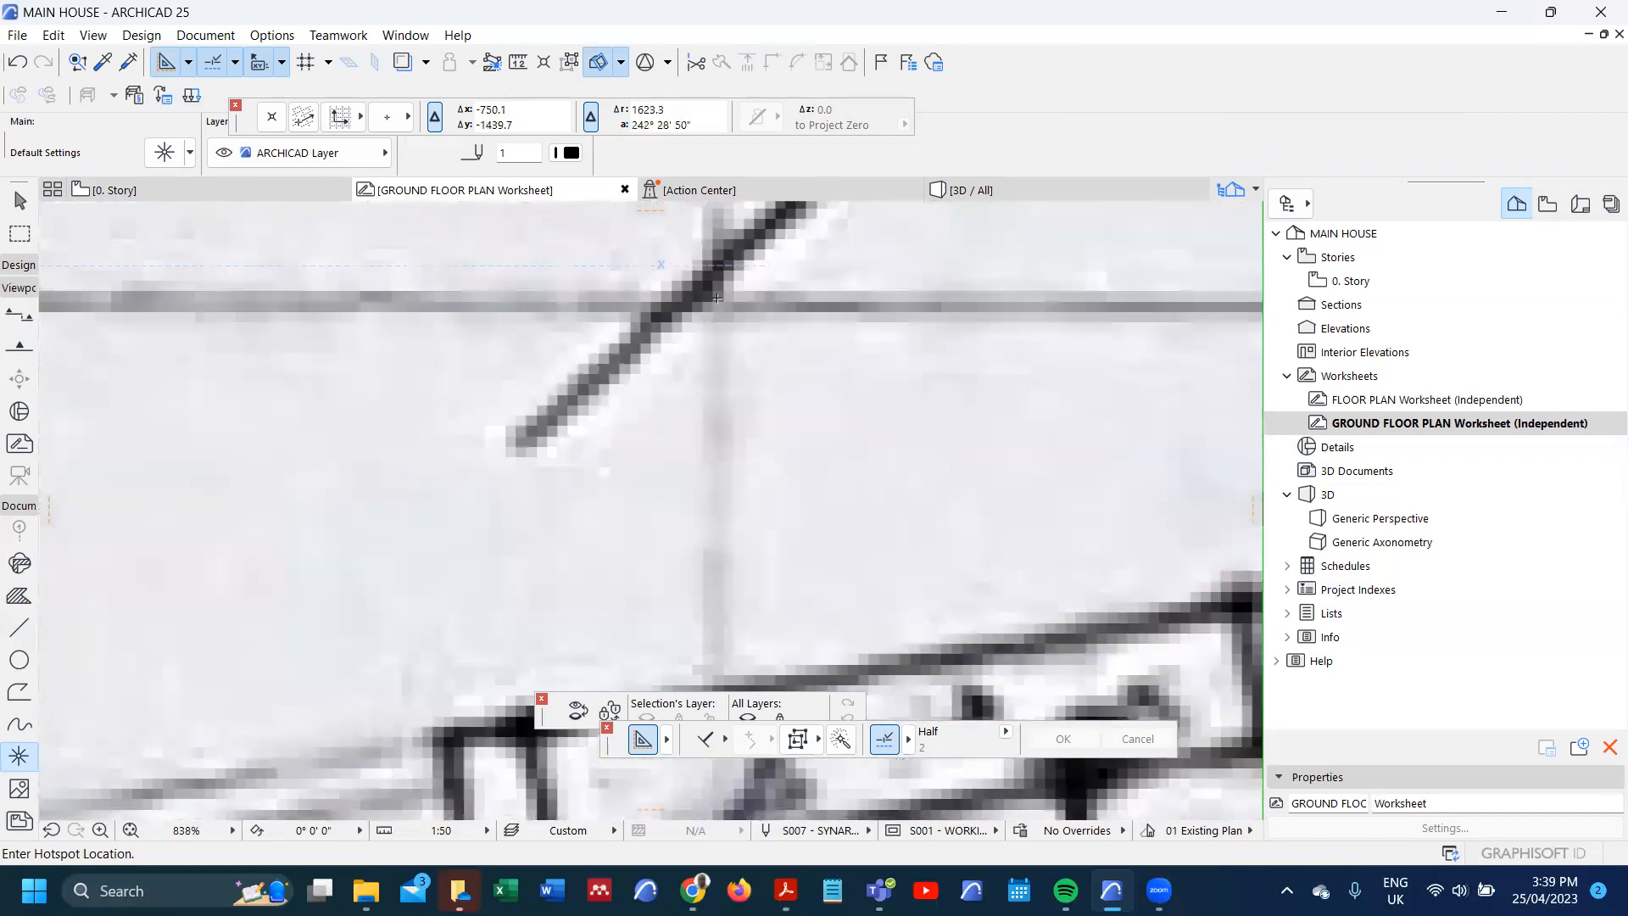
scroll(718, 302, down, 15)
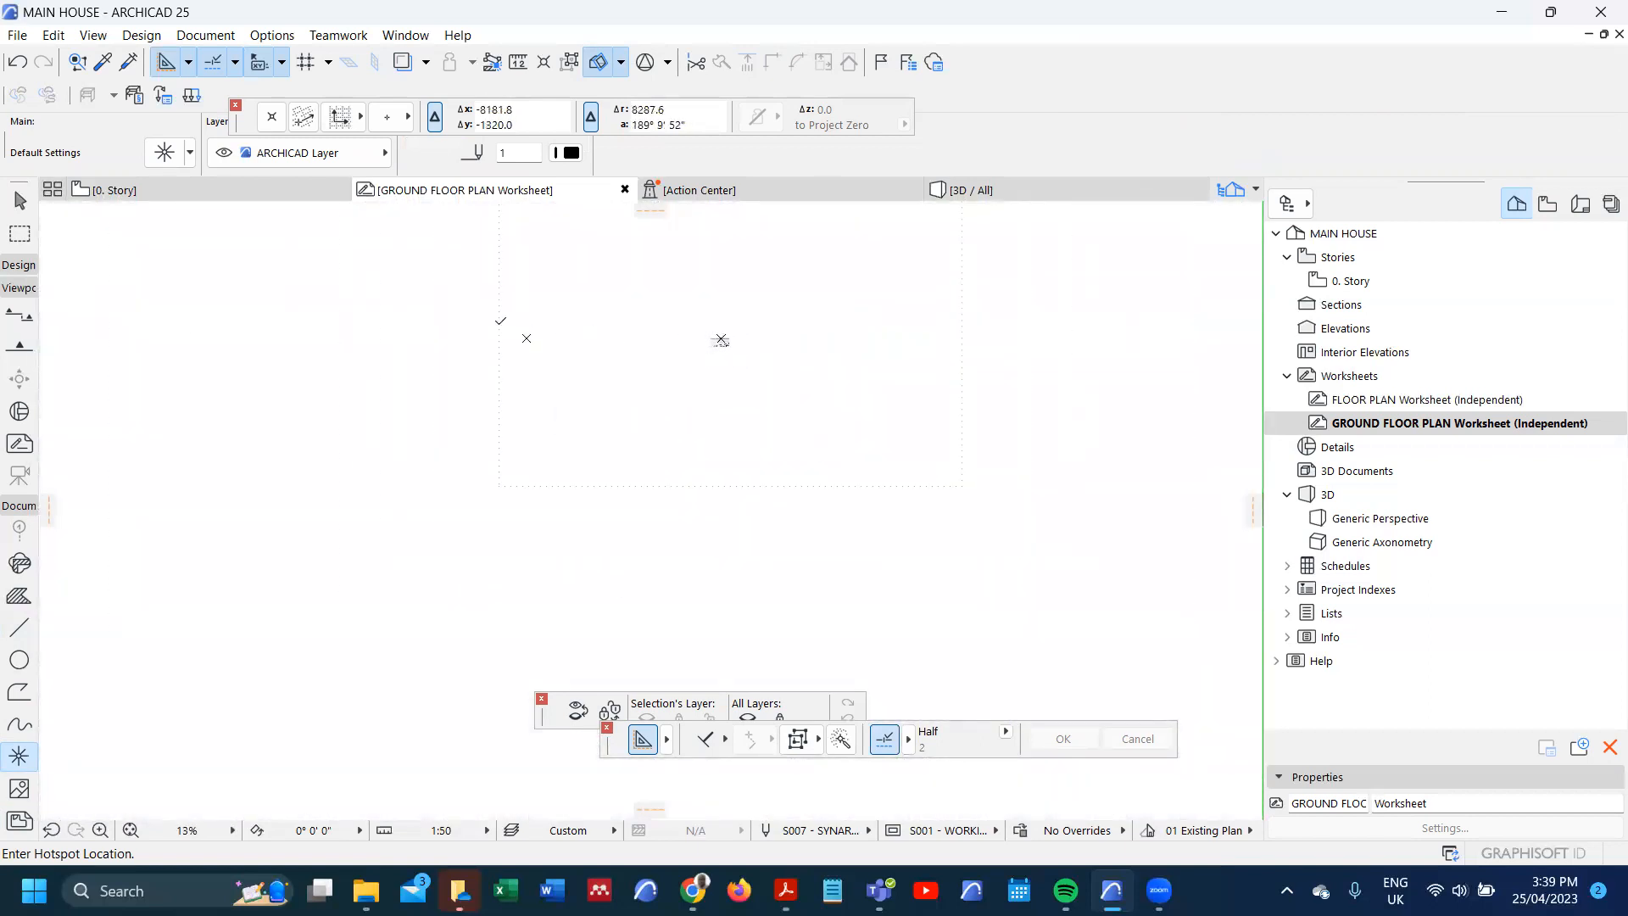
- Rotate the scan and both hotspots about the grid A hotspot until the line to the grid F hotspot is horizontal
shift+drag(470, 313, 879, 481)
key(ctrl+e)
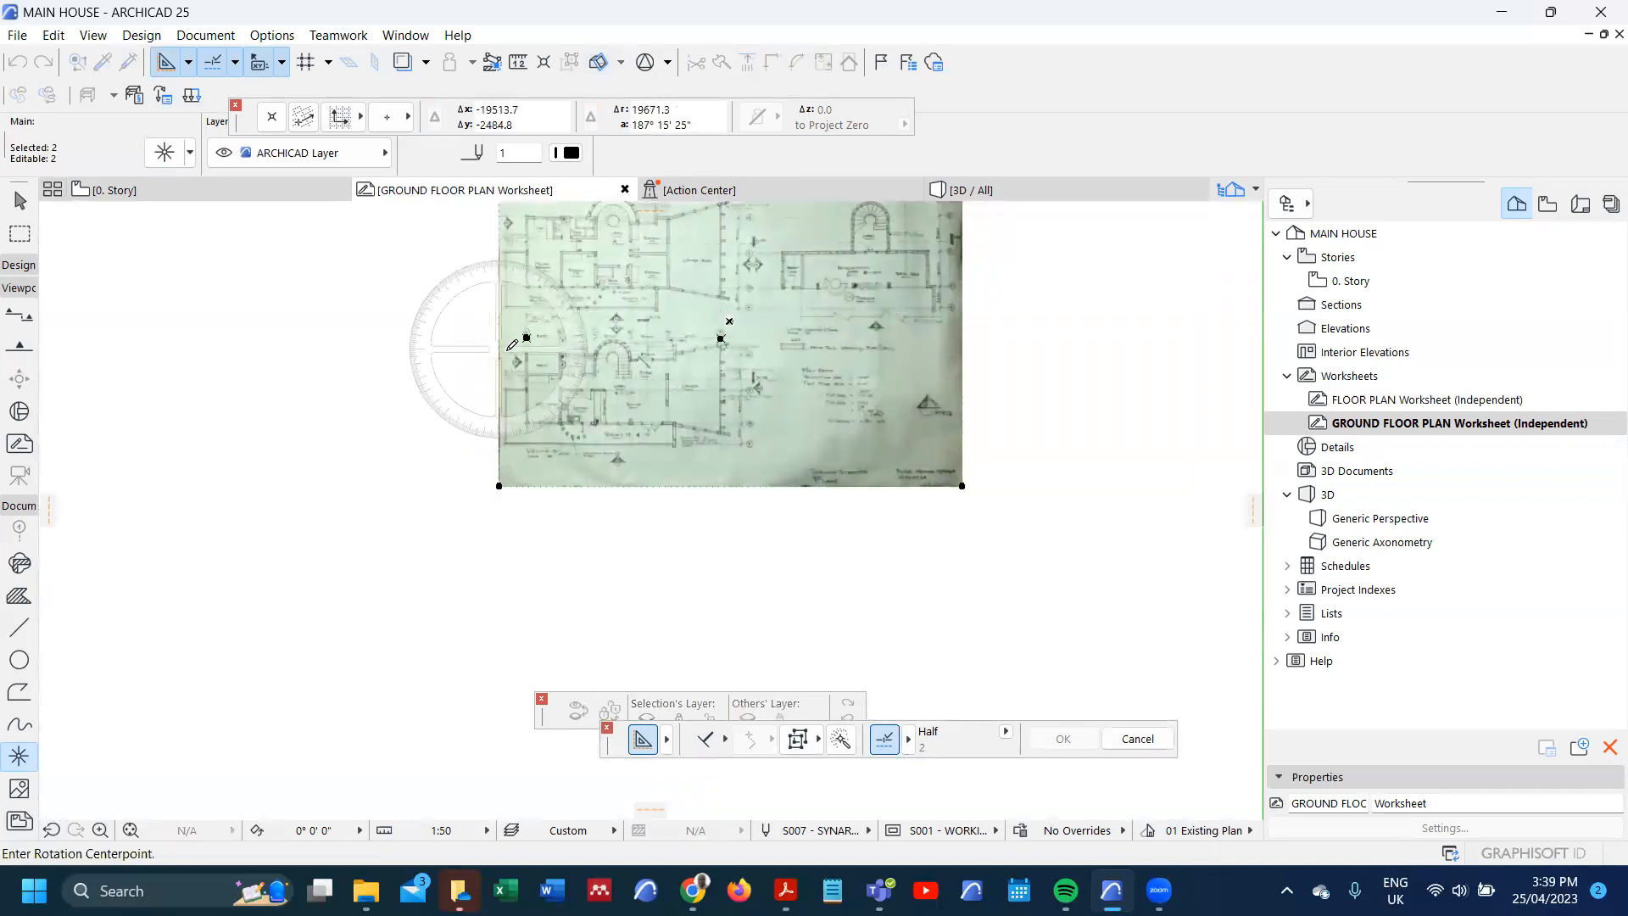
click(526, 338)
scroll(688, 339, up, 3)
scroll(755, 329, up, 5)
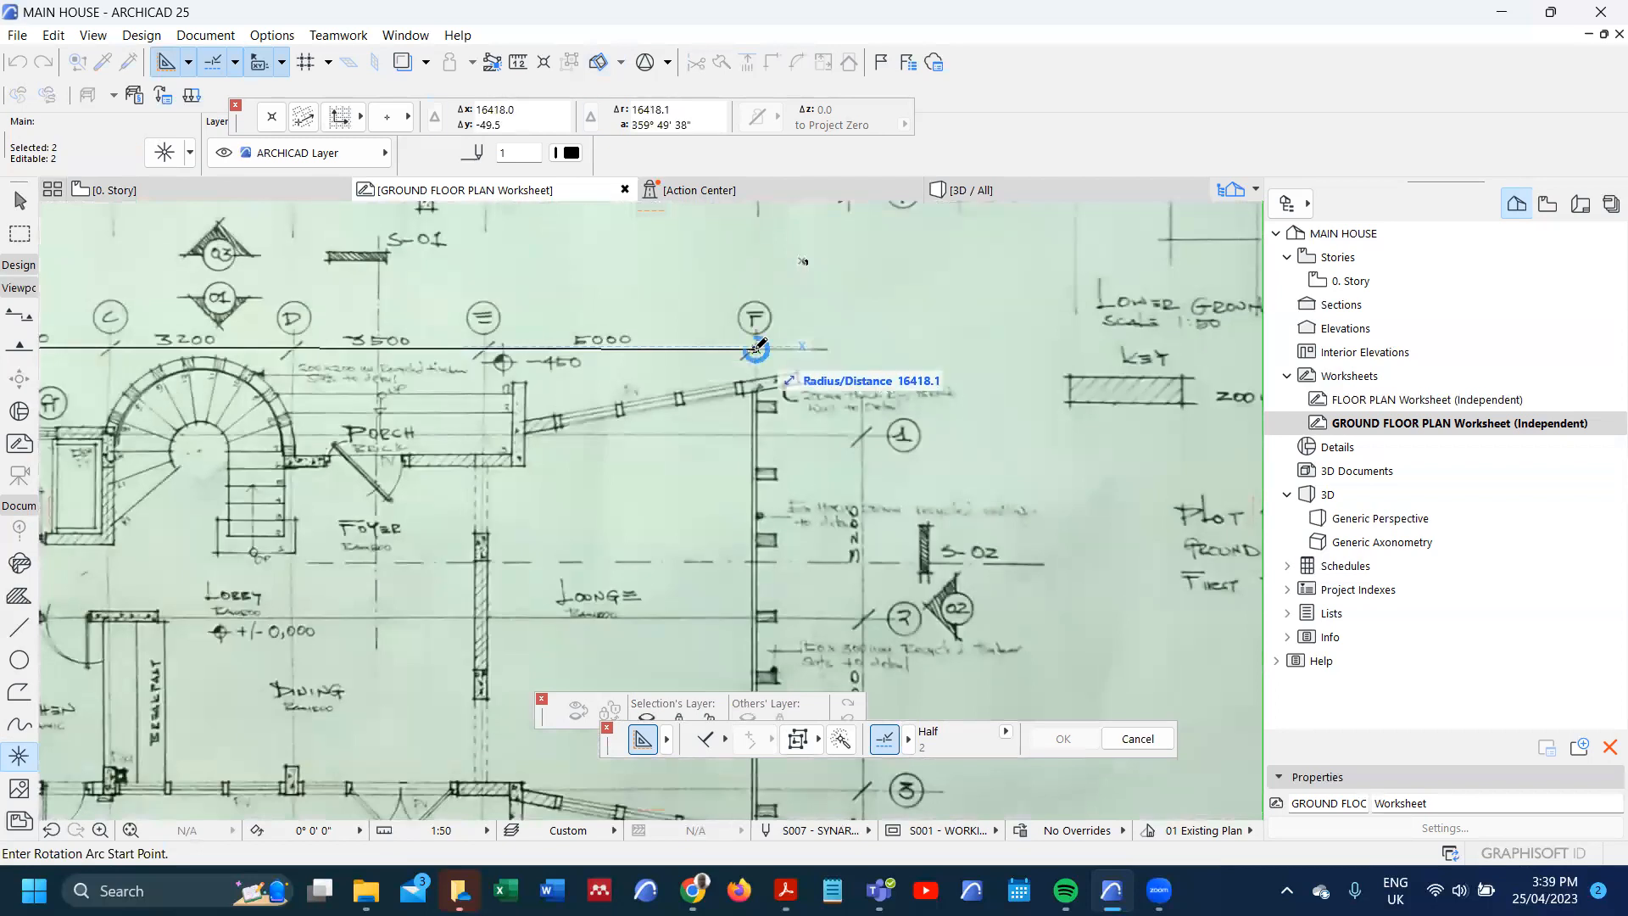
click(758, 347)
click(913, 399)
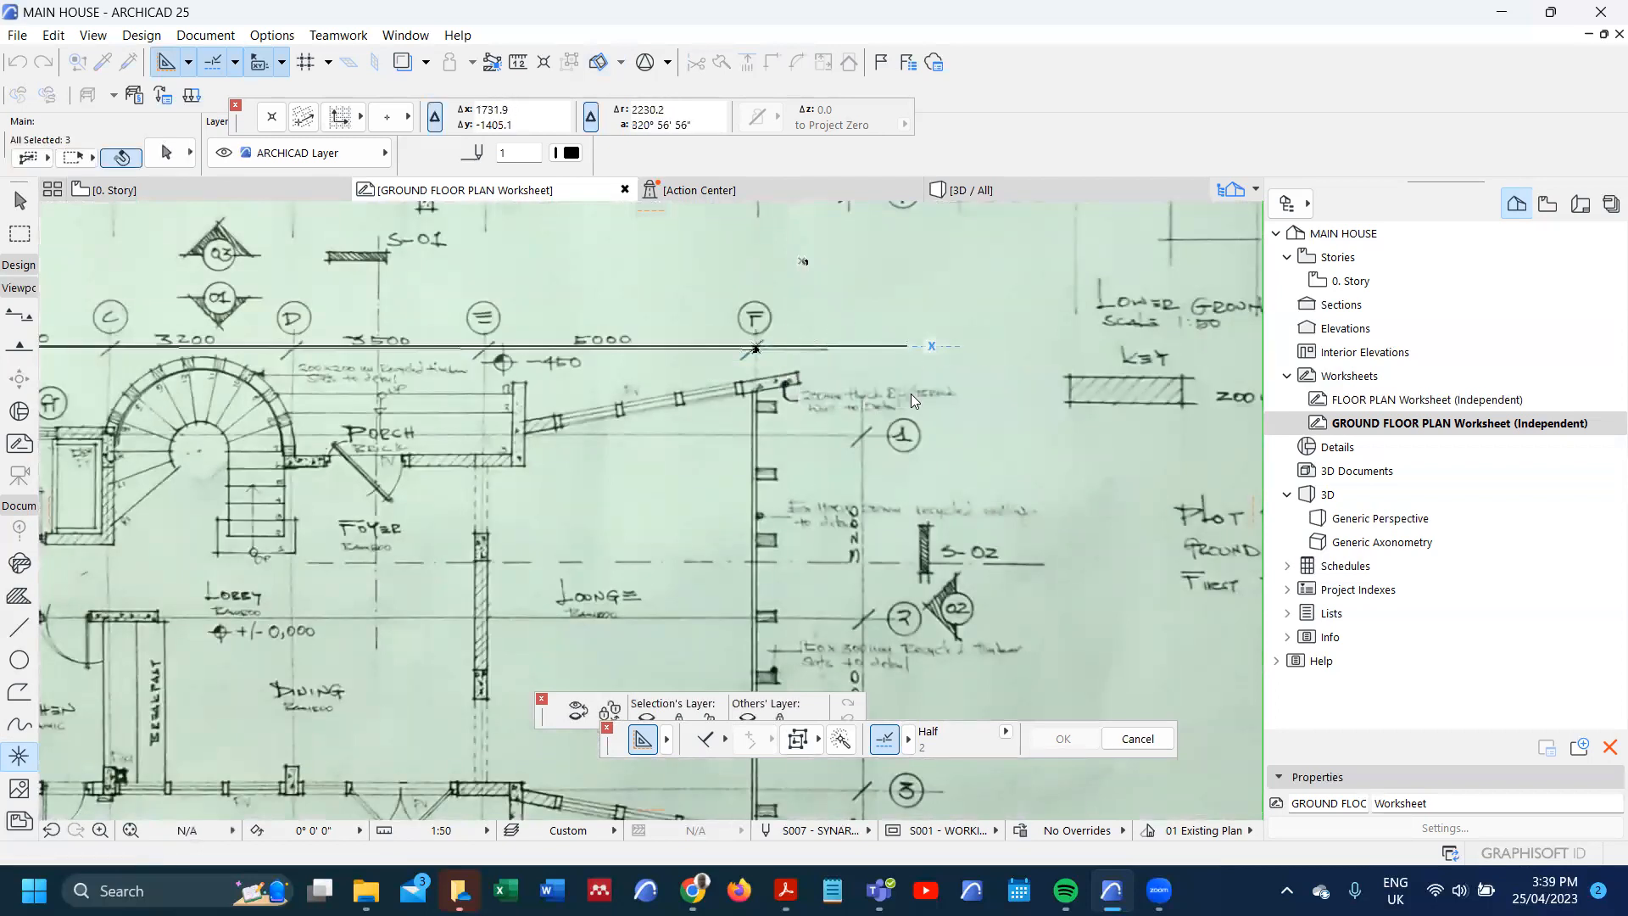
- Resize the scan and hotspots graphically from the grid A hotspot, setting the distance to the grid F hotspot to 18100 mm
scroll(882, 376, down, 6)
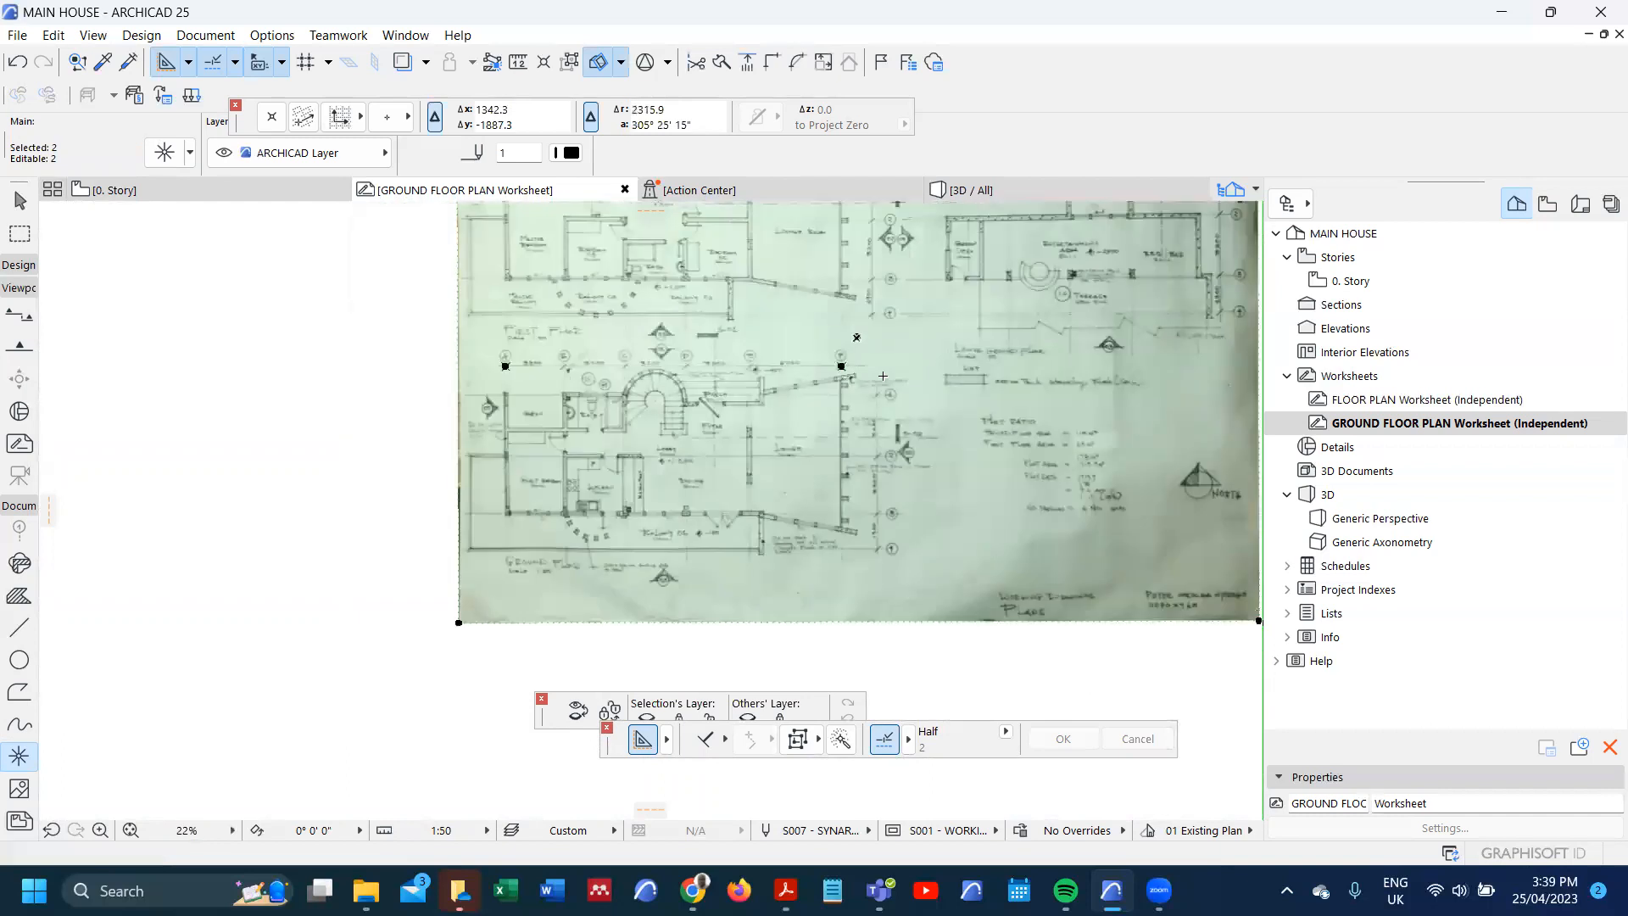
scroll(943, 383, up, 2)
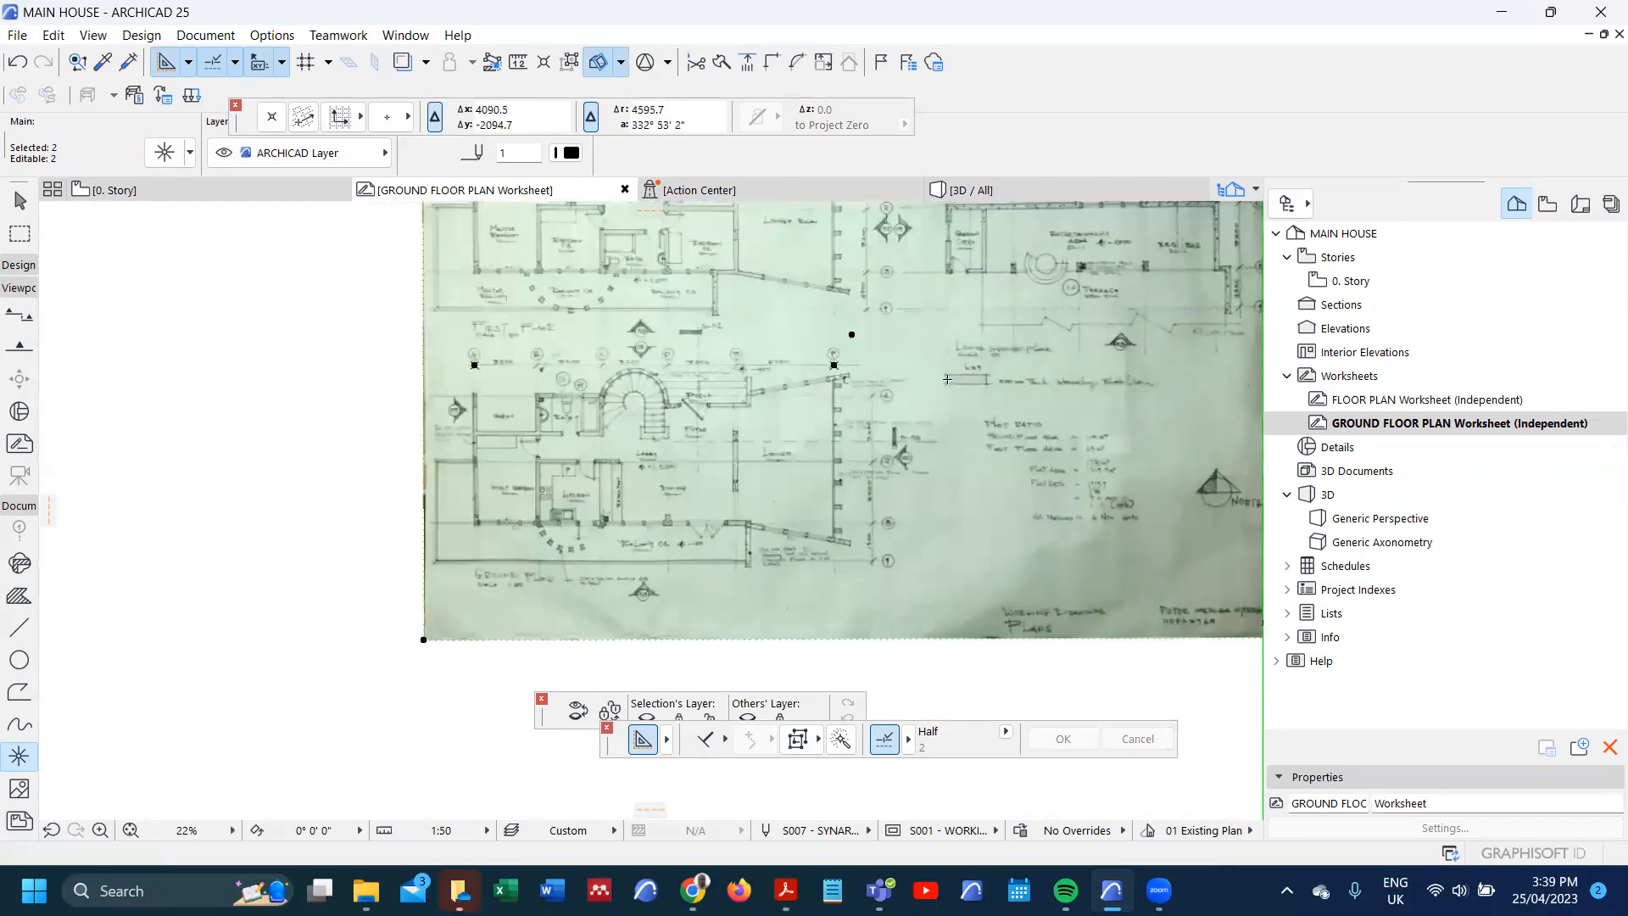
scroll(509, 363, up, 6)
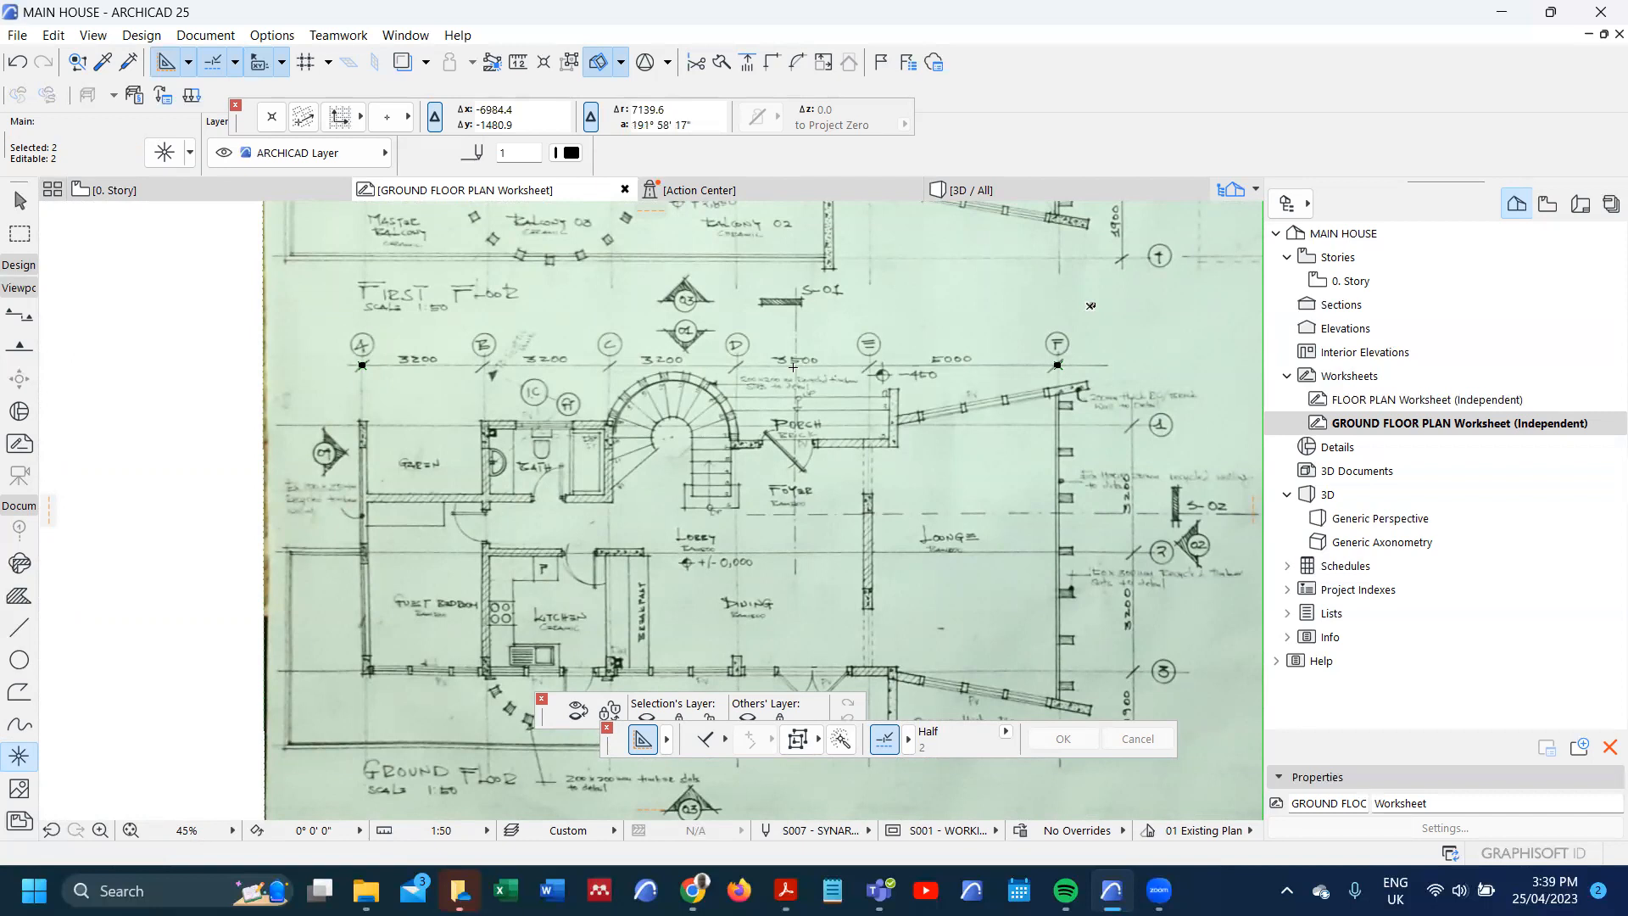
key(ctrl+k)
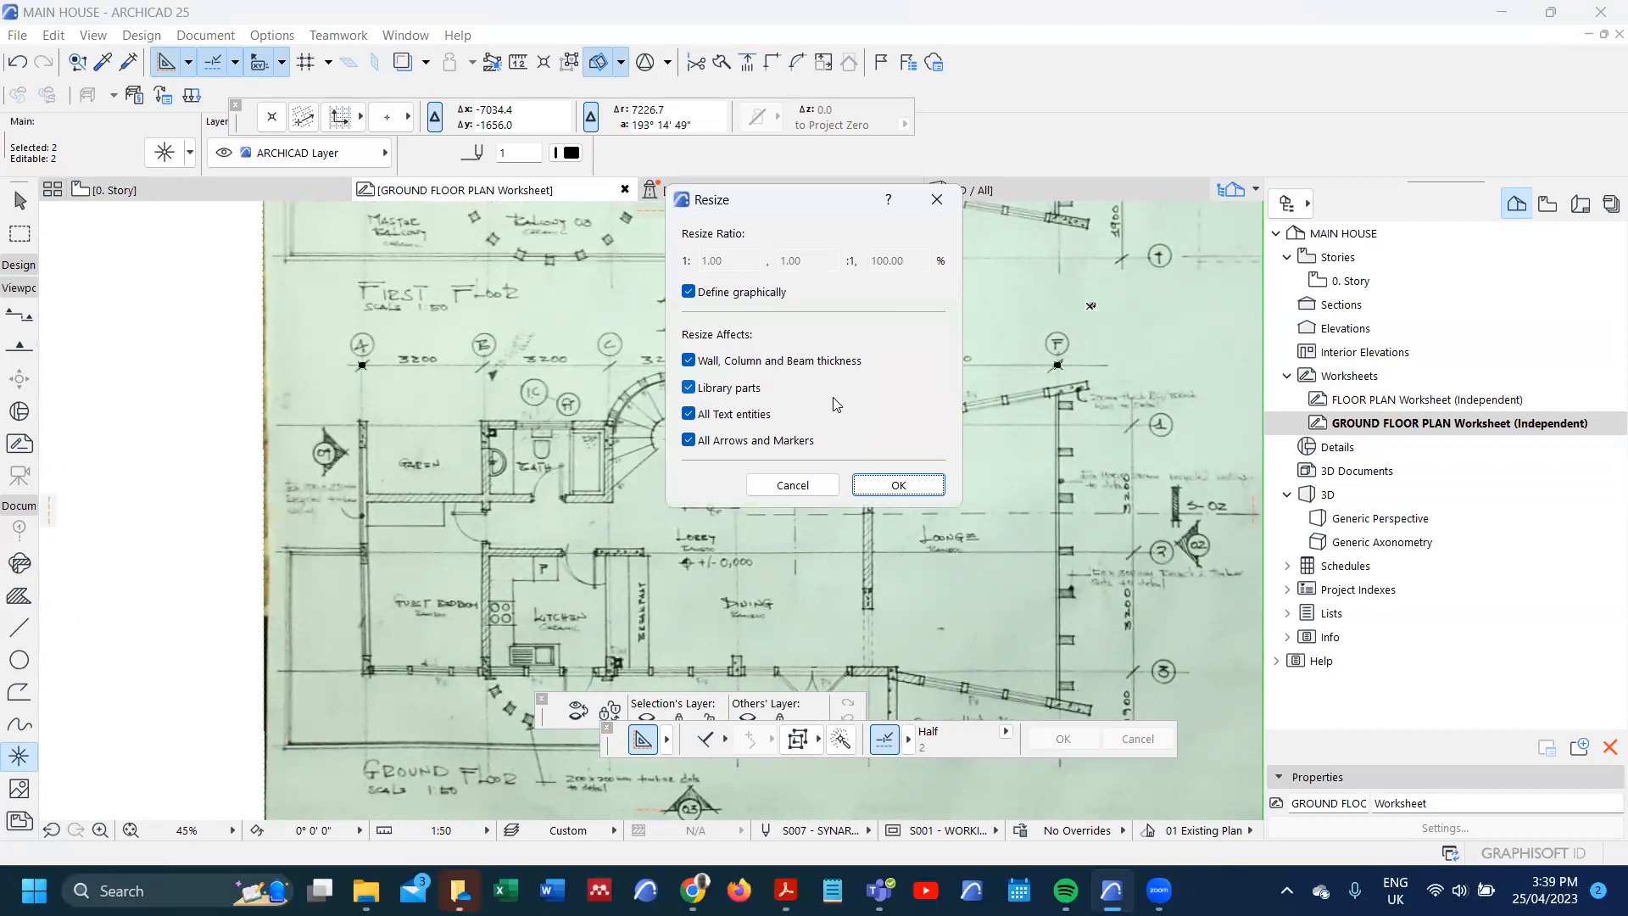
click(892, 485)
click(363, 365)
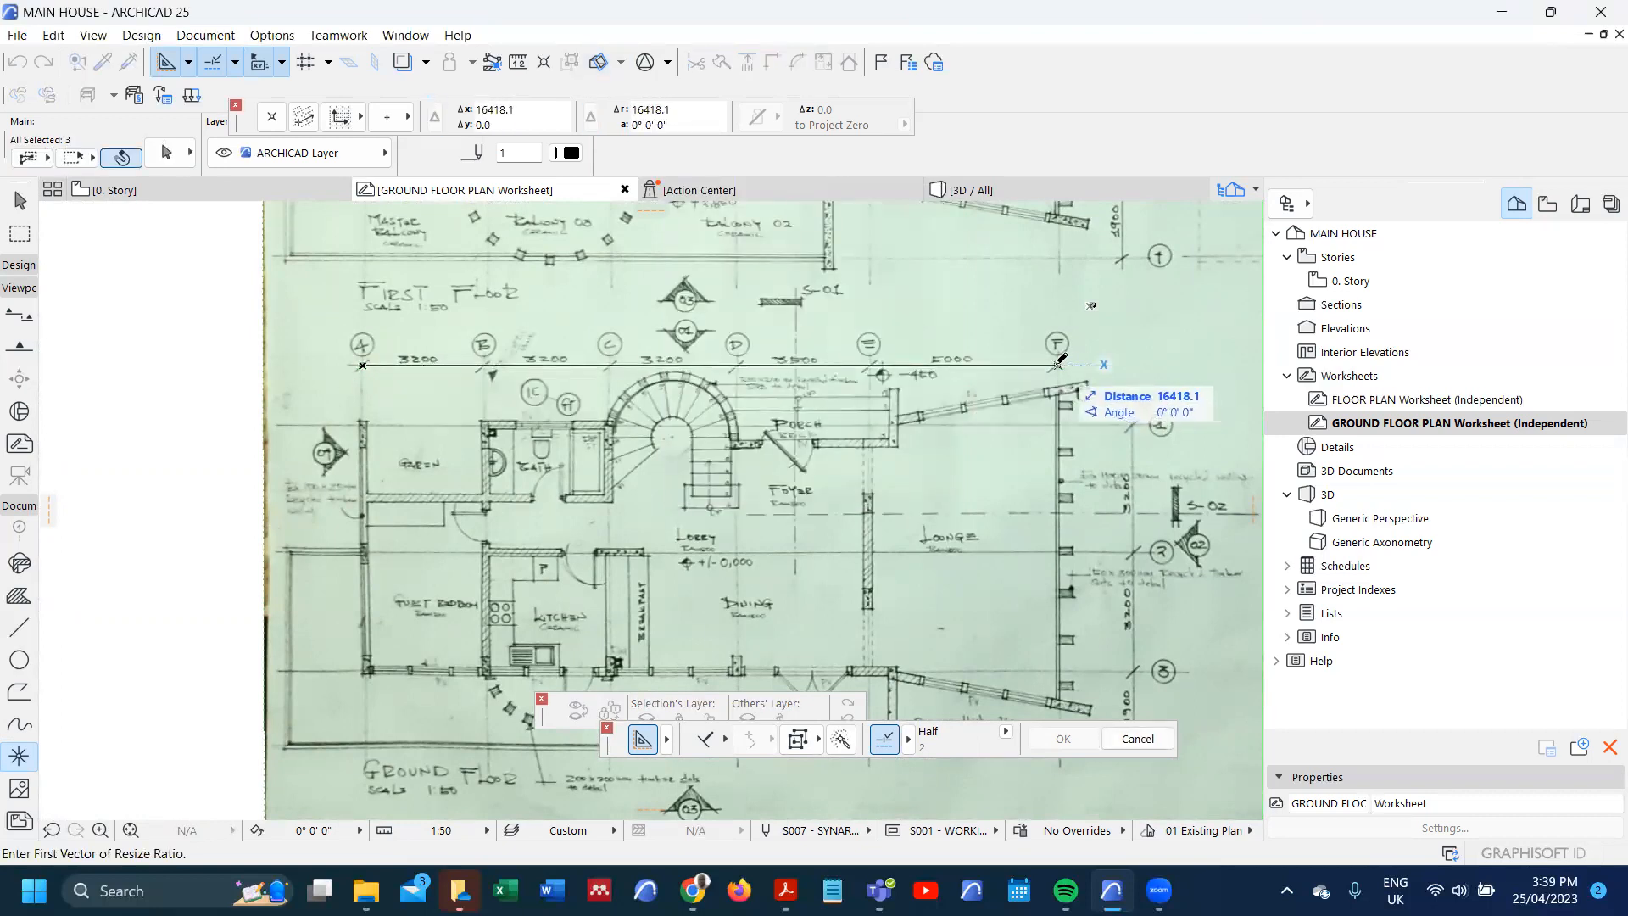
click(1058, 365)
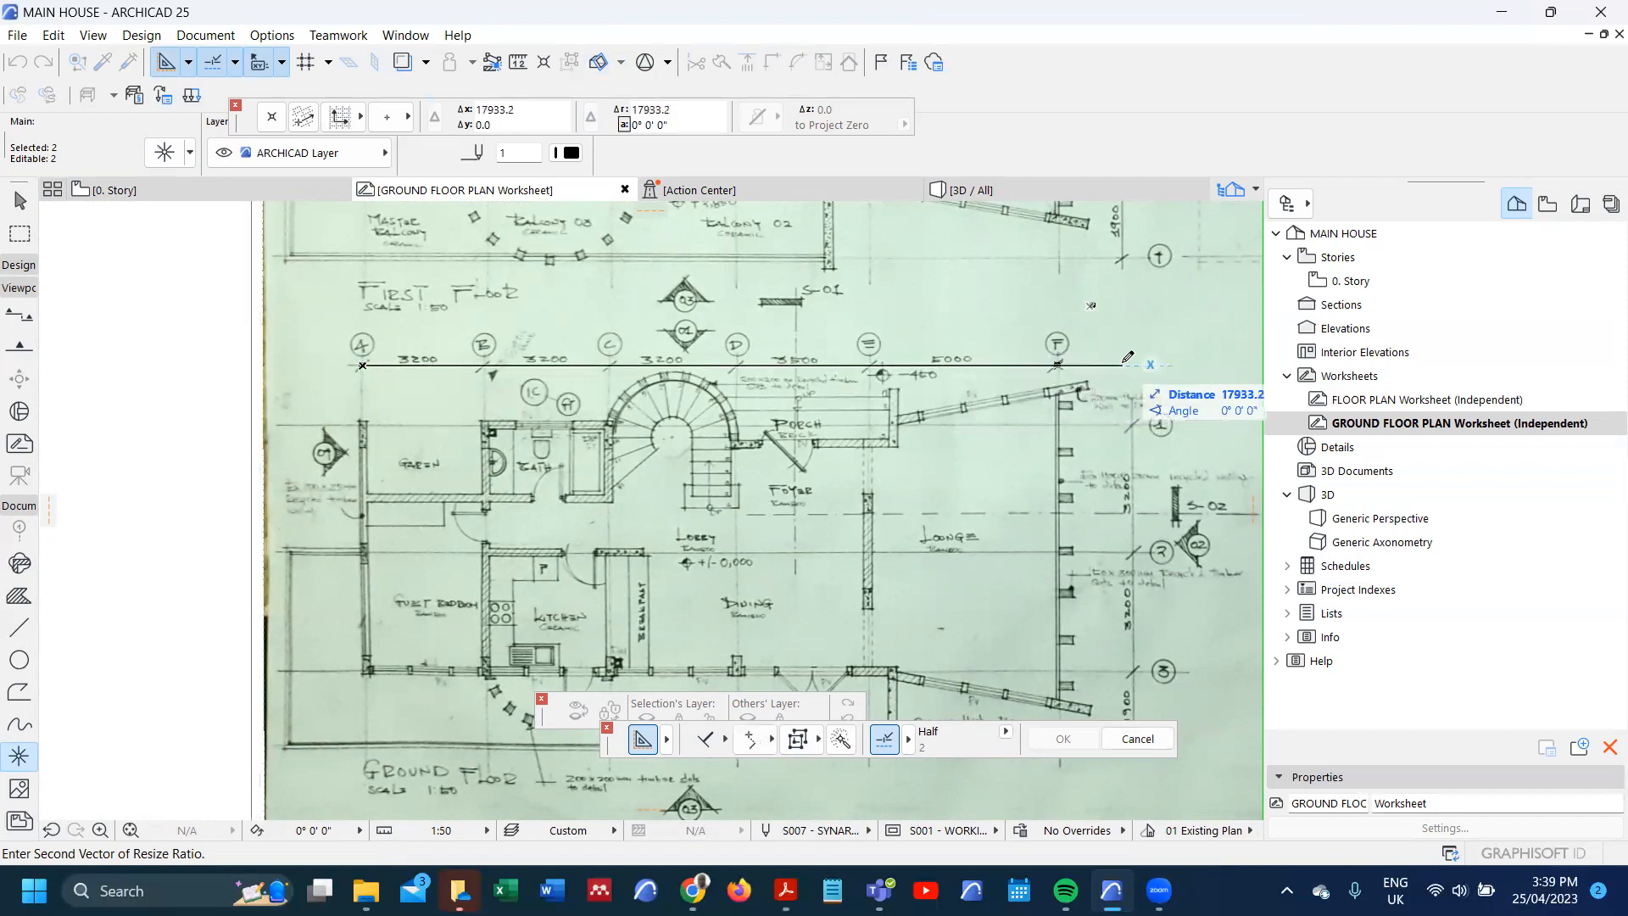
text(181)
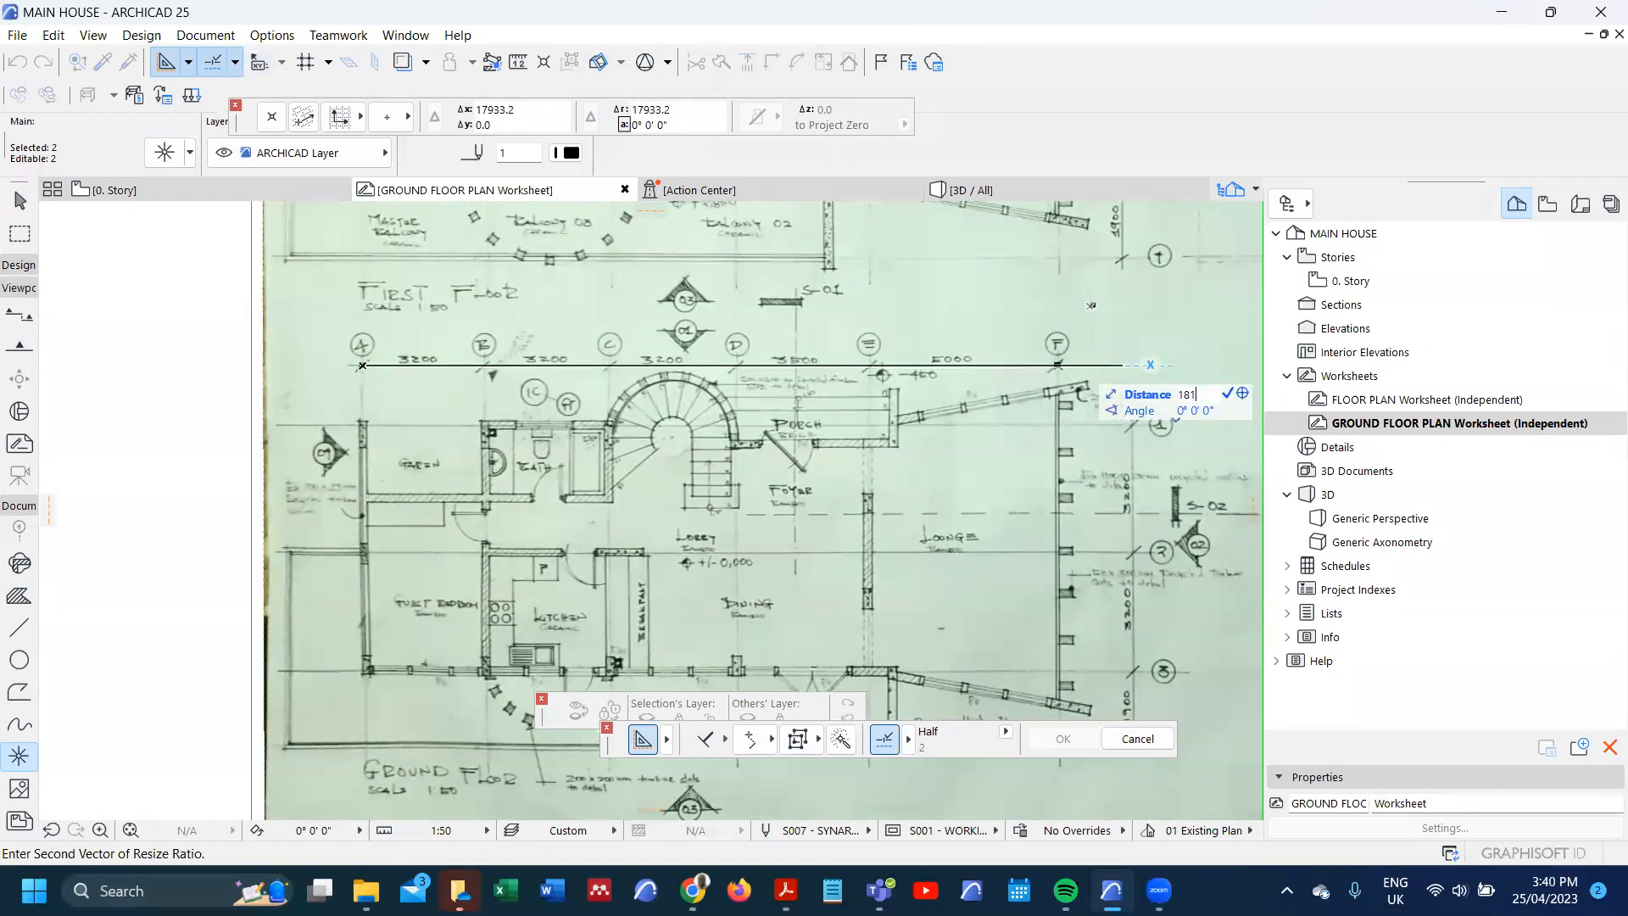
text(0)
key(Return)
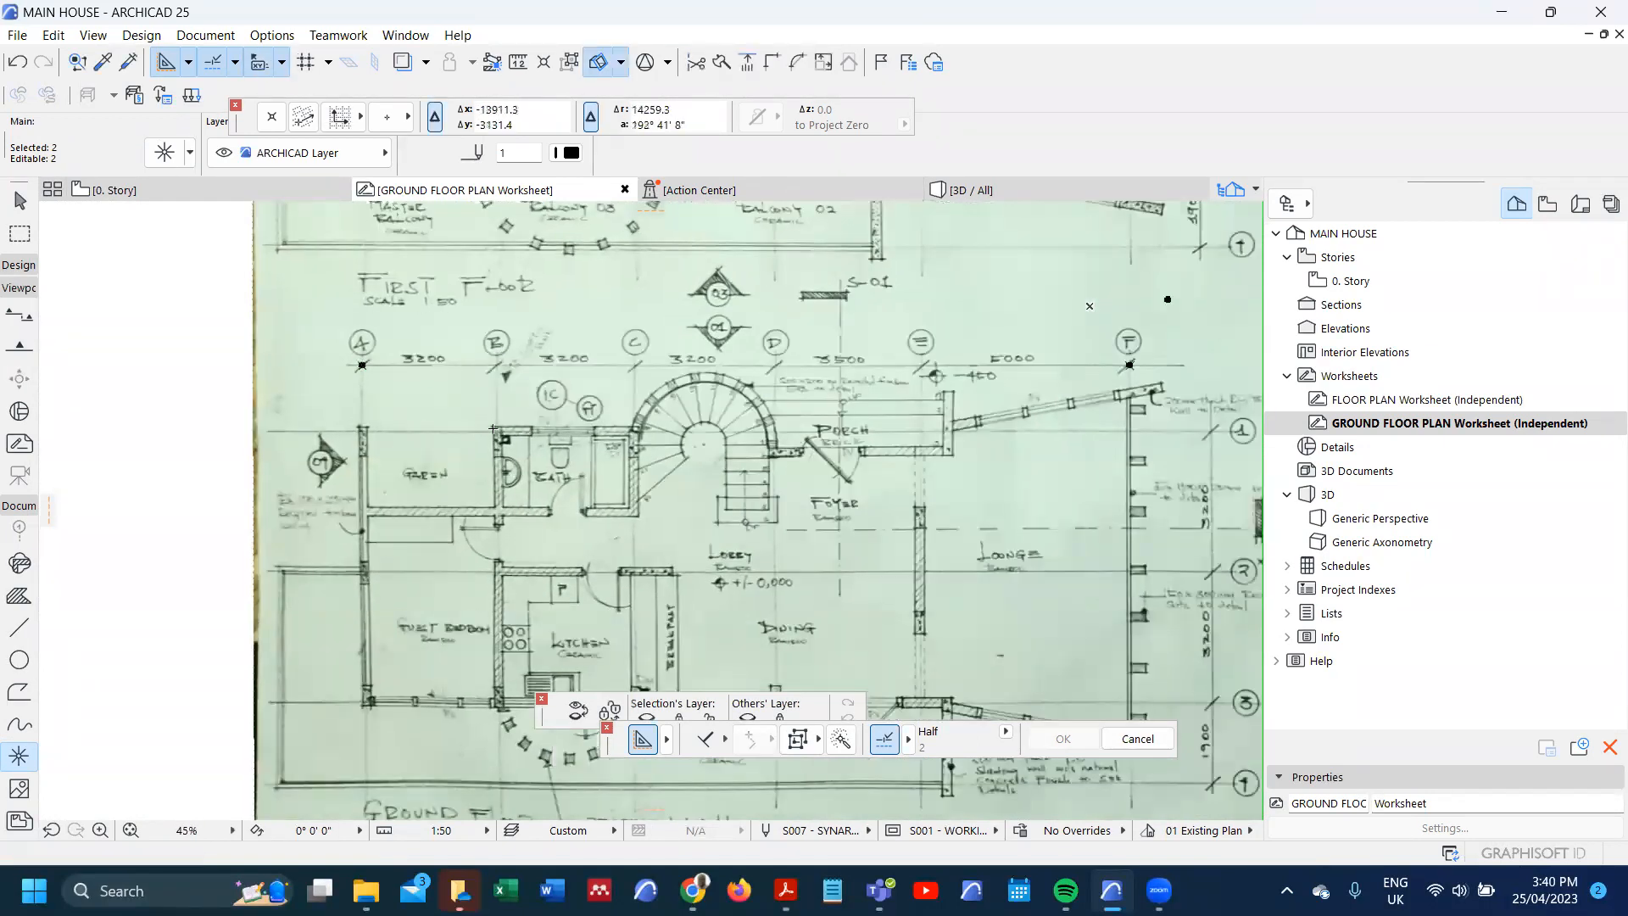
scroll(493, 427, down, 4)
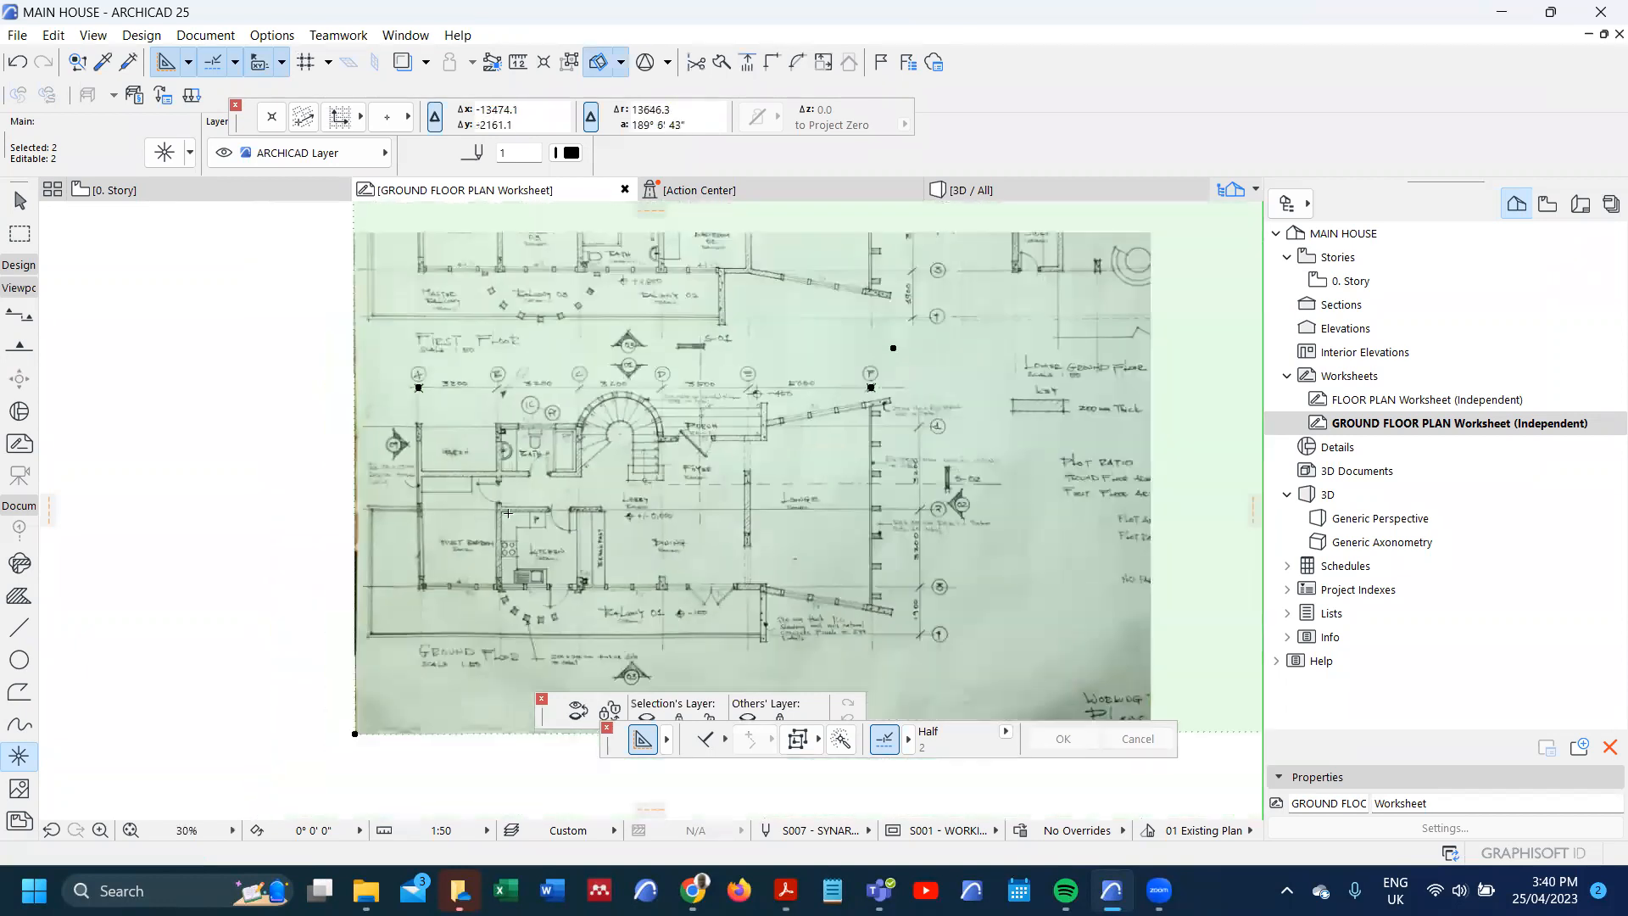
scroll(474, 500, up, 2)
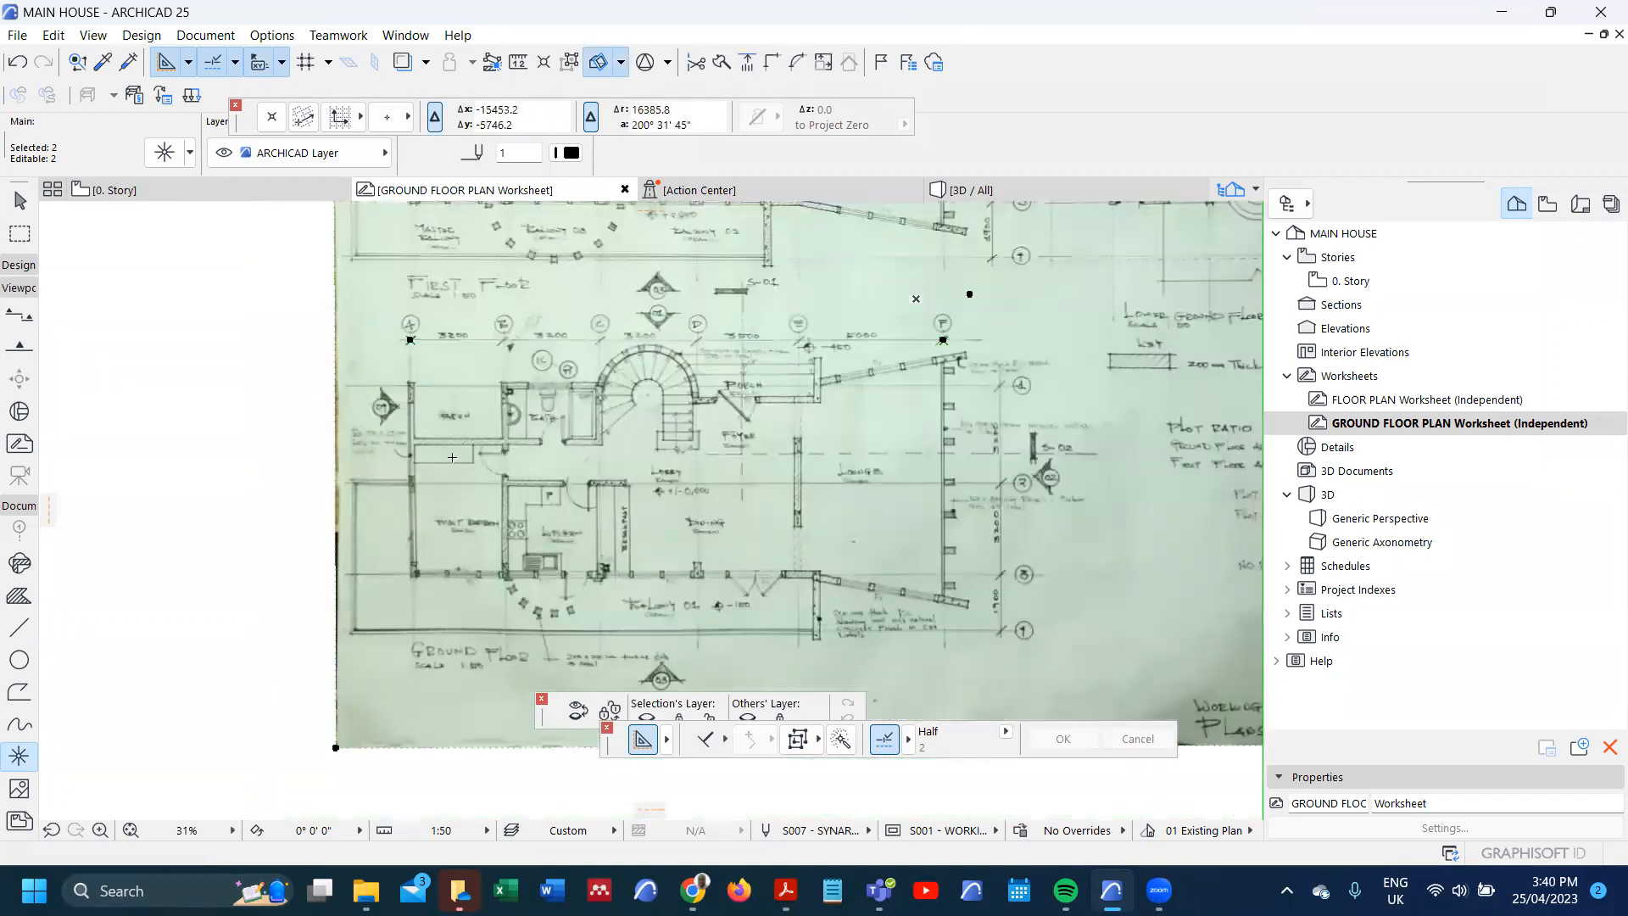
key(Escape)
- Measure down along grid A from the upper dimension line to just past the balcony edge, comparing the scanned line with vertical
scroll(400, 341, up, 3)
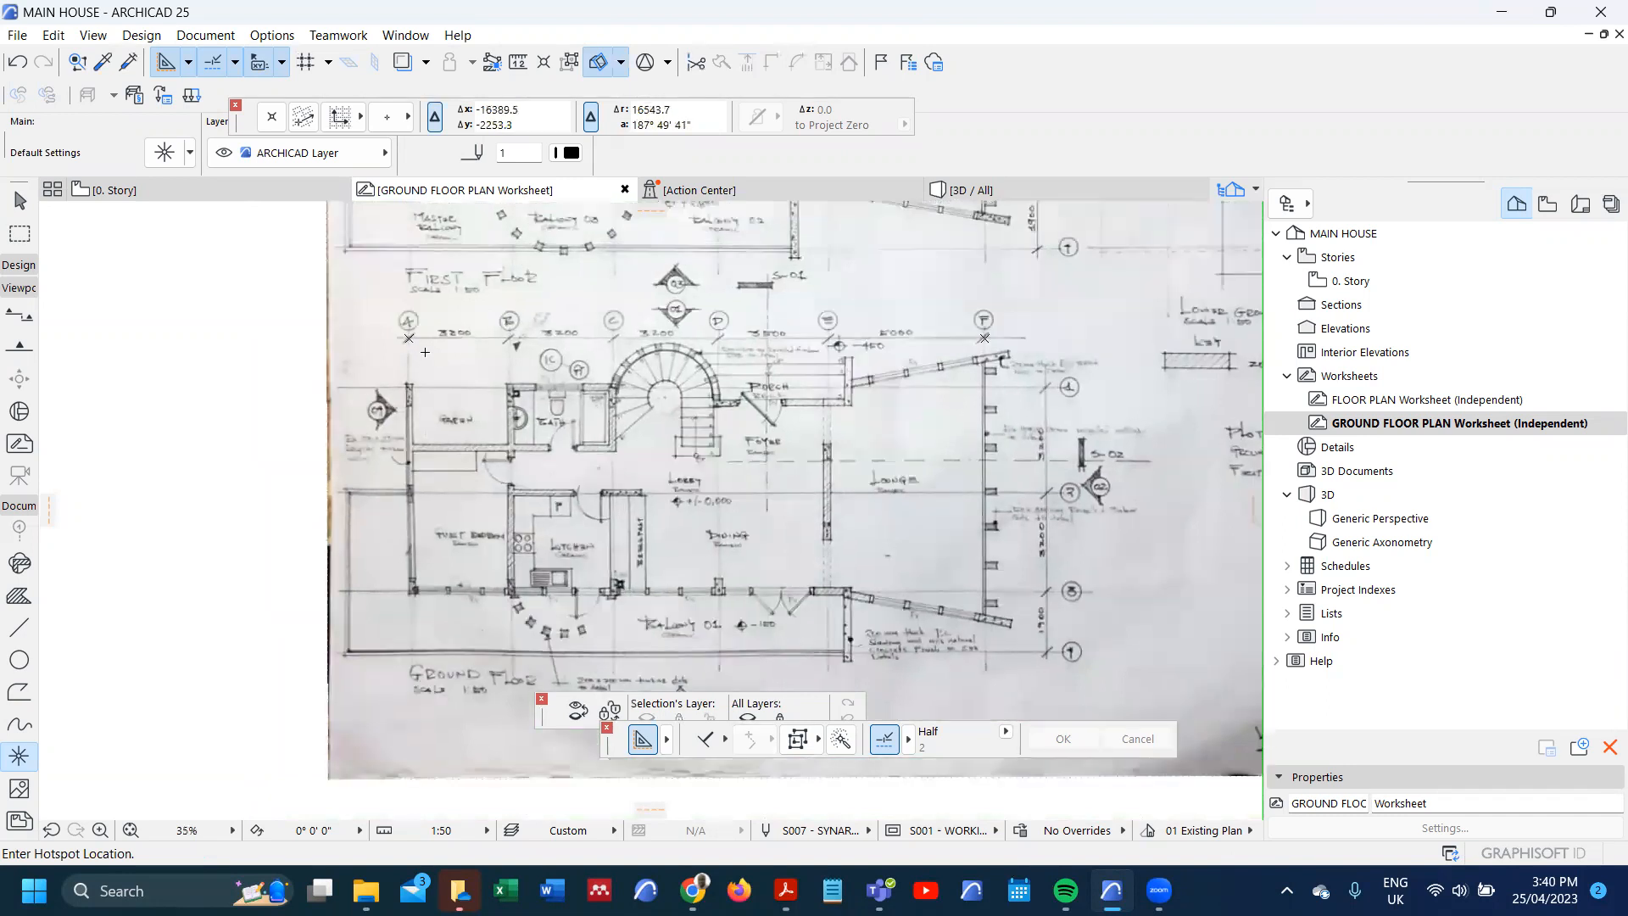
scroll(395, 322, up, 4)
key(m)
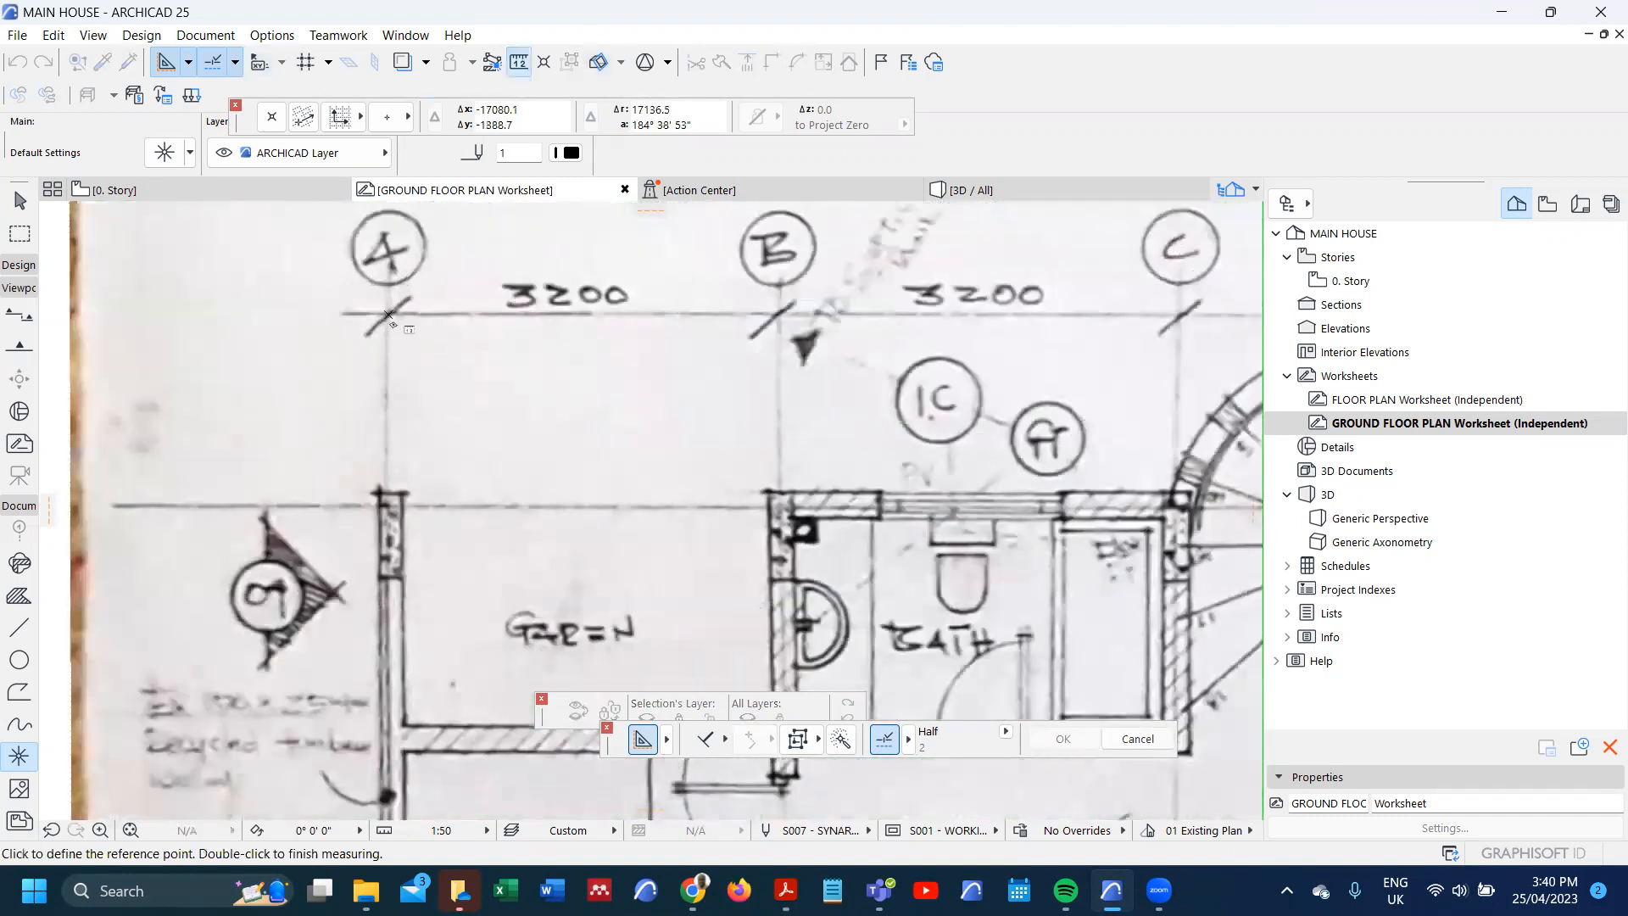
scroll(390, 323, down, 6)
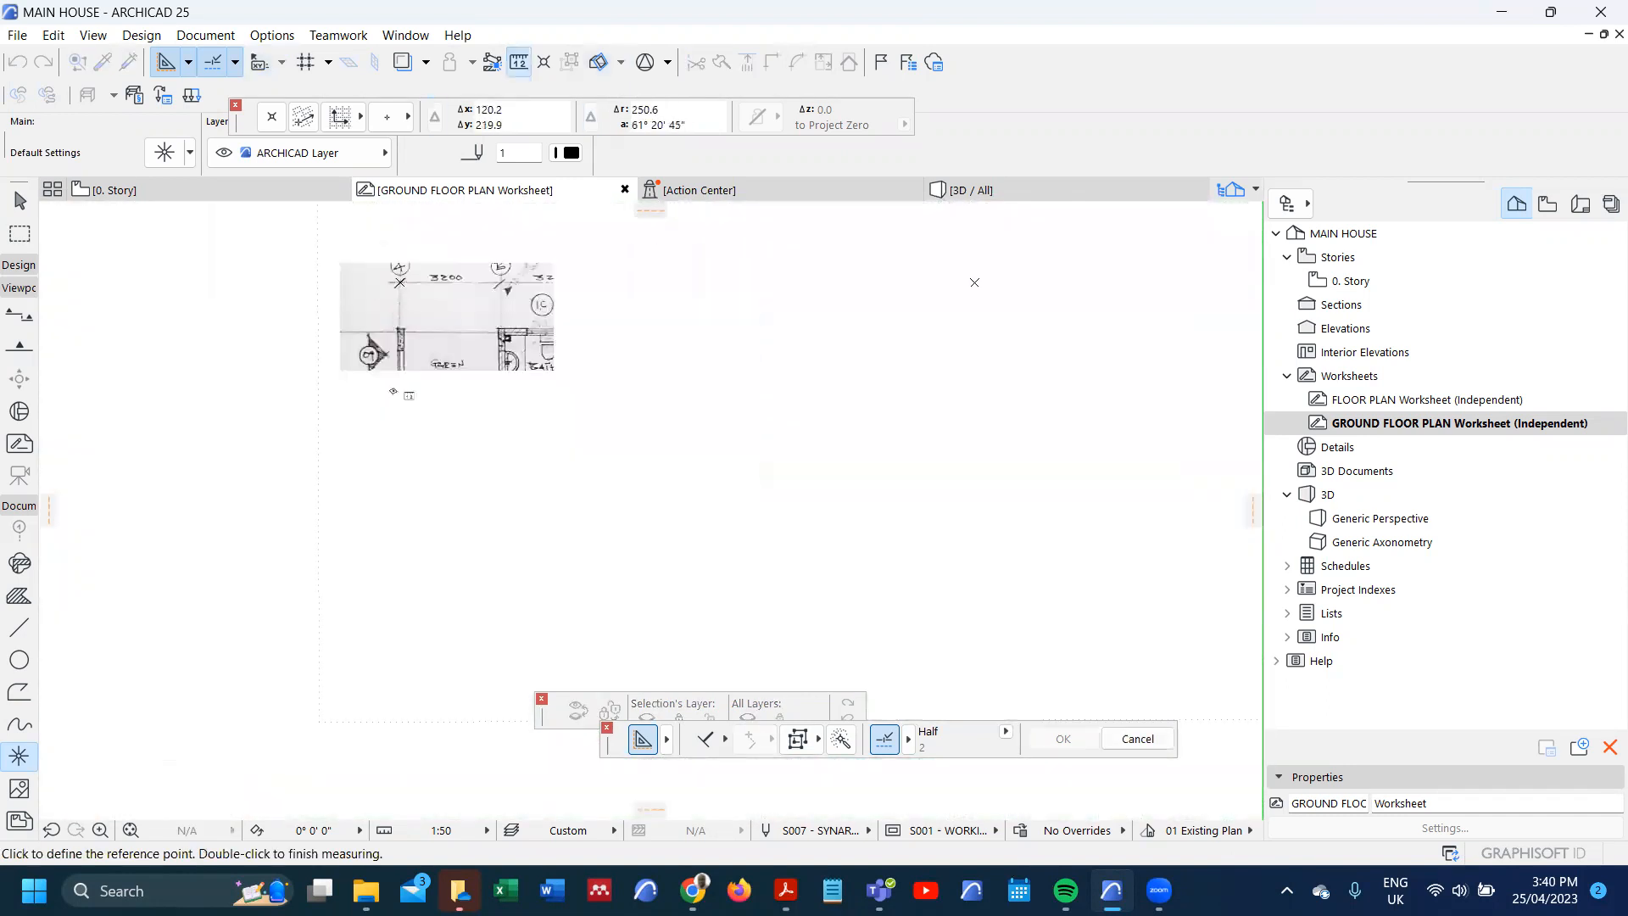
scroll(399, 540, up, 5)
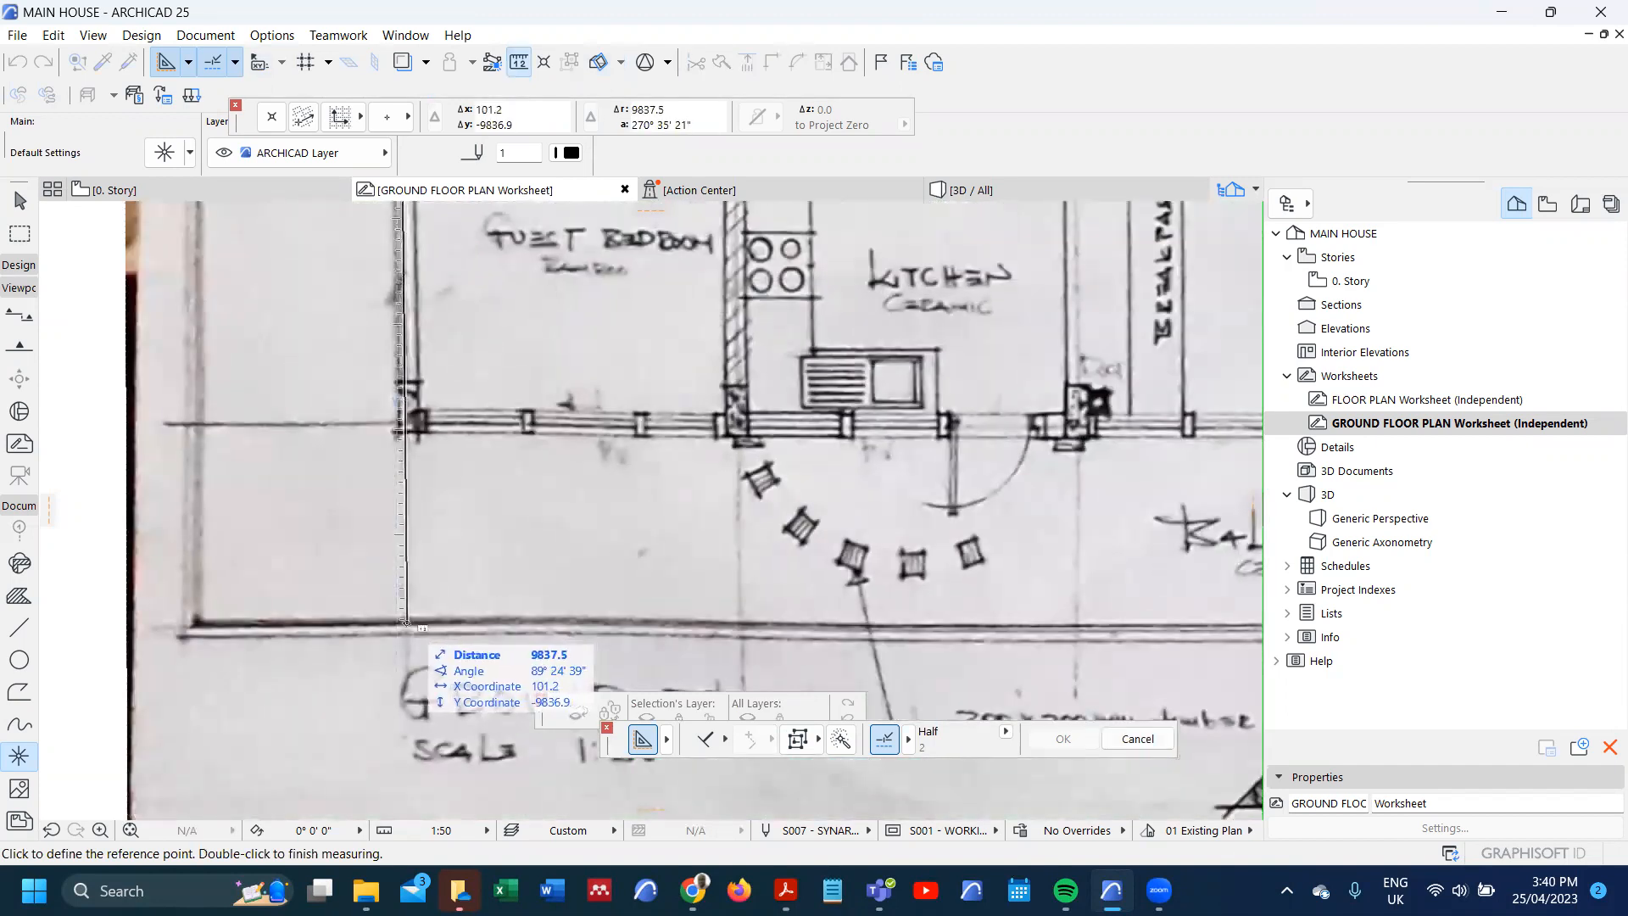
scroll(406, 623, up, 2)
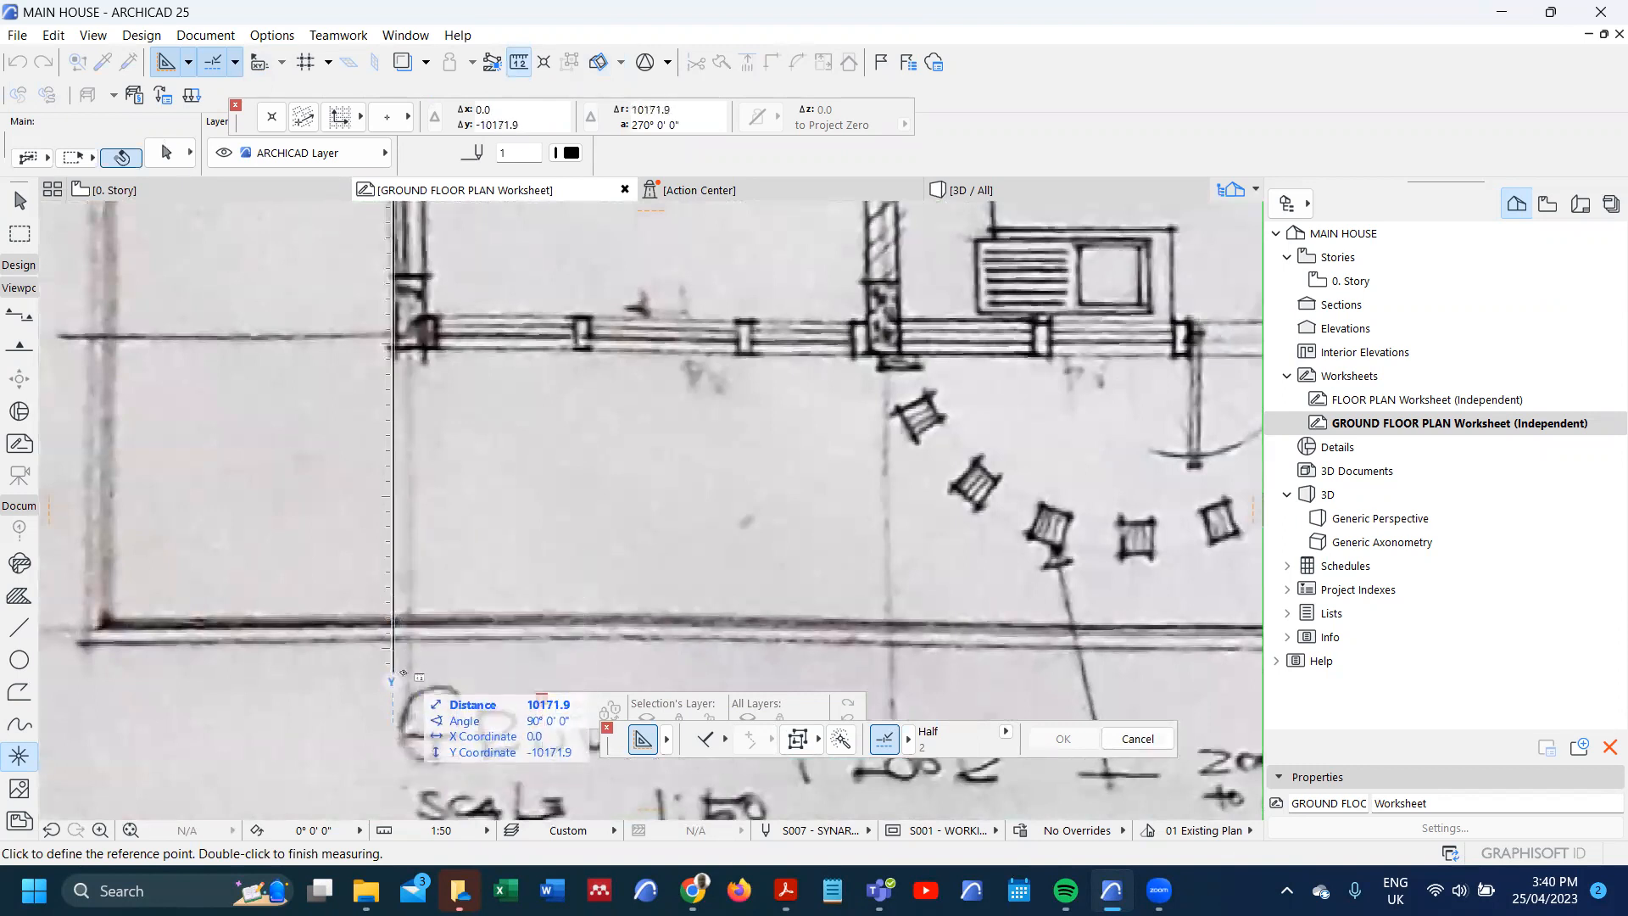
key(Escape)
- Examine the whole resized scan and its ground floor plan, including the grid lines, balcony and outer walls
scroll(411, 658, down, 6)
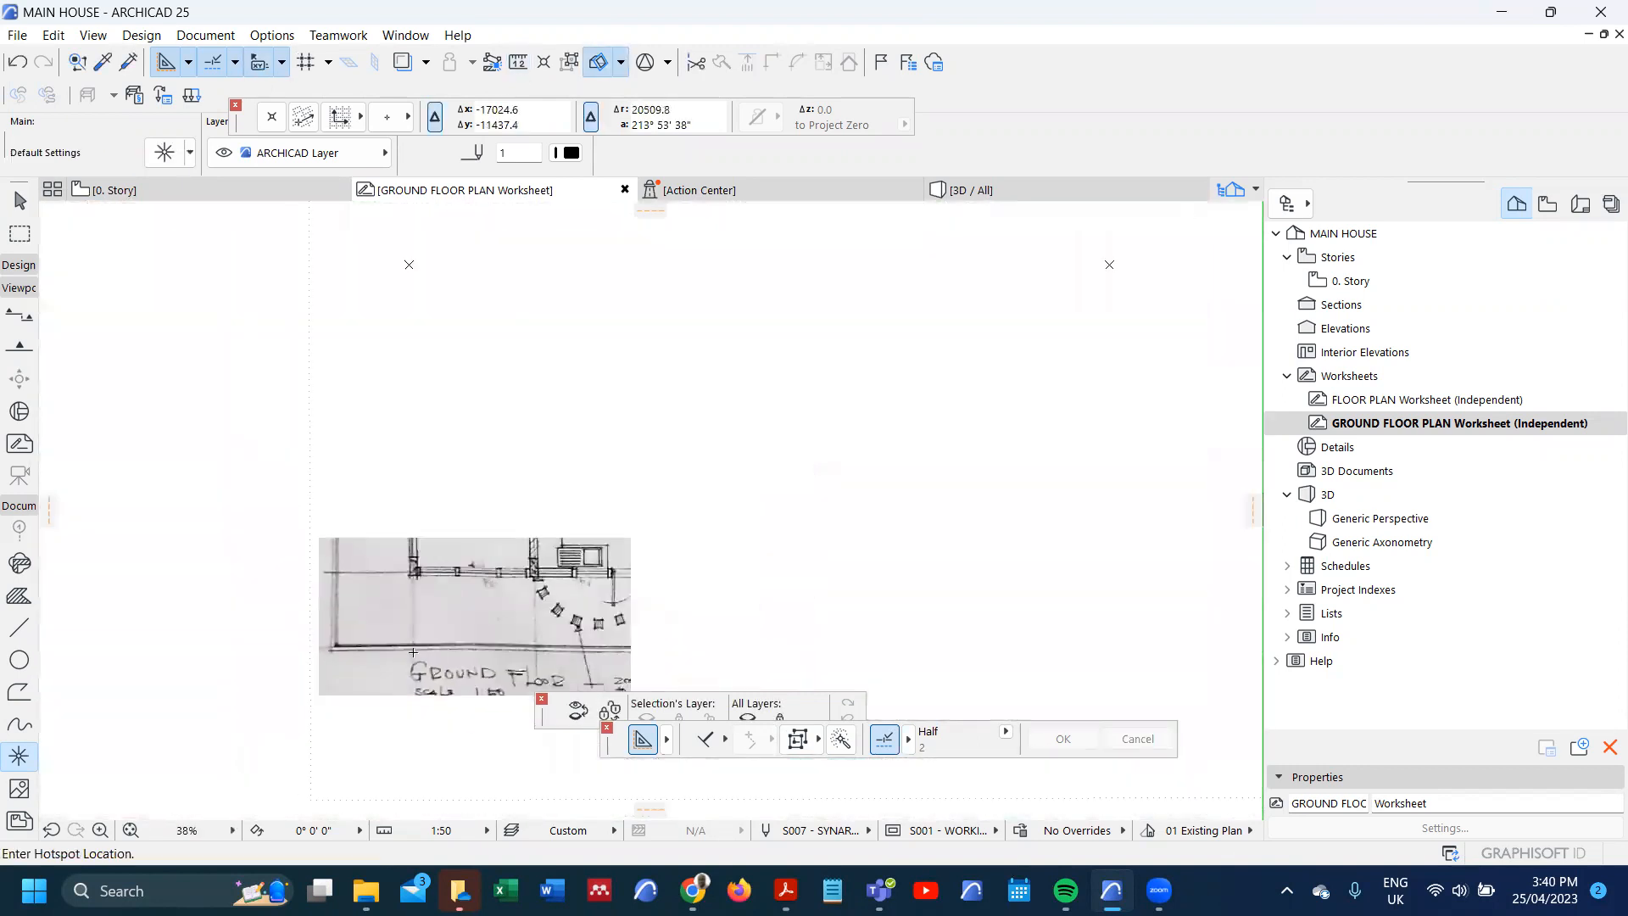
scroll(413, 652, down, 4)
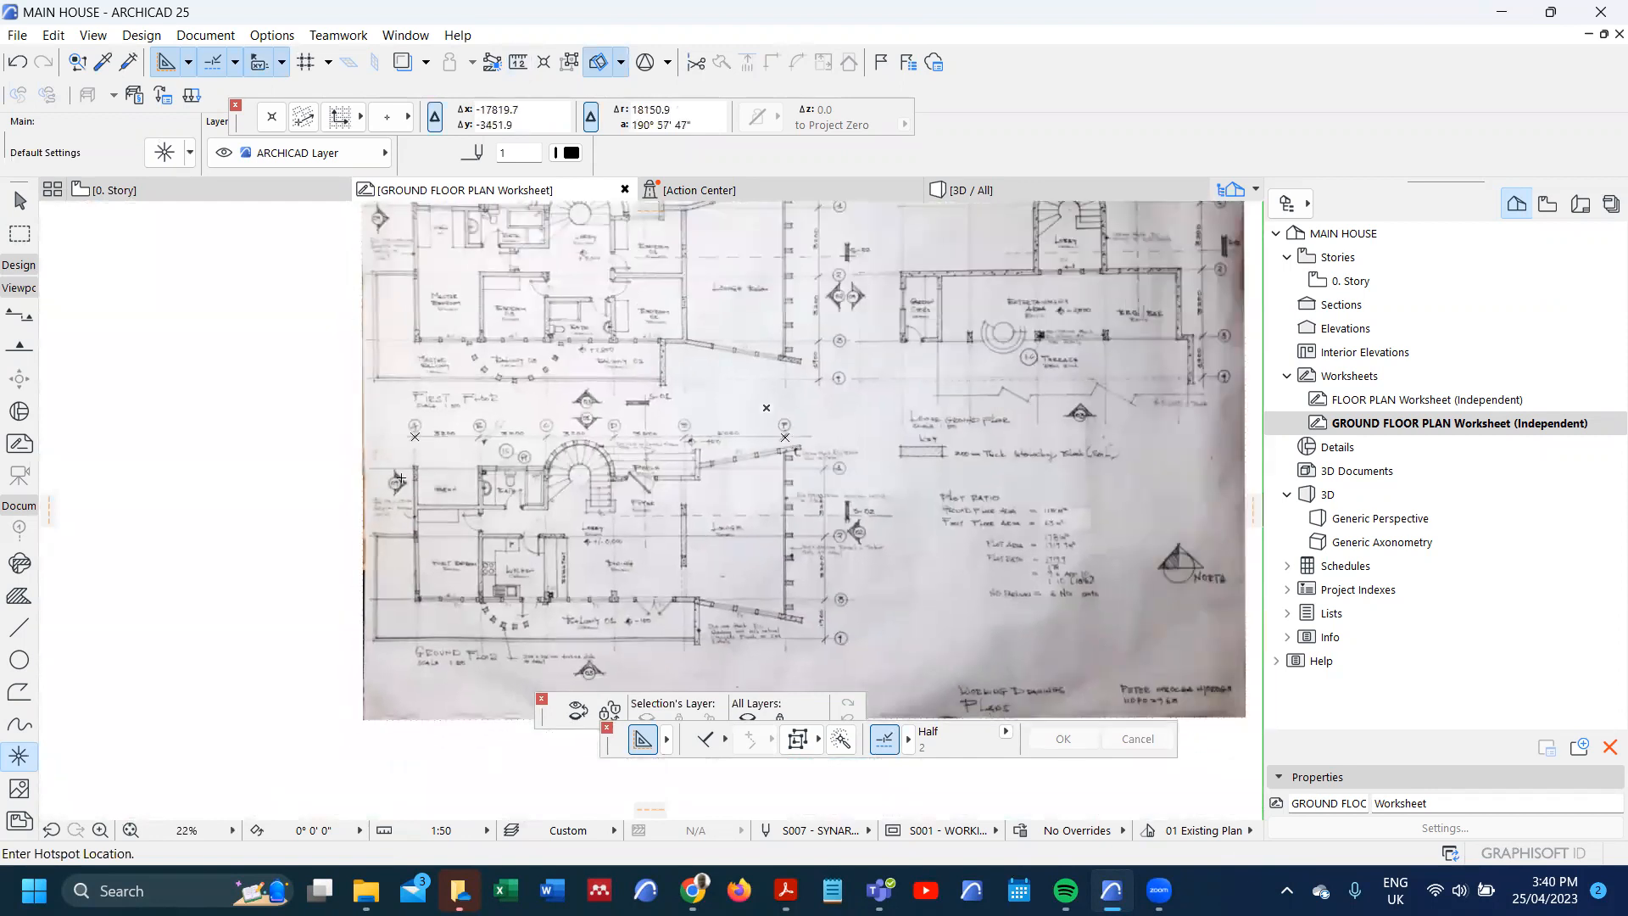
scroll(425, 399, down, 3)
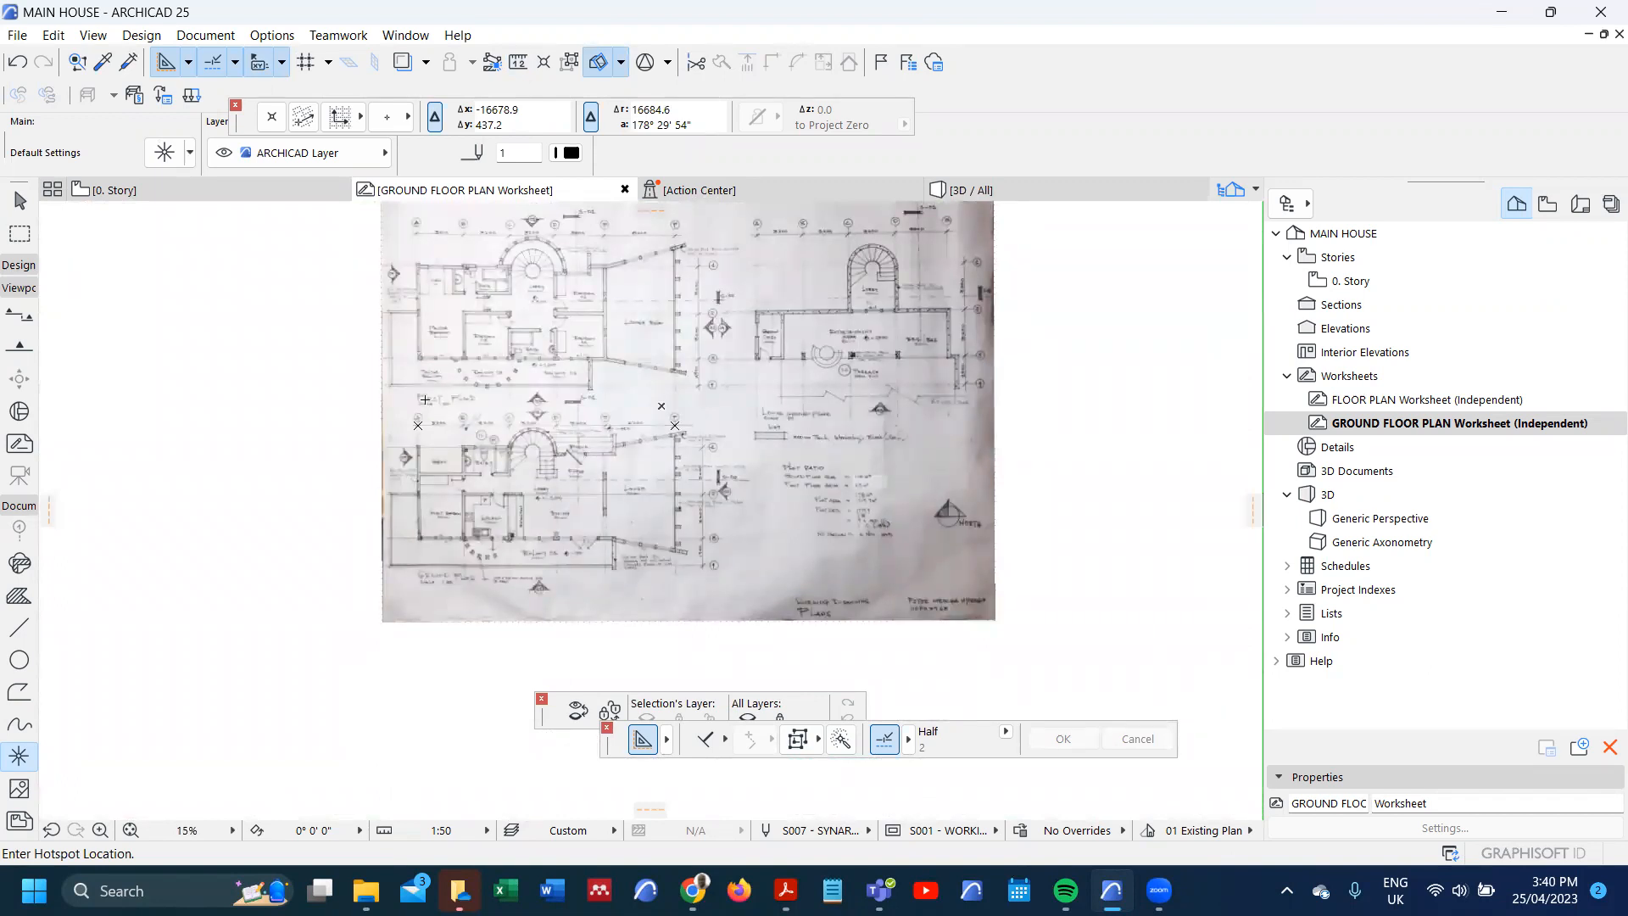
scroll(425, 399, down, 2)
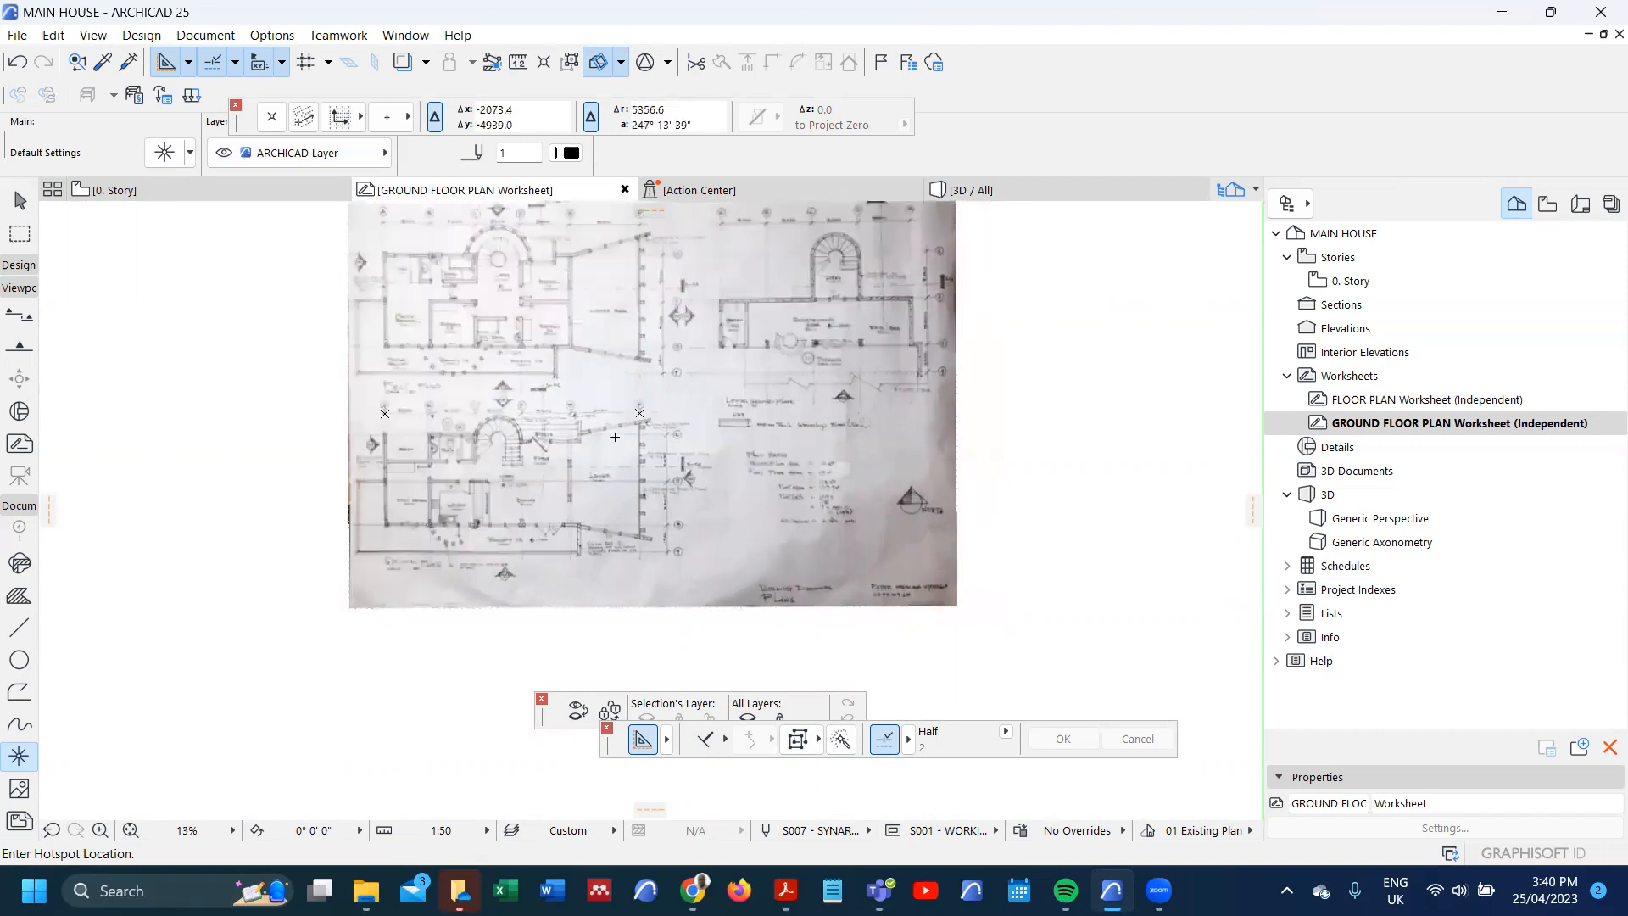
scroll(606, 431, up, 6)
scroll(560, 412, down, 2)
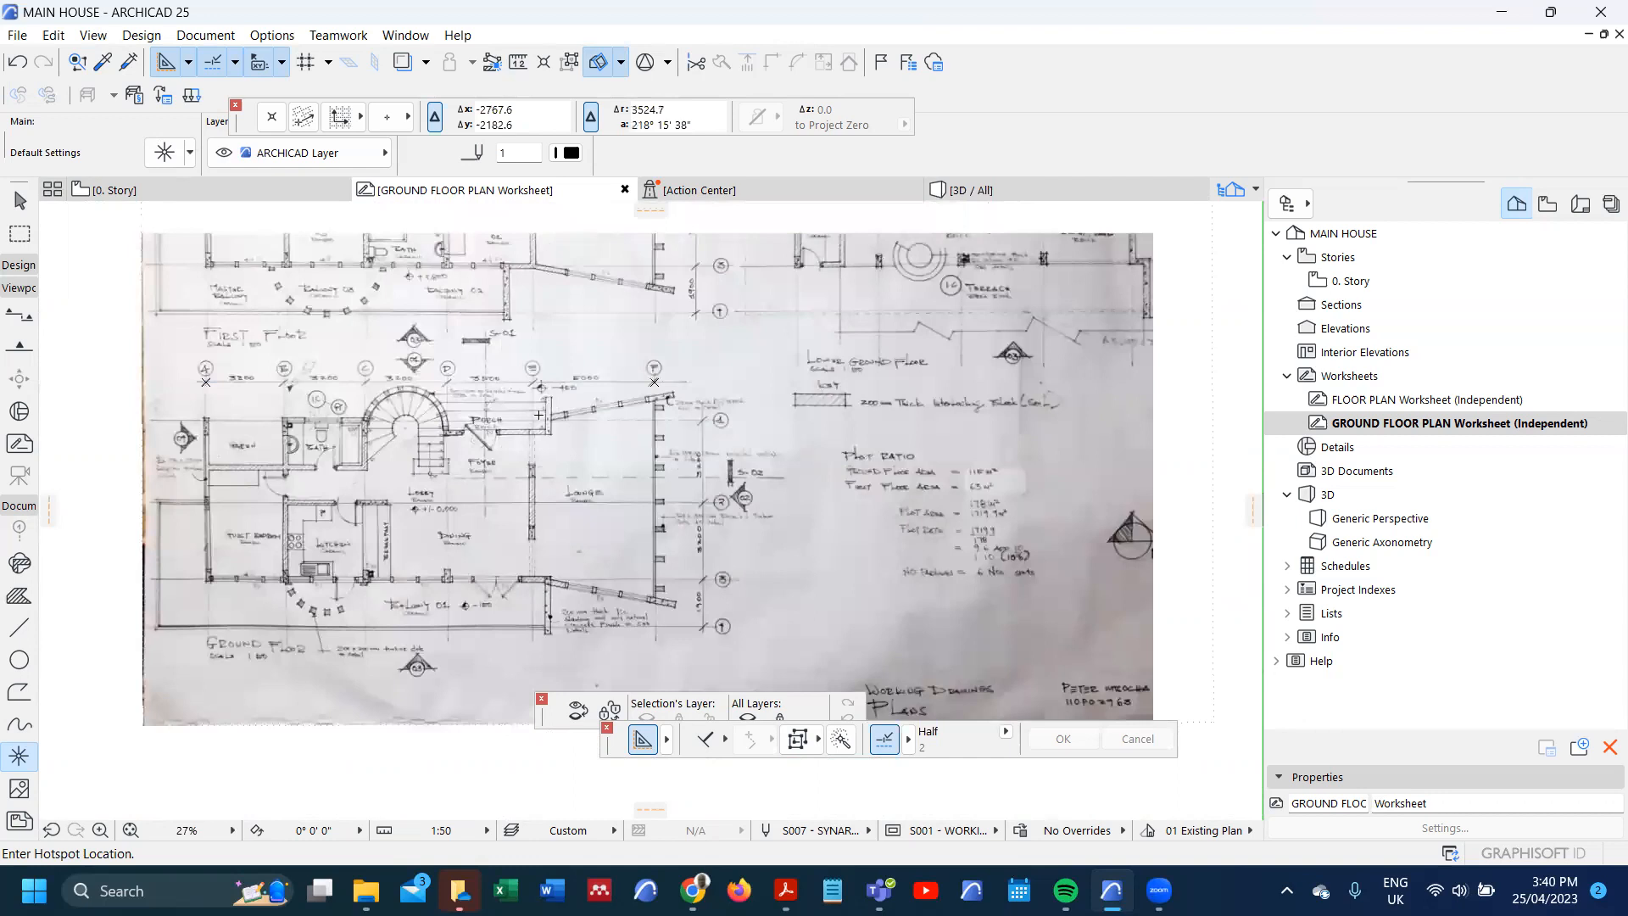
scroll(229, 583, up, 2)
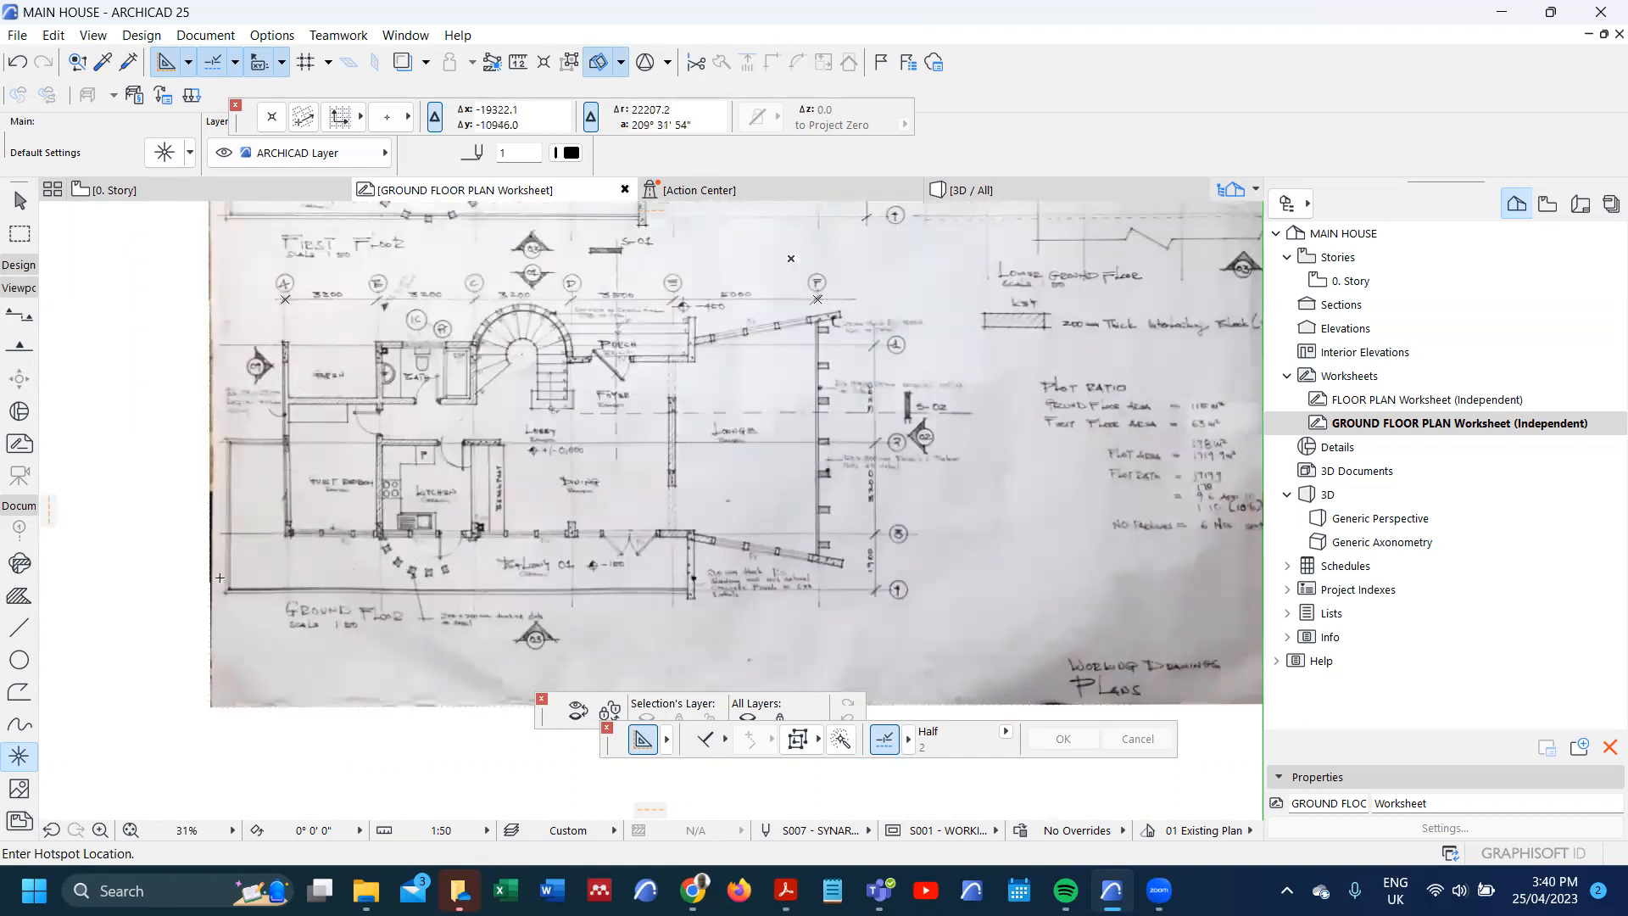
scroll(218, 577, down, 1)
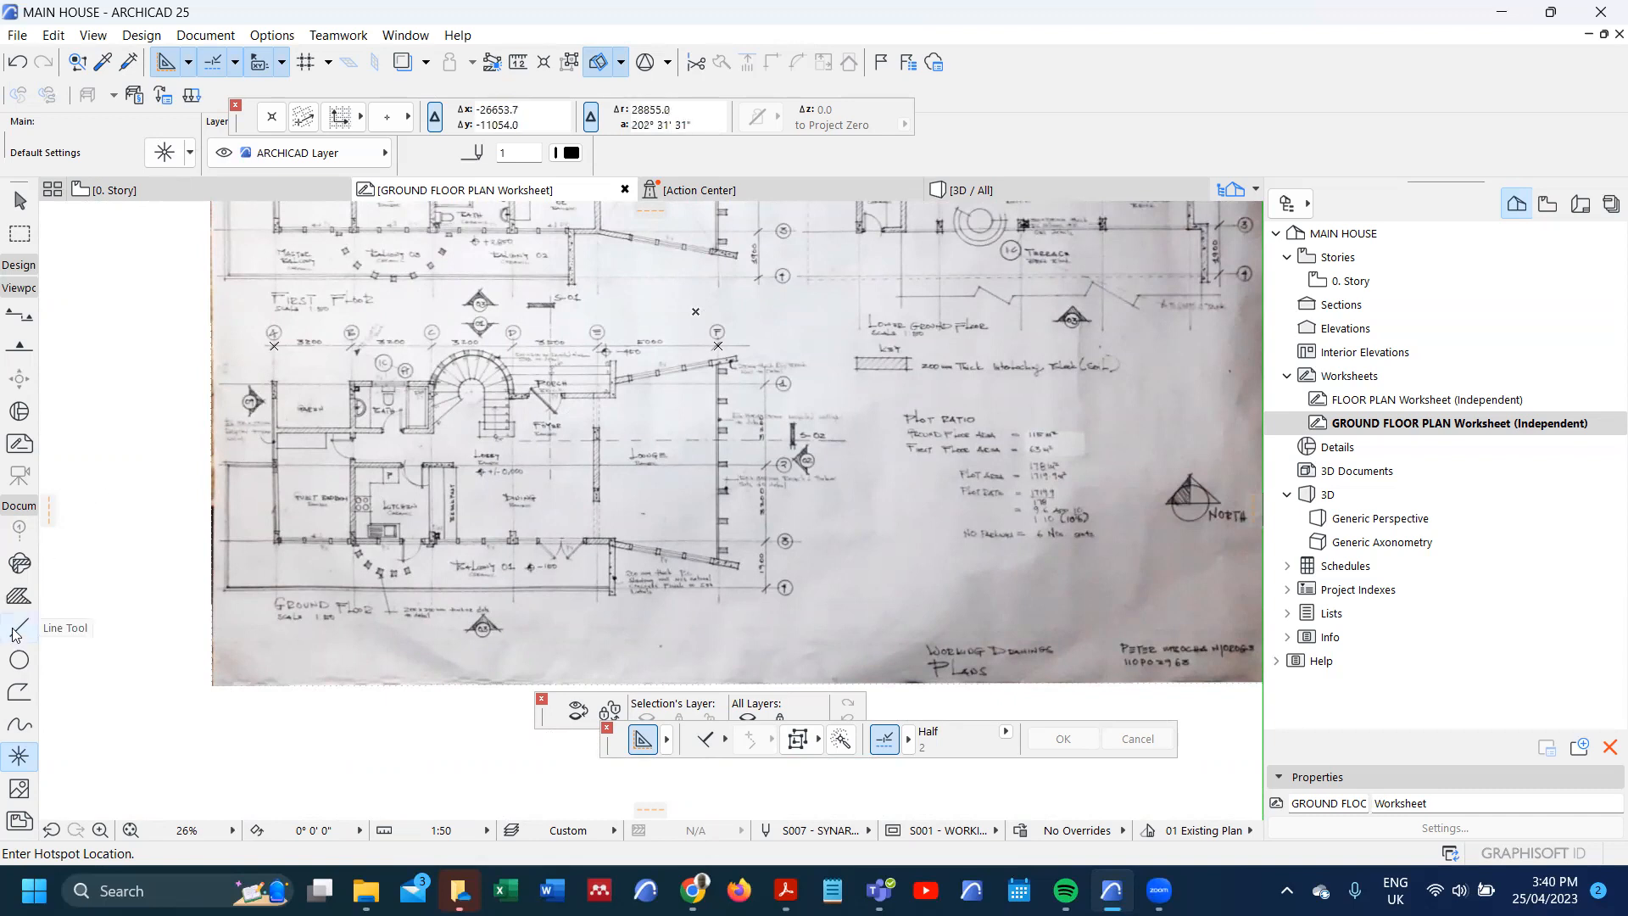
right_click(144, 538)
click(122, 523)
key(Delete)
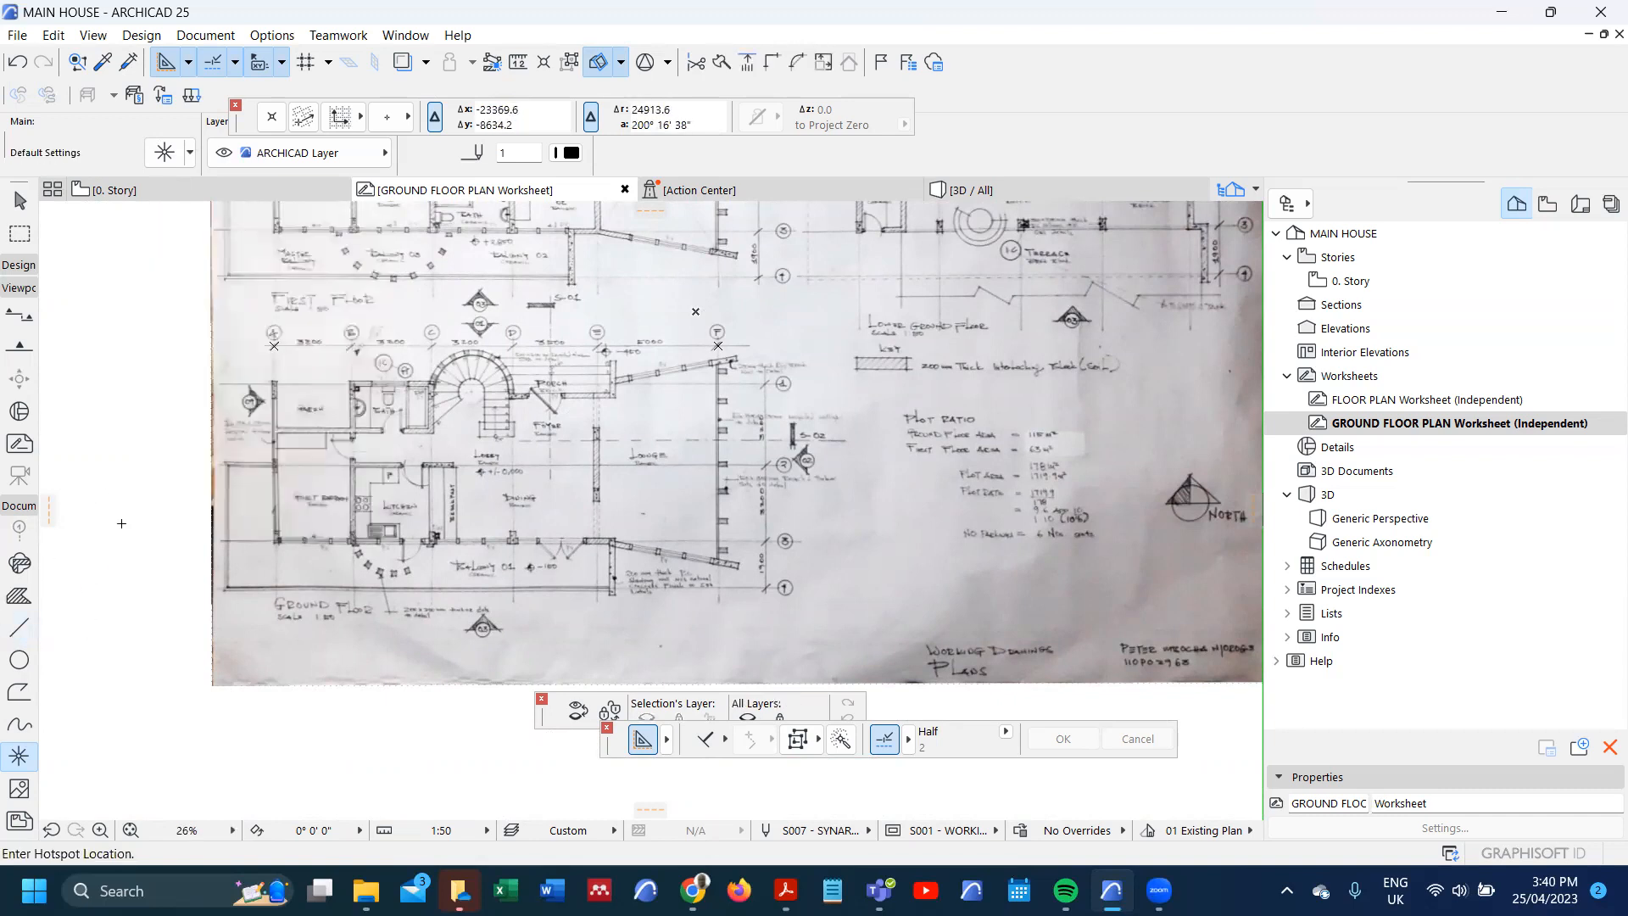
- Set the default fill to the A001 - RC REINFORCED CONCRETE building material
click(15, 598)
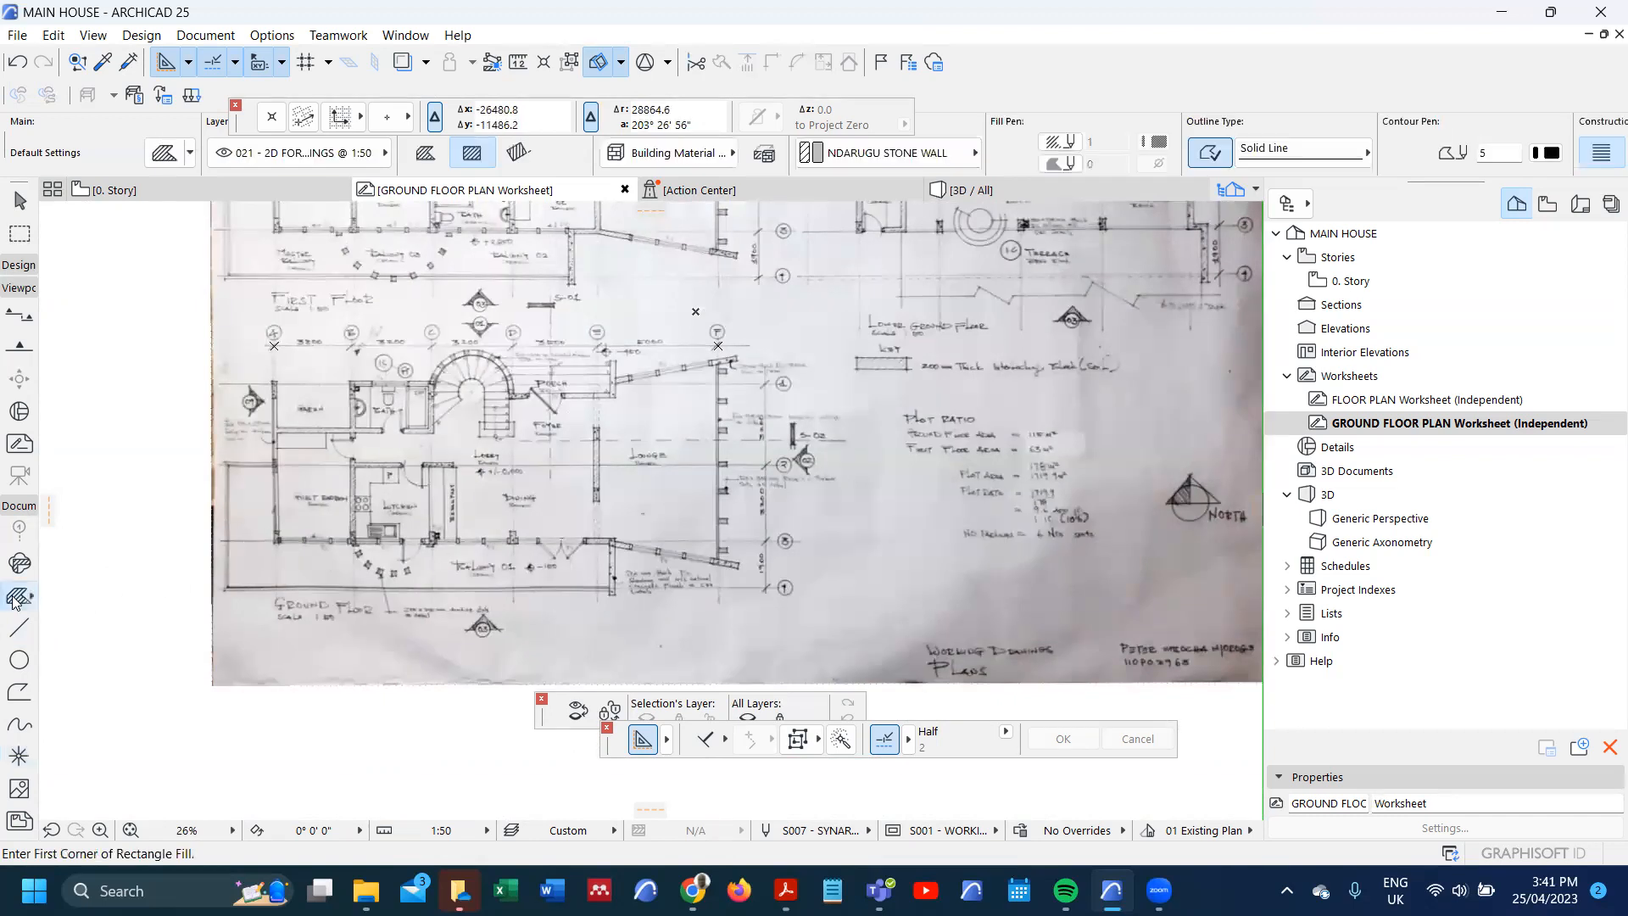
double_click(16, 598)
click(790, 210)
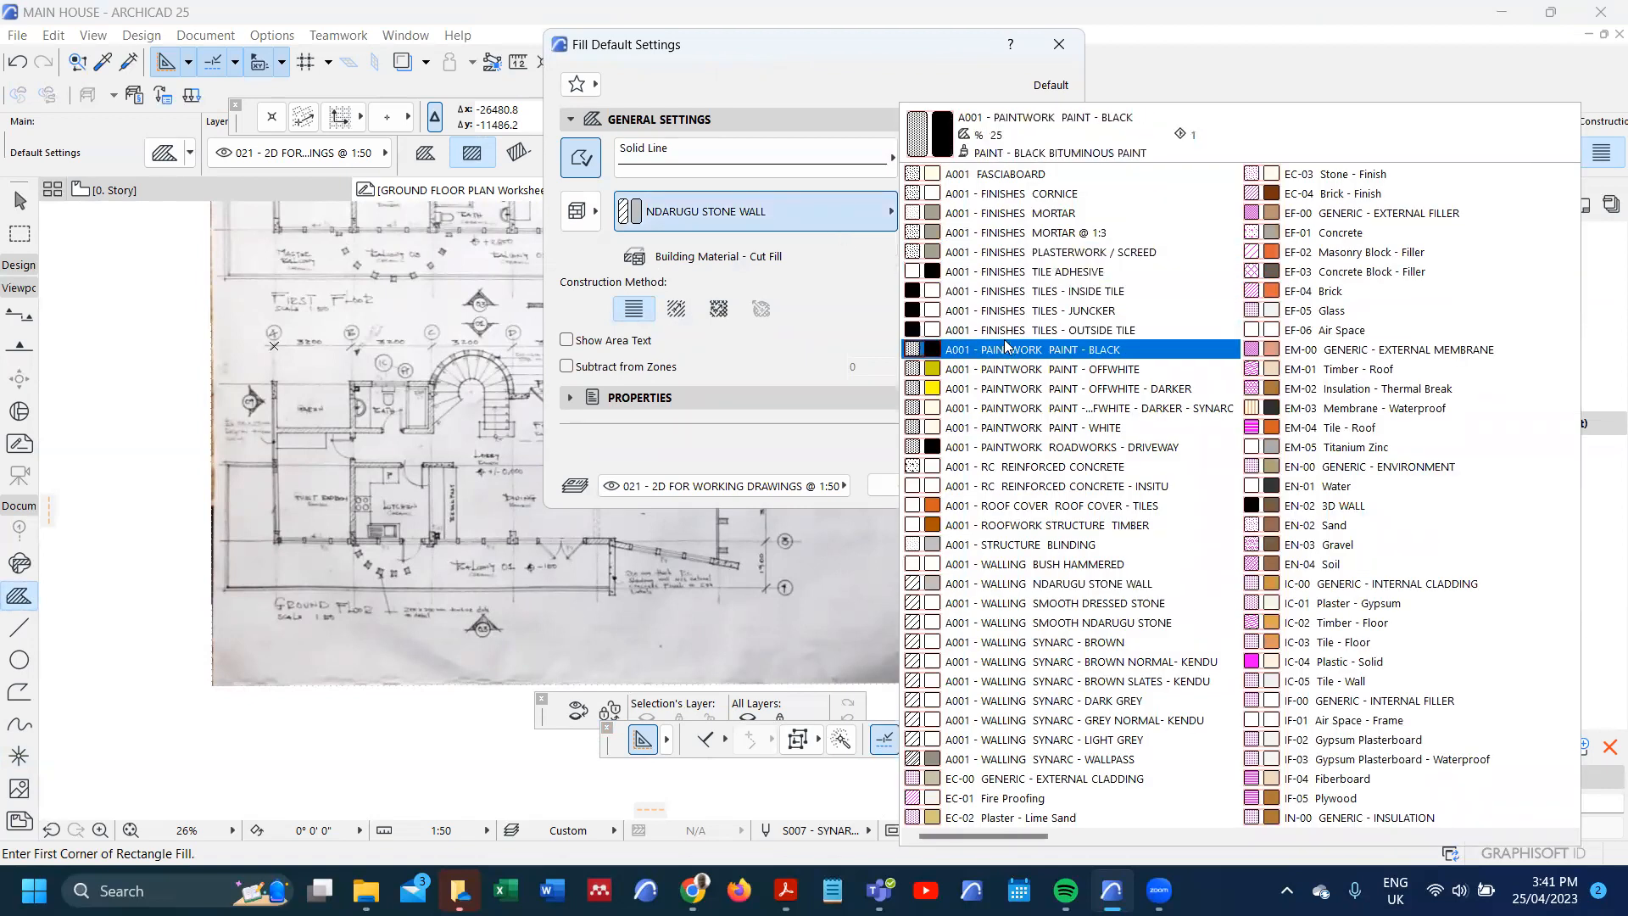
click(748, 210)
click(600, 212)
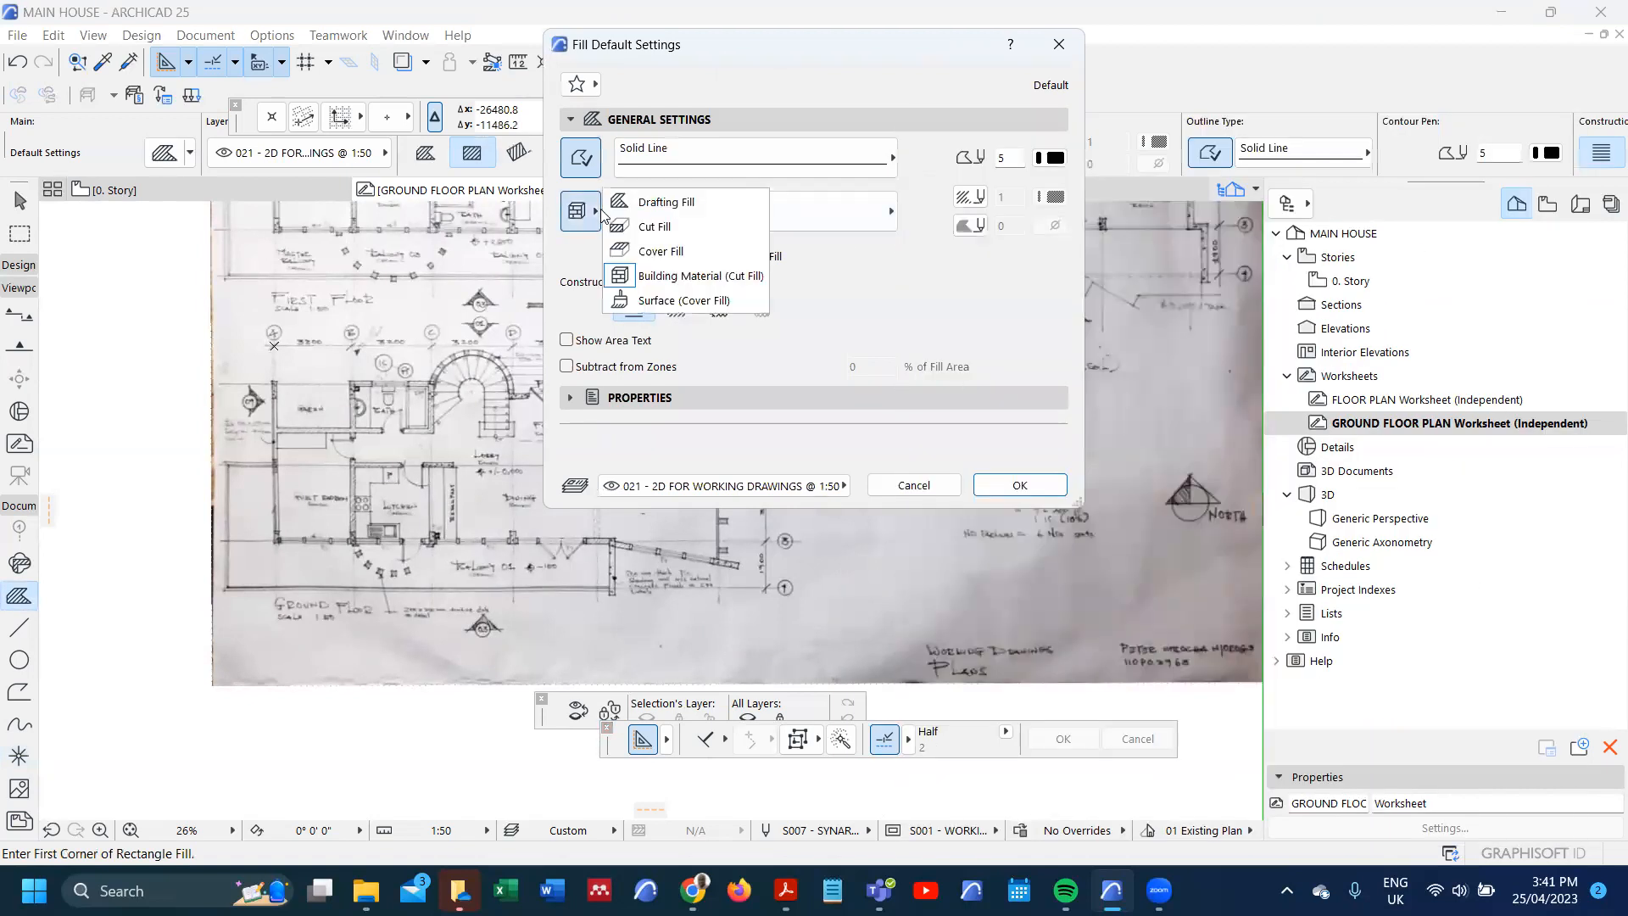
click(676, 287)
click(576, 209)
click(576, 210)
click(739, 219)
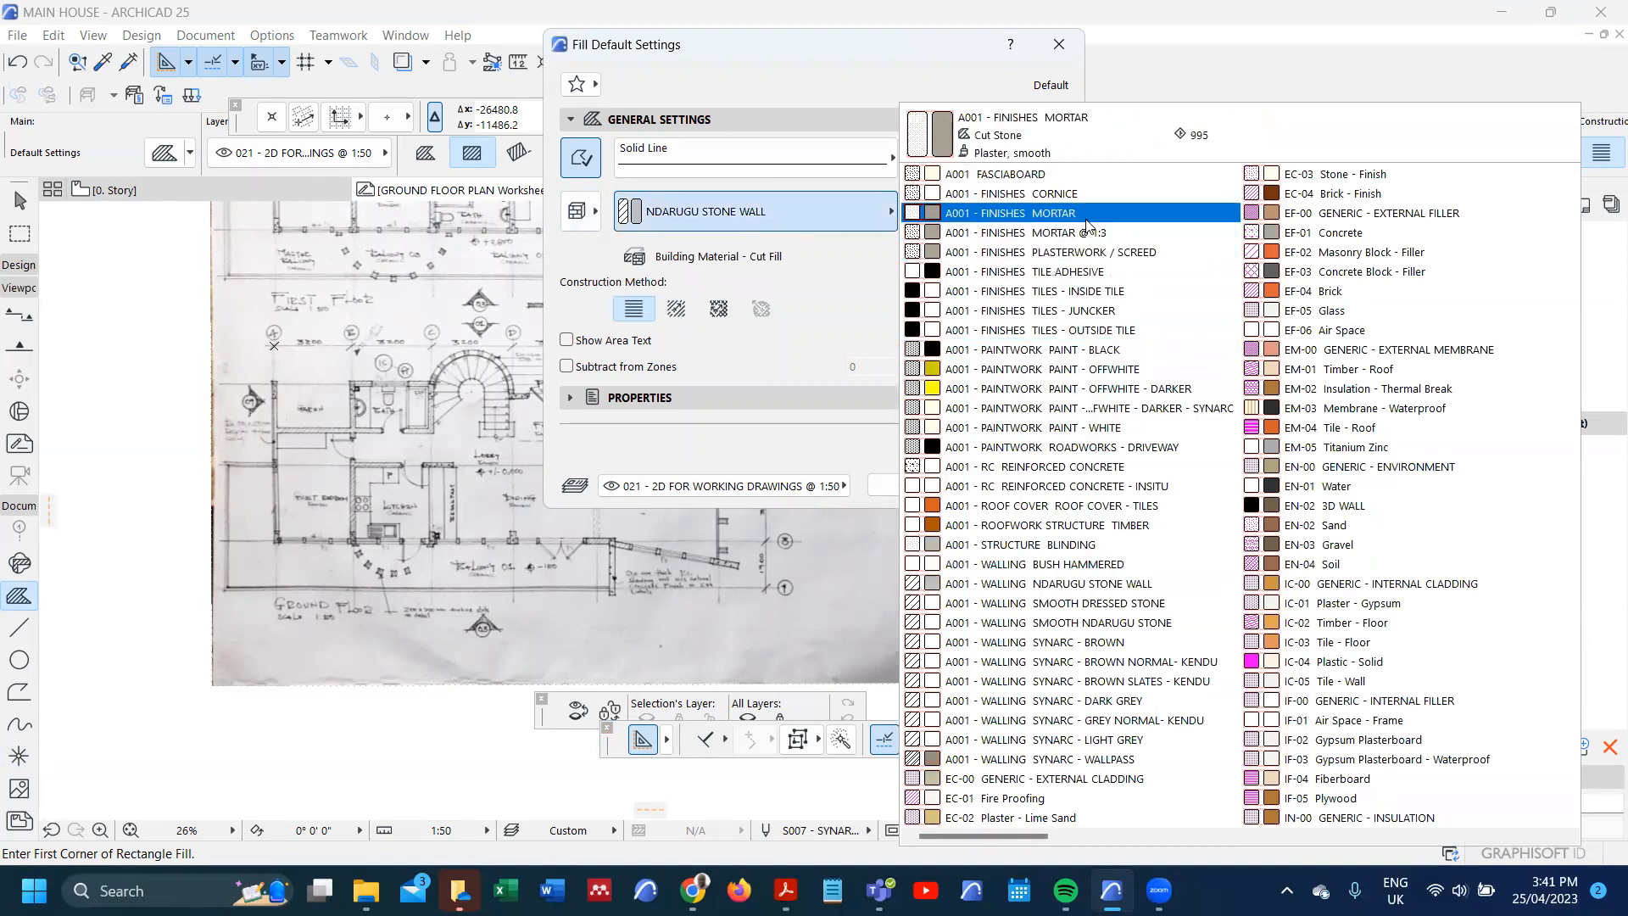
click(1124, 469)
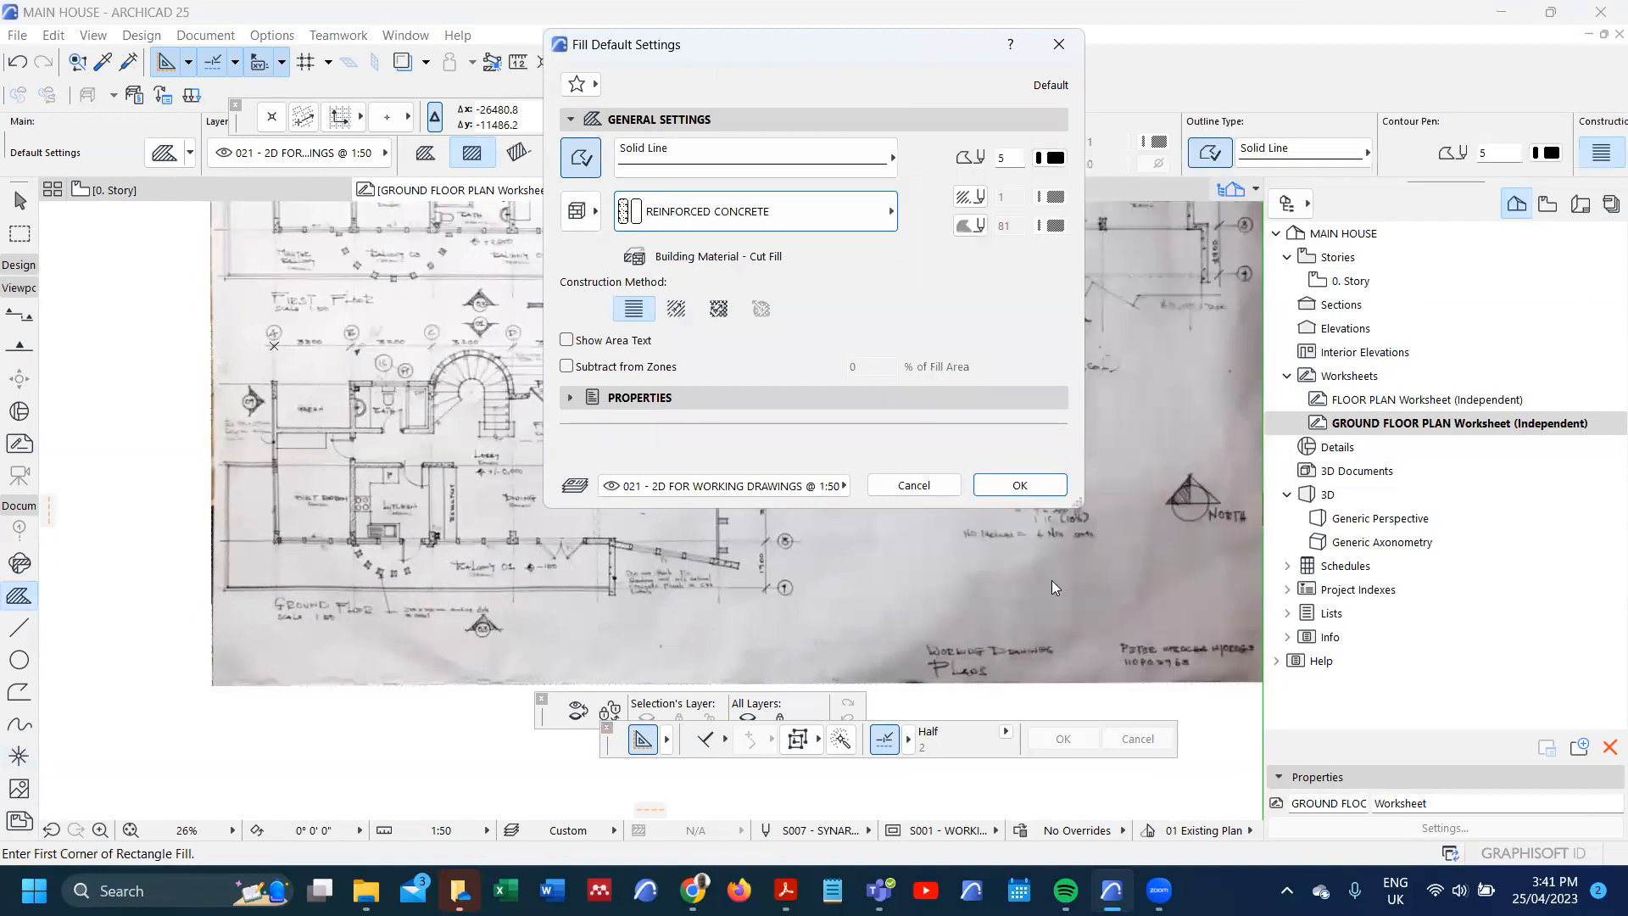
- Set the default fill's outline pen to 8 and accept the fill settings
click(1056, 158)
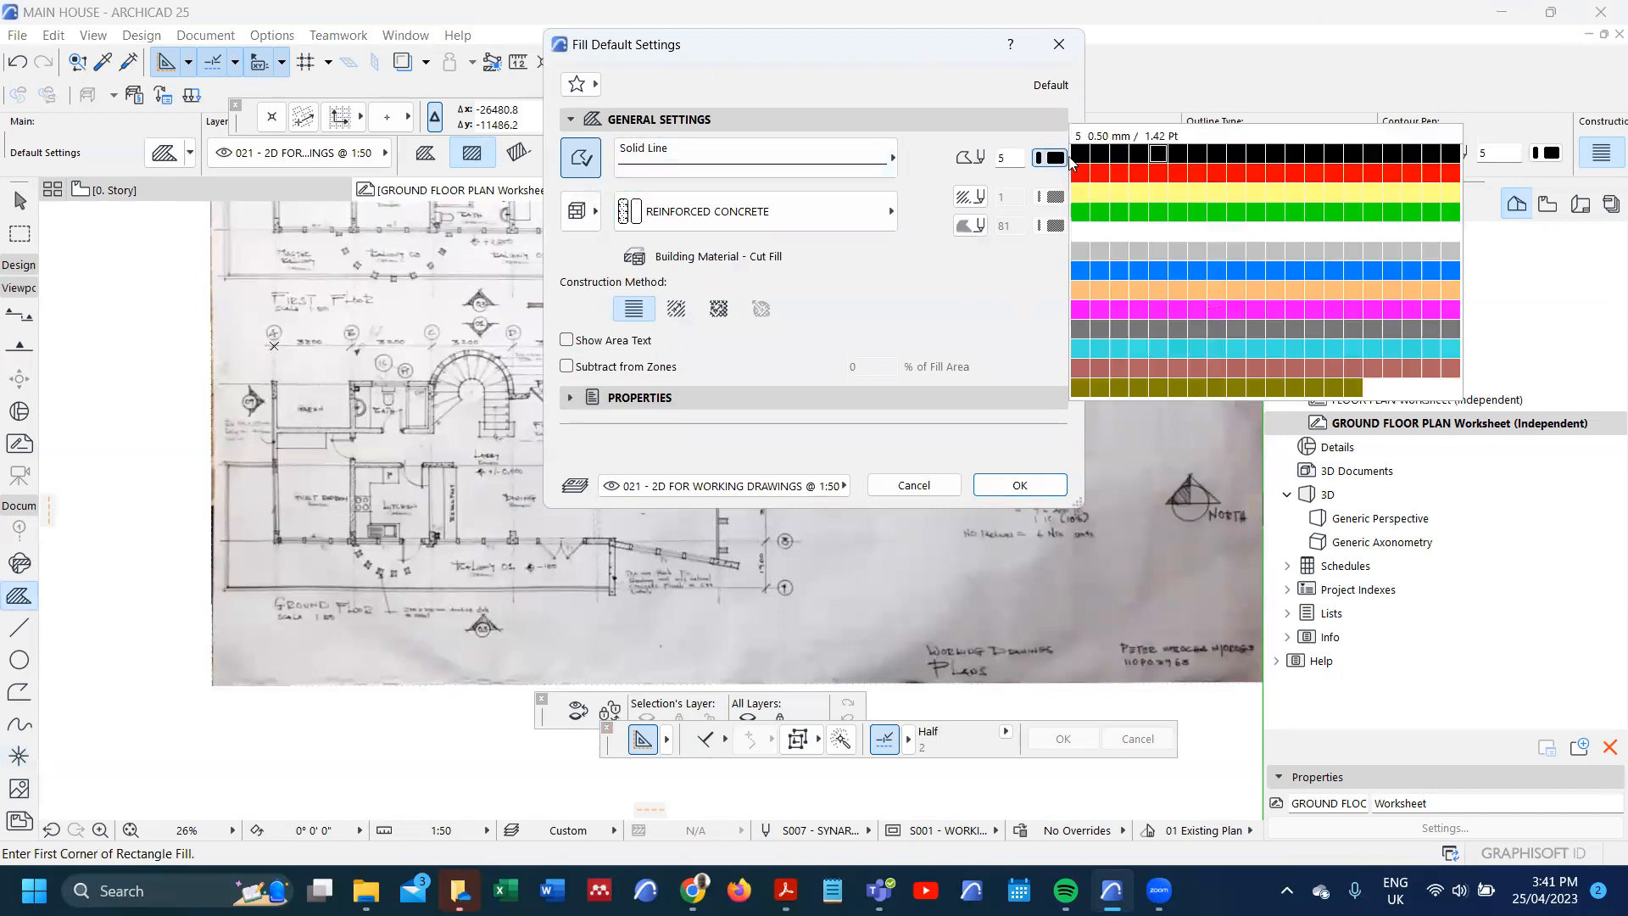
click(1216, 155)
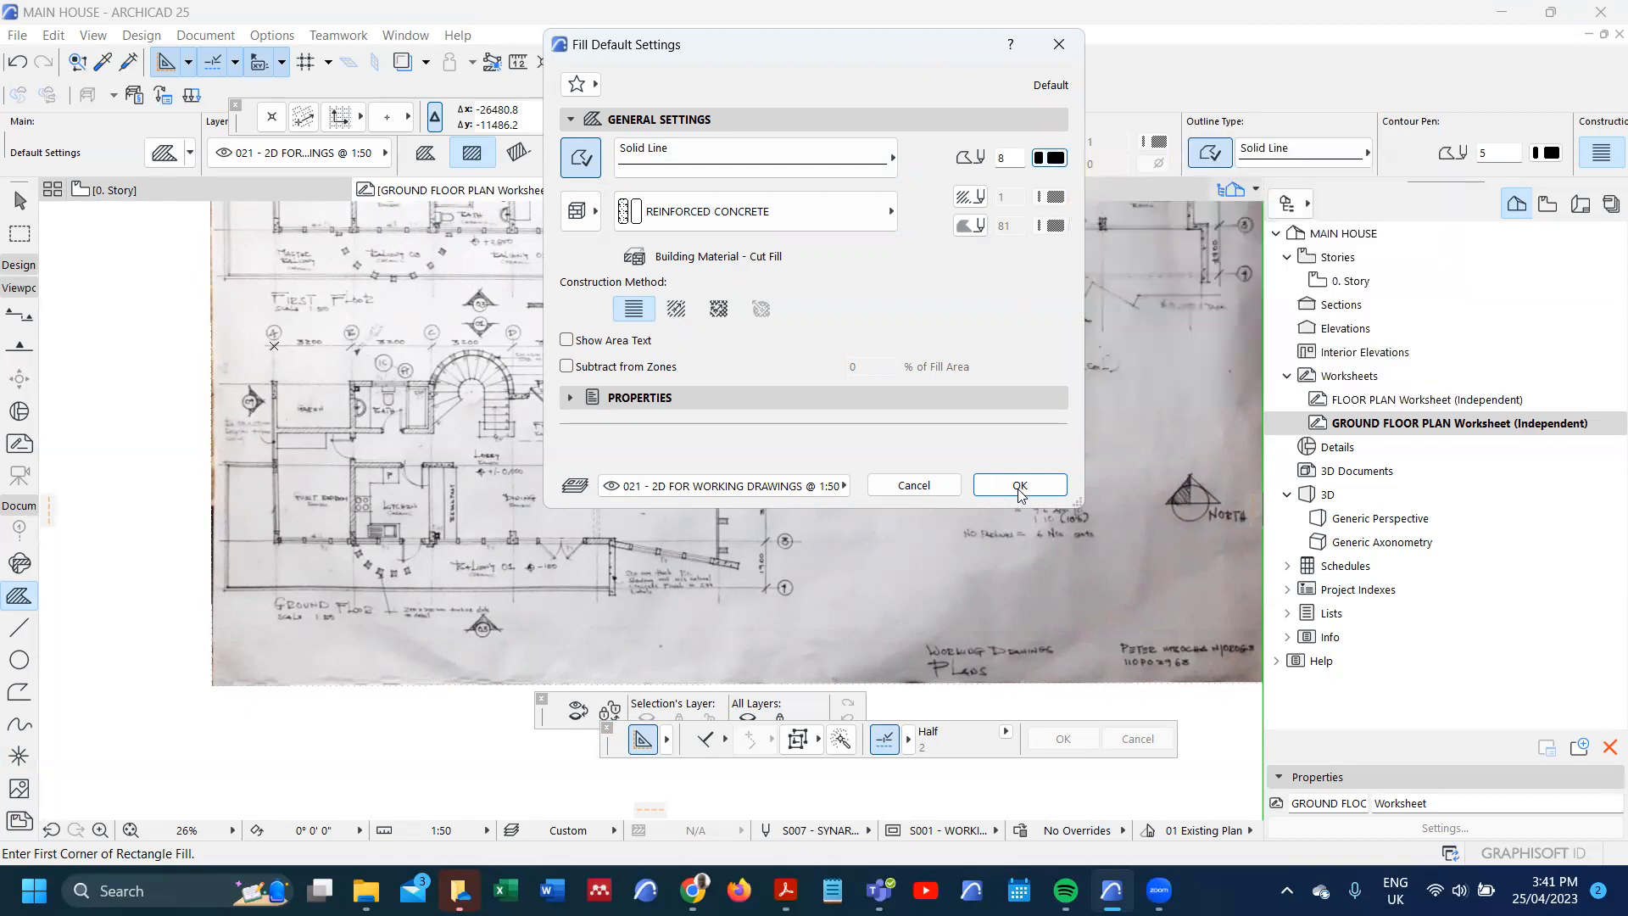
click(738, 487)
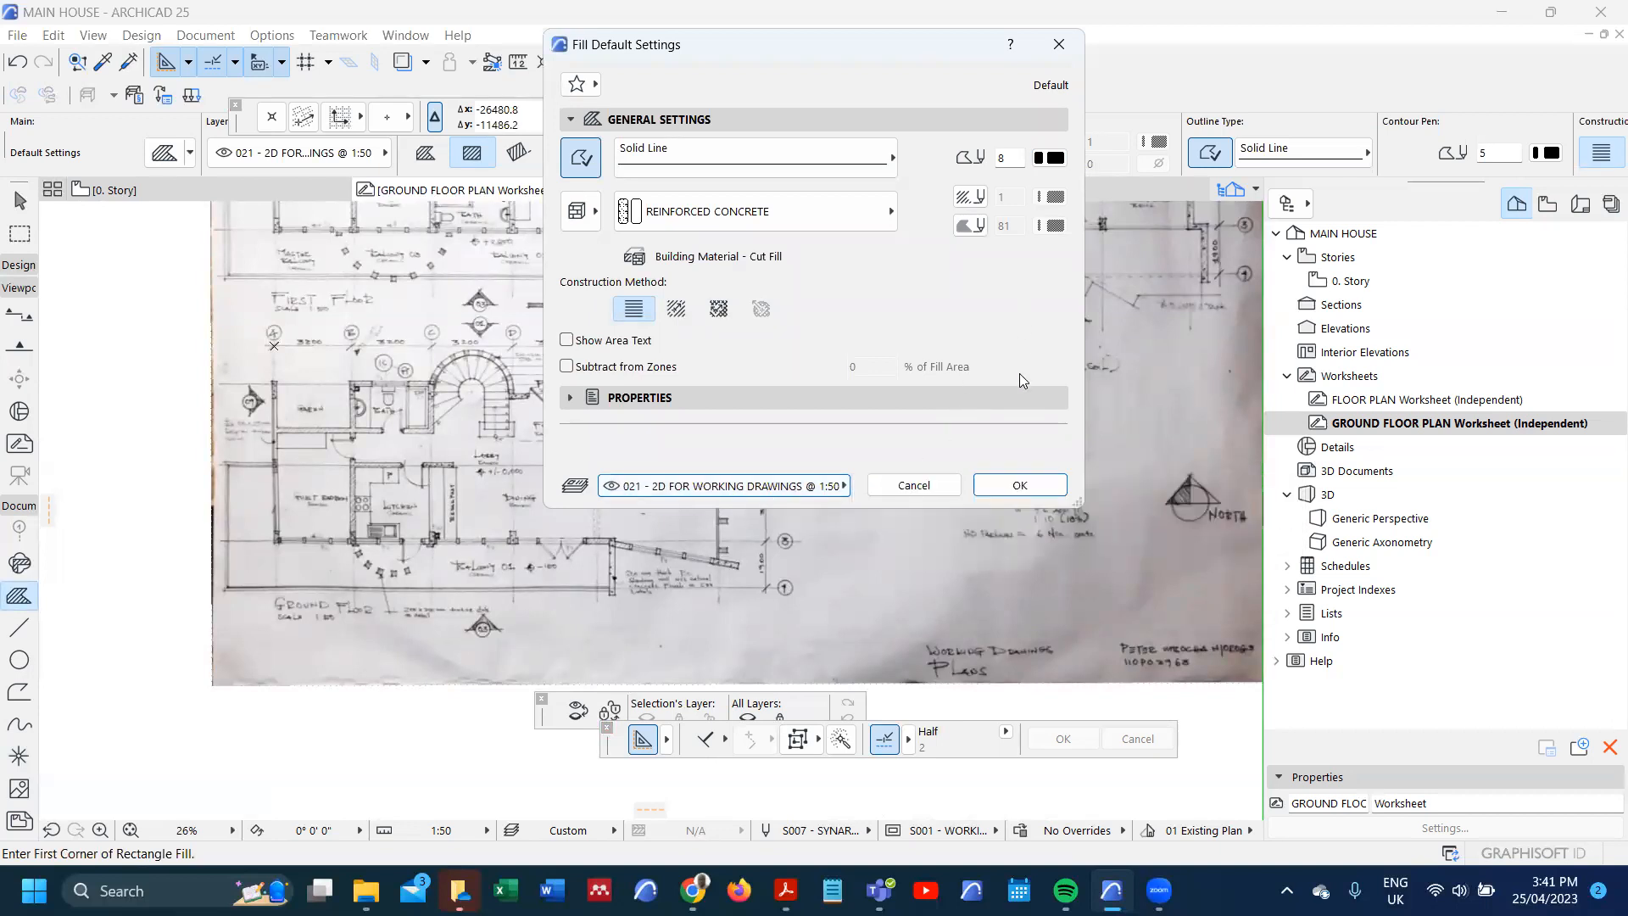
click(1022, 485)
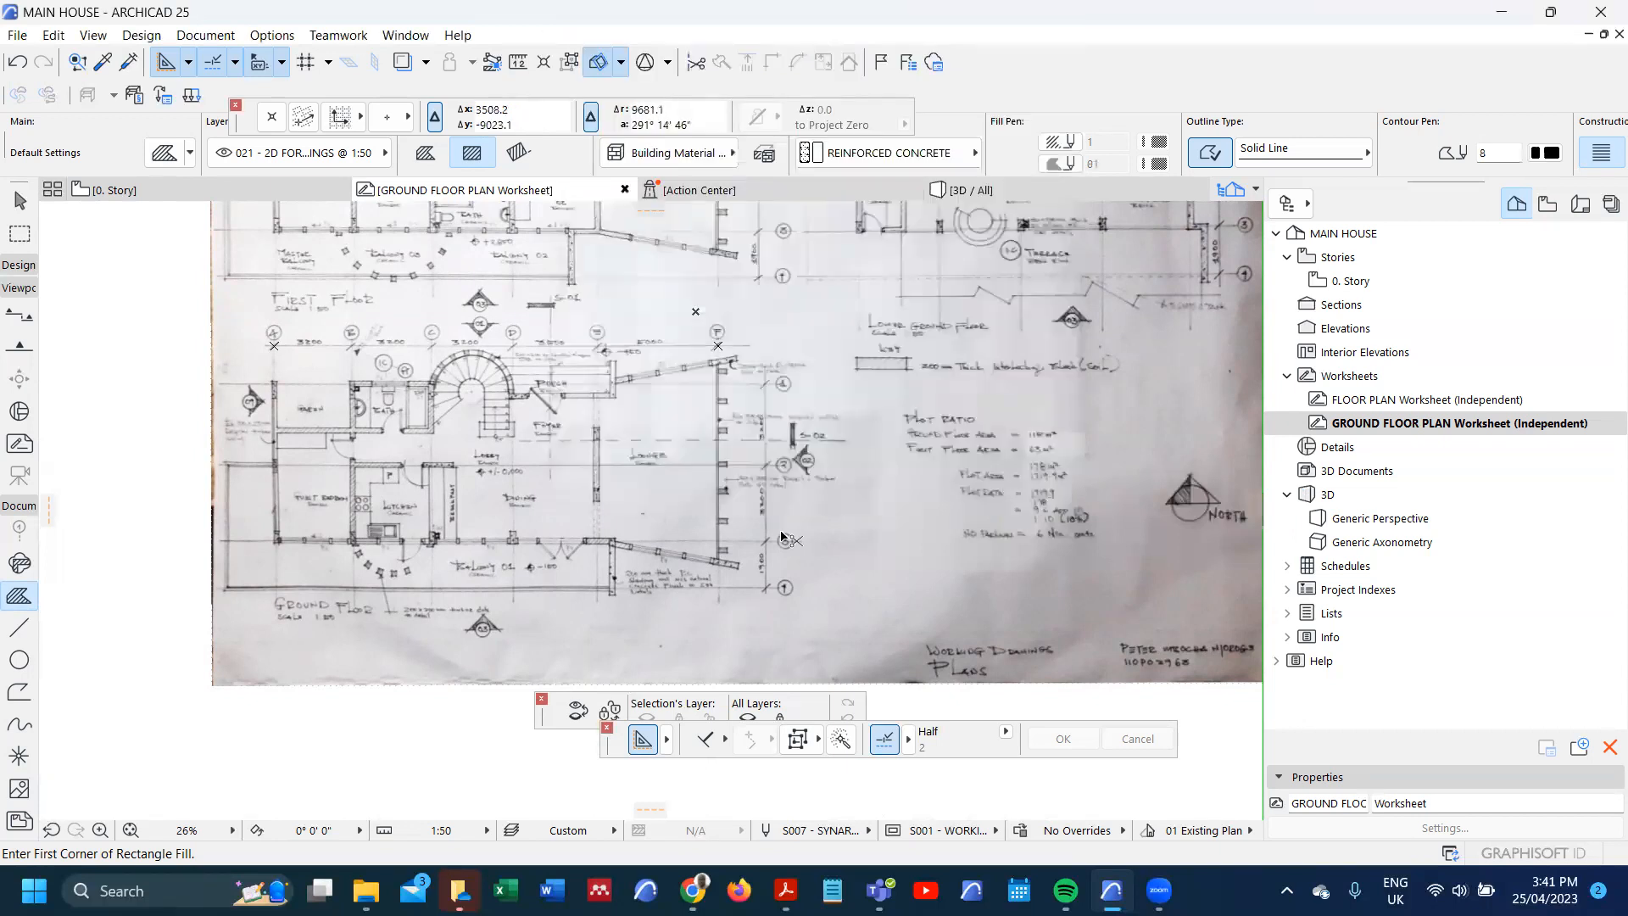
- Create a columns layer, reusing the grid layer's name prefix followed by "002 - COLUMNS"
key(ctrl+l)
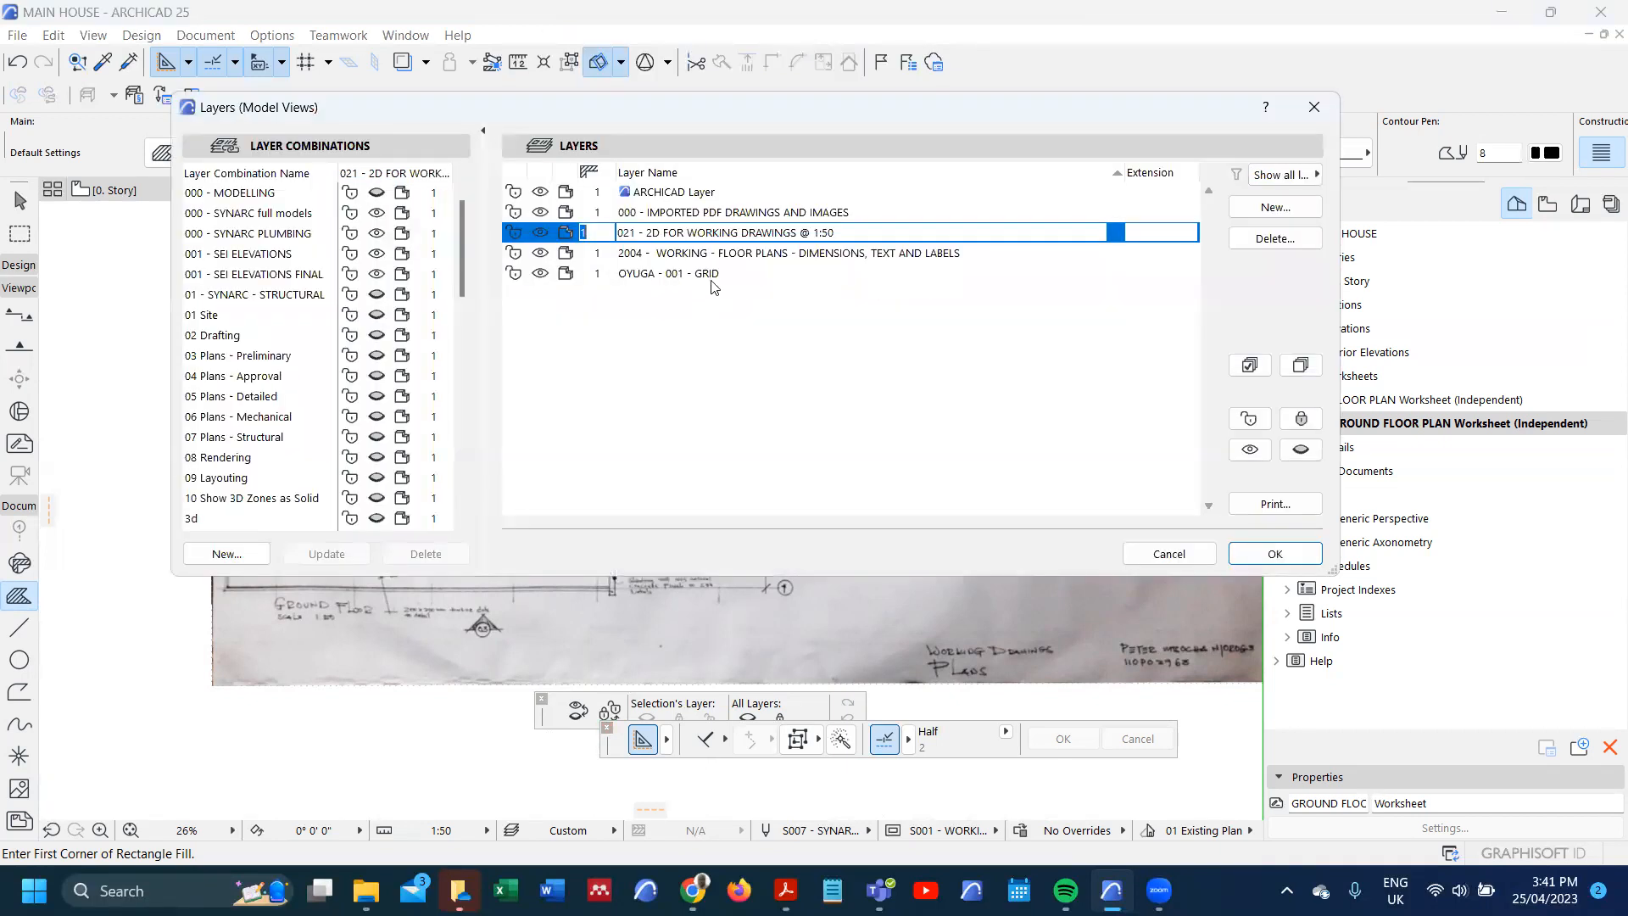
click(736, 274)
drag(653, 274, 595, 266)
key(ctrl+c)
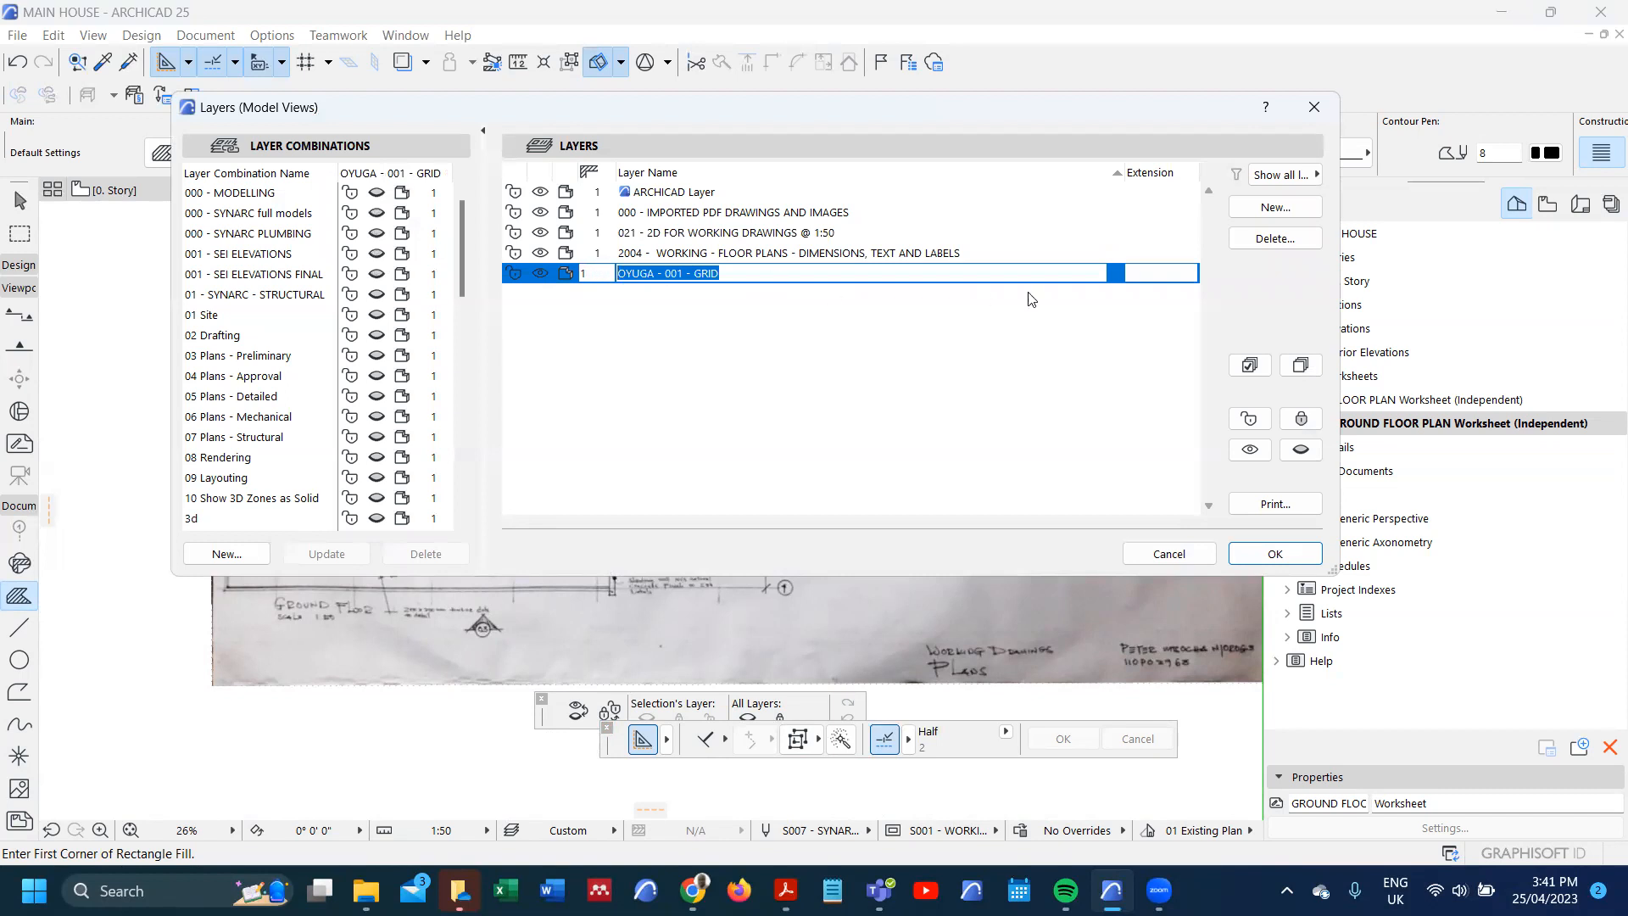
click(1276, 207)
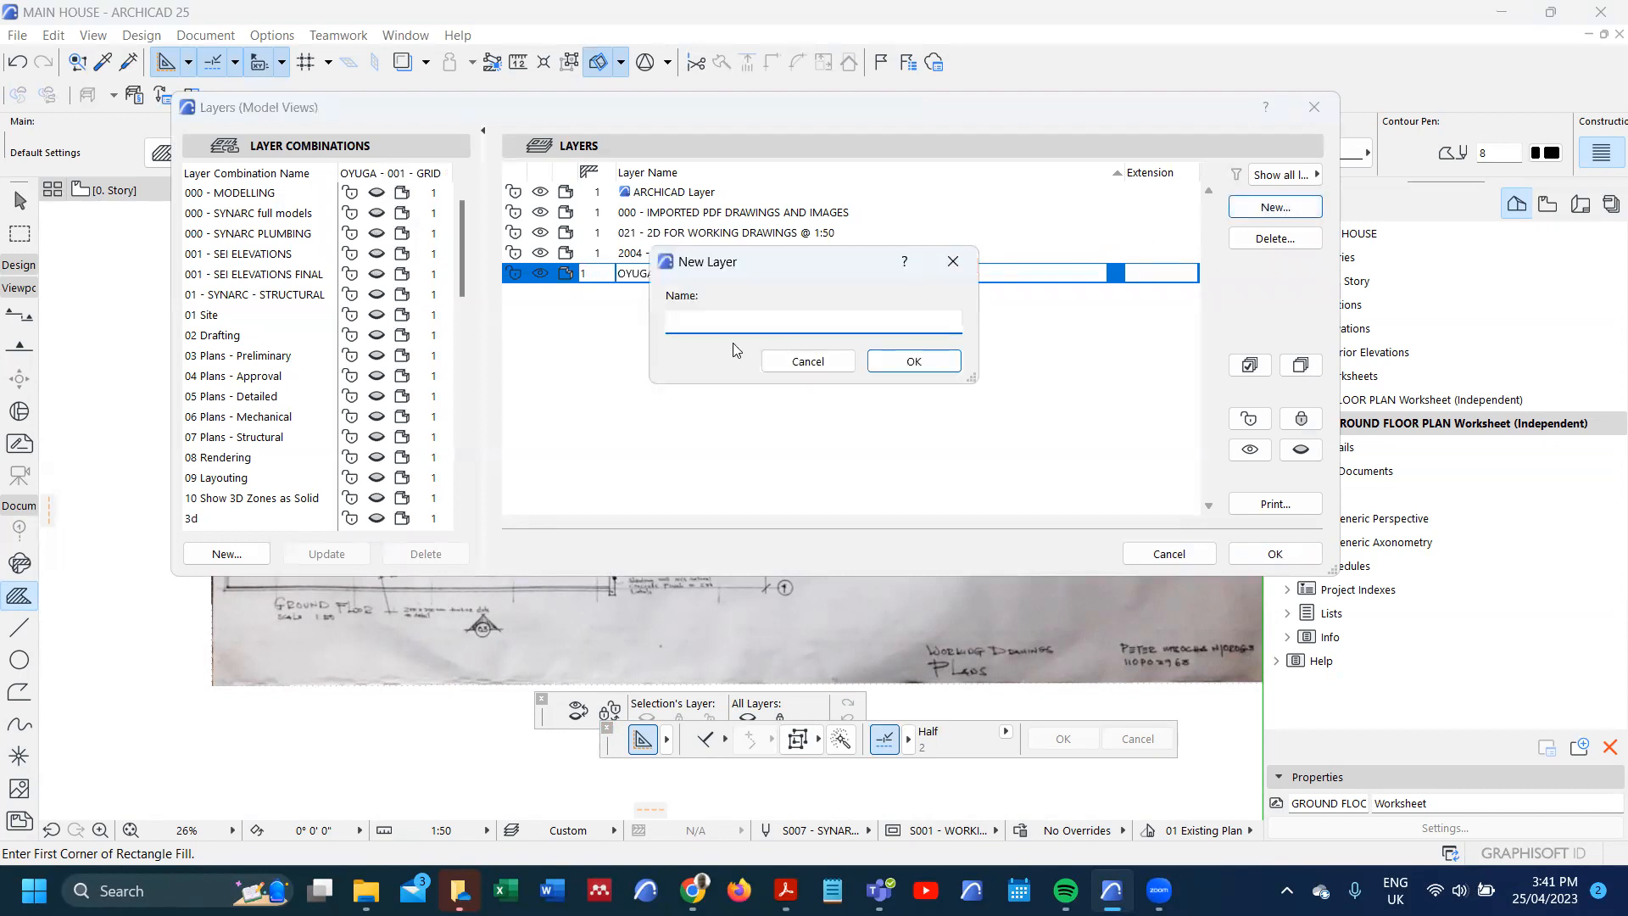
key(ctrl+v)
click(914, 362)
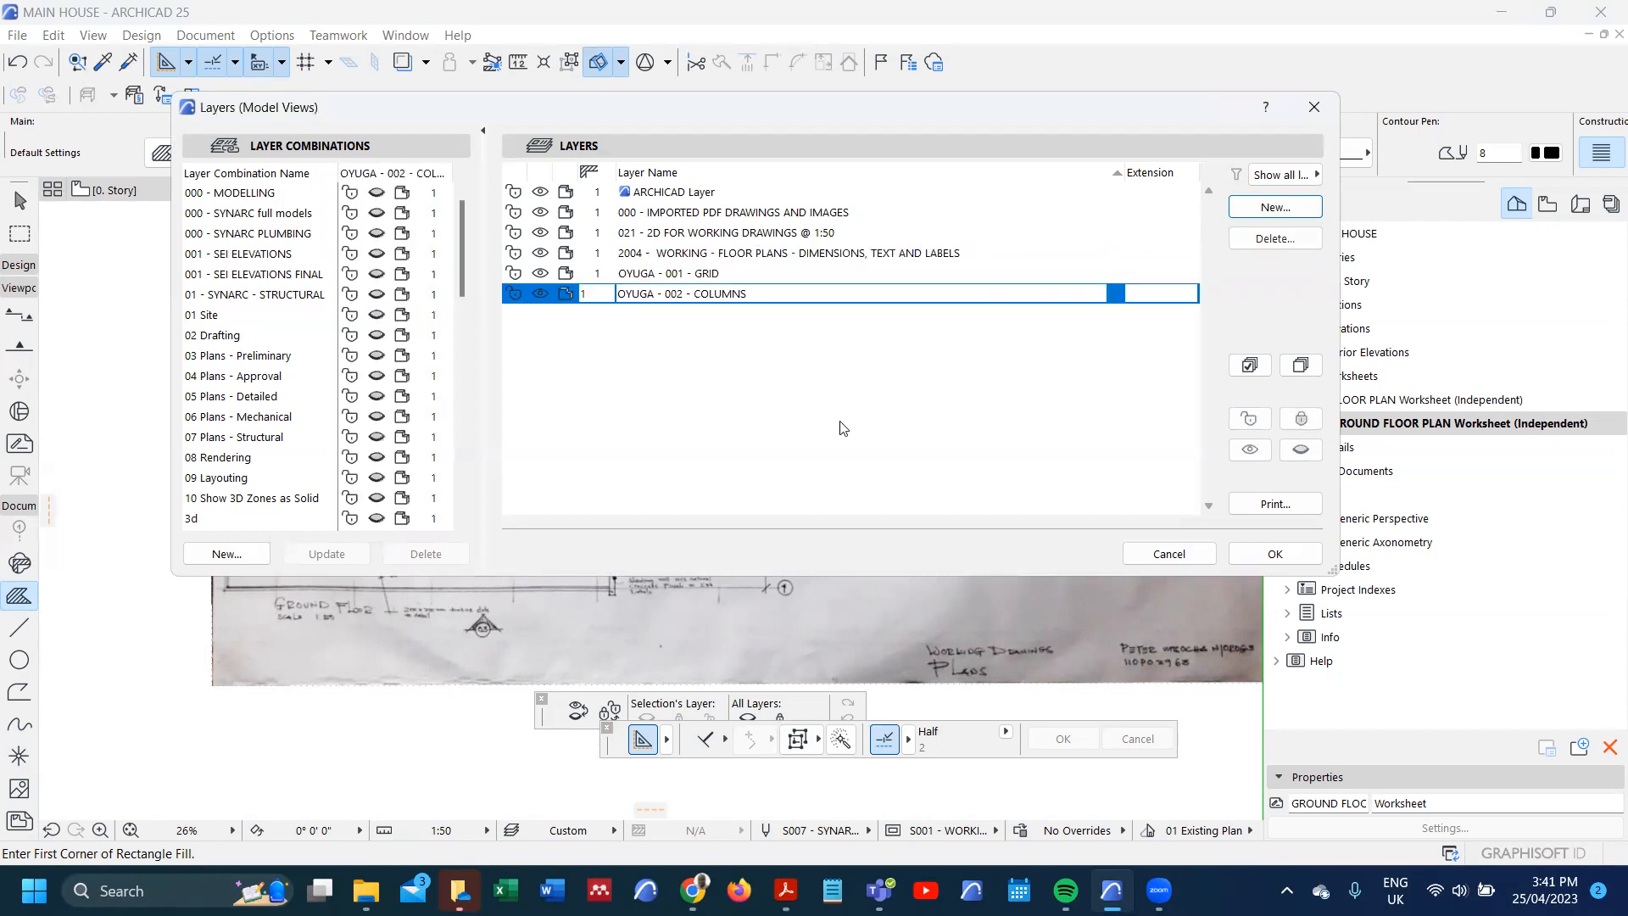
click(1276, 553)
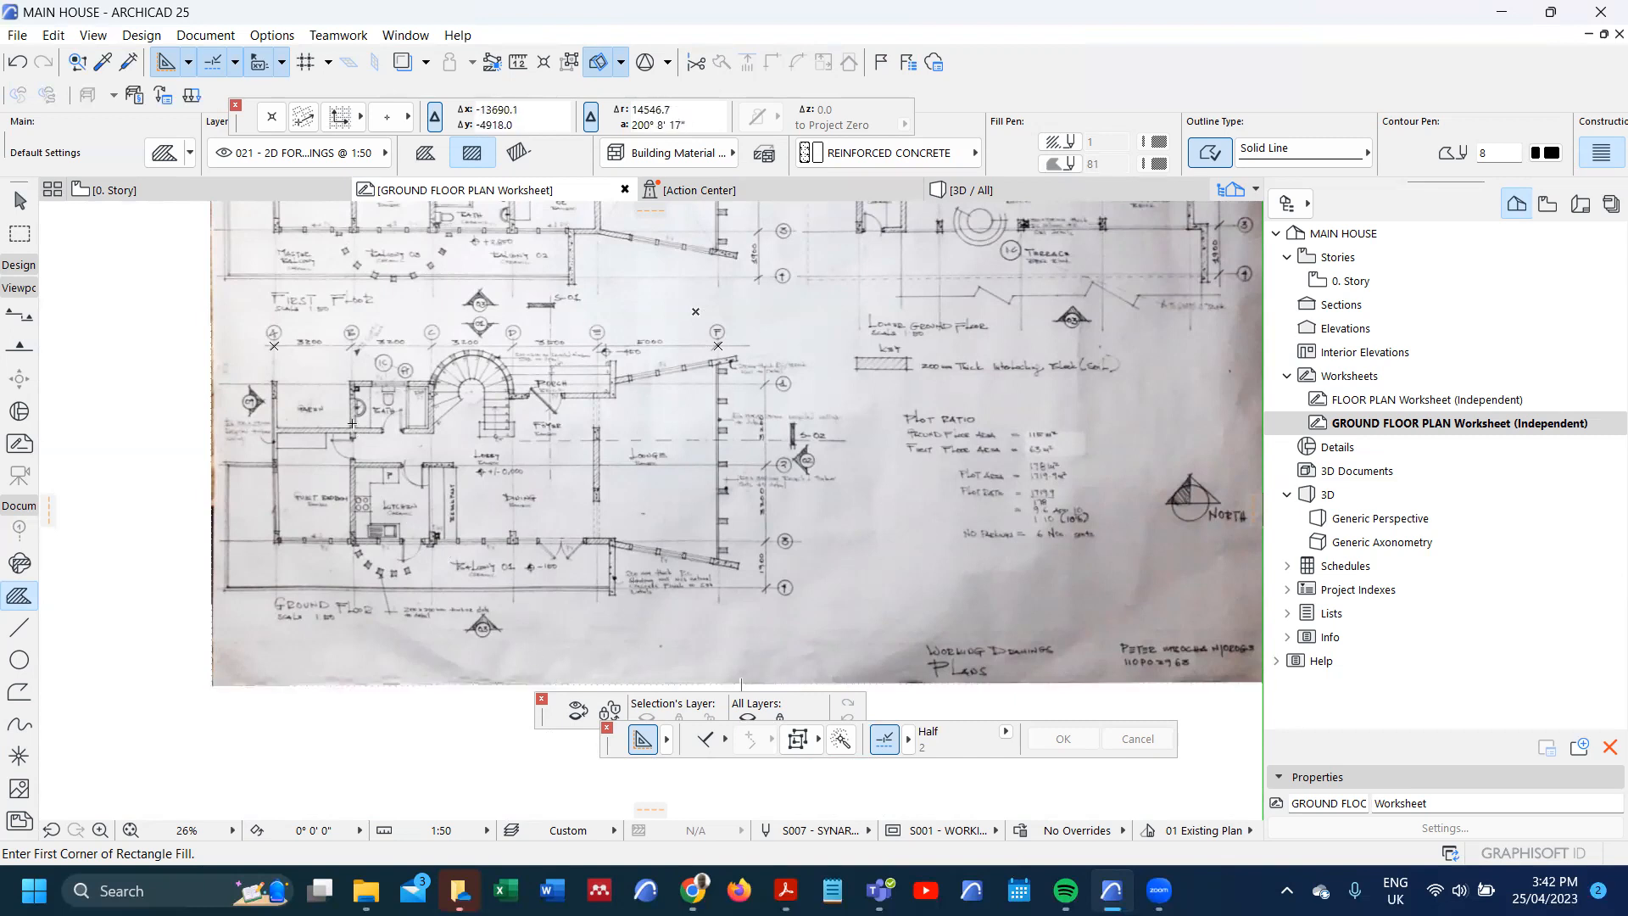
- Draw a 200 by 700 mm rotated-rectangle concrete fill over the scanned column on grid A at the garden's upper corner
scroll(356, 381, up, 10)
scroll(360, 375, down, 4)
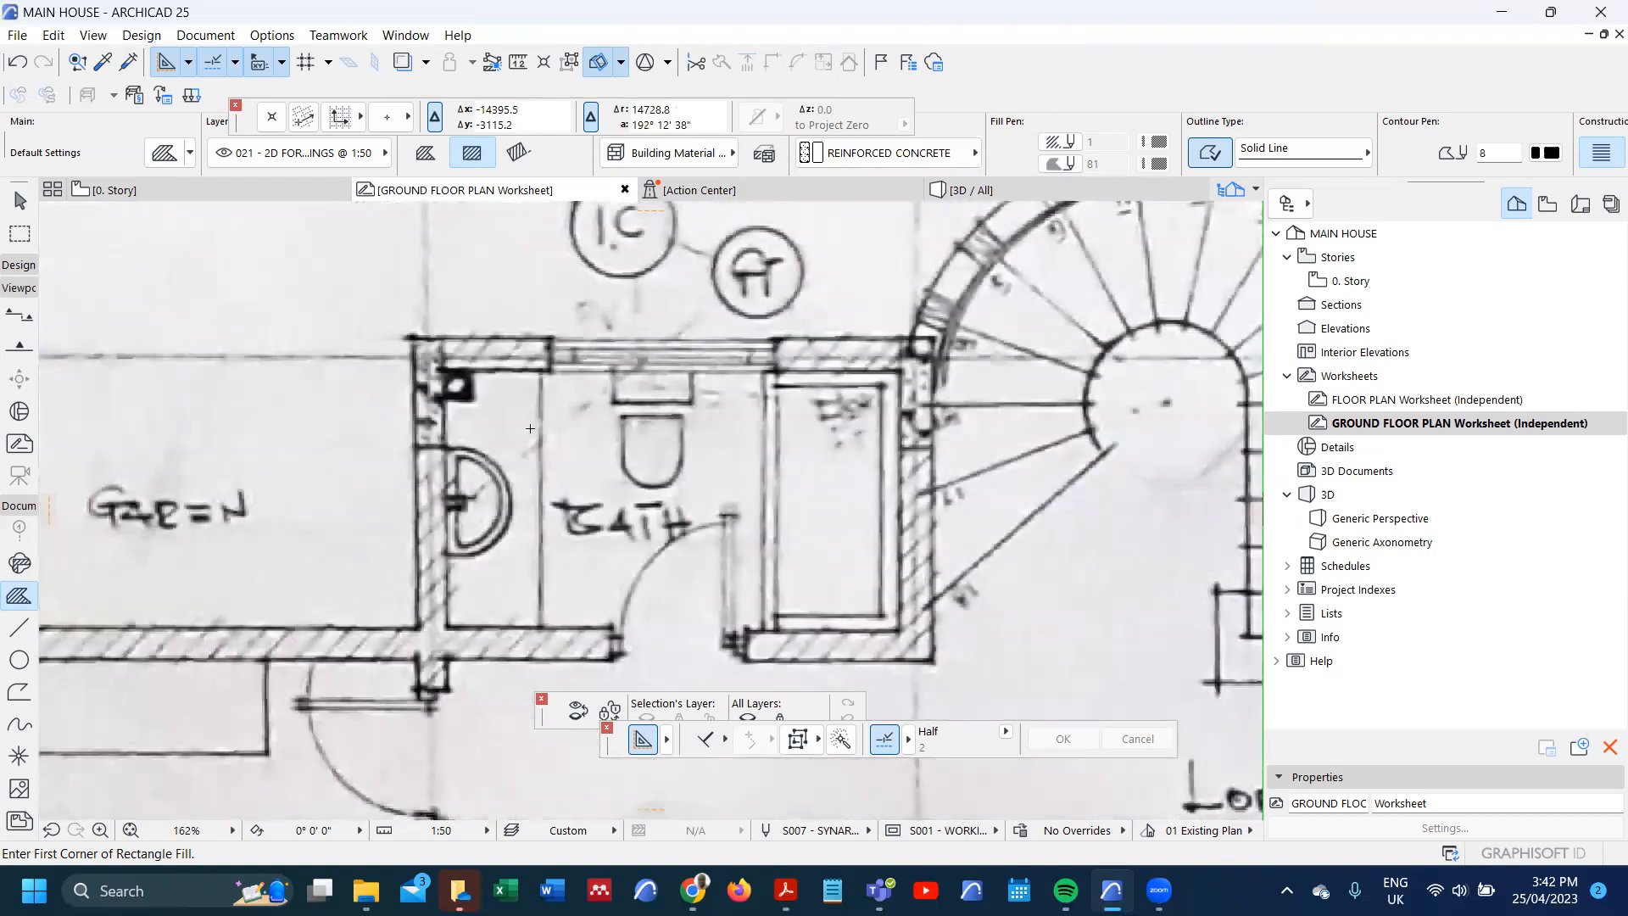
scroll(229, 388, up, 5)
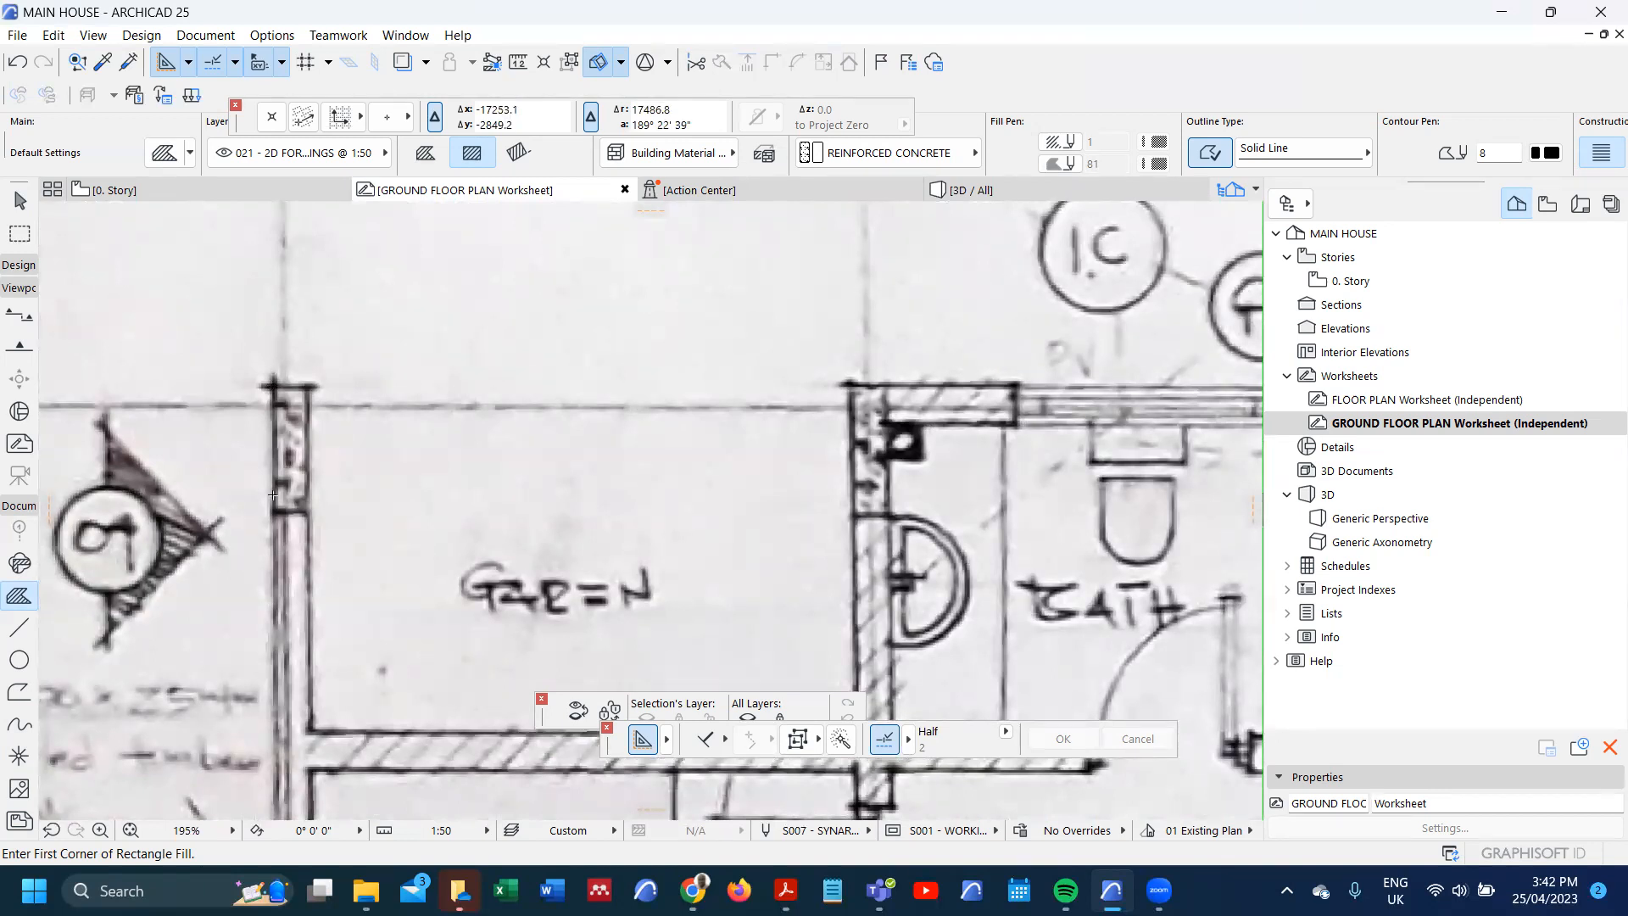
scroll(272, 494, down, 4)
scroll(308, 452, up, 3)
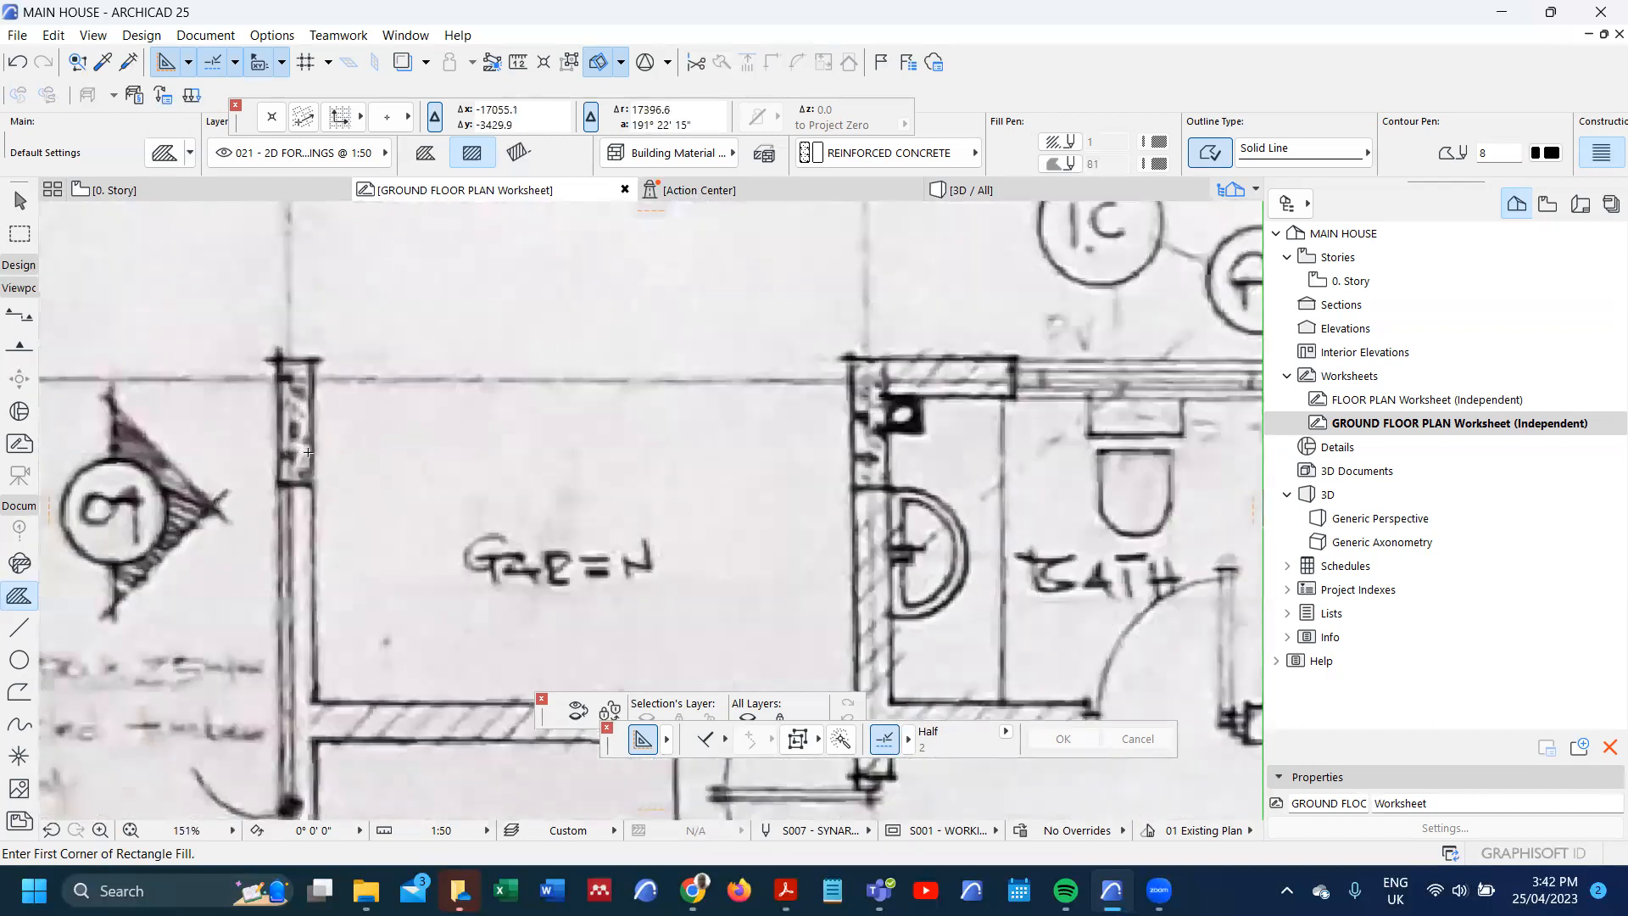
scroll(308, 452, up, 4)
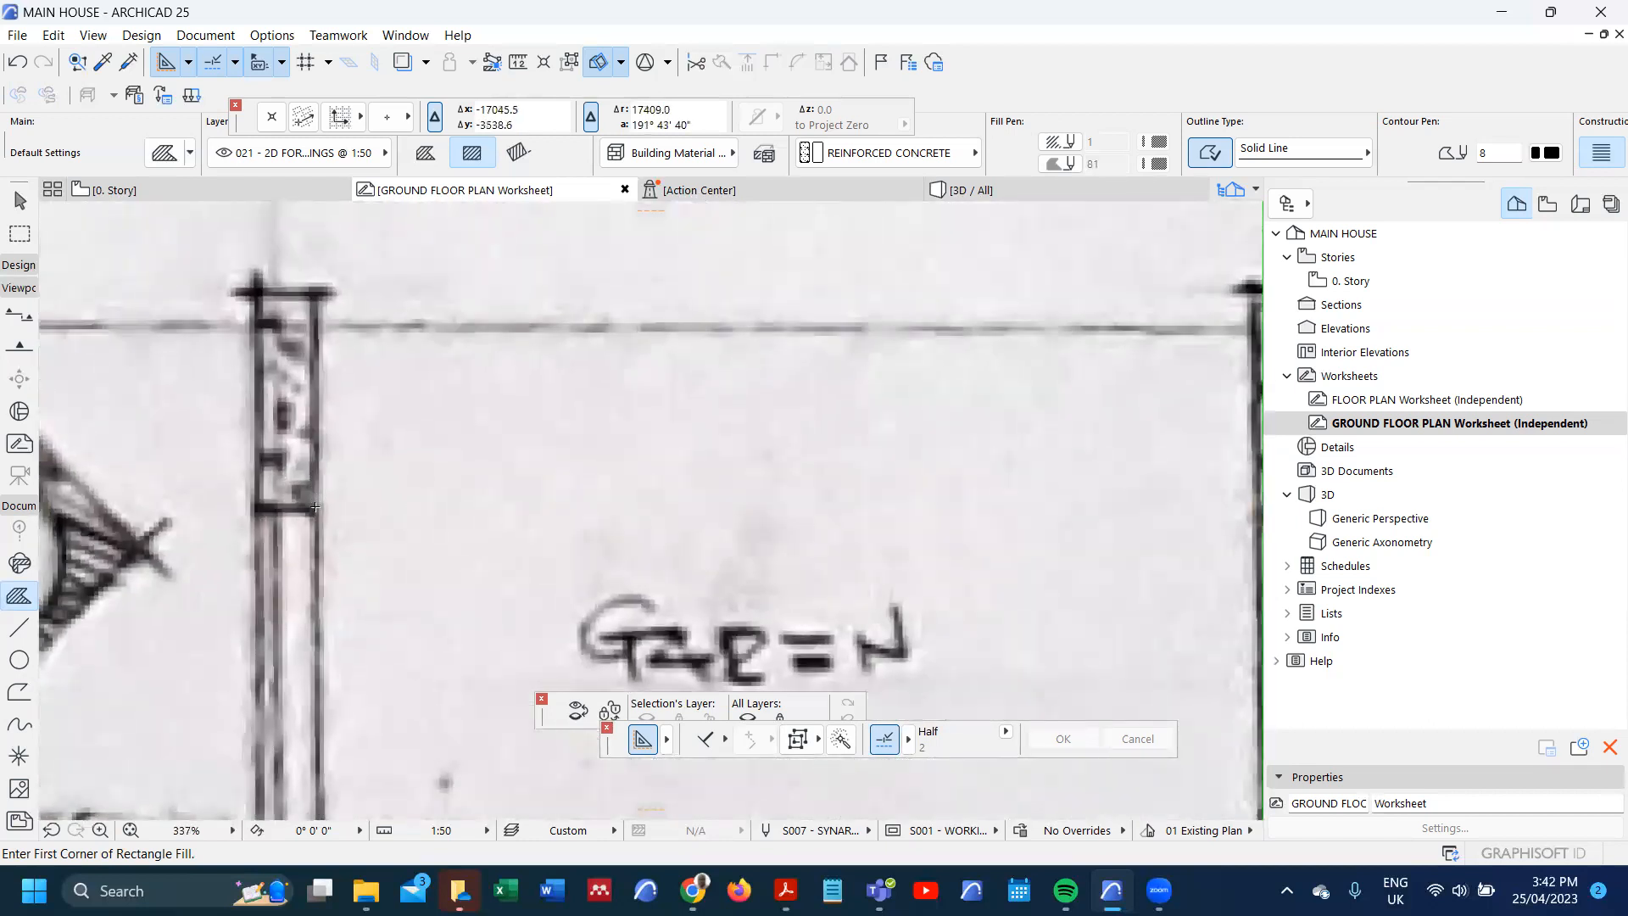
click(315, 292)
click(519, 153)
click(315, 293)
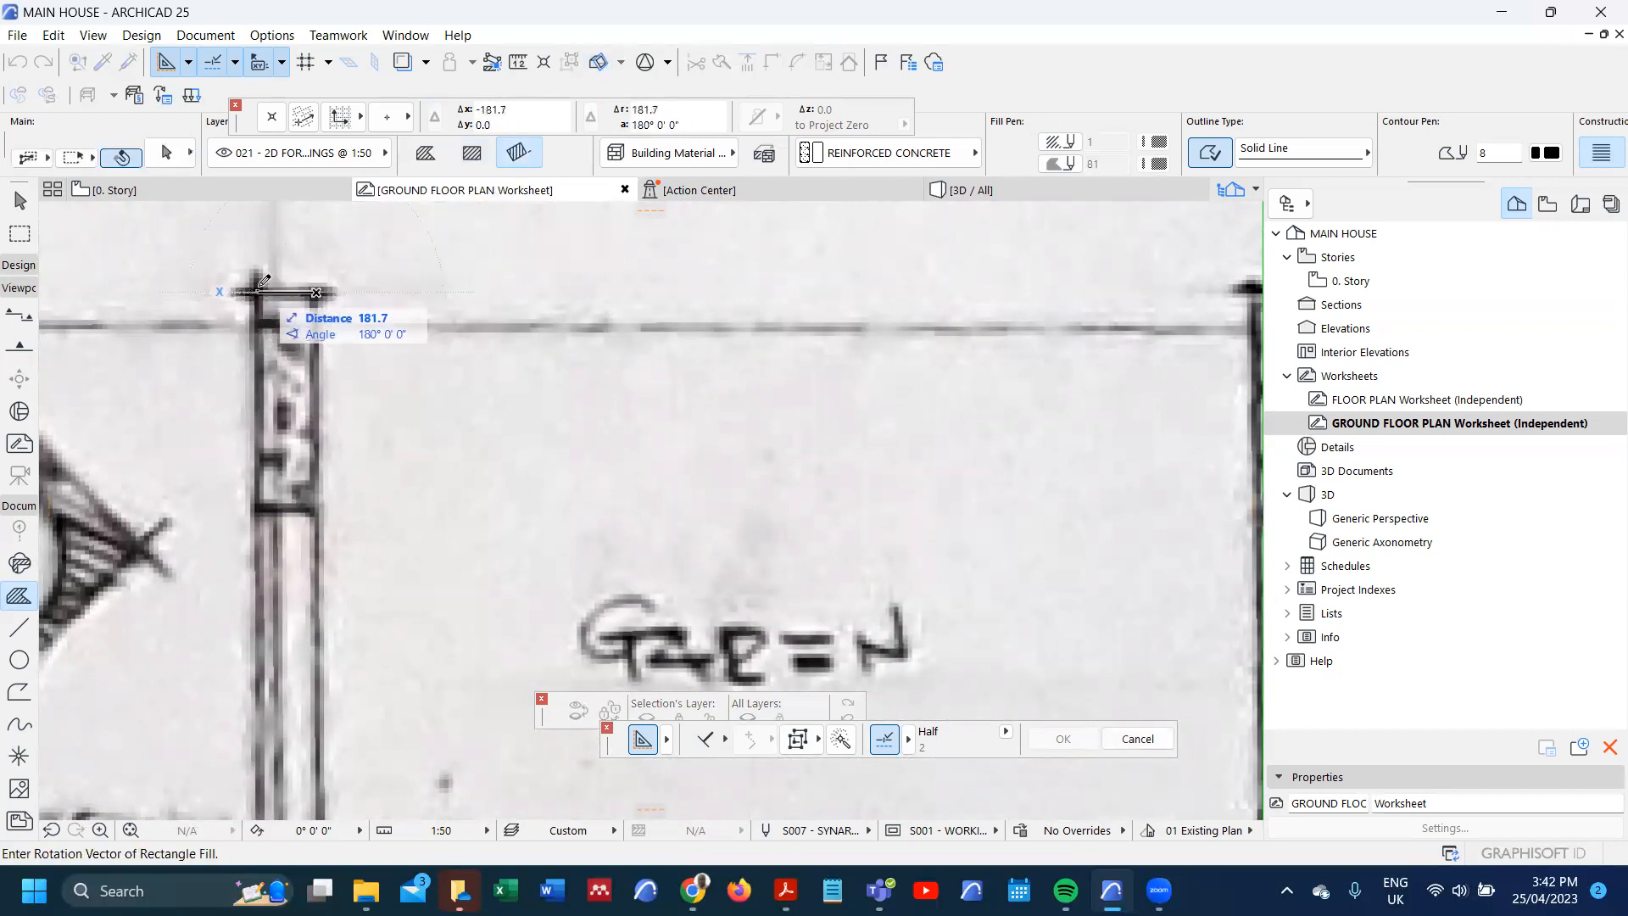
scroll(263, 284, up, 4)
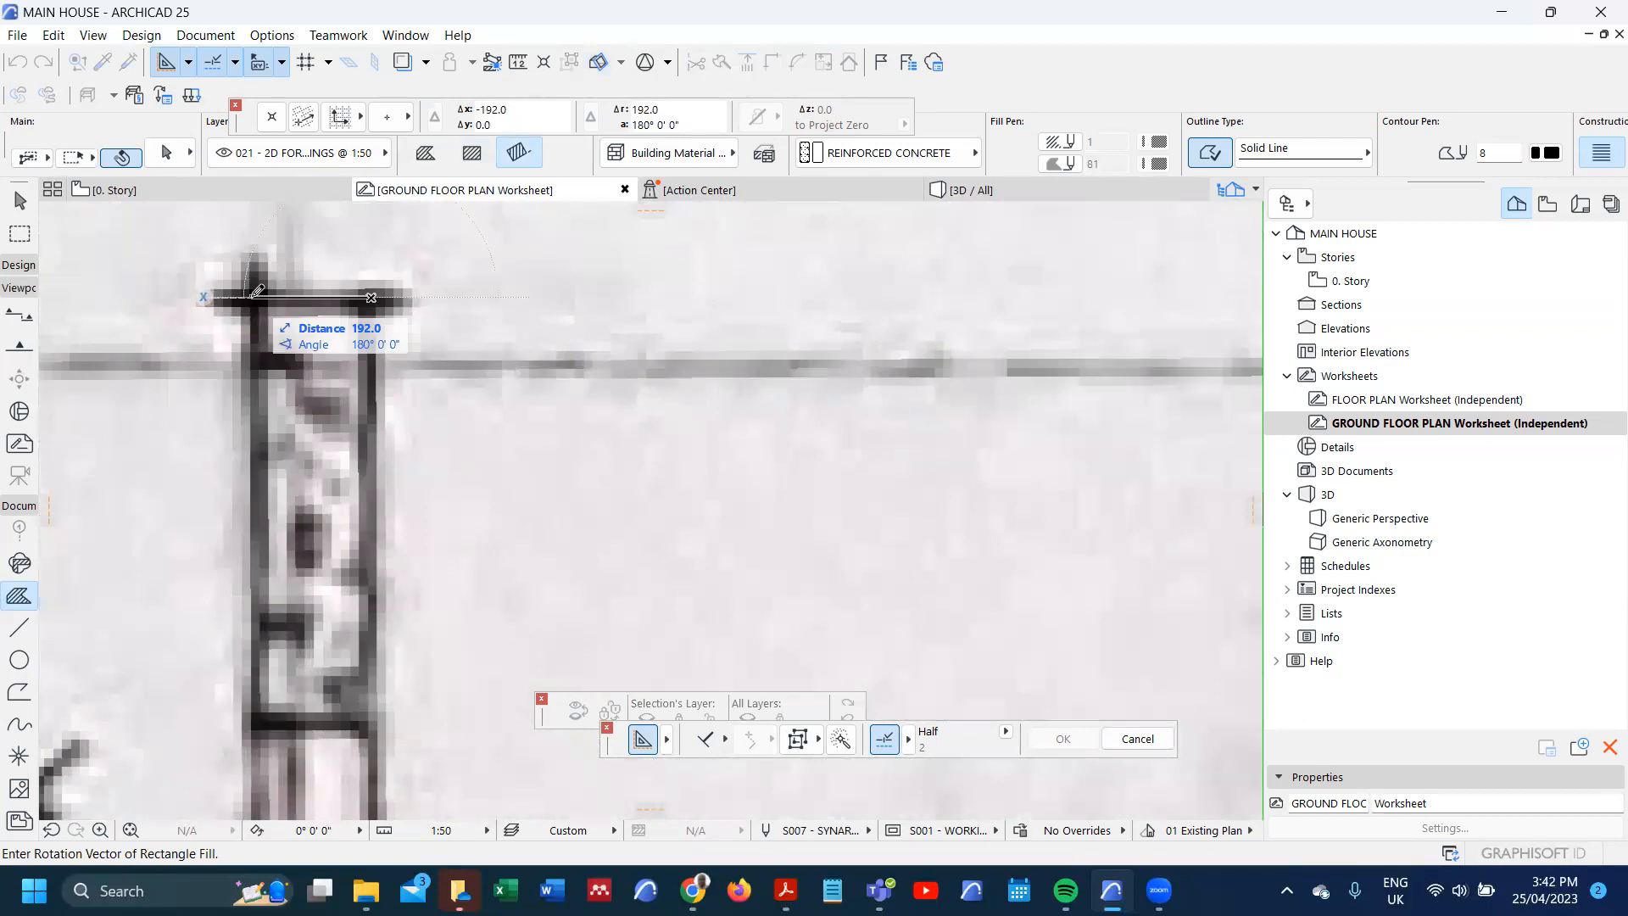
key(Tab)
text(200)
key(Return)
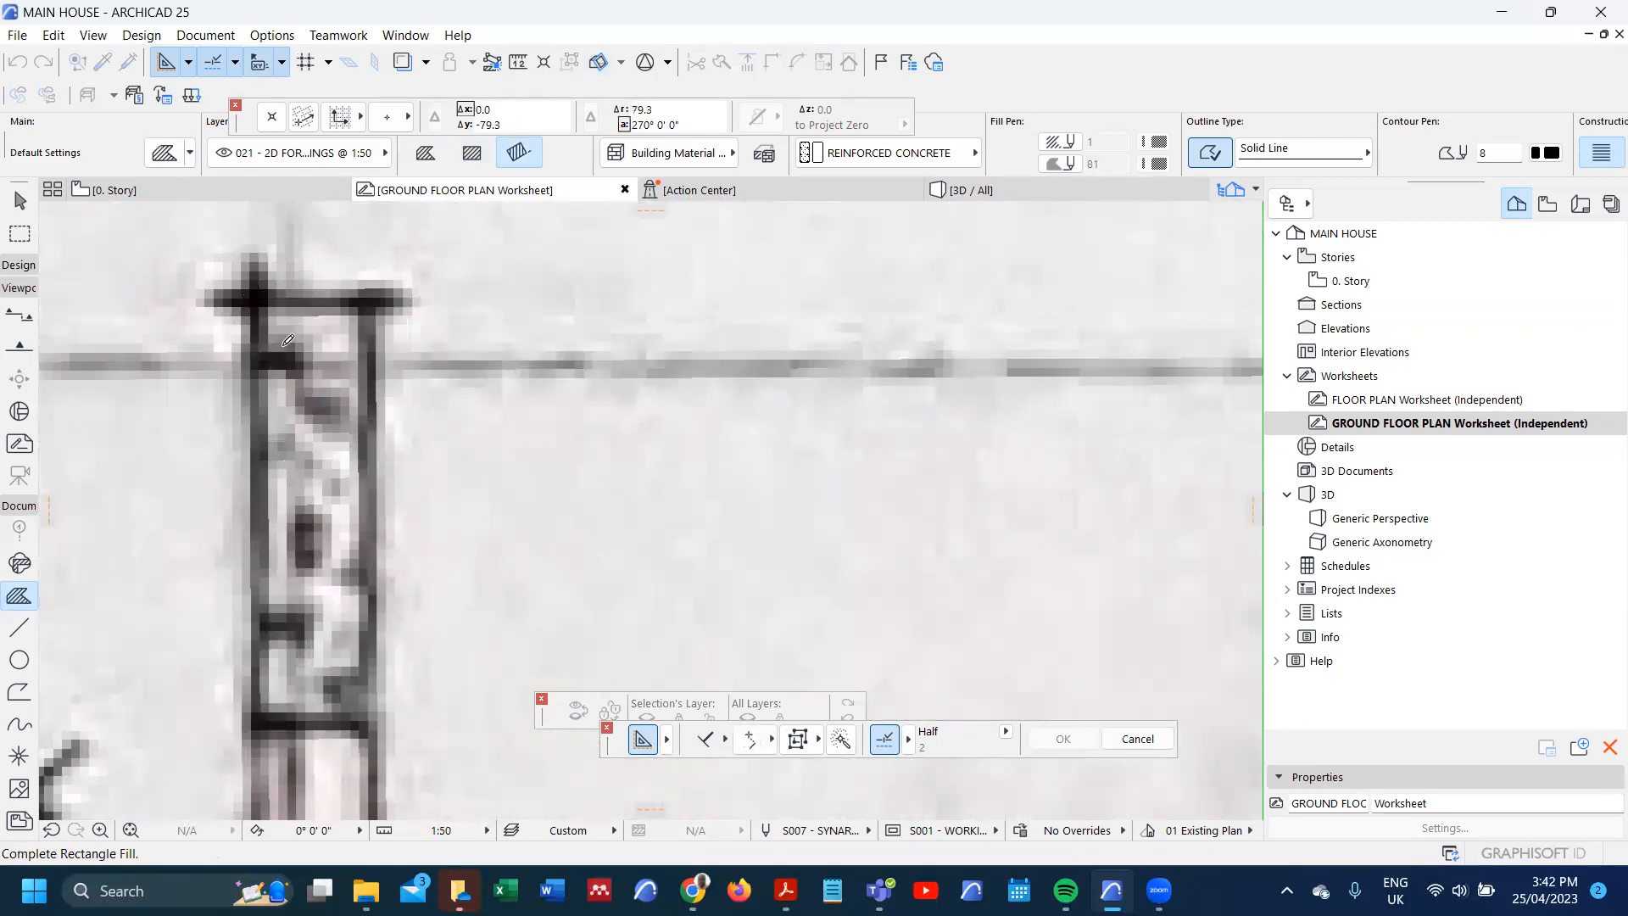
scroll(282, 347, down, 2)
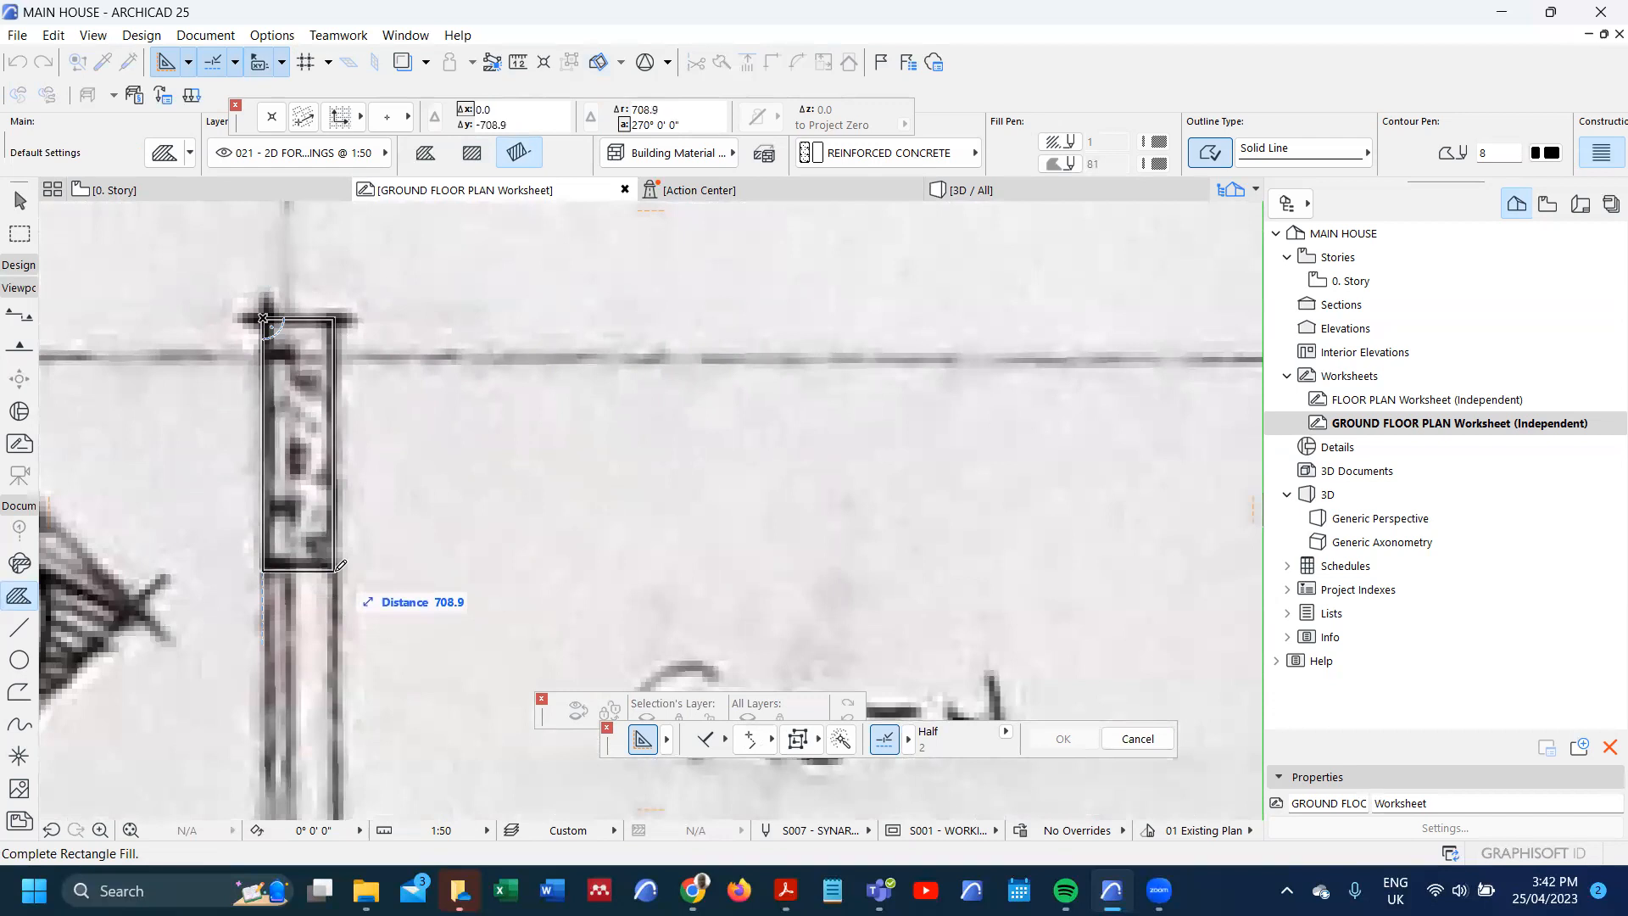
key(Tab)
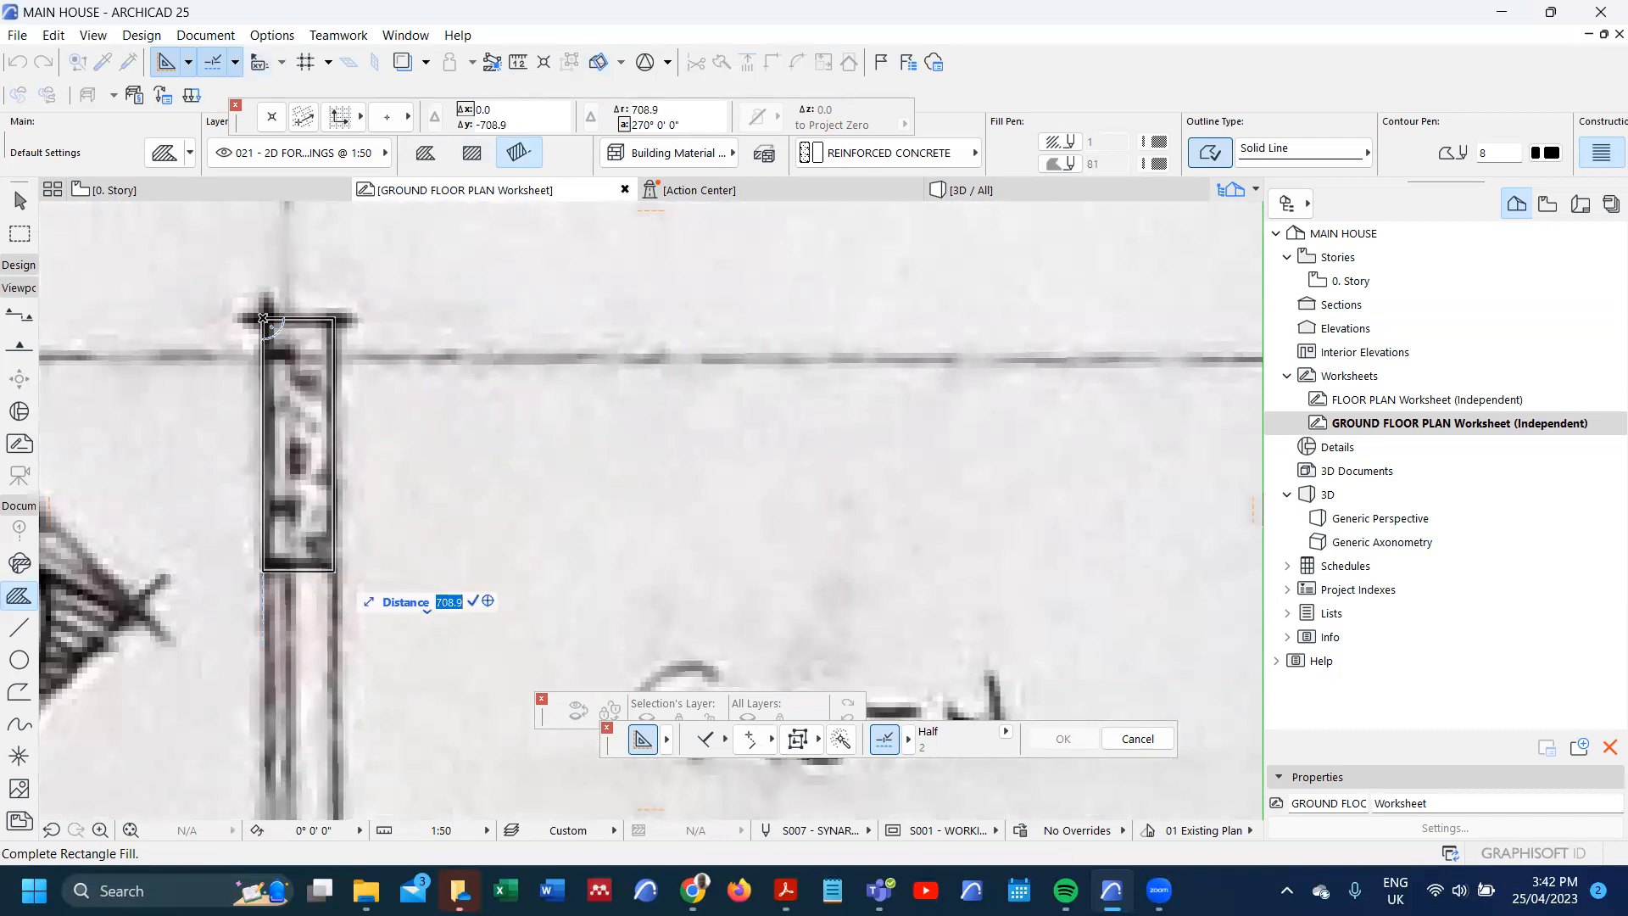
text(700)
key(Return)
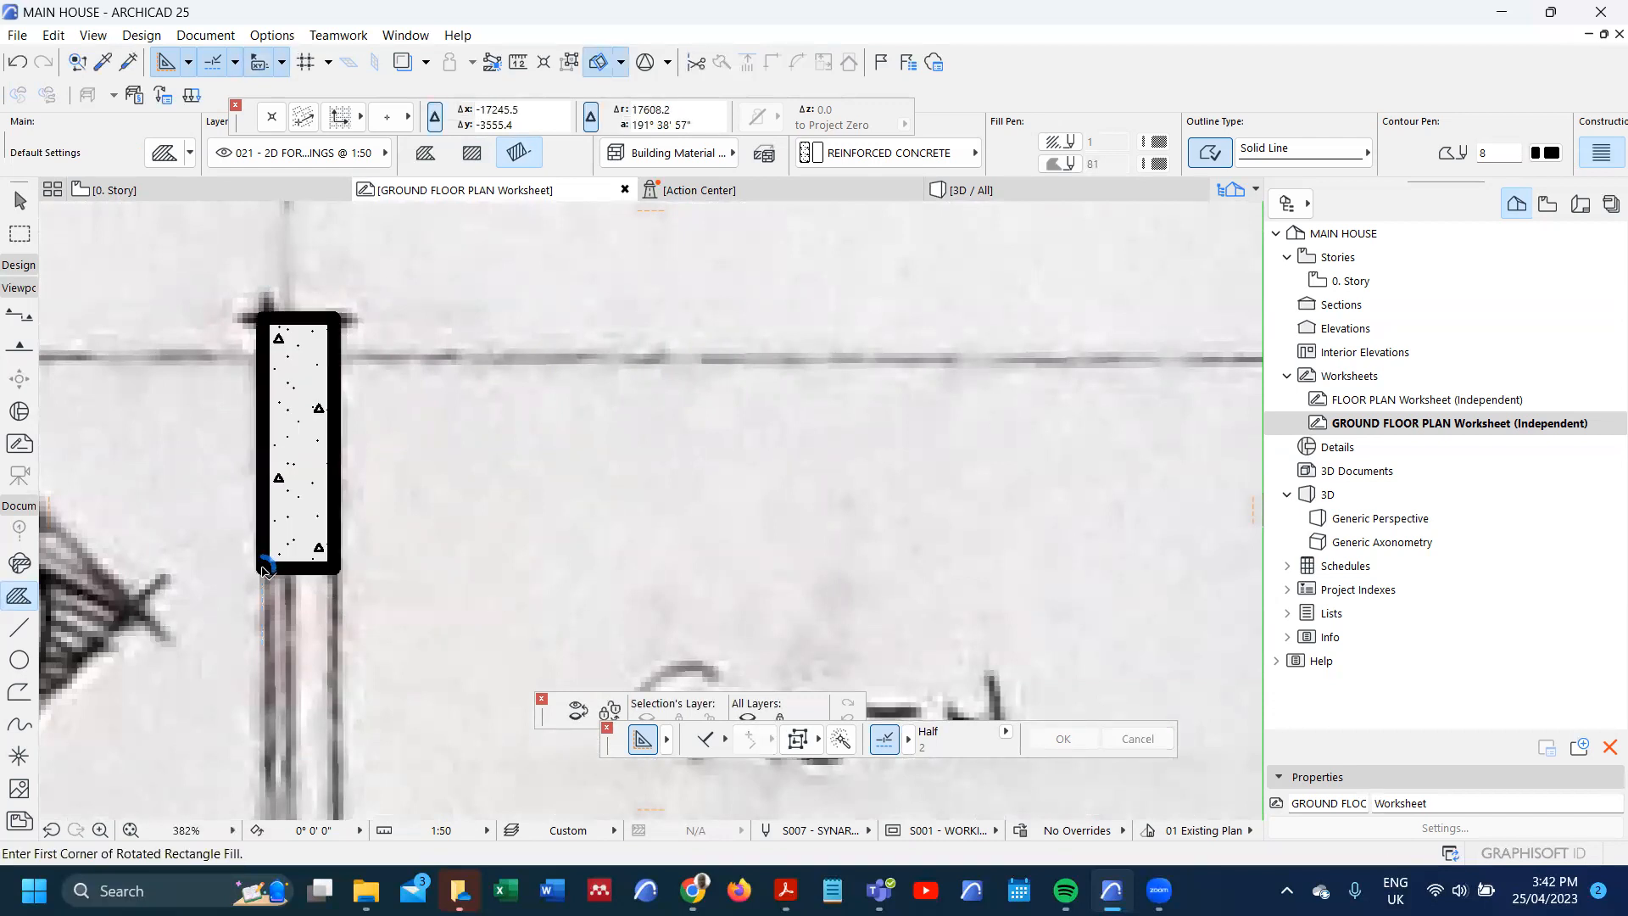
shift+click(331, 391)
scroll(332, 390, down, 3)
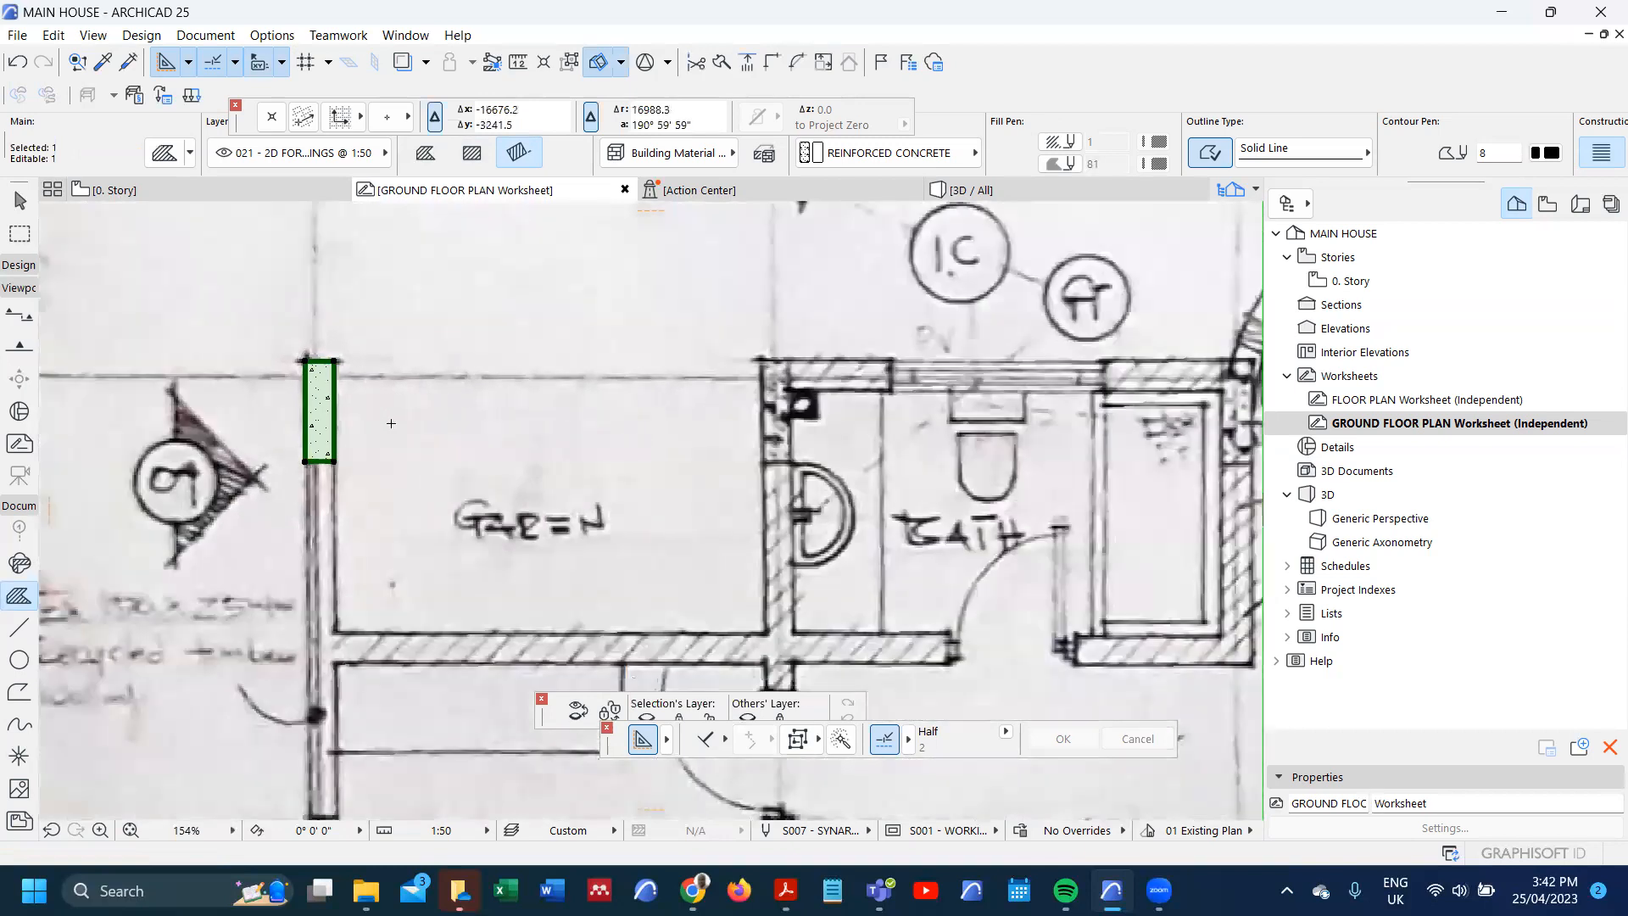
key(Escape)
scroll(375, 351, down, 2)
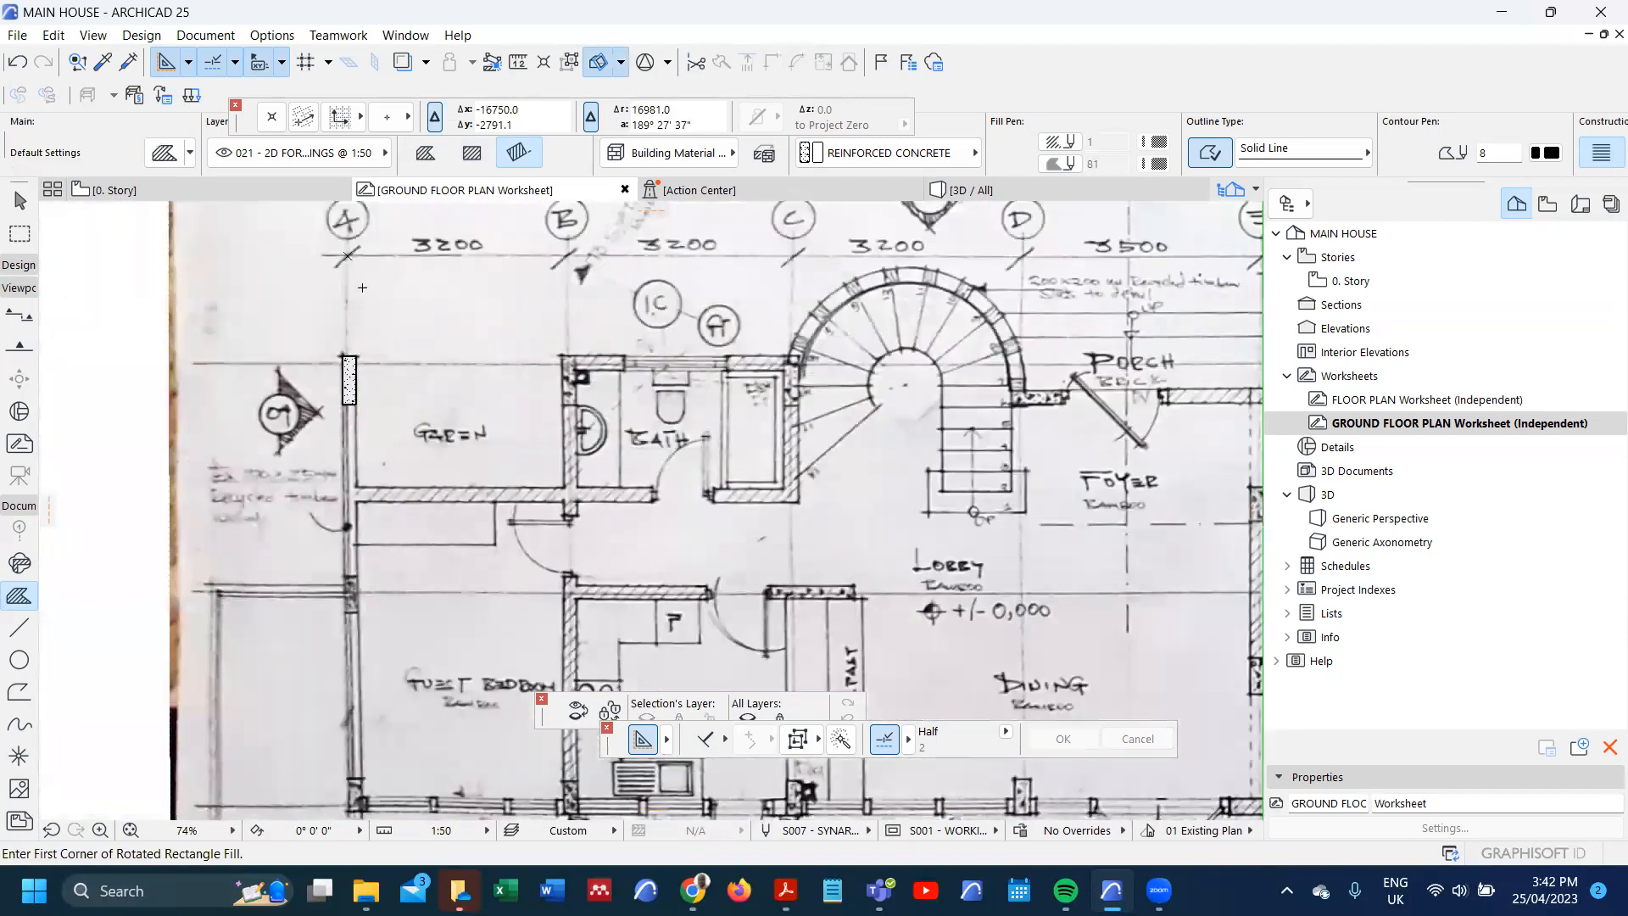
- Drag a copy of the column fill 3000 mm straight down along grid A, onto the next scanned column
scroll(369, 379, up, 2)
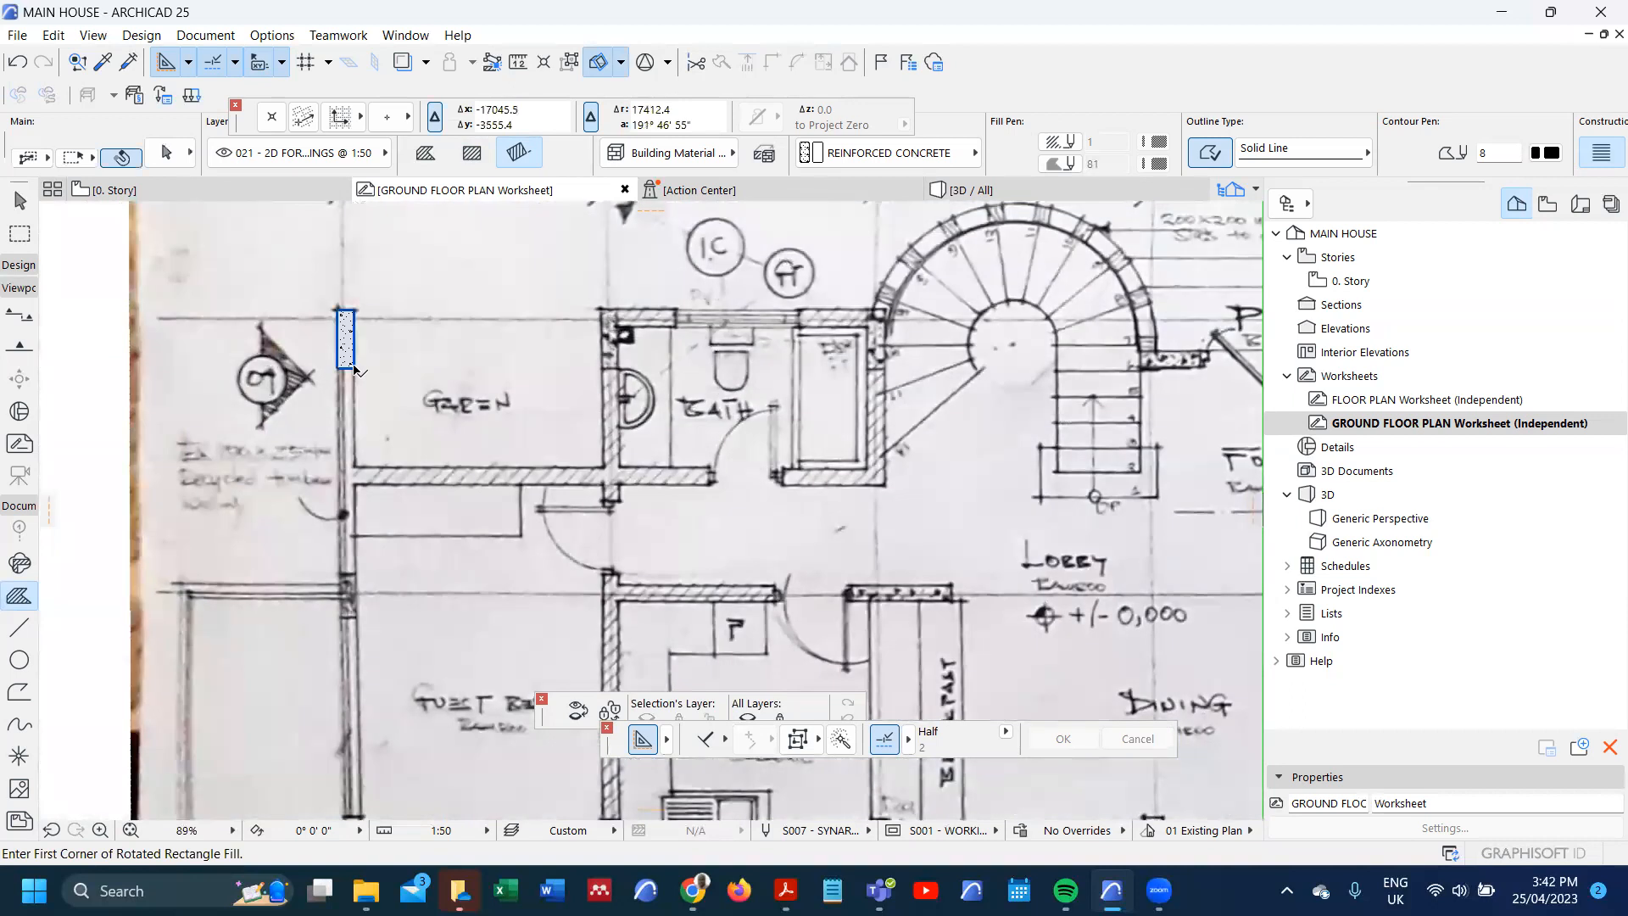
shift+click(354, 370)
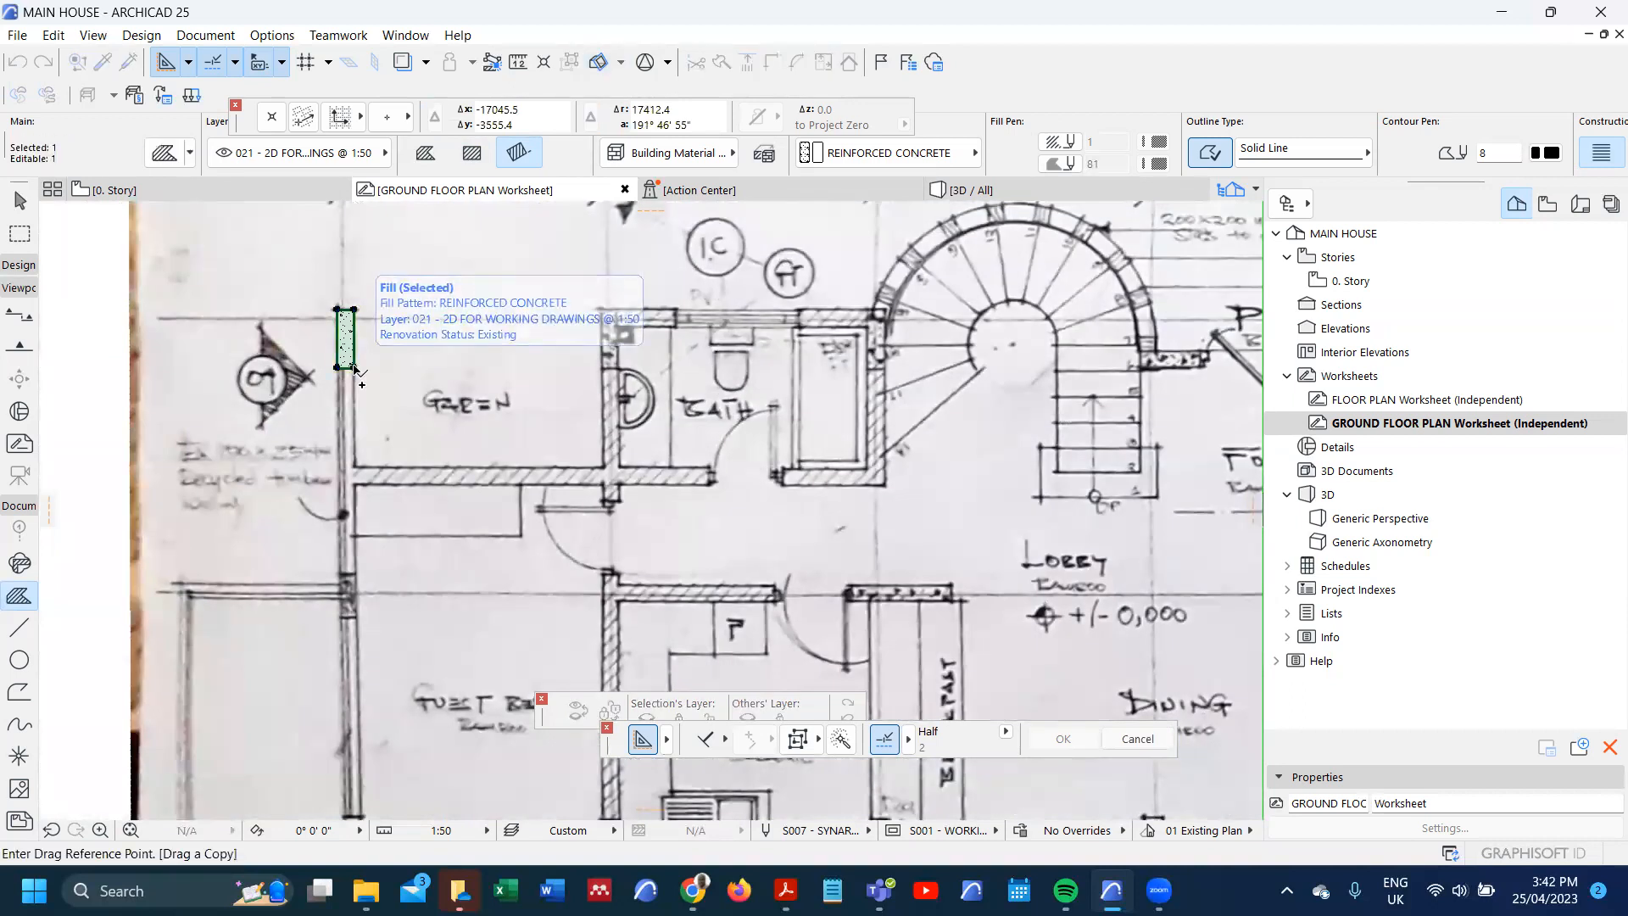
click(355, 371)
scroll(361, 625, up, 1)
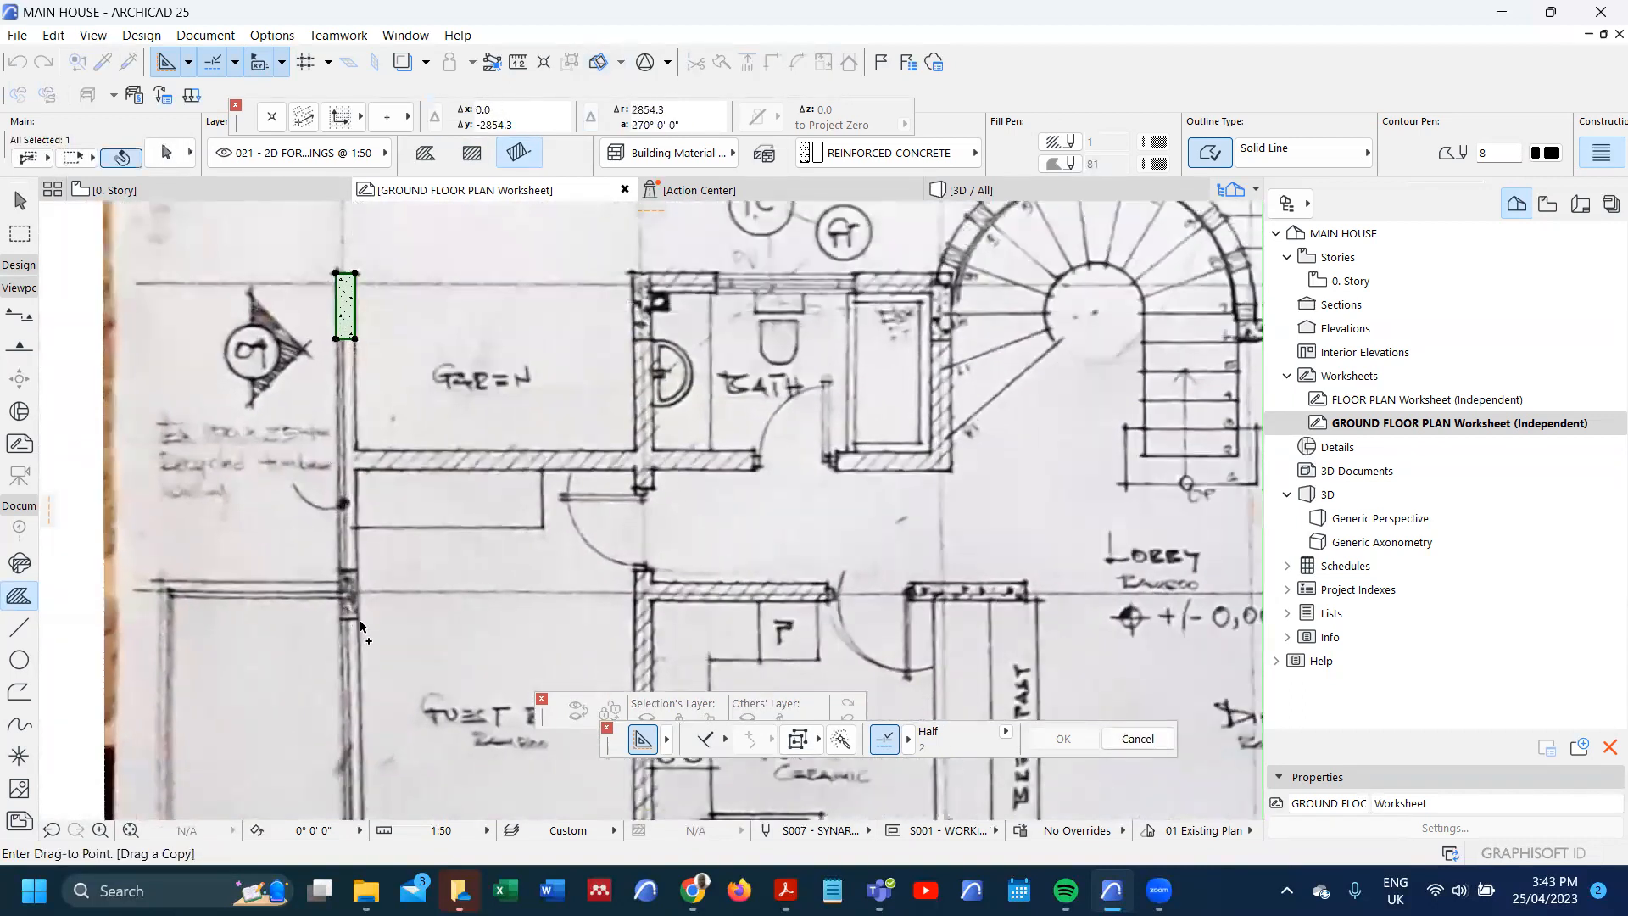
scroll(360, 625, up, 5)
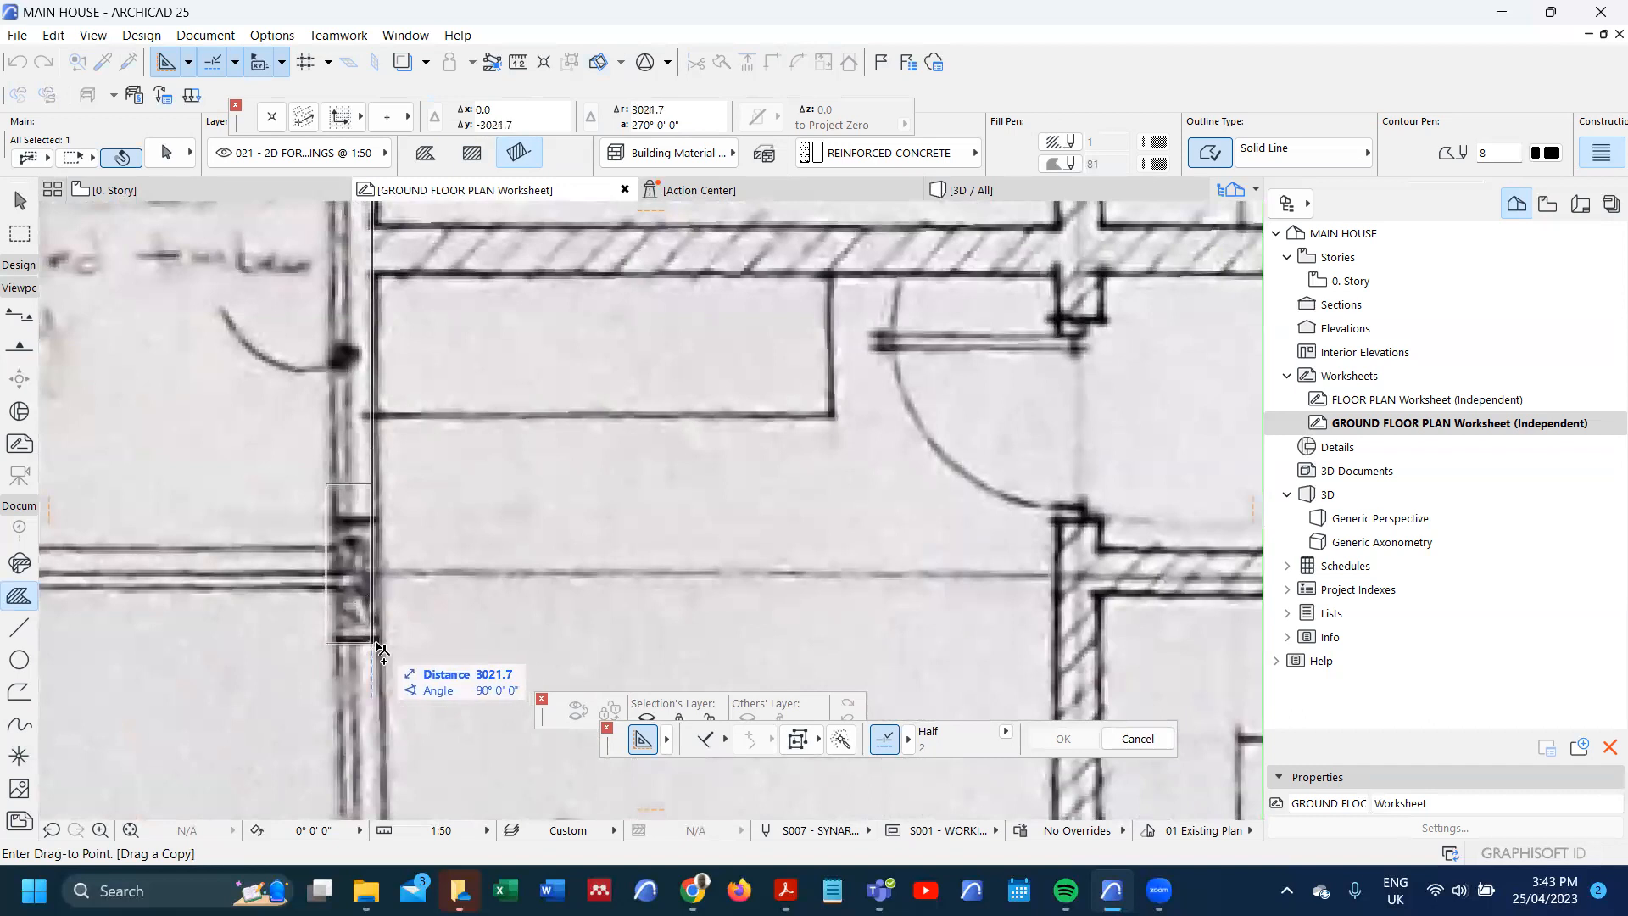
key(Tab)
text(300)
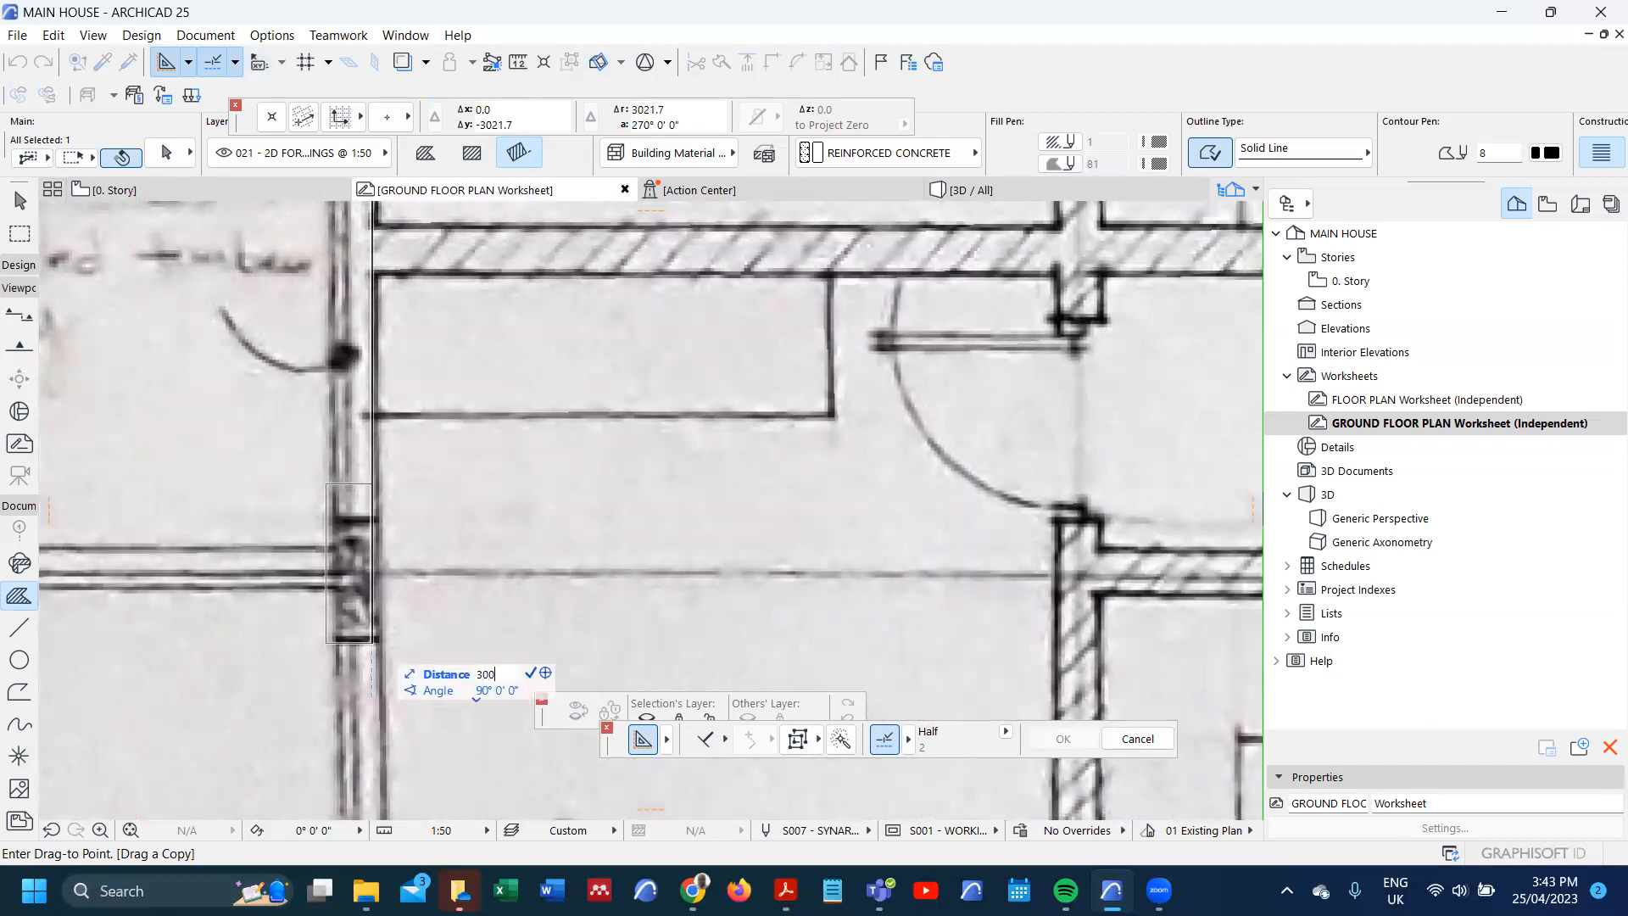
key(Return)
- Shorten the second column fill on grid A by offsetting its upper edge 200 mm inward
scroll(354, 475, up, 3)
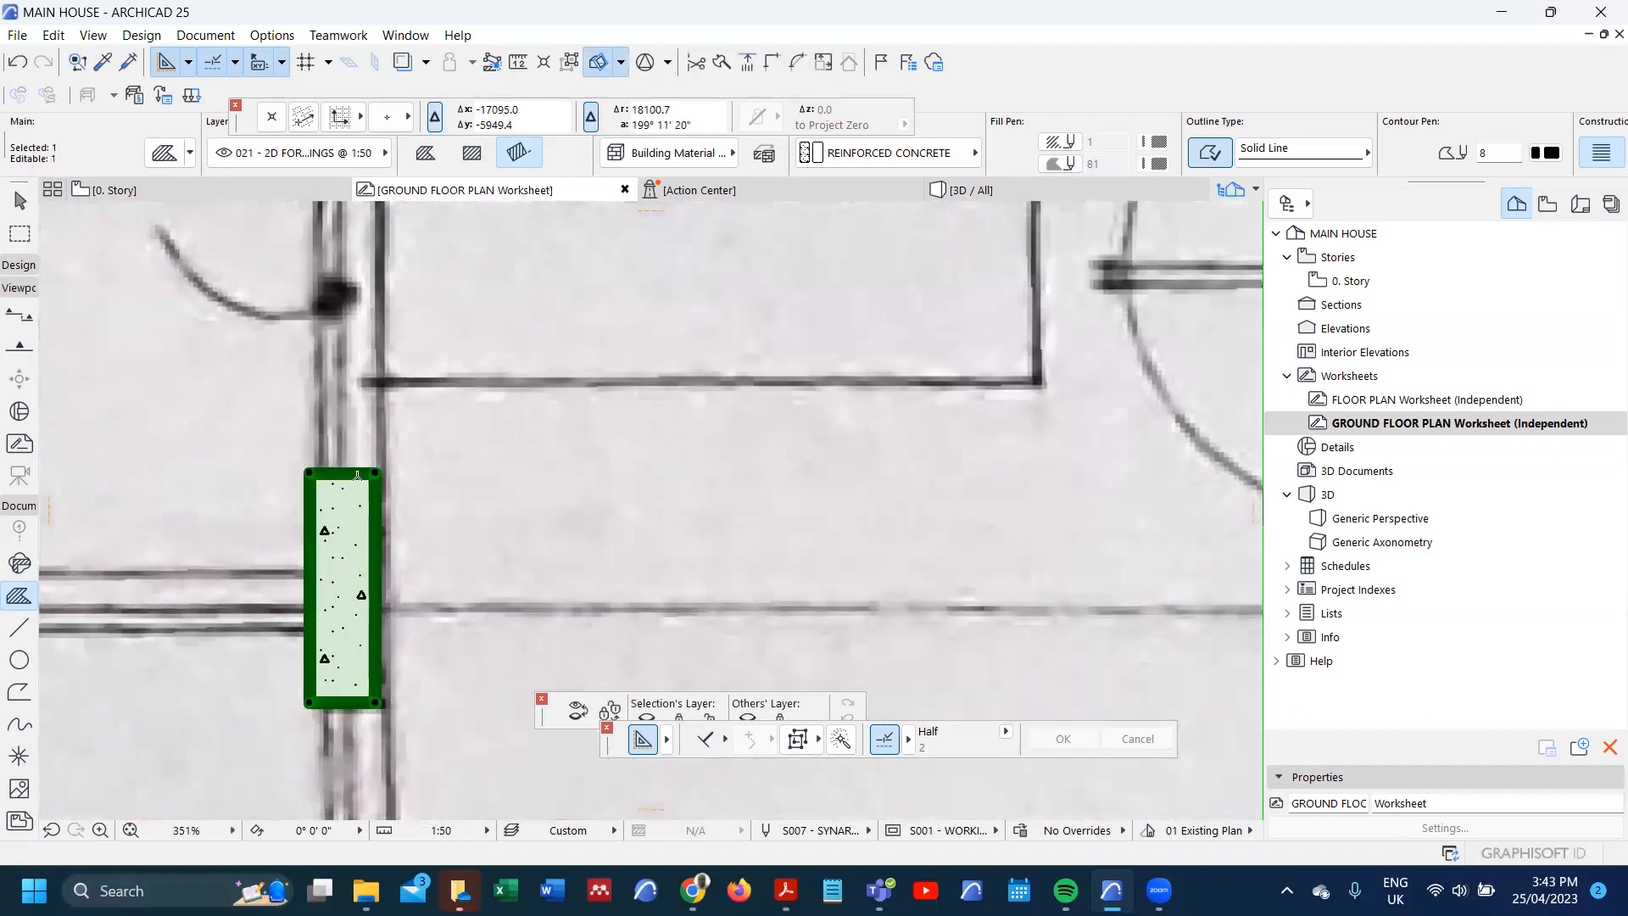
click(353, 475)
click(536, 578)
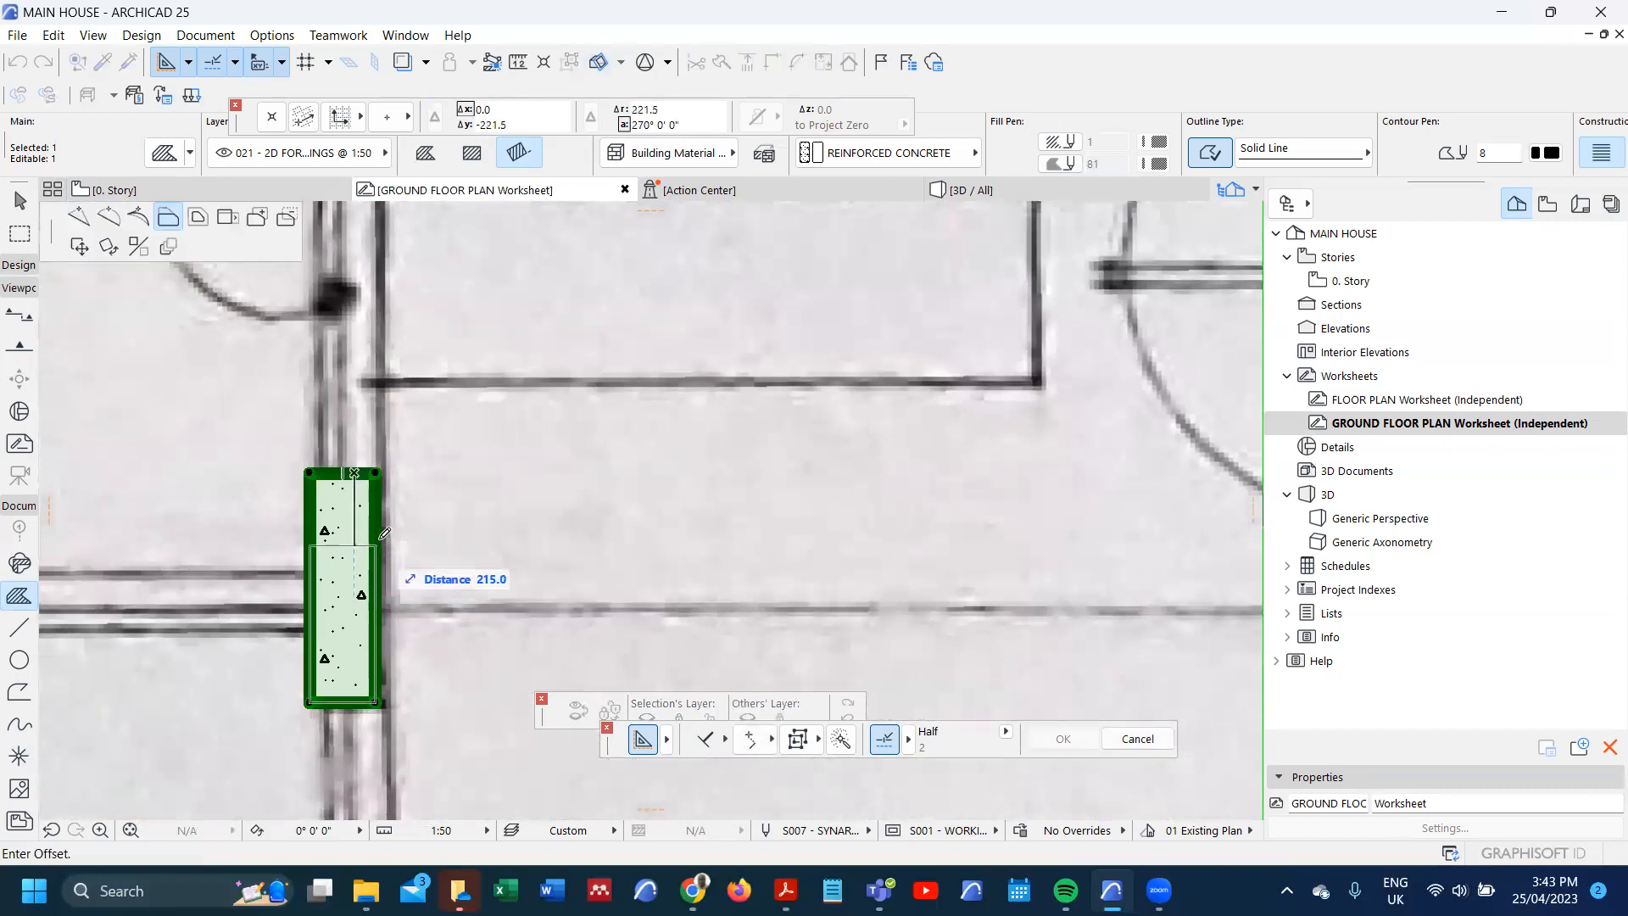
text(300)
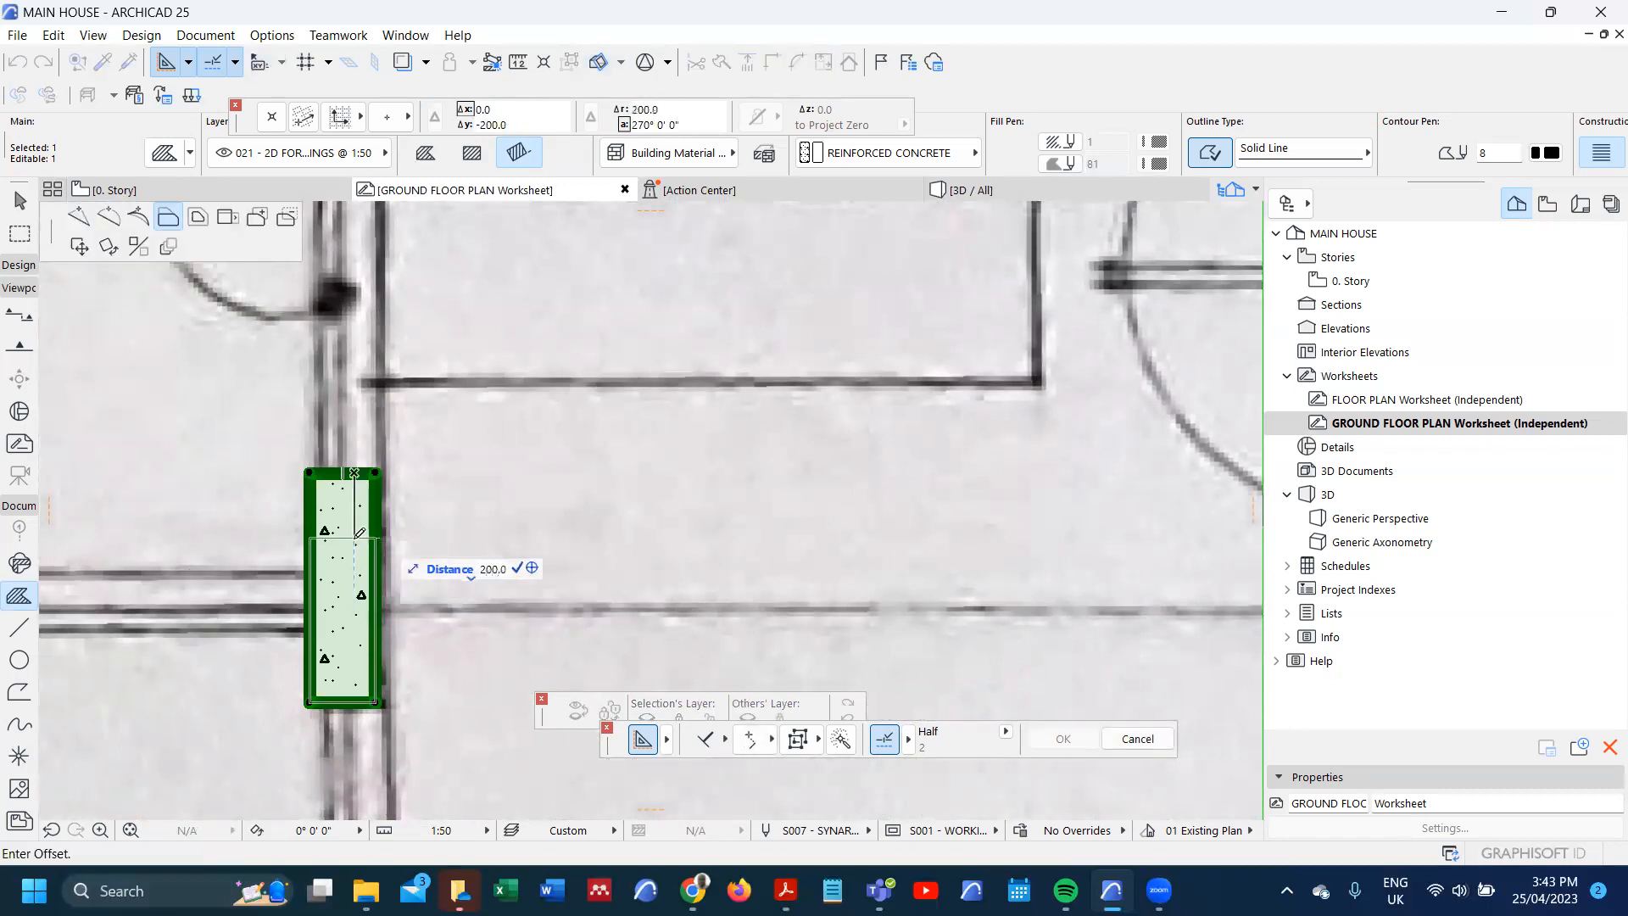
key(Return)
- Drag a copy of the shortened column fill 3000 mm straight down grid A to the guest bedroom's lower corner
scroll(361, 515, down, 5)
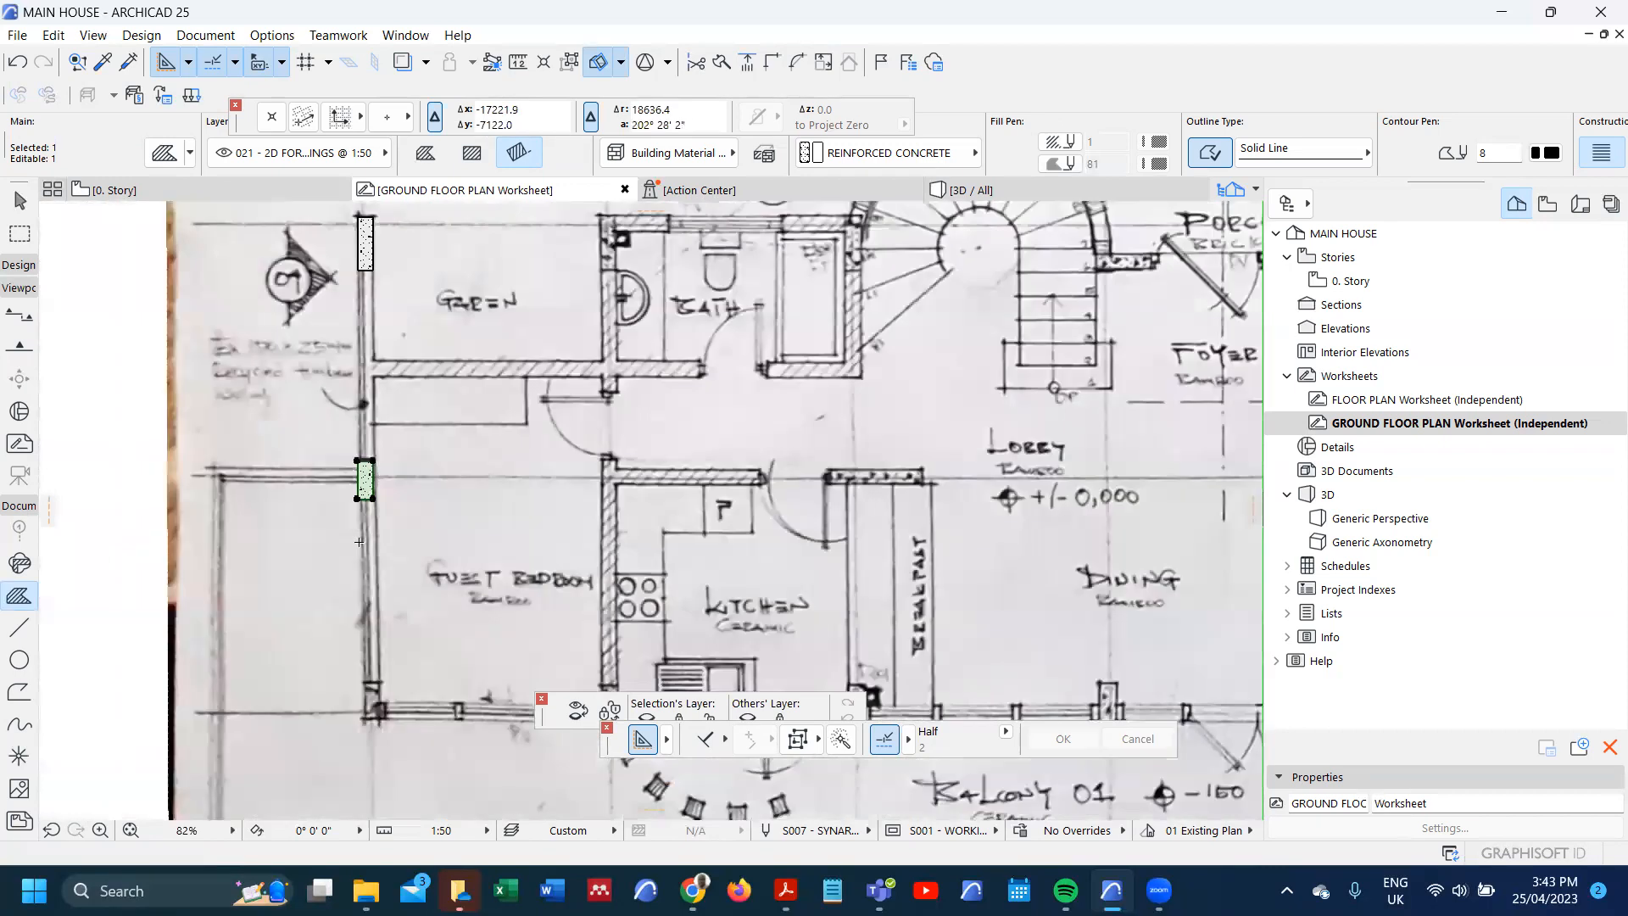
key(ctrl+shift+d)
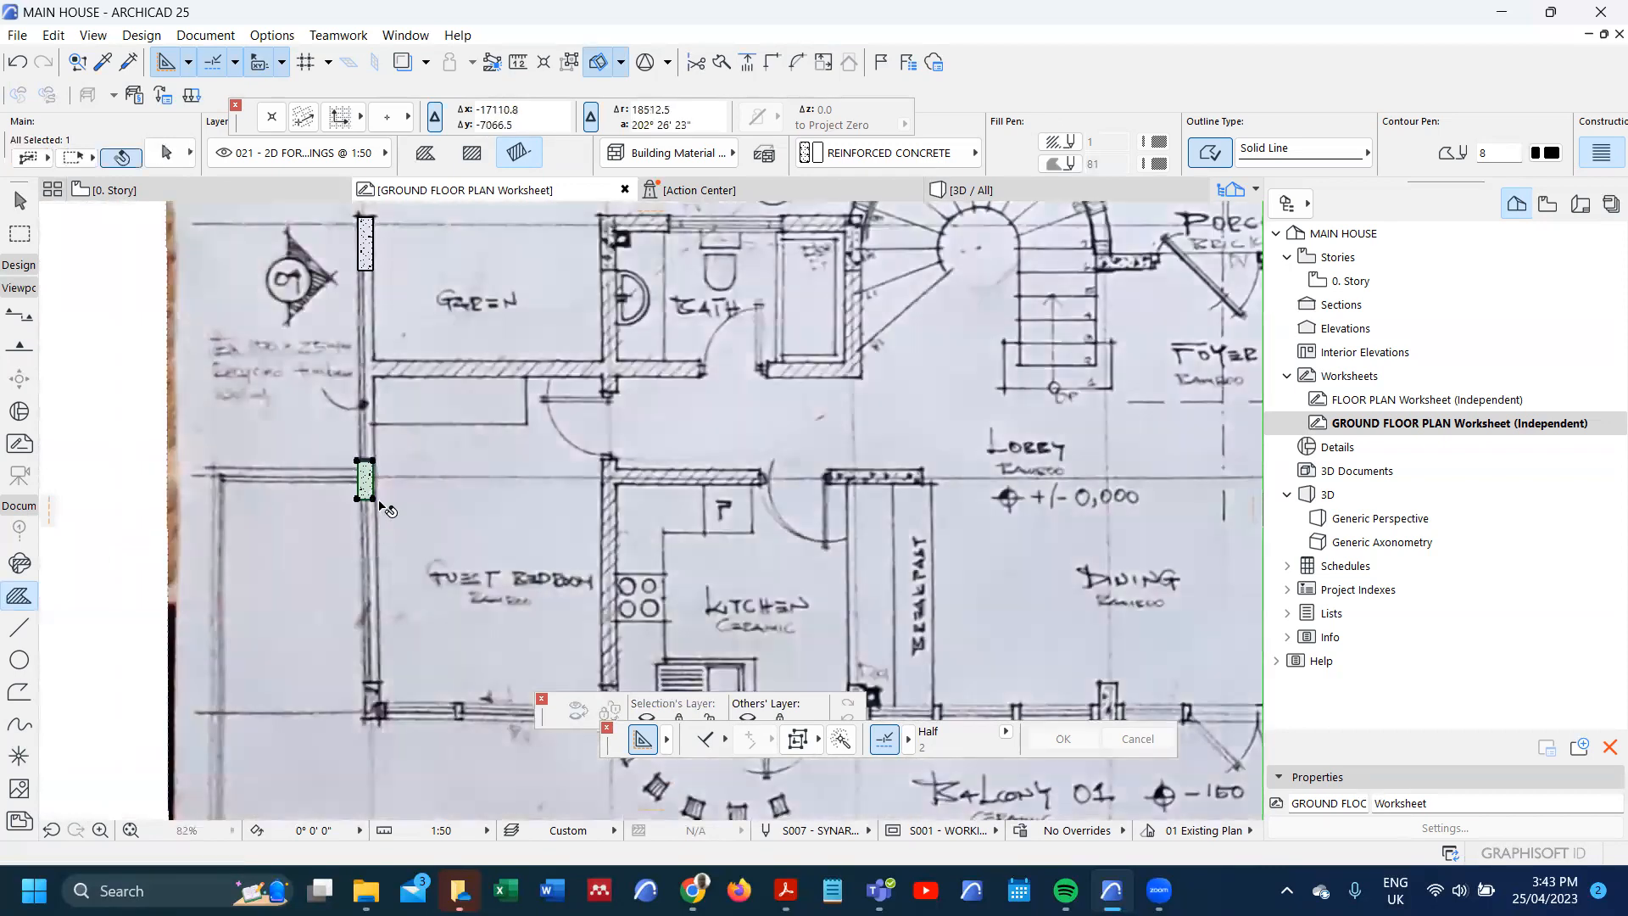
click(373, 499)
scroll(355, 707, up, 5)
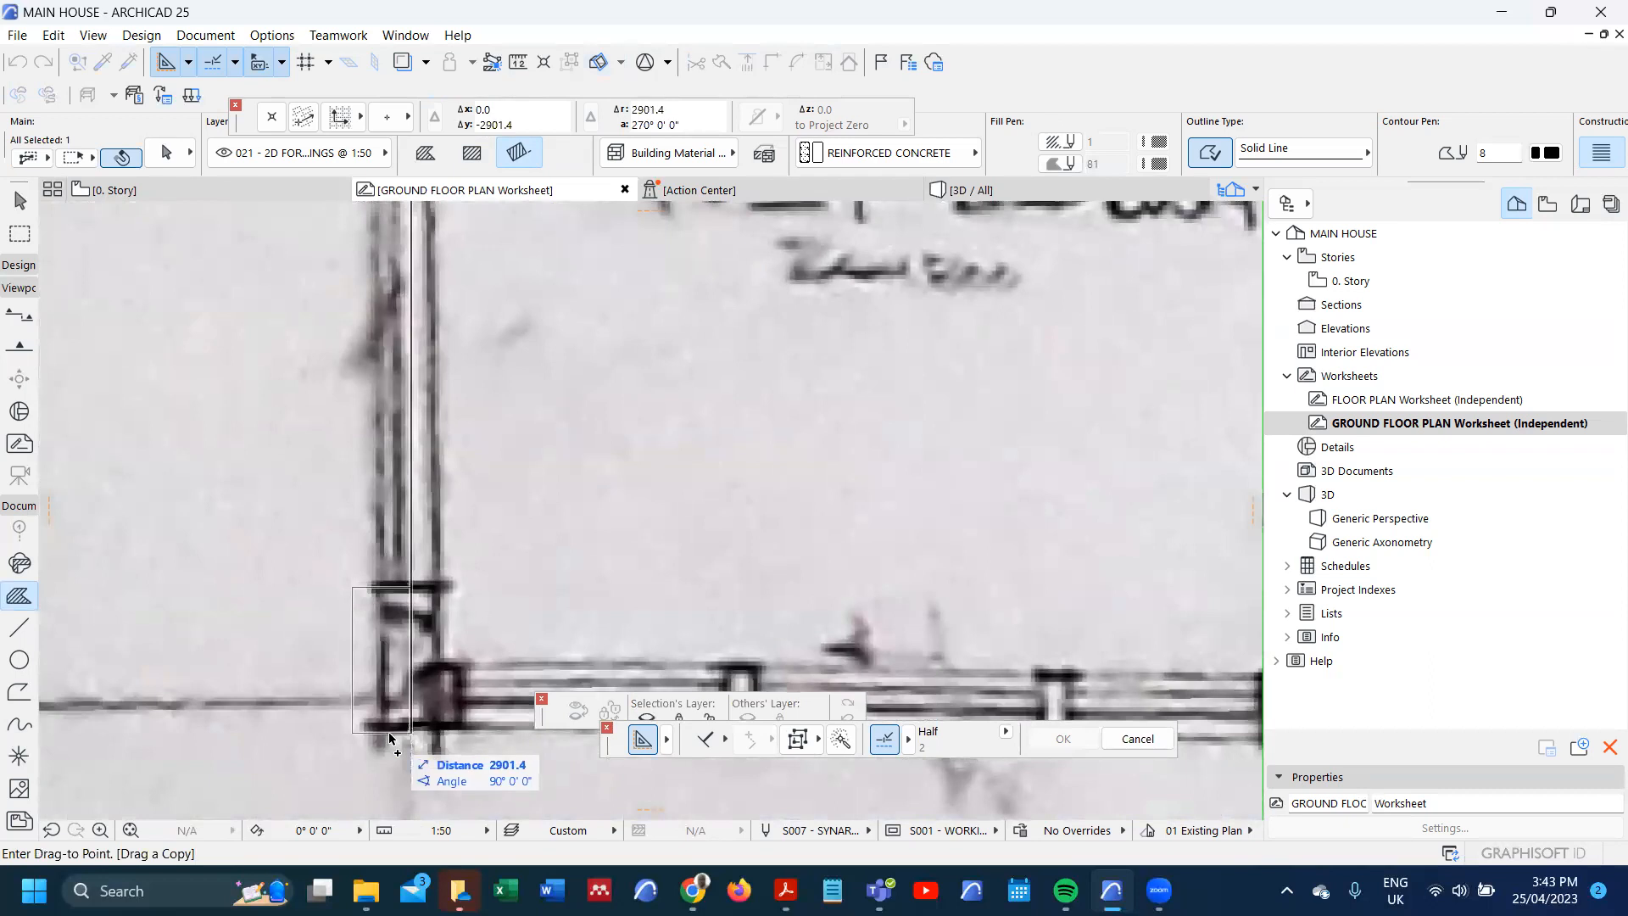
text(3000)
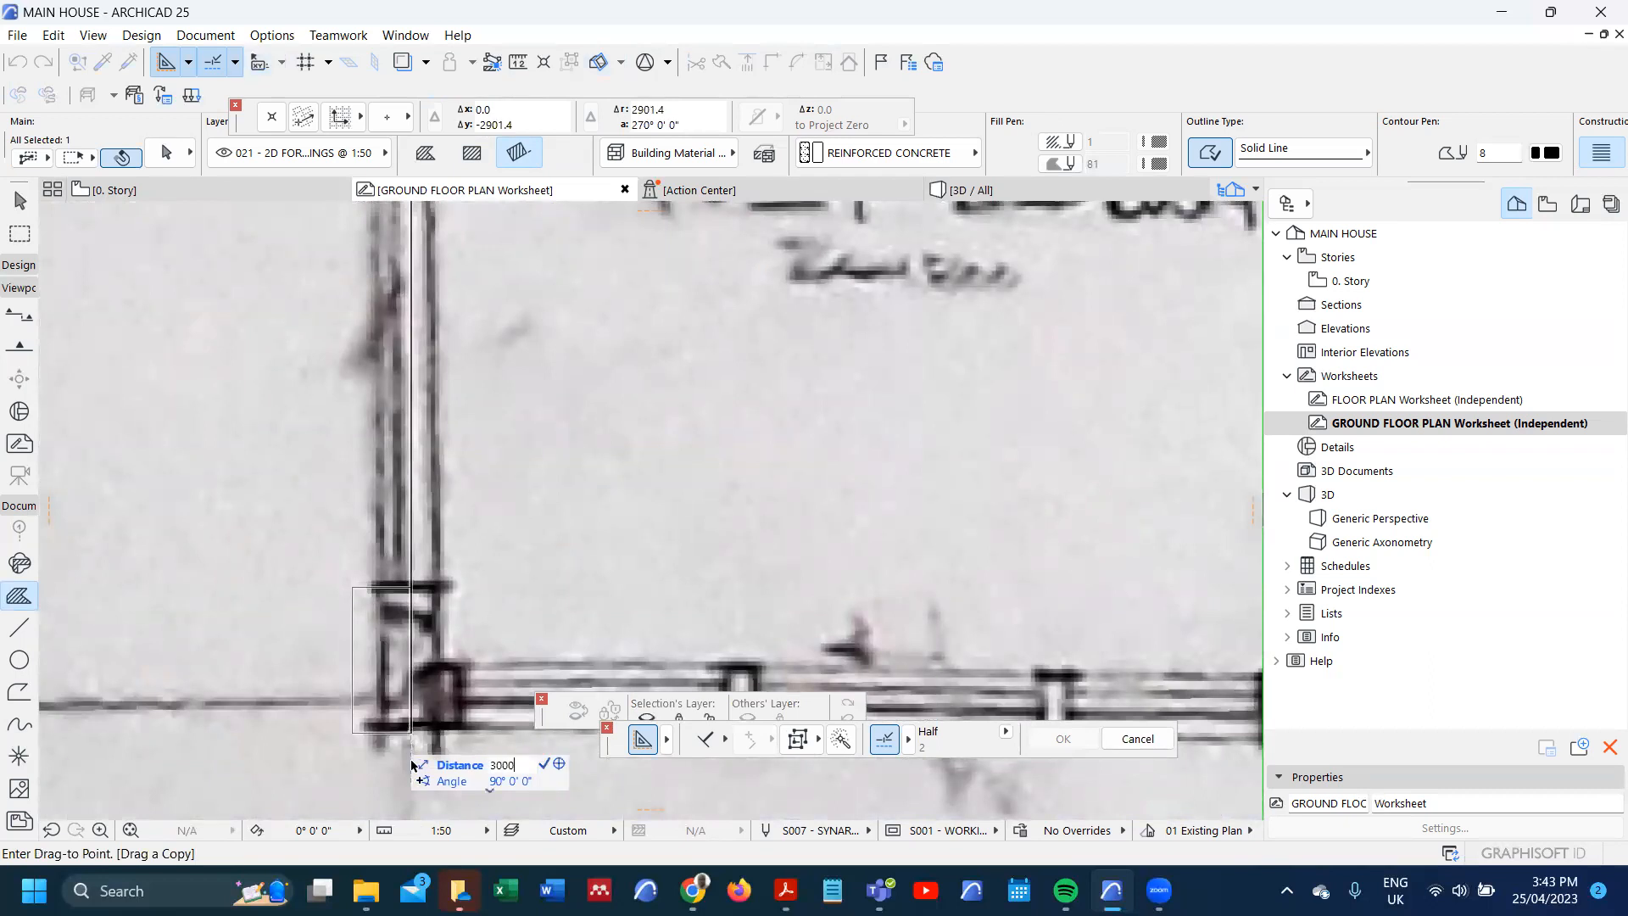
key(Return)
- Move the lowest column fill on grid A 100 mm straight up
scroll(422, 618, down, 2)
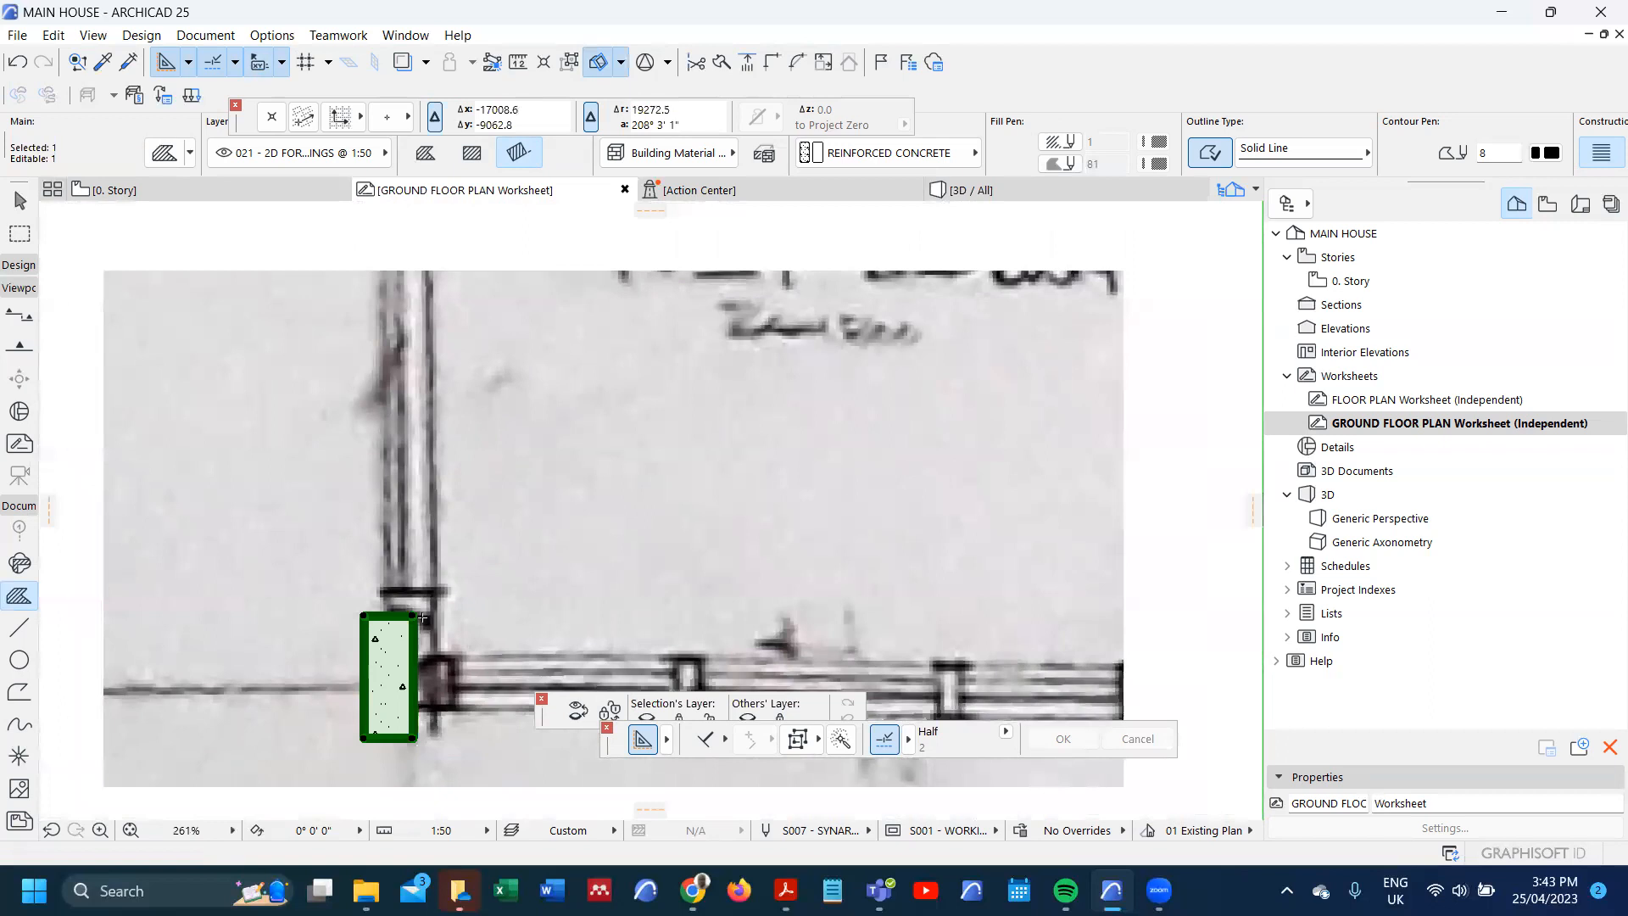
scroll(422, 617, up, 1)
key(ctrl+d)
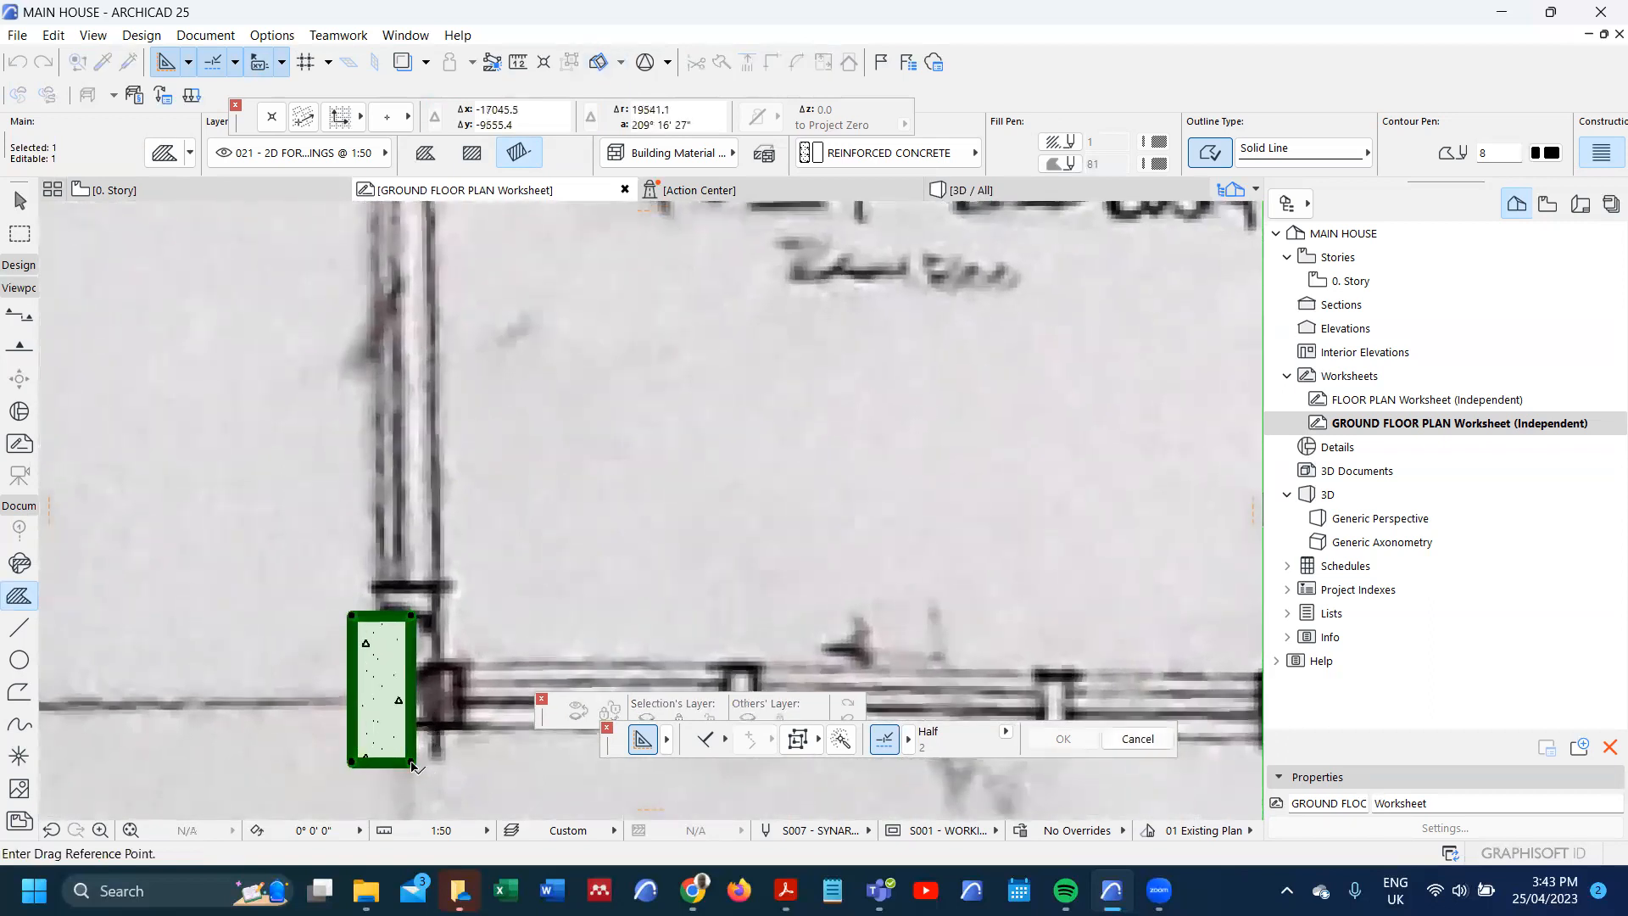
click(410, 762)
key(Tab)
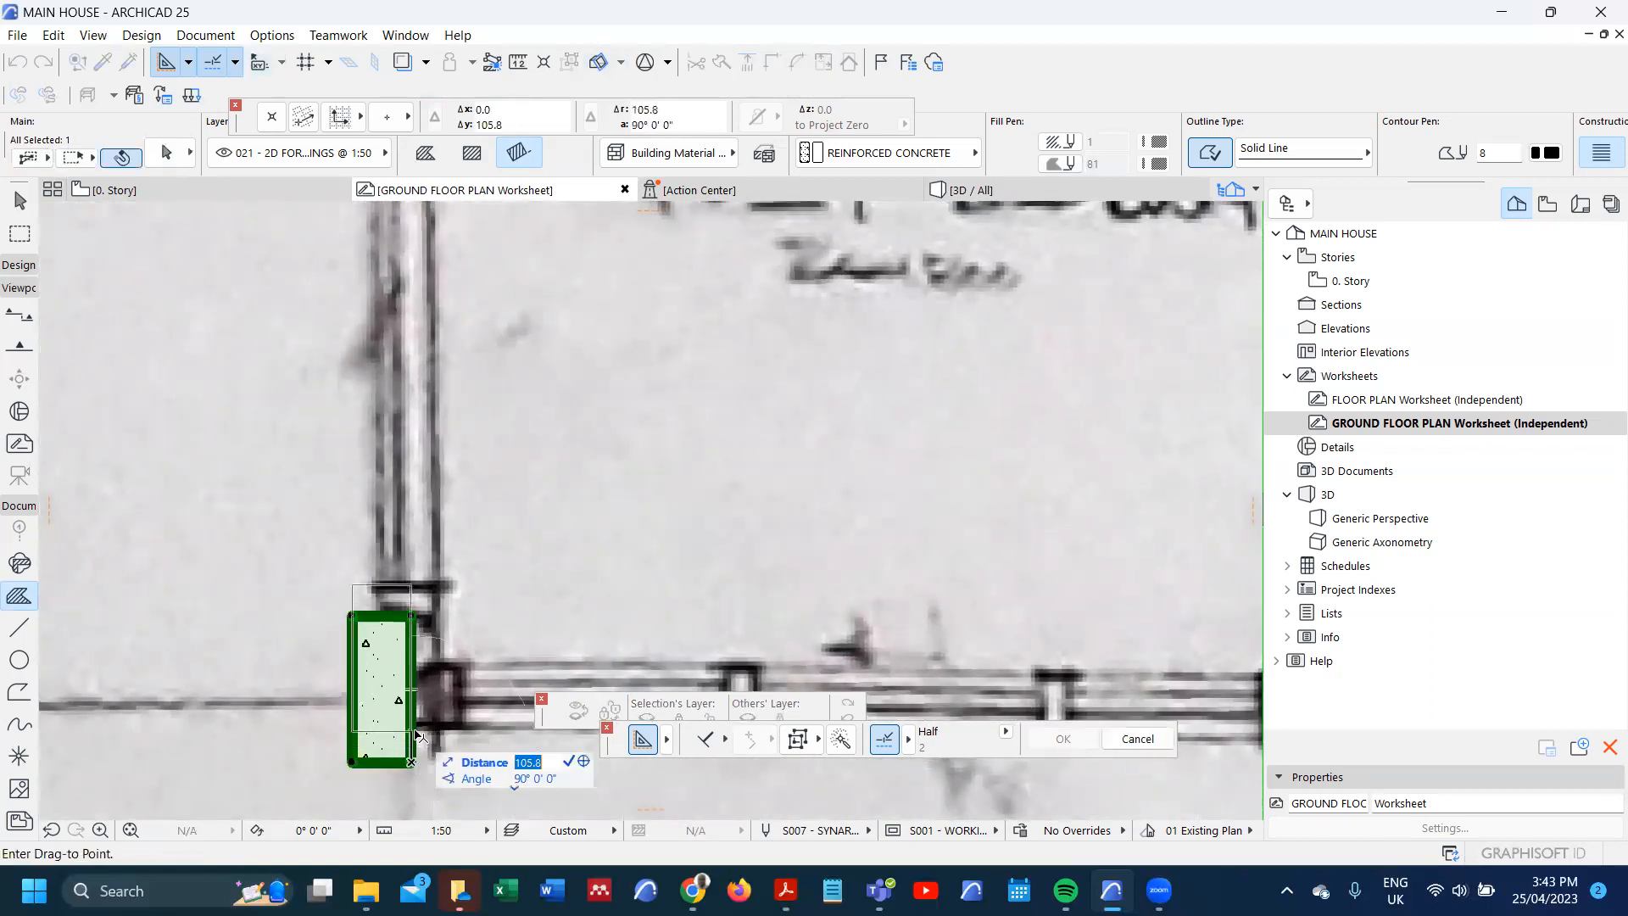
text(100)
key(Return)
scroll(413, 737, down, 5)
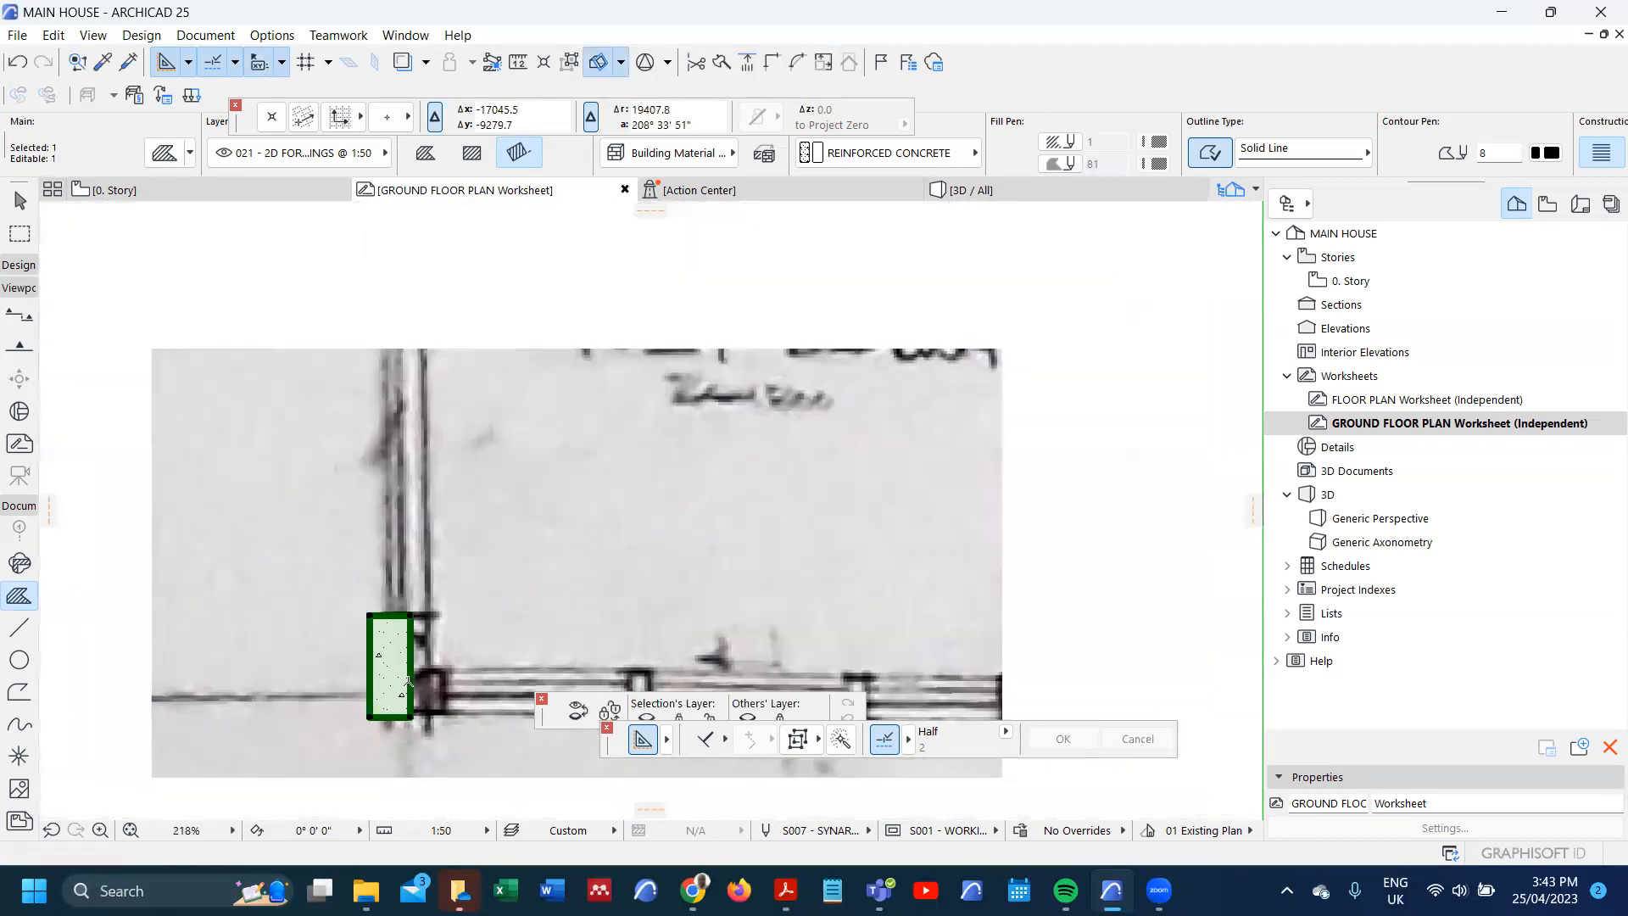
scroll(380, 660, down, 5)
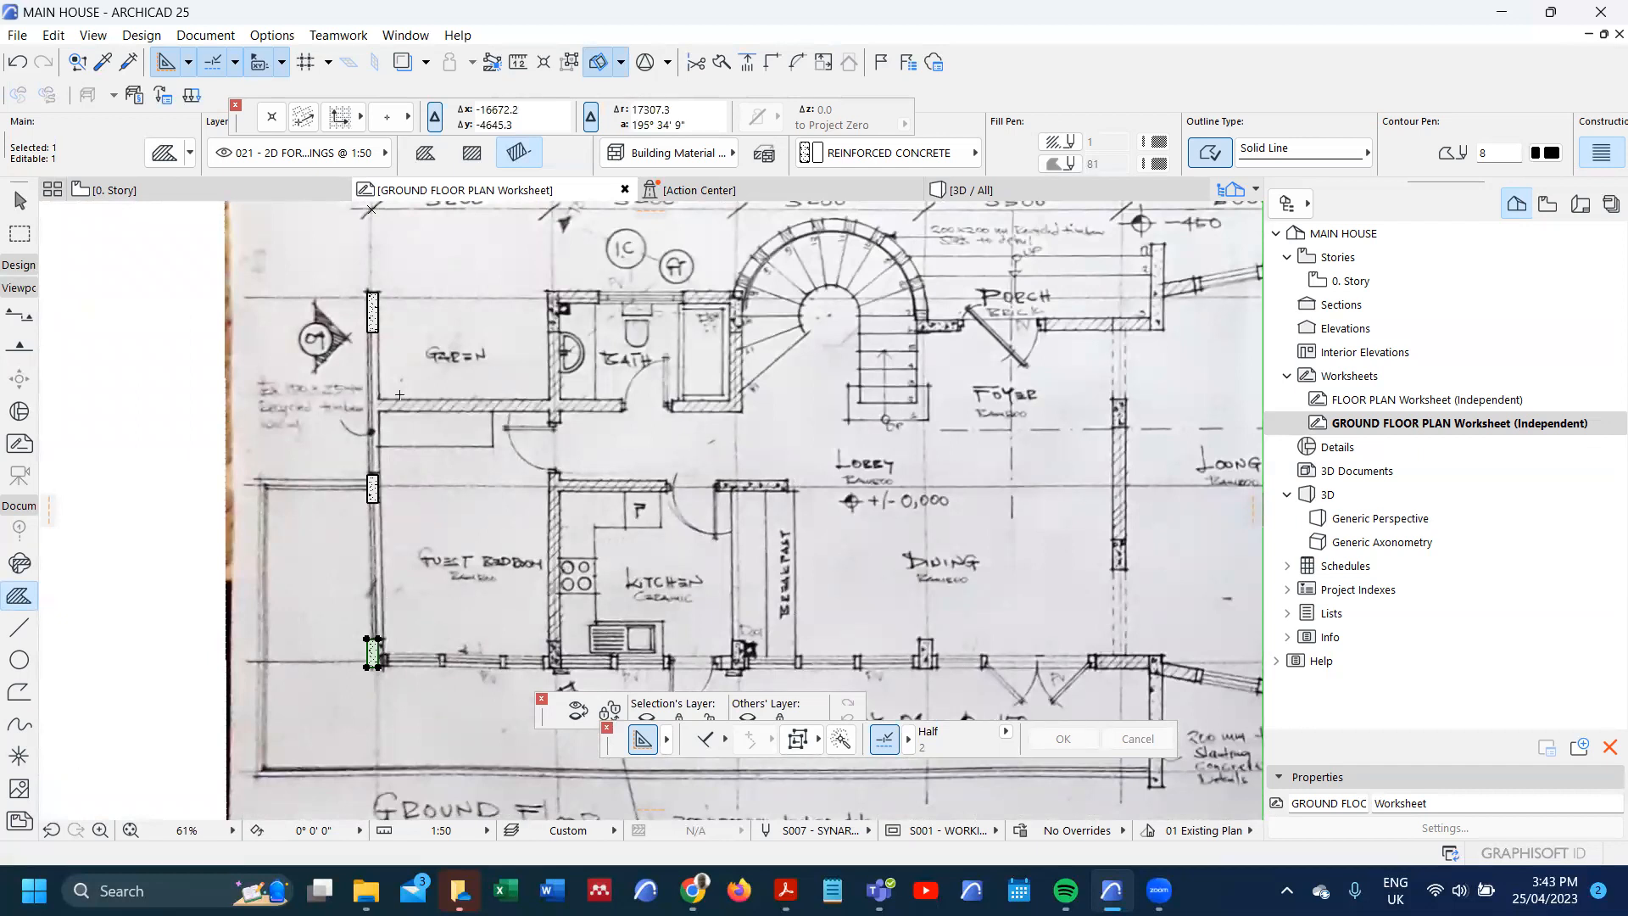
scroll(436, 432, down, 1)
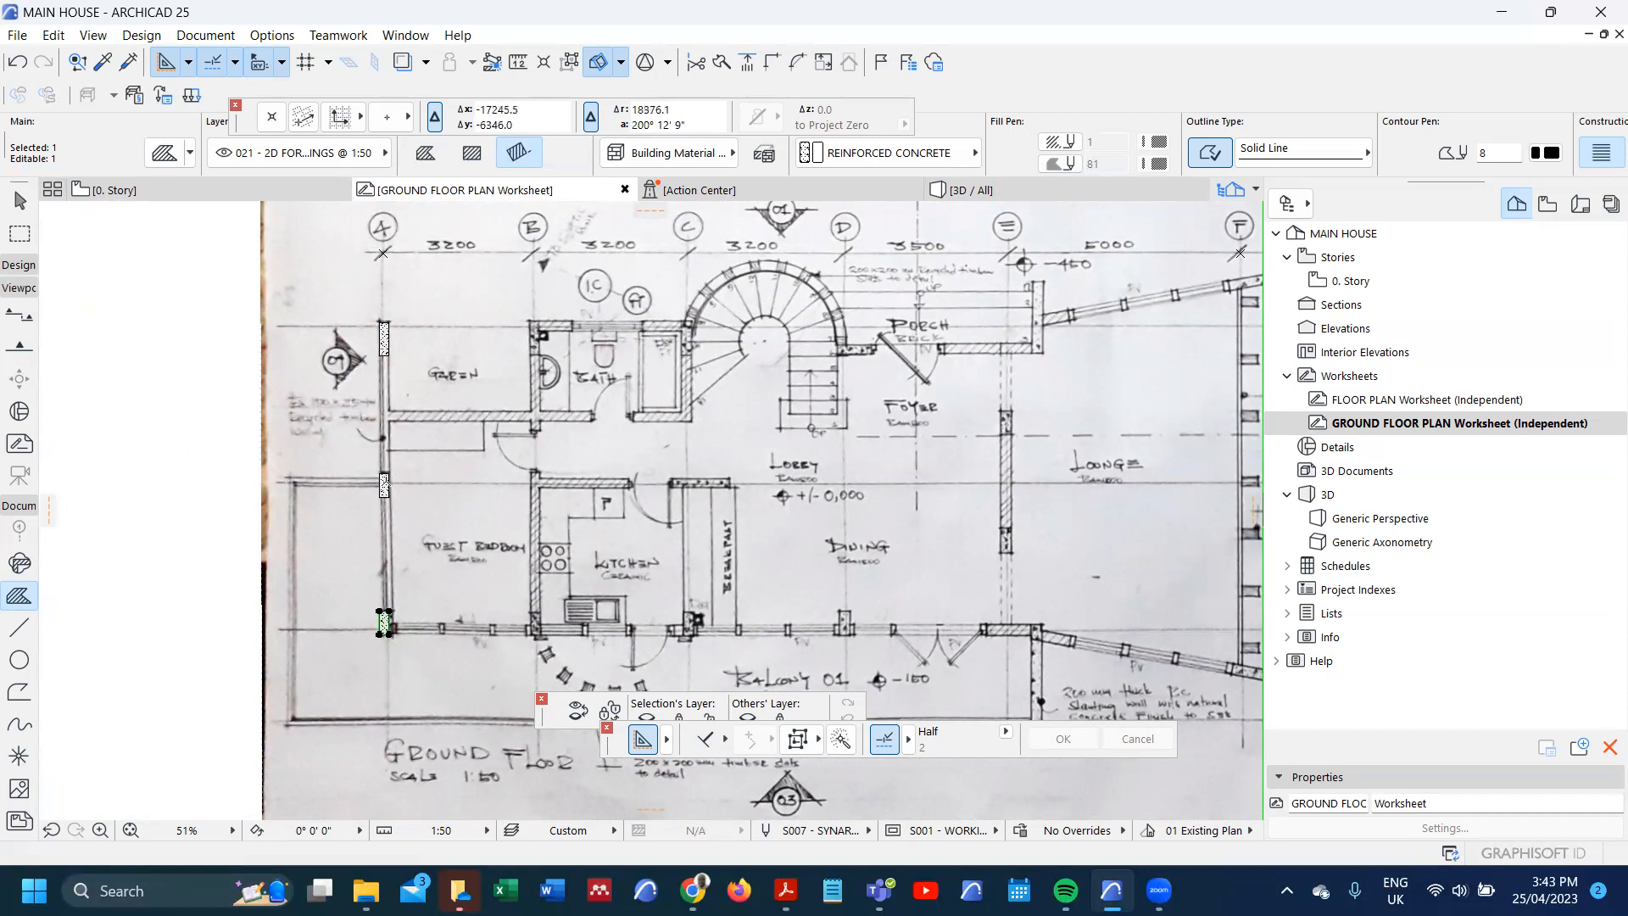
- Drag a copy of all three grid A column fills 3200 mm horizontally onto grid B
shift+click(385, 485)
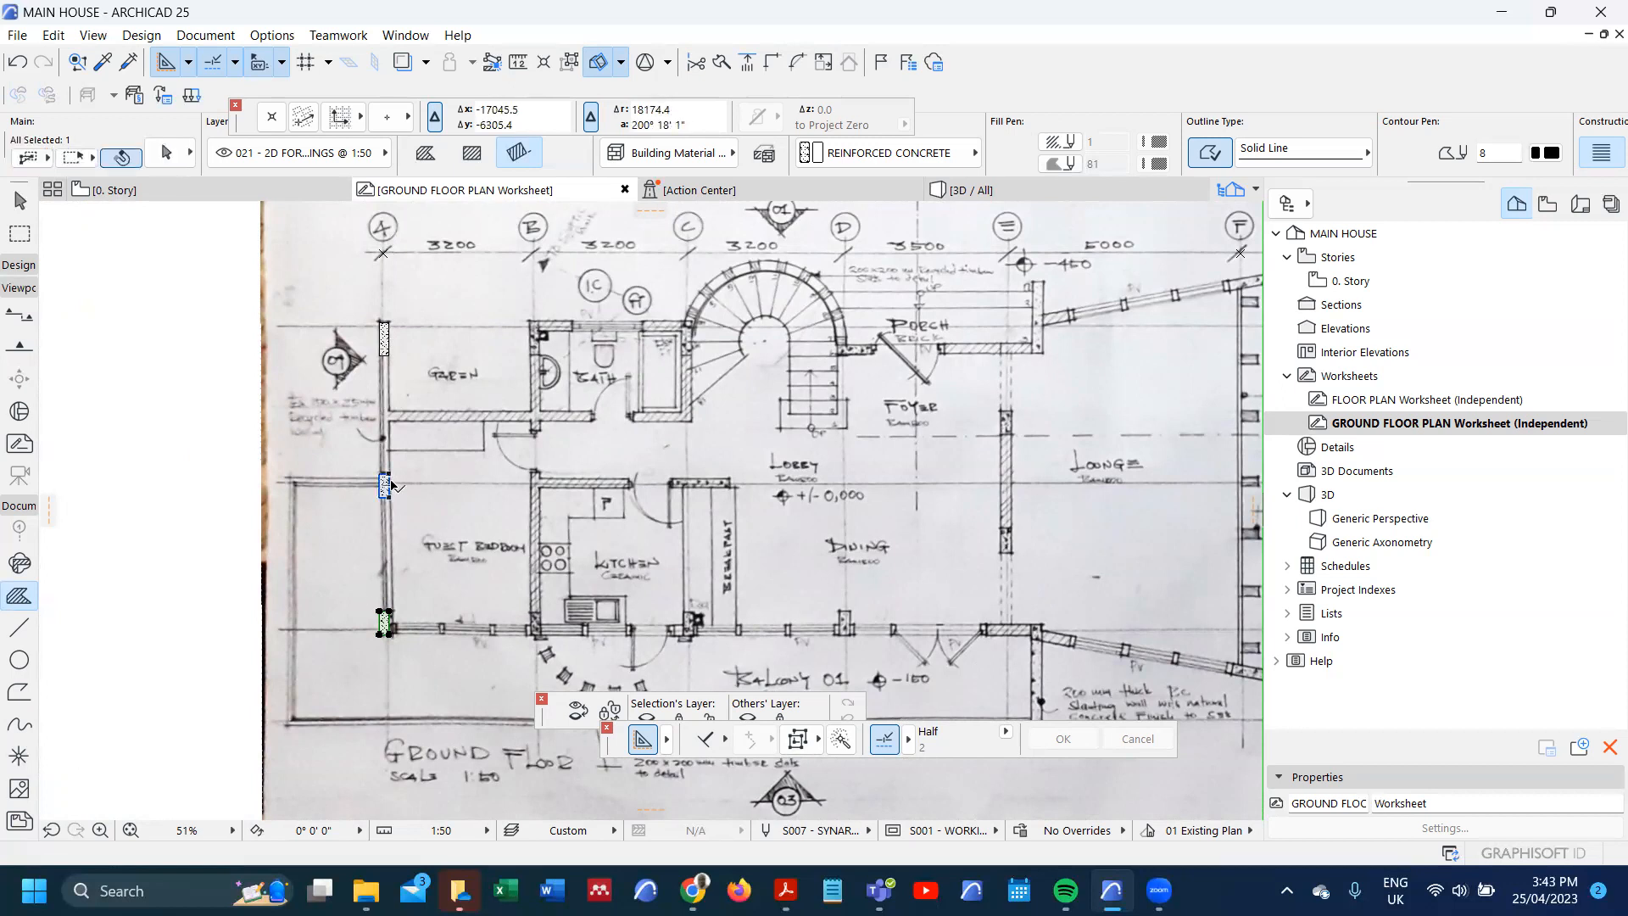
shift+click(385, 356)
drag(386, 354, 537, 349)
text(3200)
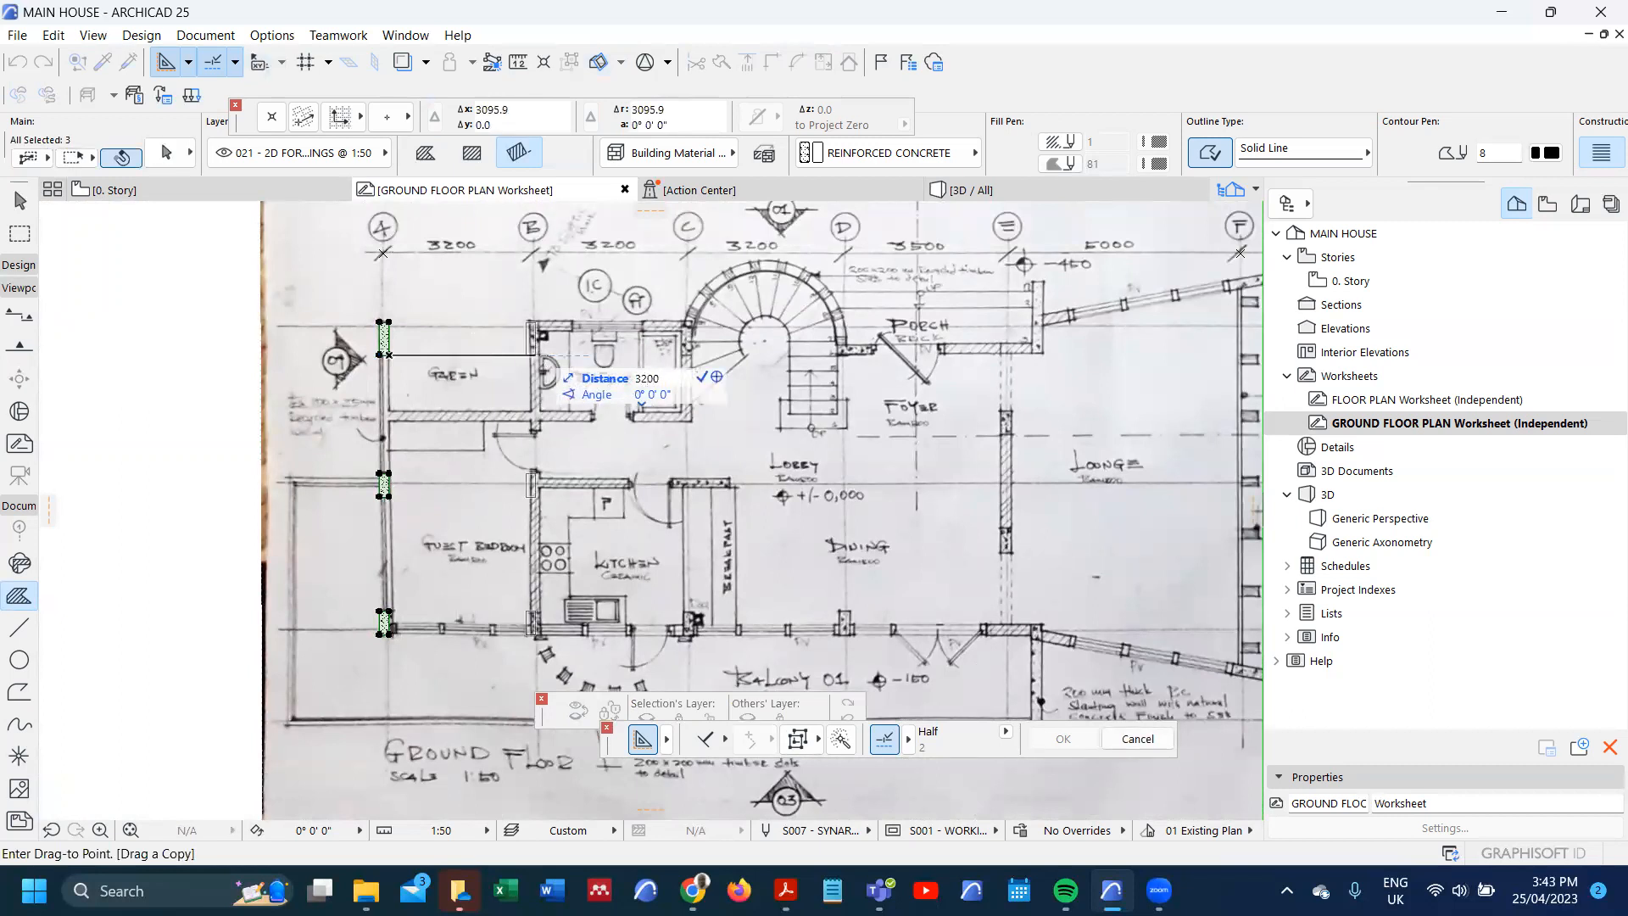
key(Return)
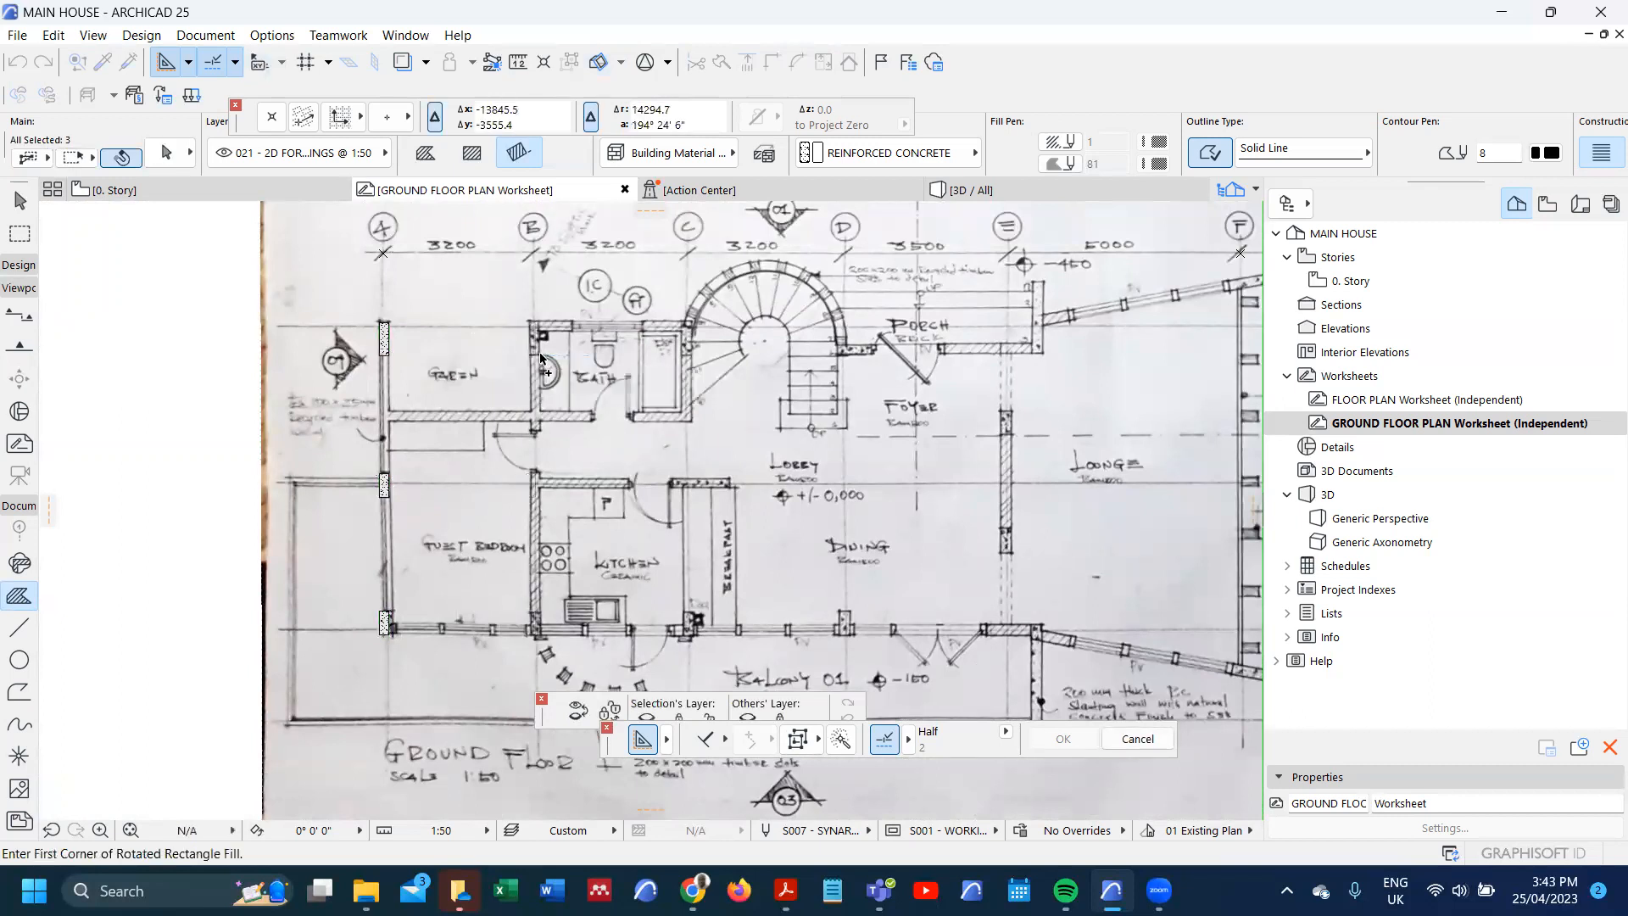
scroll(542, 334, up, 5)
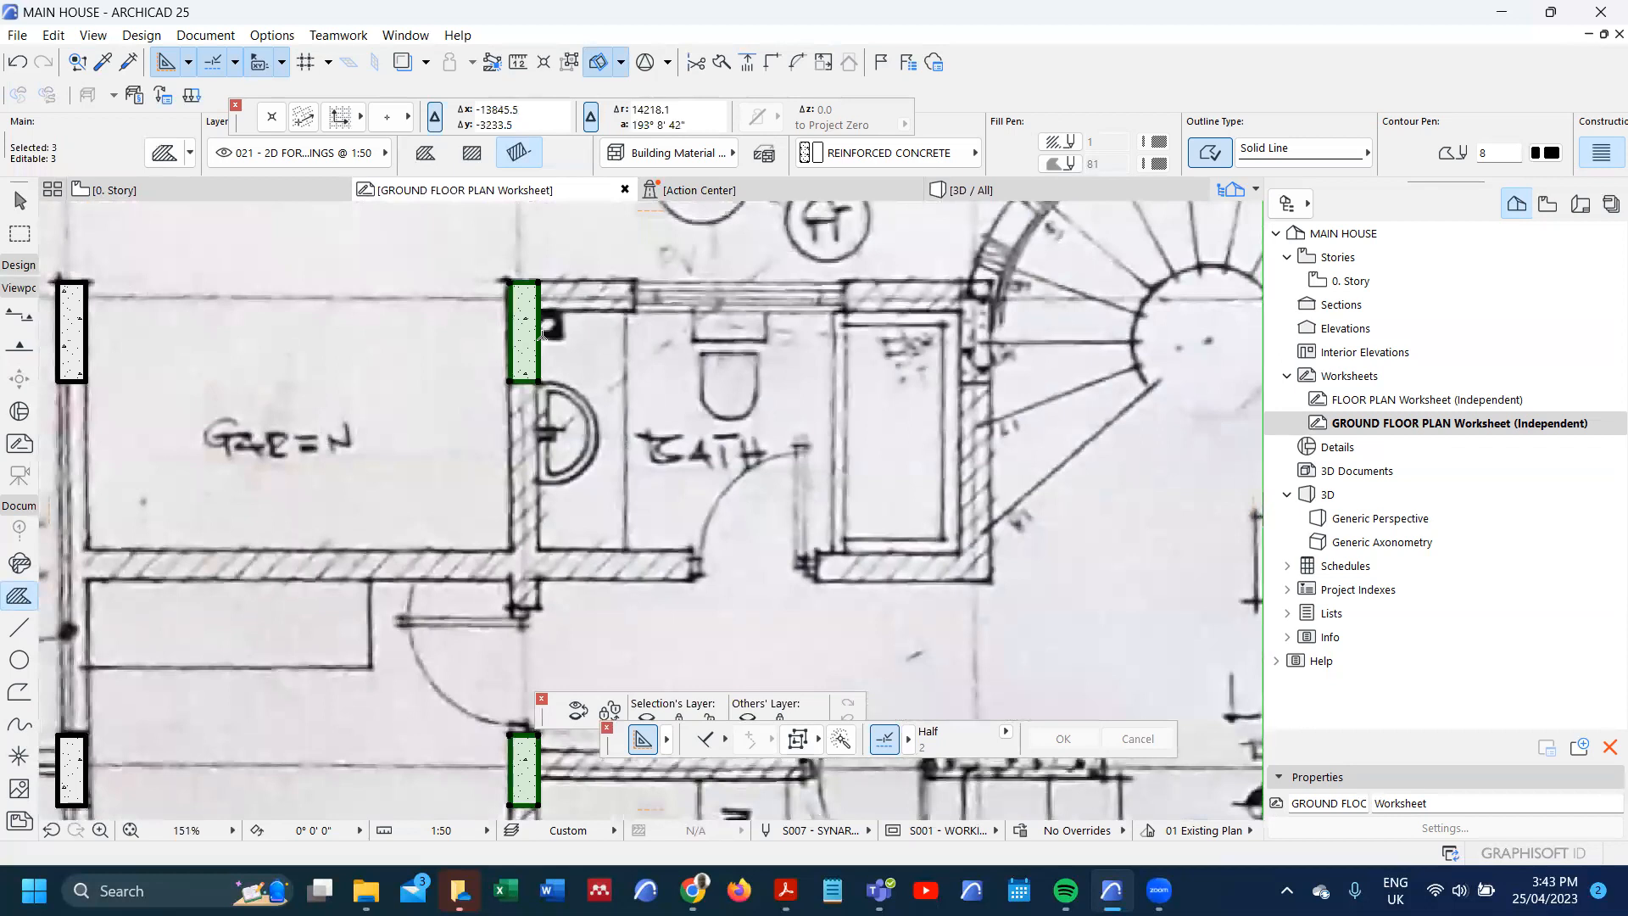
scroll(540, 492, down, 4)
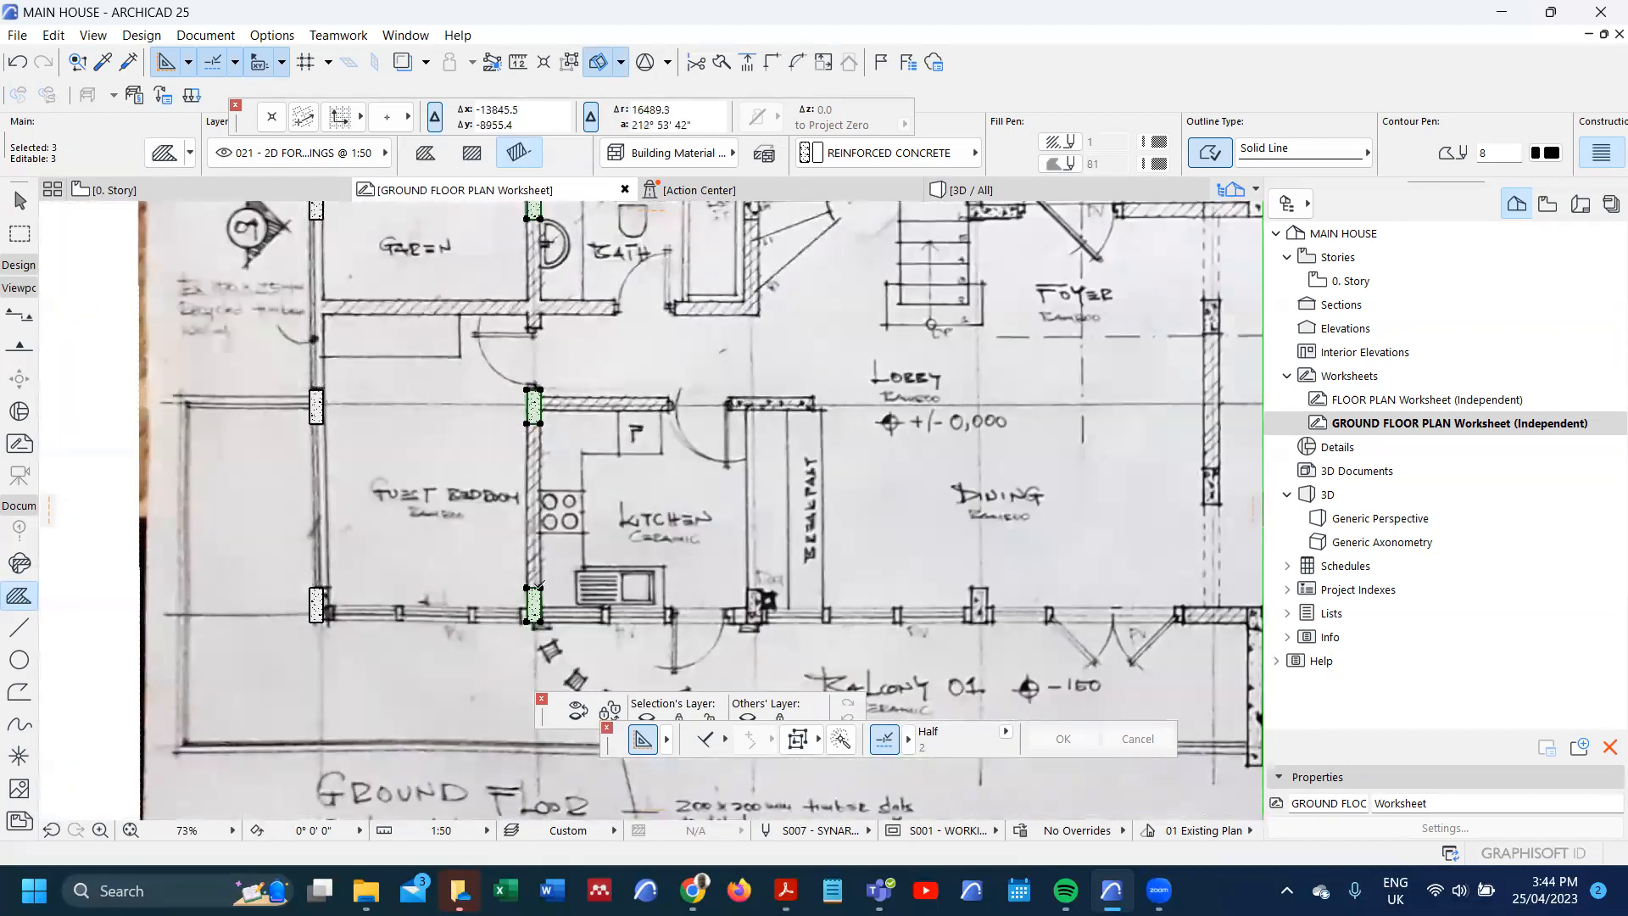
scroll(539, 583, up, 2)
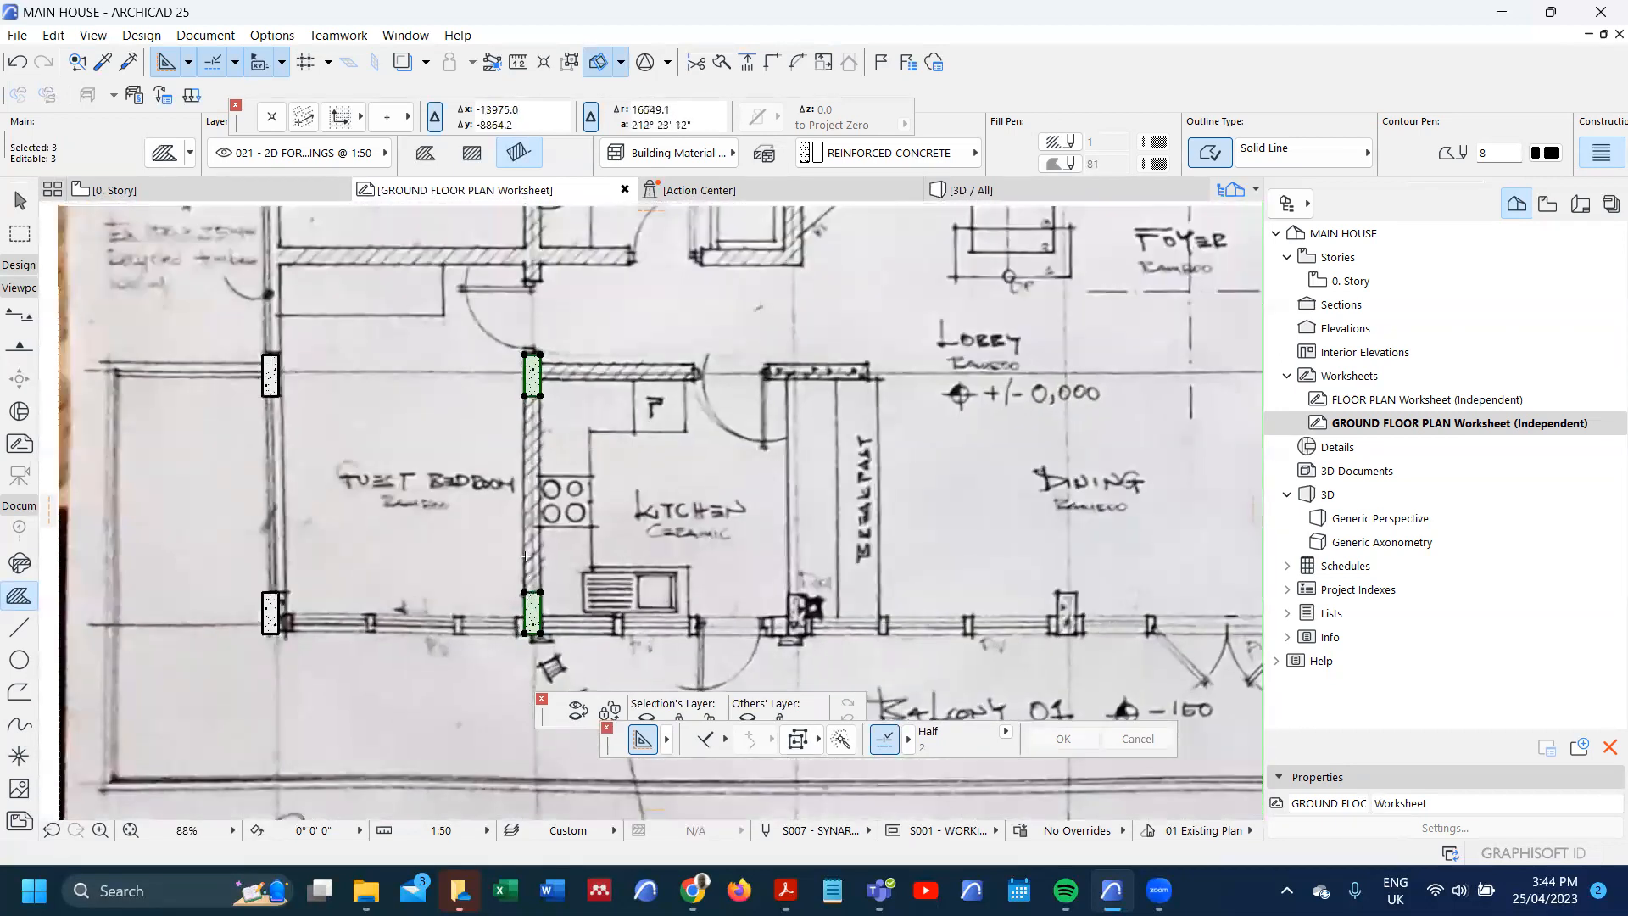
scroll(526, 559, down, 3)
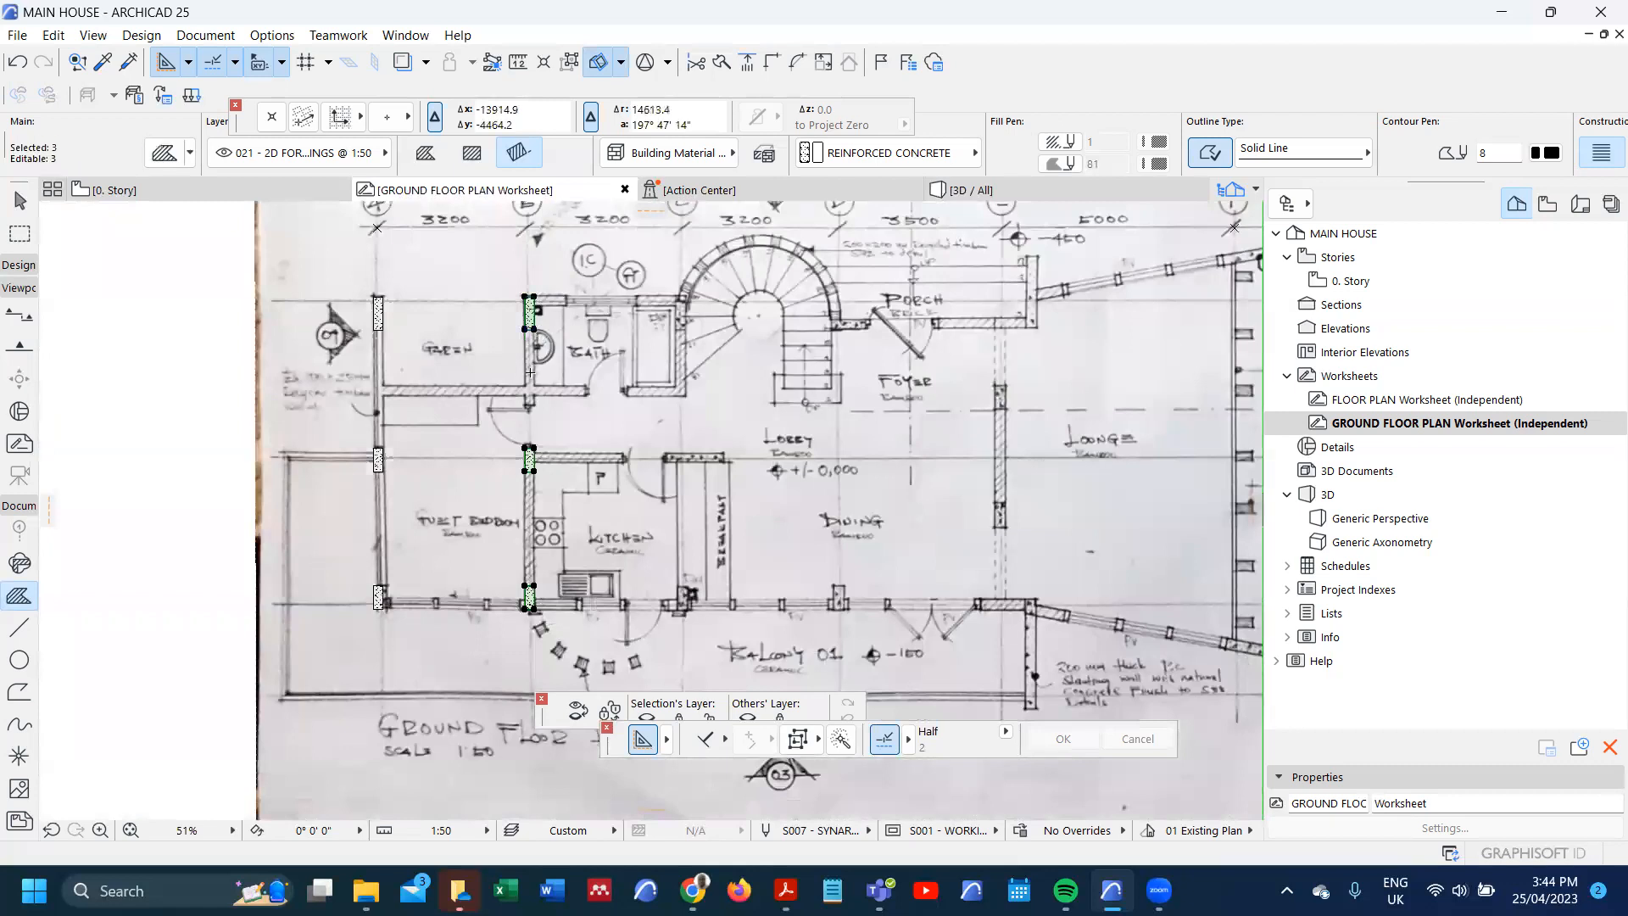
- Undo the deletion of the grid B copies and delete only the middle column fill at the kitchen's upper corner
key(Escape)
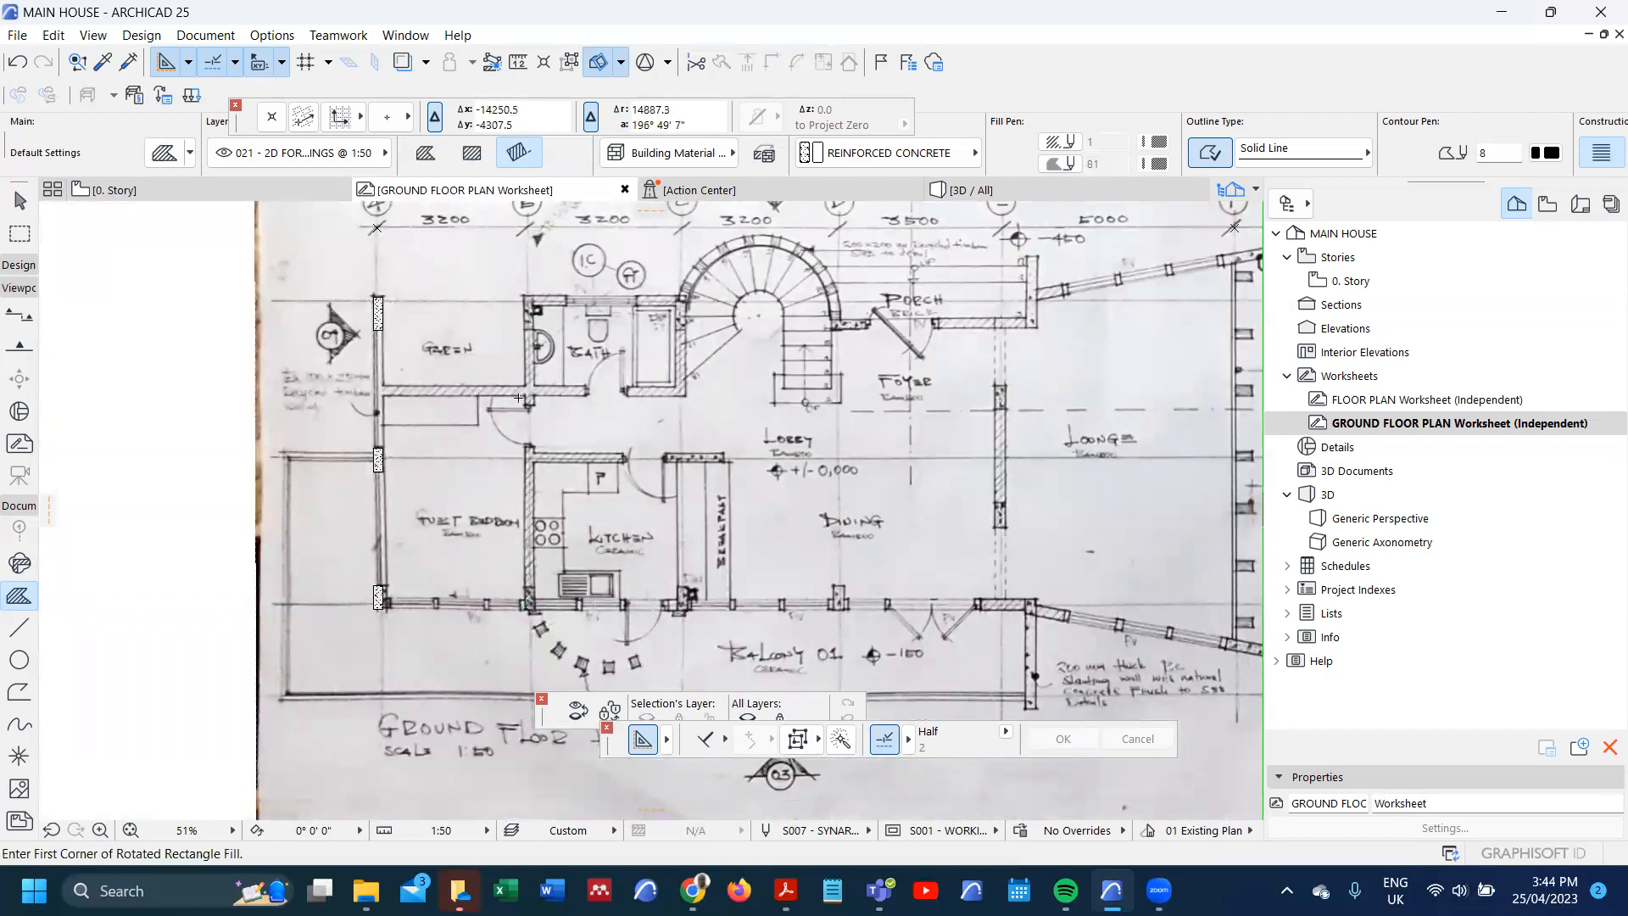
key(ctrl+z)
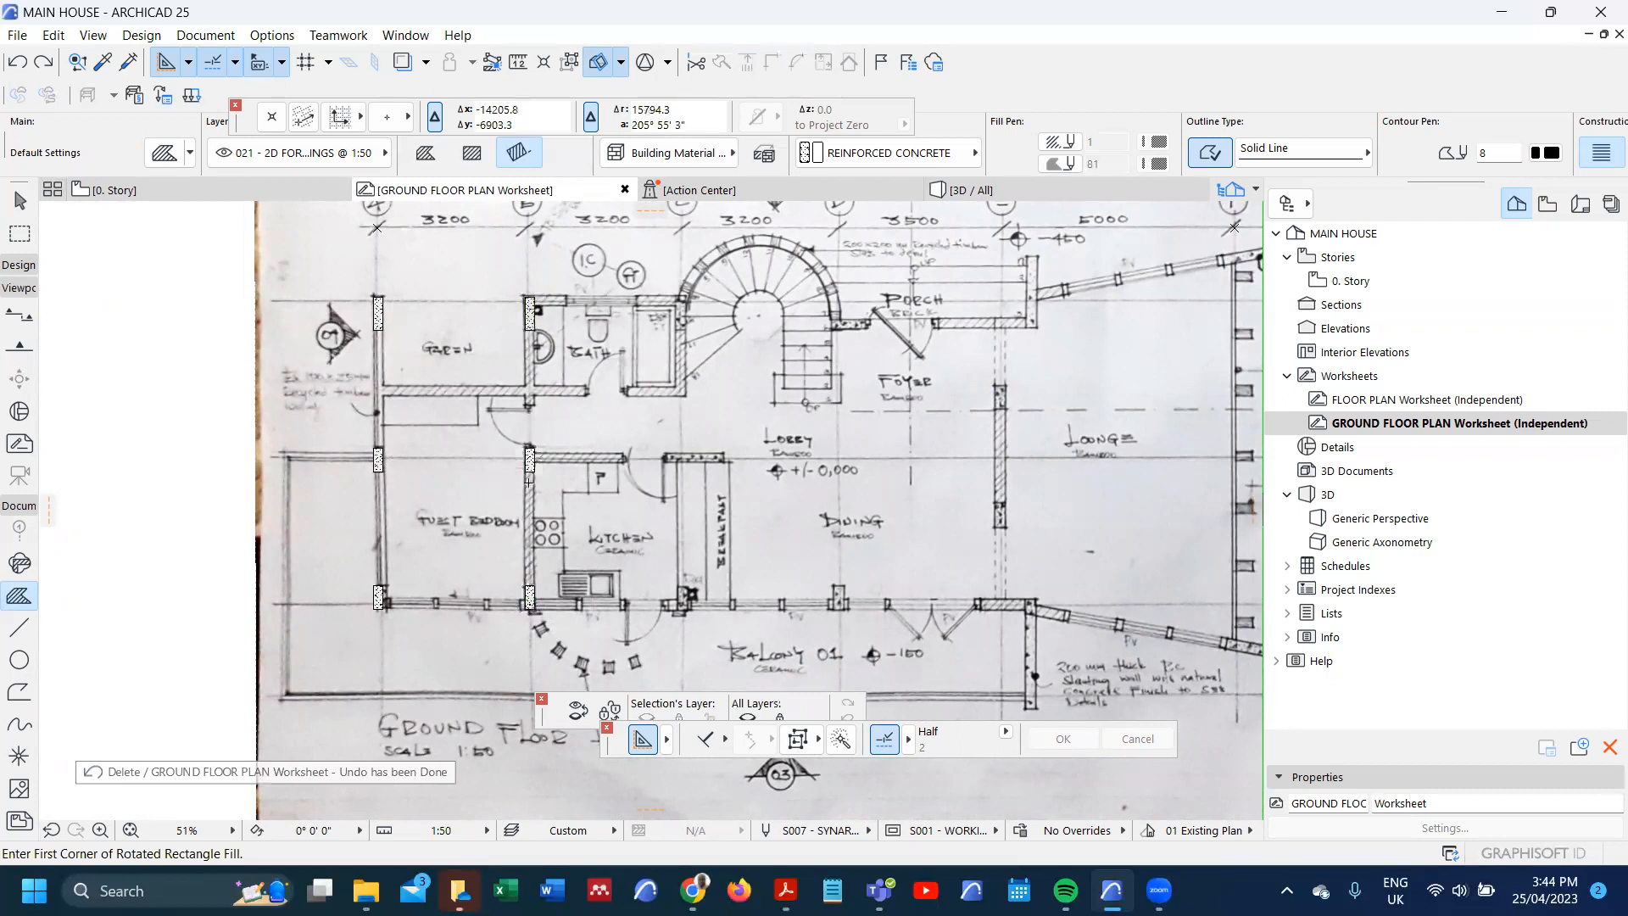
shift+click(529, 466)
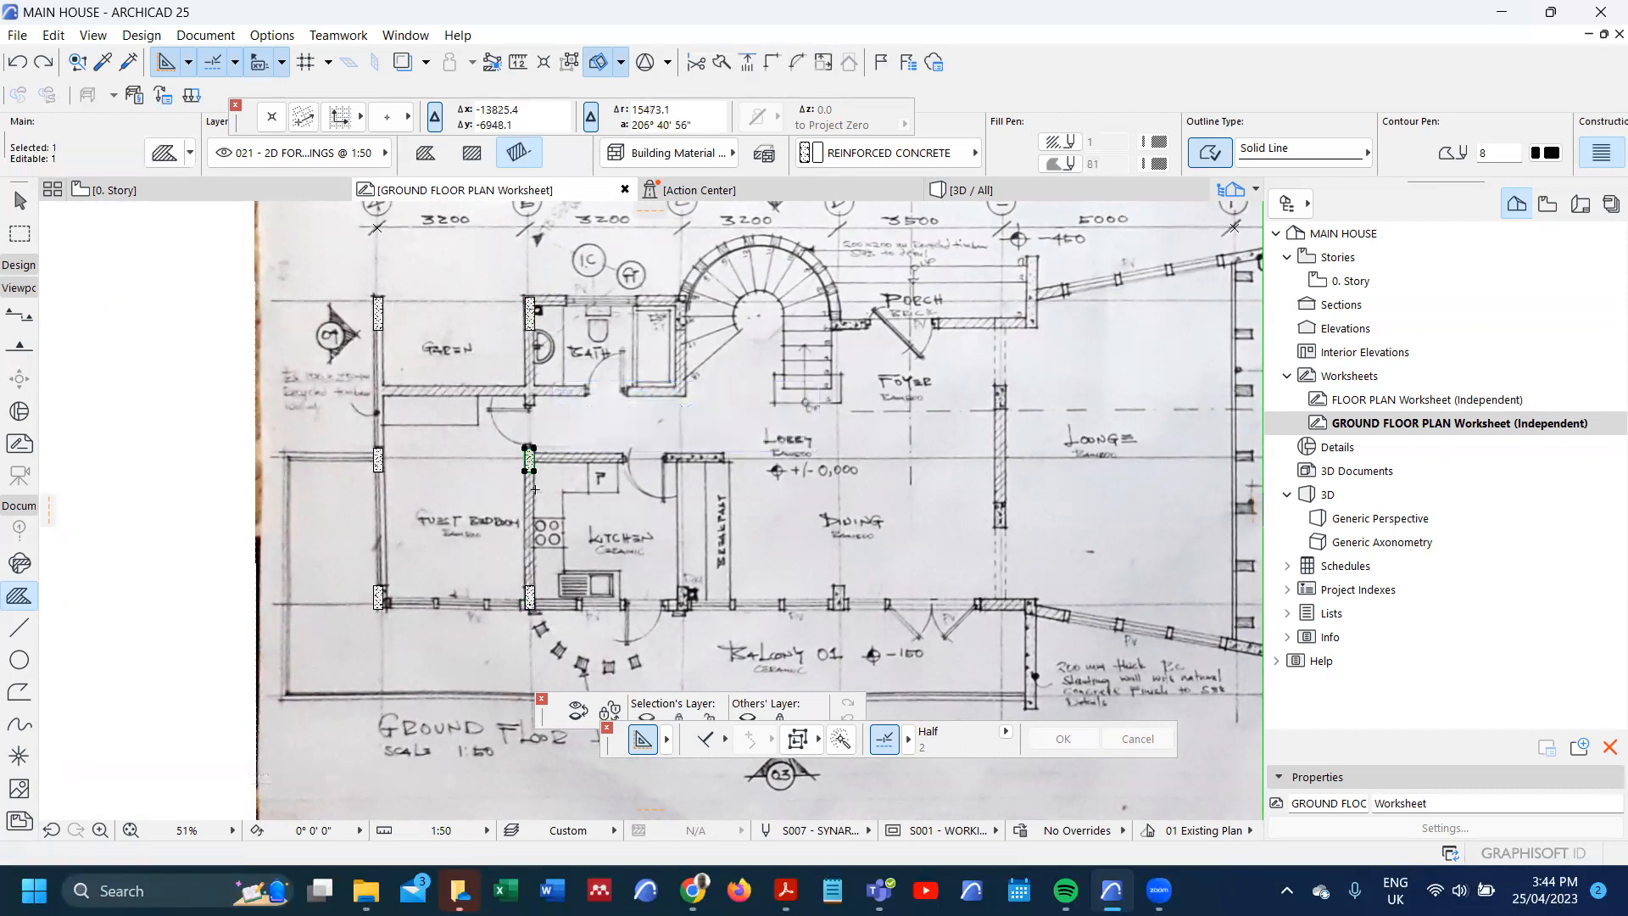
key(Delete)
scroll(534, 500, down, 2)
scroll(534, 503, up, 2)
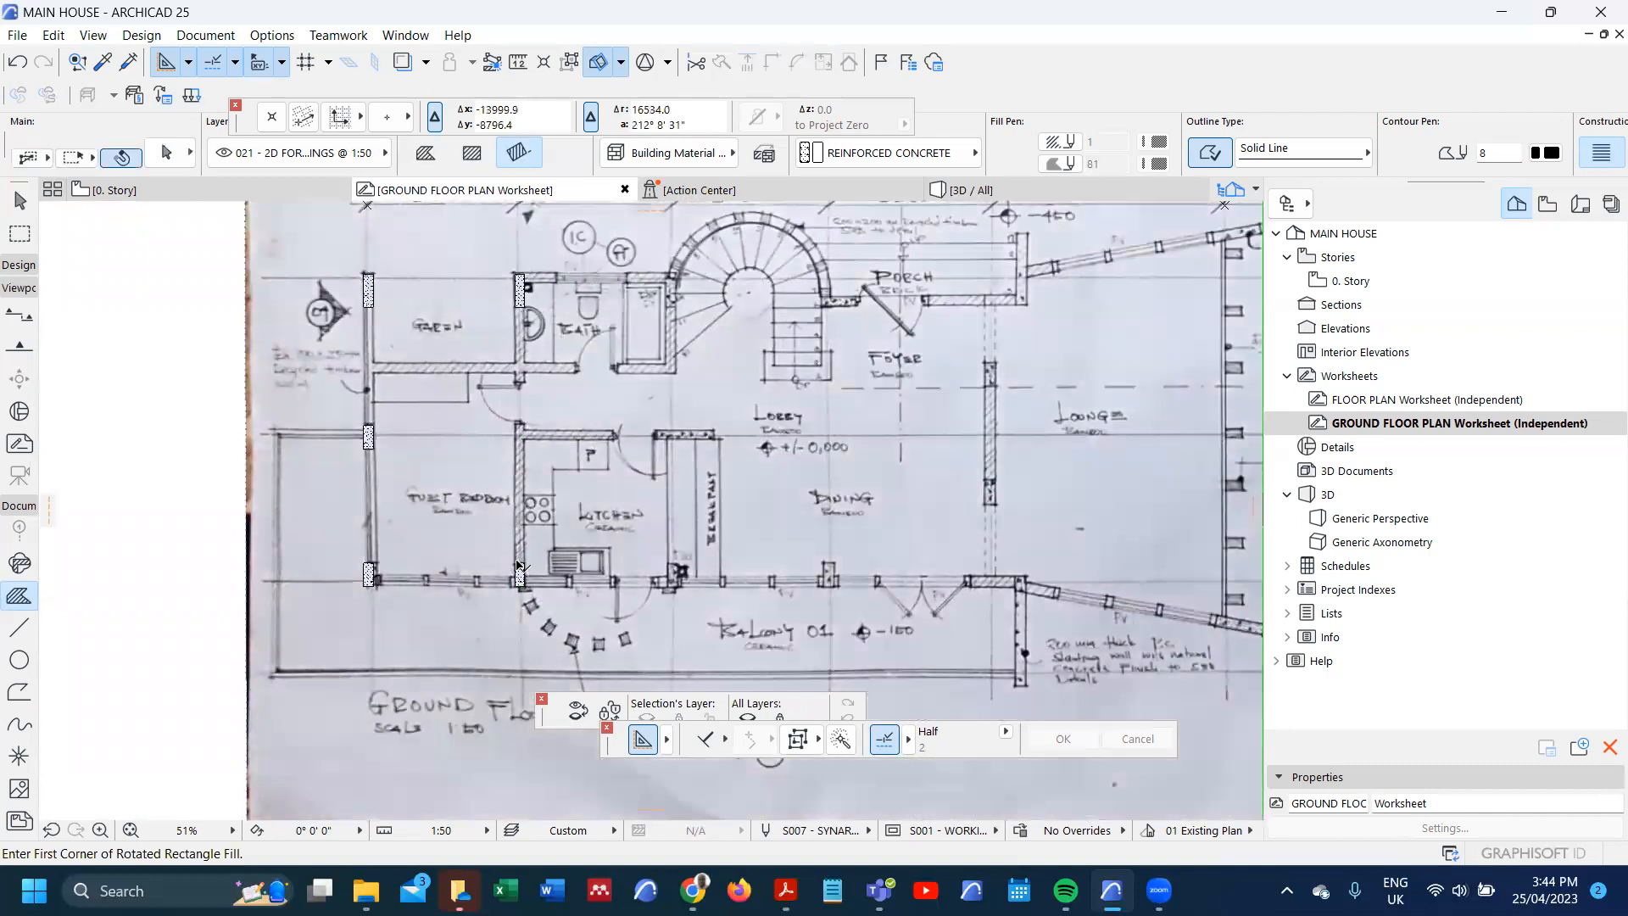
- Drag a copy of the two remaining grid B column fills 3200 mm horizontally onto grid C and clear the selection
shift+click(520, 570)
shift+click(523, 307)
key(ctrl+shift+d)
click(521, 291)
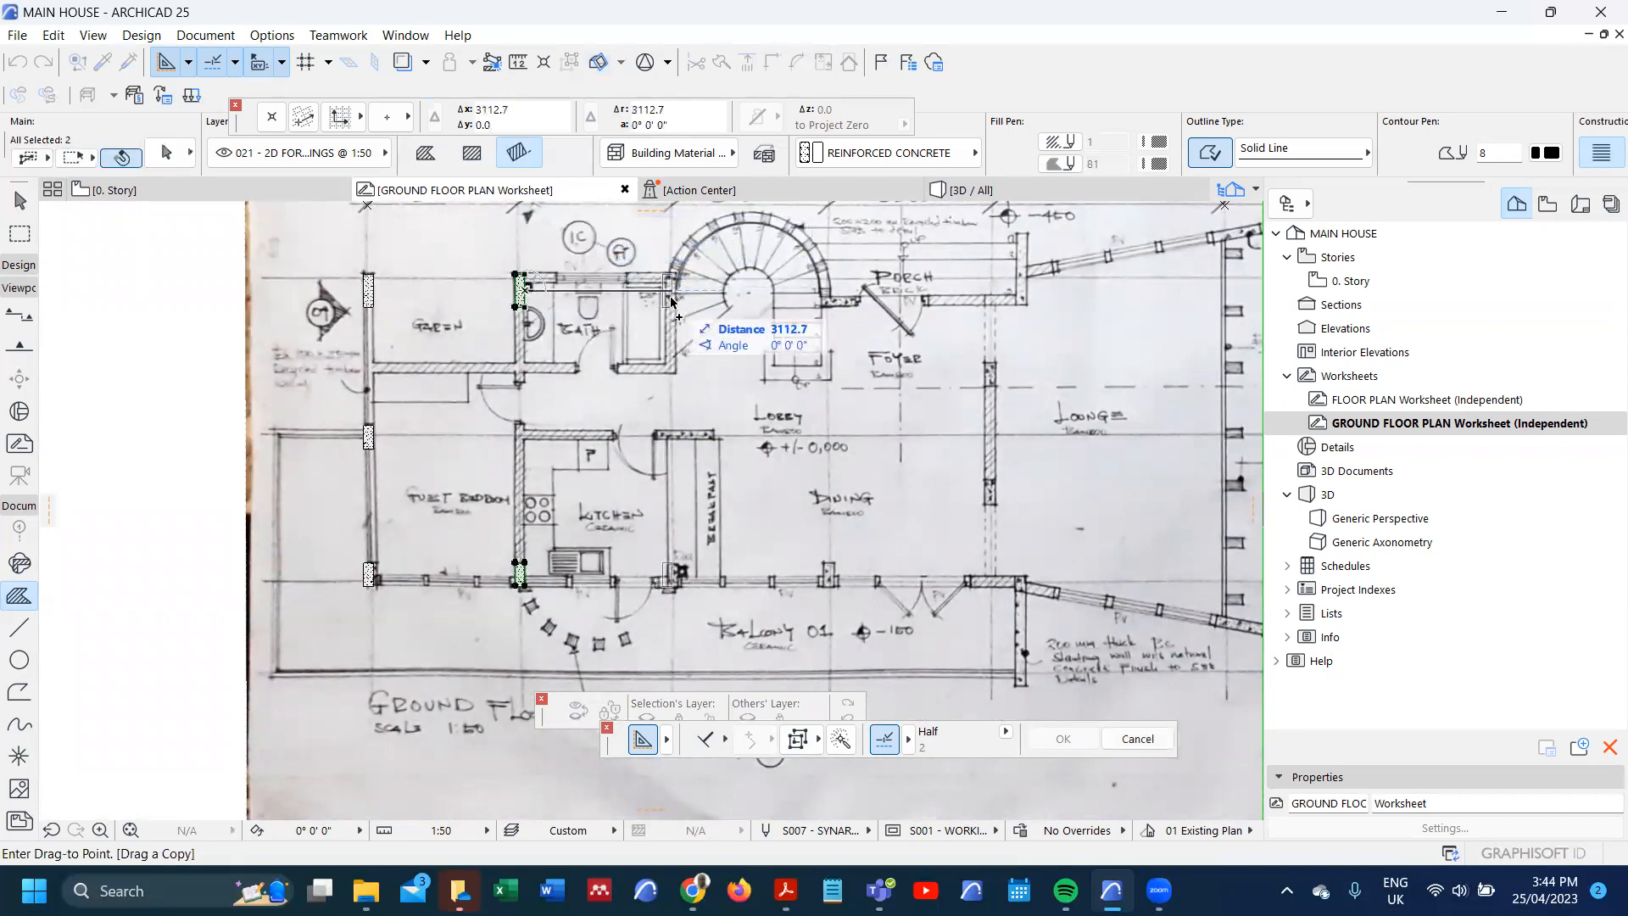
click(671, 298)
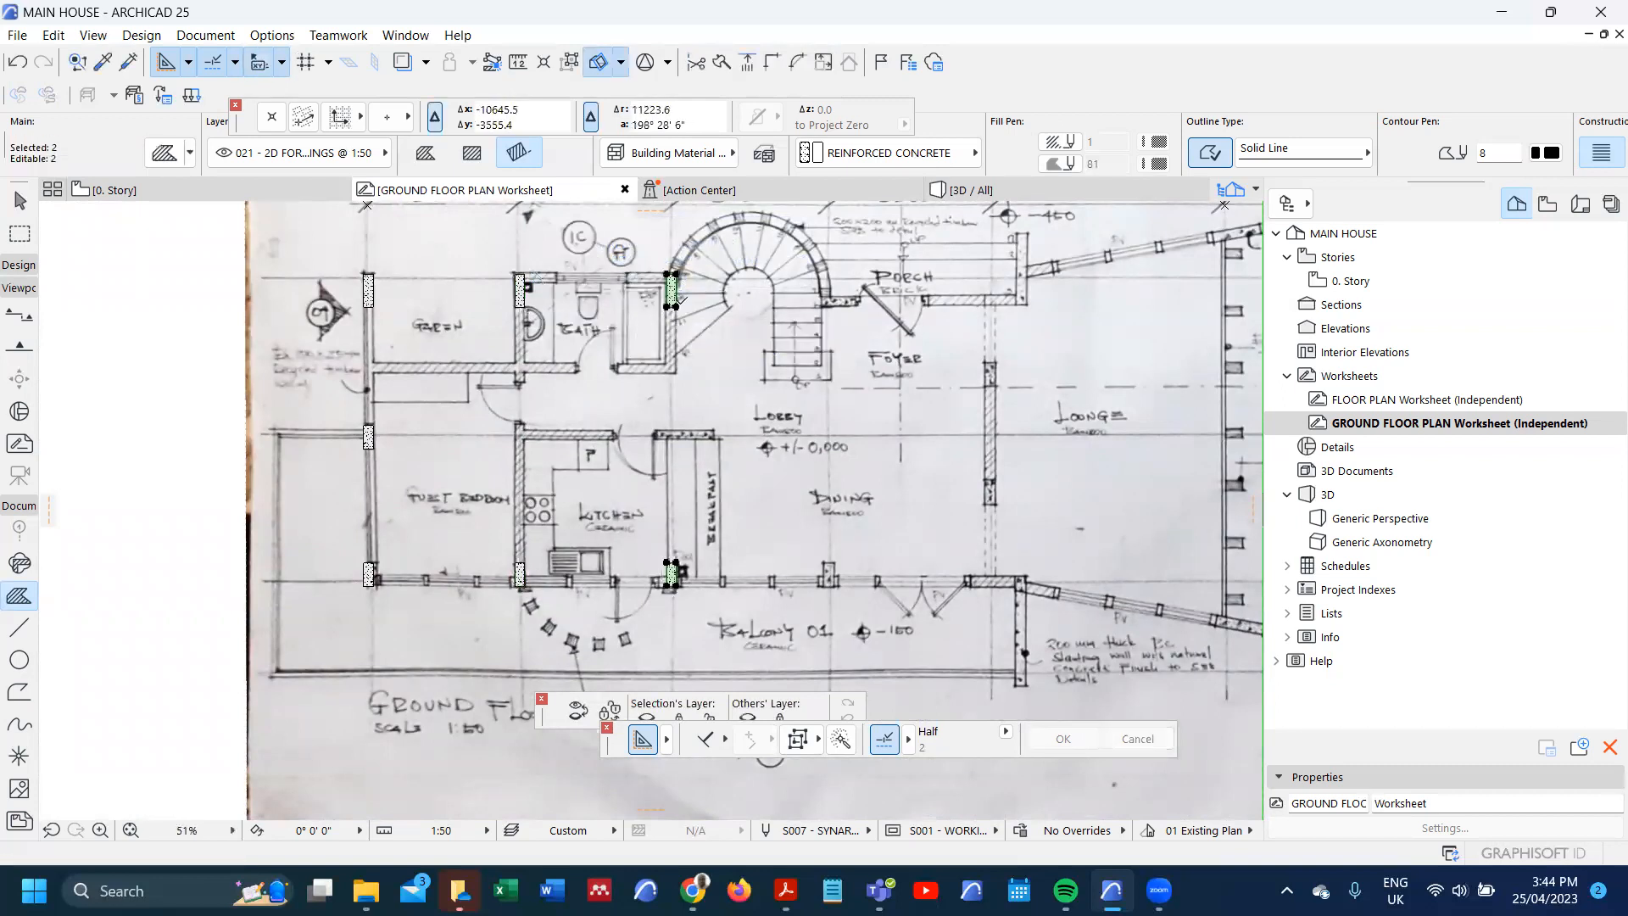
scroll(702, 451, up, 5)
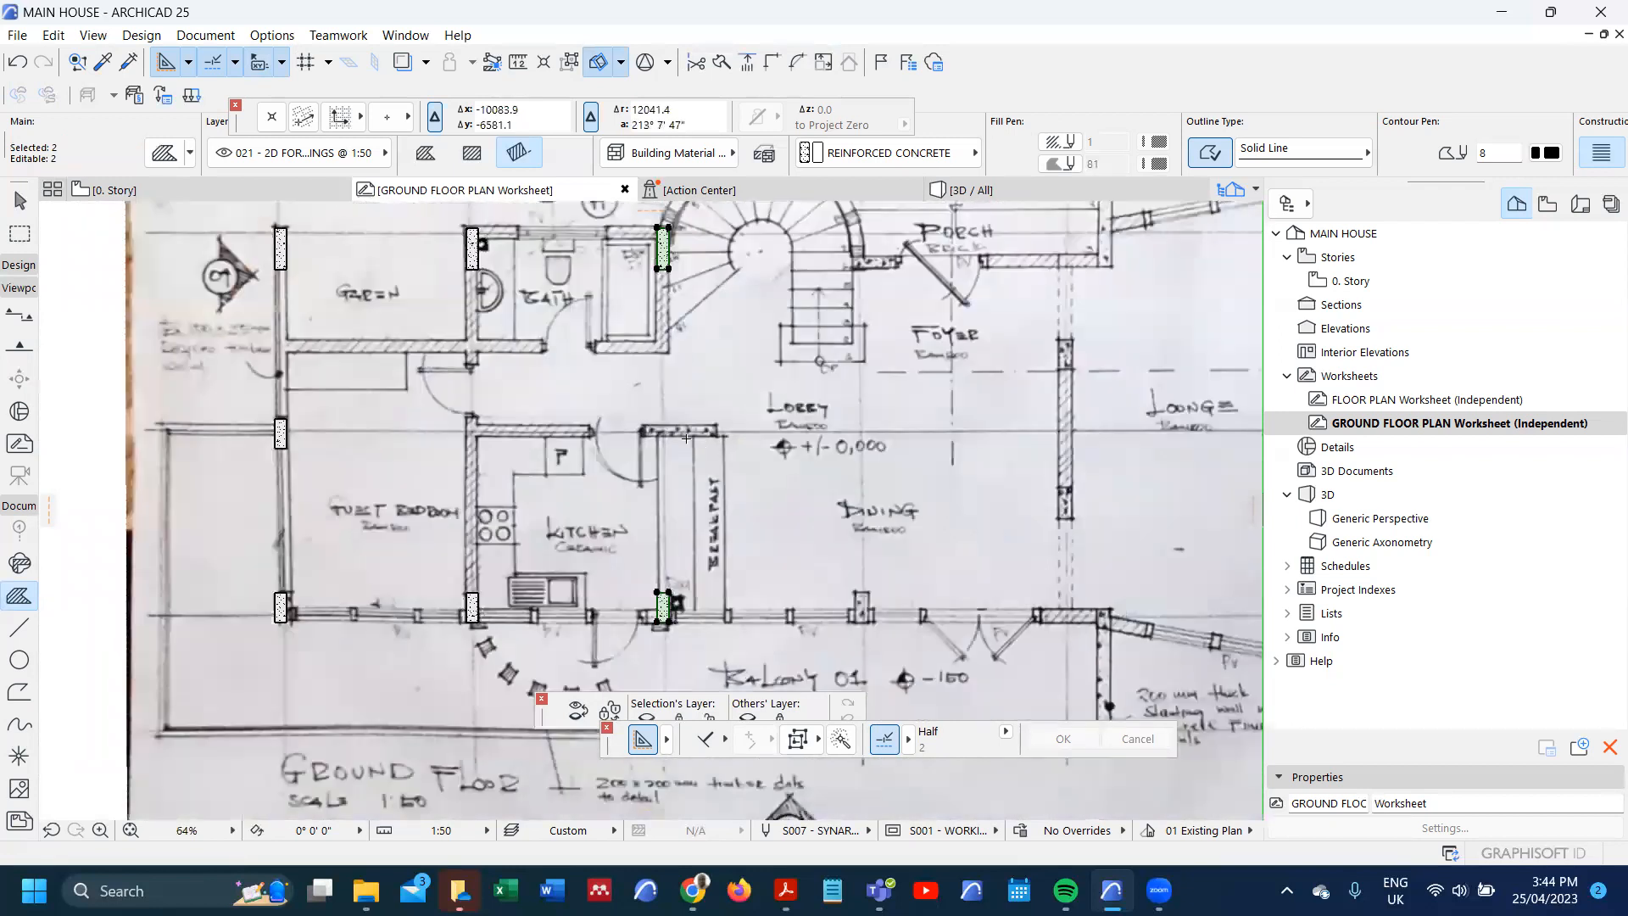
scroll(605, 399, down, 5)
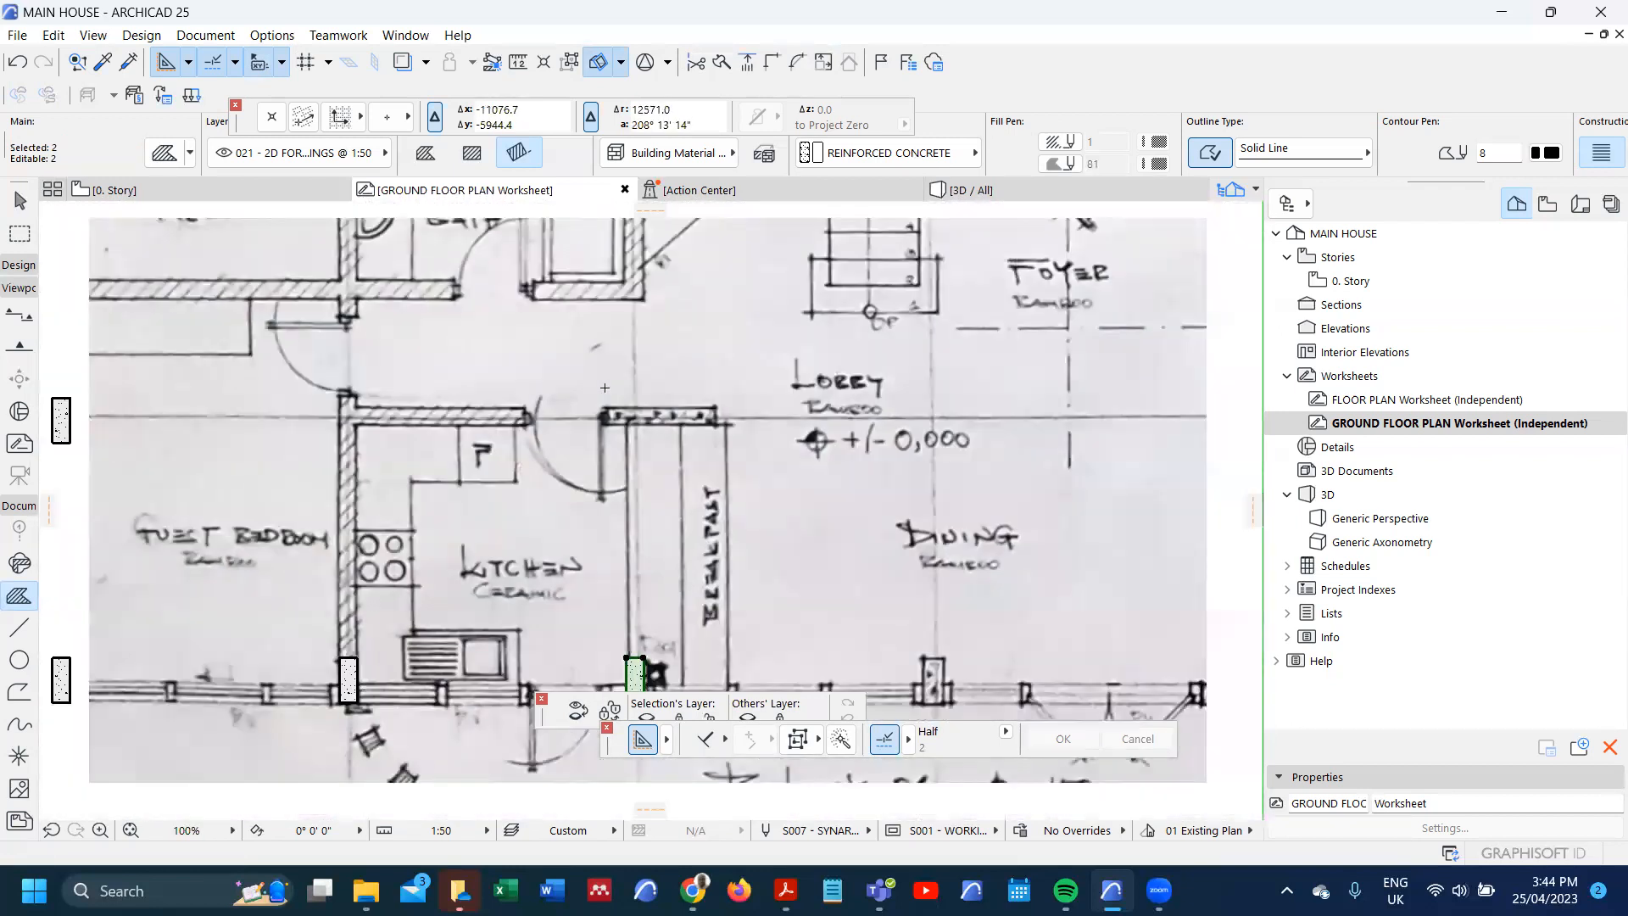
key(Escape)
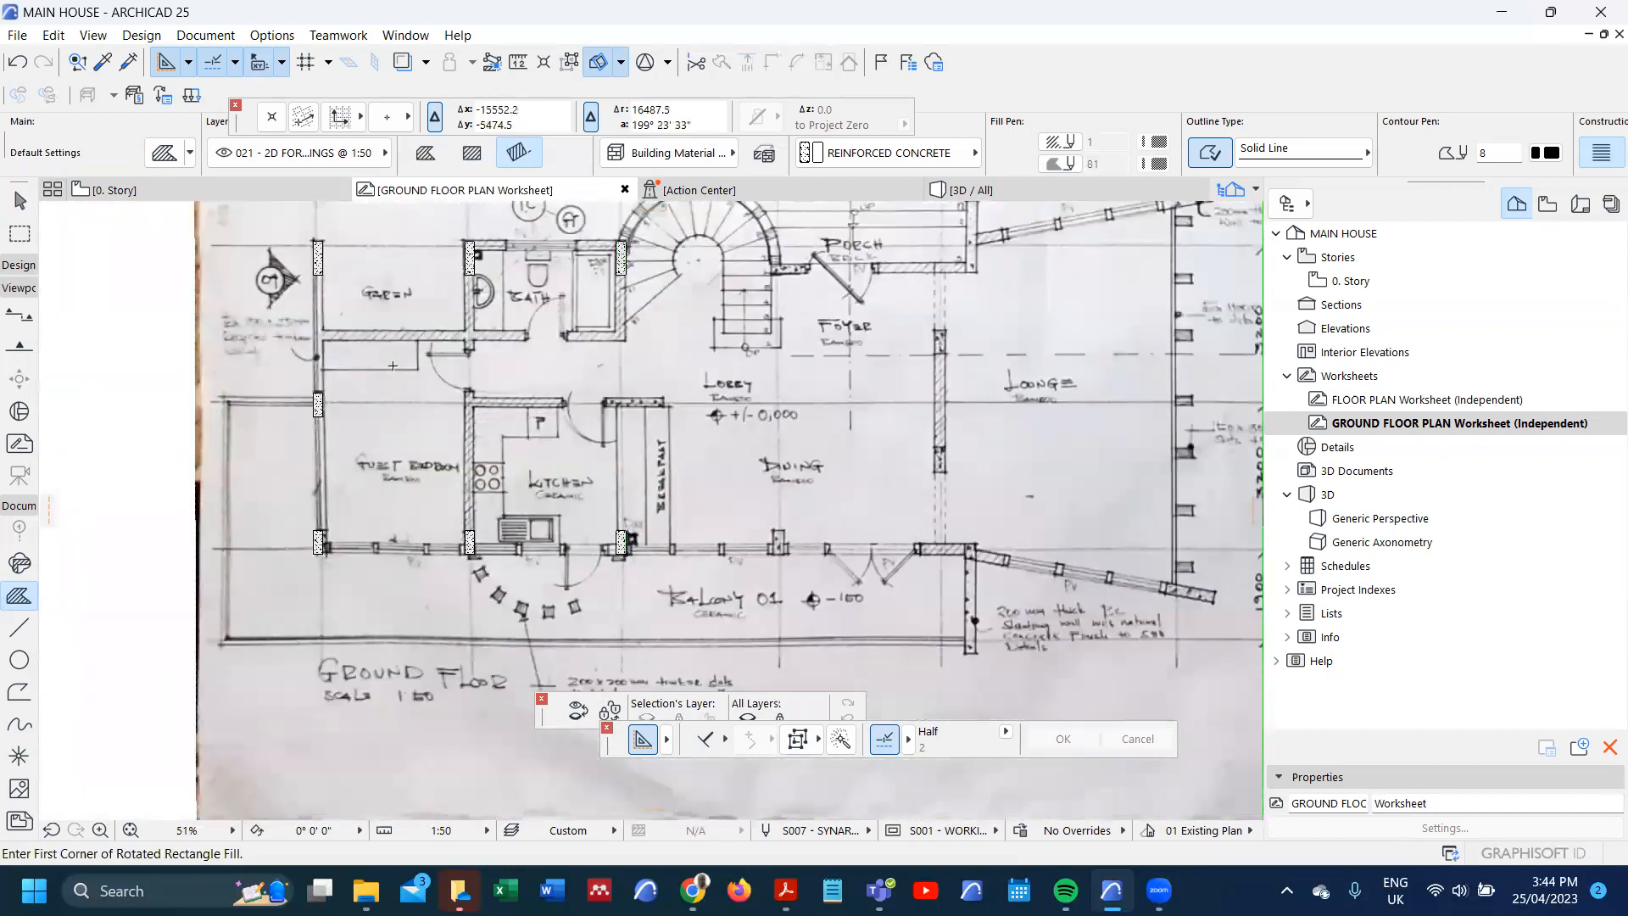
- Rotate a copy of the lower grid C column fill 90° clockwise about its lower-left corner
scroll(623, 540, up, 3)
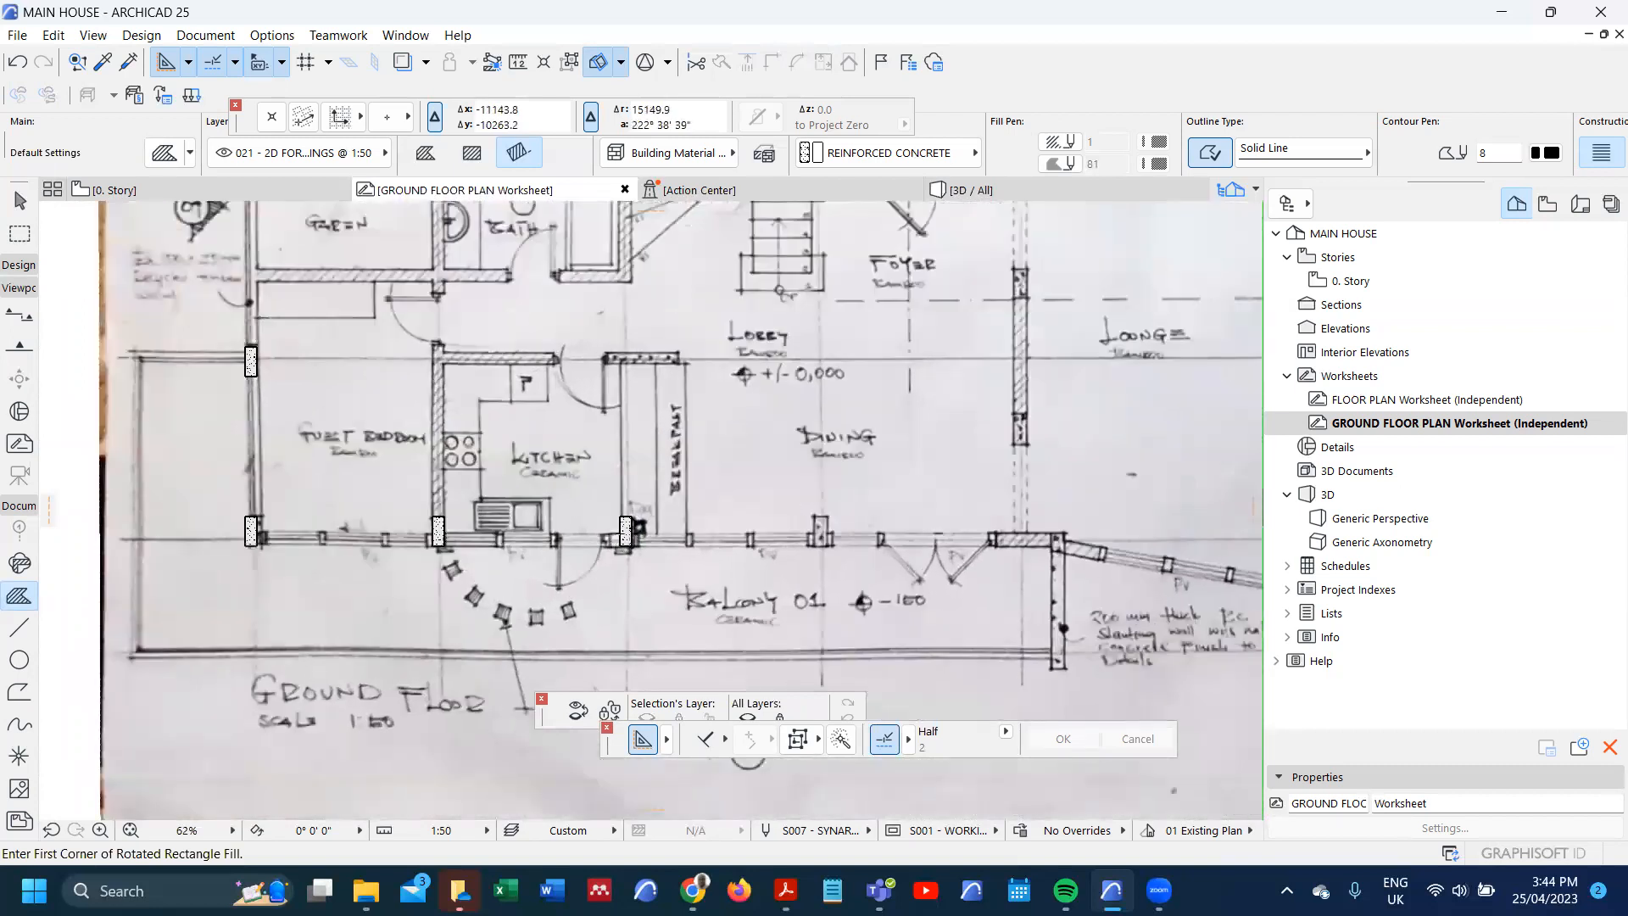
shift+click(640, 526)
scroll(641, 539, up, 4)
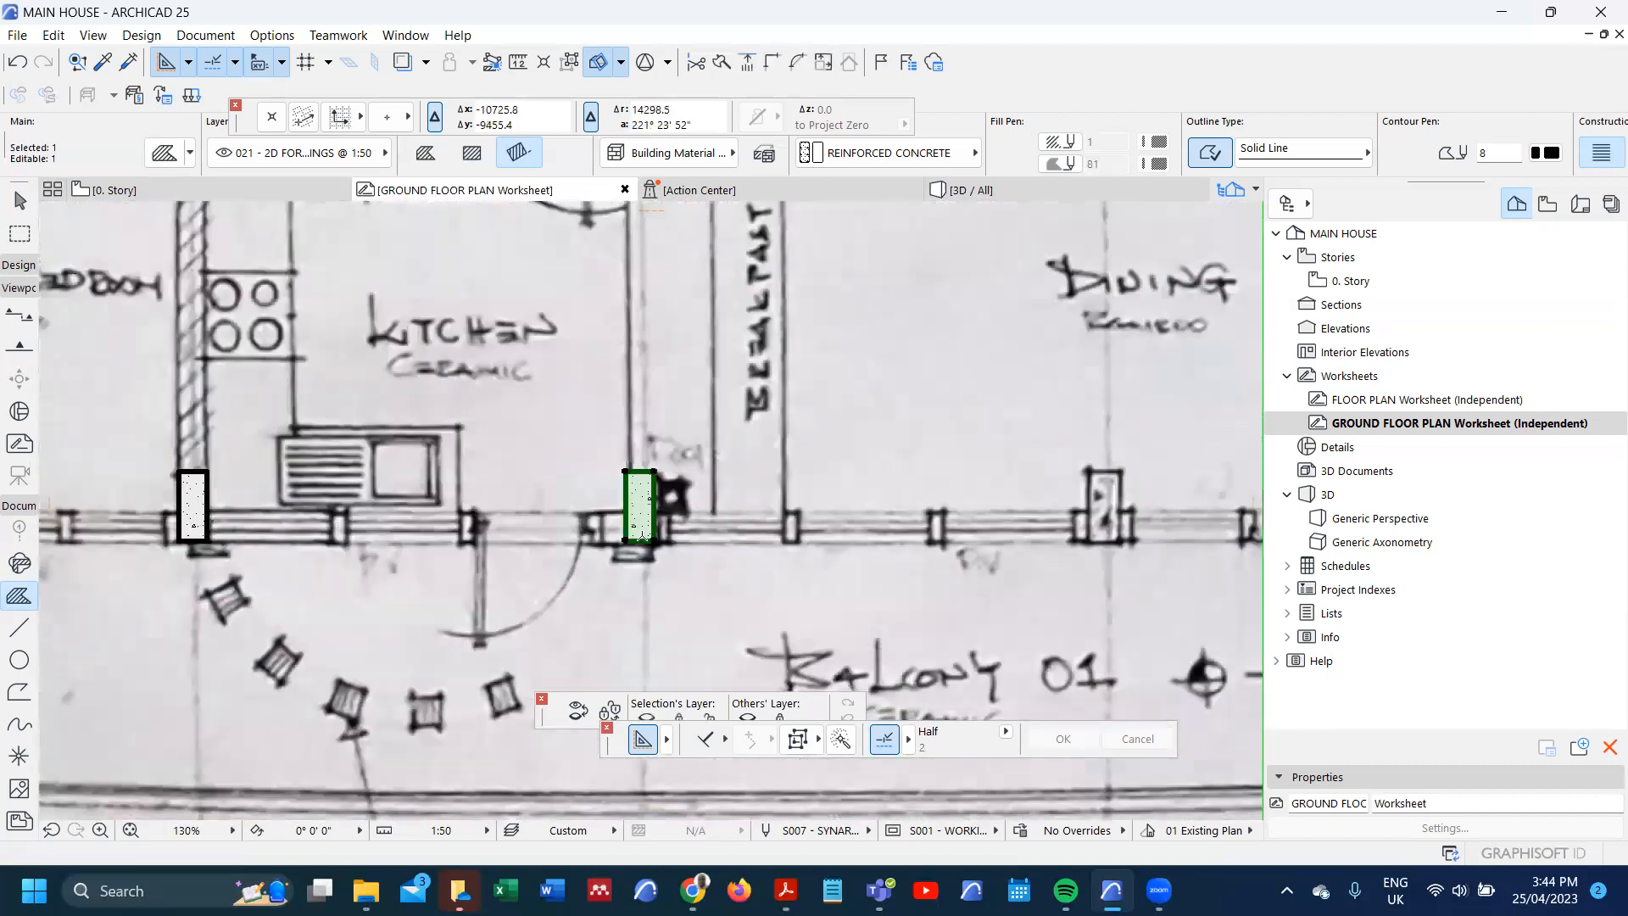
key(ctrl+alt+e)
click(623, 543)
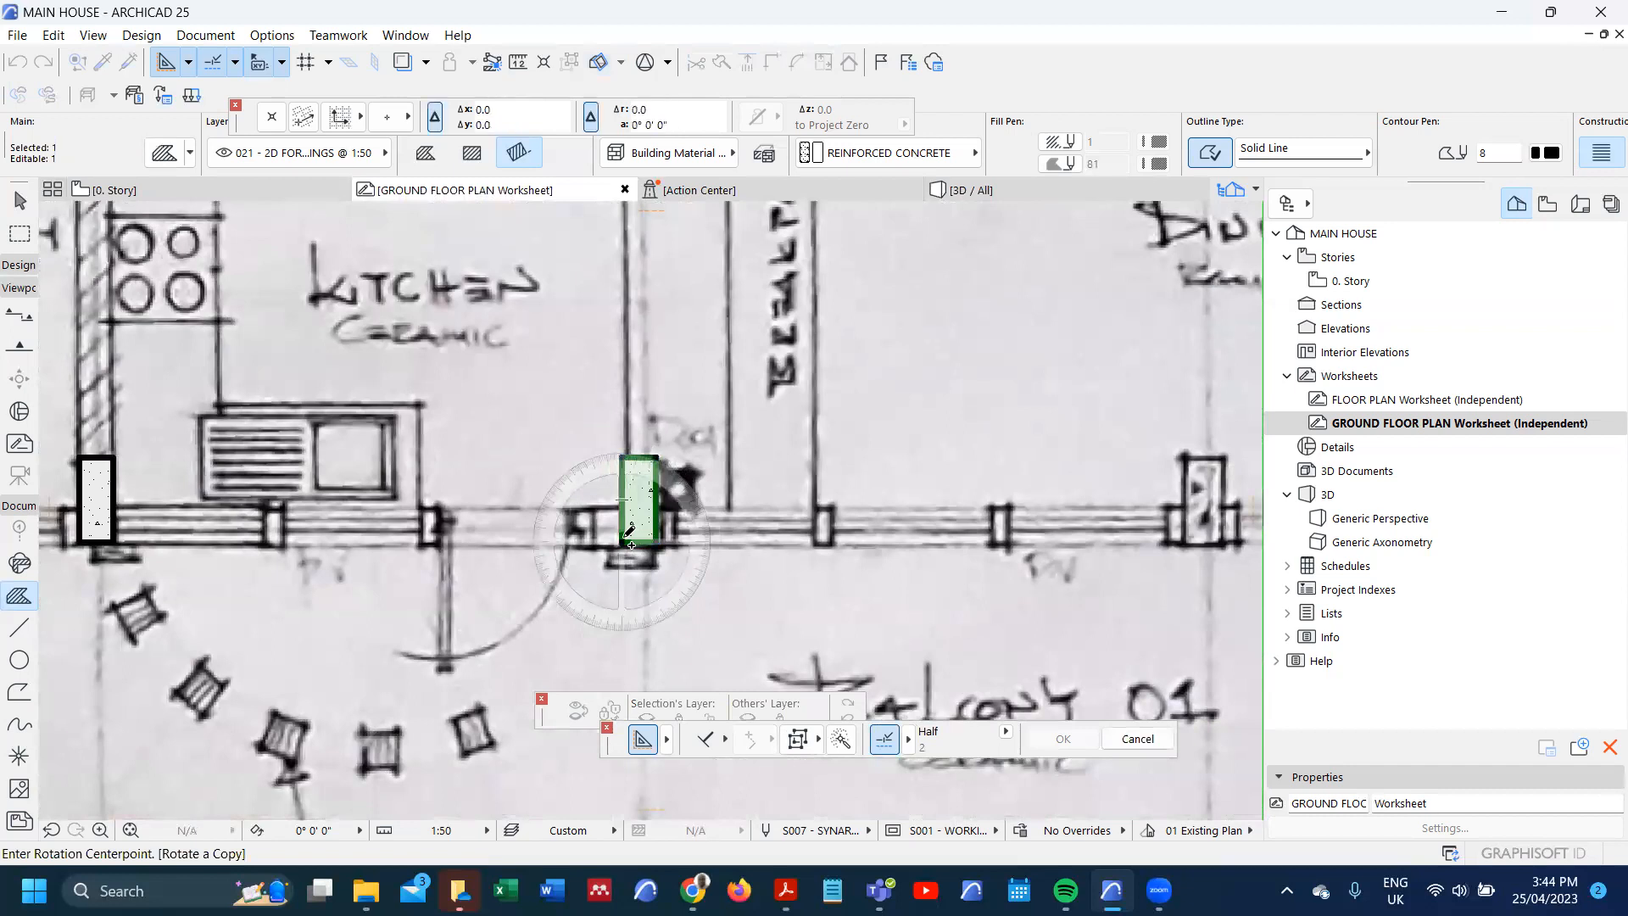
click(625, 429)
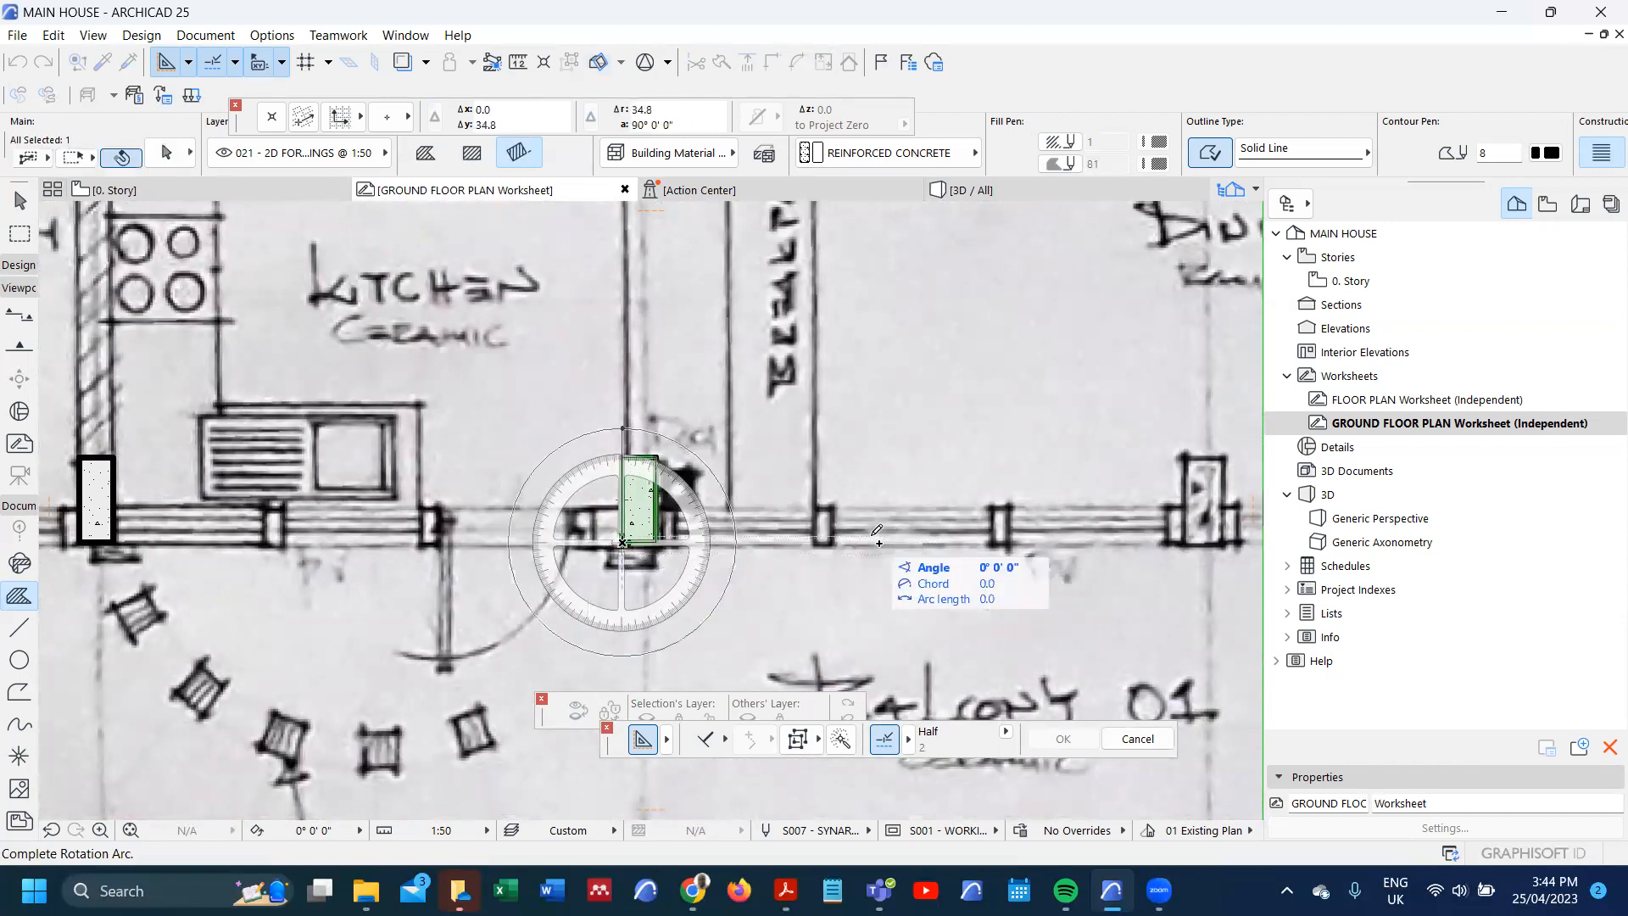
click(811, 539)
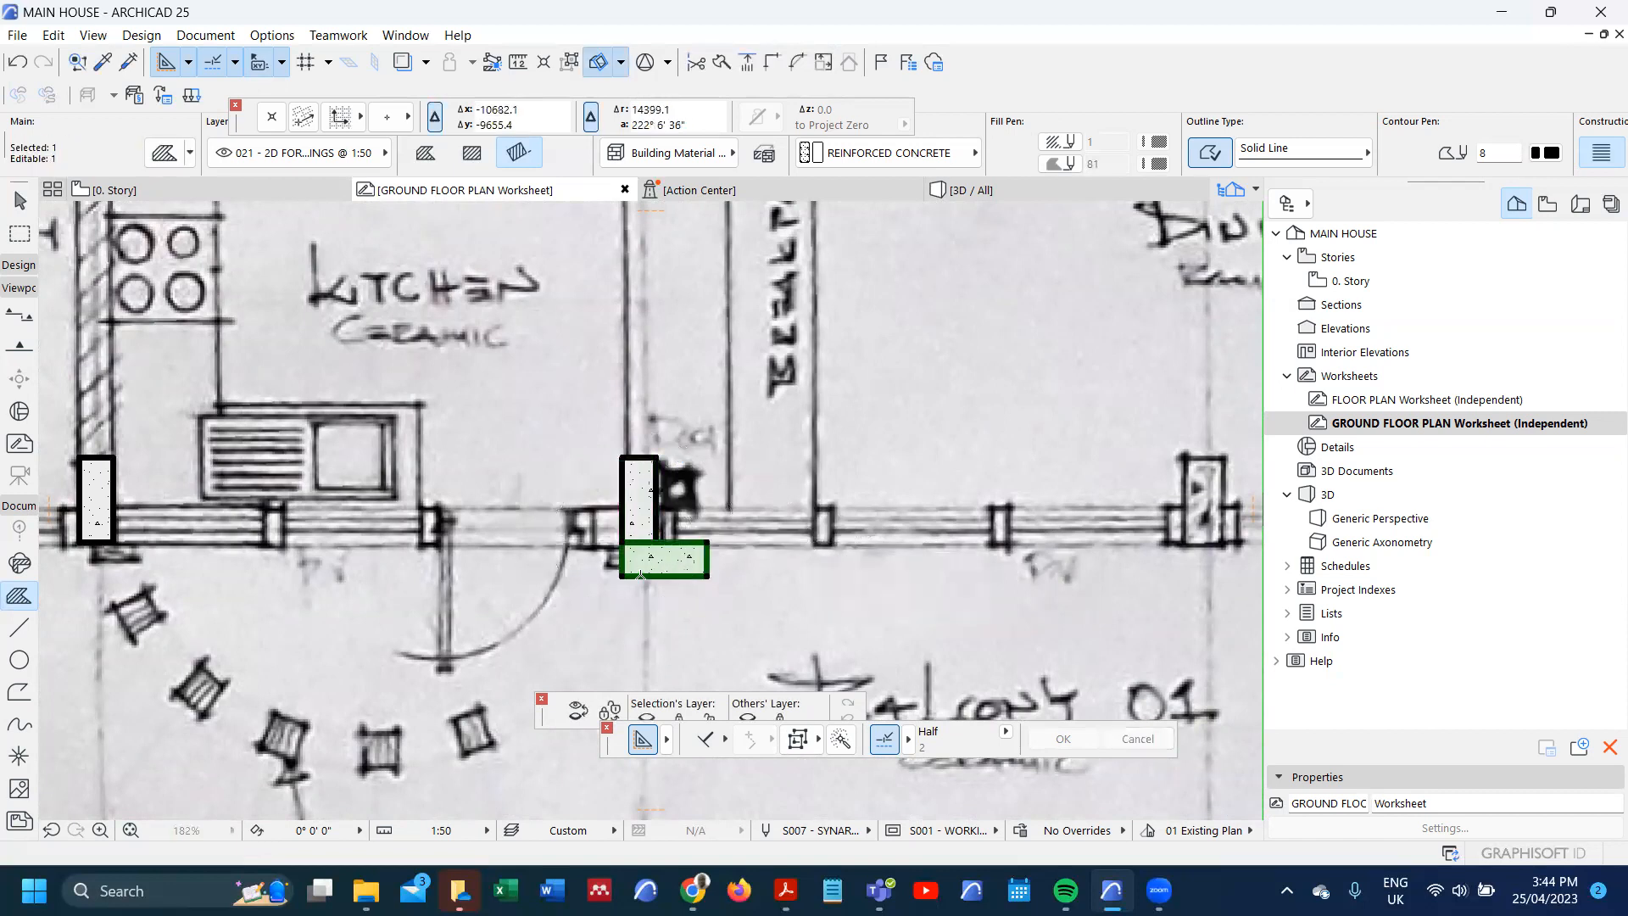
- Drag the rotated grid C column fill vertically up onto the wall on grid line 2 at the top of the breakfast counter
click(624, 545)
scroll(627, 551, down, 3)
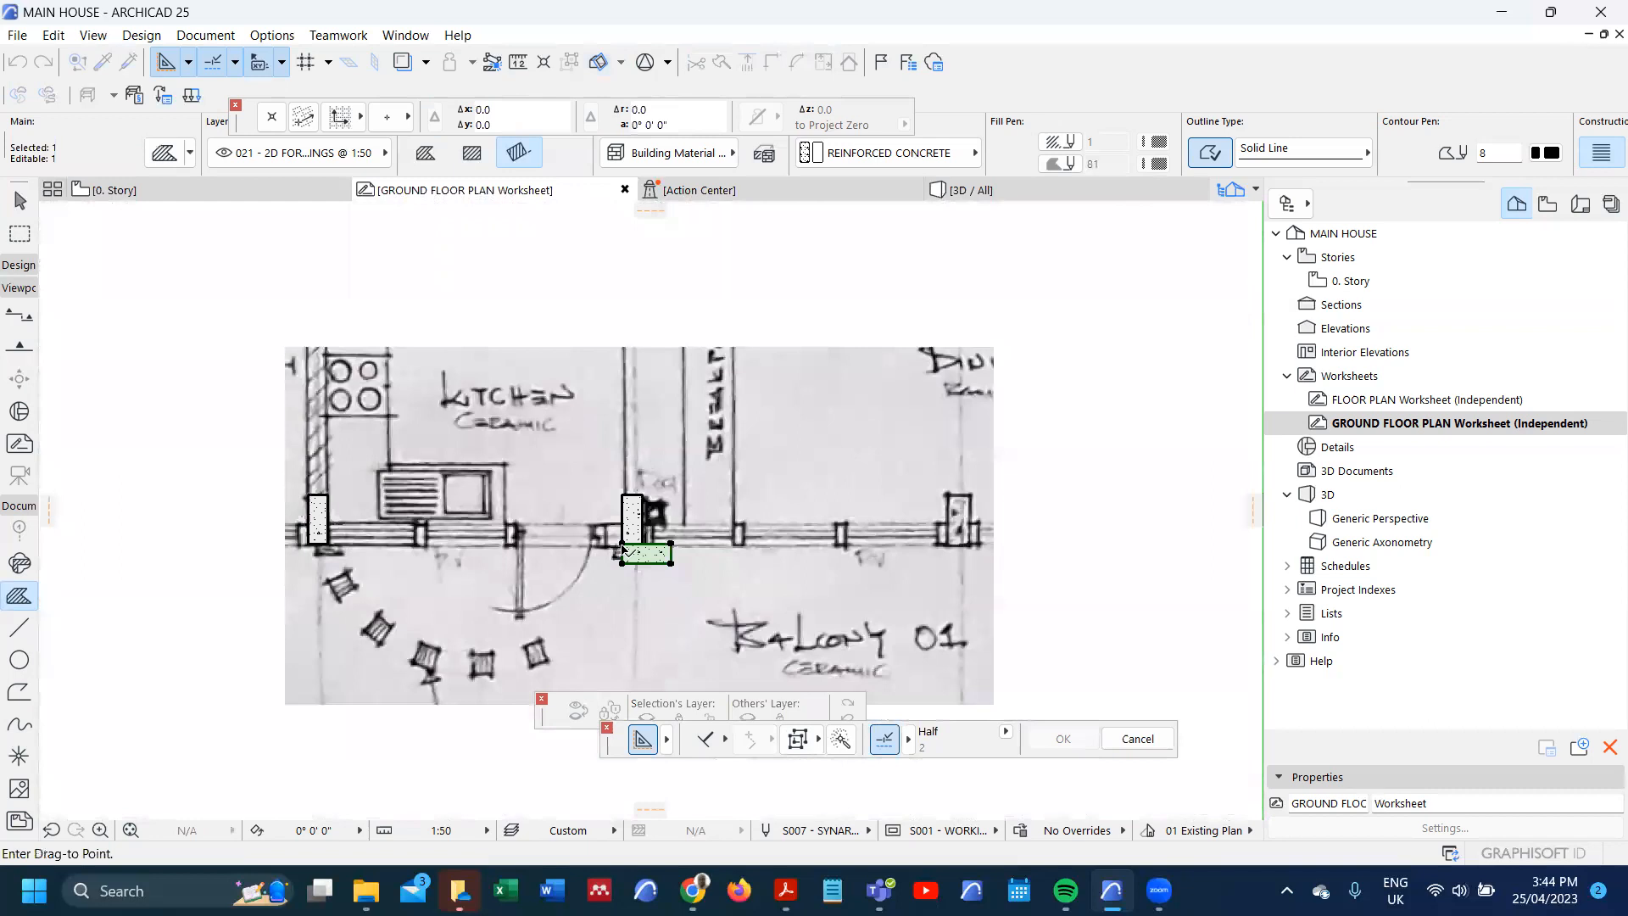
scroll(618, 363, up, 1)
scroll(627, 280, up, 3)
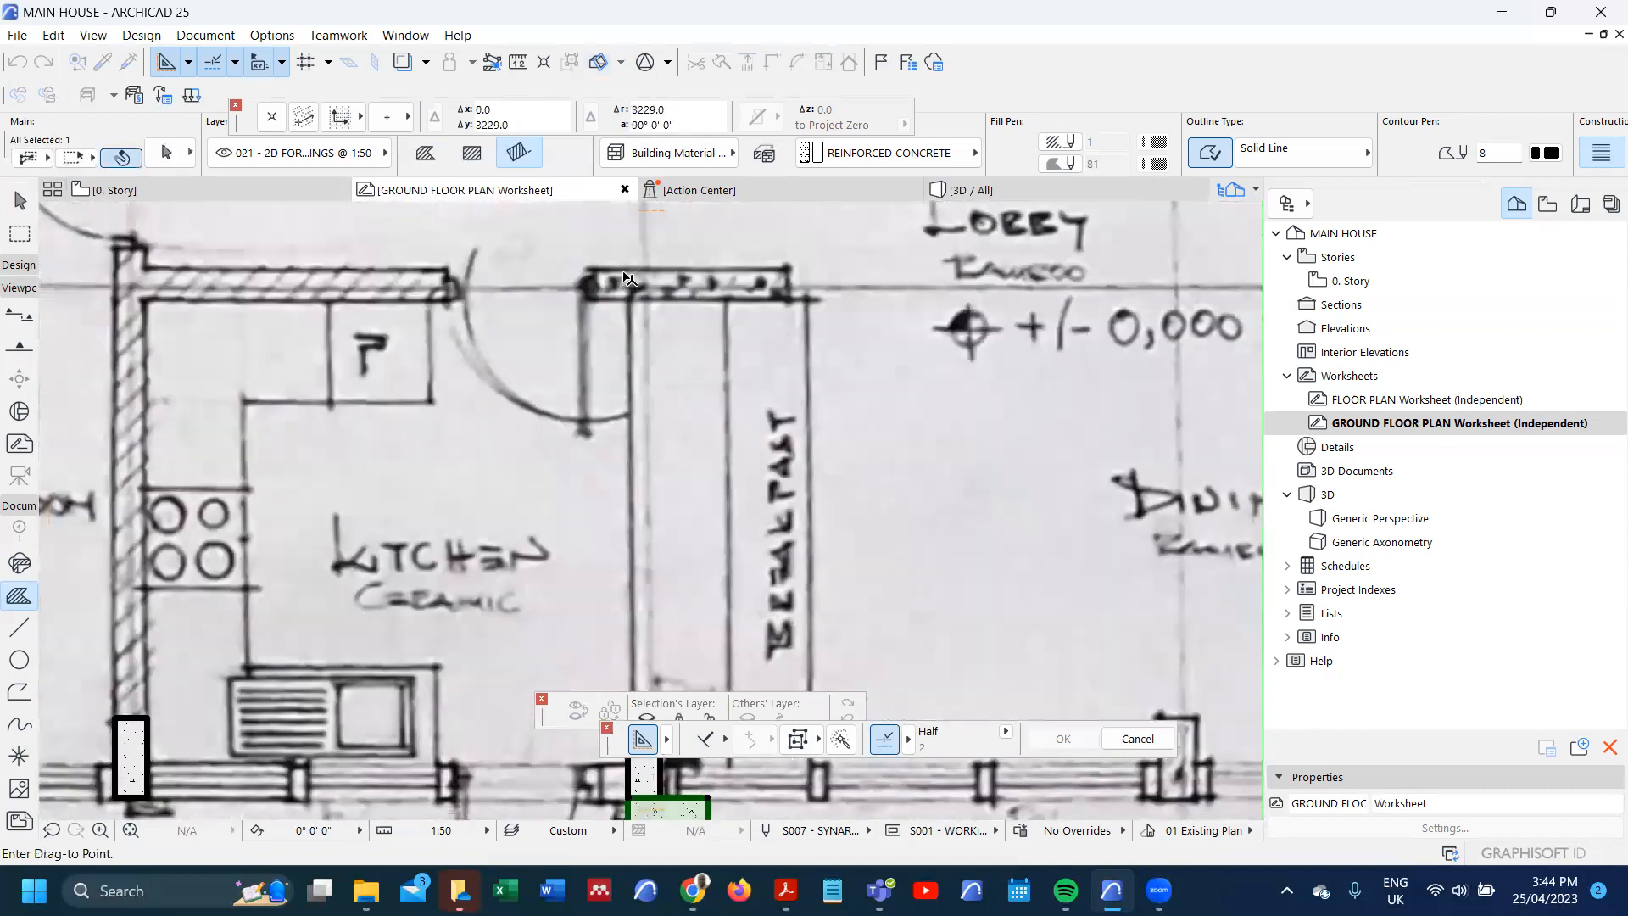
scroll(625, 277, up, 2)
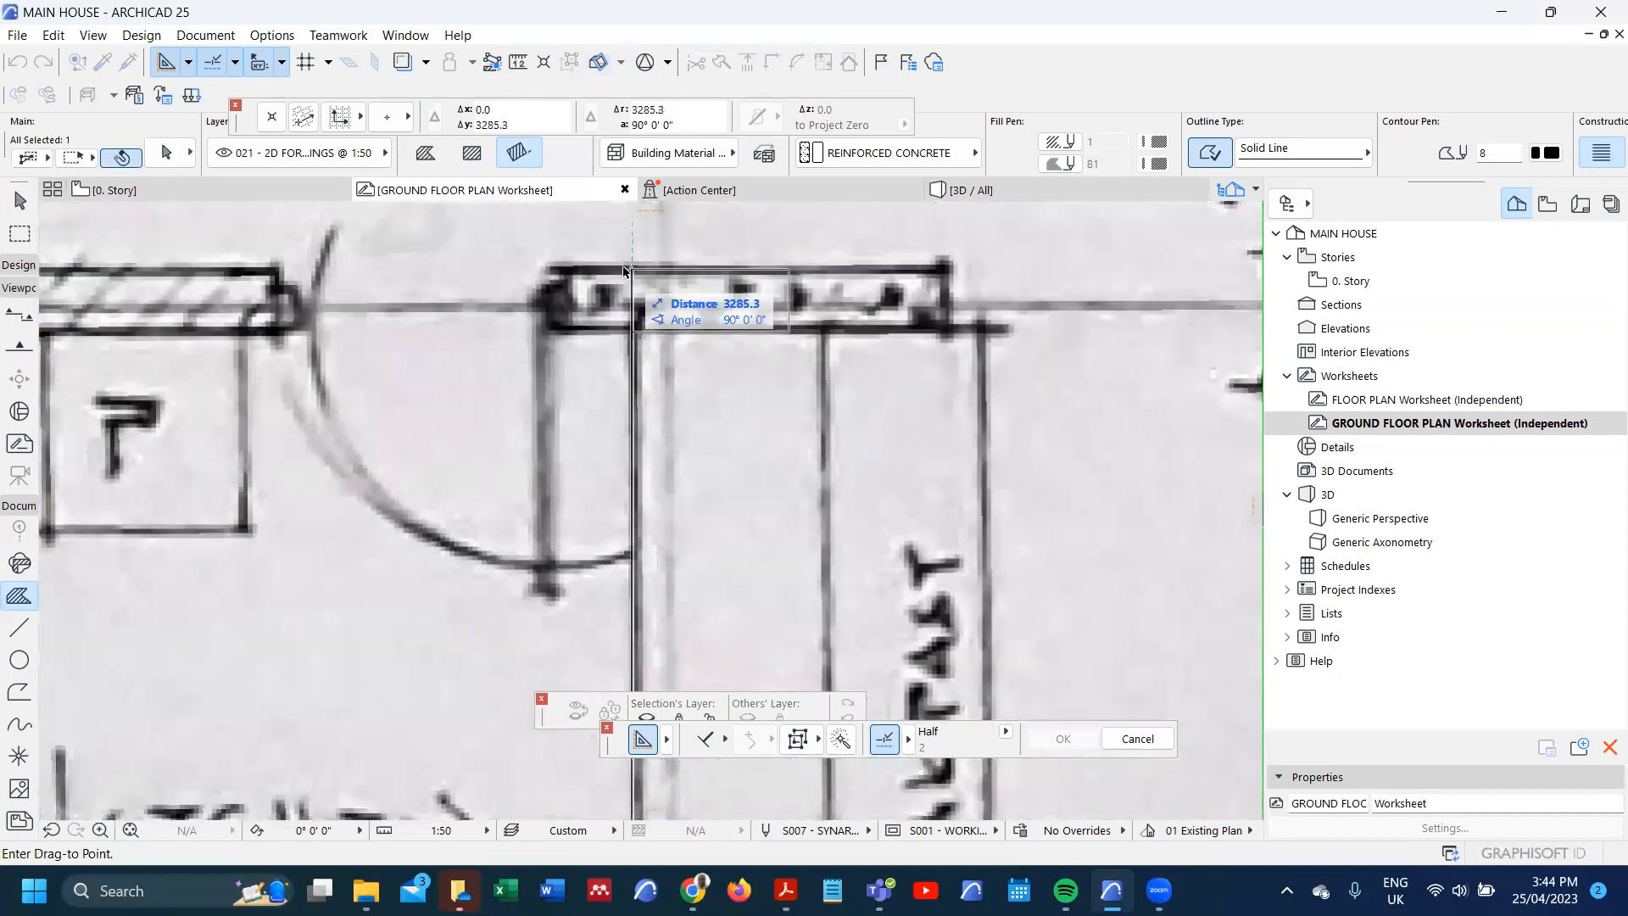
text(3)
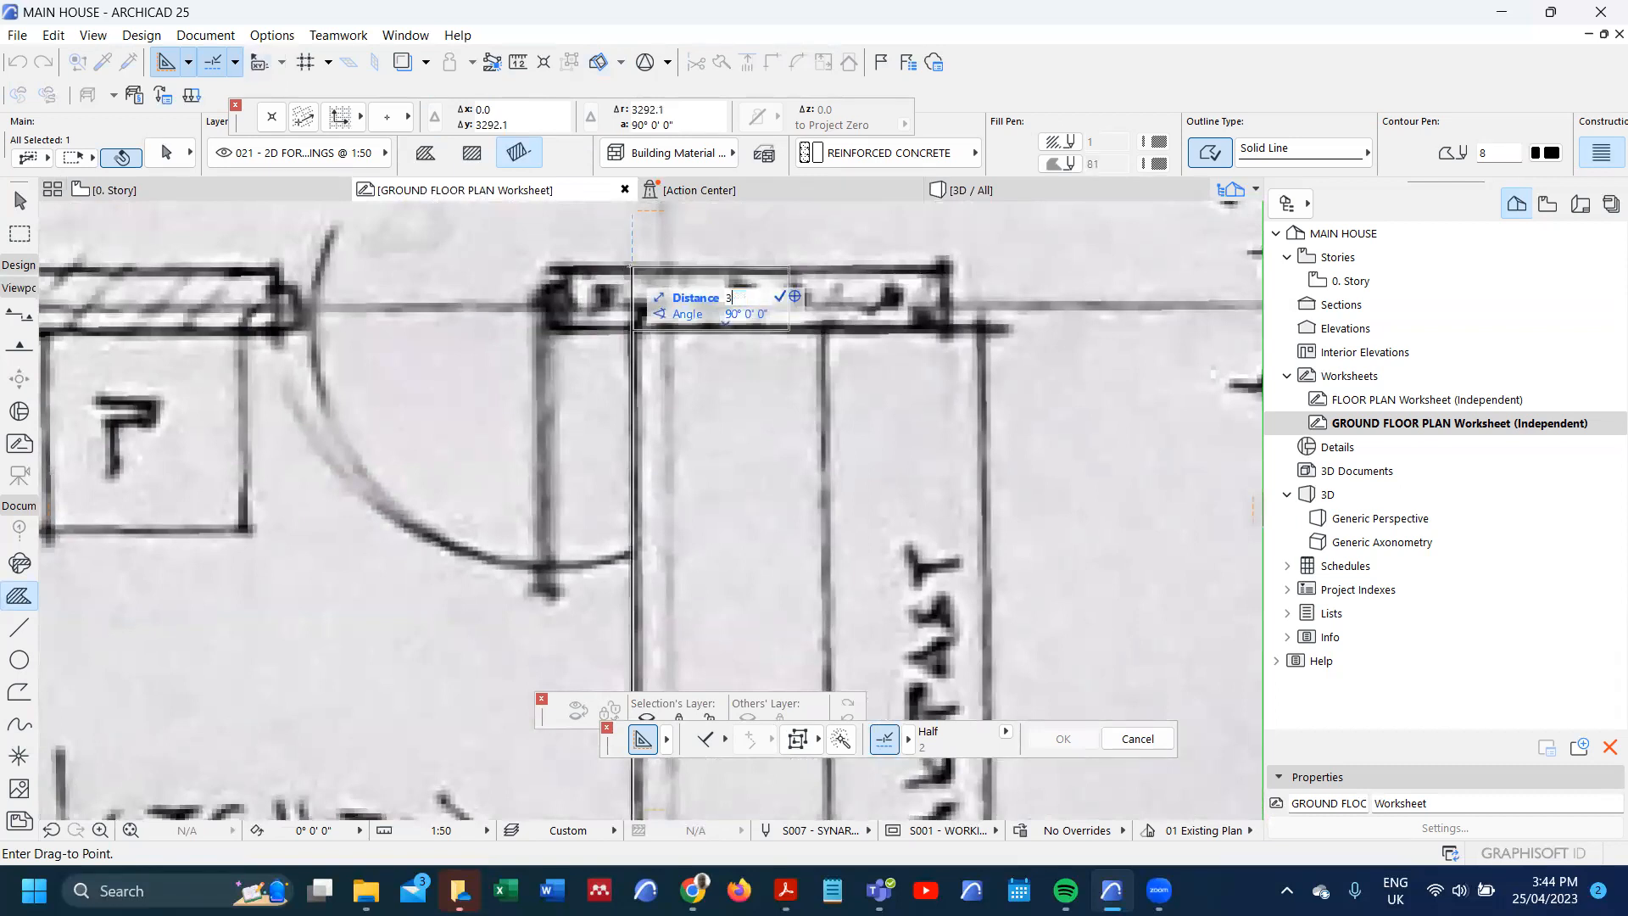
text(30)
key(Return)
scroll(658, 312, down, 2)
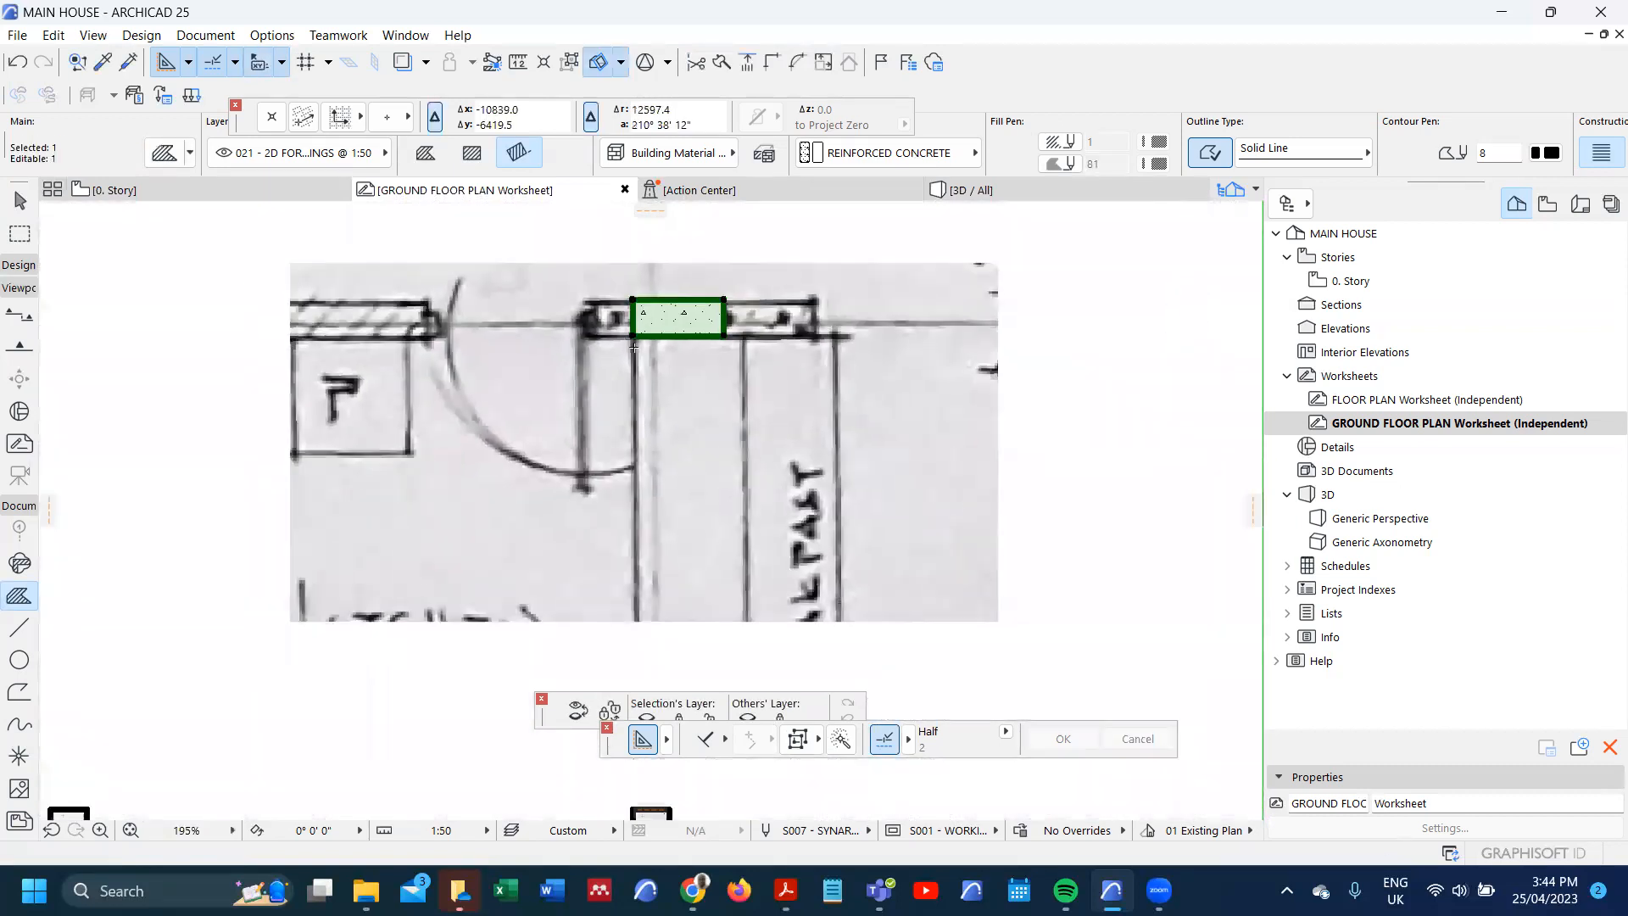
- Stretch the right edge of the grid line 2 column fill about 507 mm to the wall's end and clear the selection
scroll(702, 331, up, 3)
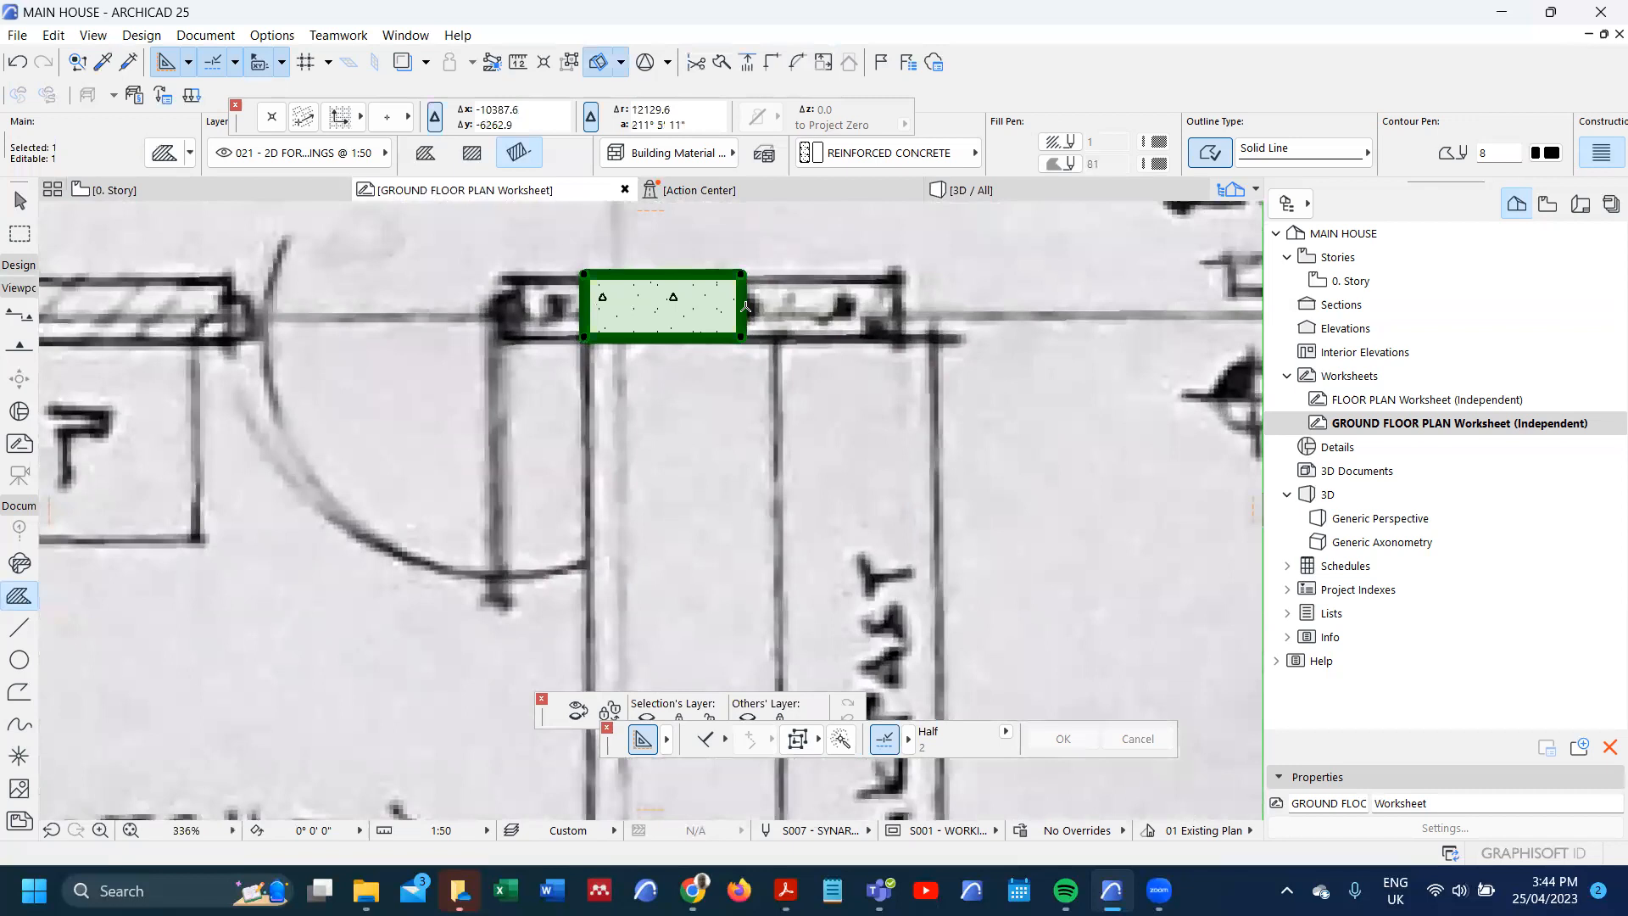
click(745, 305)
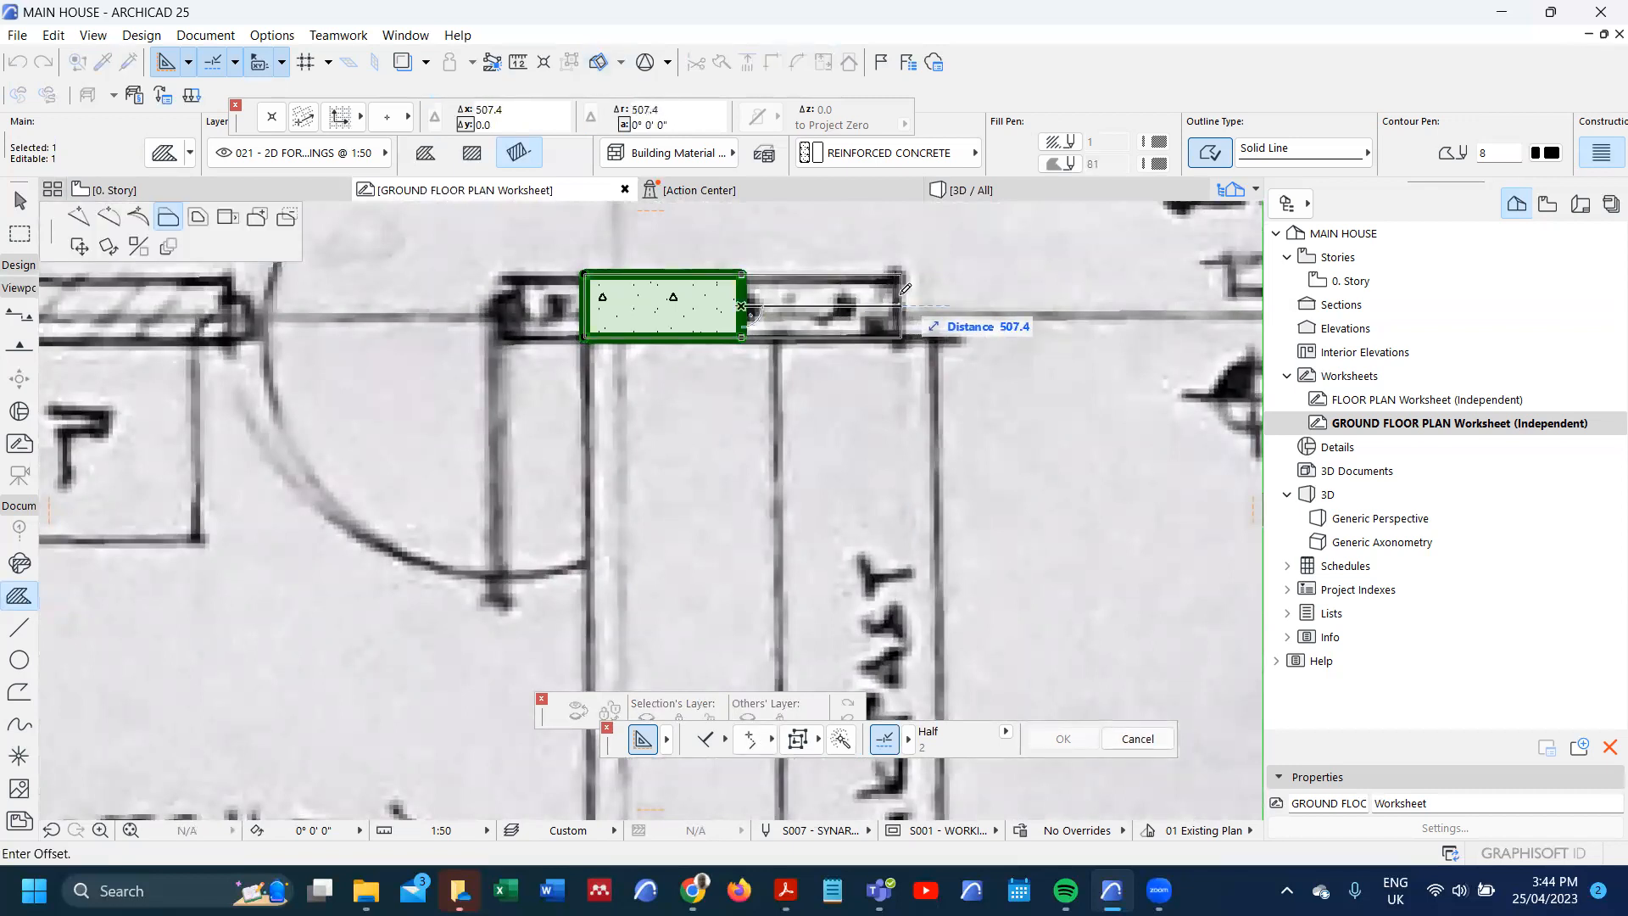
click(904, 289)
scroll(620, 394, down, 5)
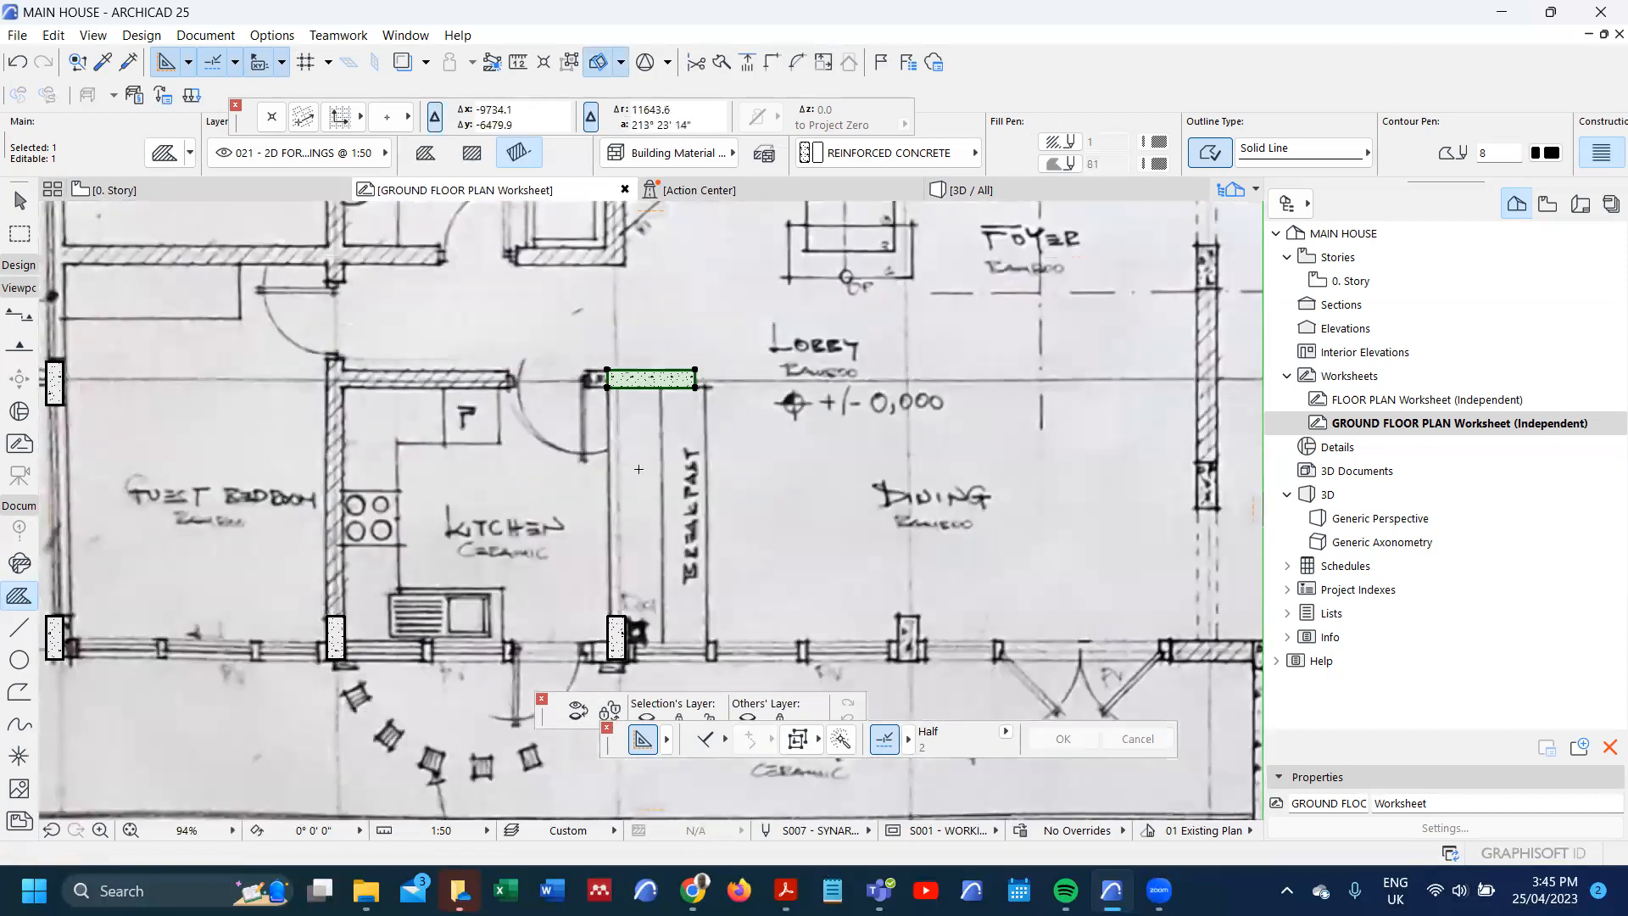
scroll(492, 546, down, 3)
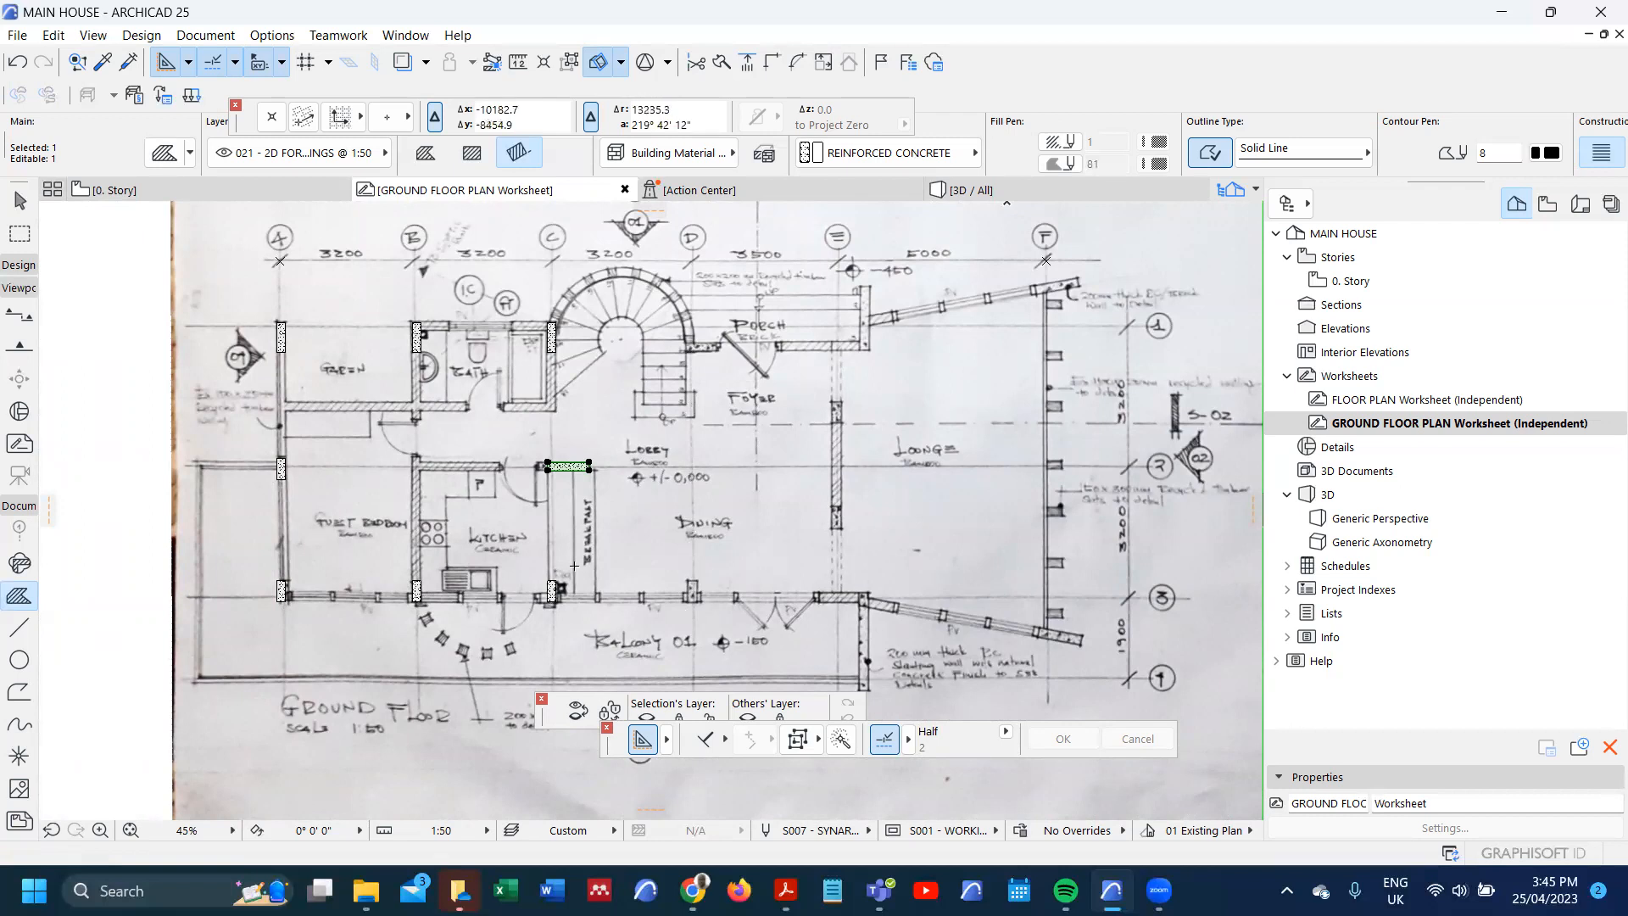
key(Escape)
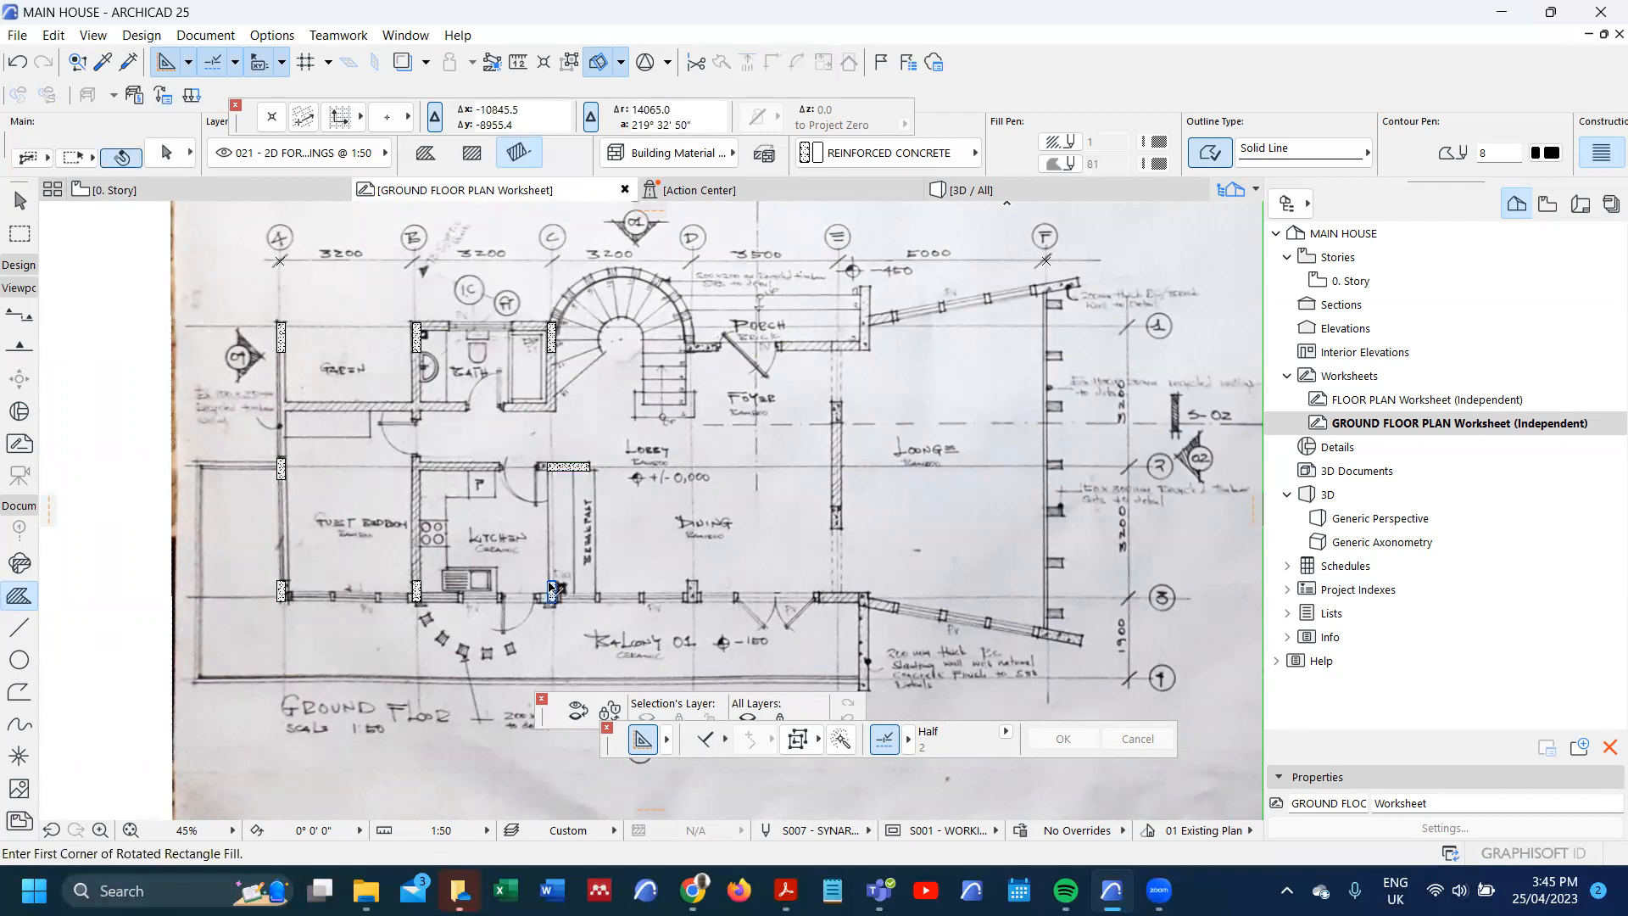
- Drag a copy of the upper and lower grid C column fills 3200 mm horizontally onto grid D
shift+click(552, 587)
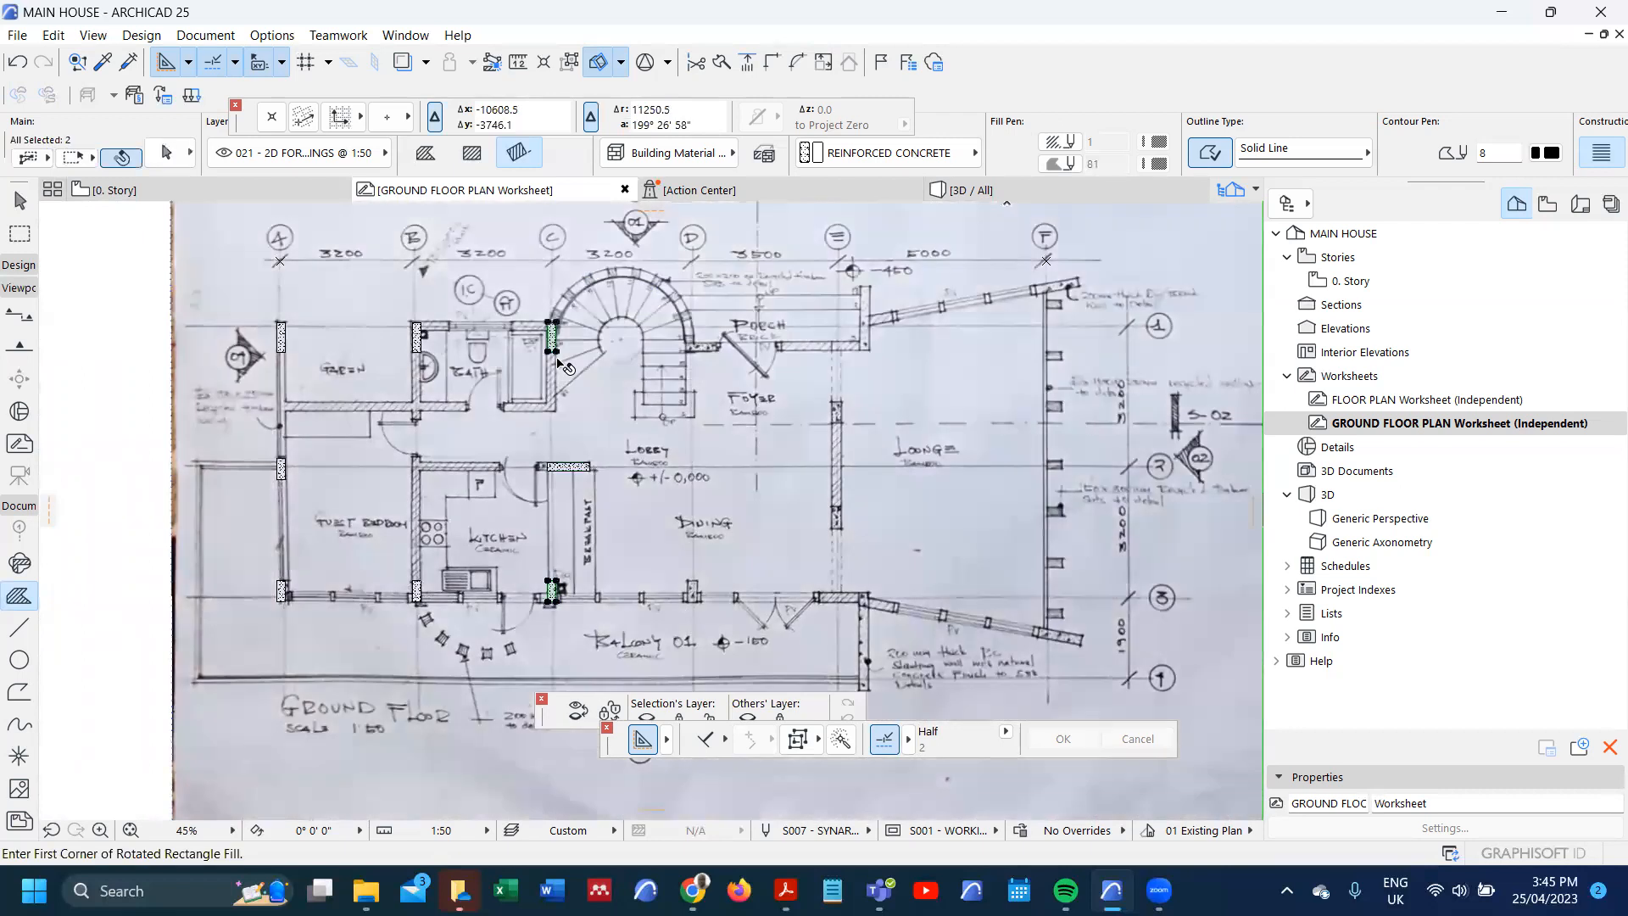
key(ctrl+shift+d)
click(558, 360)
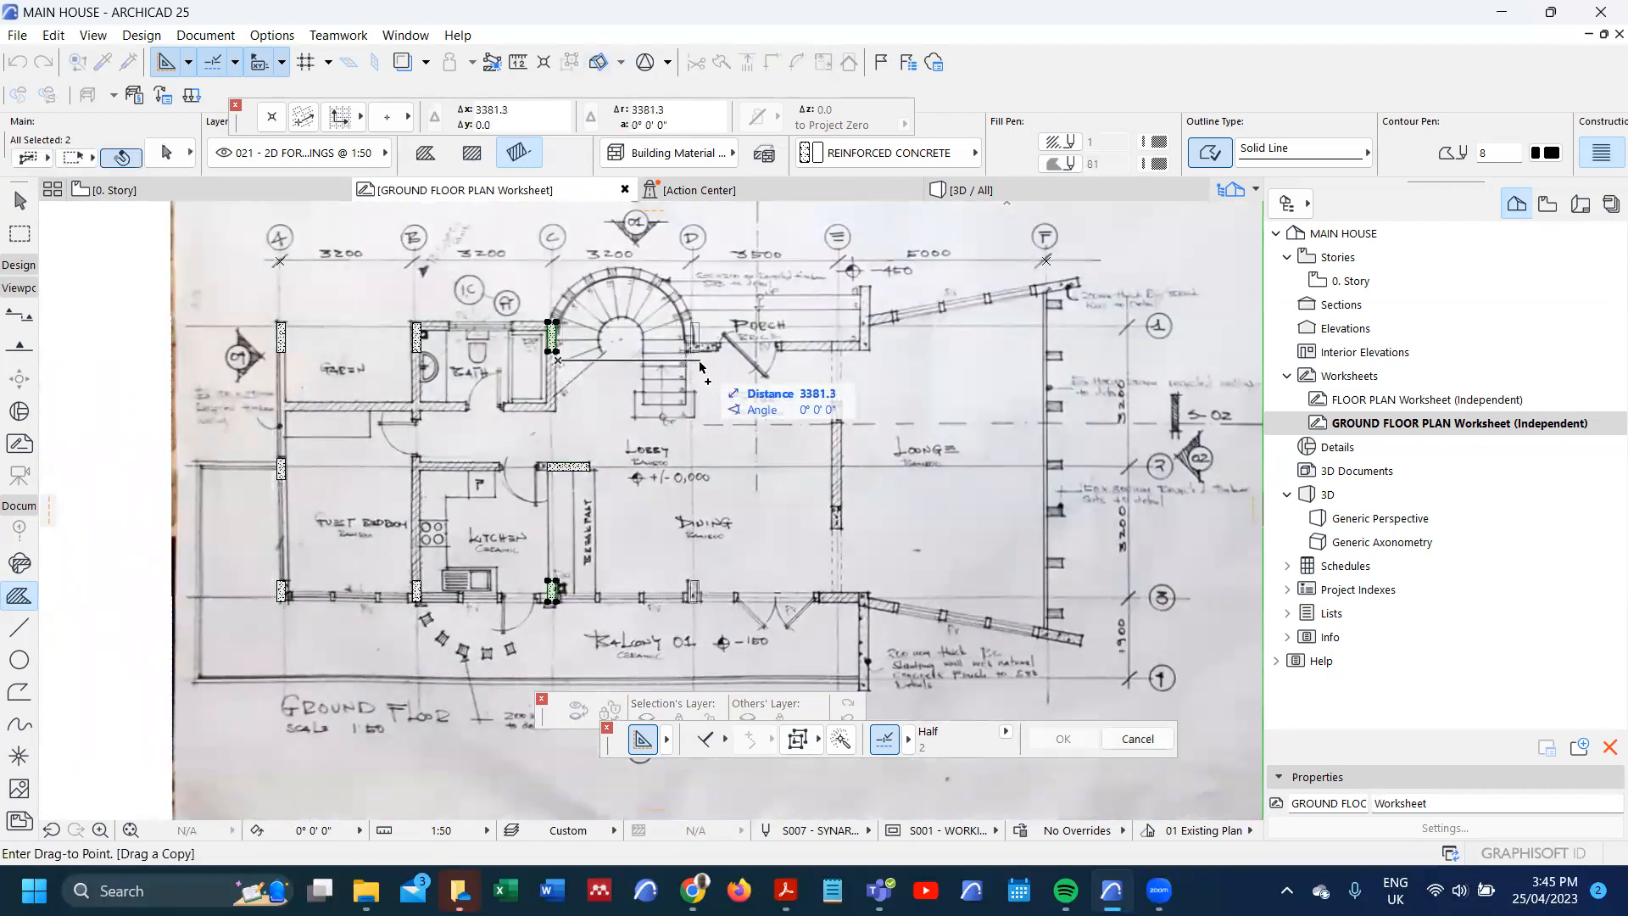
text(32)
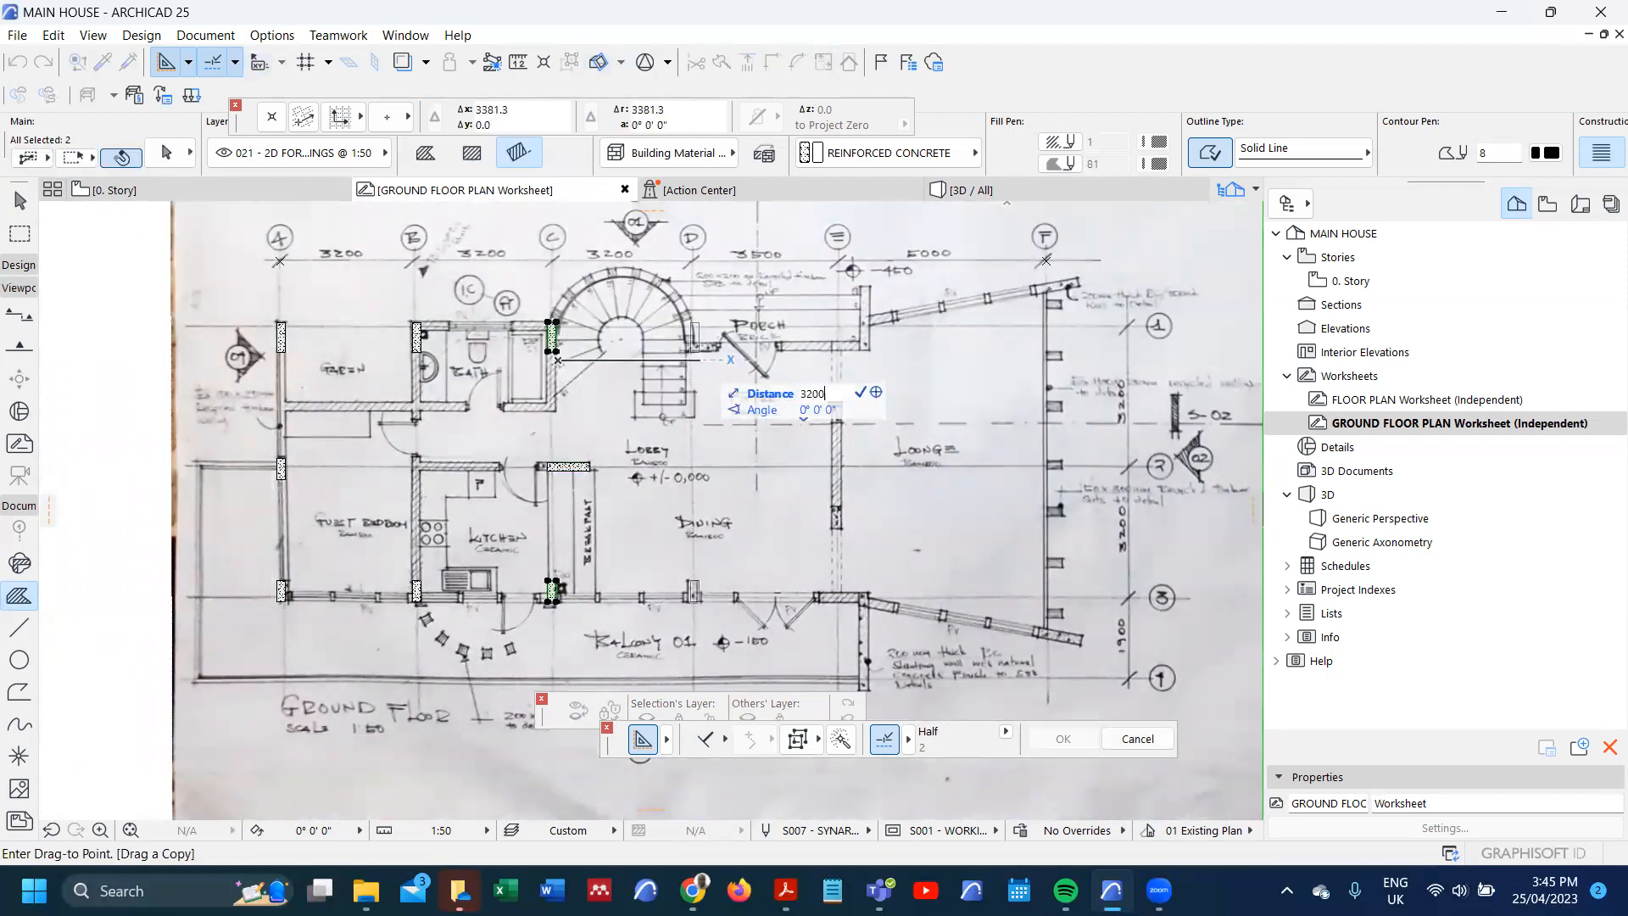
text(00)
key(Return)
- Examine the copied grid D column fills against the scan at the balcony and the porch, and clear the selection
scroll(691, 591, up, 4)
scroll(691, 591, down, 4)
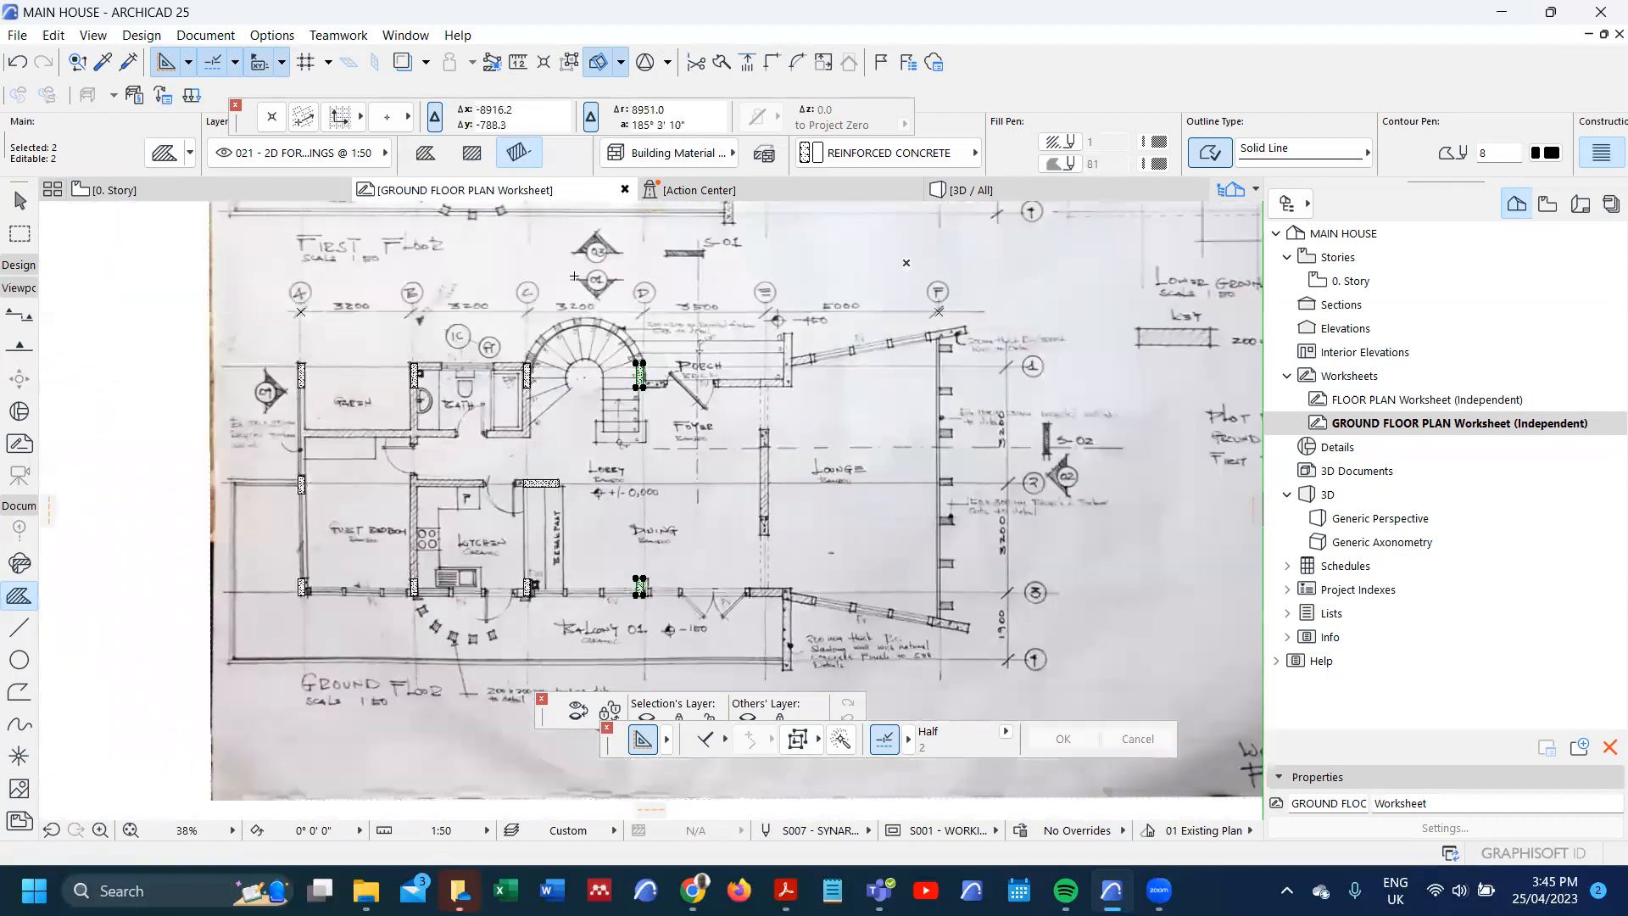
scroll(643, 382, up, 2)
scroll(655, 487, down, 4)
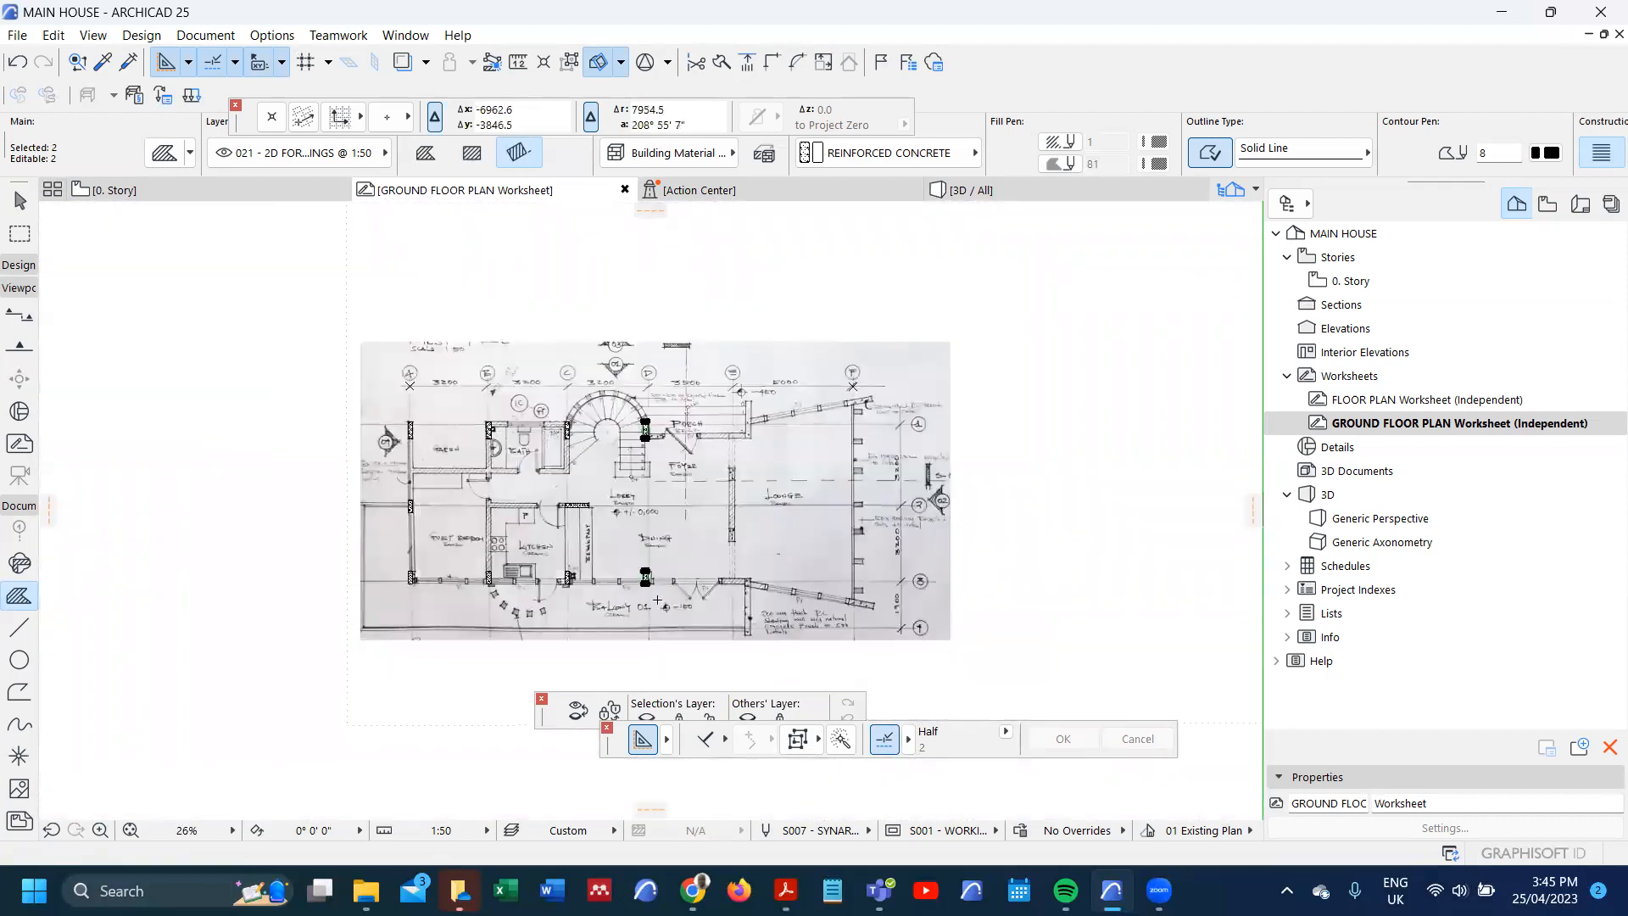
scroll(657, 599, up, 6)
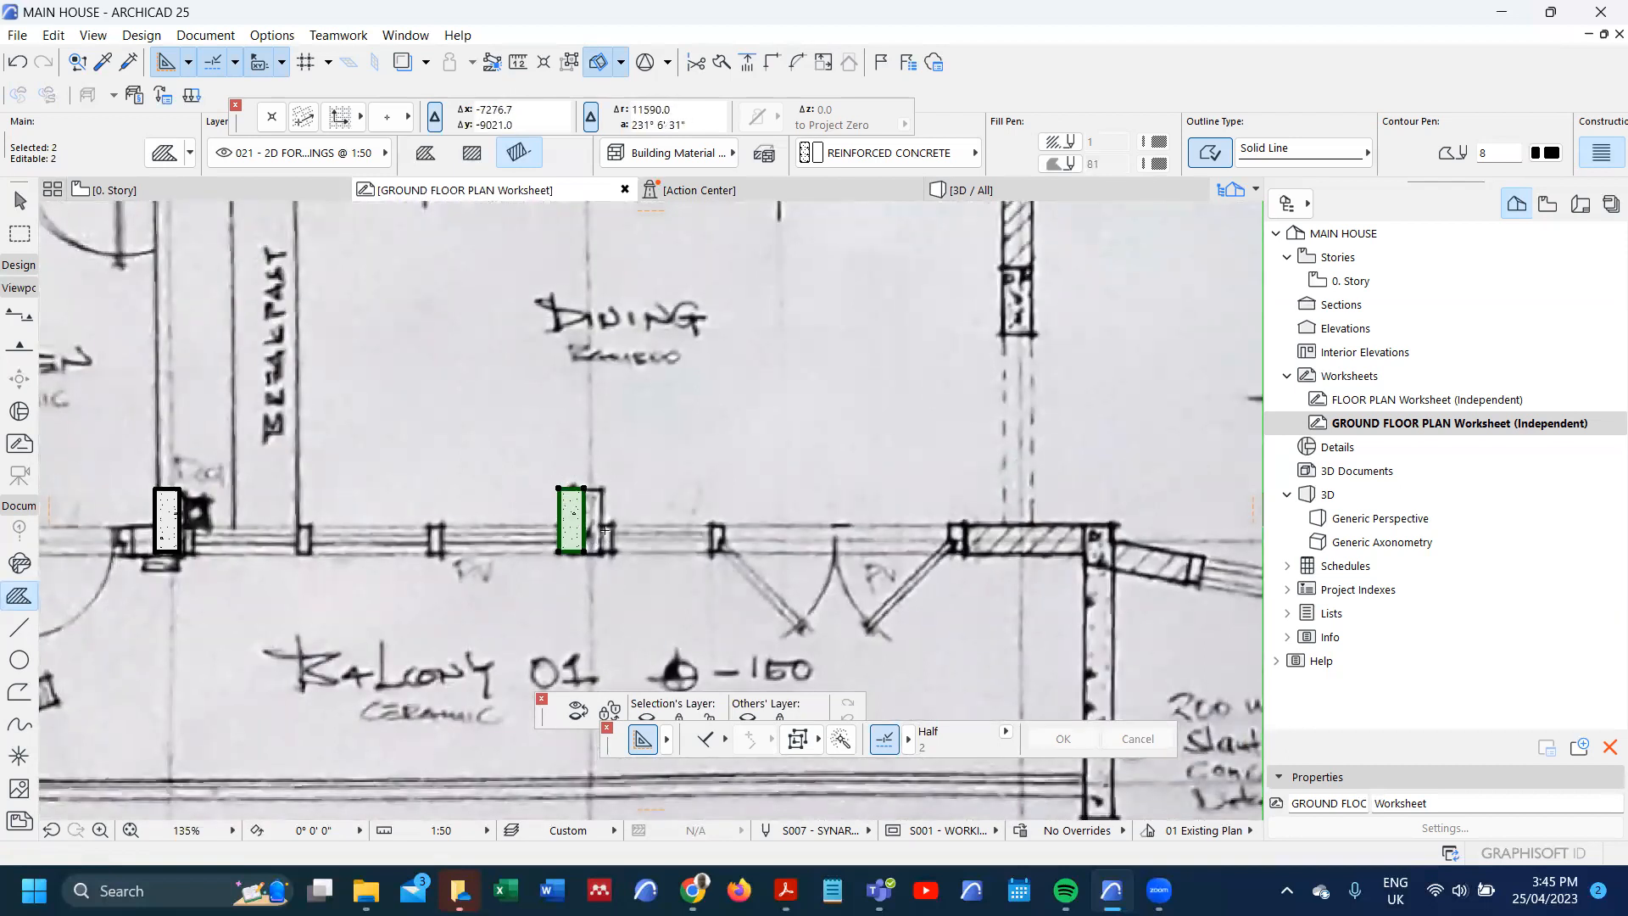
scroll(594, 462, down, 5)
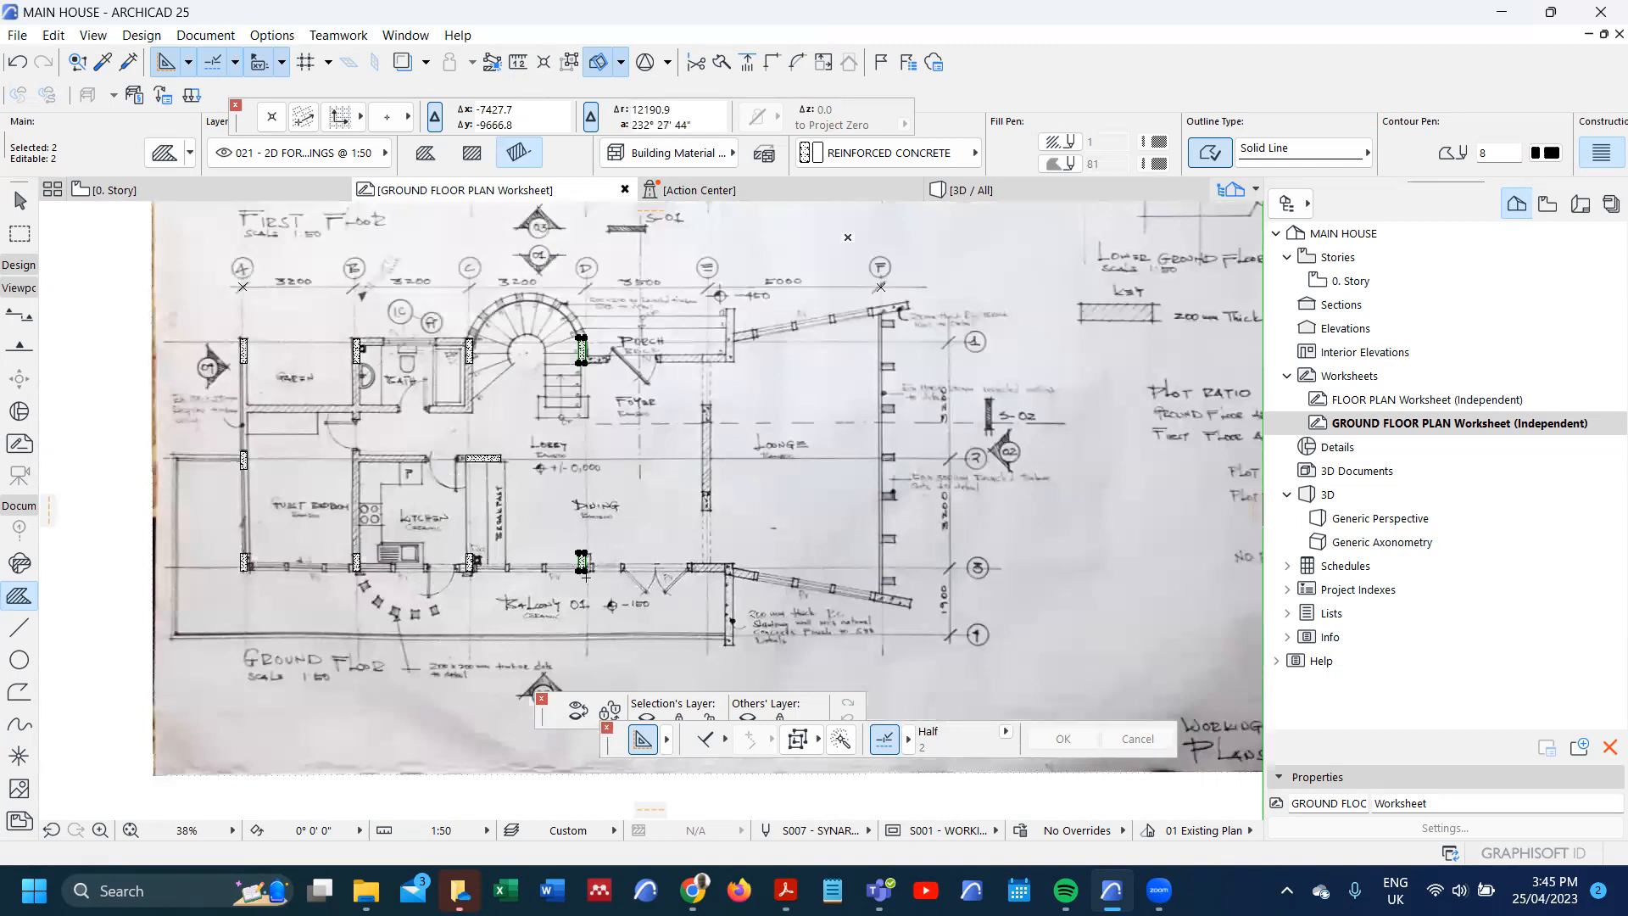
scroll(637, 458, up, 5)
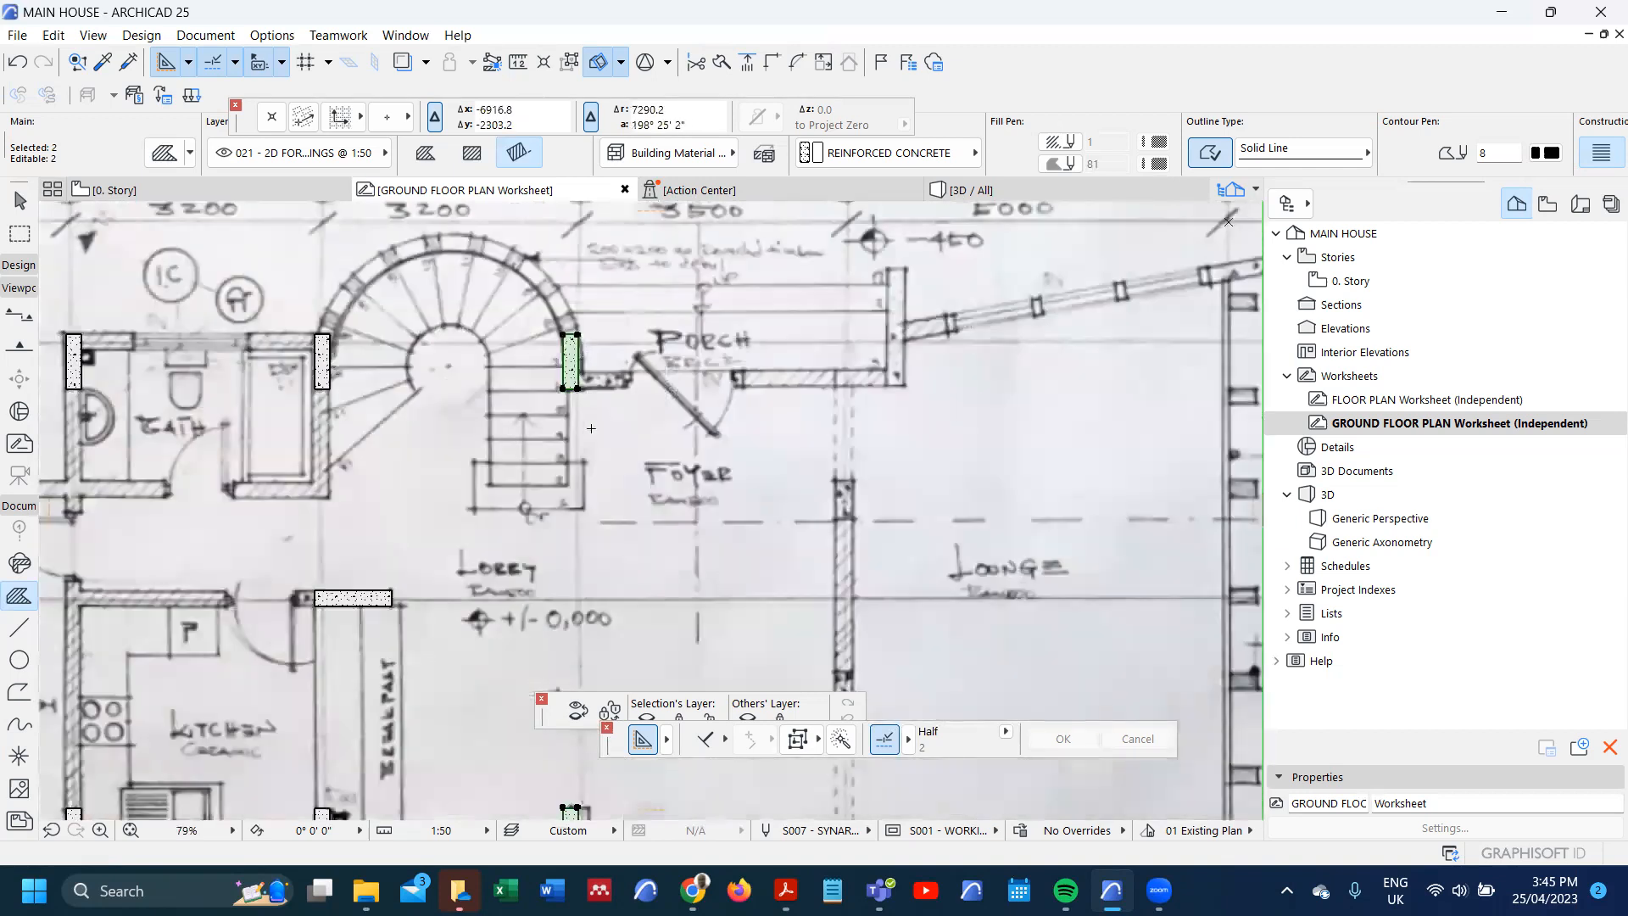
key(Escape)
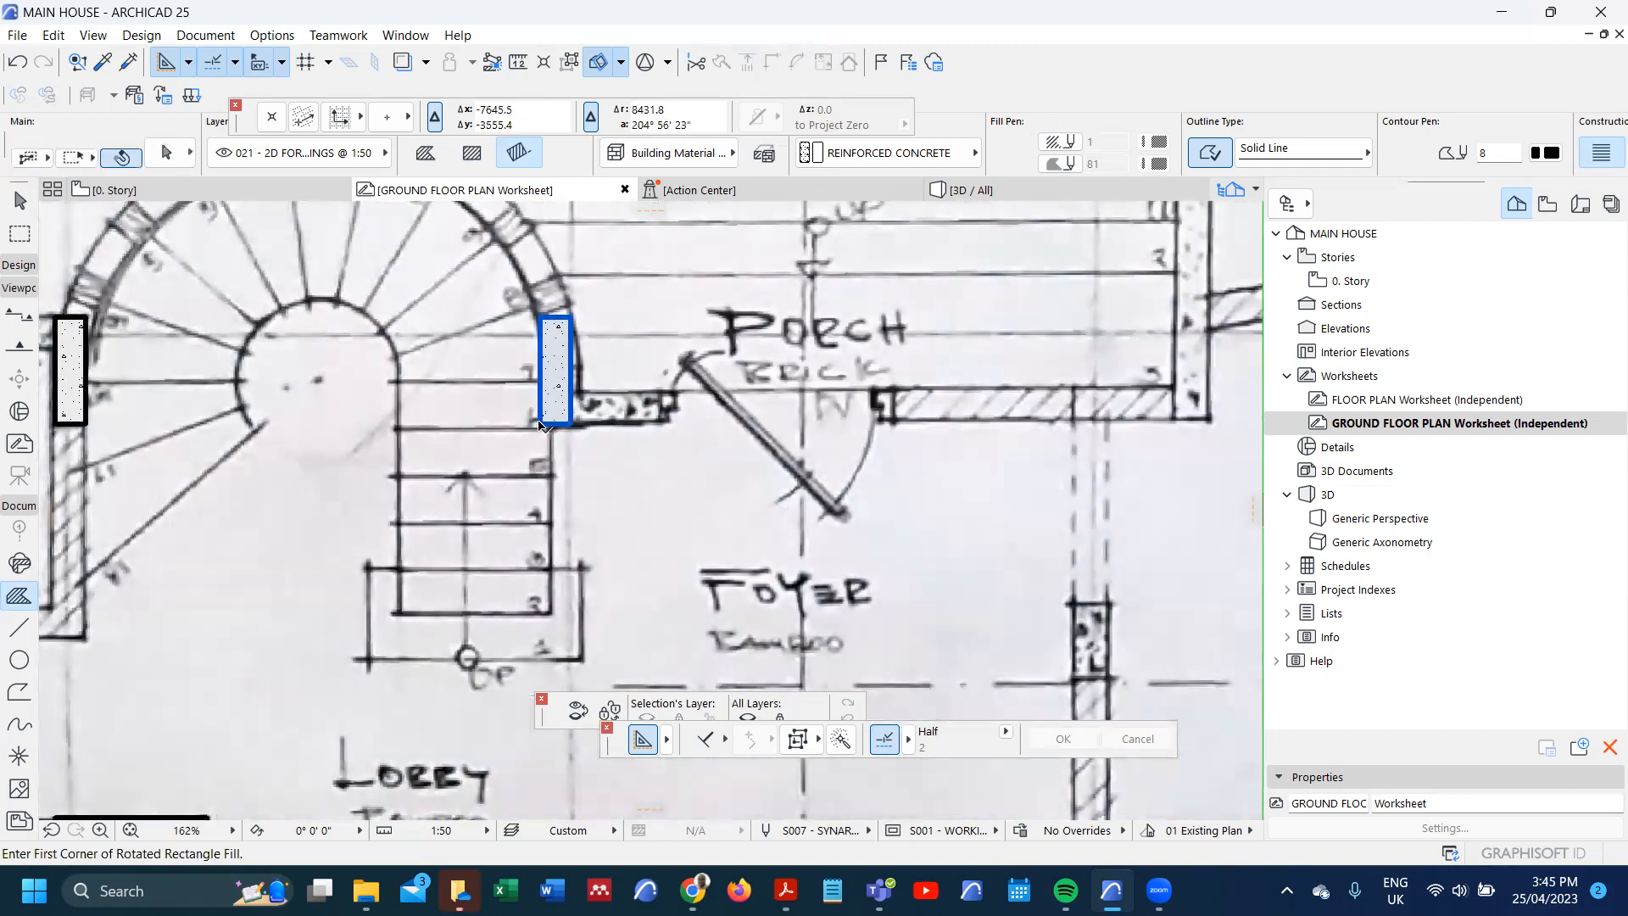
- Rotate the upper grid D column fill beside the stairs 90° clockwise about its lower-left corner
shift+click(541, 421)
key(ctrl+e)
click(540, 422)
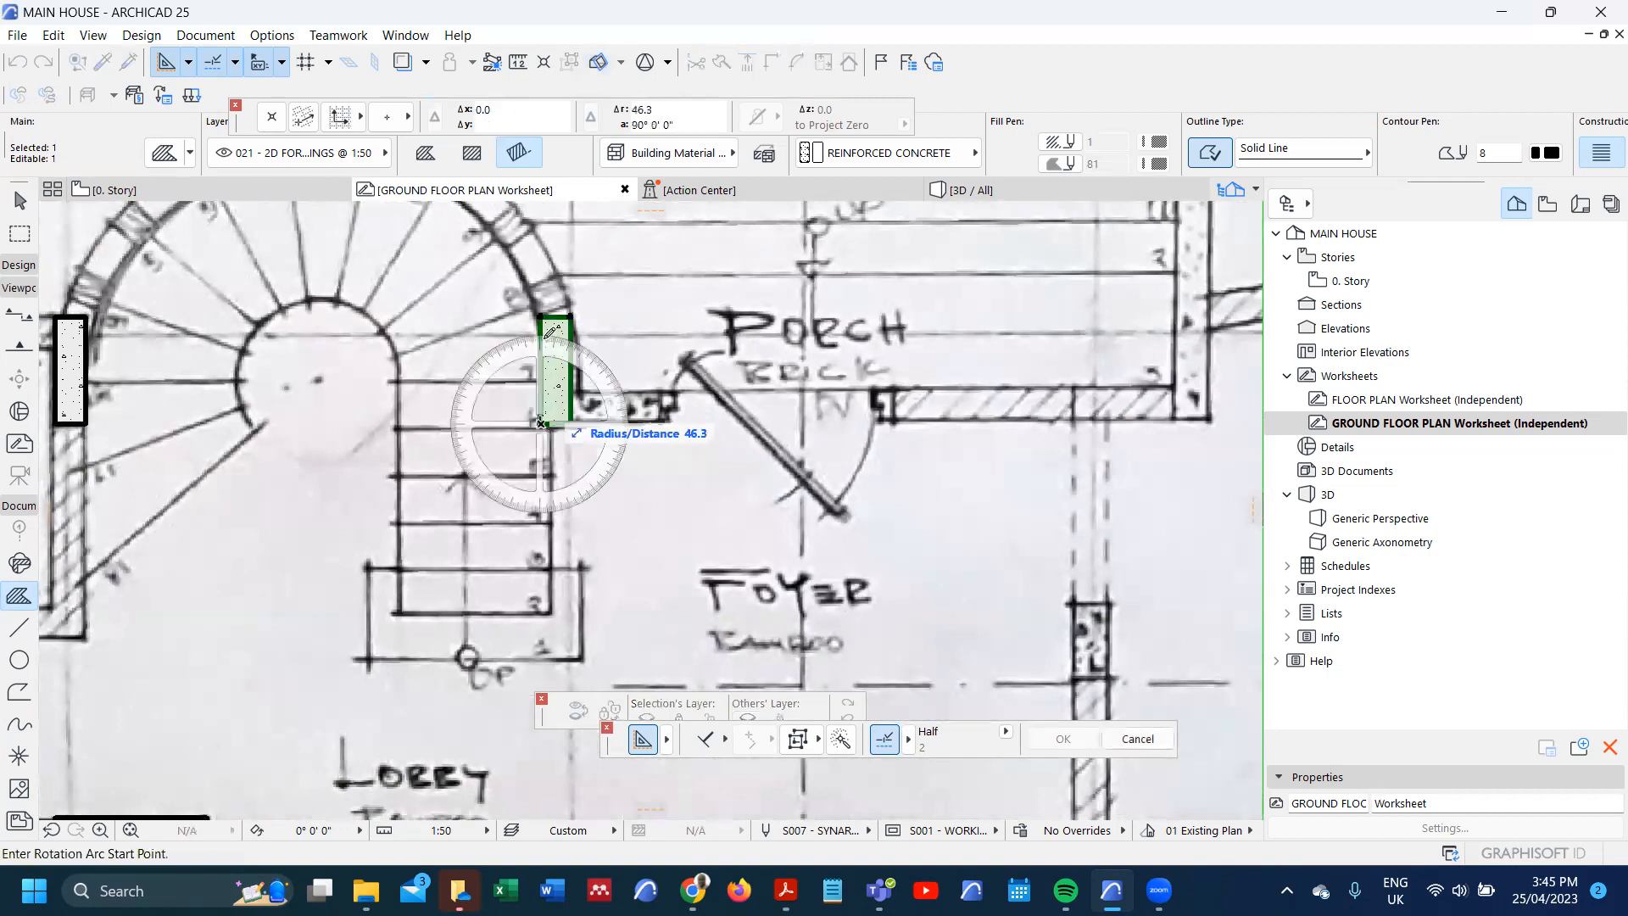
click(549, 323)
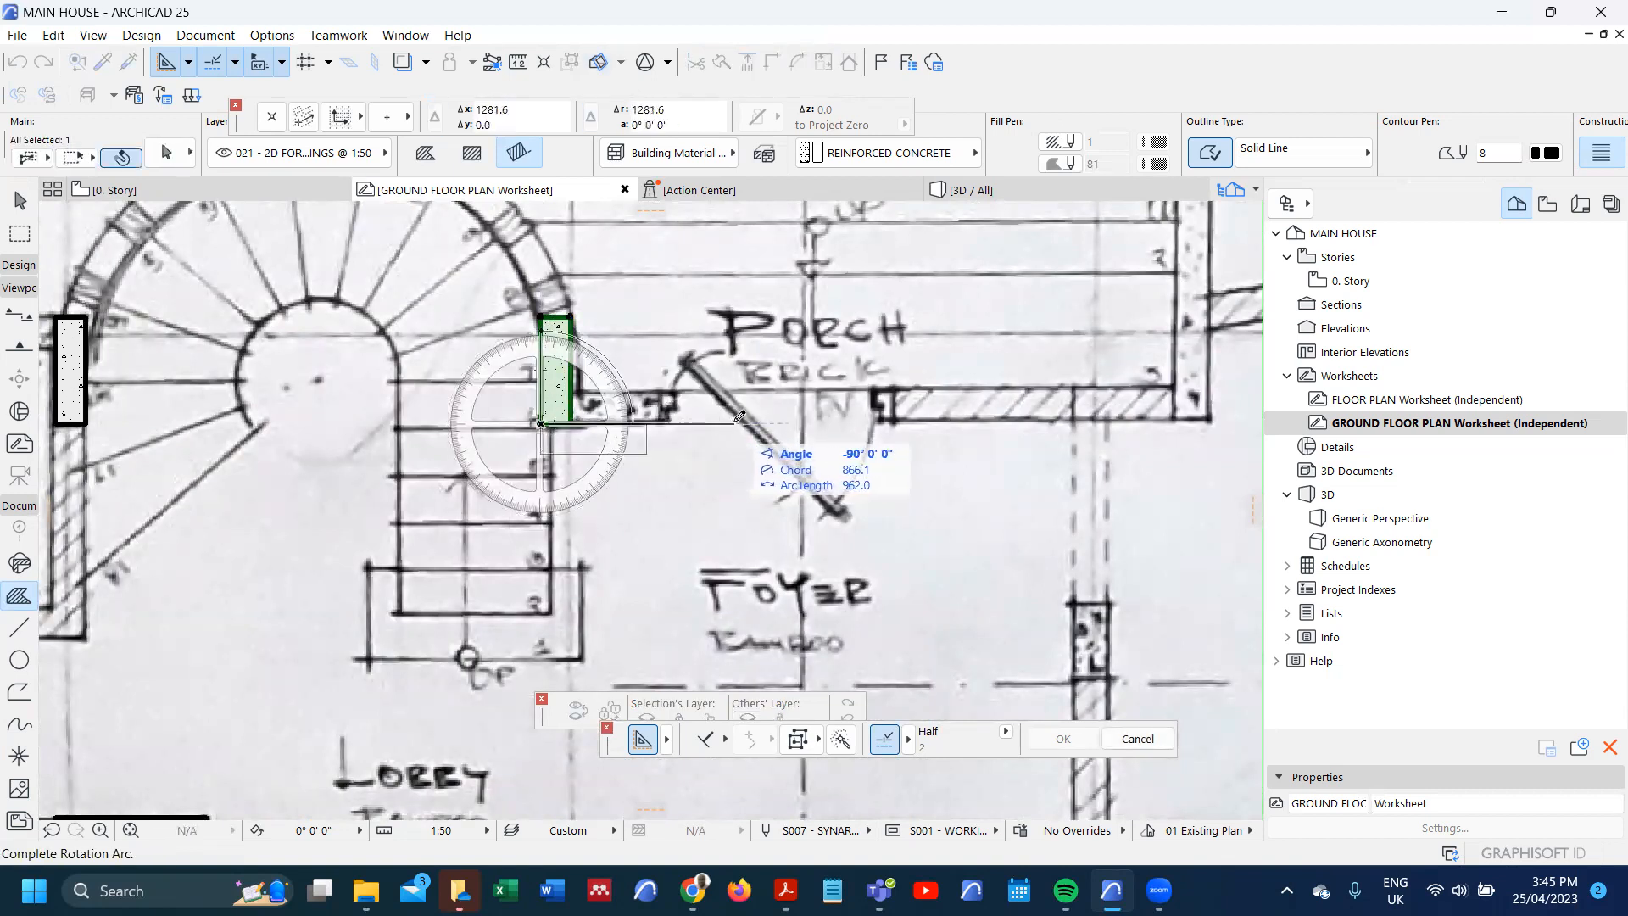
click(657, 448)
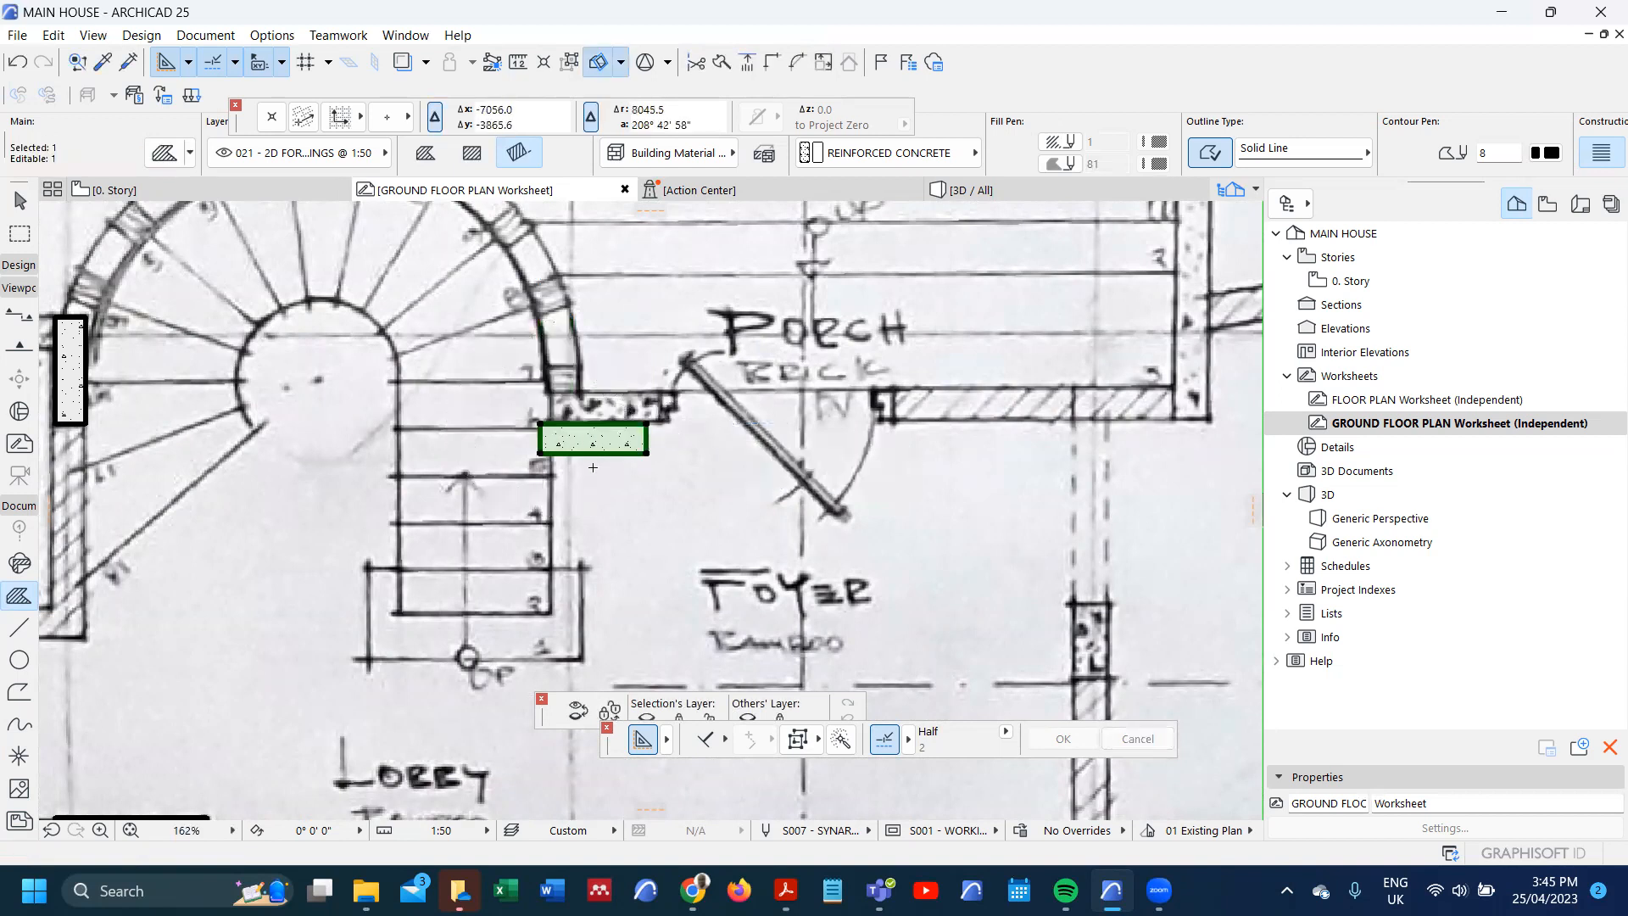
- Drag the rotated grid D column fill 200 mm vertically up onto the porch wall
key(ctrl+d)
click(540, 425)
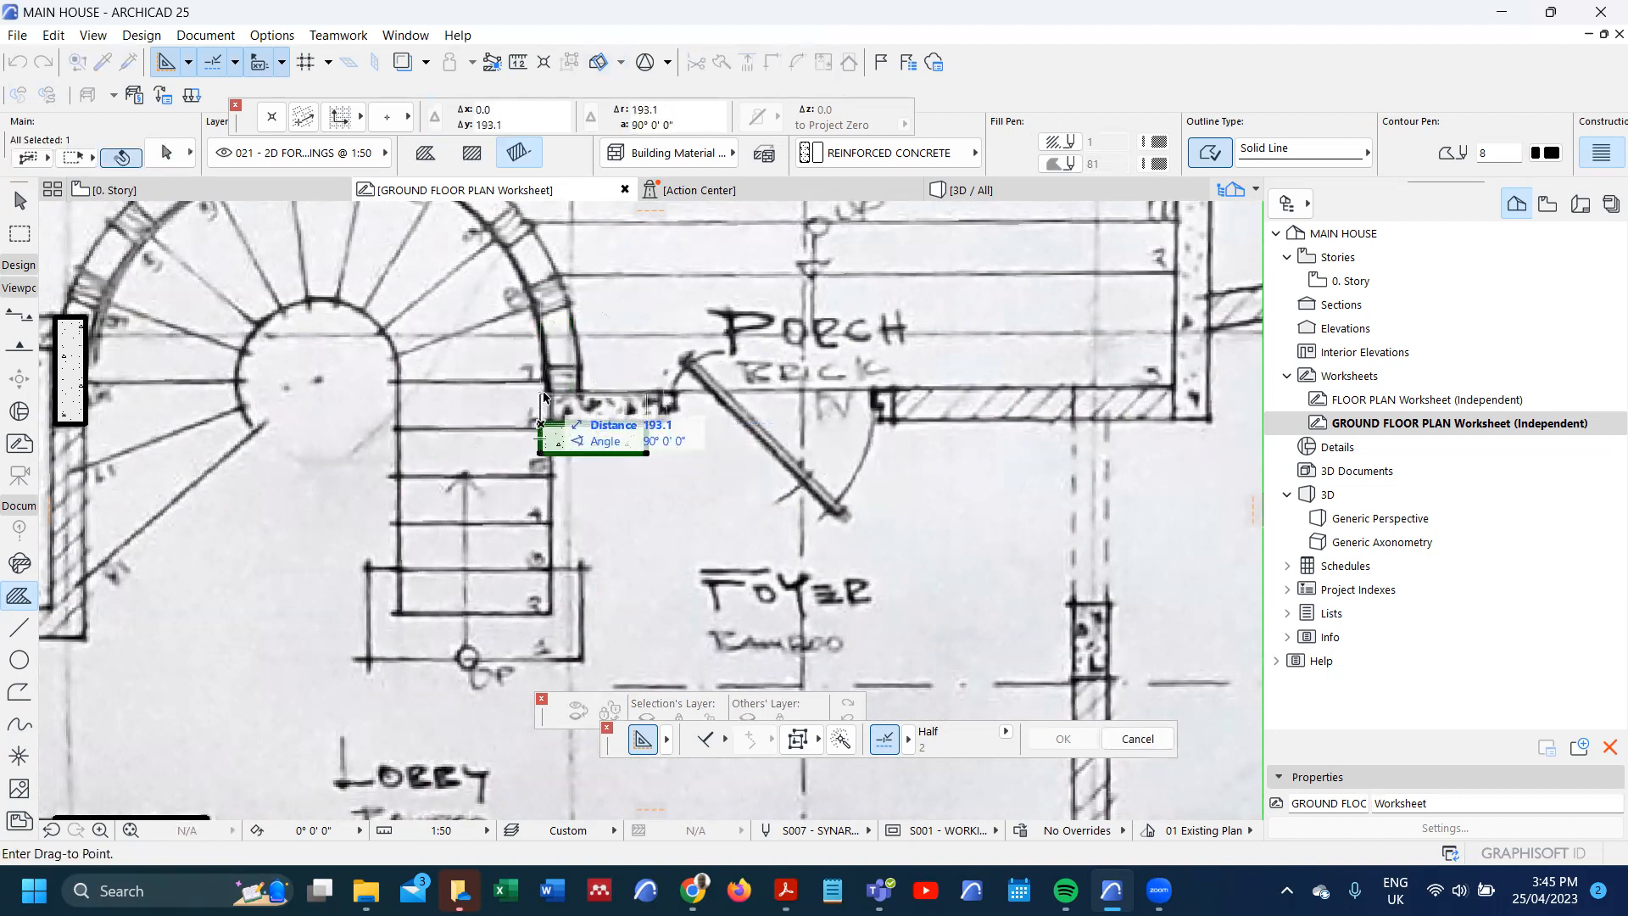
key(Tab)
text(20)
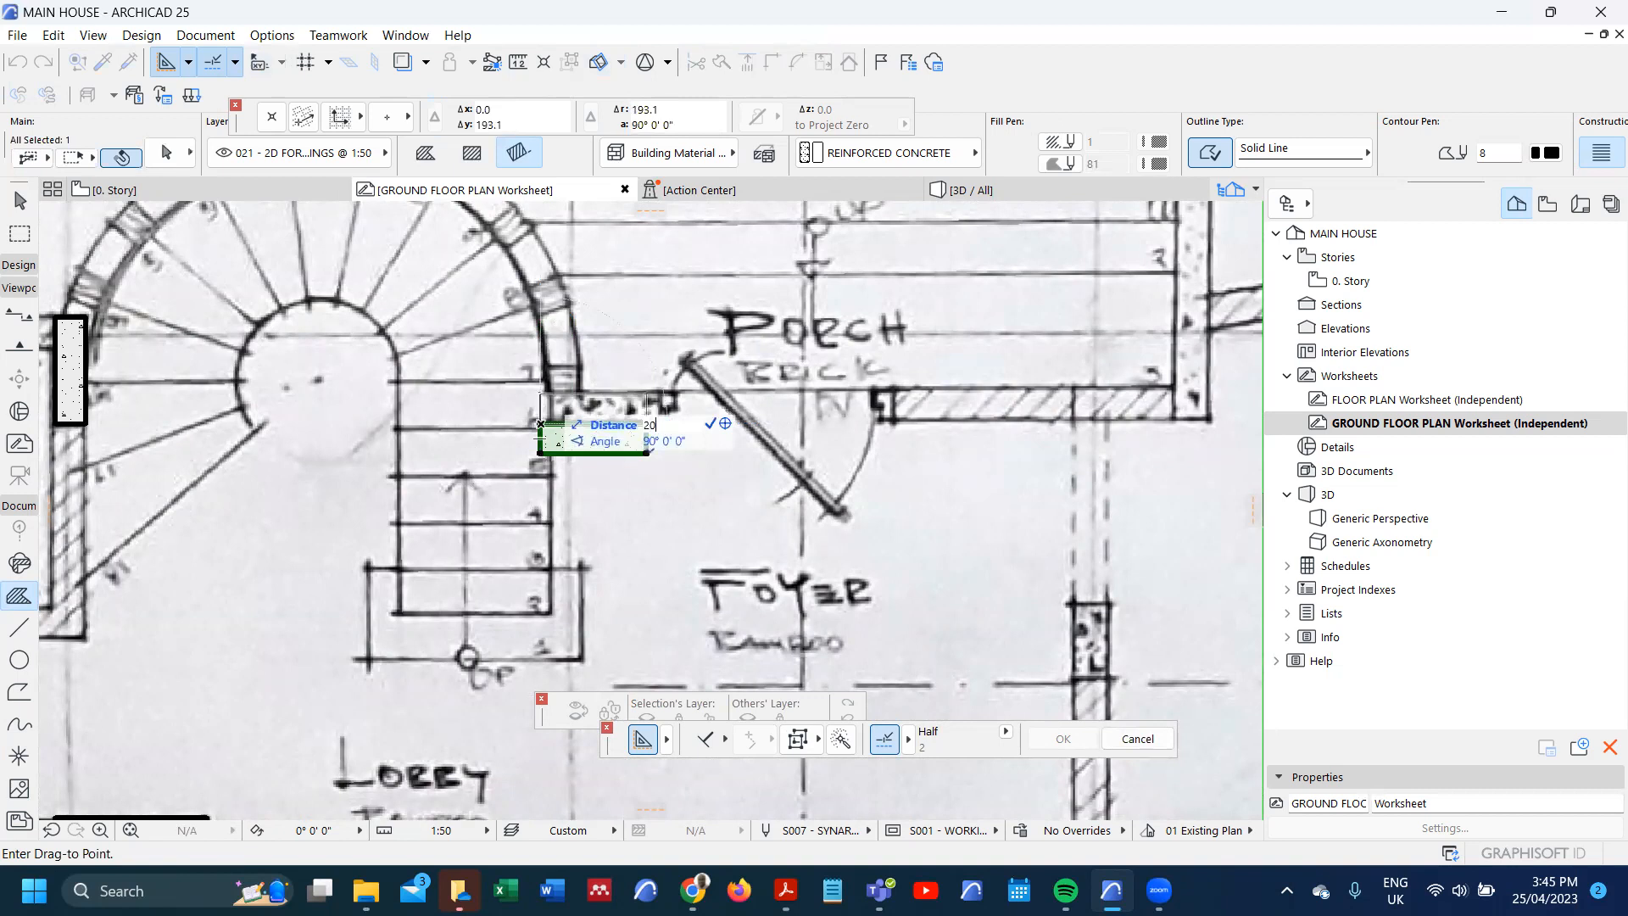
text(0)
key(Return)
scroll(558, 389, down, 5)
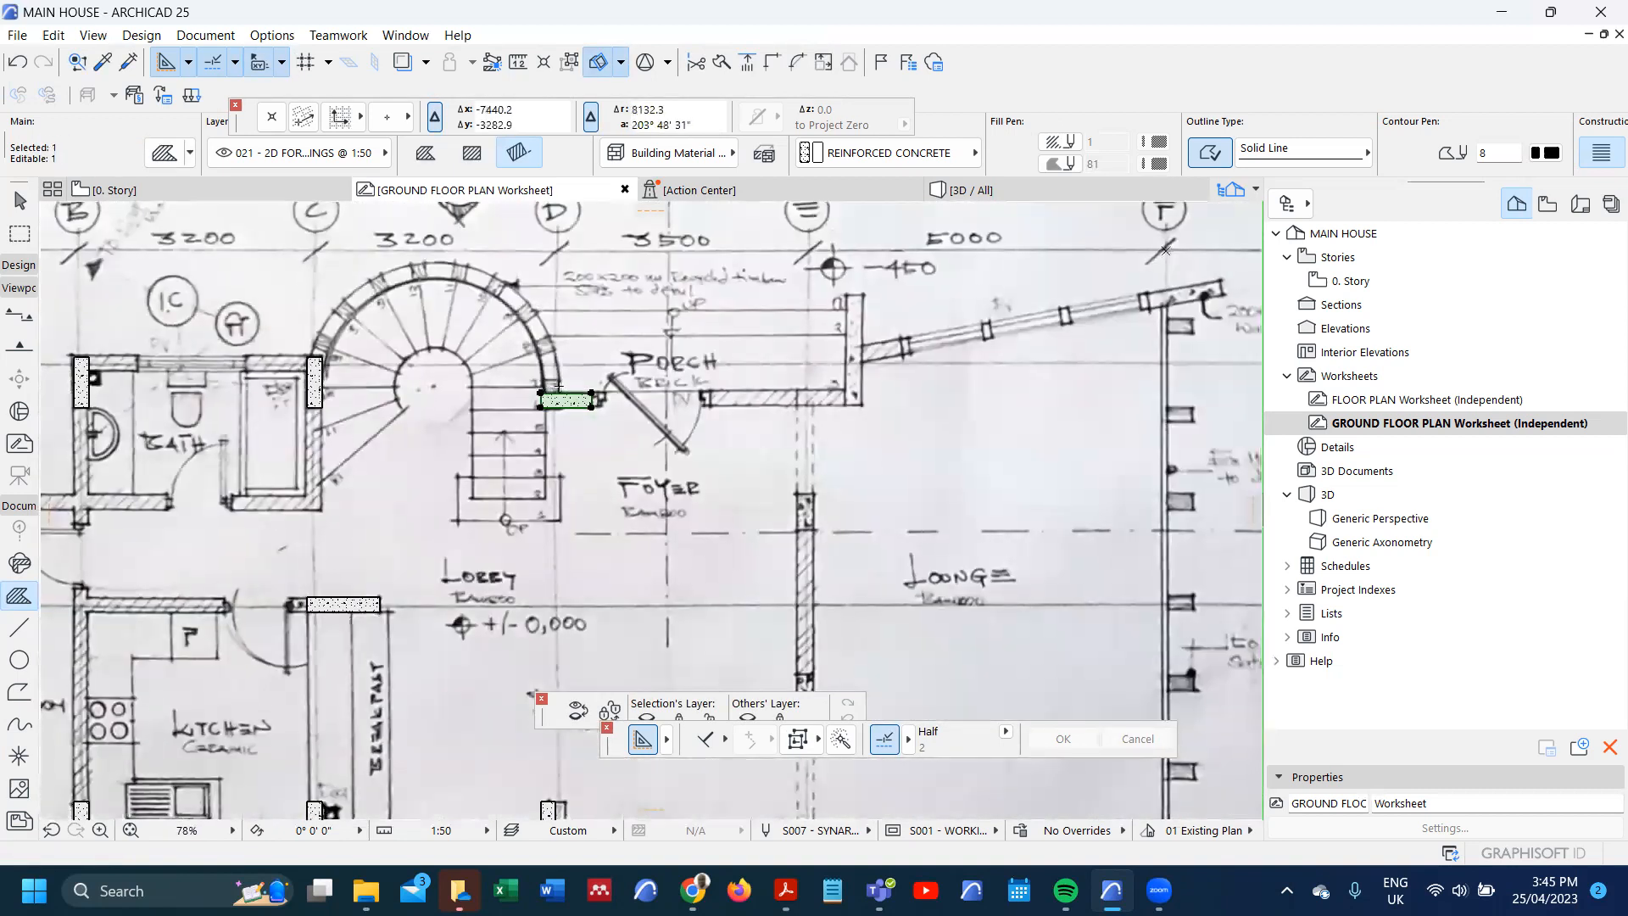
- Drag a copy of the lower grid D column fill 3500 mm horizontally onto grid E
scroll(558, 389, down, 4)
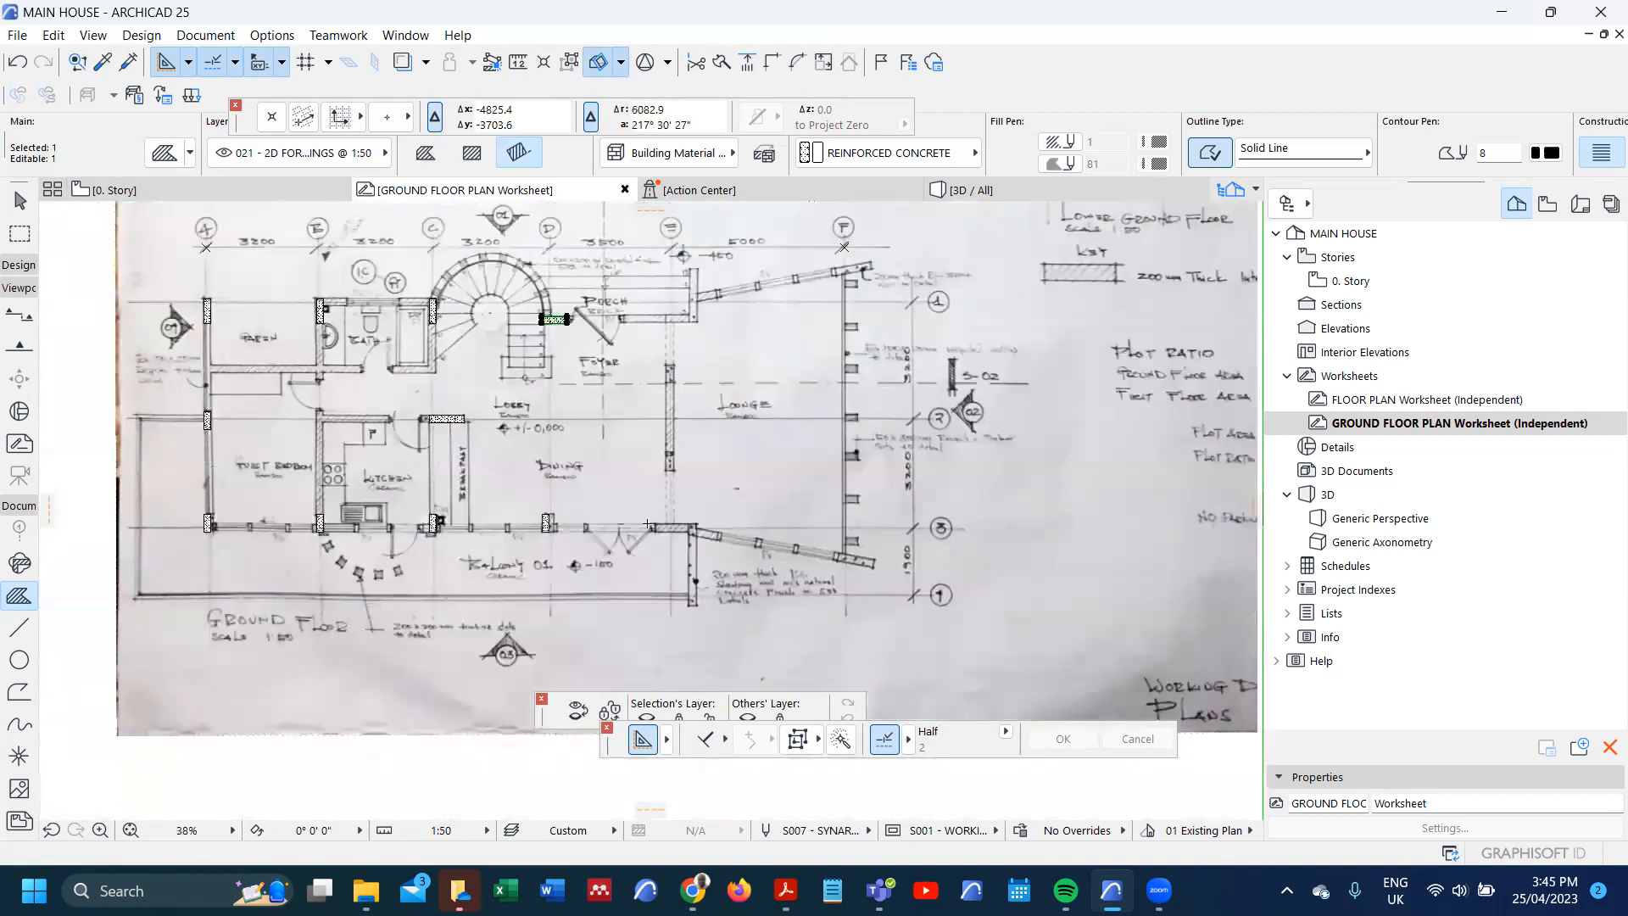
scroll(613, 410, down, 2)
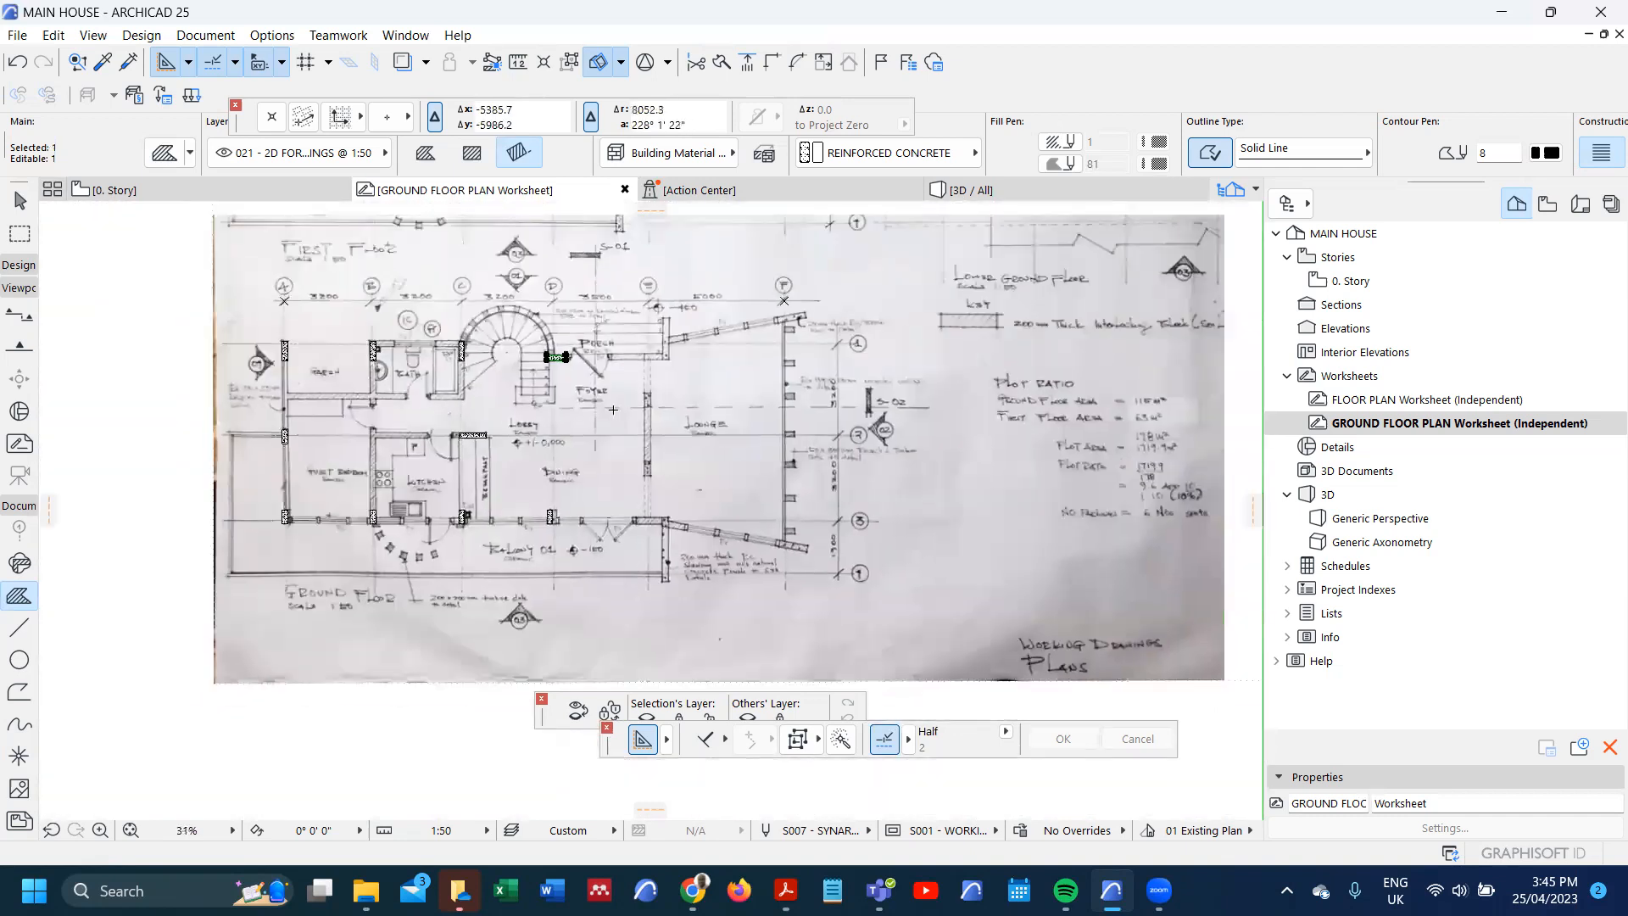
scroll(613, 410, up, 3)
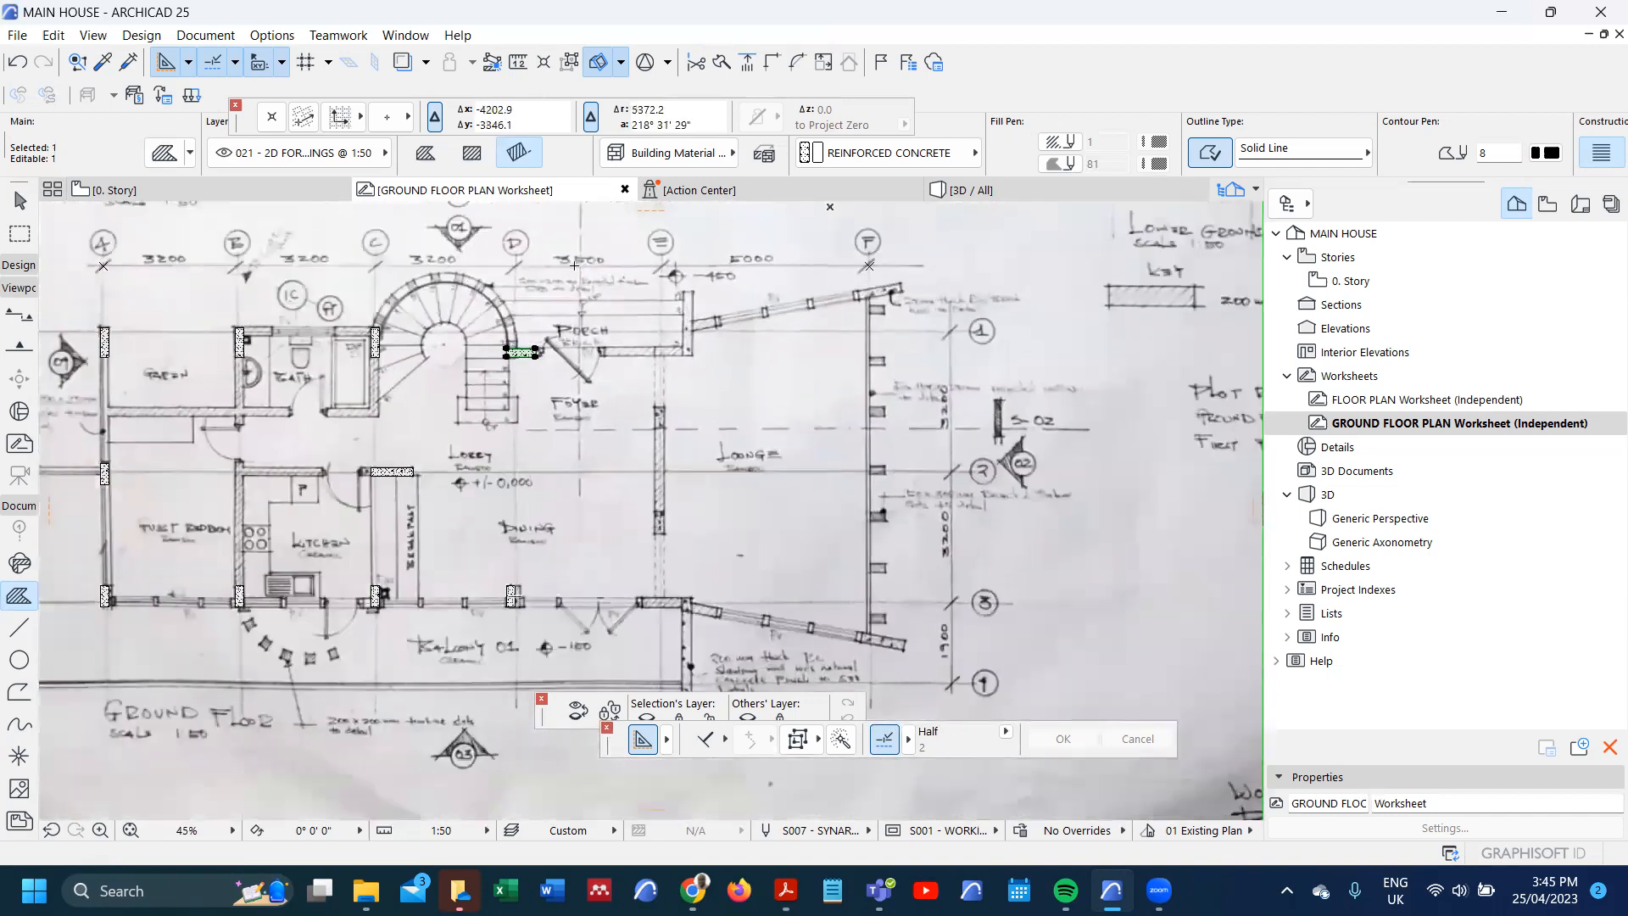
scroll(500, 500, down, 2)
scroll(511, 557, up, 2)
key(Escape)
shift+click(505, 561)
key(ctrl+shift+d)
click(505, 561)
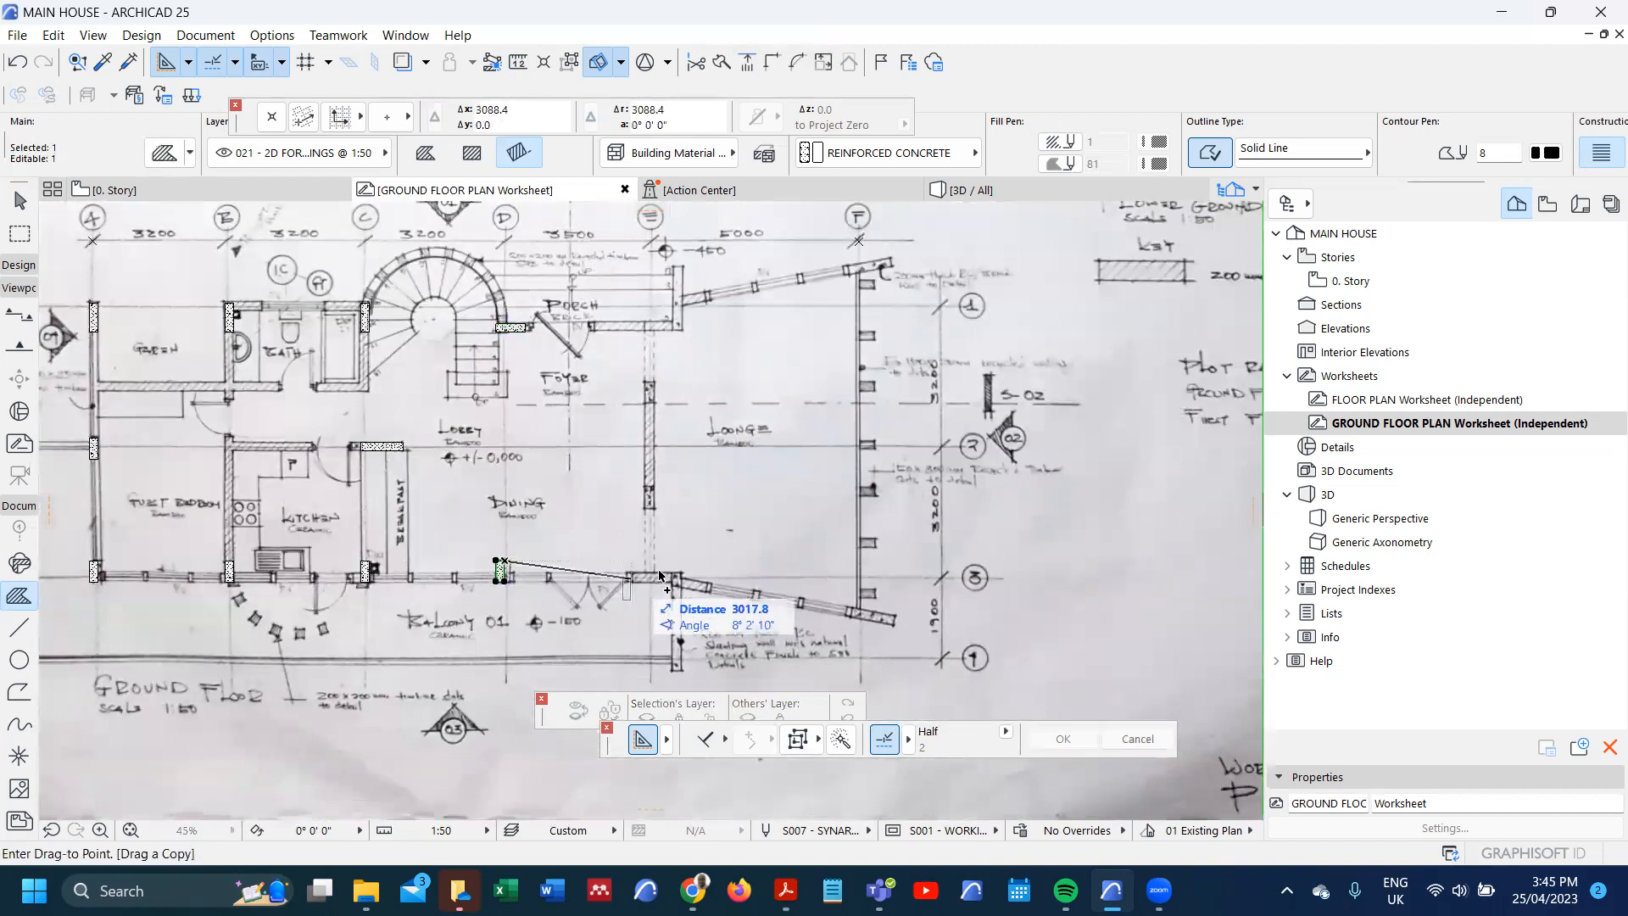
text(3500)
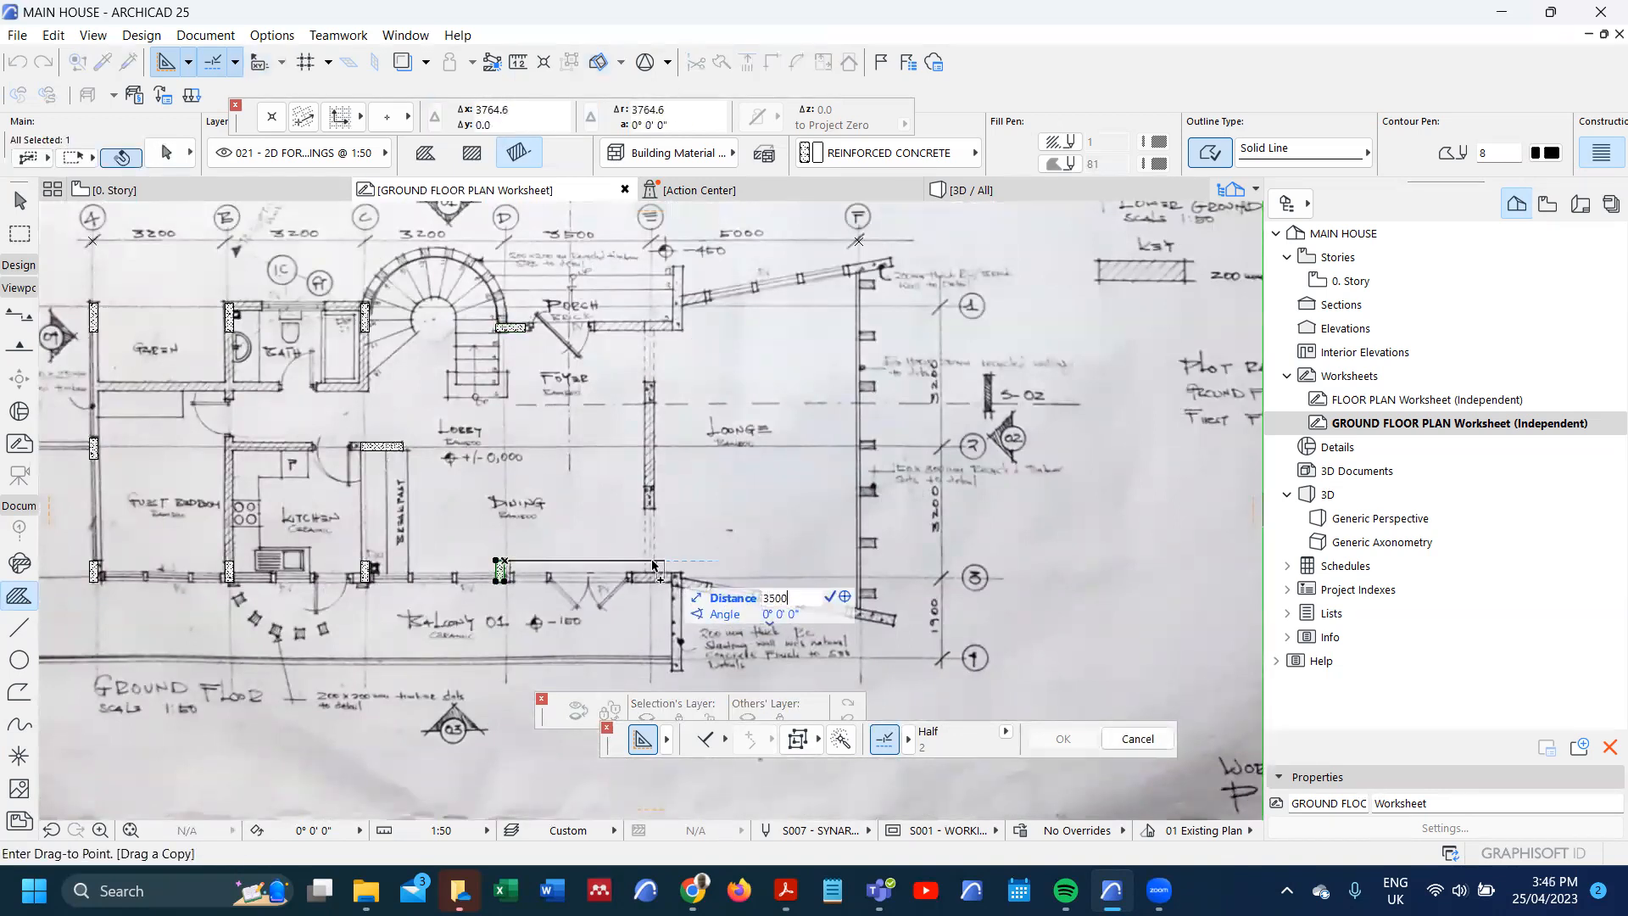
key(Return)
- Drag the grid E column fill 1750 mm vertically up to the lower end of the wall between Dining and Lounge
scroll(653, 564, up, 2)
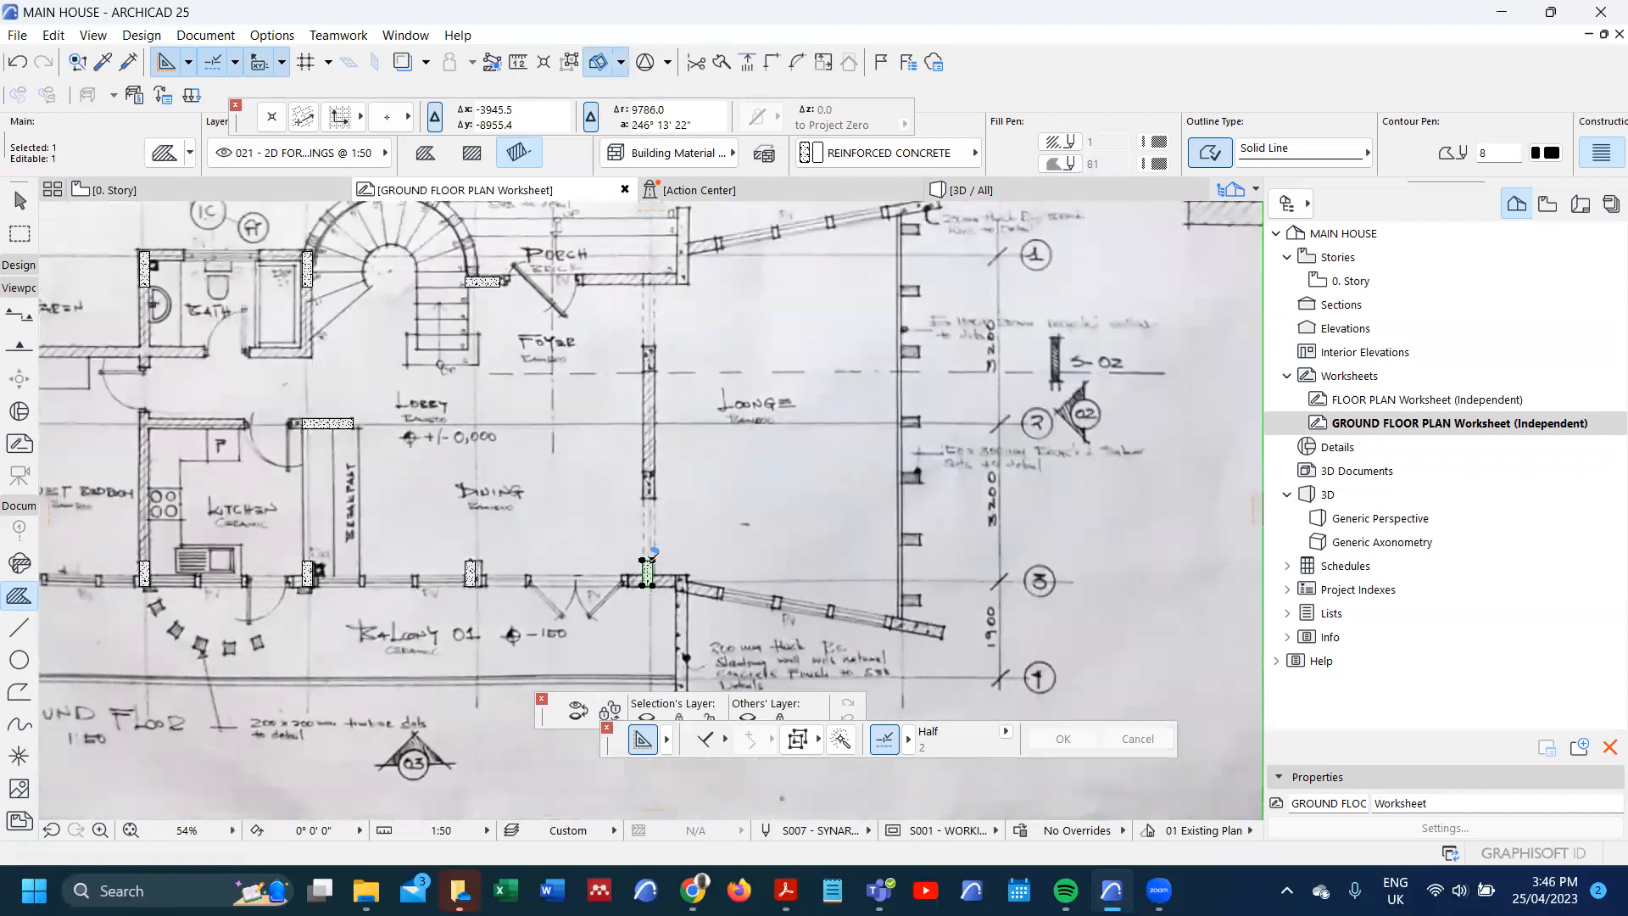
click(652, 561)
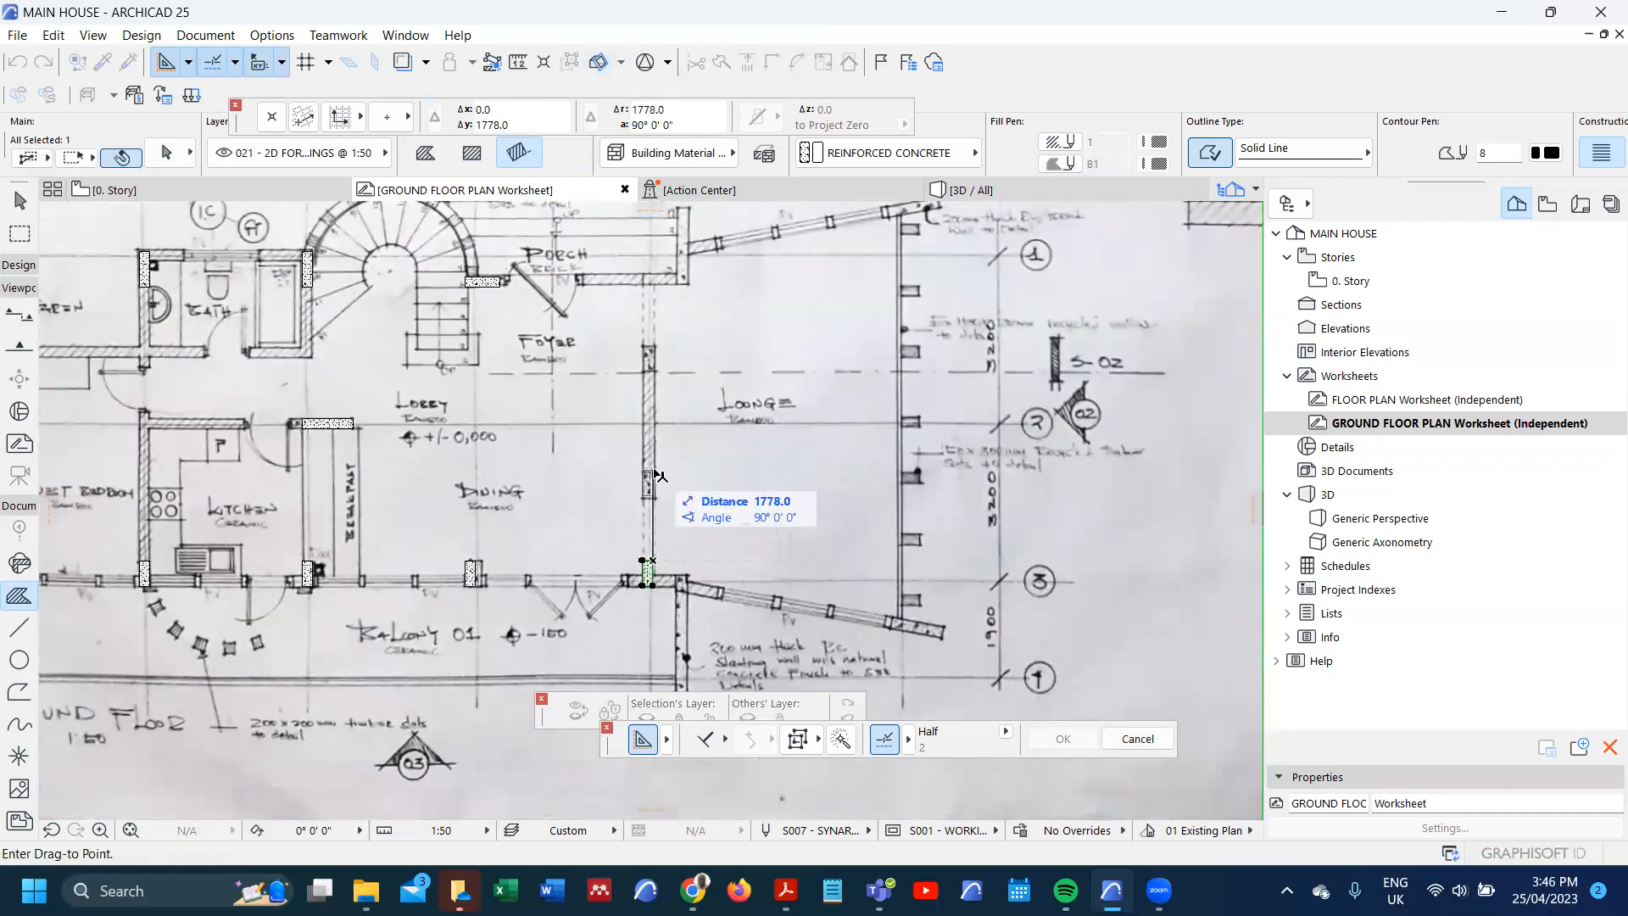
scroll(655, 475, up, 4)
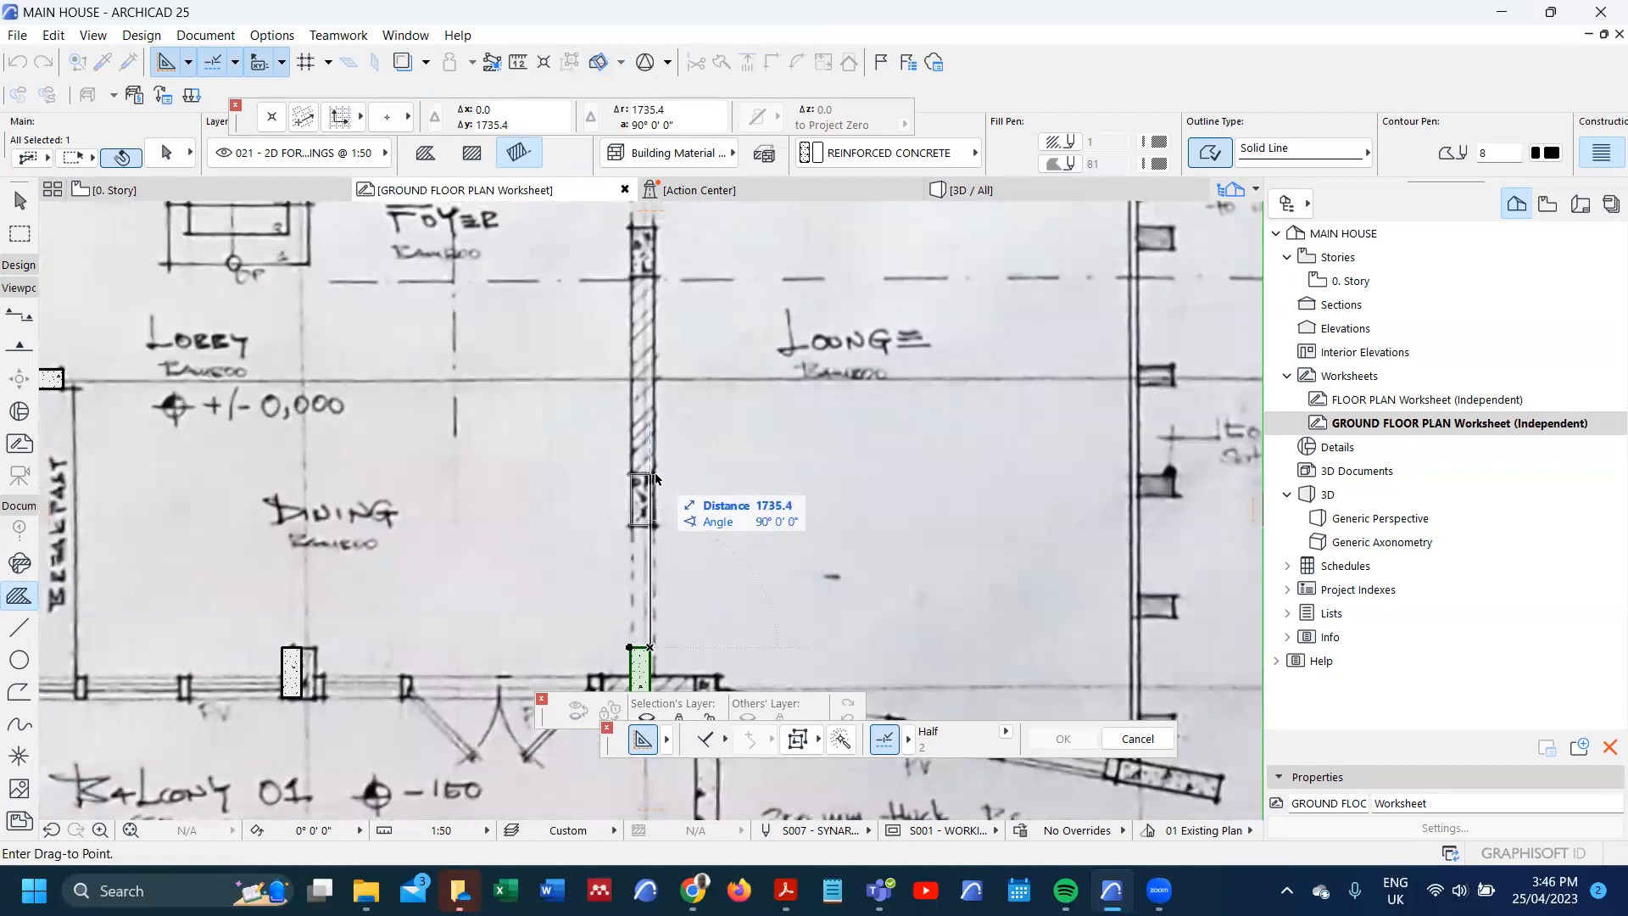
text(1750)
key(Return)
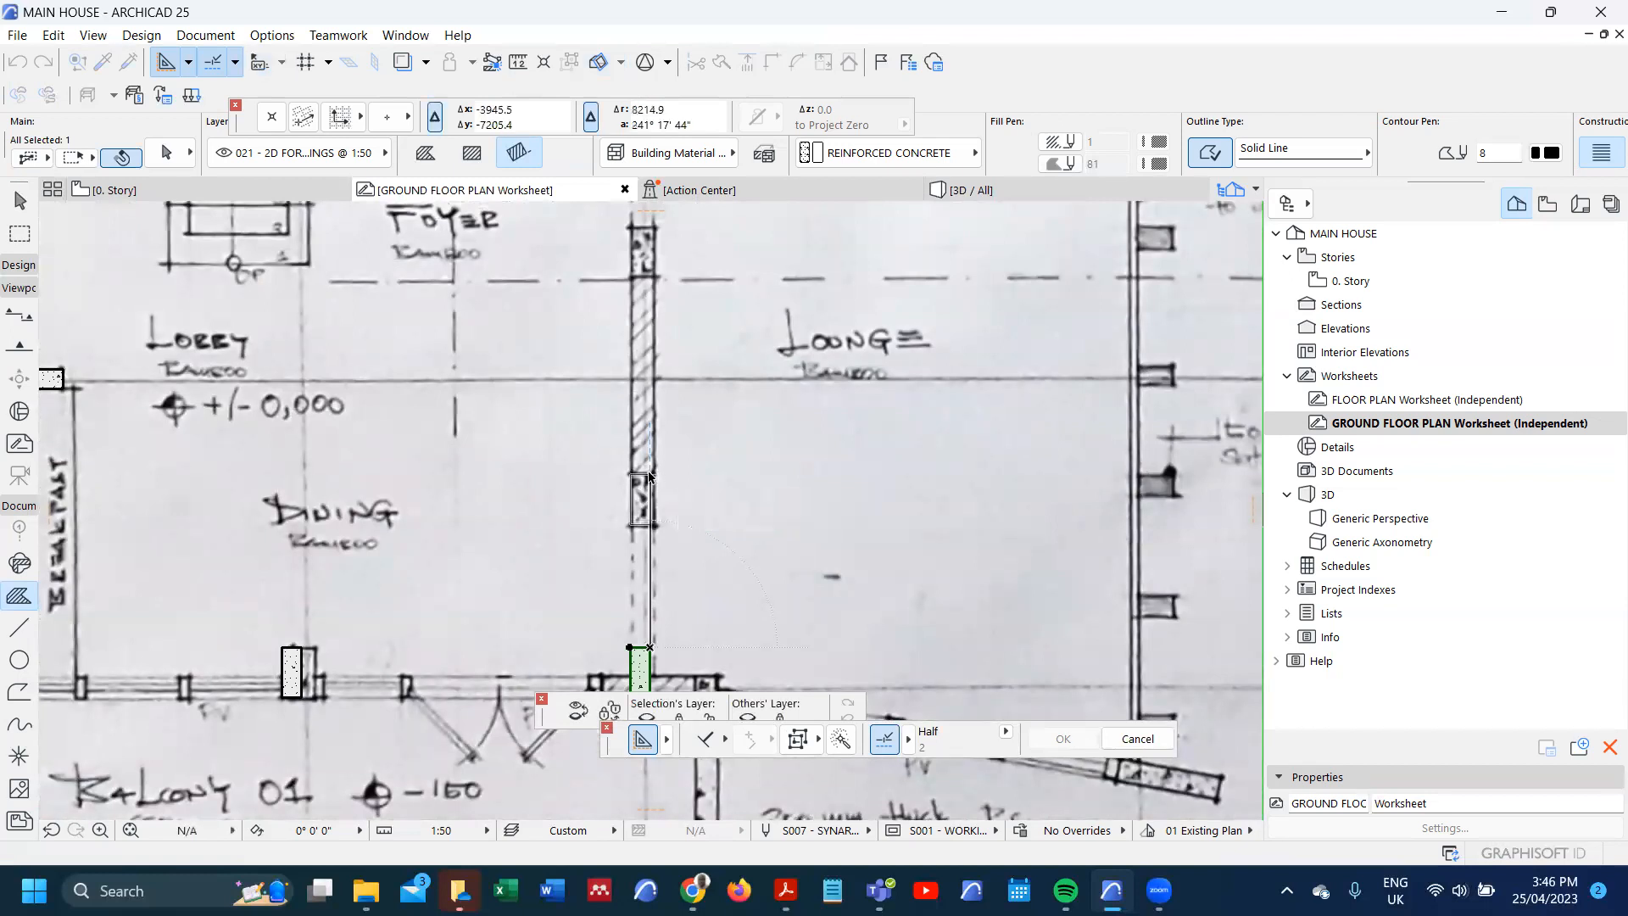
- Drag a copy of the grid E column fill 2450 mm vertically up to the upper end of the Dining–Lounge wall
scroll(646, 532, down, 3)
key(ctrl+d)
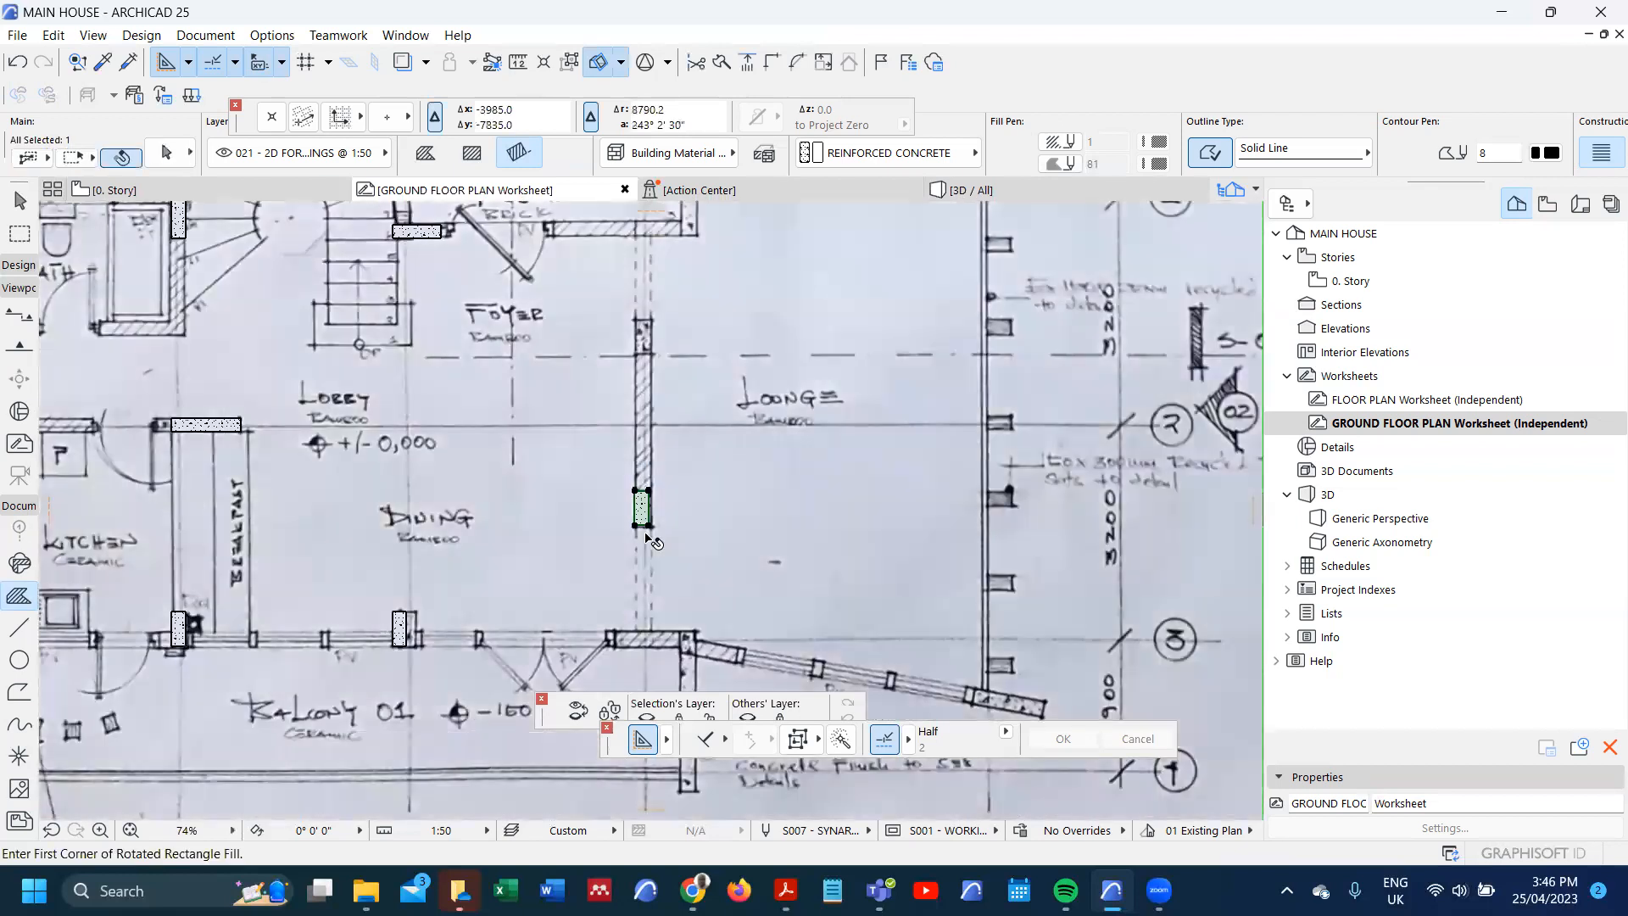
click(649, 526)
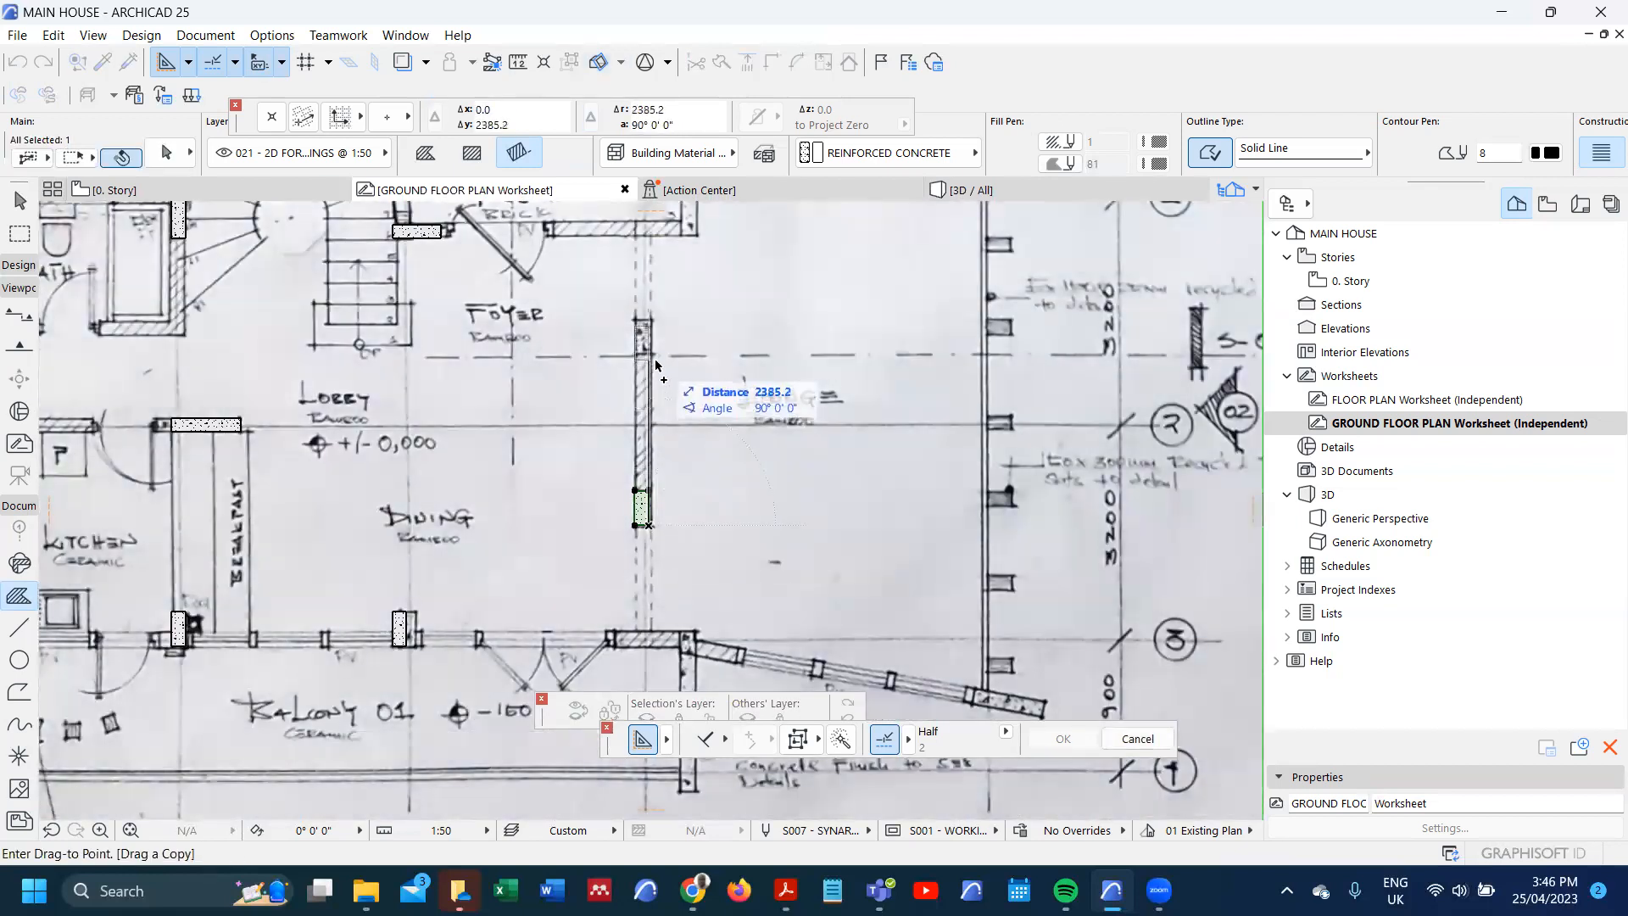
scroll(656, 365, up, 2)
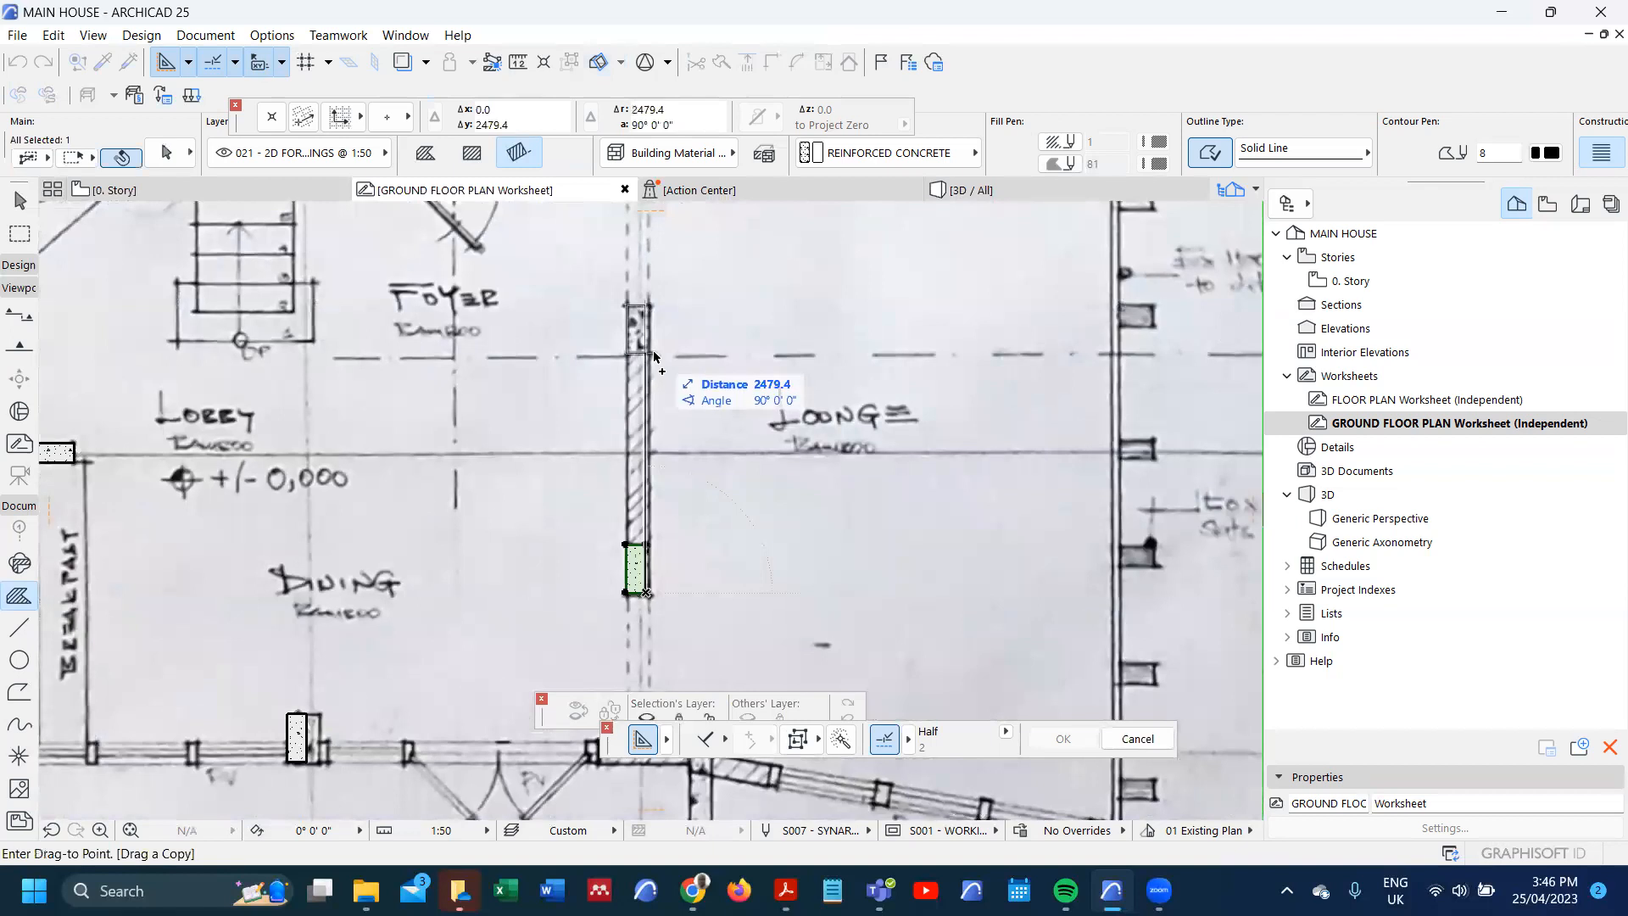
text(245)
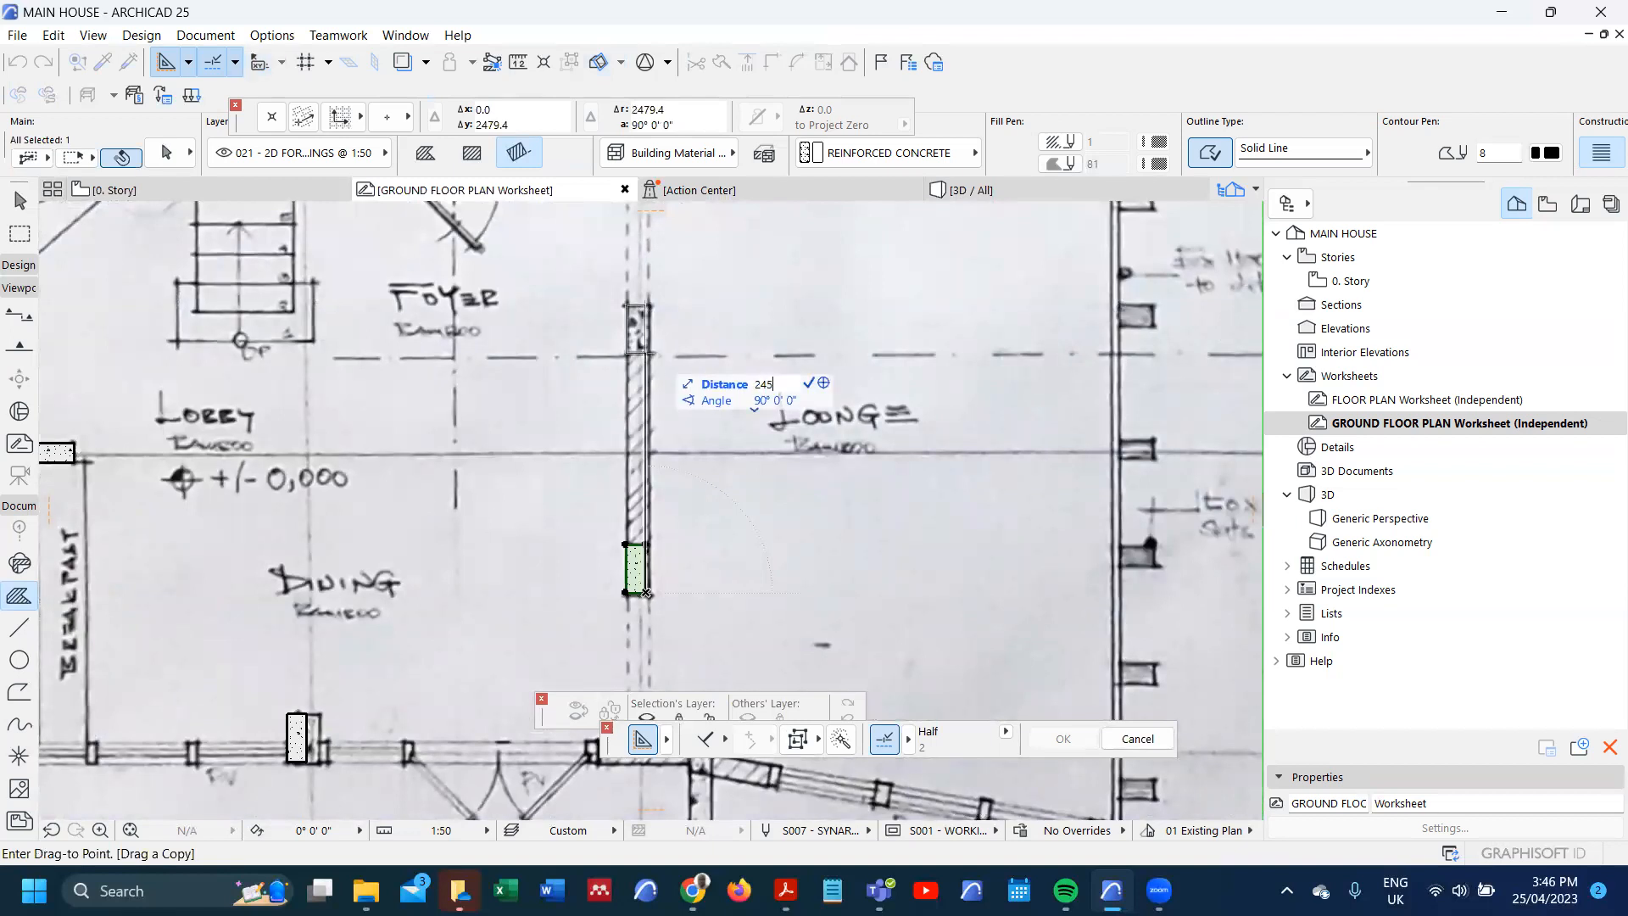
text(0)
key(Return)
scroll(608, 501, down, 3)
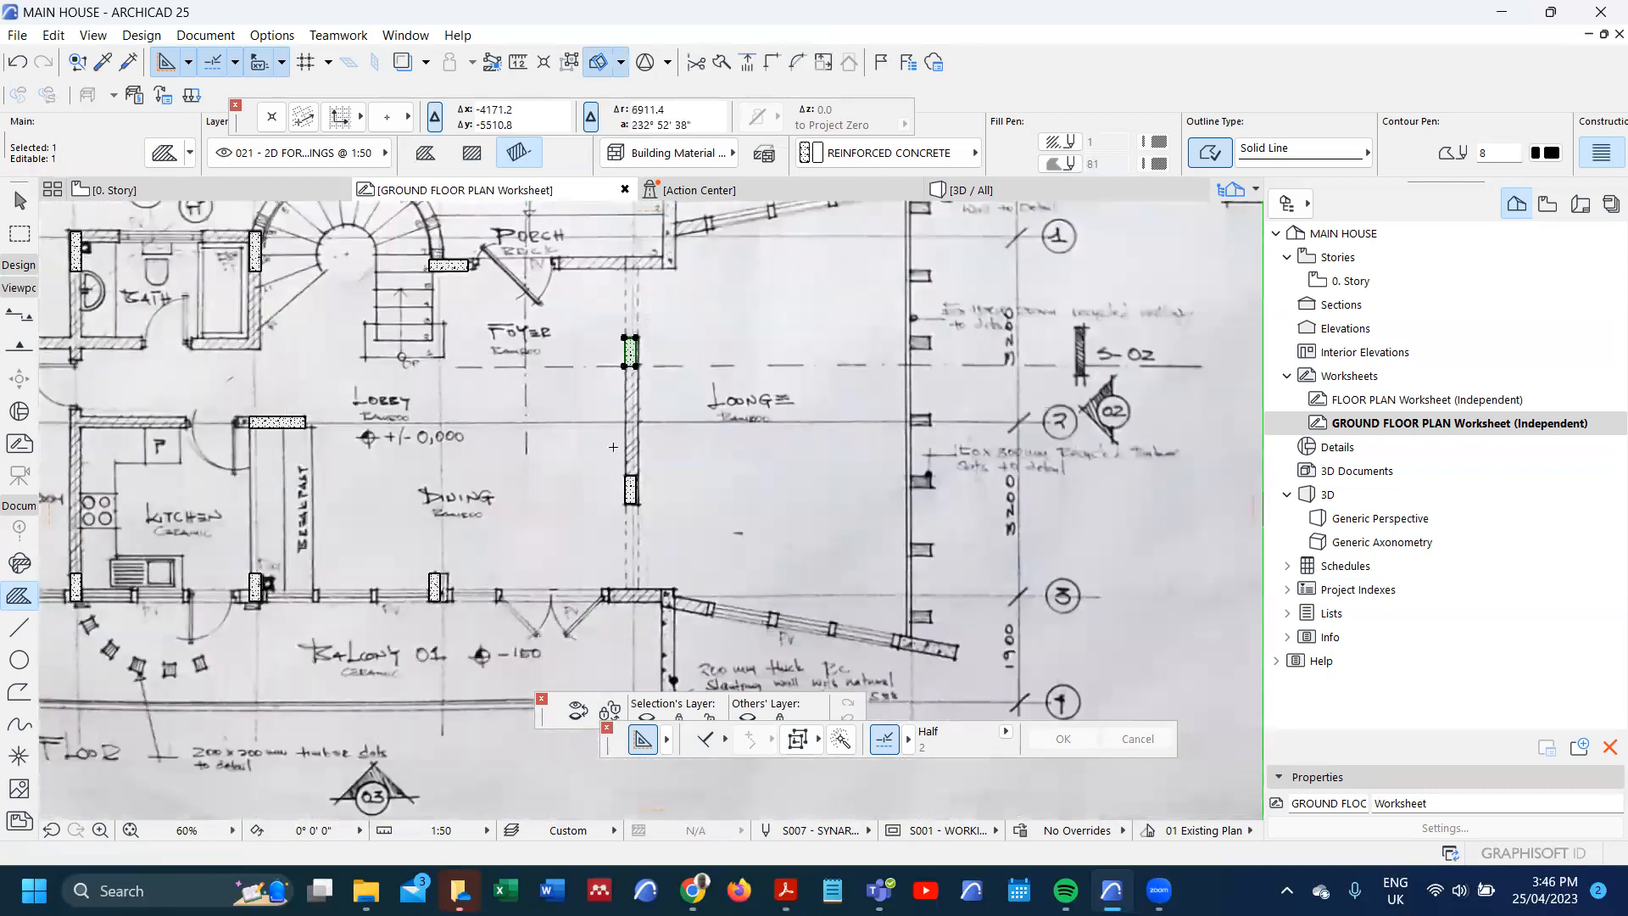
- Drag a copy of both grid E column fills 700 mm horizontally into the Lounge
scroll(608, 501, down, 2)
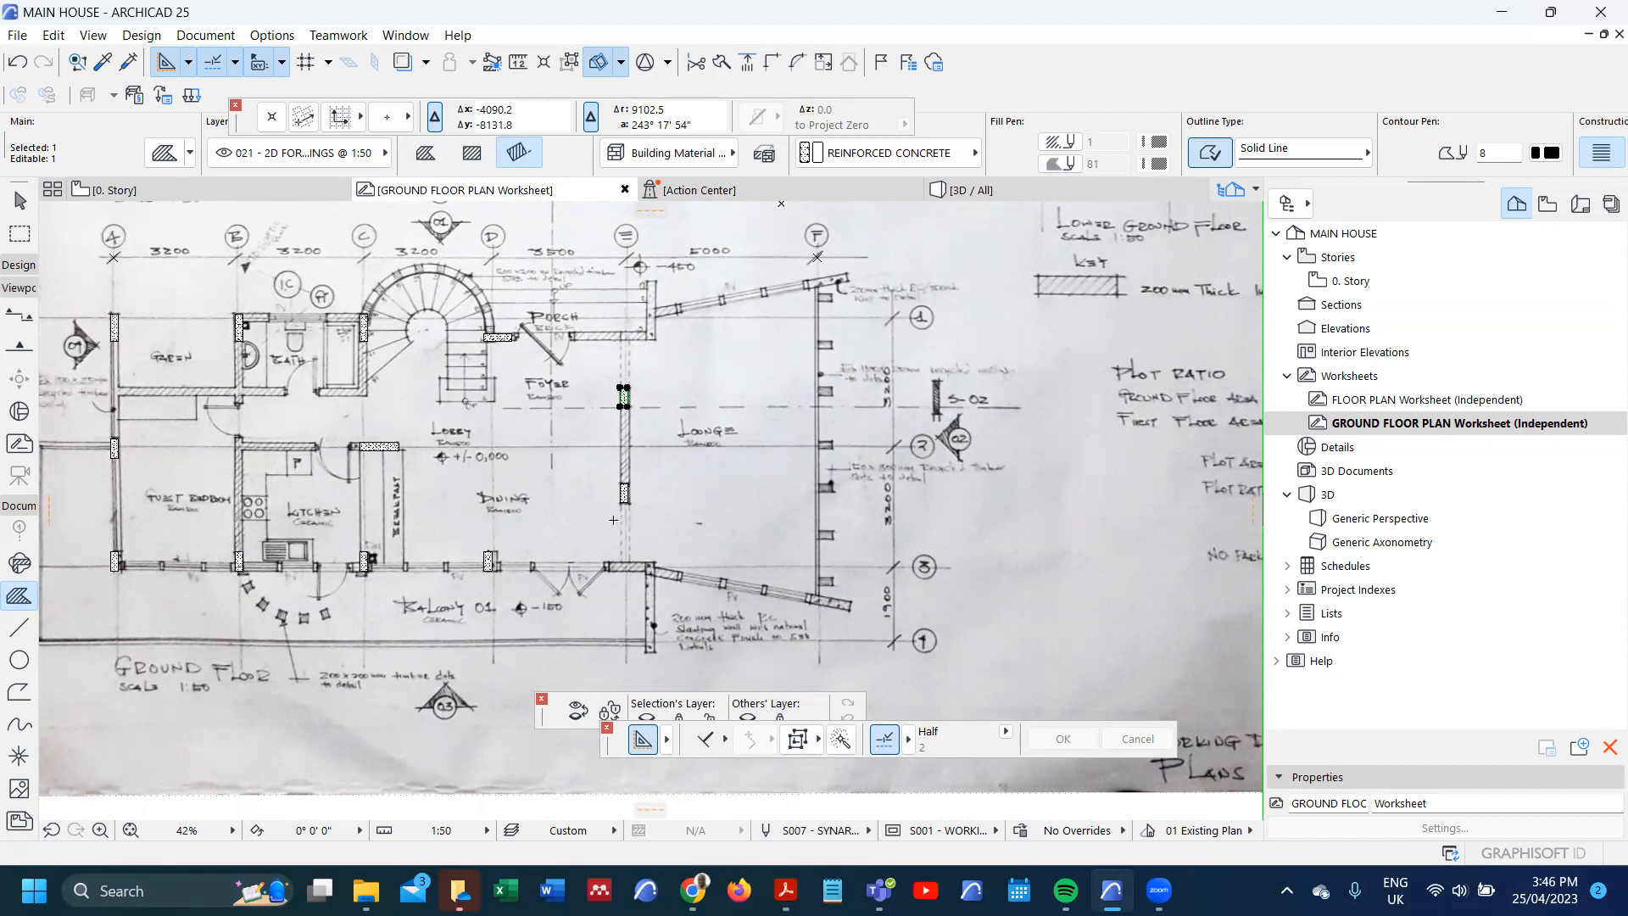
scroll(541, 552, down, 1)
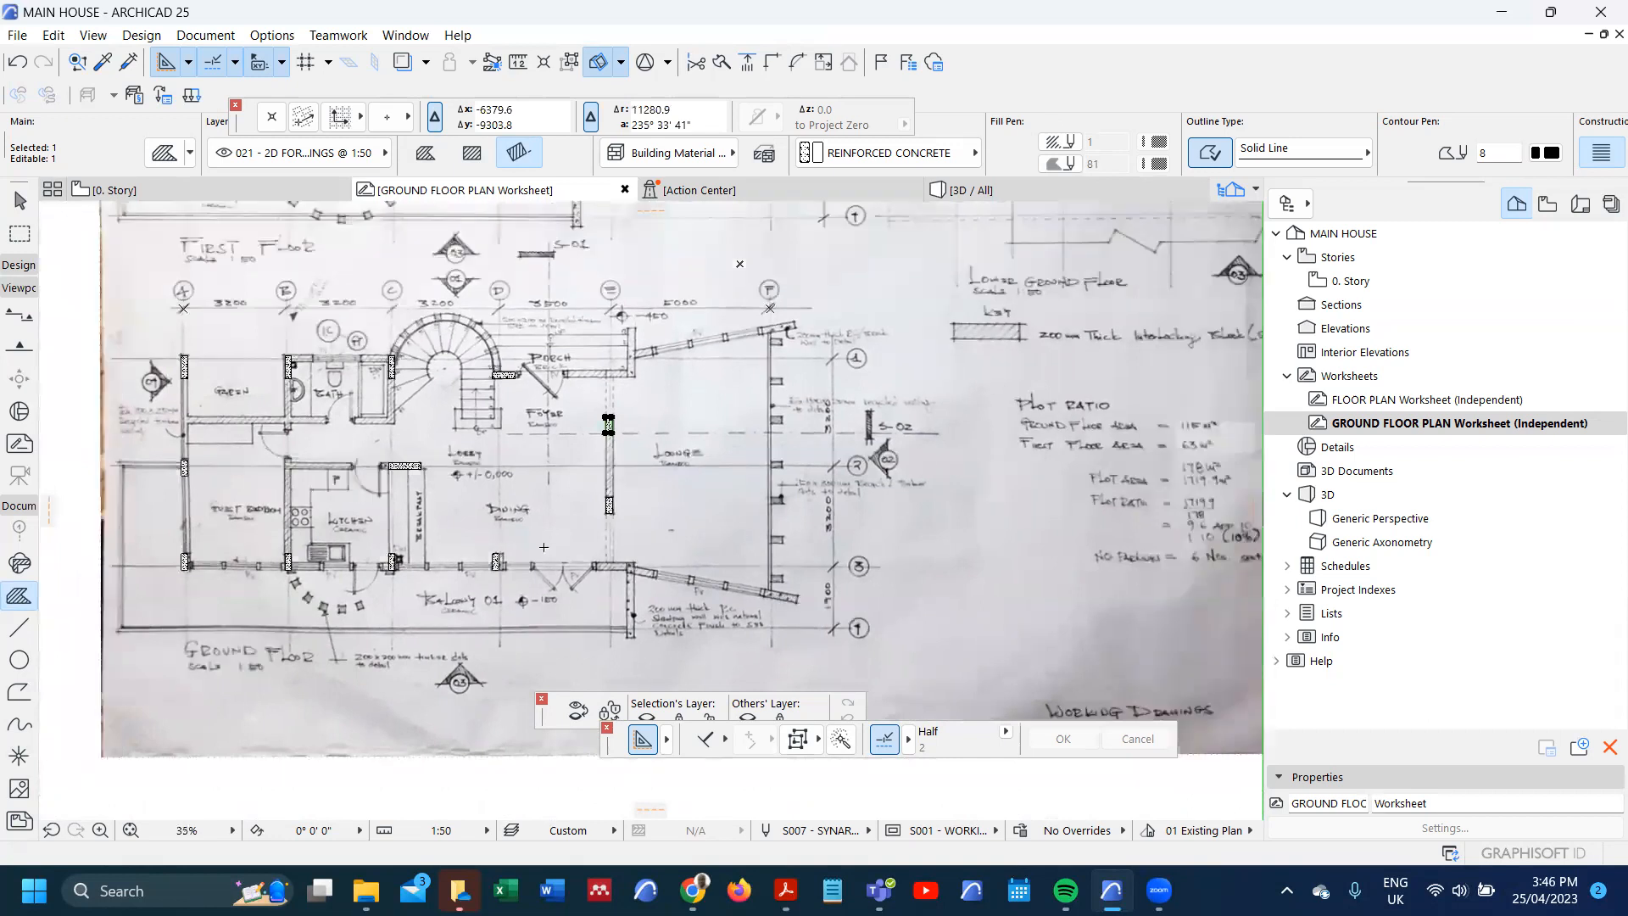
scroll(611, 424, up, 2)
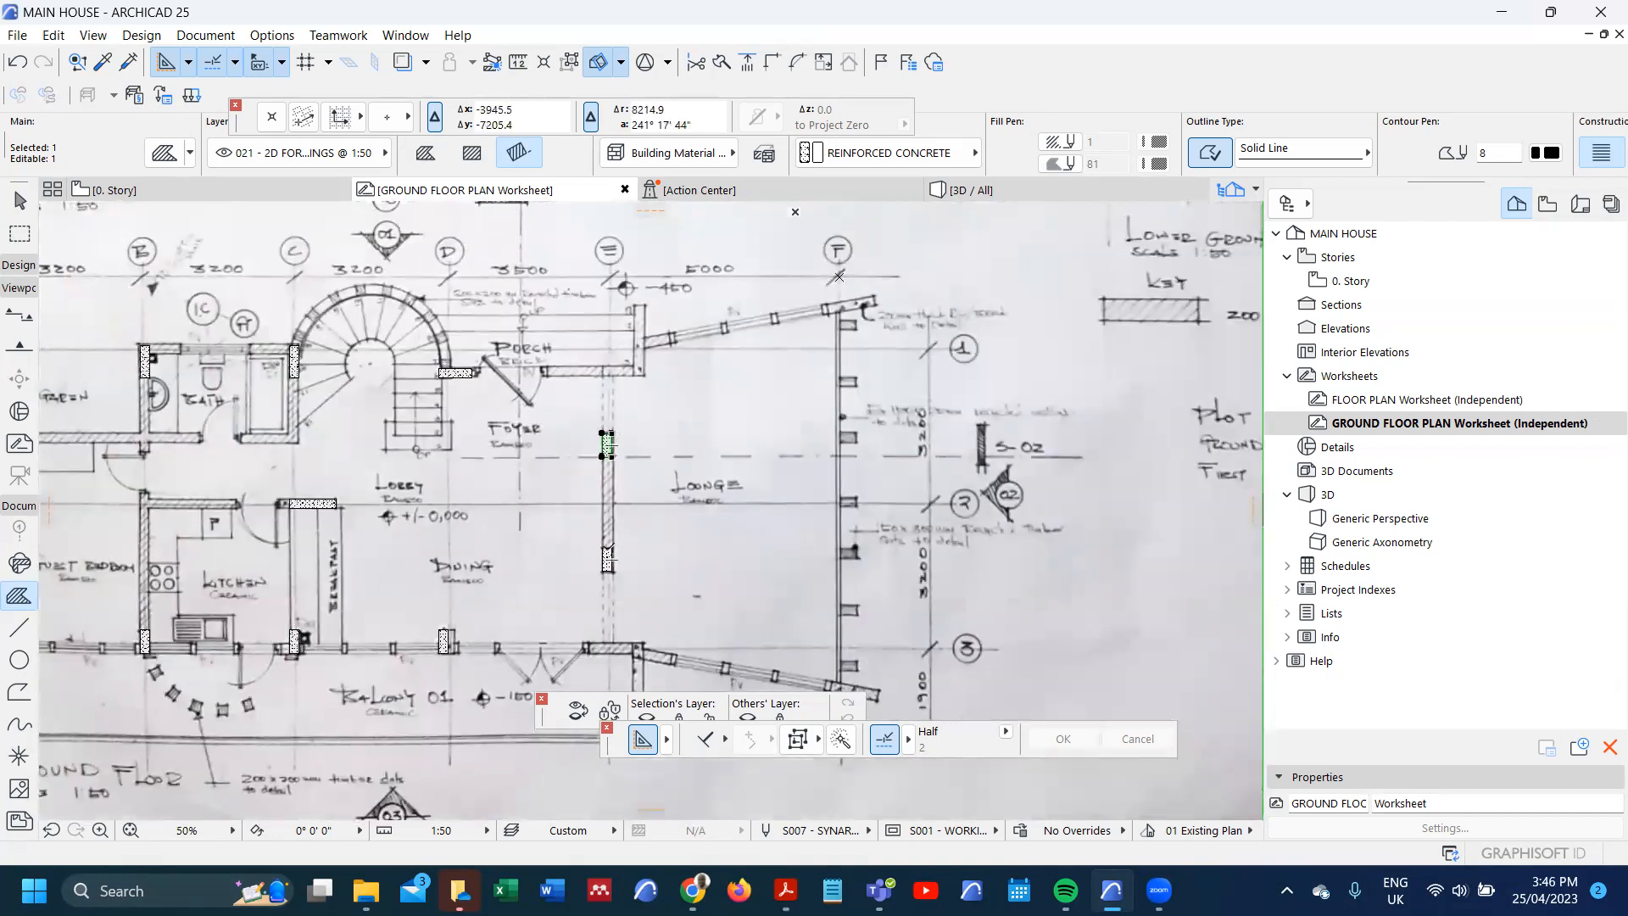
shift+click(607, 558)
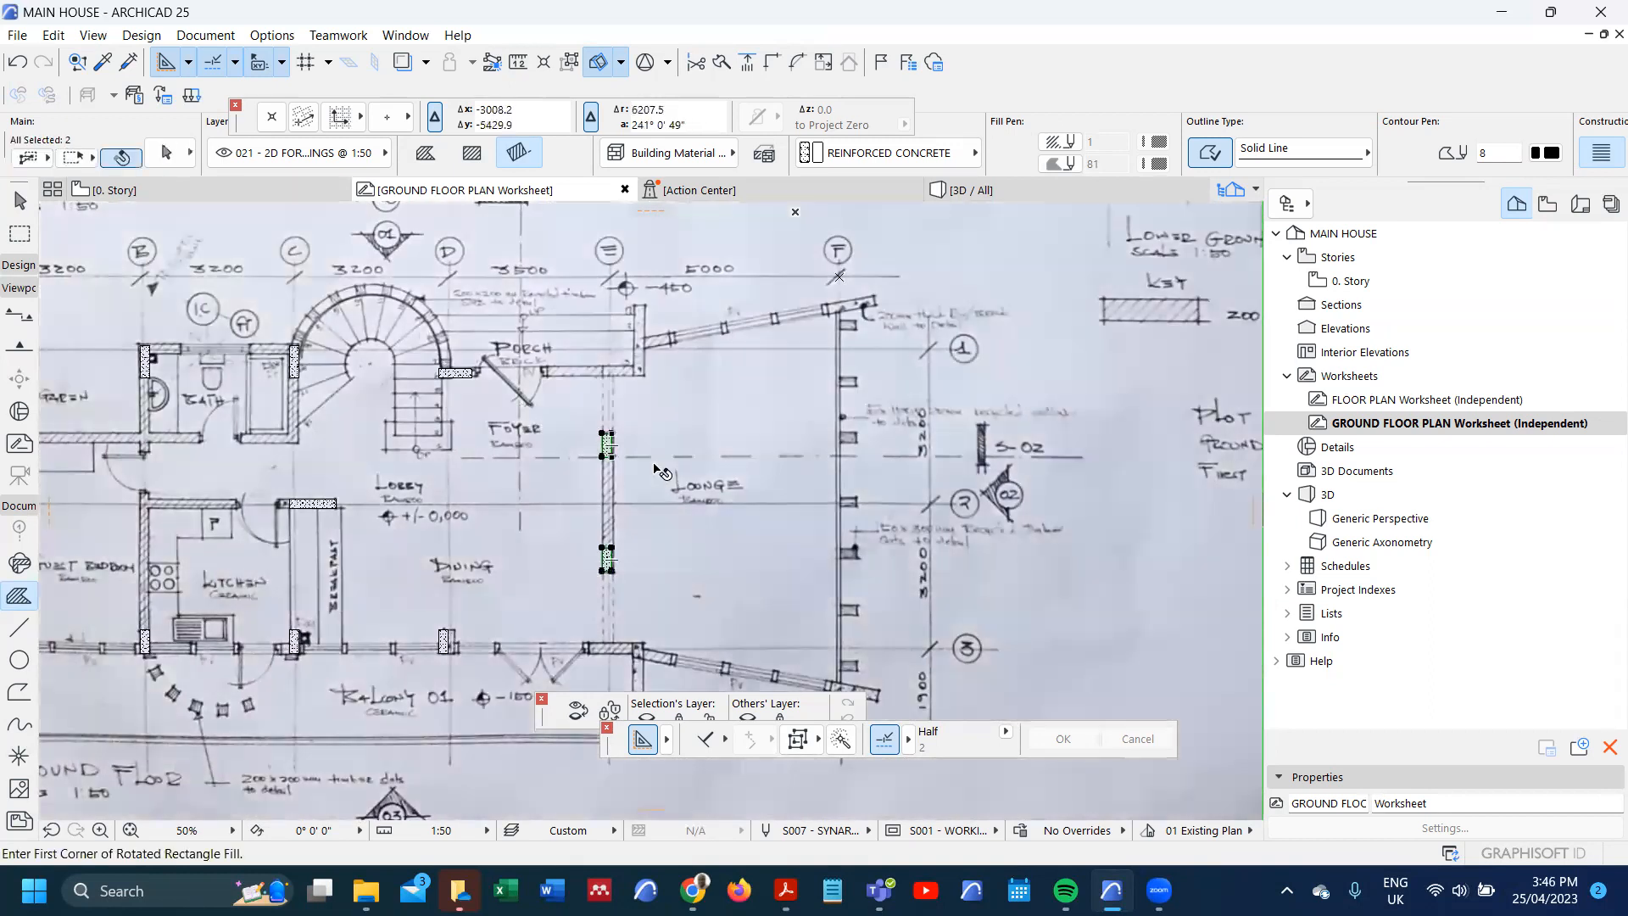
key(ctrl+shift+d)
scroll(619, 428, up, 5)
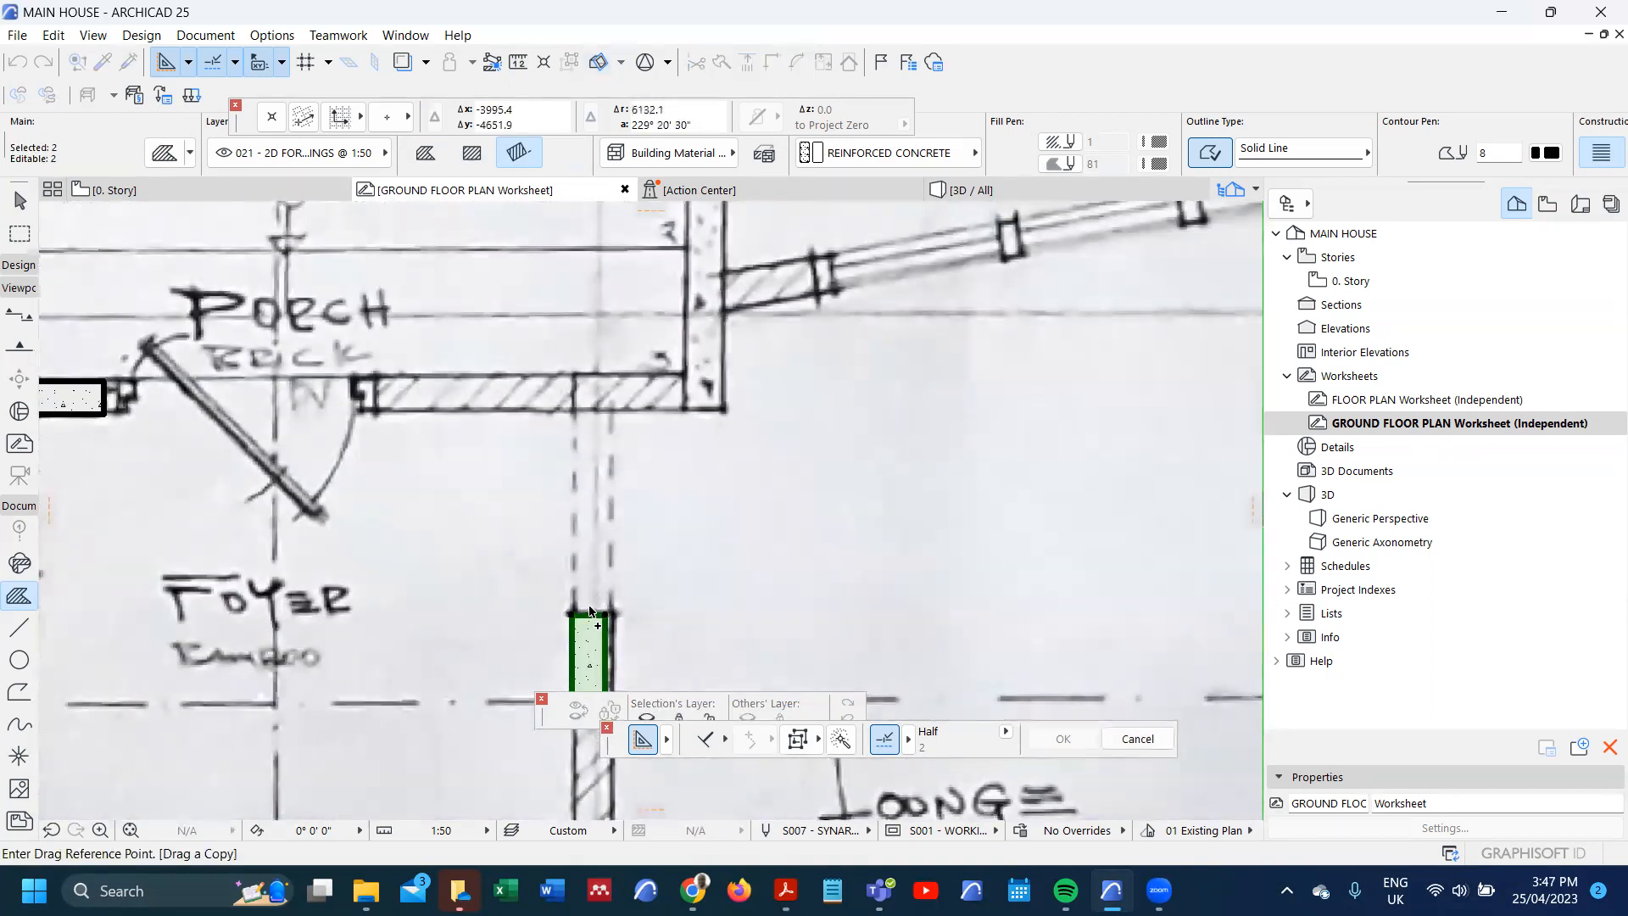
click(592, 616)
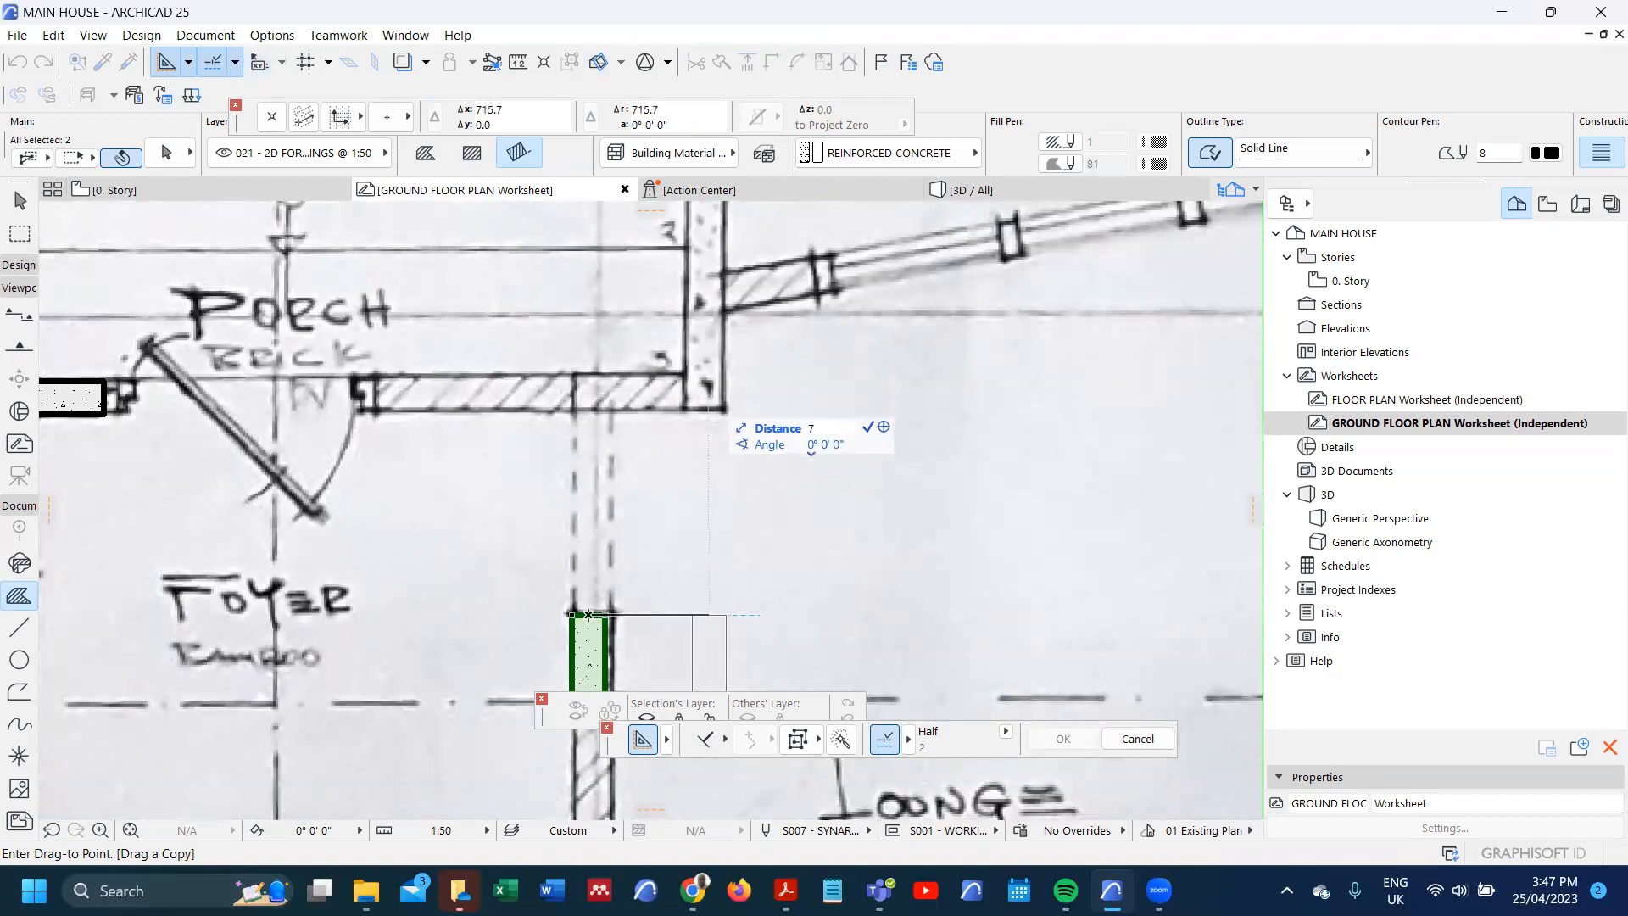
click(707, 322)
scroll(696, 580, down, 3)
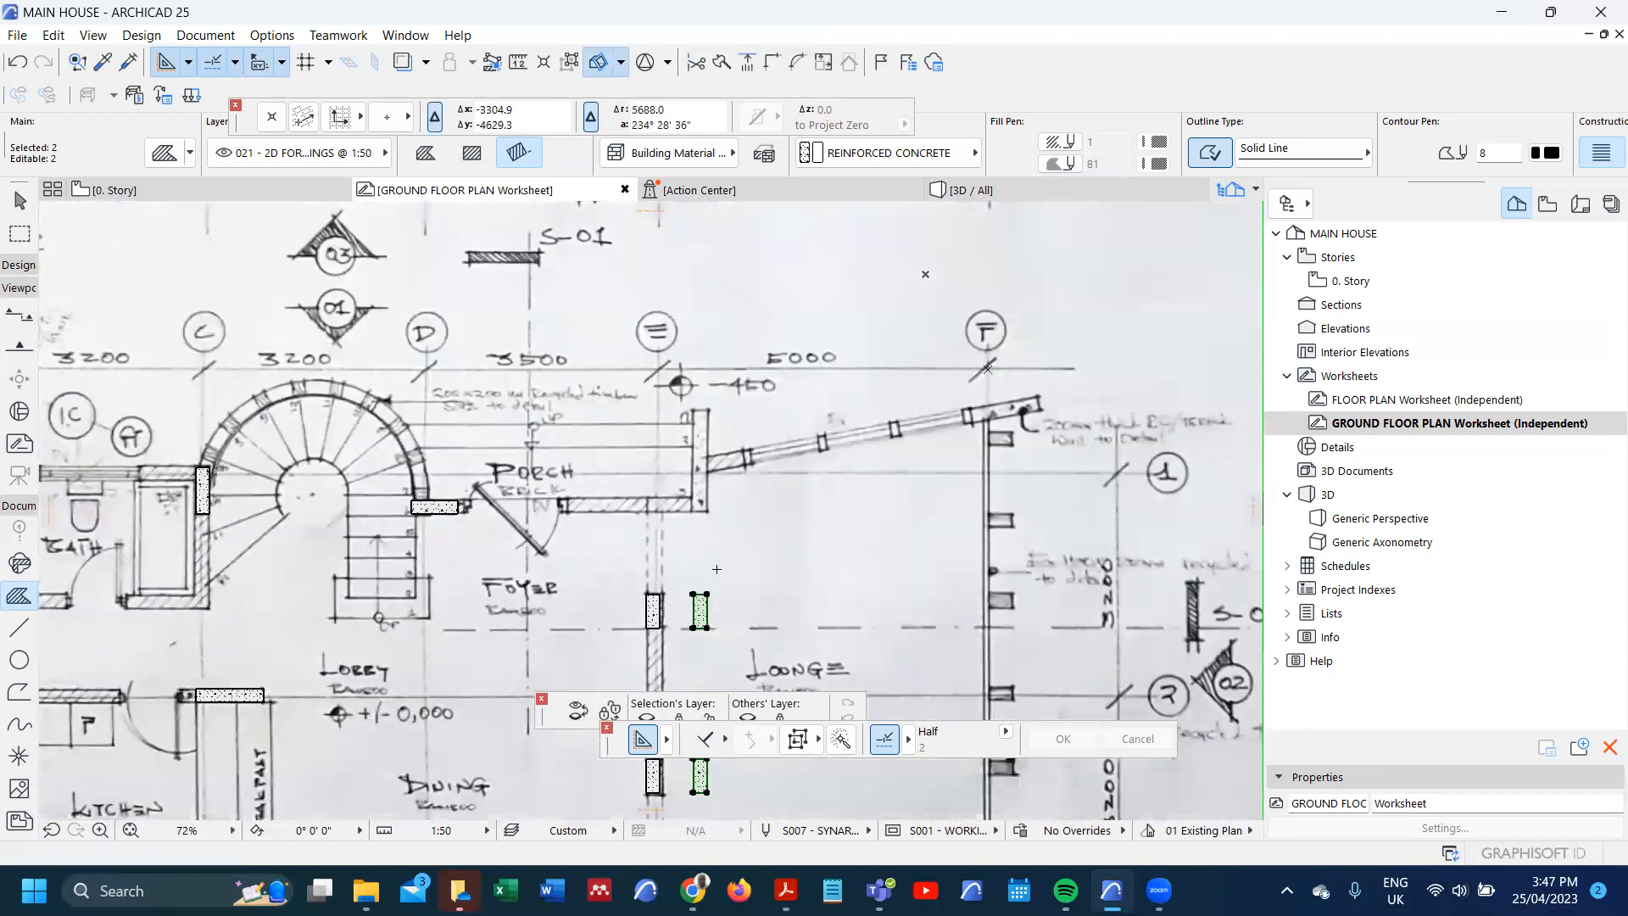
- Move the upper Lounge copy vertically up onto the lower end of the concrete wall beside the Porch
key(Escape)
shift+click(701, 630)
key(ctrl+d)
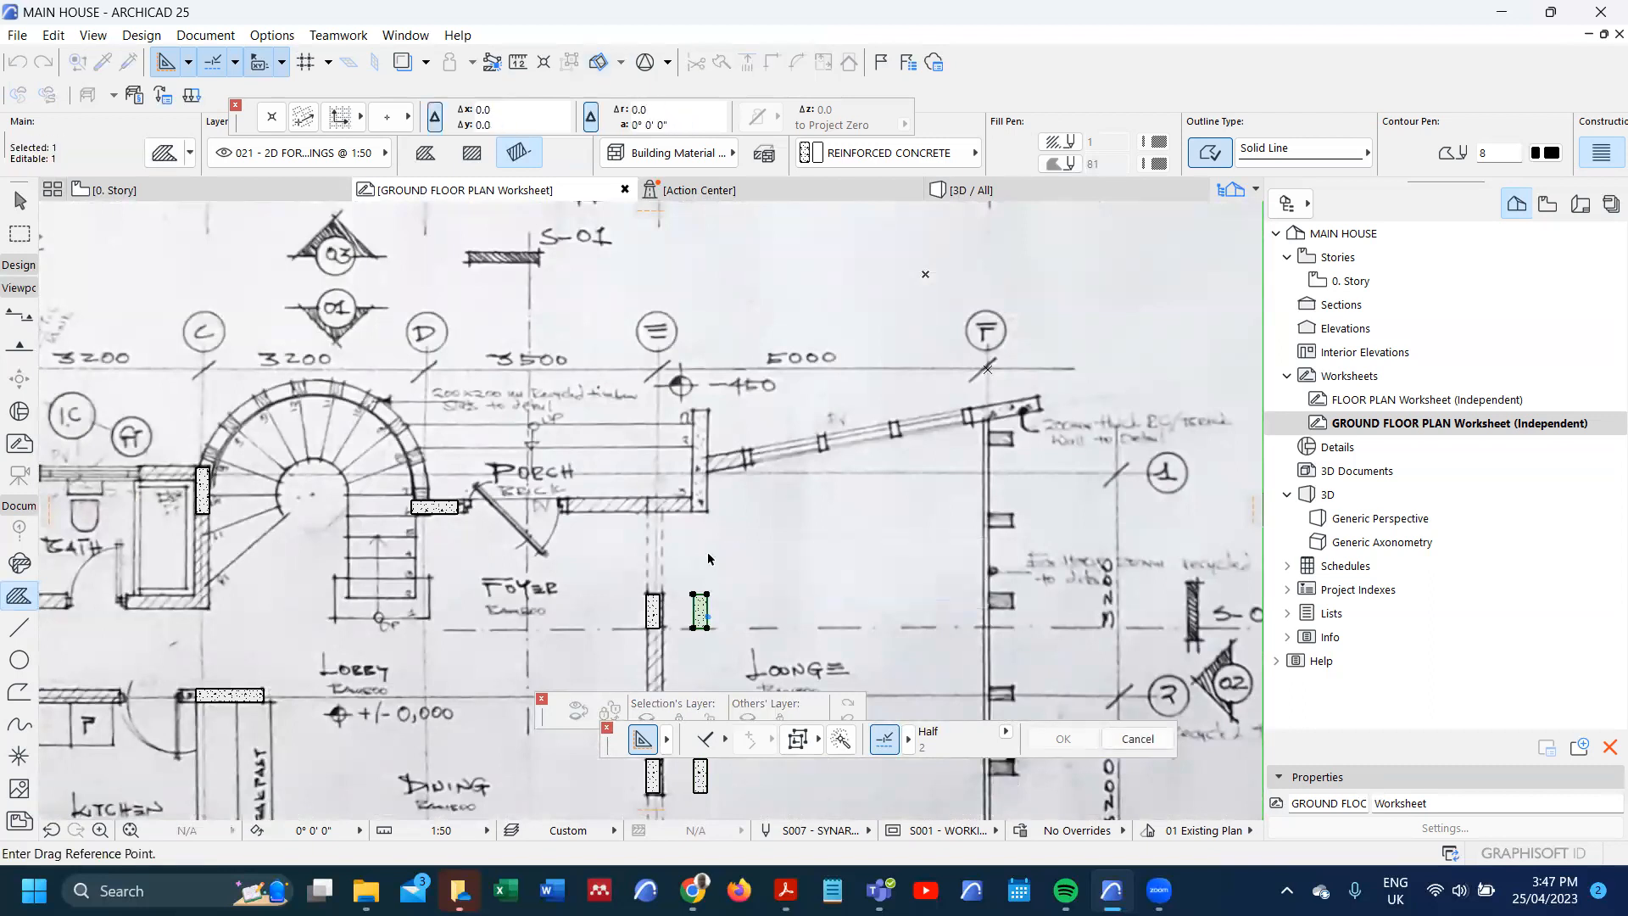
click(706, 628)
click(705, 513)
- Offset the upper edge of the porch wall fill about 1000 mm up to the wall's upper end
scroll(696, 474, up, 3)
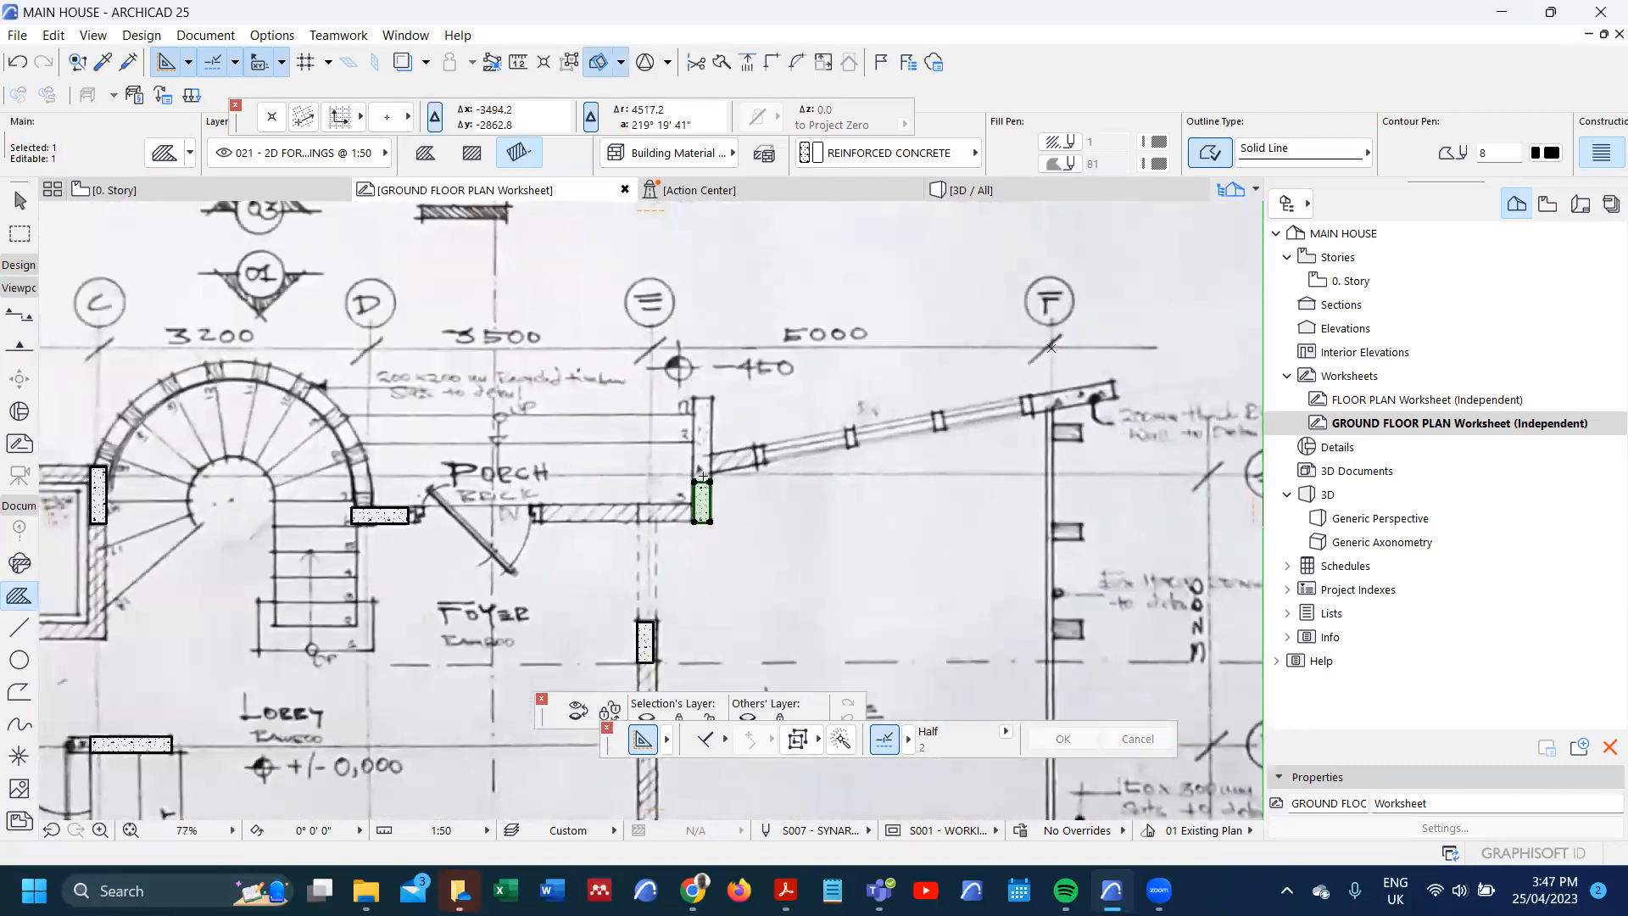
click(713, 490)
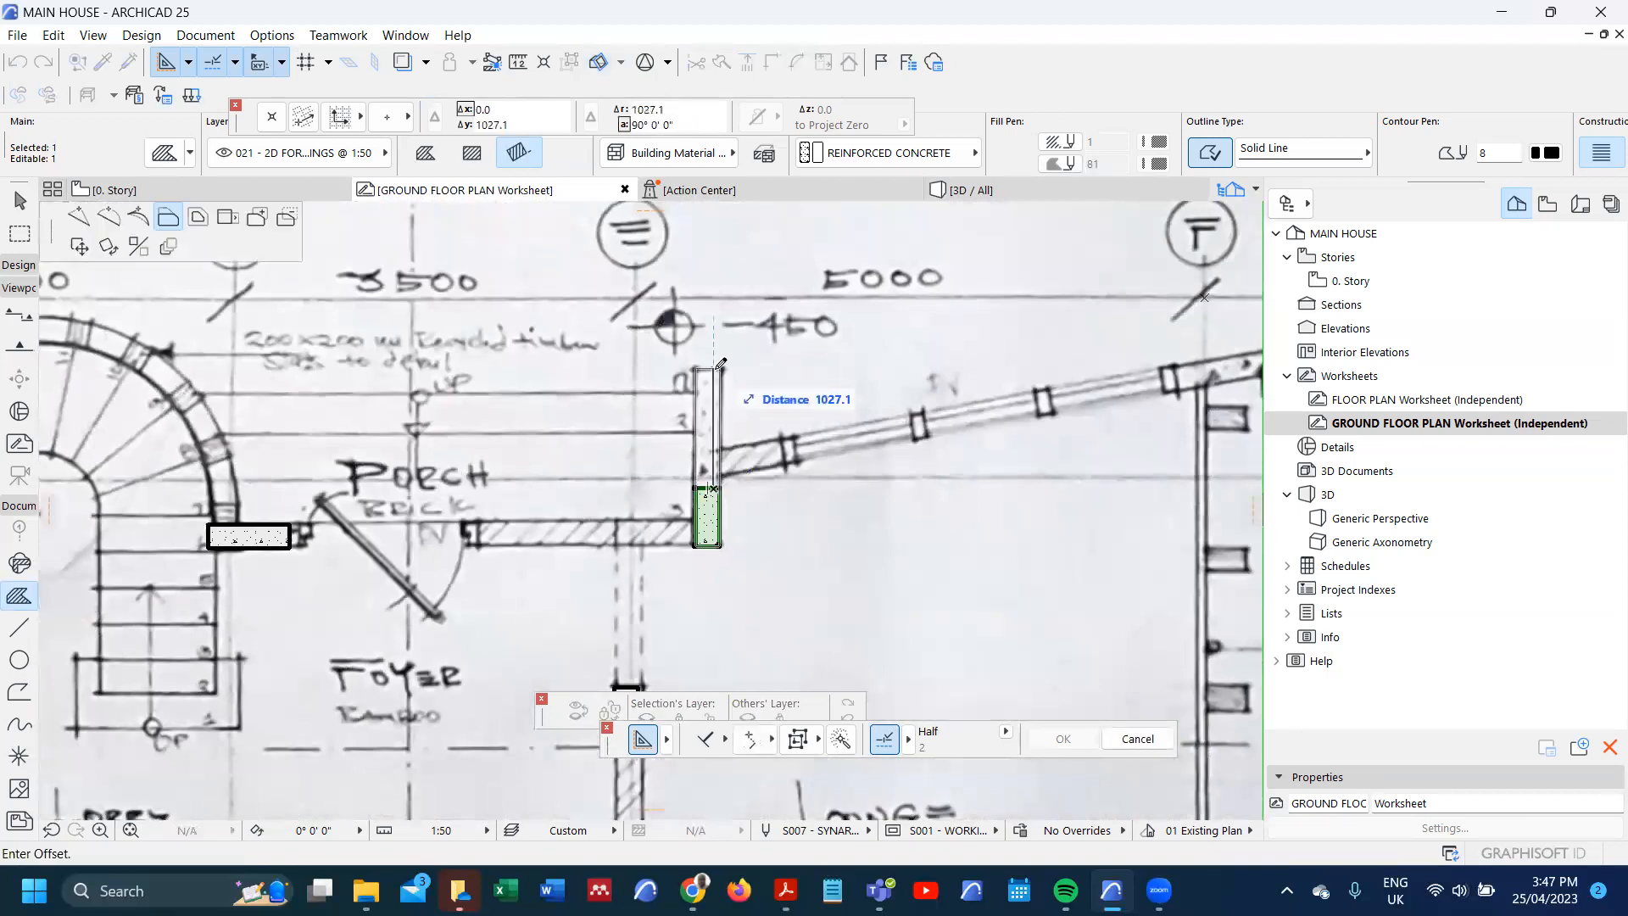
text(10)
key(Return)
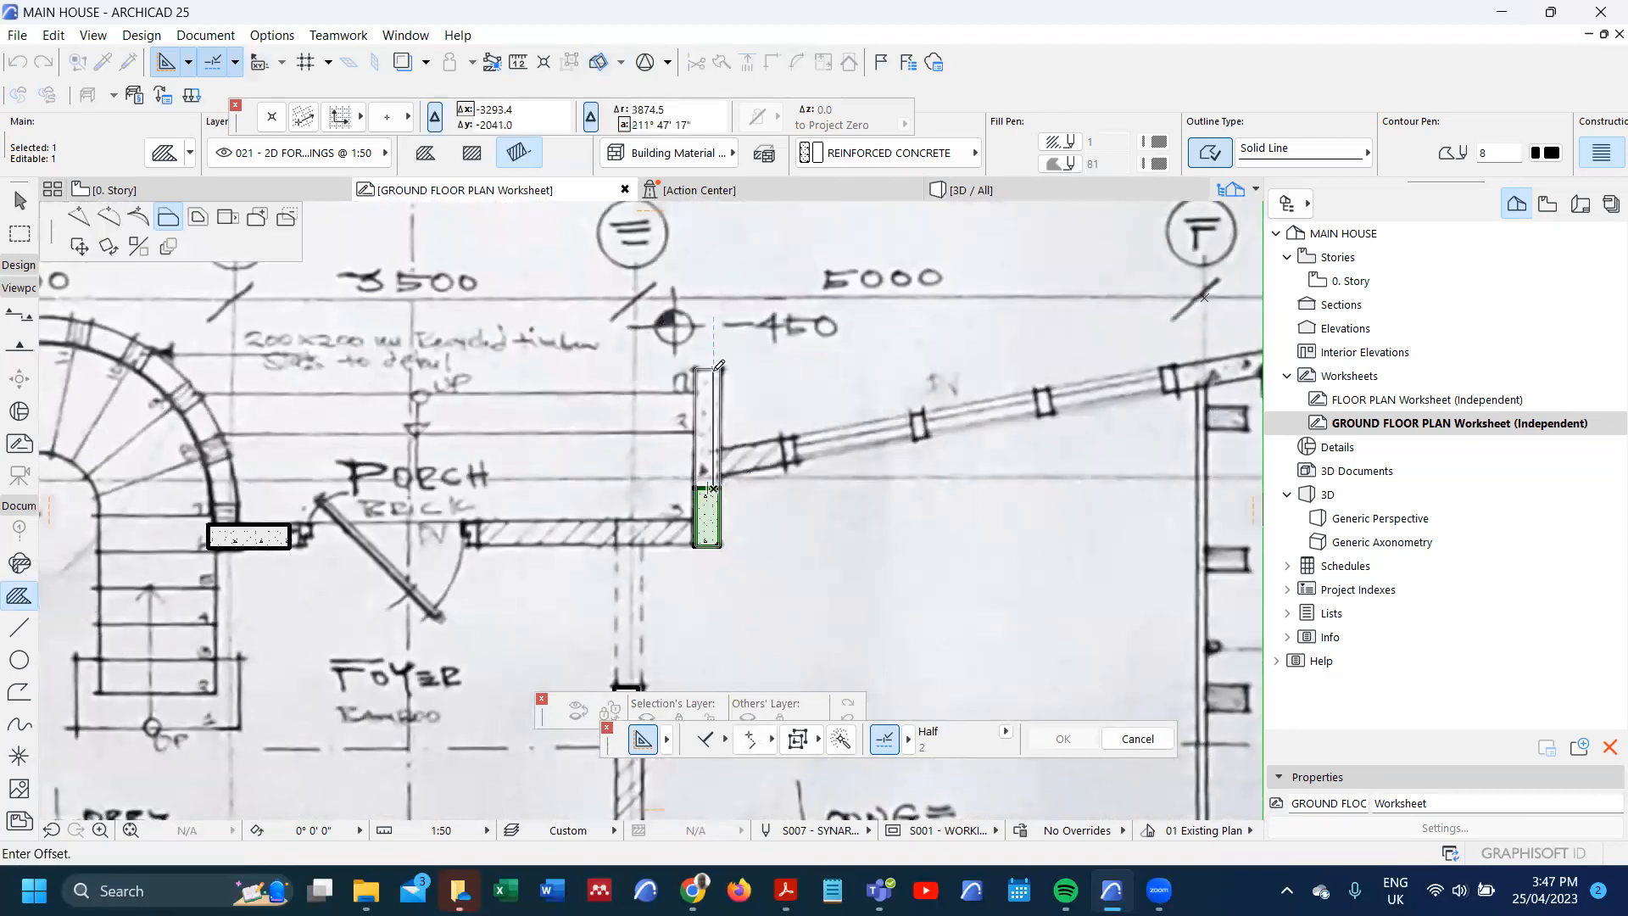
scroll(708, 365, down, 4)
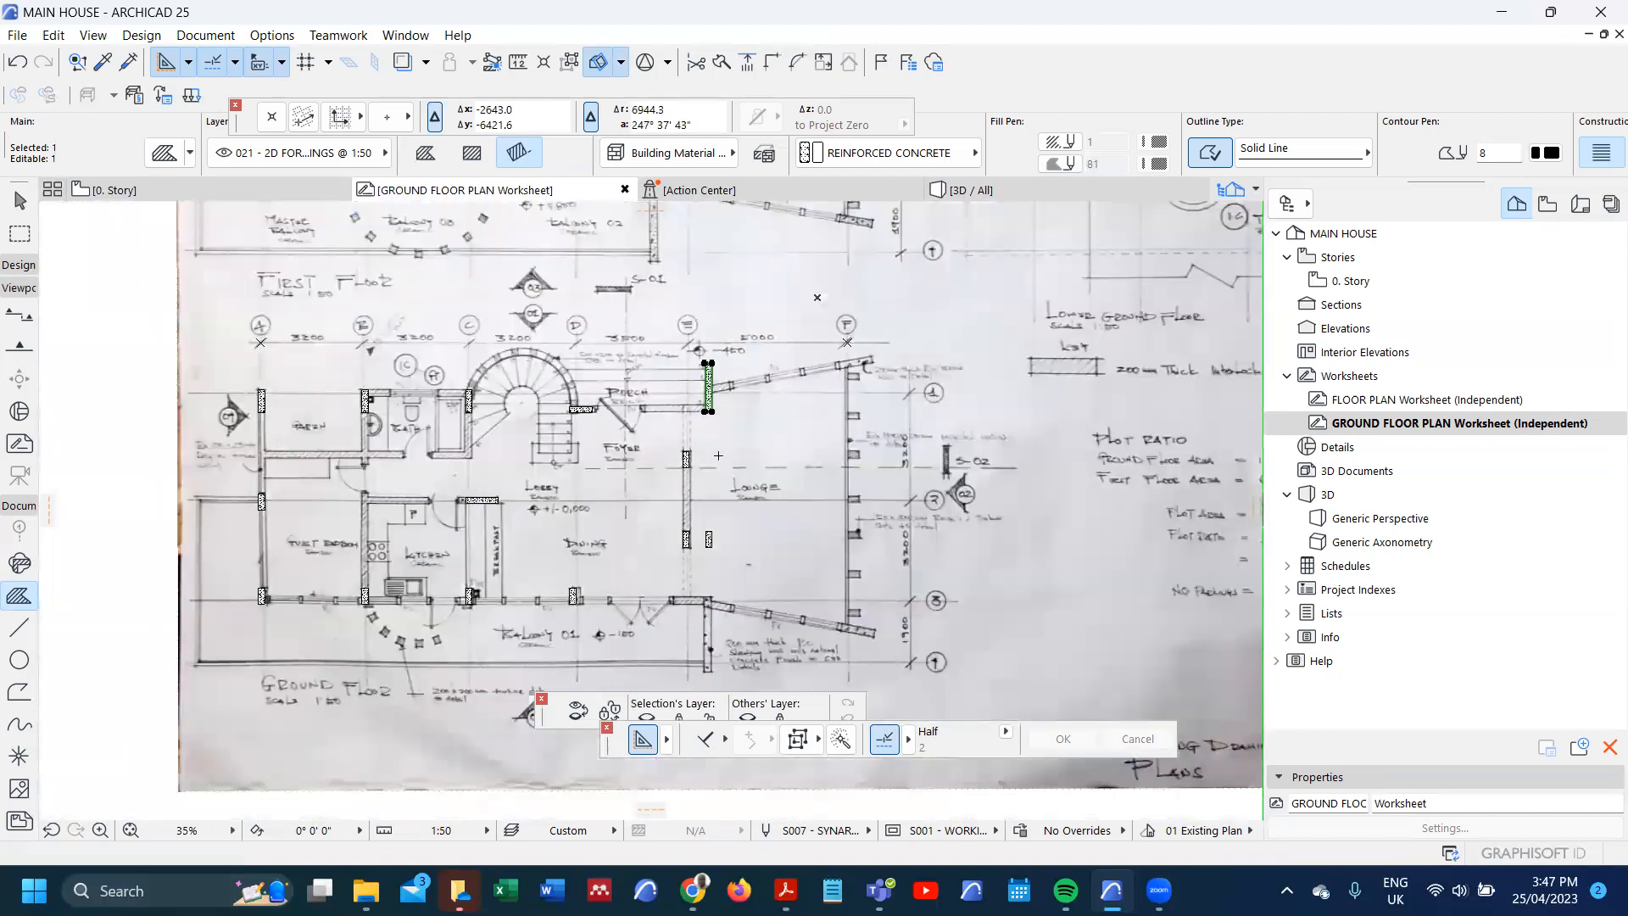
- Drag the remaining Lounge copy 2000 mm vertically down onto the upper end of the slanting wall beside Balcony 01
scroll(721, 483, down, 2)
middle_drag(721, 484, 723, 450)
scroll(717, 568, up, 3)
key(Escape)
shift+click(710, 426)
key(ctrl+d)
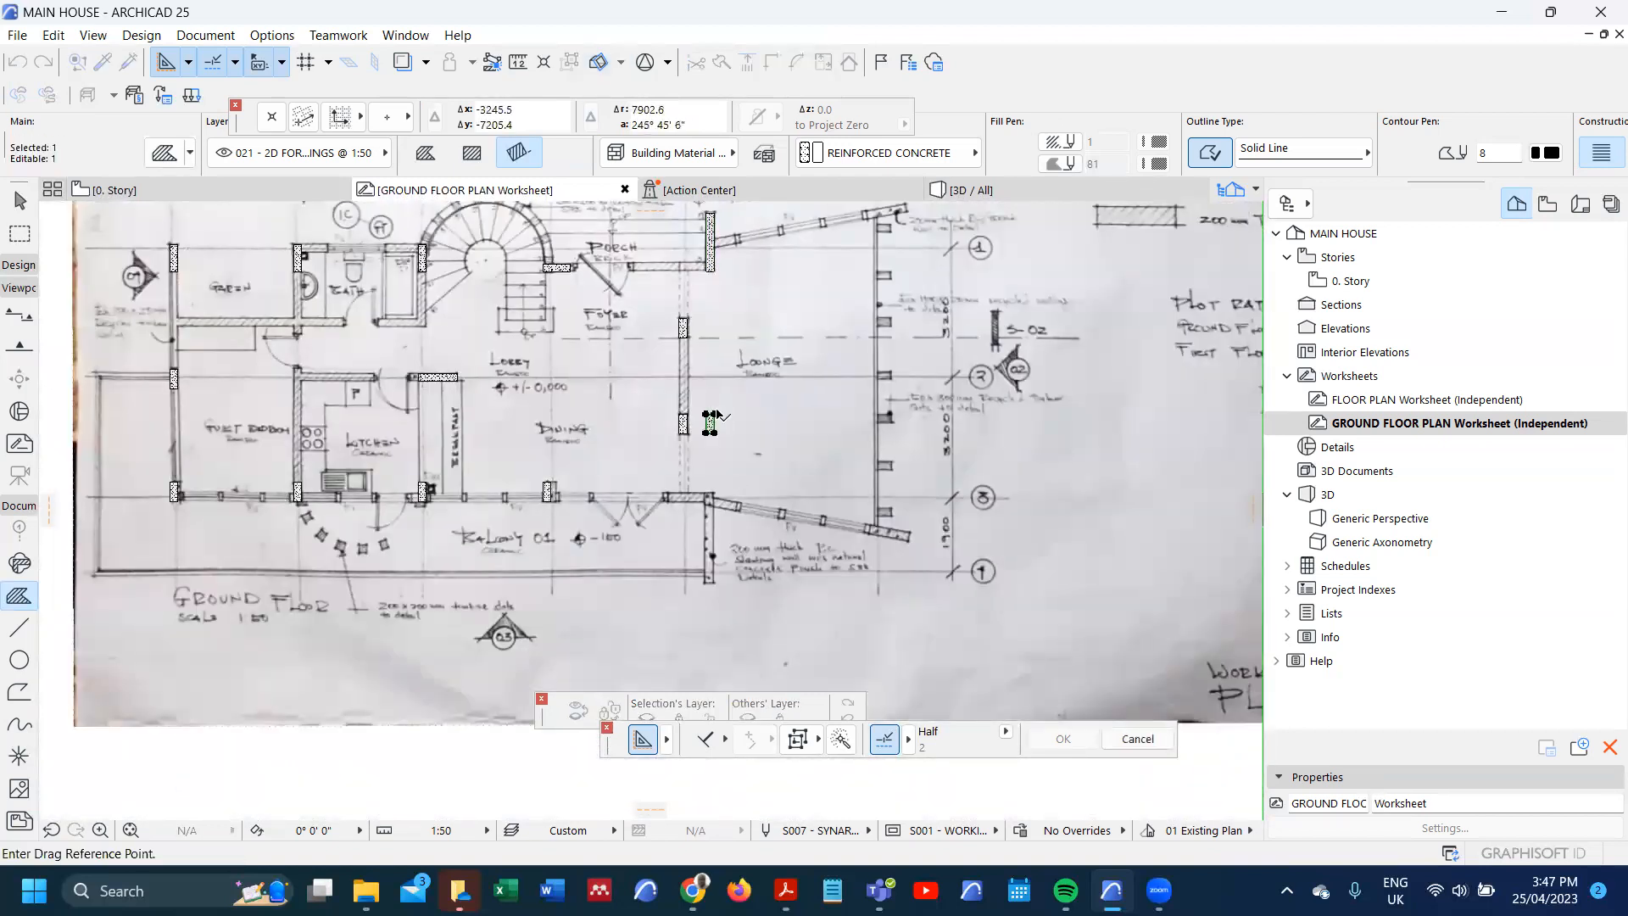
click(716, 414)
scroll(710, 498, up, 5)
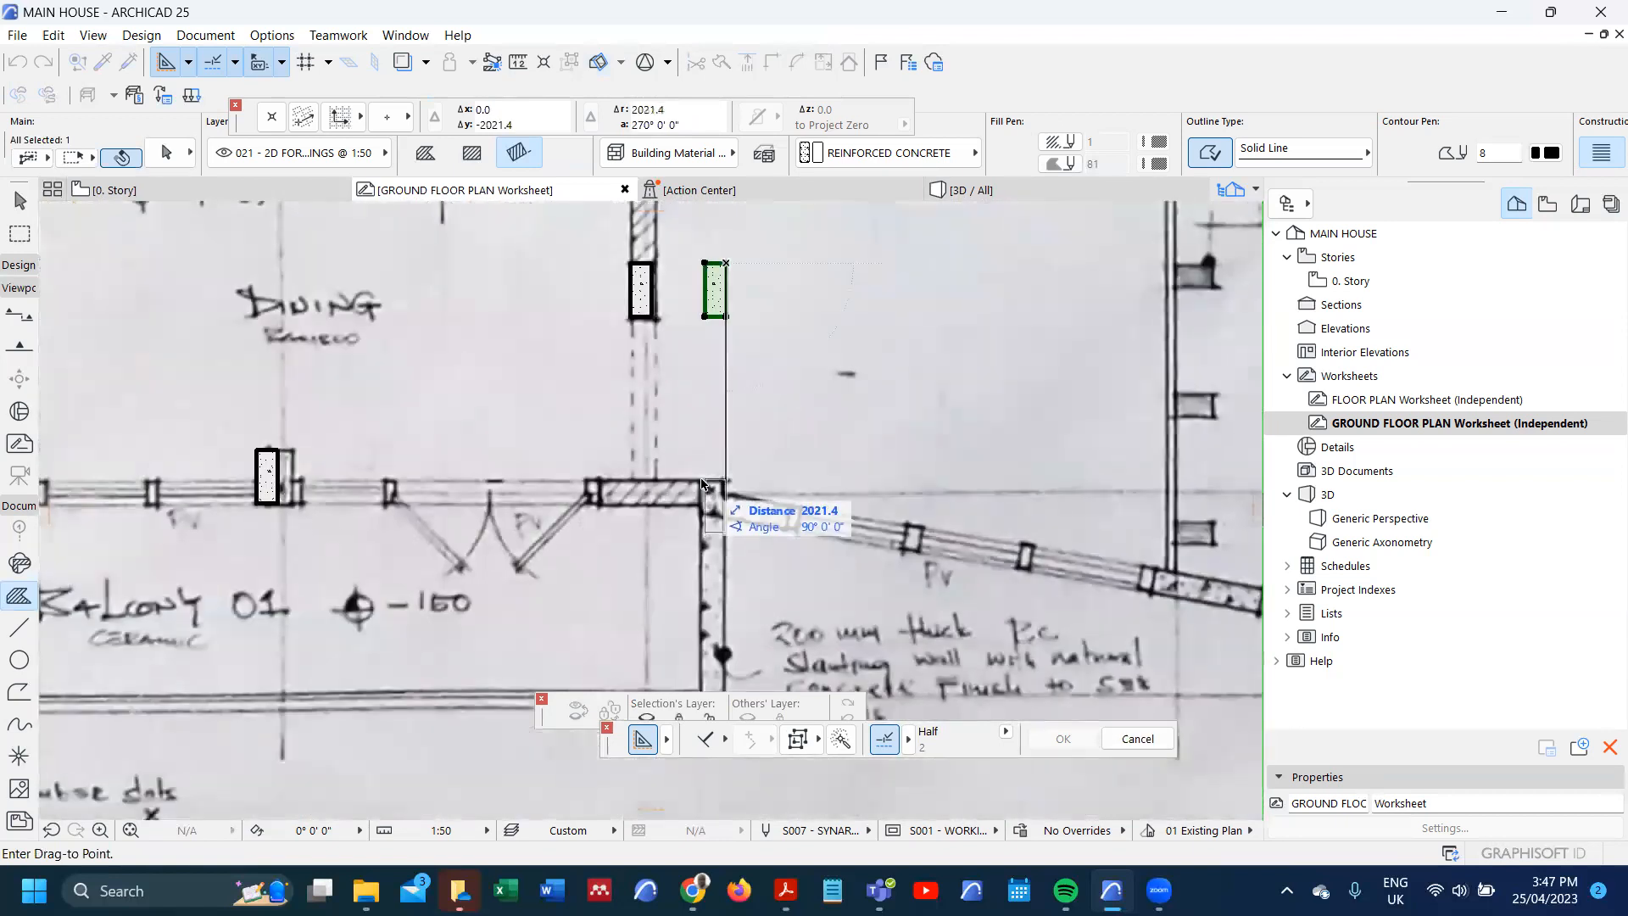
text(2000)
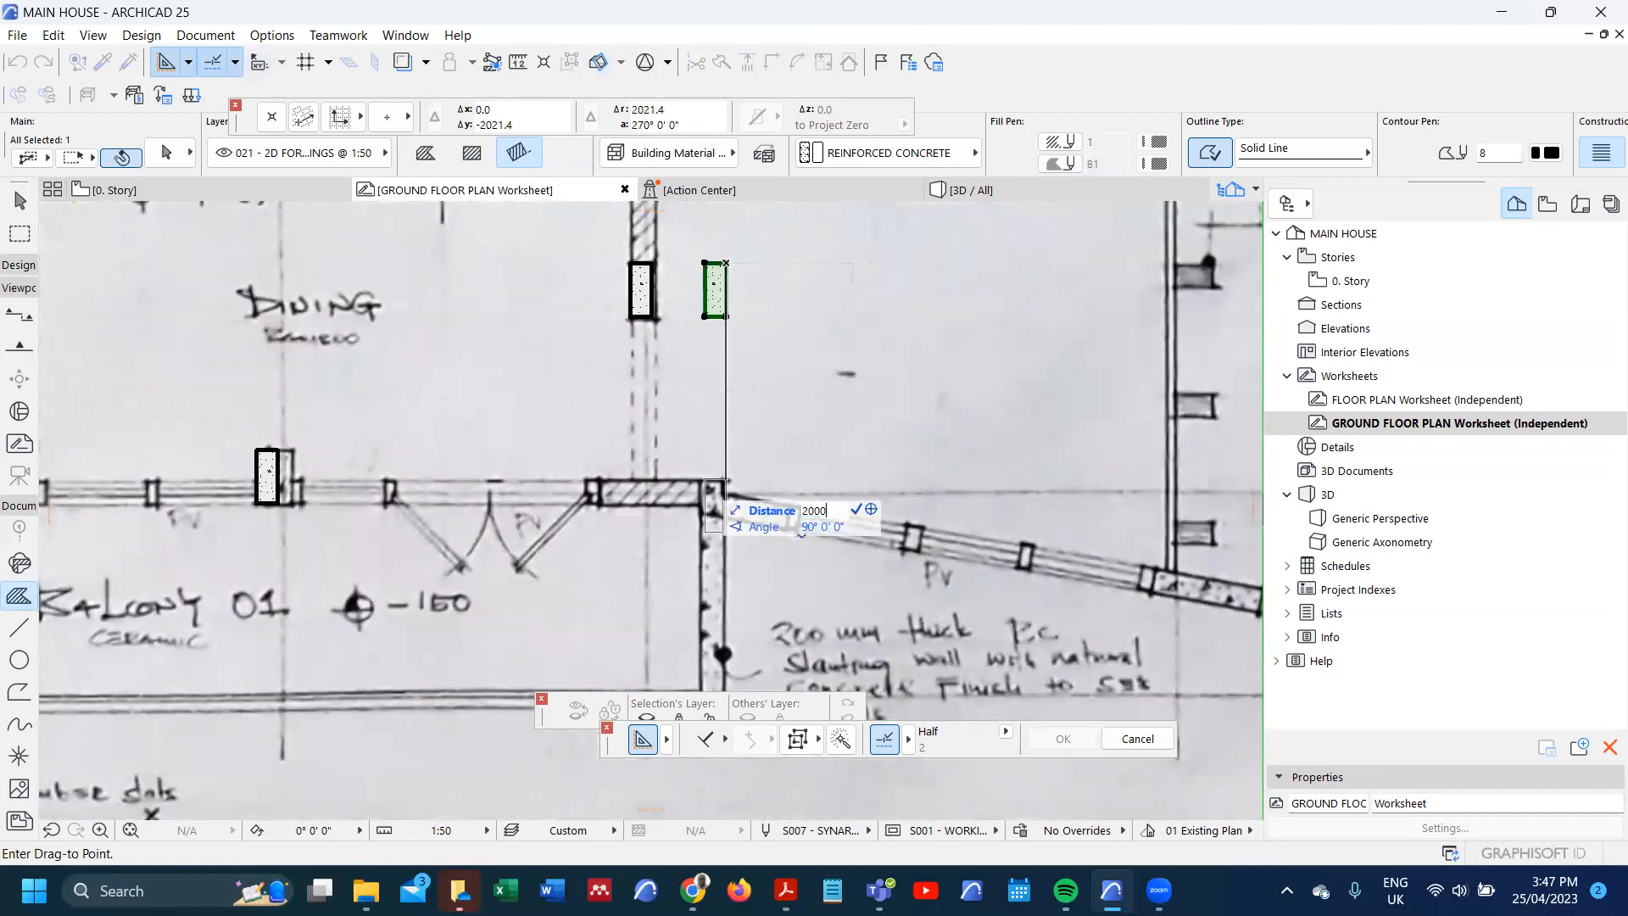
key(Return)
scroll(722, 407, down, 4)
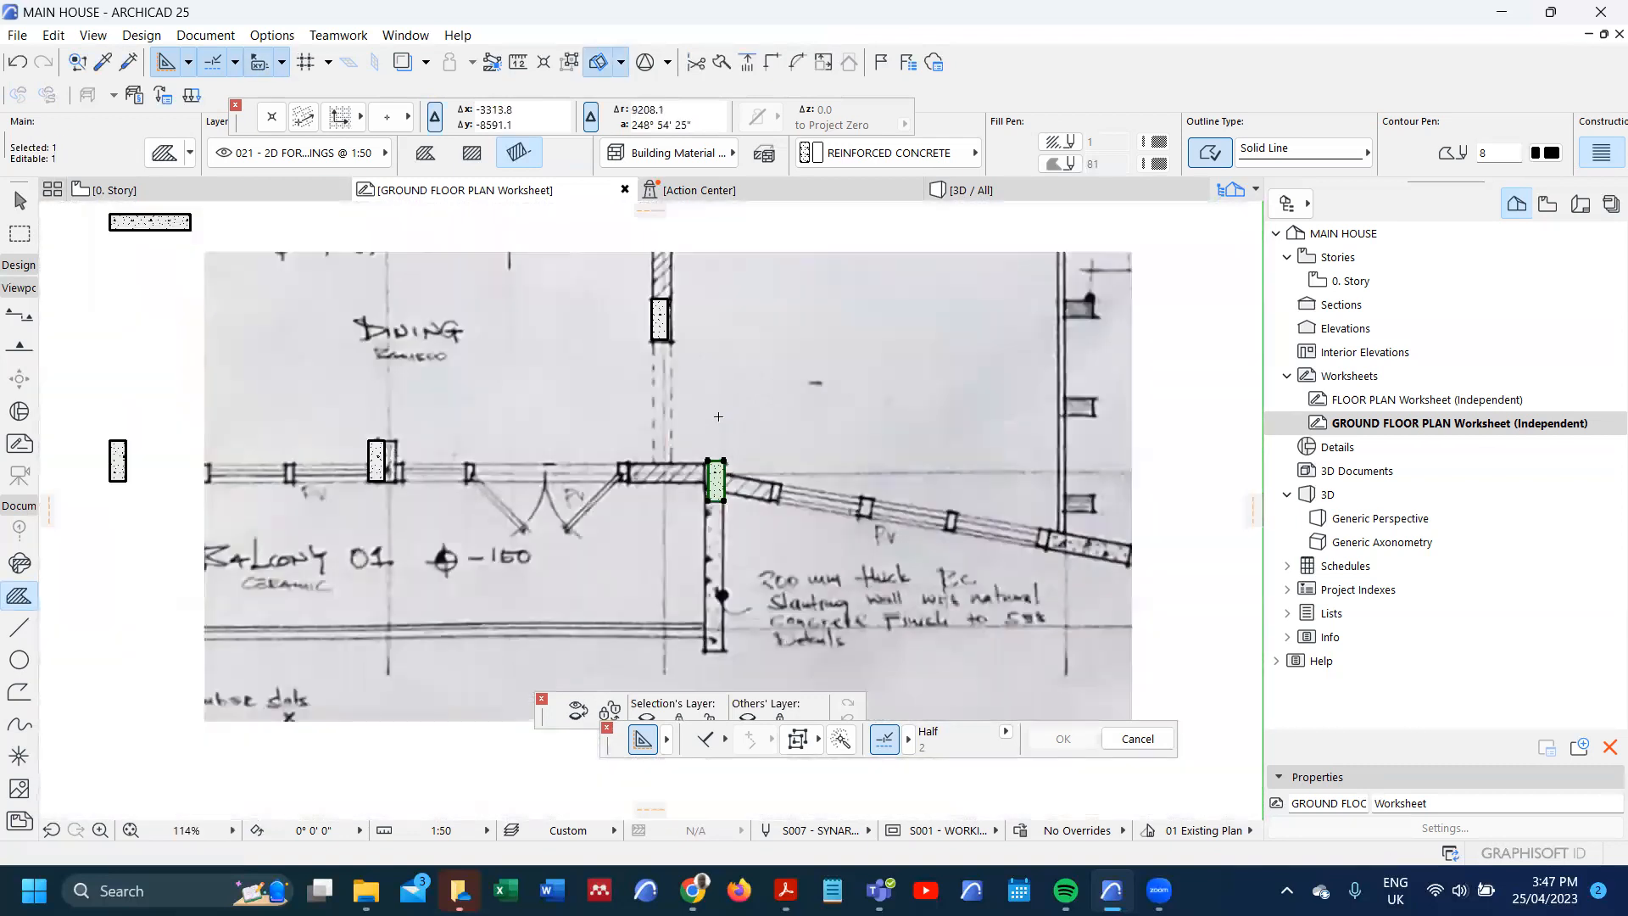
- Offset the lower edge of the balcony wall fill 1850 mm down to the wall's lower end
scroll(735, 502, up, 3)
scroll(732, 501, up, 2)
click(700, 440)
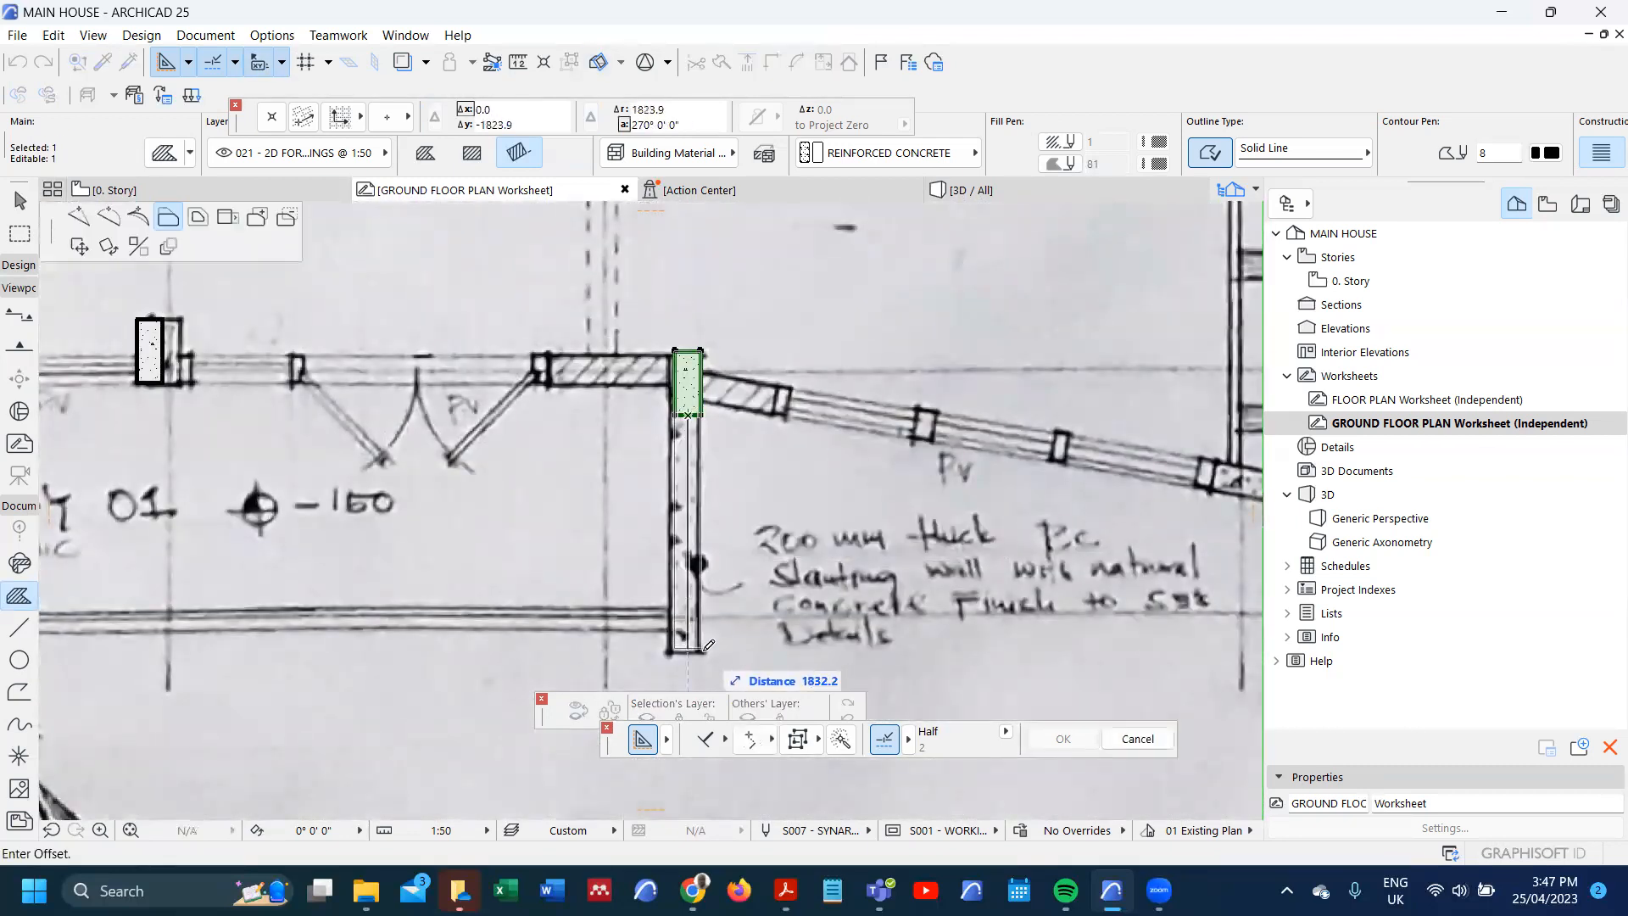
text(1)
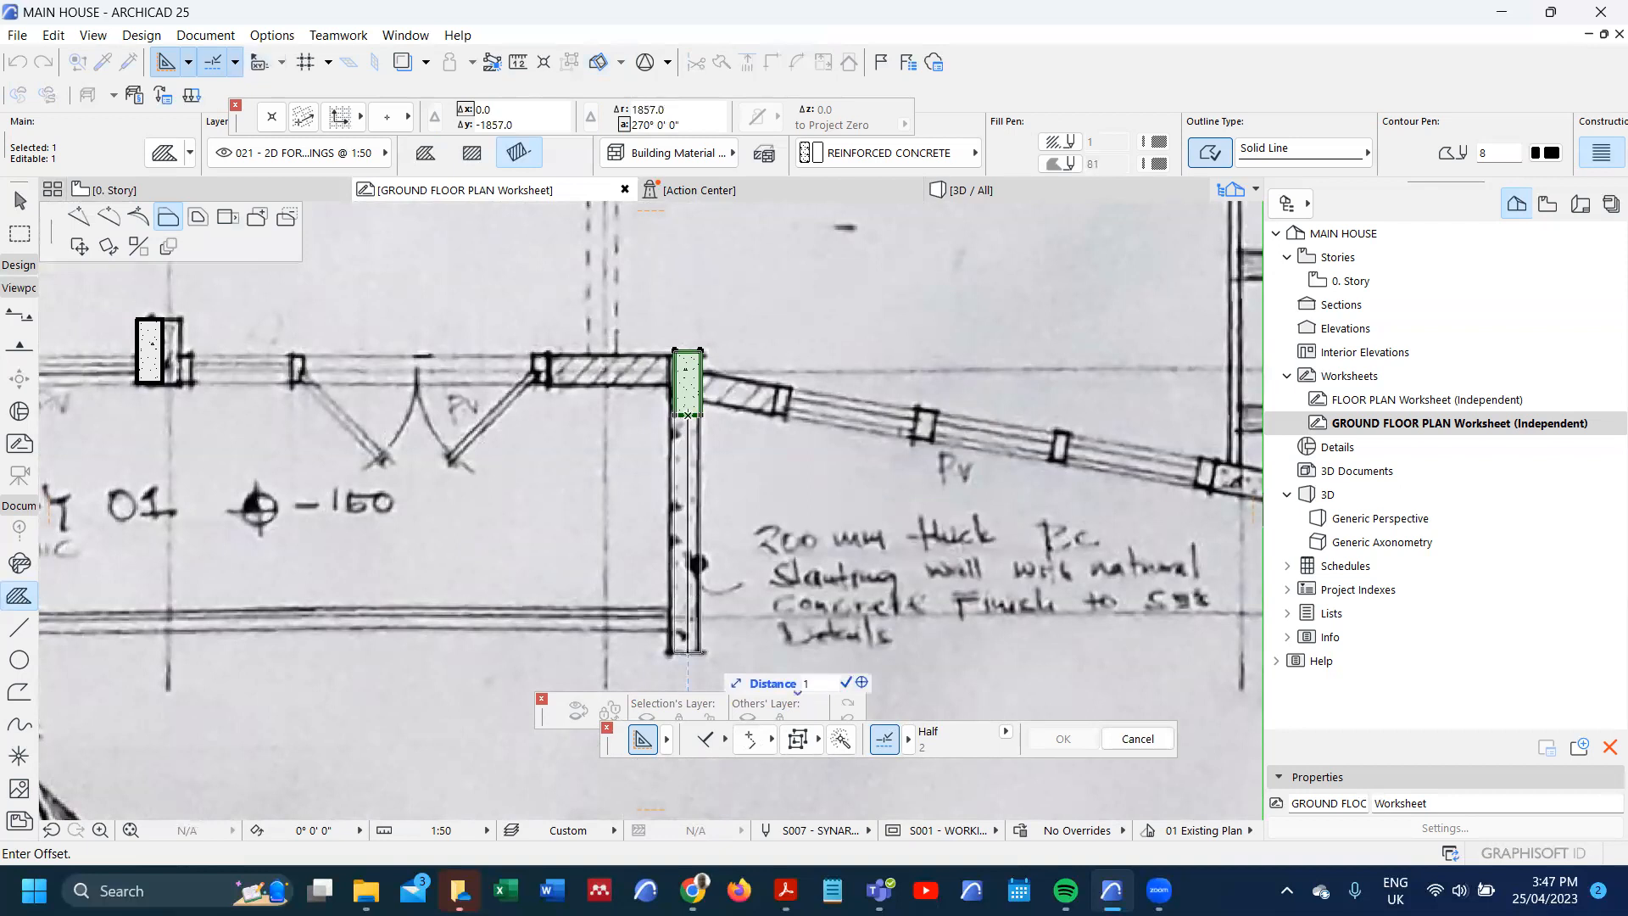
text(850)
key(Return)
scroll(659, 617, down, 4)
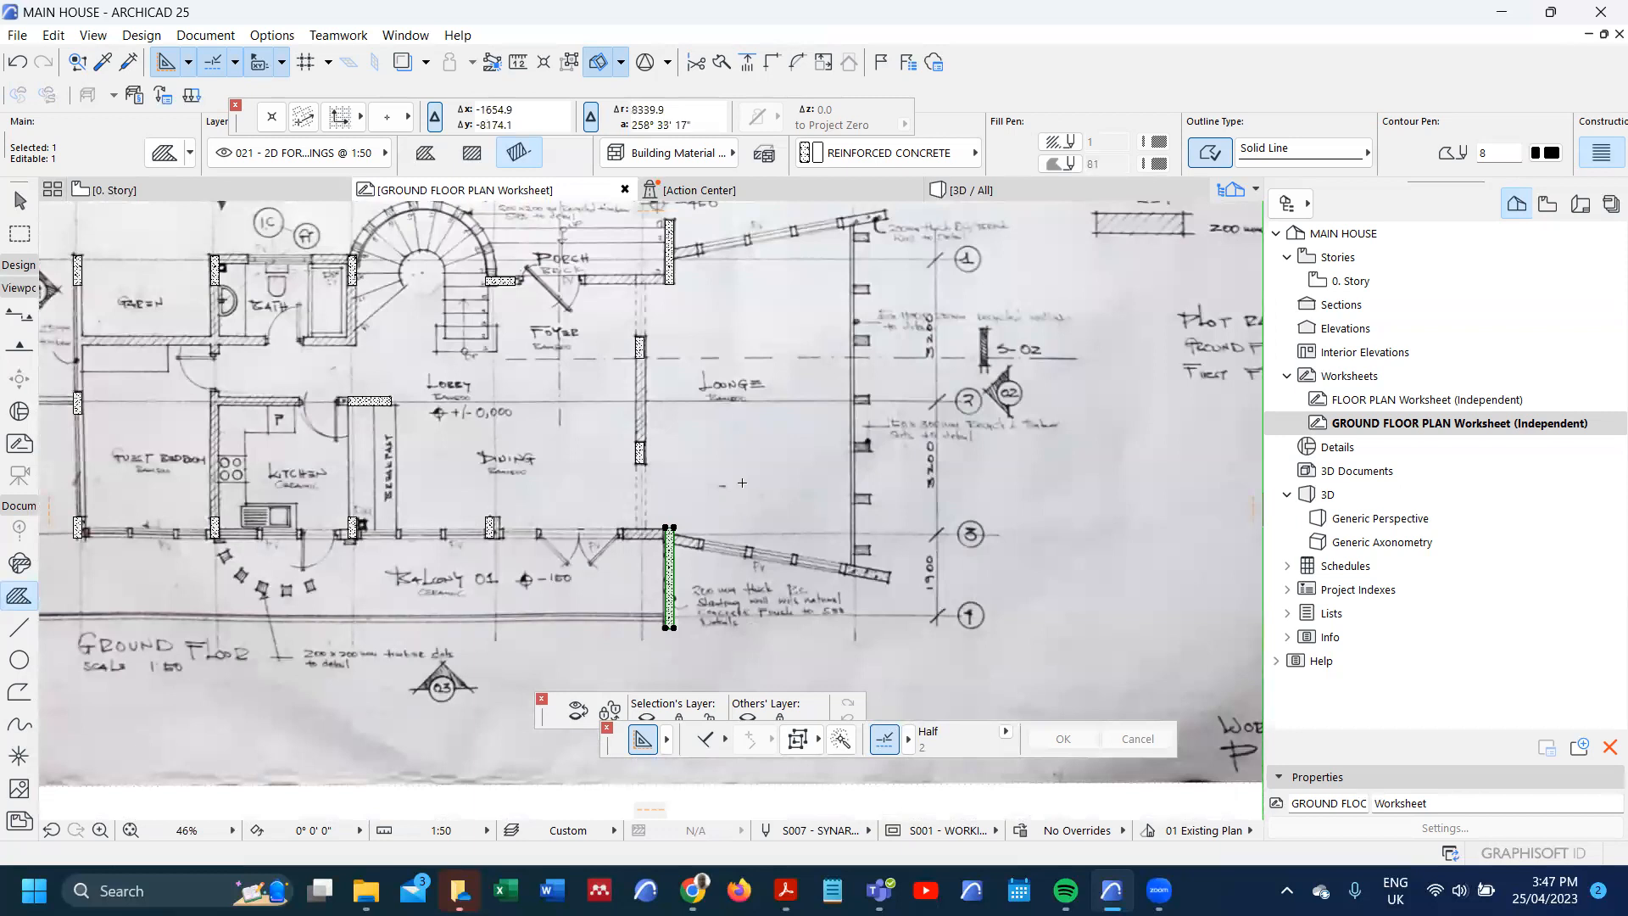
key(Escape)
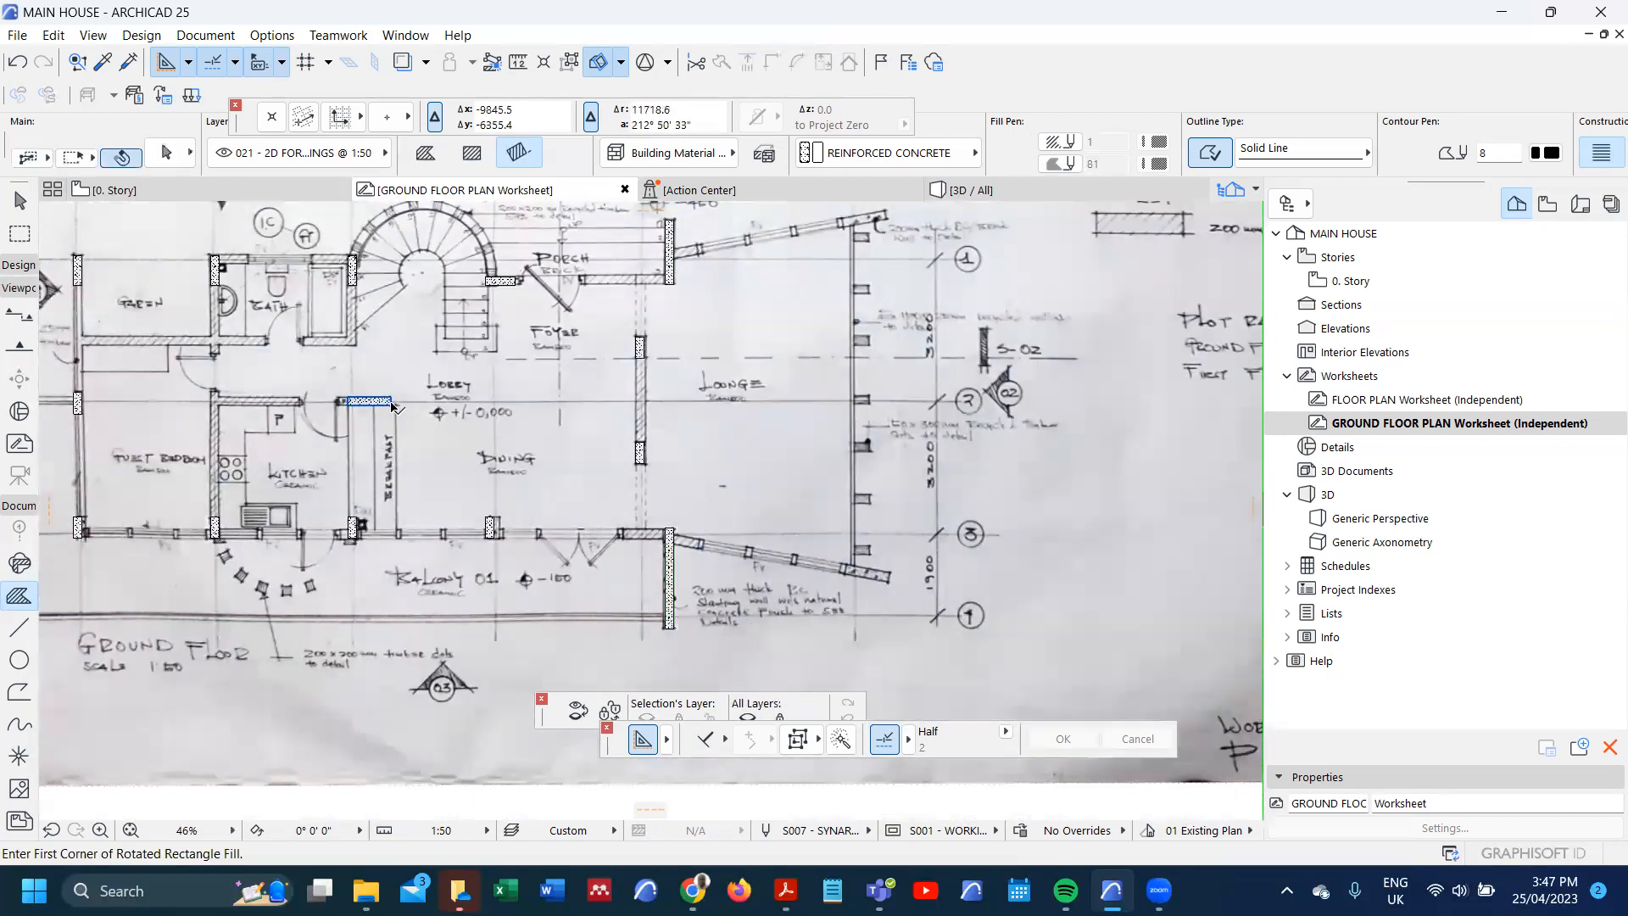
- Try to place a copy of the horizontal grid C column fill at the outer end of the lower angled Lounge wall
shift+click(391, 402)
key(ctrl+shift+d)
click(391, 404)
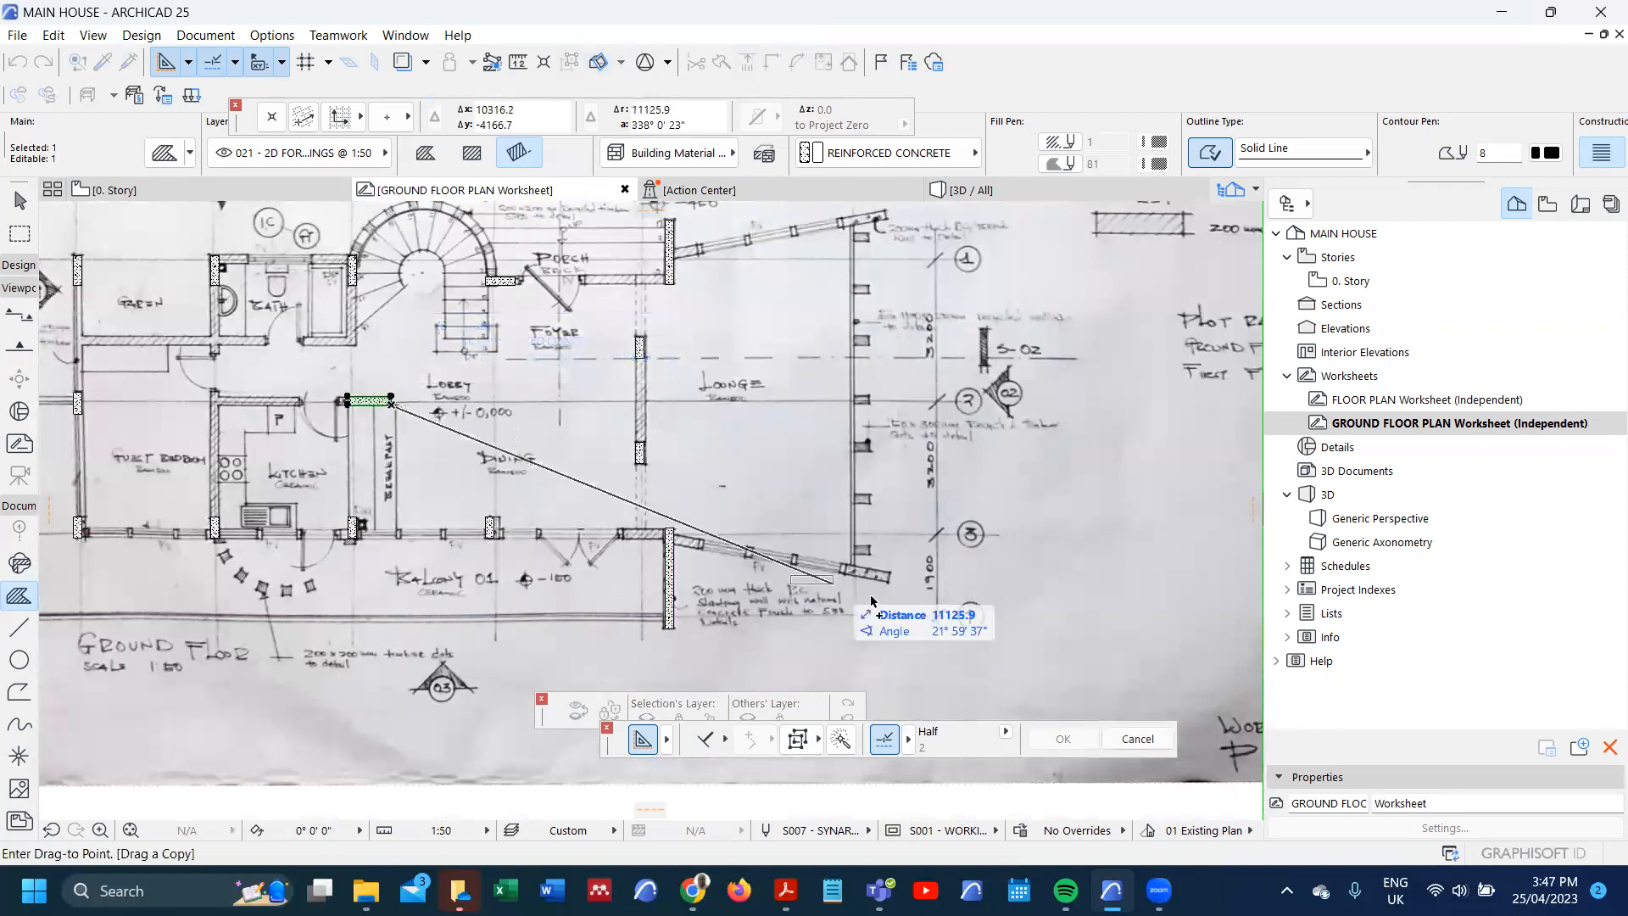
scroll(895, 599, up, 4)
scroll(846, 540, up, 3)
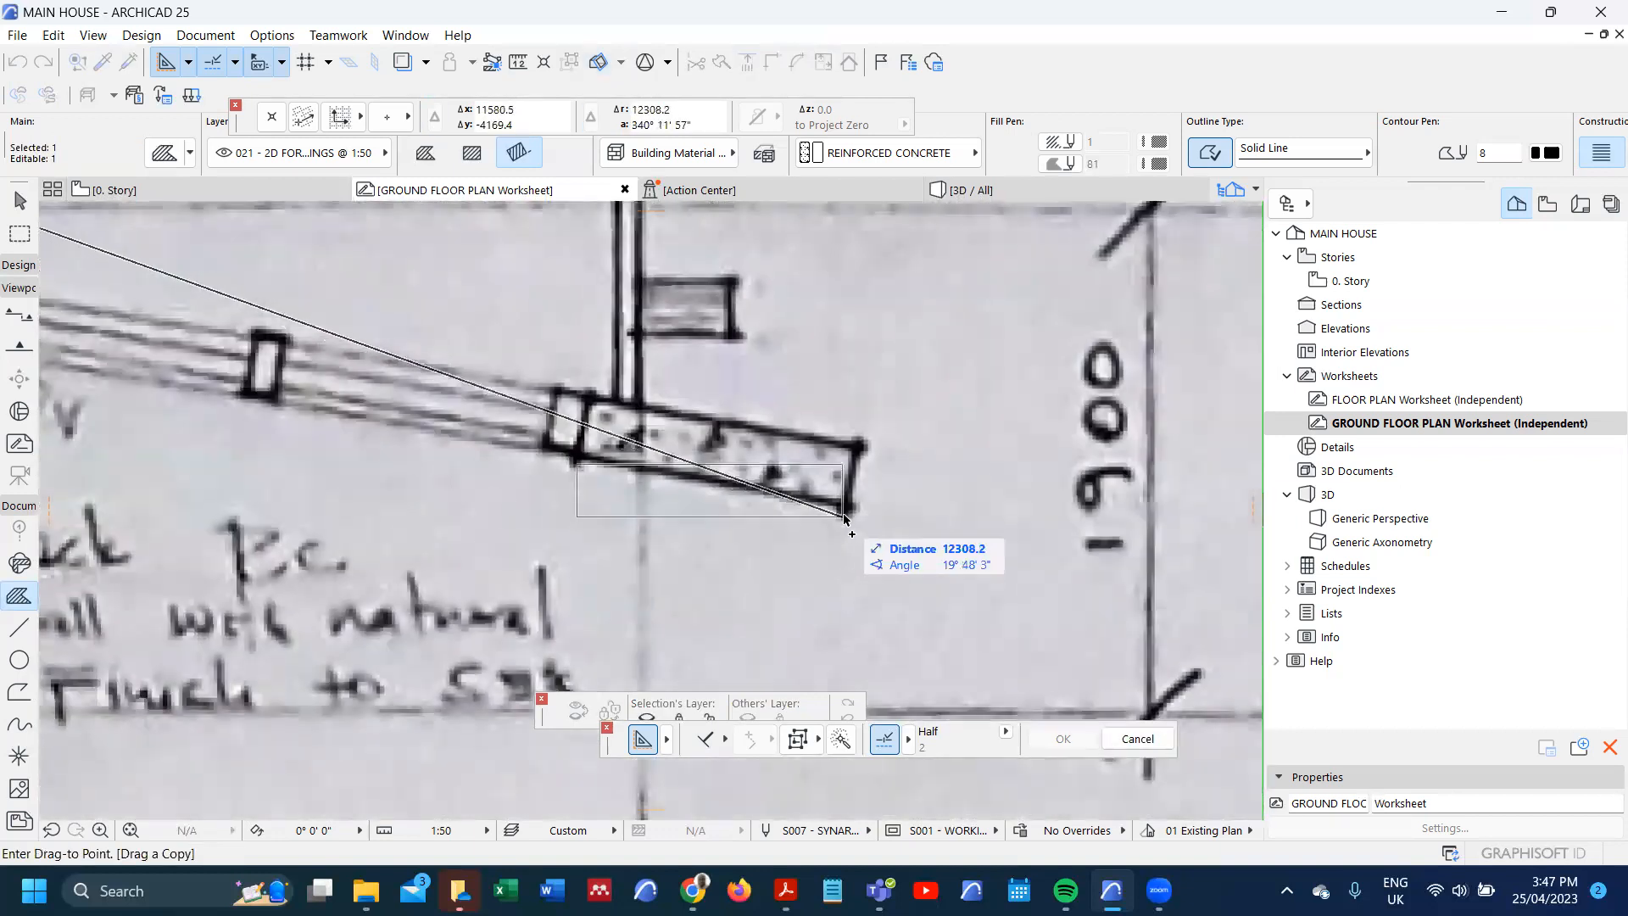
click(846, 515)
scroll(817, 582, down, 7)
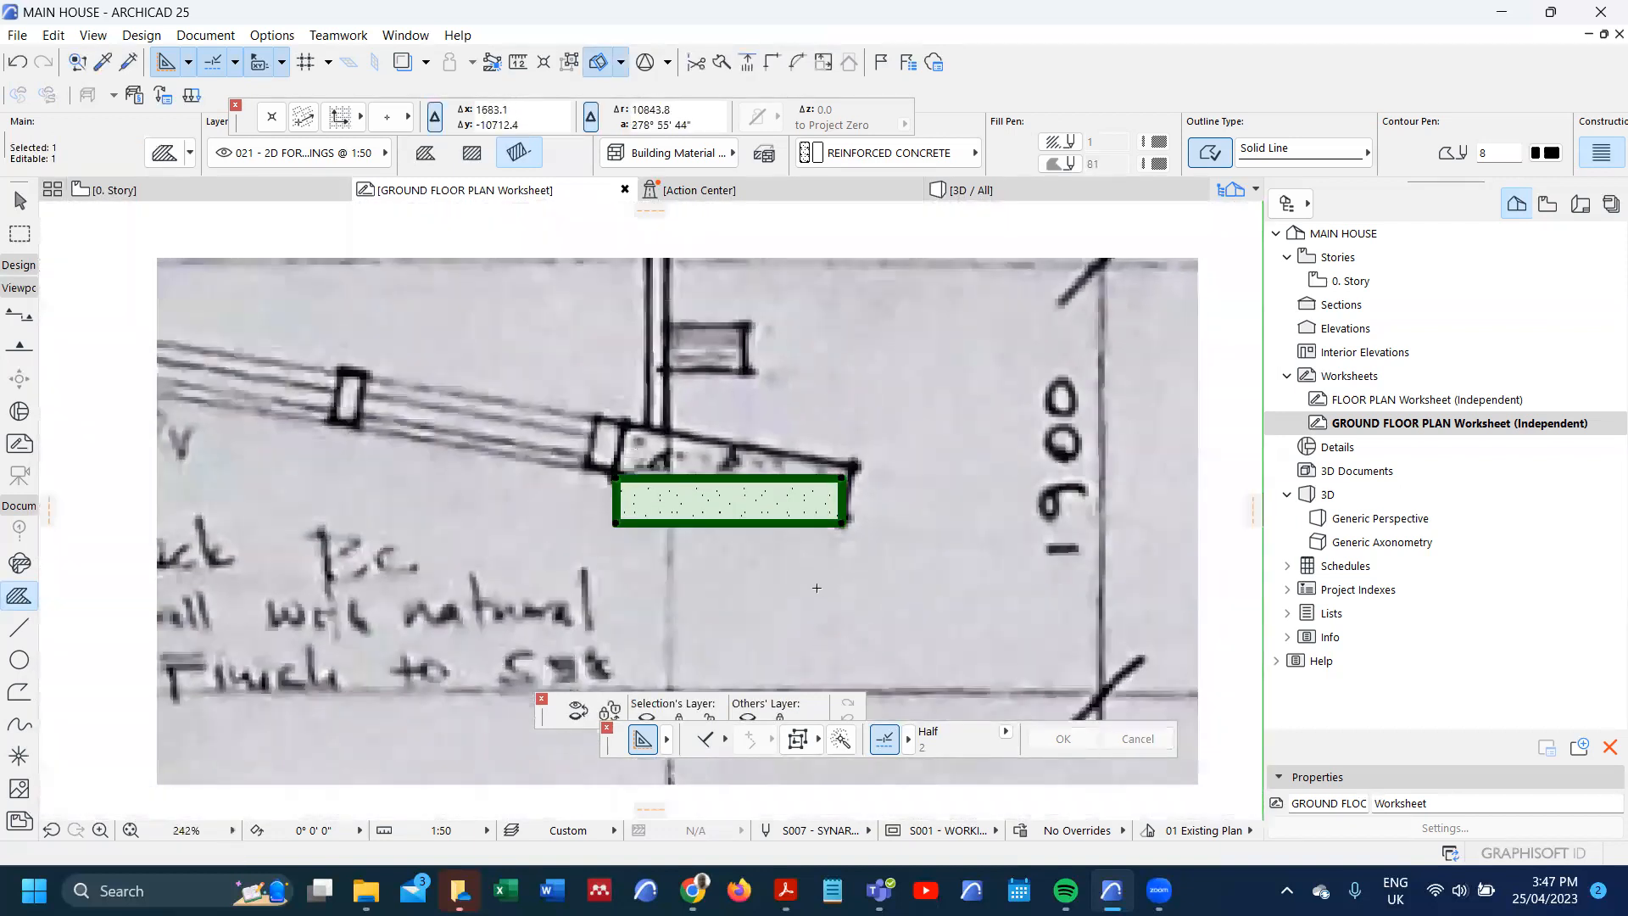
scroll(742, 610, down, 3)
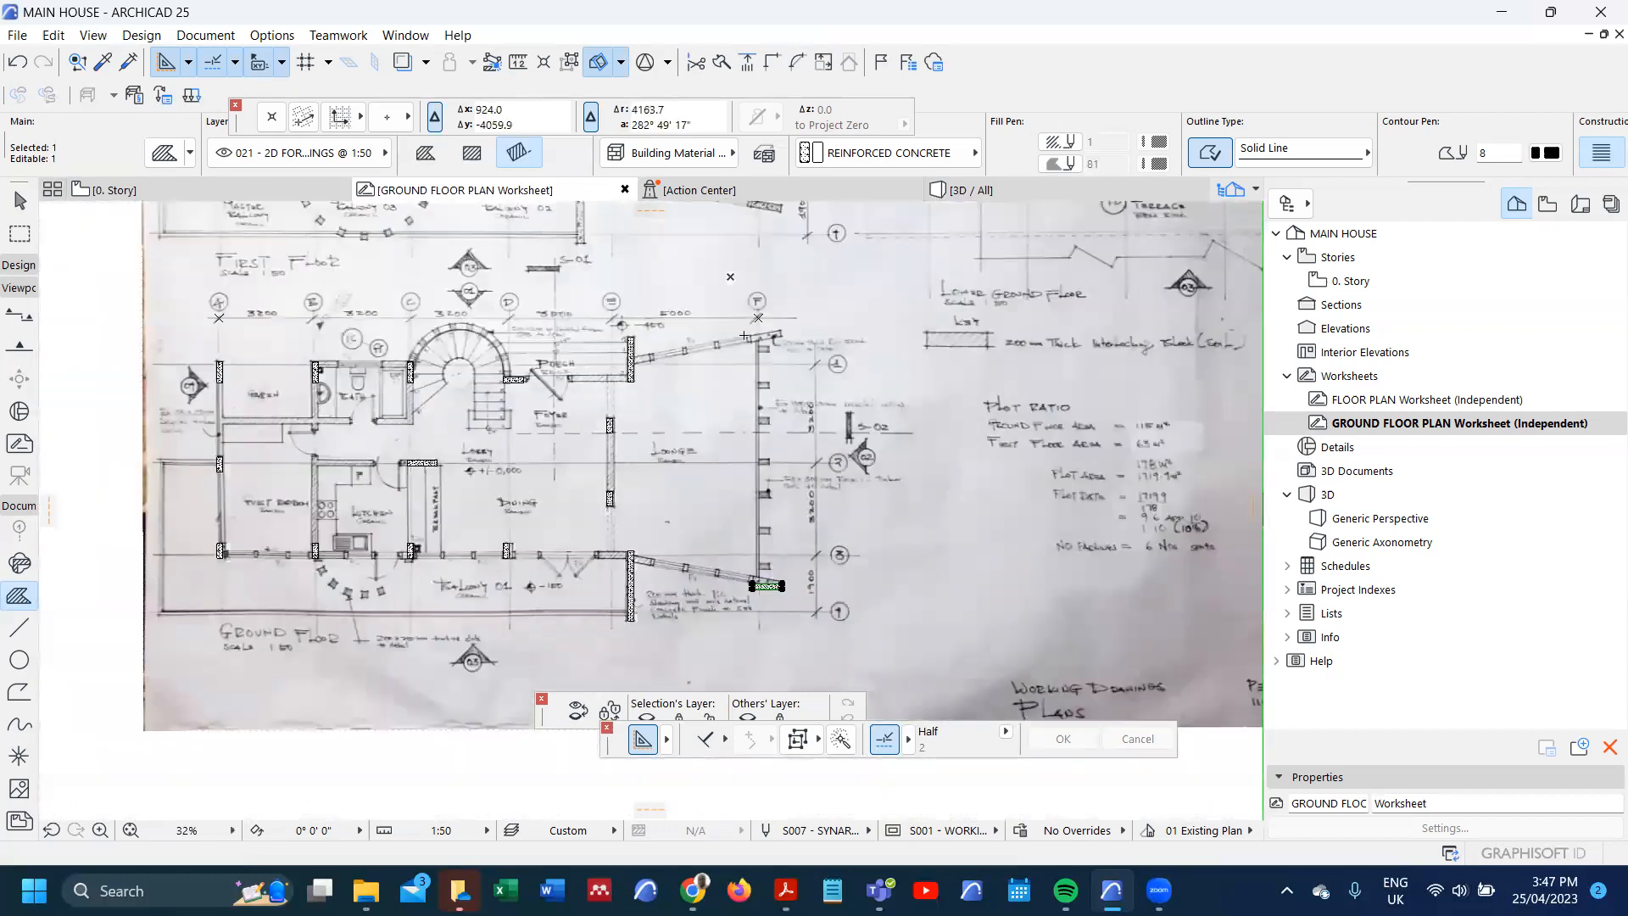
scroll(740, 291, up, 3)
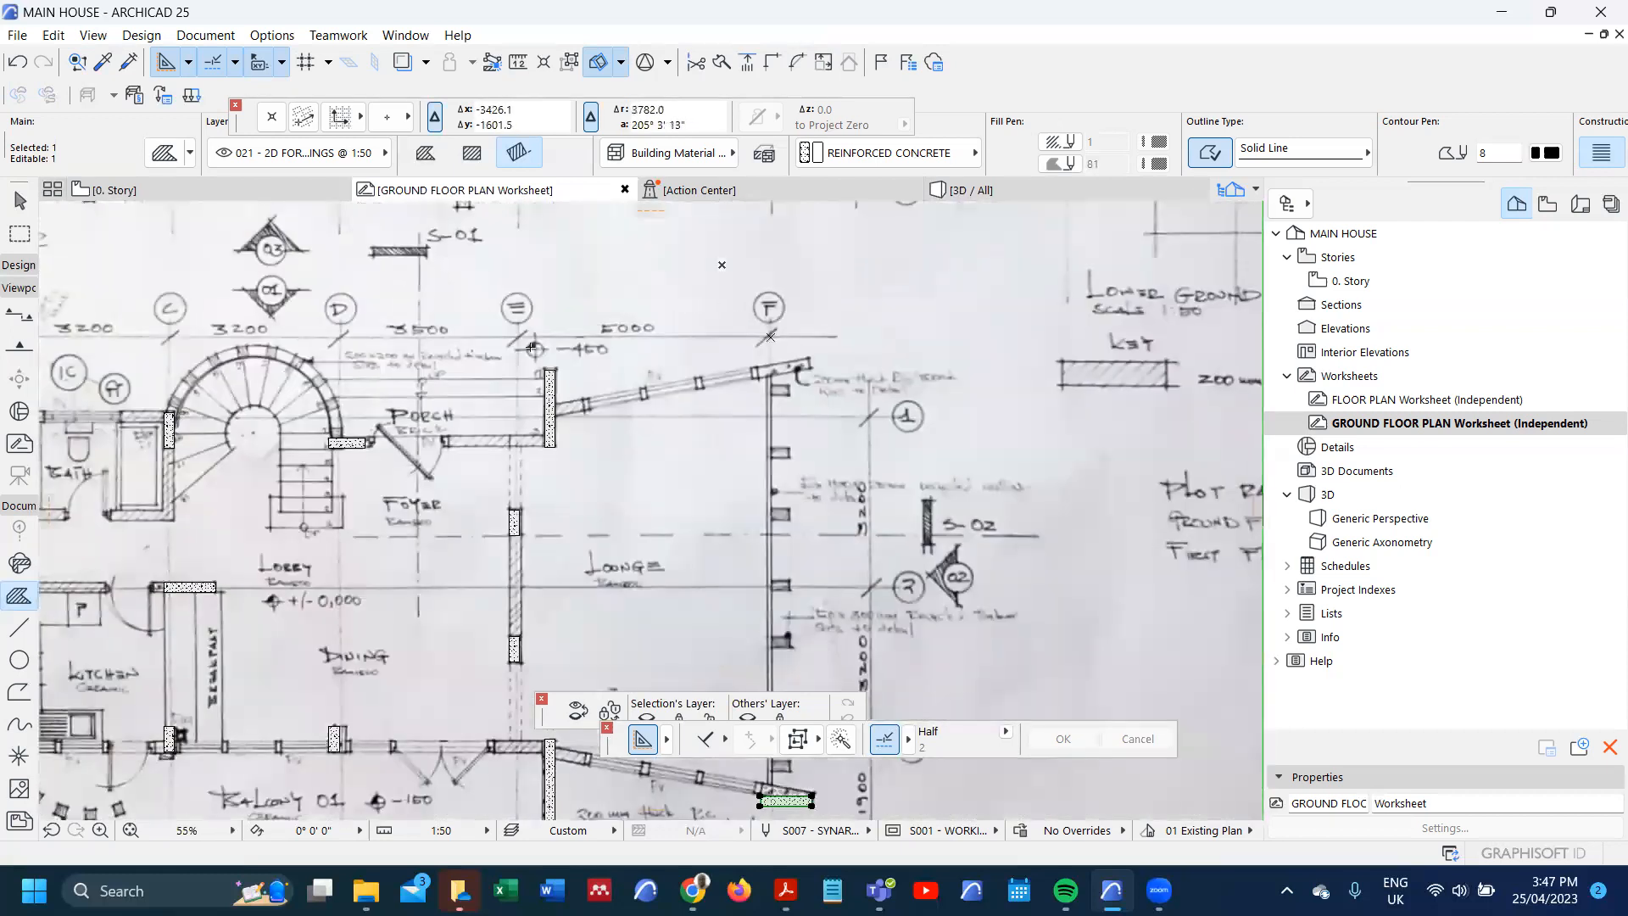
key(ctrl+z)
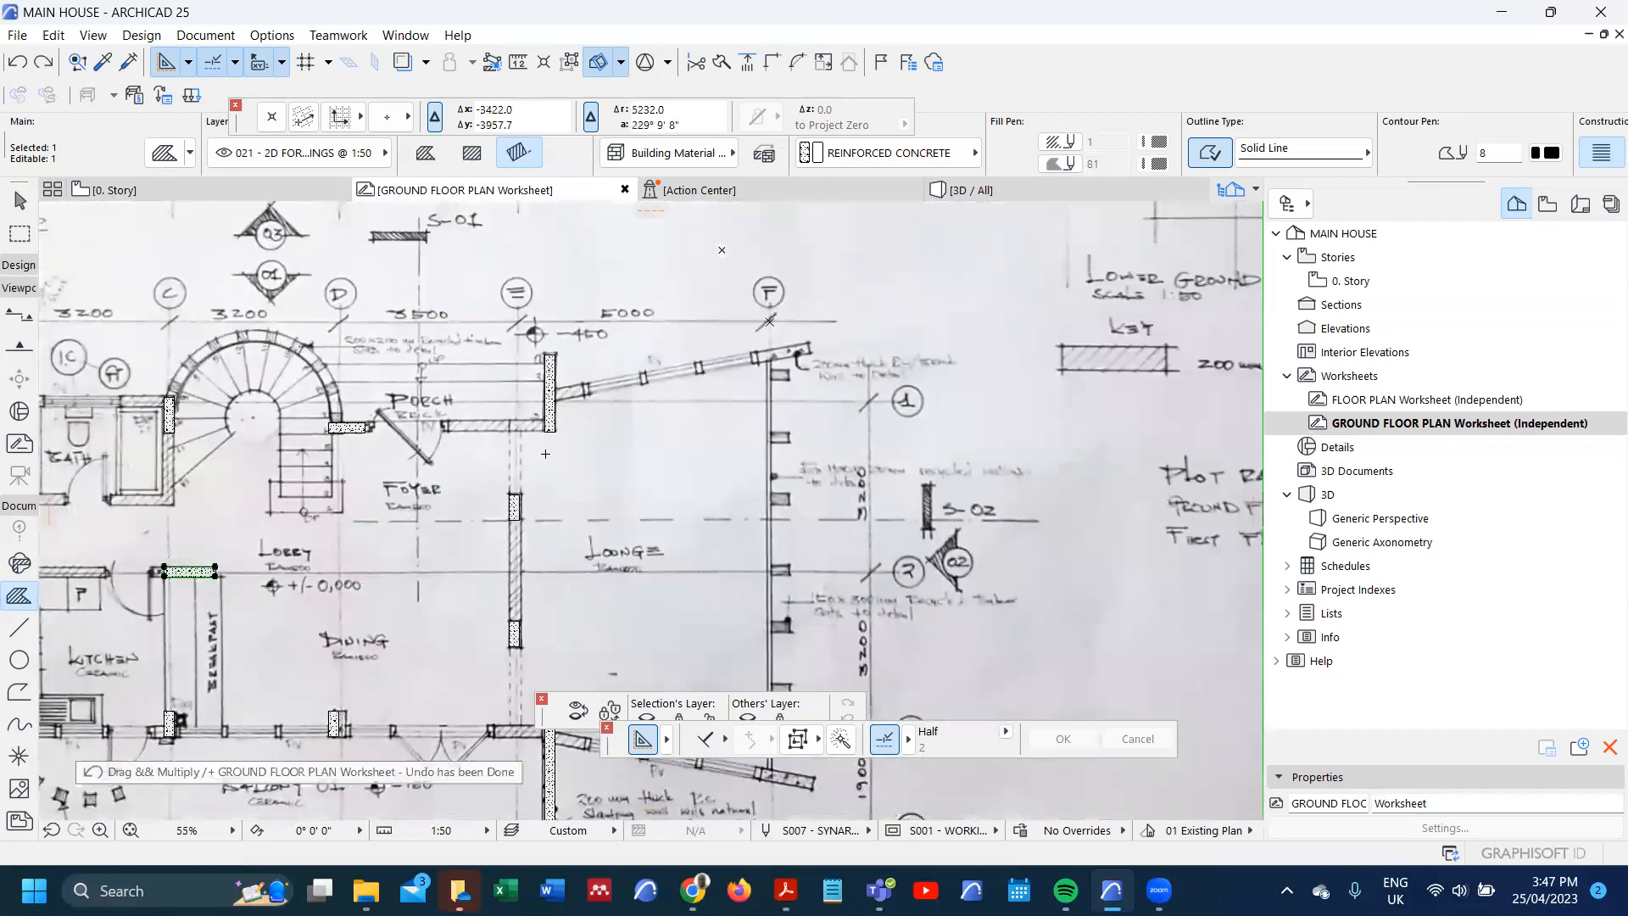
- Drag a copy of the upper grid E column fill 5000 mm horizontally onto grid F
click(515, 506)
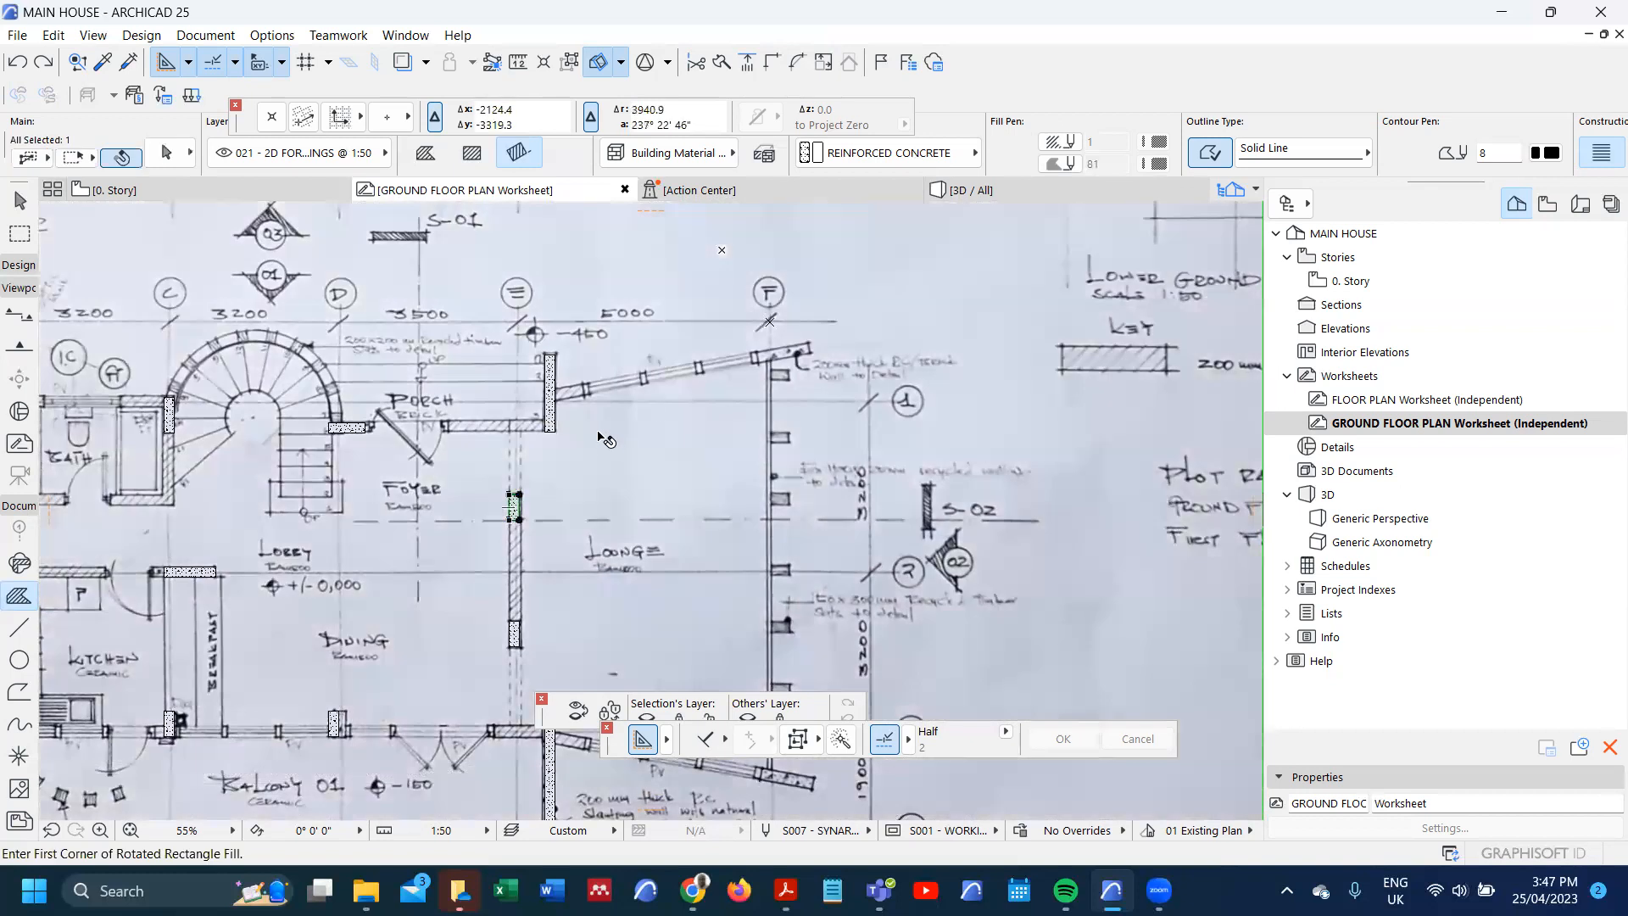
key(ctrl+shift+d)
click(519, 495)
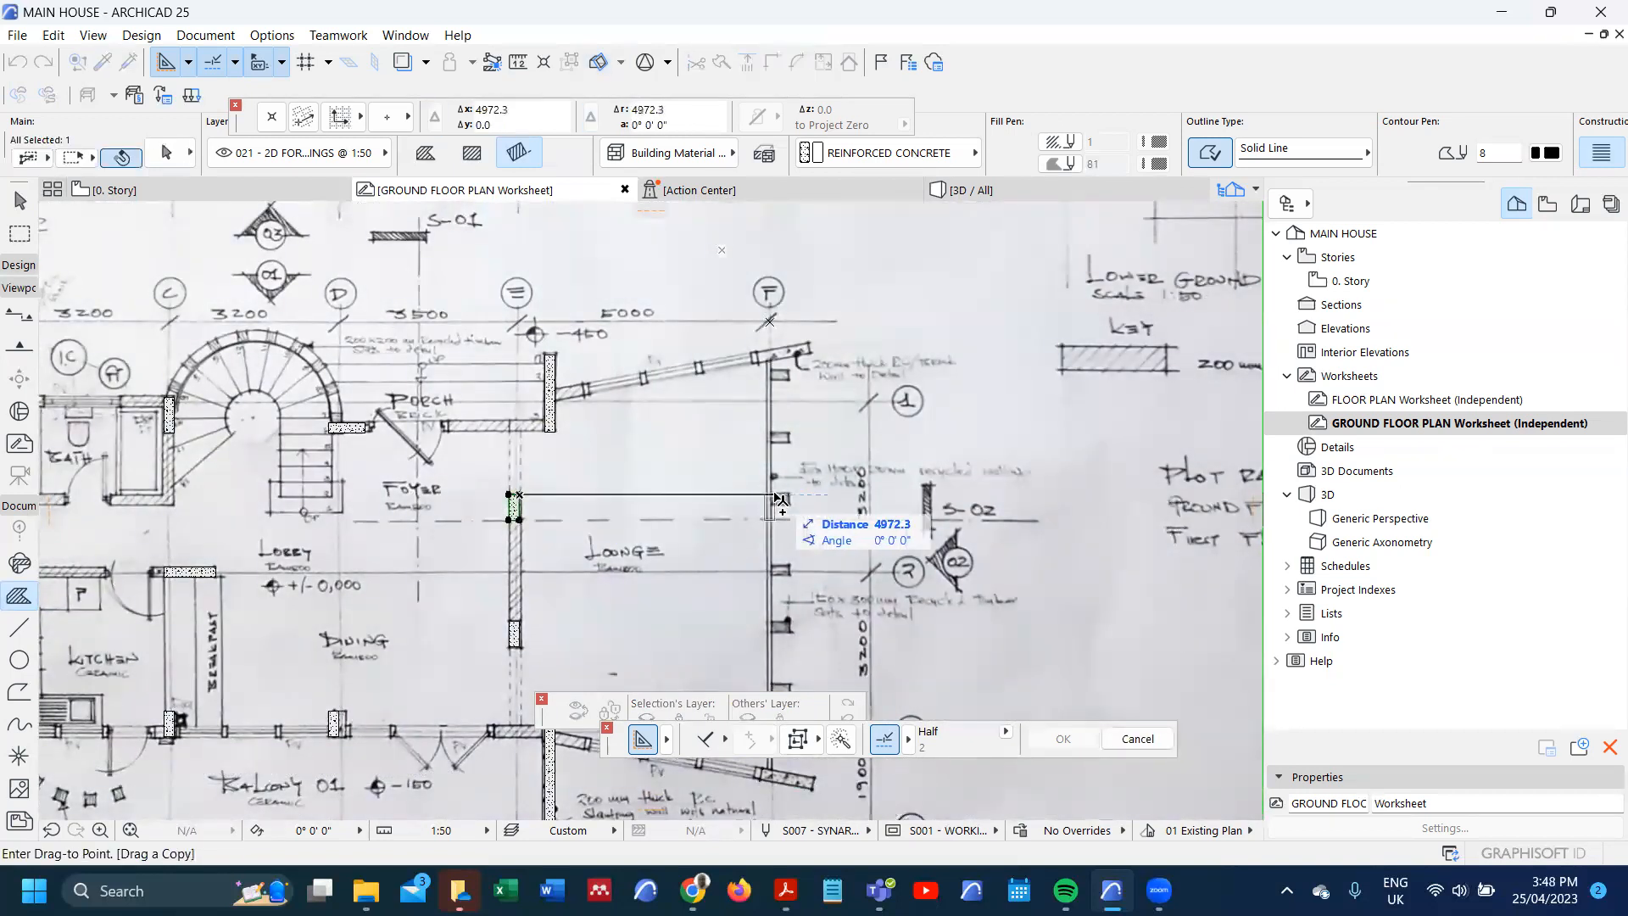
text(50)
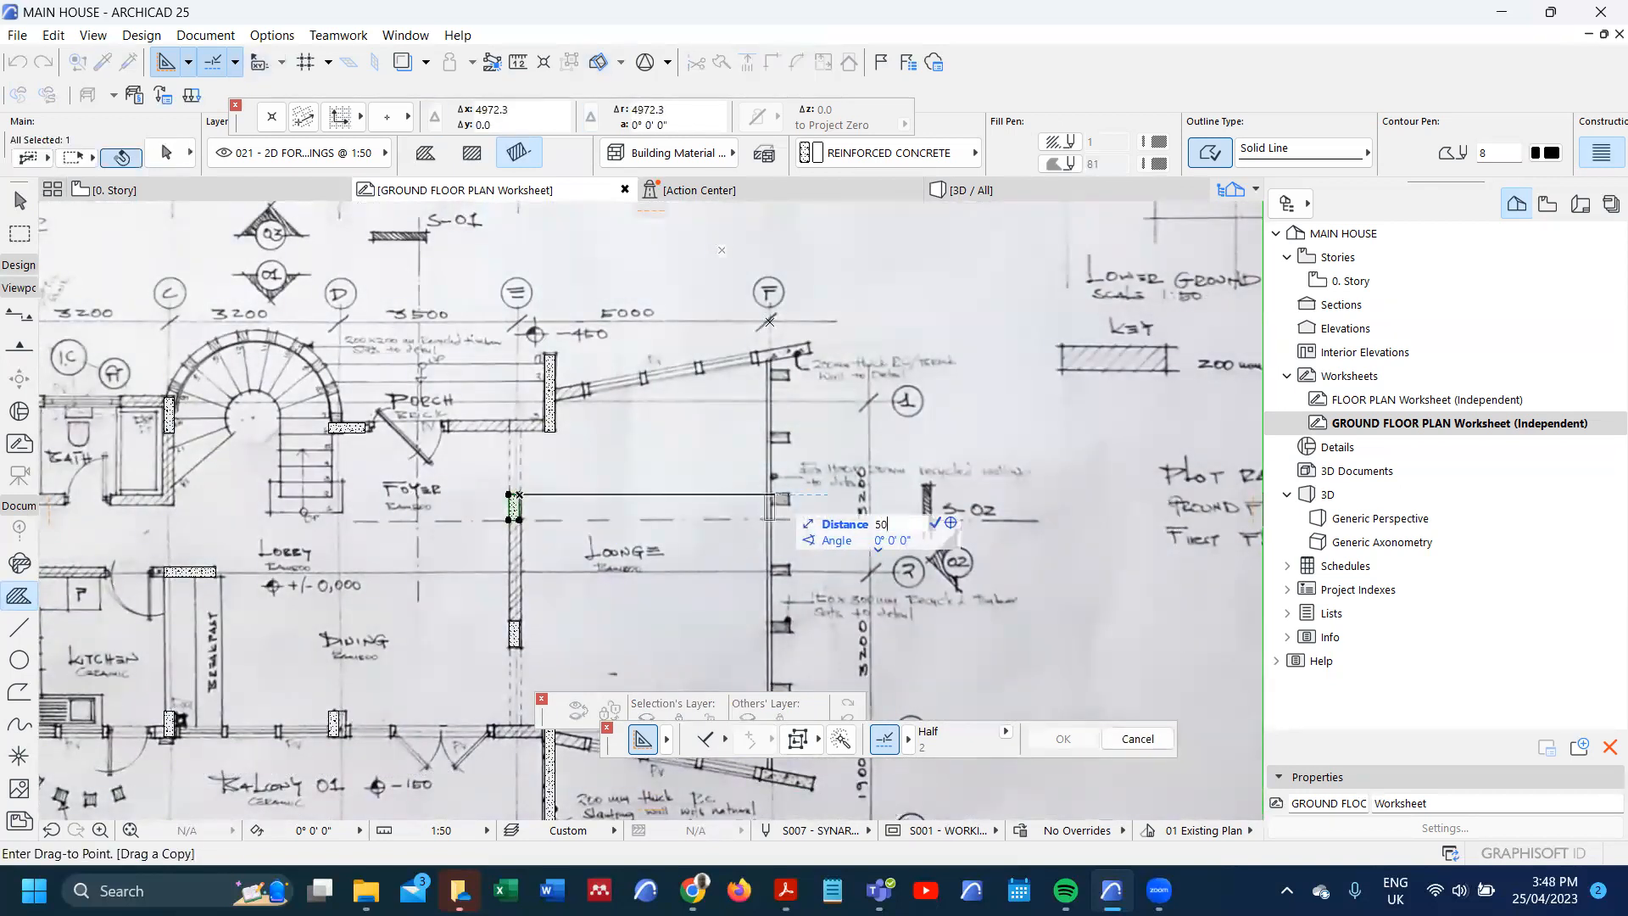
text(00)
key(Return)
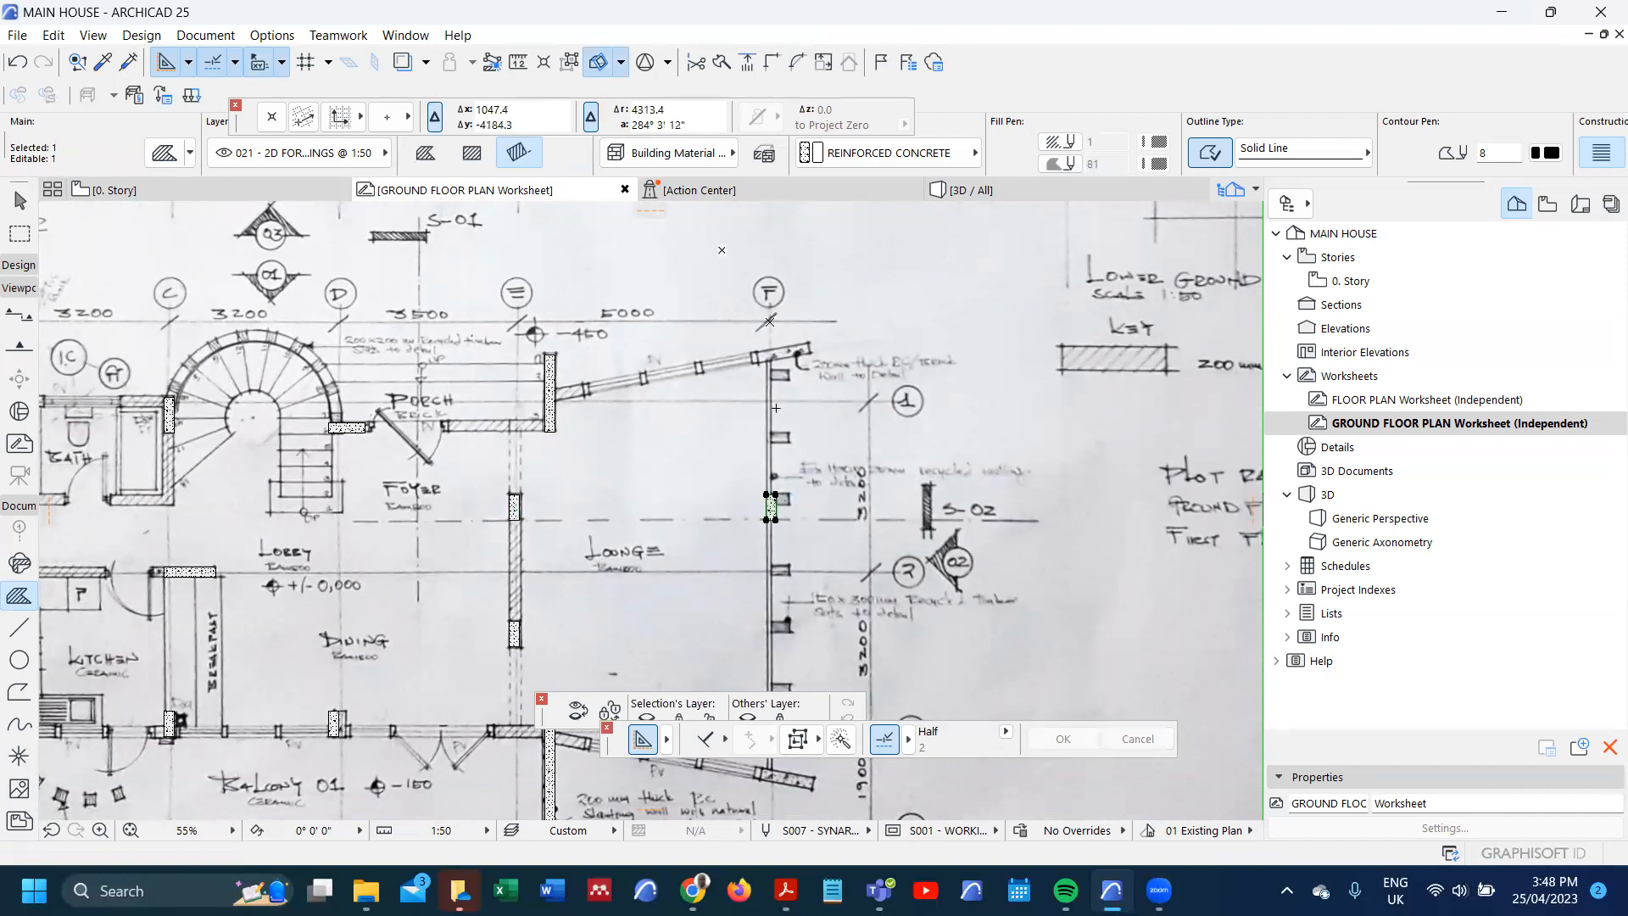
- Drag the grid F column fill about 2667 mm vertically up onto the underside of the upper angled Lounge wall
key(ctrl+d)
click(770, 503)
scroll(772, 373, up, 6)
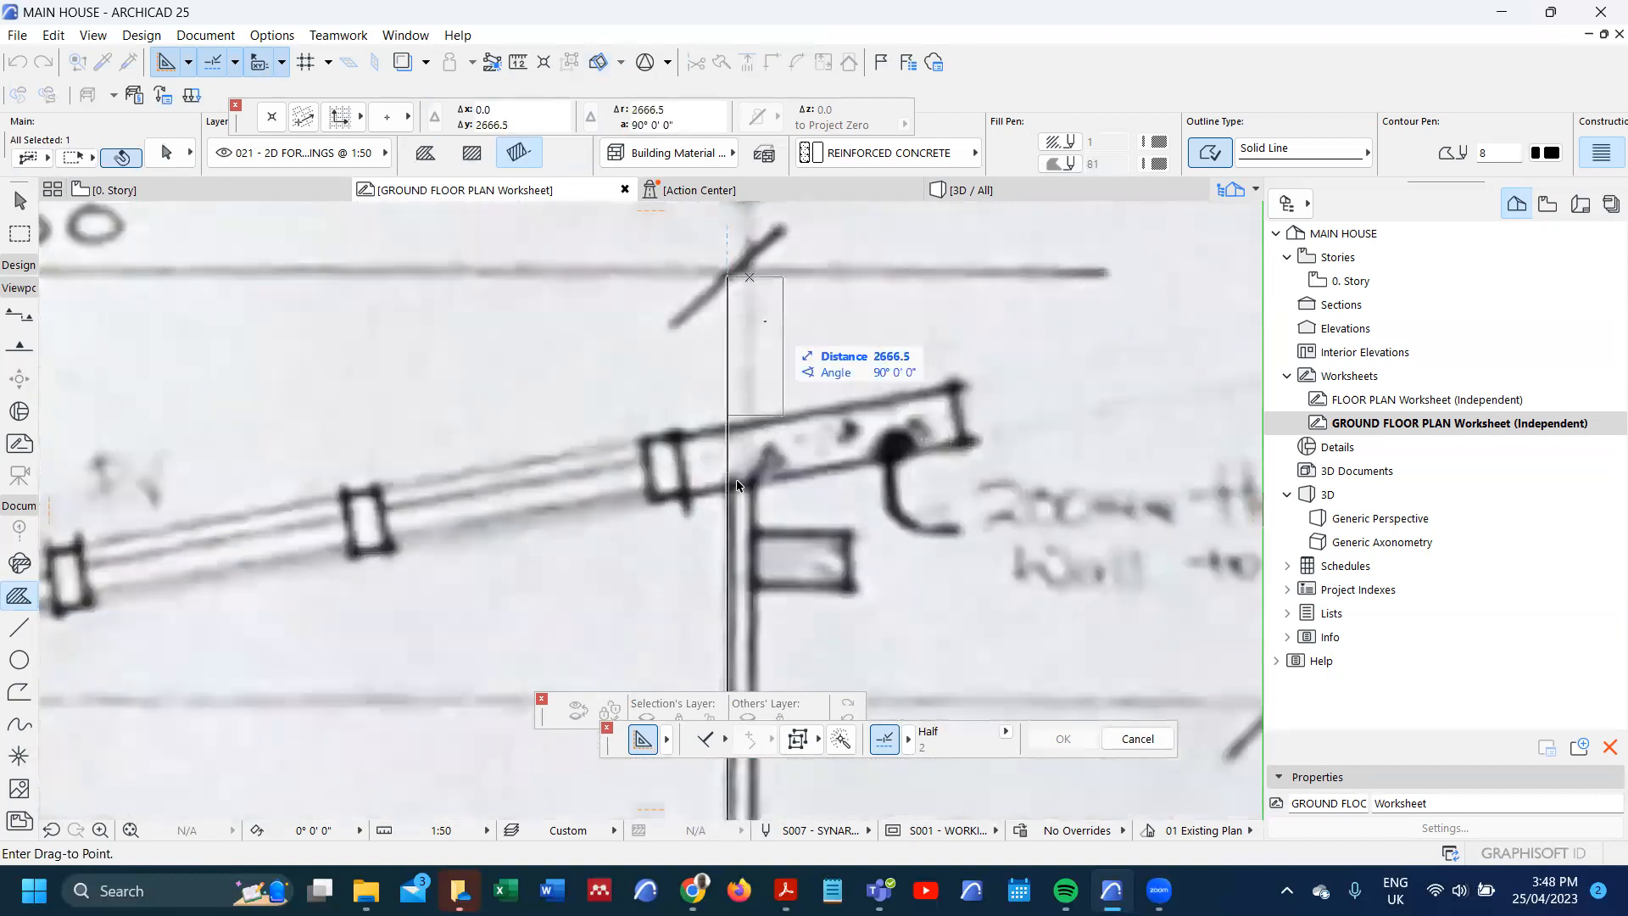
click(728, 486)
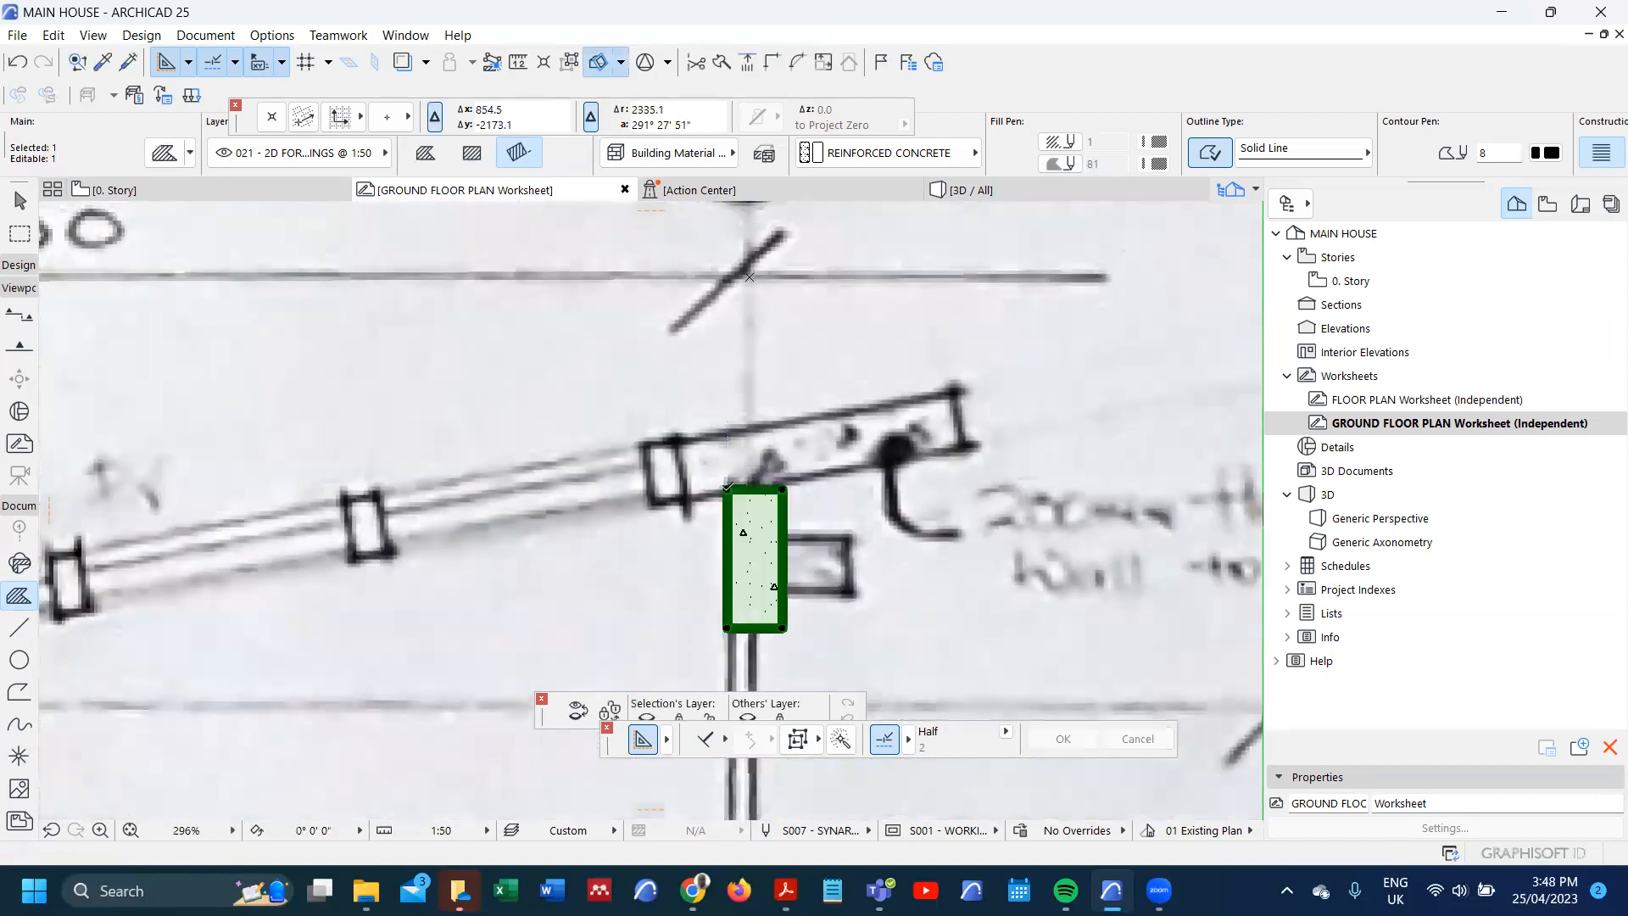
- Rotate the grid F fill about 100° around its upper inner corner to align it with the upper angled Lounge wall
key(ctrl+e)
click(728, 489)
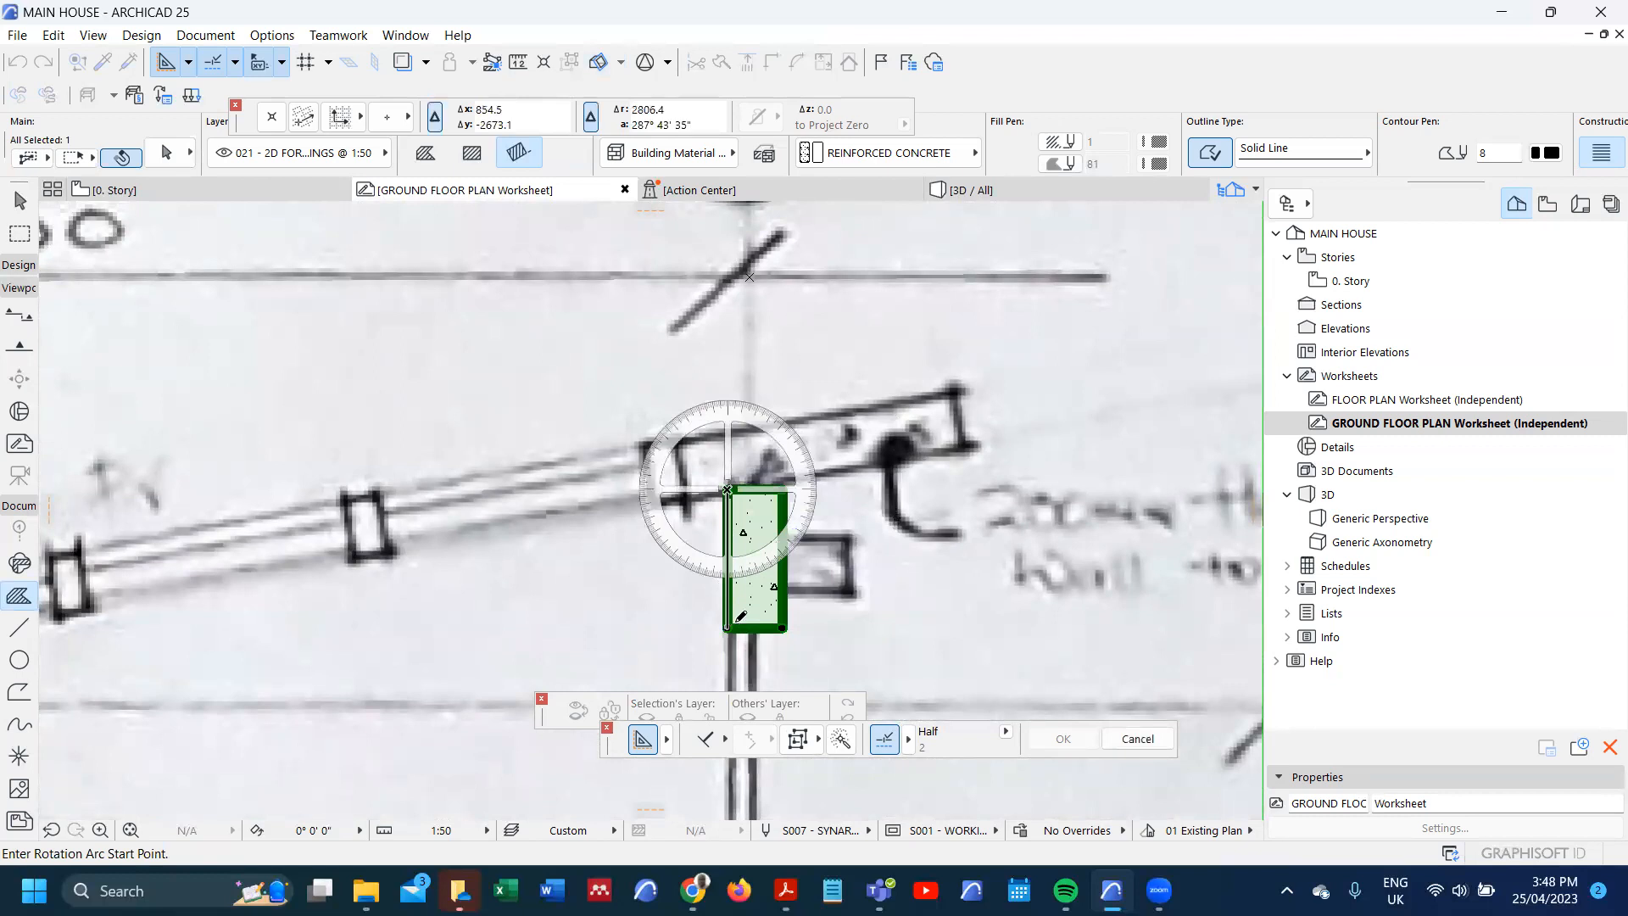
click(735, 624)
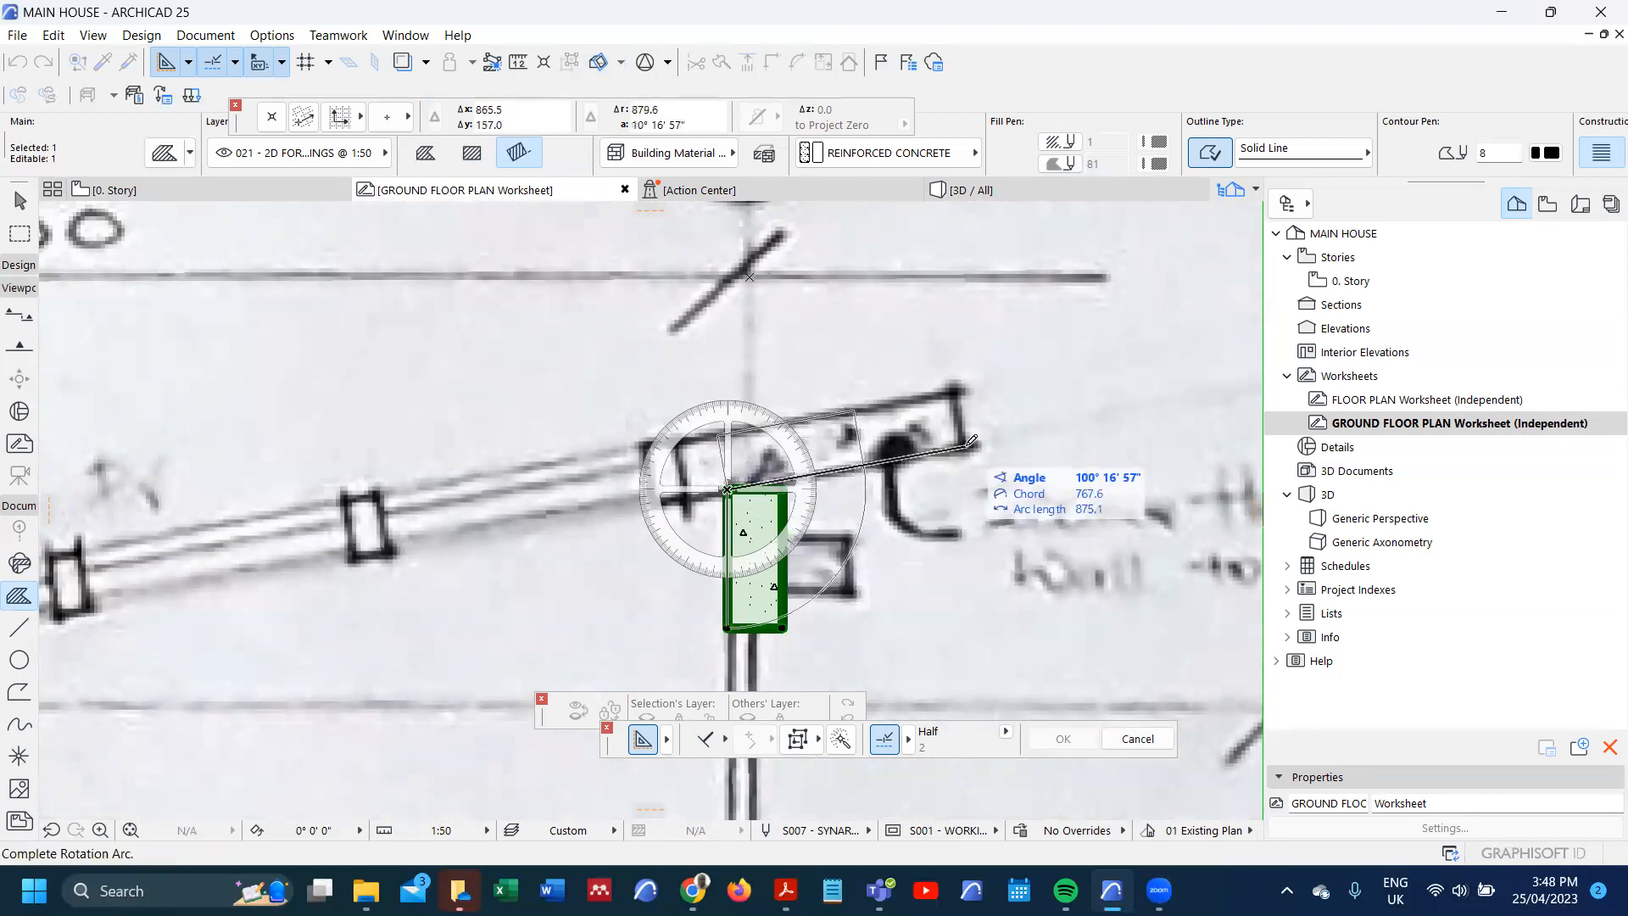
click(971, 441)
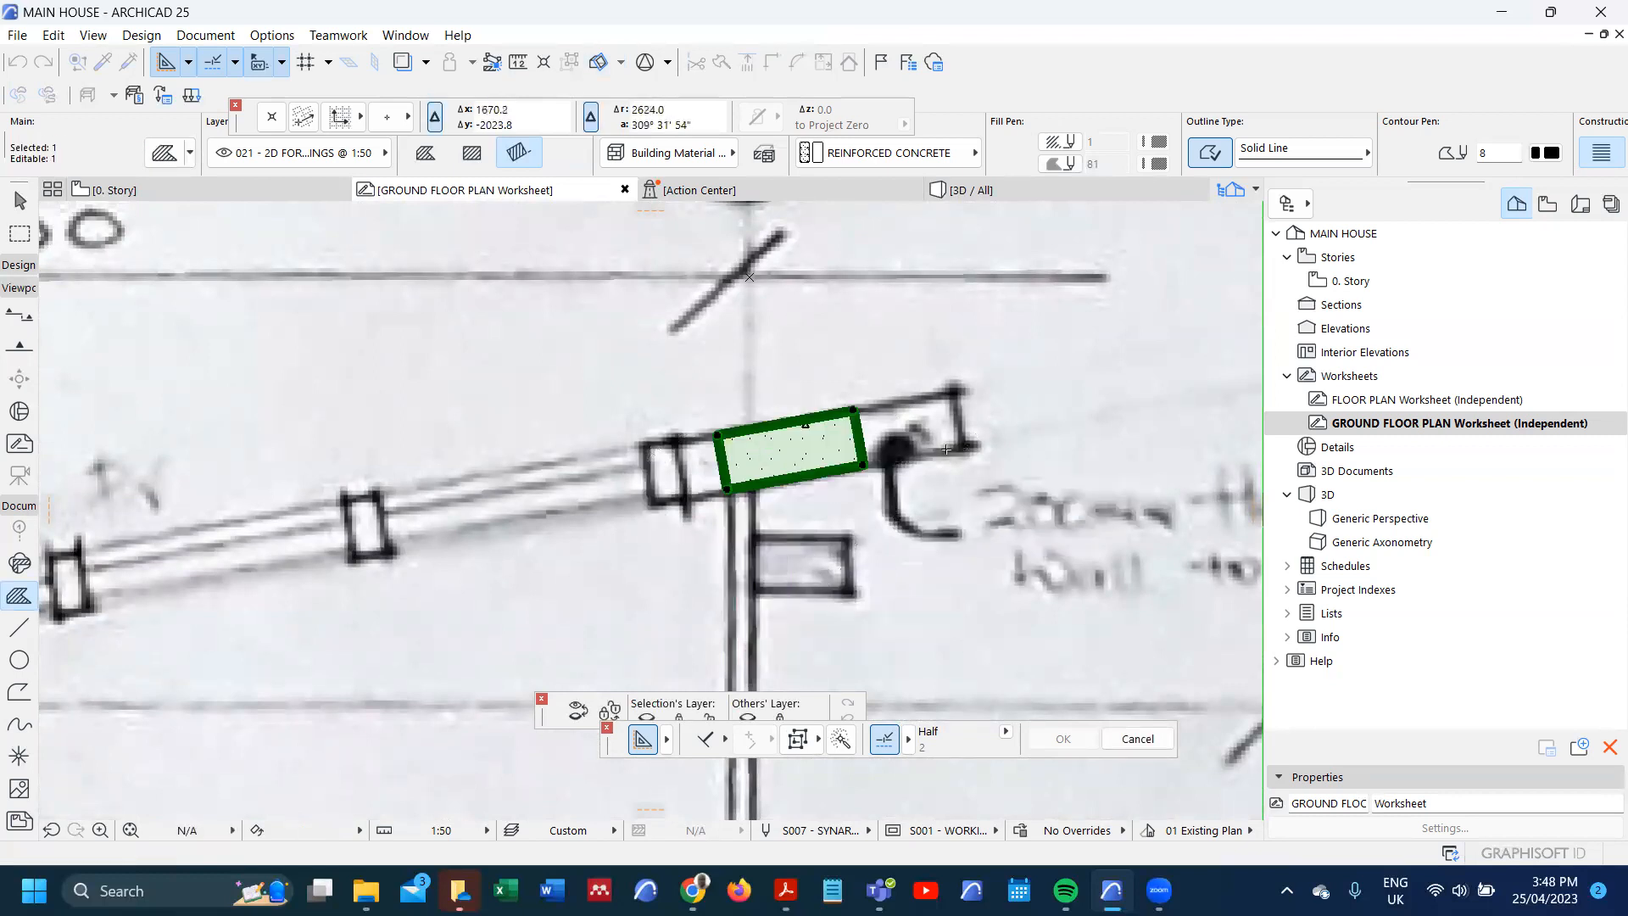
- Offset the rotated fill's outer end about 350 mm to the wall's tip and its inner end to the adjacent window frame
click(862, 435)
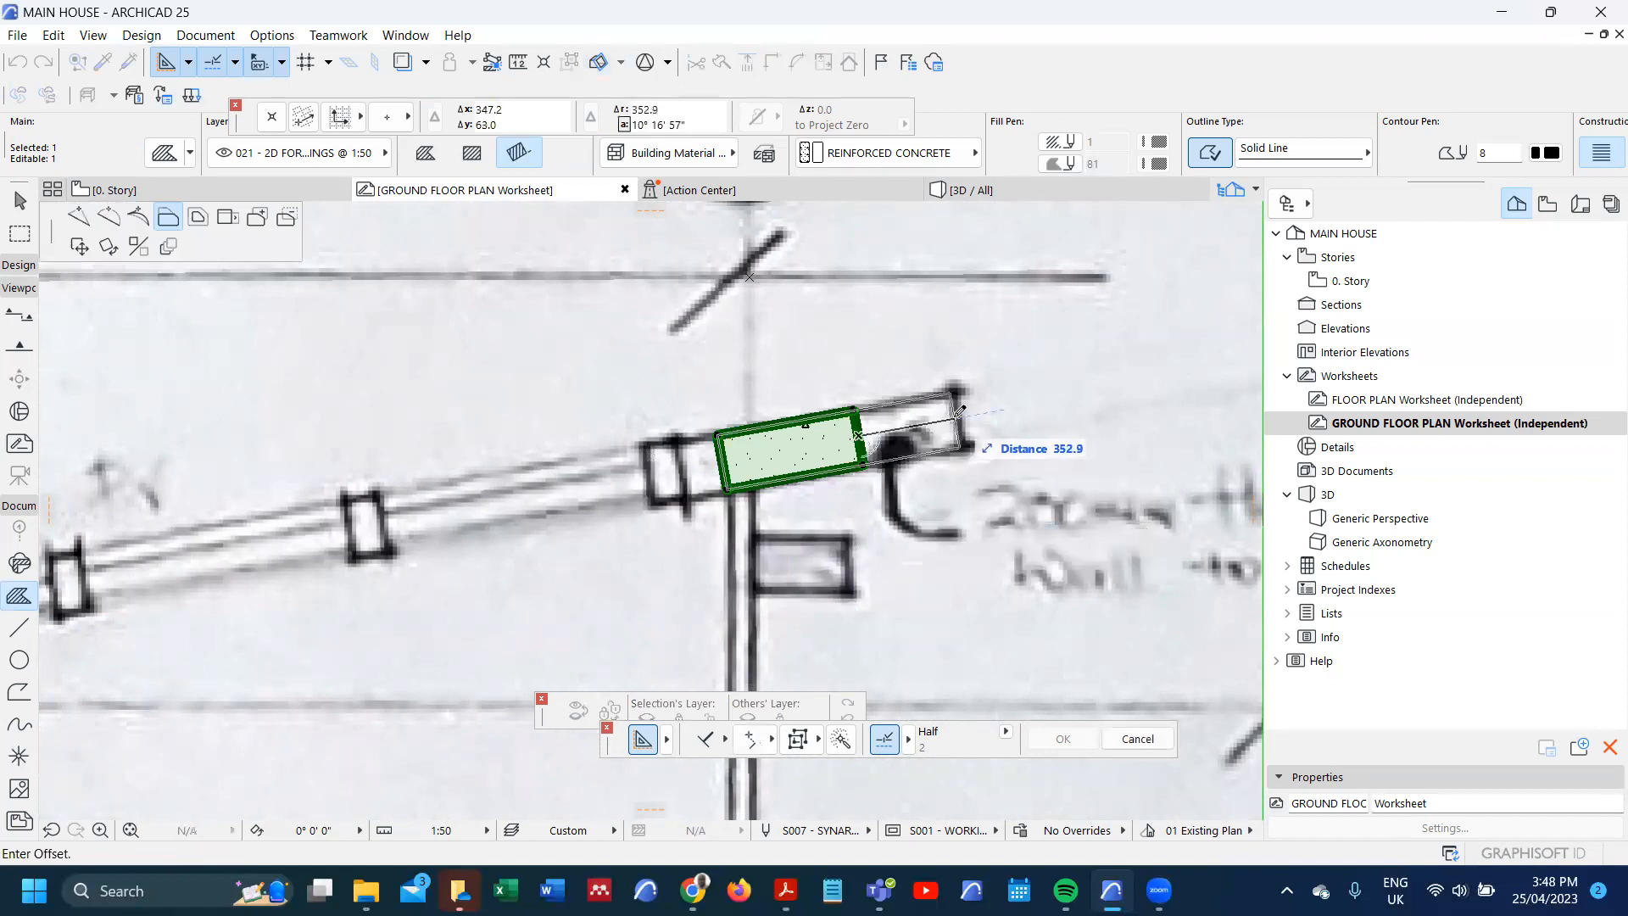
text(35)
key(Return)
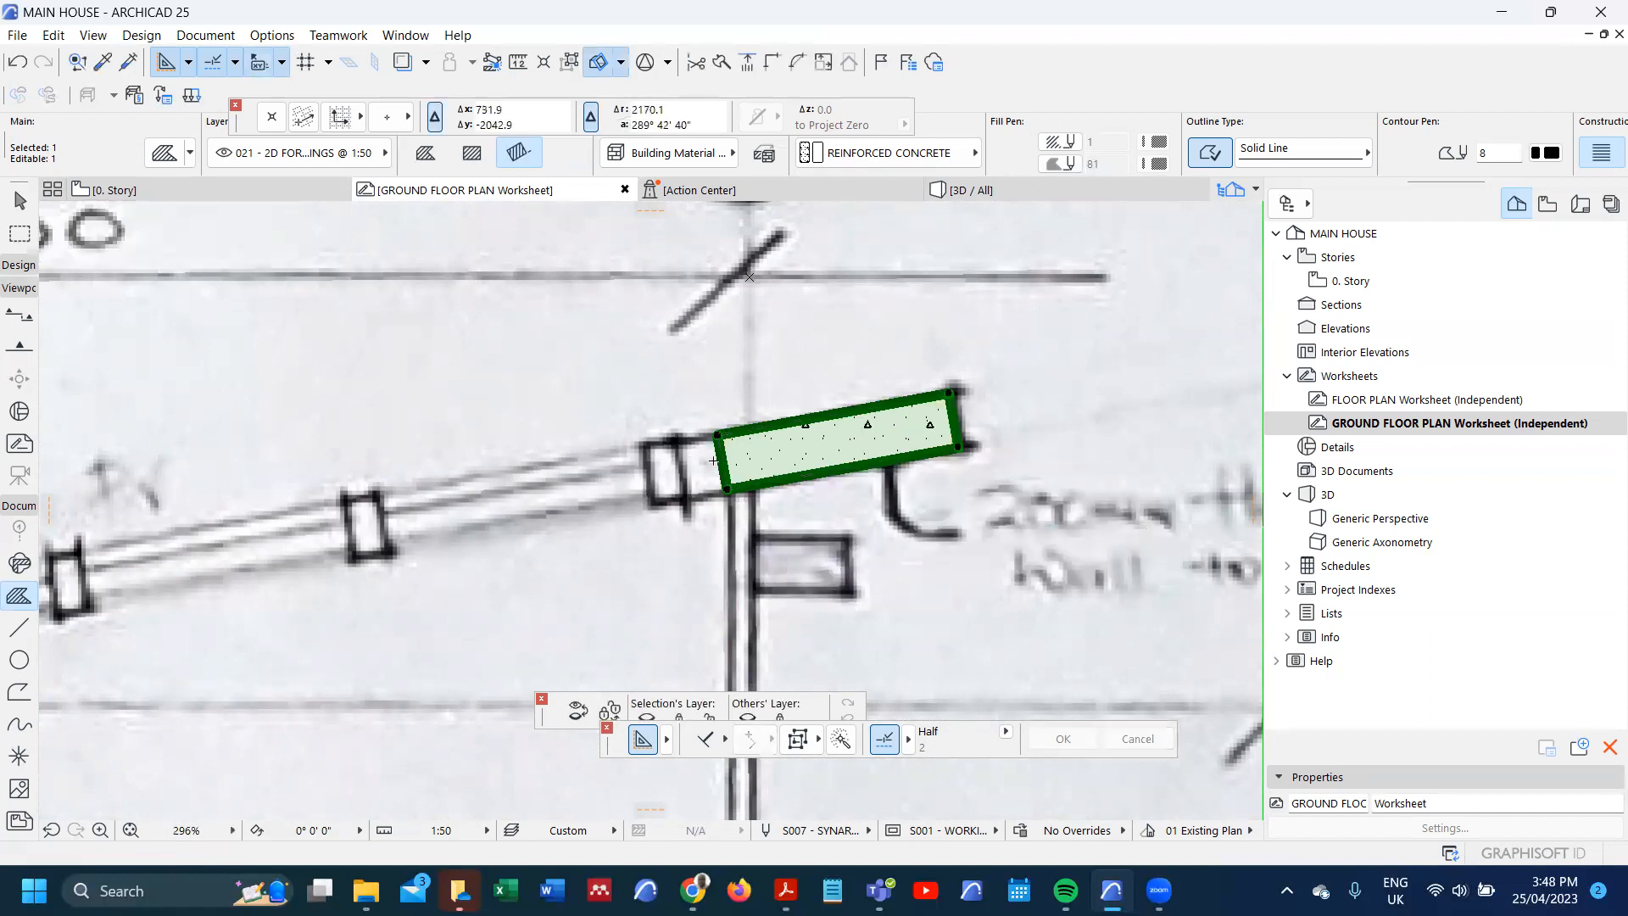
click(722, 462)
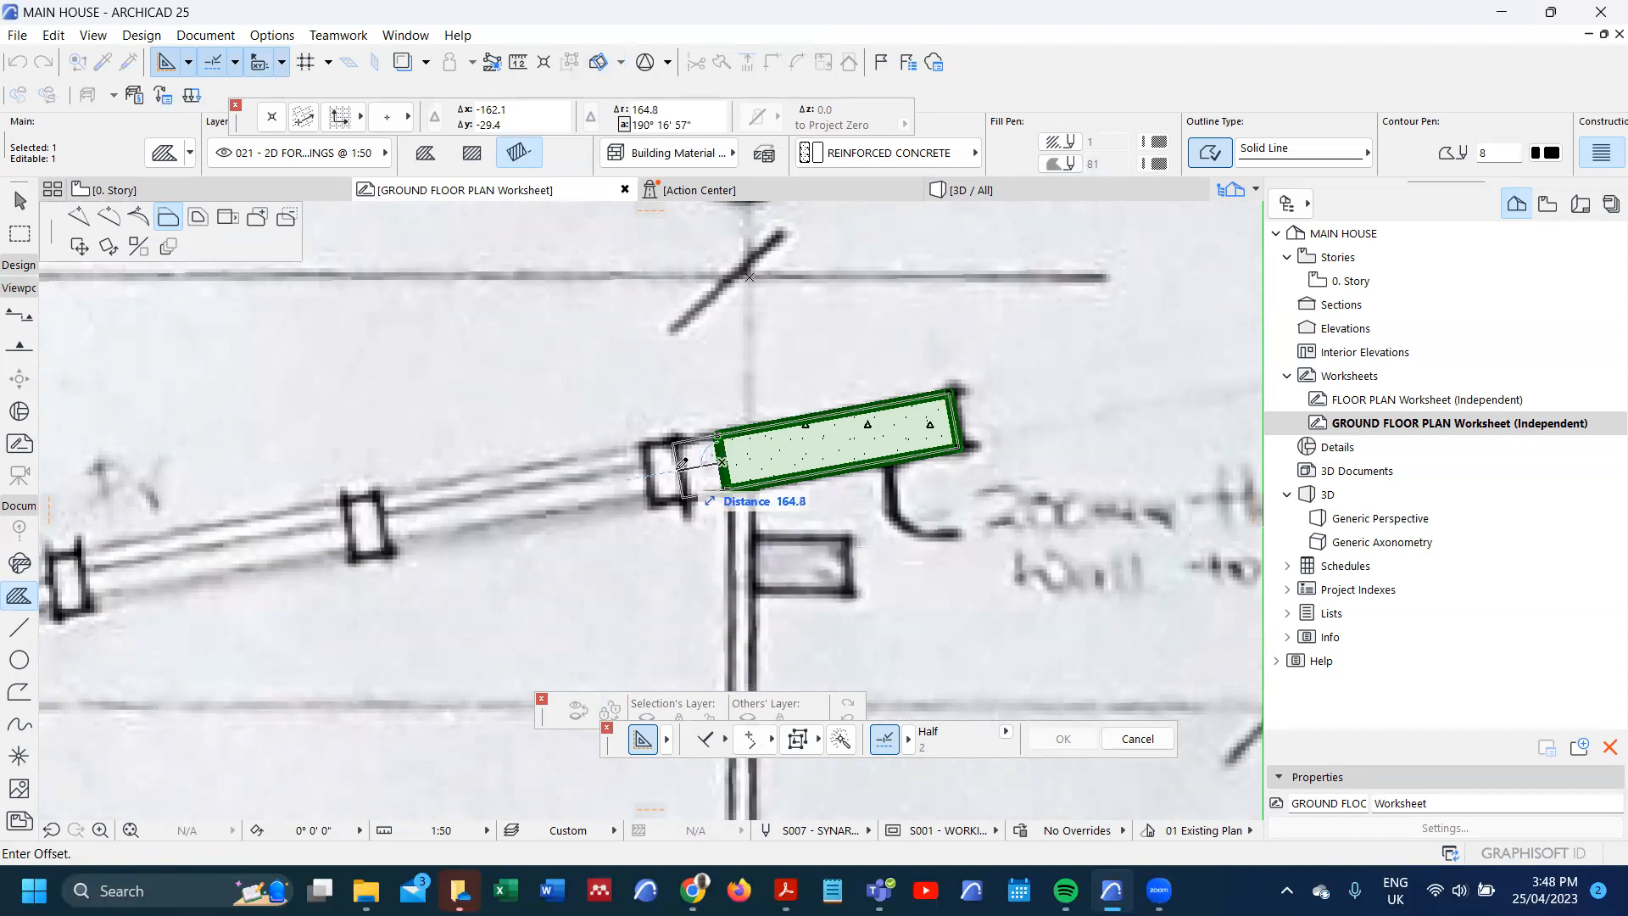
key(Tab)
key(Return)
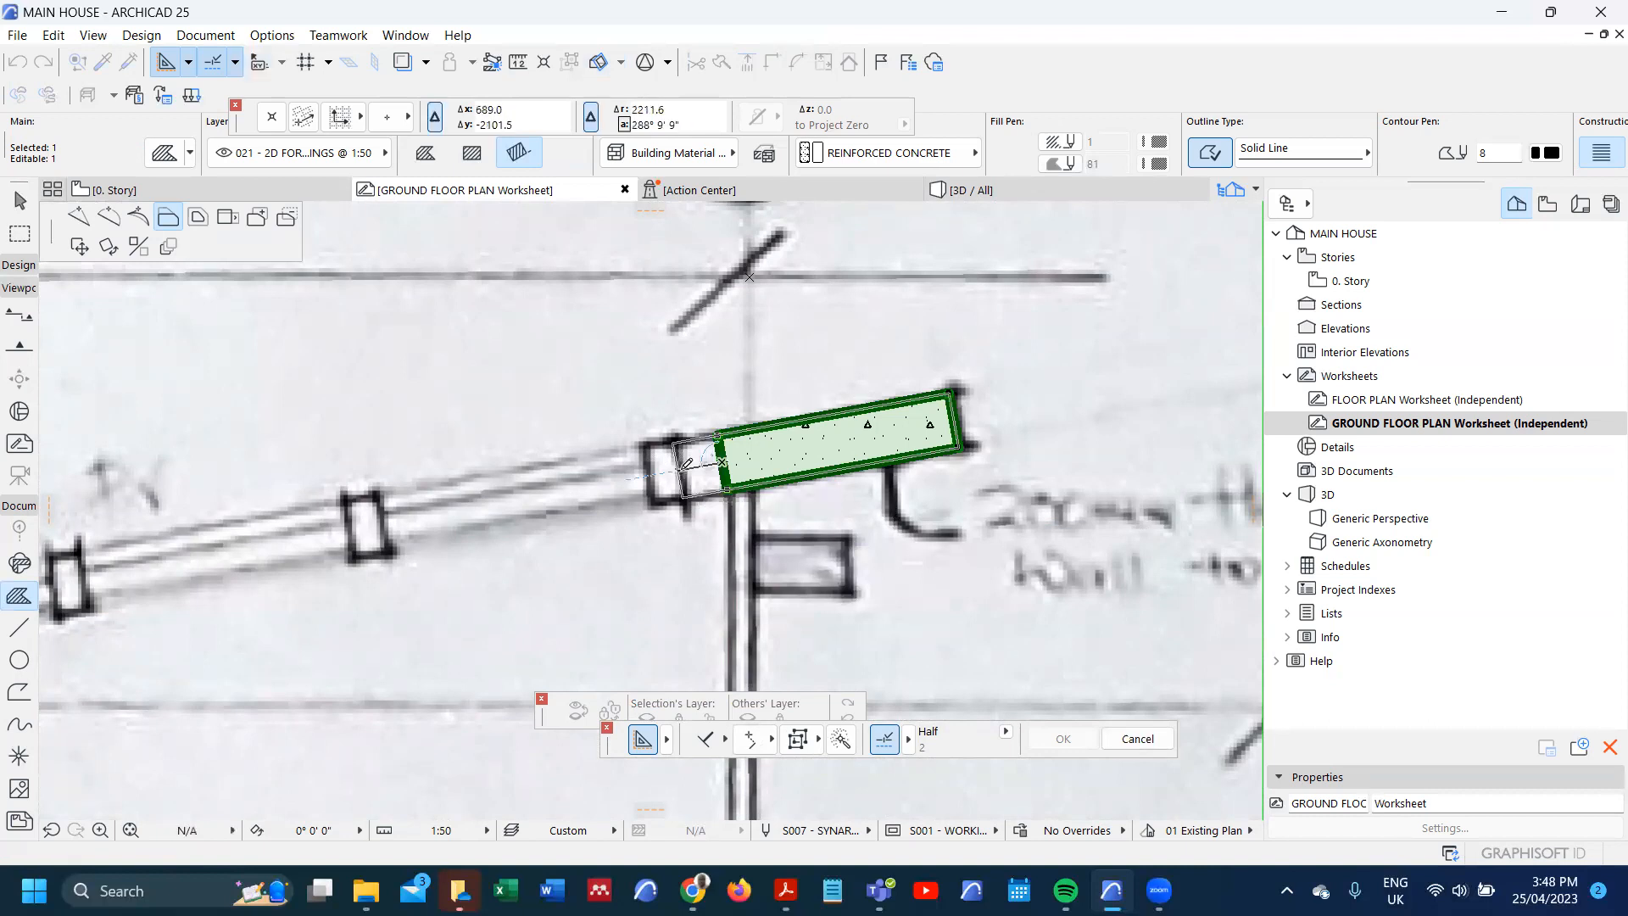
- Mirror a copy of the angled grid F wall fill about a horizontal axis along grid line 2
scroll(895, 365, down, 5)
scroll(894, 366, down, 5)
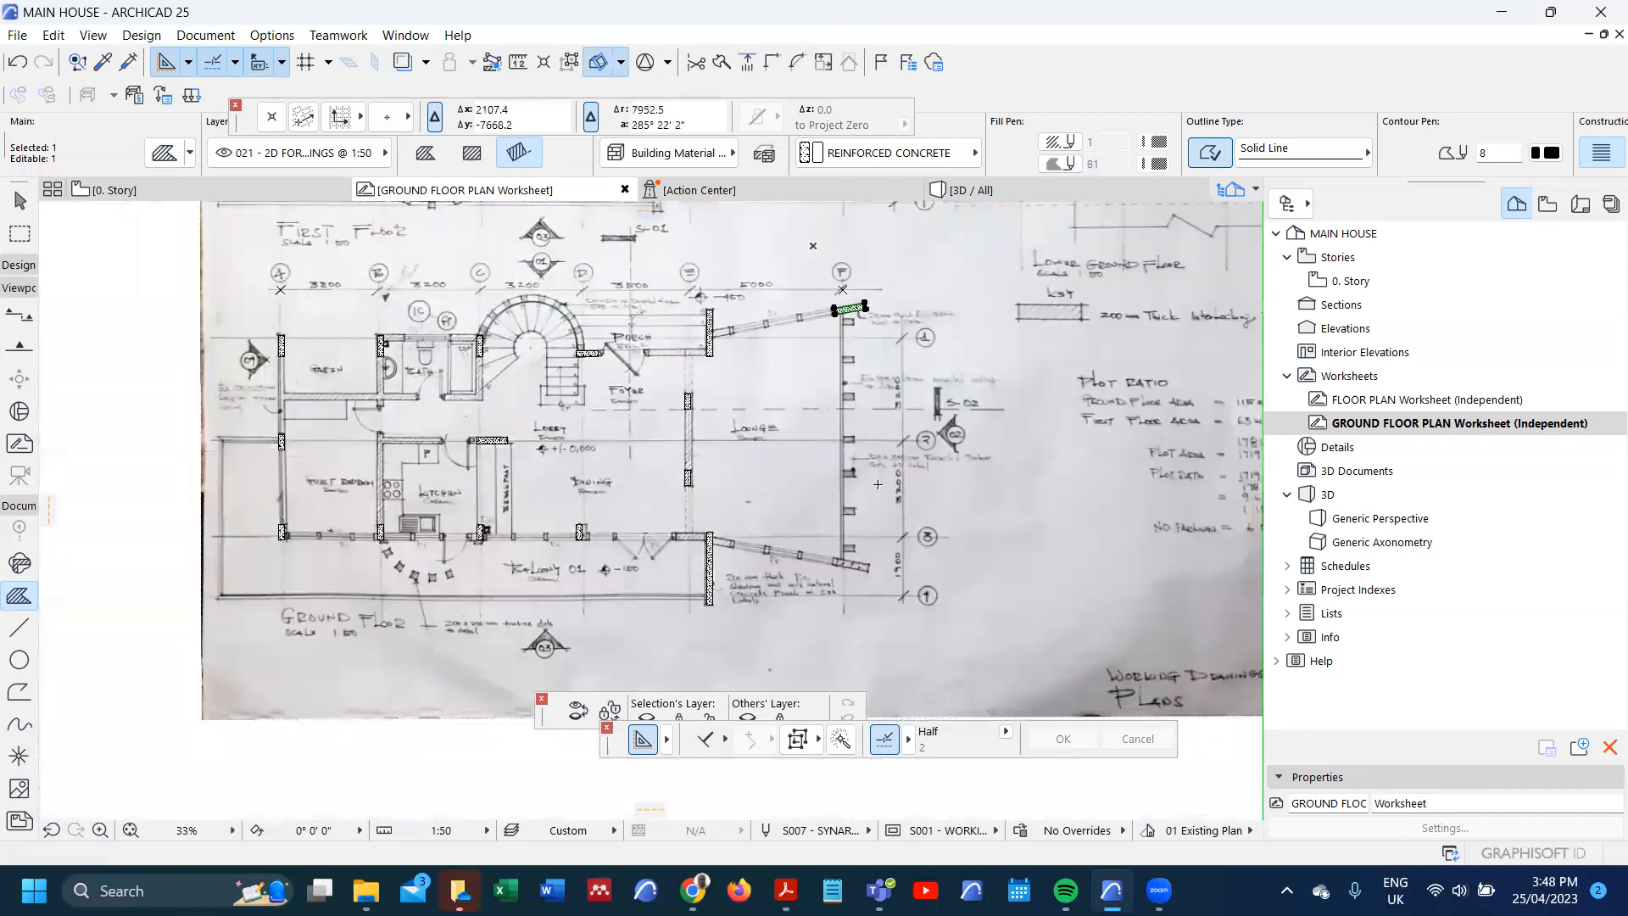
key(shift)
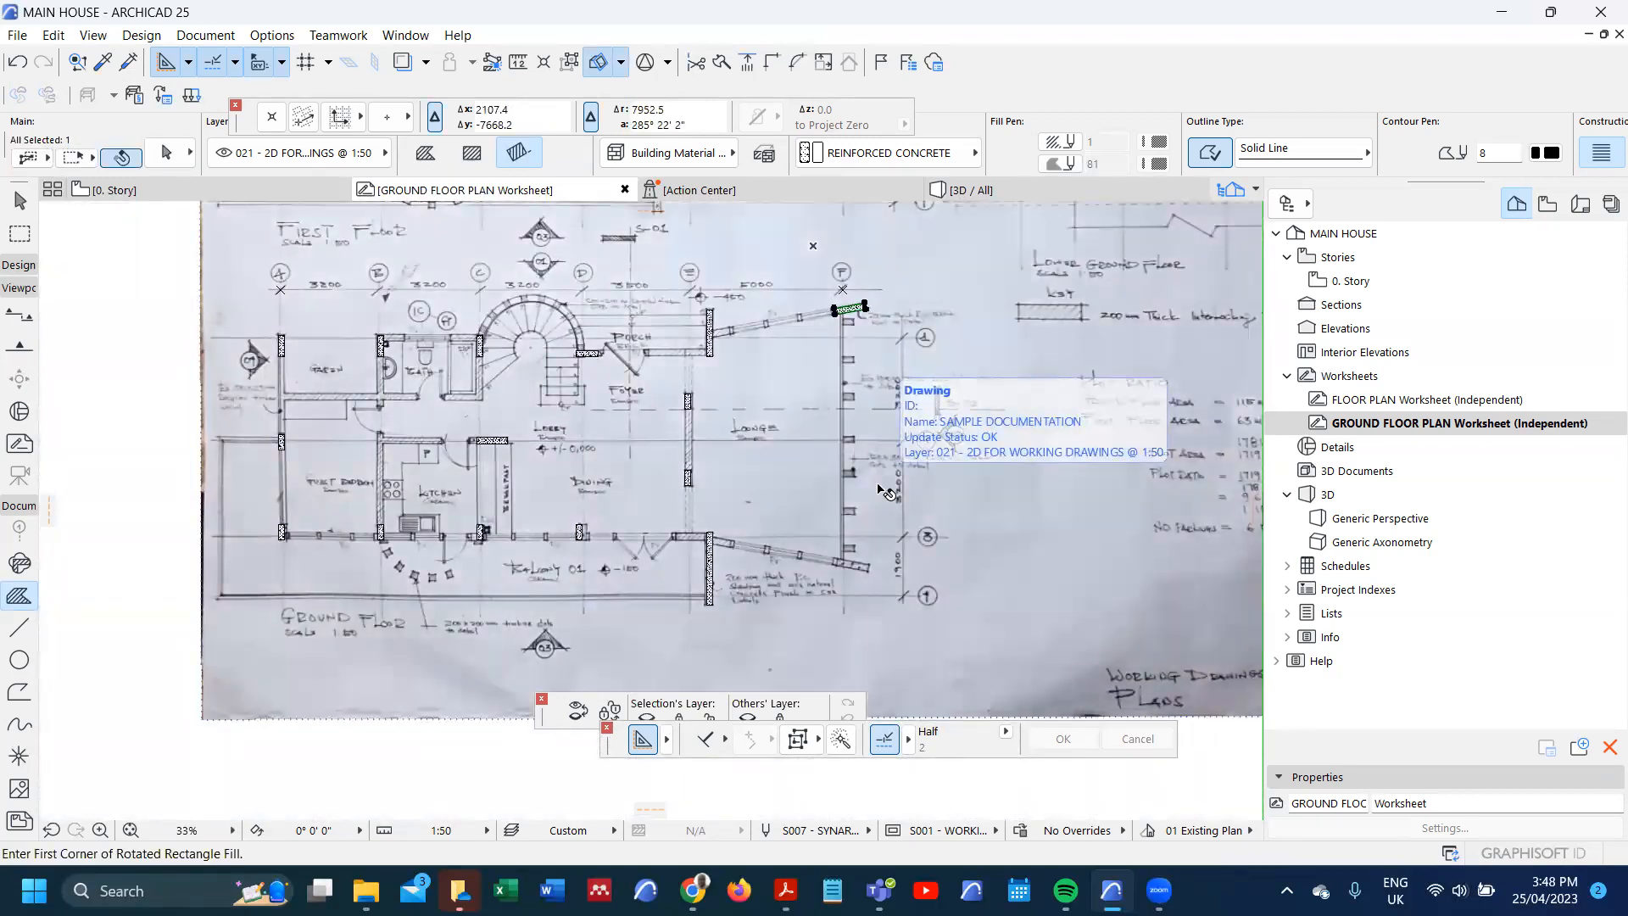
key(ctrl+alt+m)
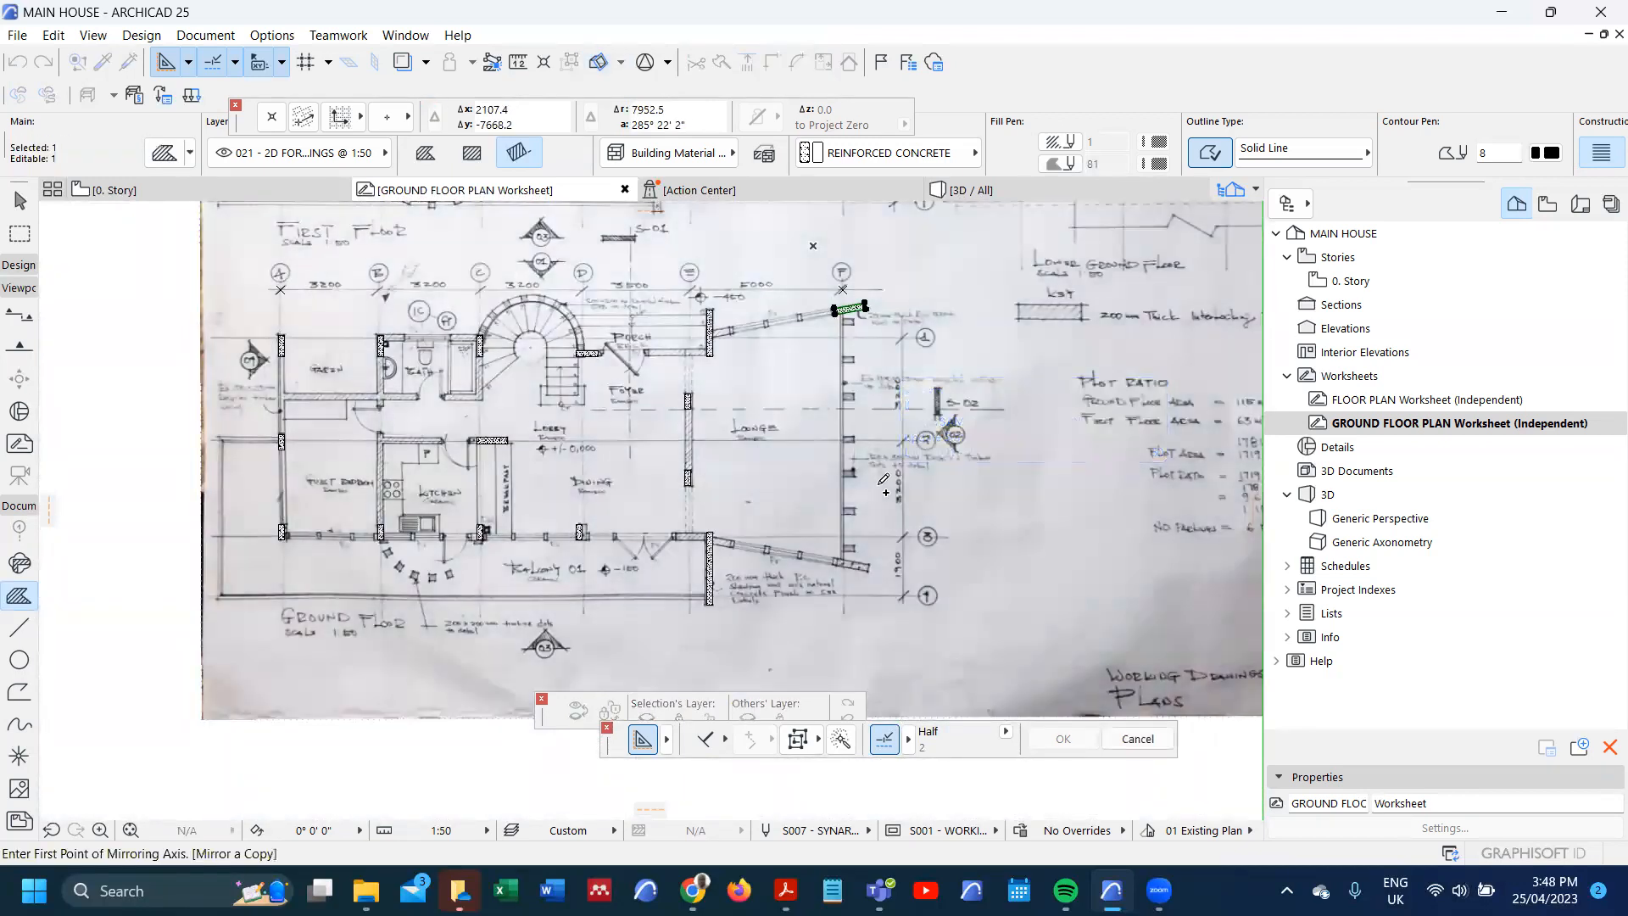
click(829, 443)
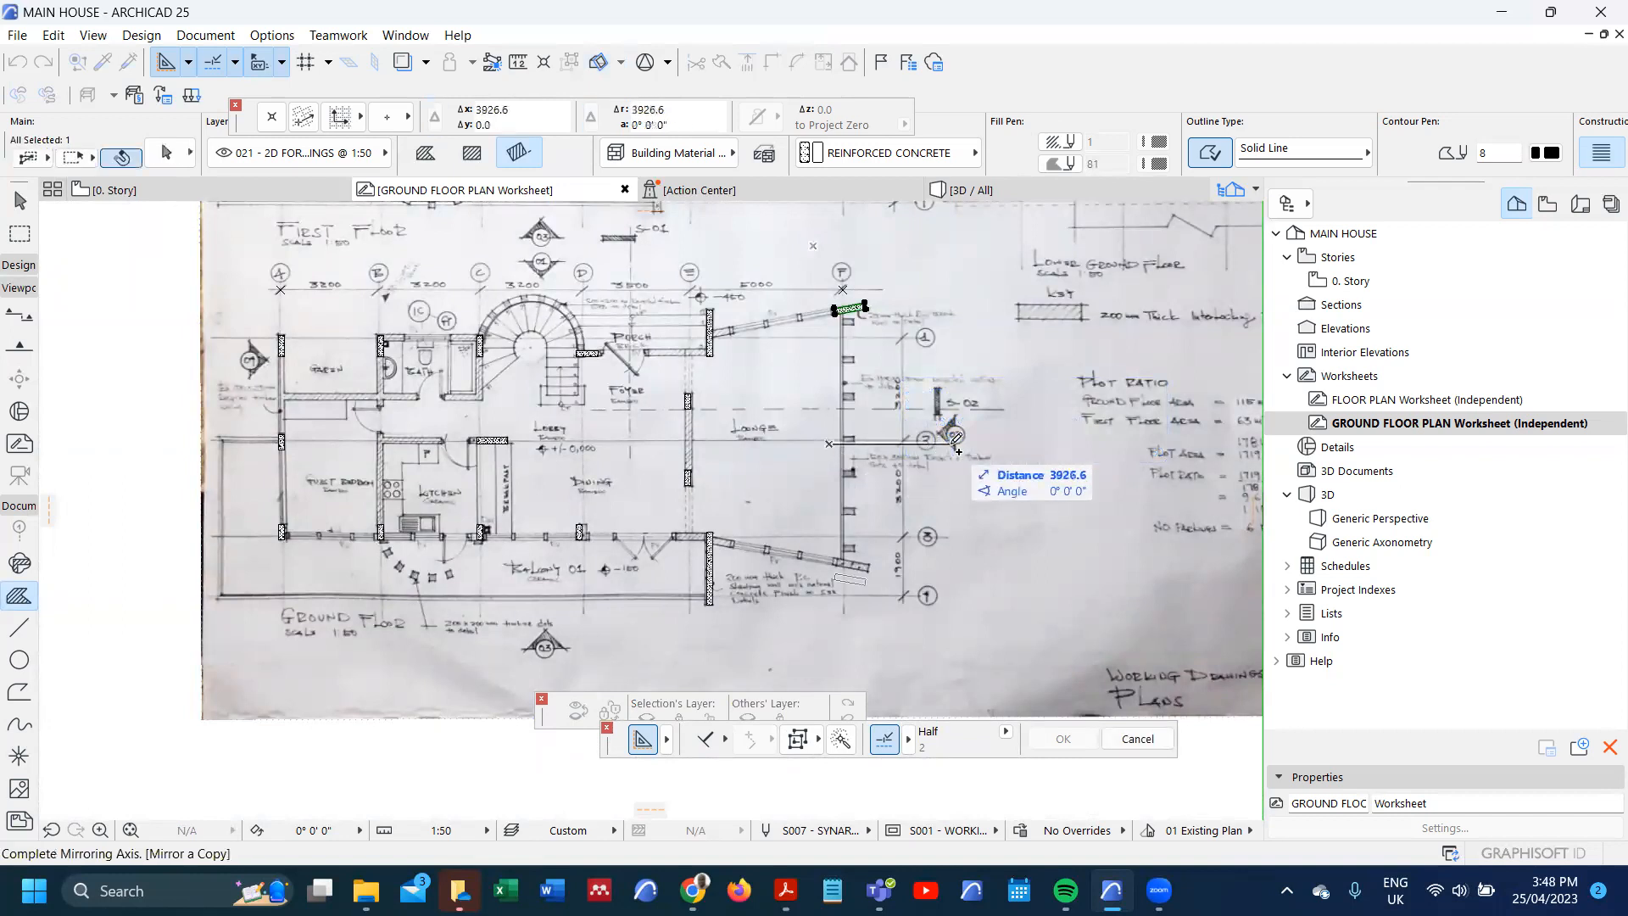
click(956, 442)
- Drag the mirrored fill about 432 mm vertically up onto the outer end of the lower angled Lounge wall
scroll(843, 578, up, 6)
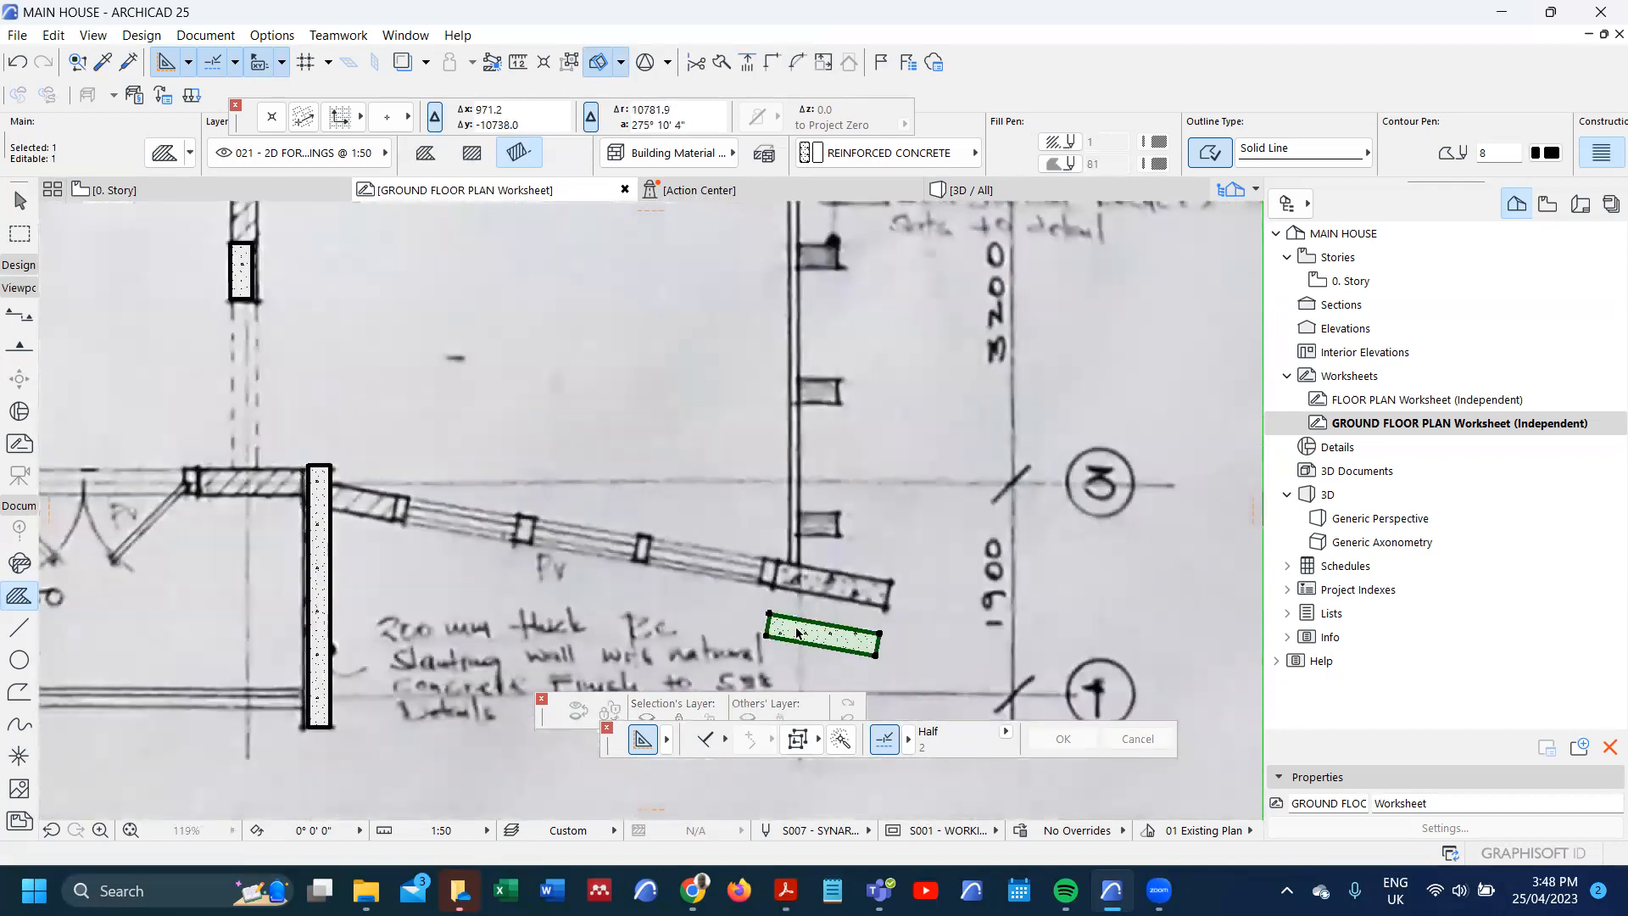
key(ctrl+d)
click(769, 613)
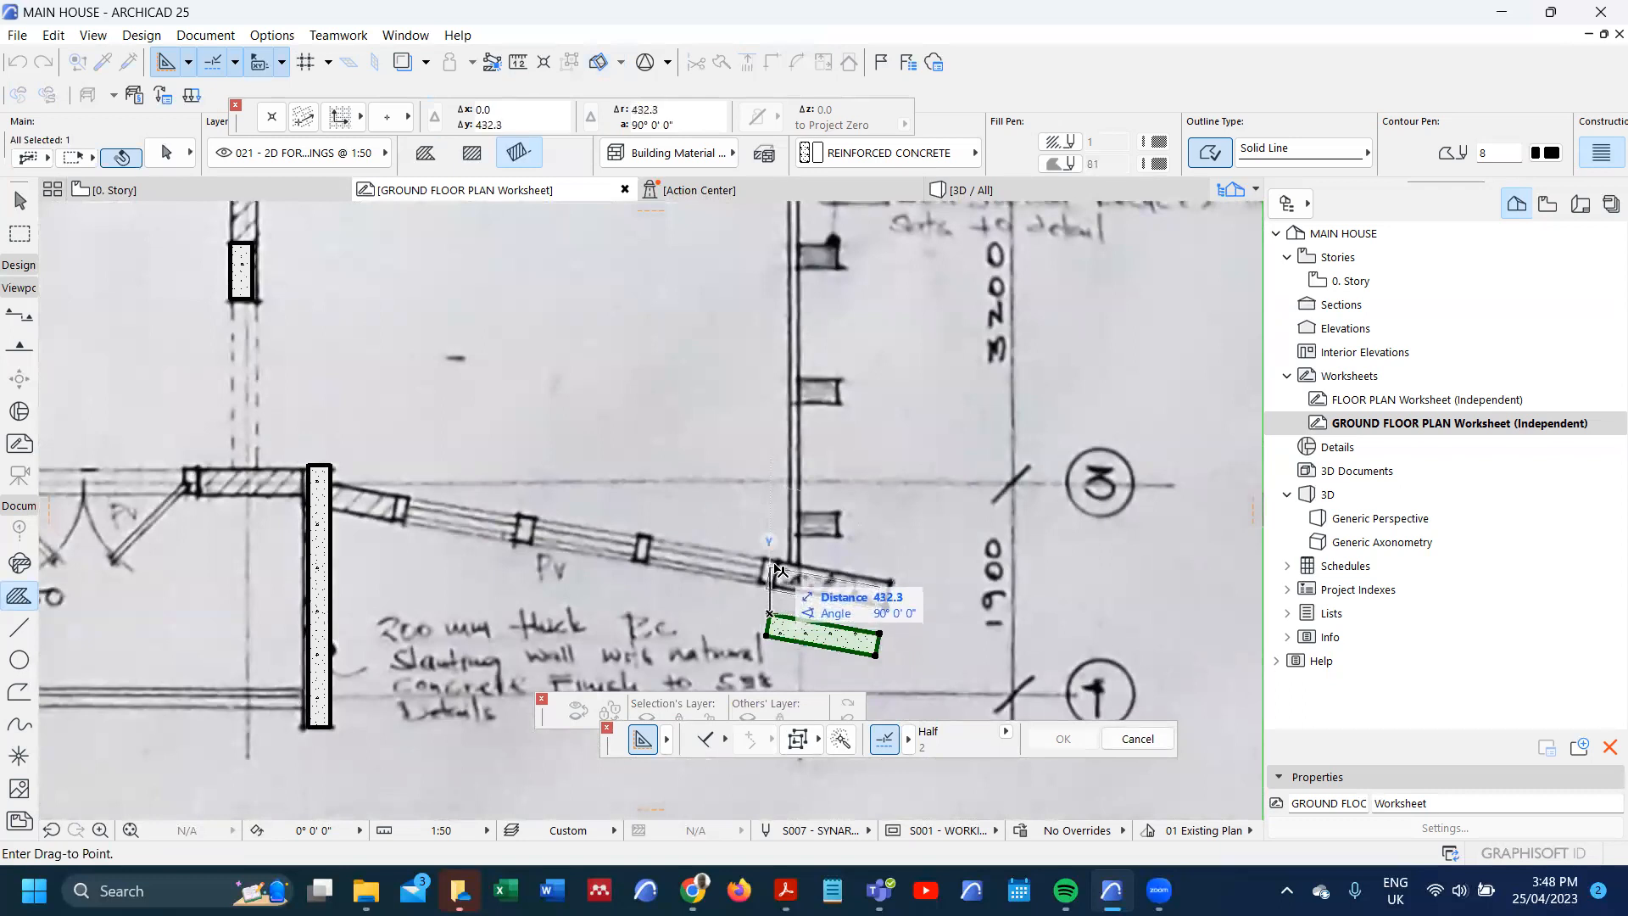
click(775, 570)
scroll(869, 583, down, 4)
scroll(873, 583, down, 4)
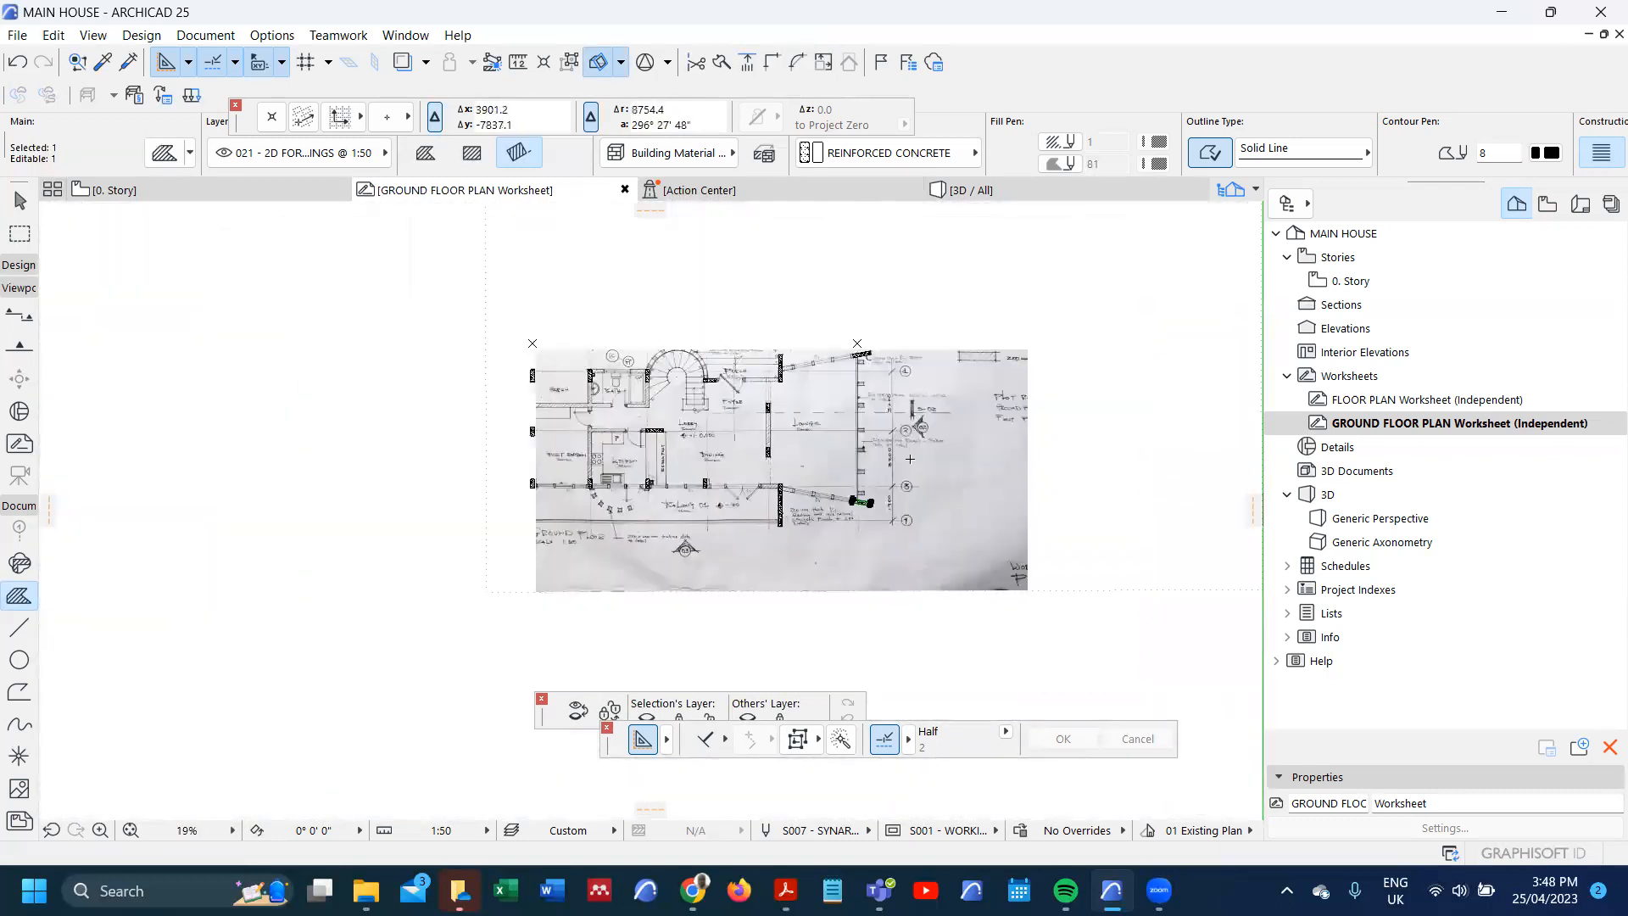
key(Escape)
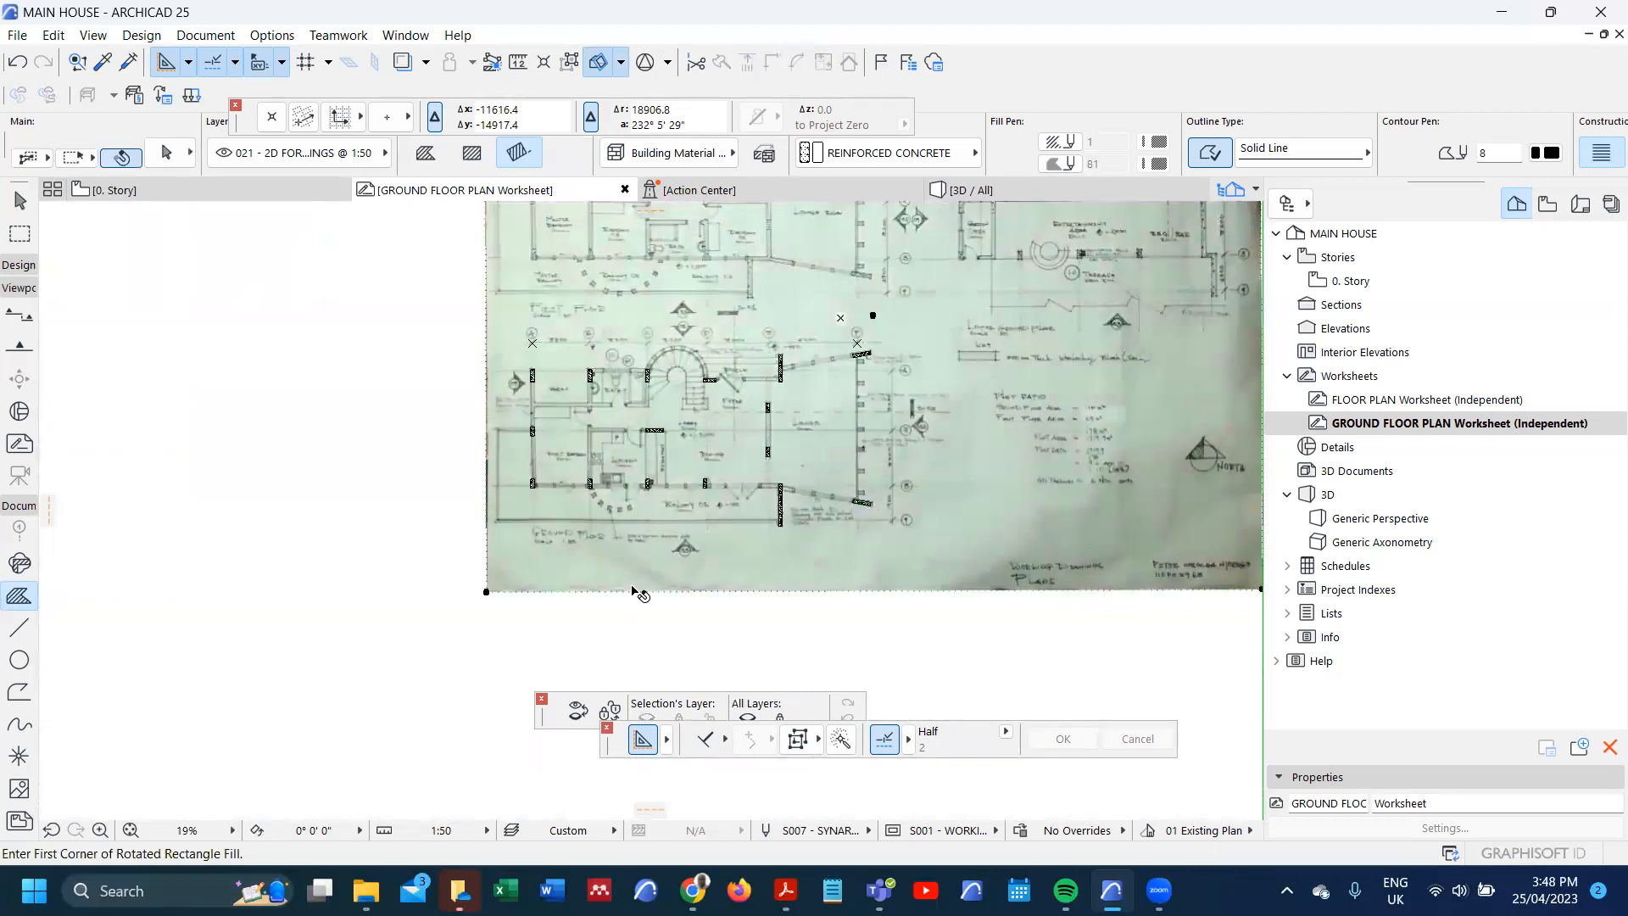
- Try to hide the scanned drawing's layer to isolate the column fills, and restore the layer visibility
click(648, 718)
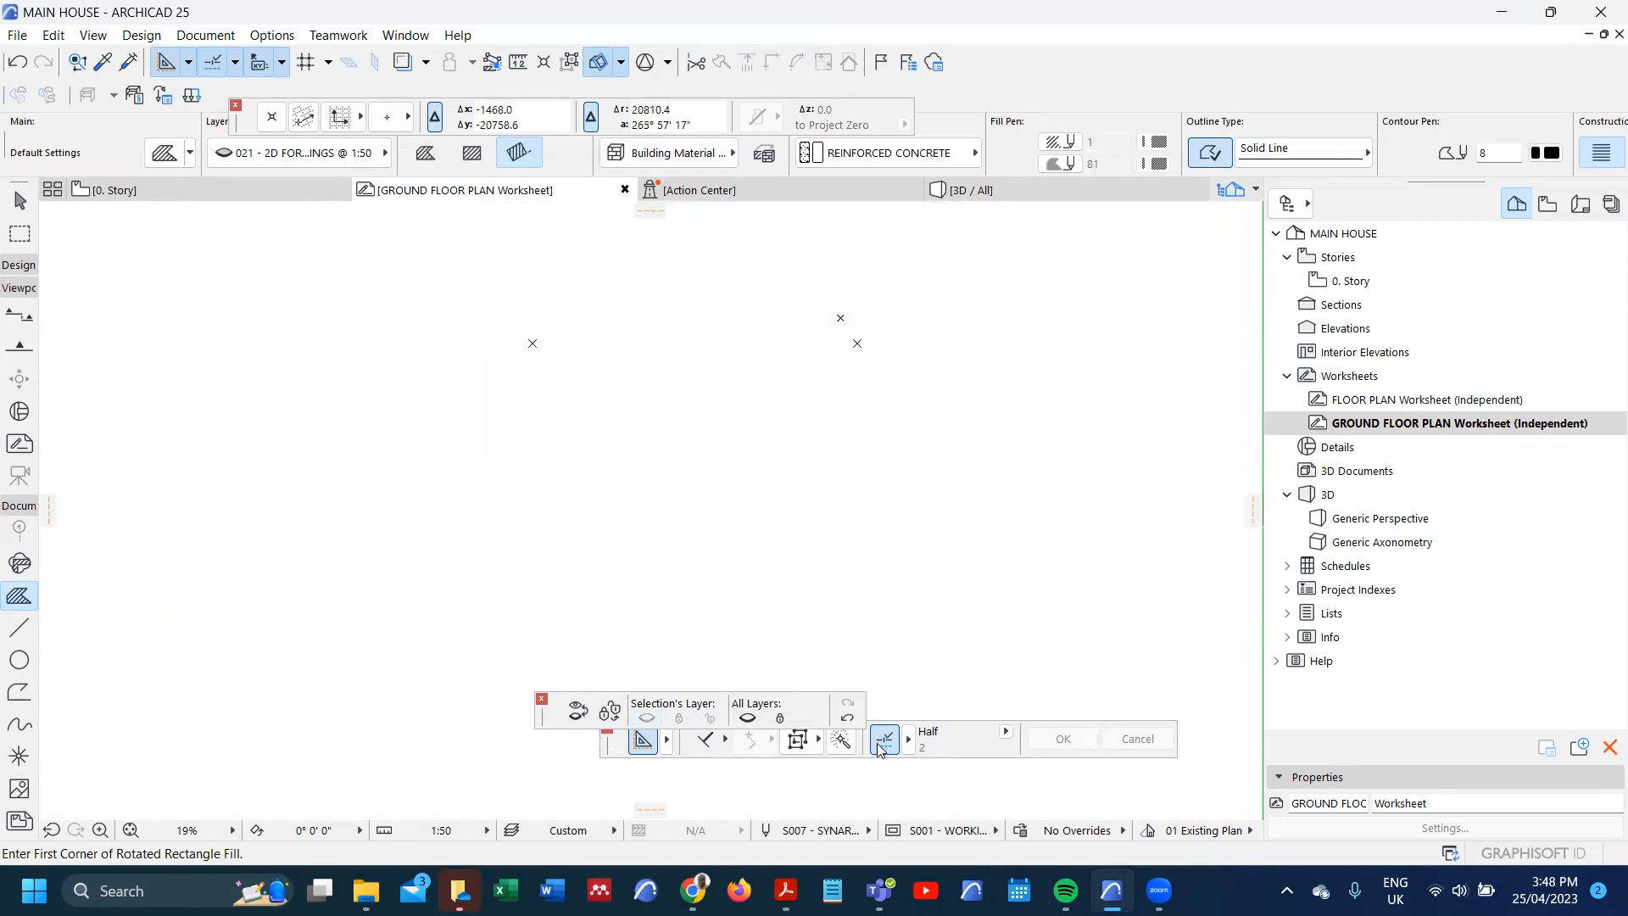
click(848, 719)
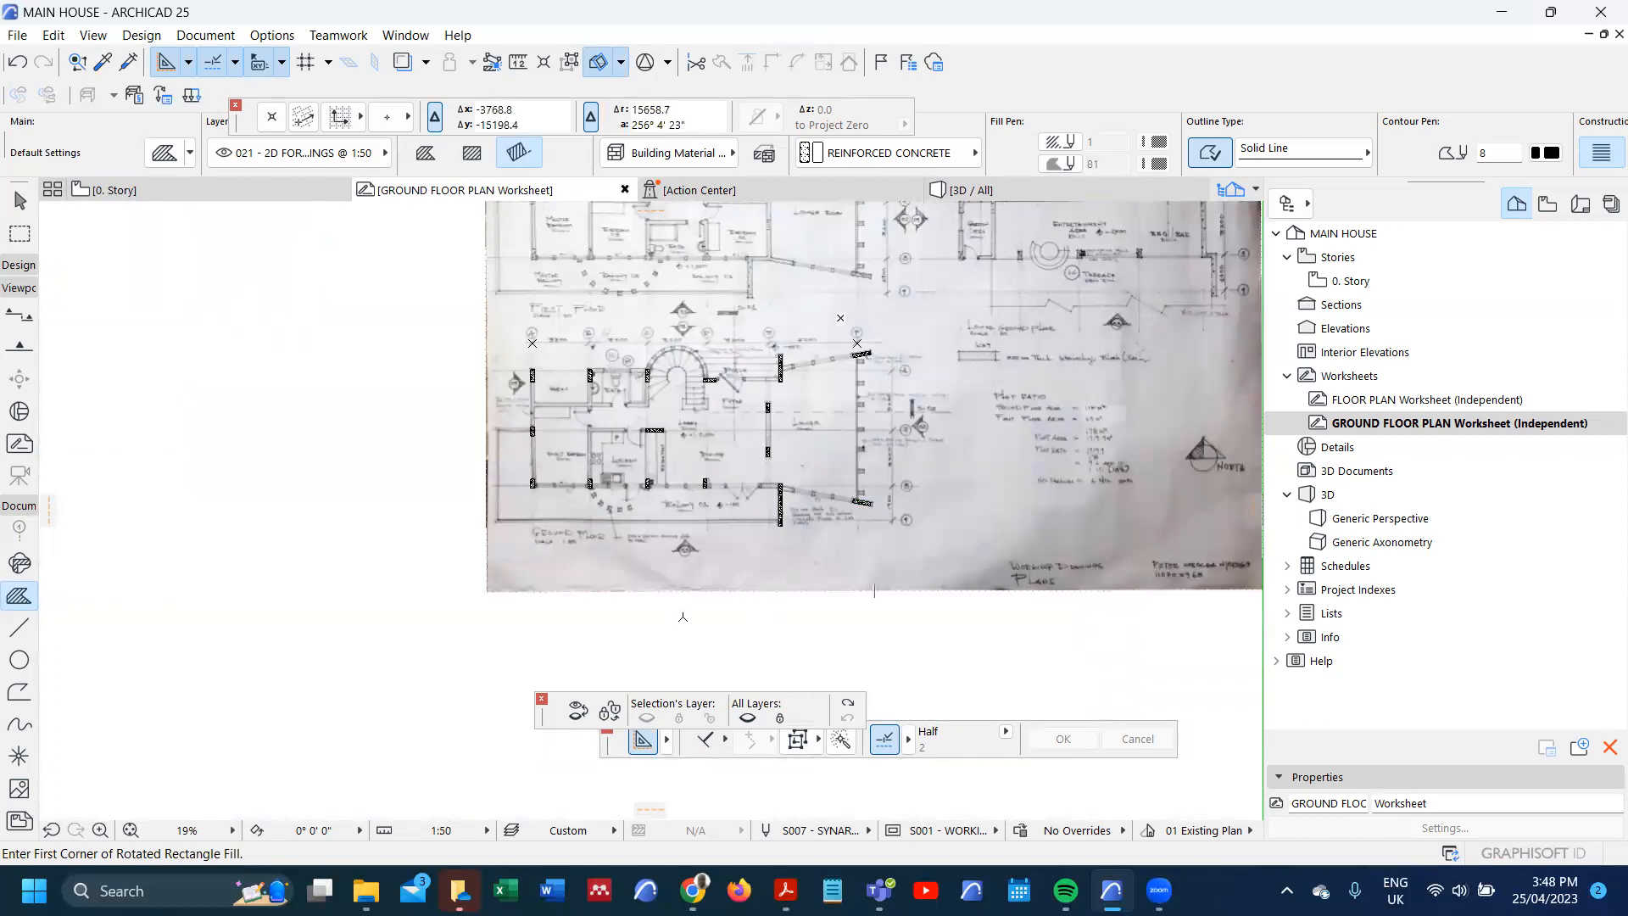
right_click(772, 590)
click(683, 617)
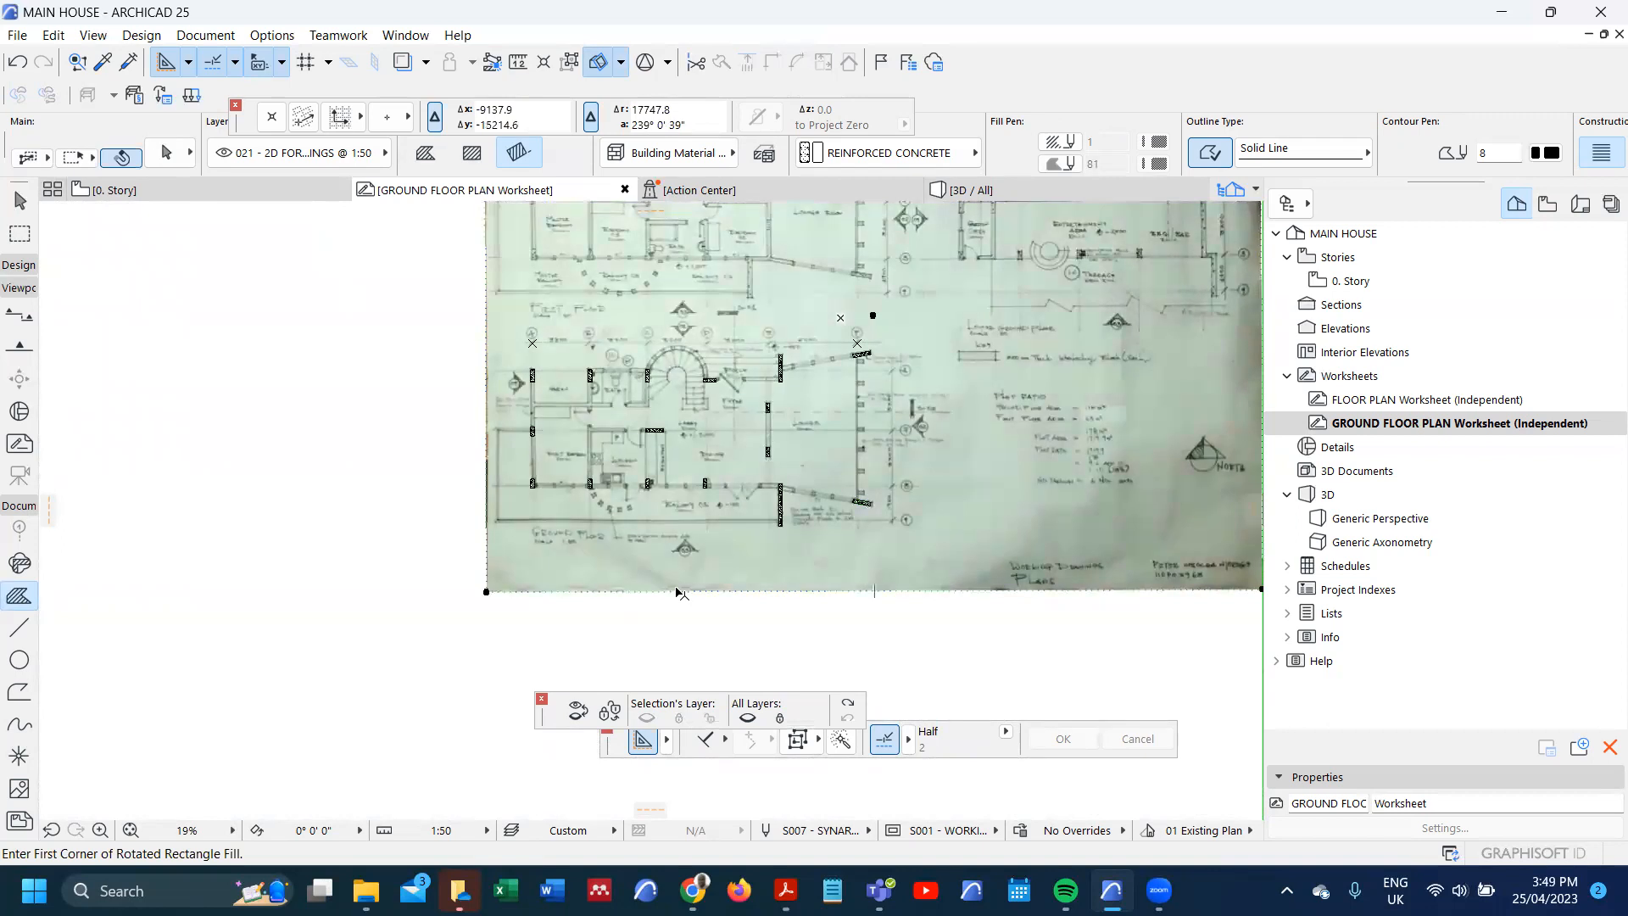
click(325, 157)
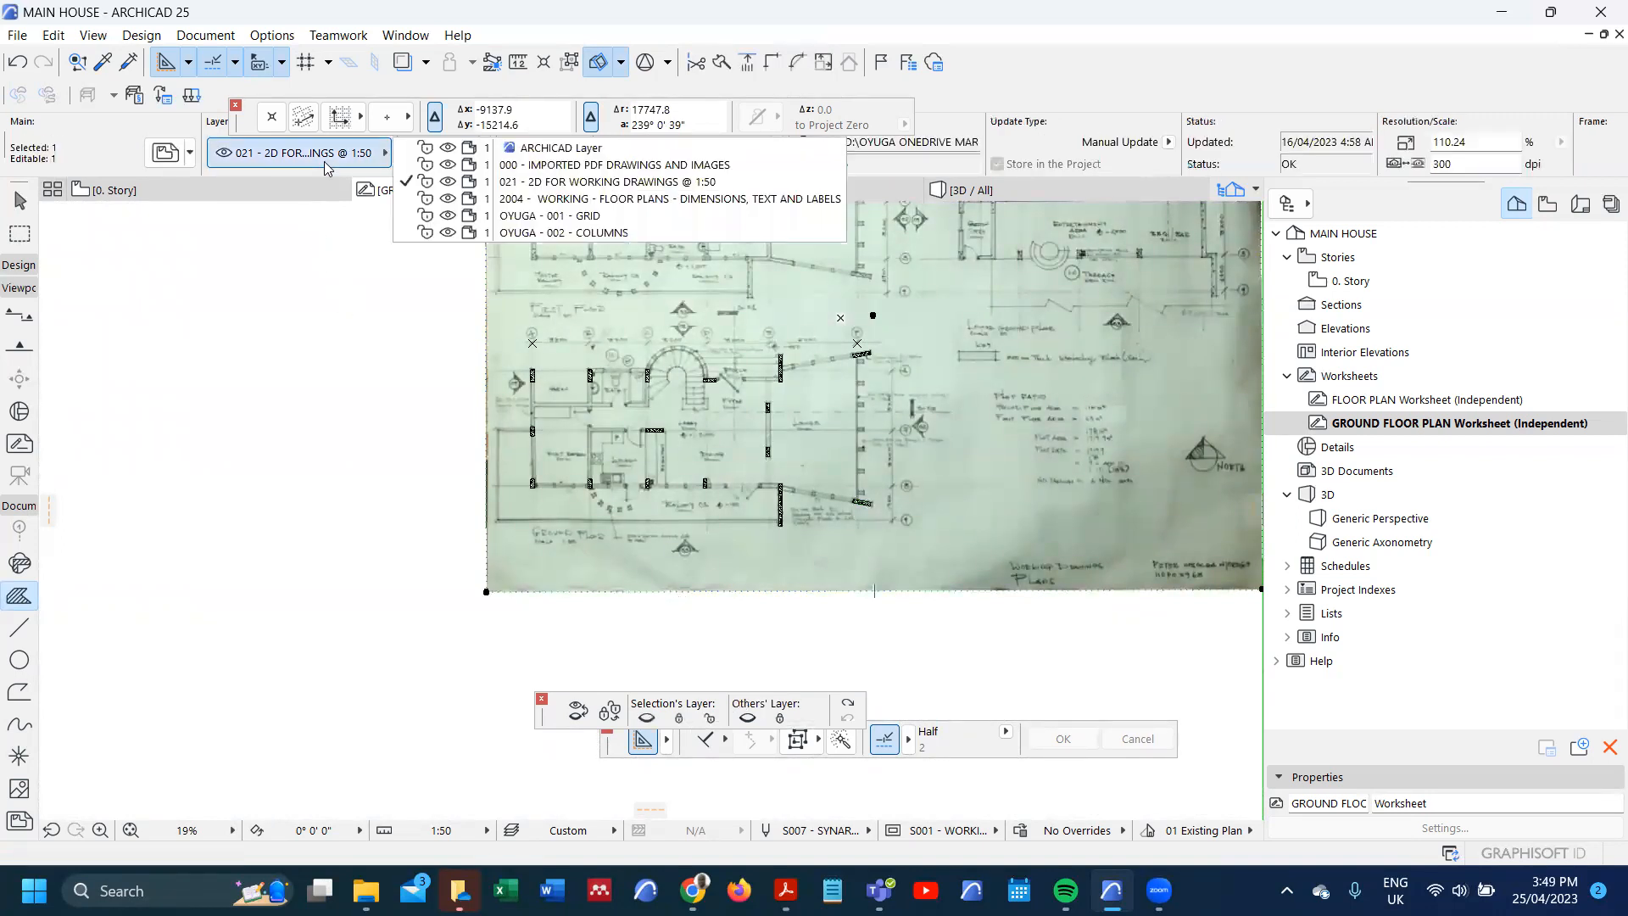
click(474, 322)
key(Escape)
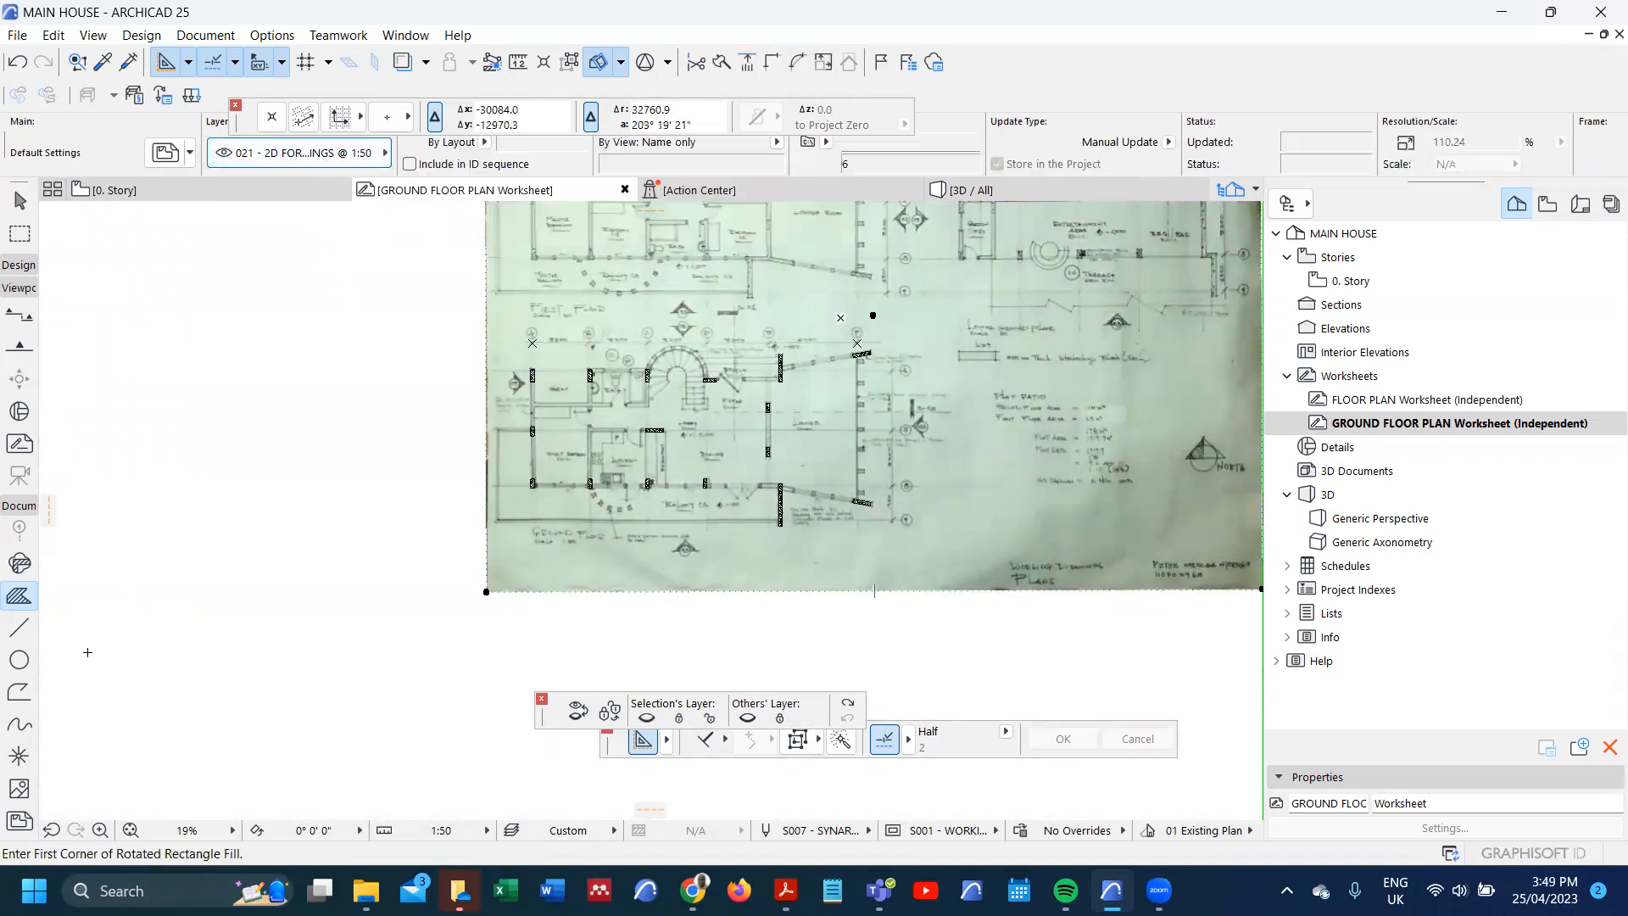
- Select all the column and wall fills and assign them to the layer OYUGA - 002 - COLUMNS
key(ctrl+a)
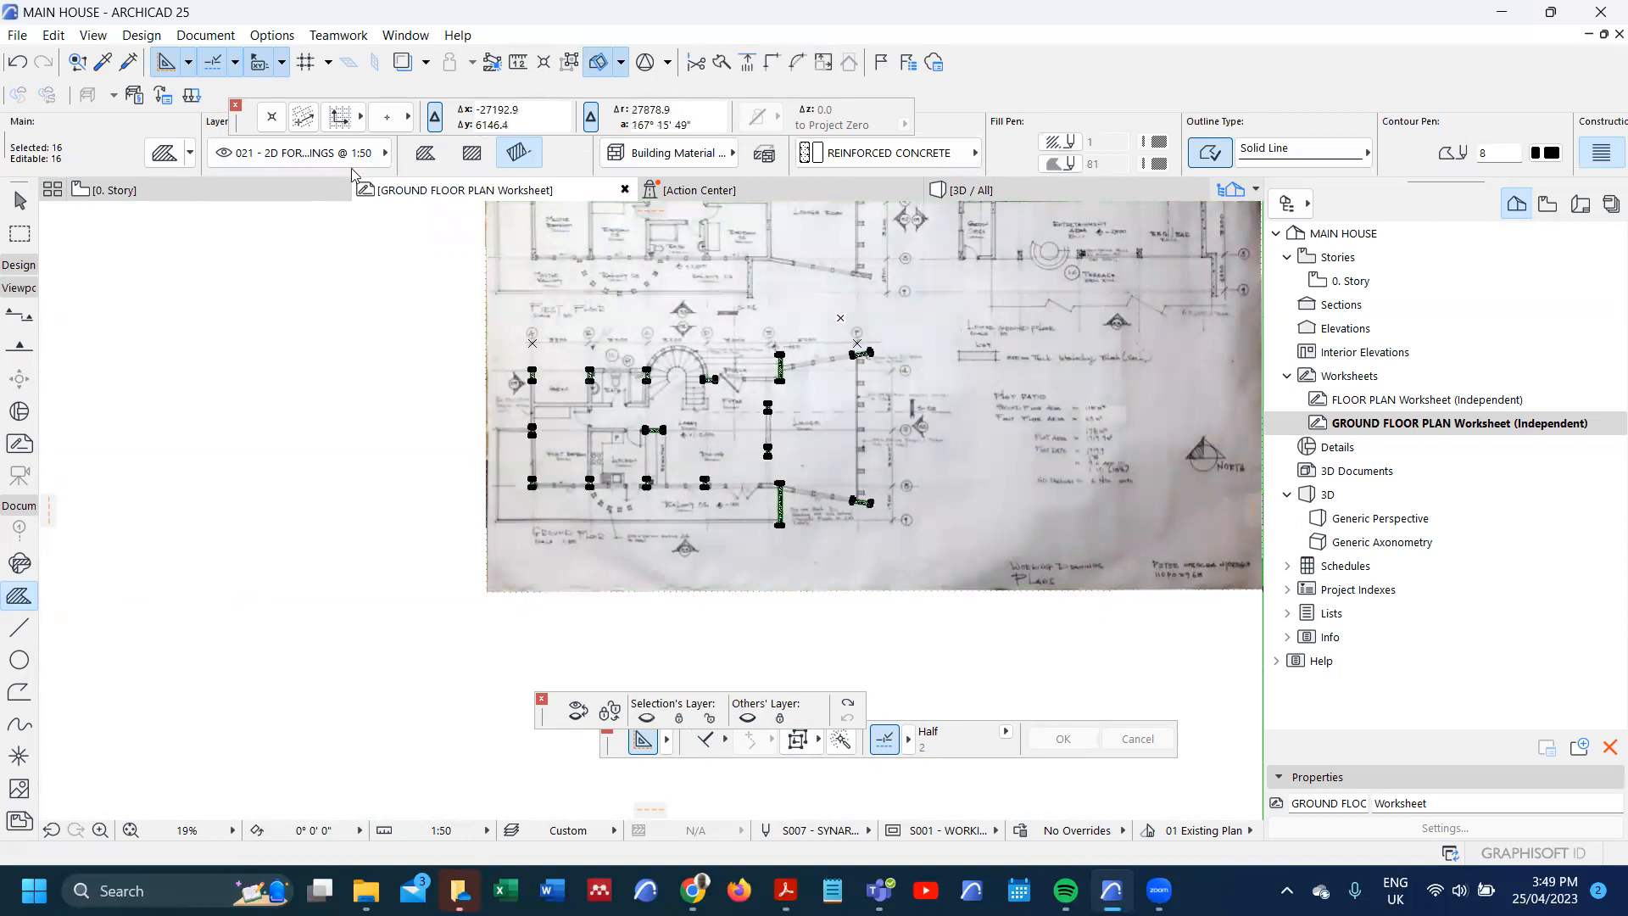
click(325, 153)
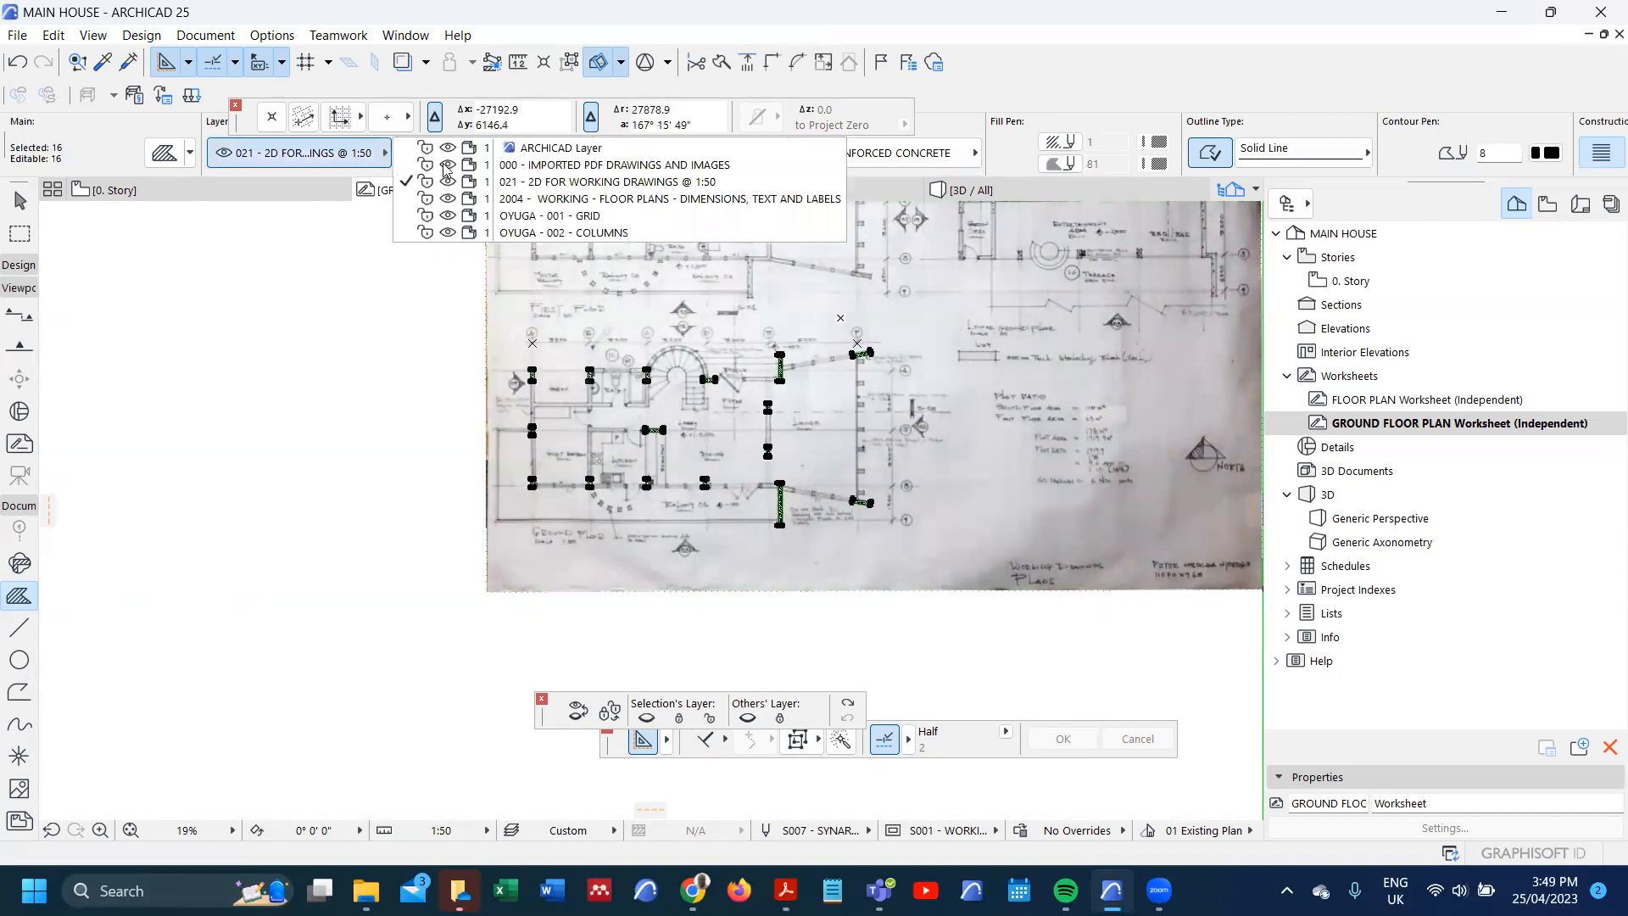
click(585, 233)
key(Escape)
- Hide the scanned drawing's layer to inspect the column and wall fills on their own, and show the layer again
shift+click(566, 575)
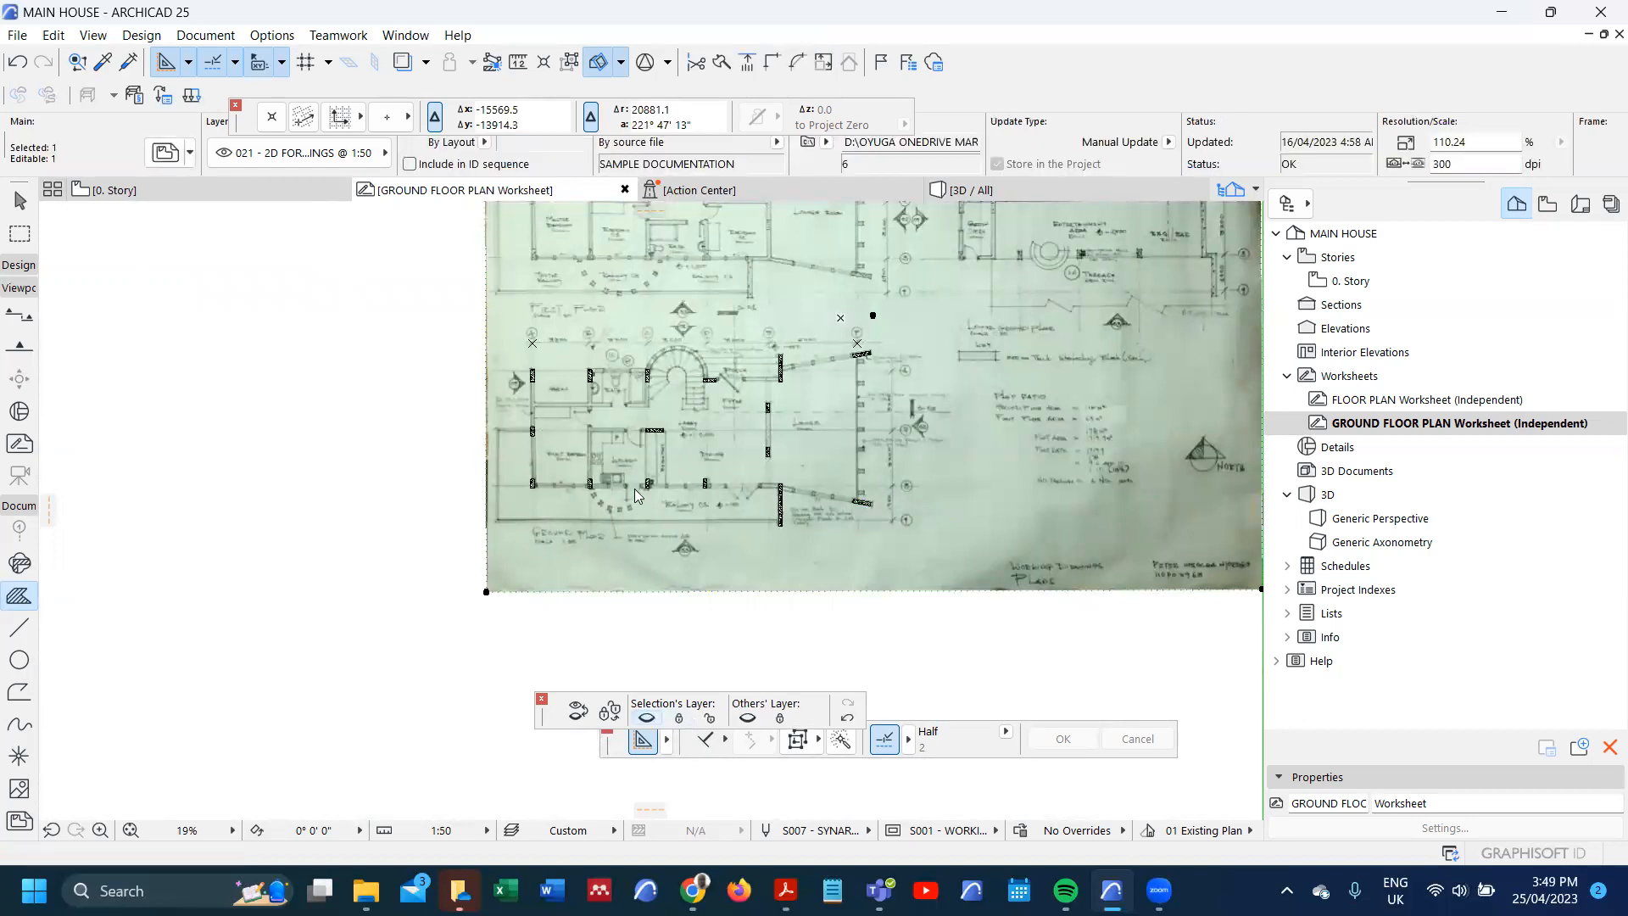
key(Delete)
scroll(716, 392, up, 5)
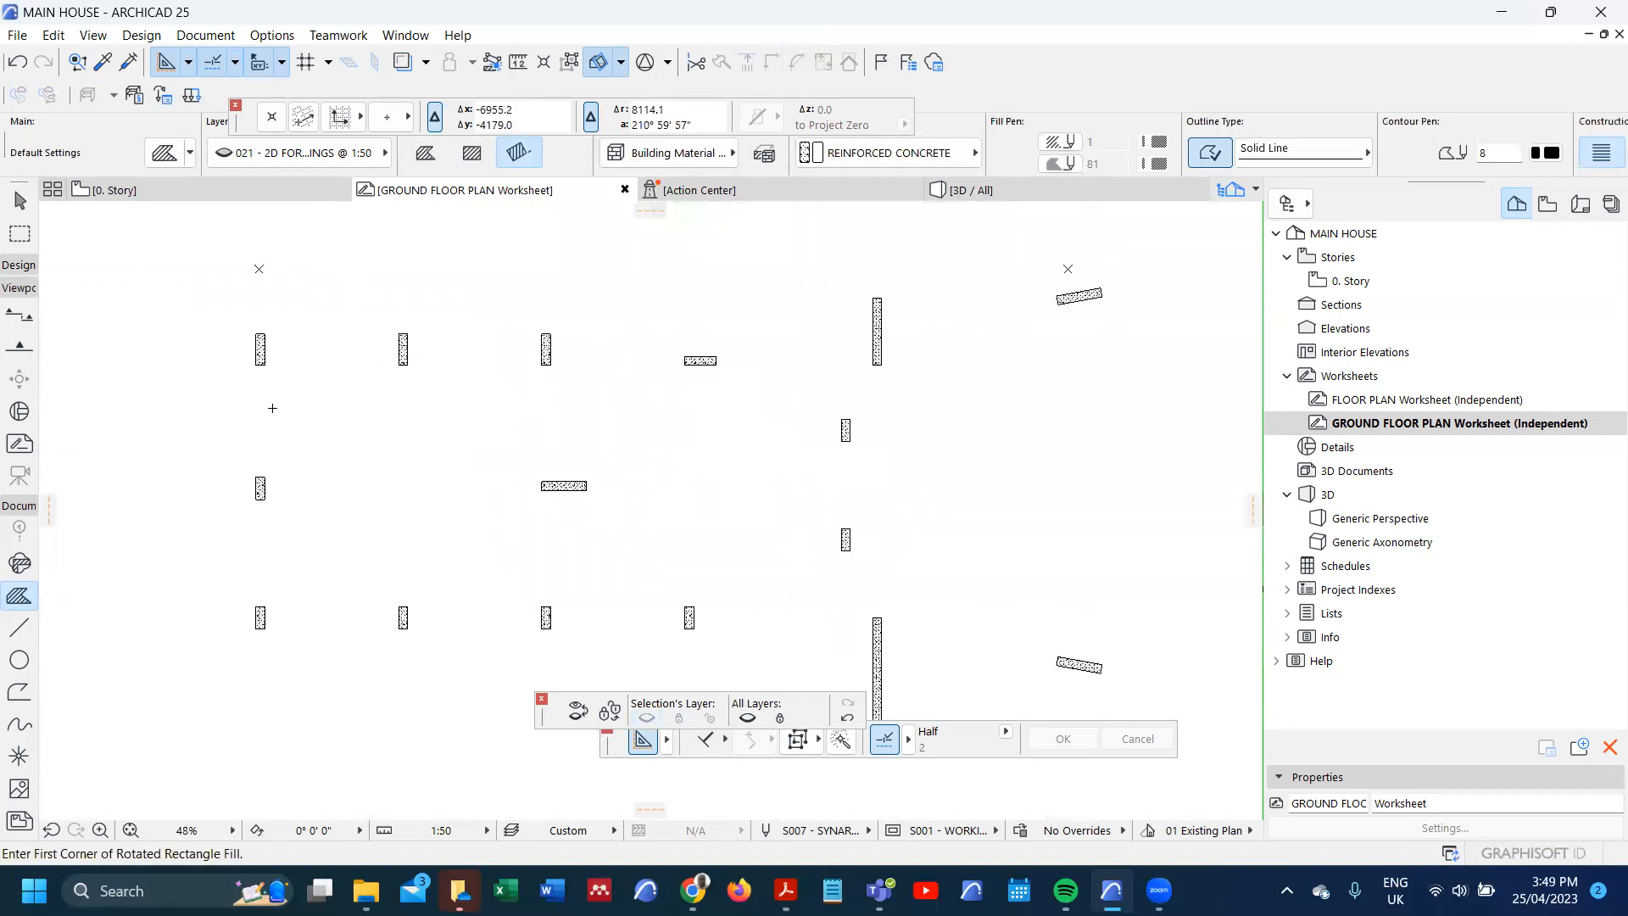
scroll(739, 385, down, 2)
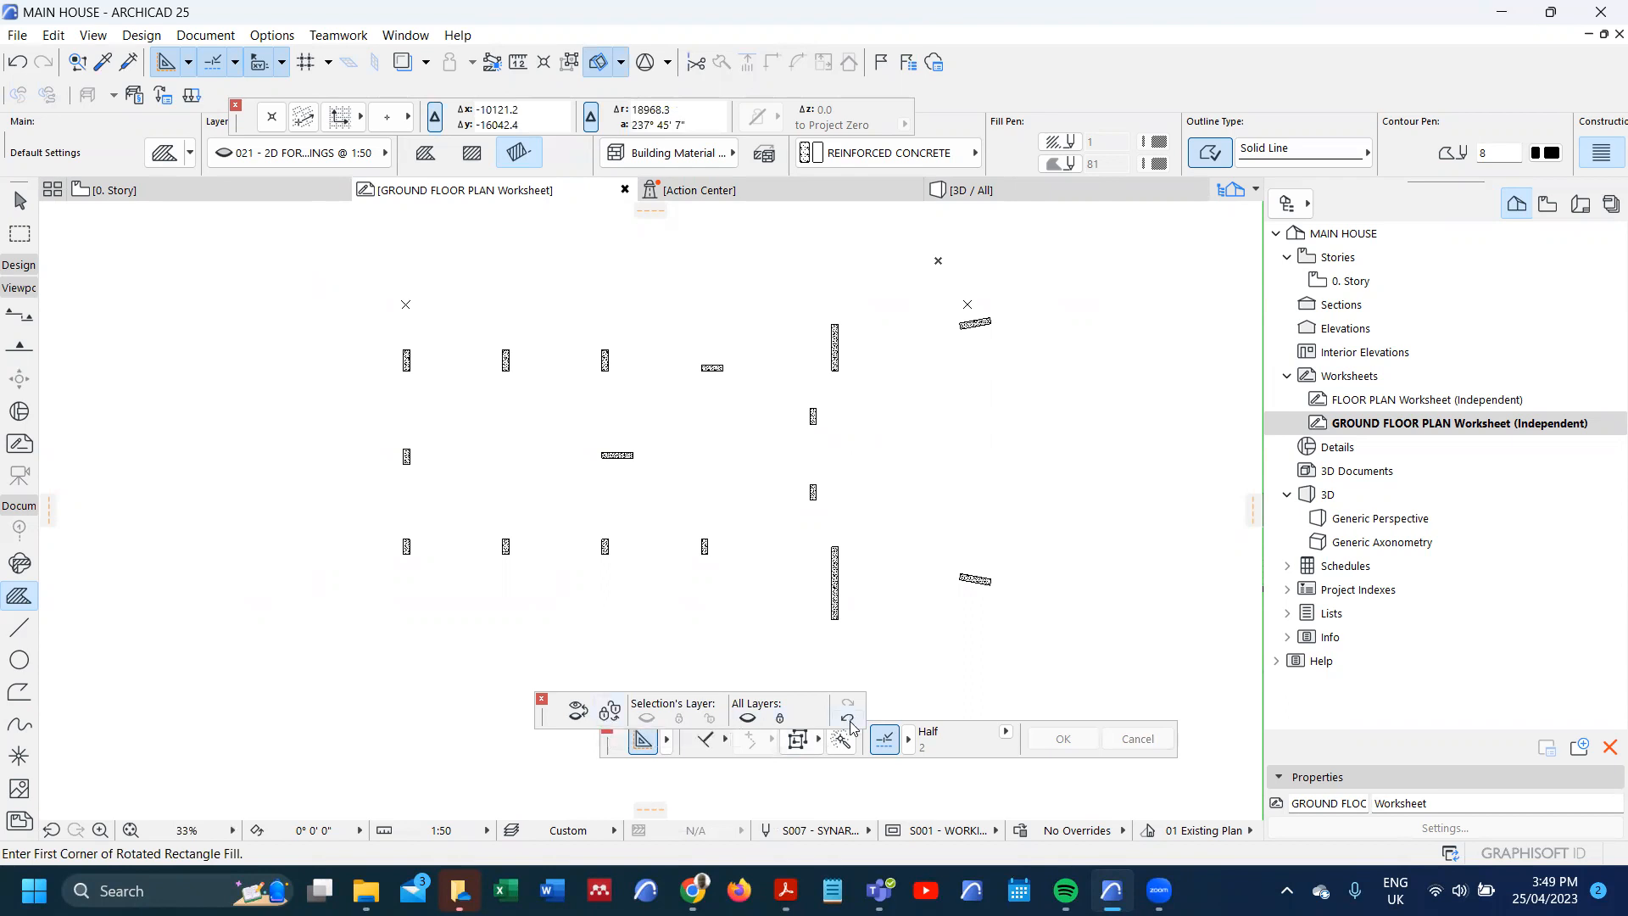
scroll(608, 492, down, 2)
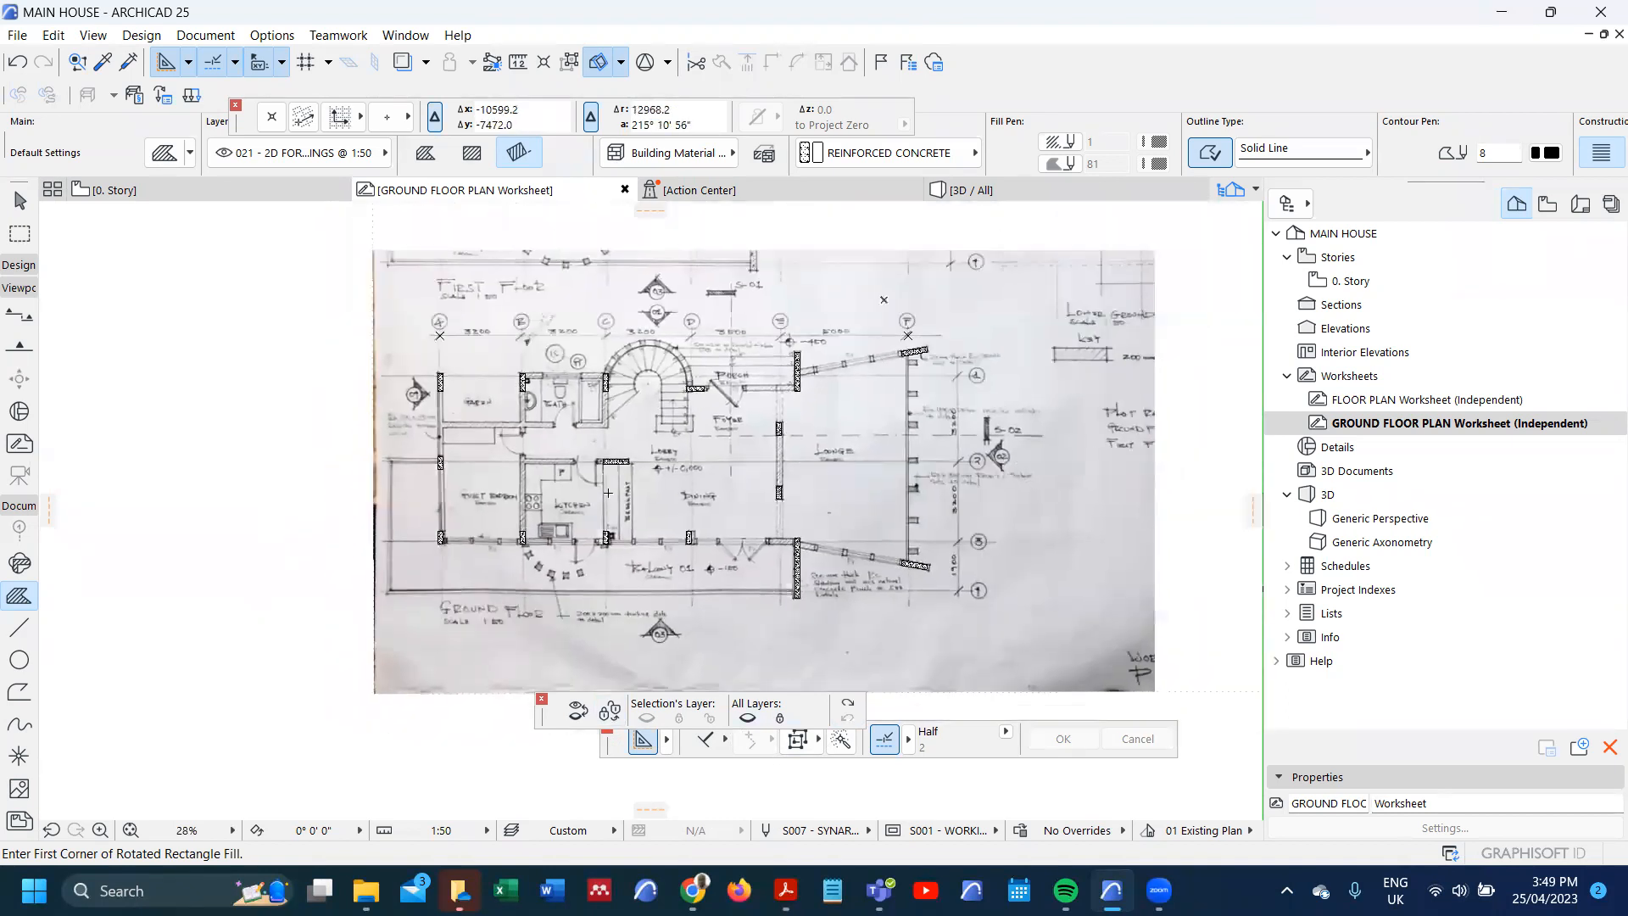
key(Escape)
- Select everything and examine how the column fill at the lower end of grid A sits against the scan
scroll(502, 488, down, 4)
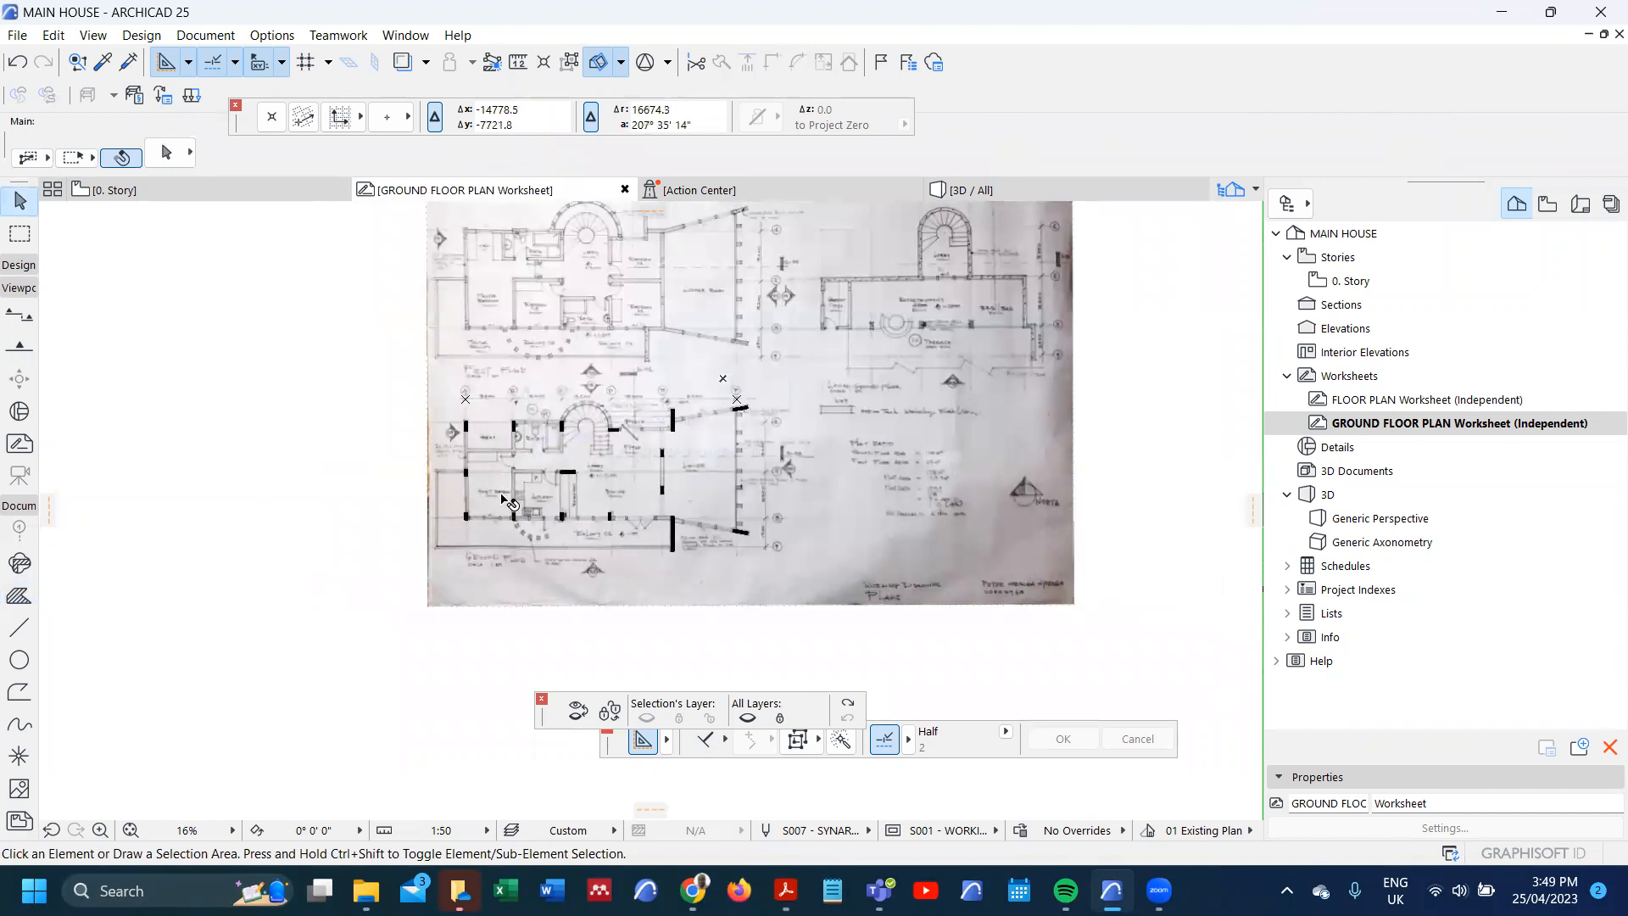
key(ctrl+a)
scroll(468, 519, up, 3)
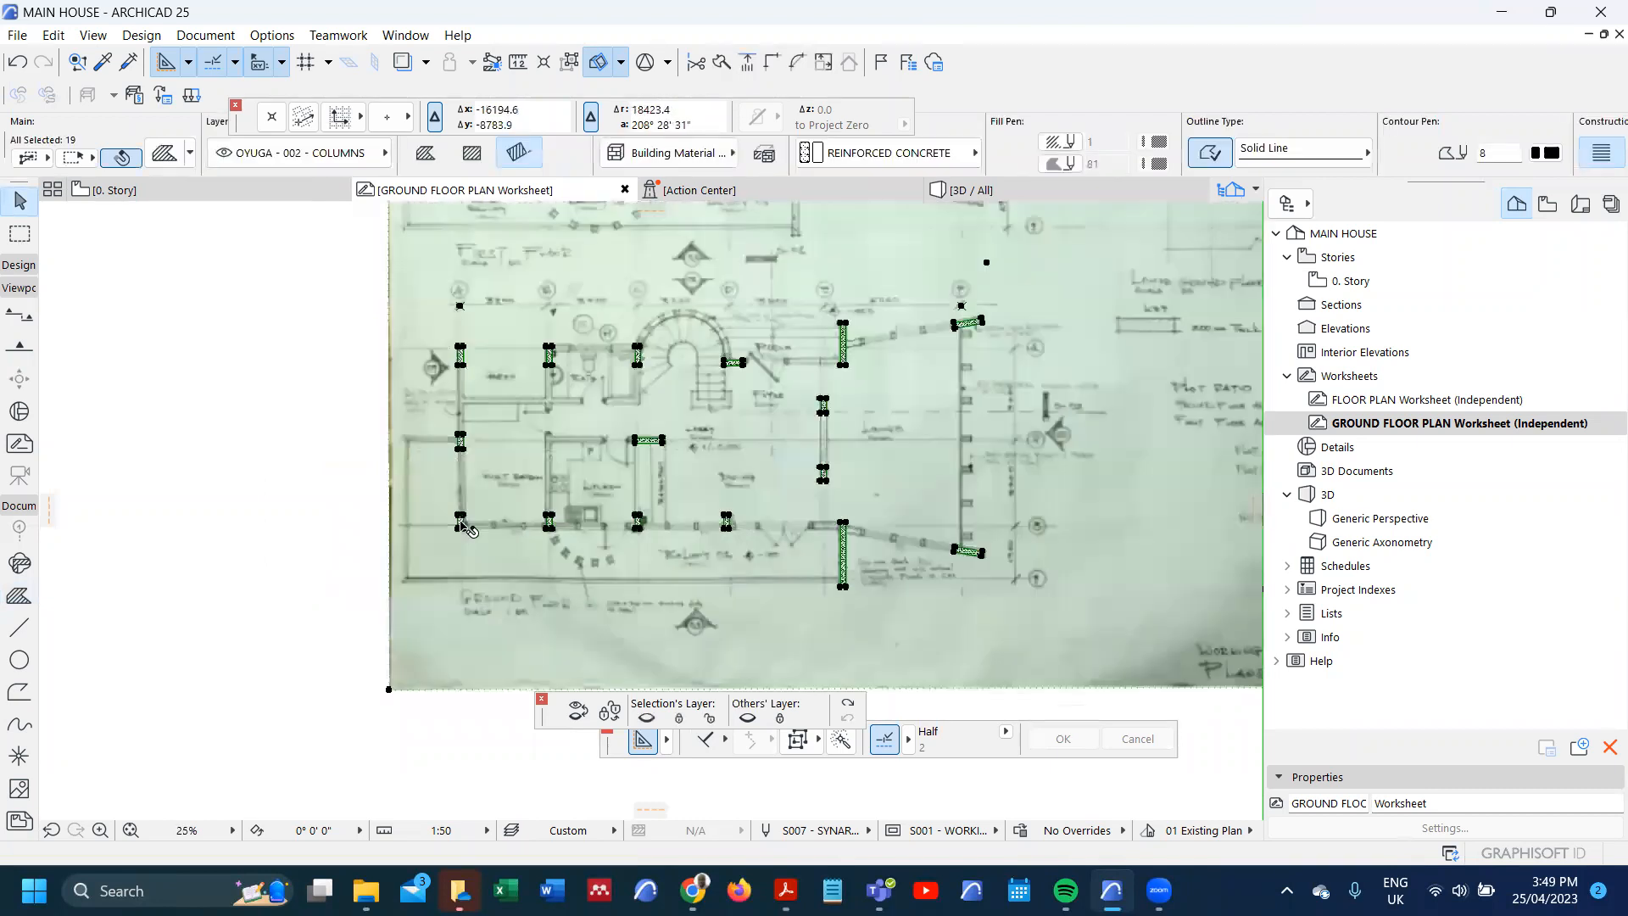
scroll(466, 526, up, 8)
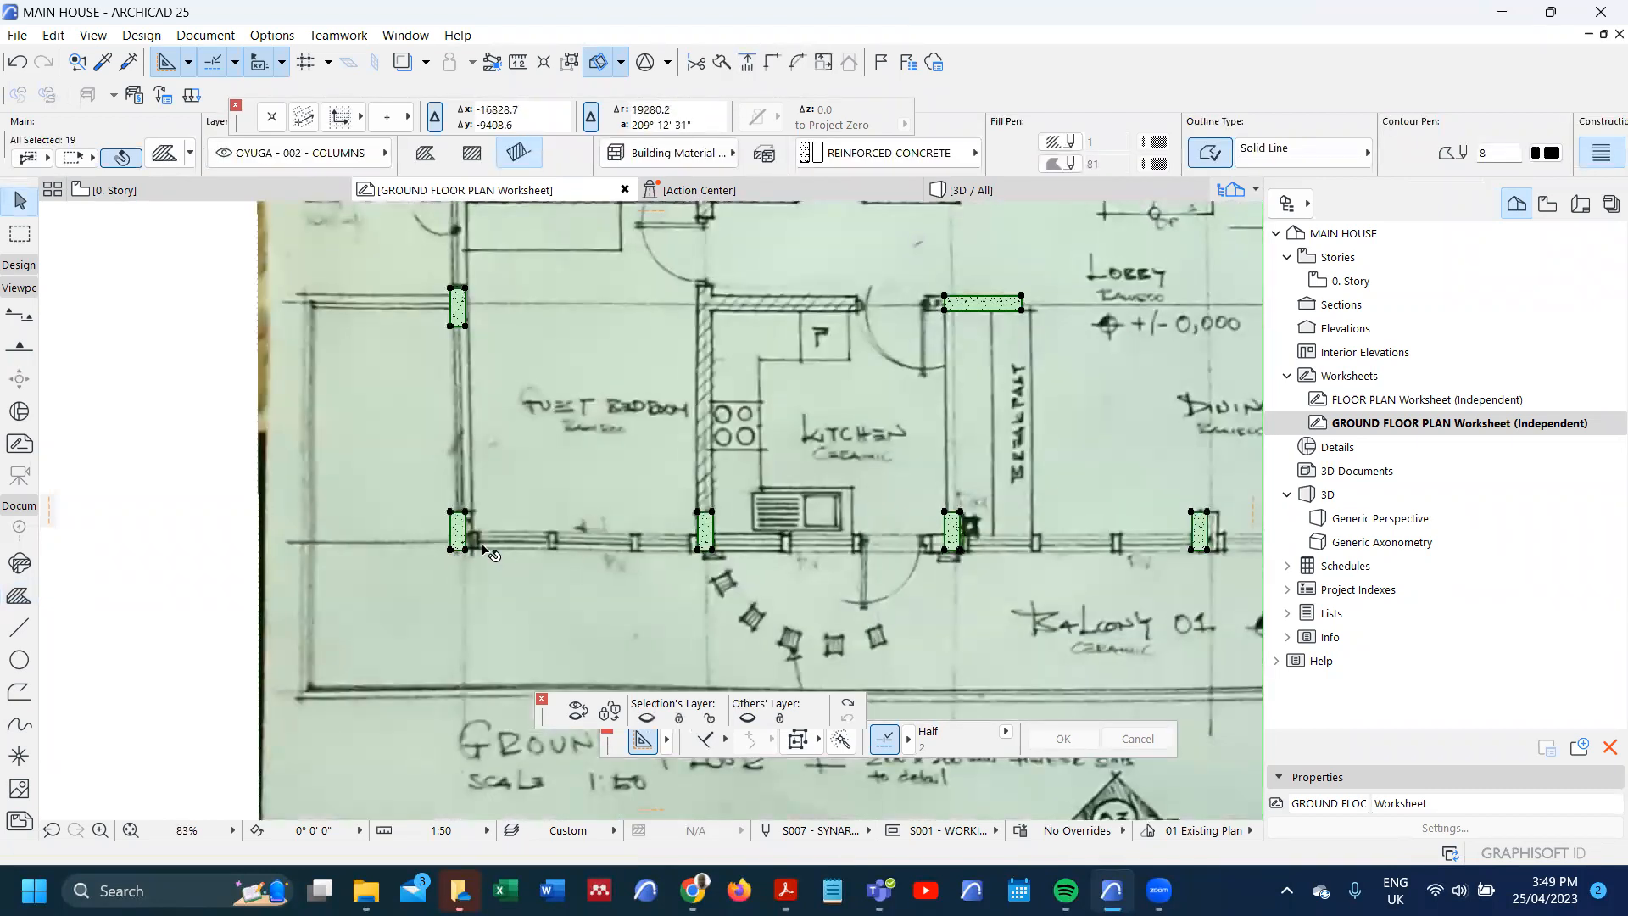
scroll(486, 550, up, 4)
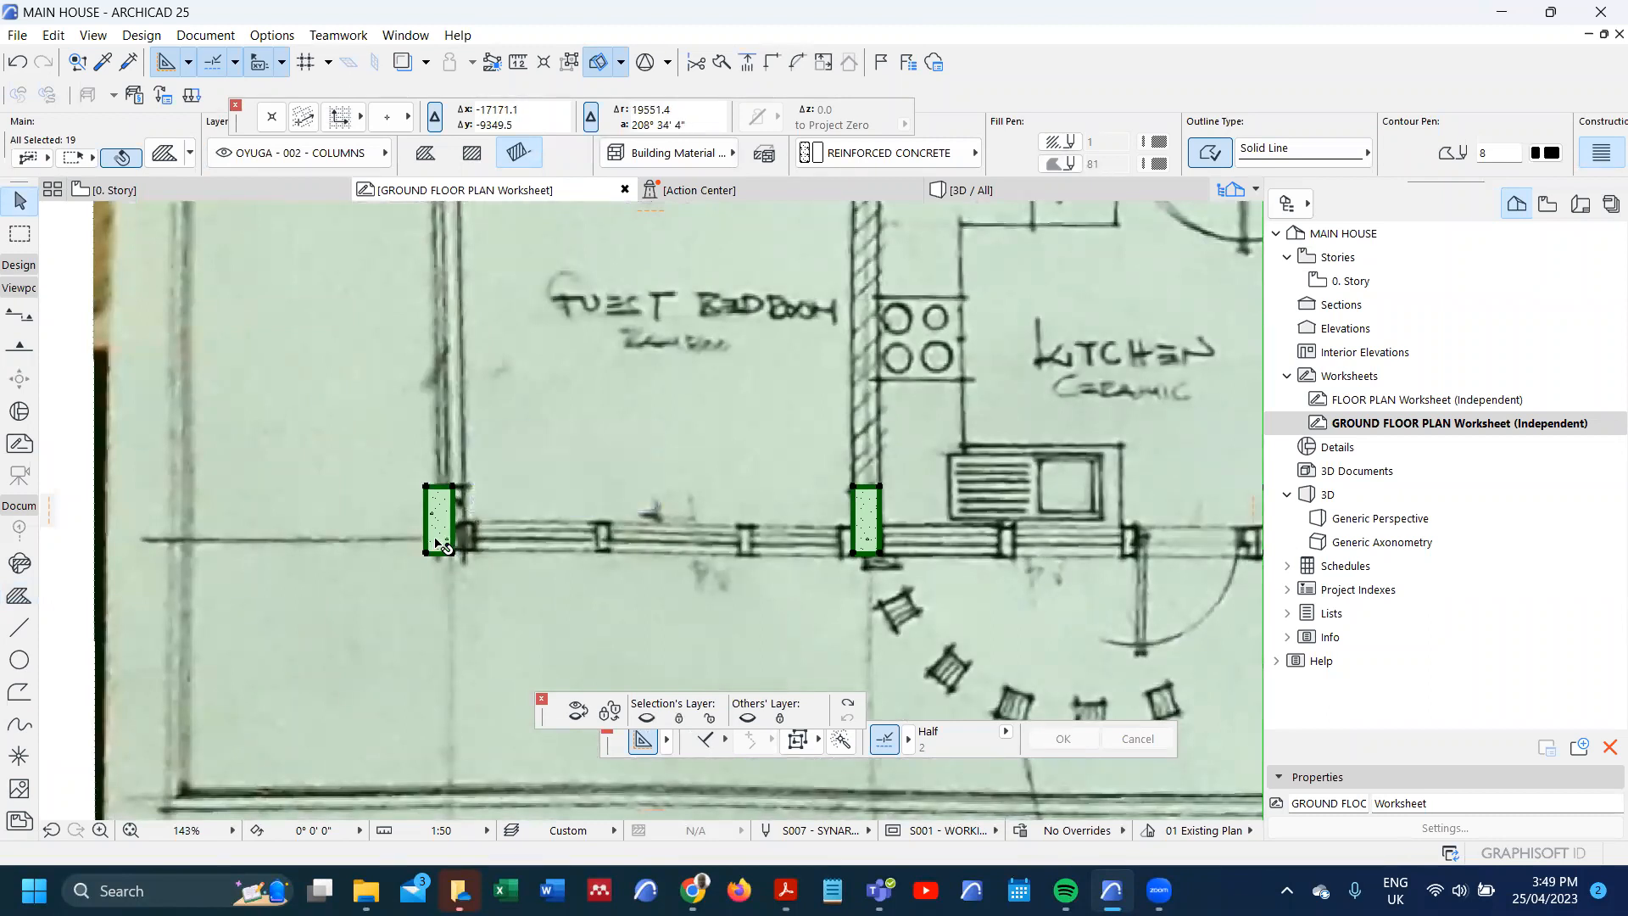
scroll(438, 543, down, 10)
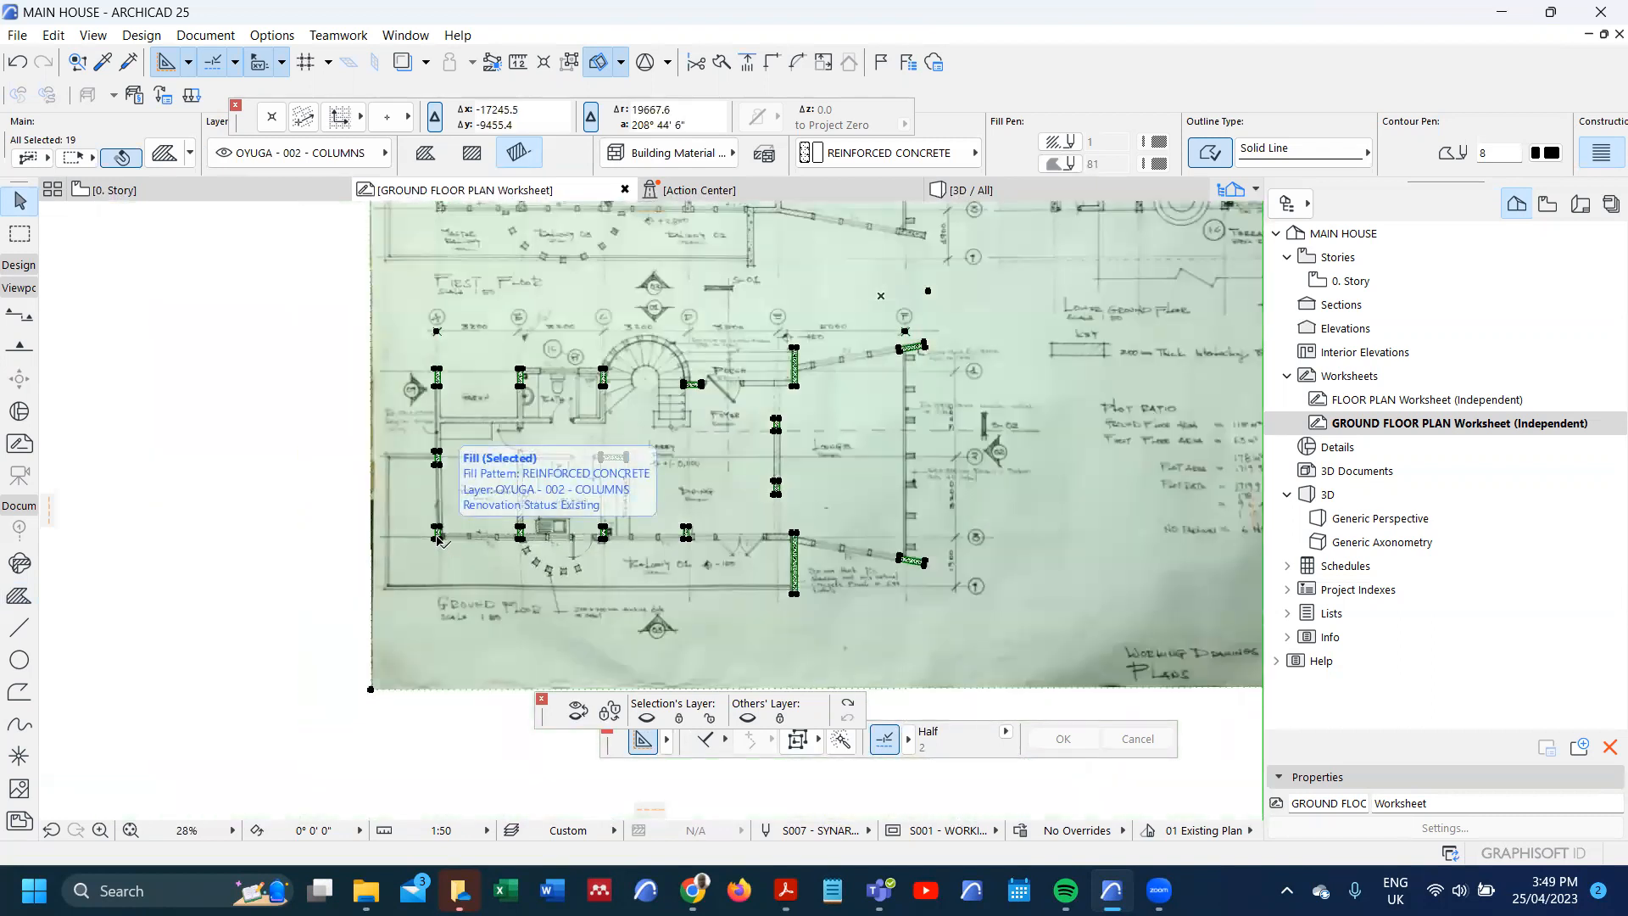
click(311, 585)
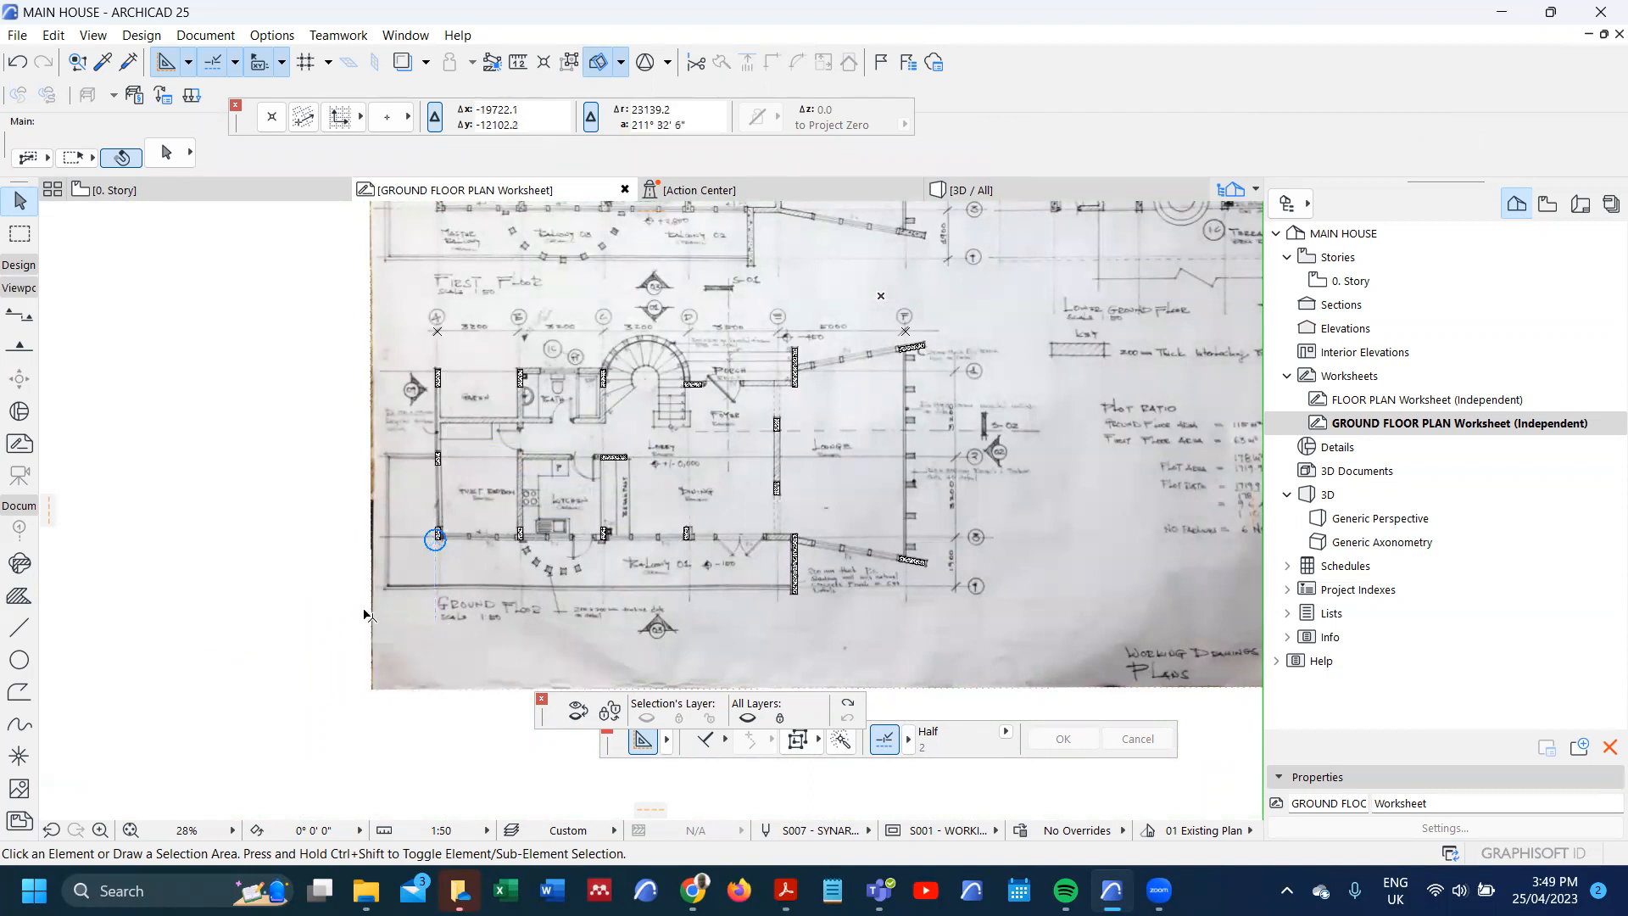
- Set the Line tool's defaults to the Double Dashed line type and the black 0.20 mm pen 1
click(19, 626)
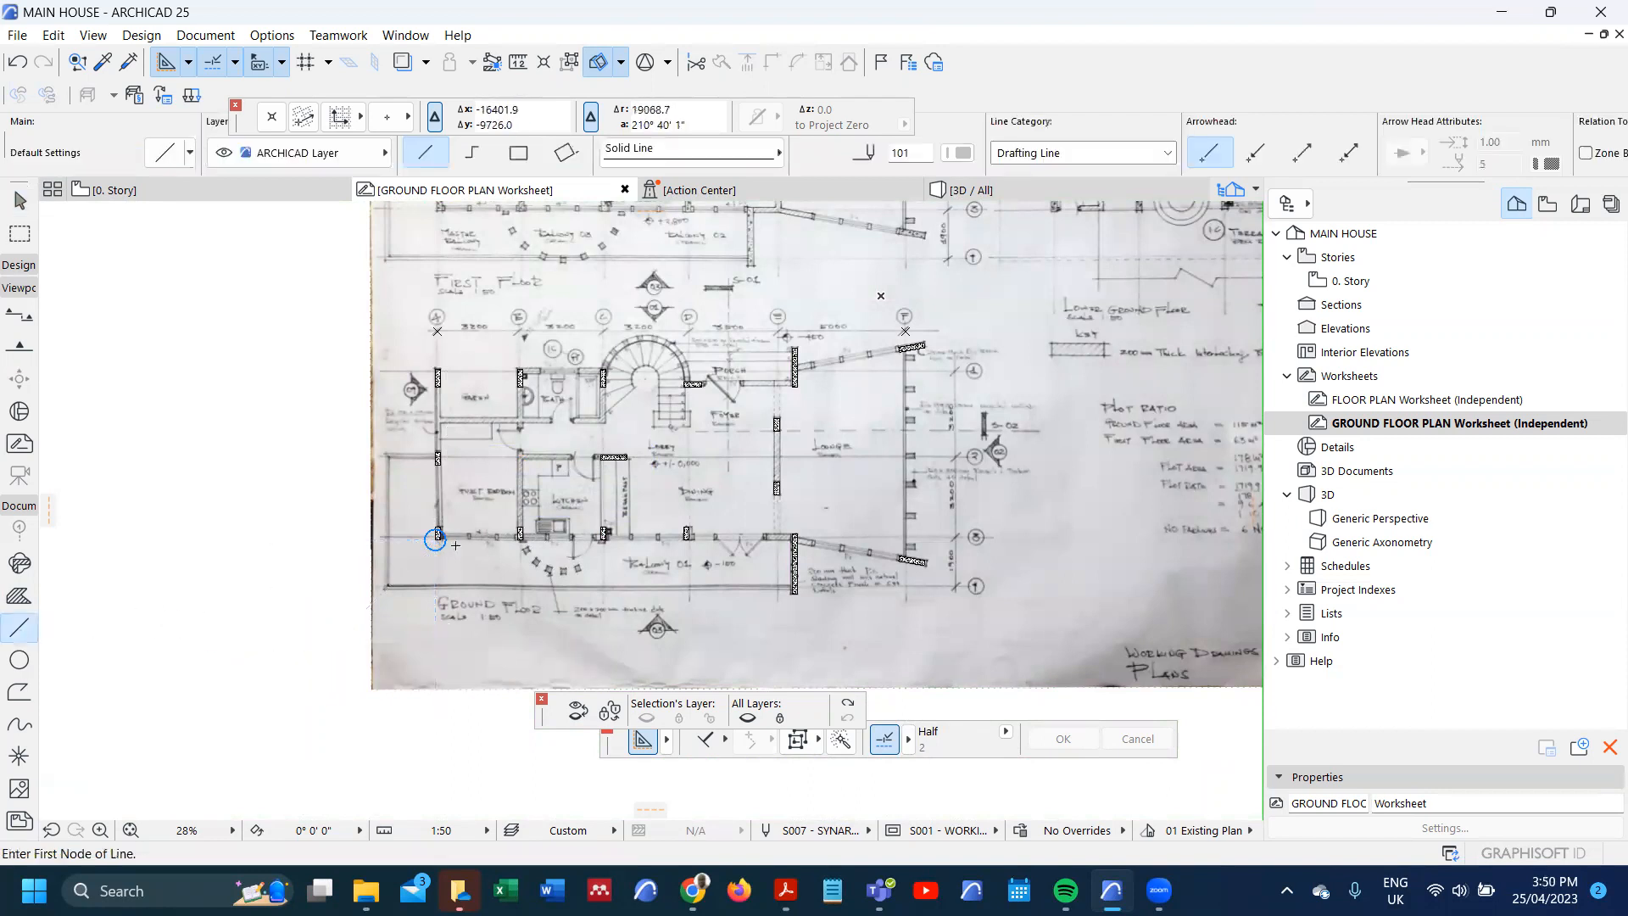
scroll(490, 331, up, 1)
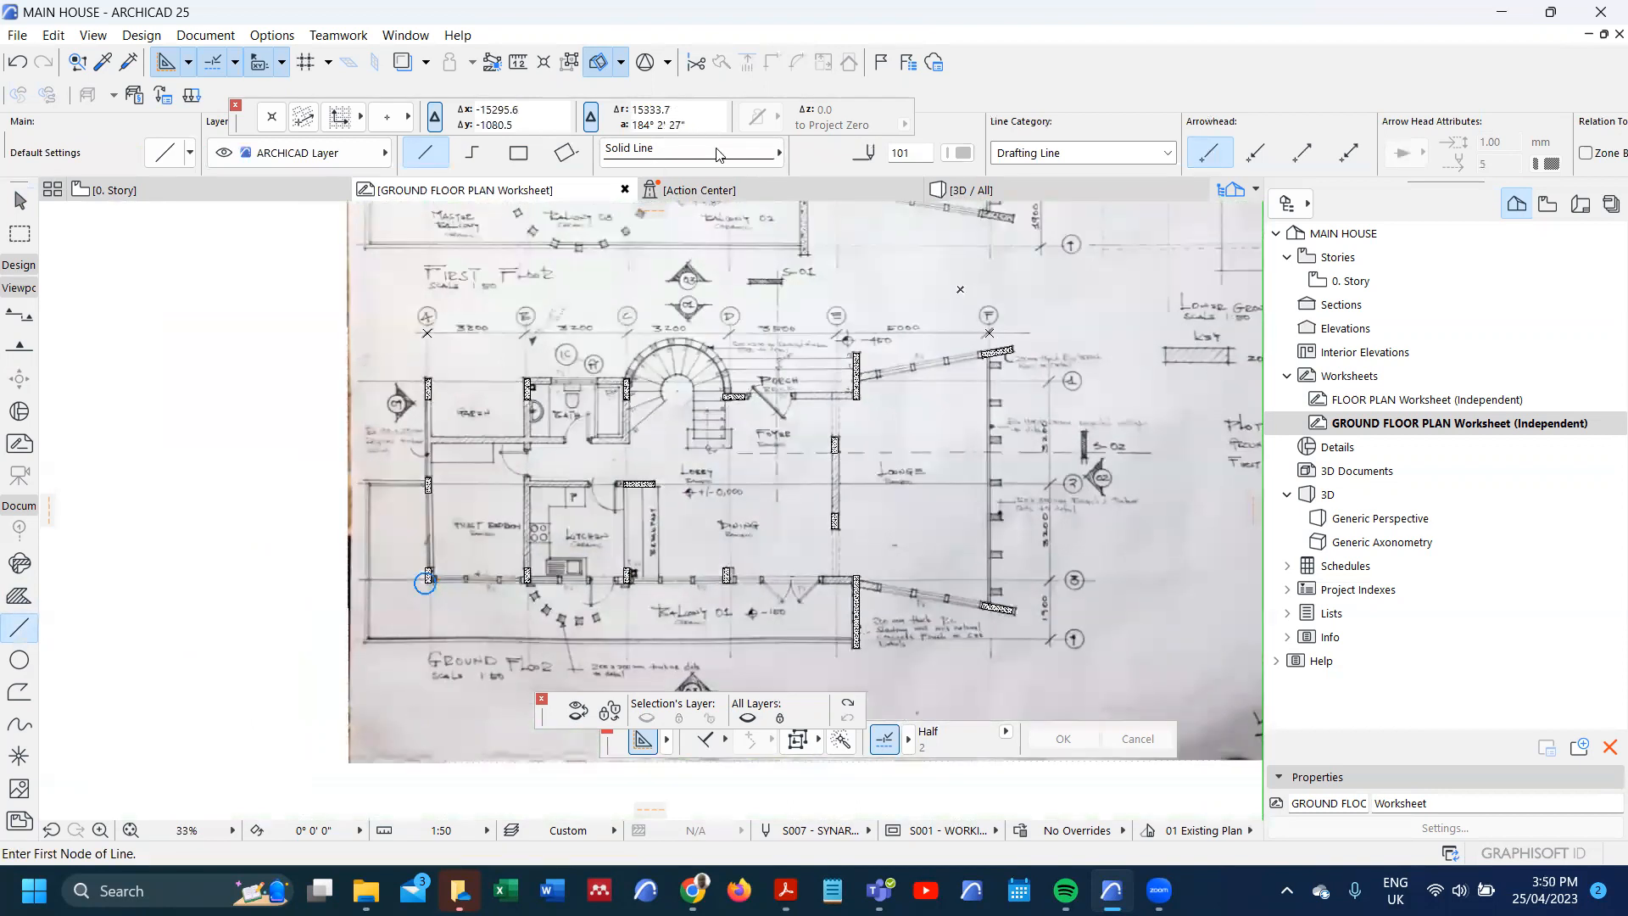
click(691, 149)
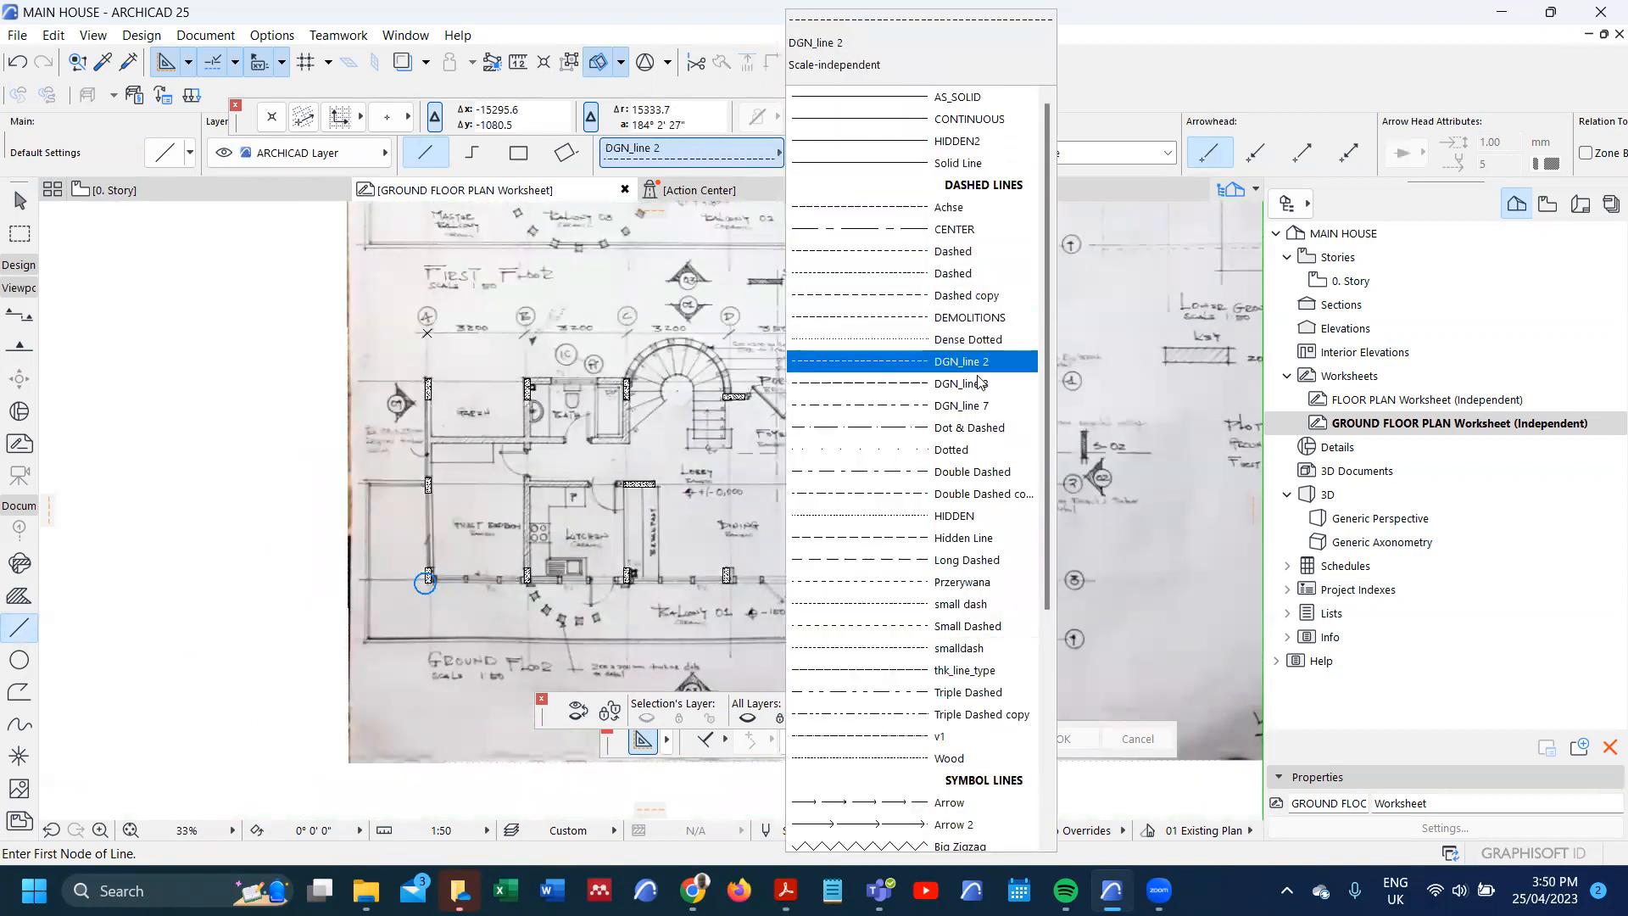
click(990, 472)
click(959, 152)
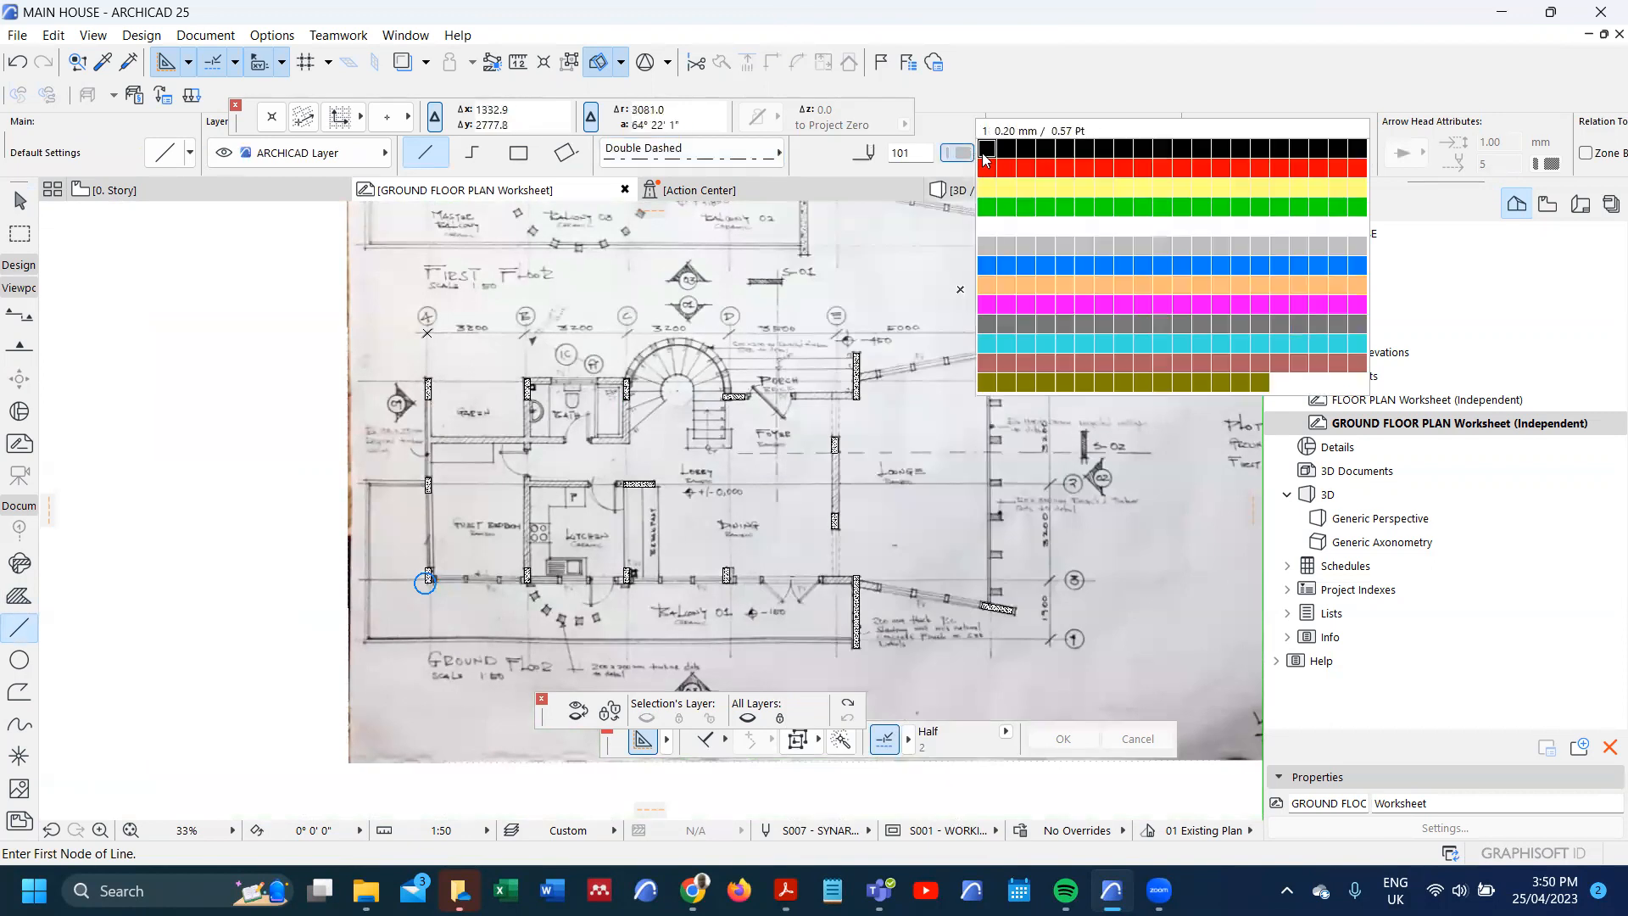
click(989, 153)
- Draw a vertical line from the top centre of grid A's upper column to below its lowest column, and assign it to layer OYUGA - 001 - GRID
scroll(403, 375, up, 3)
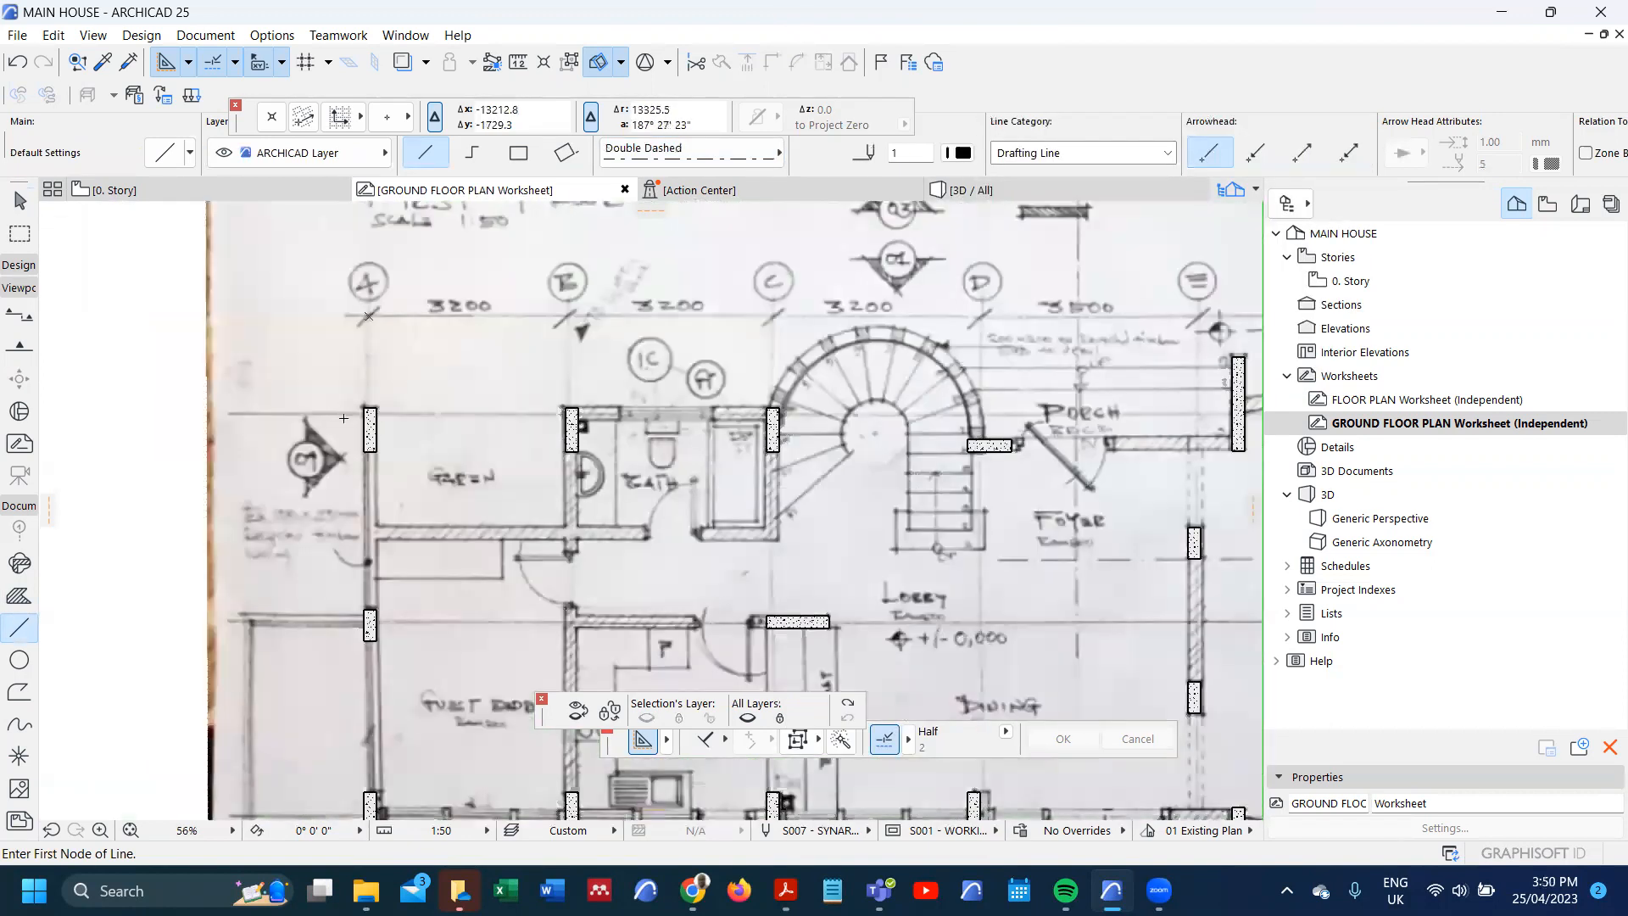
scroll(343, 418, up, 8)
click(337, 463)
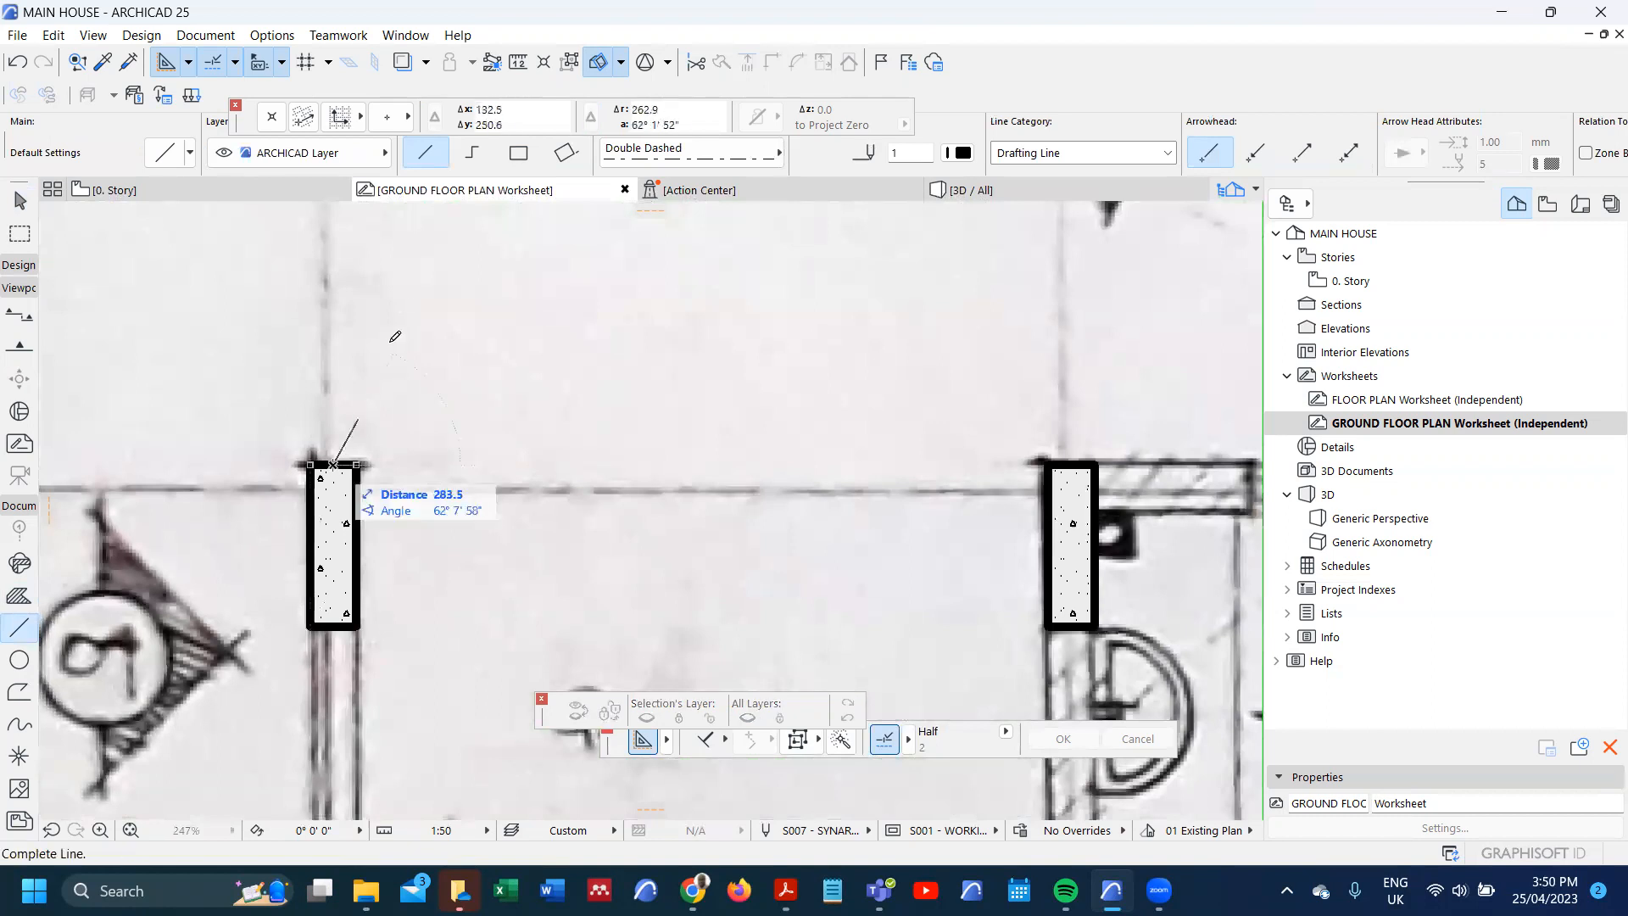
scroll(394, 464, down, 8)
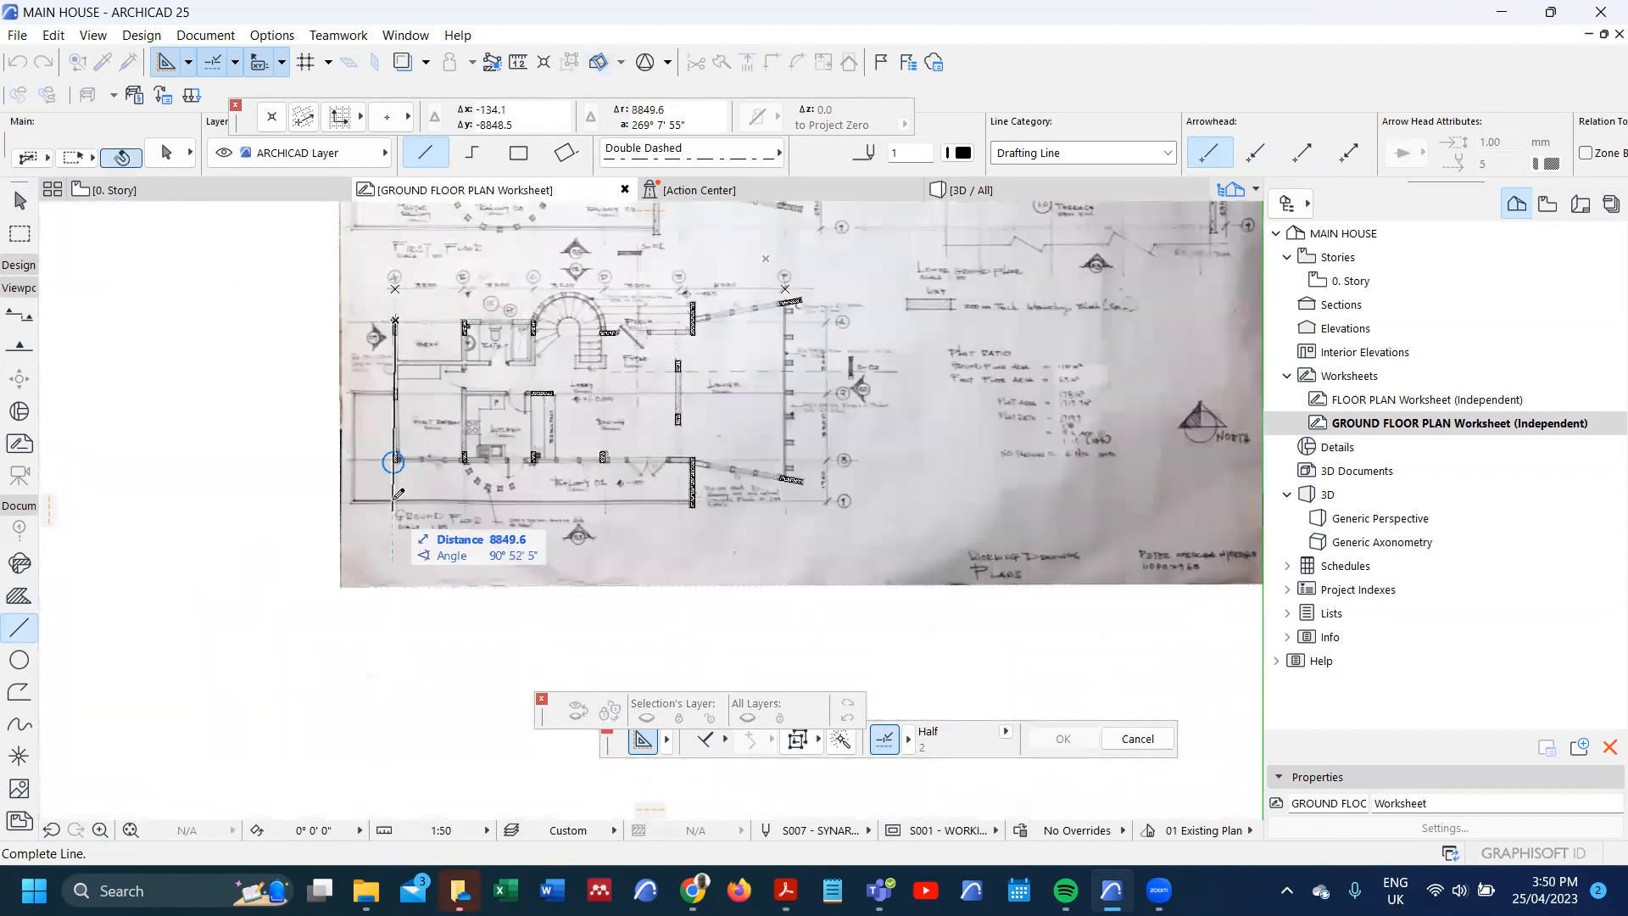
scroll(412, 479, up, 3)
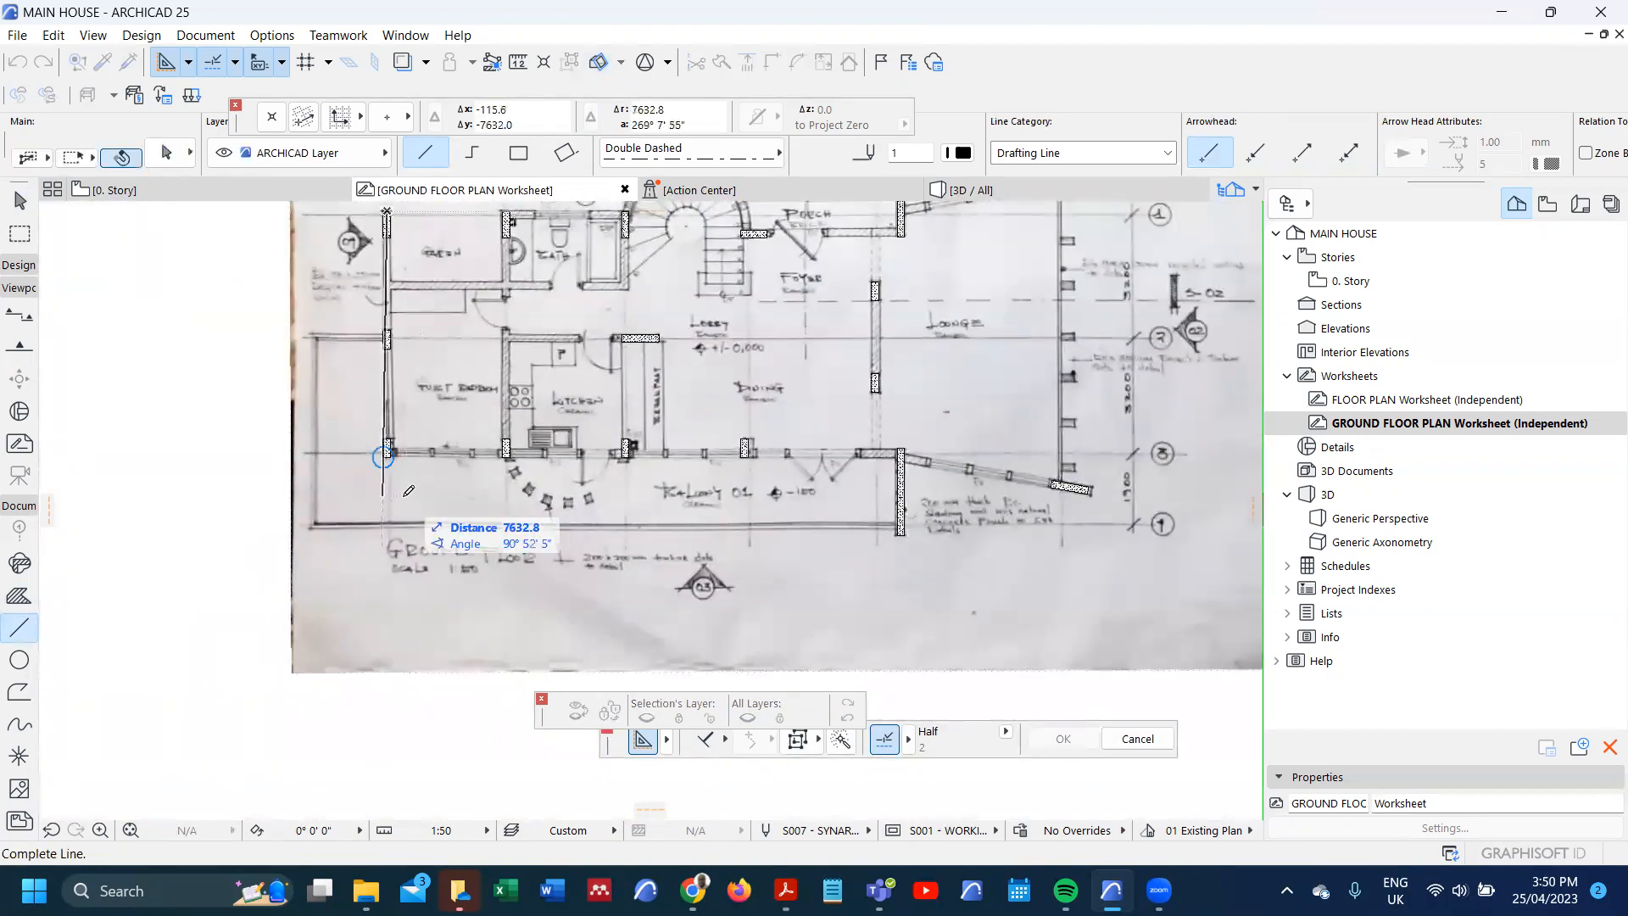
scroll(399, 492, up, 5)
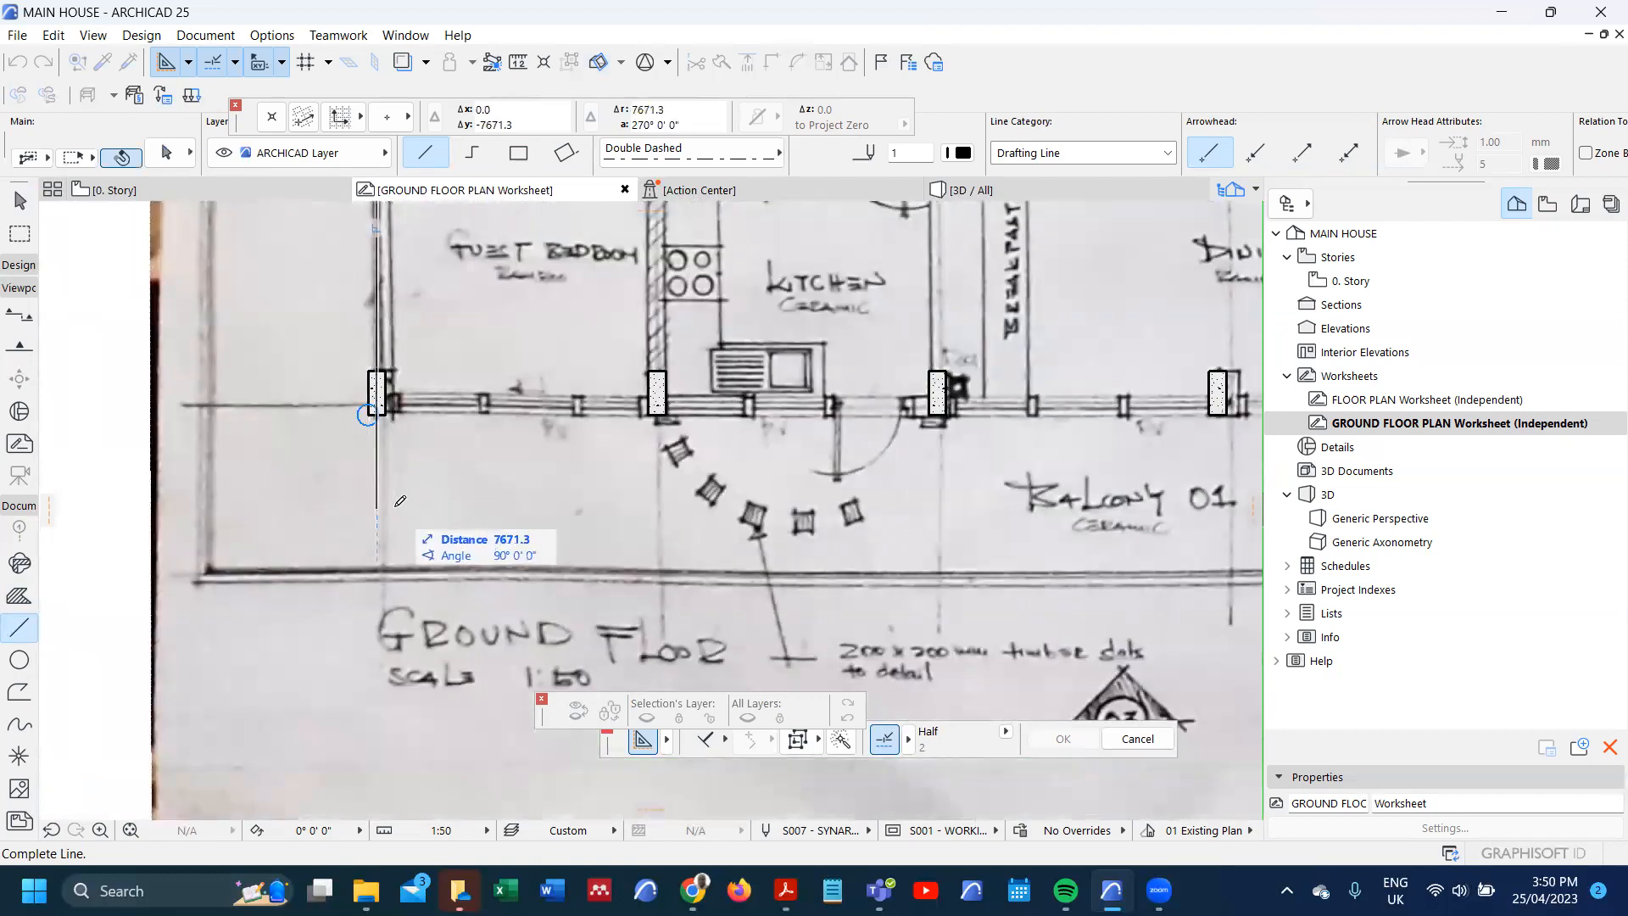
click(378, 481)
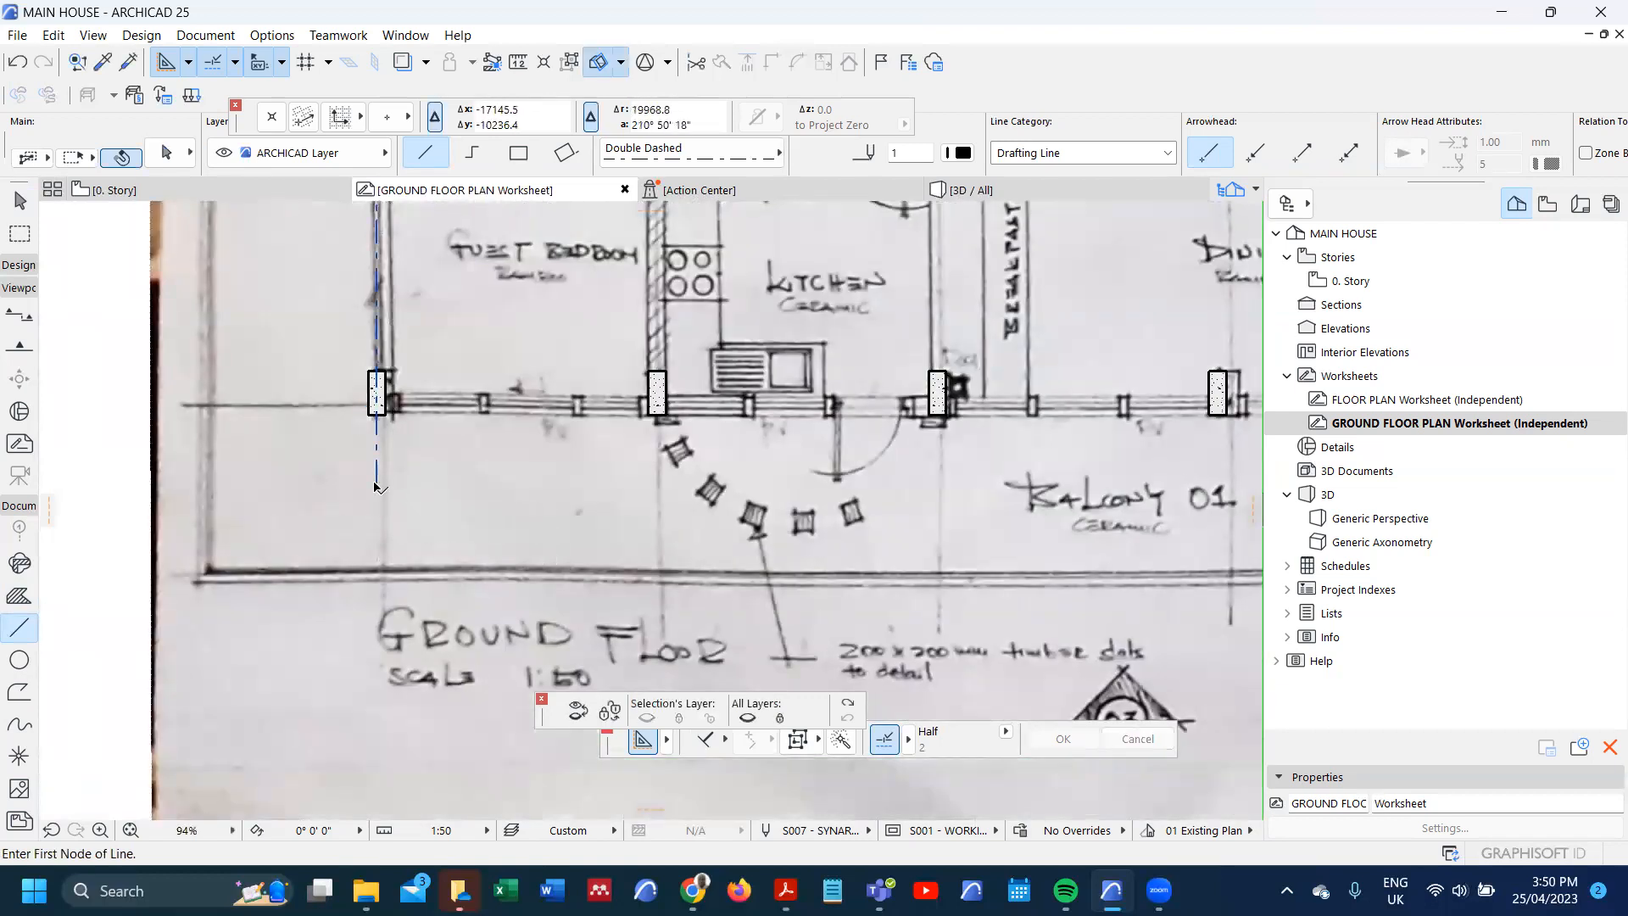
click(297, 152)
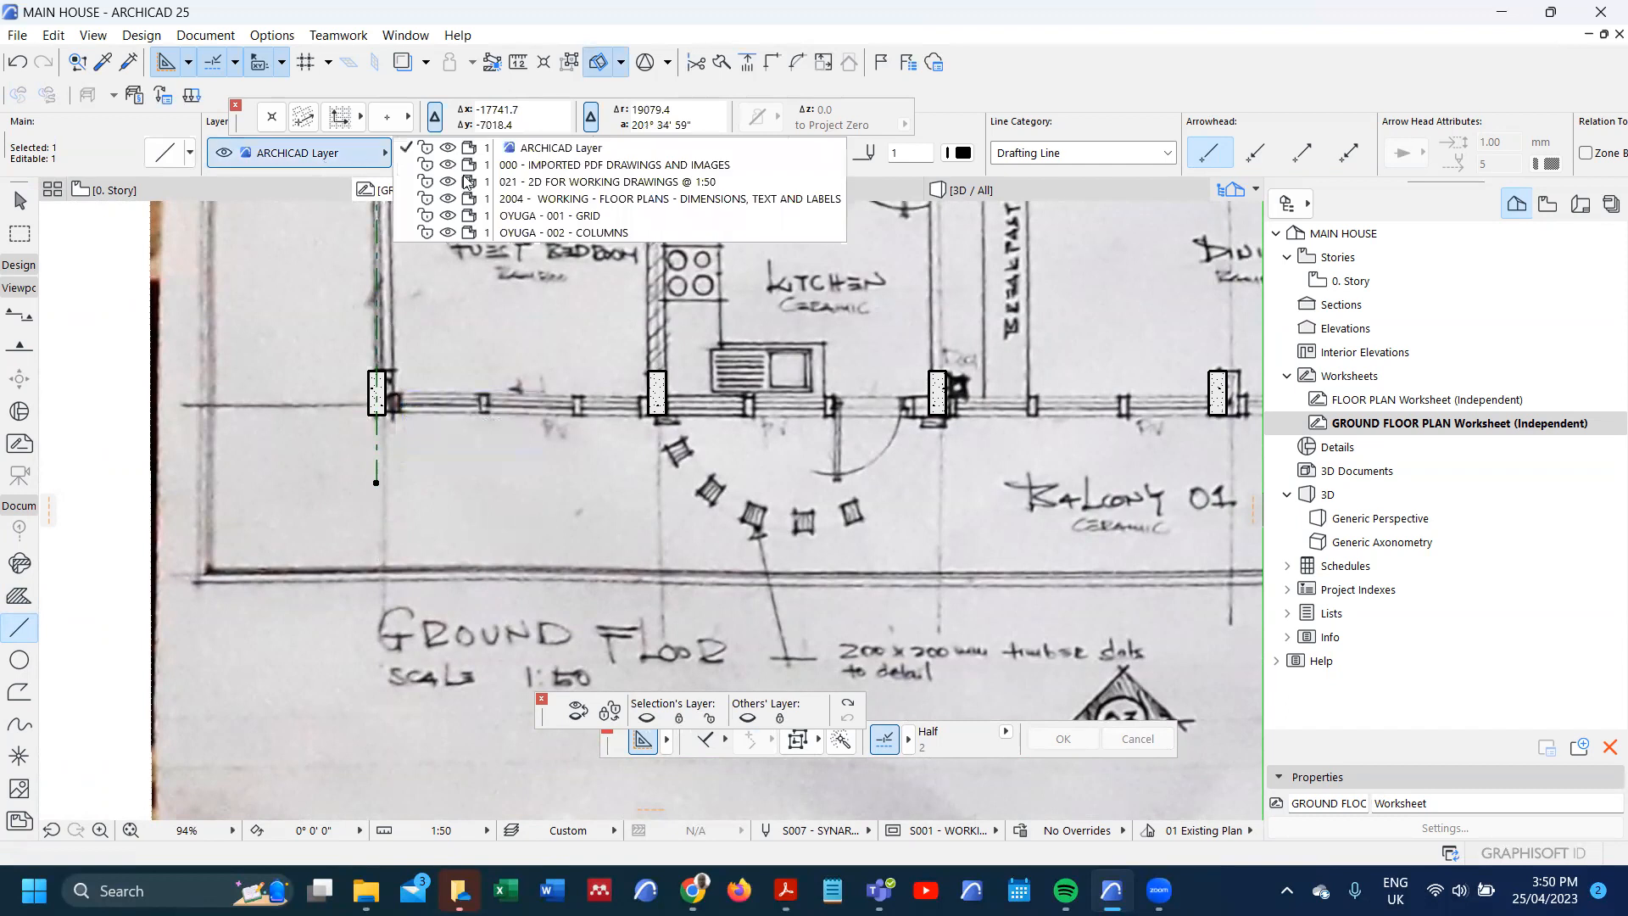
click(537, 217)
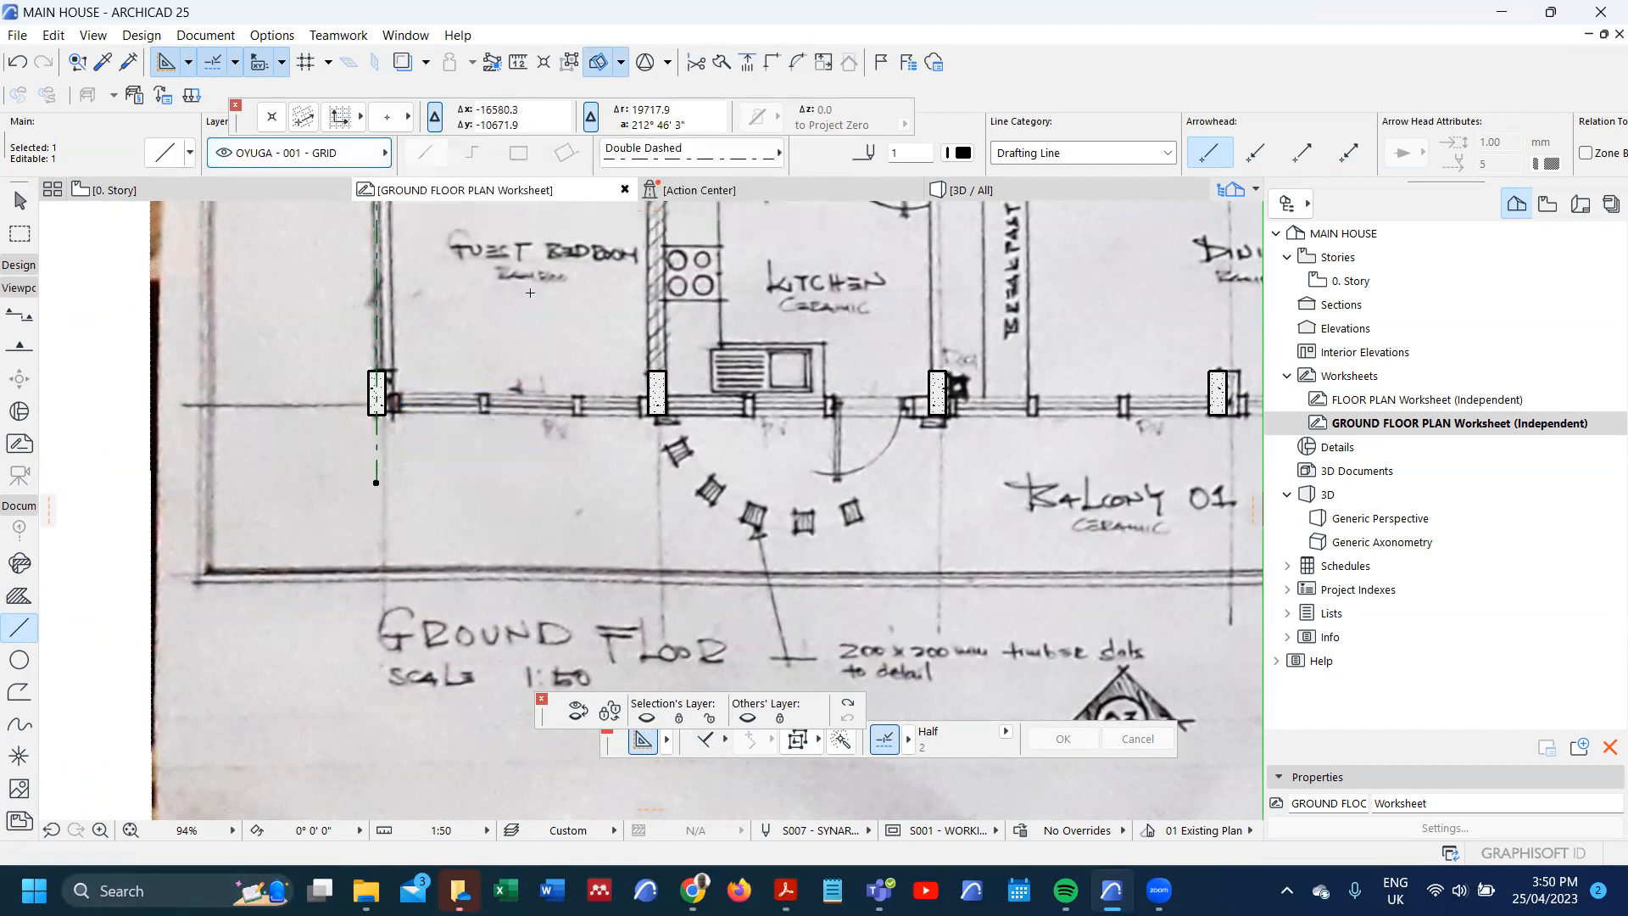
- Give the grid A line an open-circle arrowhead at its lower end, 6 mm in size with pen 1
click(1304, 153)
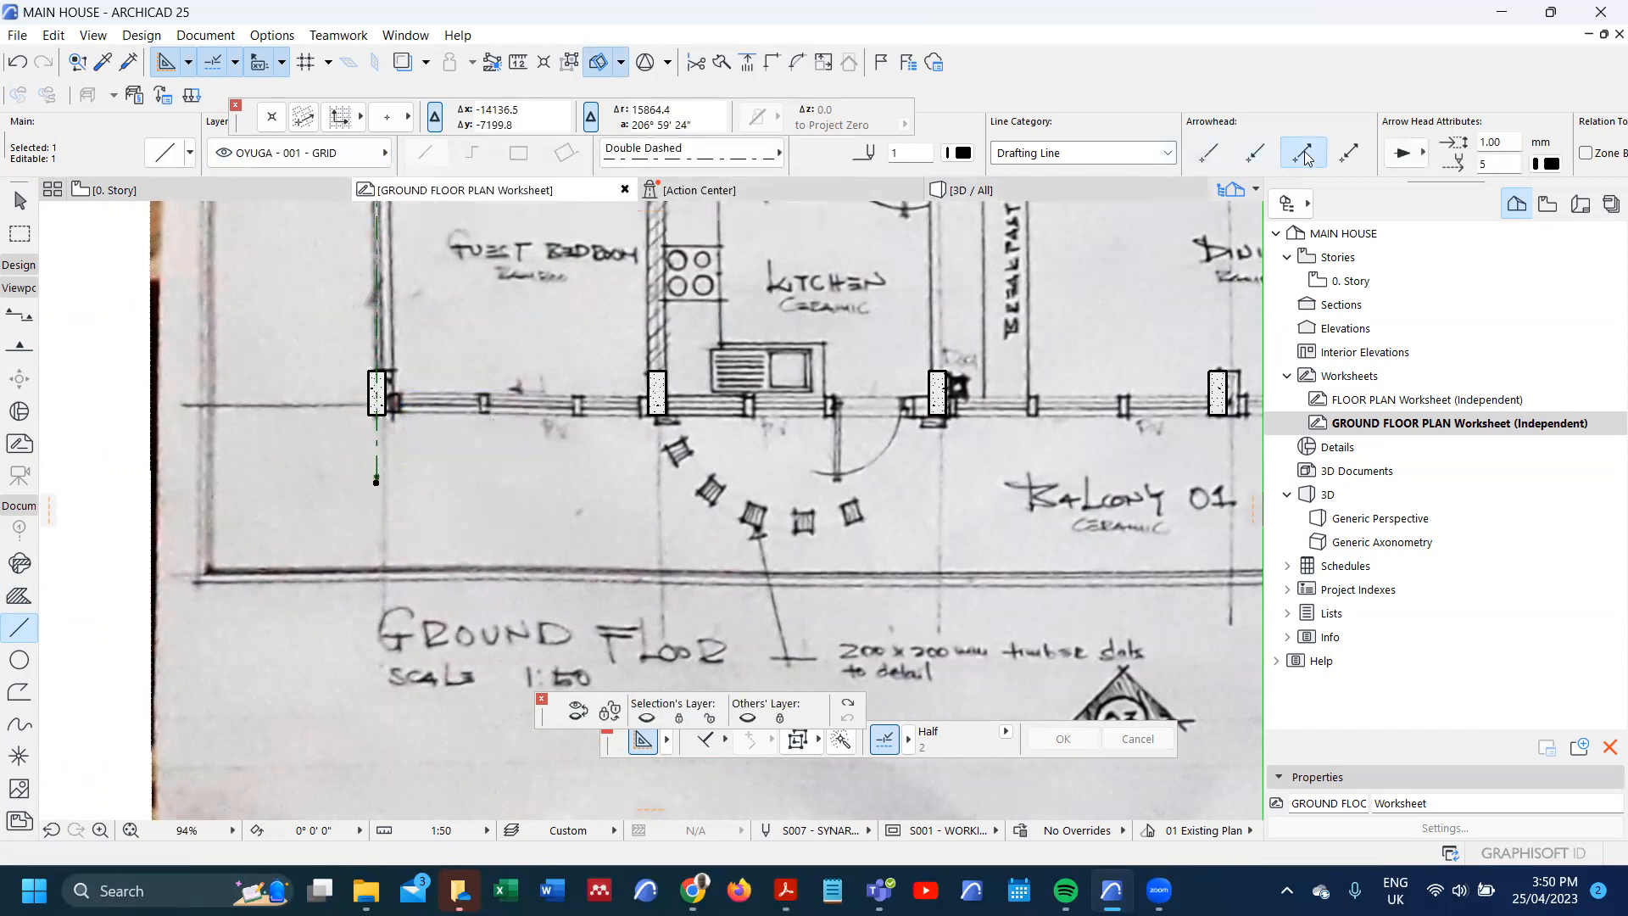
key(ctrl+t)
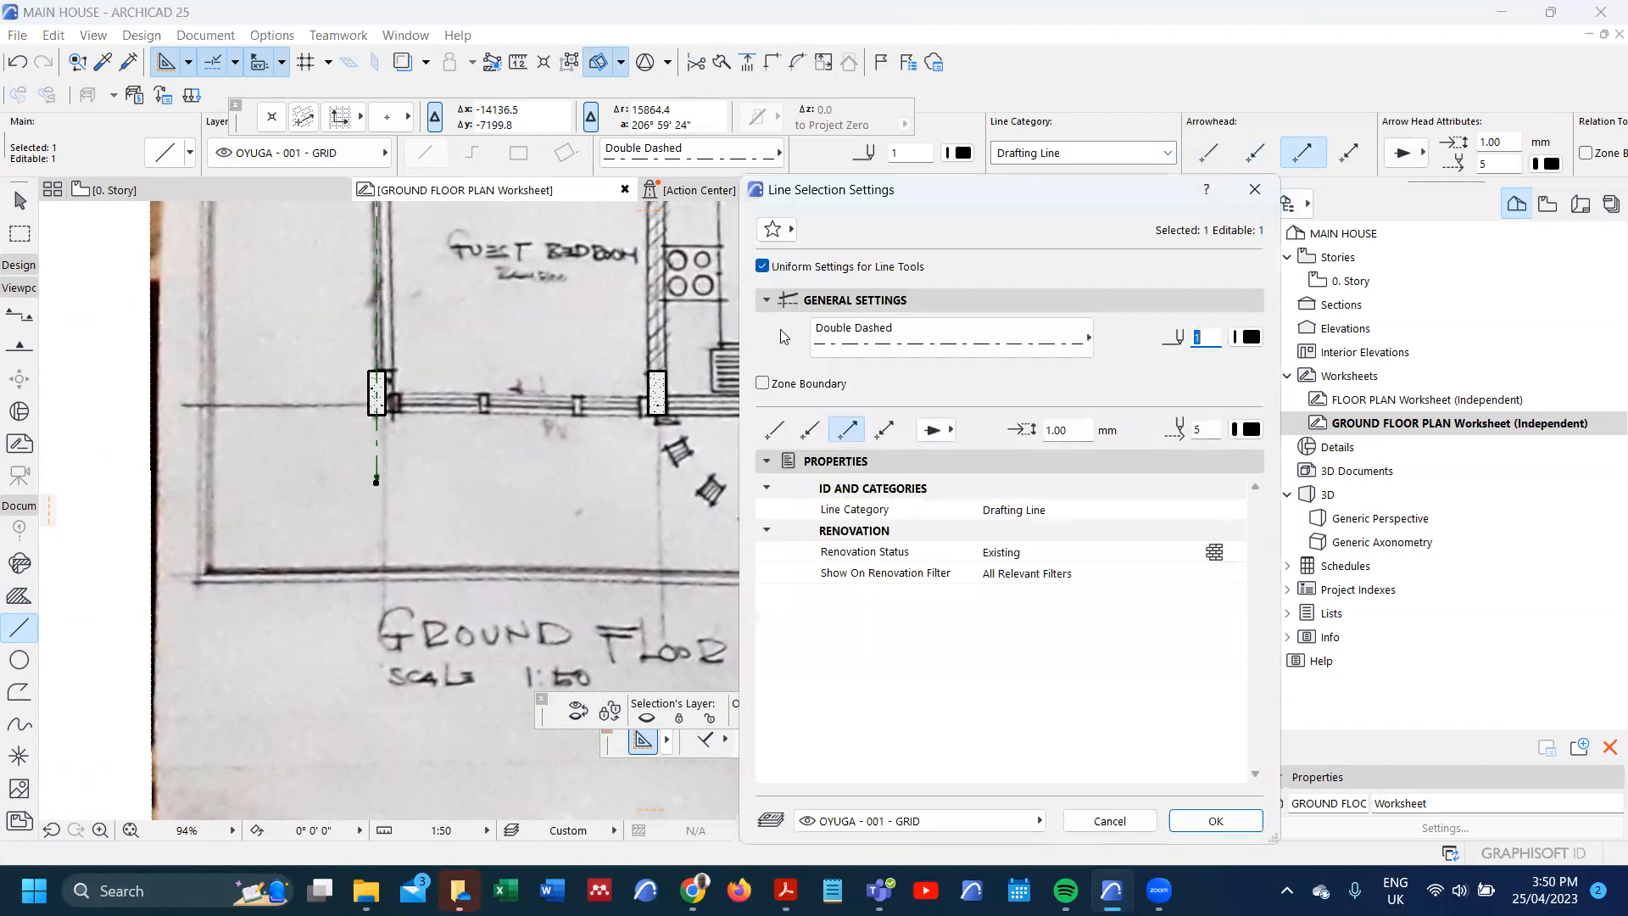
click(945, 433)
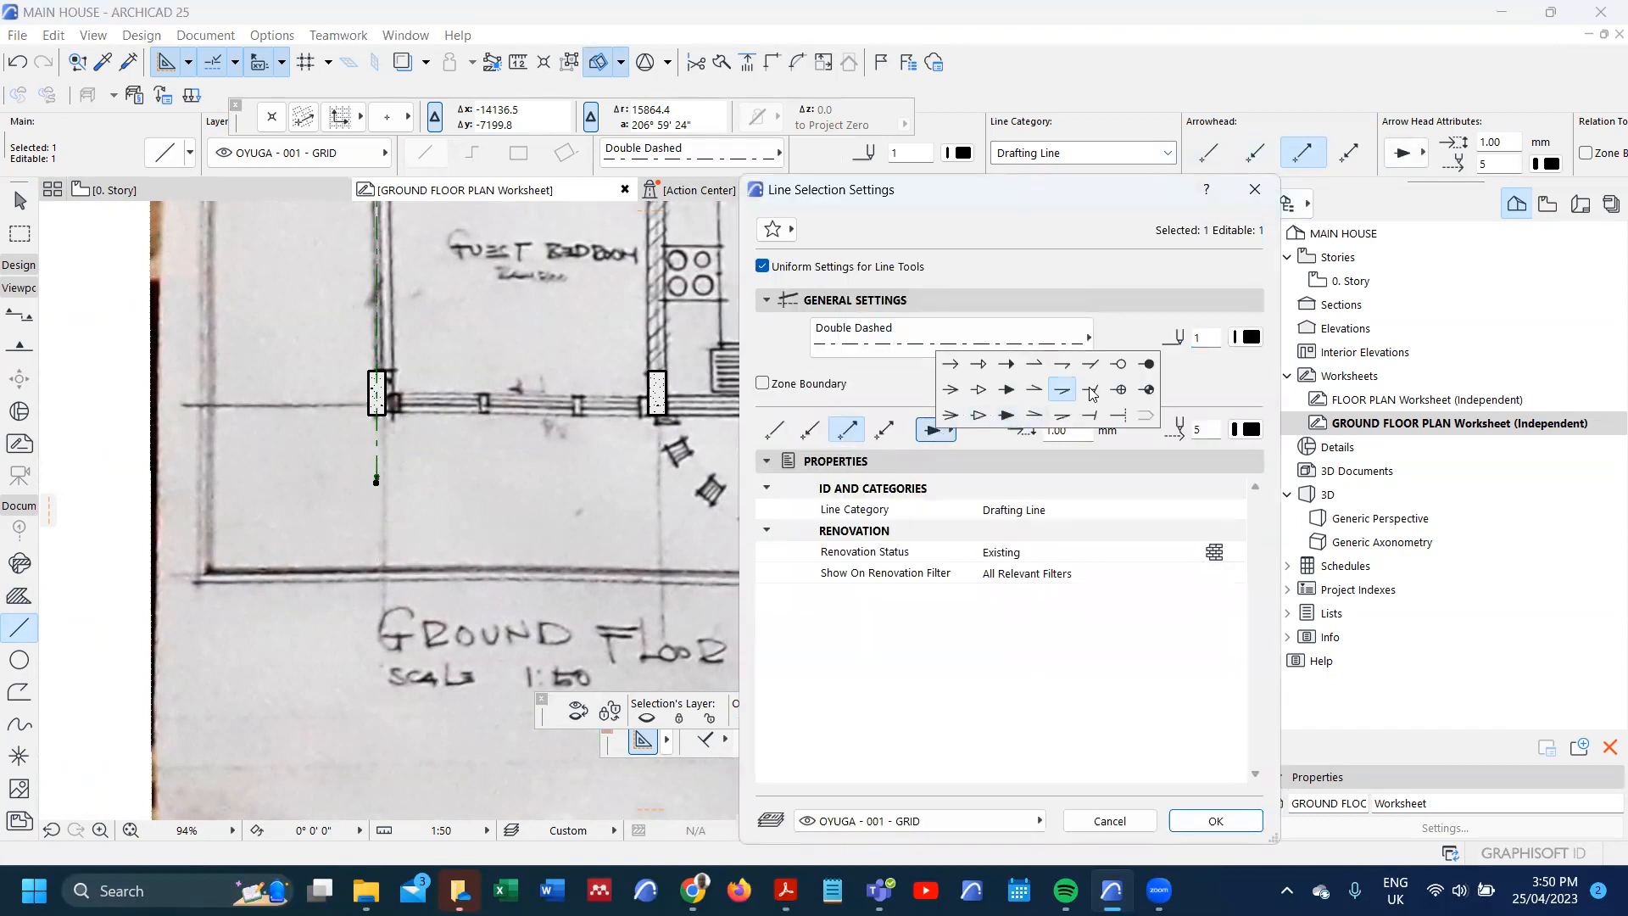
click(1121, 365)
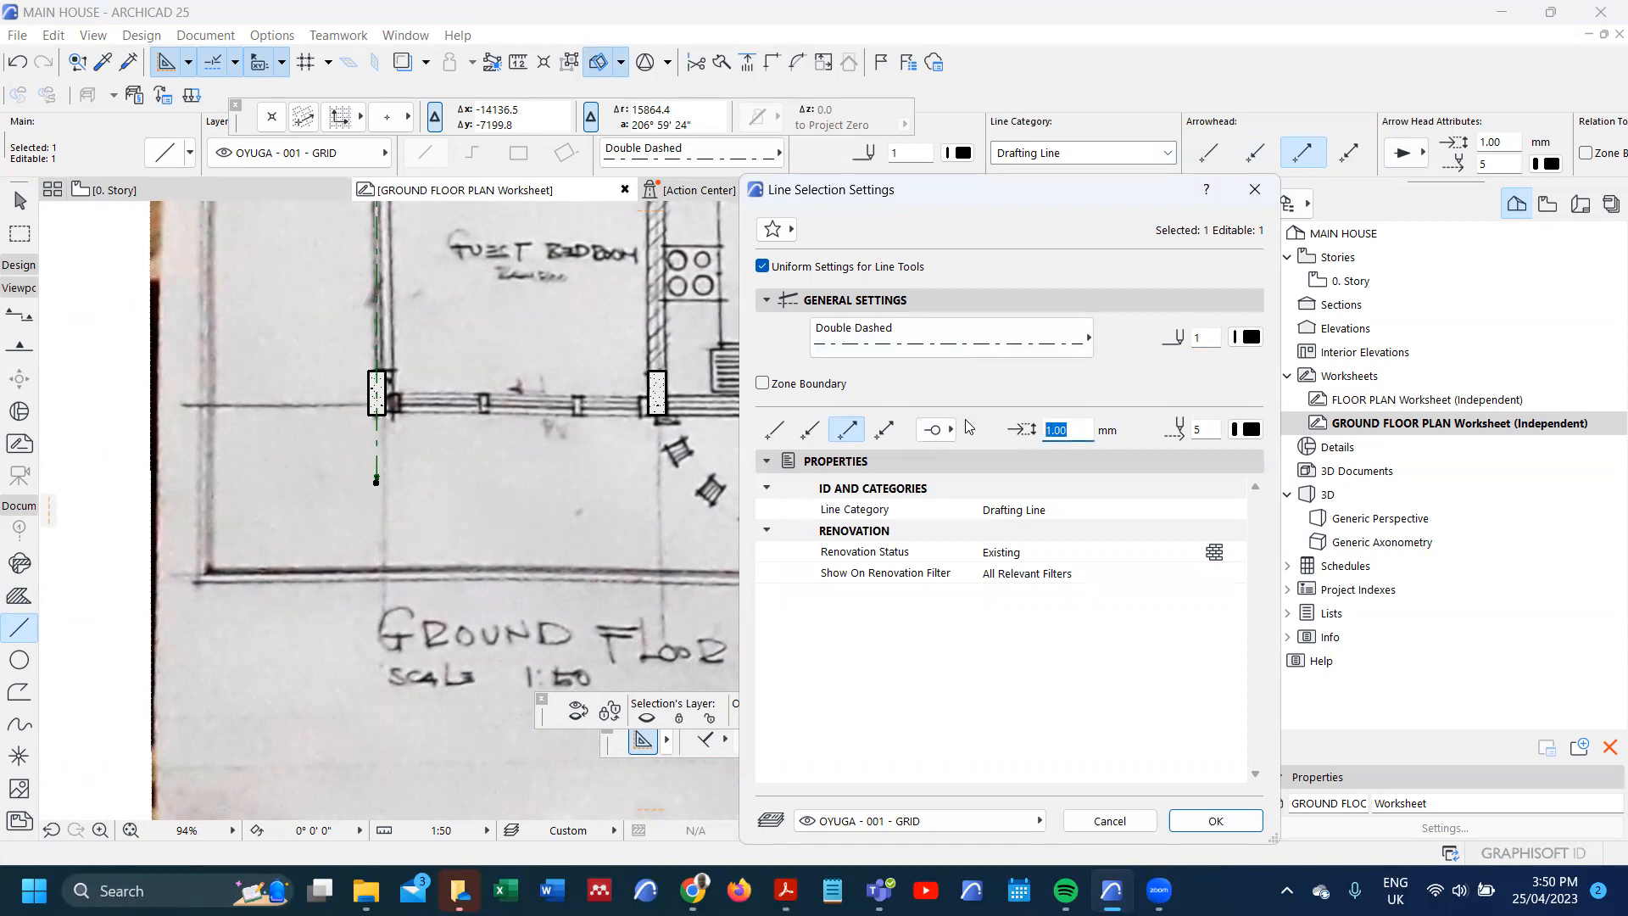
text(6)
click(1246, 429)
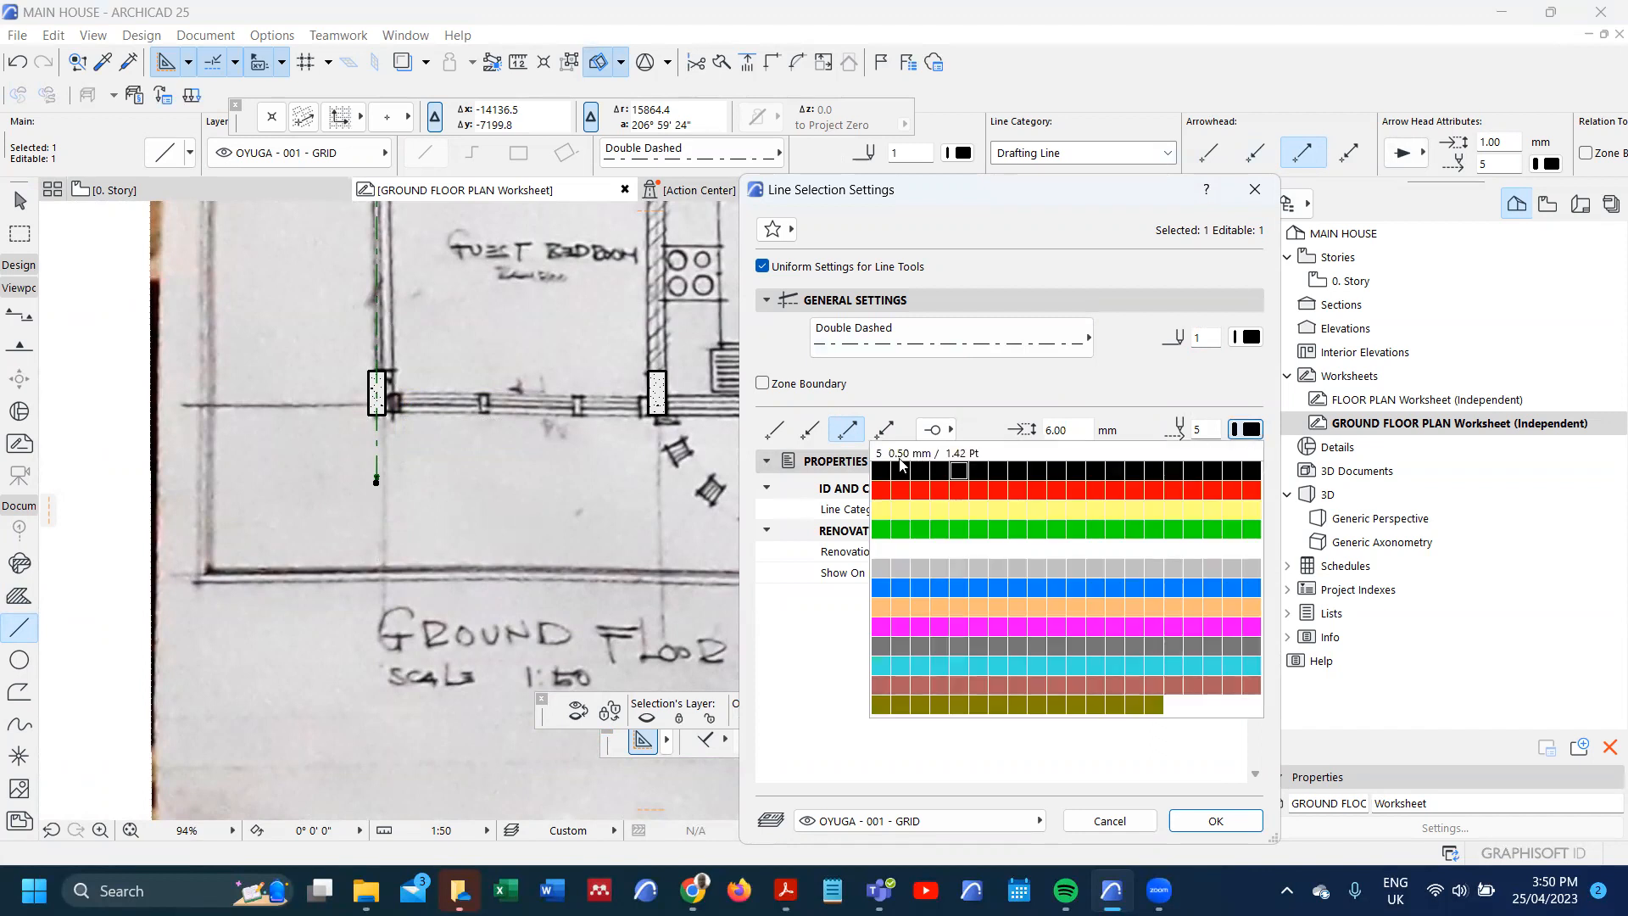
click(887, 472)
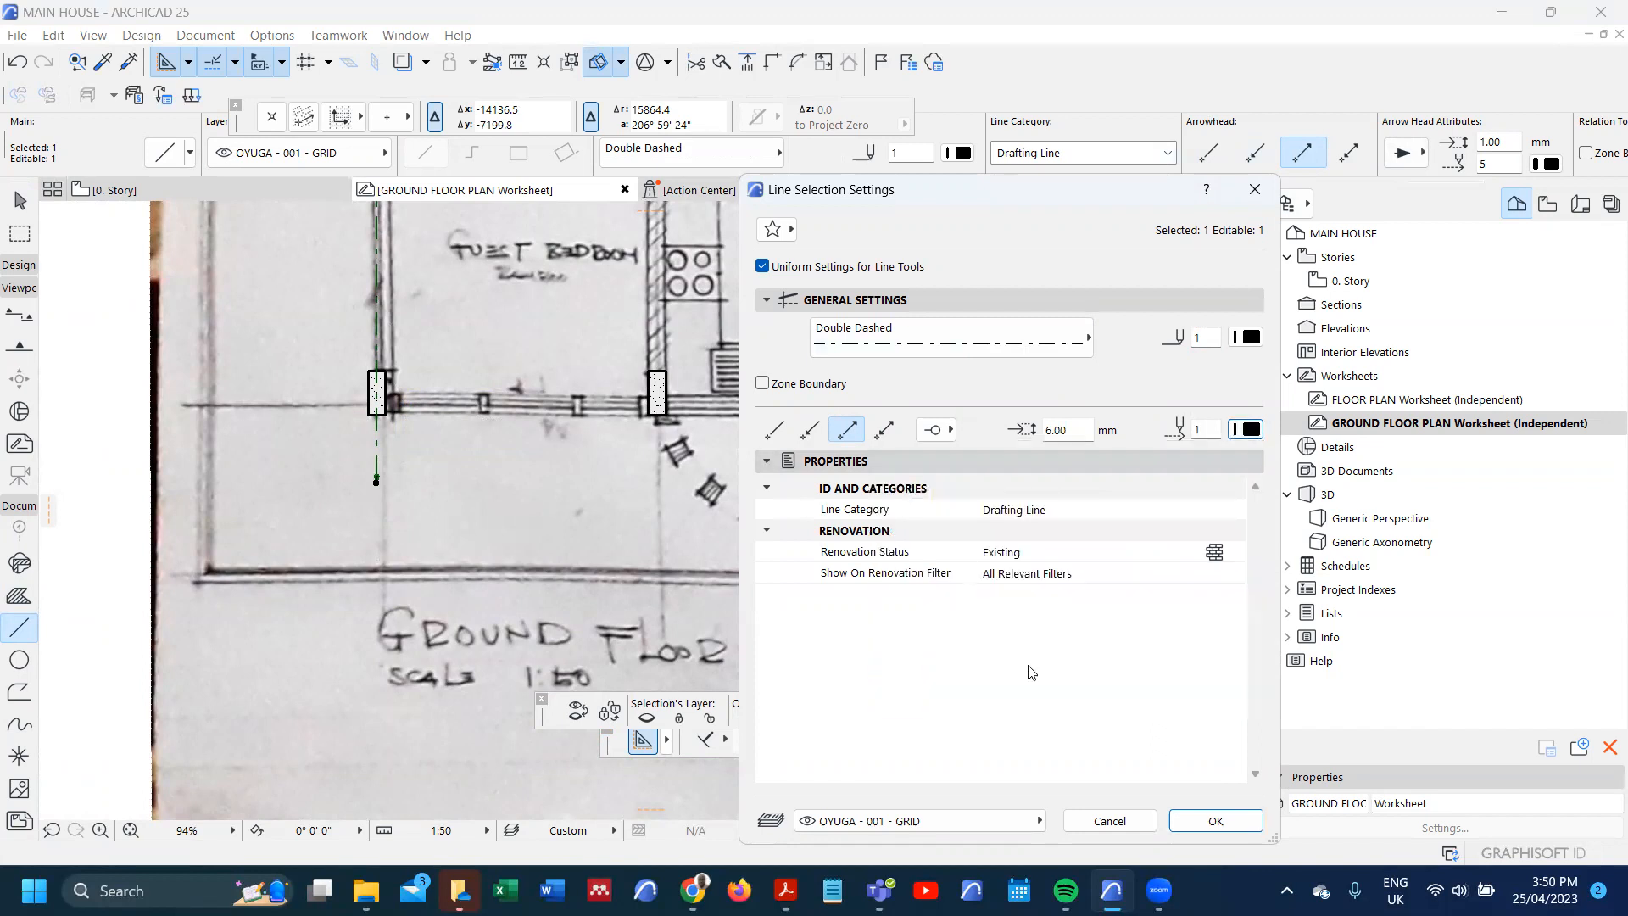
click(1216, 821)
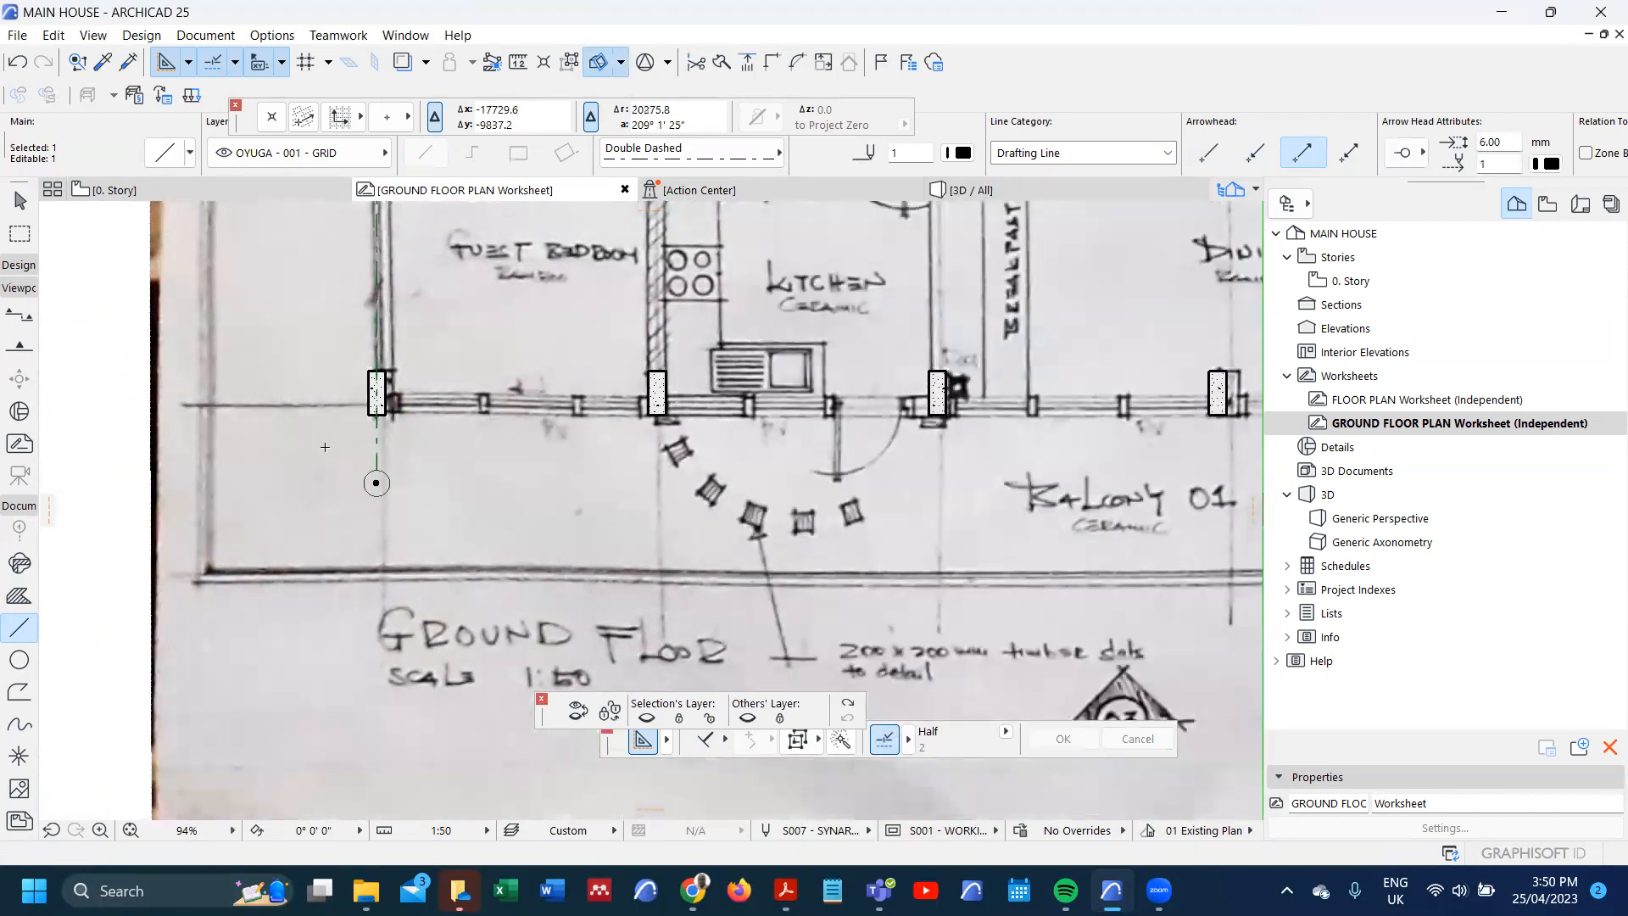
- Stretch the lower end of the grid A line straight down past the balcony edge to the GROUND FLOOR title
scroll(348, 444, up, 3)
scroll(349, 444, down, 4)
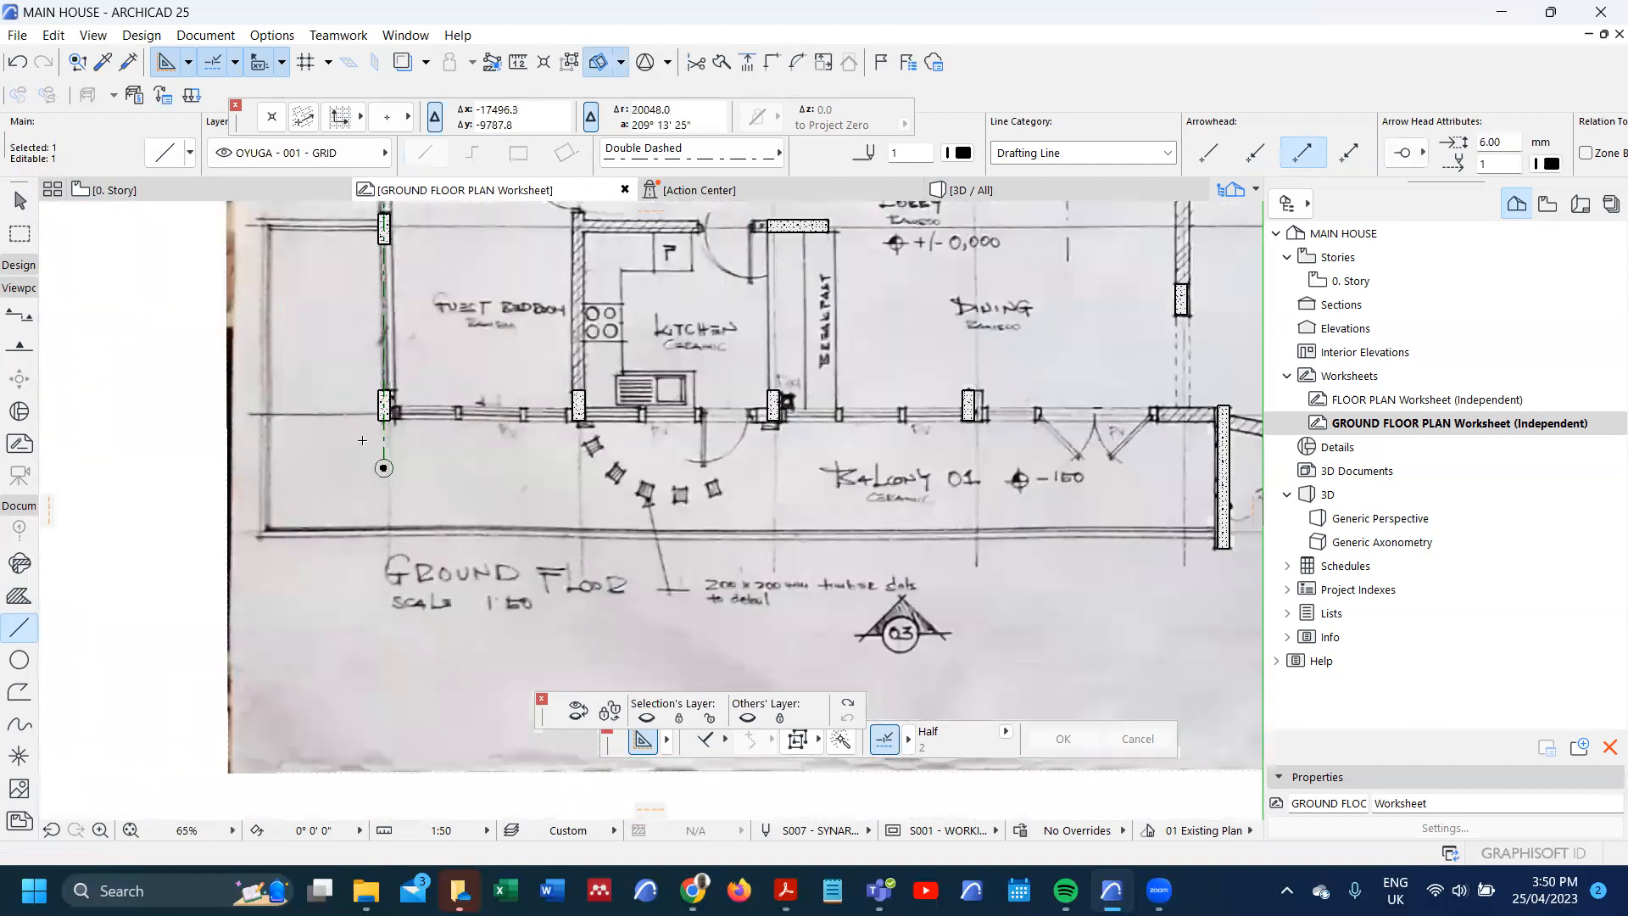
click(384, 468)
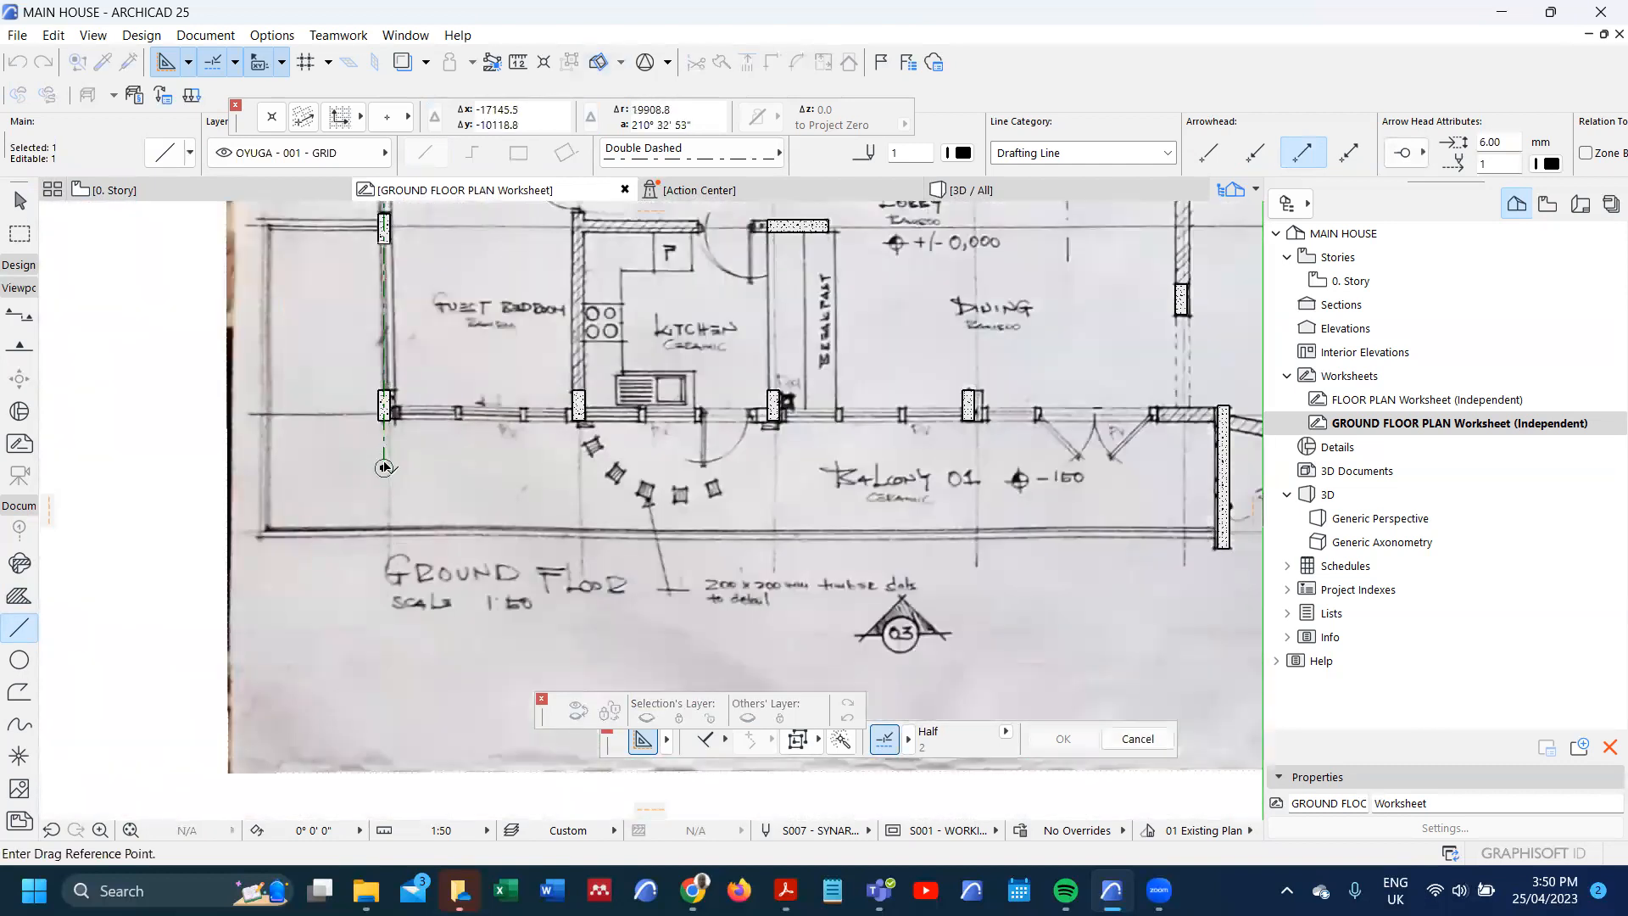
click(385, 585)
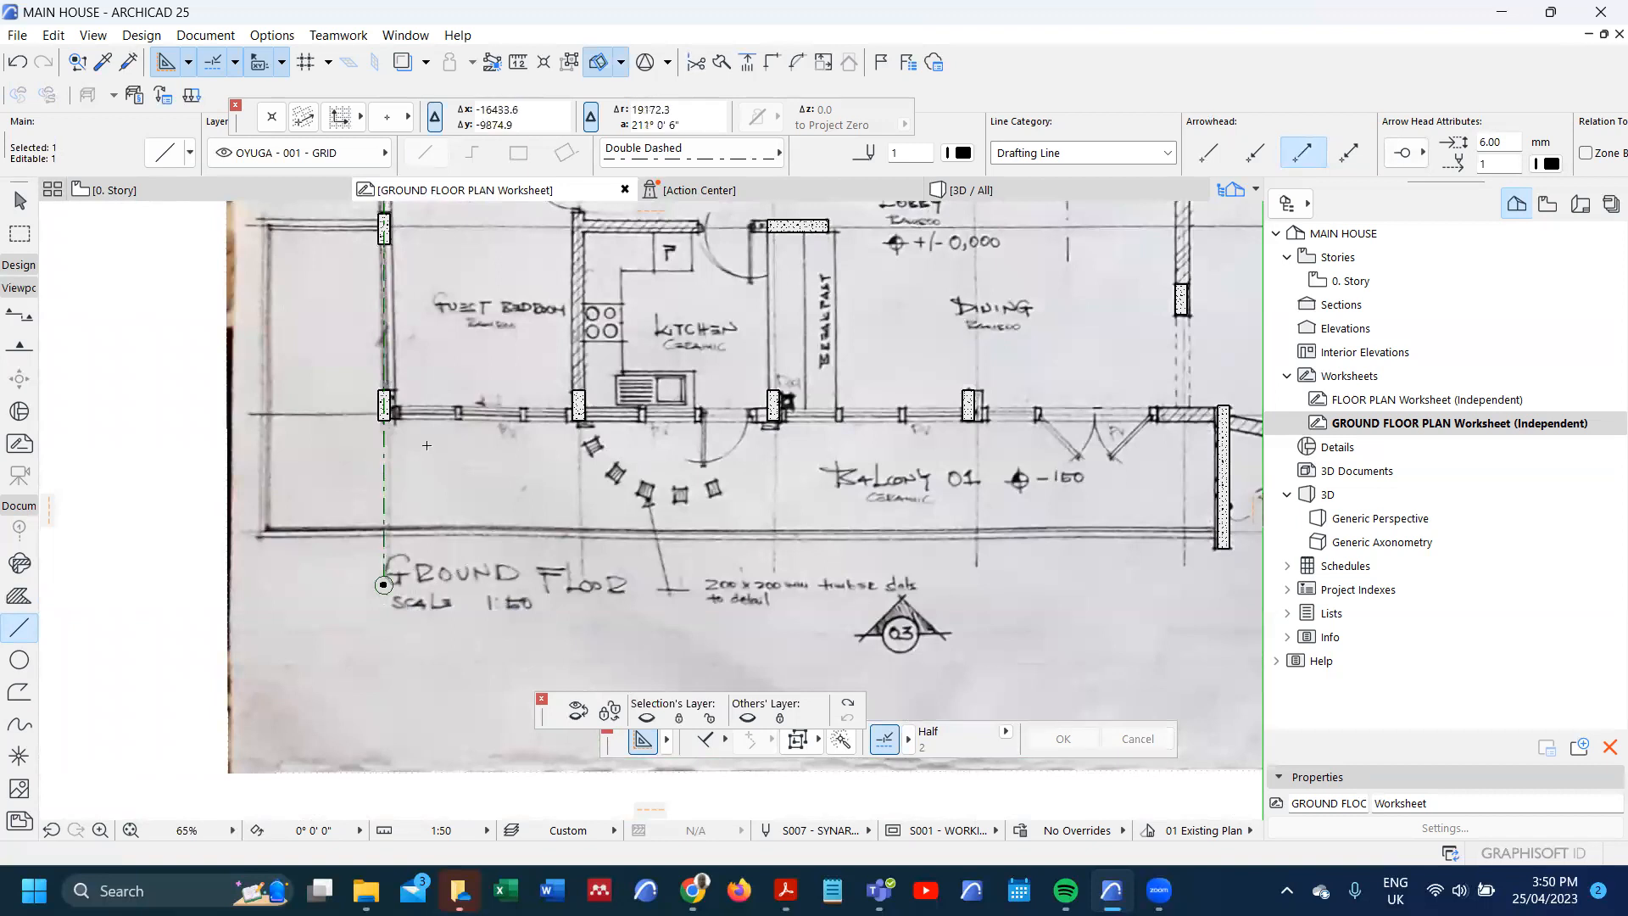
key(Escape)
- Turn off the true line weight display
scroll(213, 343, up, 2)
right_click(166, 333)
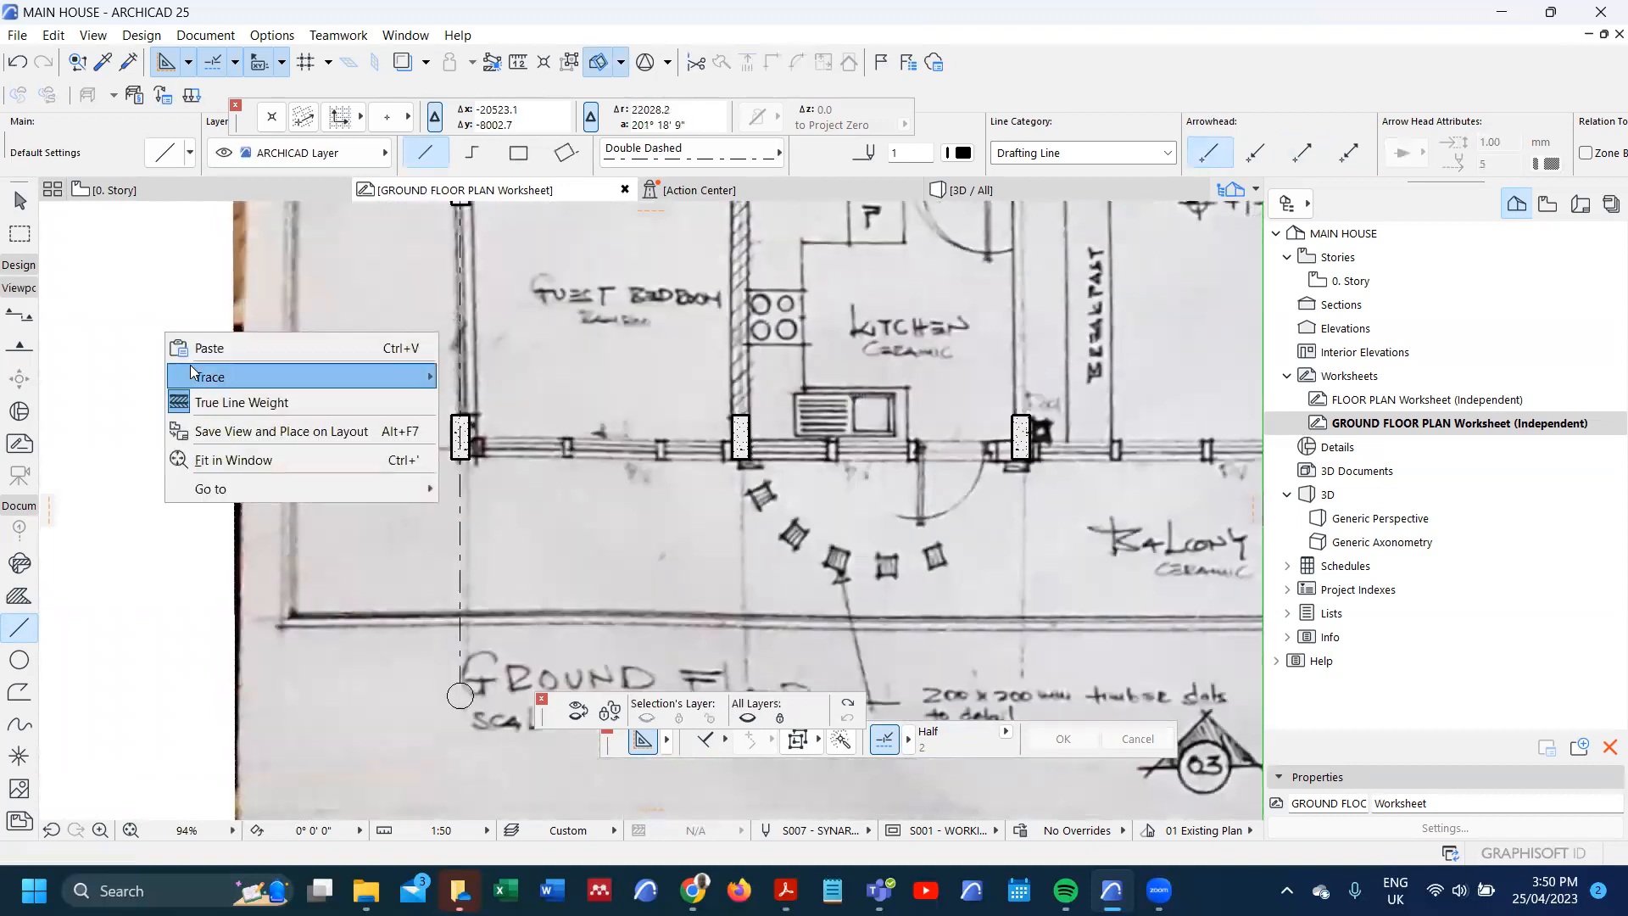
right_click(186, 405)
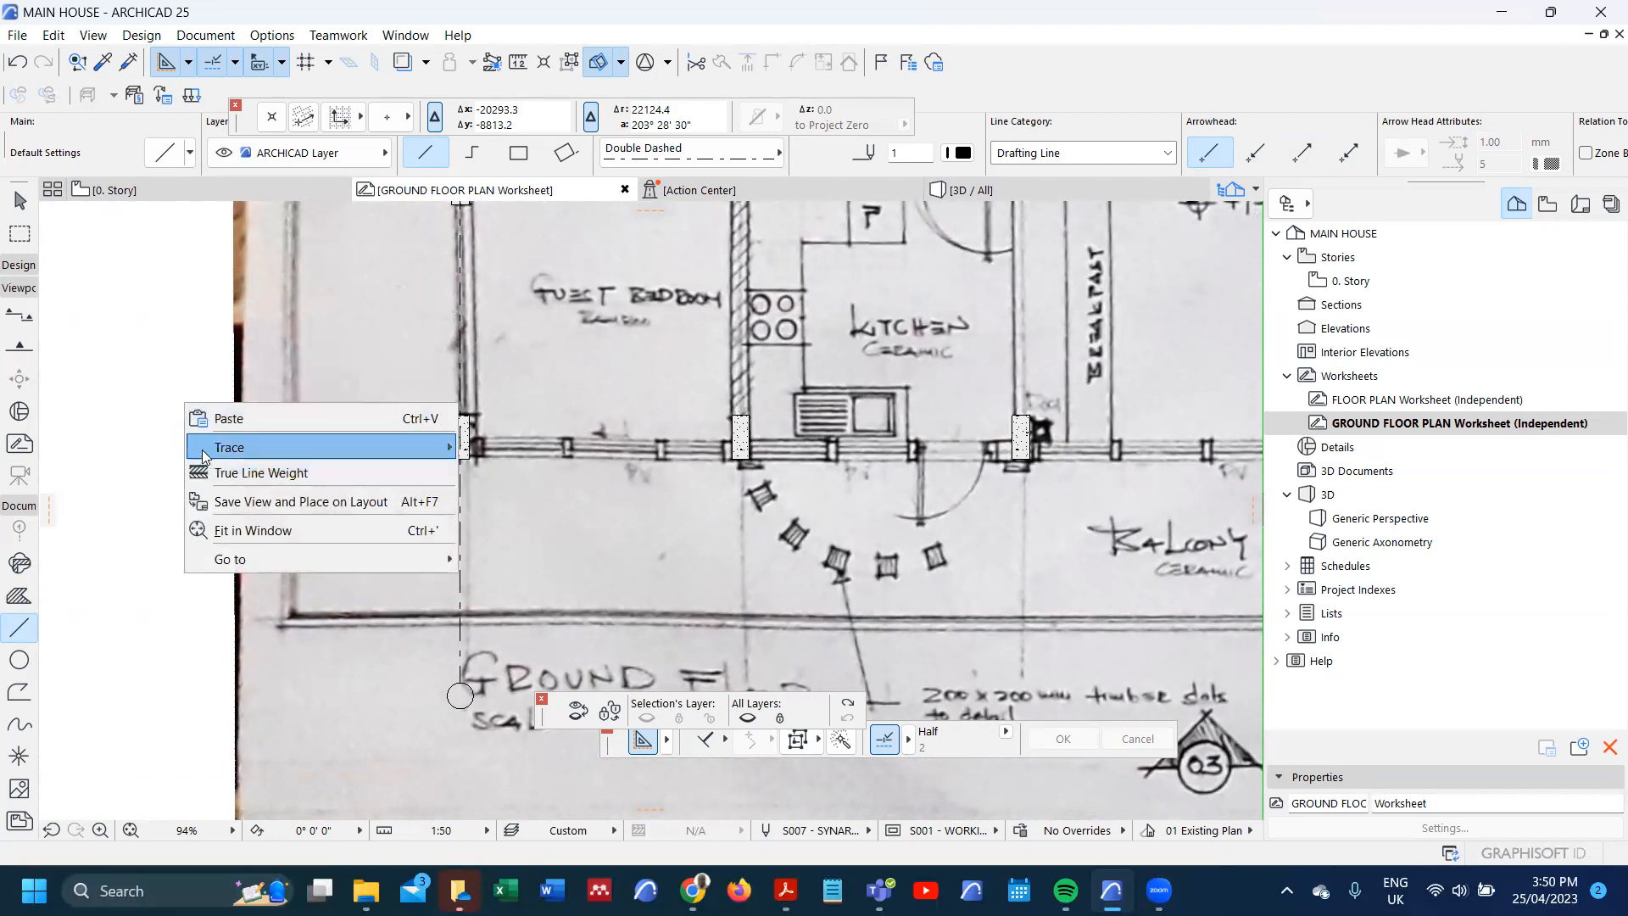
click(171, 416)
- Hide the scanned drawing's layer and check the grid line against the centre of the lowest grid A column
key(shift)
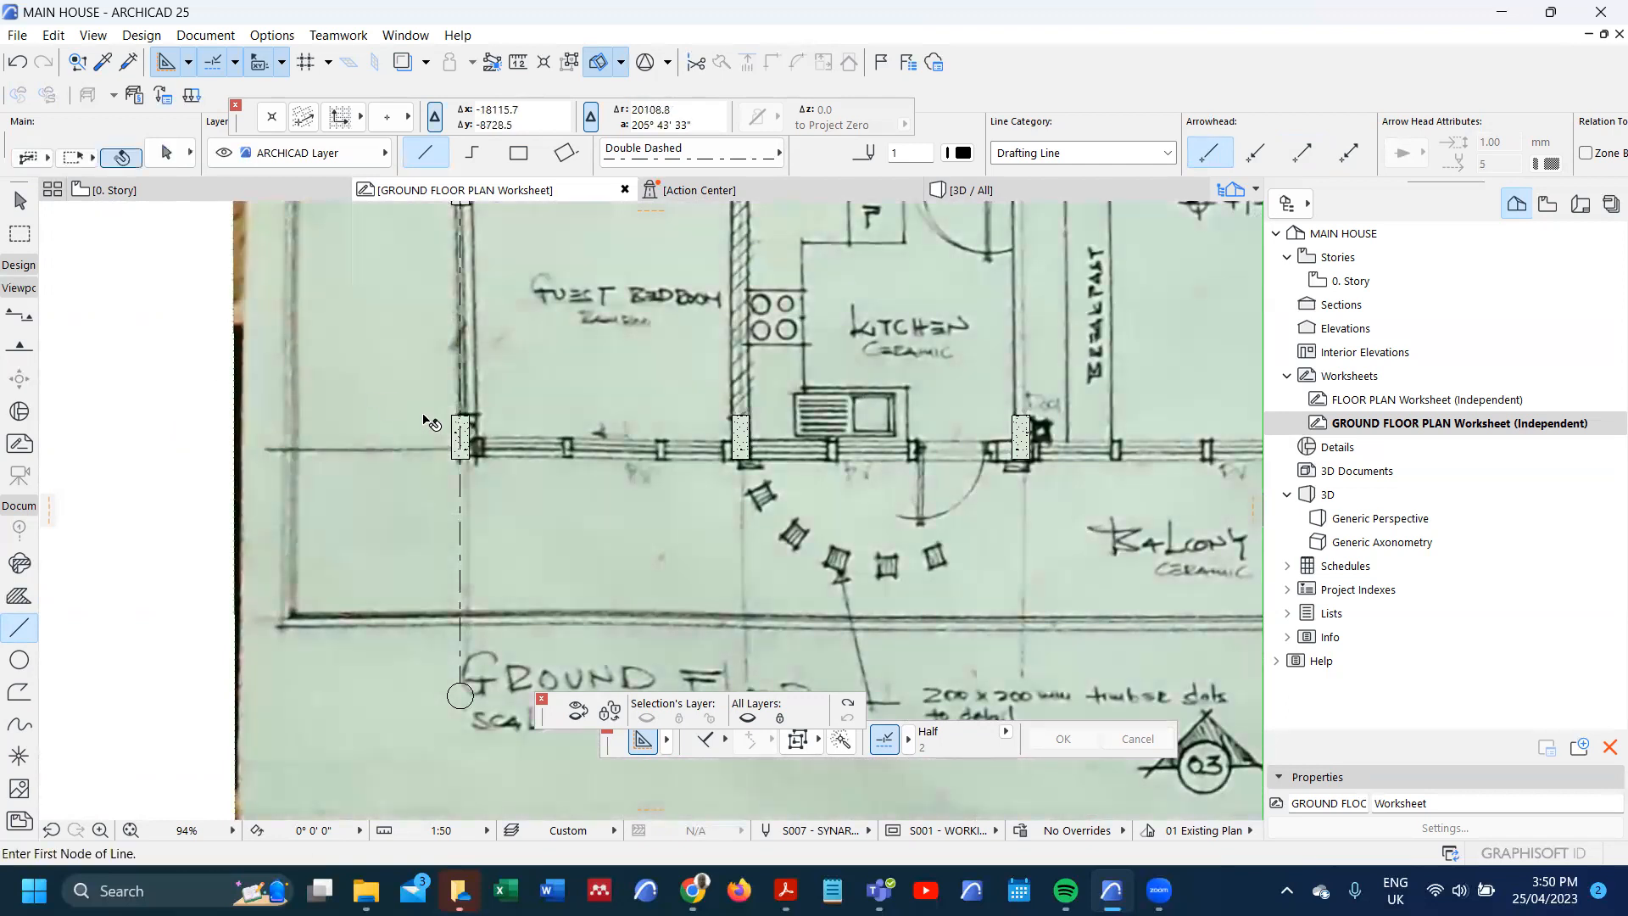
click(847, 703)
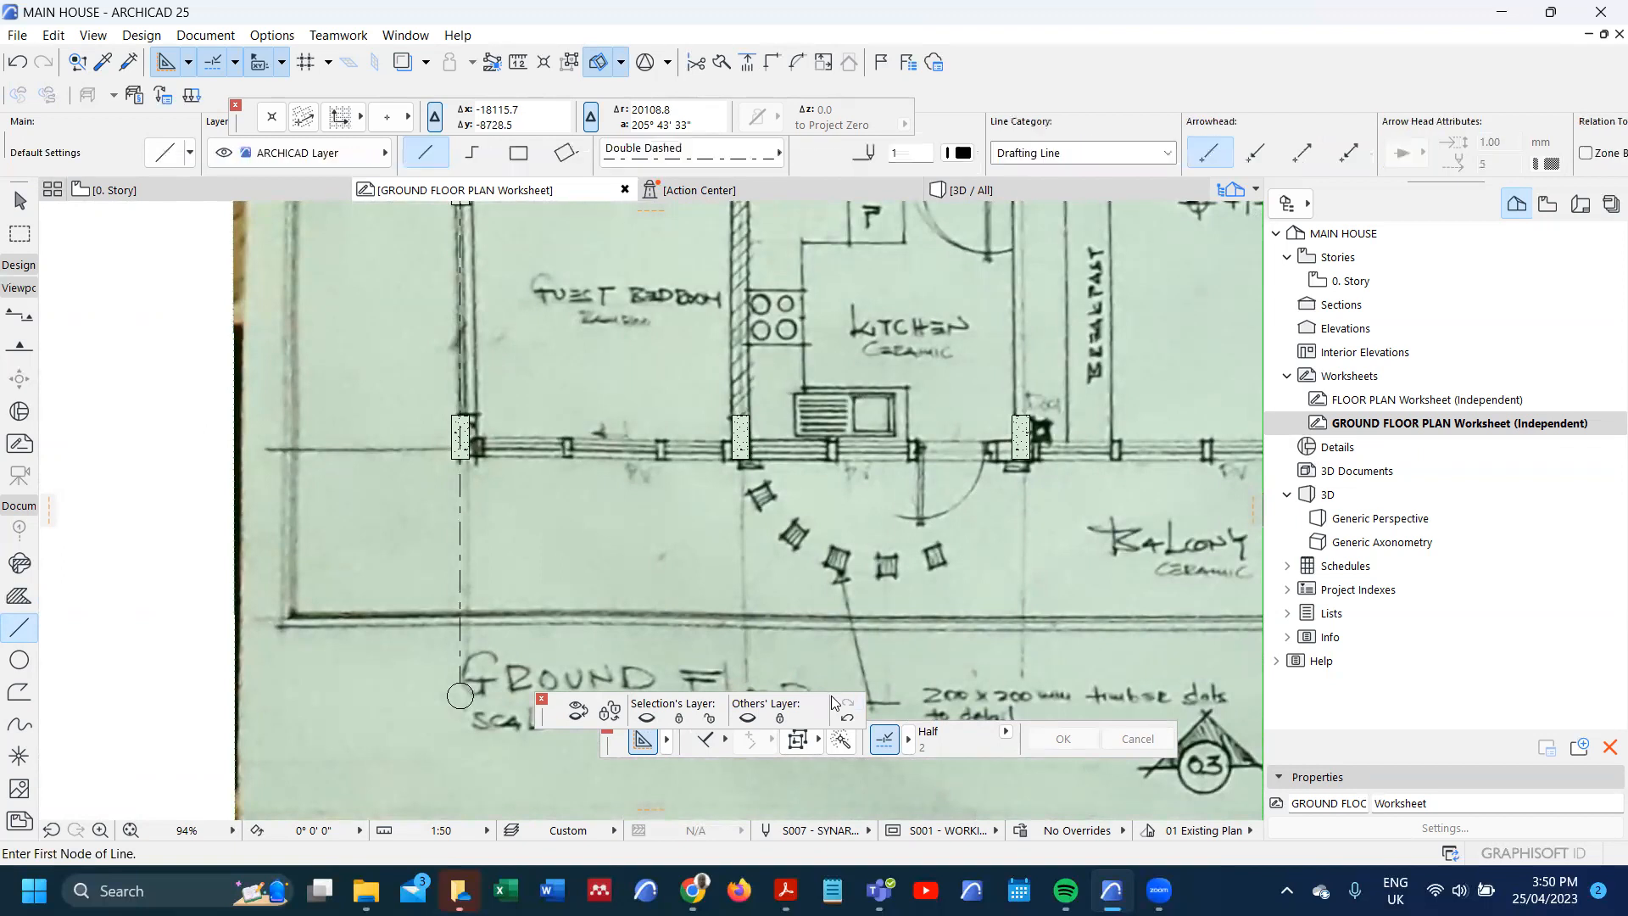
scroll(453, 446, up, 7)
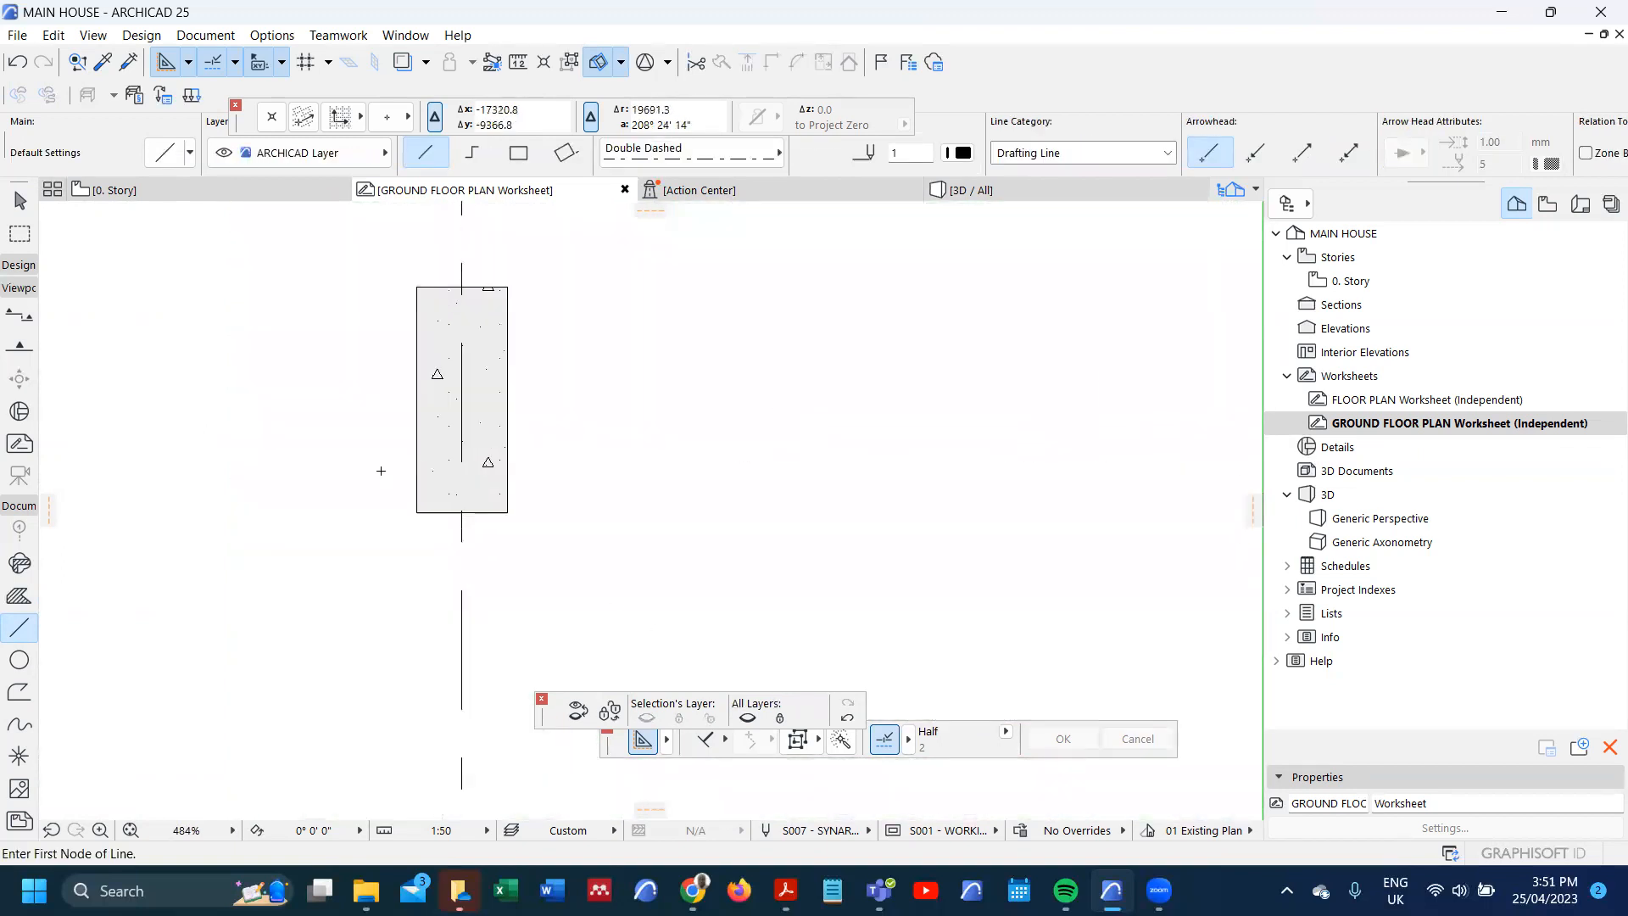
scroll(381, 467, down, 8)
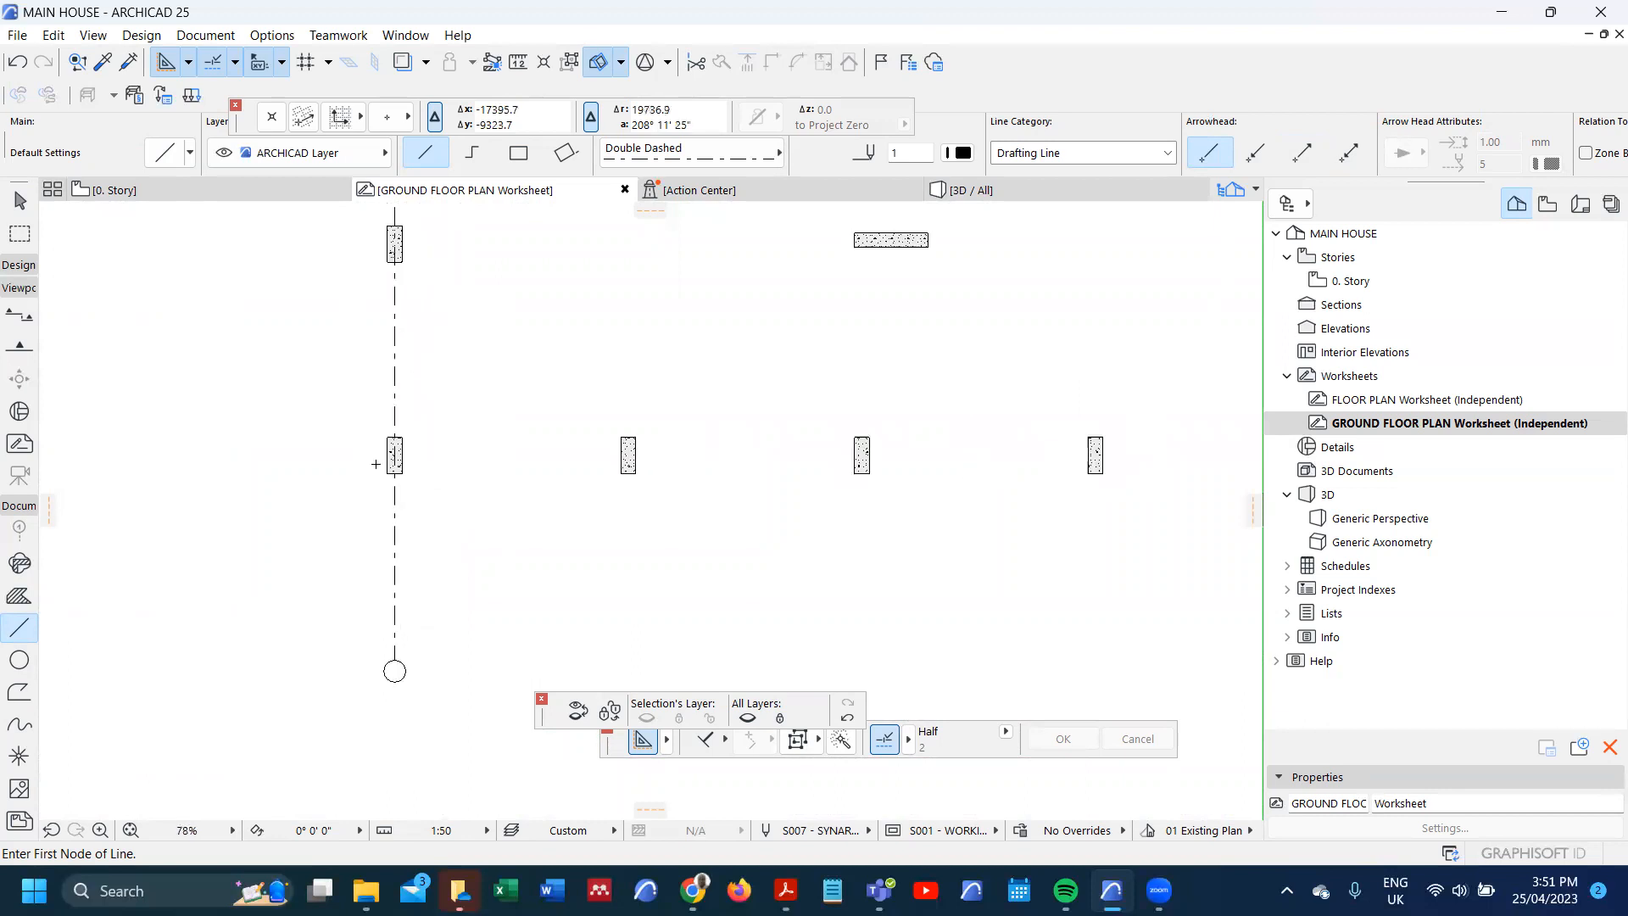
- Change the arrowhead circle of the grid A line to a heavier black pen
shift+click(395, 578)
key(ctrl+t)
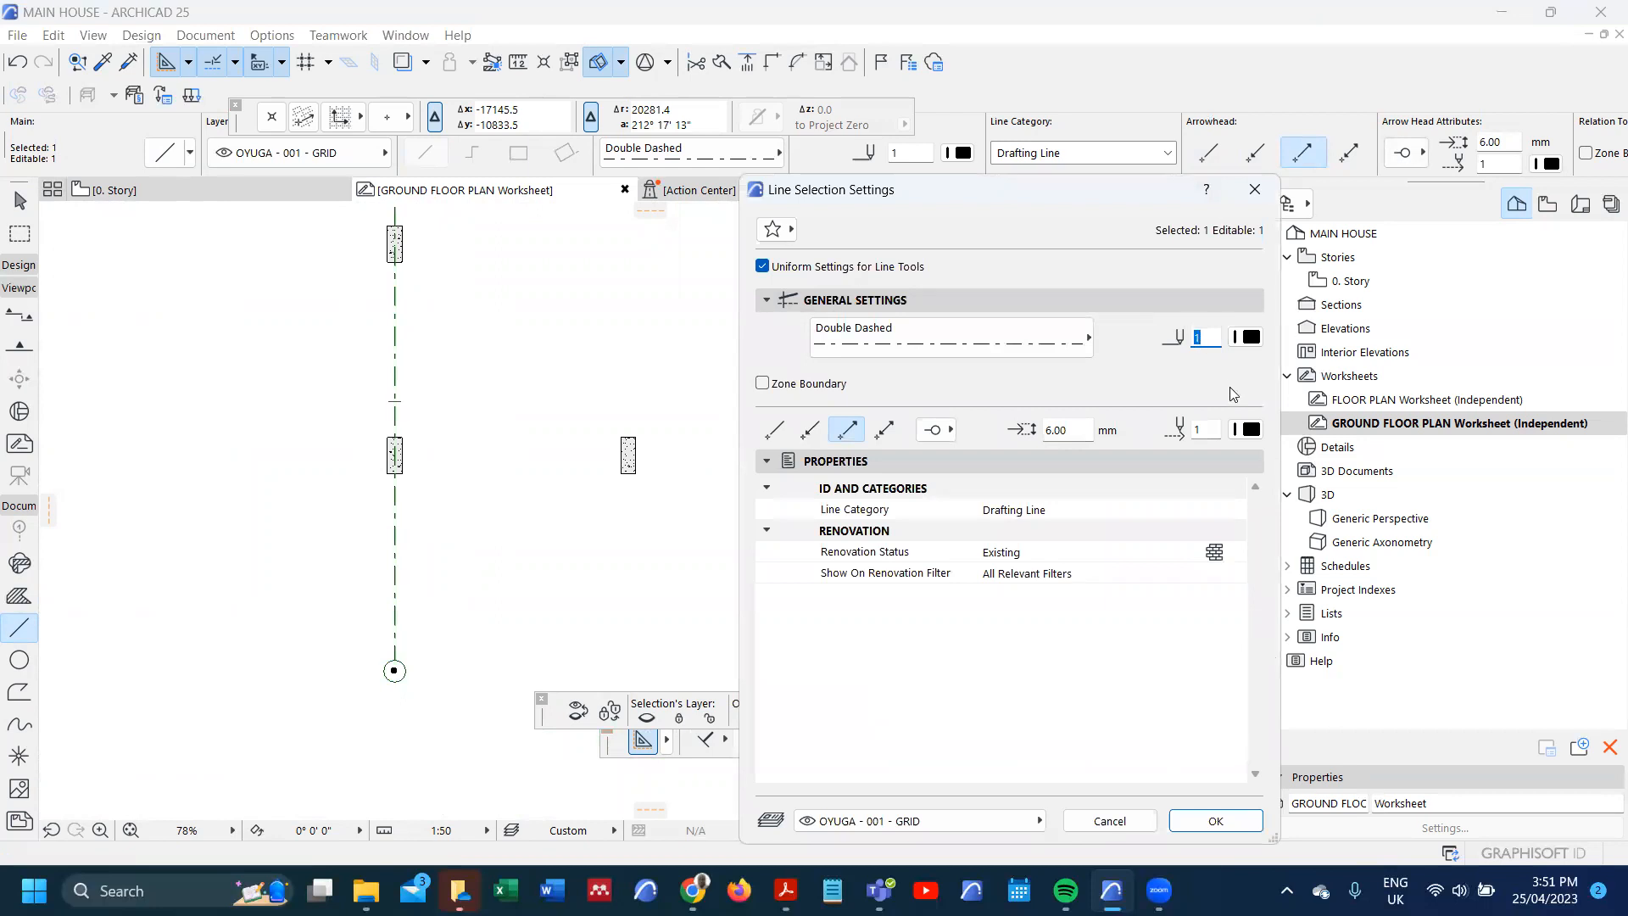
click(1249, 431)
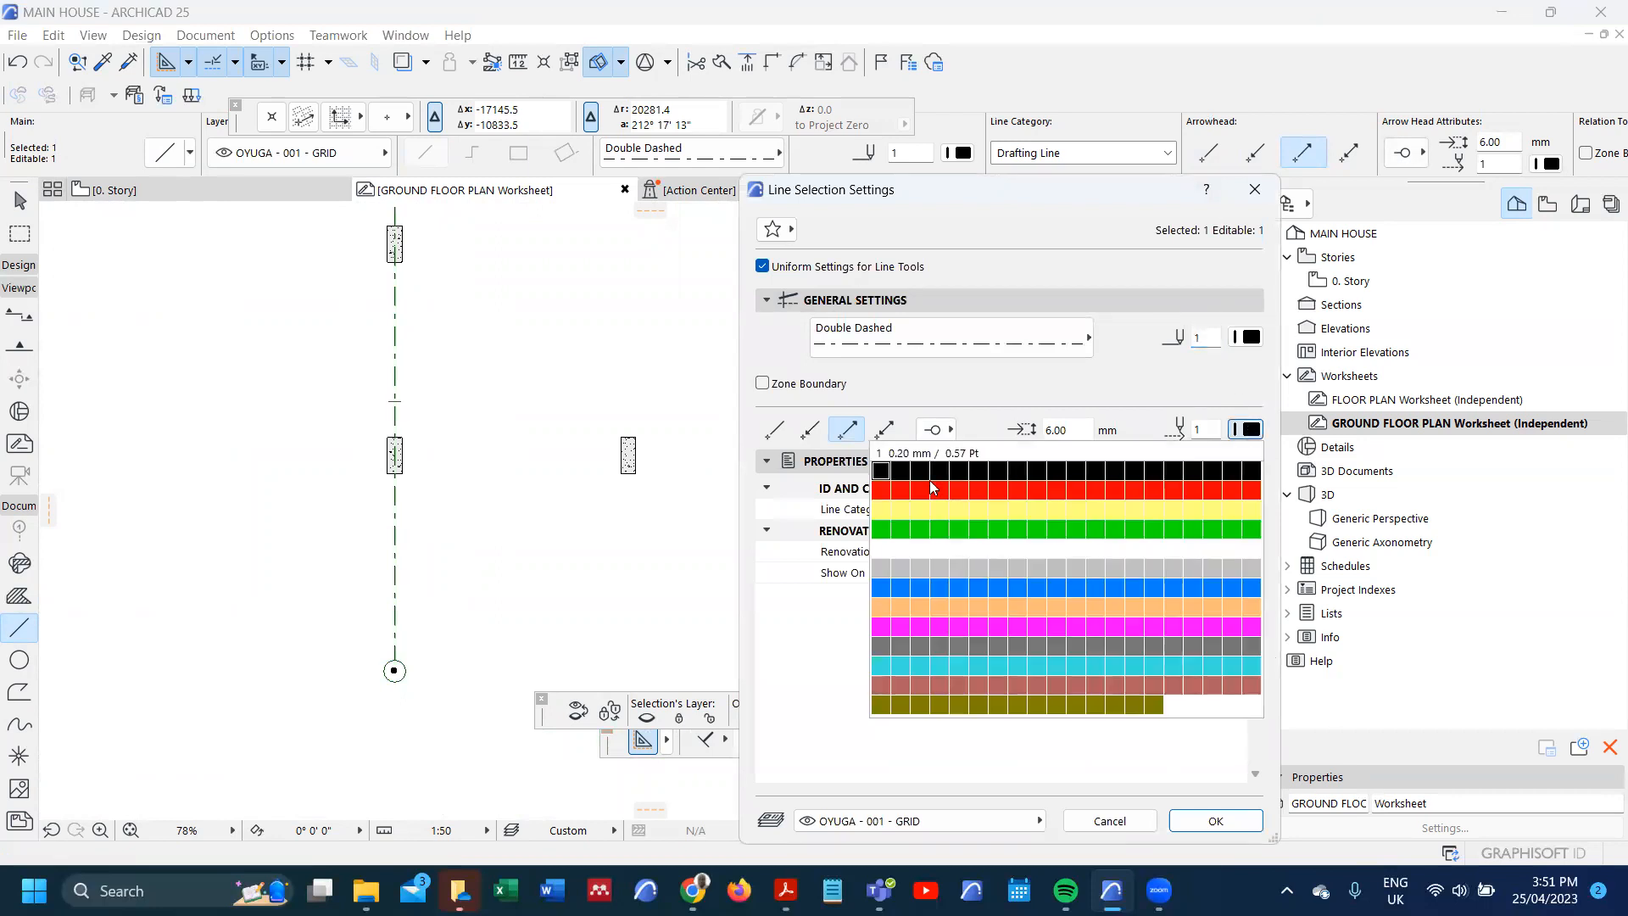
click(1037, 472)
click(1214, 821)
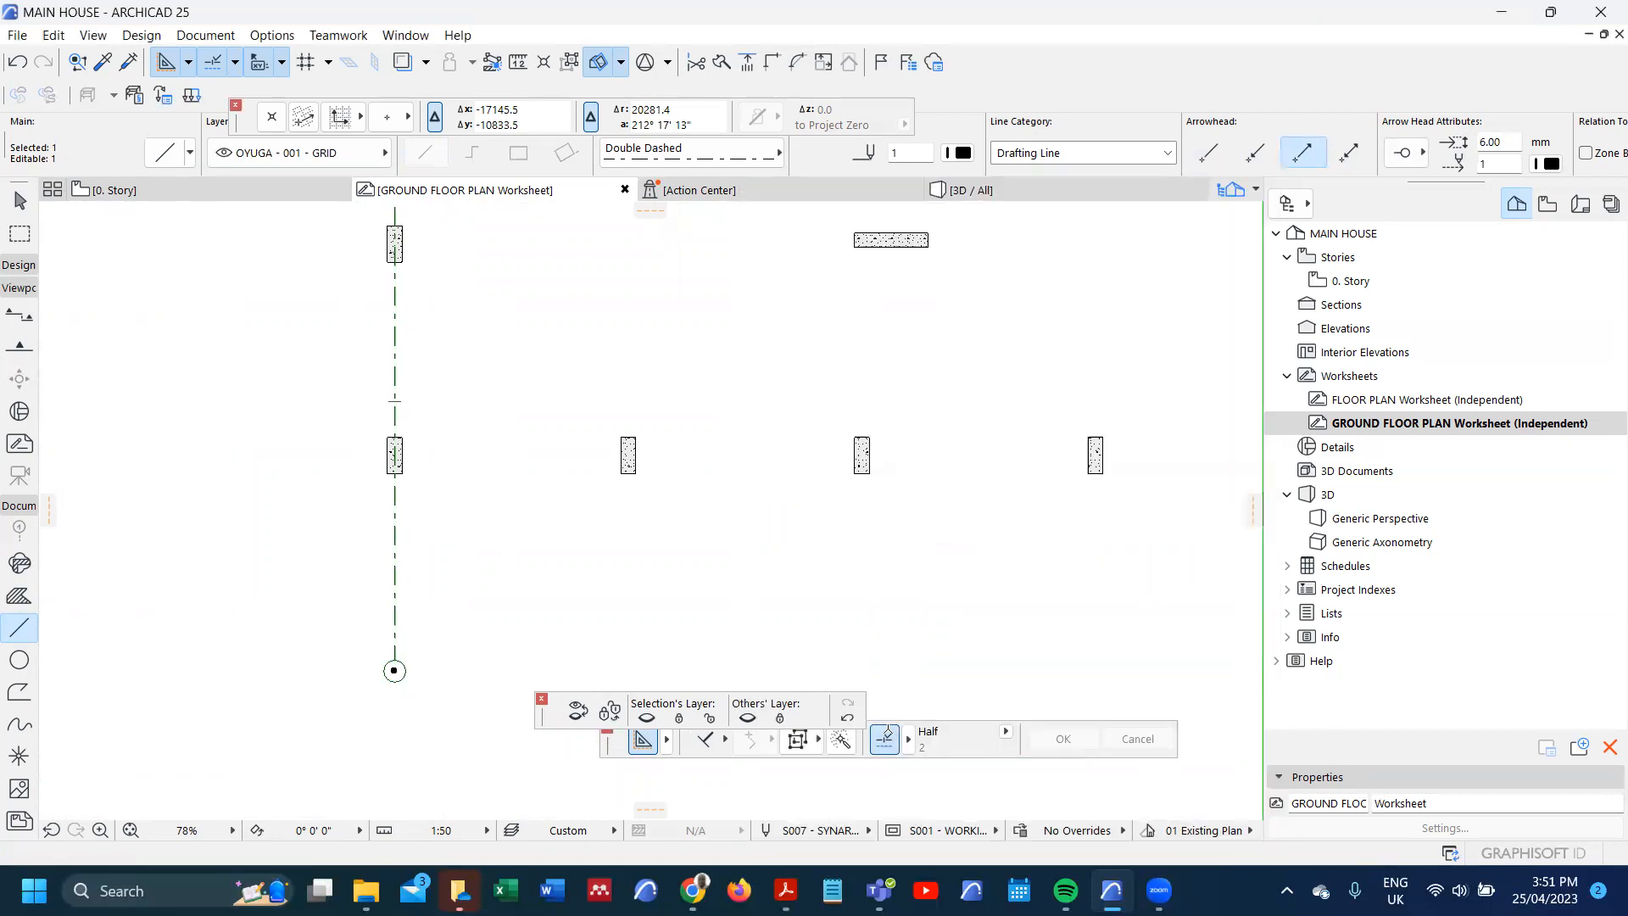
scroll(506, 363, up, 4)
key(Escape)
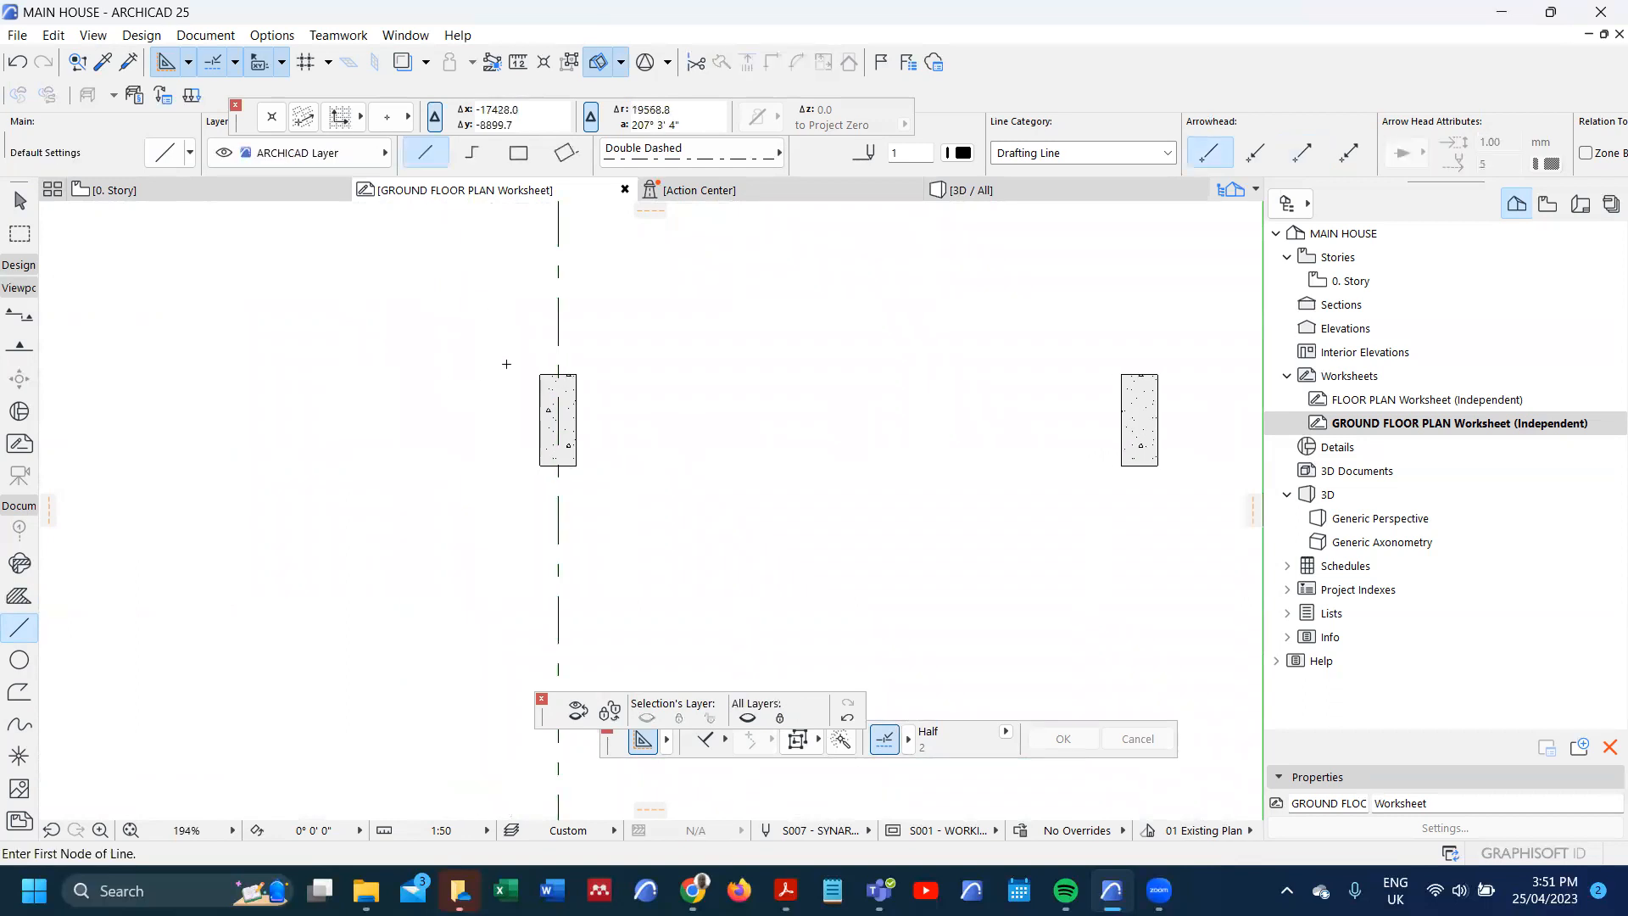
- Turn on the true line weight display and check the thickness of the grid A circle
scroll(506, 364, down, 3)
right_click(411, 416)
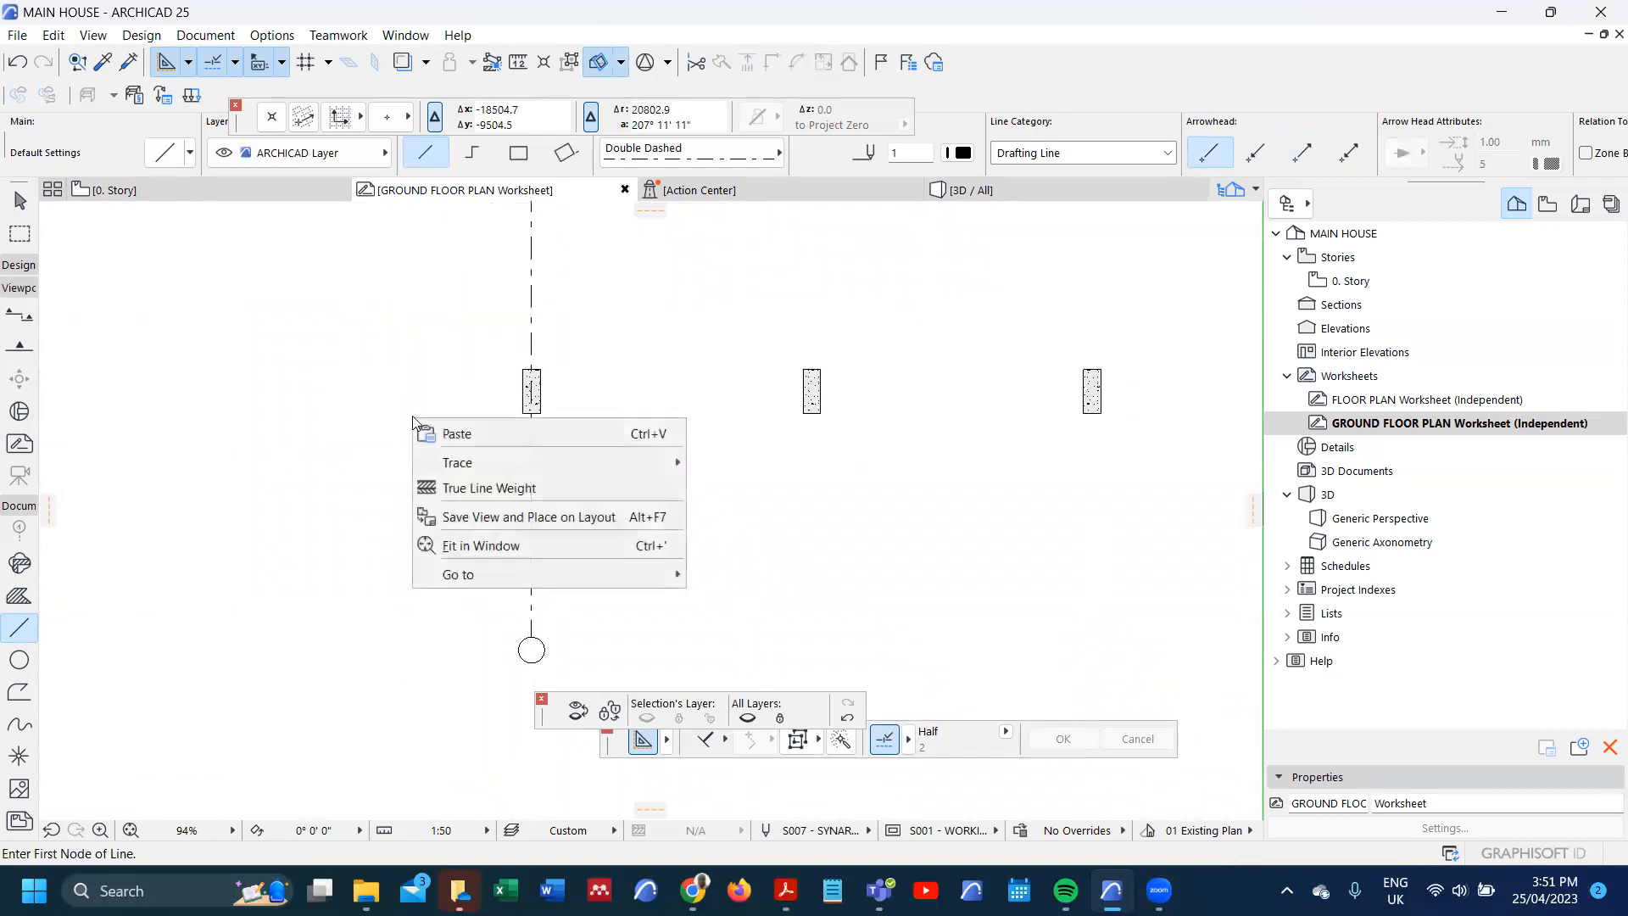
click(489, 488)
scroll(492, 581, up, 4)
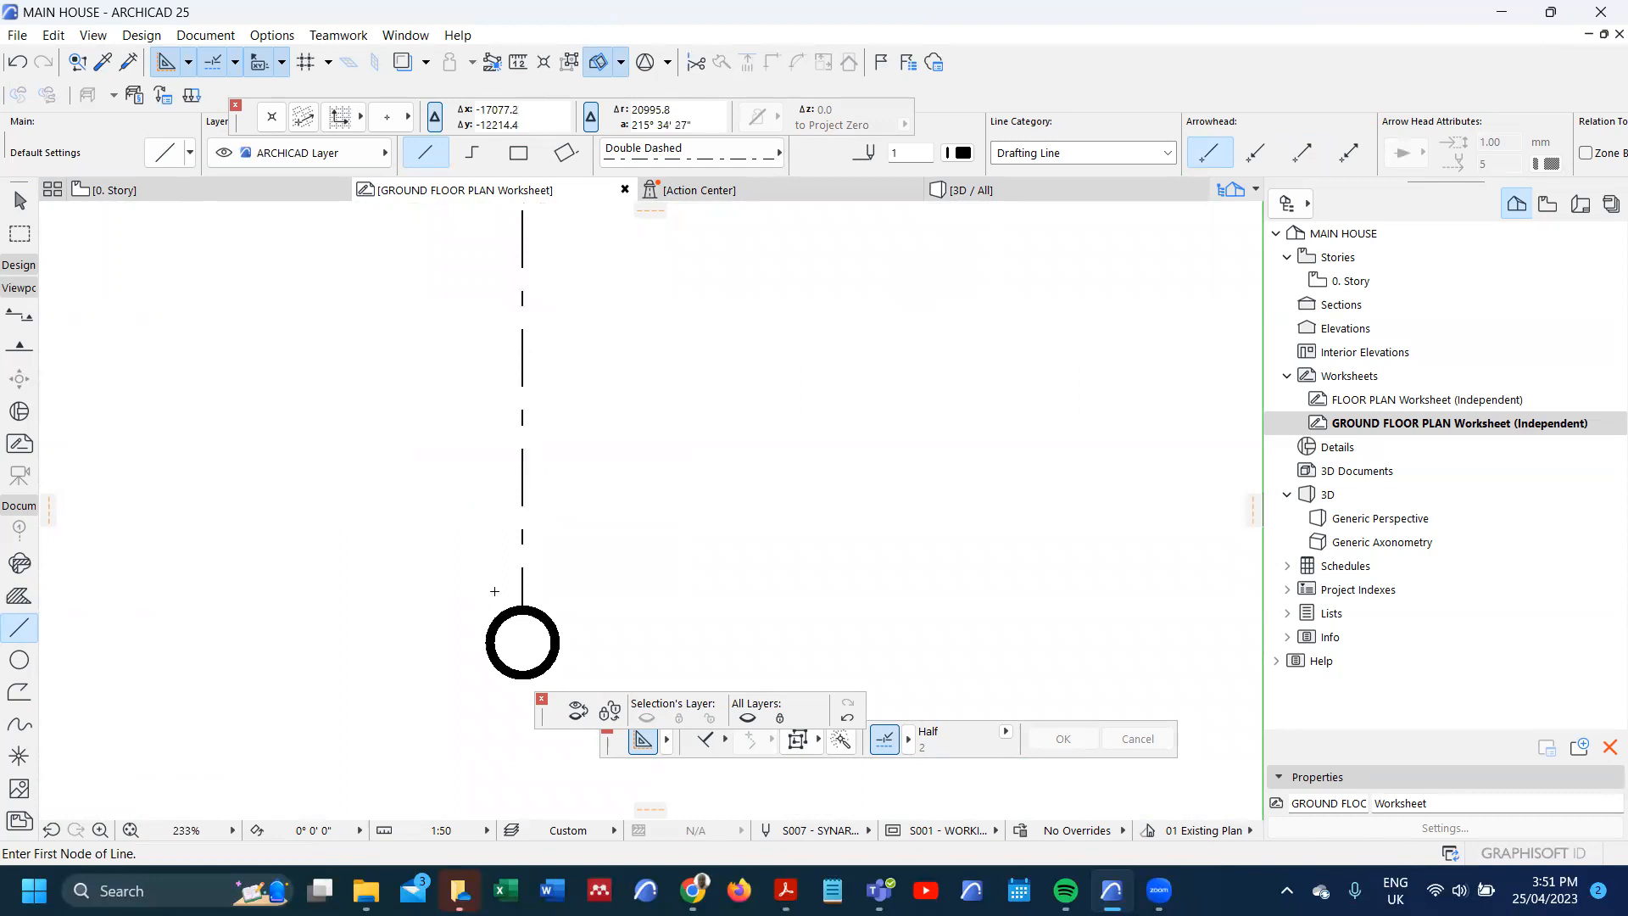
scroll(458, 577, down, 2)
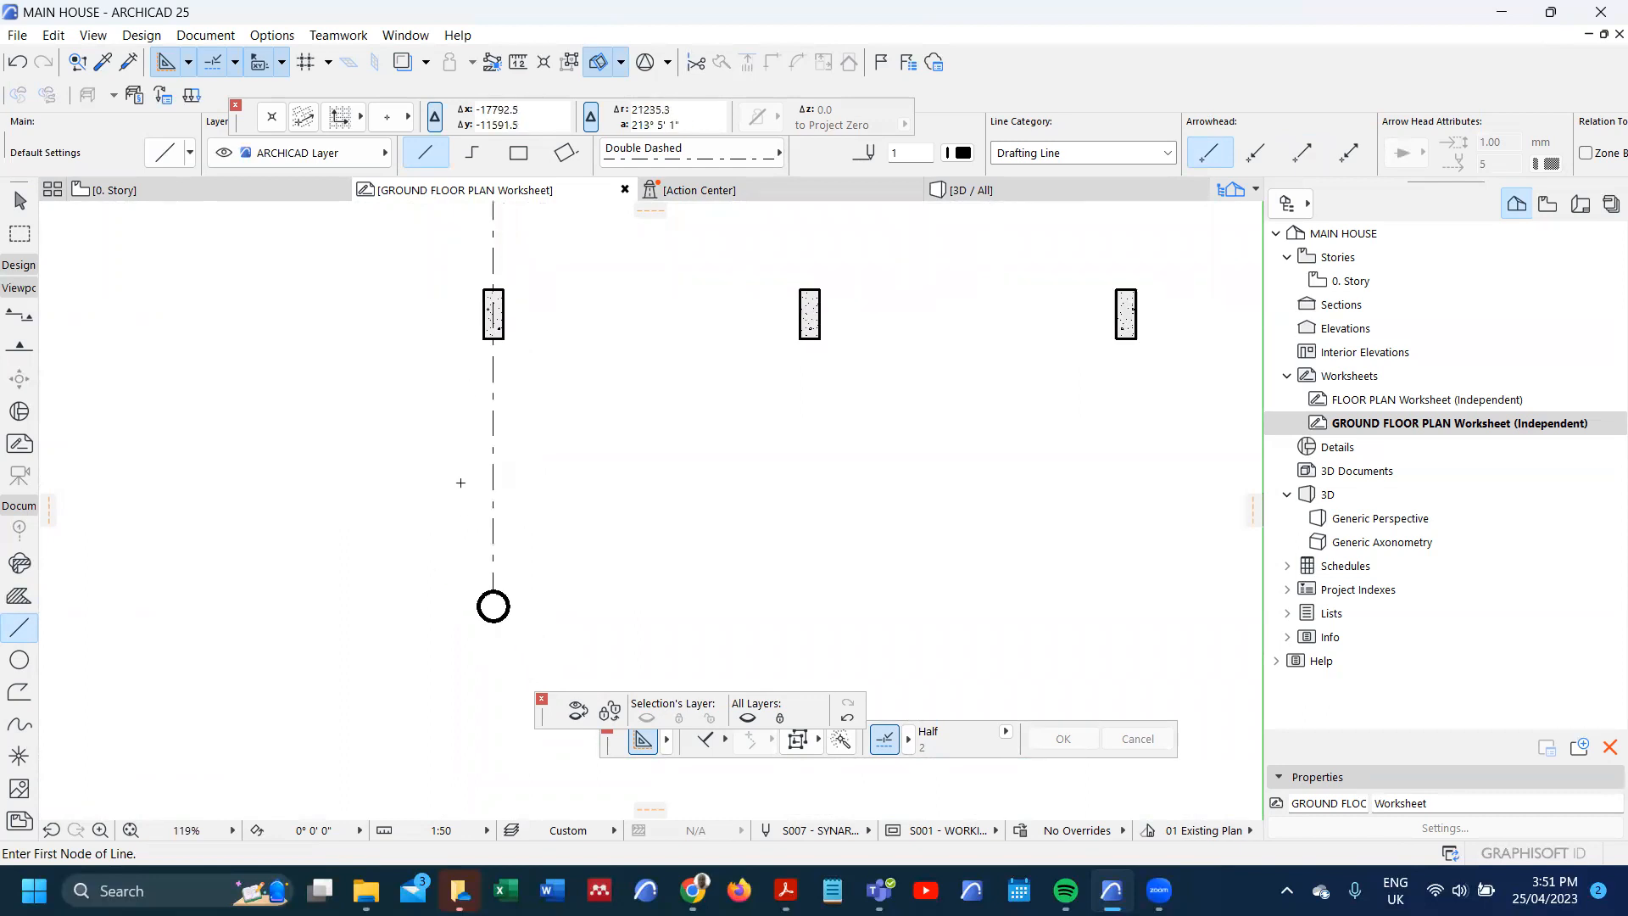
- Set the pen of the grid A line's circle arrowhead to pen 1 (0.20 mm)
scroll(467, 577, down, 3)
scroll(490, 536, up, 2)
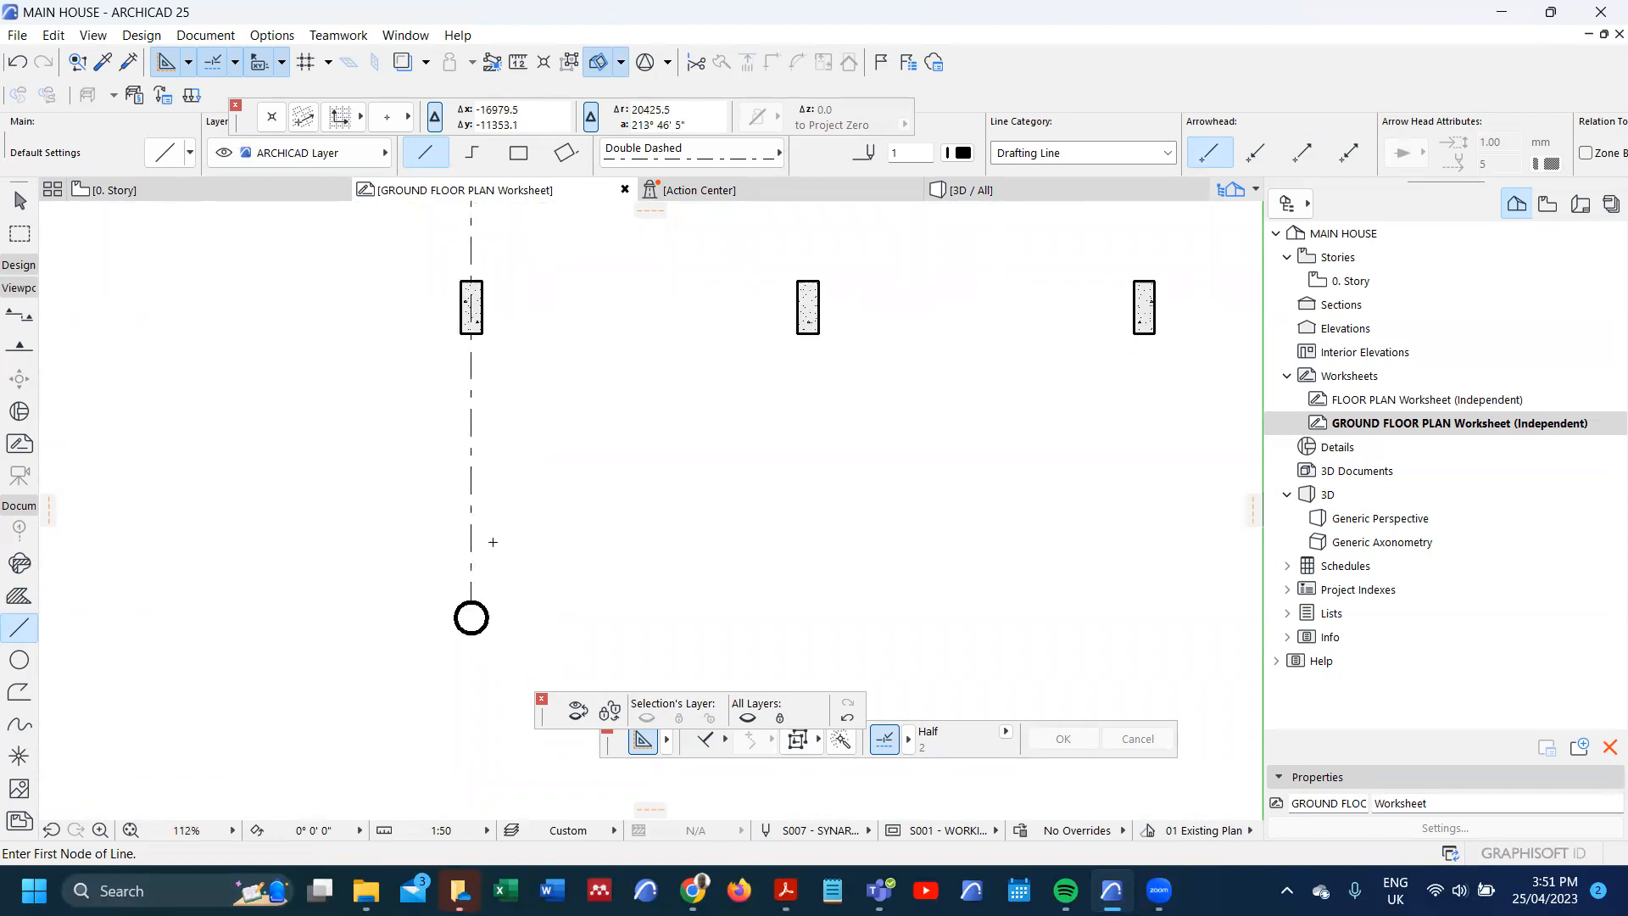
key(shift)
shift+click(472, 612)
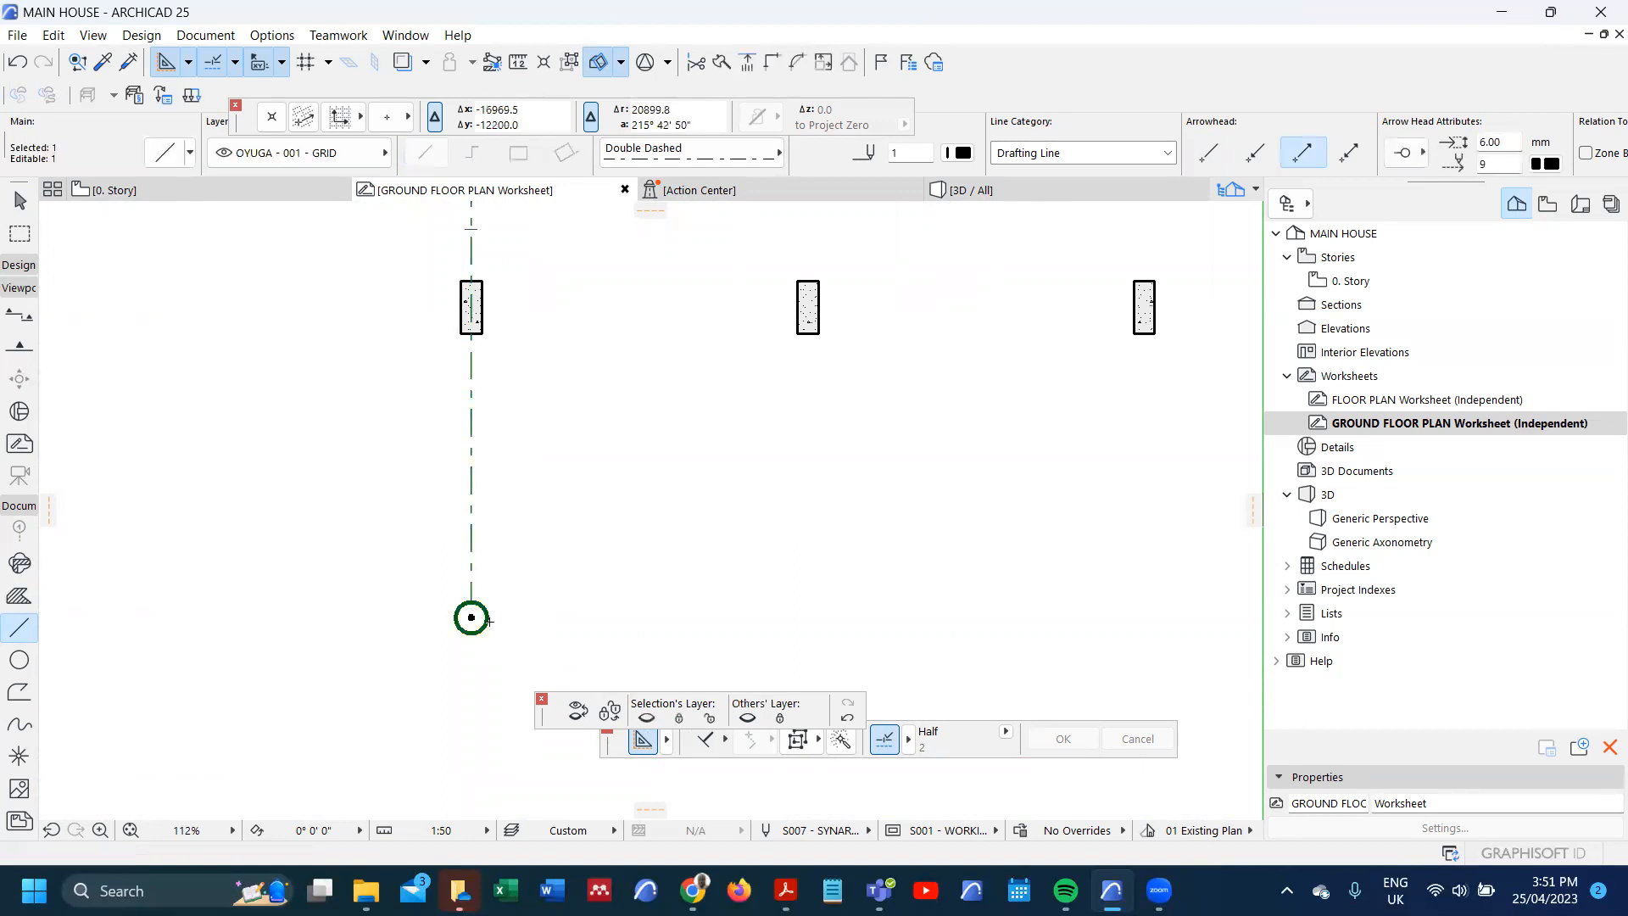
key(ctrl+t)
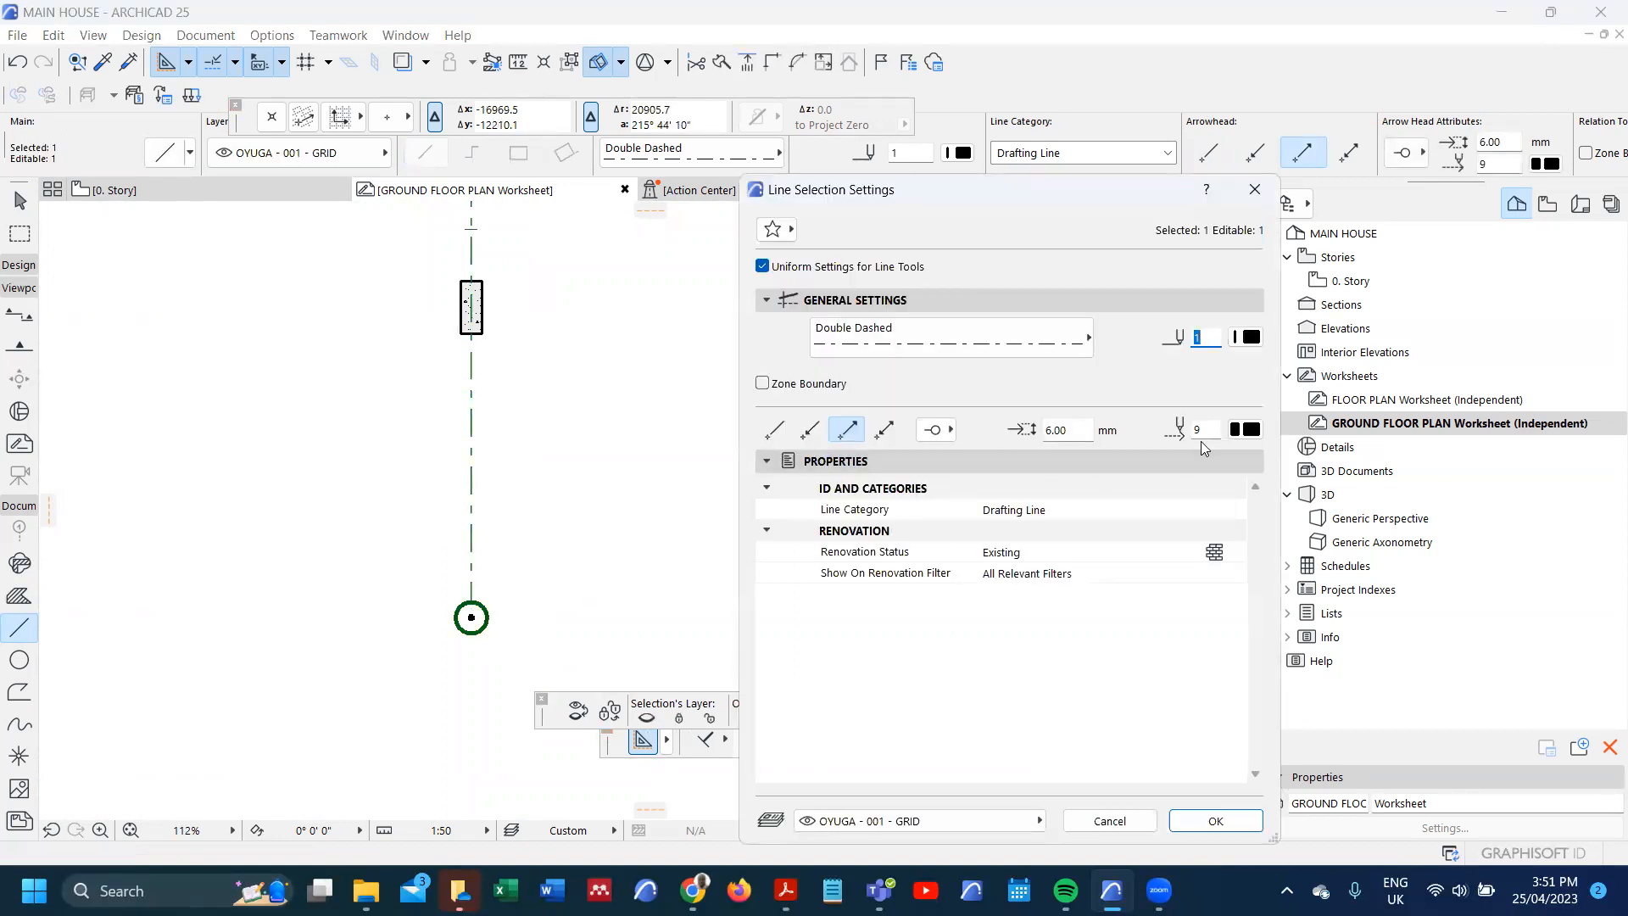
click(1244, 433)
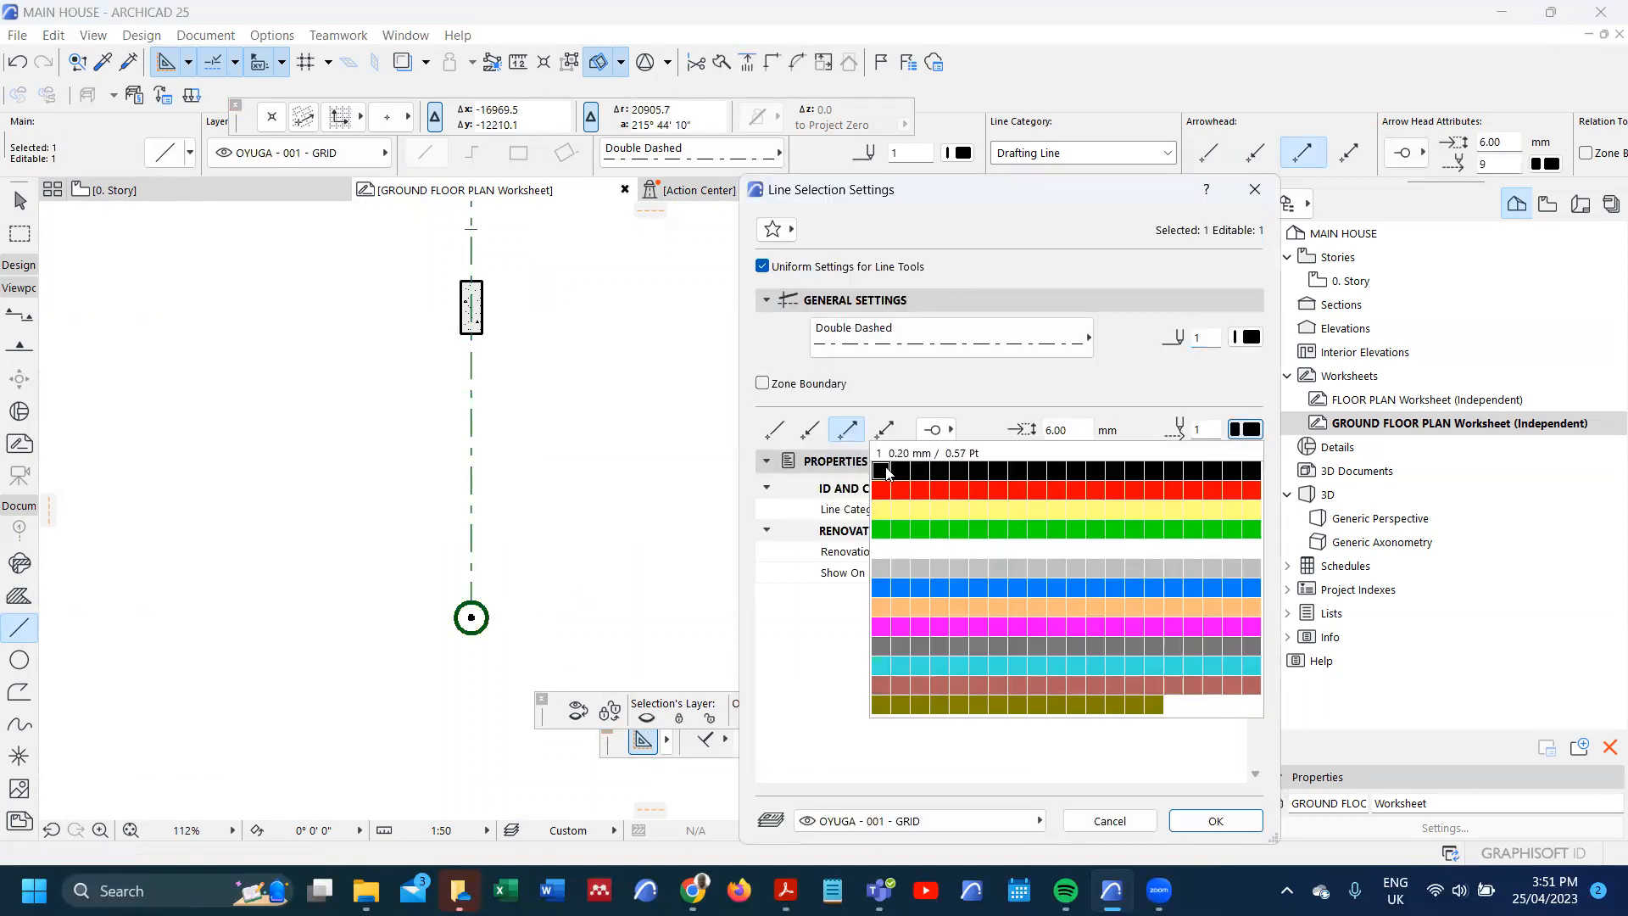
click(885, 471)
click(1214, 819)
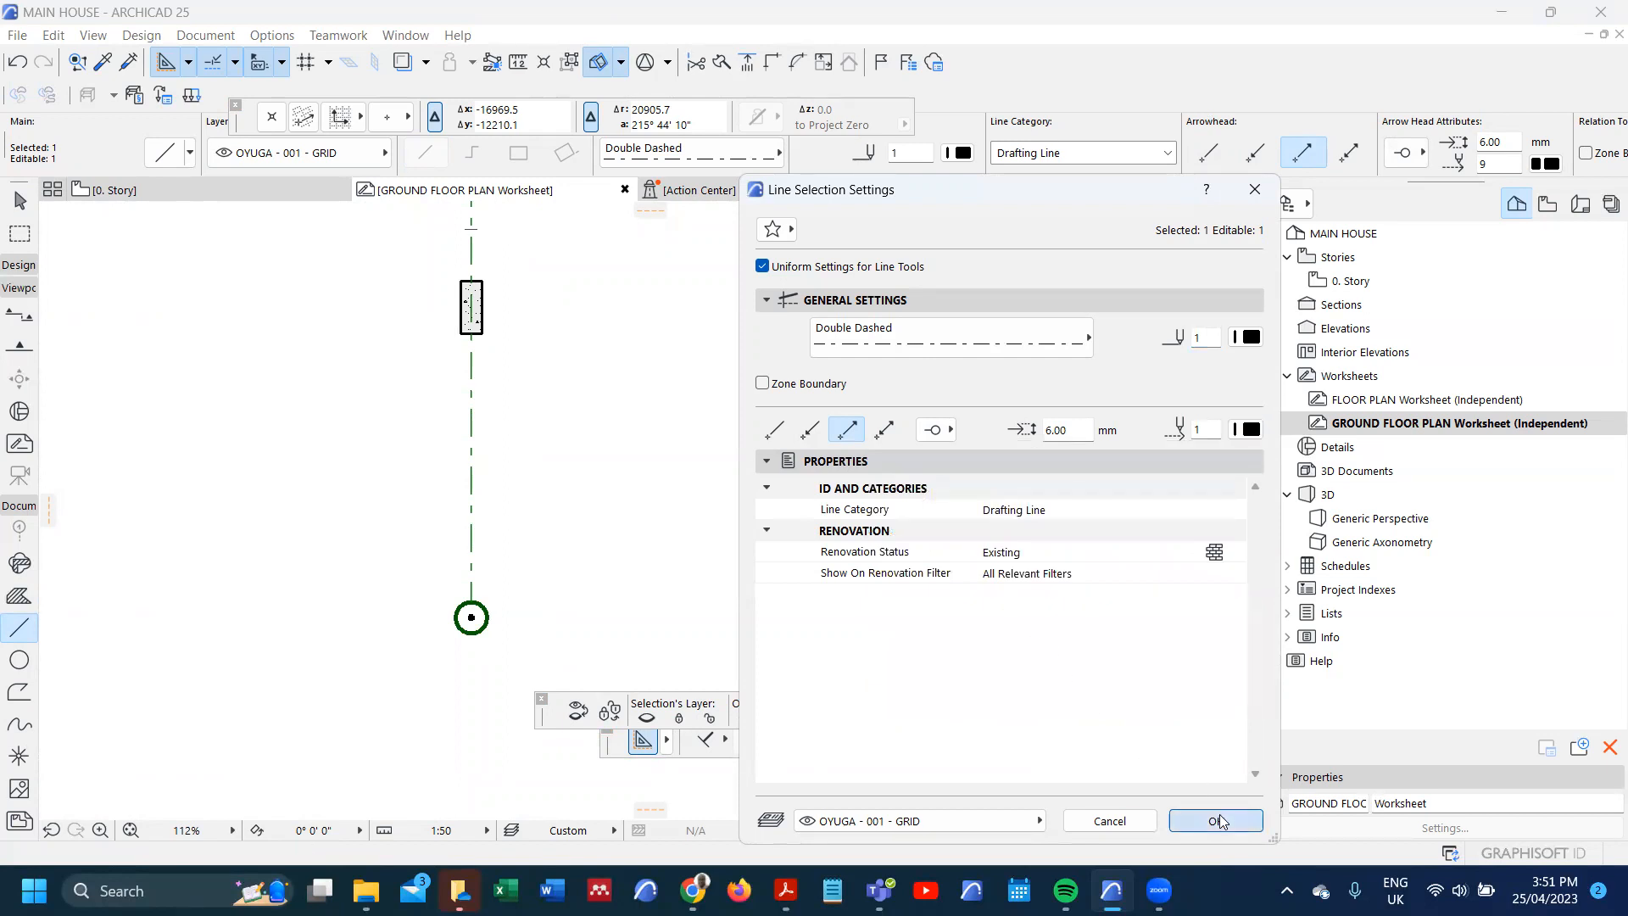
- Place the text label "A" at the centre of the grid line's circle
scroll(492, 613, up, 1)
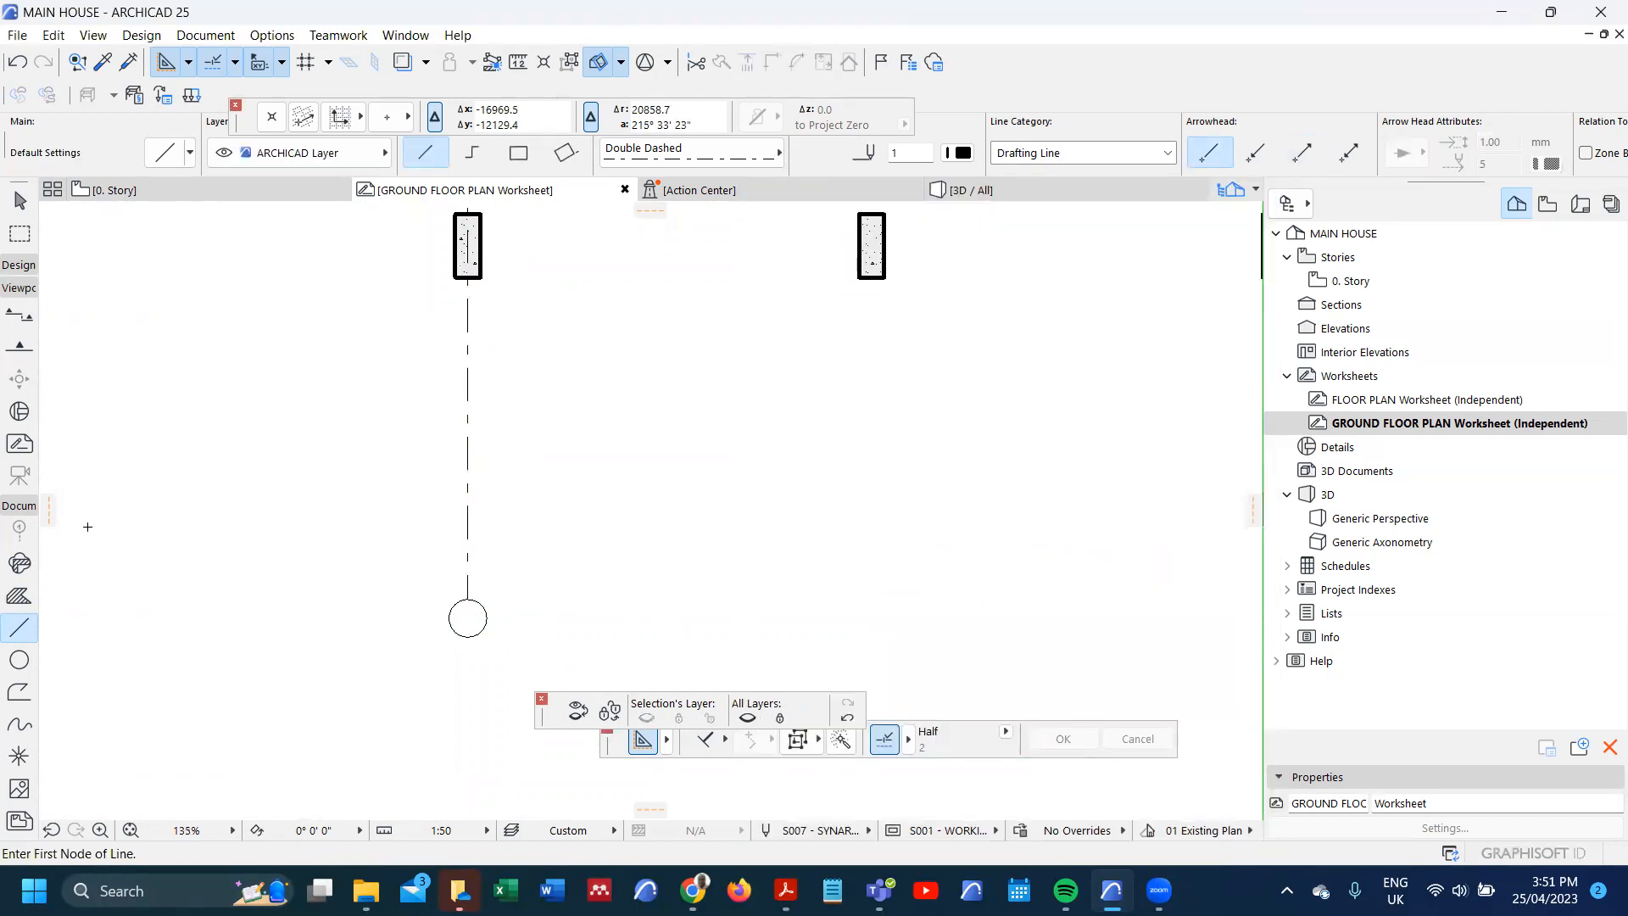
scroll(19, 492, up, 3)
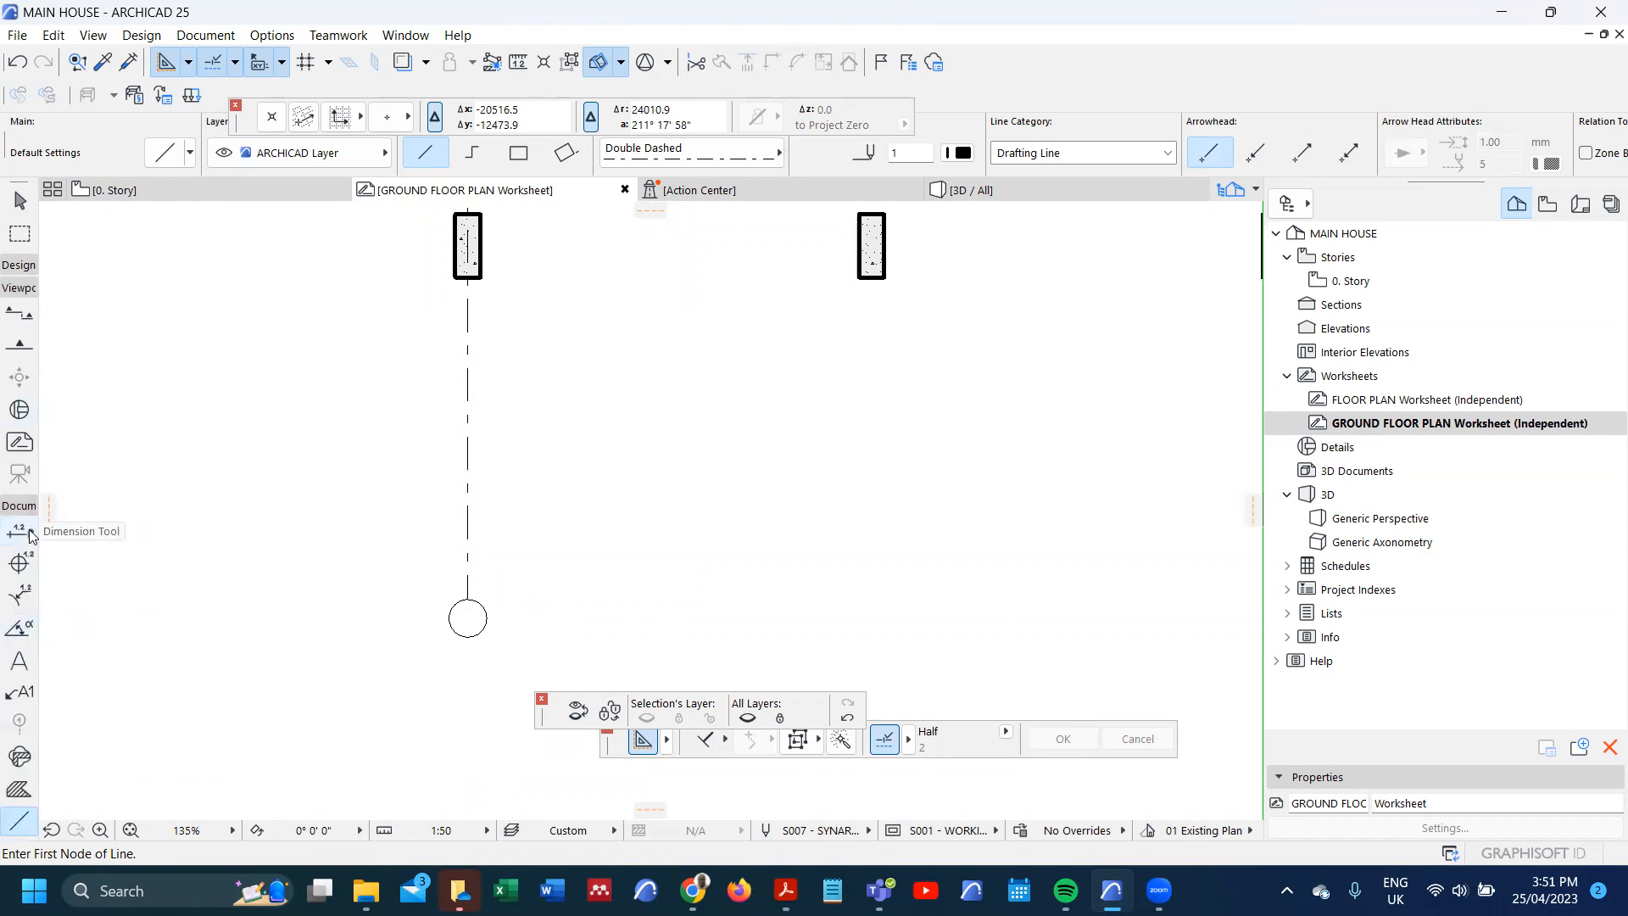
click(19, 661)
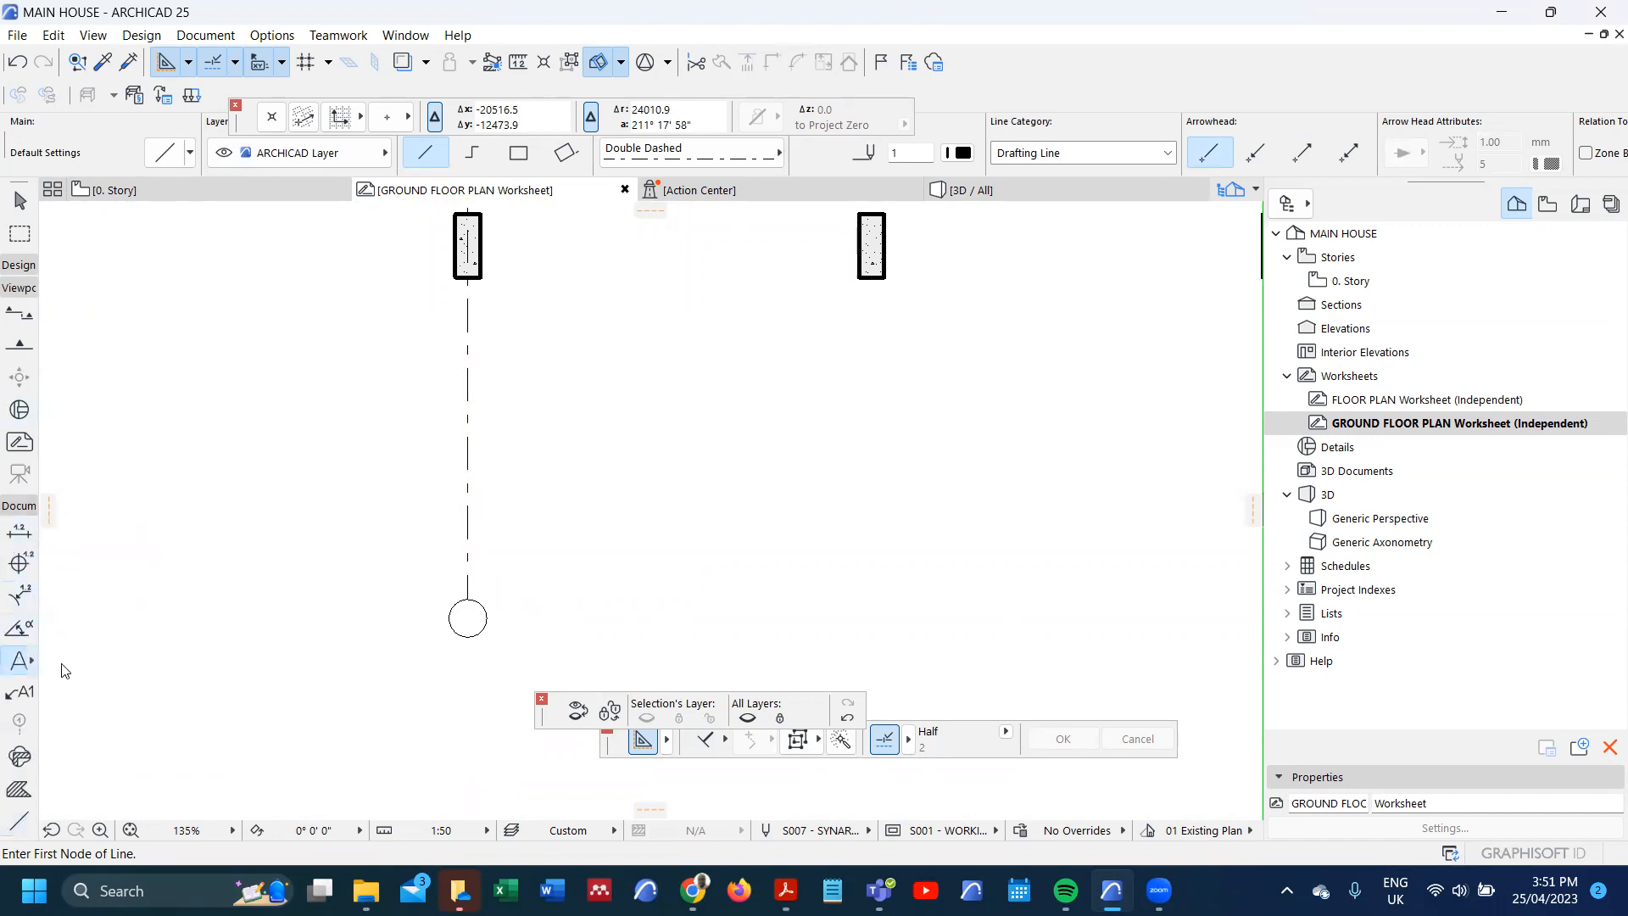
double_click(468, 616)
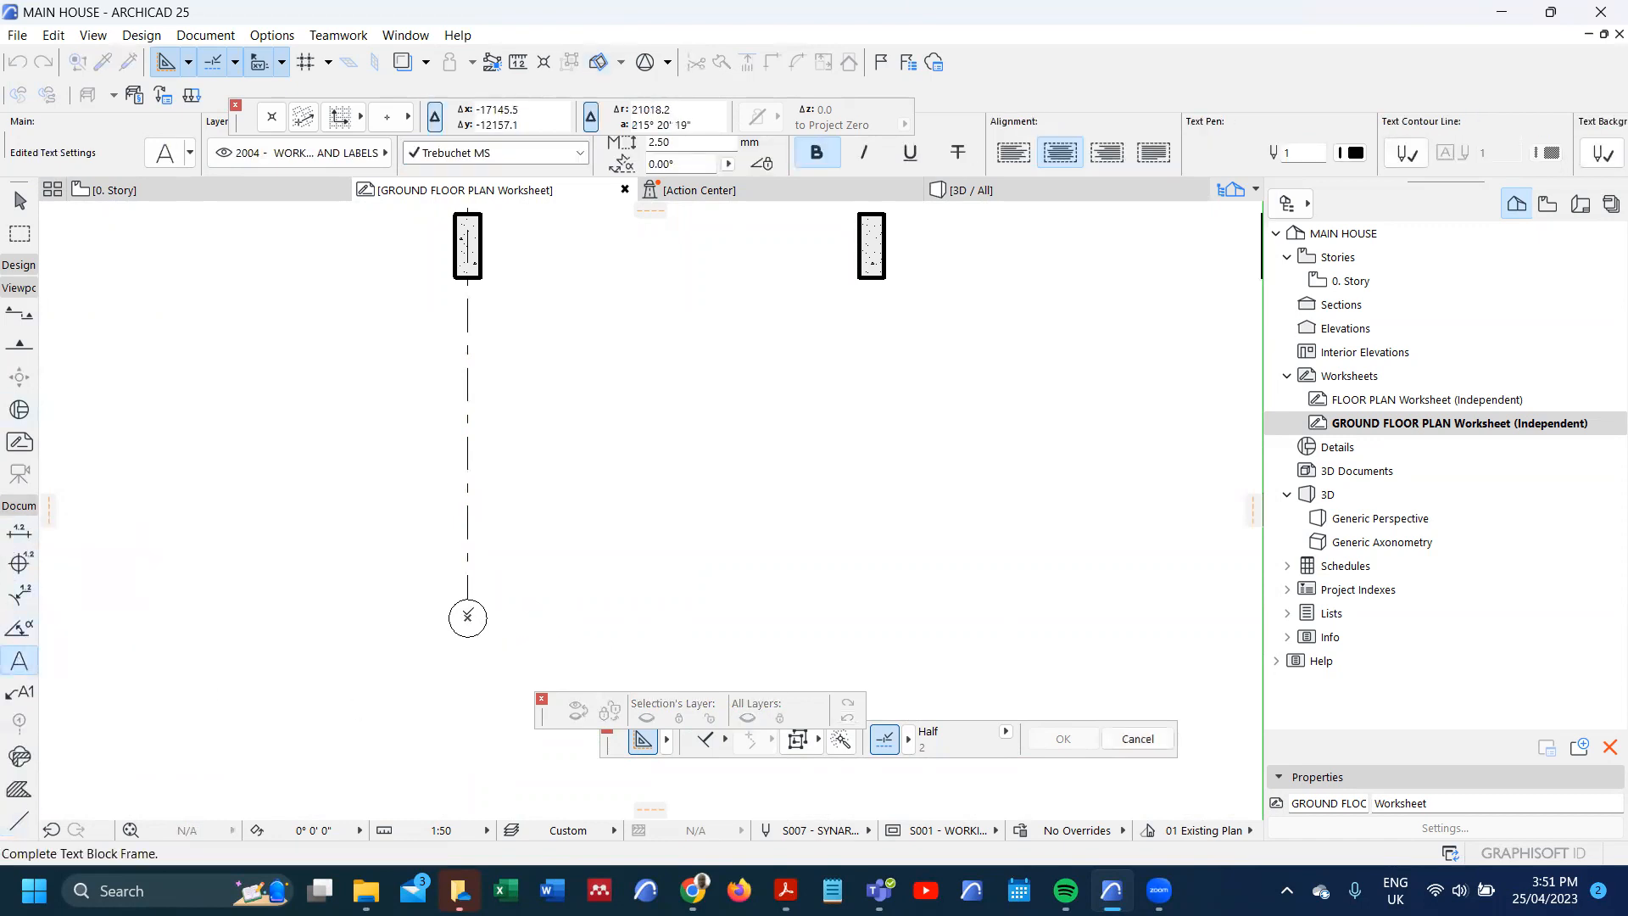
text(A)
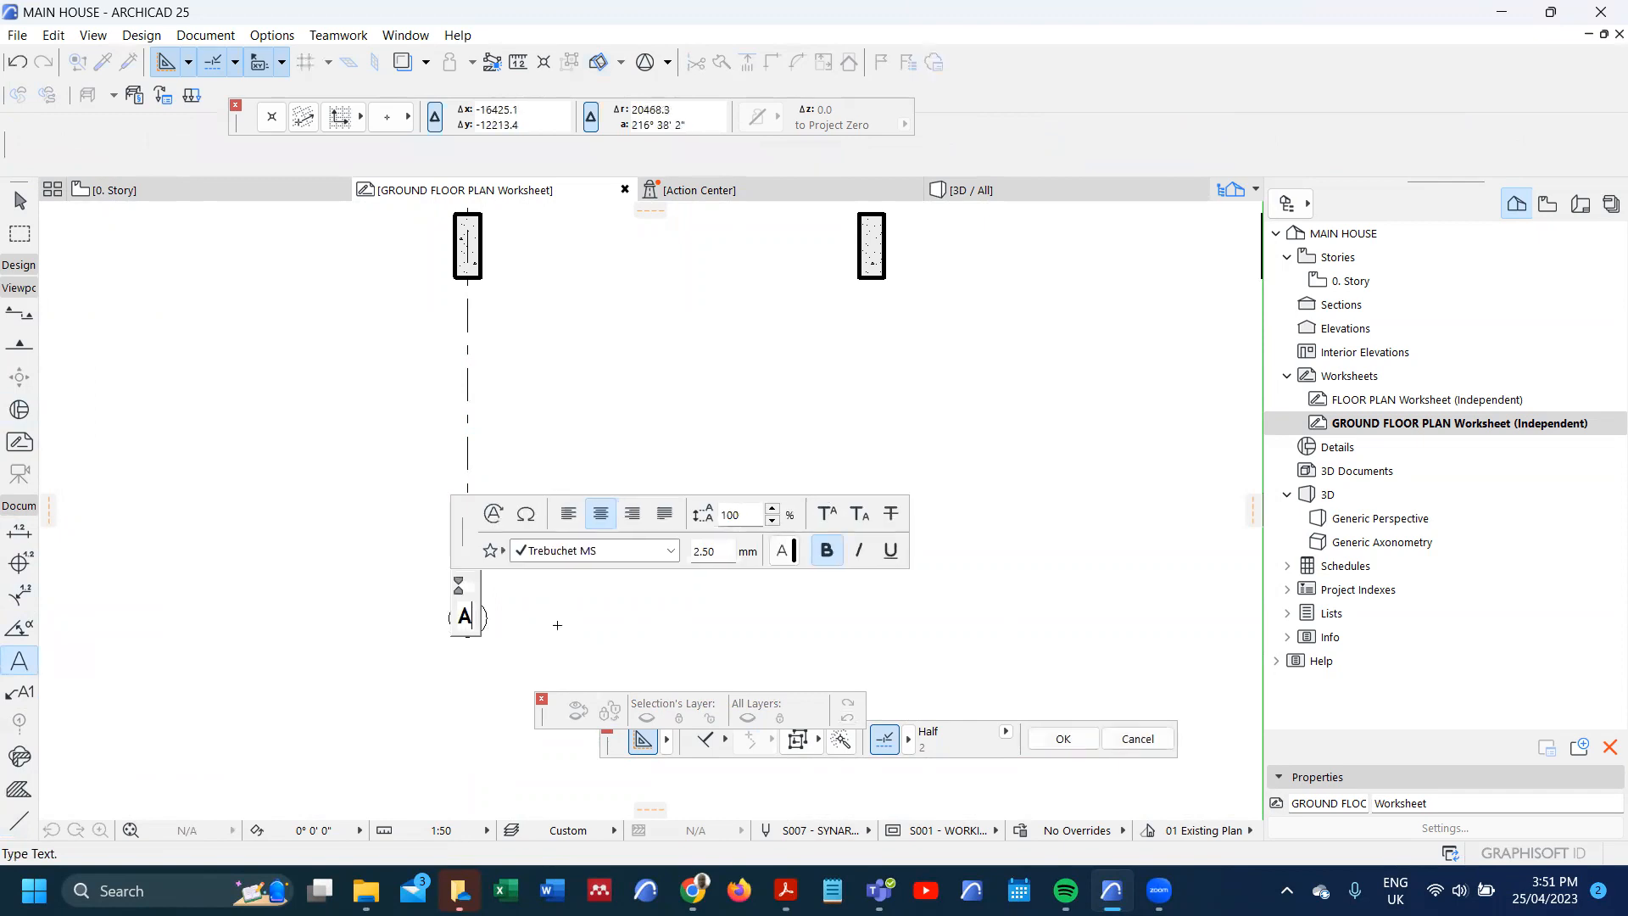
key(Escape)
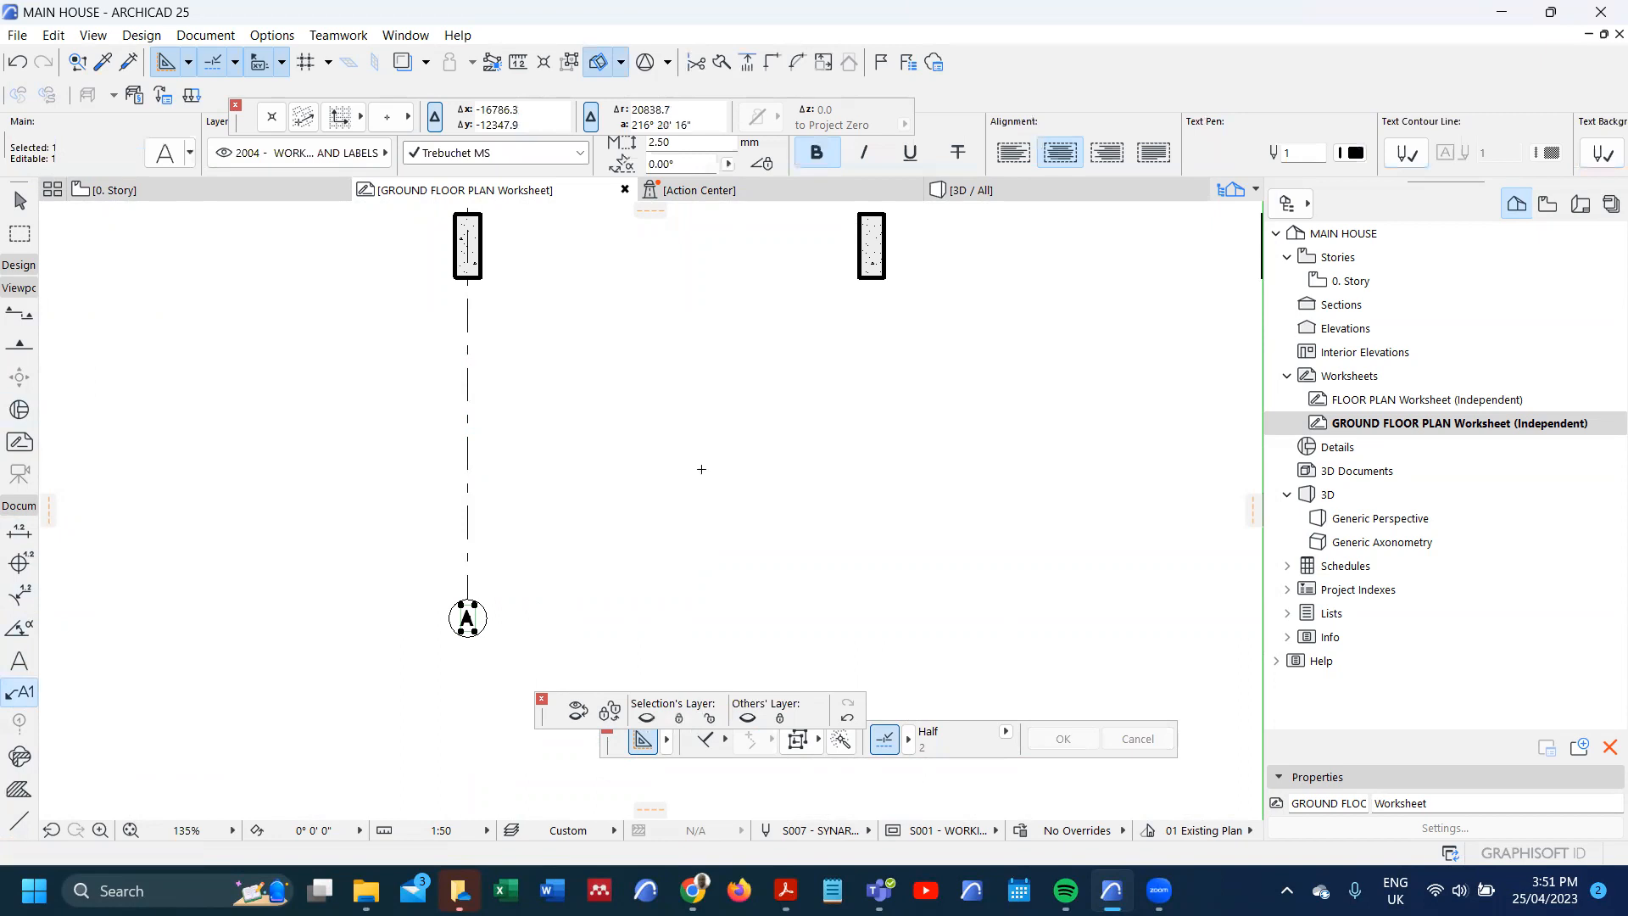
- Turn off bold for the A label's text
key(ctrl+t)
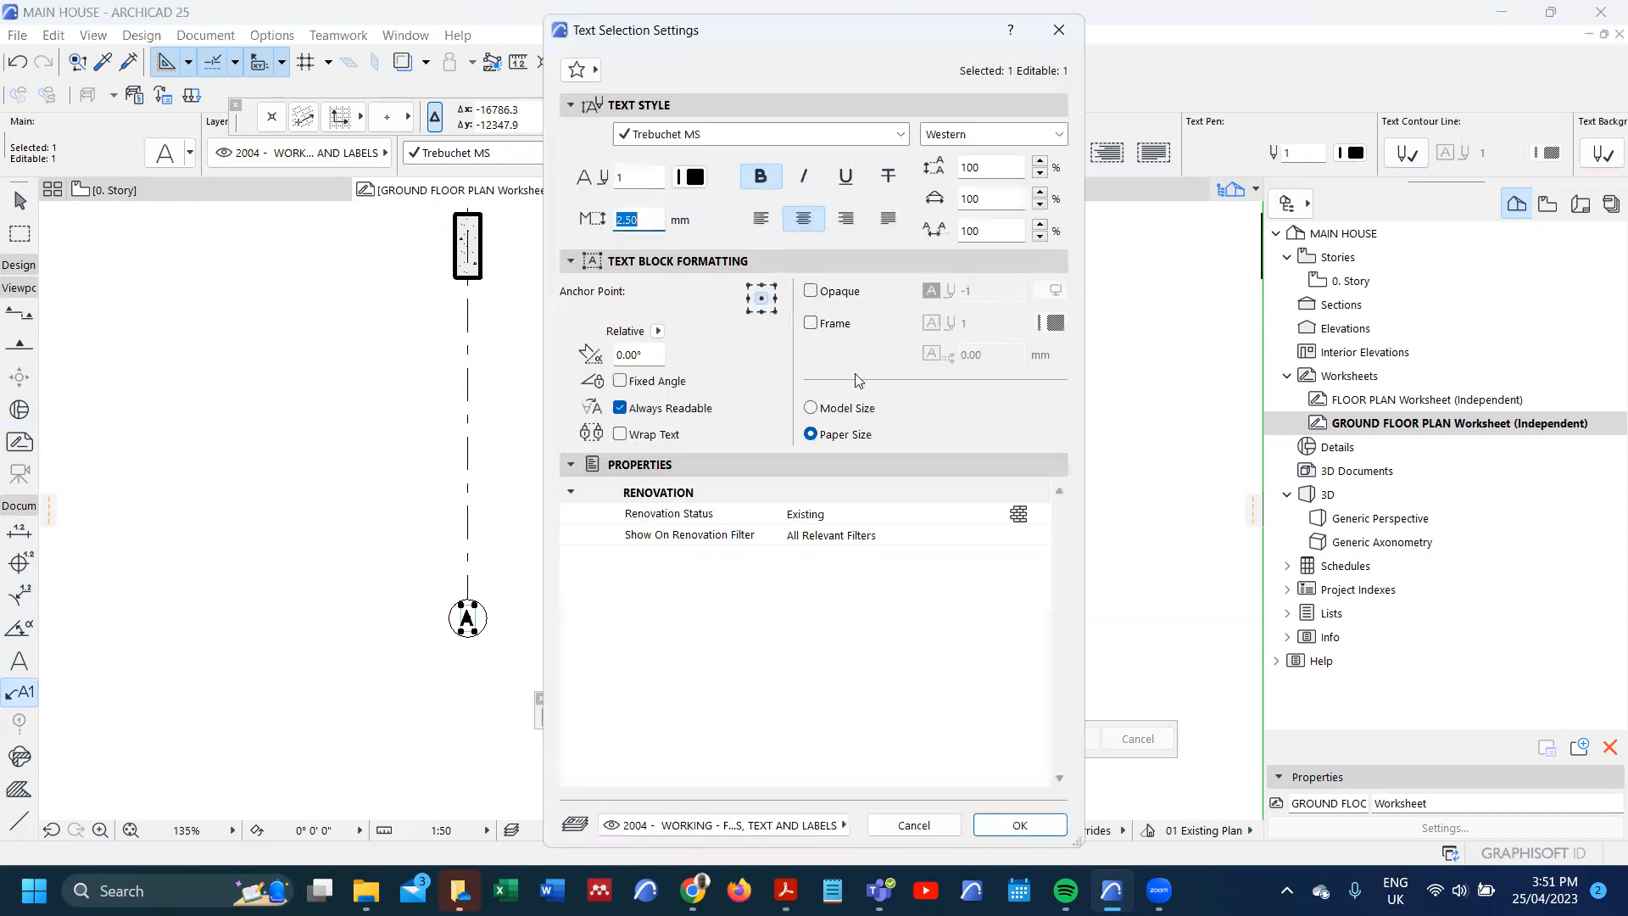
click(770, 175)
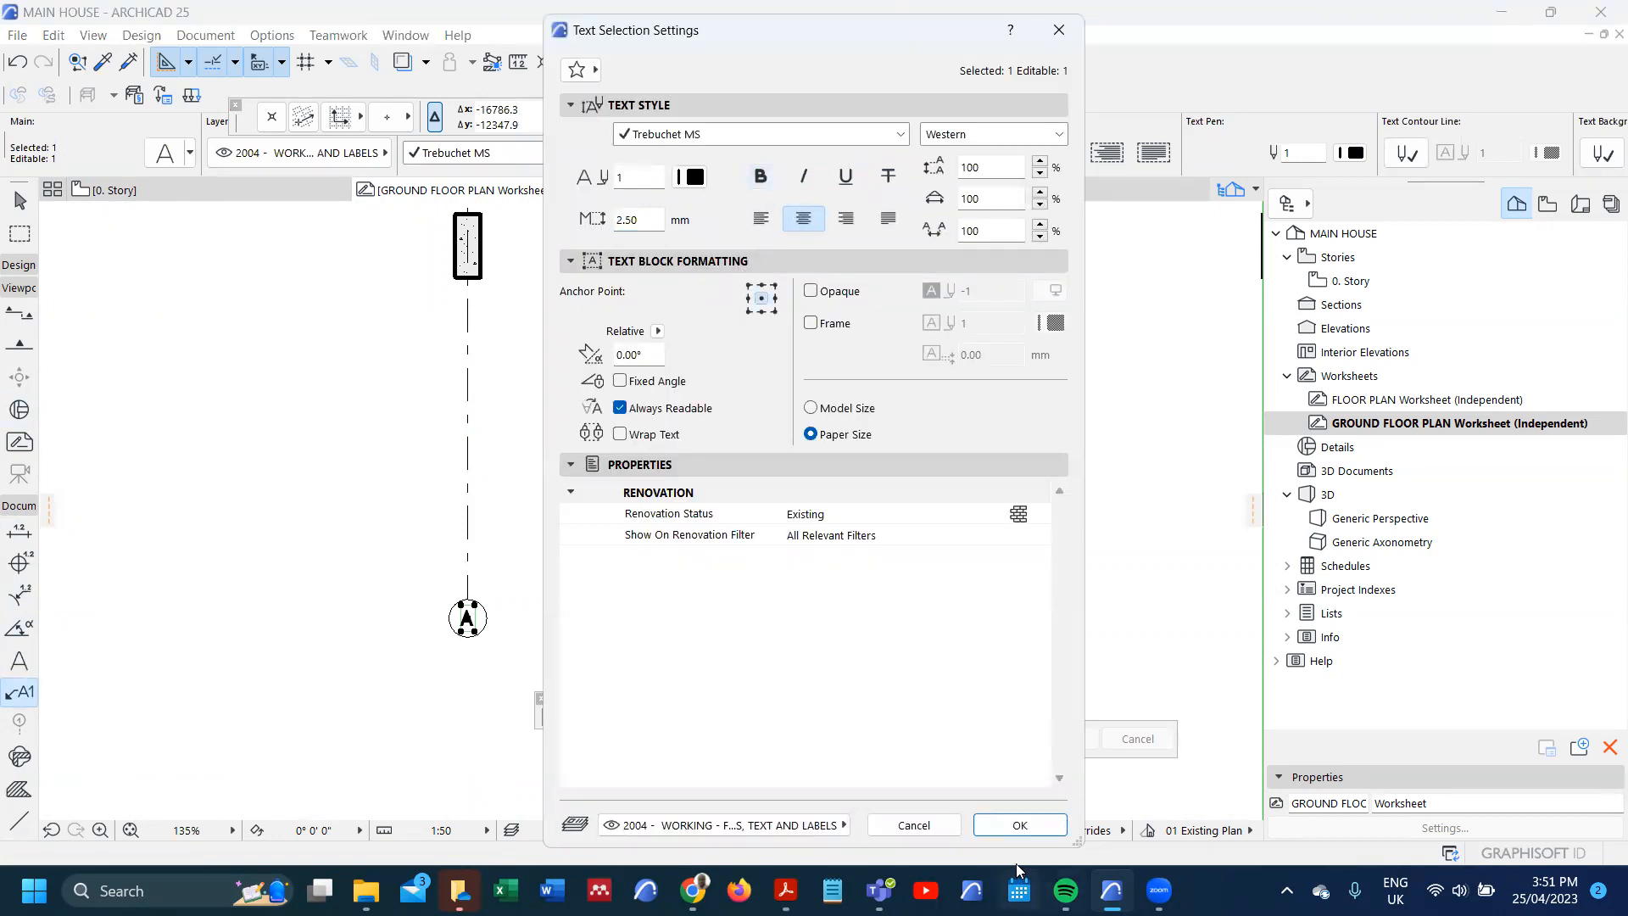
click(1023, 823)
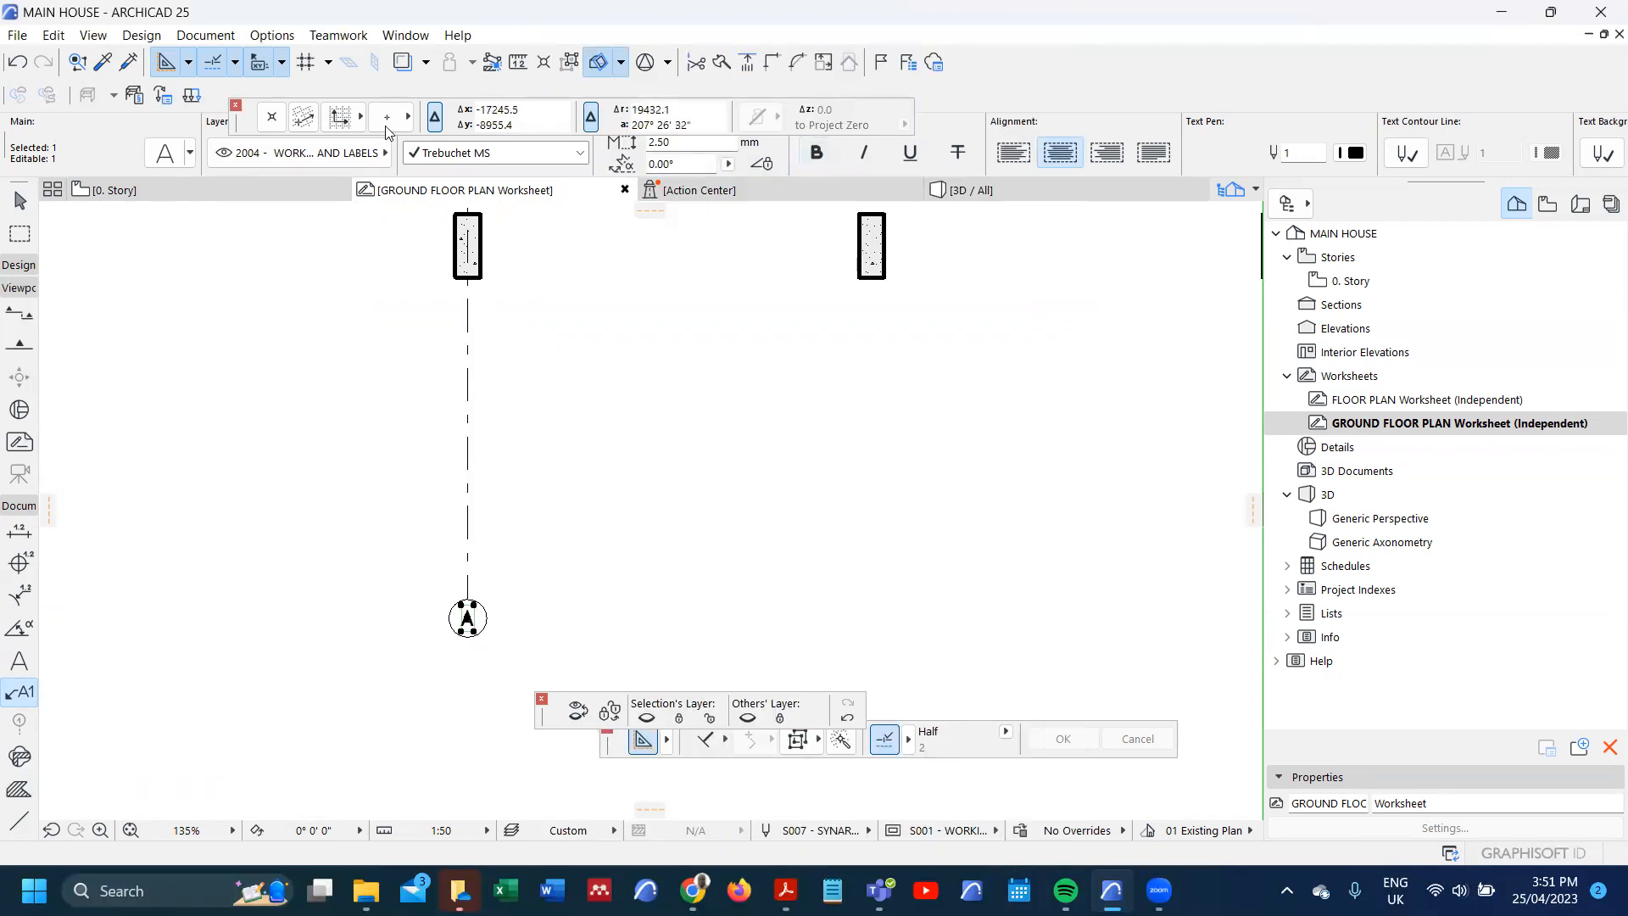
- Move the A label to the OYUGA - 001 - GRID layer and group it with its grid line
click(365, 152)
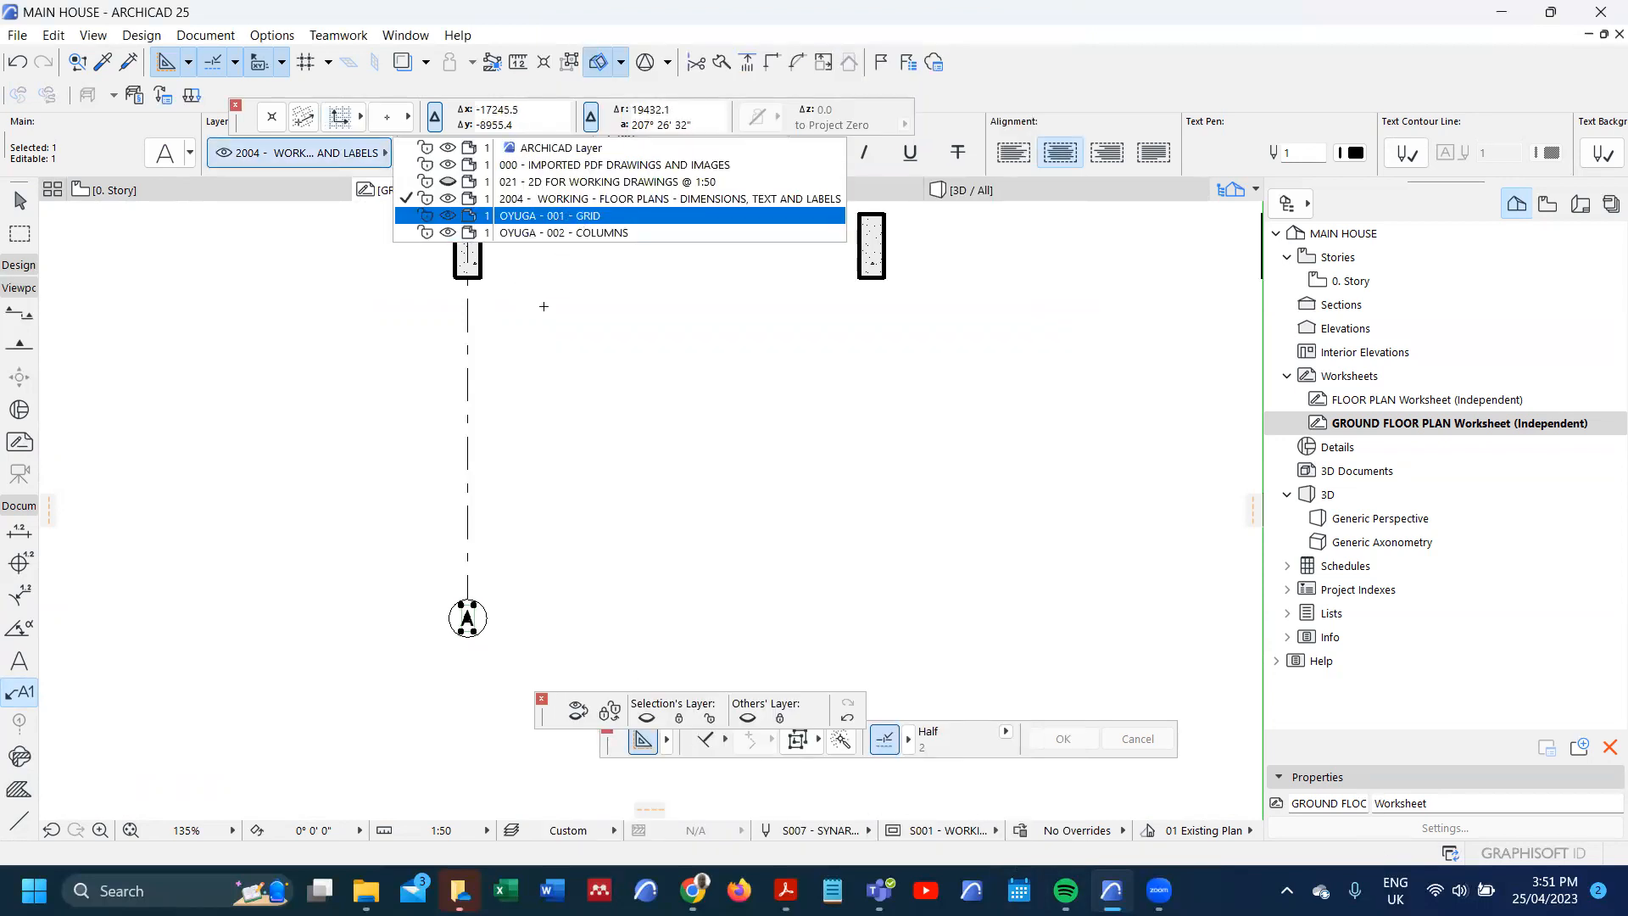
key(Return)
shift+drag(427, 552, 500, 645)
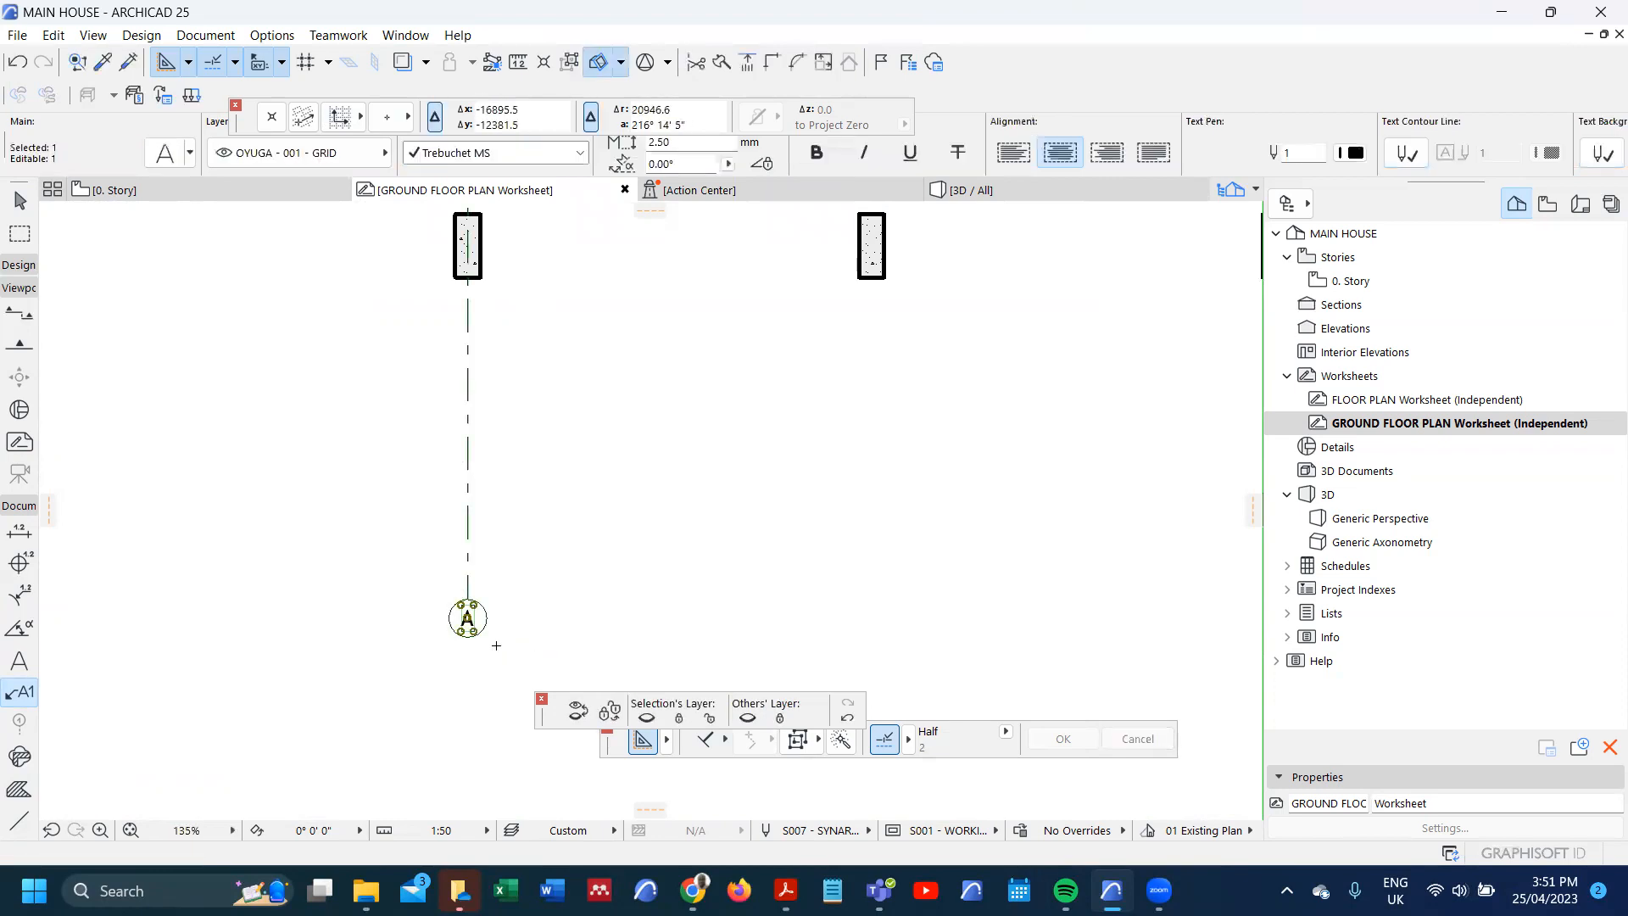
- Suspend grouping and stretch the upper end of the grid A line to above the uppermost column, then restore grouping
scroll(338, 669, down, 6)
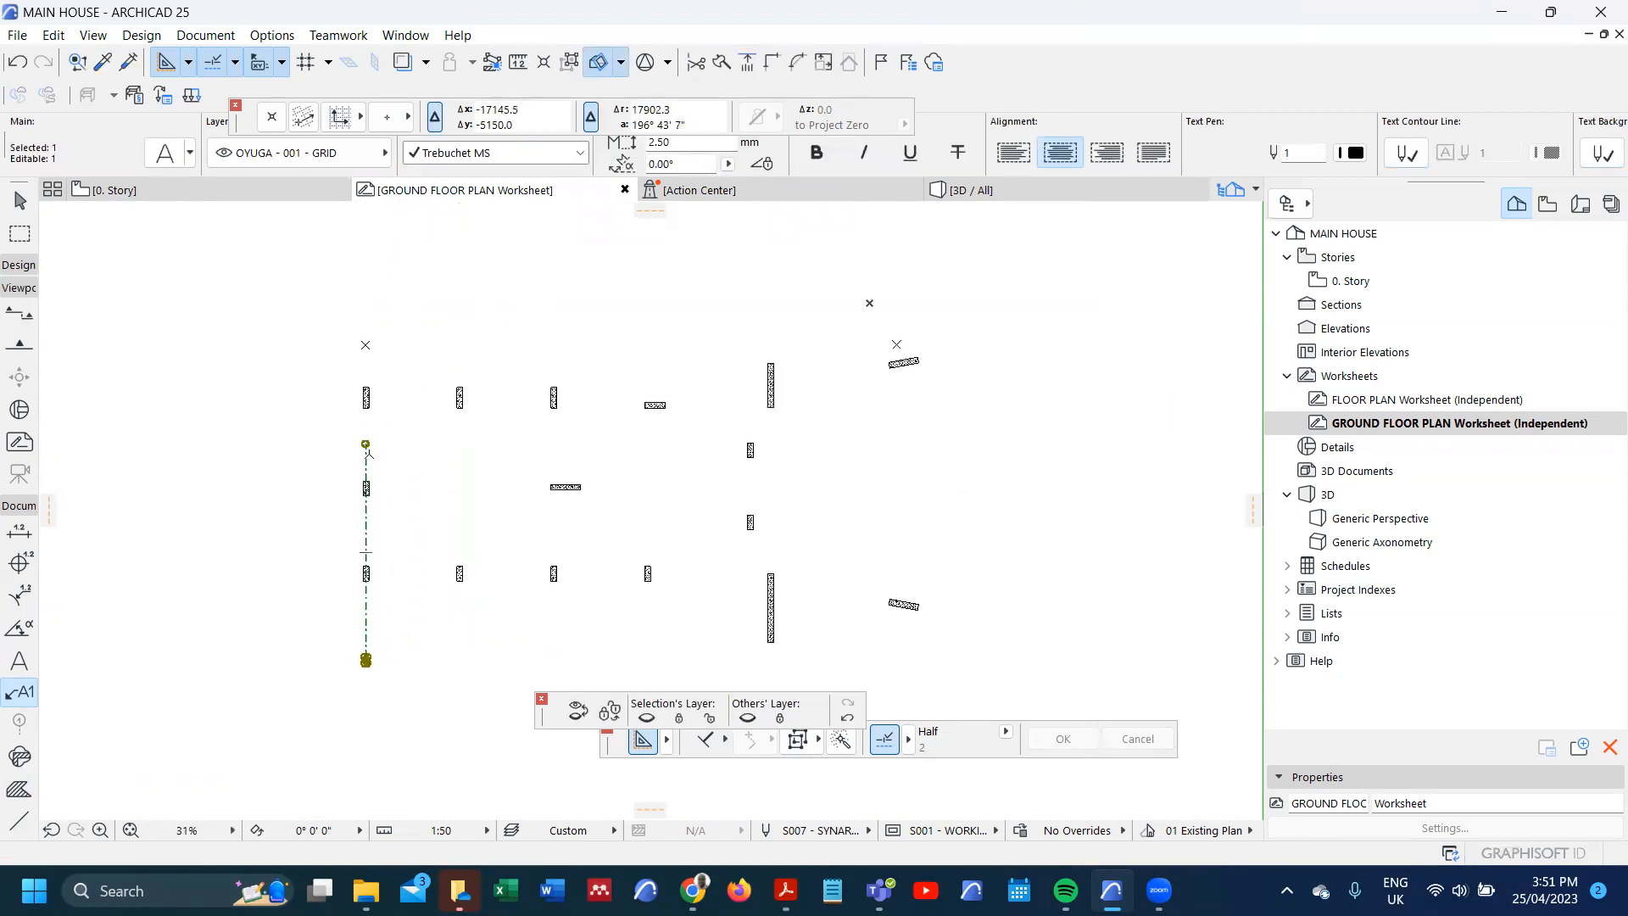
shift+click(366, 444)
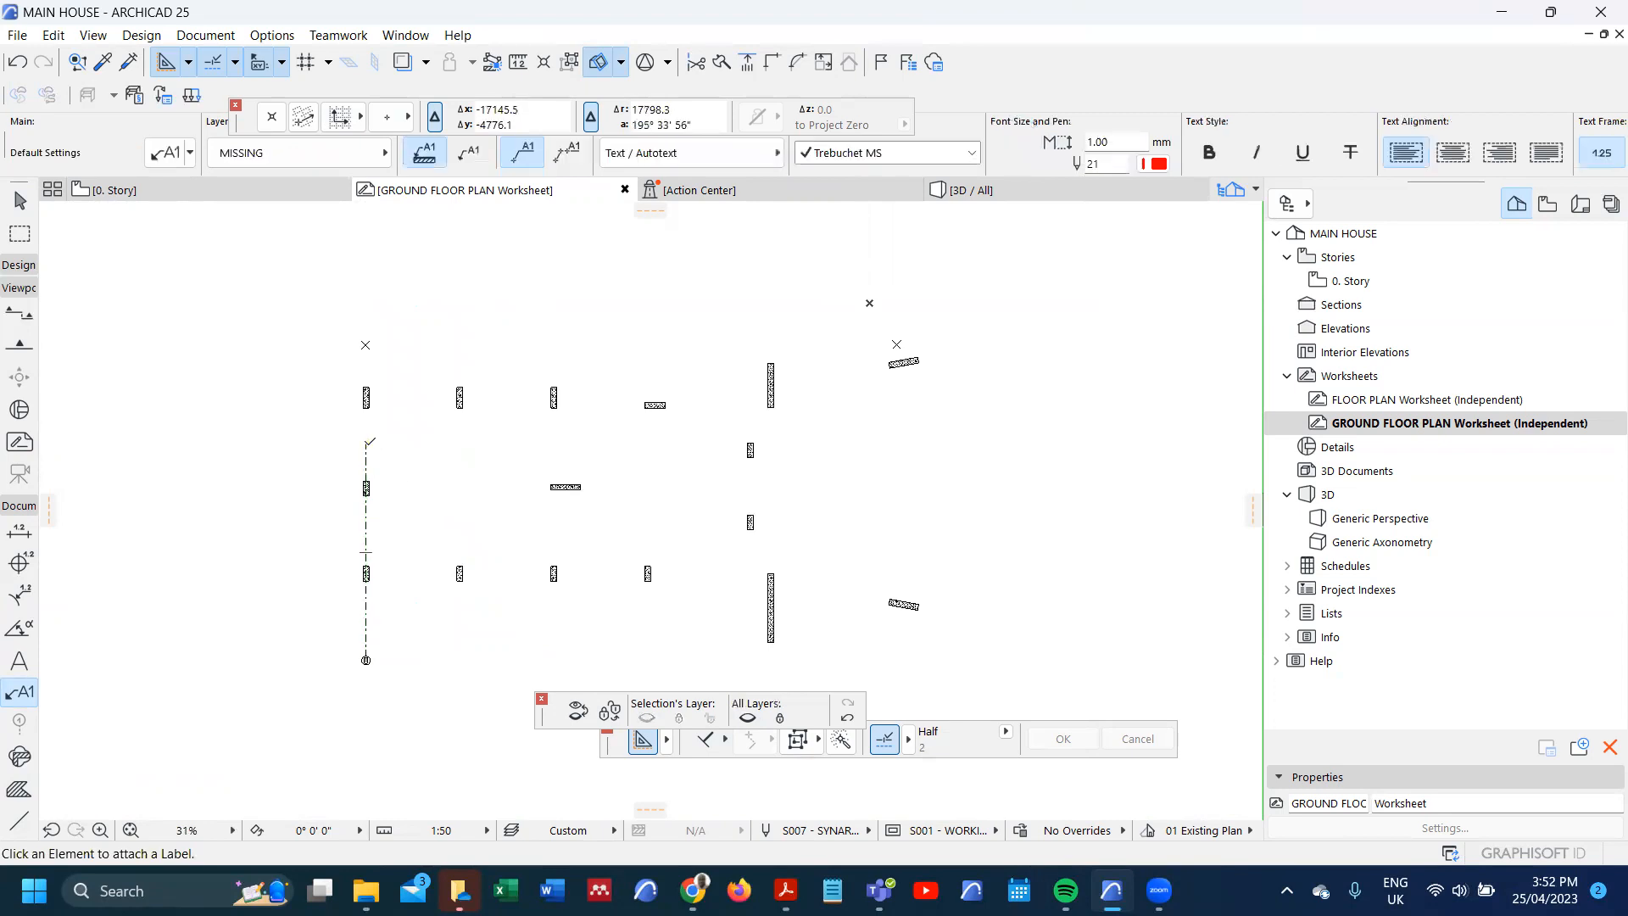
key(alt+g)
key(Escape)
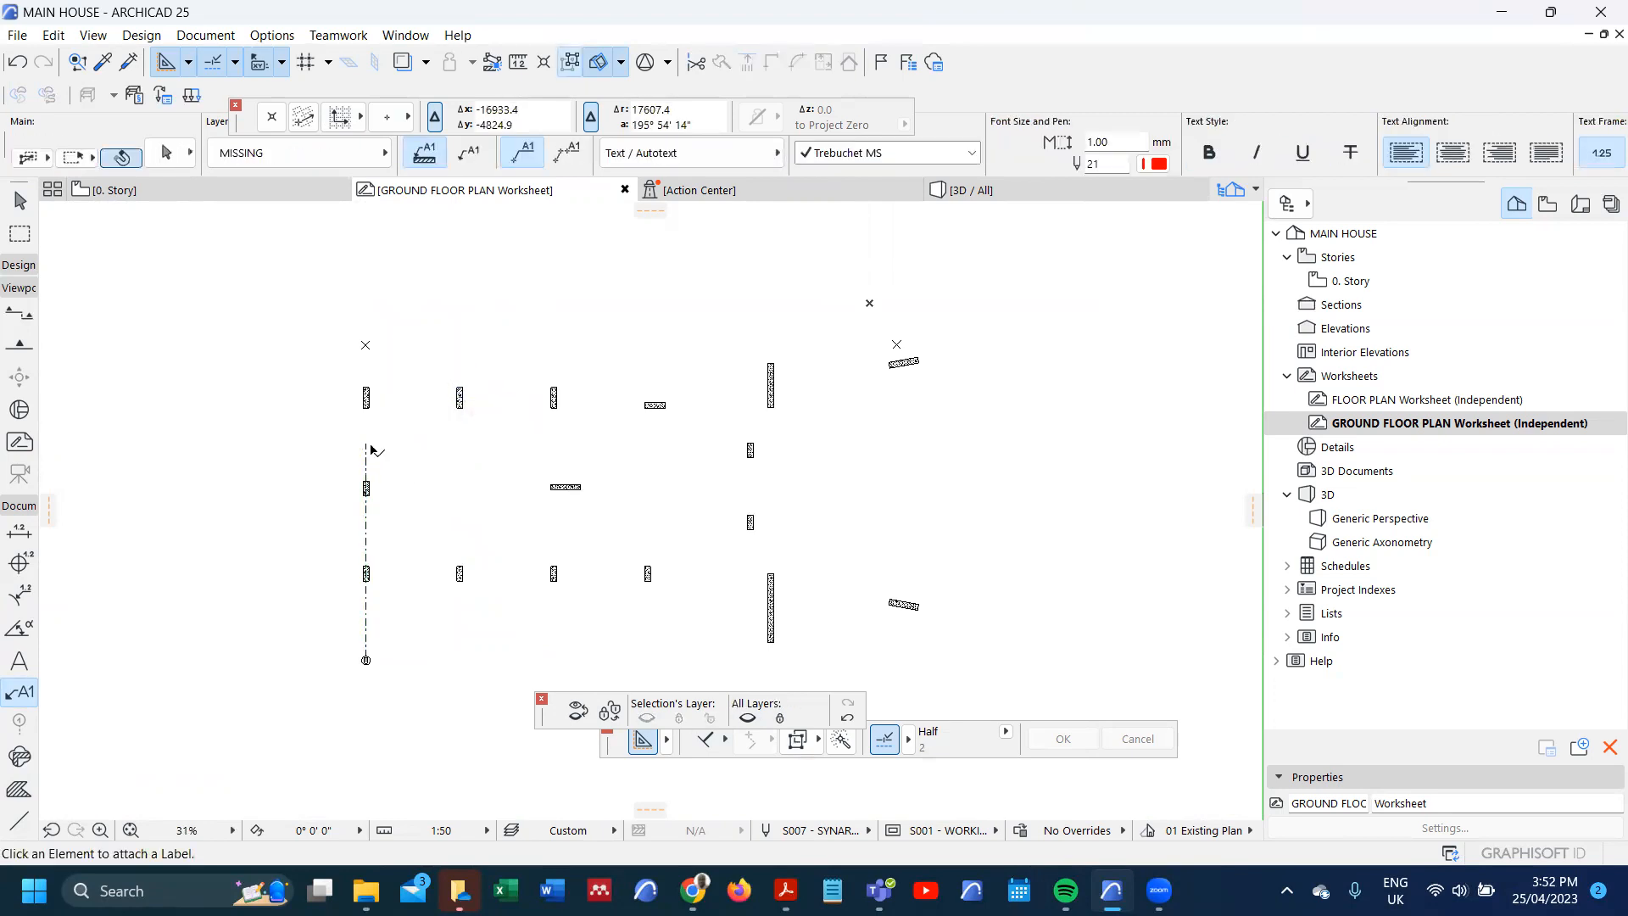
shift+click(367, 446)
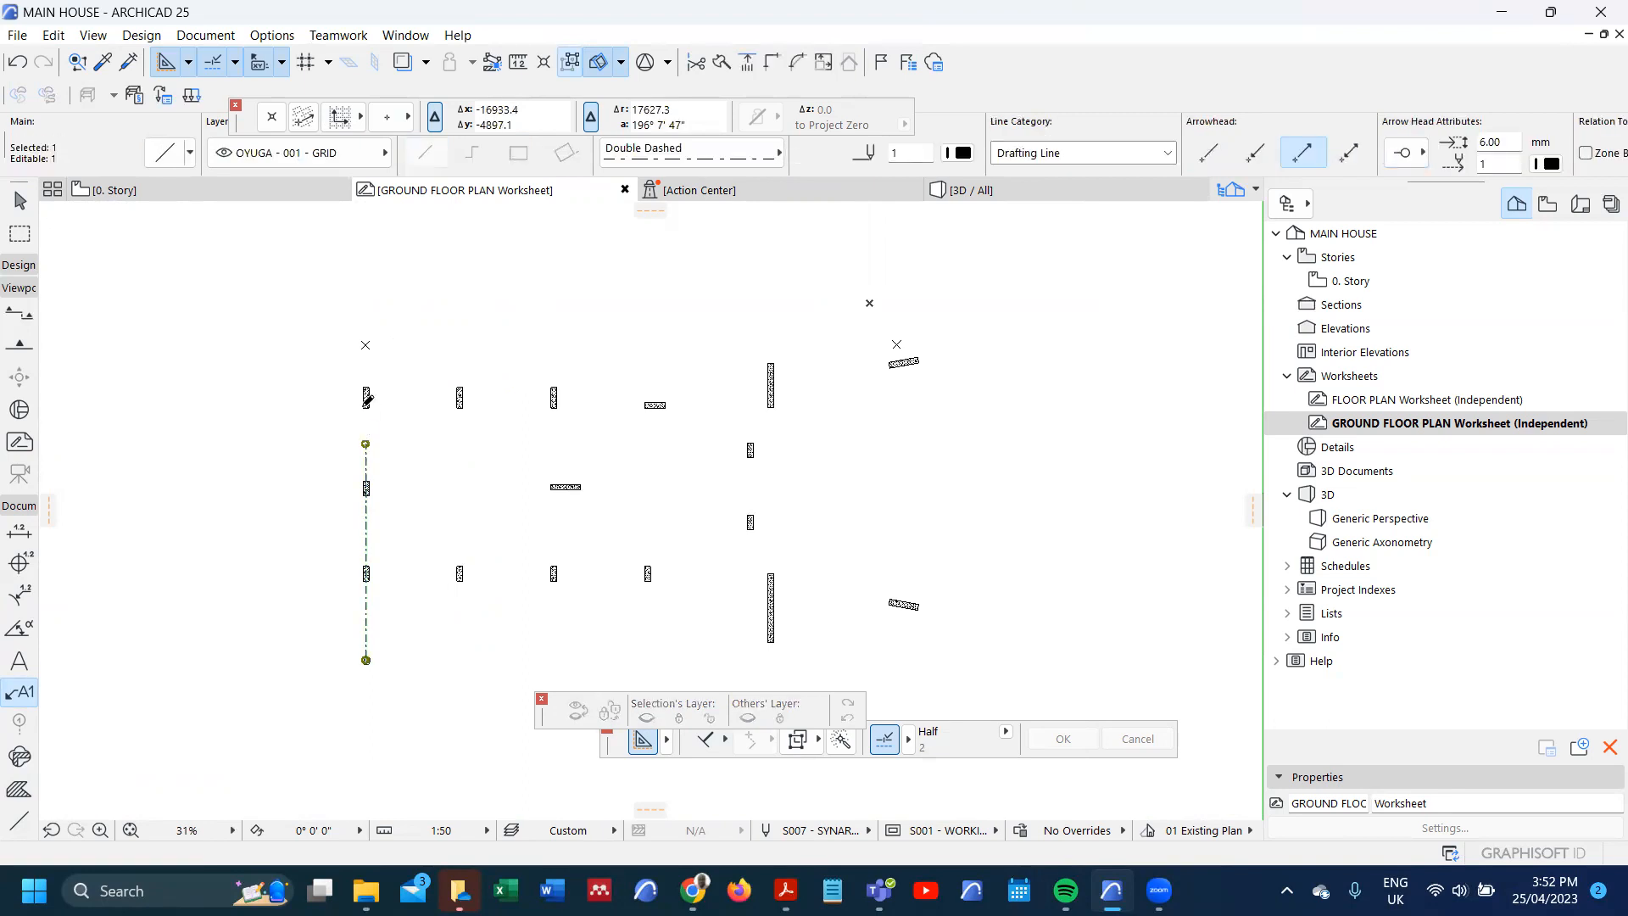
key(ctrl+minus)
click(349, 280)
click(811, 279)
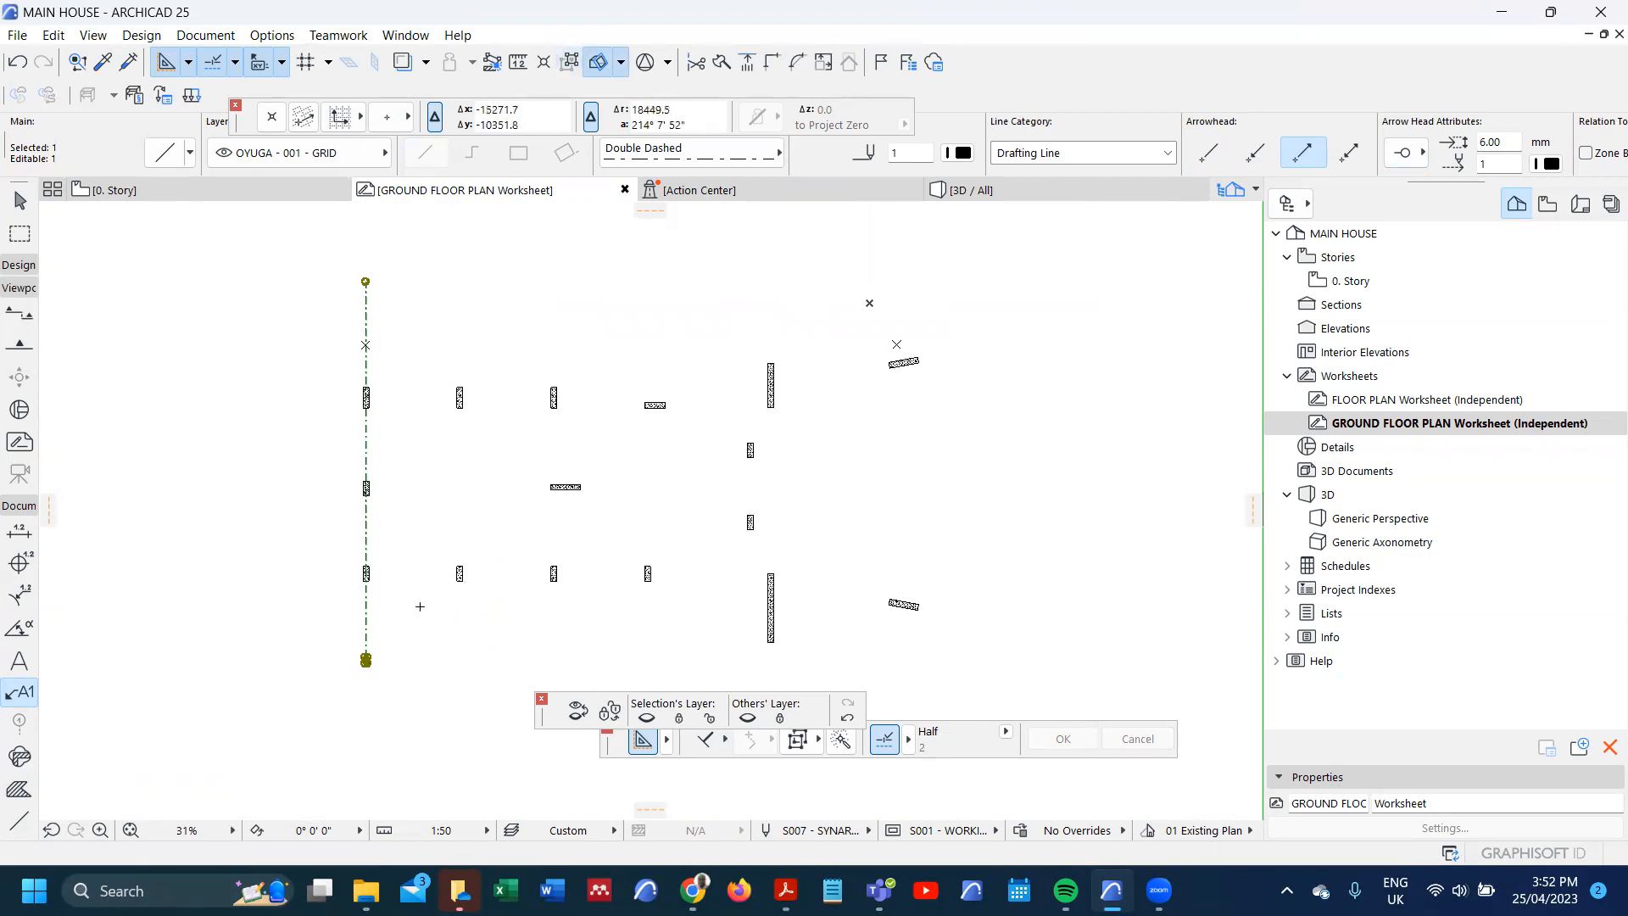
- Drag multiple copies of the grid A line and its label onto the other three columns of the row near the circles
key(ctrl+d)
scroll(418, 607, up, 5)
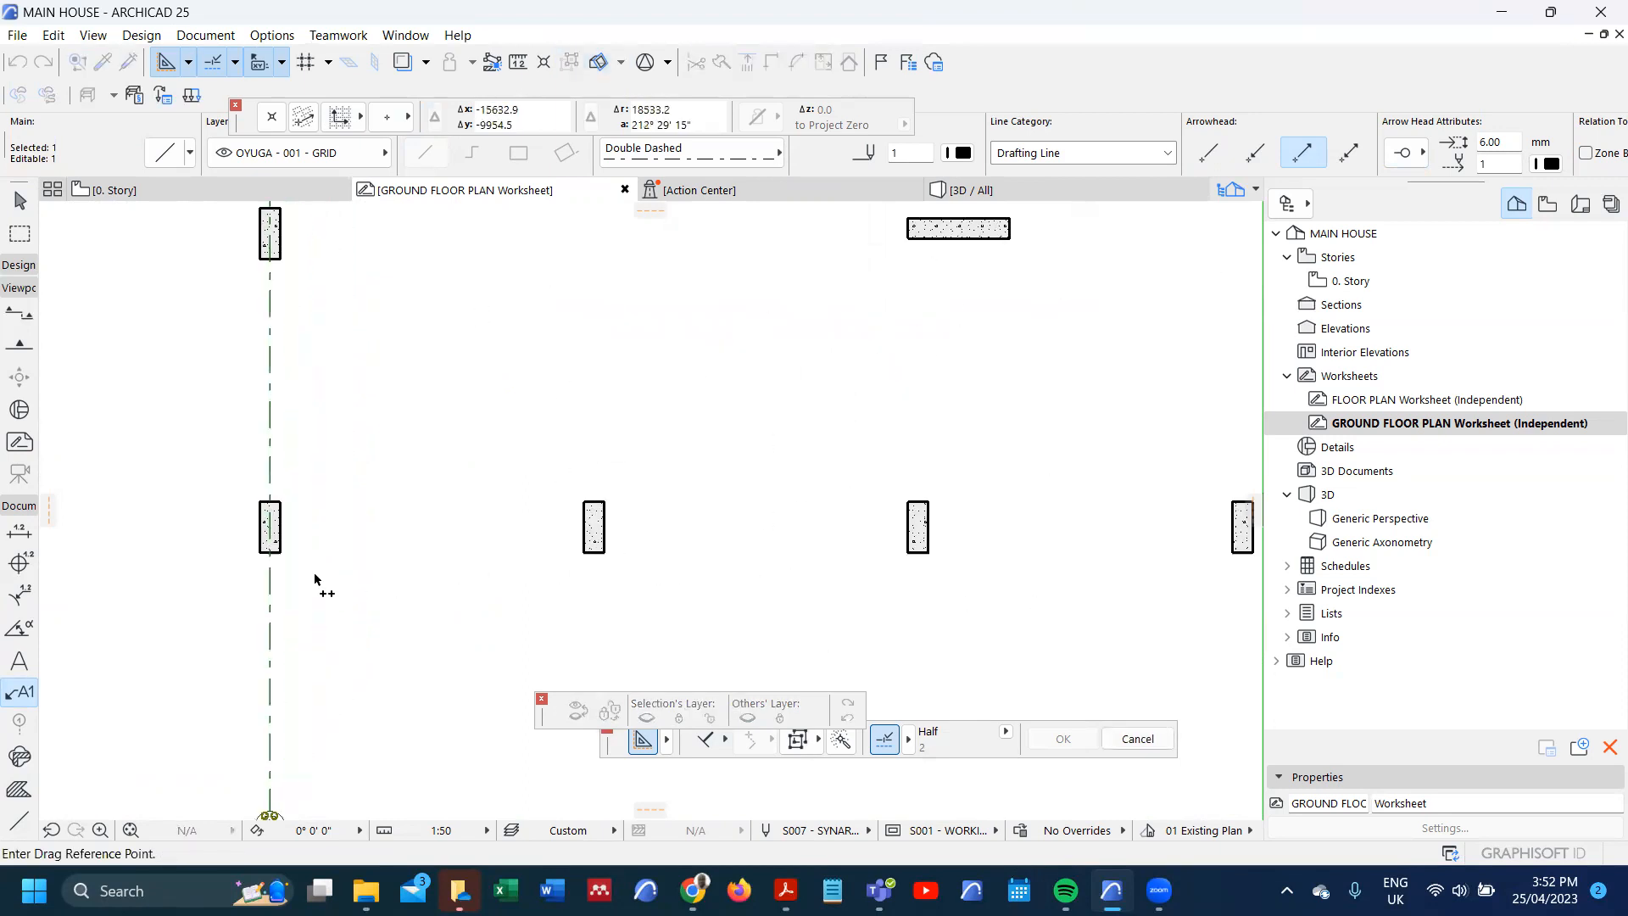
click(256, 546)
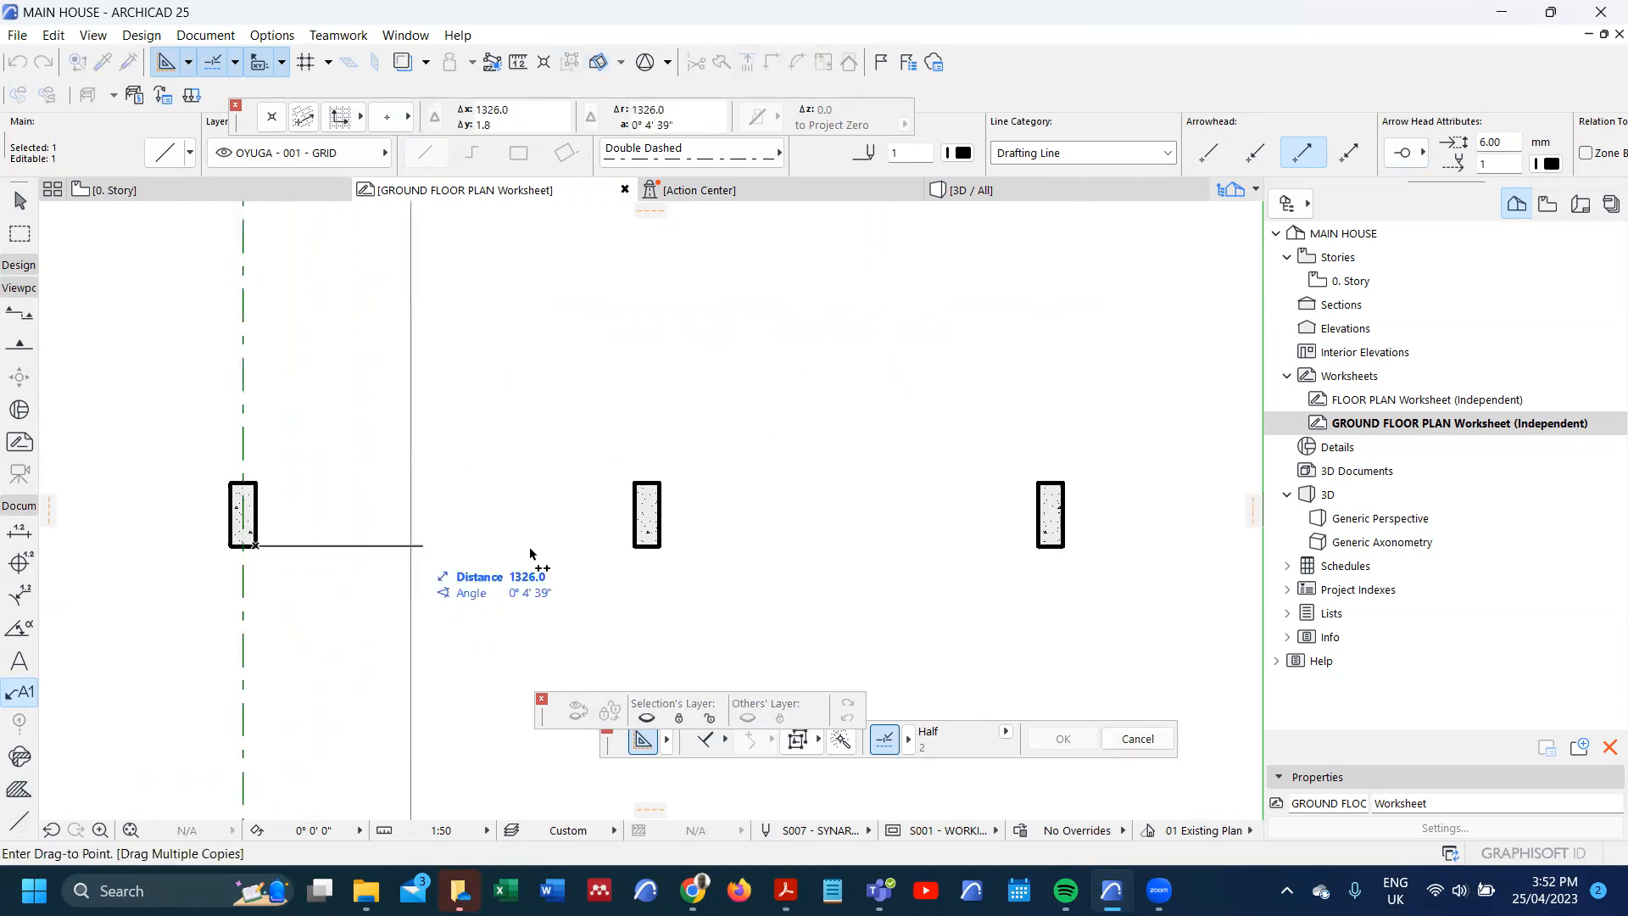
click(662, 546)
scroll(268, 548, down, 3)
scroll(731, 549, up, 3)
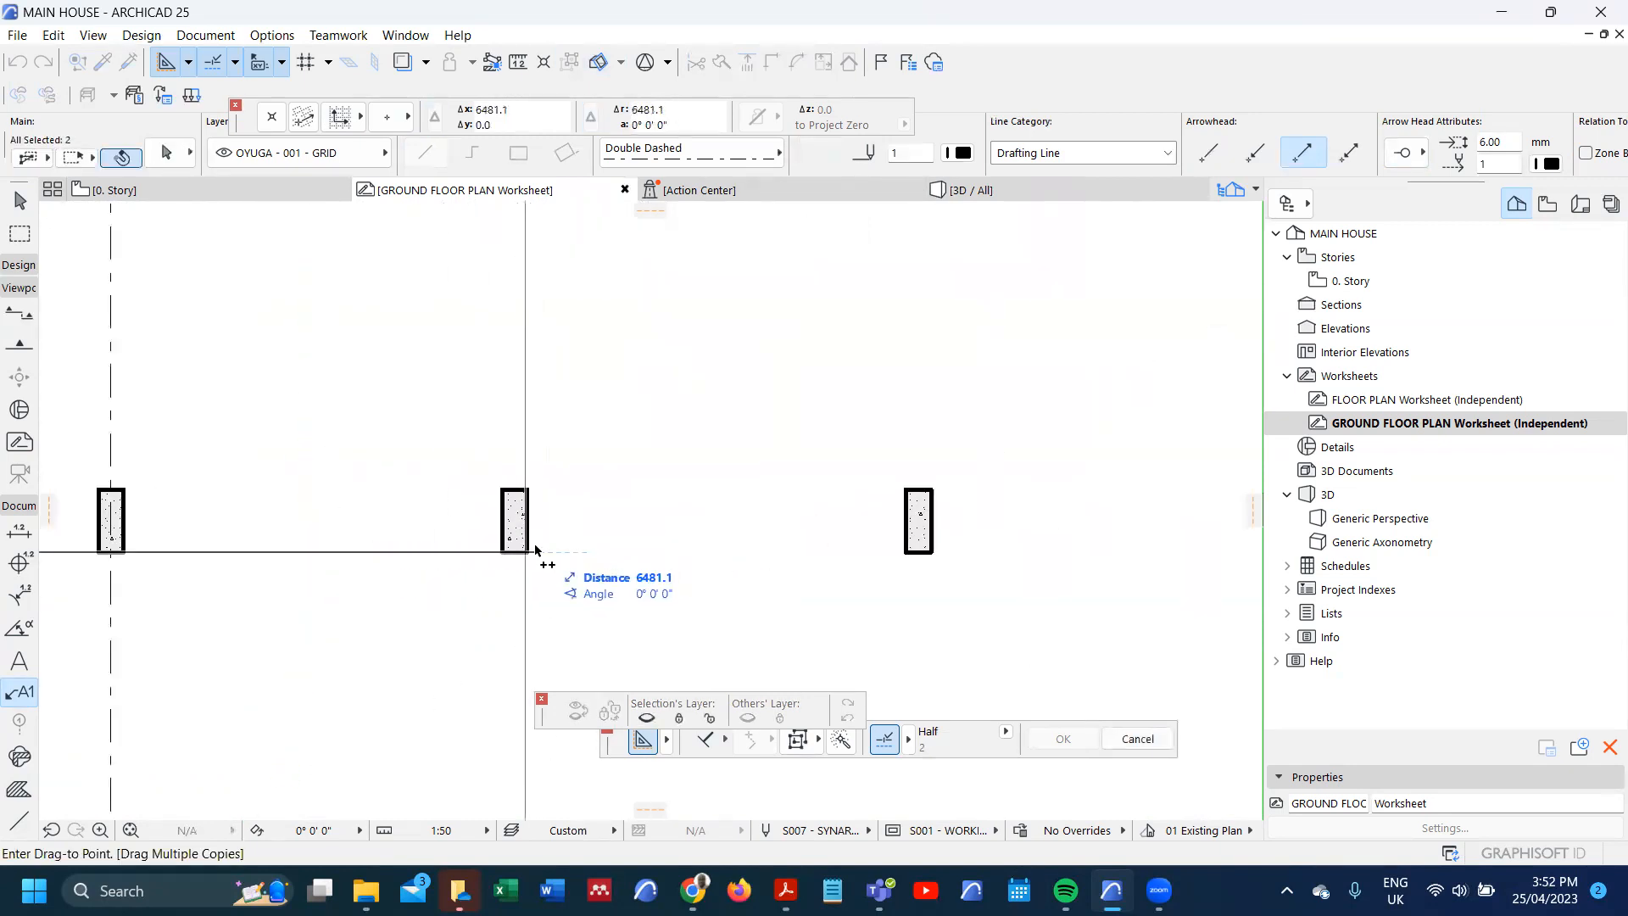
click(535, 551)
scroll(730, 577, down, 1)
scroll(882, 585, up, 2)
click(893, 544)
scroll(494, 534, down, 3)
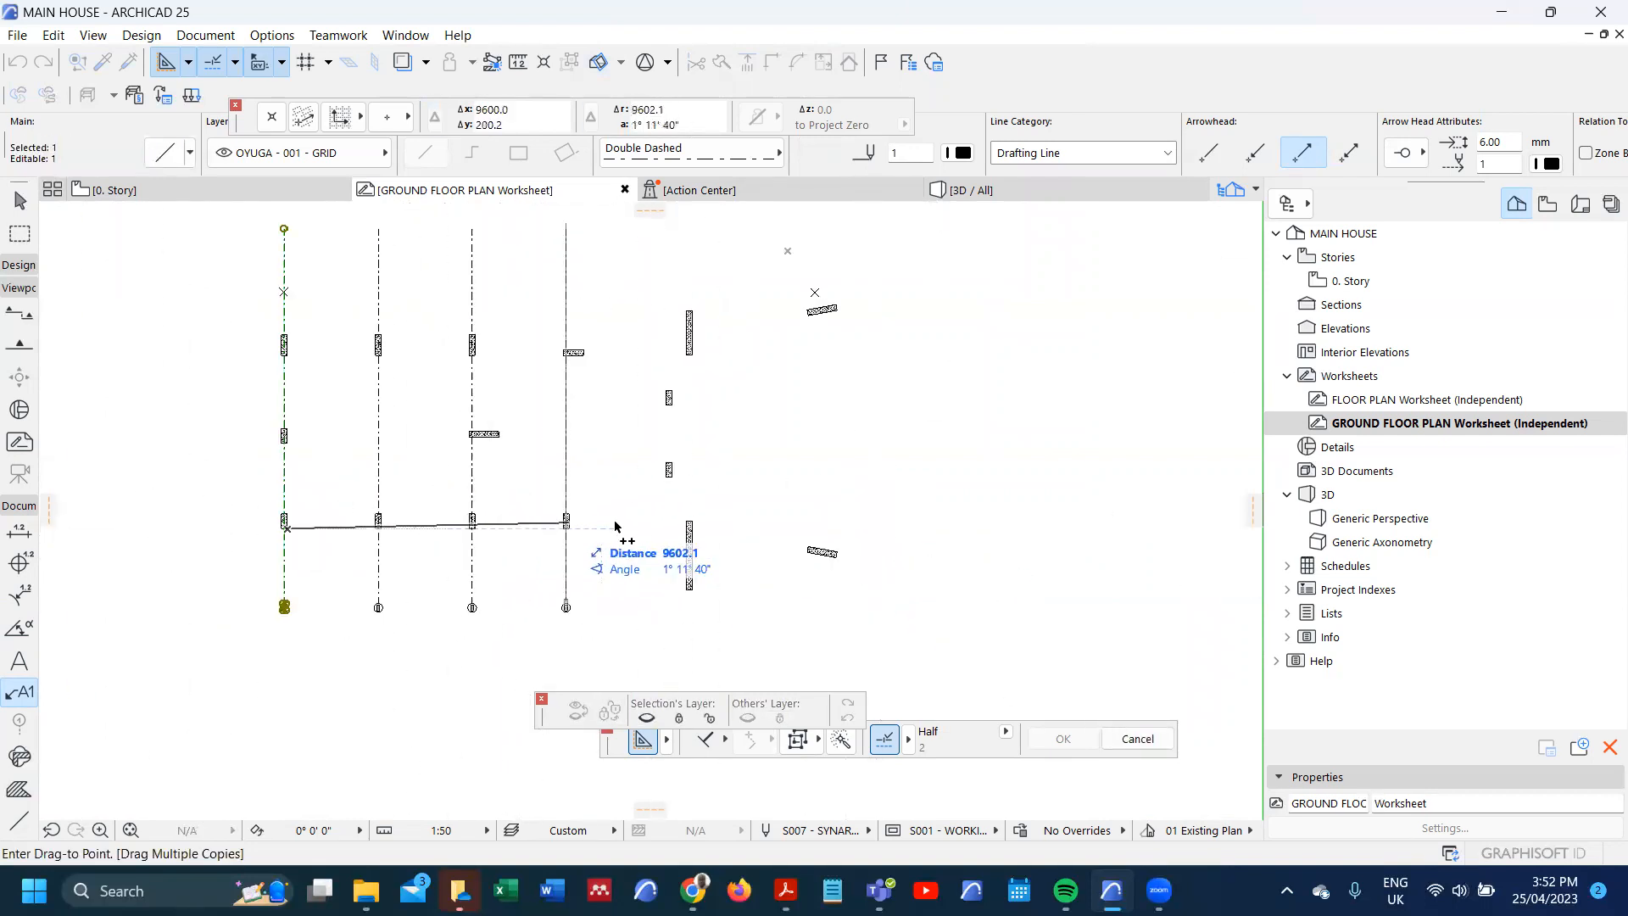
- Add copies of the labelled grid line through the two short columns, the long column and the ends of the slanted columns
click(616, 527)
scroll(672, 490, up, 2)
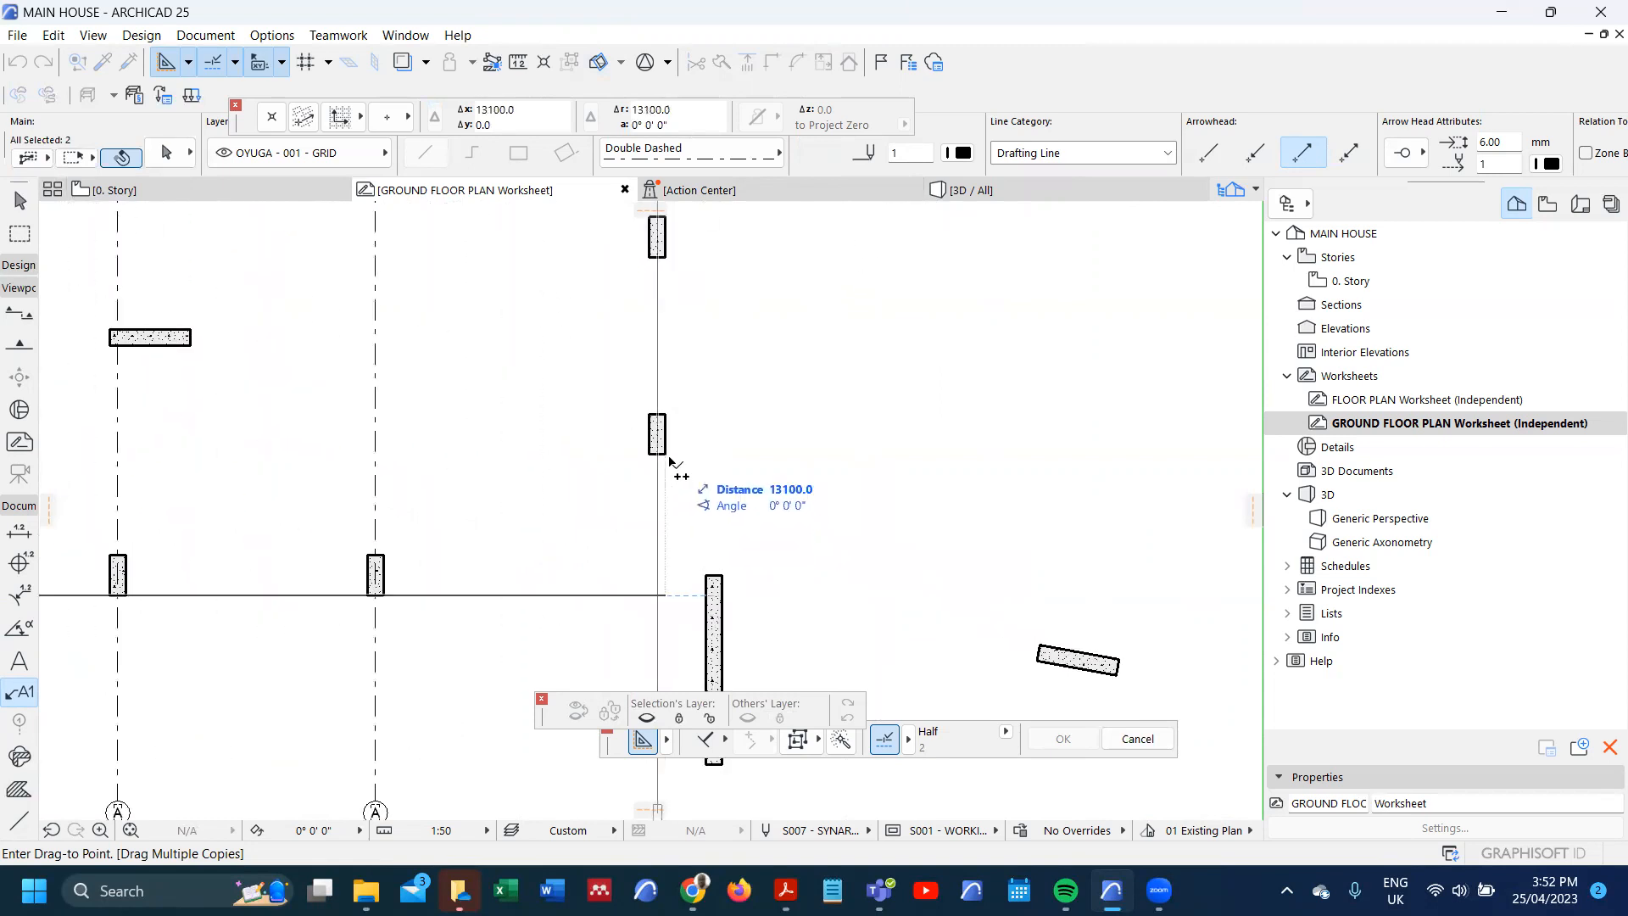
click(668, 460)
scroll(723, 570, down, 3)
scroll(754, 526, up, 2)
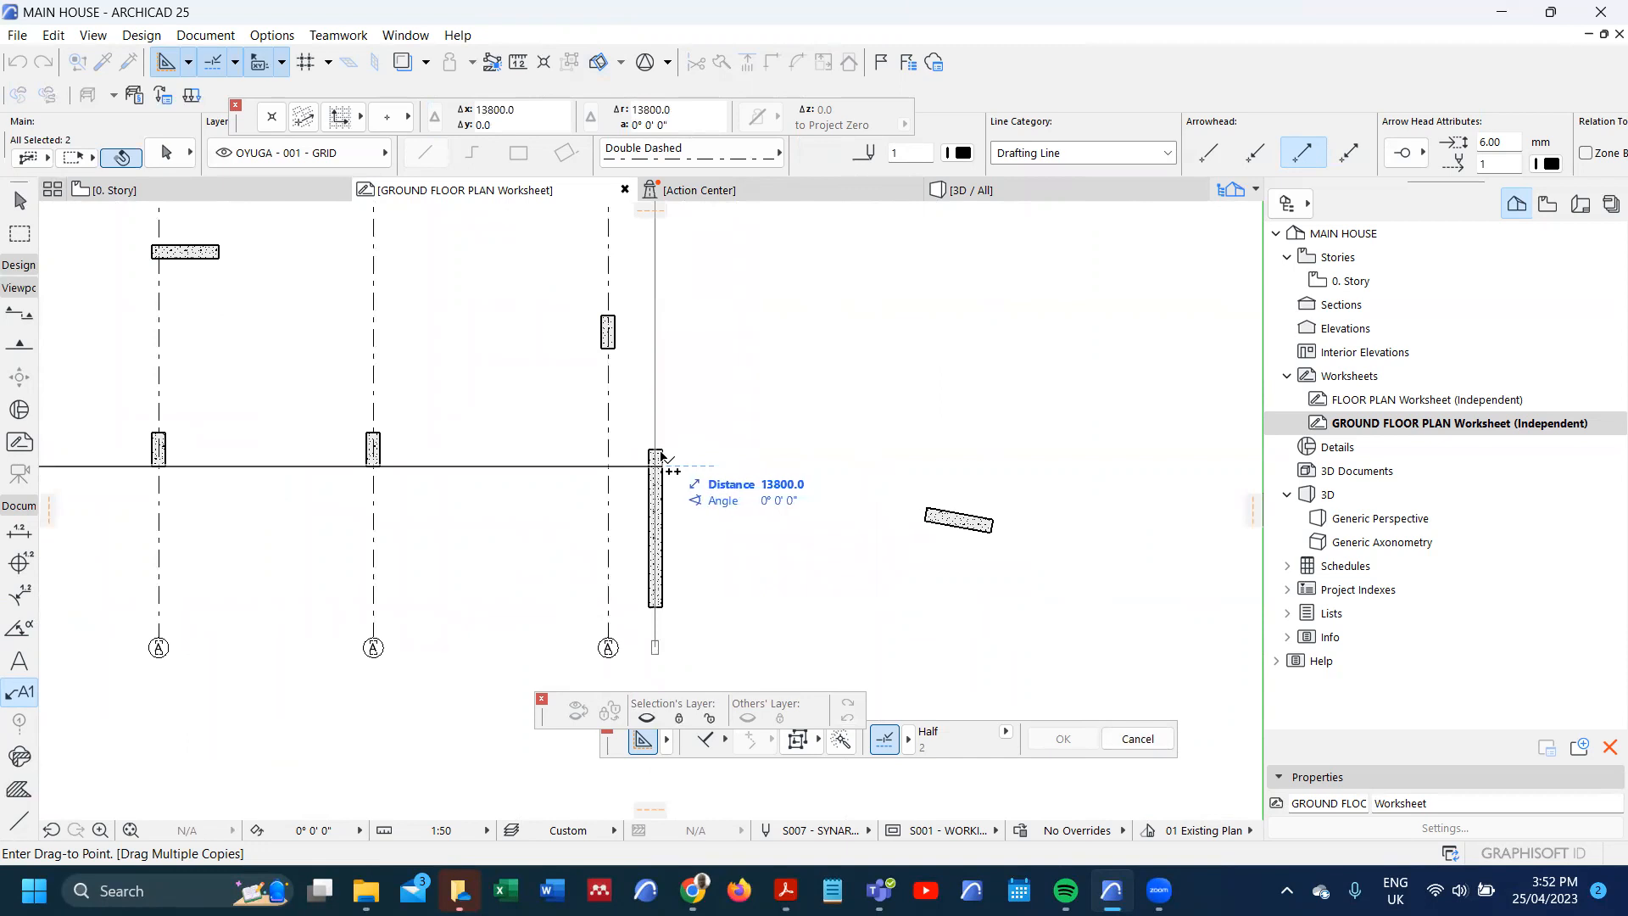
click(660, 514)
scroll(660, 513, down, 3)
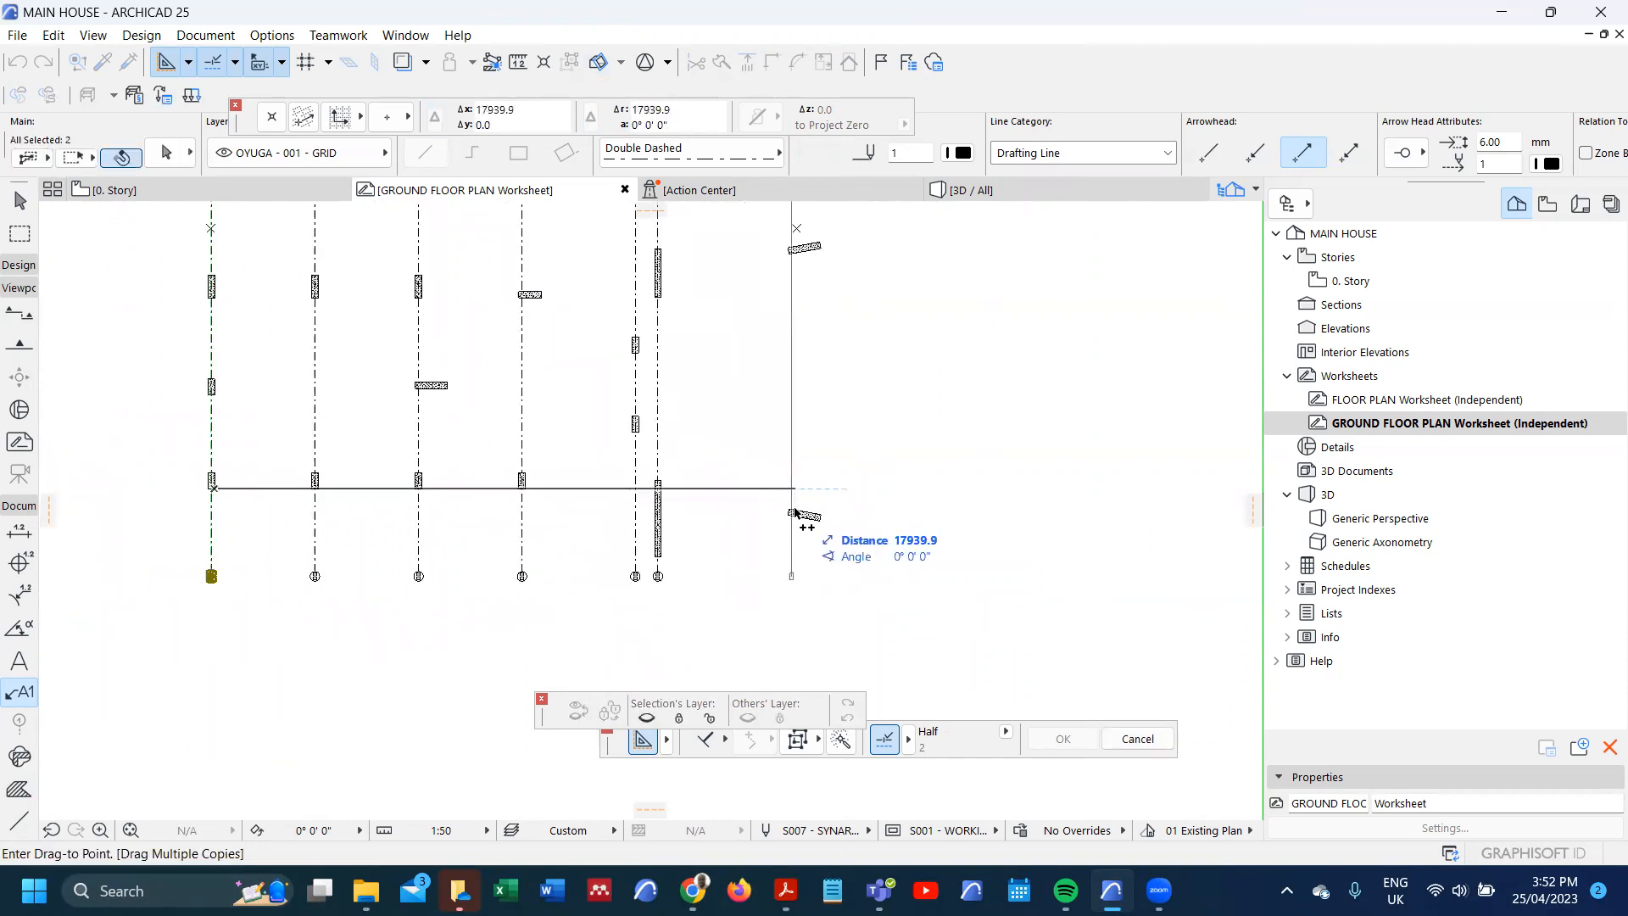
key(Return)
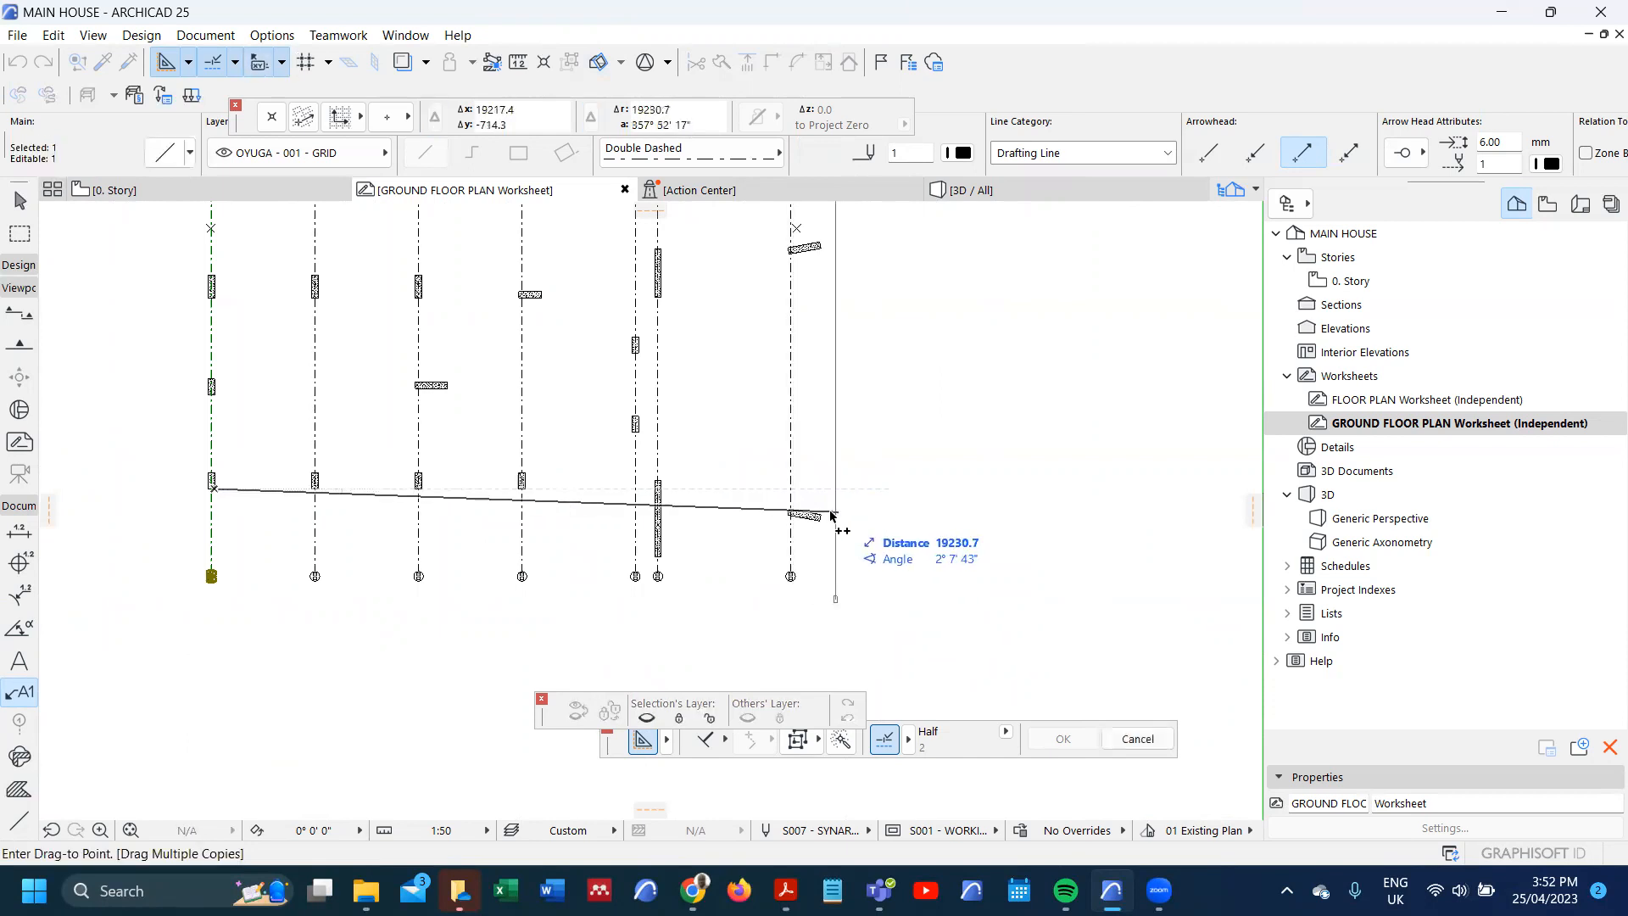
key(Escape)
- Turn off the true line weight display, deselect the grid lines and show the scanned drawing's layer again
scroll(709, 529, down, 3)
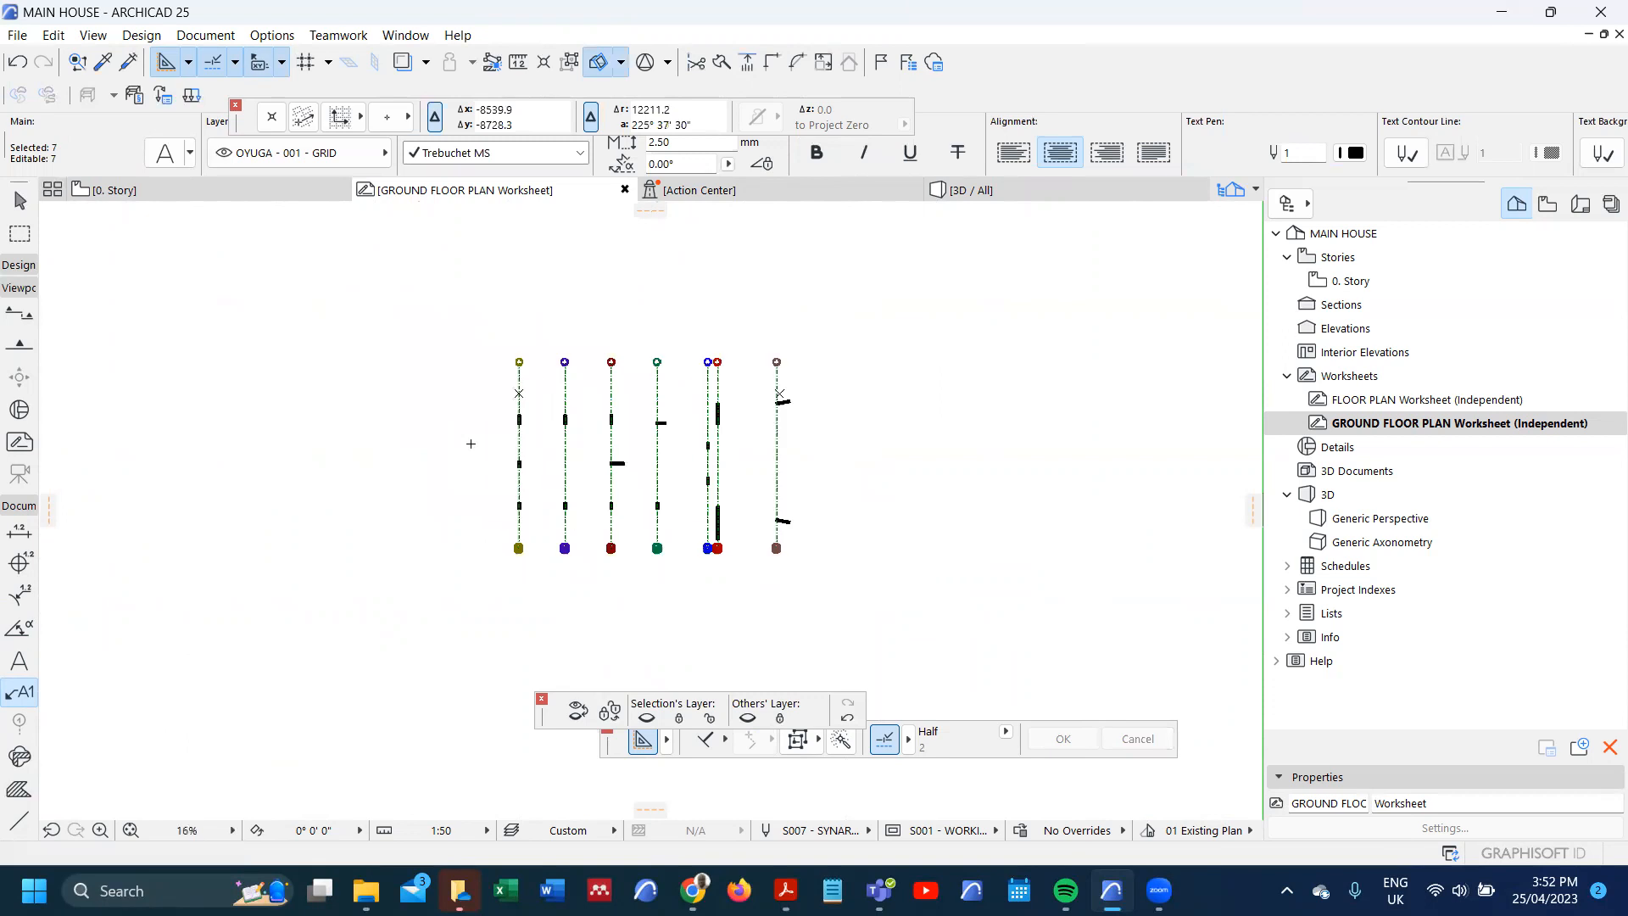
scroll(471, 444, up, 1)
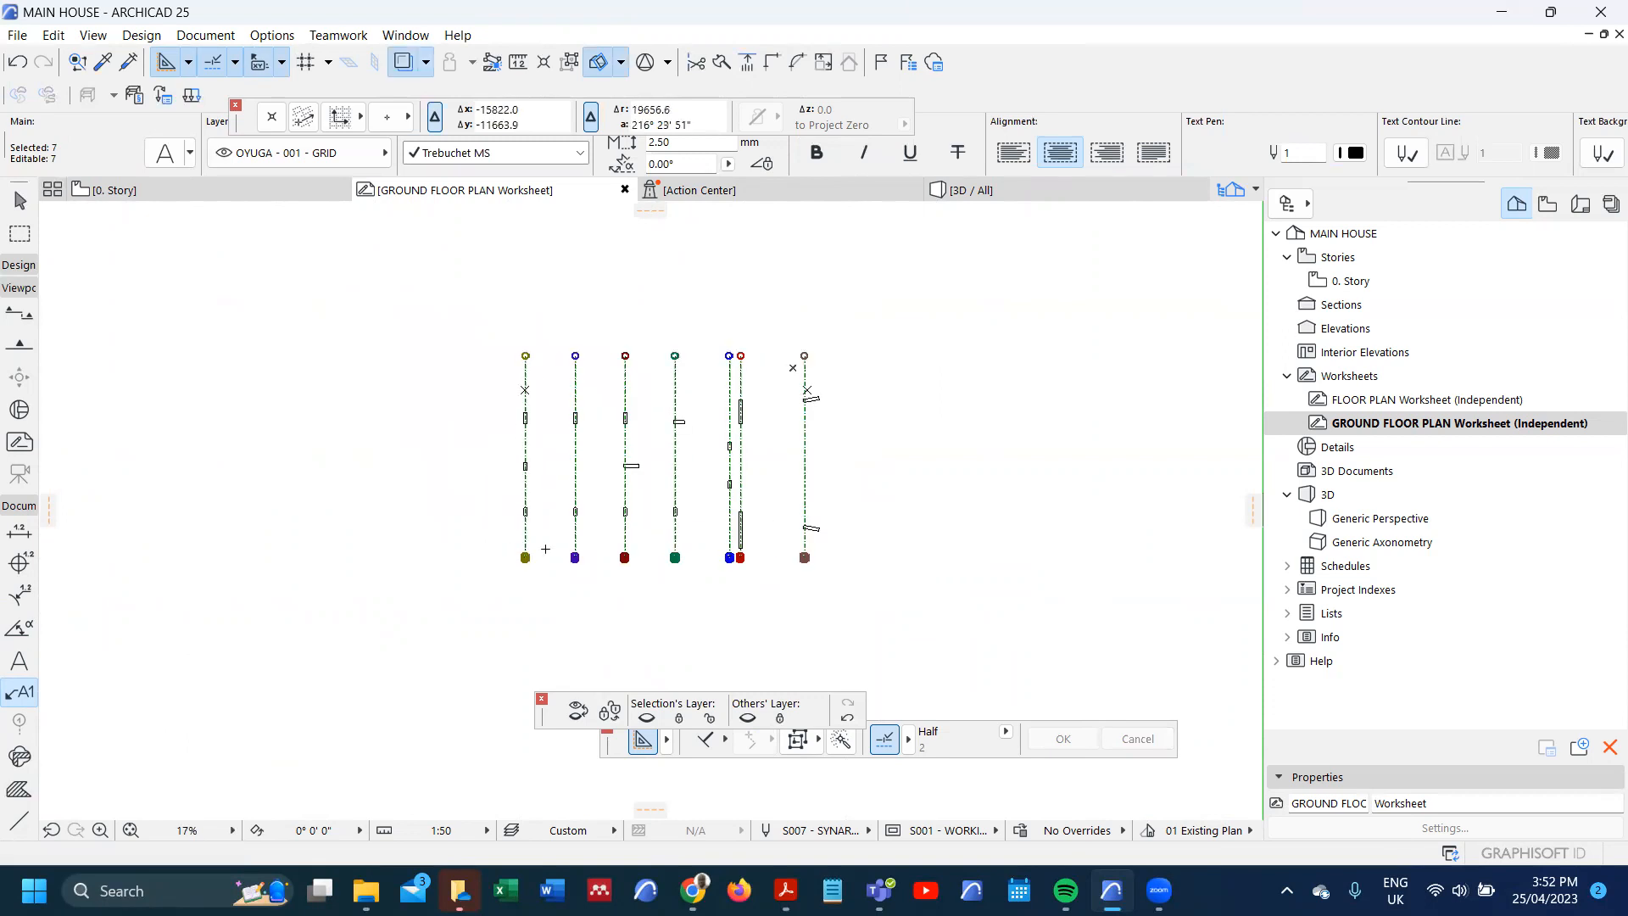
scroll(545, 549, up, 2)
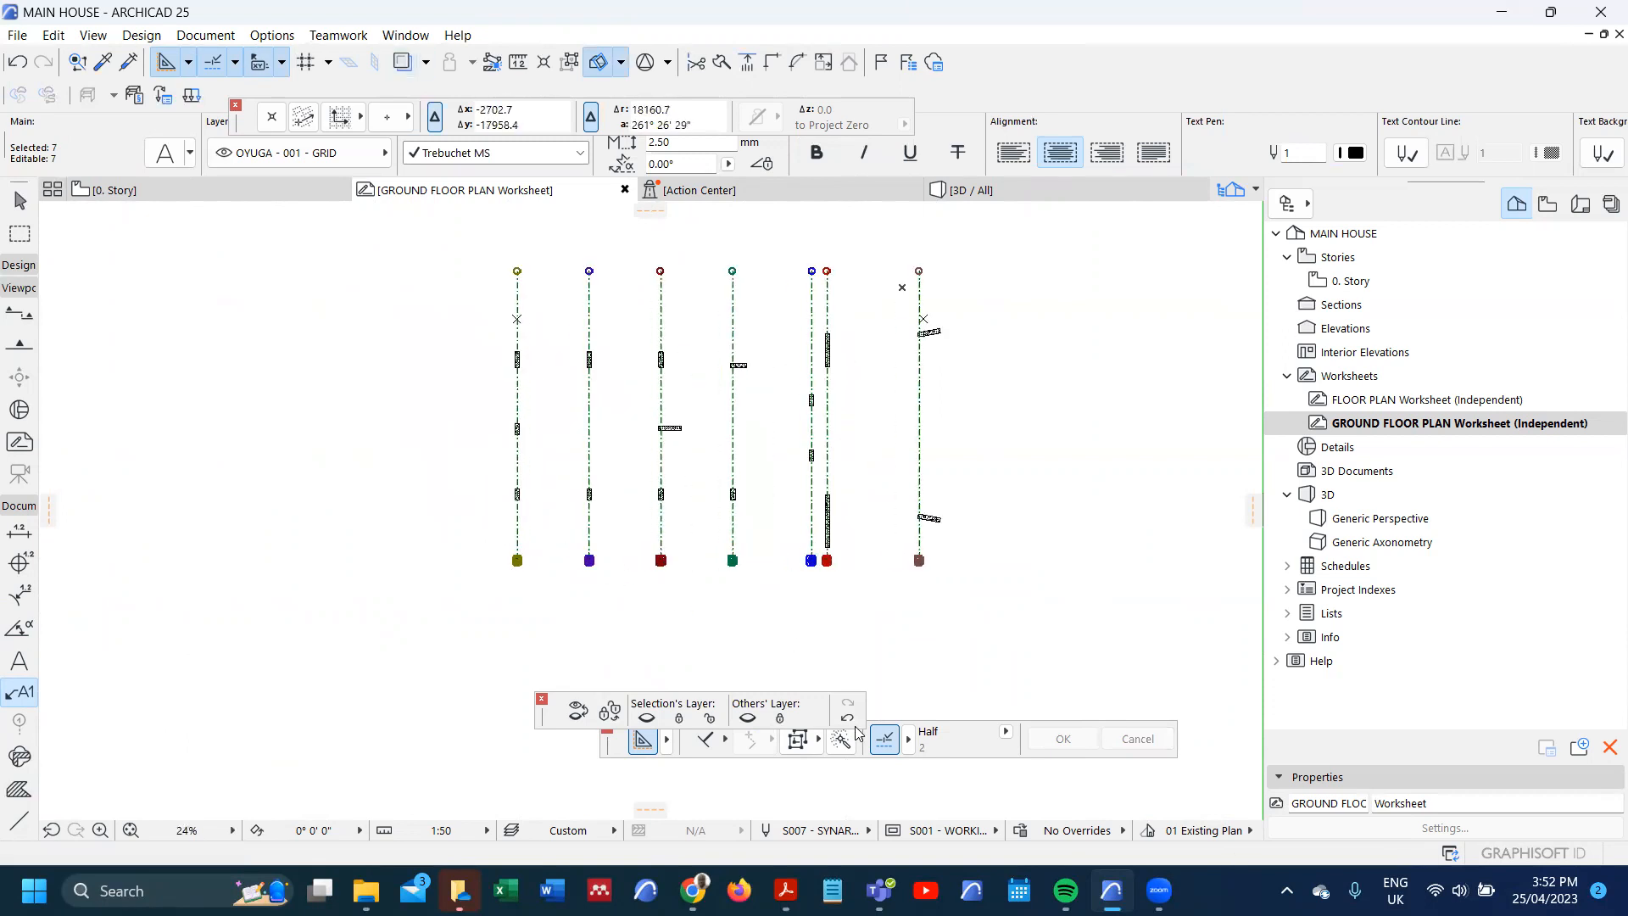
key(Escape)
scroll(463, 527, up, 4)
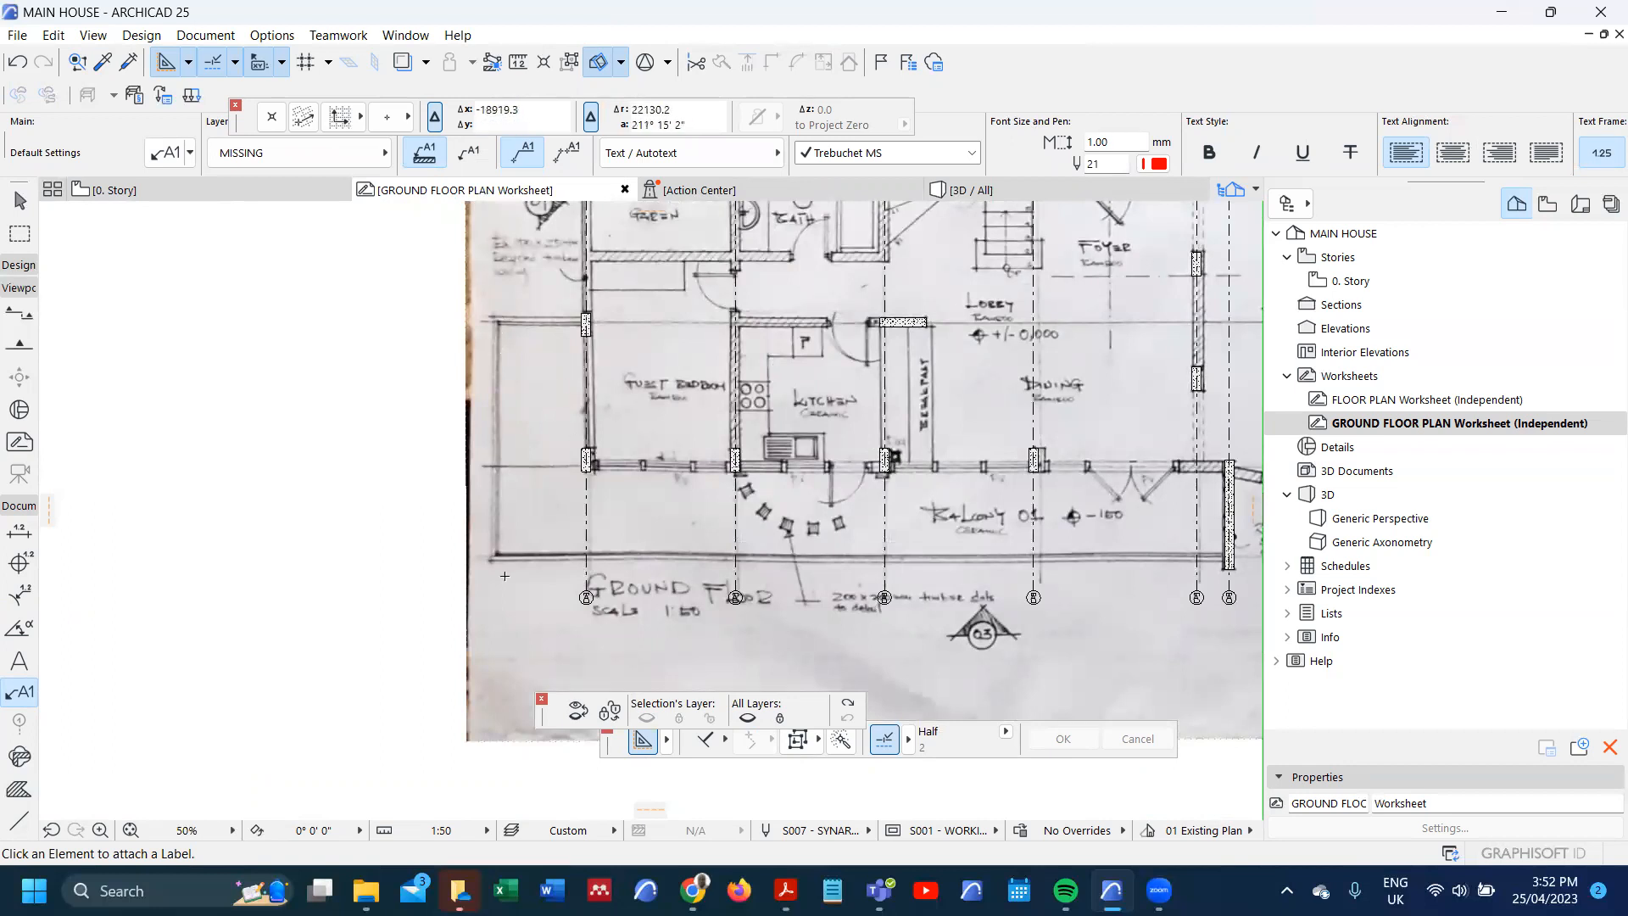
- Drag a copy of the leftmost grid line and its label 2000 mm to the left, along the balcony's outer edge
shift+click(585, 531)
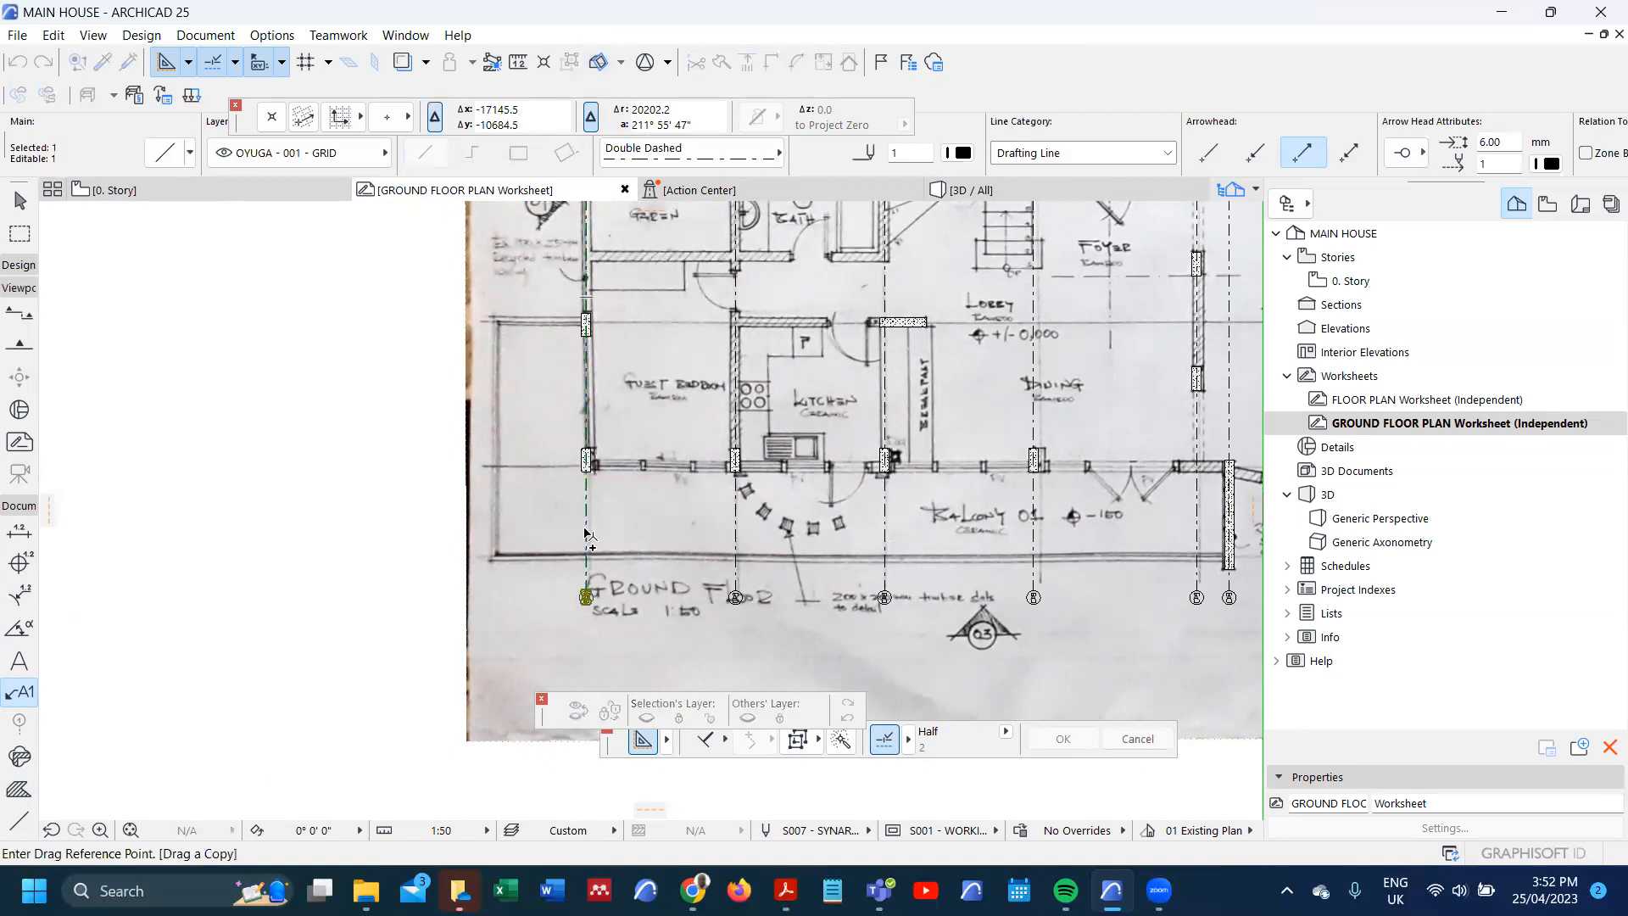
click(585, 531)
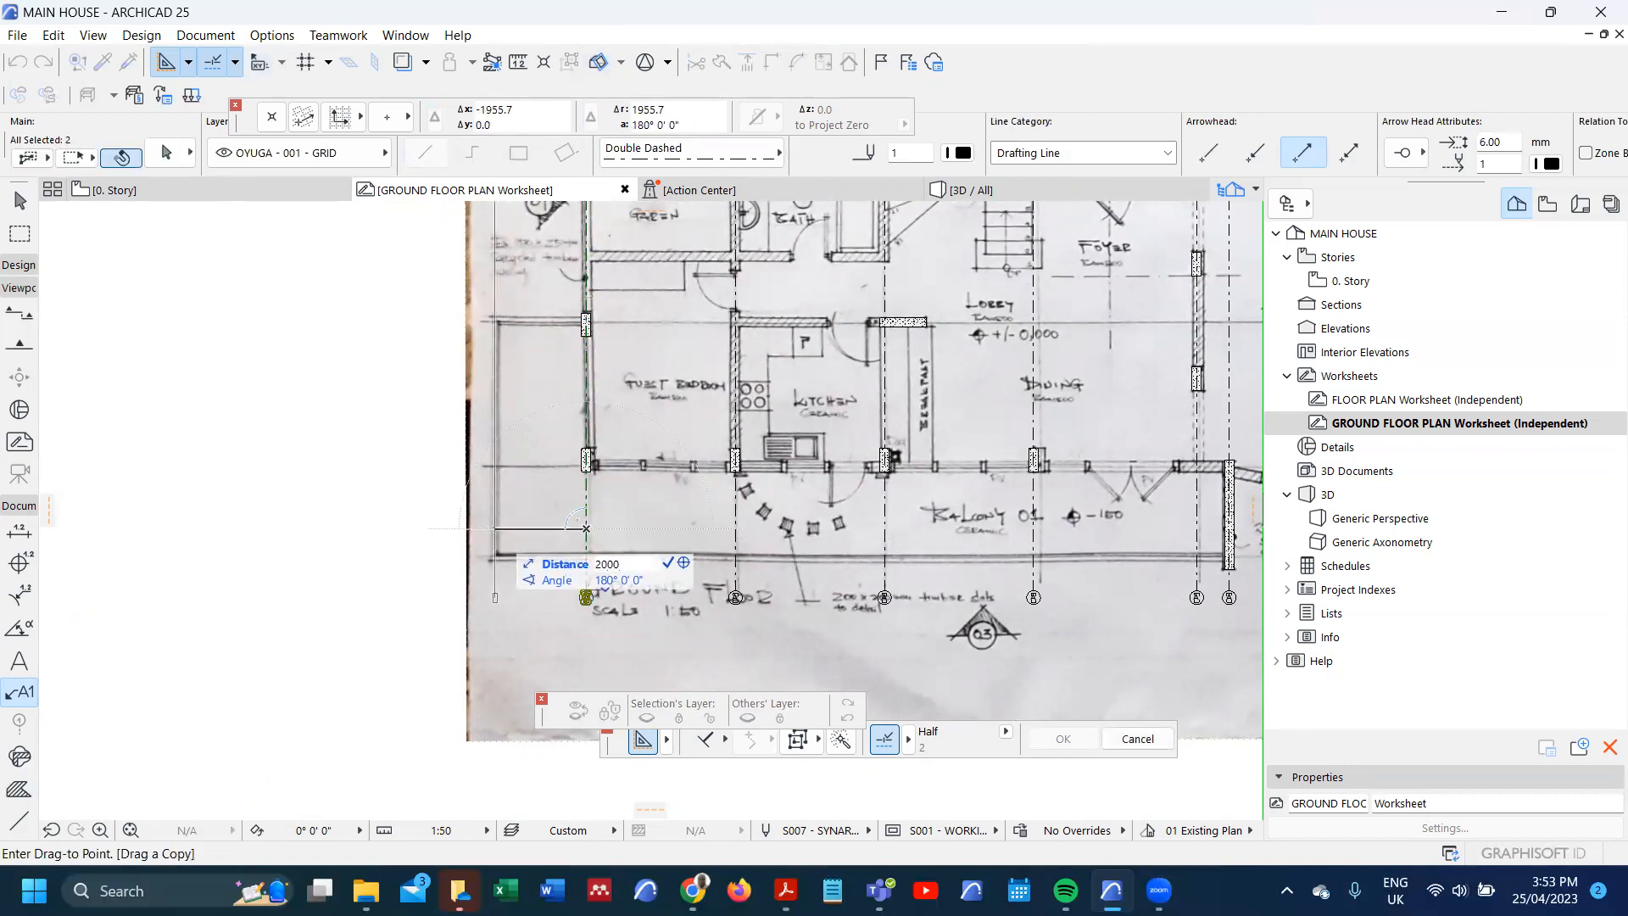
key(Return)
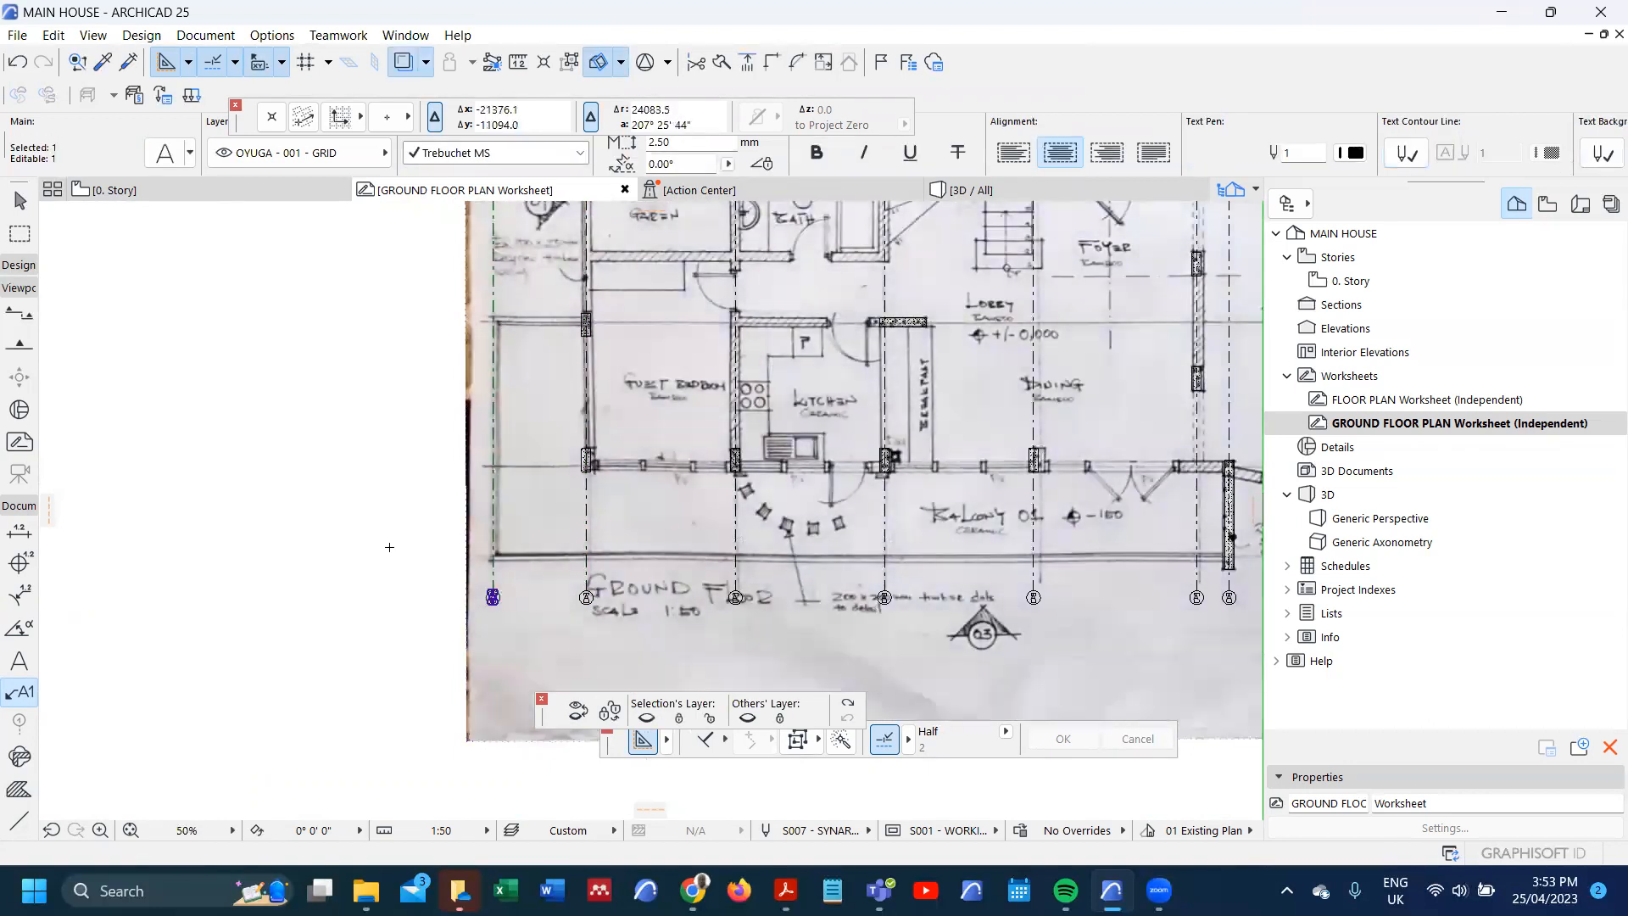
scroll(428, 577, down, 2)
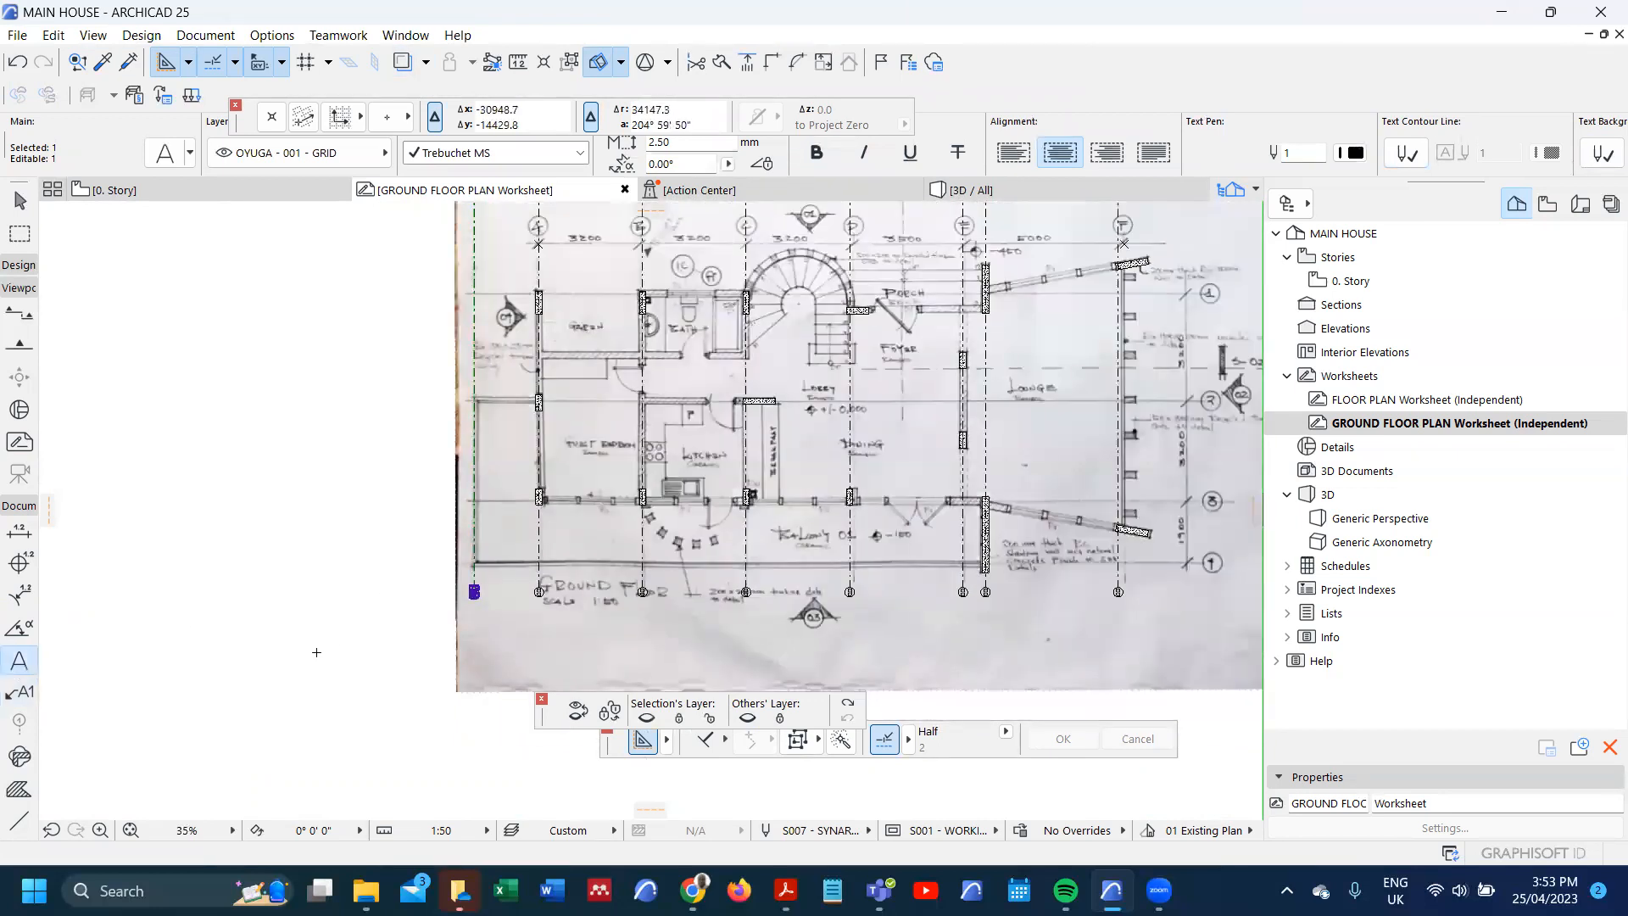
right_click(388, 581)
key(Escape)
- Select all the grid text labels and change the label of the second grid line from the left to B
scroll(473, 582, up, 7)
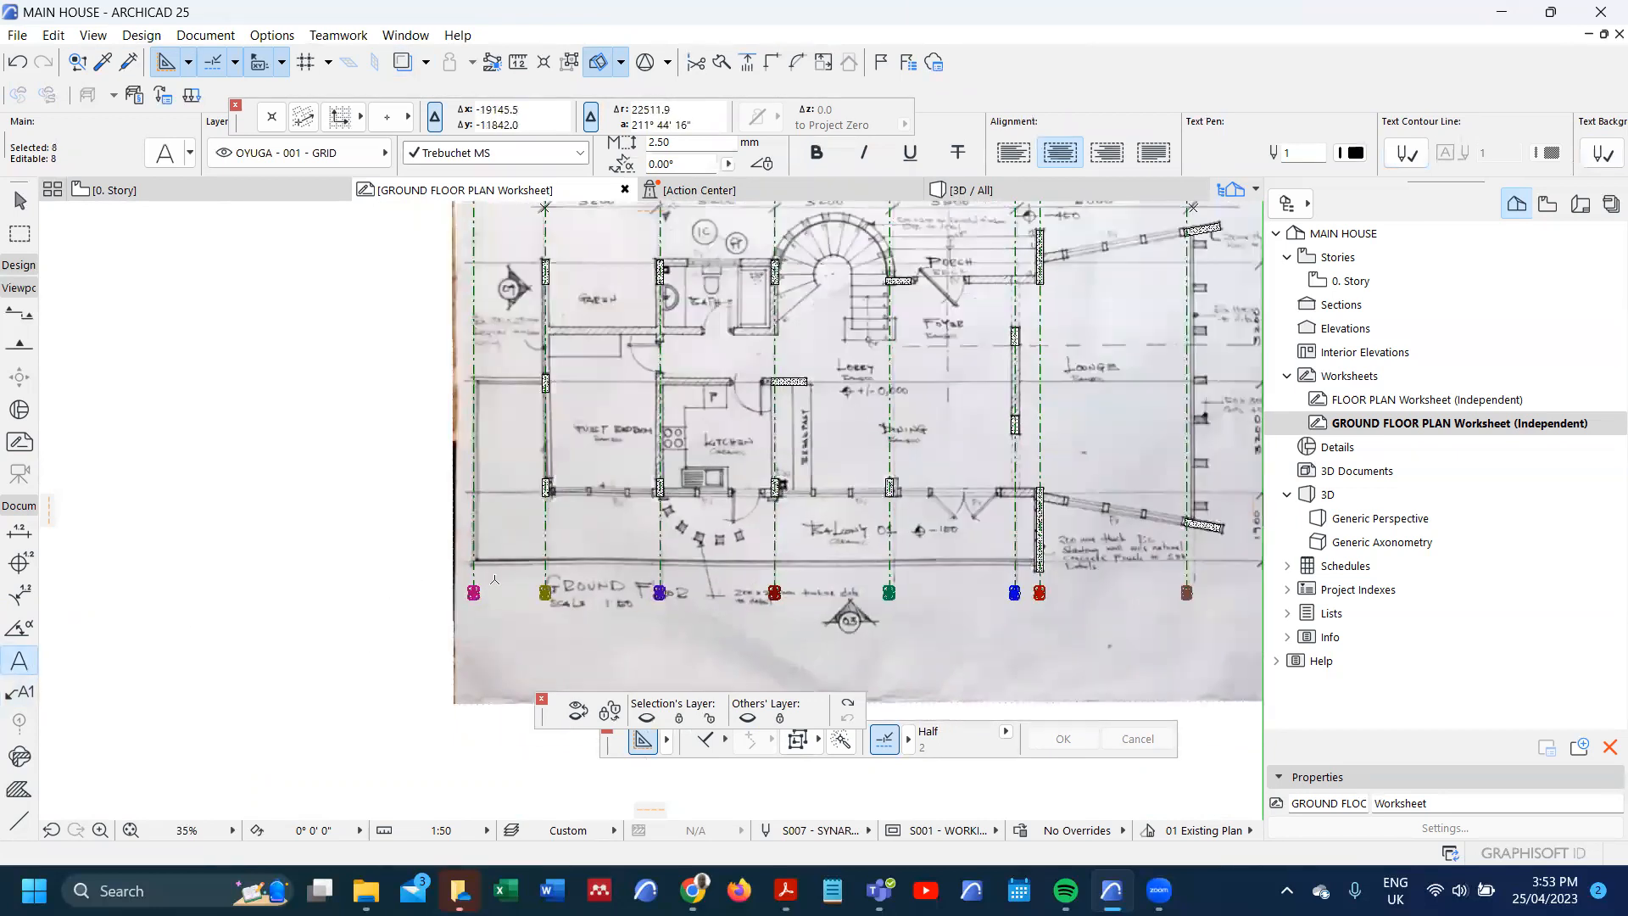
scroll(374, 519, down, 2)
scroll(683, 597, up, 5)
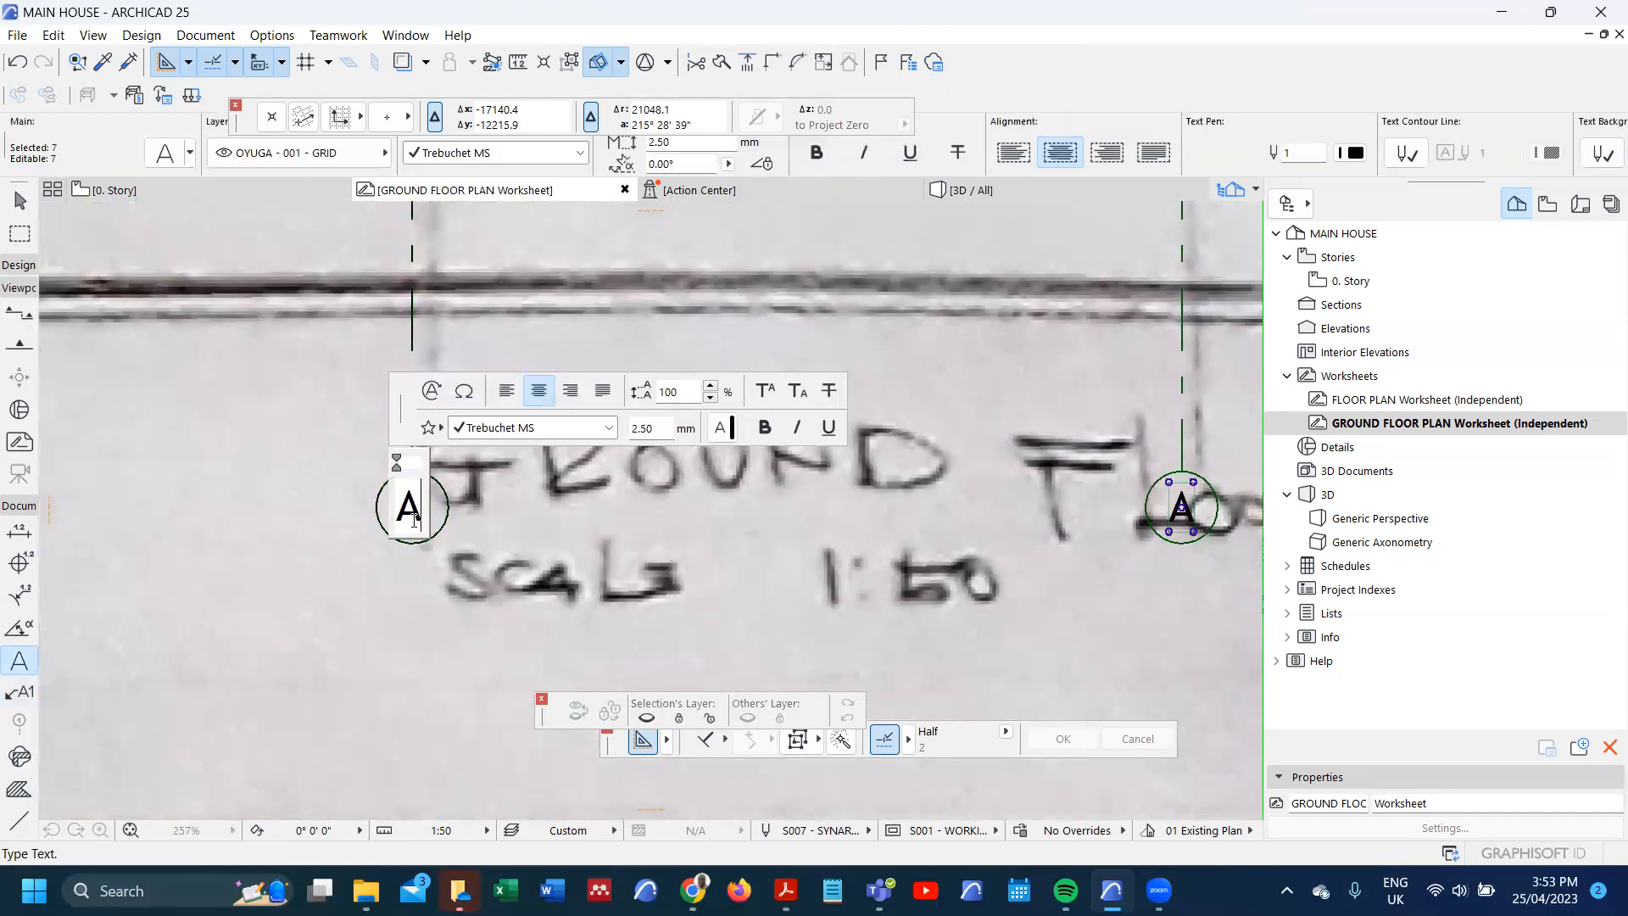
double_click(414, 519)
text(B)
click(324, 542)
scroll(302, 498, down, 9)
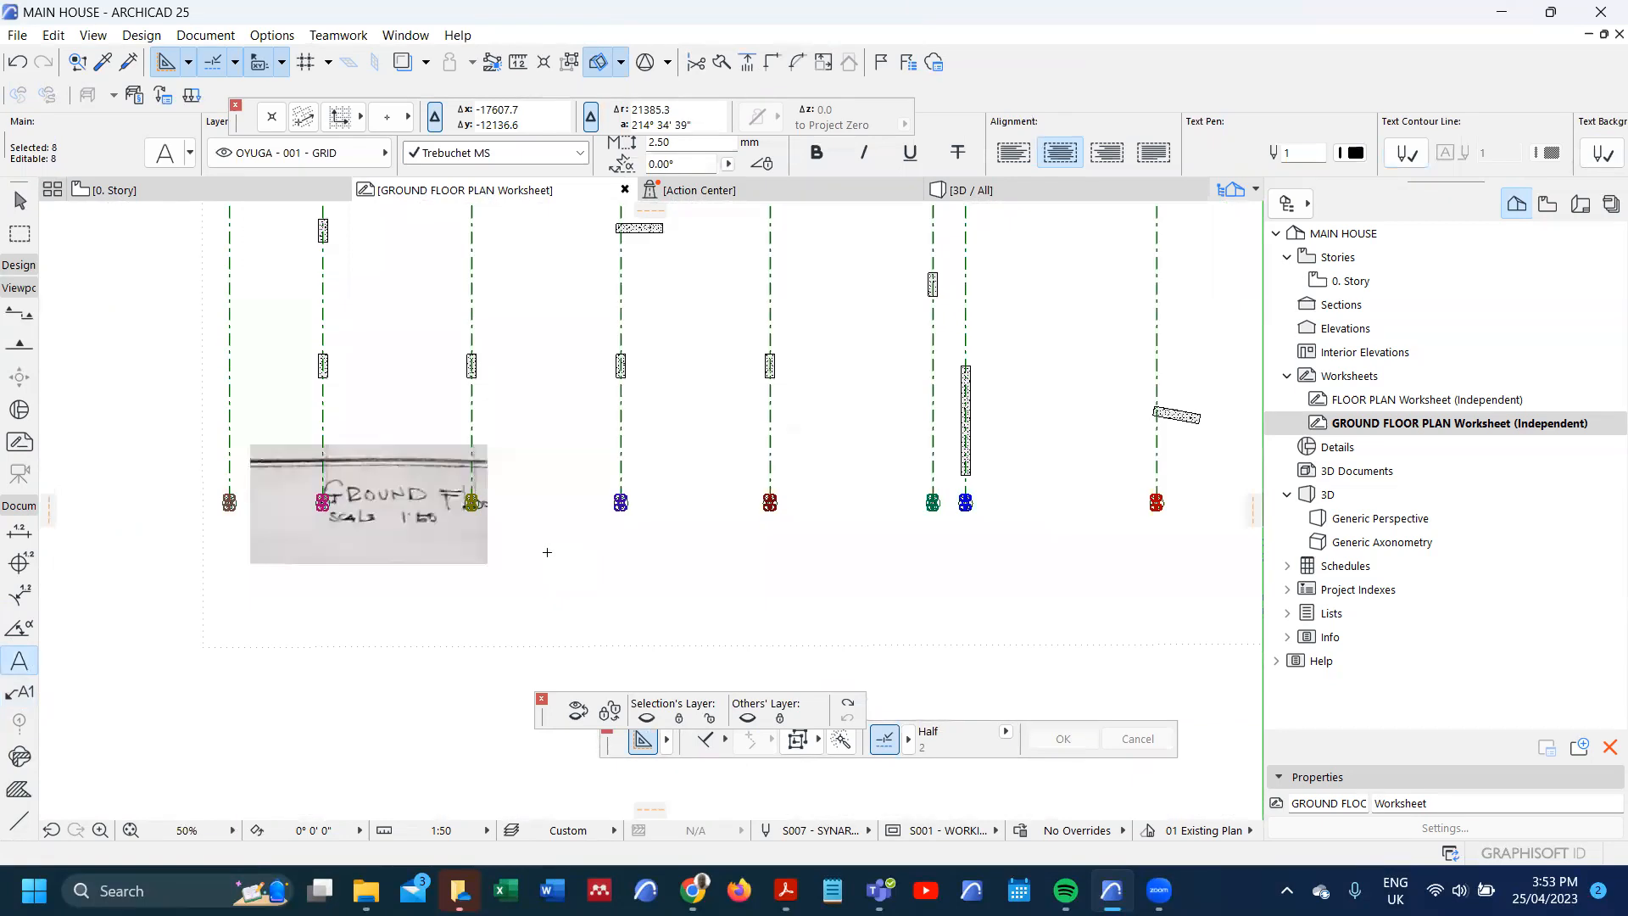
- Change the label of the third grid line from the left to C
scroll(521, 537, up, 7)
scroll(409, 455, up, 5)
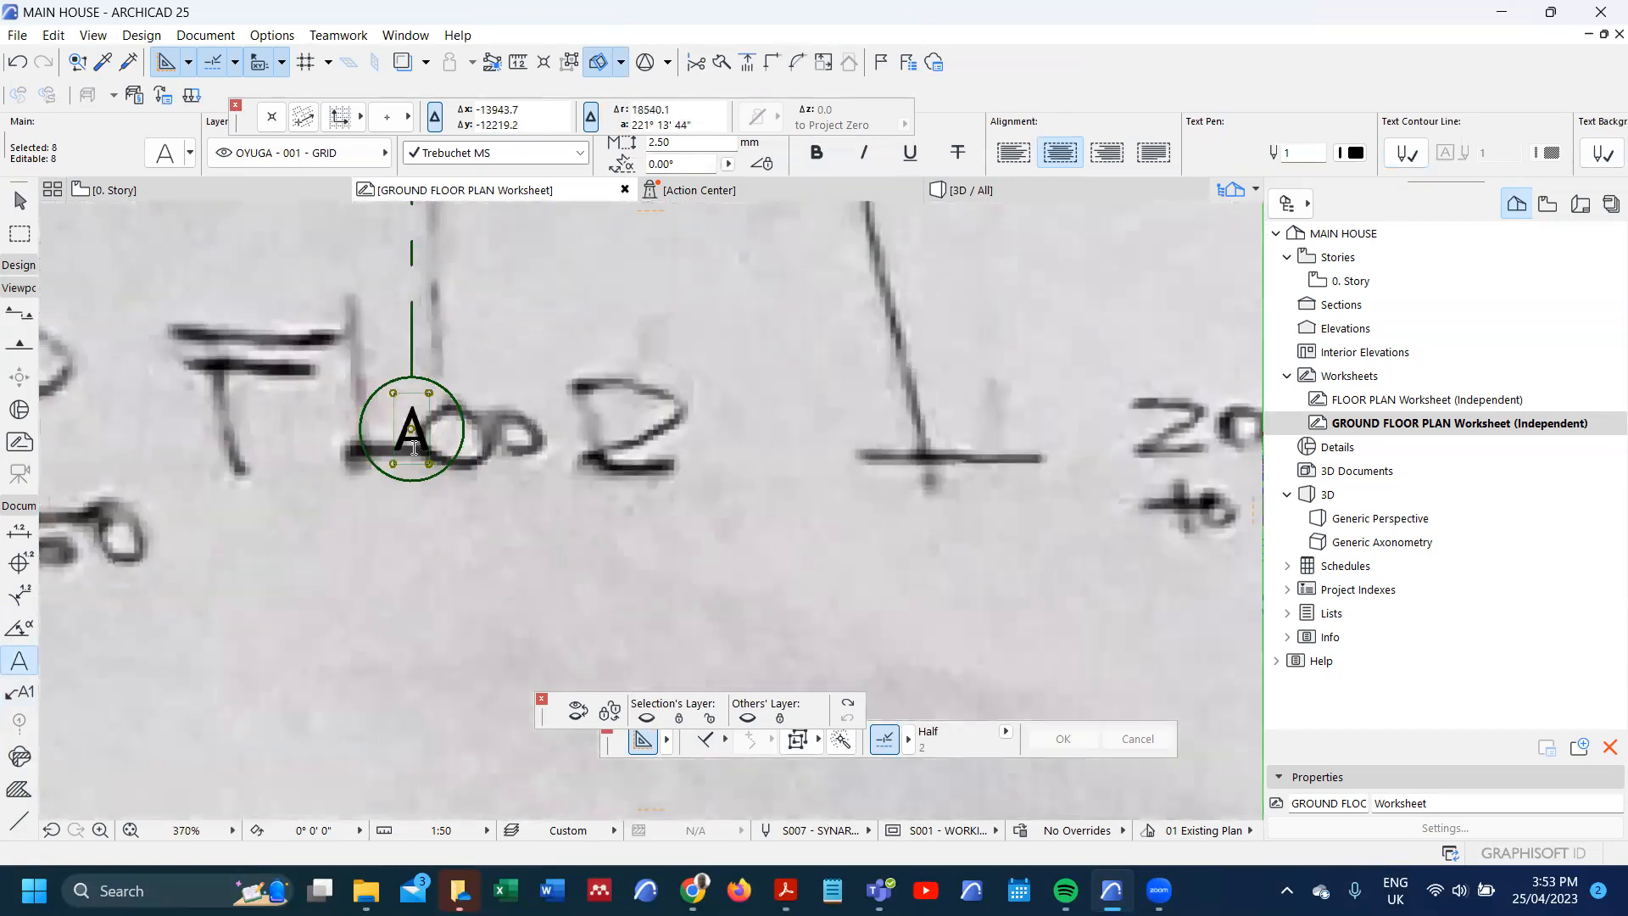
double_click(413, 441)
double_click(414, 448)
text(C)
click(367, 513)
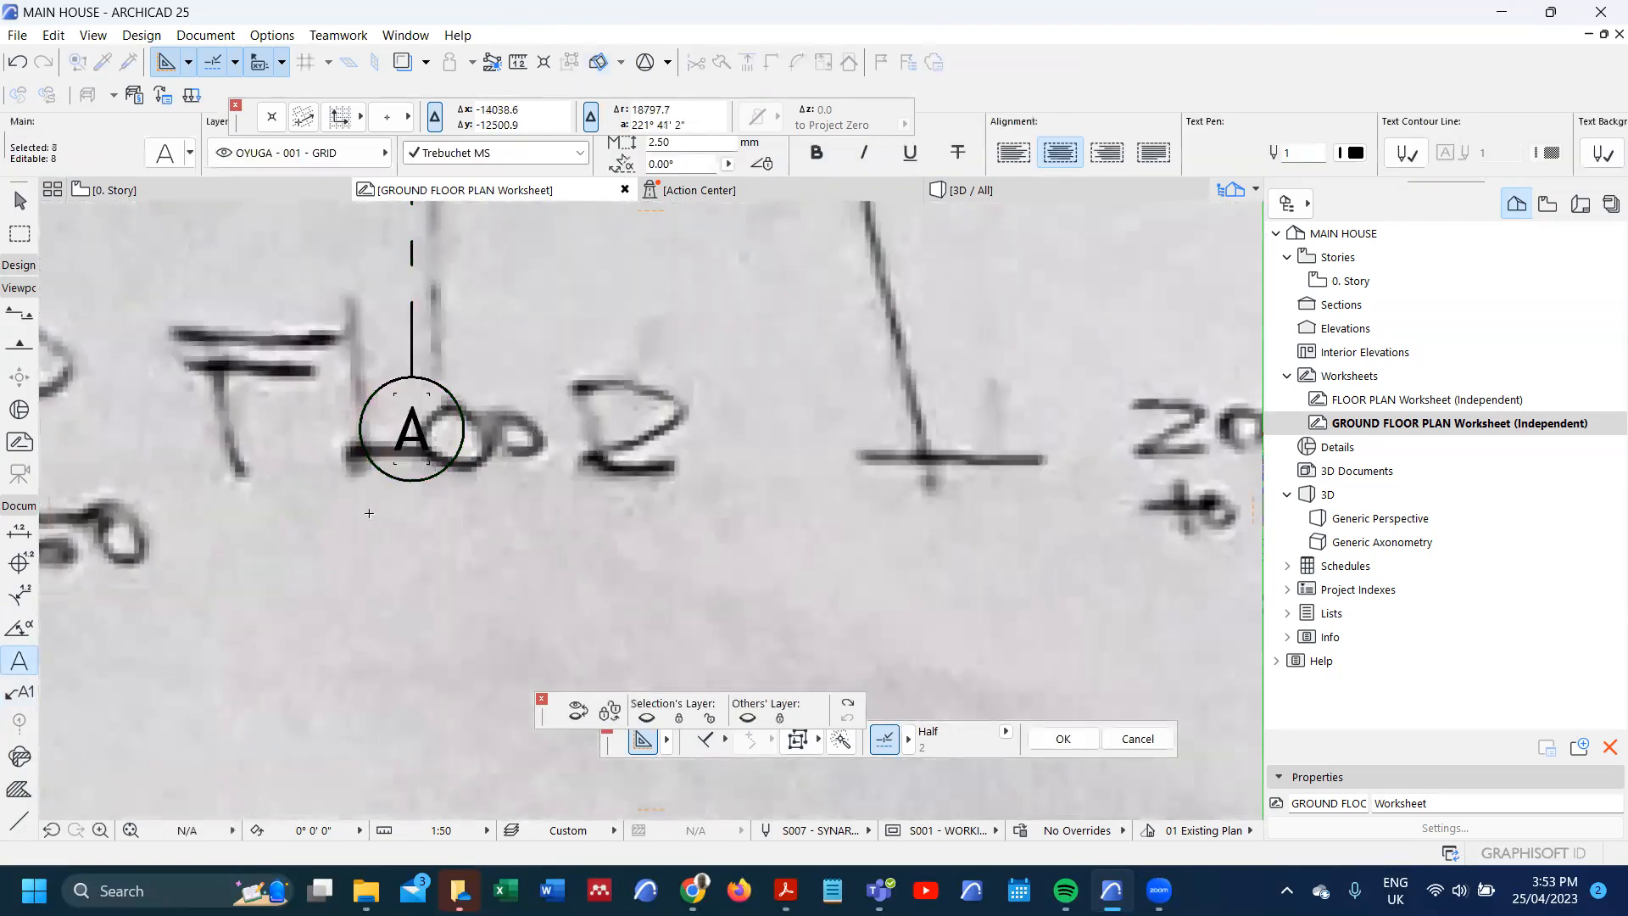
scroll(367, 509, down, 9)
- Change the label of the fourth grid line, over the timber slats note, to D
scroll(599, 516, up, 3)
scroll(600, 517, up, 5)
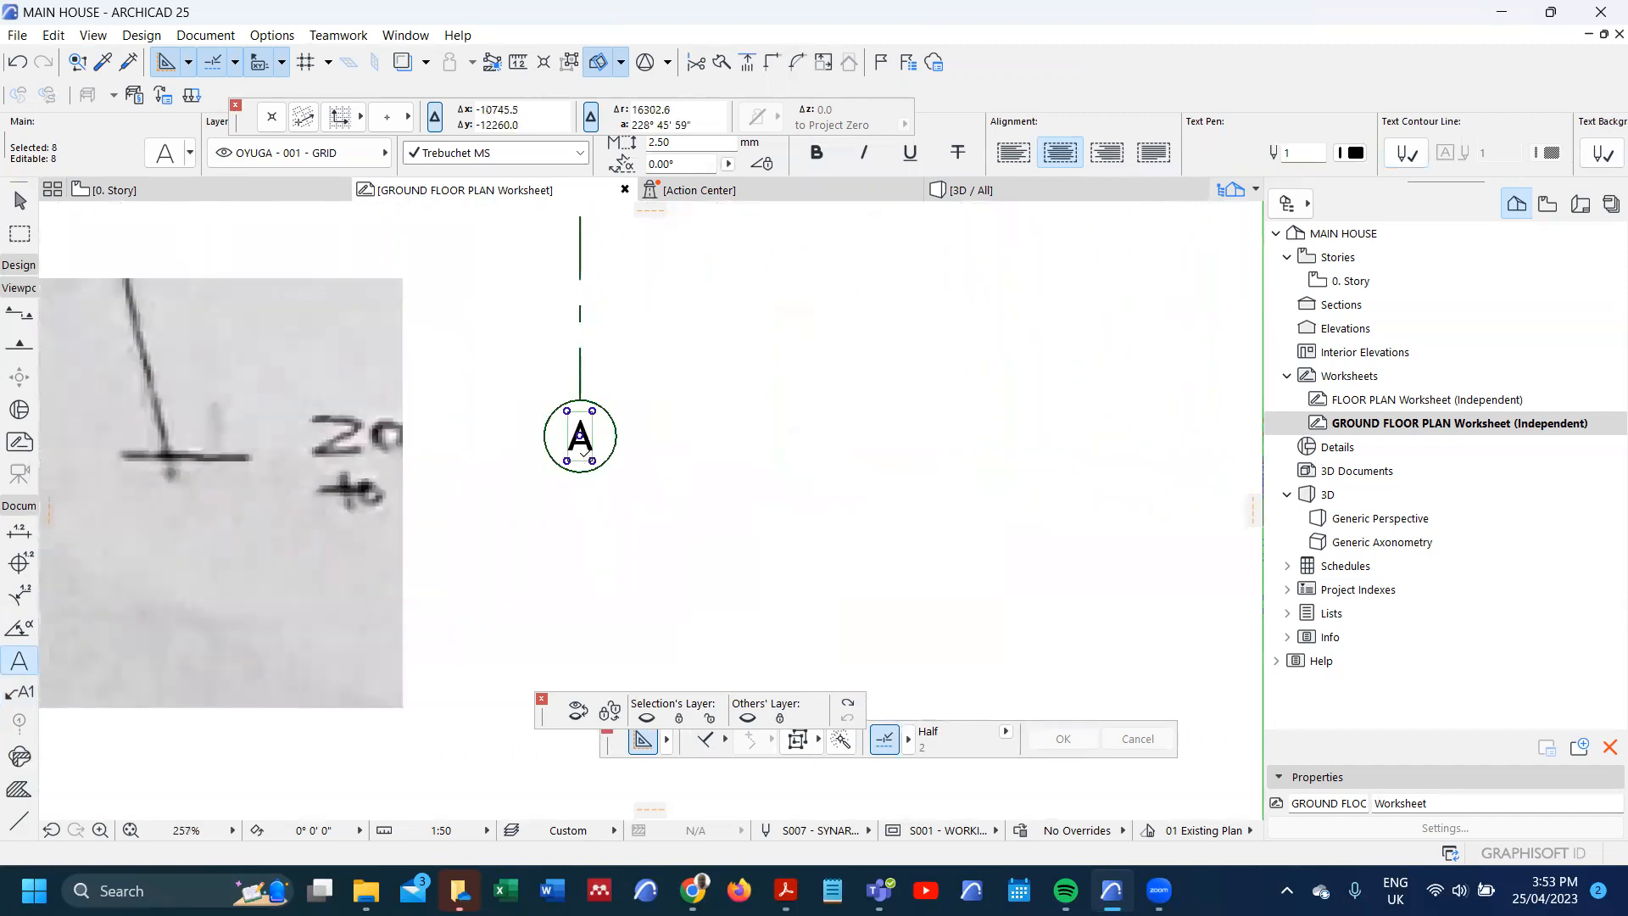
double_click(582, 441)
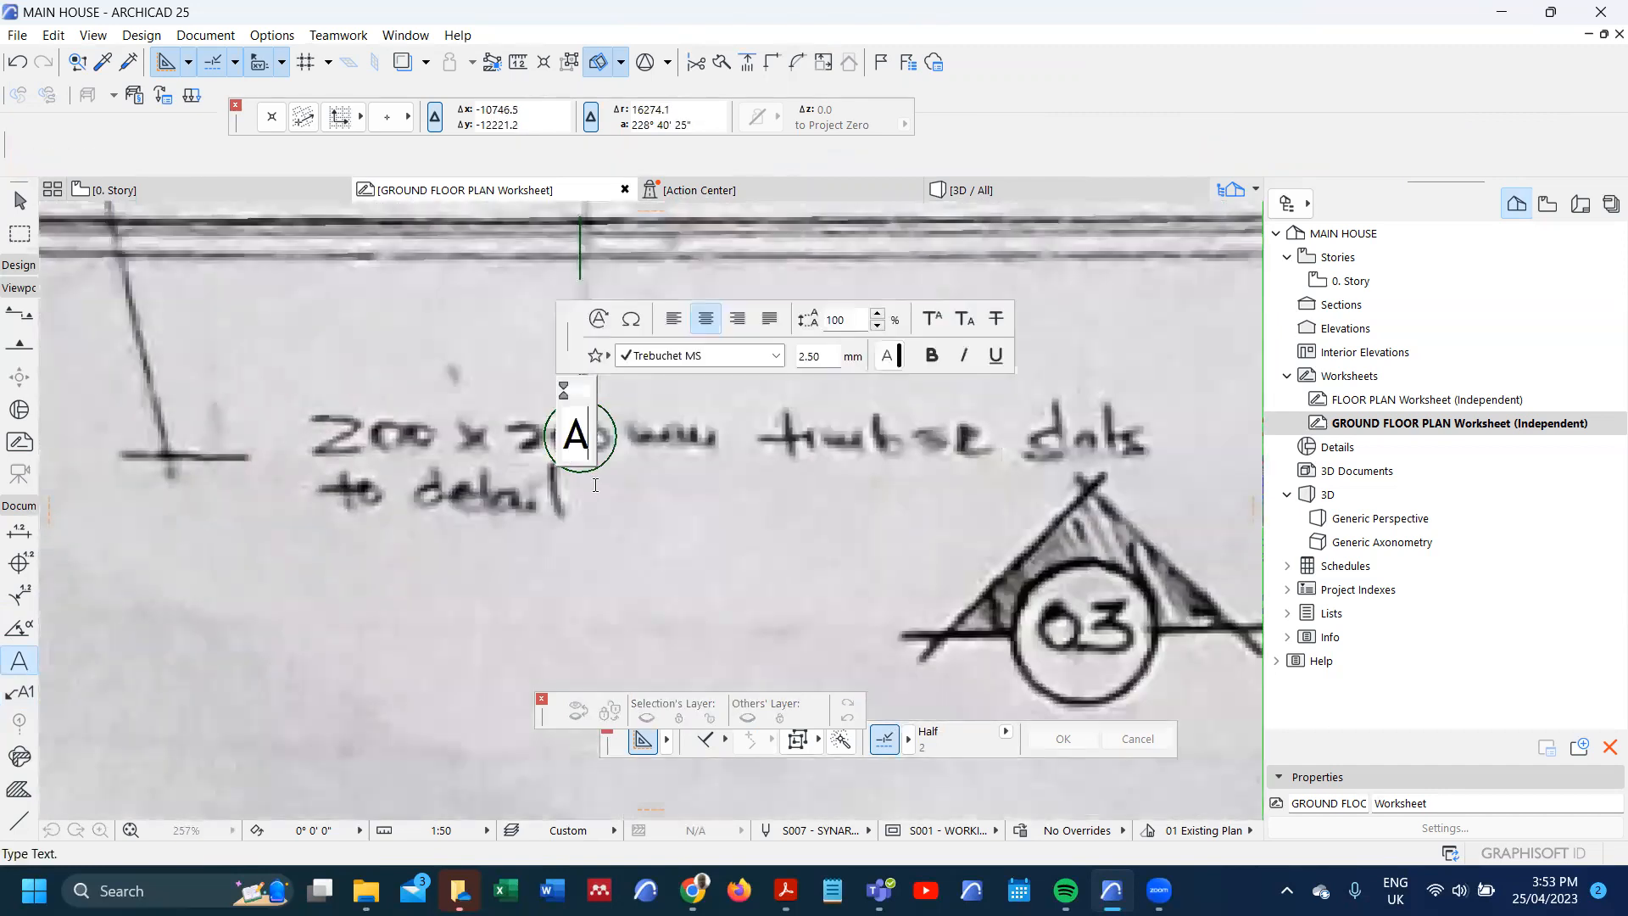
click(600, 576)
scroll(501, 470, down, 8)
- Change the label of the fifth grid line, just right of the 03 section marker, to E
scroll(865, 522, up, 3)
scroll(449, 409, up, 2)
scroll(445, 409, up, 4)
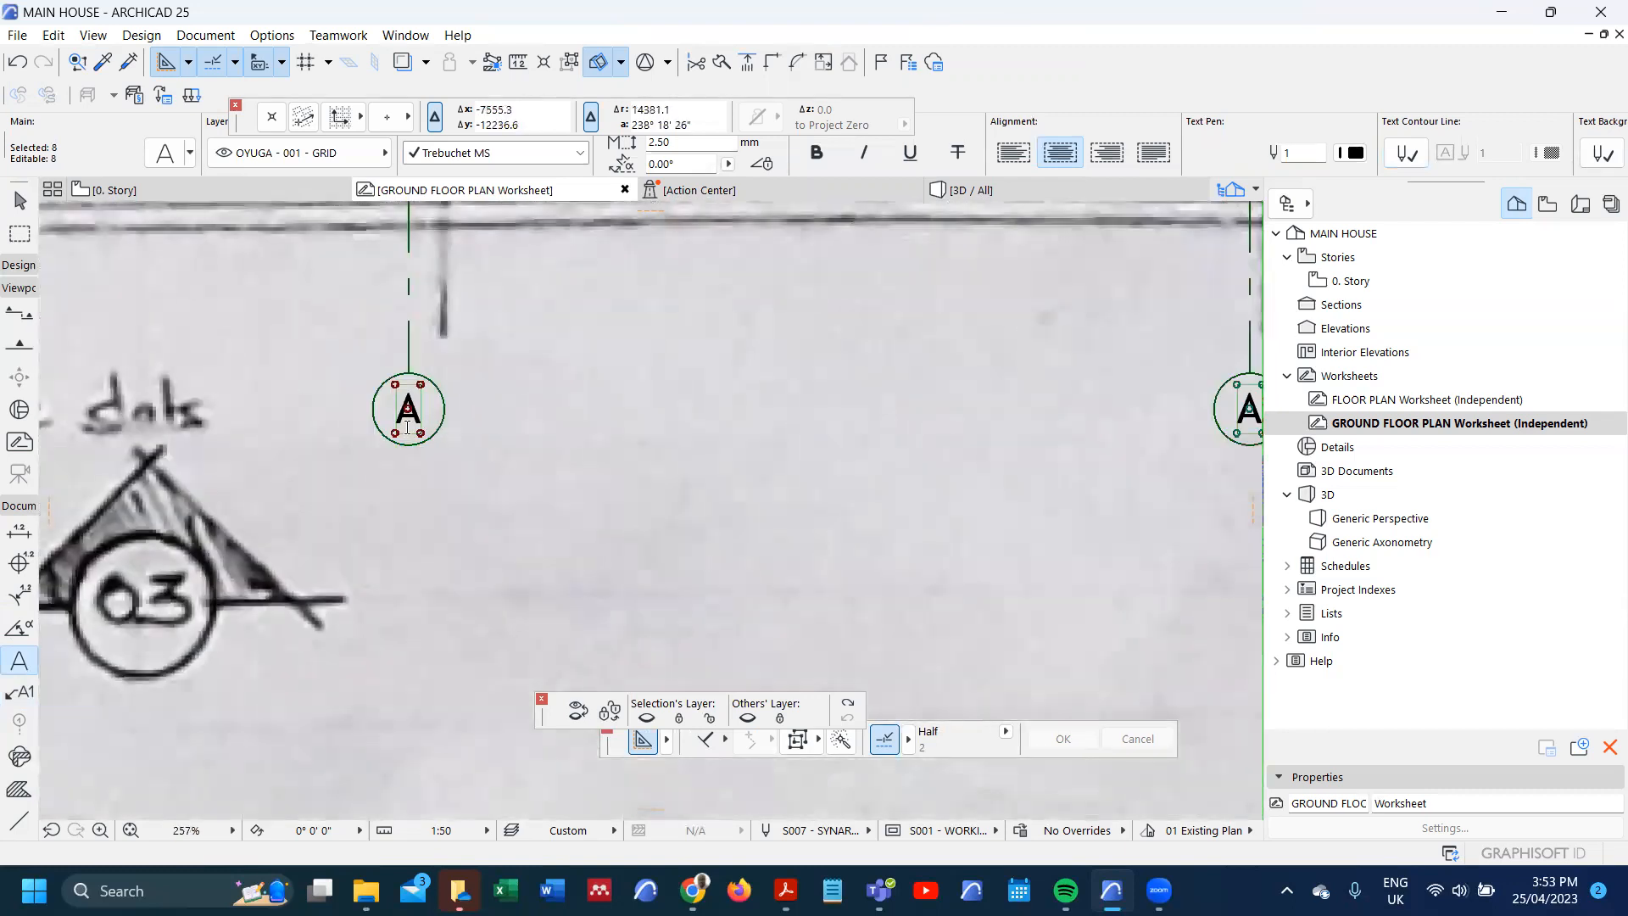
double_click(415, 420)
double_click(407, 411)
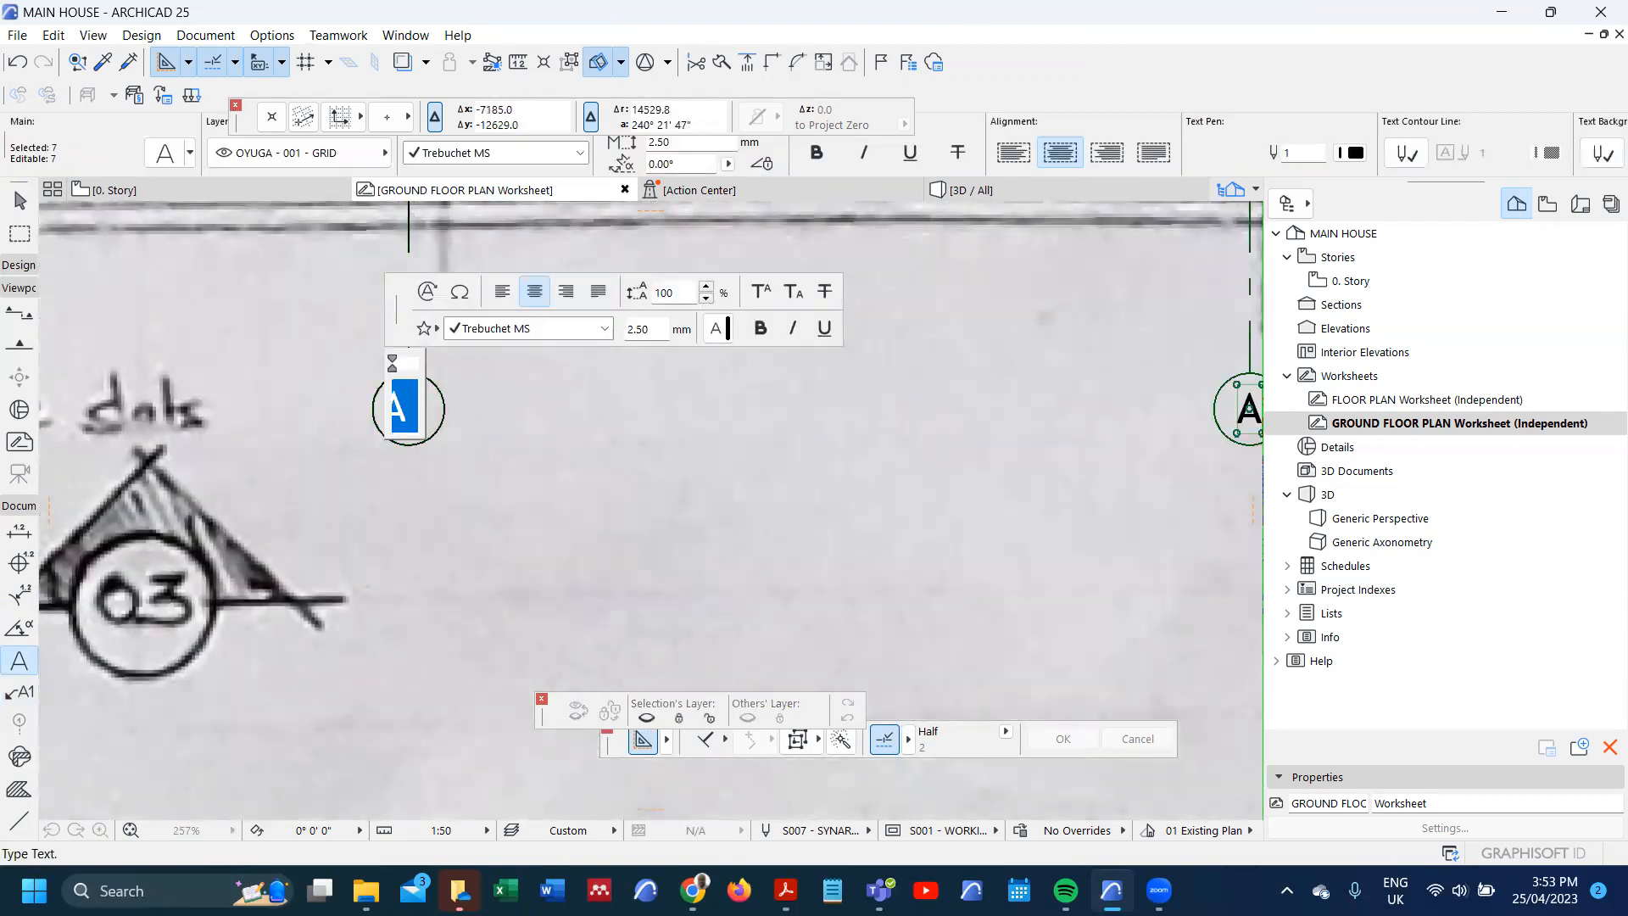
text(E)
click(421, 442)
scroll(421, 443, down, 2)
scroll(420, 443, down, 4)
- Change the label of the left line in the closely spaced pair of grid lines to F
scroll(685, 466, up, 5)
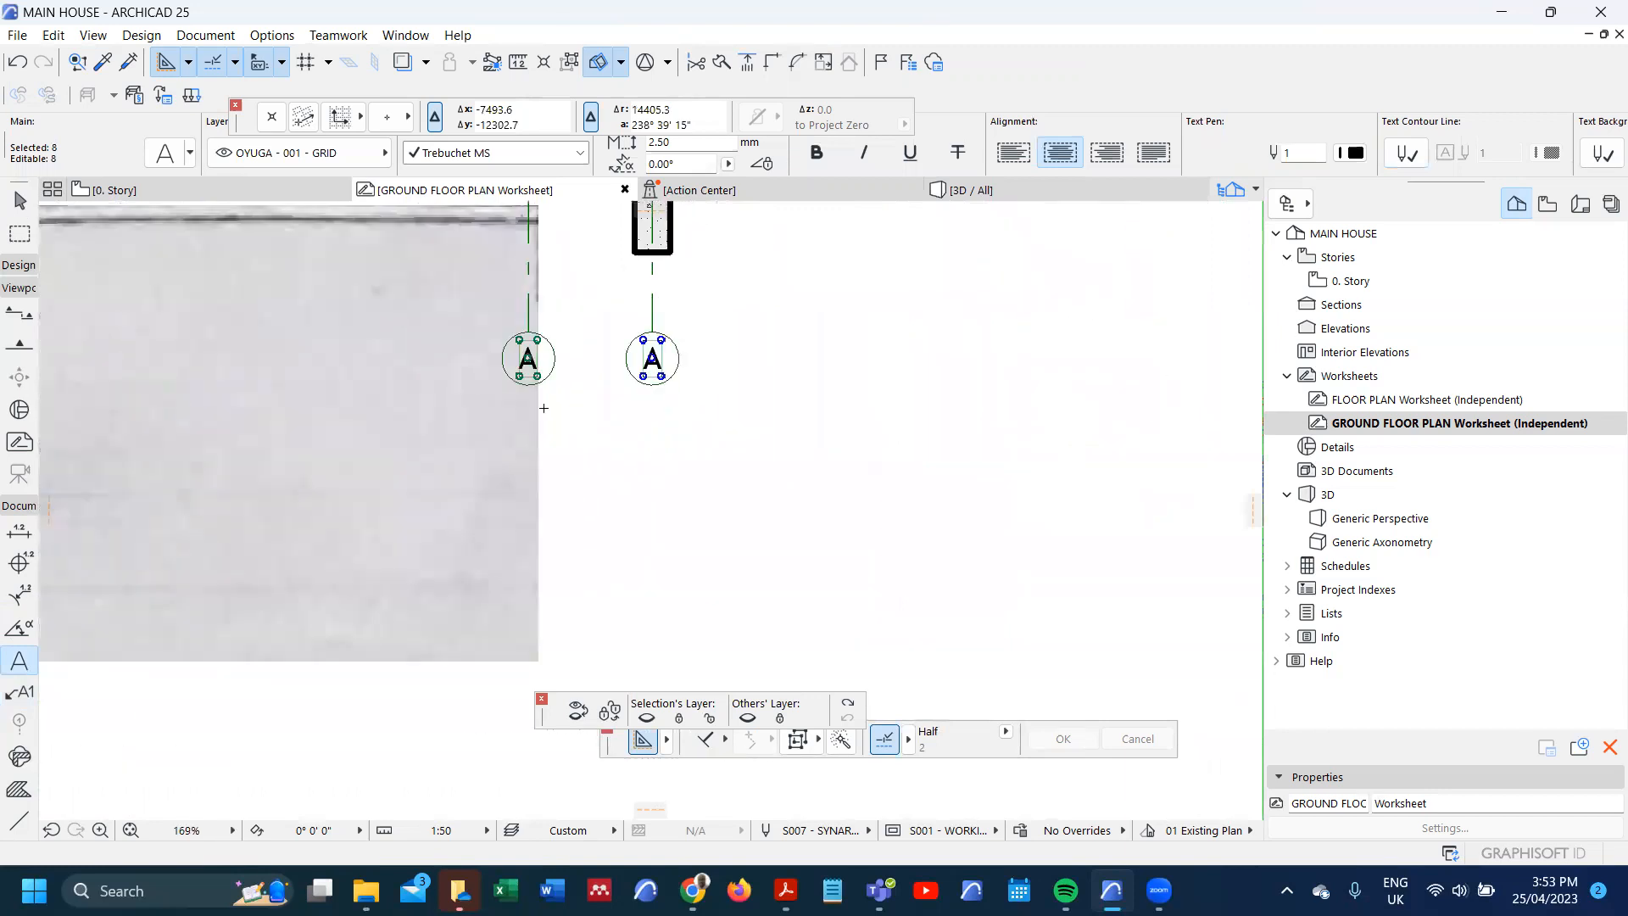
scroll(512, 344, up, 3)
double_click(512, 368)
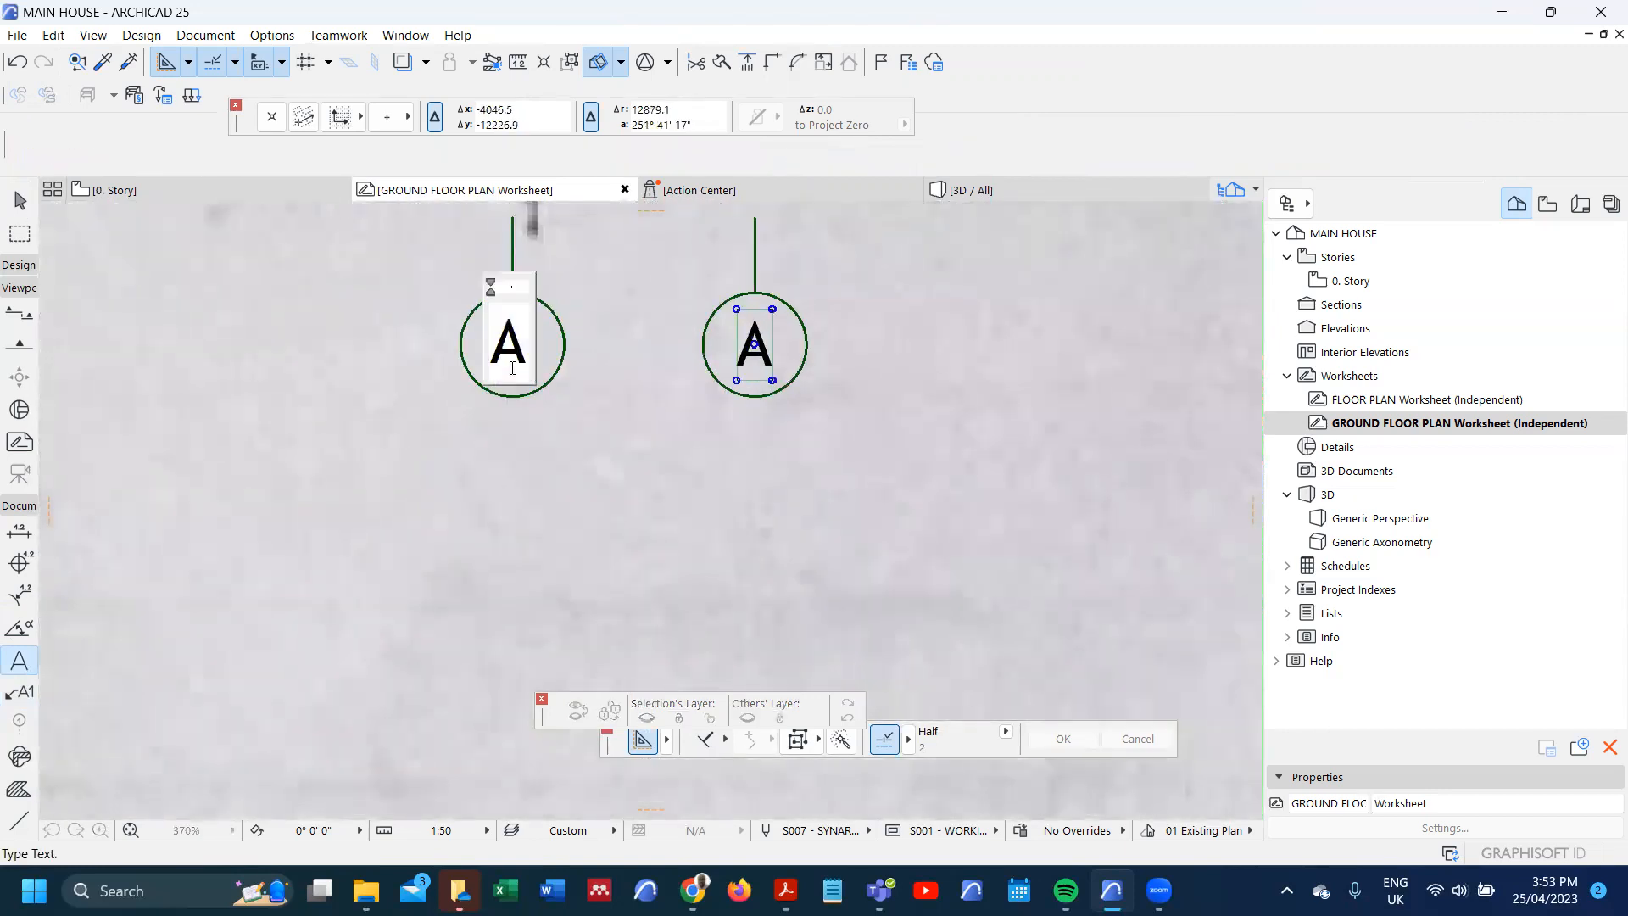
key(BackSpace)
text(F)
click(552, 472)
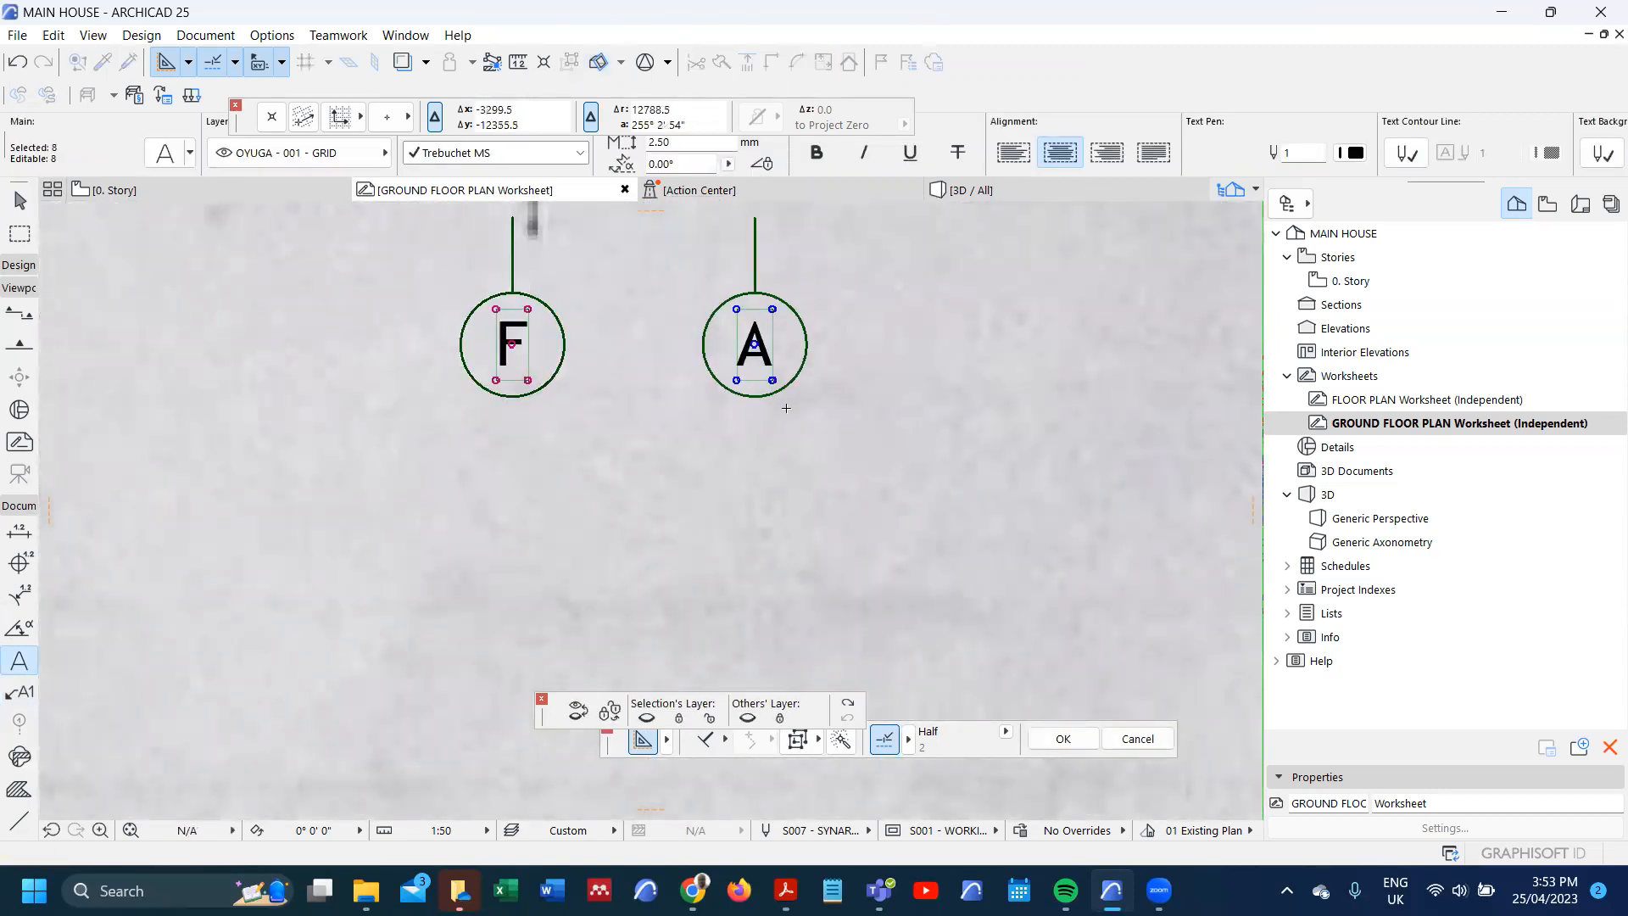
- Change the label of the grid line through the long column to G
scroll(786, 408, up, 4)
double_click(690, 338)
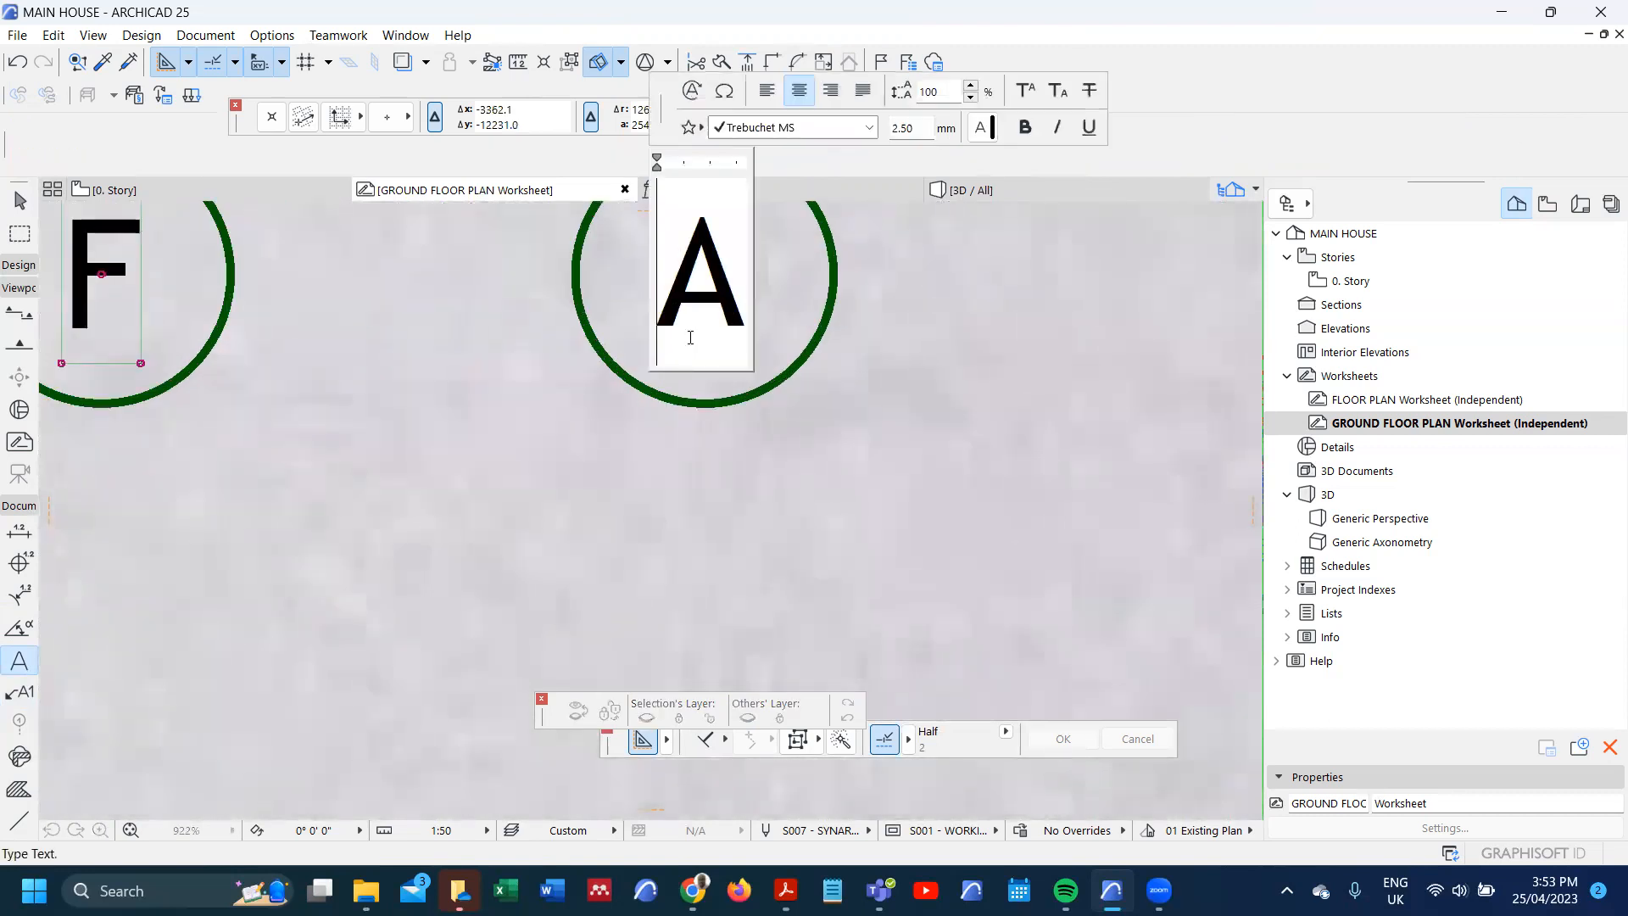
double_click(690, 338)
text(G)
click(763, 472)
scroll(499, 443, down, 3)
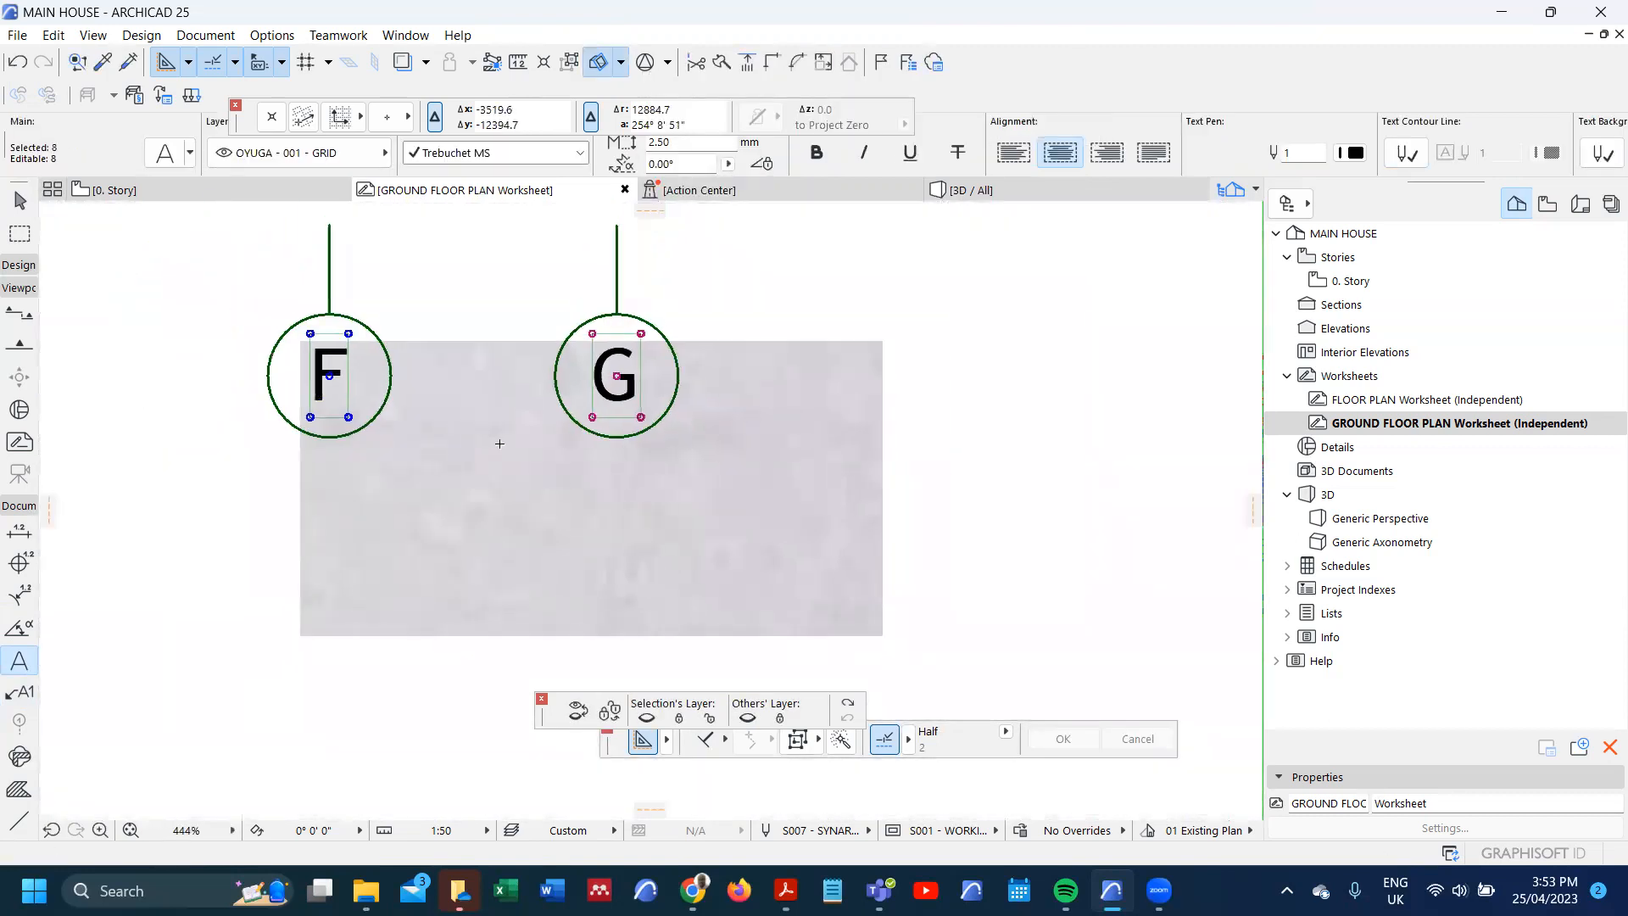
- Change the label of the rightmost grid line to H and deselect the labels
scroll(500, 443, down, 5)
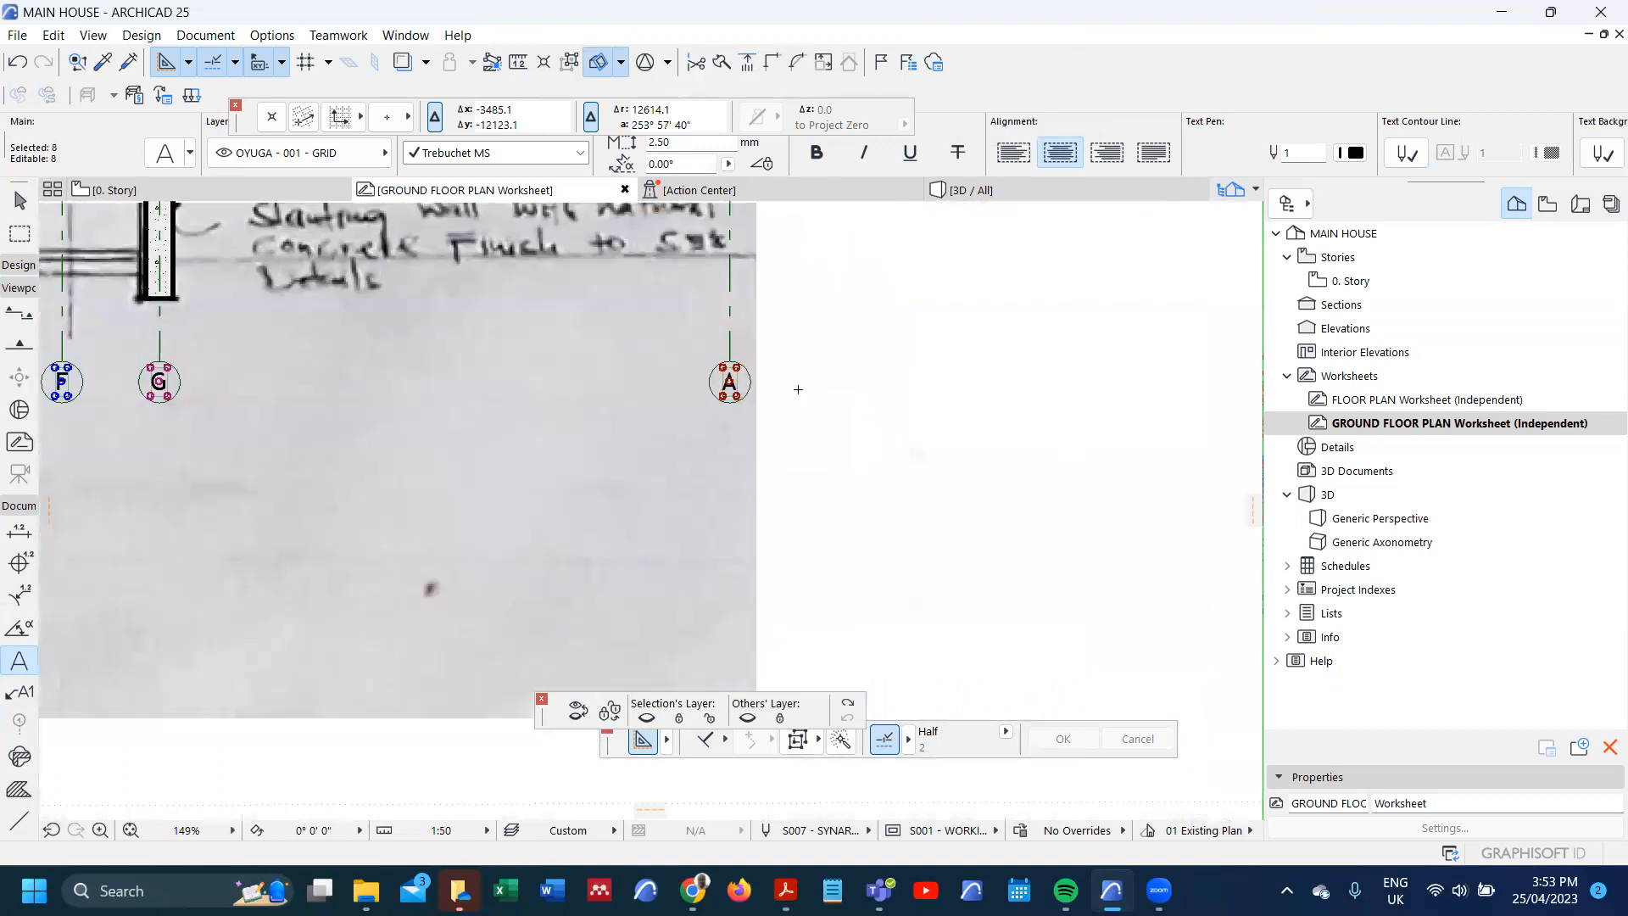
scroll(798, 390, up, 5)
double_click(622, 373)
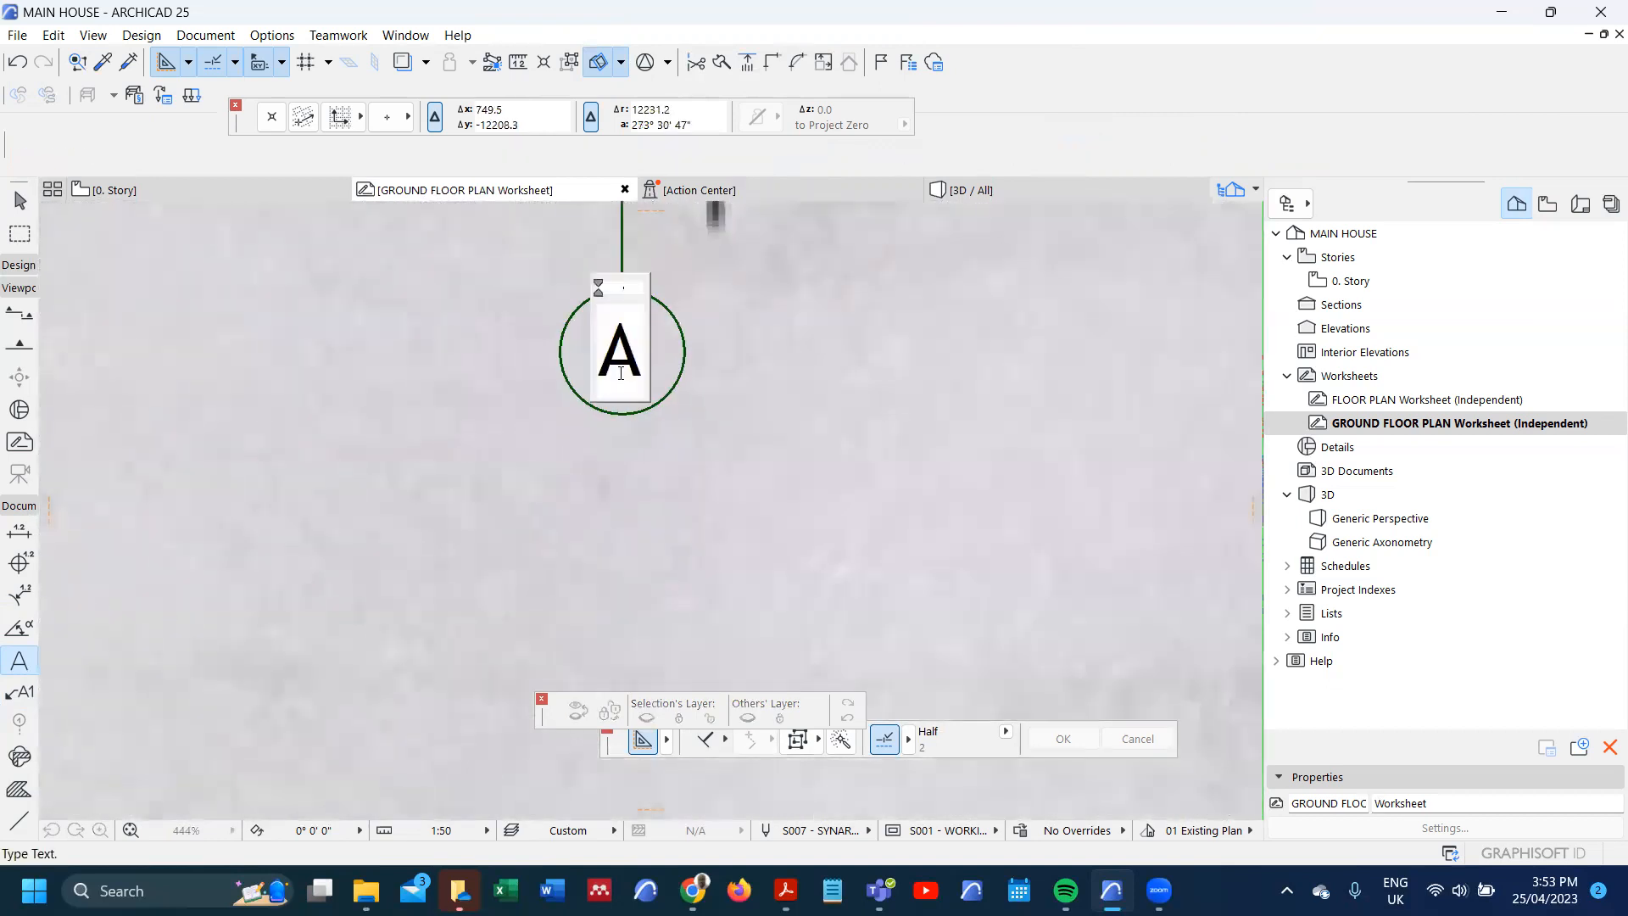
key(BackSpace)
text(H)
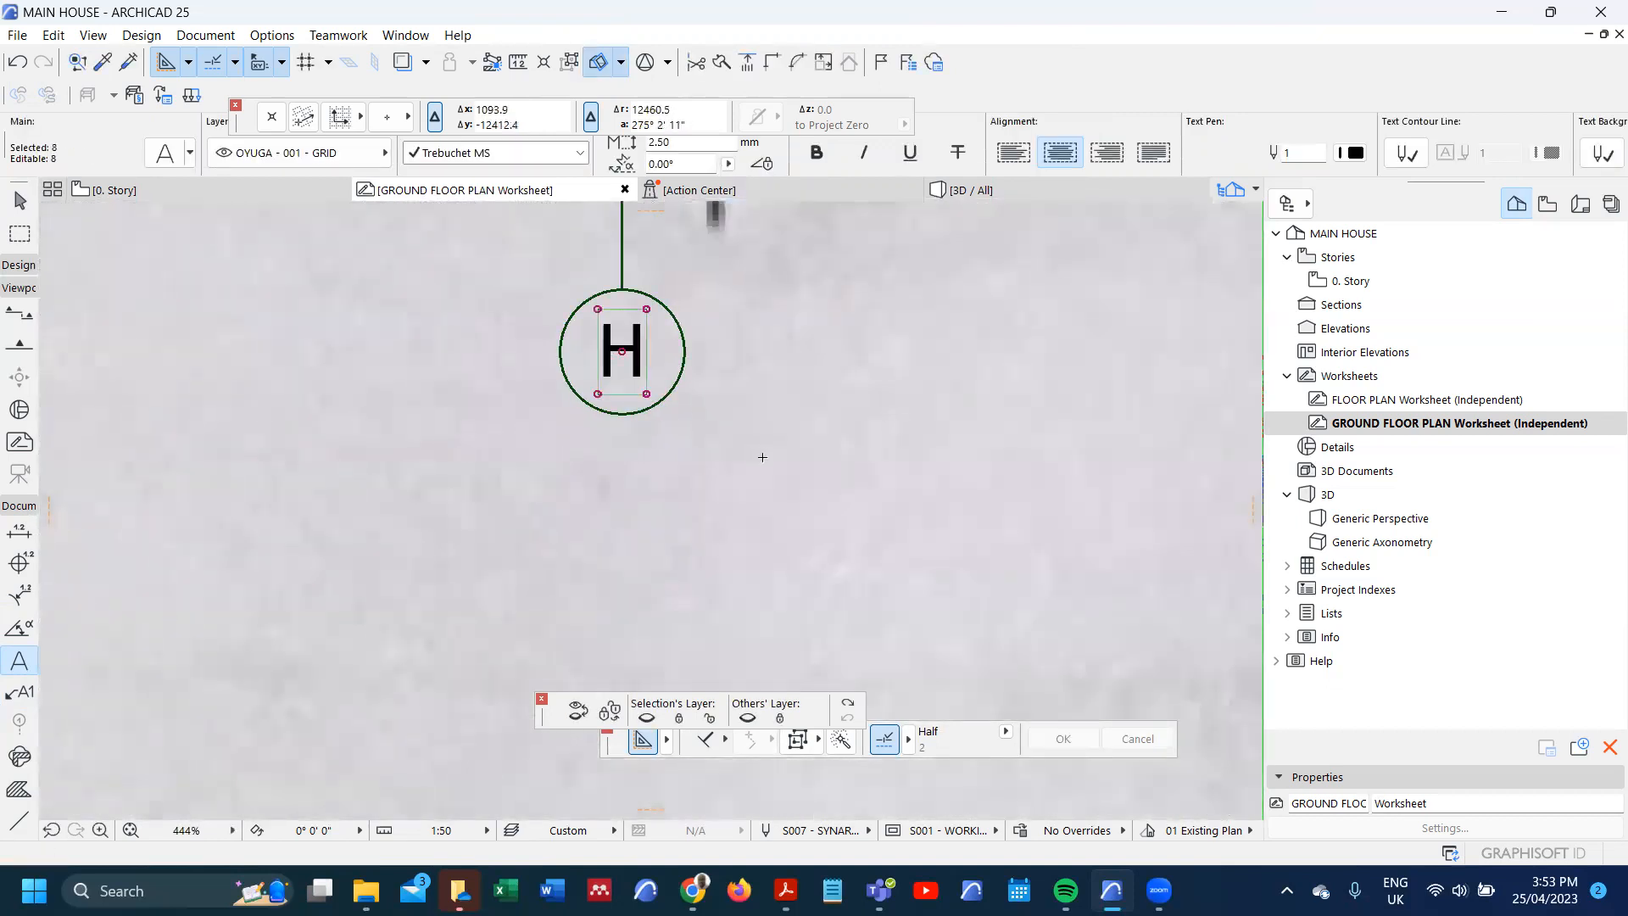
click(760, 454)
scroll(776, 474, down, 8)
scroll(776, 474, down, 5)
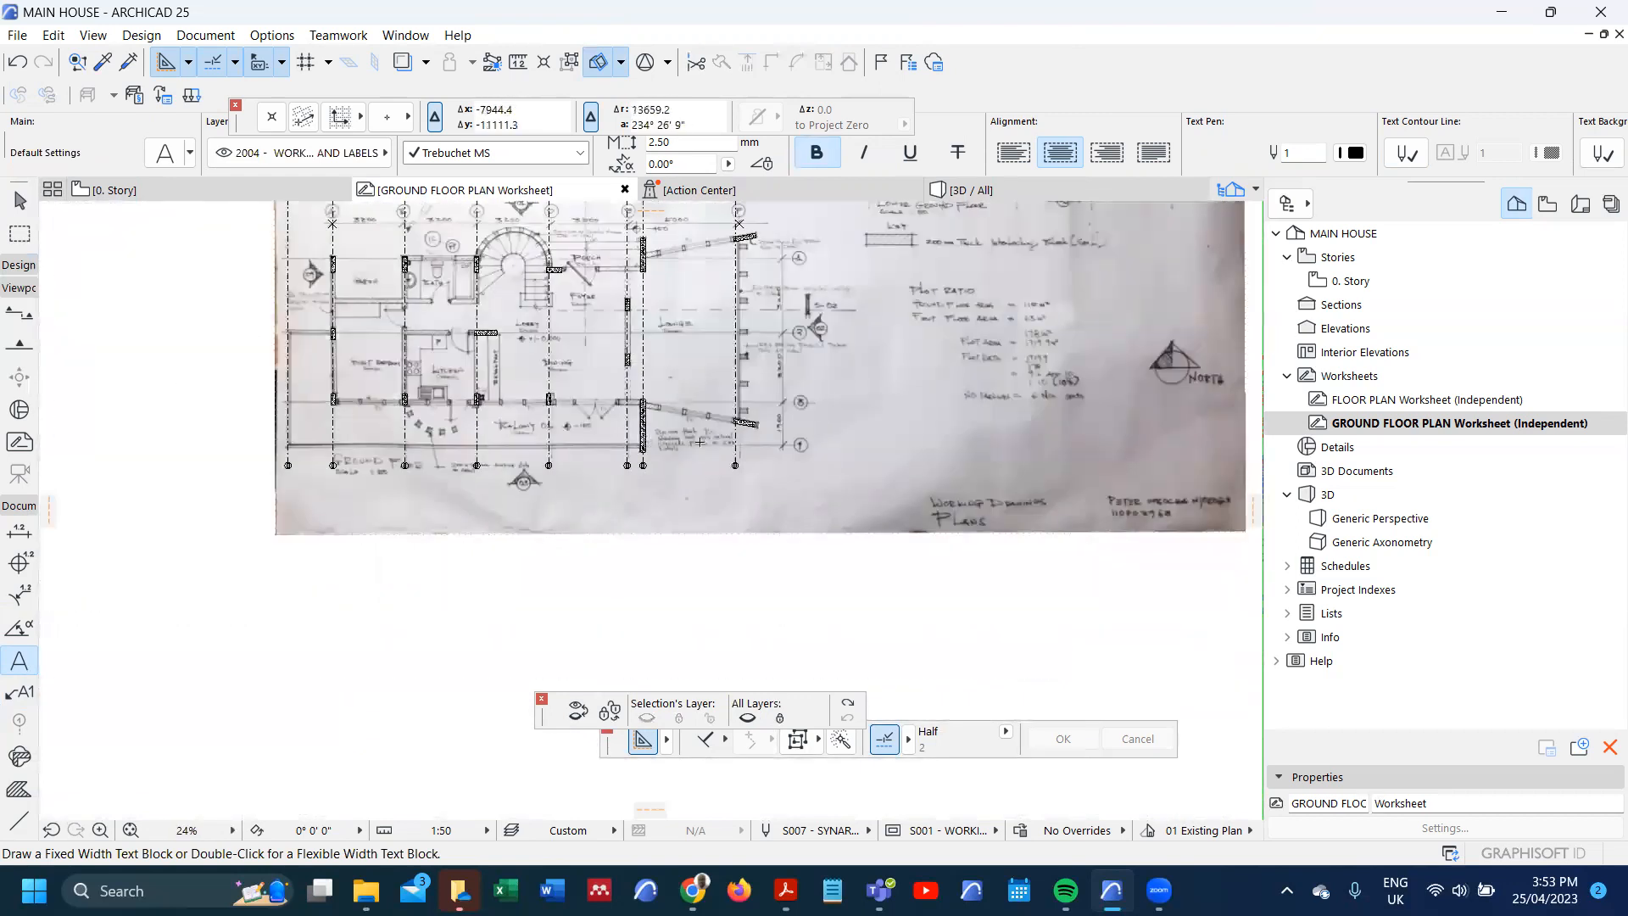
- Select the grid B line with its label and start mirroring a copy of it
scroll(226, 413, up, 5)
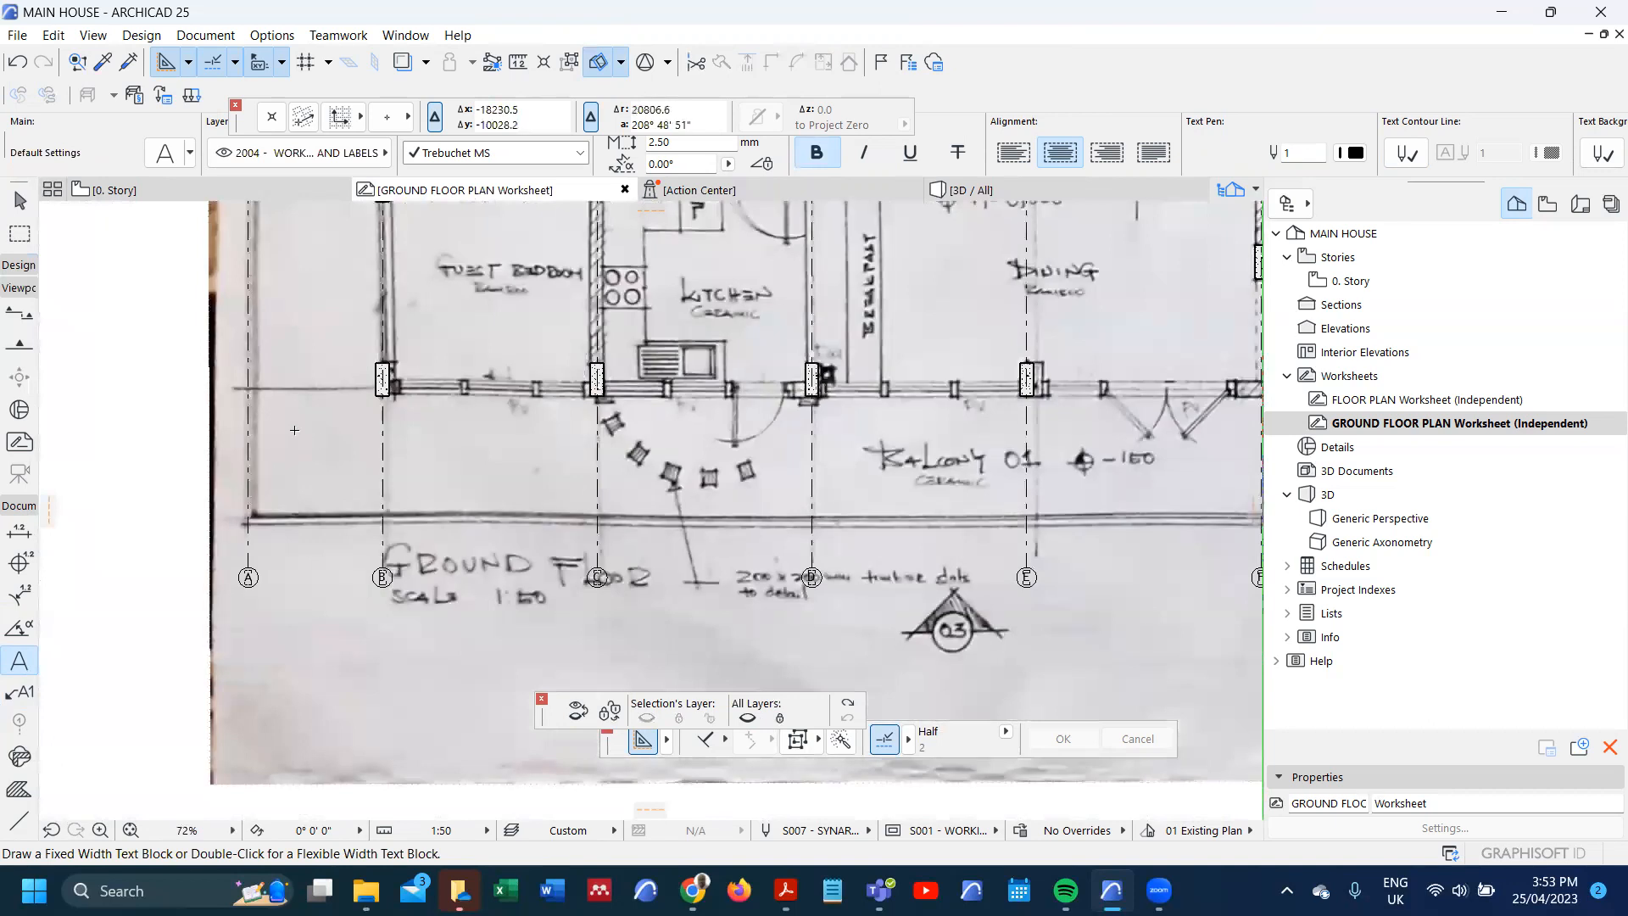
scroll(318, 426, down, 2)
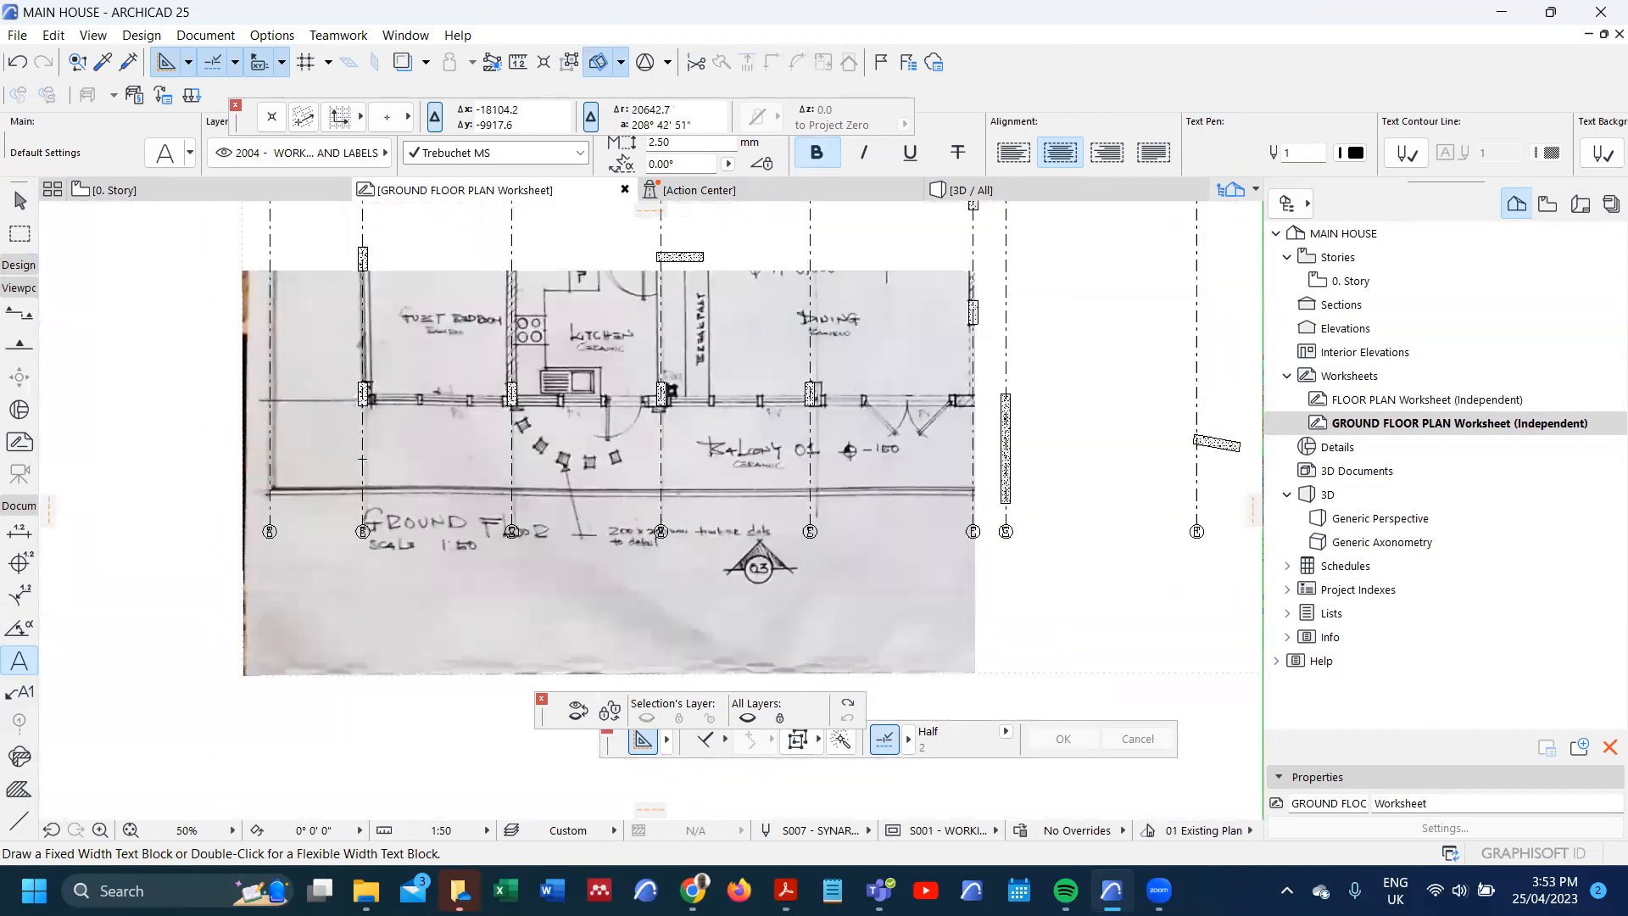
shift+click(363, 462)
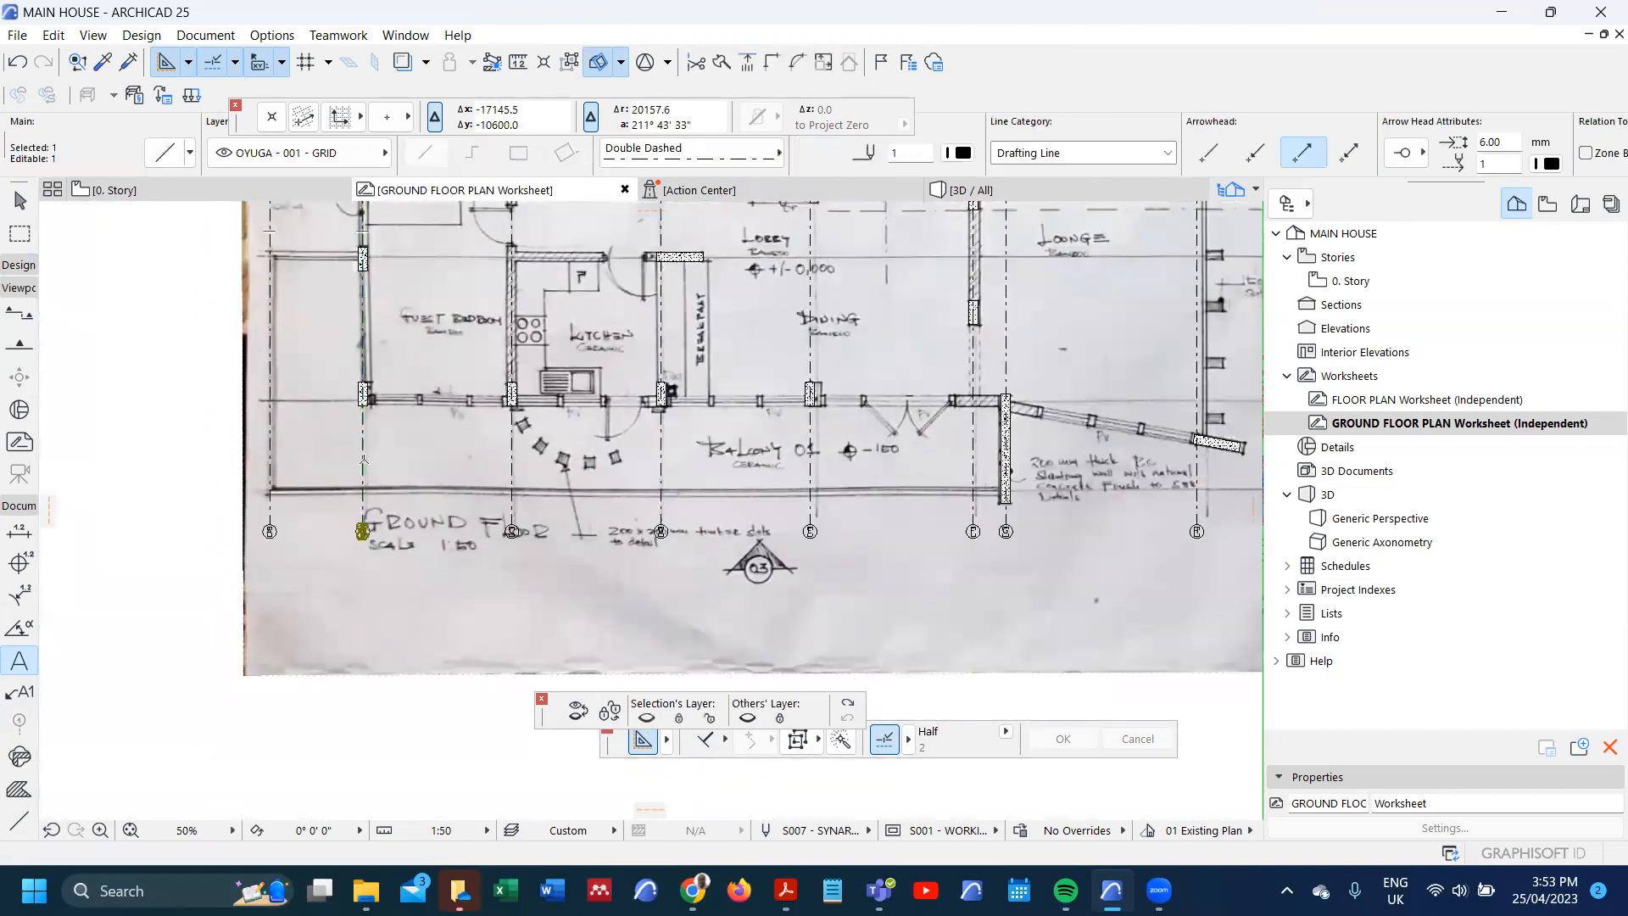
scroll(363, 462, up, 5)
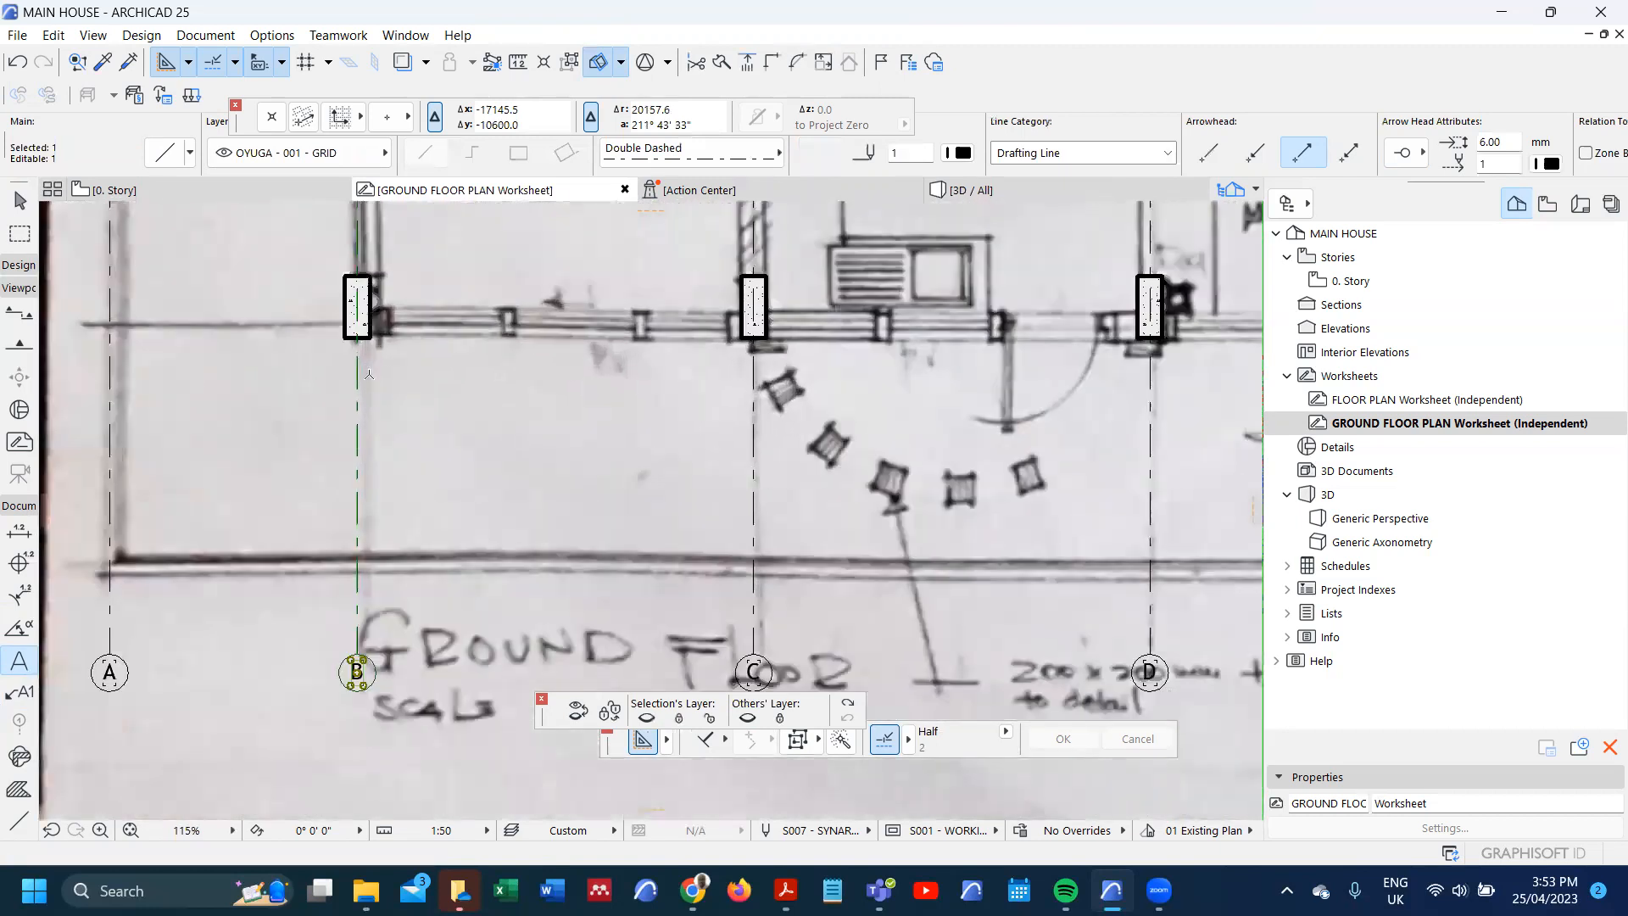
key(ctrl+alt+m)
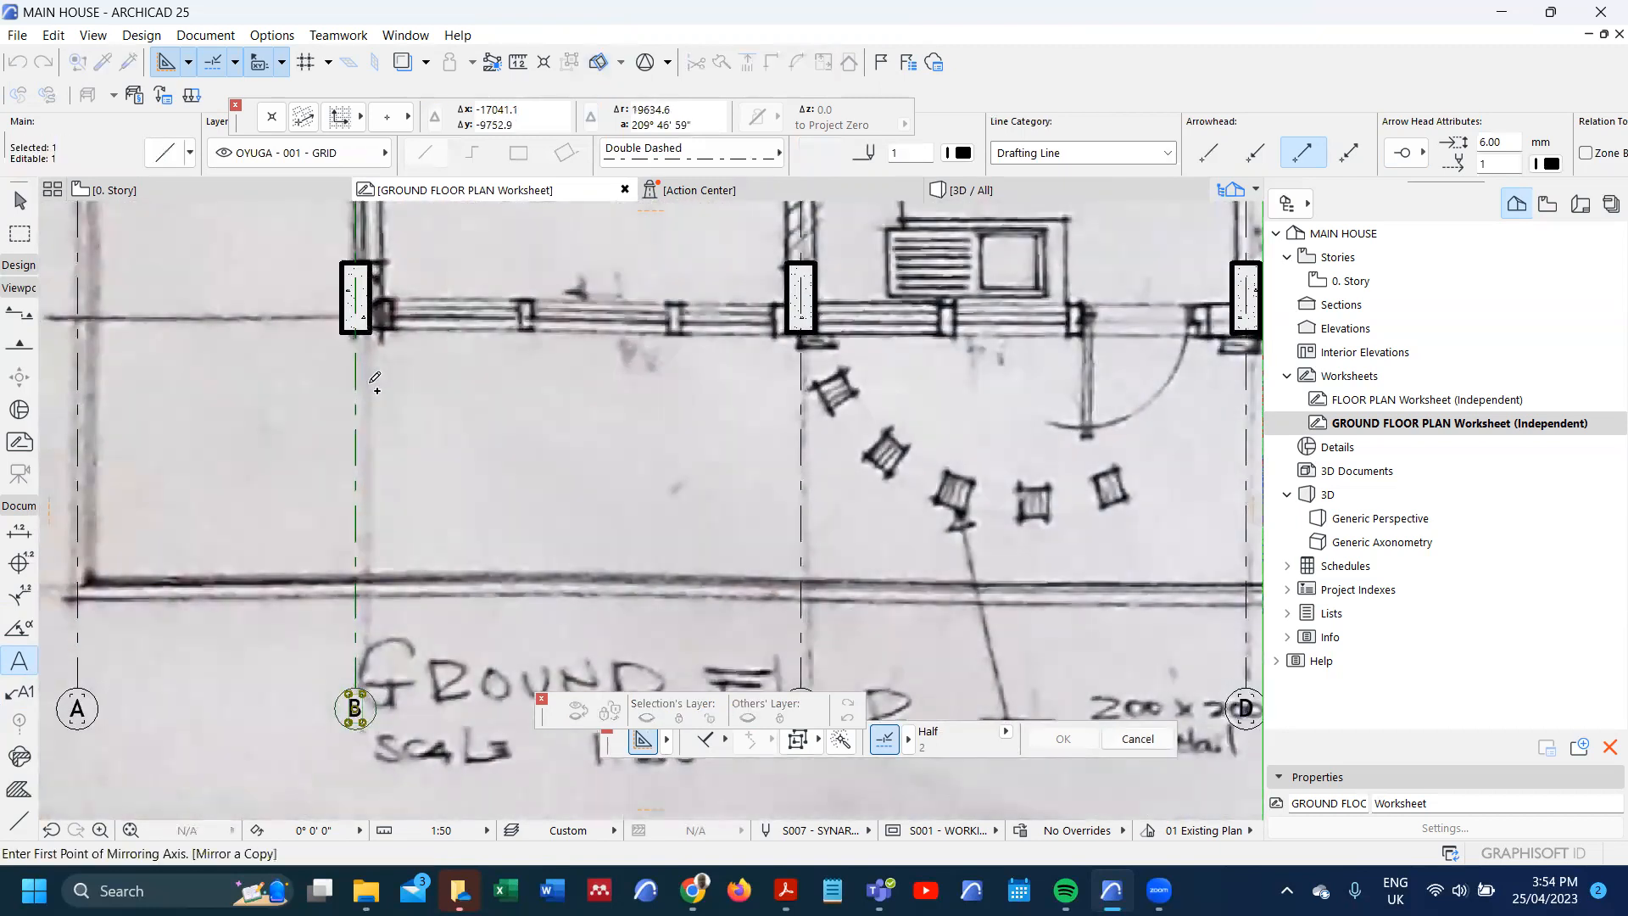
- Mirror a copy of grid line B about a diagonal axis through its column corner, and set the copied bubble label's angle to 0°
click(343, 331)
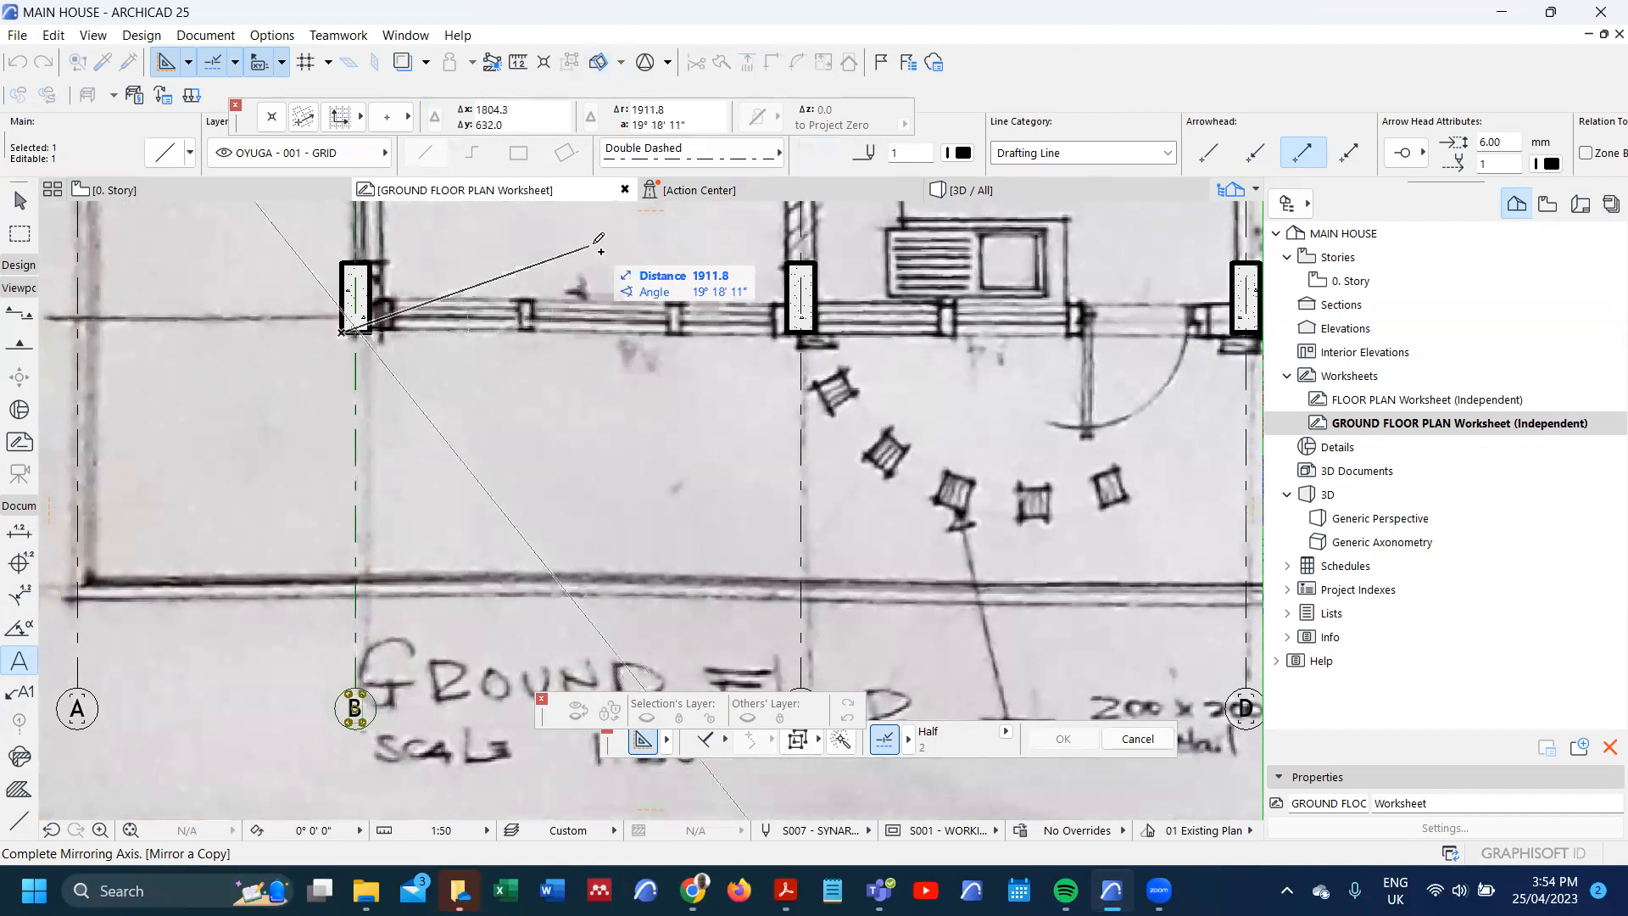
click(555, 230)
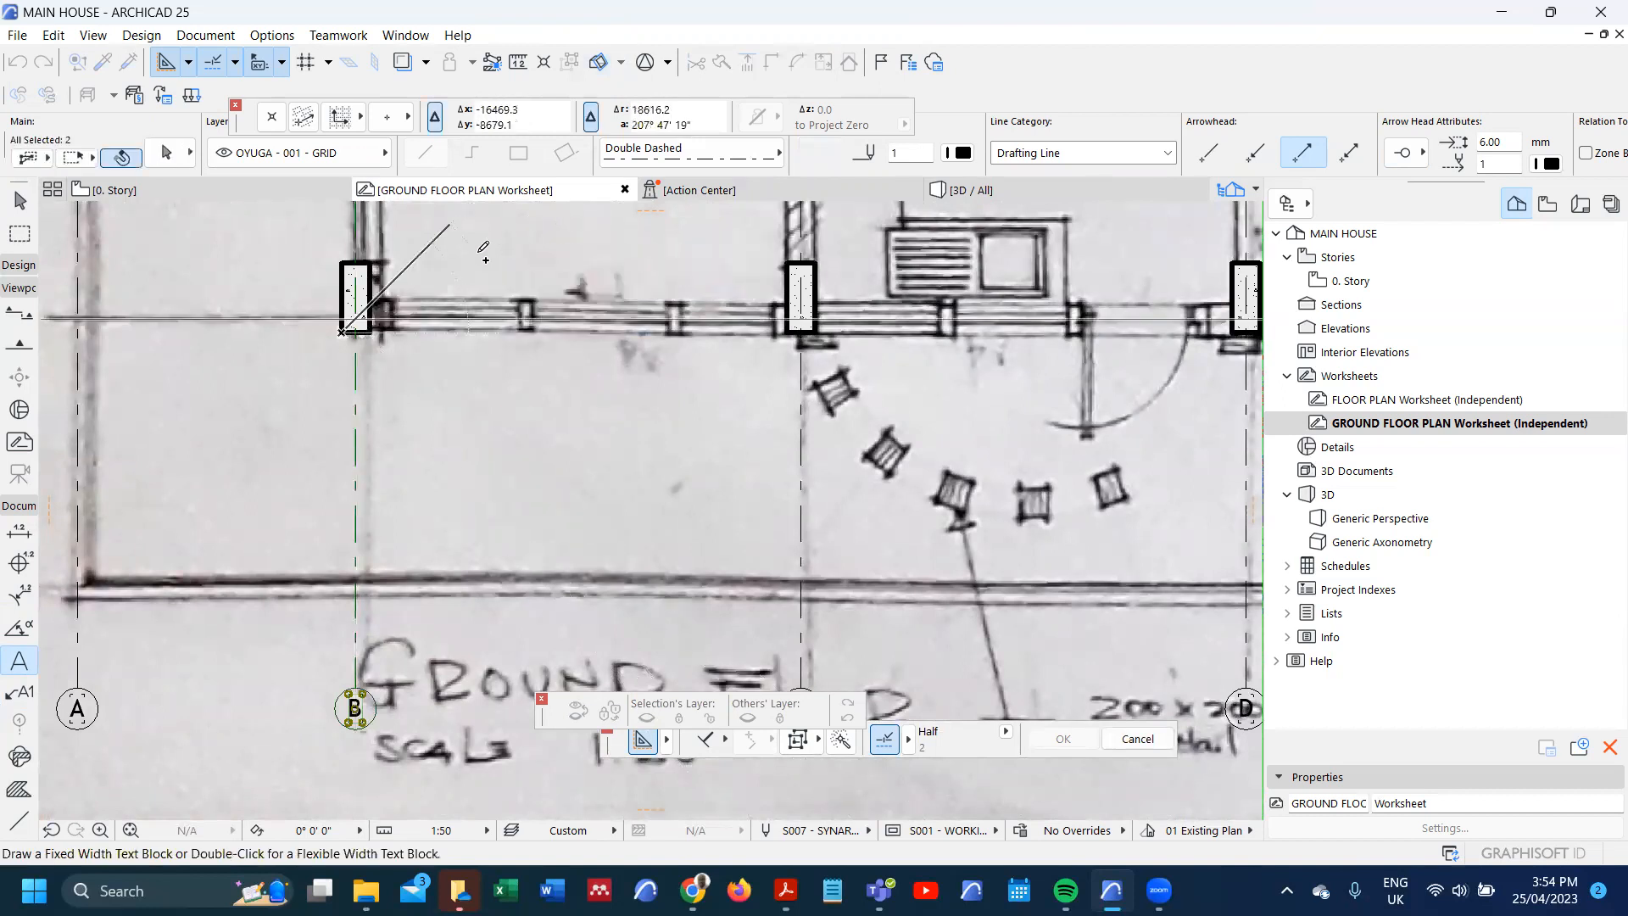
scroll(436, 323, down, 5)
scroll(233, 325, up, 2)
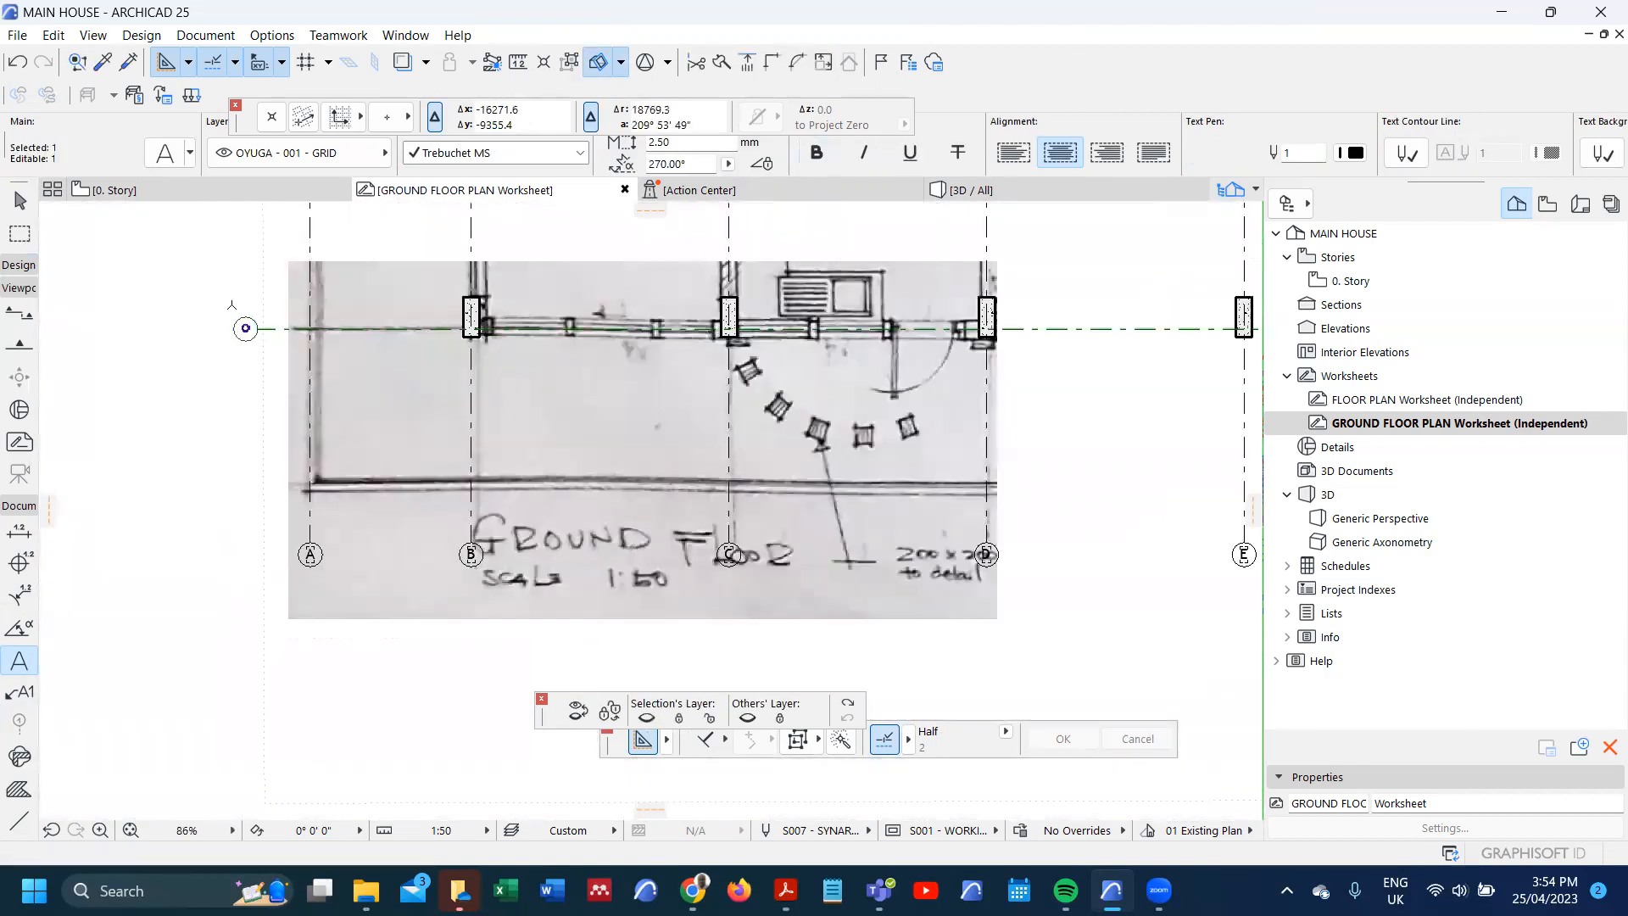
scroll(227, 327, up, 3)
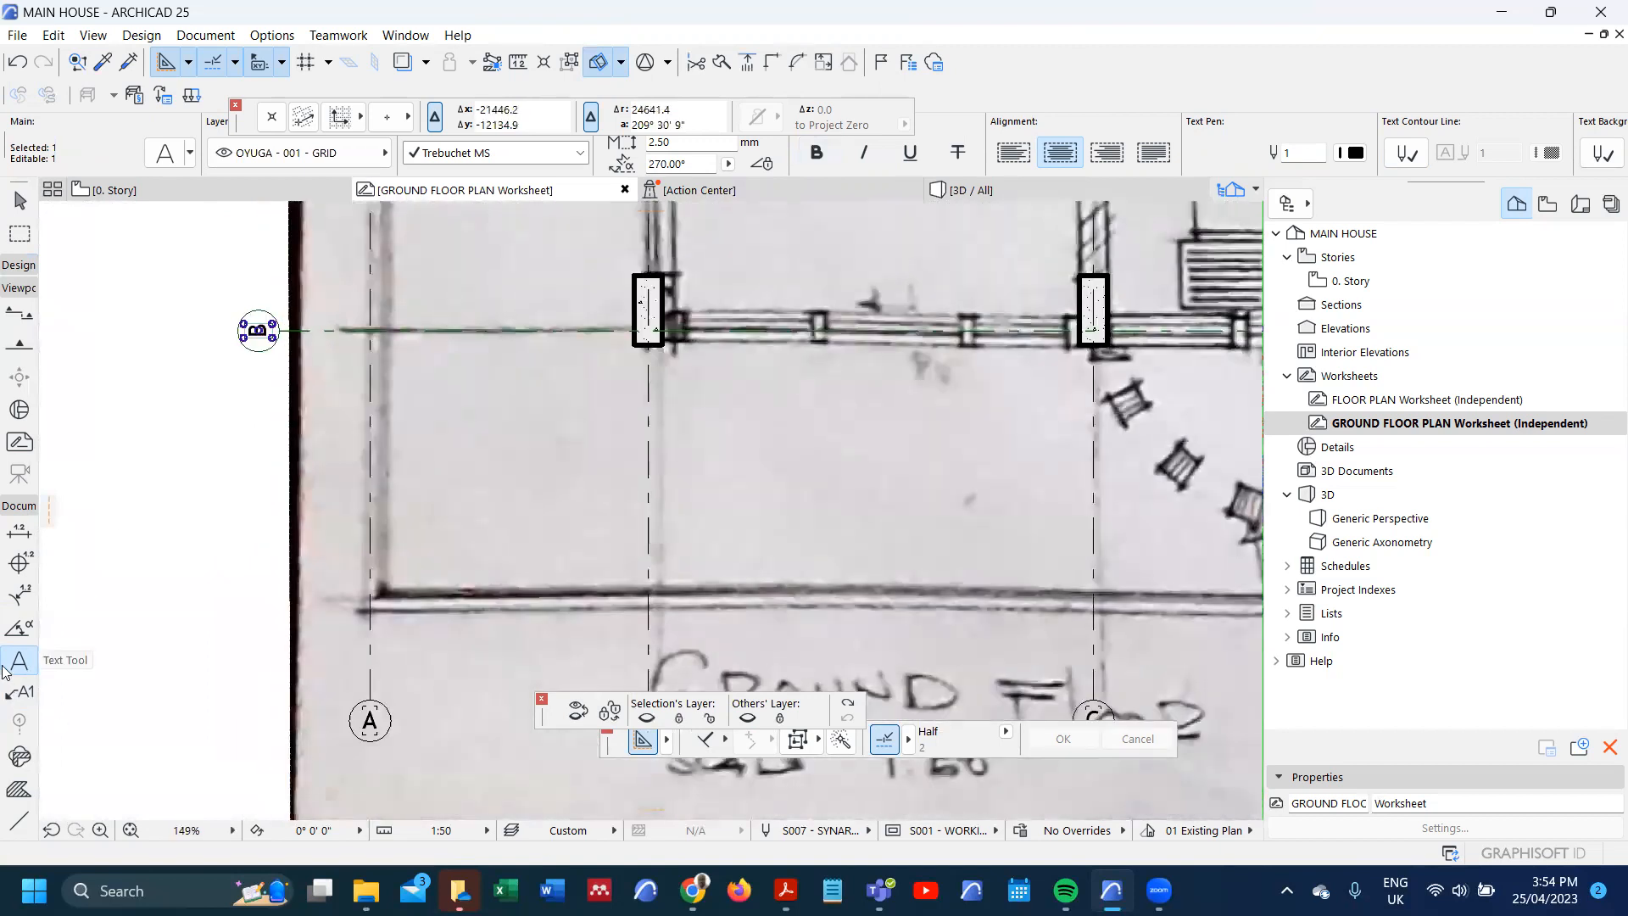
key(ctrl+t)
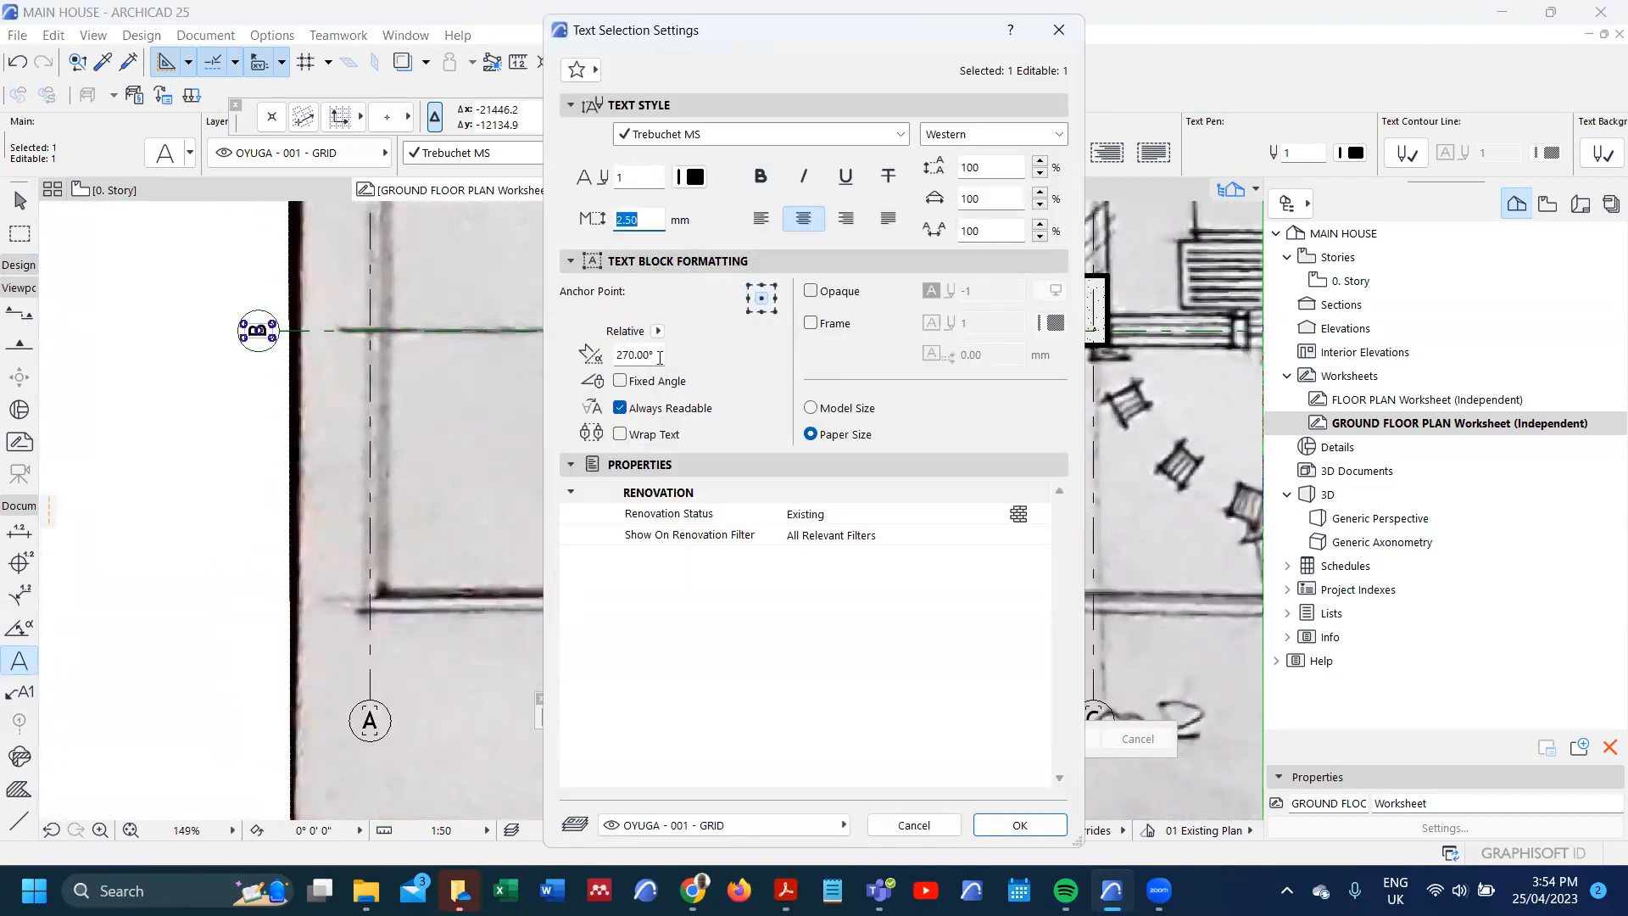
text(0)
key(Return)
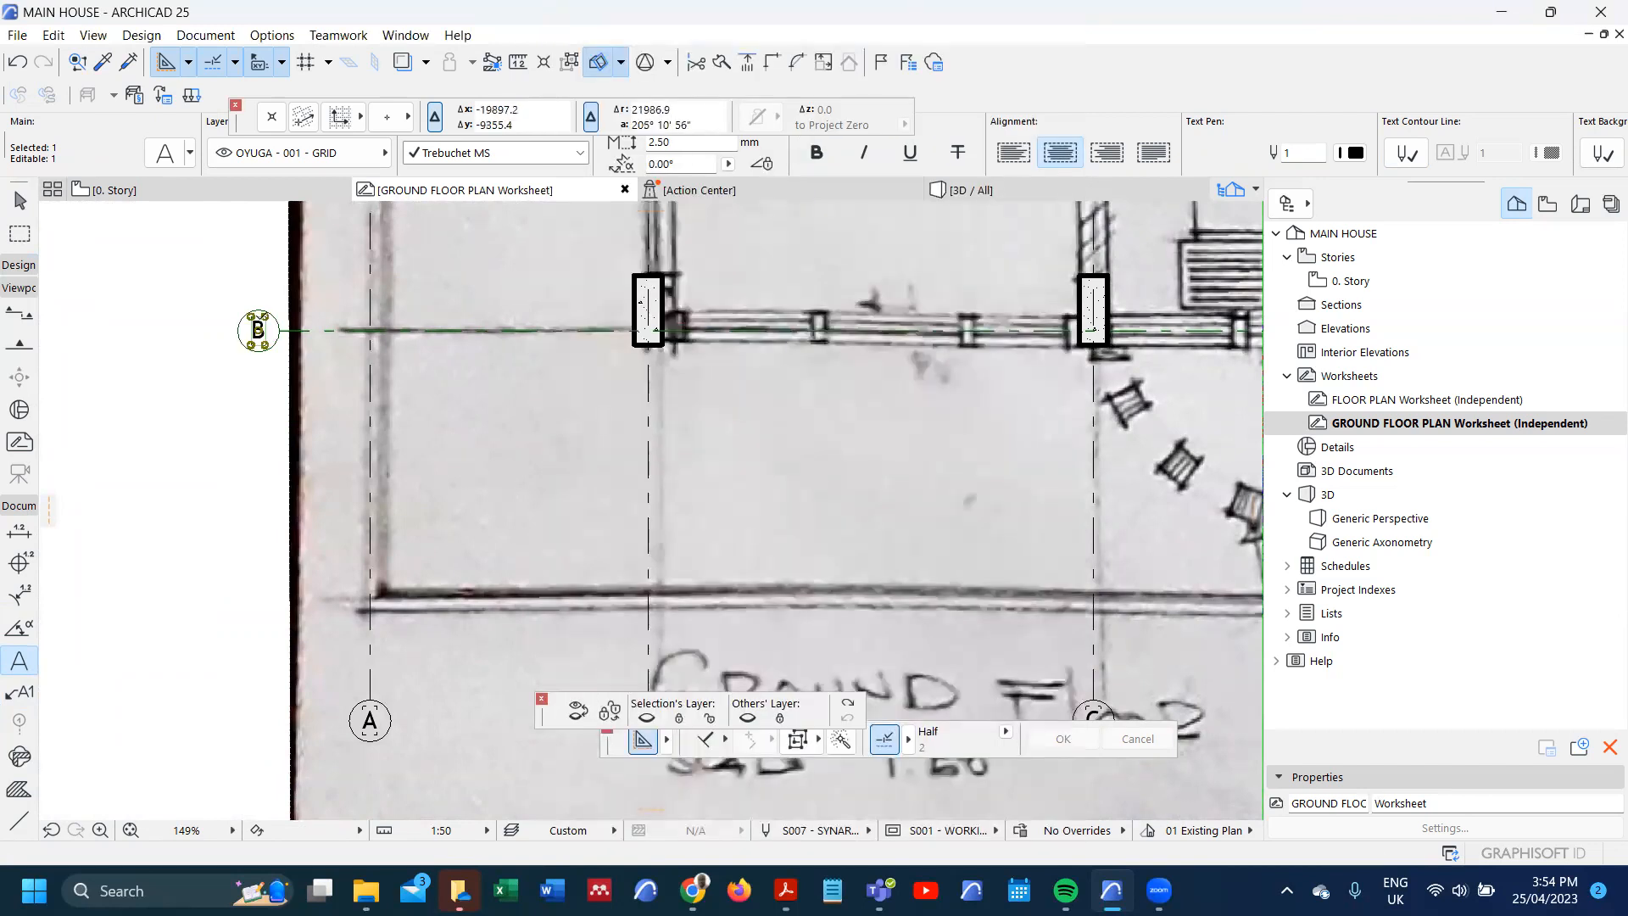
- Try to adjust the new horizontal grid line to a vertical boundary beyond the east side of the ground floor plan
scroll(258, 326, down, 8)
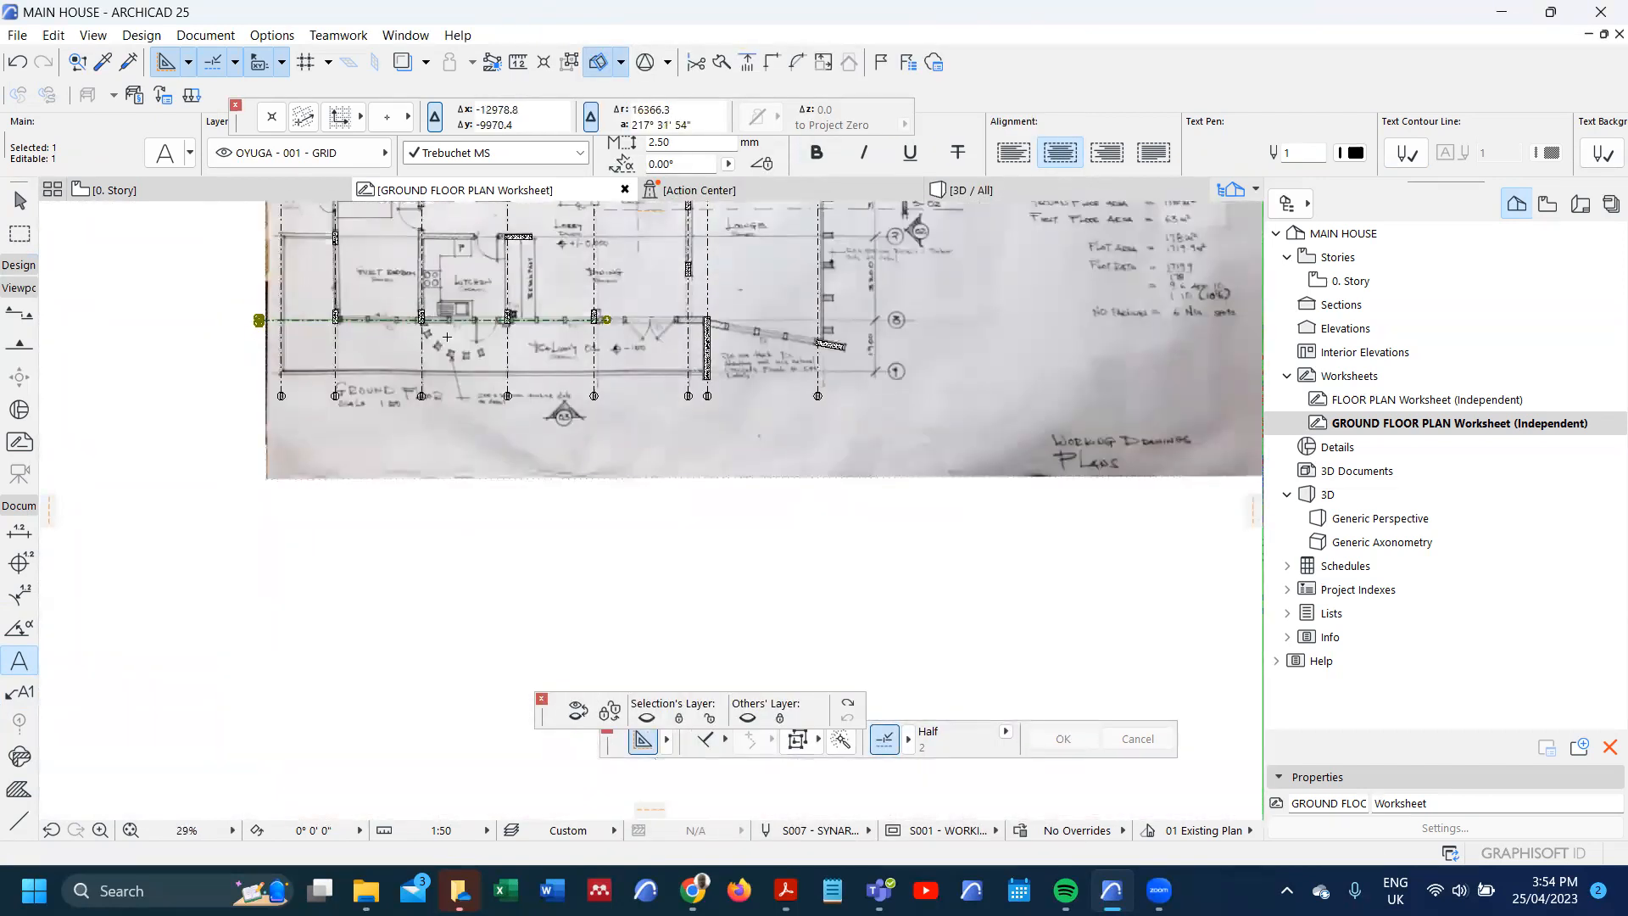
key(ctrl+minus)
scroll(472, 410, down, 4)
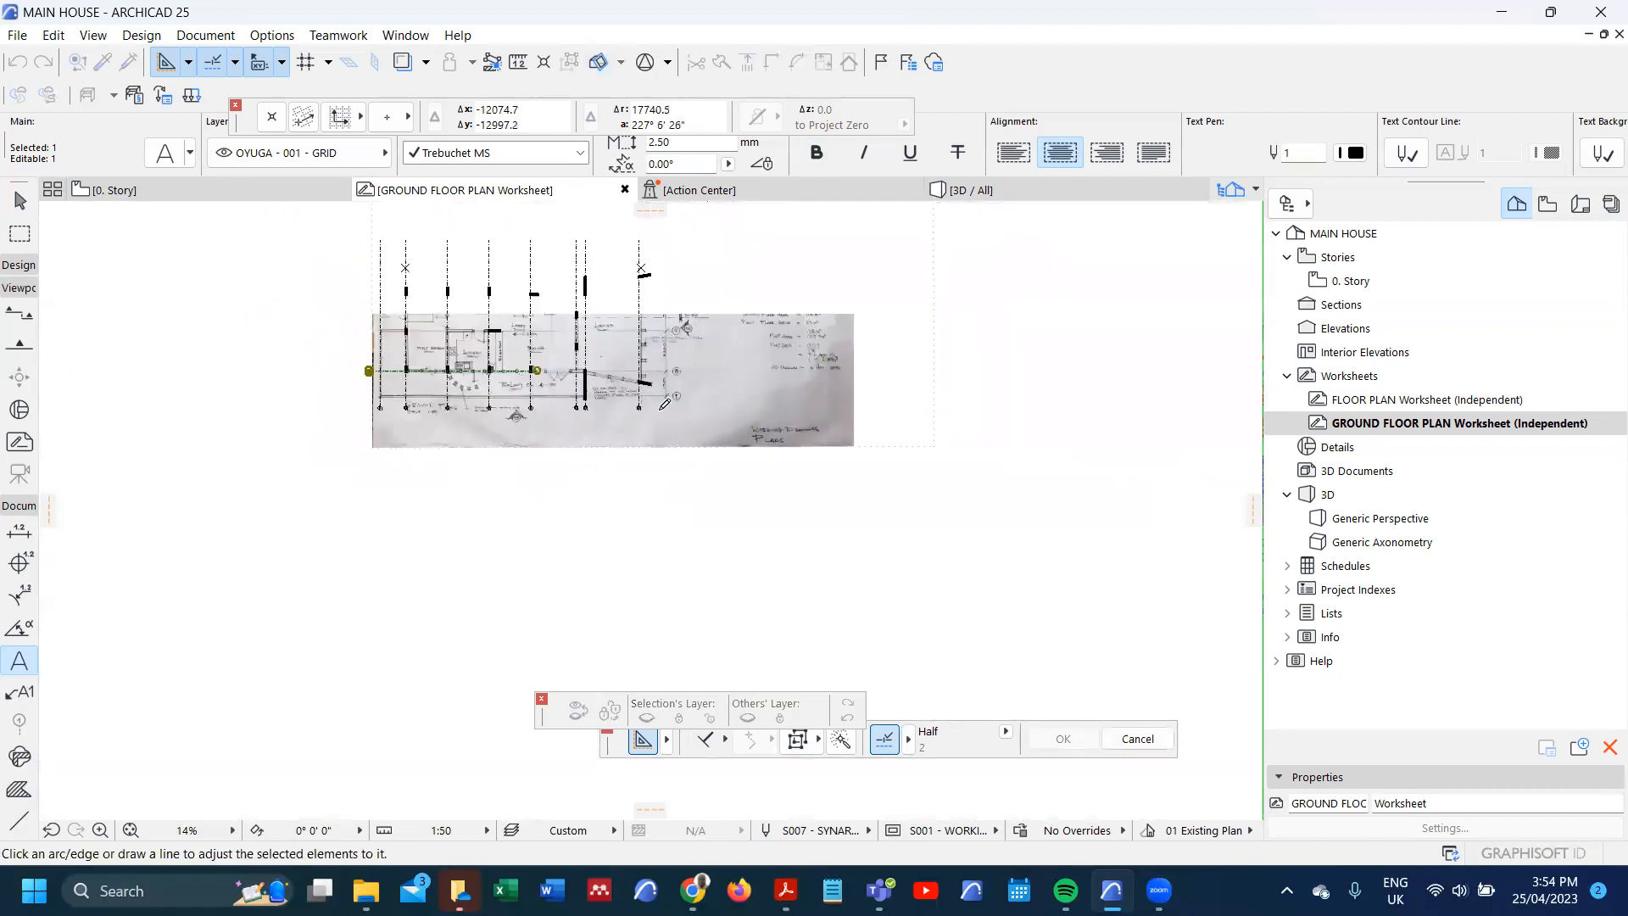
scroll(640, 411, up, 2)
click(730, 427)
click(731, 253)
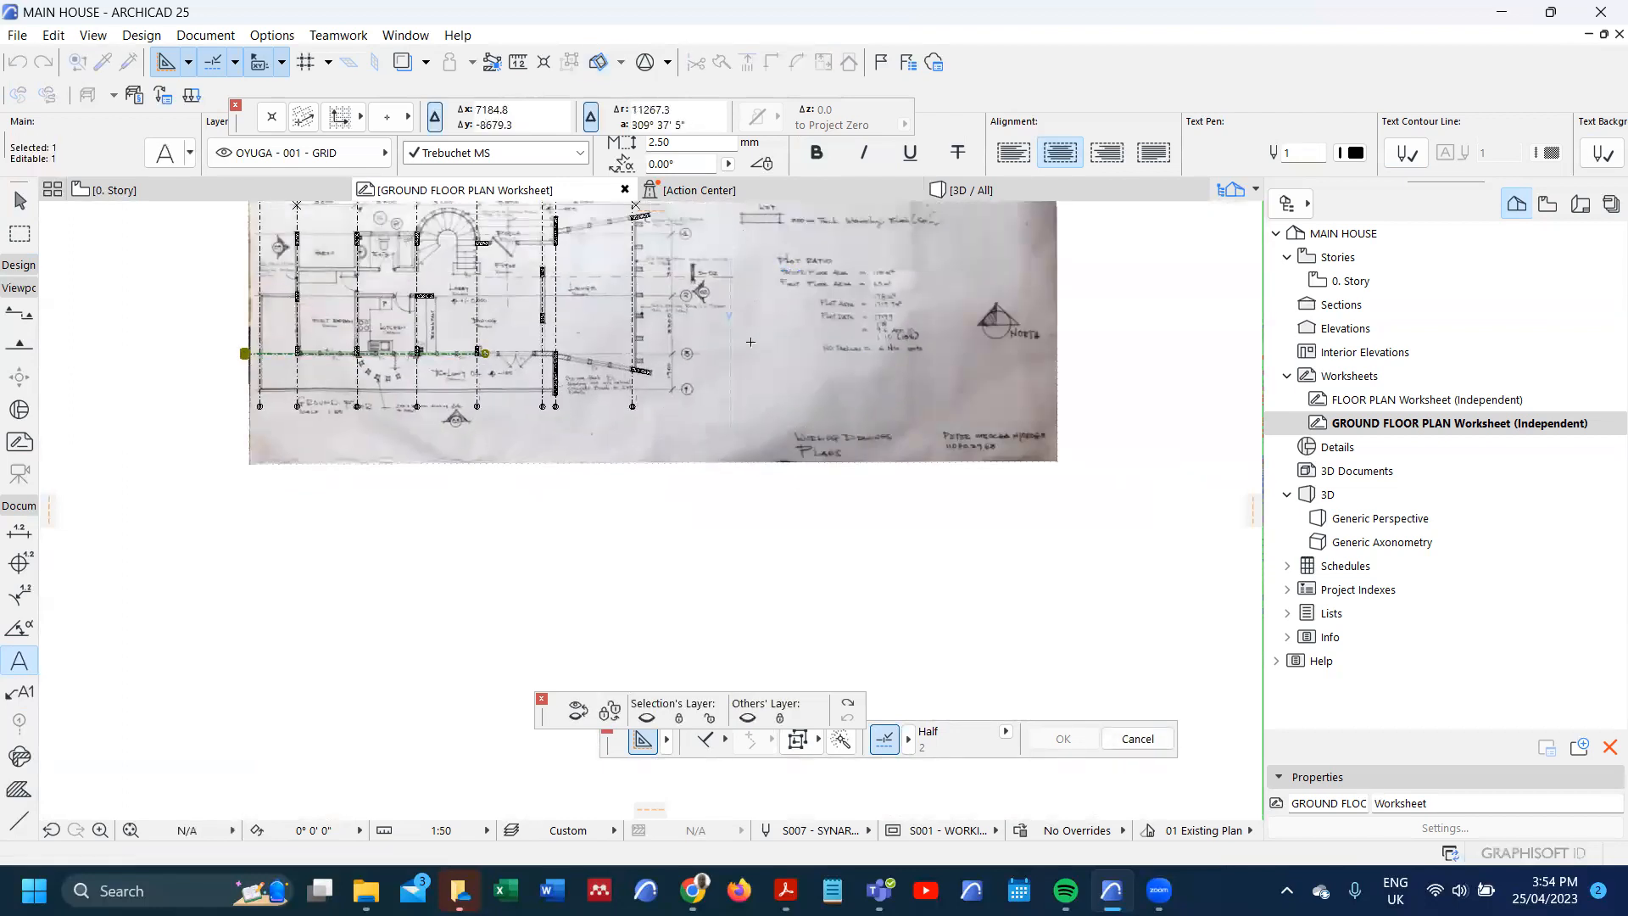
- Extend the horizontal grid line with Adjust to a vertical boundary past the sketch's circled 3 on the east side
scroll(772, 428, left, 1)
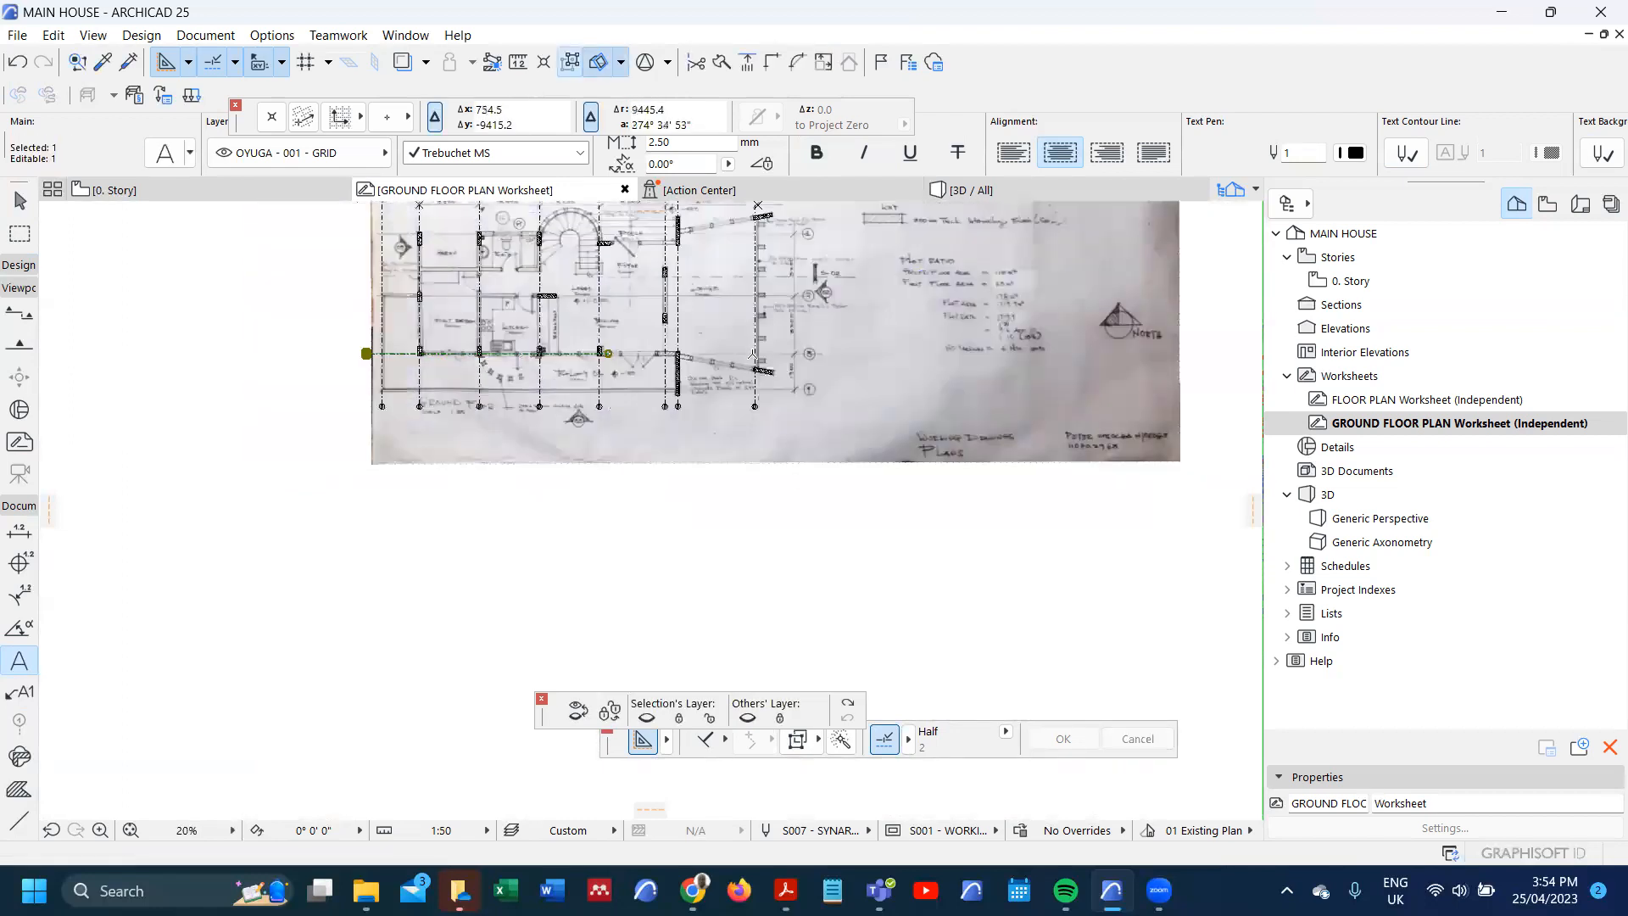
scroll(772, 433, down, 1)
scroll(816, 420, up, 2)
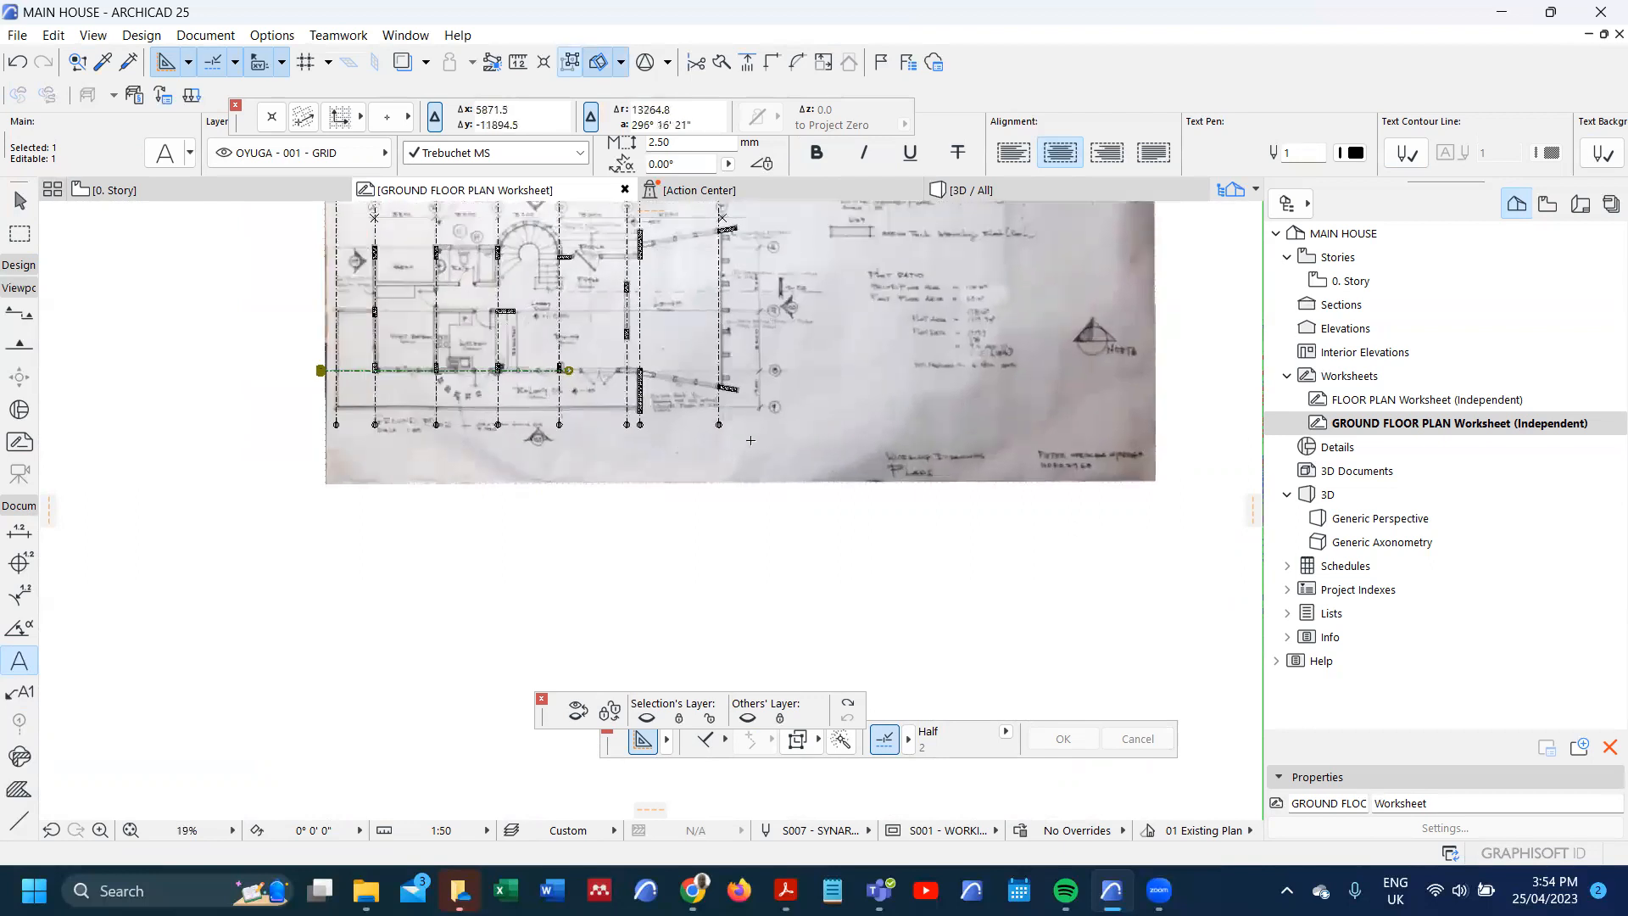
right_click(733, 543)
click(700, 549)
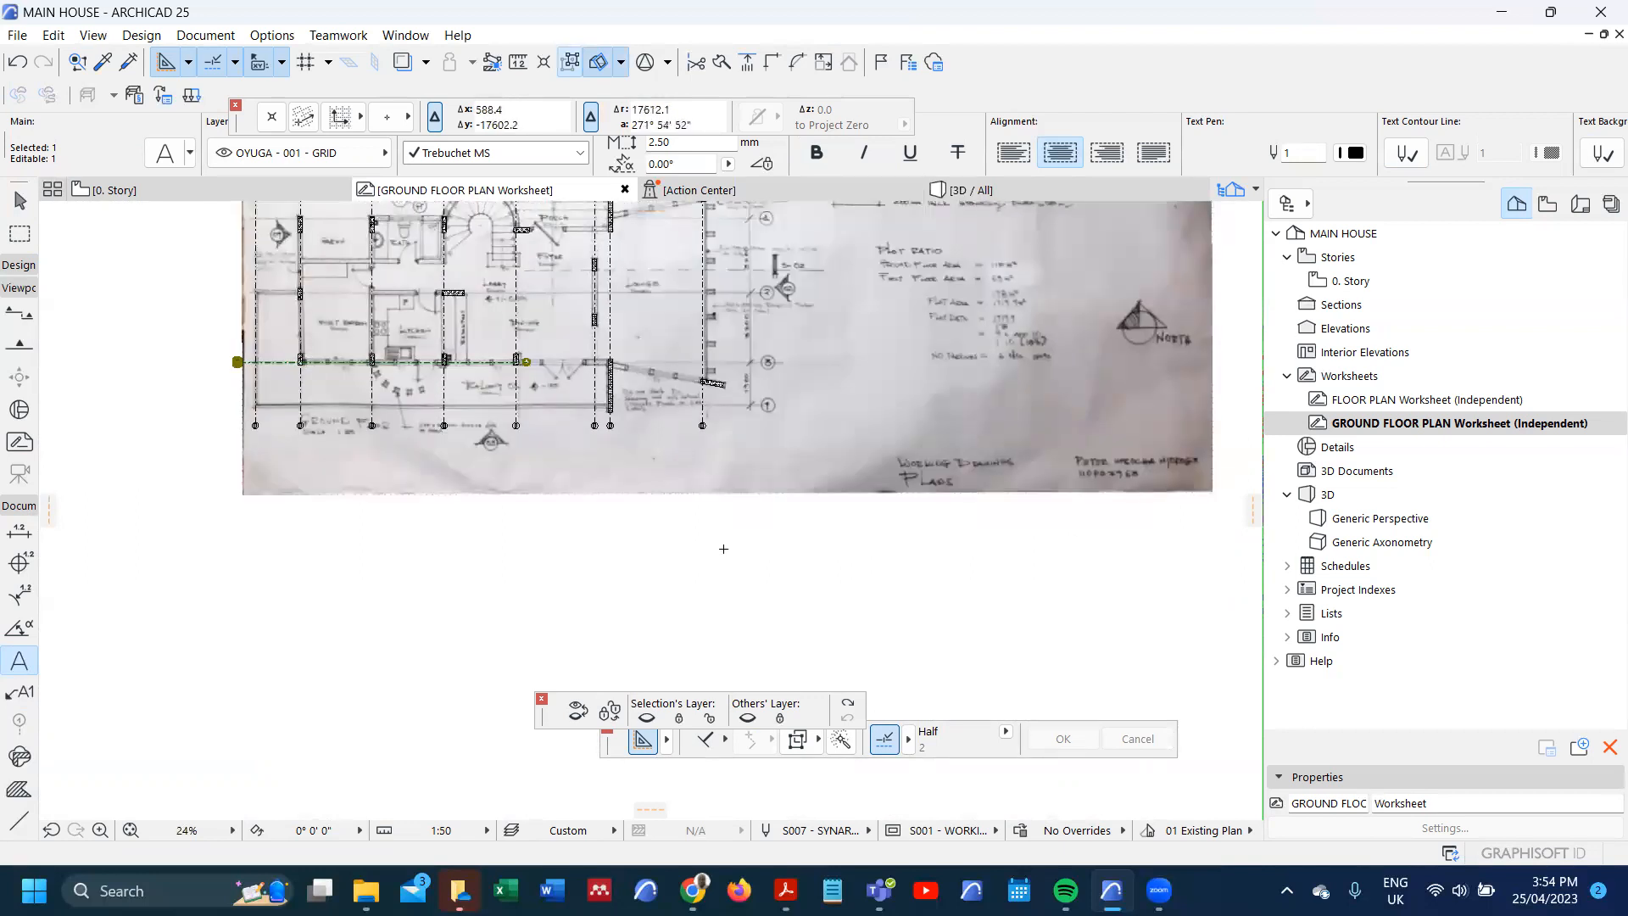
key(ctrl+minus)
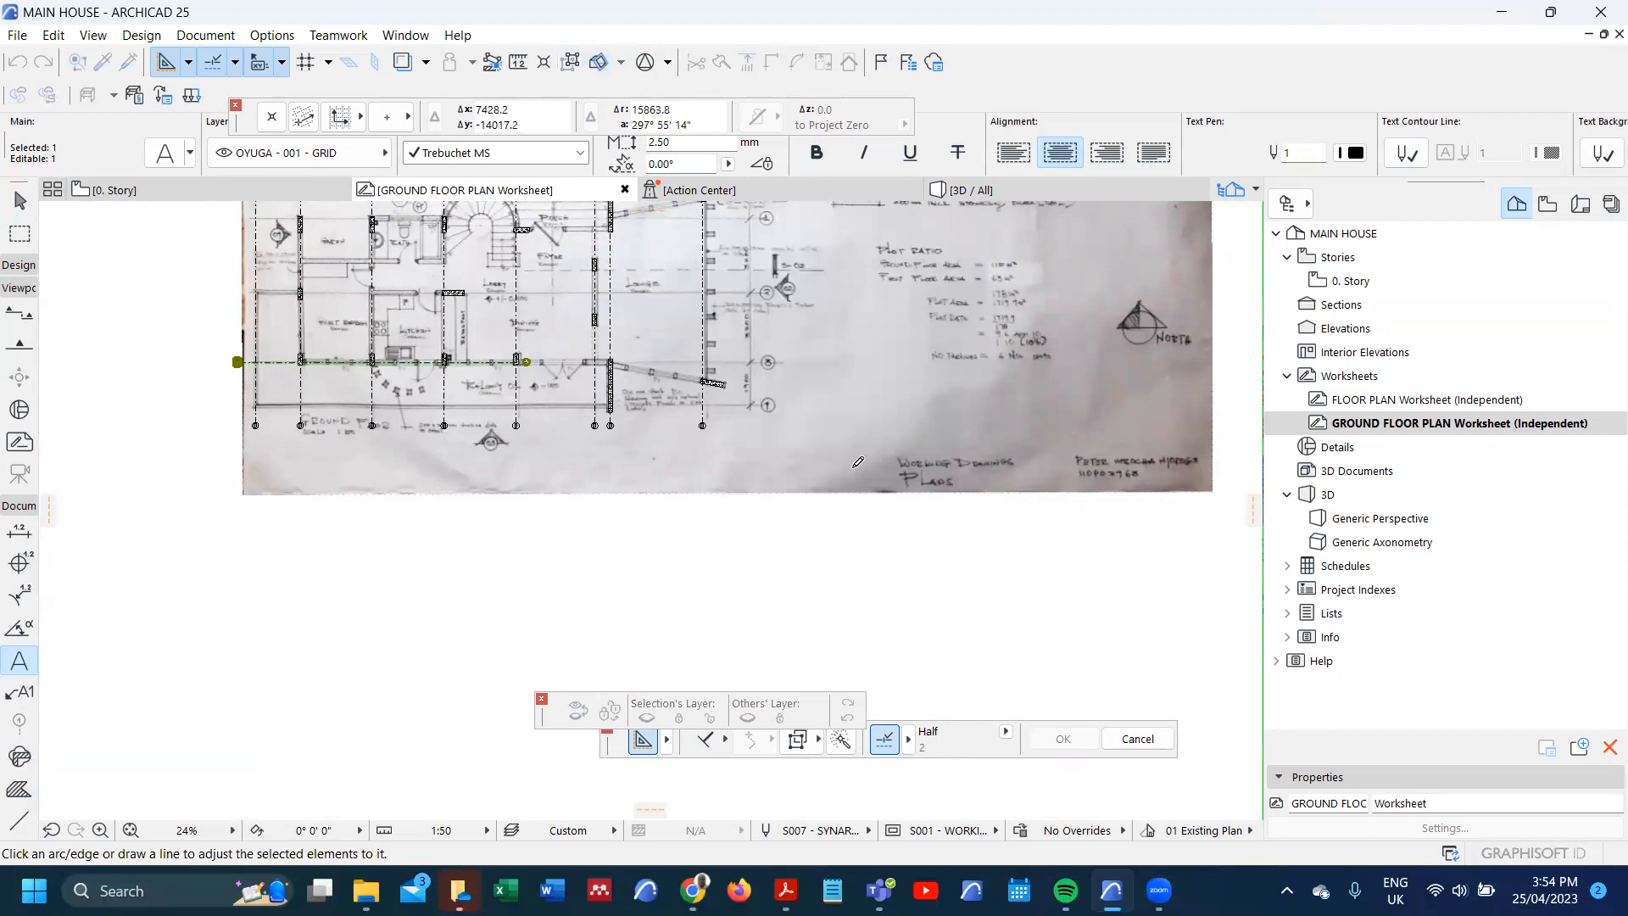
click(852, 467)
click(852, 274)
- Examine the extended horizontal grid line against the sketch's numbered grids and their spacing dimensions
scroll(803, 360, up, 3)
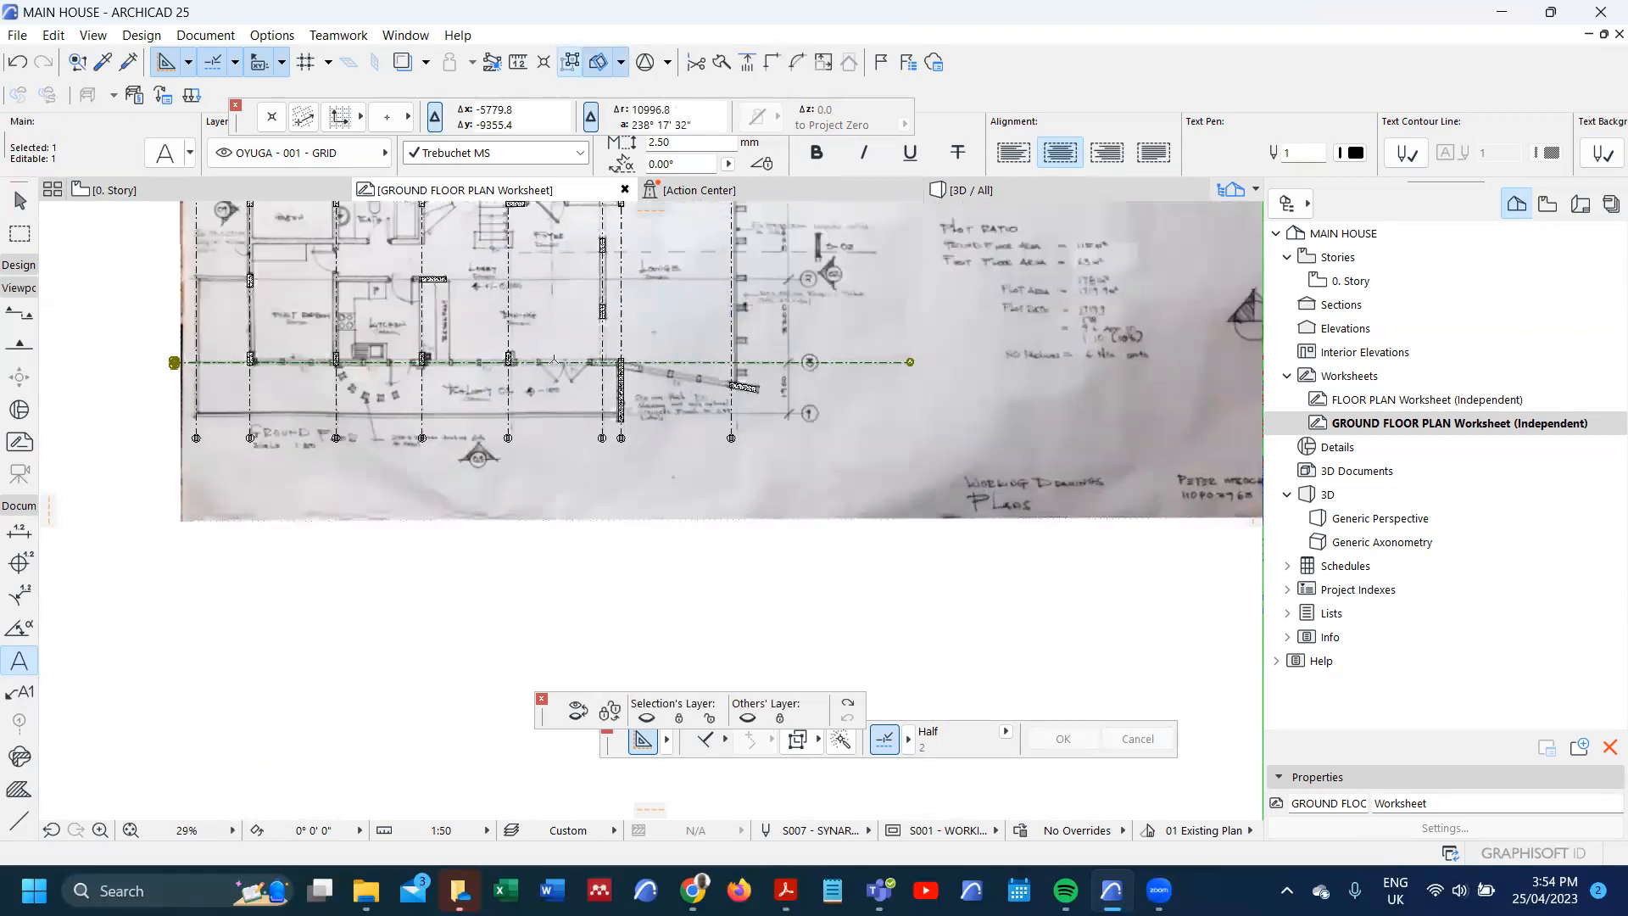
scroll(803, 360, up, 2)
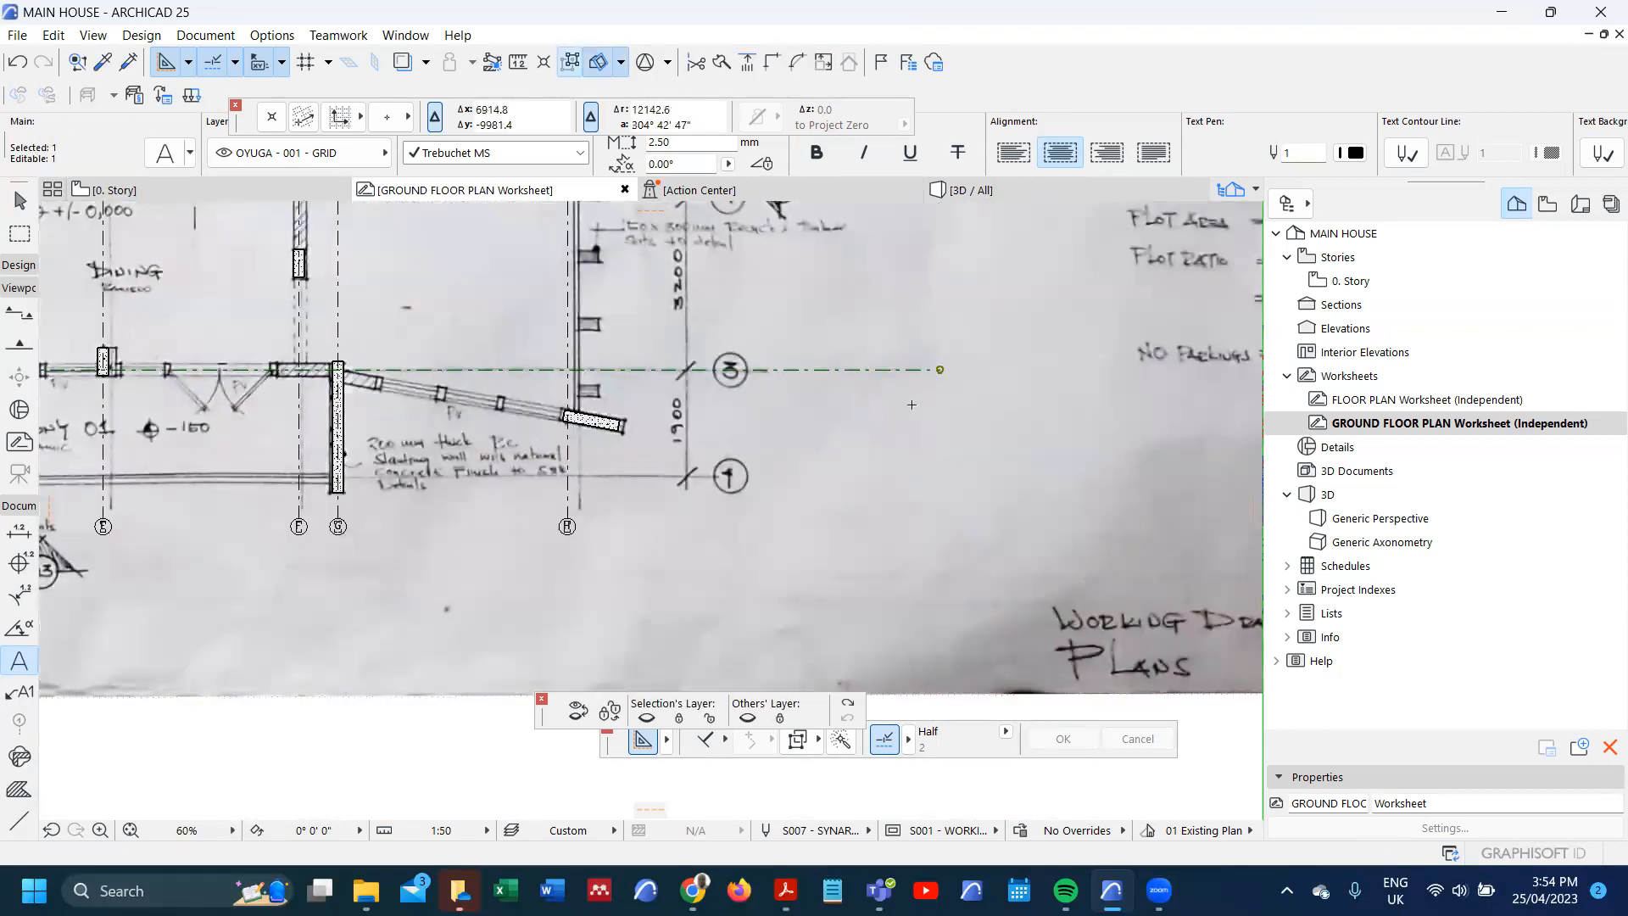
scroll(912, 404, down, 7)
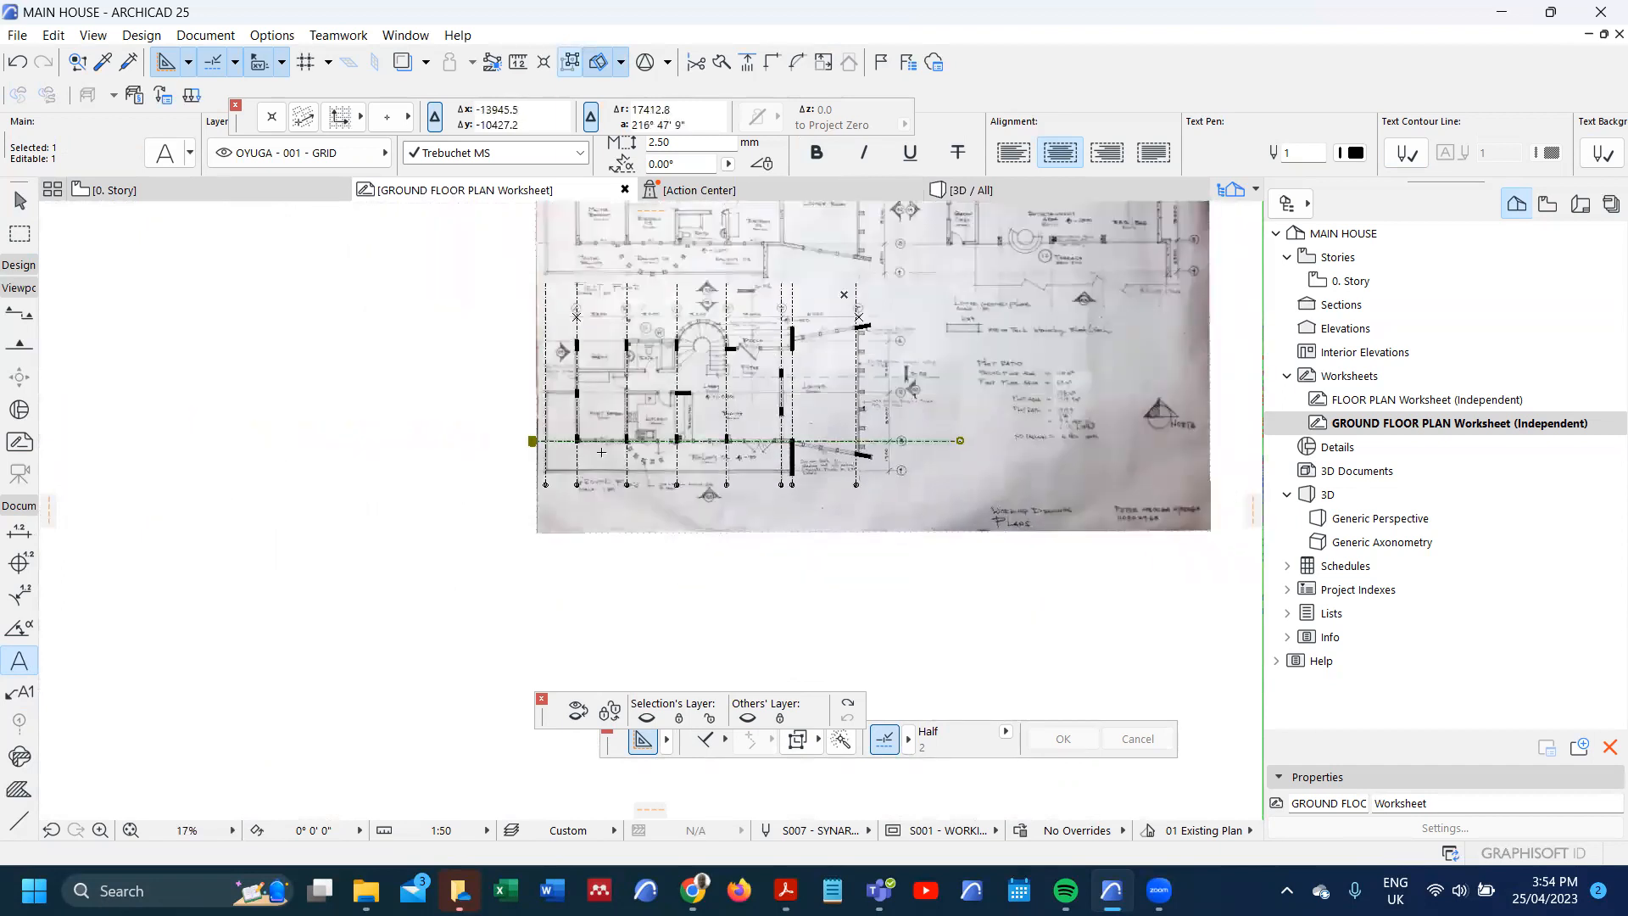
scroll(602, 452, up, 9)
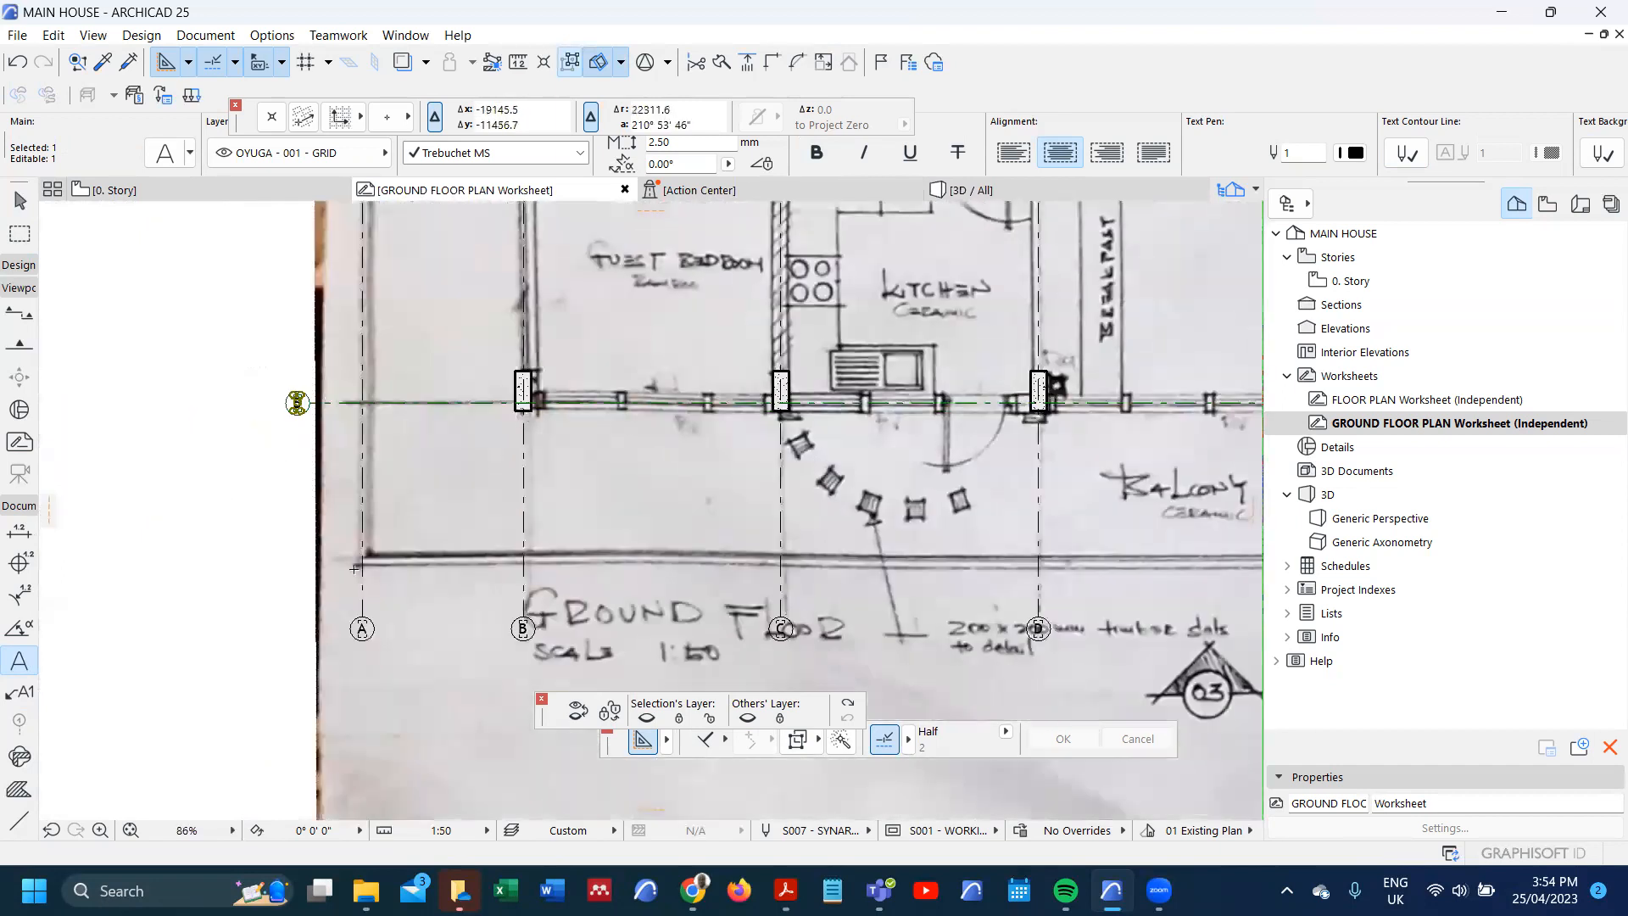
scroll(355, 566, down, 3)
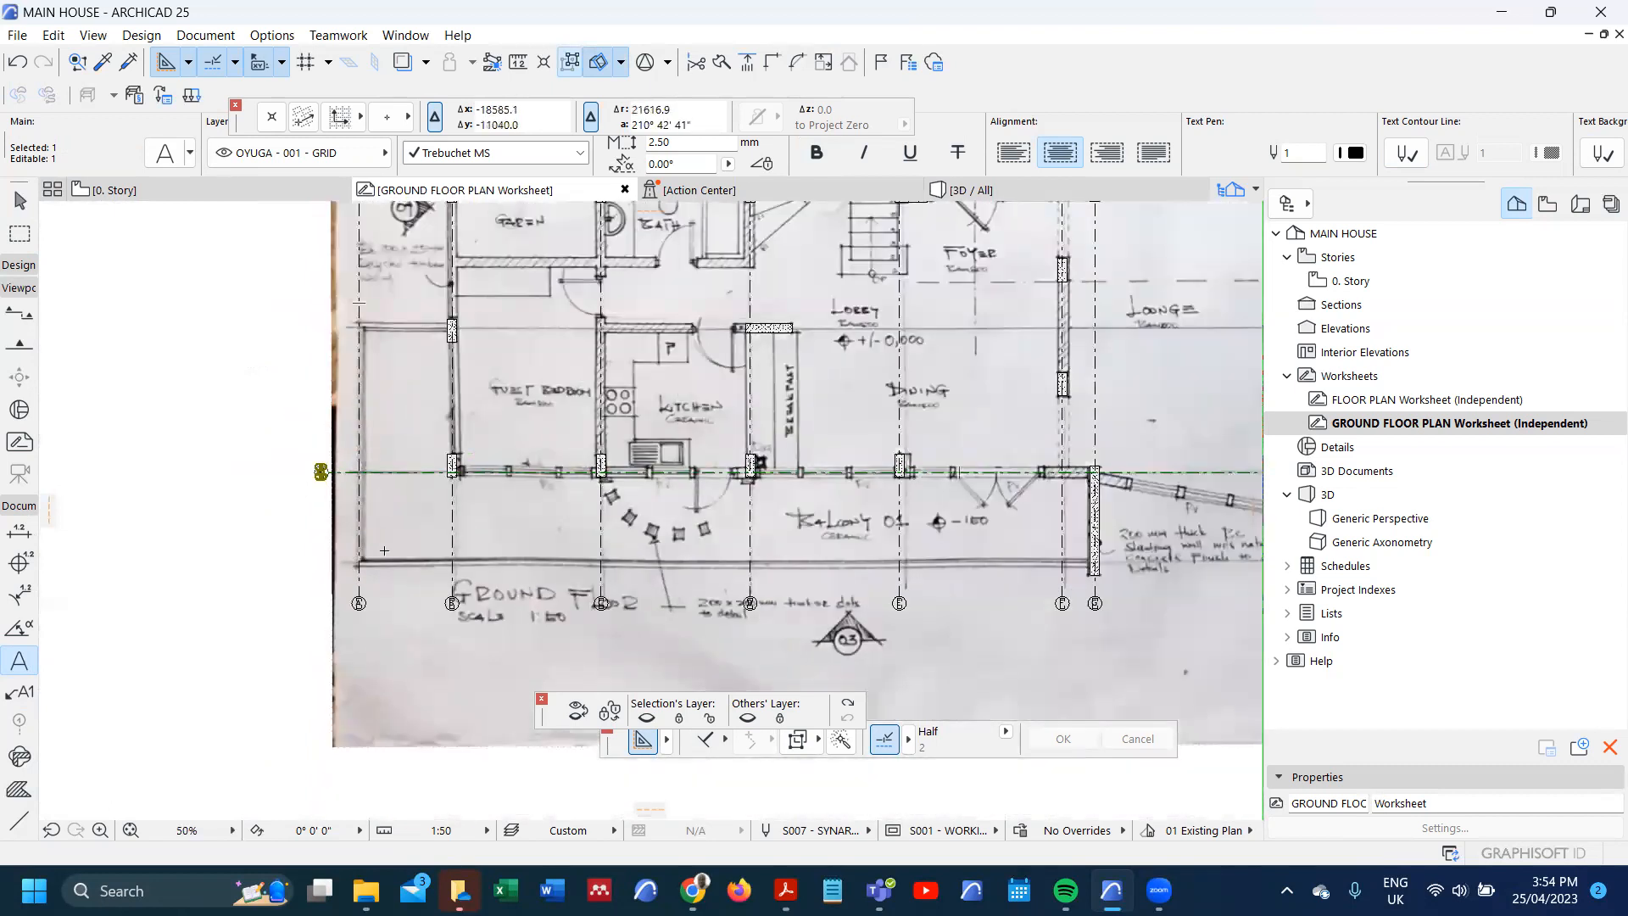
scroll(789, 556, down, 2)
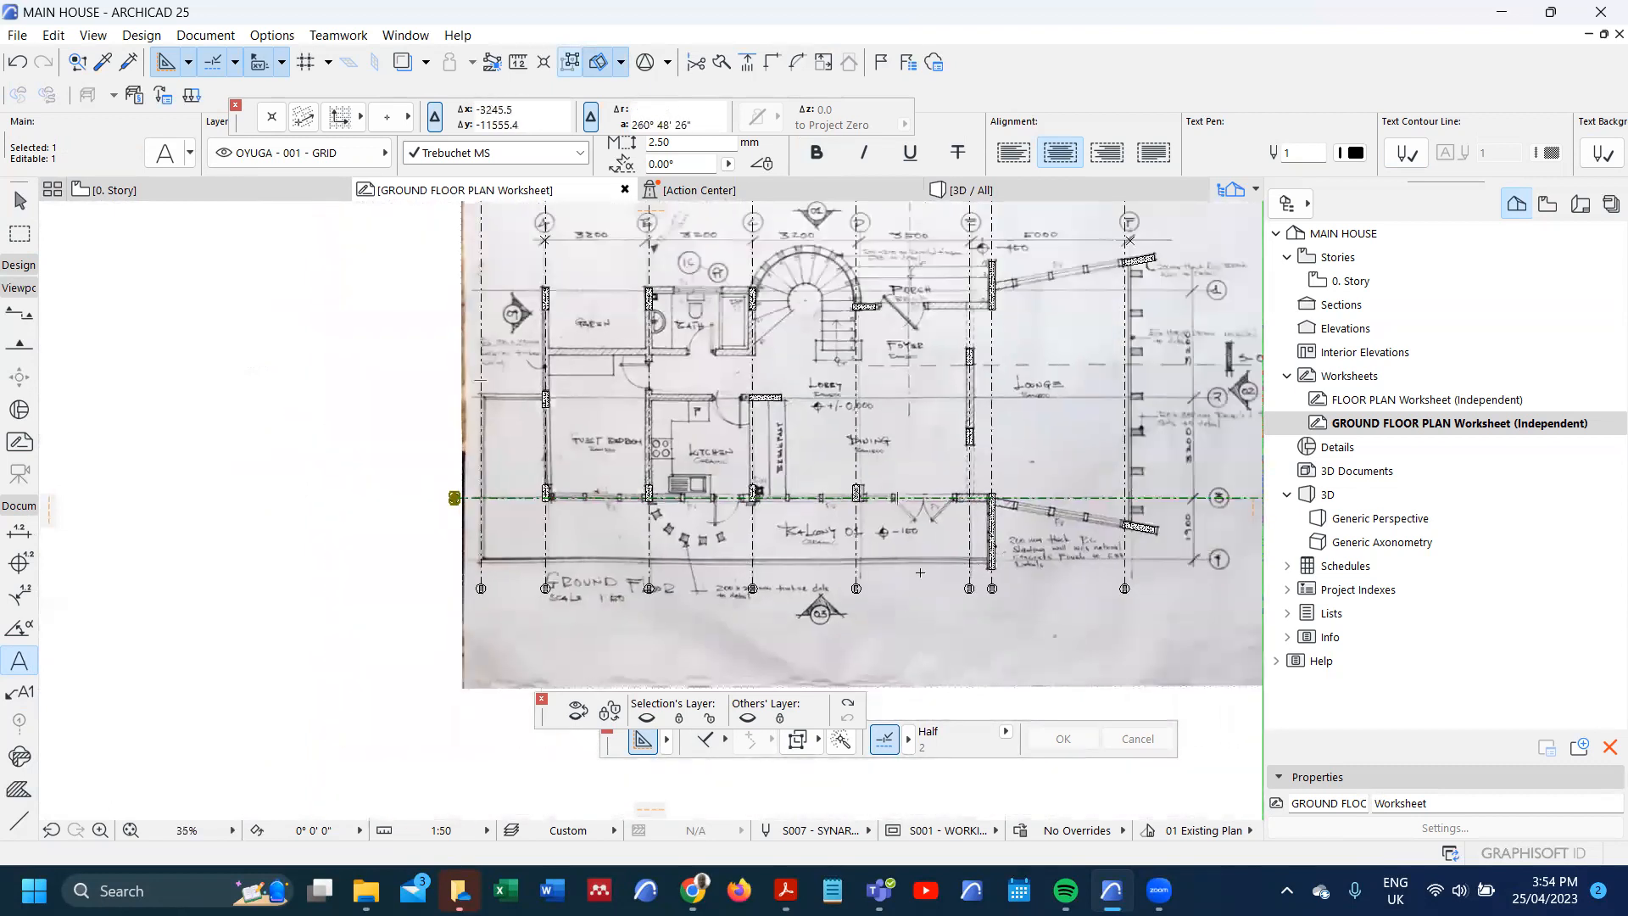
scroll(920, 572, down, 1)
scroll(1247, 570, up, 1)
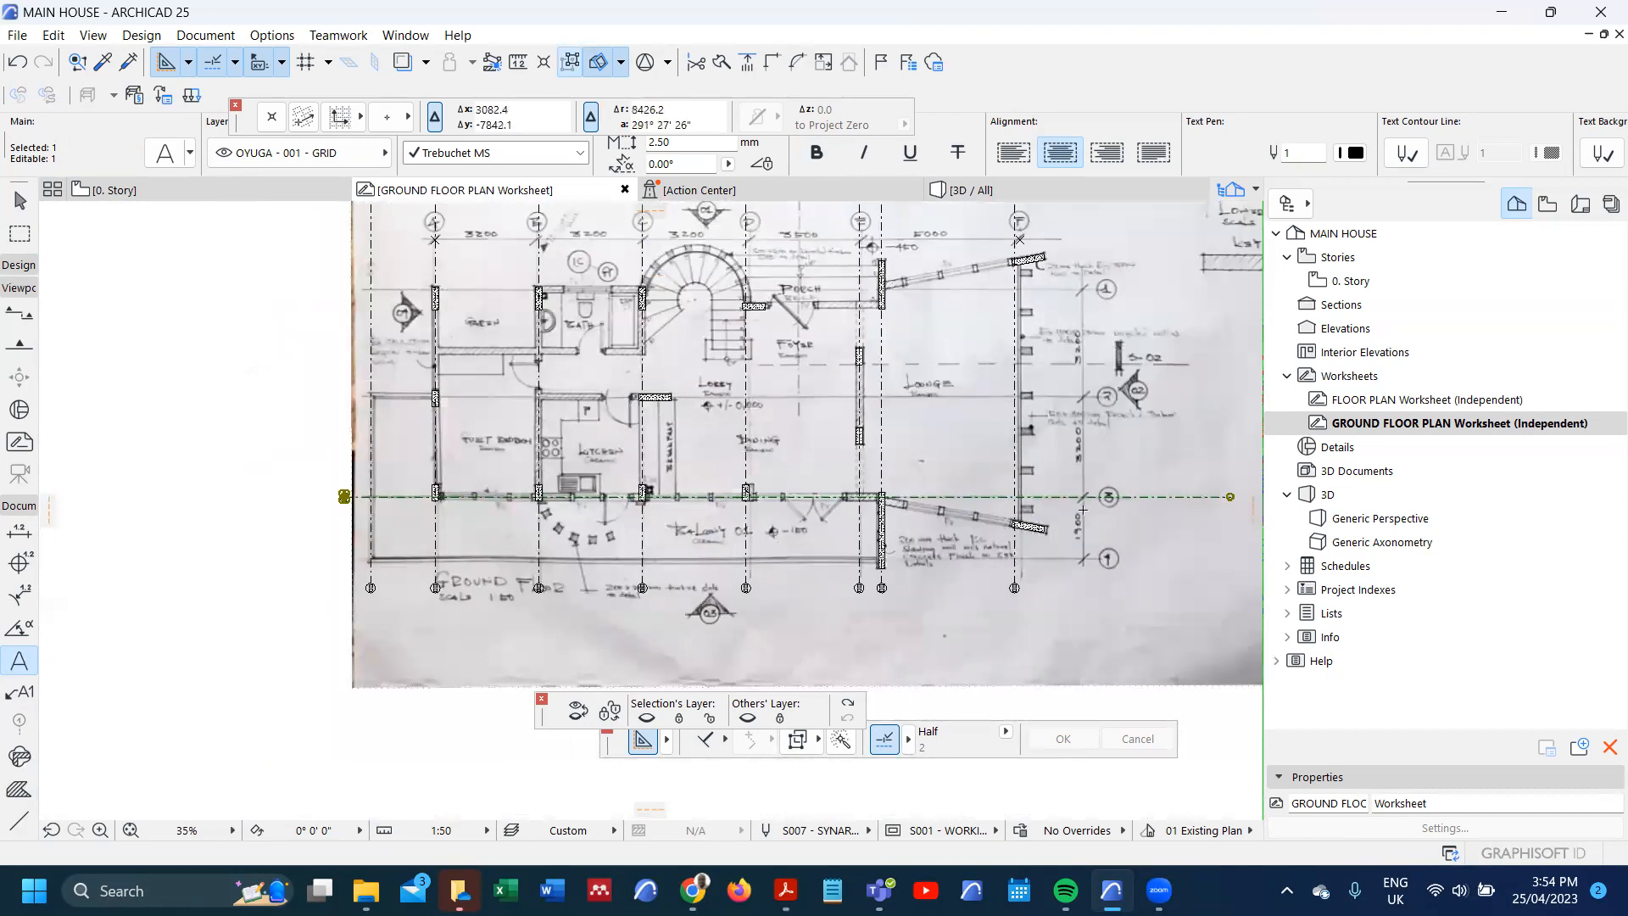
scroll(1105, 333, up, 3)
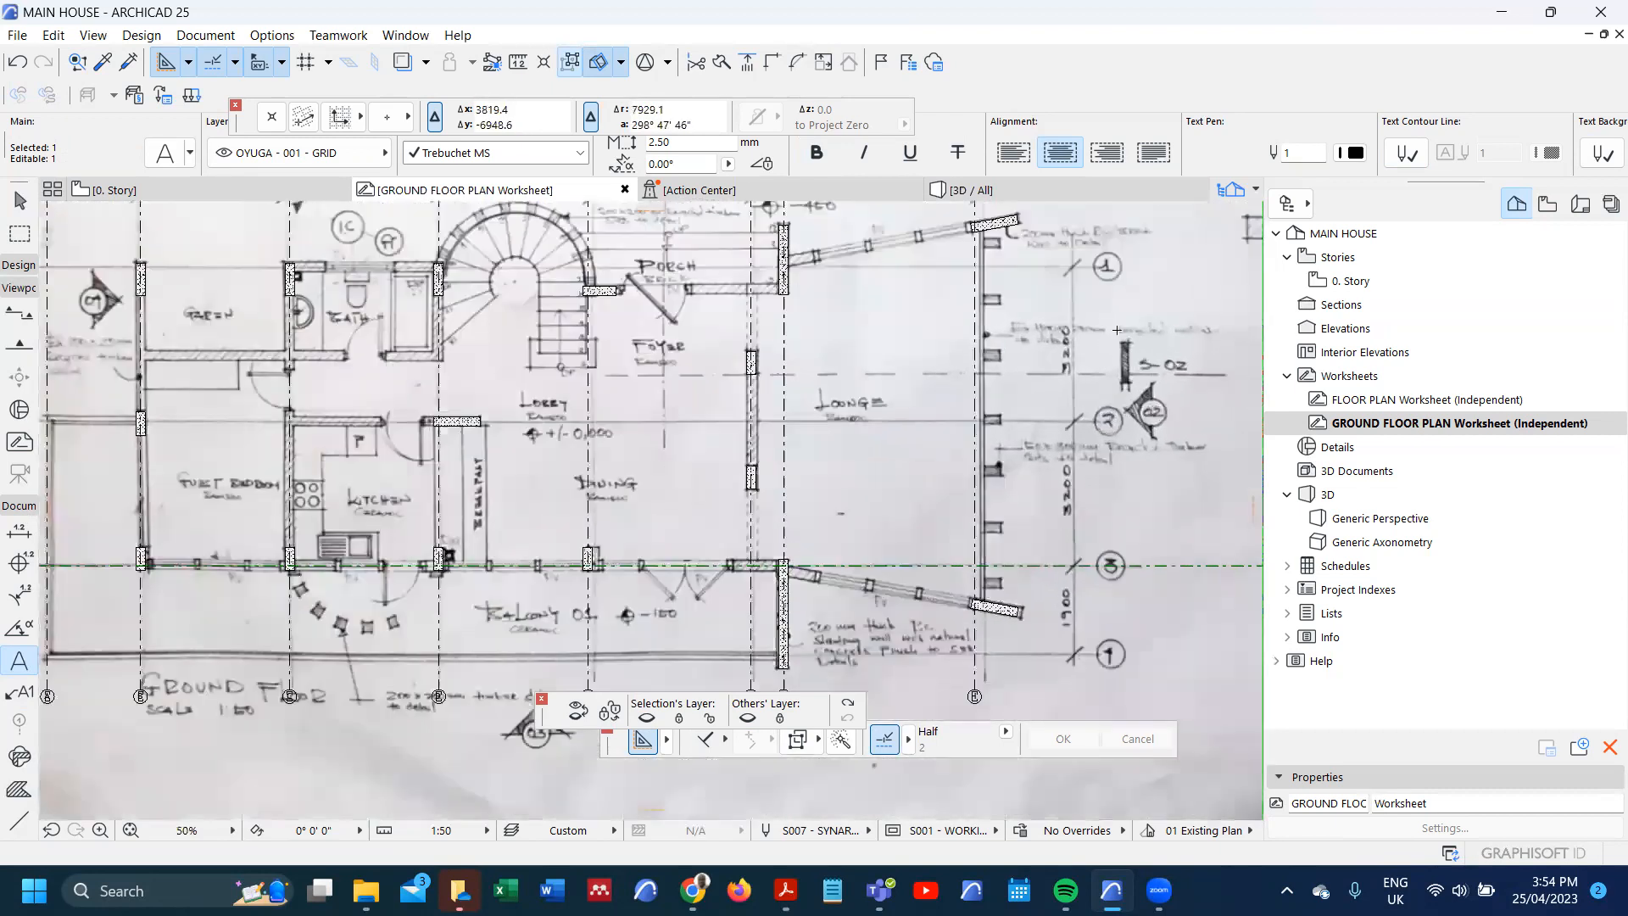
scroll(1065, 653, down, 2)
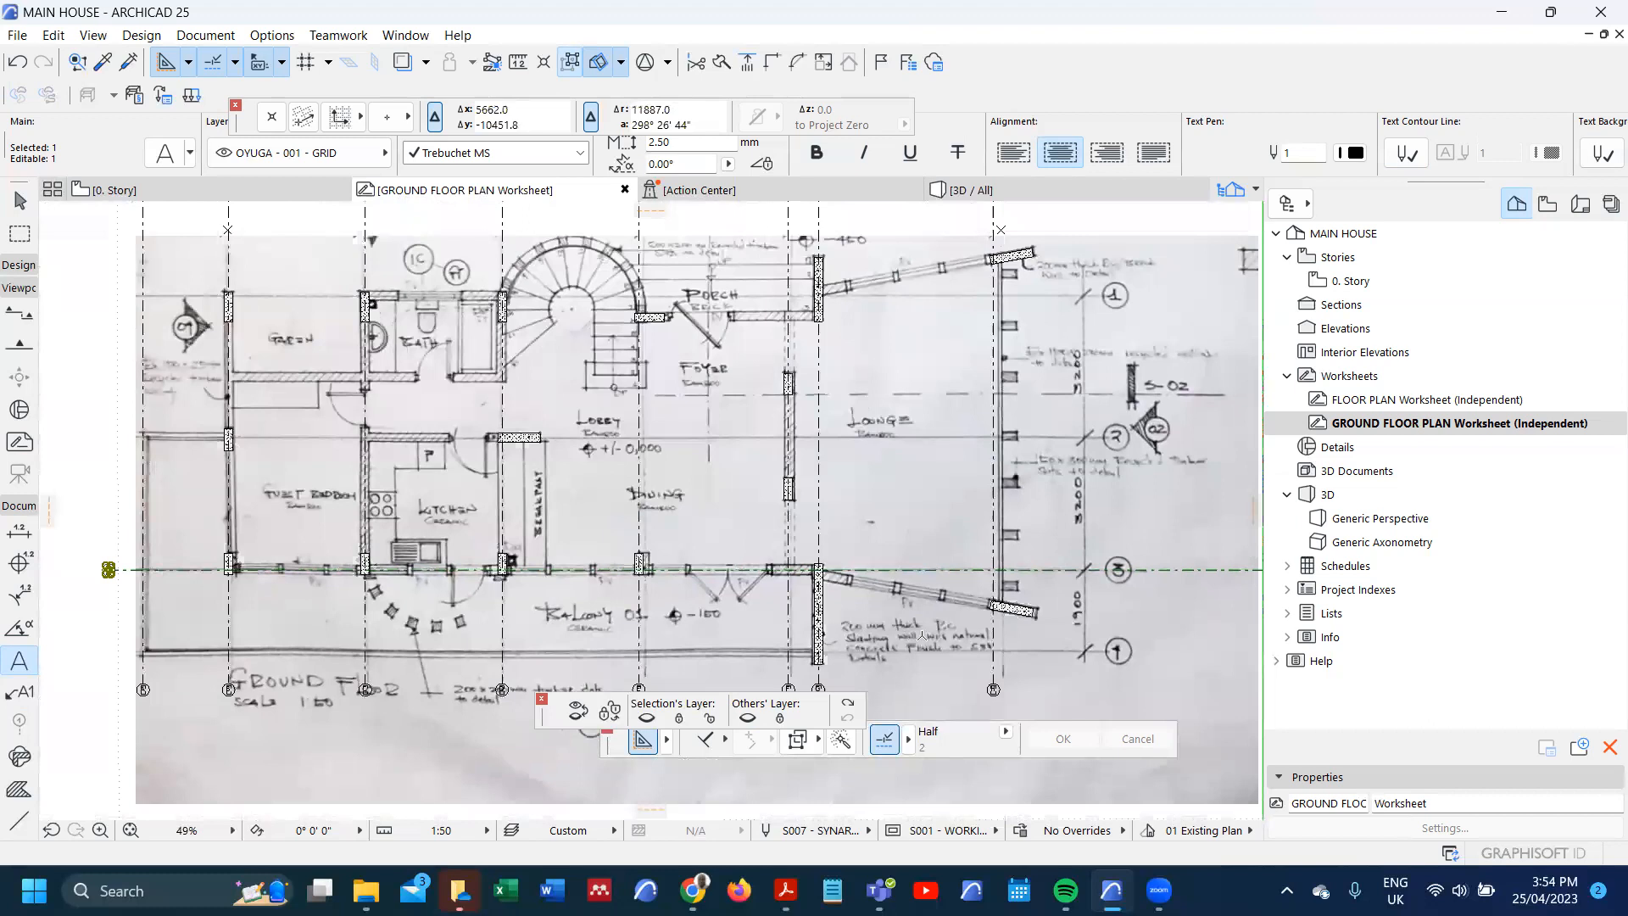
scroll(552, 532, up, 6)
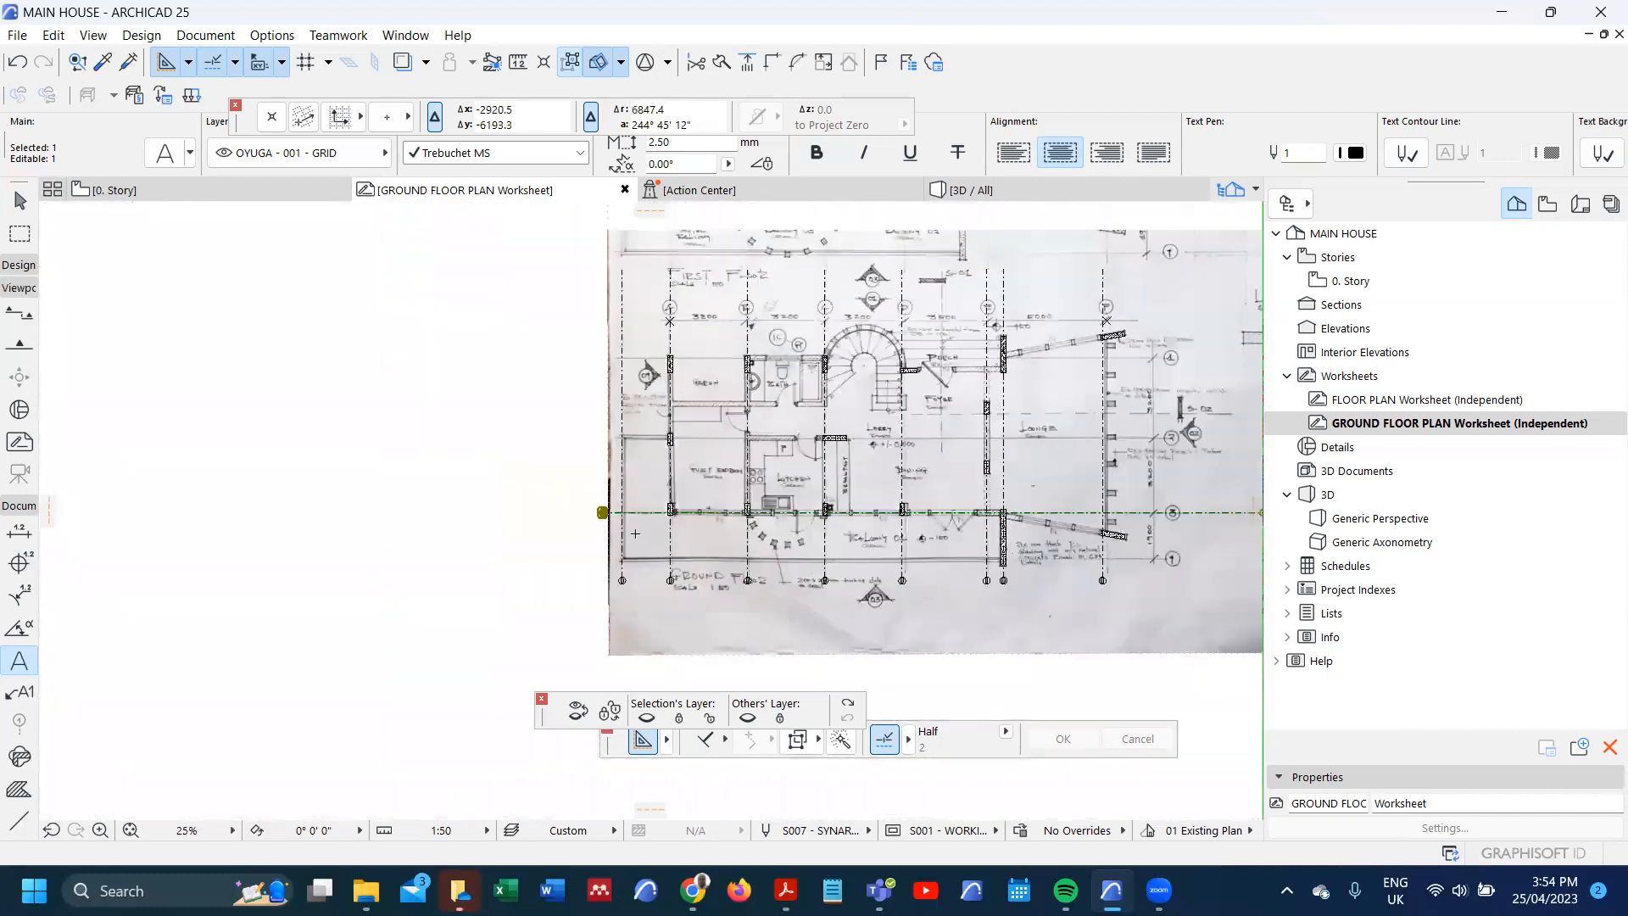
key(ctrl+shift+d)
click(489, 405)
key(Escape)
key(Escape)
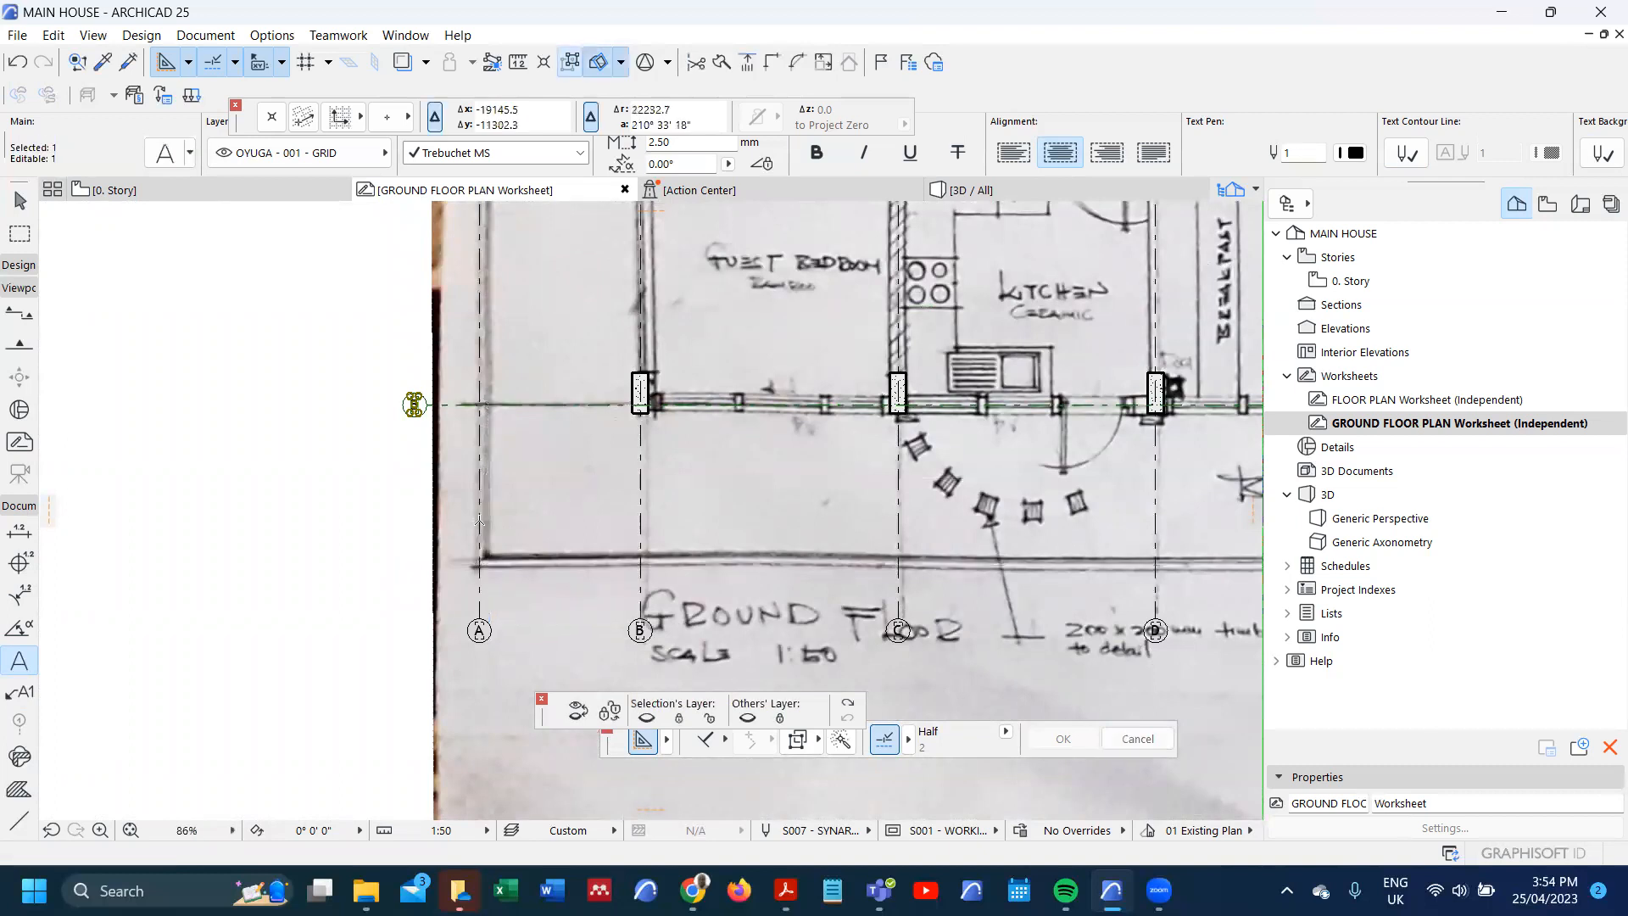
- Drag a copy of the horizontal grid line and its bubble 2000 mm straight down to the balcony edge
shift+click(413, 404)
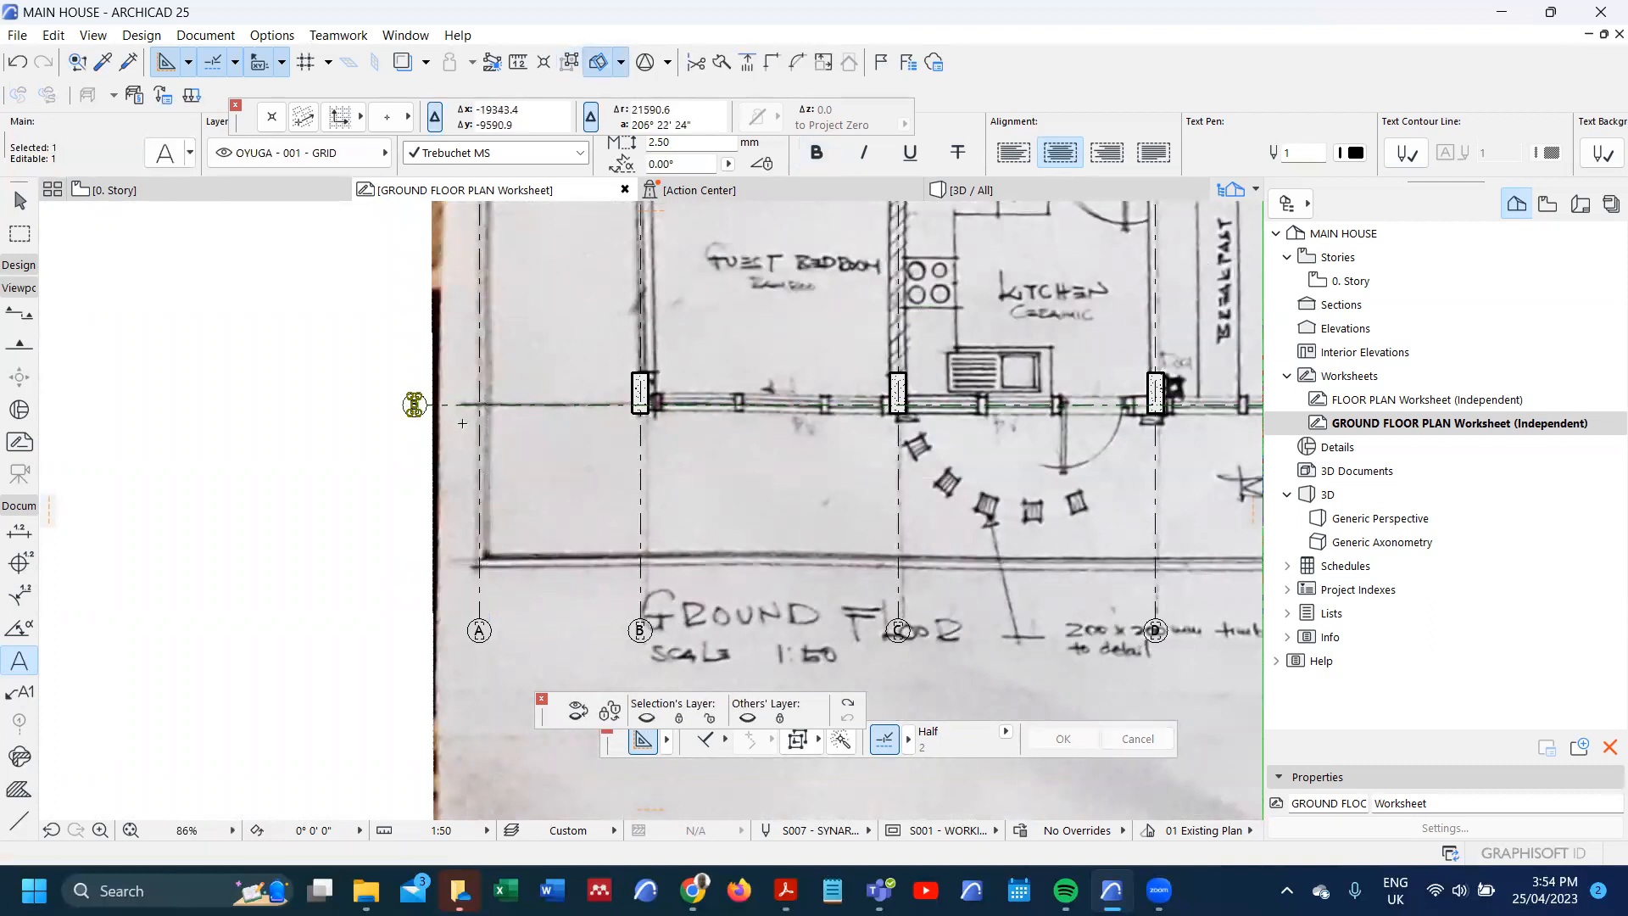
key(ctrl+shift+d)
click(494, 405)
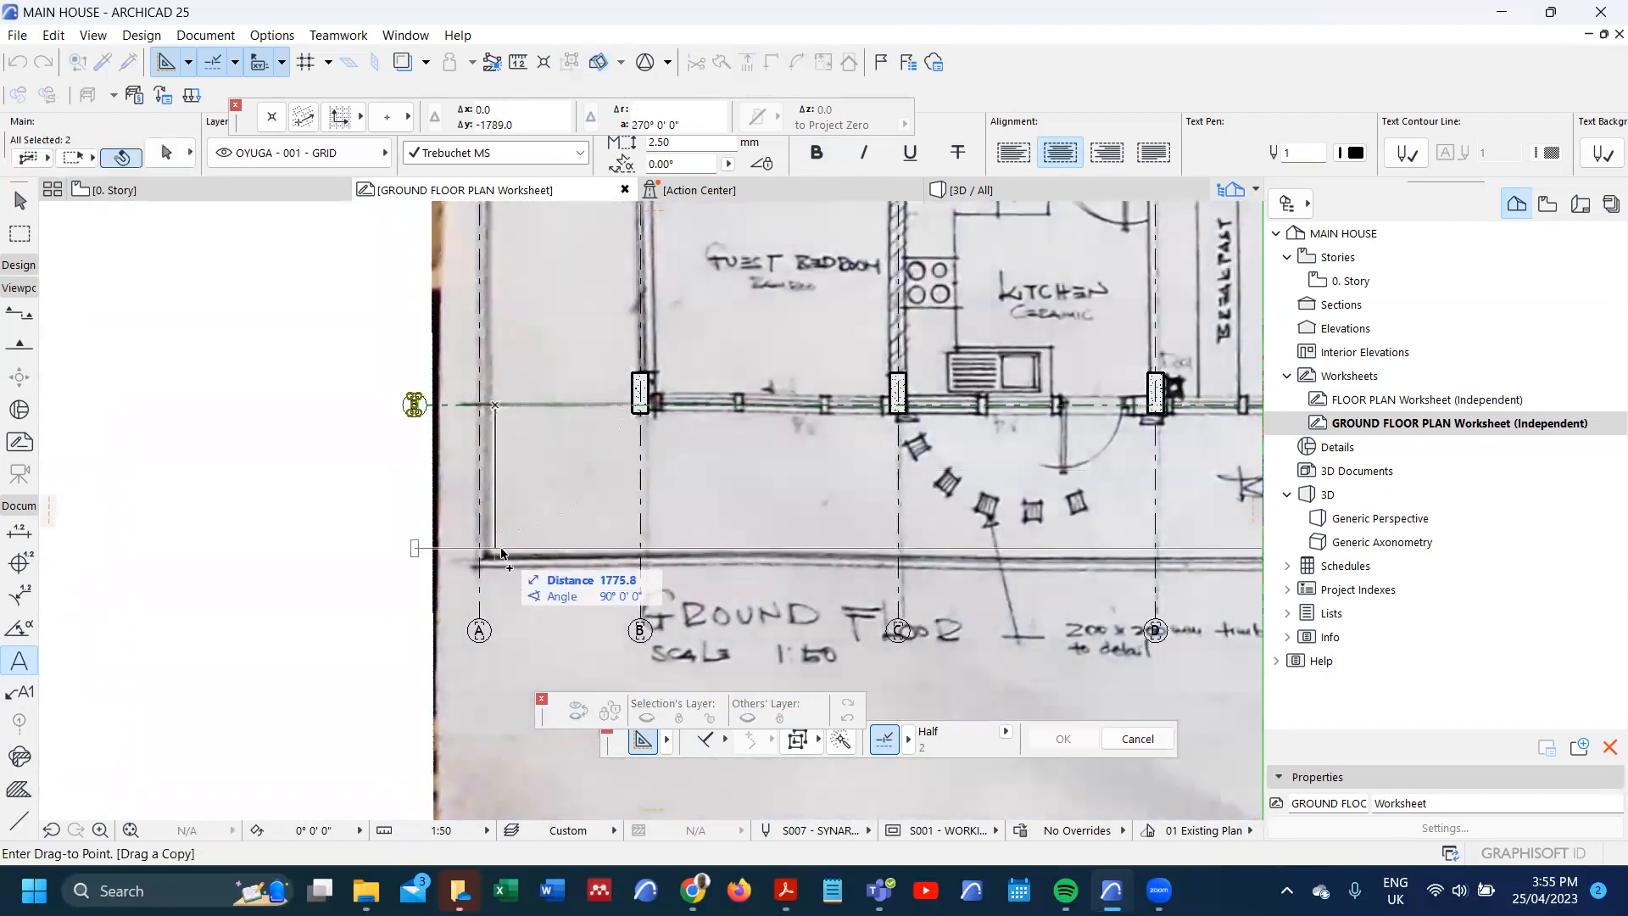
key(Tab)
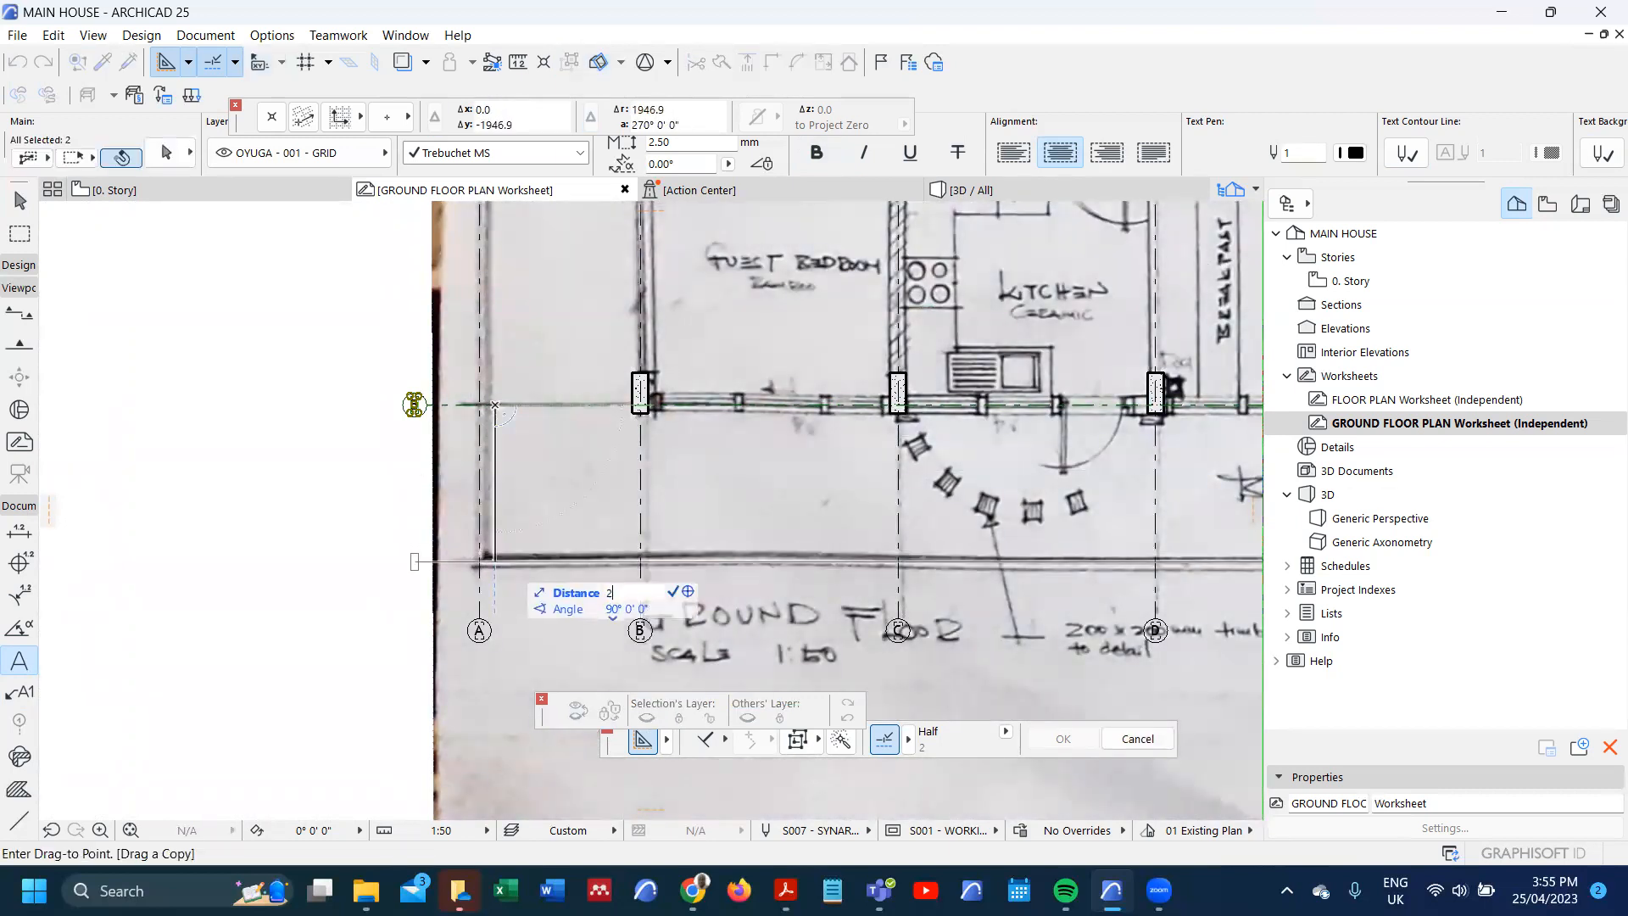
text(2000)
key(Return)
scroll(512, 534, down, 4)
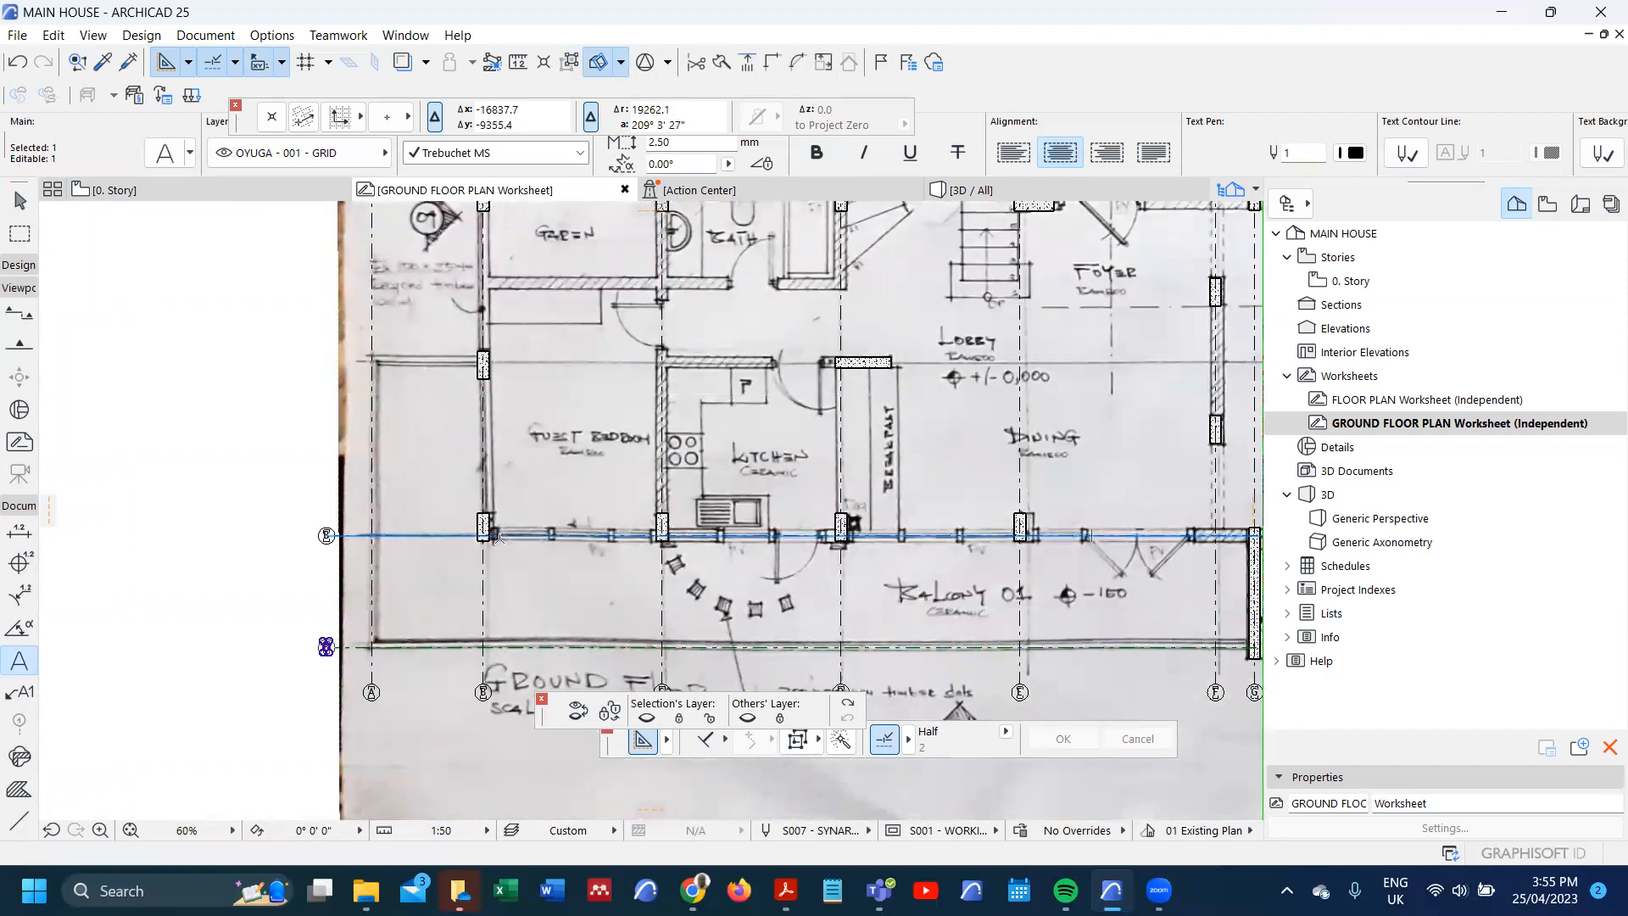
key(ctrl+d)
click(486, 536)
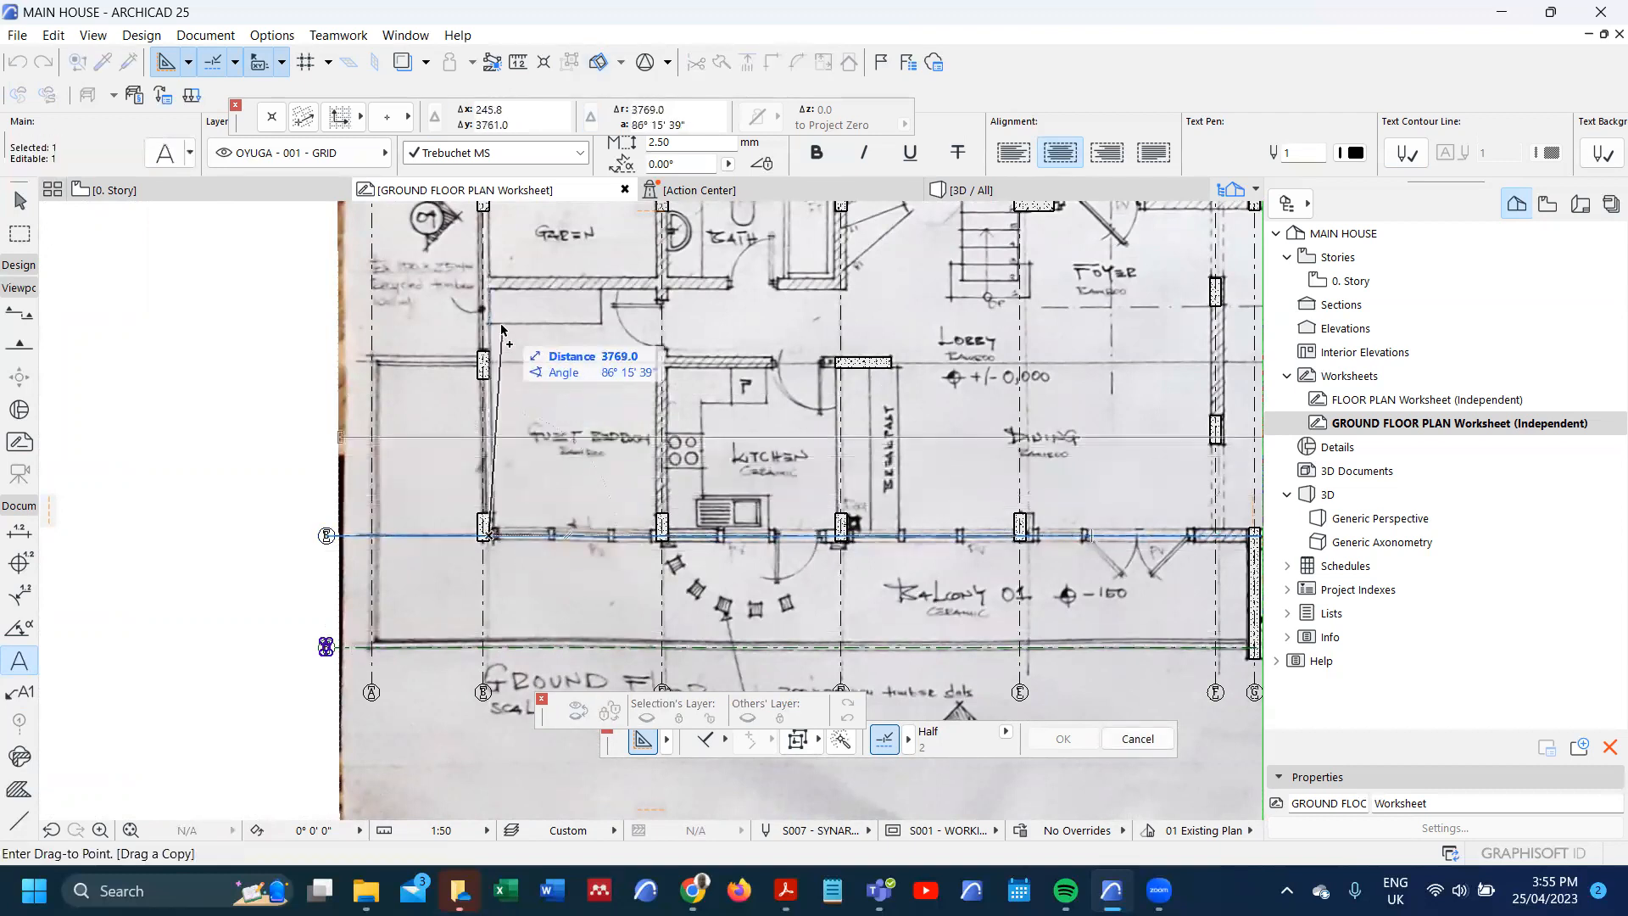
key(Escape)
scroll(486, 535, down, 2)
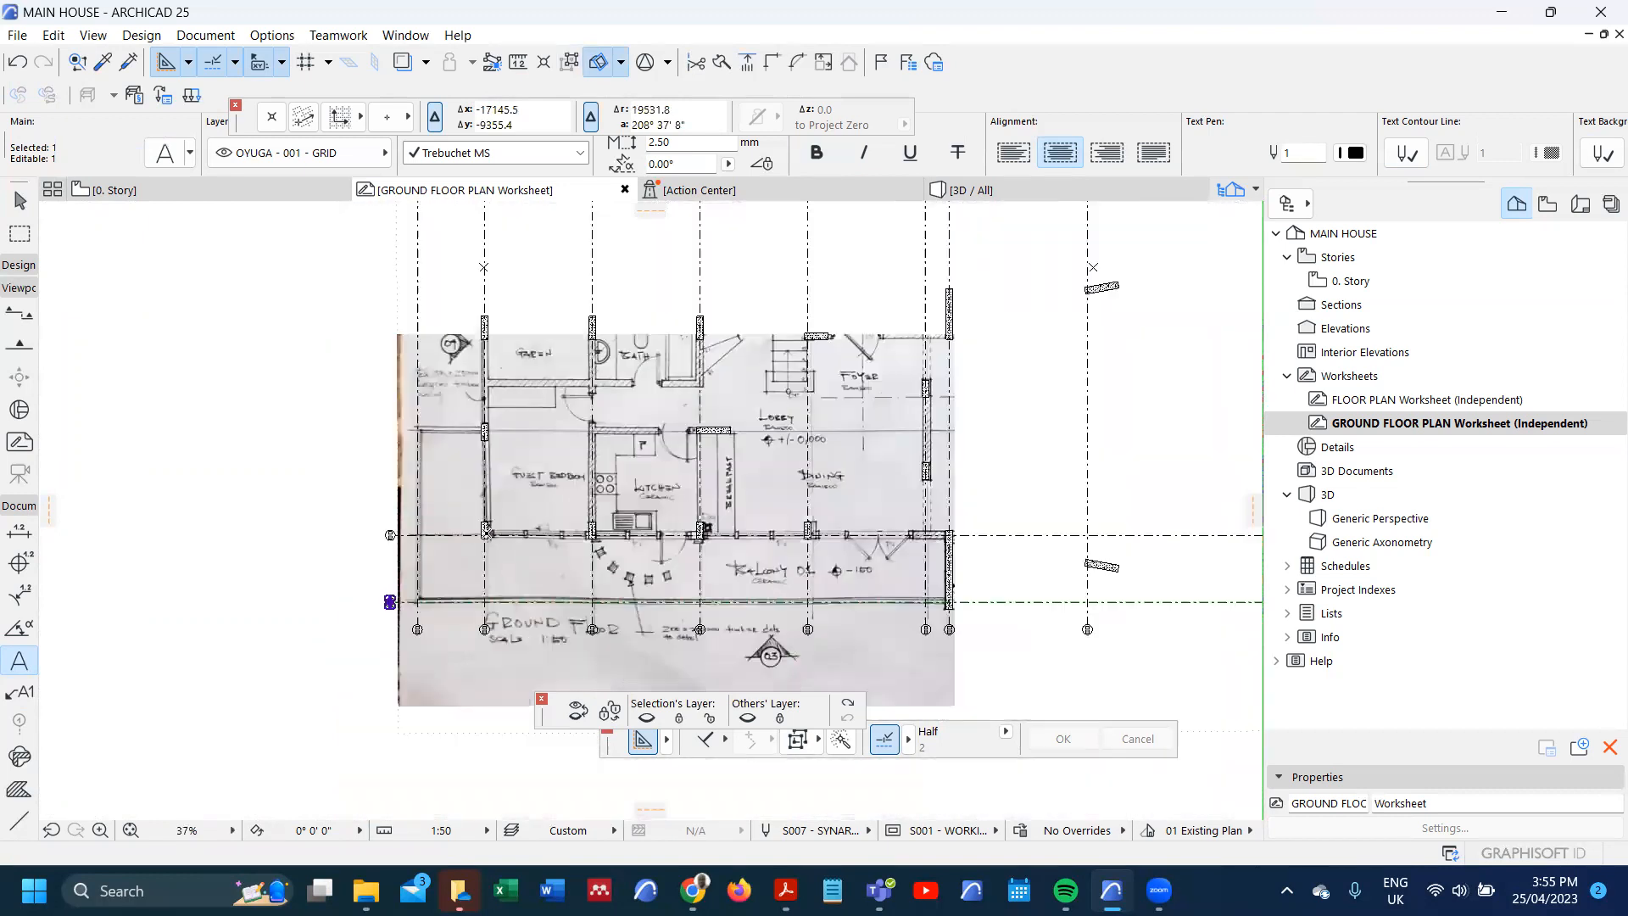
scroll(486, 532, down, 1)
scroll(485, 533, up, 5)
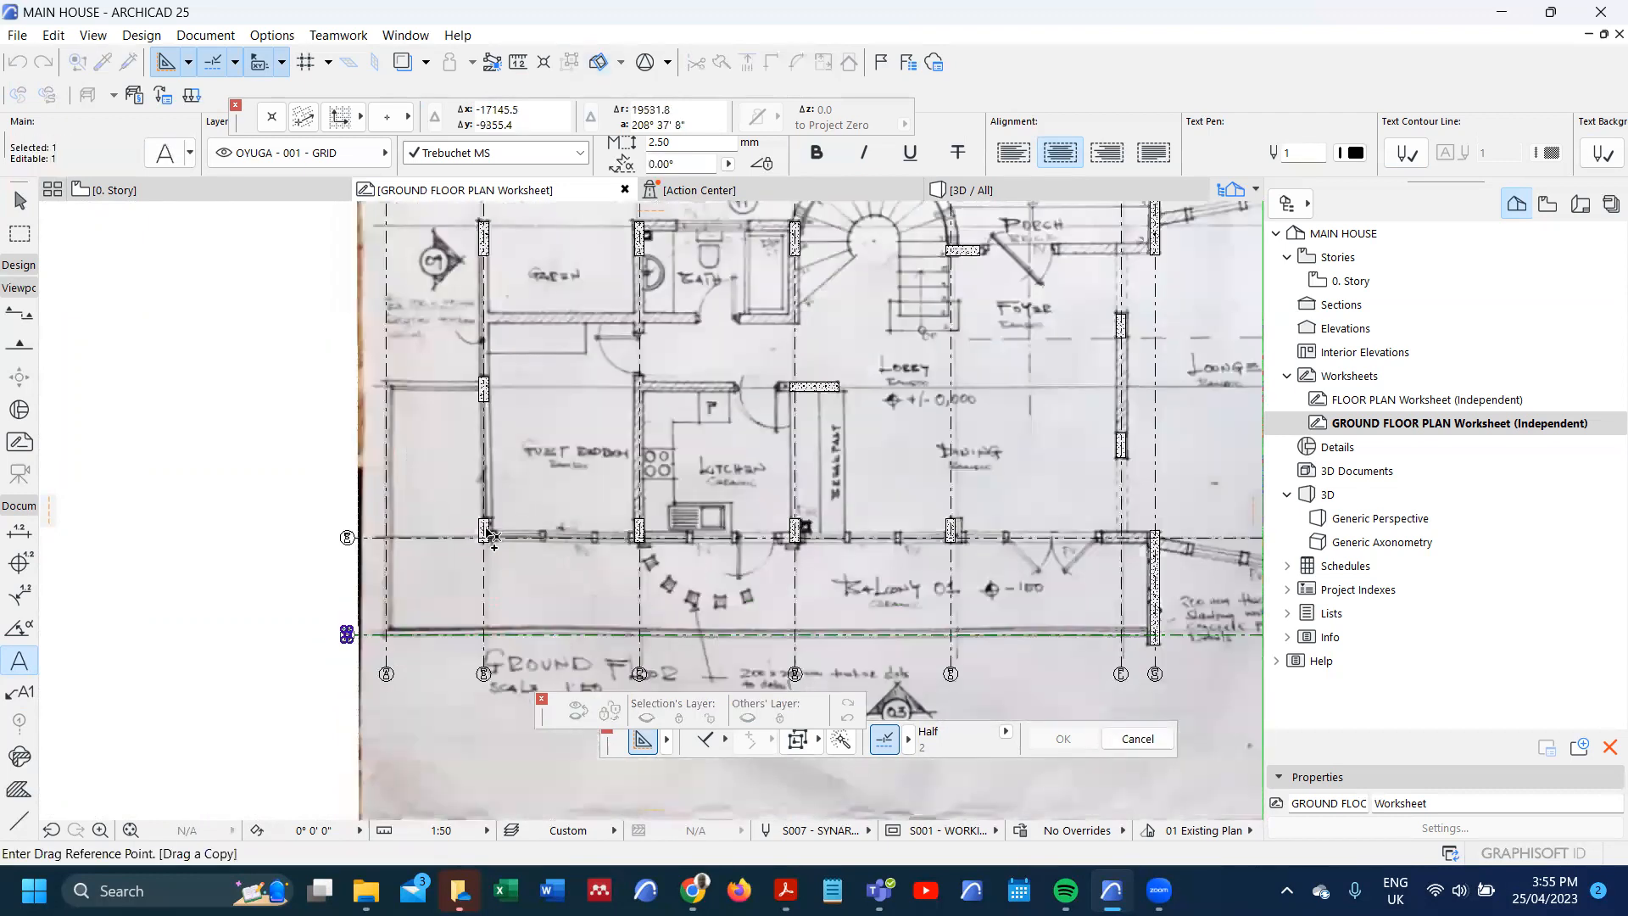
click(457, 543)
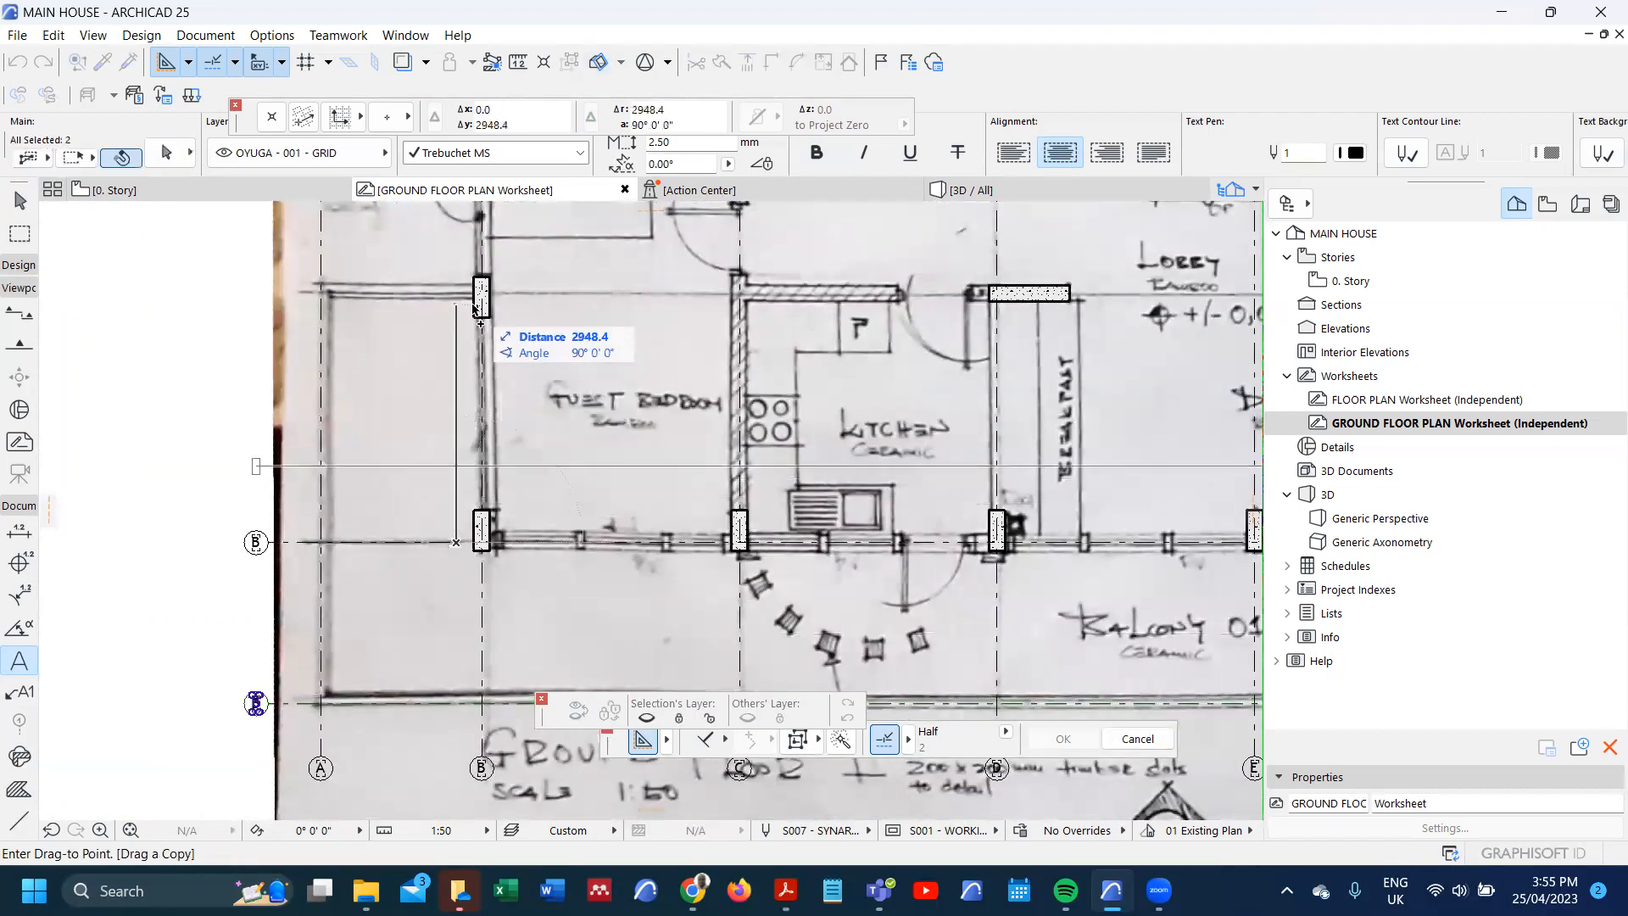
key(Escape)
key(Escape)
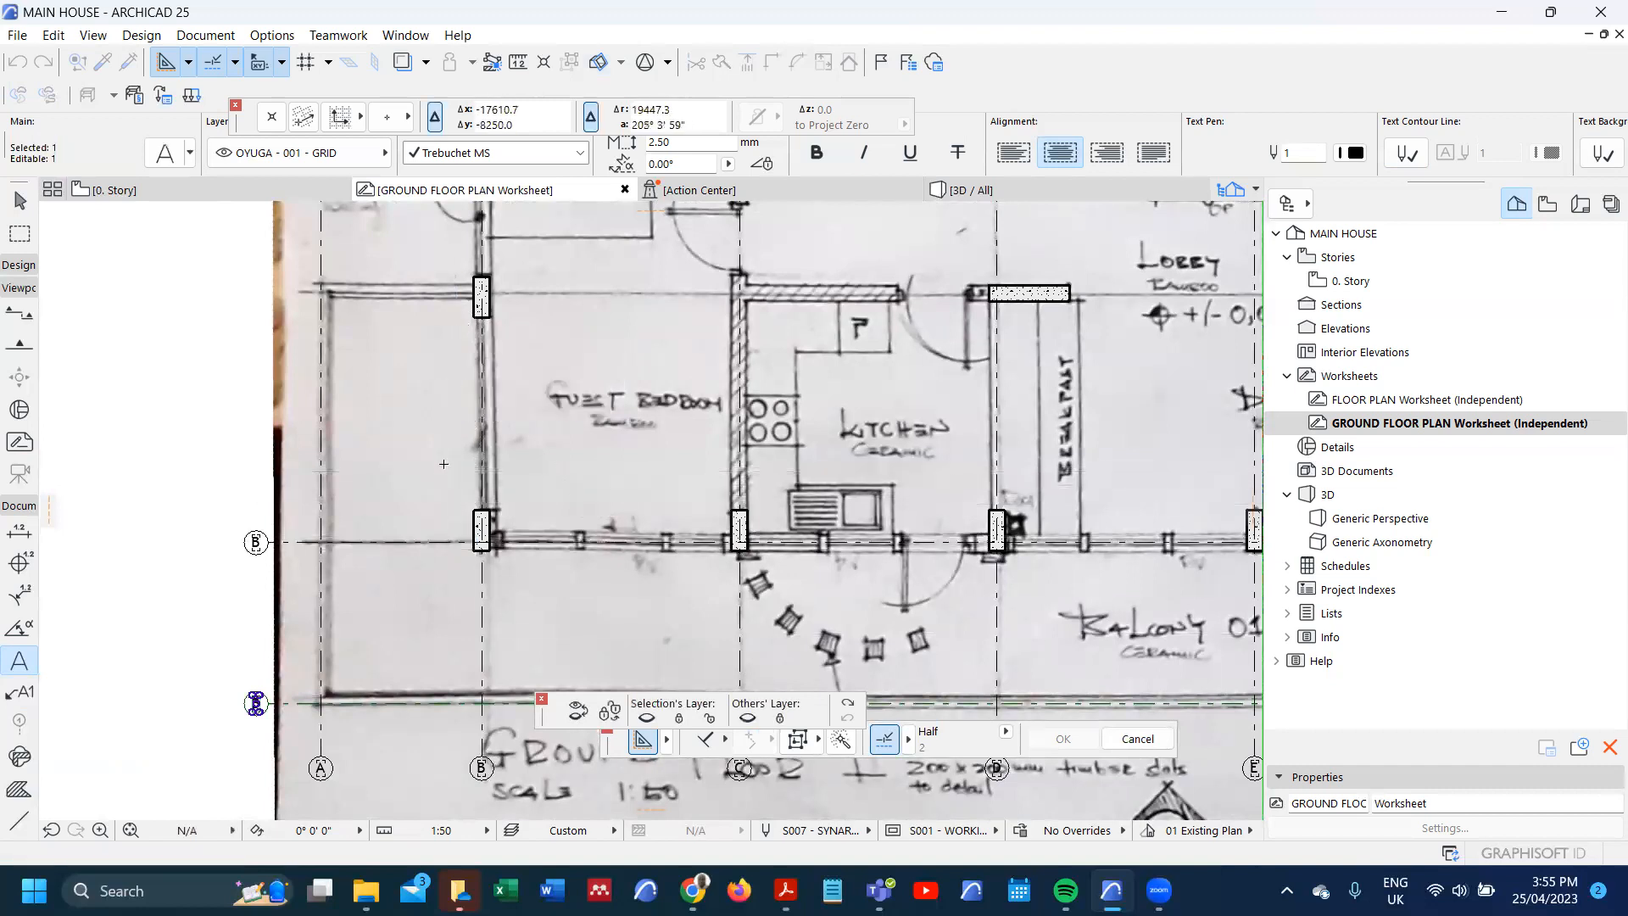
- Drag a copy of the horizontal grid line at the guest bedroom's lower wall, with its bubble, 3100 mm straight up
shift+click(441, 544)
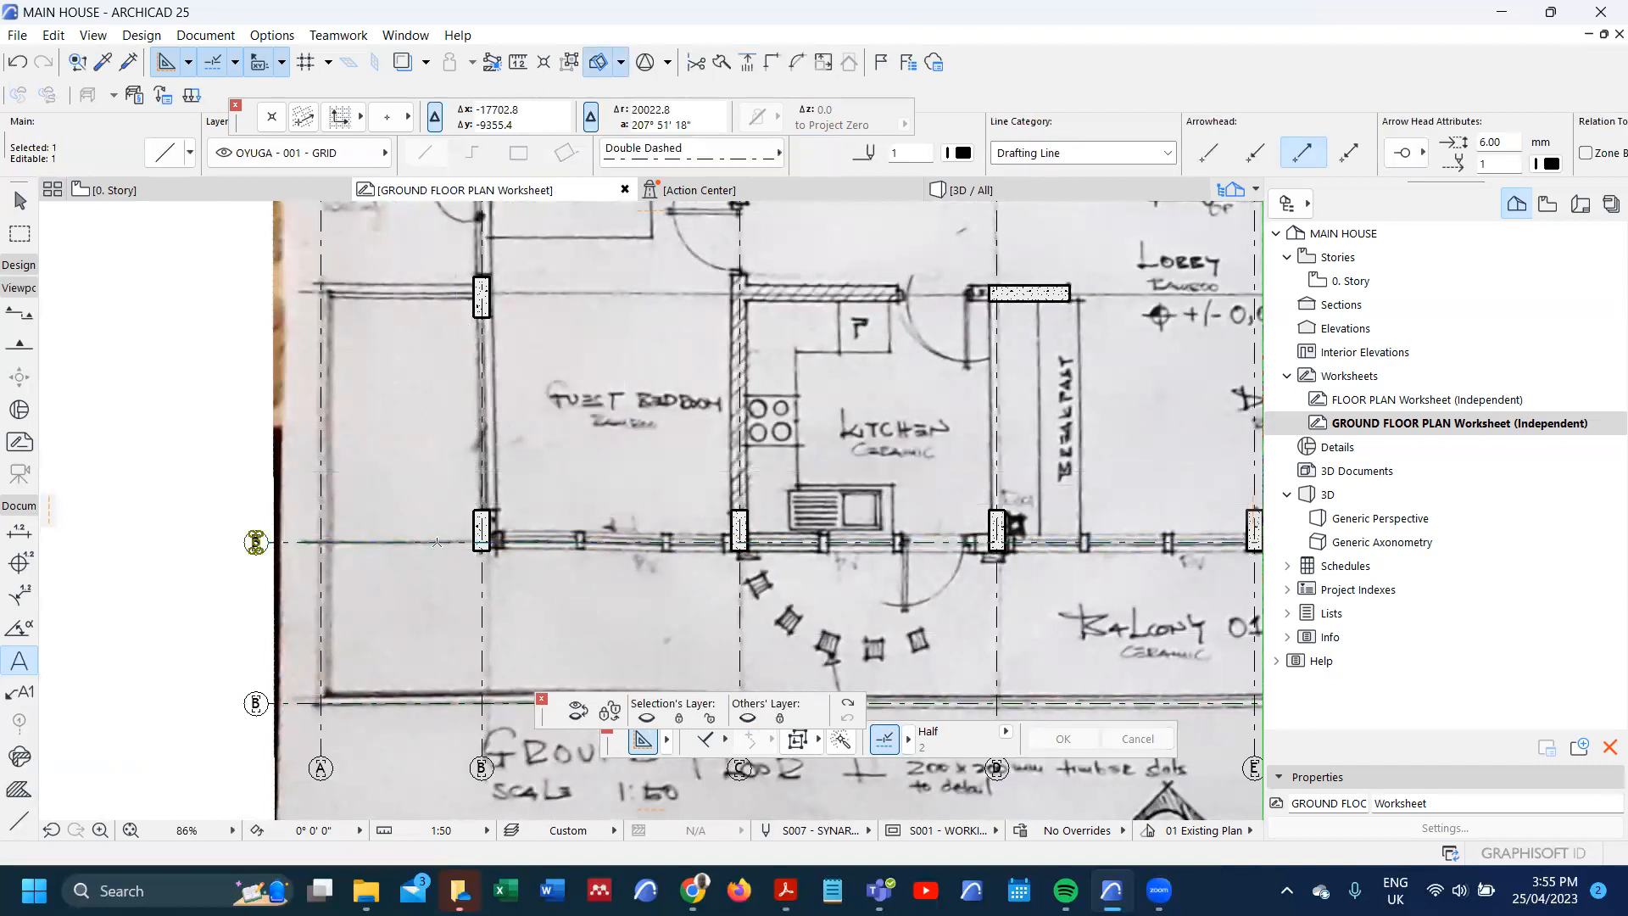
key(ctrl+shift+d)
click(437, 543)
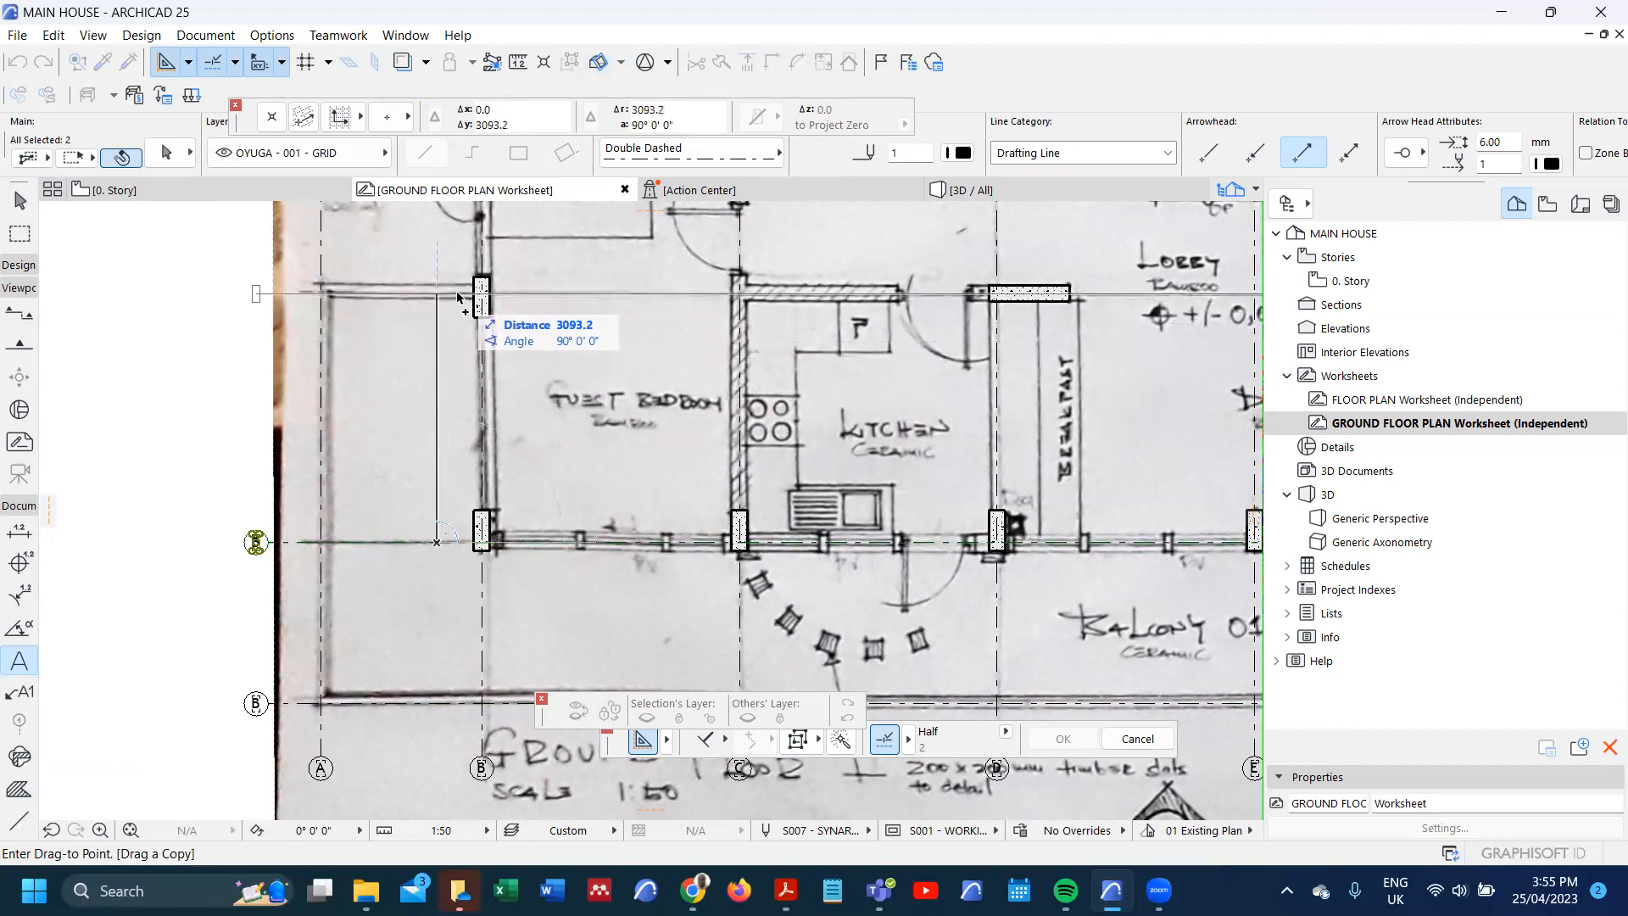
key(Tab)
text(3100)
key(Return)
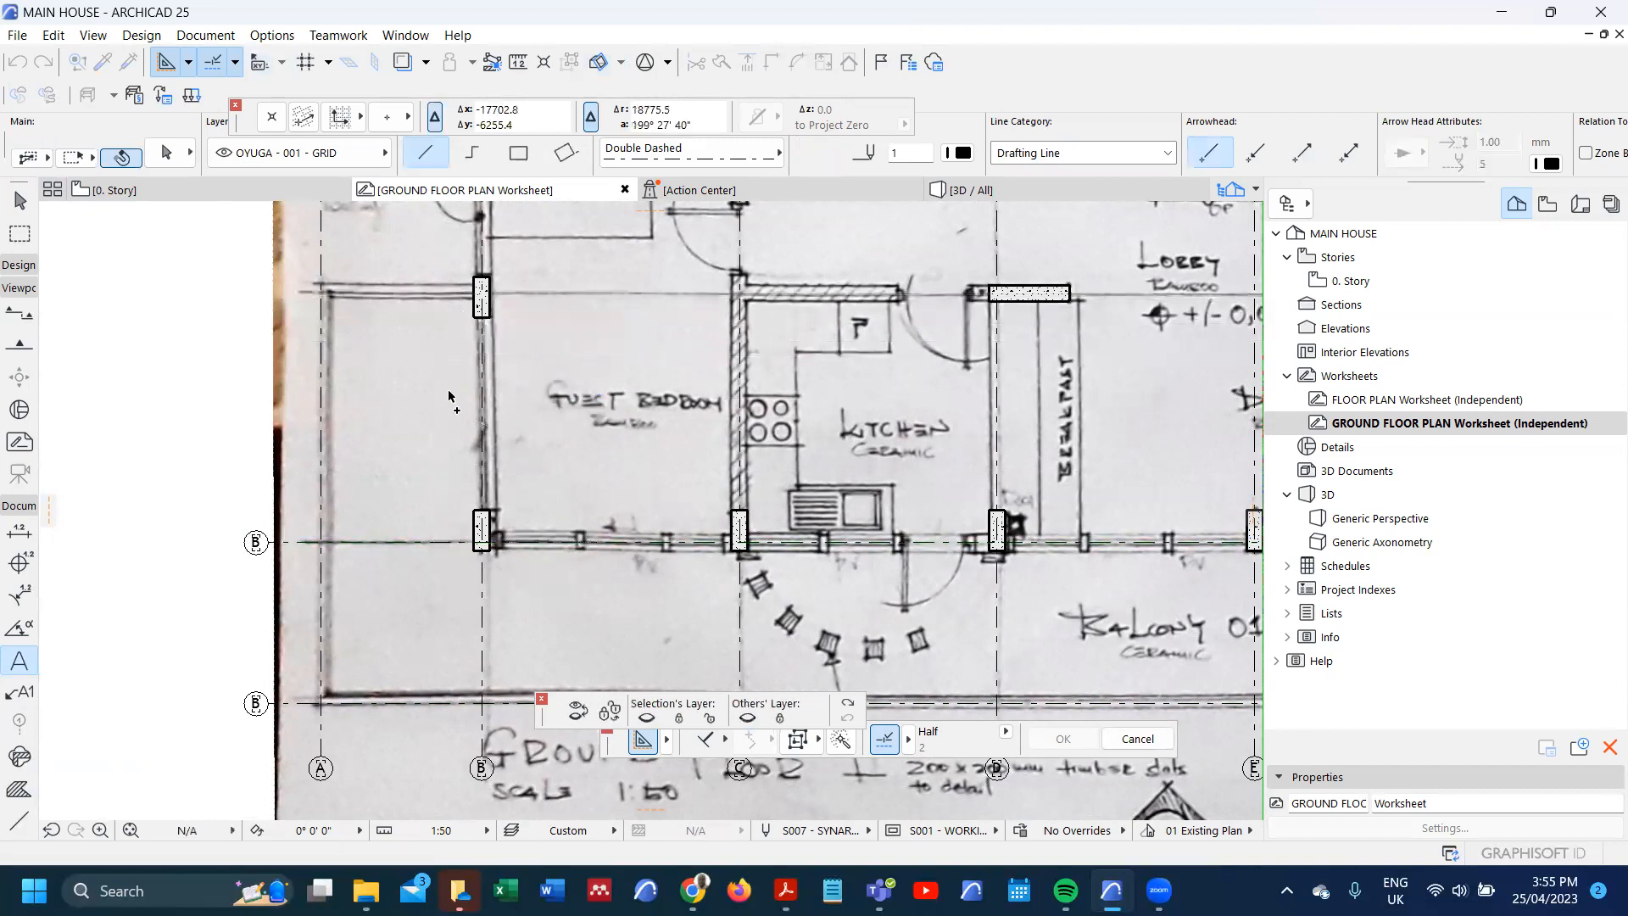
scroll(447, 436, down, 2)
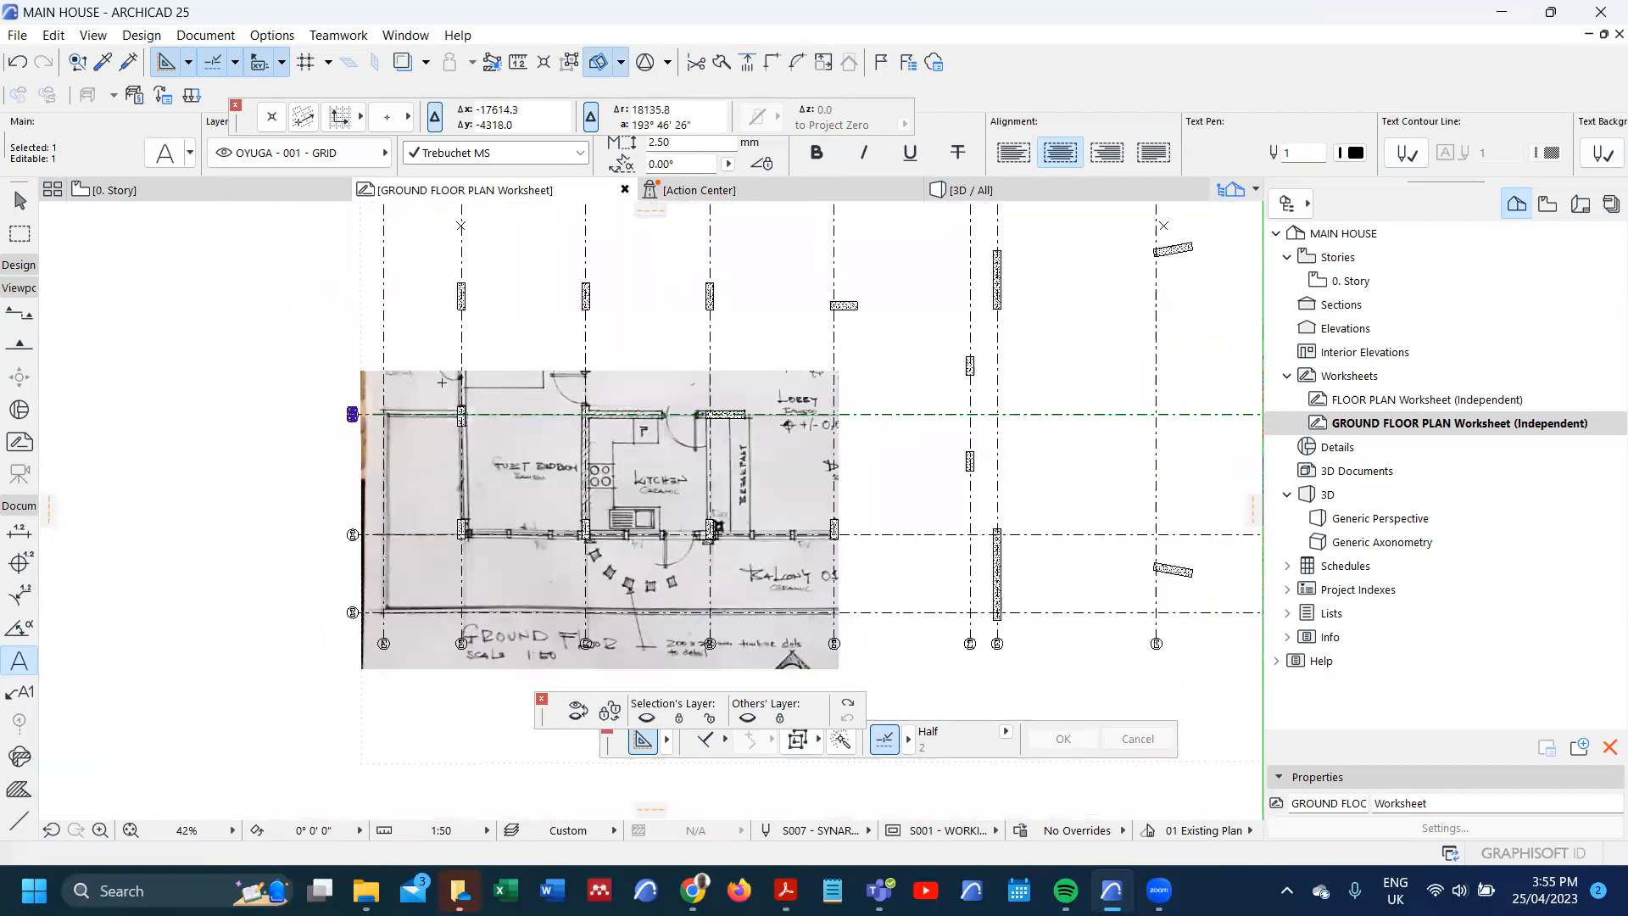
- Drag a copy of the grid line through the kitchen's upper wall 3300 mm straight up to the bath's upper wall
scroll(447, 419, down, 1)
key(ctrl+shift+d)
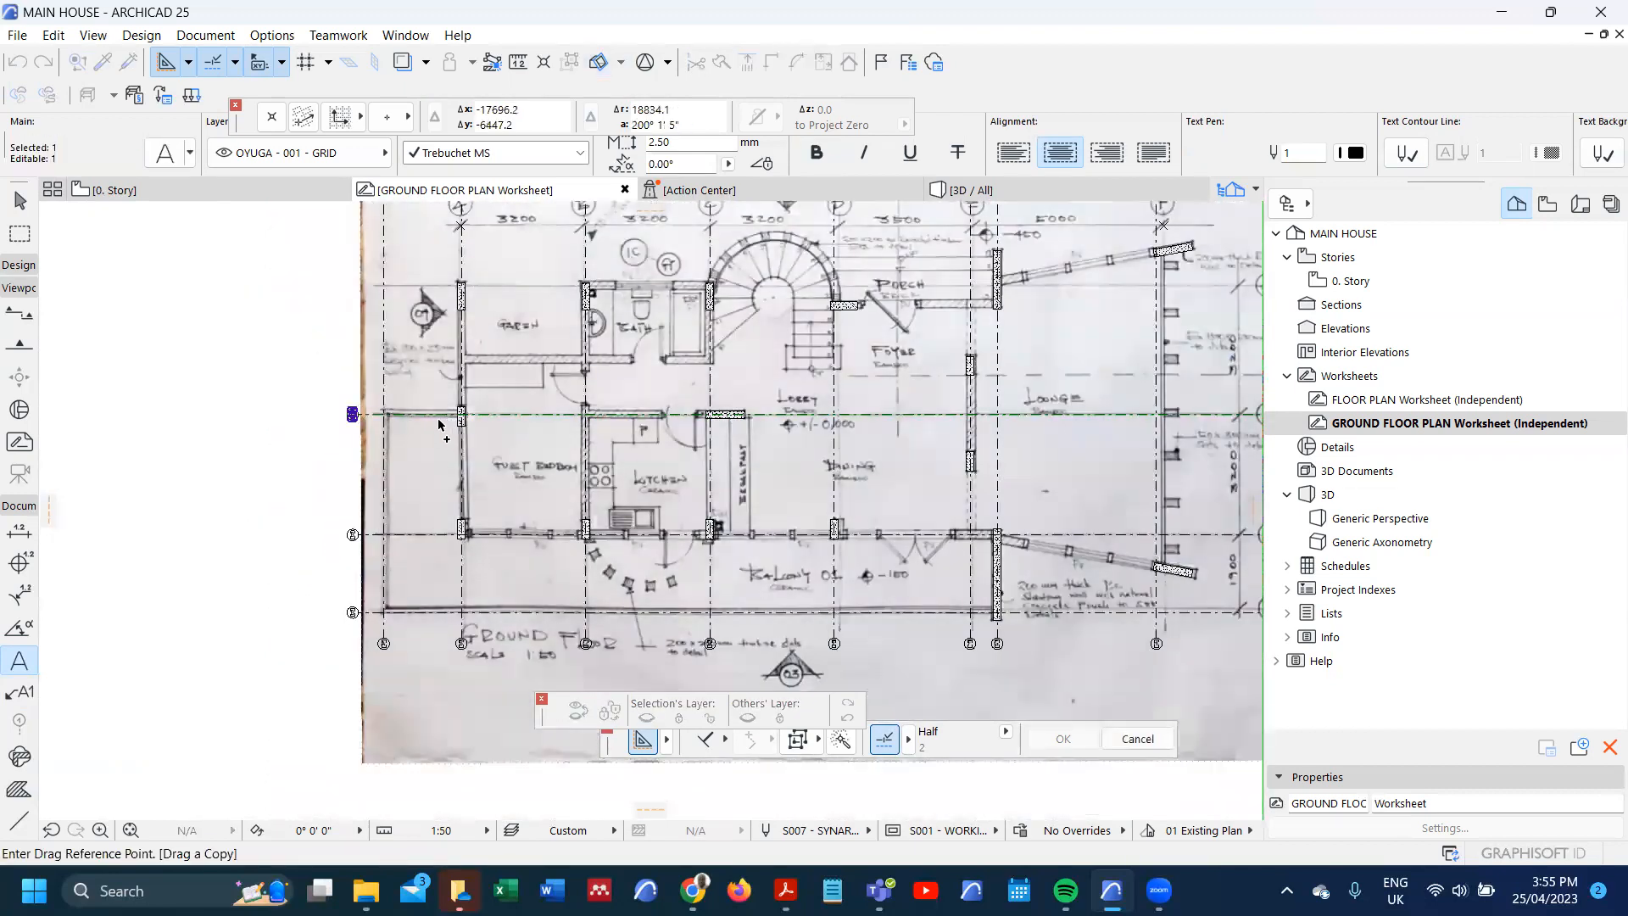
click(440, 414)
scroll(463, 284, up, 4)
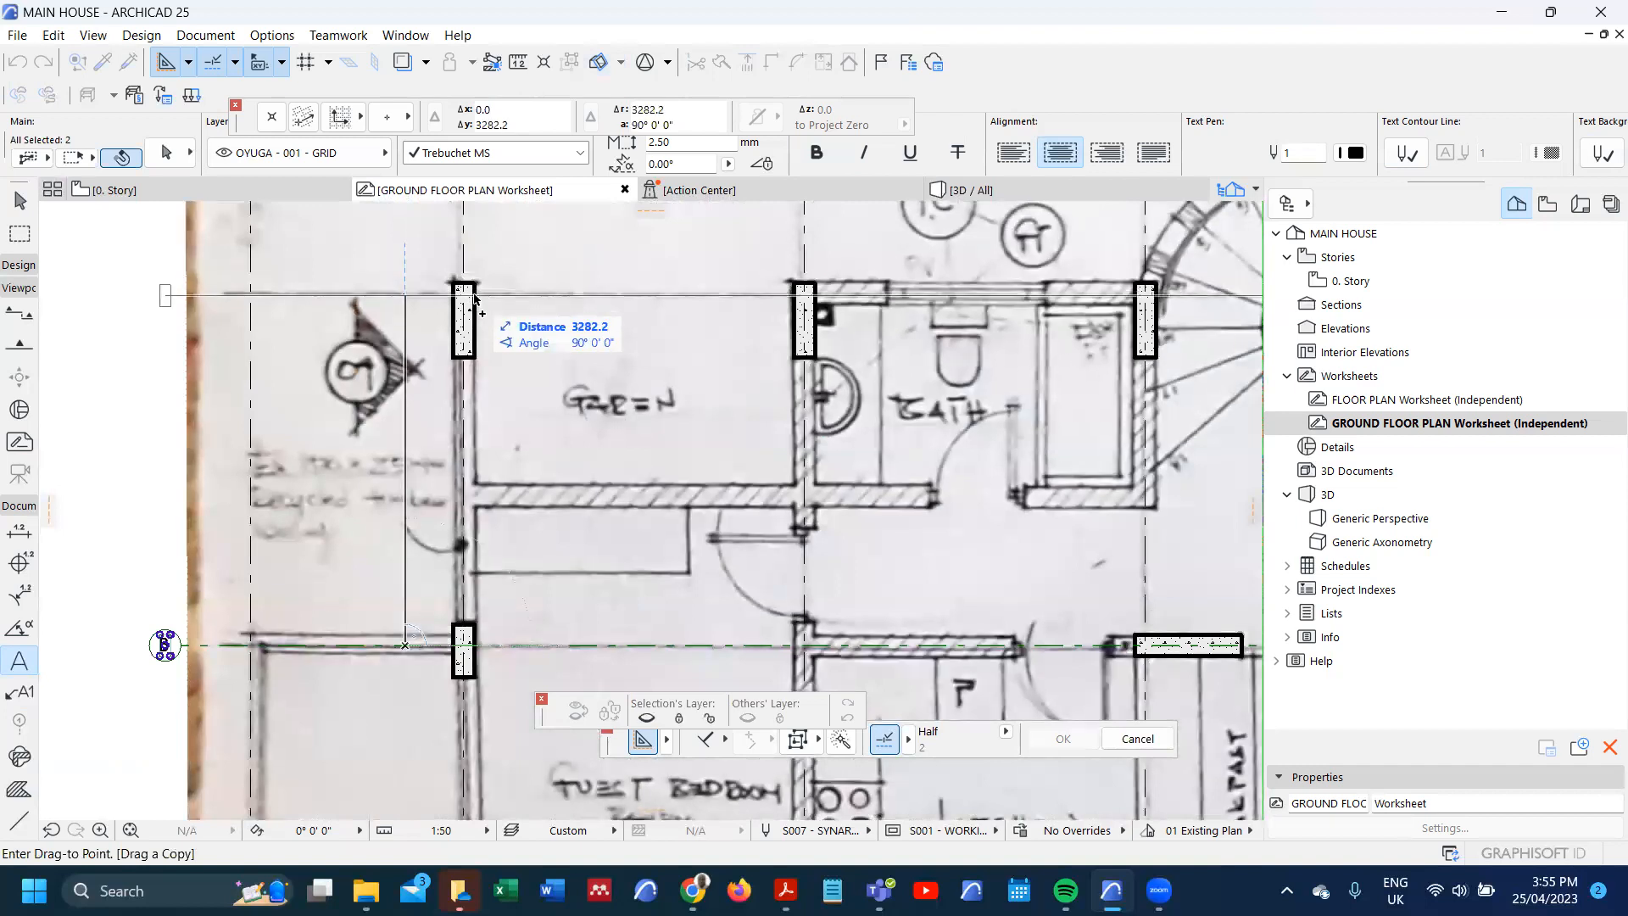
scroll(474, 297, up, 2)
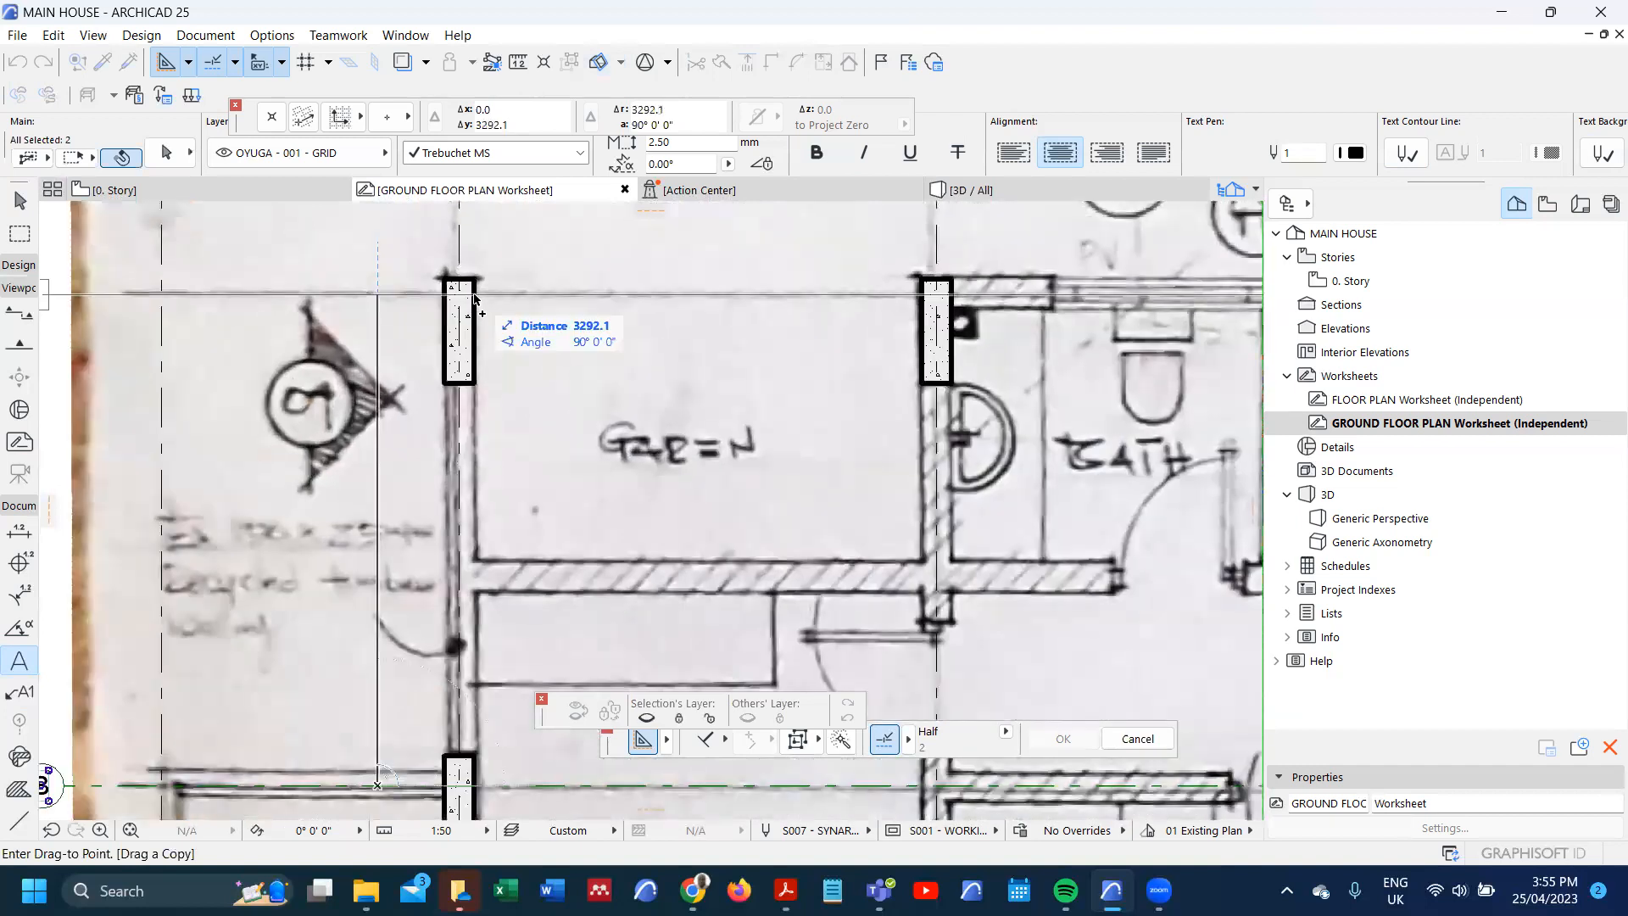
key(Tab)
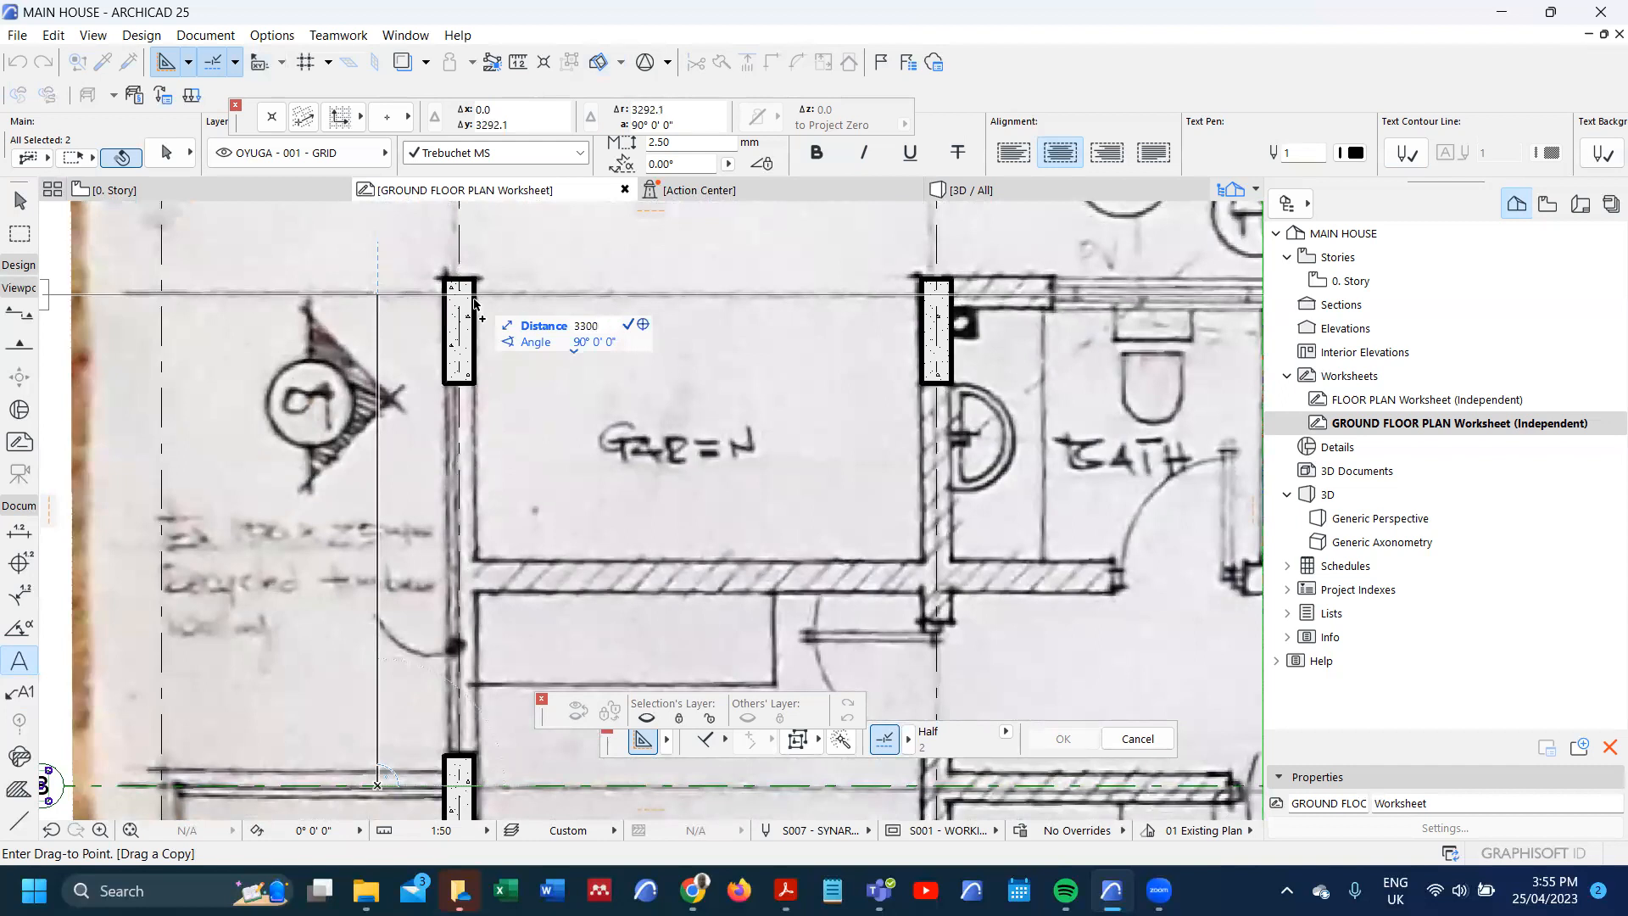
key(Return)
- Examine the copied horizontal grid lines against the sketch's circled grid numbers and spacing dimensions on the east side
scroll(368, 344, down, 6)
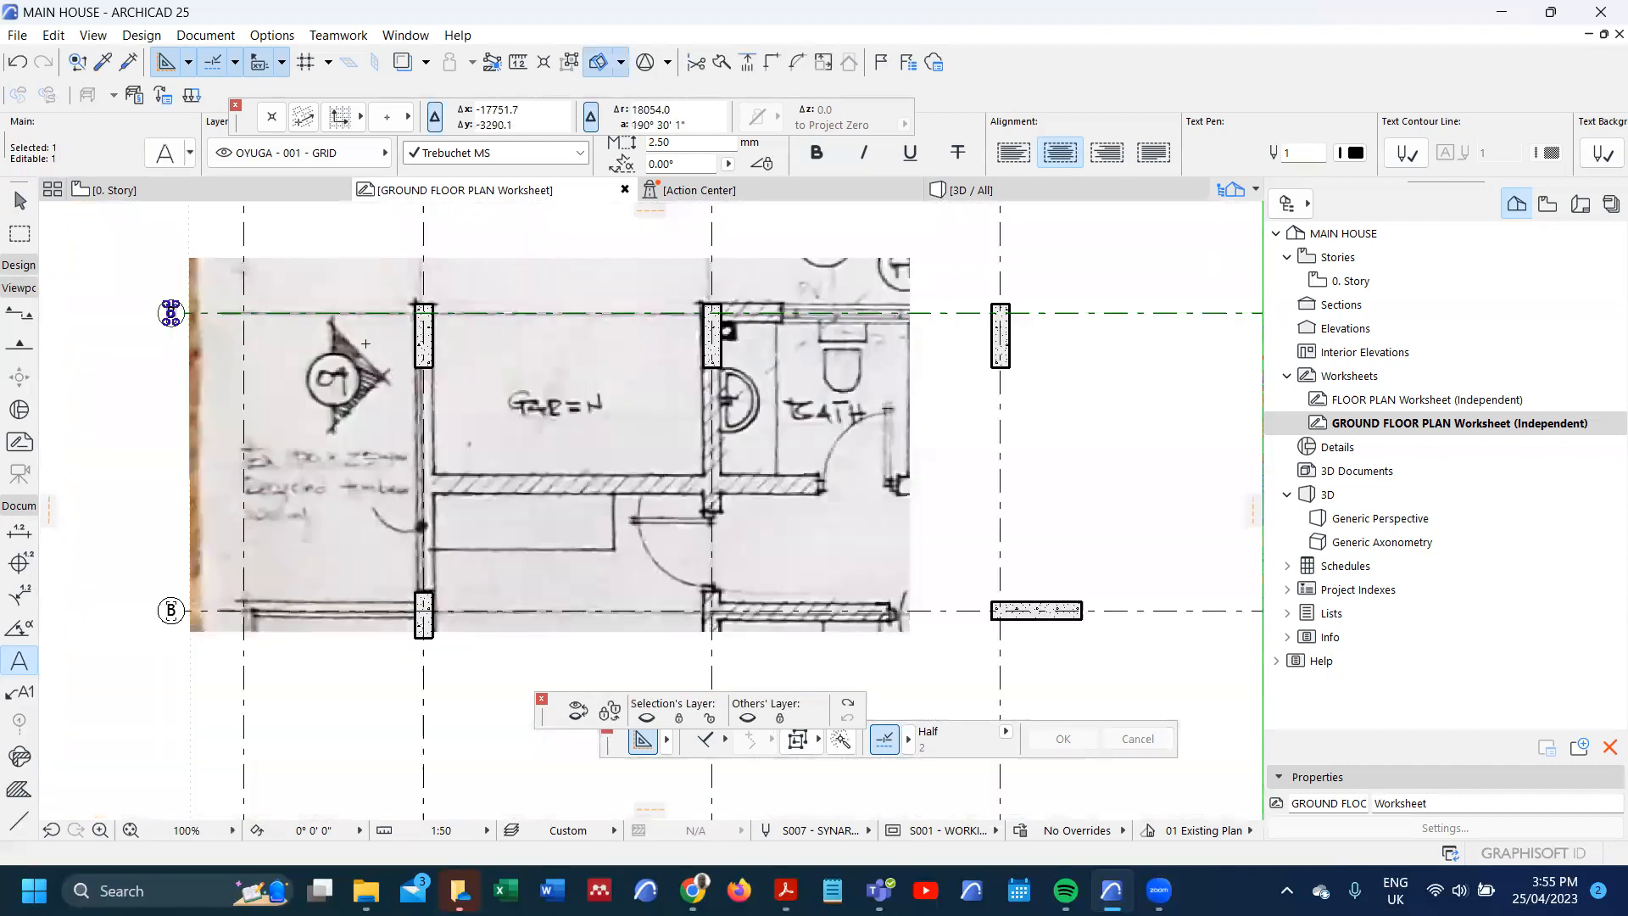
scroll(363, 341, down, 3)
scroll(736, 448, up, 6)
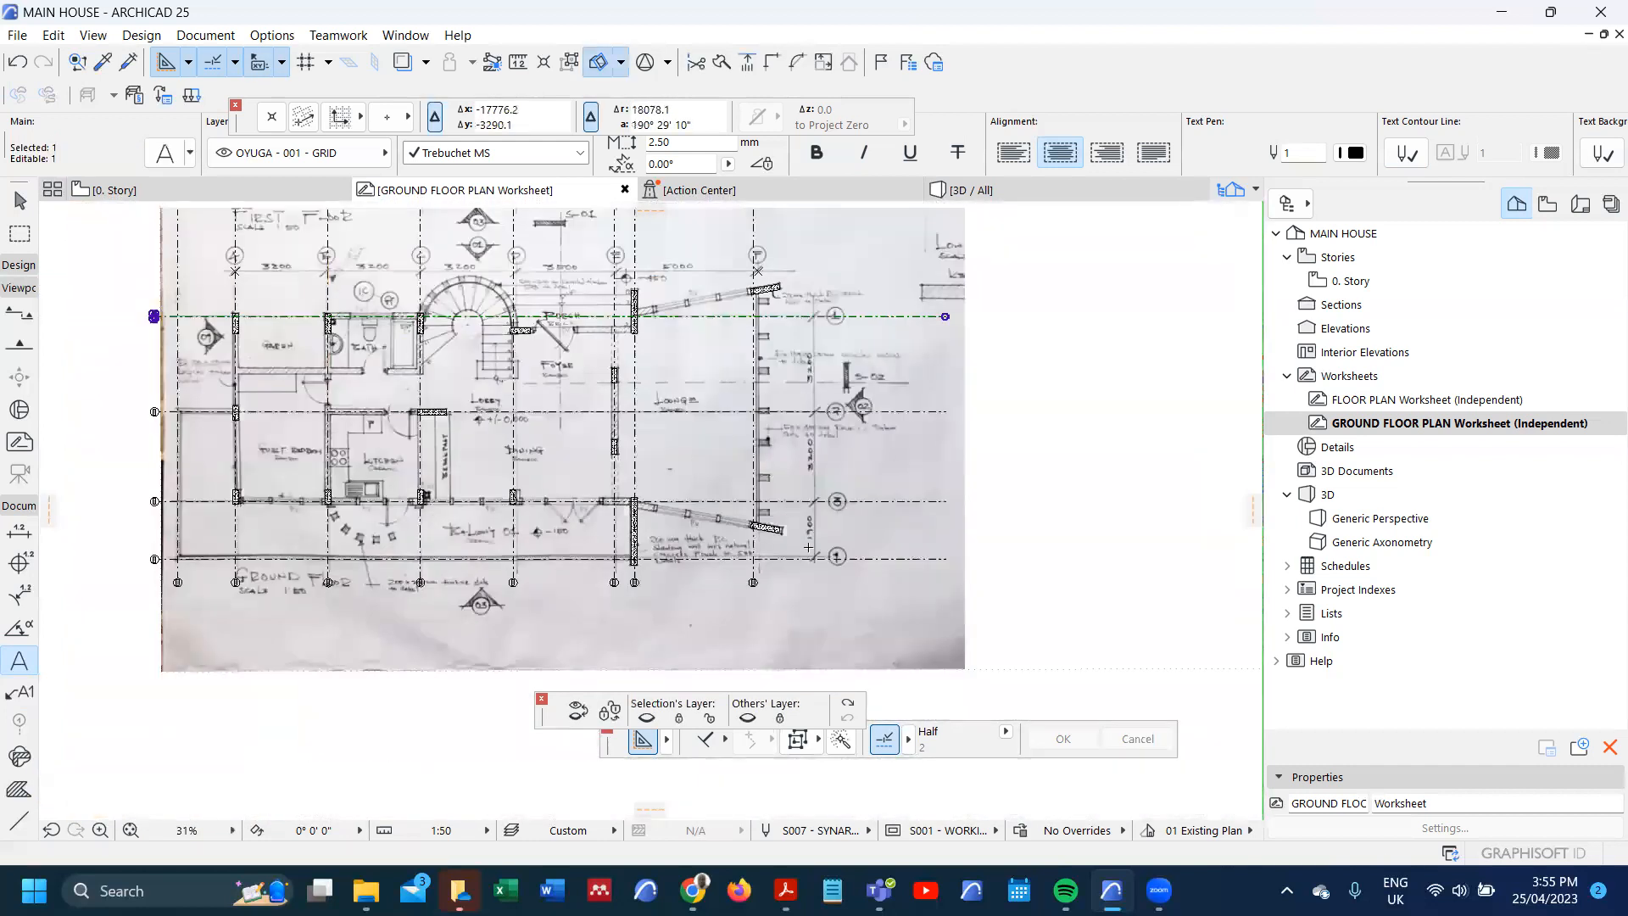
scroll(820, 547, down, 3)
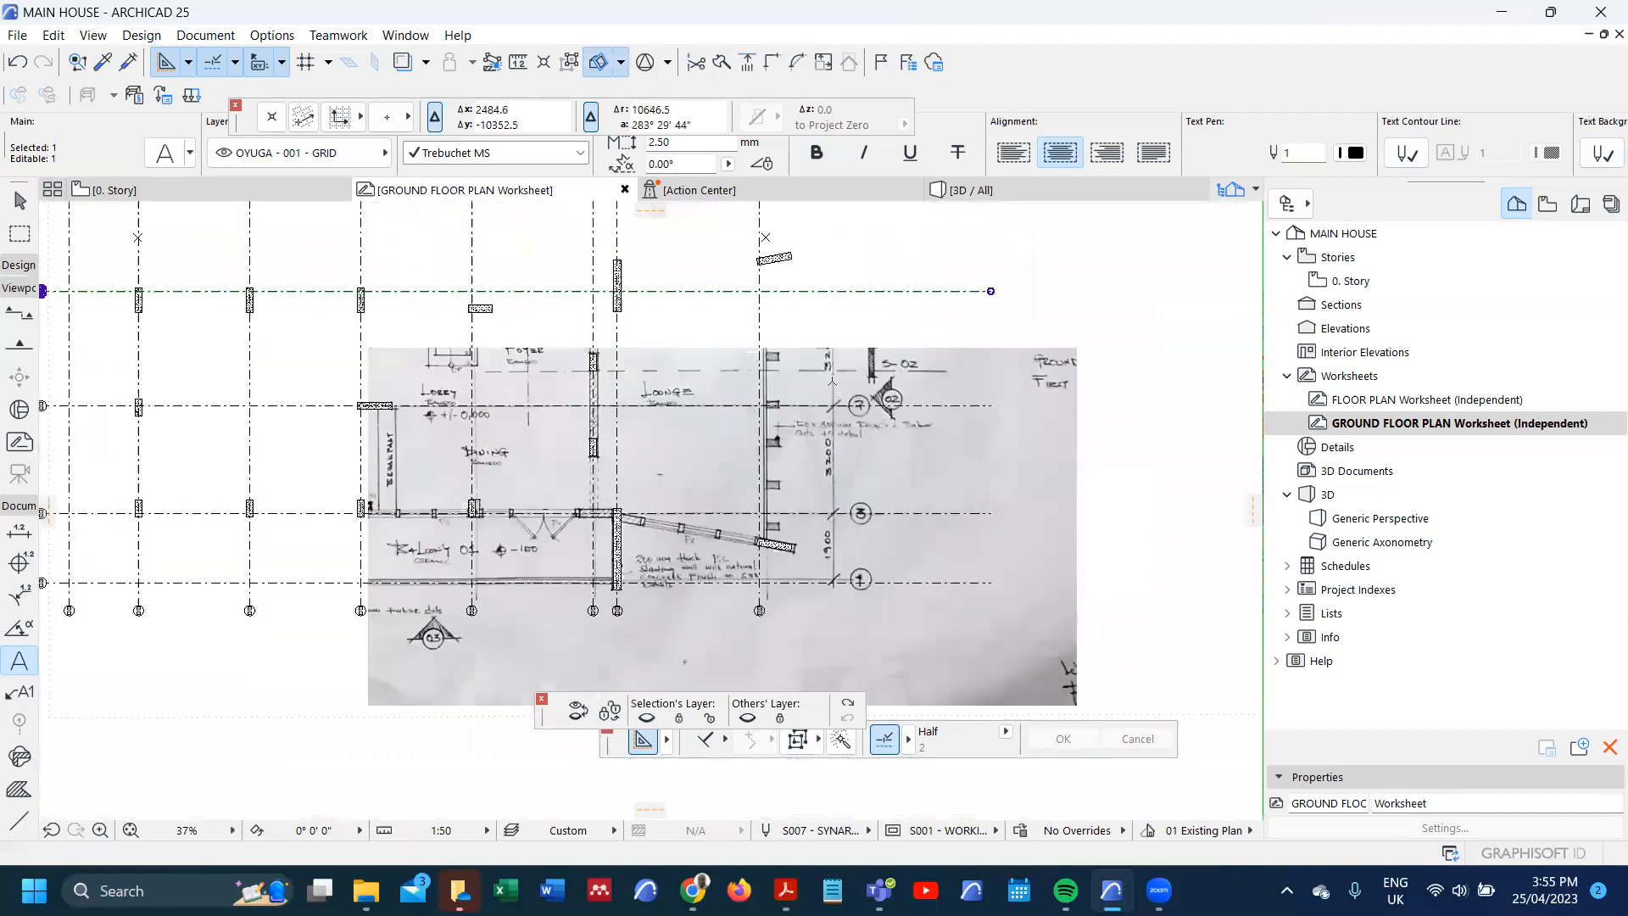
scroll(830, 382, up, 3)
scroll(833, 373, up, 1)
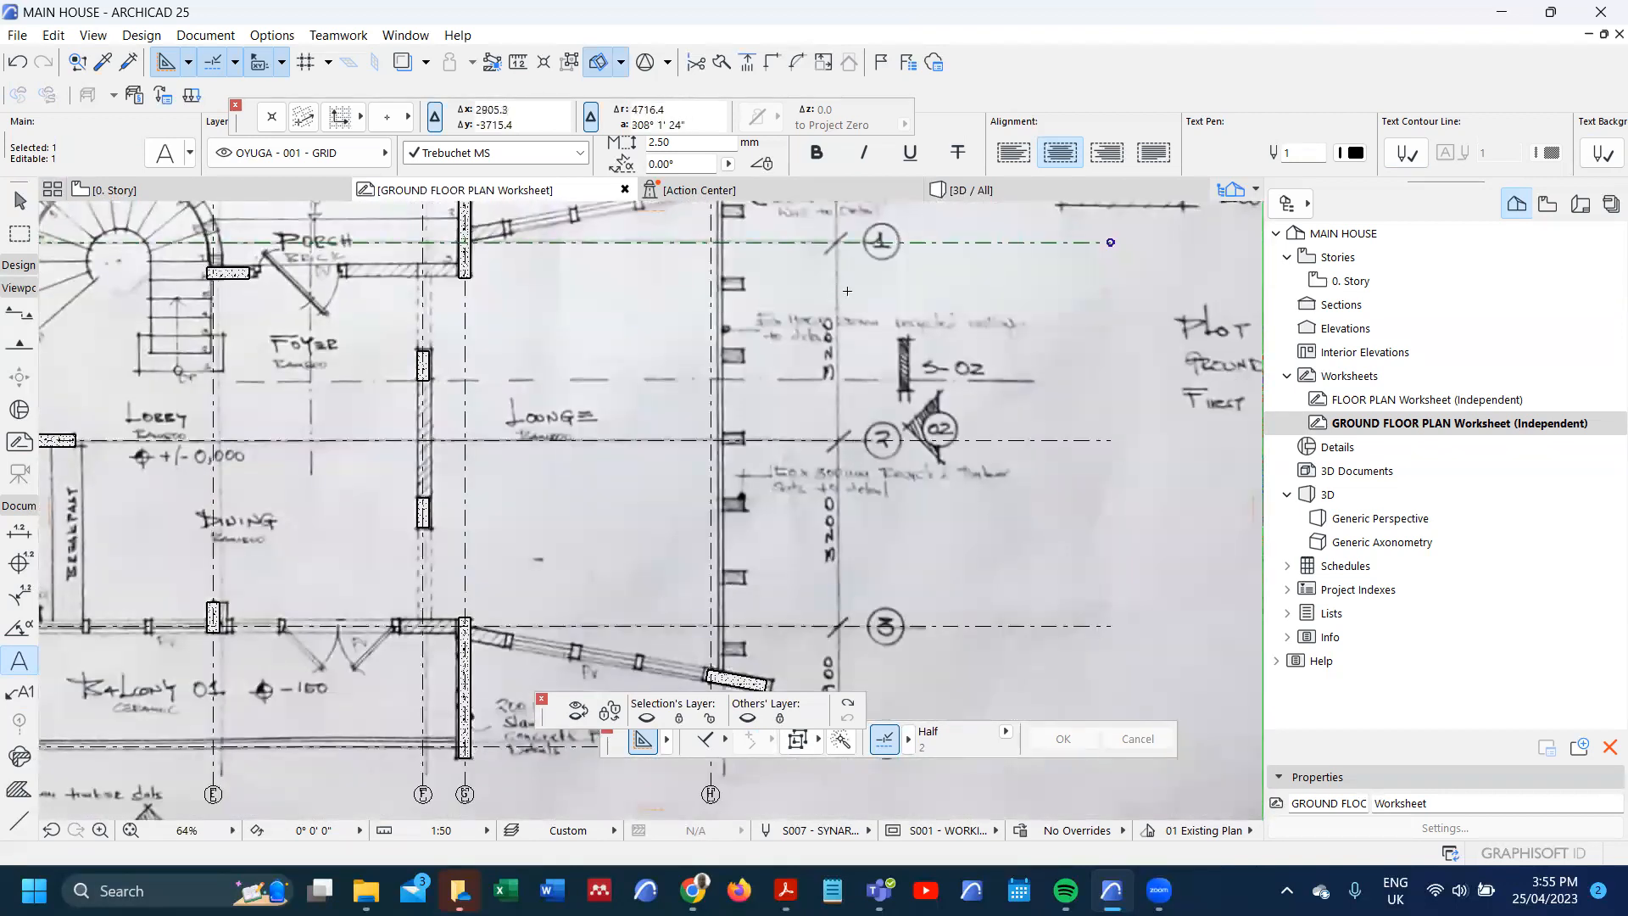
scroll(845, 350, down, 3)
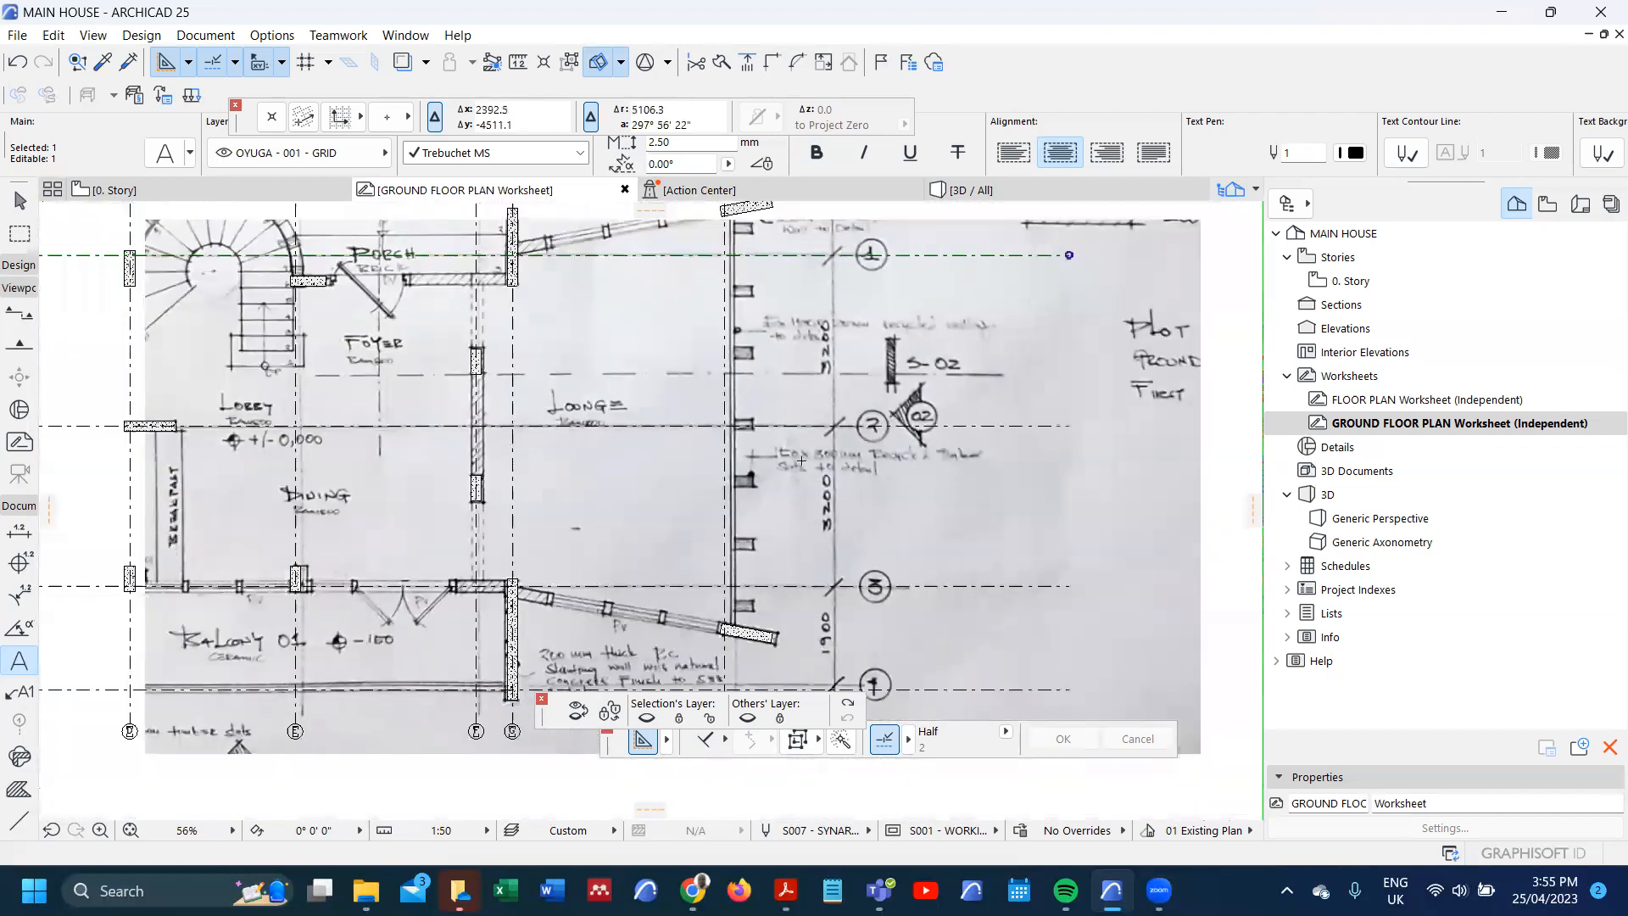
scroll(855, 463, up, 3)
scroll(855, 462, down, 4)
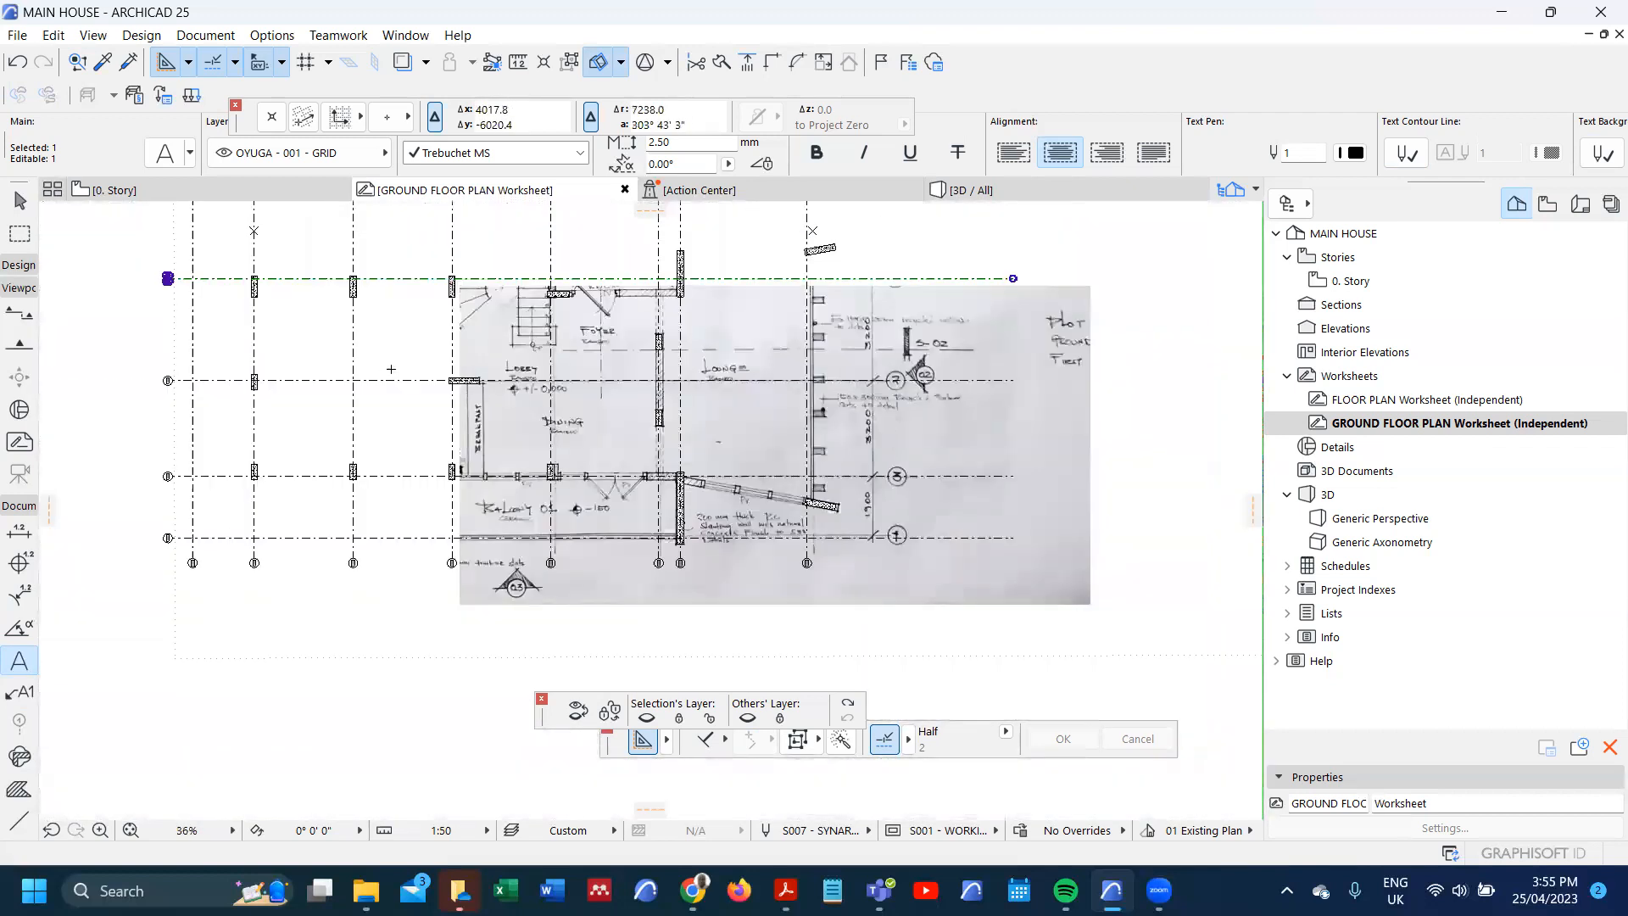
- Undo the dragged copies of the horizontal grid line, leaving only the line on the sketch's circled 3
key(ctrl+z)
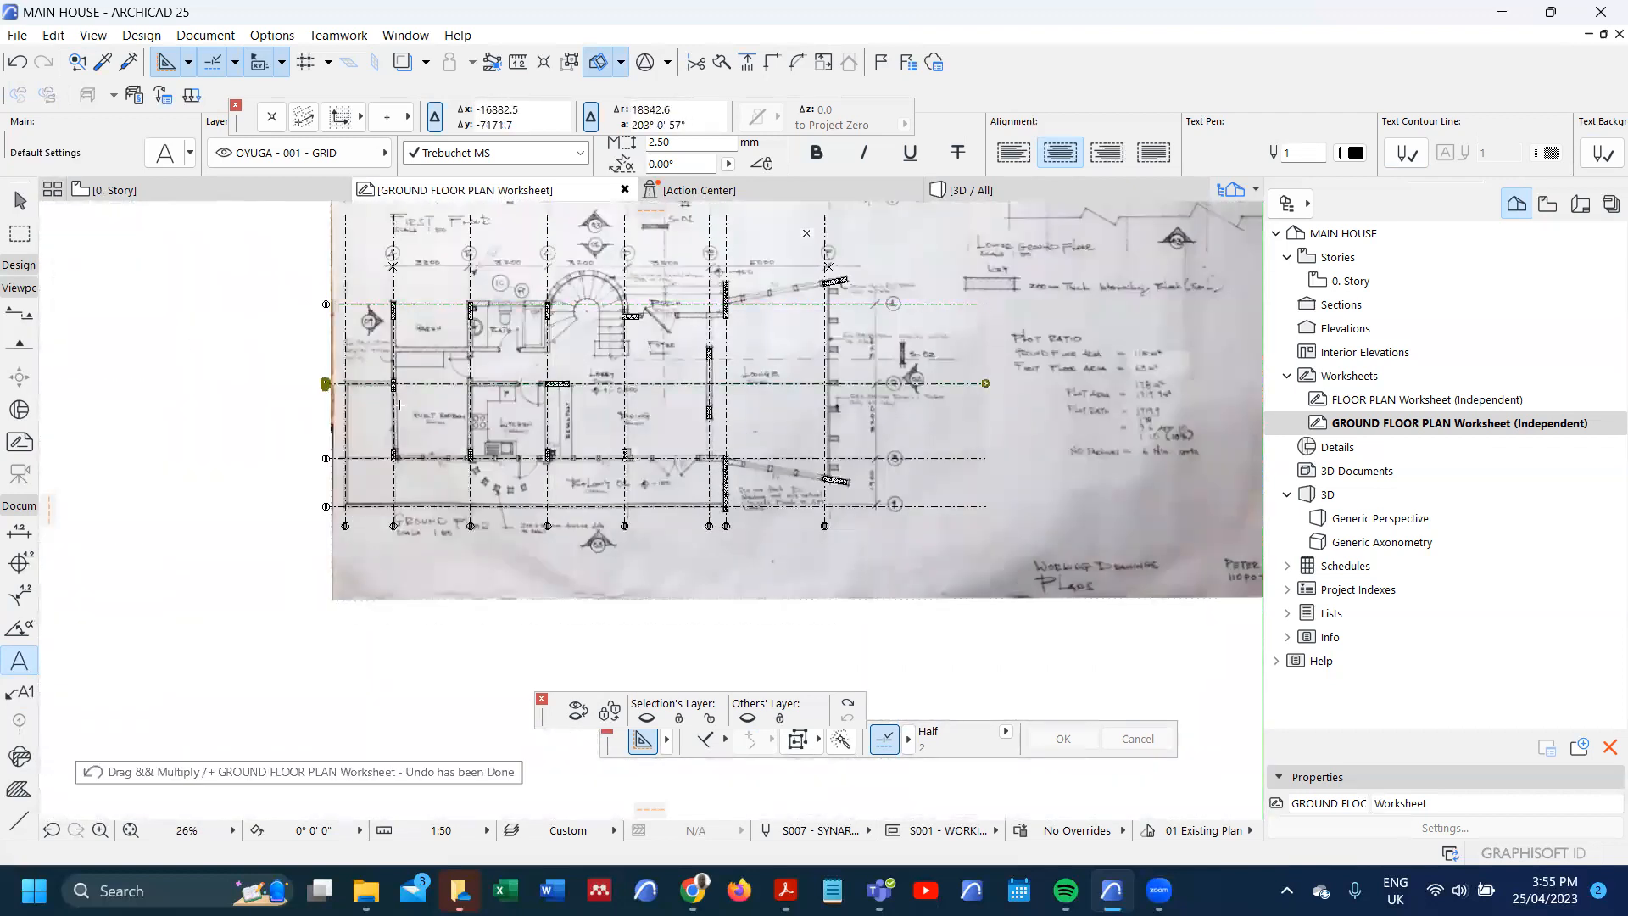
scroll(842, 496, up, 4)
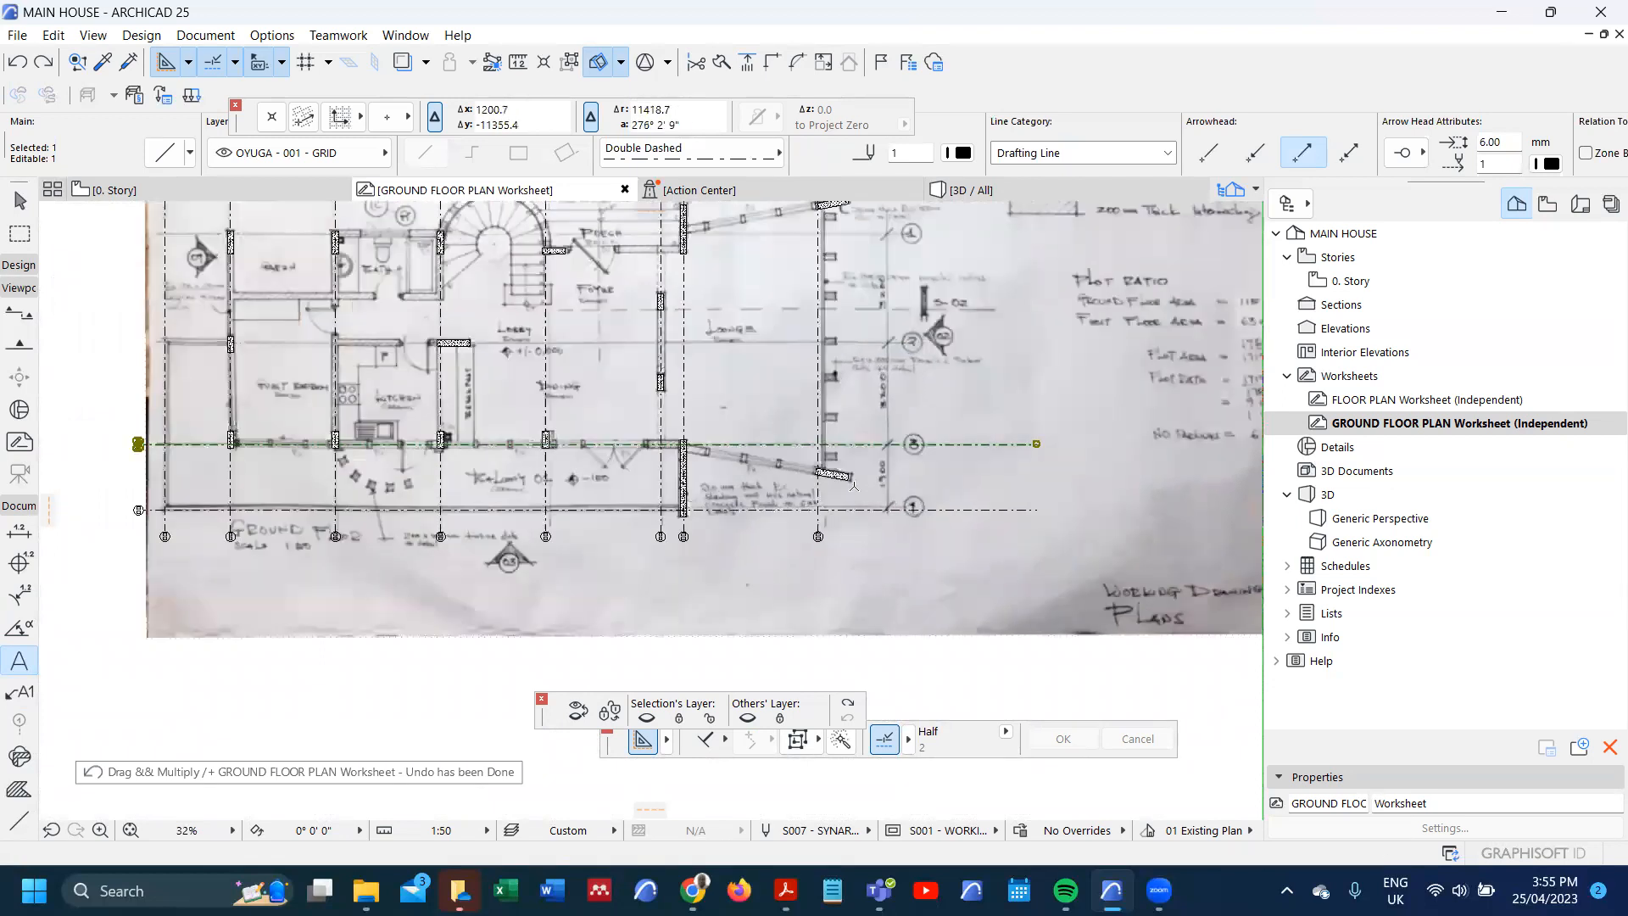
scroll(893, 471, down, 3)
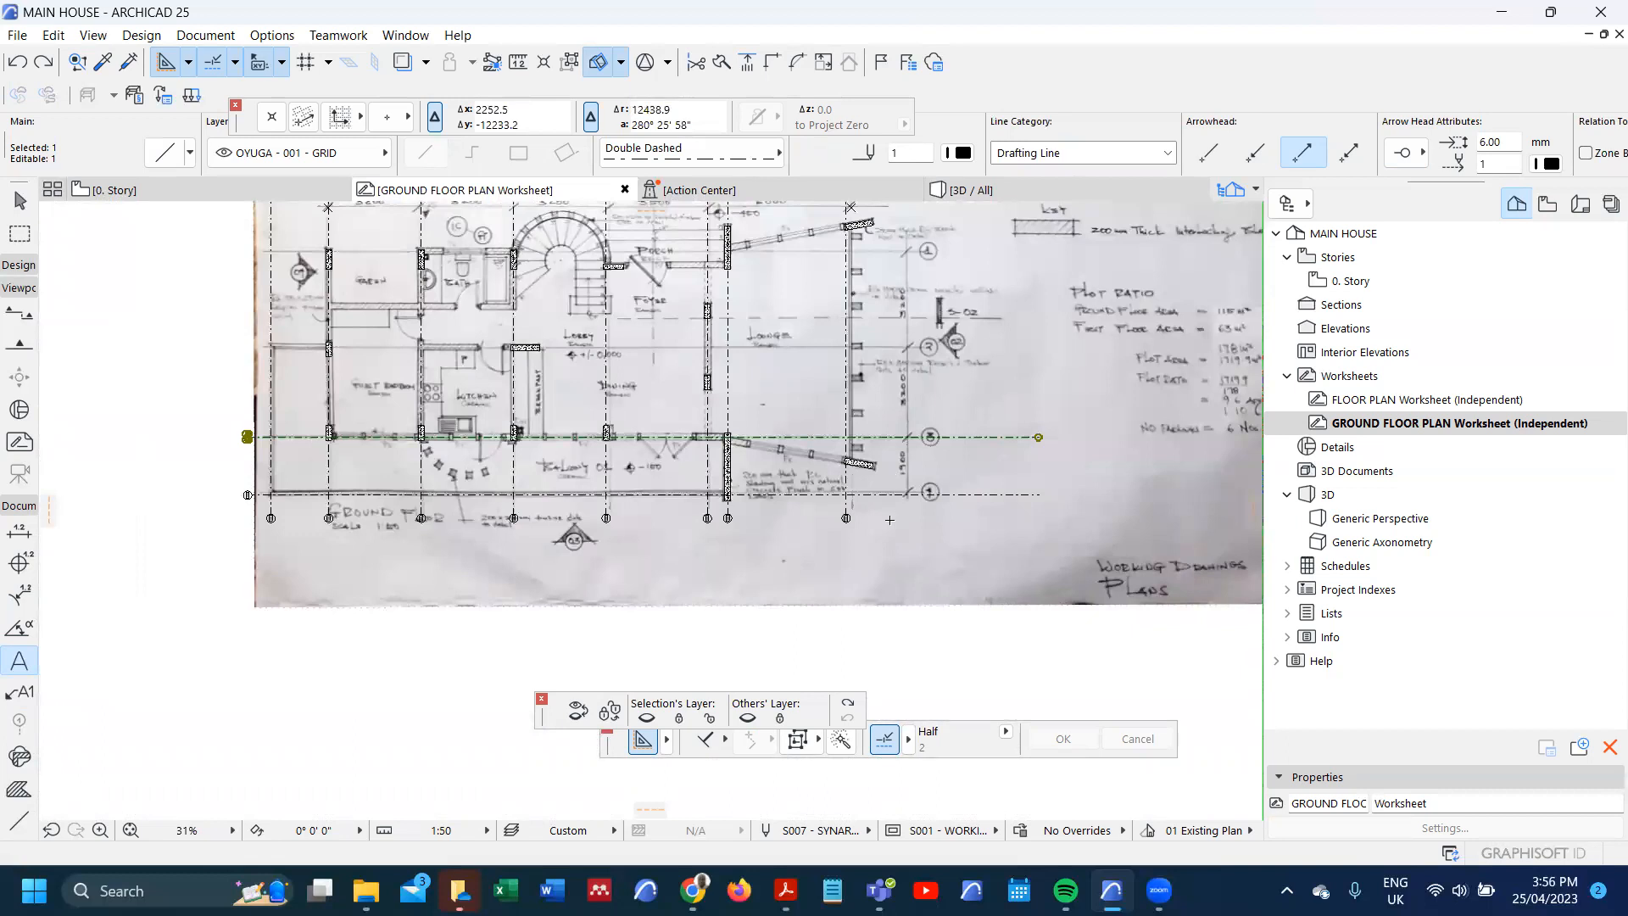
- Drag a copy of the horizontal grid line at the sketch's circled 3, with its bubble, 1900 mm straight down
key(ctrl+alt+d)
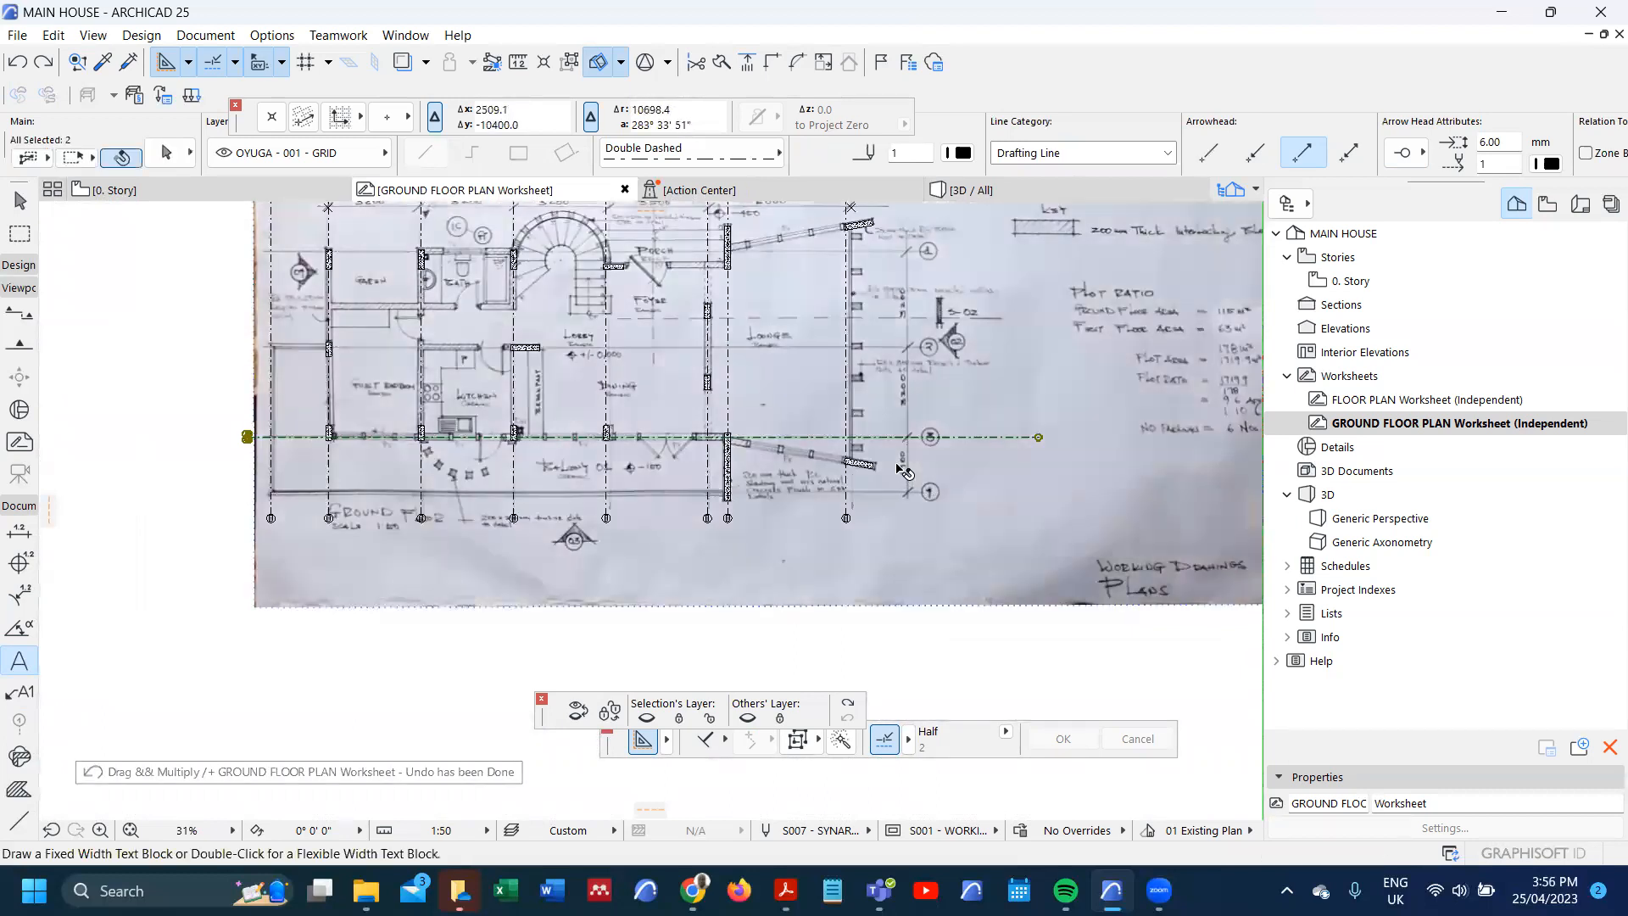
click(895, 445)
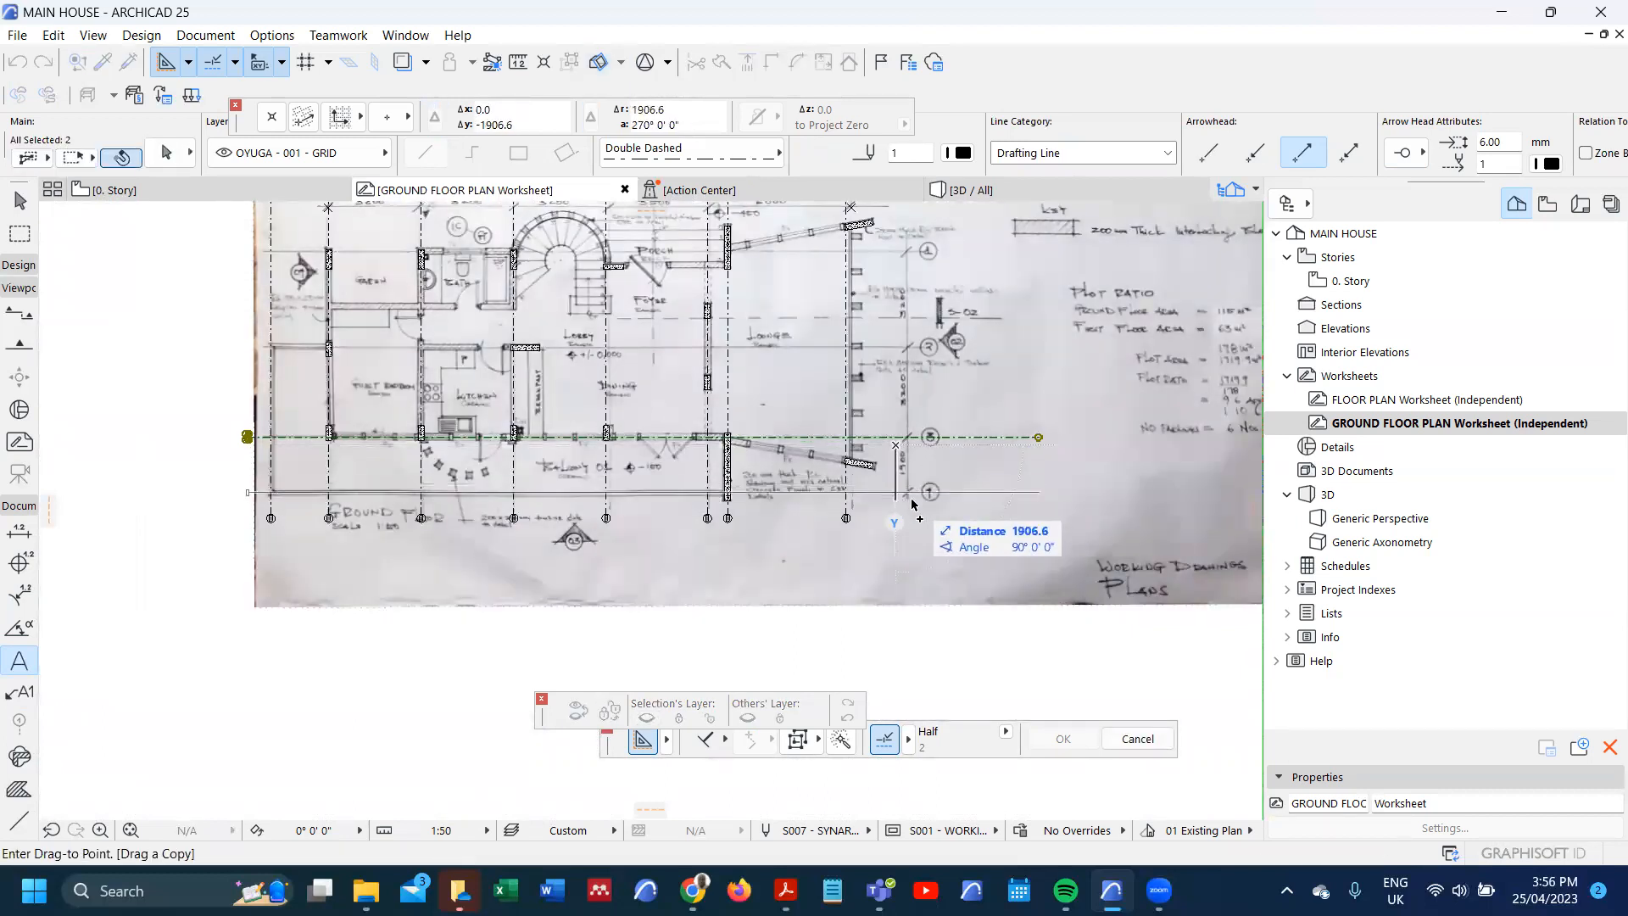
key(Tab)
text(190)
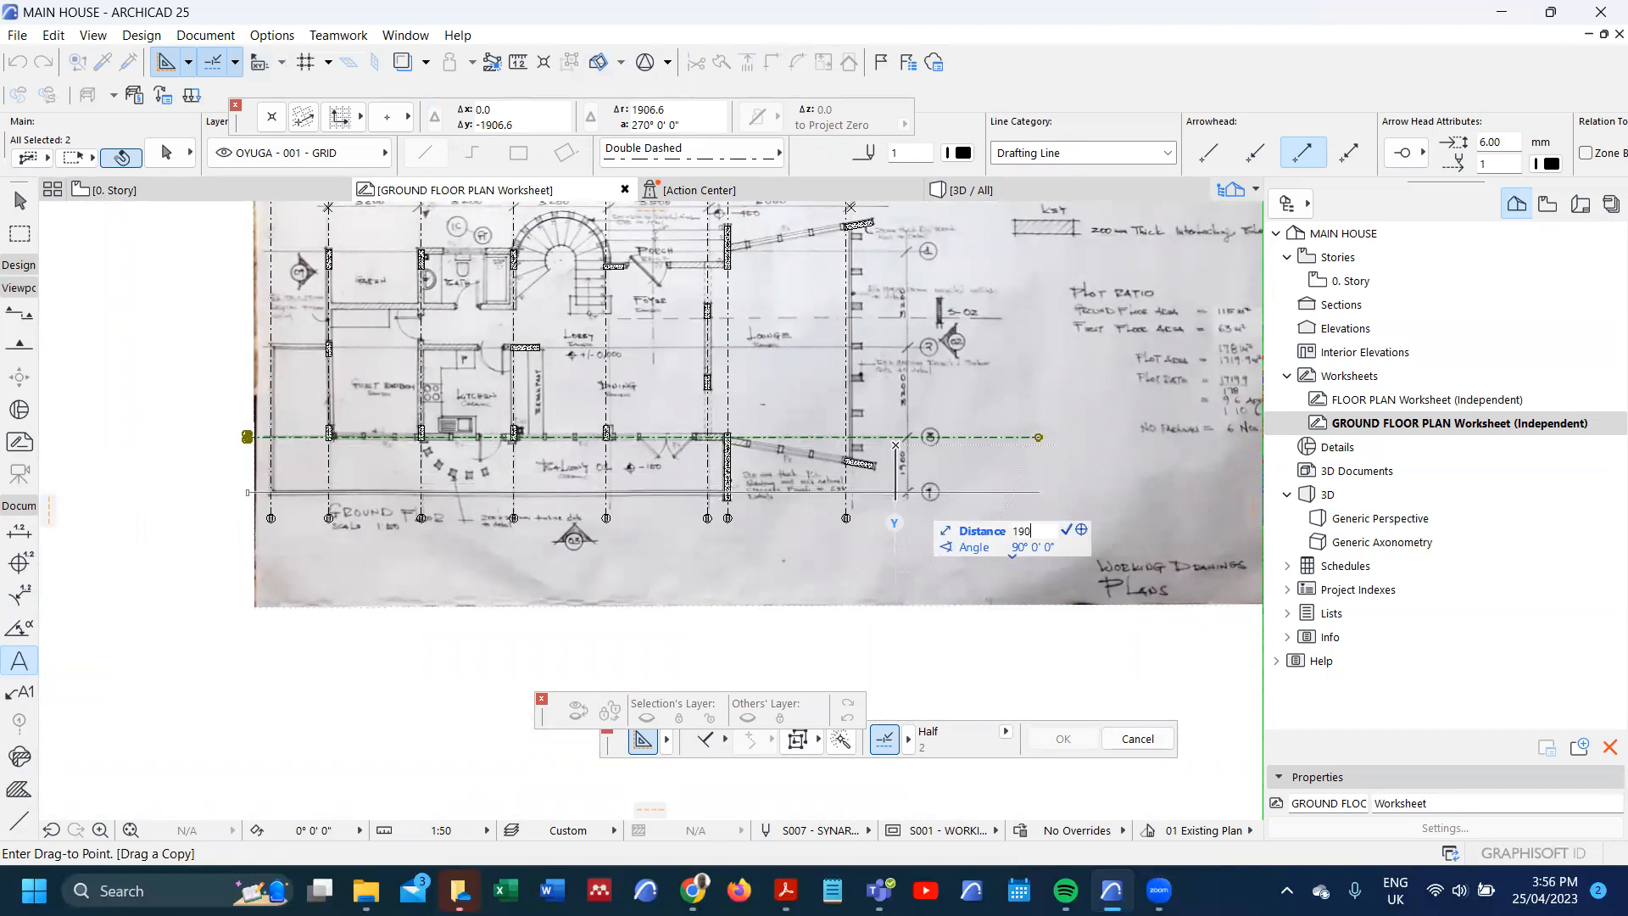
text(0)
key(Return)
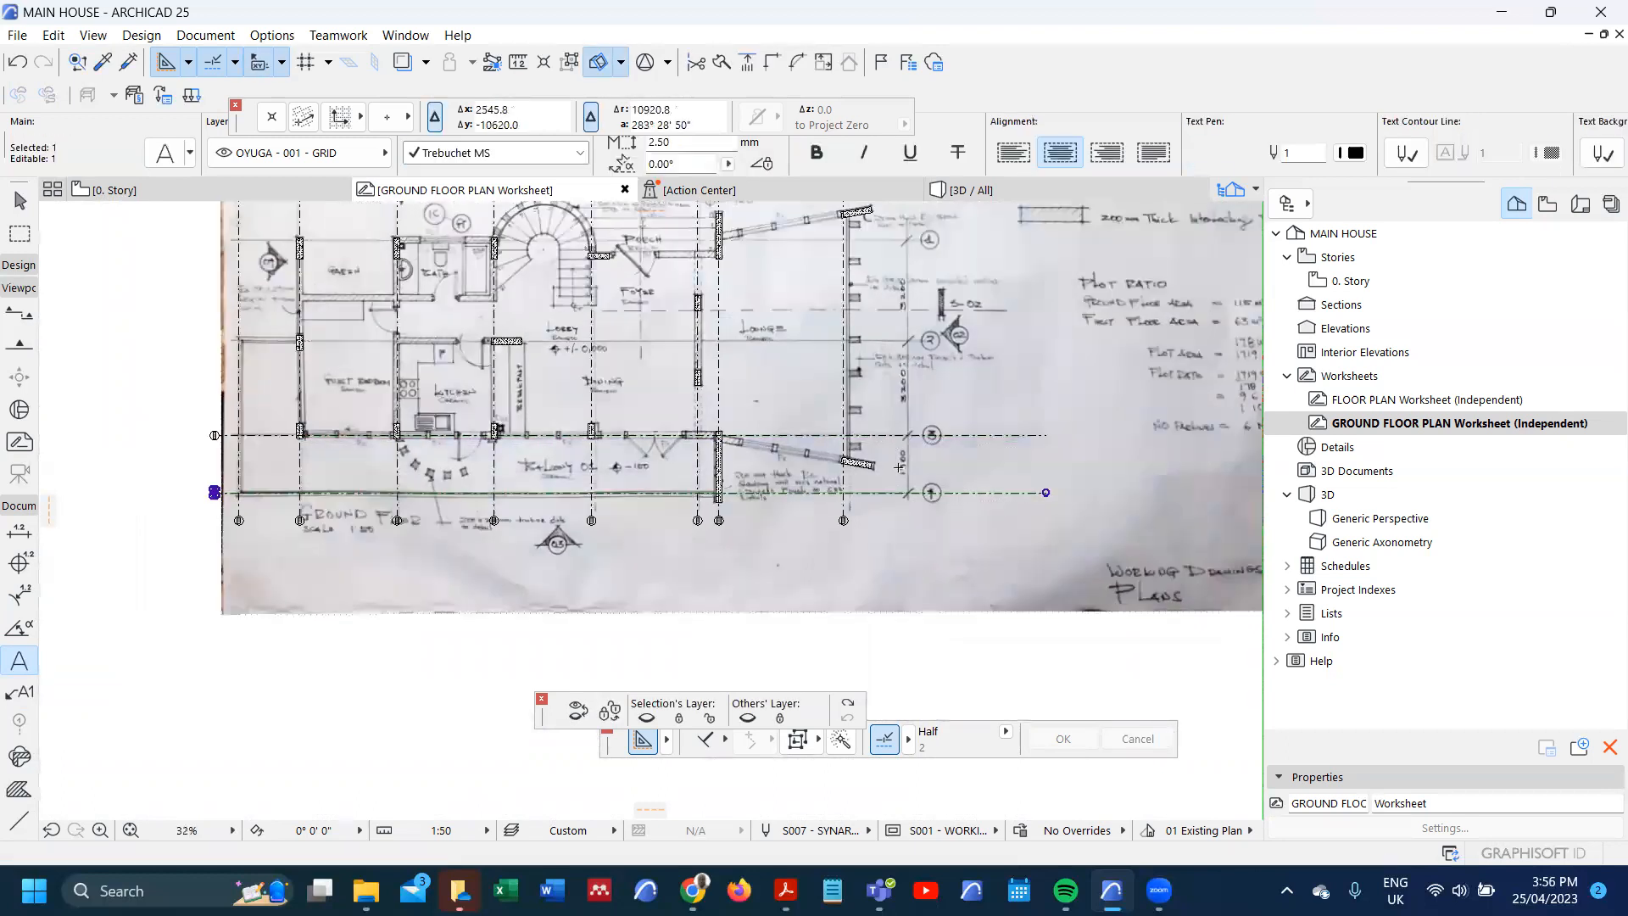
- Drag a copy of the horizontal grid line at the sketch's circled 3 and its bubble 3200 mm straight up towards circled 2
scroll(899, 467, up, 3)
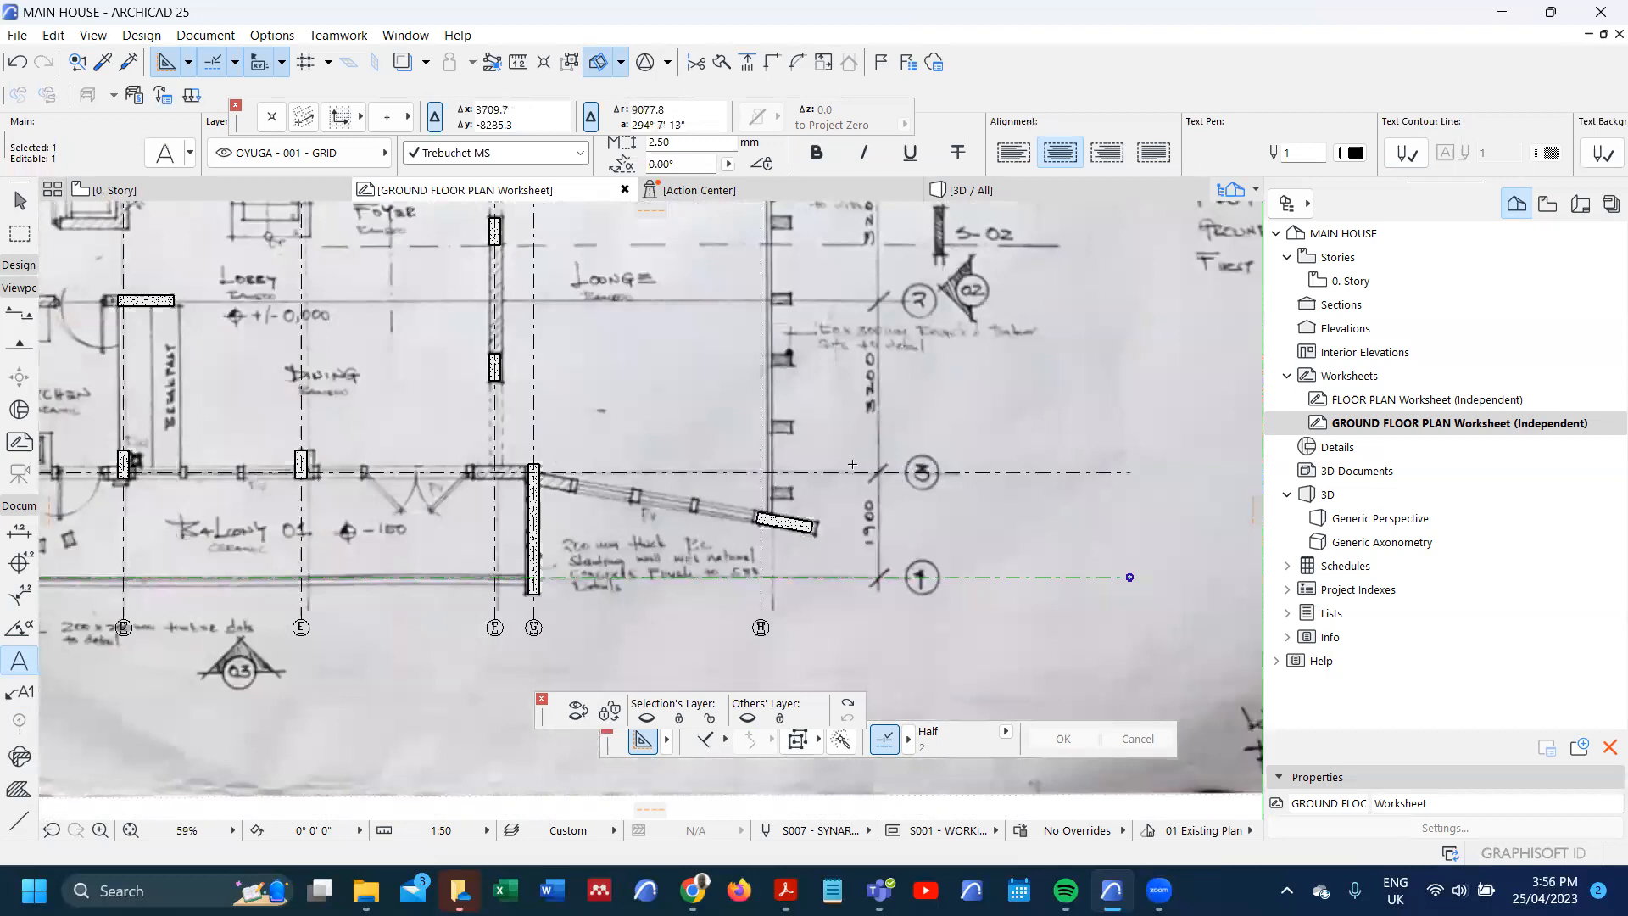
key(Escape)
shift+click(852, 474)
scroll(849, 539, down, 2)
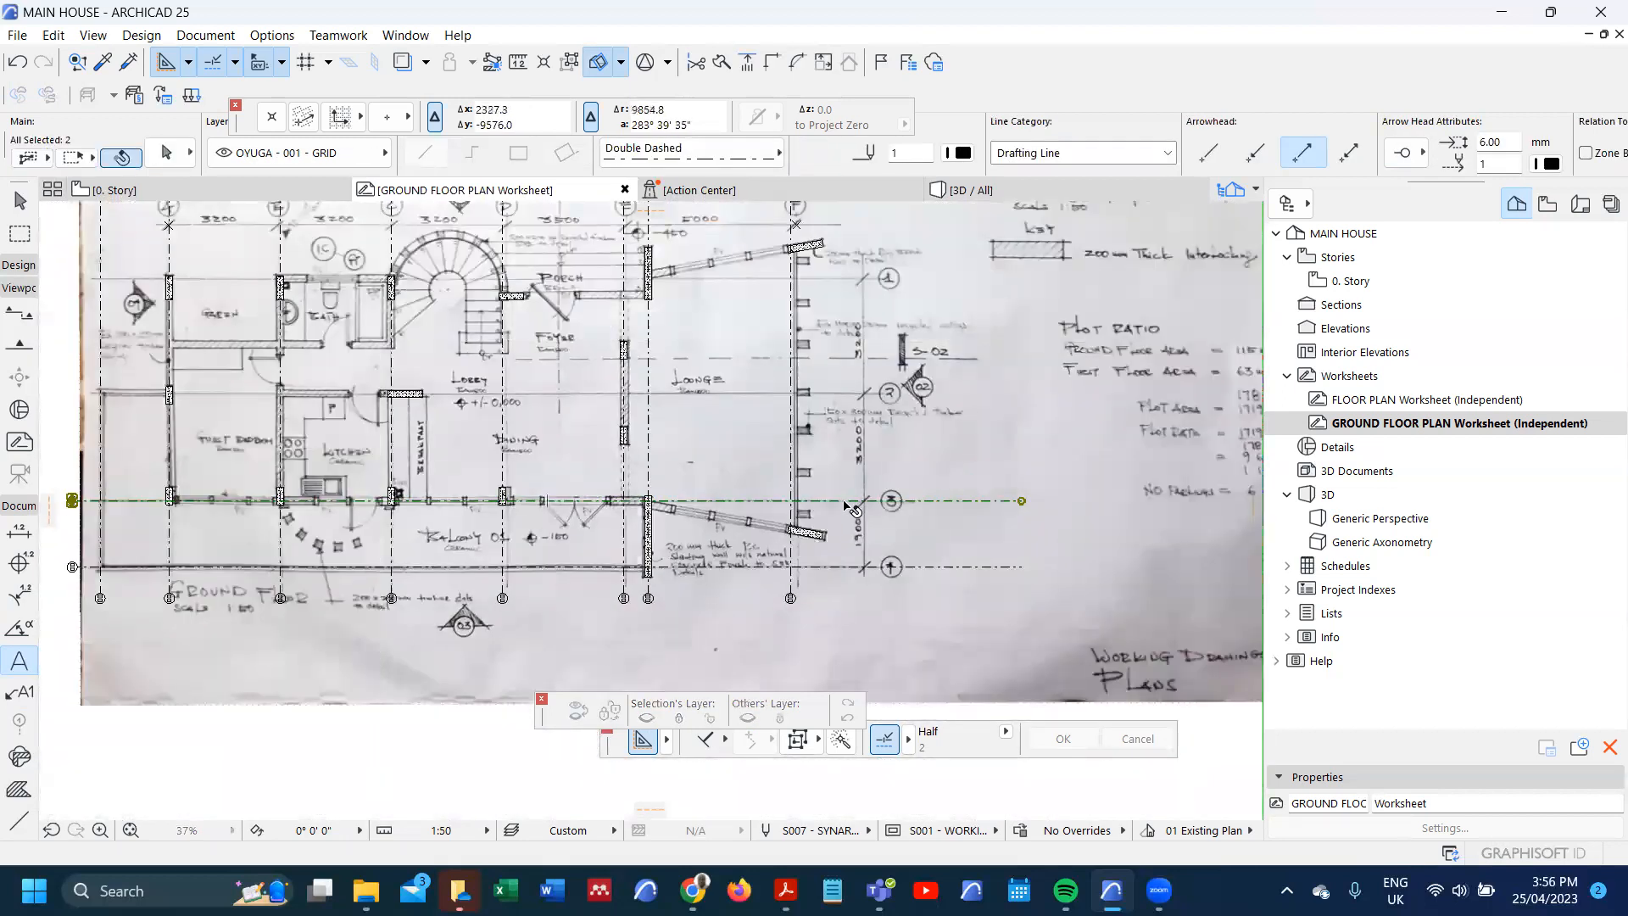
key(ctrl+d)
click(845, 501)
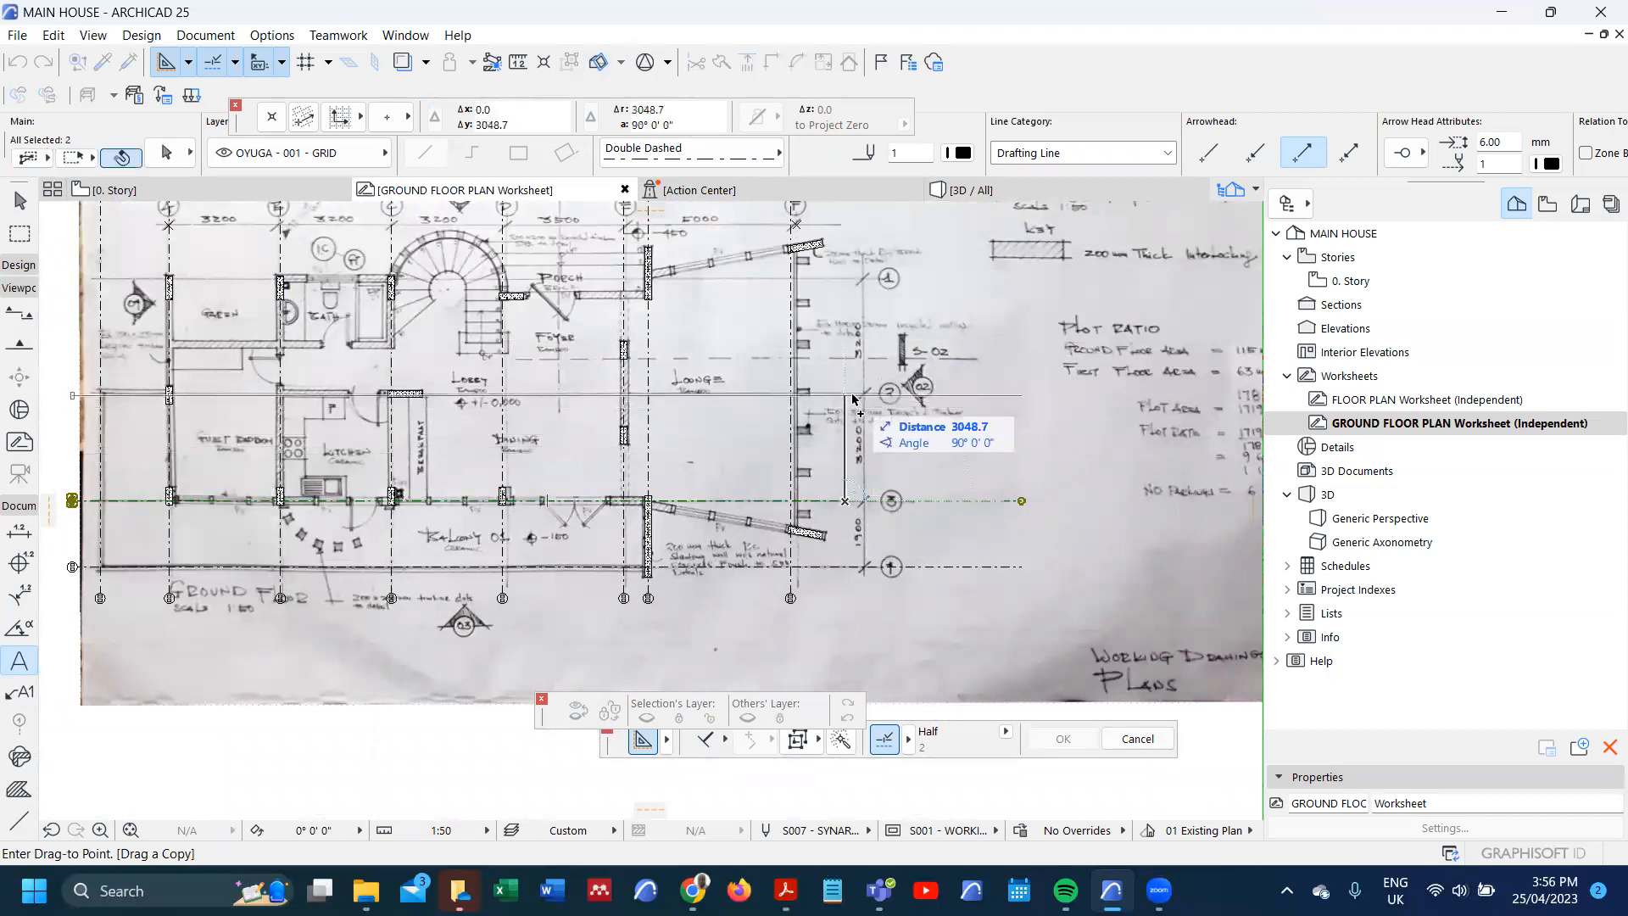
text(32)
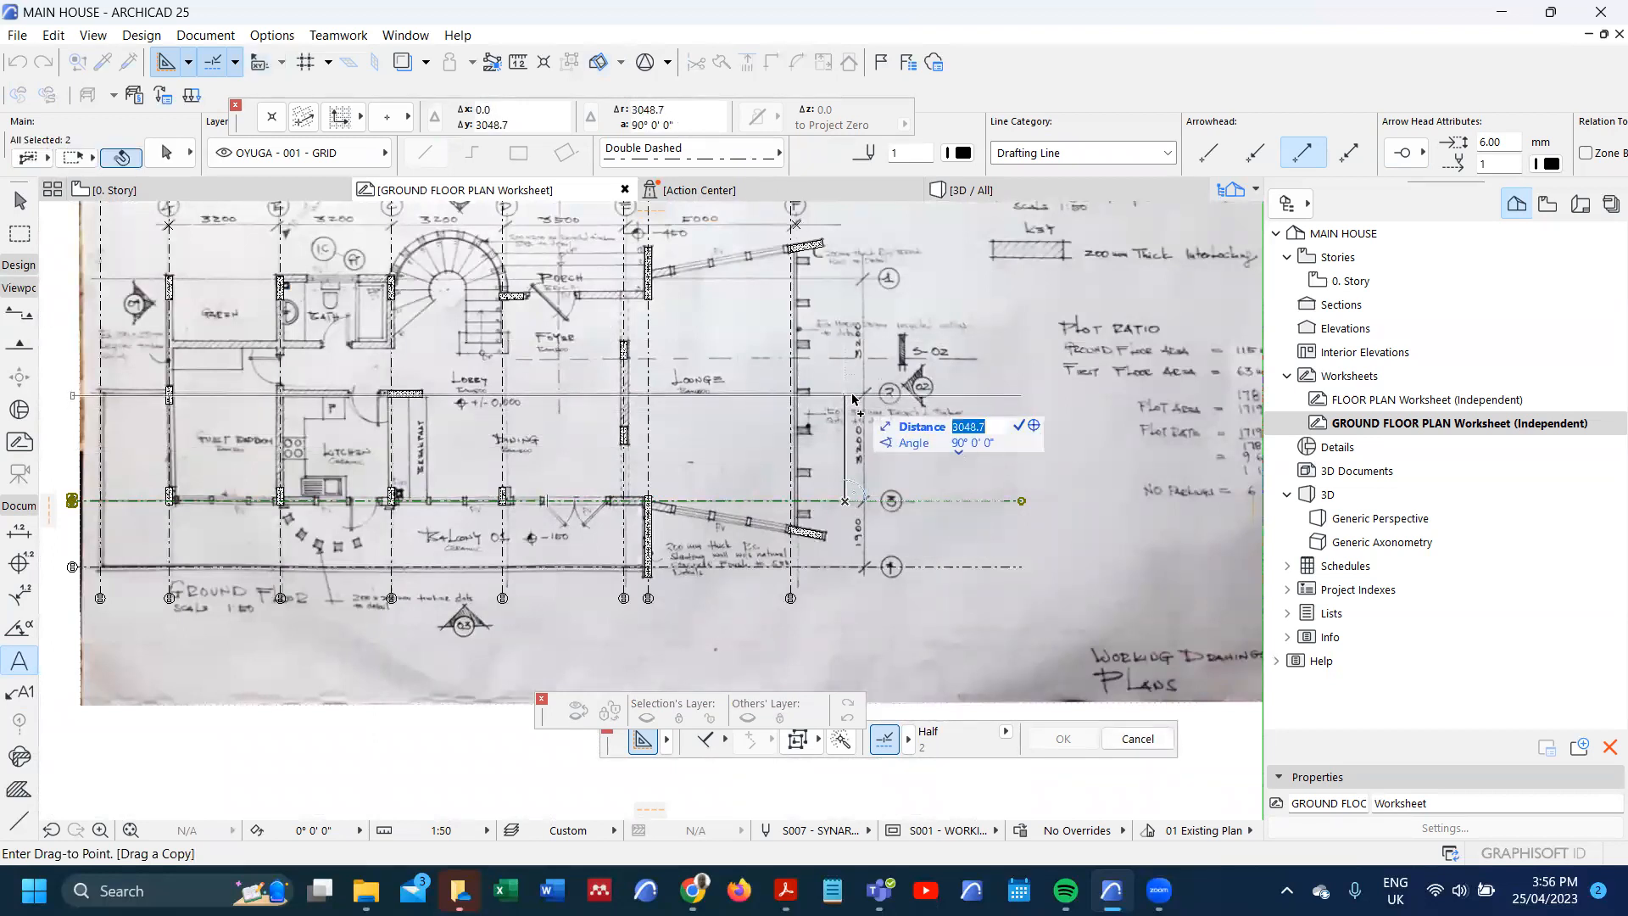
text(00)
key(Return)
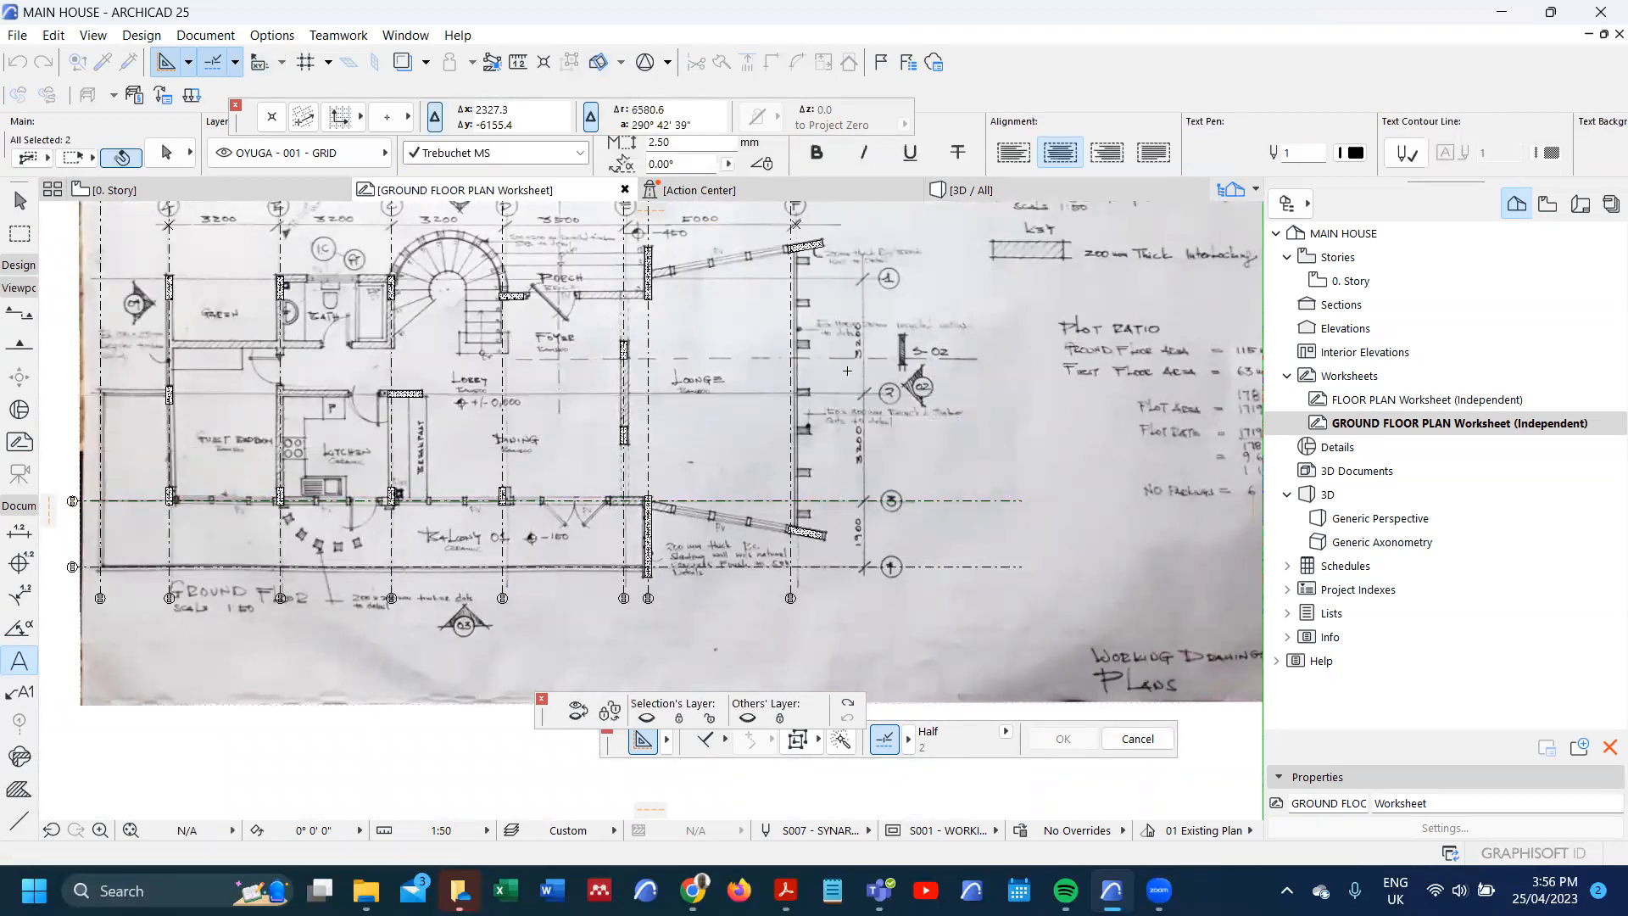
- Drag a copy of the grid line near the sketch's circled 2, with its bubble, another 3200 mm up towards circled 1
scroll(842, 401, up, 3)
scroll(840, 407, down, 3)
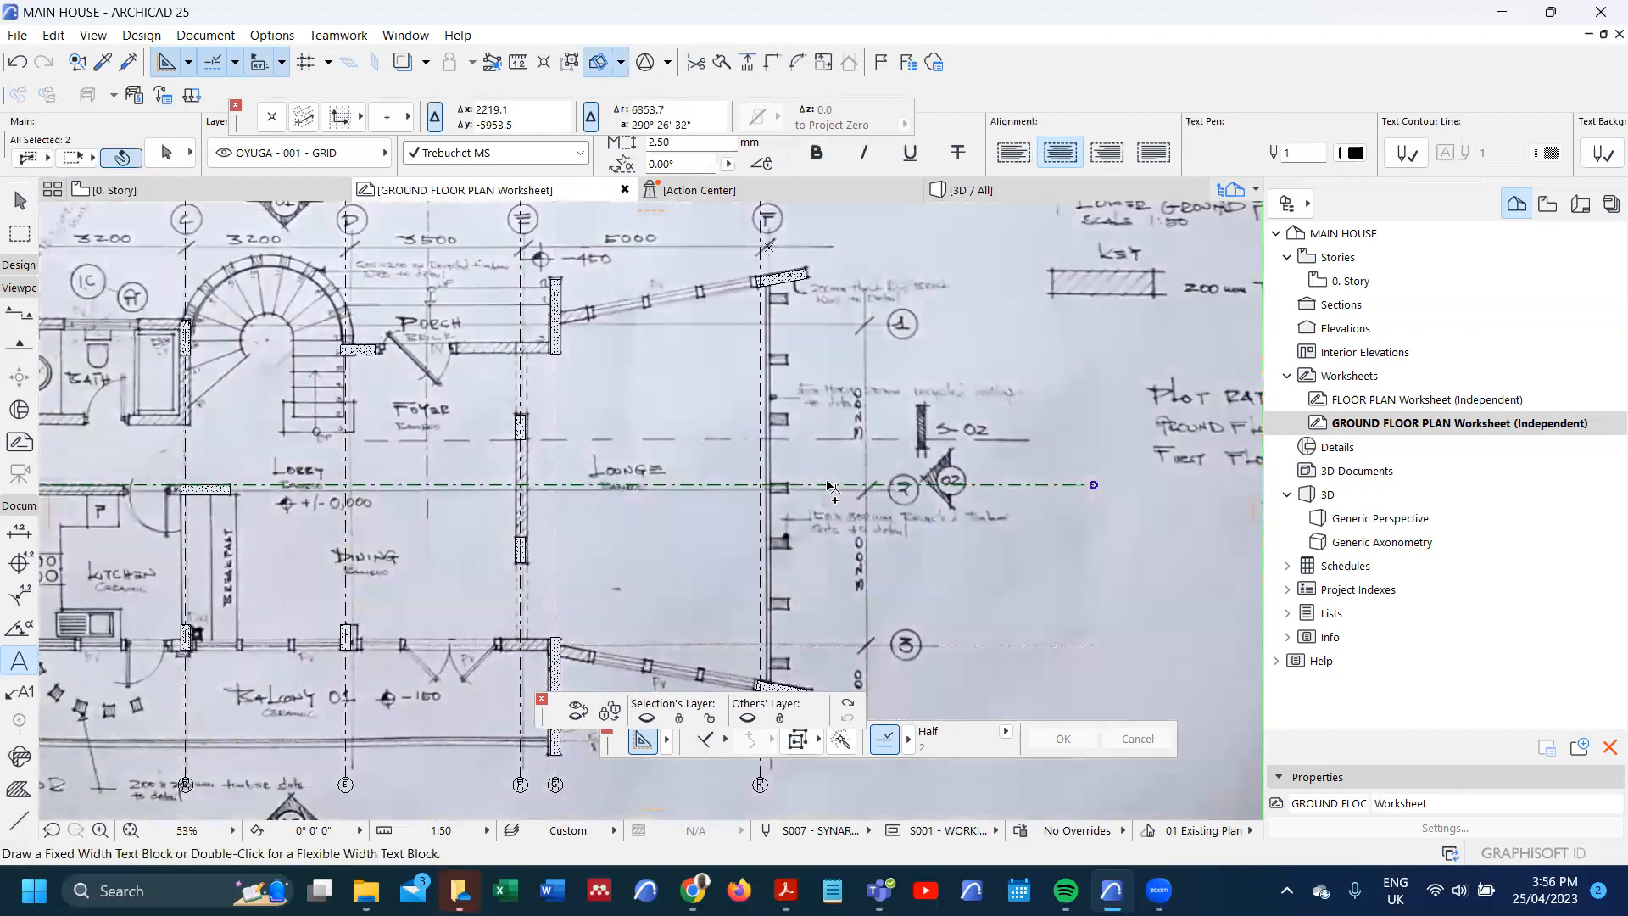
key(ctrl+shift+d)
click(825, 485)
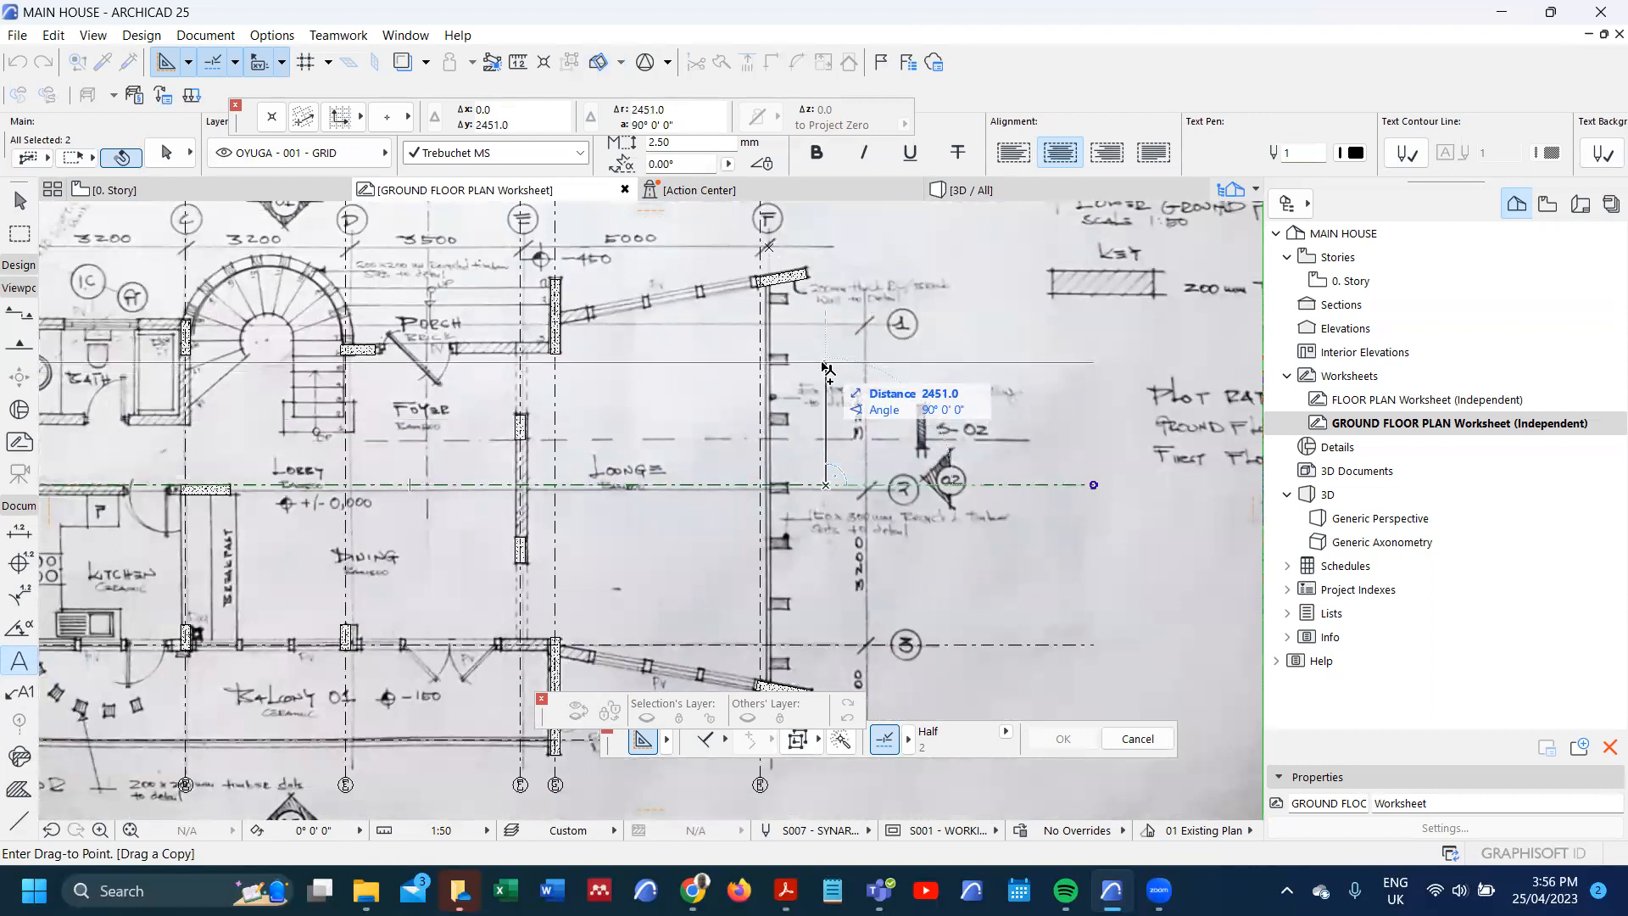
key(Tab)
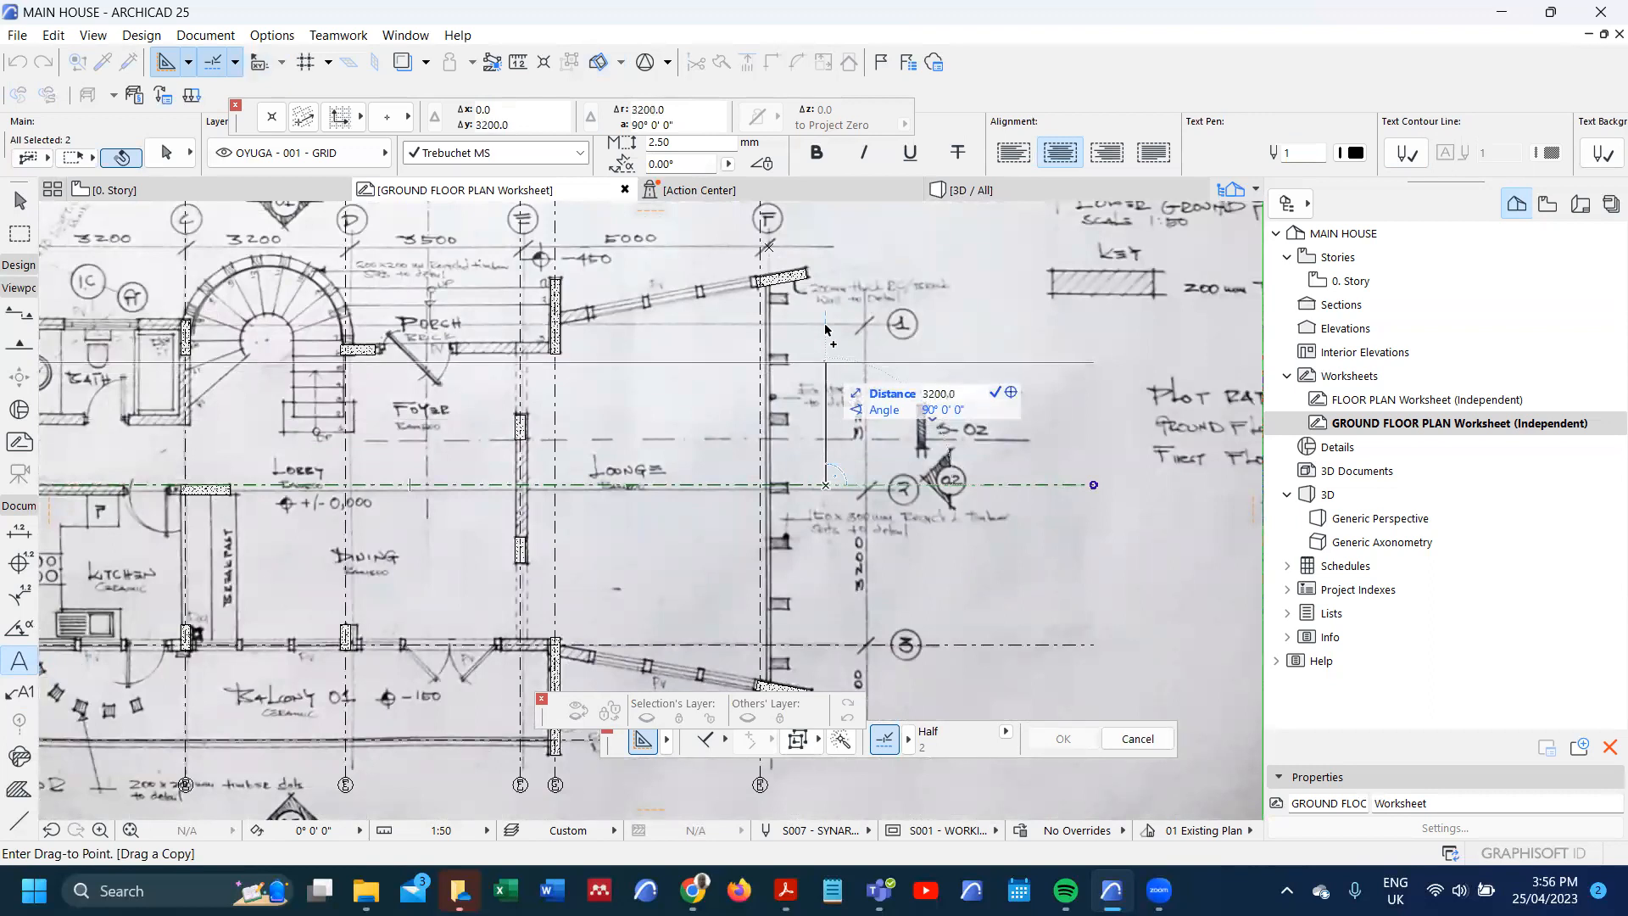
key(Return)
scroll(825, 329, down, 3)
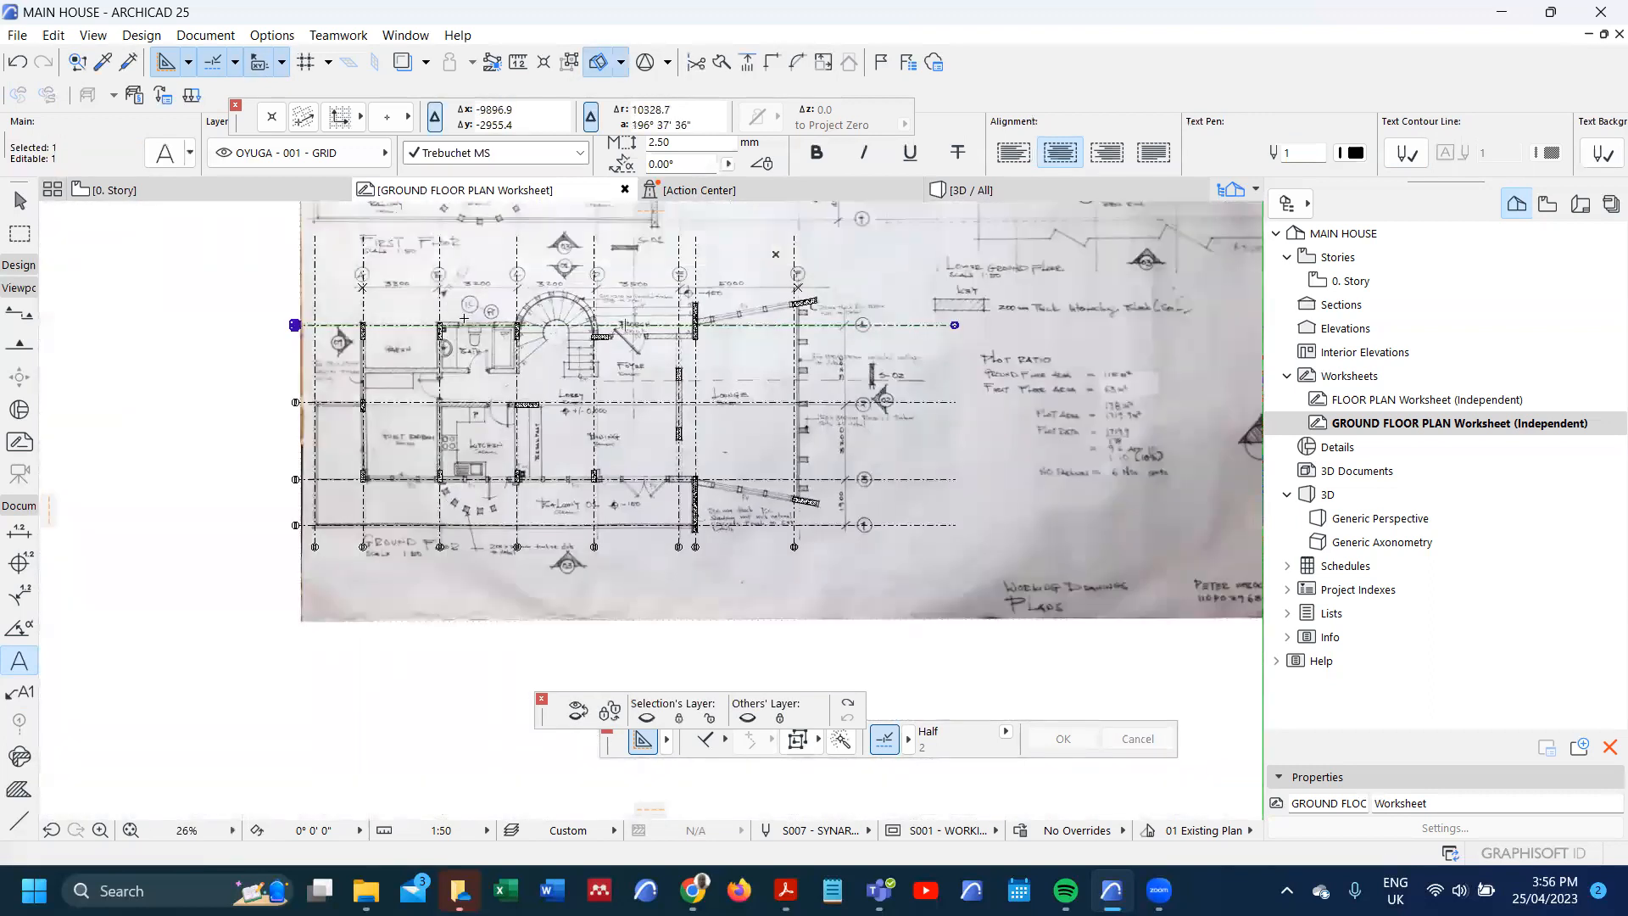
- Relabel the bubble of the lowest horizontal grid line, beneath the balcony, as 01
scroll(390, 314, up, 4)
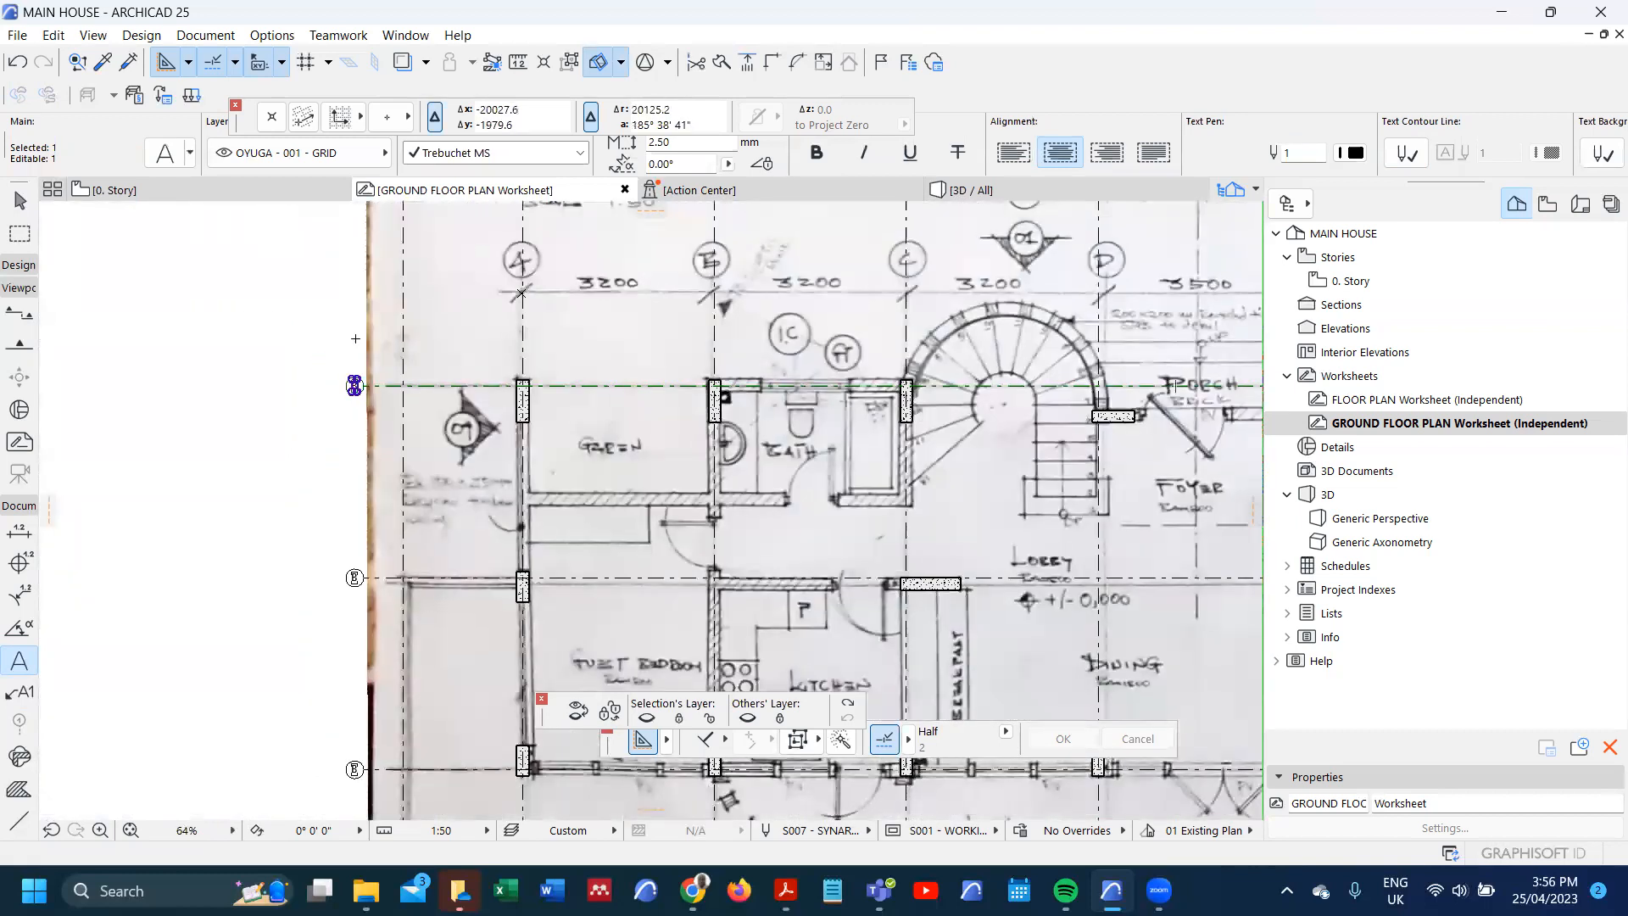
scroll(391, 271, down, 3)
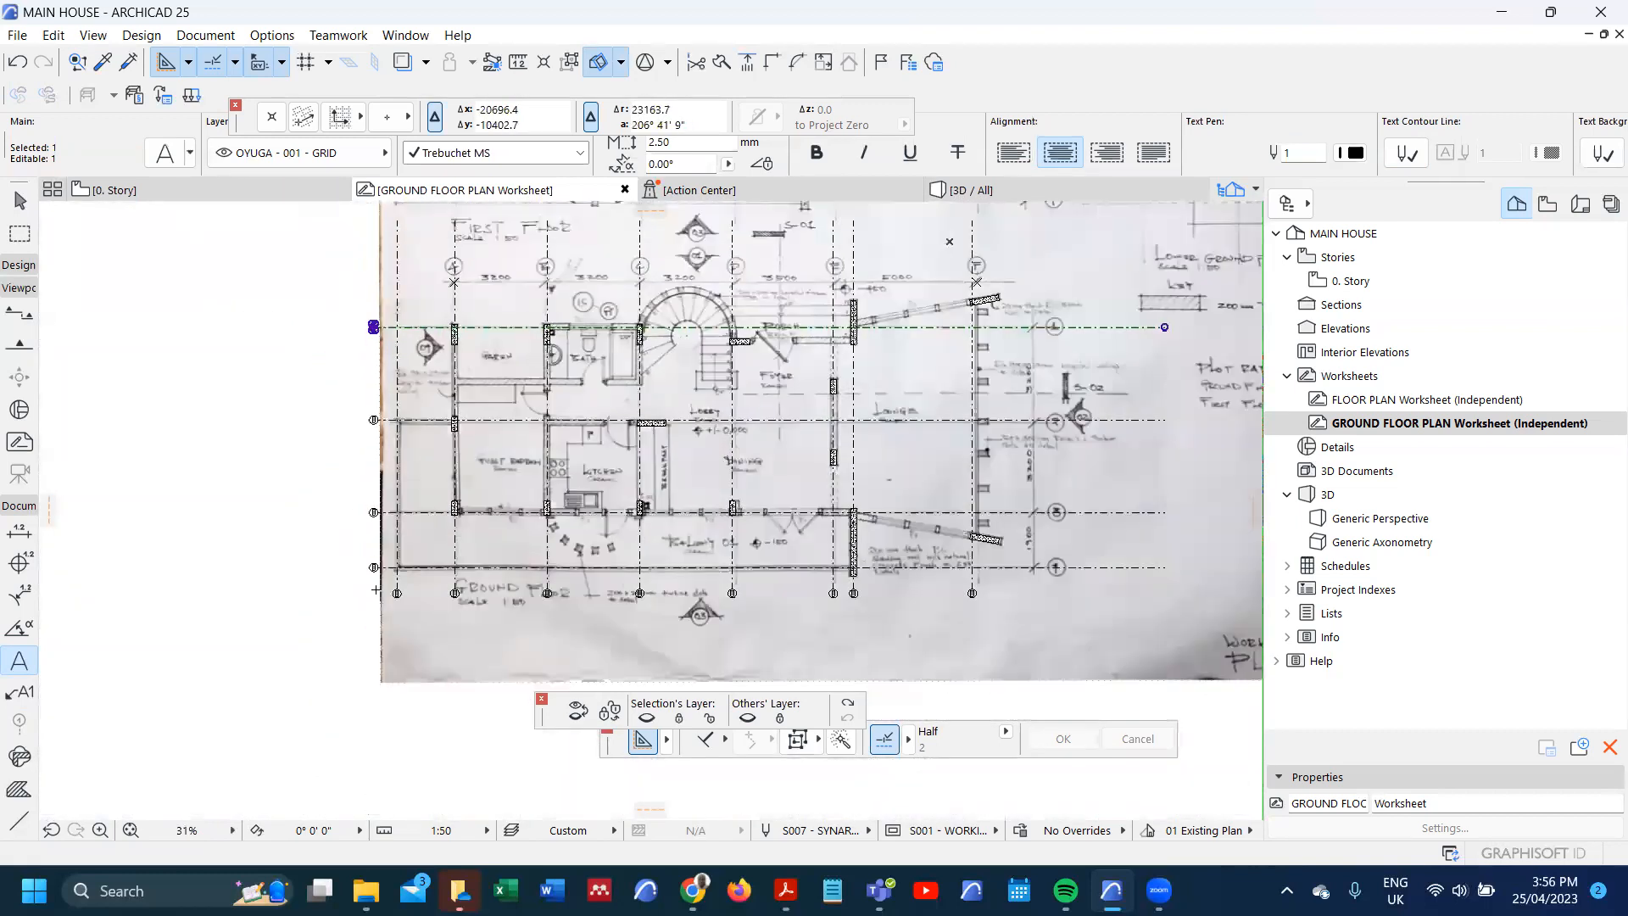
scroll(375, 587, up, 6)
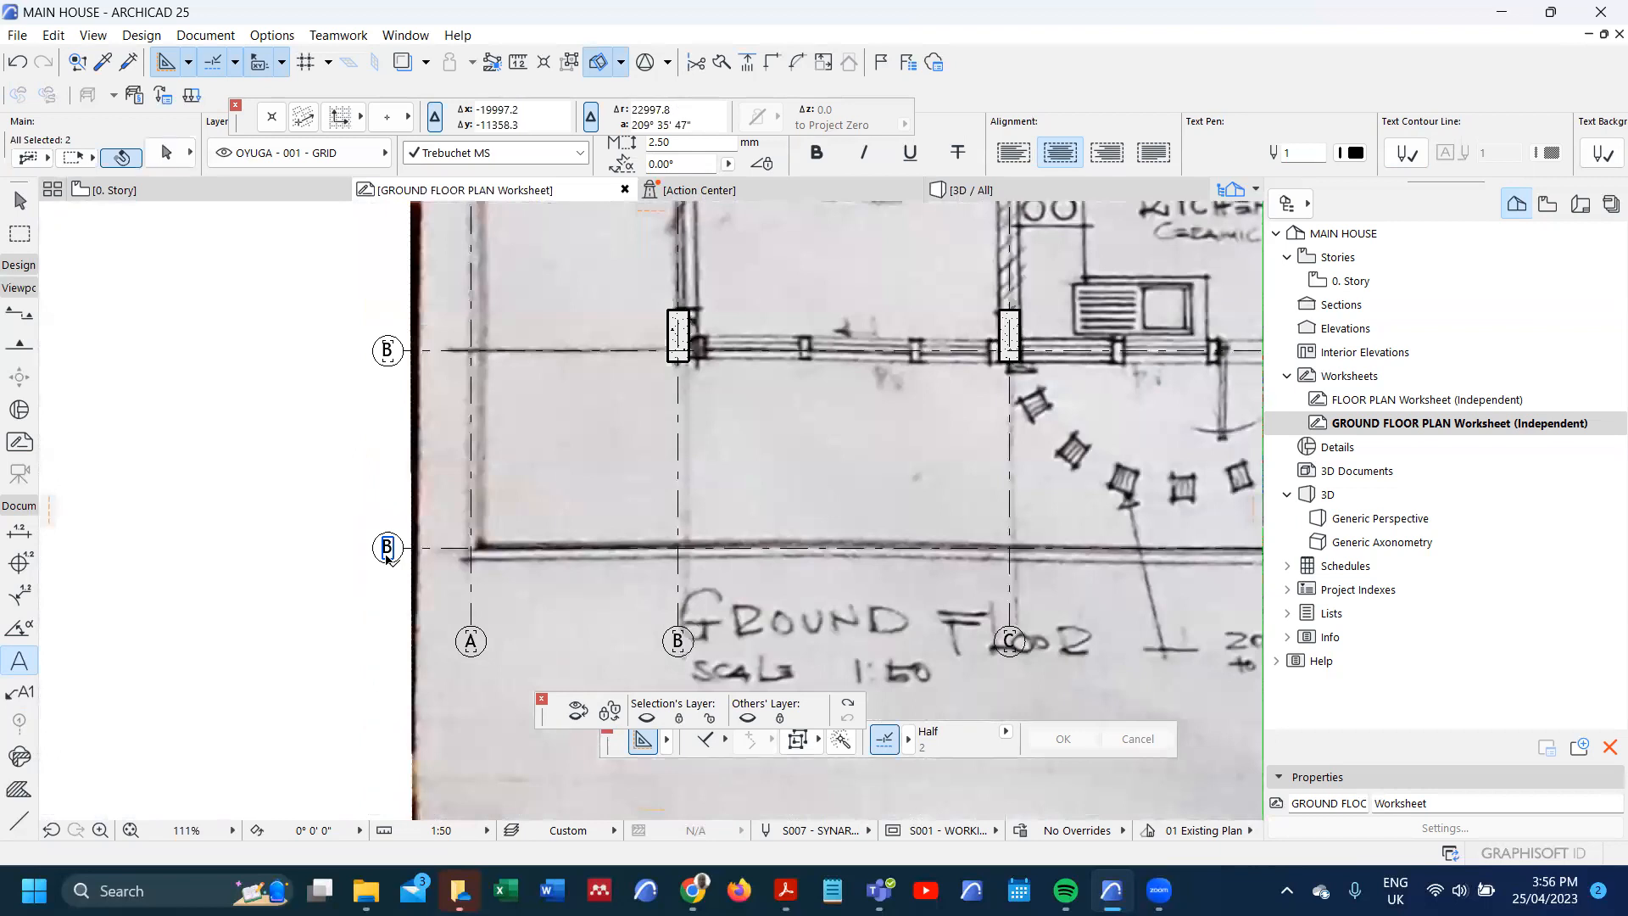
scroll(389, 550, up, 3)
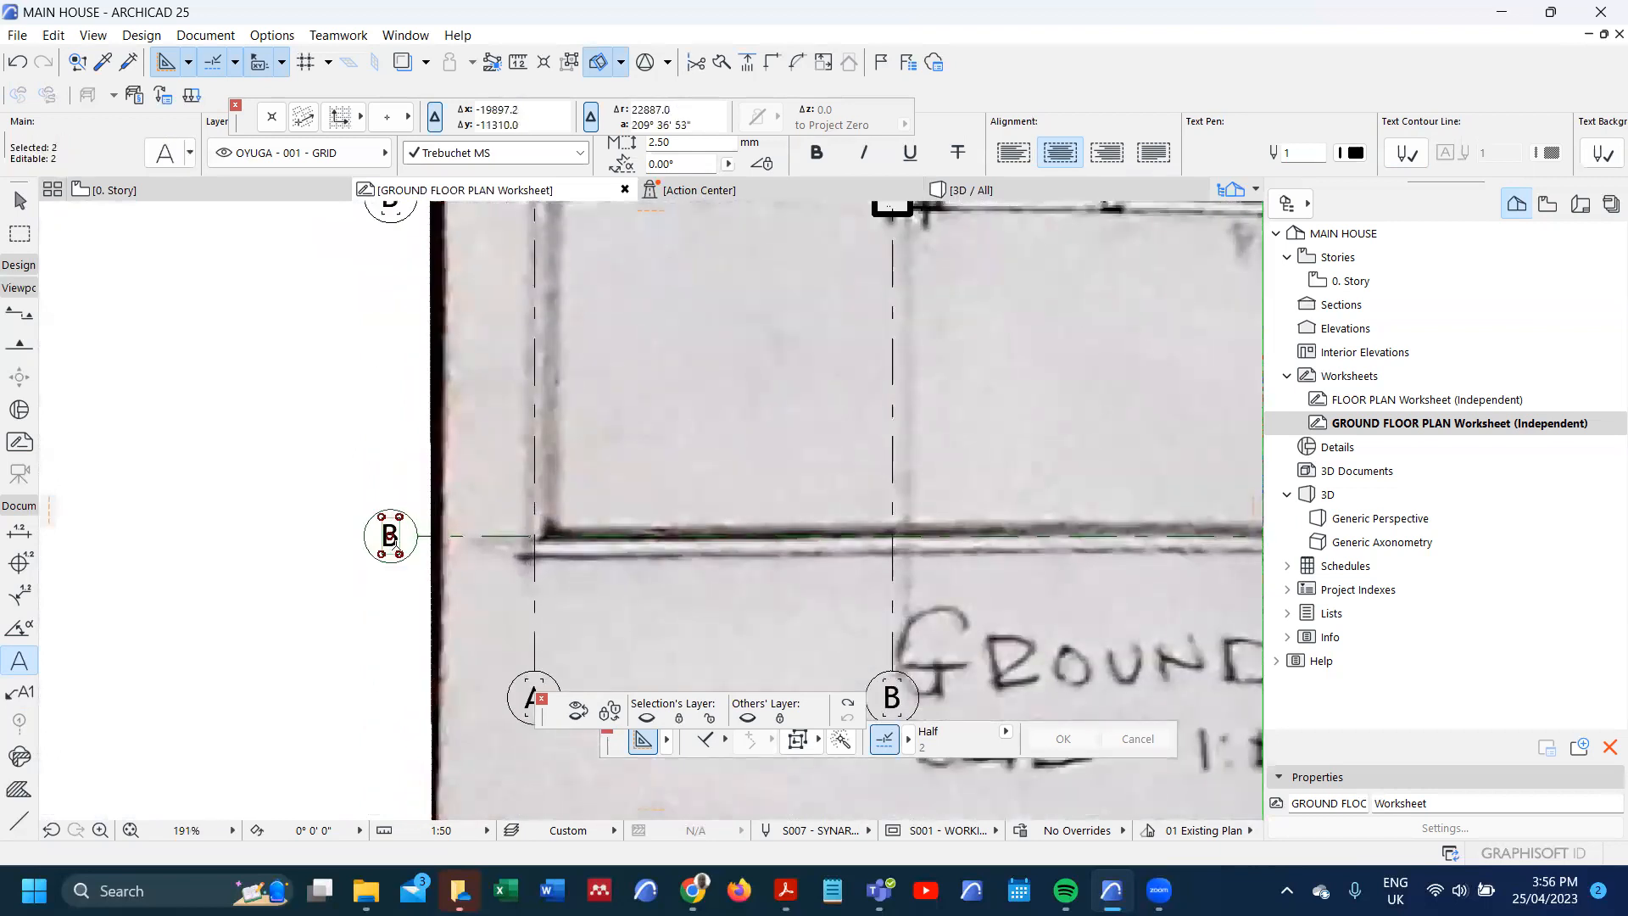
scroll(391, 537, up, 5)
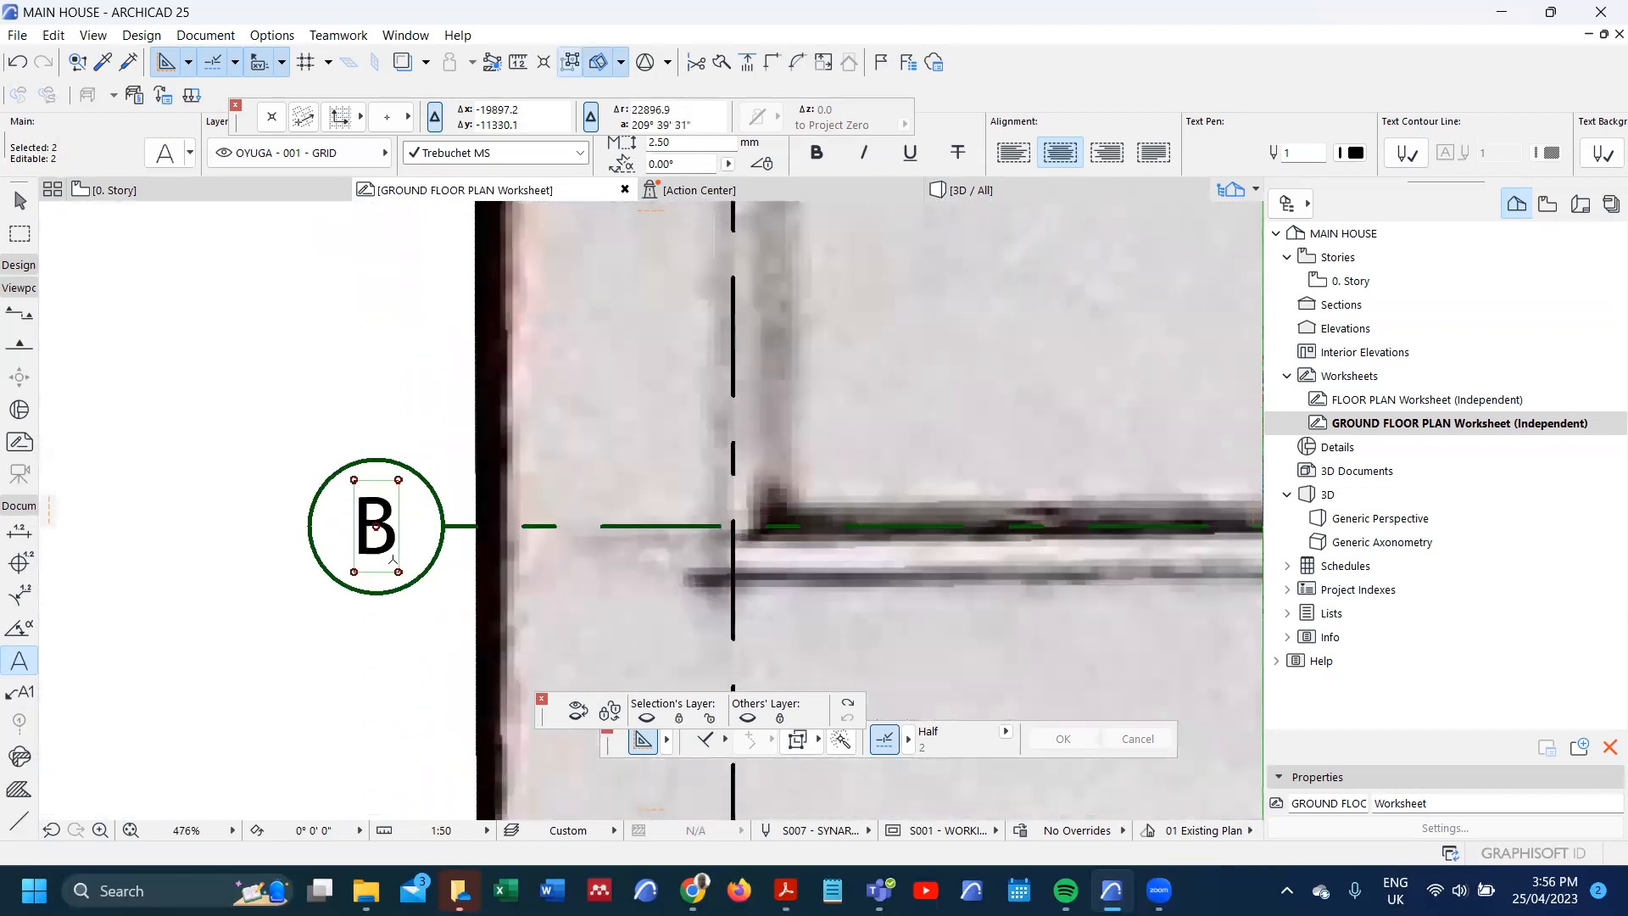
double_click(392, 560)
text(01)
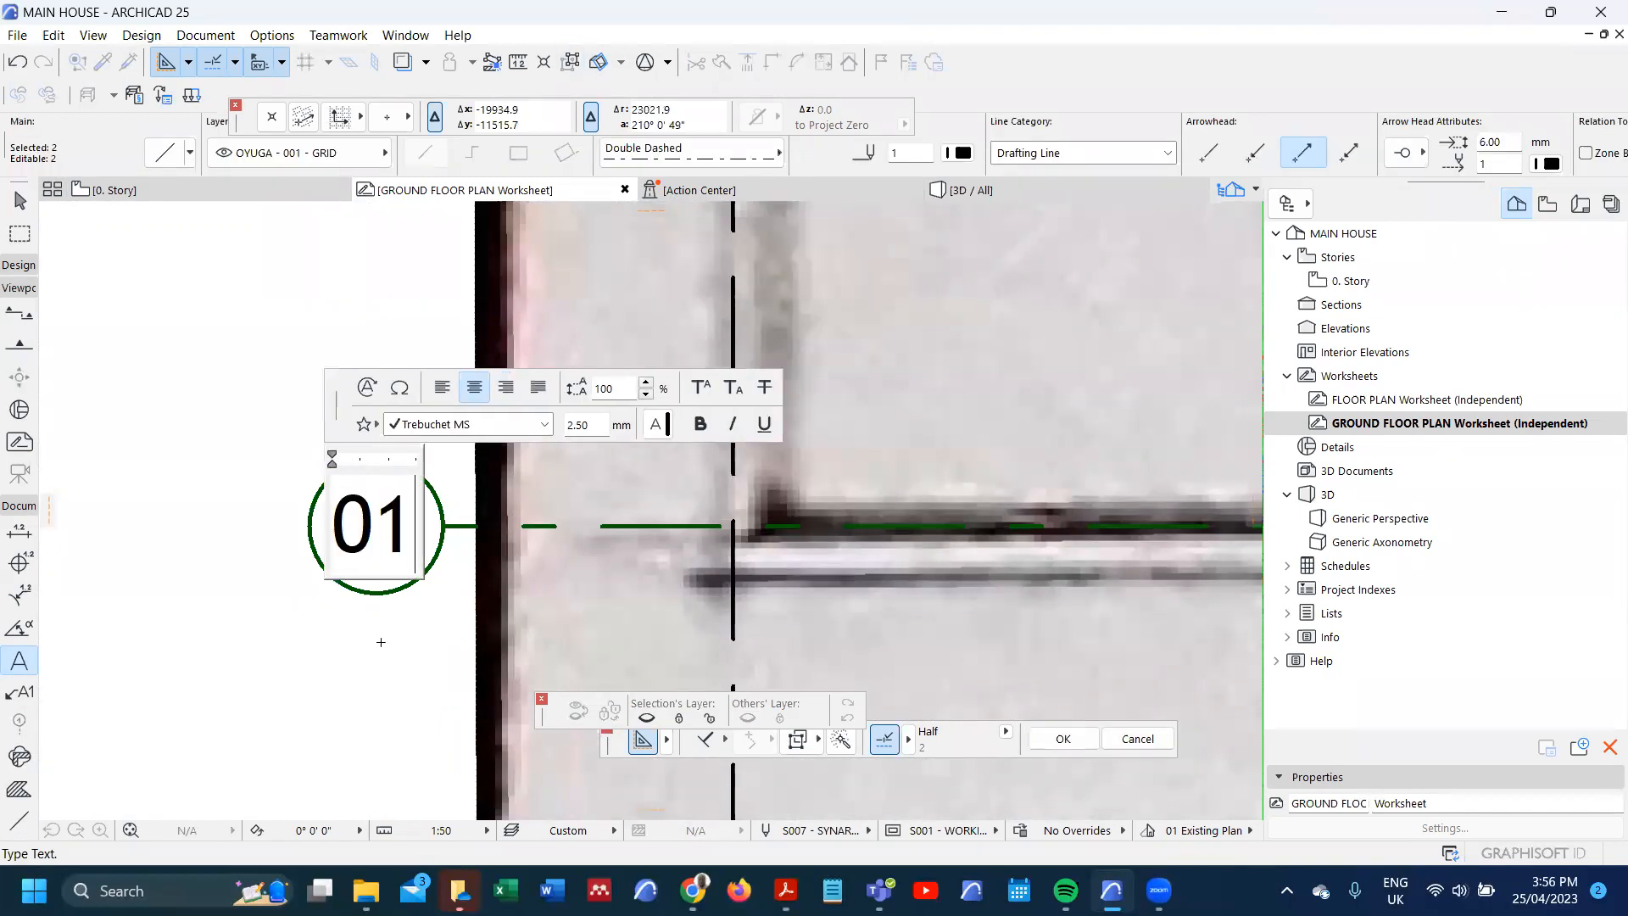
click(381, 642)
- Relabel the bubble of the second horizontal grid line up, along the guest bedroom's lower wall, as 02
scroll(398, 533, down, 3)
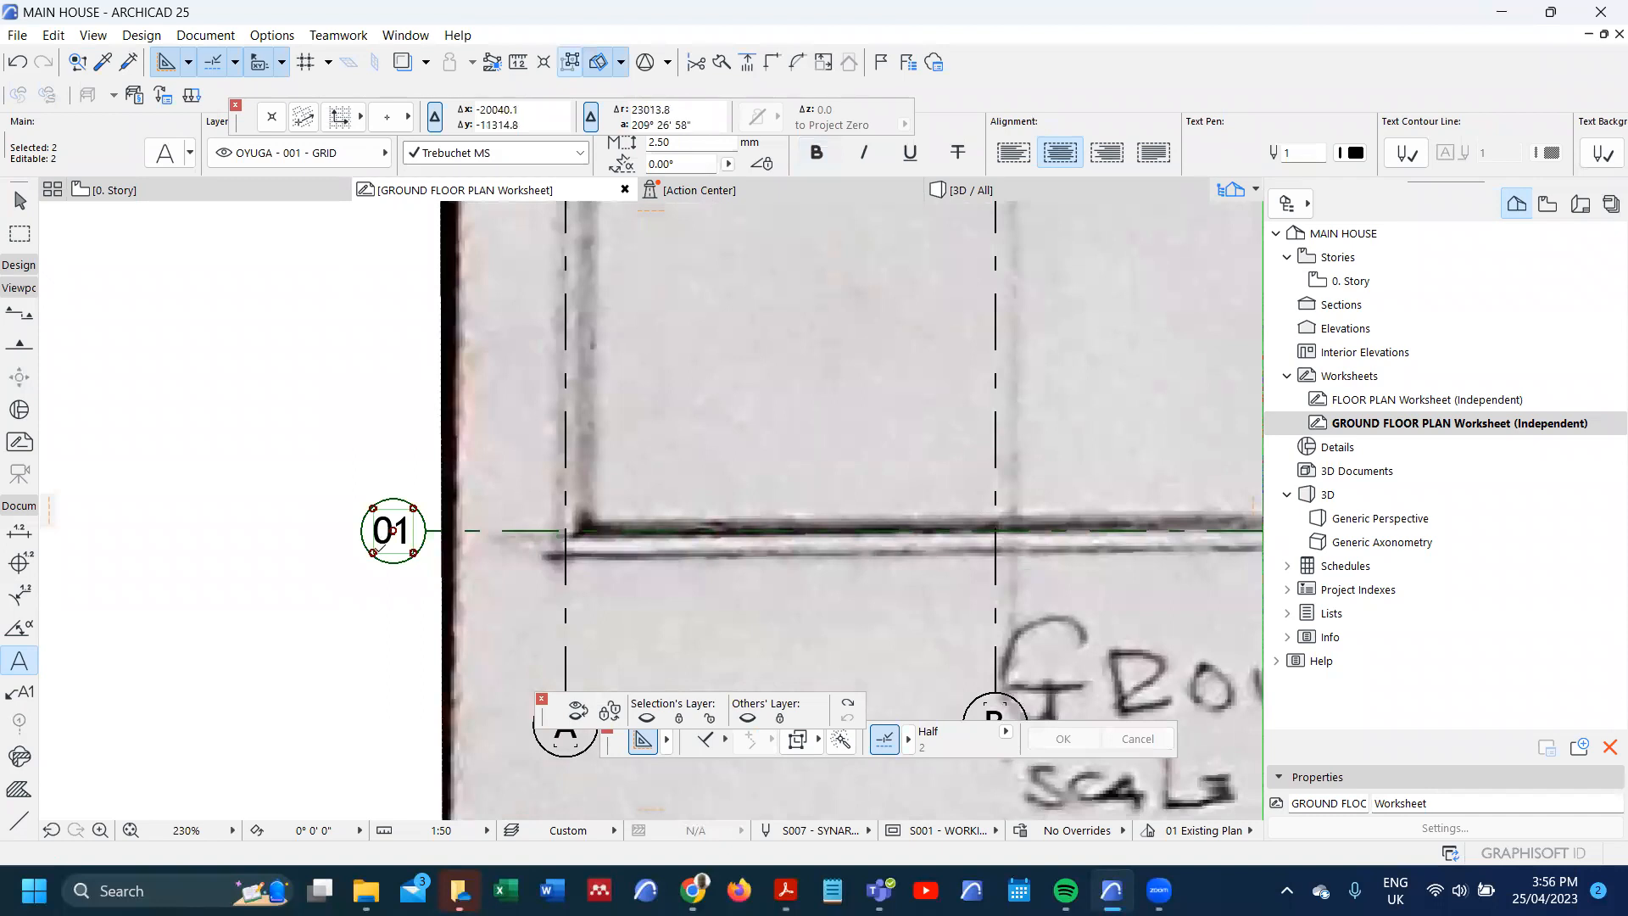
scroll(393, 532, down, 2)
scroll(385, 309, up, 5)
key(Escape)
double_click(385, 308)
key(BackSpace)
text(02)
click(338, 610)
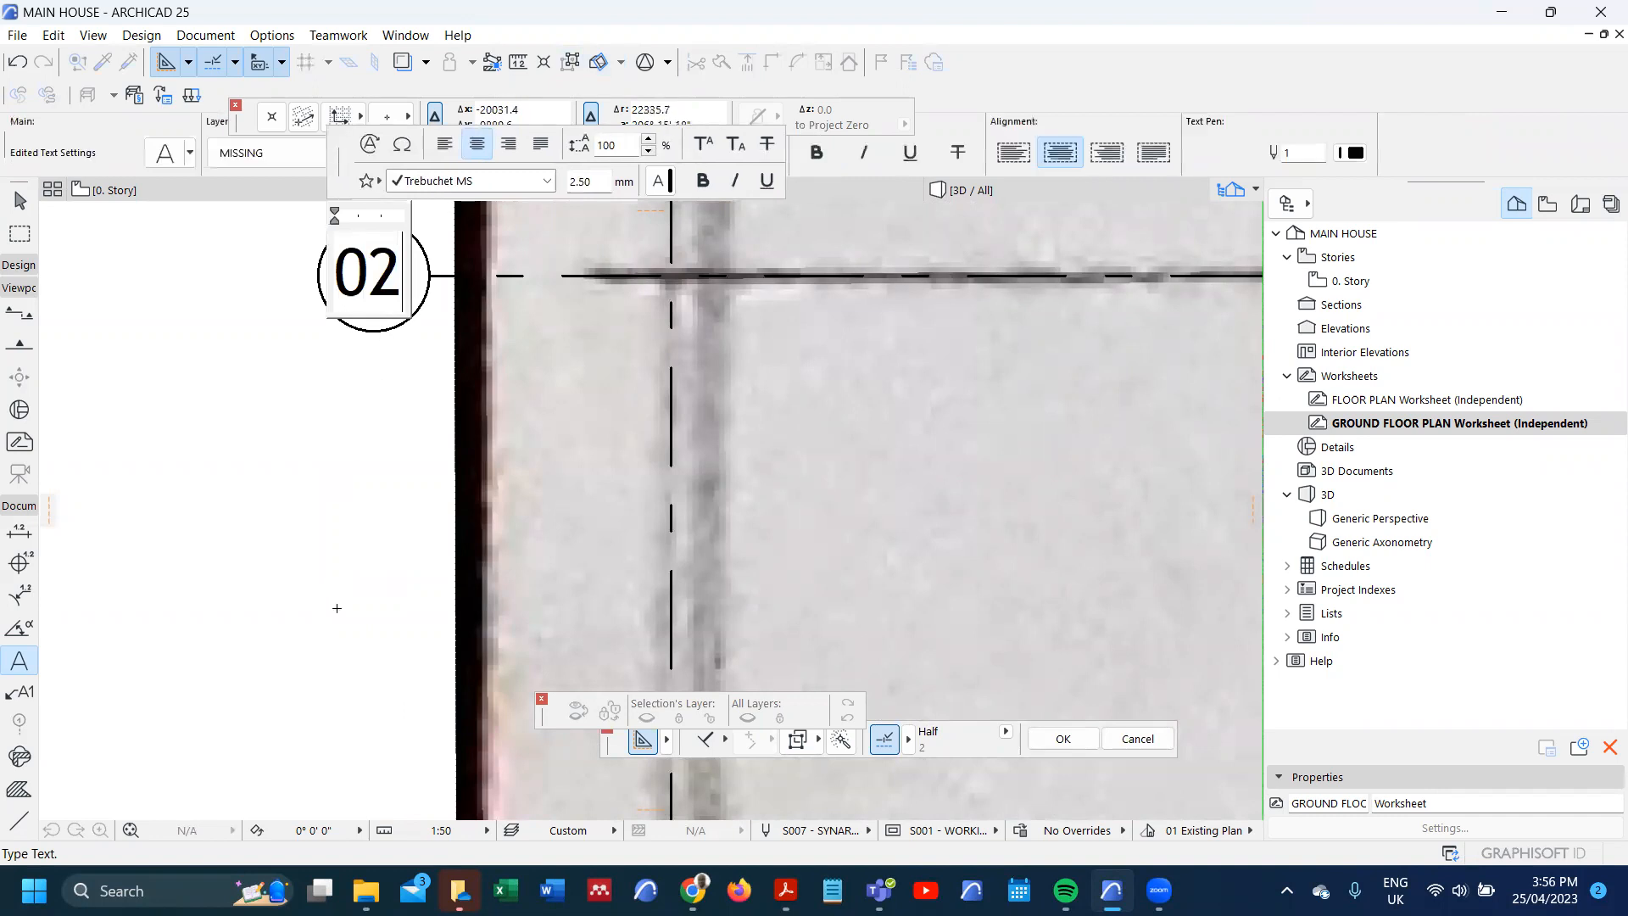
- Relabel the bubble of the third horizontal grid line up, above the guest bedroom and kitchen, as 03
scroll(337, 597, down, 5)
scroll(340, 441, up, 2)
scroll(341, 443, up, 5)
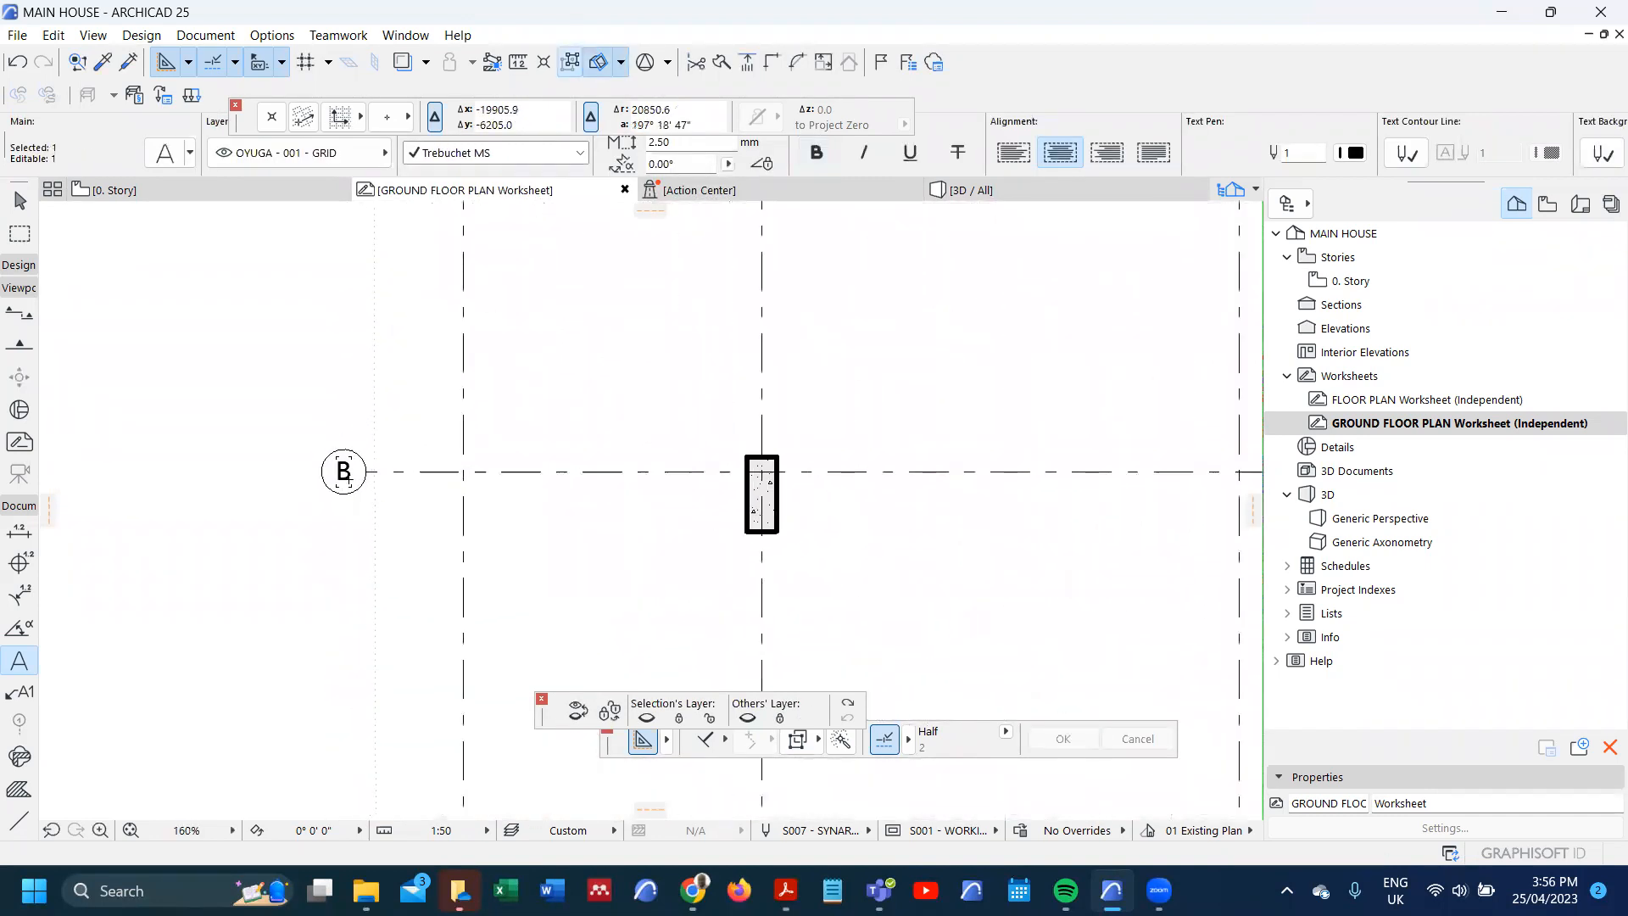
click(342, 469)
scroll(343, 469, up, 4)
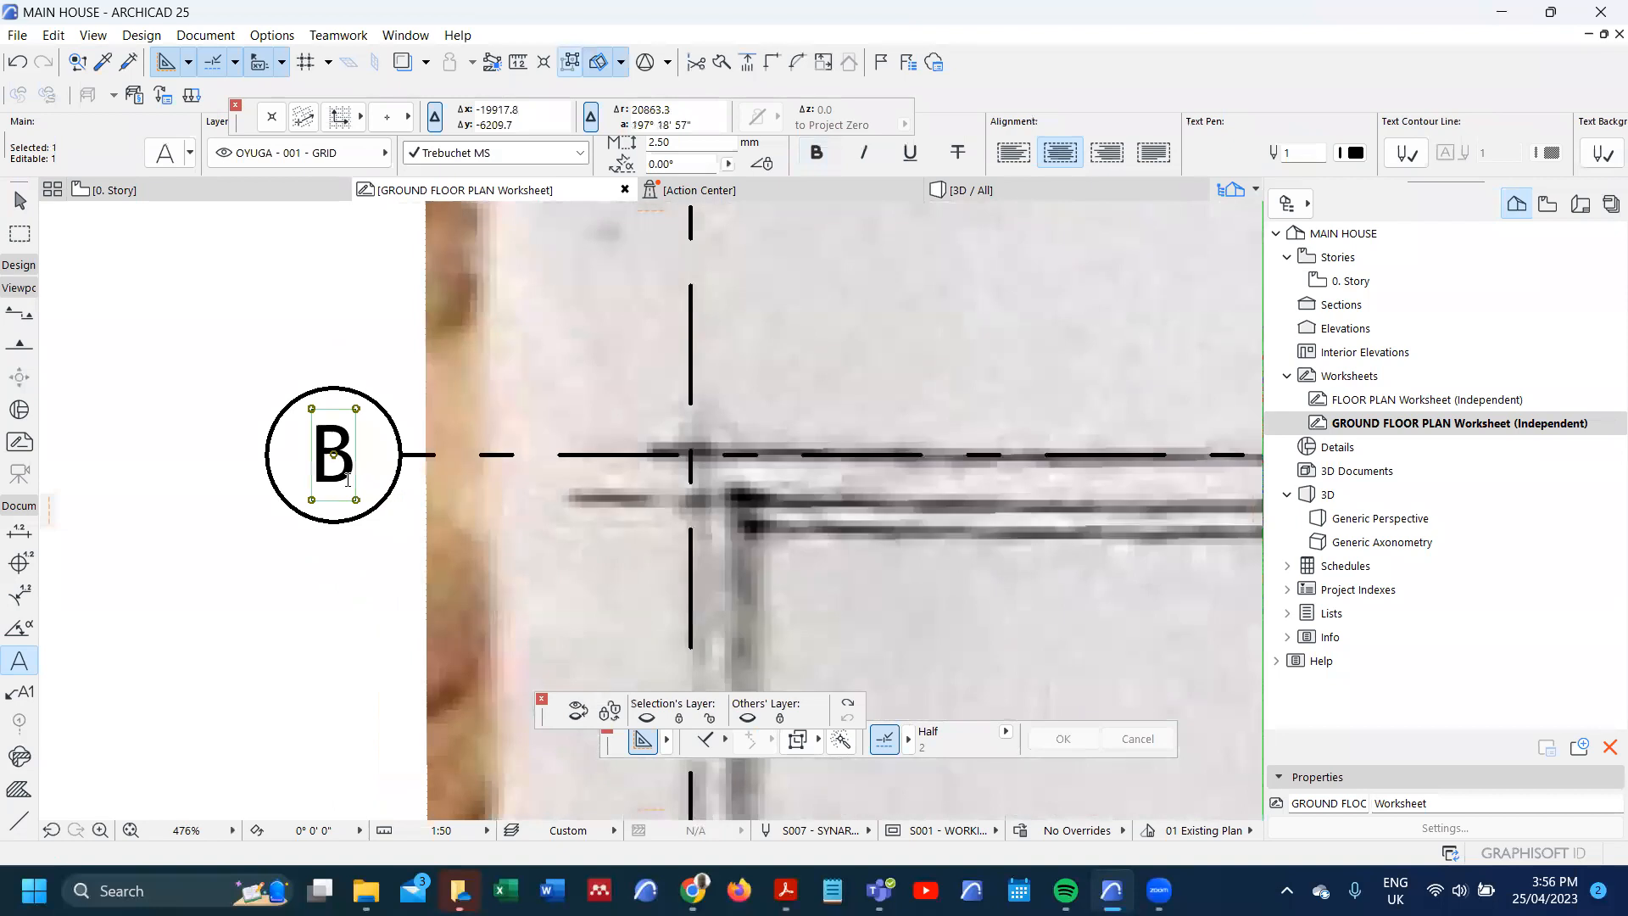
double_click(339, 458)
text(0)
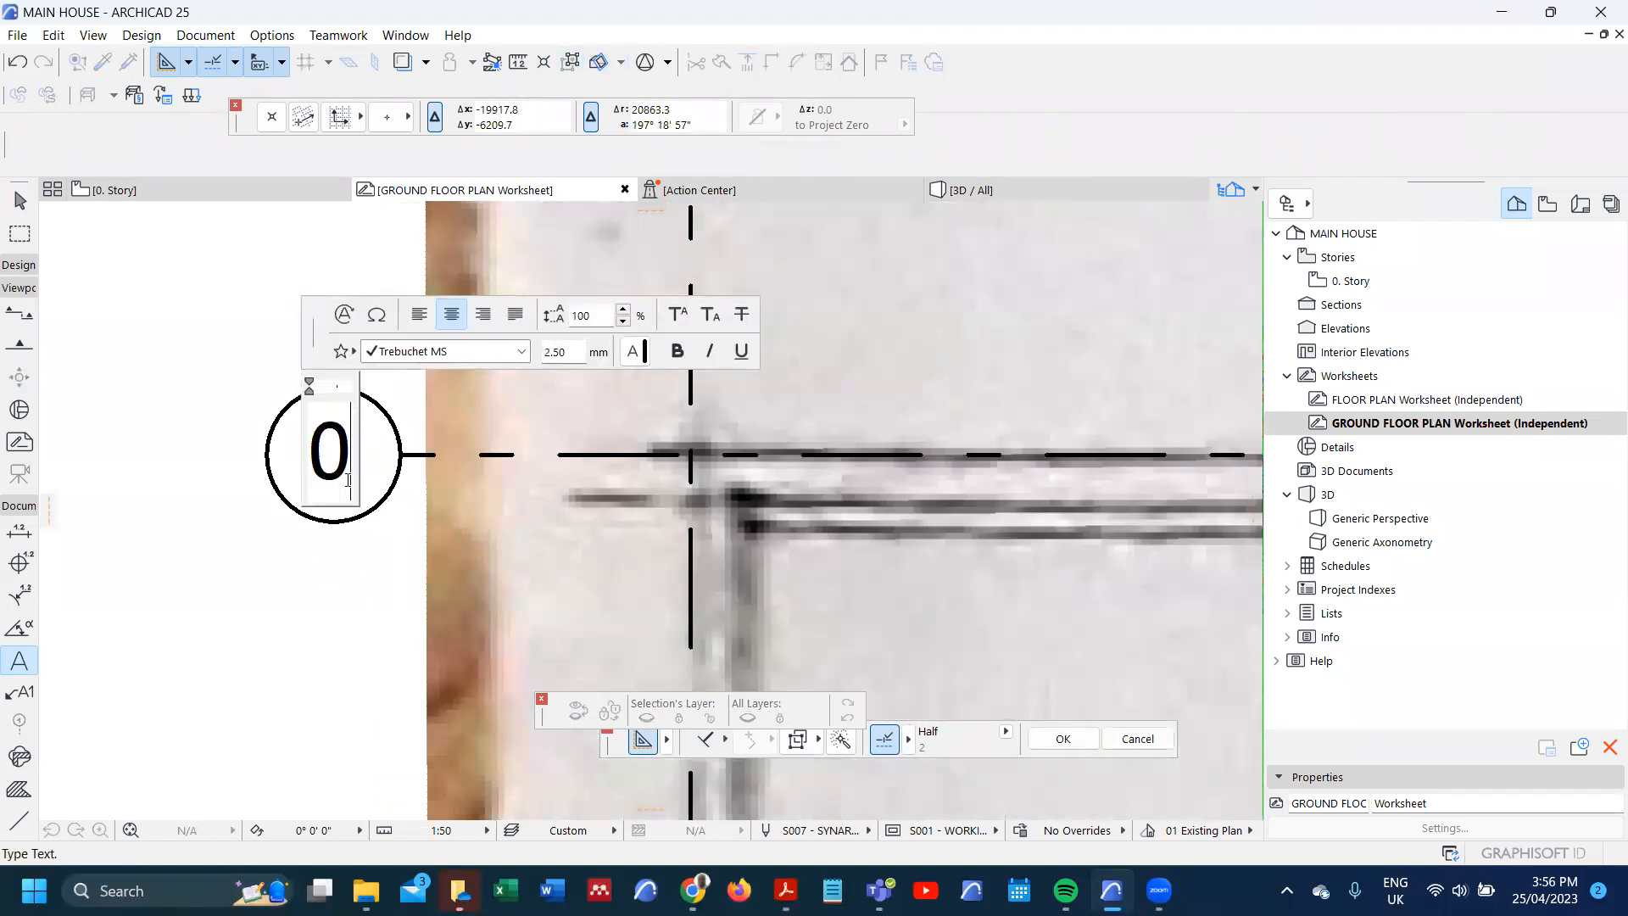
text(3)
click(277, 619)
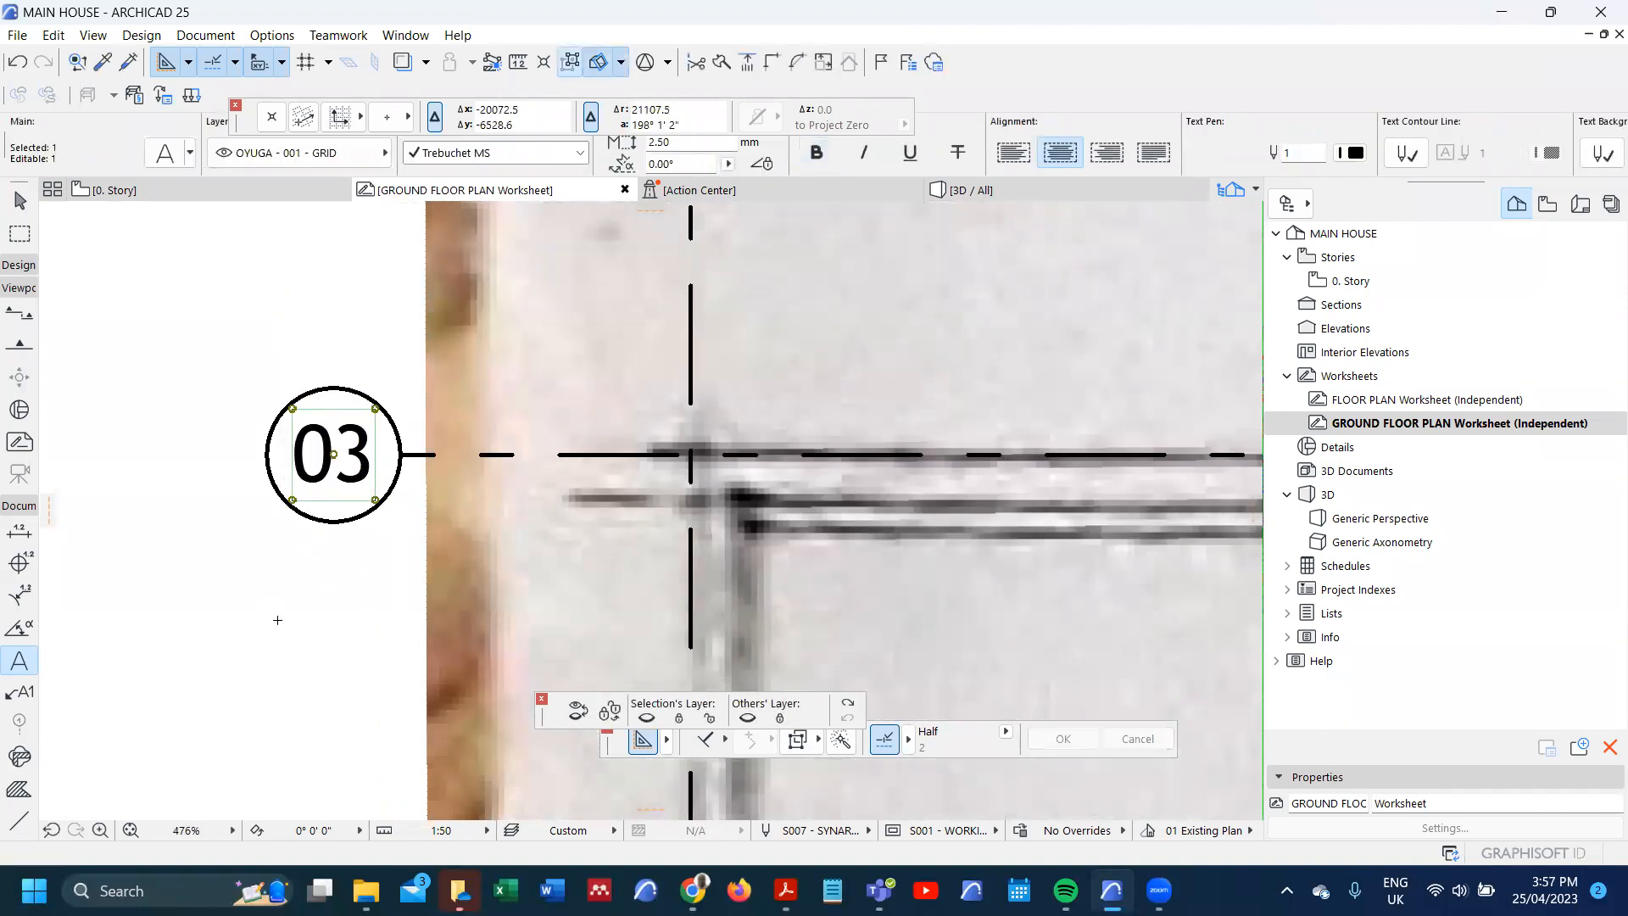
- Relabel the bubble of the uppermost horizontal grid line, at the head of the ground floor plan, as 04
scroll(277, 619, down, 8)
scroll(283, 464, up, 6)
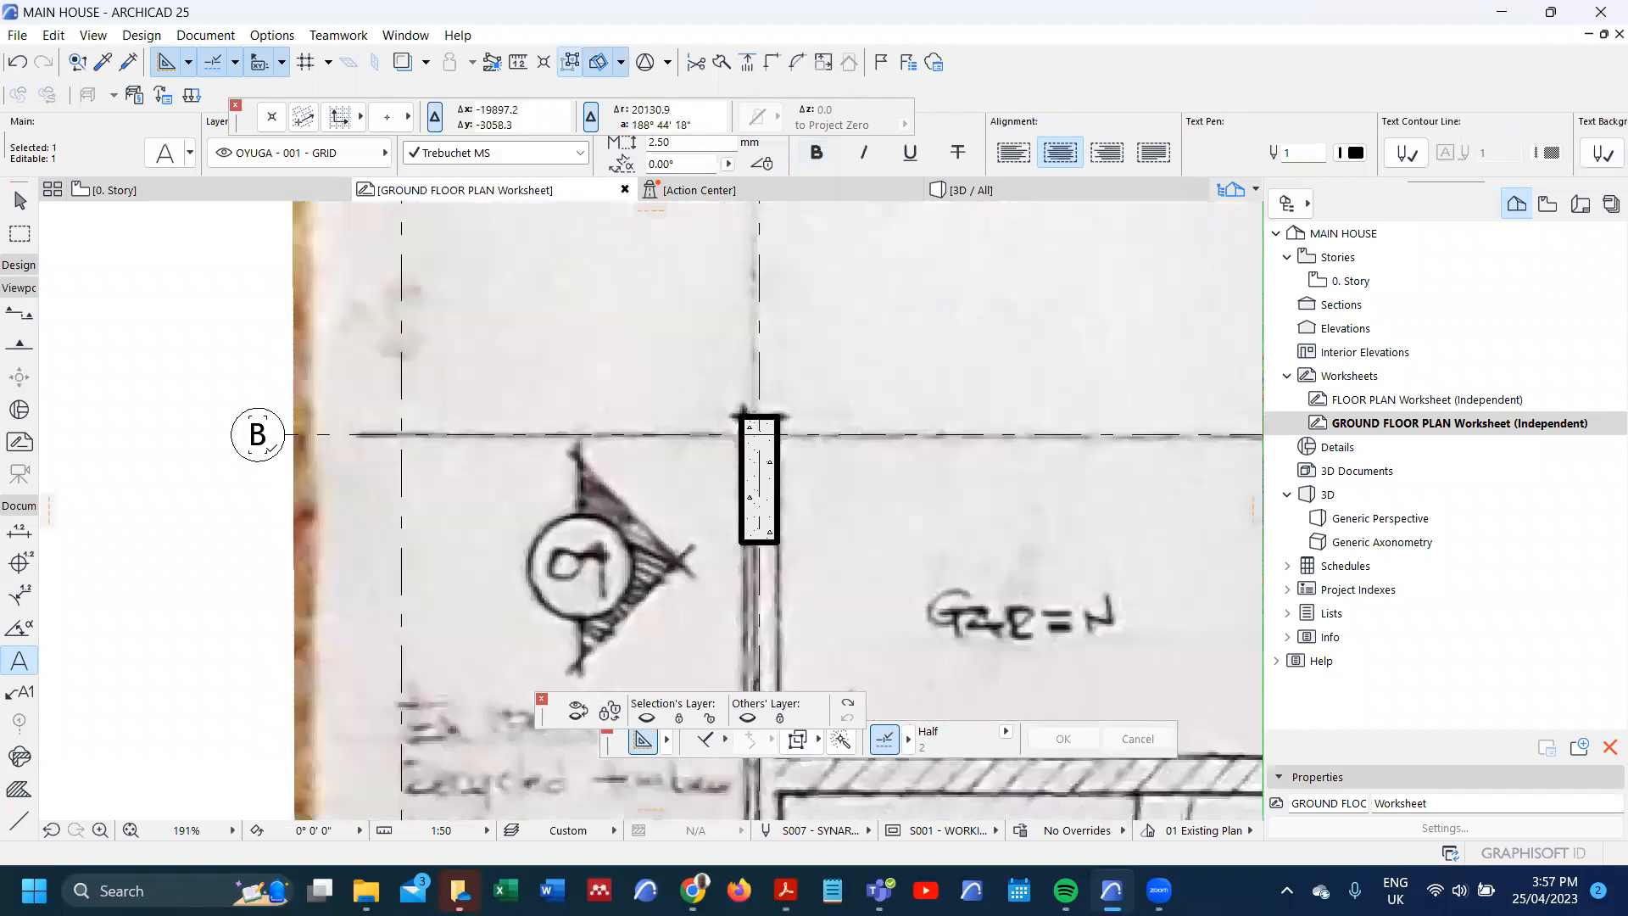
scroll(257, 458, up, 4)
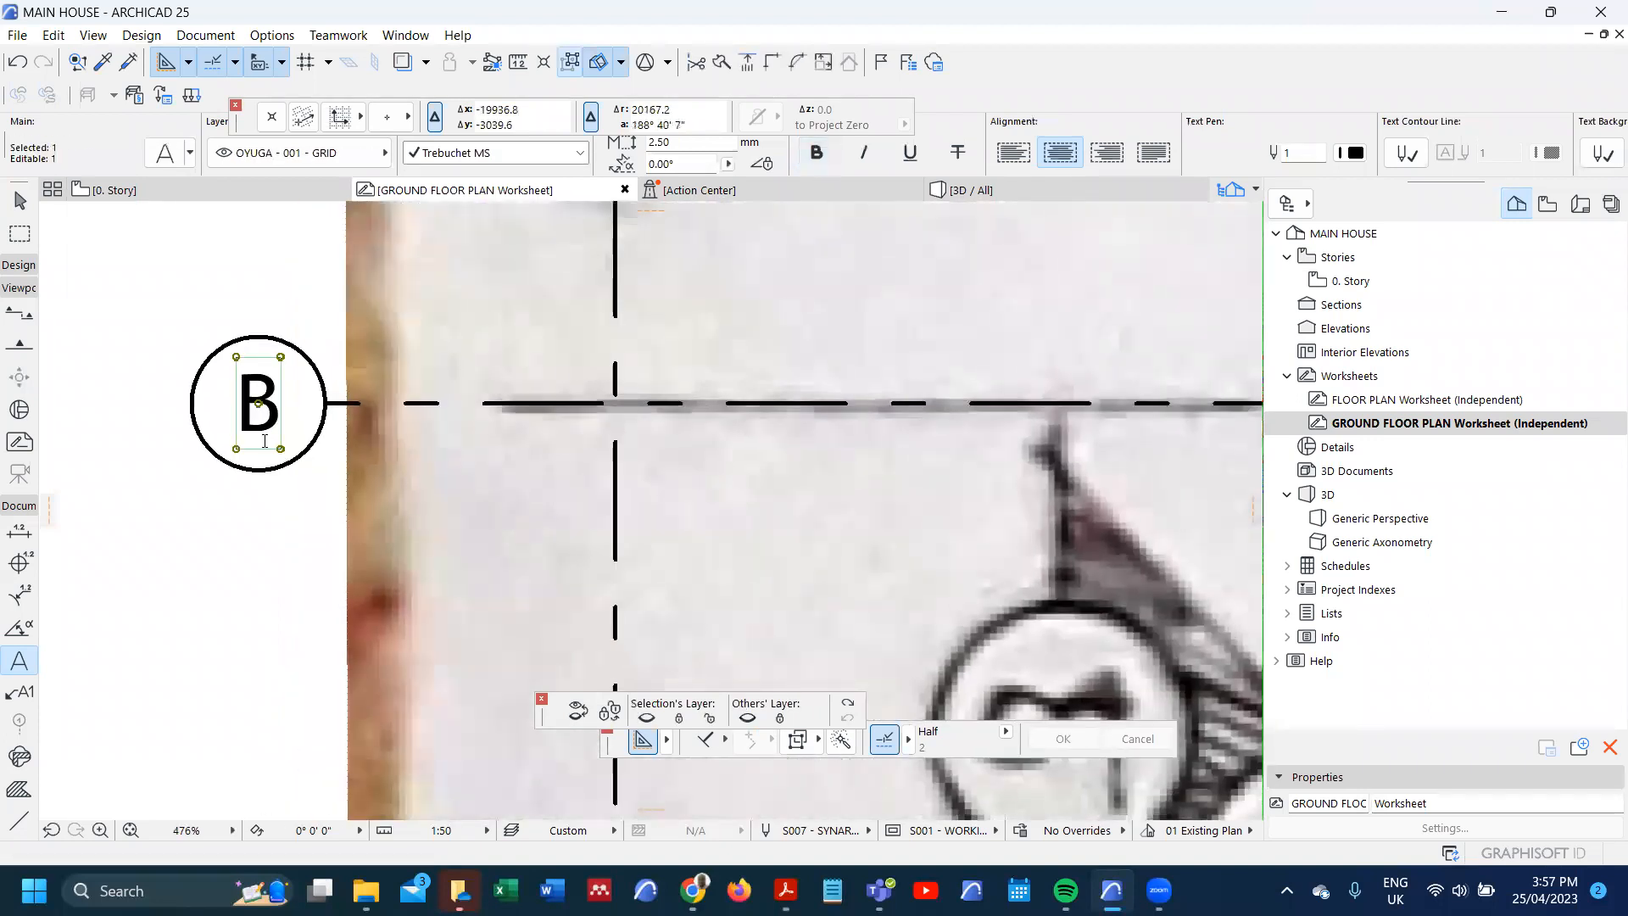
double_click(263, 441)
text(04)
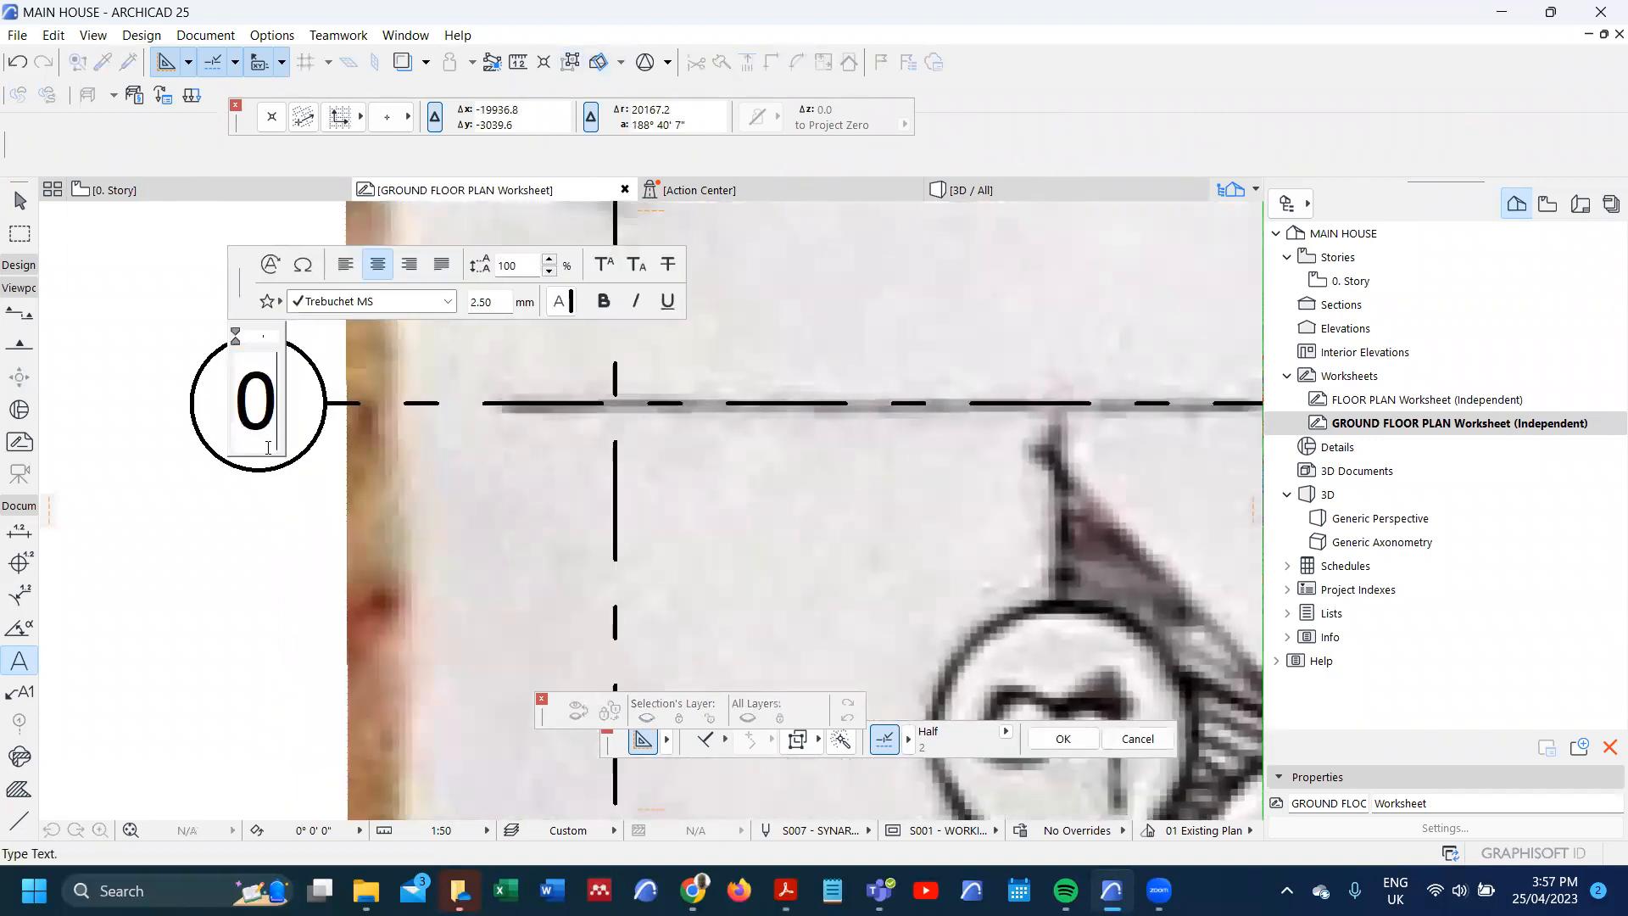
click(246, 549)
key(Escape)
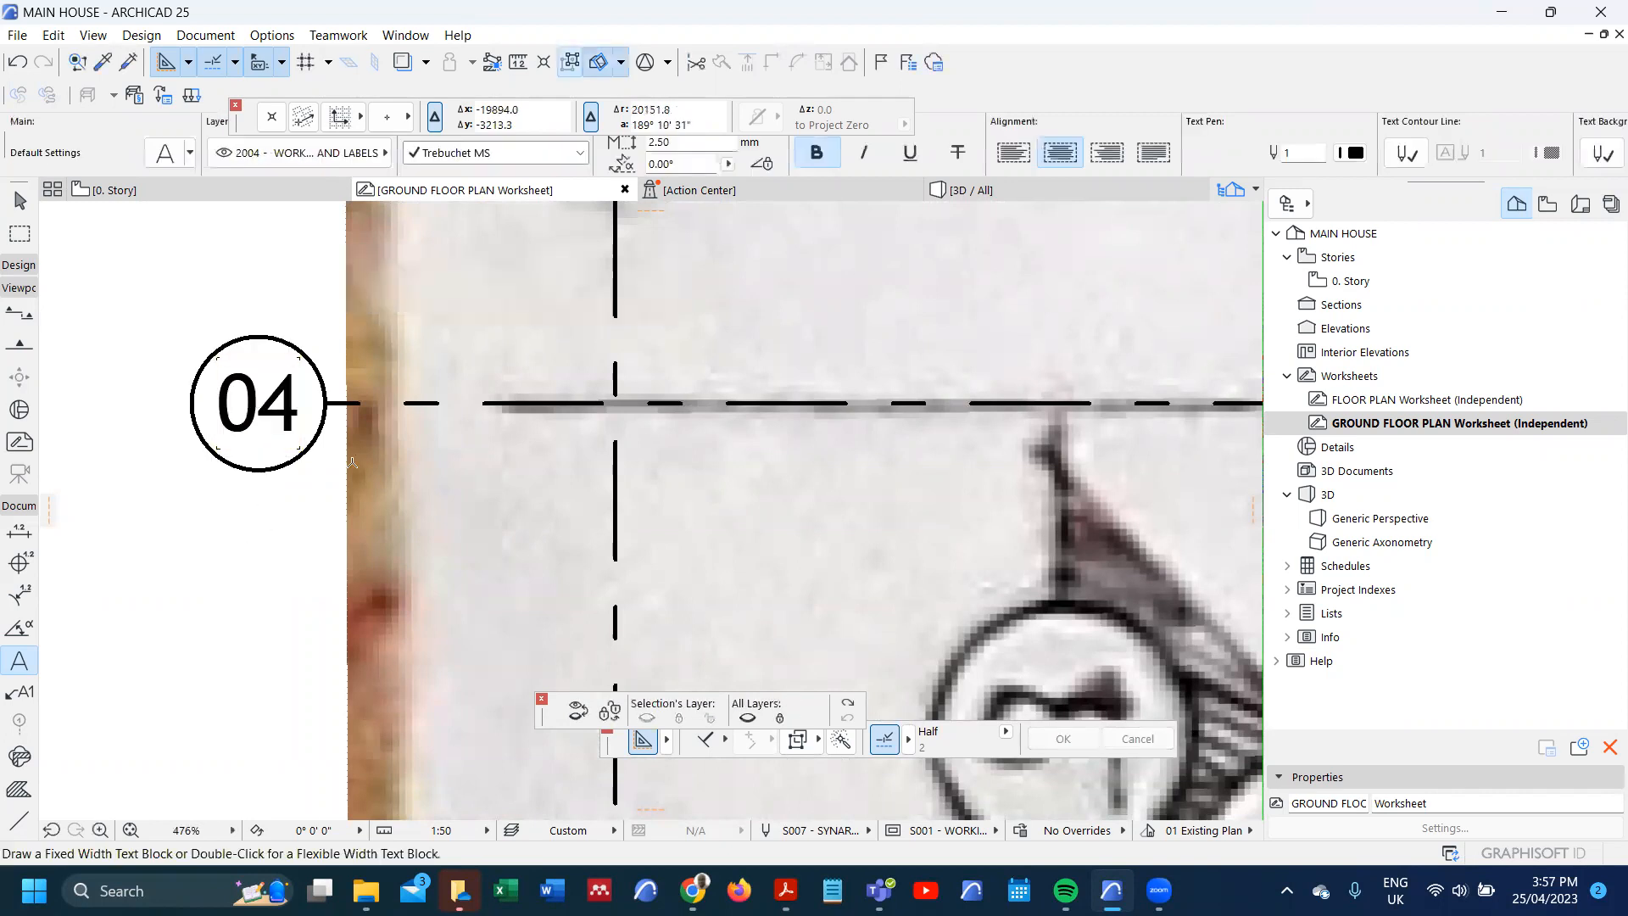
- Set the Fill tool's default building material to NDARUGU STONE WALL
scroll(378, 442, down, 6)
scroll(671, 374, down, 8)
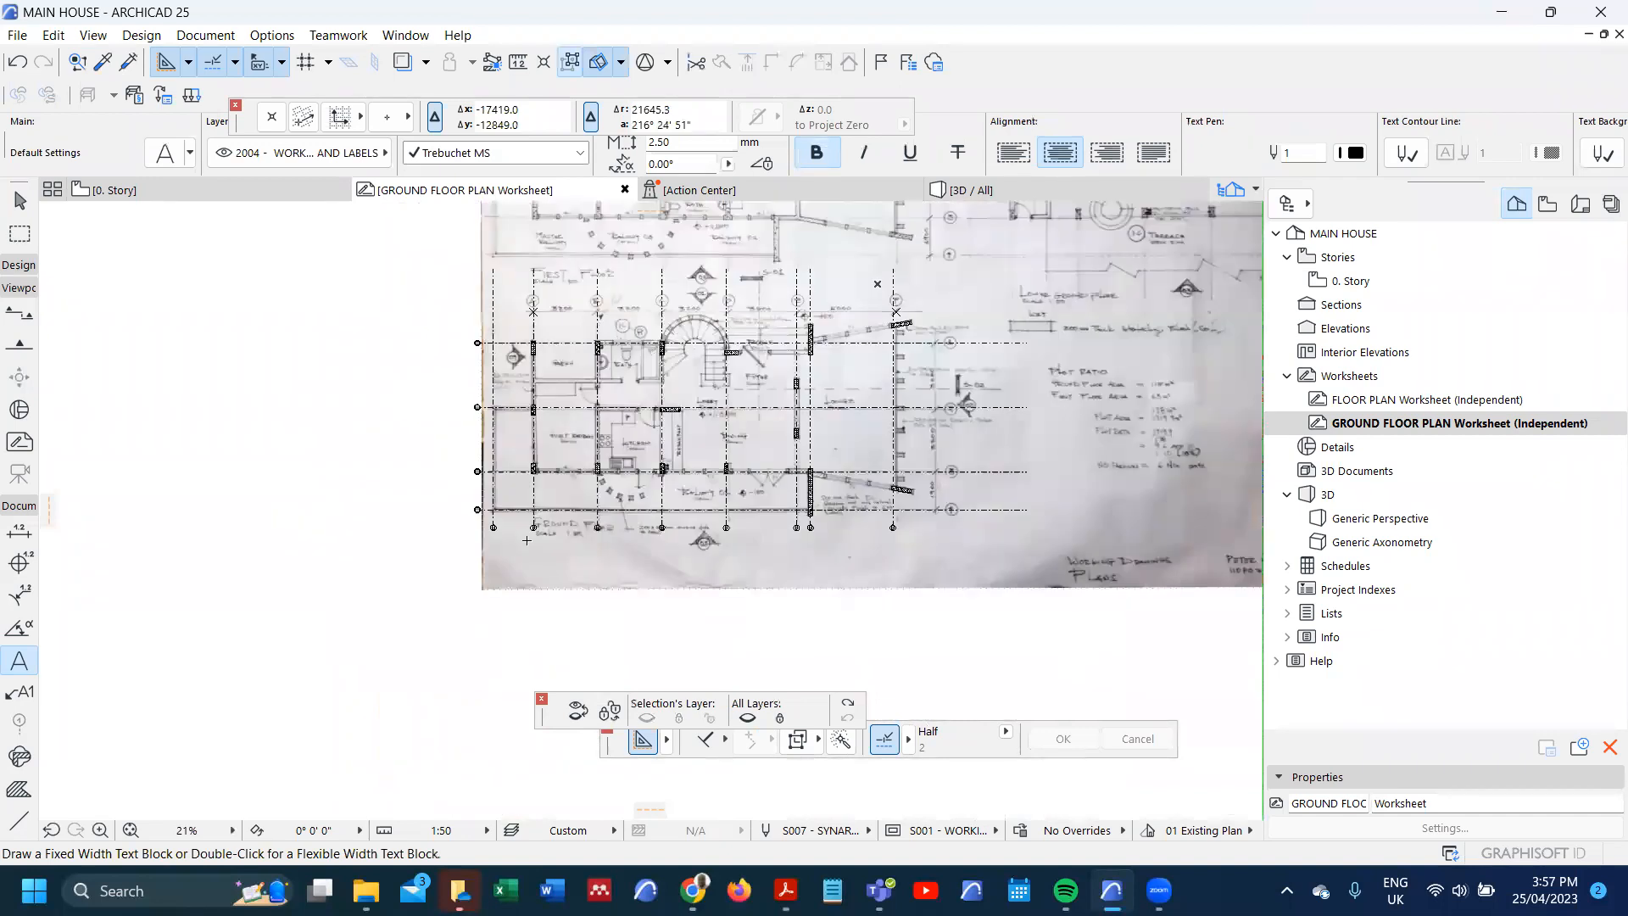
scroll(952, 530, up, 1)
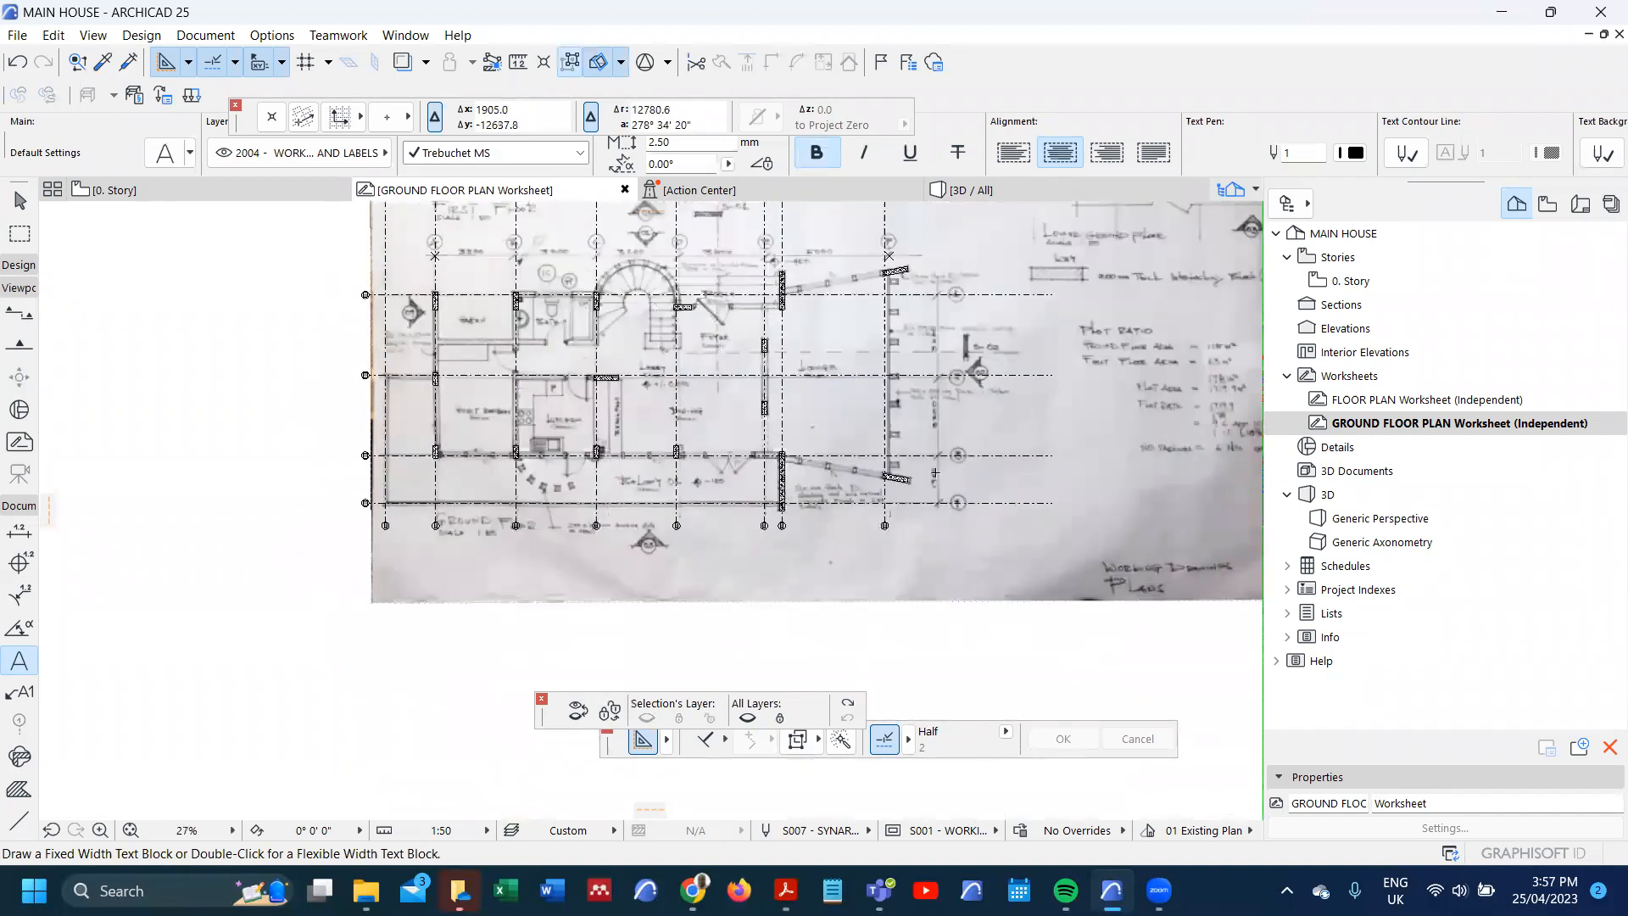
scroll(678, 475, up, 3)
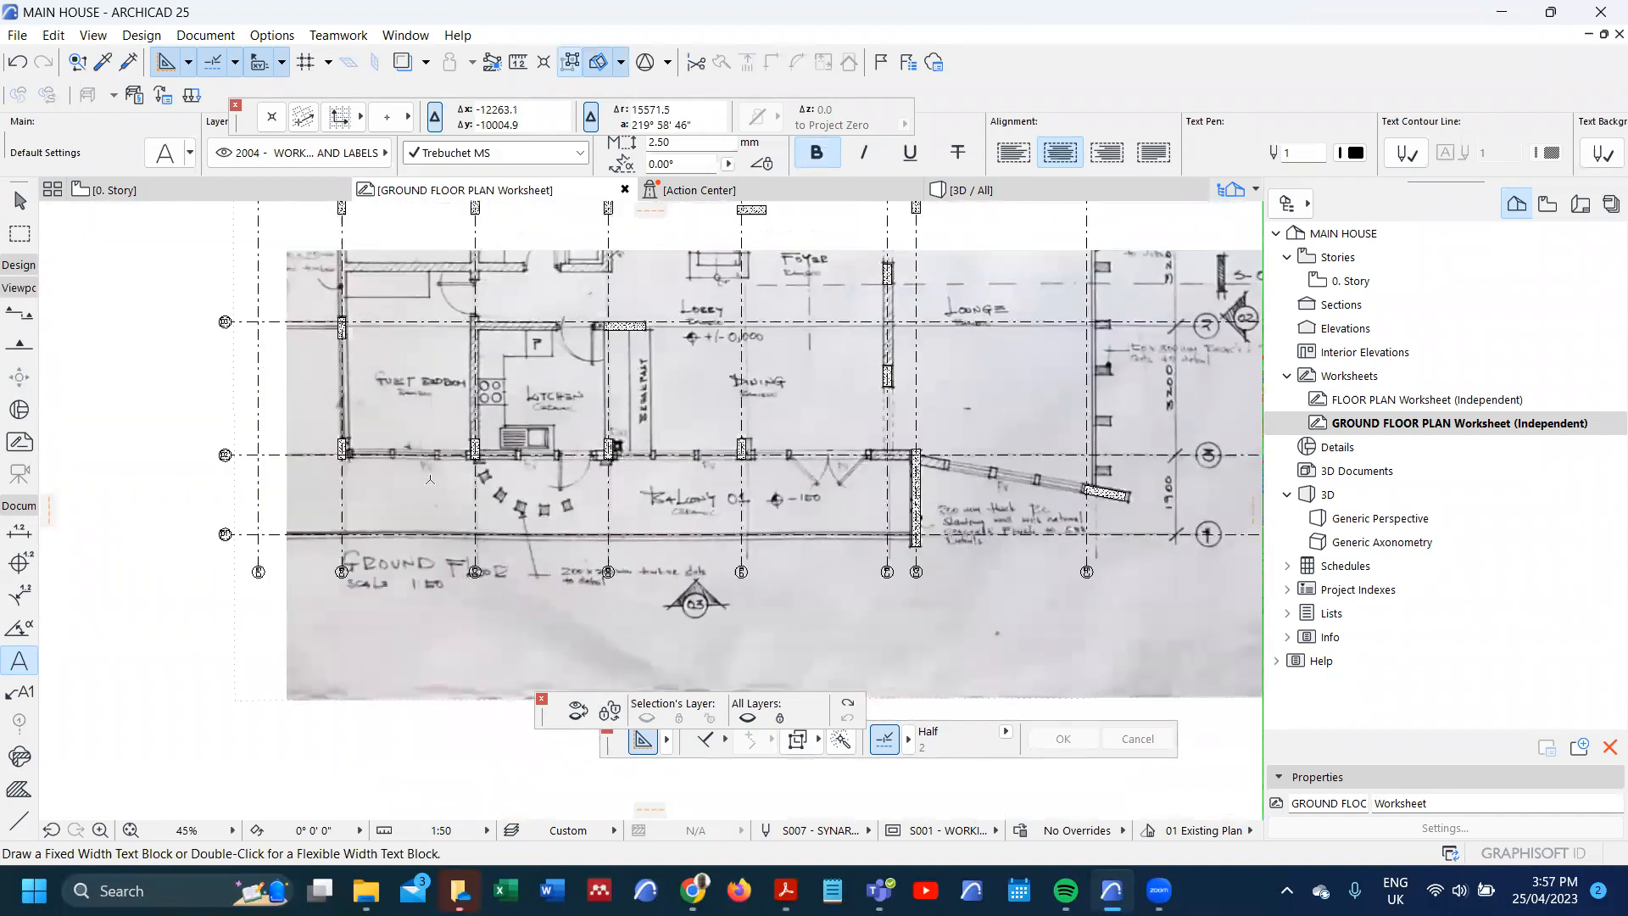
scroll(390, 467, up, 1)
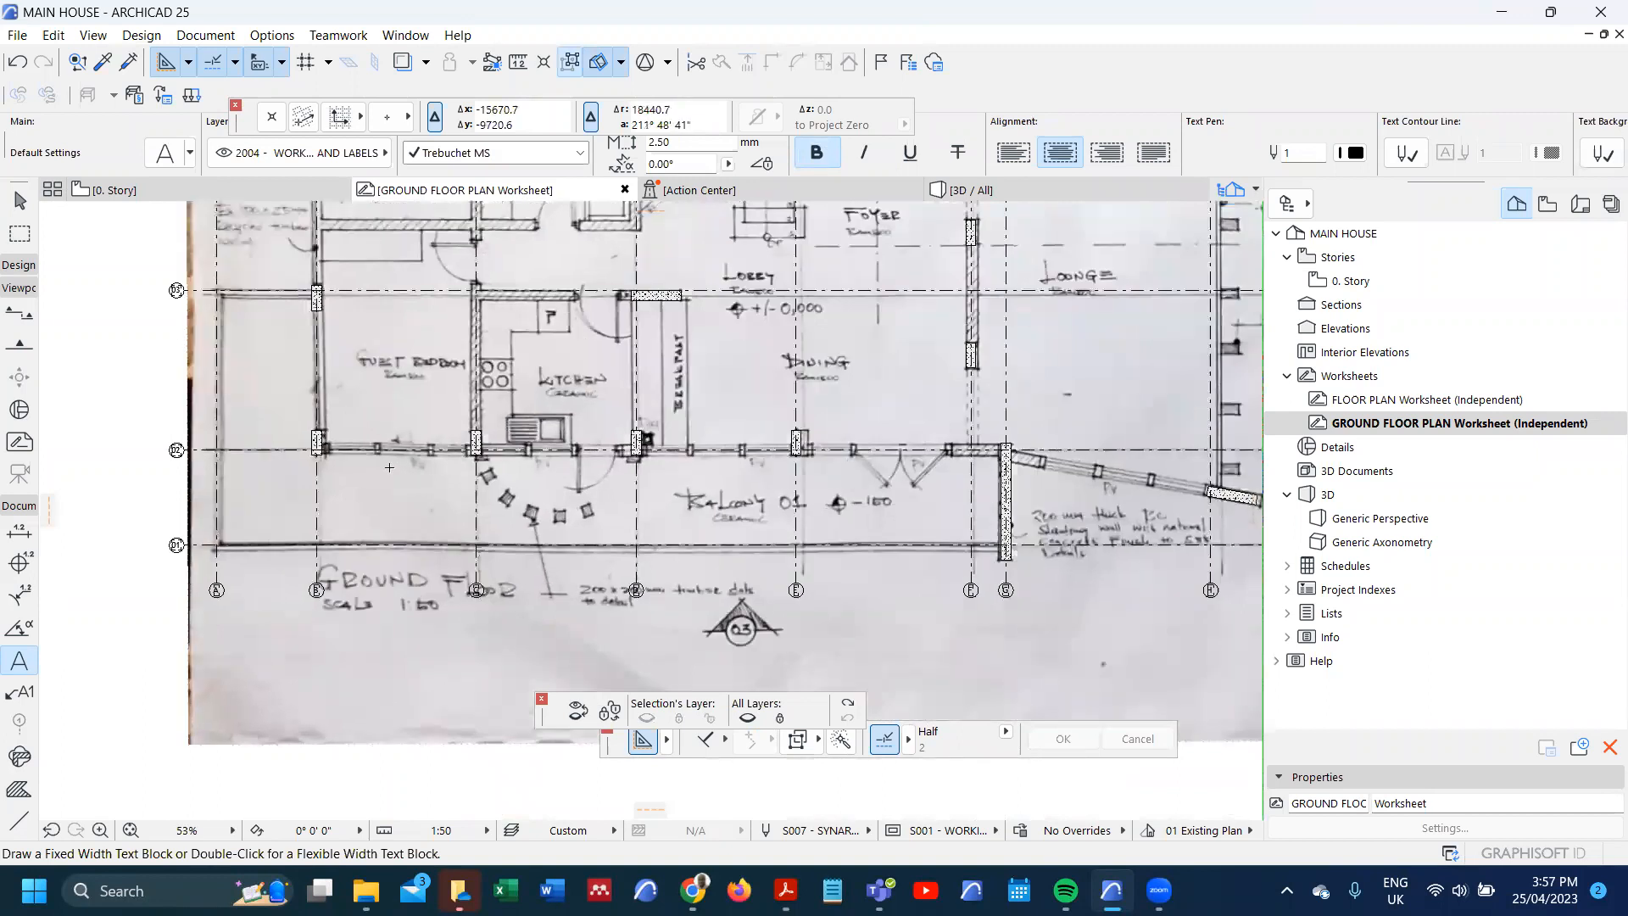
scroll(347, 450, up, 3)
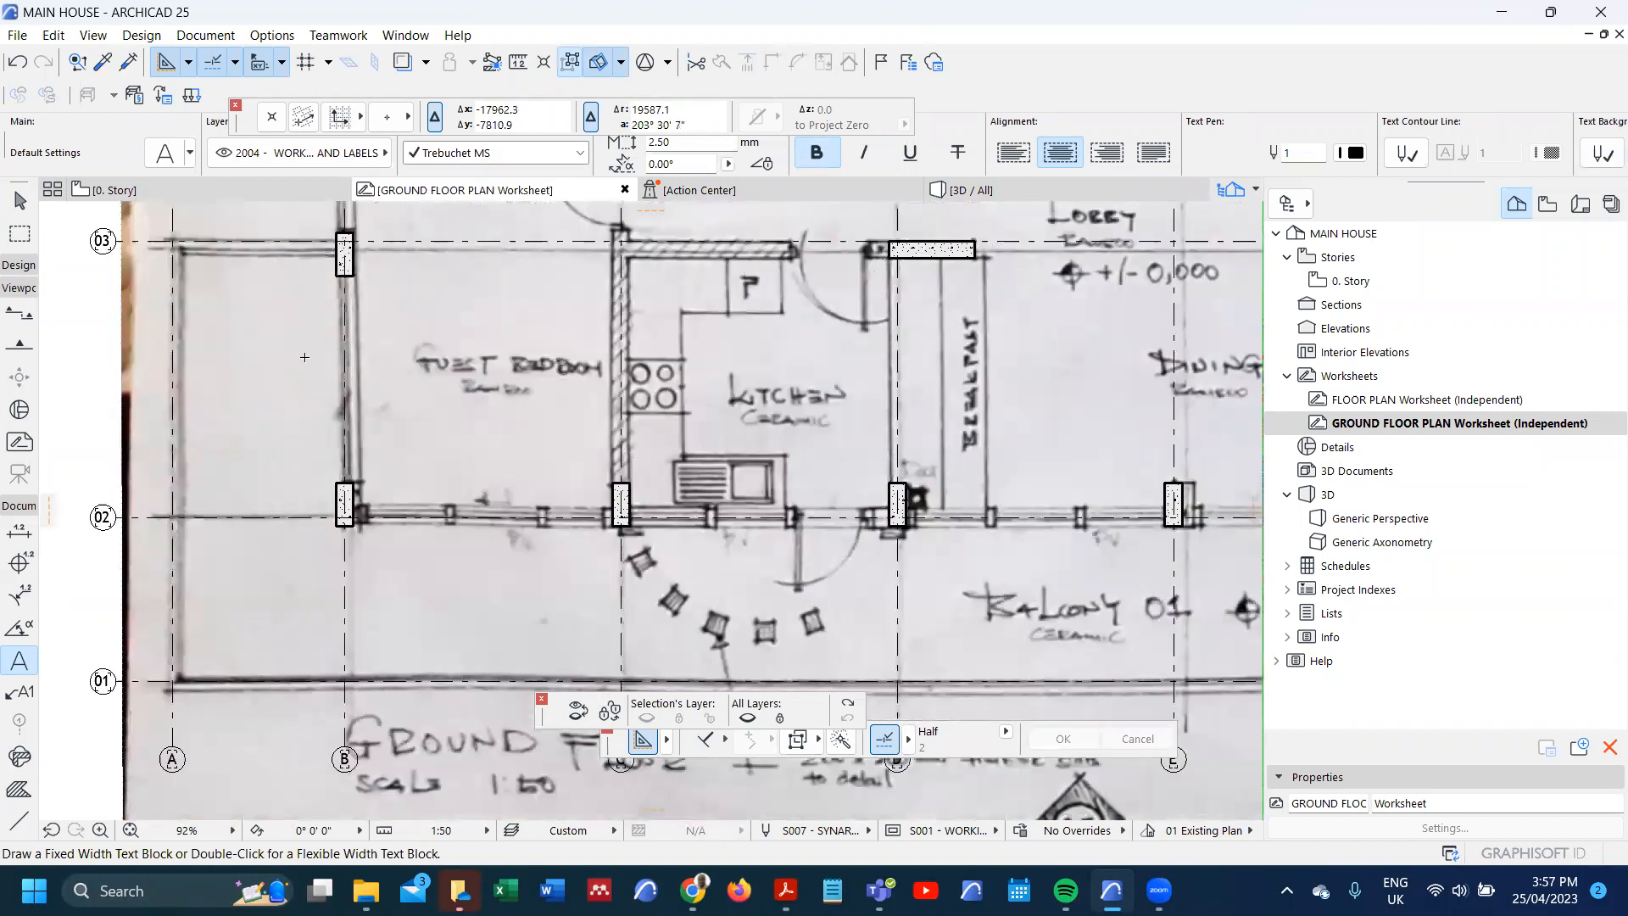
double_click(10, 797)
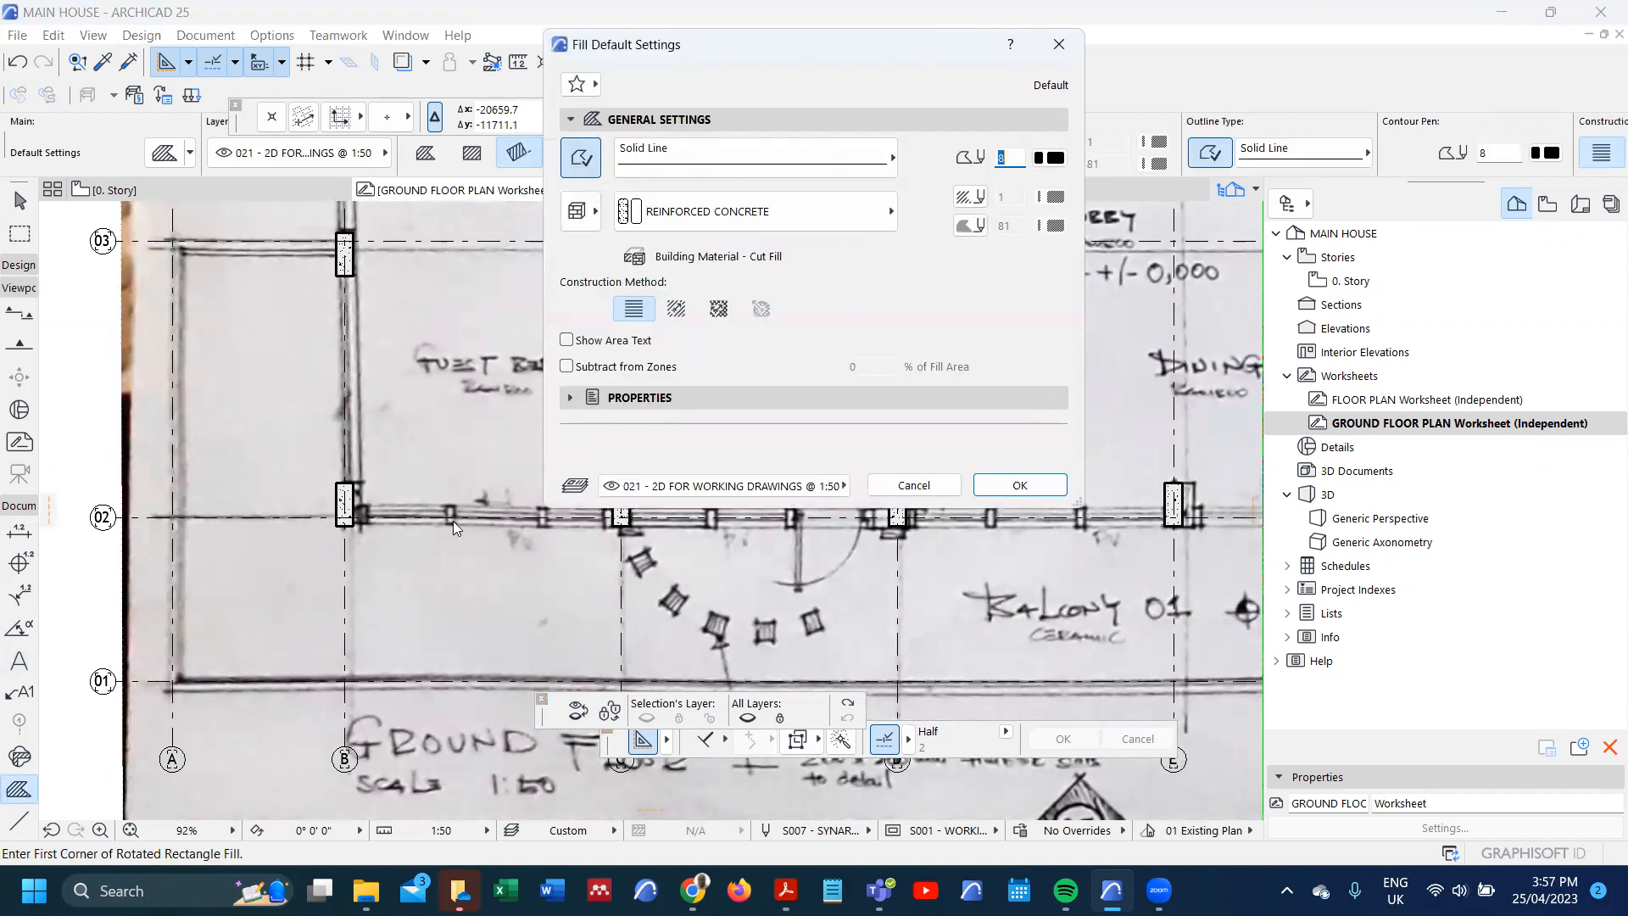
click(755, 212)
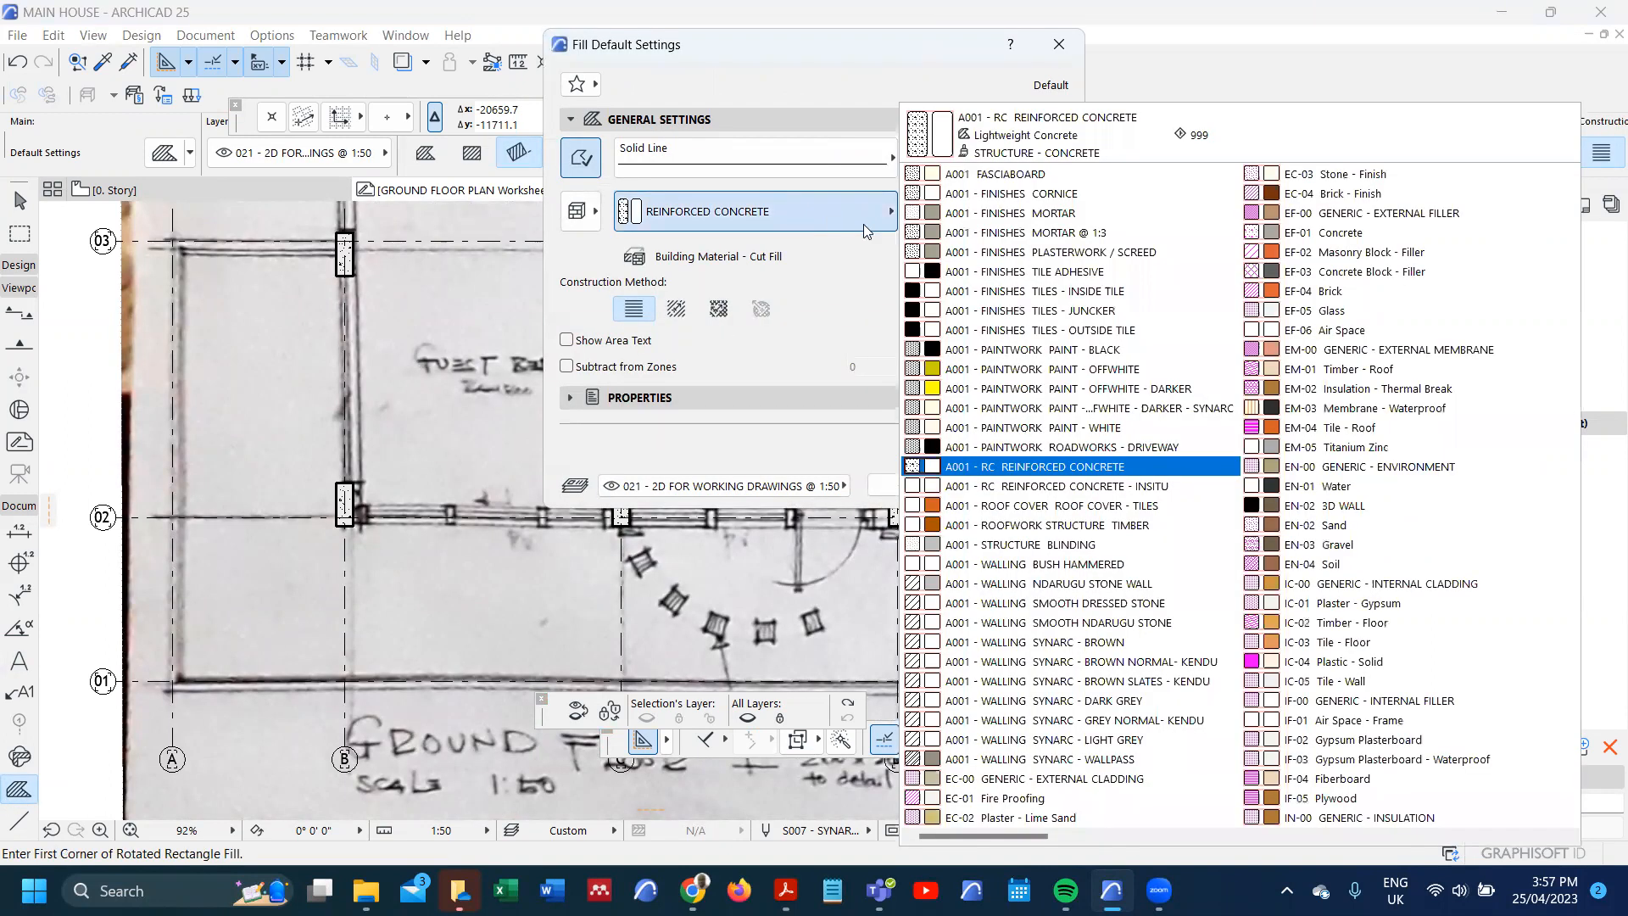
click(1099, 584)
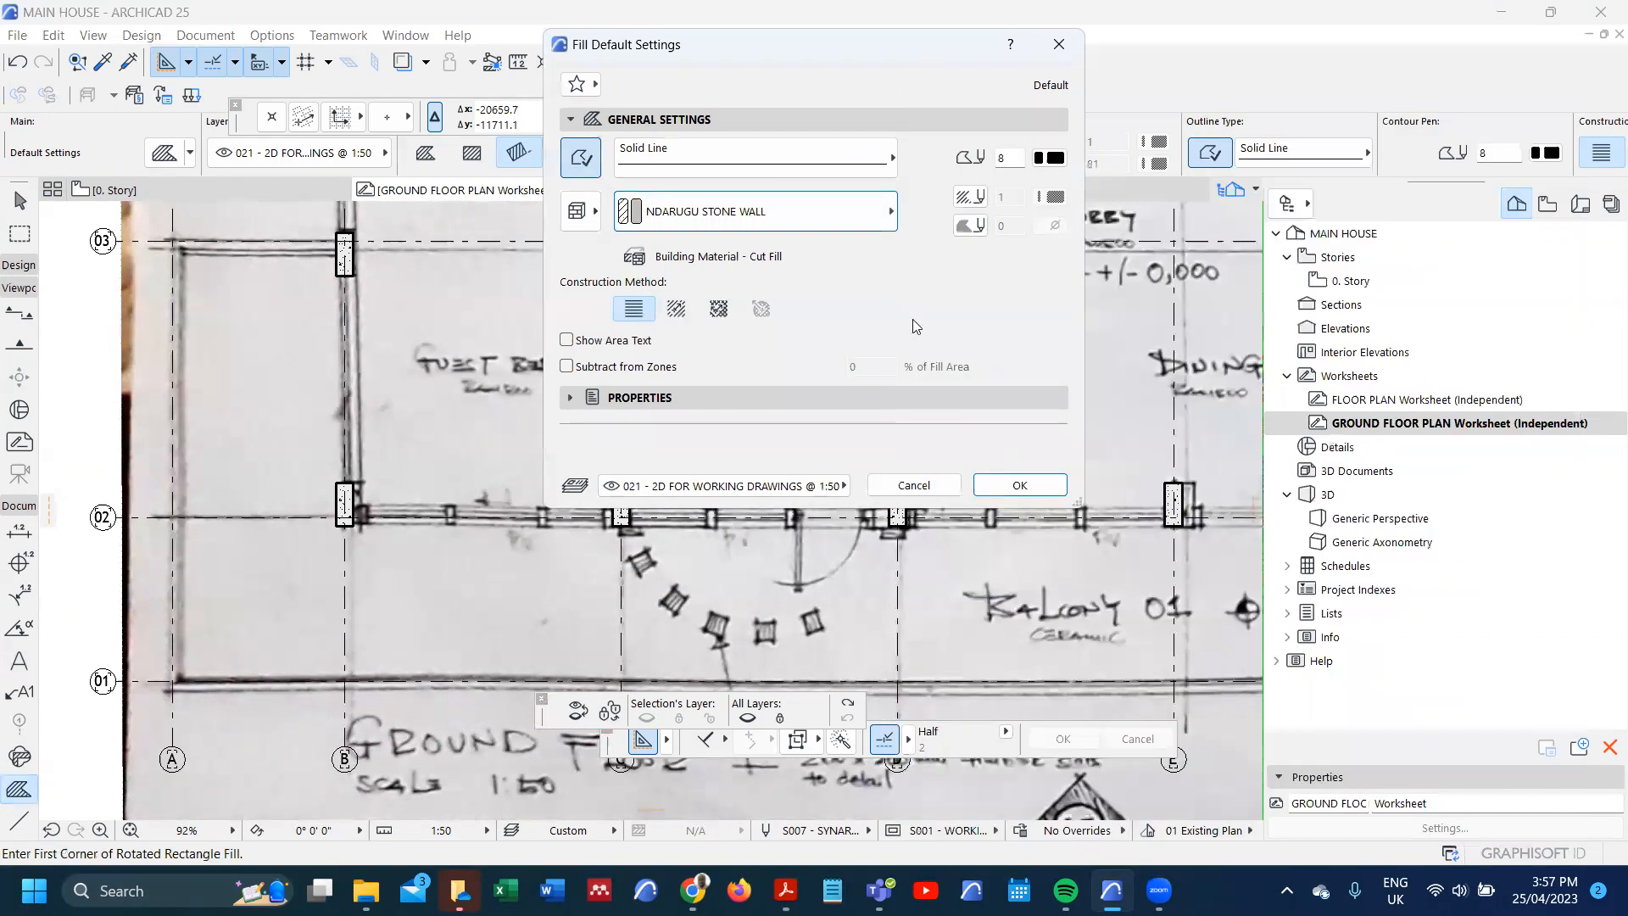
click(808, 484)
click(804, 487)
click(804, 486)
click(804, 487)
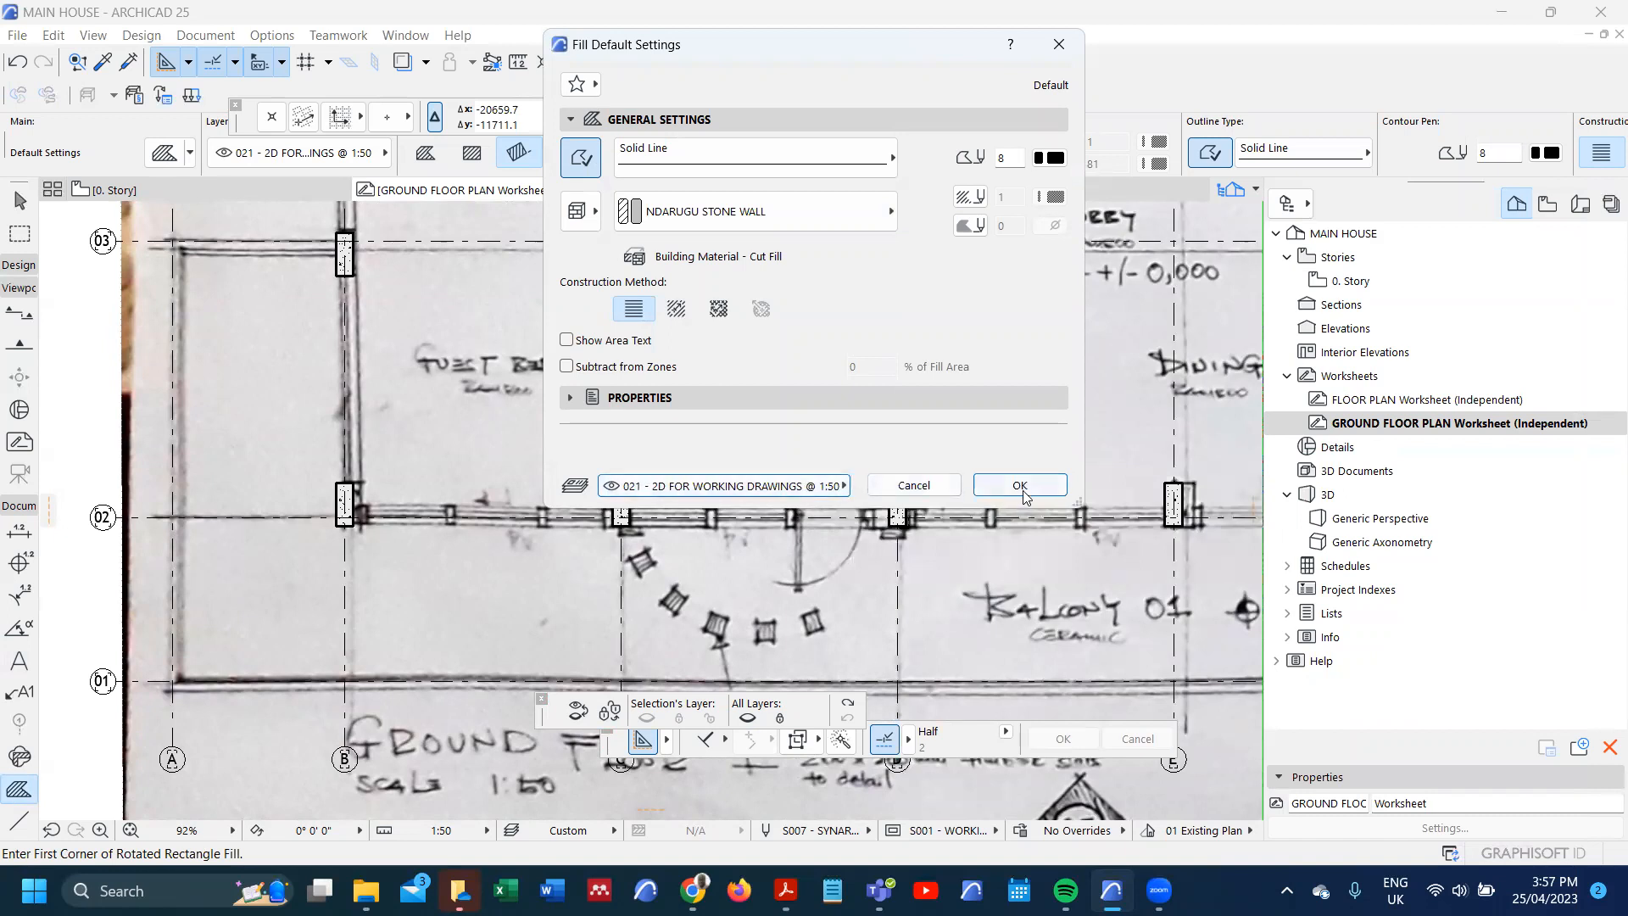
click(1020, 486)
- Create a new layer named OYUGA - 003 - WALLS, basing its name on the OYUGA - 002 - COLUMNS layer
key(ctrl+l)
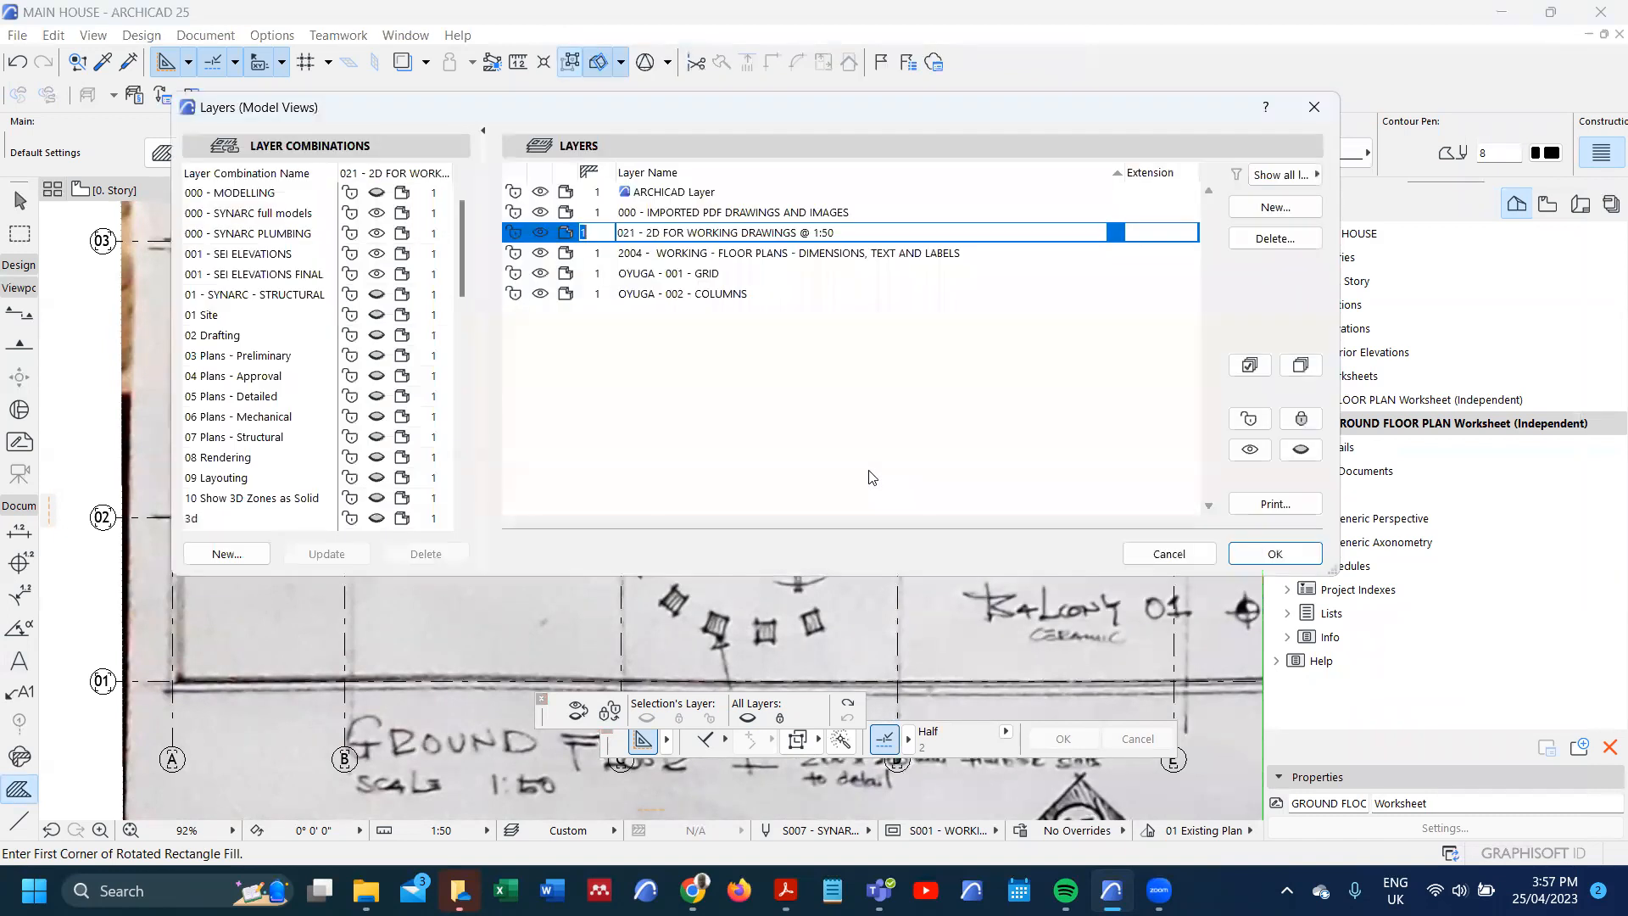
click(822, 295)
key(ctrl+c)
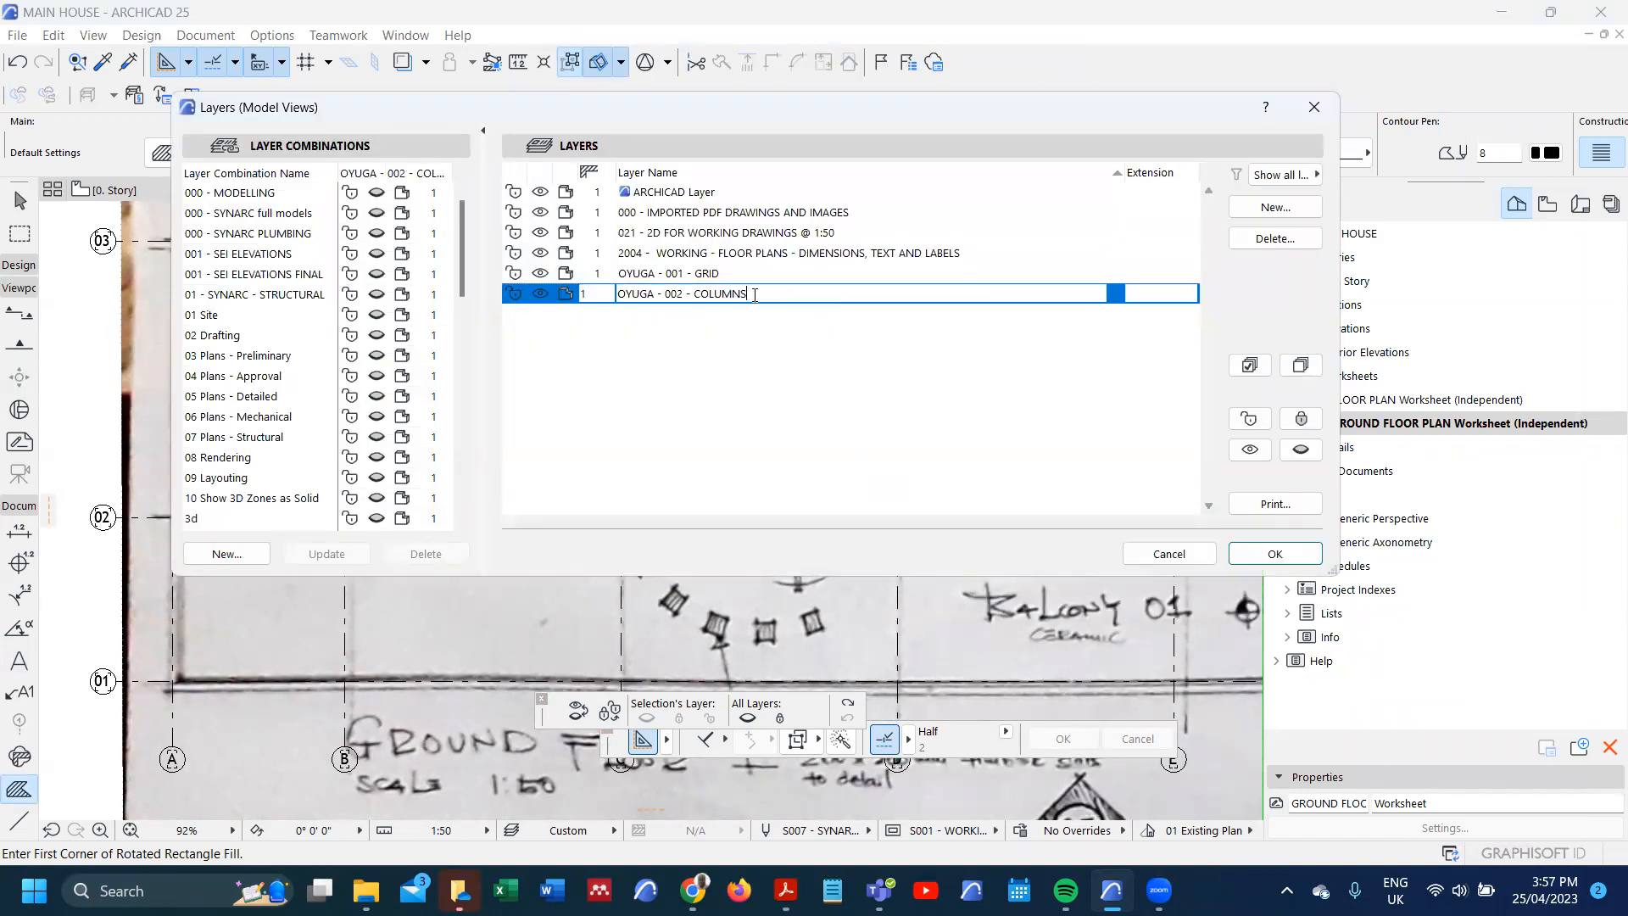
click(1295, 206)
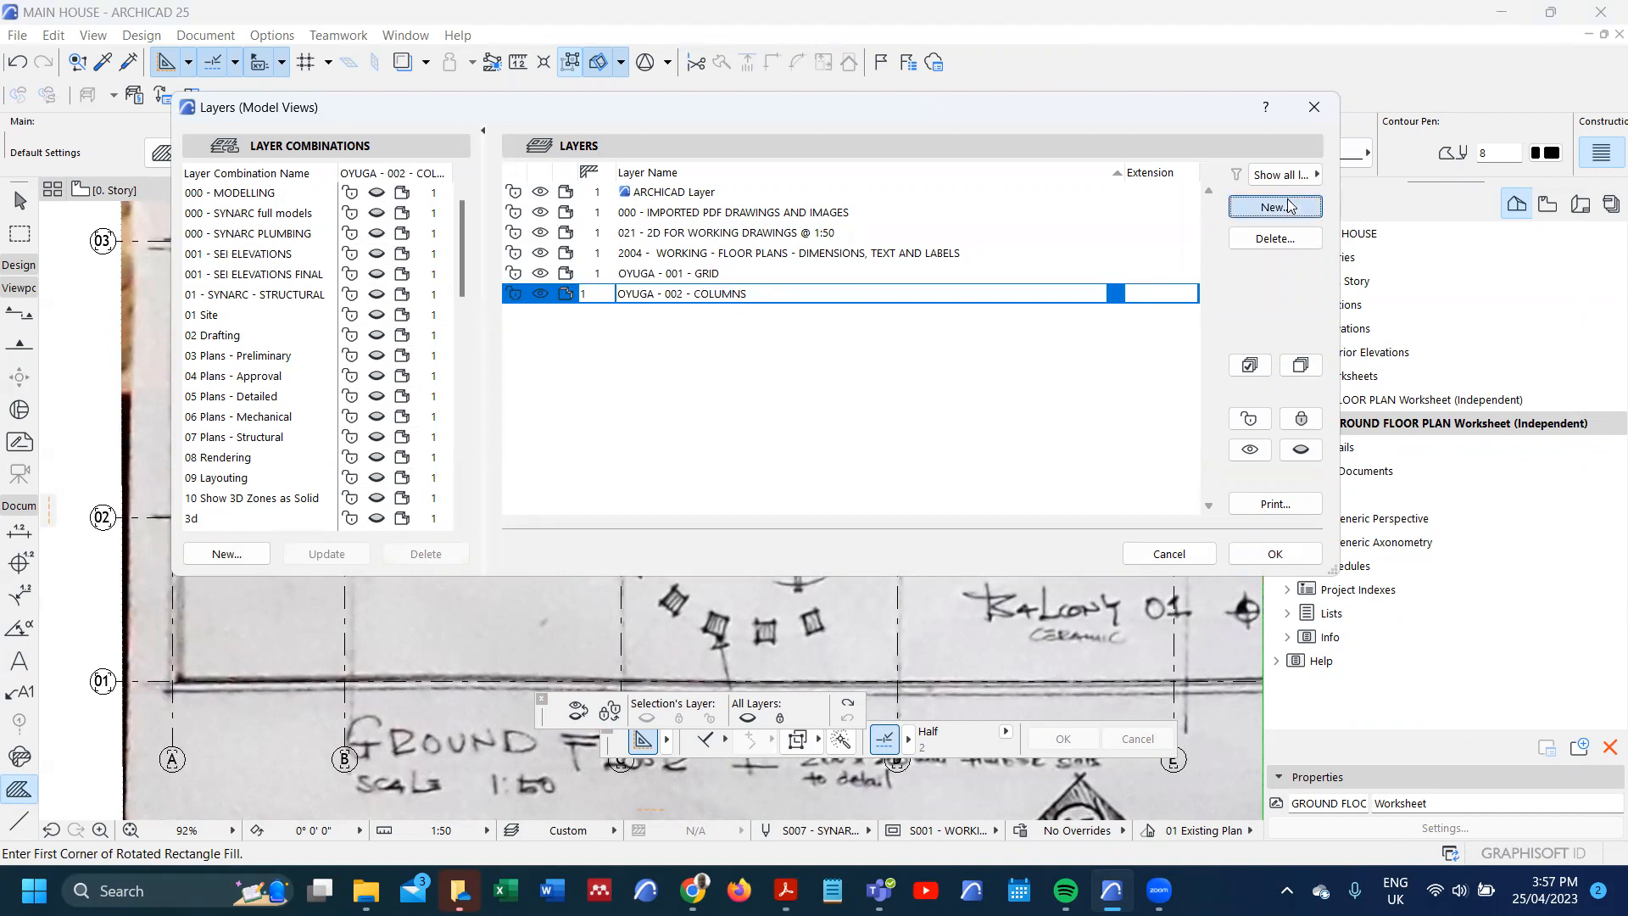
key(ctrl+v)
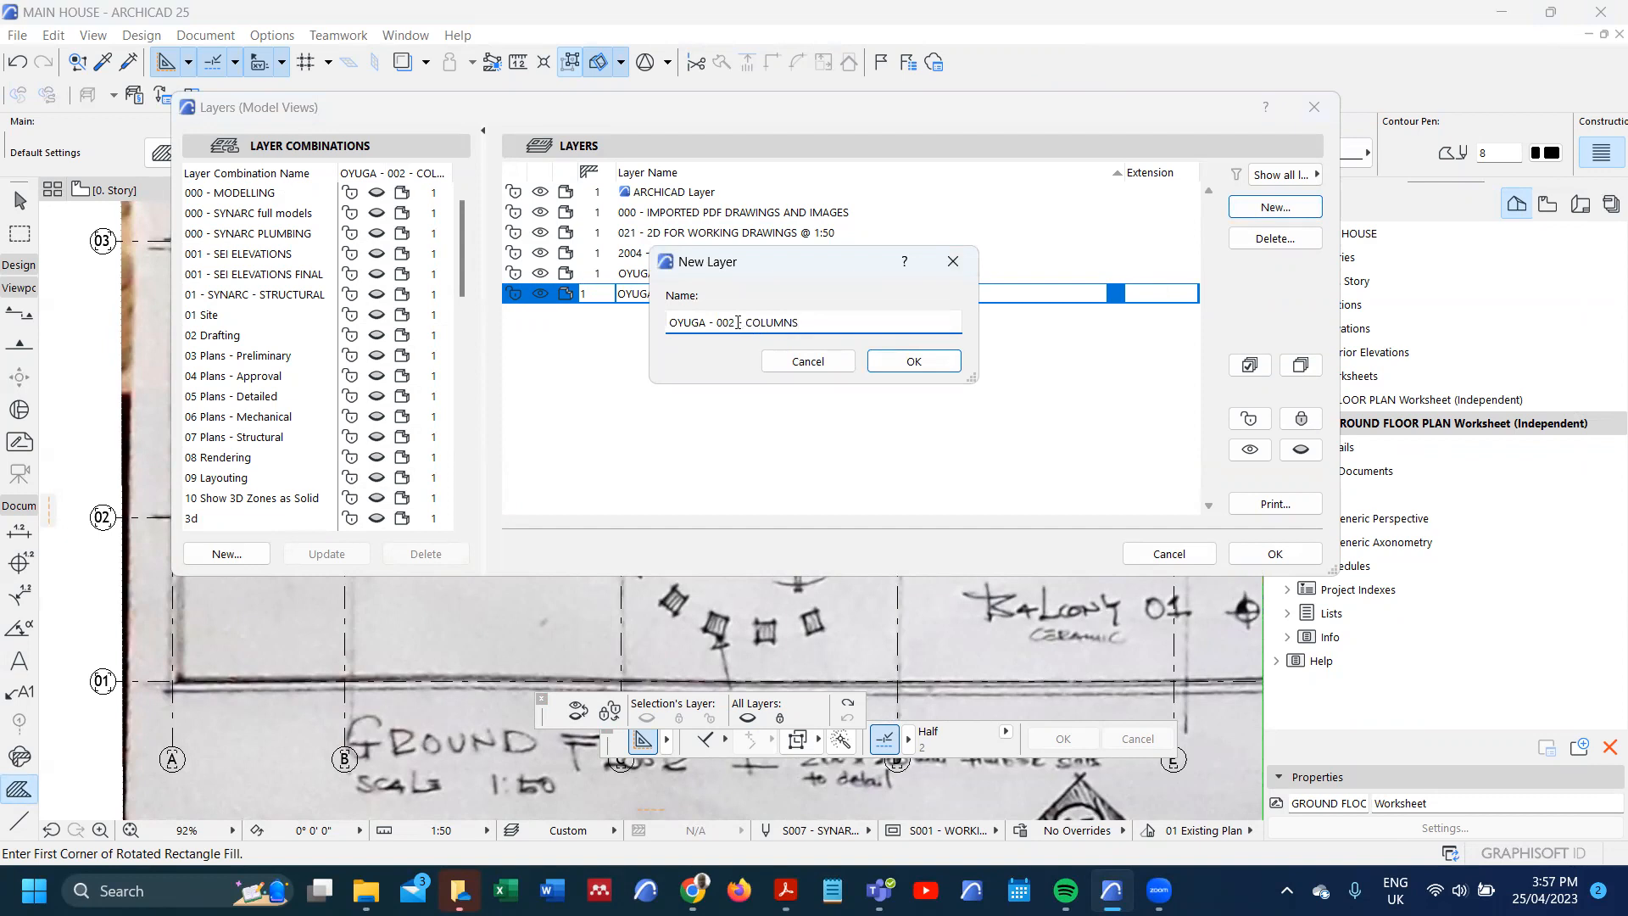
key(BackSpace)
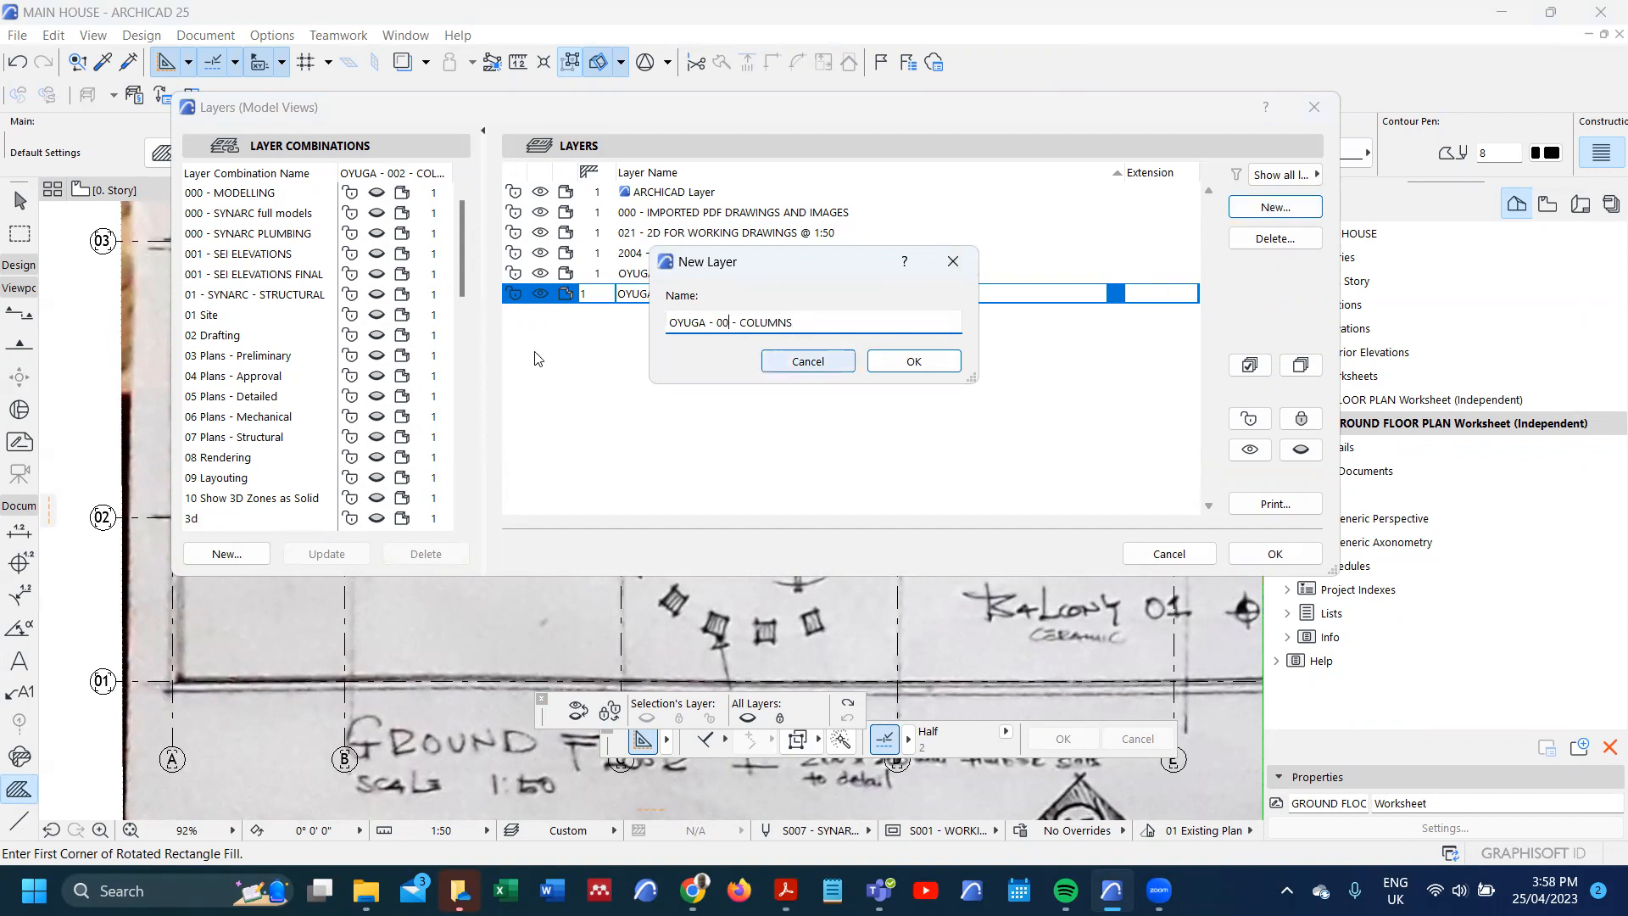
text(3)
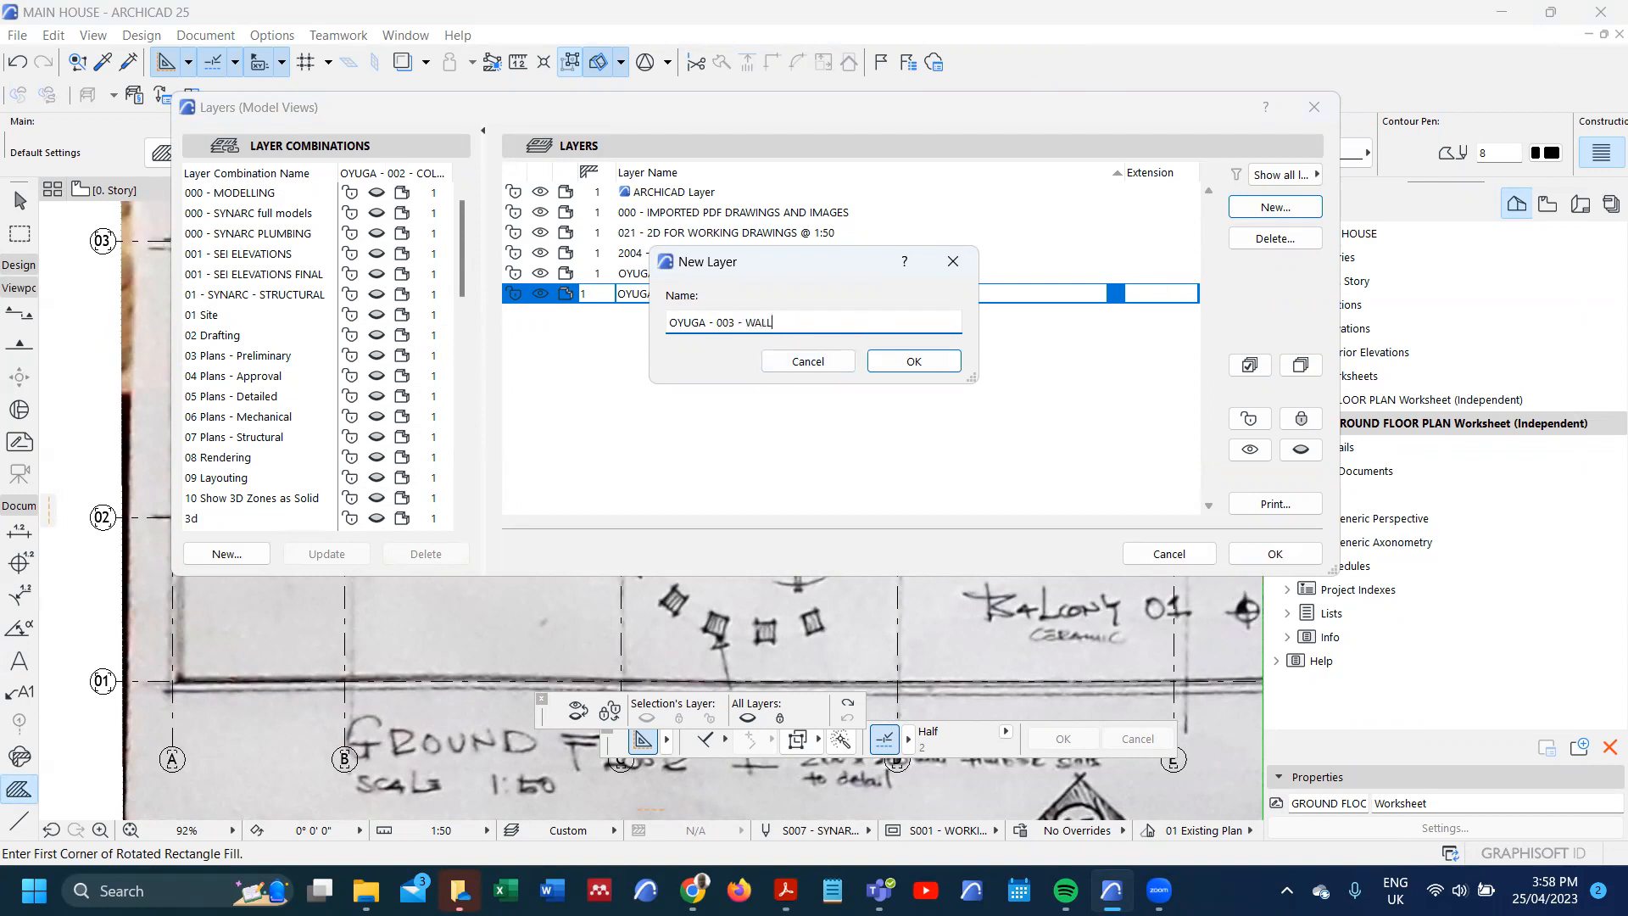
click(914, 361)
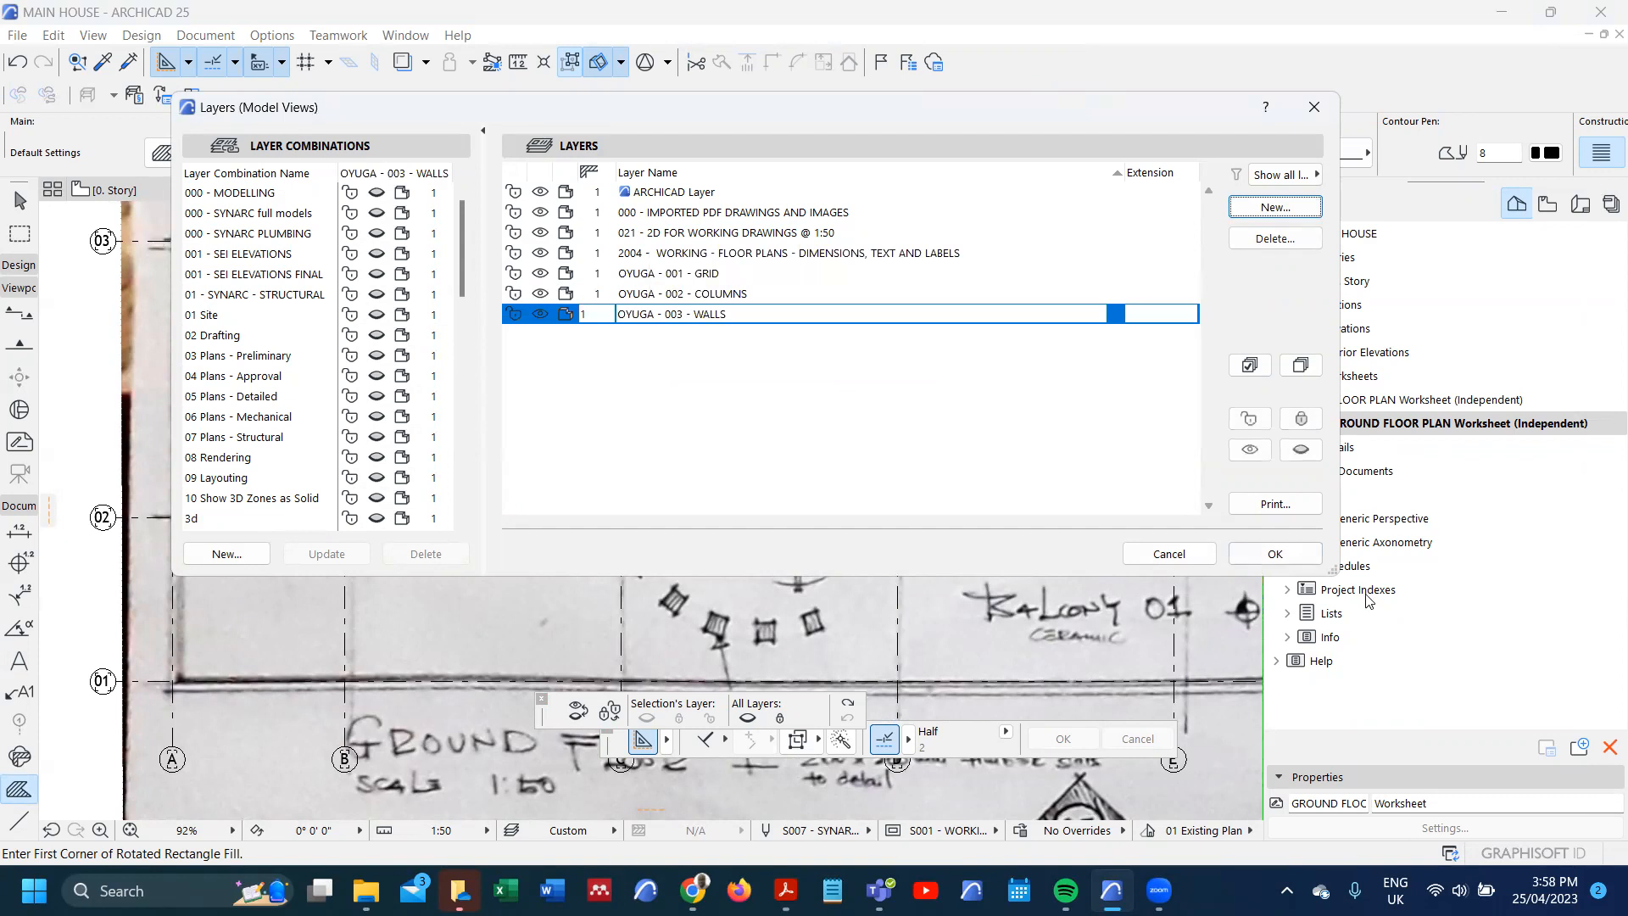
click(1276, 554)
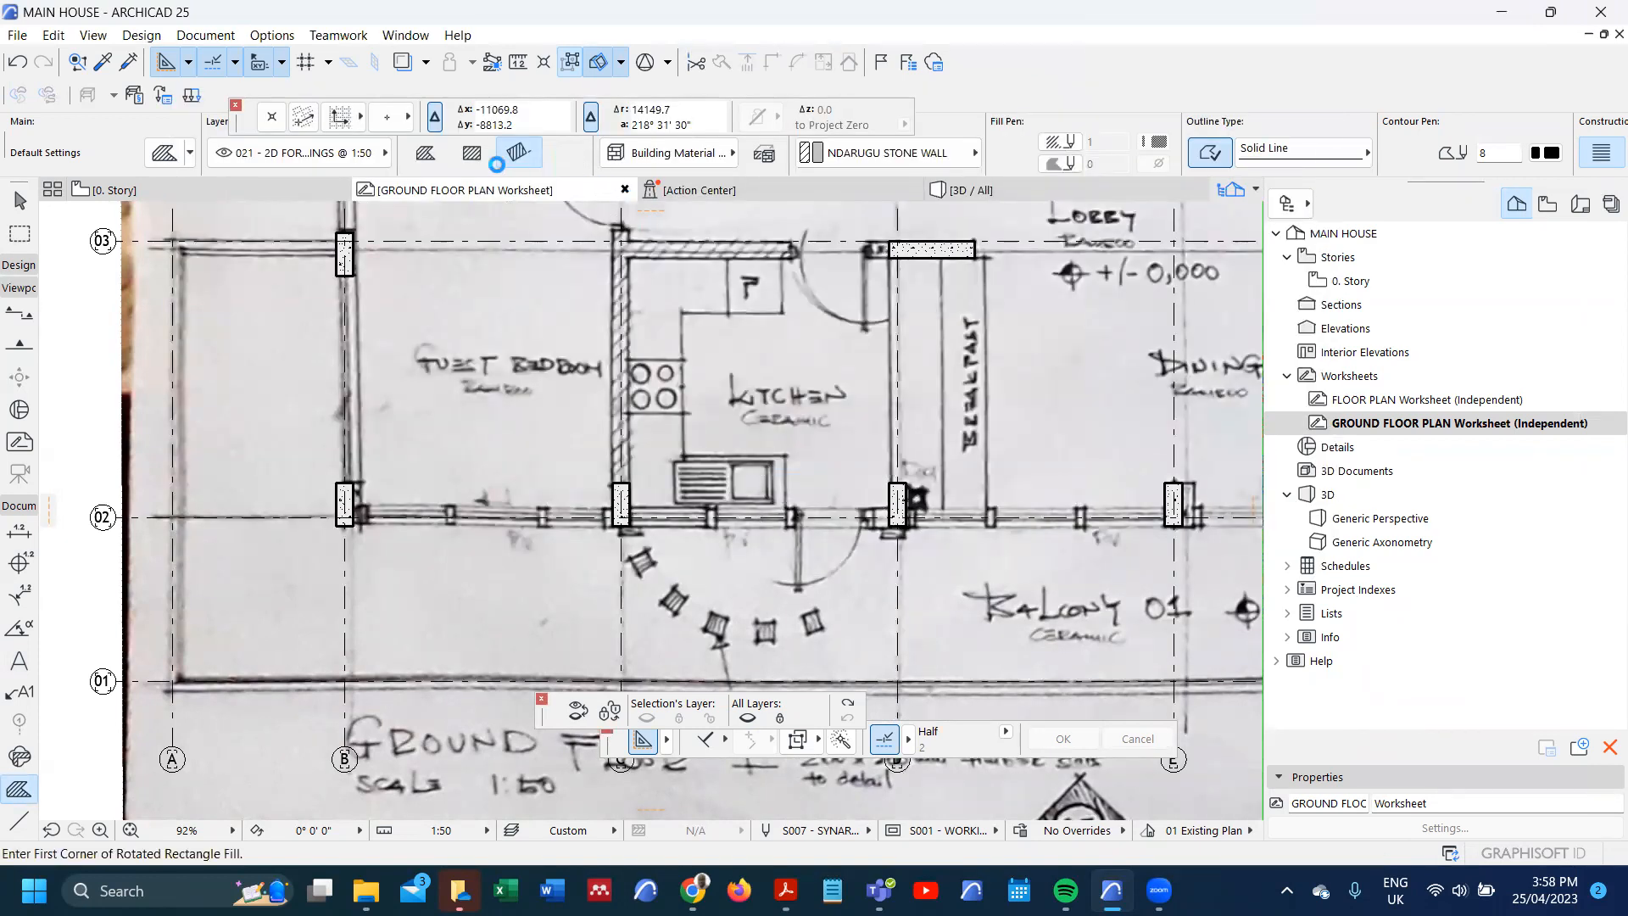
- Assign the Fill tool's default layer to OYUGA - 003 - WALLS, ready for tracing the guest bedroom walls
click(297, 152)
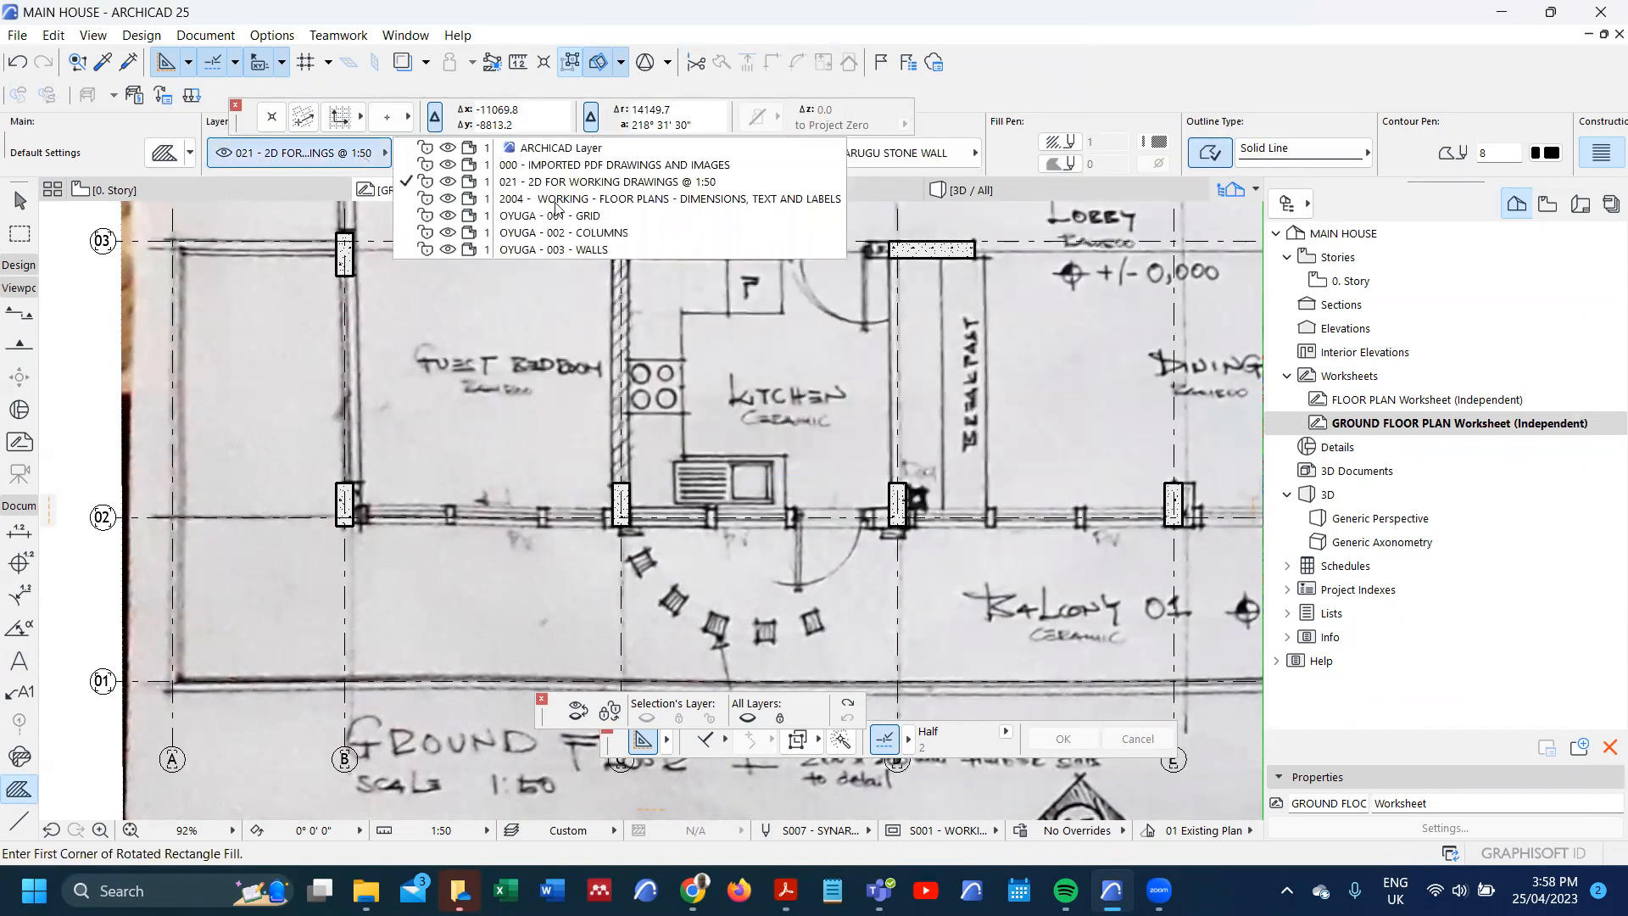
click(616, 249)
scroll(330, 437, up, 3)
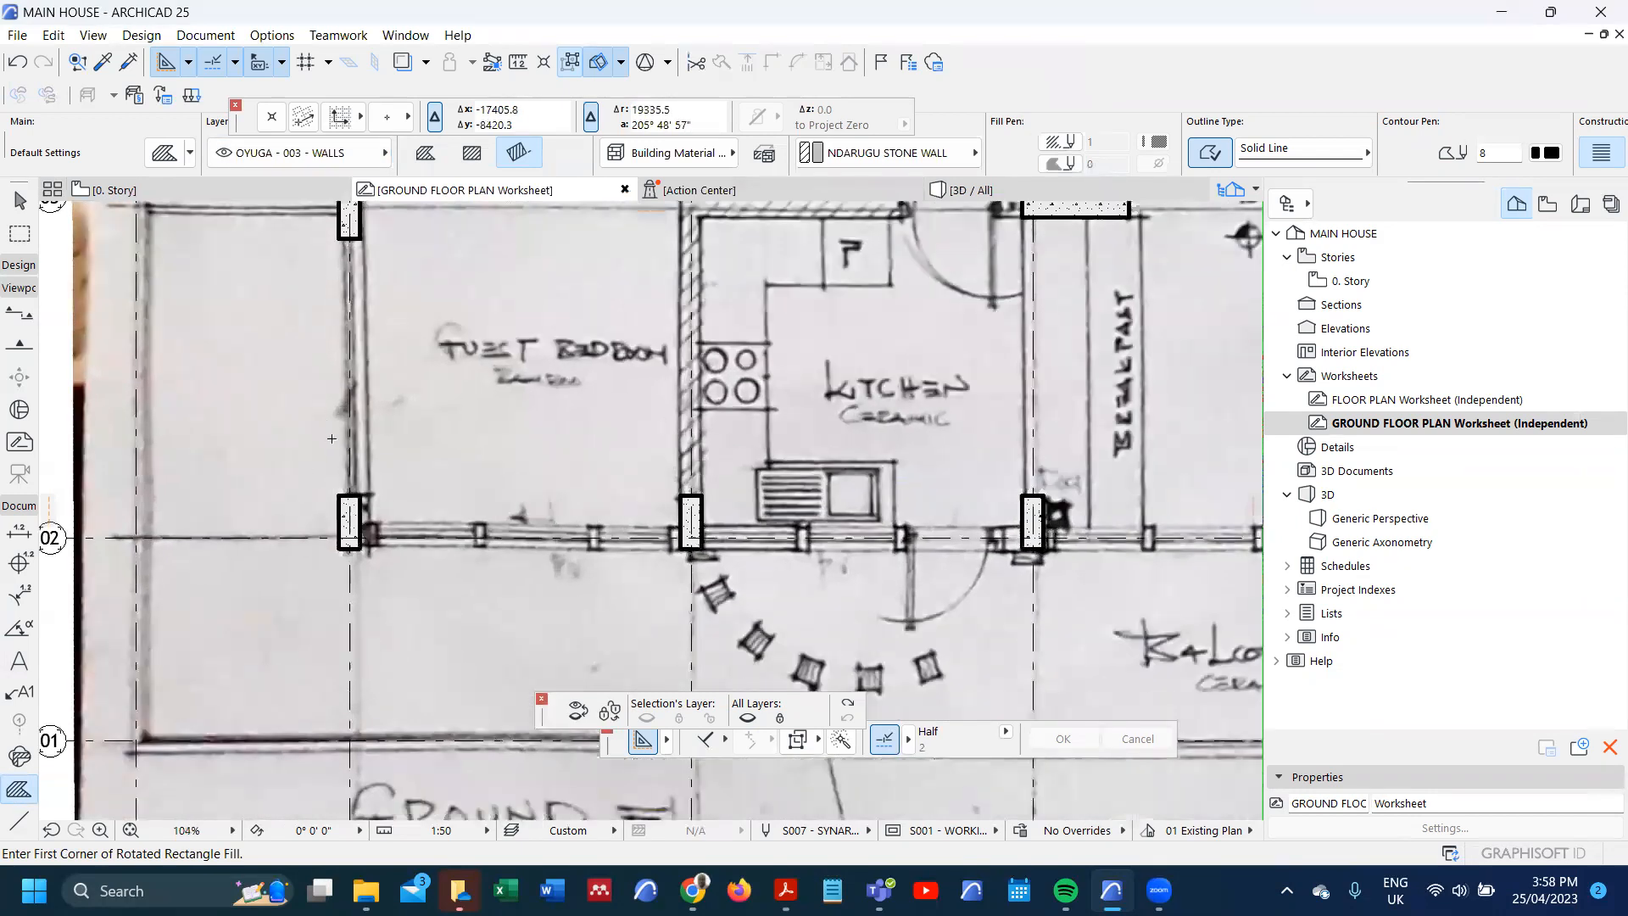
- Set the Fill tool's default contour pen to 5
click(344, 521)
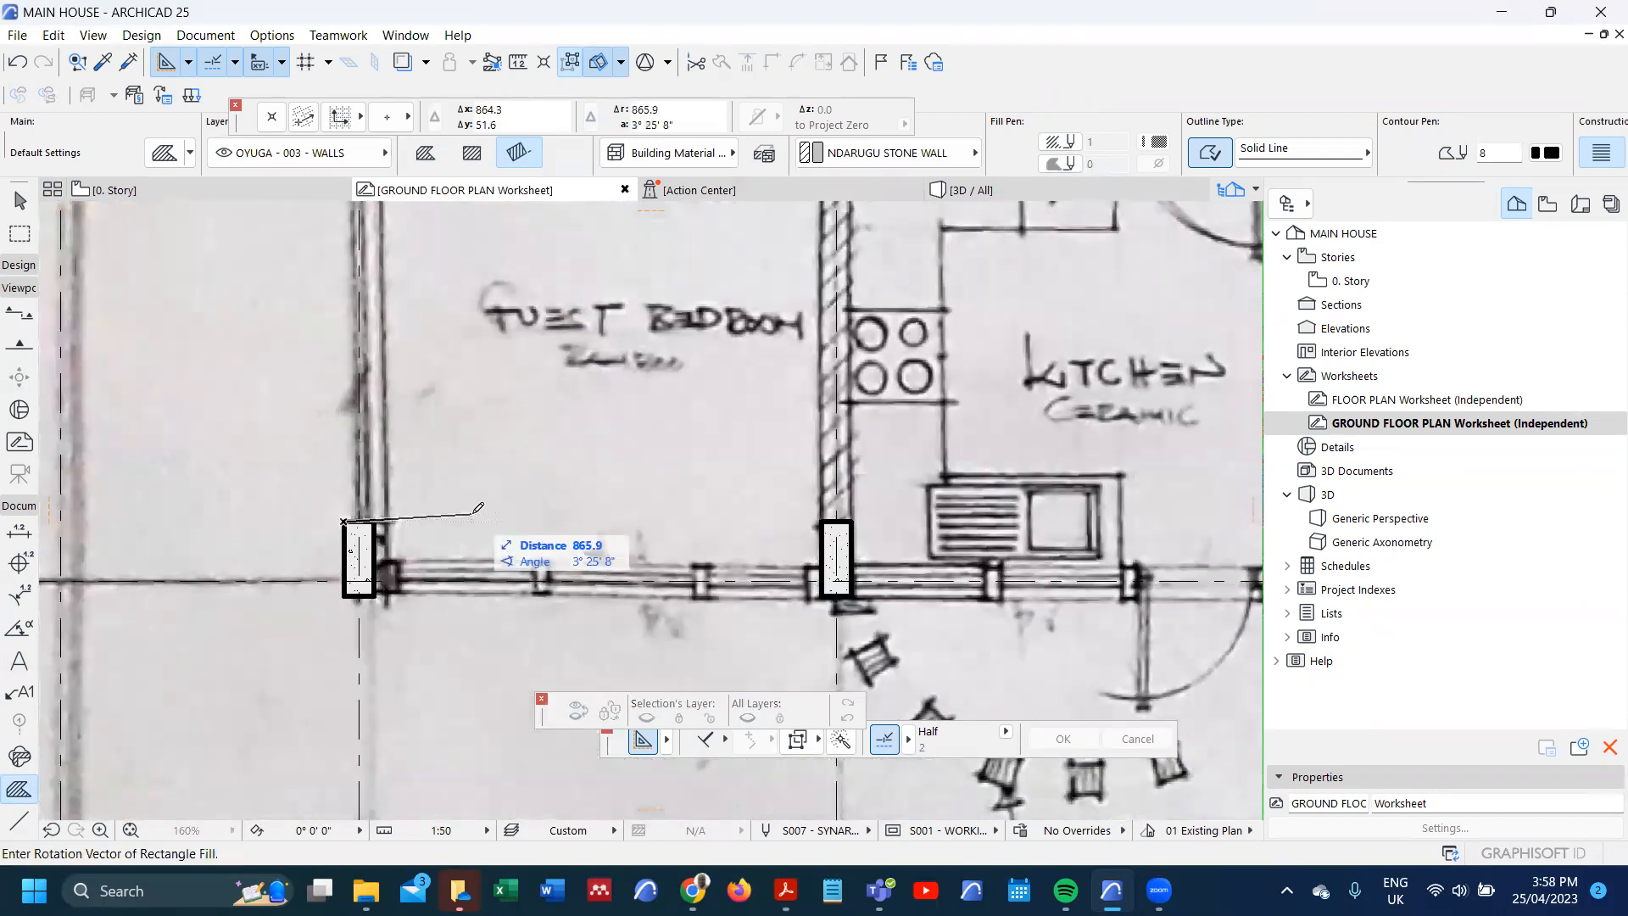
key(Escape)
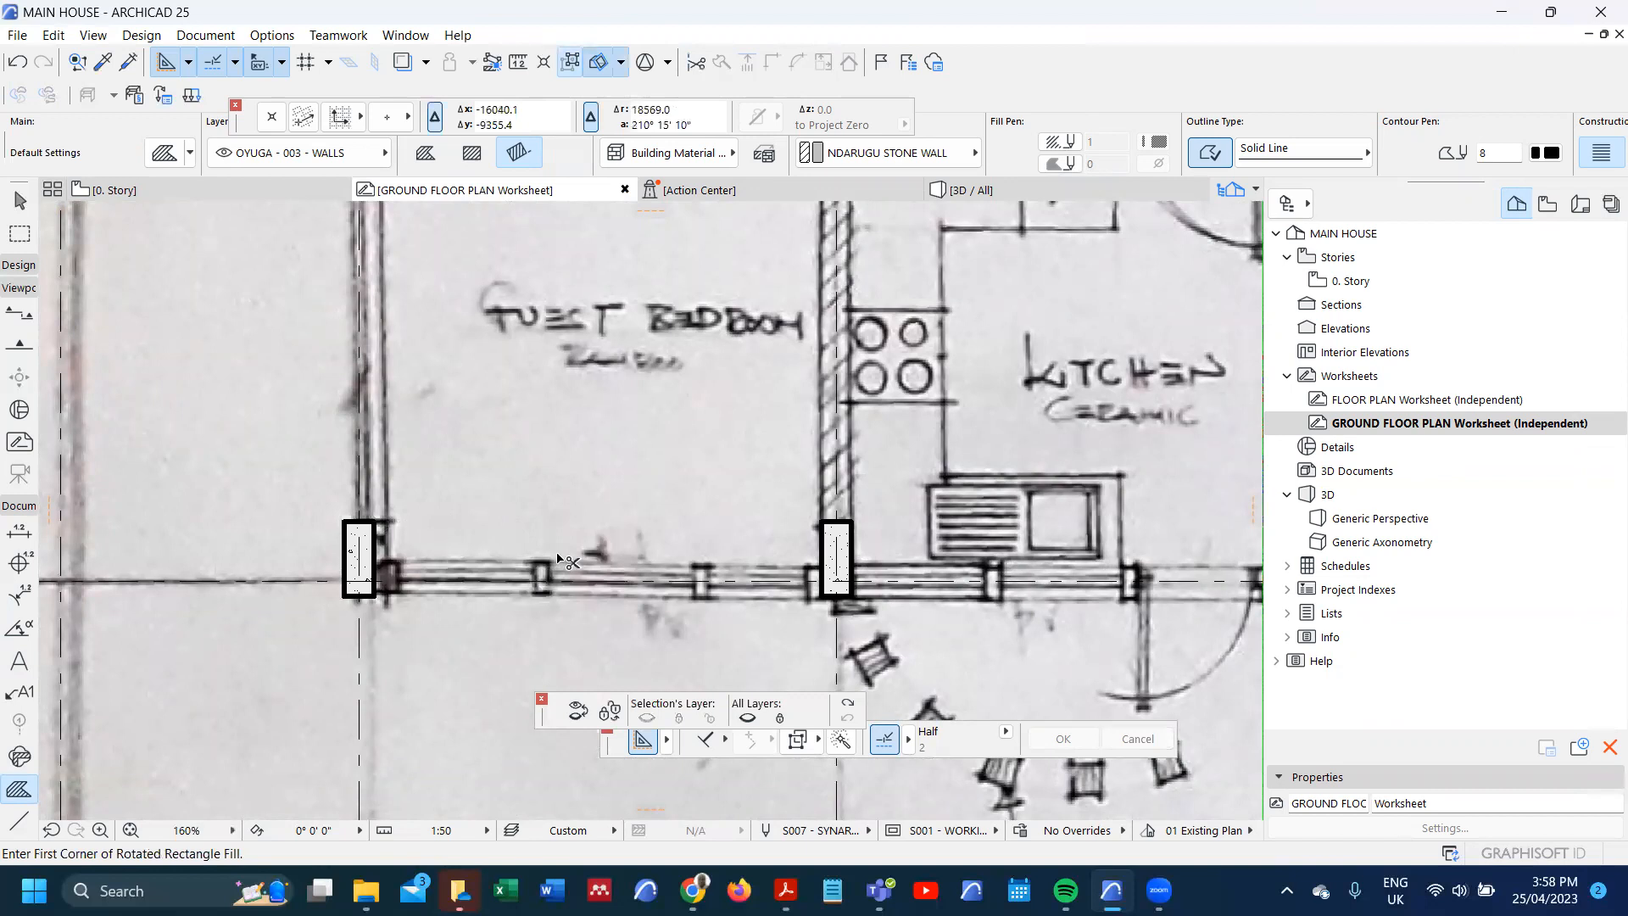
key(ctrl+t)
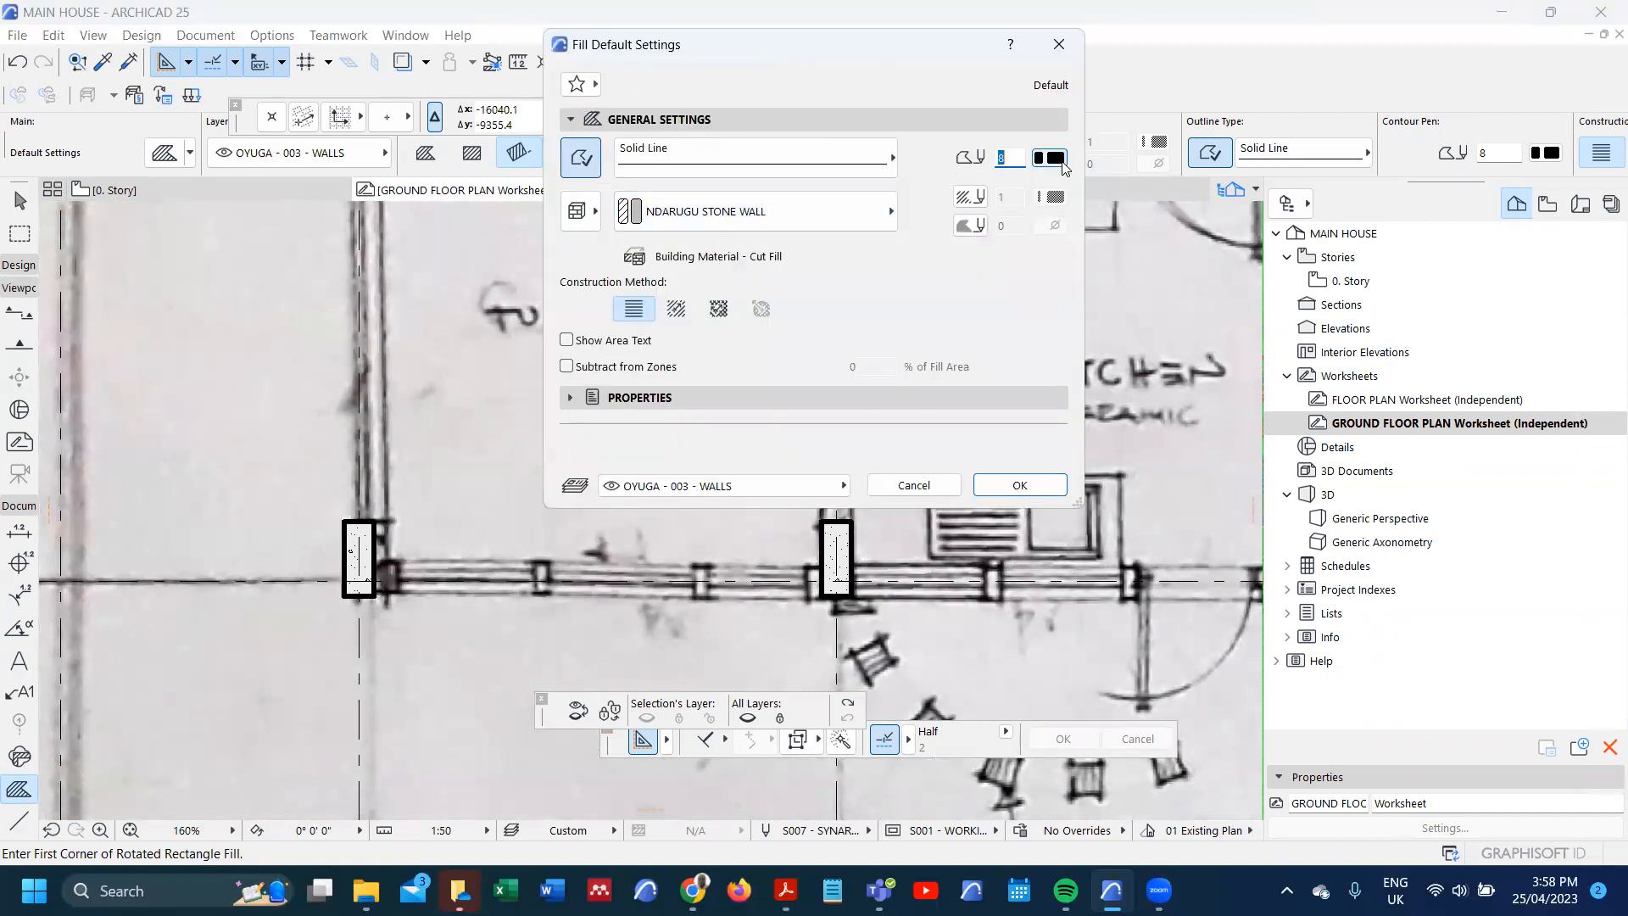
click(1057, 158)
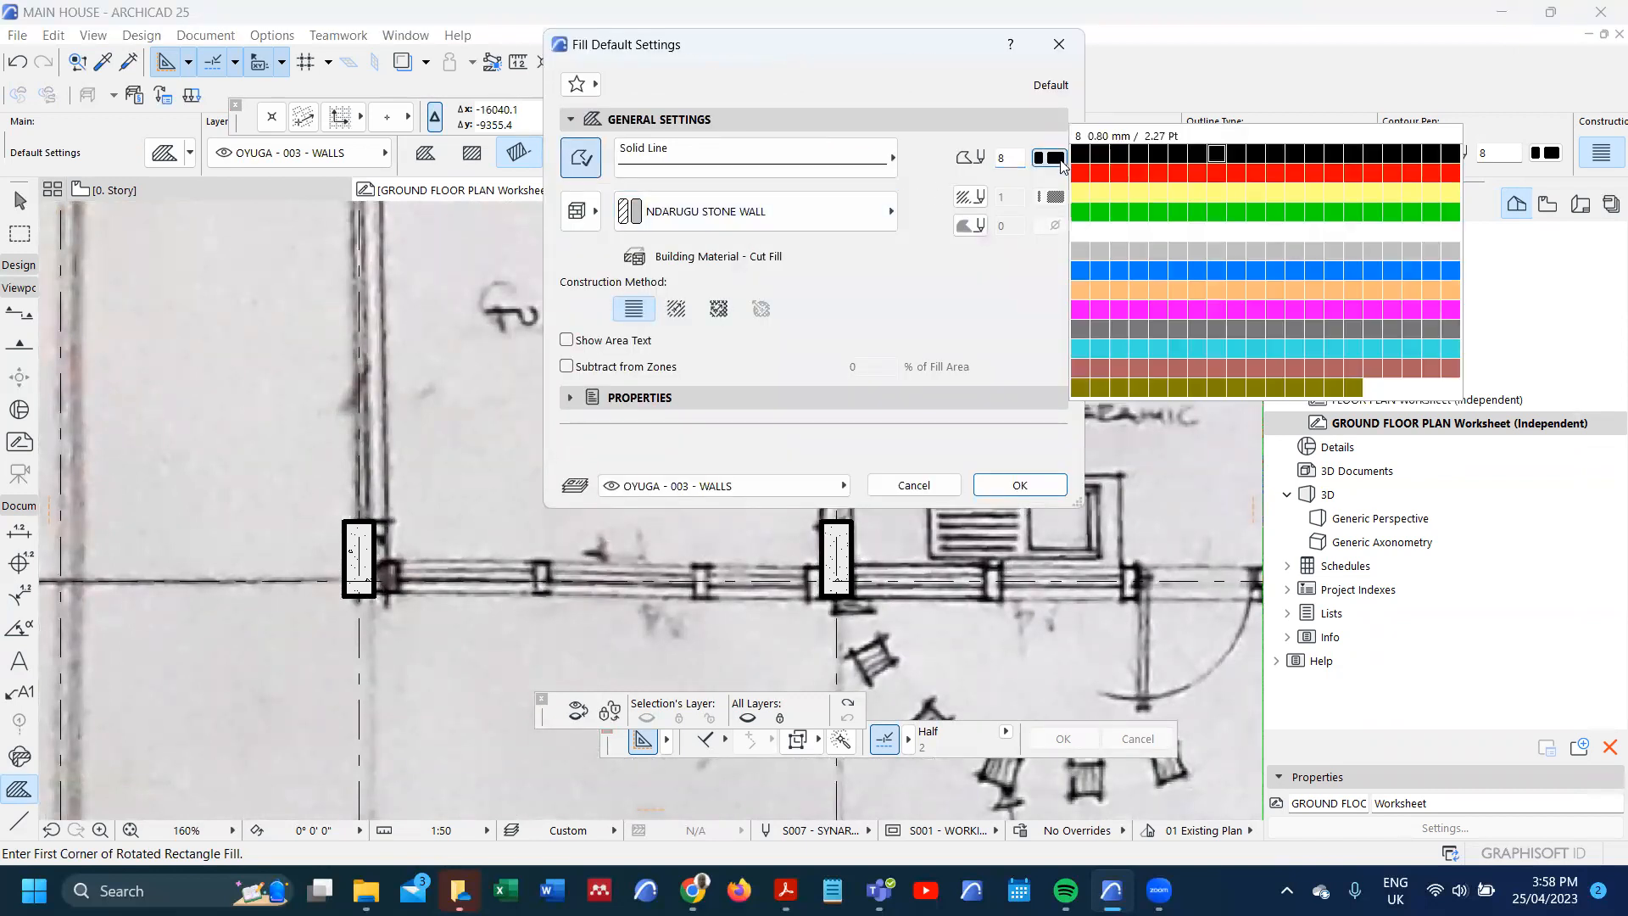
click(1159, 154)
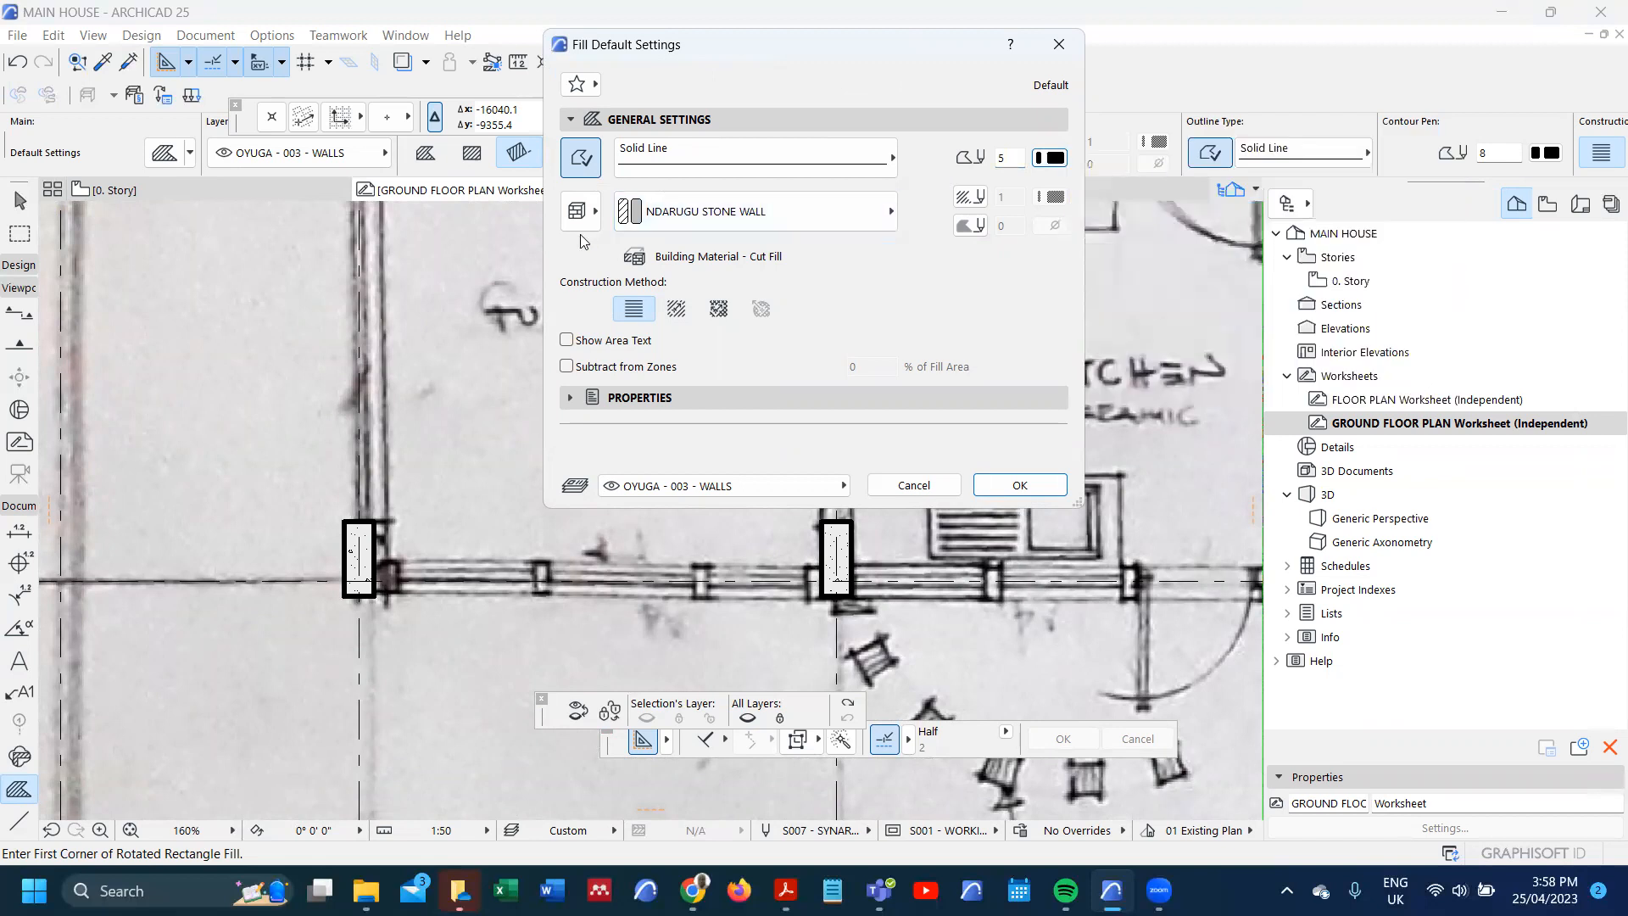
click(1021, 485)
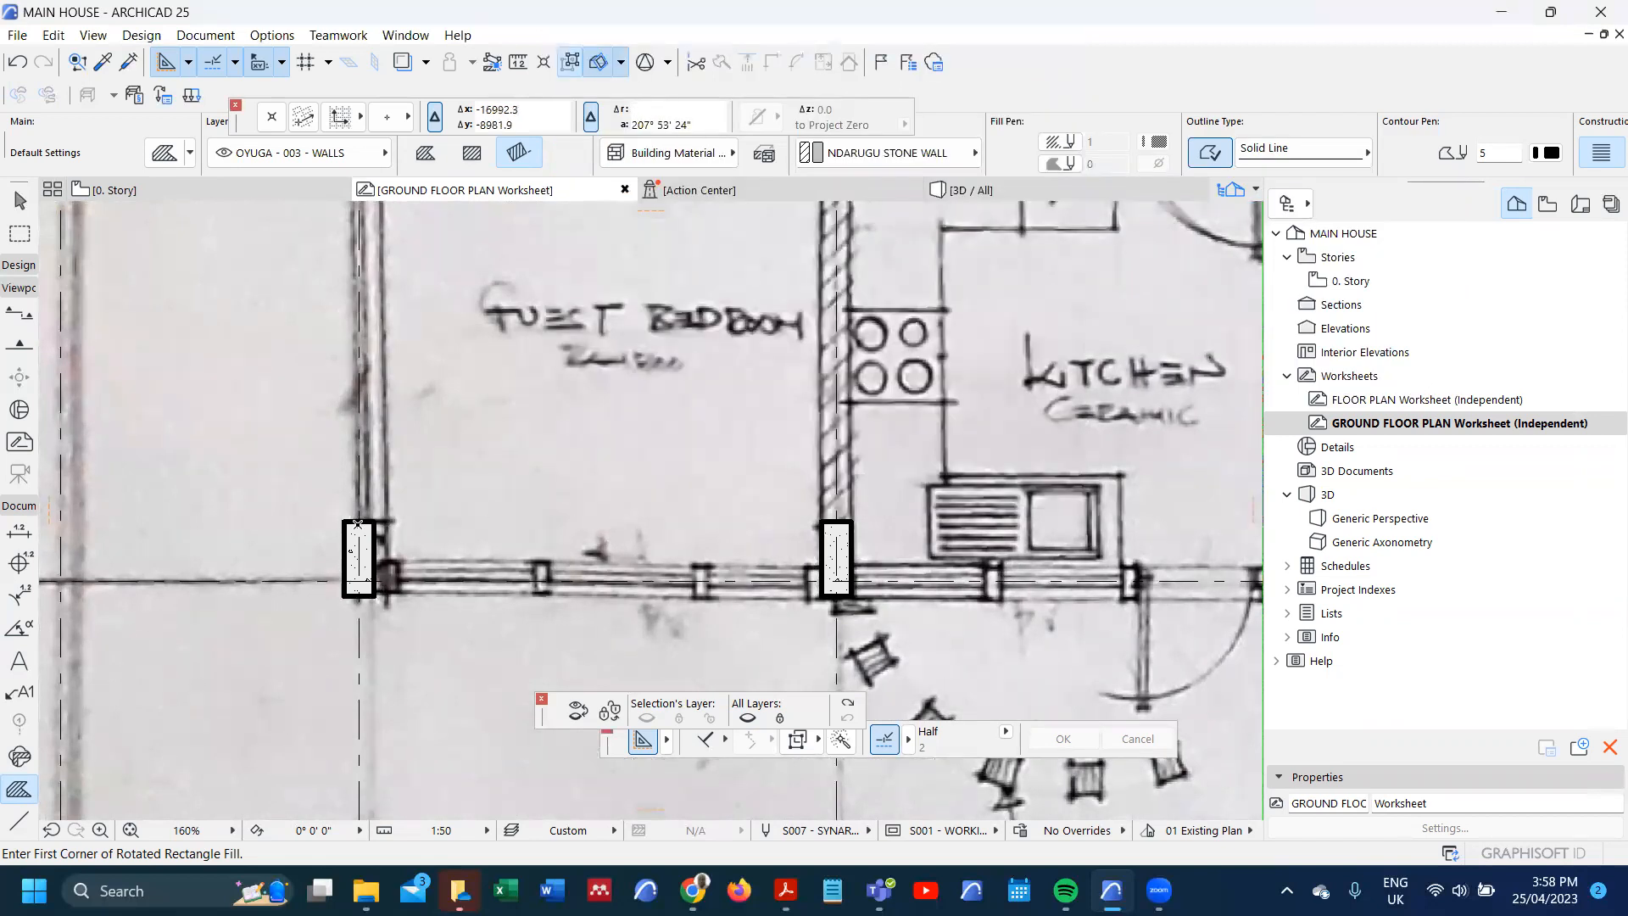
- Draw a rotated-rectangle stone wall fill along the guest bedroom's outer wall, spanning between the columns at grid lines 02 and 03
click(348, 515)
scroll(400, 536, down, 2)
scroll(402, 535, up, 4)
scroll(405, 530, up, 1)
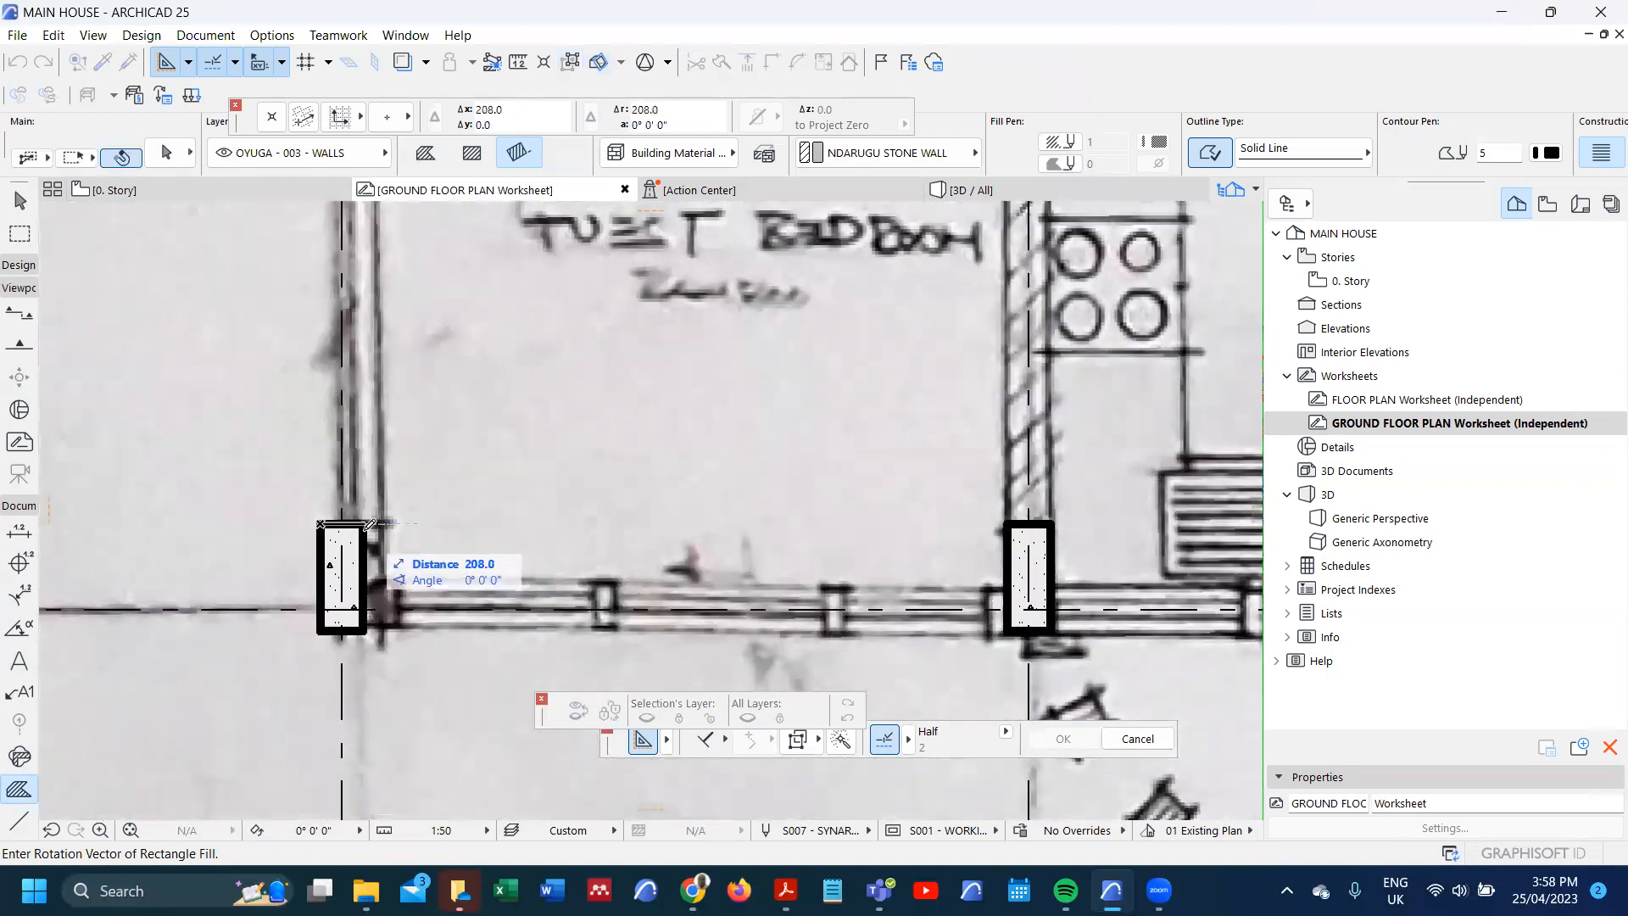
click(371, 517)
scroll(360, 356, down, 3)
scroll(363, 343, up, 2)
click(362, 313)
scroll(356, 407, up, 3)
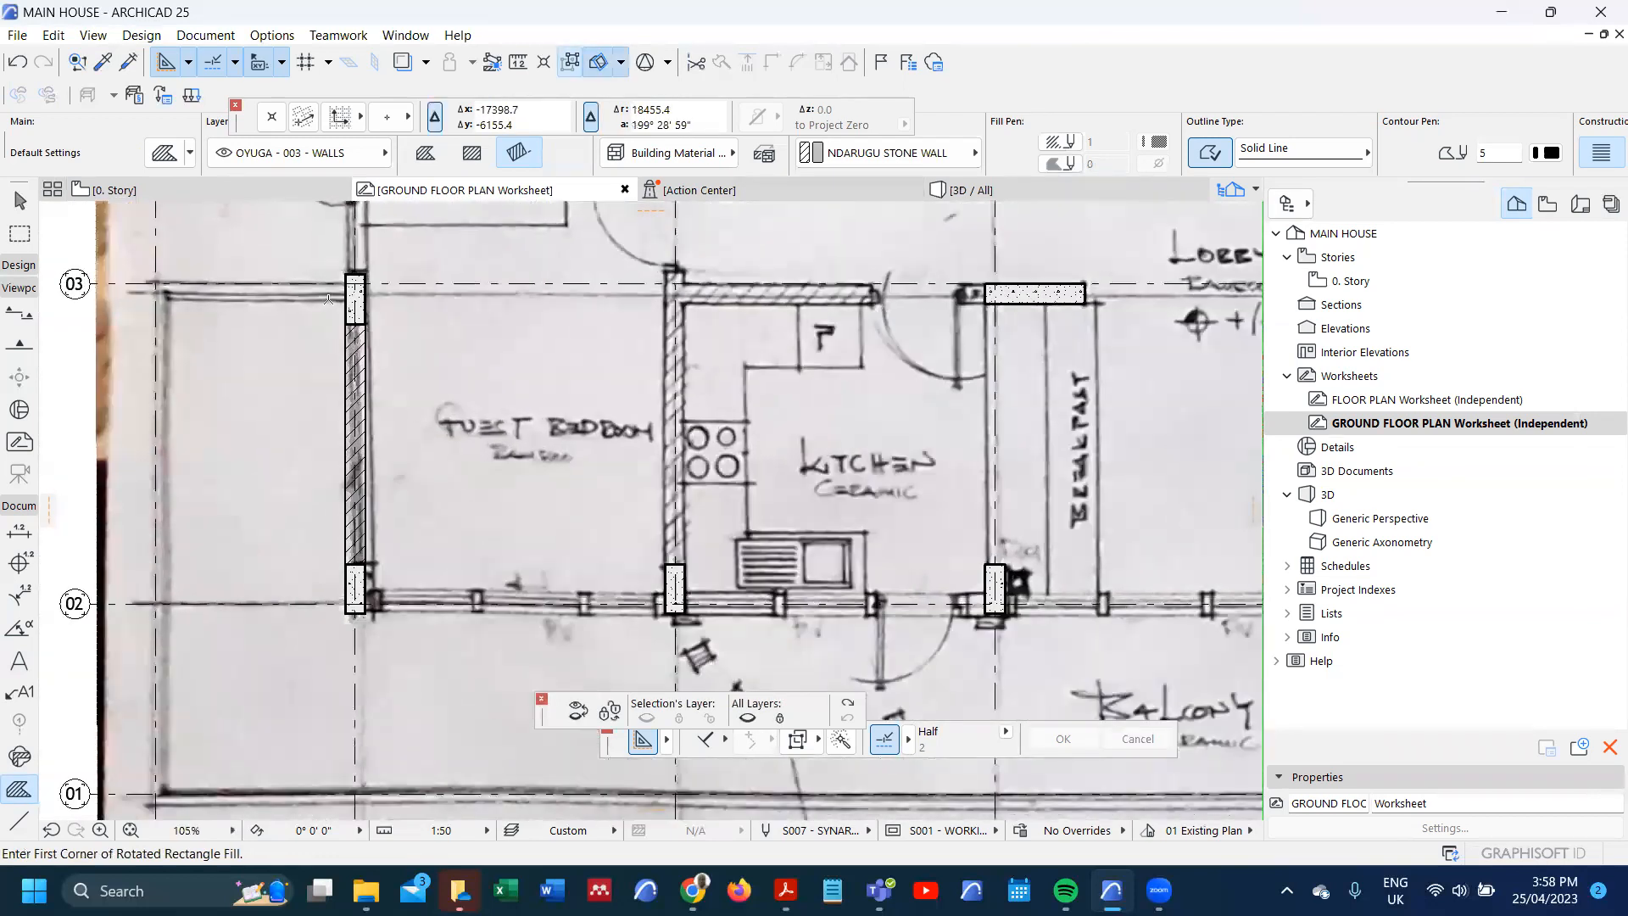
shift+click(356, 424)
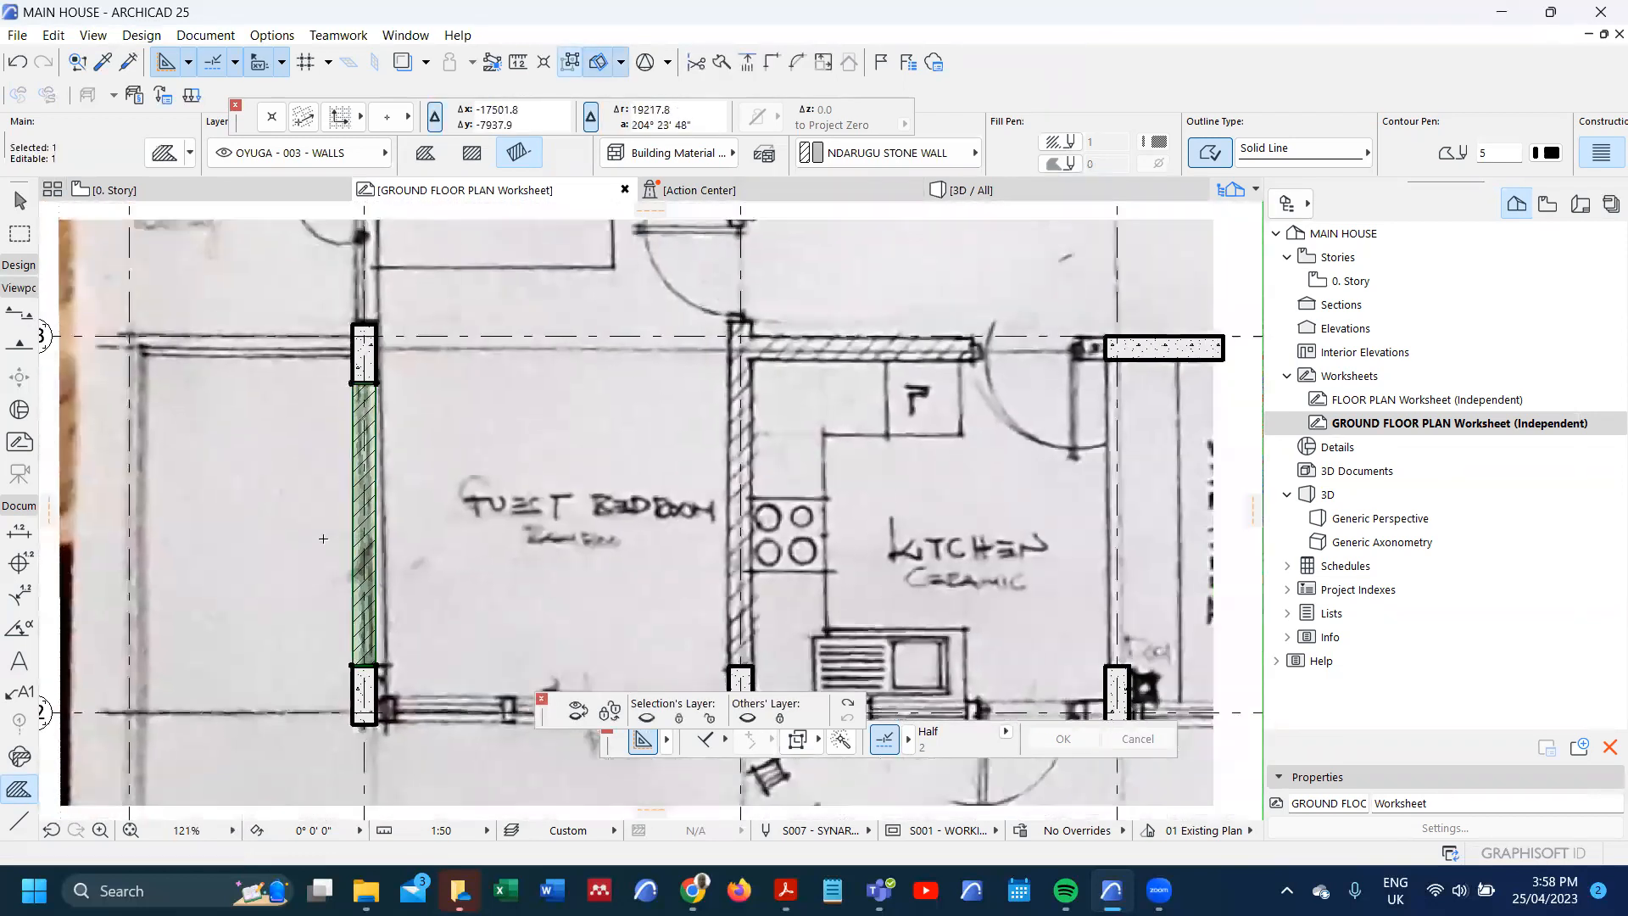
scroll(358, 441, down, 3)
scroll(361, 464, down, 3)
key(Escape)
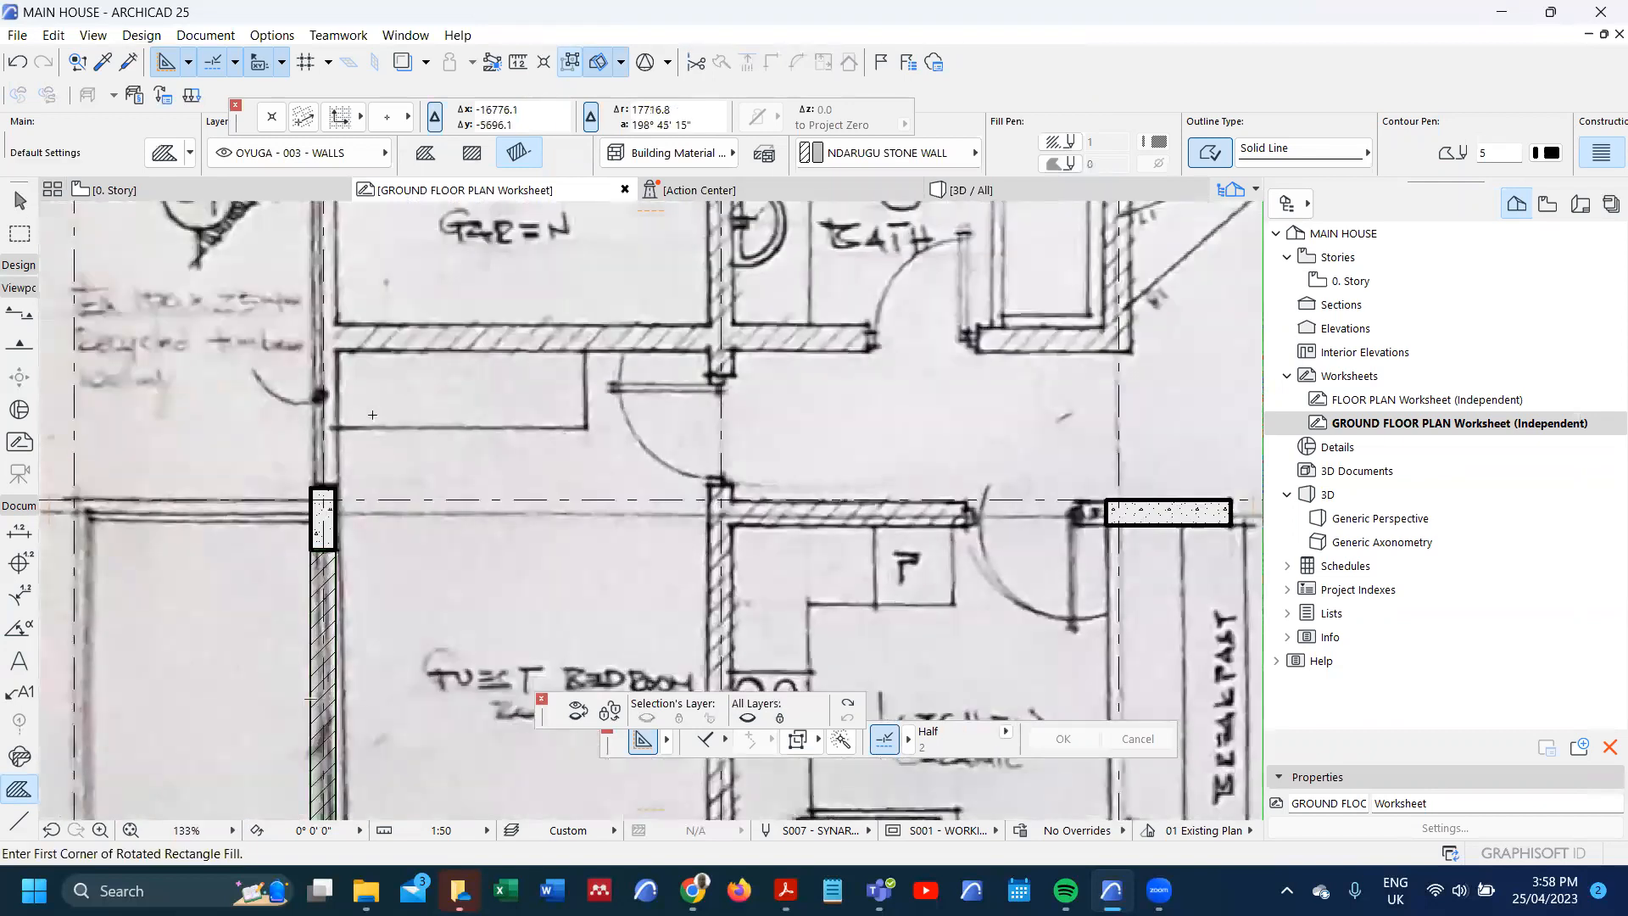
scroll(371, 420, down, 3)
scroll(357, 551, up, 8)
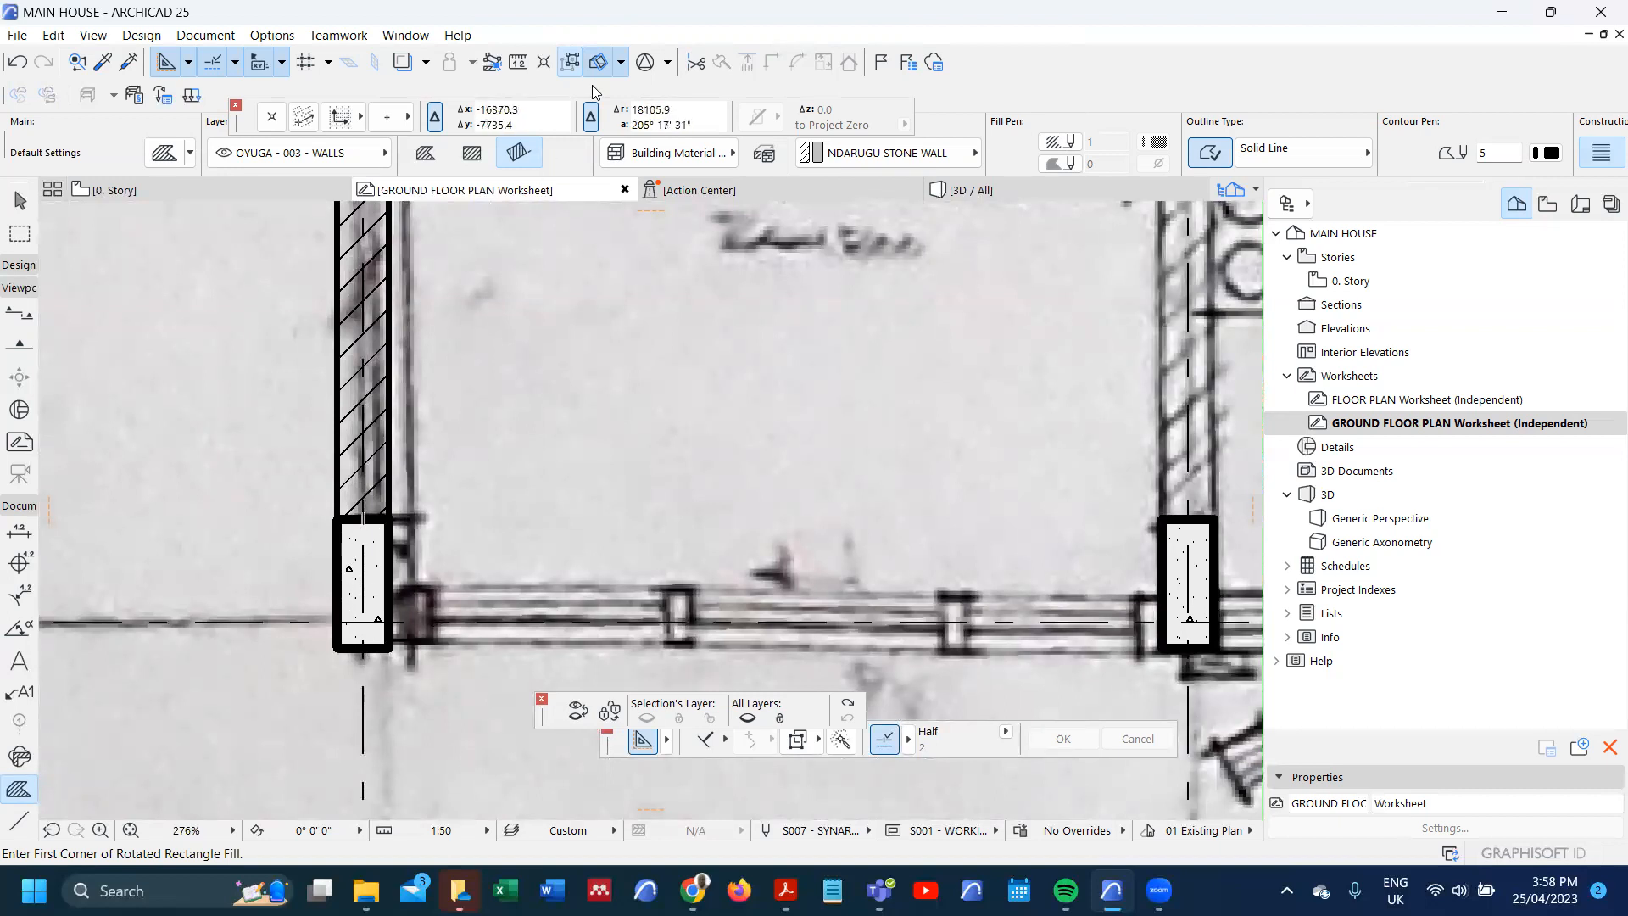
click(283, 35)
mouse_move(401, 60)
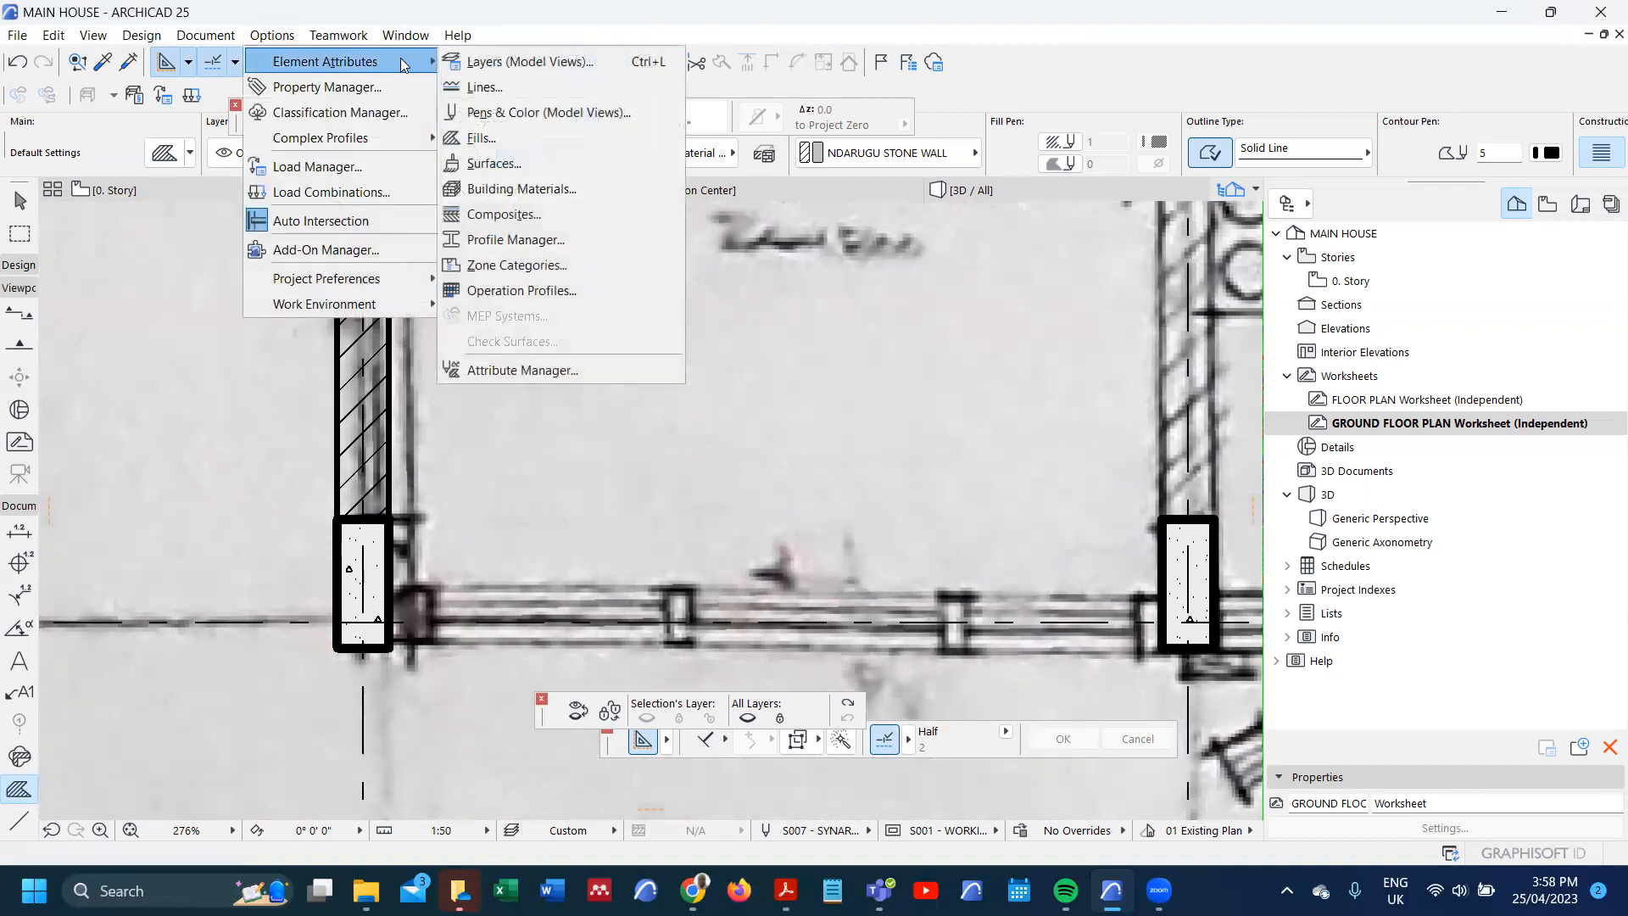
click(522, 188)
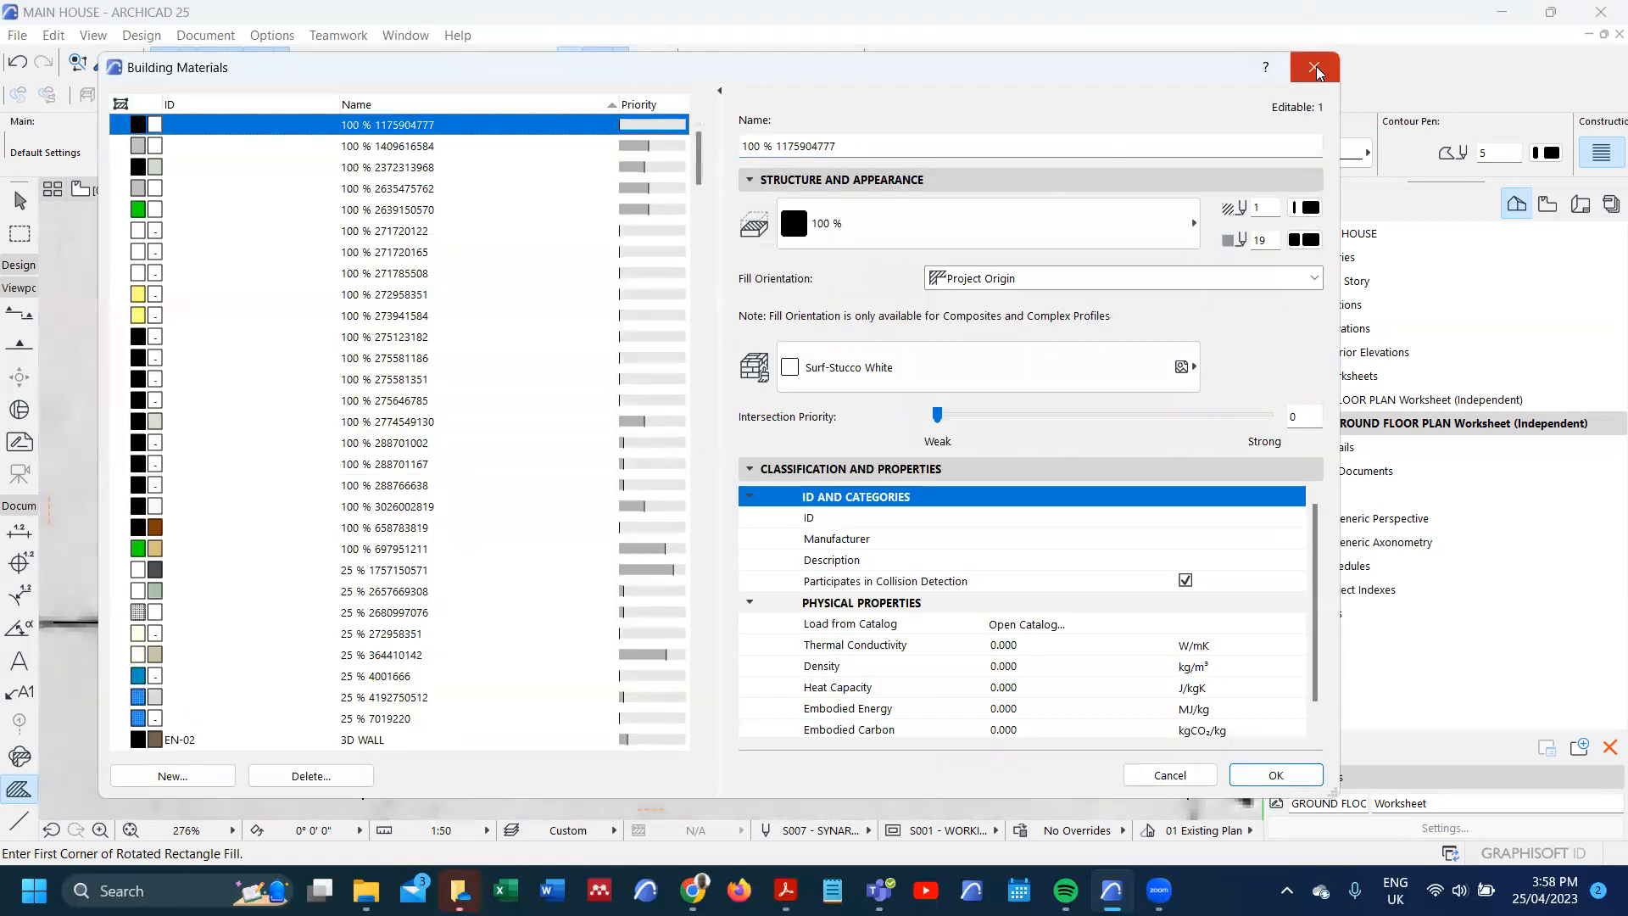
click(1315, 68)
- Set the cut fill background pen of the NDARUGU STONE WALL building material to 81, using the drawn wall fill to find it
shift+click(333, 378)
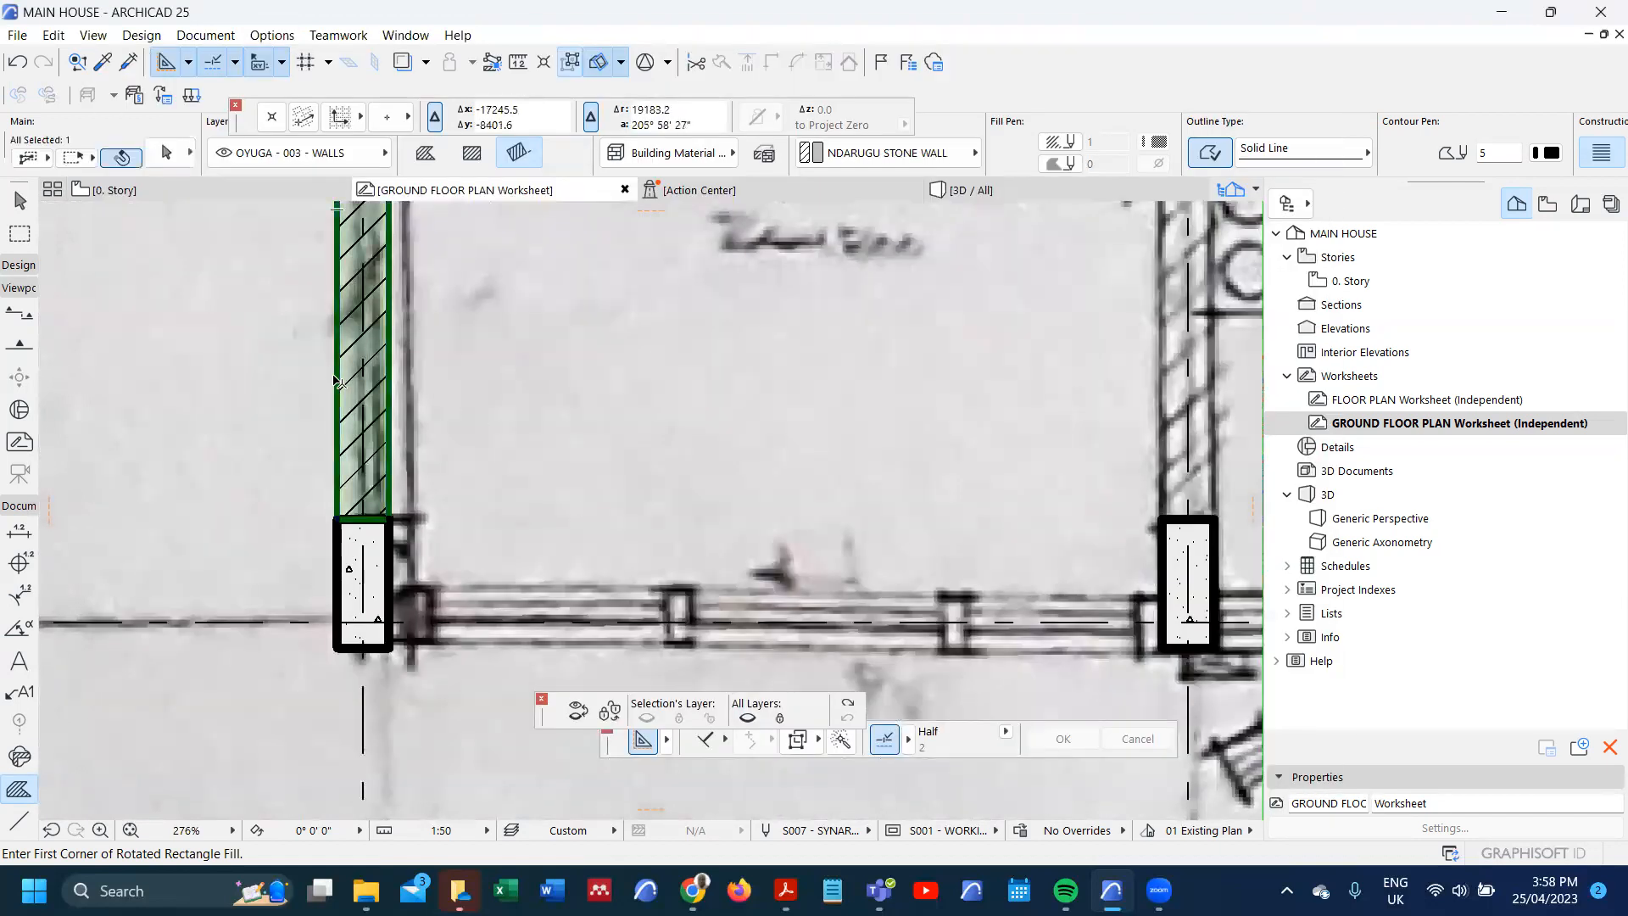
click(271, 35)
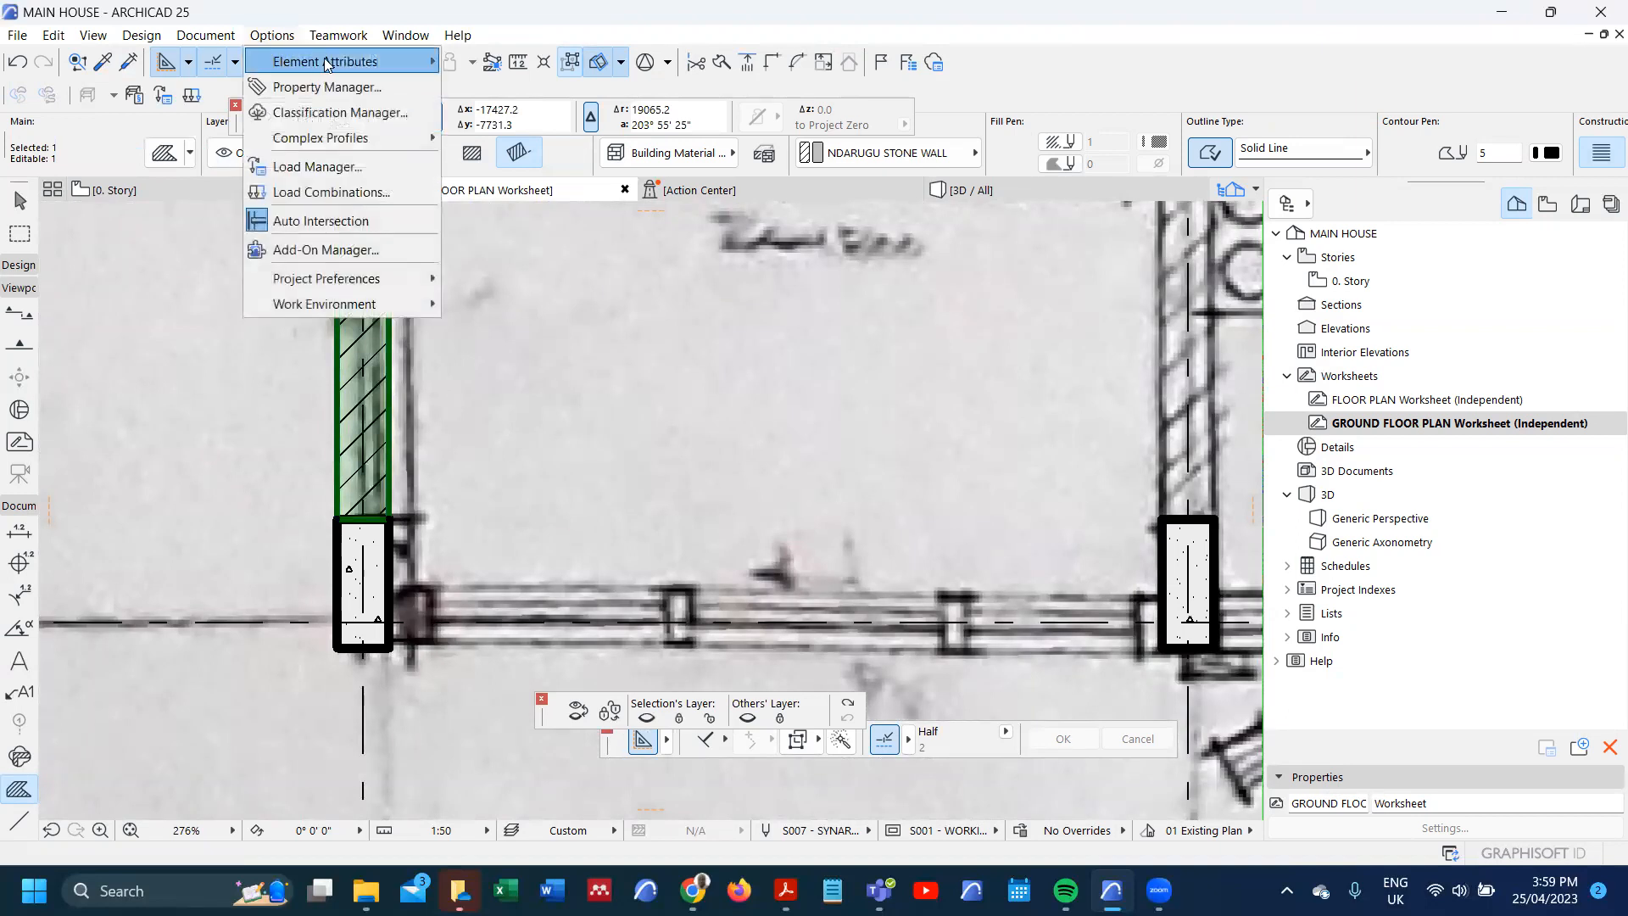
mouse_move(322, 61)
click(509, 188)
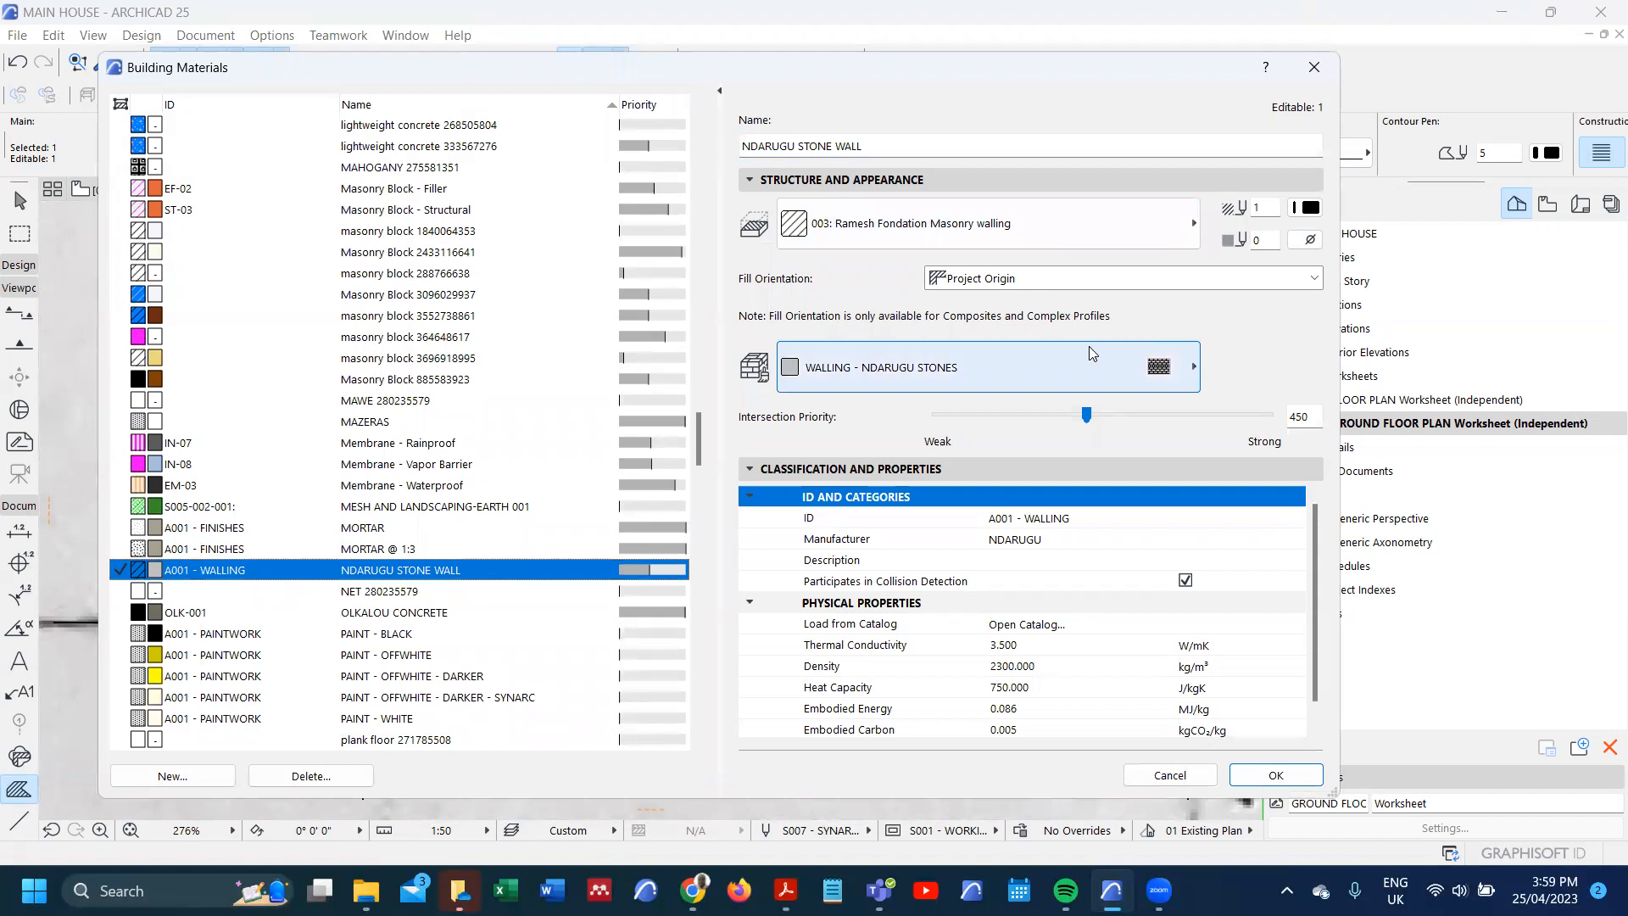
click(1310, 241)
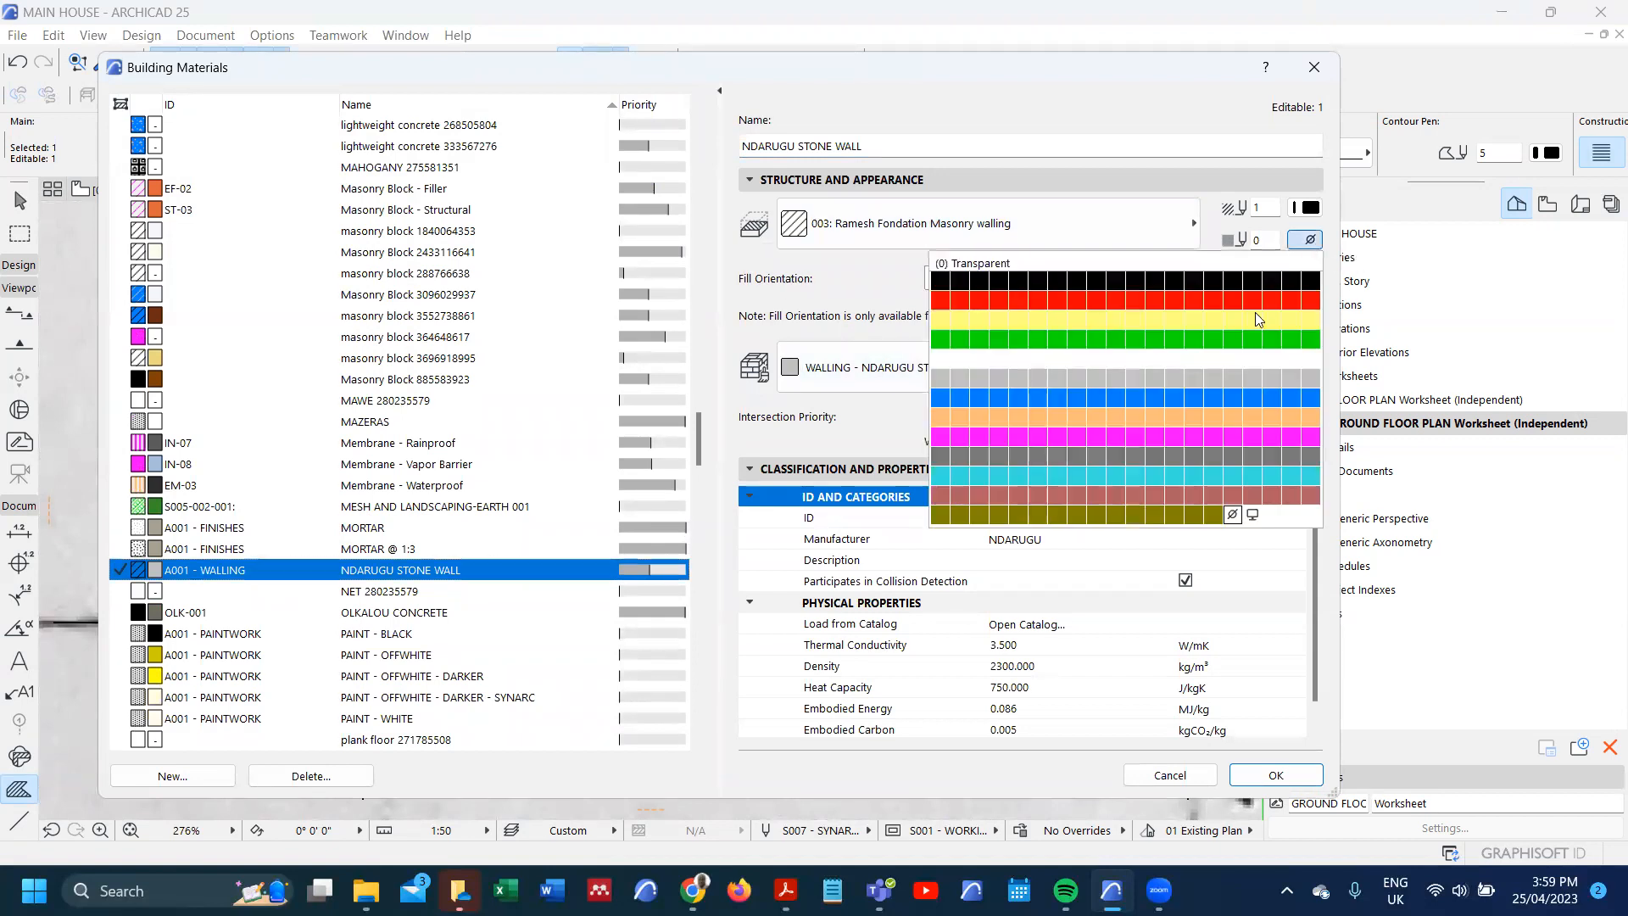
click(939, 360)
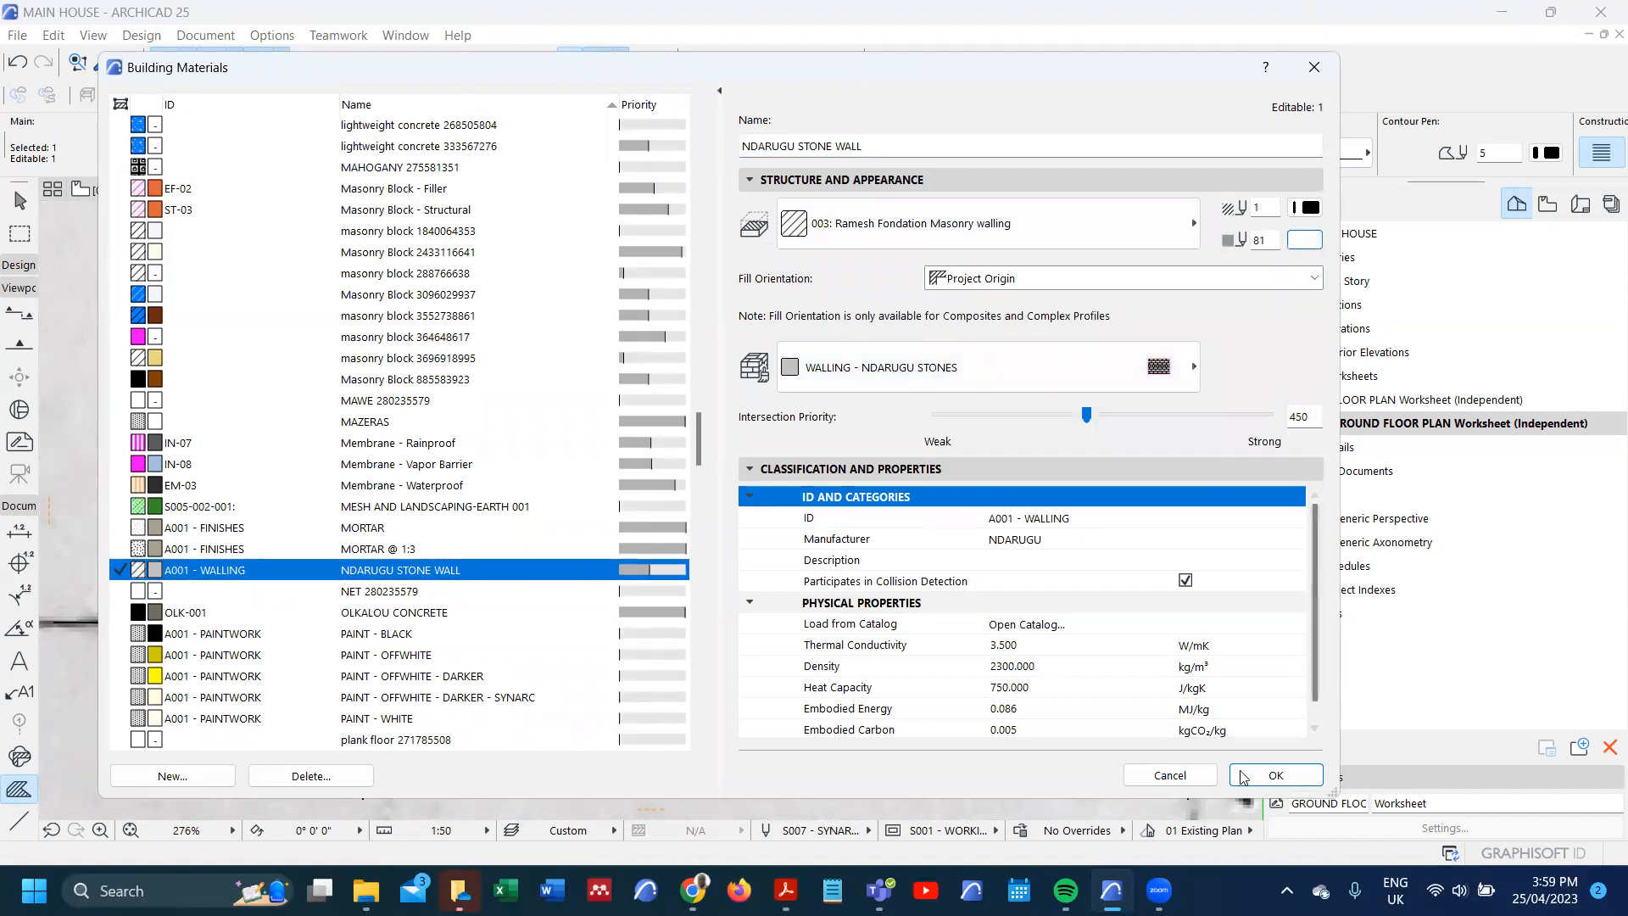
click(1273, 777)
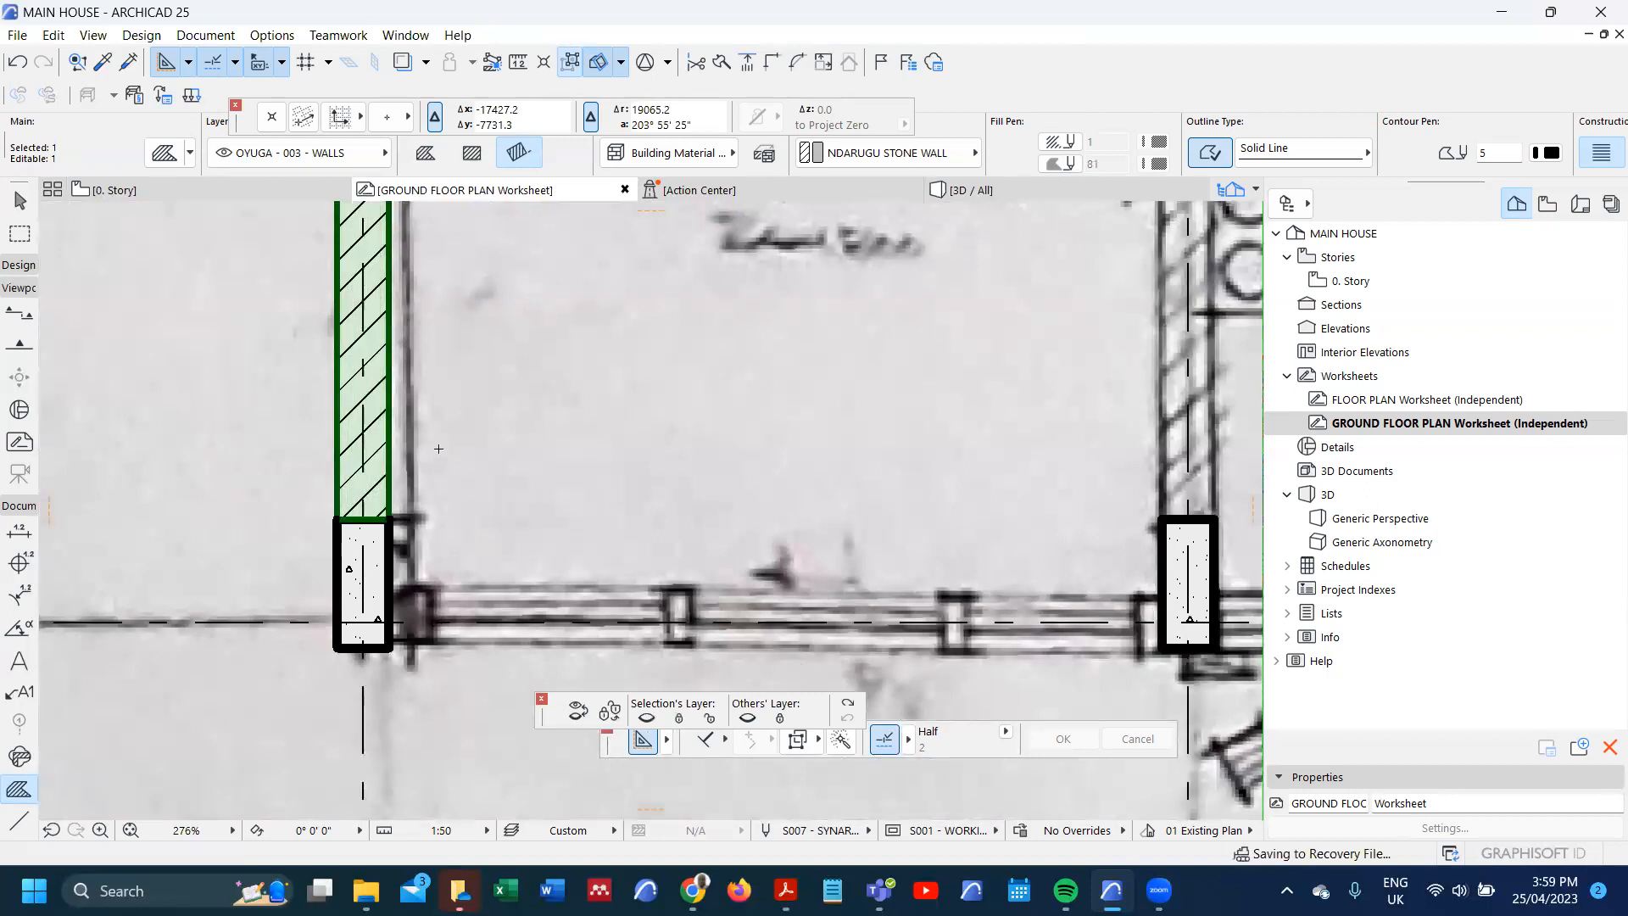
key(Escape)
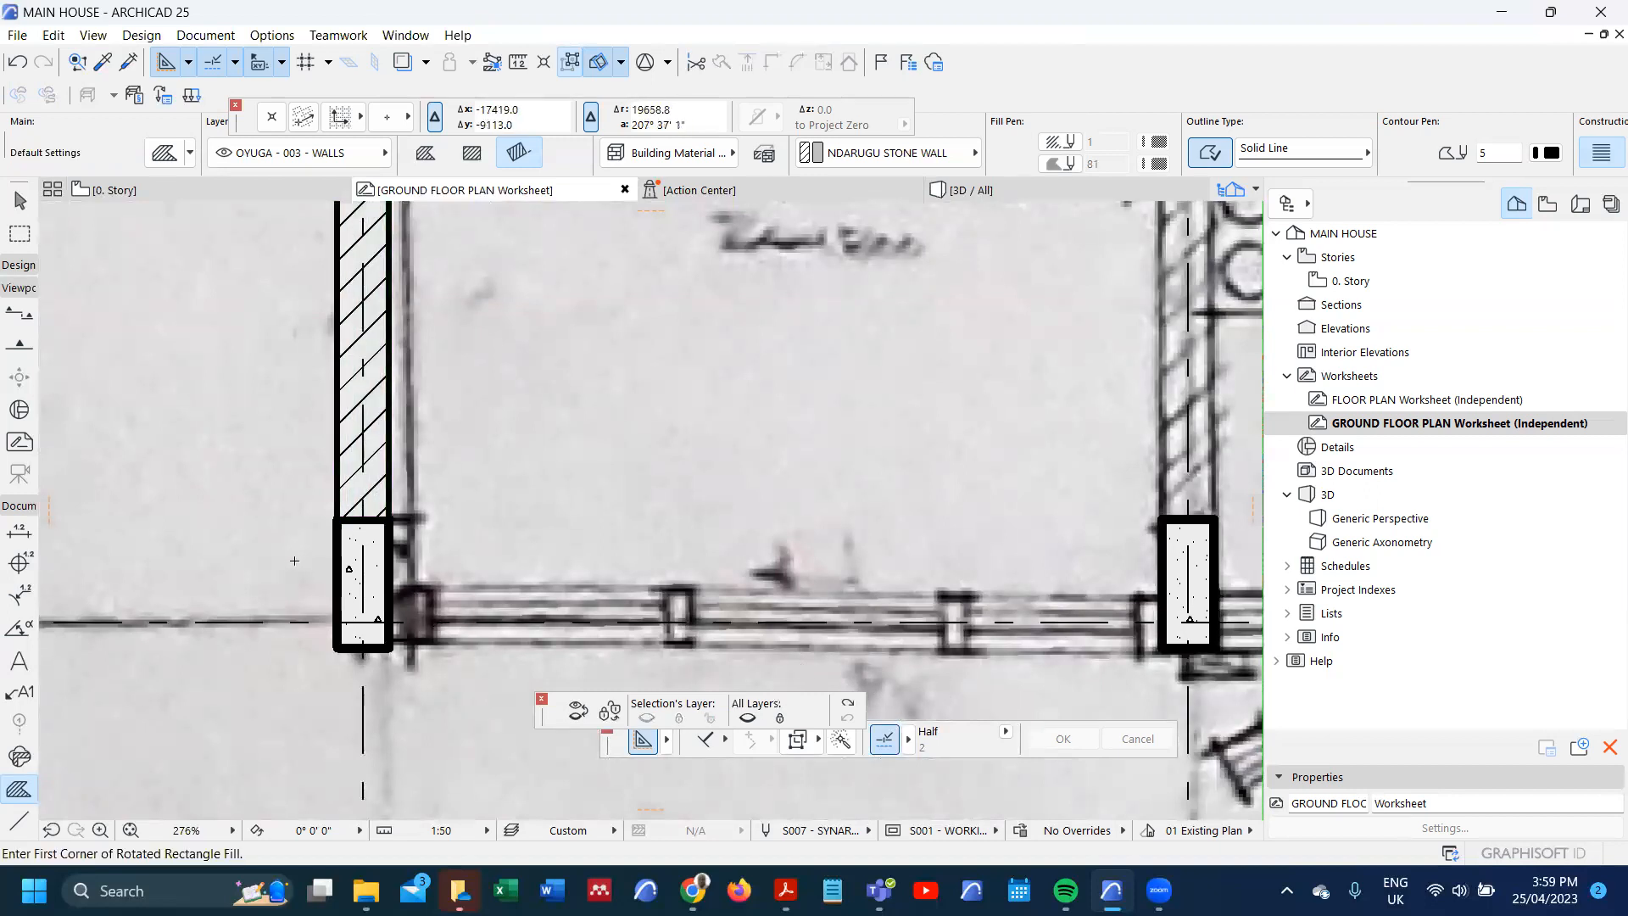
- Drag a copy of the guest bedroom's outer wall fill straight up so it starts at the upper end of the grid line 03 column
scroll(305, 578, down, 5)
scroll(320, 437, up, 4)
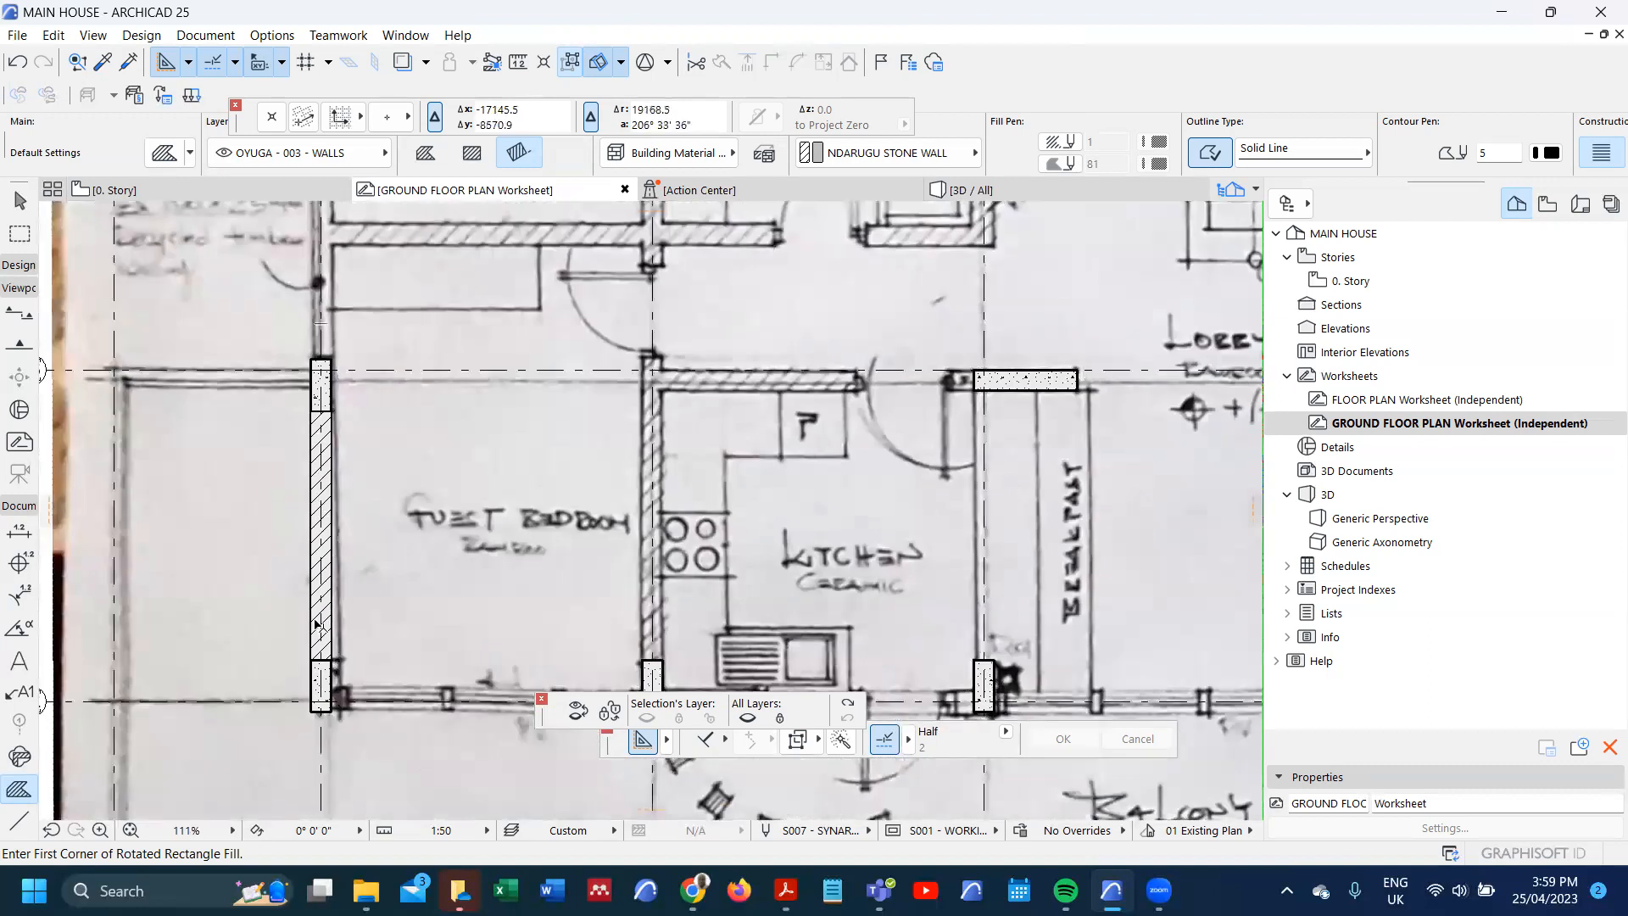
shift+click(316, 625)
key(ctrl+shift+d)
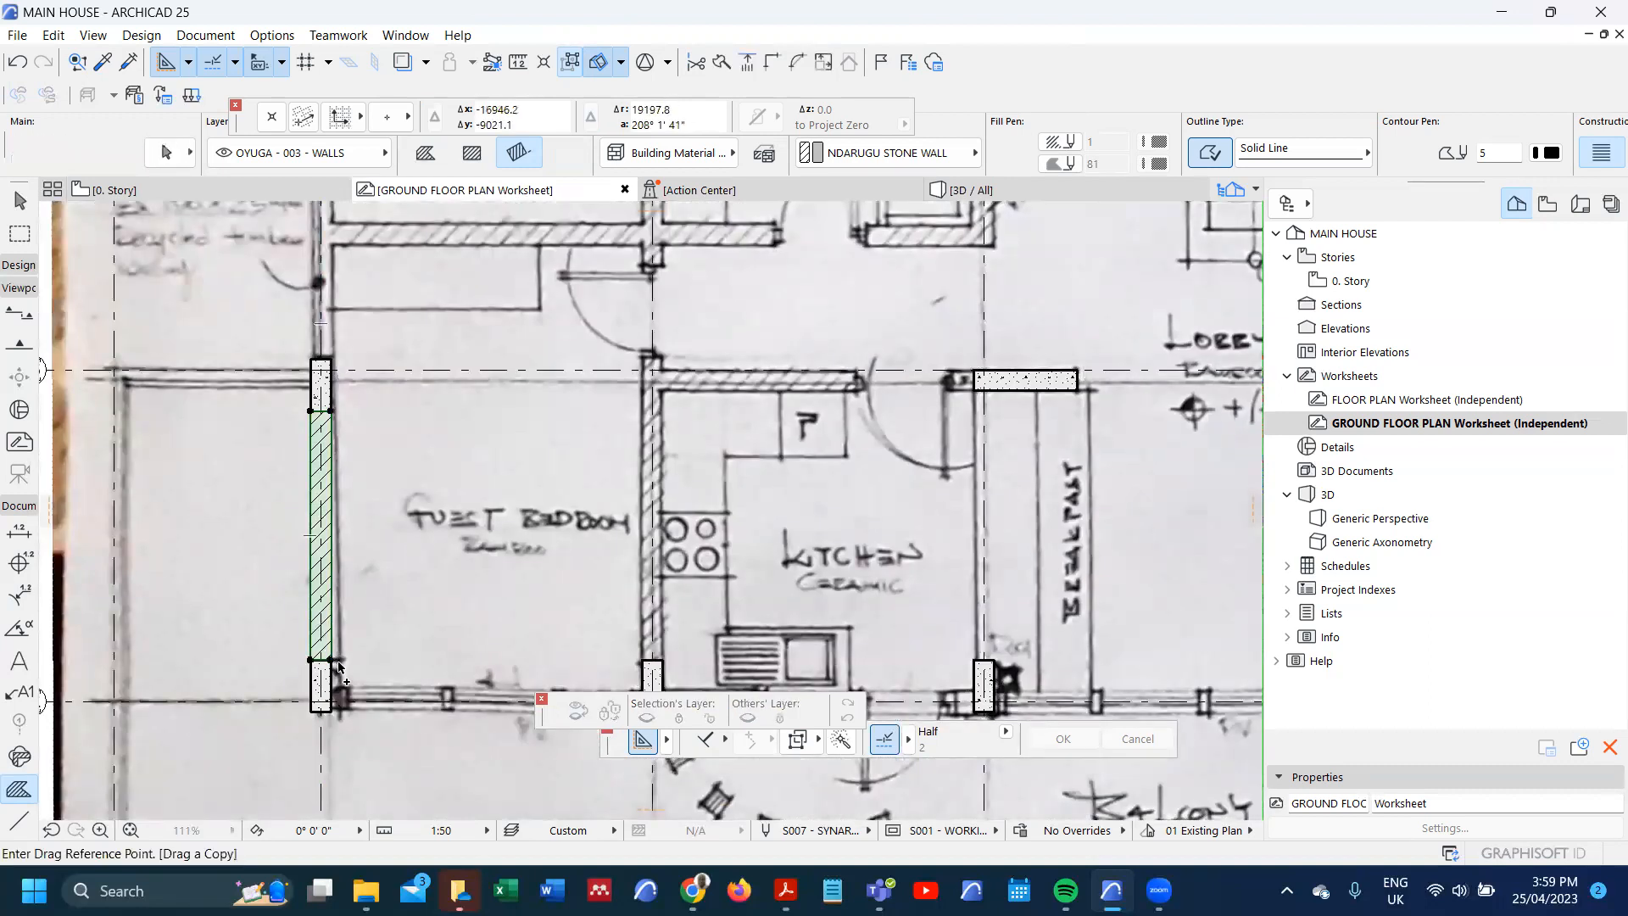
click(324, 660)
scroll(326, 364, up, 4)
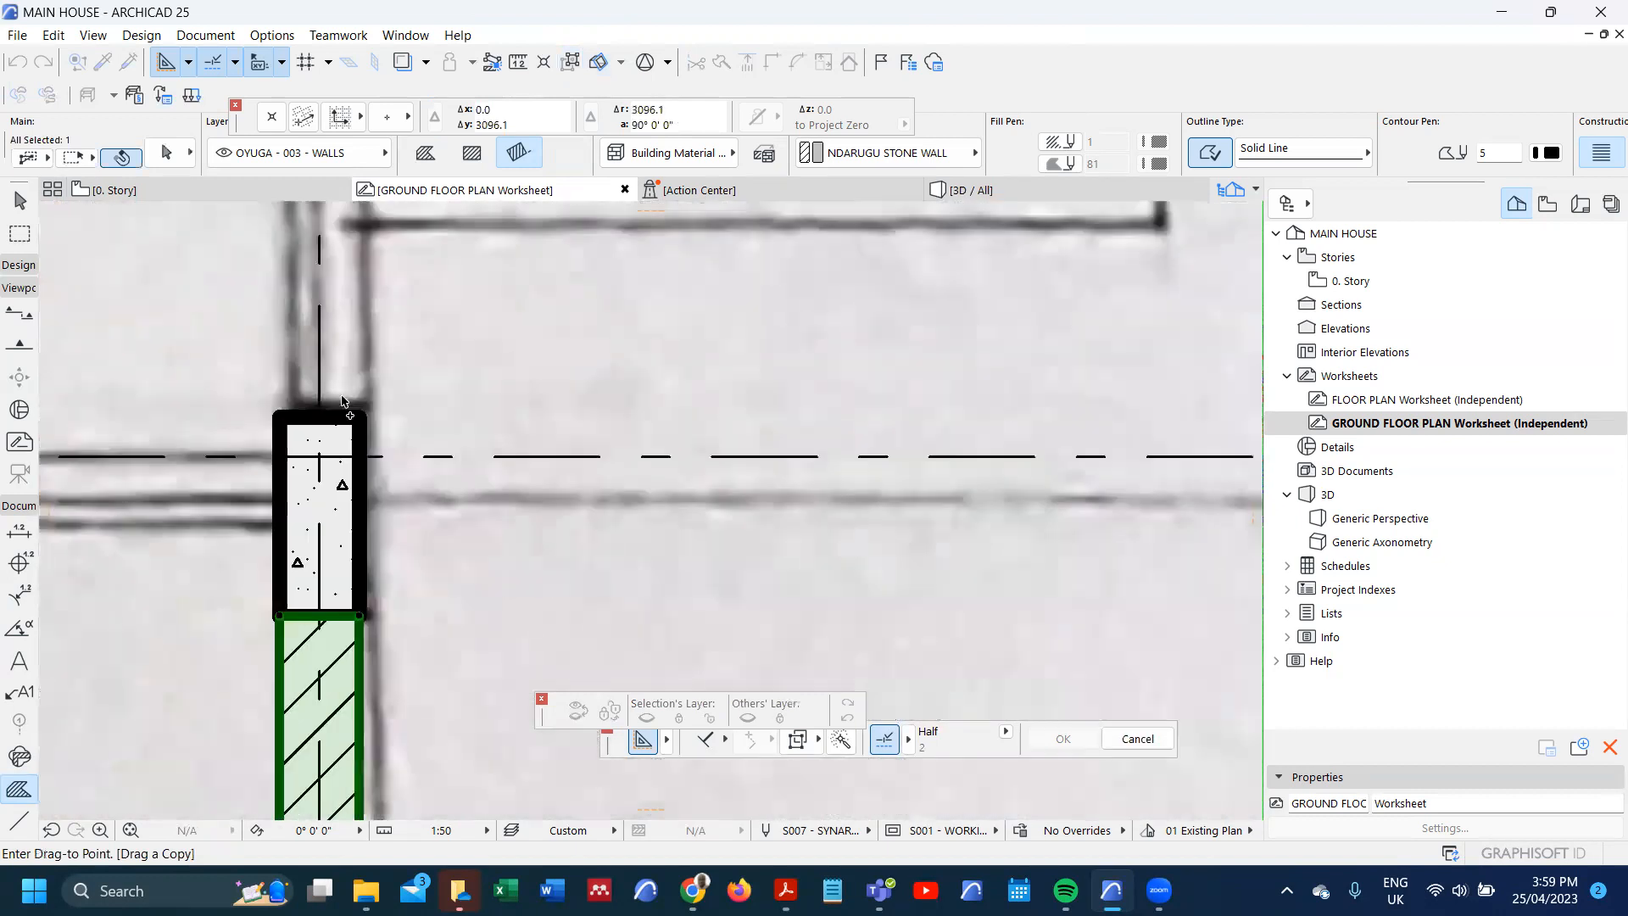
click(322, 414)
- Stretch the copied wall fill beside the garden so its upper edge meets the column at grid line 04
scroll(359, 568, down, 4)
scroll(360, 570, down, 4)
scroll(357, 366, up, 7)
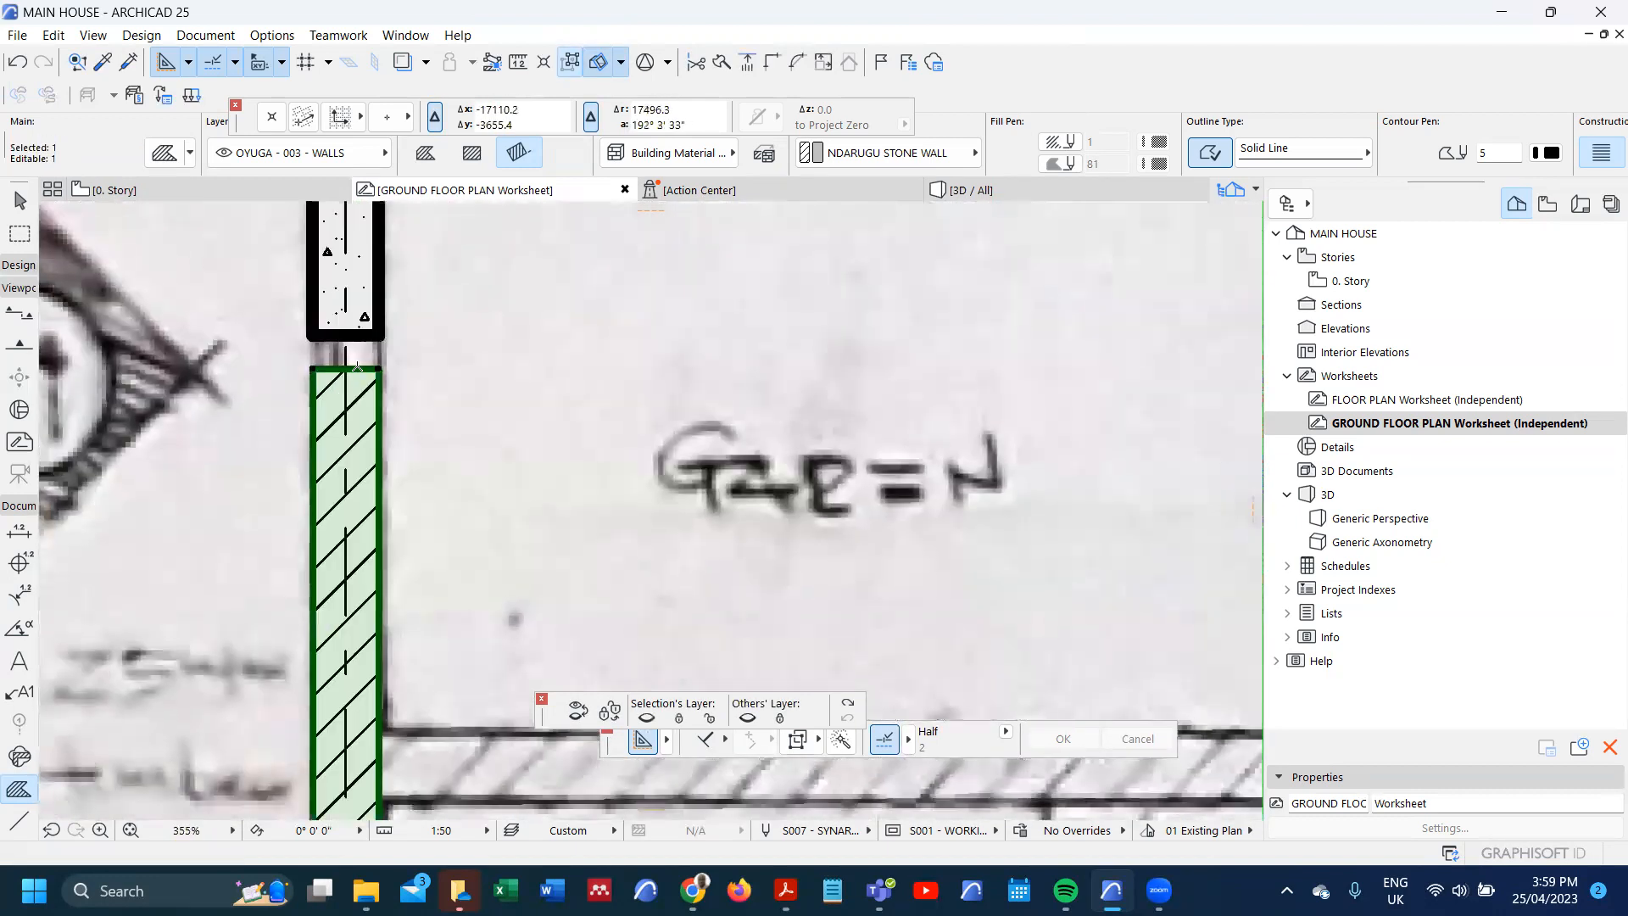
click(357, 368)
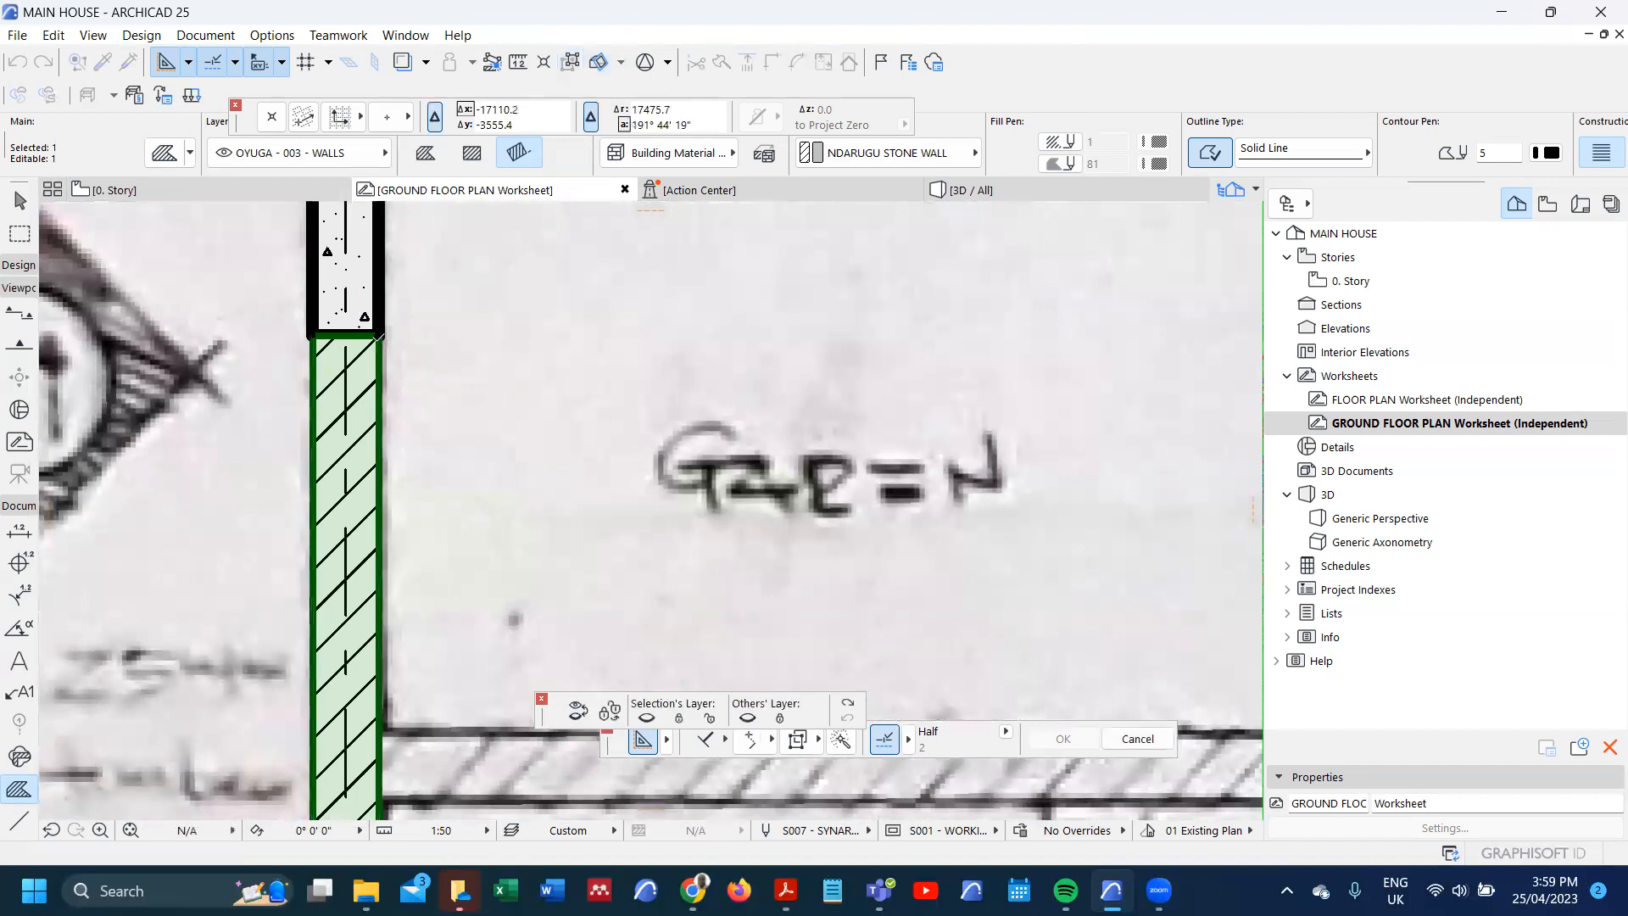
scroll(381, 336, down, 5)
key(Escape)
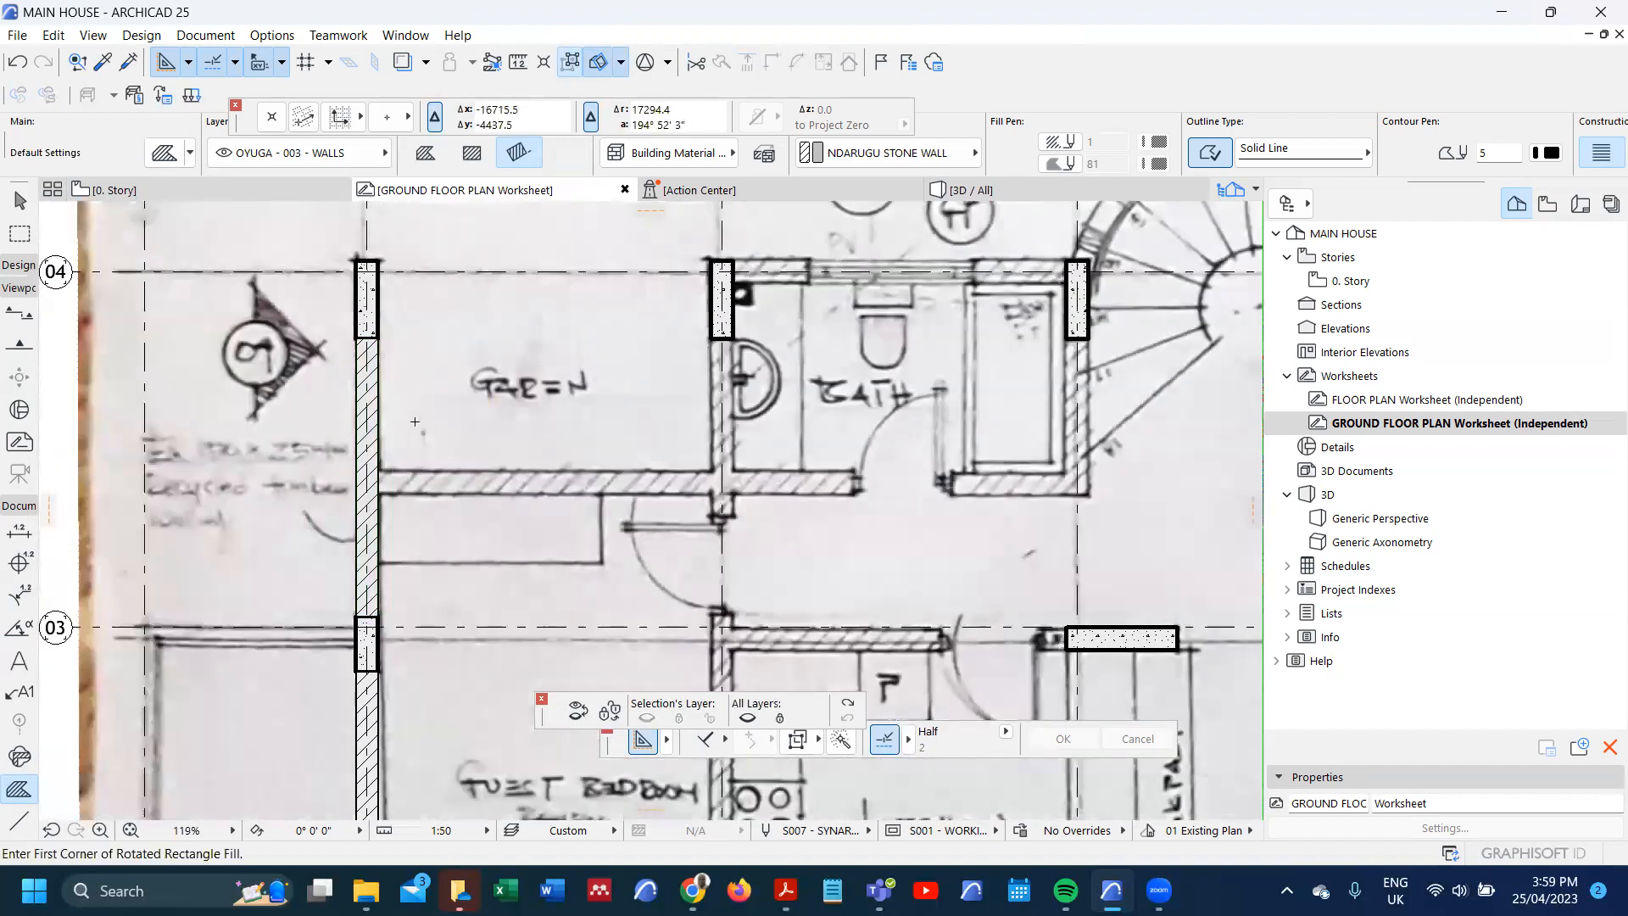
- Drag a copy of the guest bedroom's outer wall fill across to the column line between the guest bedroom and the kitchen
scroll(415, 435, down, 5)
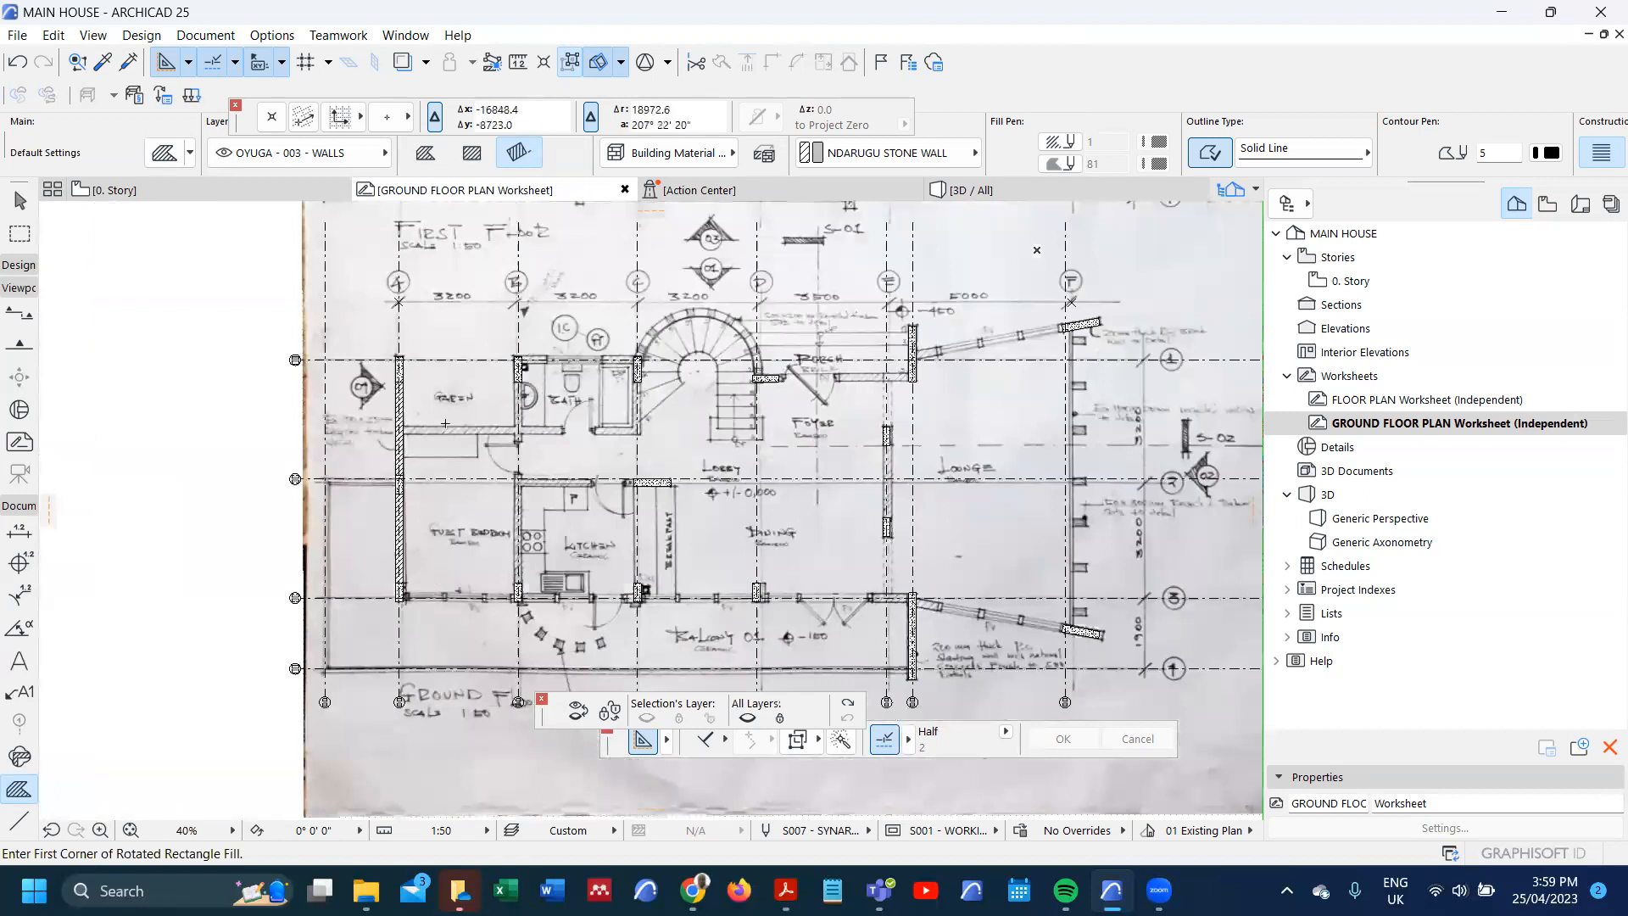
scroll(512, 561, up, 3)
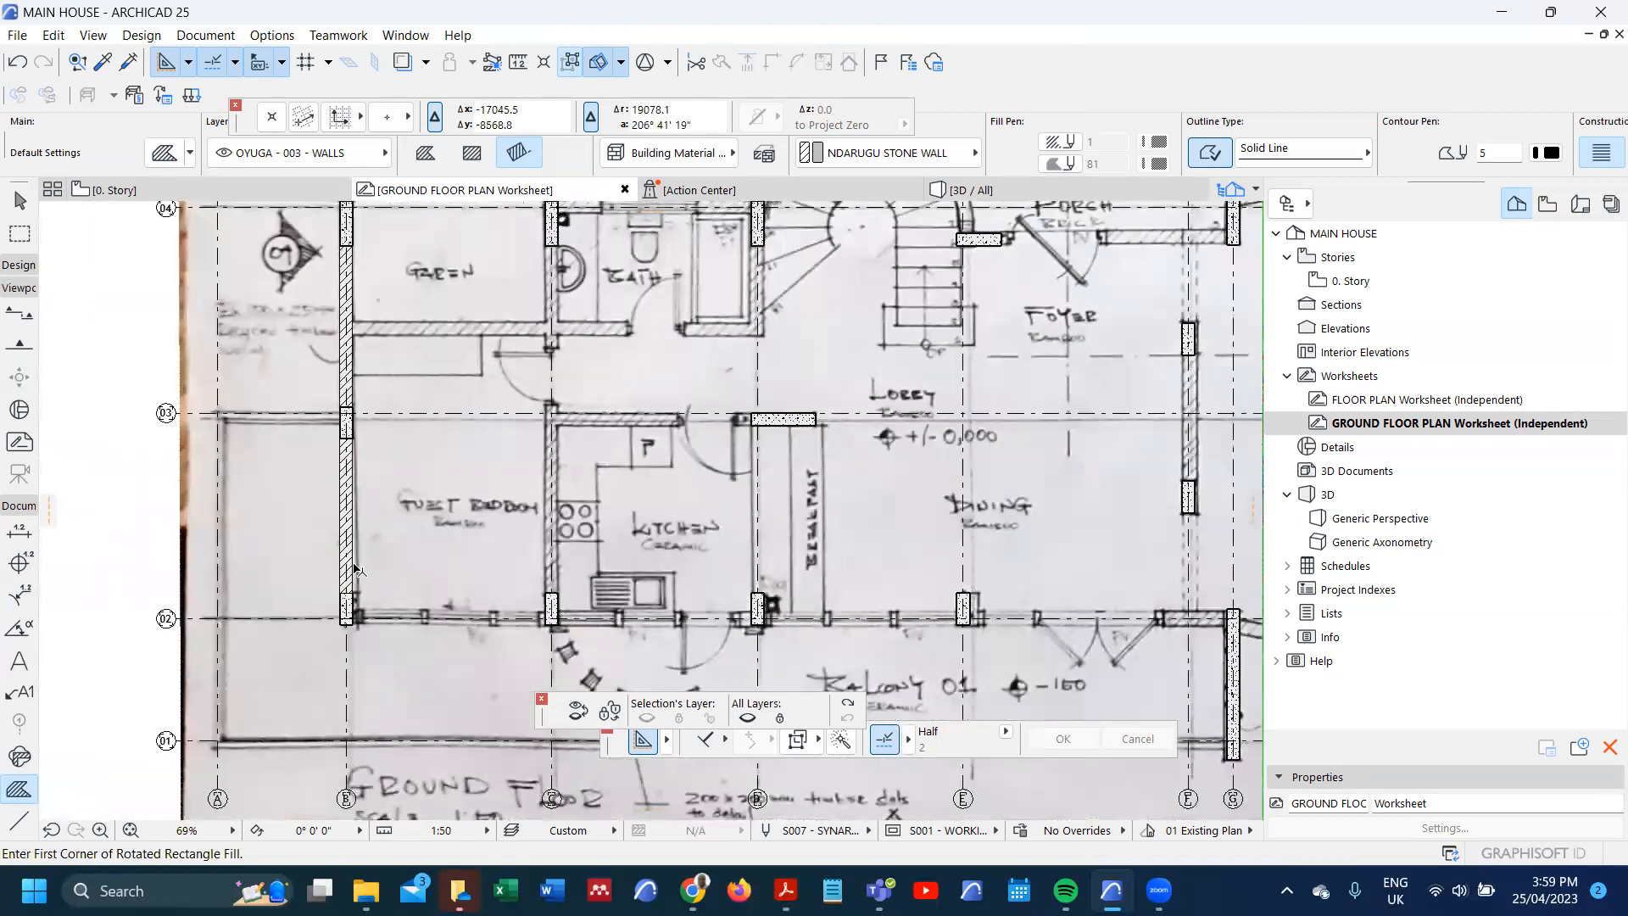
shift+click(354, 589)
key(ctrl+shift+d)
scroll(350, 594, up, 3)
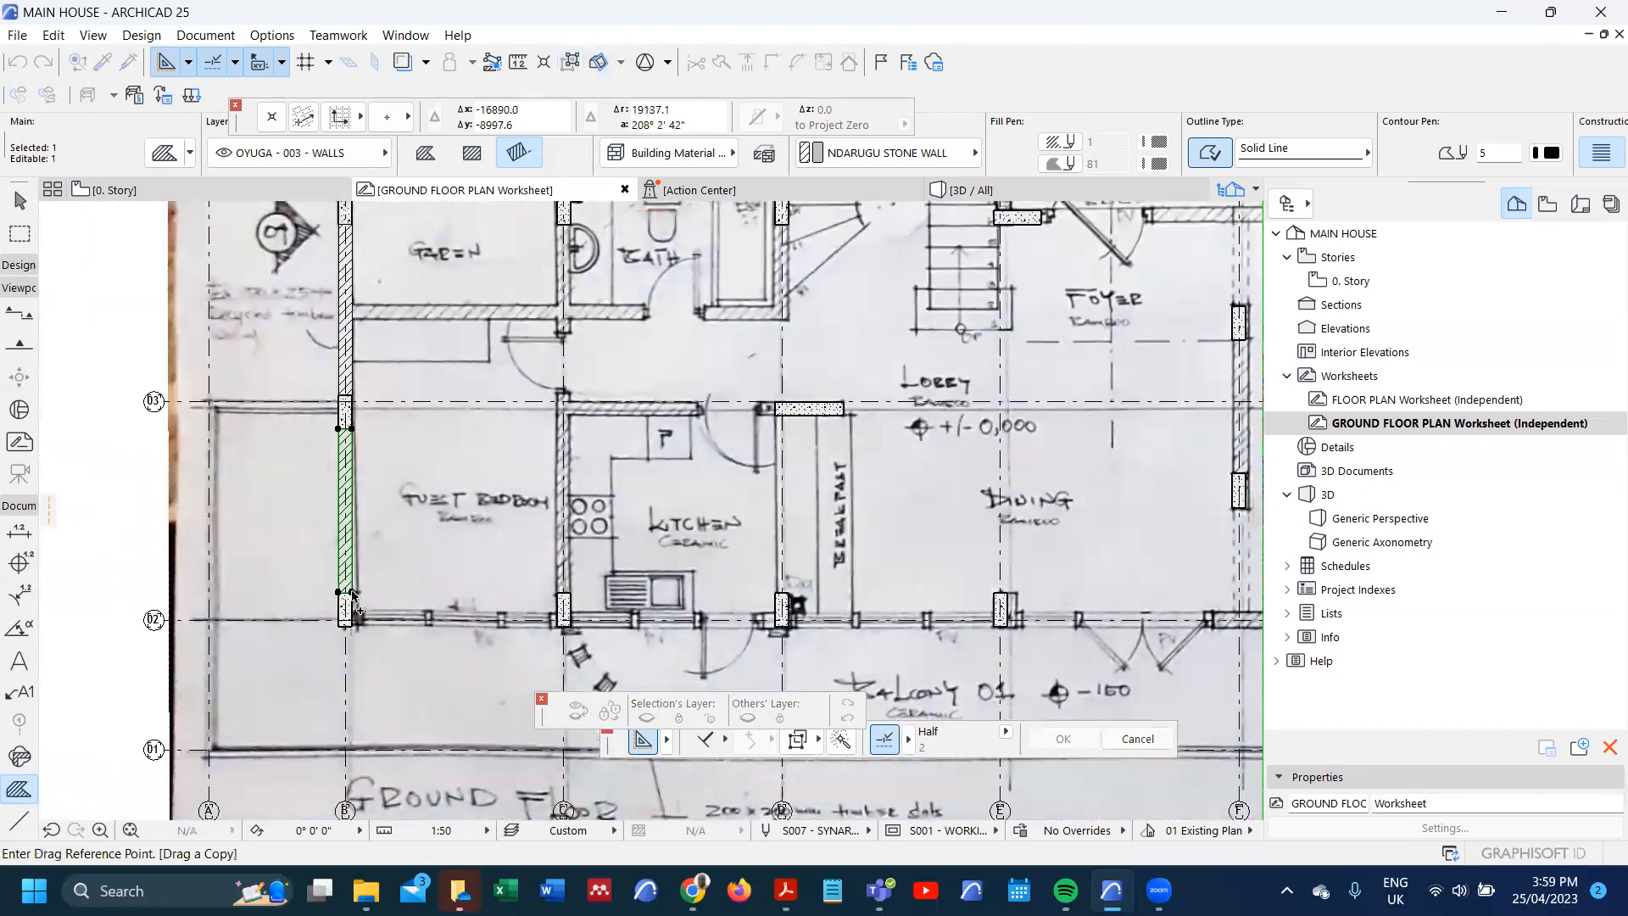
click(348, 591)
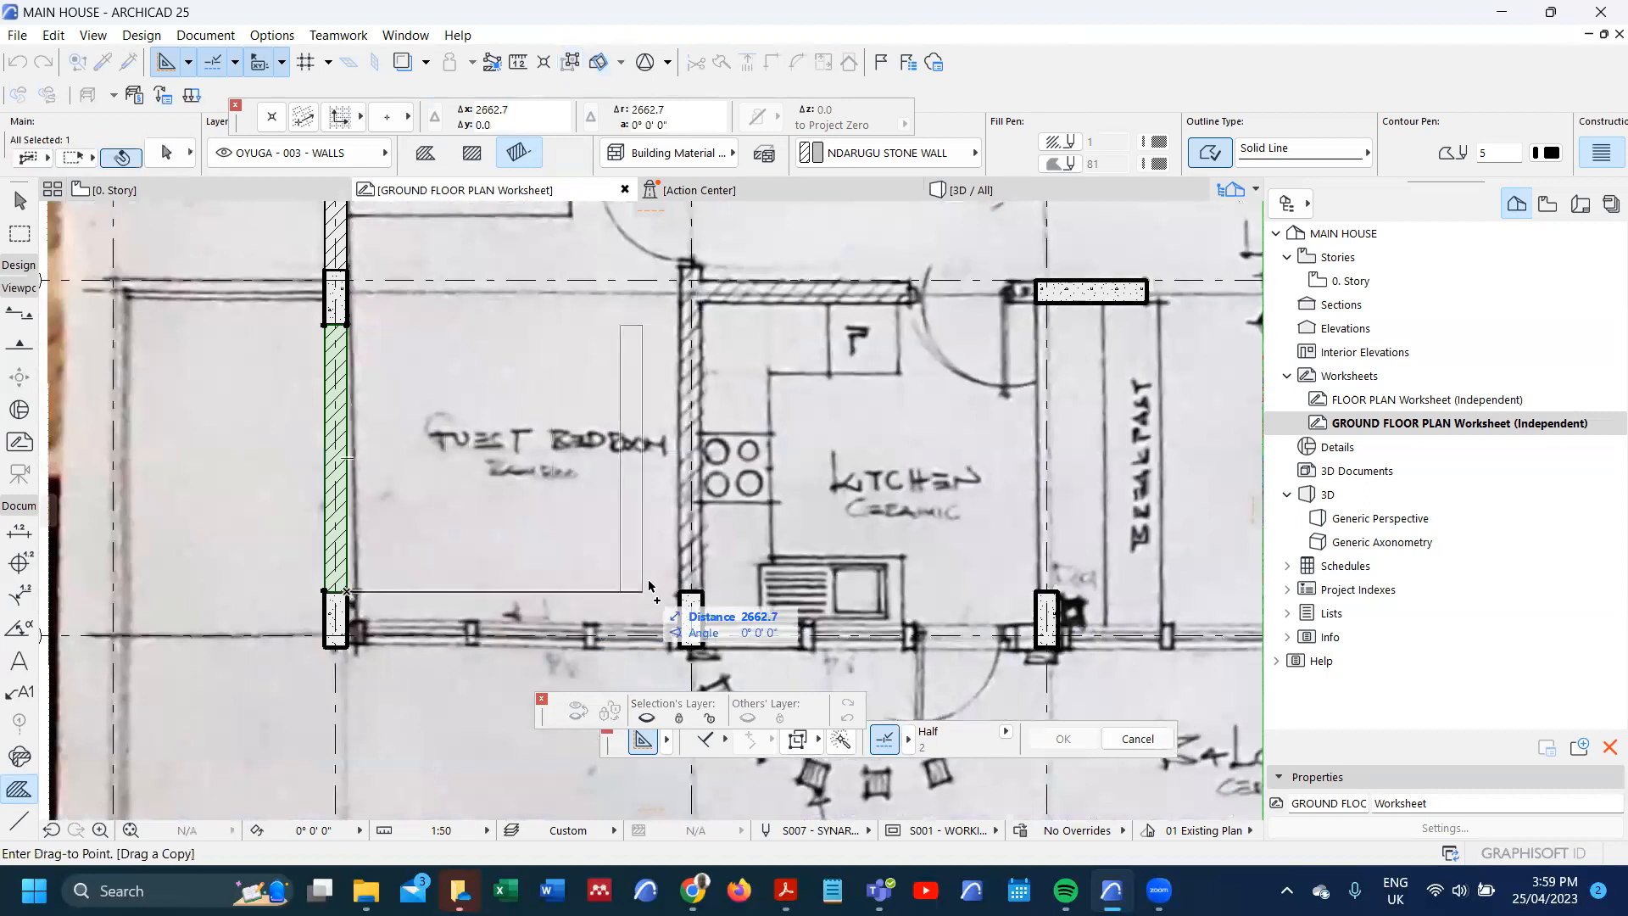
click(706, 591)
scroll(601, 374, down, 3)
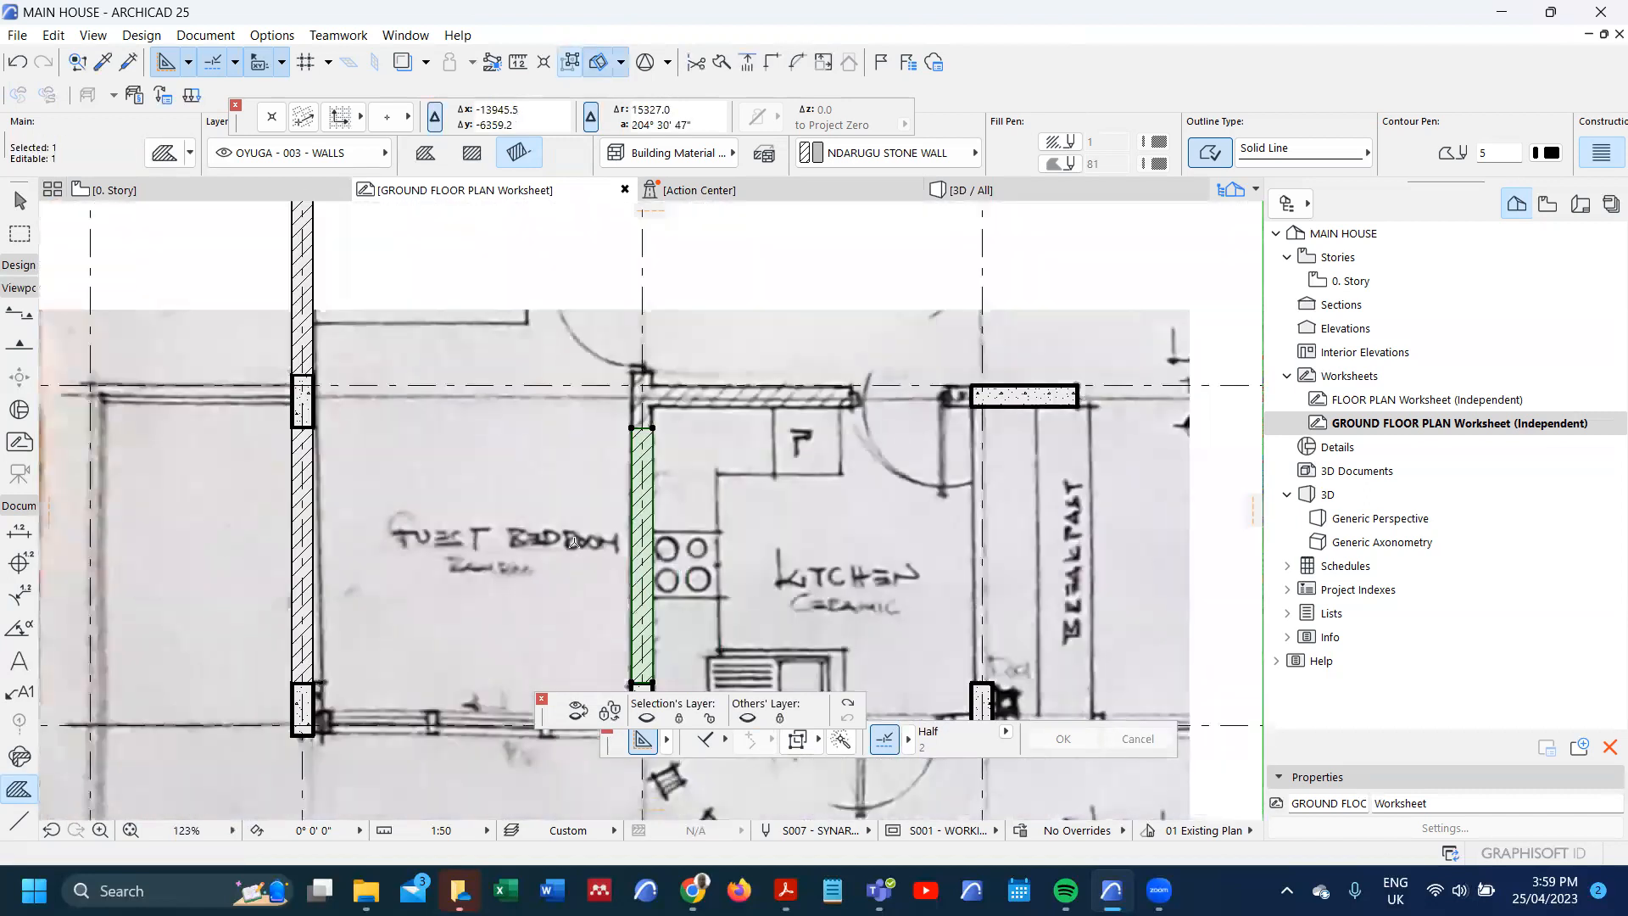
- Stretch the upper edge of the guest bedroom–kitchen wall fill up to the column at grid line 04 beside the bath
scroll(604, 381, up, 1)
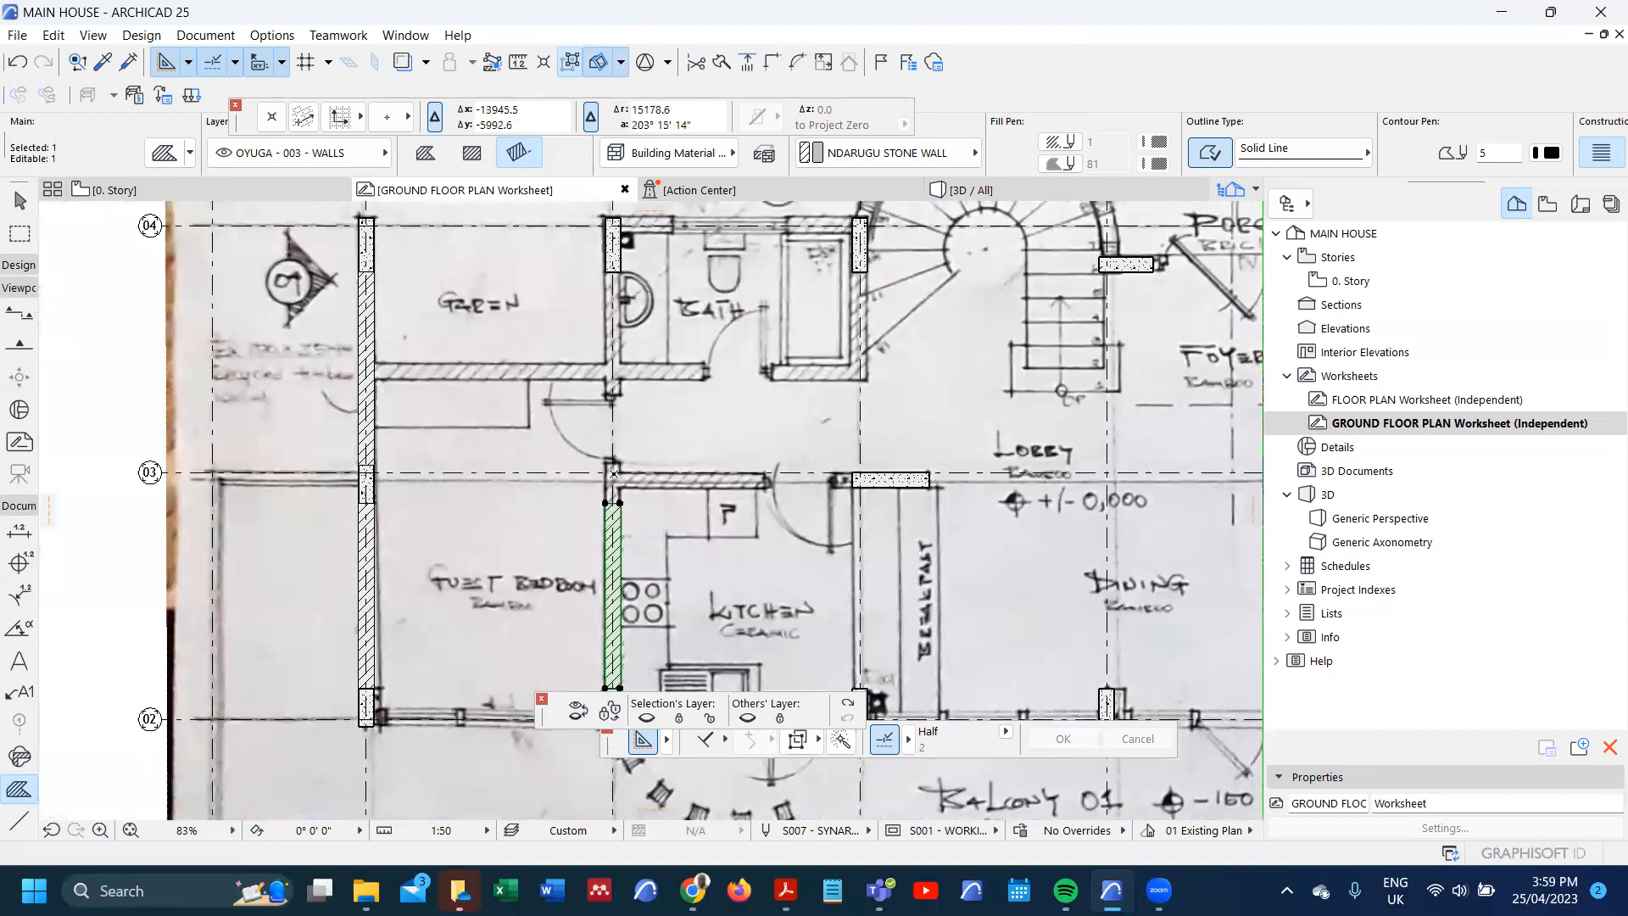
scroll(613, 490, up, 6)
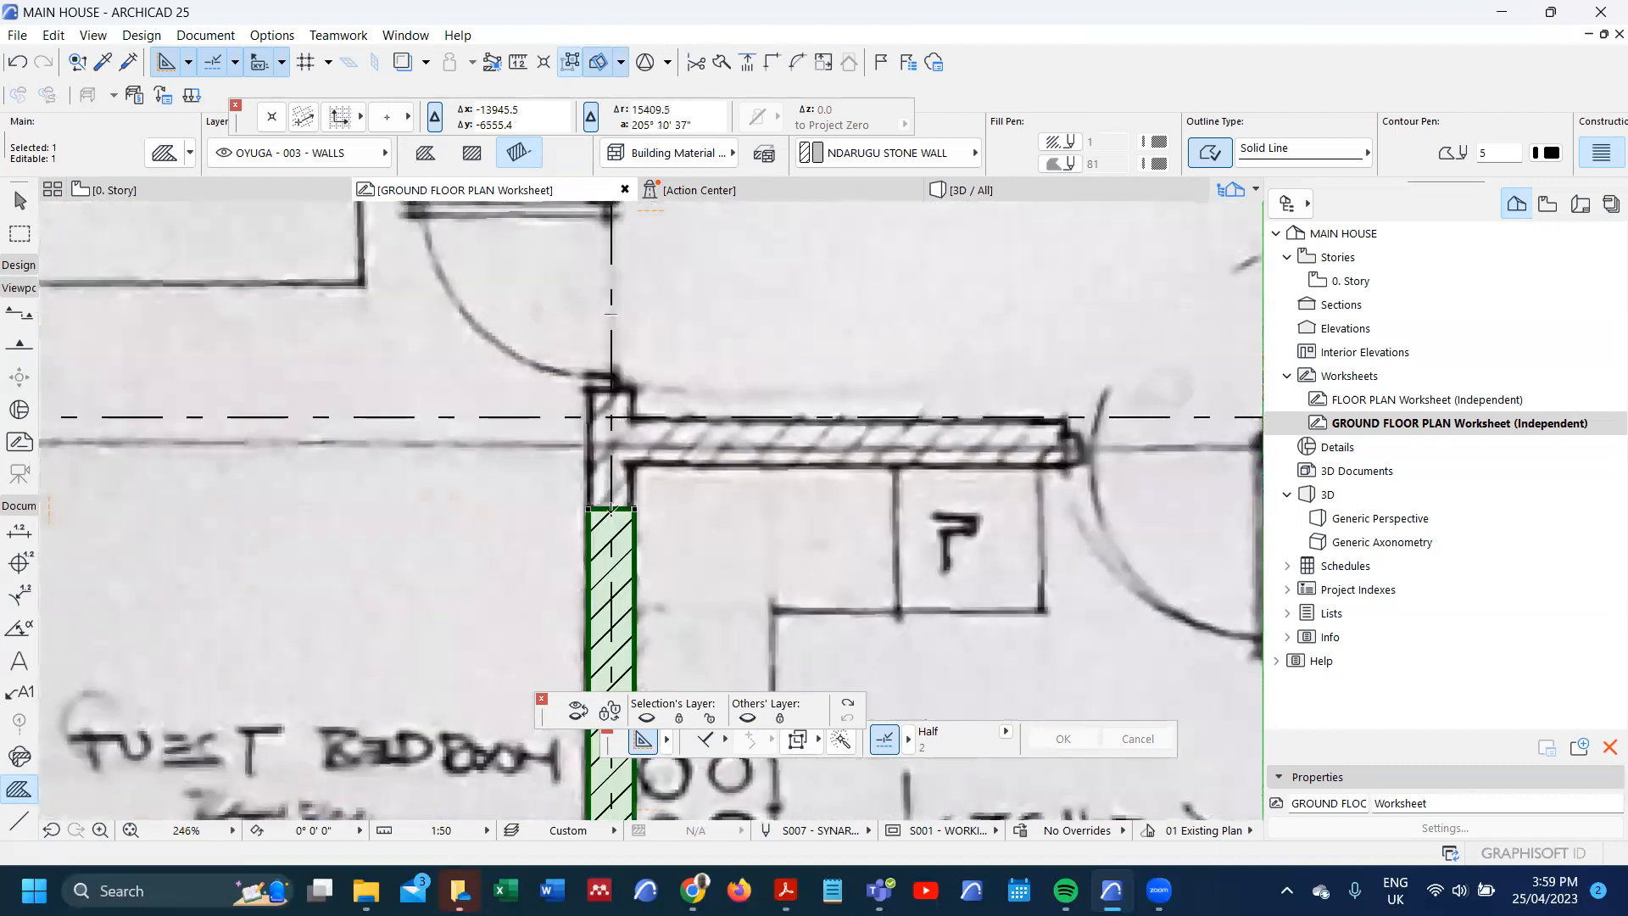
click(599, 510)
scroll(602, 509, down, 6)
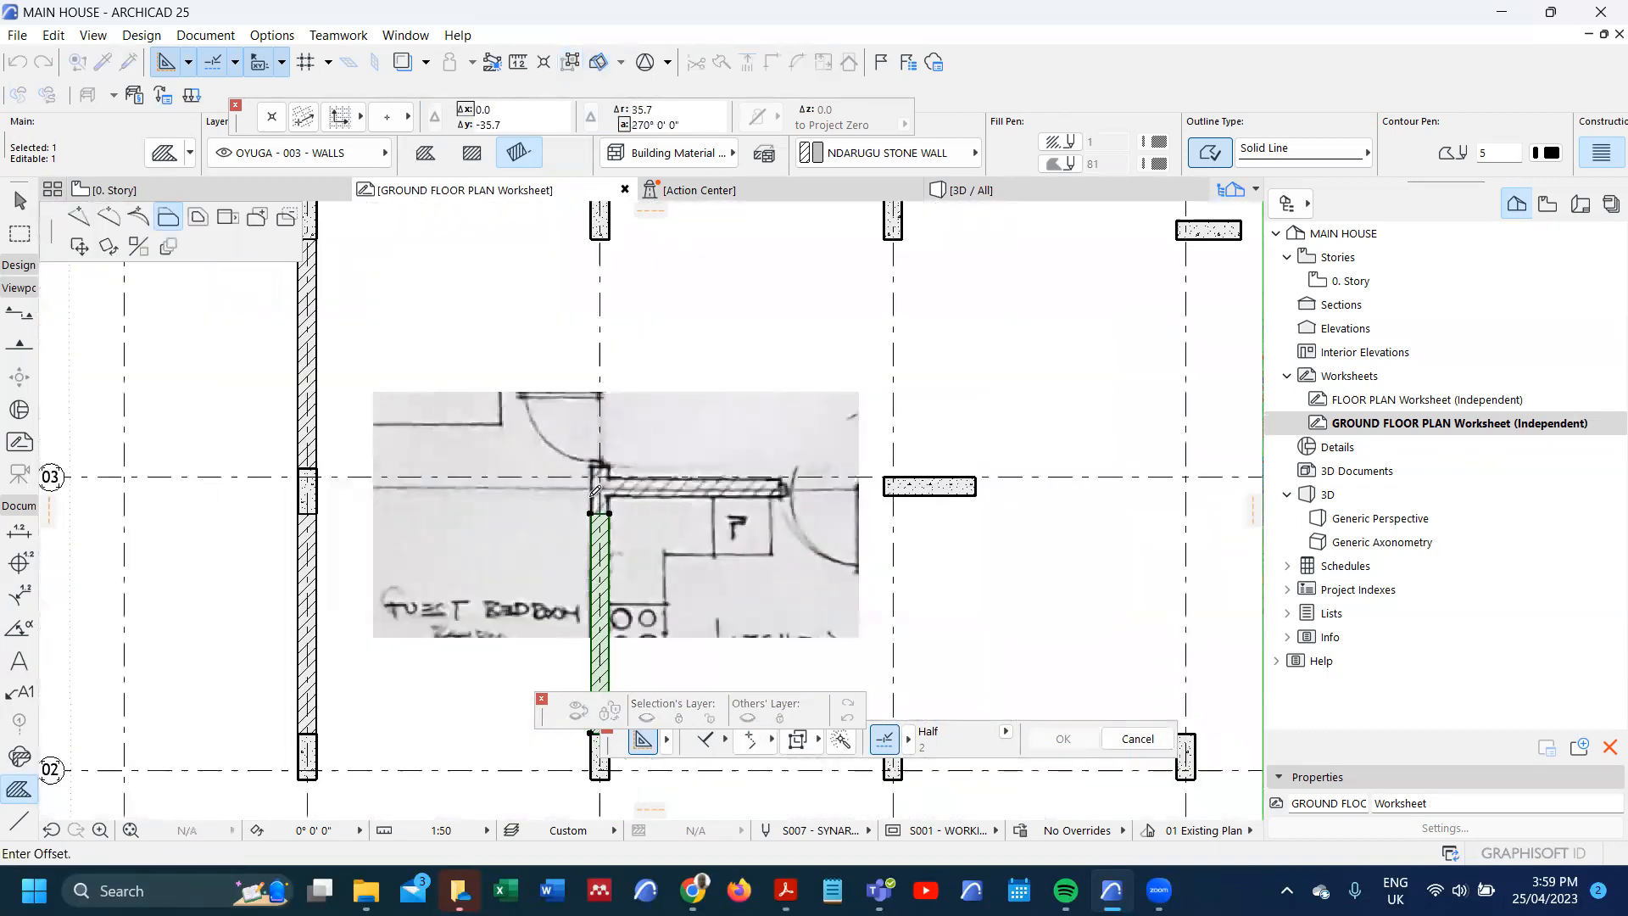
scroll(594, 513, down, 6)
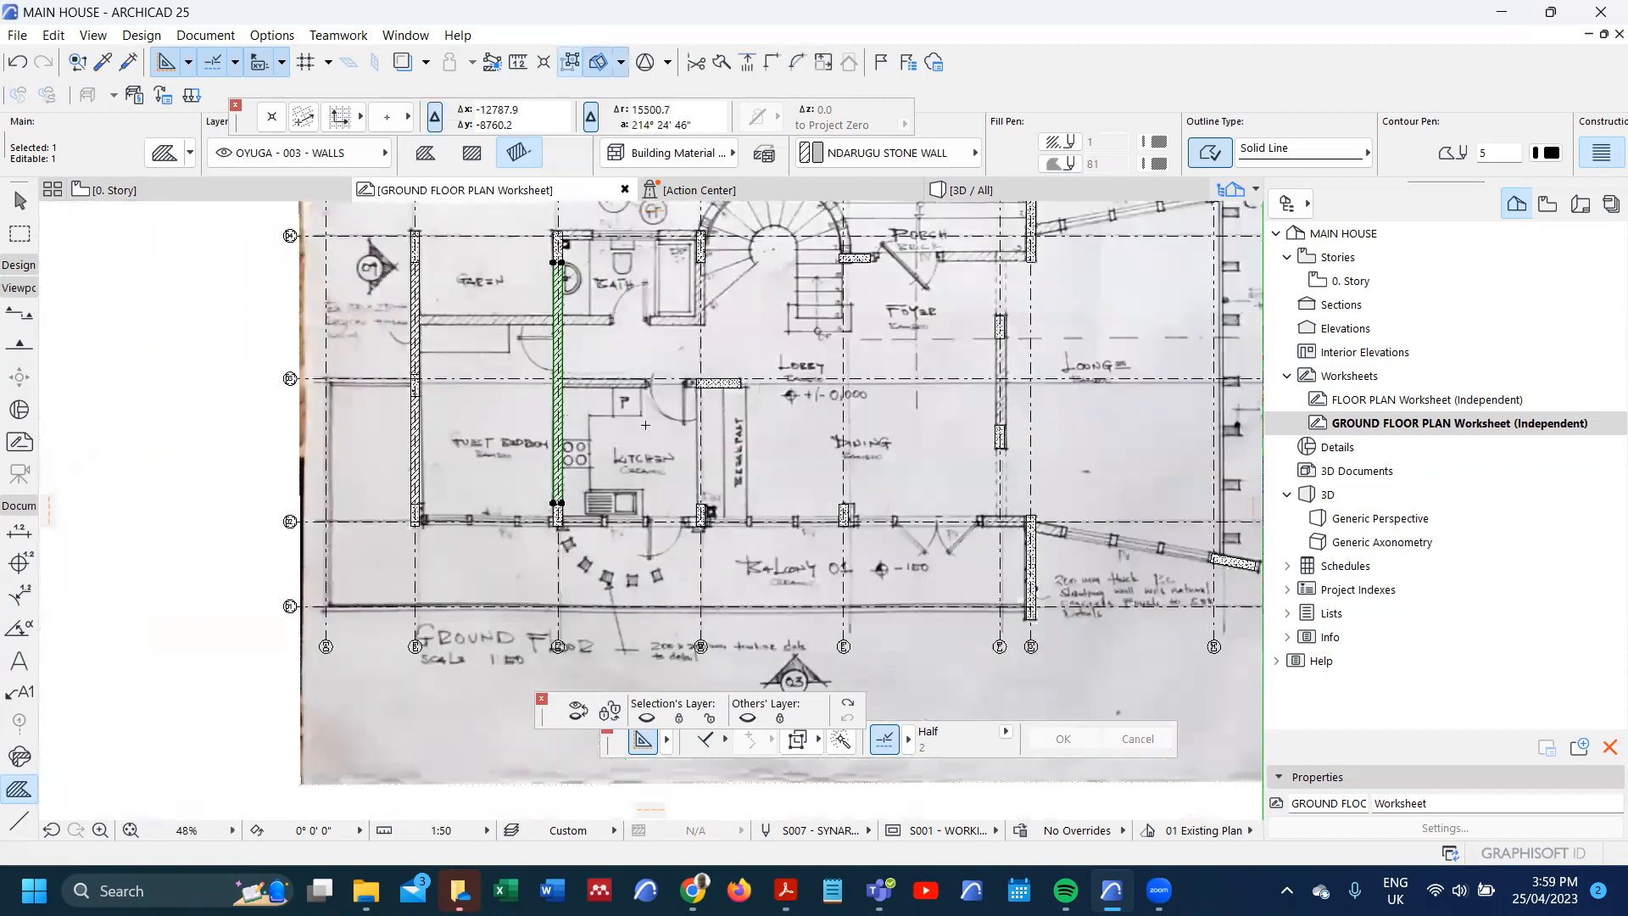
- Drag a copy of the guest bedroom–kitchen wall fill across to the column line between the bath and the spiral stair
scroll(606, 272, up, 2)
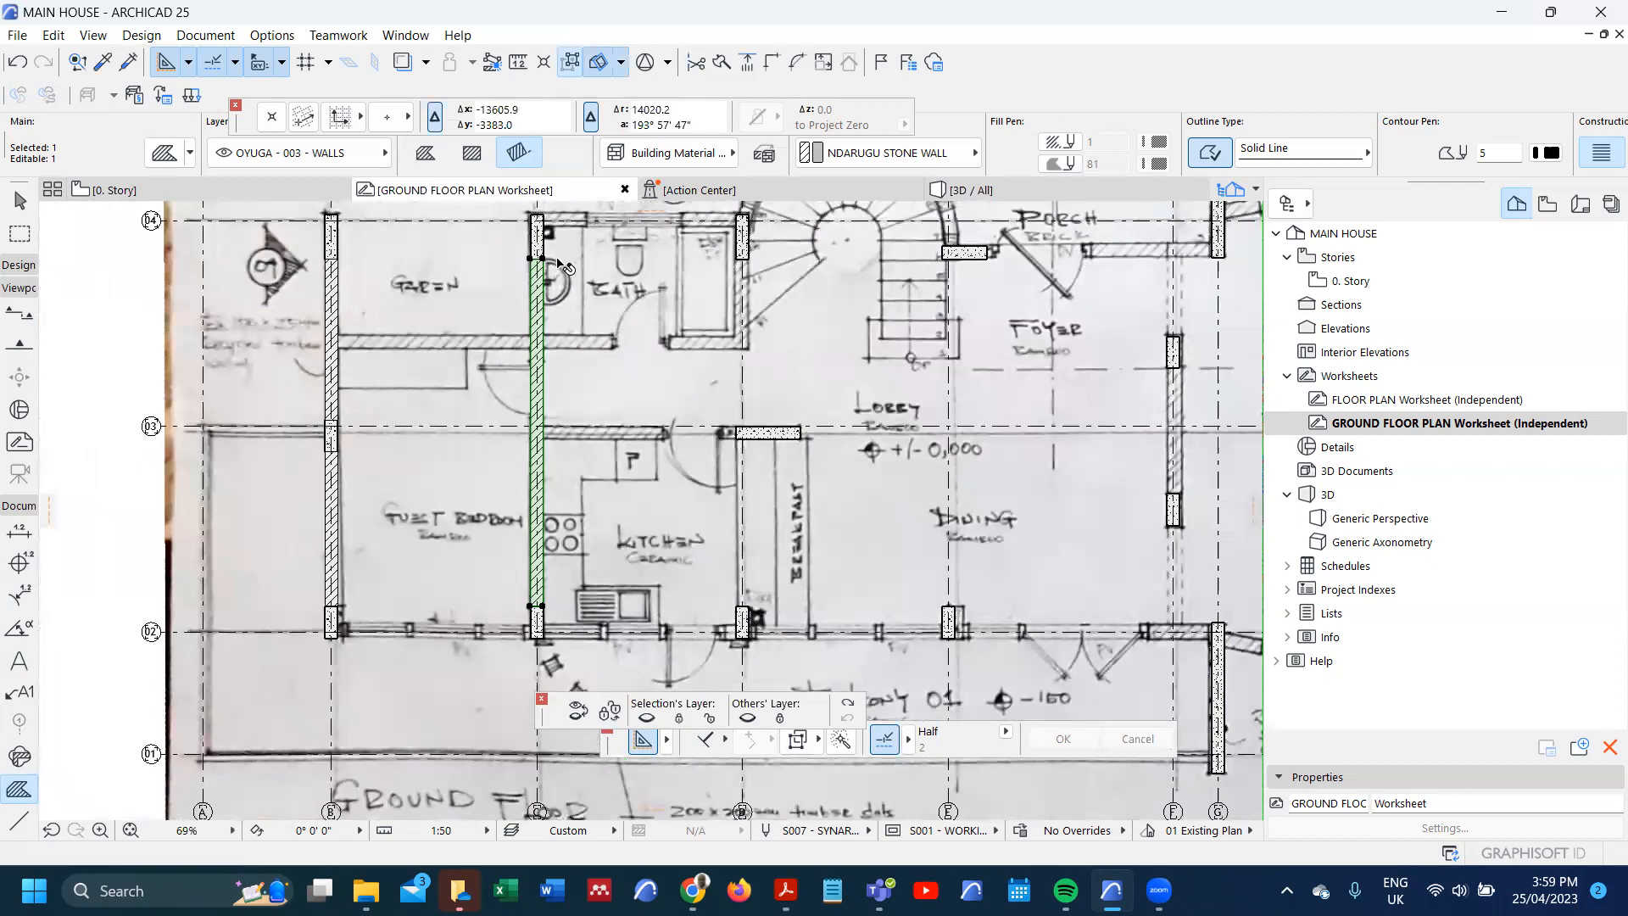
key(ctrl+shift+d)
click(543, 261)
click(749, 259)
- Shorten the copied fill by offsetting its lower edge up from the grid line 02 column to just below the bath
scroll(707, 602, up, 6)
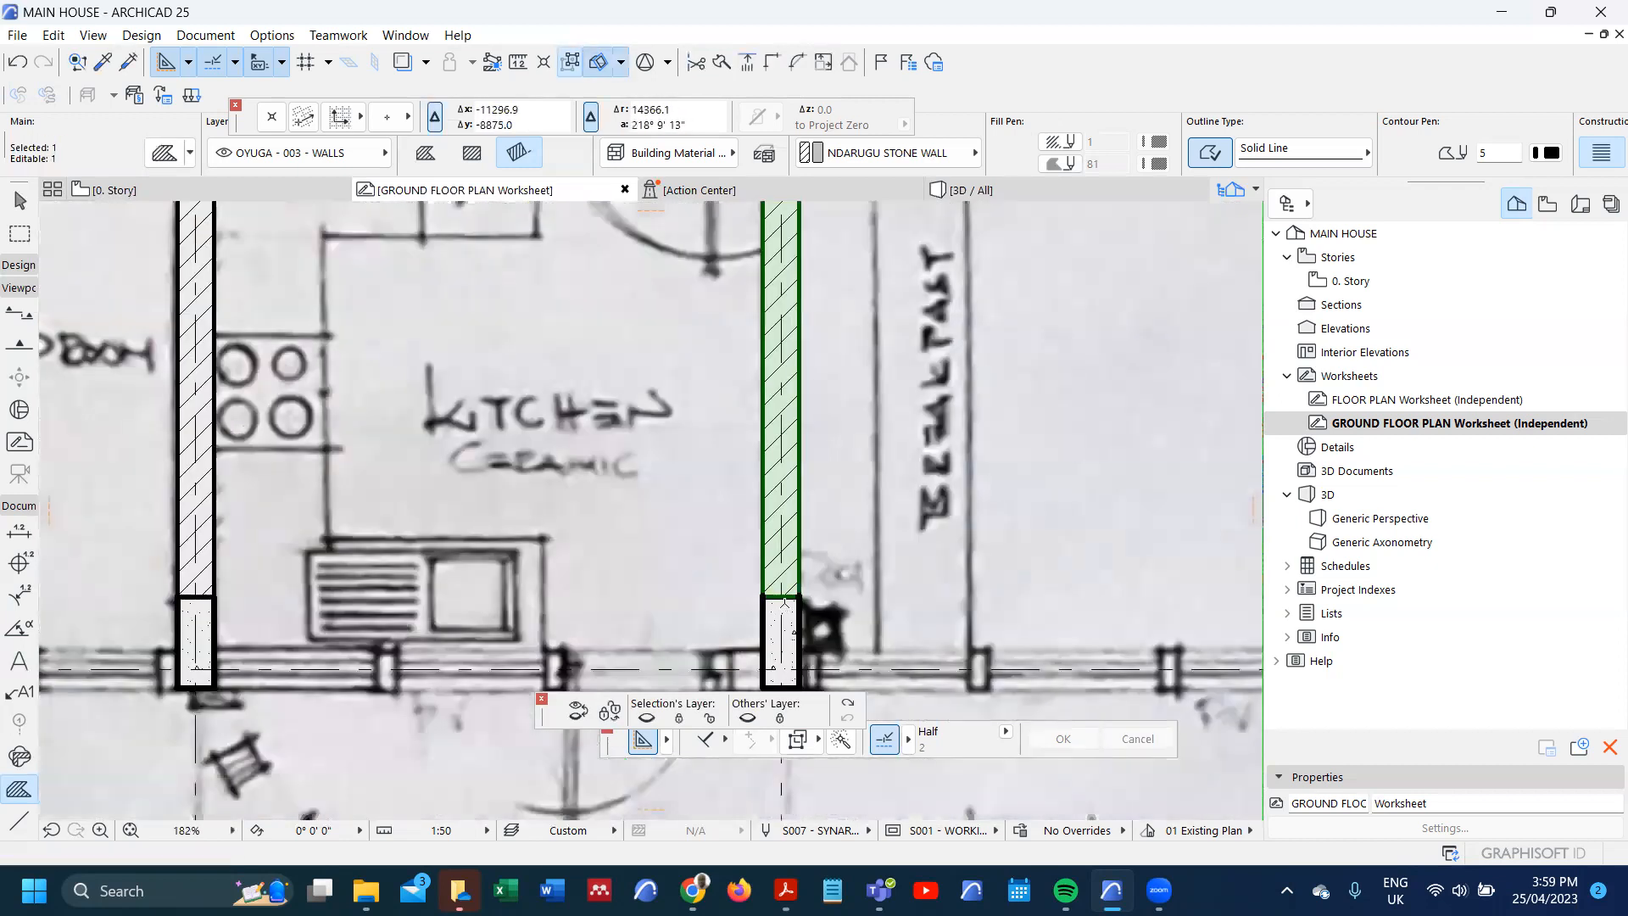
click(742, 603)
scroll(790, 553, down, 6)
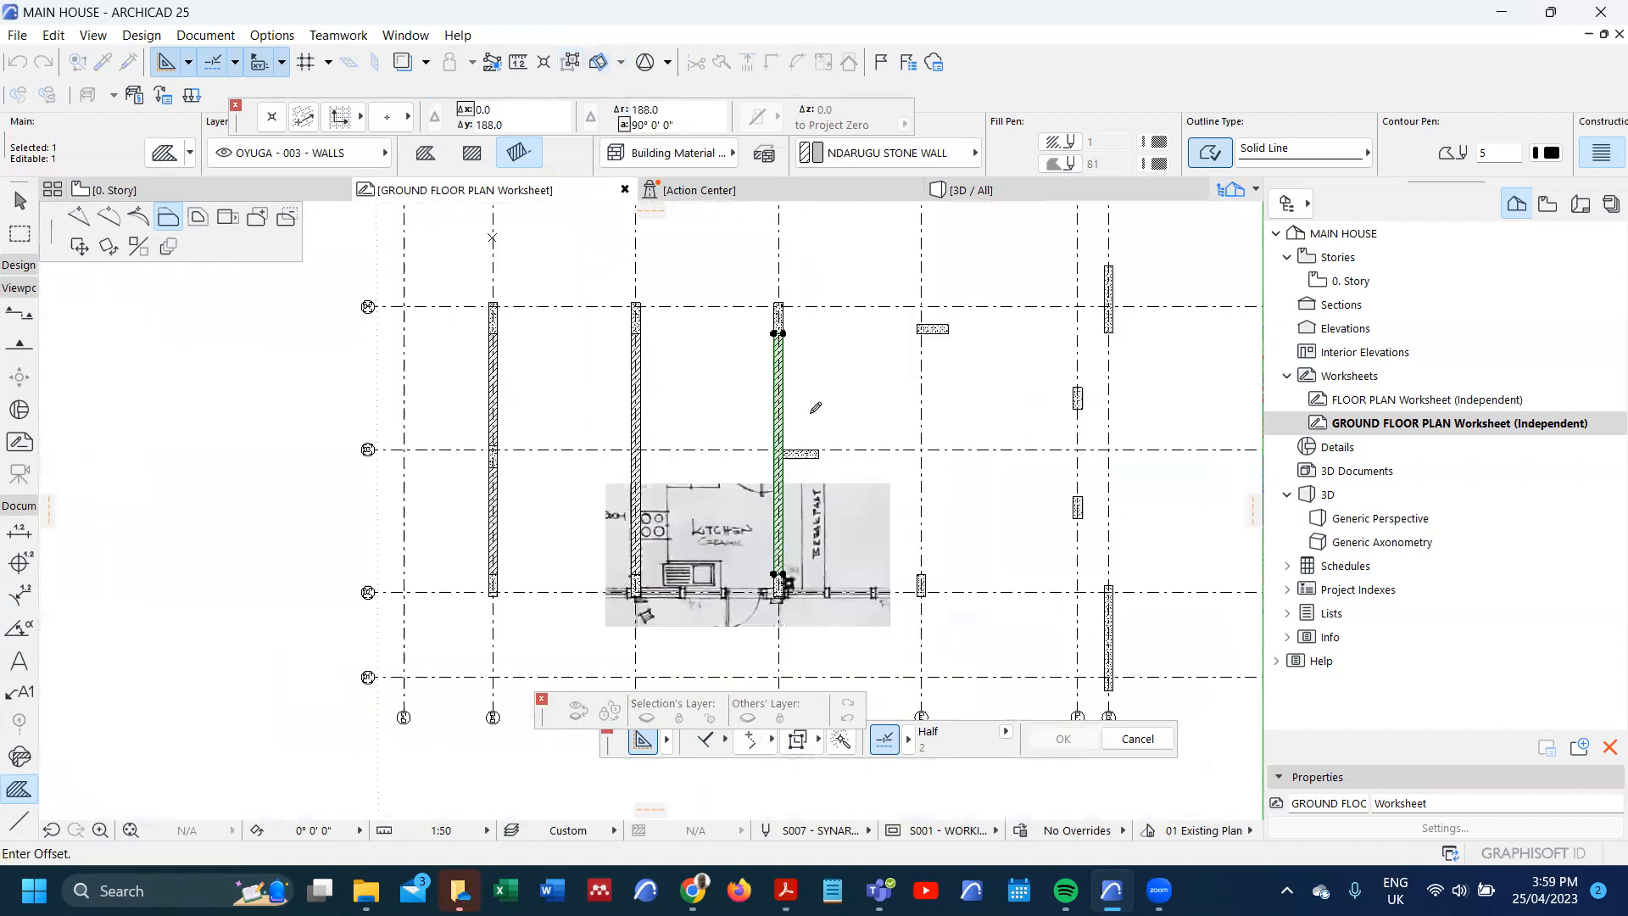
scroll(777, 404, up, 2)
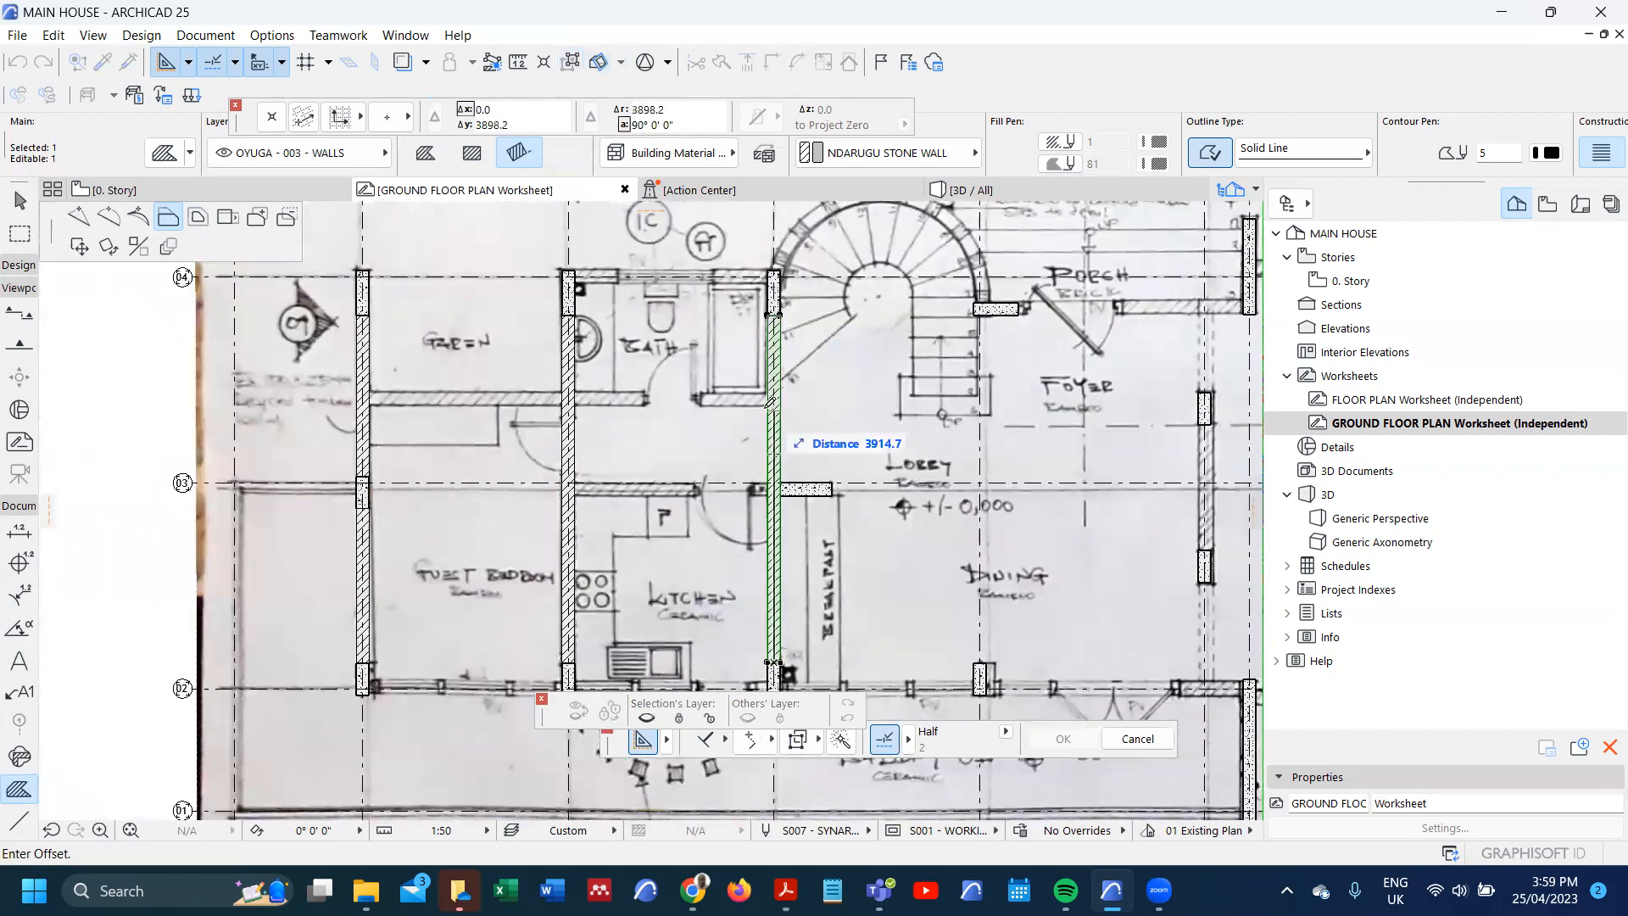
key(Tab)
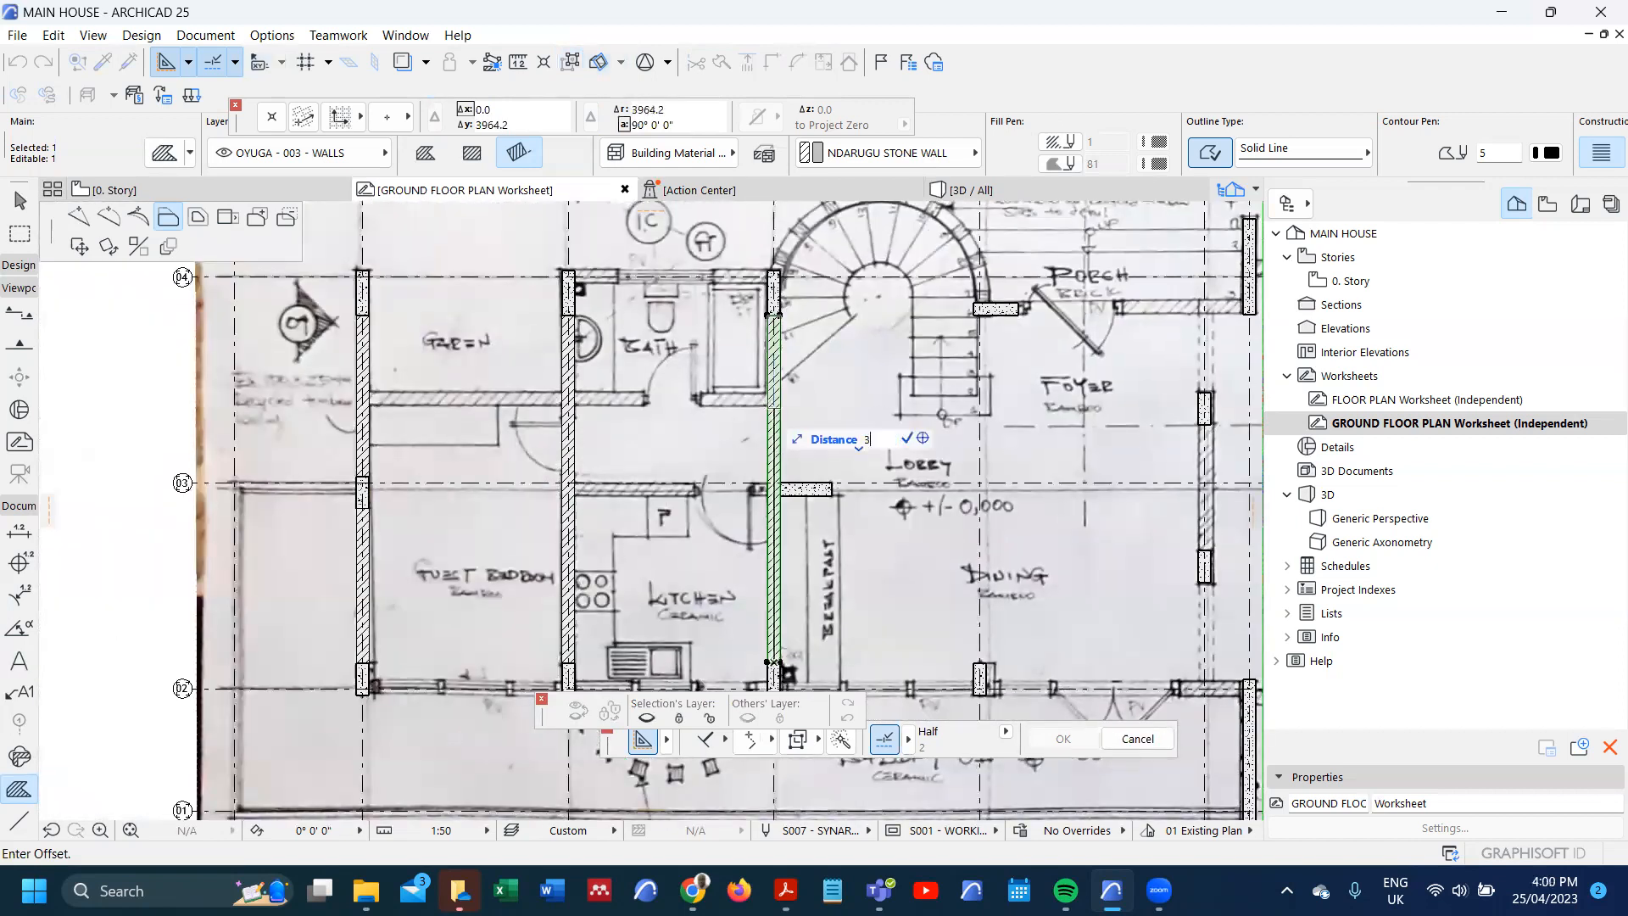
key(Return)
scroll(776, 415, up, 3)
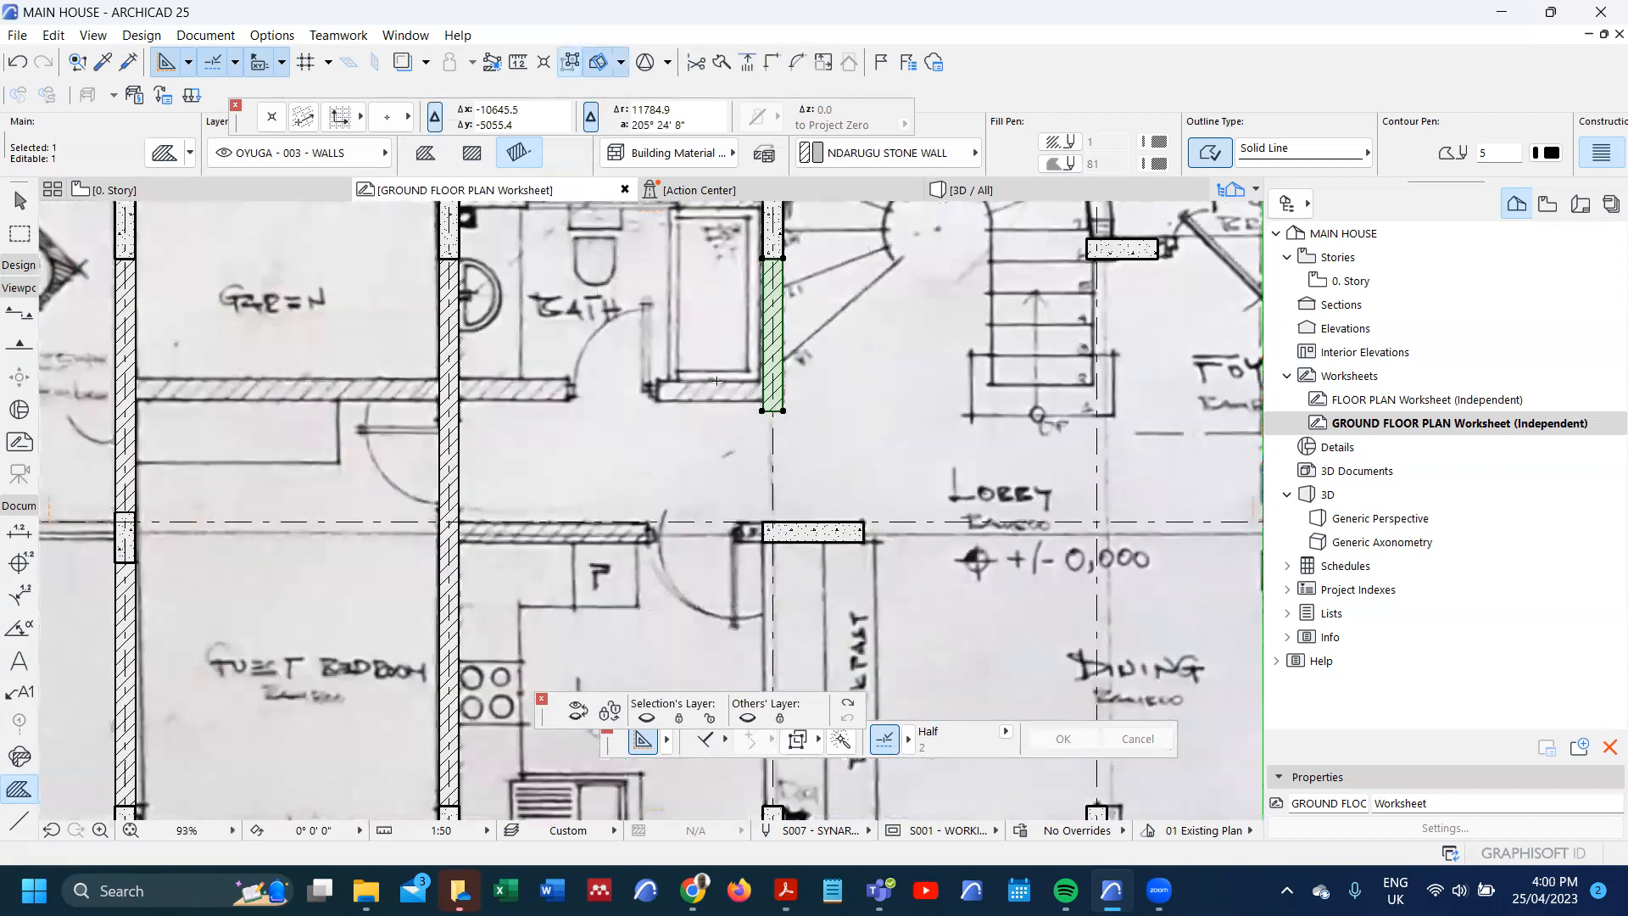
- Drag a copy of the short wall fill beside the bath onto the upper end of the lower column between dining and lounge
scroll(696, 435, down, 5)
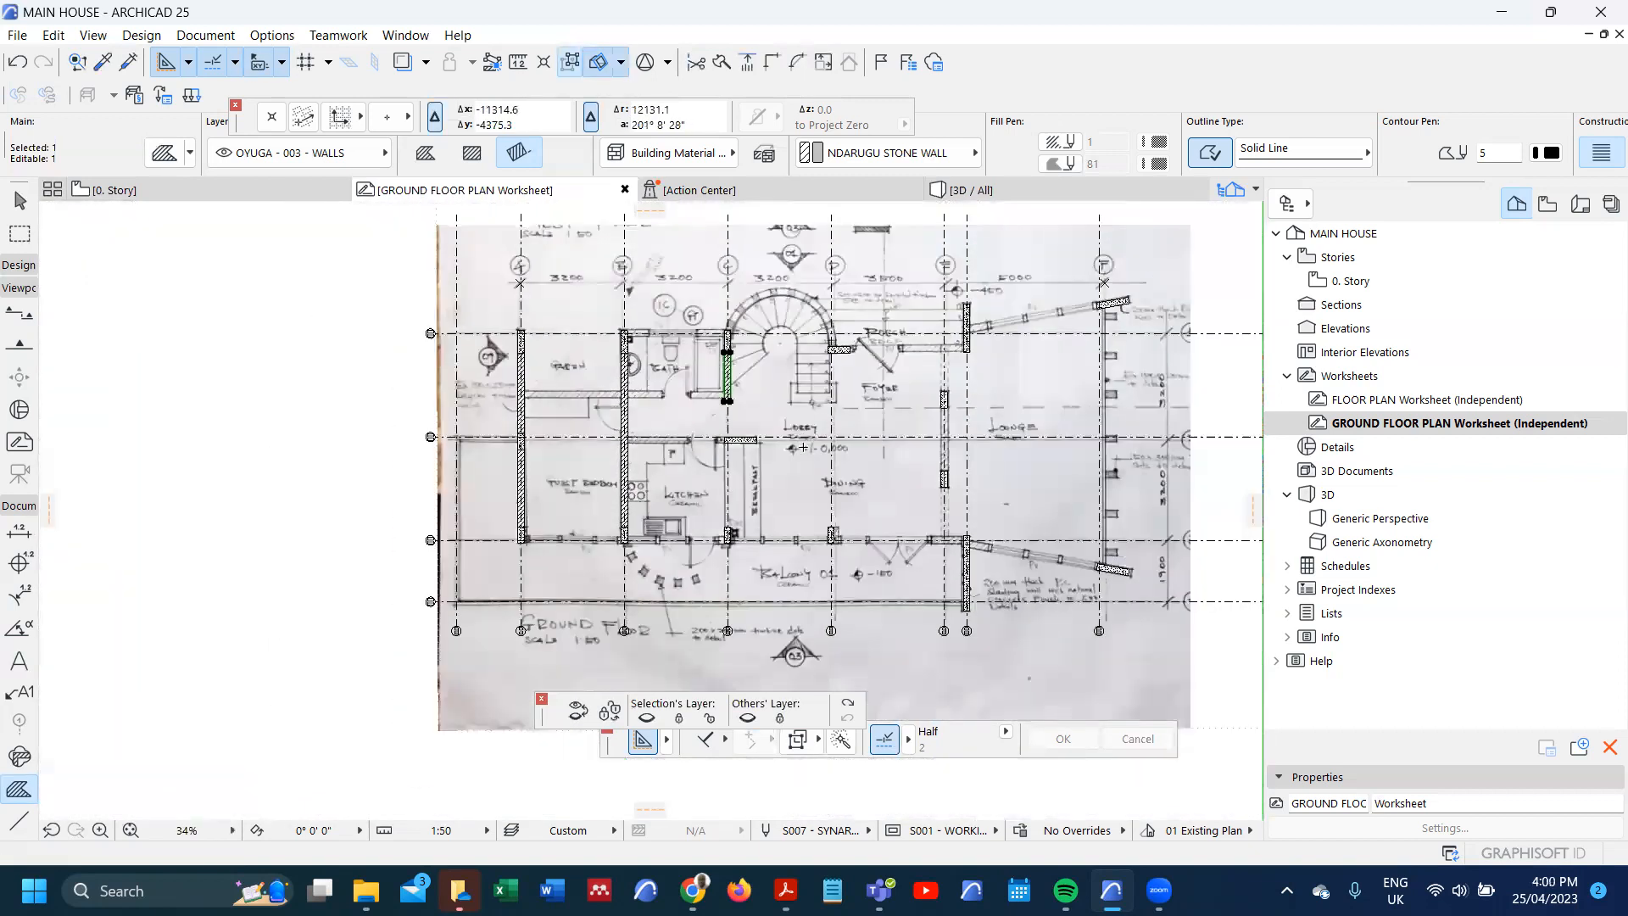
key(ctrl+shift+d)
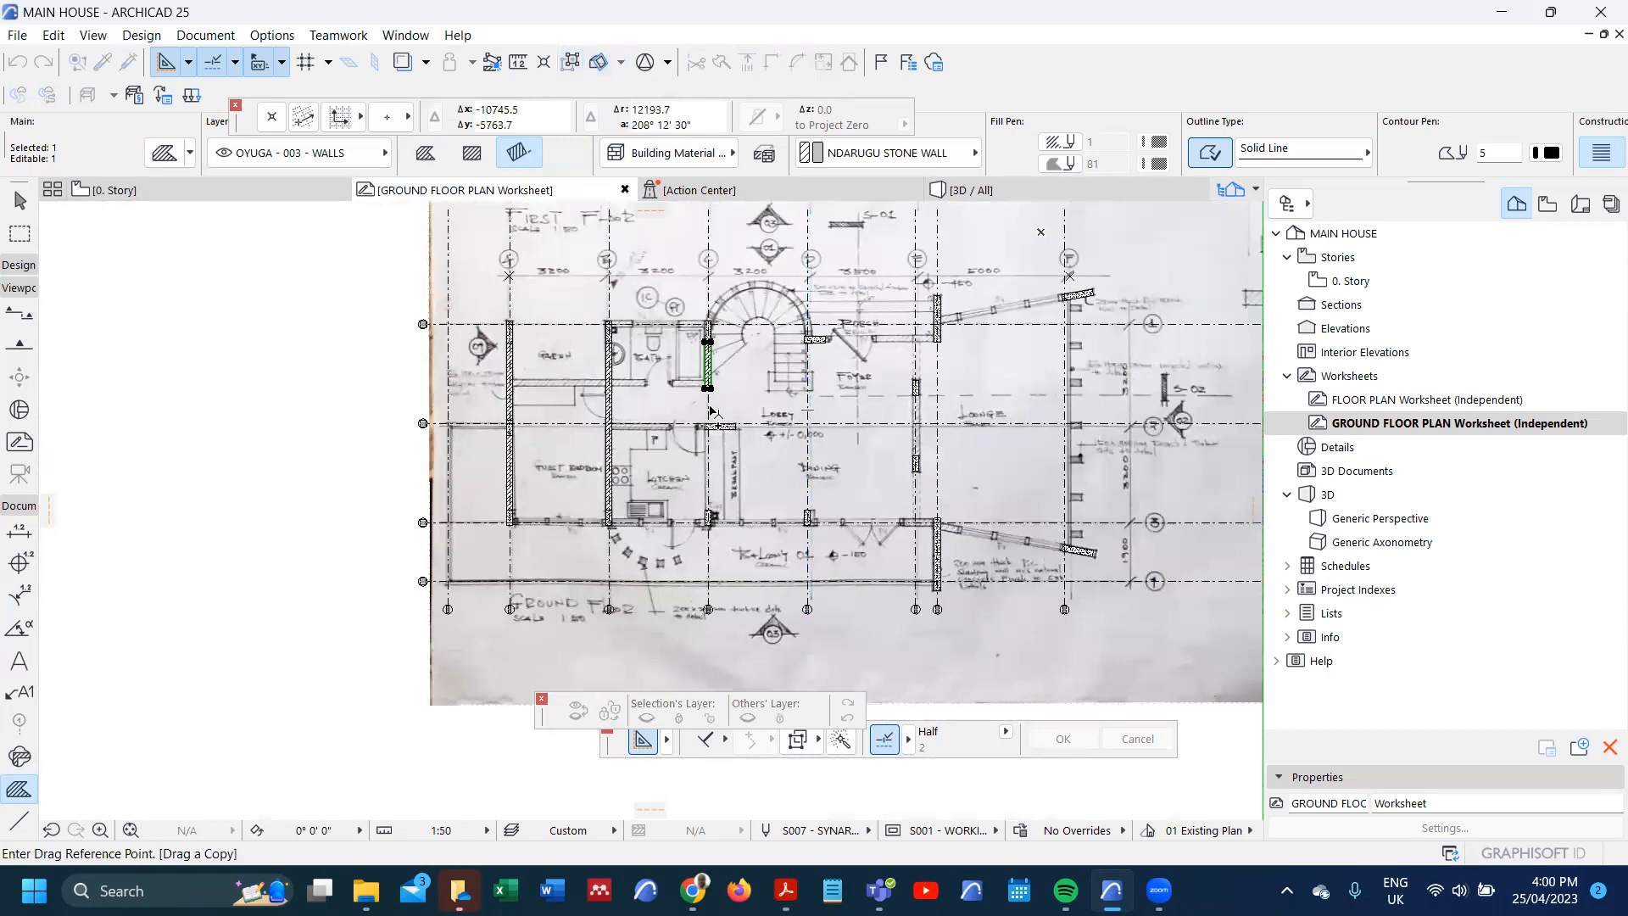
click(711, 389)
scroll(915, 441, up, 5)
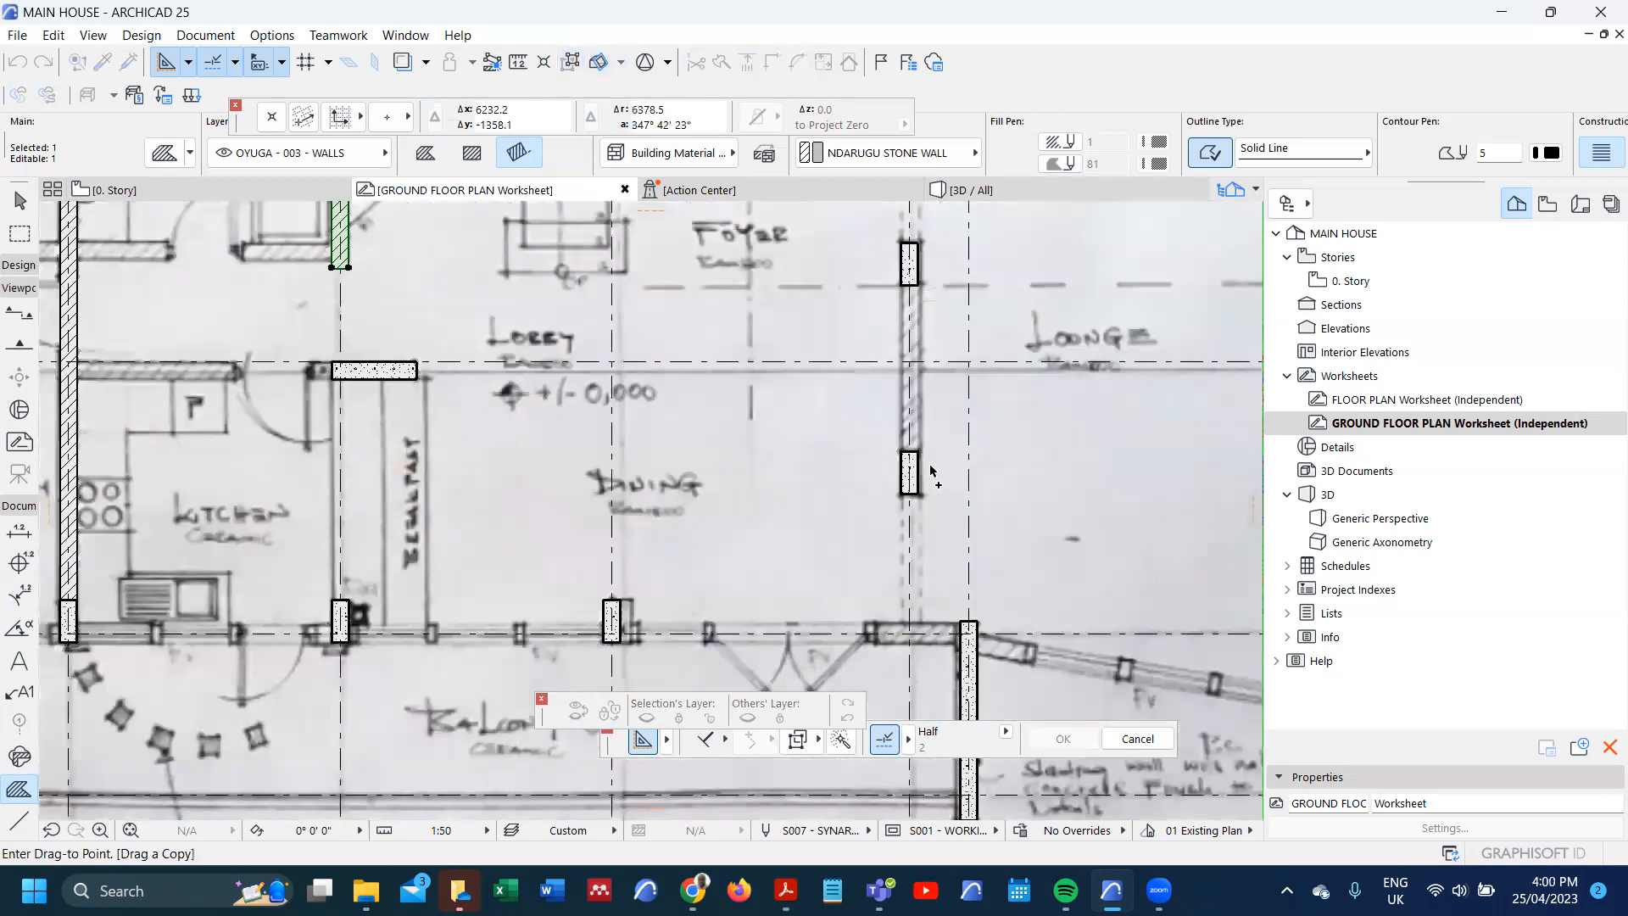
click(912, 443)
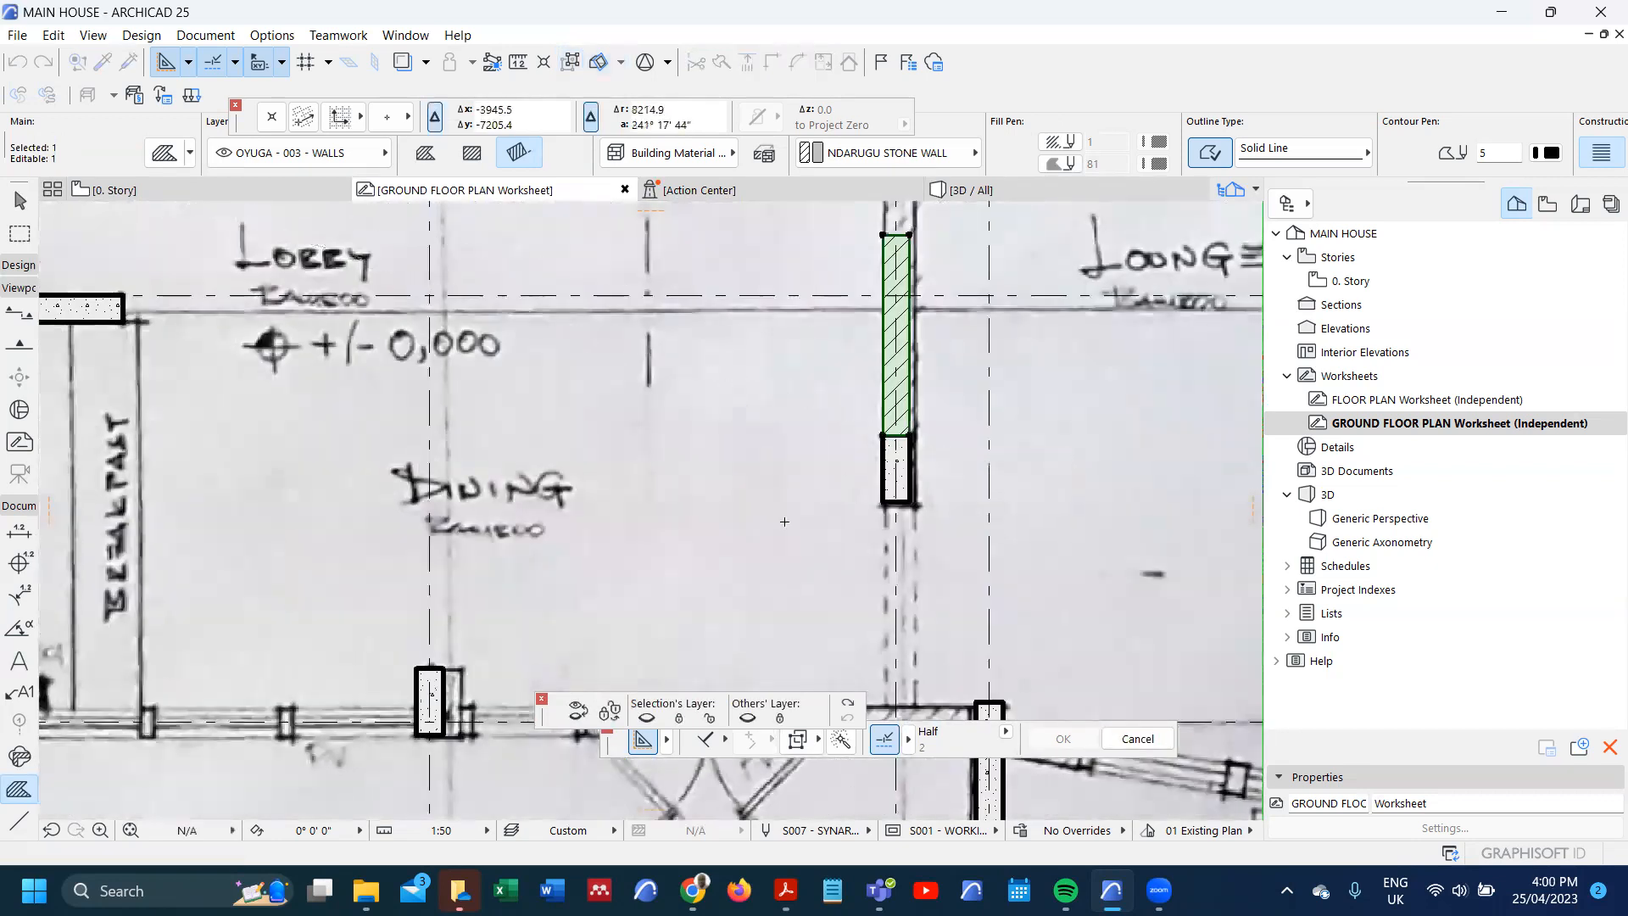
- Stretch the upper edge of the dining–lounge wall fill up to the column between the foyer and the lounge
scroll(814, 392, up, 3)
scroll(836, 424, up, 2)
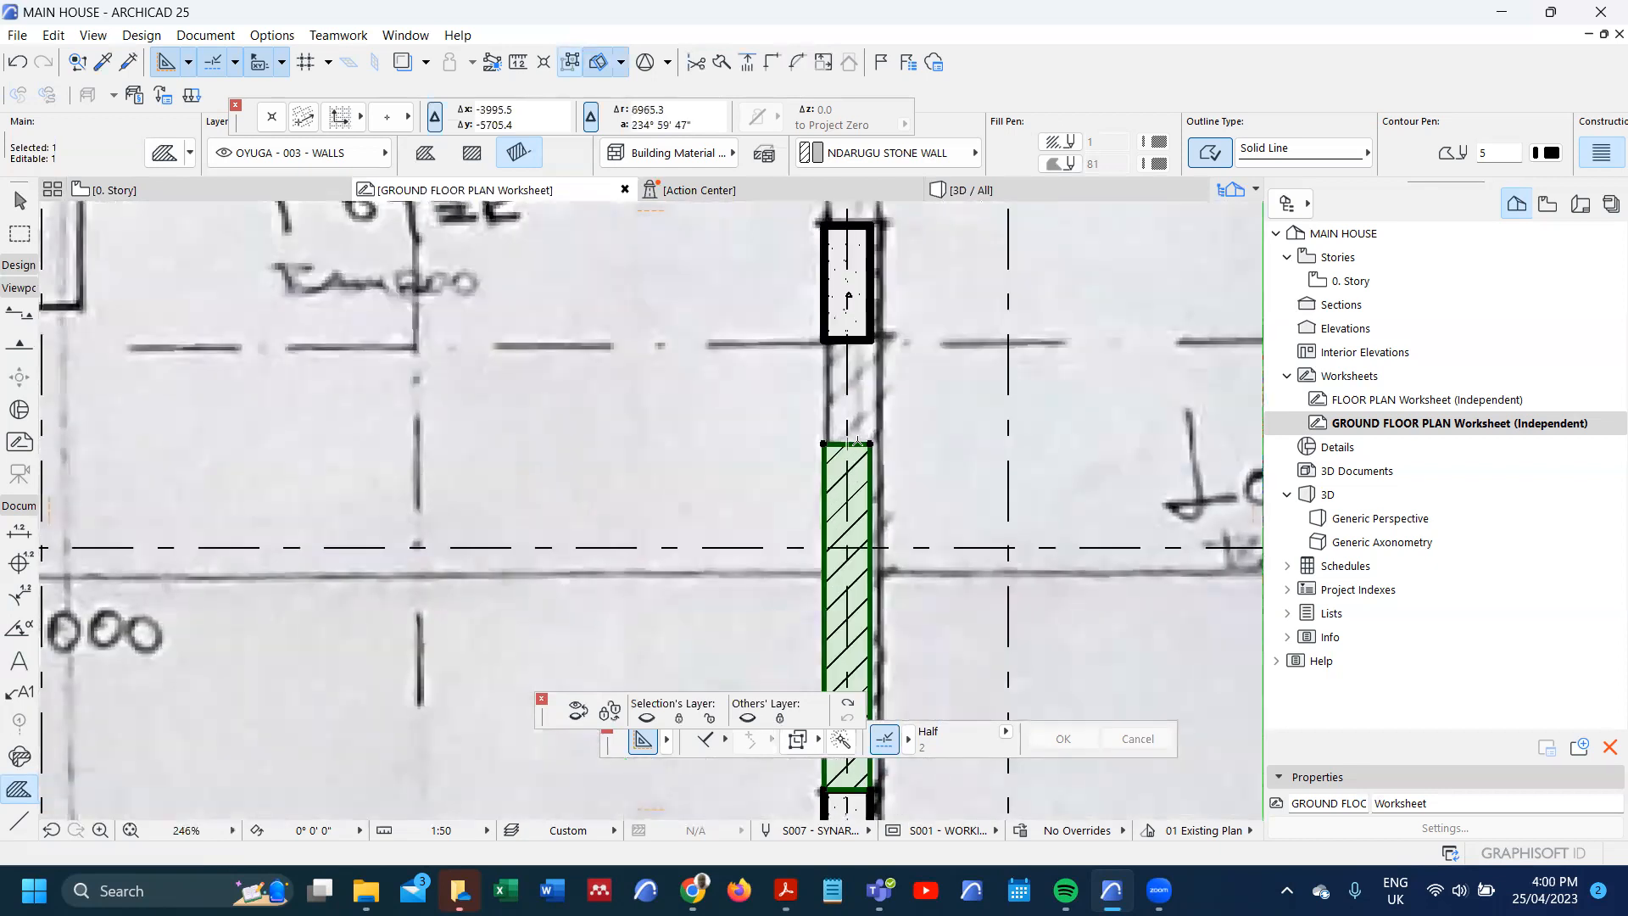
click(856, 442)
click(848, 340)
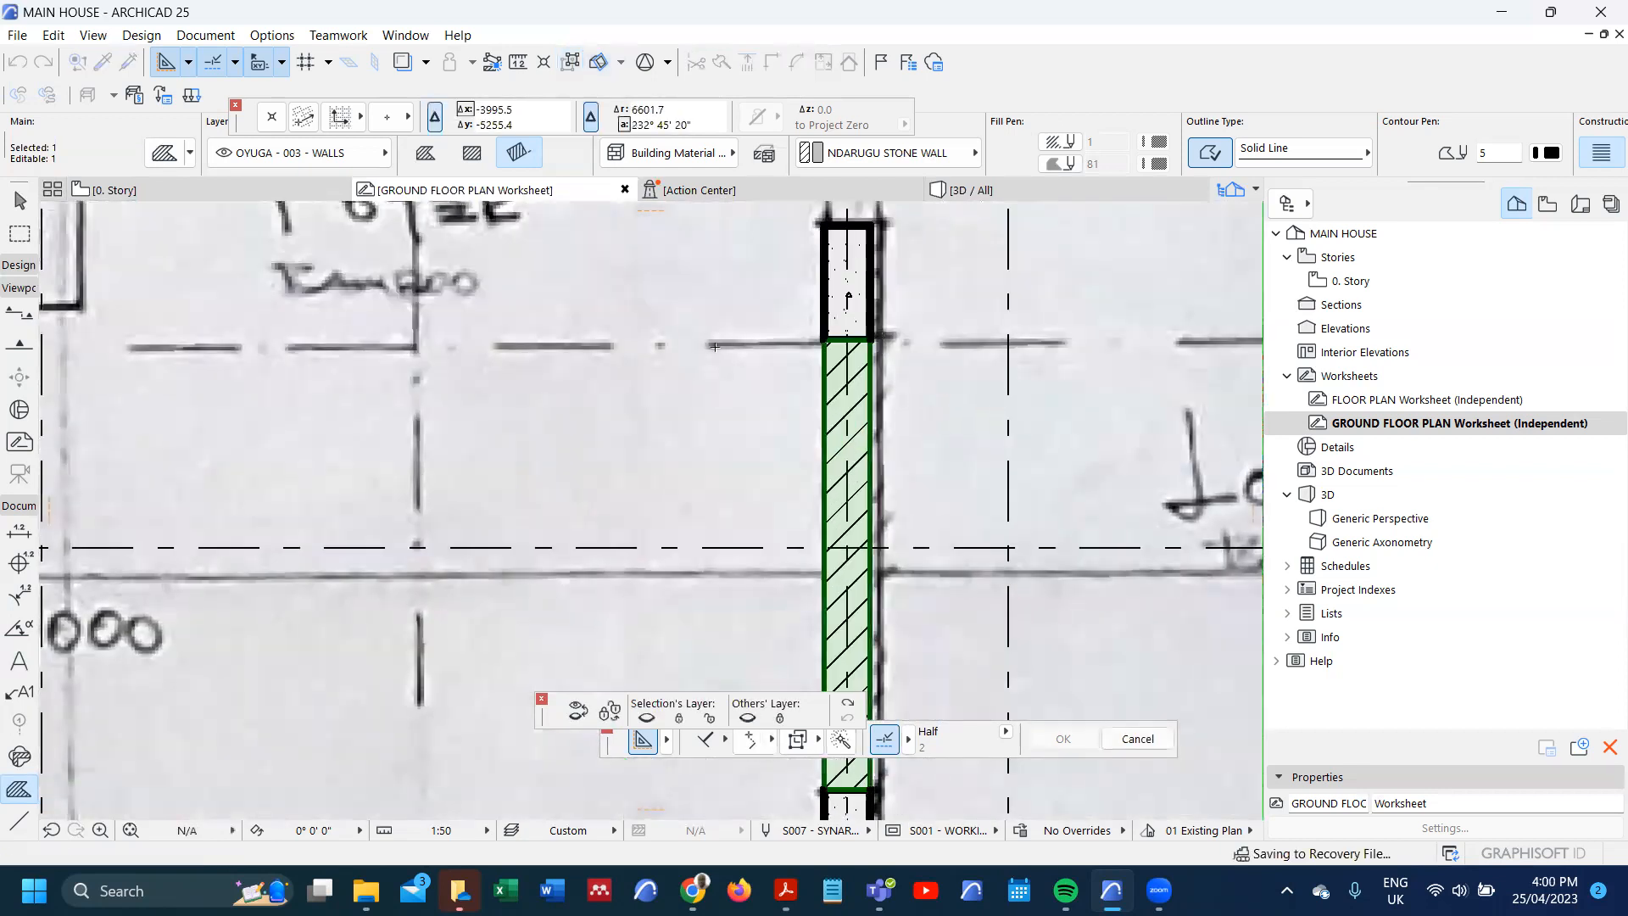
- Deselect the fill and examine the lounge, guest bedroom and balcony edges of the scanned plan for walls still missing fills
scroll(715, 346, down, 10)
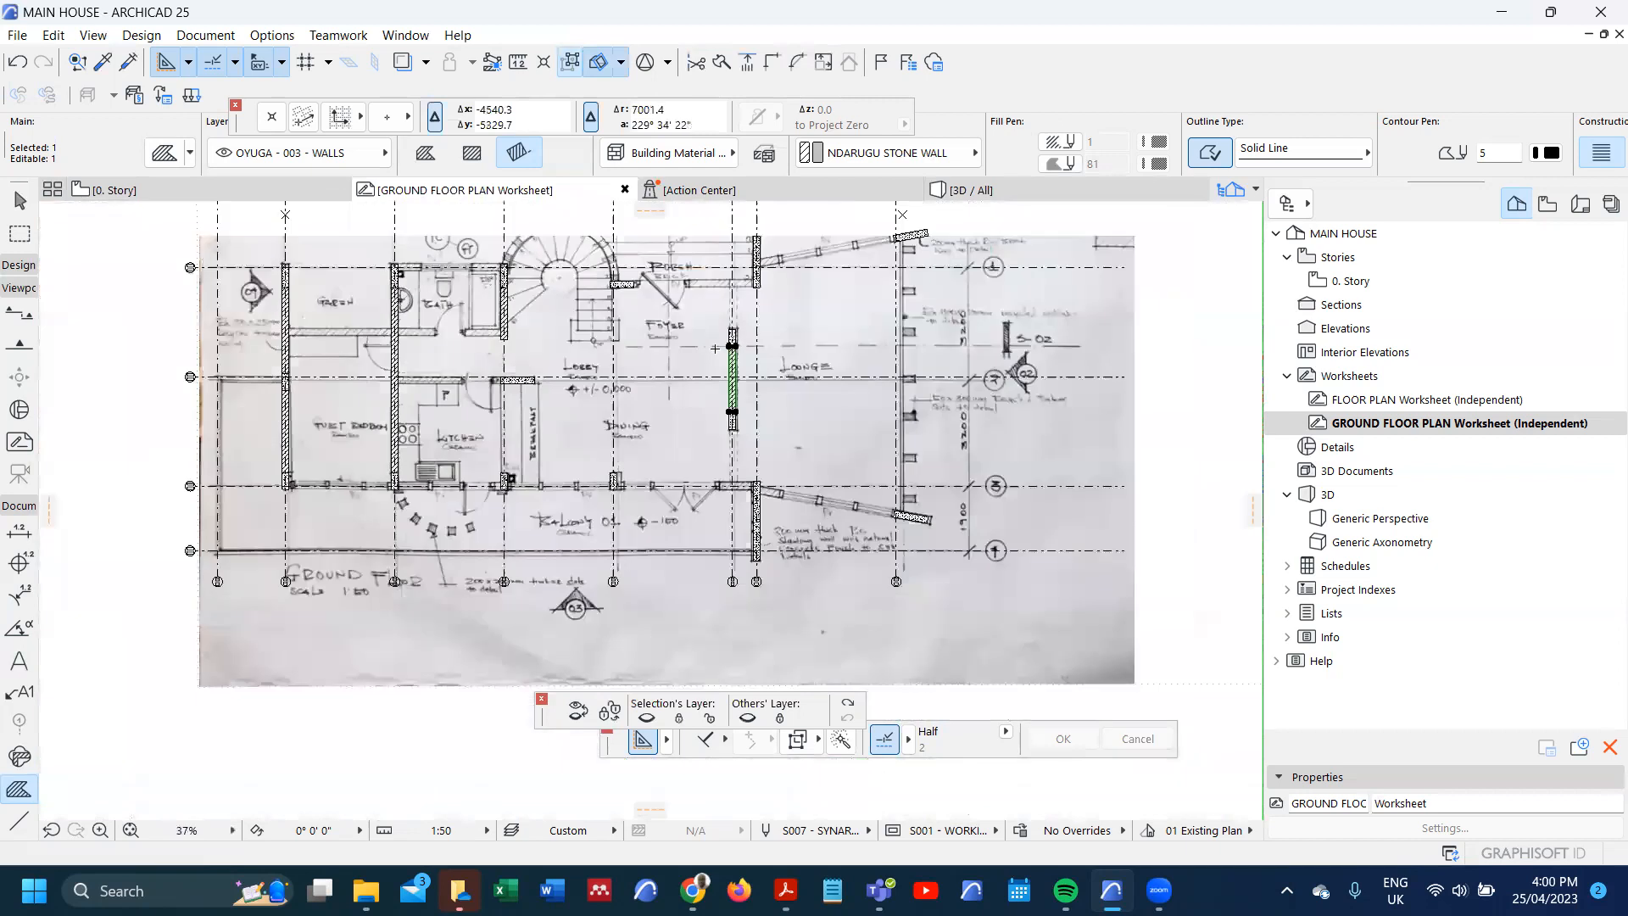
scroll(714, 346, down, 1)
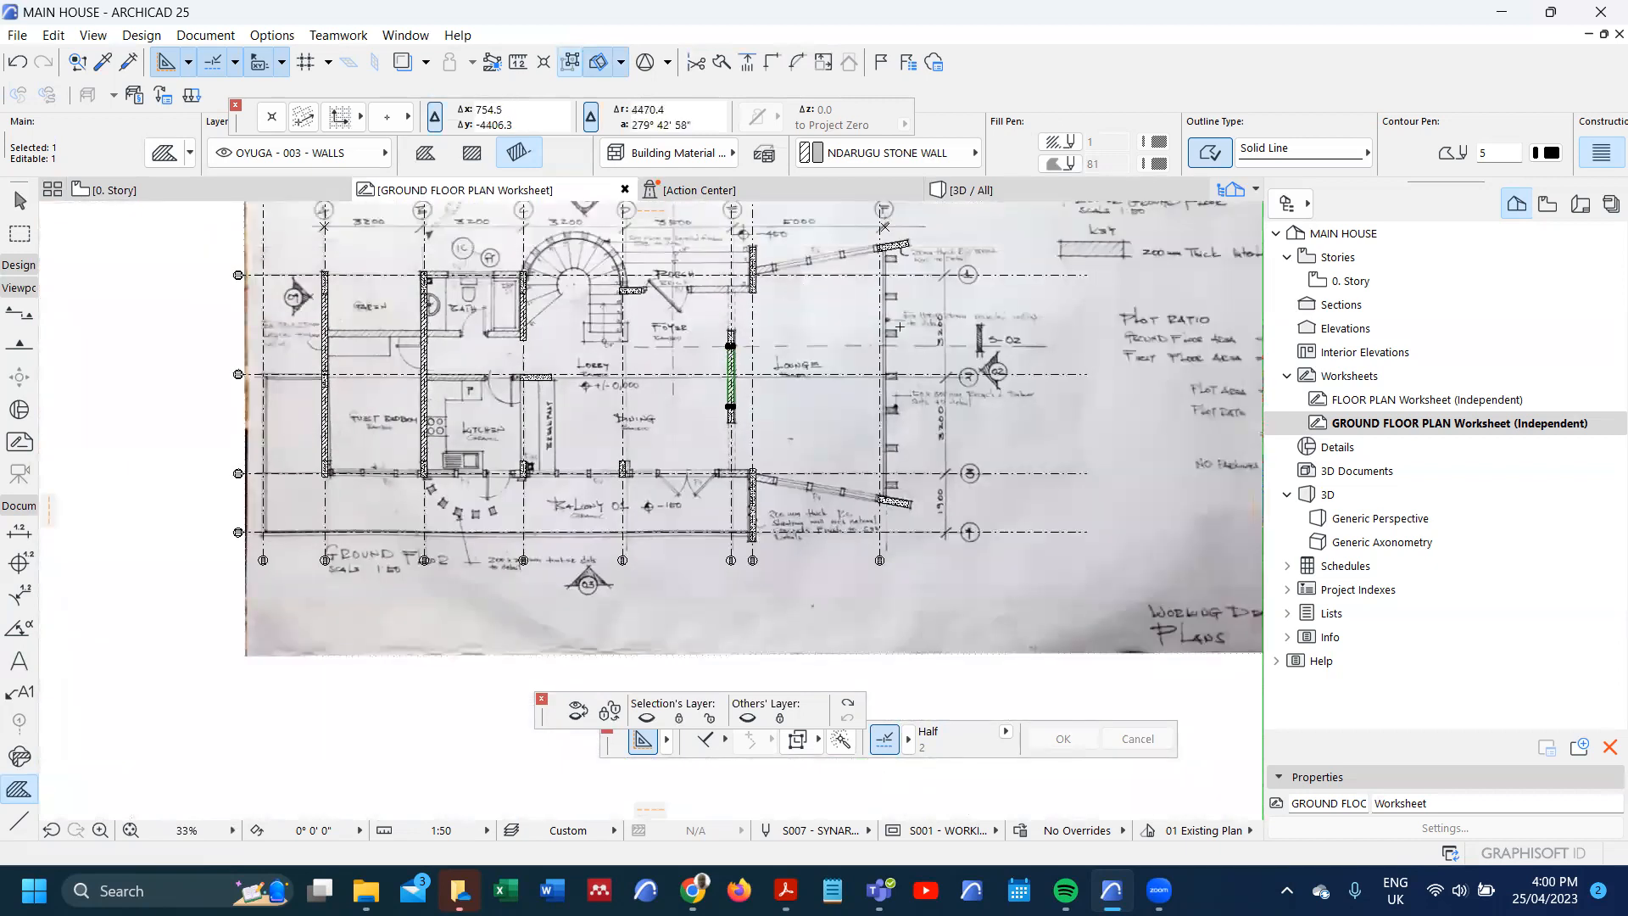
scroll(899, 475, up, 6)
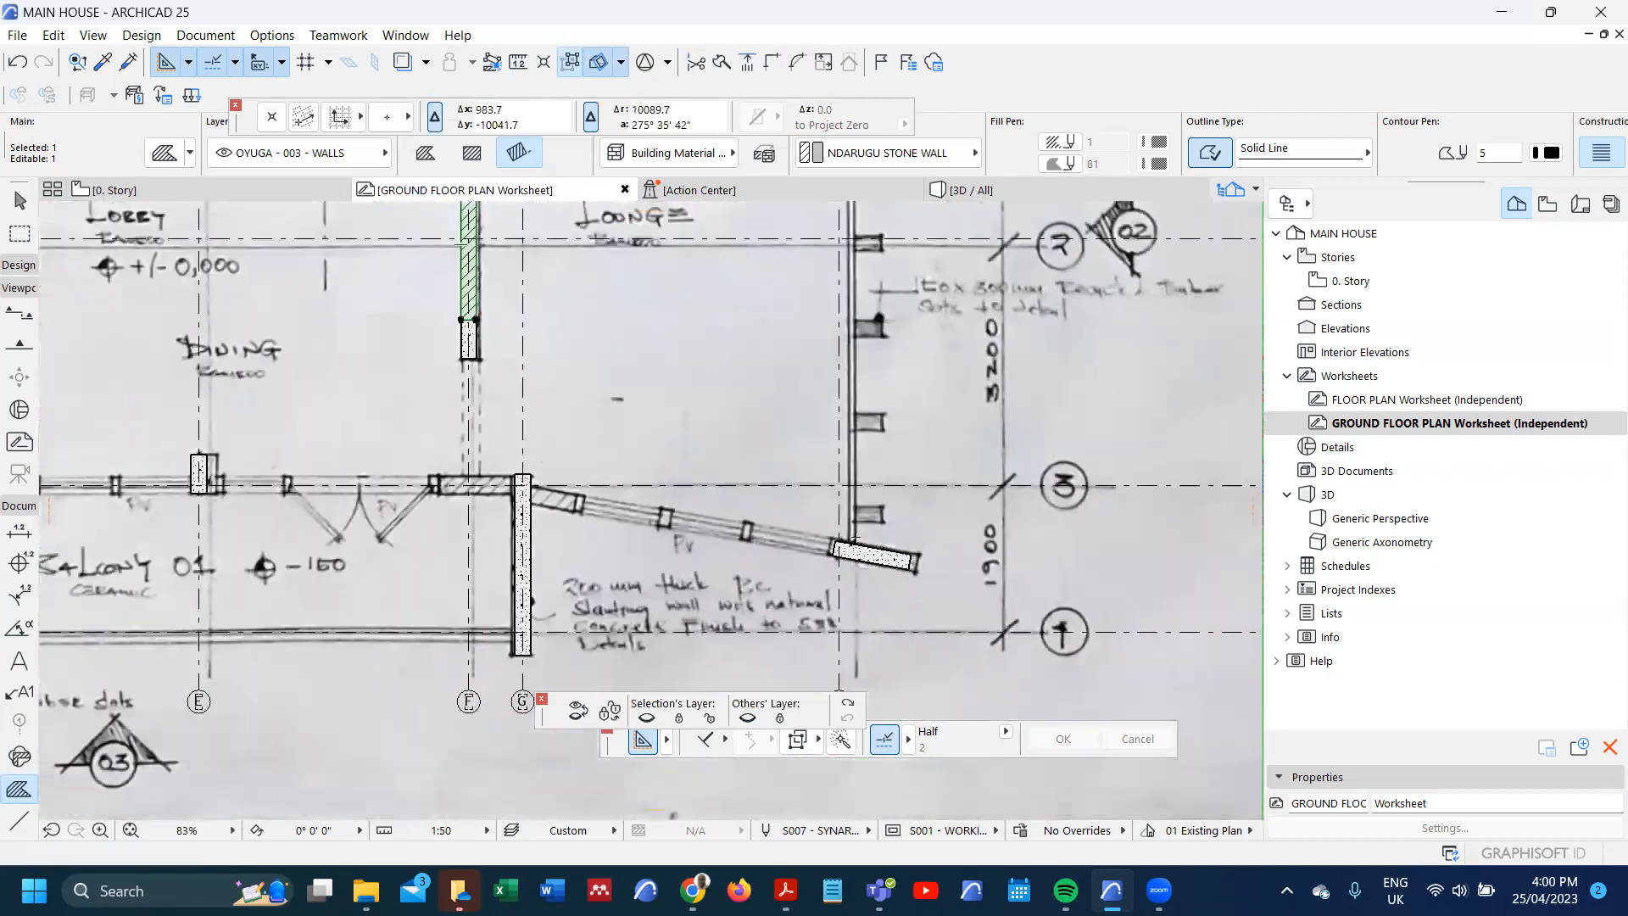
scroll(856, 532, down, 5)
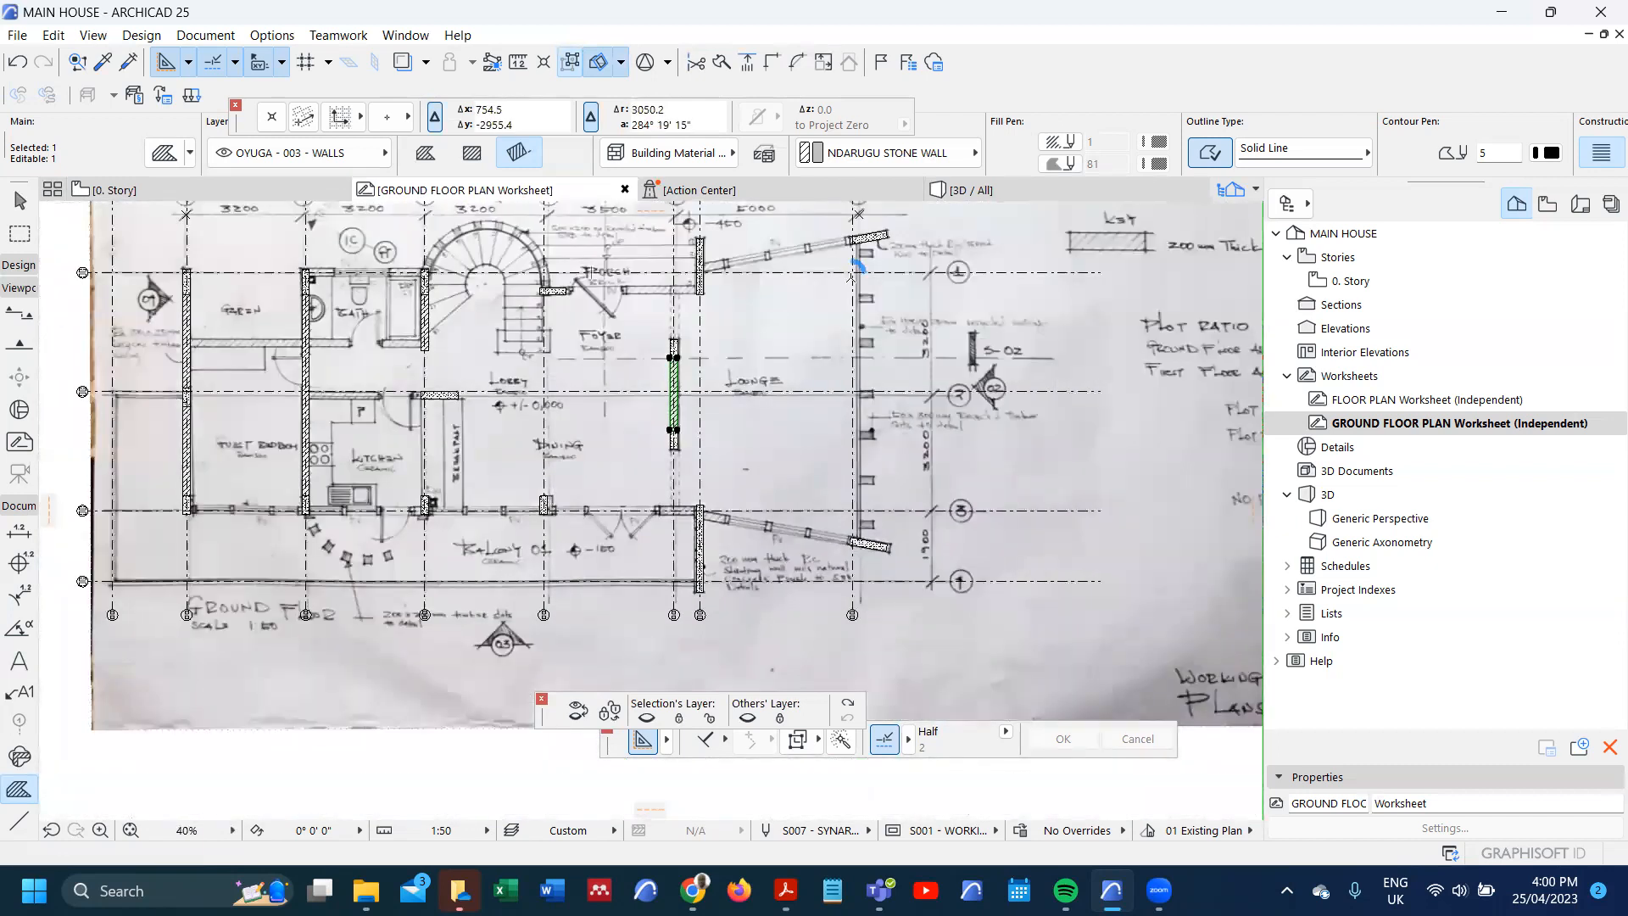
scroll(852, 276, down, 2)
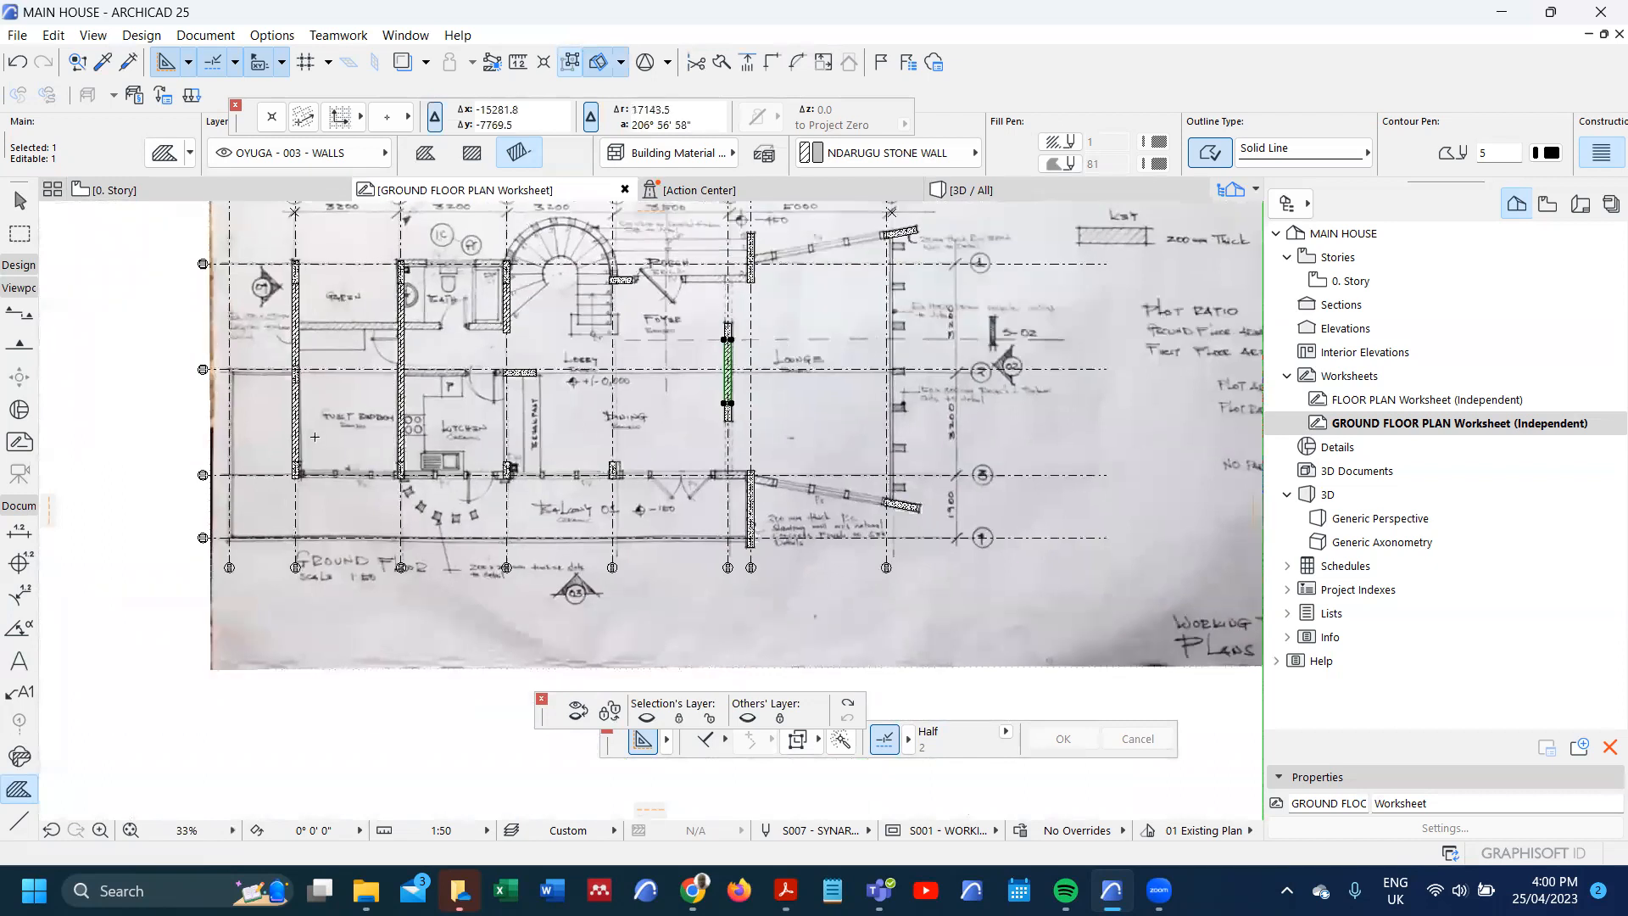
scroll(315, 437, up, 4)
key(Escape)
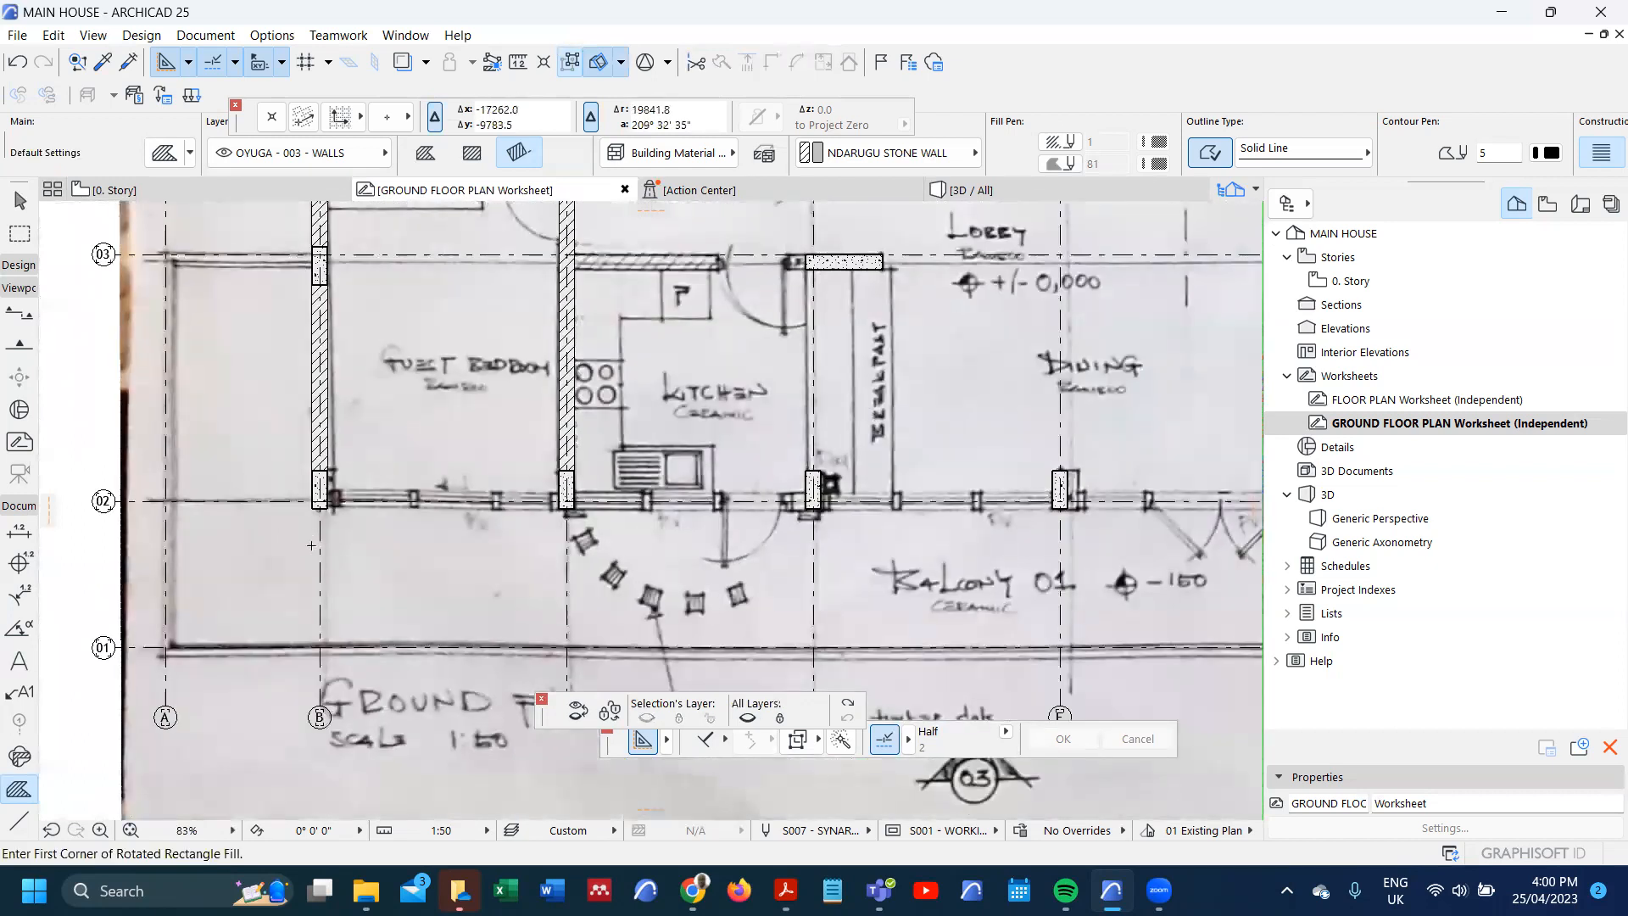
scroll(301, 562, down, 4)
scroll(321, 334, up, 2)
scroll(404, 281, up, 1)
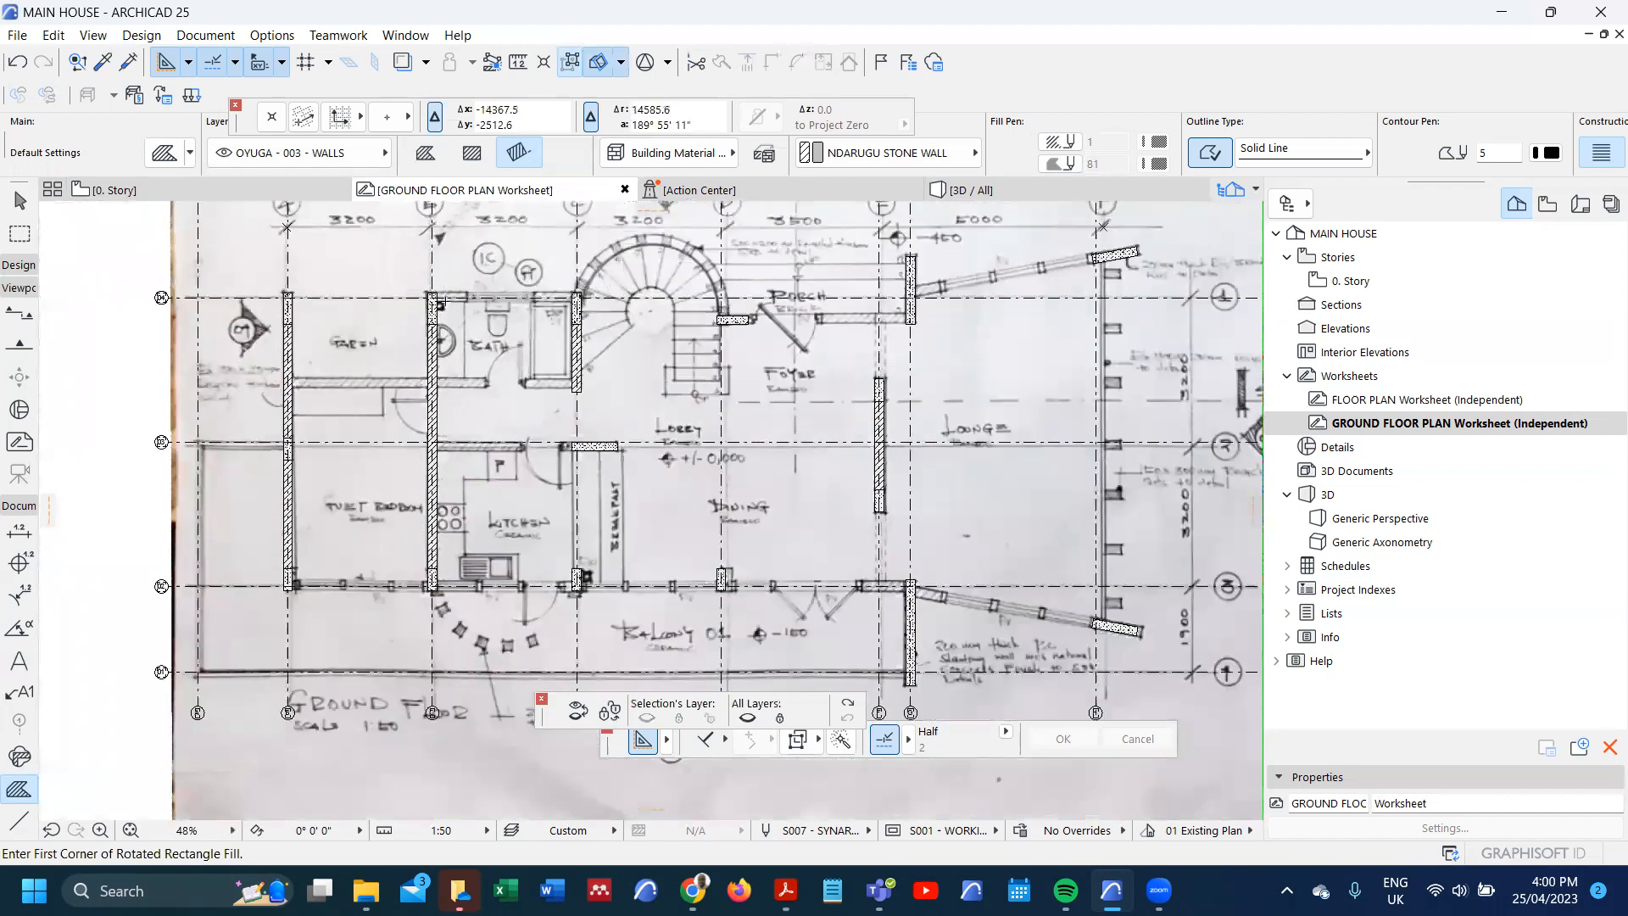
- Draw a 200 mm thick rectangular wall fill along the bath's upper side between the two columns on grid line 04
scroll(439, 302, up, 7)
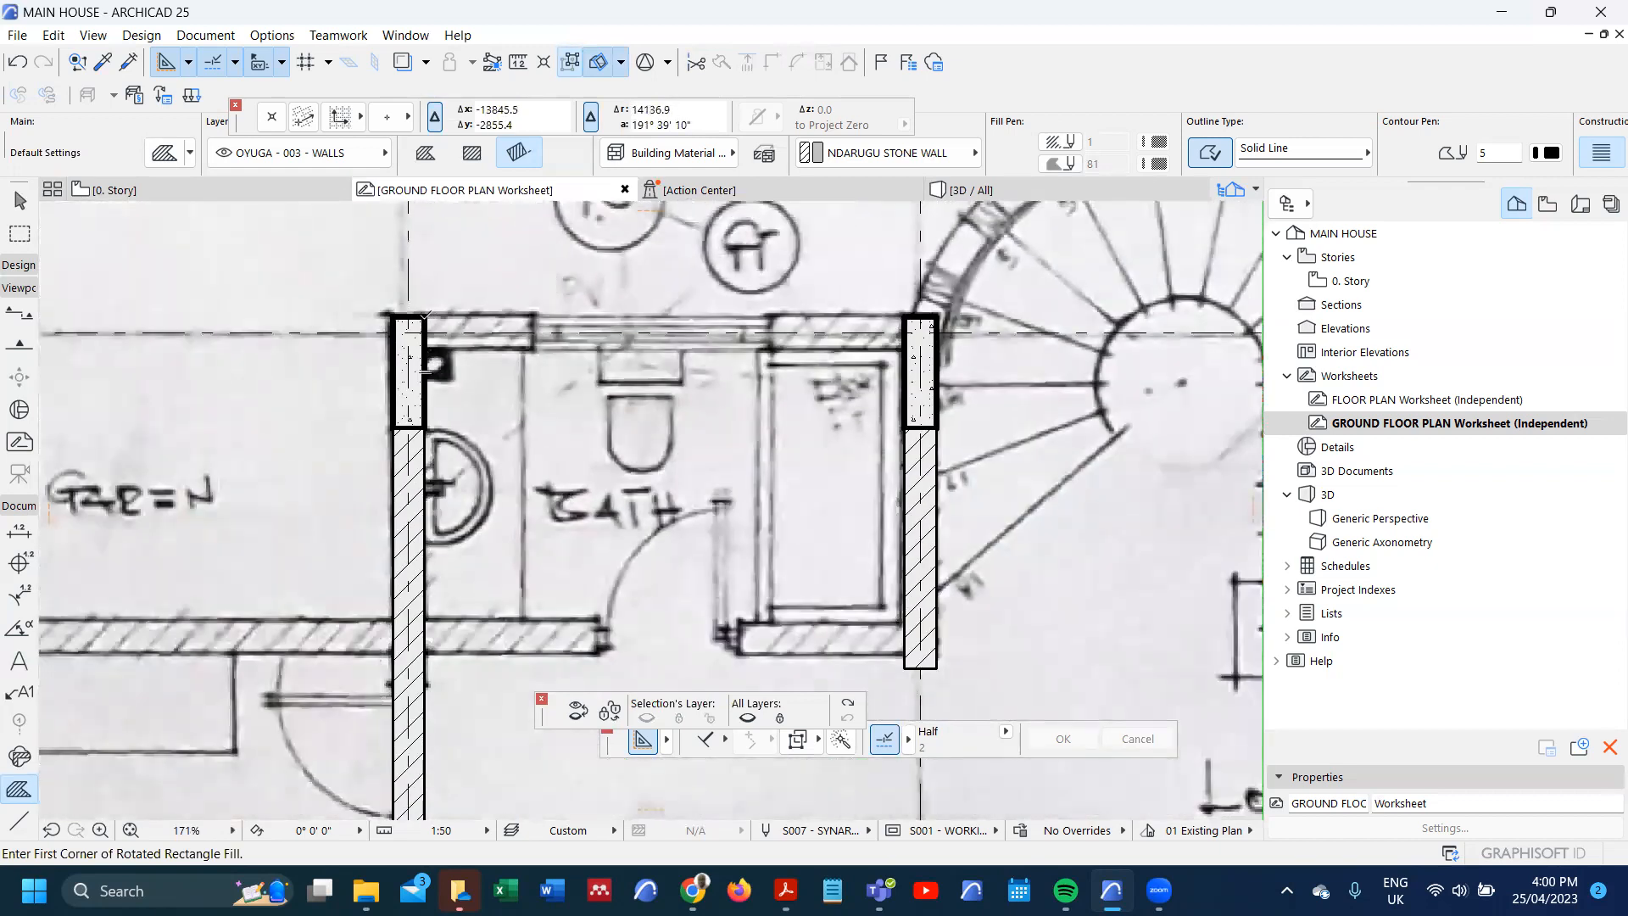
click(424, 315)
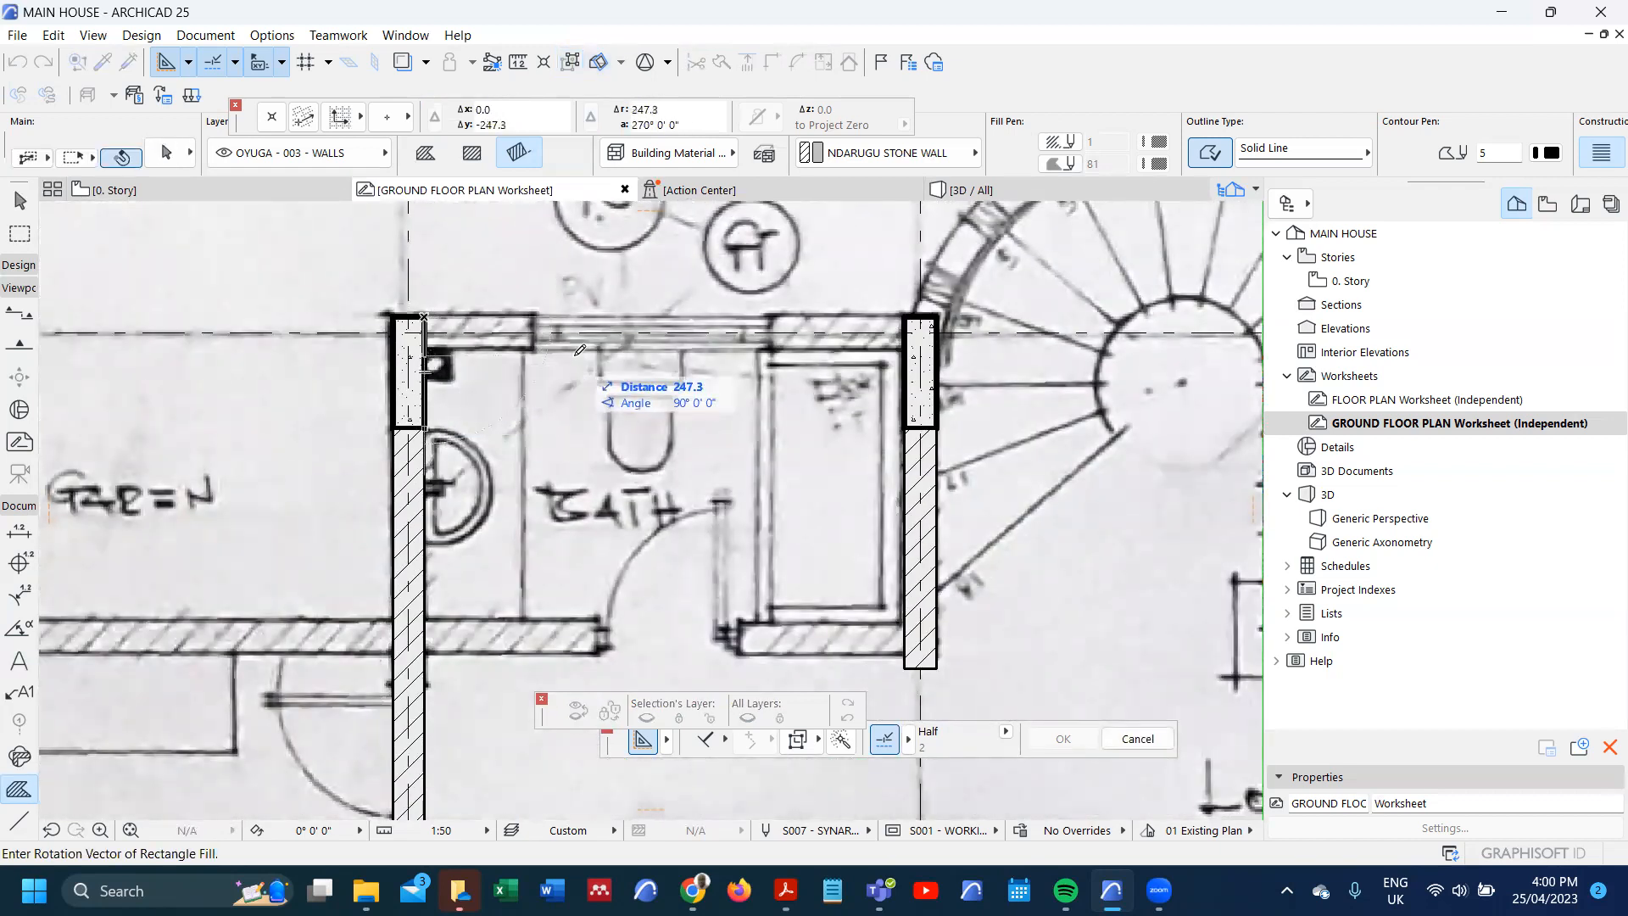
key(Tab)
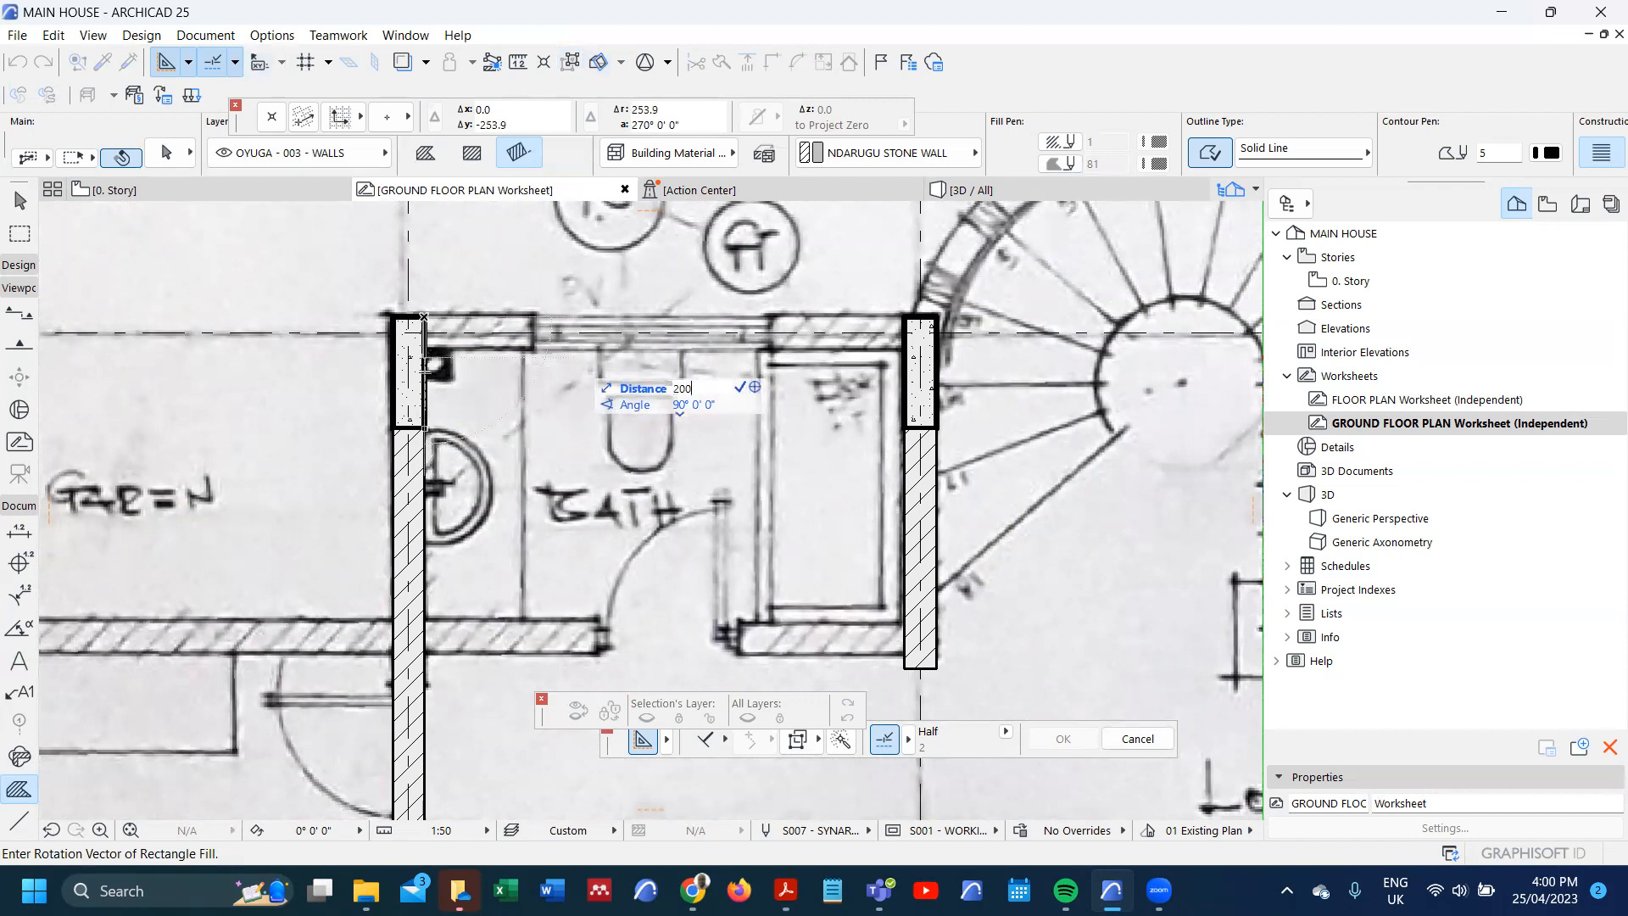
text(200)
key(Return)
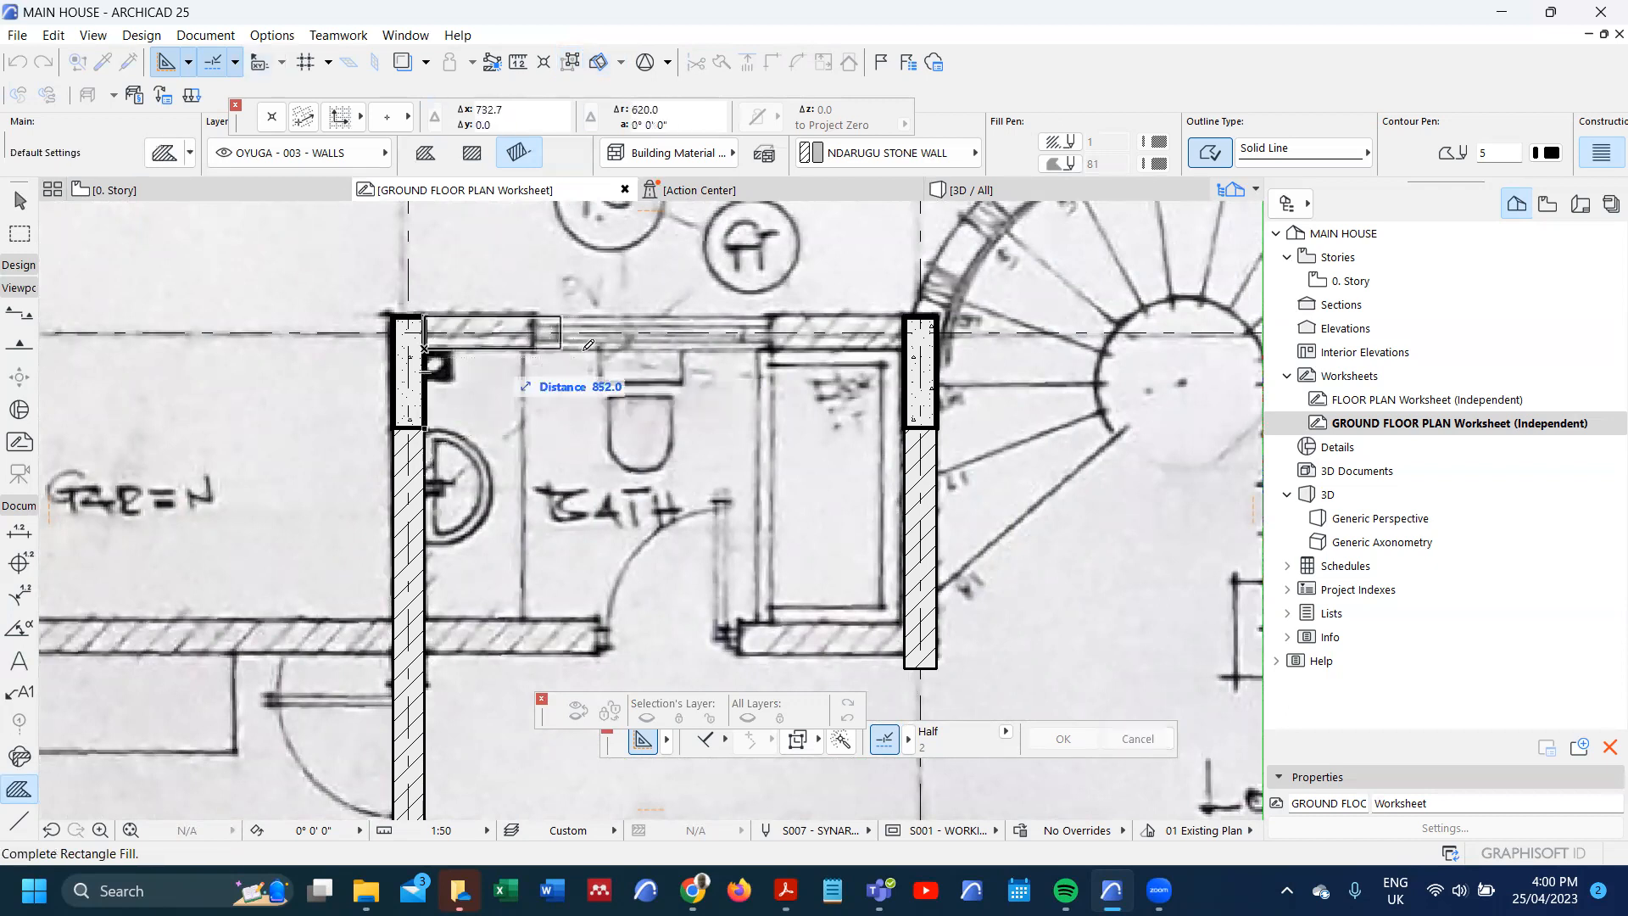
click(909, 311)
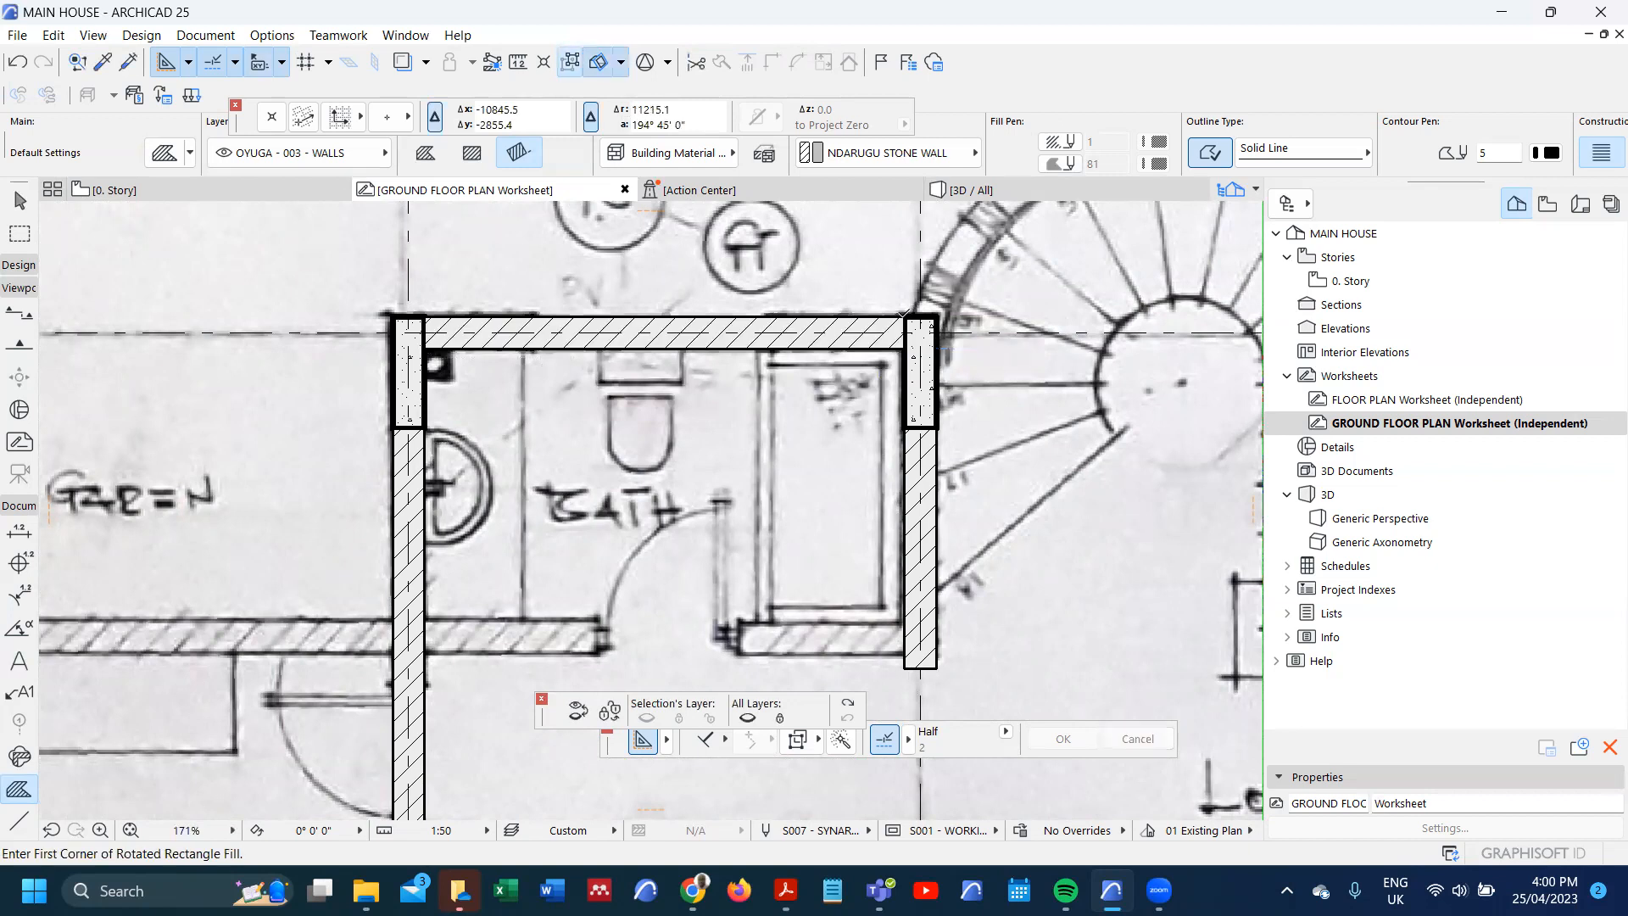
- Drag a copy of the bath's upper wall fill straight down 1900 mm onto the bath's lower wall
scroll(730, 342, down, 3)
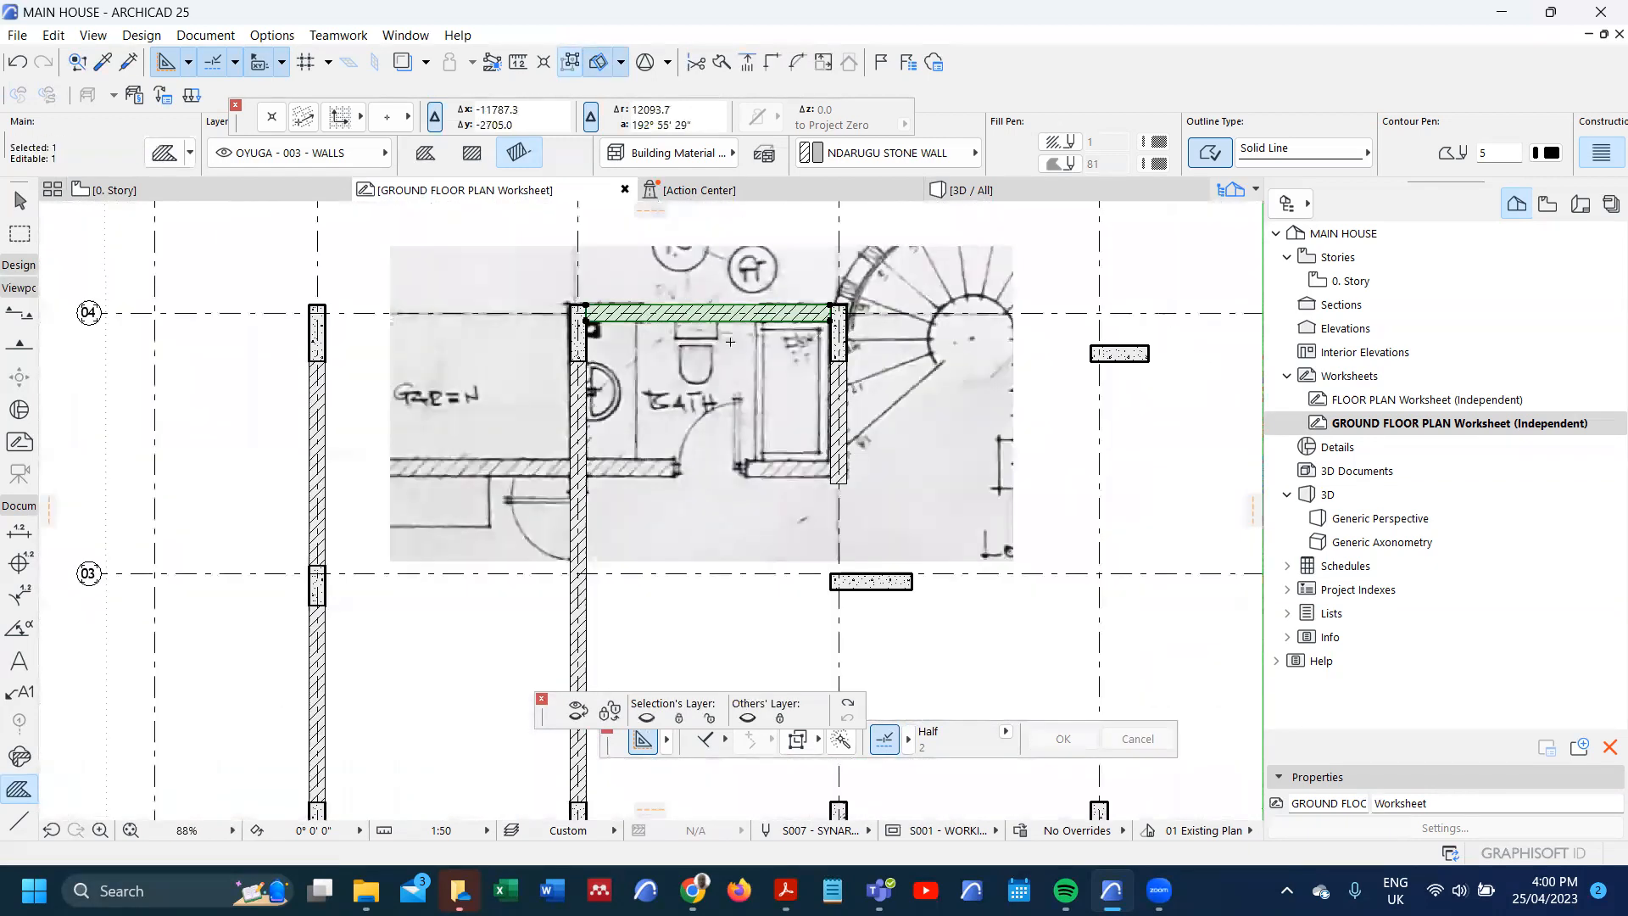
scroll(730, 342, down, 1)
key(ctrl+shift+d)
scroll(789, 348, up, 2)
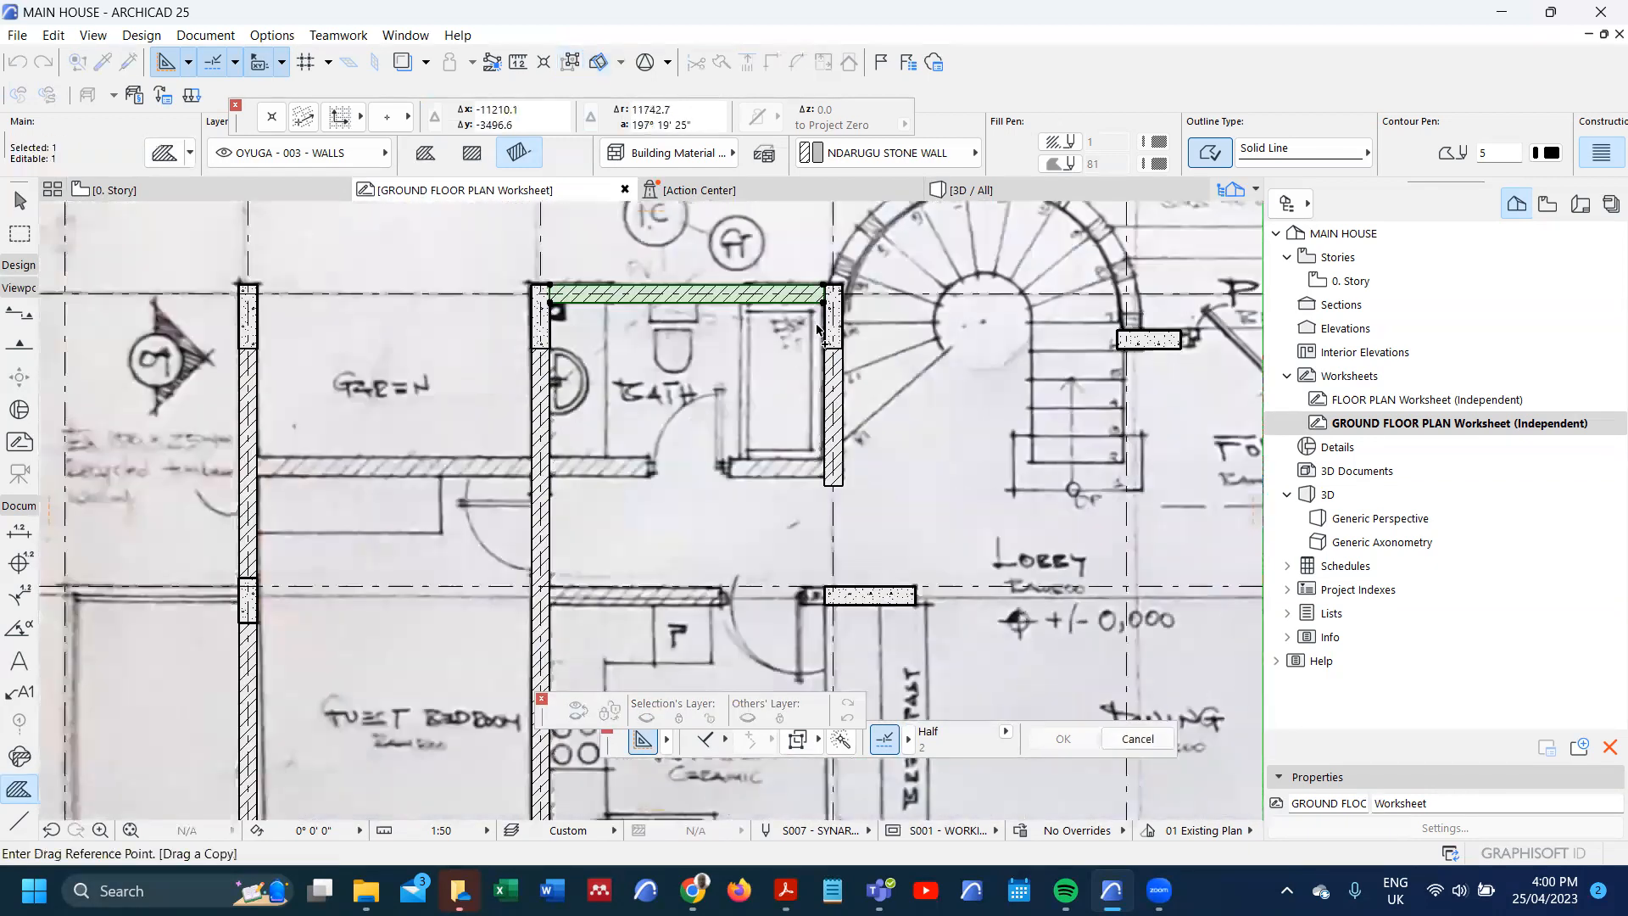
click(823, 293)
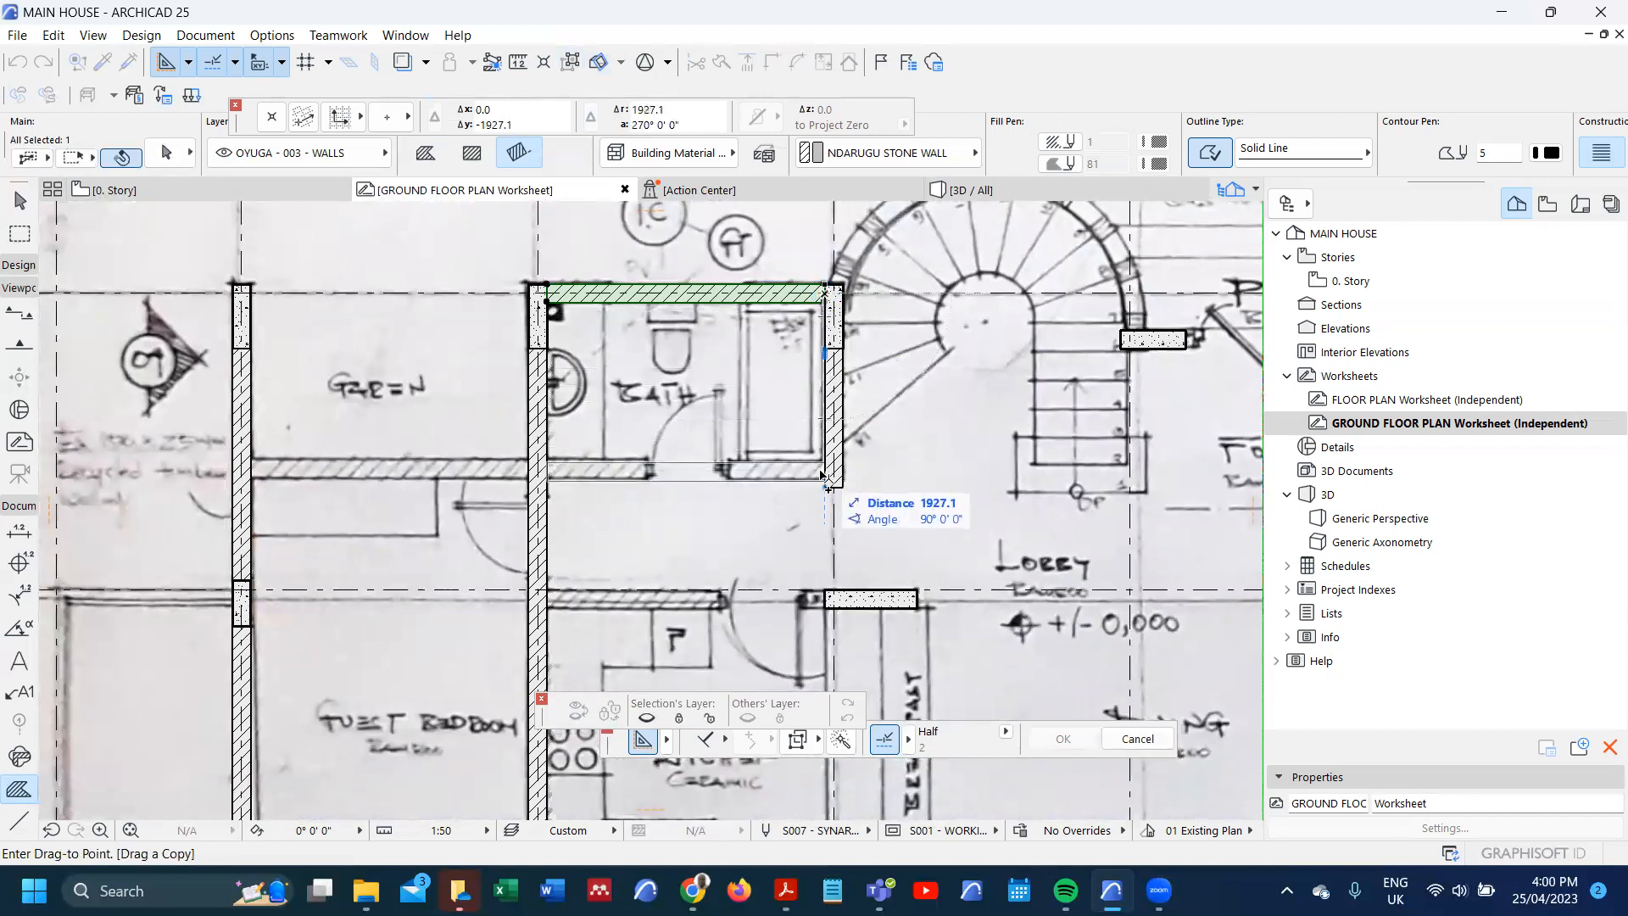
scroll(829, 476, up, 4)
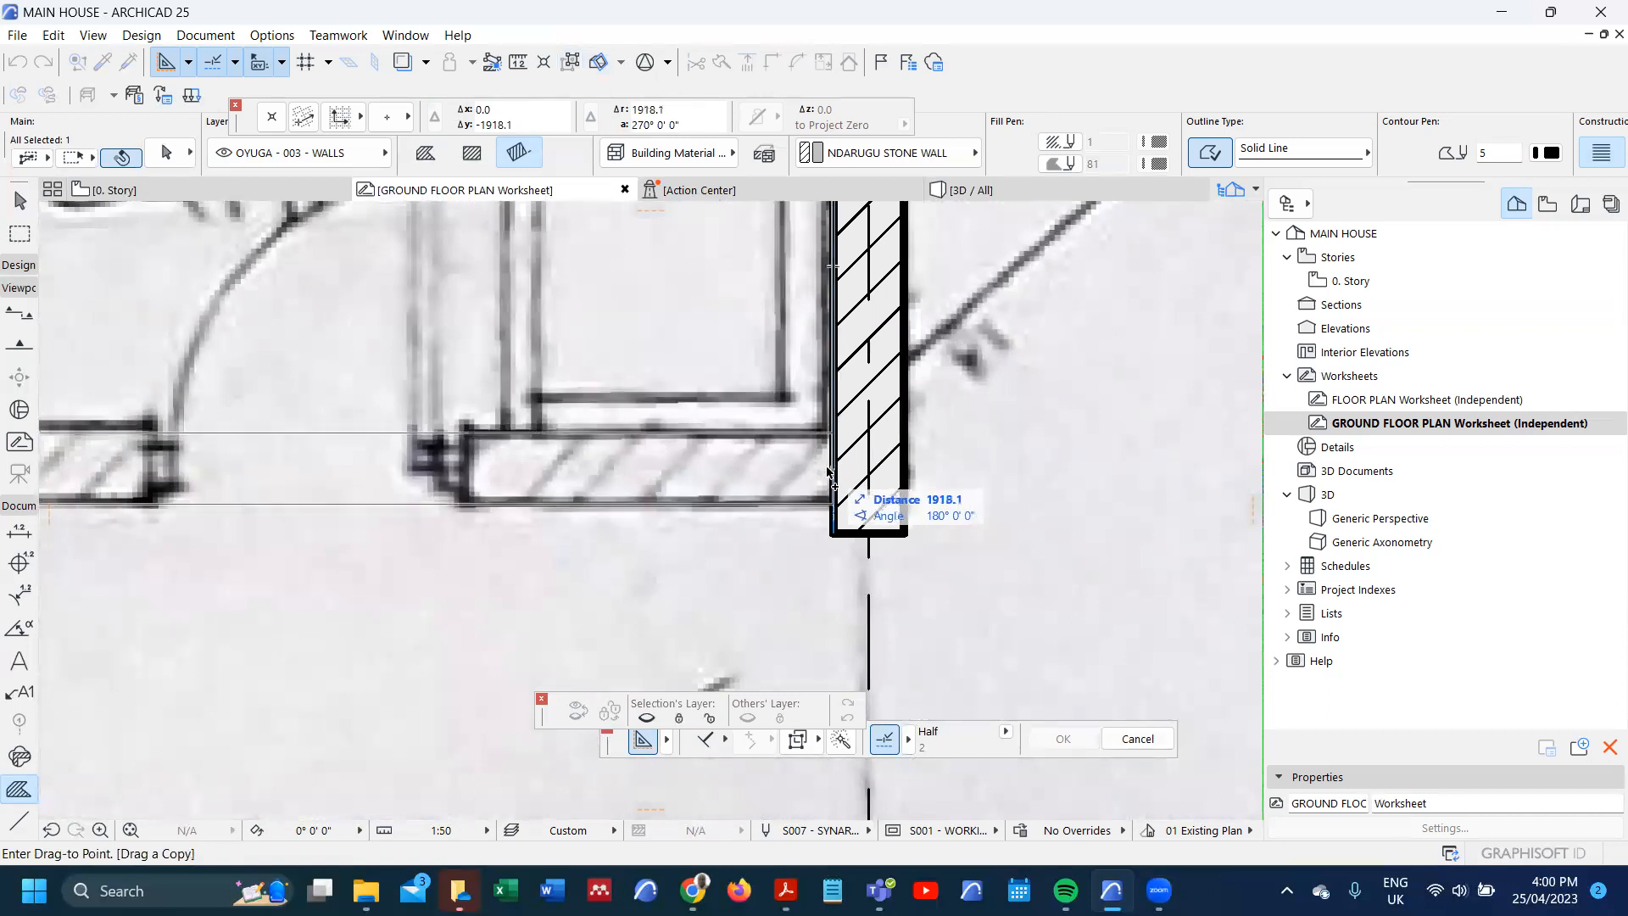
key(Tab)
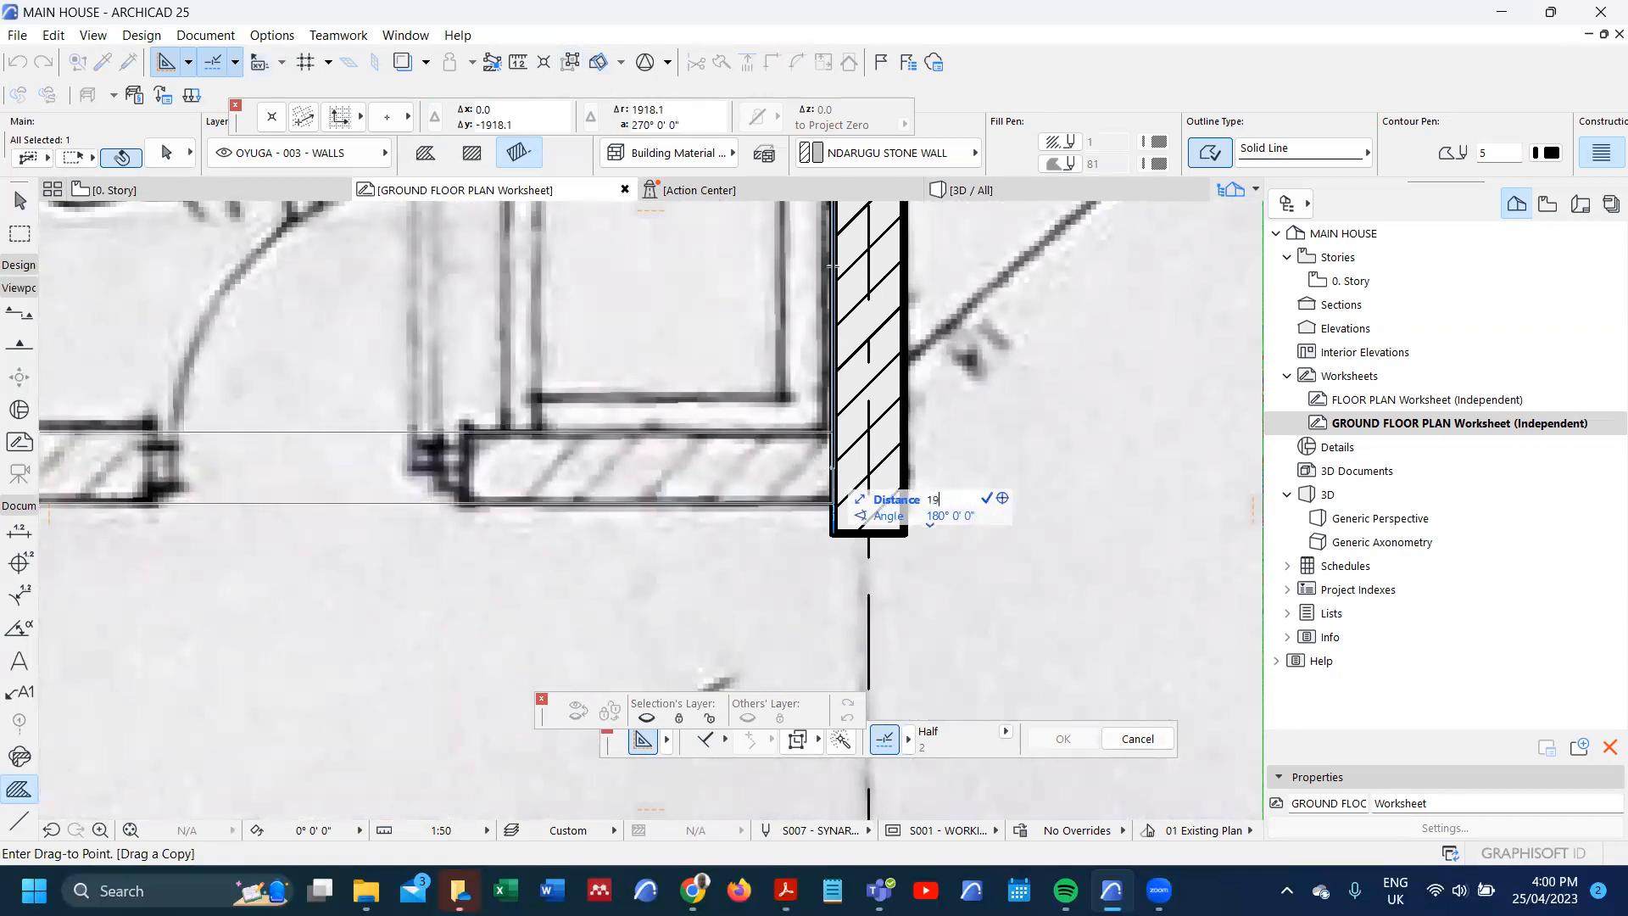
text(1900)
key(Return)
- Stretch the bath's lower wall fill across below the garden to the inner face of the outer wall on grid line B
scroll(836, 454, down, 6)
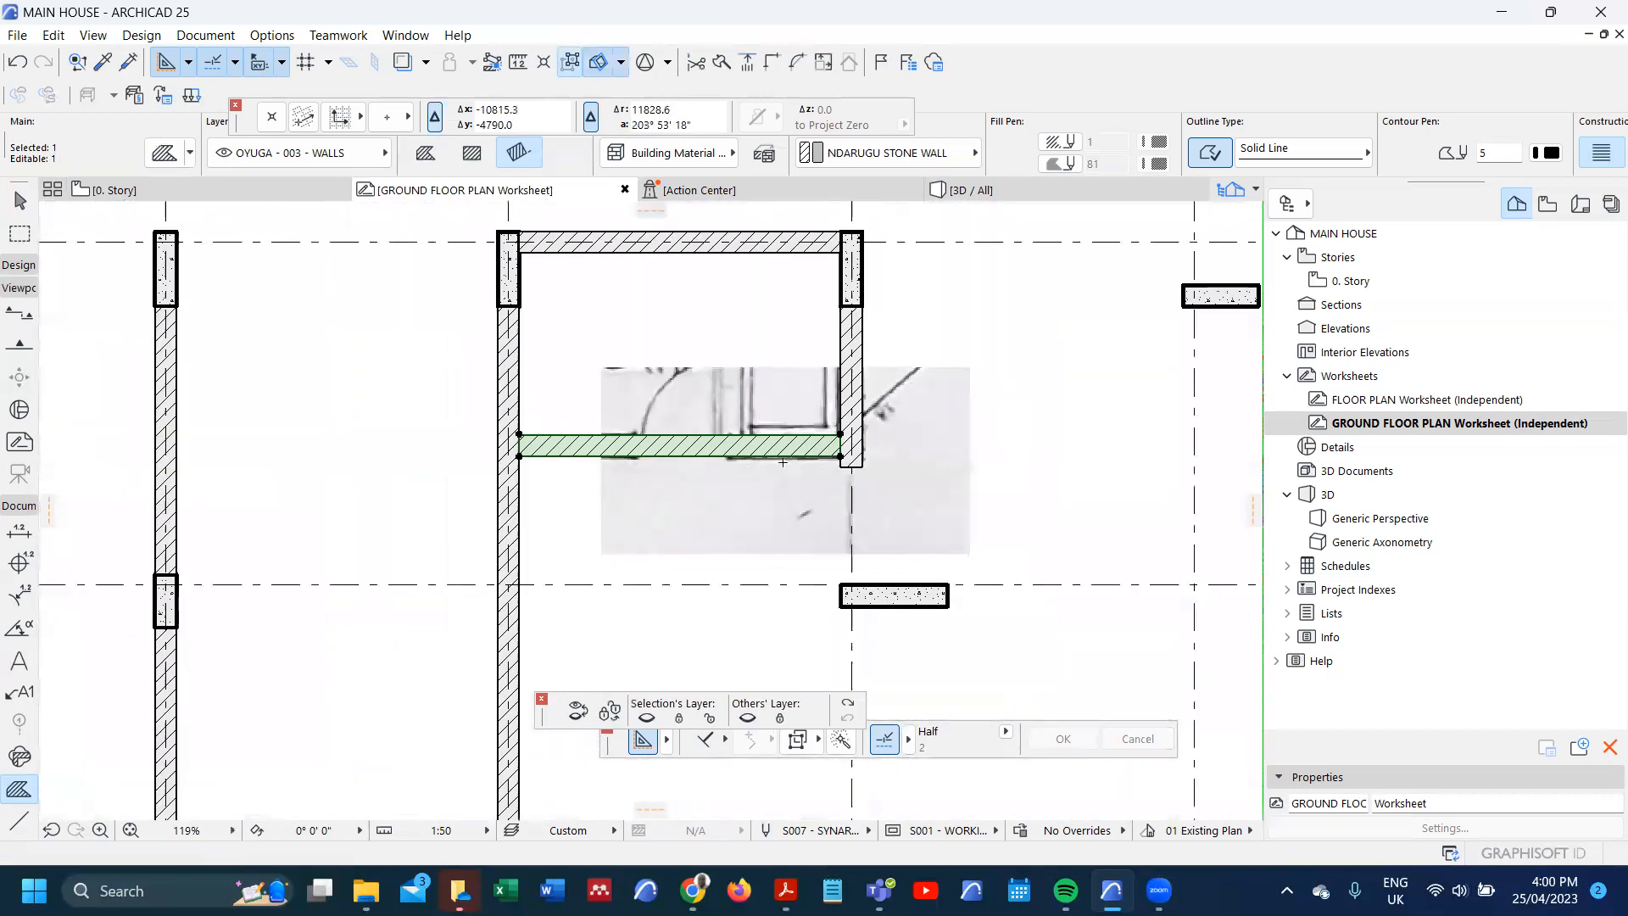
scroll(518, 445, up, 3)
click(518, 441)
scroll(519, 441, down, 2)
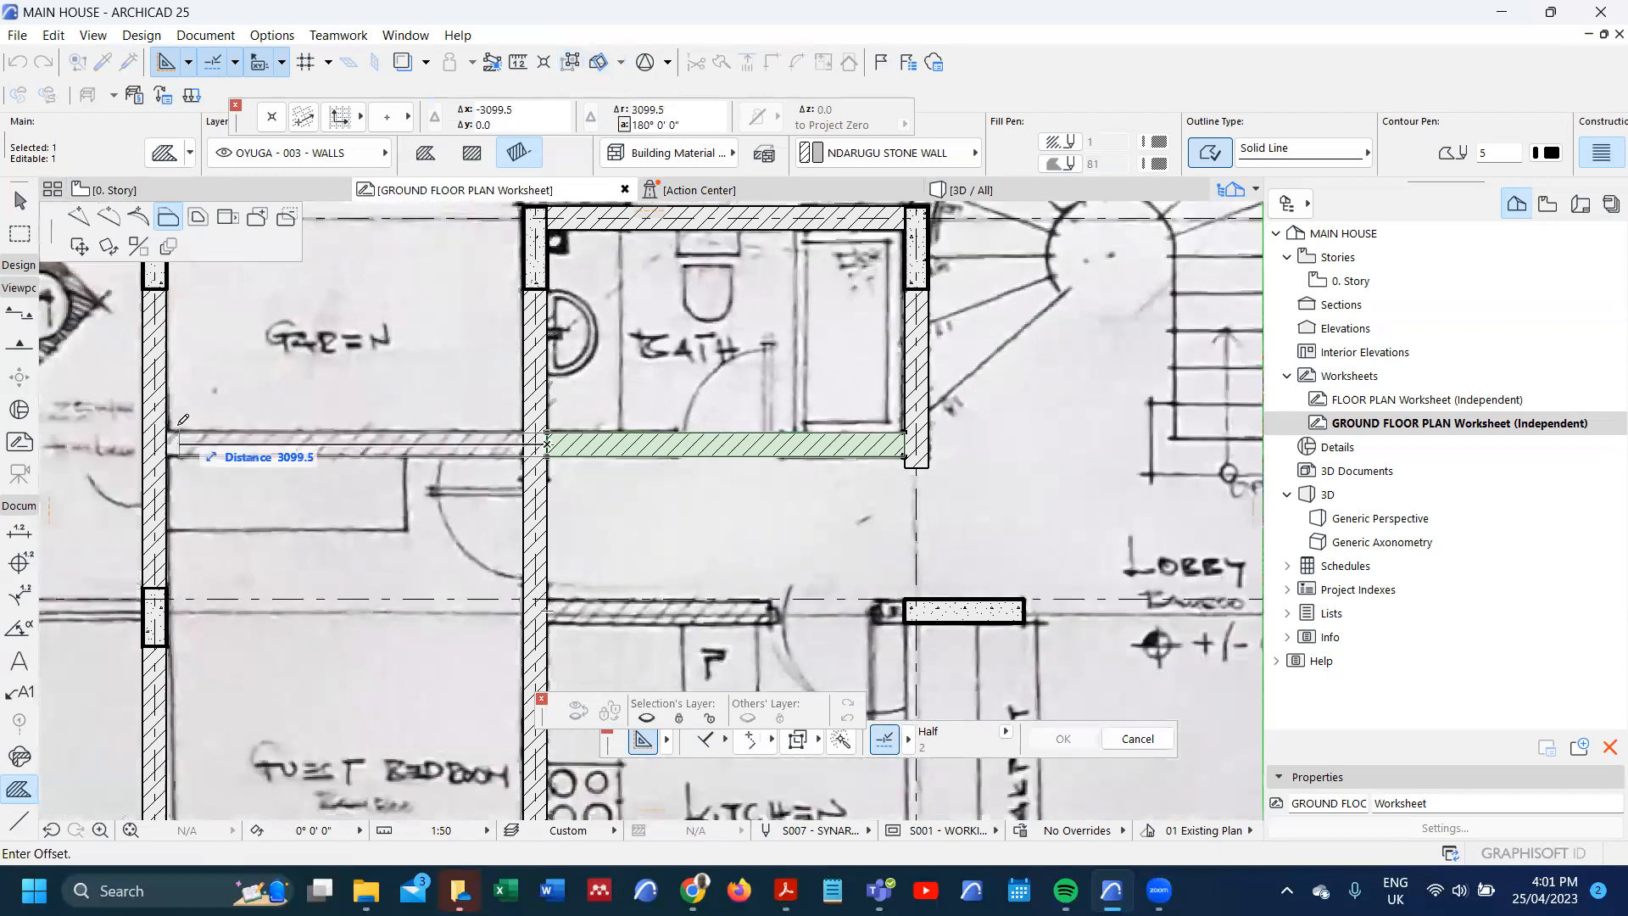
click(169, 429)
scroll(494, 360, down, 3)
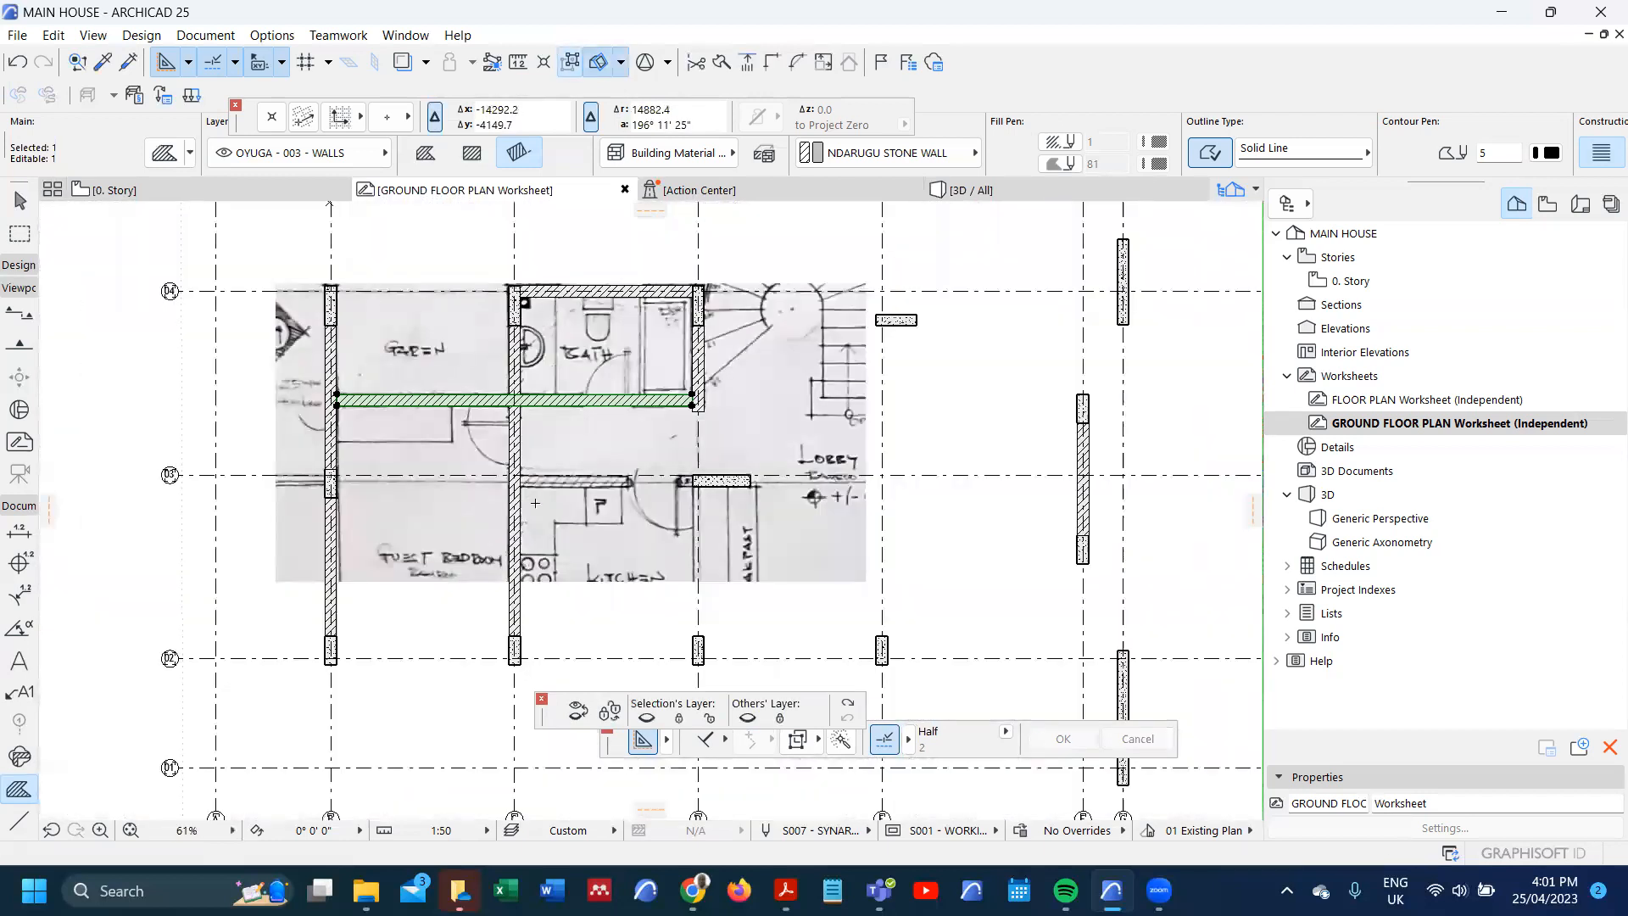
- Drag a copy of the long garden–bath wall fill down to grid line 03, aligned with the column beside the breakfast counter
scroll(676, 499, up, 2)
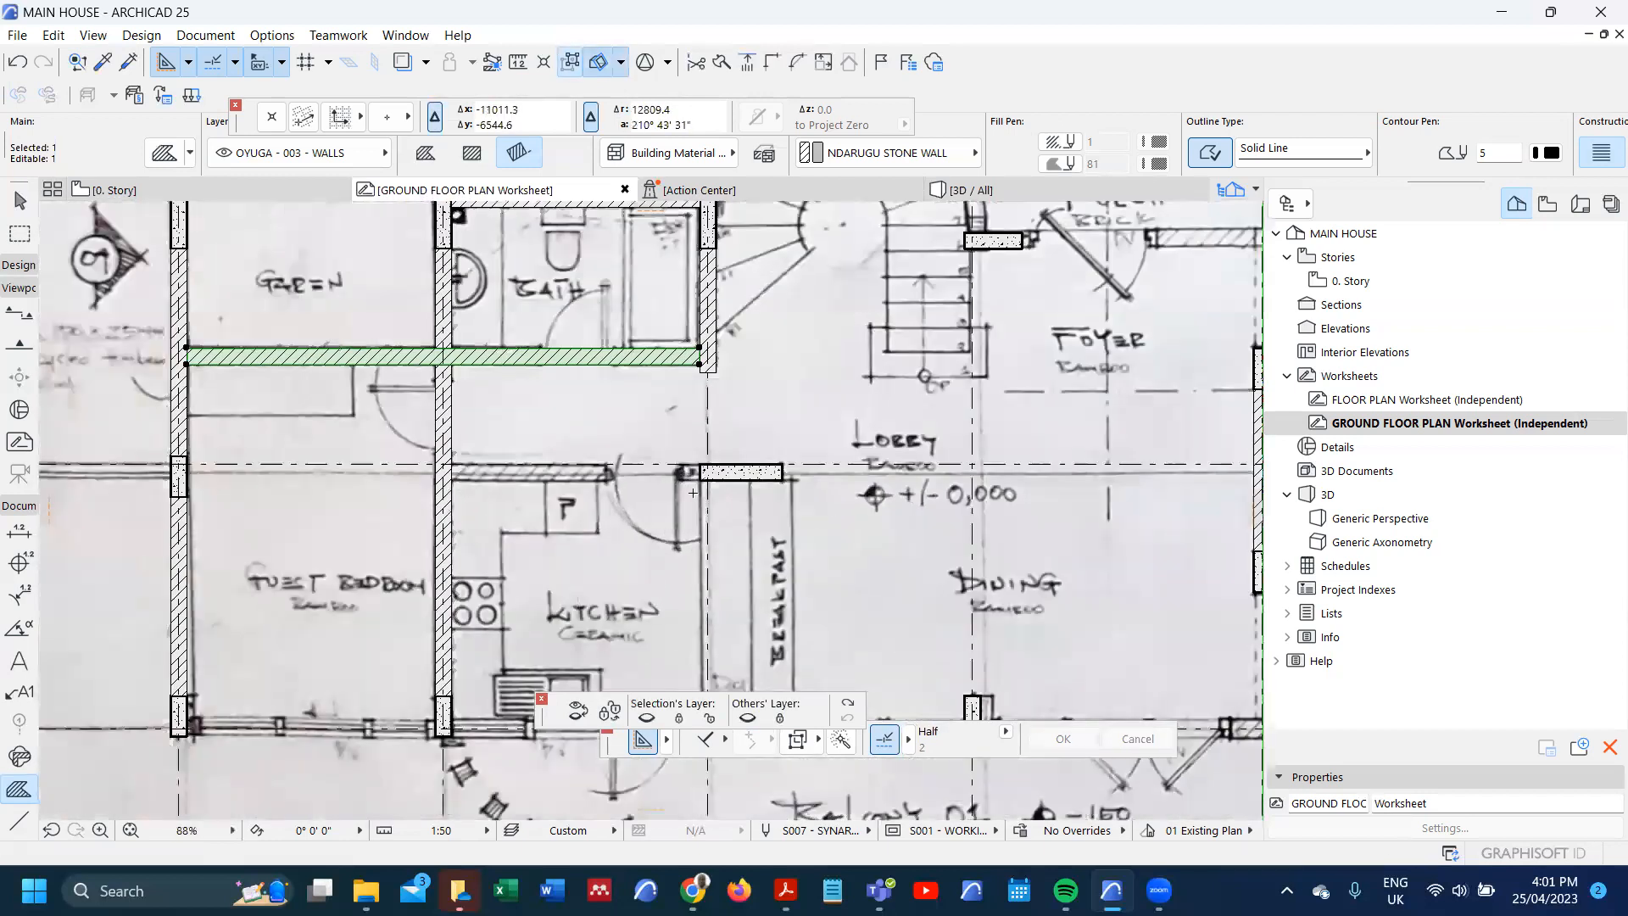
key(ctrl+d)
click(701, 366)
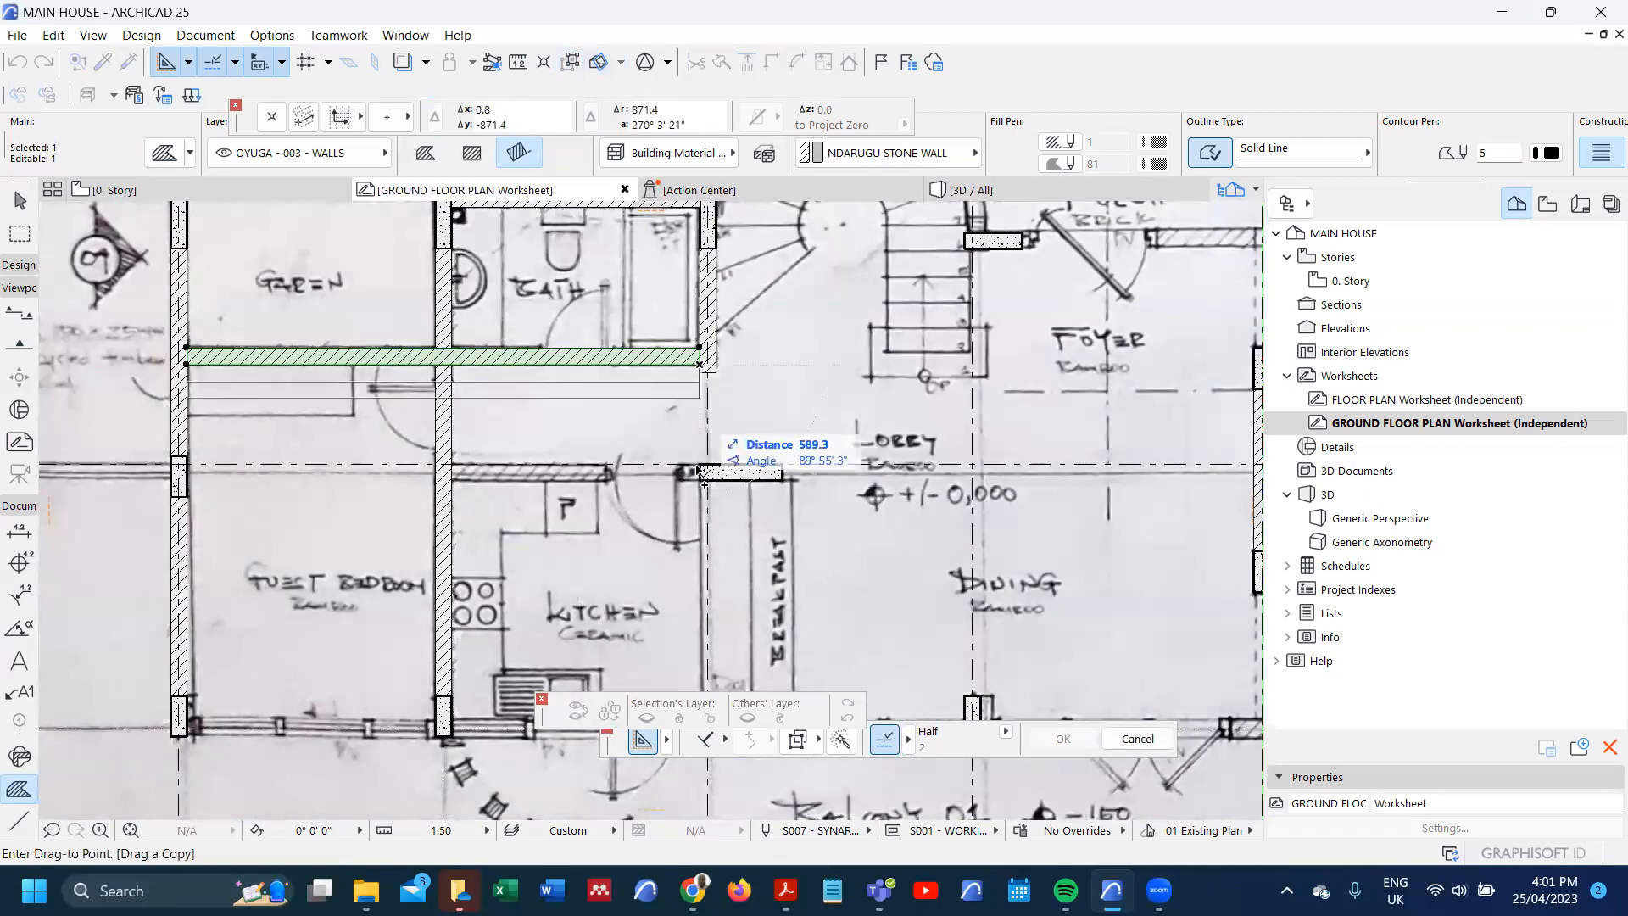
click(700, 481)
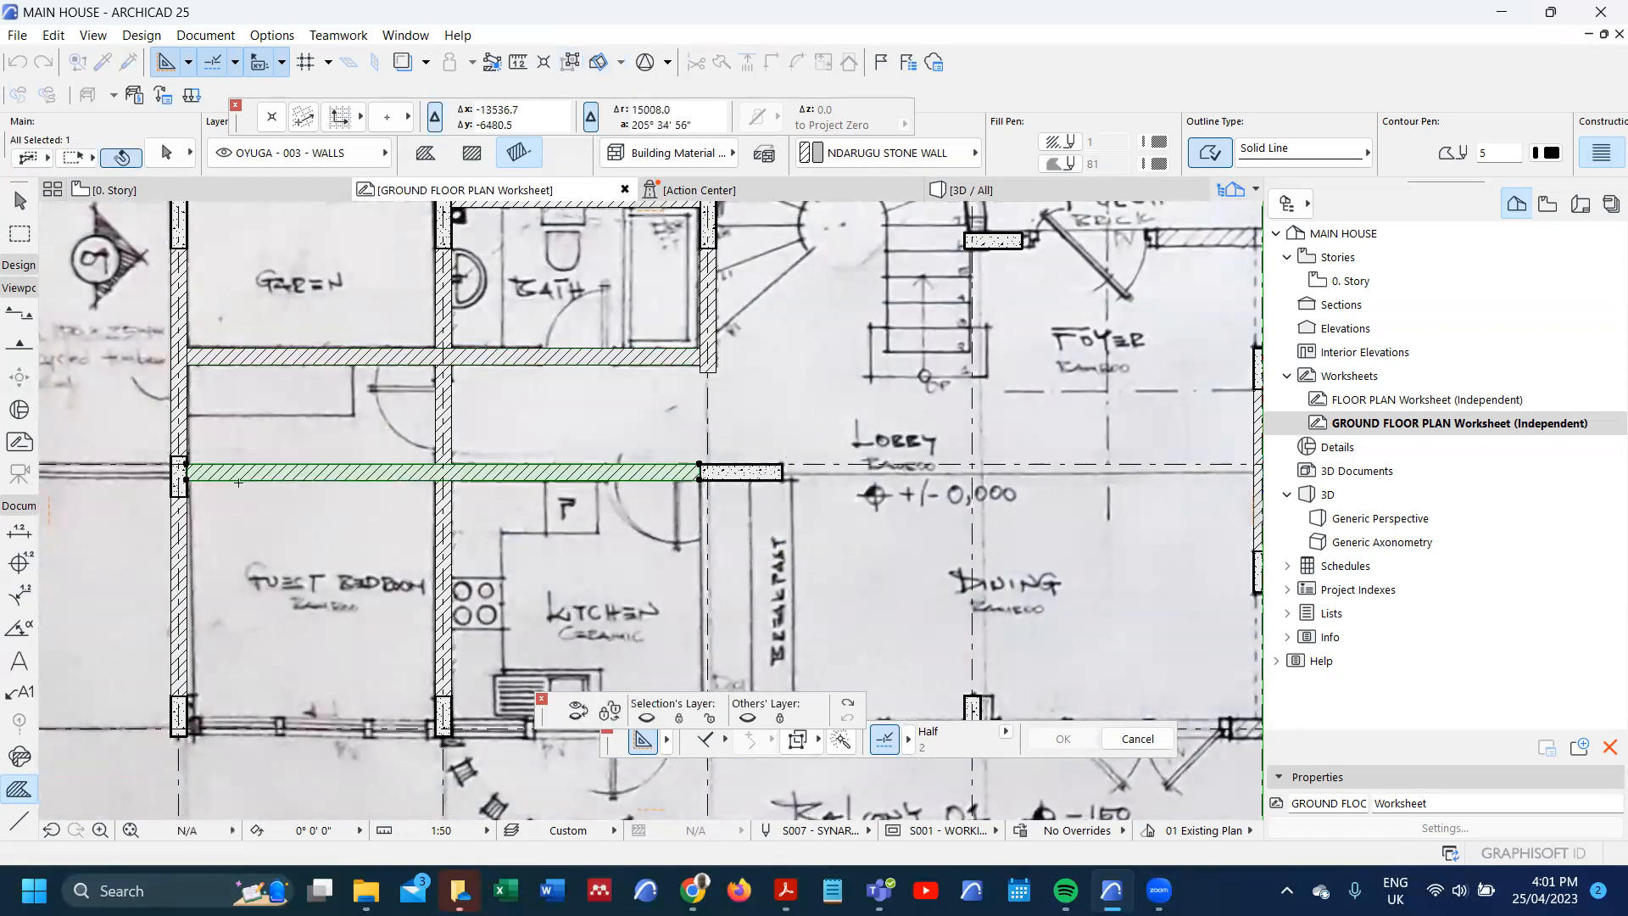
- Shorten the wall fill on grid line 03 so its guest-bedroom end stops at the kitchen-side face of the grid line C wall
scroll(195, 477, up, 2)
click(208, 477)
click(373, 580)
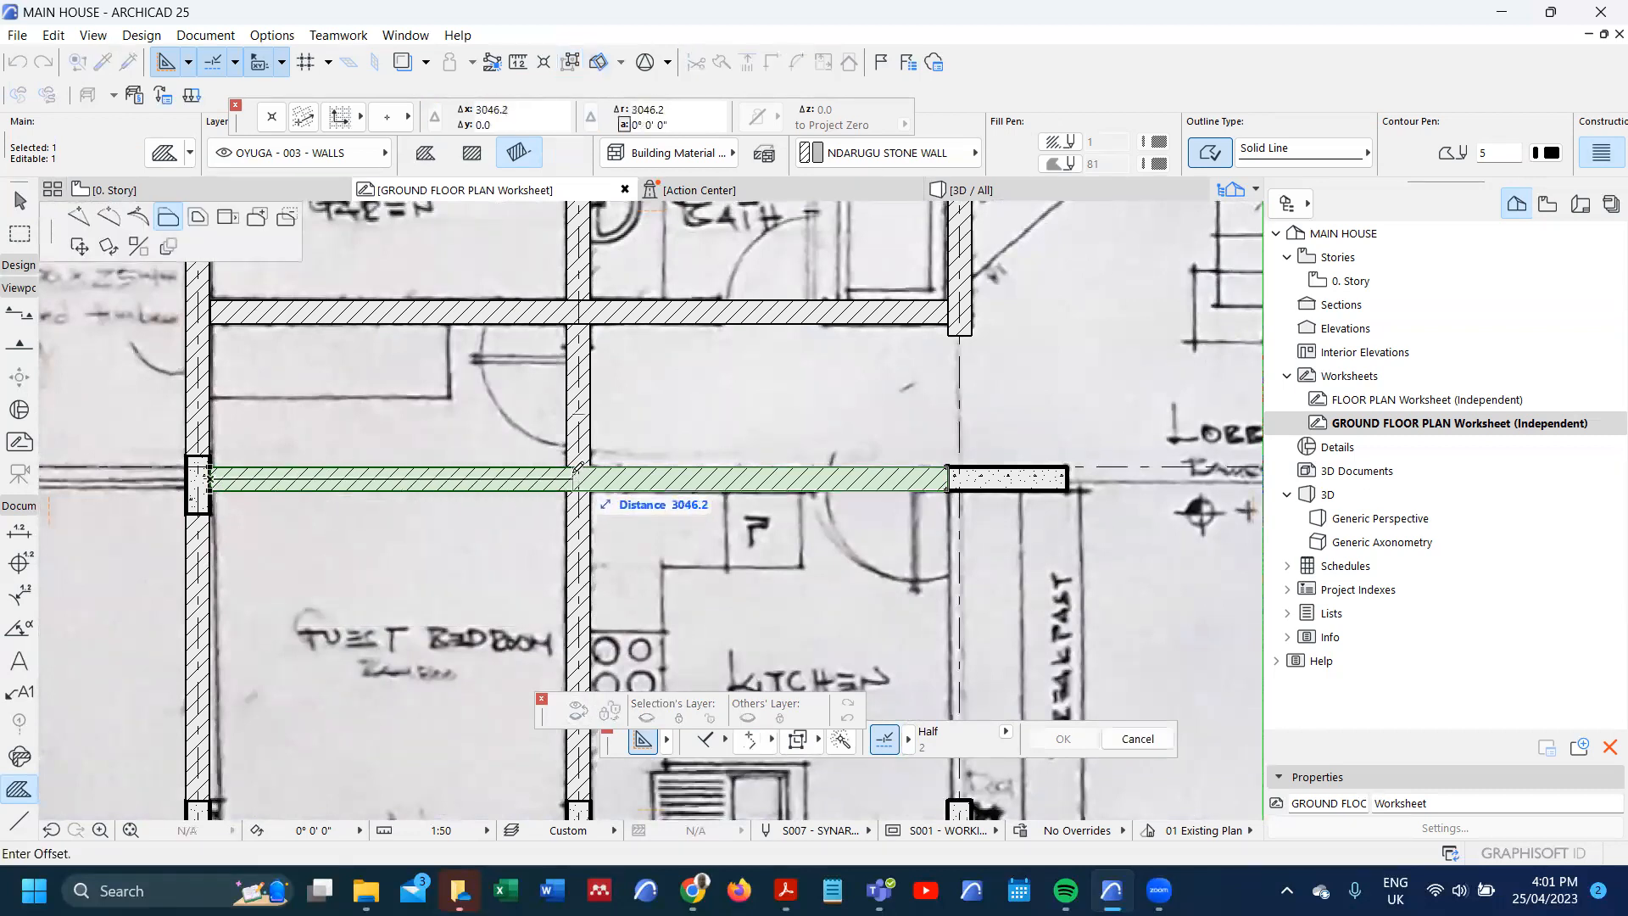
scroll(579, 468, up, 5)
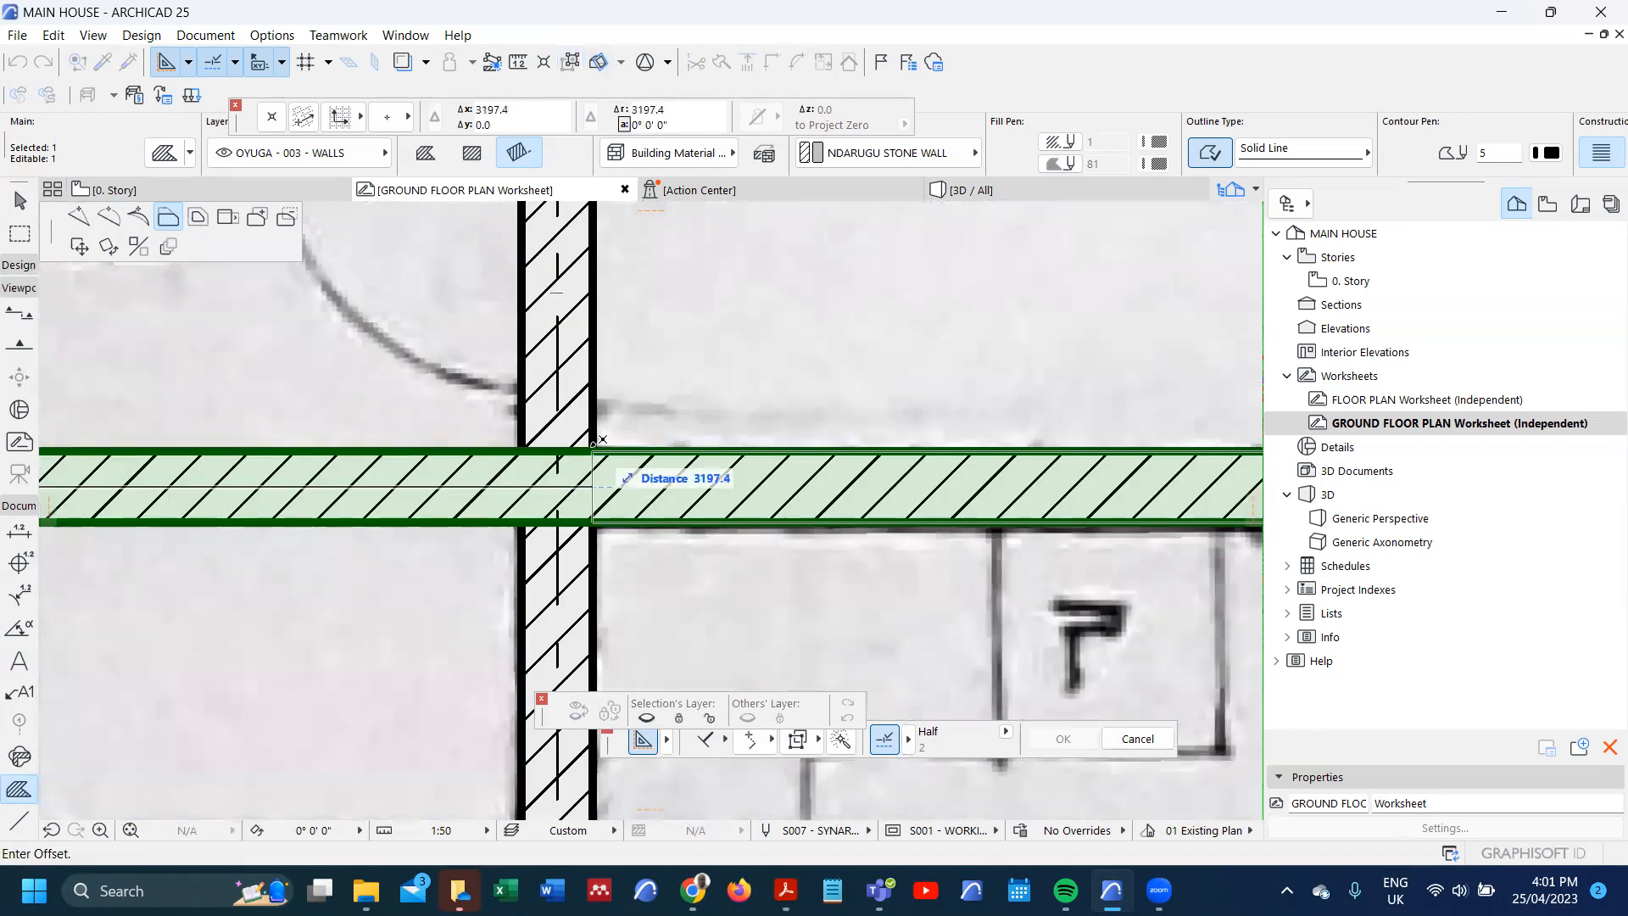
scroll(598, 437, down, 6)
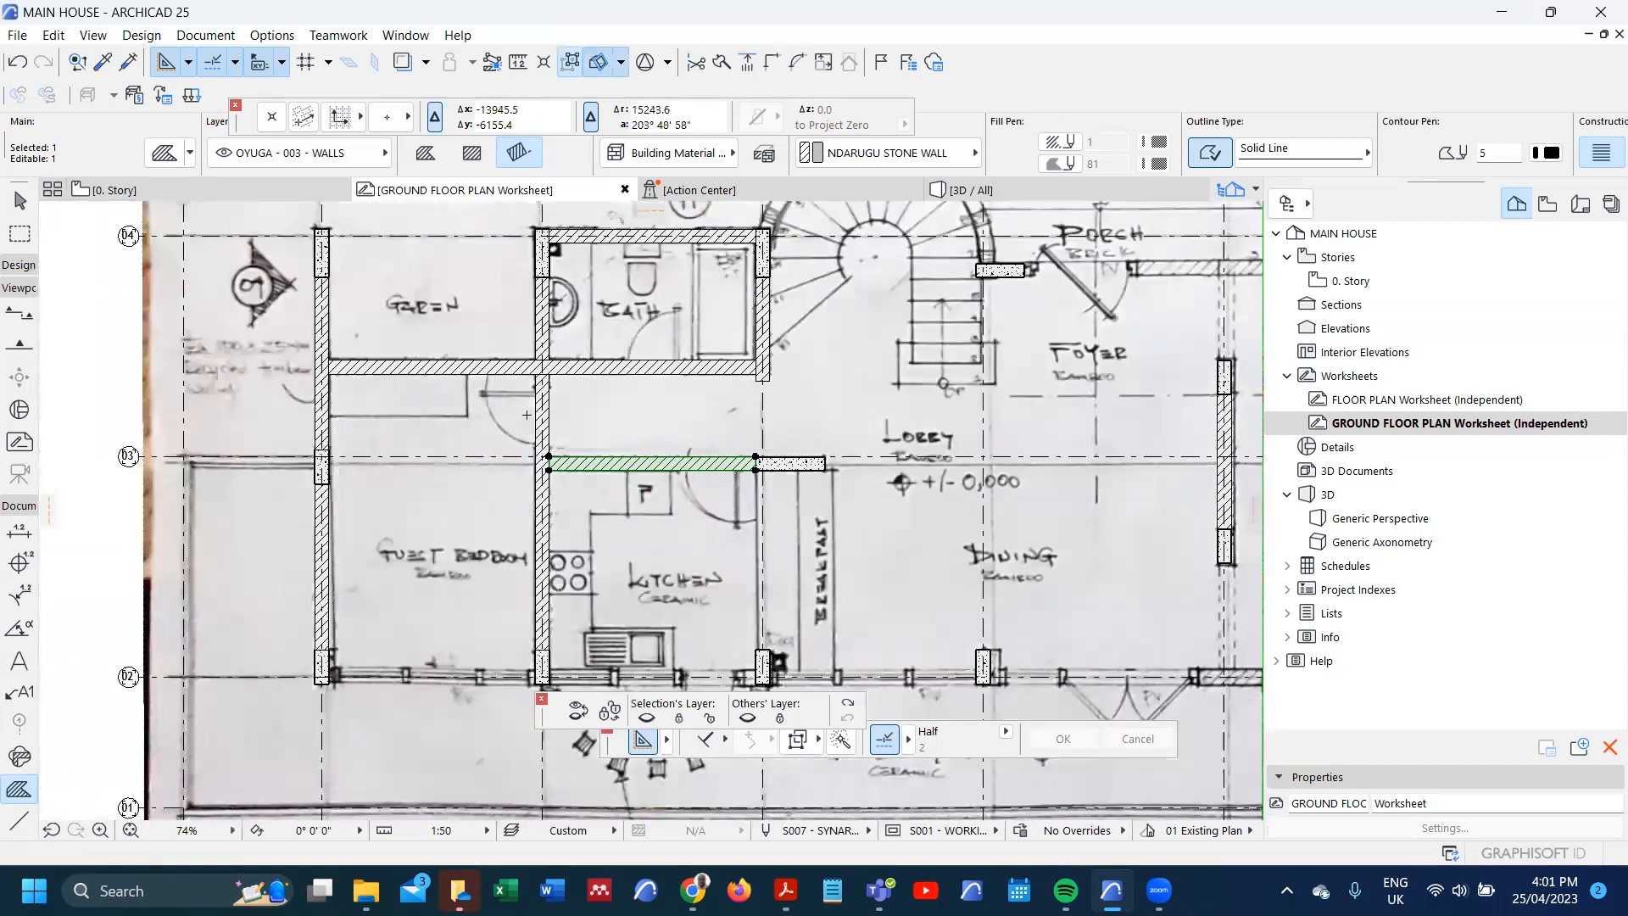
scroll(527, 414, down, 3)
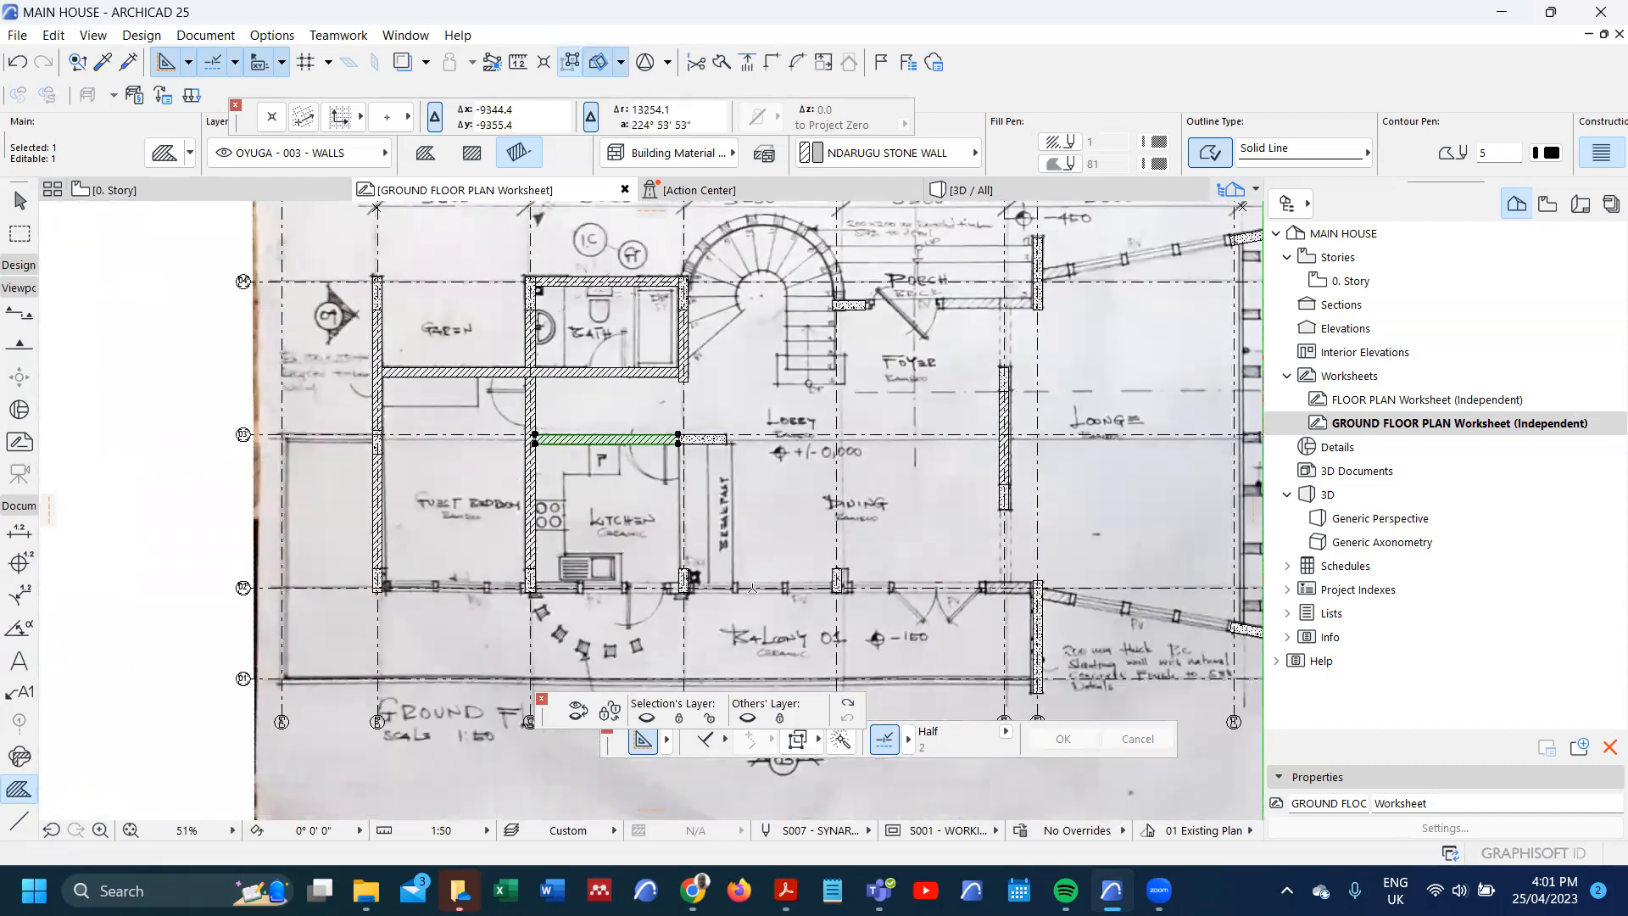
- Drag a copy of the kitchen's upper wall fill to the wall between porch and foyer, starting at the end of the column beside the stair
scroll(381, 547, down, 3)
scroll(704, 485, up, 2)
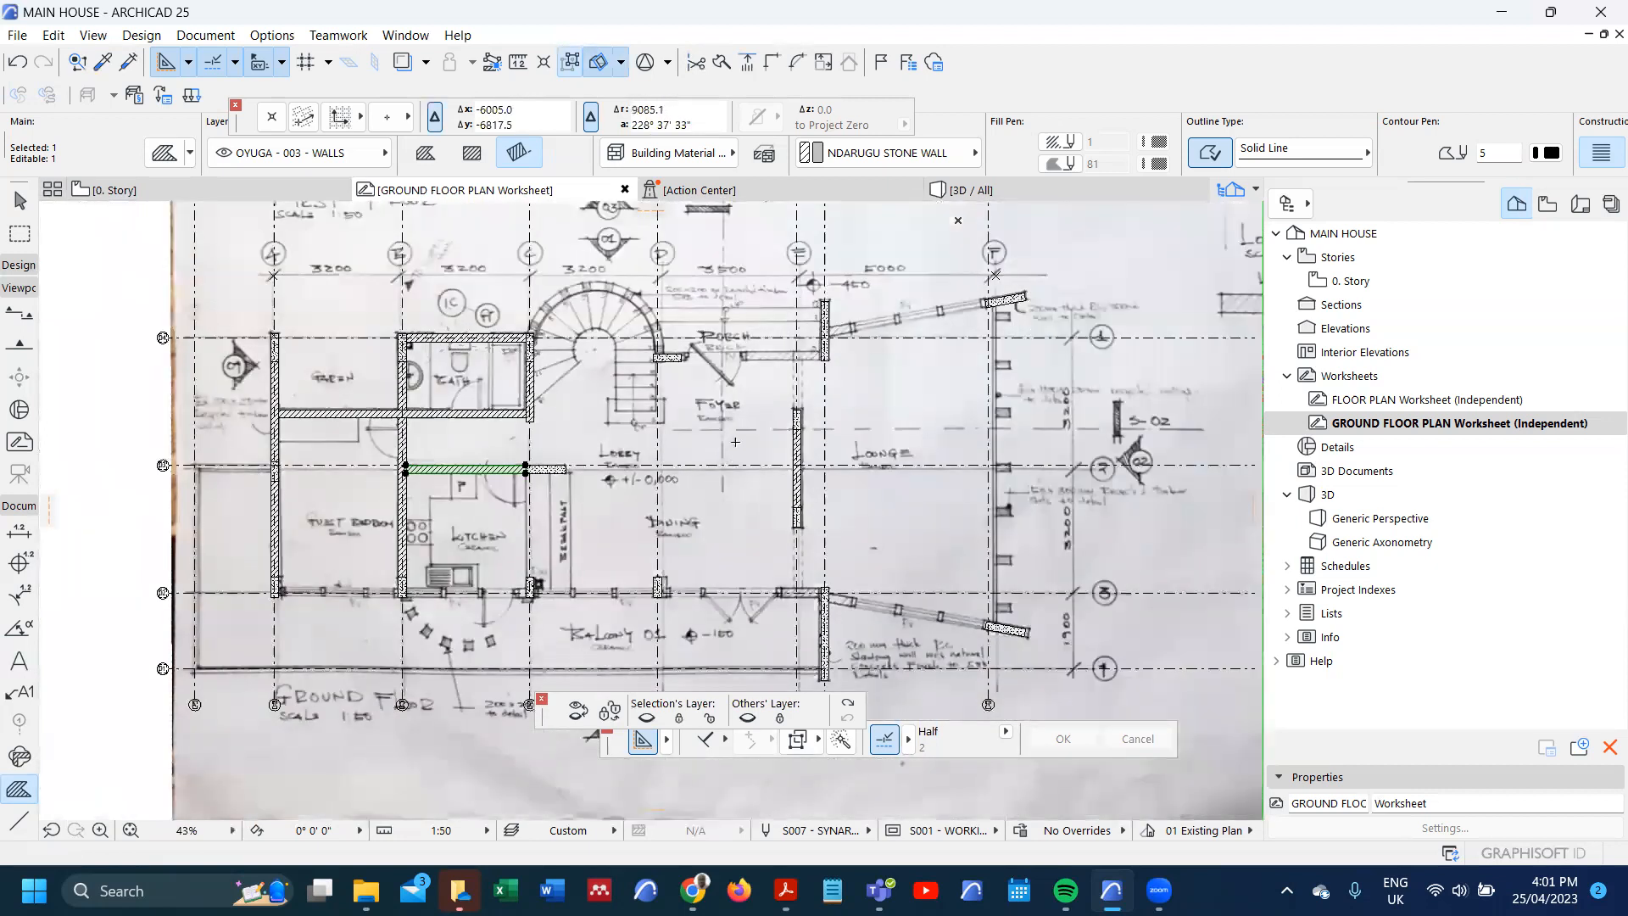
scroll(610, 391, up, 2)
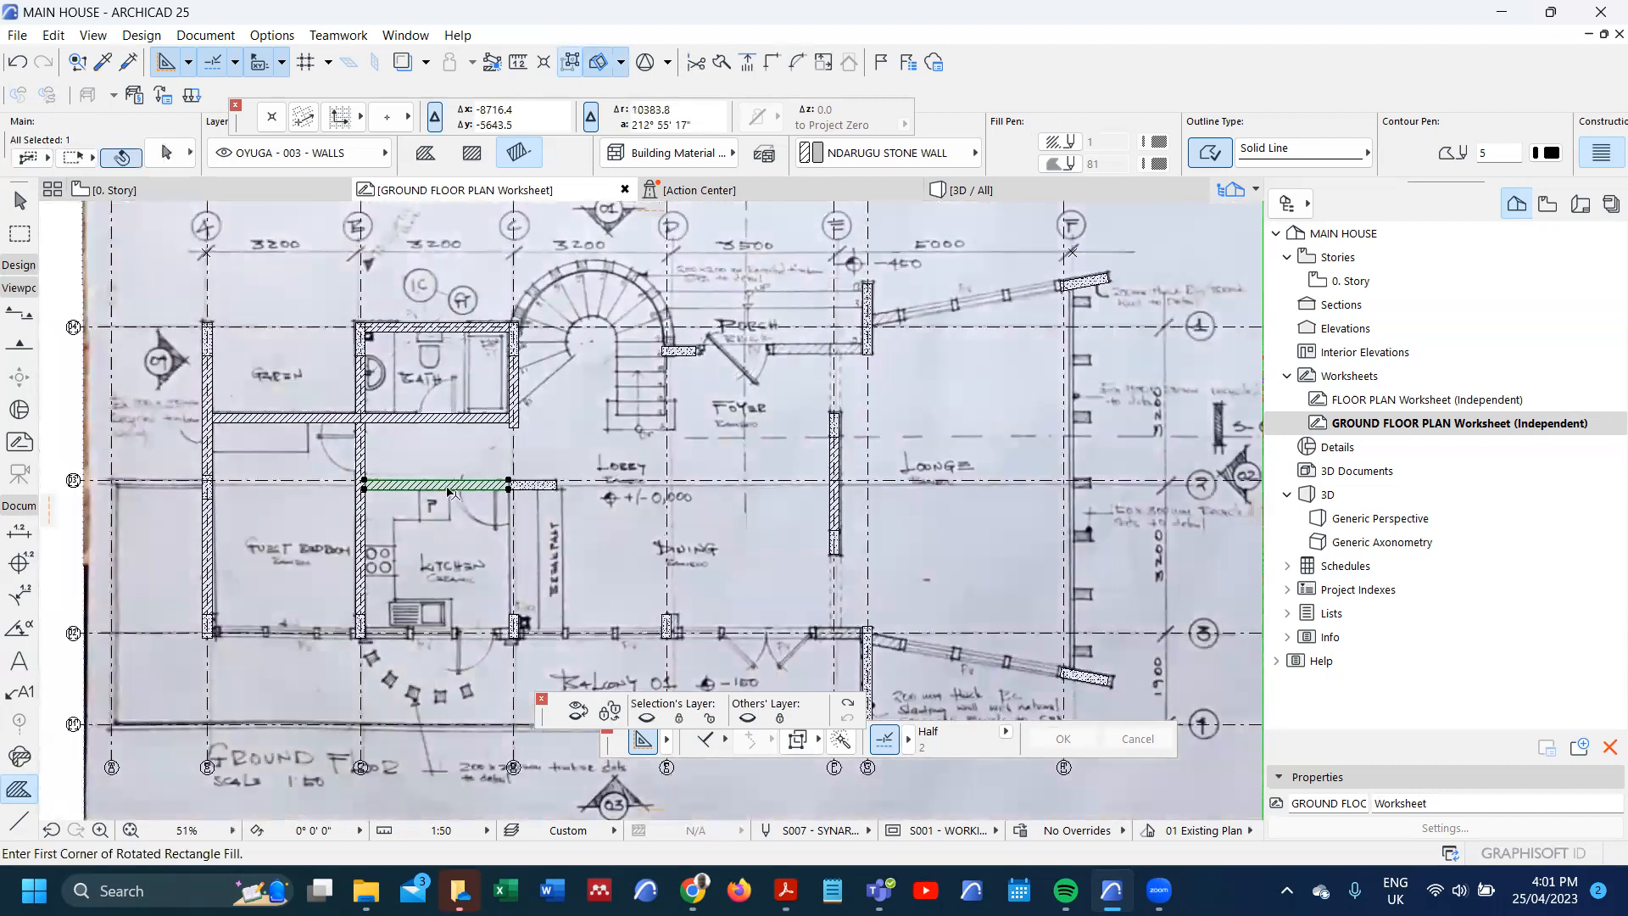
key(ctrl+shift+d)
click(368, 490)
scroll(755, 344, up, 2)
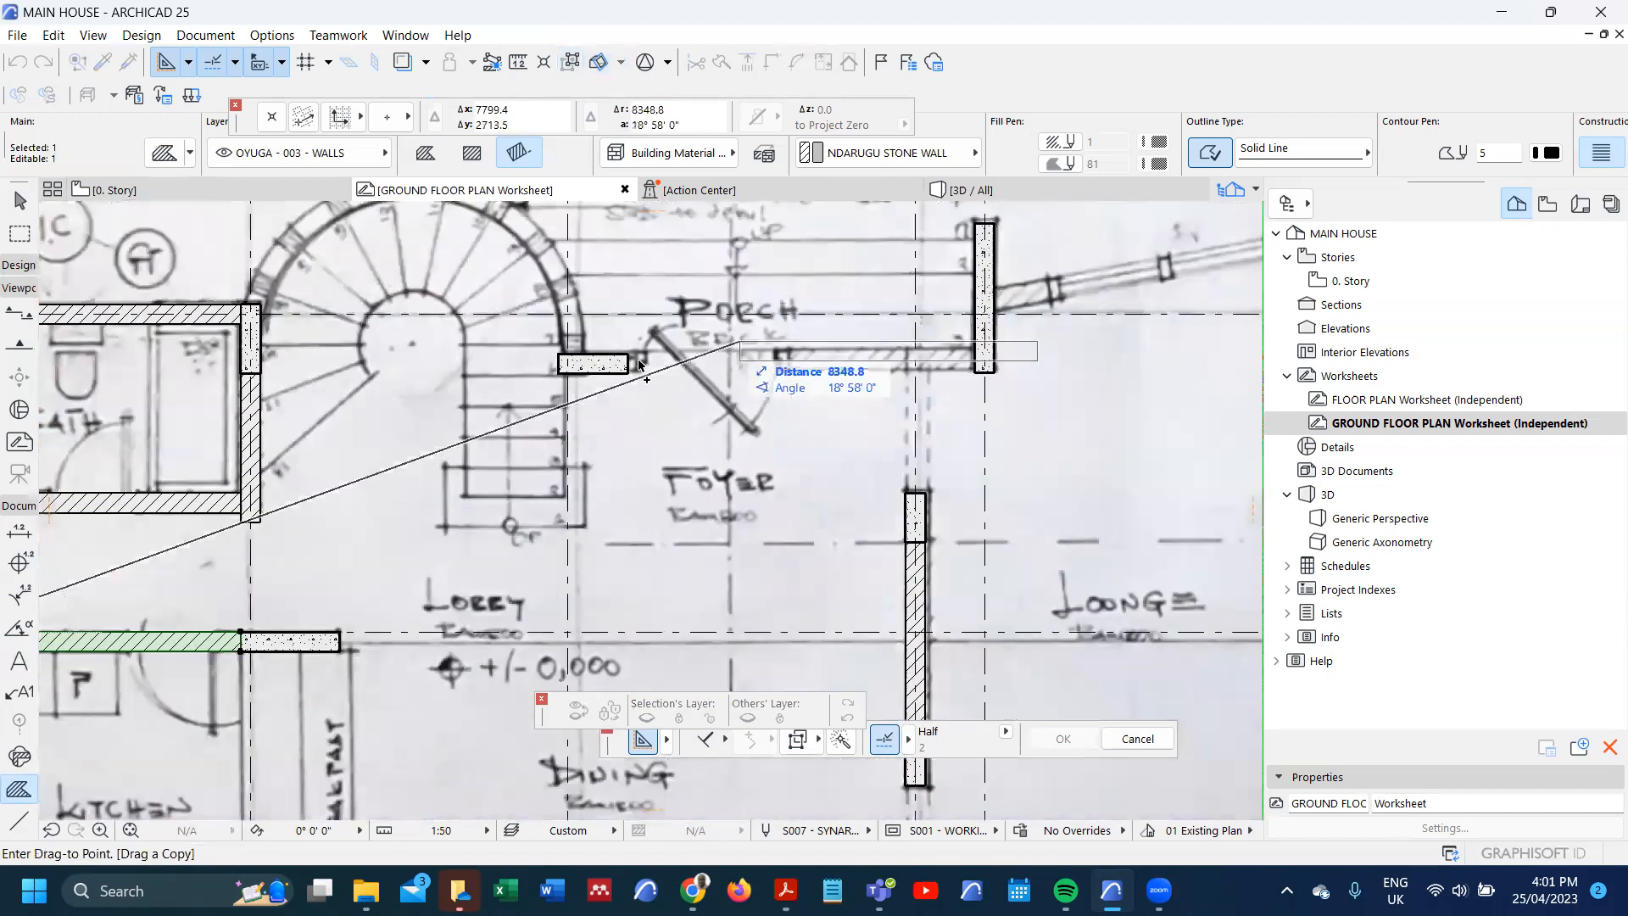
click(629, 364)
- Stretch the porch–foyer wall fill 500 mm to the inner face of the column on grid line G
scroll(839, 365, up, 2)
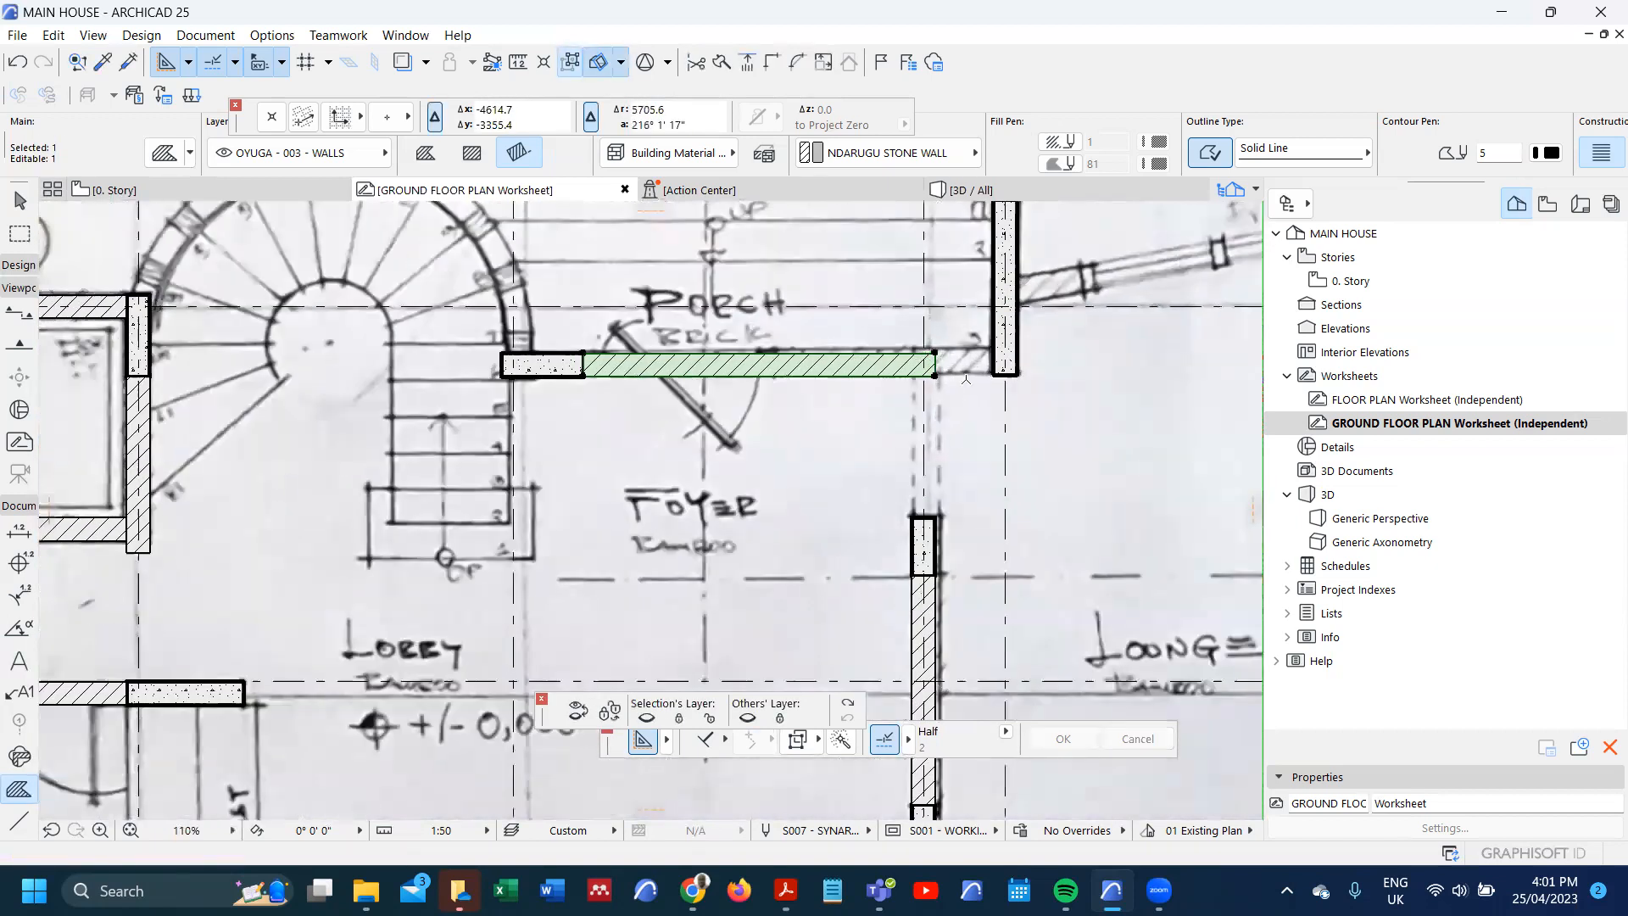
scroll(967, 379, up, 2)
click(975, 379)
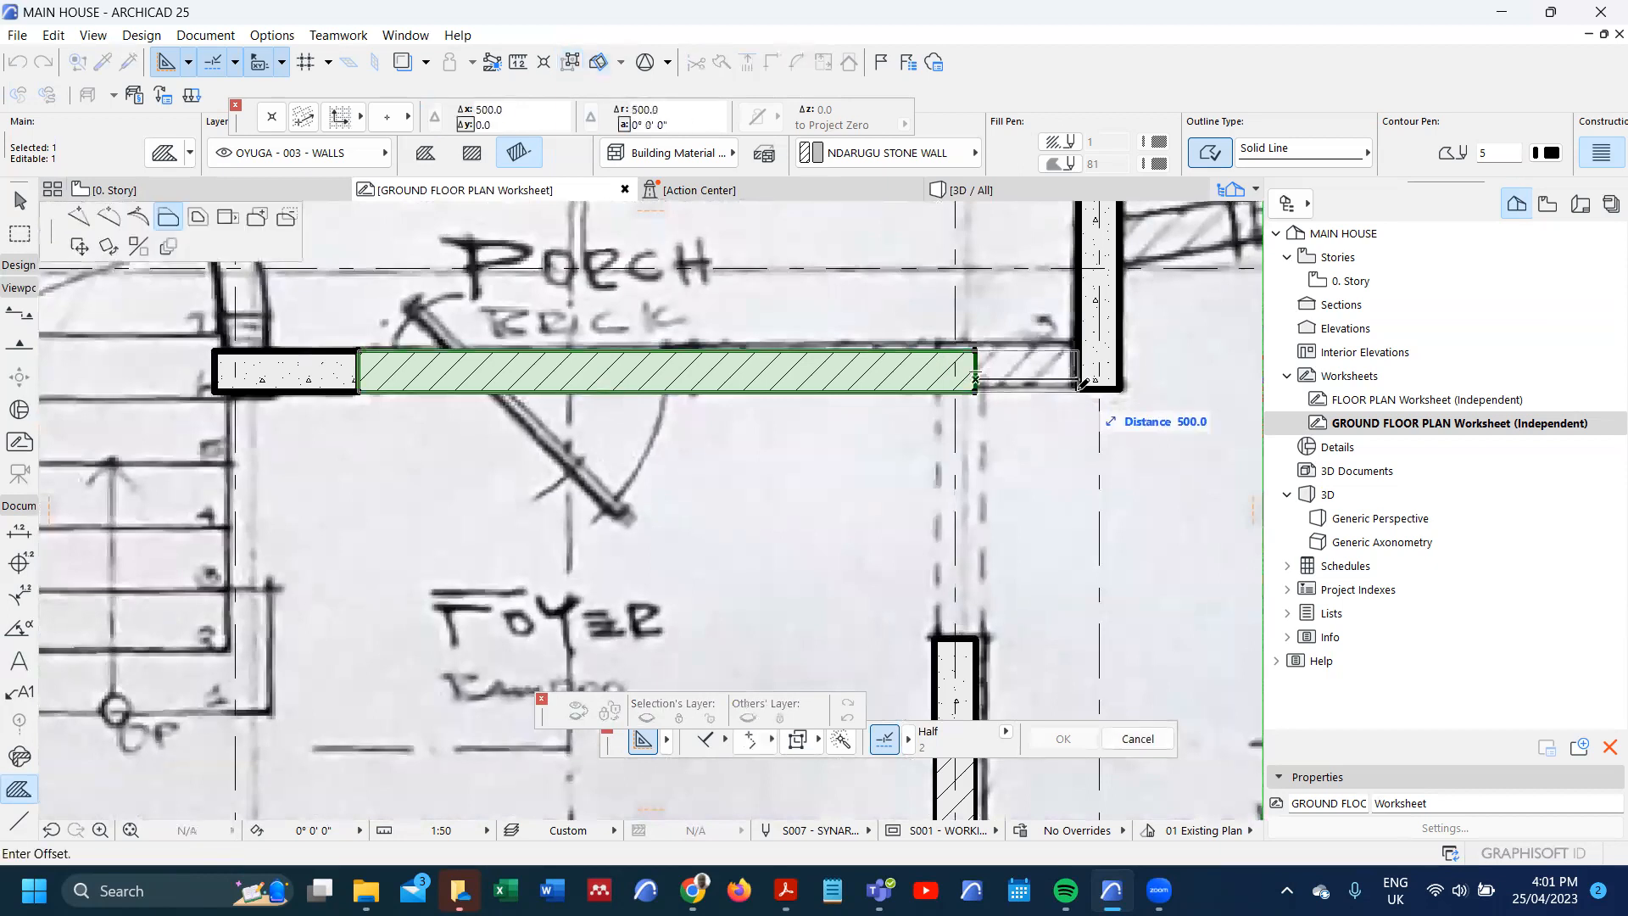
click(1090, 383)
scroll(1103, 382, up, 3)
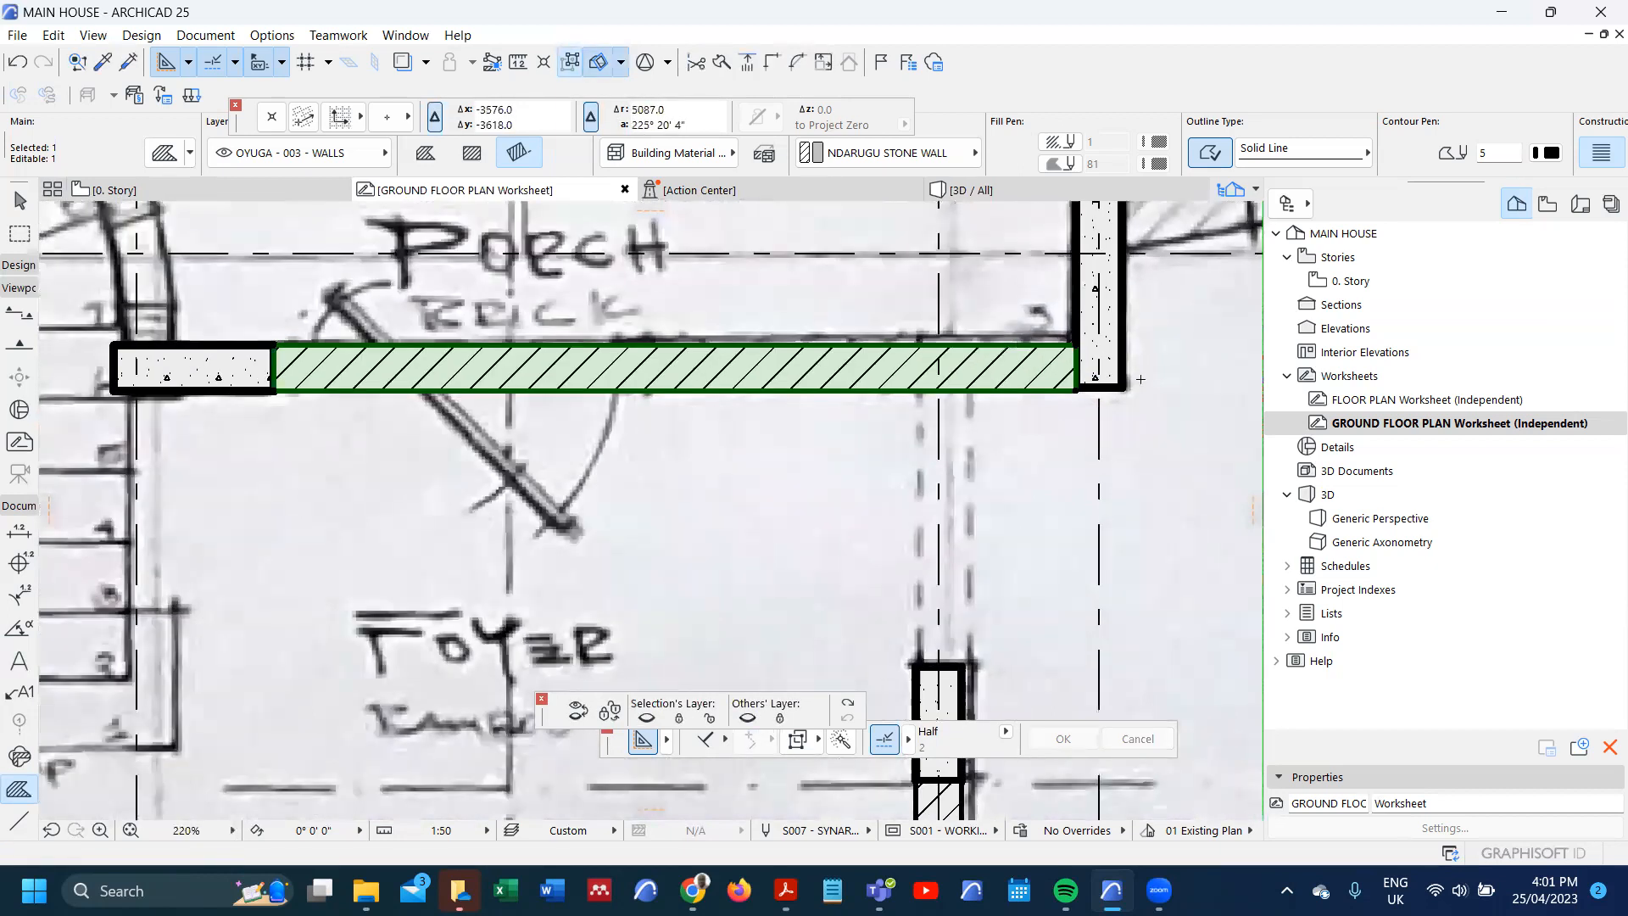
key(Escape)
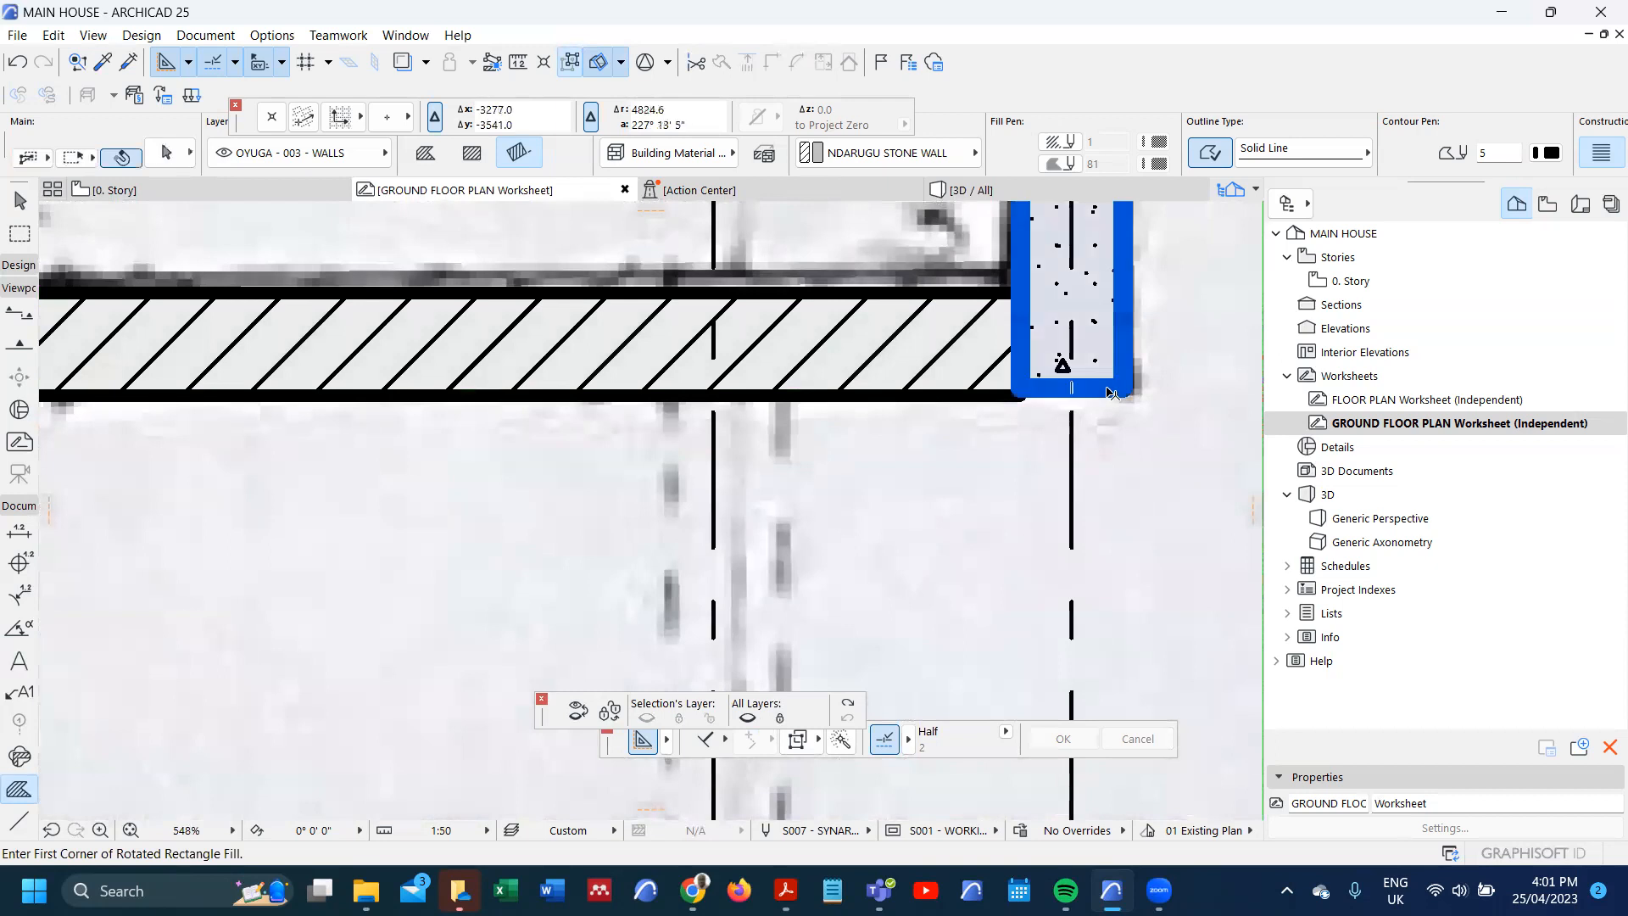
shift+click(1088, 387)
click(1075, 387)
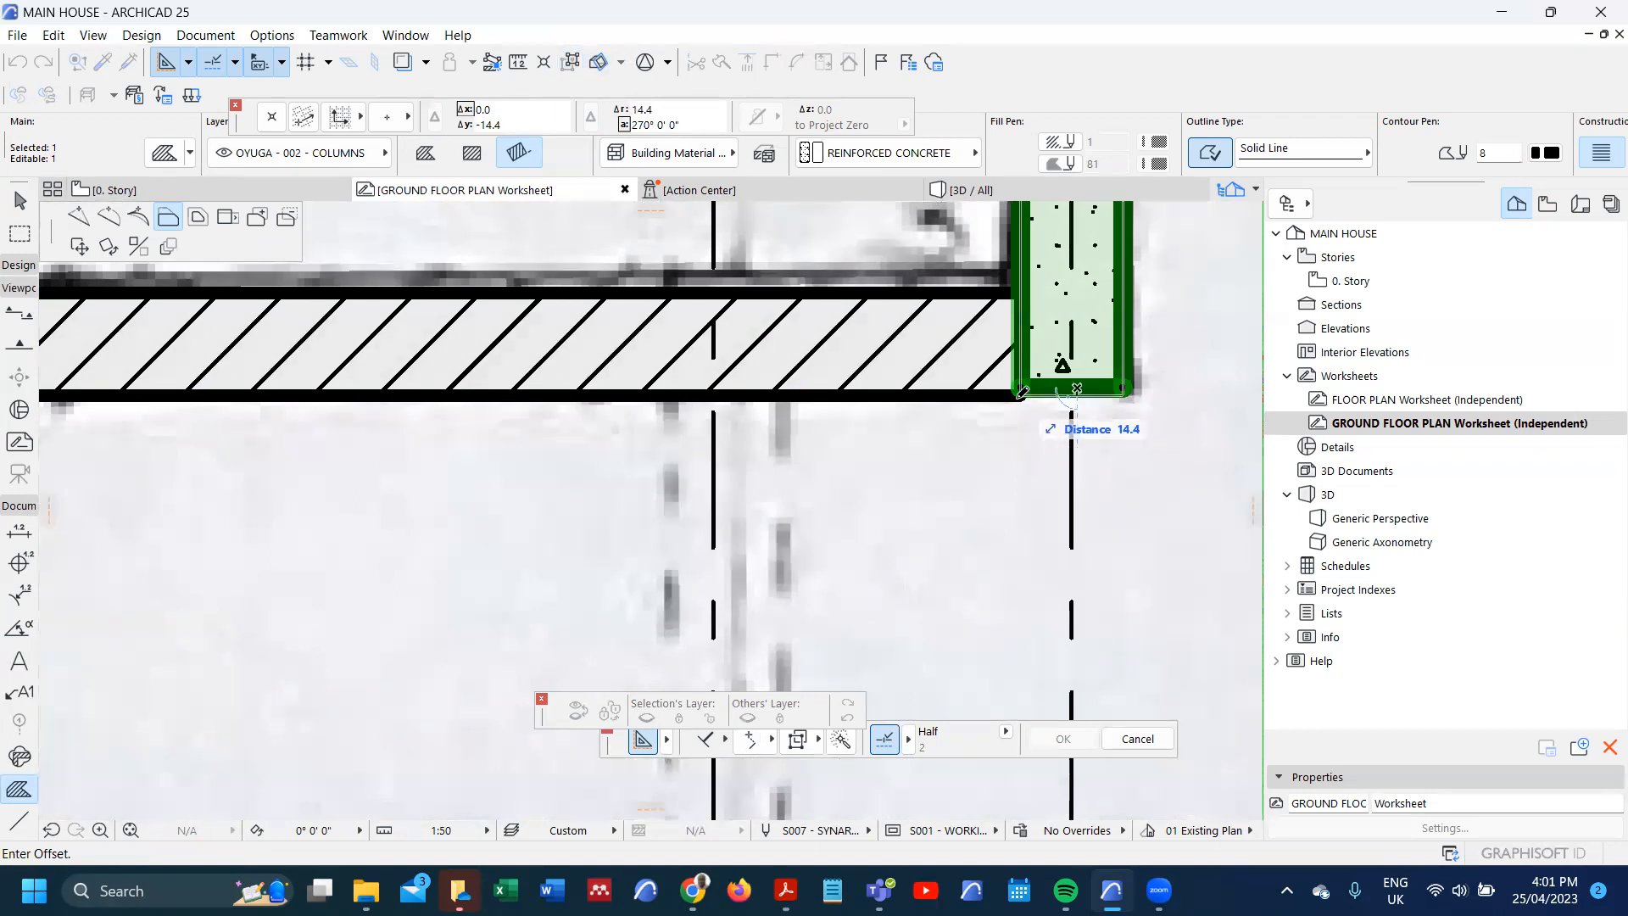
key(Escape)
key(Escape)
scroll(989, 389, down, 5)
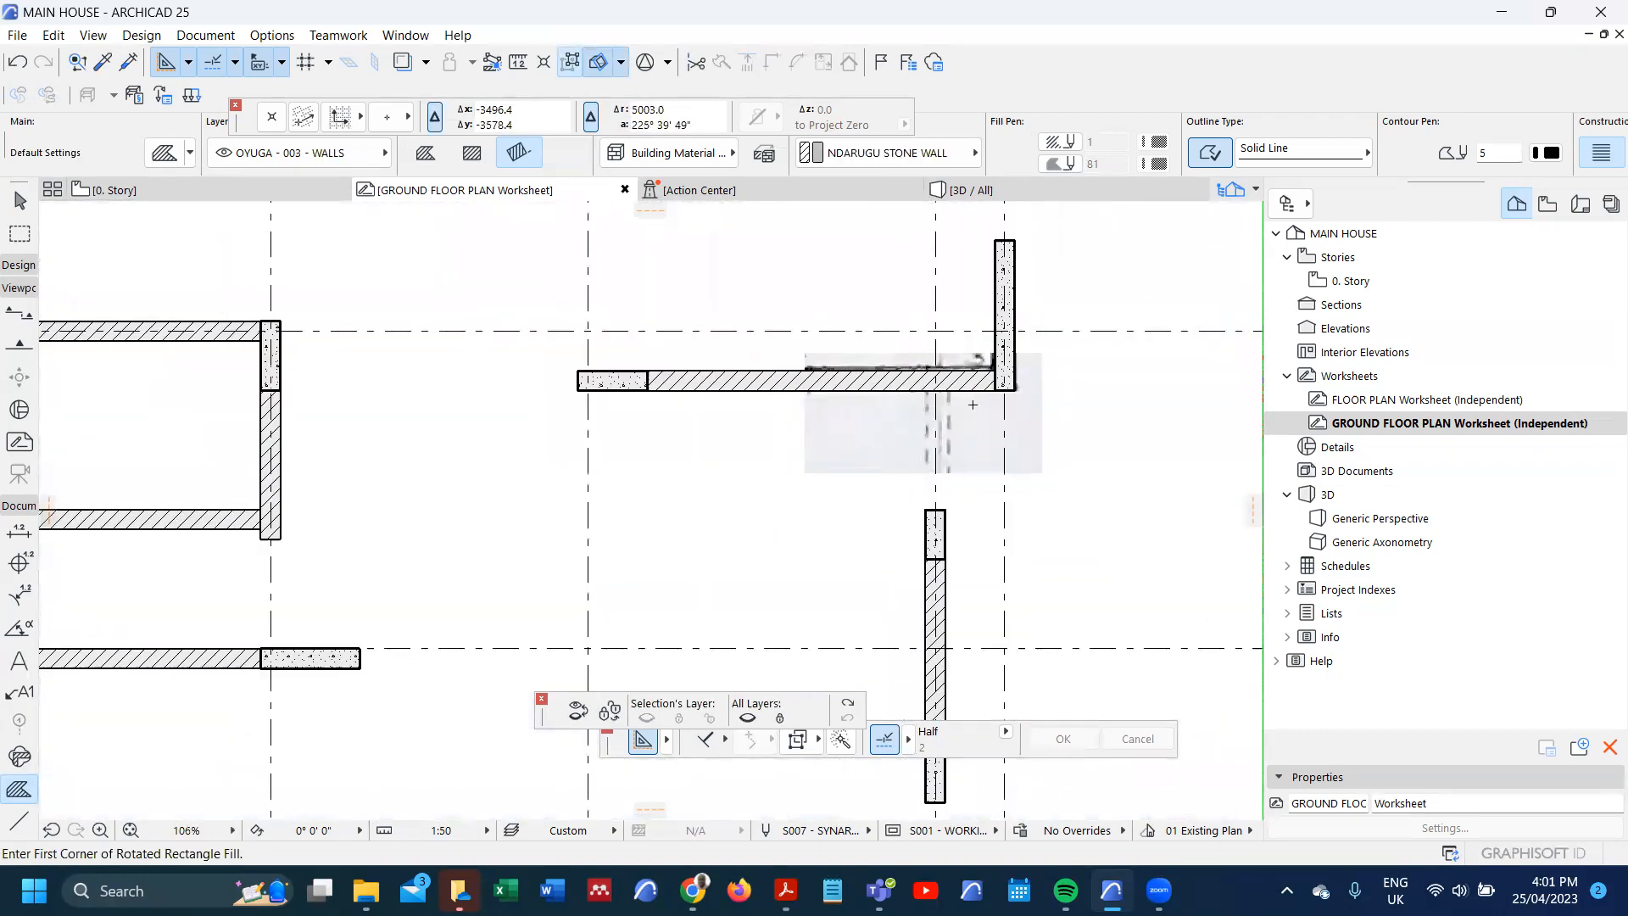
scroll(489, 409, down, 2)
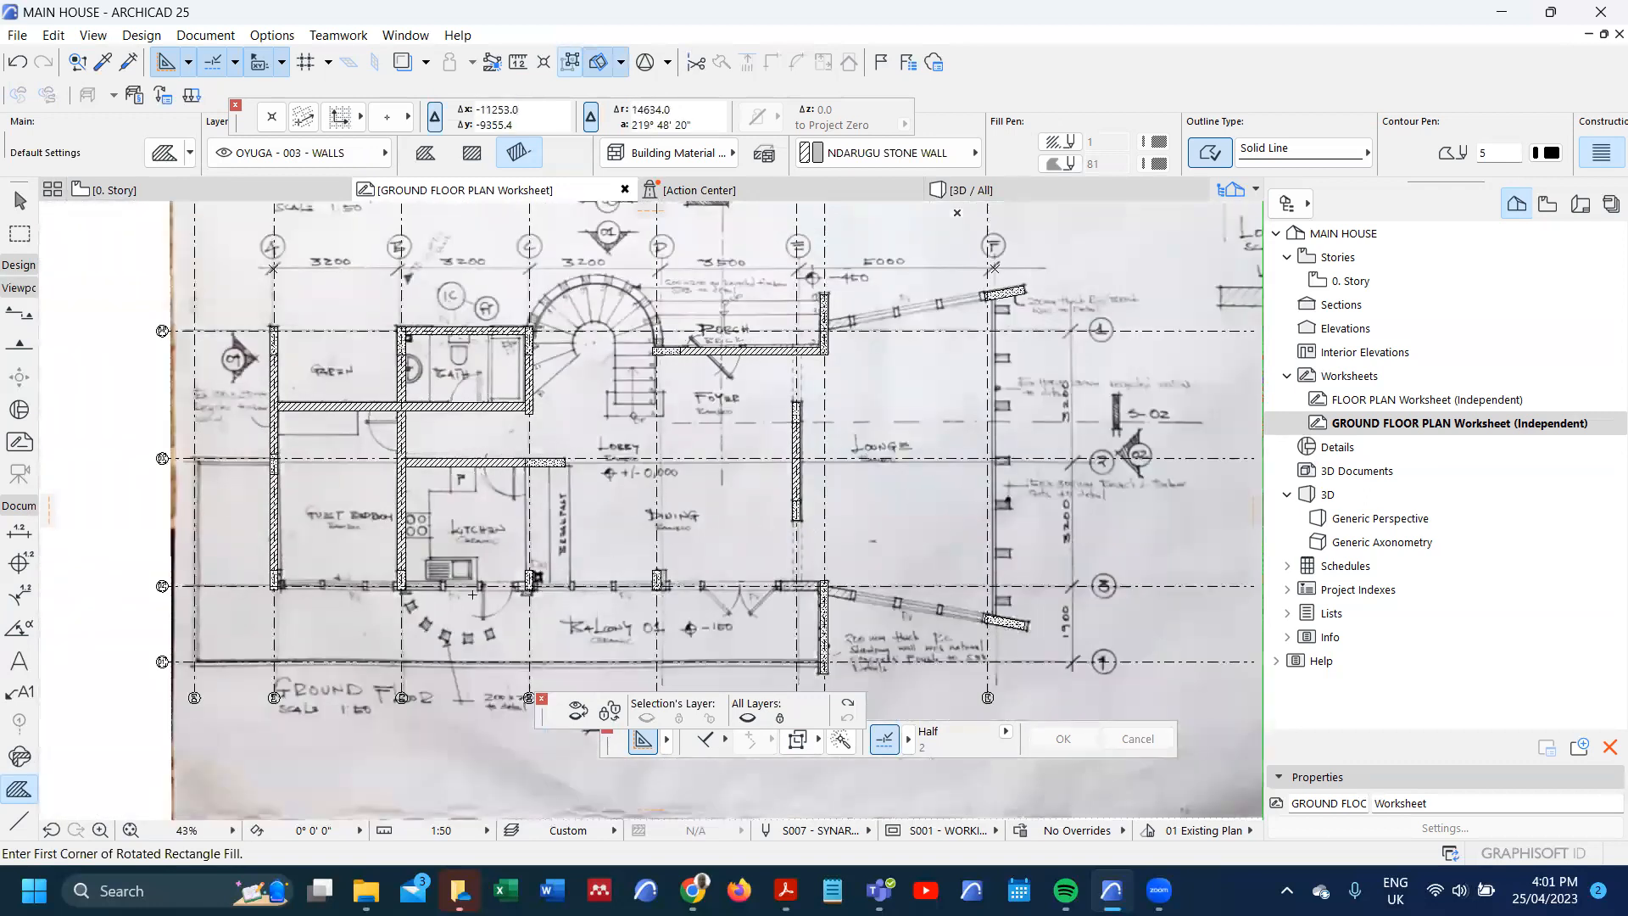
- Set the NDARUGU STONE WALL building material's fill background pen to 0 so the background is transparent
scroll(381, 396, up, 2)
scroll(381, 396, up, 4)
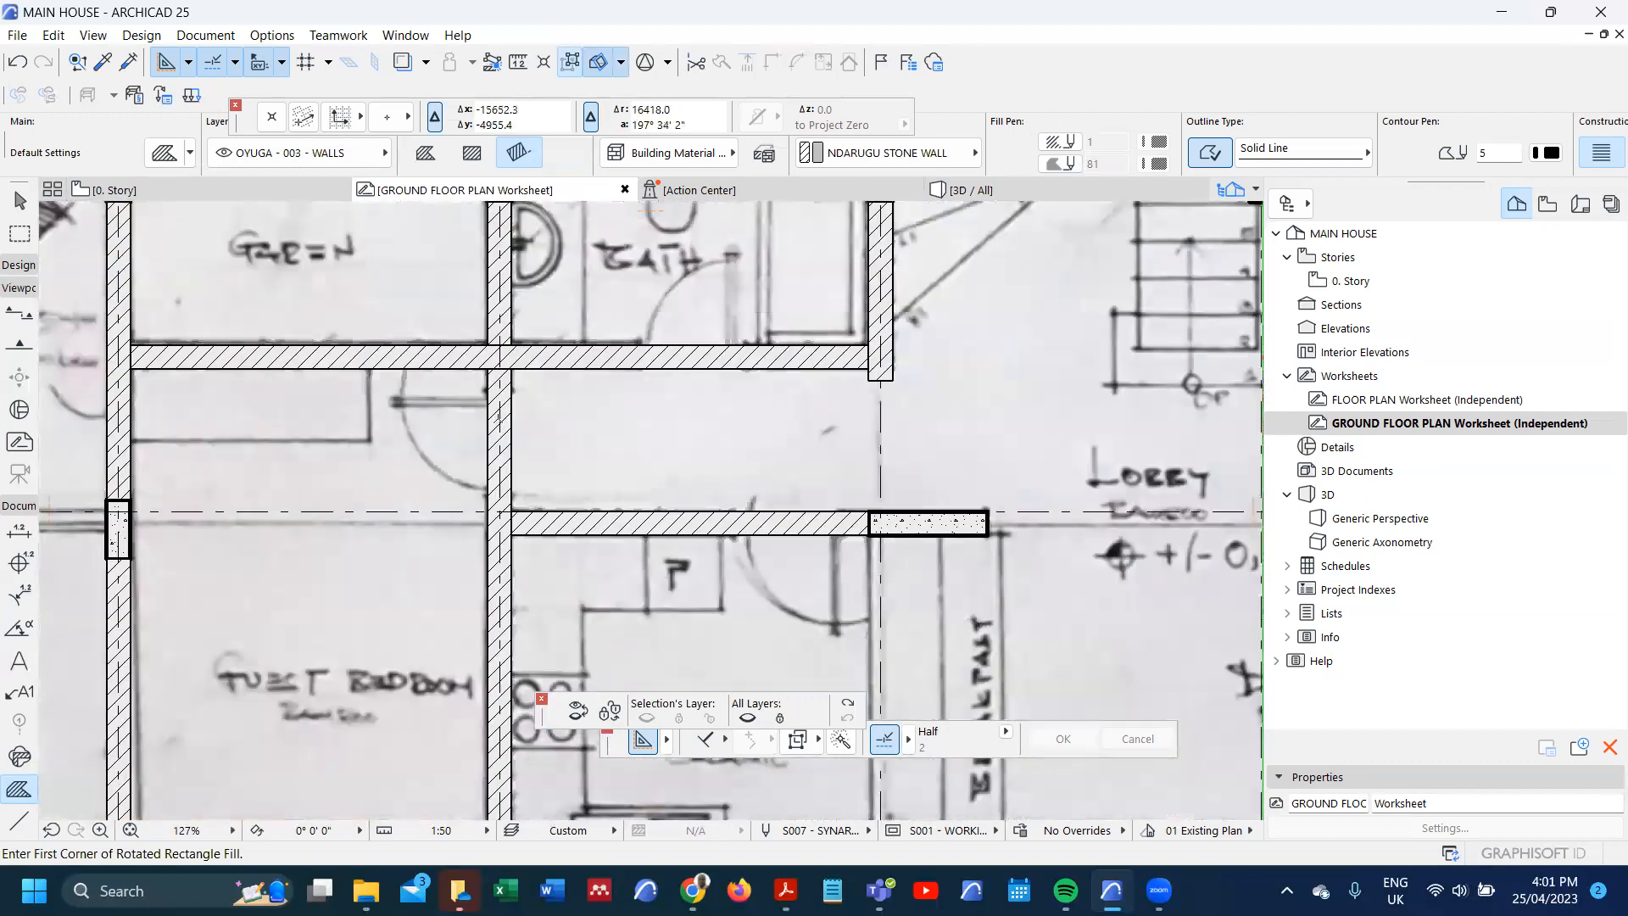
scroll(486, 458, up, 2)
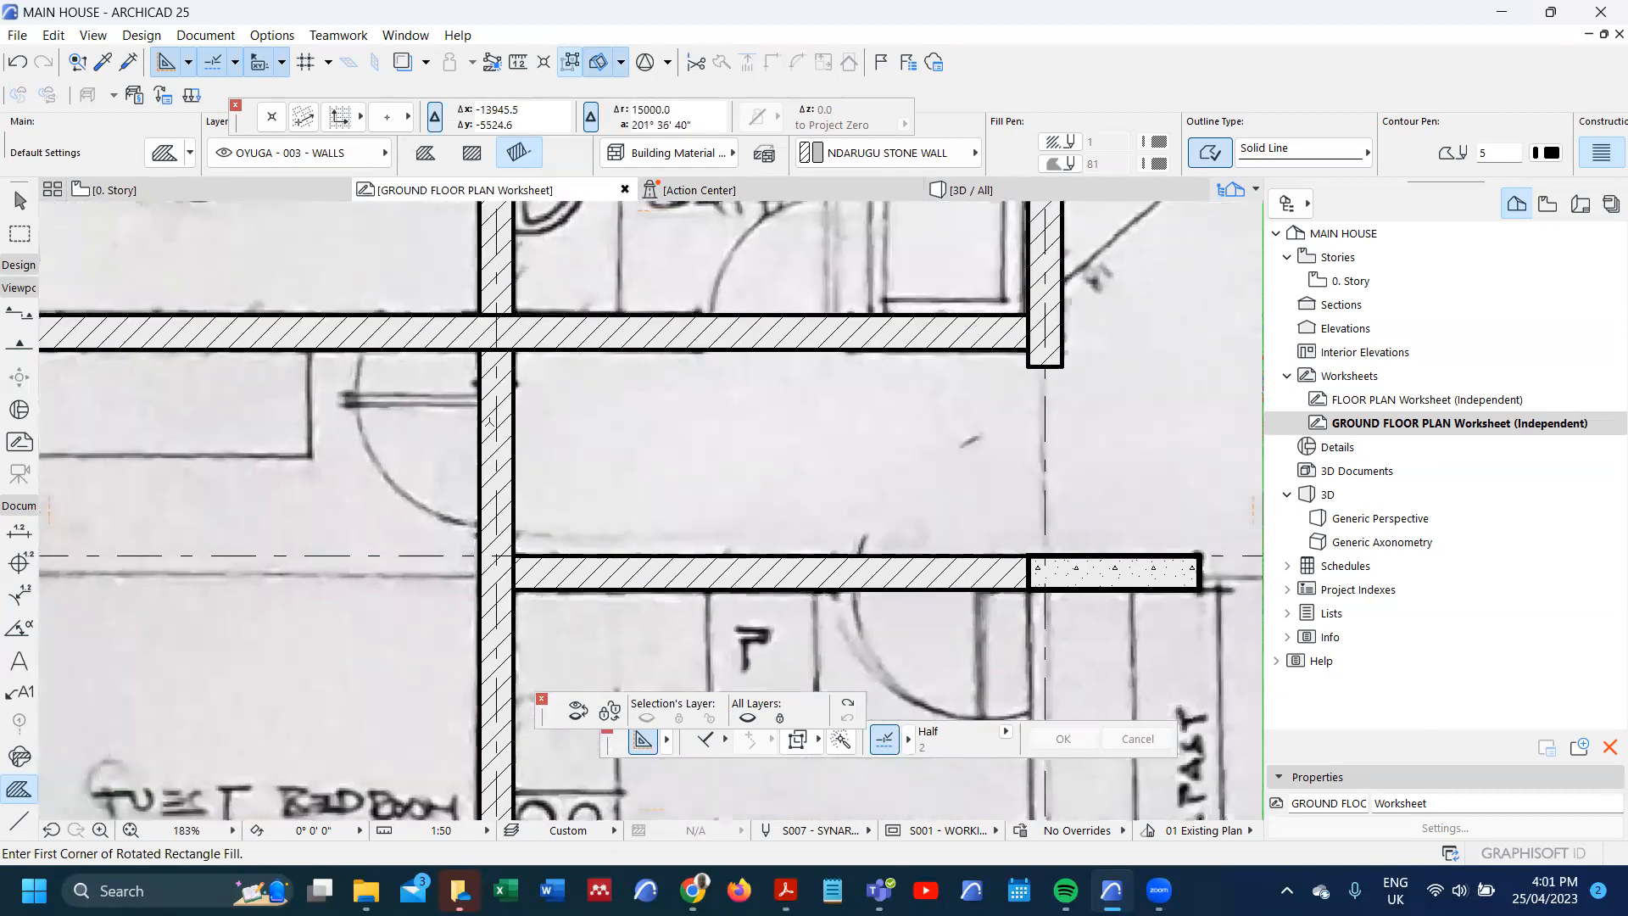
click(266, 34)
click(510, 458)
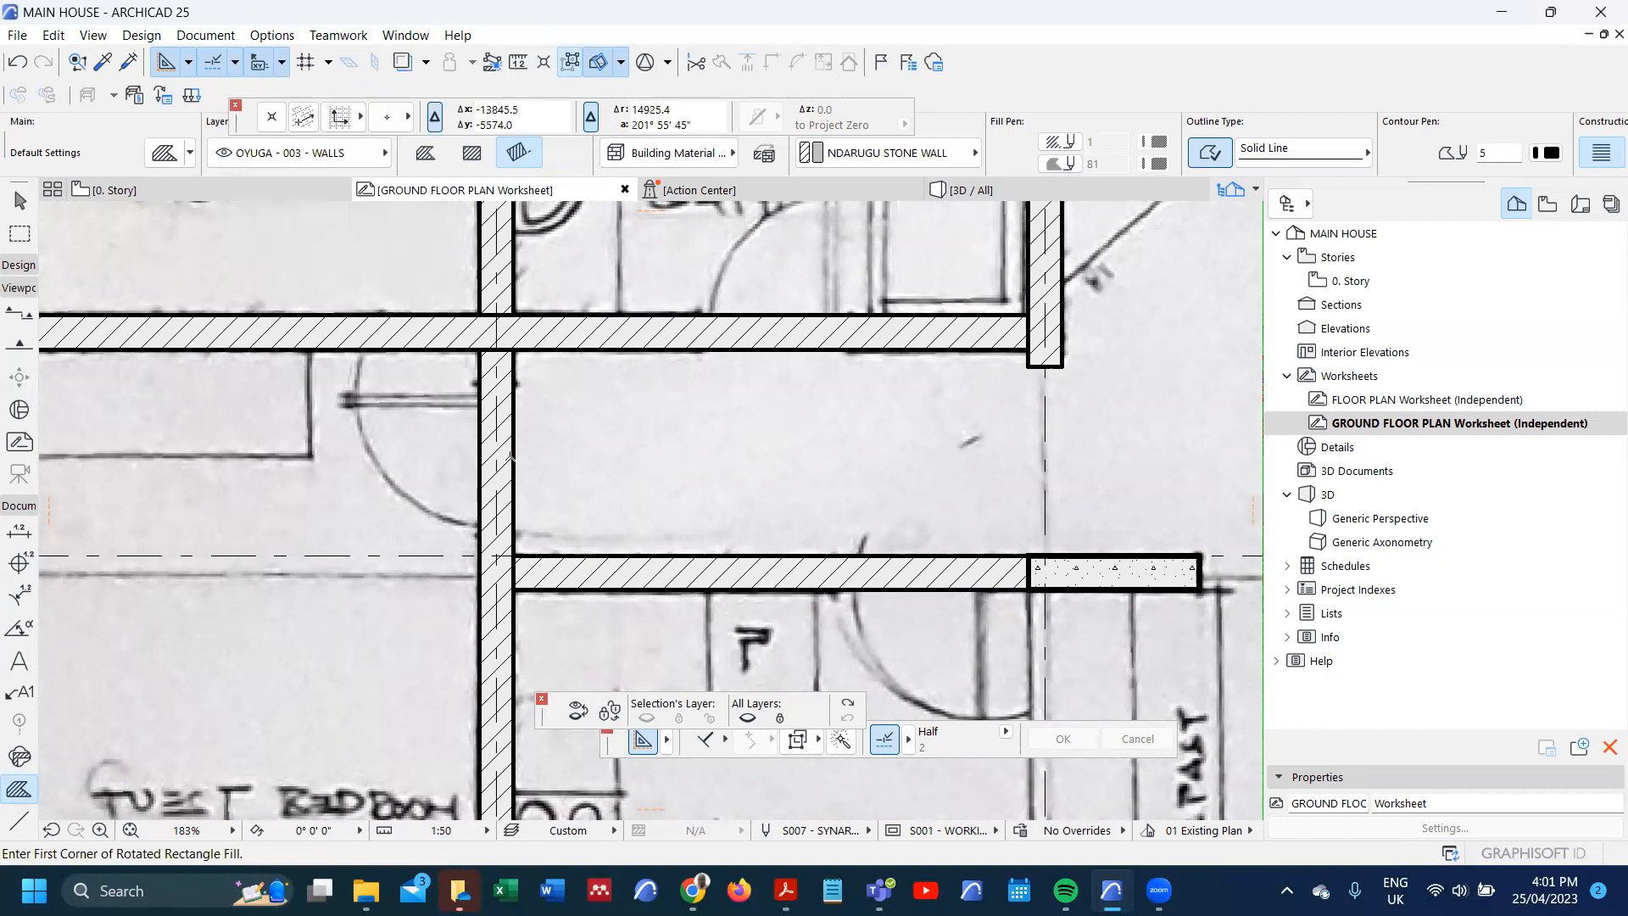
shift+click(510, 458)
click(270, 35)
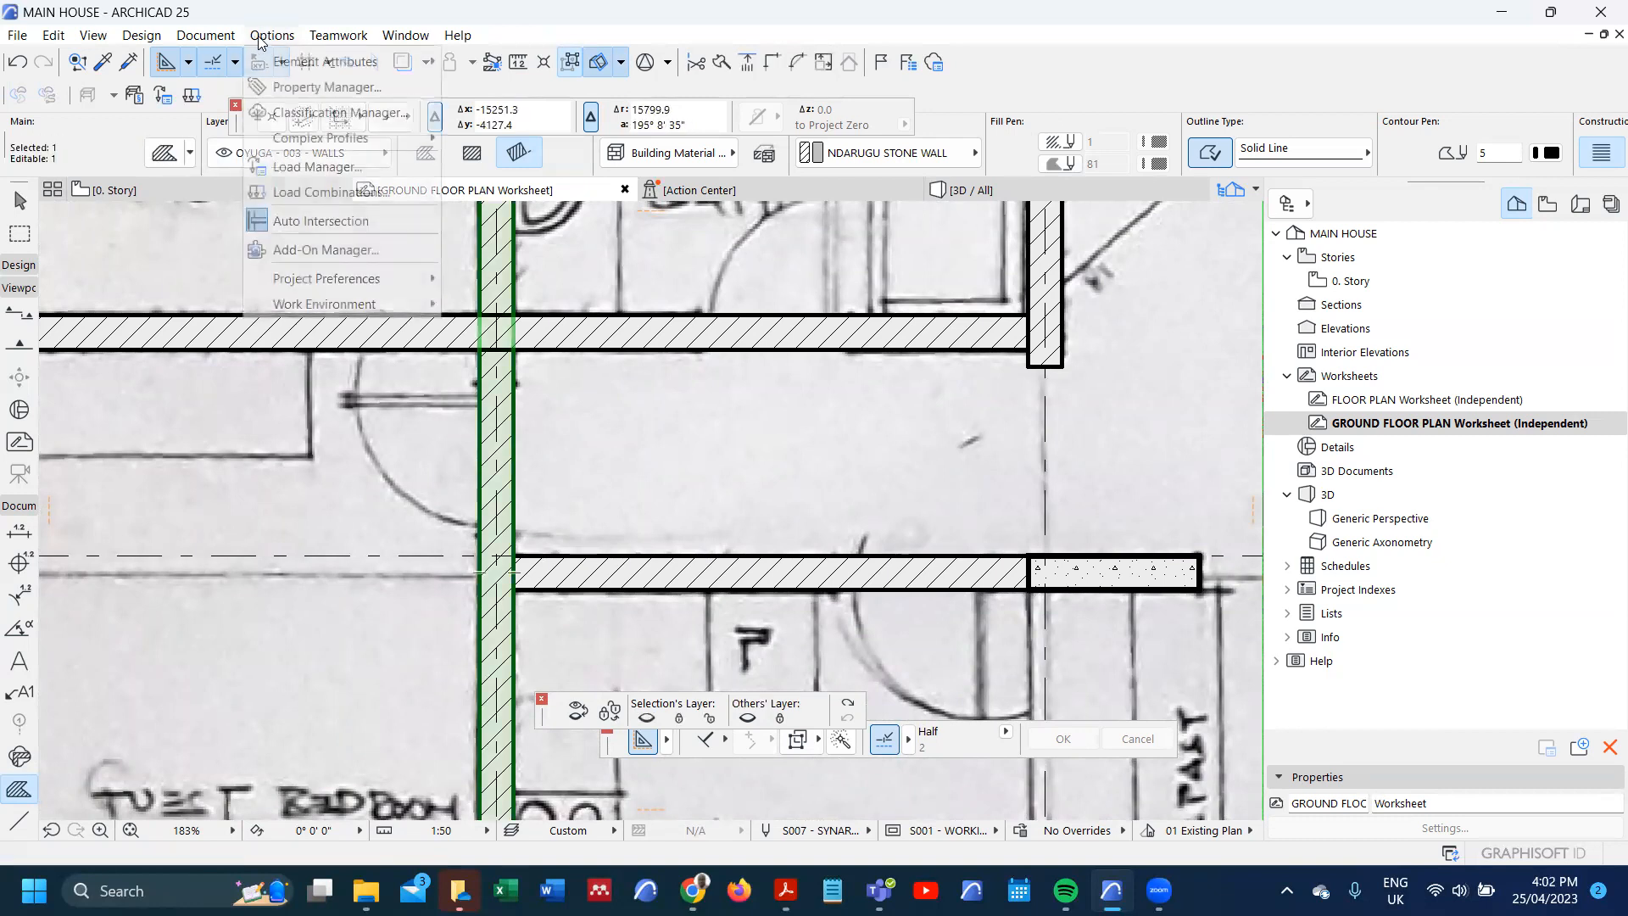
mouse_move(339, 61)
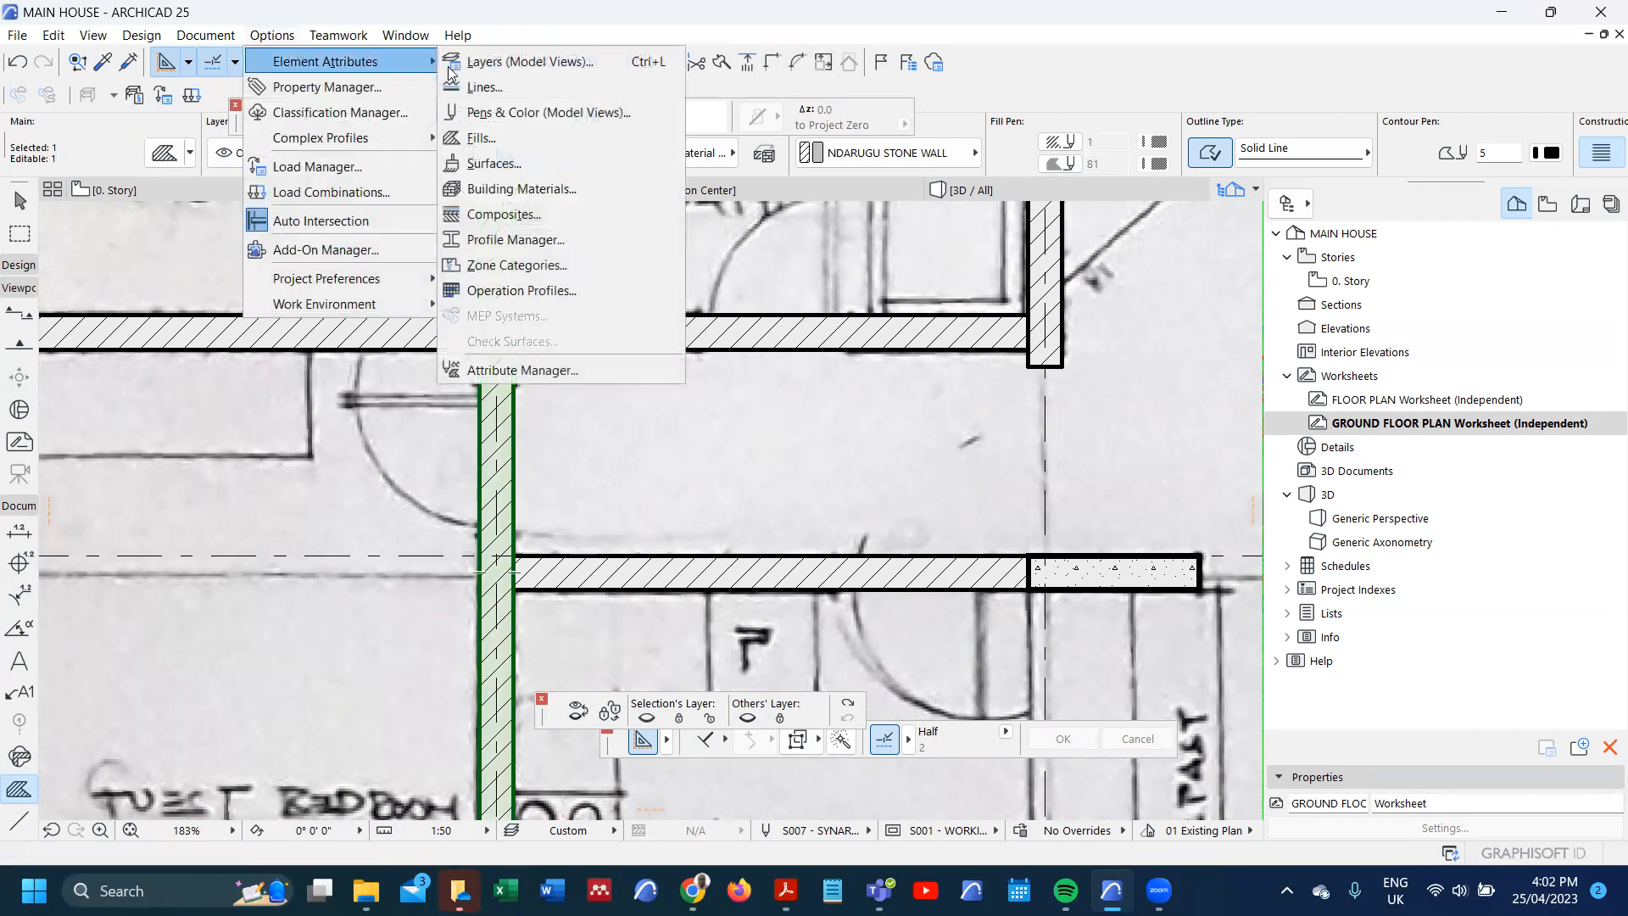
click(507, 190)
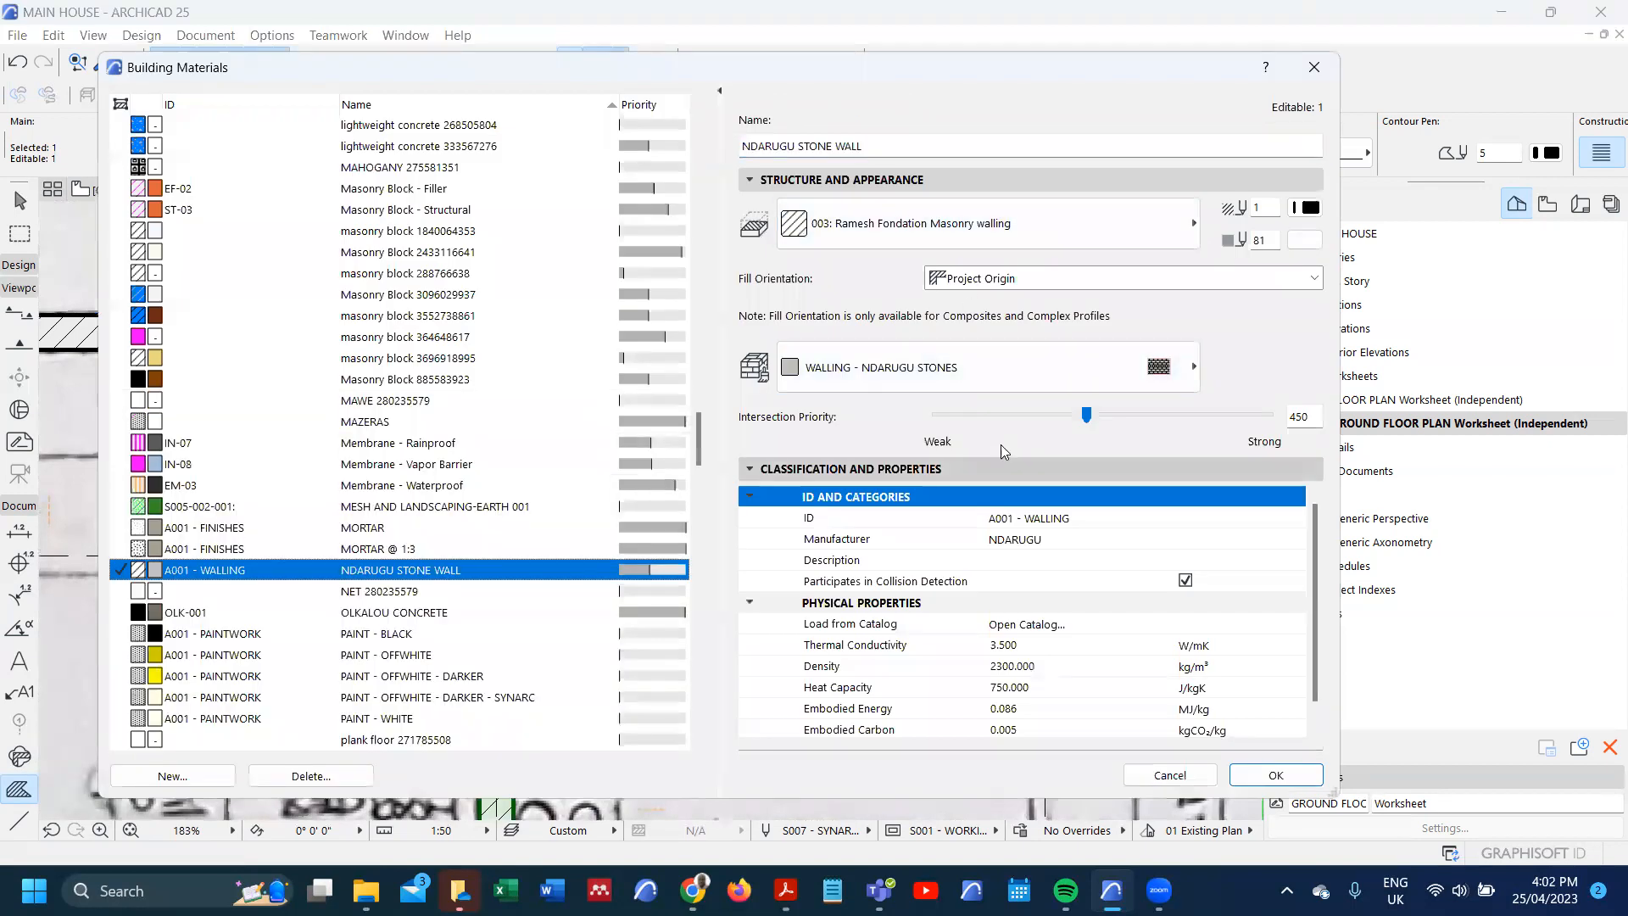
click(1304, 240)
click(1233, 517)
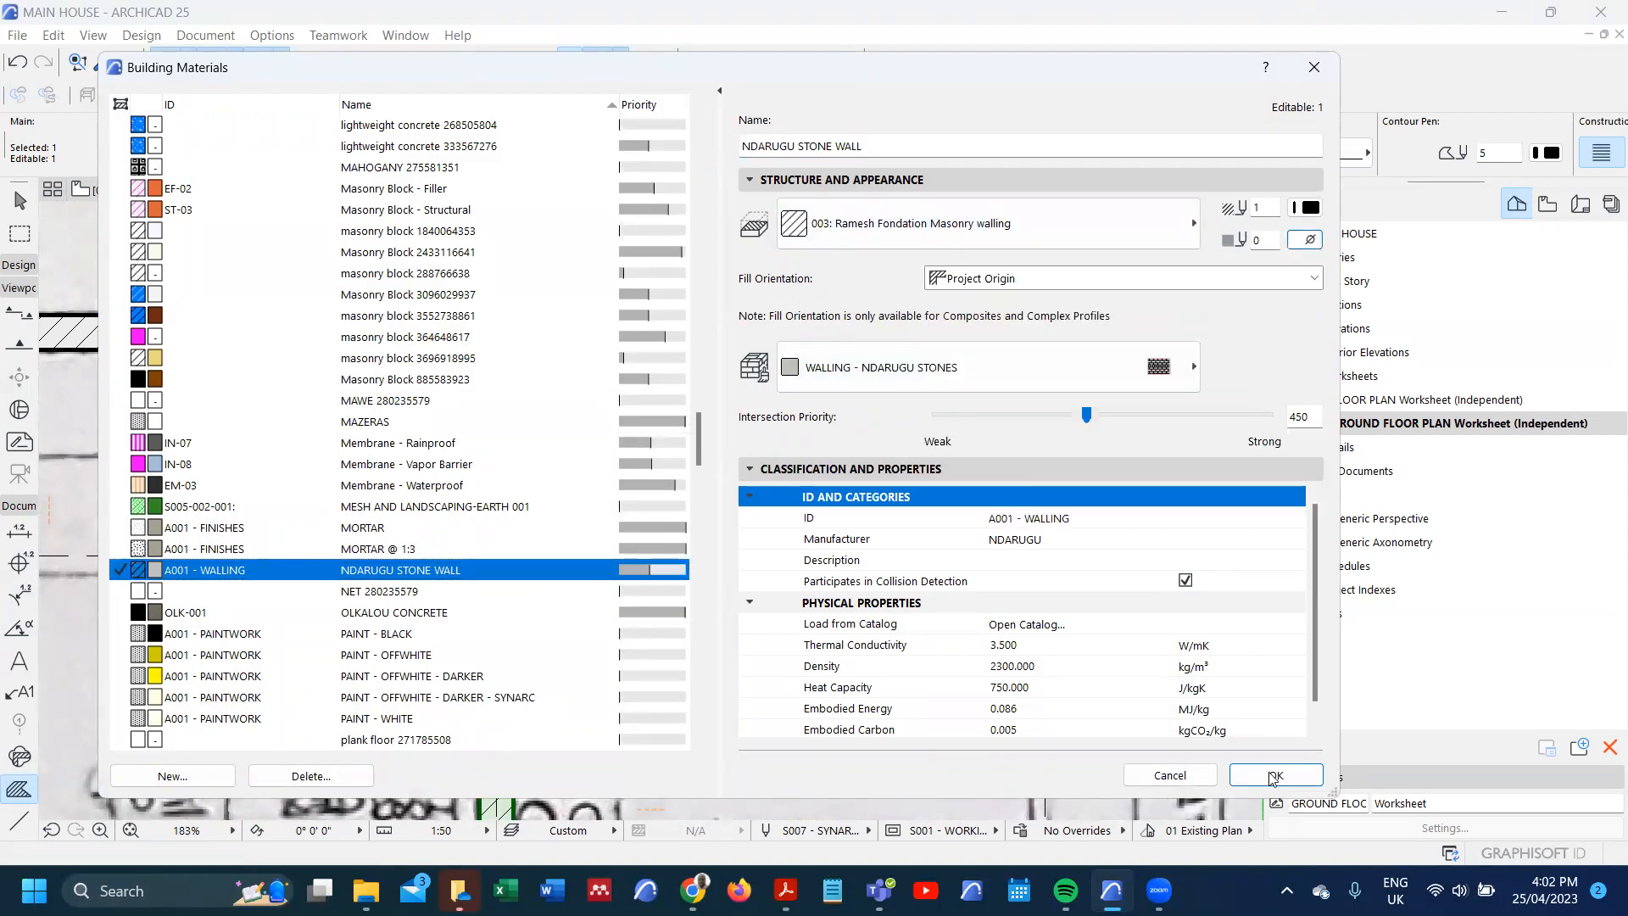
click(1276, 775)
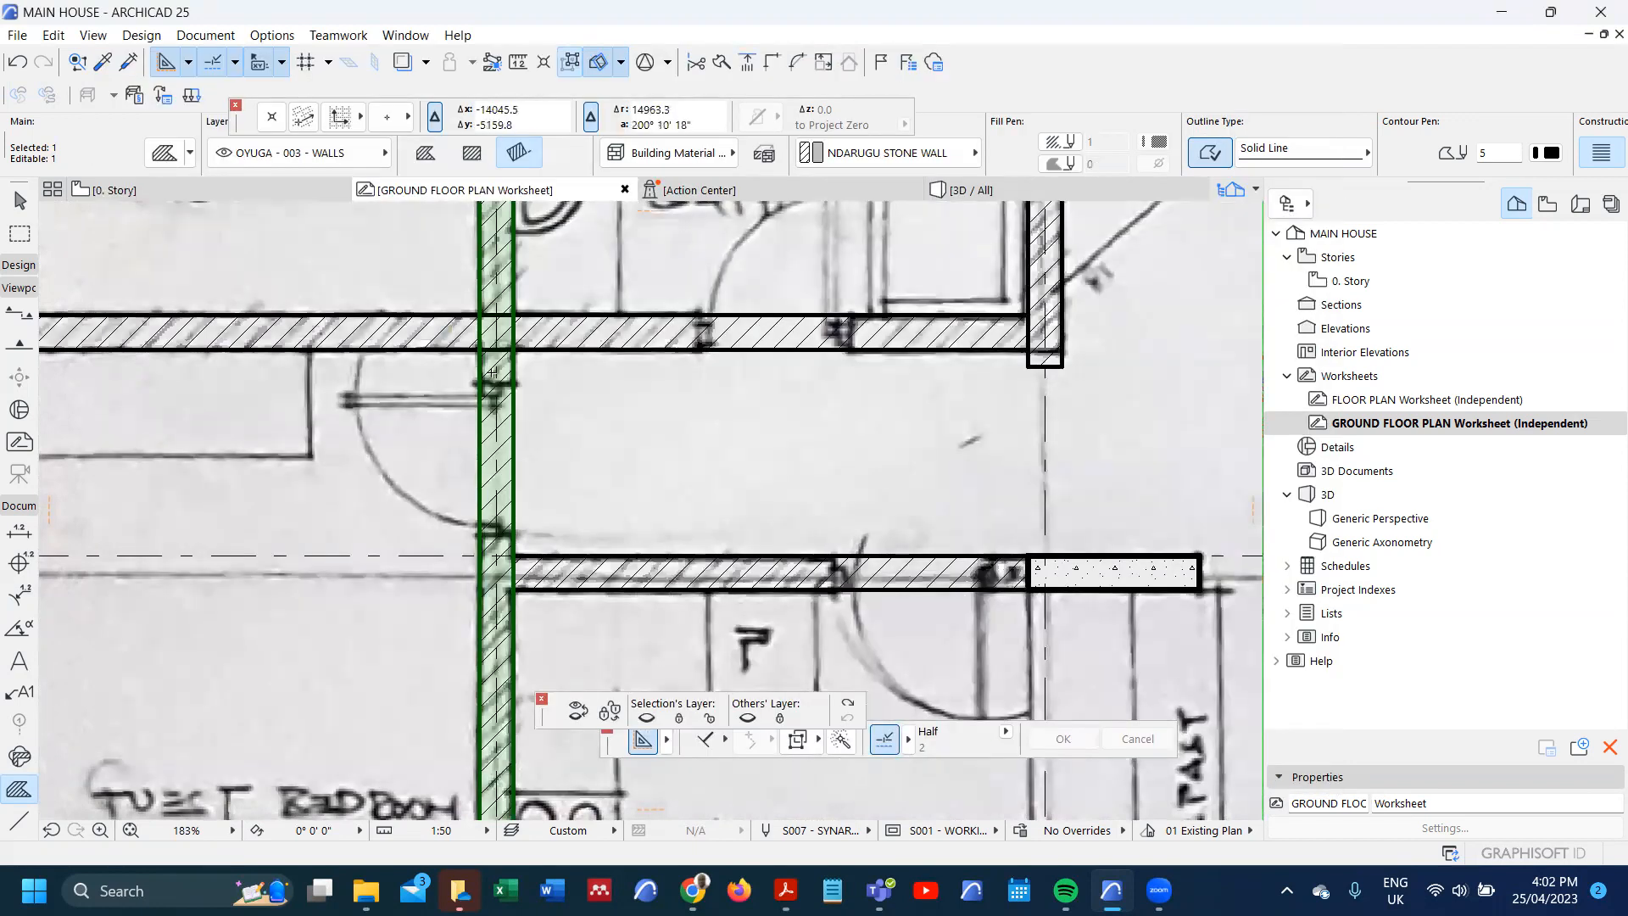
- Hide the scanned floor plan so only the grid, columns and wall fills are shown, and clear the selection
scroll(539, 415, down, 1)
scroll(538, 415, down, 2)
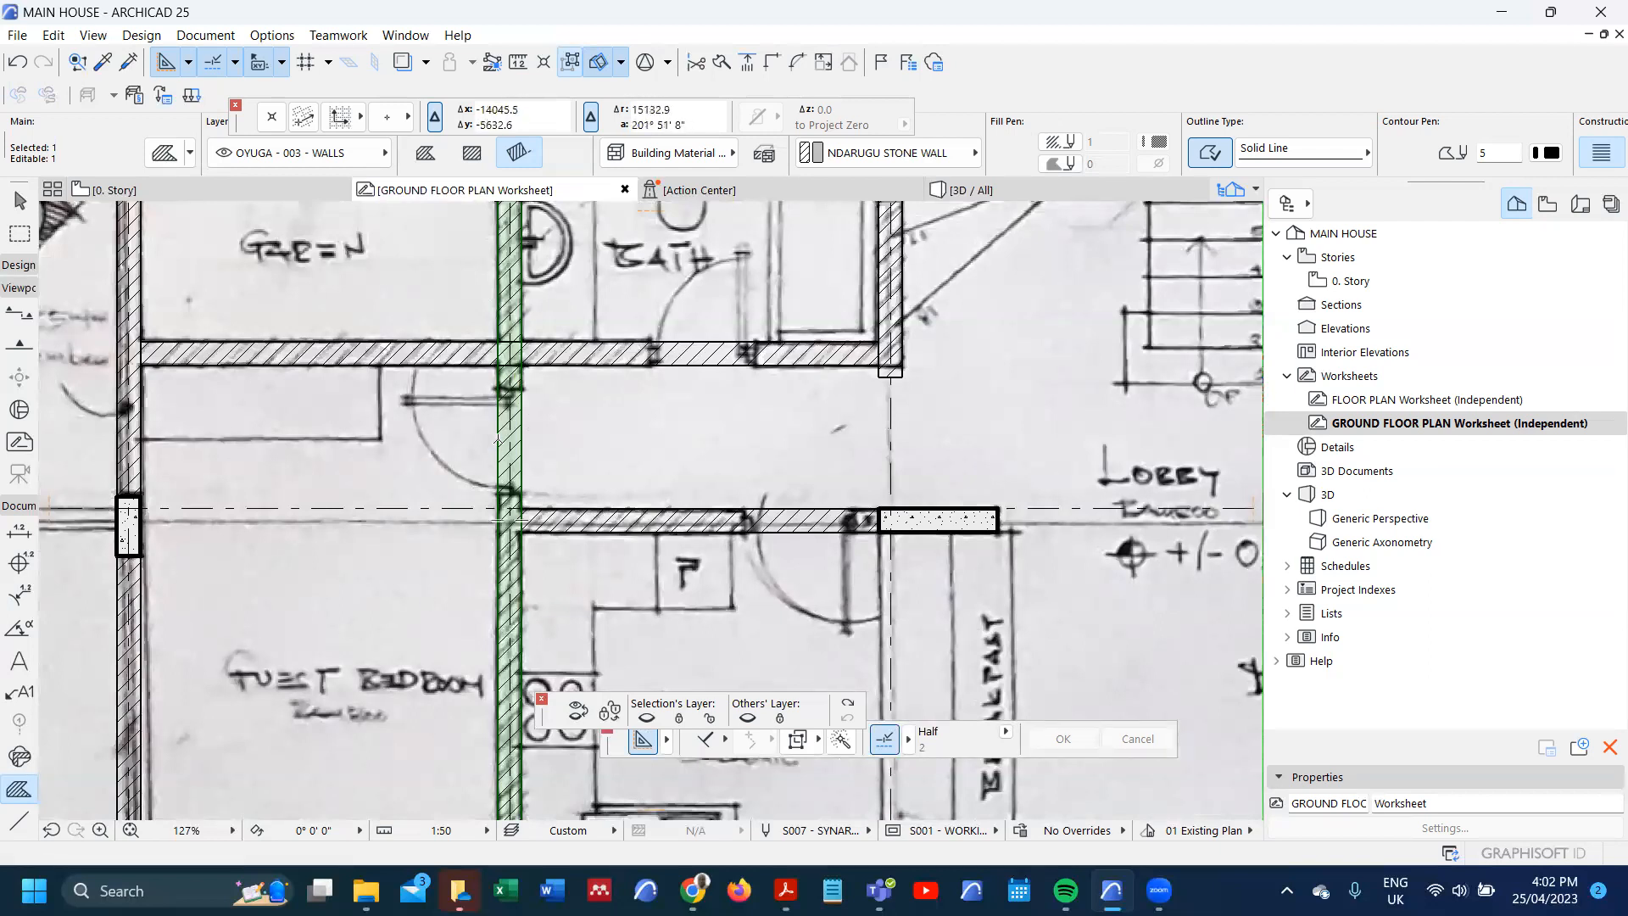
scroll(498, 439, down, 3)
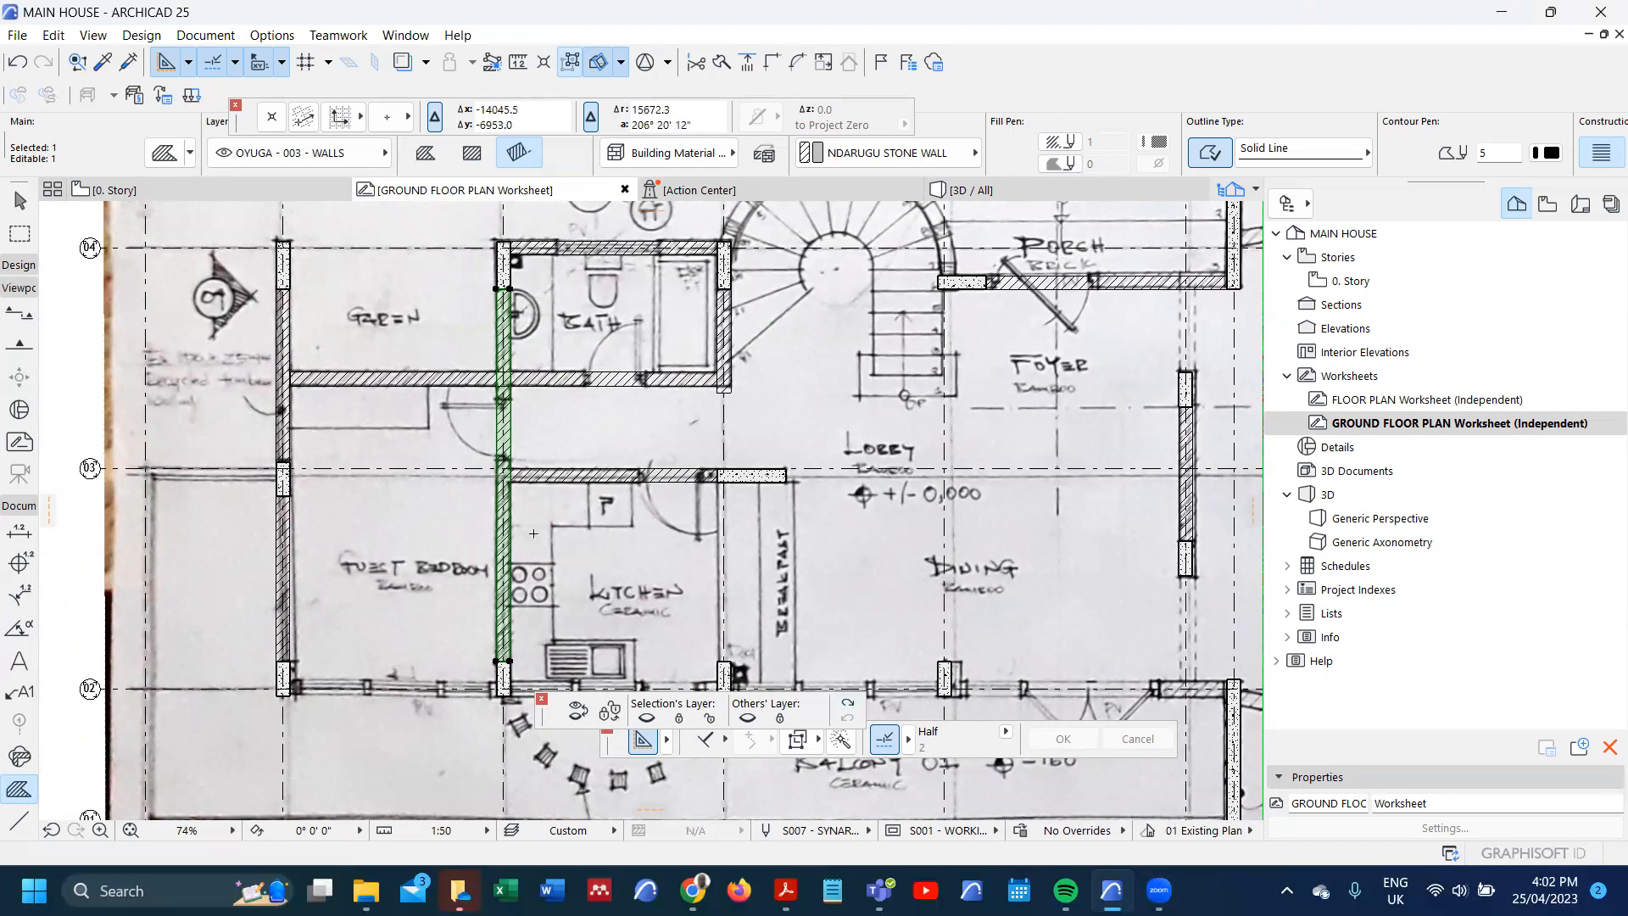
click(849, 703)
scroll(614, 445, down, 3)
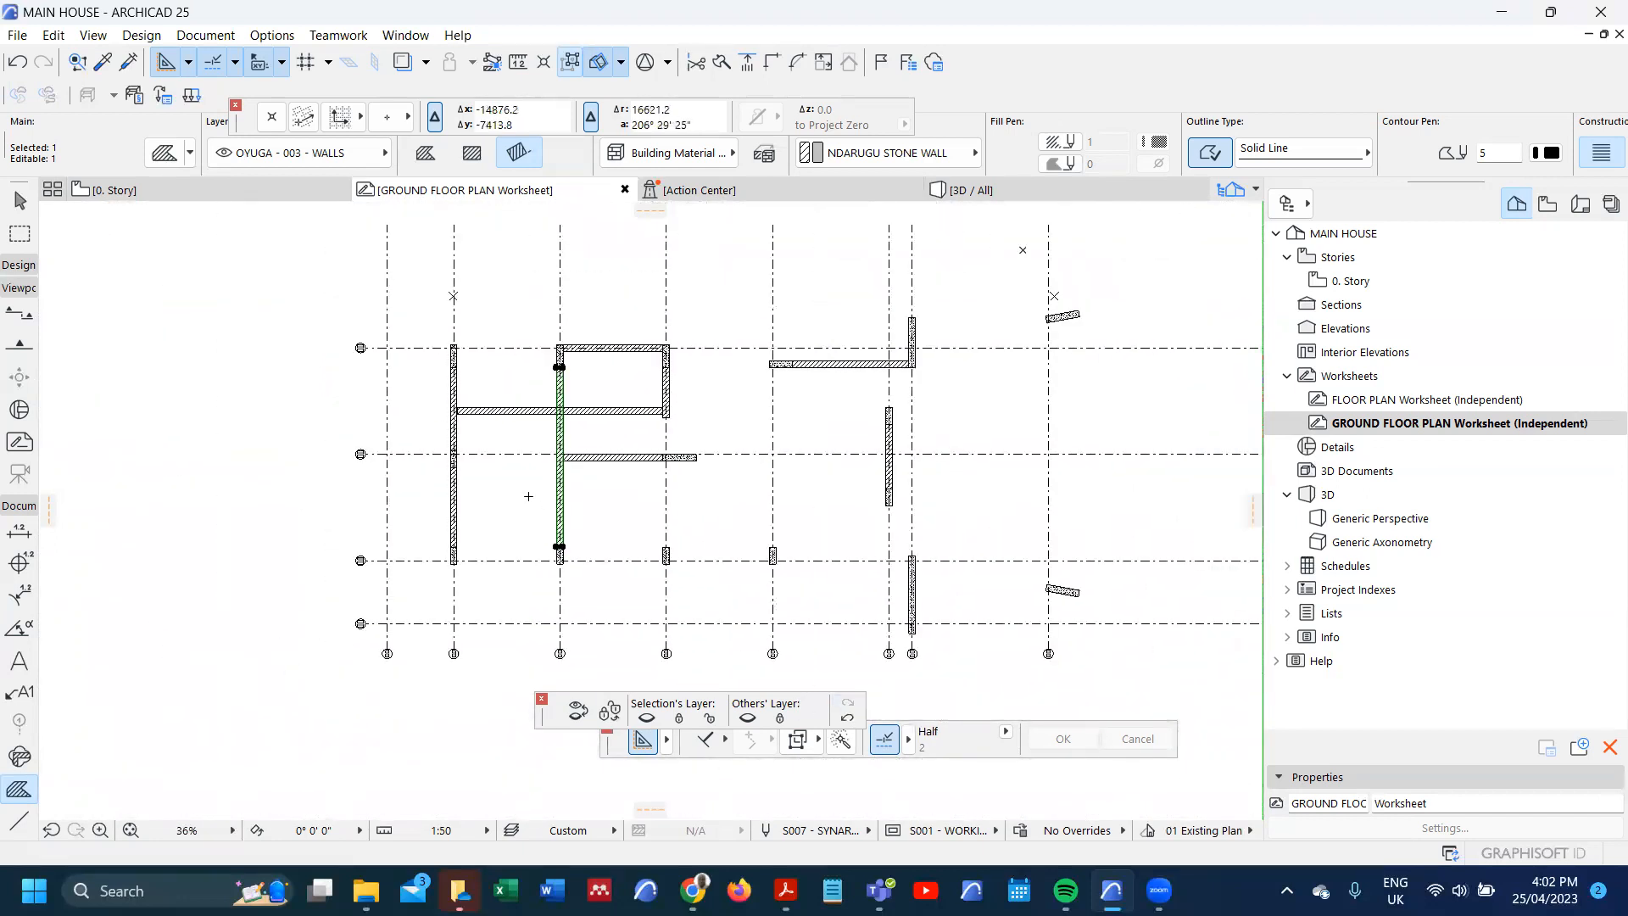
key(Escape)
- Shorten the bath wall fill on grid line D so its lower end is flush with the underside of the garden–bath wall
scroll(553, 501, up, 3)
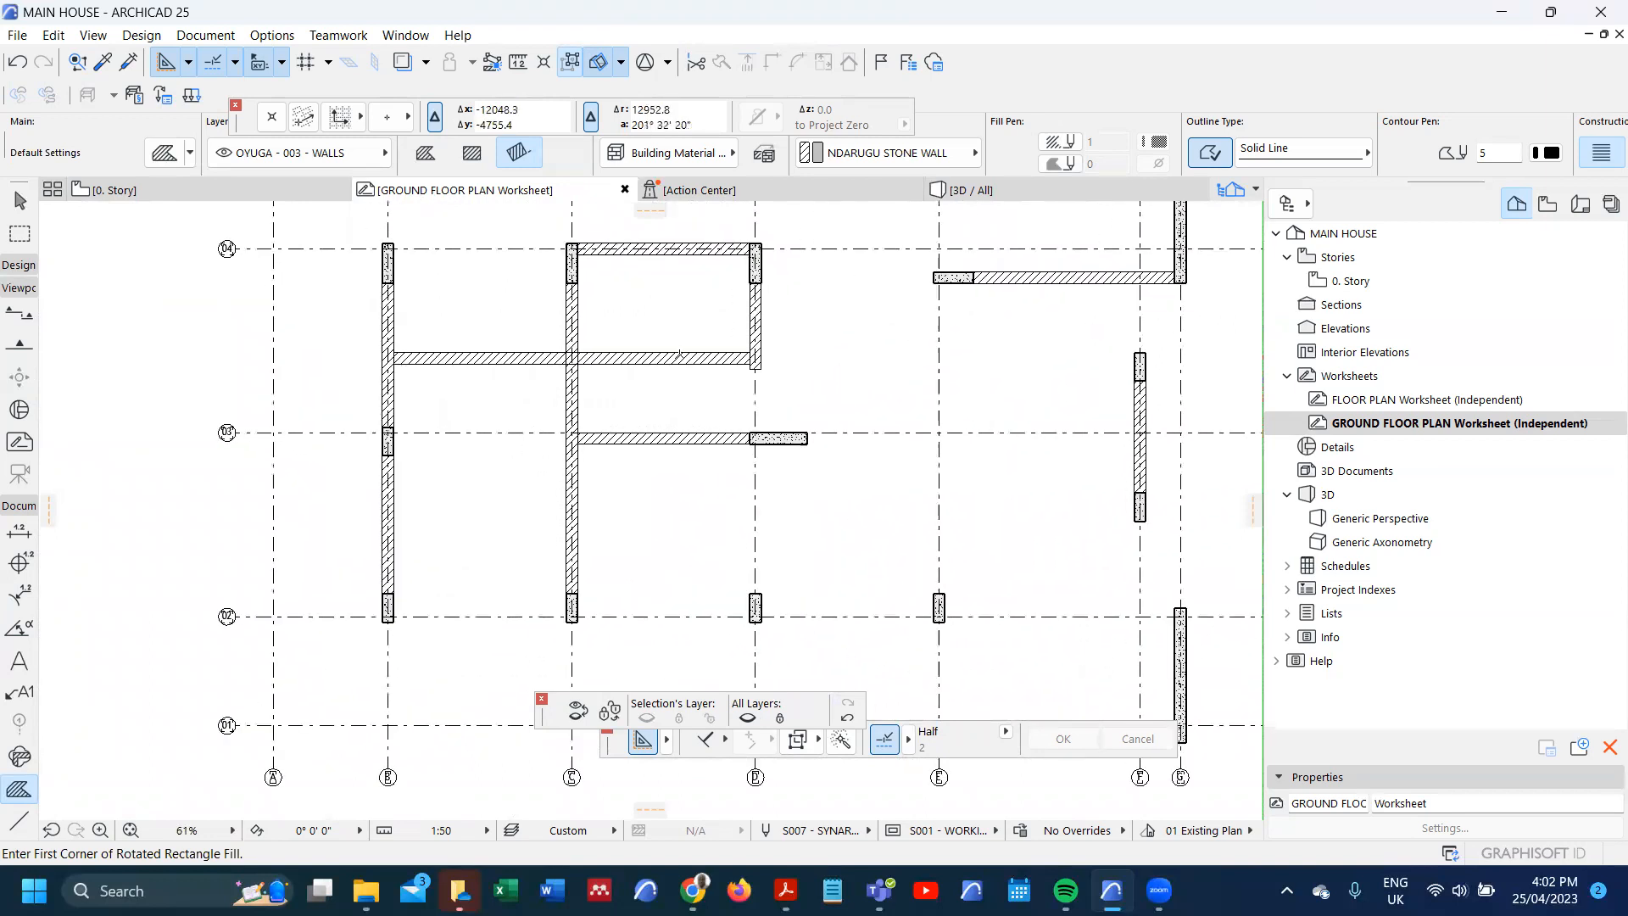
scroll(679, 355, up, 3)
shift+click(704, 370)
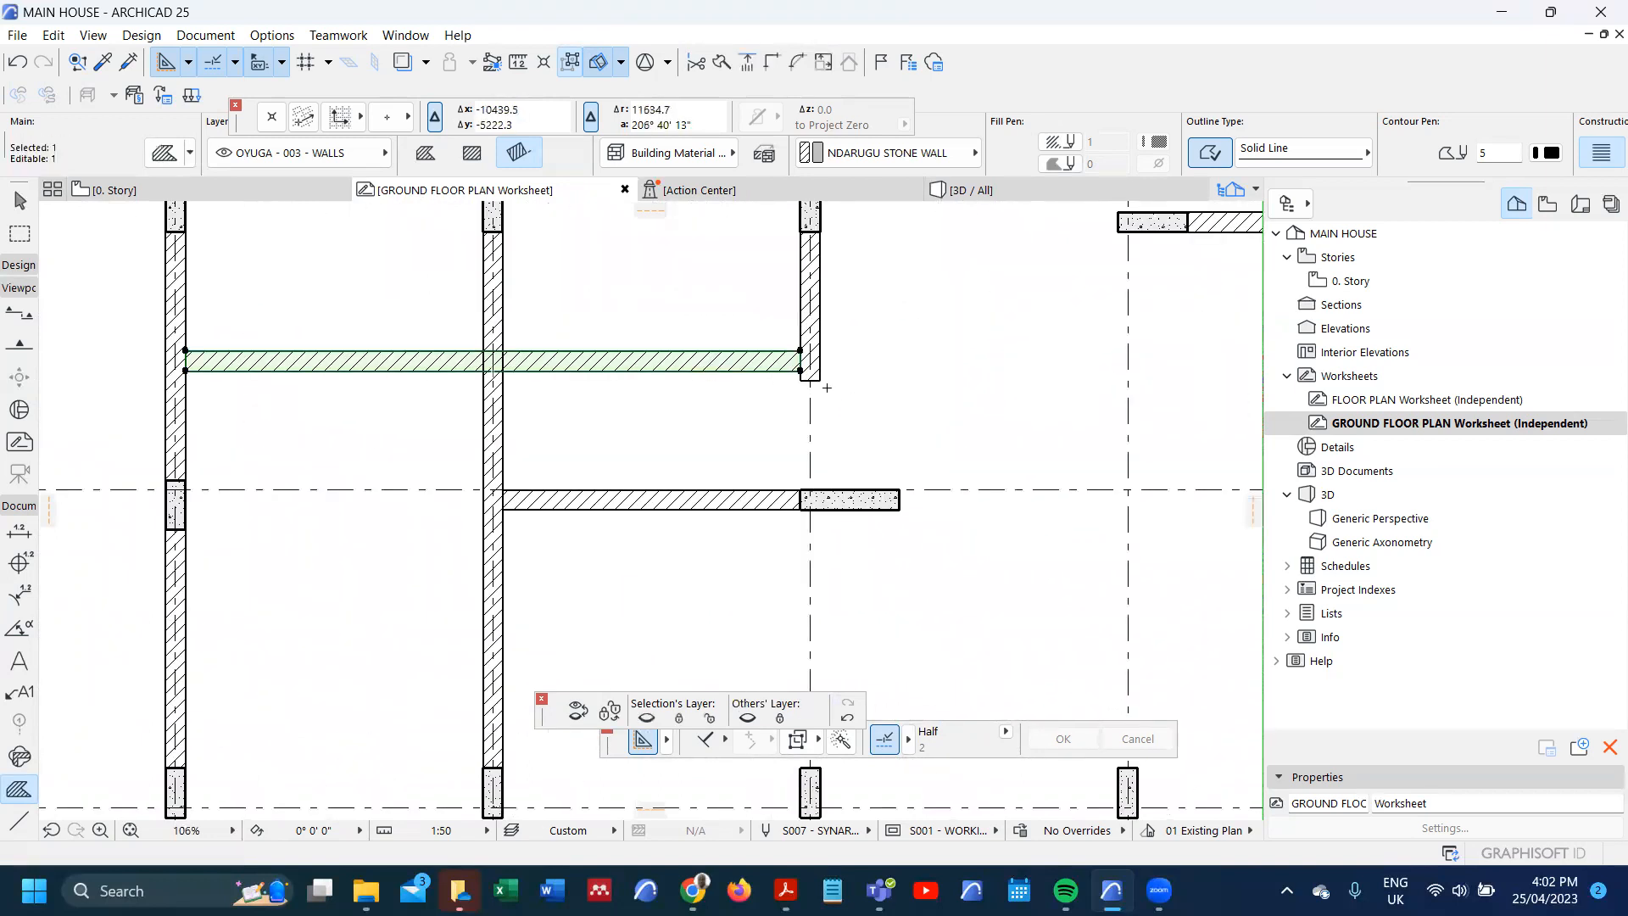
scroll(798, 385, up, 3)
key(Escape)
shift+click(818, 379)
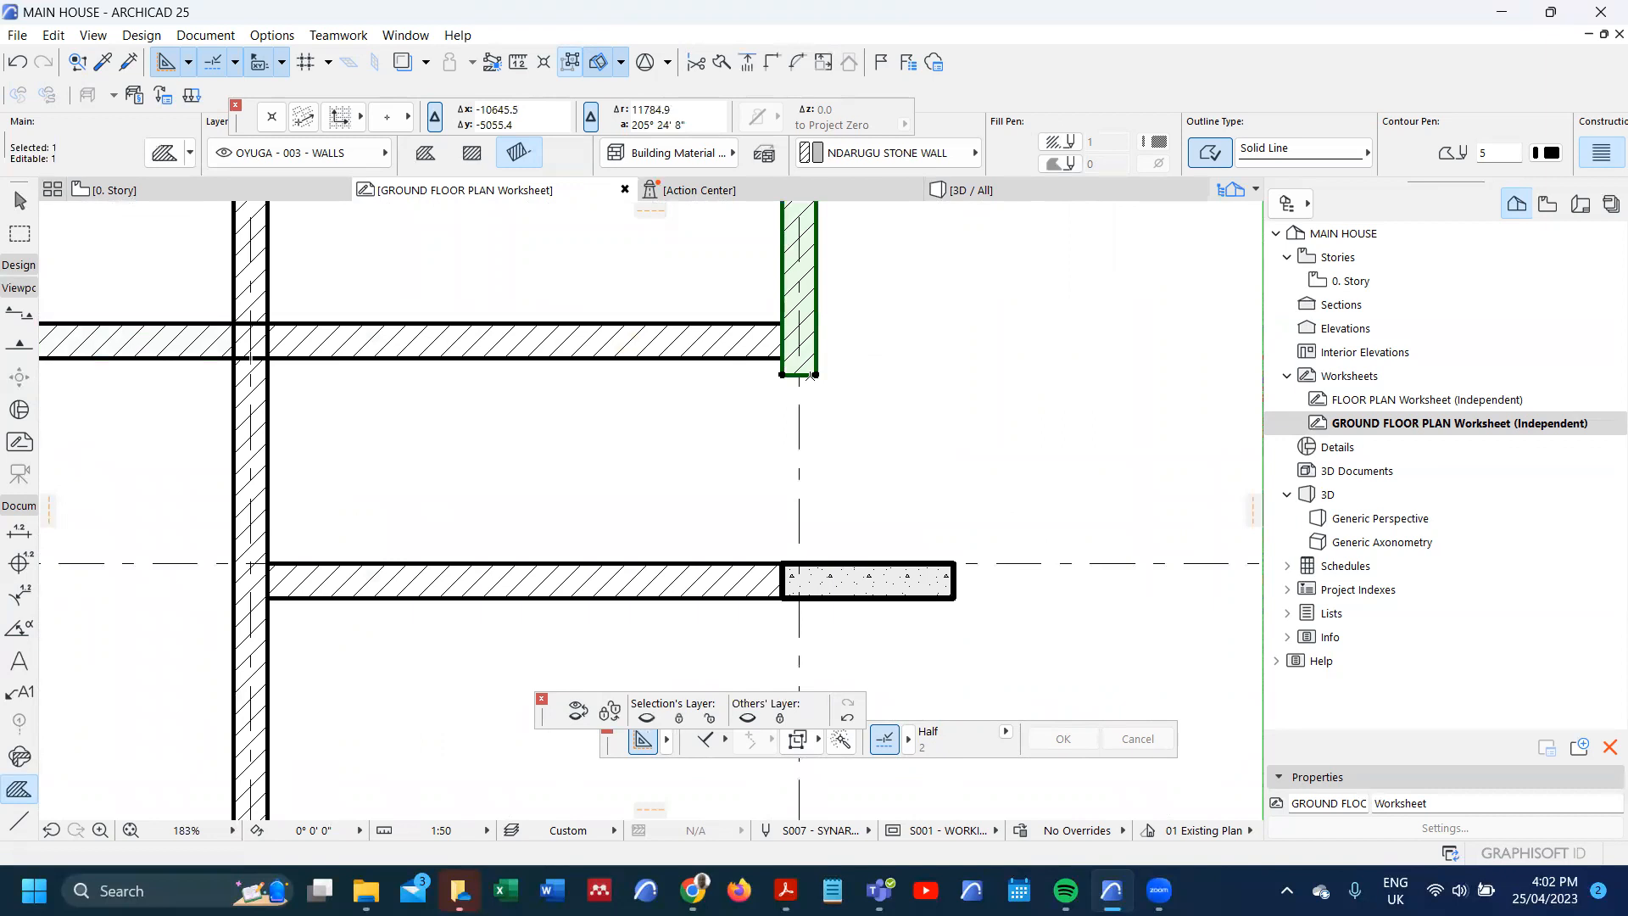
click(802, 373)
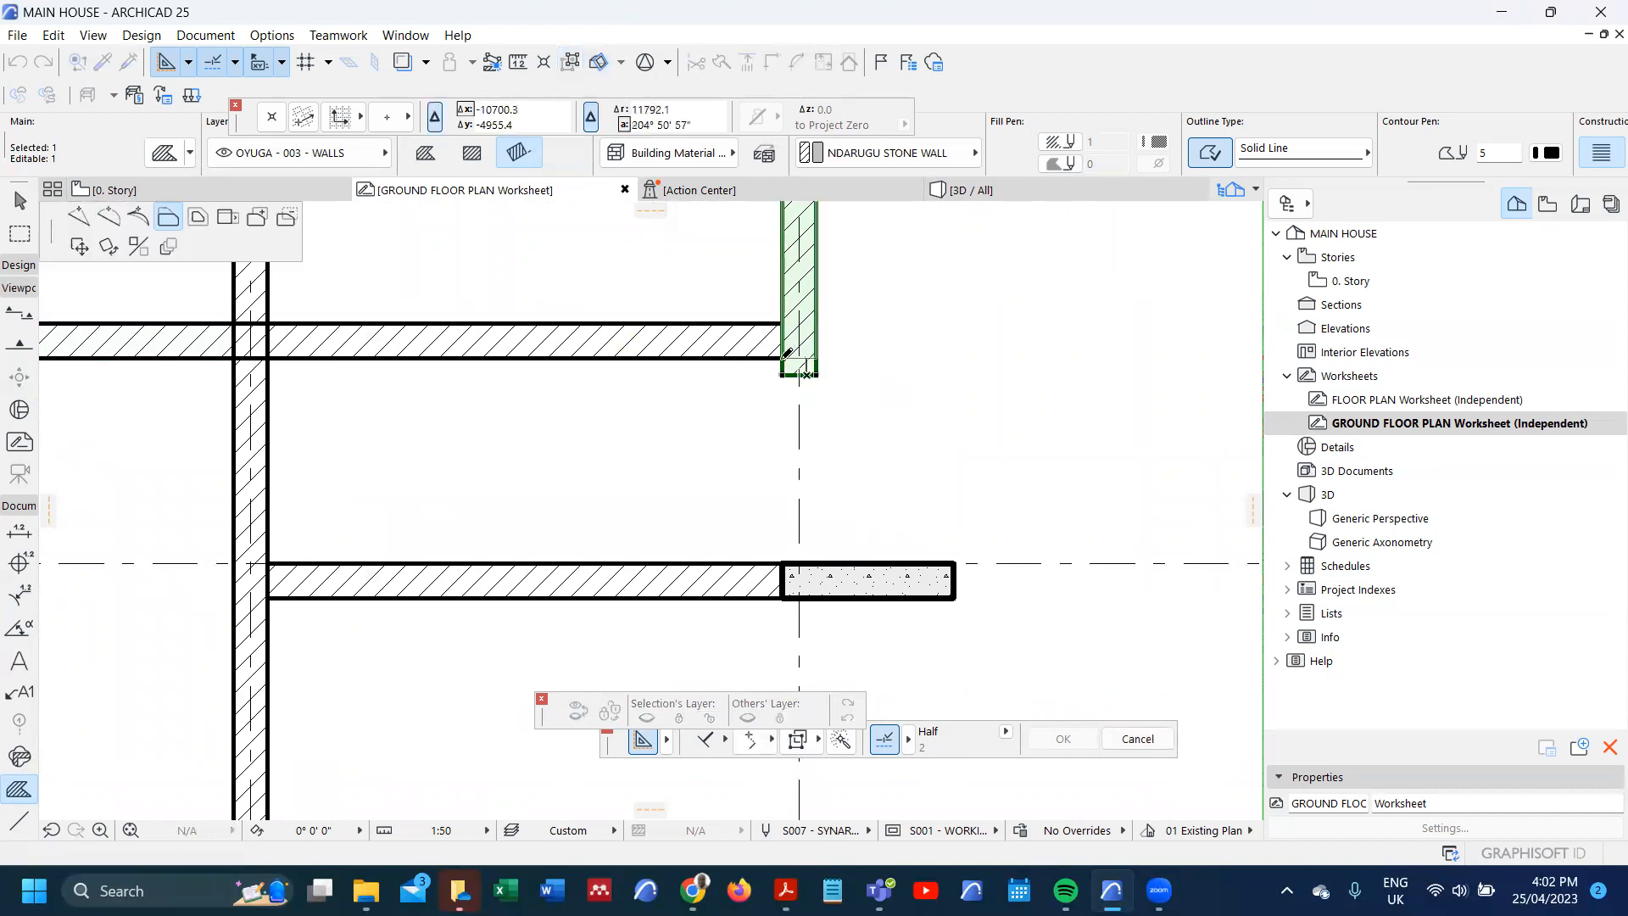
key(Escape)
- Select the long garden–bath wall fill and examine its junctions with the walls on grid lines B and C
scroll(764, 347, down, 2)
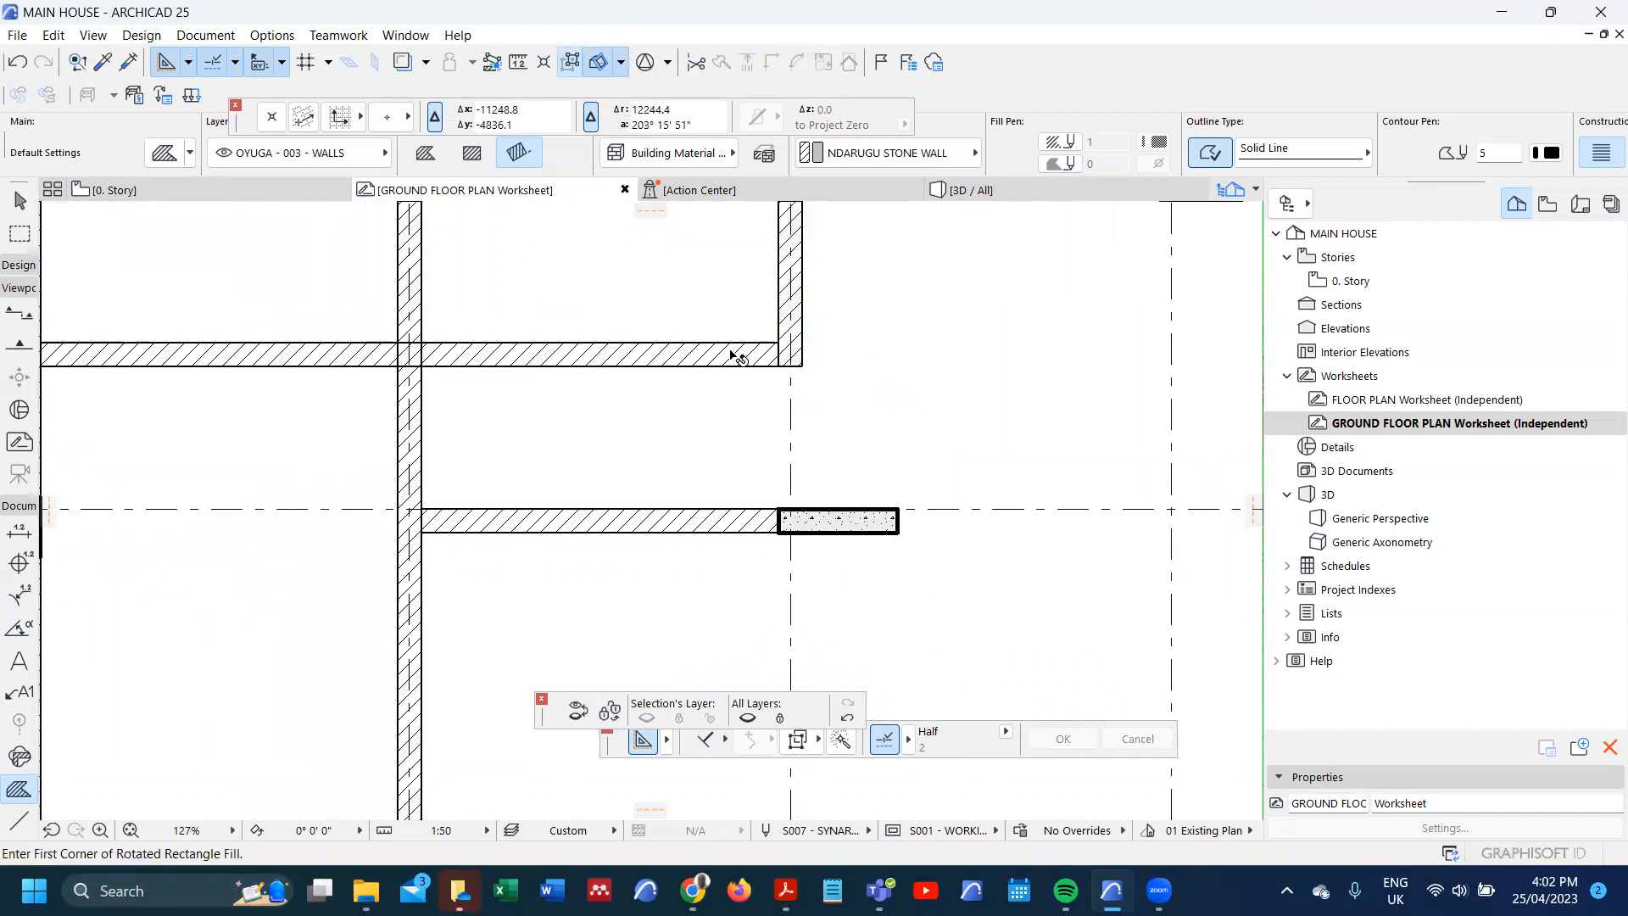
shift+click(744, 354)
scroll(577, 369, down, 2)
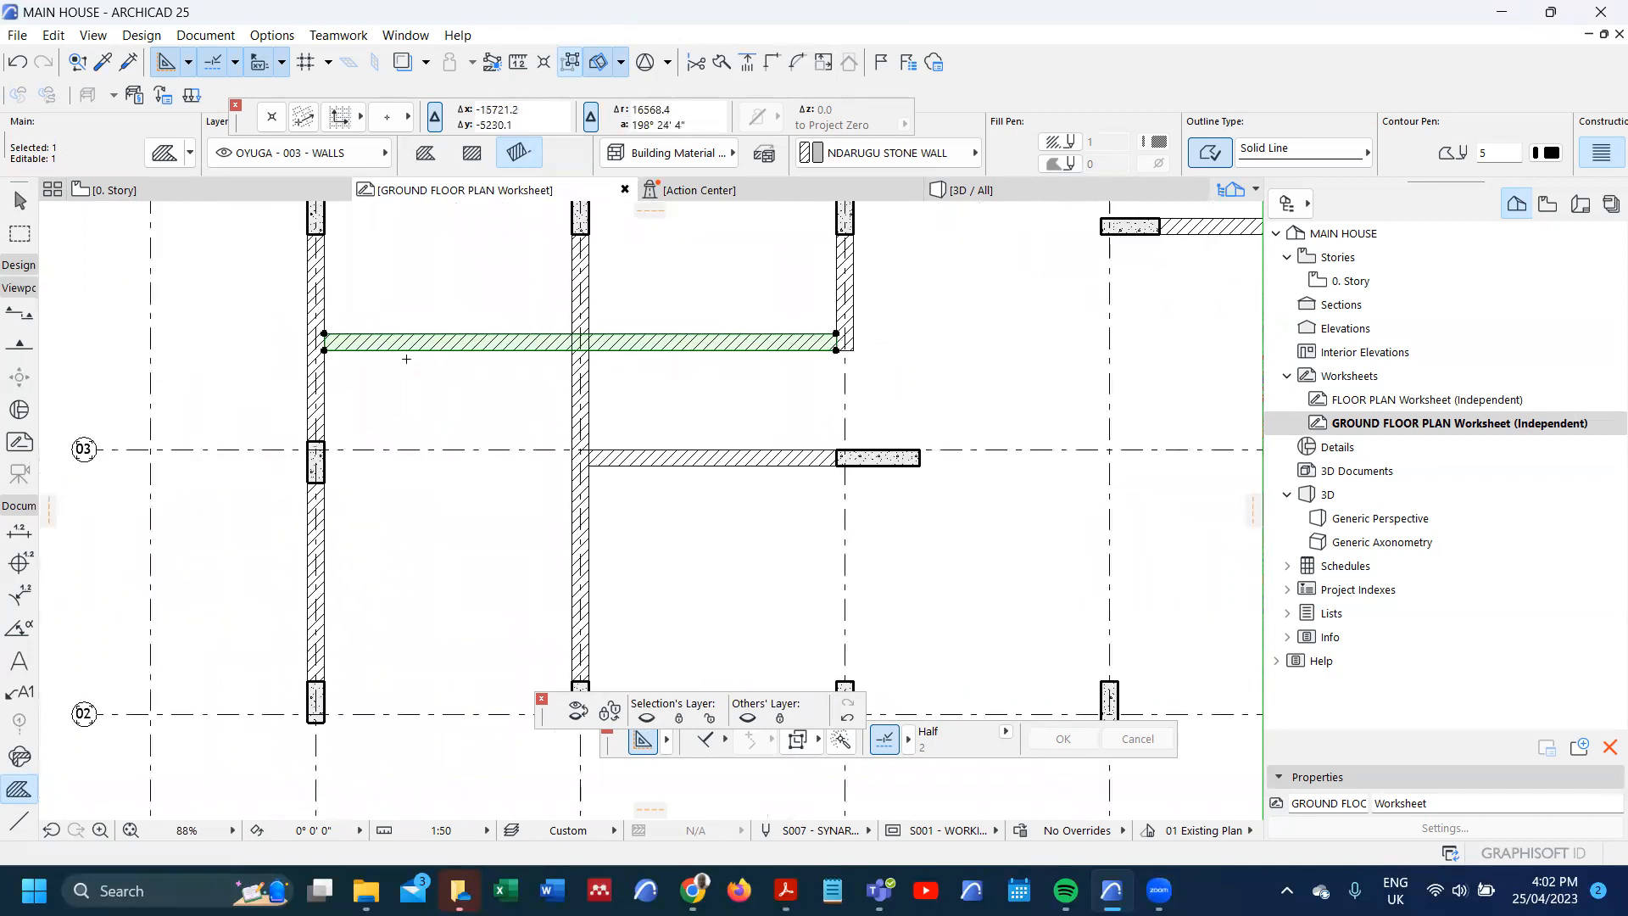
scroll(373, 339, up, 2)
scroll(365, 340, up, 5)
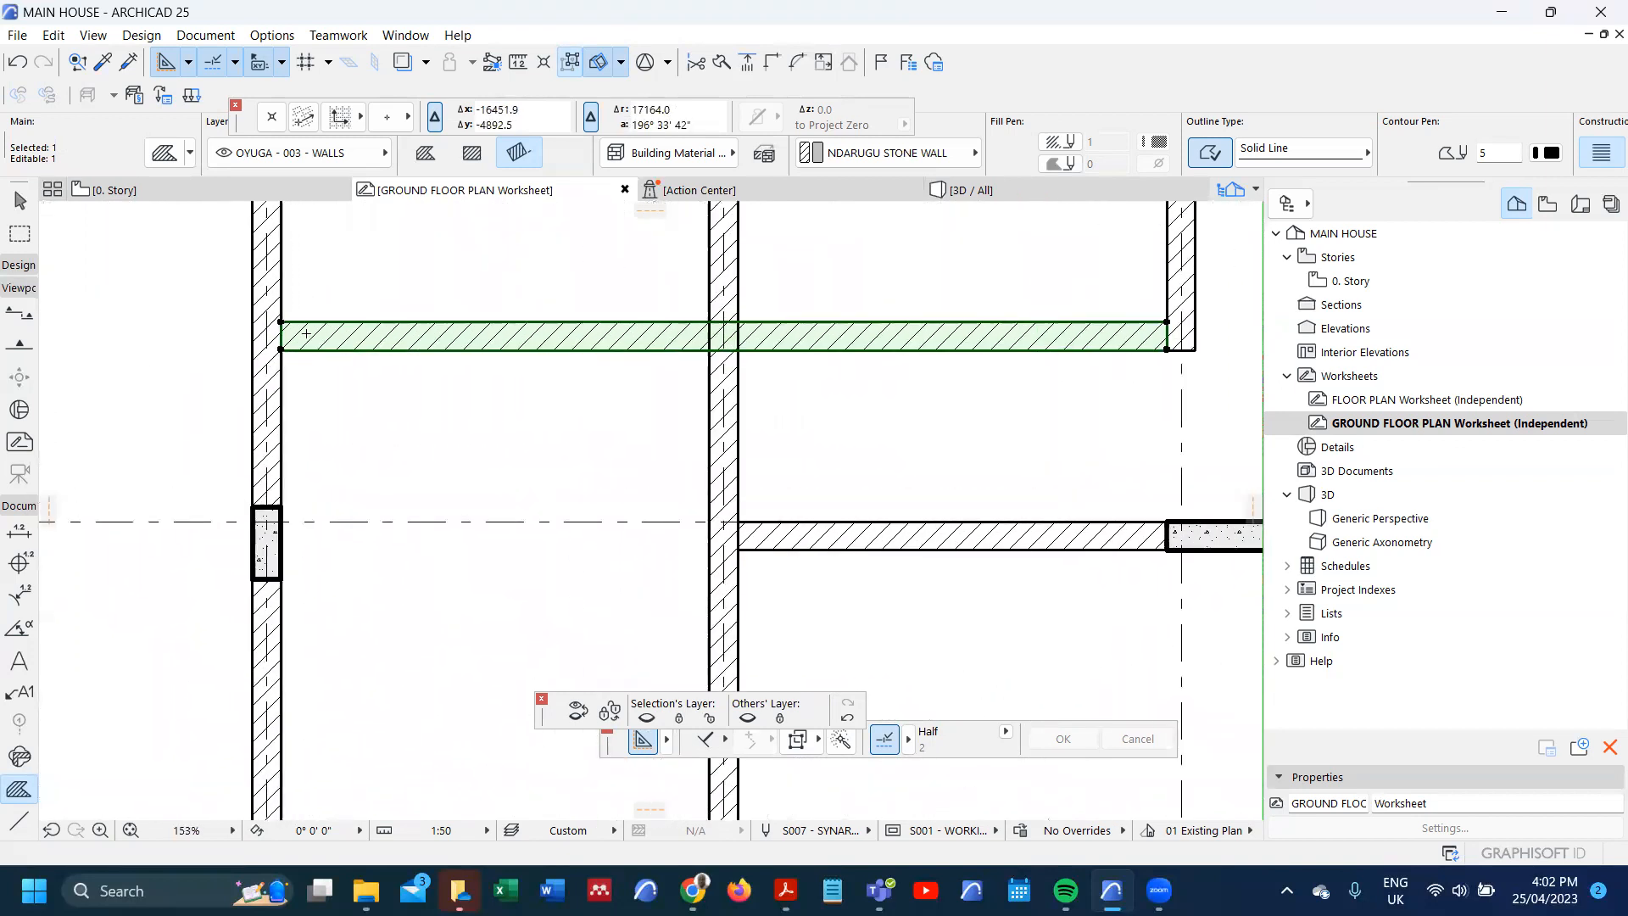
scroll(281, 333, up, 5)
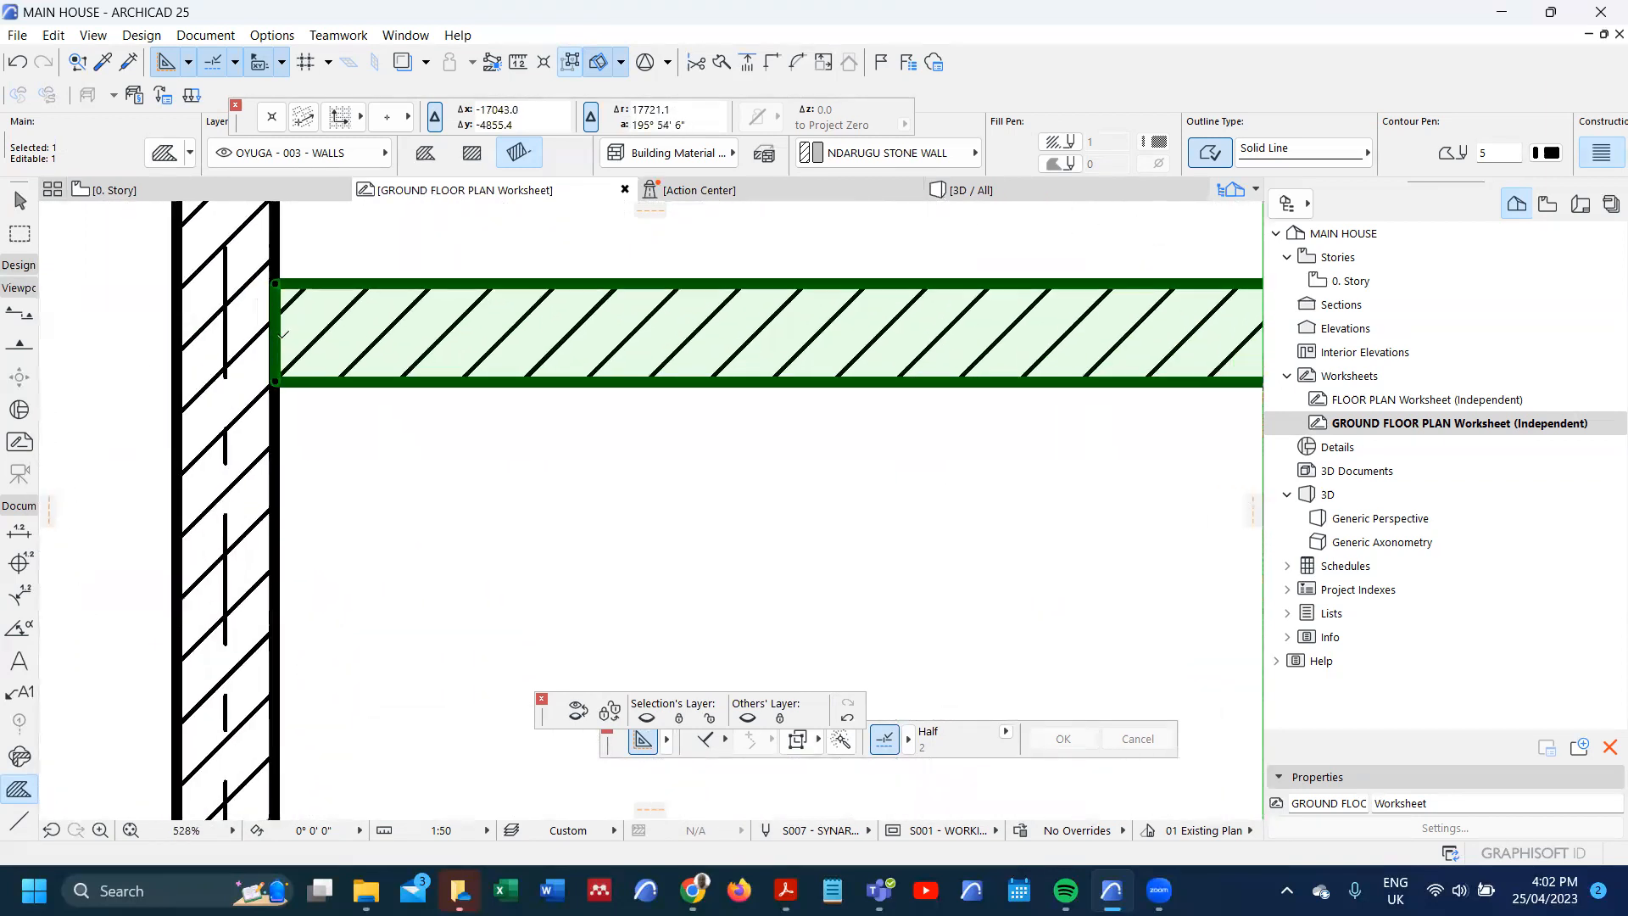
scroll(240, 338, down, 12)
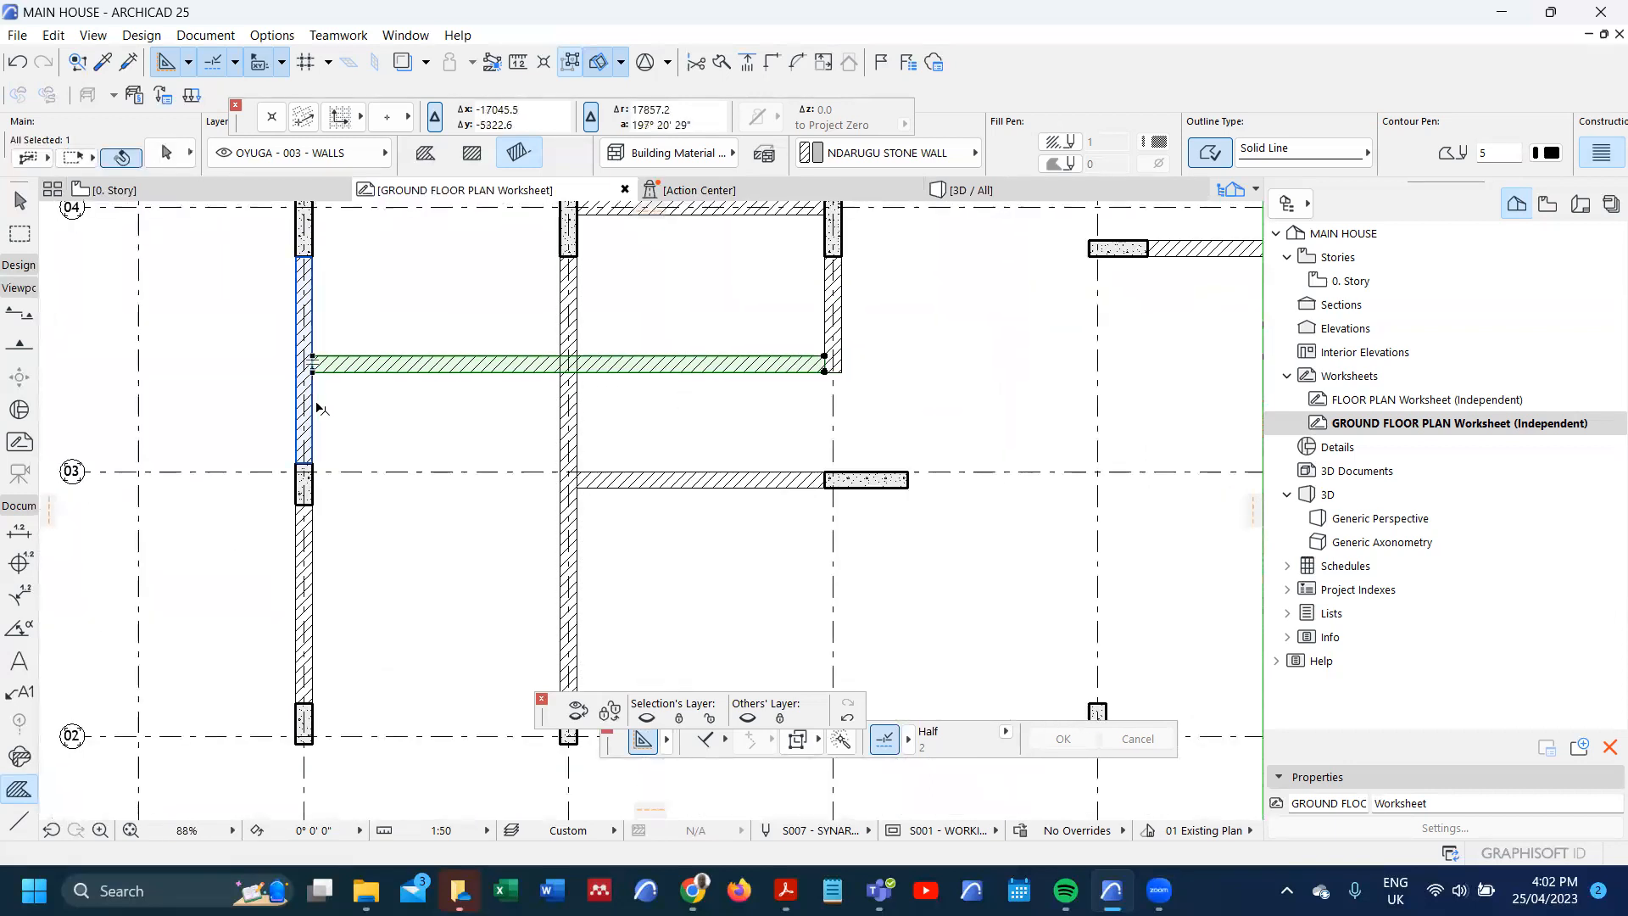
scroll(390, 412, down, 2)
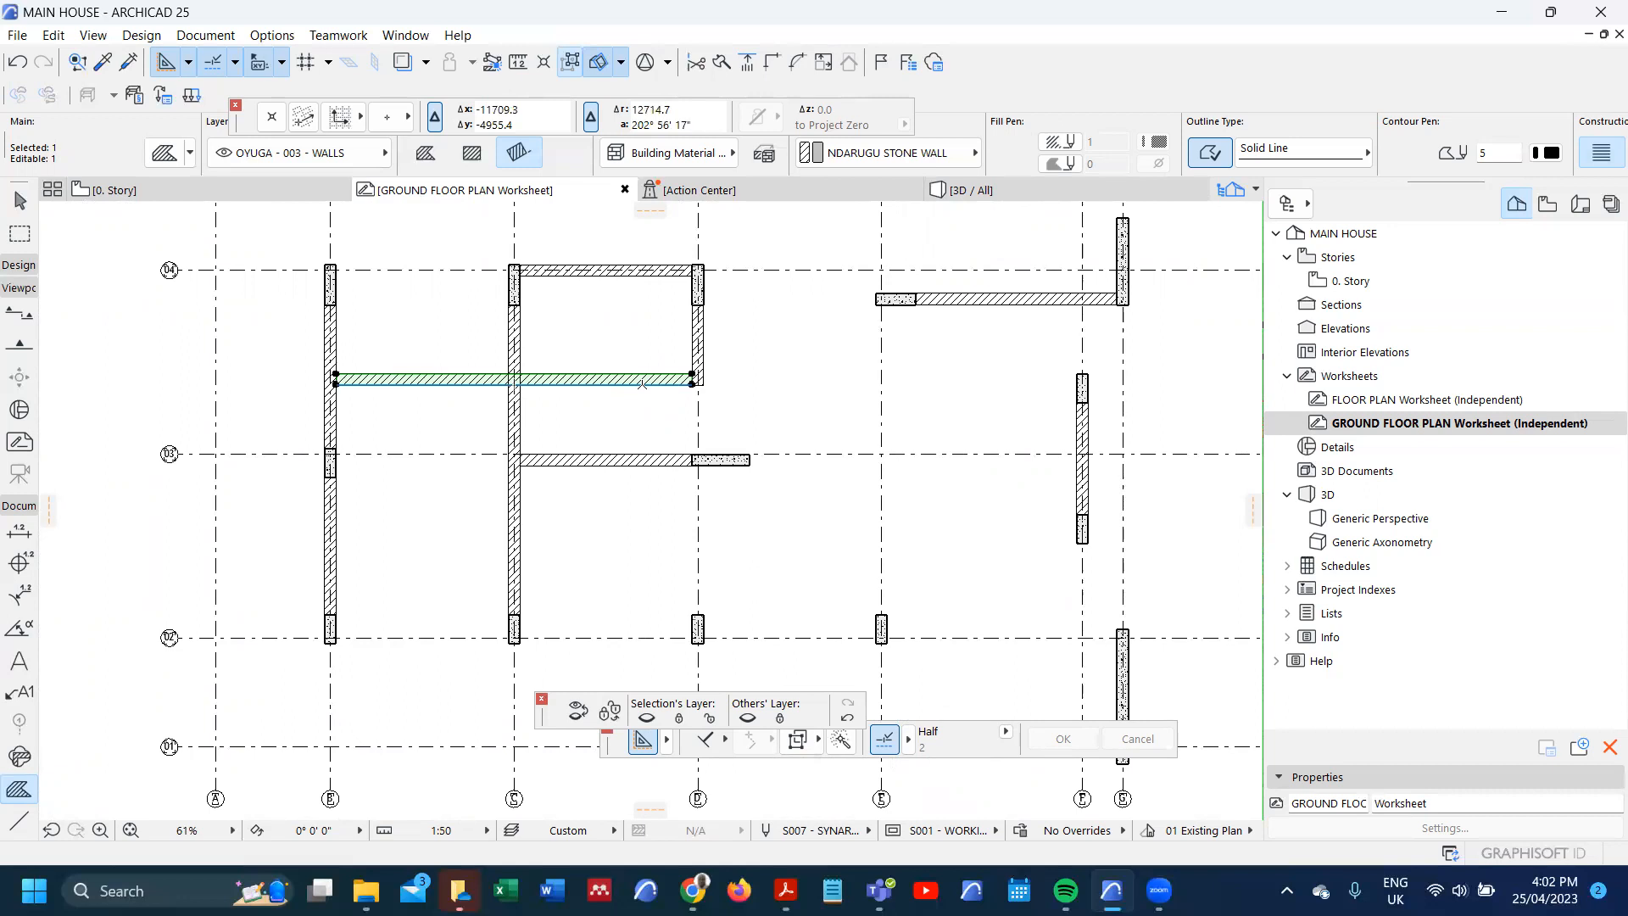
- Find and select all fills whose building material is NDARUGU STONE WALL, picking both criteria up from the garden–bath wall fill
key(ctrl+f)
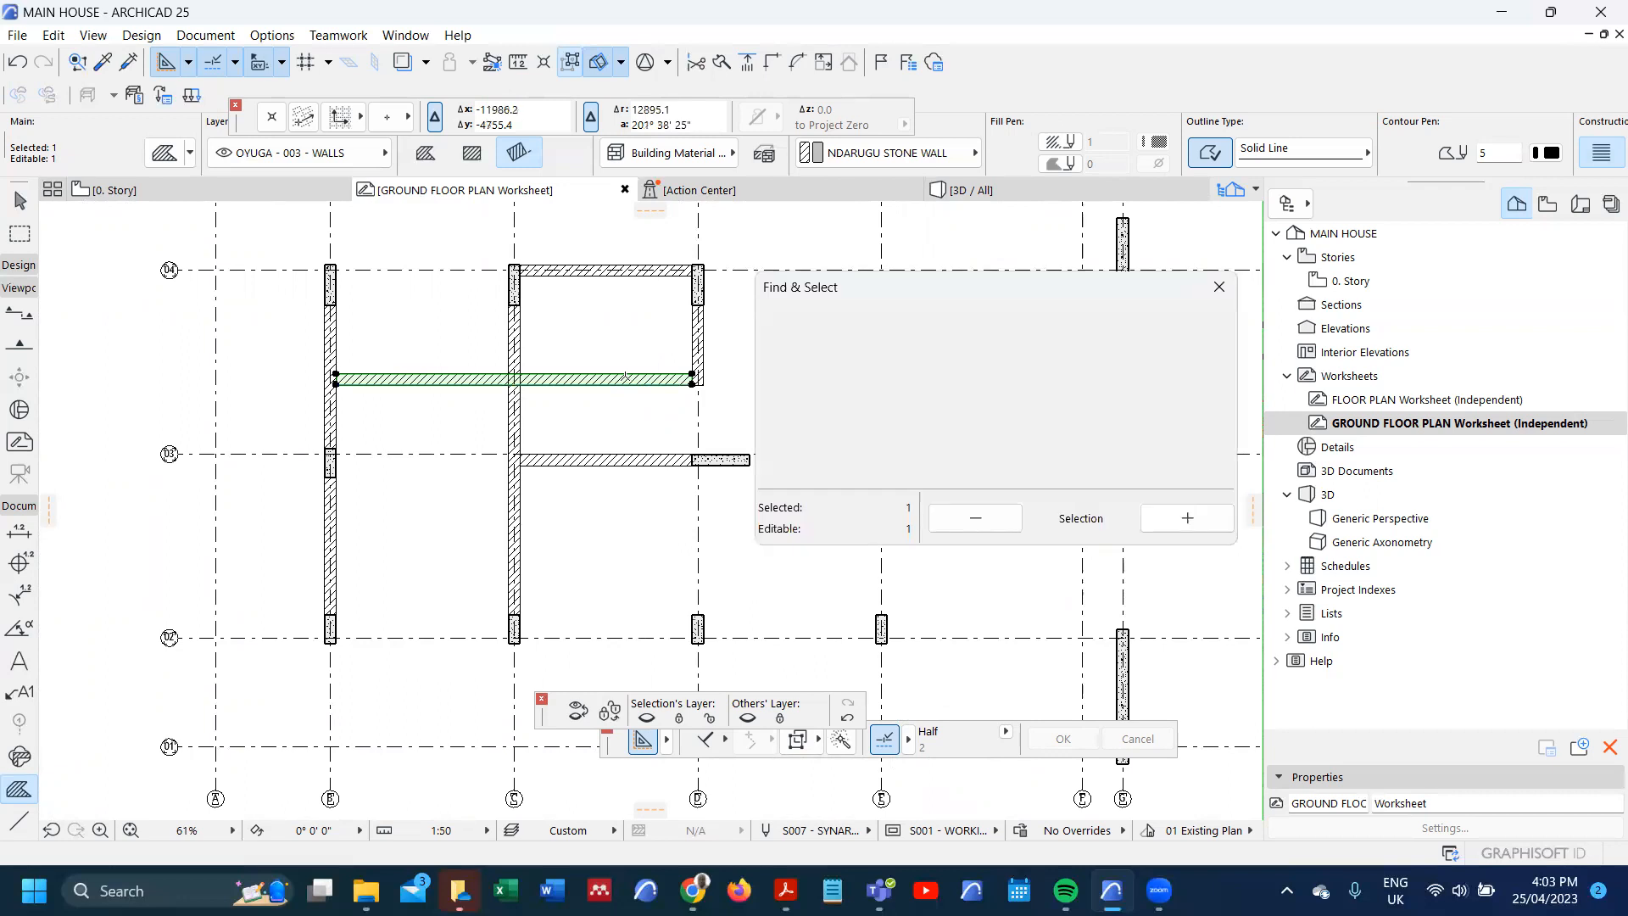
scroll(629, 379, up, 3)
alt+click(631, 384)
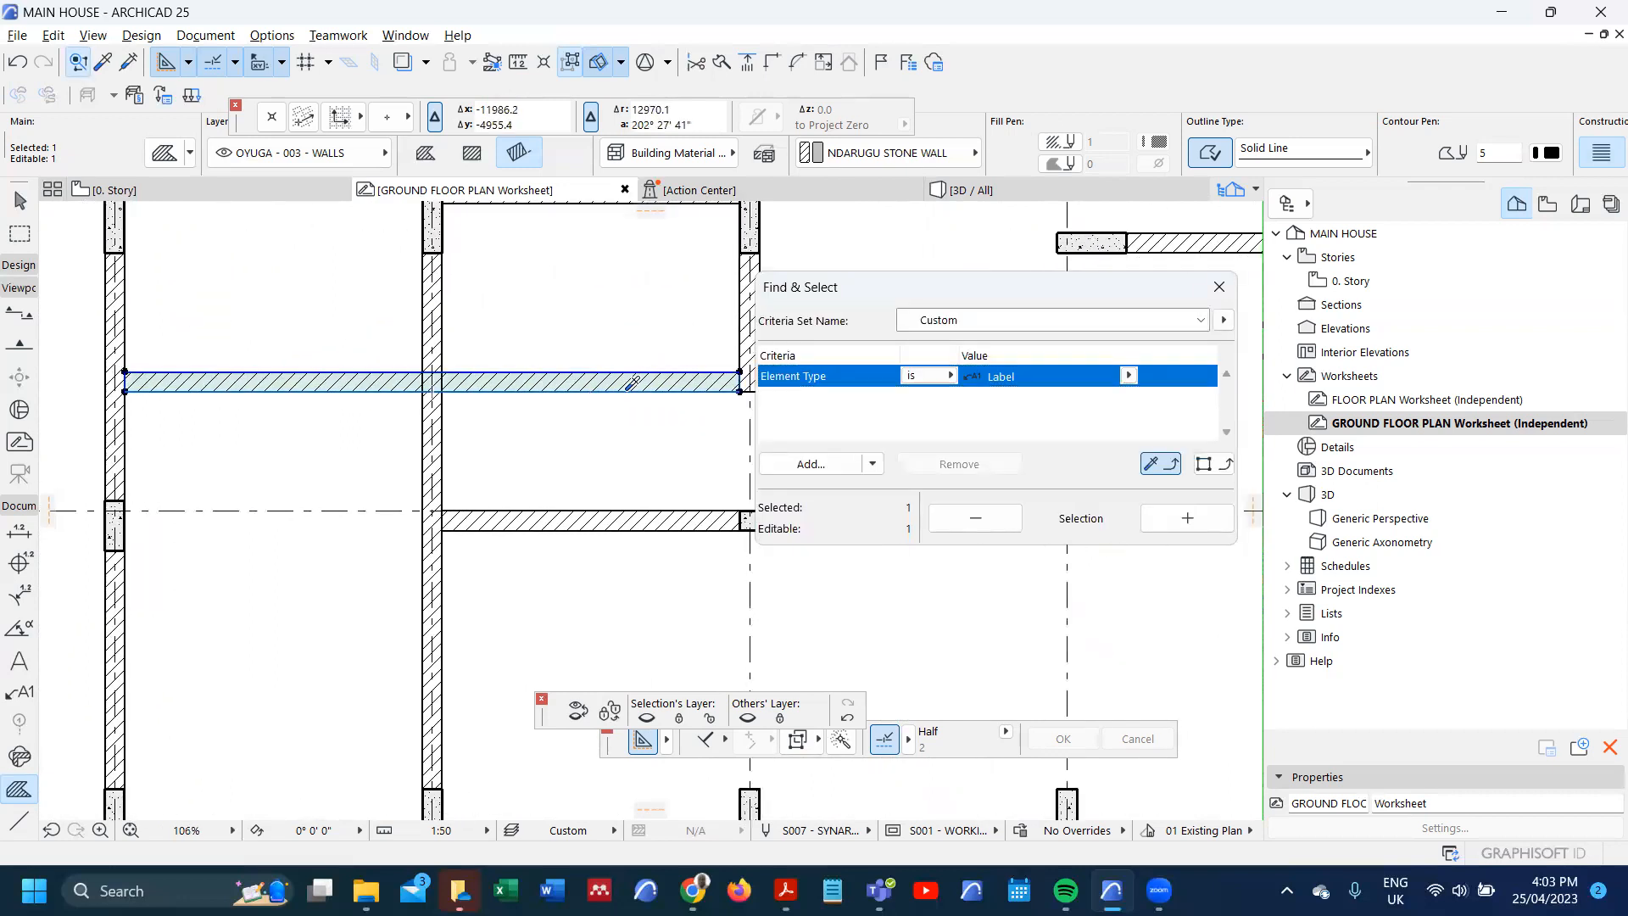
click(824, 465)
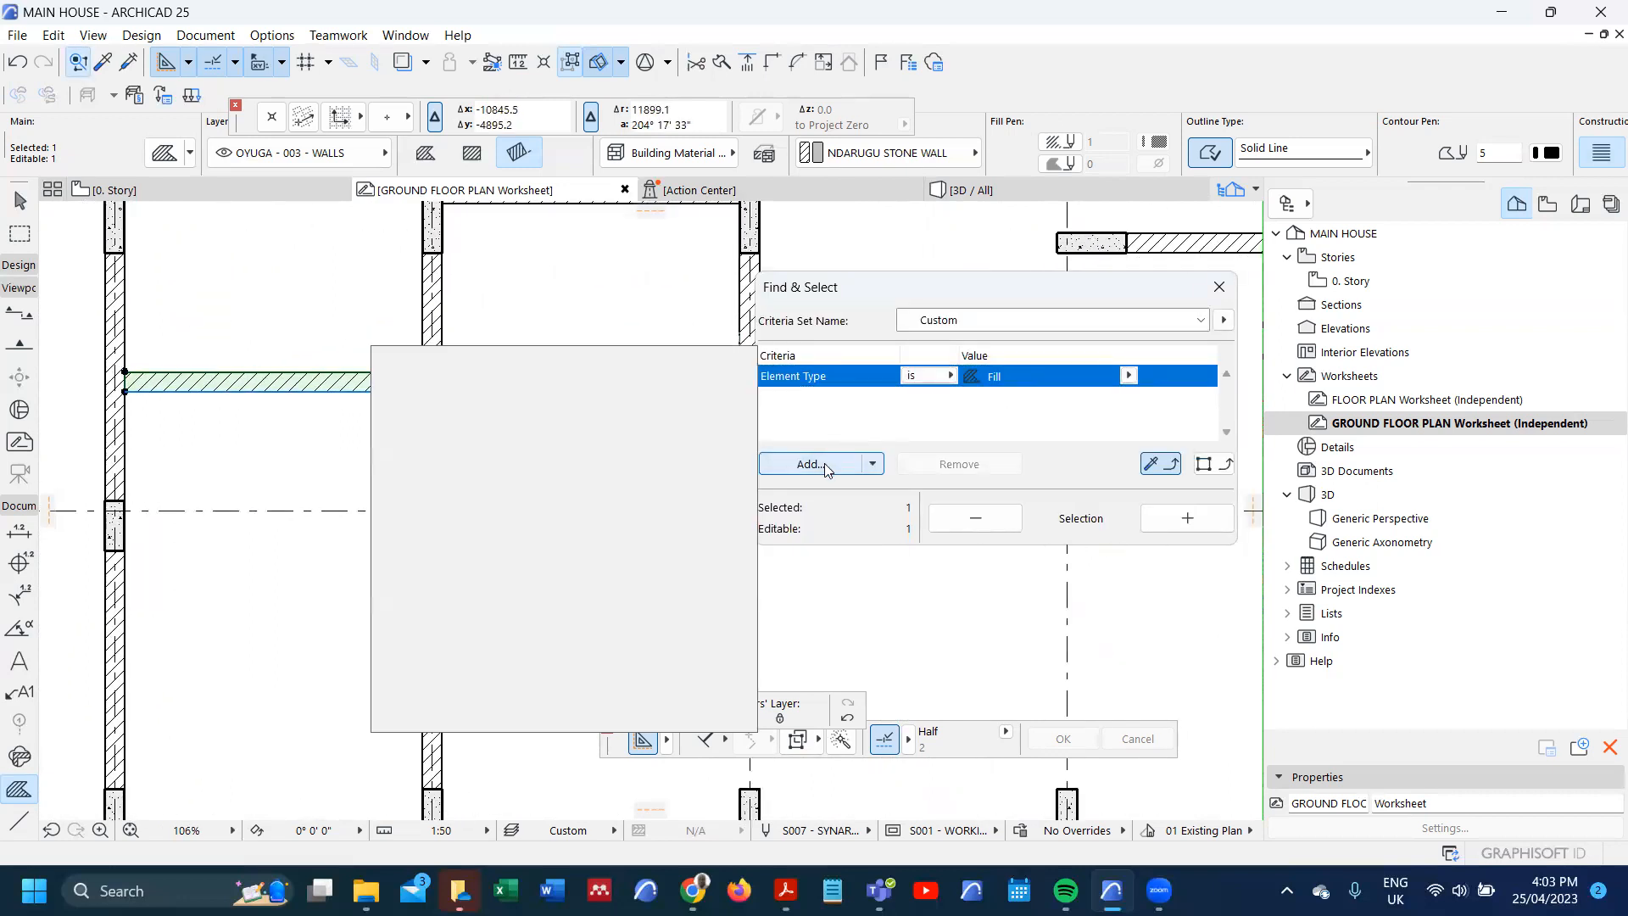
text(BUILDING)
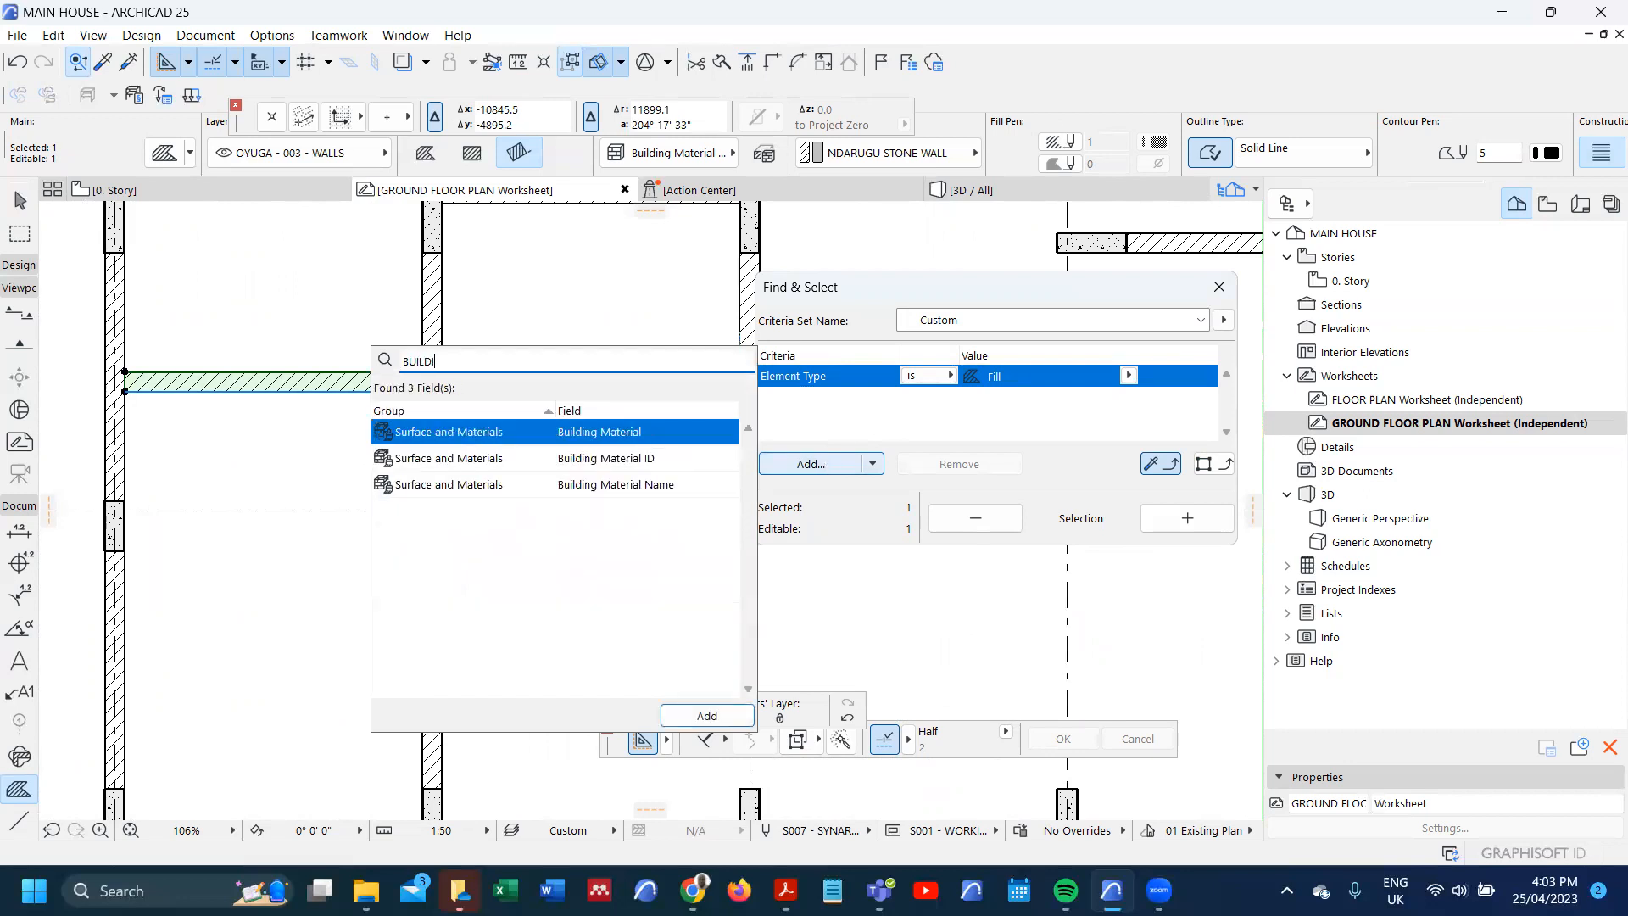
double_click(638, 437)
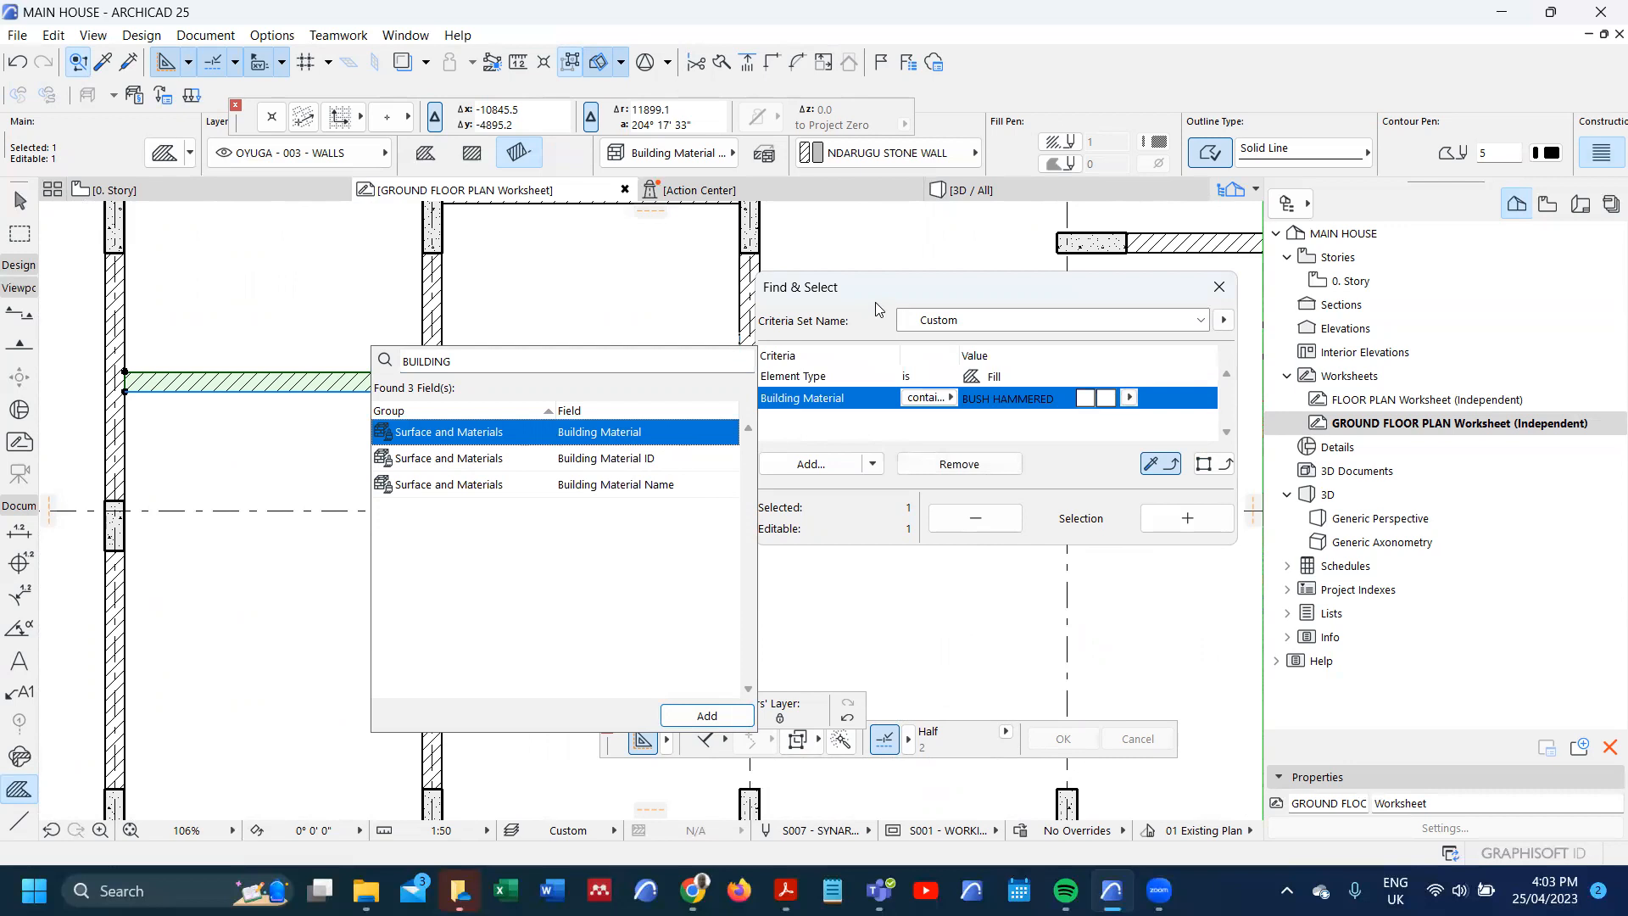
click(648, 369)
click(1187, 518)
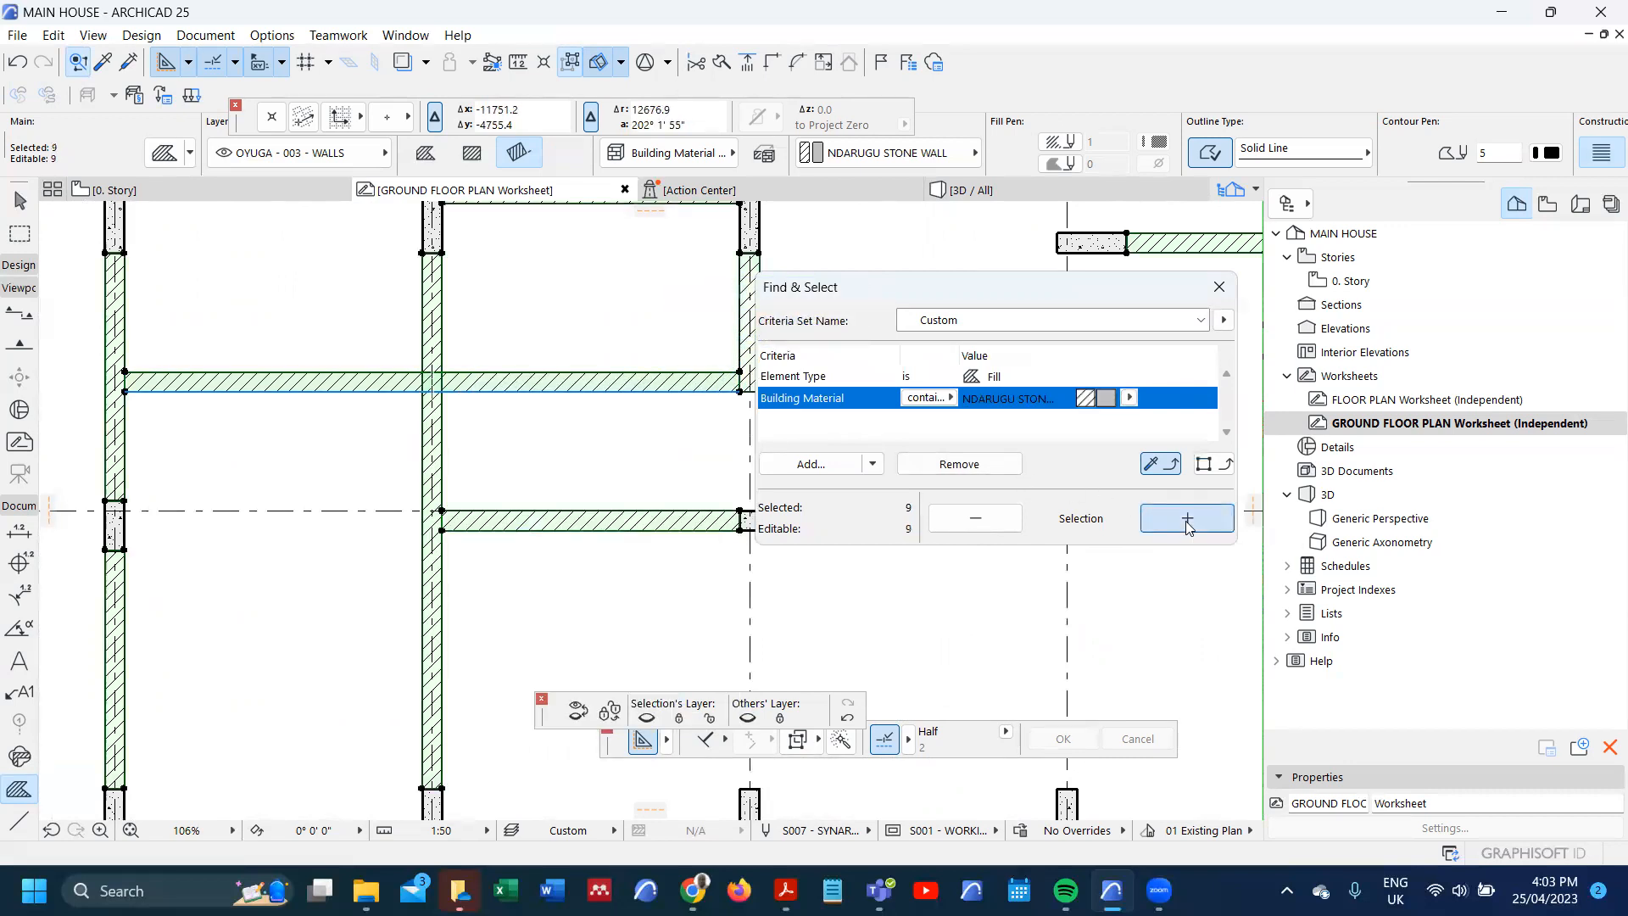
- Consolidate the selected wall fills, trimming overlaps and merging identical adjoining fills regardless of outlines with a solid line outline in pen 1, and deselect them
scroll(541, 513, down, 3)
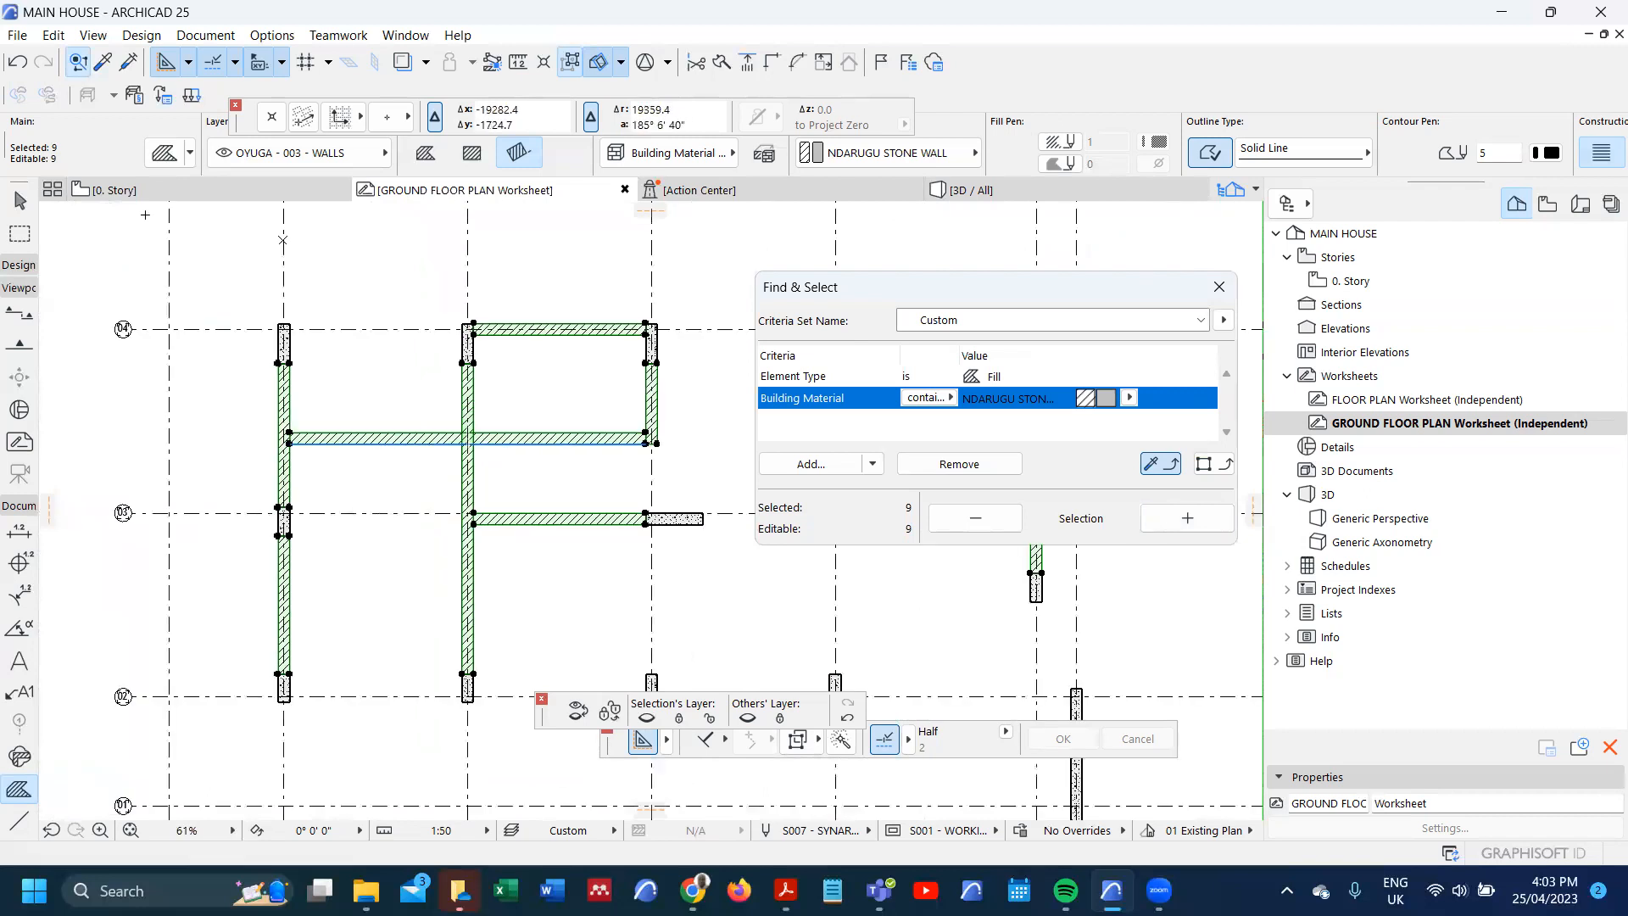
click(53, 37)
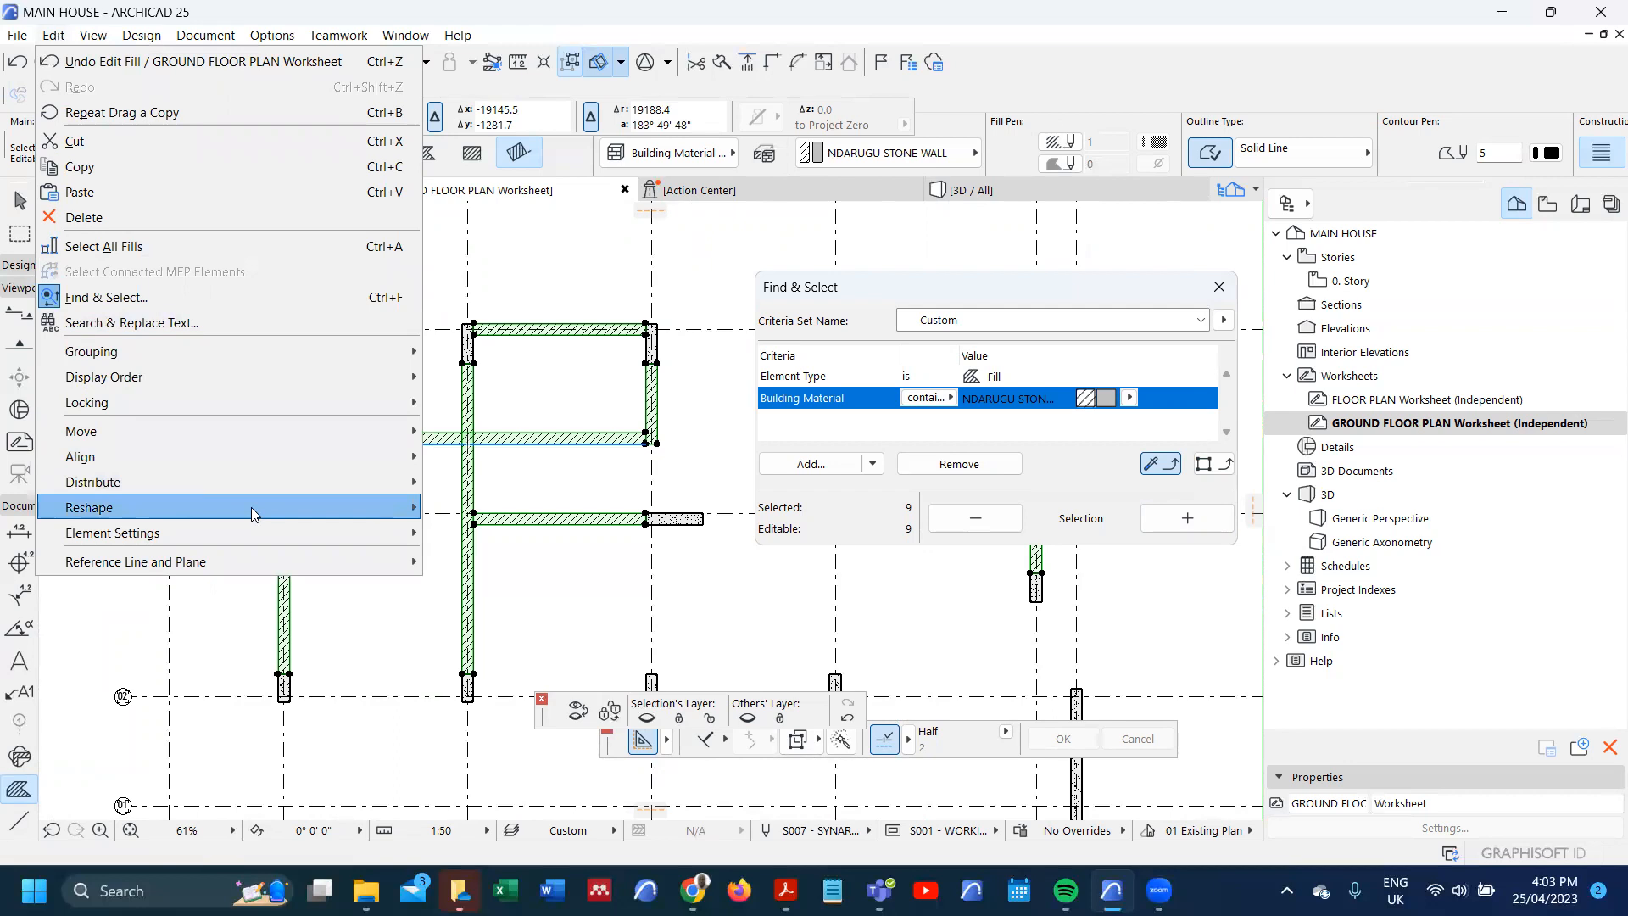
mouse_move(251, 507)
click(530, 369)
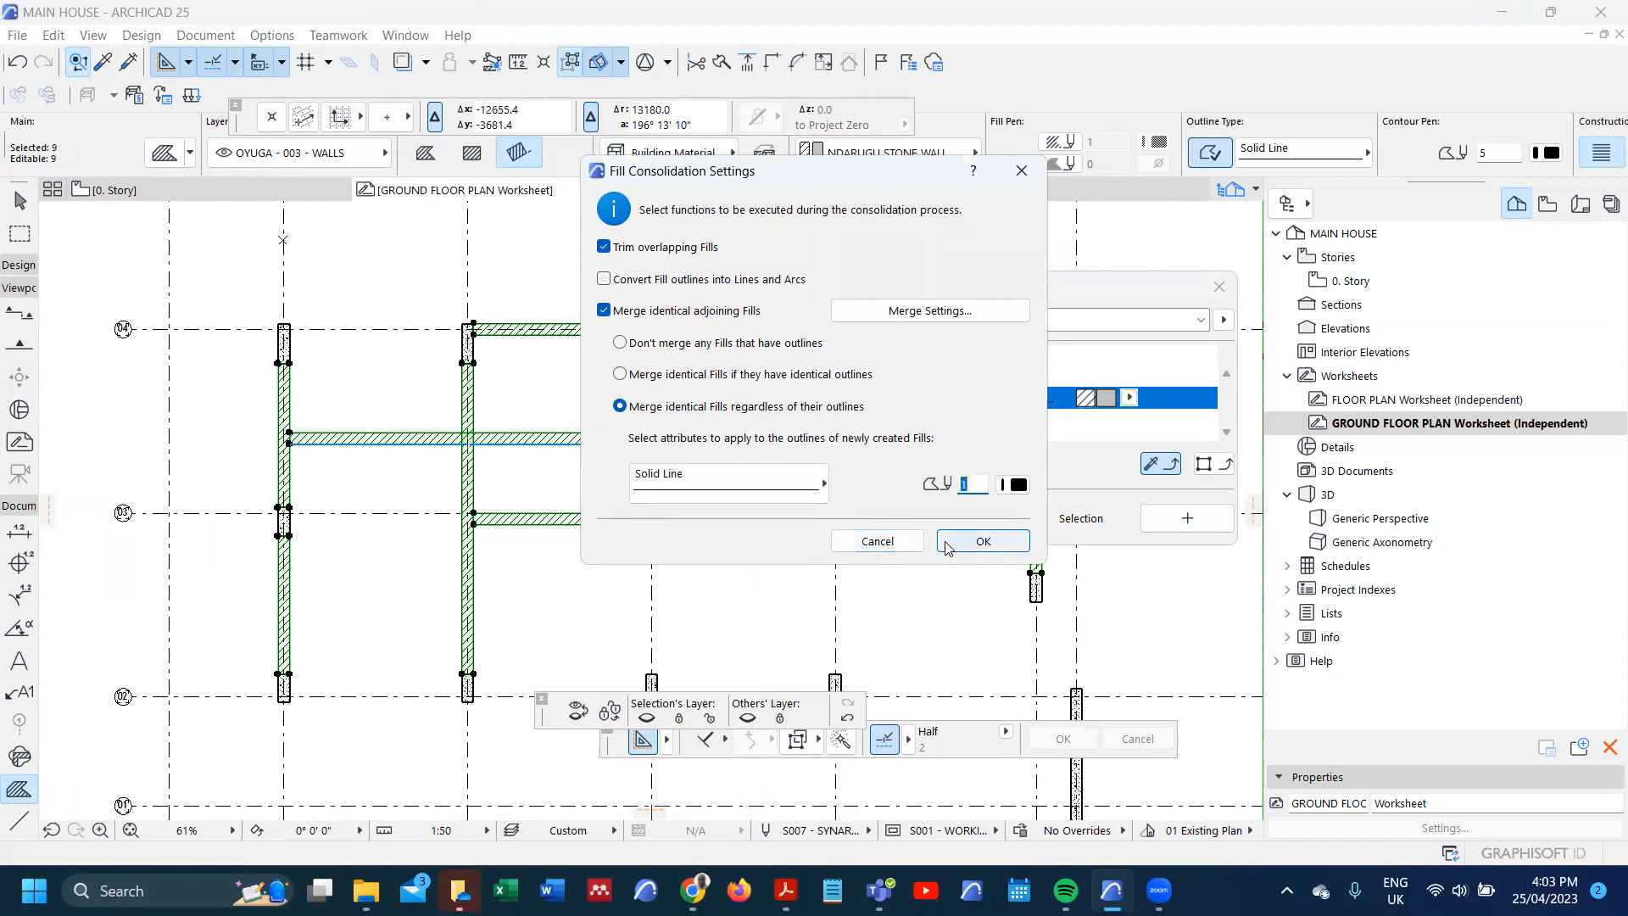
click(983, 541)
scroll(408, 394, up, 5)
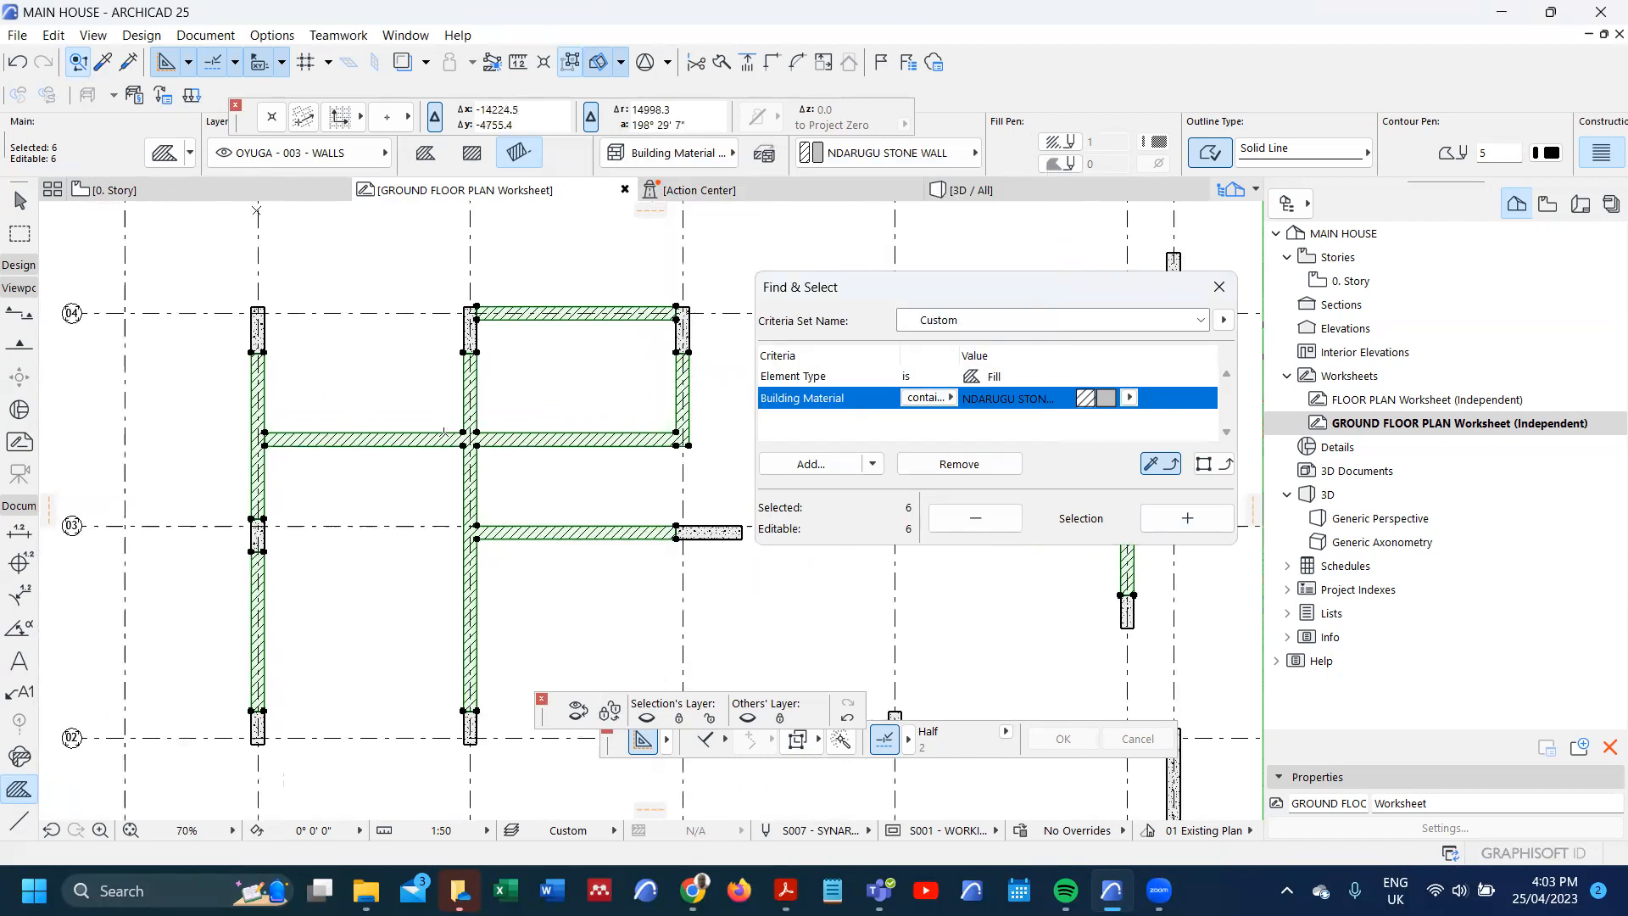
key(Escape)
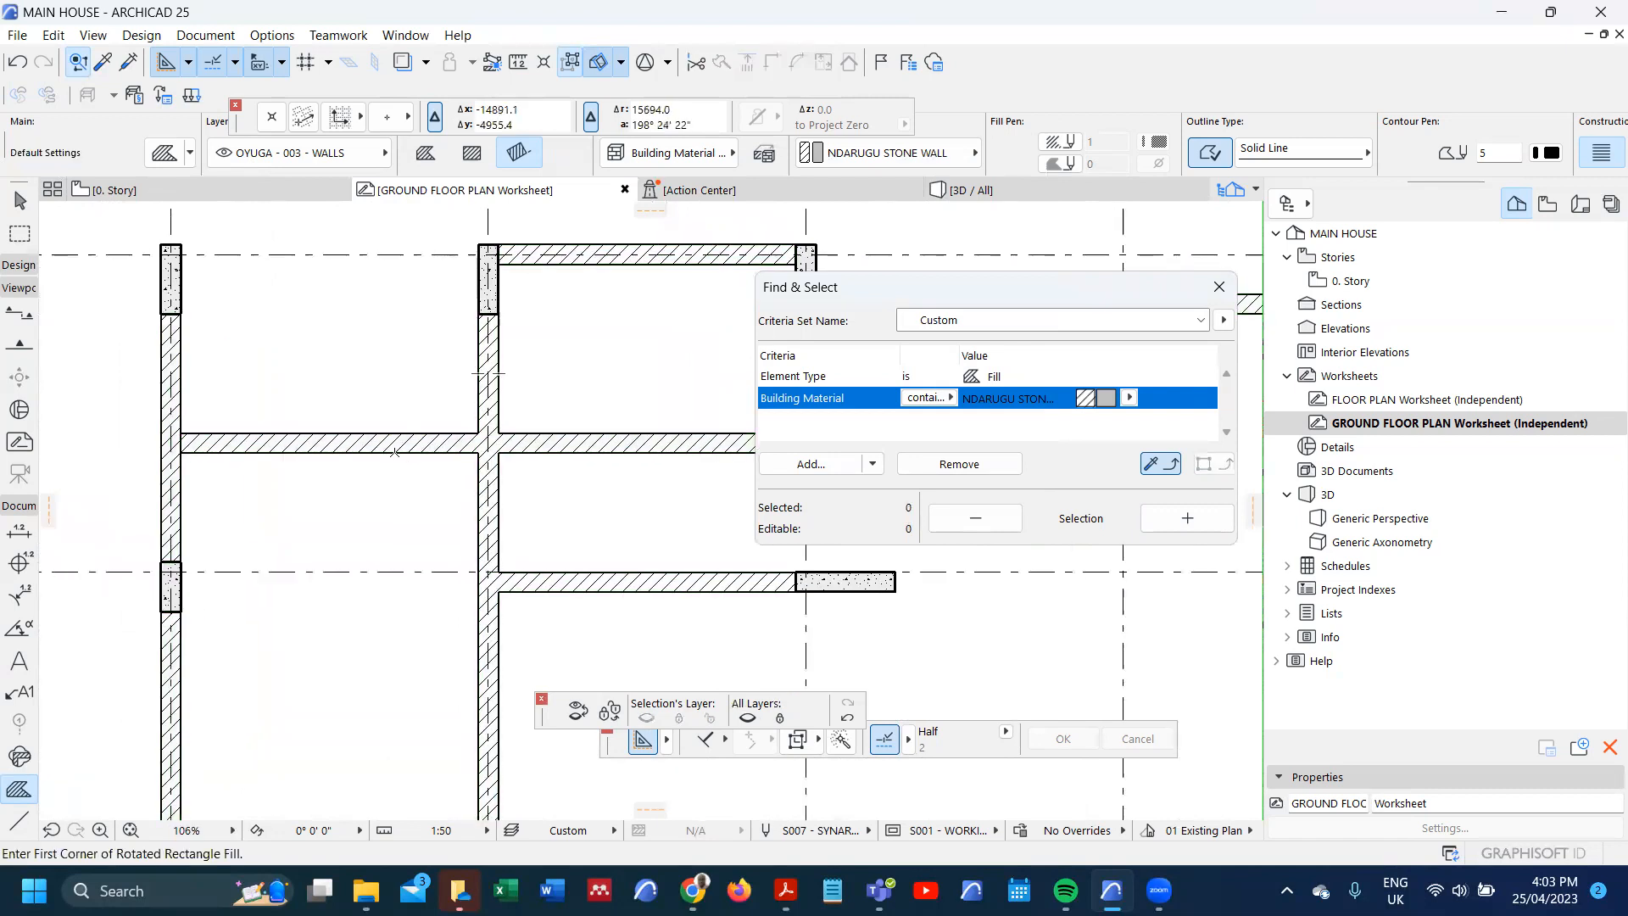
- Select the merged wall fill and examine its junctions with the walls on grid lines B and C
shift+click(379, 447)
scroll(379, 448, up, 6)
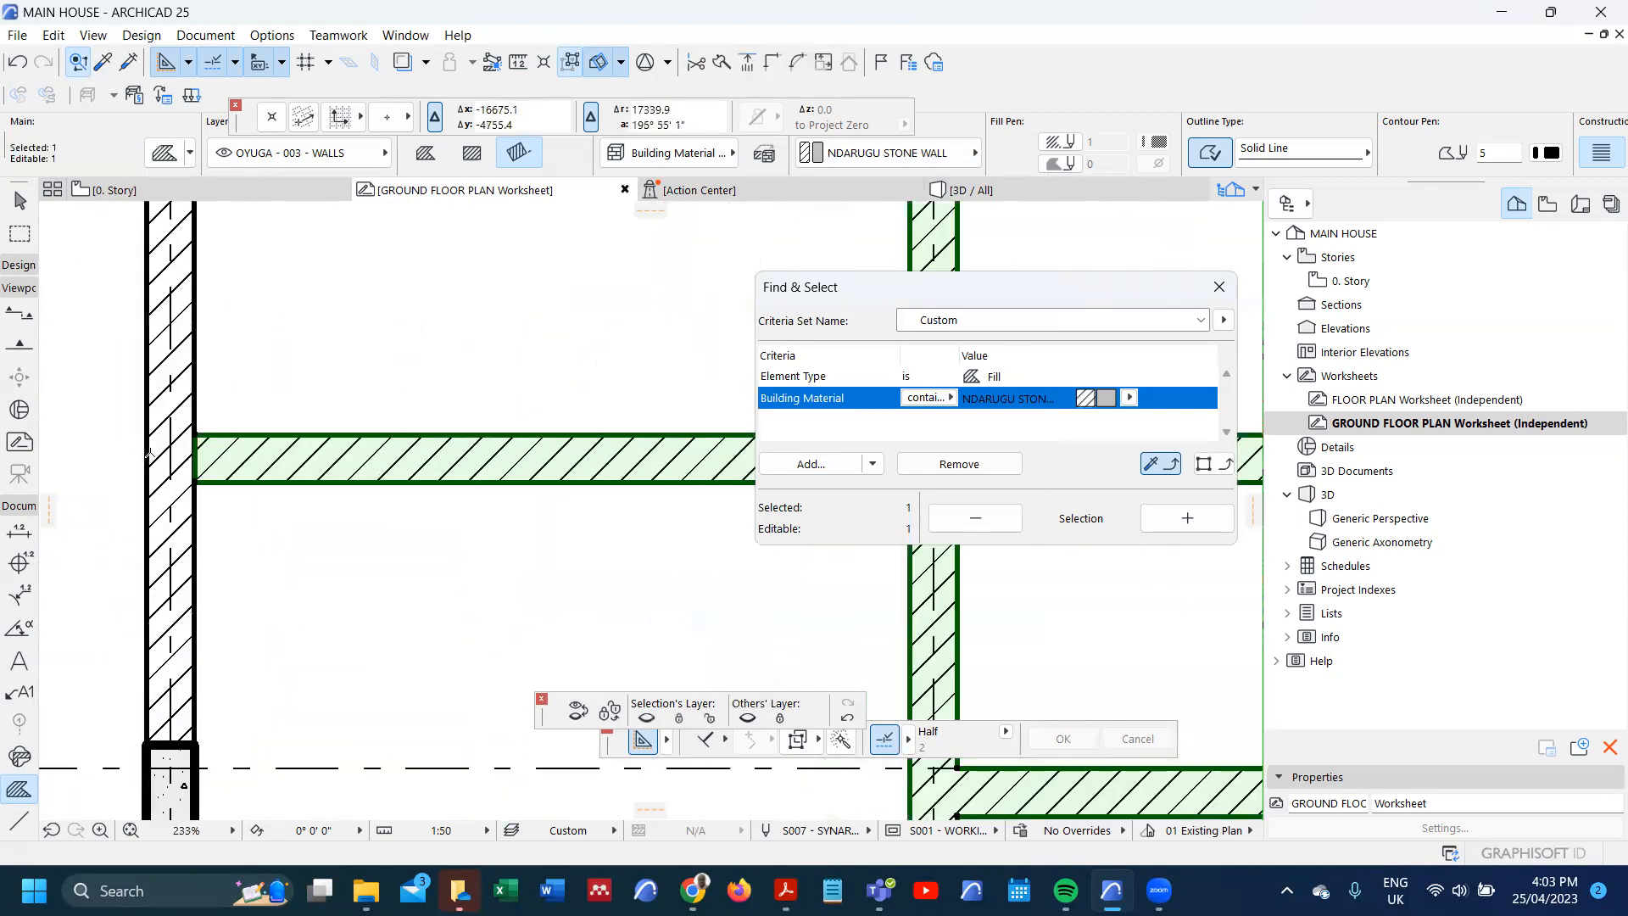
scroll(316, 398, down, 6)
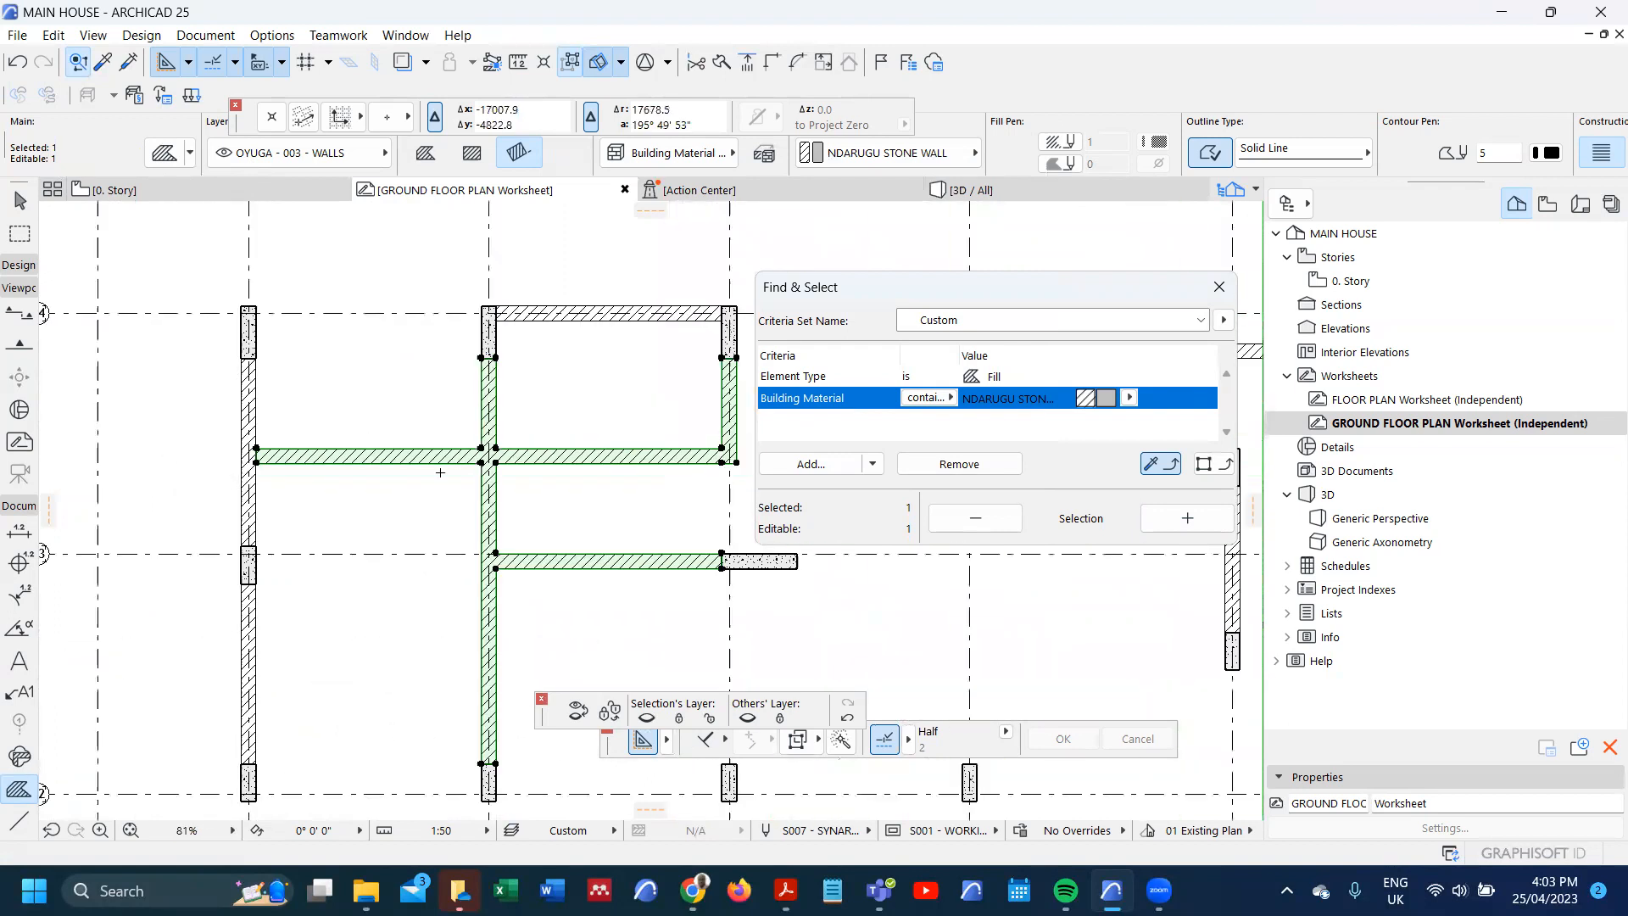
scroll(504, 446, up, 3)
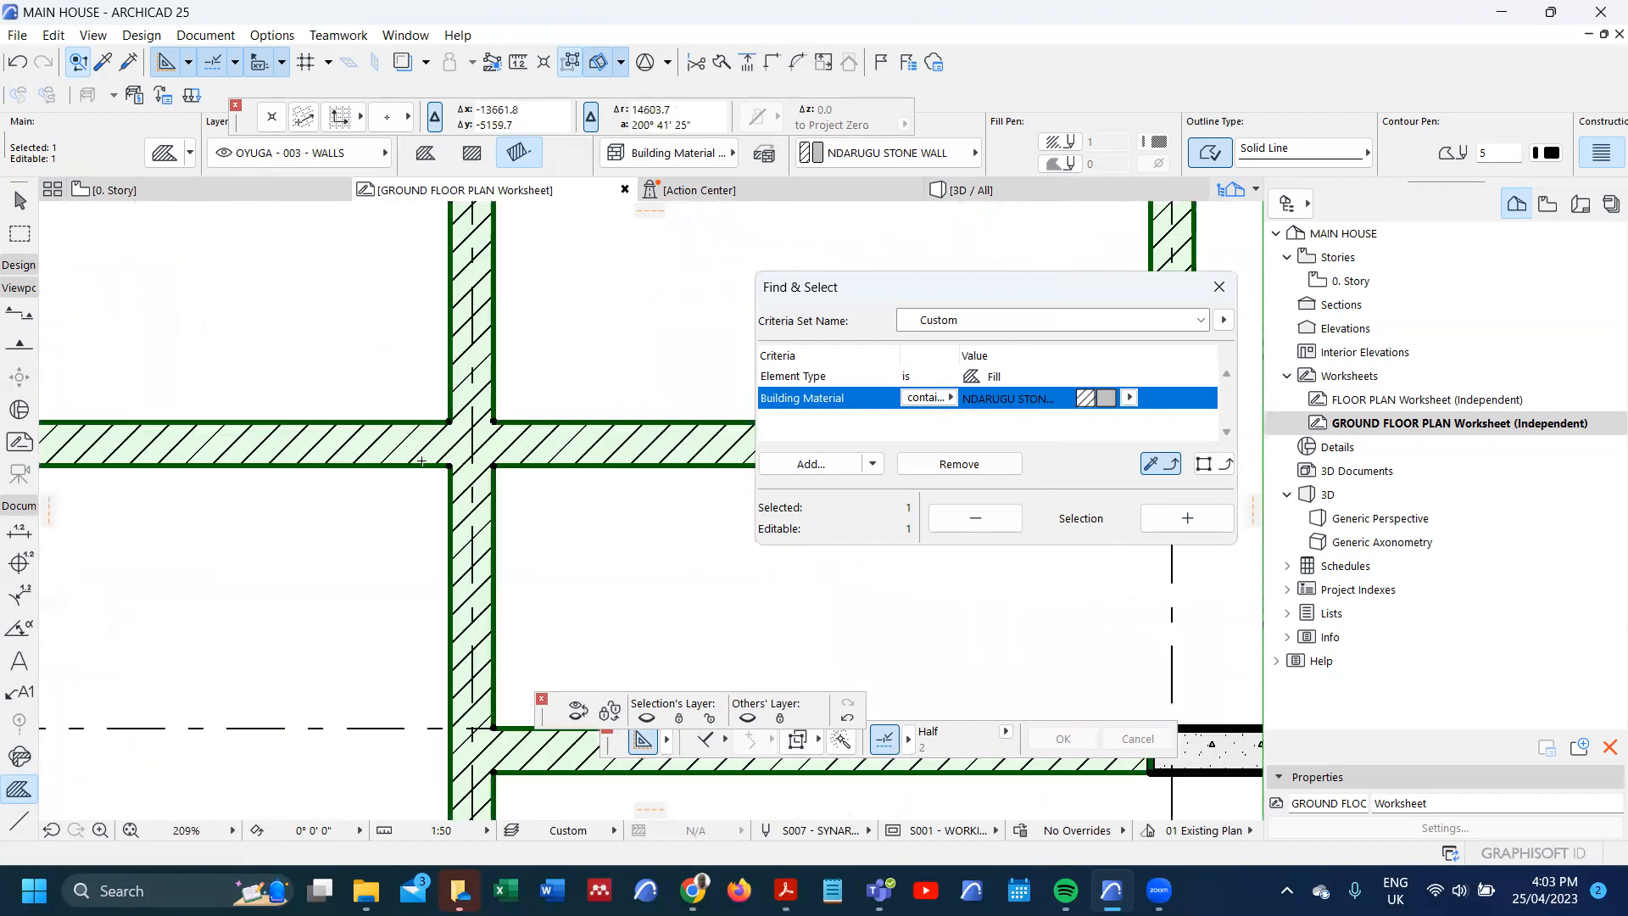
scroll(518, 471, down, 4)
scroll(325, 449, up, 4)
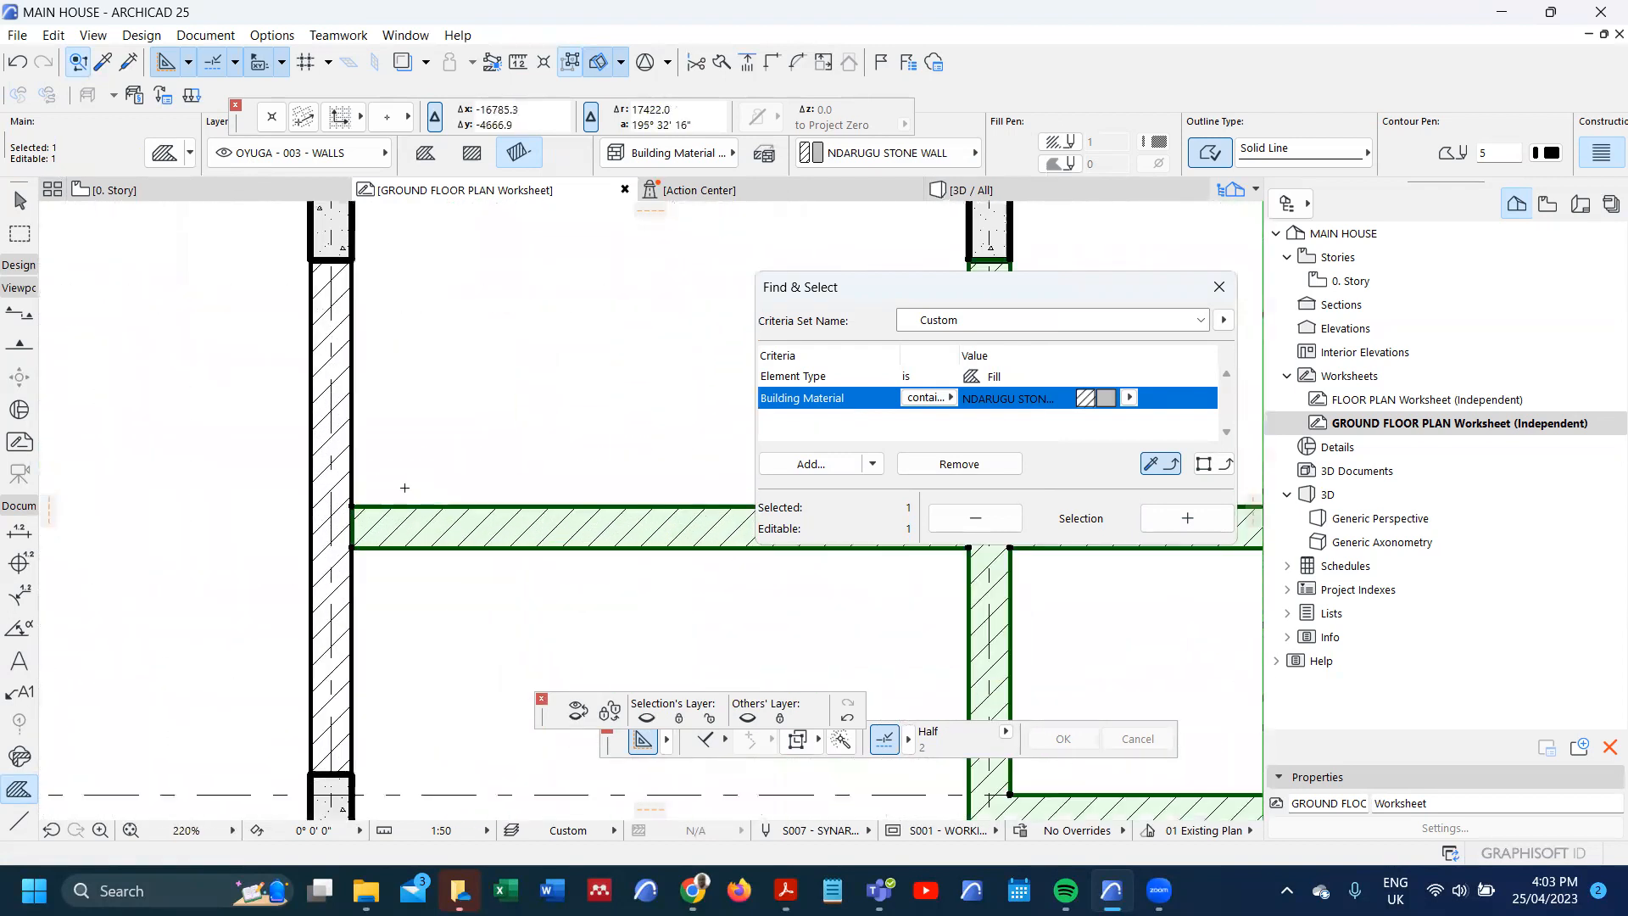
- Turn off true line weight display and offset the garden wall fill's end edge by about 2.6 mm to meet the wall on grid line B
click(193, 450)
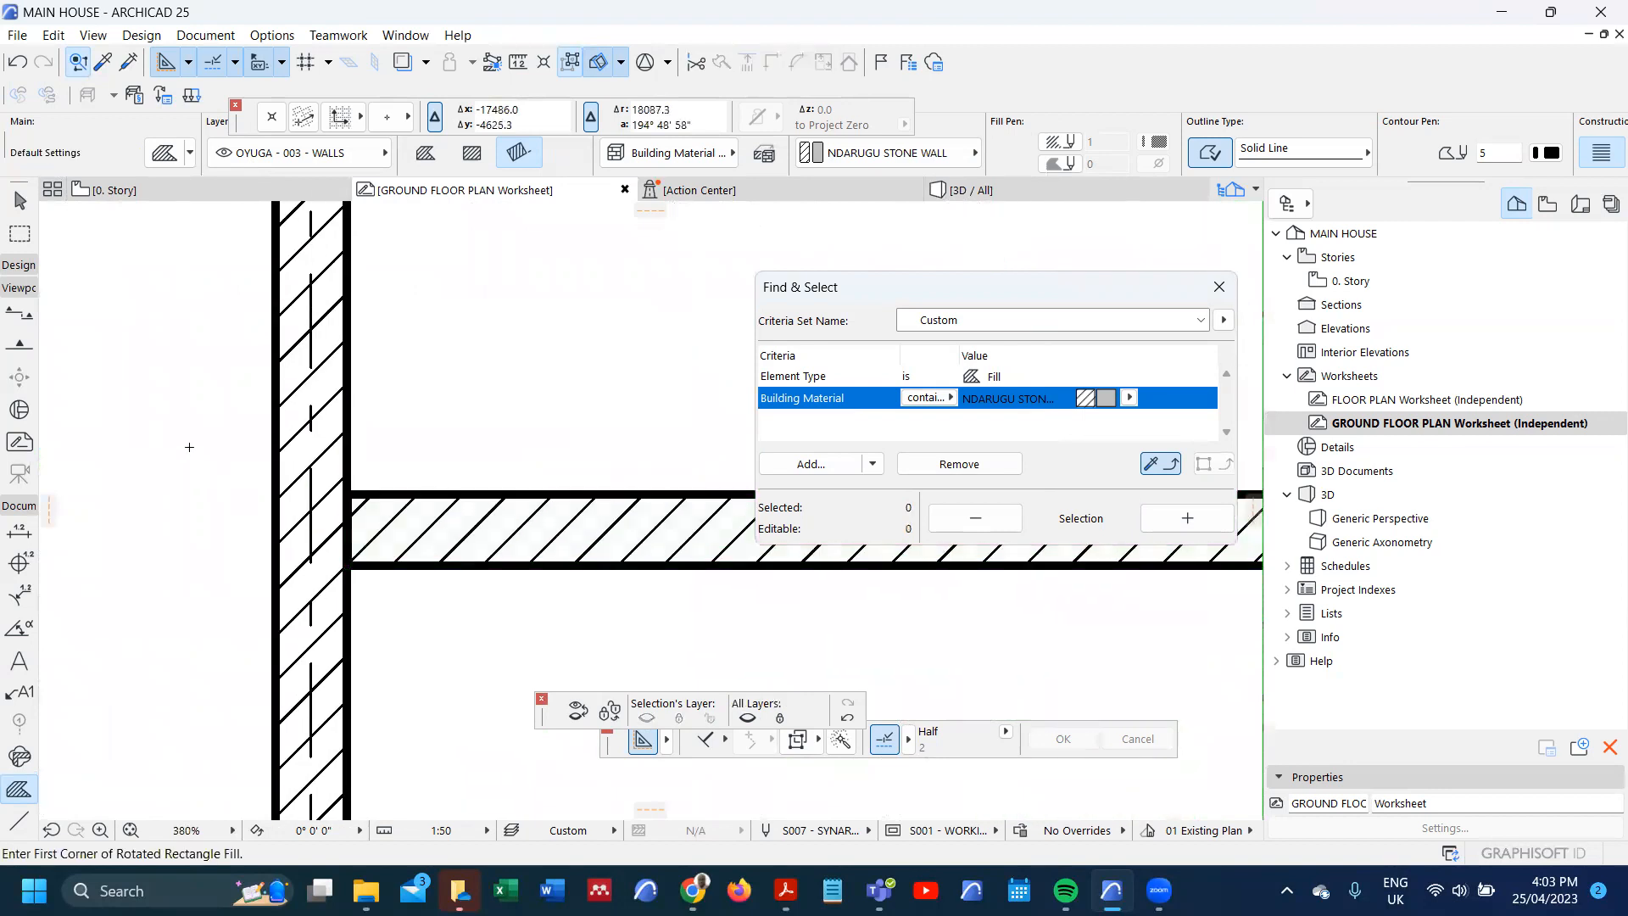
right_click(191, 449)
click(231, 520)
scroll(377, 613, up, 4)
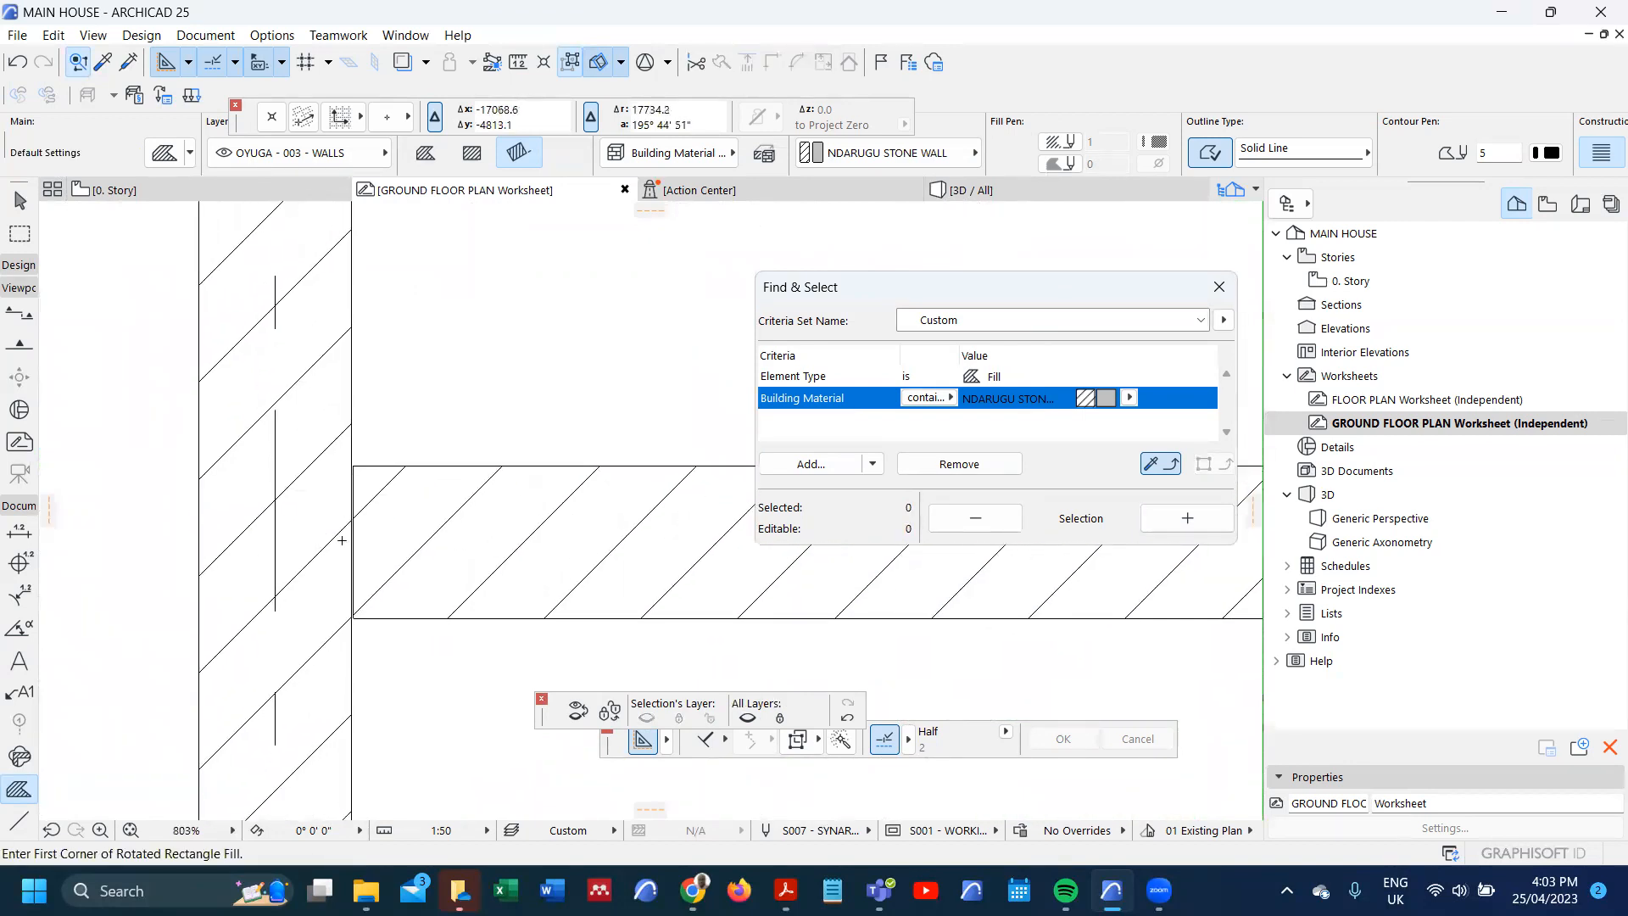
scroll(377, 613, up, 3)
click(376, 626)
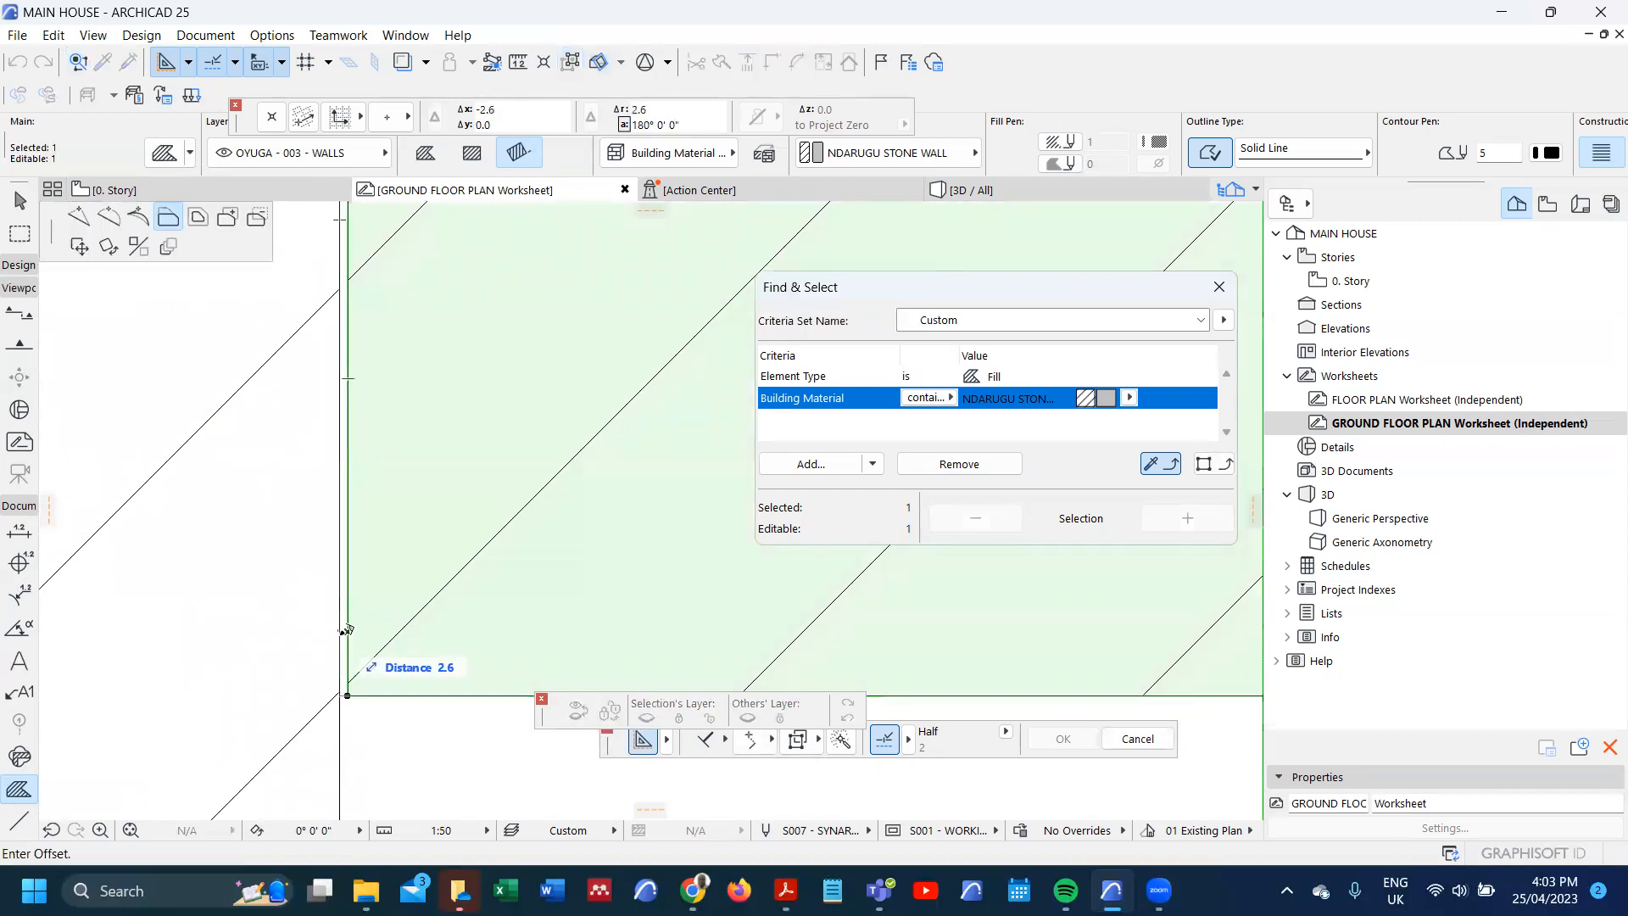
scroll(372, 562, down, 3)
scroll(372, 562, down, 6)
- Merge the grid line B wall fill with the garden wall fill using Fill Consolidation, and clear the selection
shift+click(344, 543)
click(54, 35)
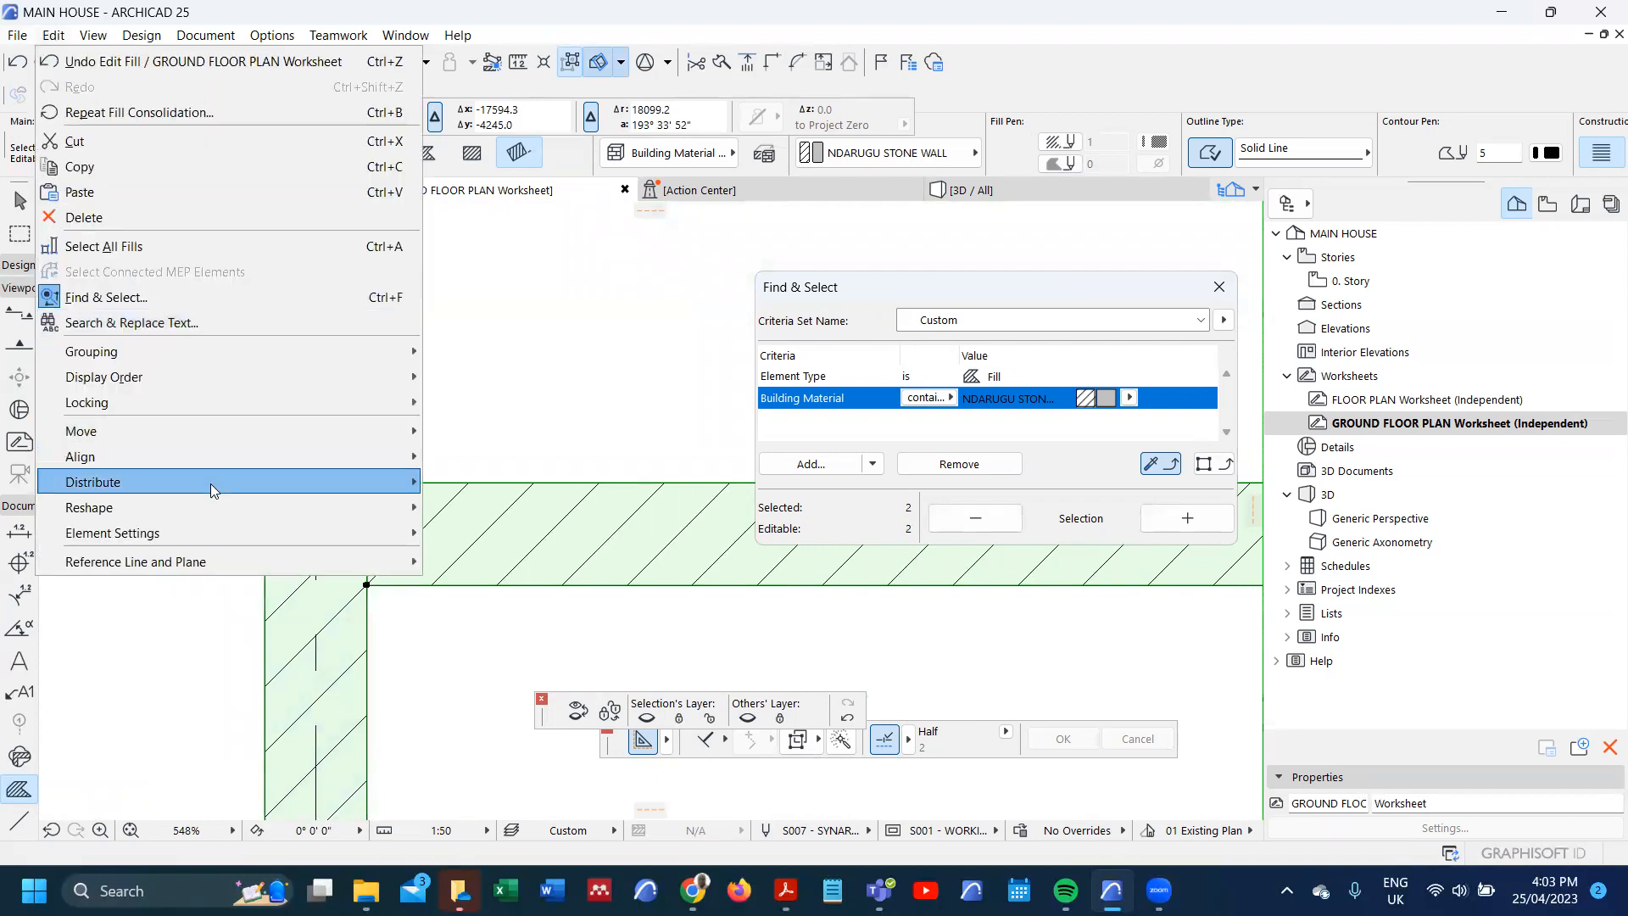
mouse_move(300, 507)
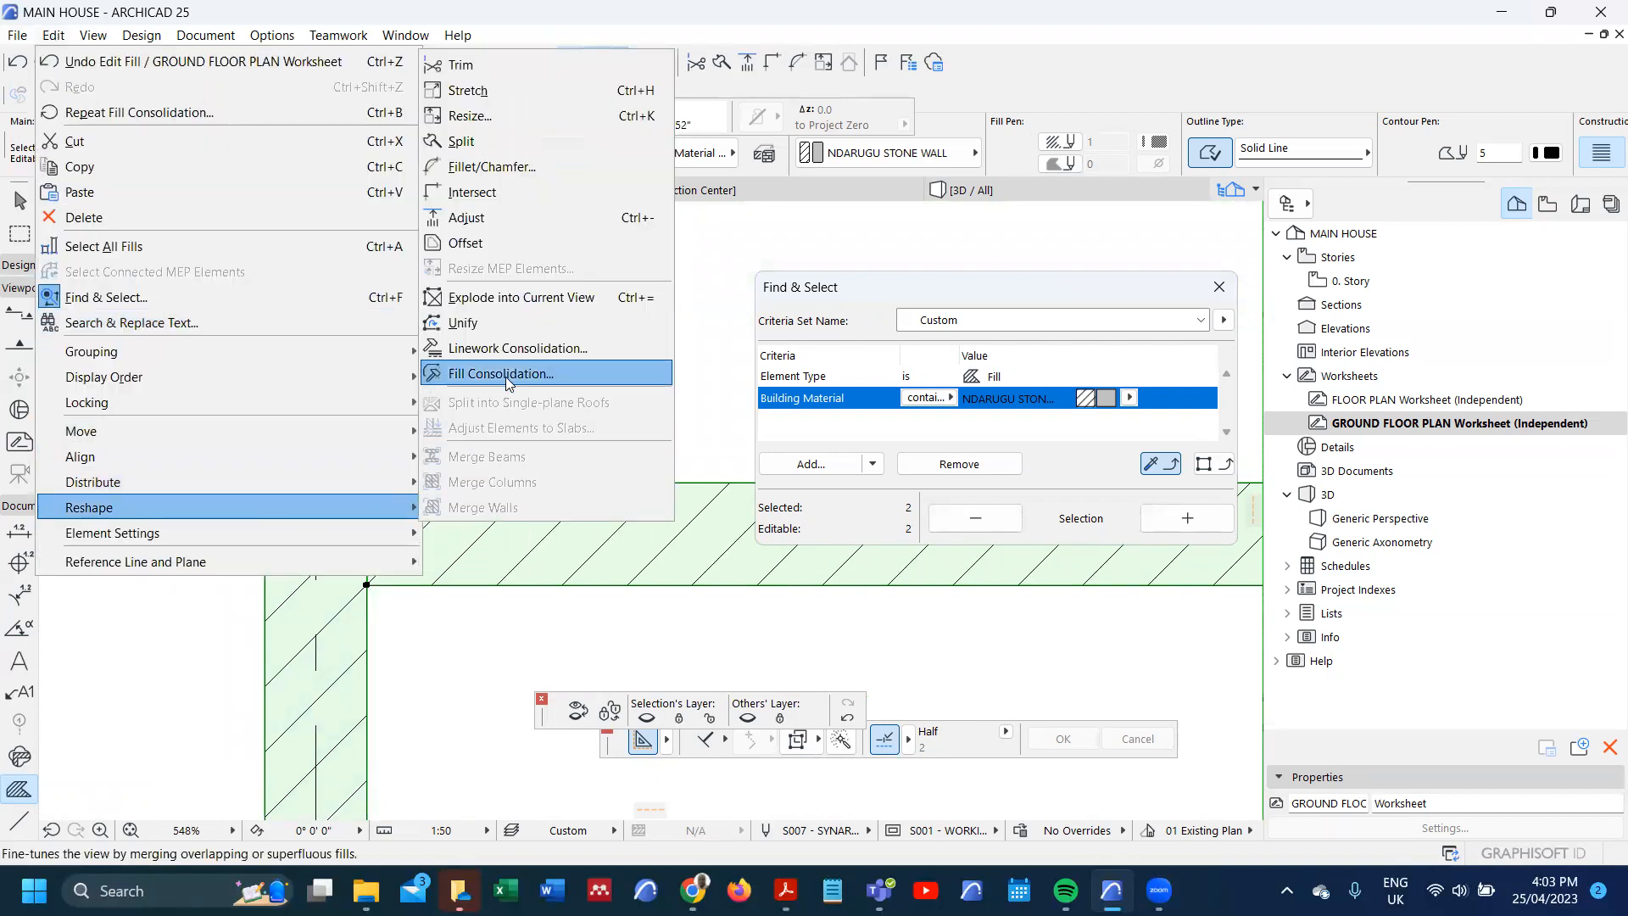
click(505, 376)
click(982, 541)
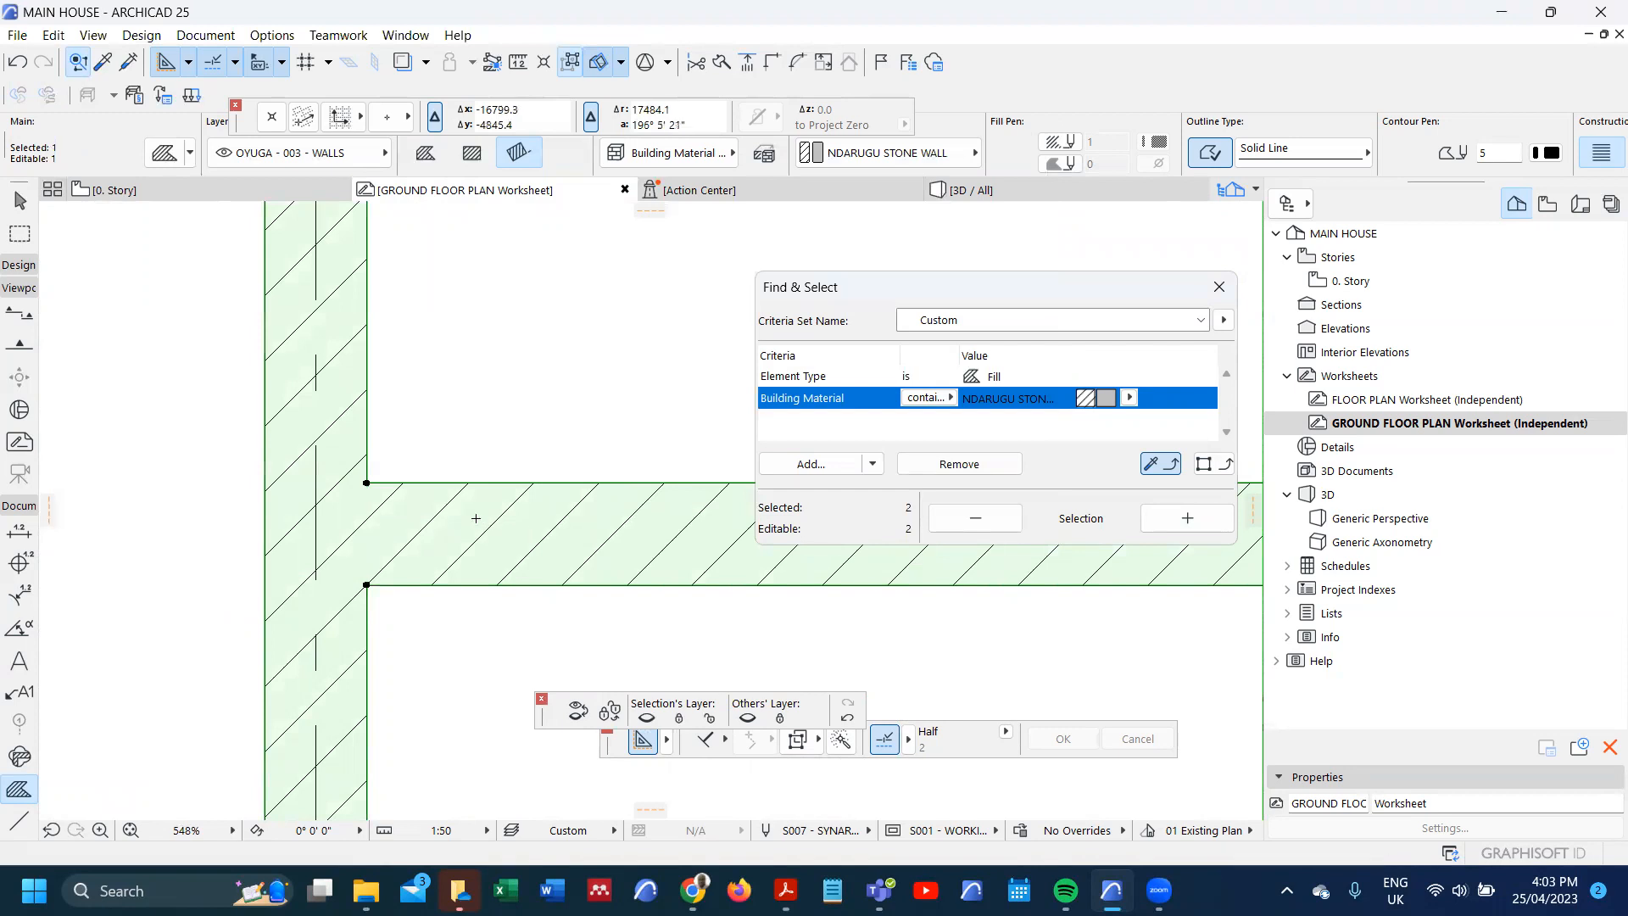
scroll(292, 527, down, 8)
scroll(290, 526, down, 1)
key(Escape)
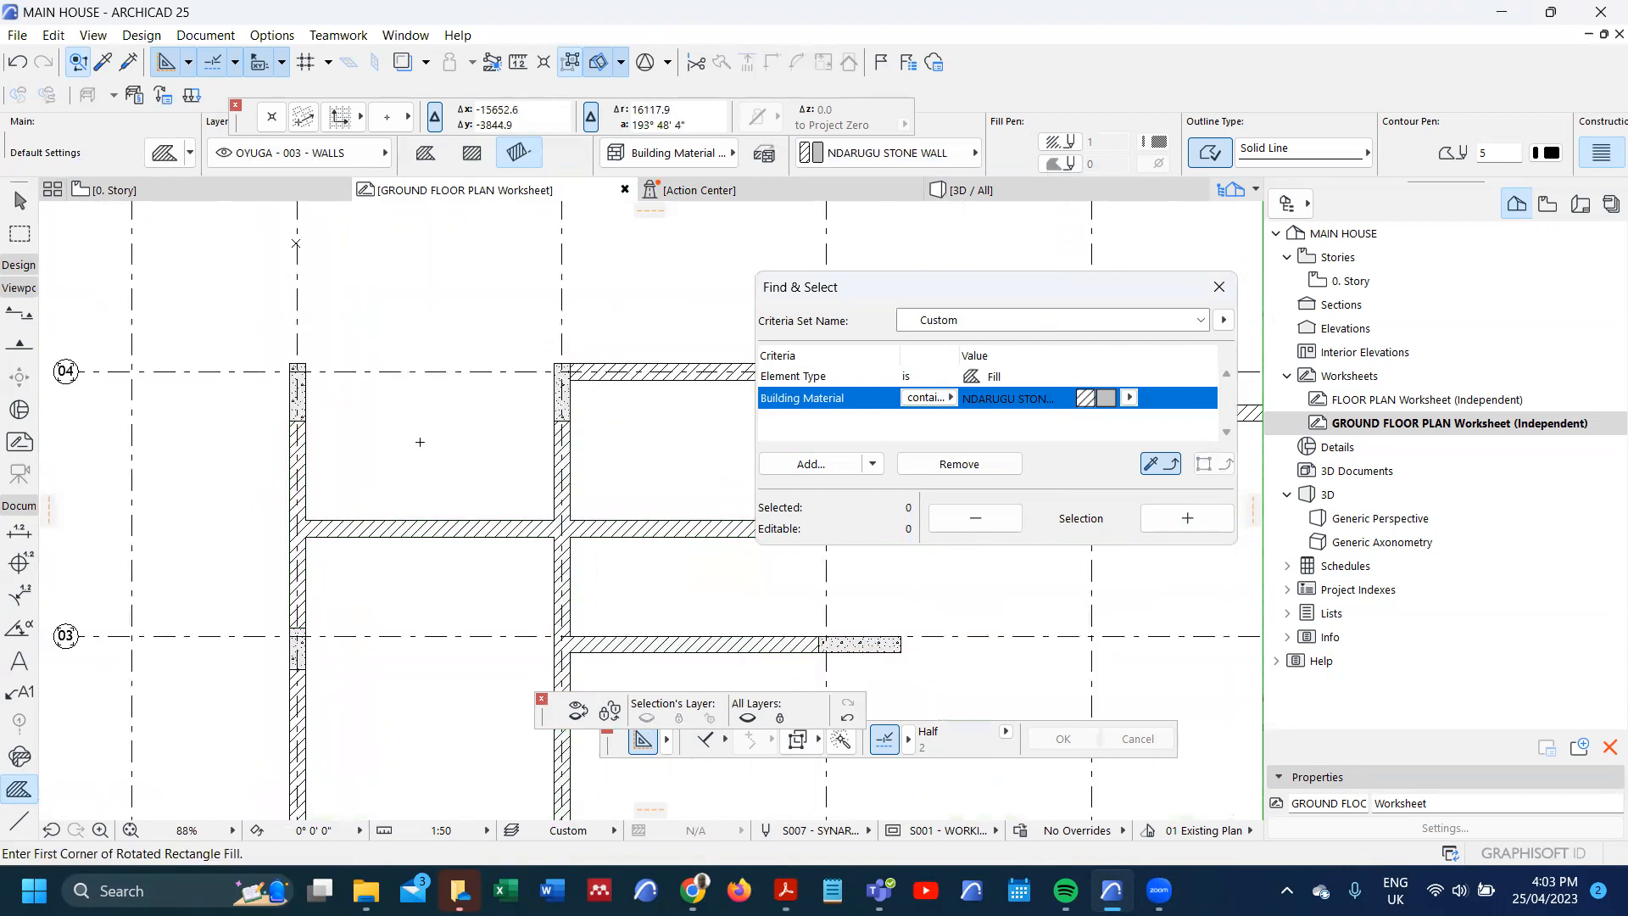
- Review the consolidated walls across the plan and show the scanned floor plan again beneath them
scroll(419, 443, down, 5)
scroll(479, 590, up, 3)
scroll(480, 590, down, 5)
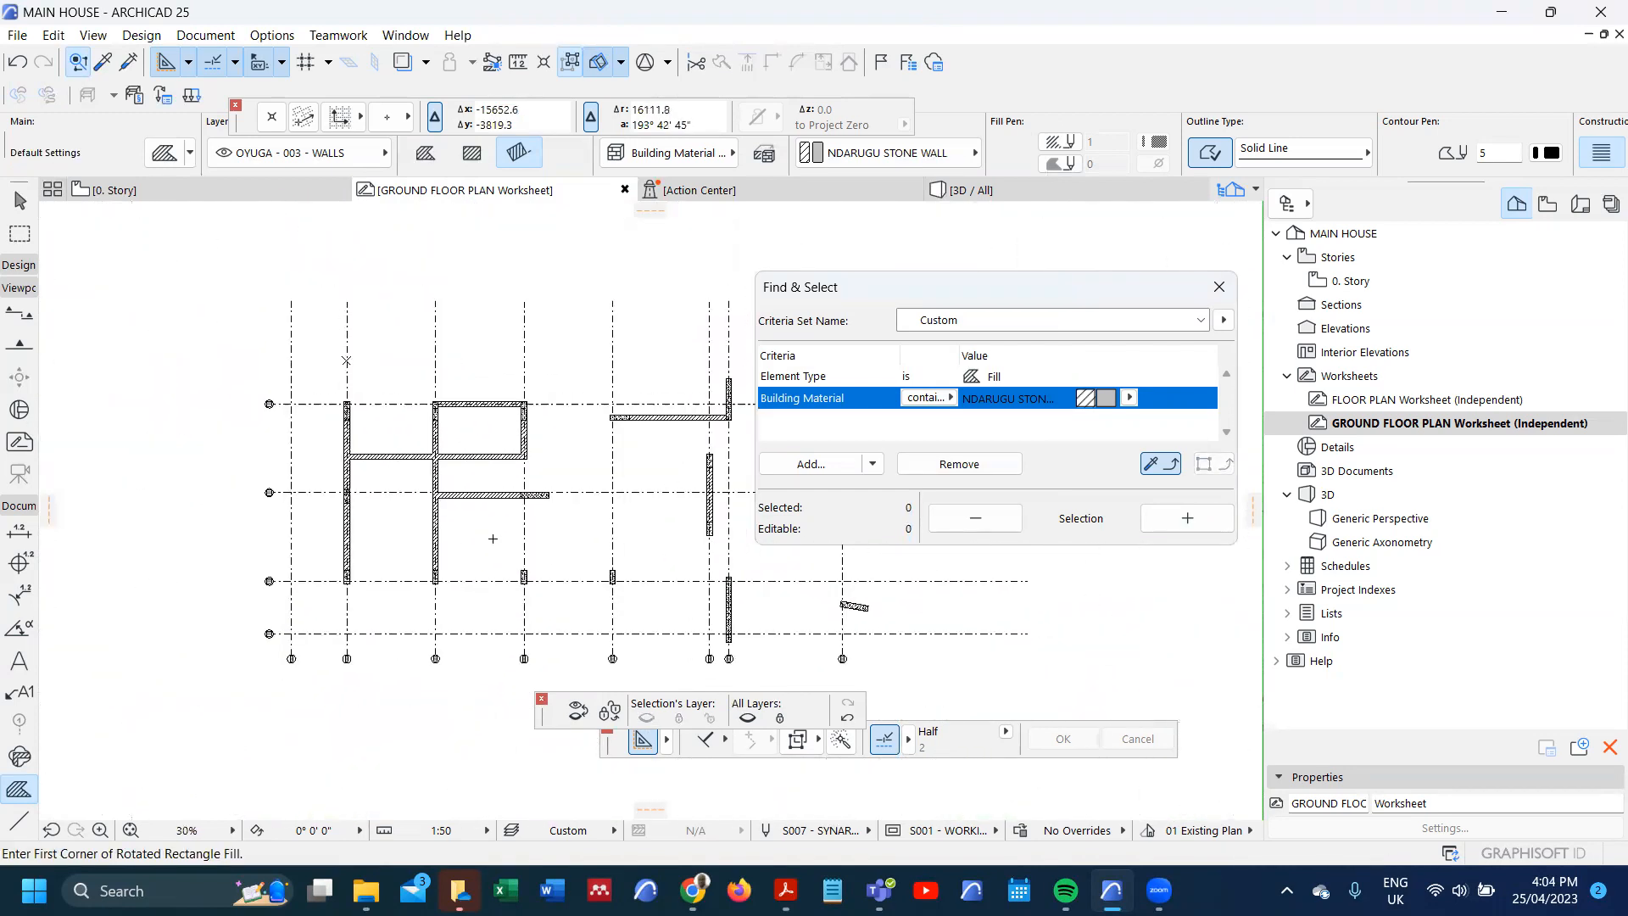
scroll(535, 547, up, 5)
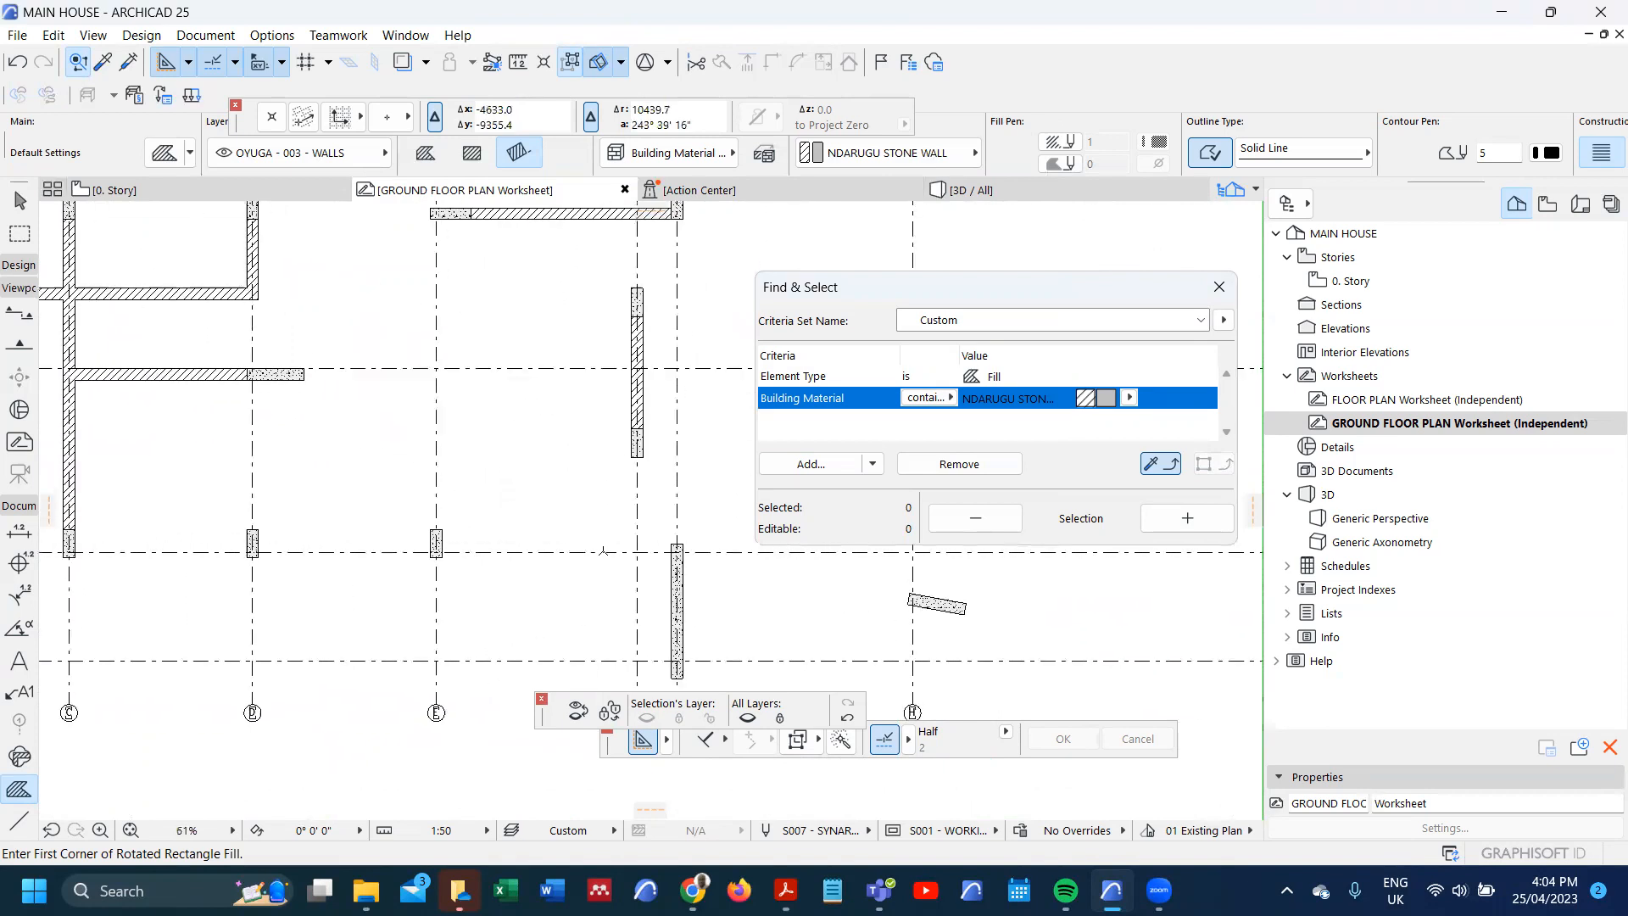
scroll(553, 523, down, 4)
scroll(333, 444, up, 2)
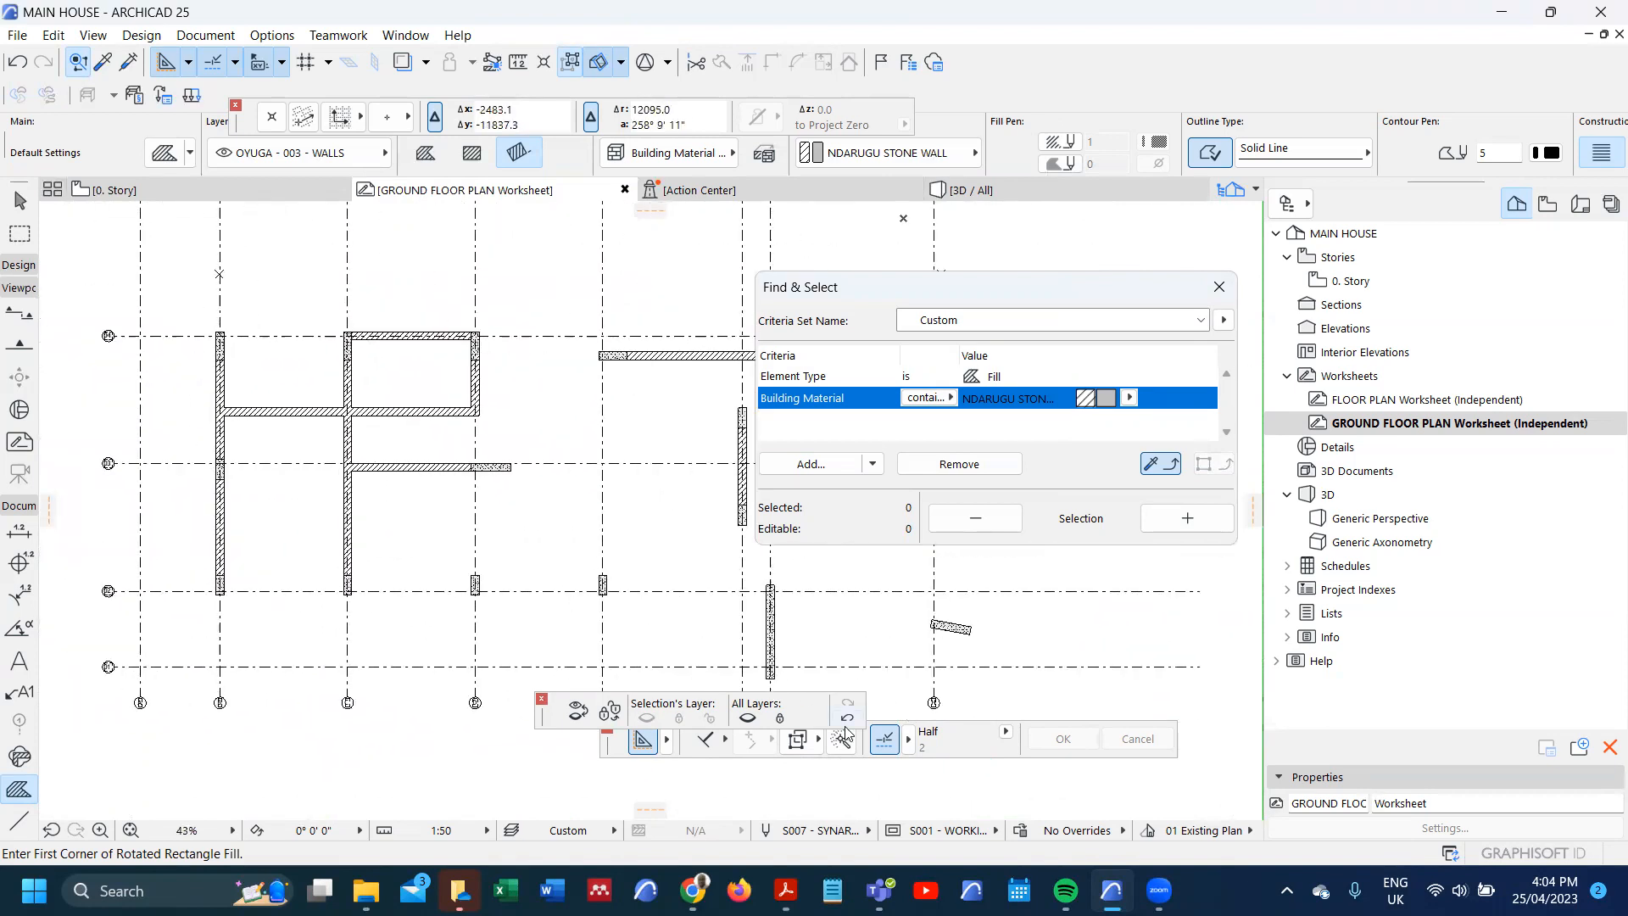
scroll(335, 433, up, 3)
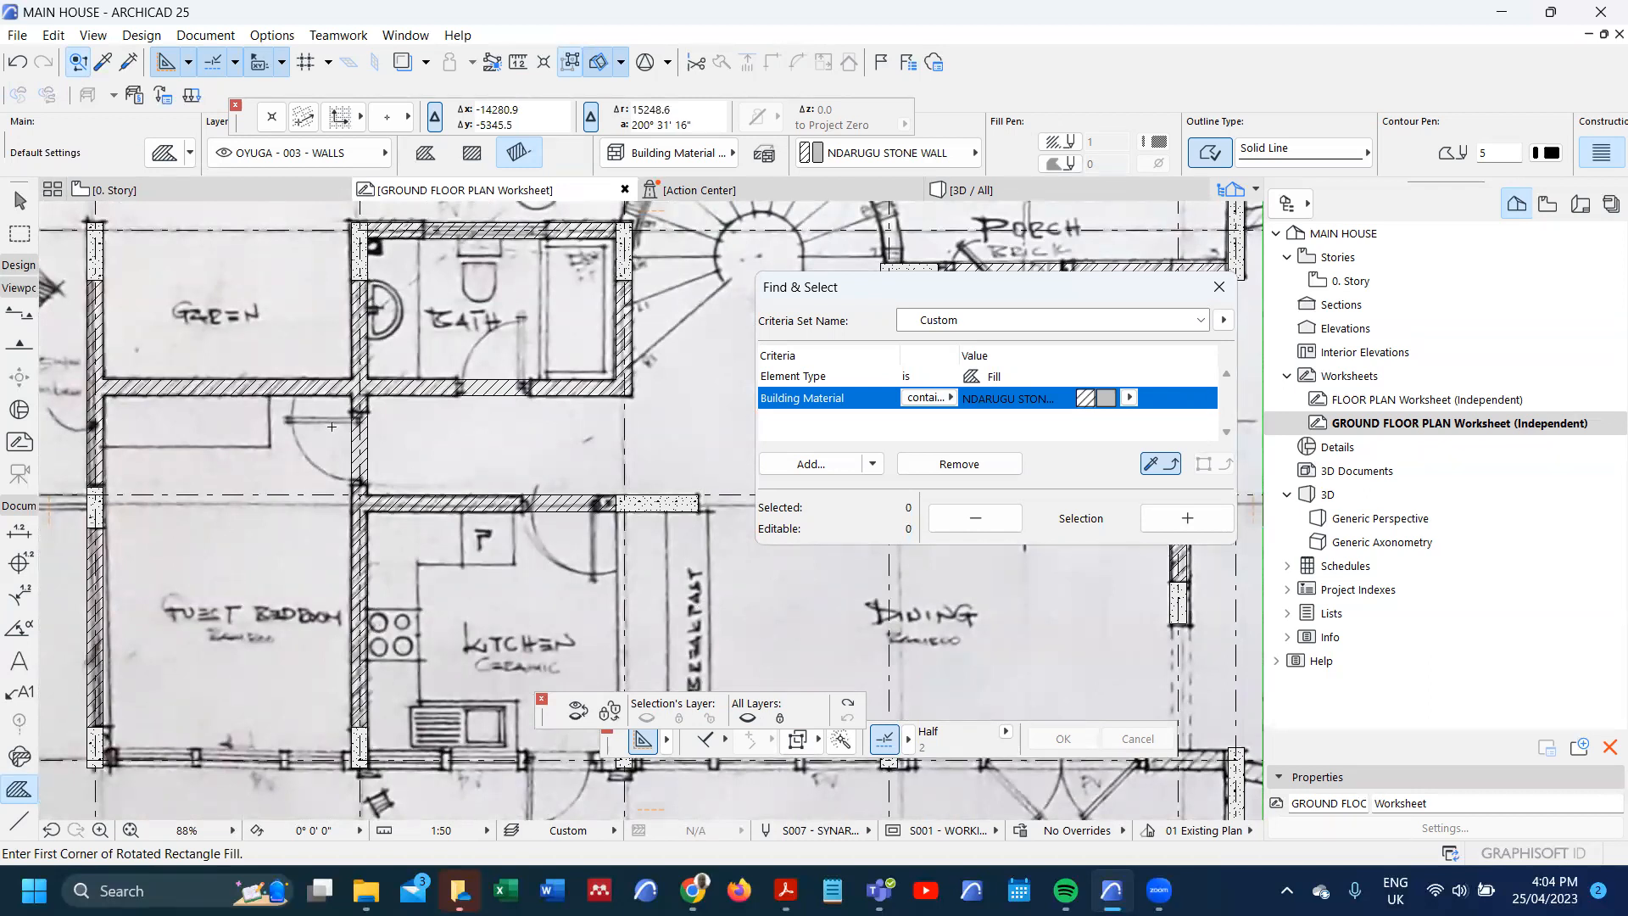
scroll(331, 427, down, 3)
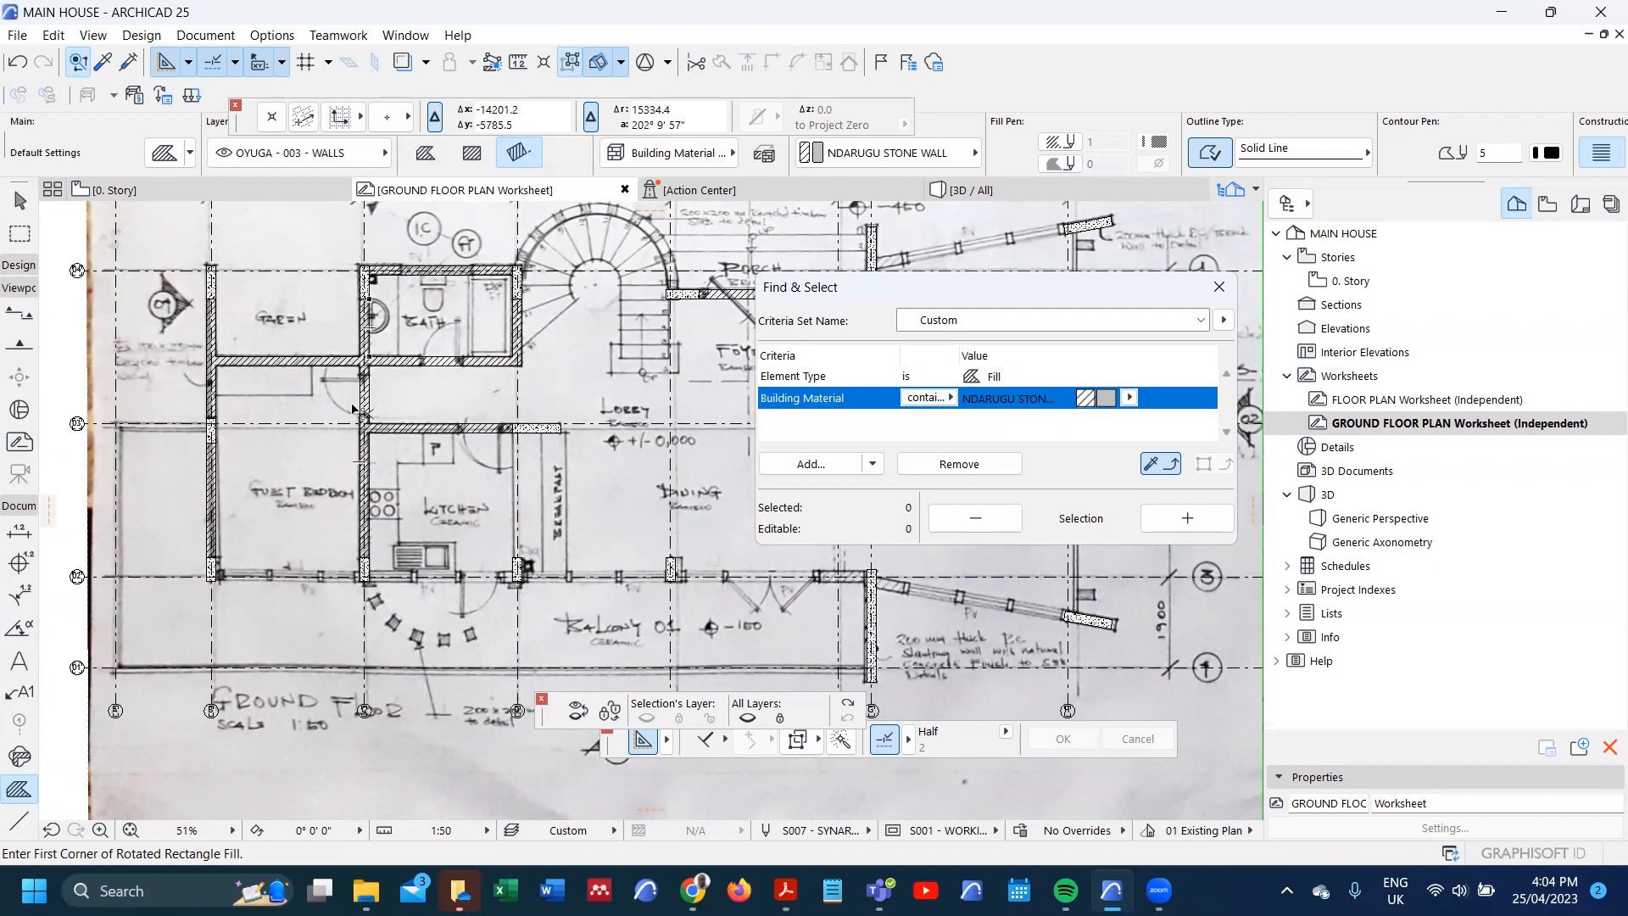
- Create a new layer named OYUGA - 004 - DOORS, basing its name on the walls layer's name
key(ctrl+l)
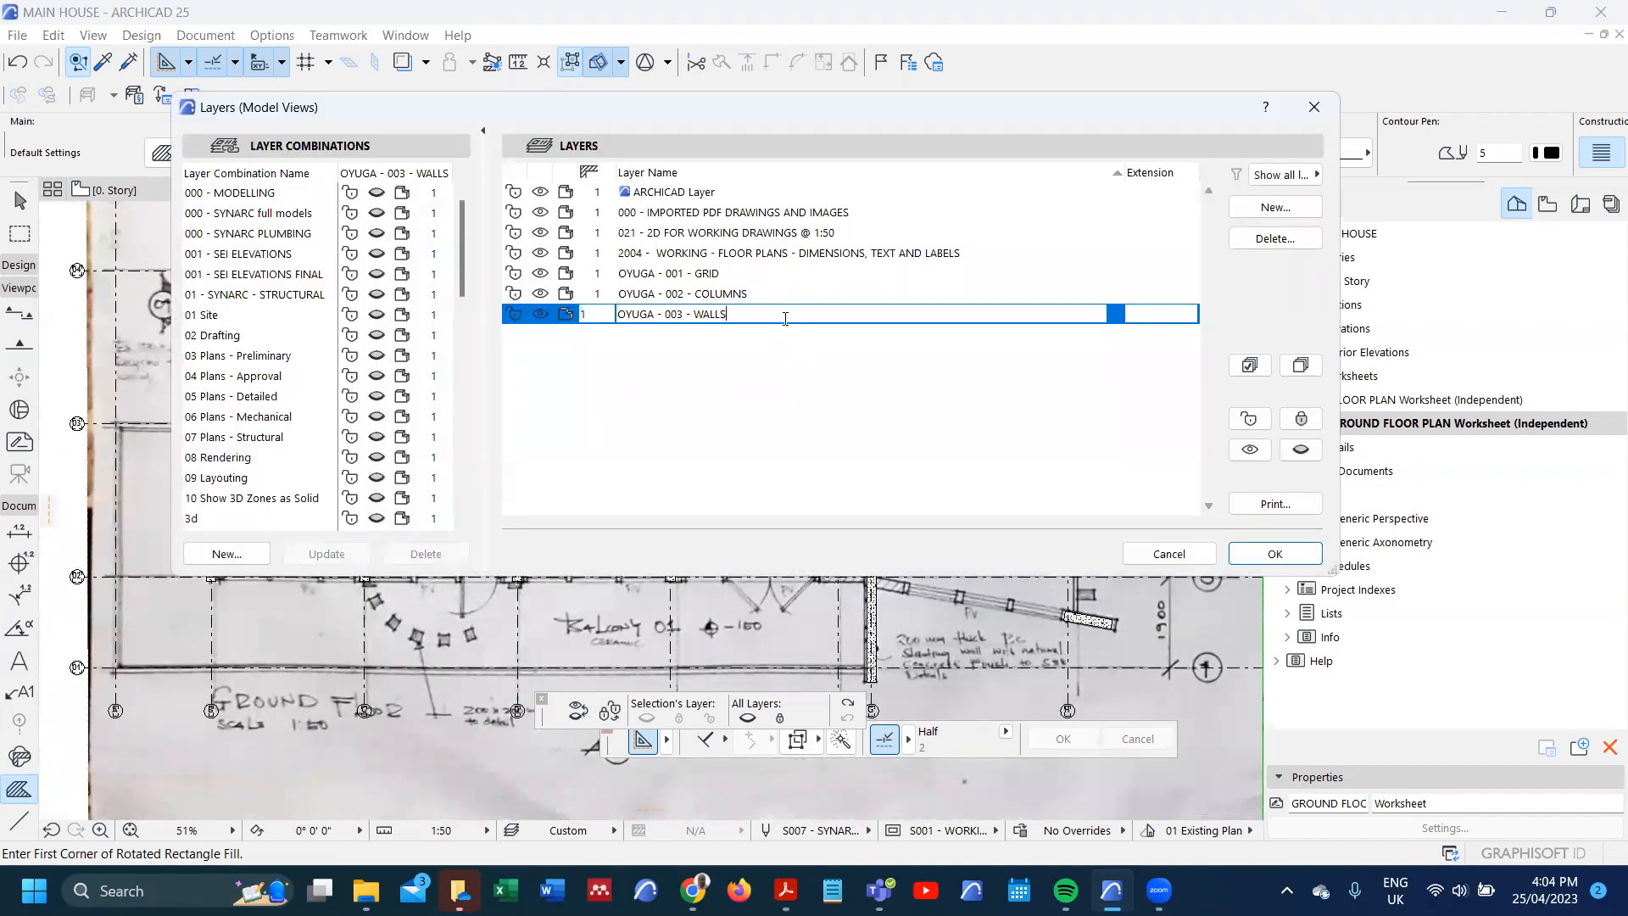
drag(625, 315, 586, 315)
key(ctrl+c)
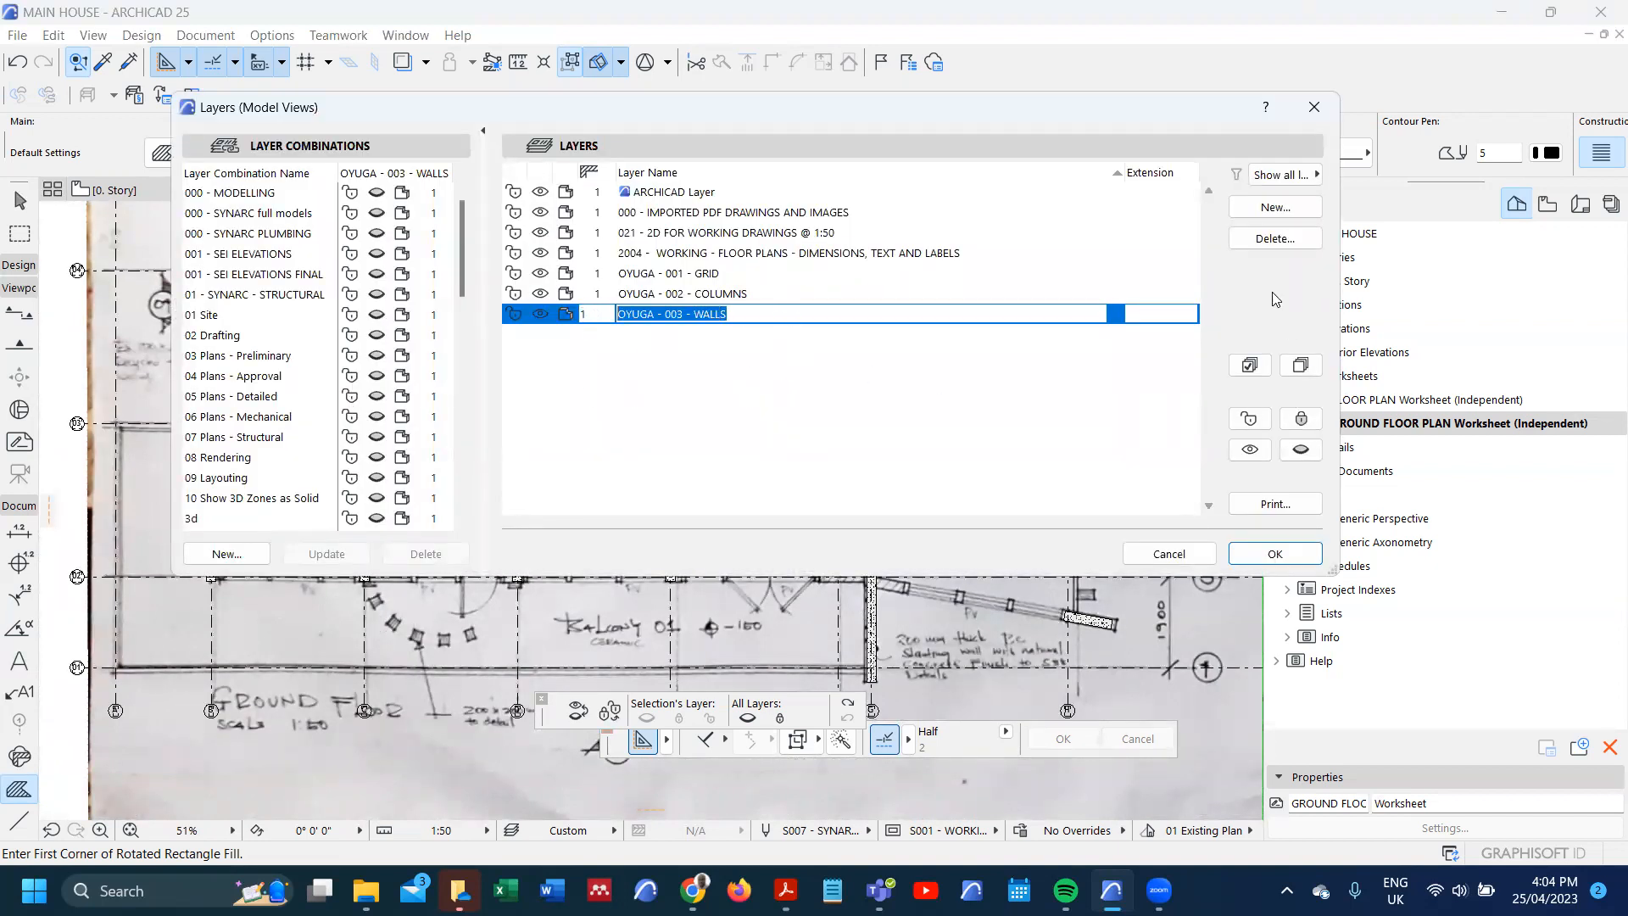
click(1276, 207)
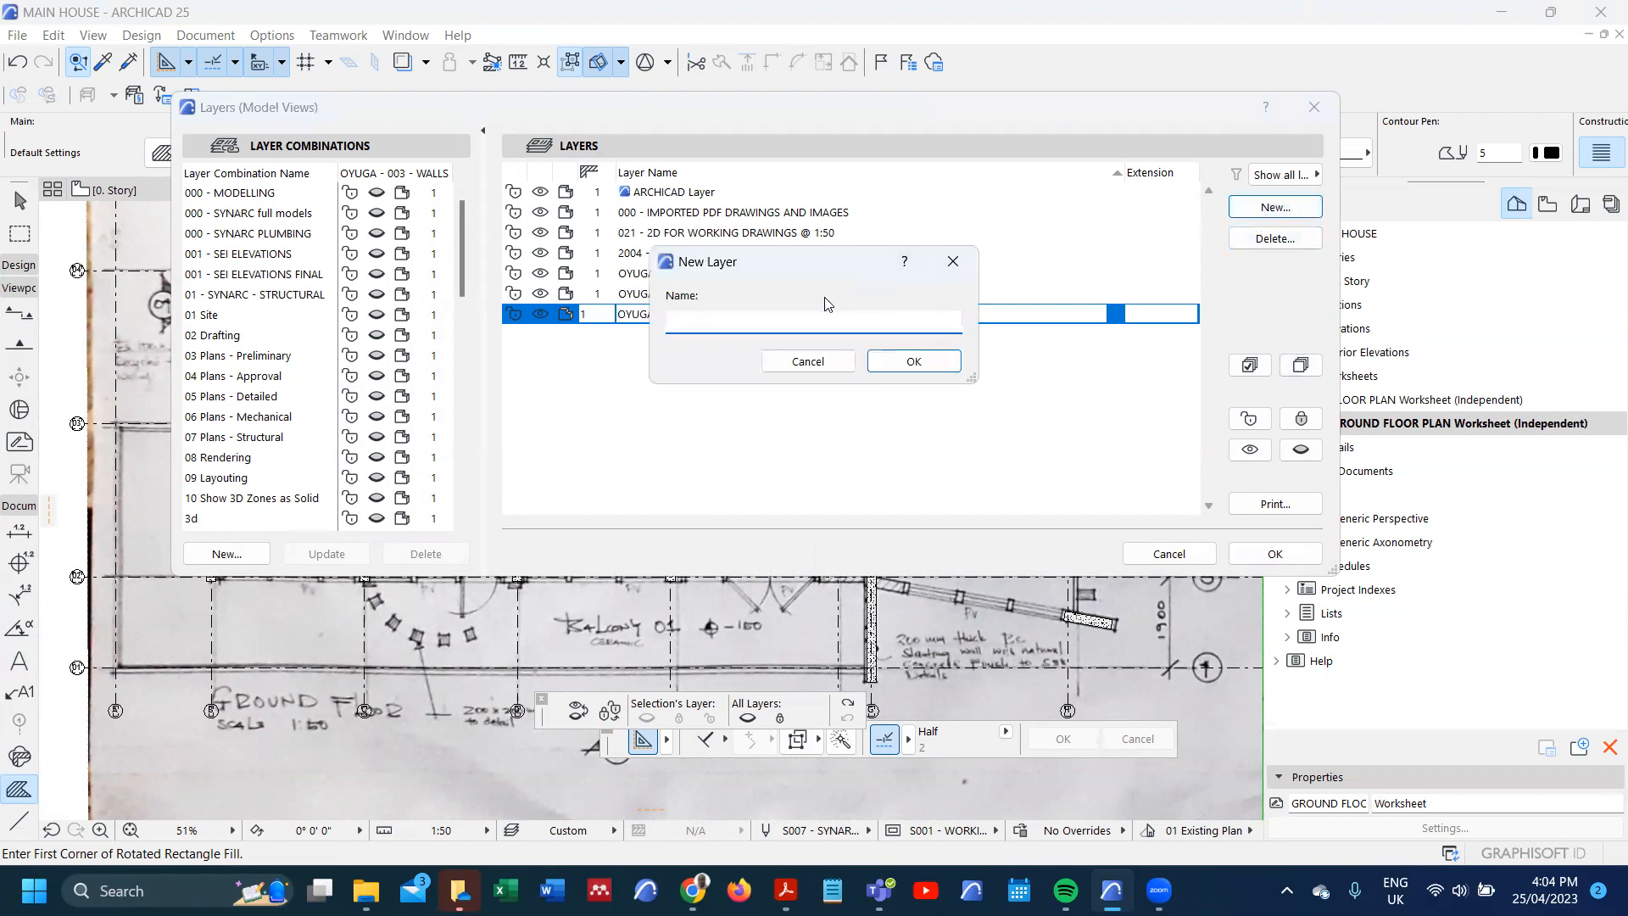
key(ctrl+v)
click(914, 361)
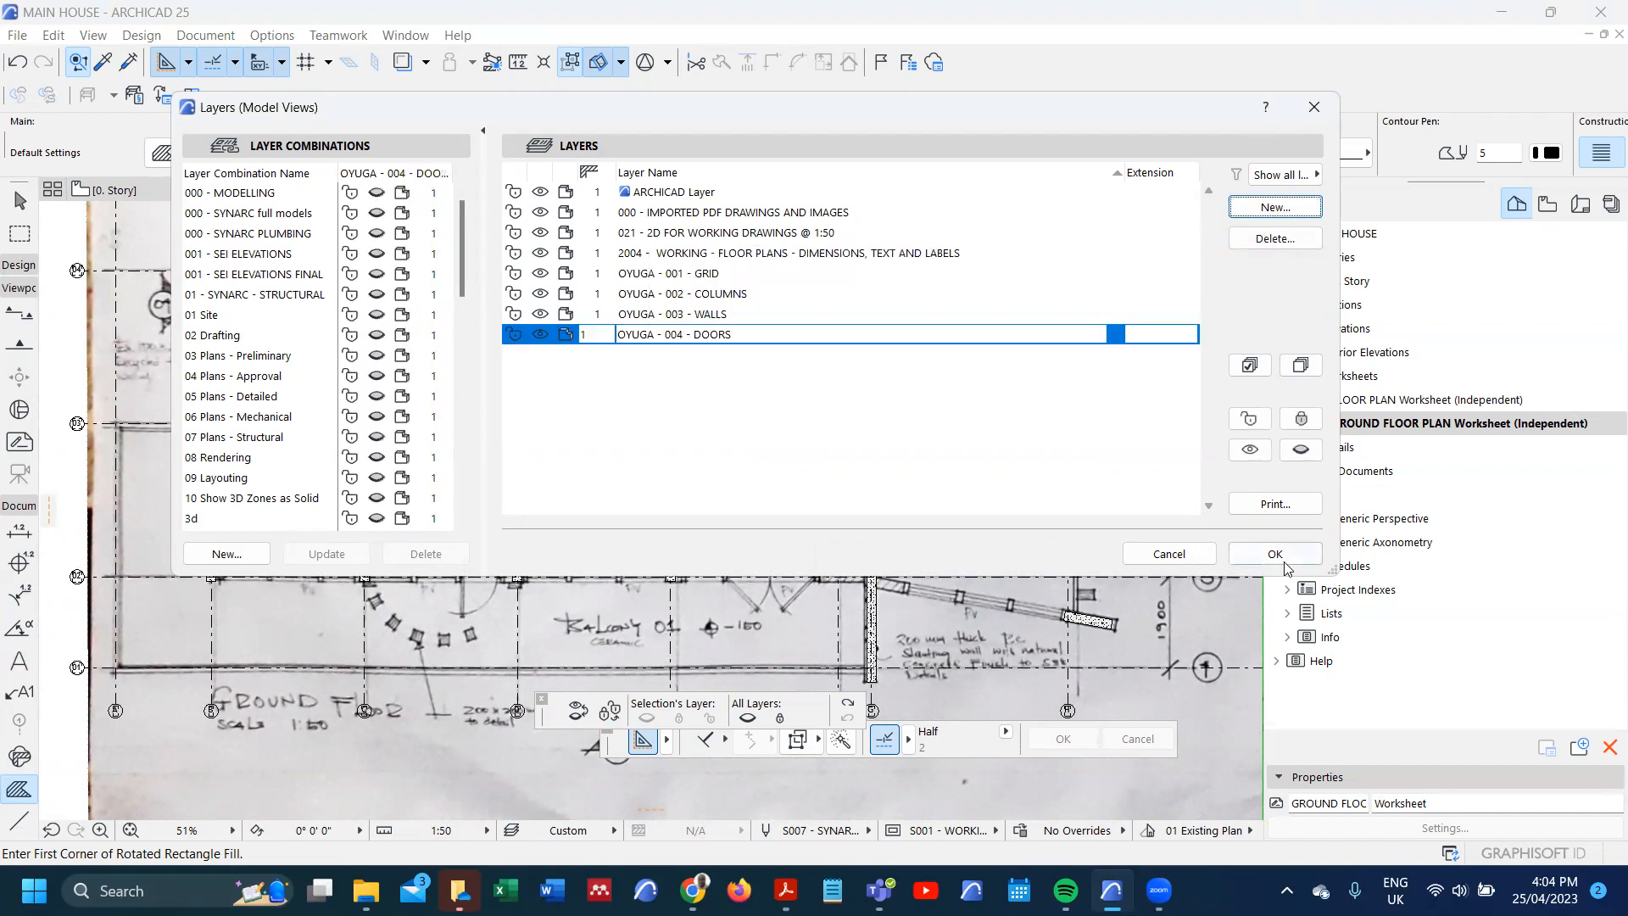
click(1283, 560)
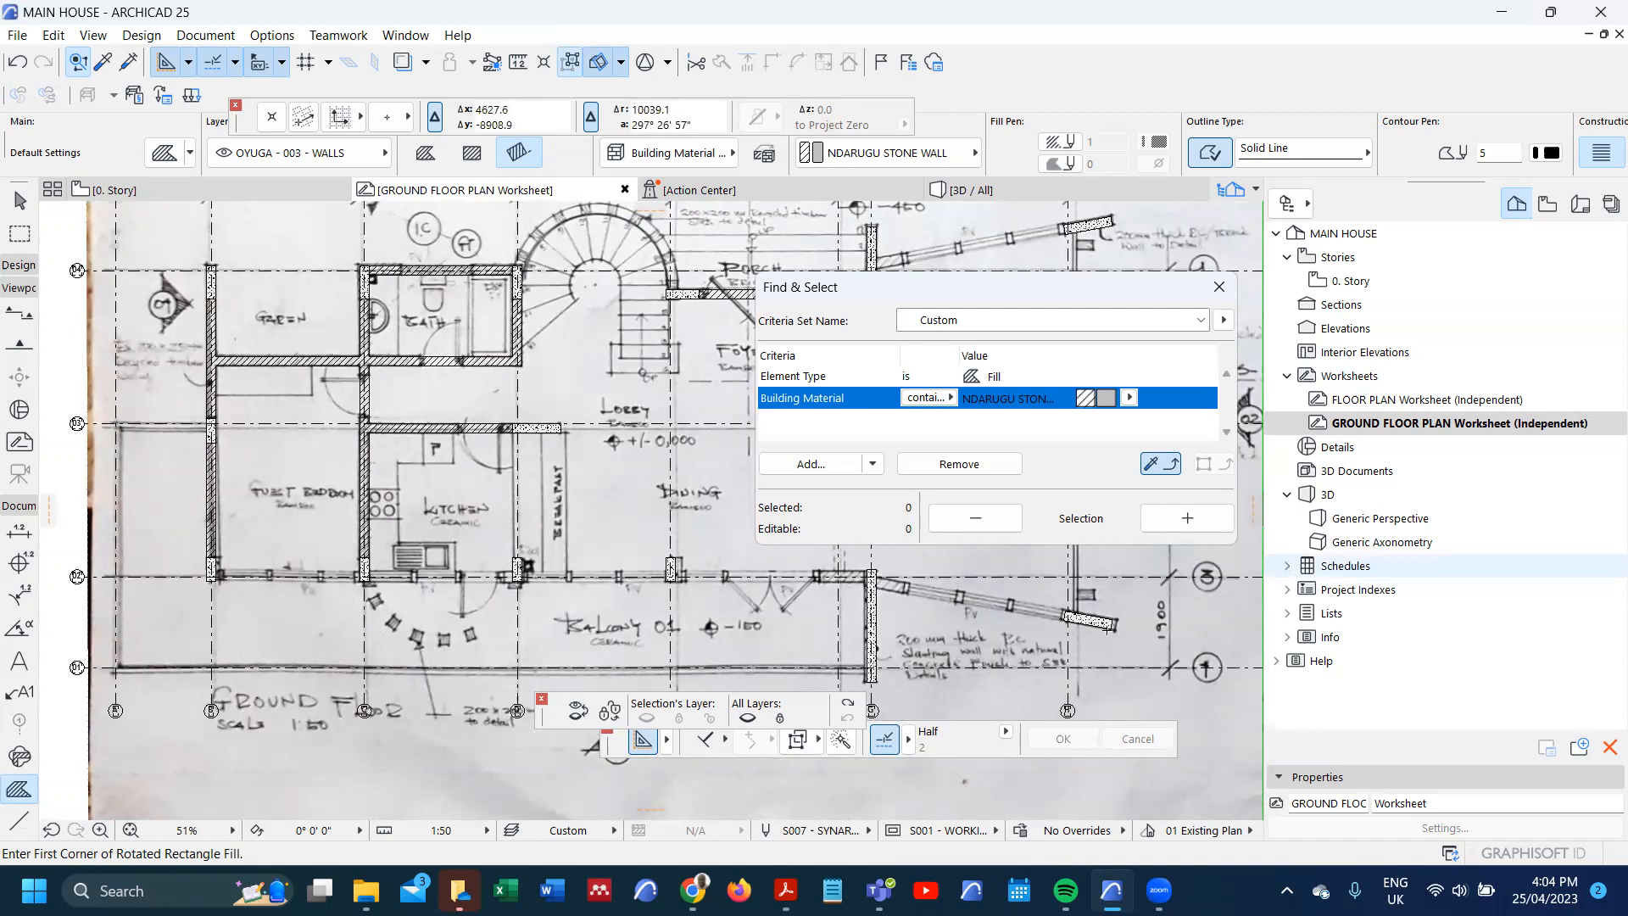
scroll(222, 576, up, 1)
scroll(224, 576, up, 4)
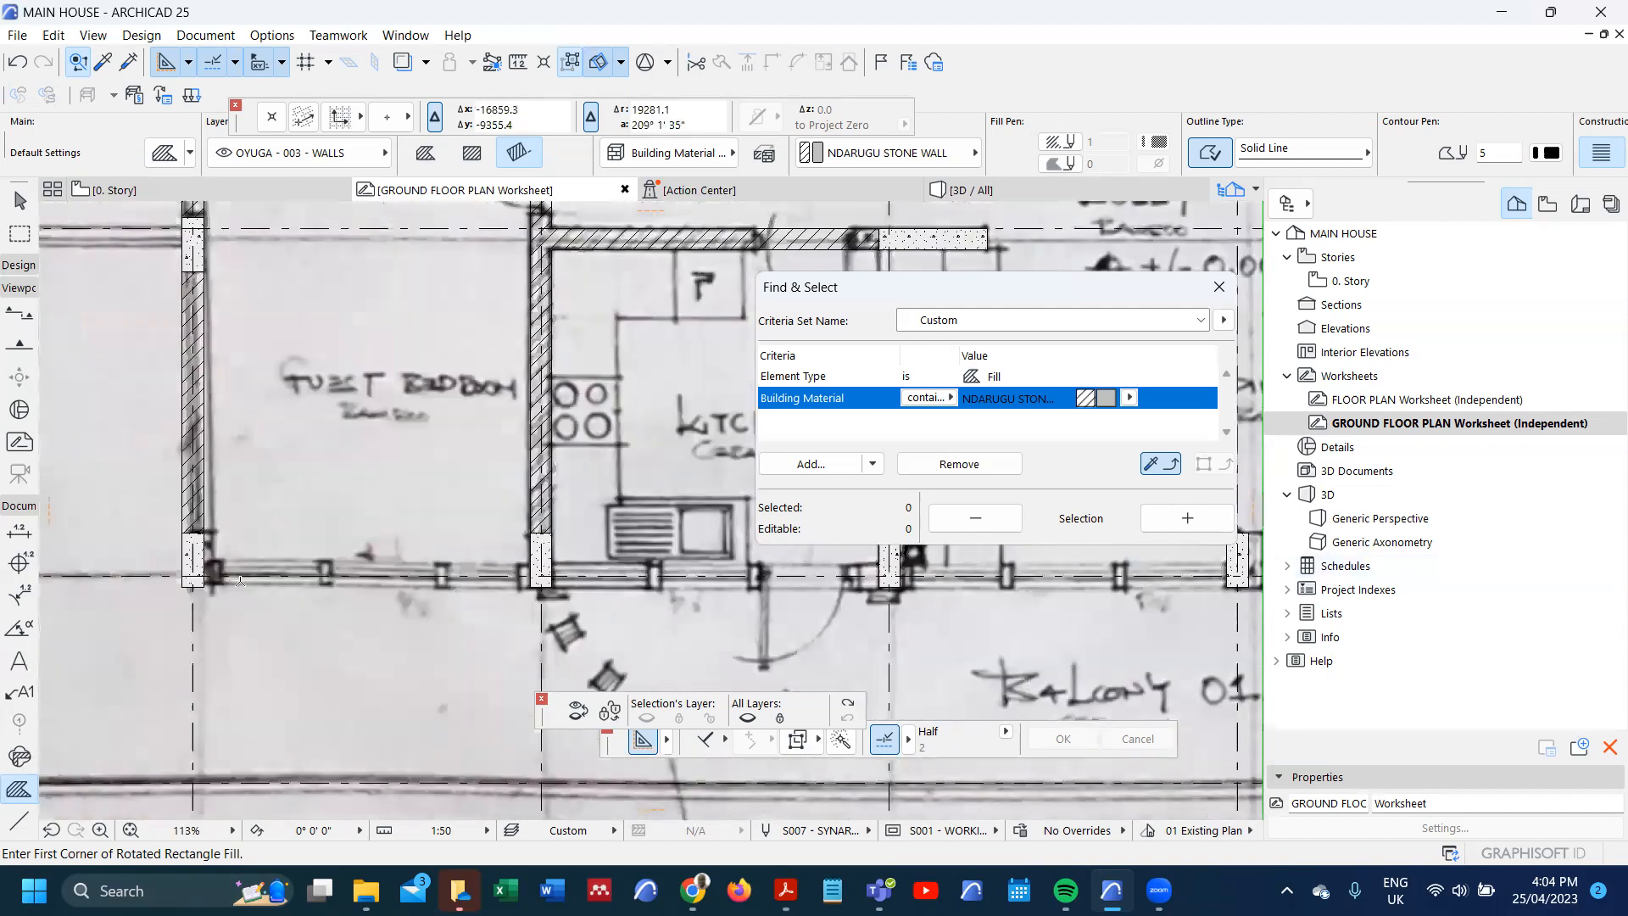
scroll(229, 577, up, 3)
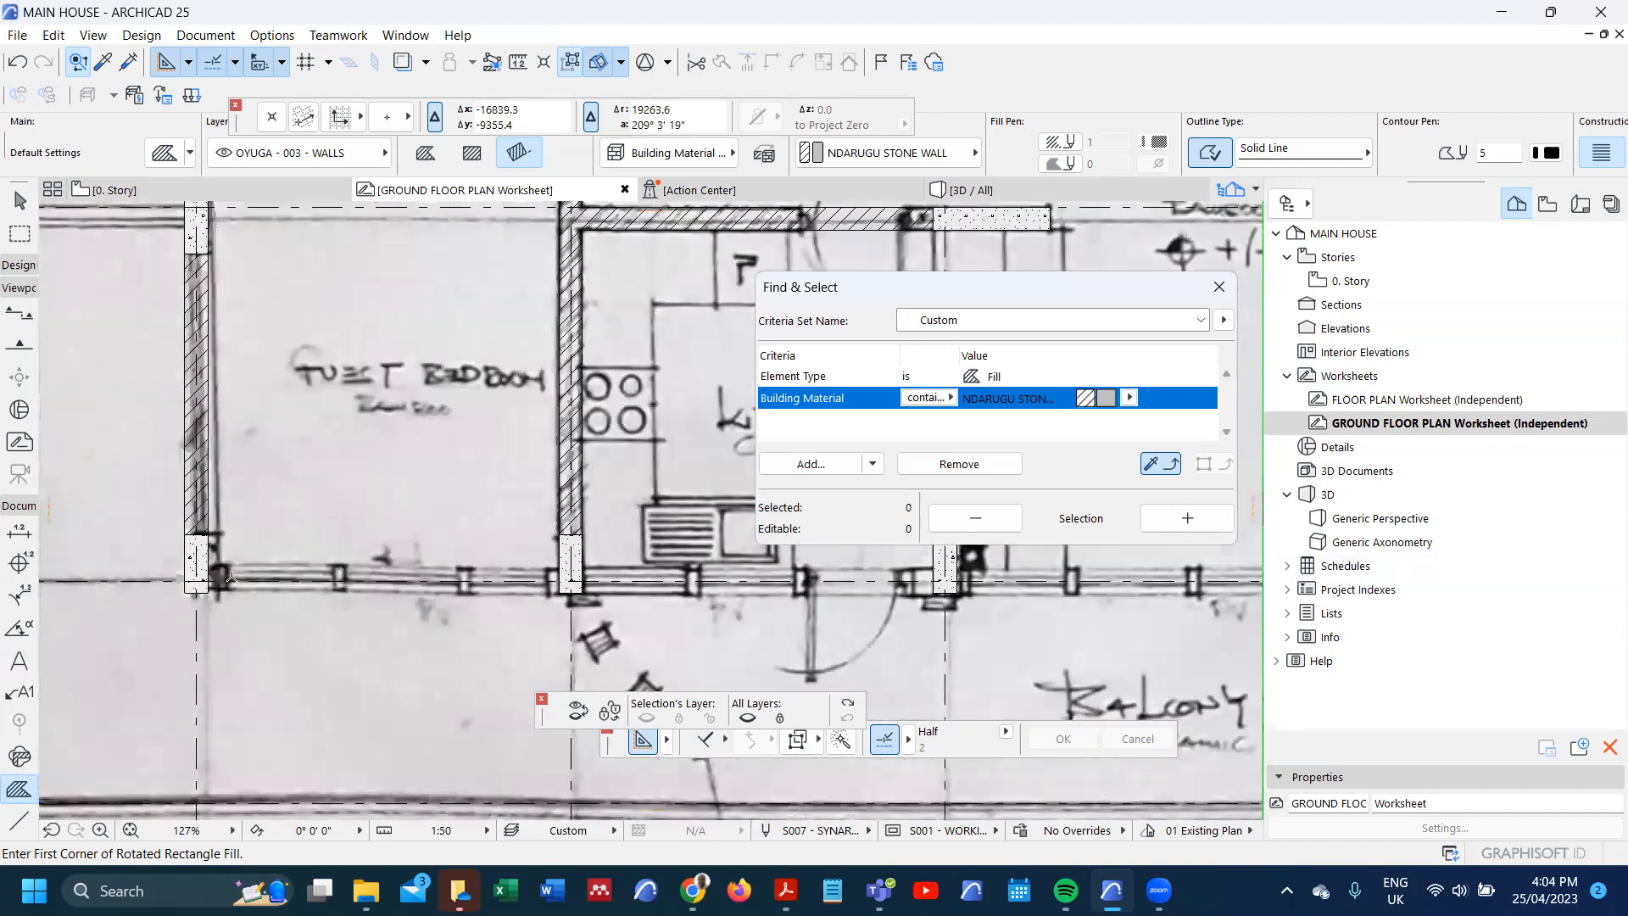
scroll(239, 585, down, 5)
scroll(432, 316, up, 4)
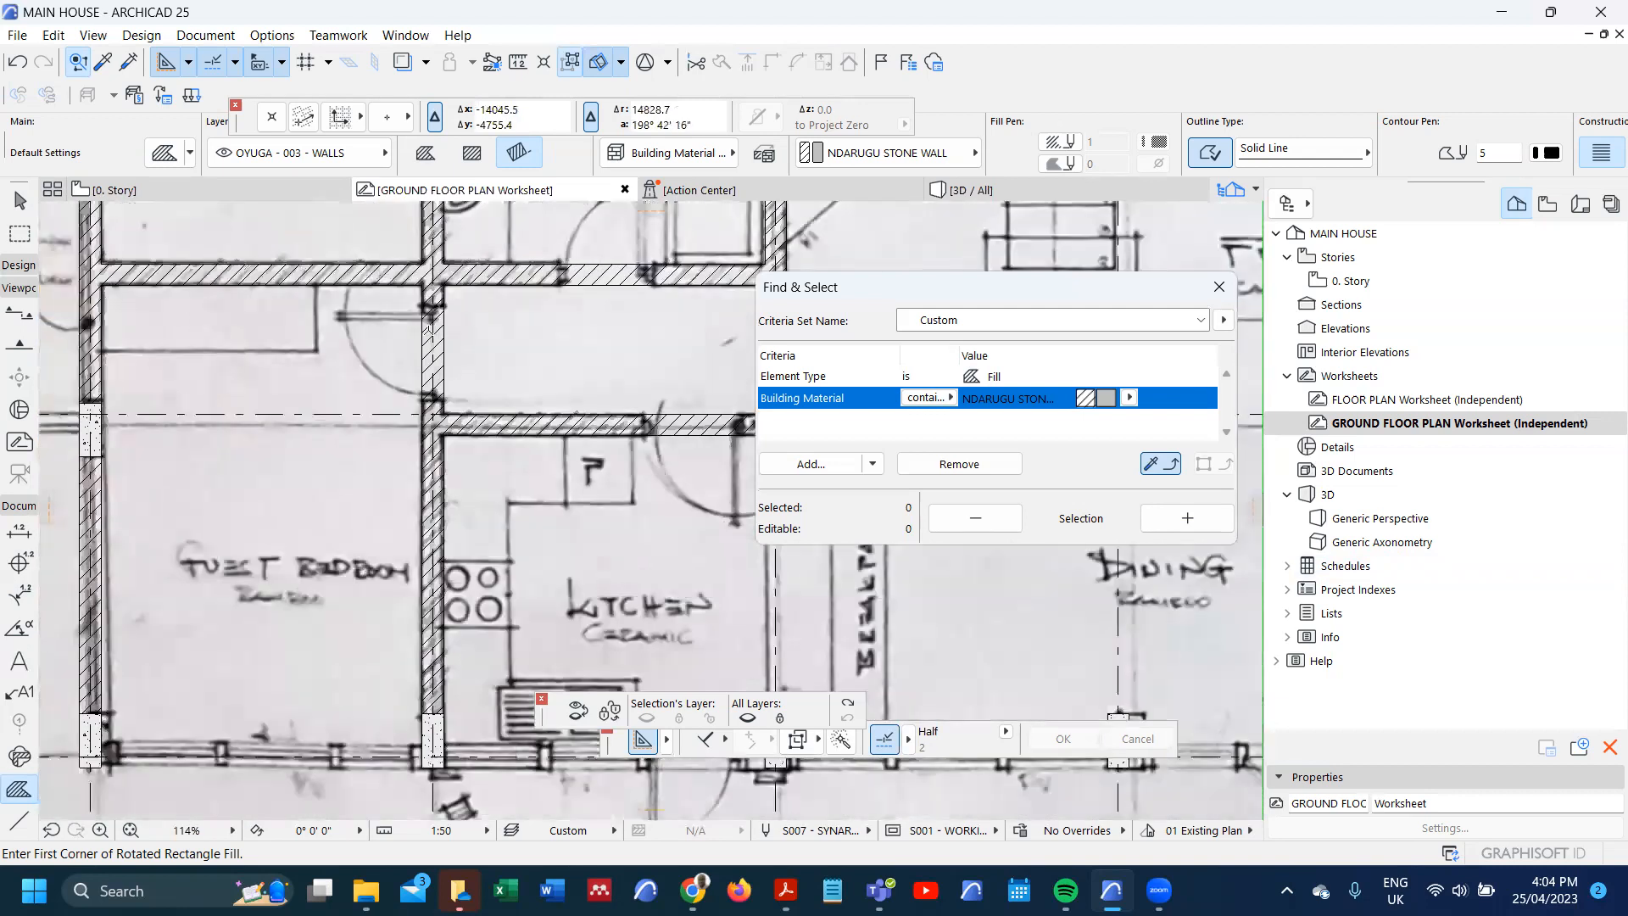
- Examine the door openings around the guest bedroom, kitchen and bath on the scanned ground floor plan
scroll(432, 352, down, 2)
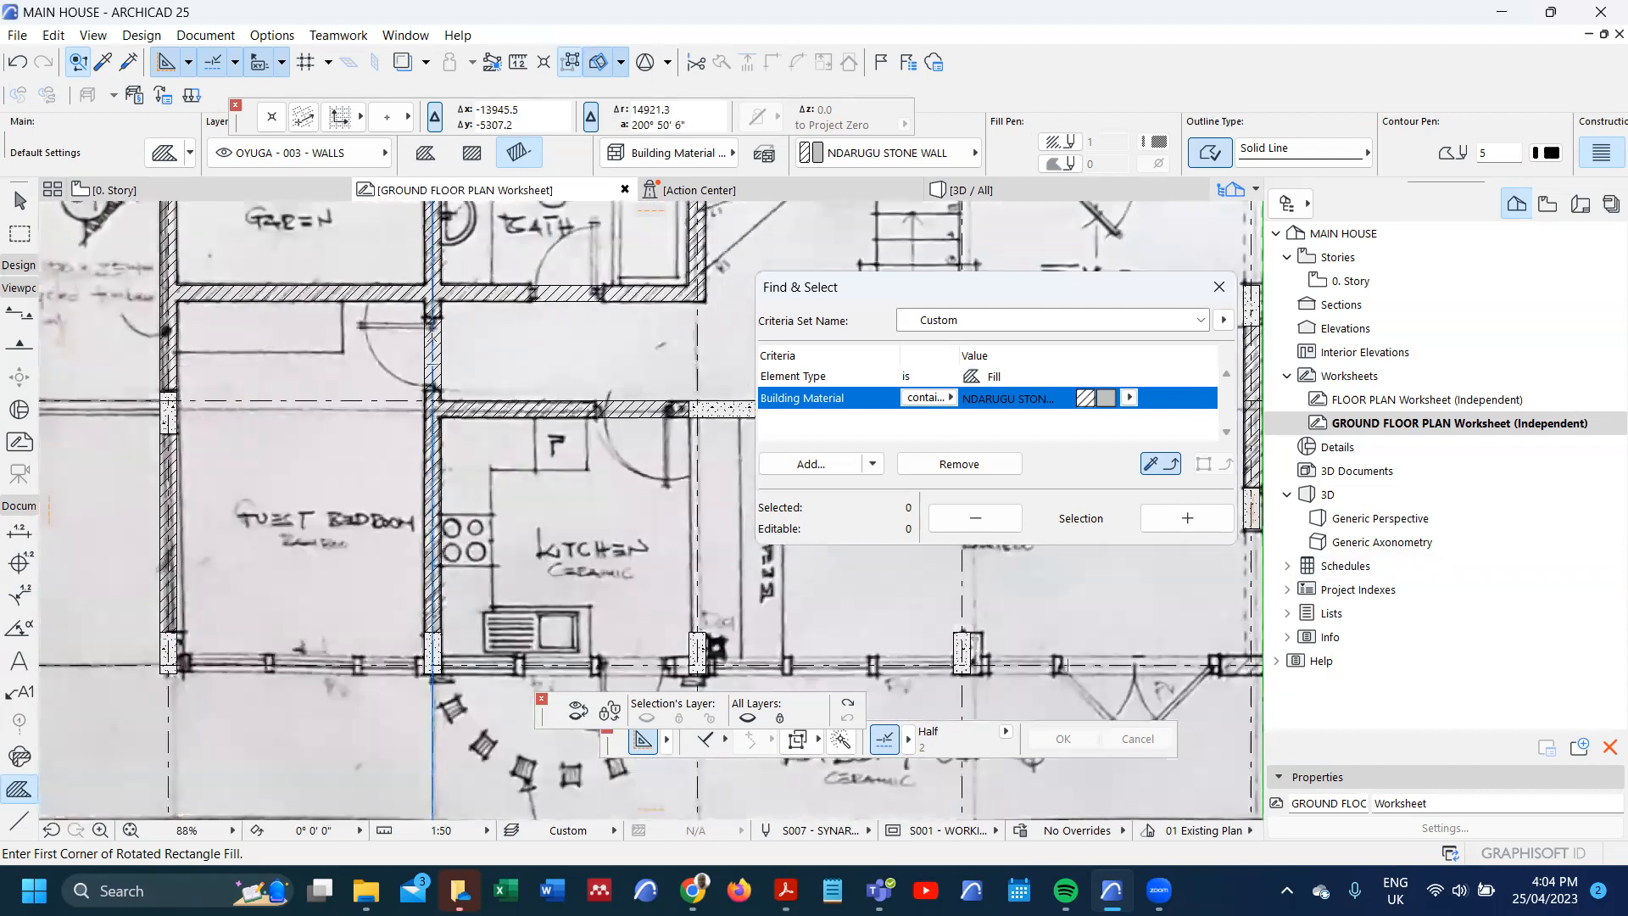
scroll(433, 349, down, 3)
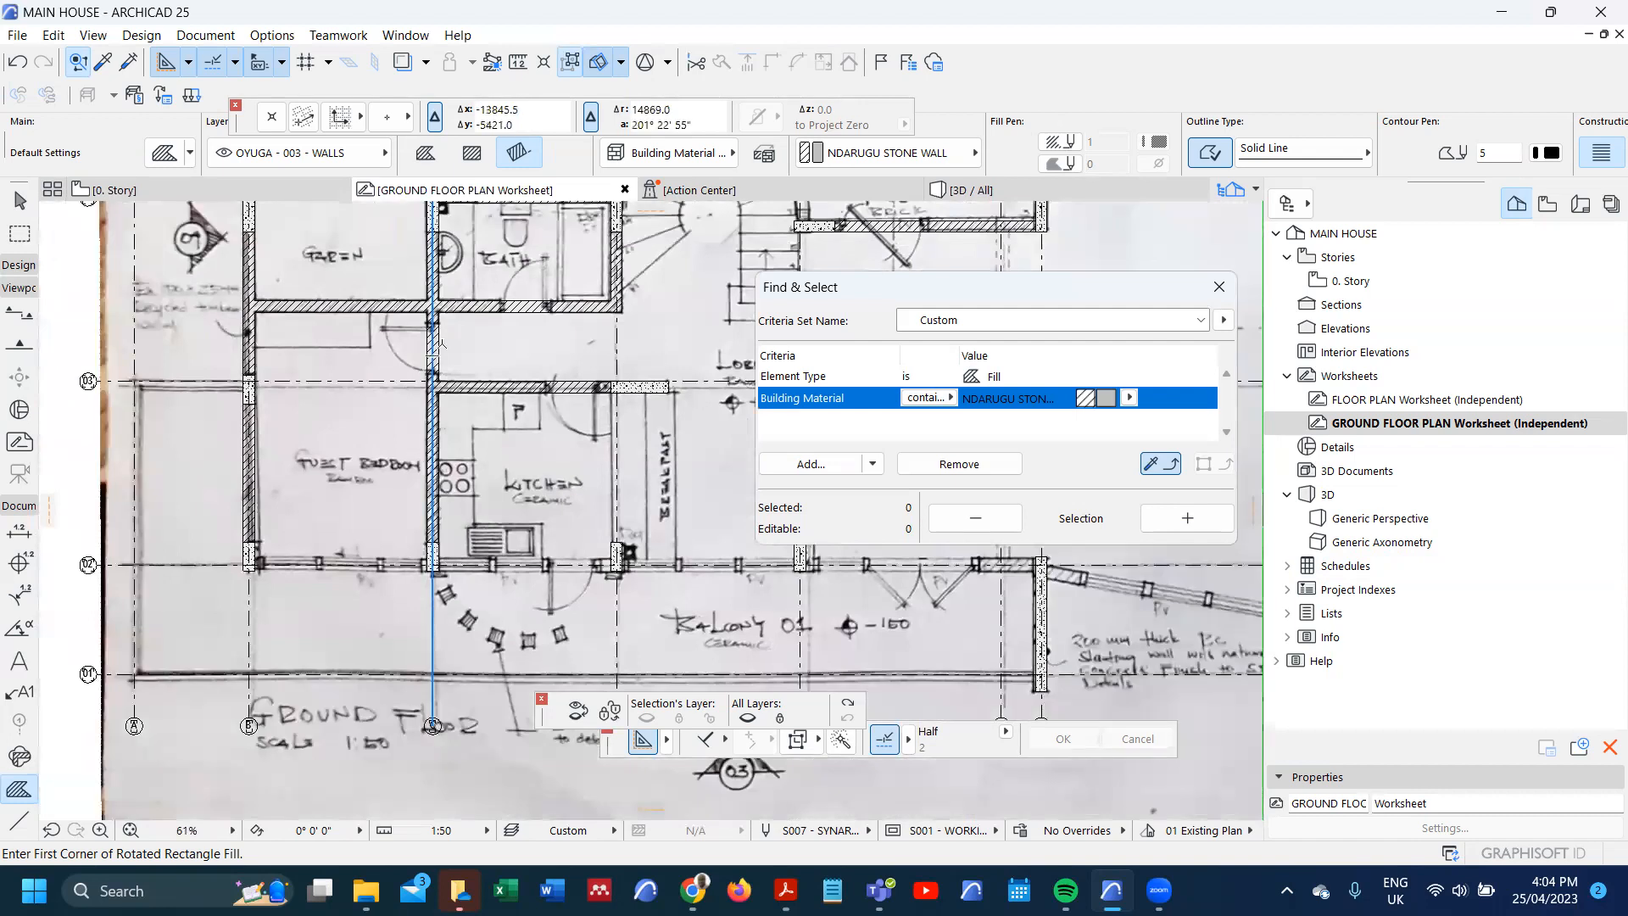
scroll(284, 585, up, 3)
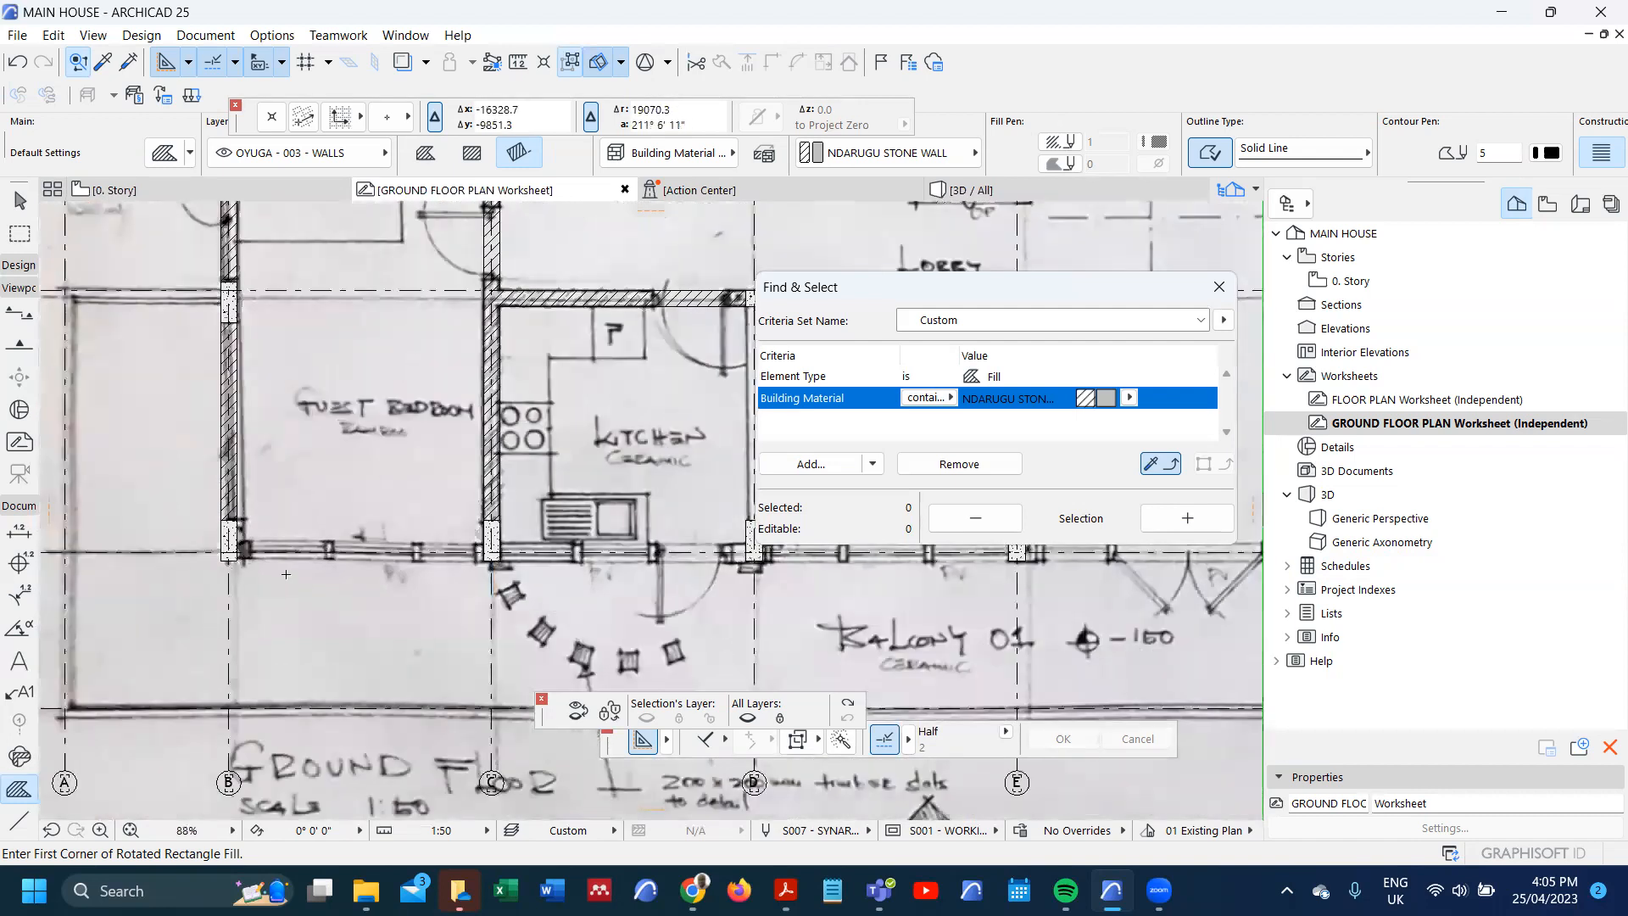
scroll(241, 415, up, 3)
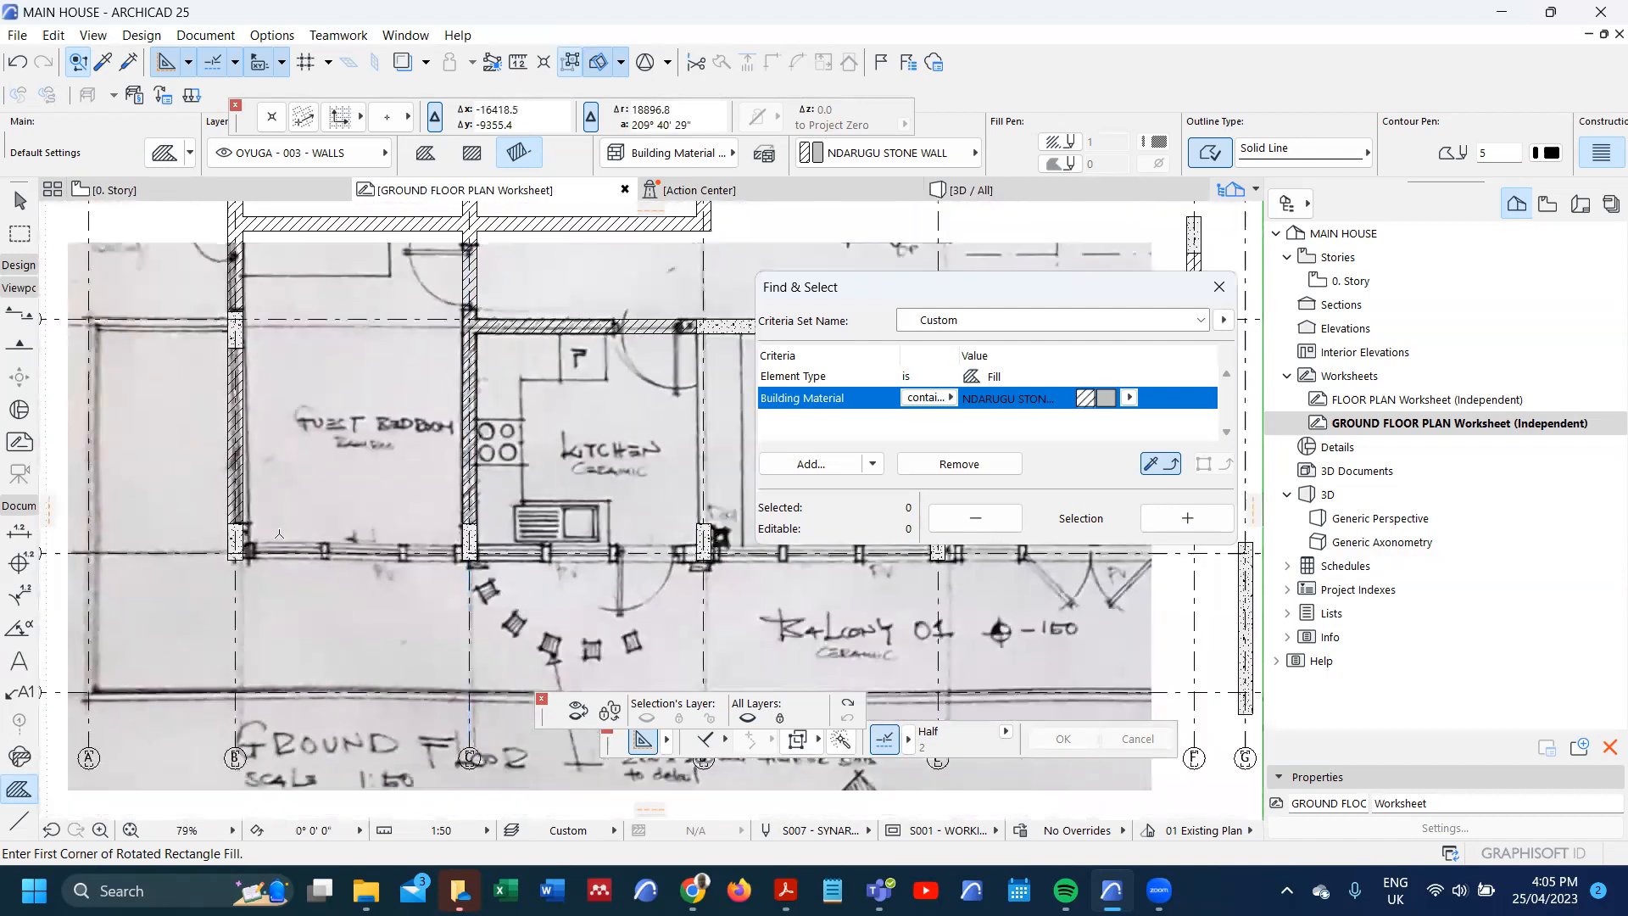
scroll(246, 449, up, 1)
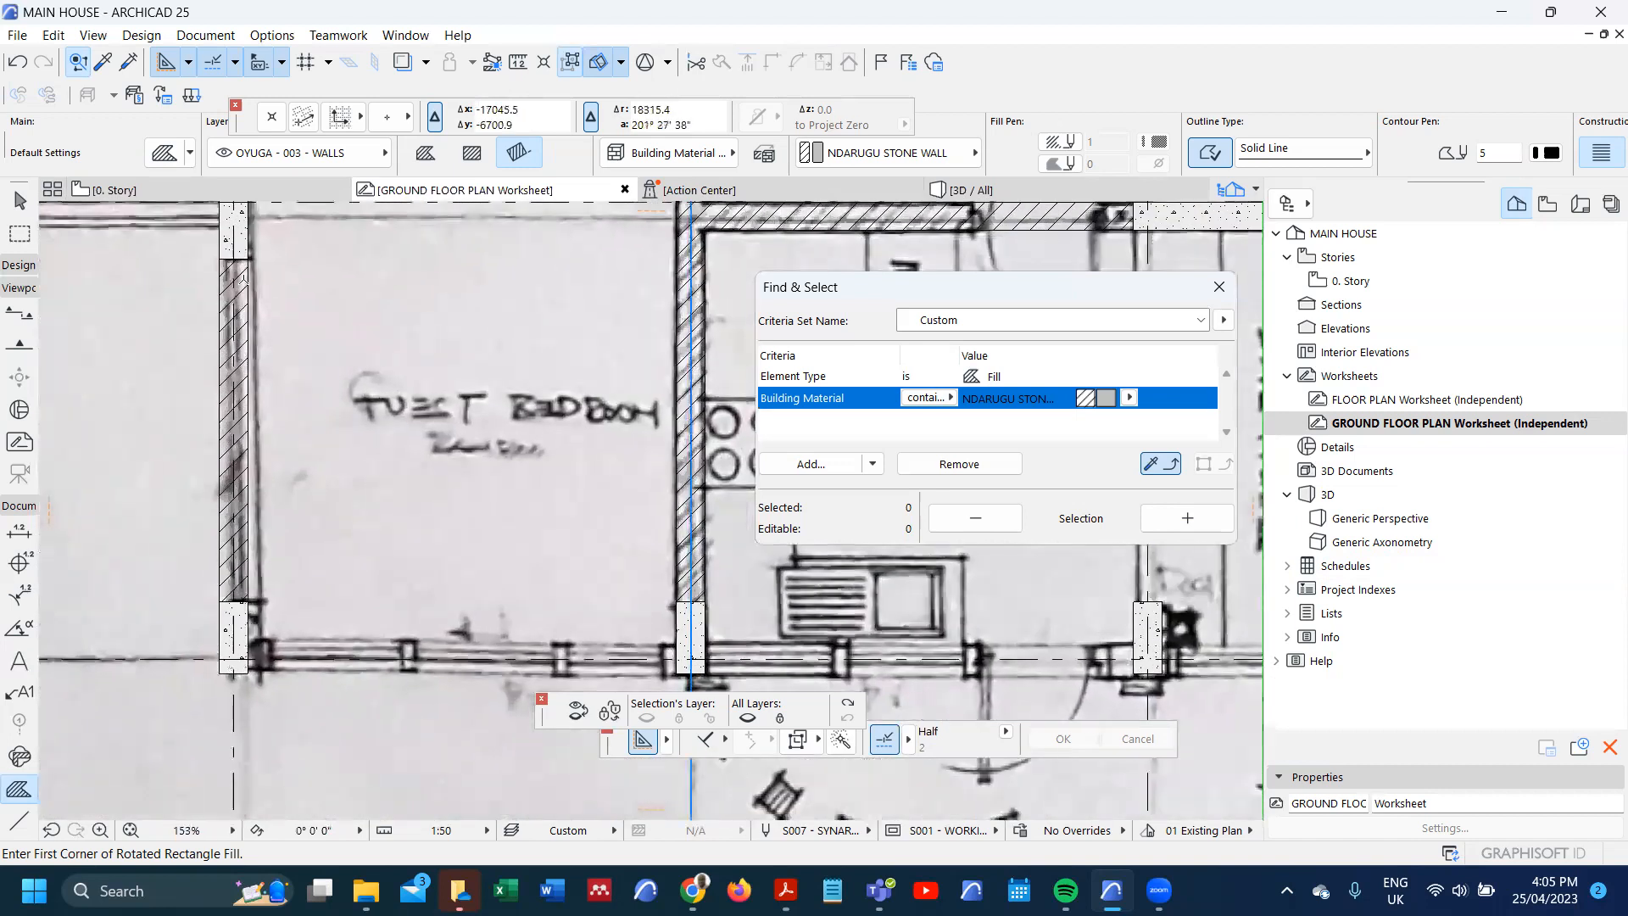
scroll(214, 536, down, 4)
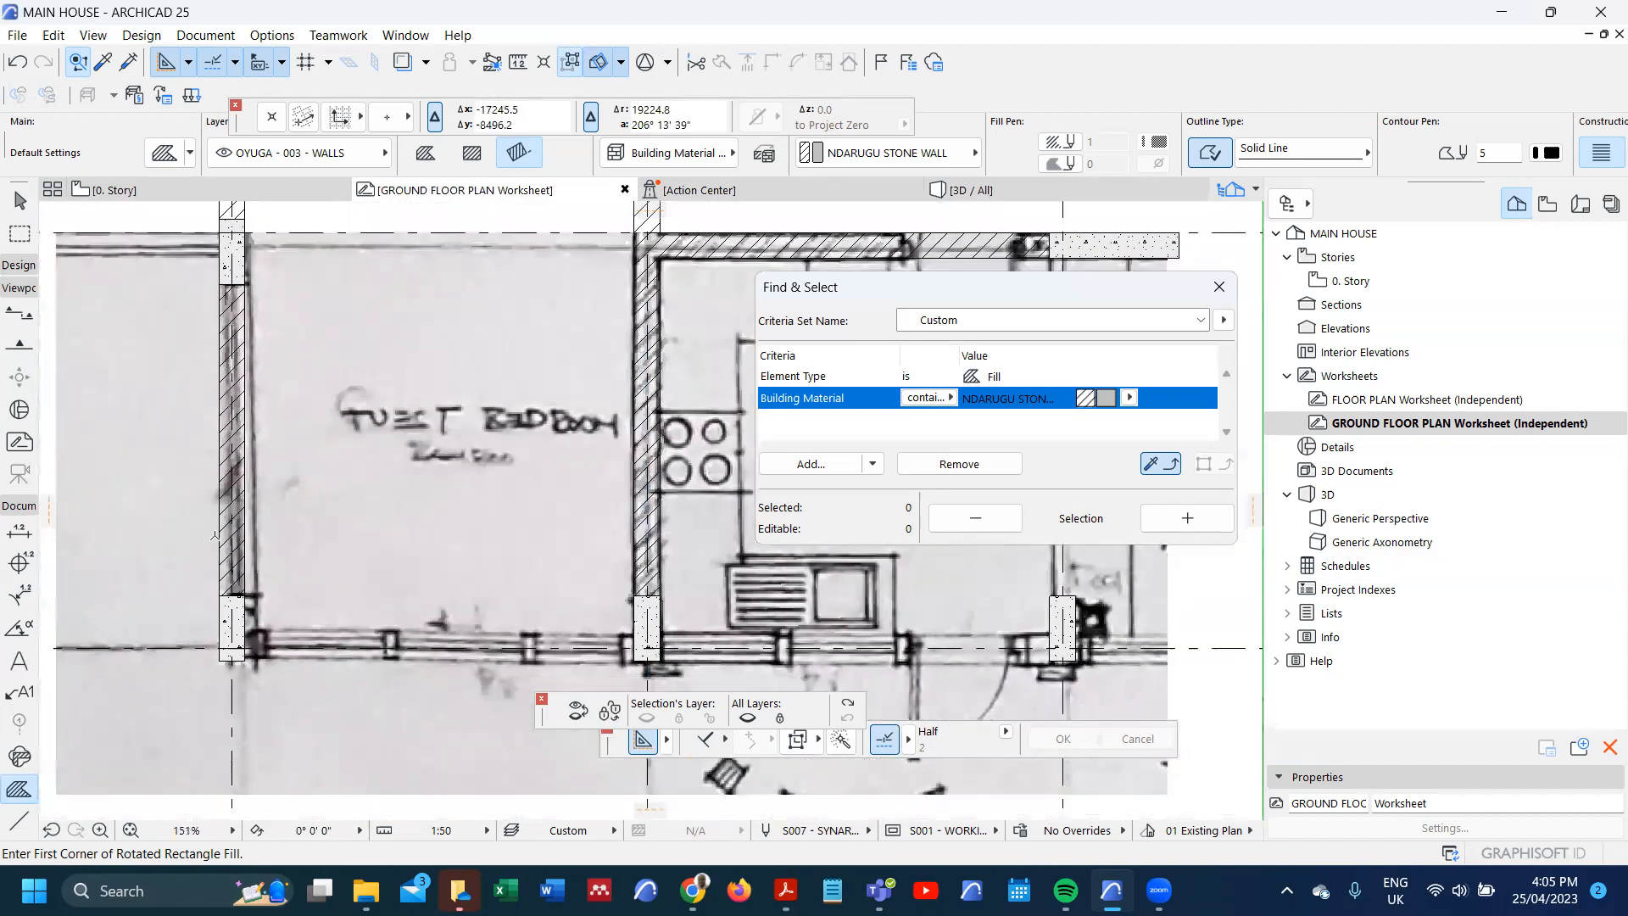
scroll(216, 474, down, 3)
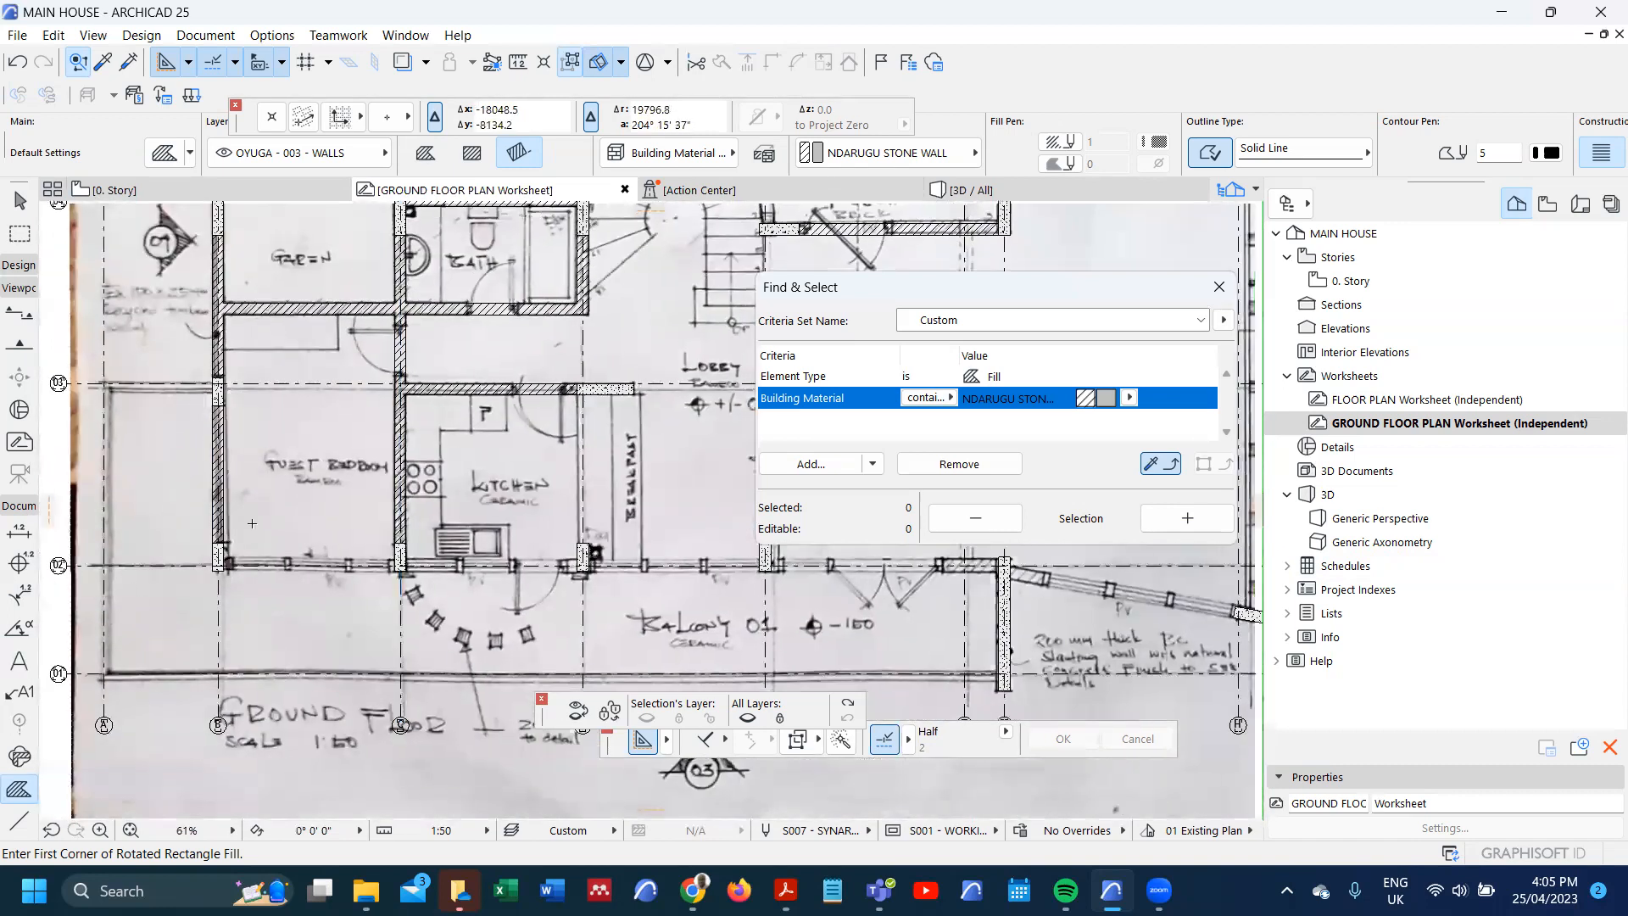
scroll(492, 602, up, 2)
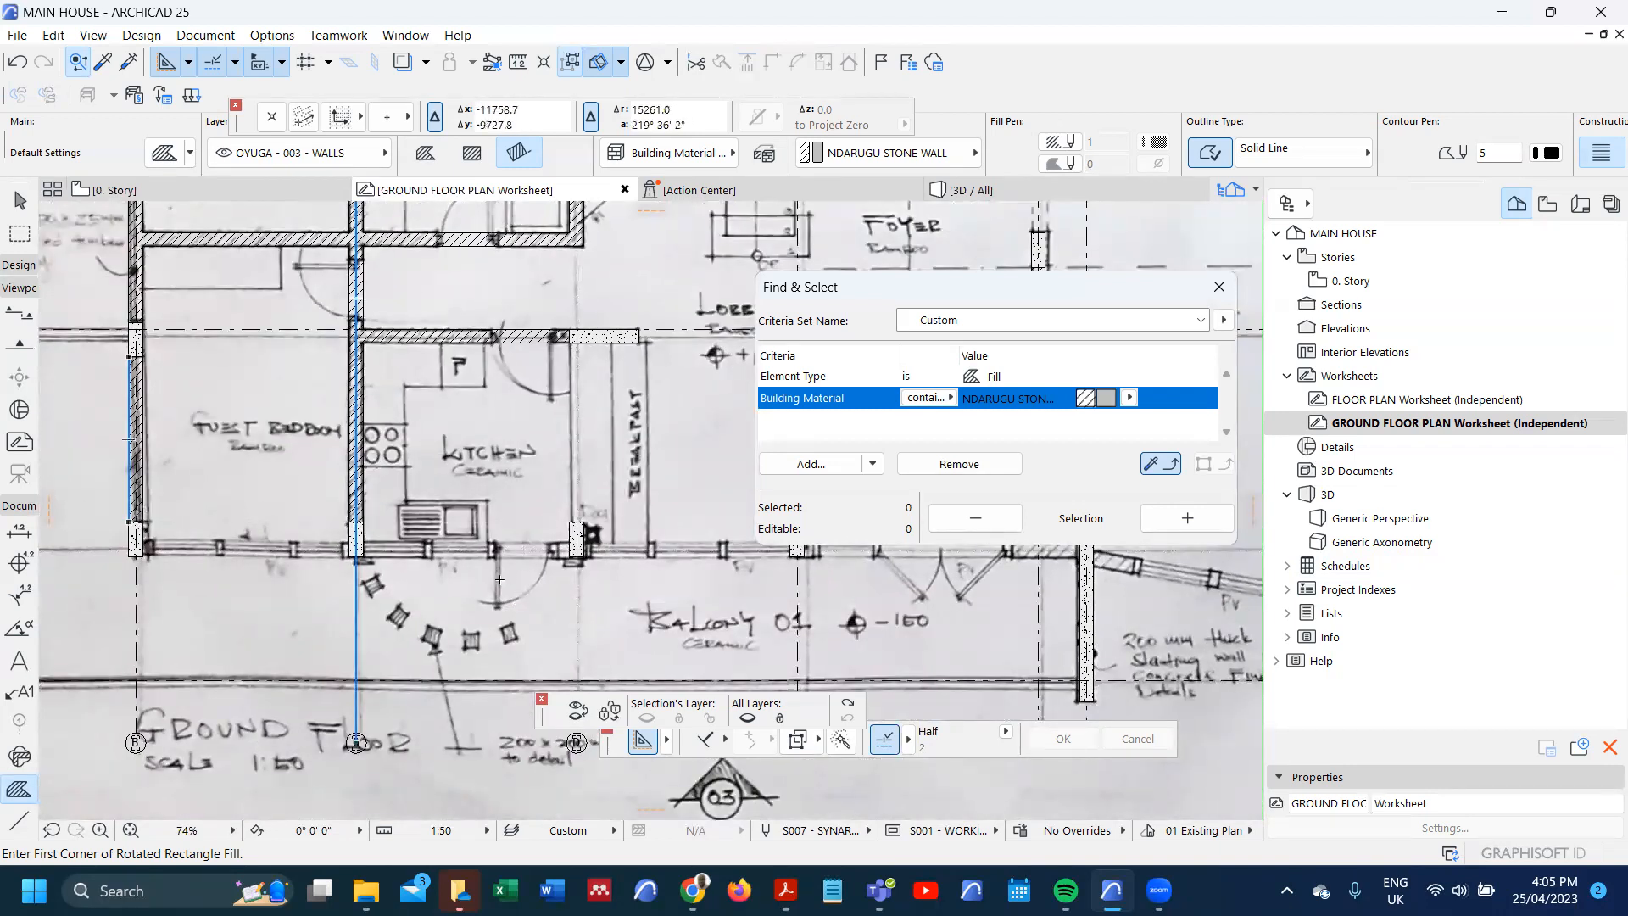
scroll(560, 725, down, 3)
scroll(382, 348, up, 8)
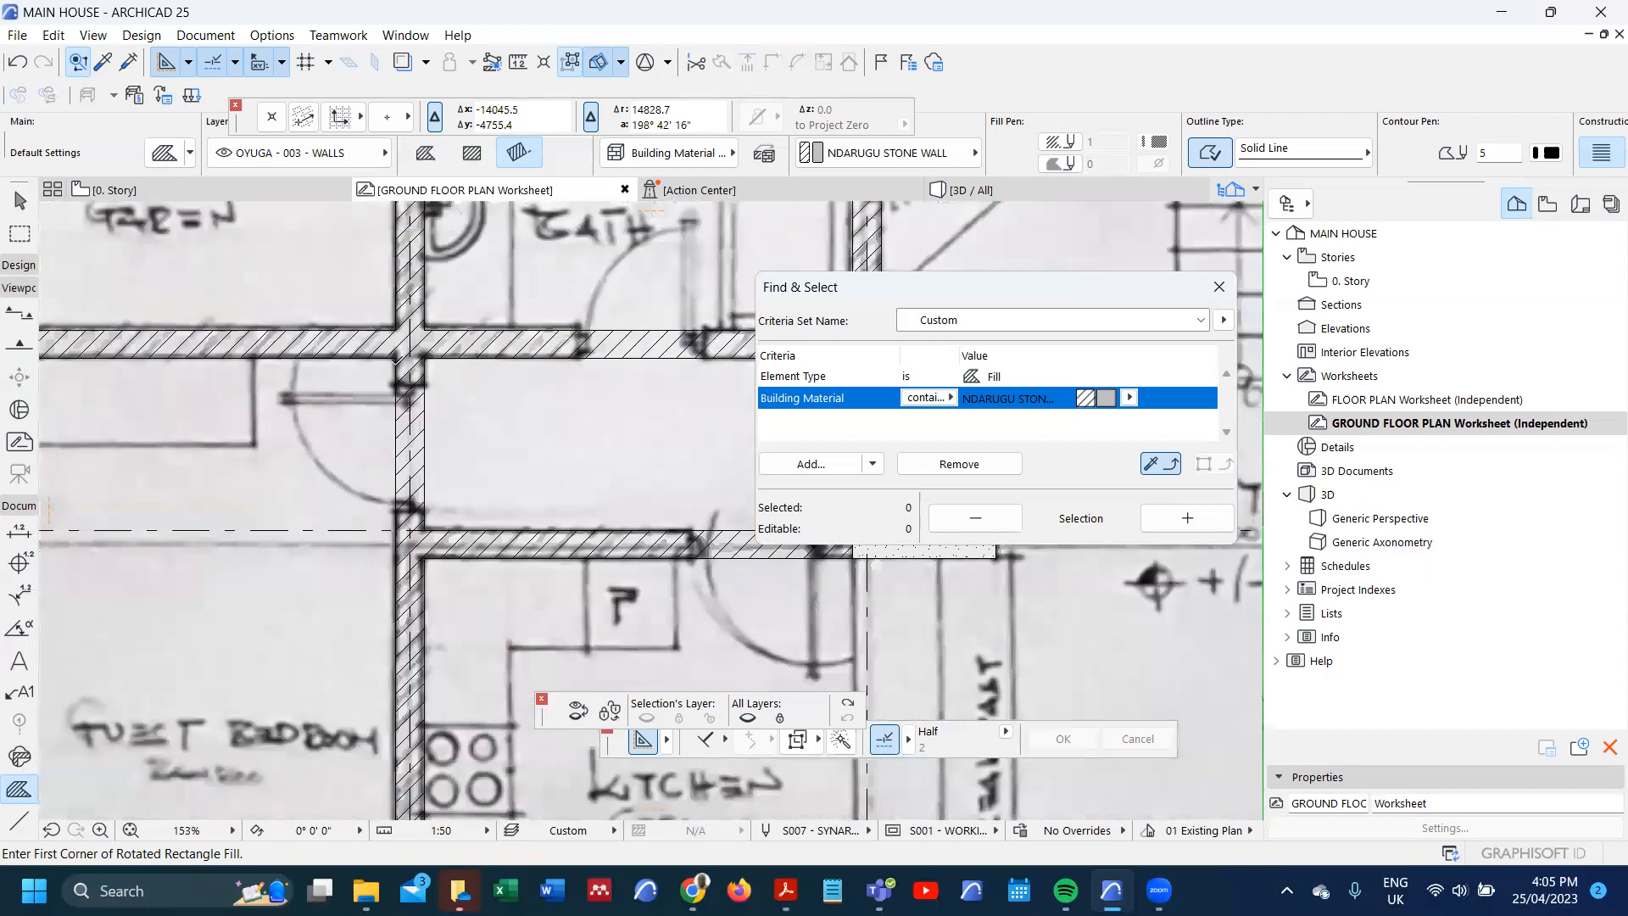
scroll(549, 406, down, 5)
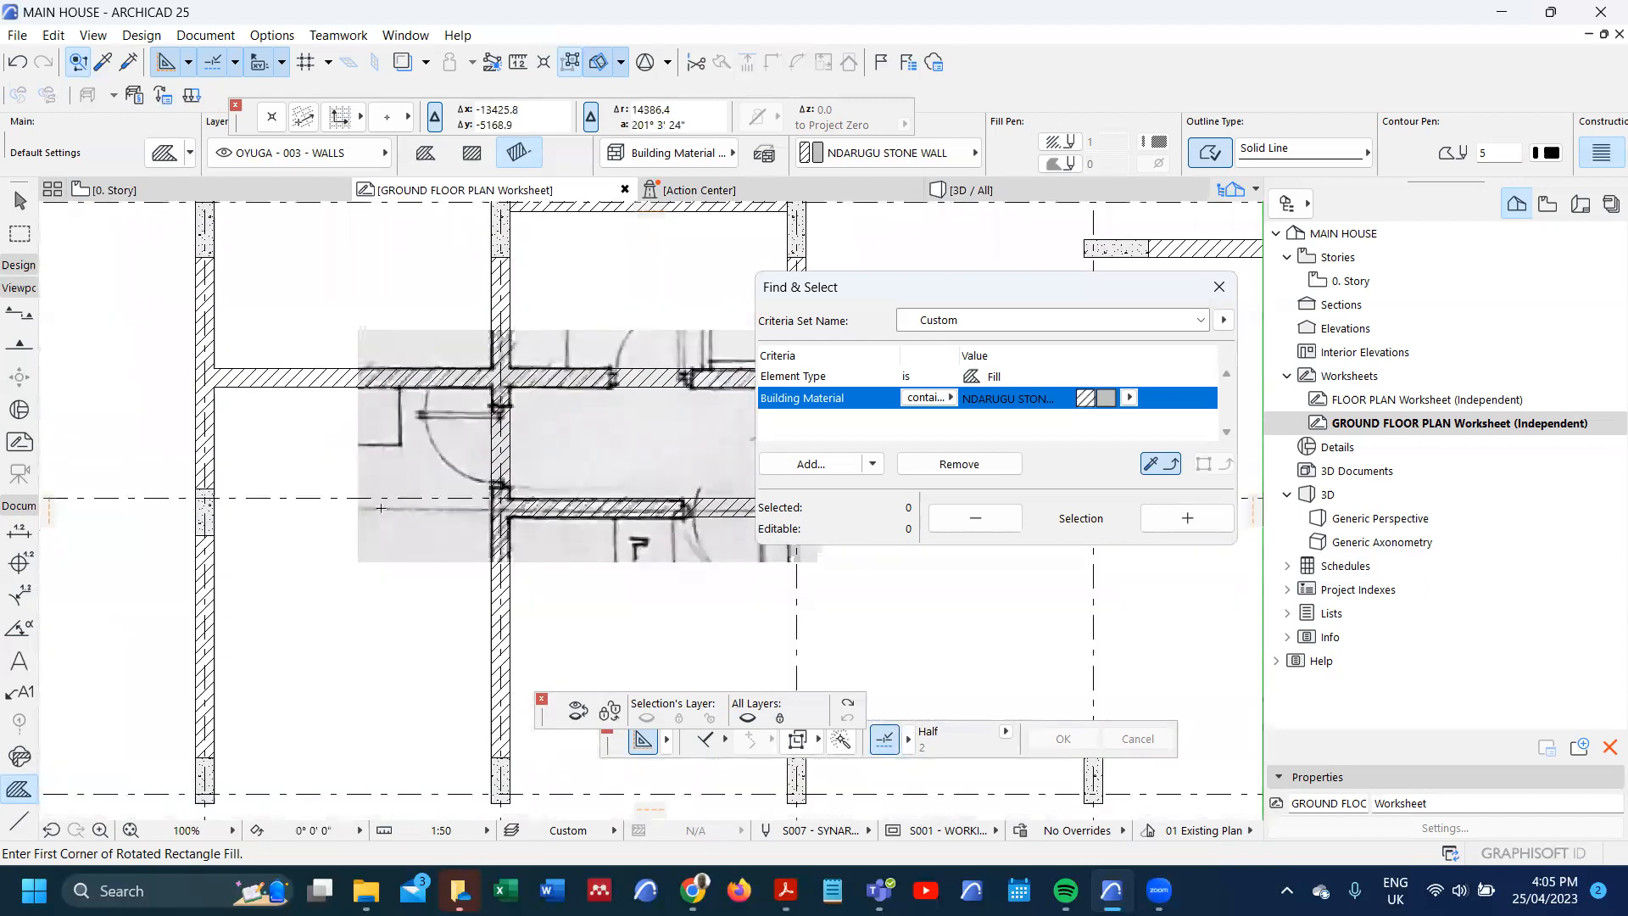
- Set up the Line tool with the Solid Line type on the OYUGA - 004 - DOORS layer
click(19, 820)
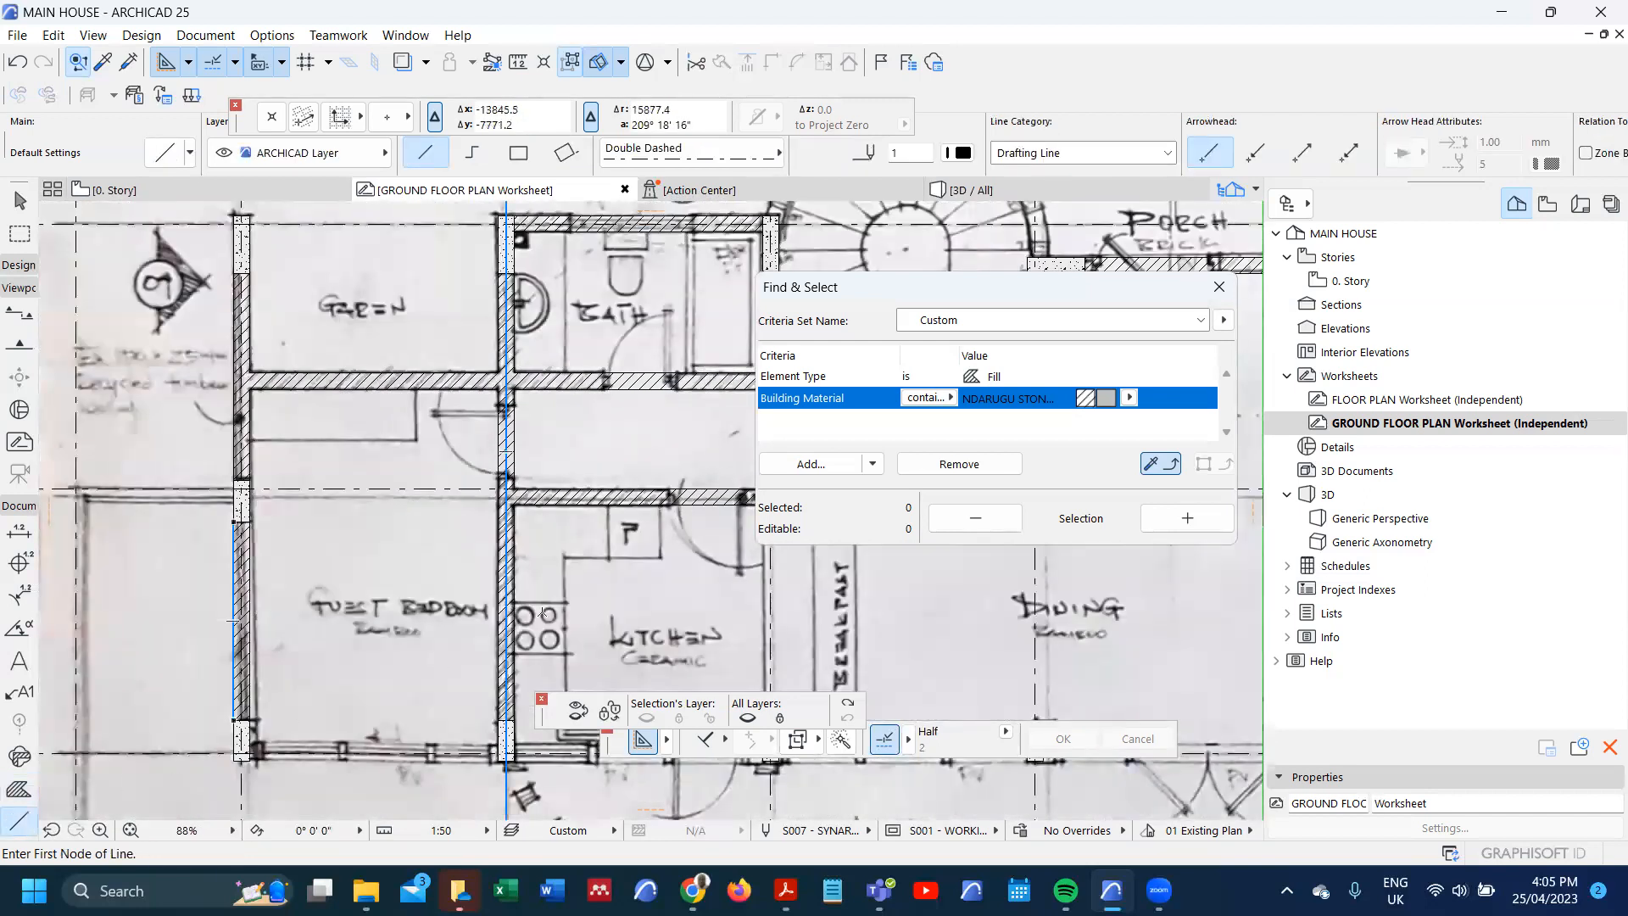
scroll(581, 588, down, 6)
scroll(318, 552, up, 2)
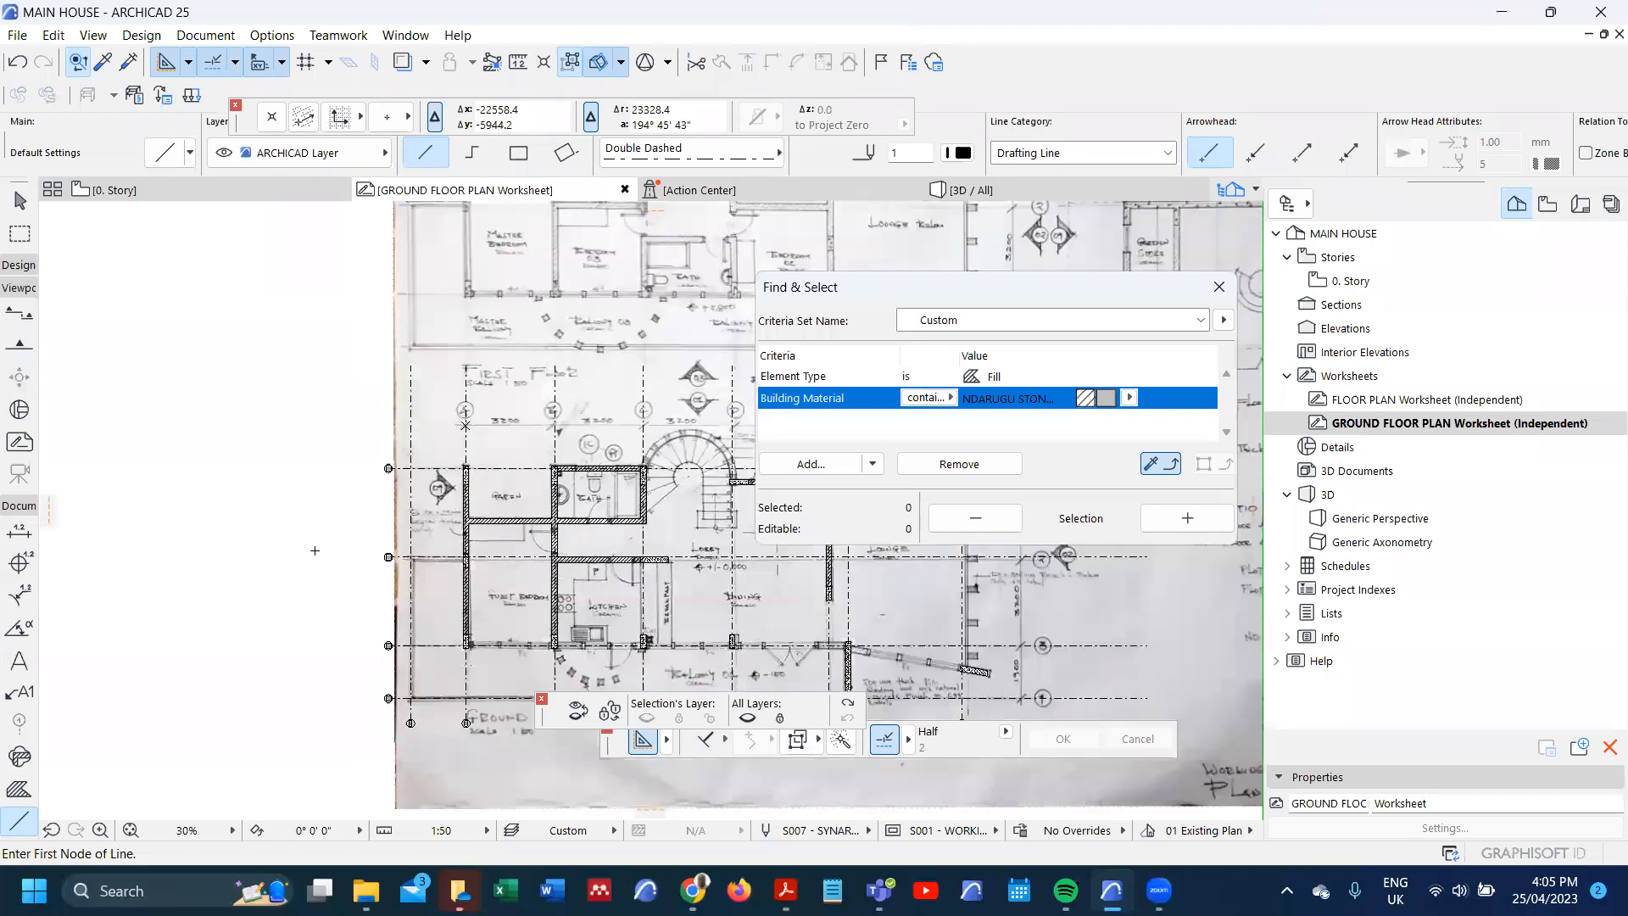
click(754, 164)
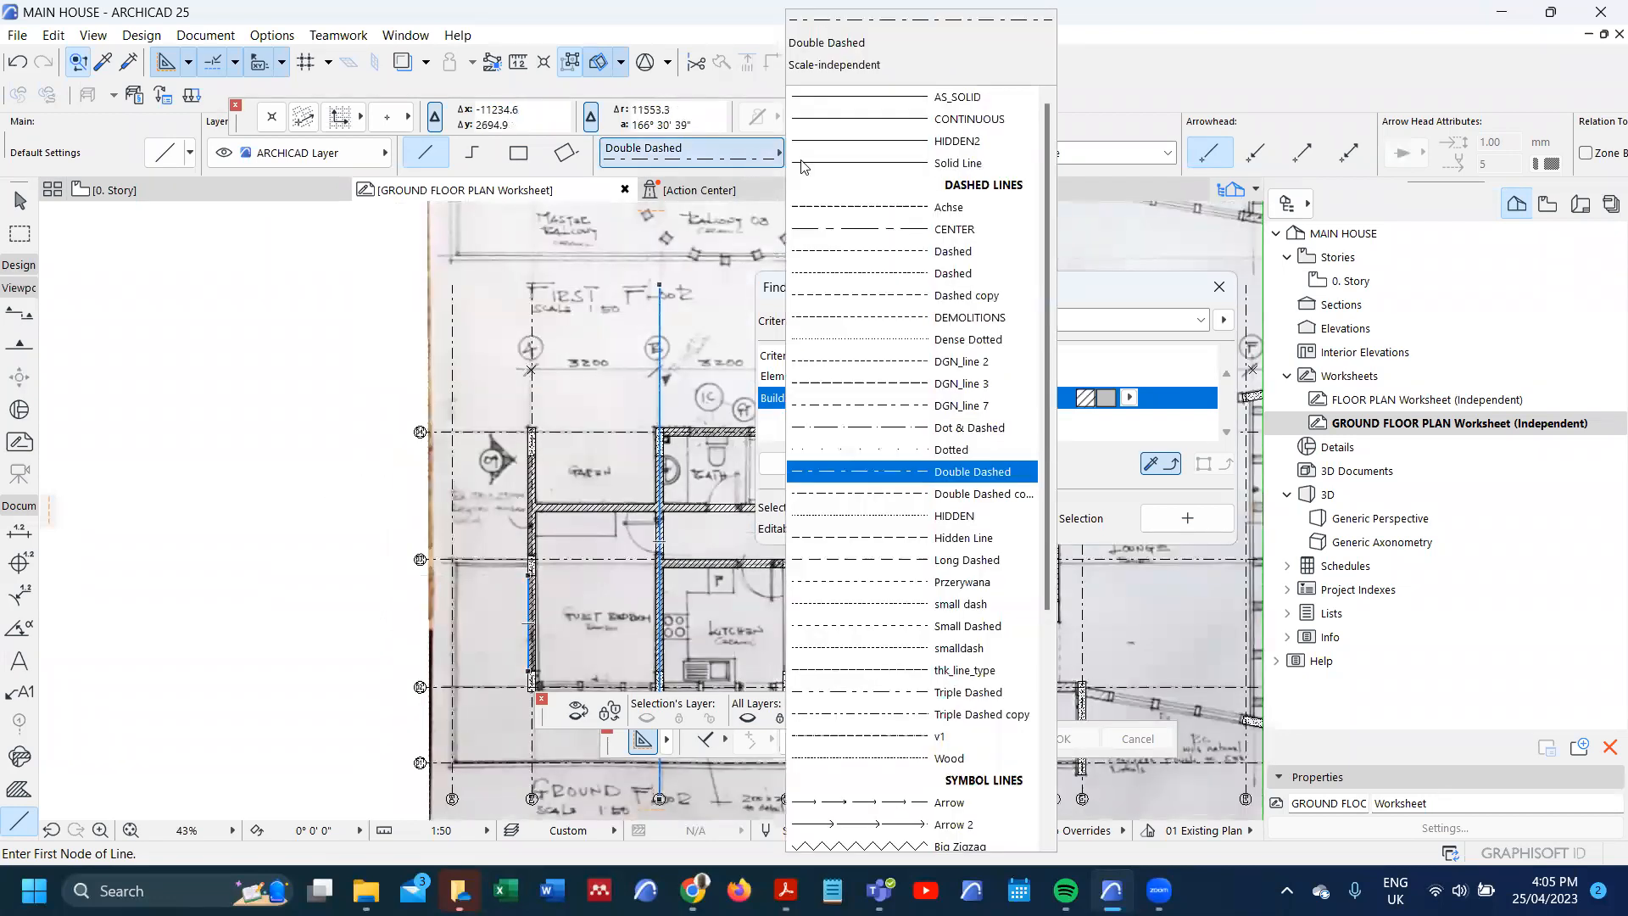
click(942, 163)
click(348, 157)
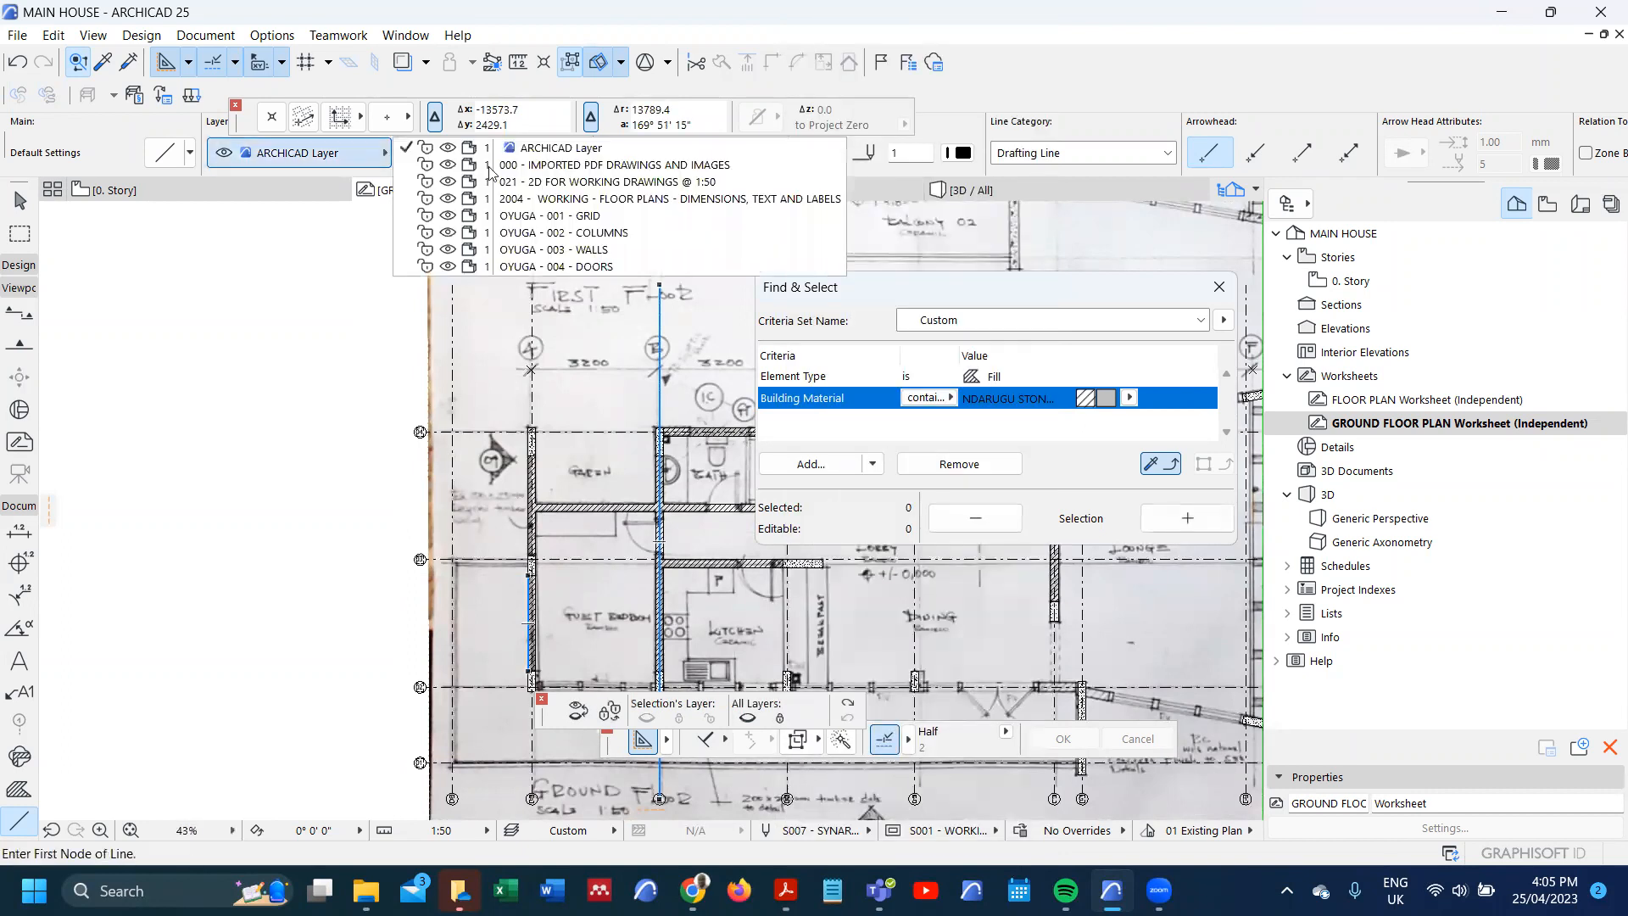
click(608, 268)
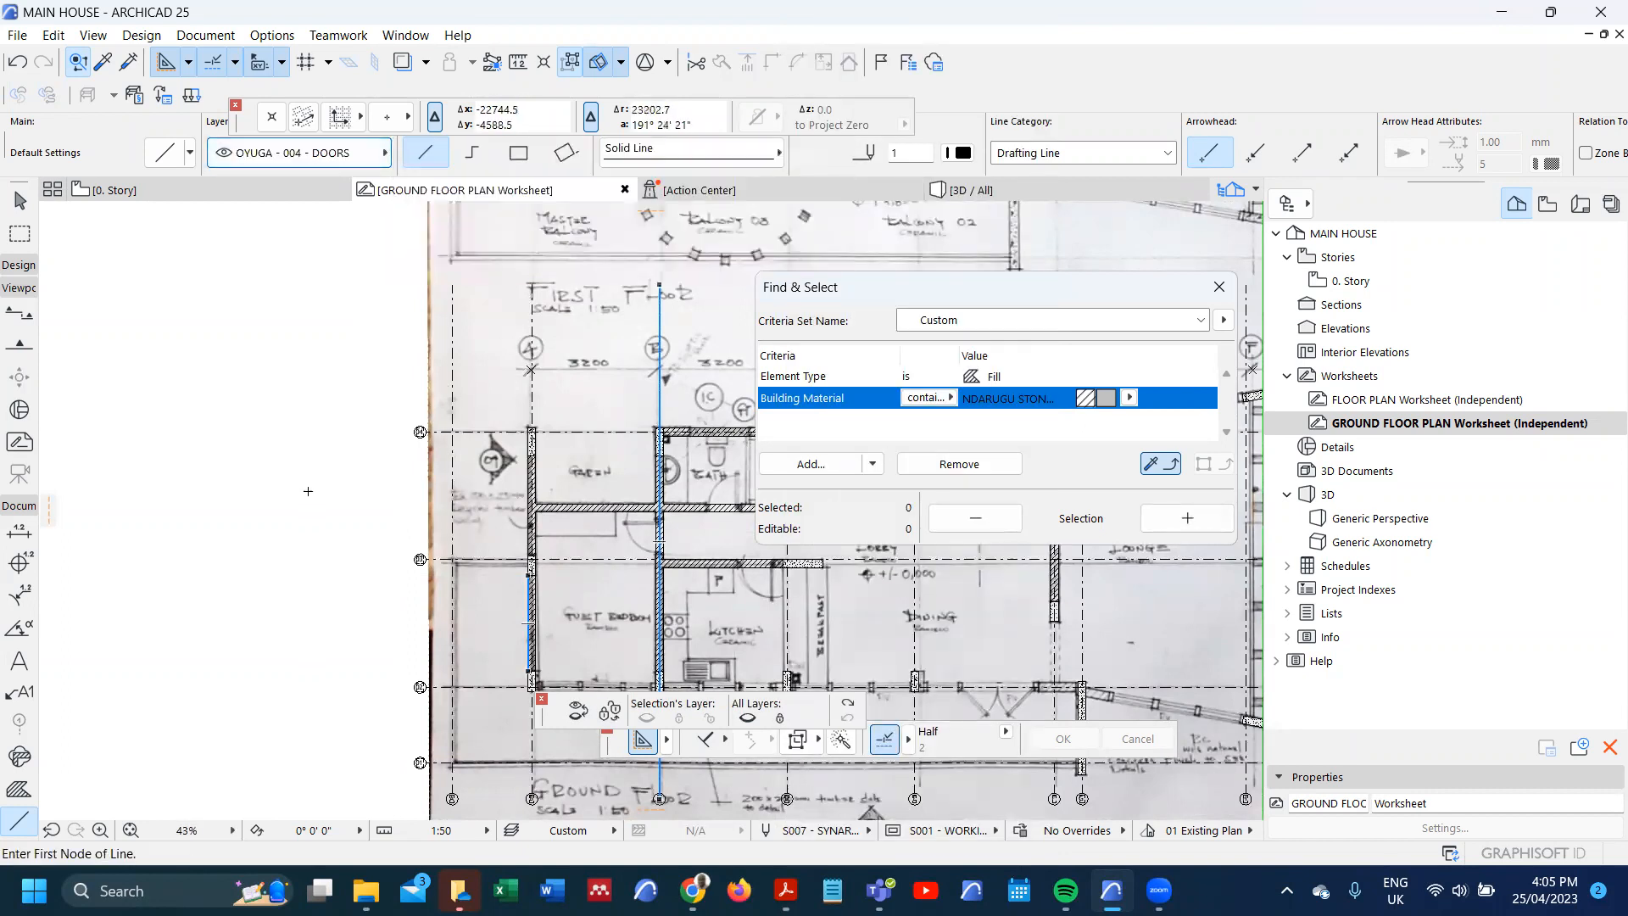
- Draw a 90° door swing arc with a 900 mm radius in the blank area beside the scanned plan
click(309, 476)
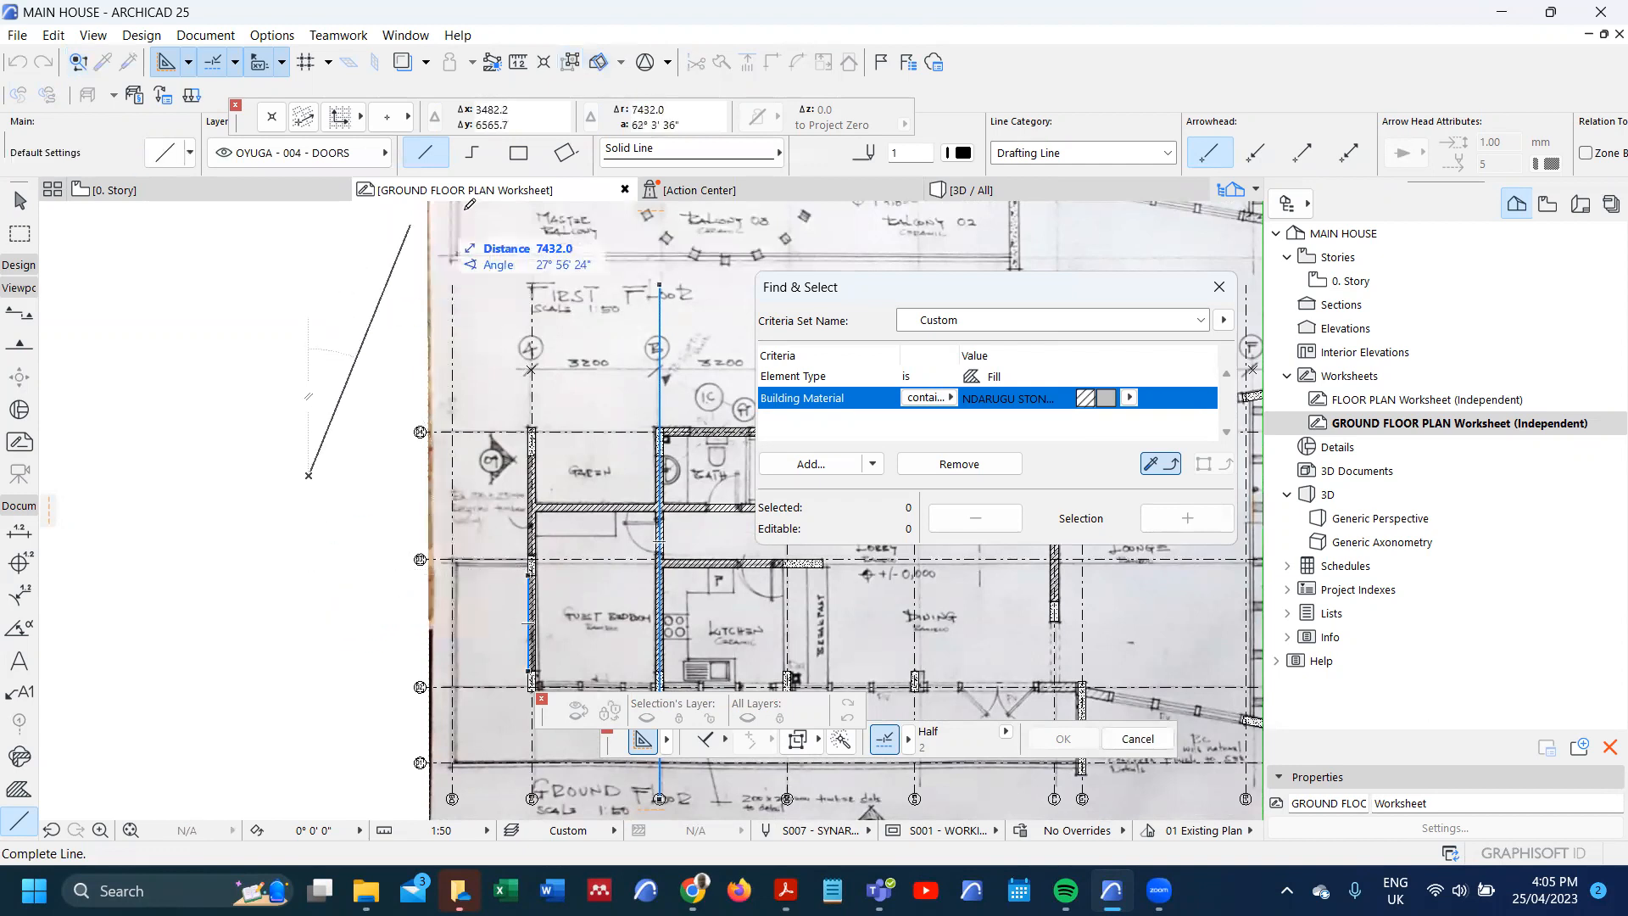
scroll(35, 801, down, 2)
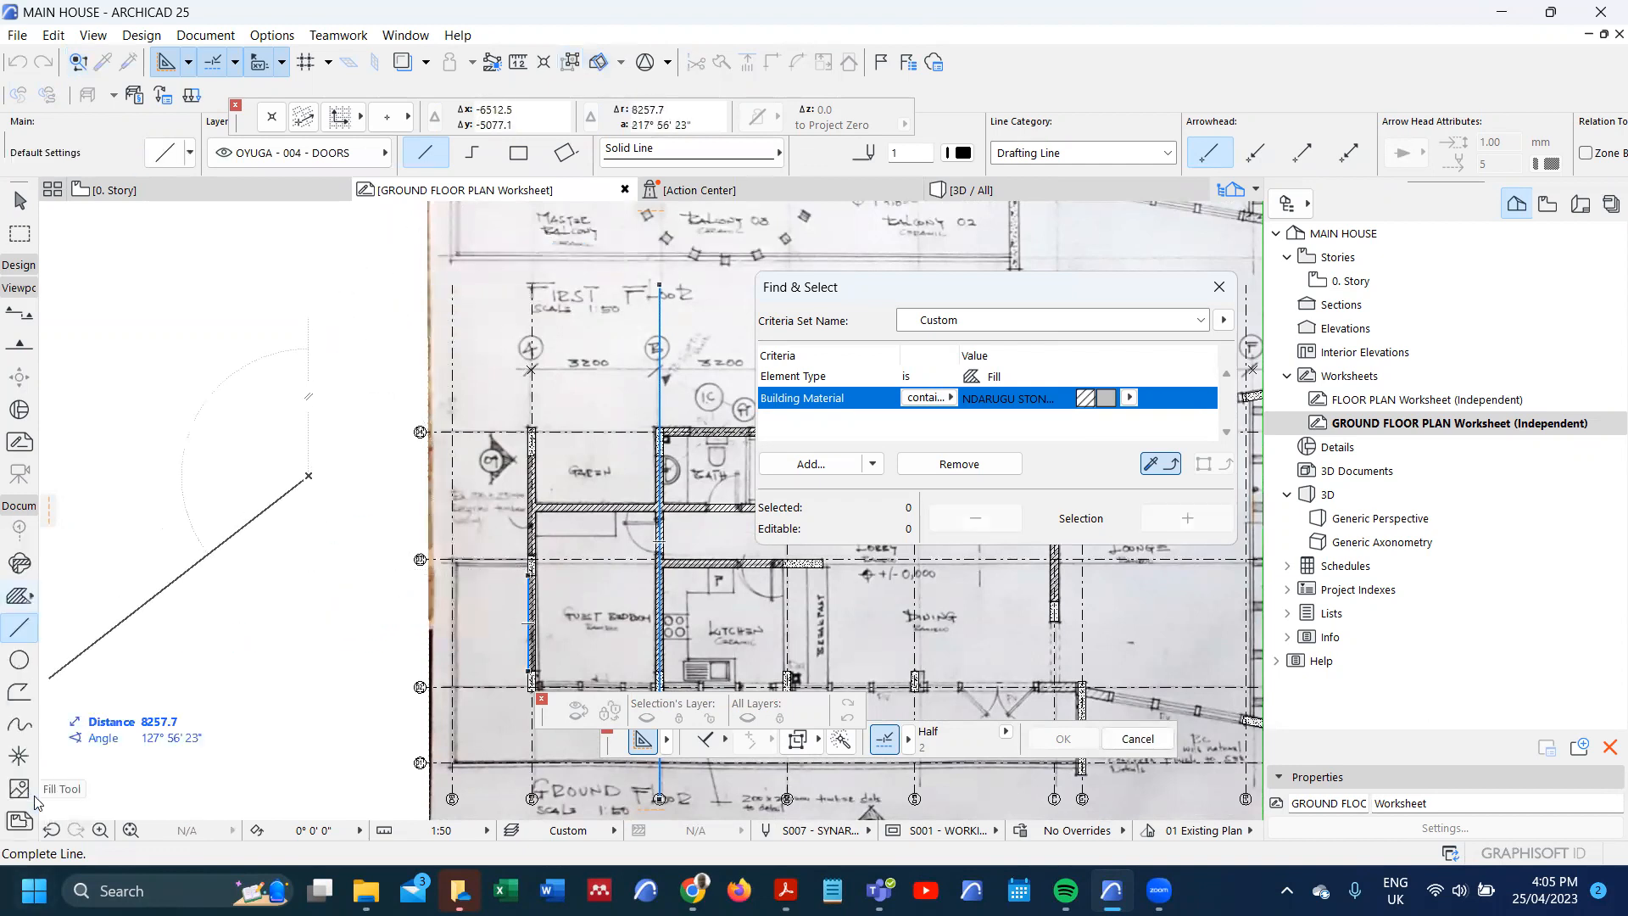
click(18, 660)
click(318, 475)
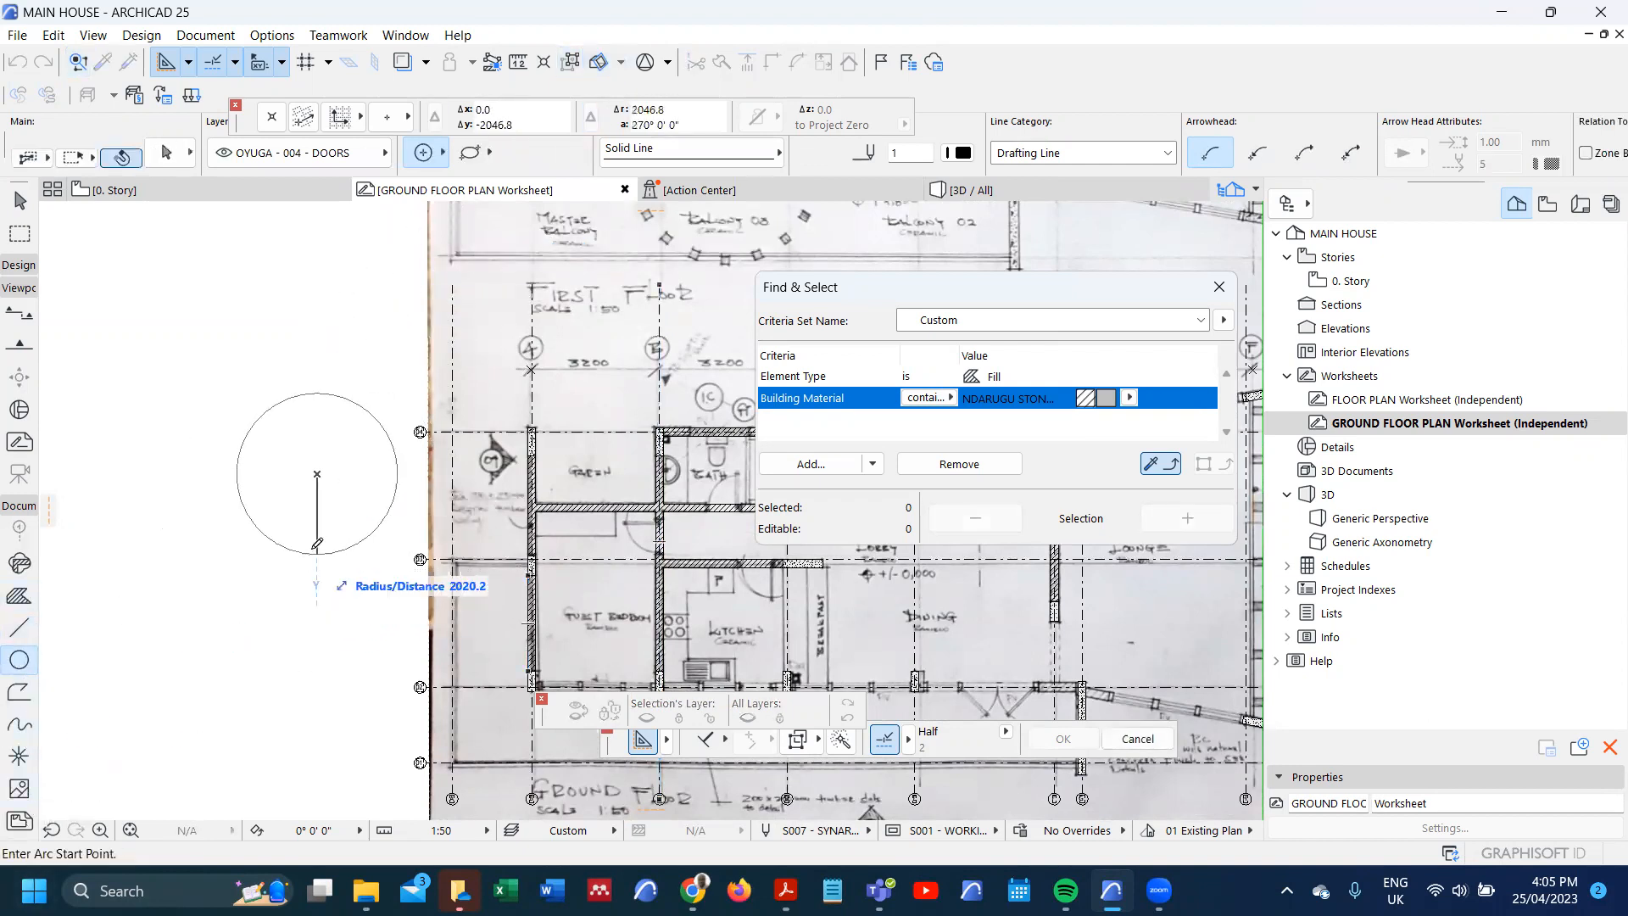
text(900)
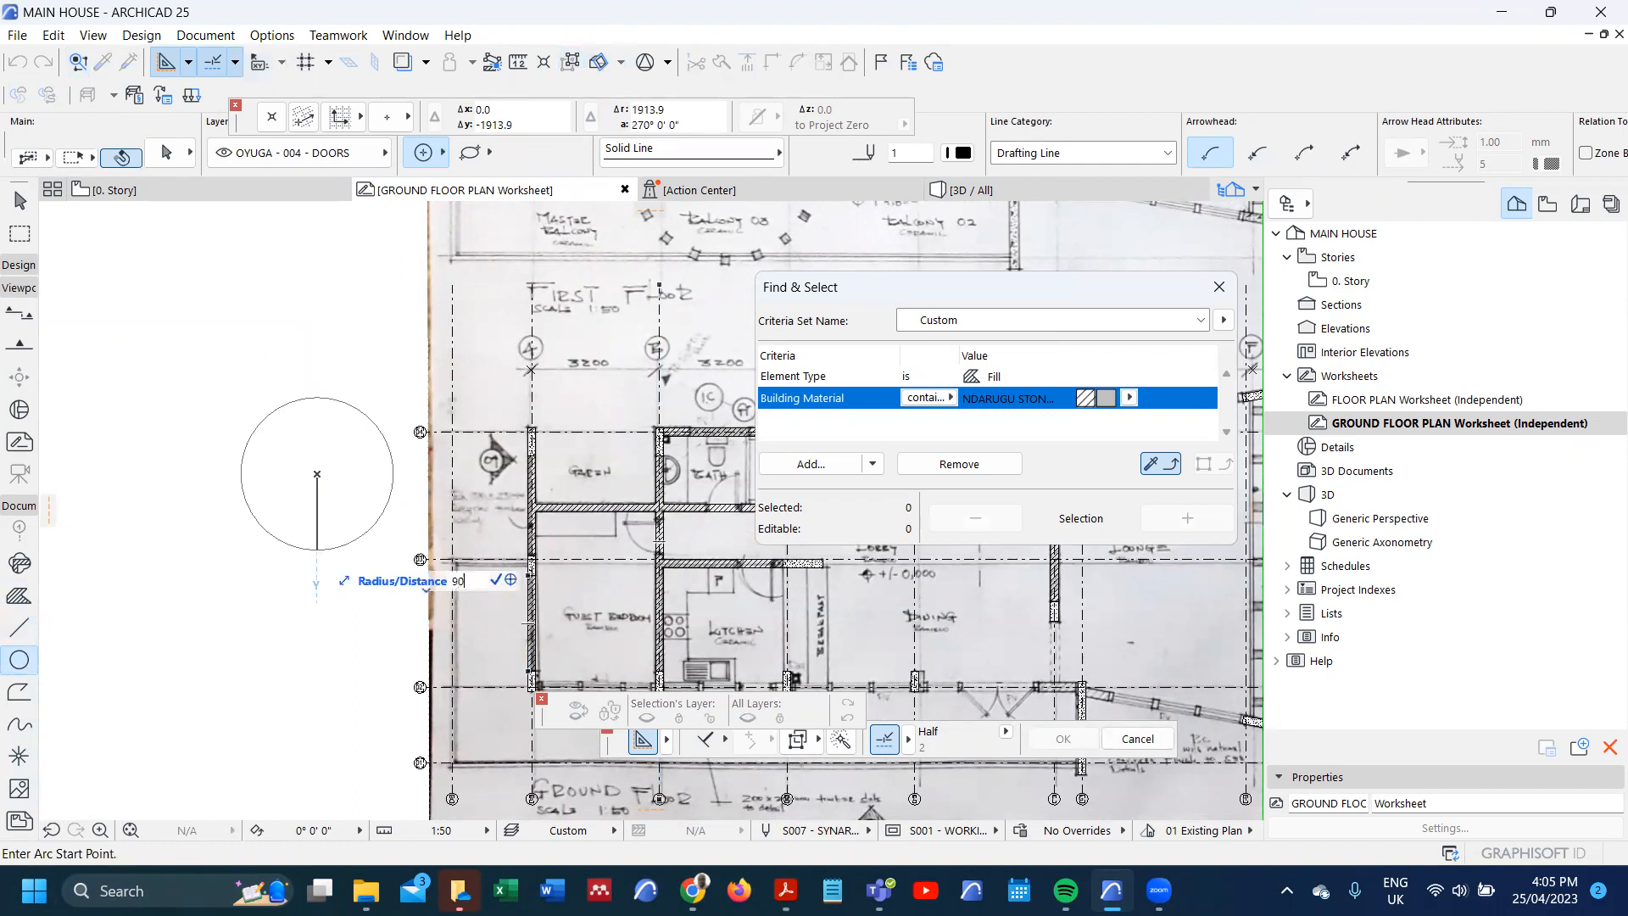
key(Return)
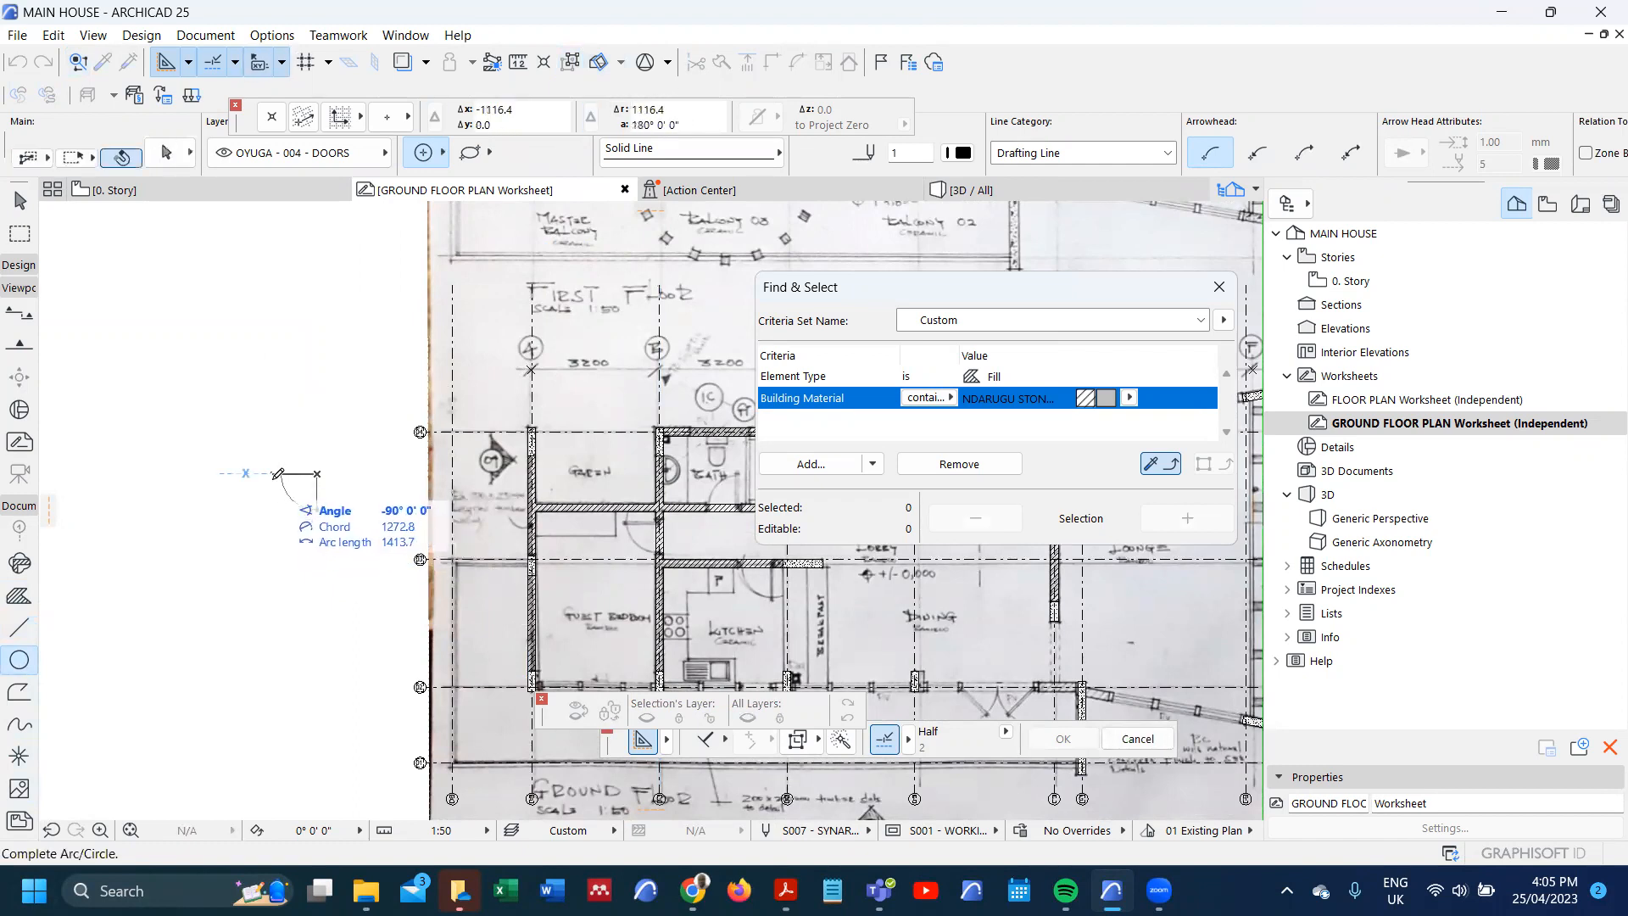
click(309, 509)
scroll(280, 490, up, 3)
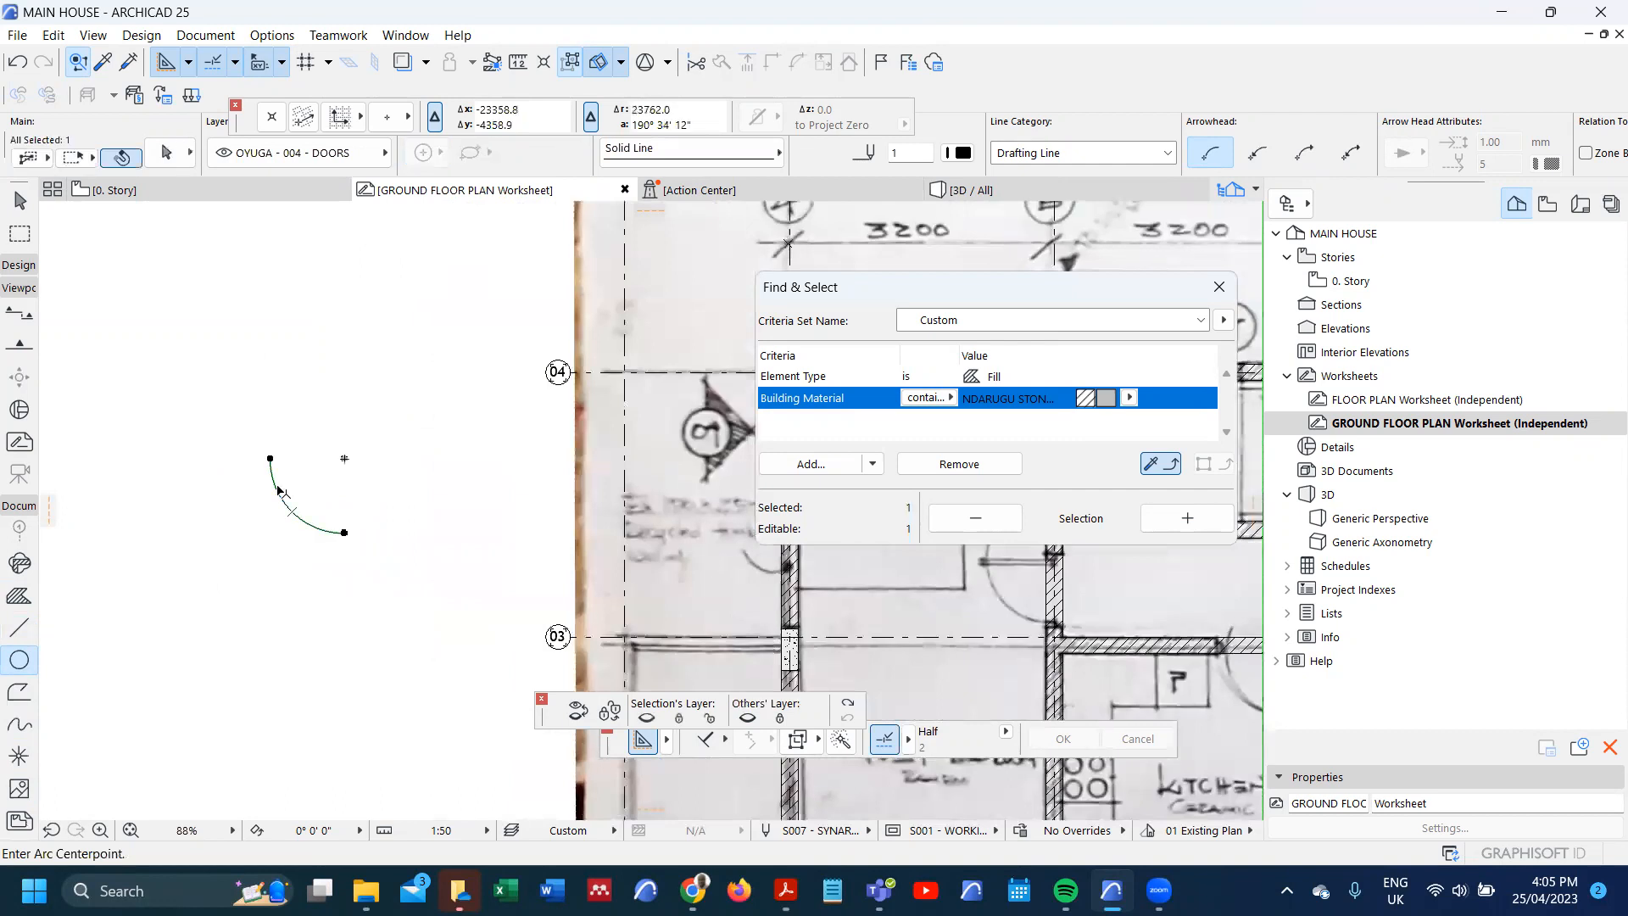
- Draw a 900 mm horizontal line from the upper end of the swing arc to its centre
click(18, 628)
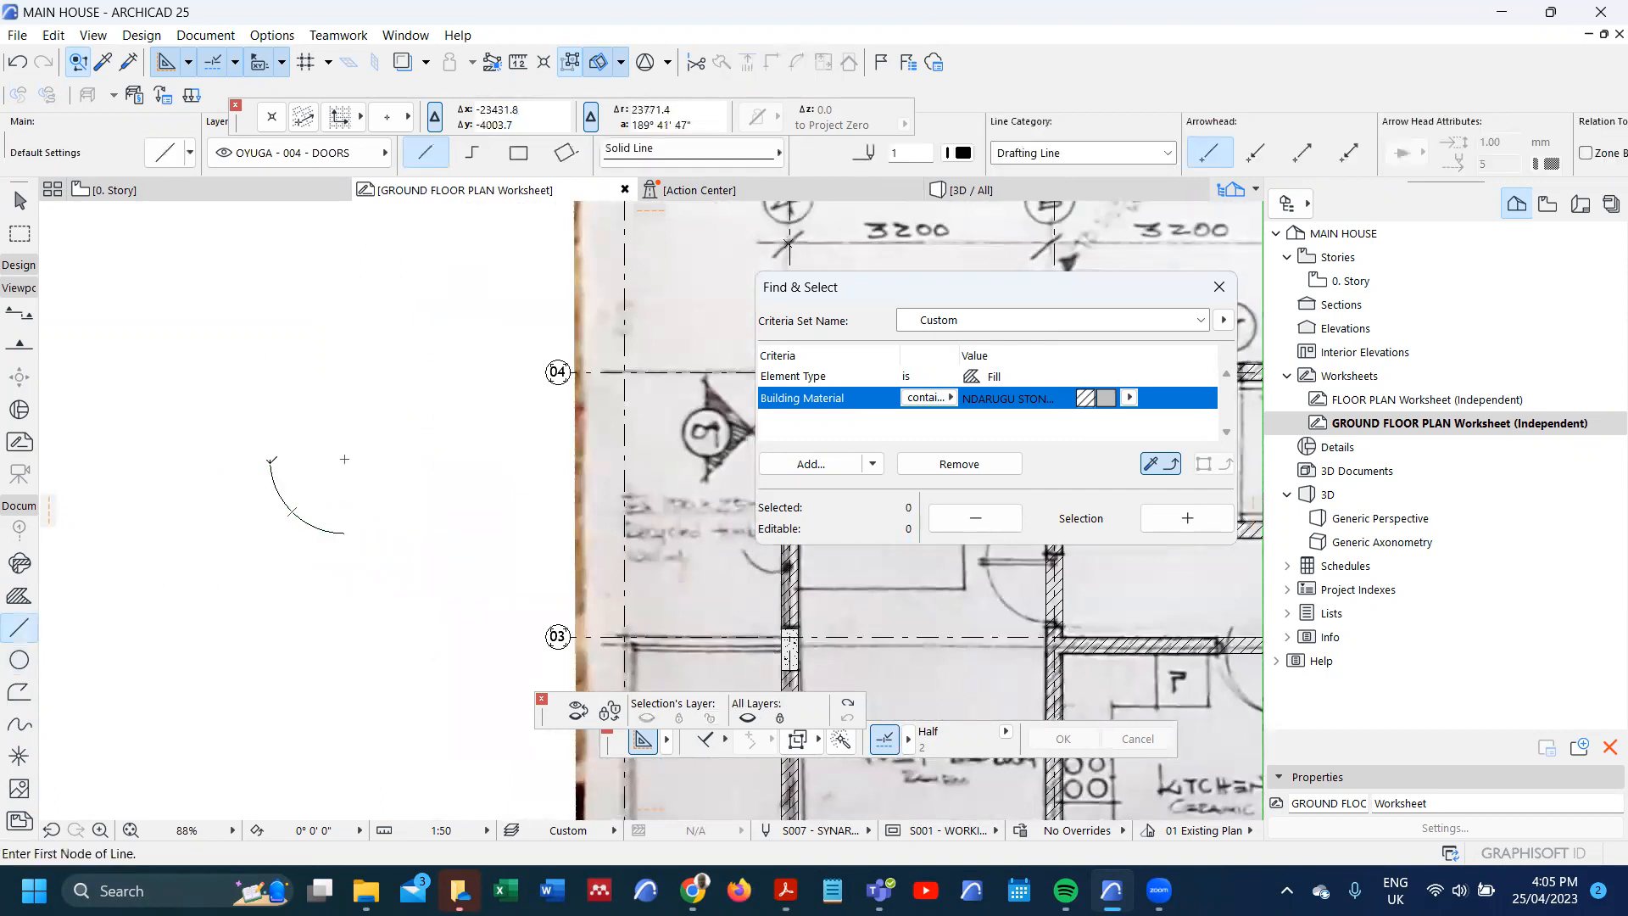
click(270, 459)
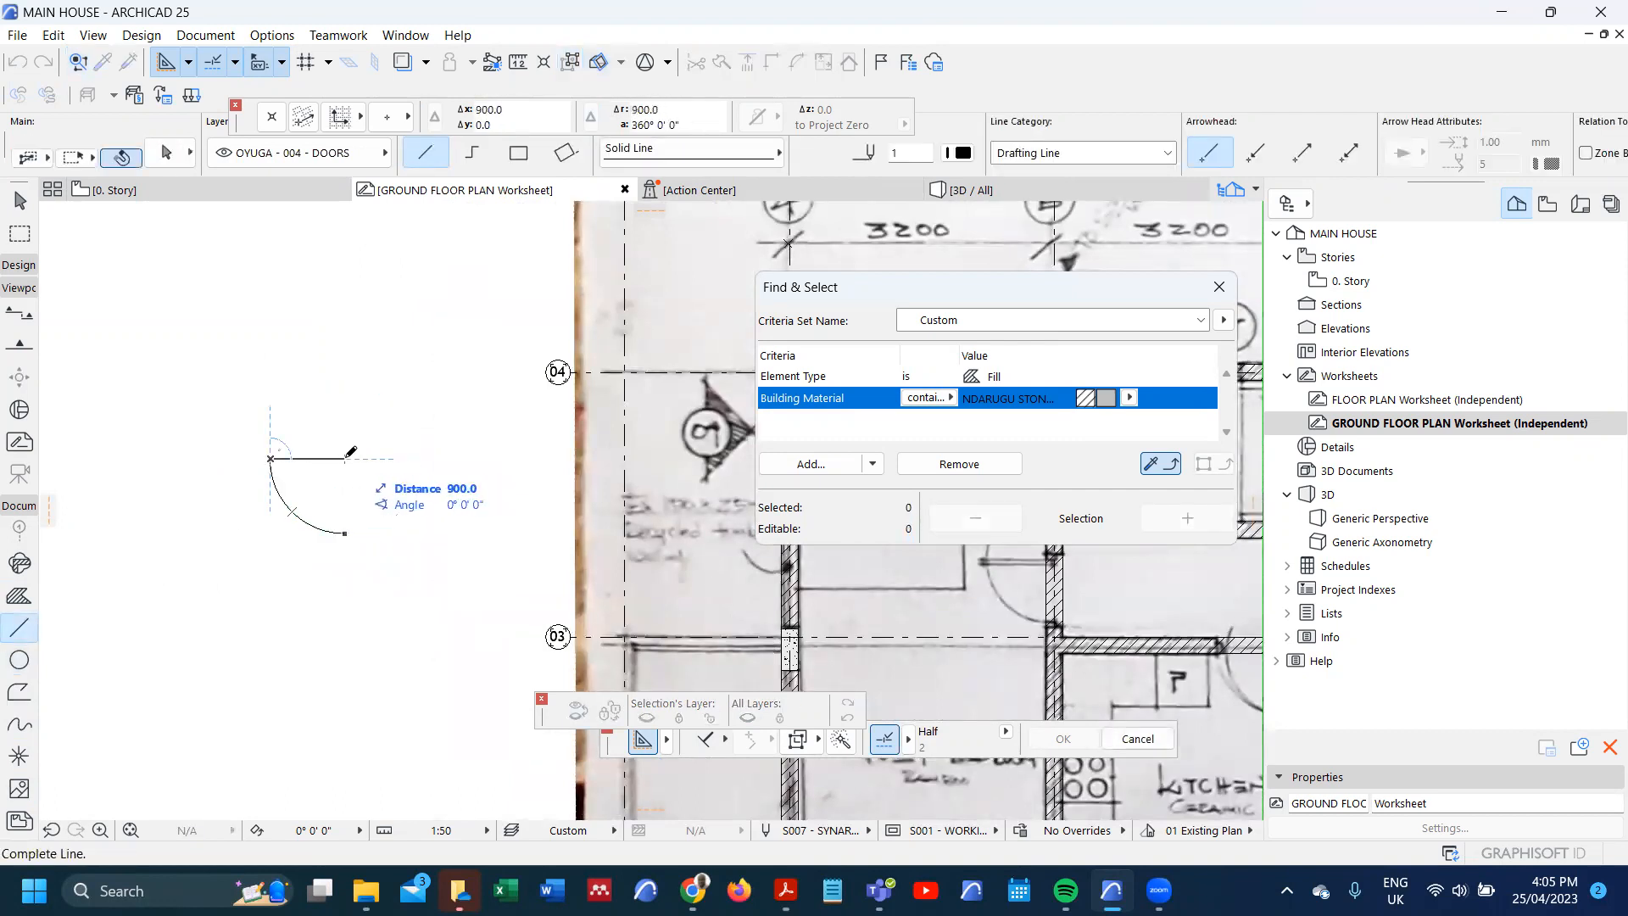
click(348, 459)
- Draw a 100 by 50 mm rotated rectangle for the door frame, starting at the swing arc's centre and extending away from the arc
scroll(348, 495, up, 2)
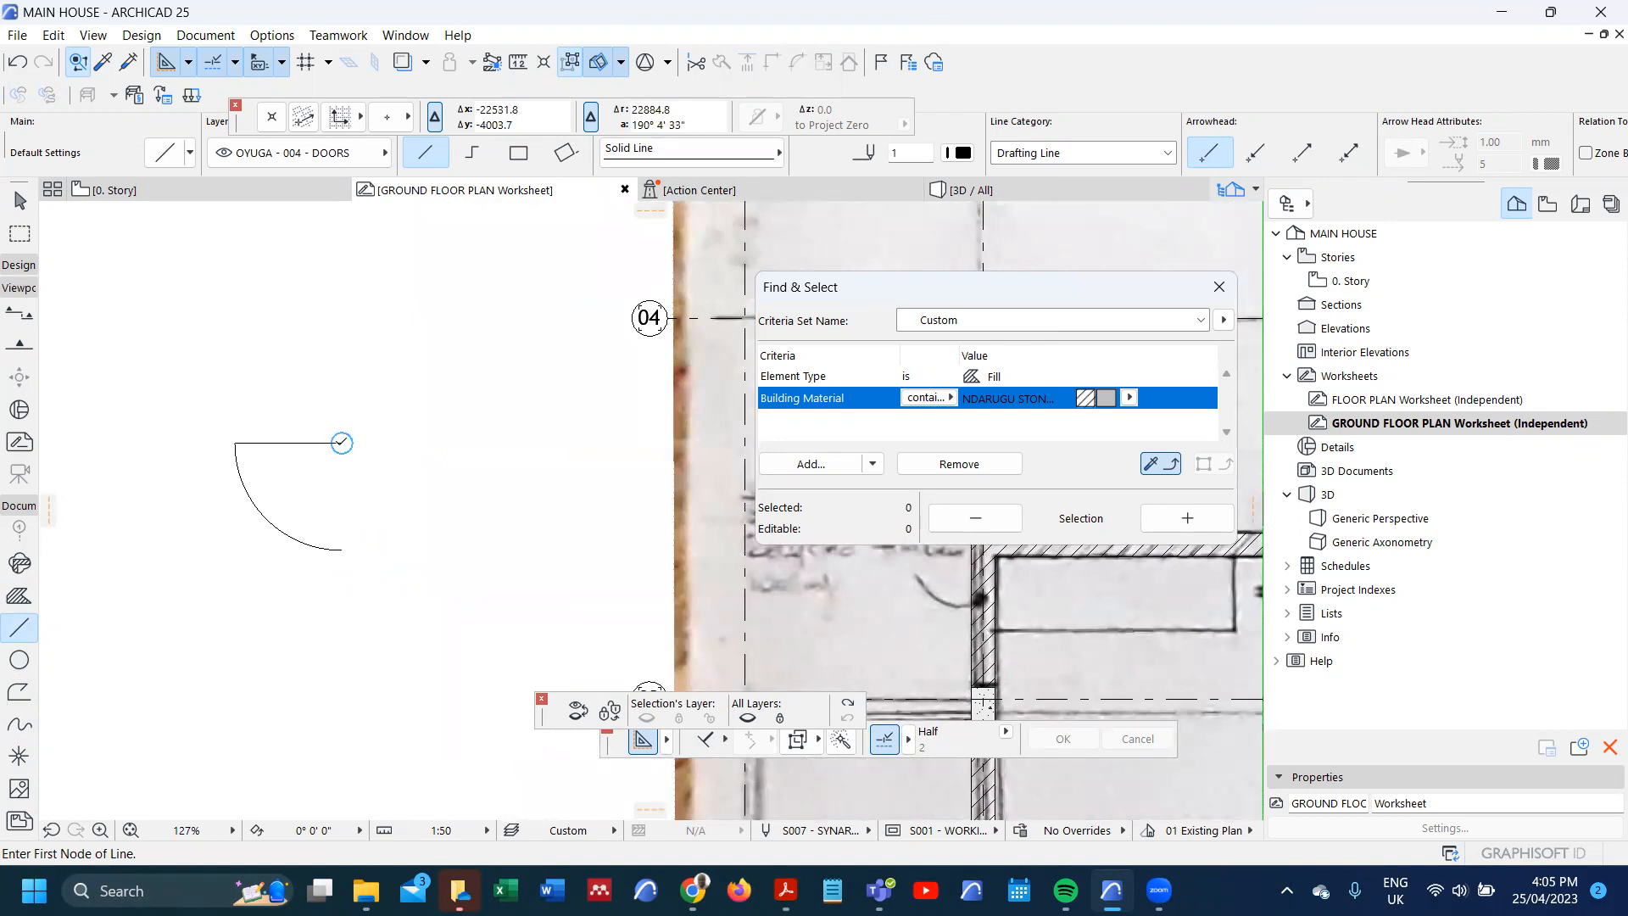
scroll(339, 442, up, 1)
scroll(324, 444, up, 3)
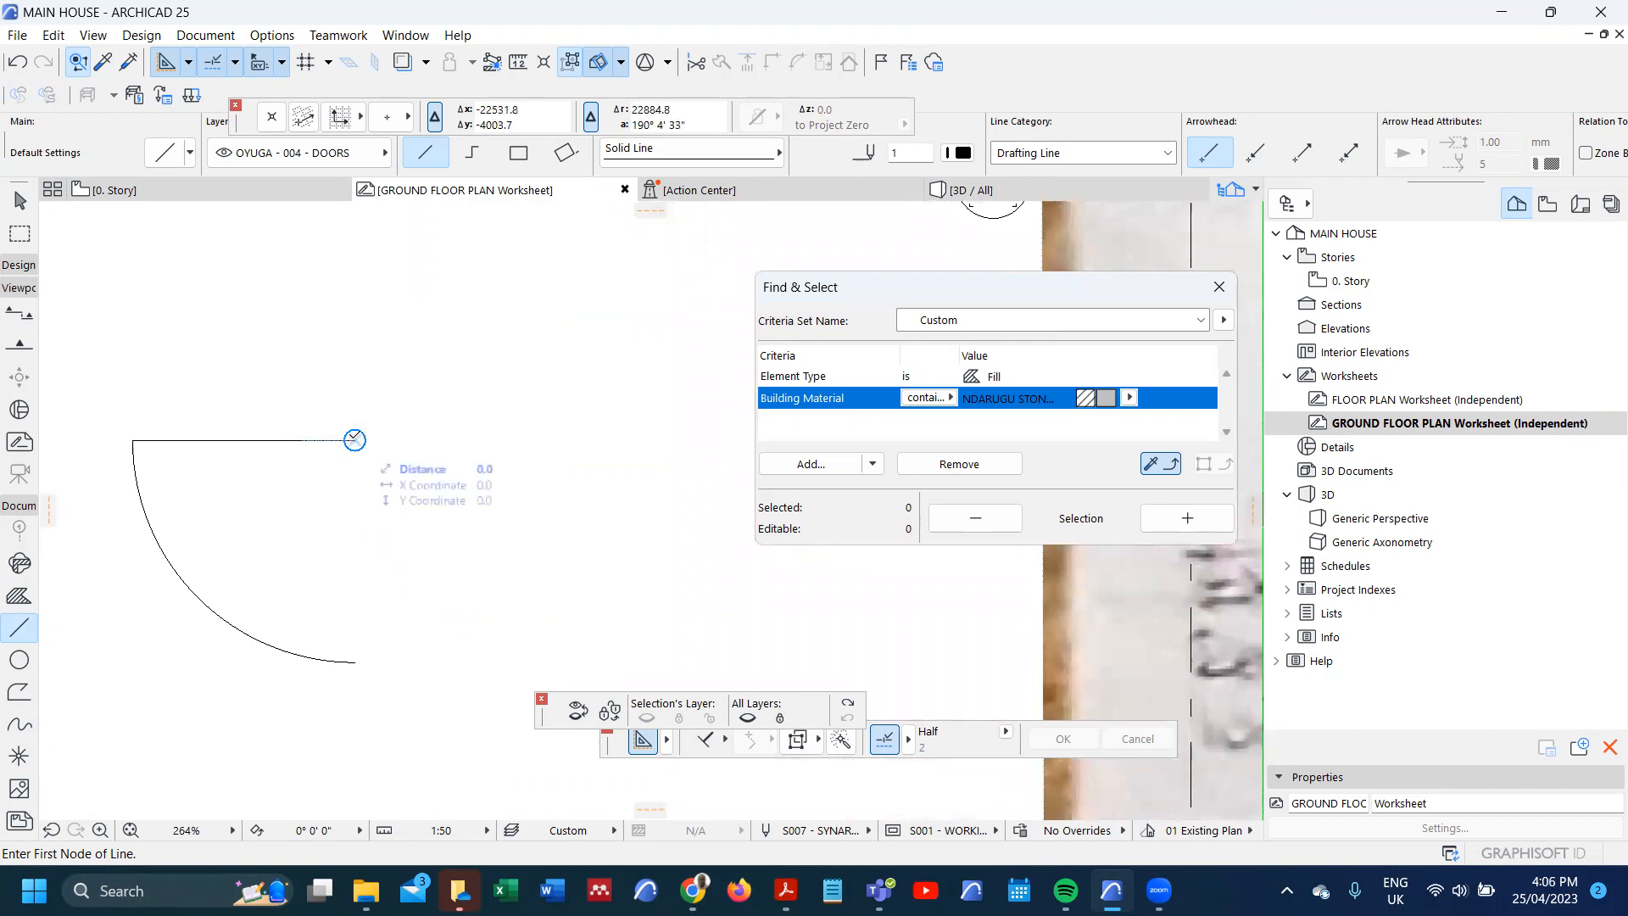
click(566, 153)
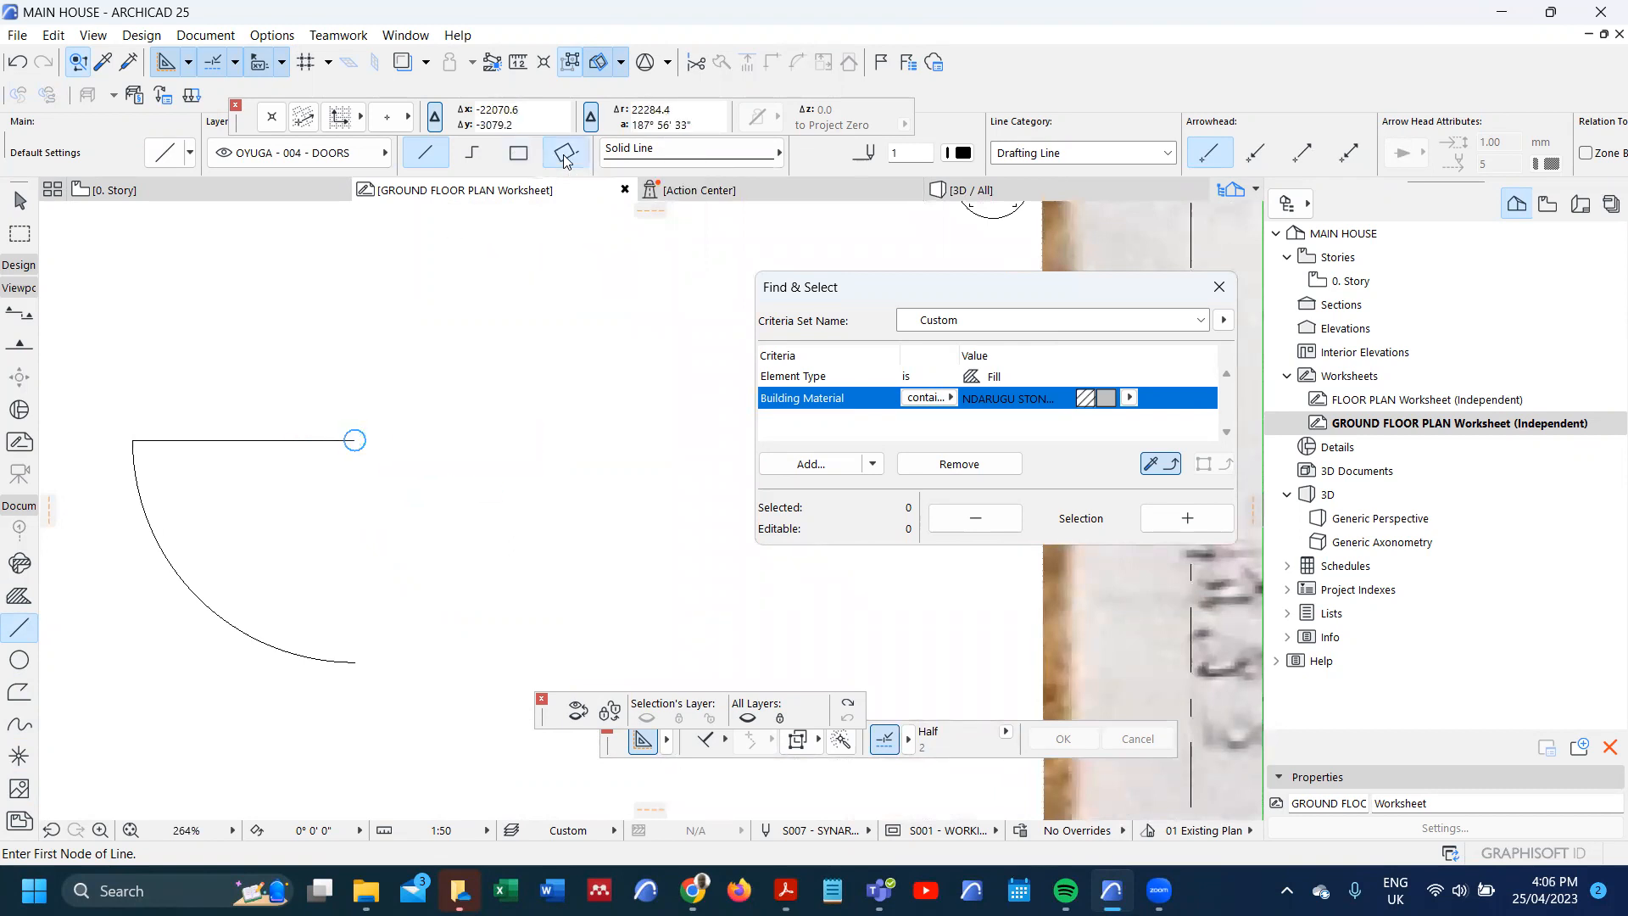
click(354, 440)
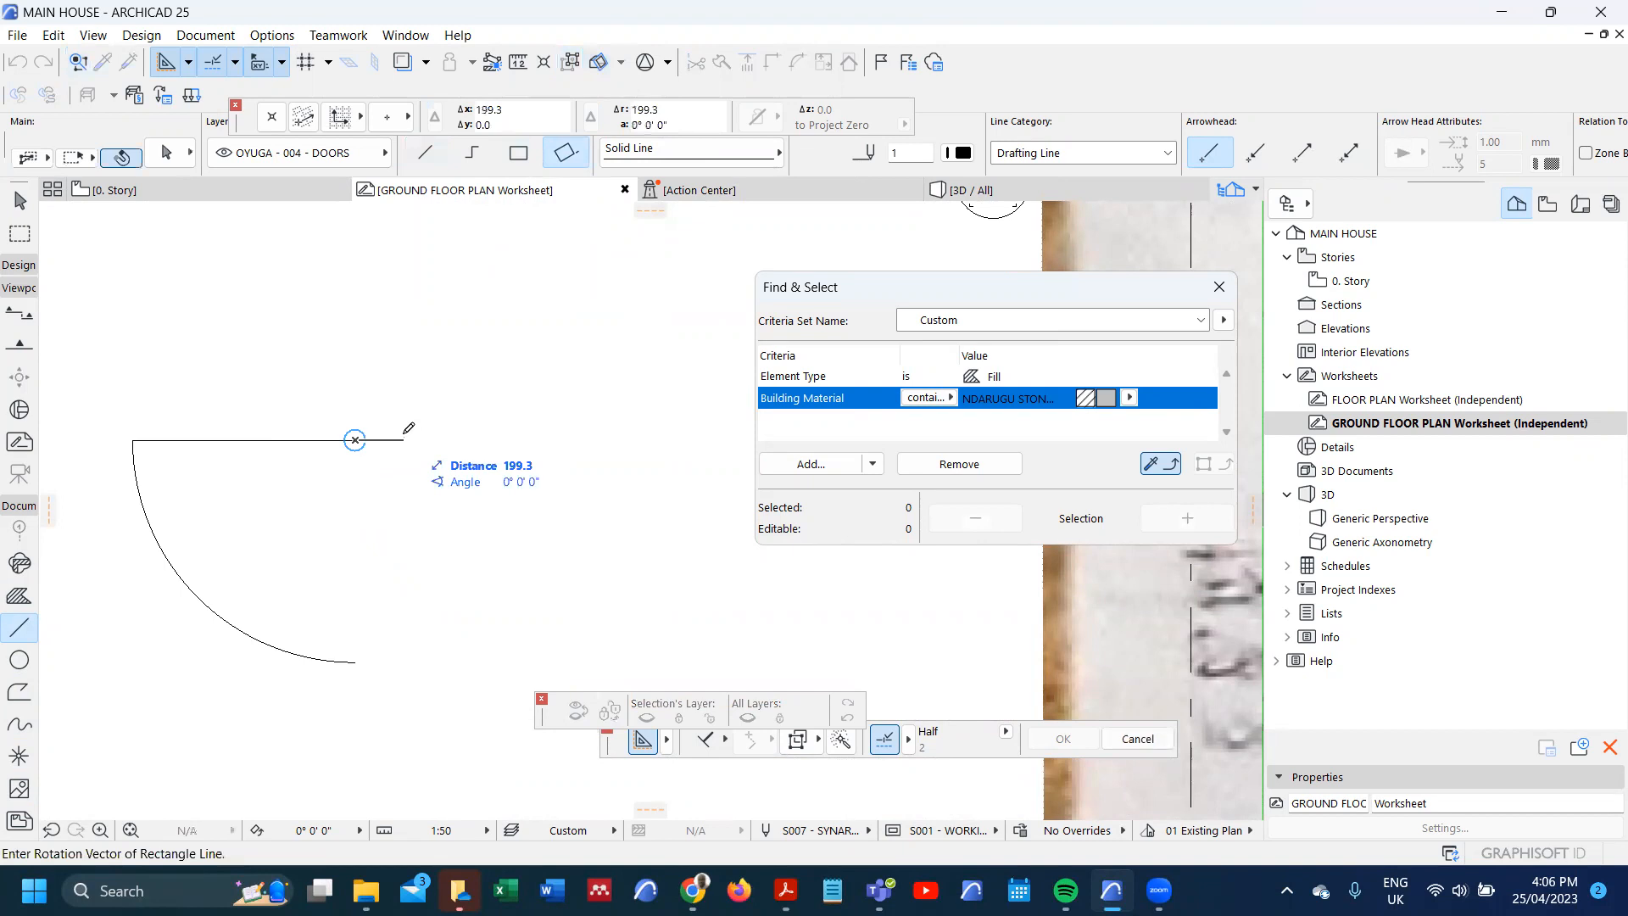
key(Tab)
text(5)
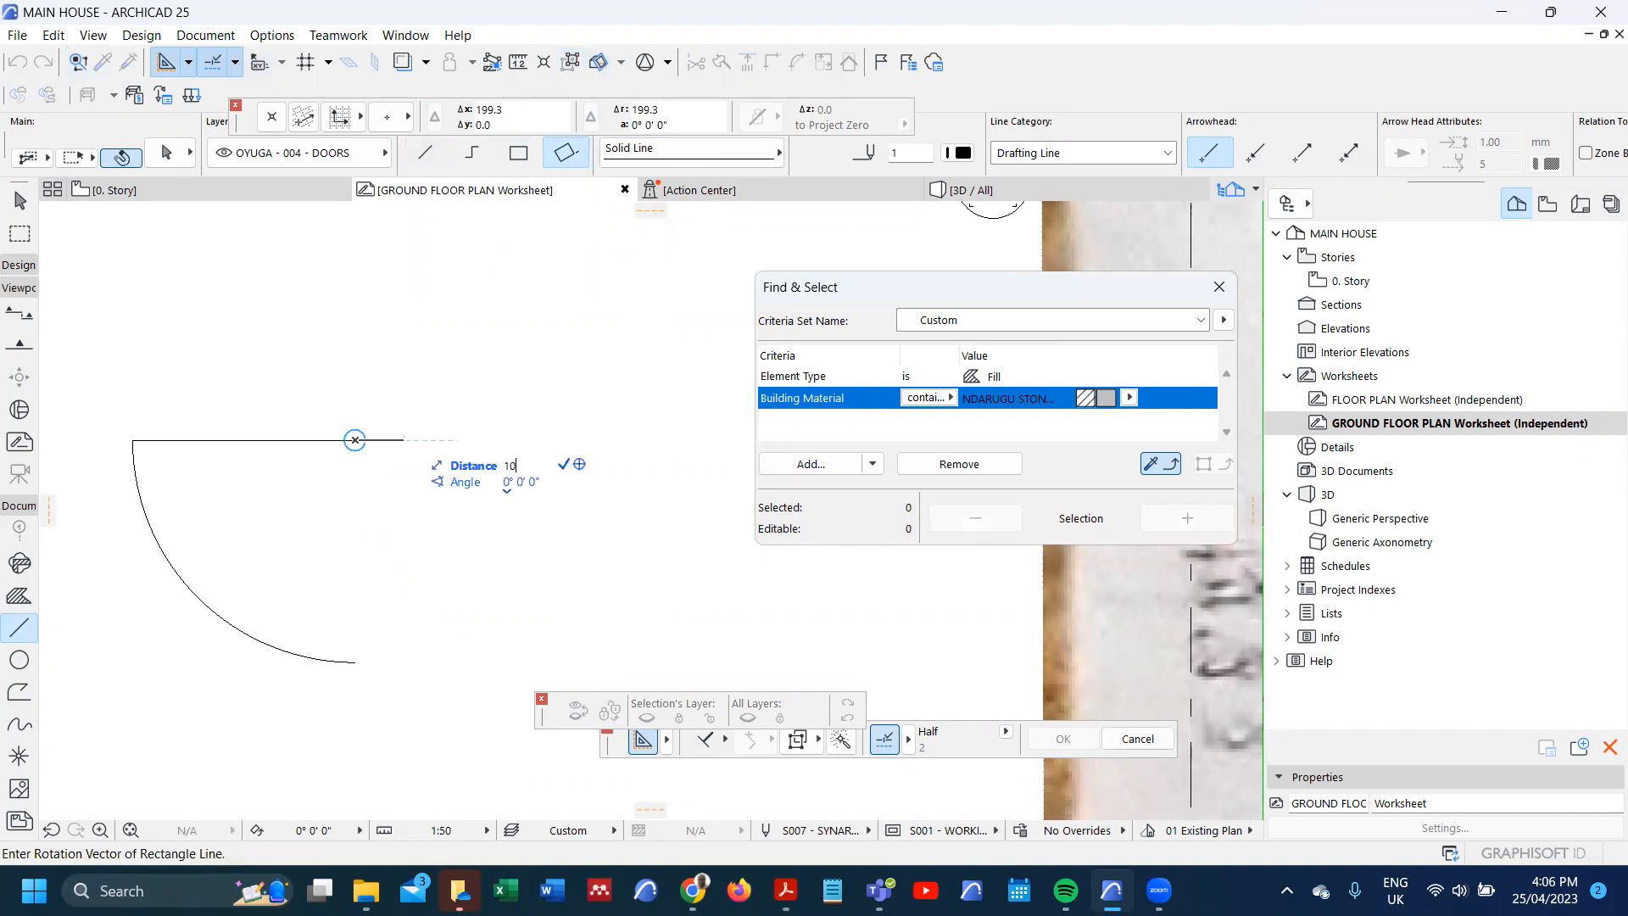
key(Return)
key(Tab)
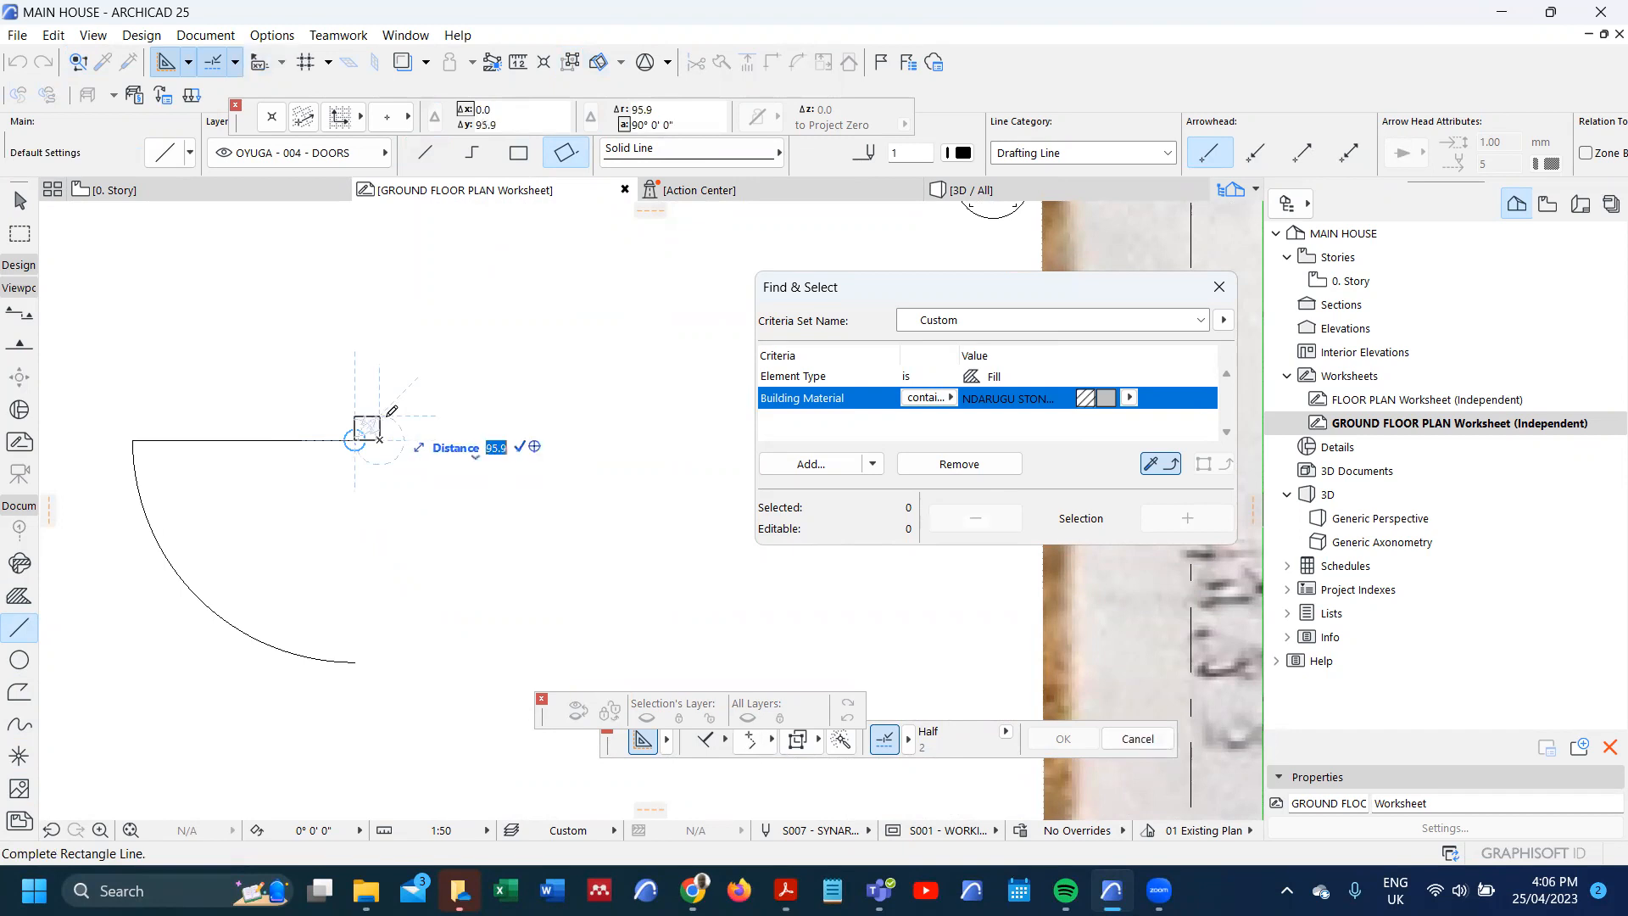
text(5)
key(Return)
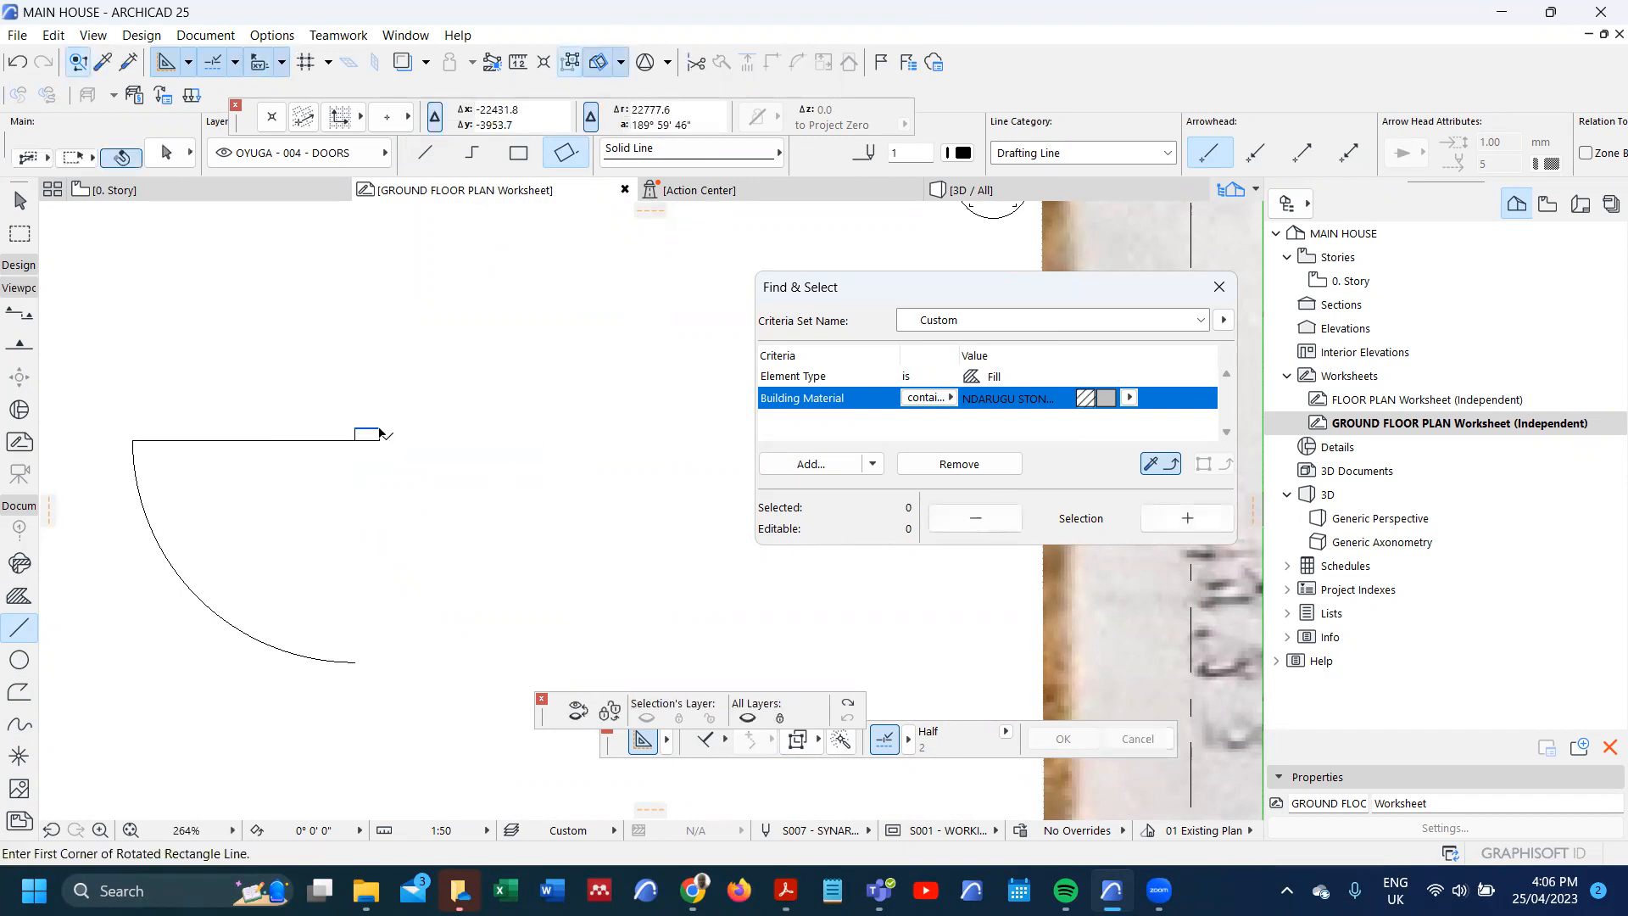
key(Escape)
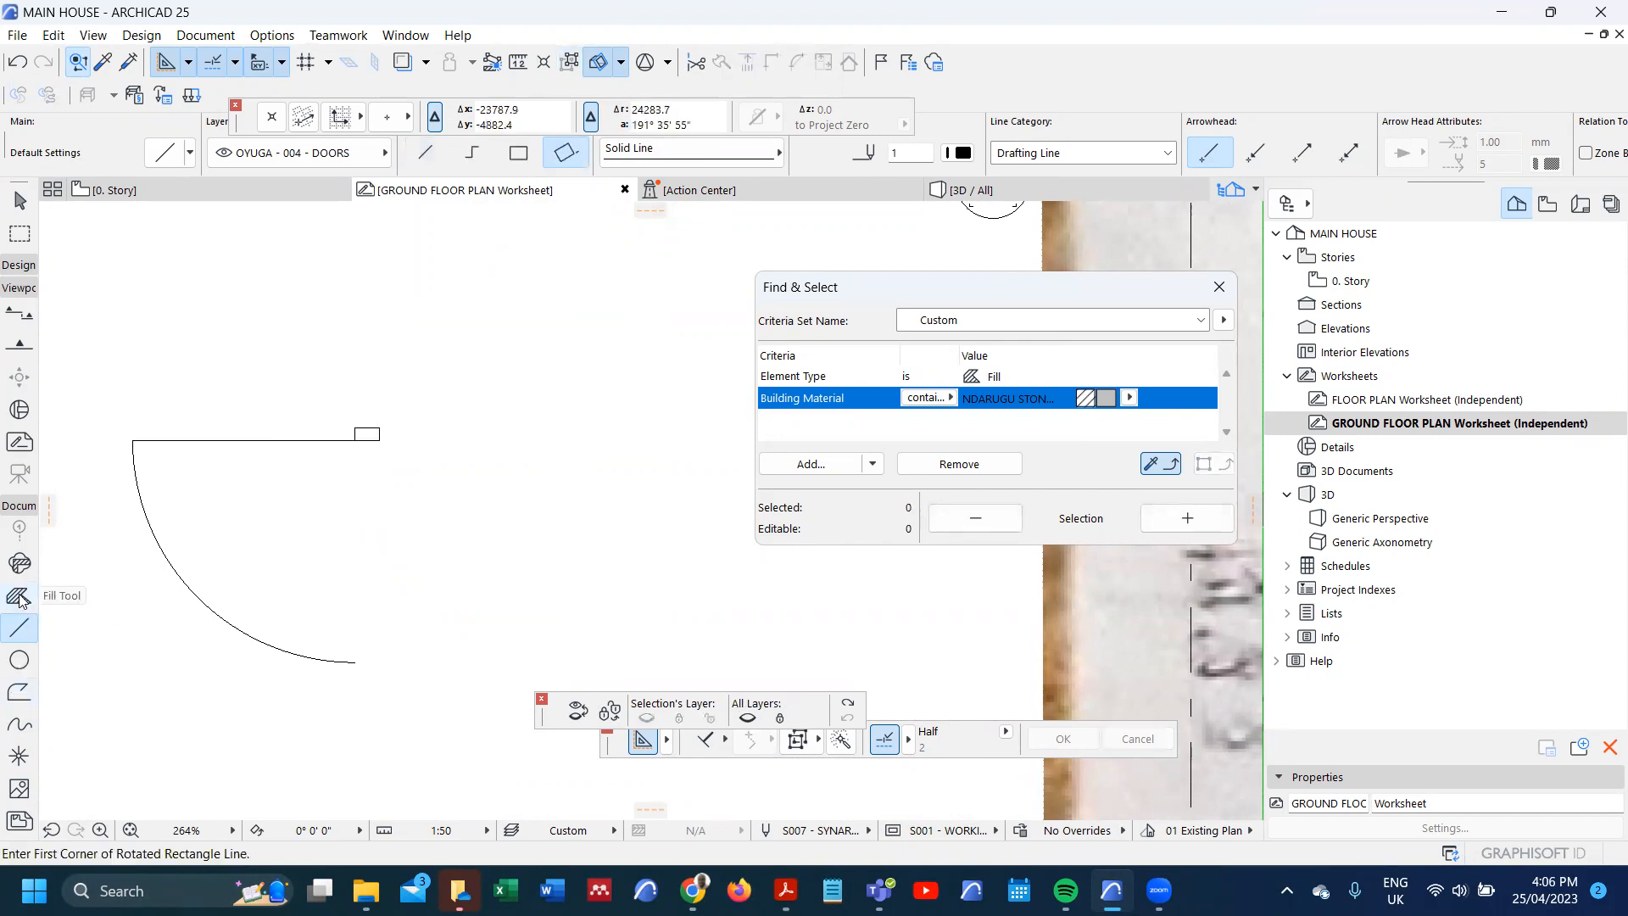
- Set up the Fill tool with the TIMBER building material and contour pen 3
click(18, 596)
click(699, 158)
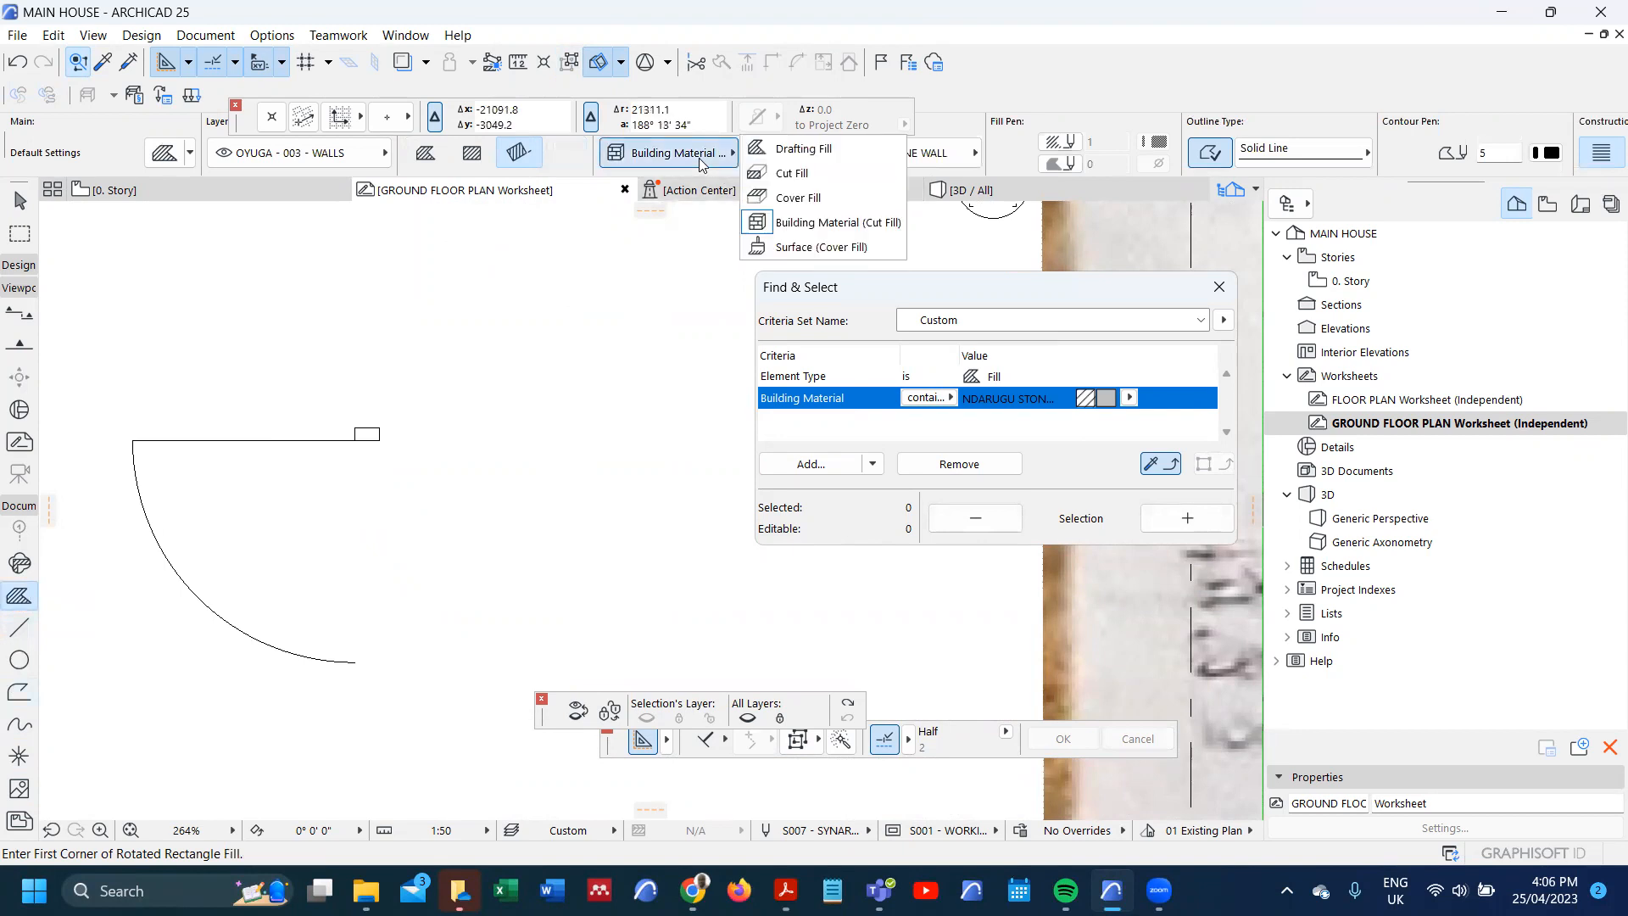
click(698, 158)
click(878, 163)
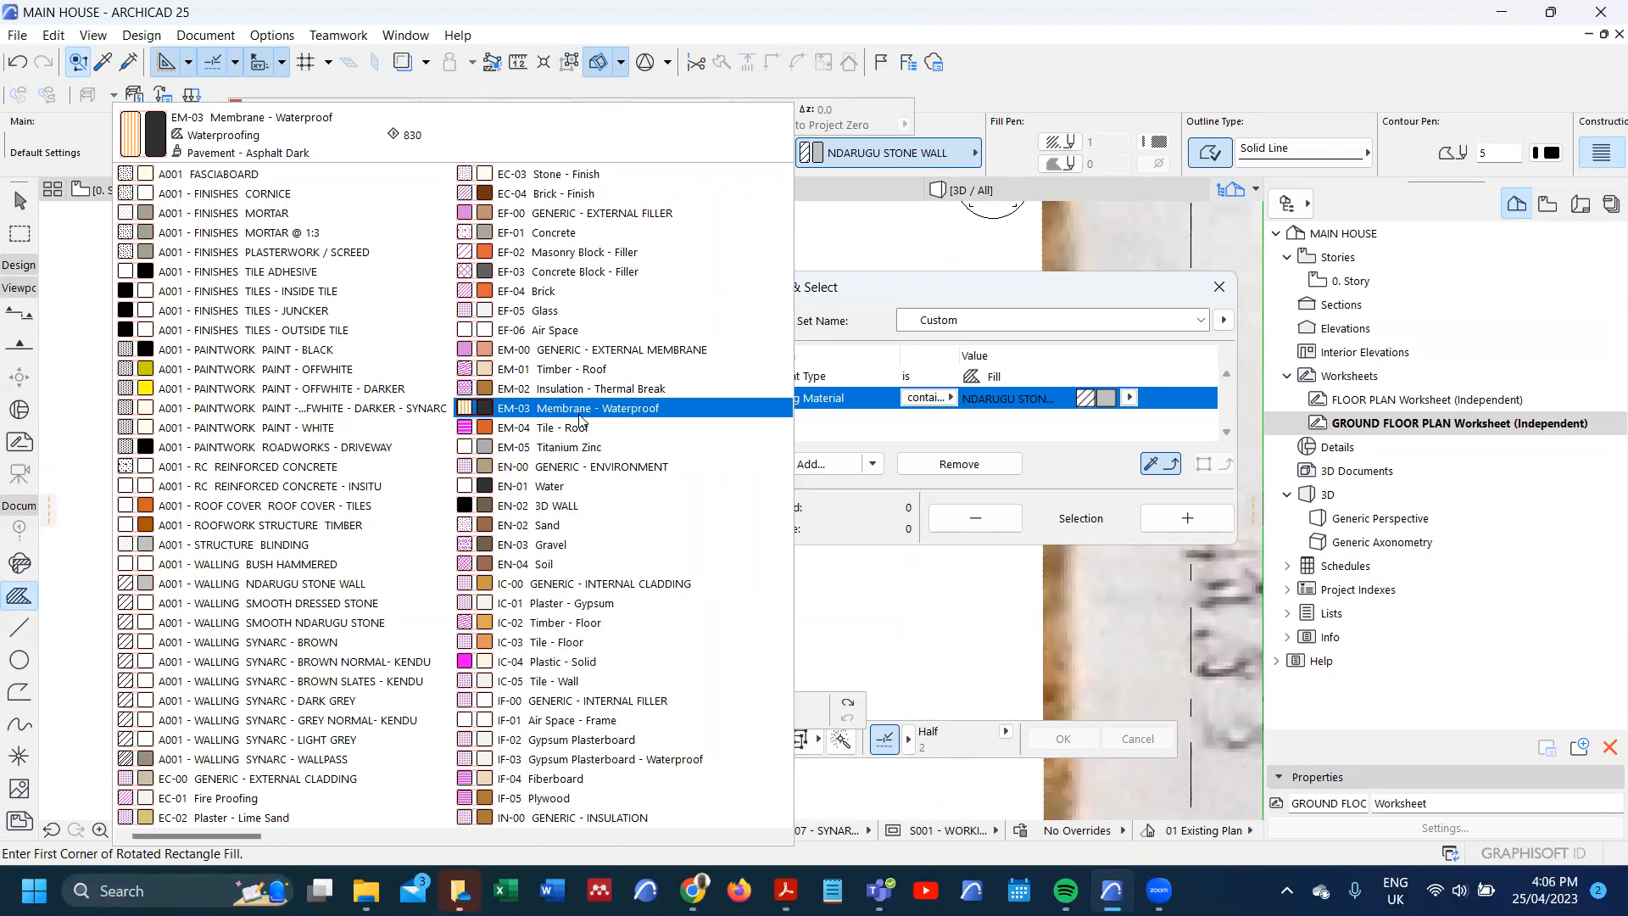
click(396, 519)
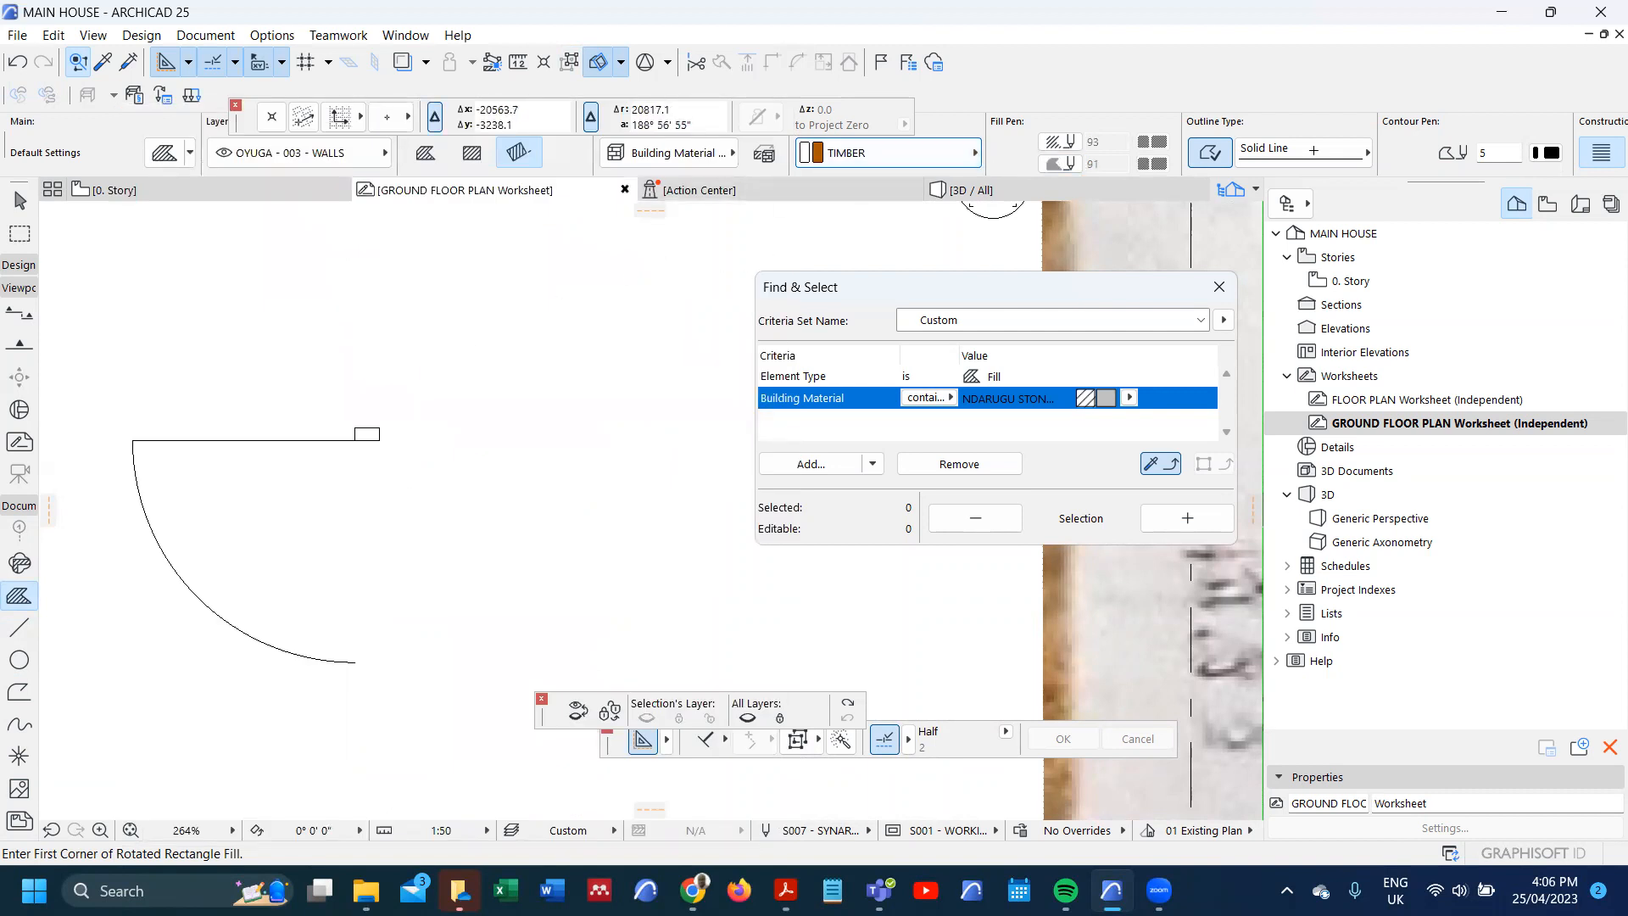
click(1544, 153)
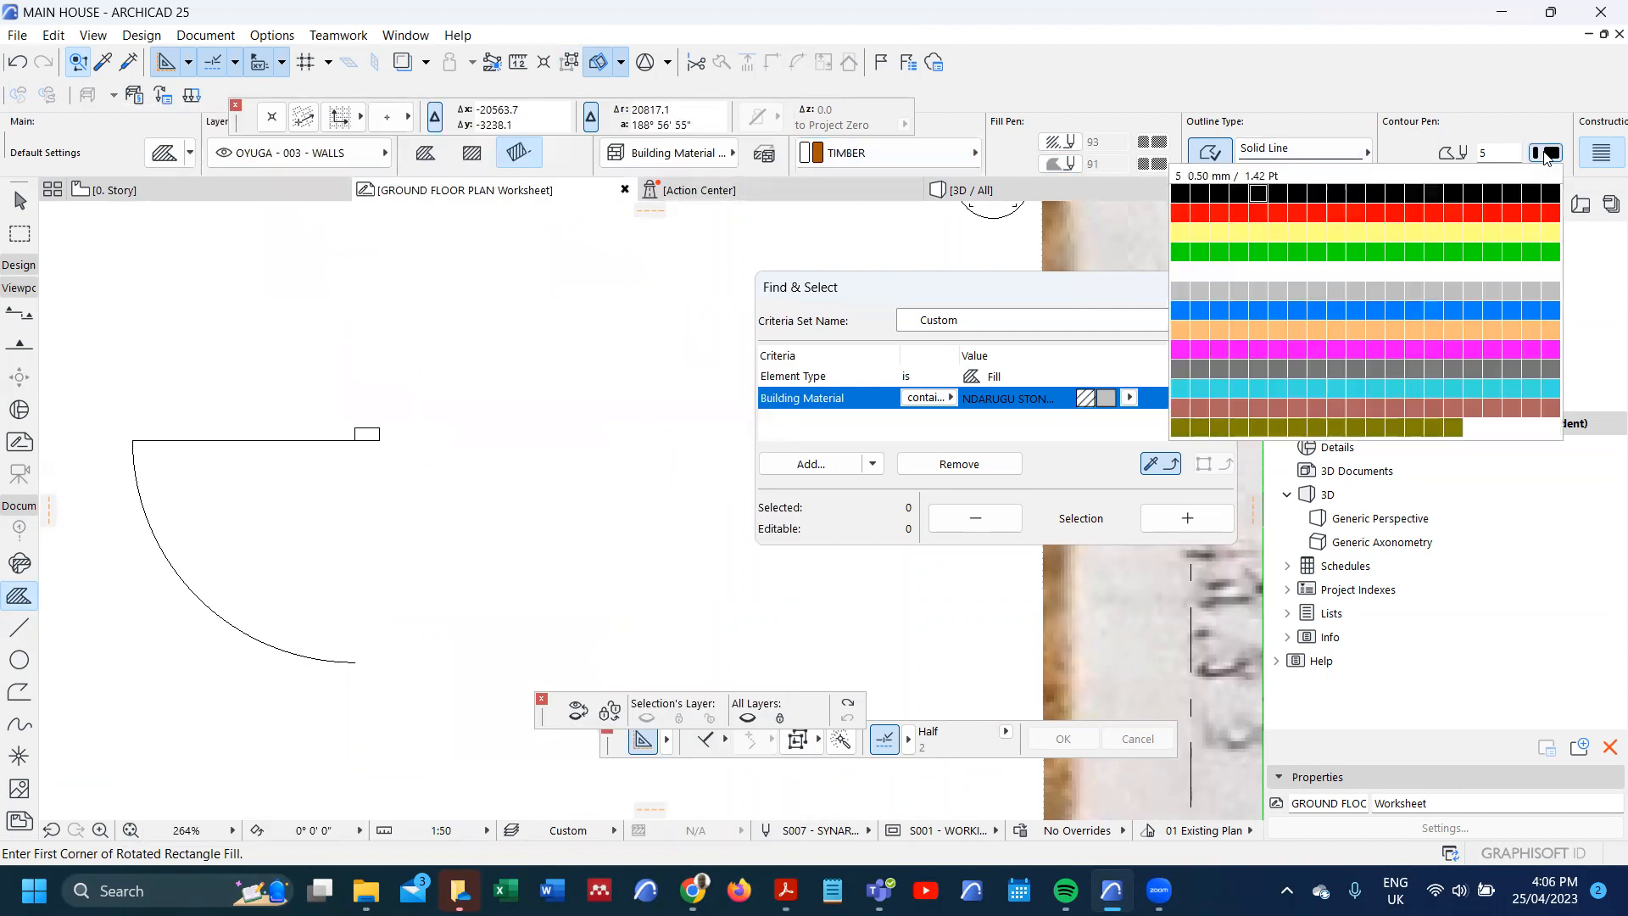
click(1222, 196)
- Fill the small door frame rectangle with TIMBER and turn on true line weight display
scroll(392, 420, up, 4)
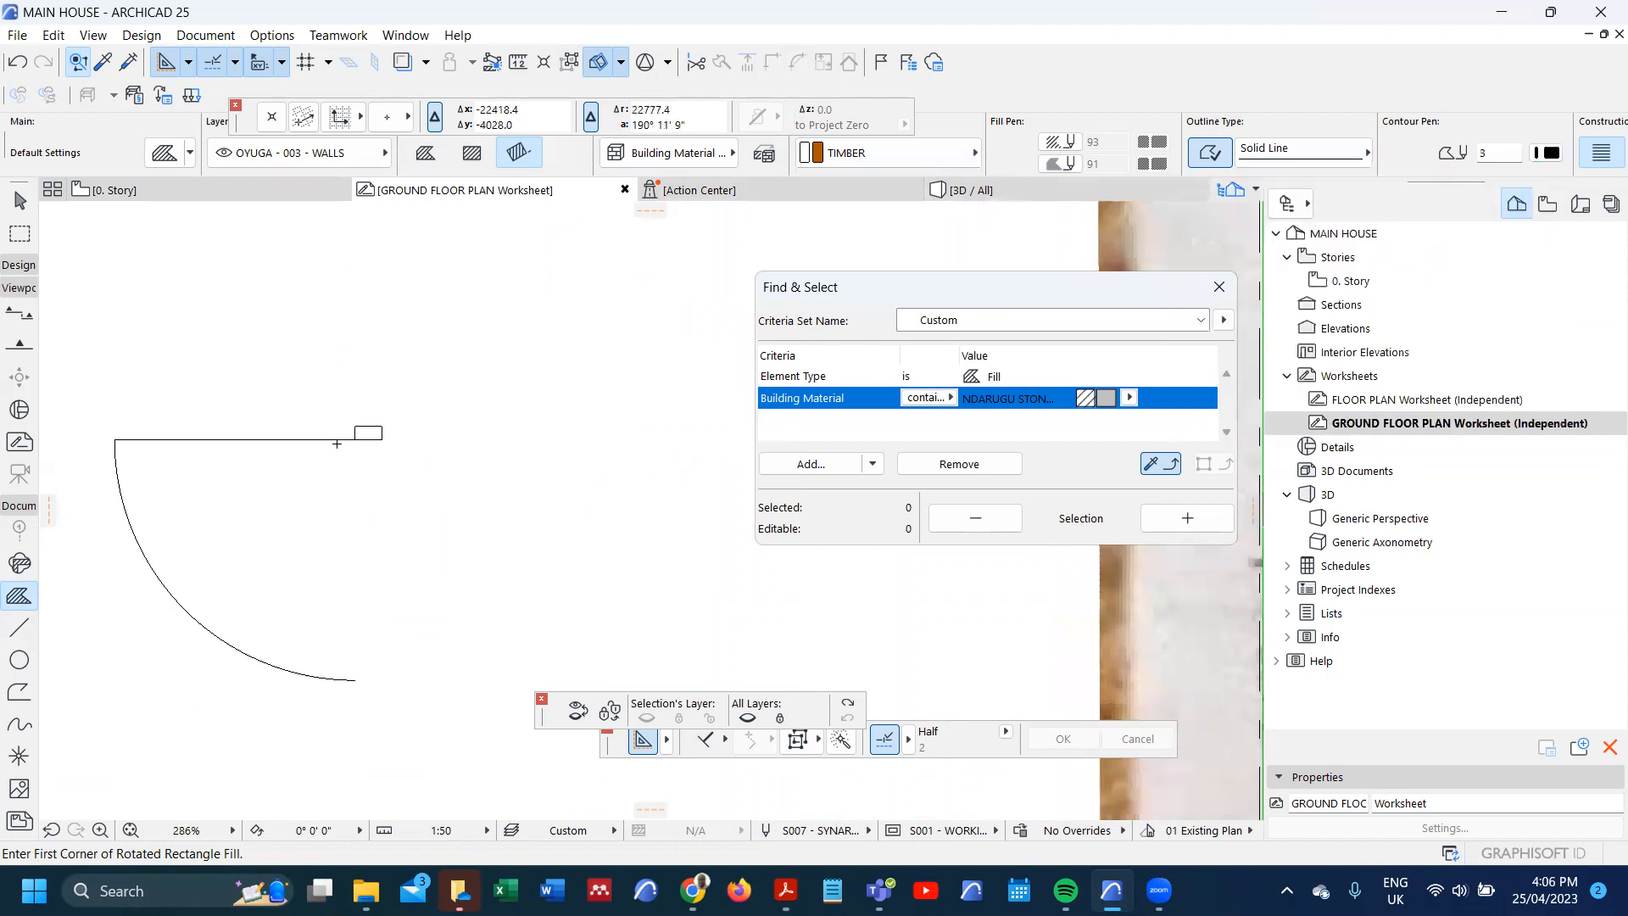
scroll(393, 420, up, 2)
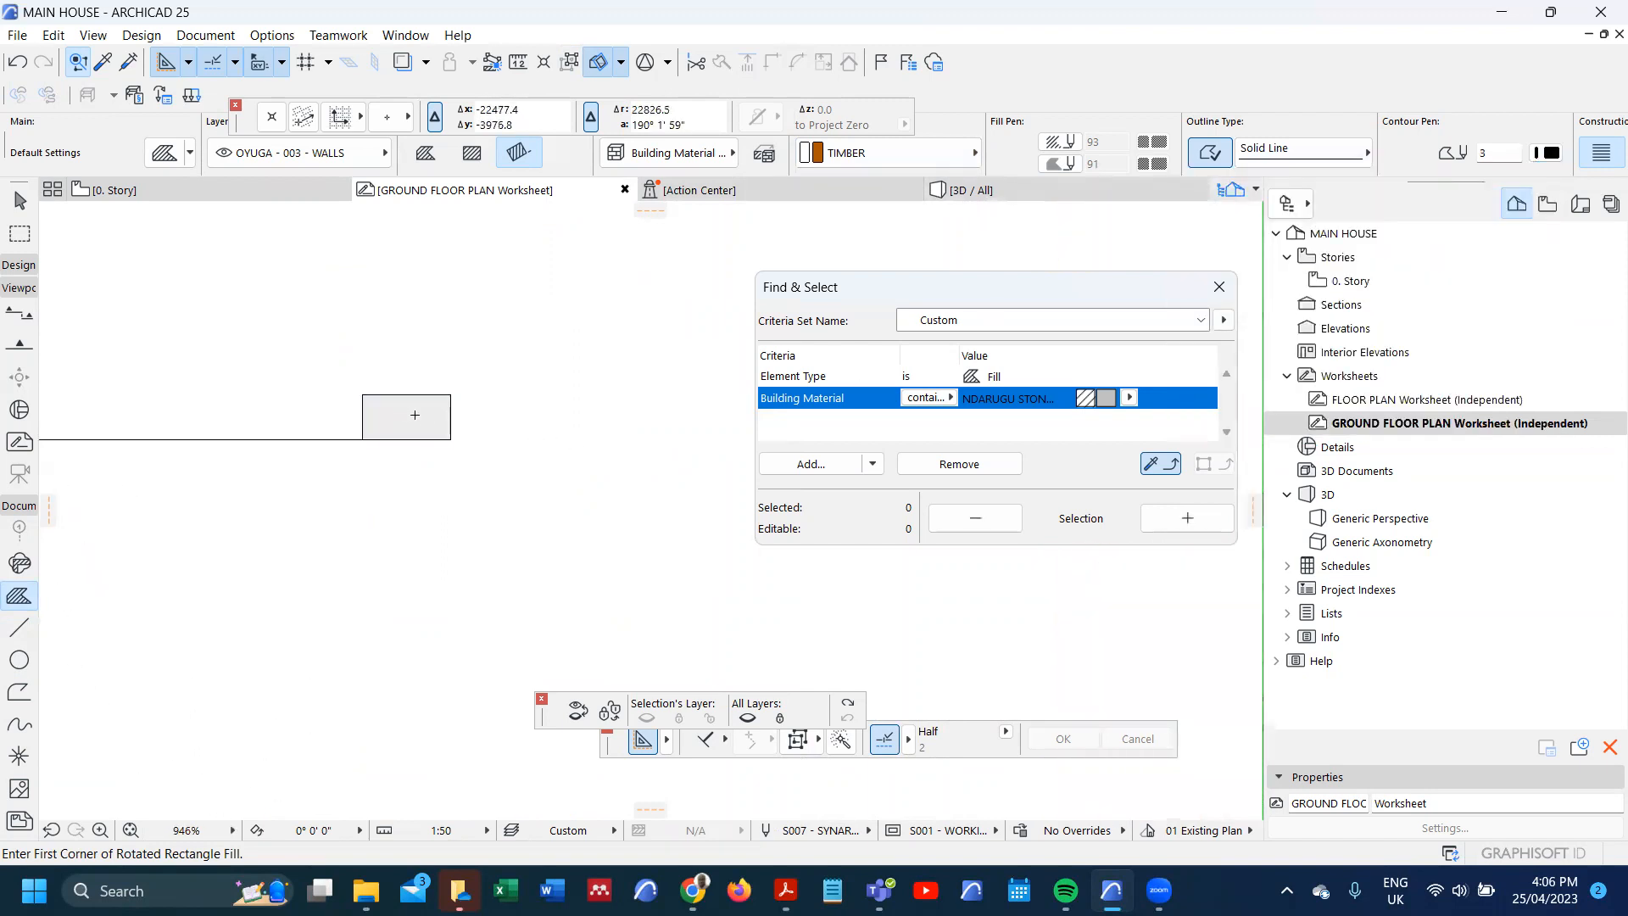
key(ctrl+z)
key(ctrl+shift+z)
right_click(415, 336)
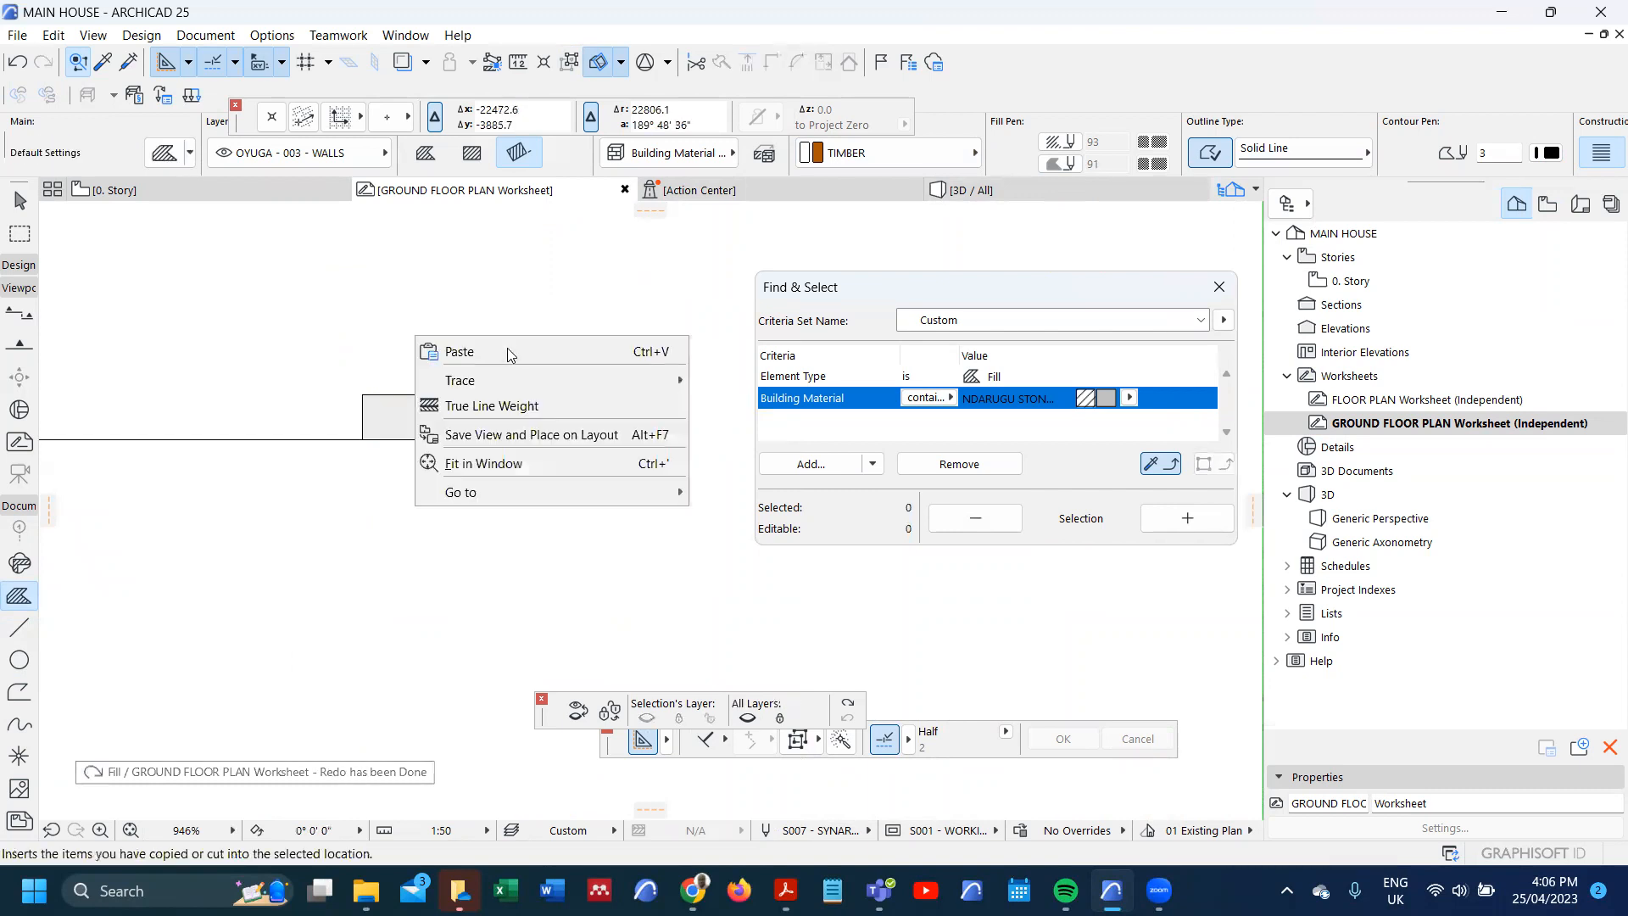
click(541, 406)
scroll(438, 395, down, 3)
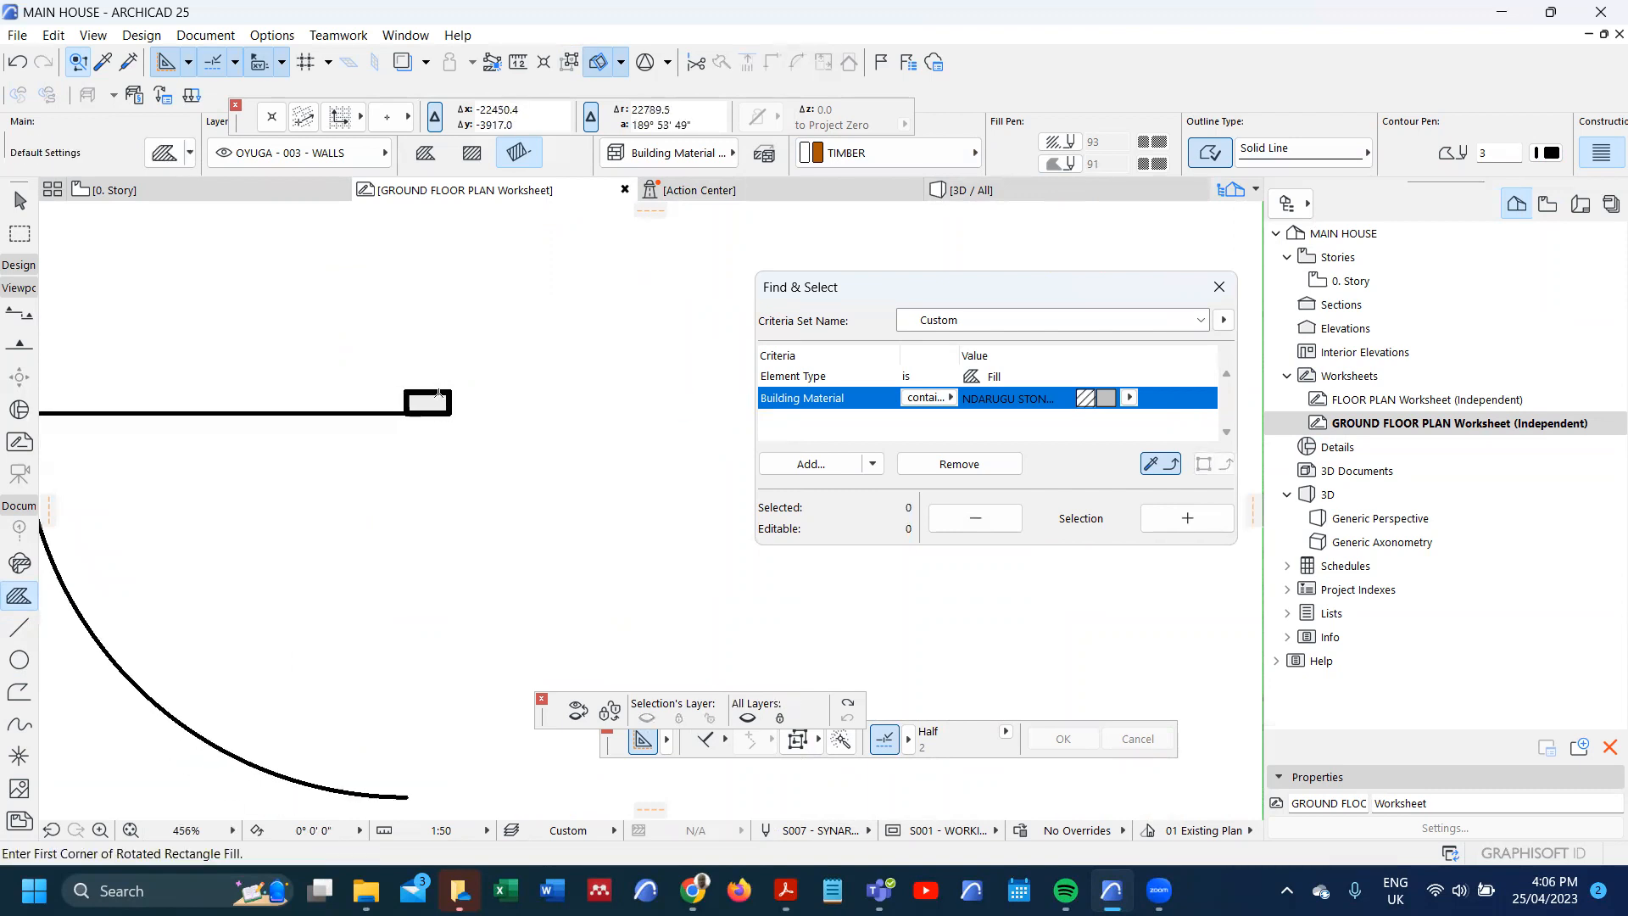
- Set the TIMBER building material's cut fill foreground pen to the light orange pen 141
scroll(439, 395, up, 2)
click(428, 400)
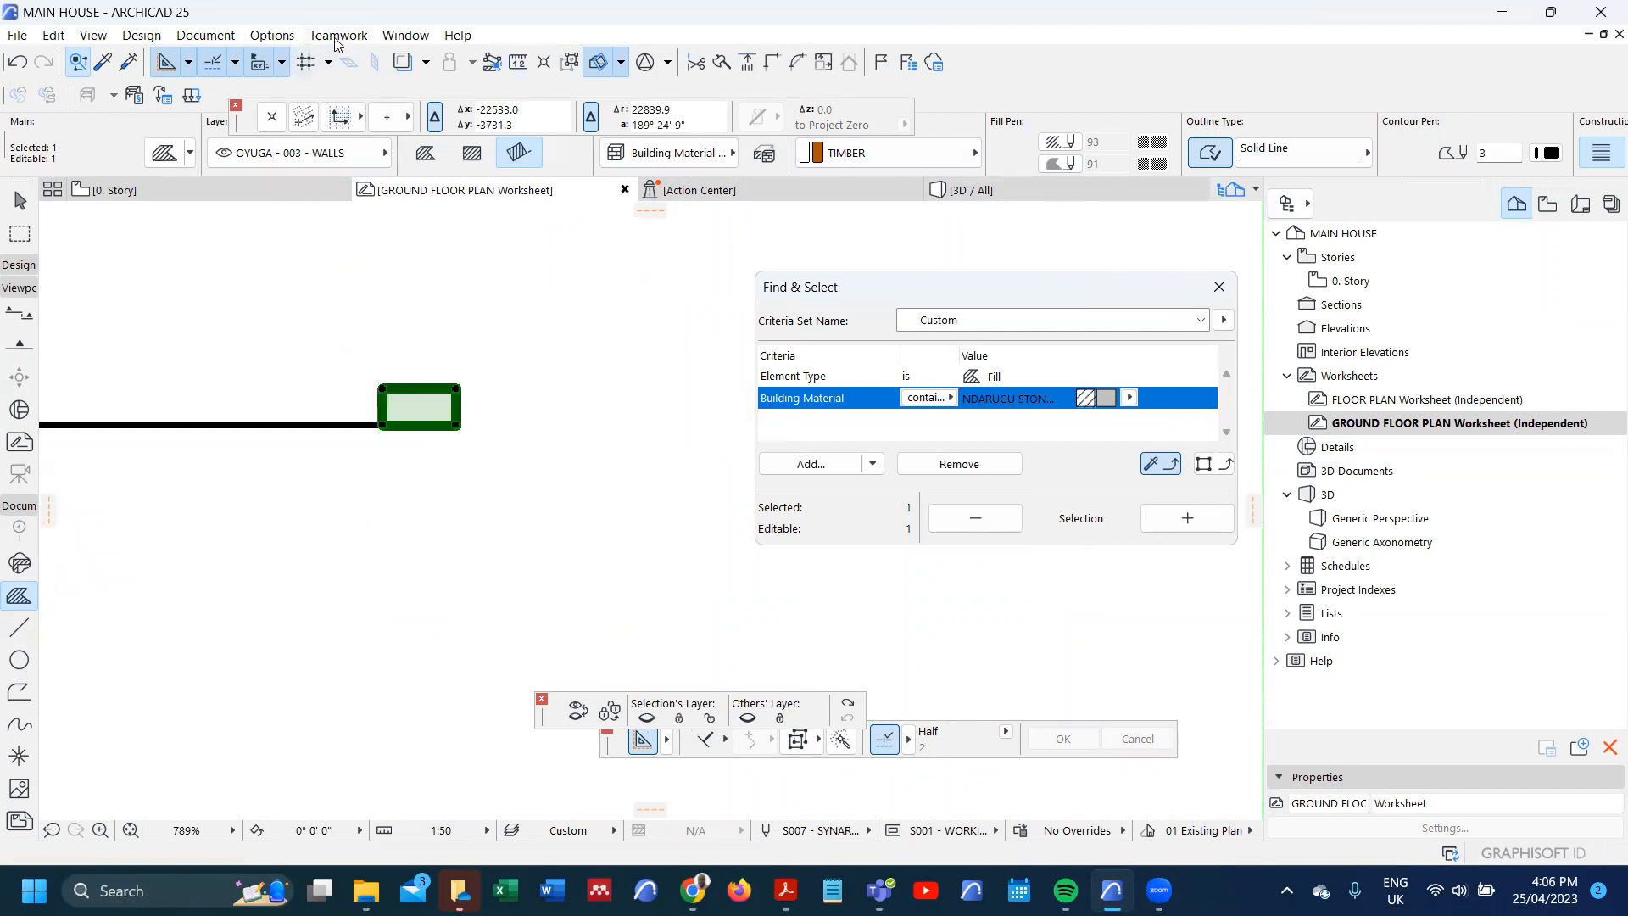
click(283, 38)
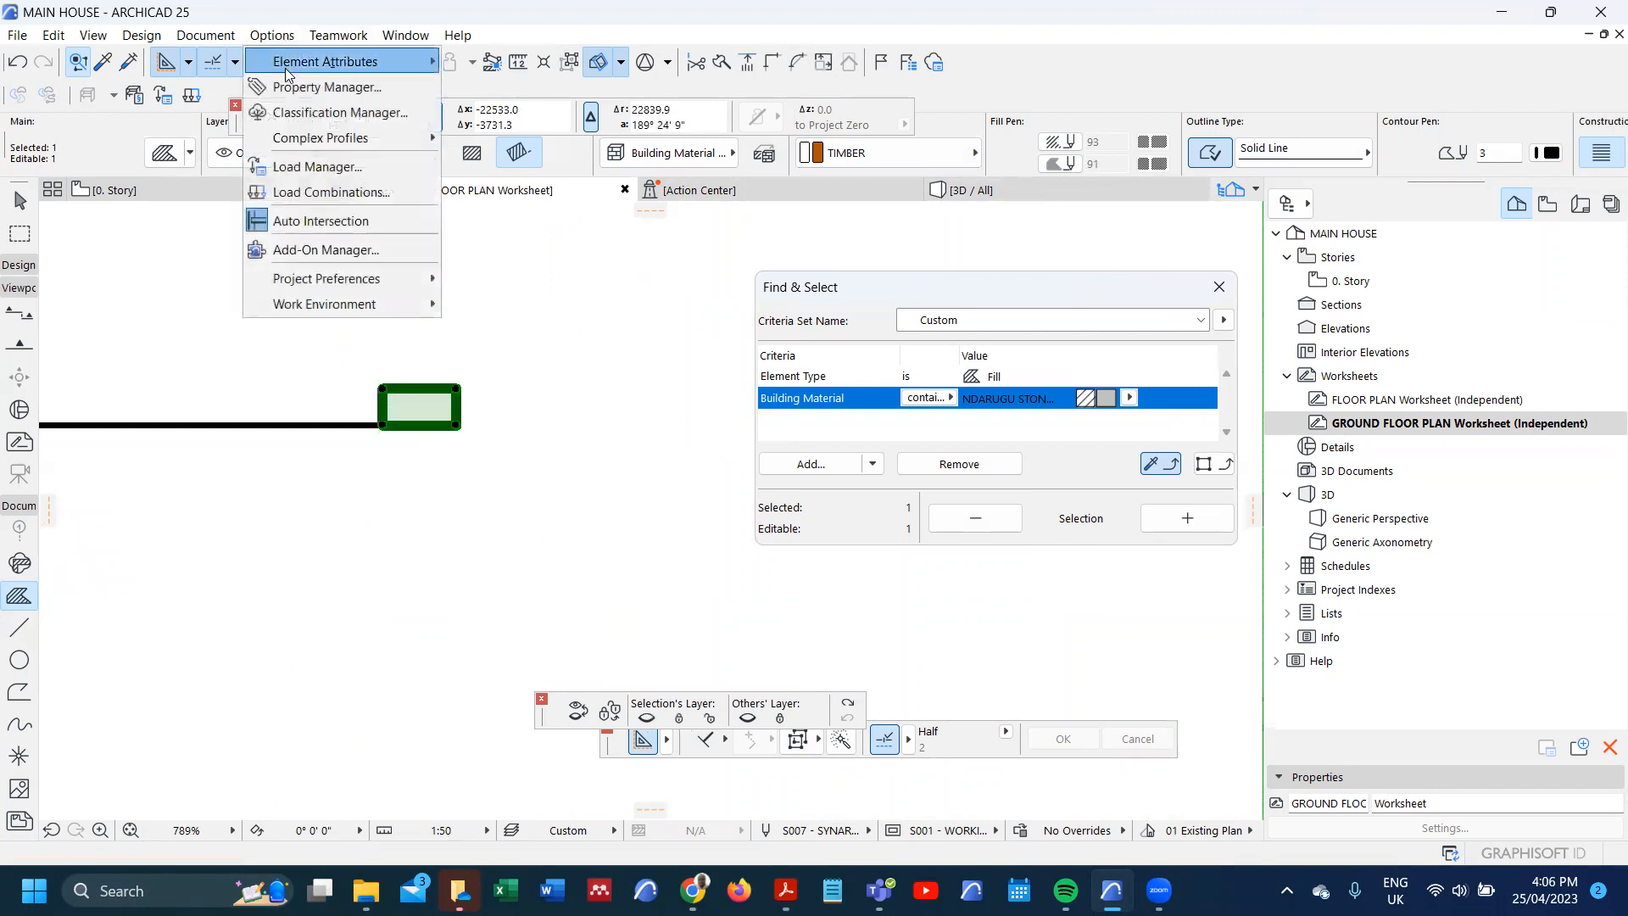
mouse_move(331, 59)
click(517, 189)
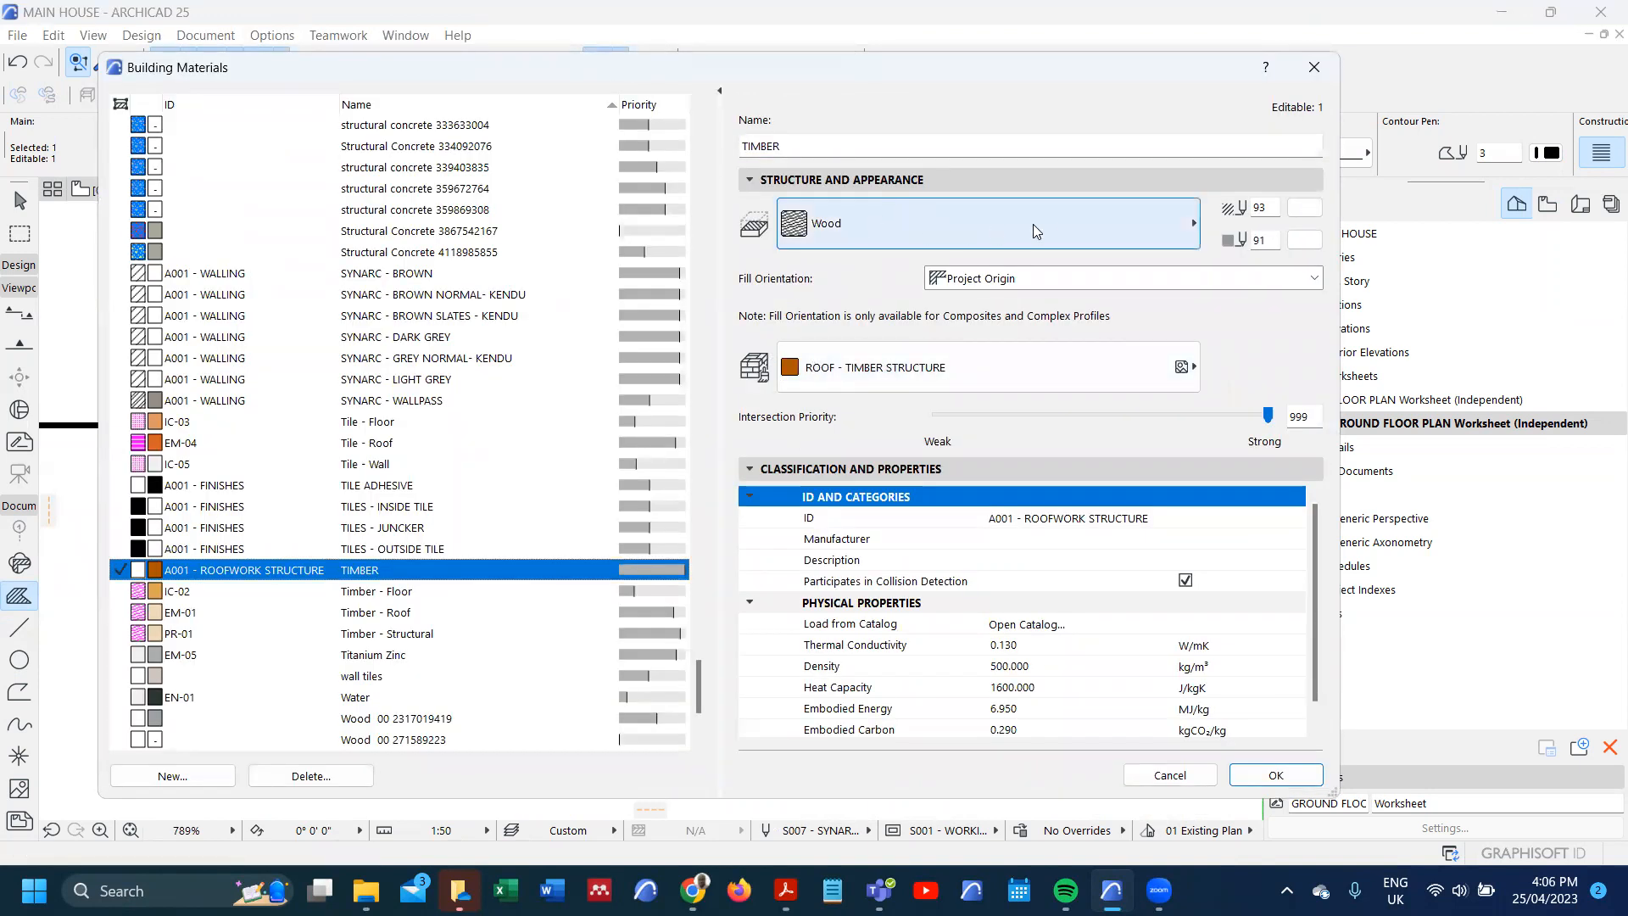
click(1304, 207)
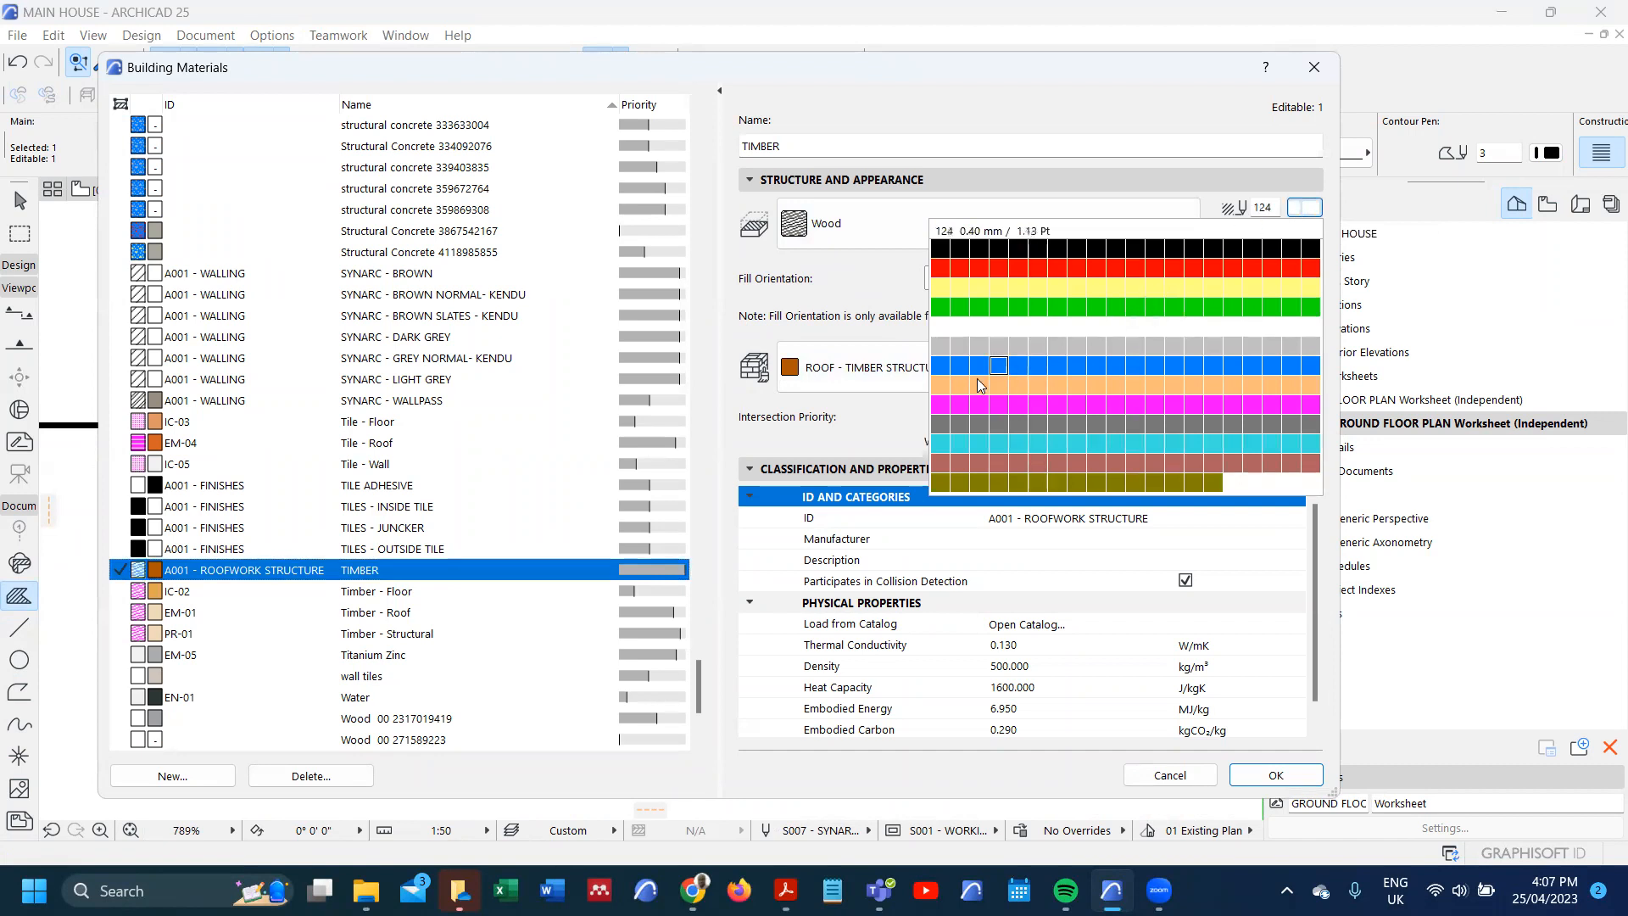
click(941, 386)
click(1274, 774)
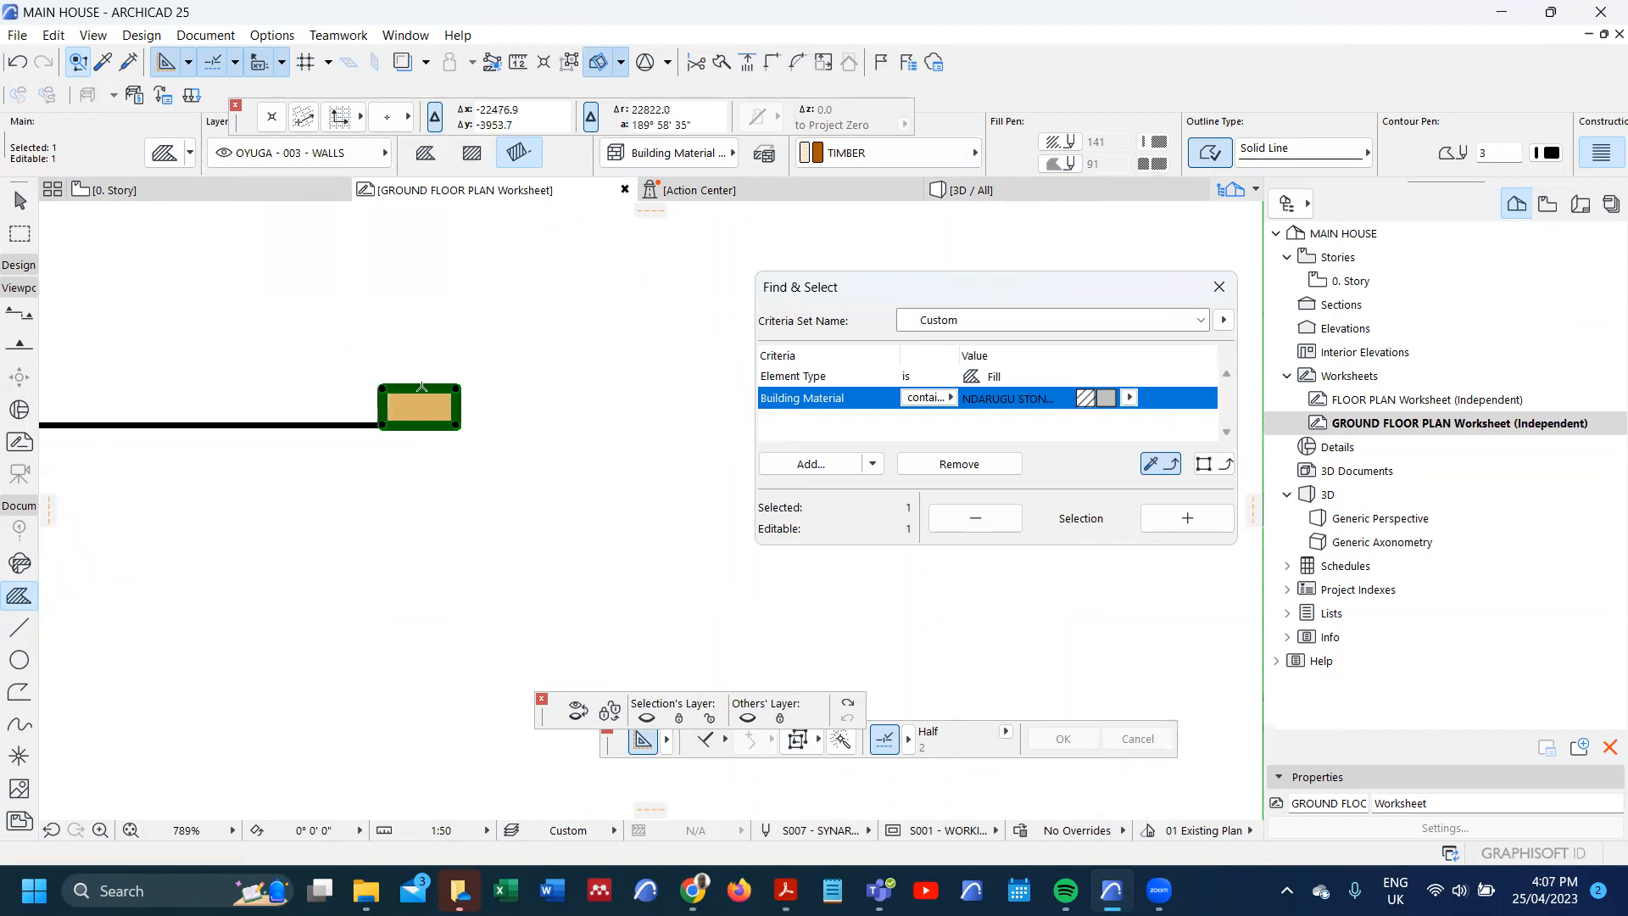
- Examine the door frame fill up close and the TIMBER building material's structure and appearance settings
scroll(423, 390, up, 6)
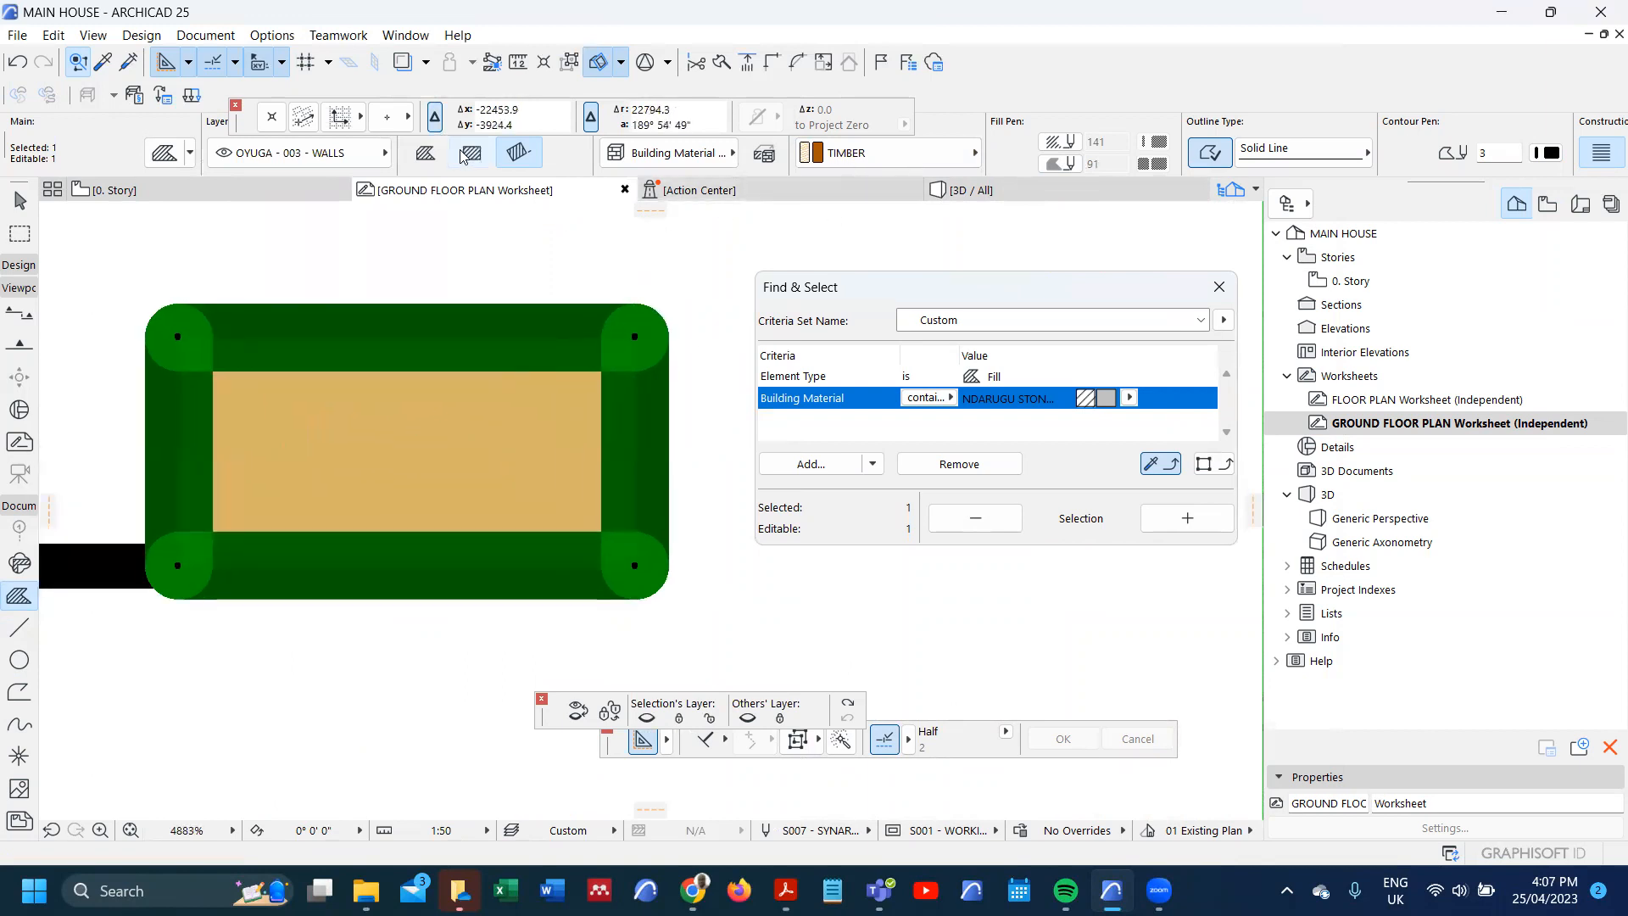
click(273, 35)
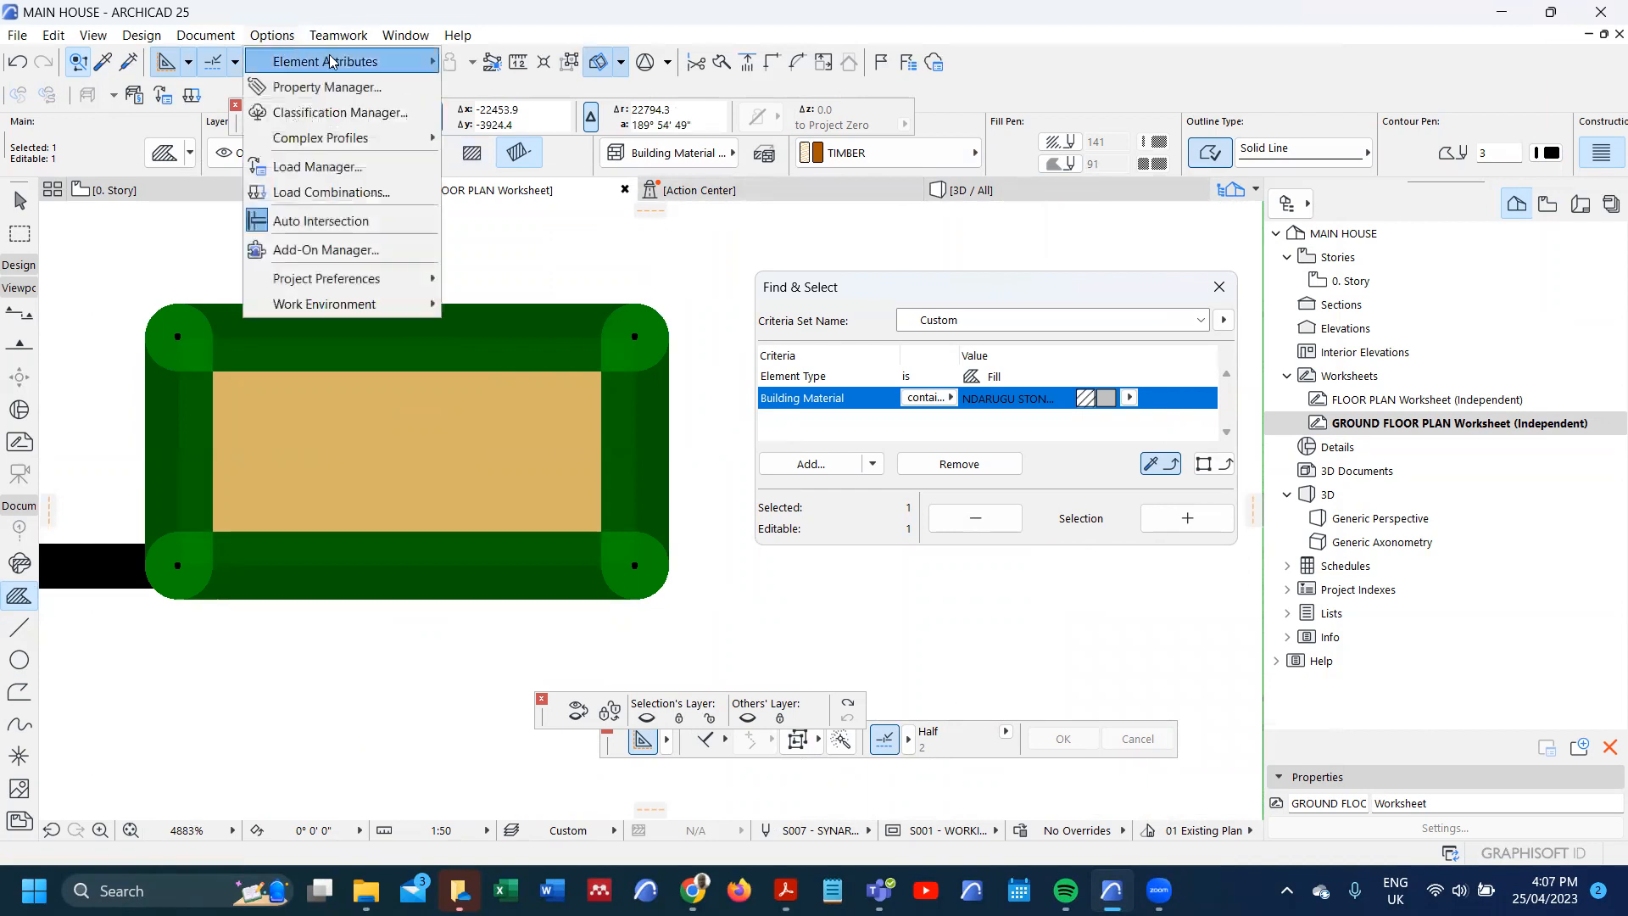
mouse_move(343, 61)
click(507, 189)
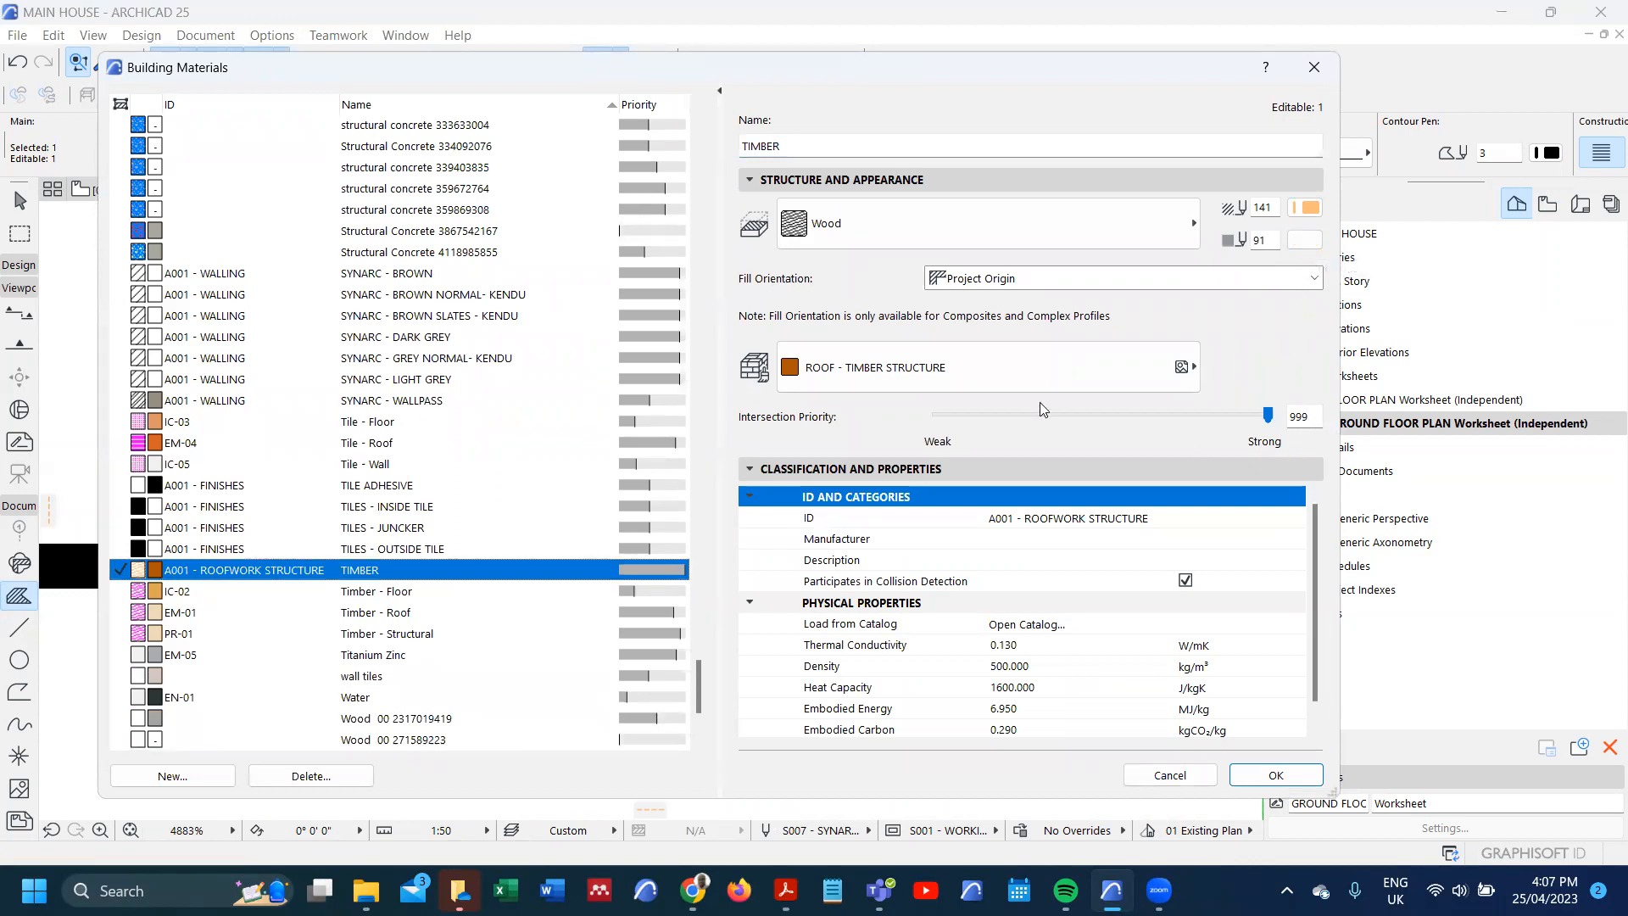
click(1276, 776)
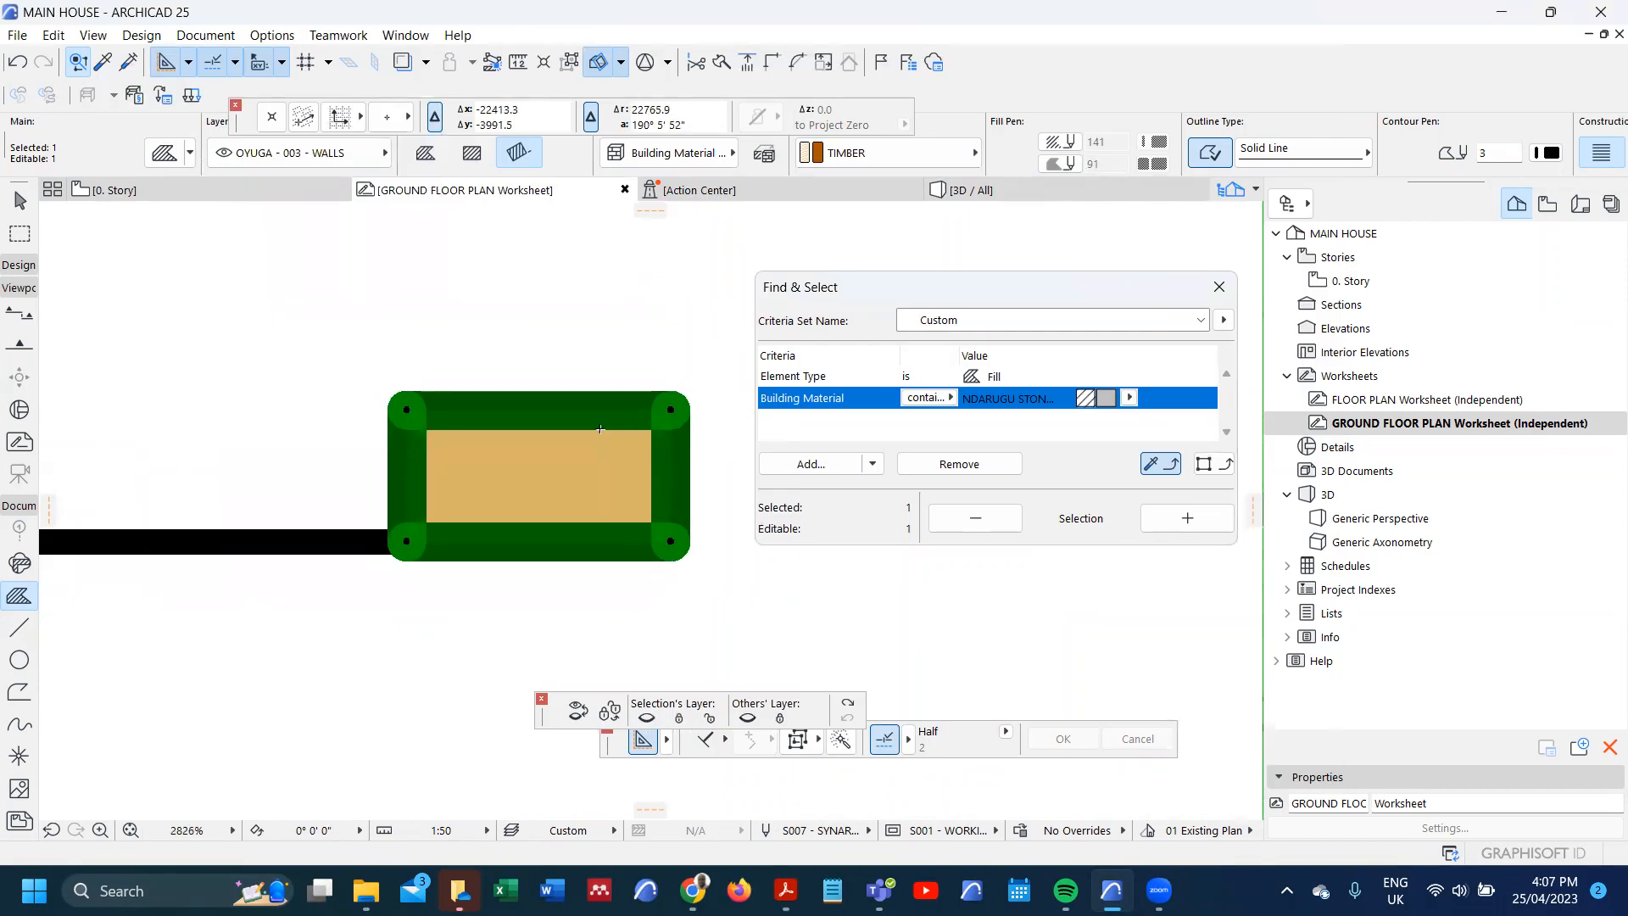
- Draw a large rectangular TIMBER test fill in the blank area above the door leaf line, using the rectangle construction method
scroll(530, 509, down, 8)
key(Escape)
click(316, 427)
click(473, 153)
click(479, 205)
scroll(396, 403, up, 3)
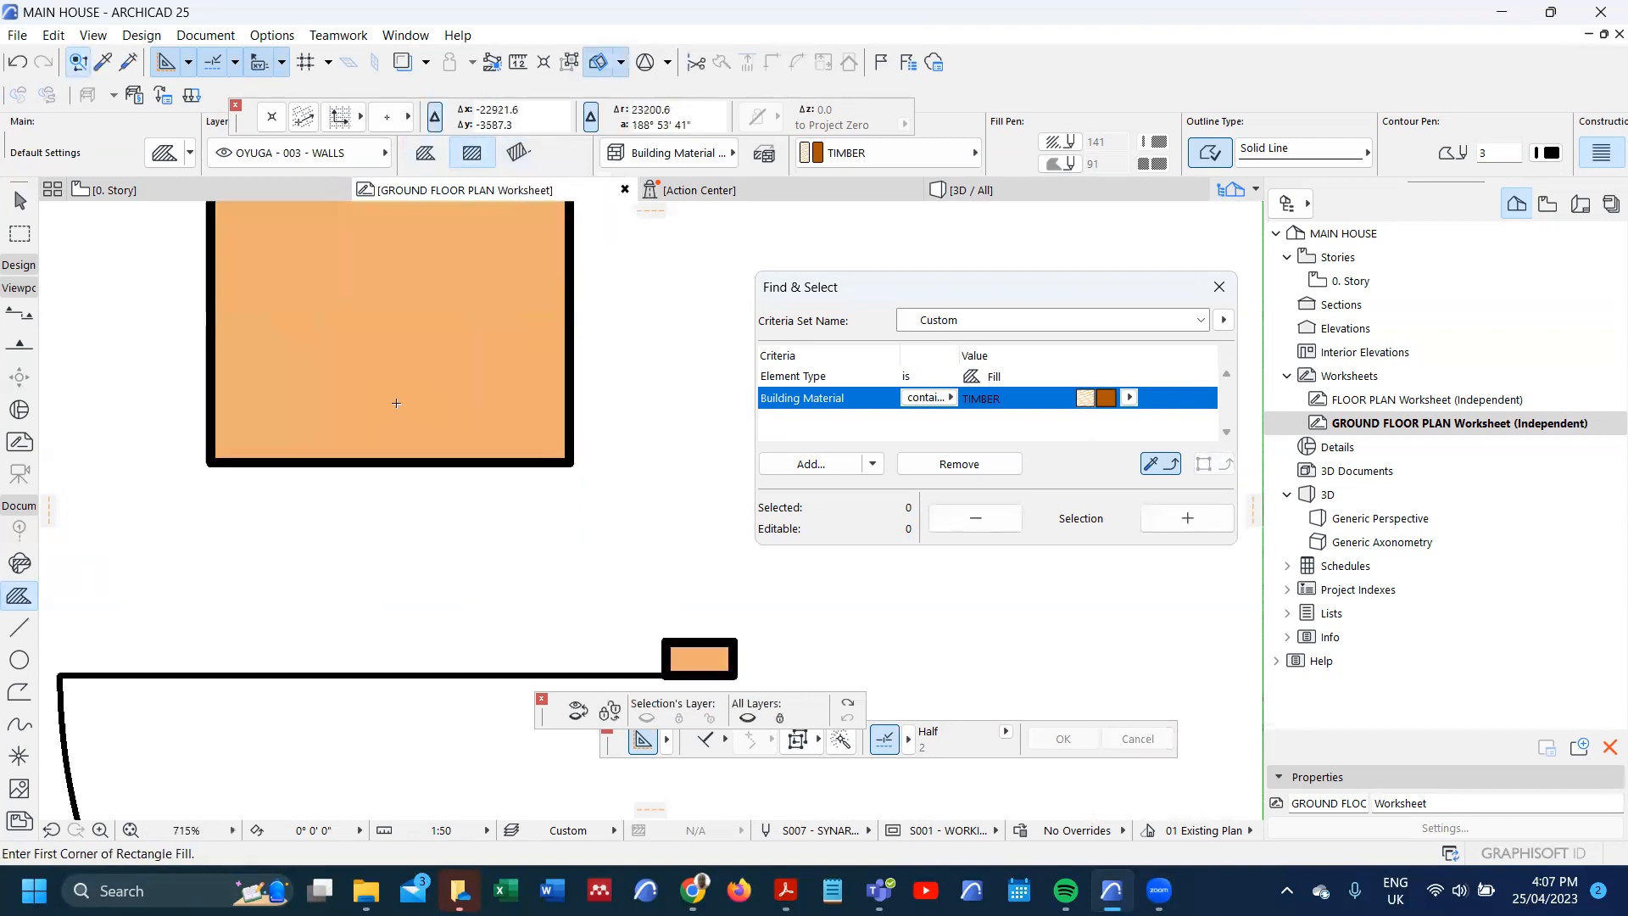
scroll(396, 462, up, 6)
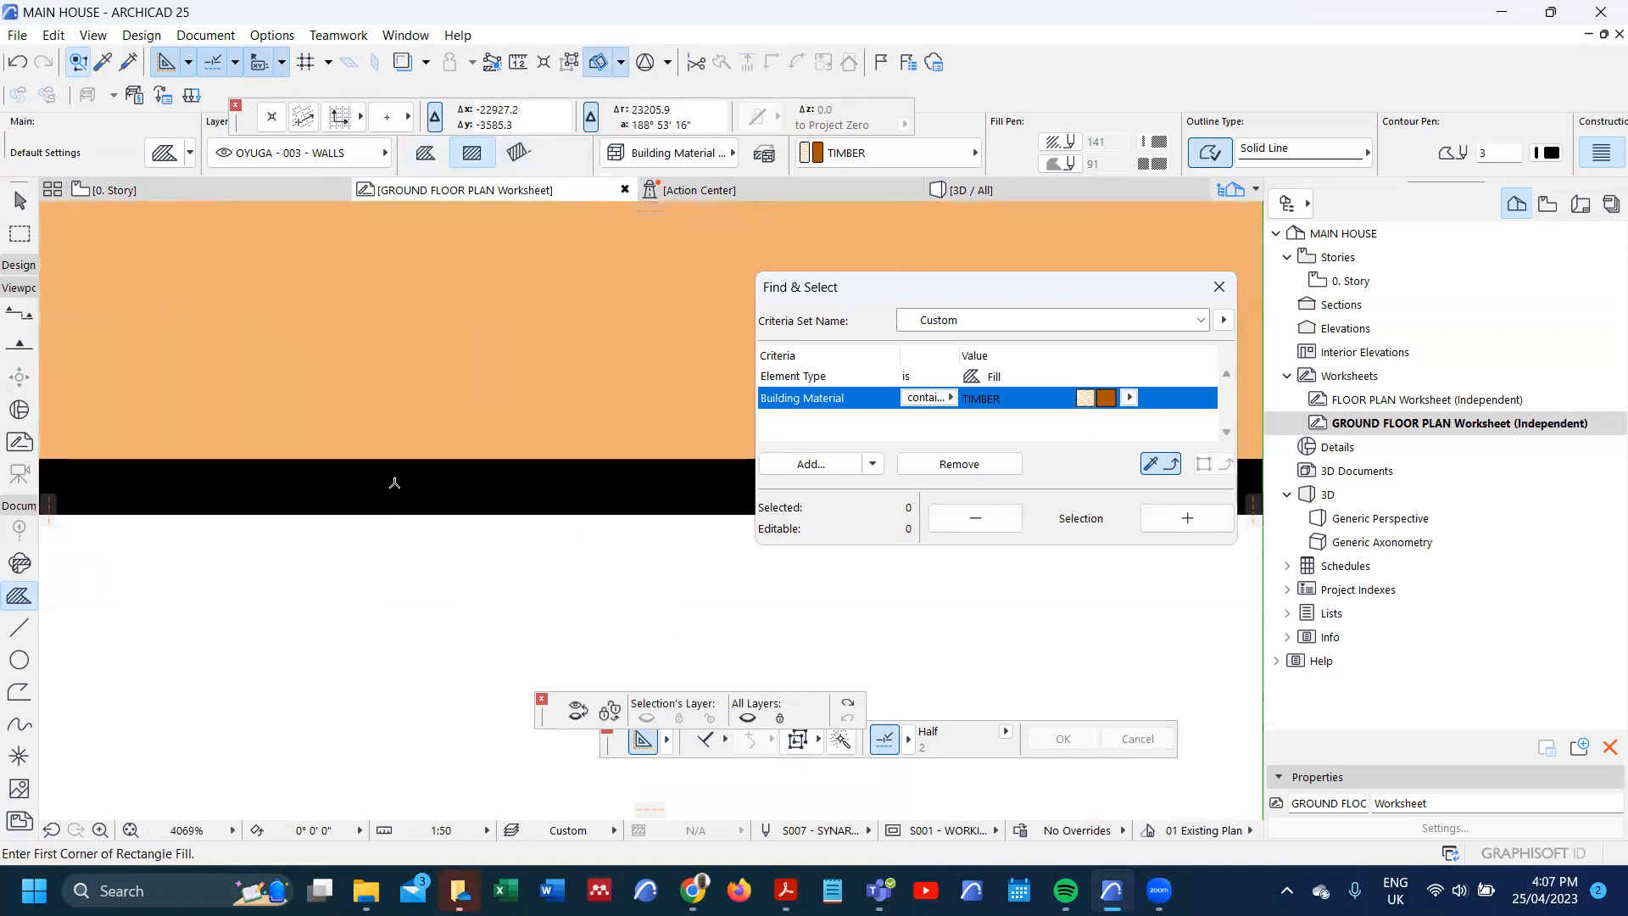
scroll(395, 482, down, 5)
- Try the wood copy cut fill on the TIMBER building material and switch it back to Wood
shift+click(465, 378)
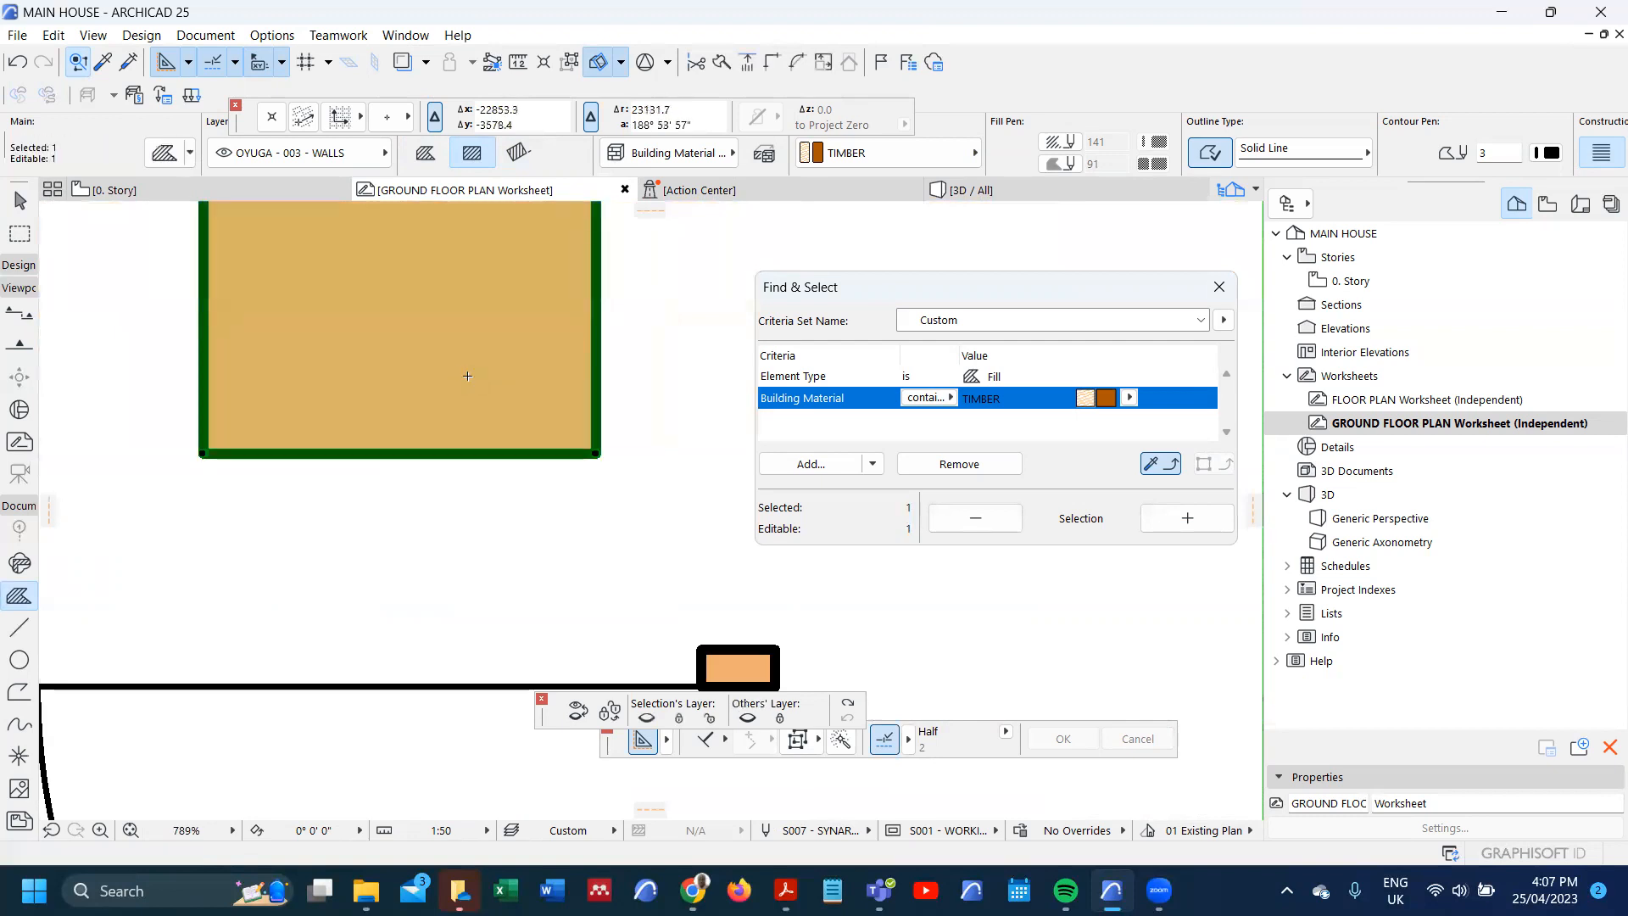
click(286, 36)
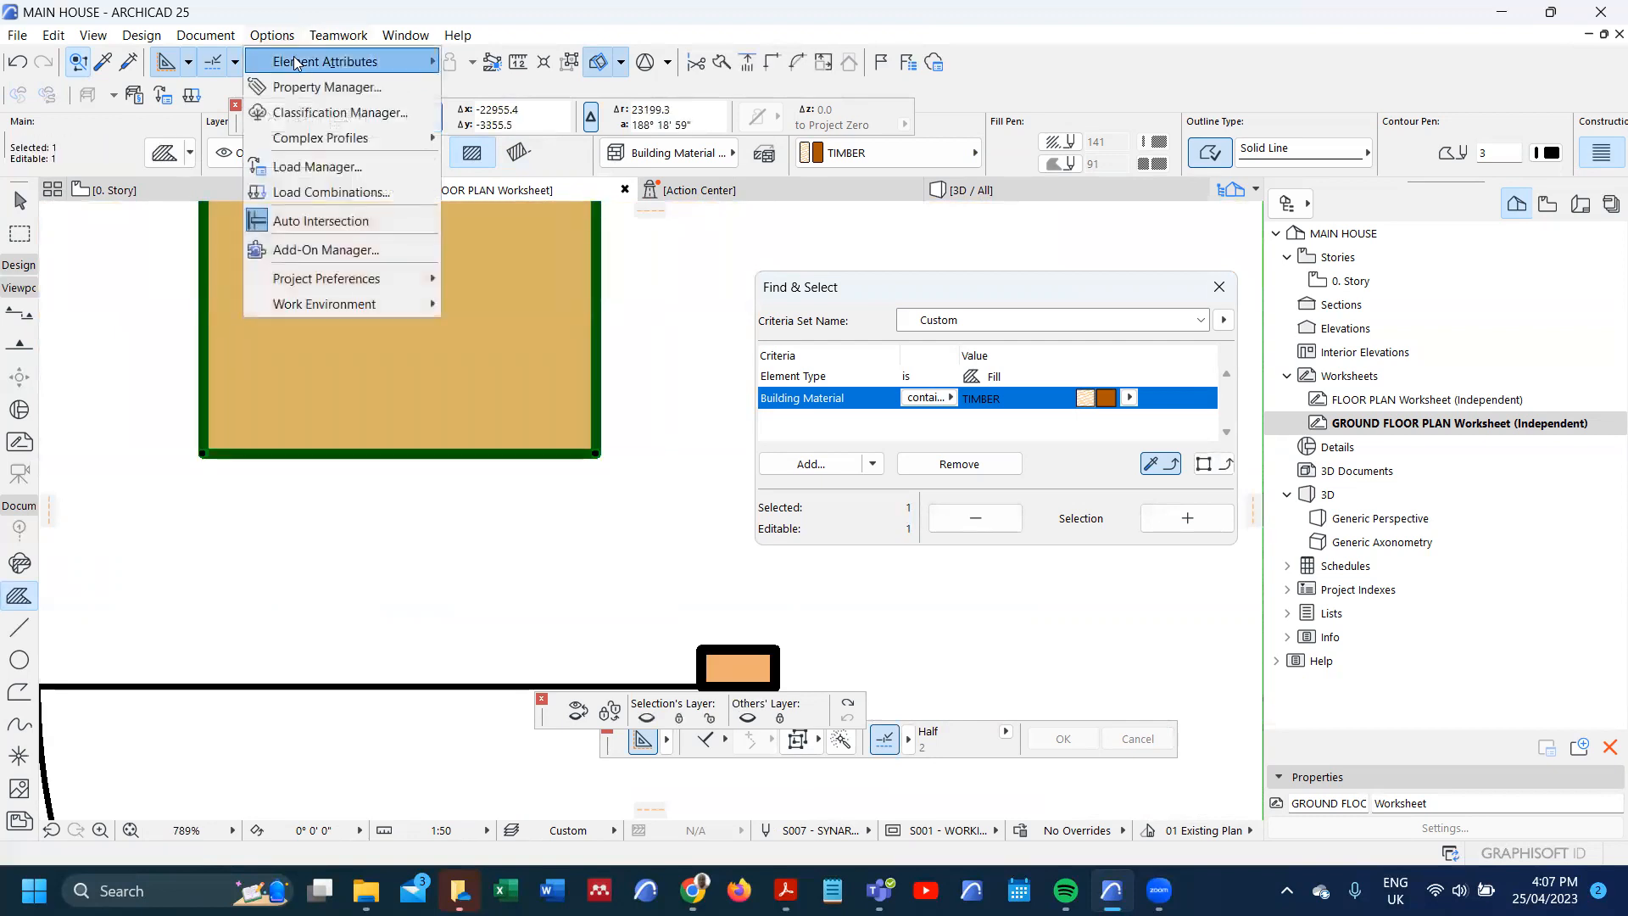
mouse_move(407, 61)
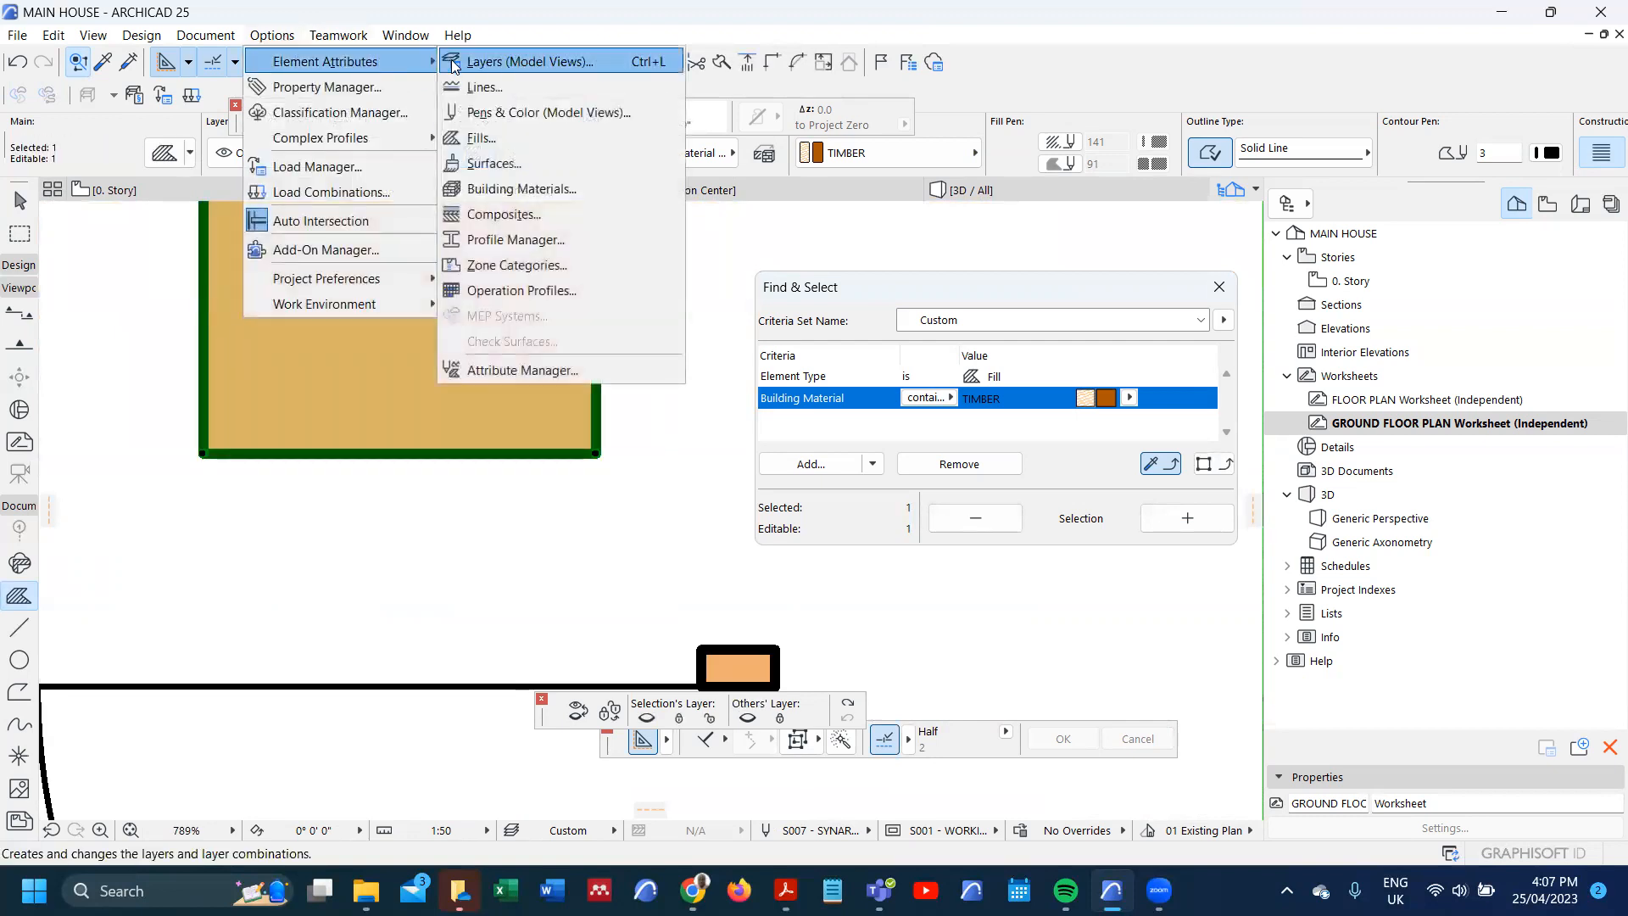
click(514, 190)
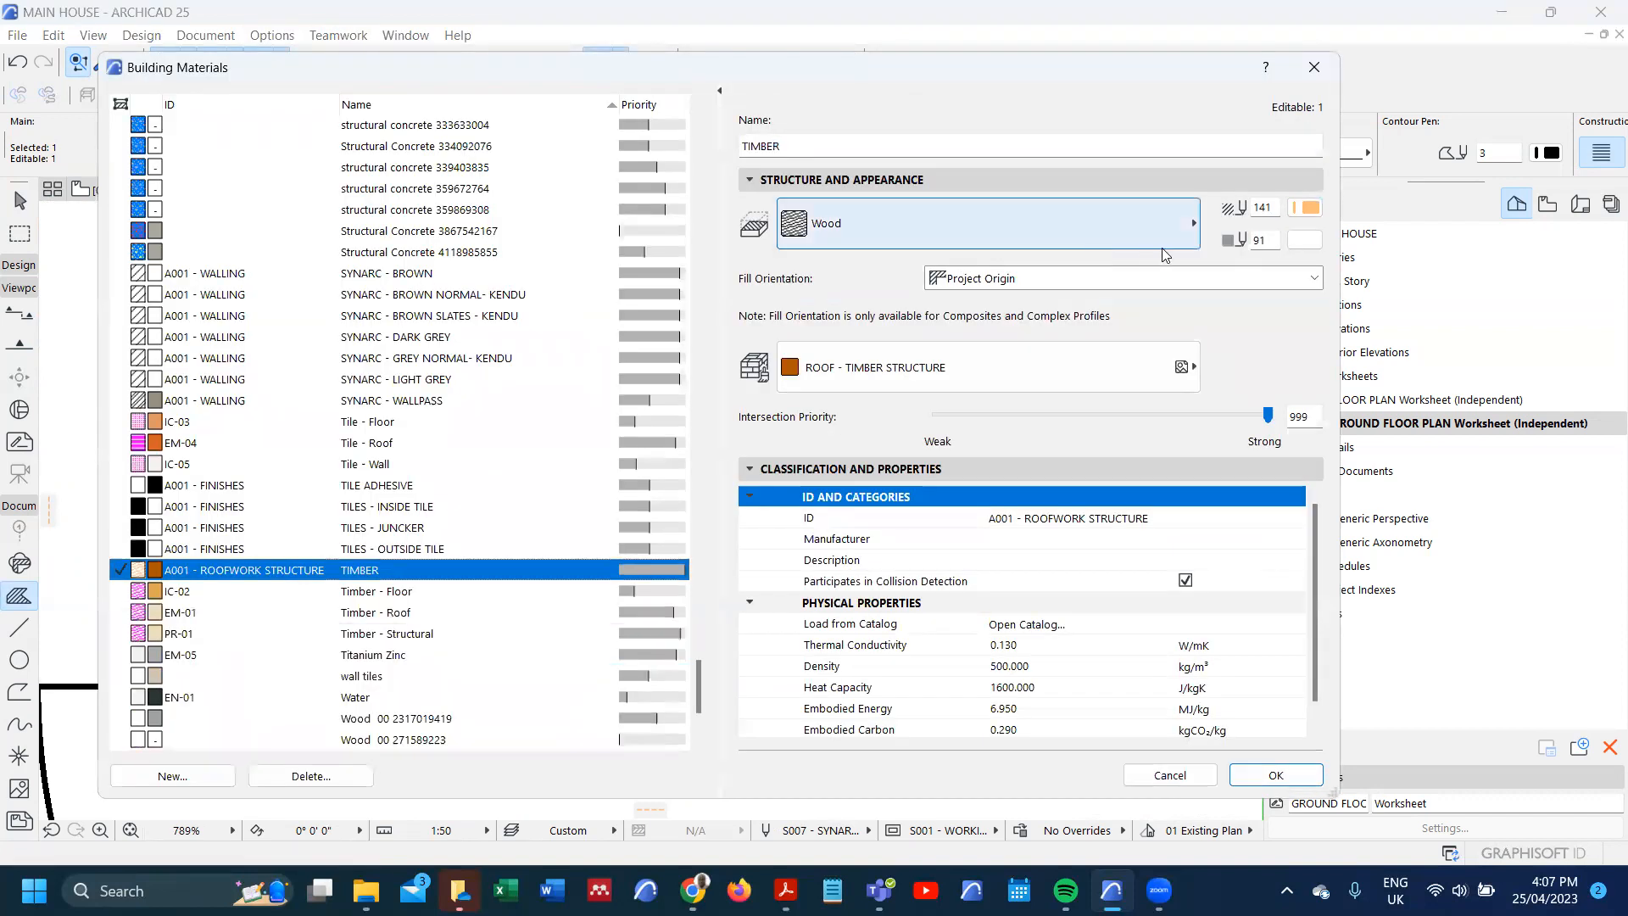
click(1112, 237)
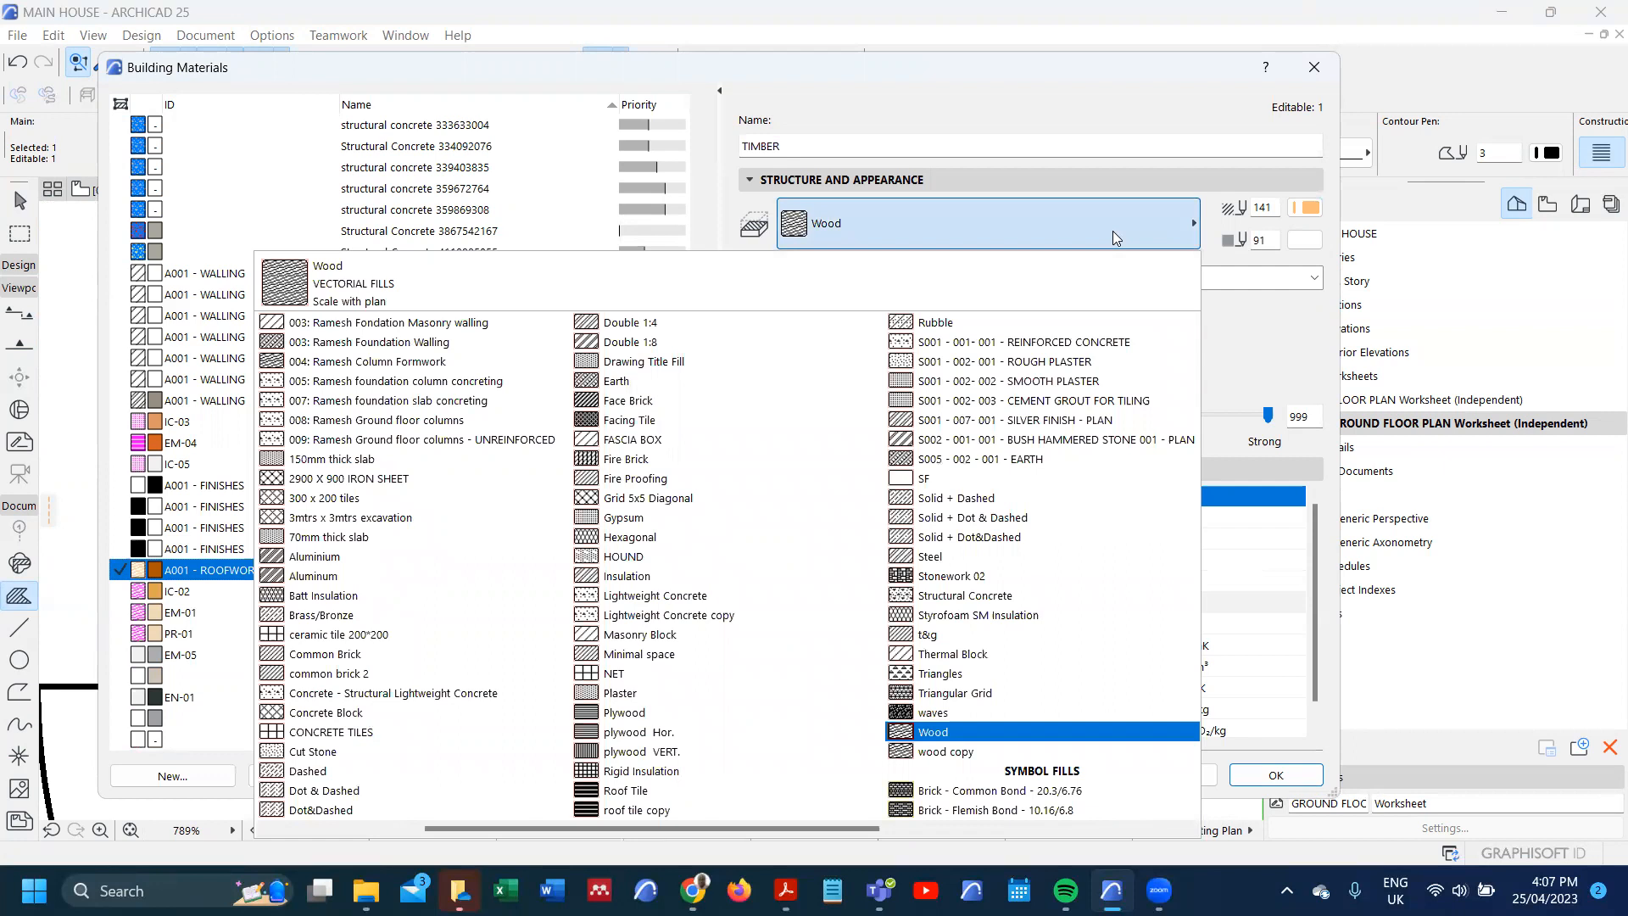
click(1018, 750)
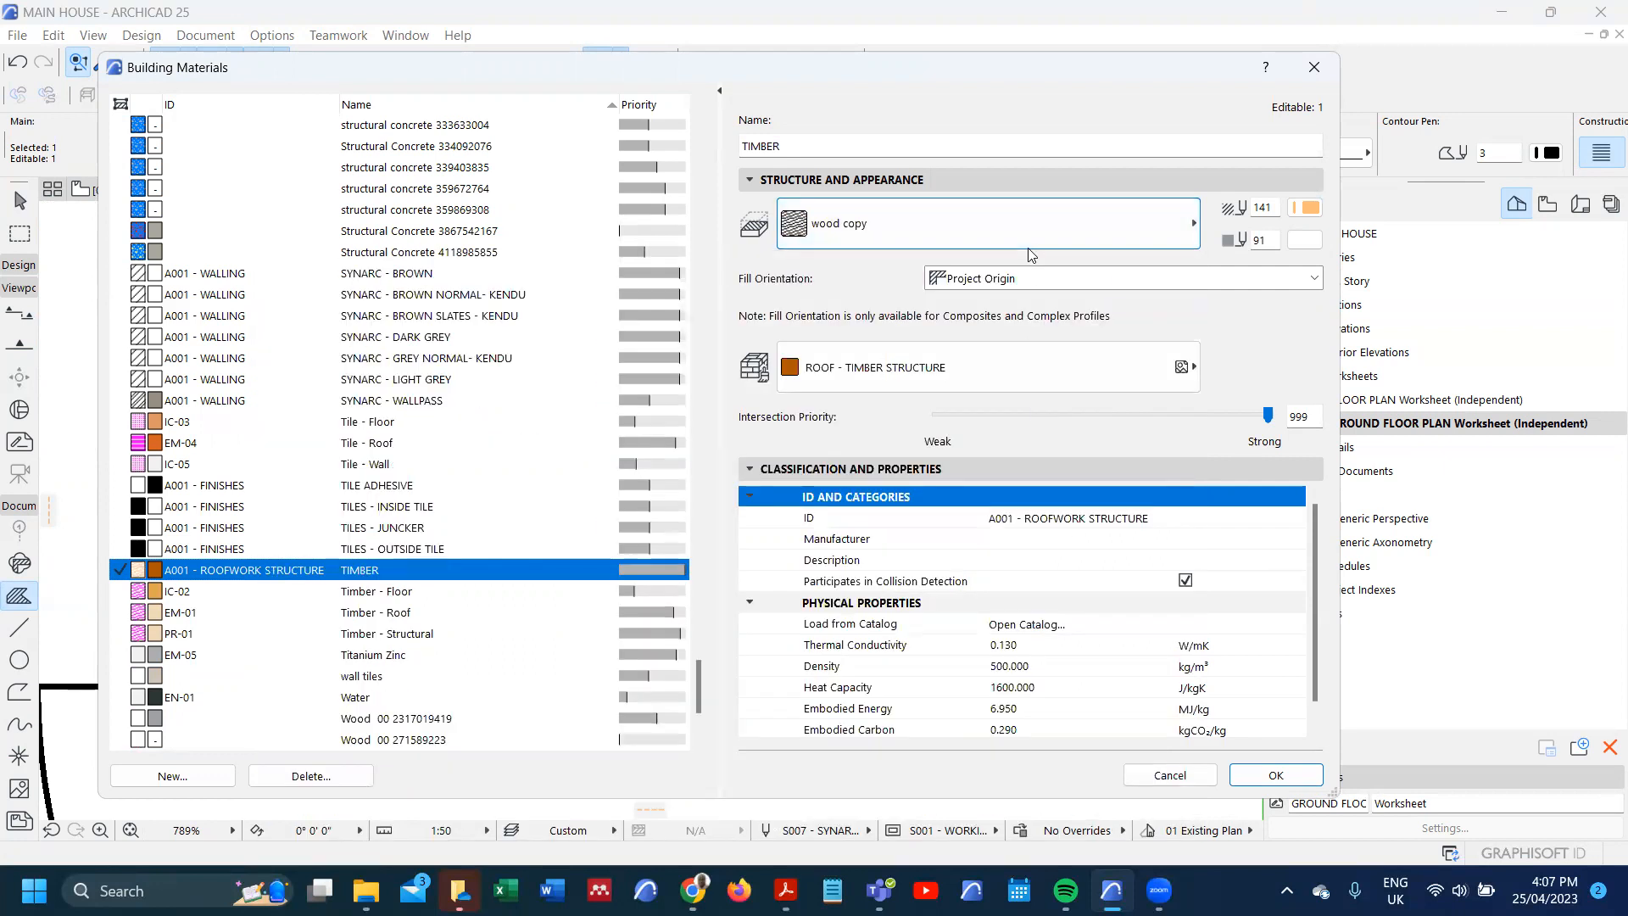
click(1038, 239)
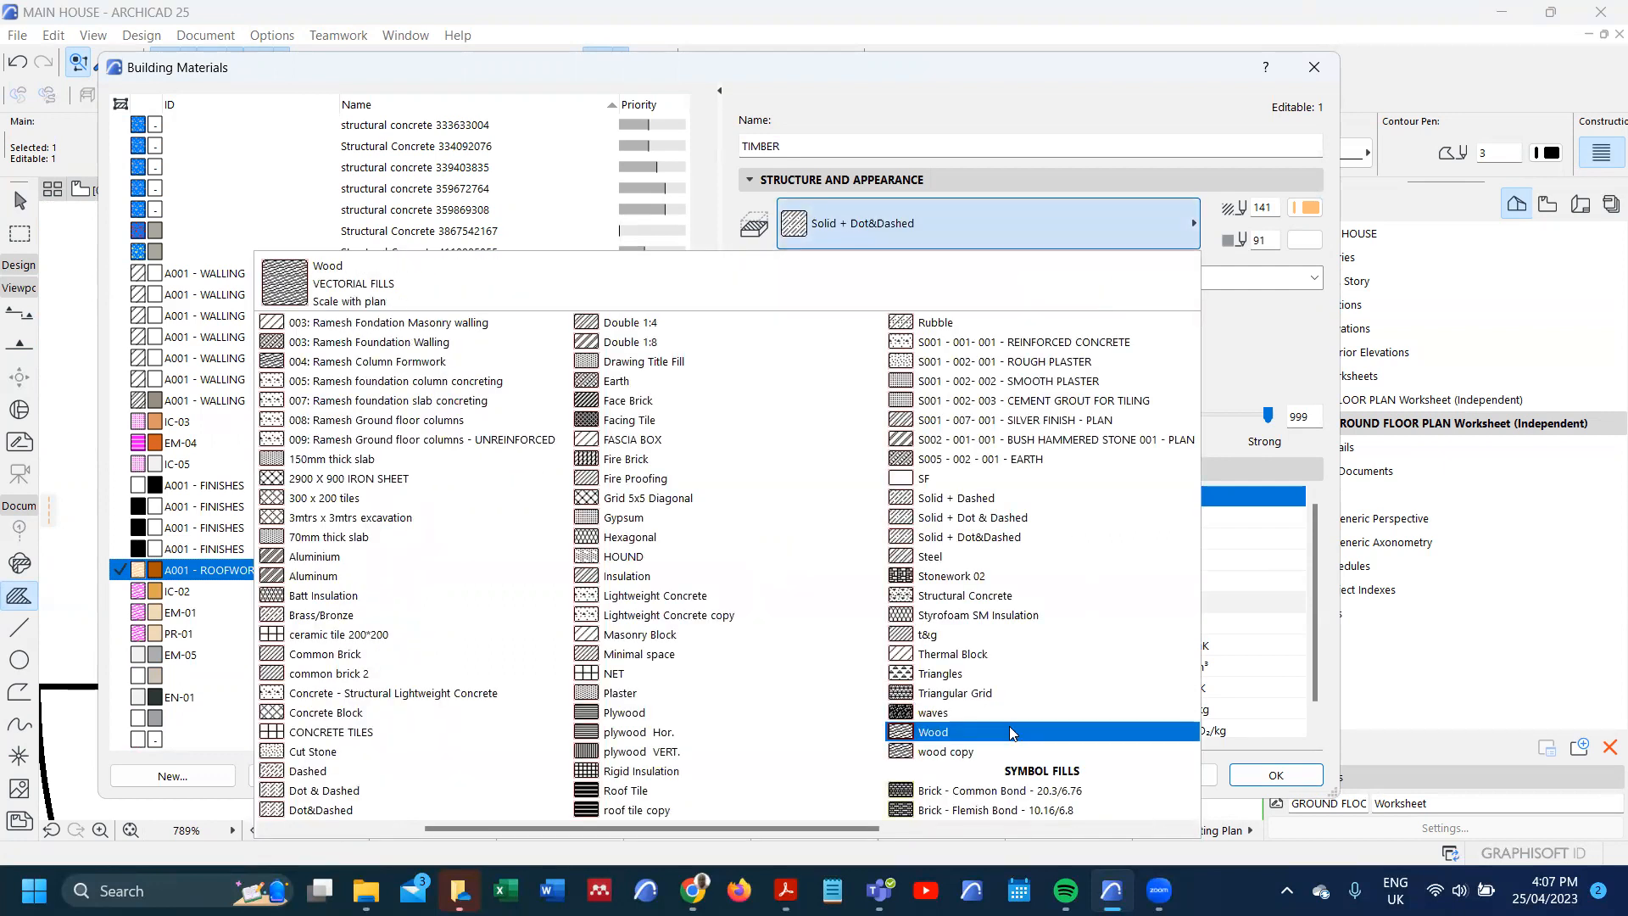
click(1010, 732)
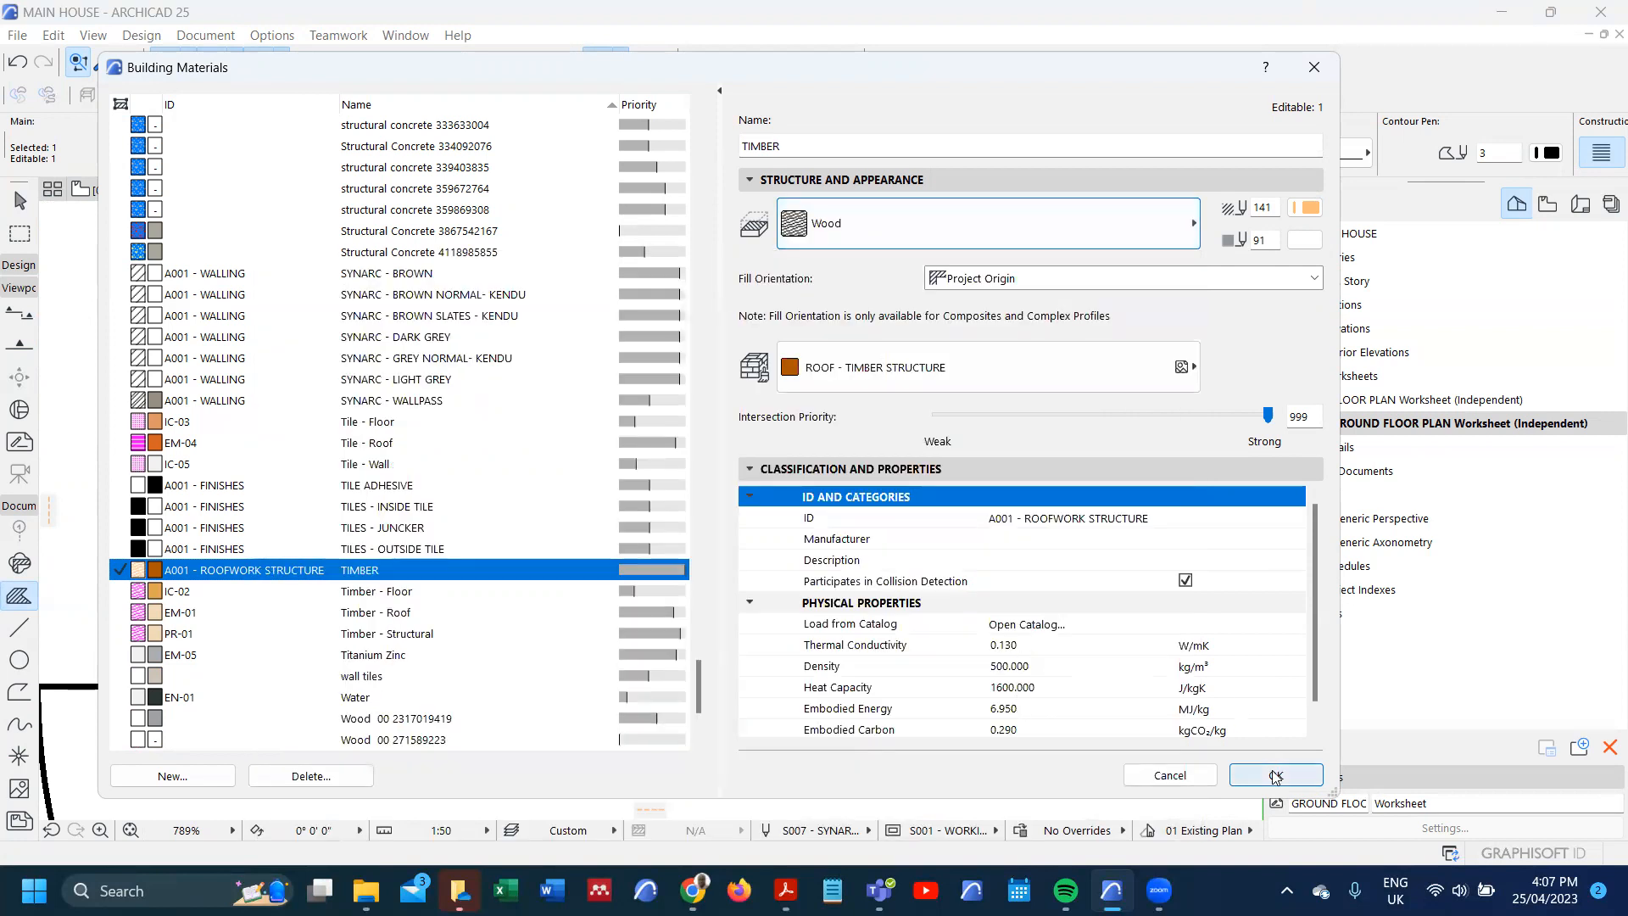
- Look through the available cut fill patterns for the TIMBER building material, leaving its settings without saving
click(1071, 214)
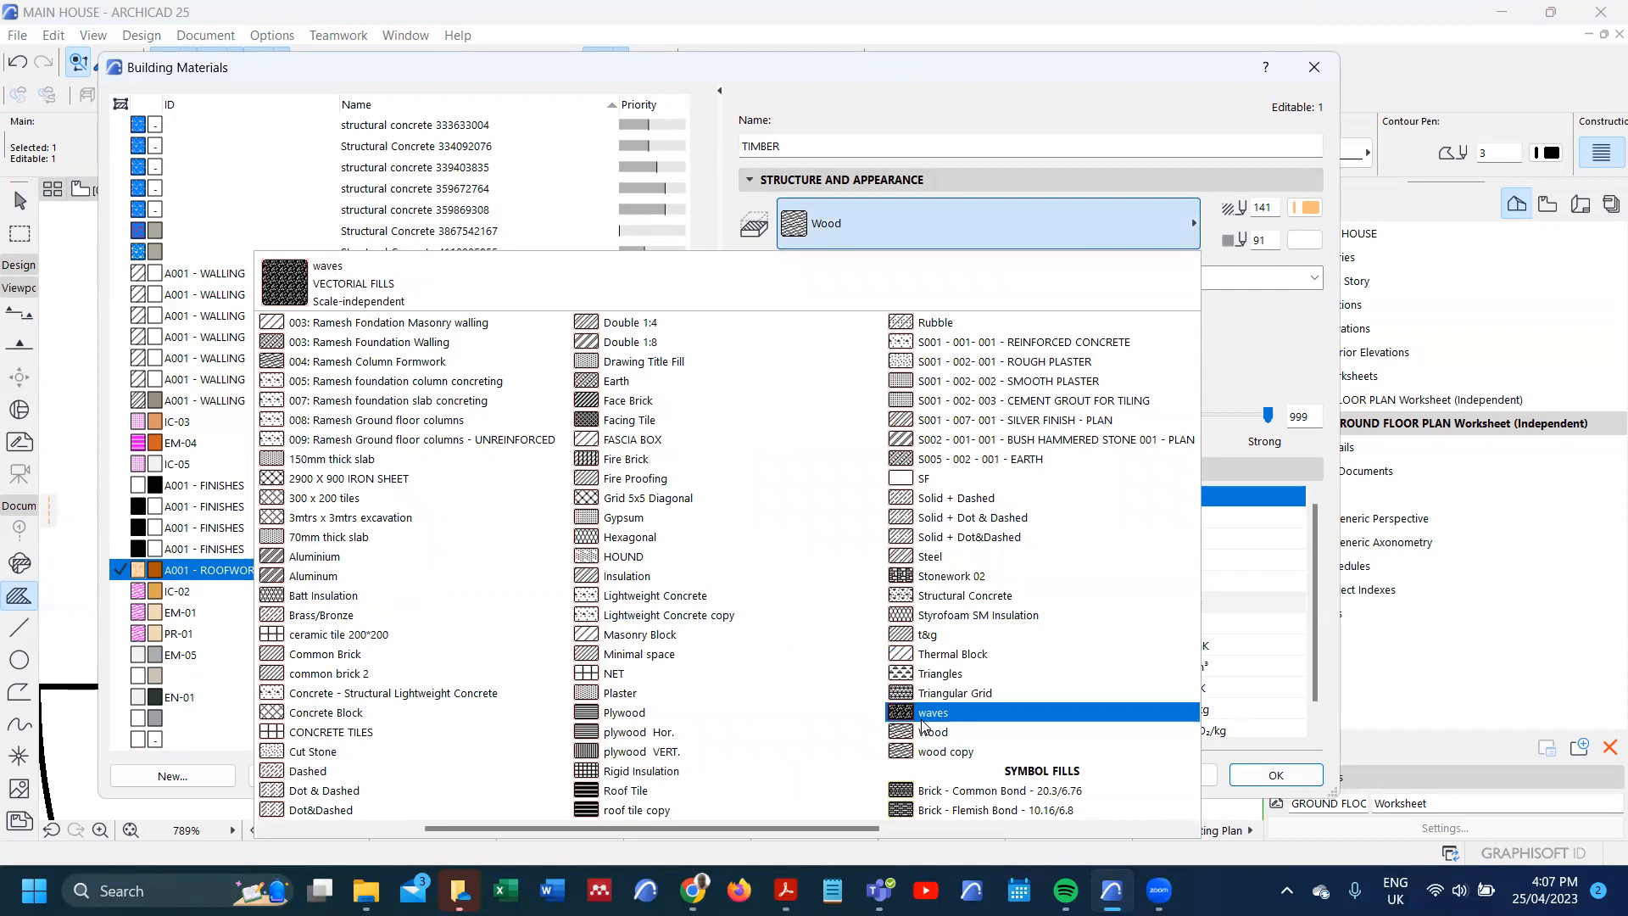
scroll(923, 725, up, 3)
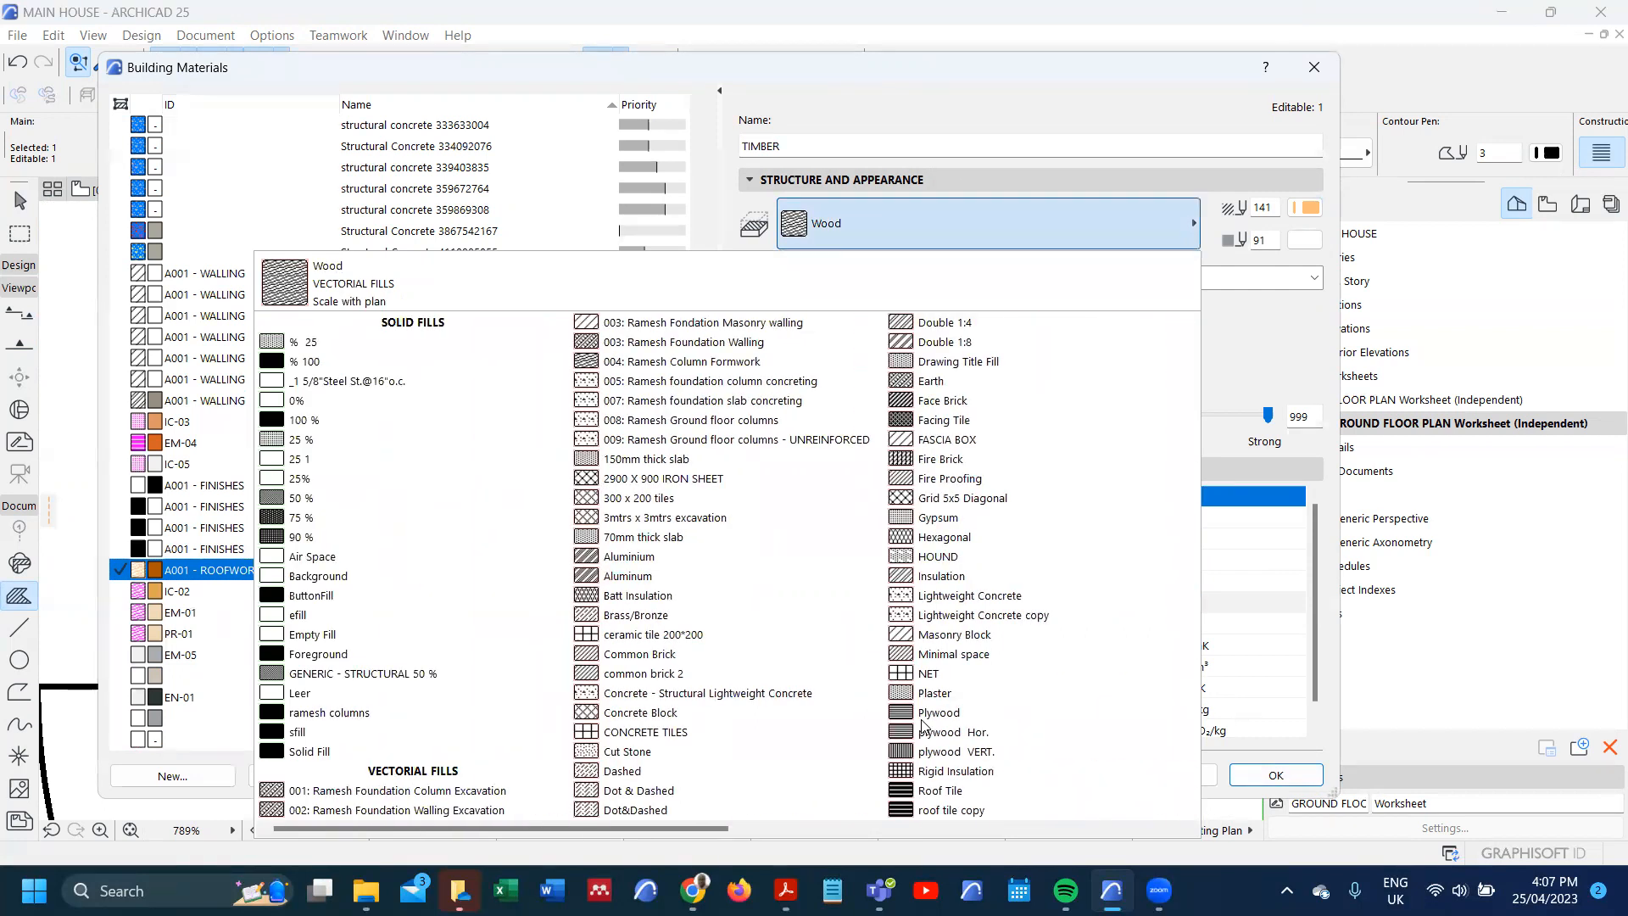
scroll(922, 723, down, 3)
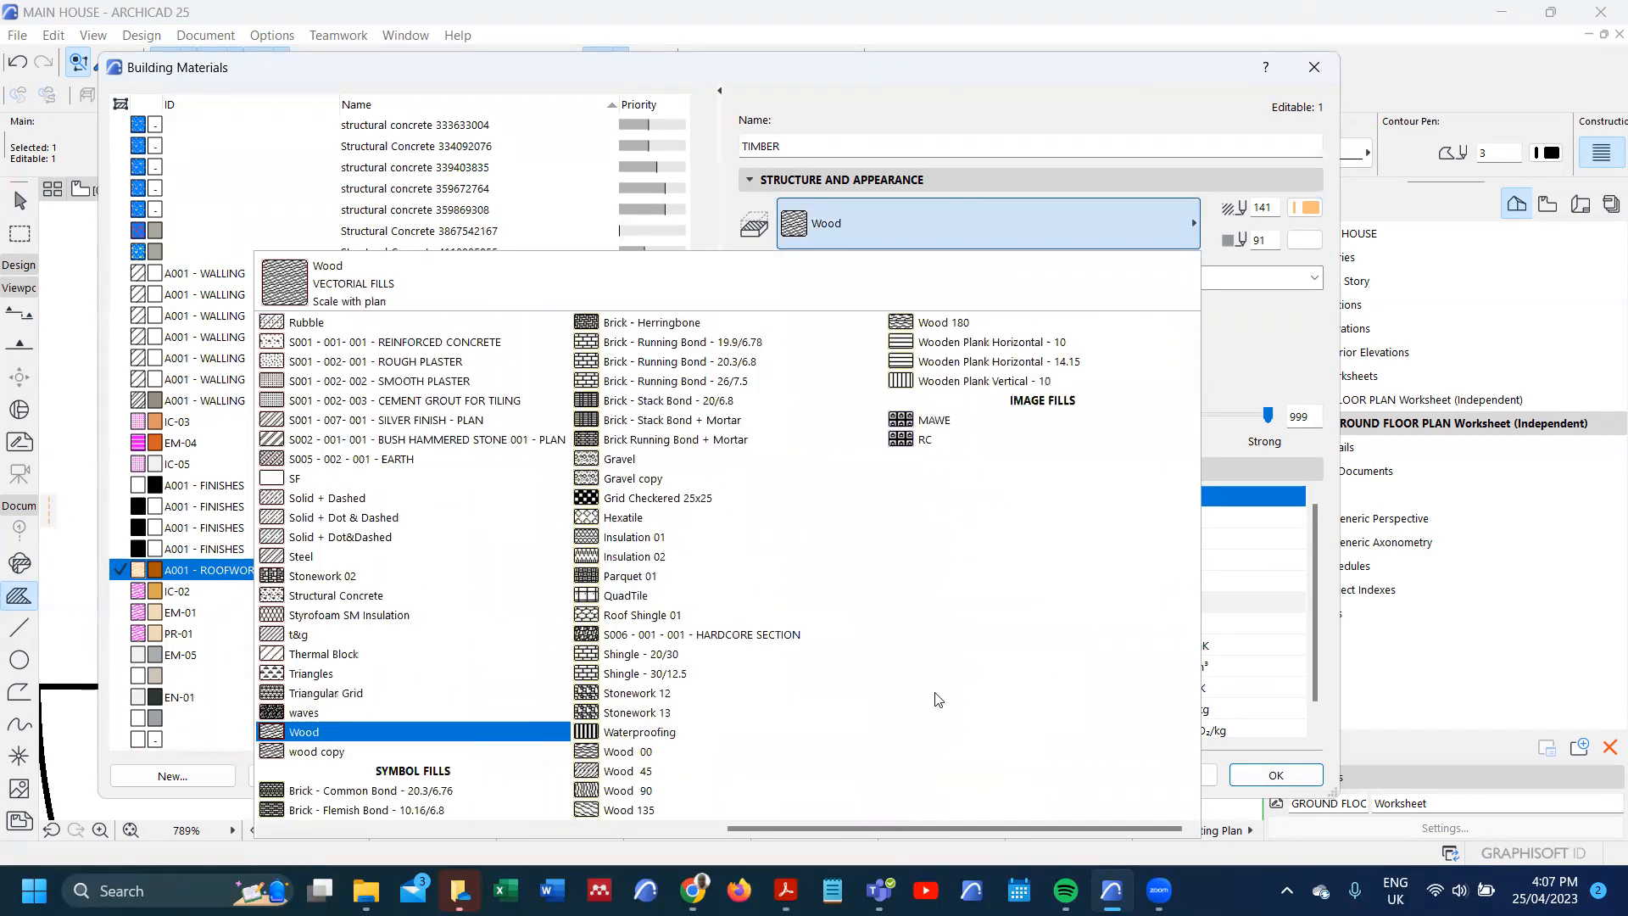
key(Escape)
key(Escape)
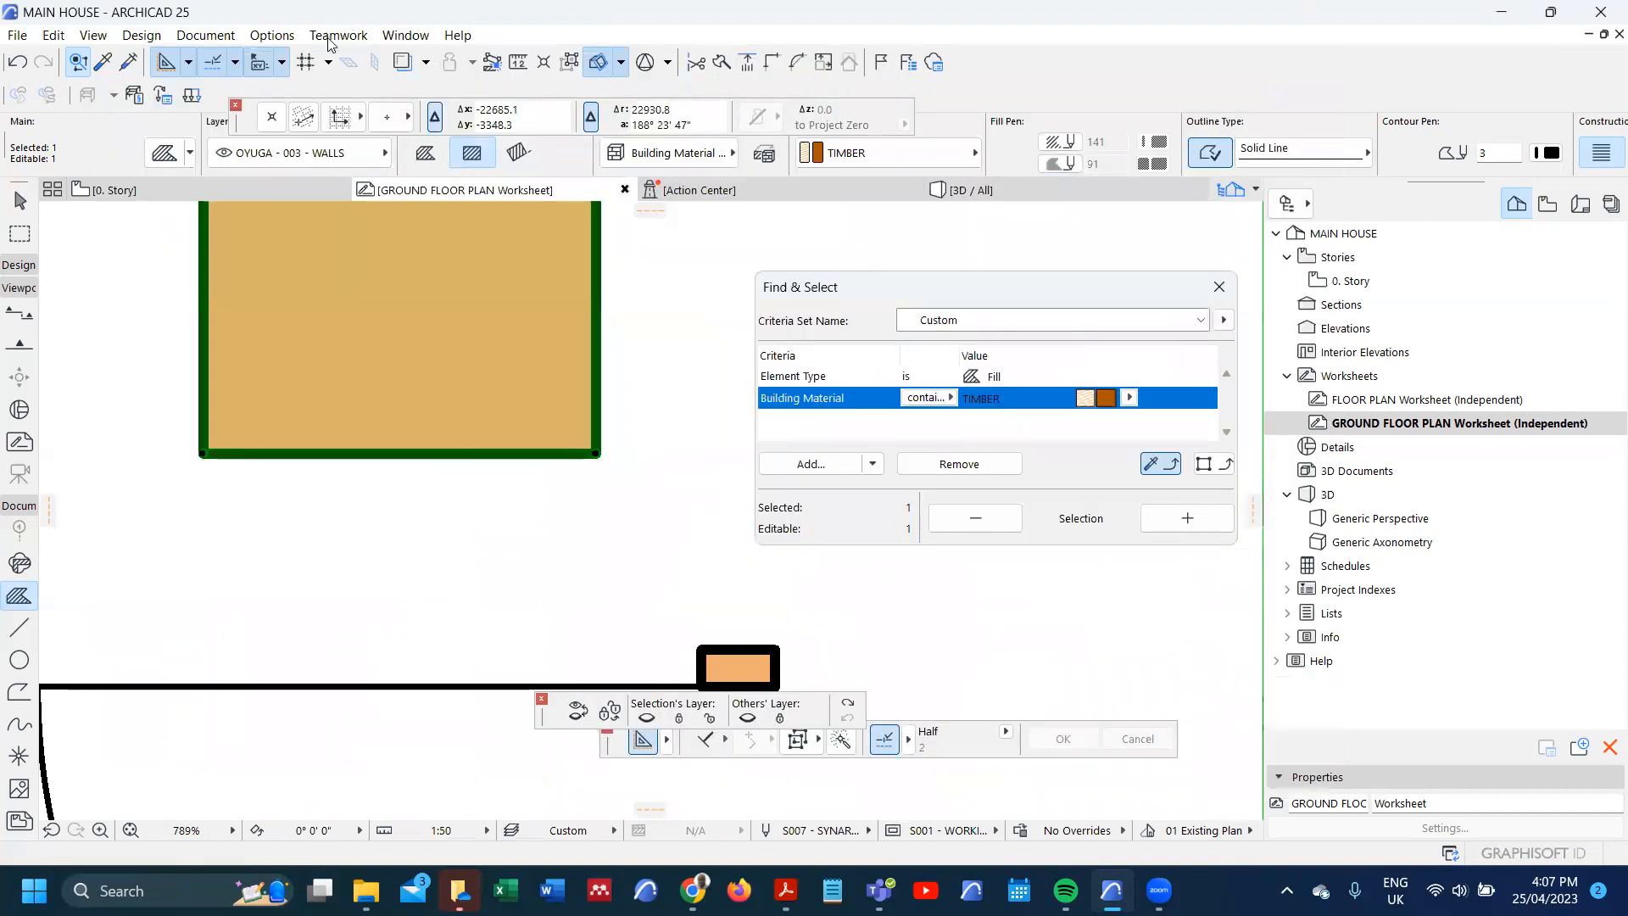
- Set the Wood fill's pattern unit size to 100 mm horizontally and vertically, and check the pattern on the TIMBER test fill
click(287, 38)
mouse_move(296, 65)
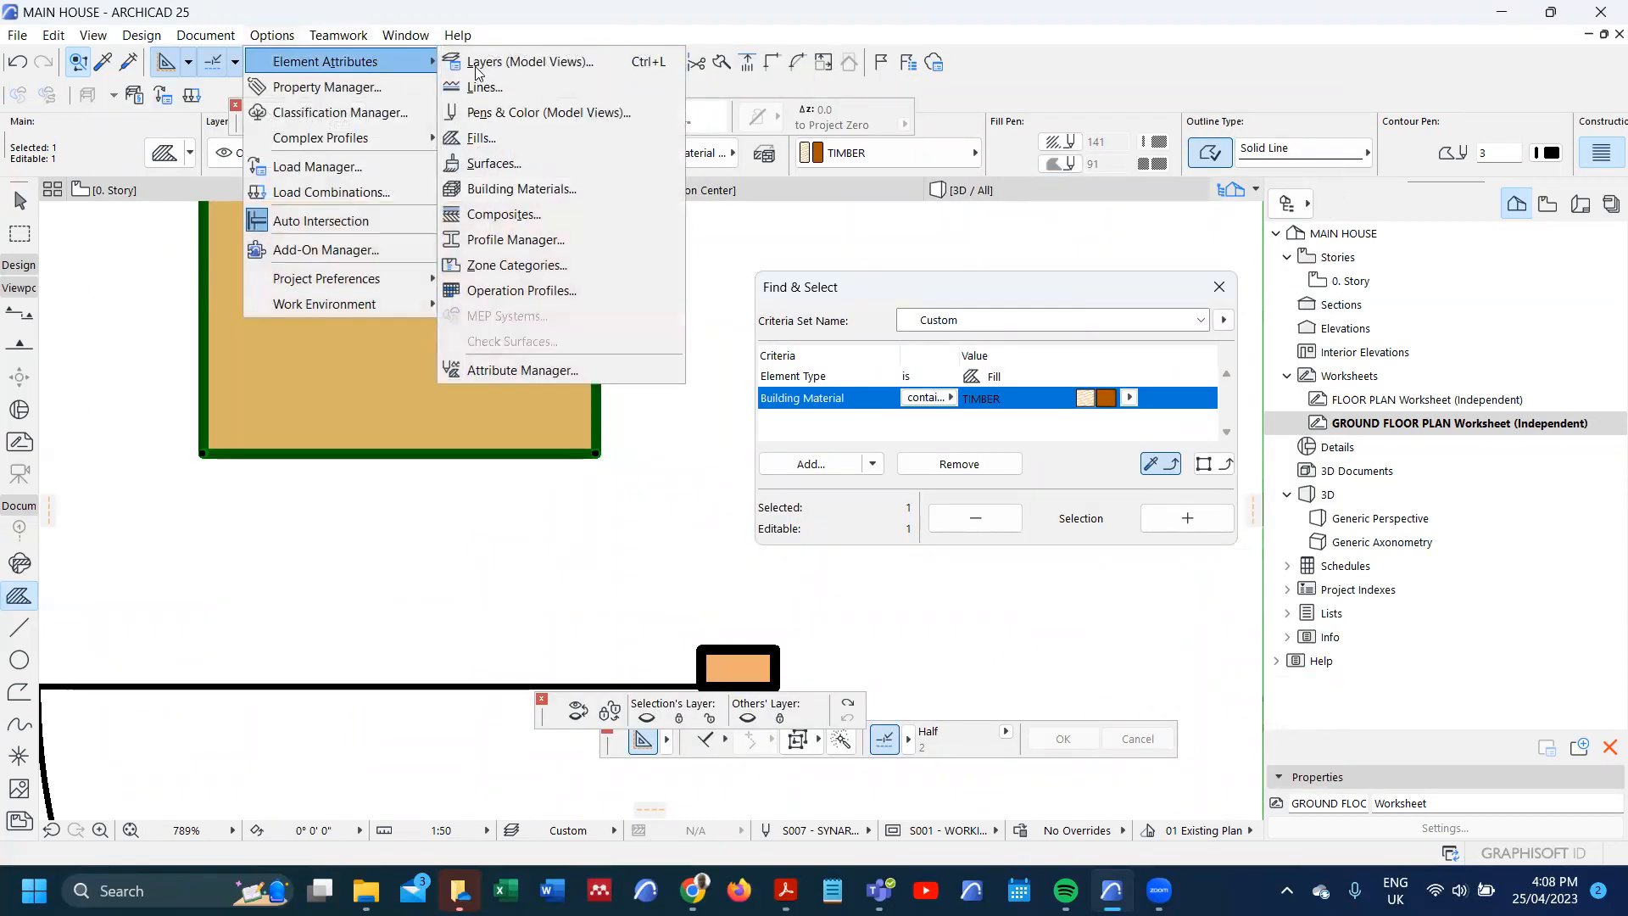
click(512, 134)
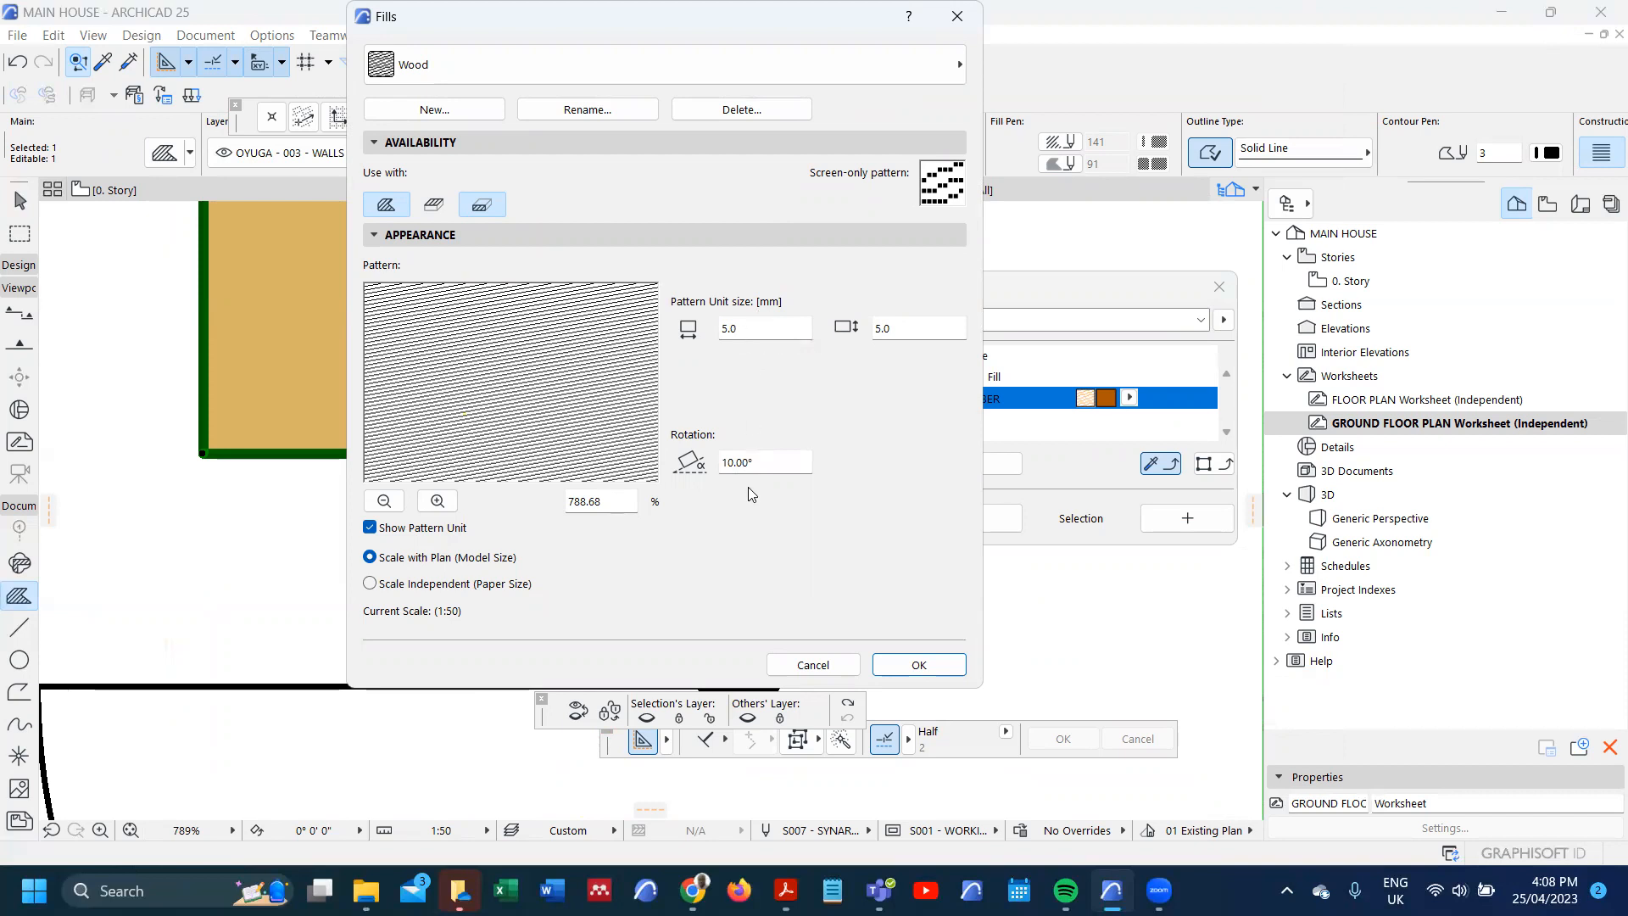
click(383, 502)
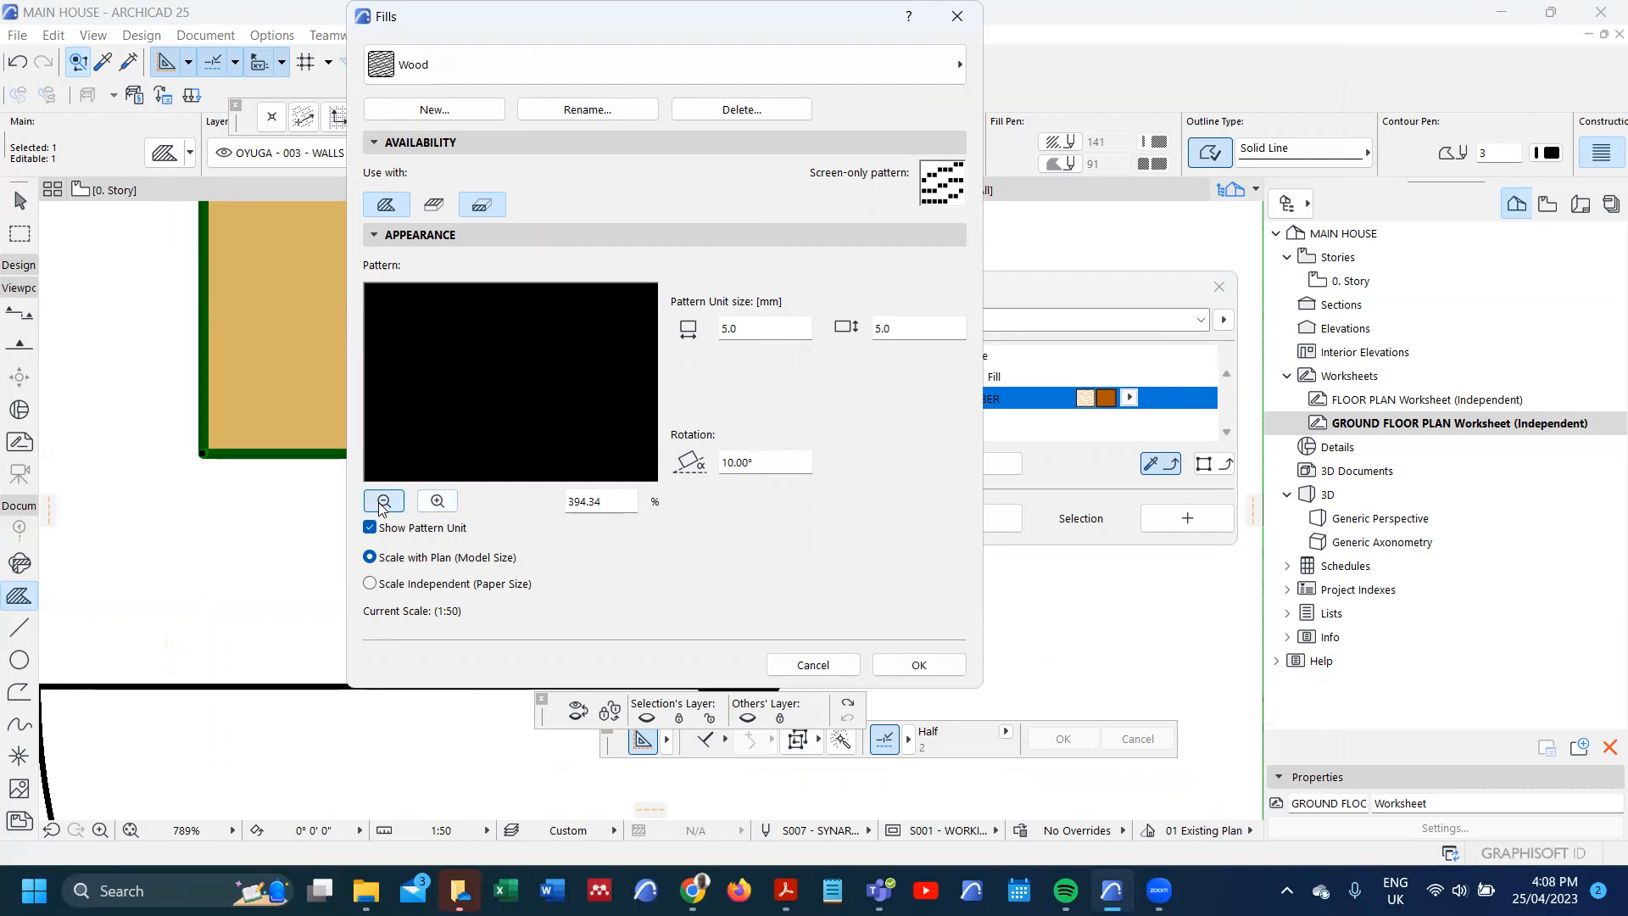
click(385, 502)
click(761, 332)
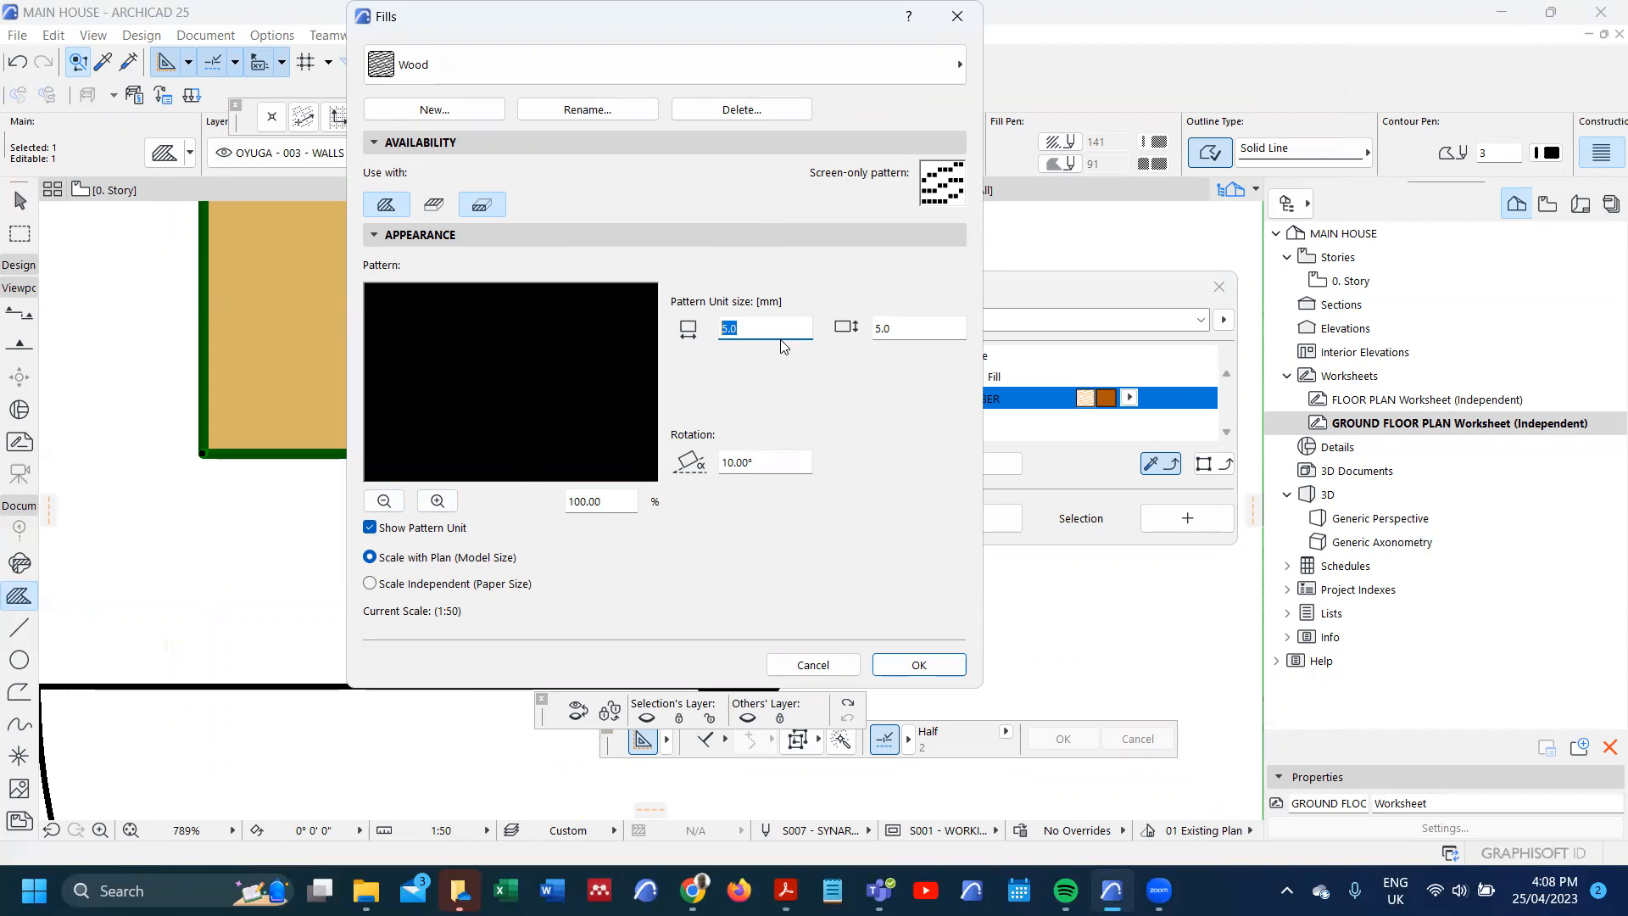
text(1)
key(Tab)
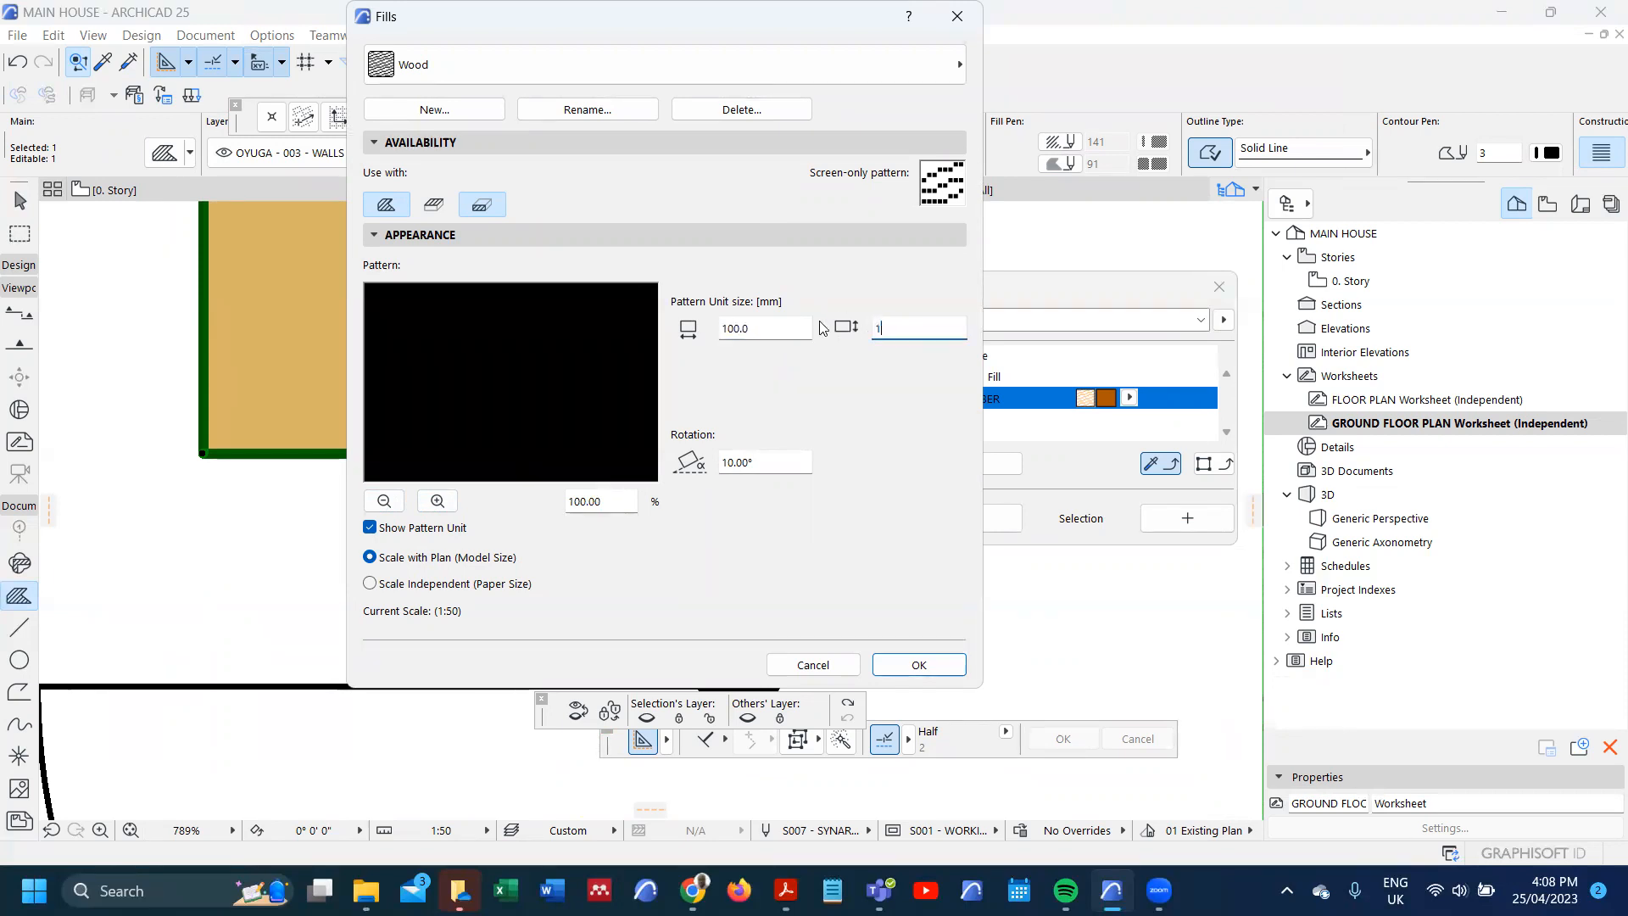
text(.0)
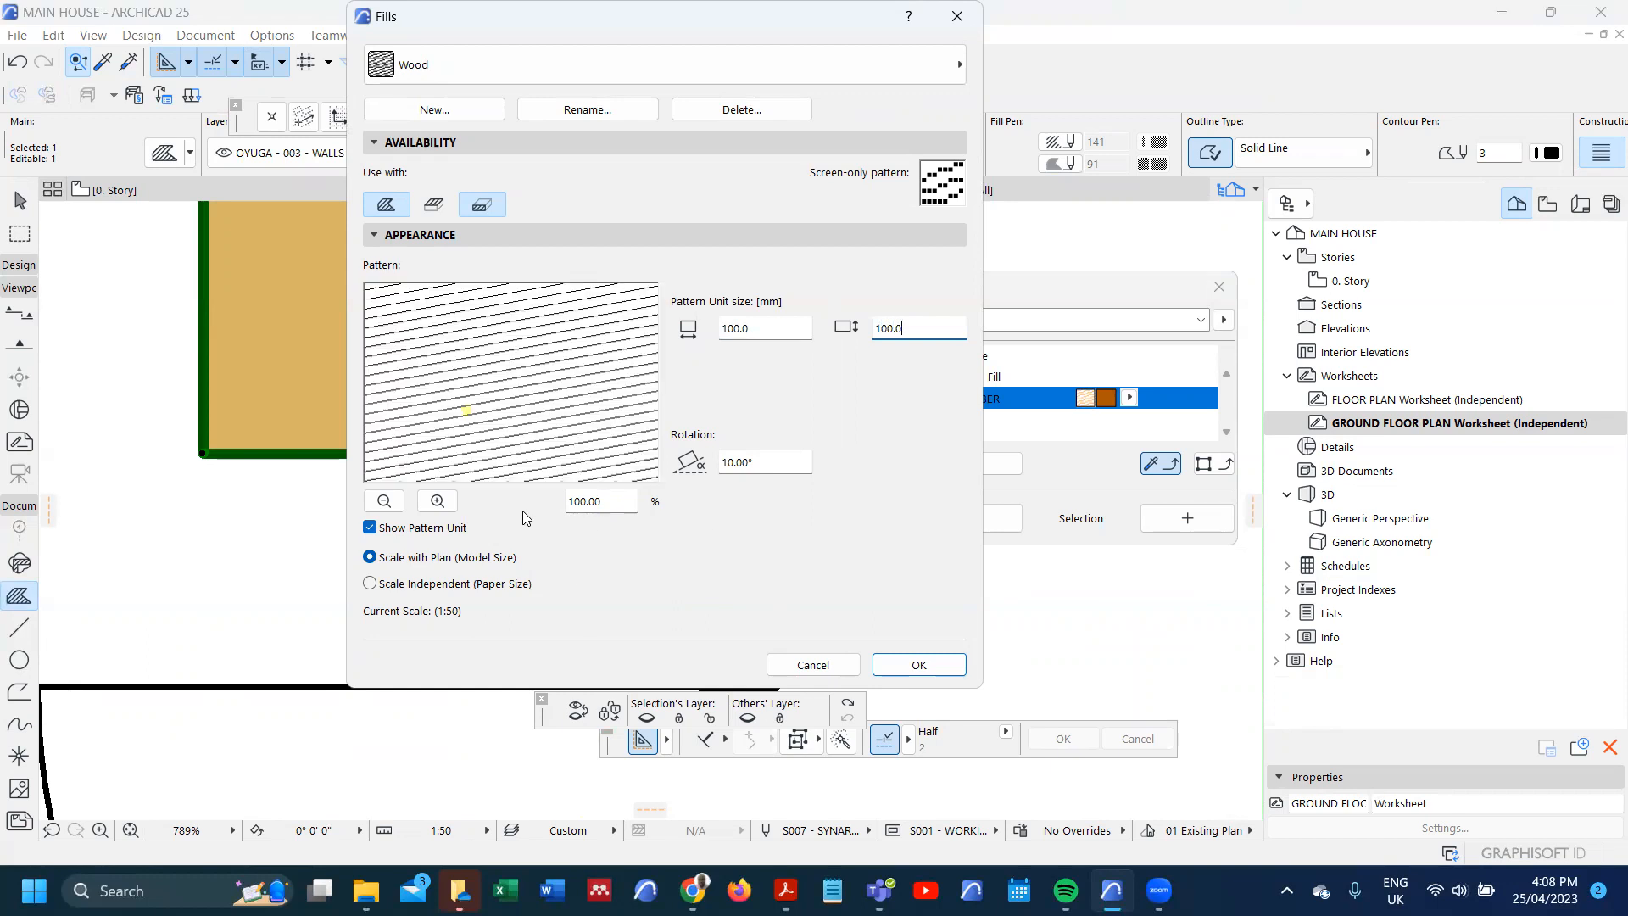
click(902, 667)
scroll(389, 455, down, 4)
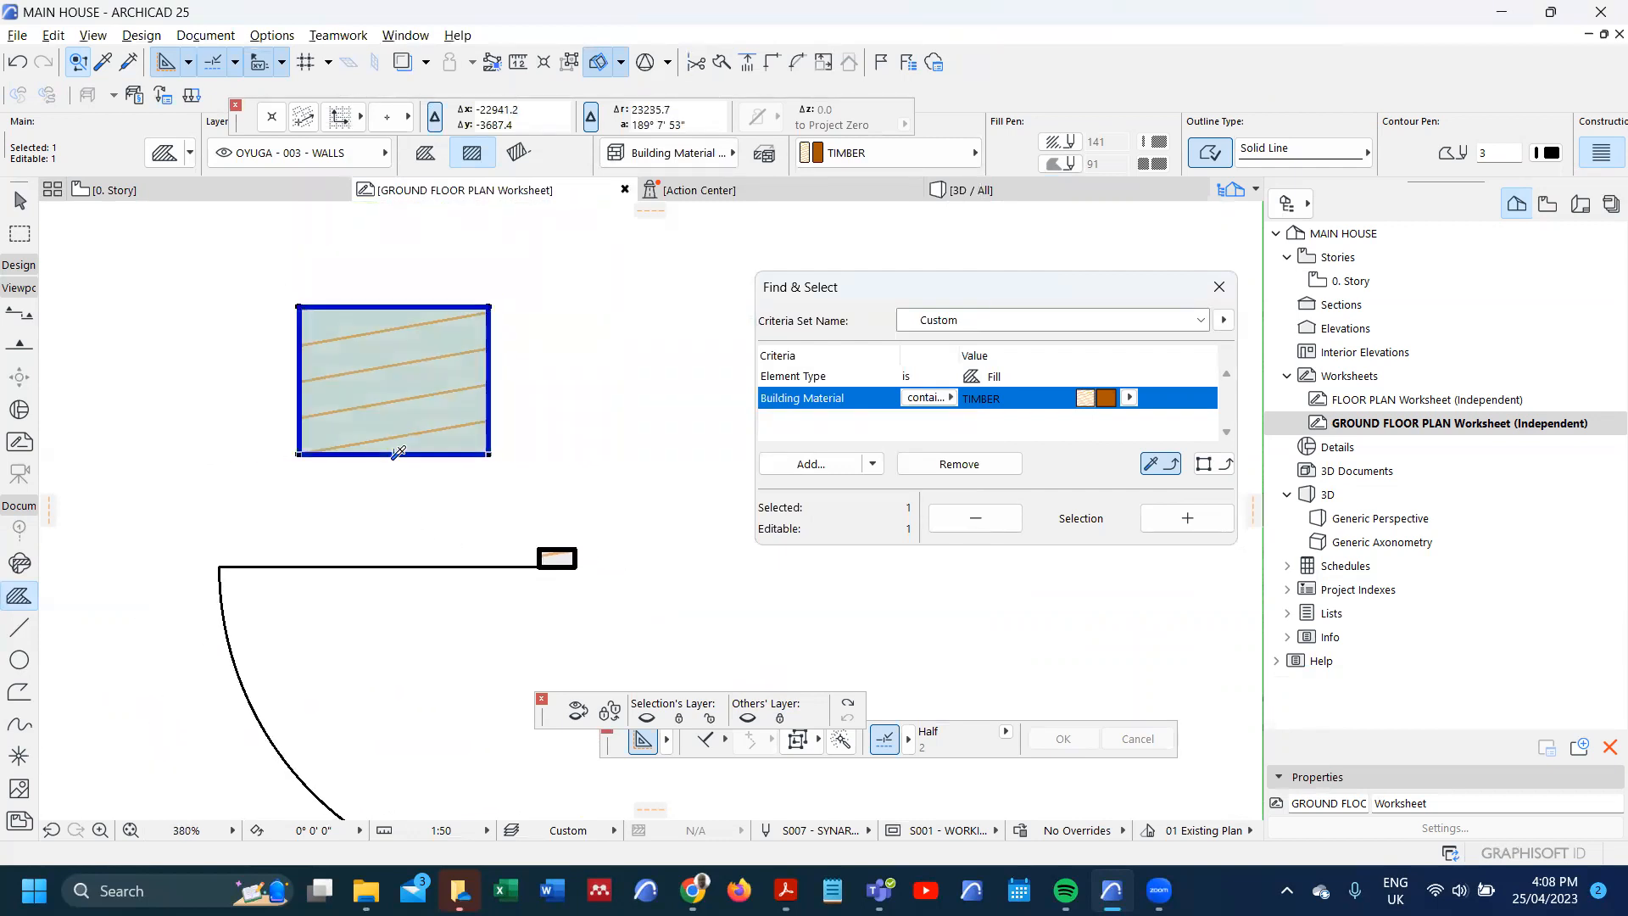
scroll(355, 480, down, 3)
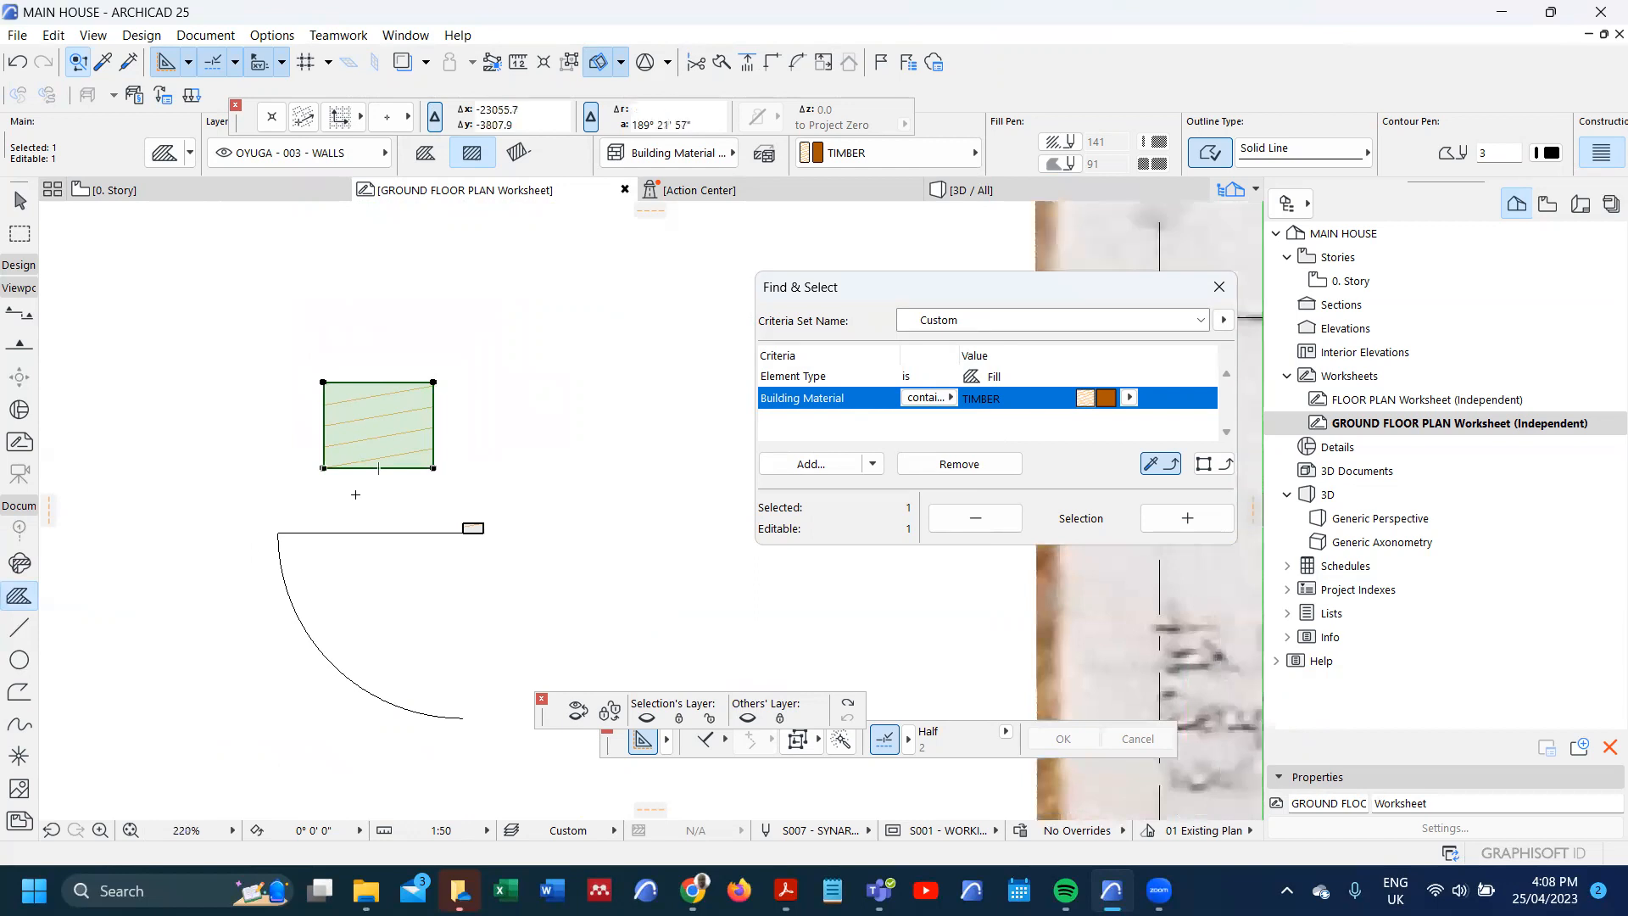
scroll(353, 479, down, 1)
scroll(356, 475, up, 4)
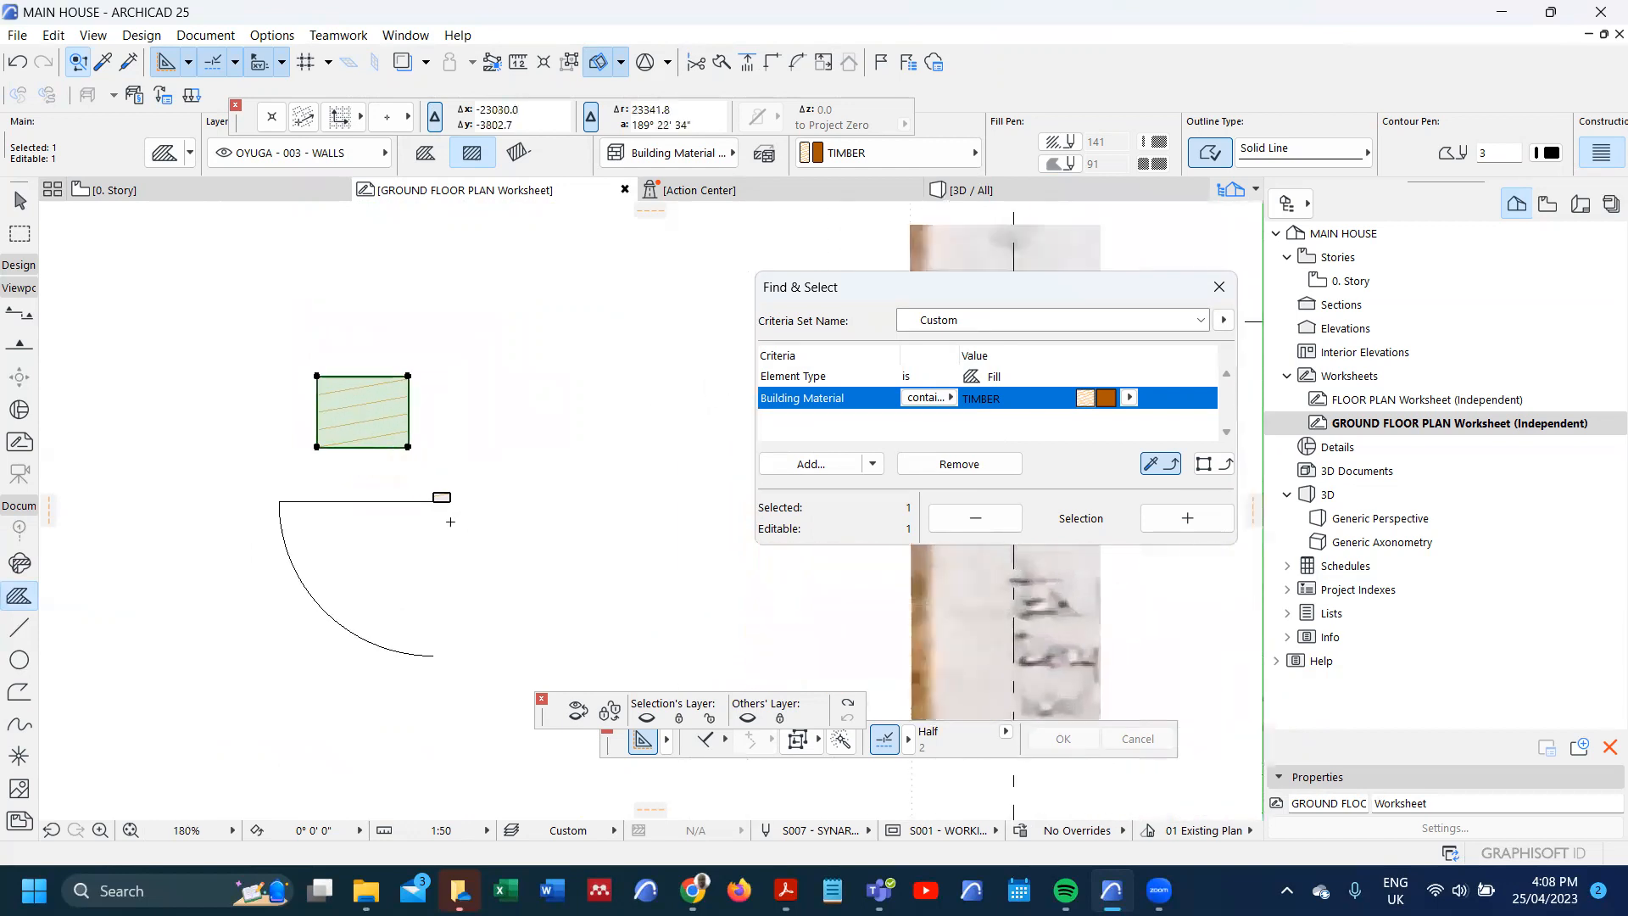
- Set the Wood fill's horizontal pattern unit size to 50 mm and reduce its vertical size to match
click(271, 35)
mouse_move(381, 59)
click(490, 135)
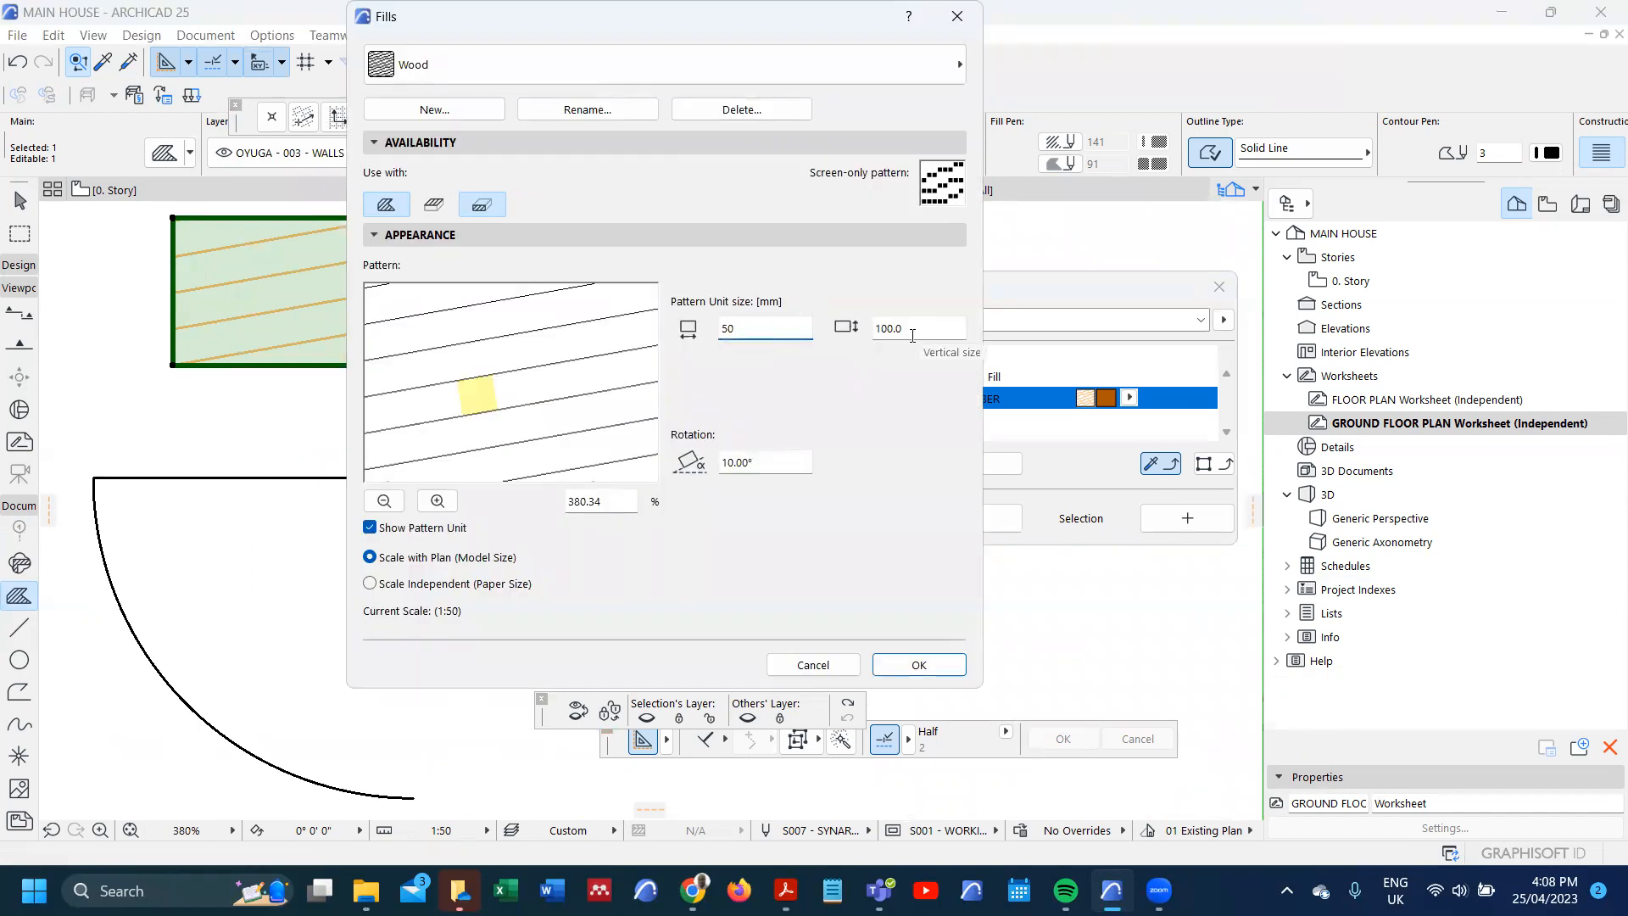
click(921, 672)
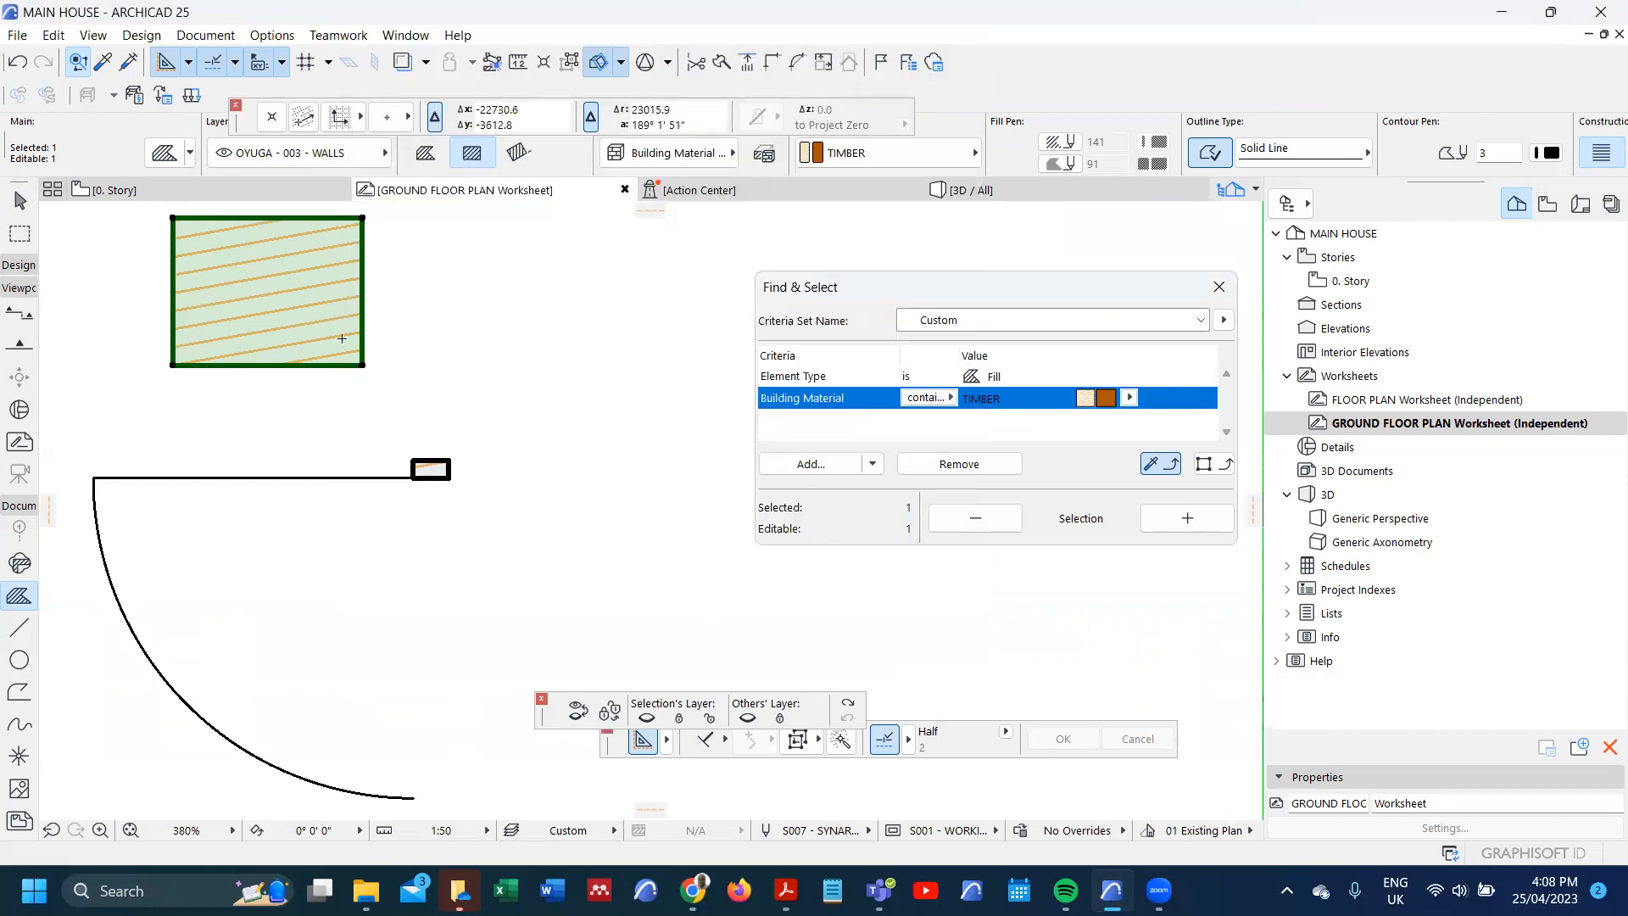
scroll(349, 351, down, 3)
- Delete the large TIMBER test fill above the door symbol
key(Escape)
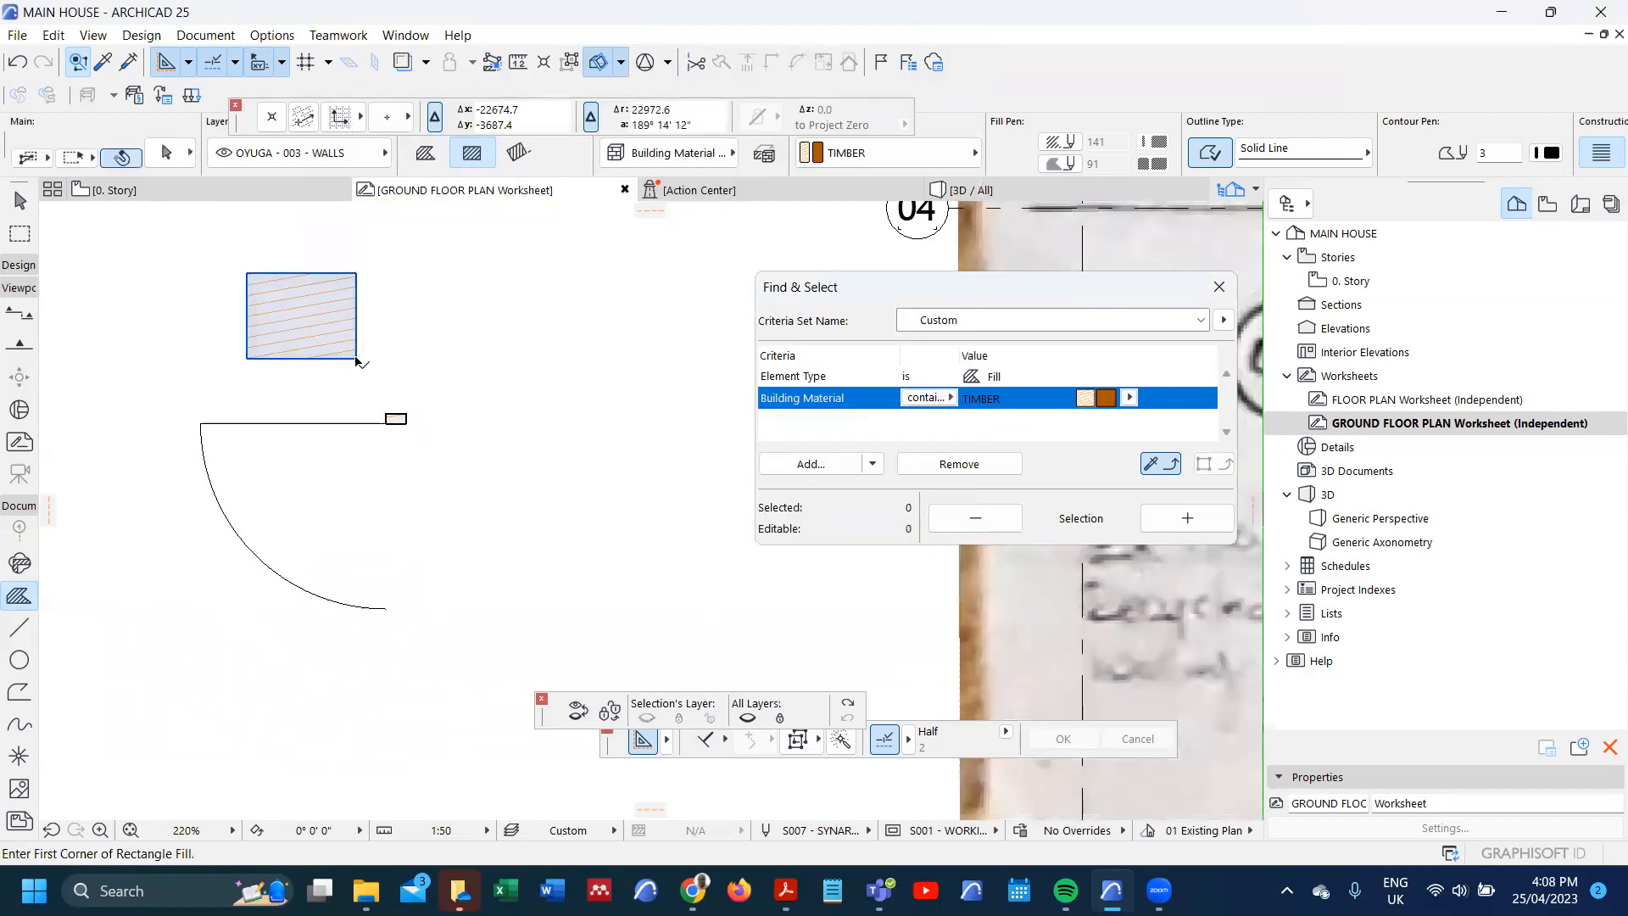
shift+click(357, 359)
key(Delete)
scroll(369, 377, down, 3)
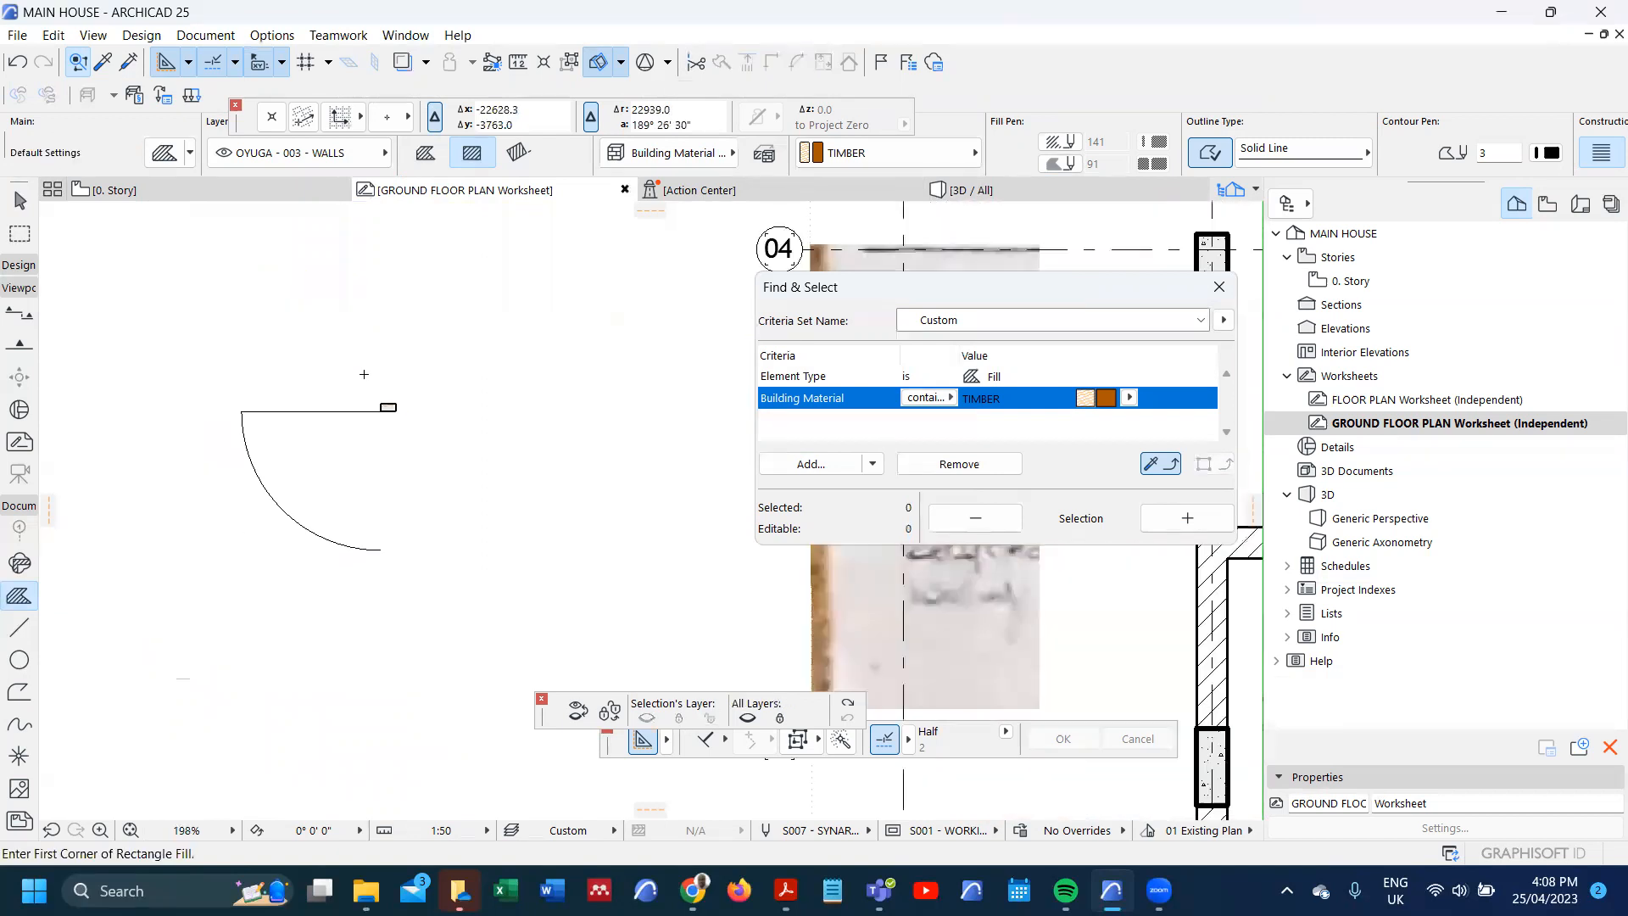
shift+drag(297, 432, 407, 546)
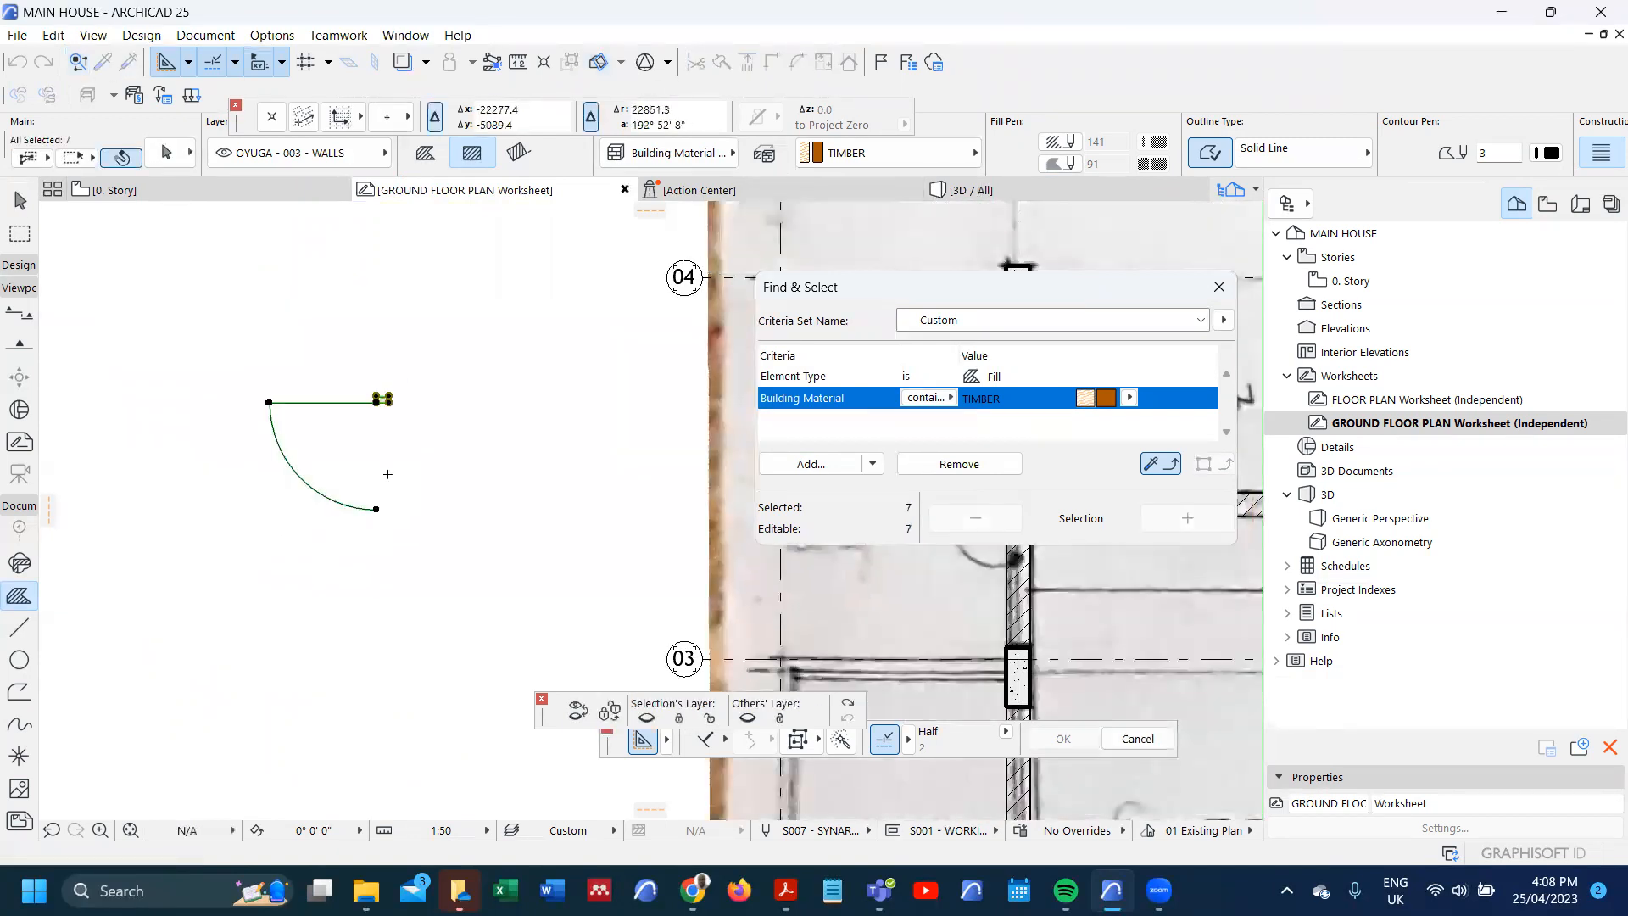
key(Escape)
- Move the door frame fill together with the leaf line left by half the frame's width
scroll(375, 399, up, 4)
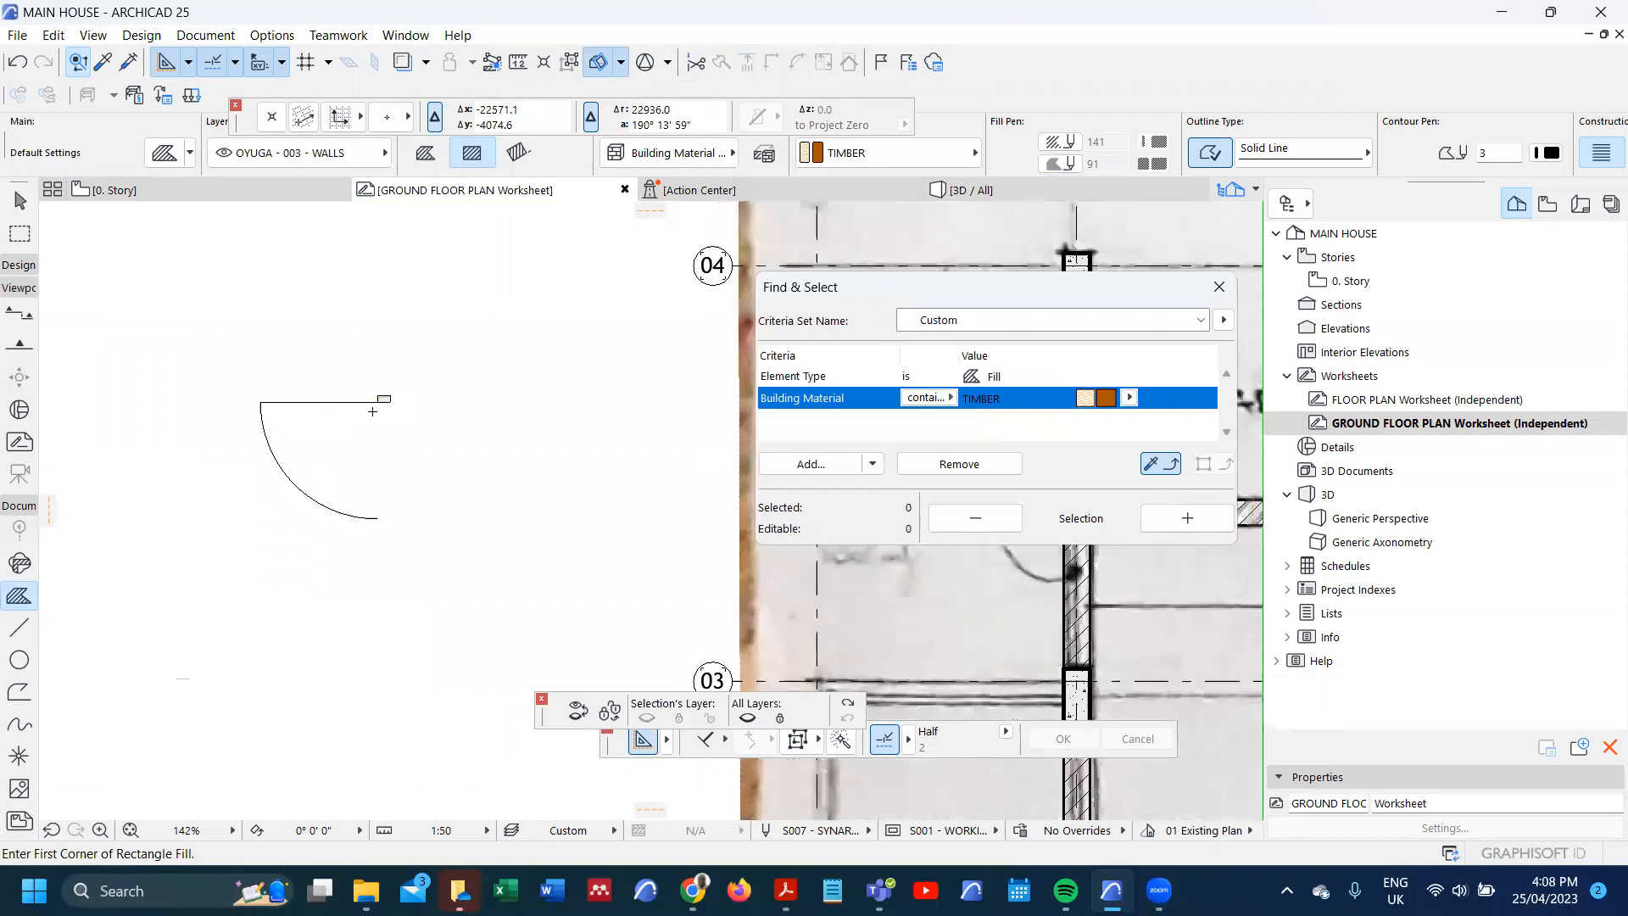
shift+click(393, 392)
scroll(395, 395, up, 4)
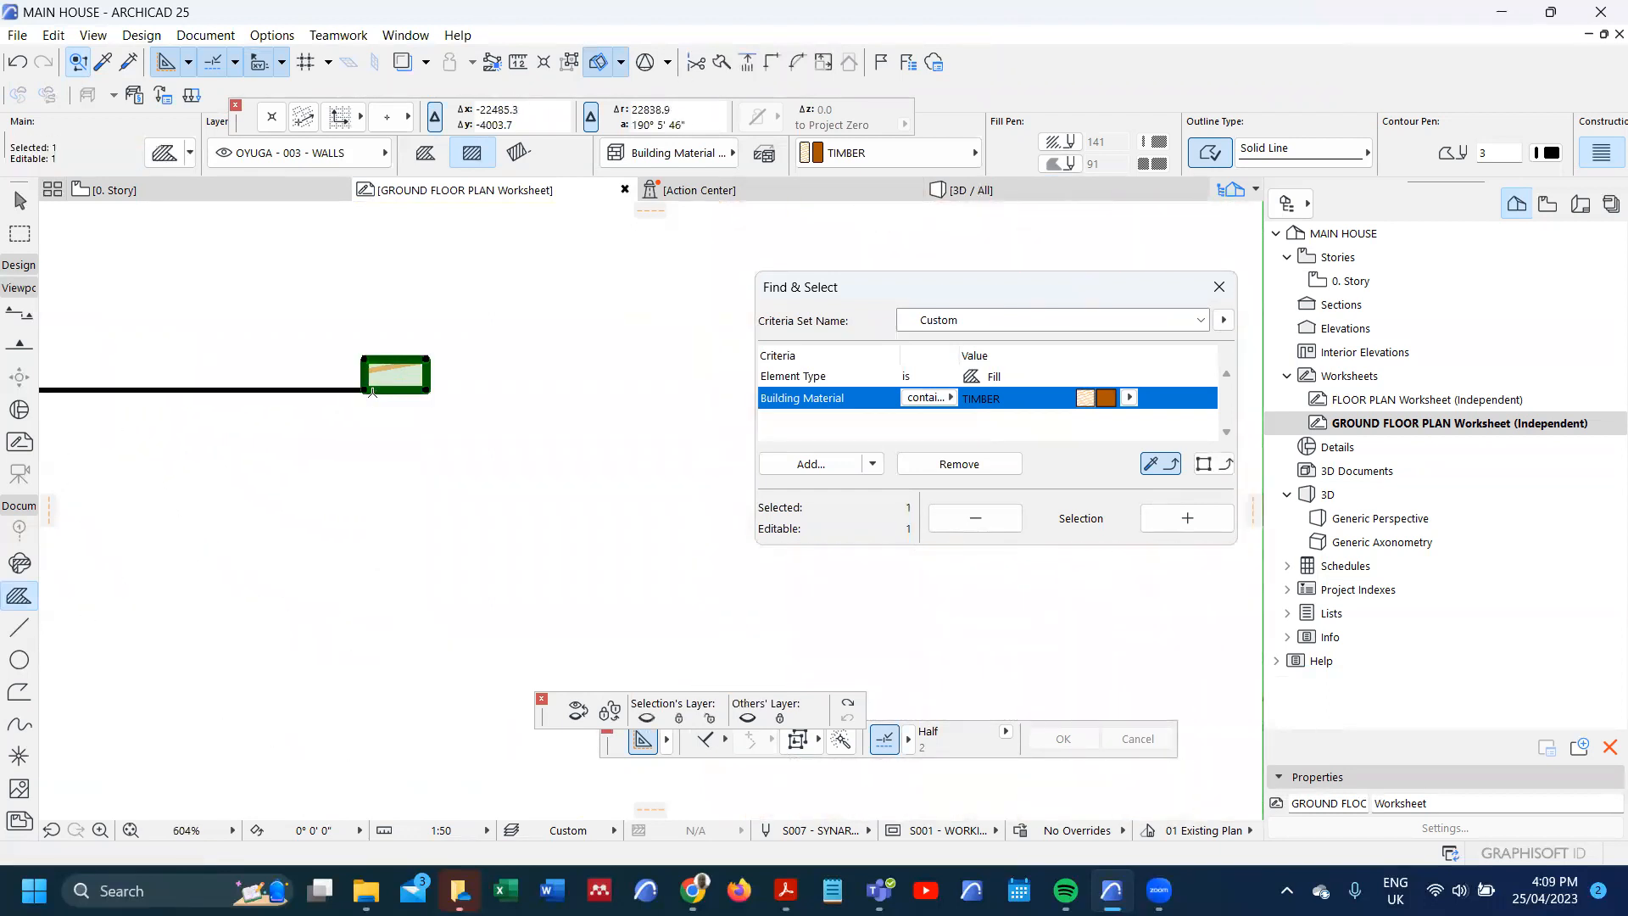
shift+click(348, 392)
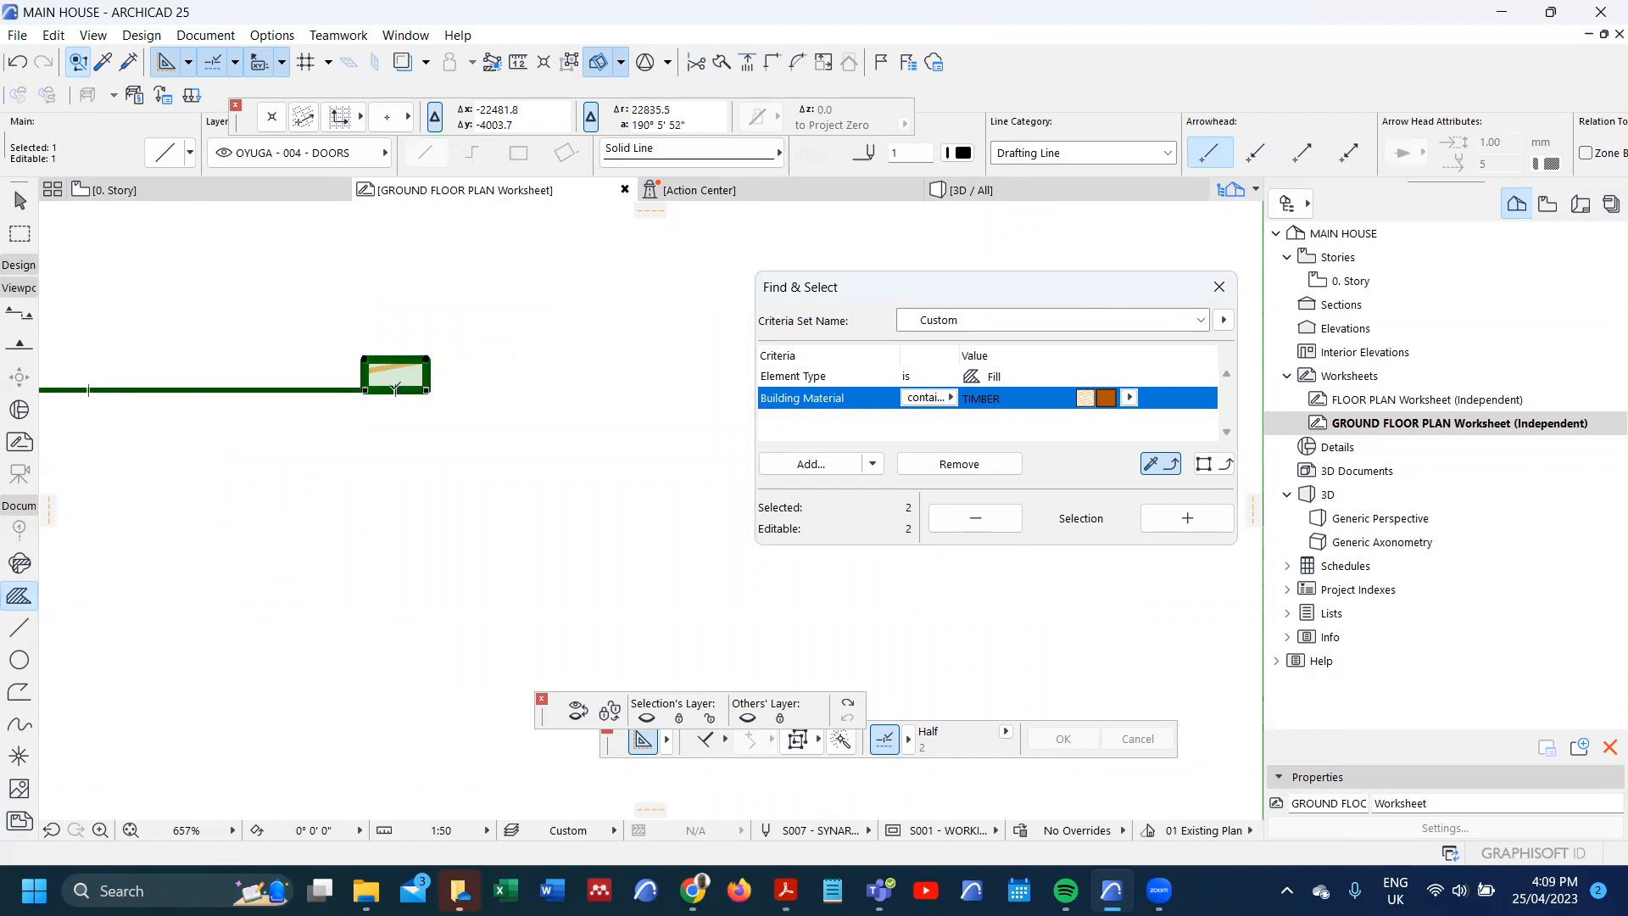
key(ctrl+d)
click(395, 389)
click(365, 390)
scroll(443, 308, down, 1)
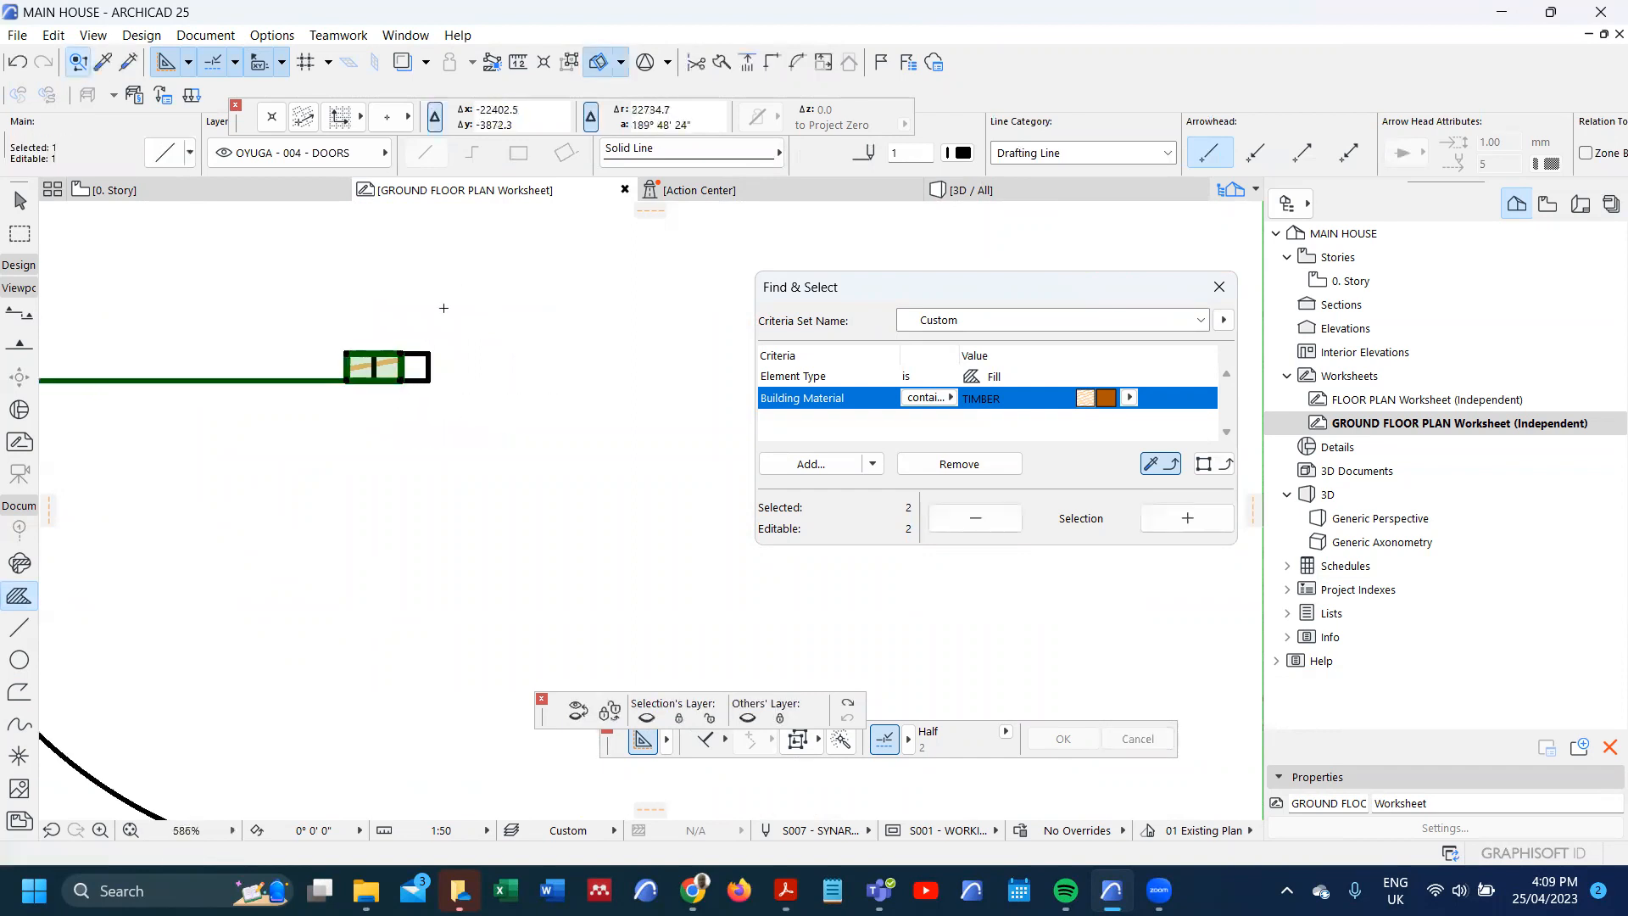
- Remove the four leftover frame outline lines and cut the leaf line back to the start of the swing arc
scroll(443, 308, down, 2)
key(Escape)
shift+click(431, 367)
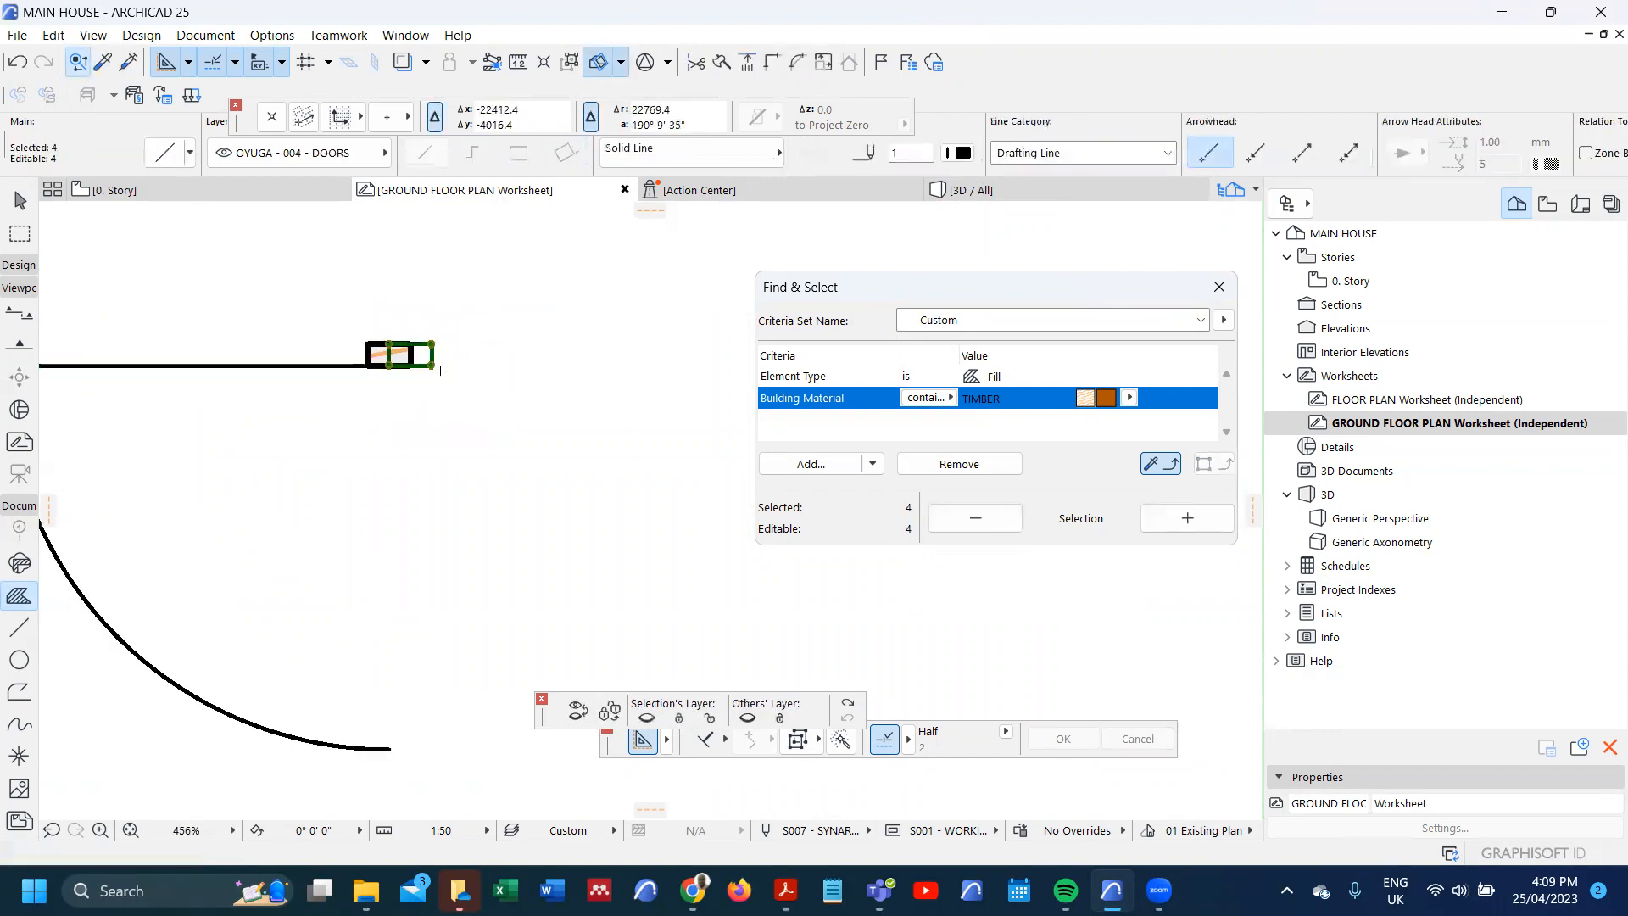
key(Escape)
scroll(361, 348, down, 10)
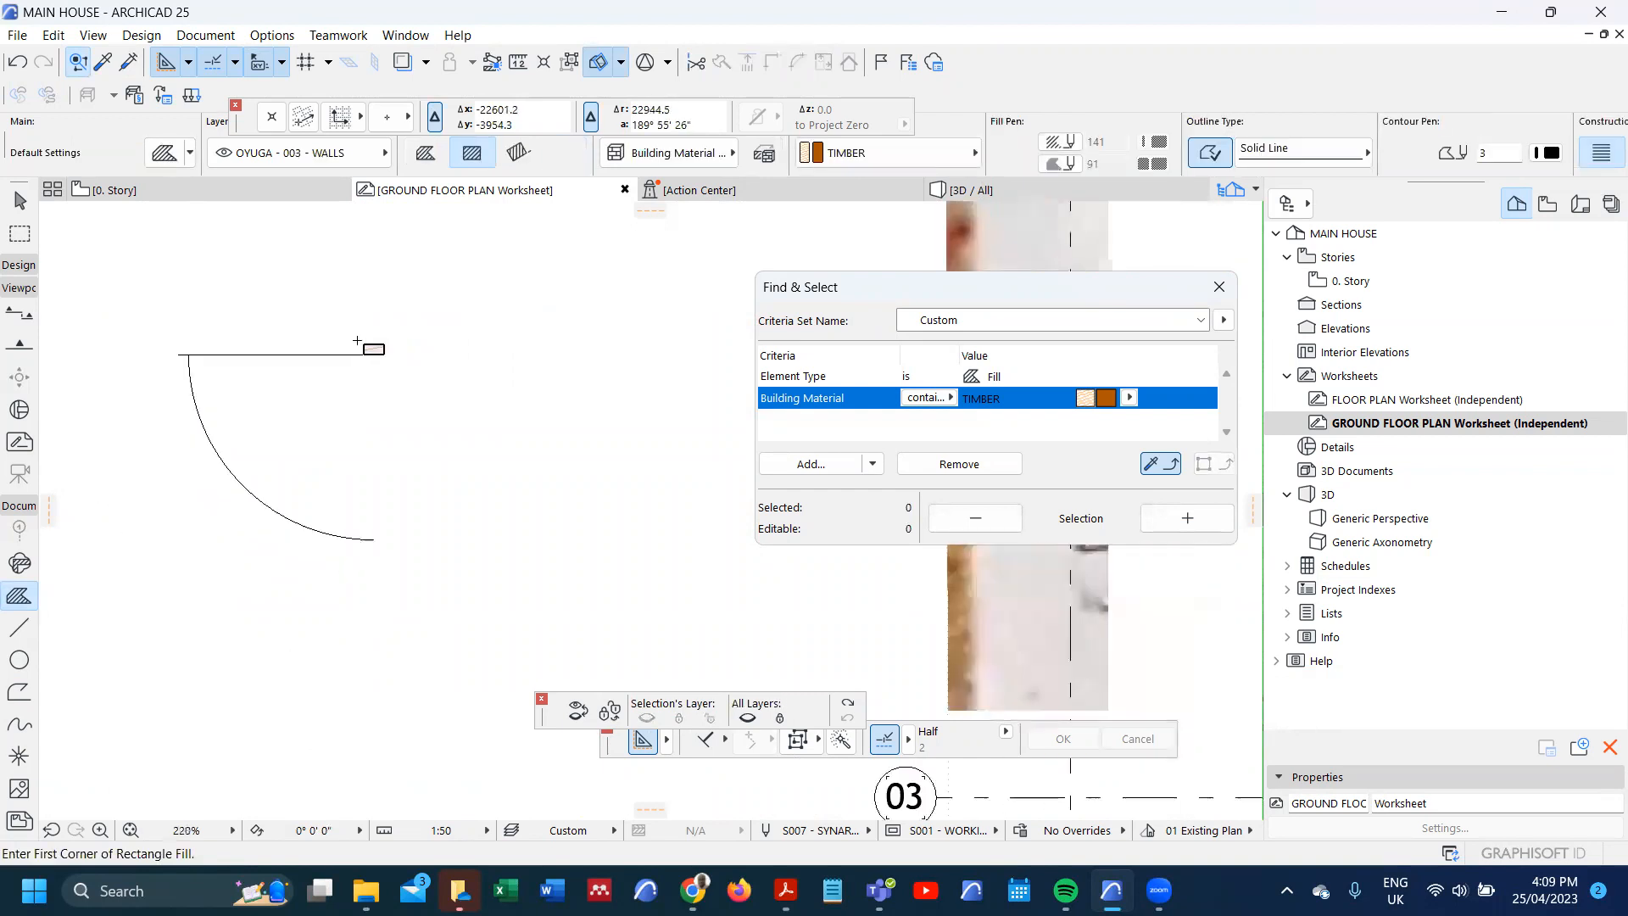
scroll(241, 352, up, 19)
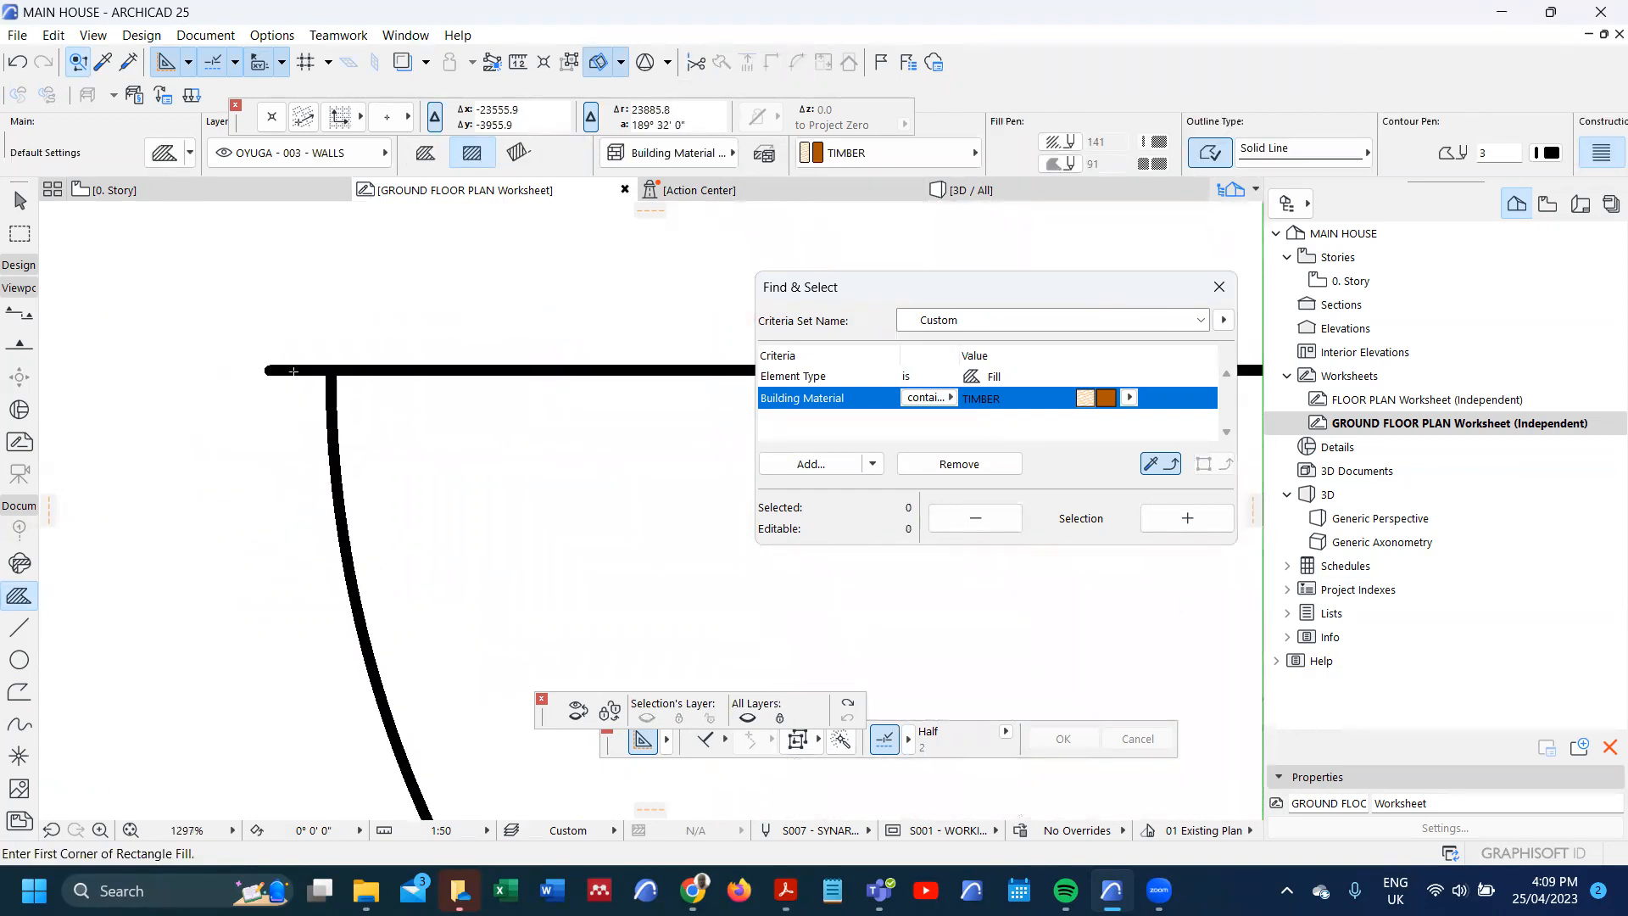
scroll(307, 347, down, 19)
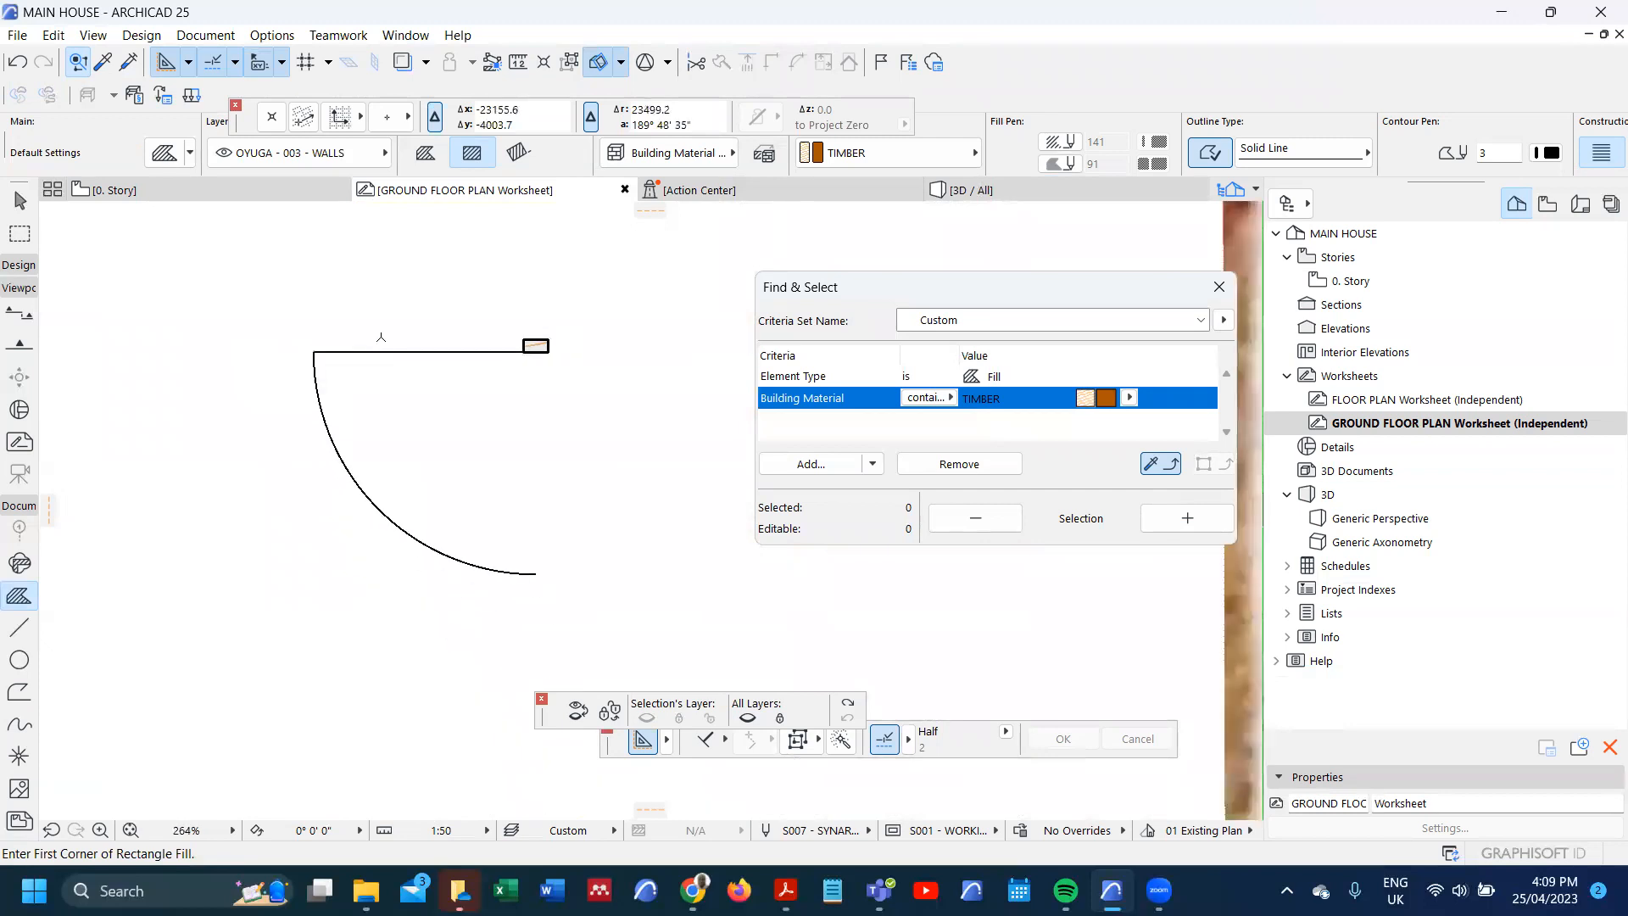
shift+click(320, 317)
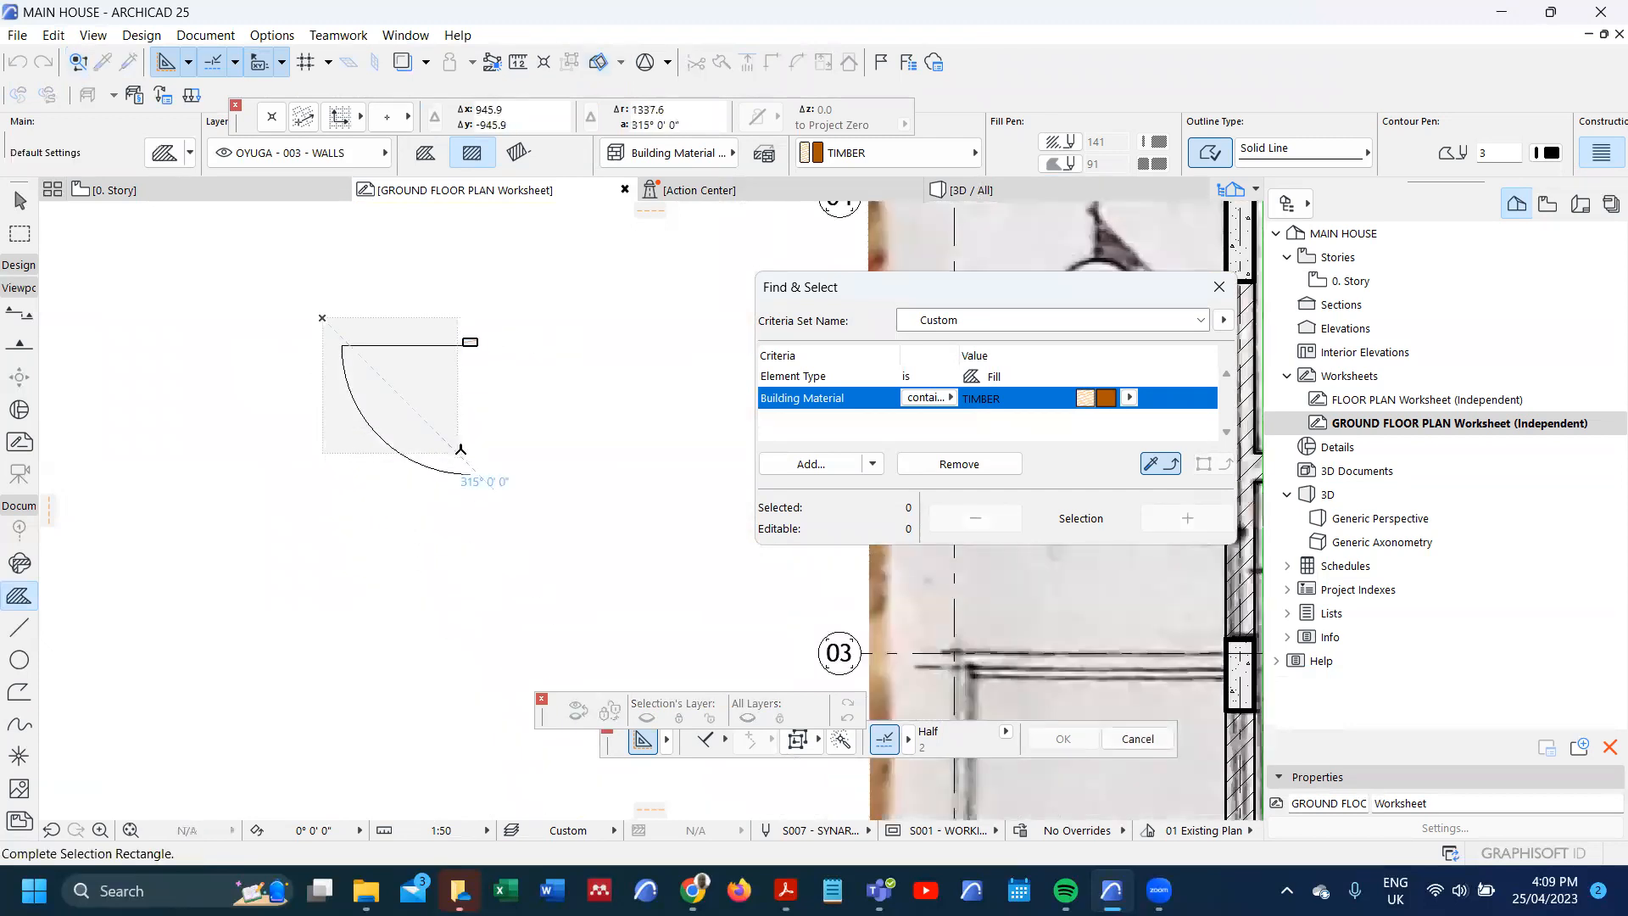
key(Escape)
- Place a copy of the timber frame fill 950 mm straight down, at the free end of the swing arc
click(460, 339)
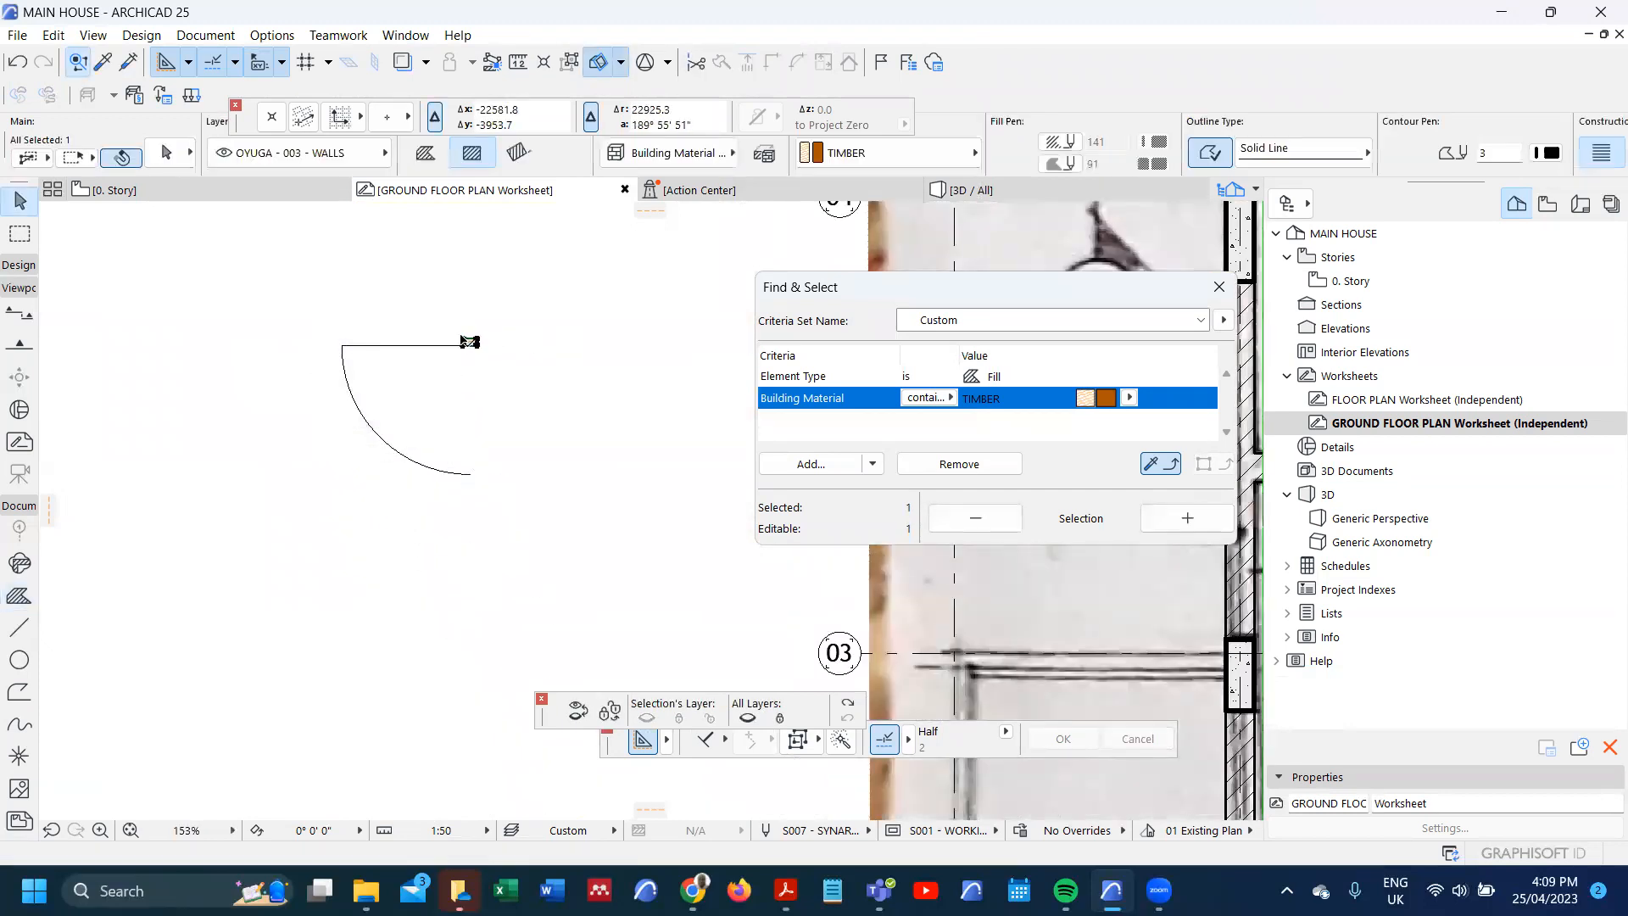
key(ctrl+shift+d)
click(462, 339)
scroll(457, 475, up, 4)
scroll(457, 477, up, 2)
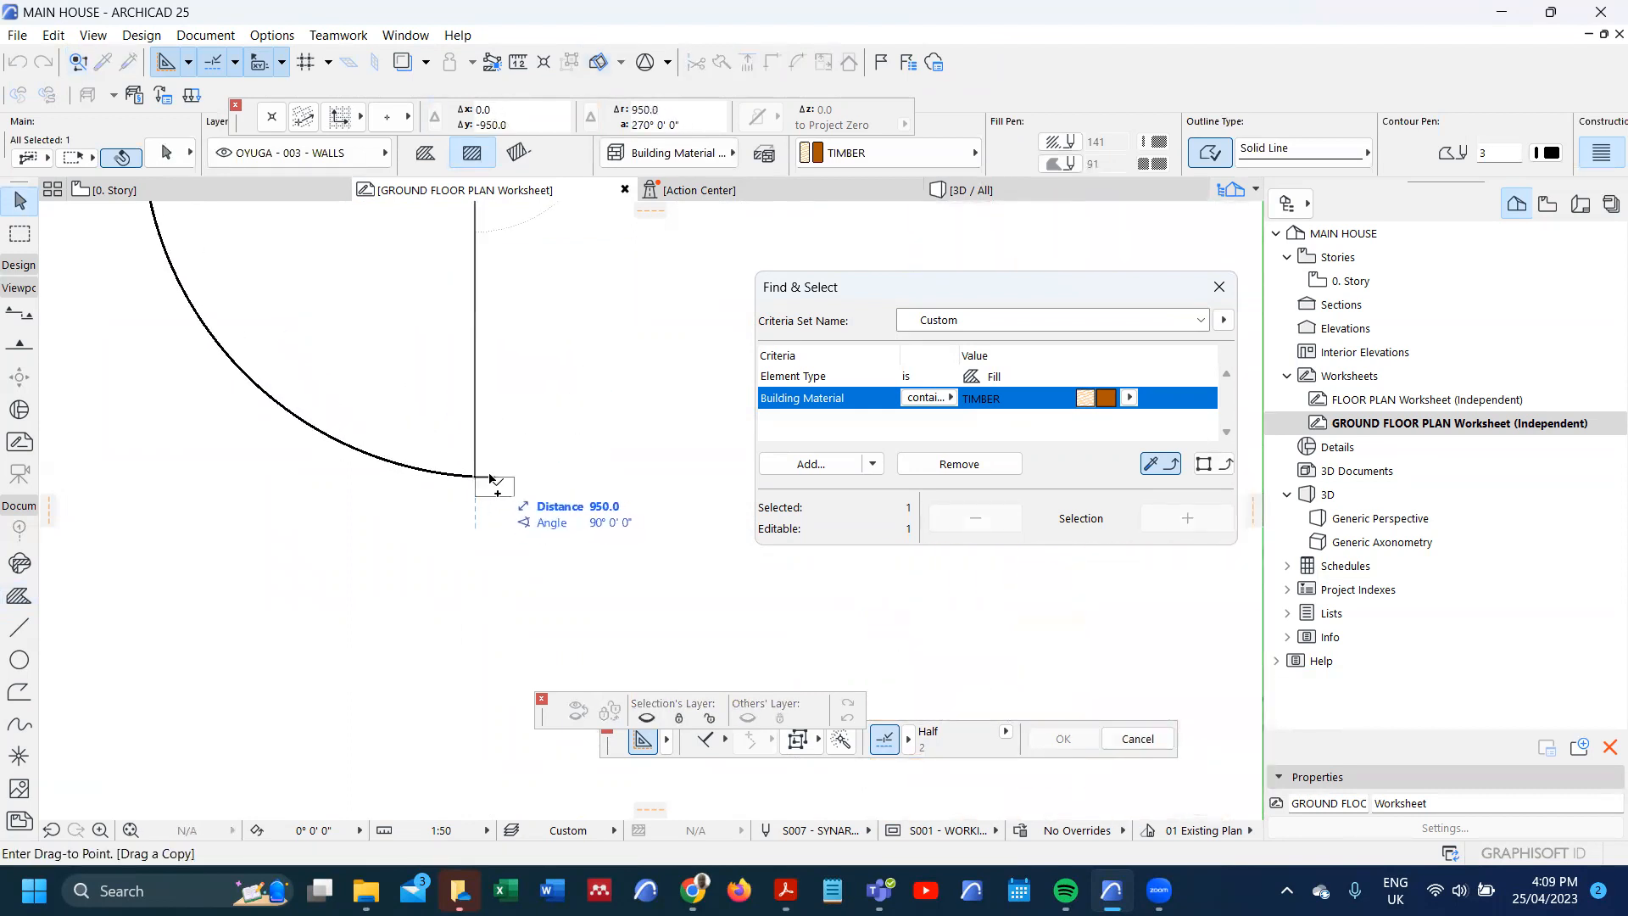
click(492, 478)
scroll(471, 475, down, 3)
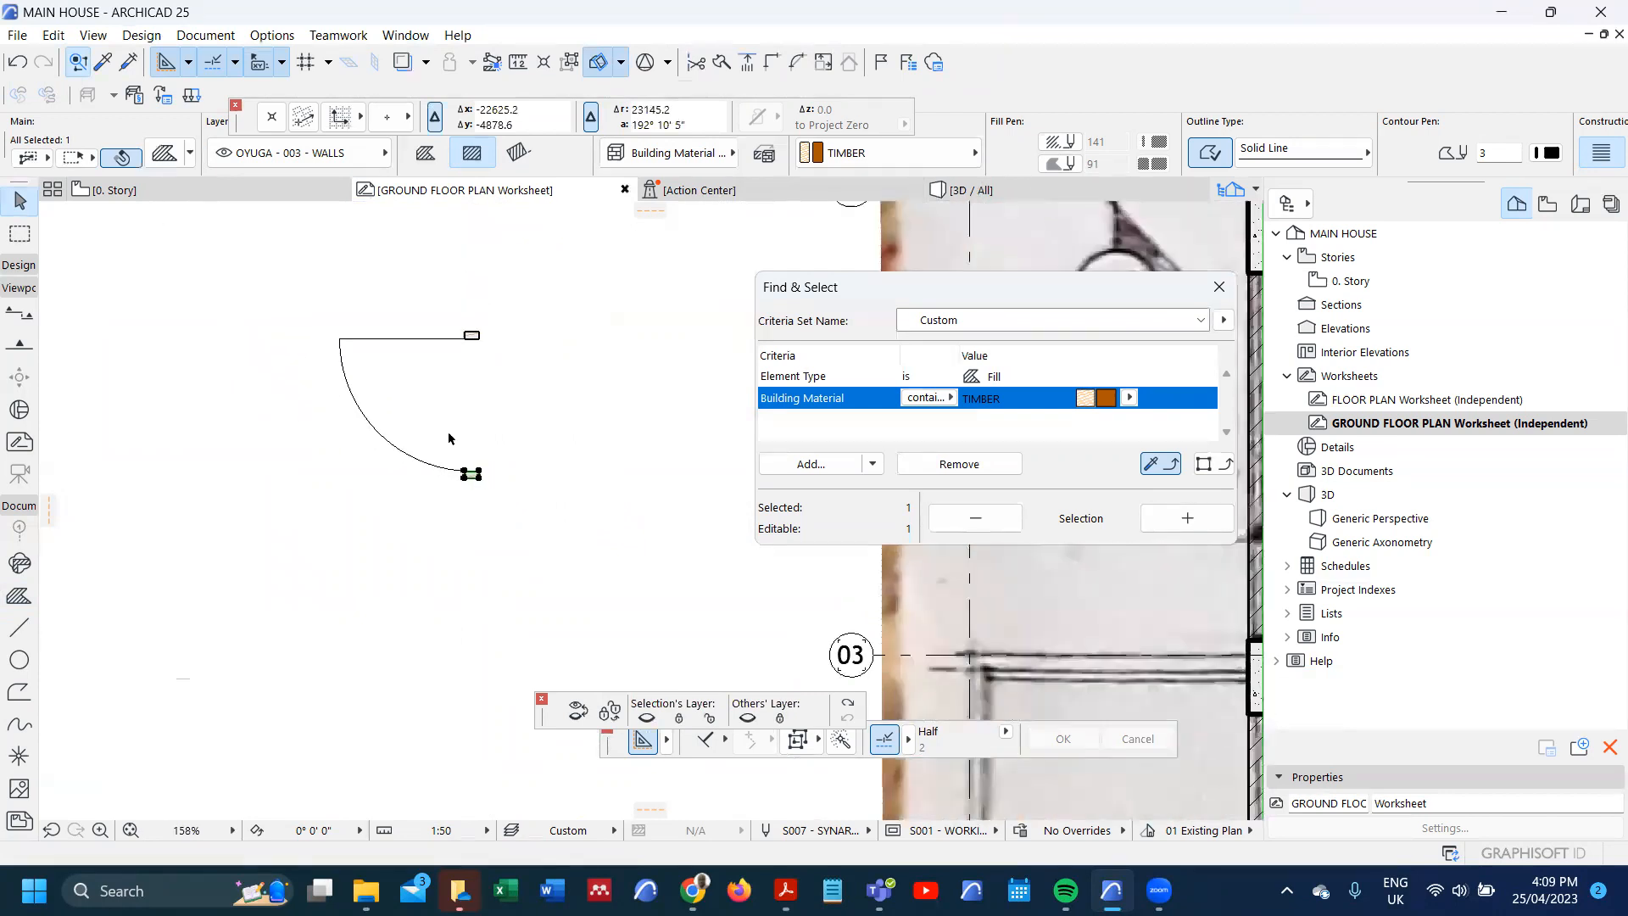
click(330, 336)
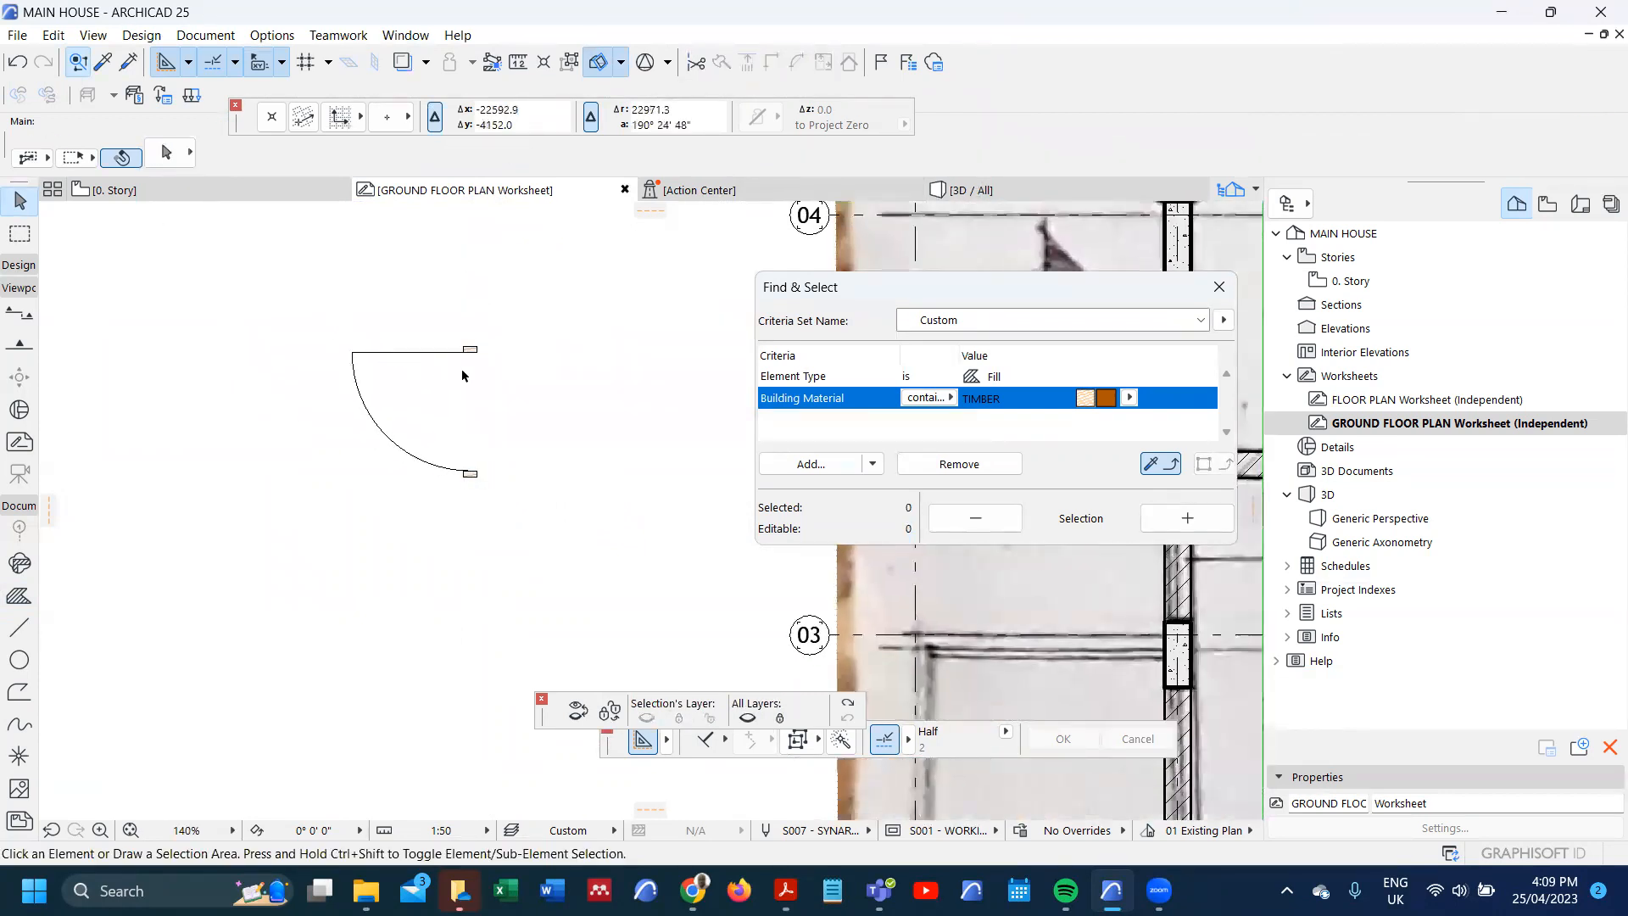
- Measure the overall distance from the upper frame's outer corner to the lower frame's outer corner
key(m)
scroll(465, 348, up, 2)
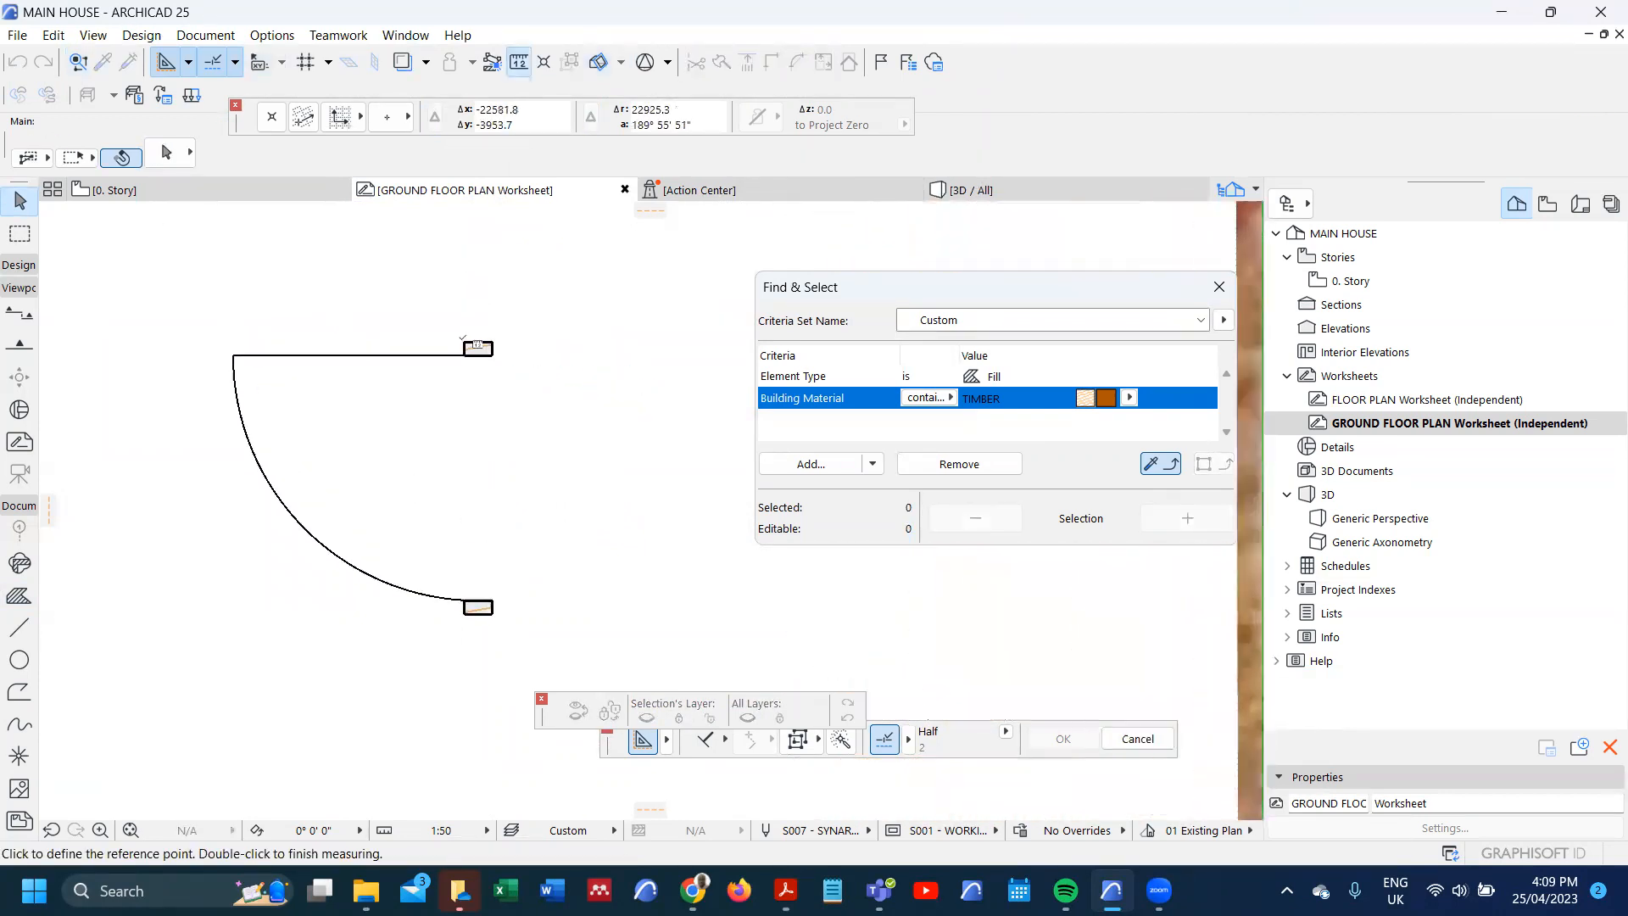
scroll(464, 343, down, 3)
scroll(447, 496, up, 2)
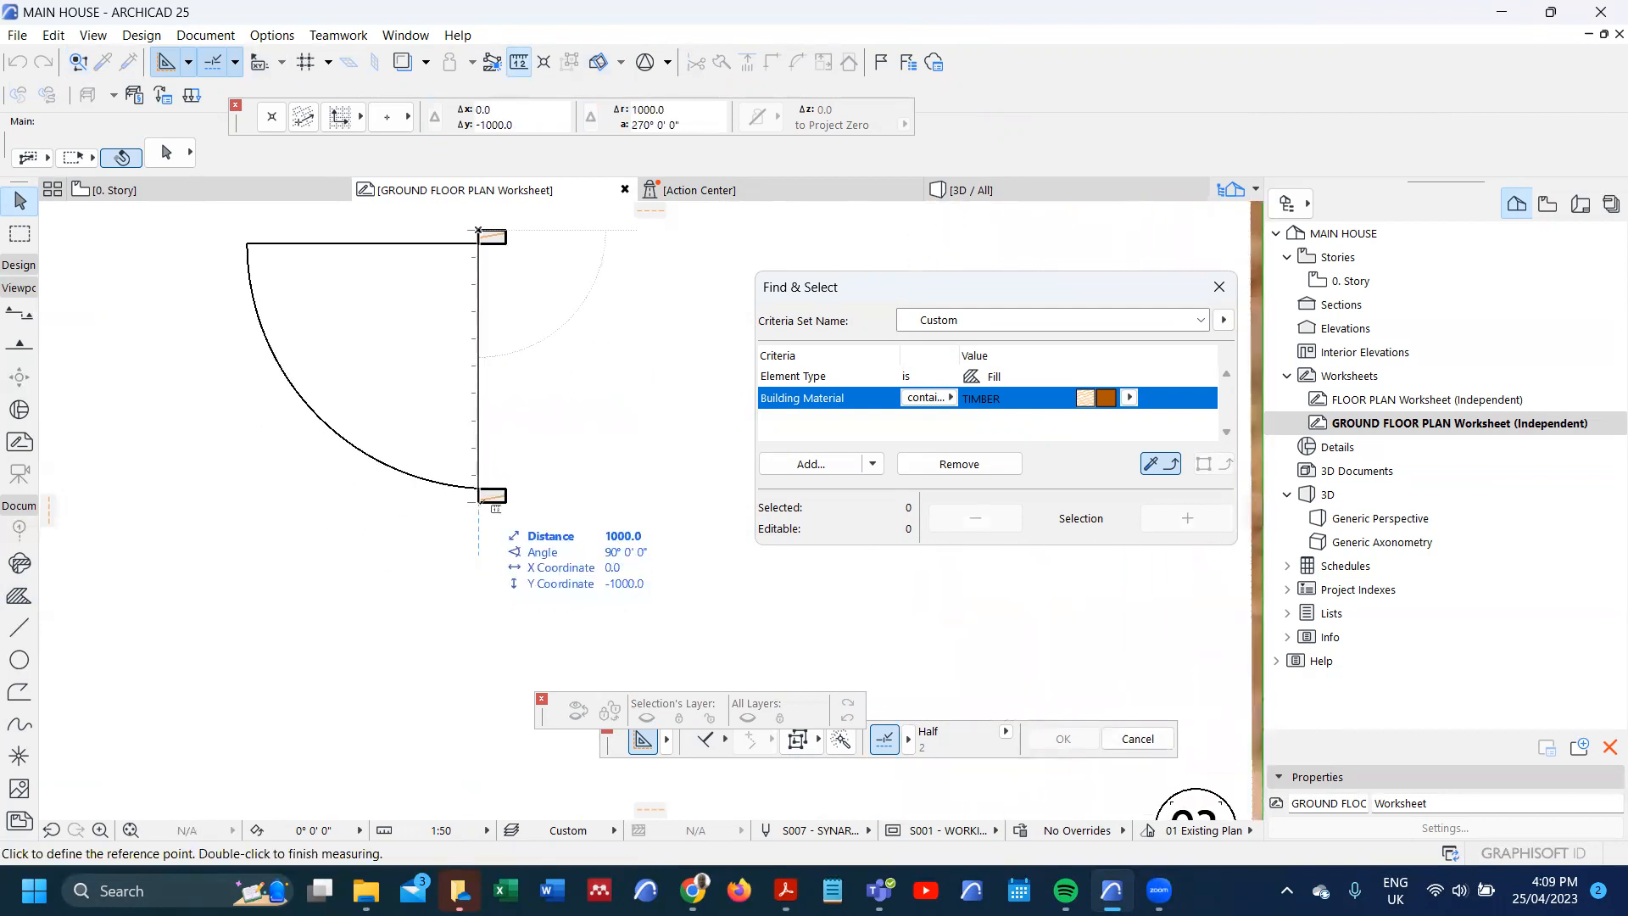
scroll(495, 507, down, 1)
key(Escape)
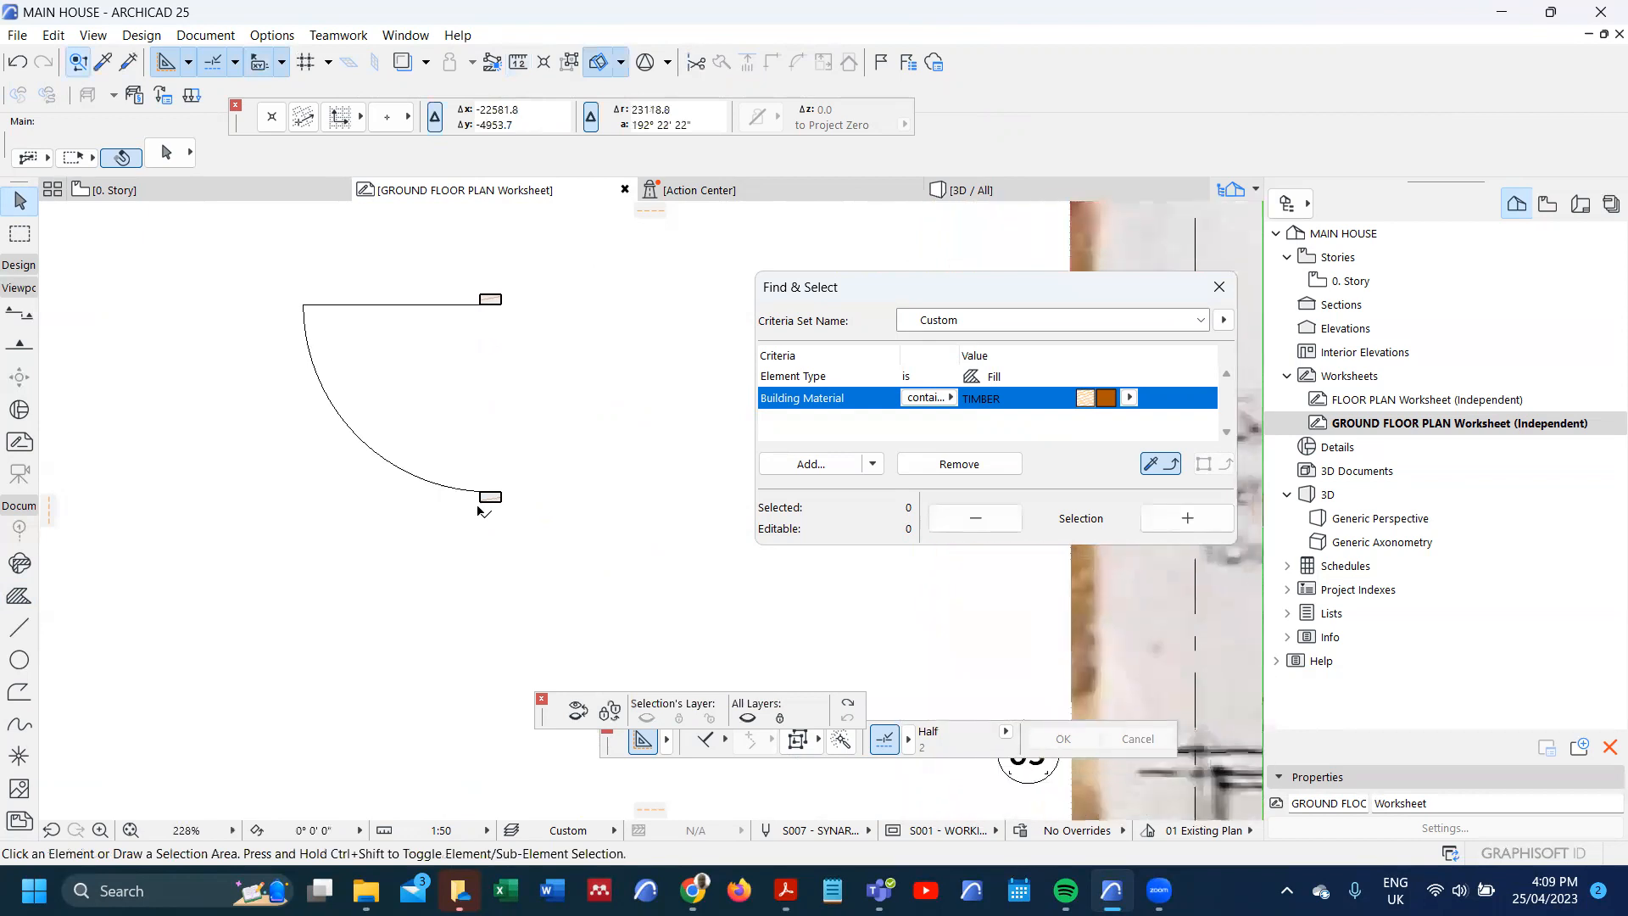
- Move the lower frame fill up so it sits directly against the underside of the upper frame fill
scroll(479, 510, up, 1)
click(503, 503)
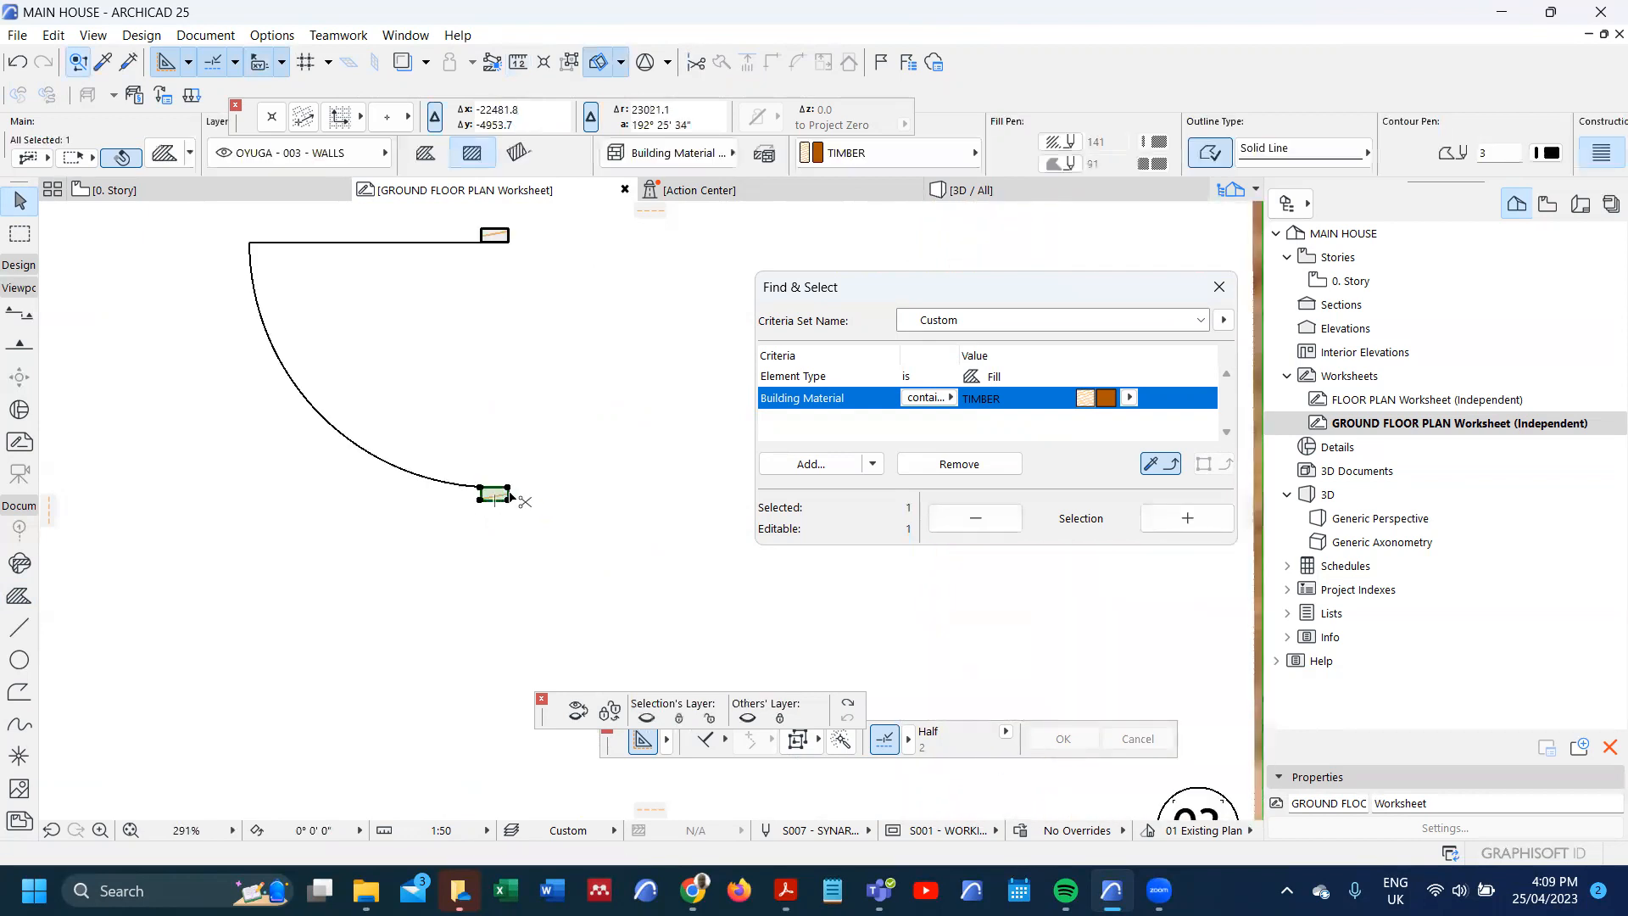
click(508, 490)
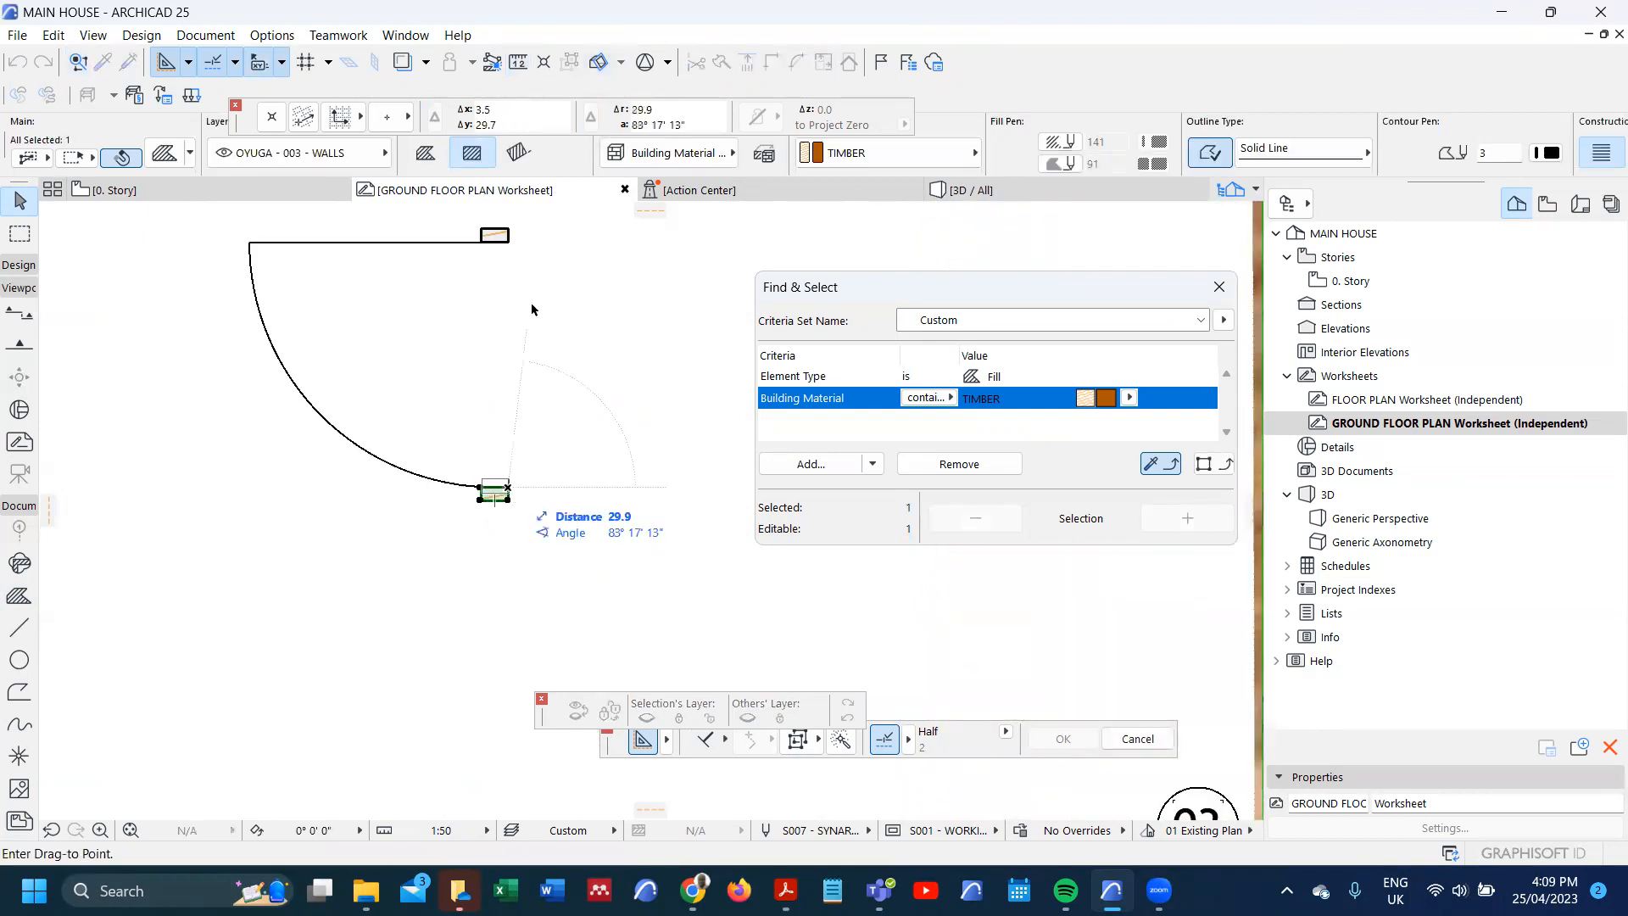
click(509, 243)
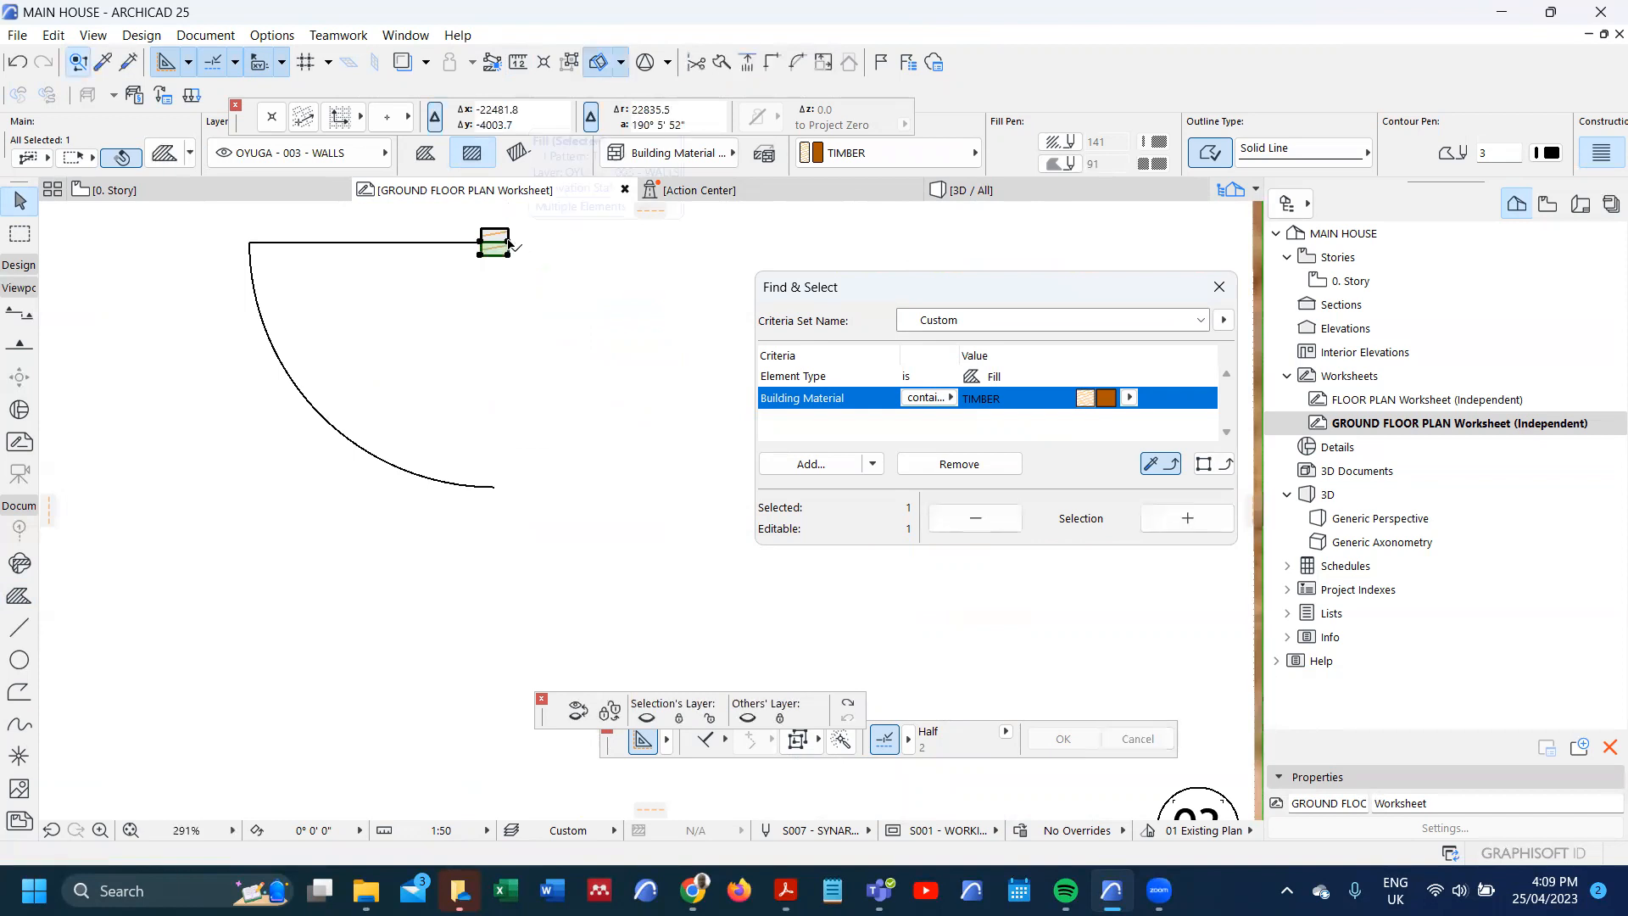
- Move the copied frame fill straight down 900 mm from the upper frame to set the door opening
scroll(508, 243, up, 4)
scroll(522, 241, down, 3)
key(ctrl+d)
click(516, 264)
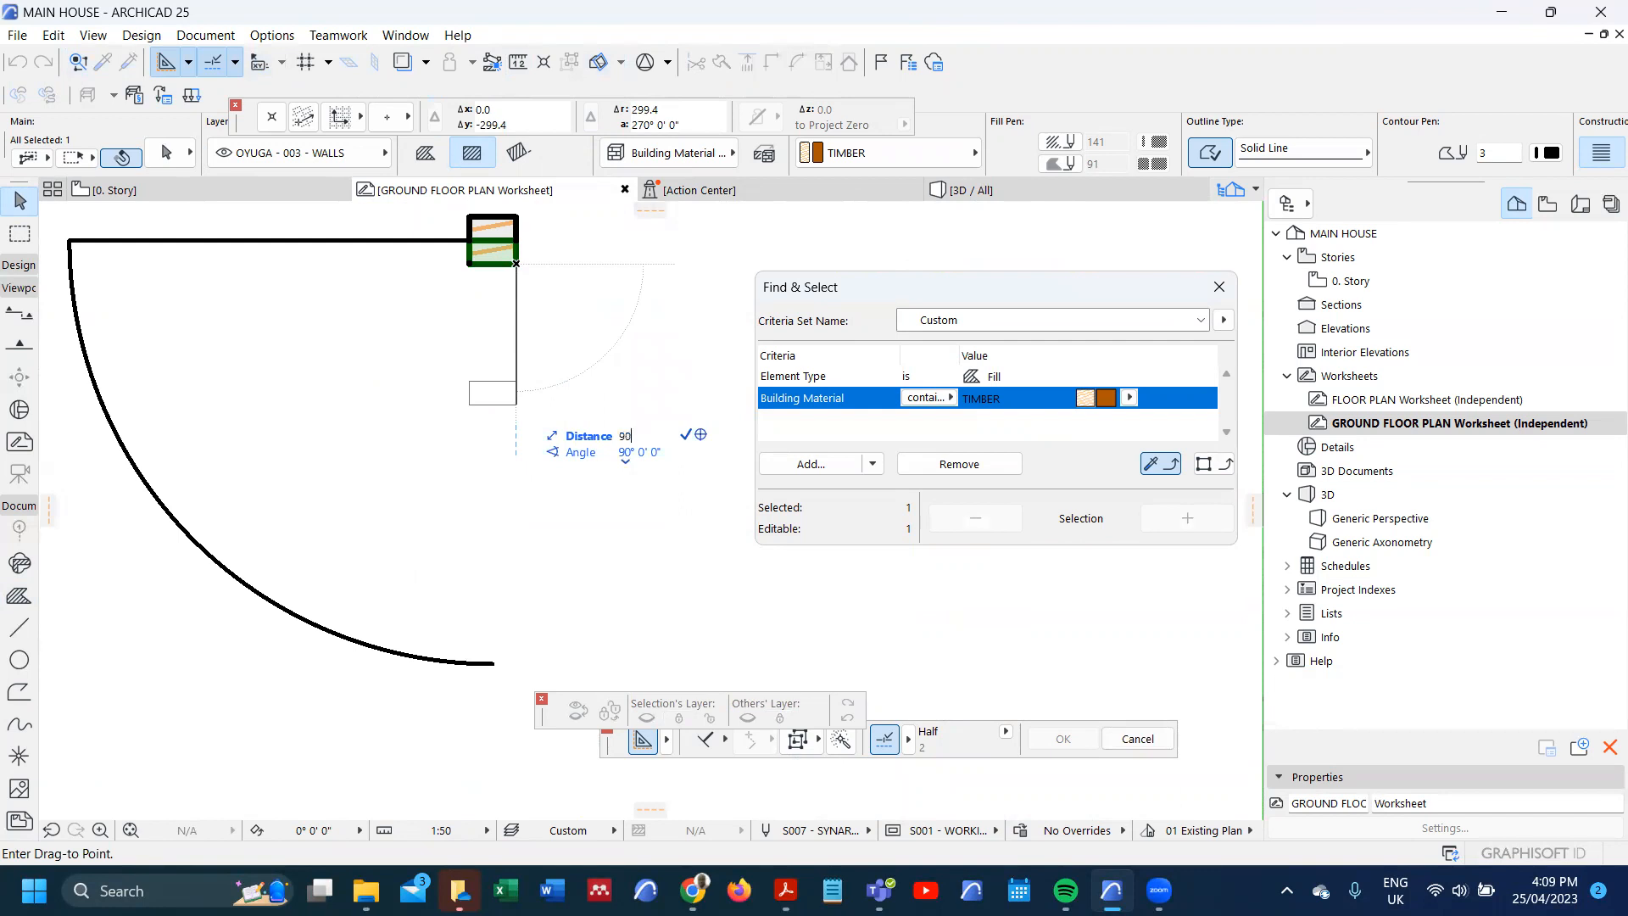
click(517, 692)
scroll(514, 517, down, 3)
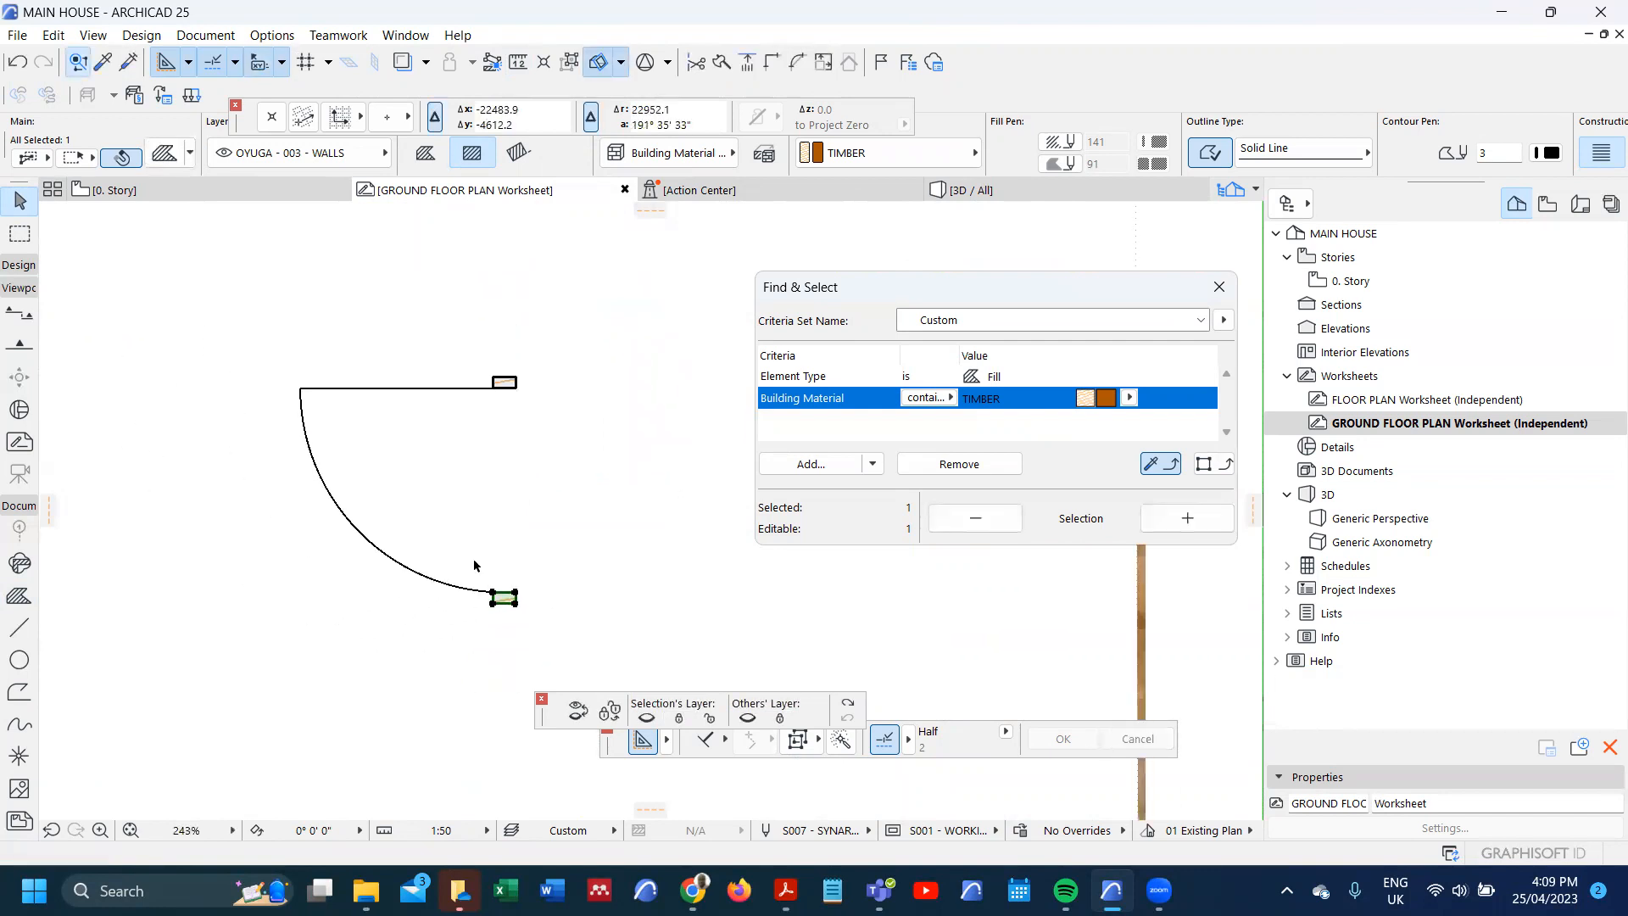
- Undo the last 900 mm move of the lower timber frame fill
click(452, 465)
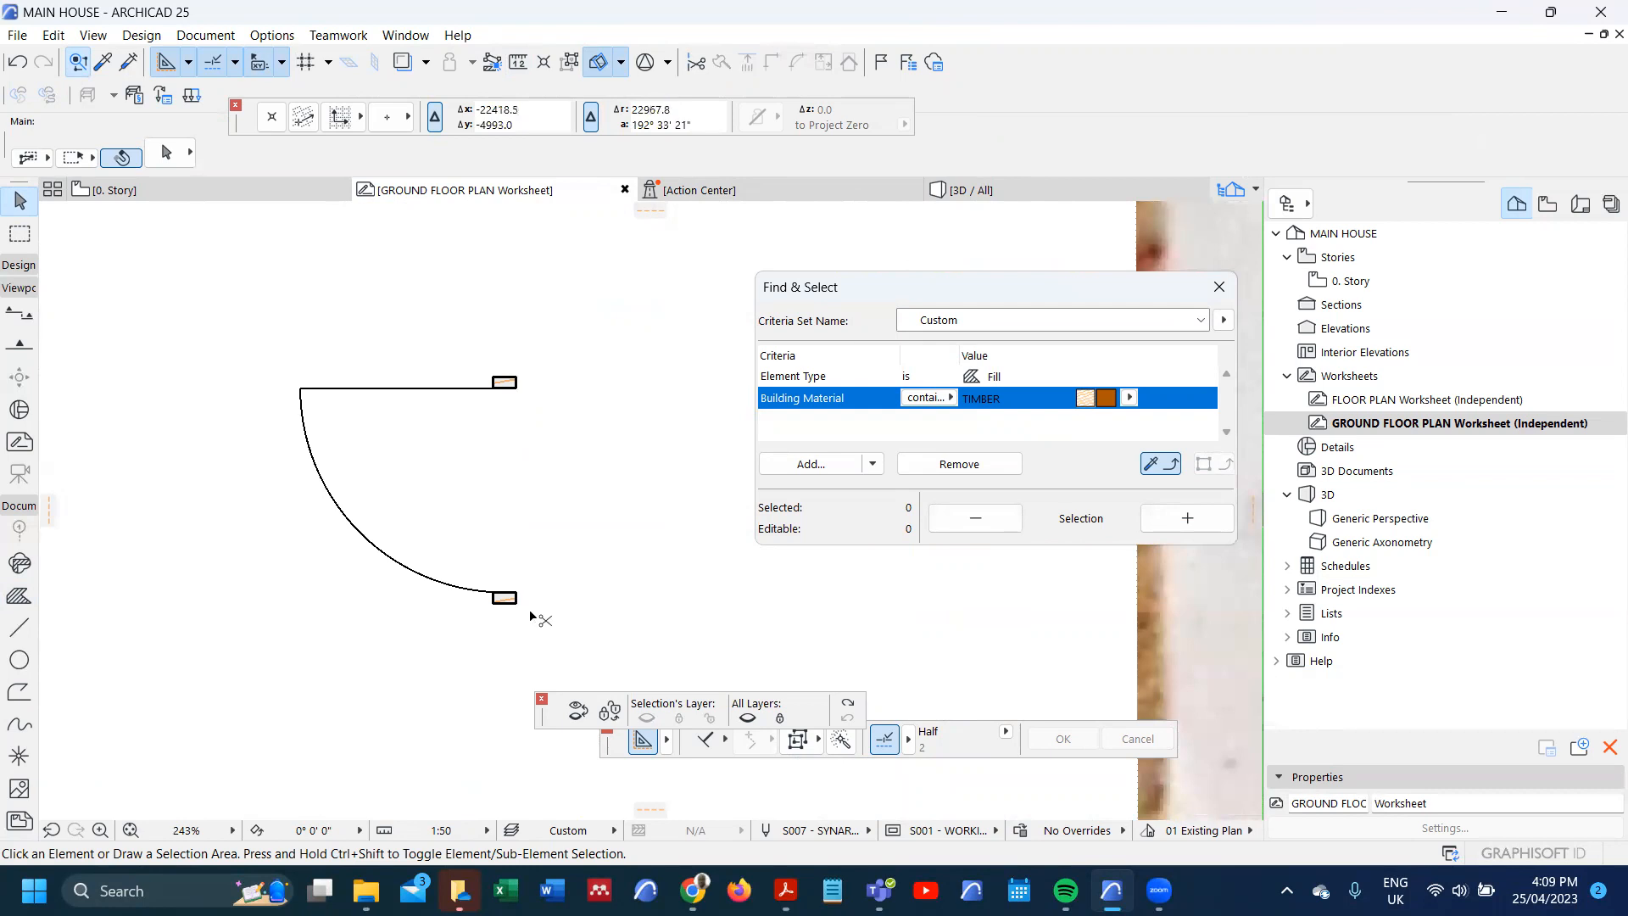
key(ctrl+z)
scroll(517, 398, up, 5)
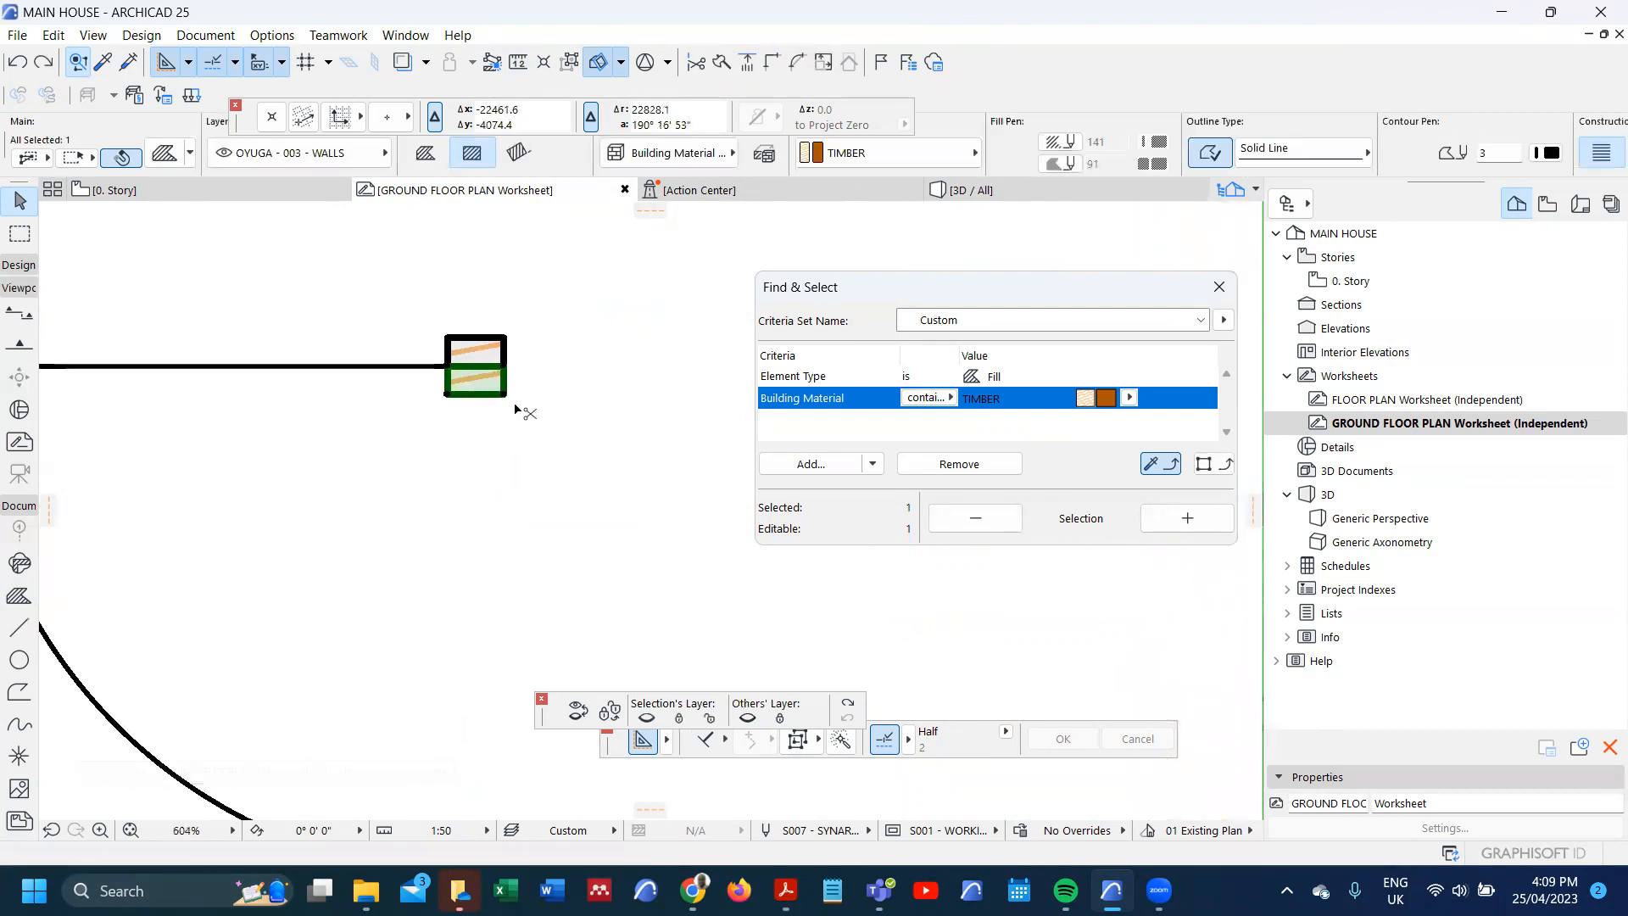
- Move the selected frame fill straight up until it sits directly on top of the upper frame fill
key(ctrl+d)
click(504, 394)
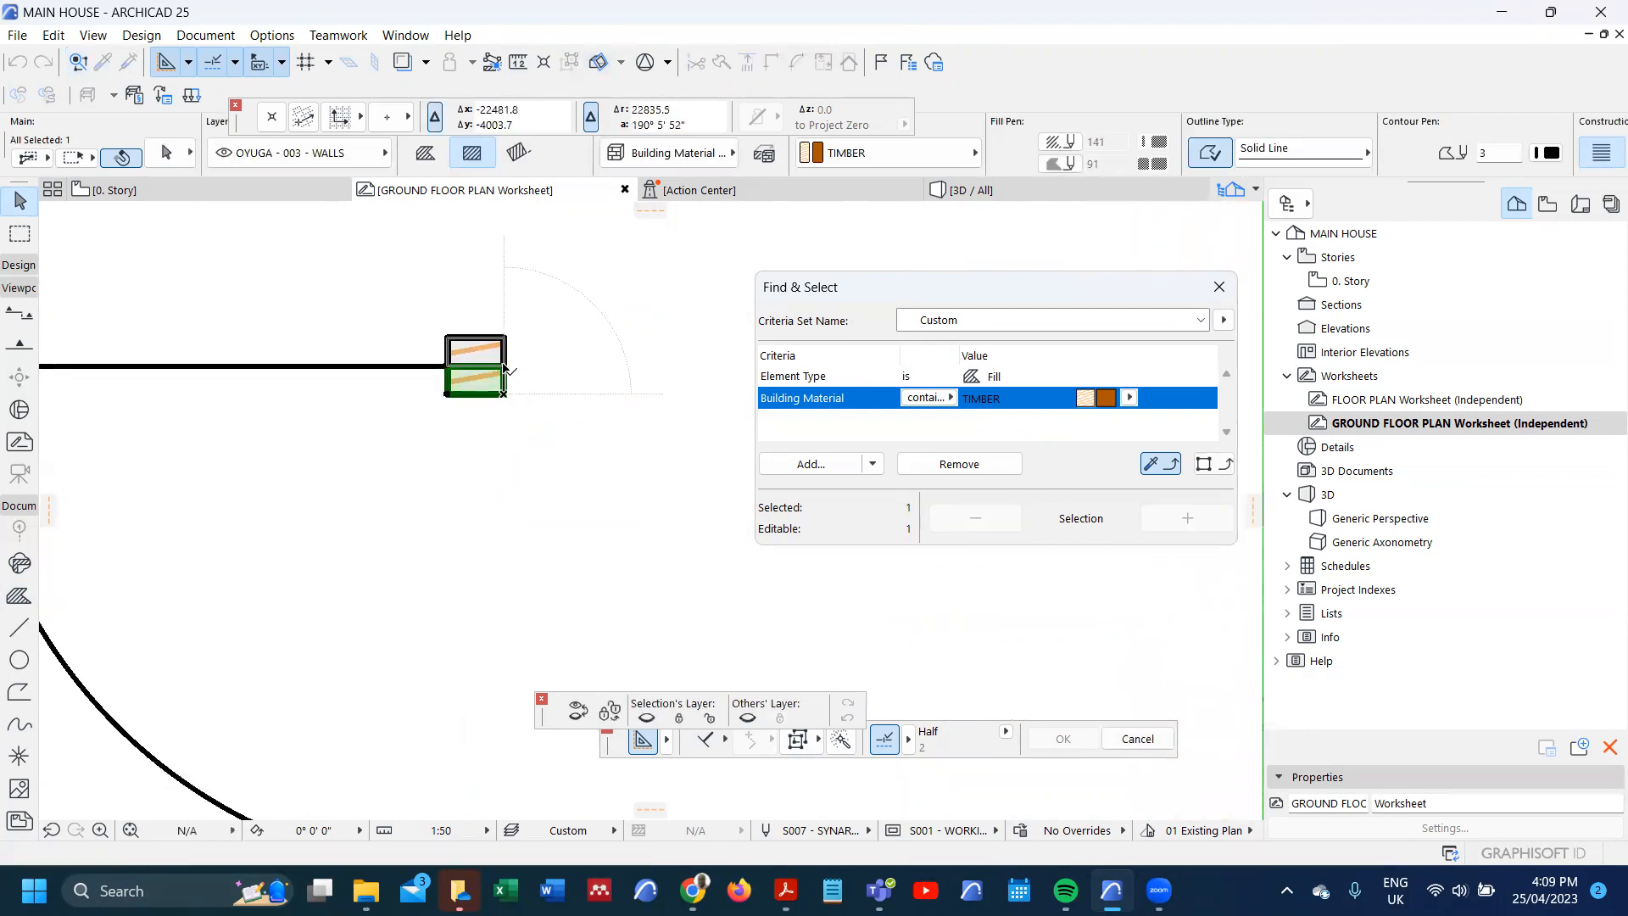
click(506, 366)
key(ctrl+d)
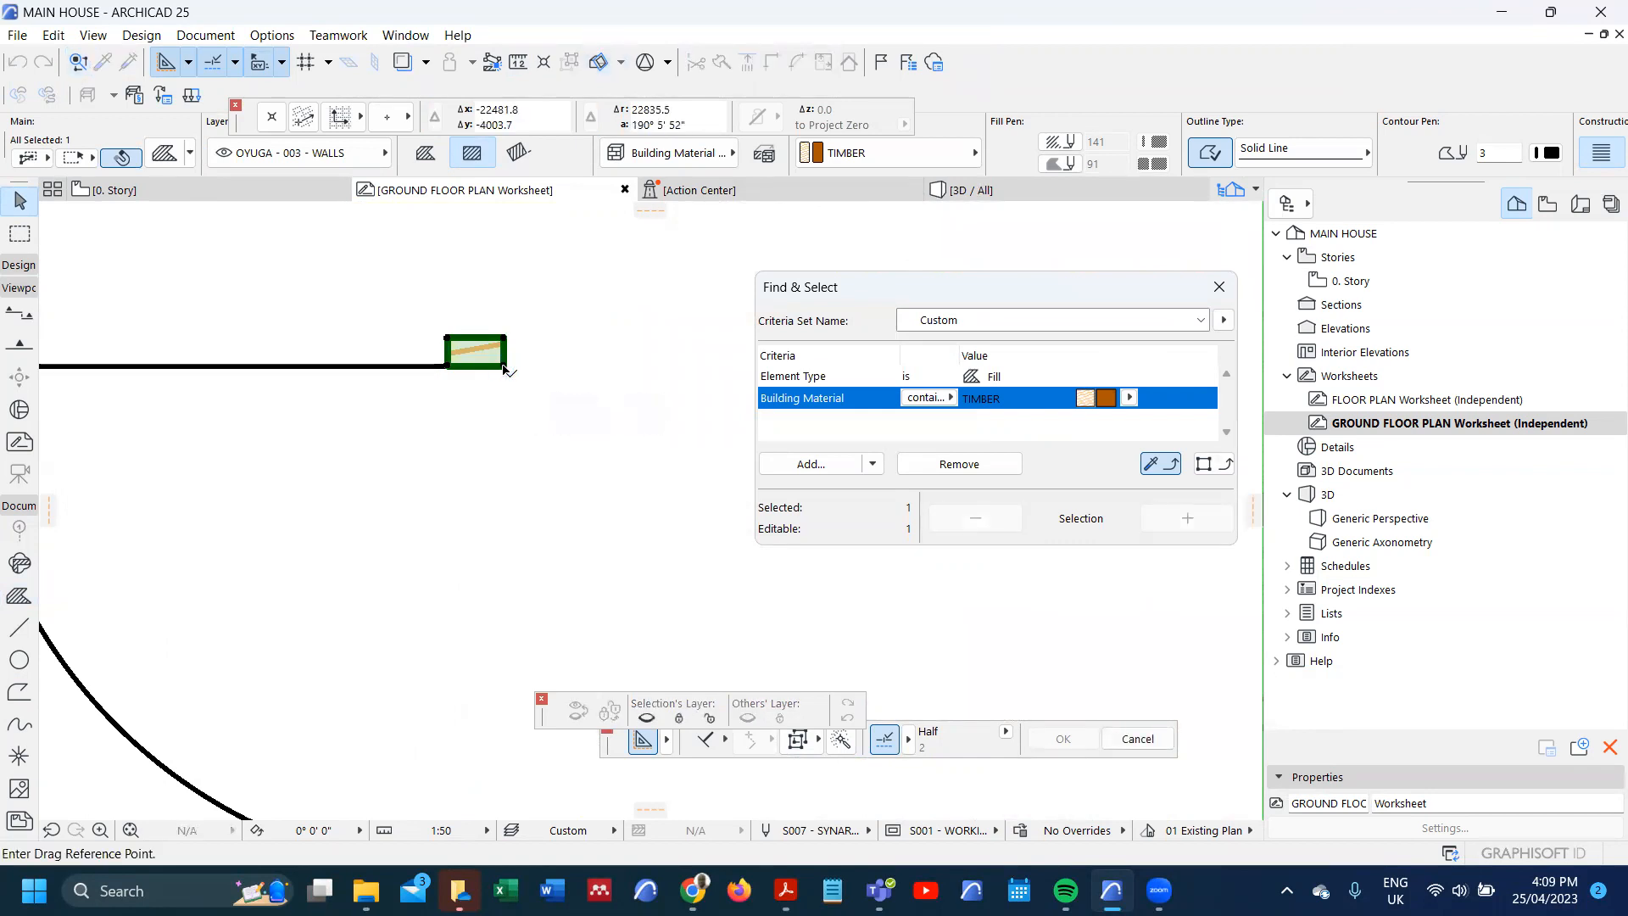
click(505, 368)
click(506, 370)
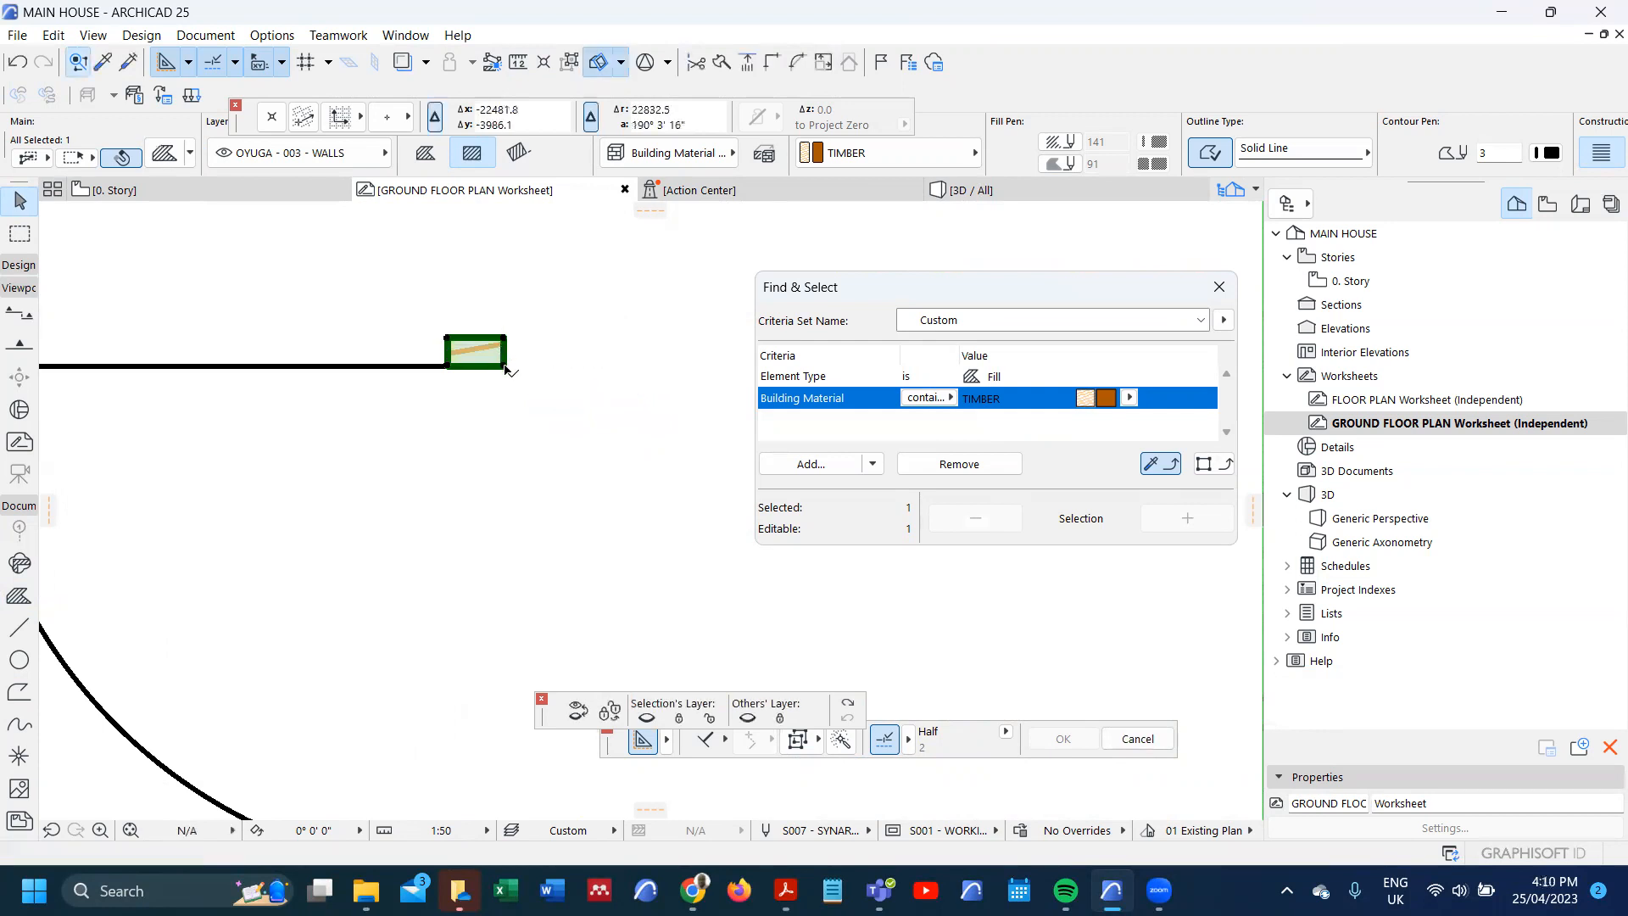
key(ctrl+d)
click(506, 368)
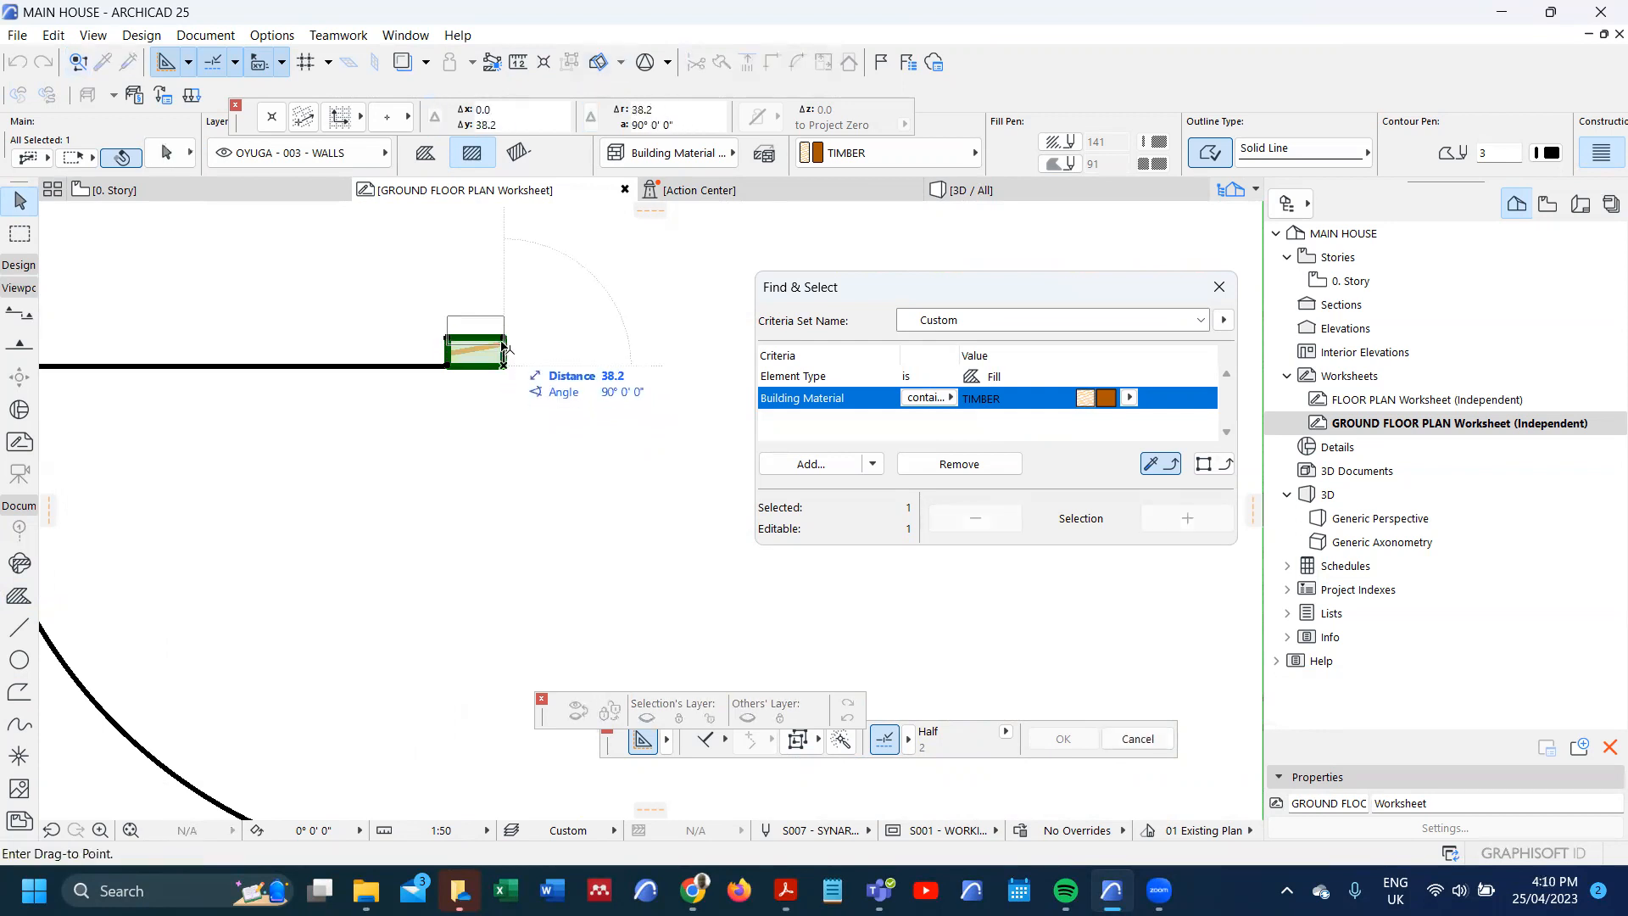
click(506, 340)
- Move the frame fill straight down 900 mm from the upper frame's top corner, making the door 900 mm overall including frames
key(ctrl+d)
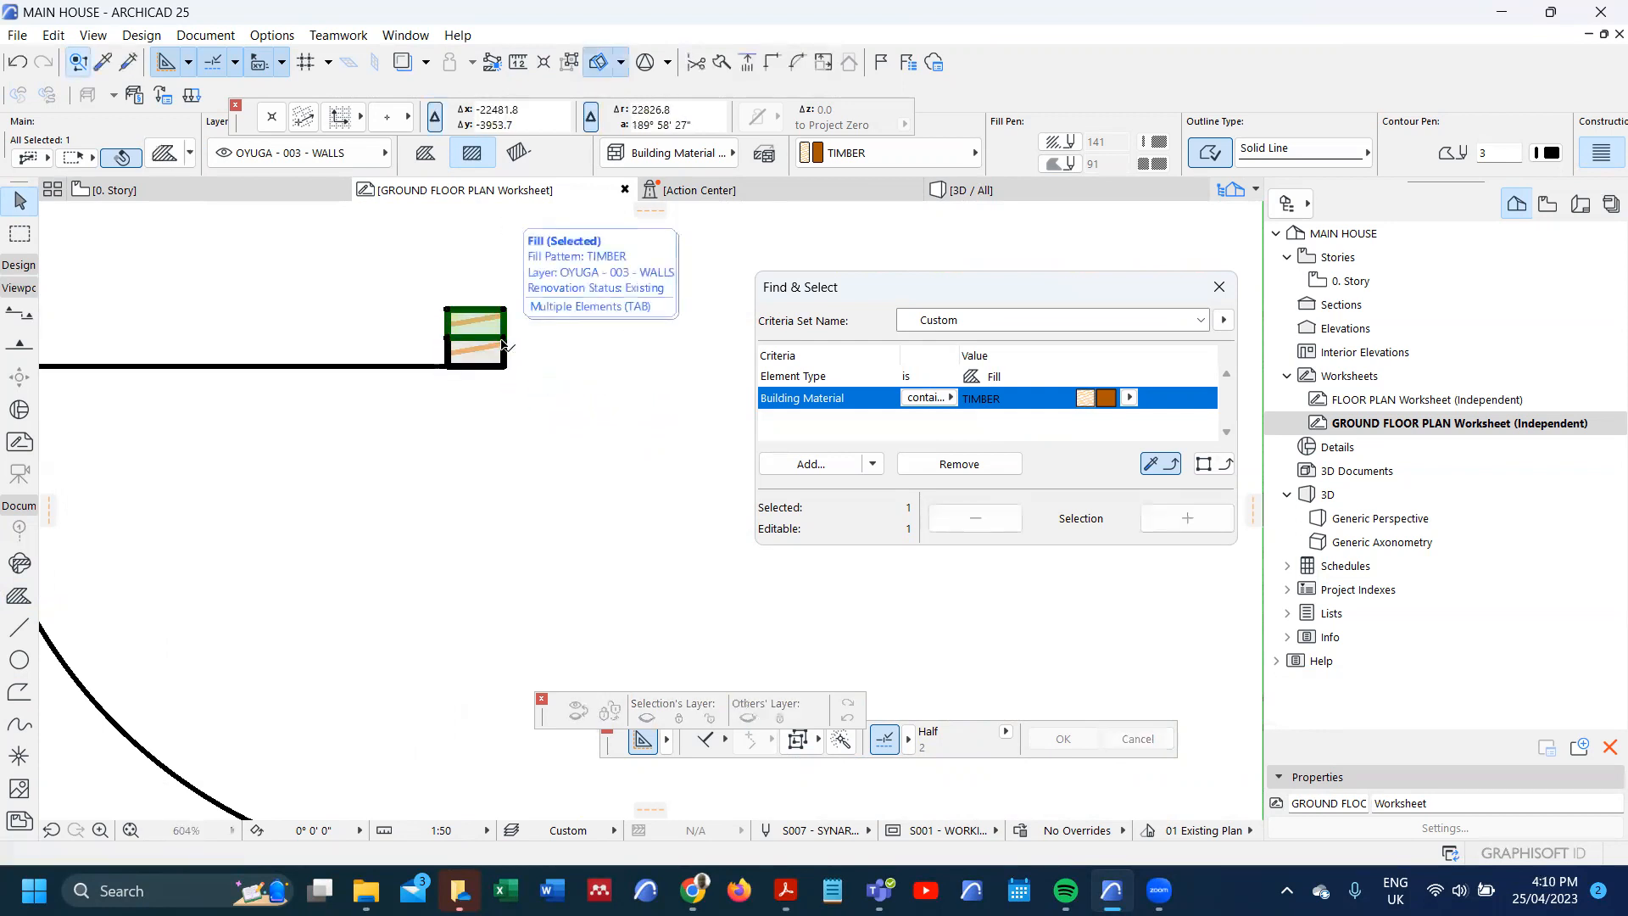
click(504, 339)
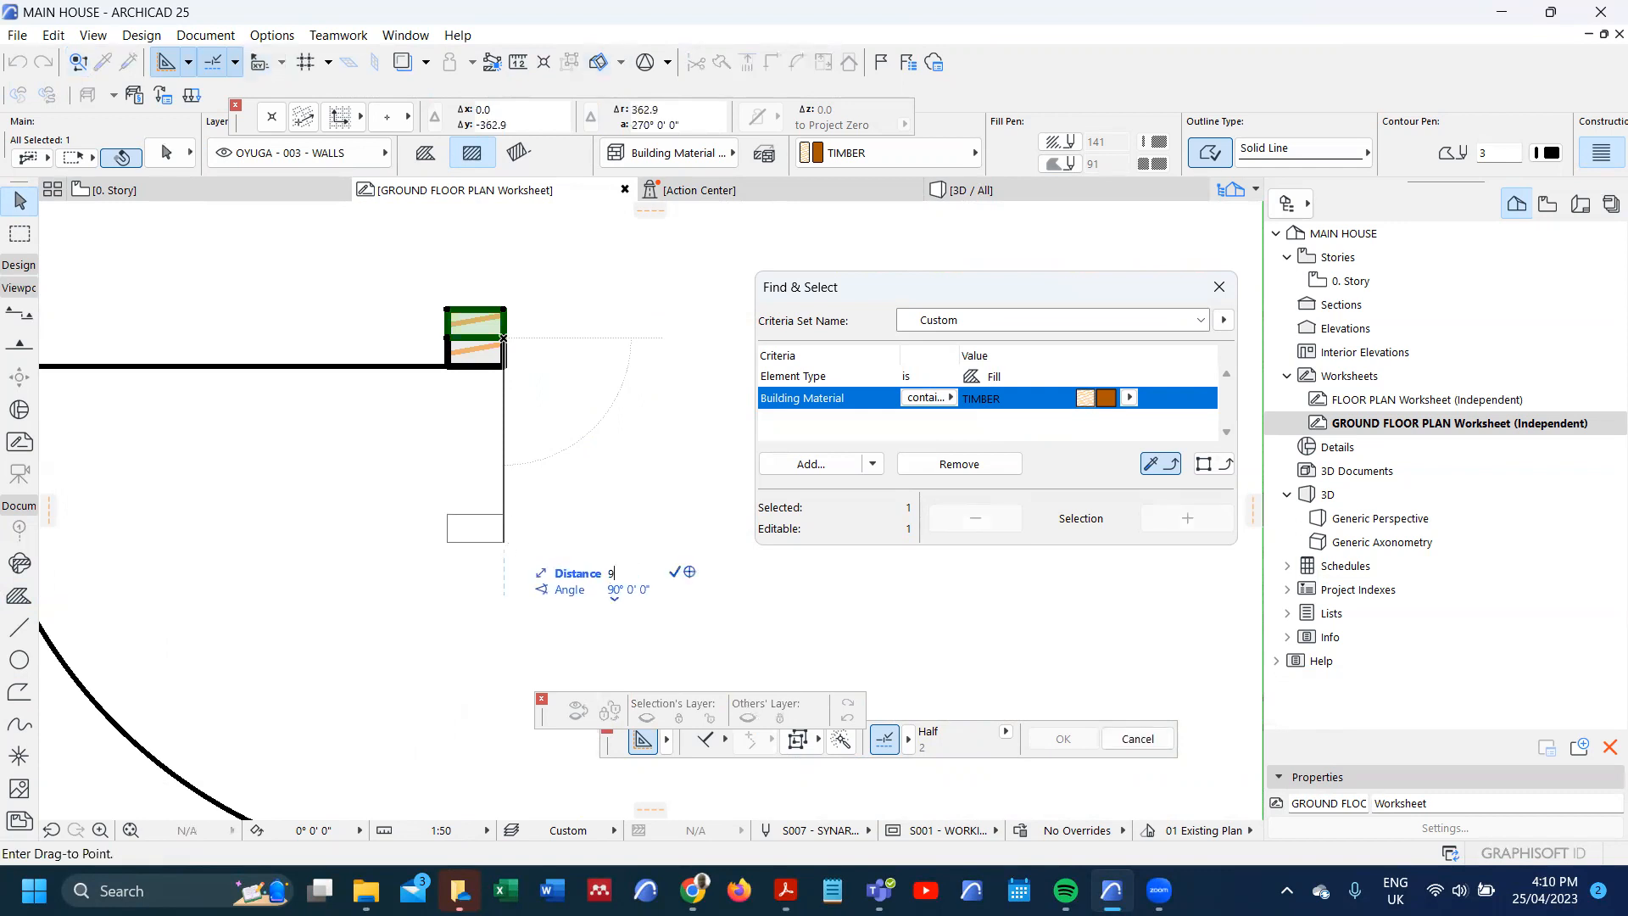
key(Return)
scroll(501, 407, down, 3)
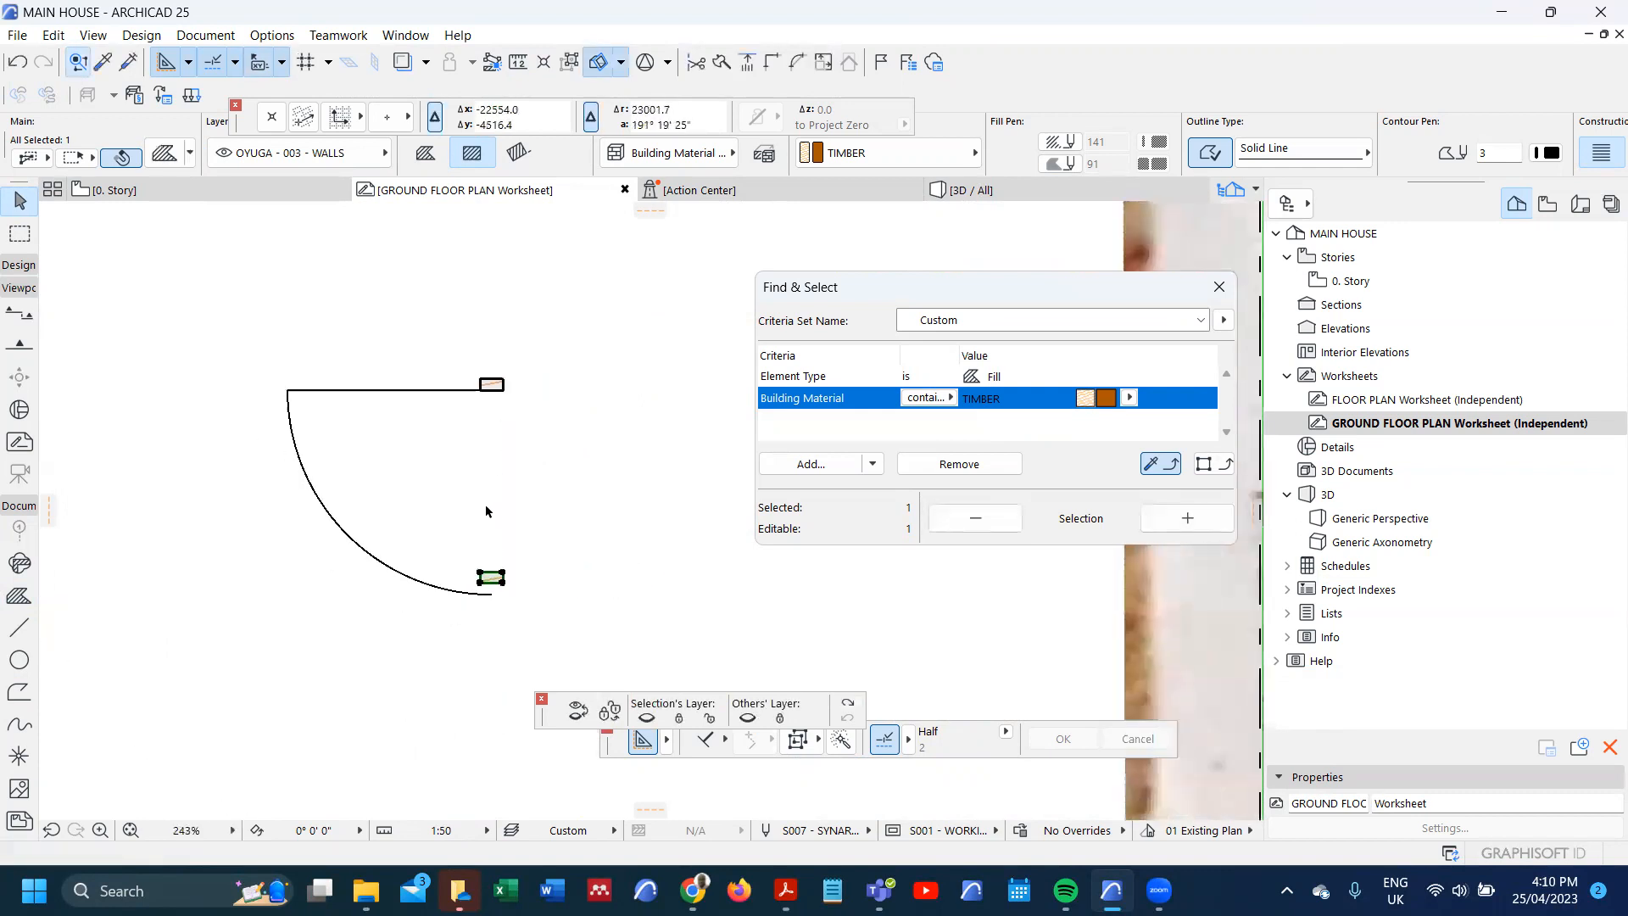
key(Escape)
- Draw a smaller swing arc with the existing arc's settings, centred on the upper frame's lower corner, from the lower frame to the door leaf
scroll(486, 529, up, 2)
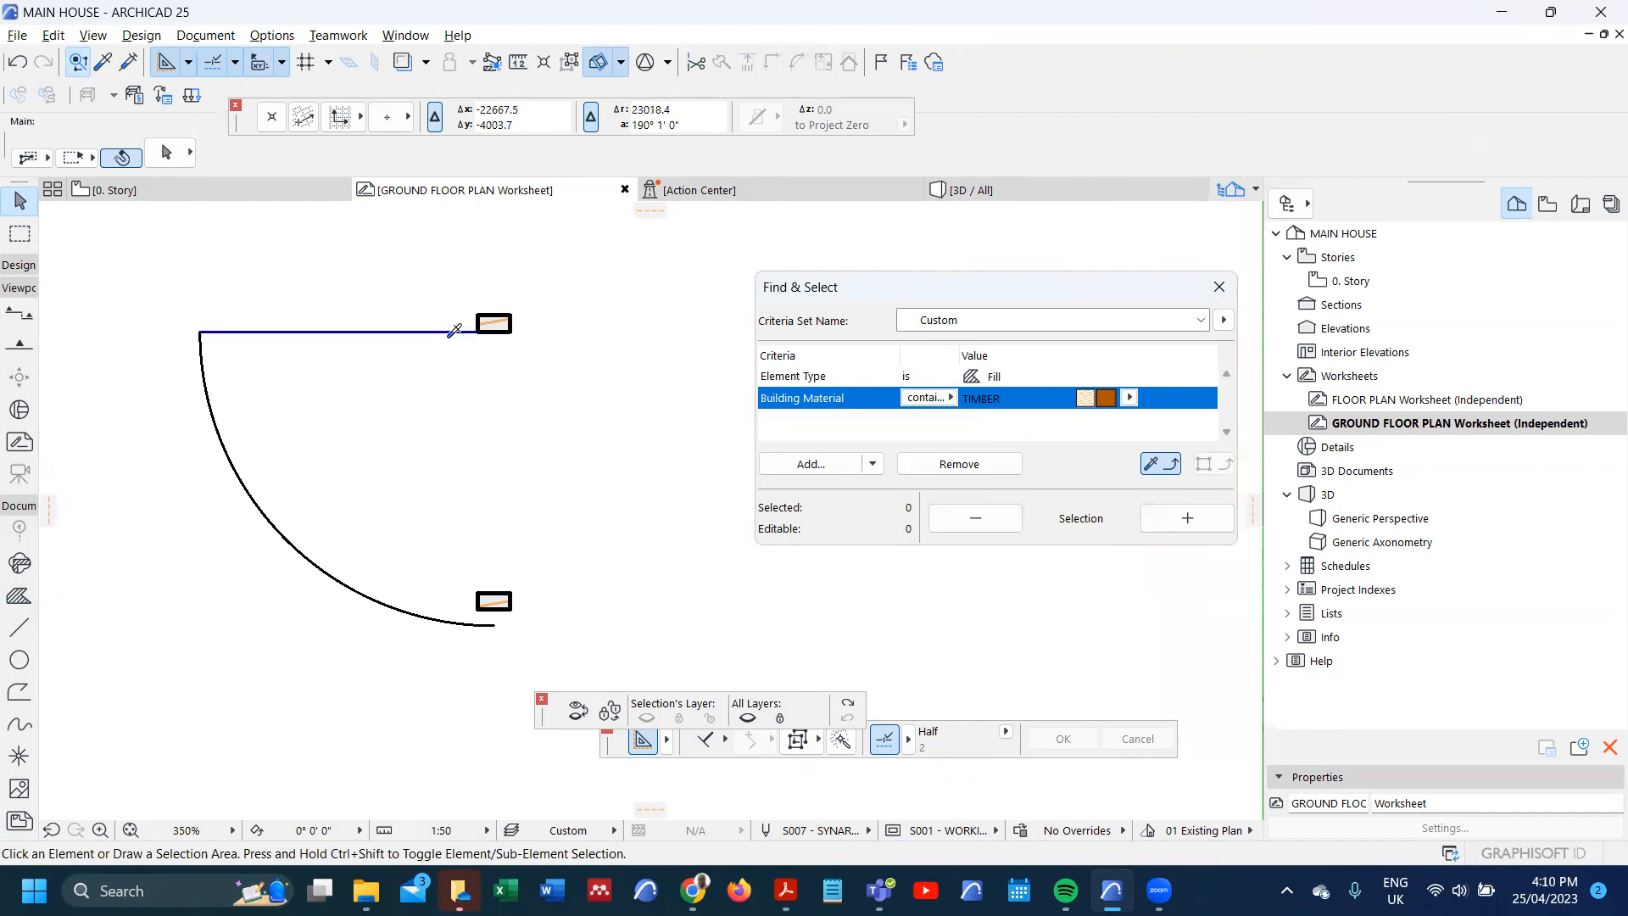
alt+click(481, 332)
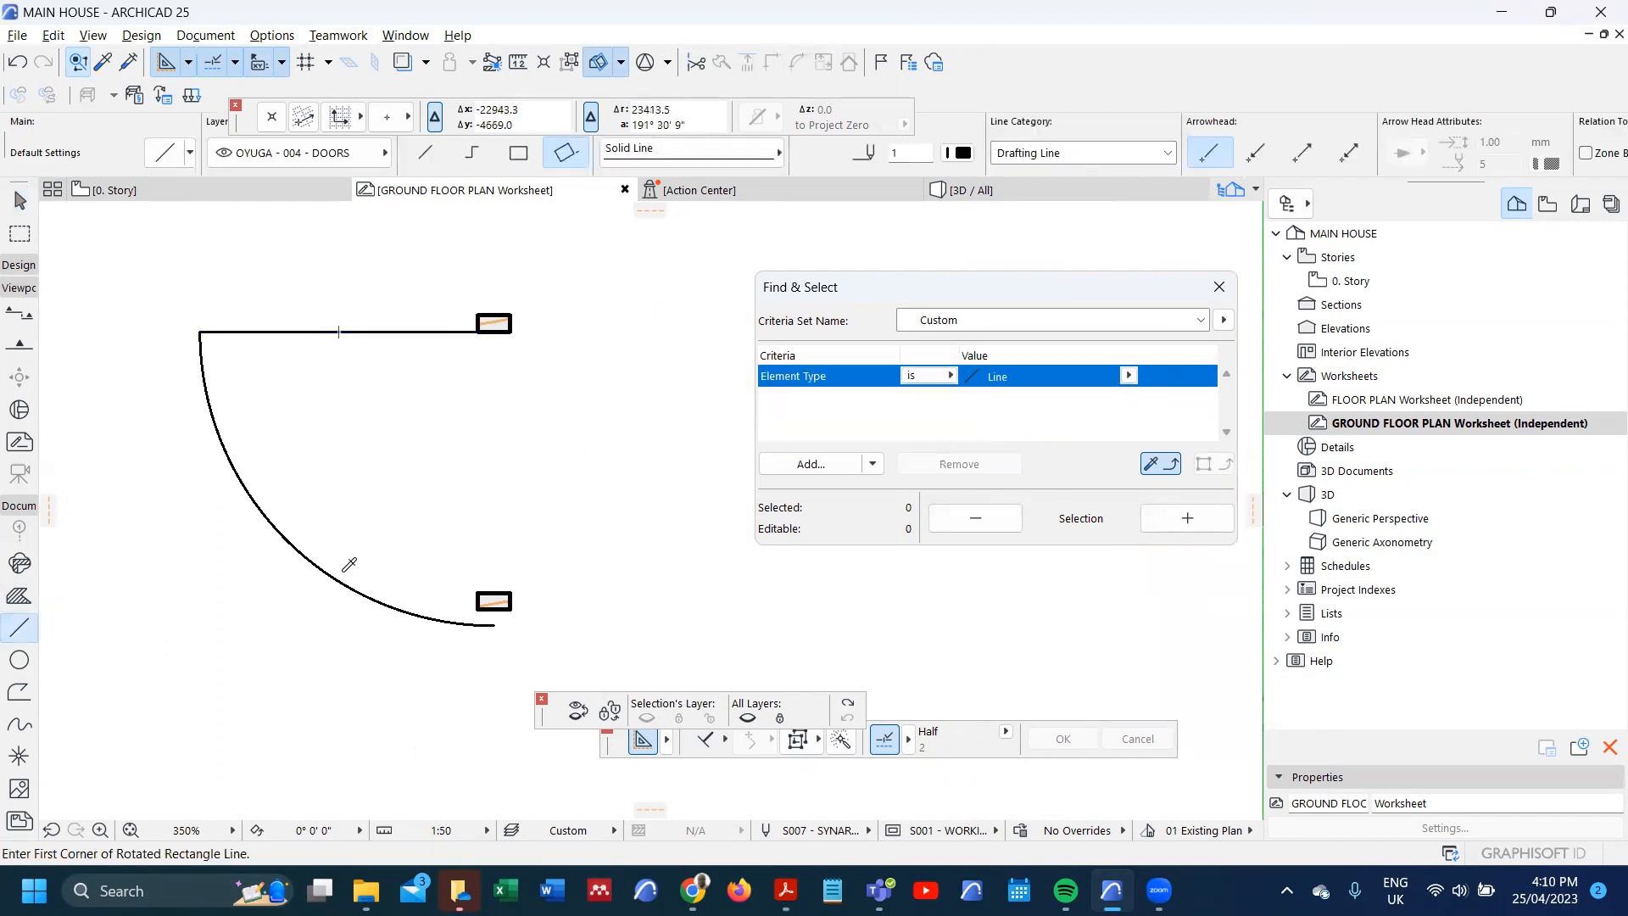
alt+click(396, 503)
click(496, 332)
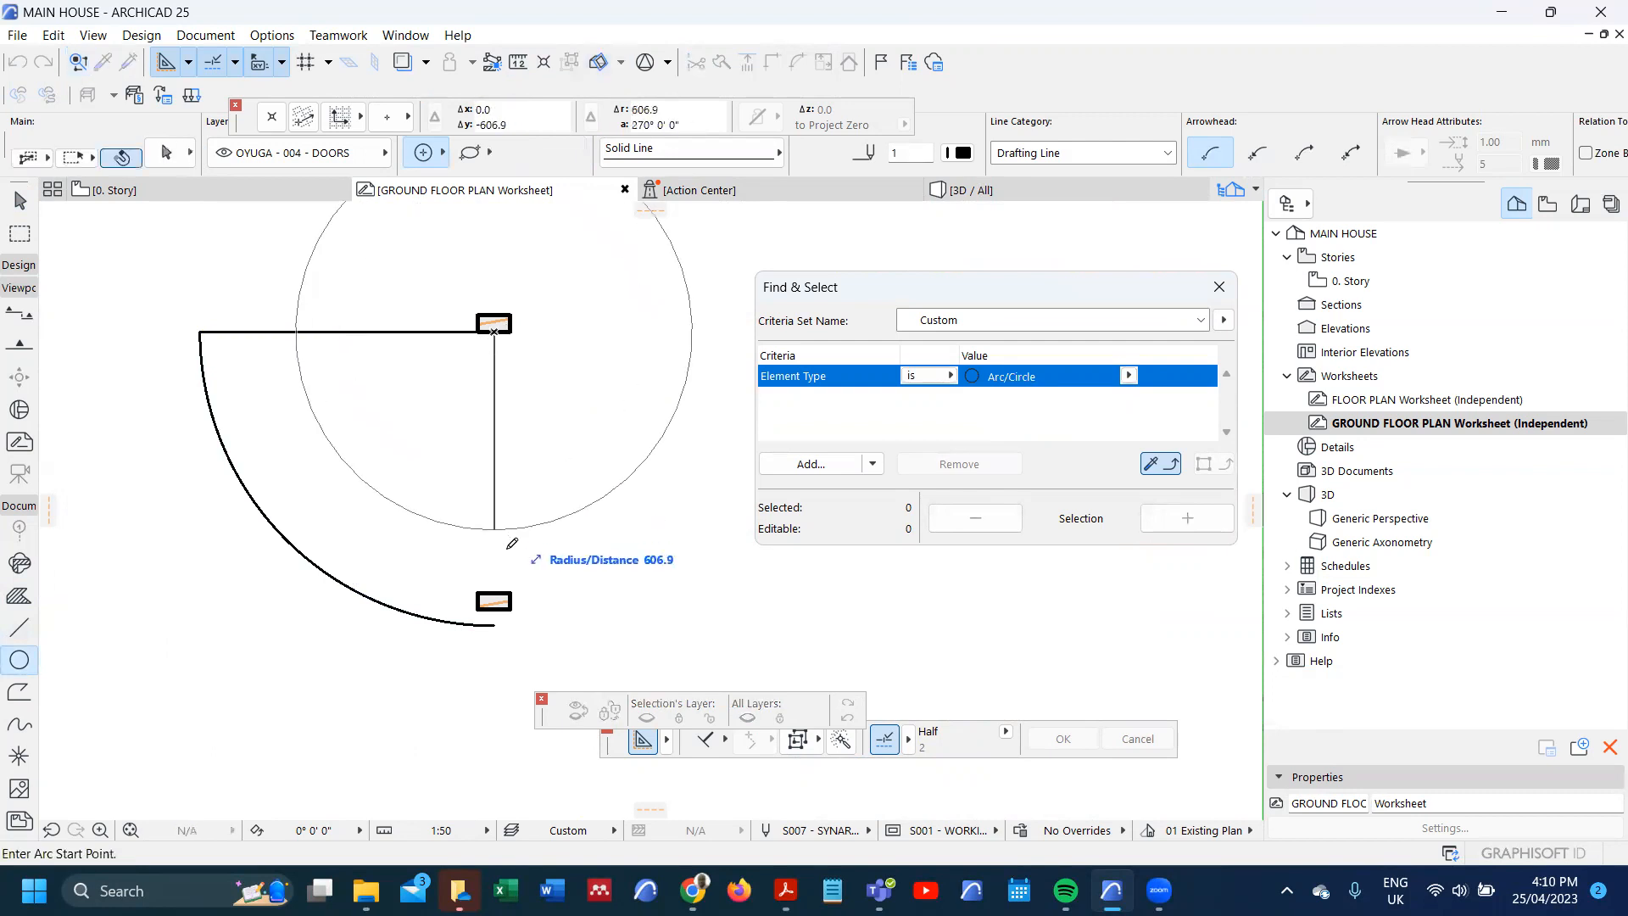
click(495, 591)
click(236, 333)
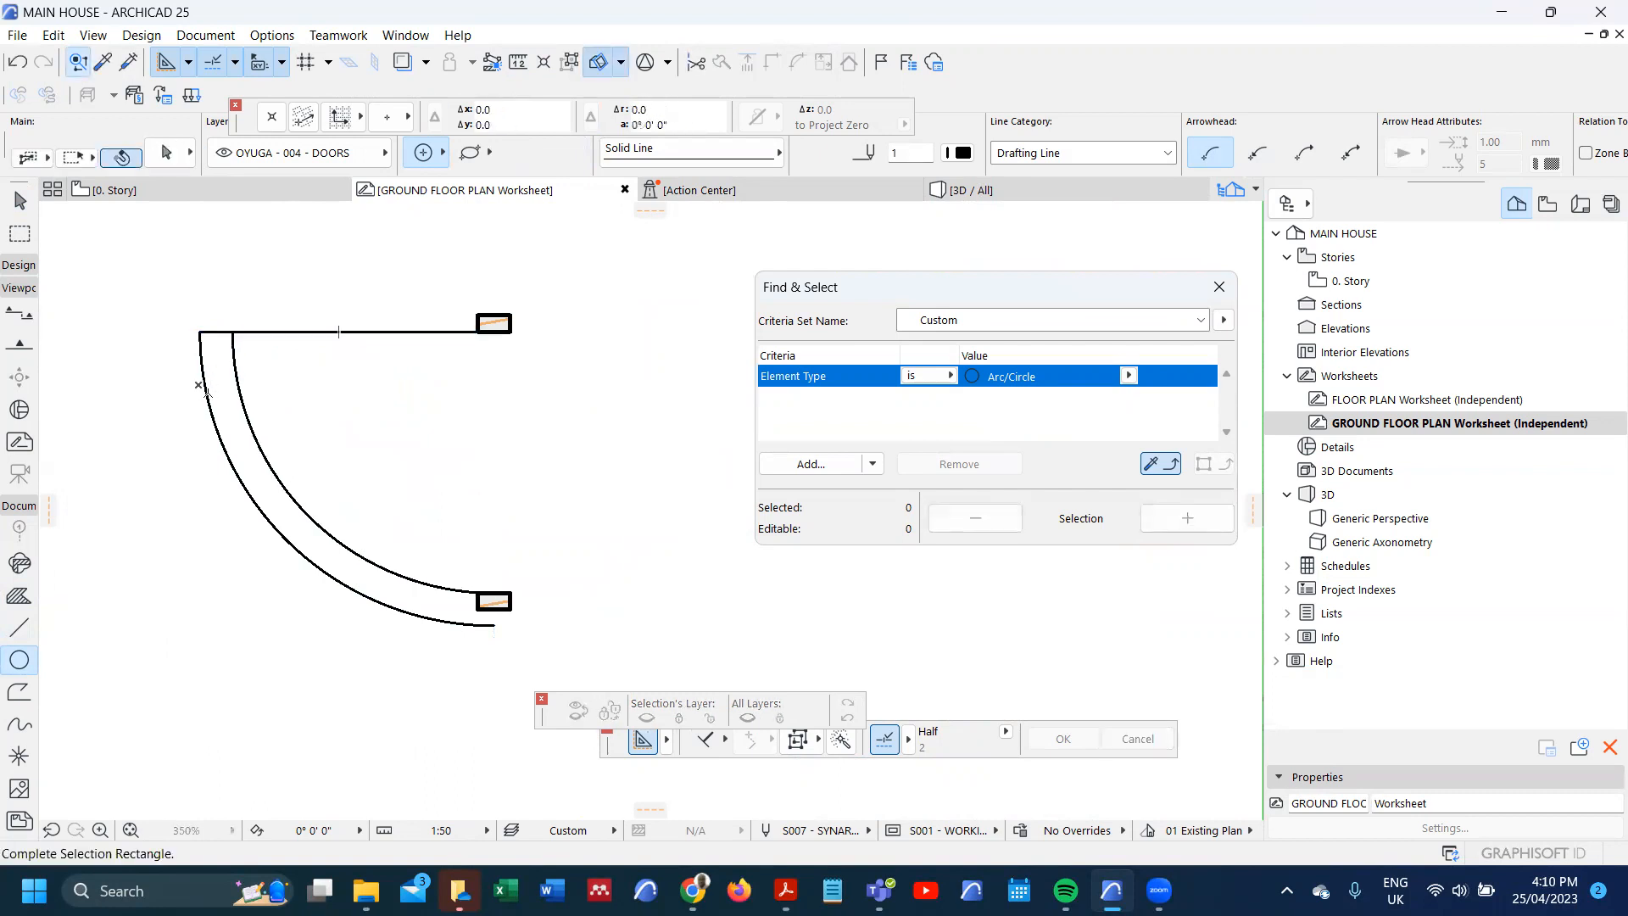
- Delete the old outer swing arc and trim the door leaf line back to the new arc
key(Delete)
scroll(625, 374, up, 2)
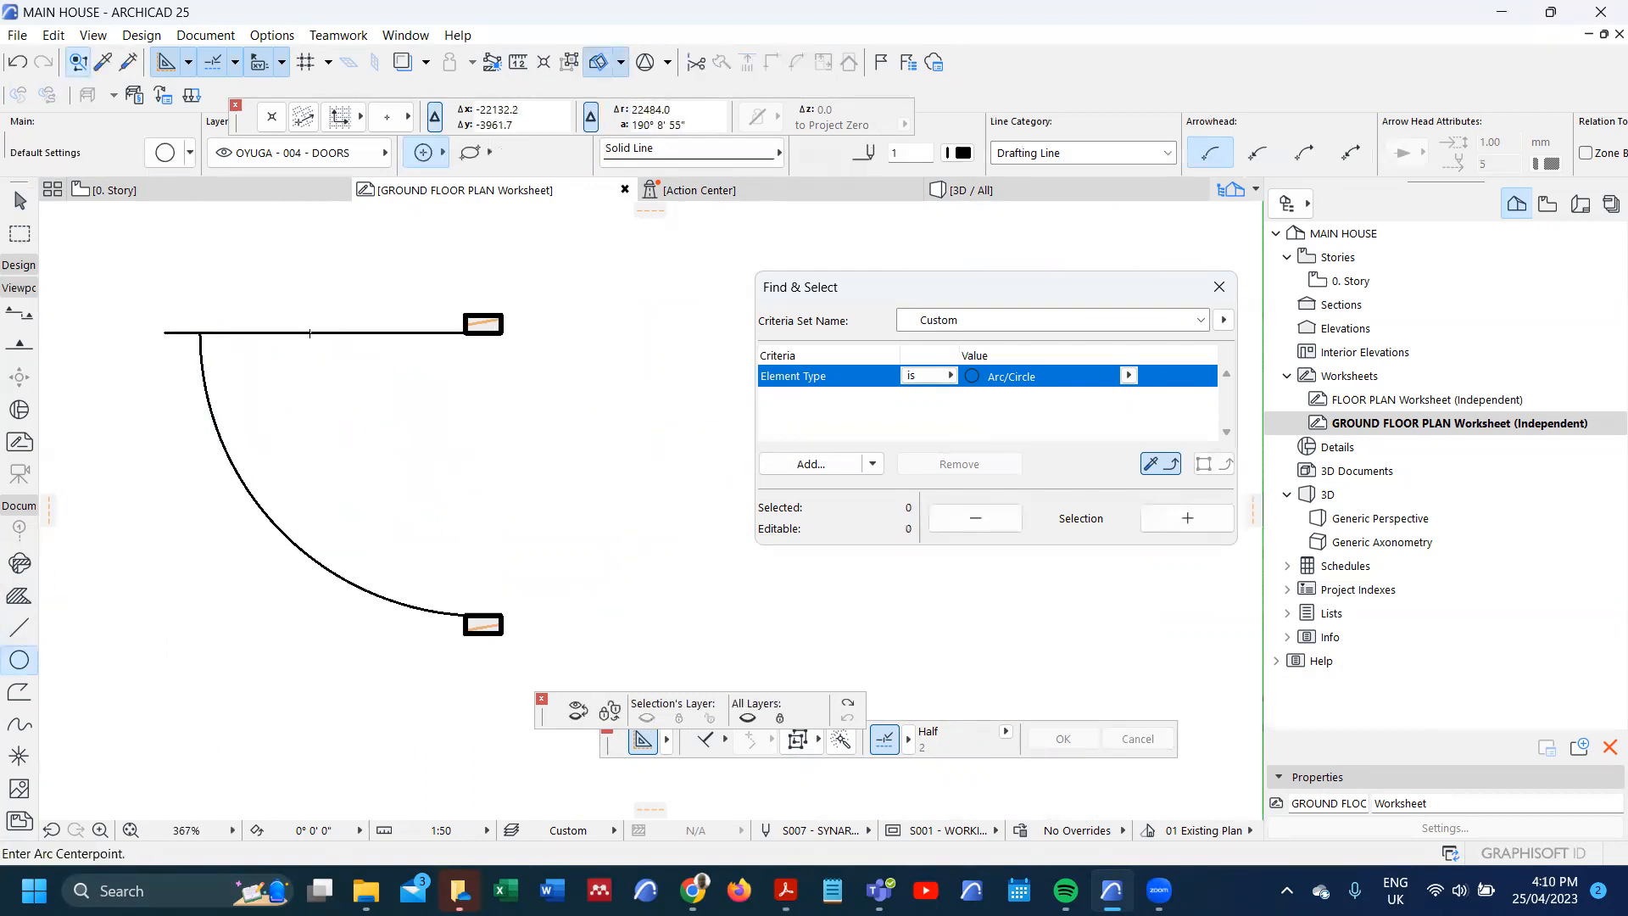
scroll(625, 444, down, 3)
scroll(428, 422, up, 2)
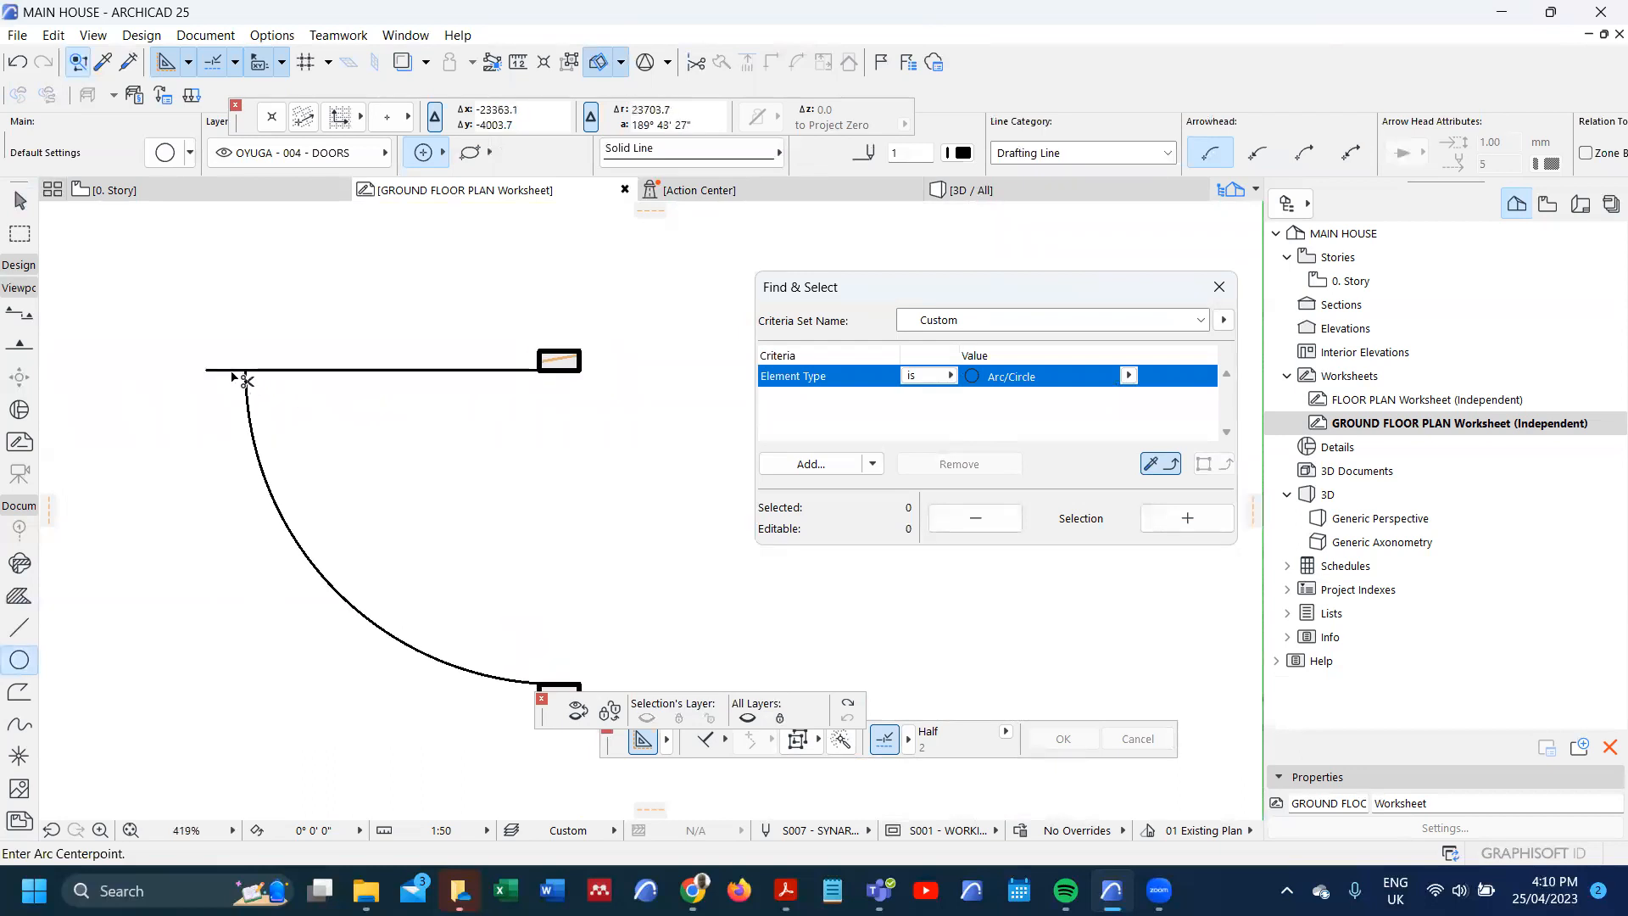
scroll(229, 361, down, 3)
- Move the whole door symbol by its lower frame's outer corner to the wall corner below the scanned guest bedroom doorway
shift+drag(221, 308, 438, 542)
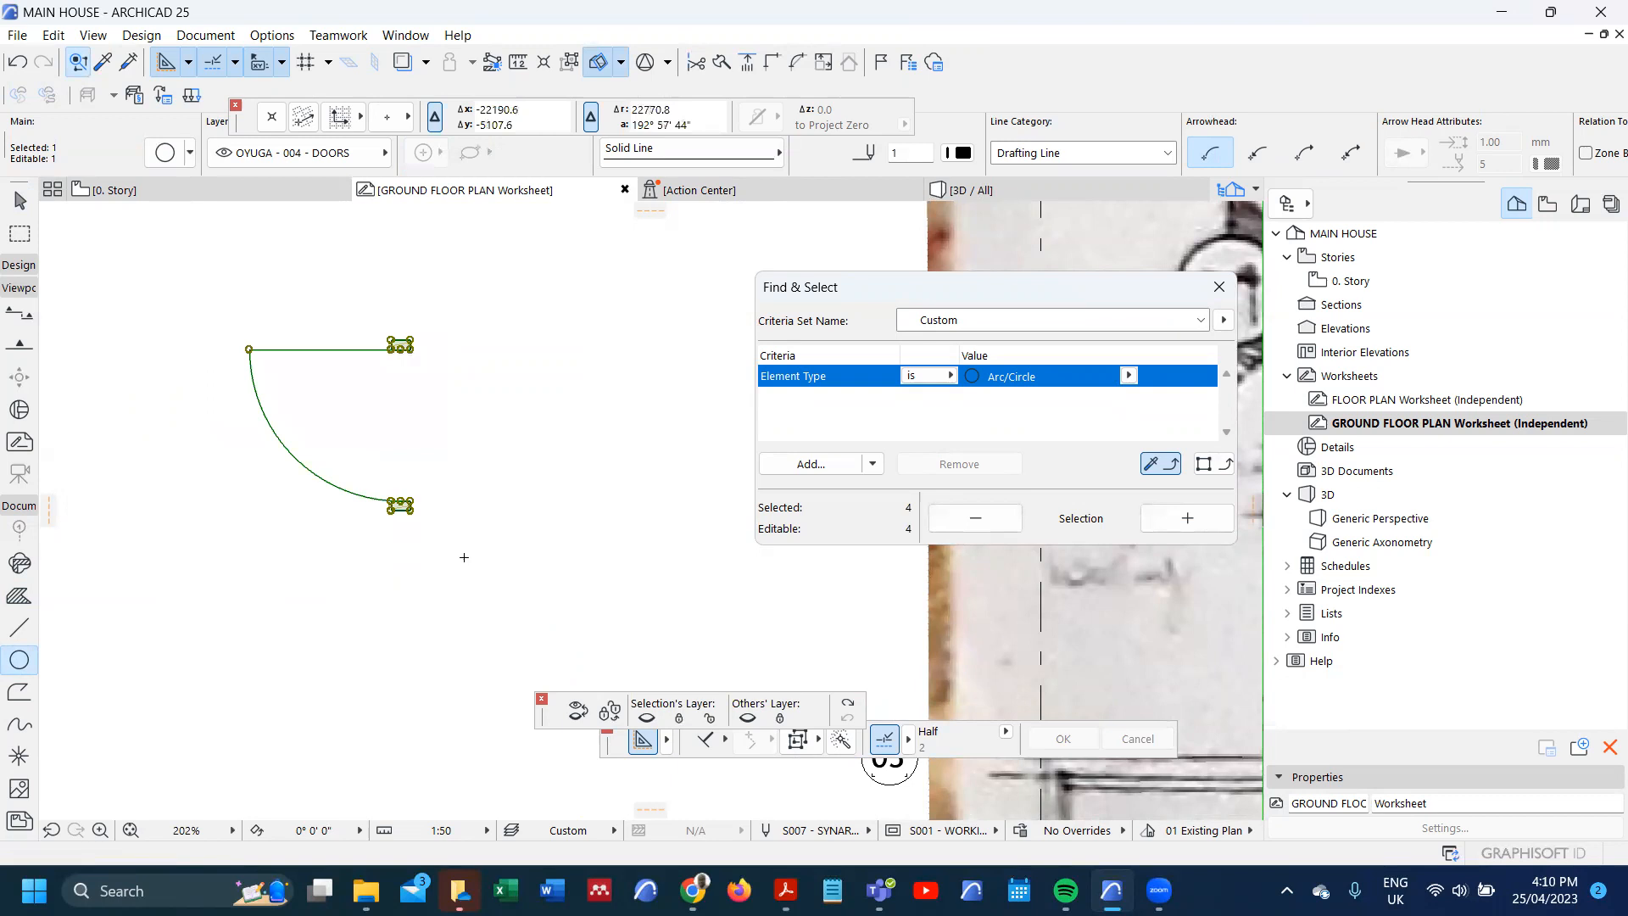
key(Escape)
shift+click(408, 508)
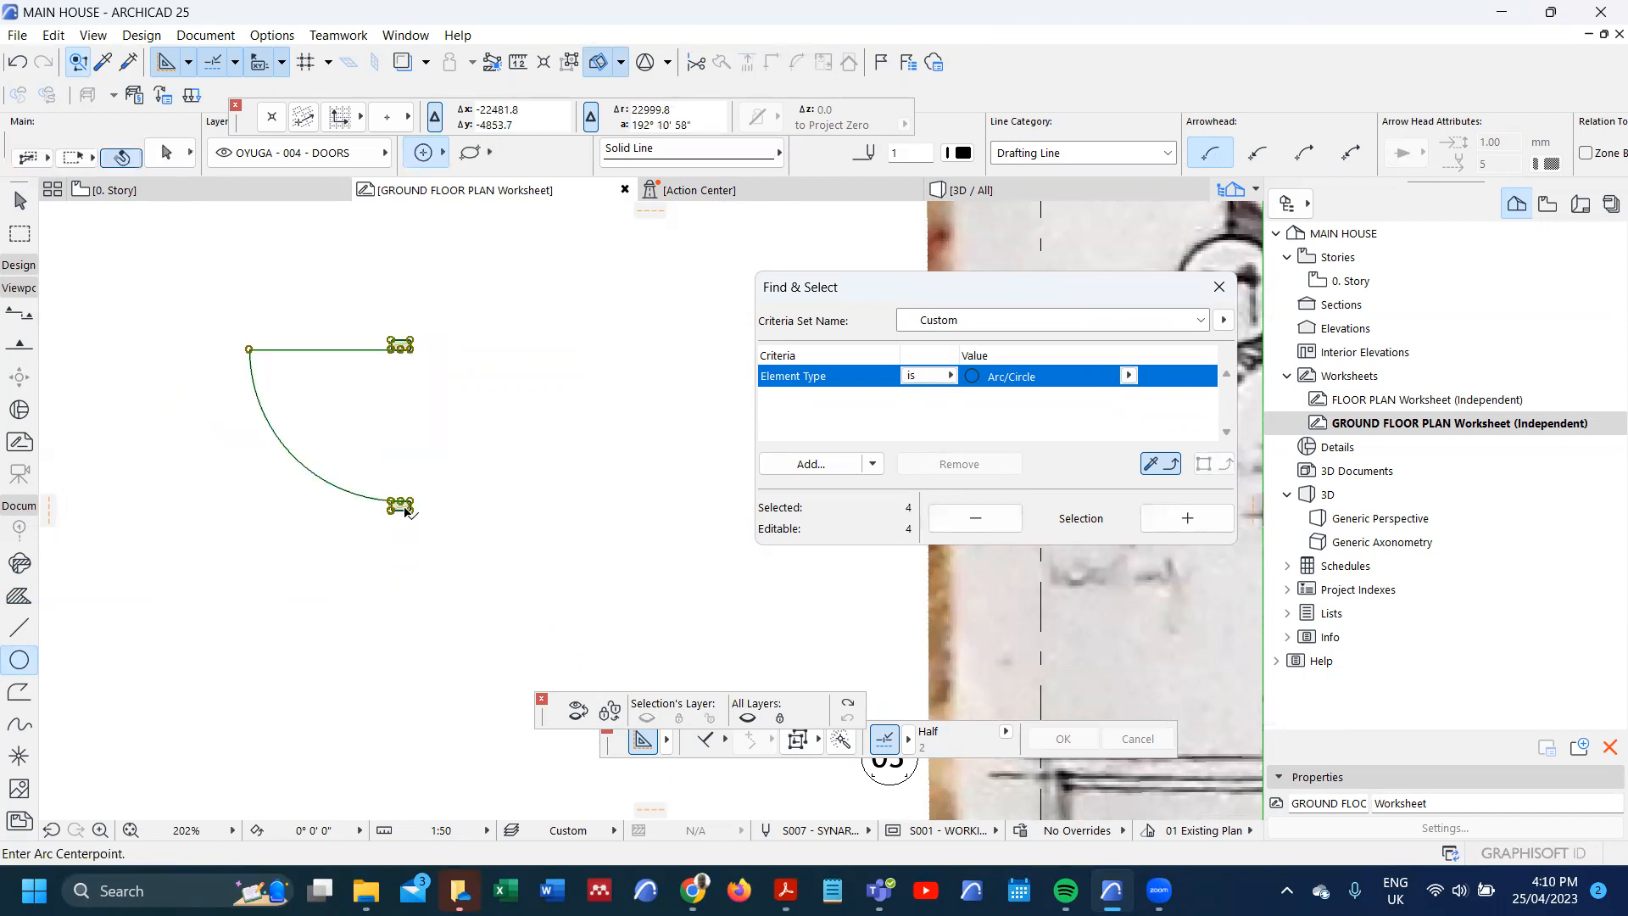
scroll(358, 465, down, 4)
scroll(354, 489, down, 3)
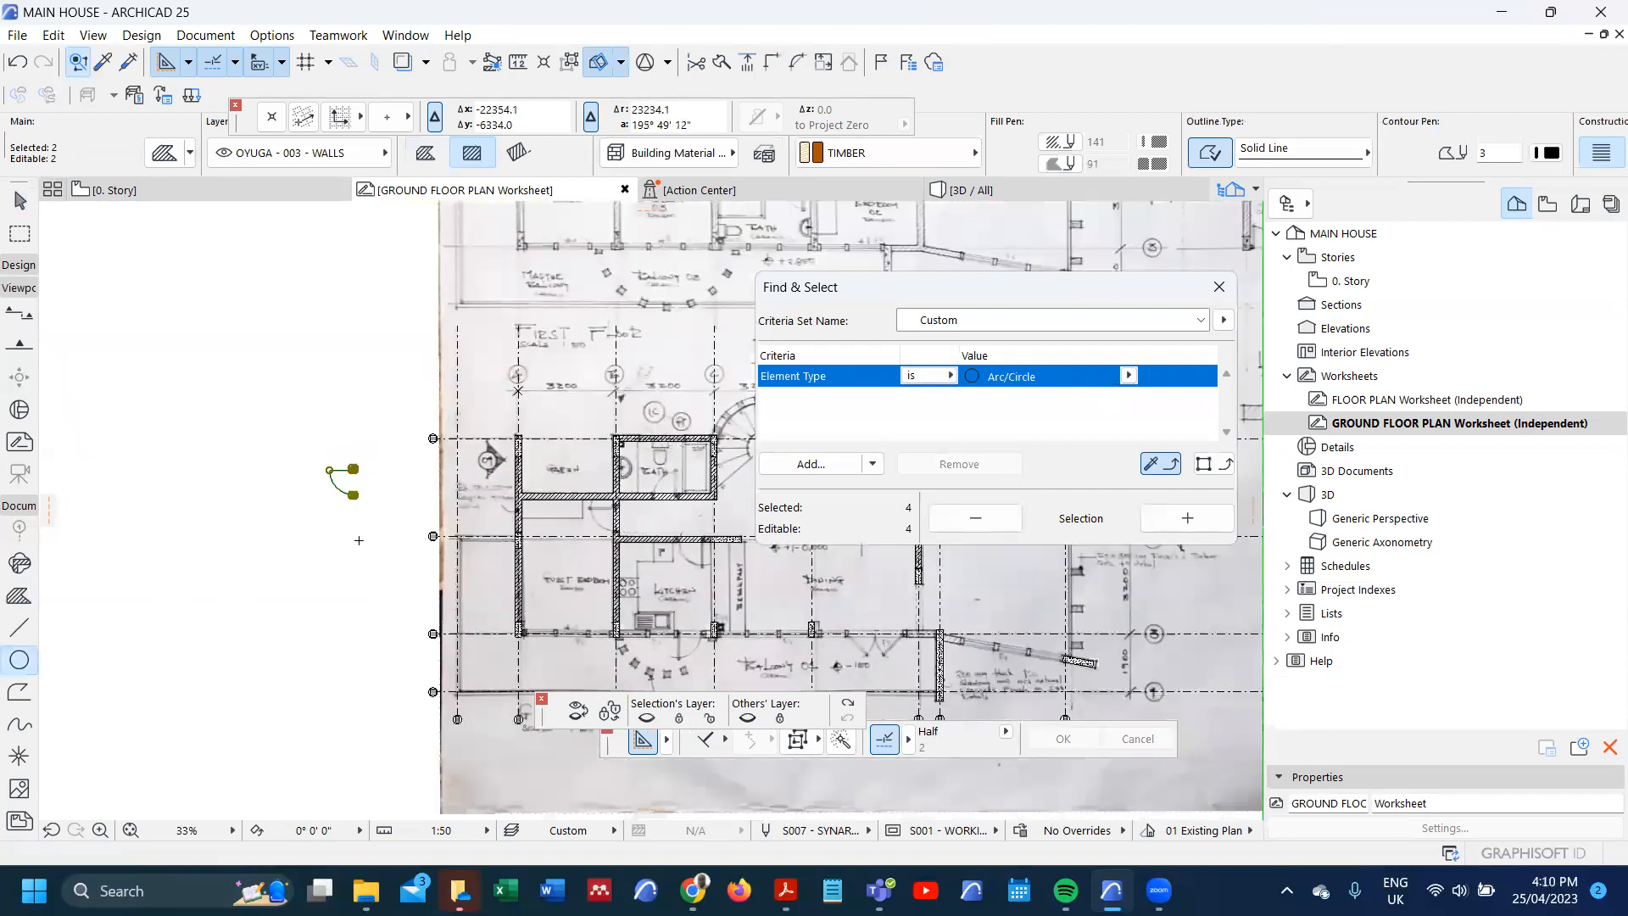
scroll(358, 509, up, 5)
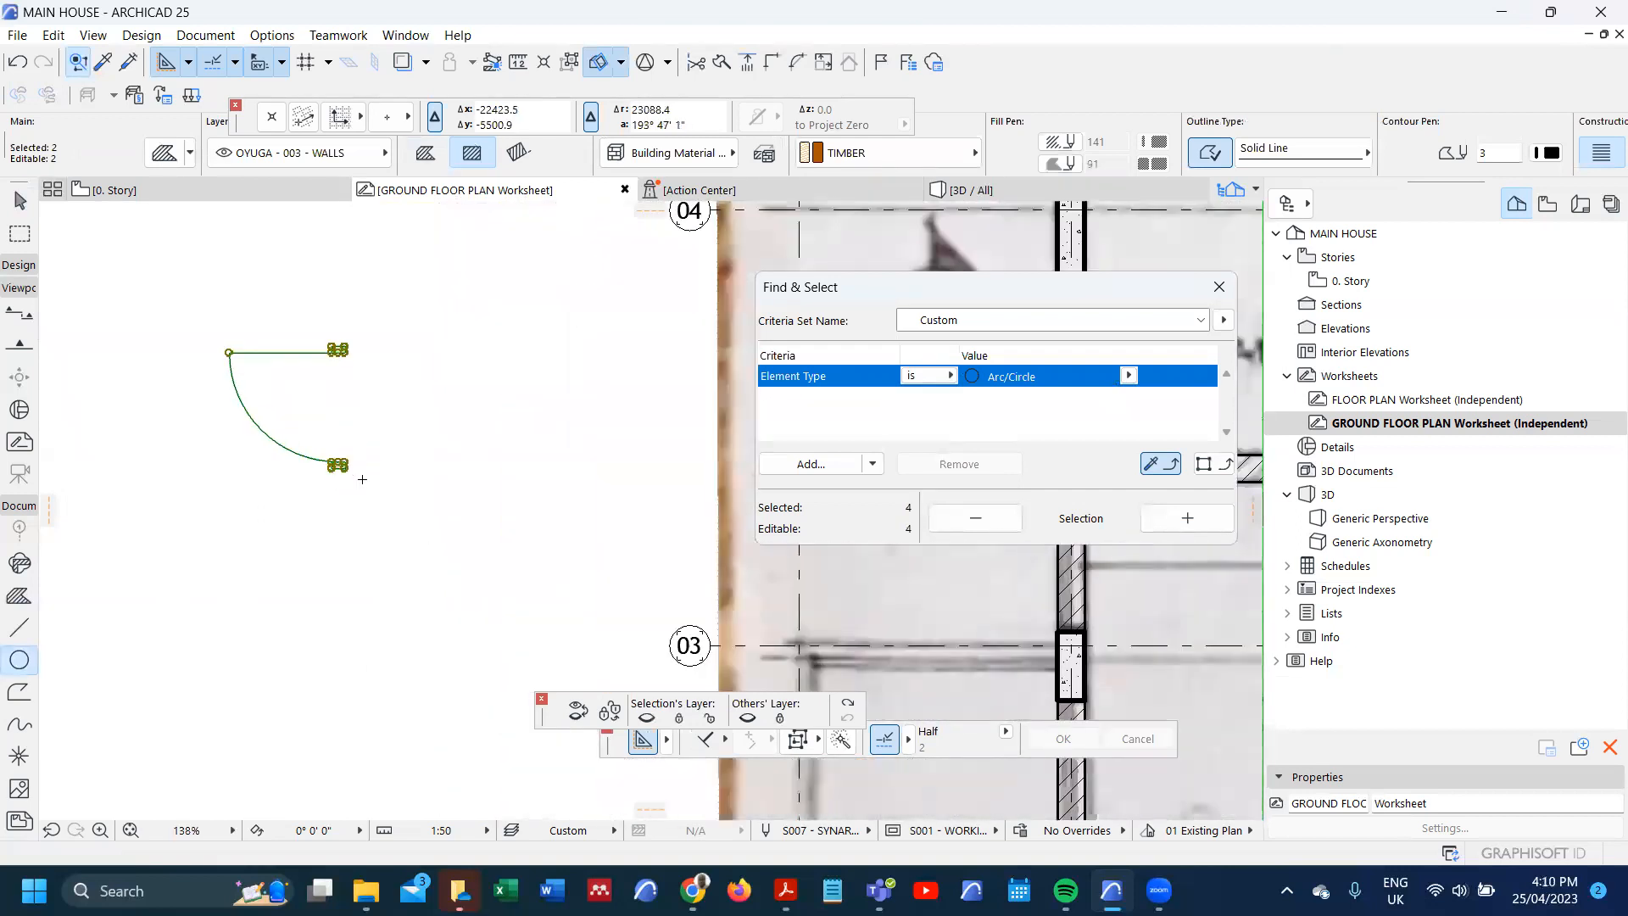
key(ctrl+d)
click(339, 469)
scroll(342, 474, down, 5)
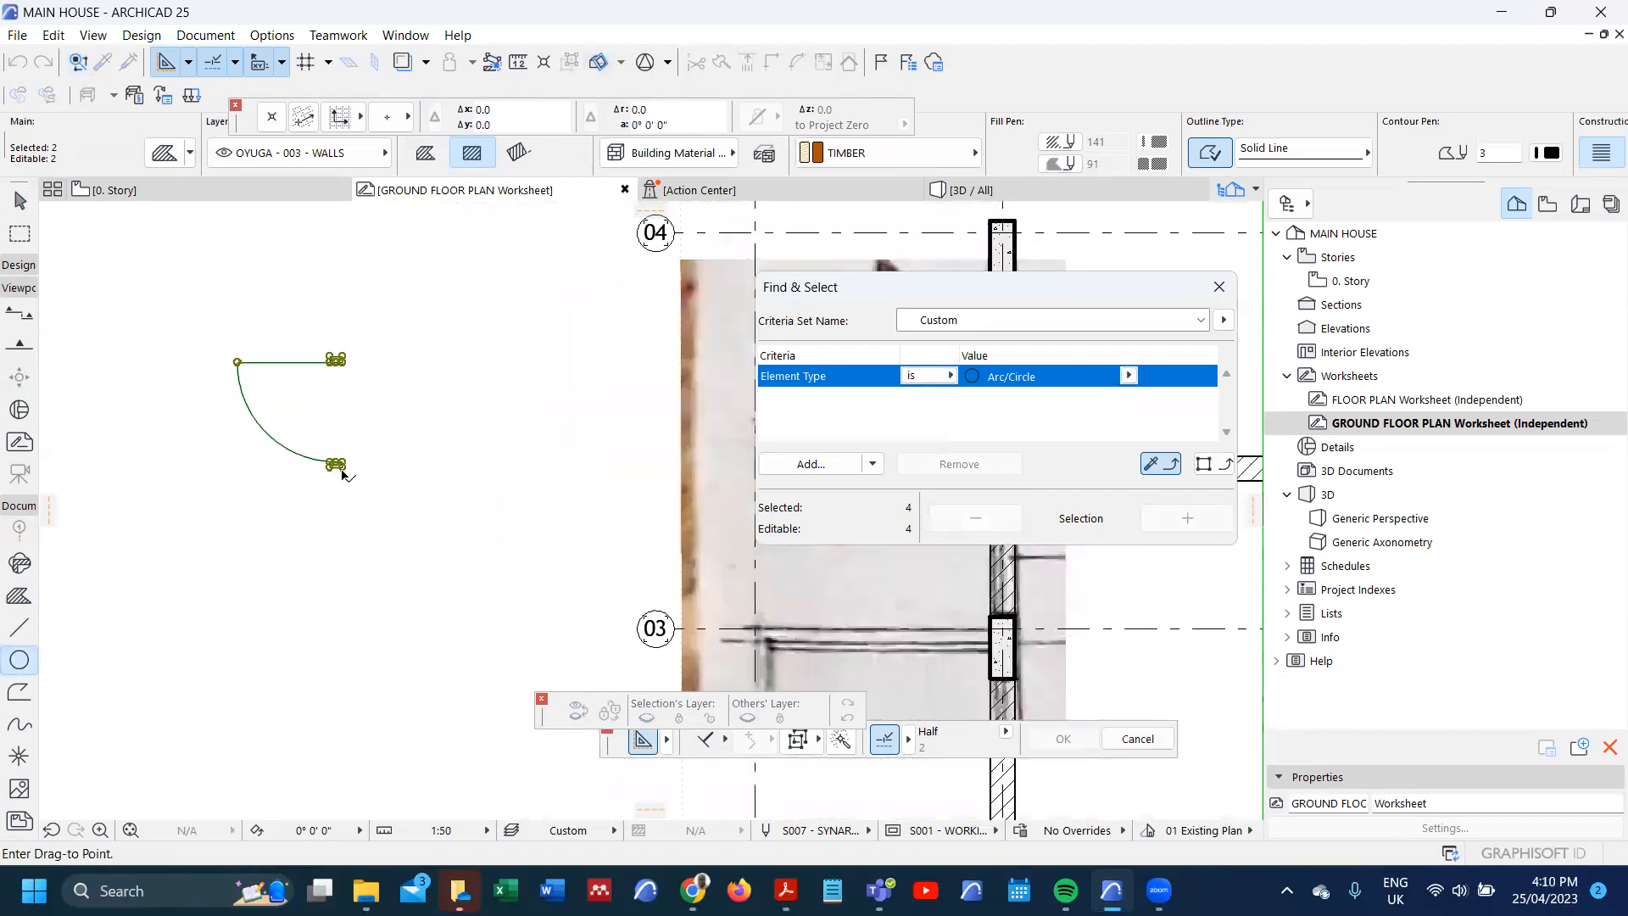
scroll(576, 521, up, 8)
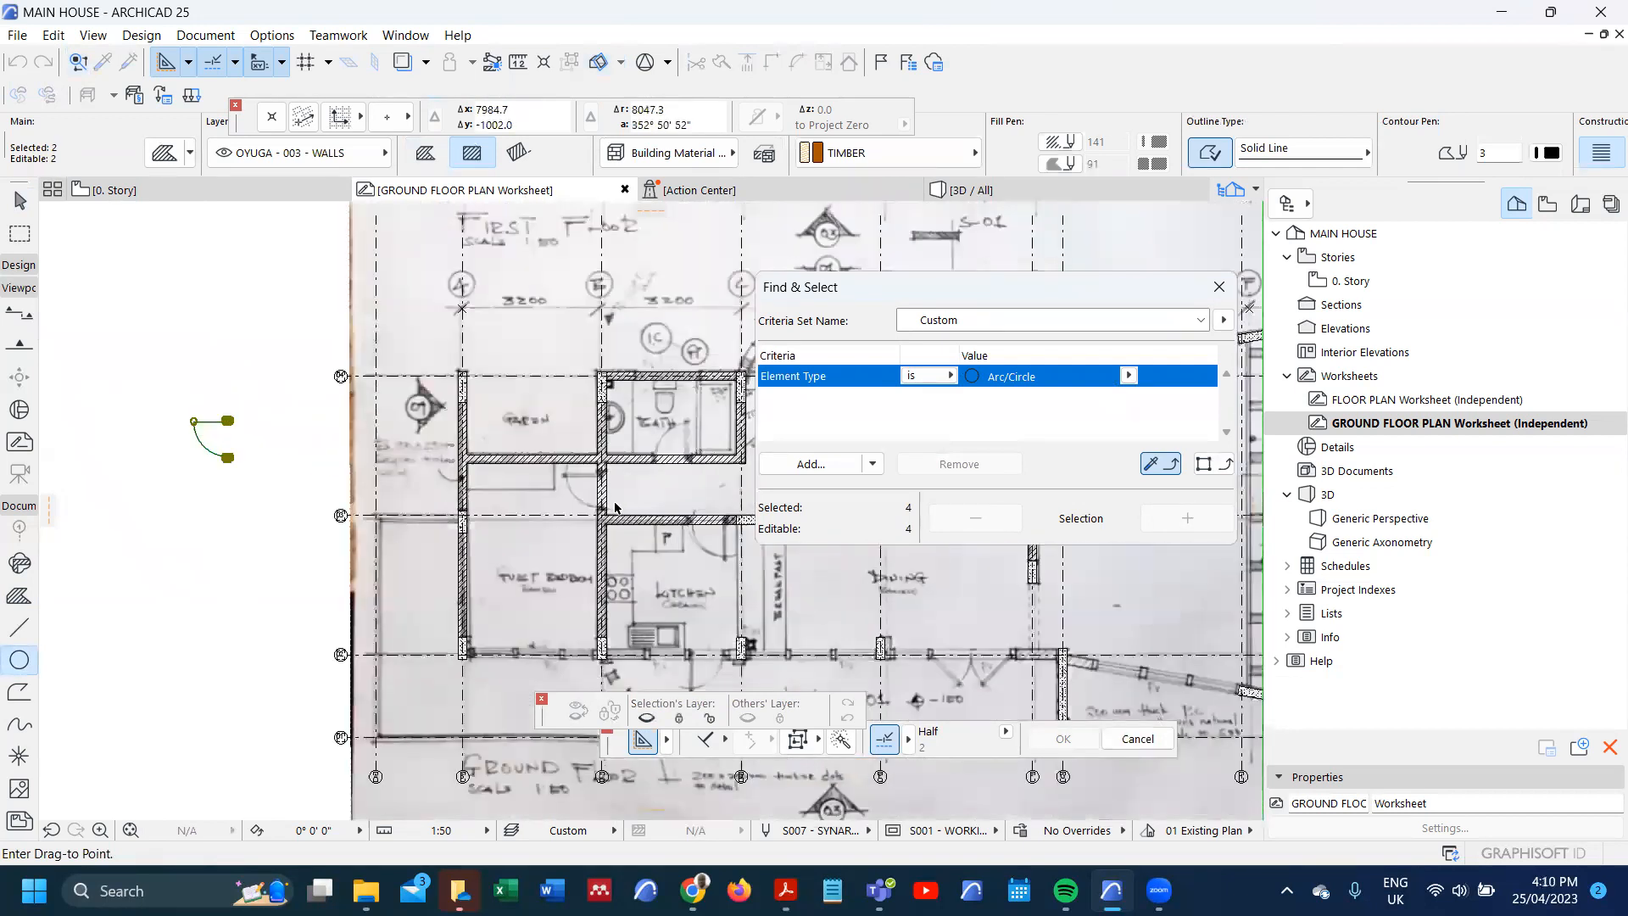
scroll(549, 570, down, 3)
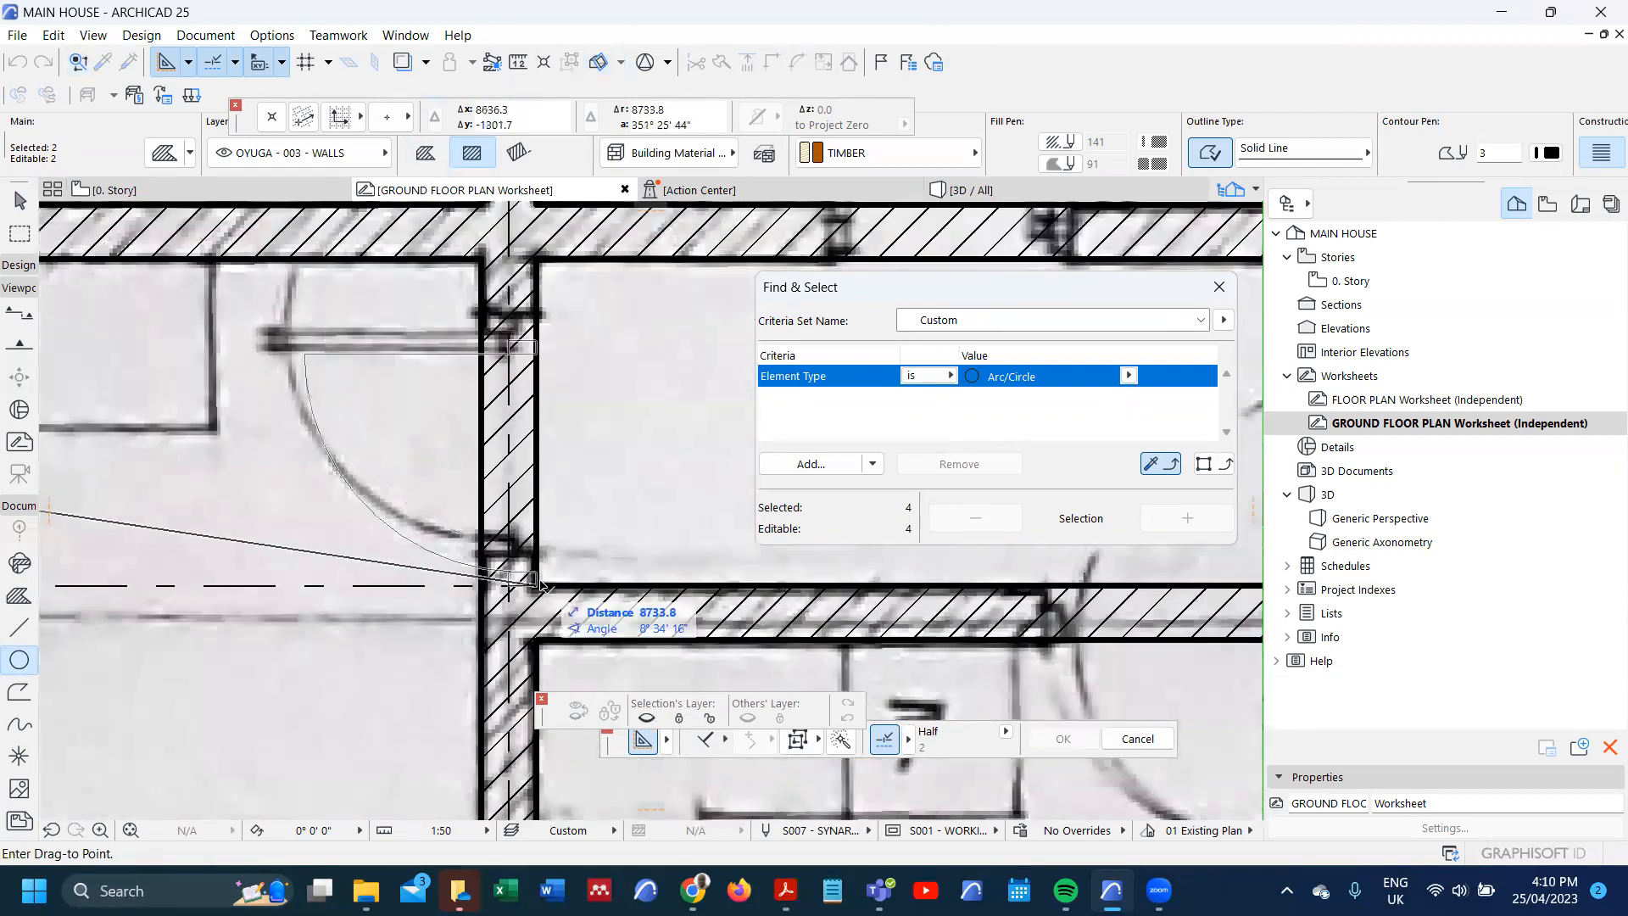
click(515, 574)
- Move the whole door symbol straight up 150 mm along the wall
key(ctrl+d)
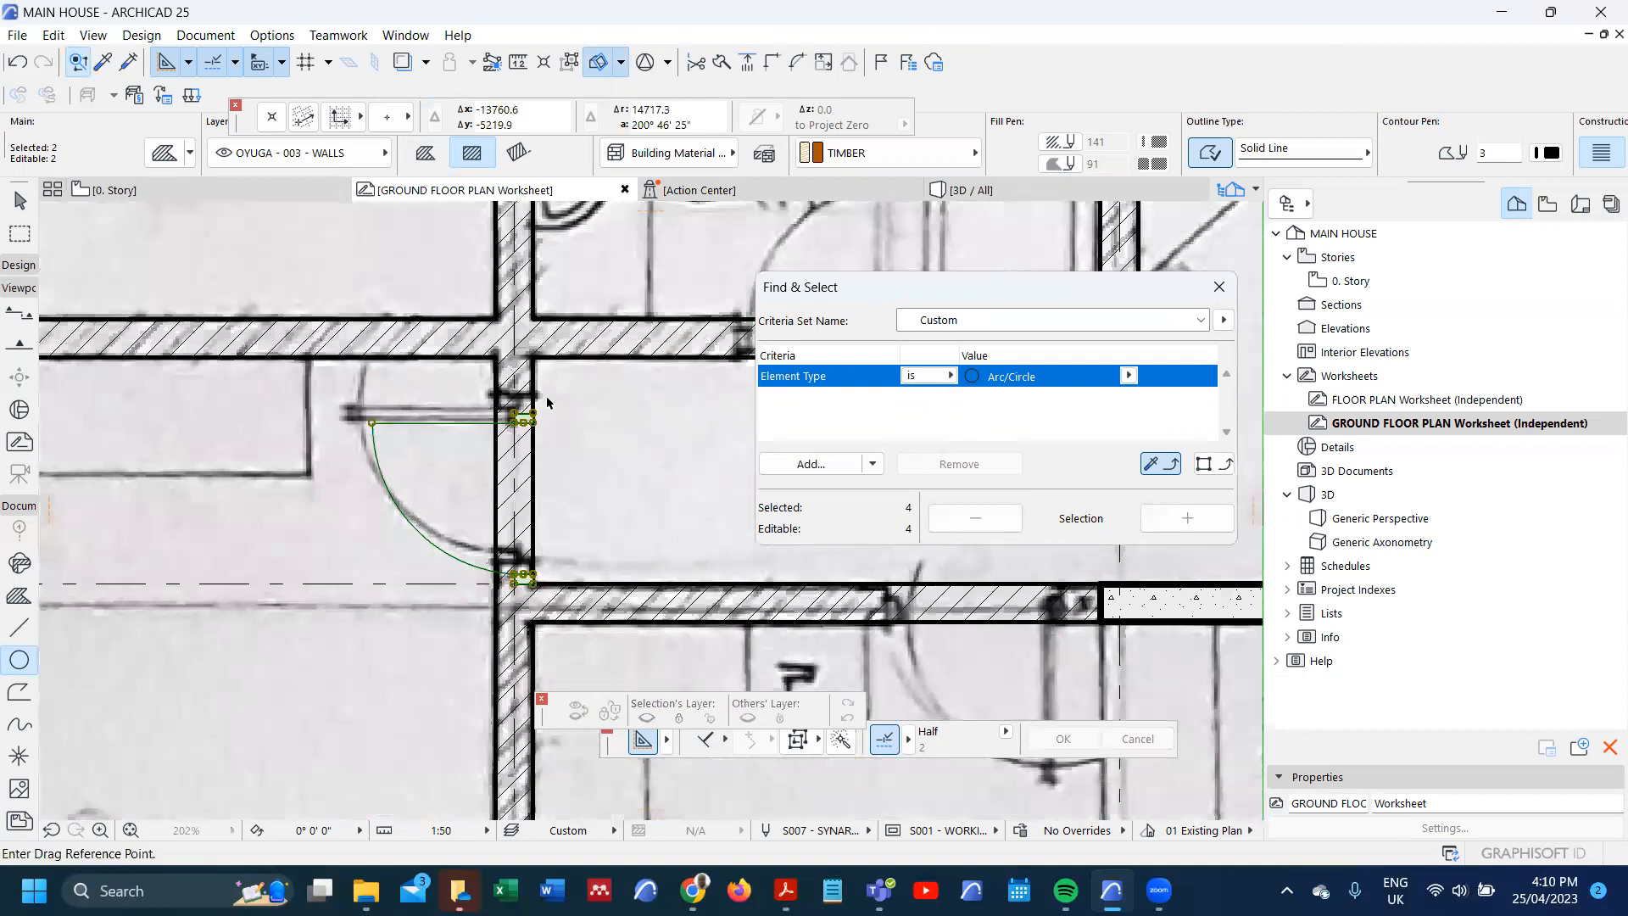
scroll(539, 399, up, 4)
click(519, 442)
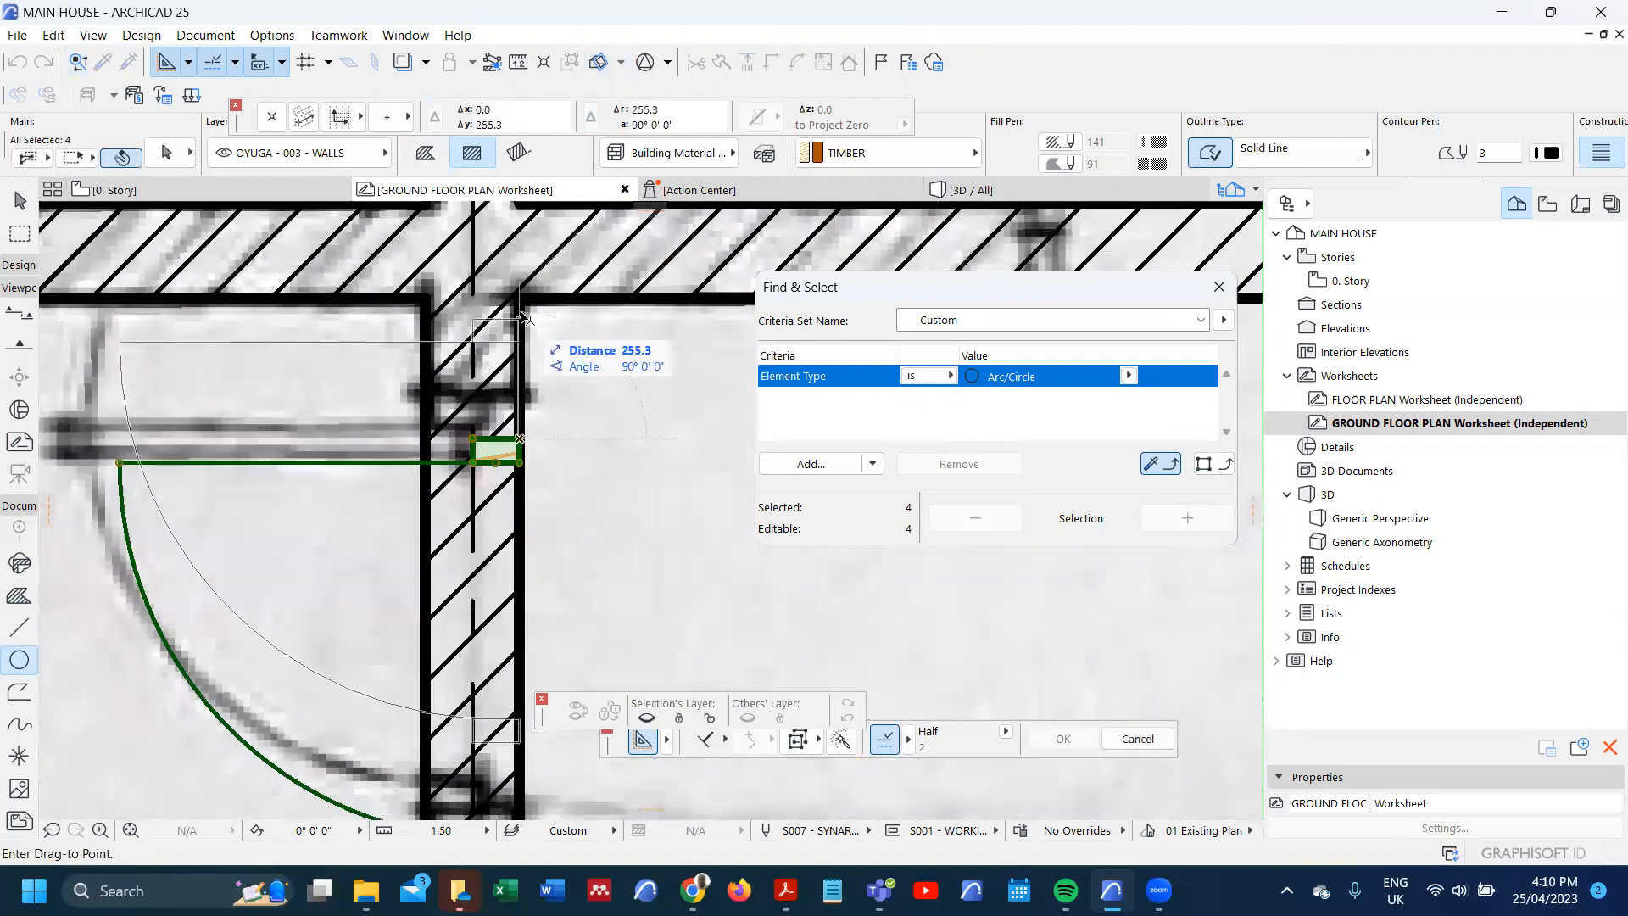
key(Tab)
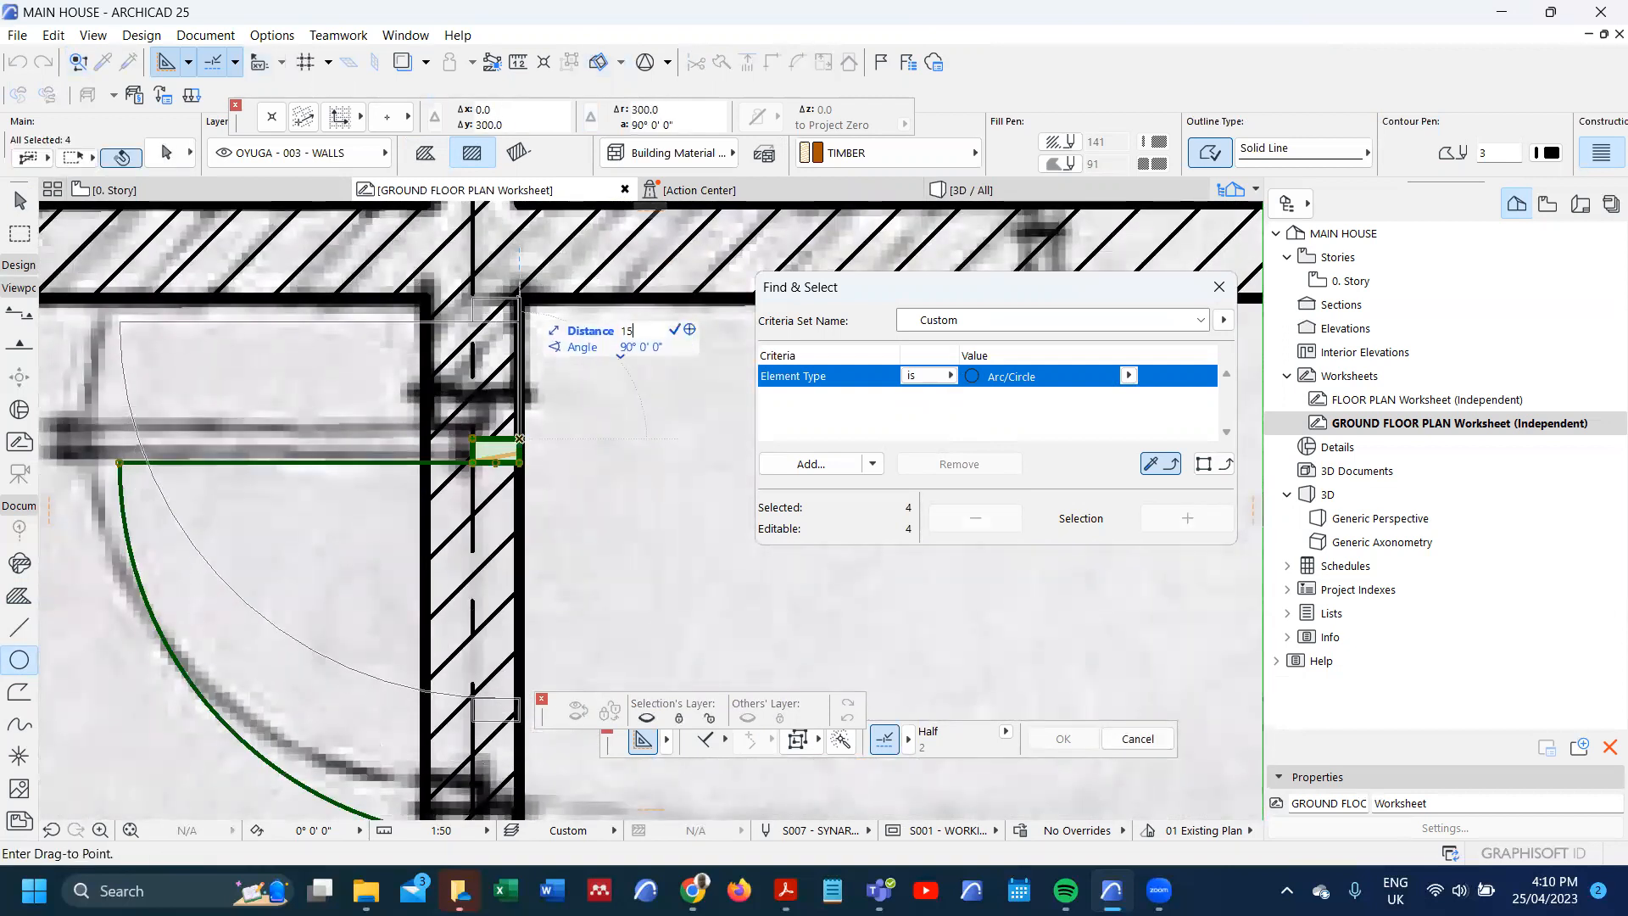
key(Return)
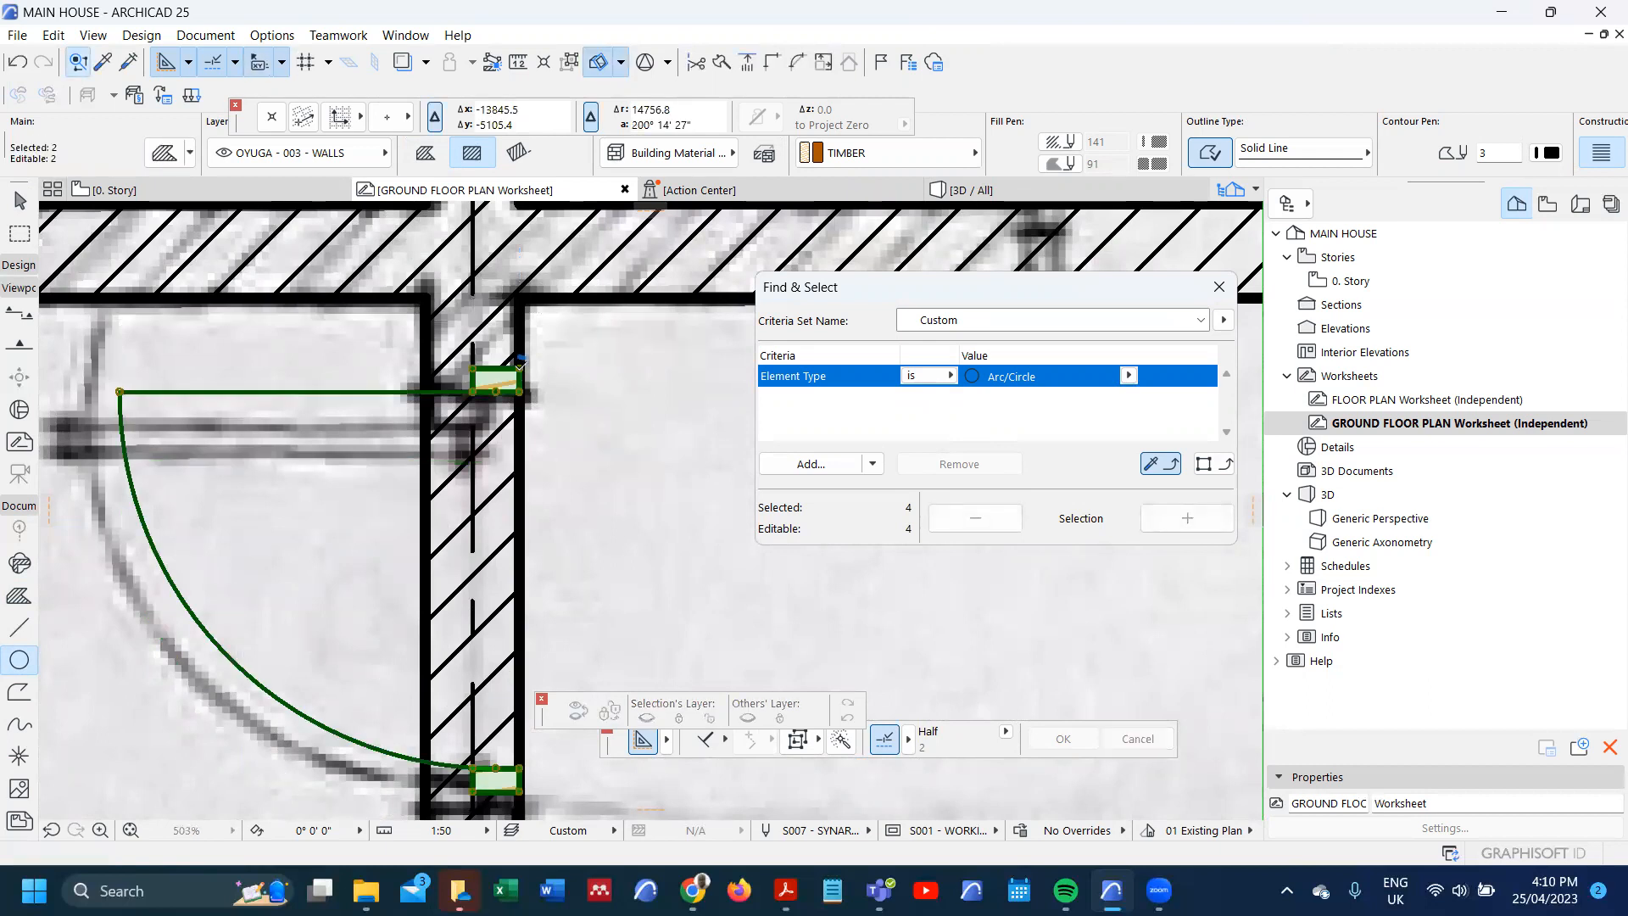
- Move the whole door symbol 50 mm to the left to centre its frames in the wall thickness
key(ctrl+d)
click(472, 369)
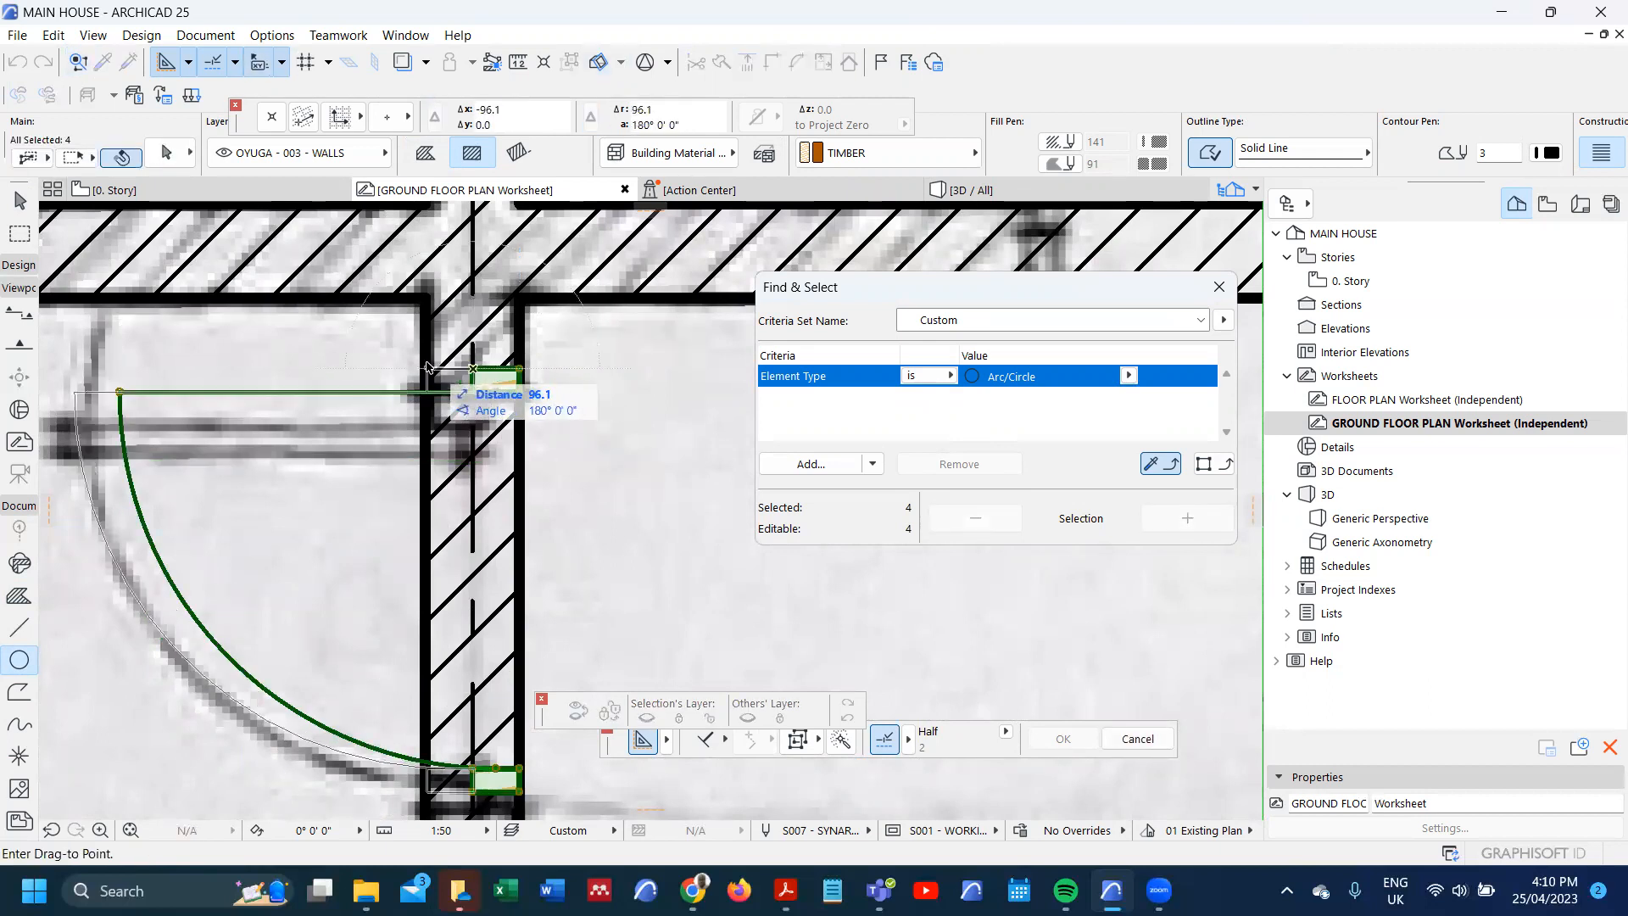
key(Tab)
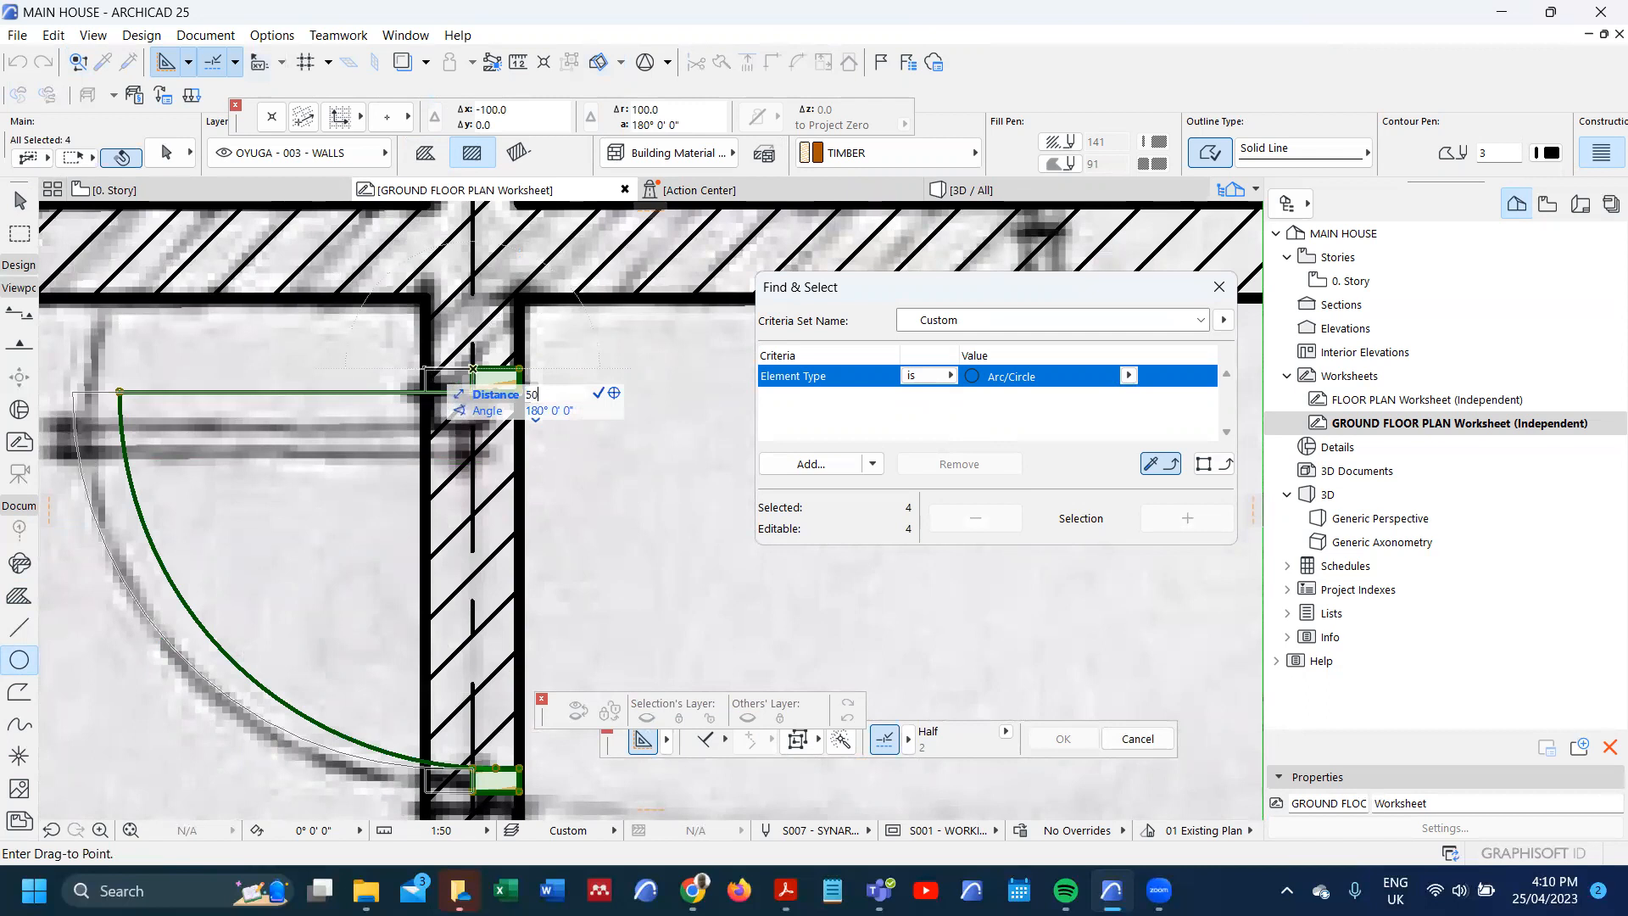
text(50)
key(Return)
scroll(496, 457, down, 4)
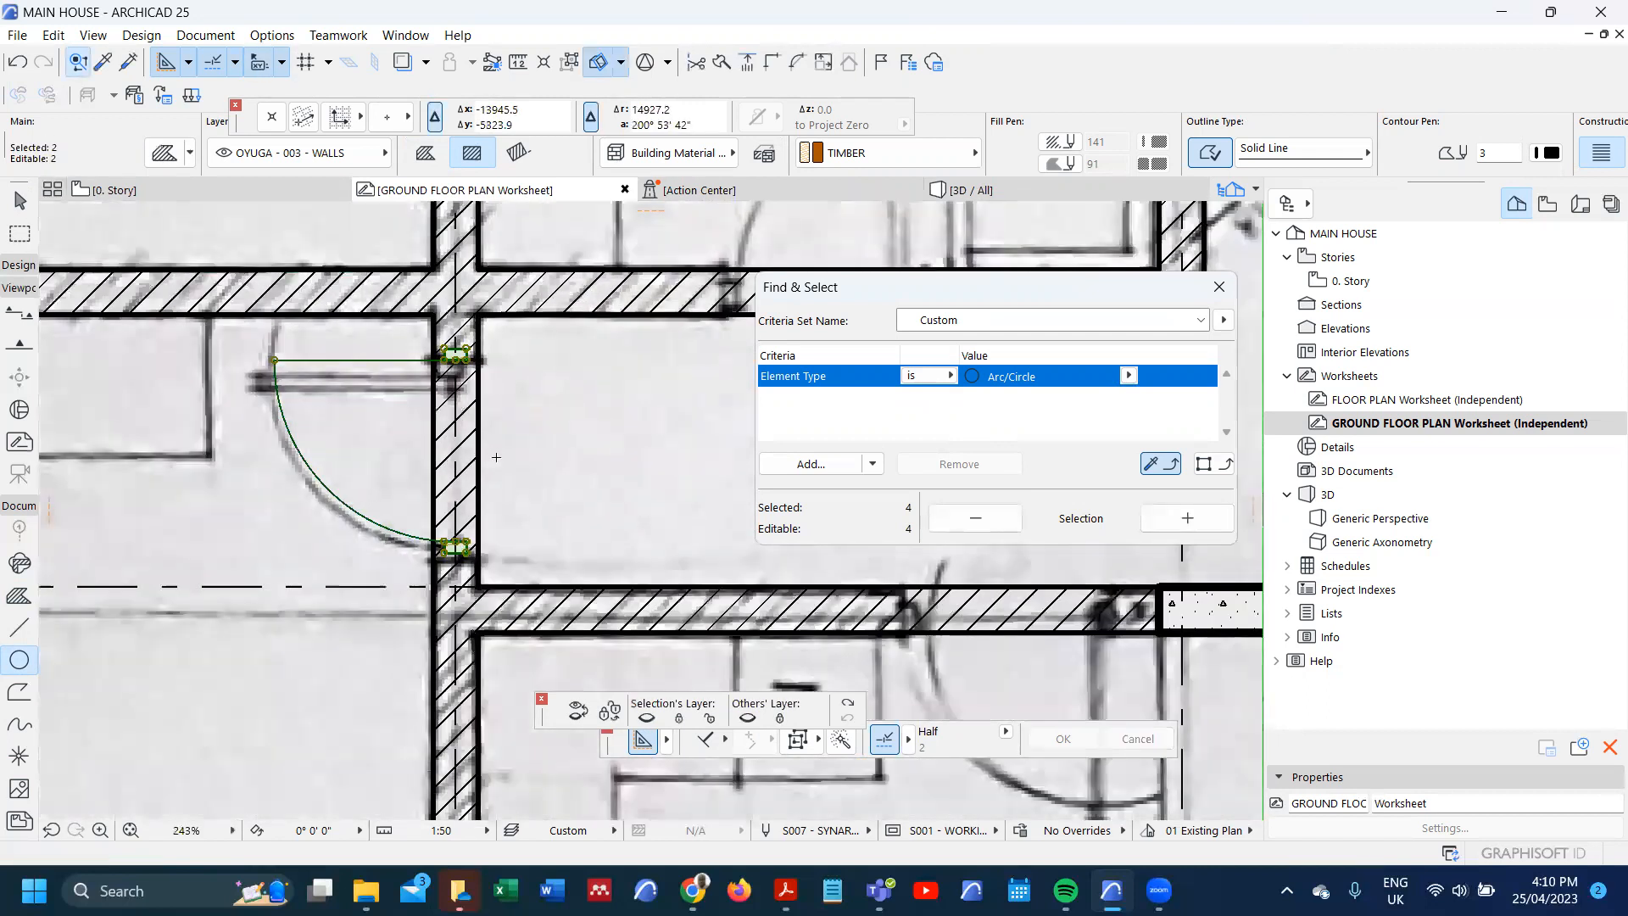
key(Escape)
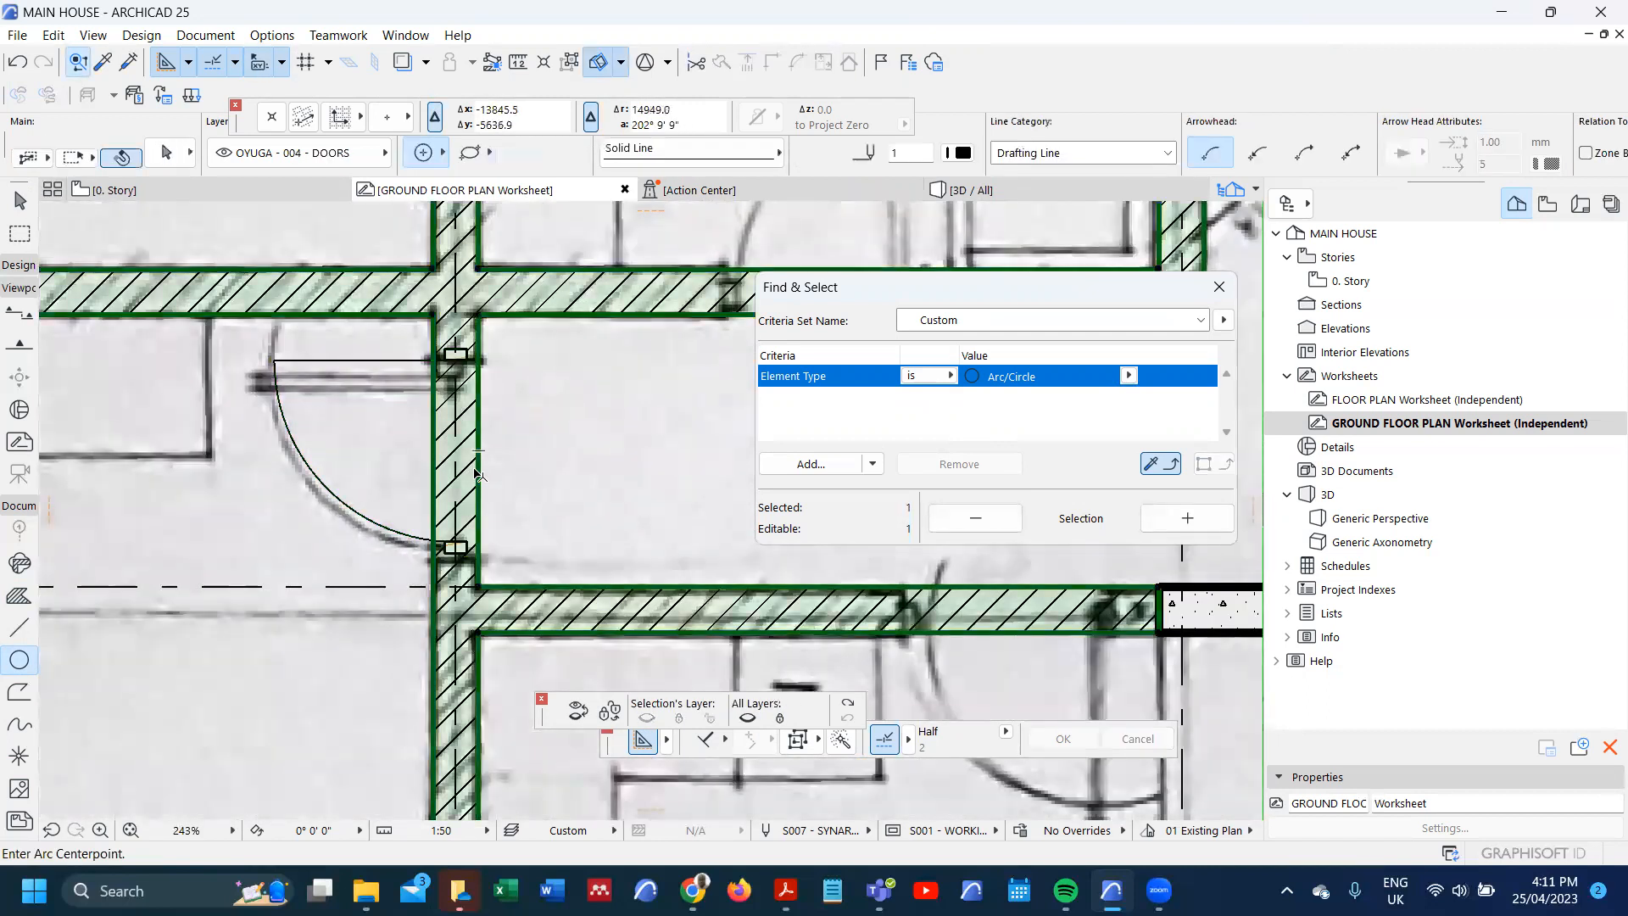
- Select the NDARUGU STONE WALL fill in which the guest bedroom door sits
shift+click(477, 472)
scroll(469, 407, down, 5)
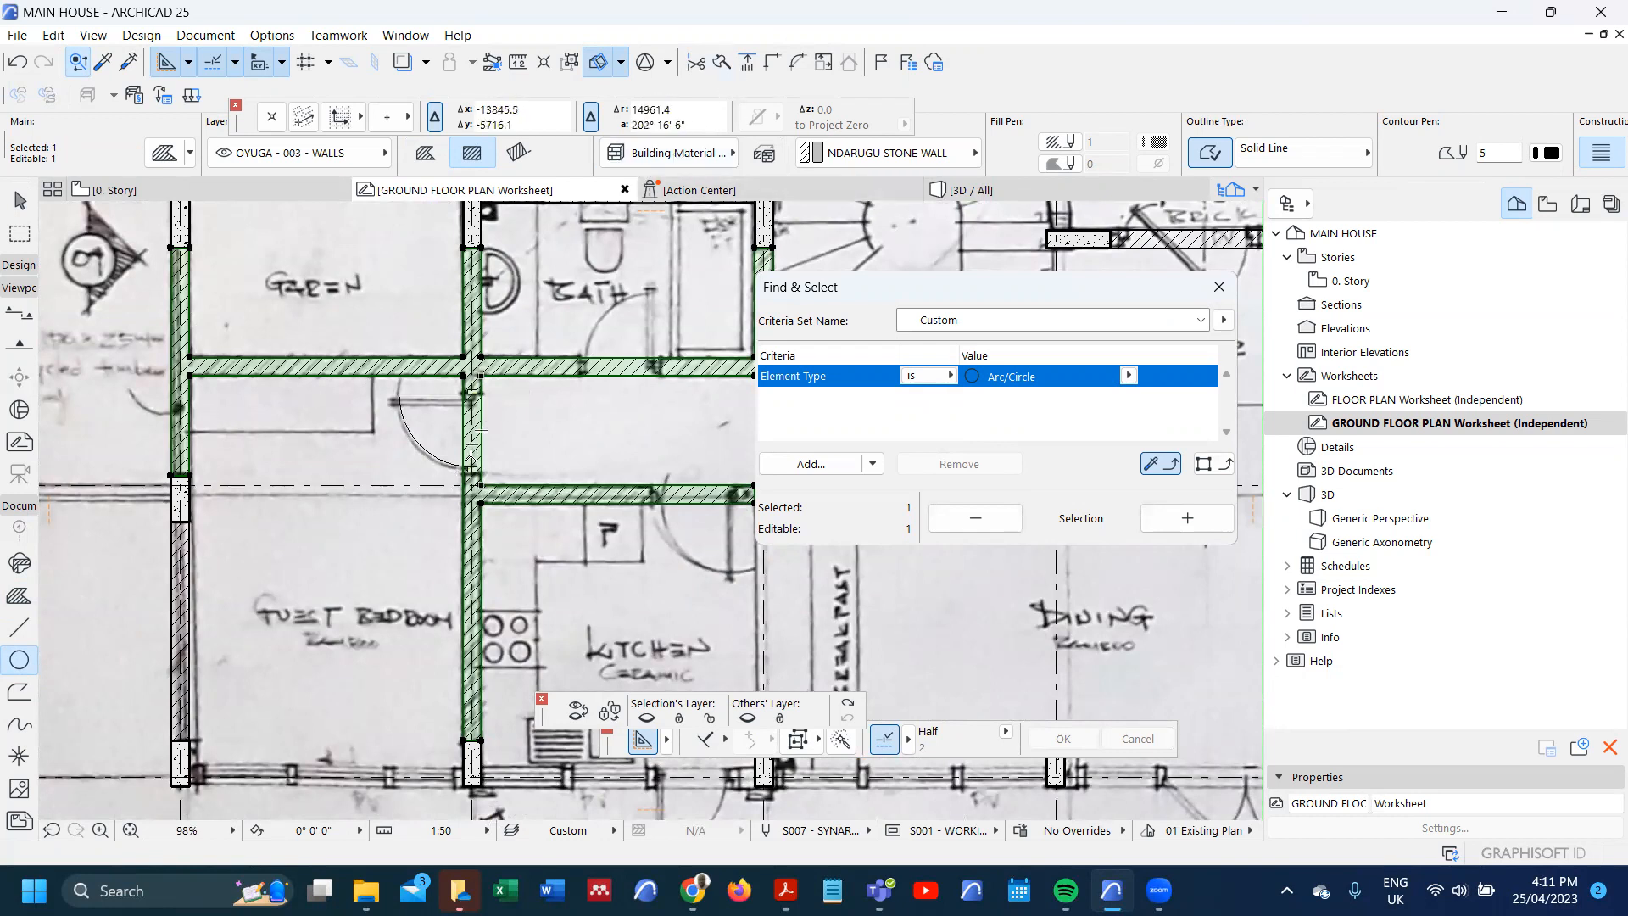
- Cut a rectangular hole out of the wall fill between the jambs of the guest bedroom door
scroll(459, 405, up, 5)
click(514, 330)
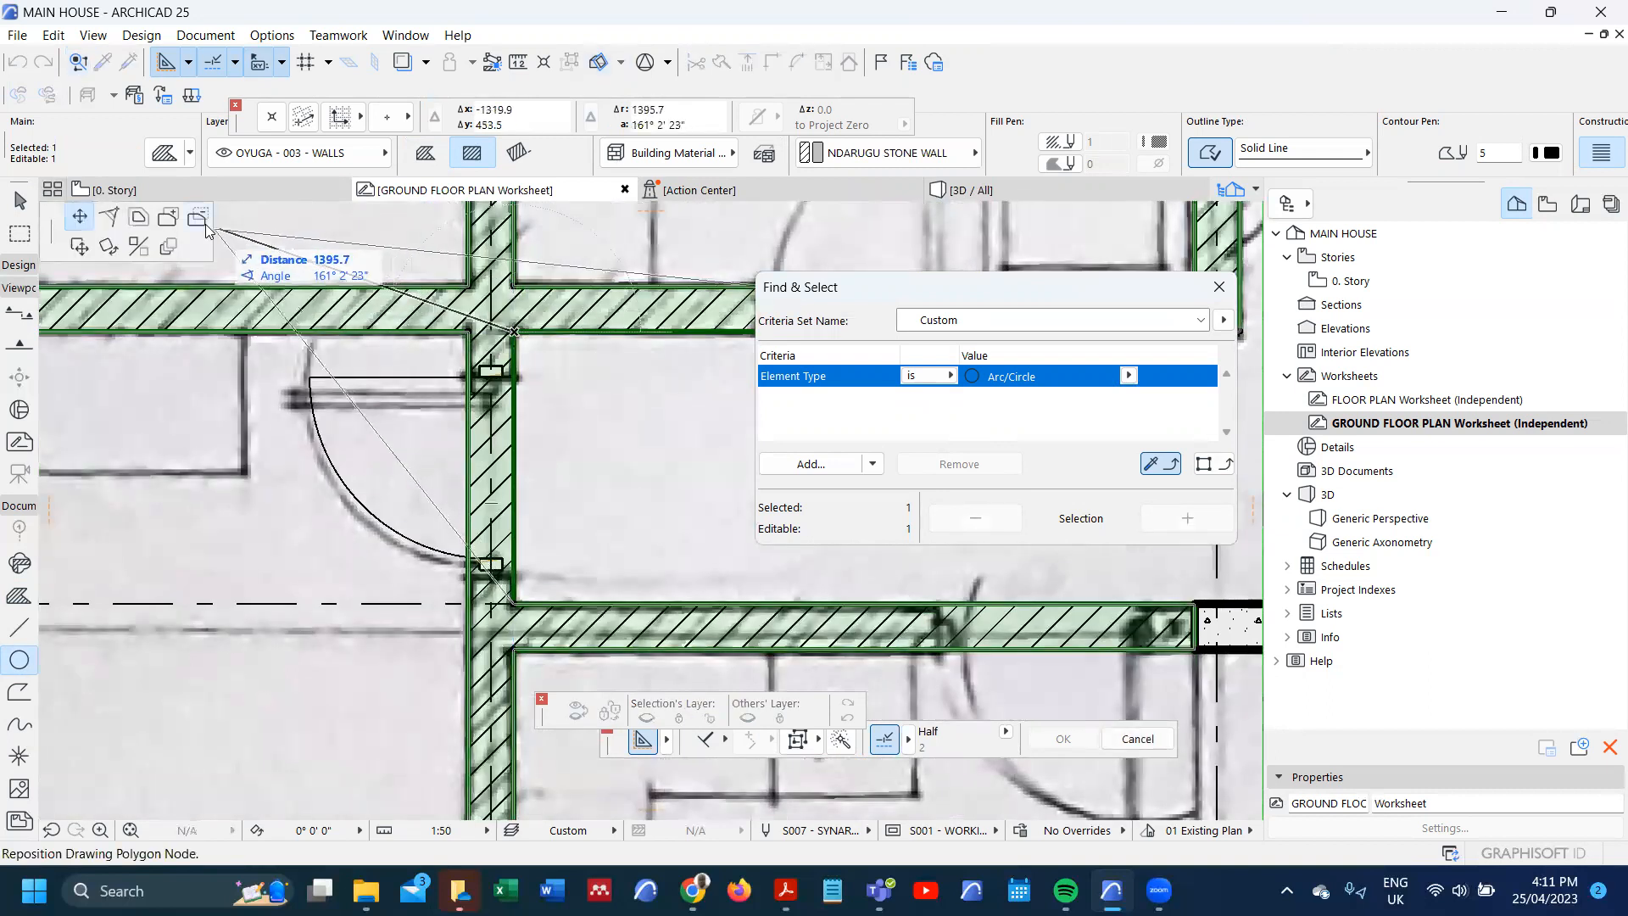
click(197, 217)
scroll(495, 376, up, 3)
click(487, 378)
scroll(479, 441, down, 3)
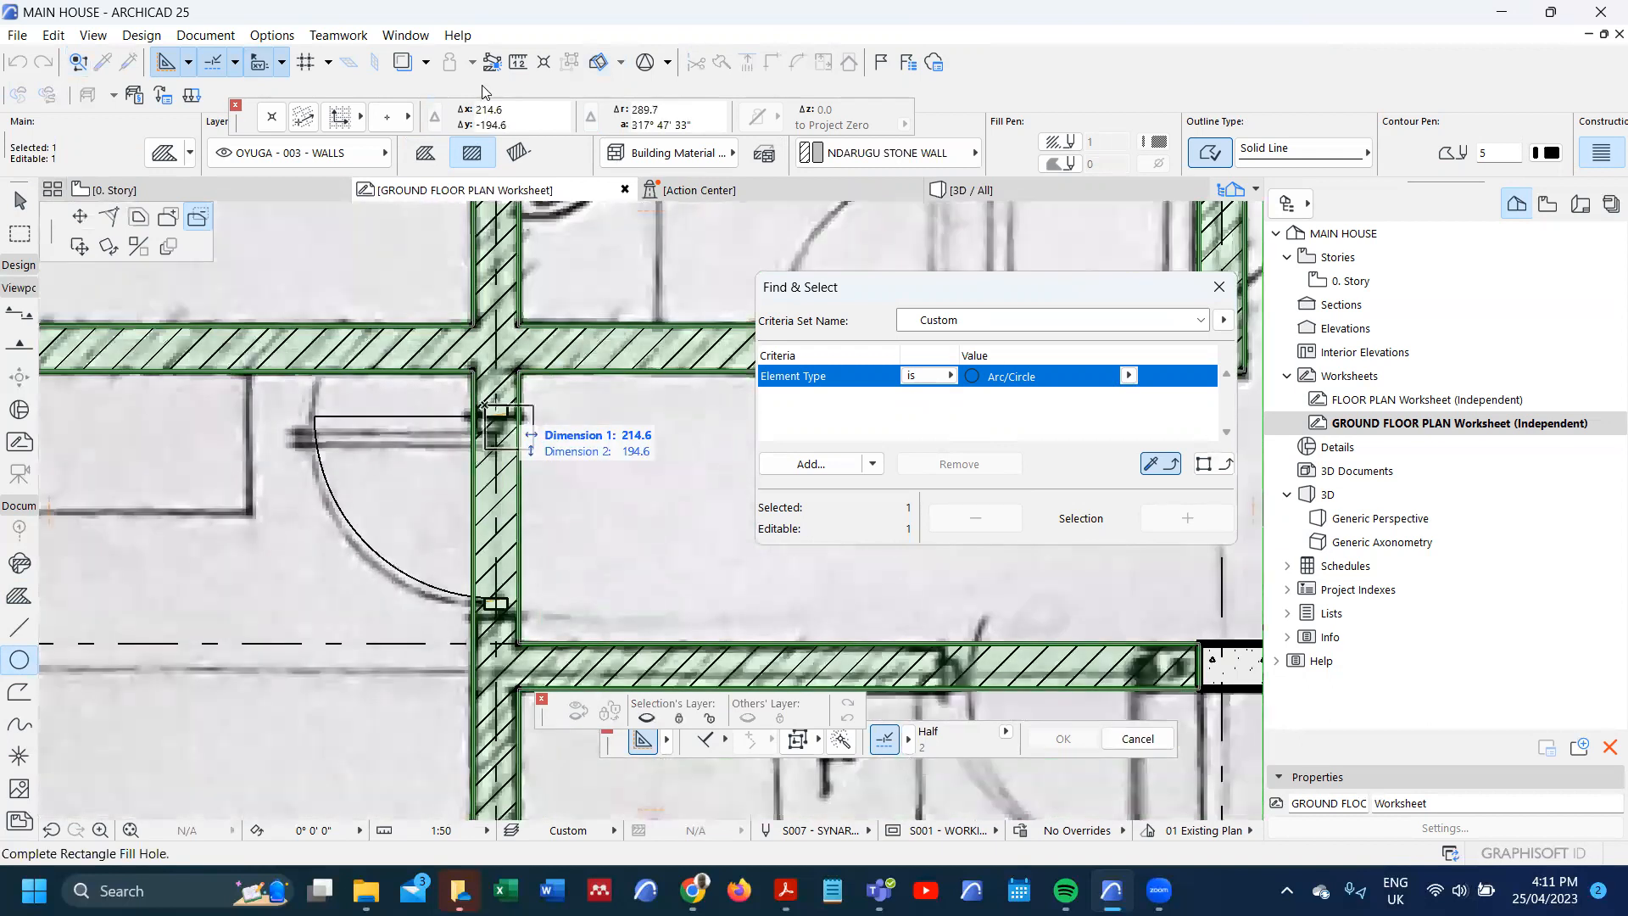
click(507, 638)
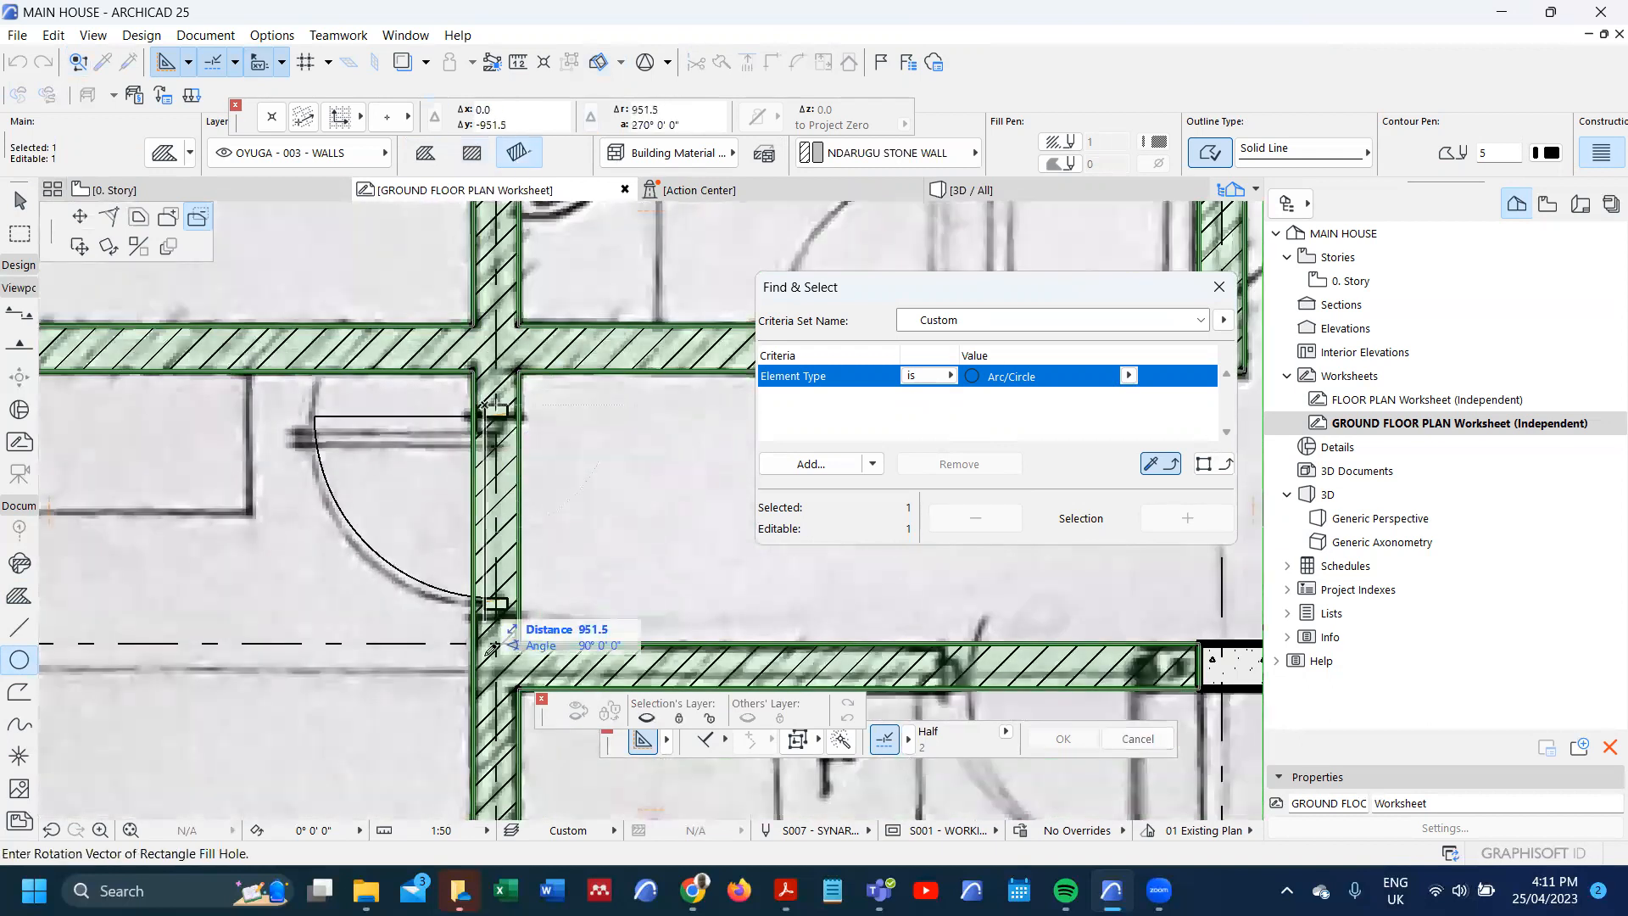
click(484, 608)
click(567, 604)
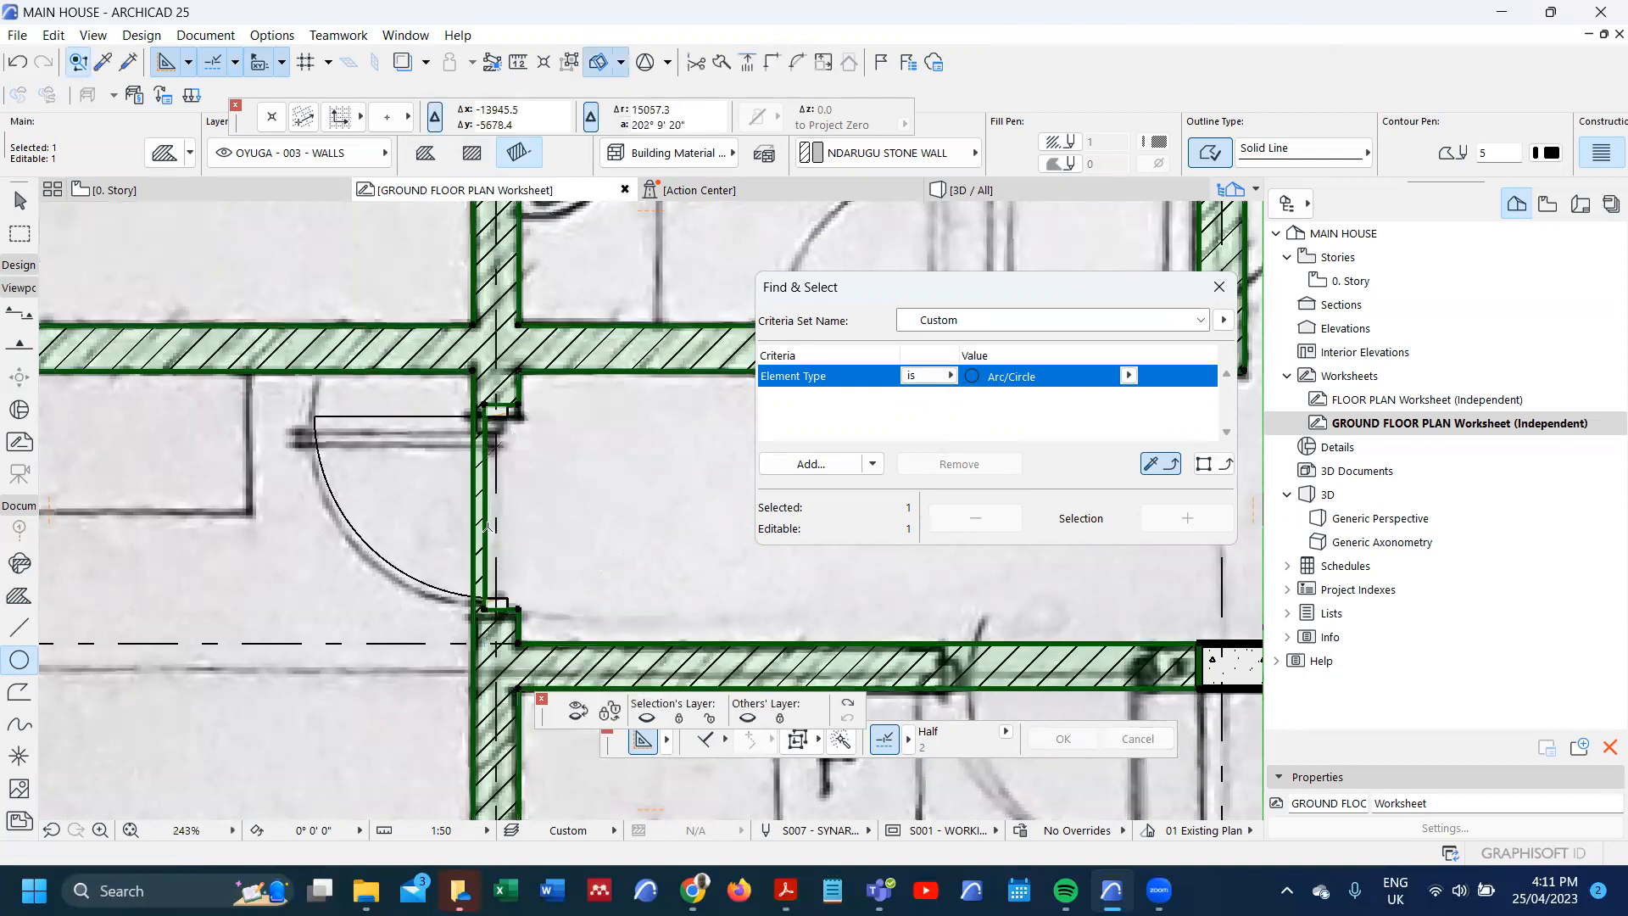
- Offset the hole's bedroom-side edge about 197 mm outward past the wall face and delete the leftover fill strip beside the opening
click(485, 508)
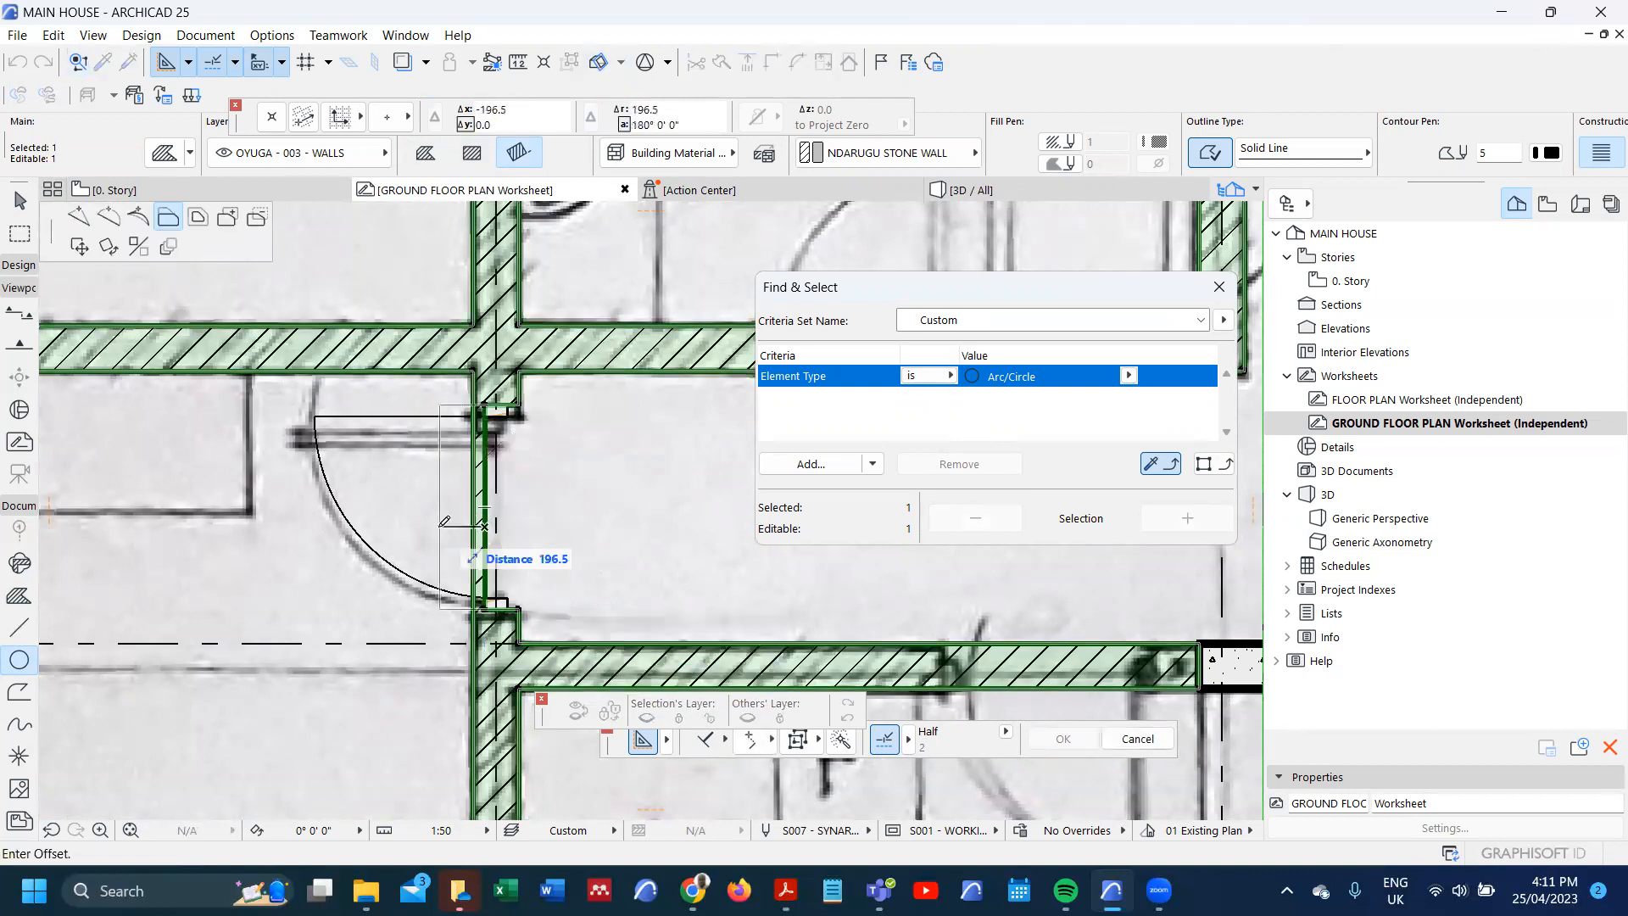
click(440, 513)
key(Escape)
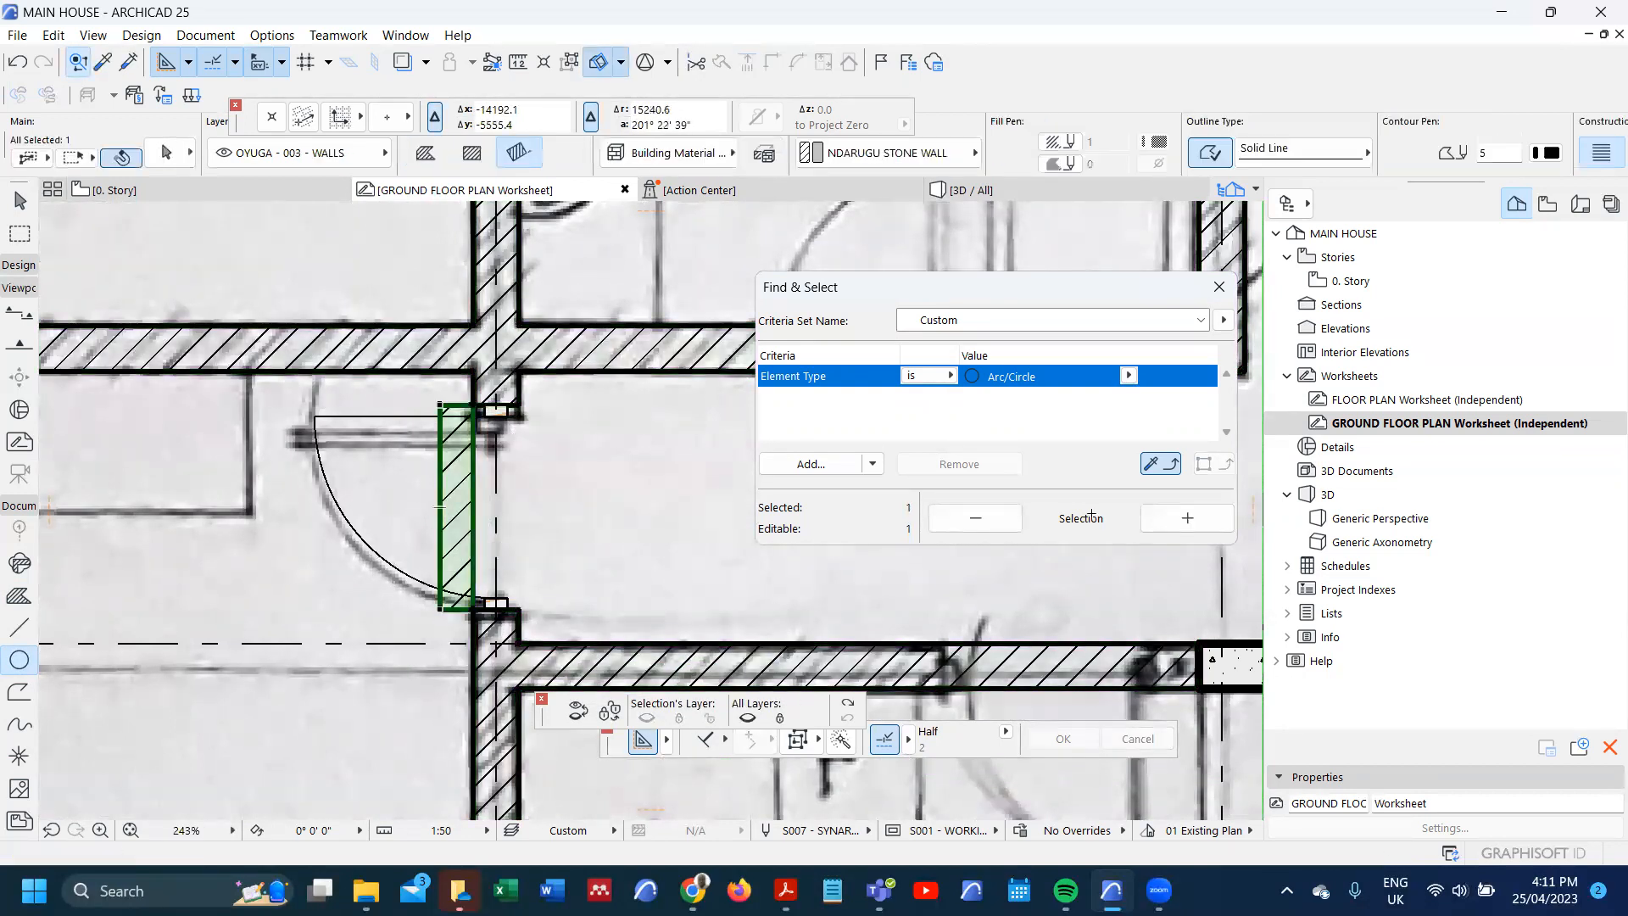
scroll(1102, 586, down, 3)
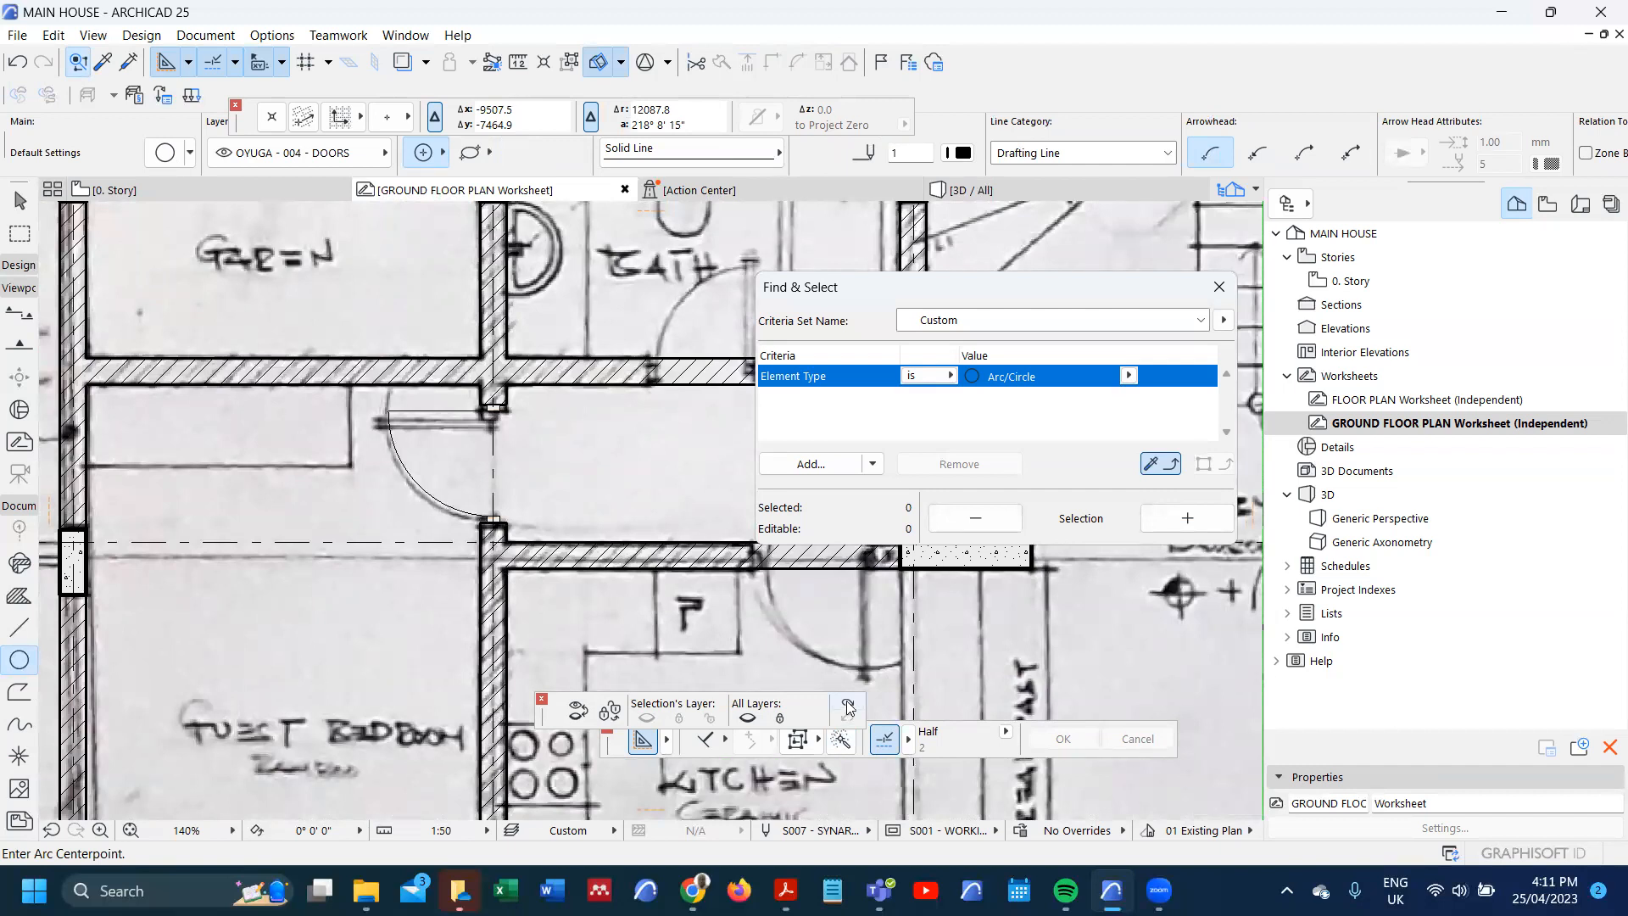
- Hide the scanned sketch and send the guest bedroom door symbol with its timber frames to the back of the display order
scroll(438, 421, up, 2)
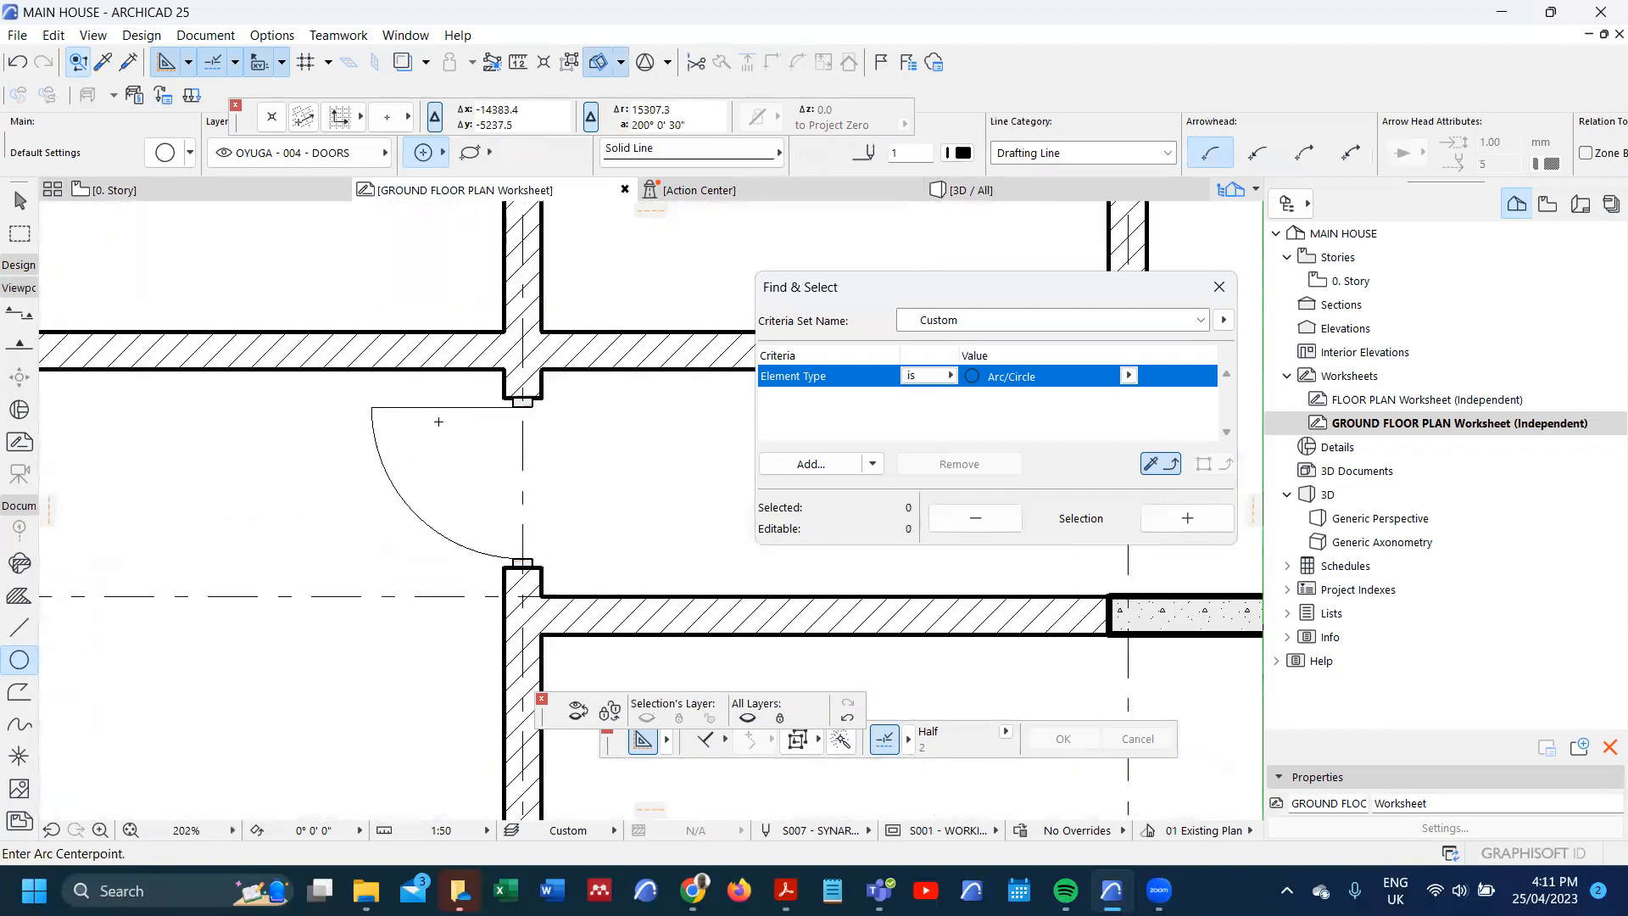
scroll(478, 413, up, 6)
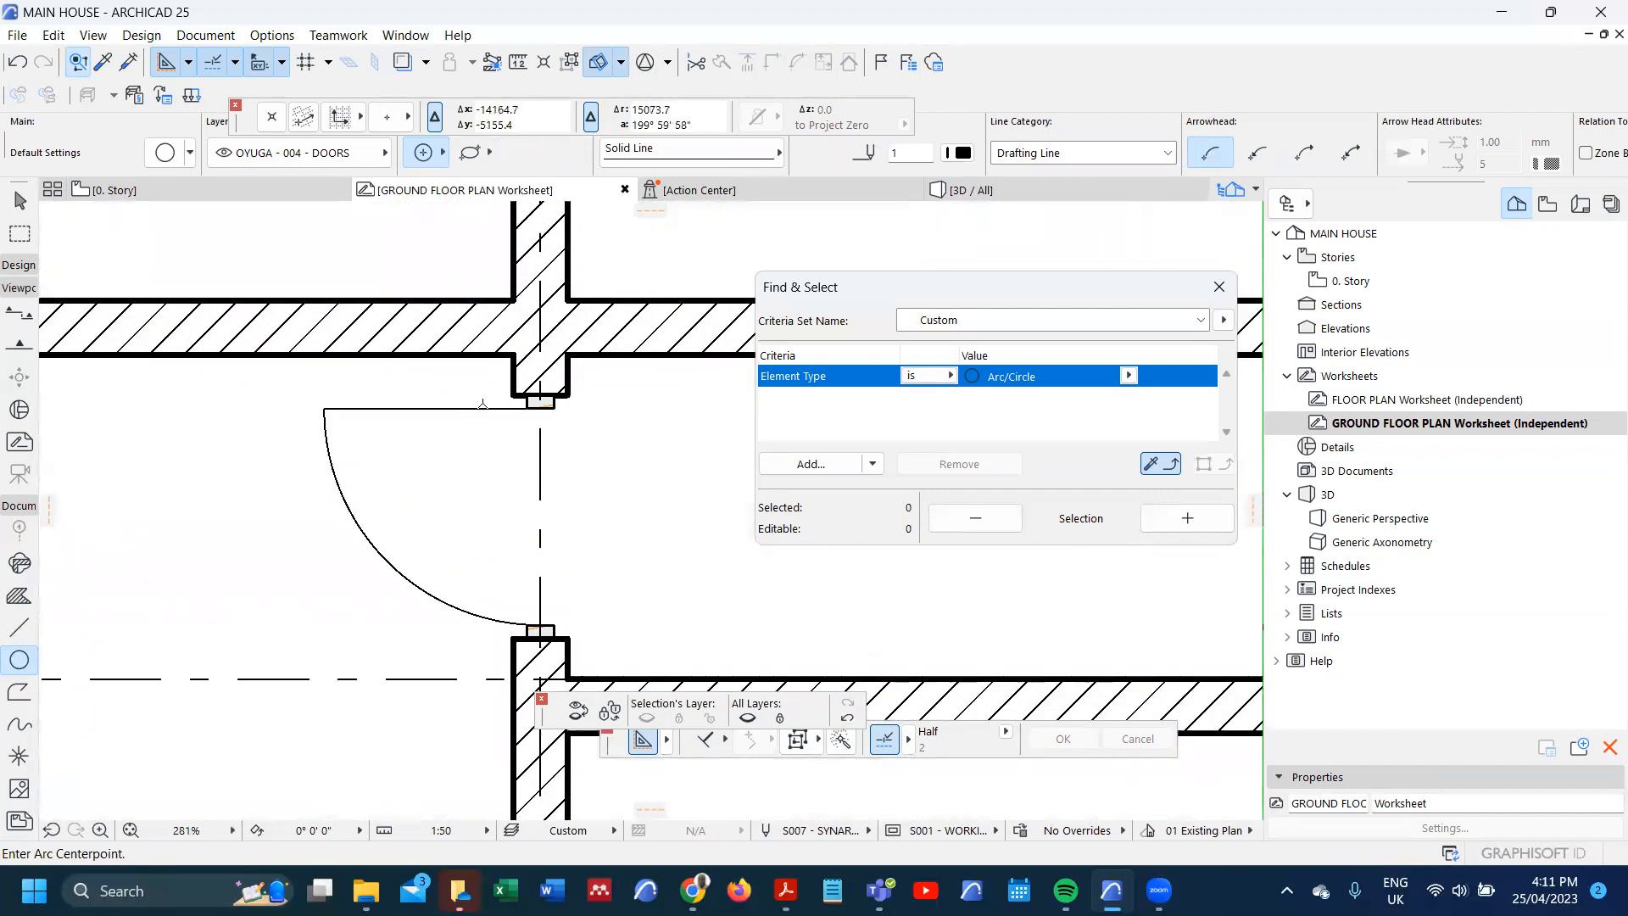
shift+click(525, 398)
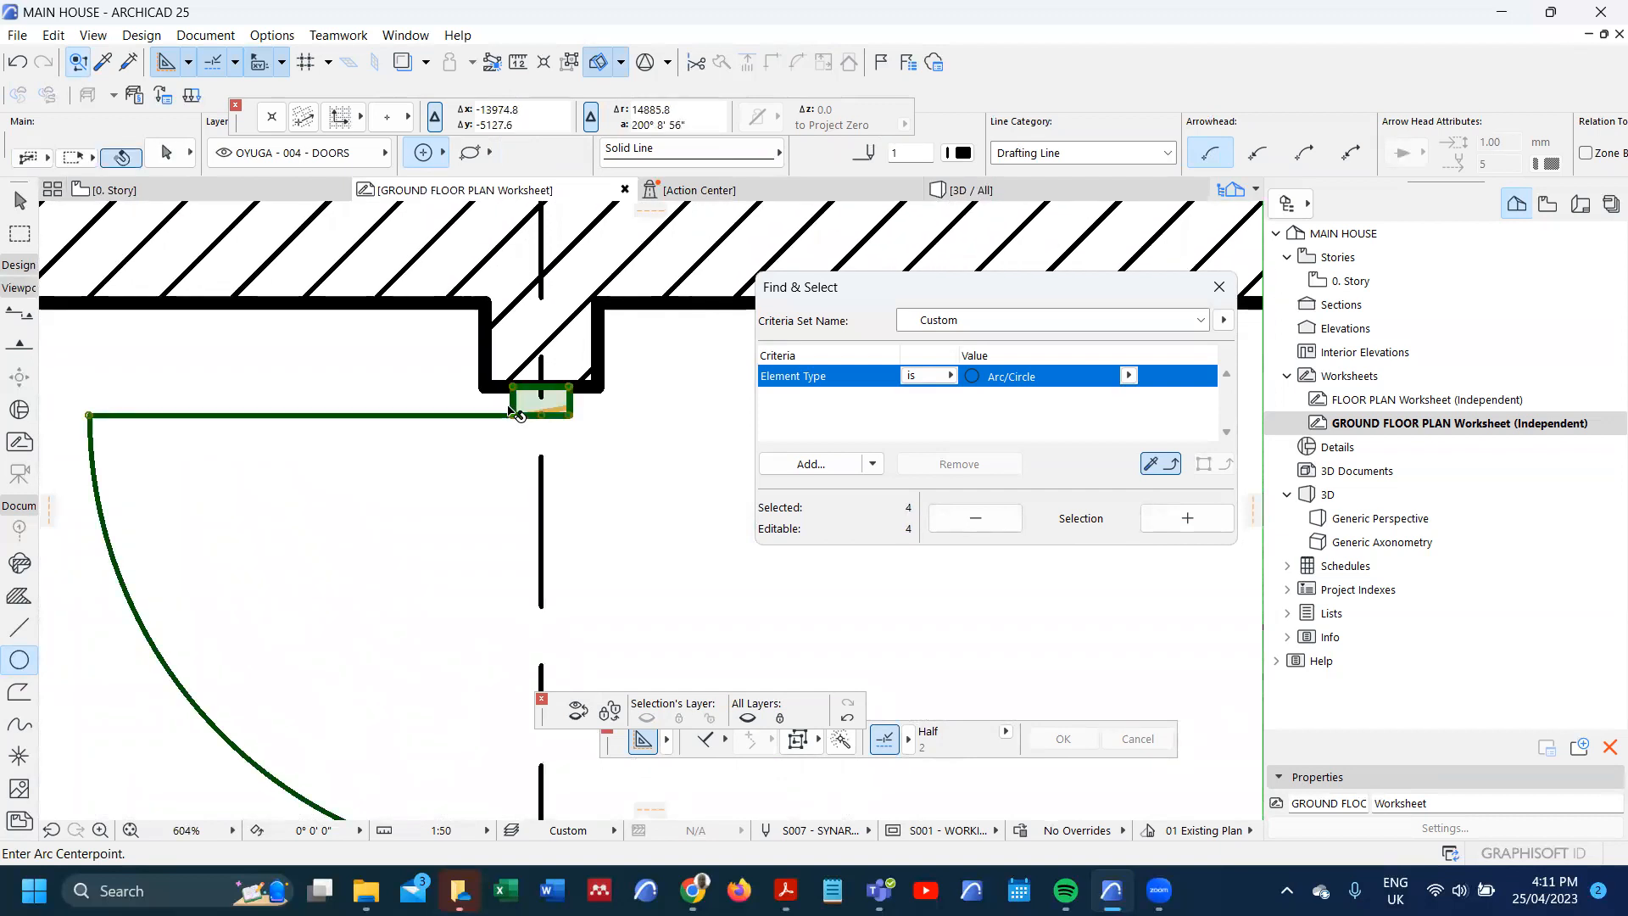
scroll(519, 400, down, 4)
scroll(576, 574, down, 1)
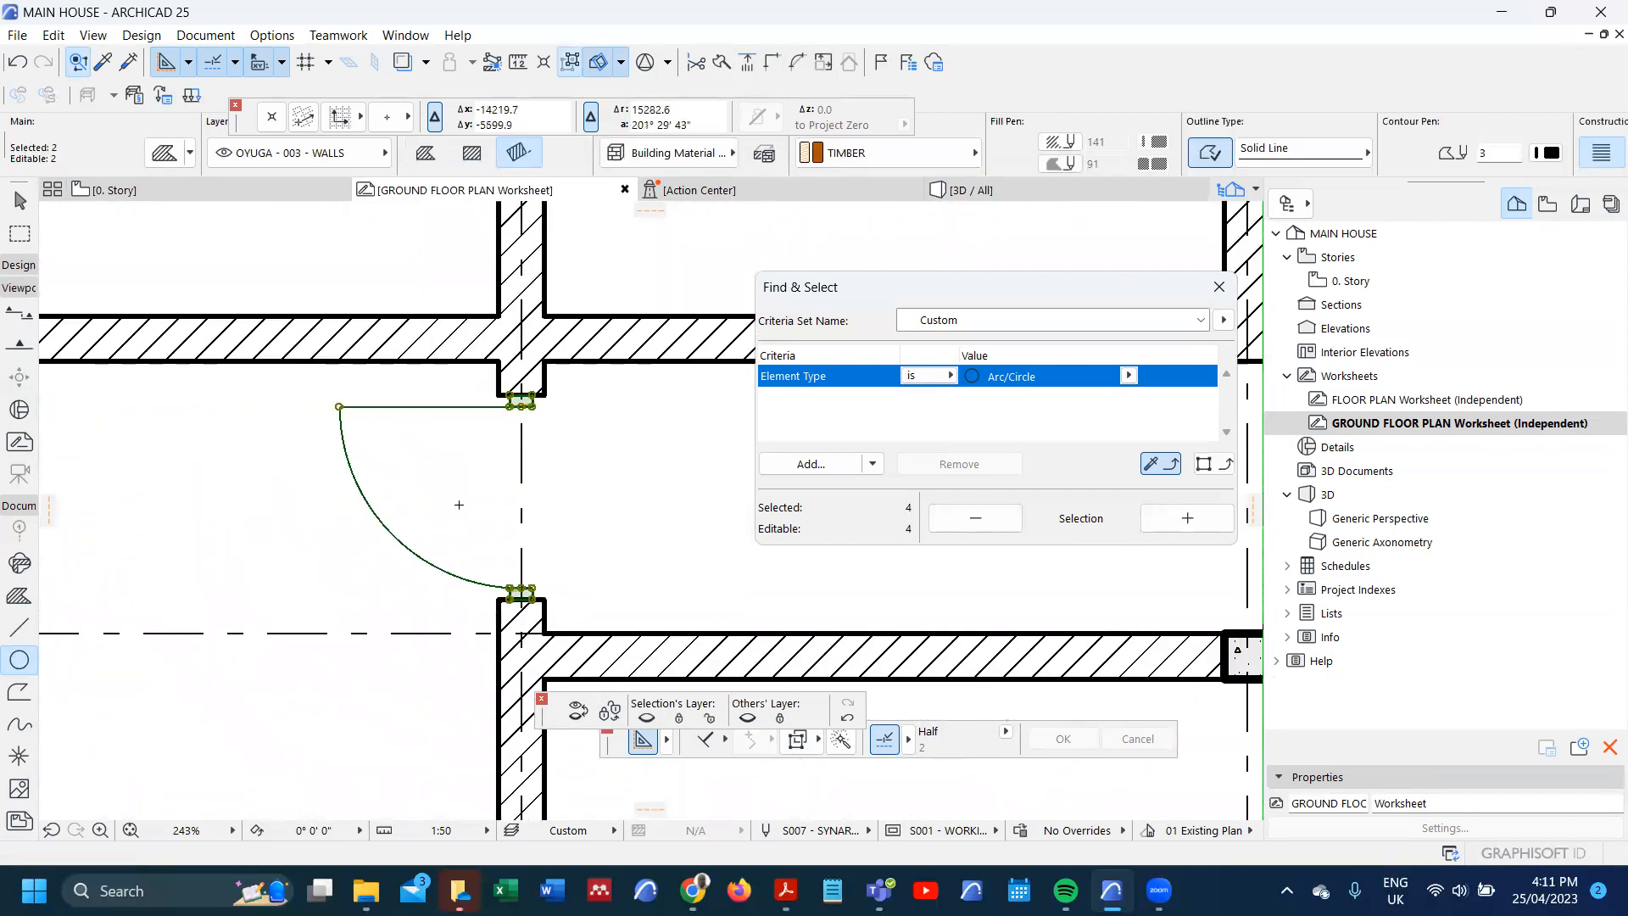
scroll(459, 475, up, 1)
right_click(428, 369)
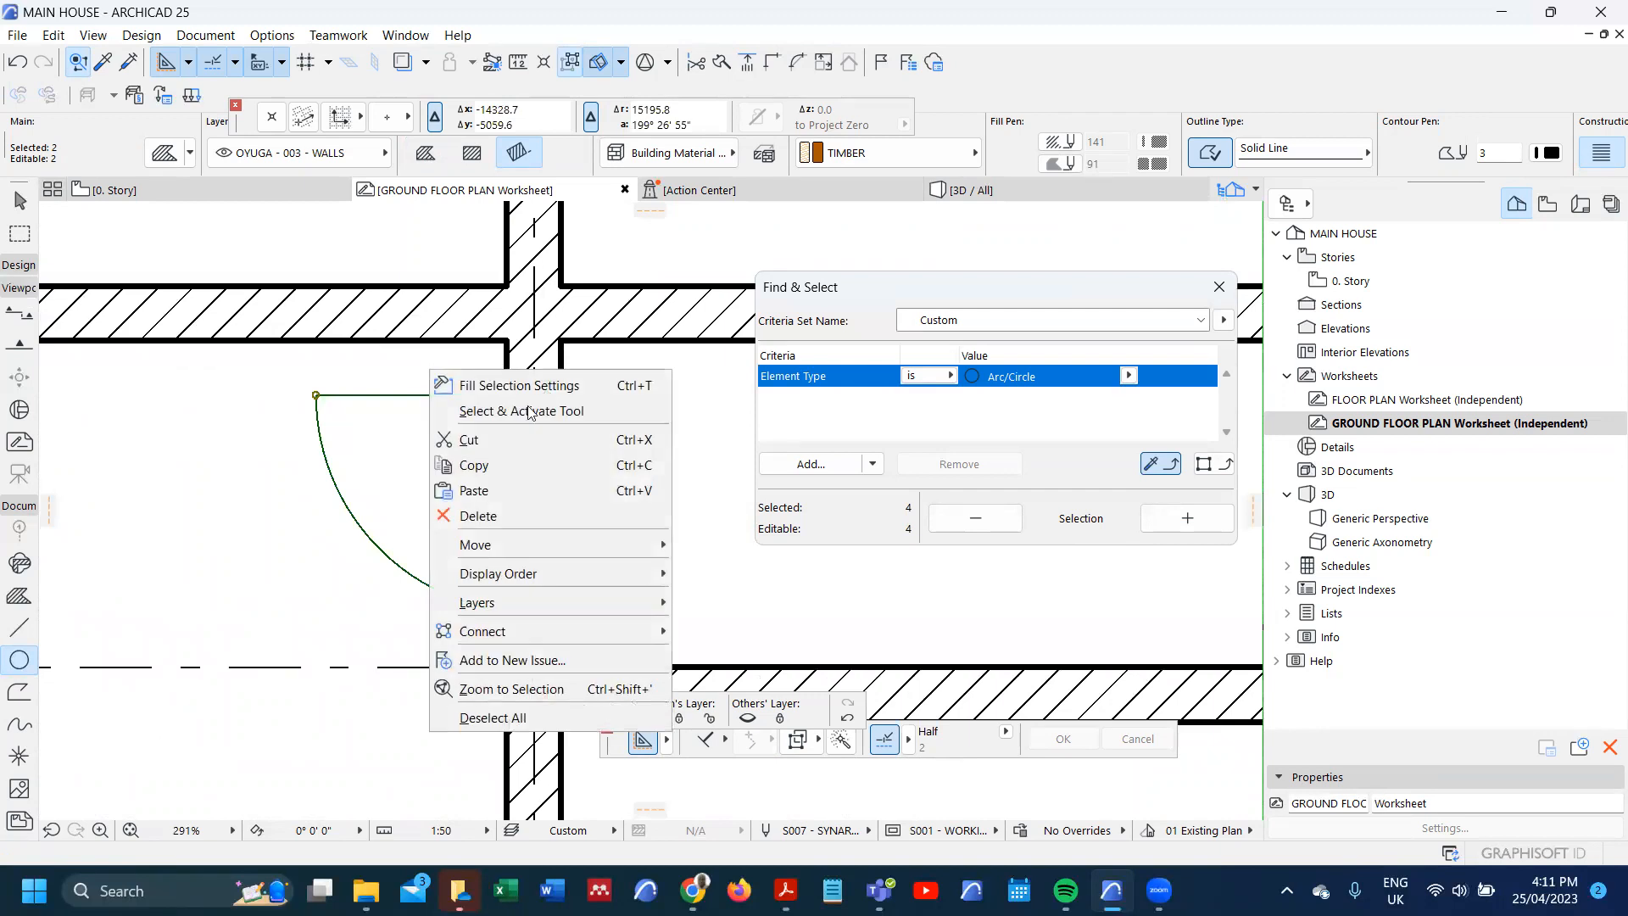
mouse_move(614, 570)
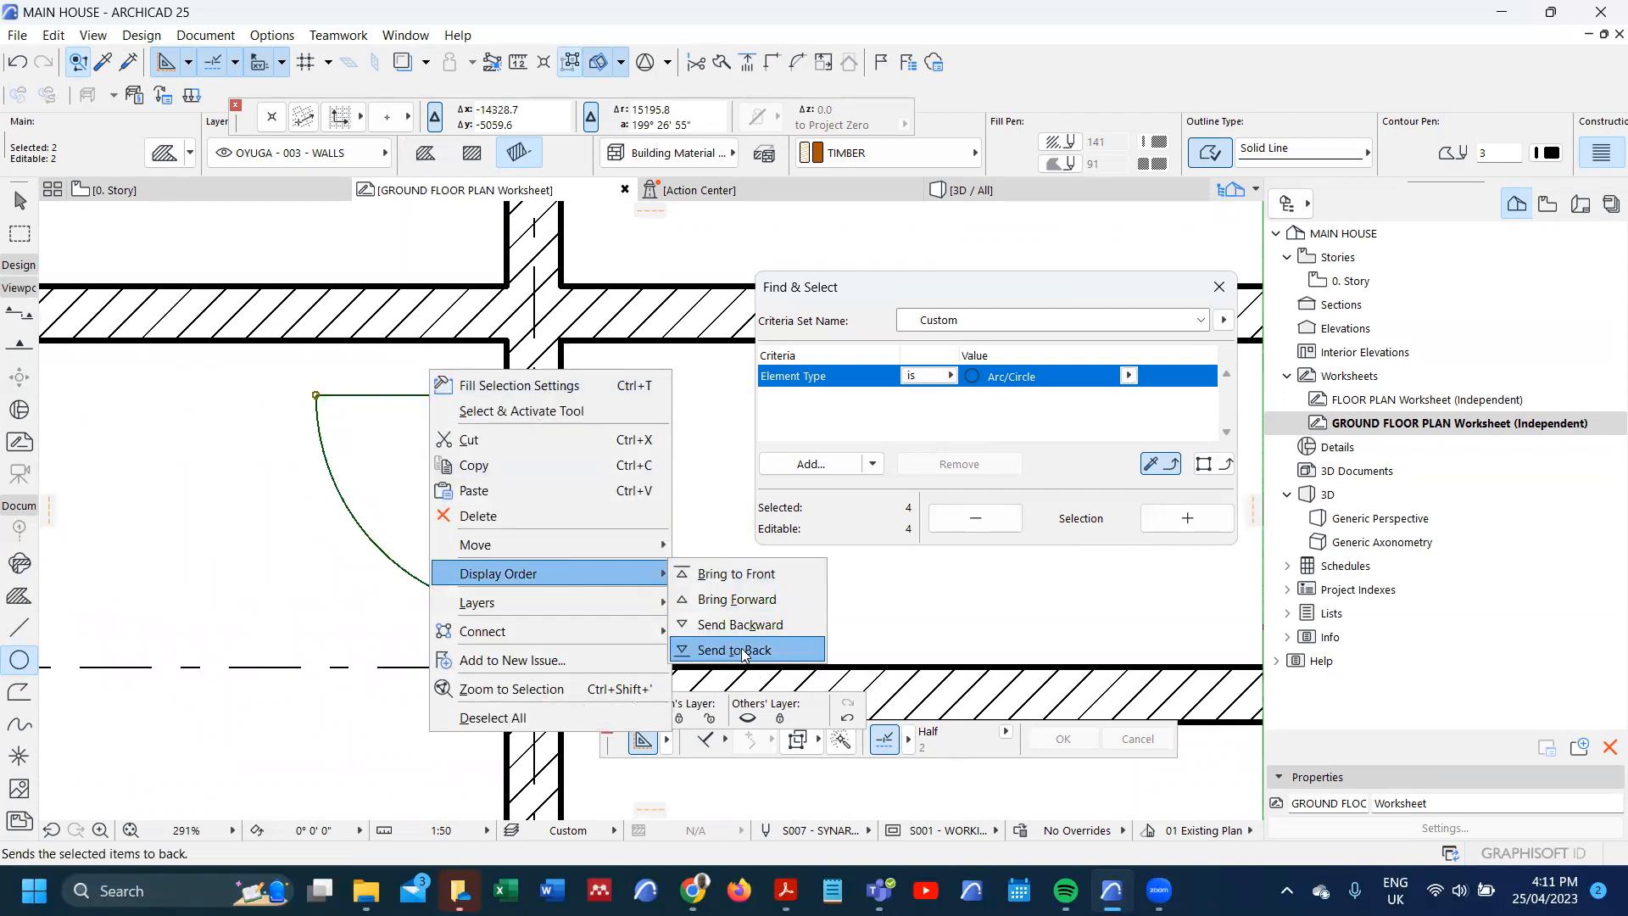
click(741, 648)
scroll(546, 413, up, 4)
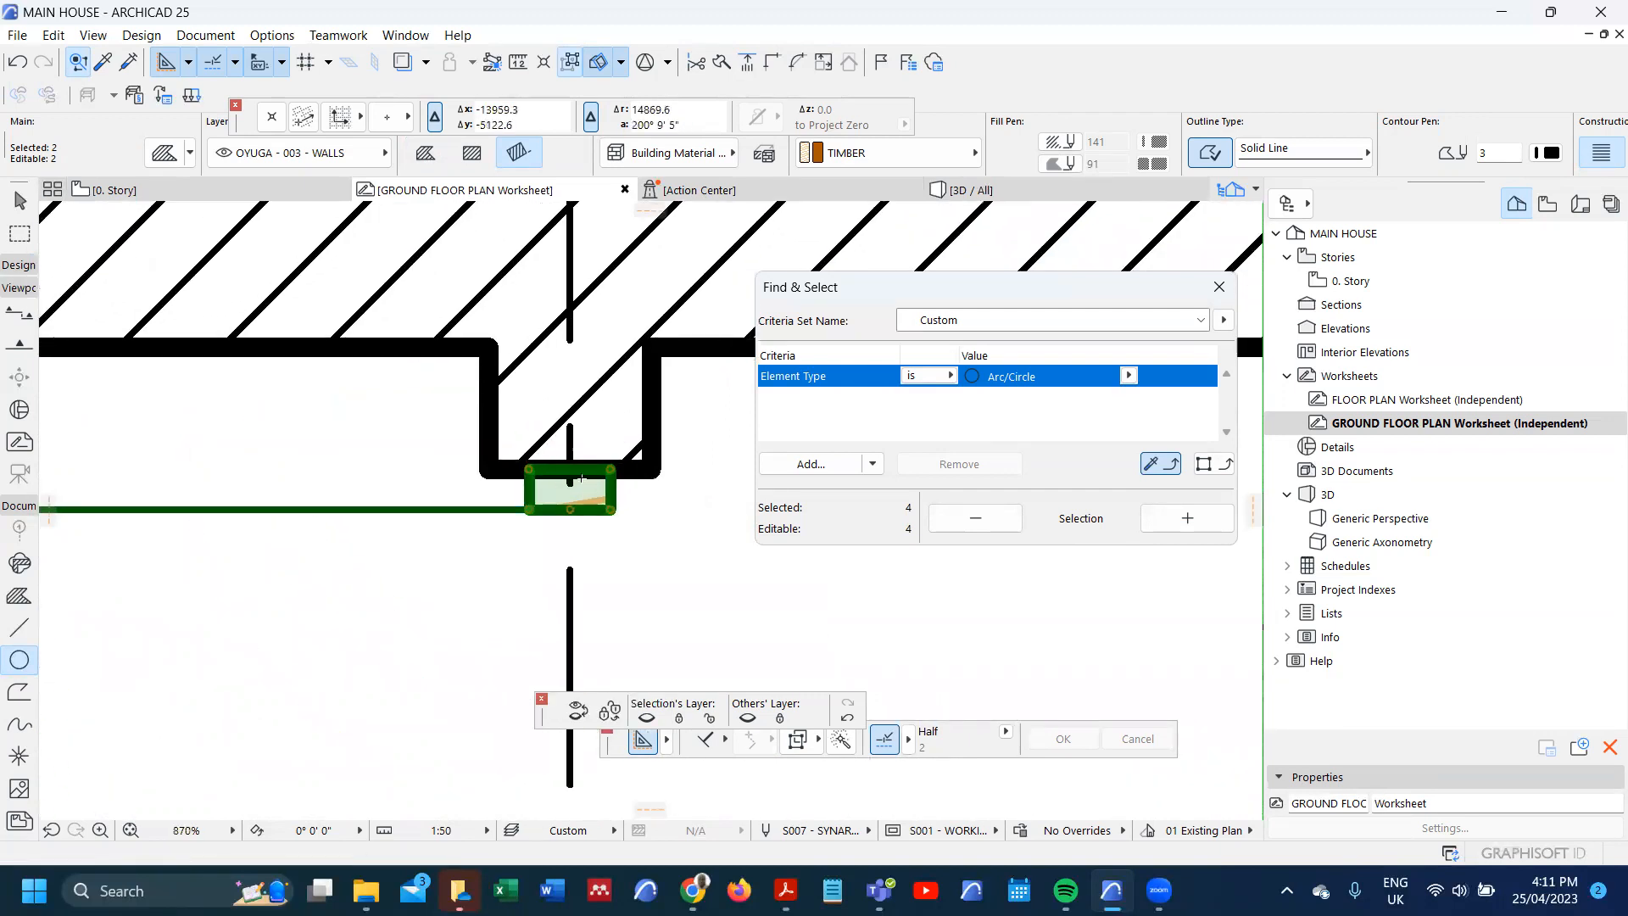
key(Escape)
scroll(428, 371, down, 3)
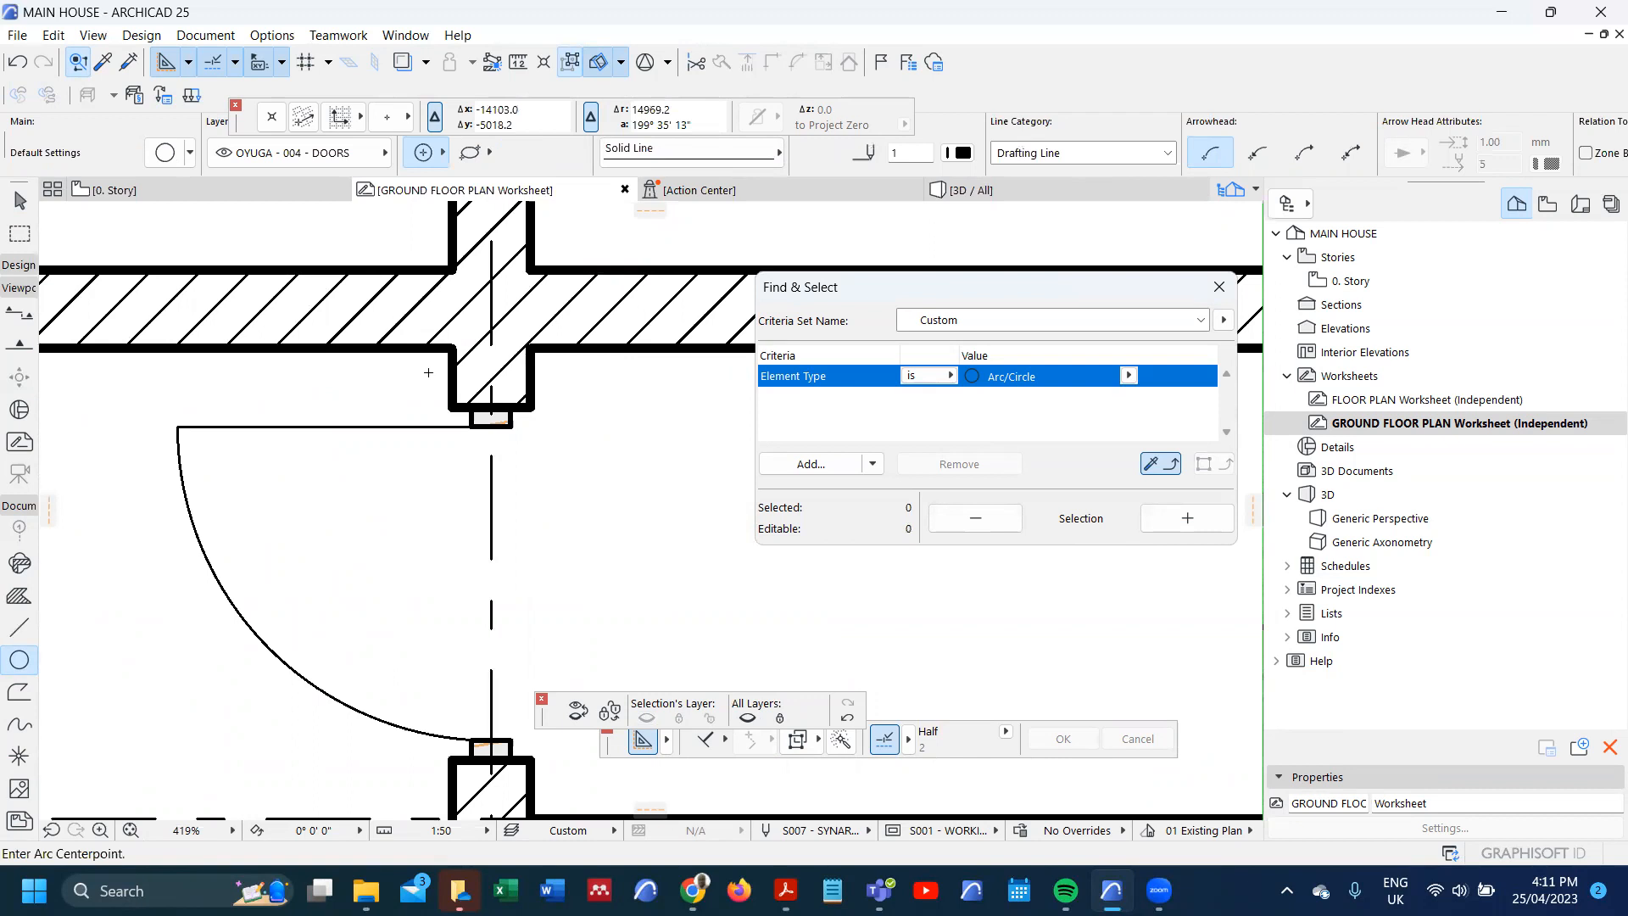
scroll(424, 356, down, 2)
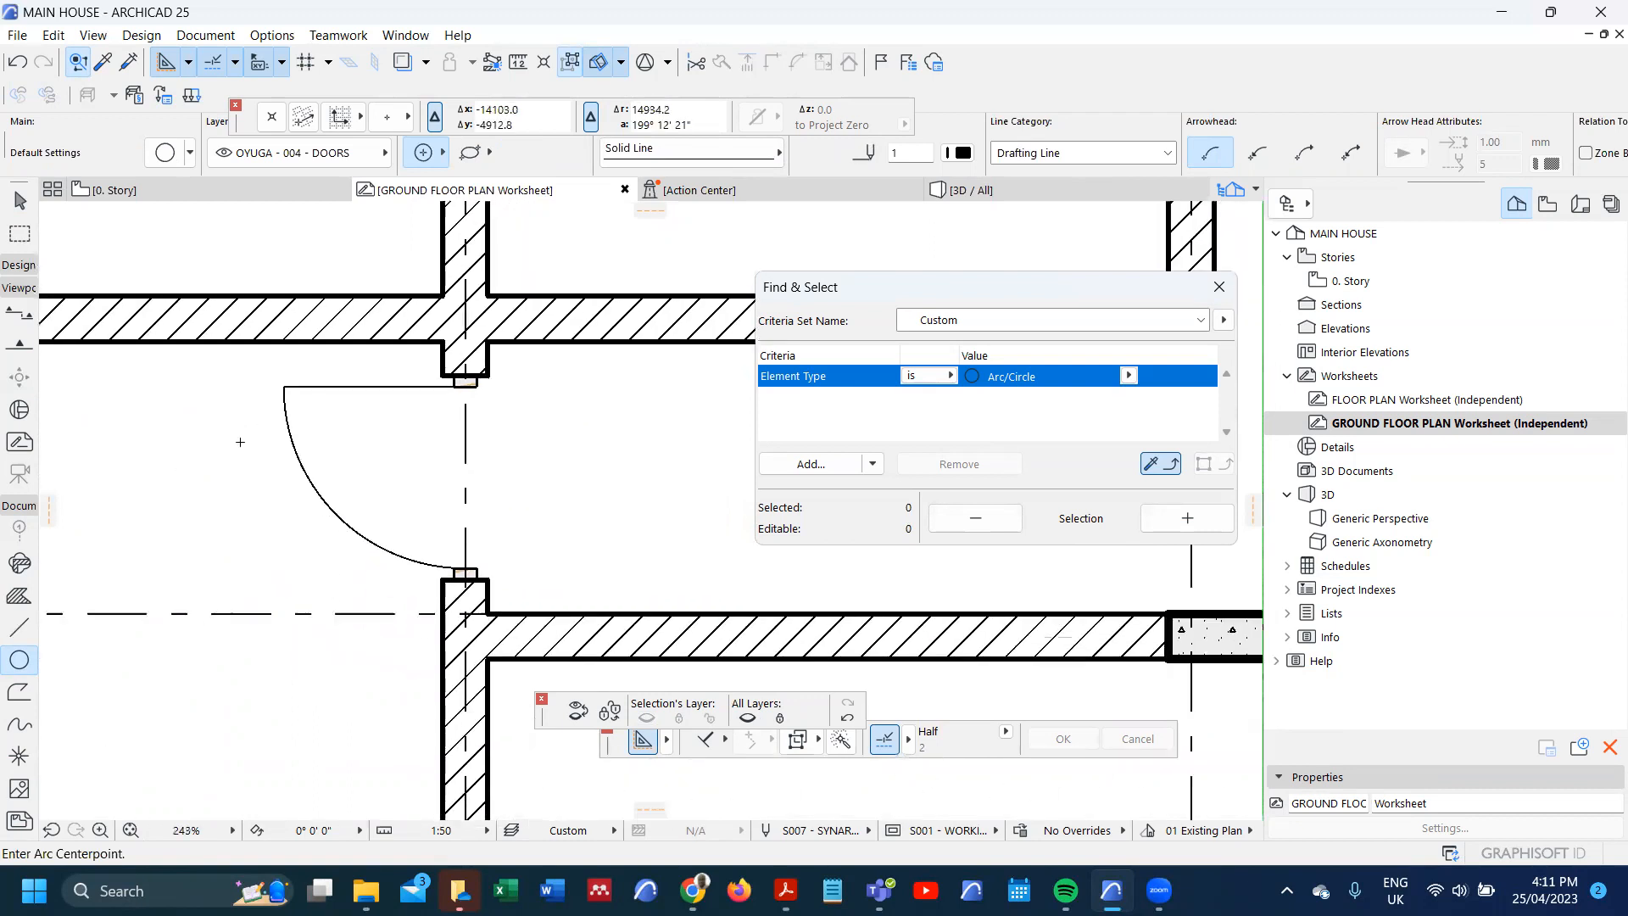
- Draw a rotated rectangle of Dashed lines in pen 101 across the wall thickness between the guest bedroom door jambs
click(24, 632)
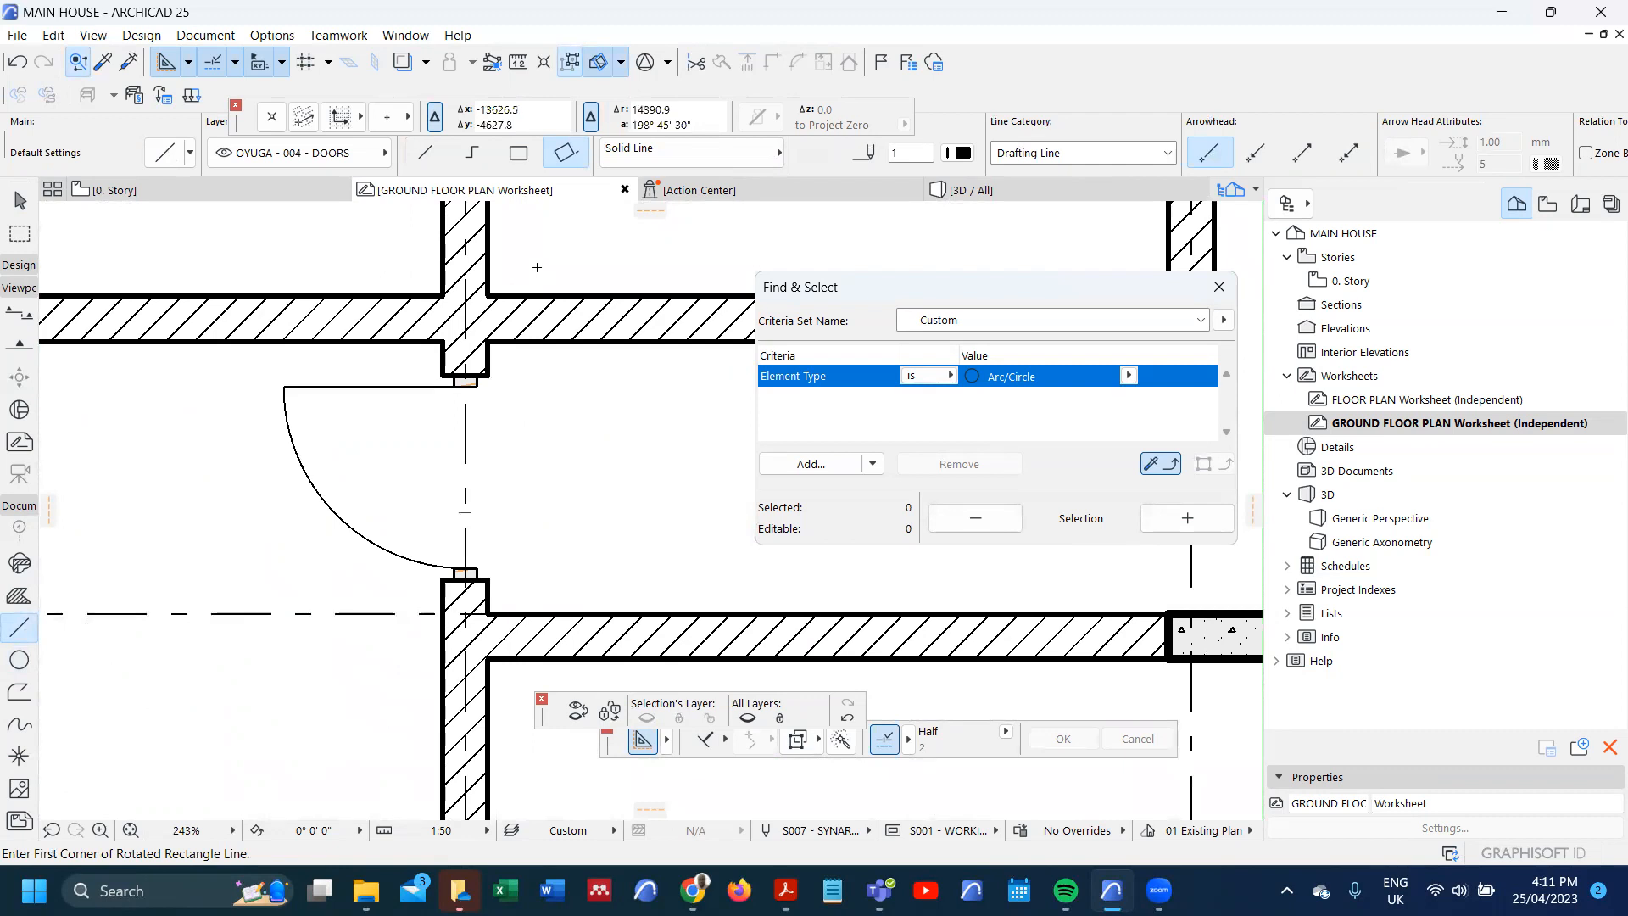
click(762, 157)
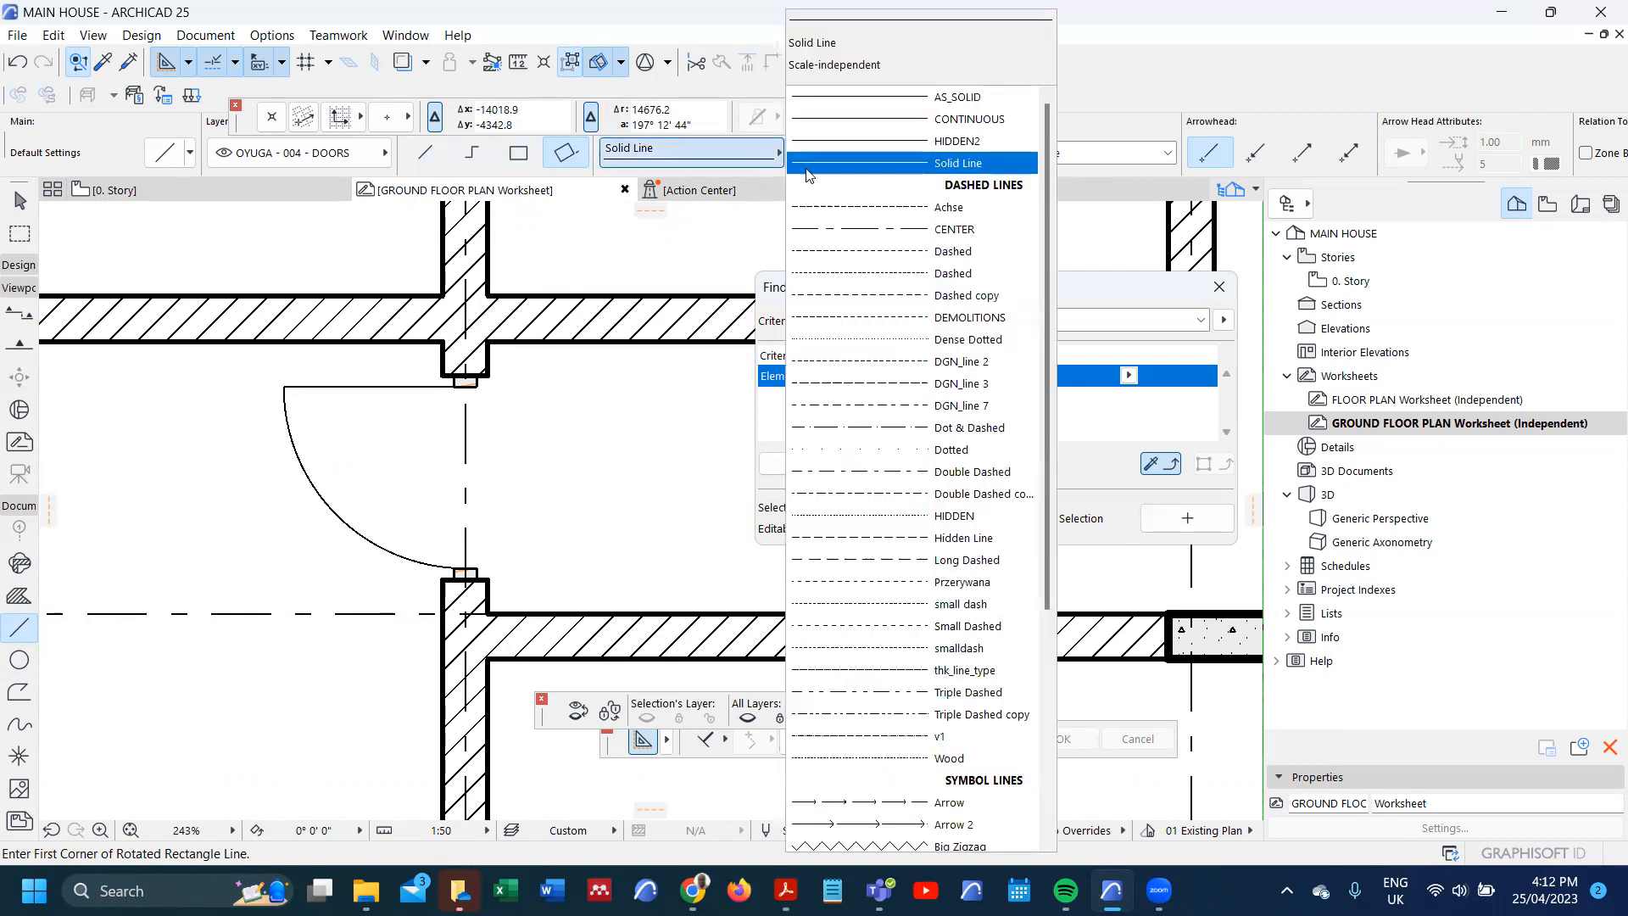
click(897, 255)
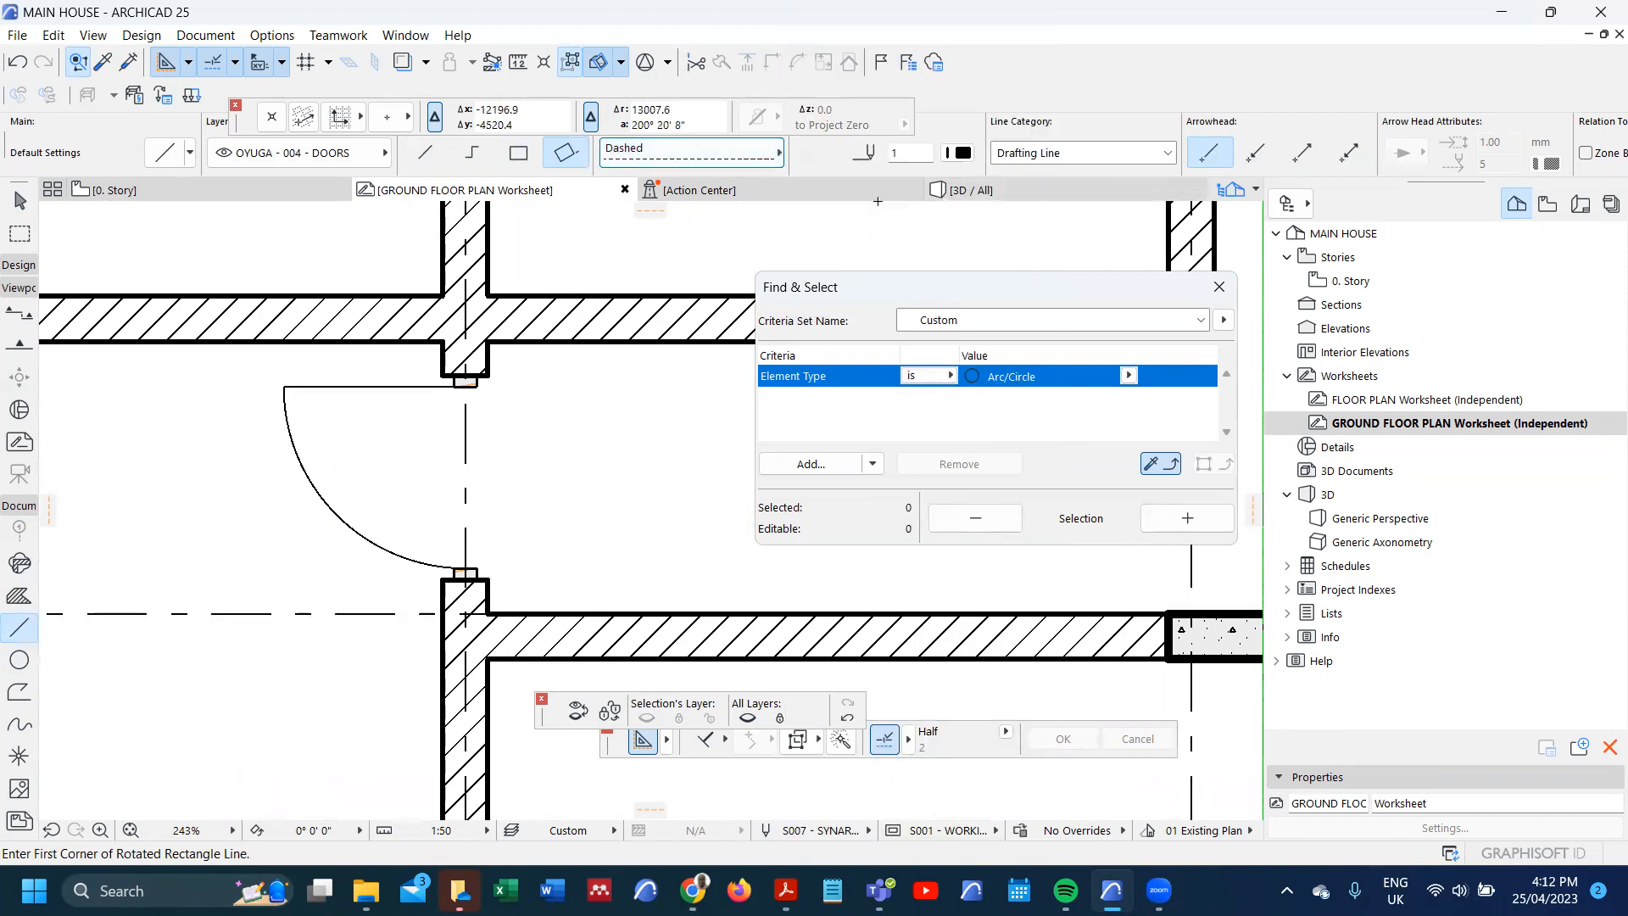
click(964, 155)
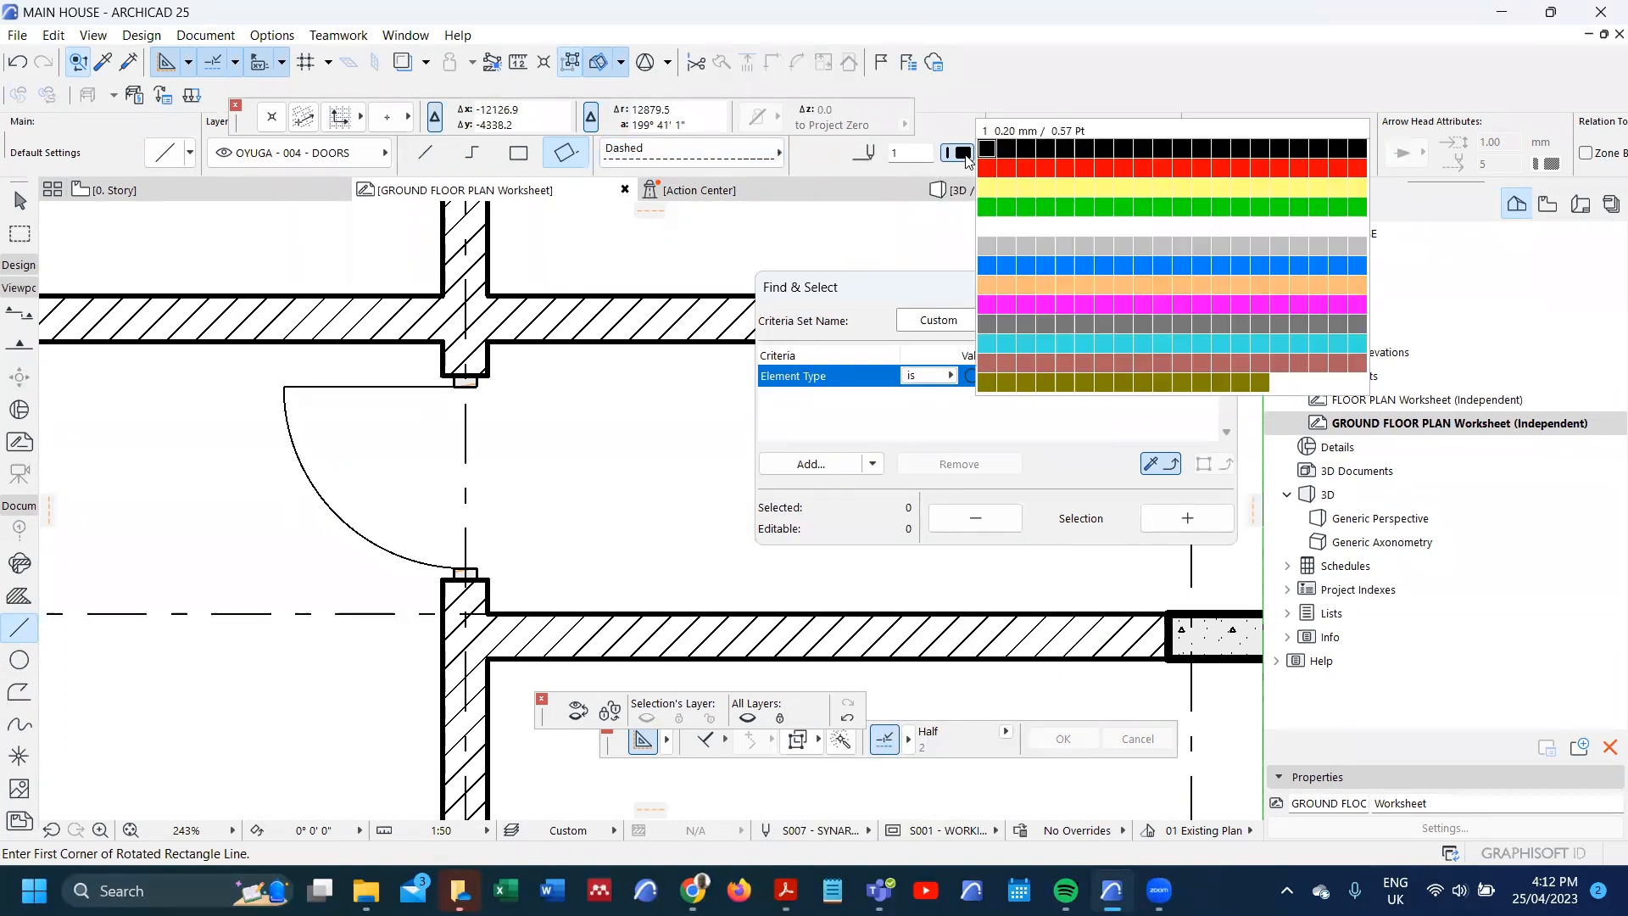
click(987, 227)
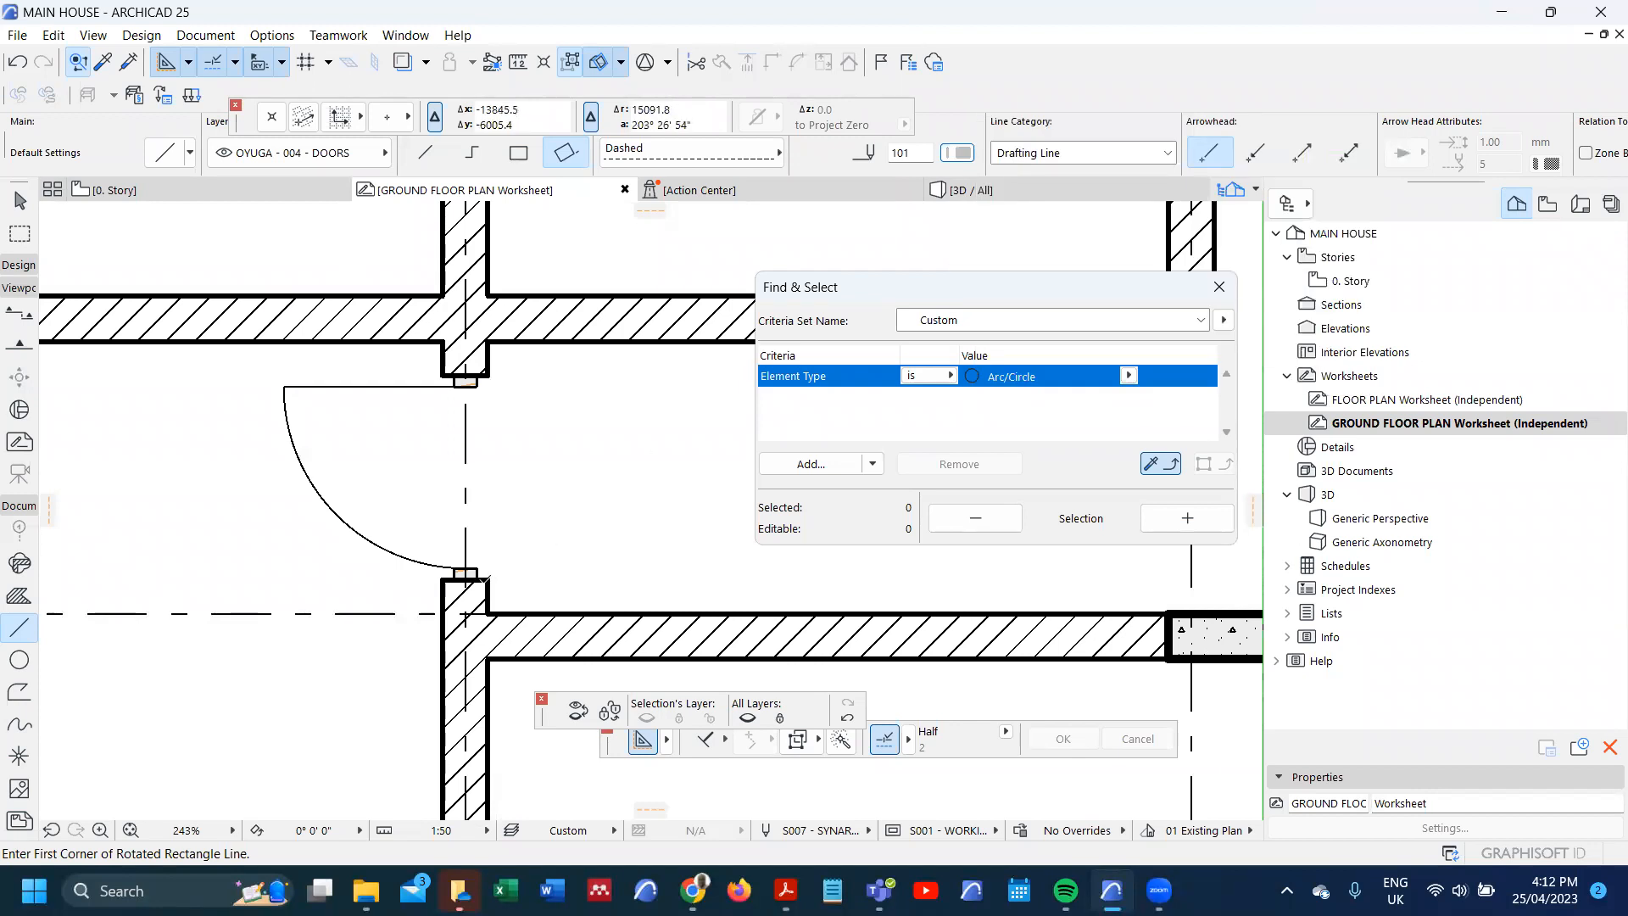
click(488, 579)
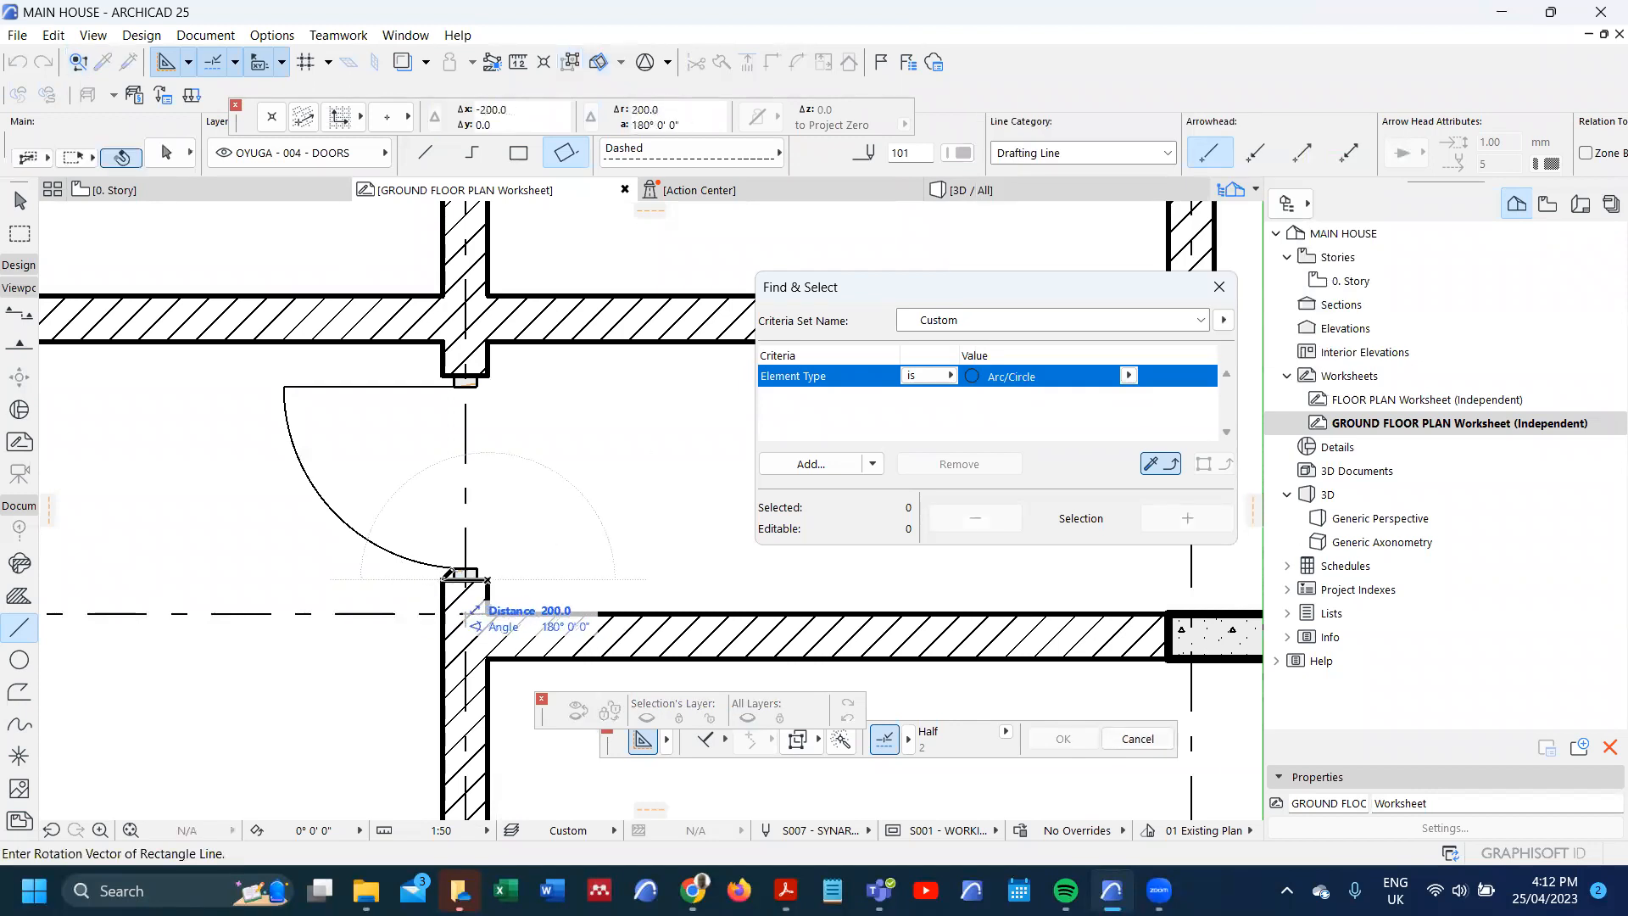
click(443, 579)
click(443, 380)
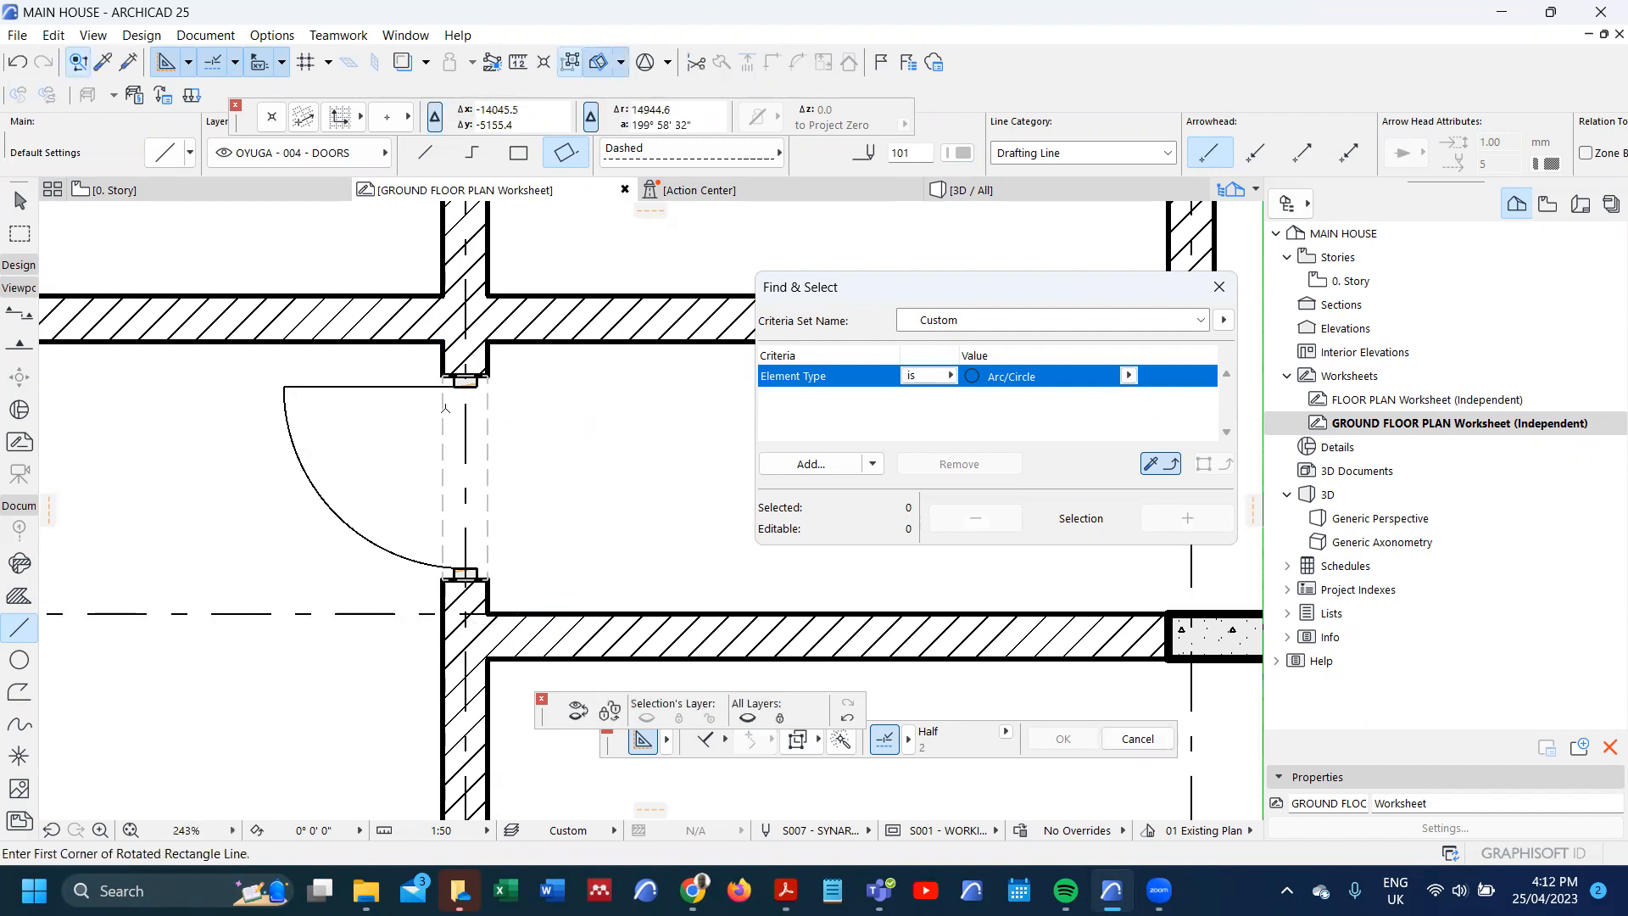
- Send the grouped dashed rectangle in the door opening to the back of the display order
shift+click(443, 432)
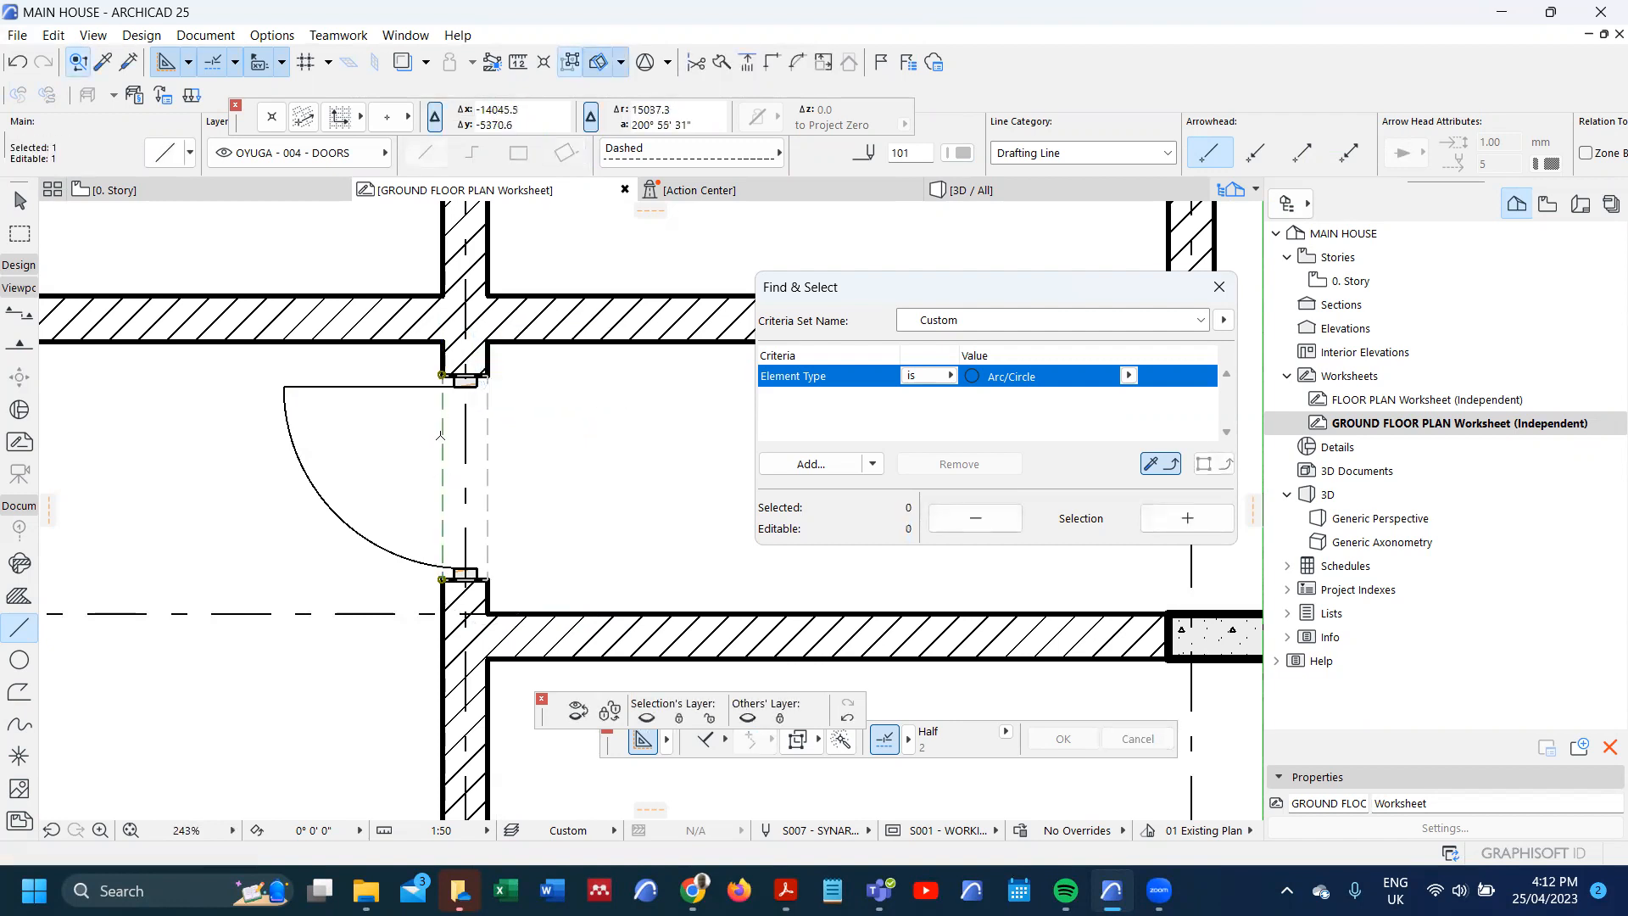
key(ctrl+shift+z)
right_click(424, 428)
mouse_move(536, 624)
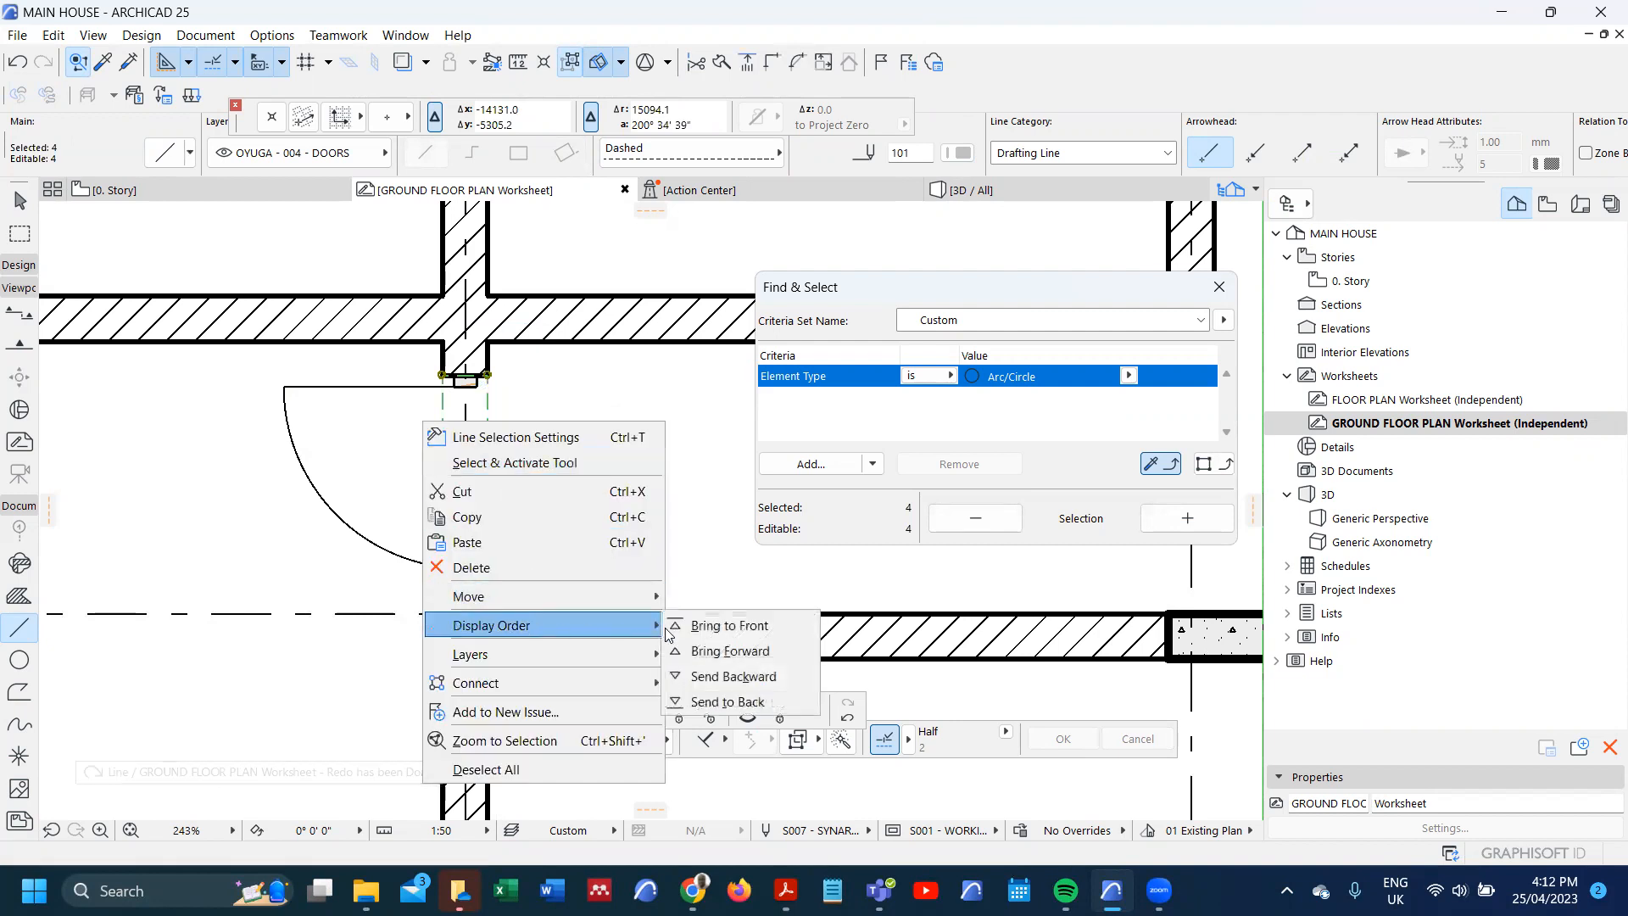
click(712, 701)
key(Escape)
scroll(545, 502, down, 3)
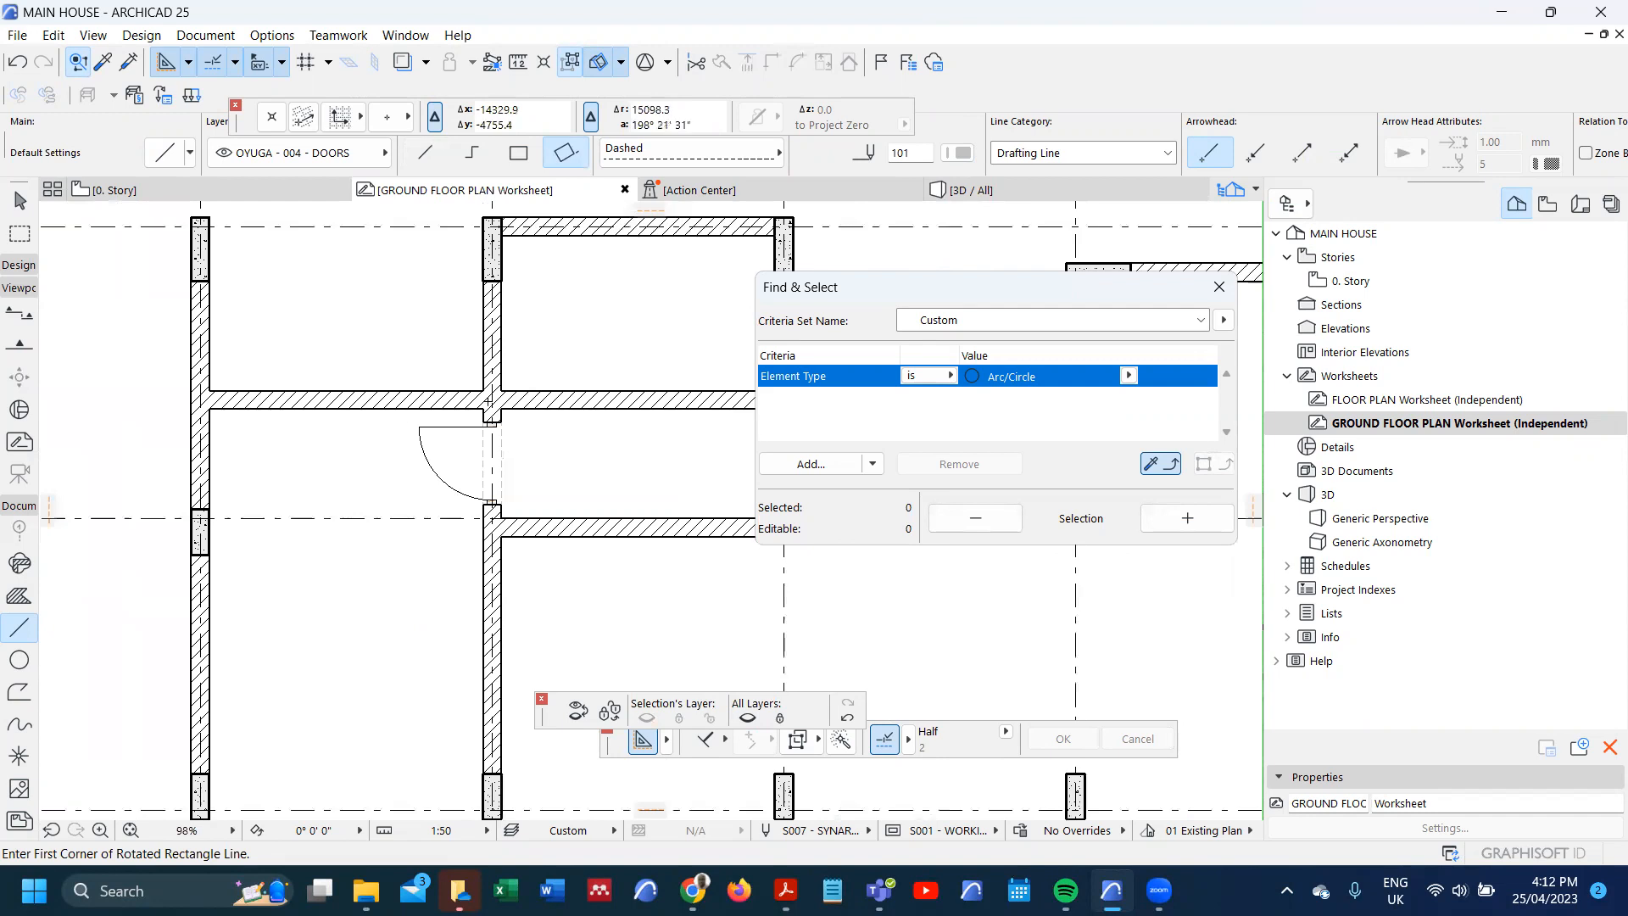
scroll(509, 420, down, 1)
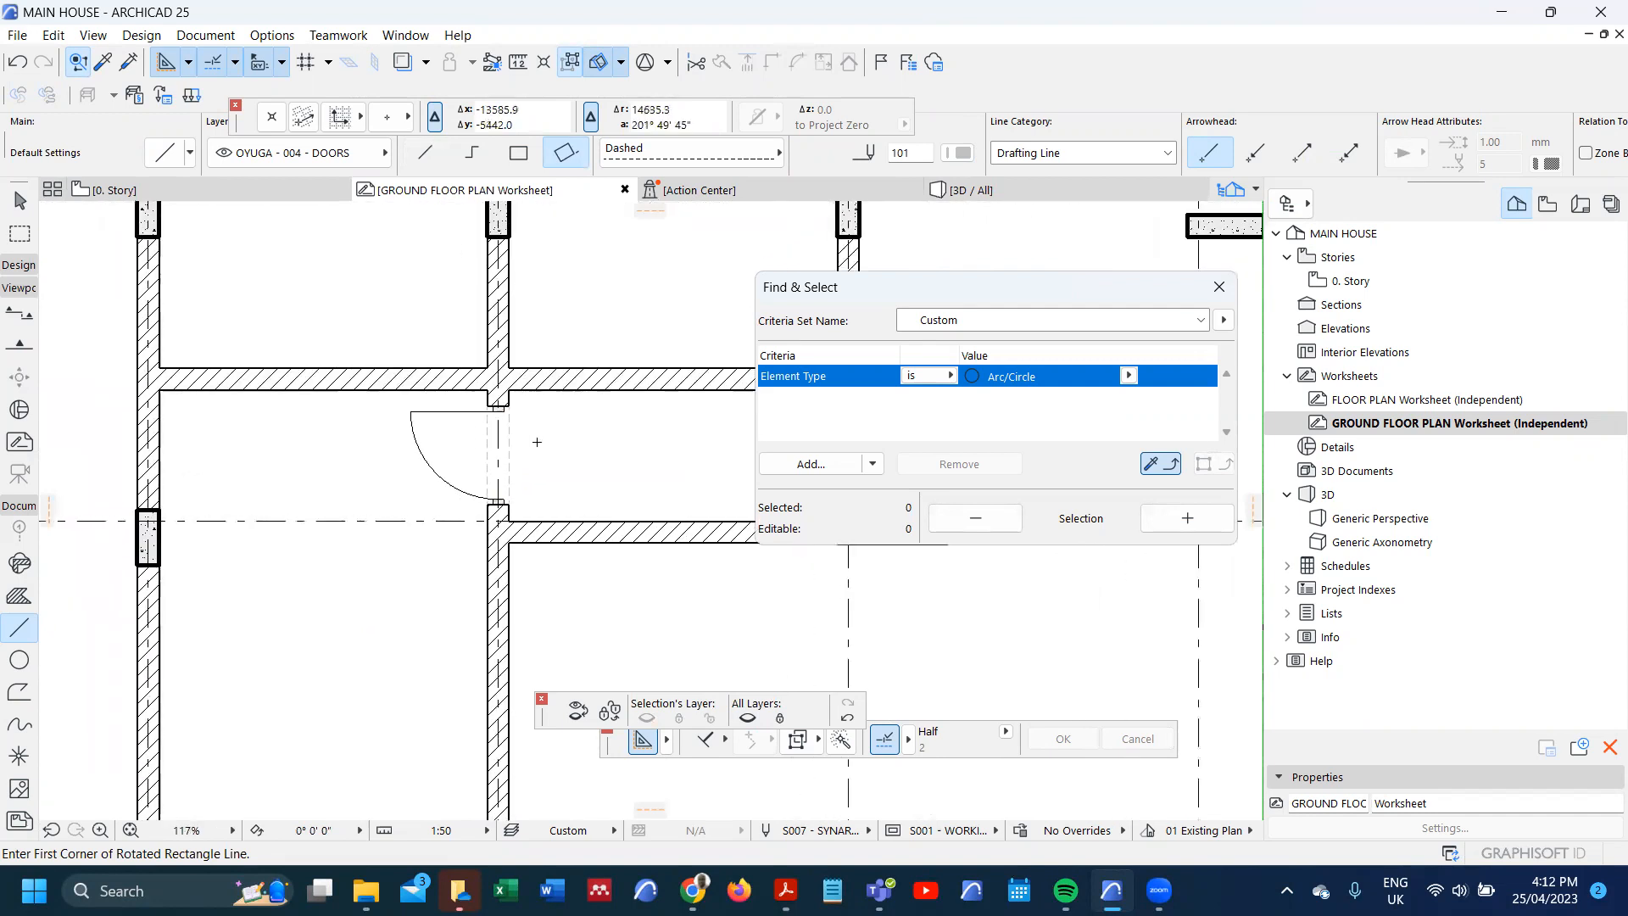
- Show the scanned floor plan sketch again and send that drawing to the back, behind the door linework
key(alt+F2)
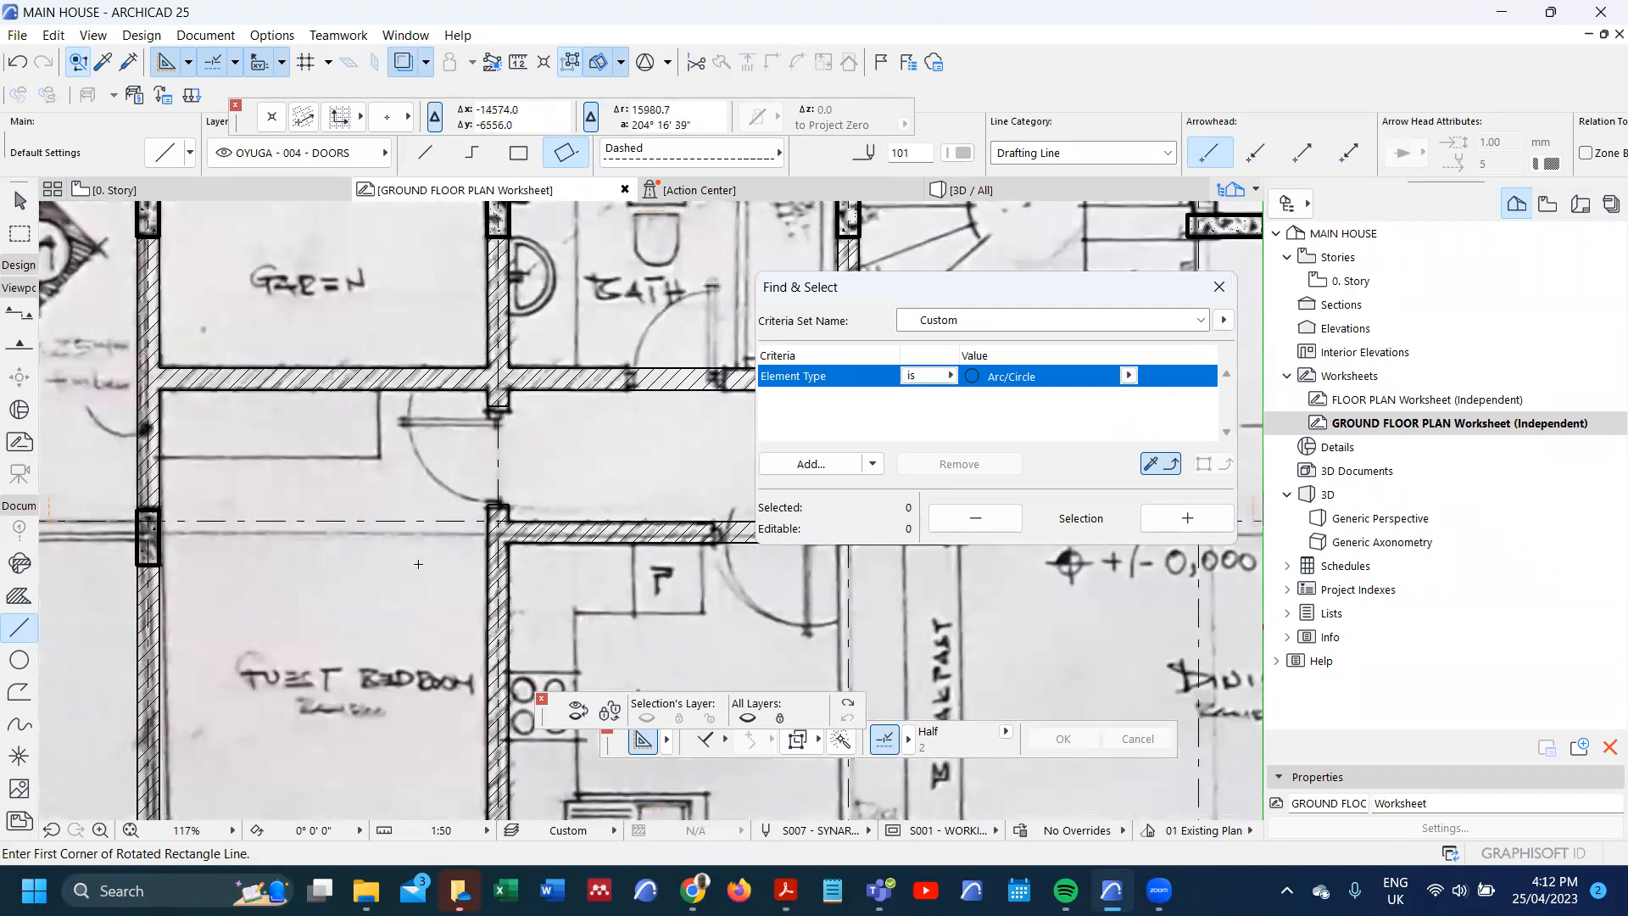
scroll(418, 564, down, 2)
middle_drag(564, 553, 531, 546)
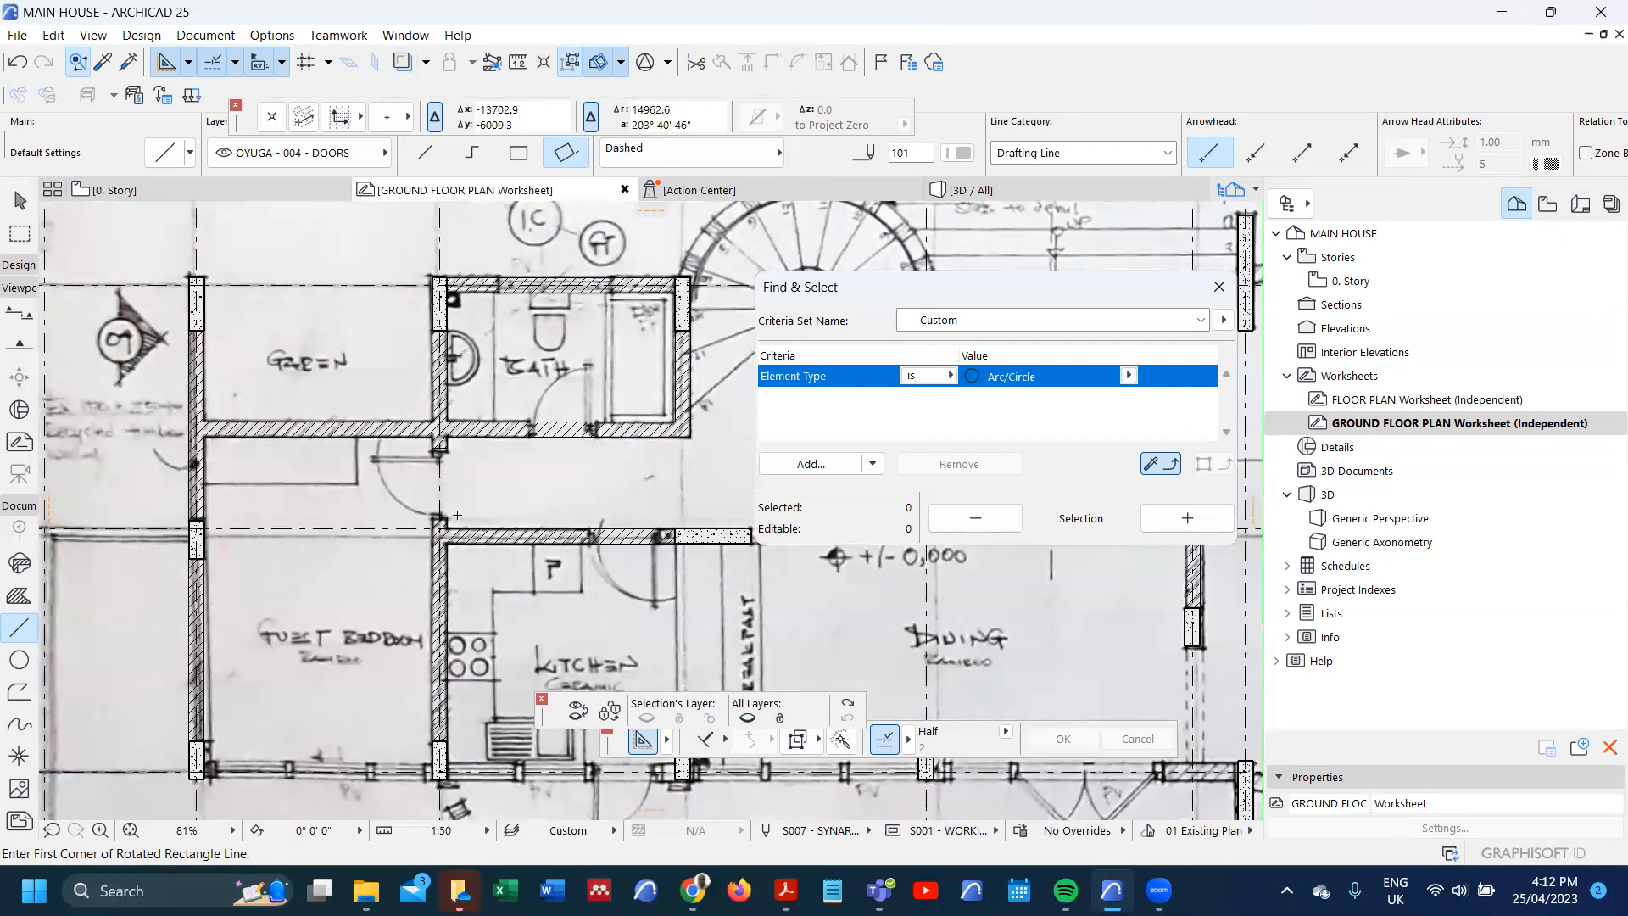
scroll(365, 450, up, 5)
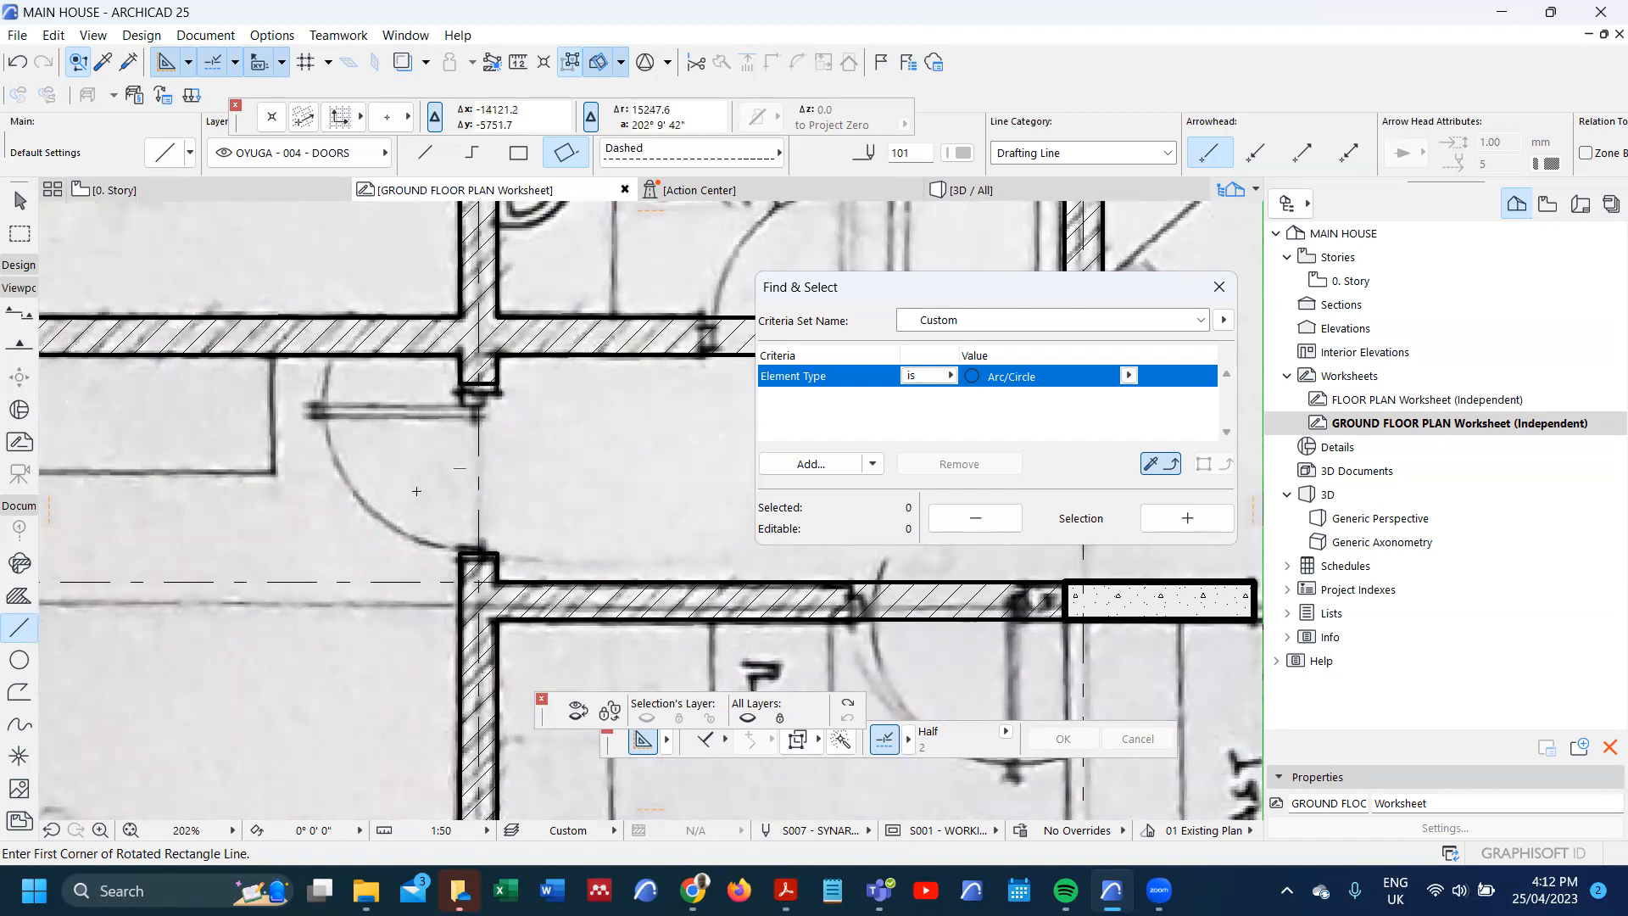
click(313, 494)
key(Escape)
key(Escape)
click(326, 506)
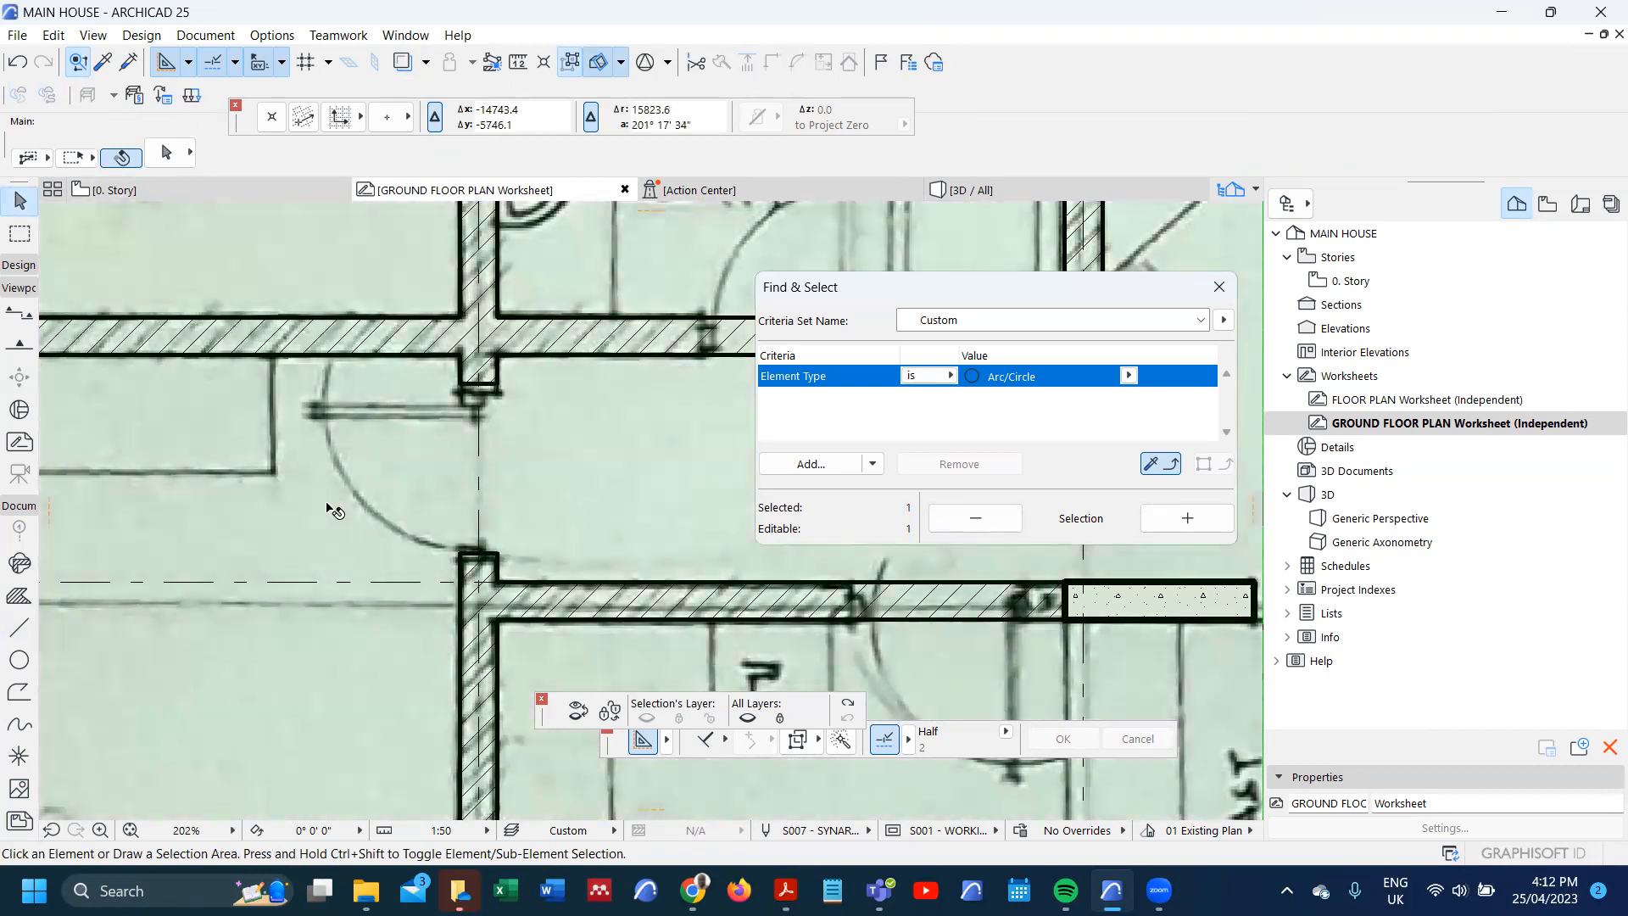
right_click(327, 506)
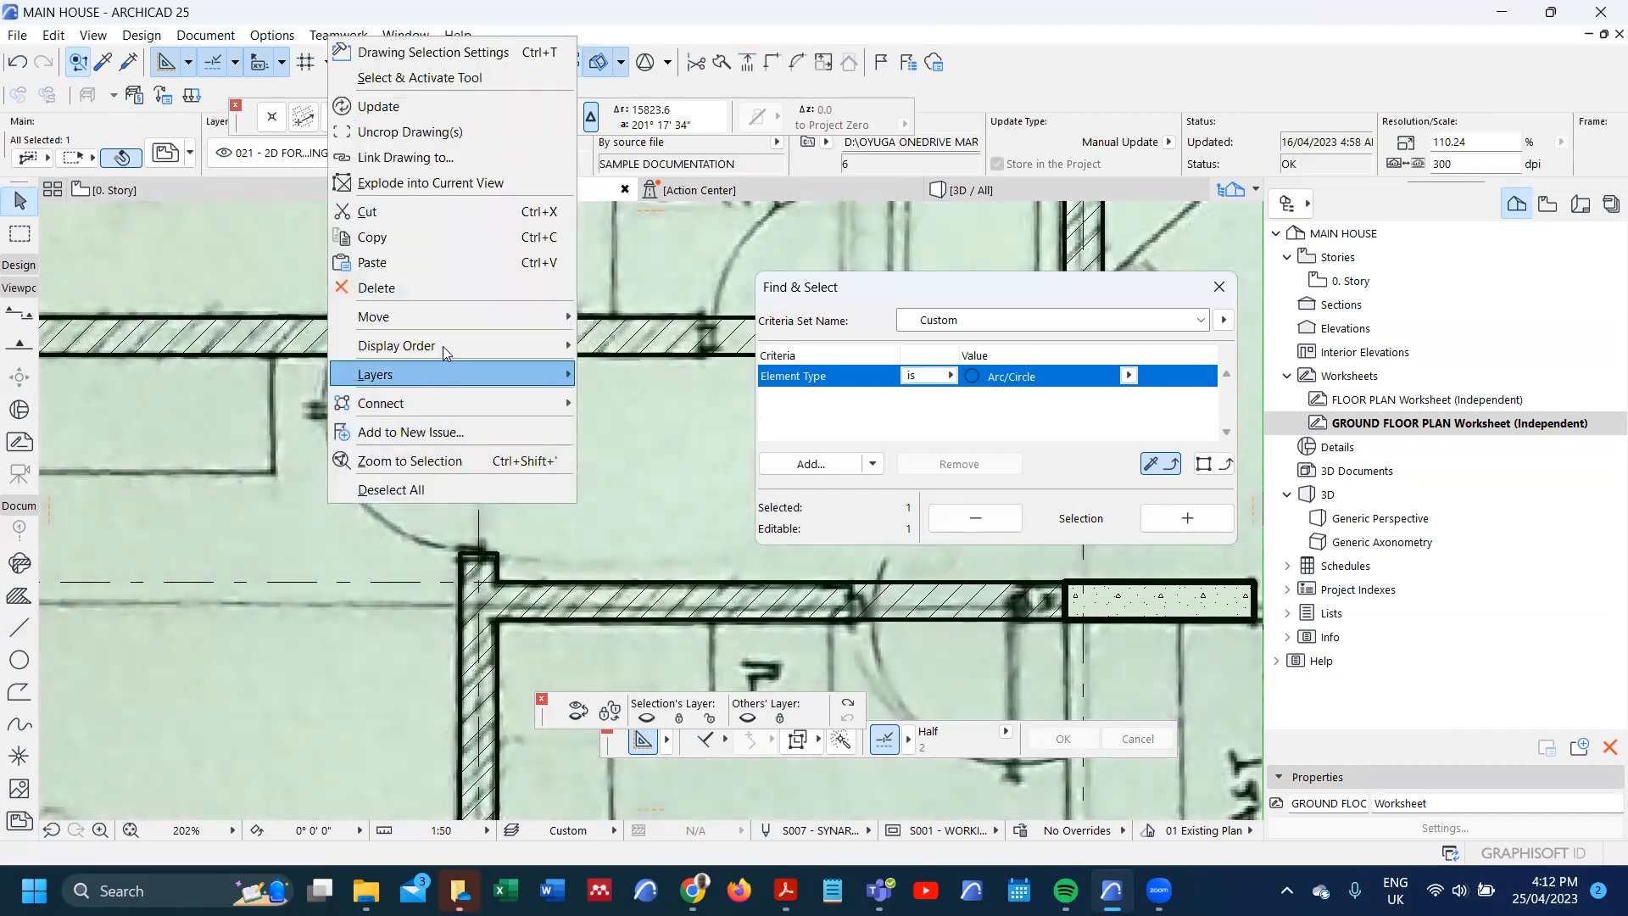
mouse_move(560, 344)
click(672, 424)
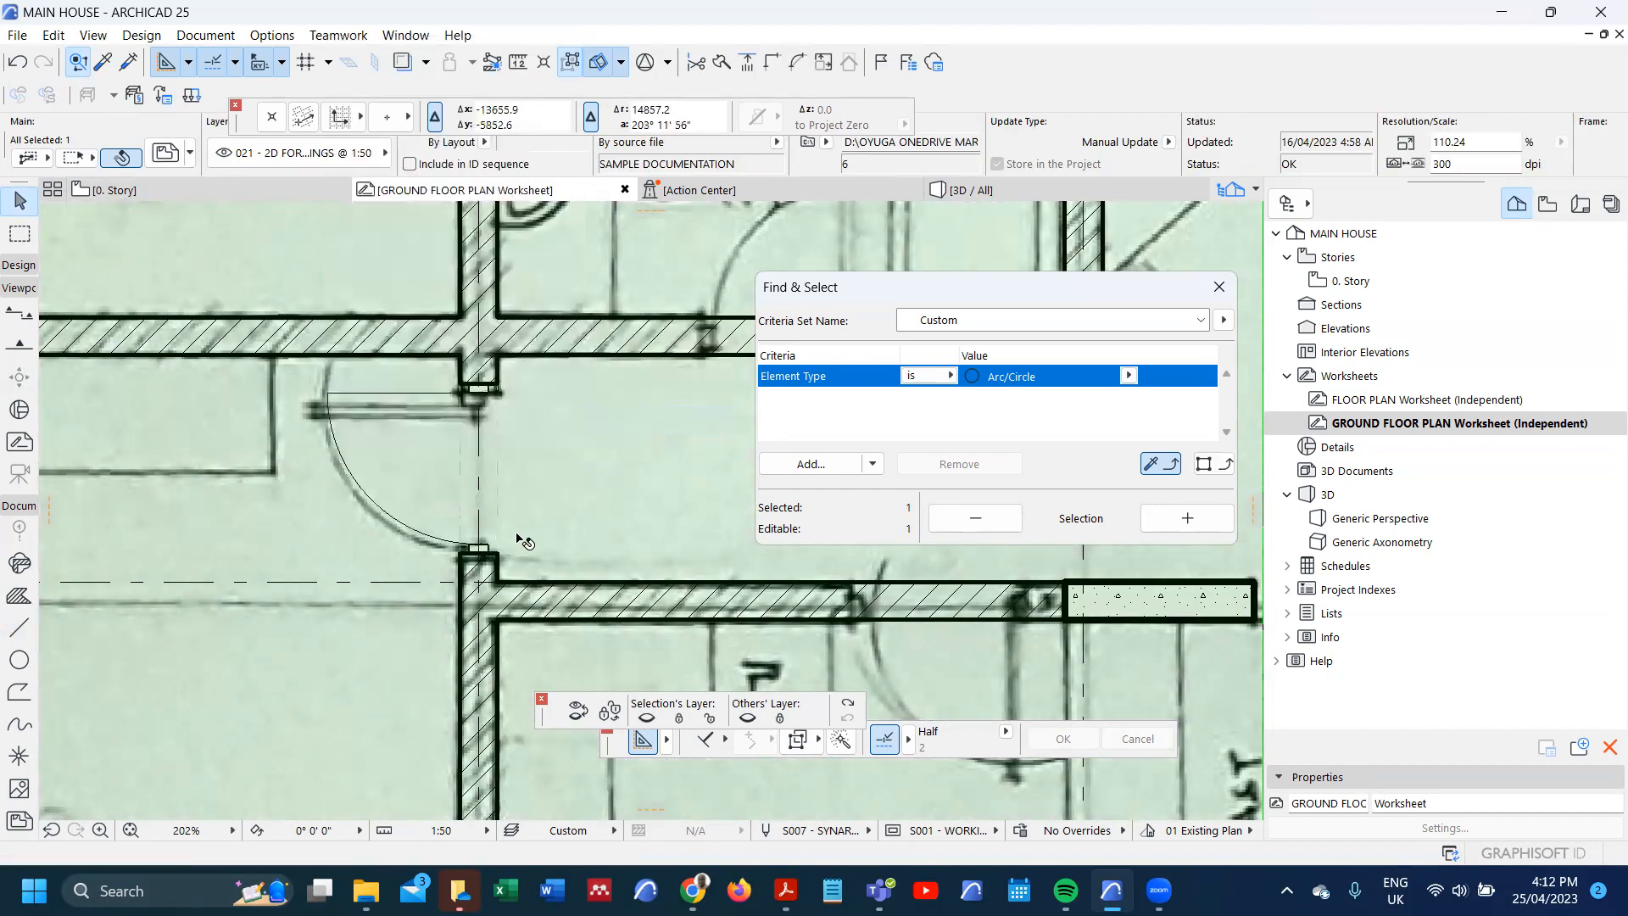
key(Escape)
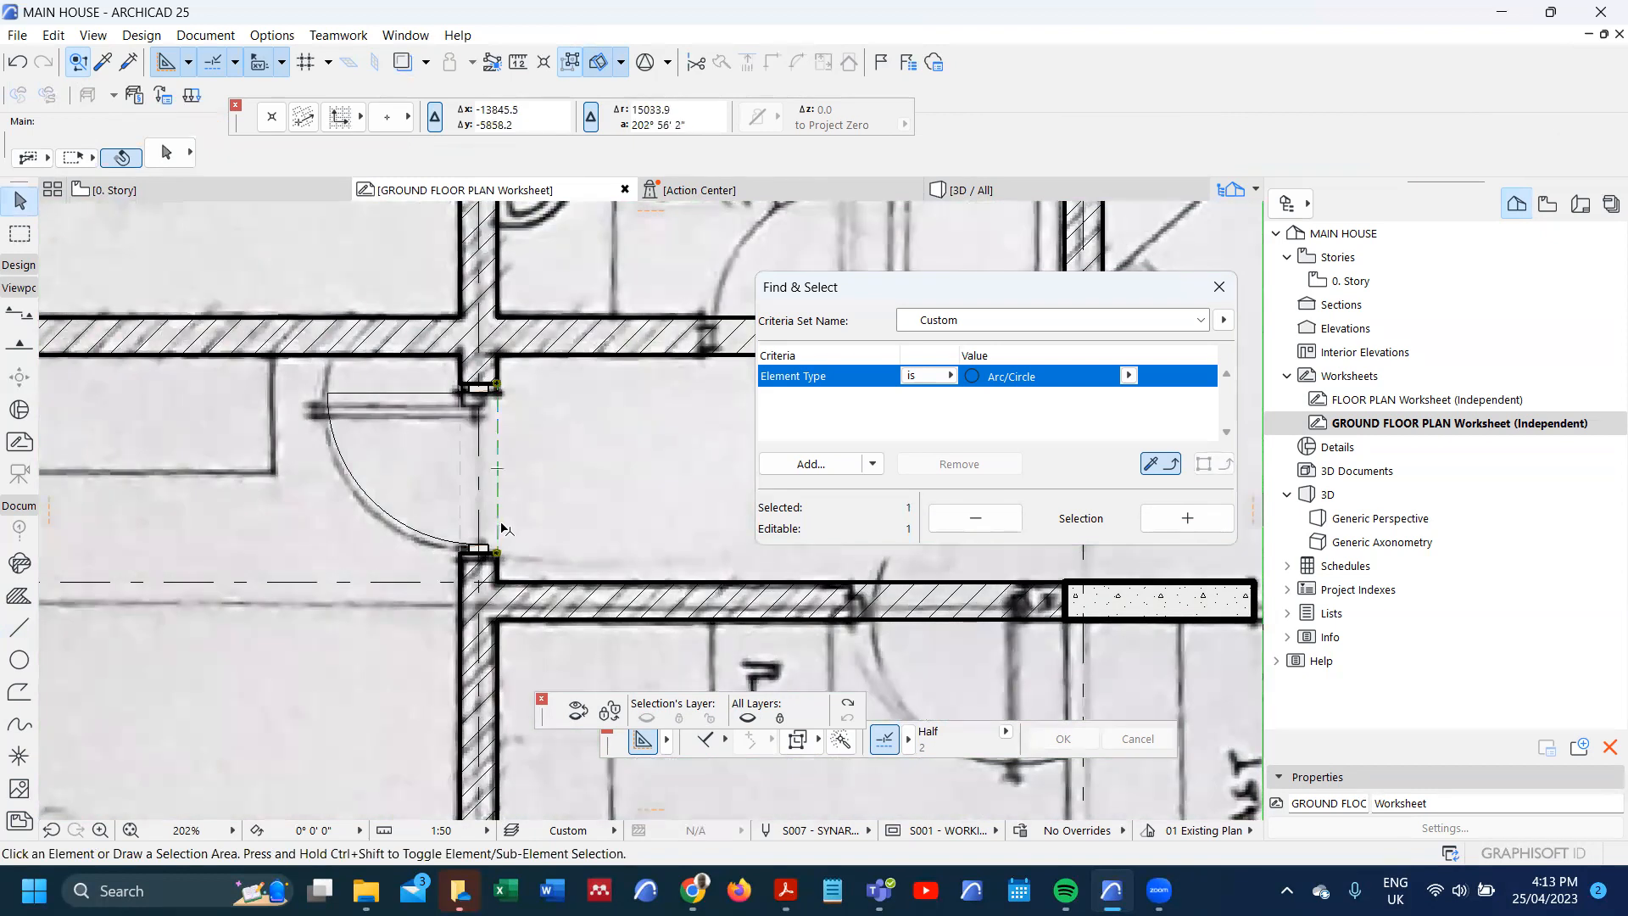
- Copy the guest bedroom door symbol with its timber frames and dashed threshold lines to just below the kitchen door opening
click(504, 529)
scroll(496, 551, up, 1)
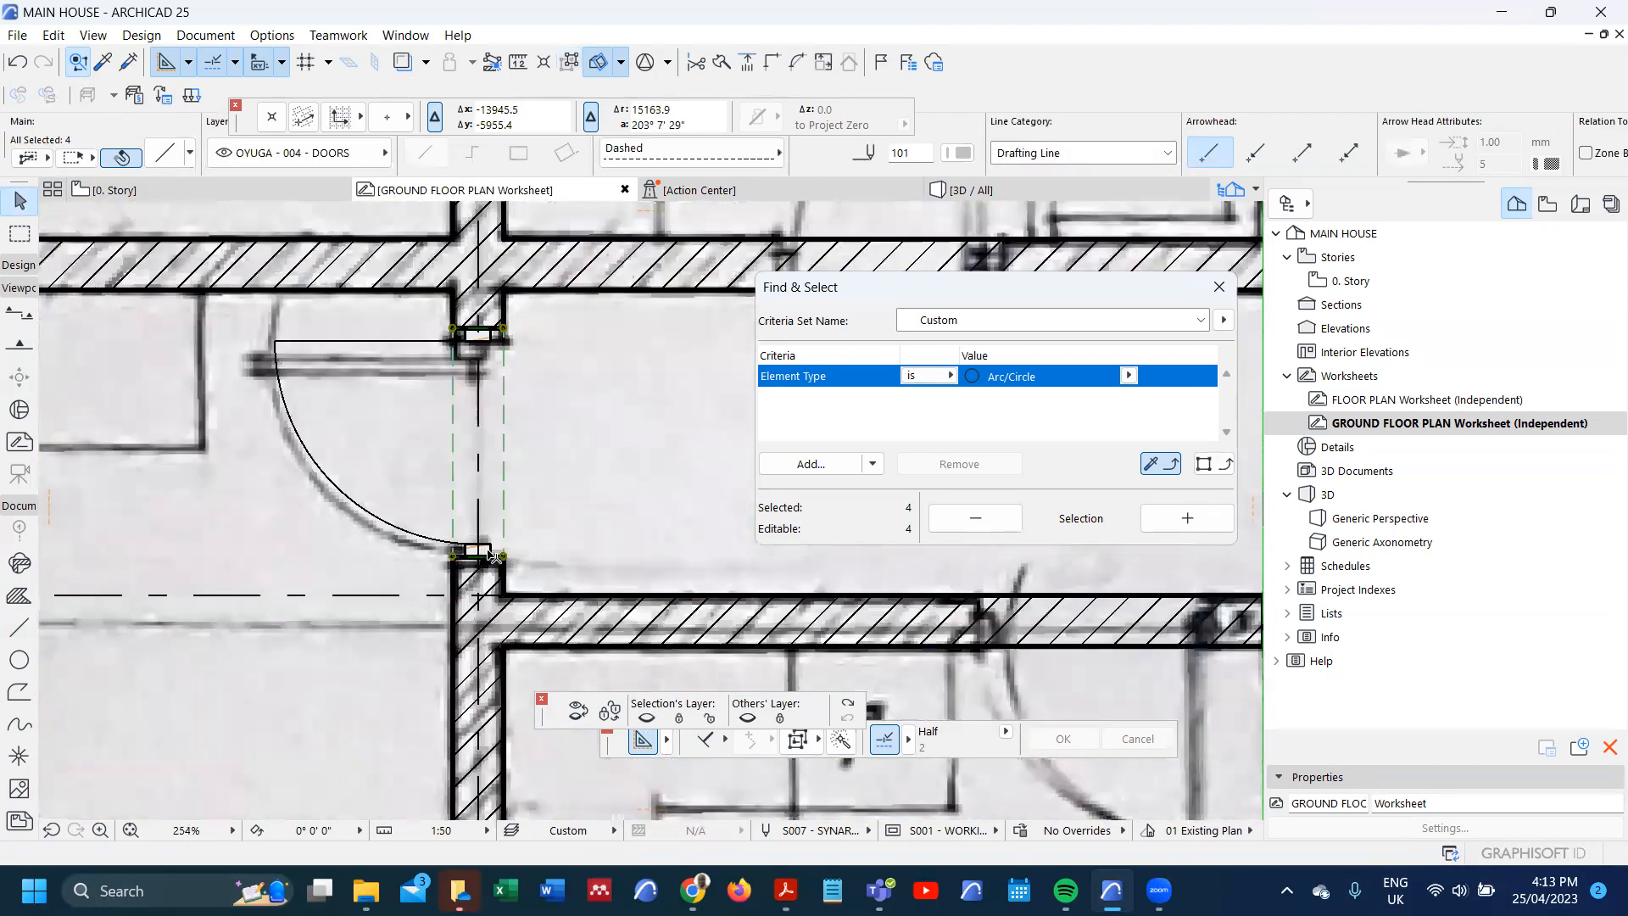
scroll(488, 549, up, 1)
shift+click(489, 551)
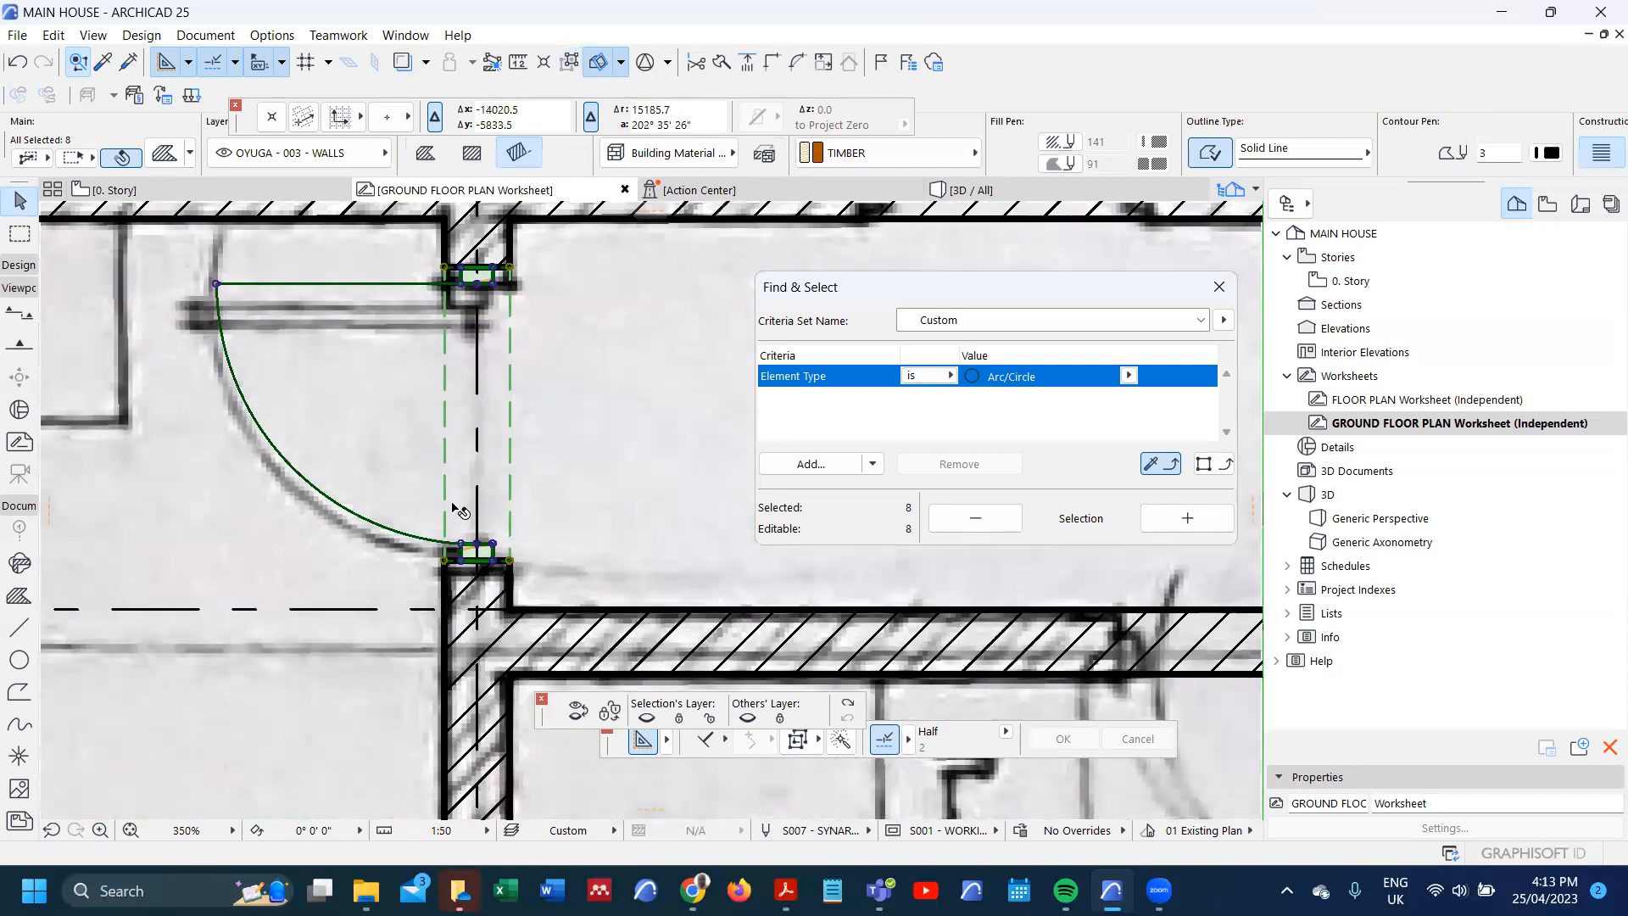
scroll(458, 509, down, 2)
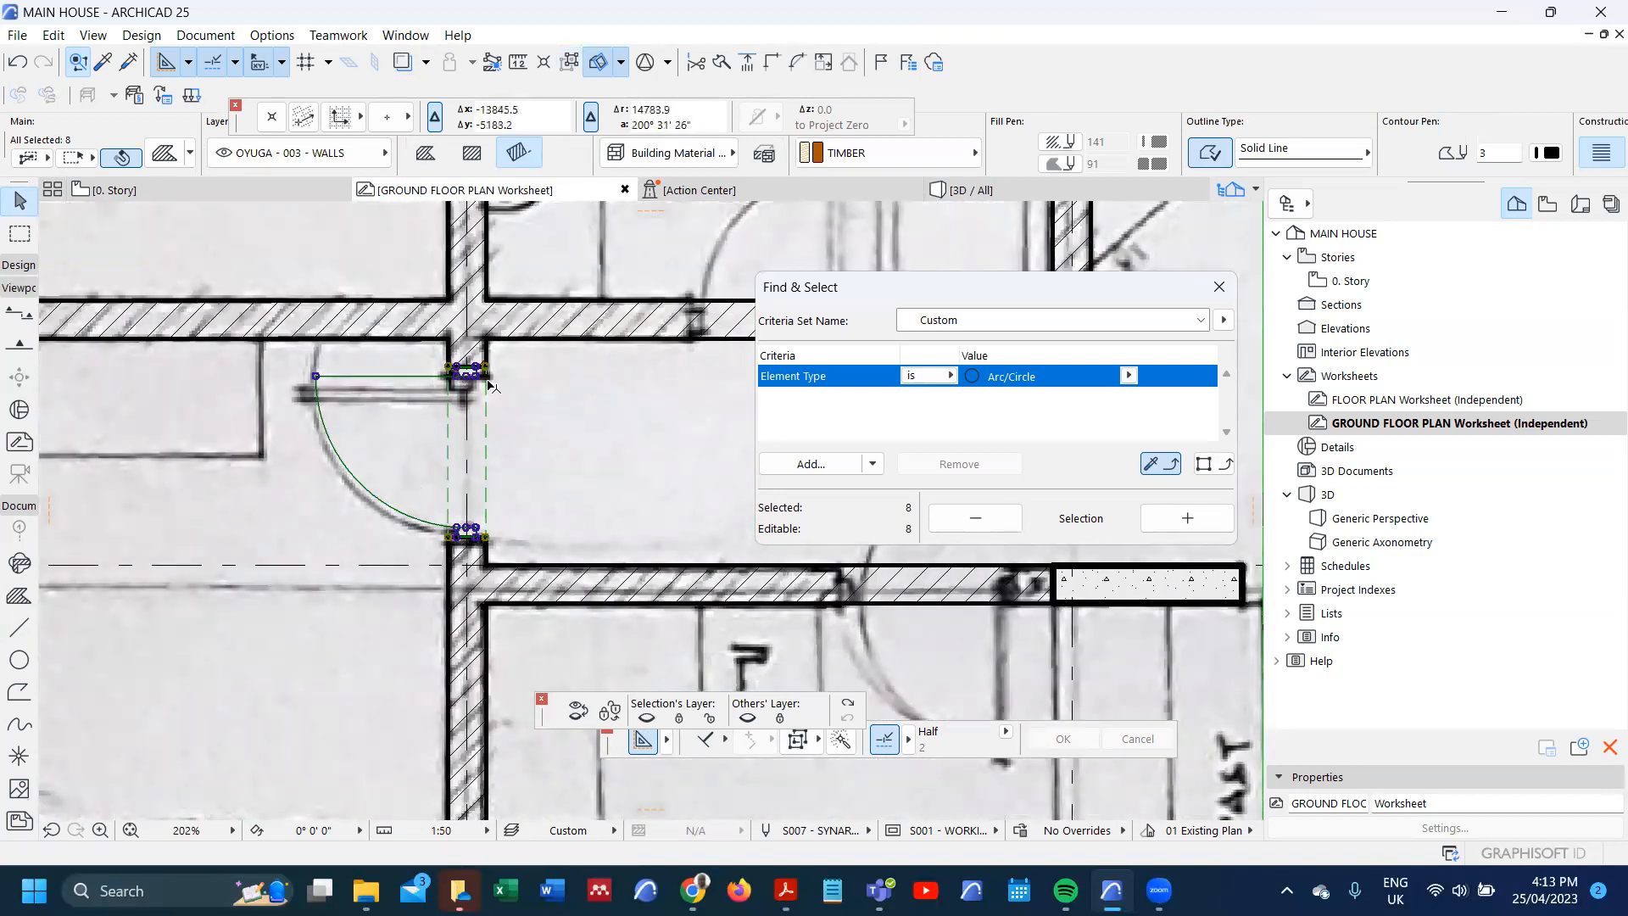
scroll(458, 500, down, 3)
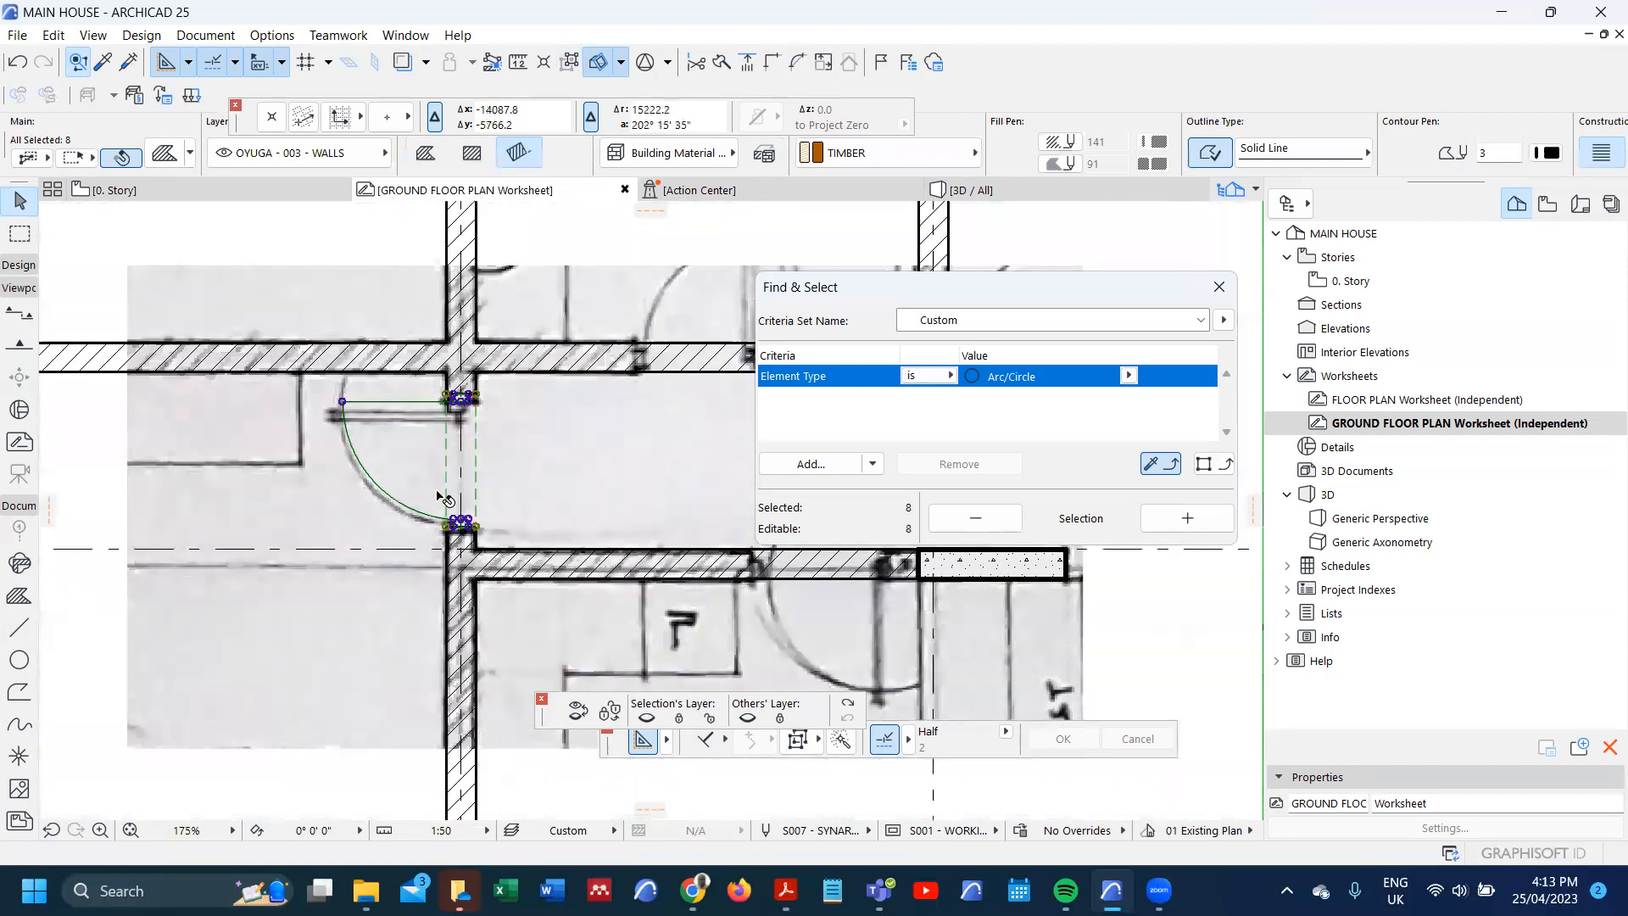
key(ctrl+d)
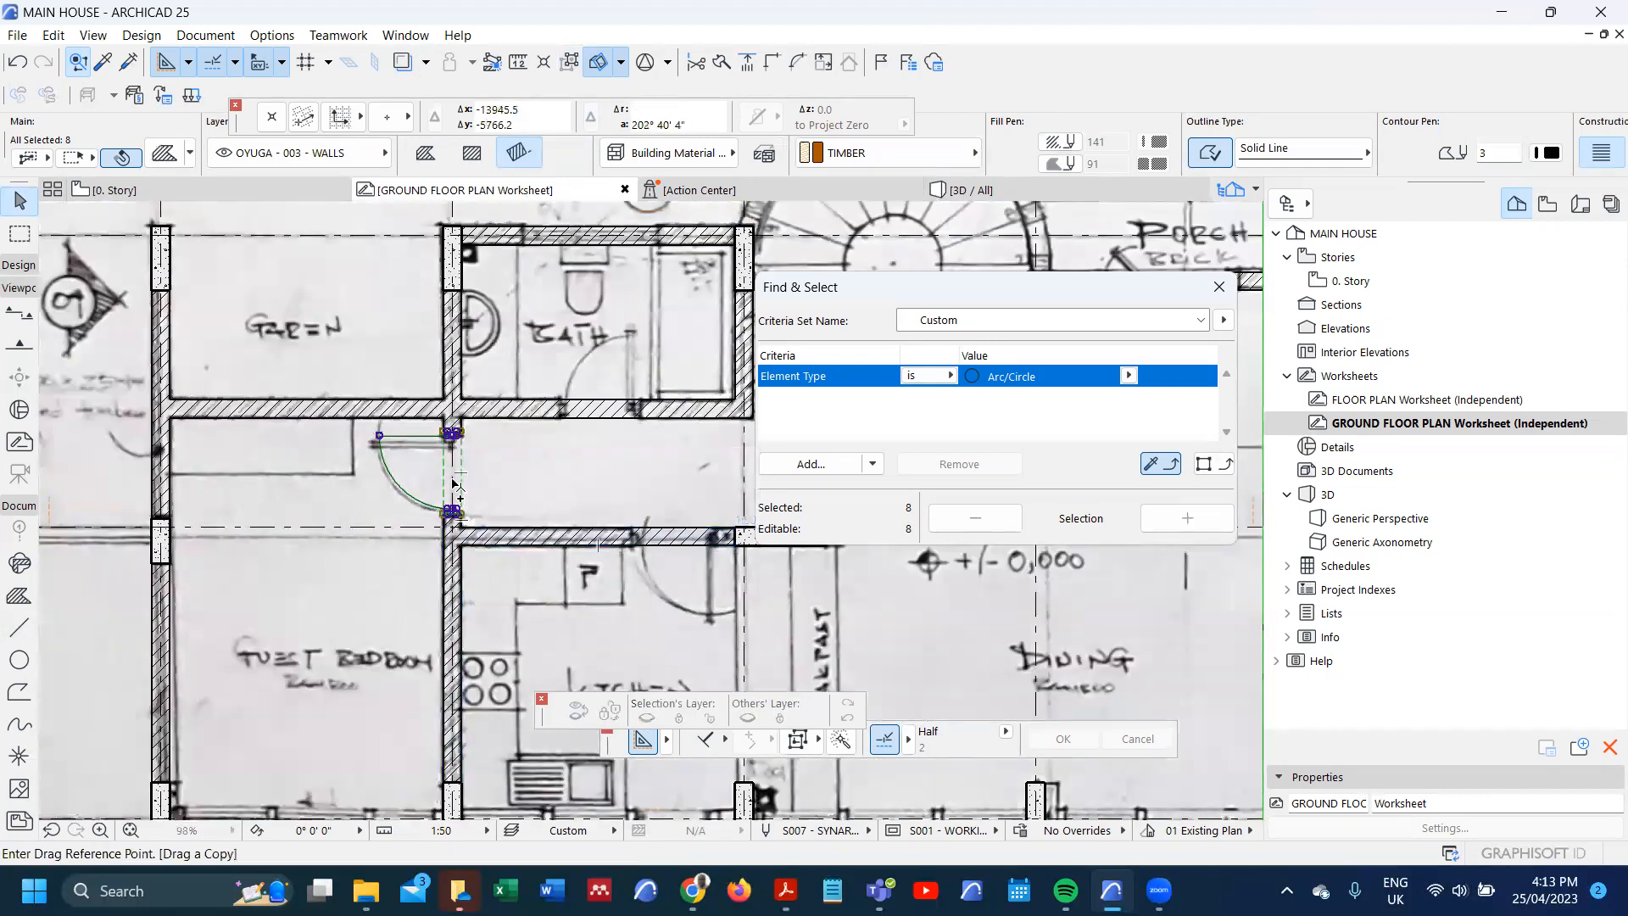
click(463, 434)
scroll(836, 542, up, 3)
scroll(687, 540, up, 3)
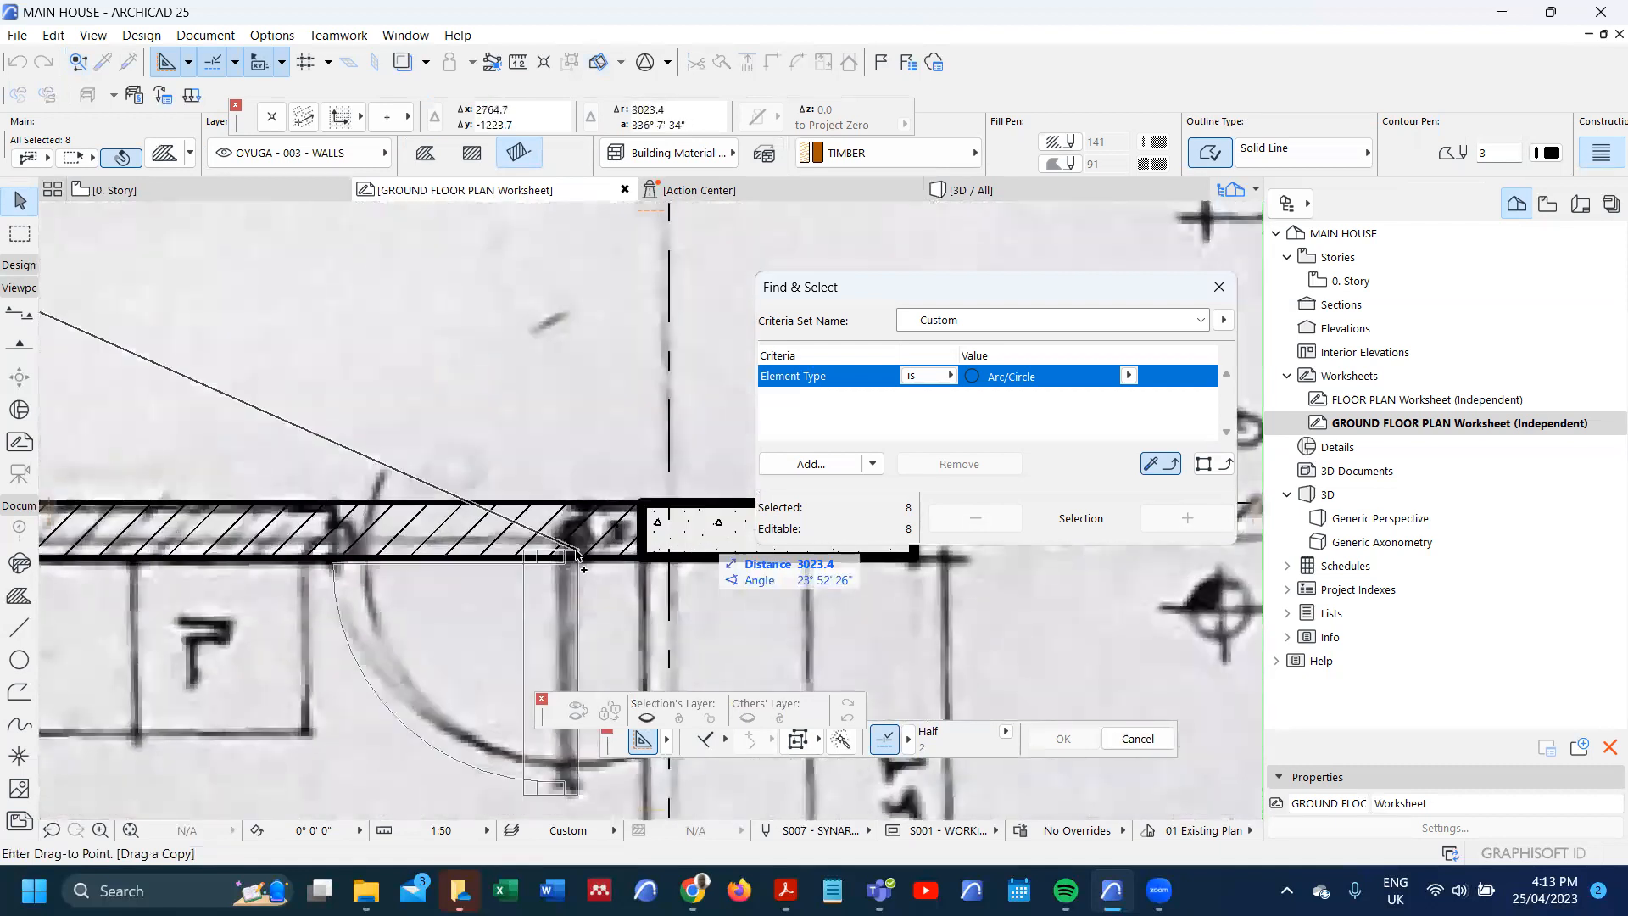
click(560, 598)
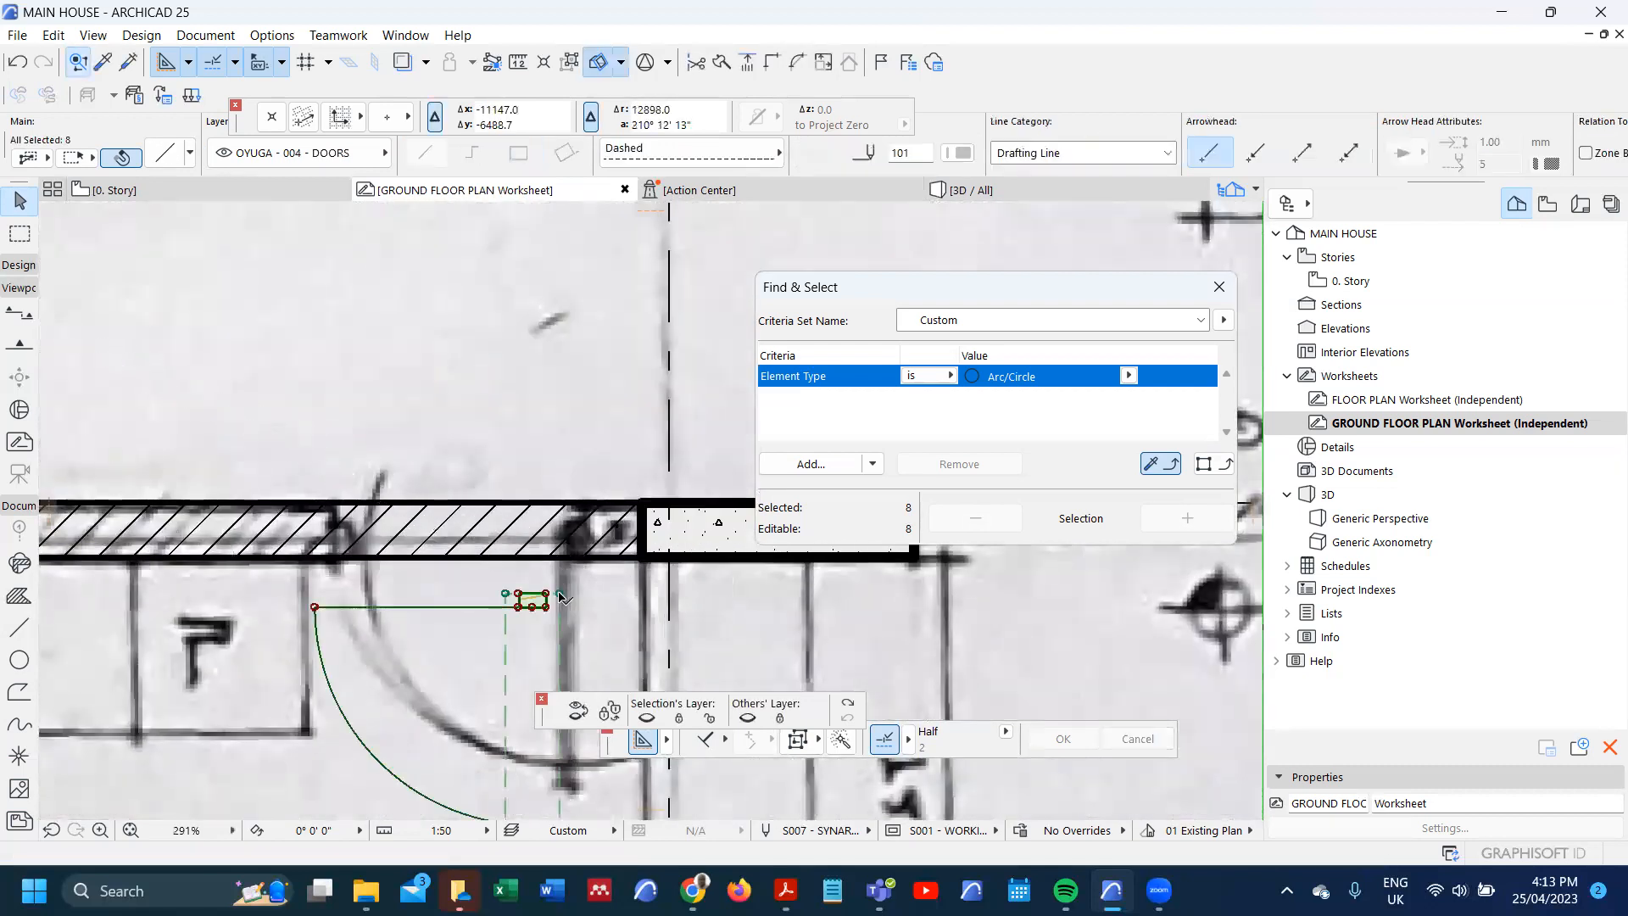
- Rotate the copied kitchen door group 90° and mirror it about a vertical axis so its swing matches the sketch
key(ctrl+e)
click(458, 622)
click(518, 622)
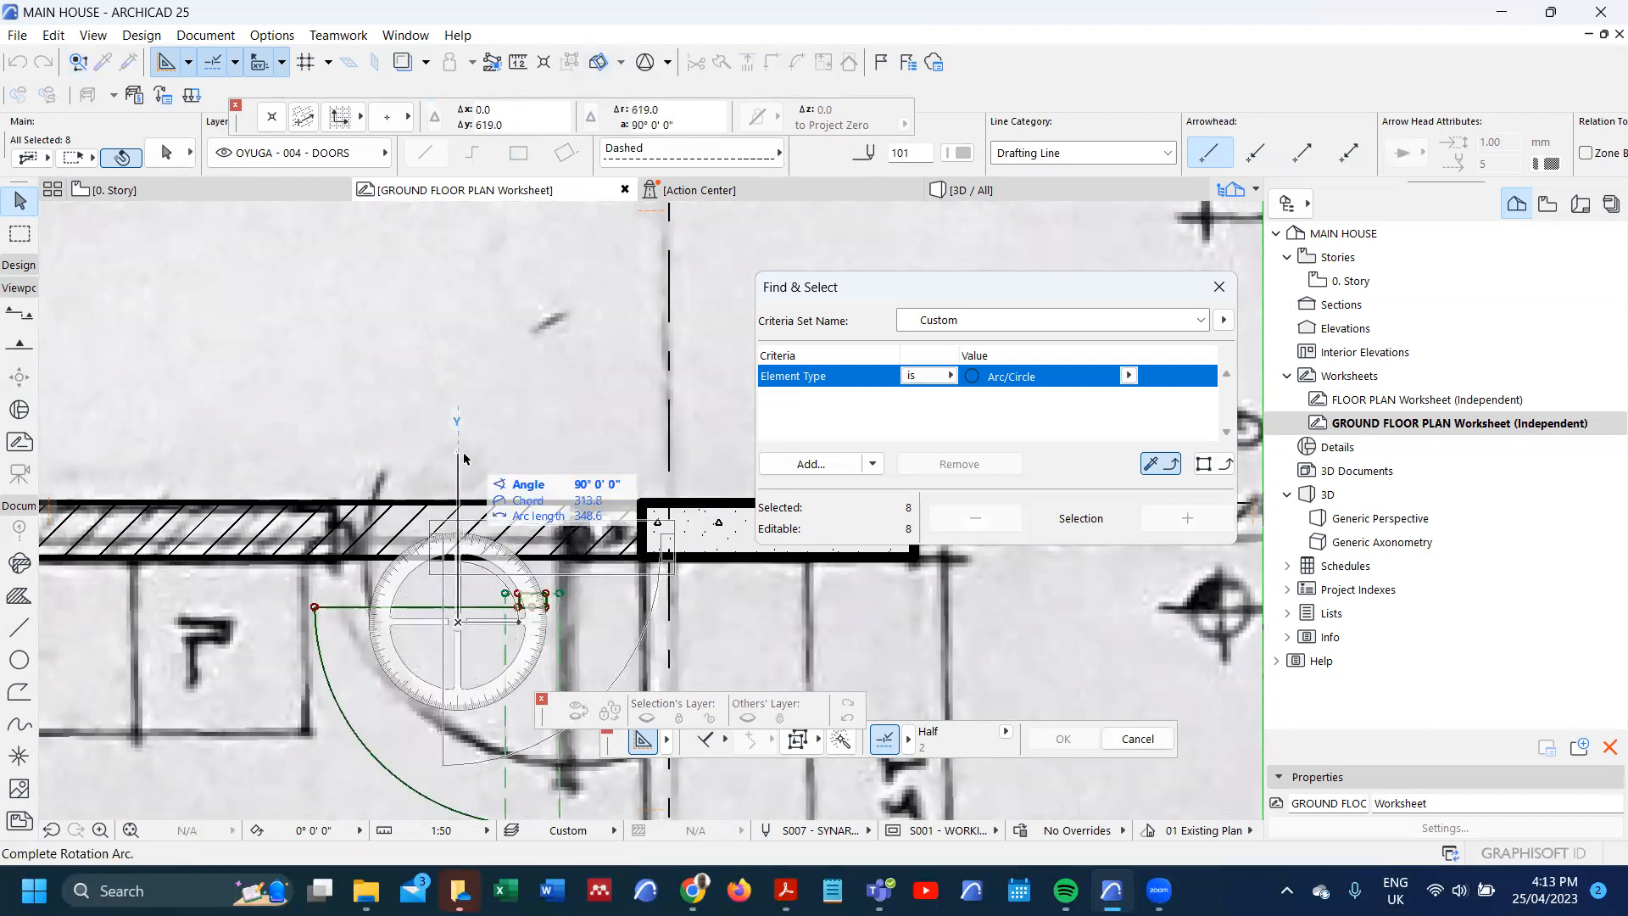
click(594, 543)
key(ctrl+m)
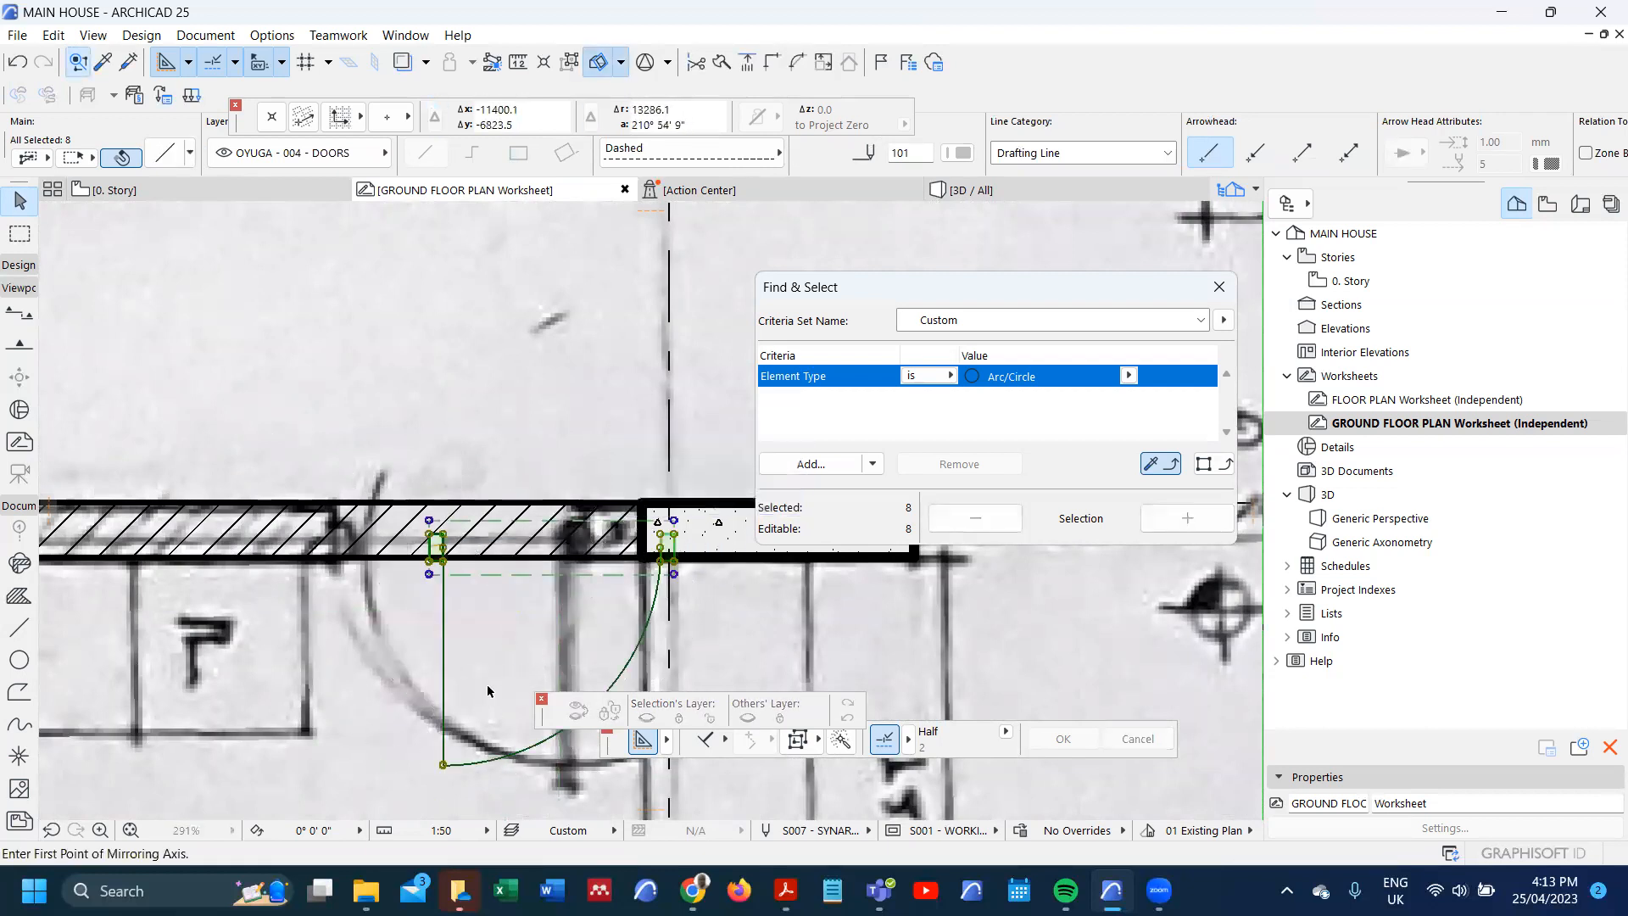
click(487, 685)
click(486, 475)
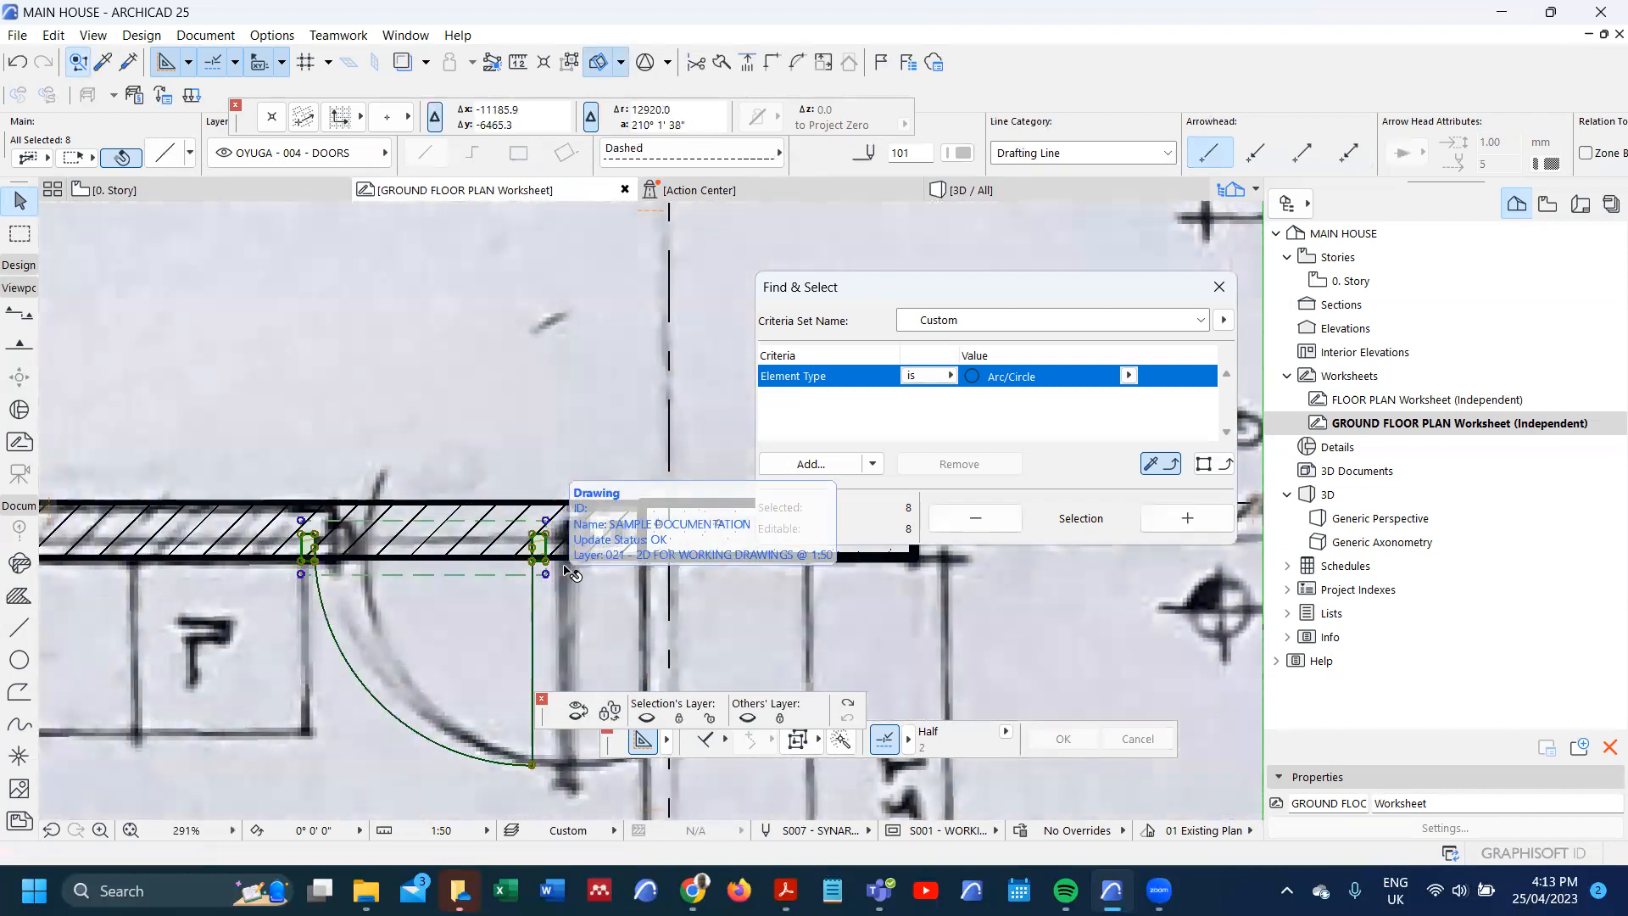
- Move the kitchen door group into the wall, aligning its dashed threshold corner with the wall's kitchen-side edge at the sketched hinge jamb
scroll(566, 560, down, 2)
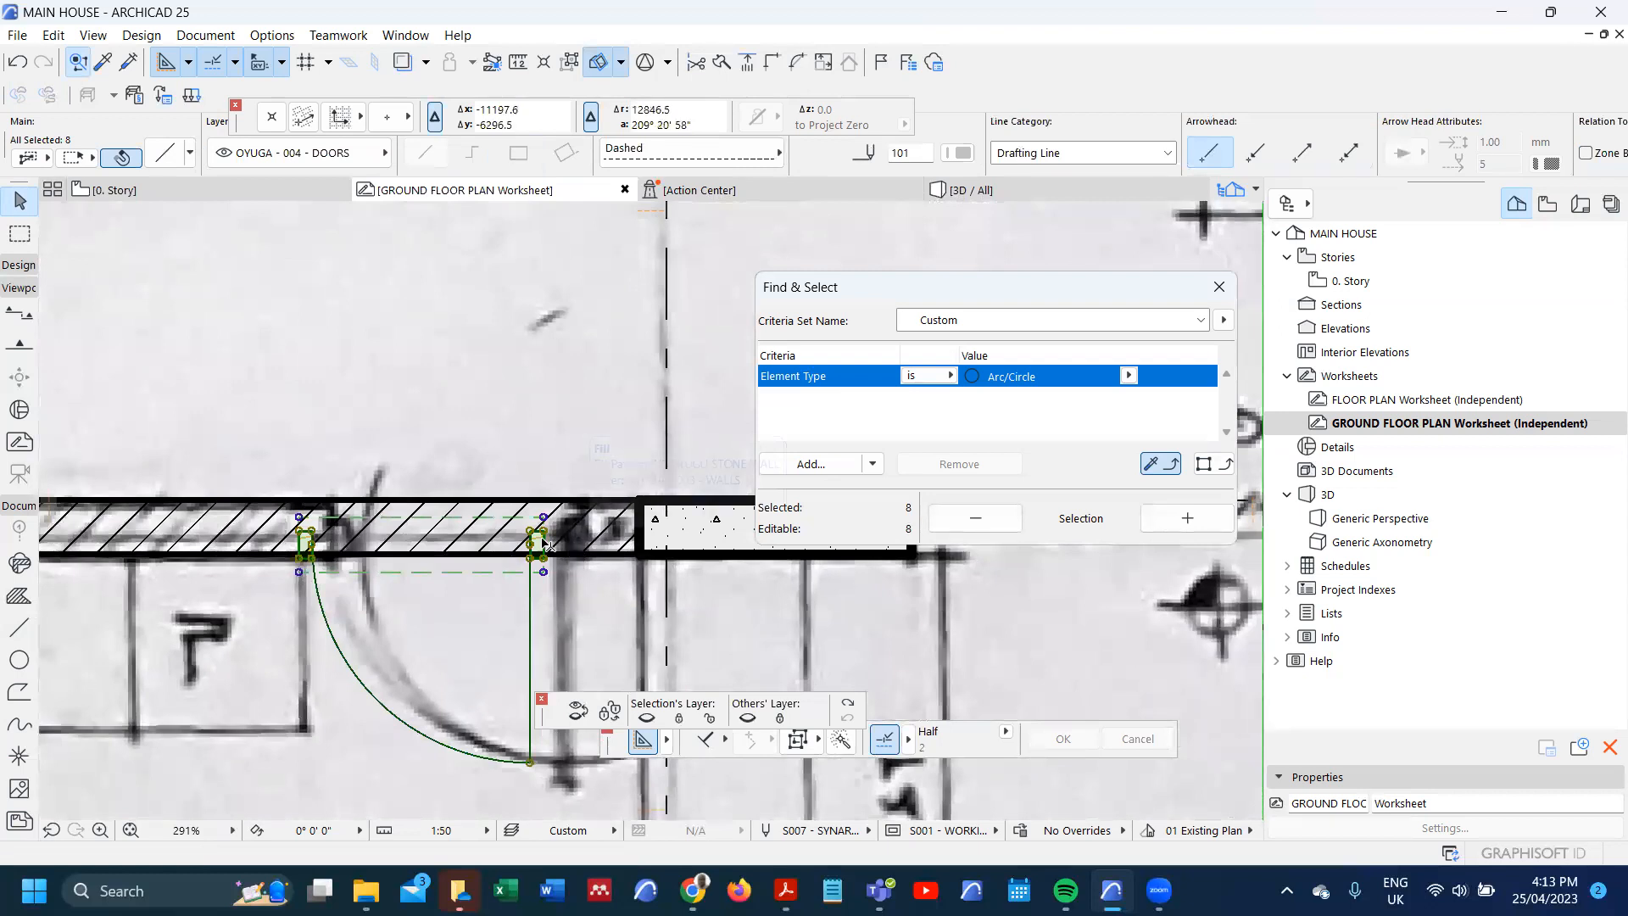
scroll(568, 553, up, 2)
key(ctrl+d)
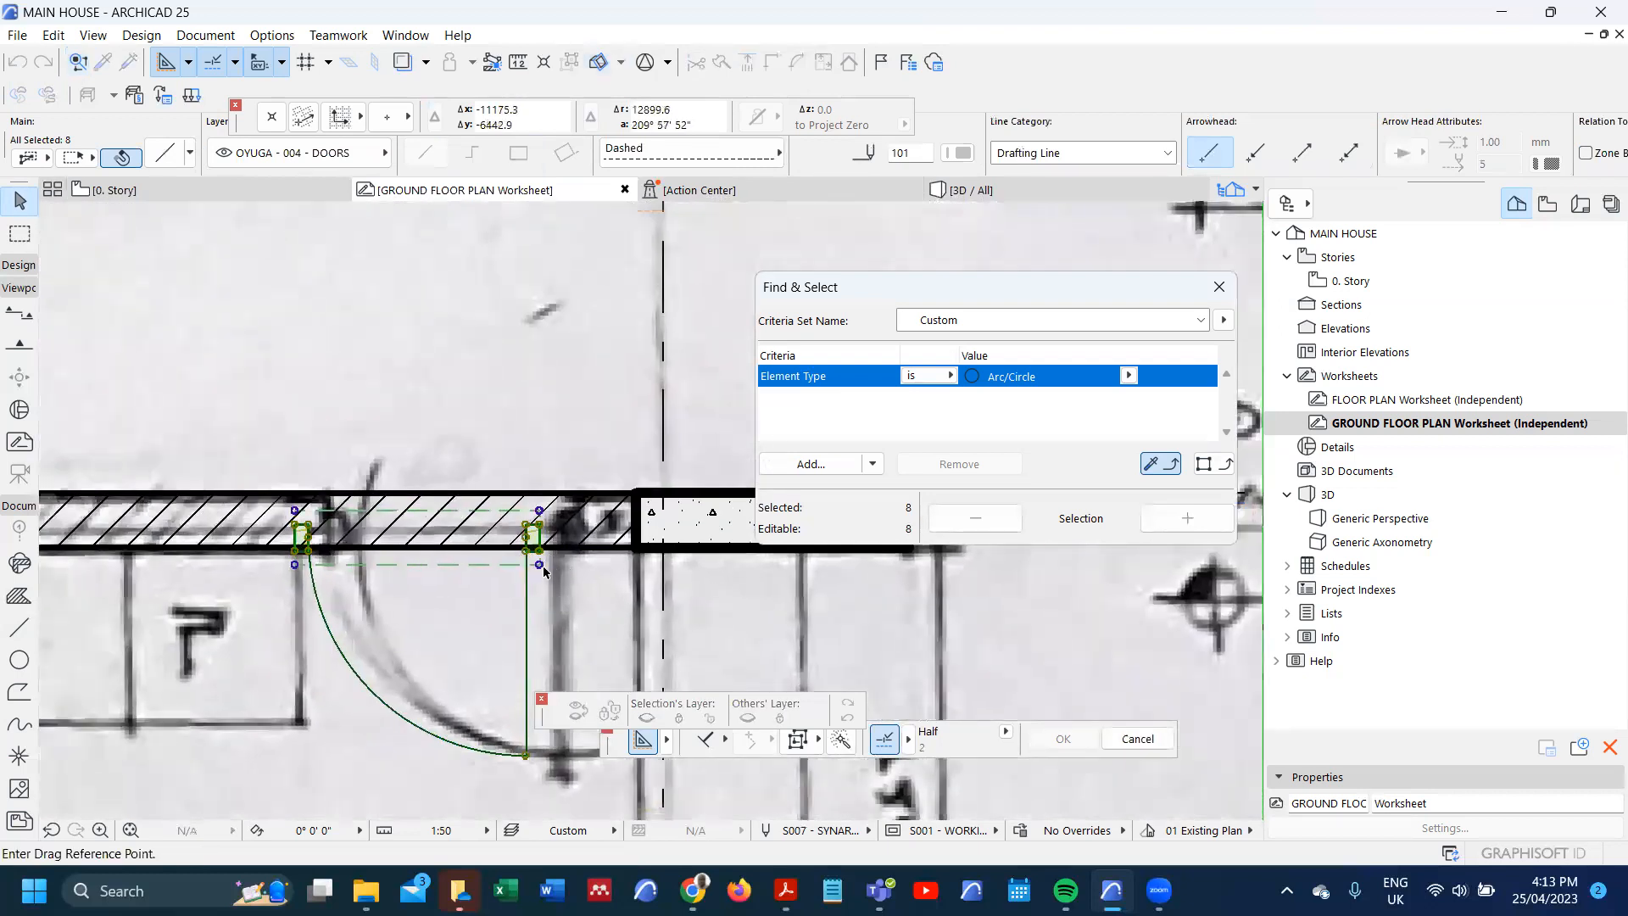
click(540, 564)
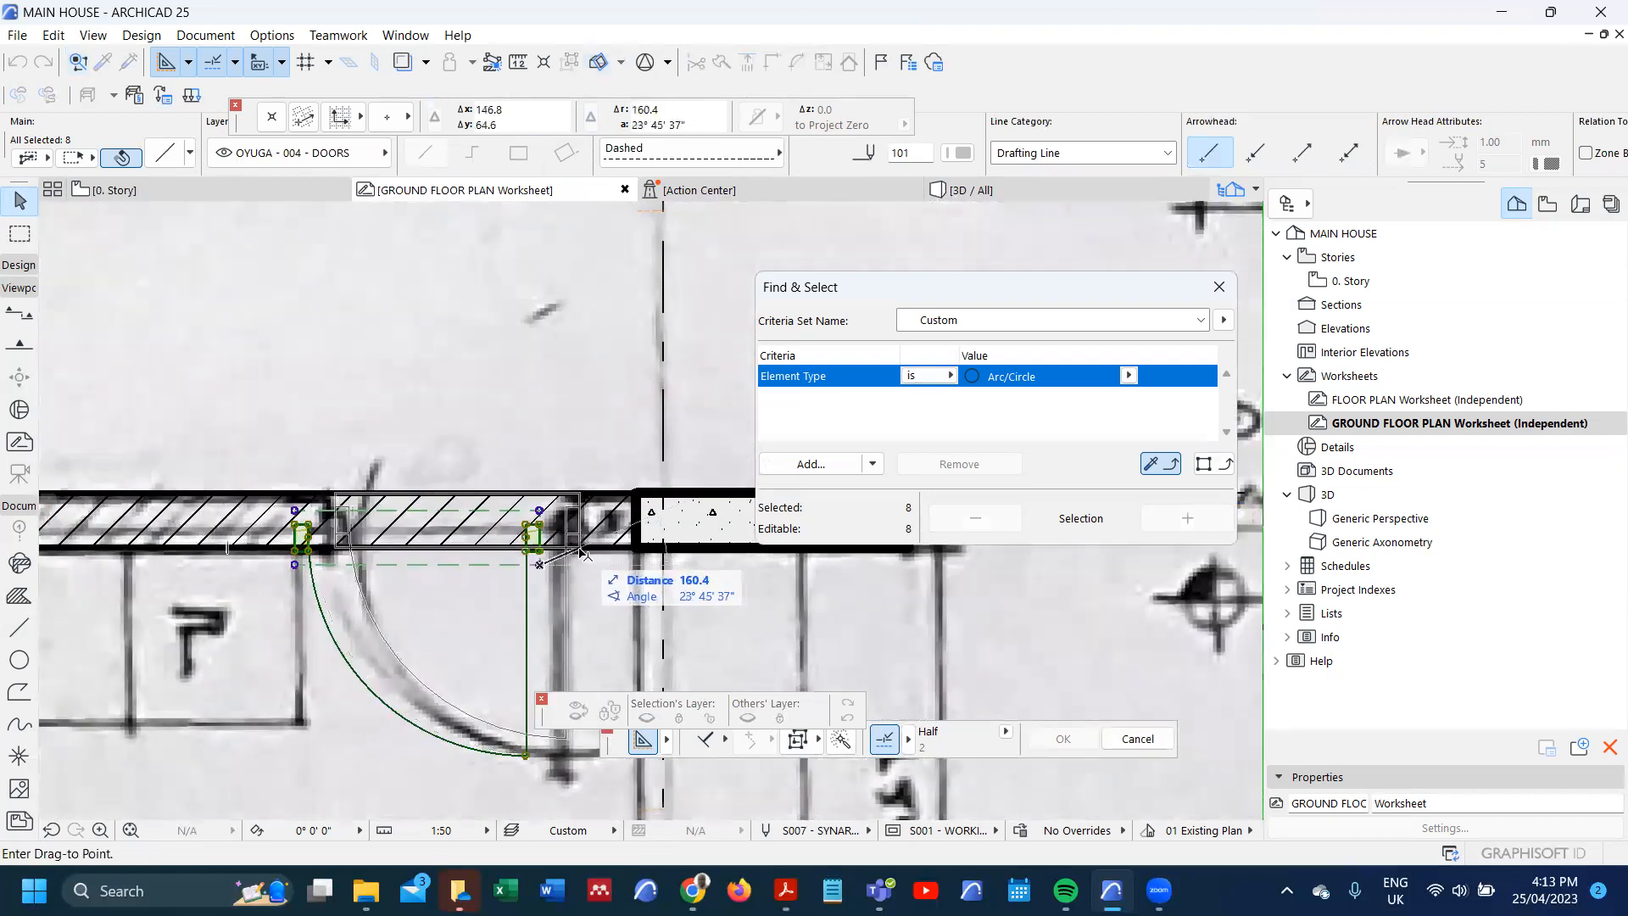
click(584, 555)
scroll(492, 517, down, 1)
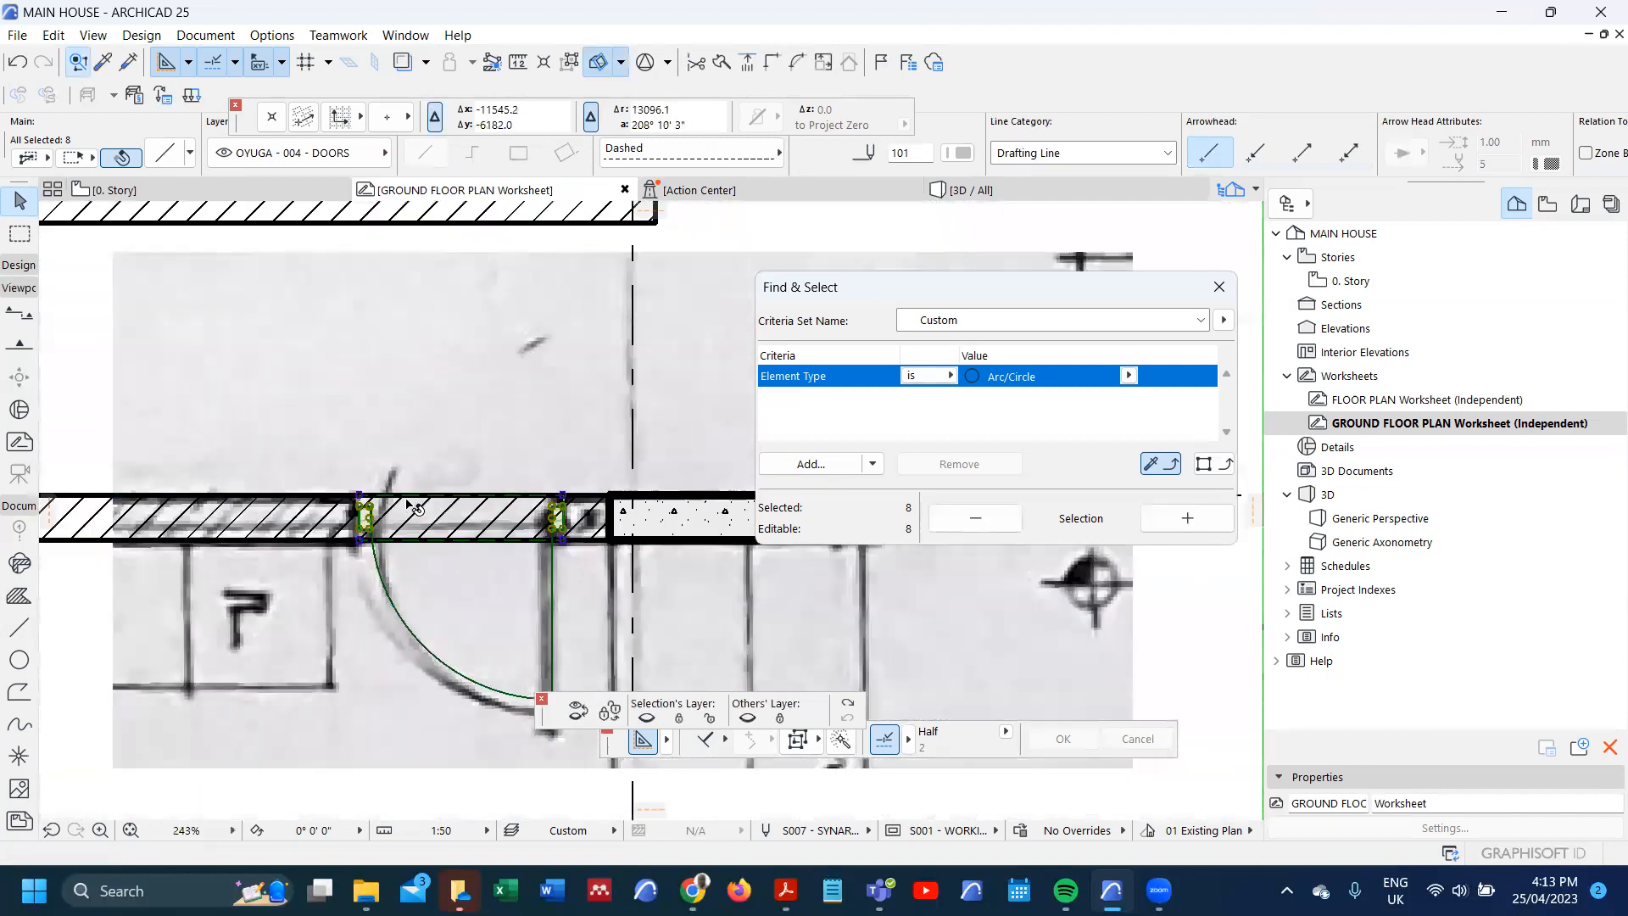
scroll(398, 502, up, 2)
scroll(423, 429, down, 2)
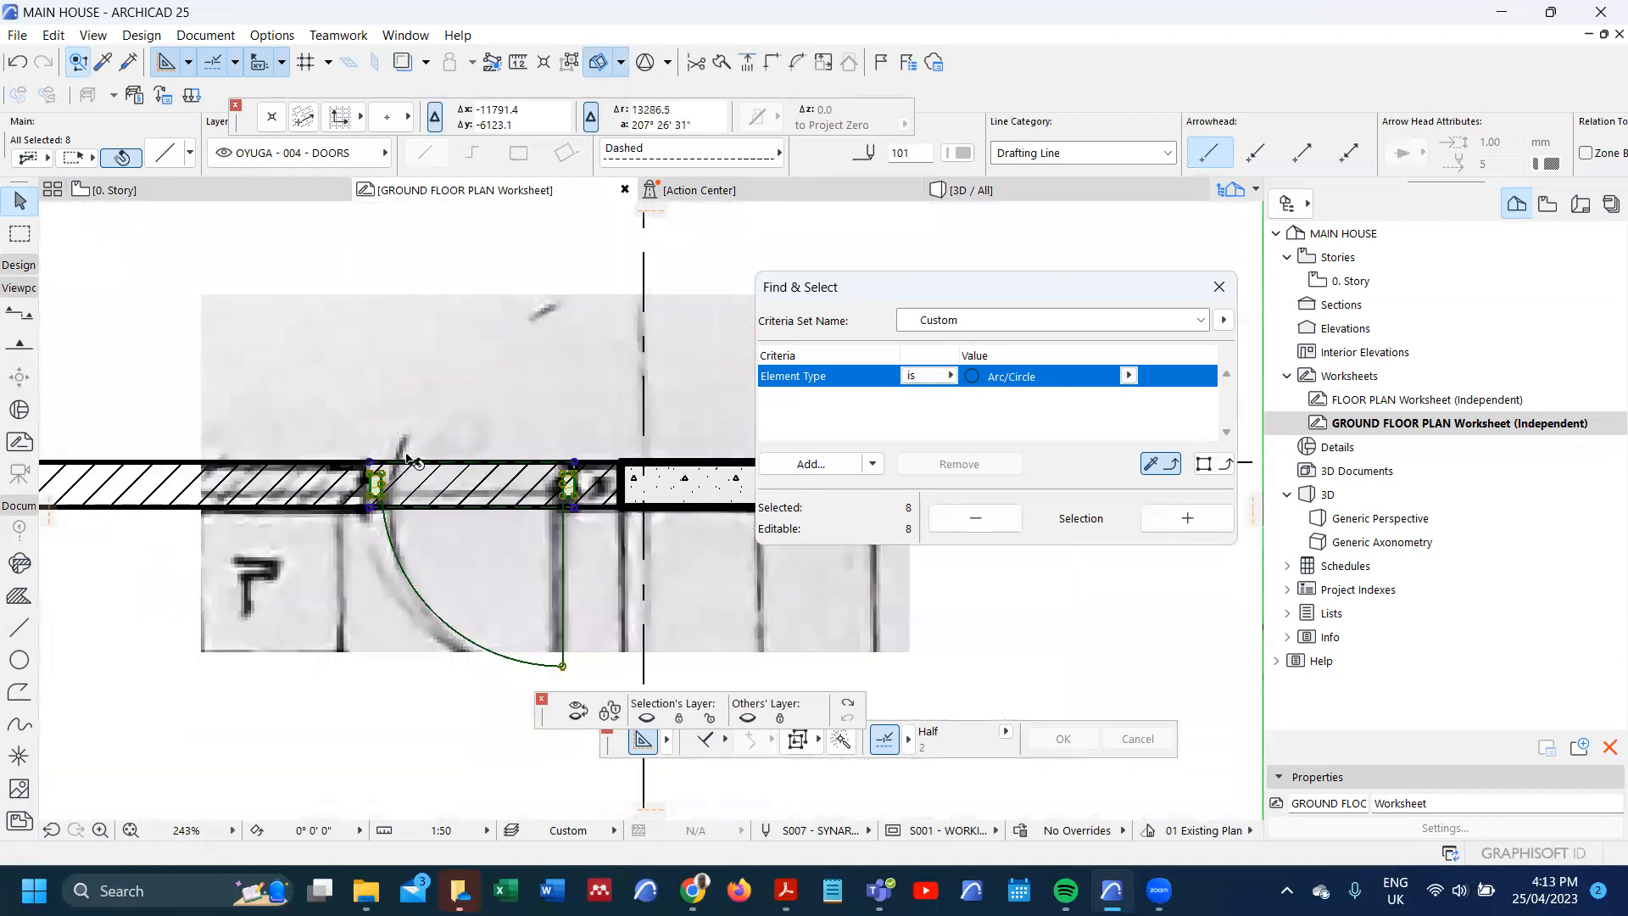
scroll(417, 420, down, 2)
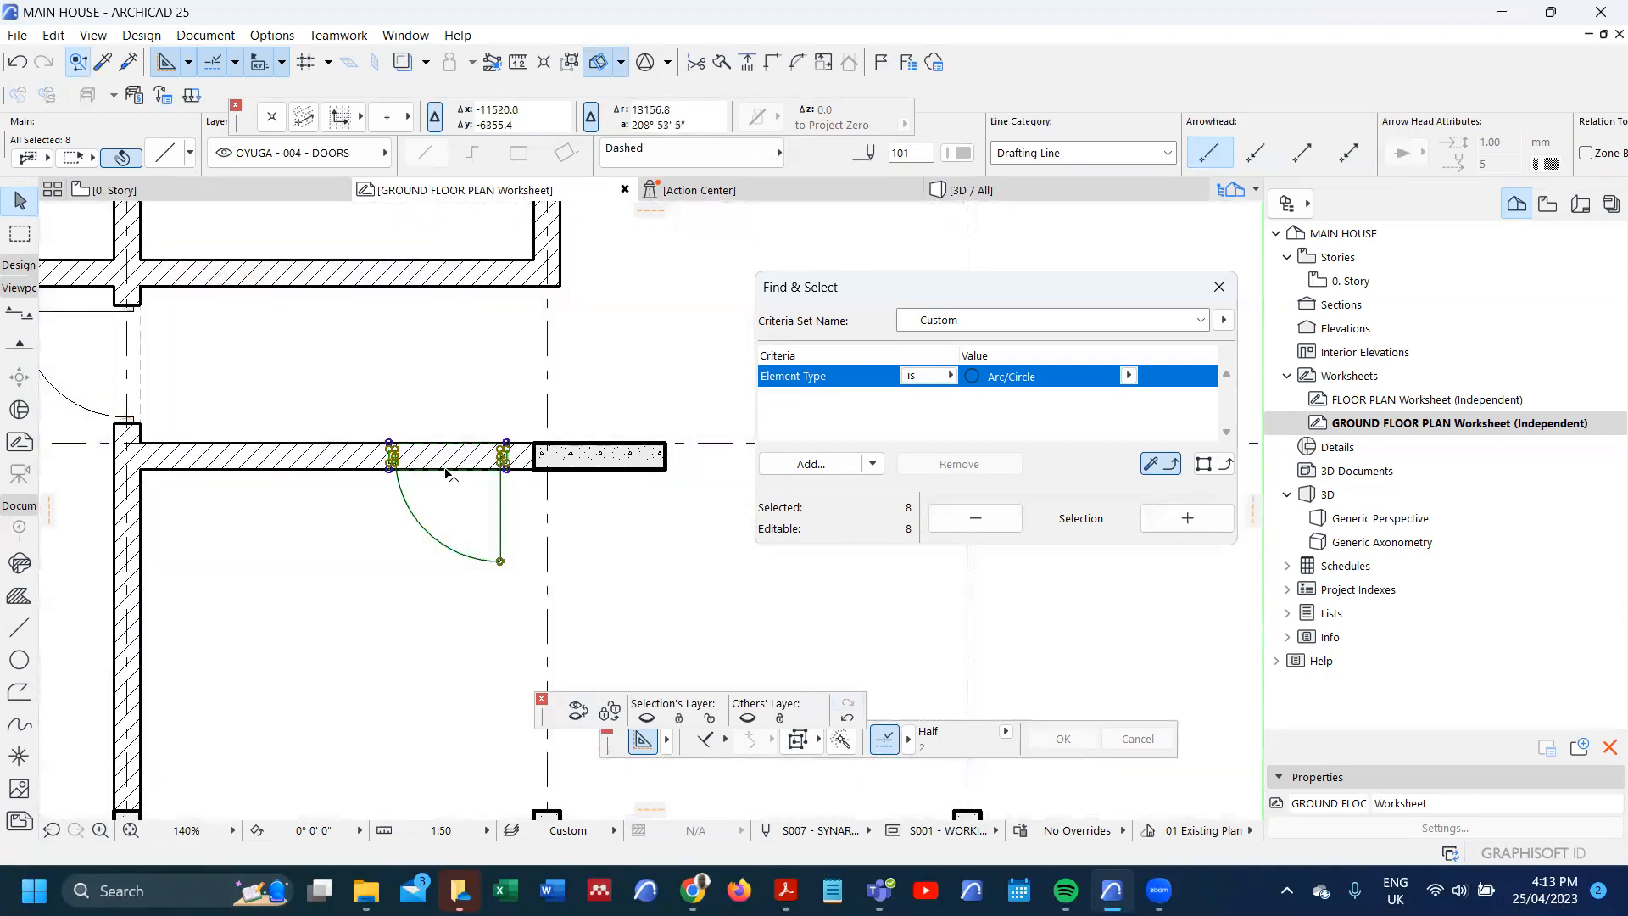
scroll(441, 470, up, 2)
key(Escape)
- Cut a rotated rectangular hole through the NDARUGU STONE WALL fill between the kitchen door's jambs, spanning the full wall thickness
scroll(357, 435, up, 2)
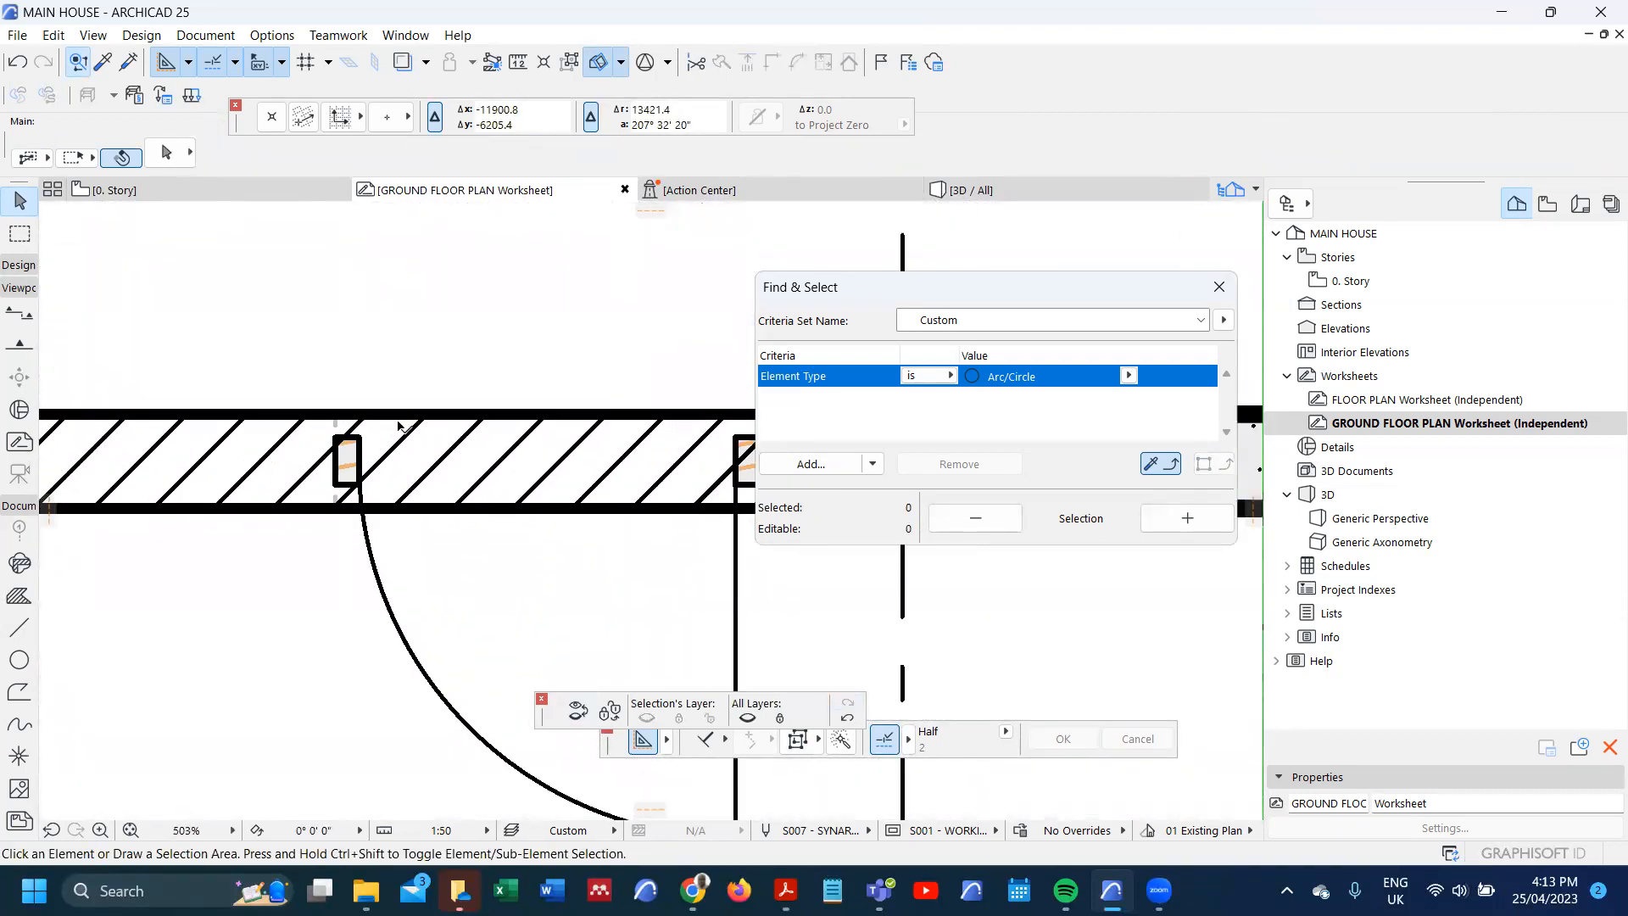
click(252, 450)
click(252, 450)
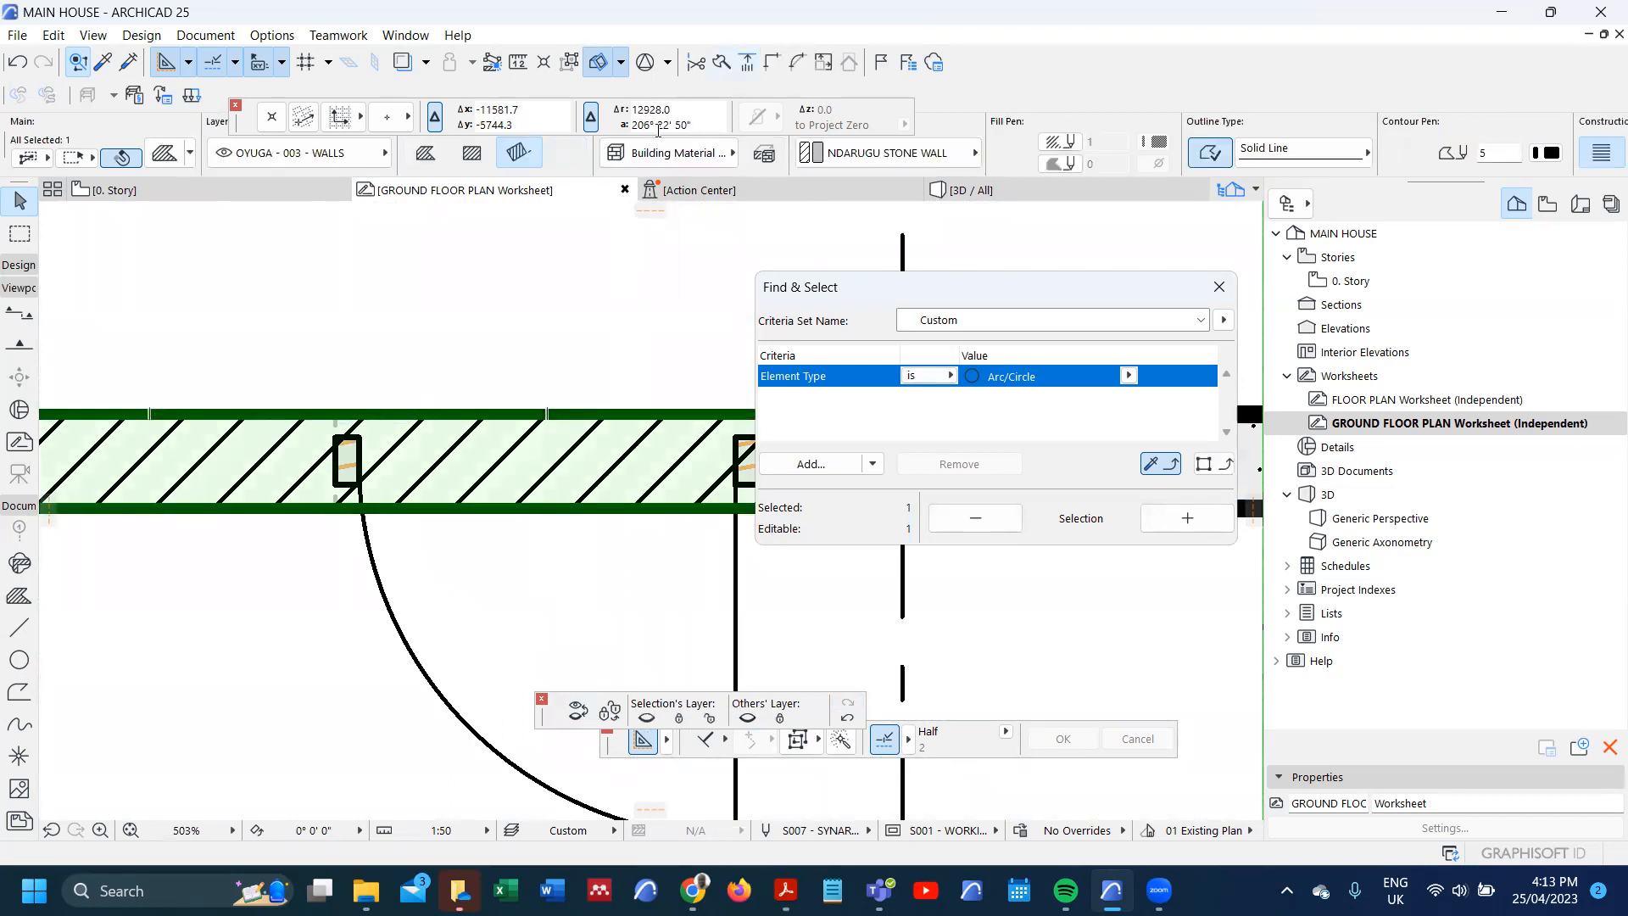
scroll(330, 457, down, 1)
click(293, 494)
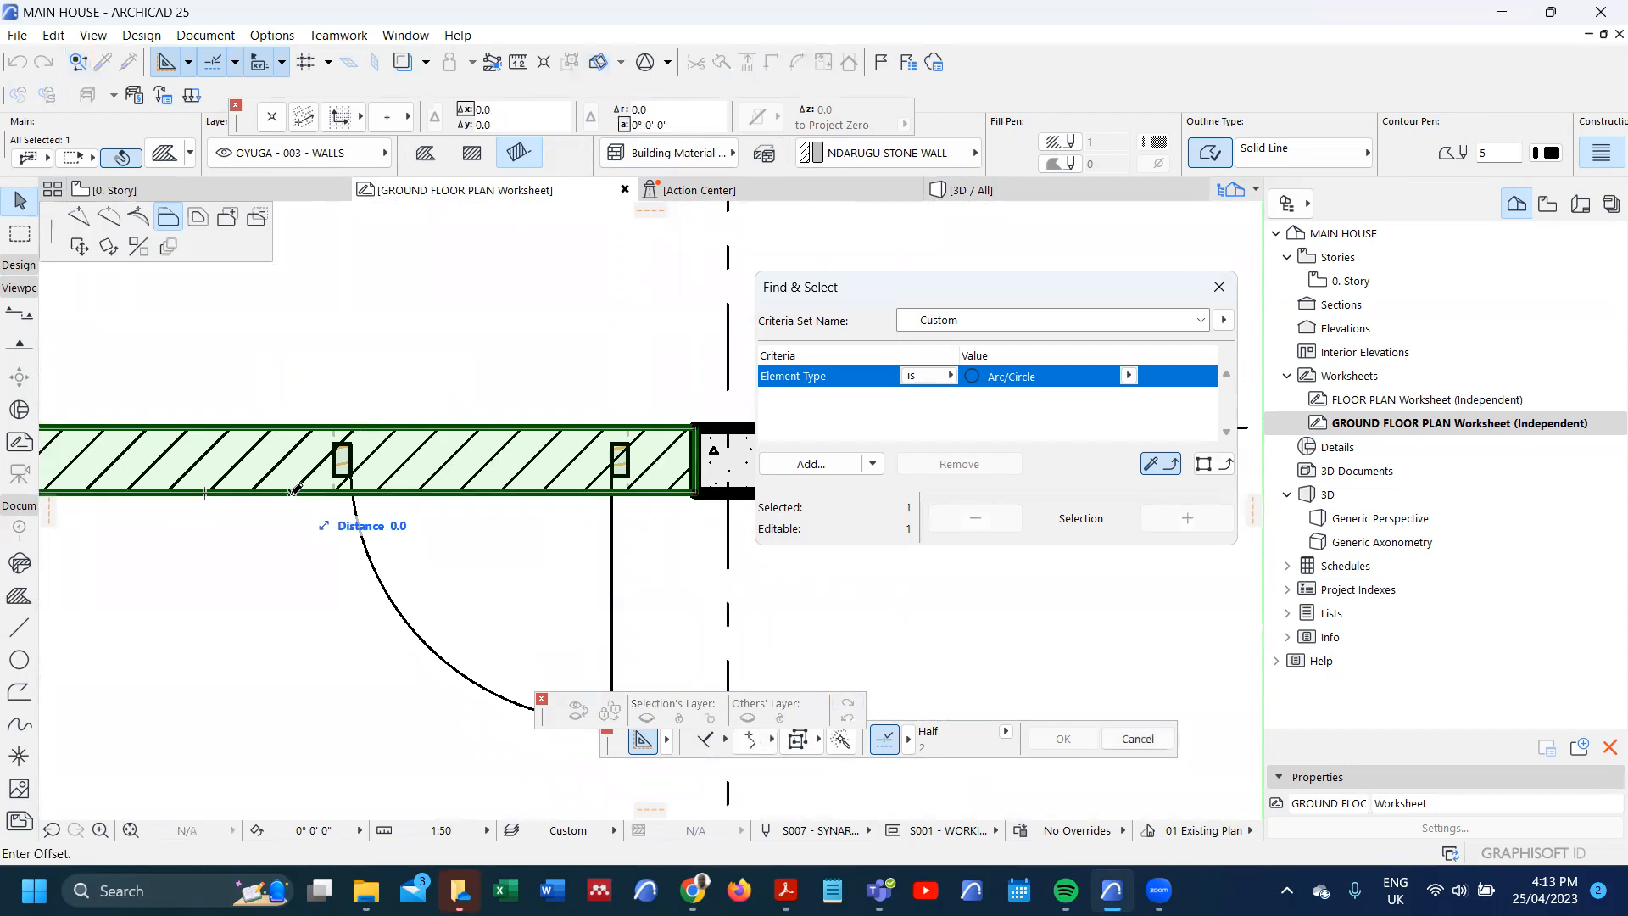
click(257, 217)
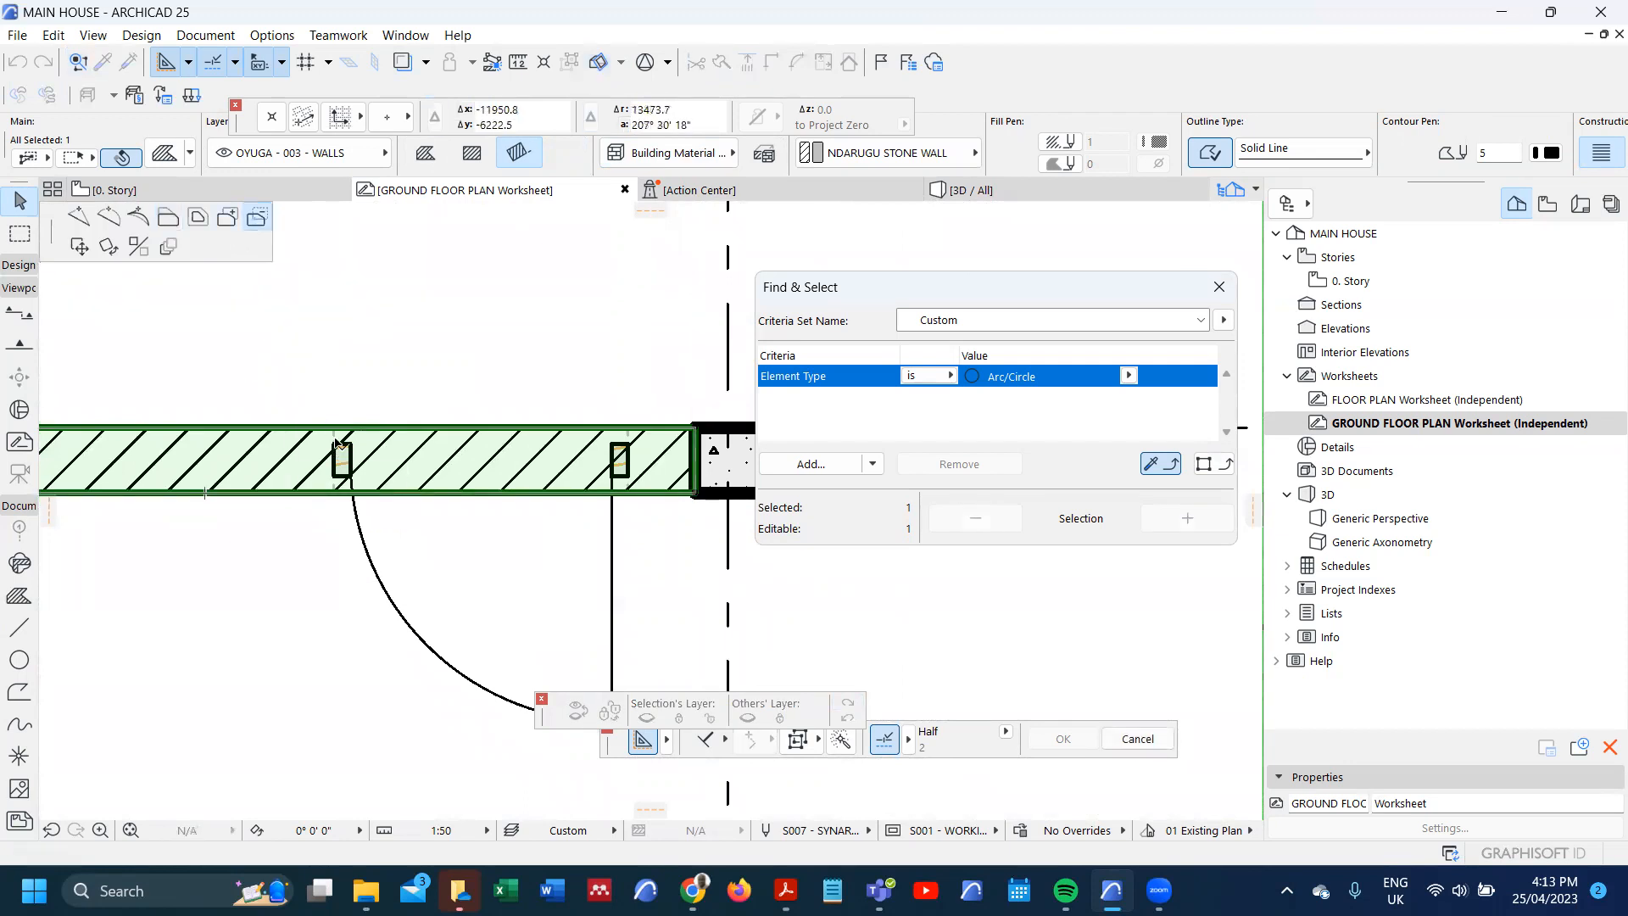
click(335, 428)
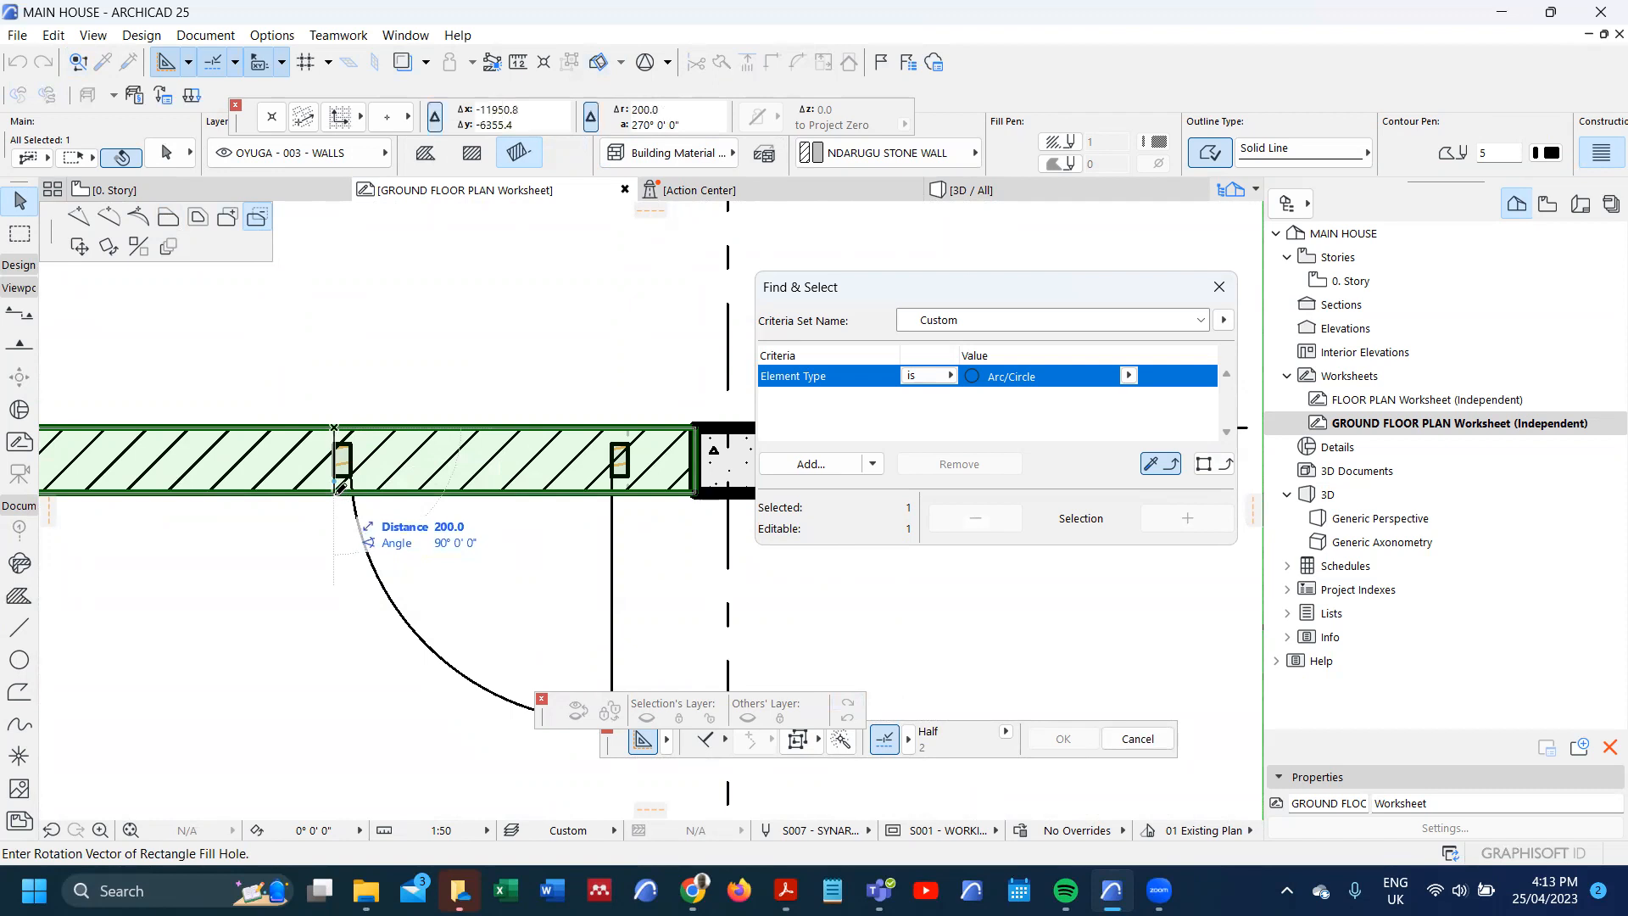
click(339, 490)
click(632, 488)
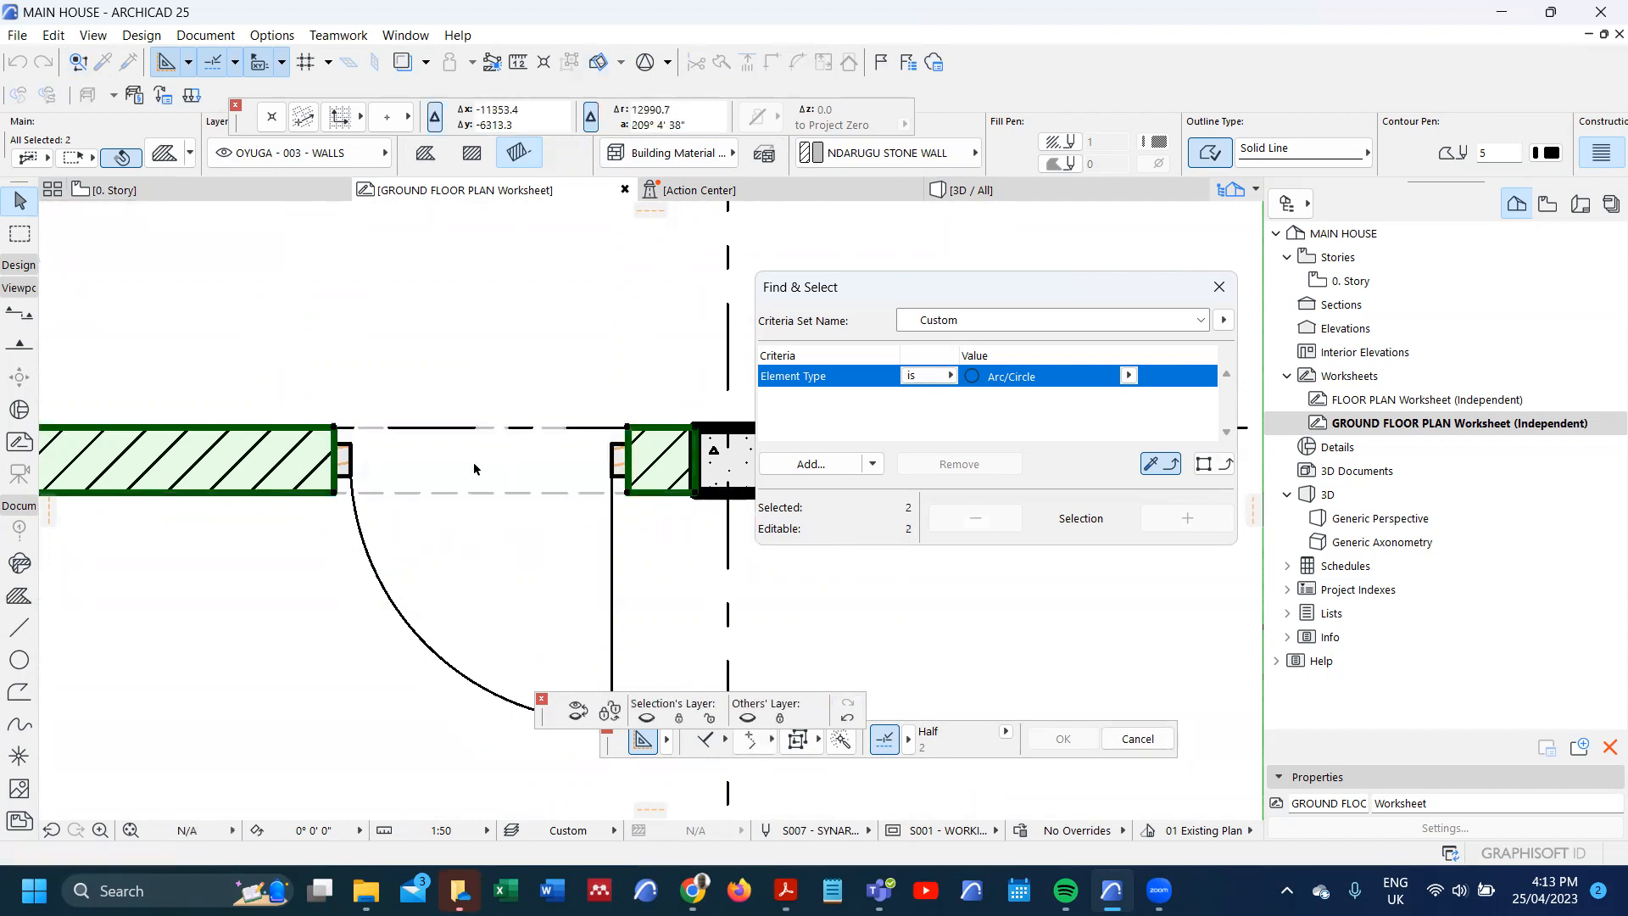
scroll(467, 467, down, 3)
click(463, 431)
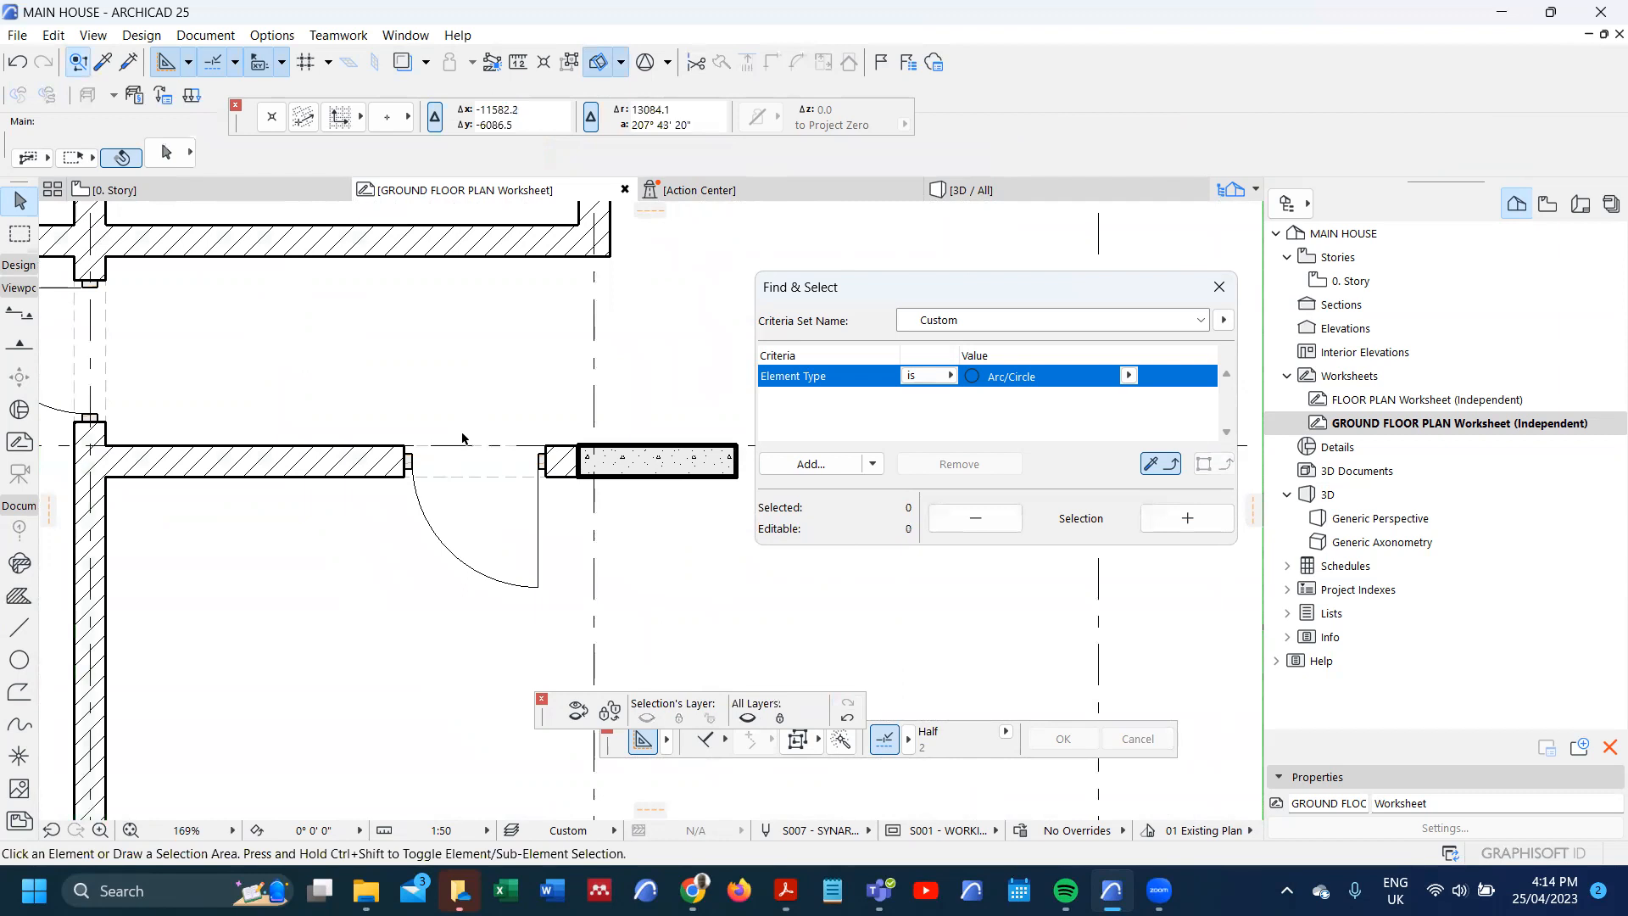
- Delete the reinforced concrete column in the guest bedroom's outer wall and undo that deletion
scroll(462, 436, up, 3)
scroll(476, 472, down, 4)
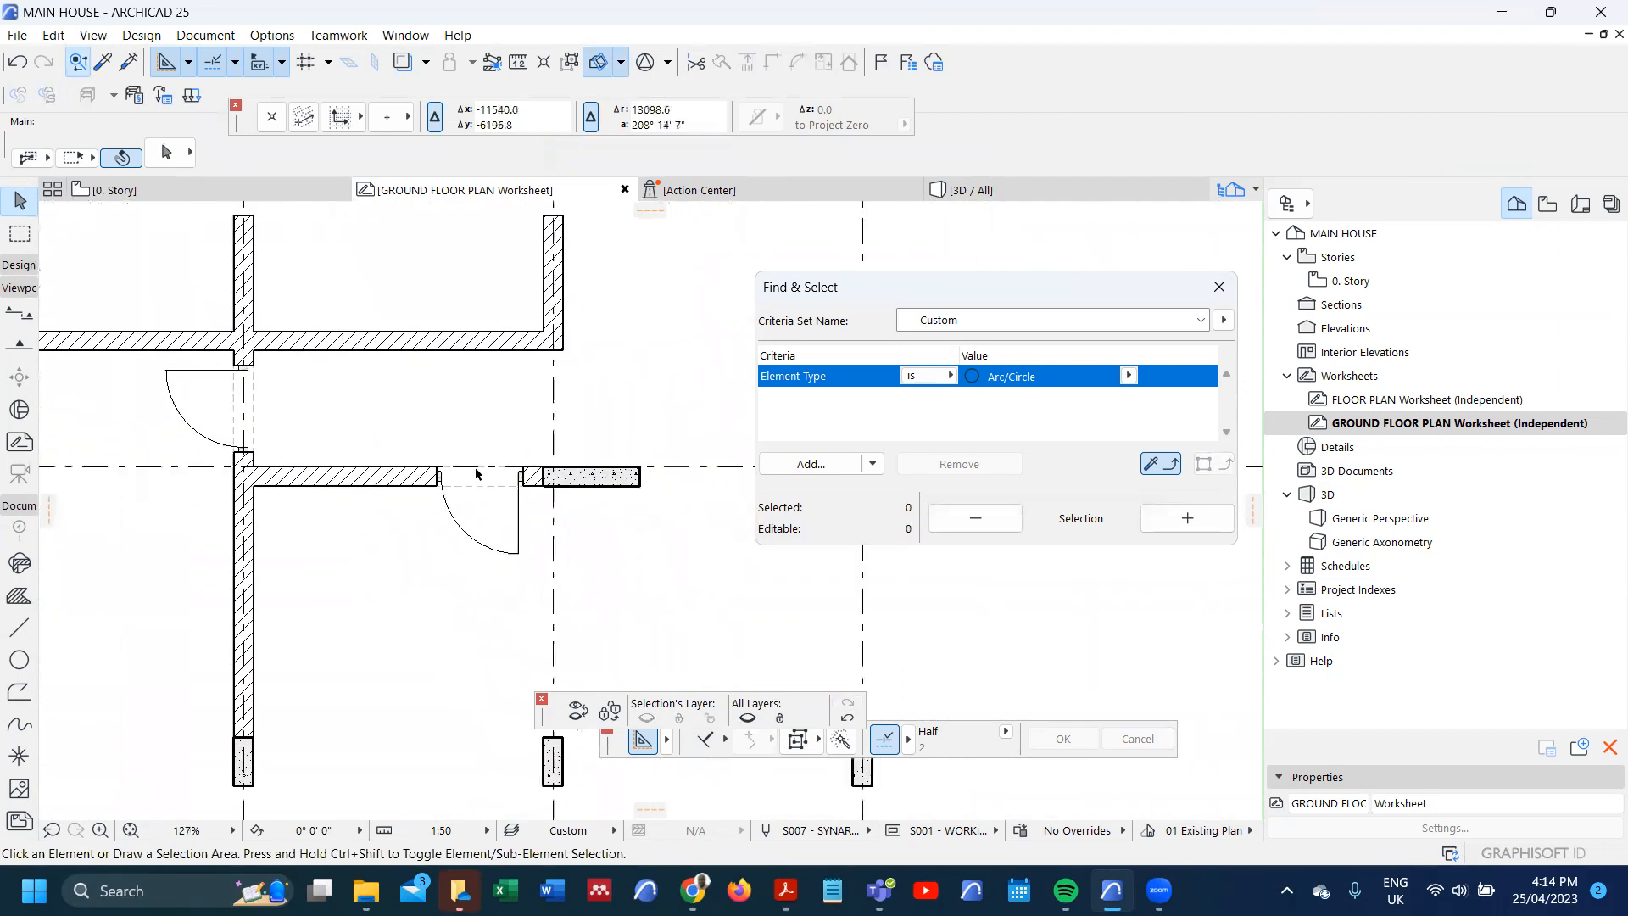
scroll(476, 473, down, 5)
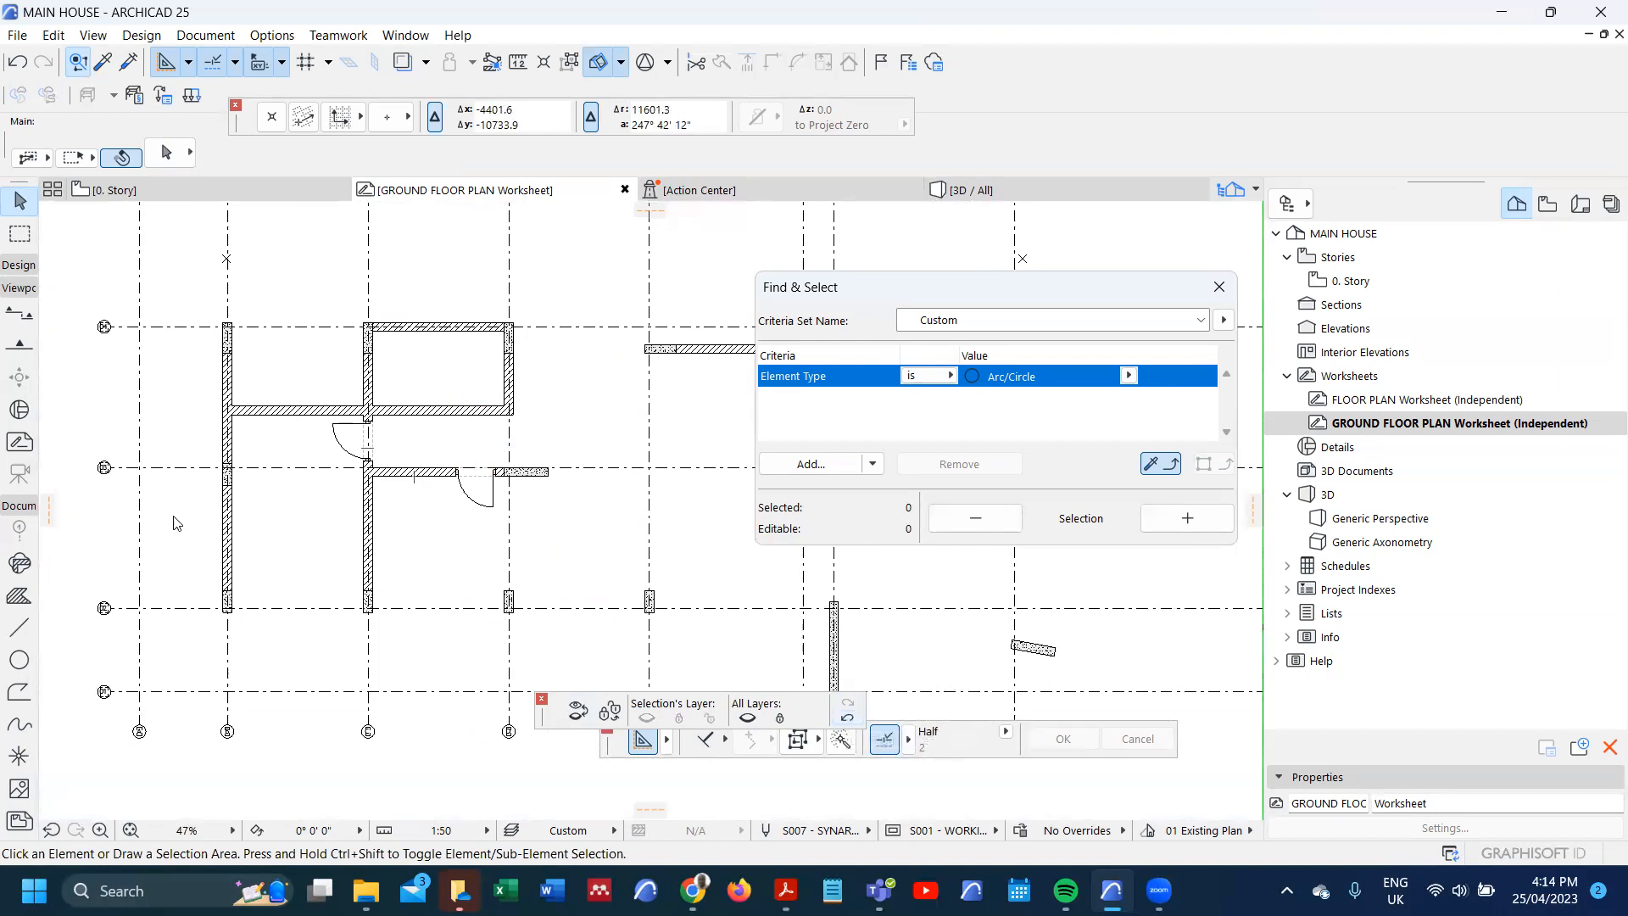
scroll(401, 475, up, 3)
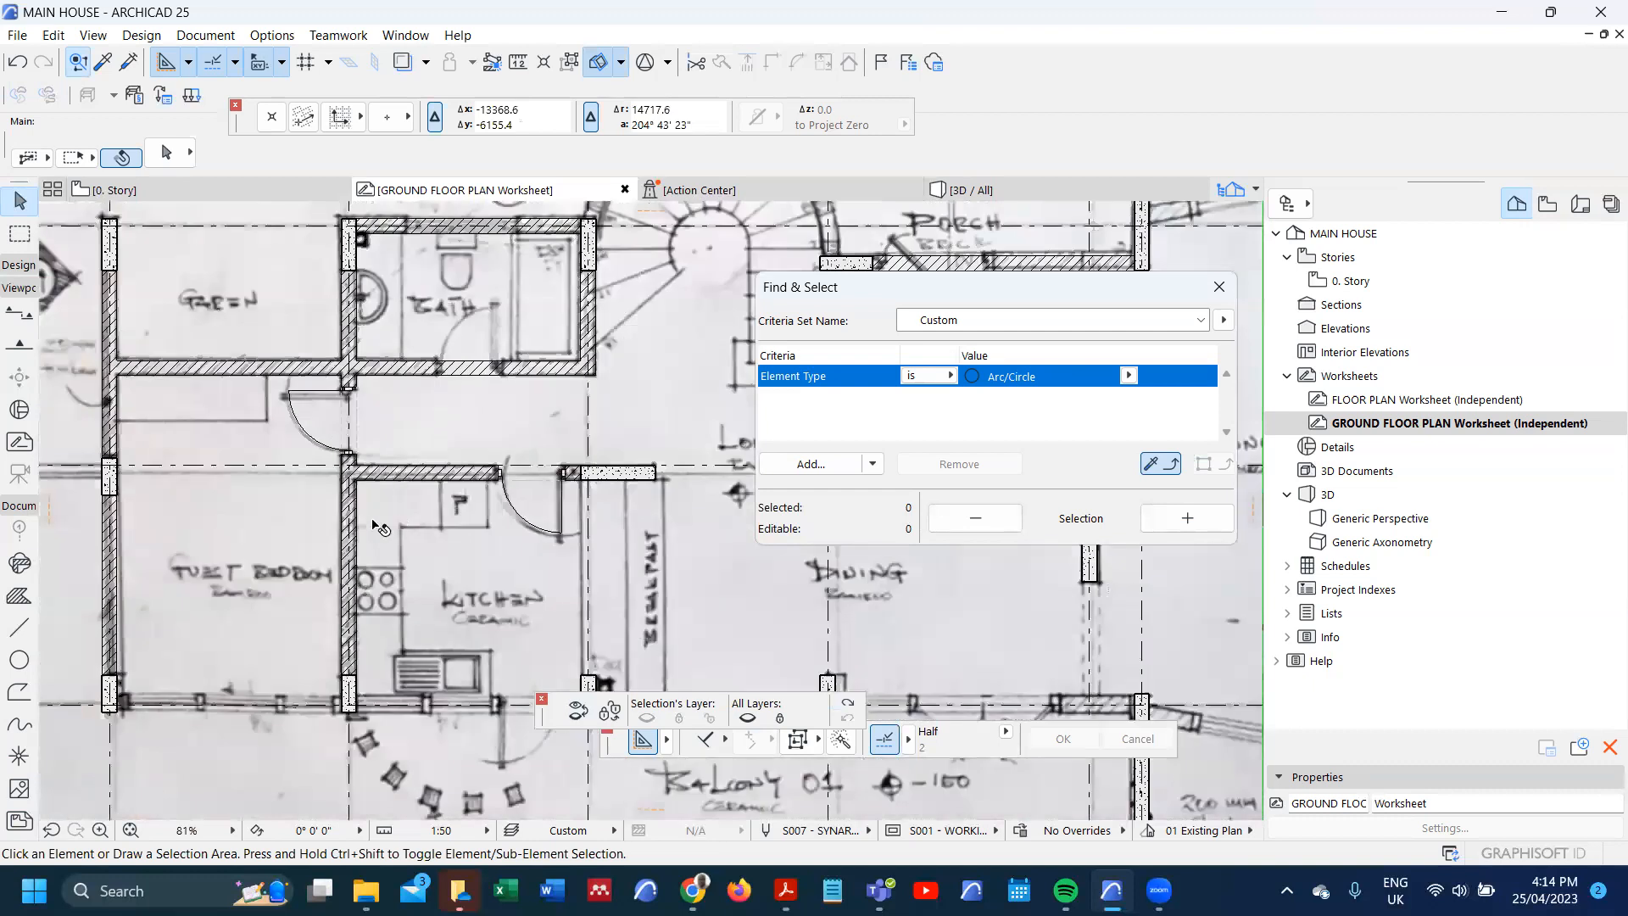
click(113, 491)
scroll(116, 486, up, 4)
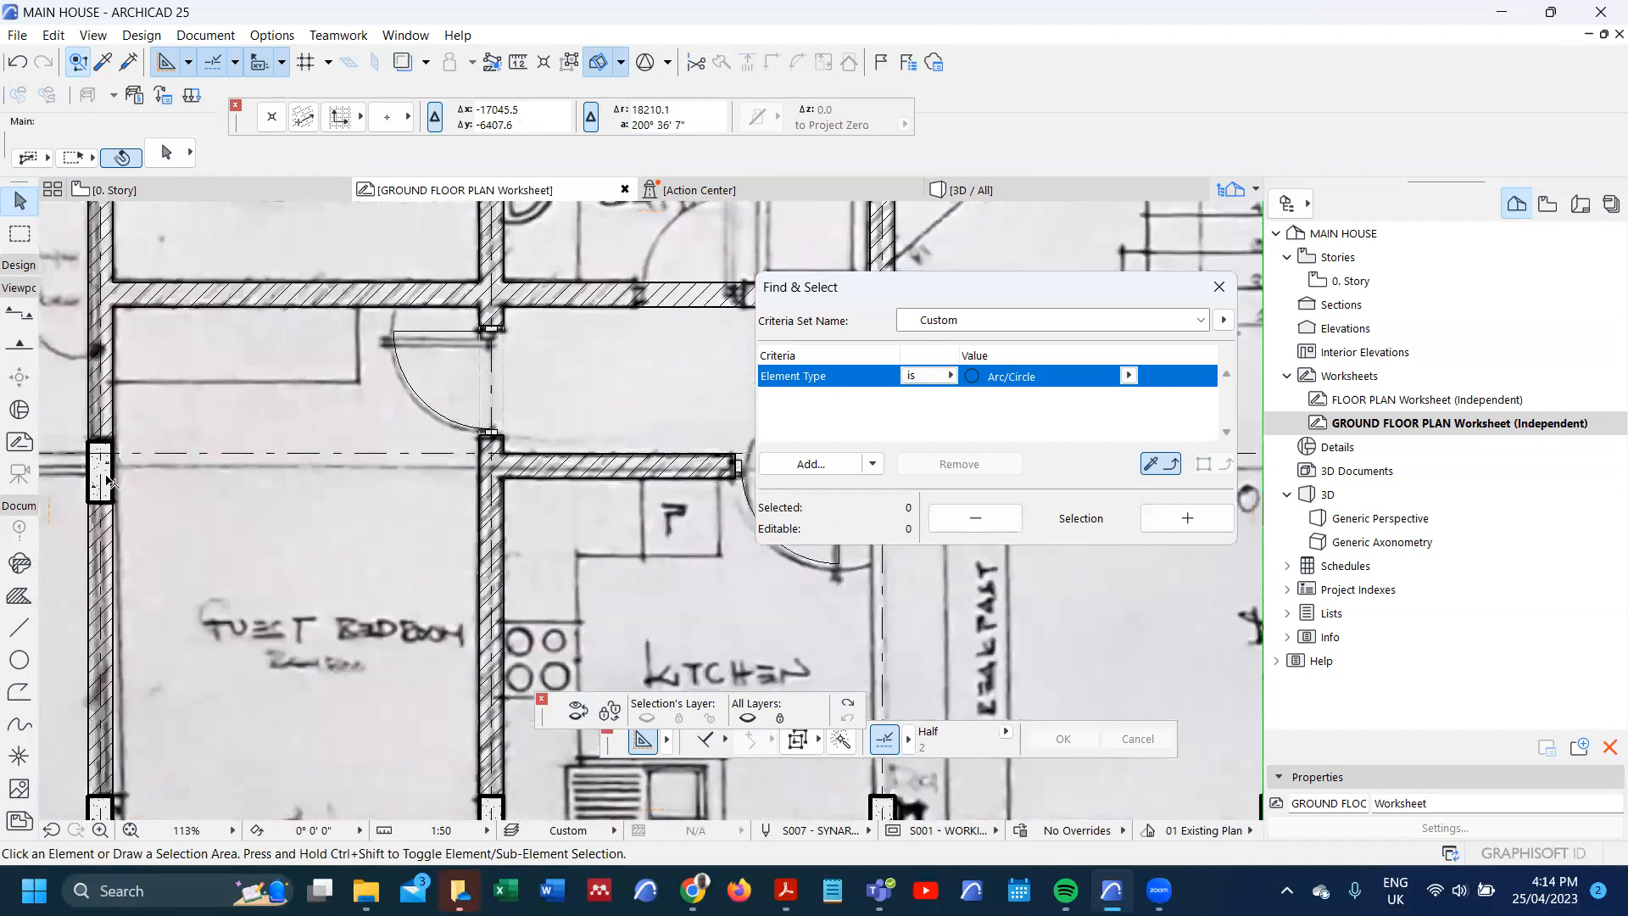
key(Delete)
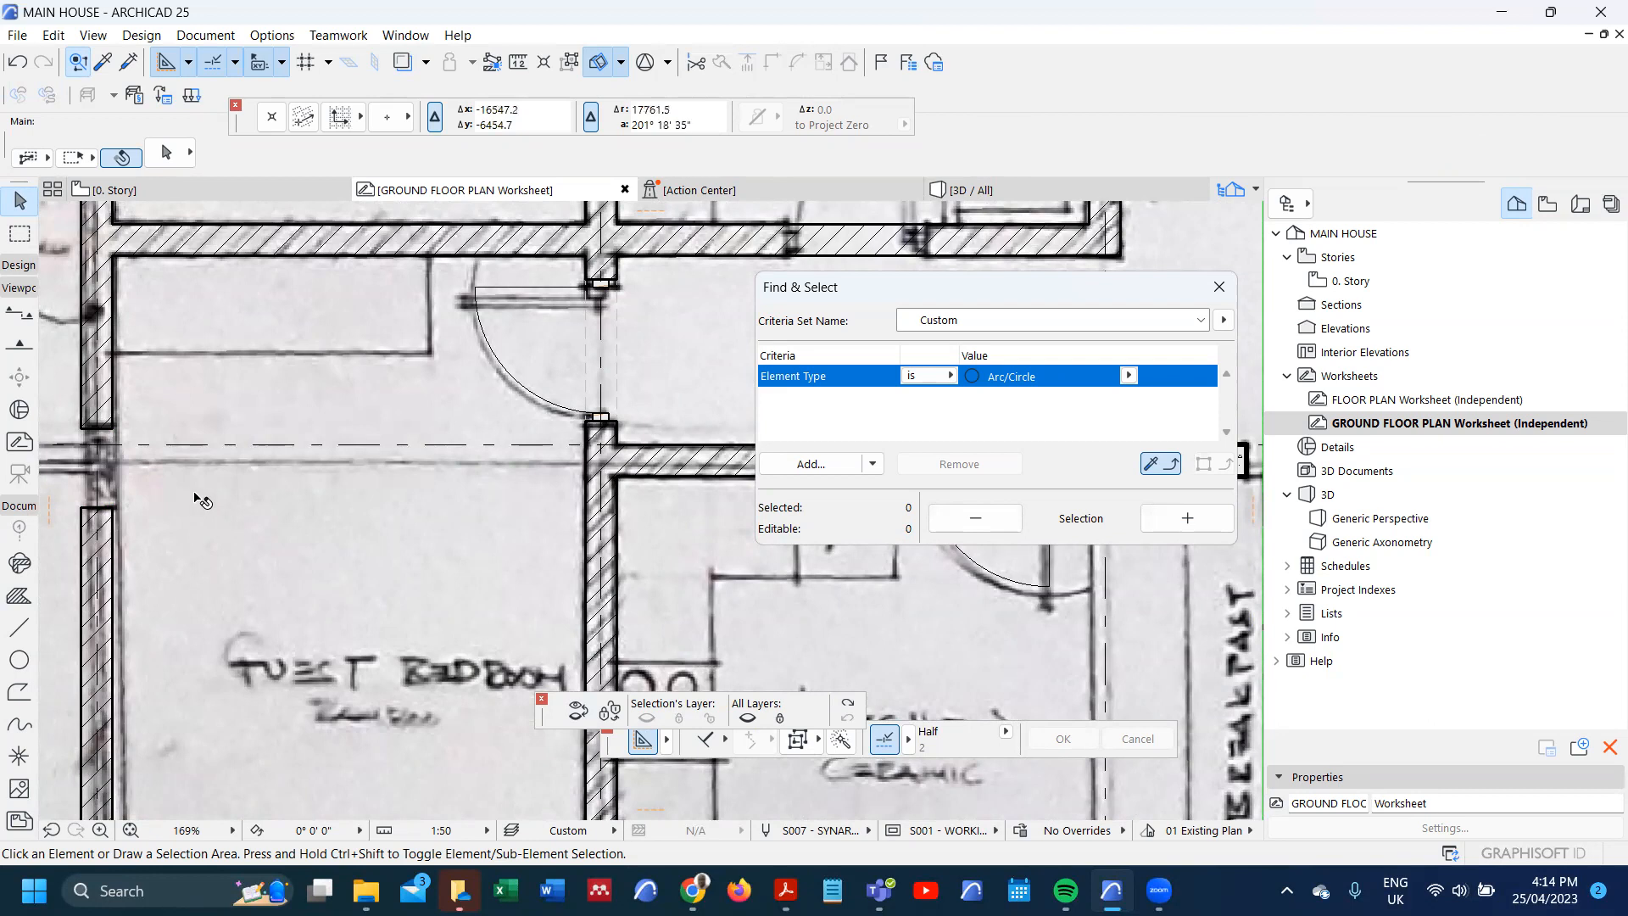
key(ctrl+z)
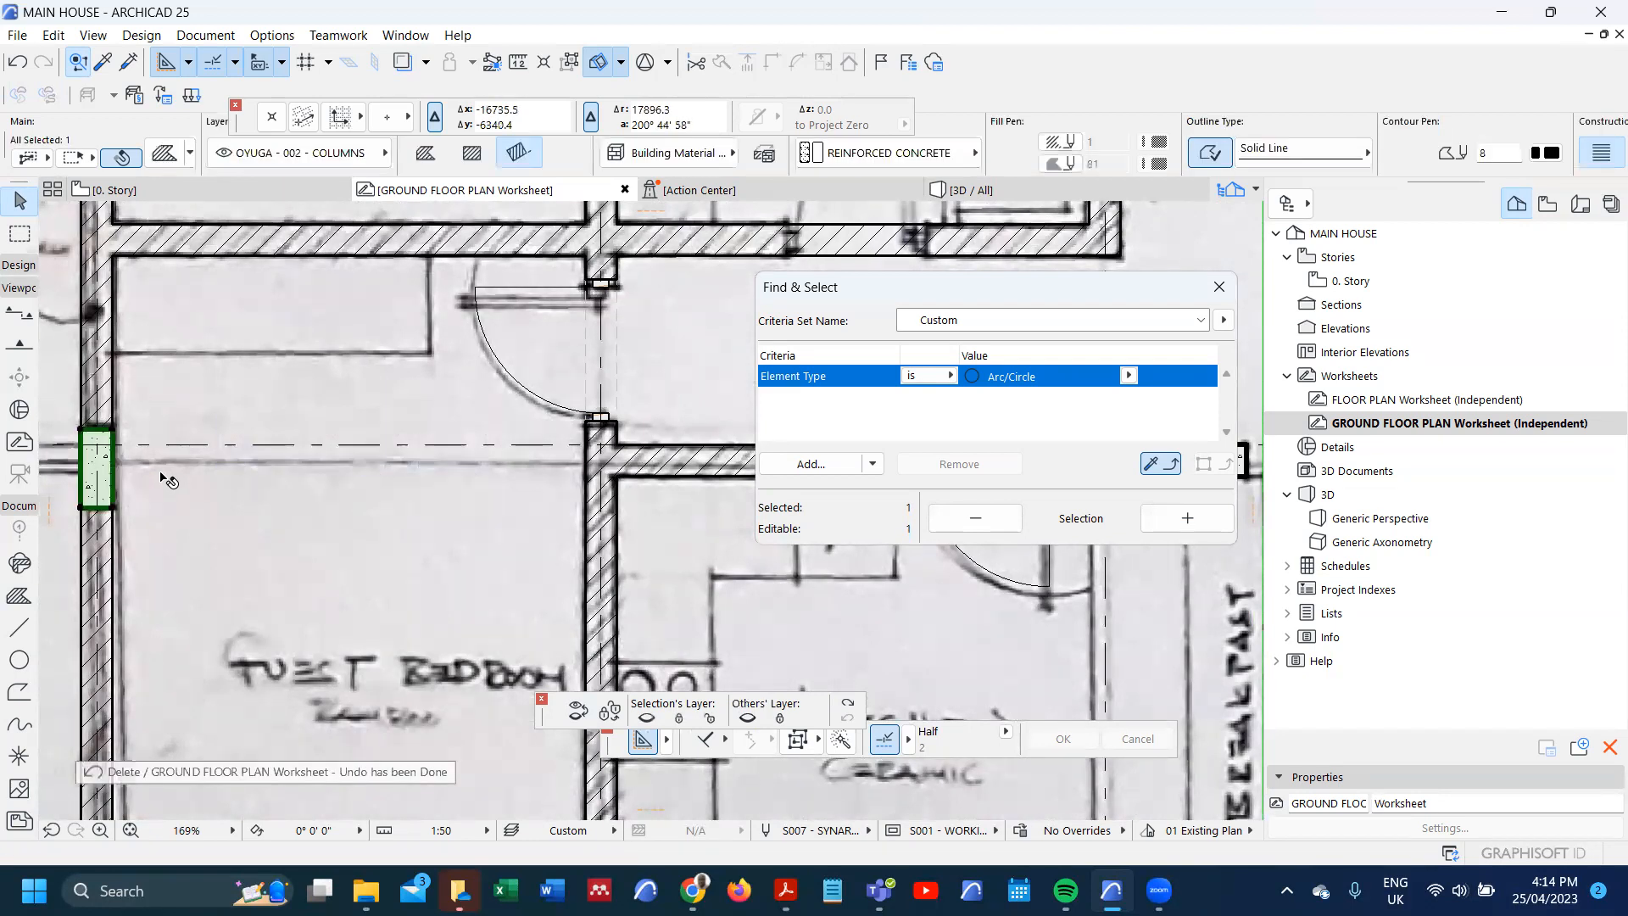
- Hide the scanned sketch and offset the corridor-side edge of the kitchen wall fill outward by 100
scroll(178, 480, down, 4)
scroll(373, 478, up, 2)
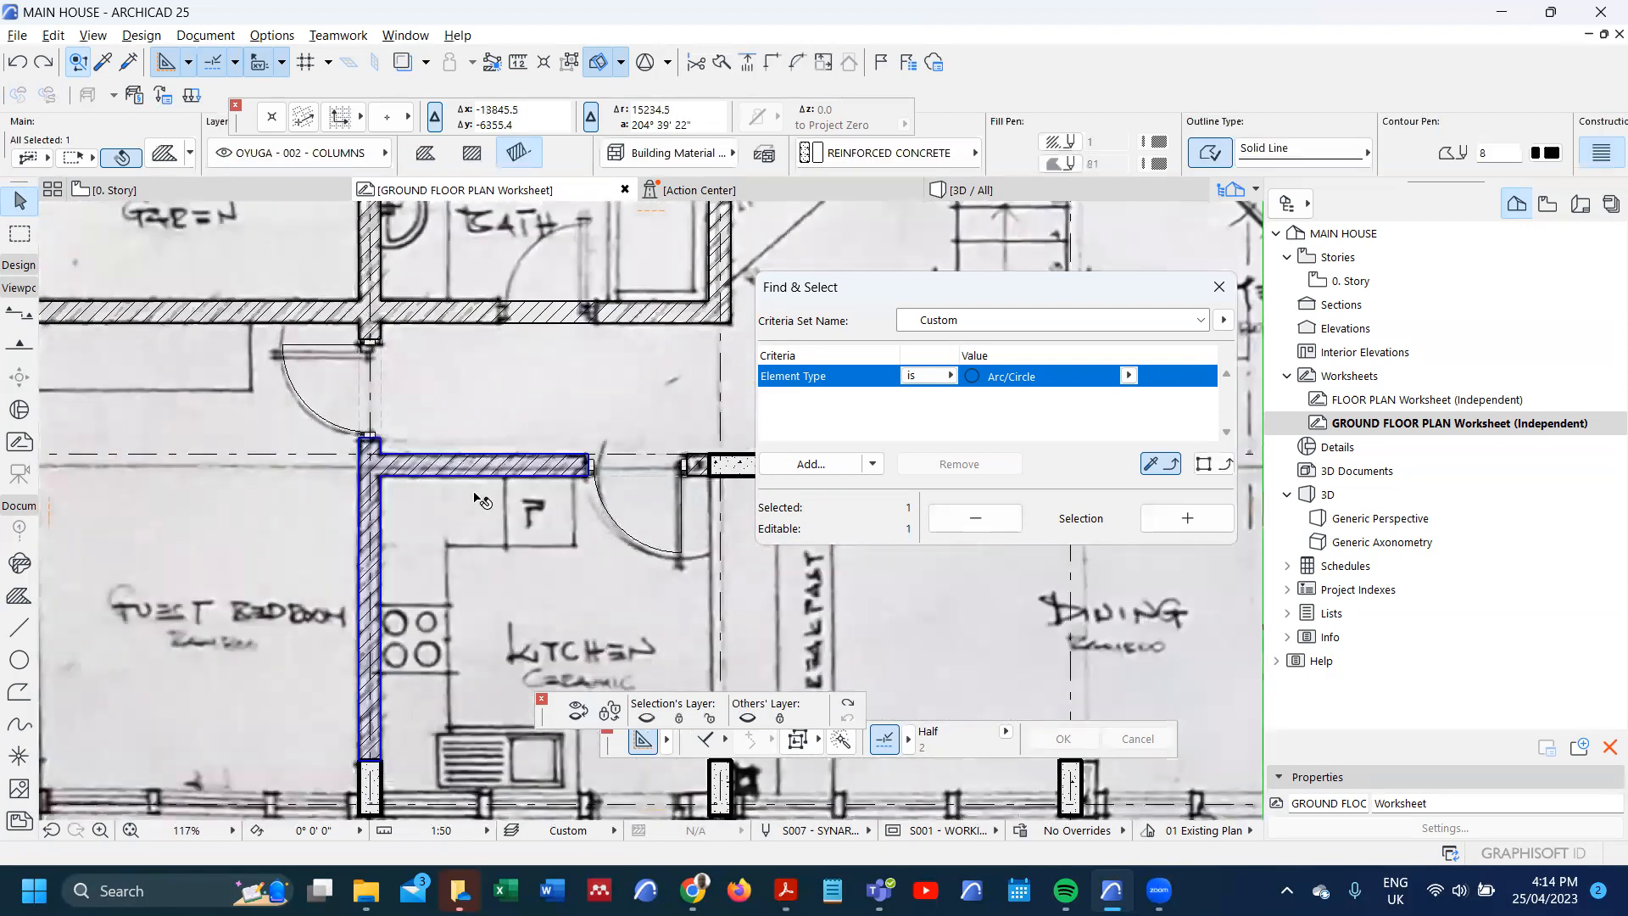
key(Escape)
click(847, 704)
scroll(473, 473, up, 3)
click(472, 472)
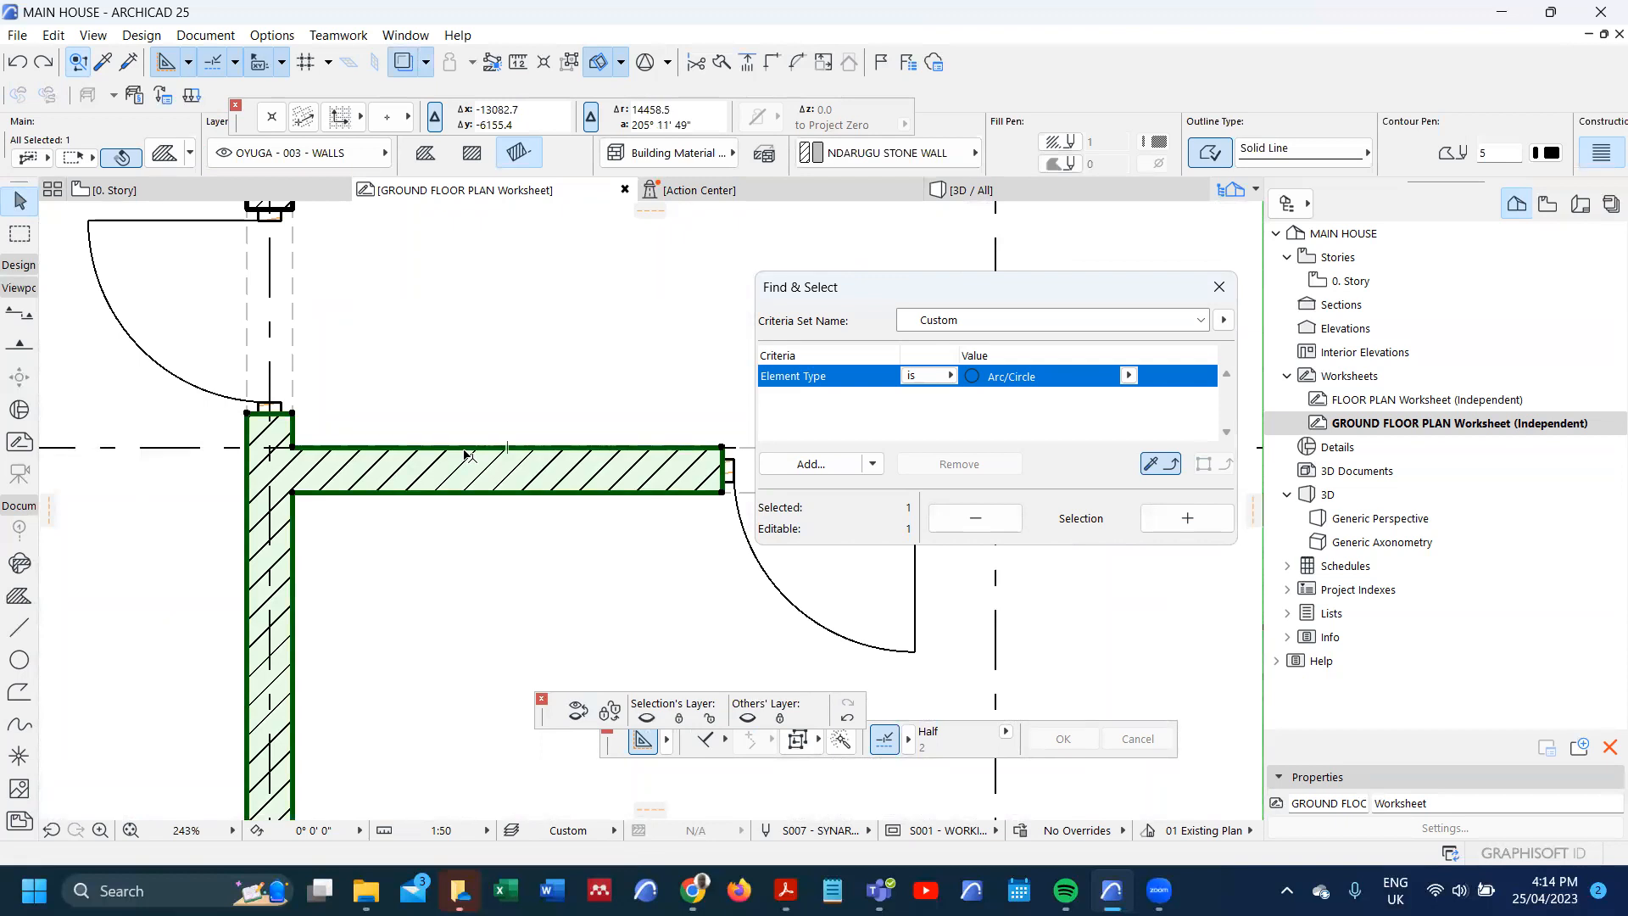
click(467, 454)
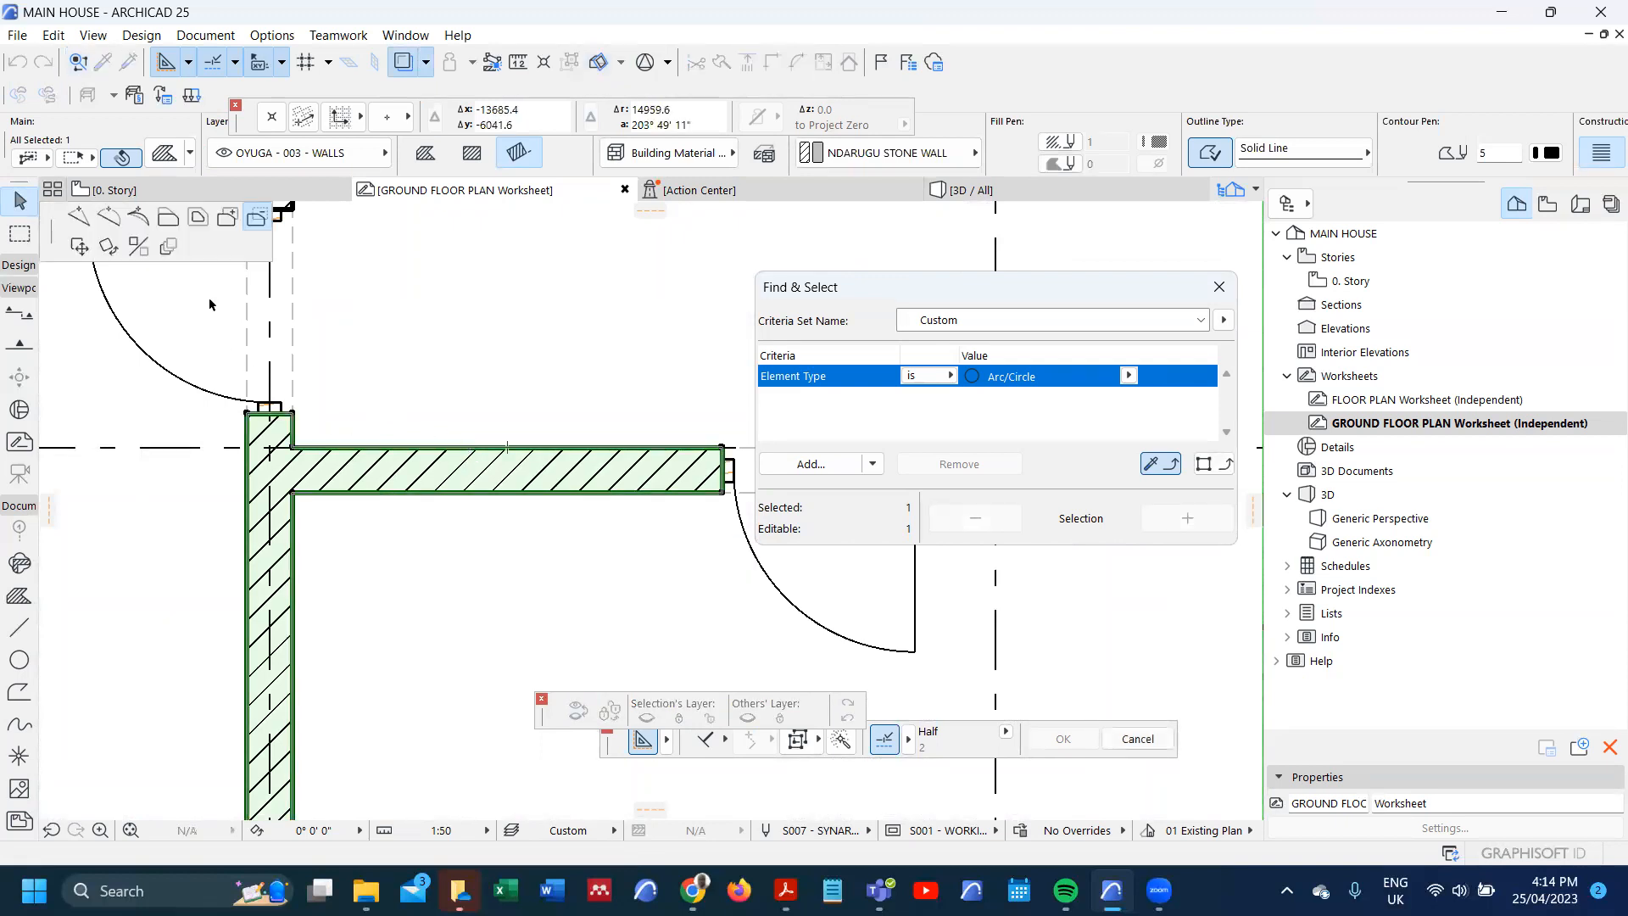
click(169, 219)
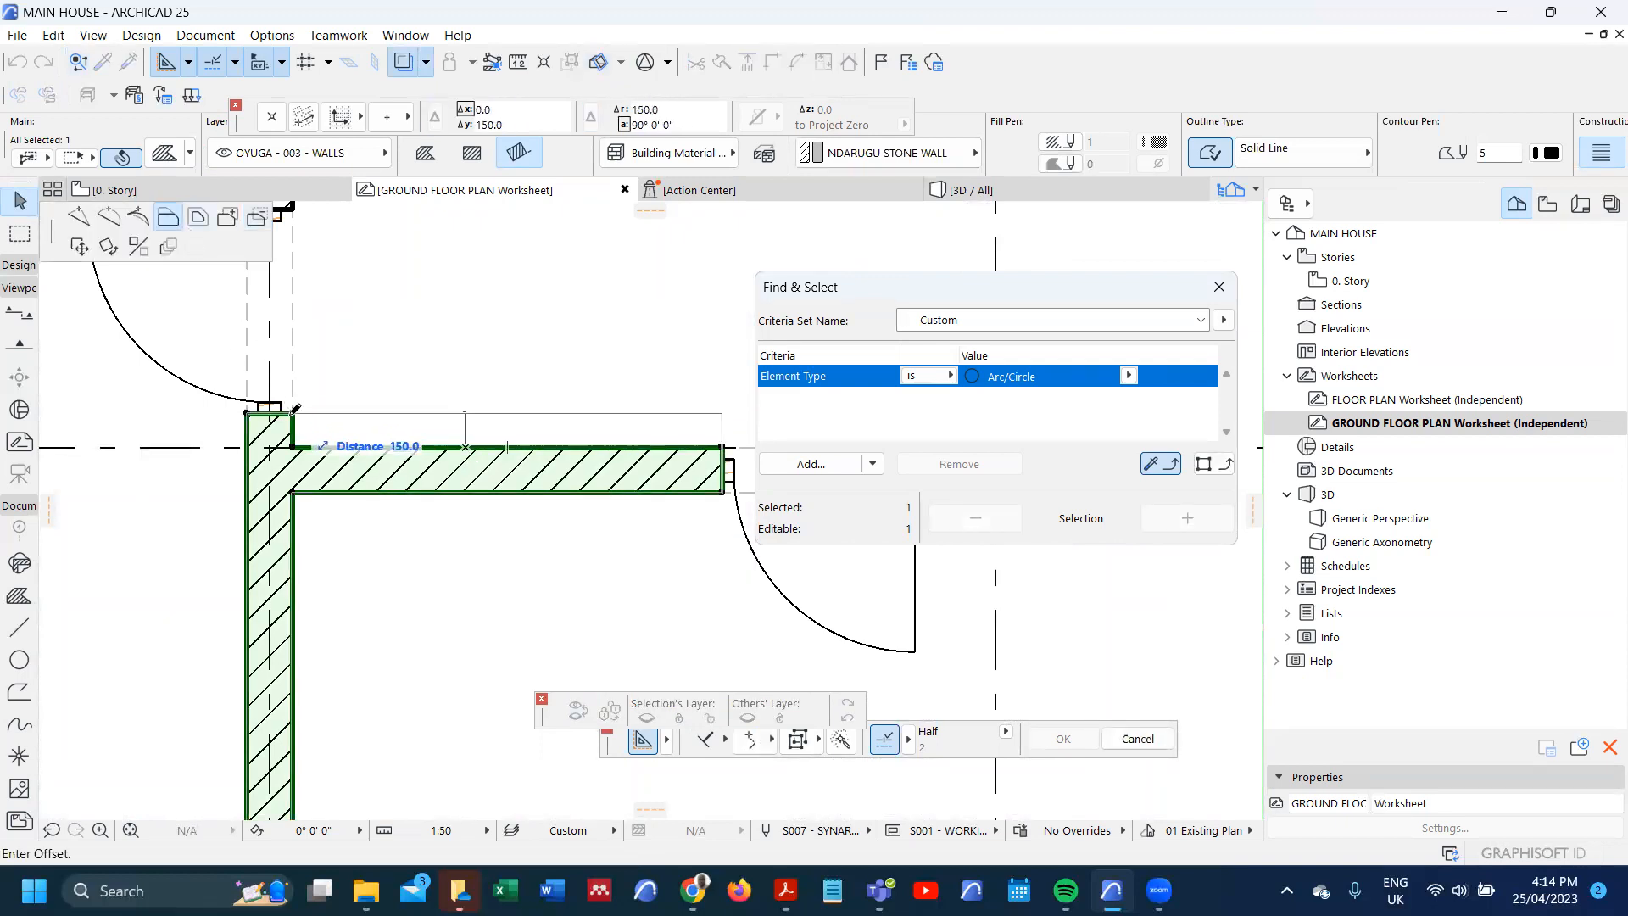
text(1)
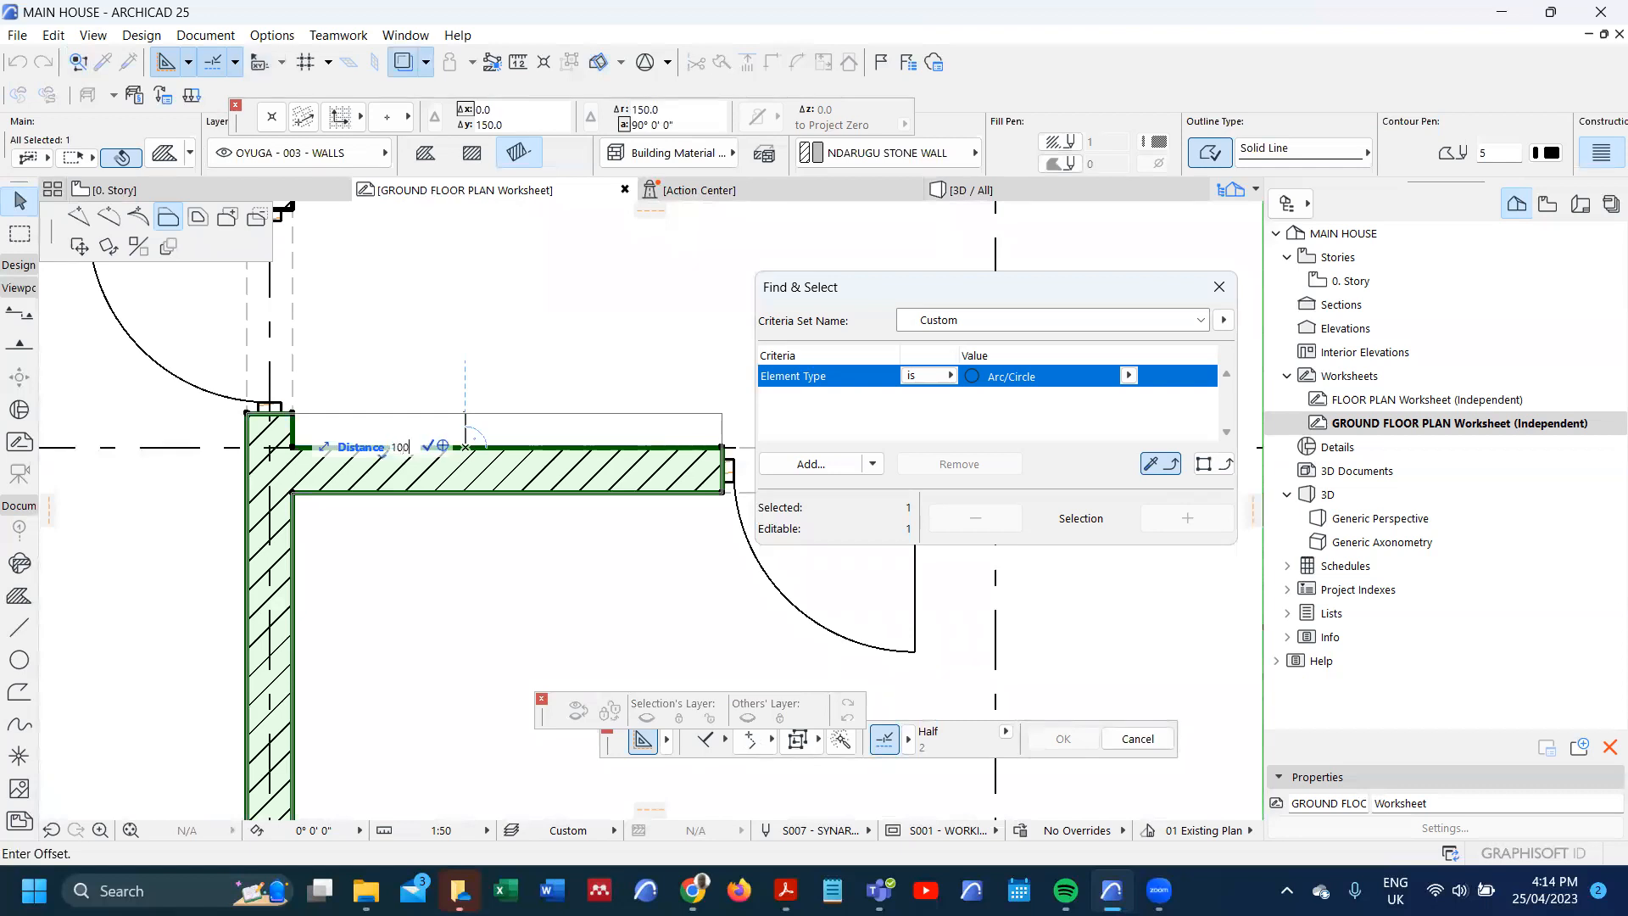
key(Return)
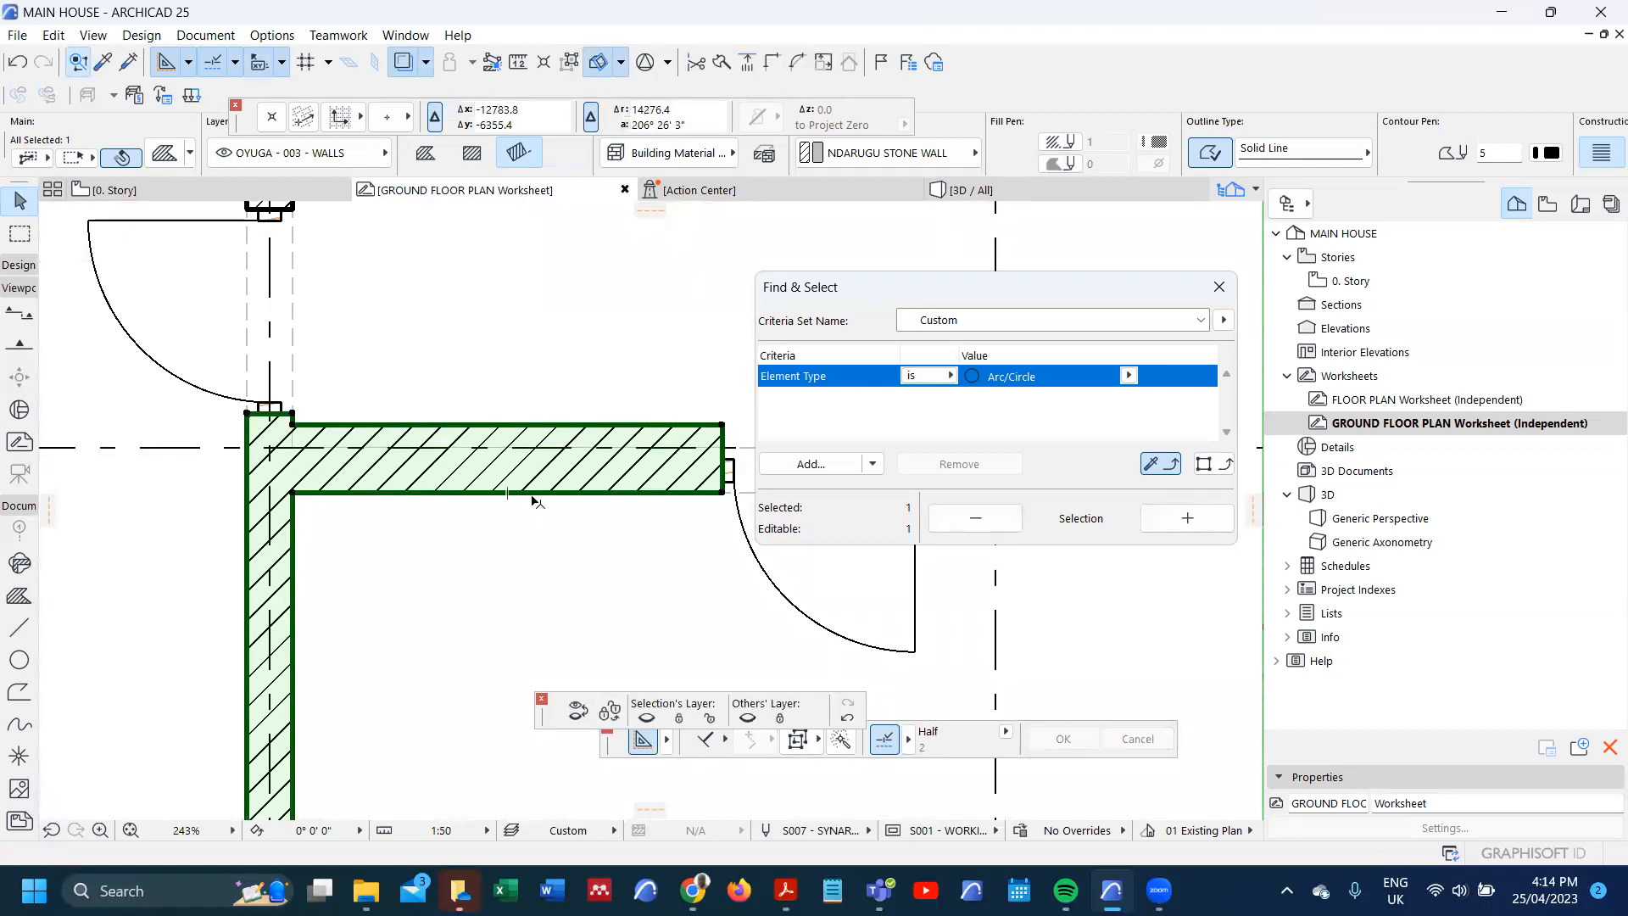
- Offset the kitchen-side edge of the kitchen's corridor wall fill inward by 100
click(536, 495)
key(Tab)
text(100)
key(Return)
scroll(344, 494, down, 5)
scroll(689, 501, up, 4)
scroll(555, 466, down, 5)
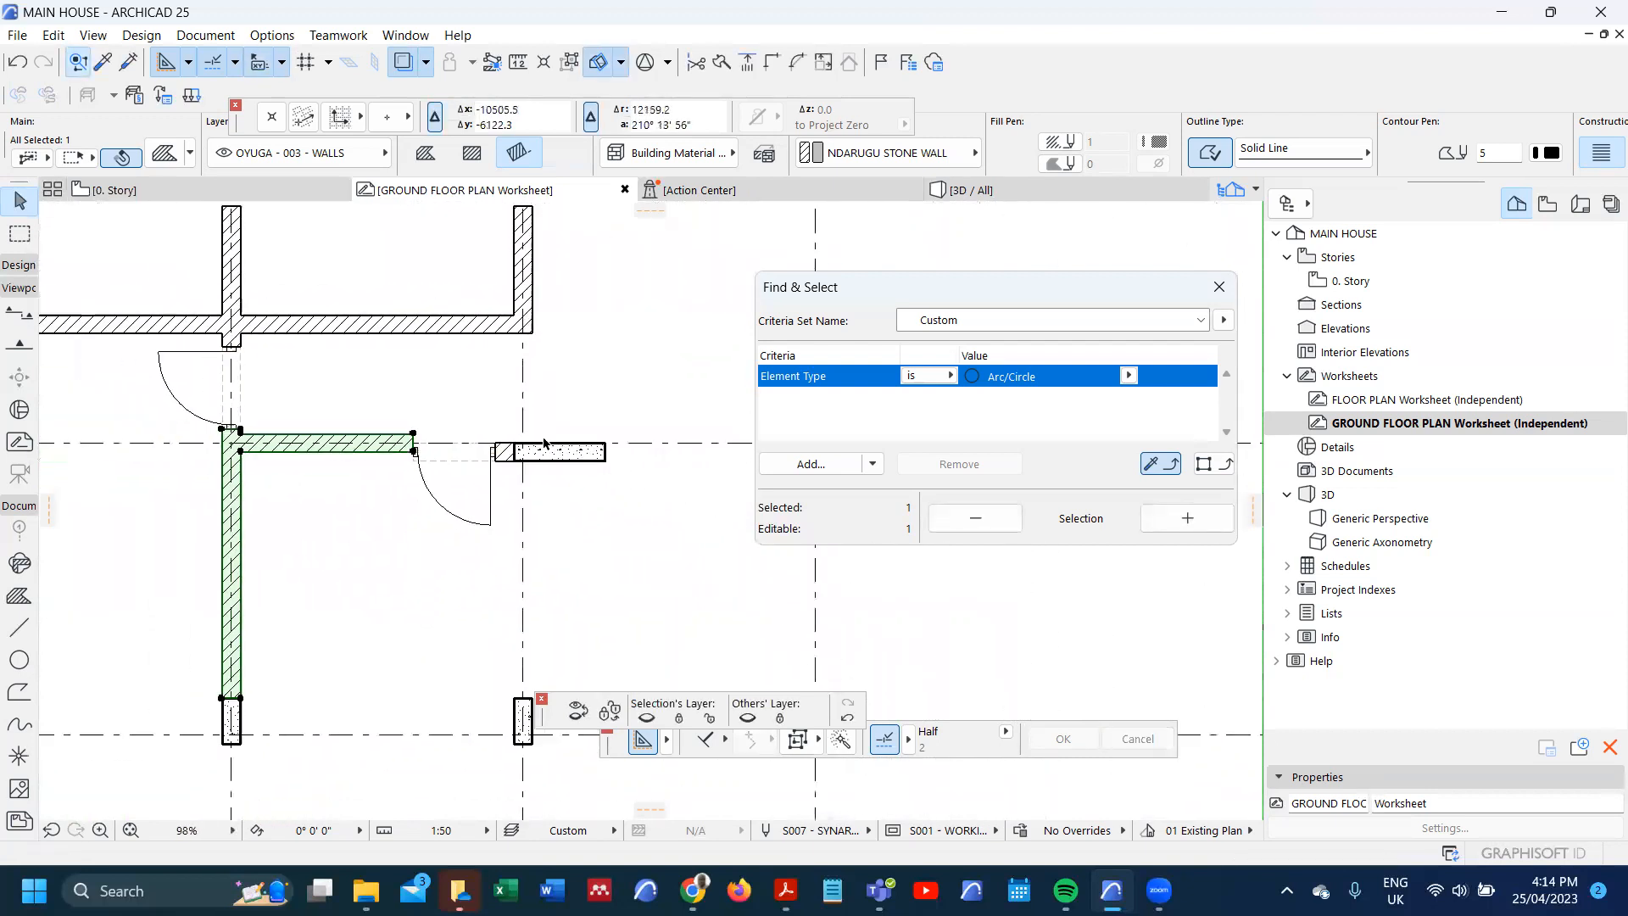
- Move the reinforced concrete column beside the kitchen door 100 toward the corridor
scroll(542, 447, up, 5)
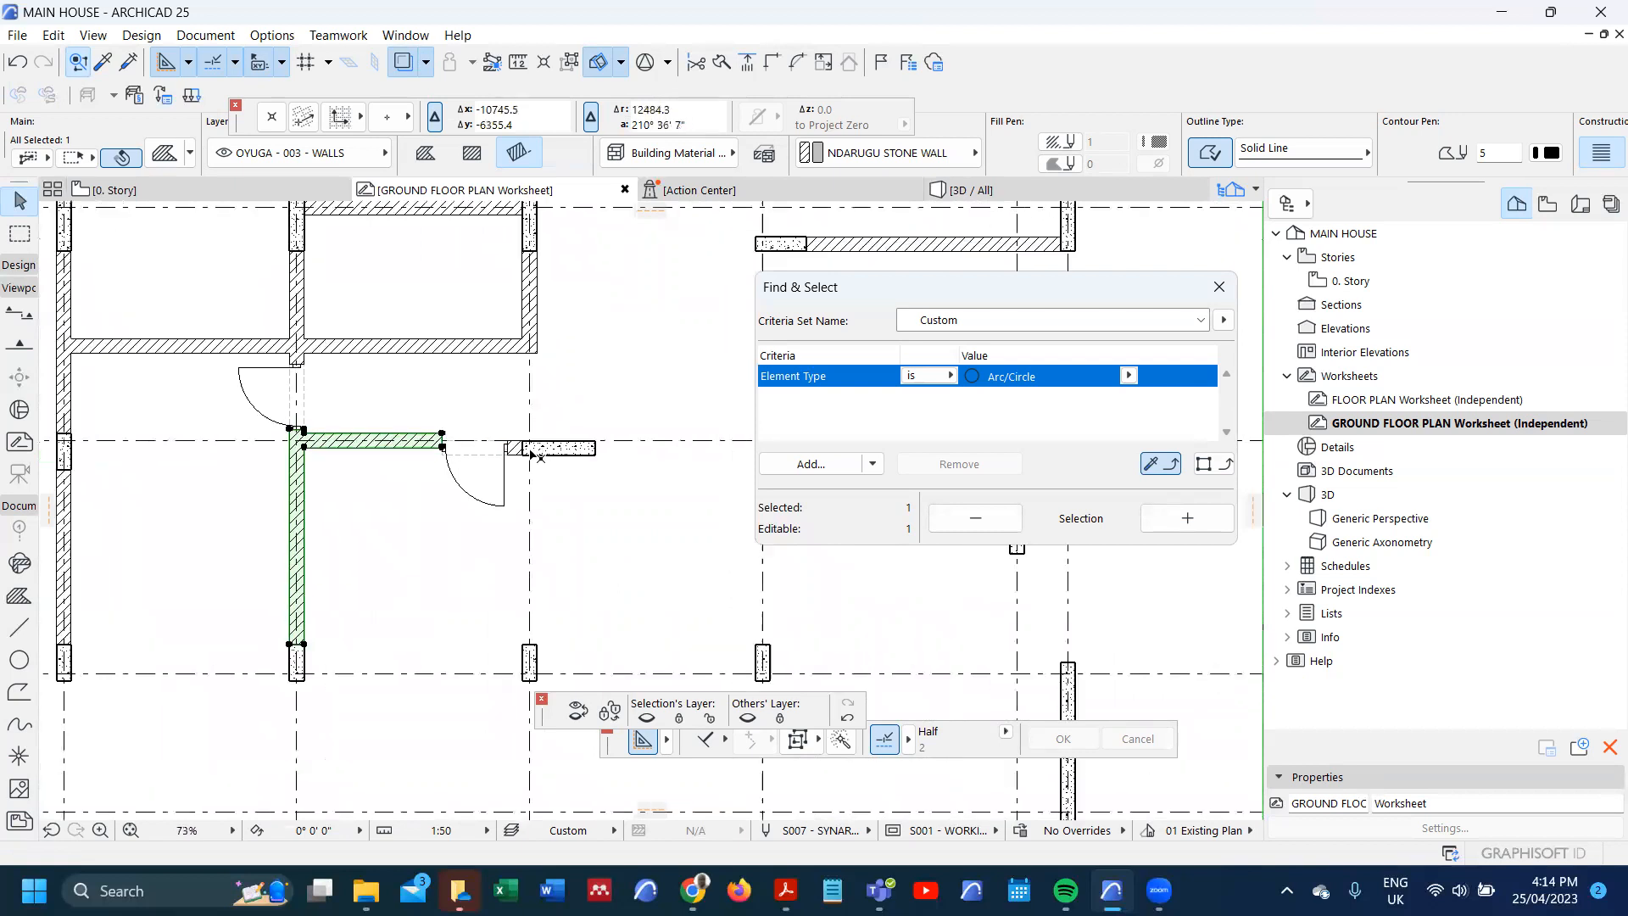
click(584, 440)
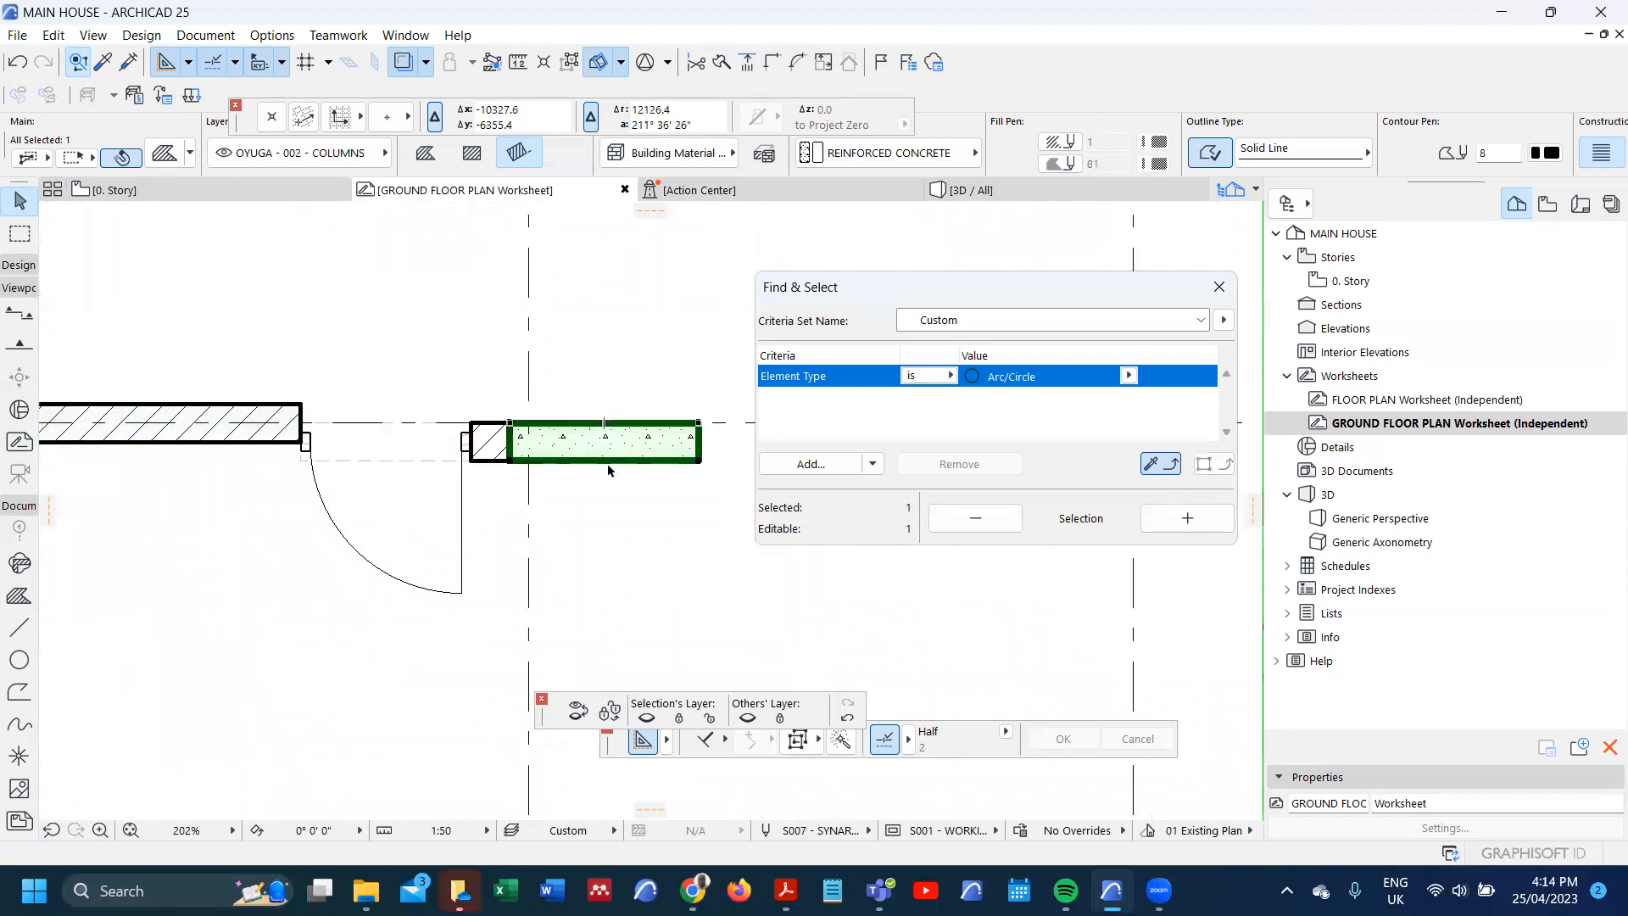
click(609, 462)
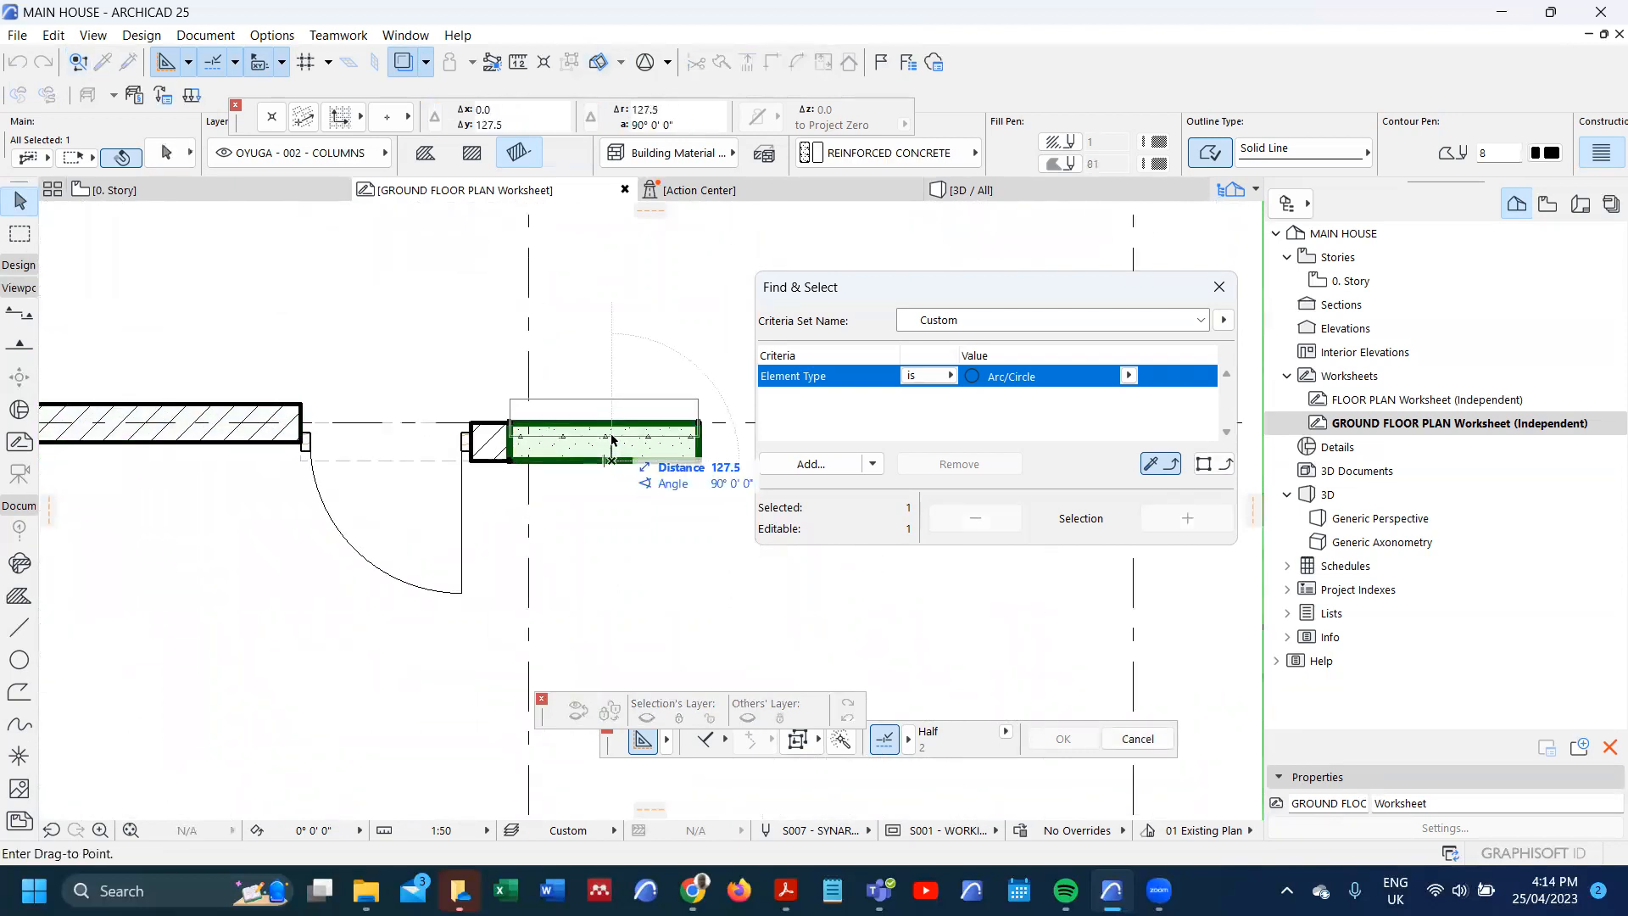
text(100)
key(Return)
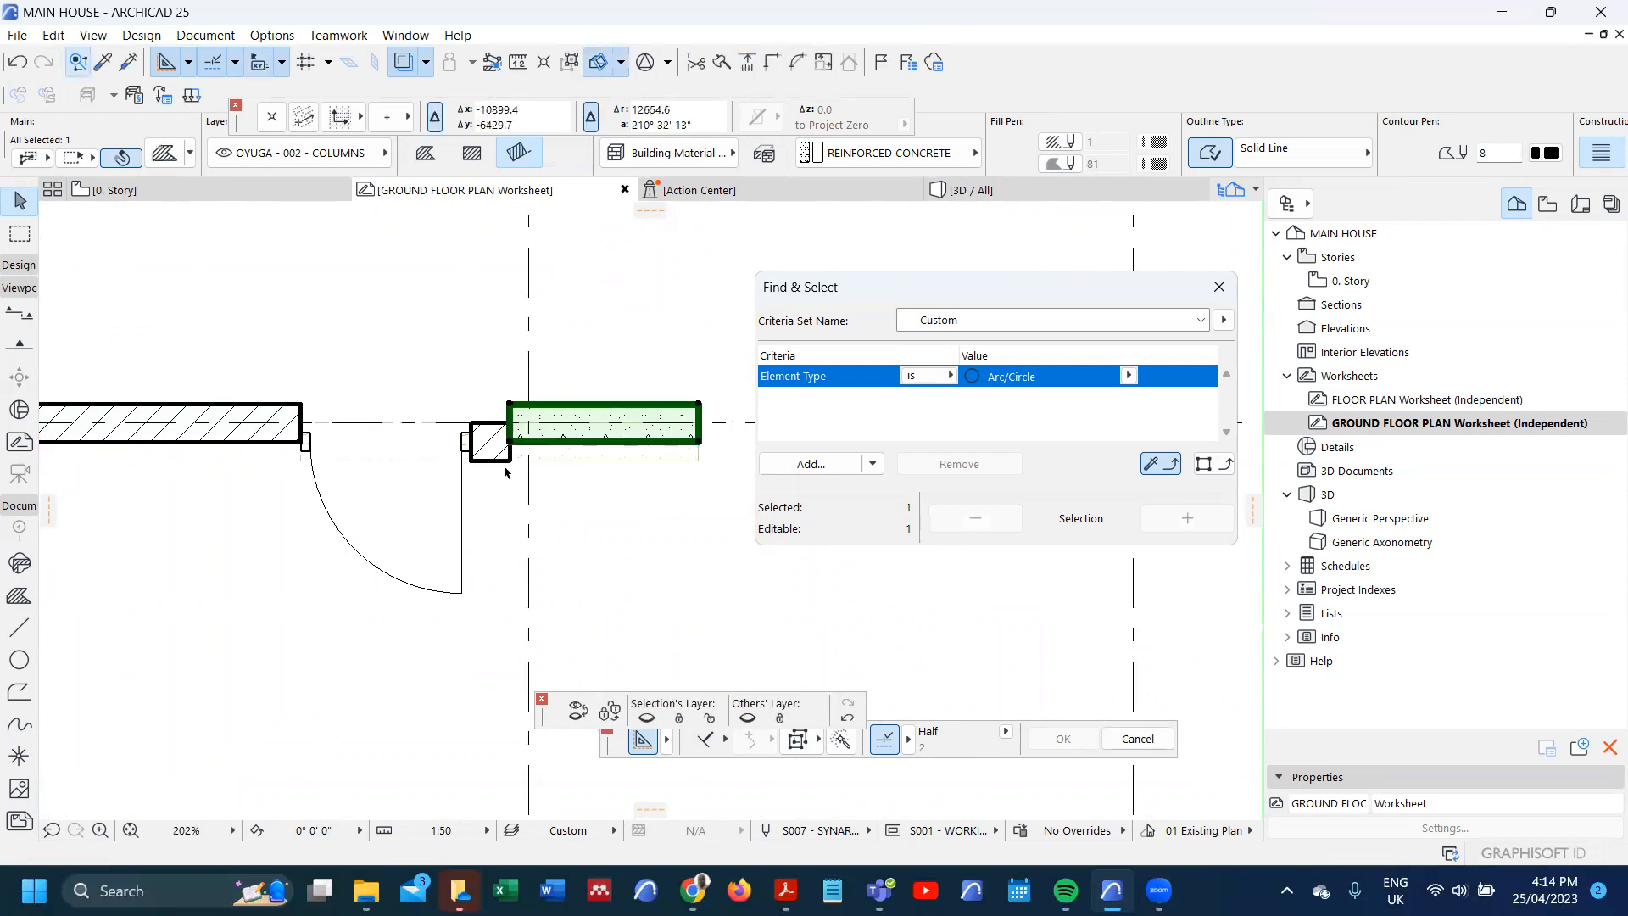
- Move the short NDARUGU STONE WALL fill between the kitchen door and the column, aligning its corner with the column's kitchen-side edge
click(508, 459)
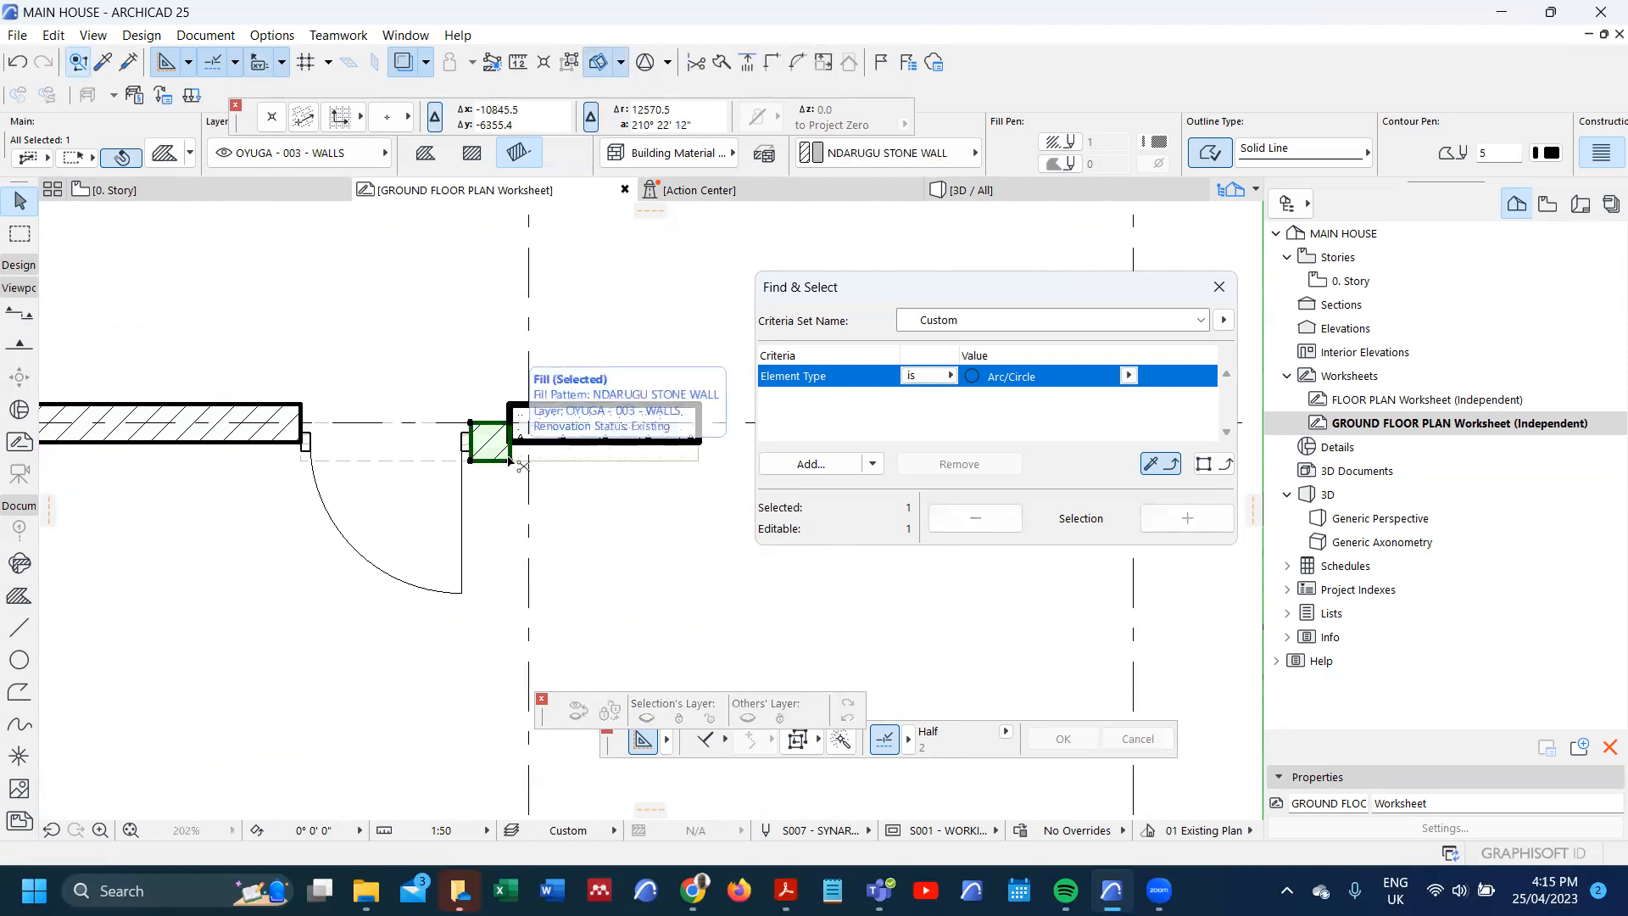
click(510, 458)
click(512, 440)
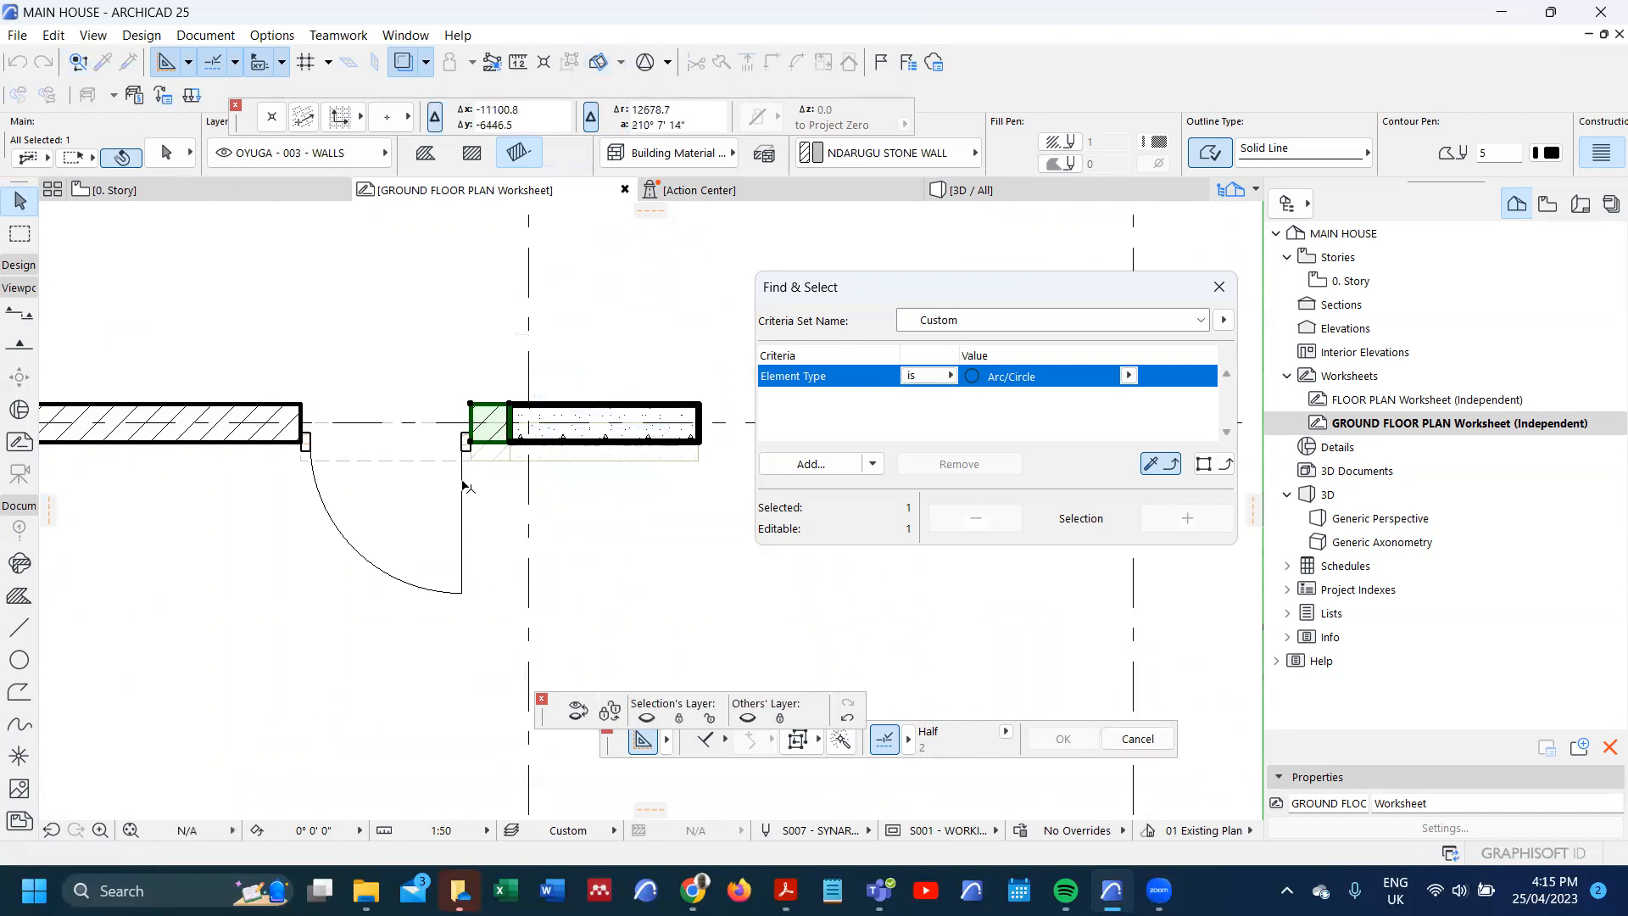
- Move the kitchen door symbol together with its dashed threshold lines 100 toward the corridor
click(462, 468)
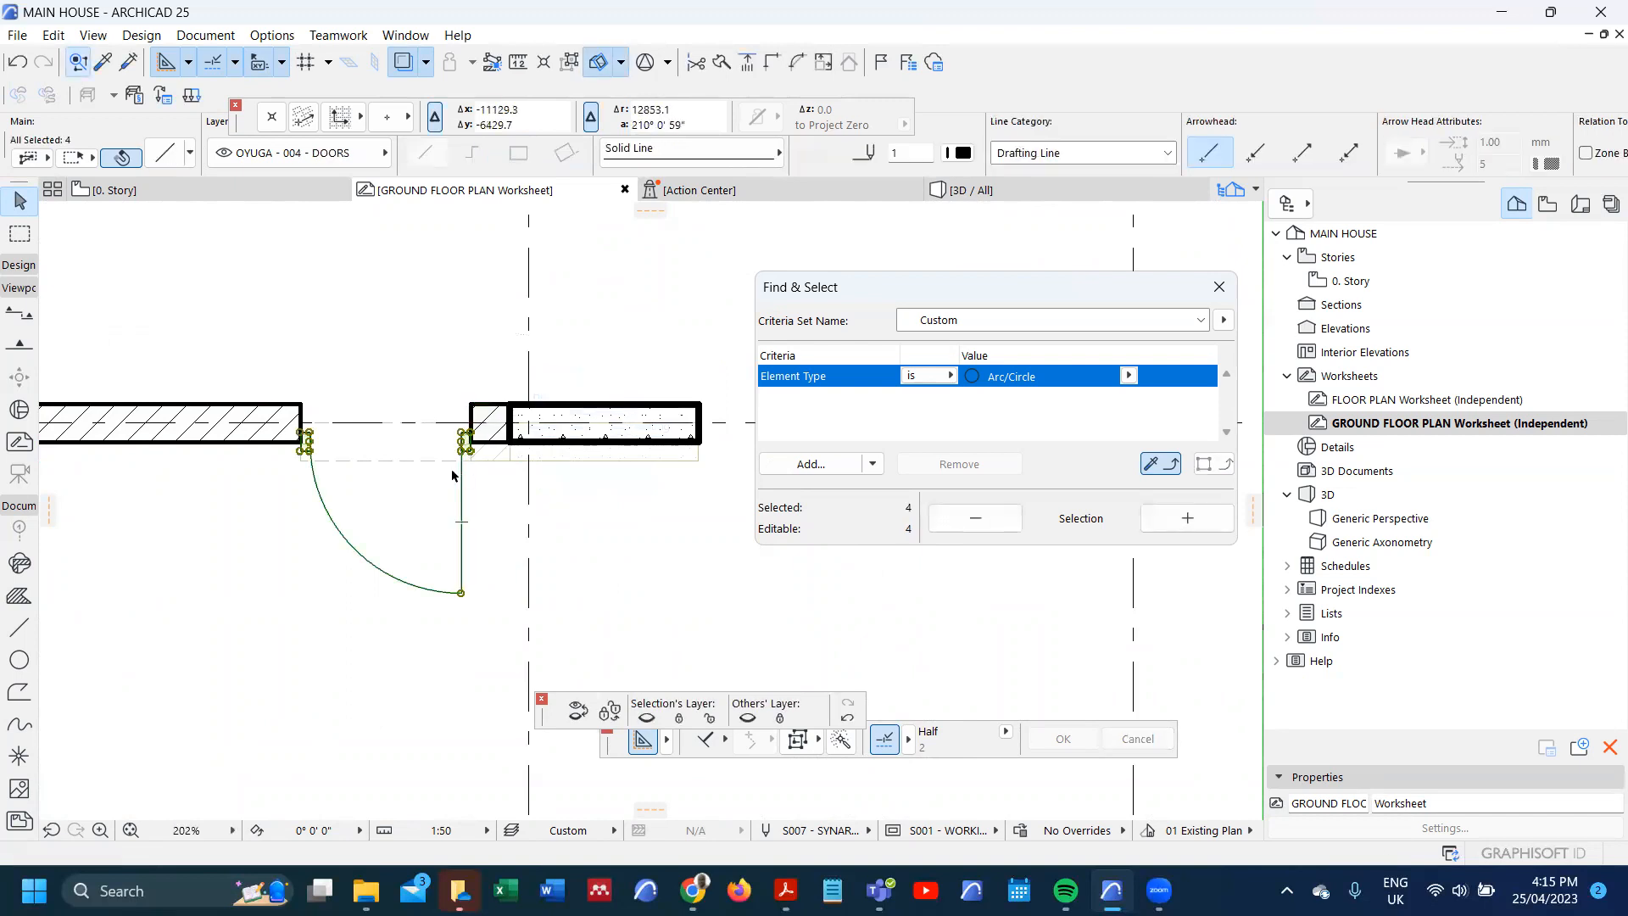
shift+click(435, 462)
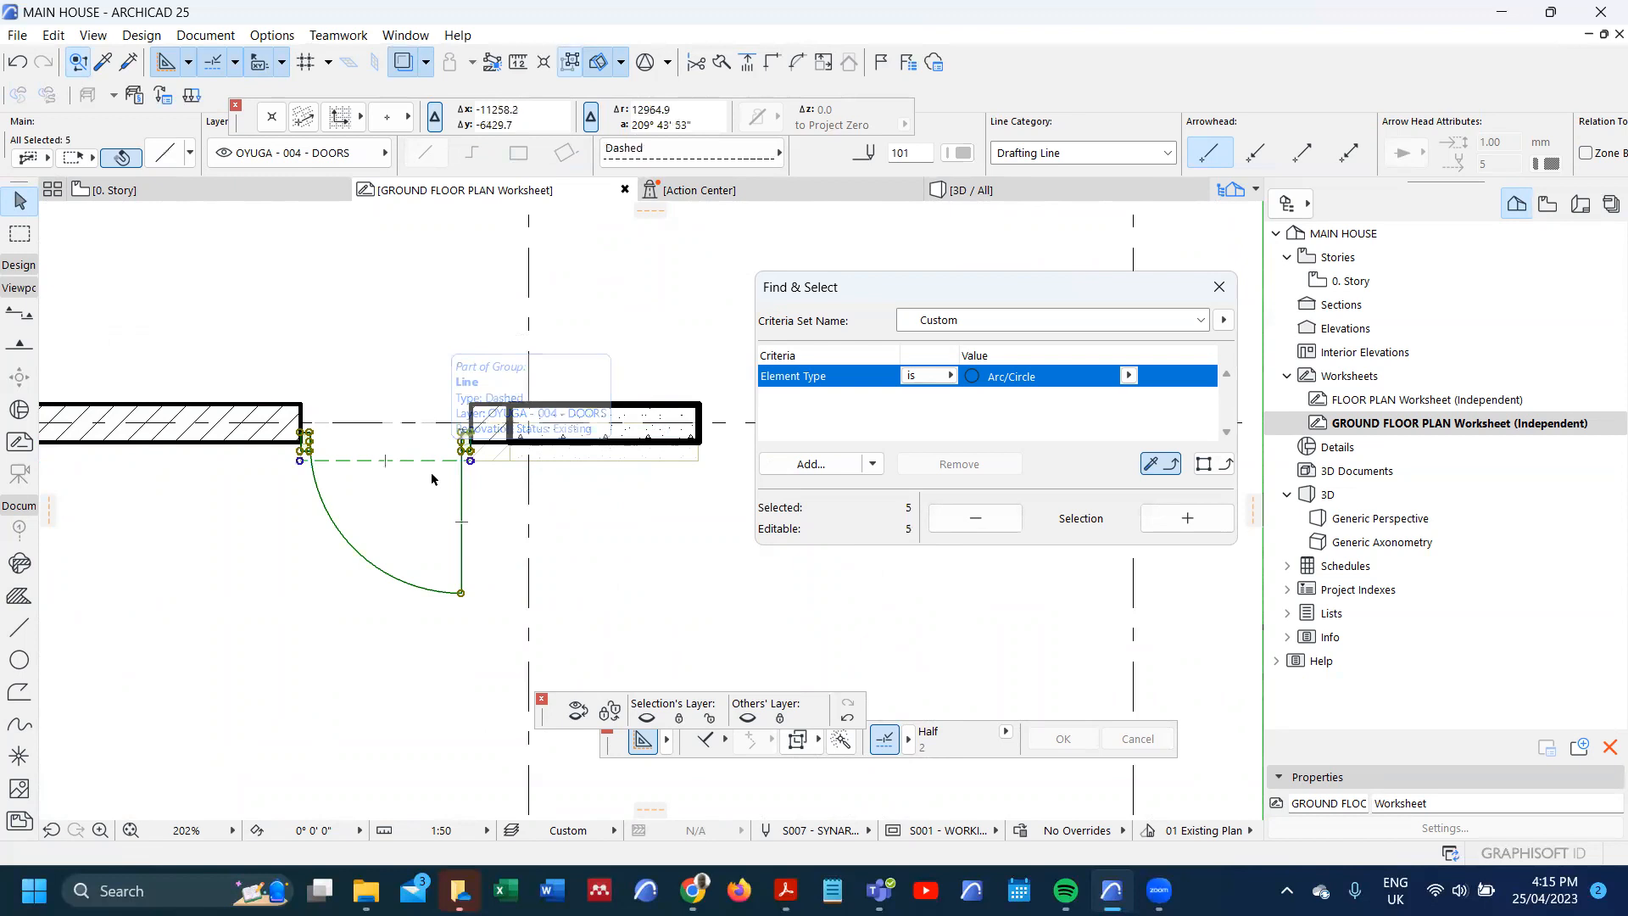
key(ctrl+d)
click(490, 507)
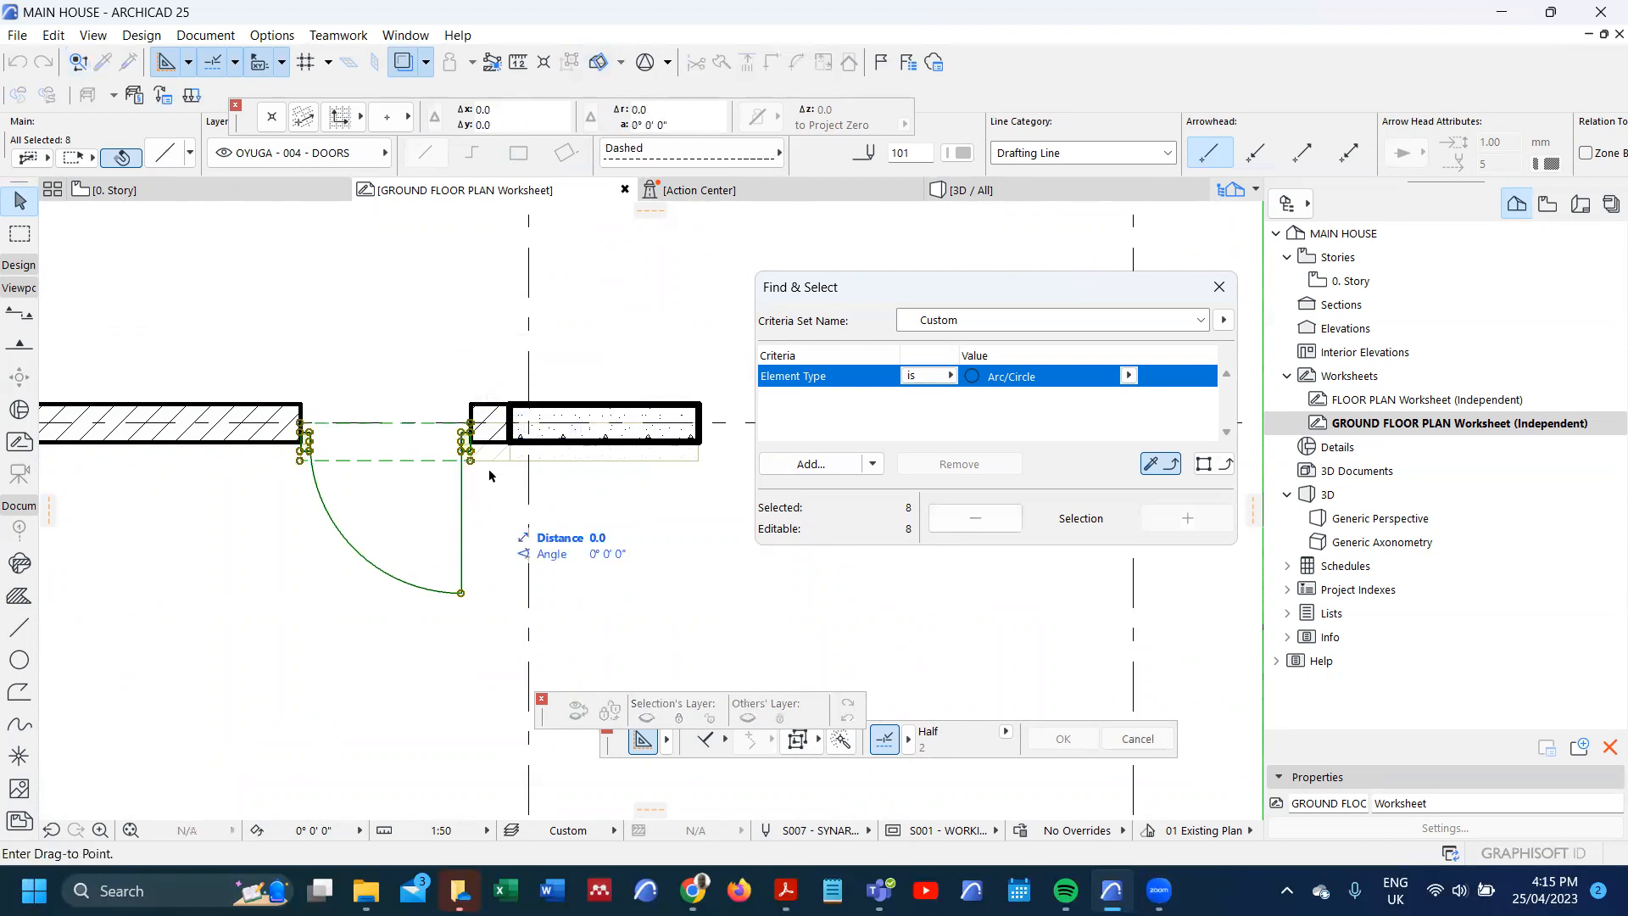
text(r1)
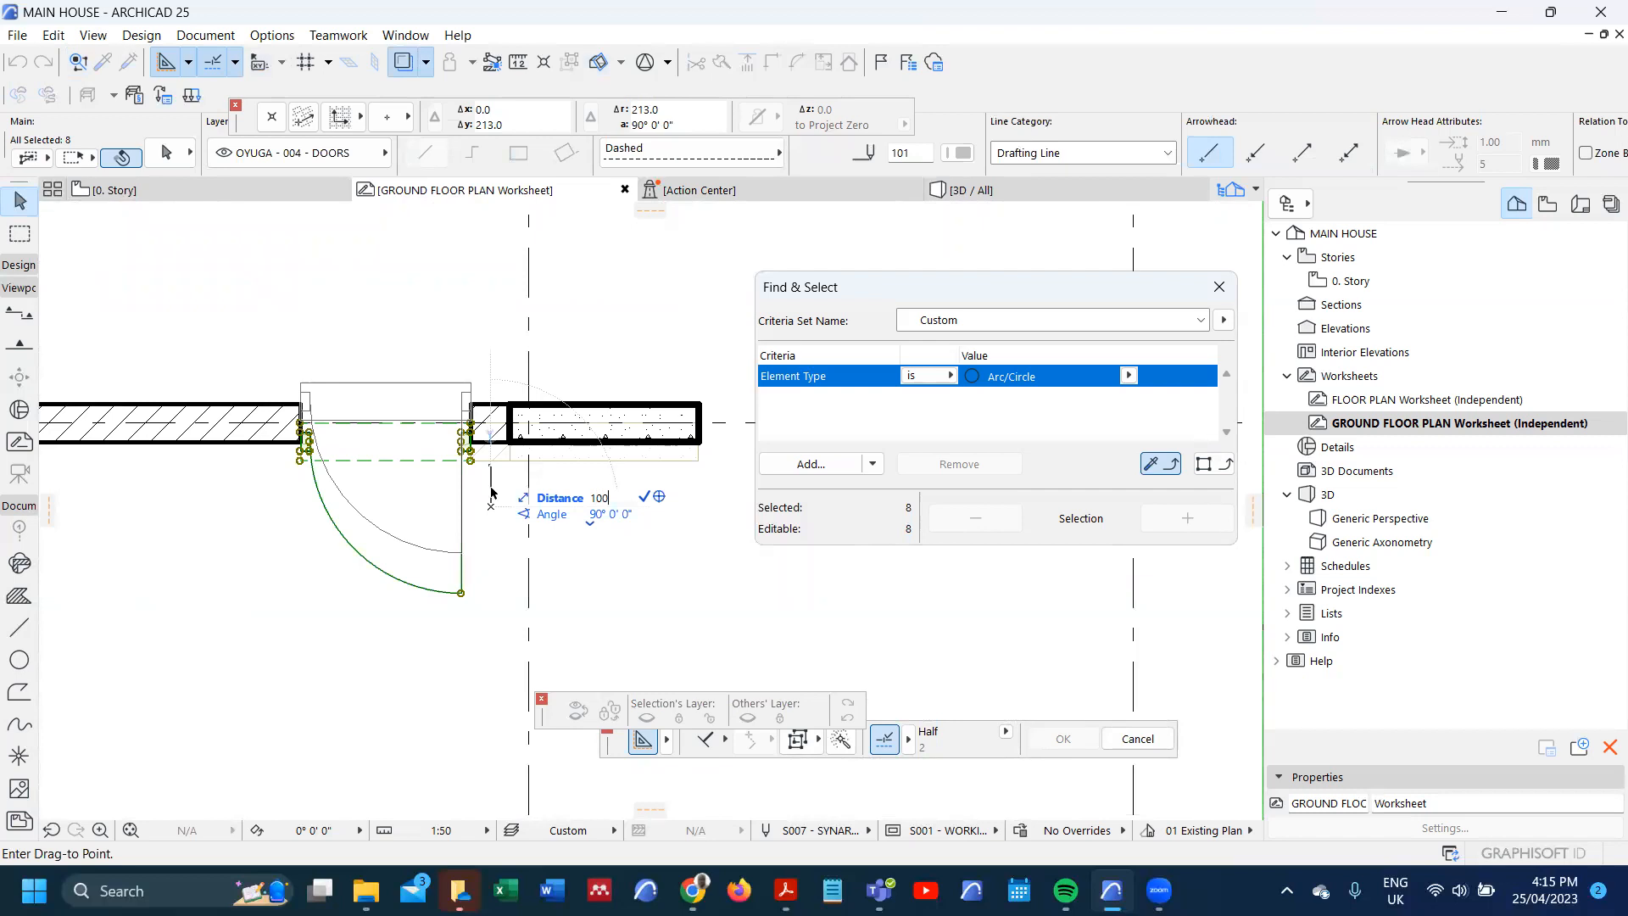
text(00)
key(Return)
scroll(486, 484, up, 1)
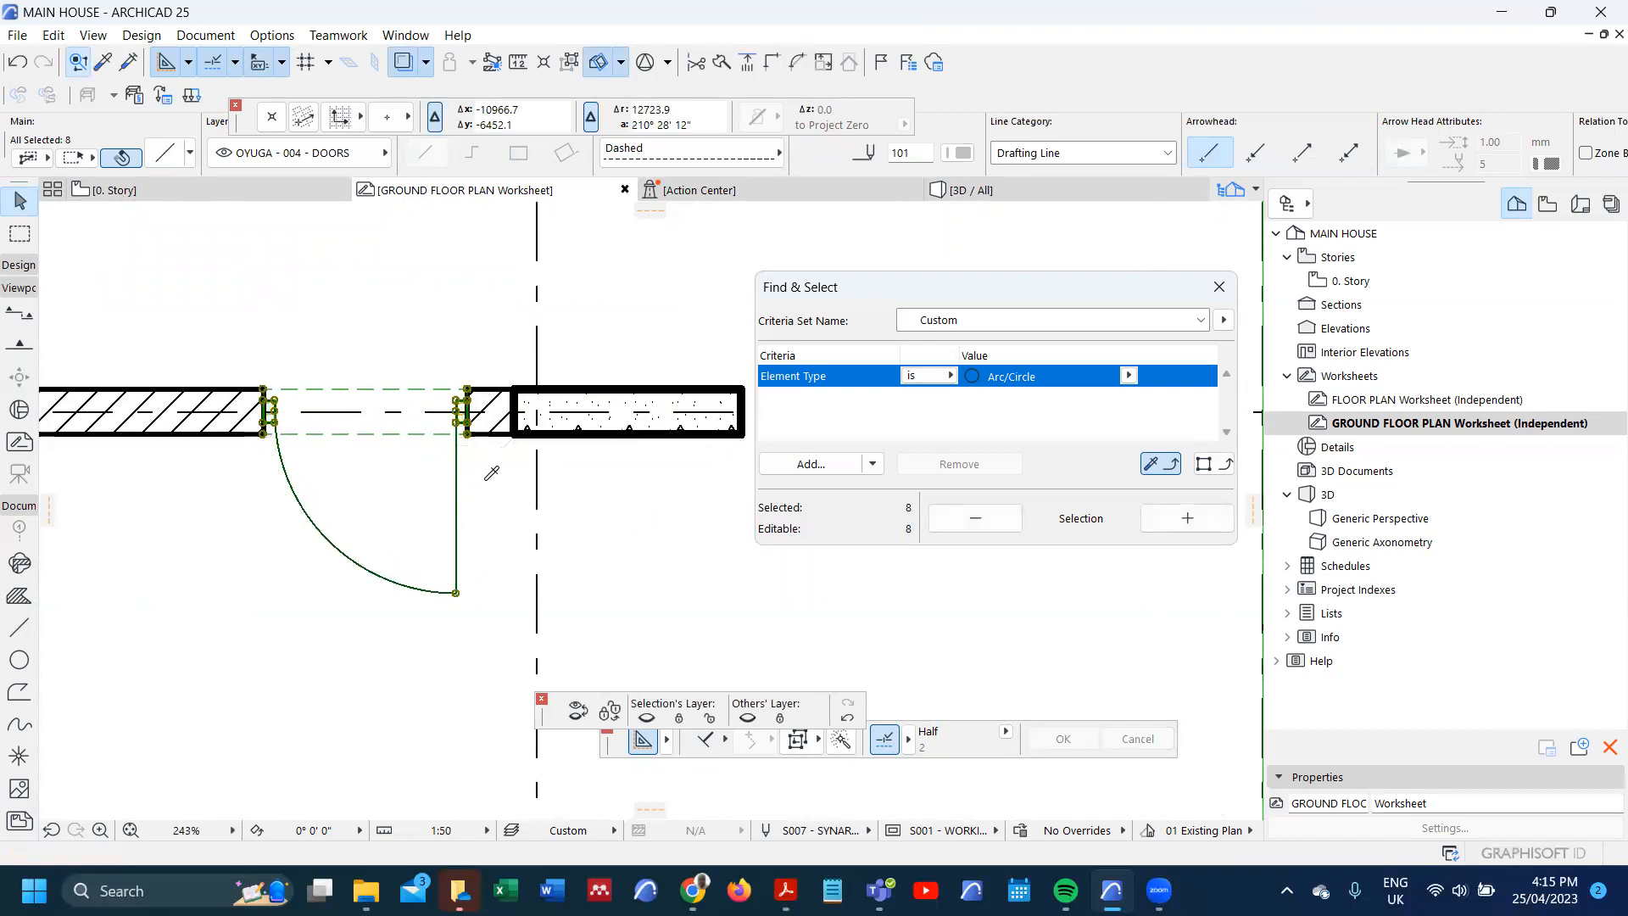
key(Escape)
- Examine the realigned kitchen wall, column and door within the floor plan and against the scanned sketch
scroll(491, 518, down, 8)
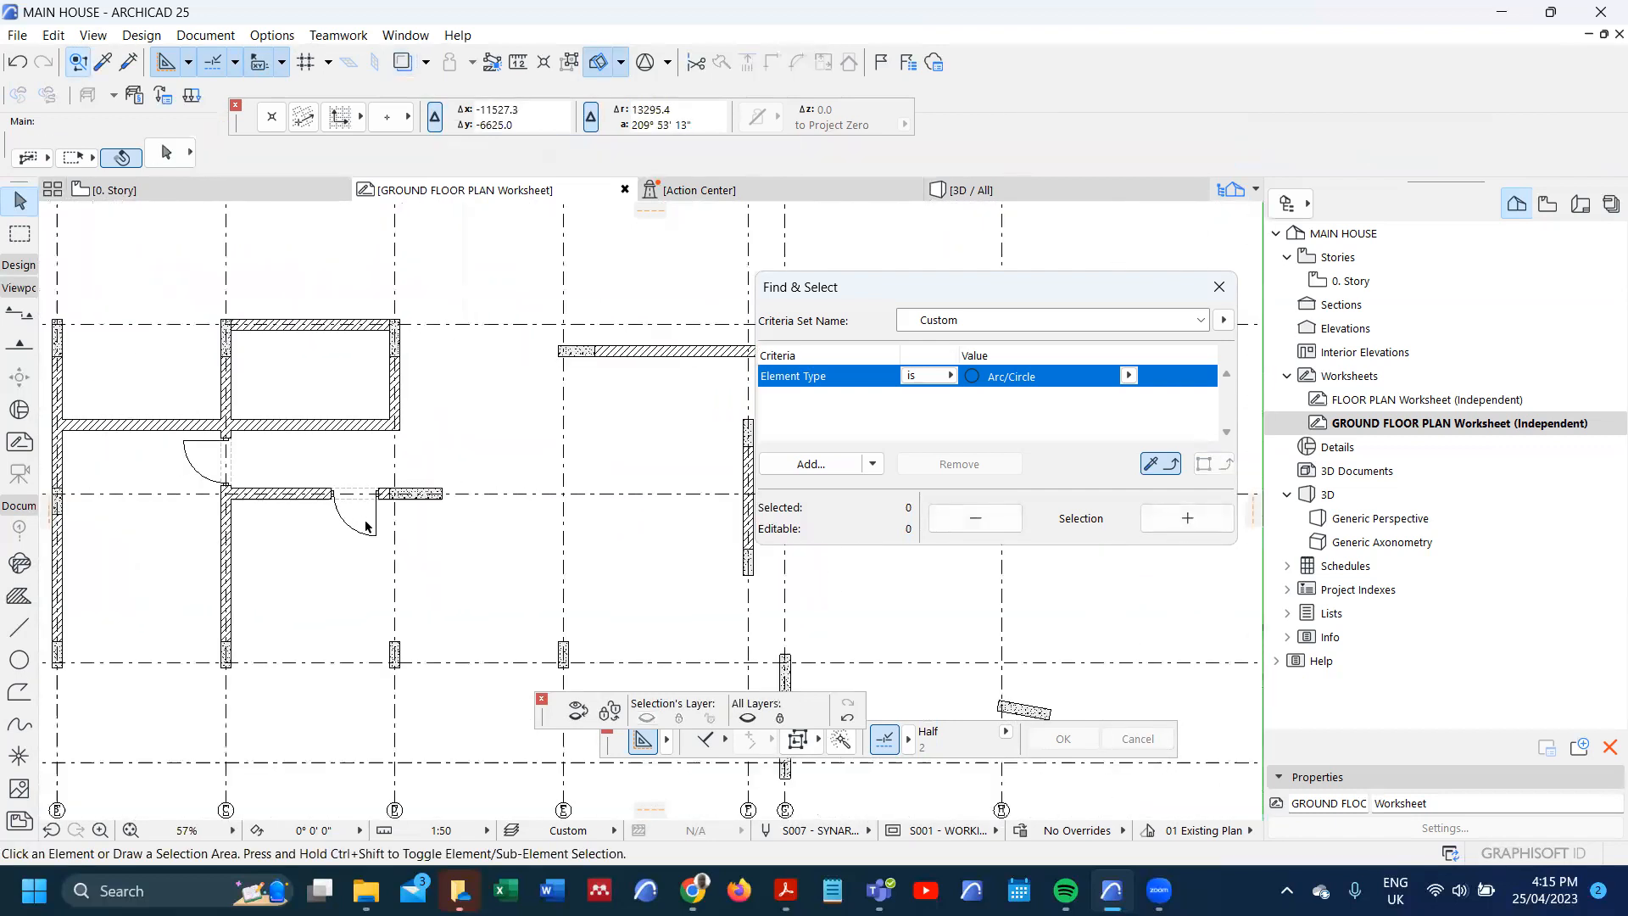
scroll(324, 465, up, 4)
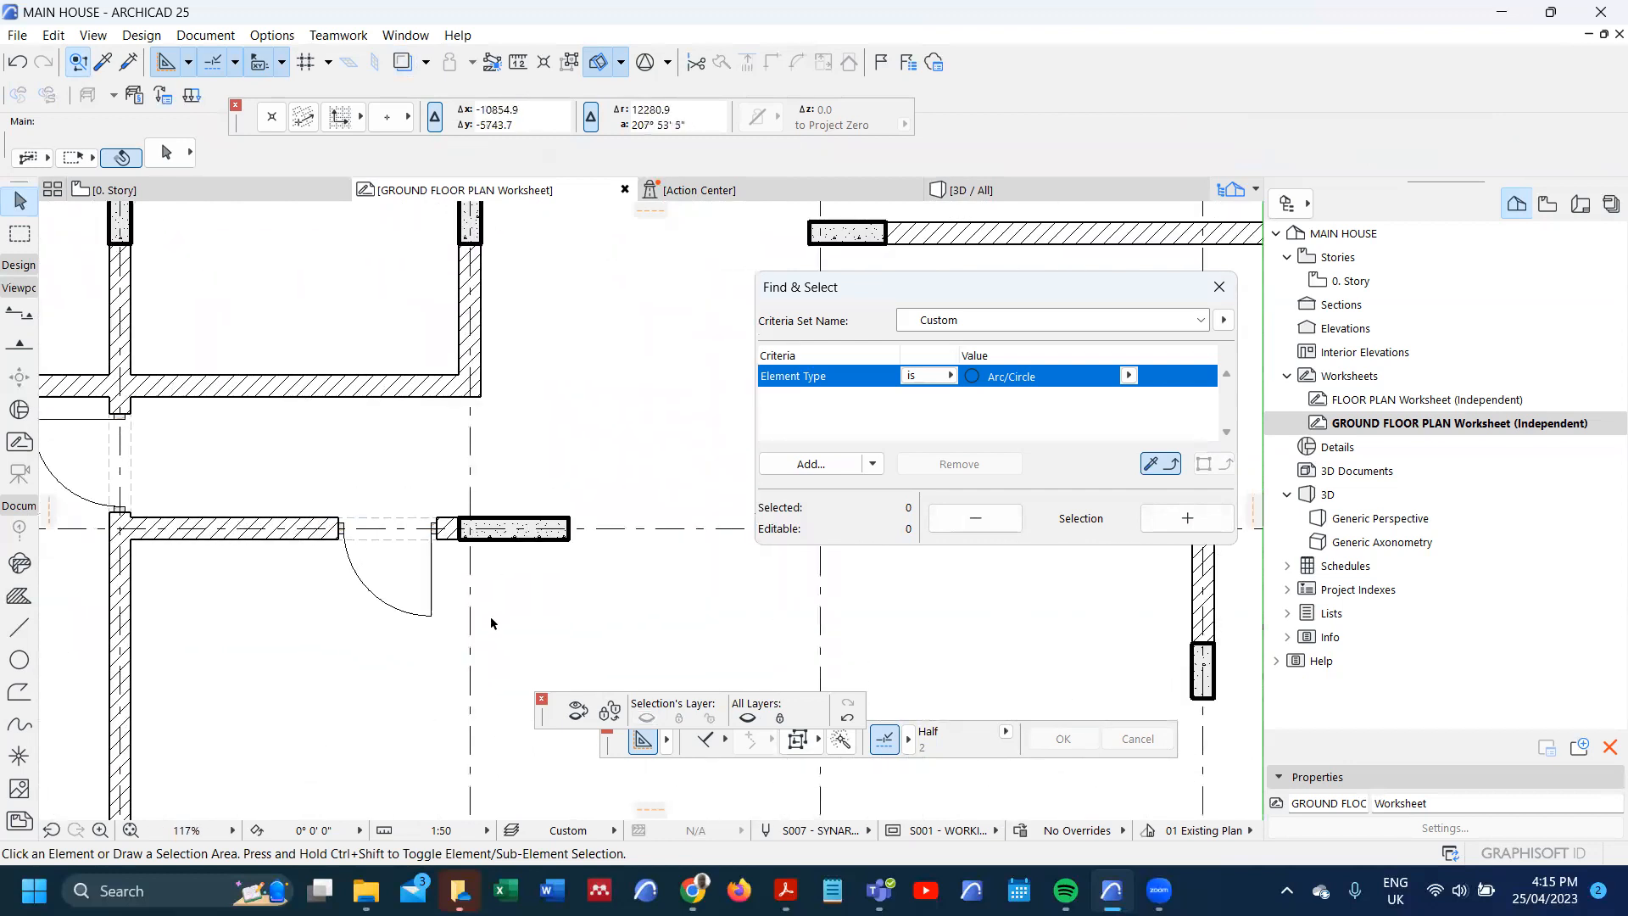
scroll(491, 623, down, 3)
scroll(408, 416, down, 3)
scroll(430, 598, up, 2)
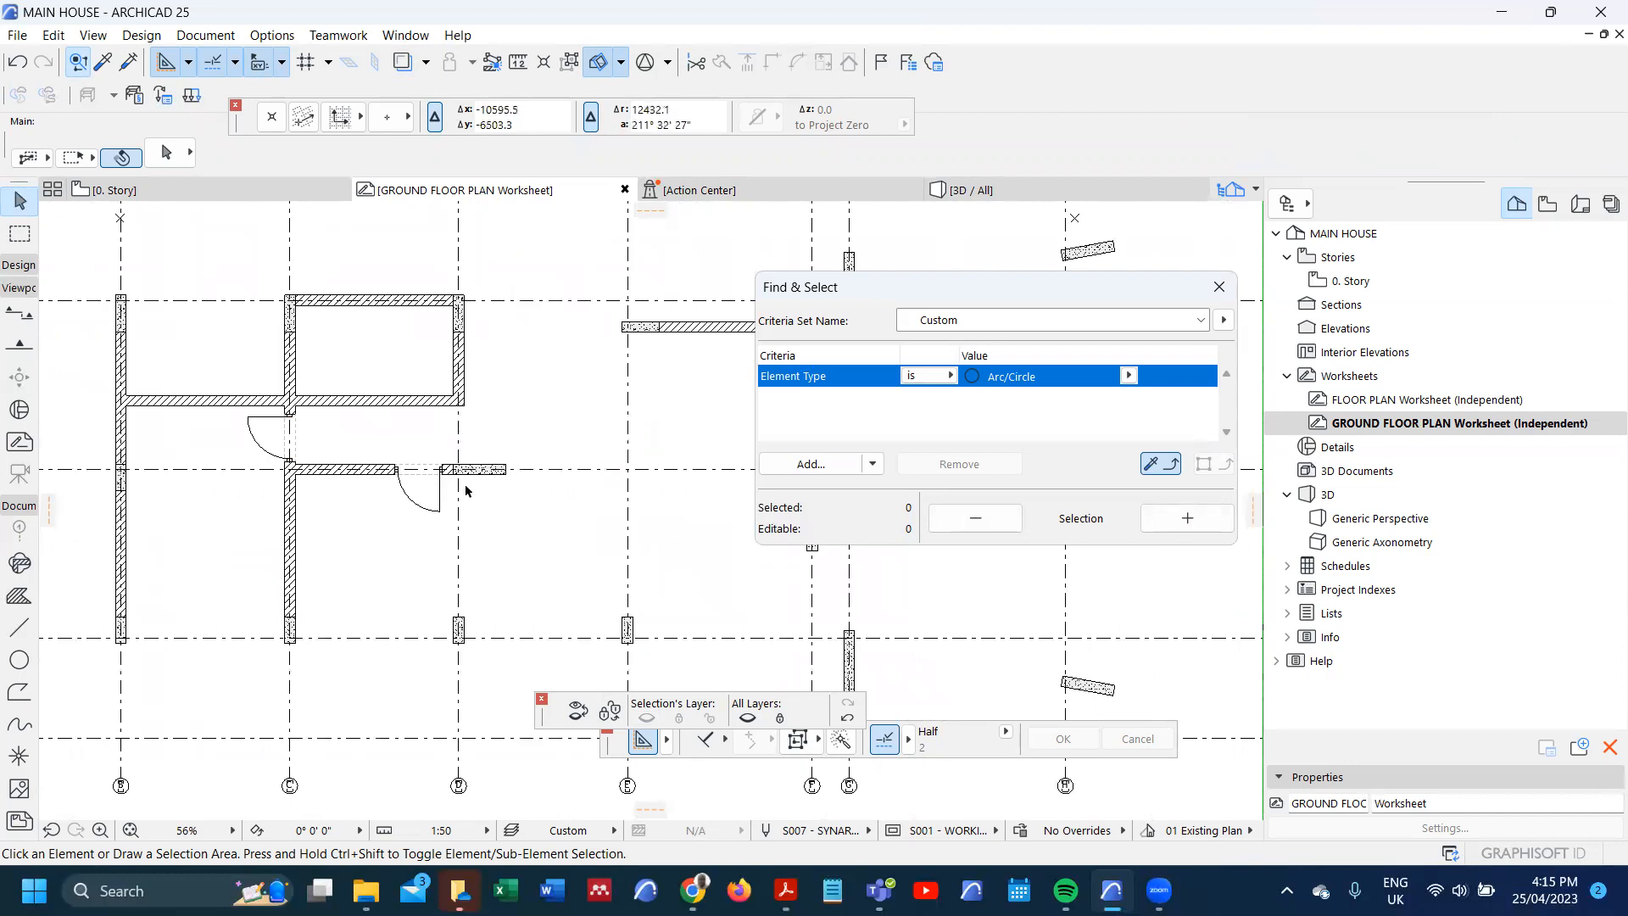
scroll(463, 486, up, 4)
scroll(333, 493, down, 5)
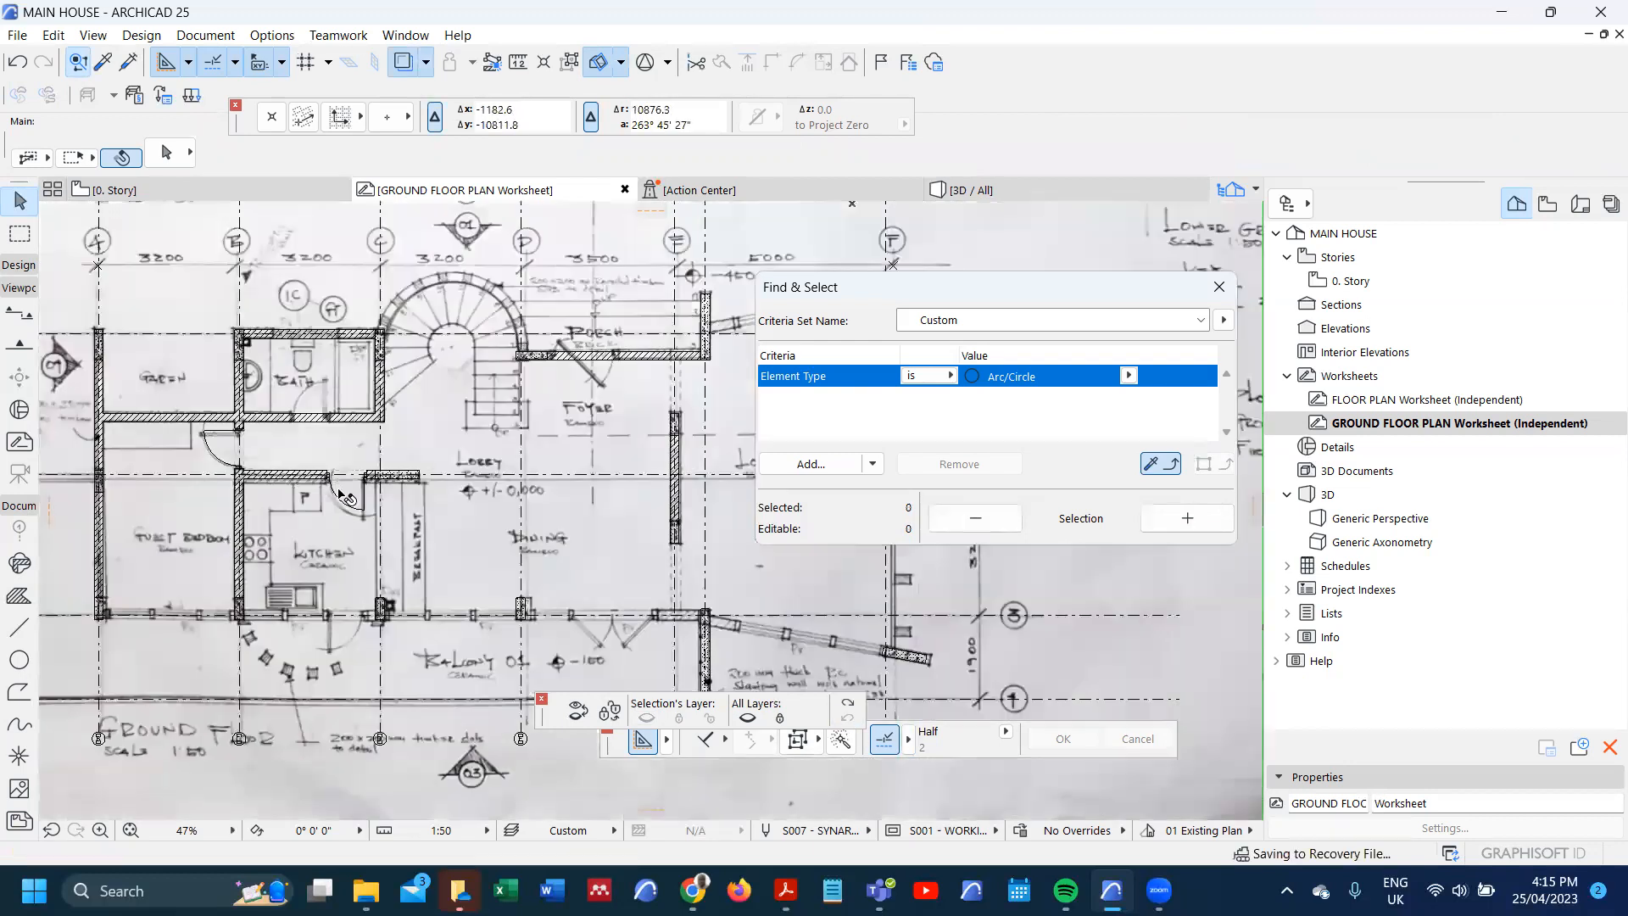
- Place a copy of the kitchen door group in the empty area beyond the guest bedroom side of the plan
scroll(318, 424, up, 3)
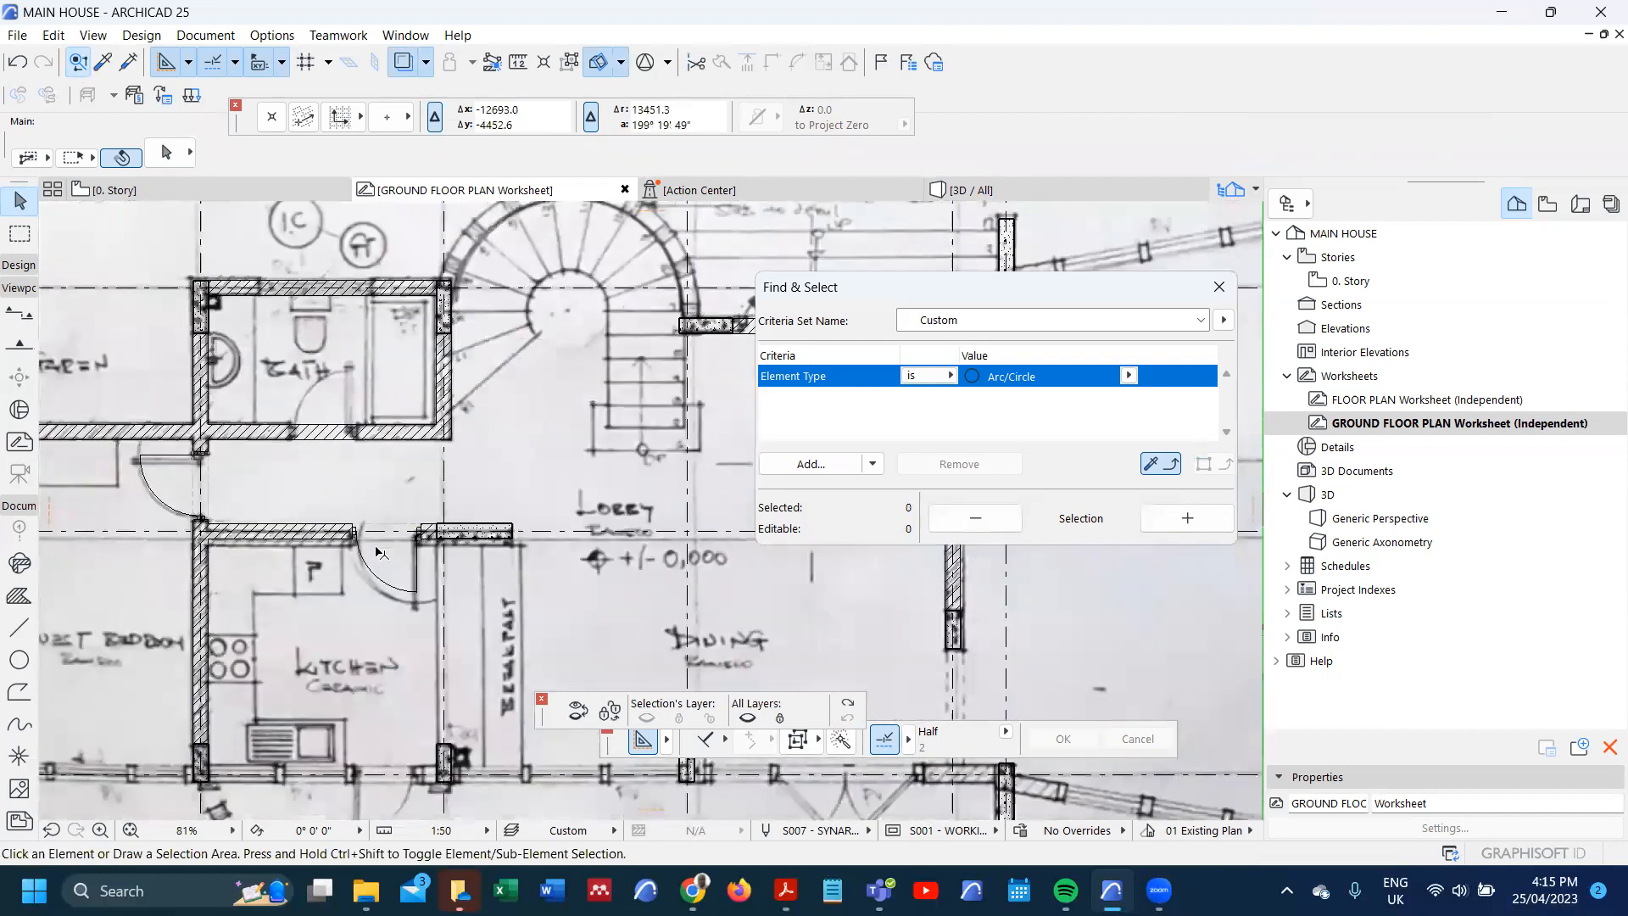
click(407, 586)
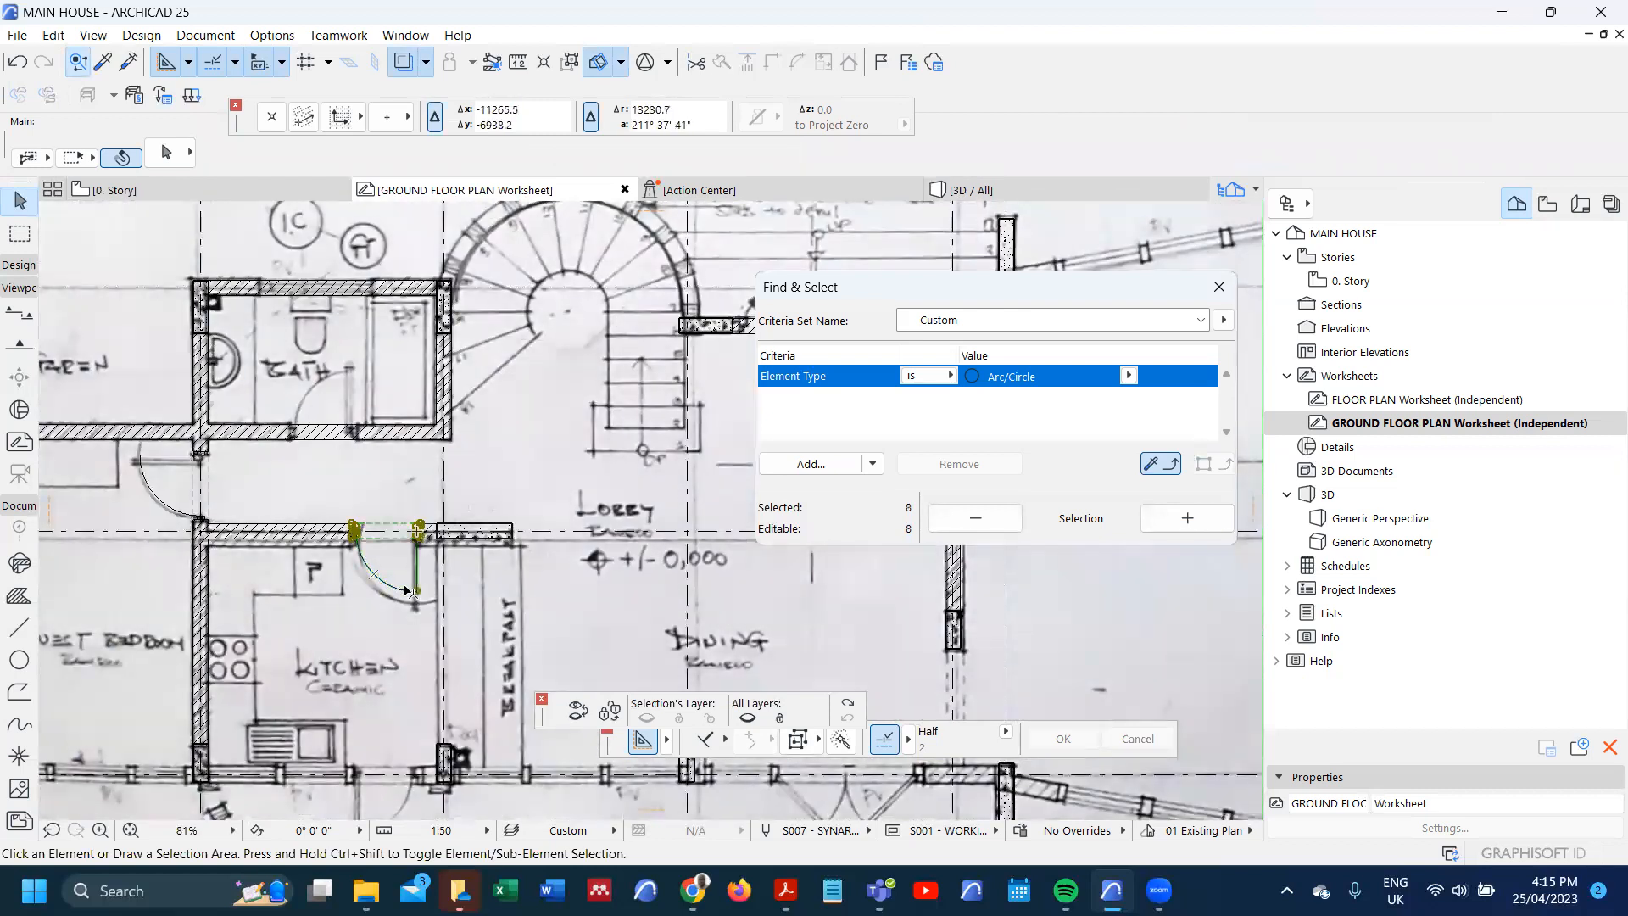
scroll(409, 559, down, 5)
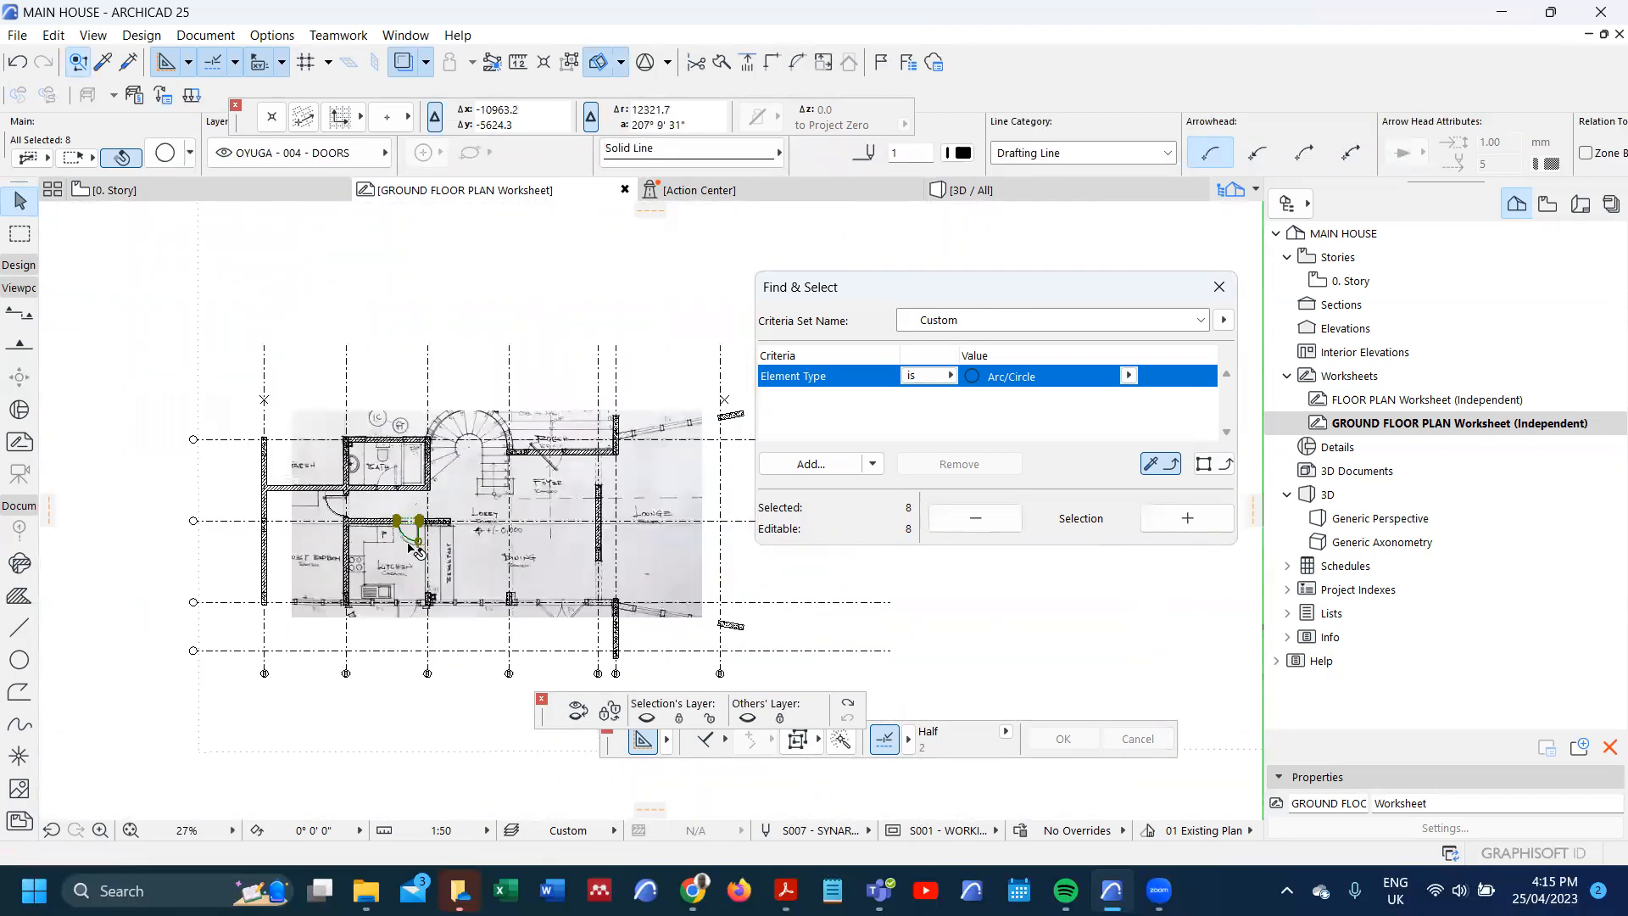
key(ctrl+shift+d)
click(419, 520)
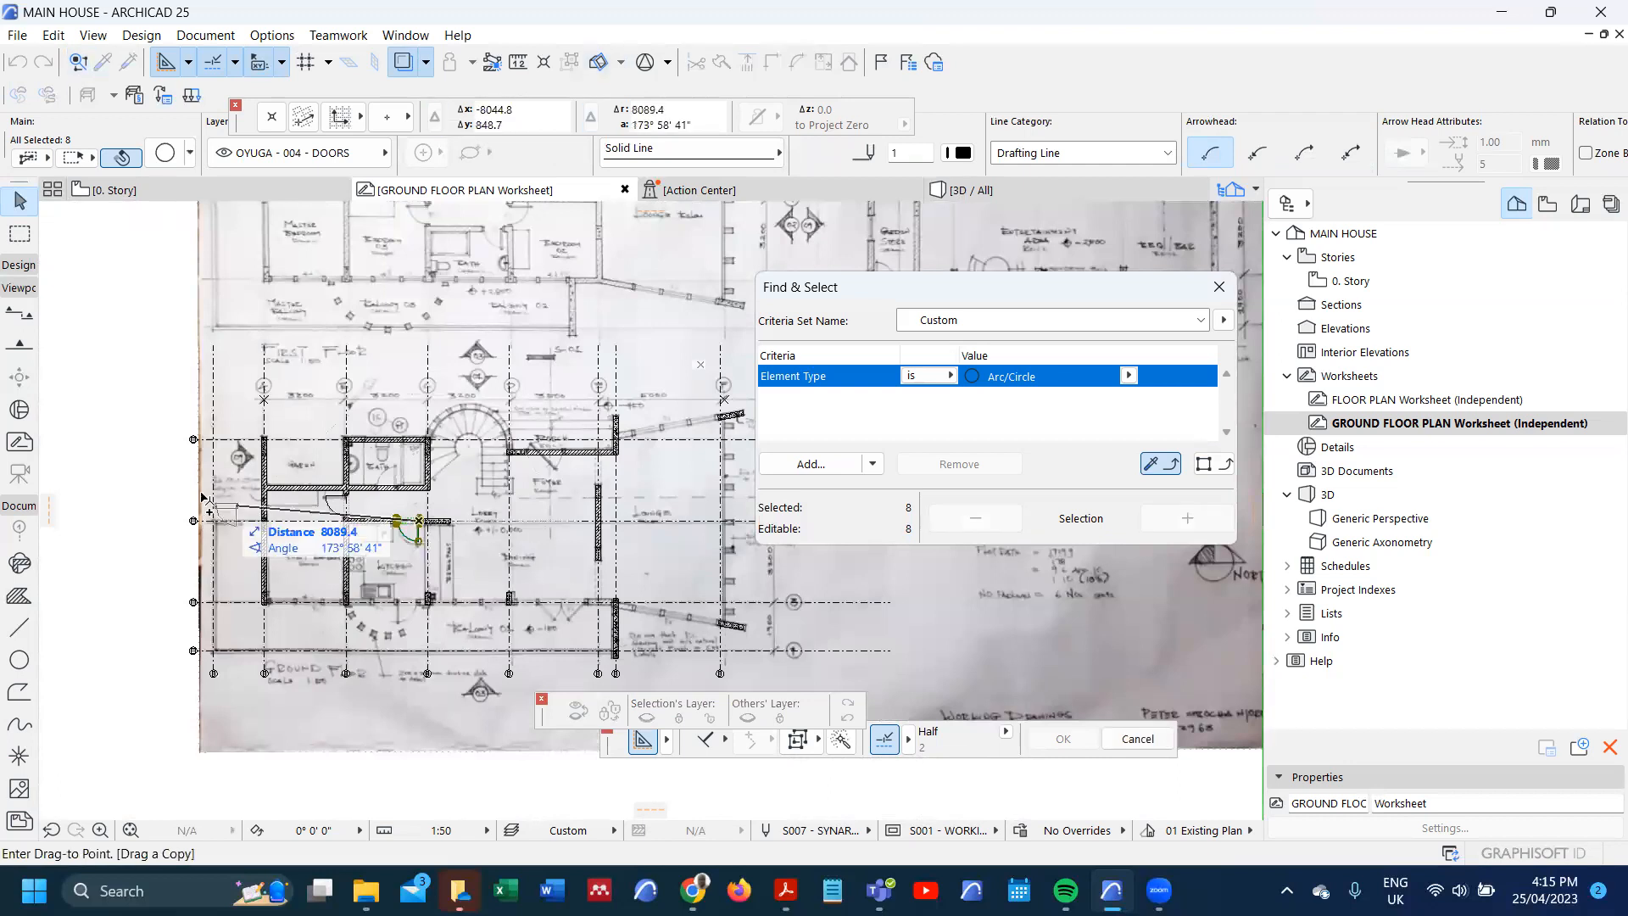
click(136, 464)
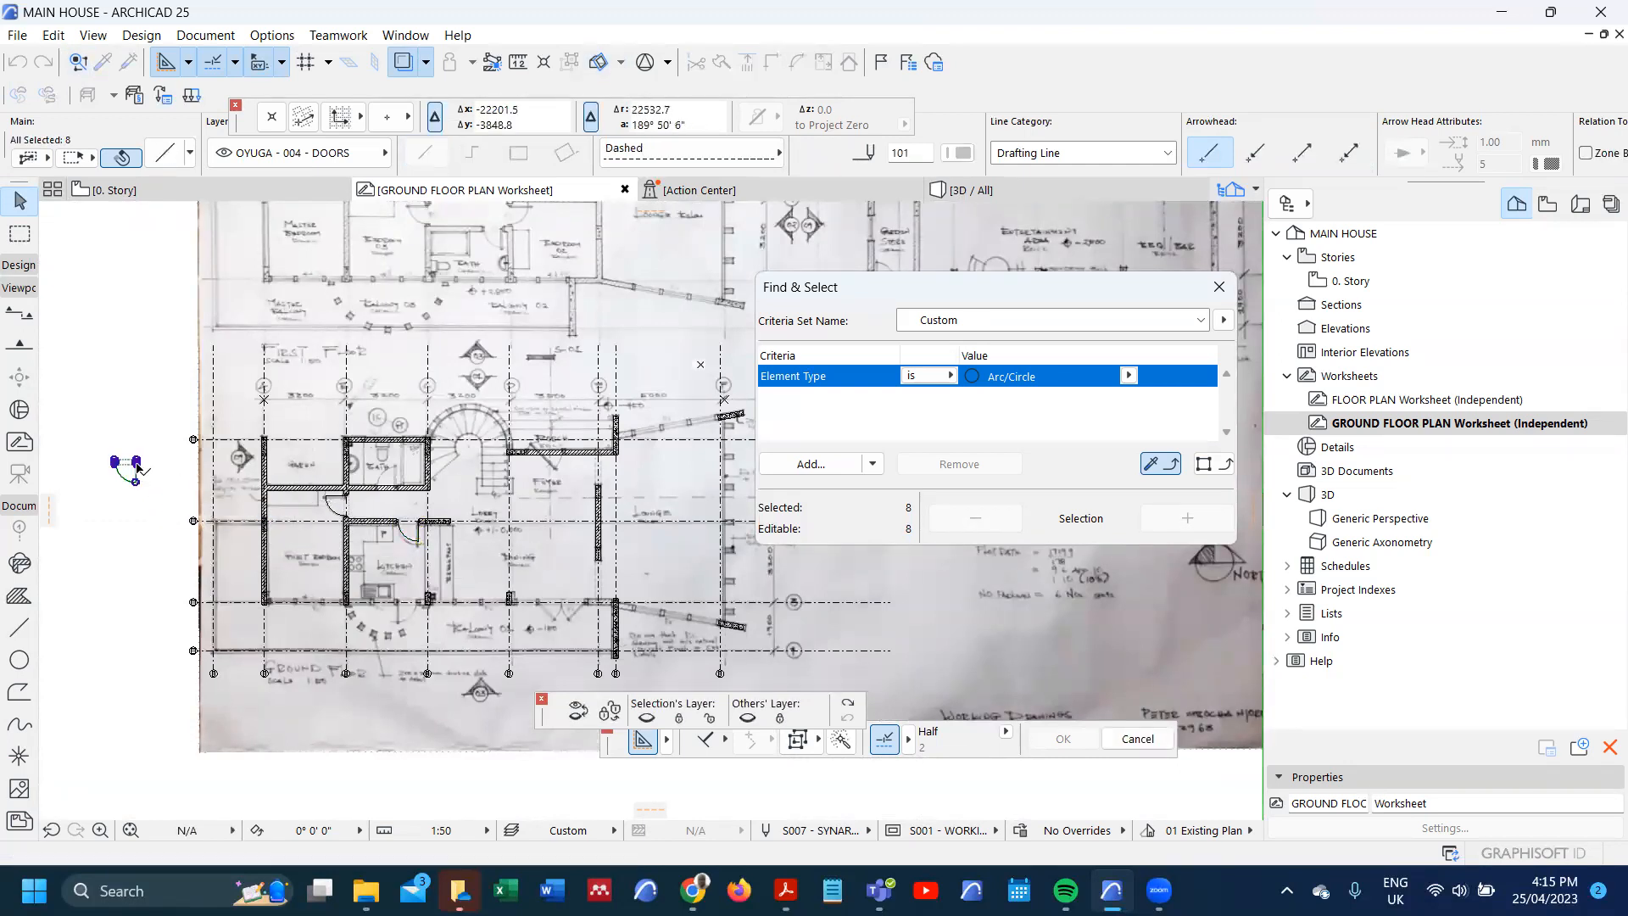
- Examine the sketched entrance door between porch and foyer and the balcony doors of the dining area
scroll(422, 579, up, 4)
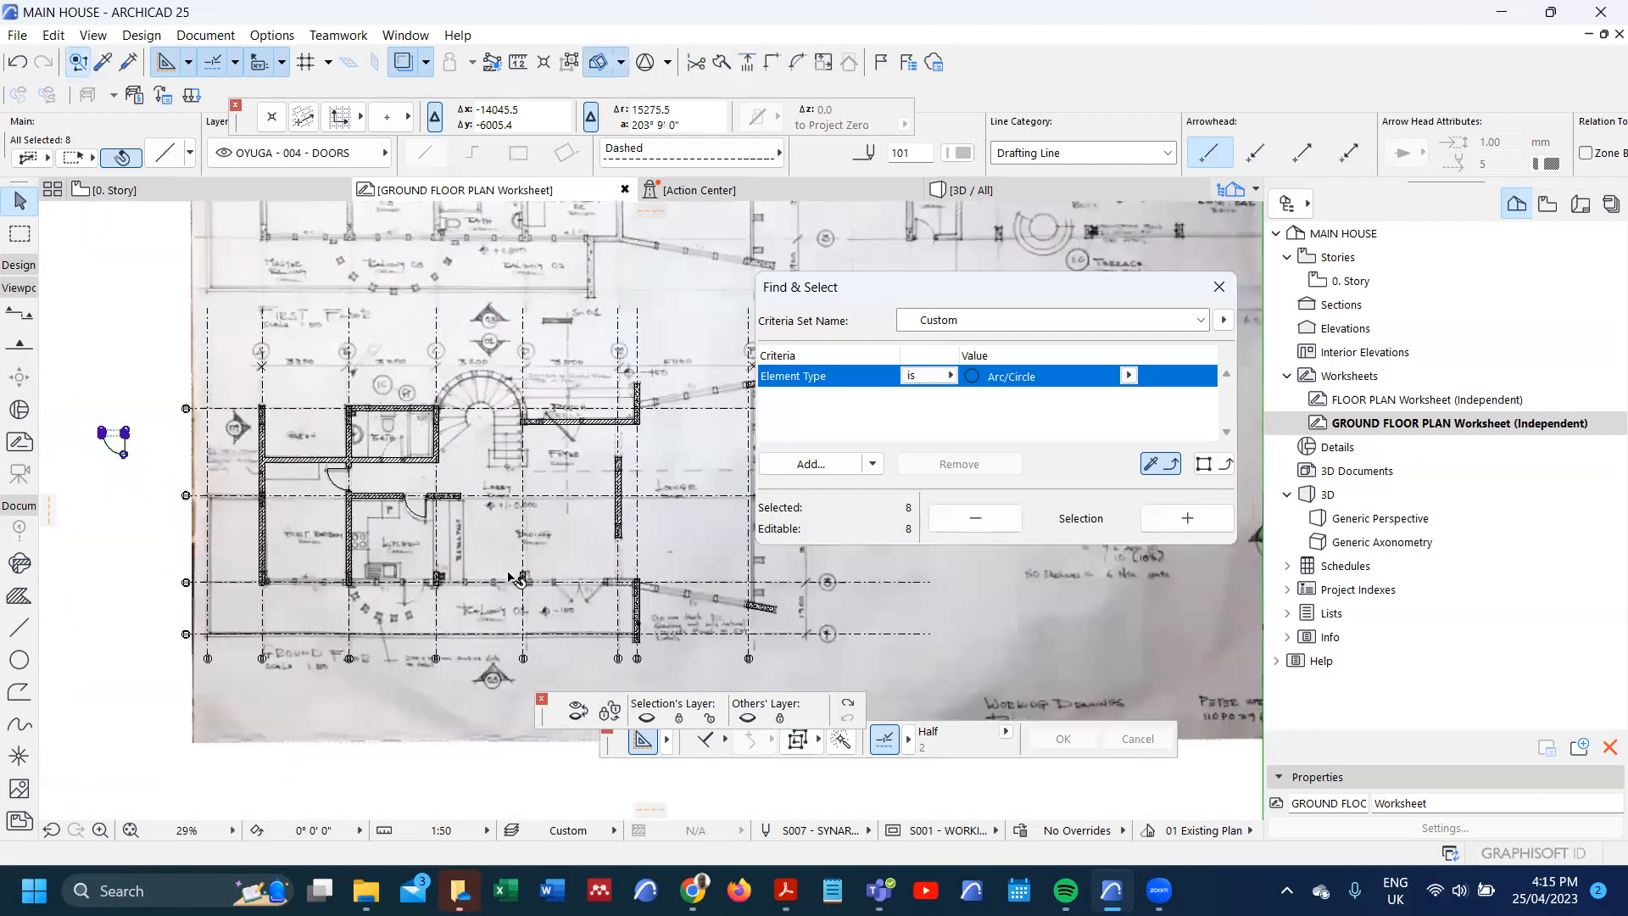
scroll(422, 579, down, 1)
scroll(452, 467, up, 1)
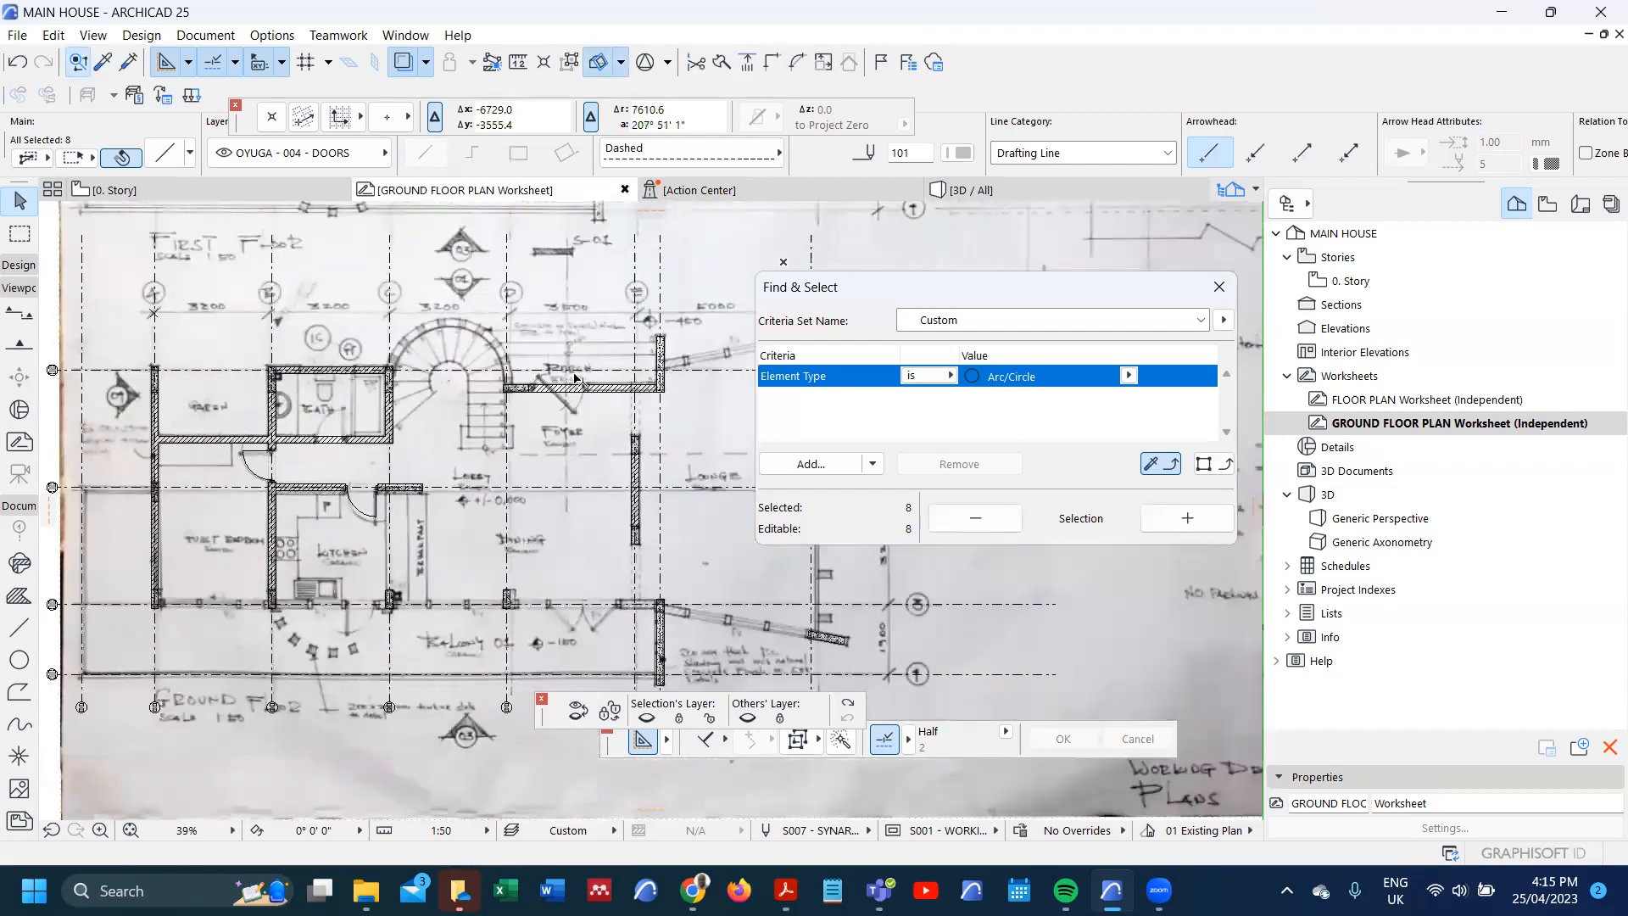
scroll(574, 378, up, 2)
scroll(577, 379, up, 2)
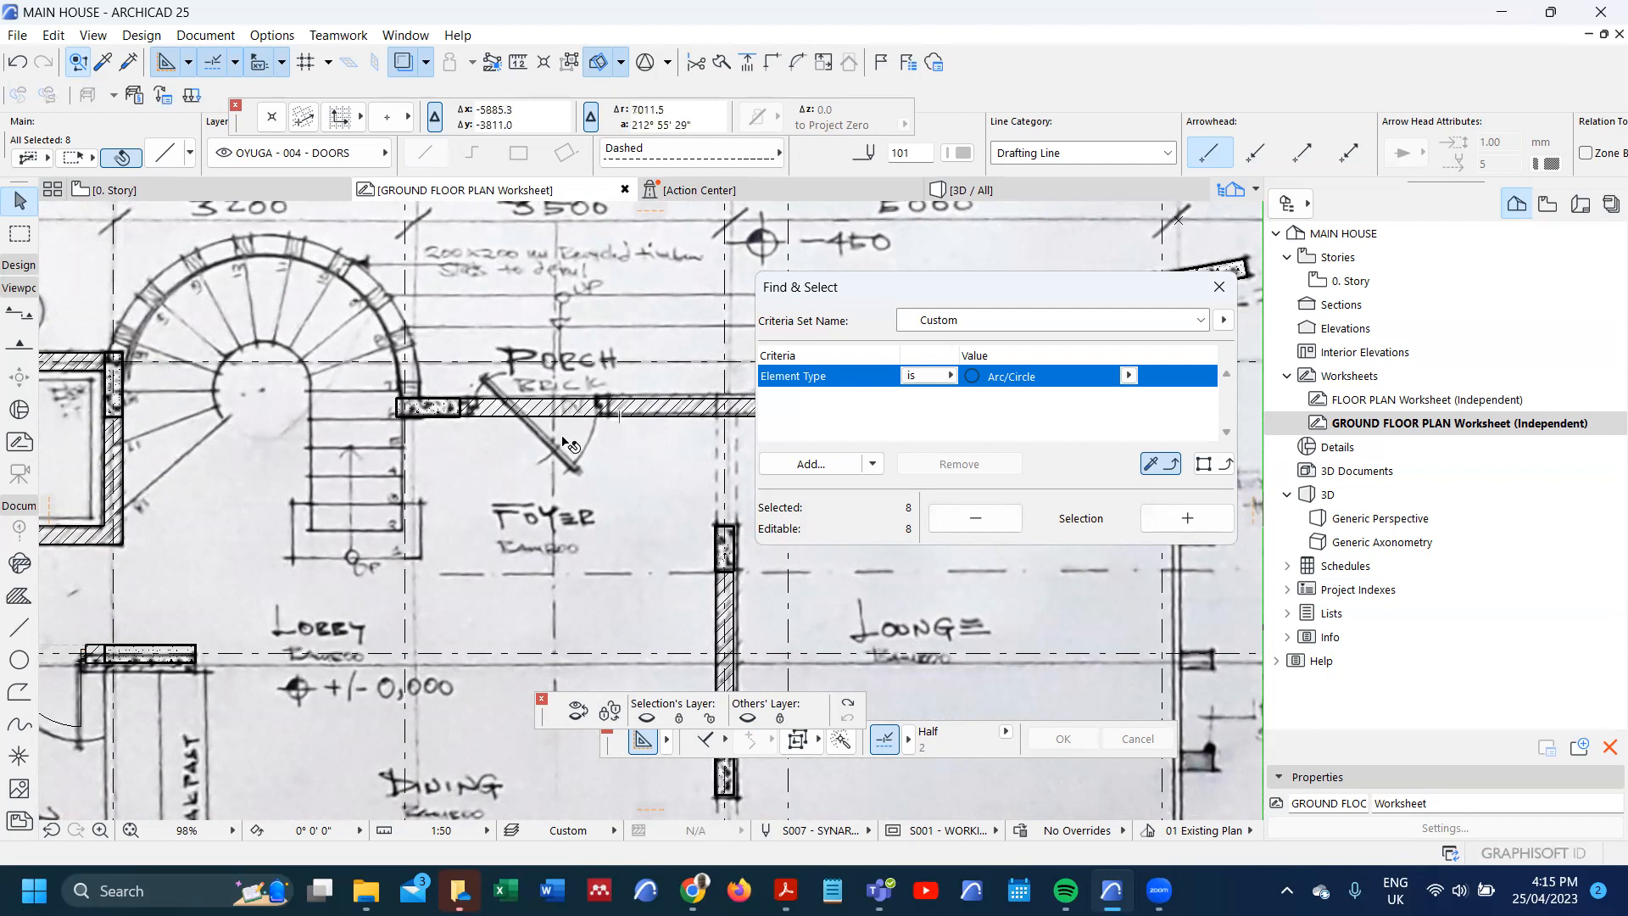
scroll(566, 443, down, 3)
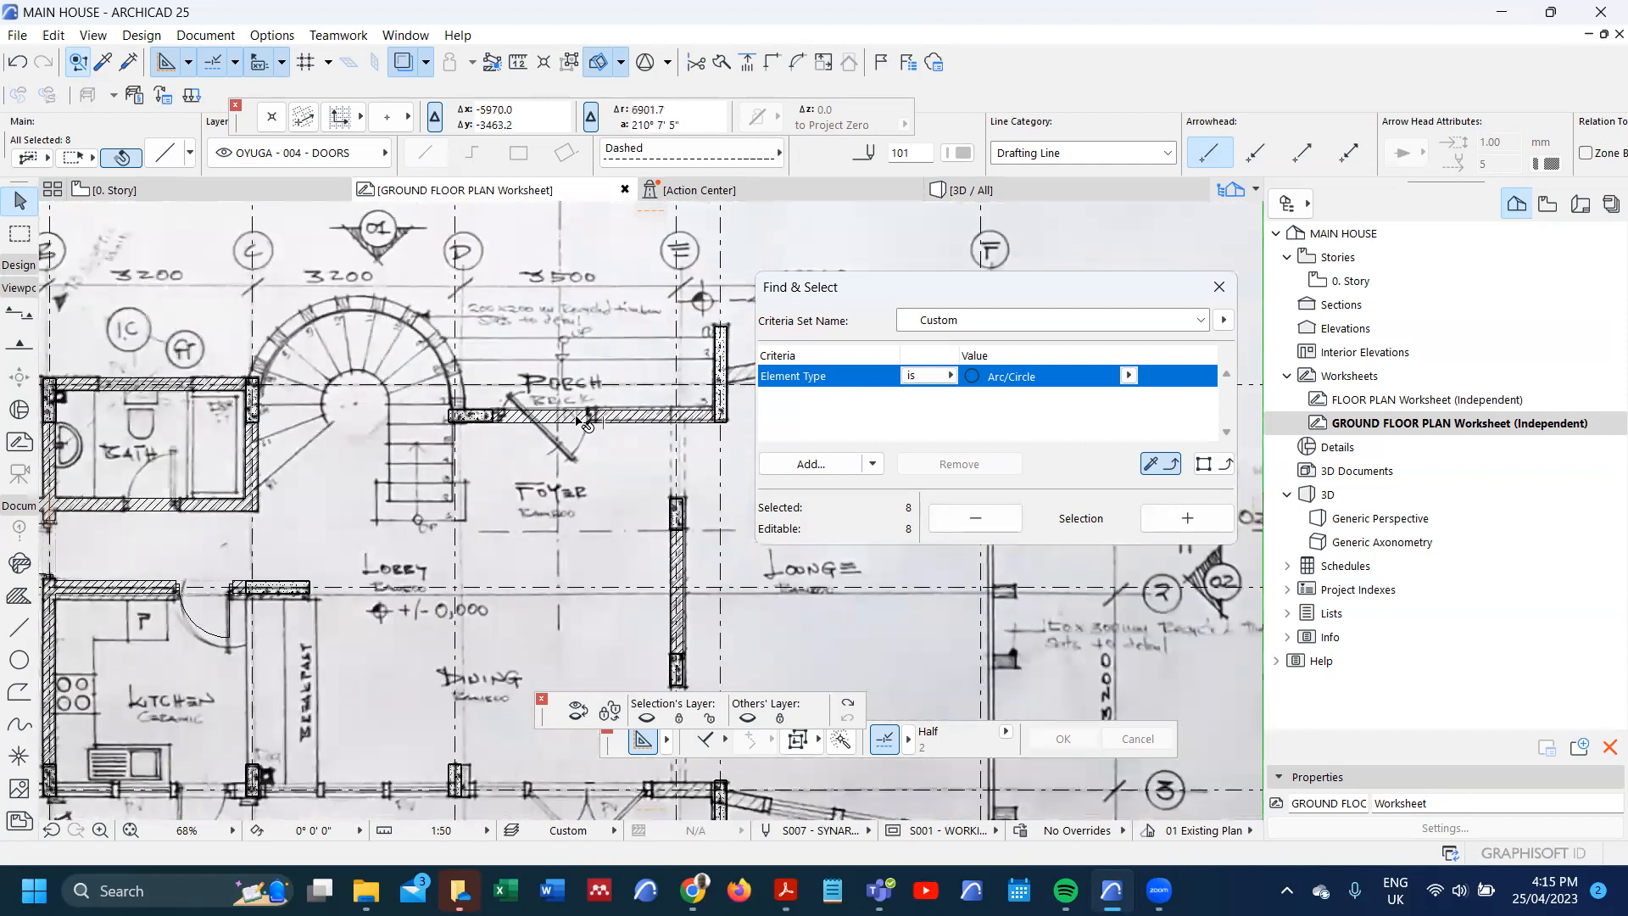
scroll(581, 422, down, 2)
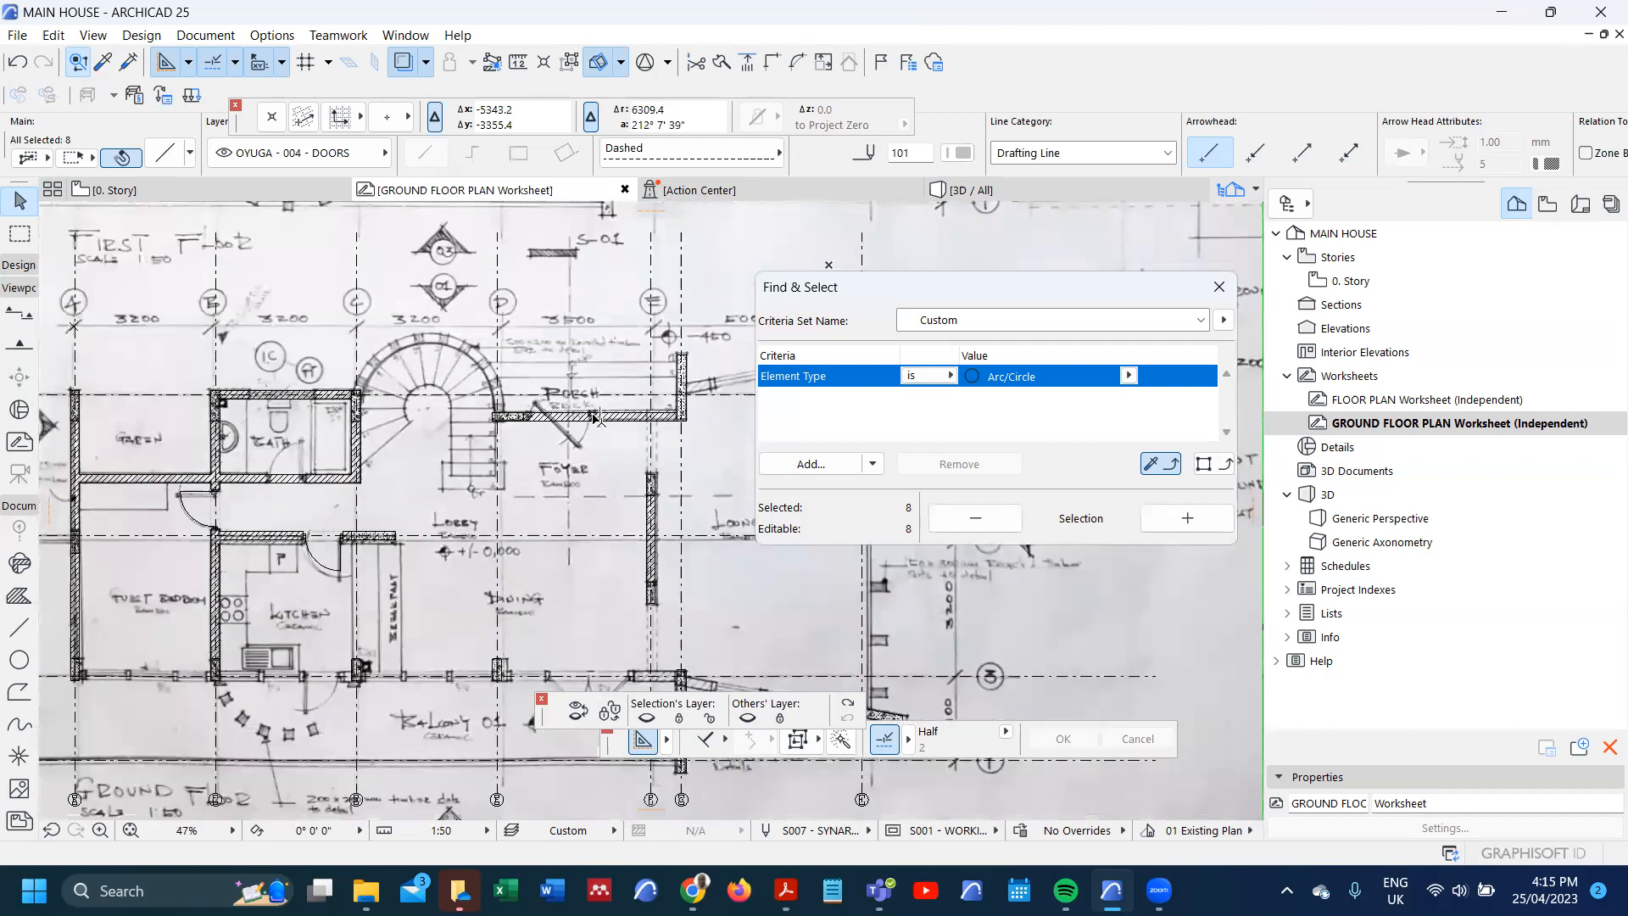
scroll(593, 420, down, 2)
scroll(607, 576, up, 2)
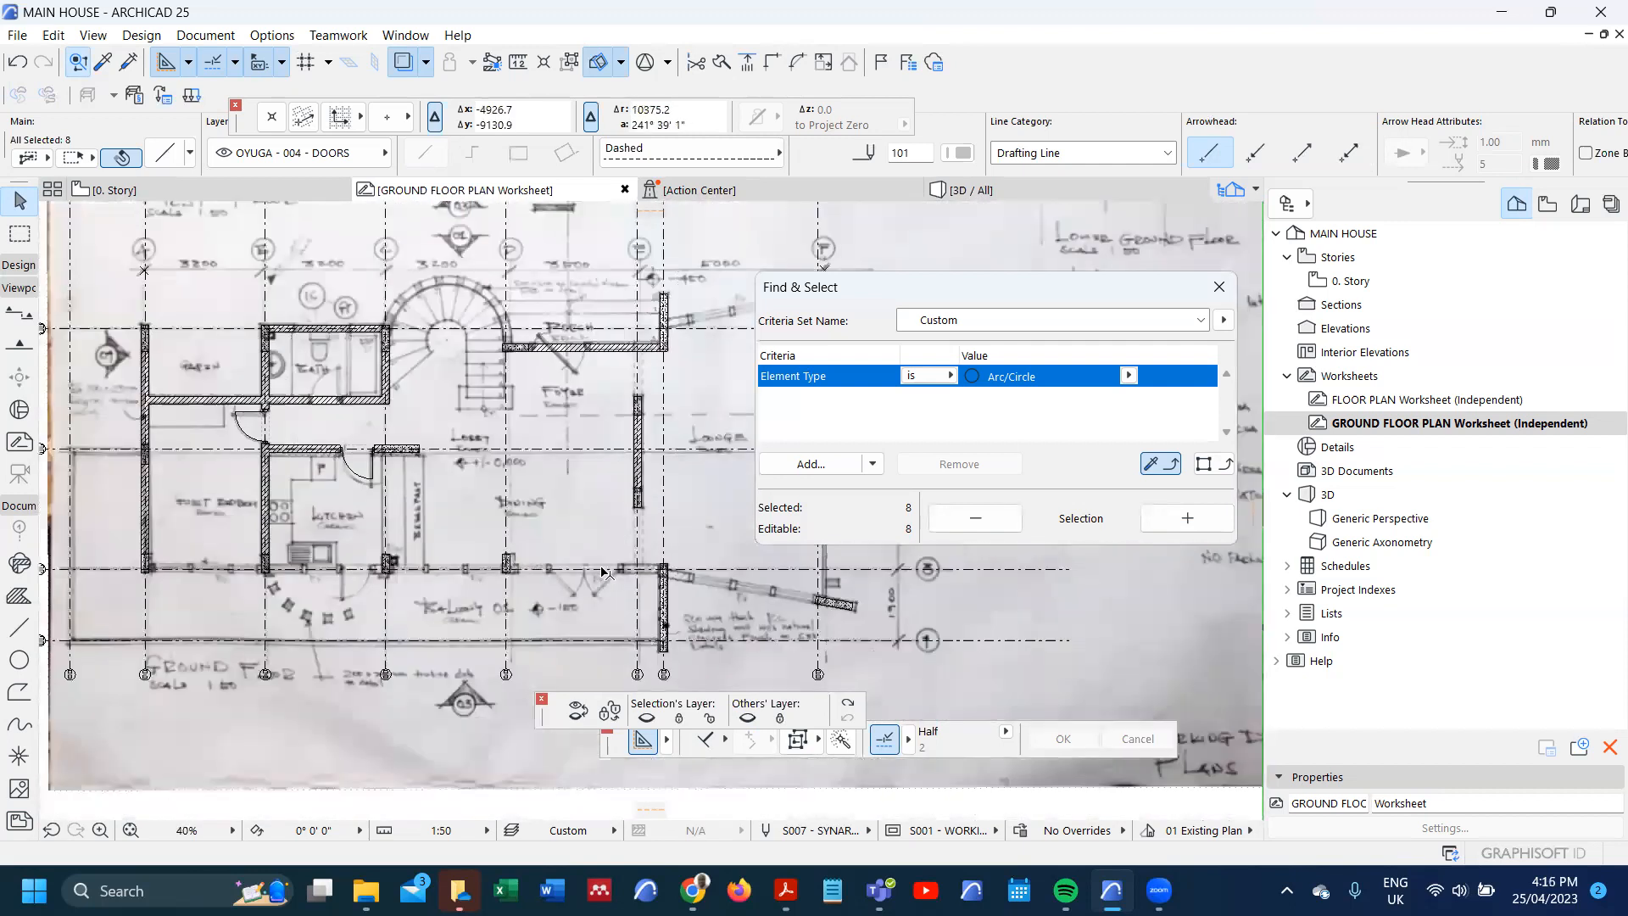
- Suspend groups so the parts of the copied door can be selected individually
scroll(265, 490, up, 5)
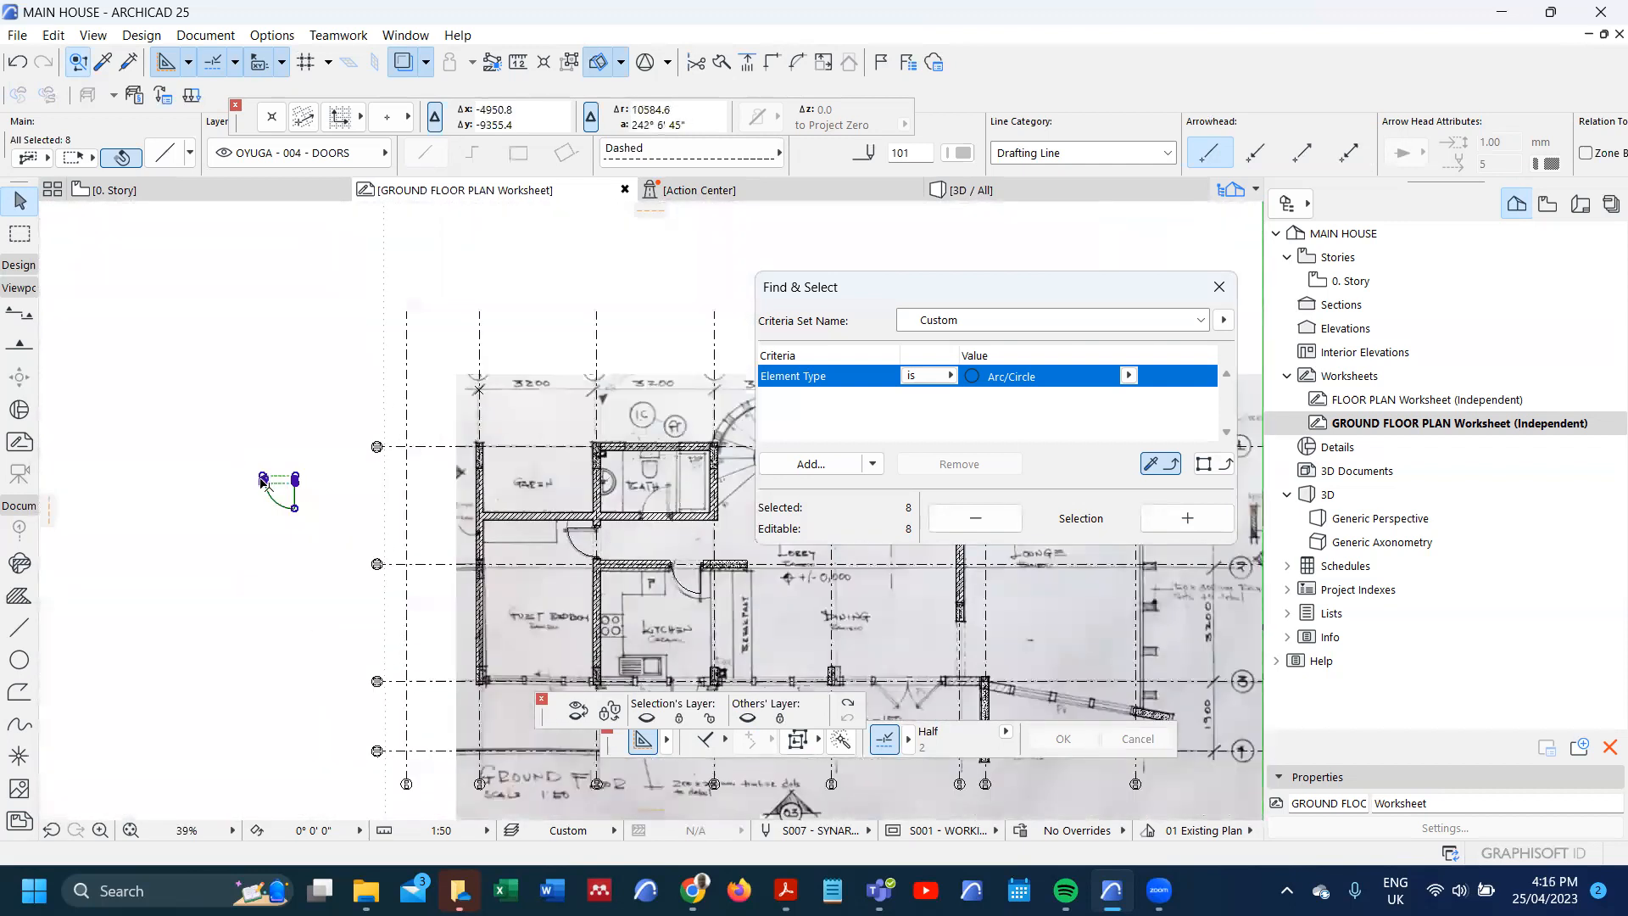
scroll(270, 490, up, 3)
key(Escape)
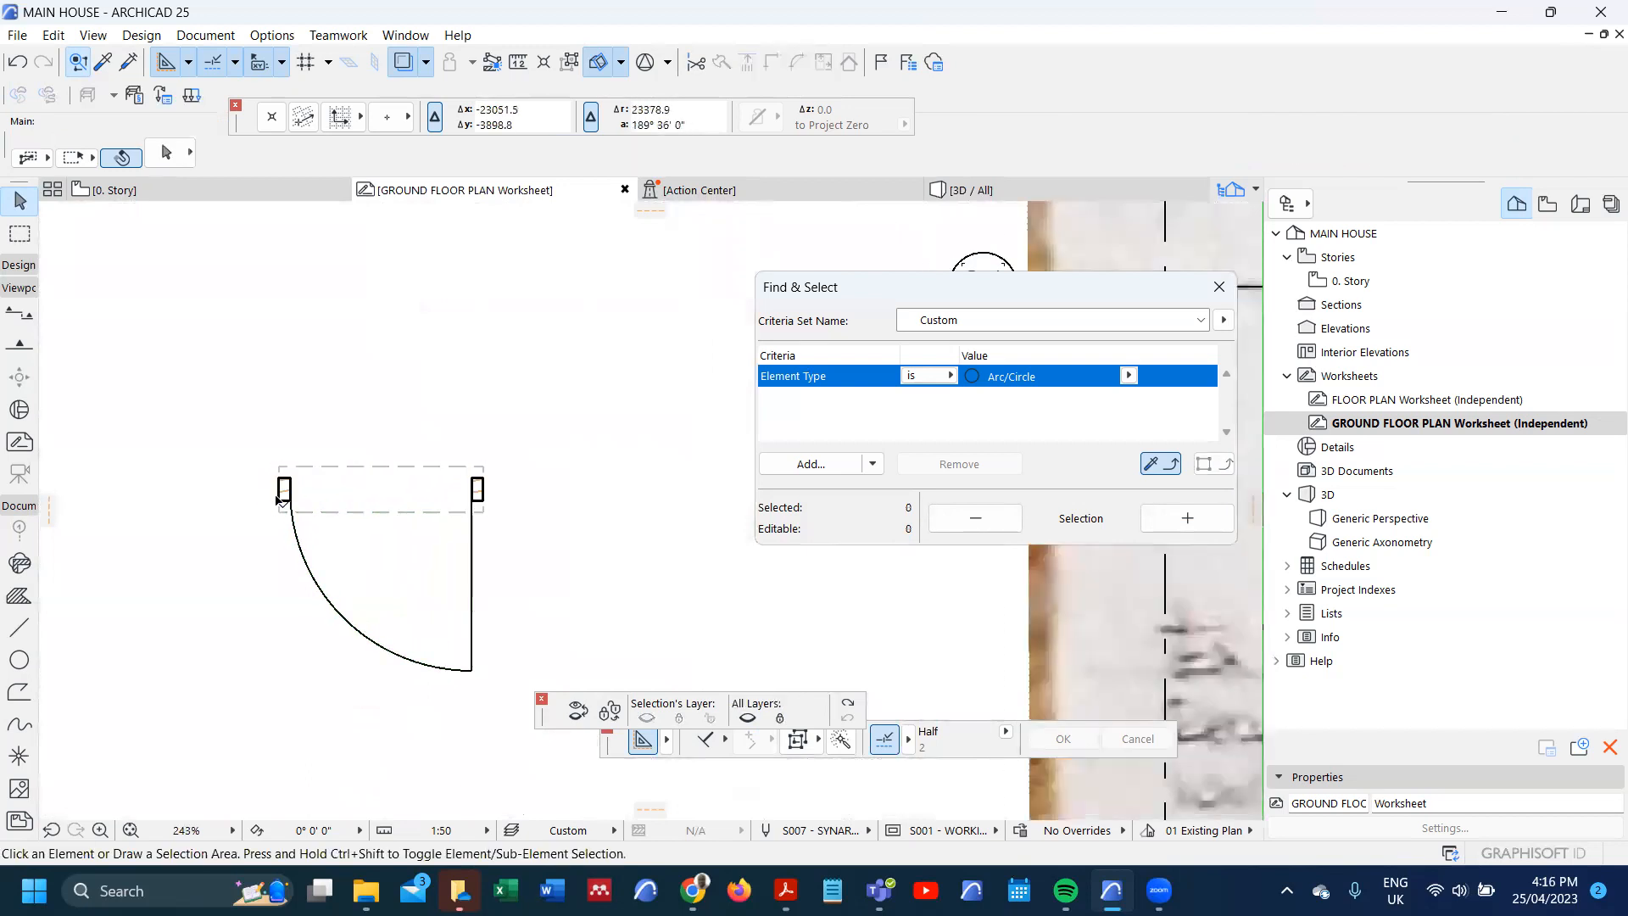
click(284, 491)
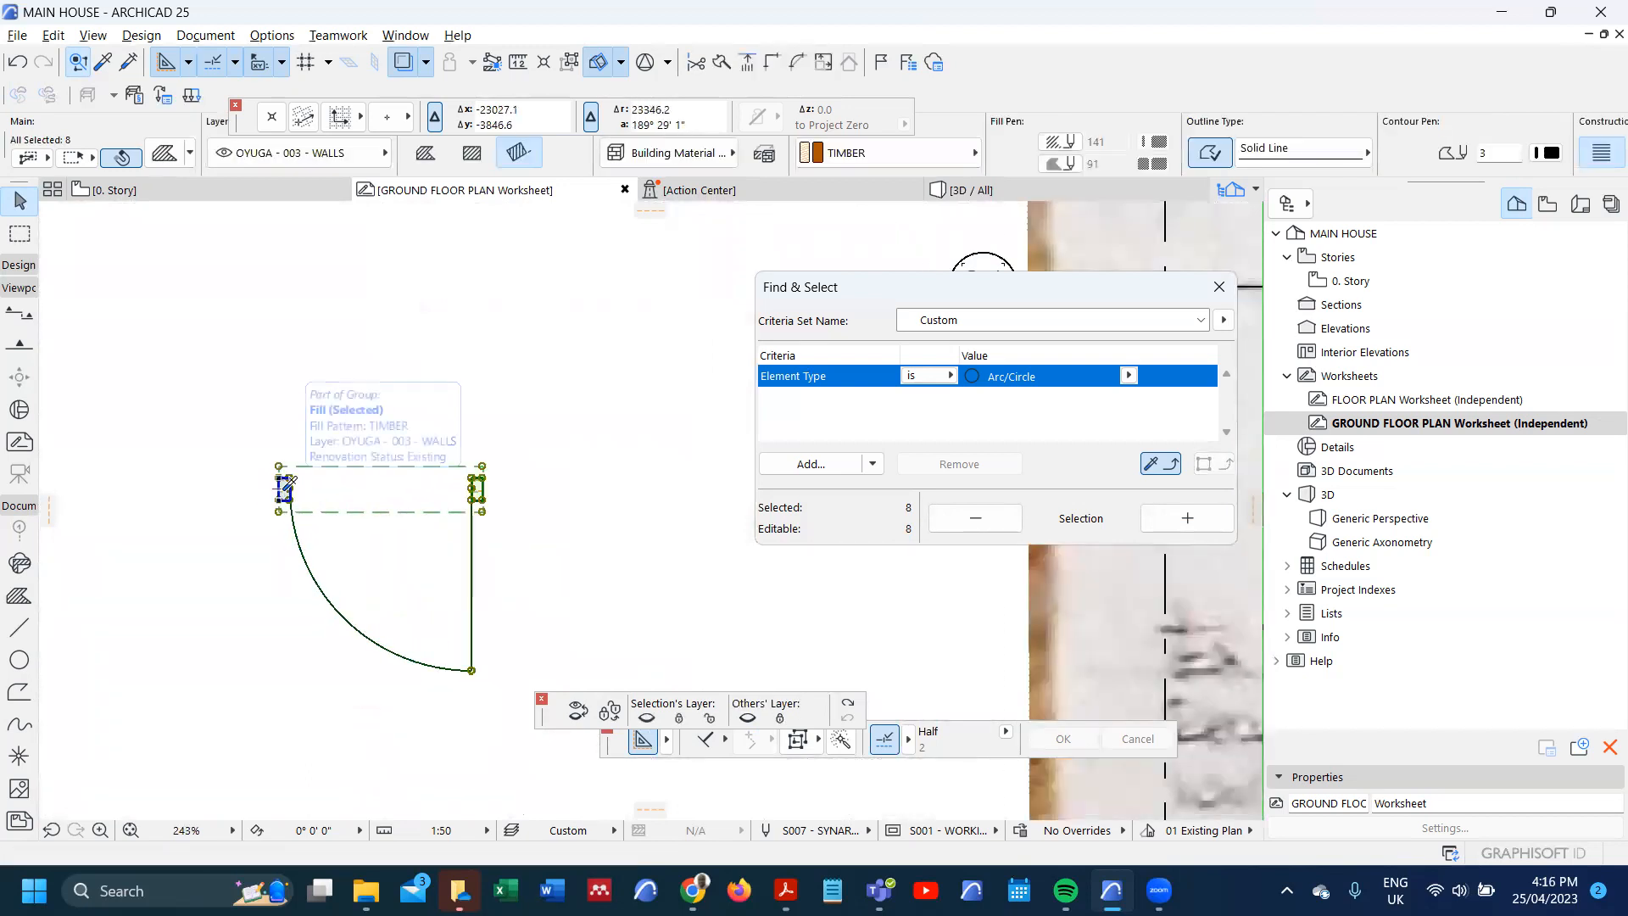
key(alt+g)
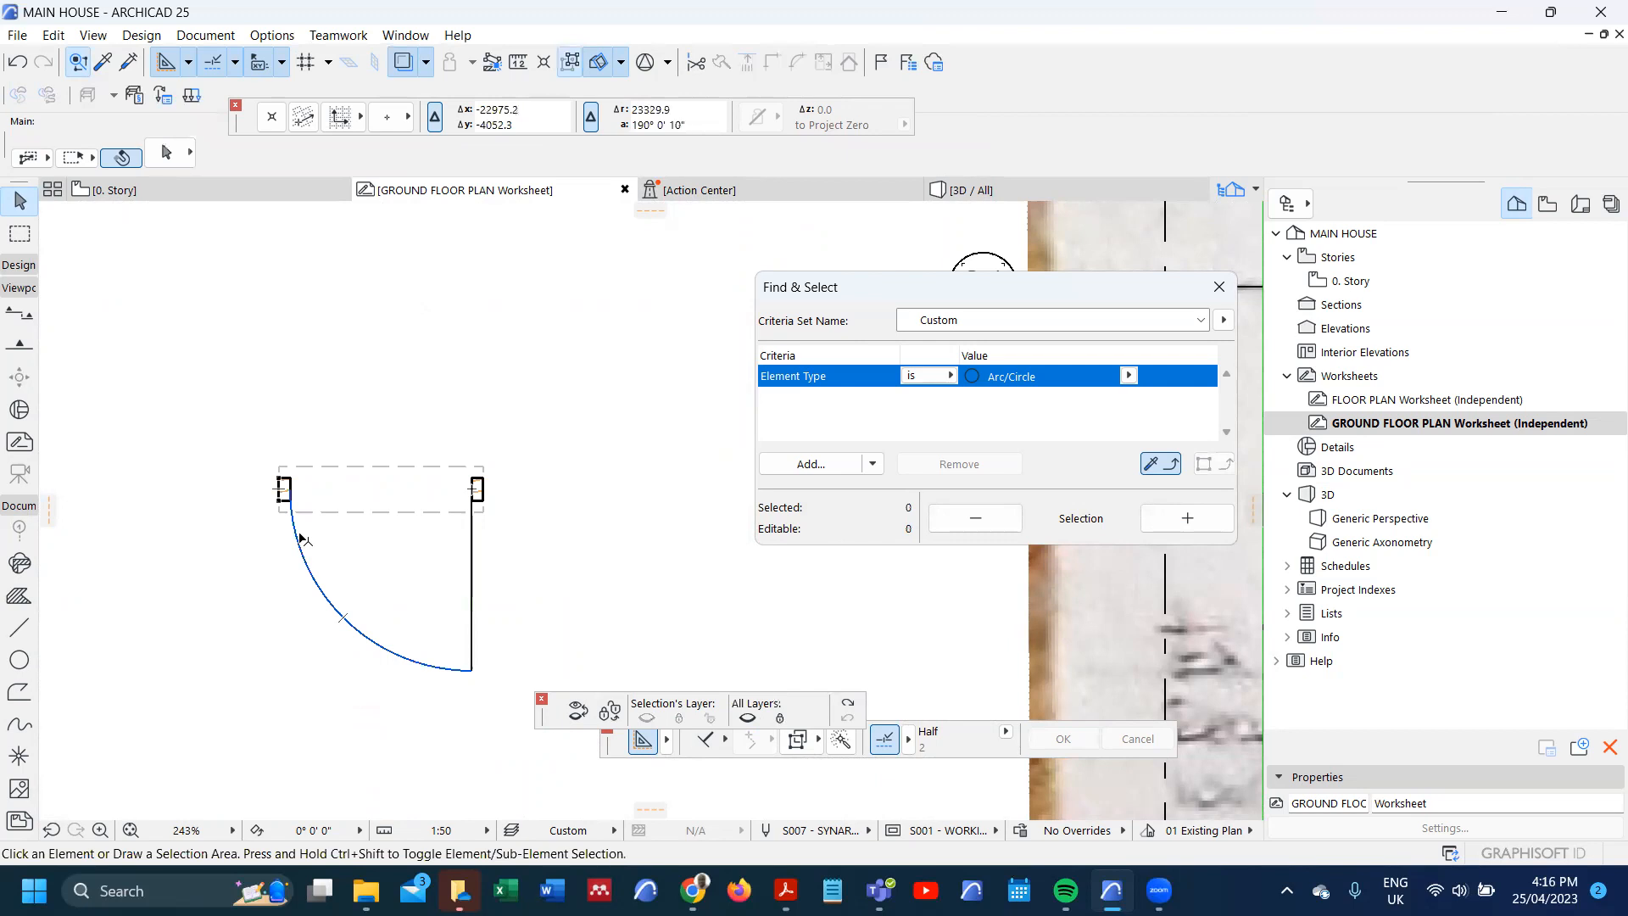
- Move the copied door's swing arc 791.1 straight down, away from its frame
click(299, 533)
scroll(299, 428, down, 3)
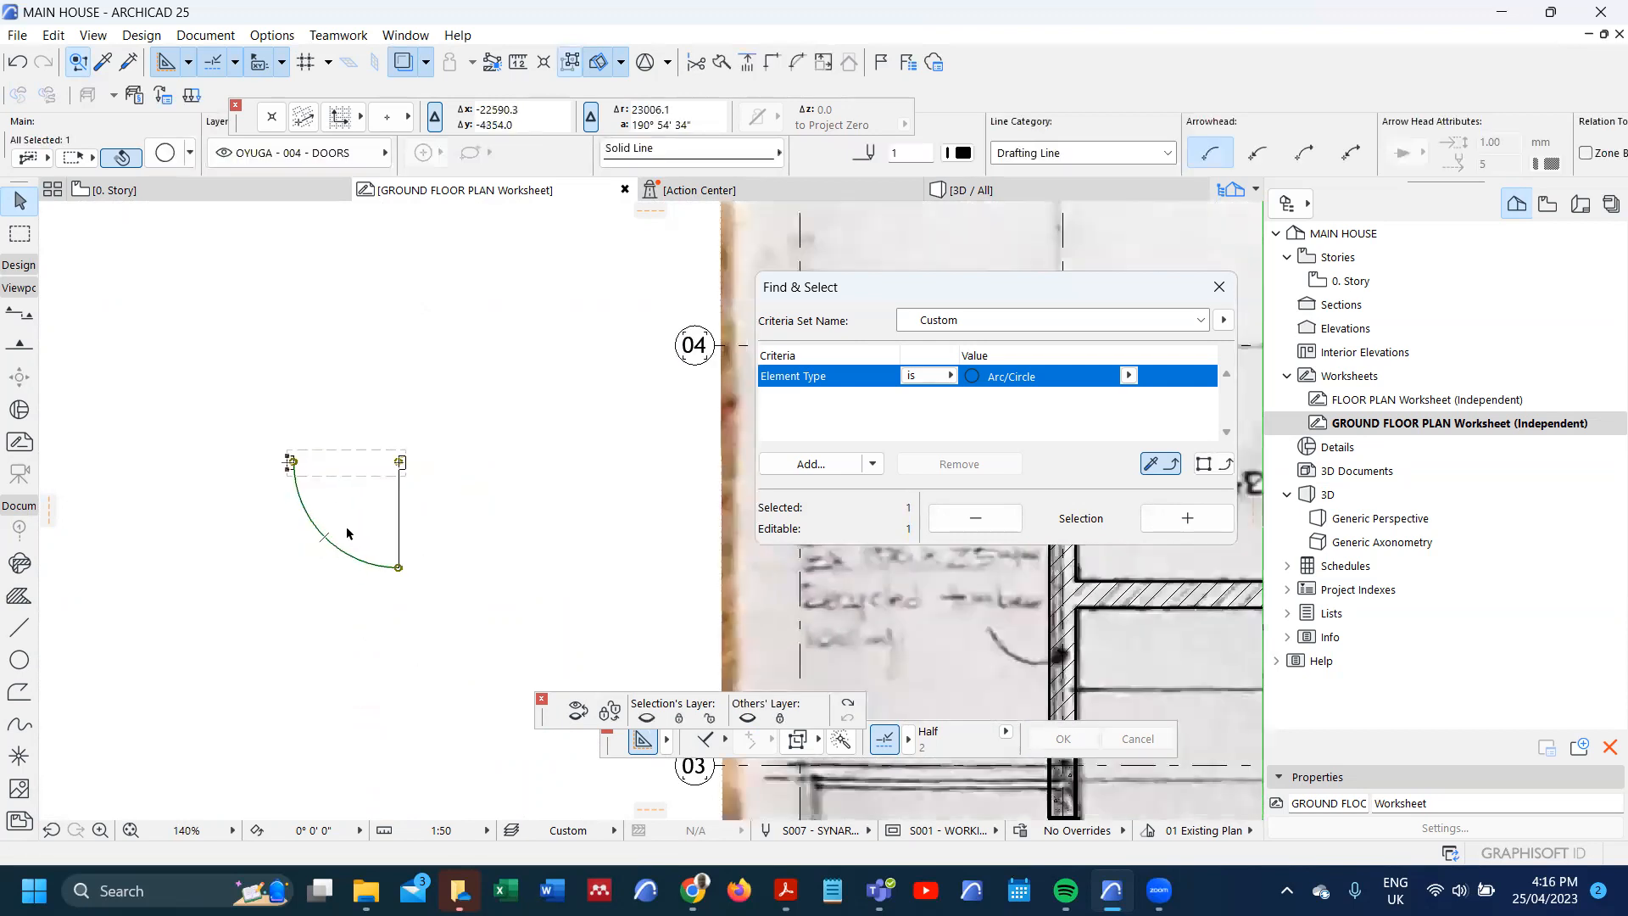
click(352, 515)
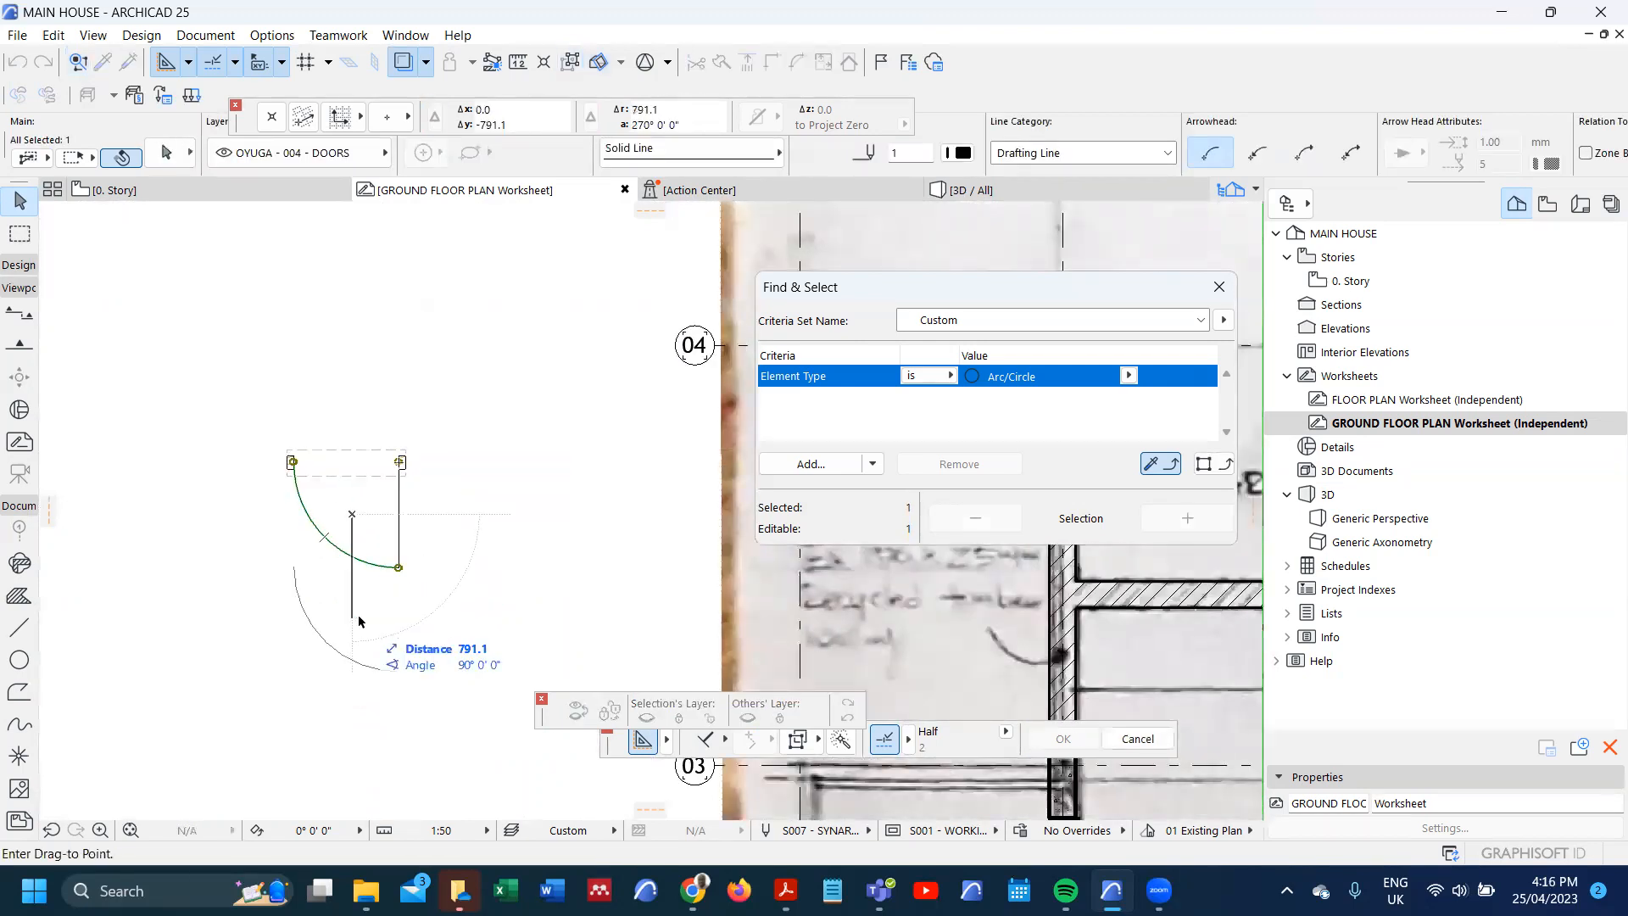
key(Tab)
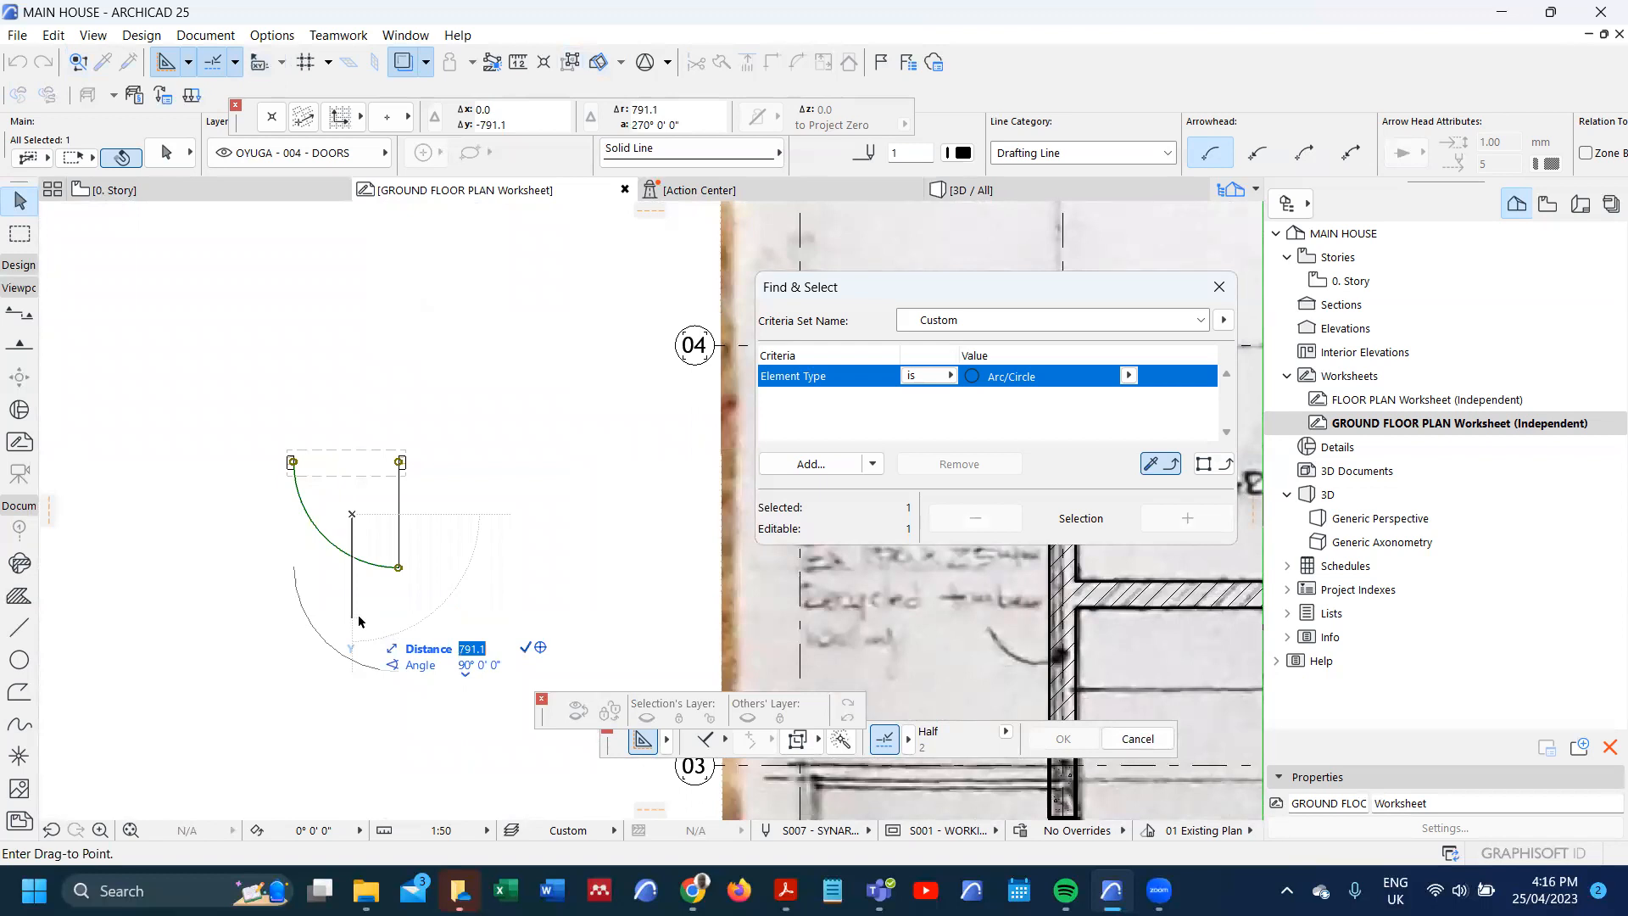
key(Return)
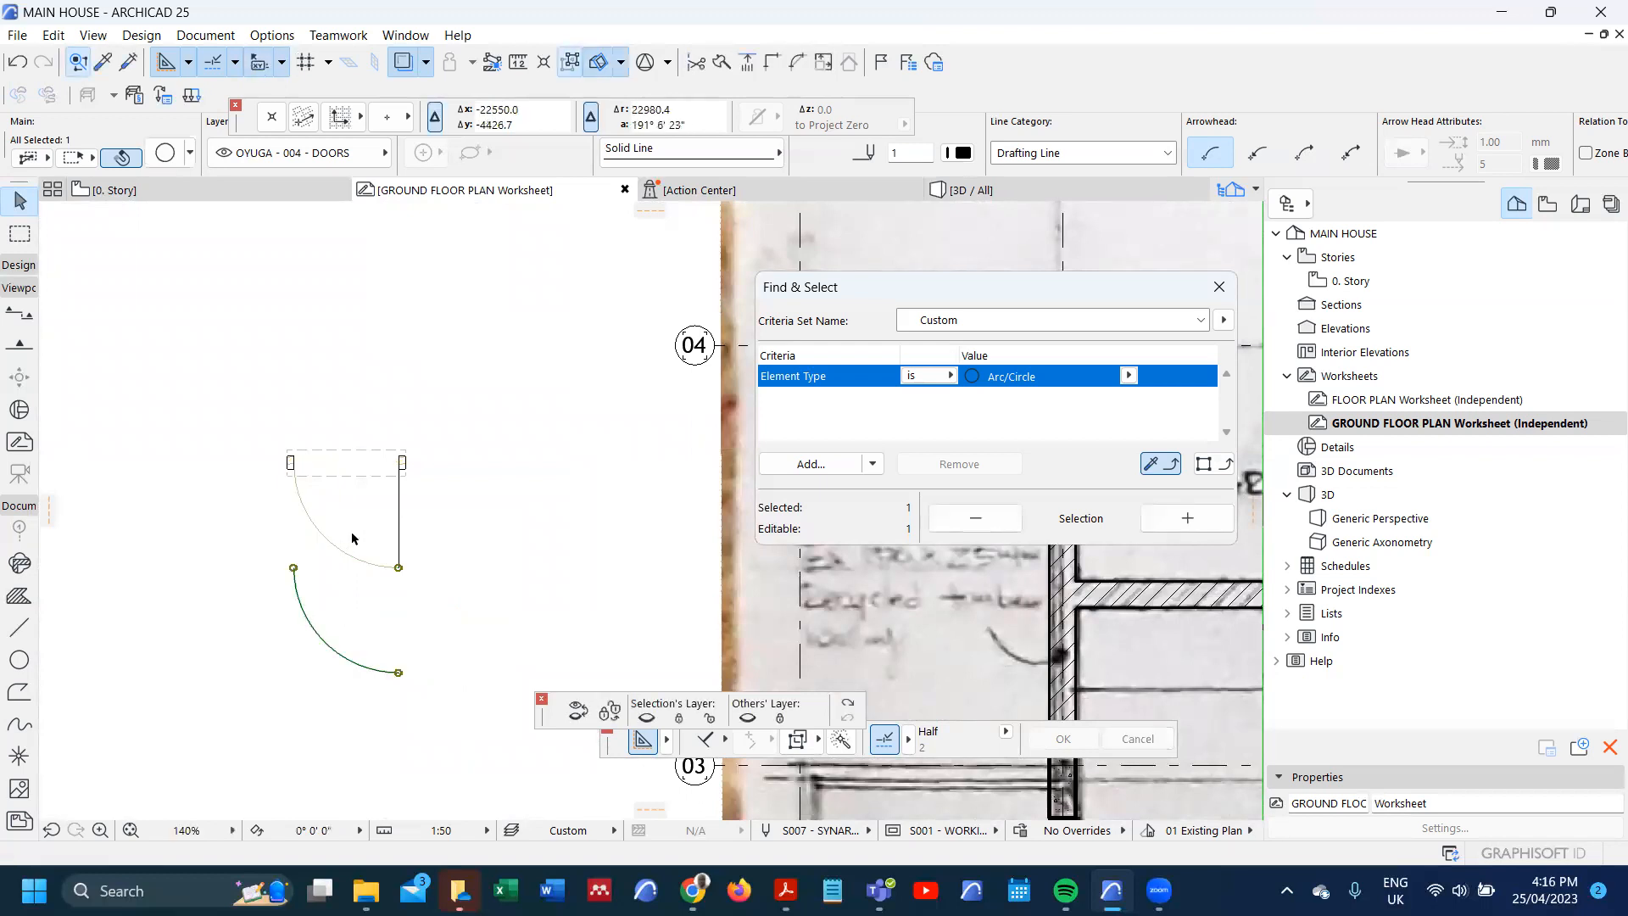
- Stretch the copied door's frame 100 narrower by moving the jamb opposite the leaf toward the hinge side
scroll(353, 538, up, 2)
key(Escape)
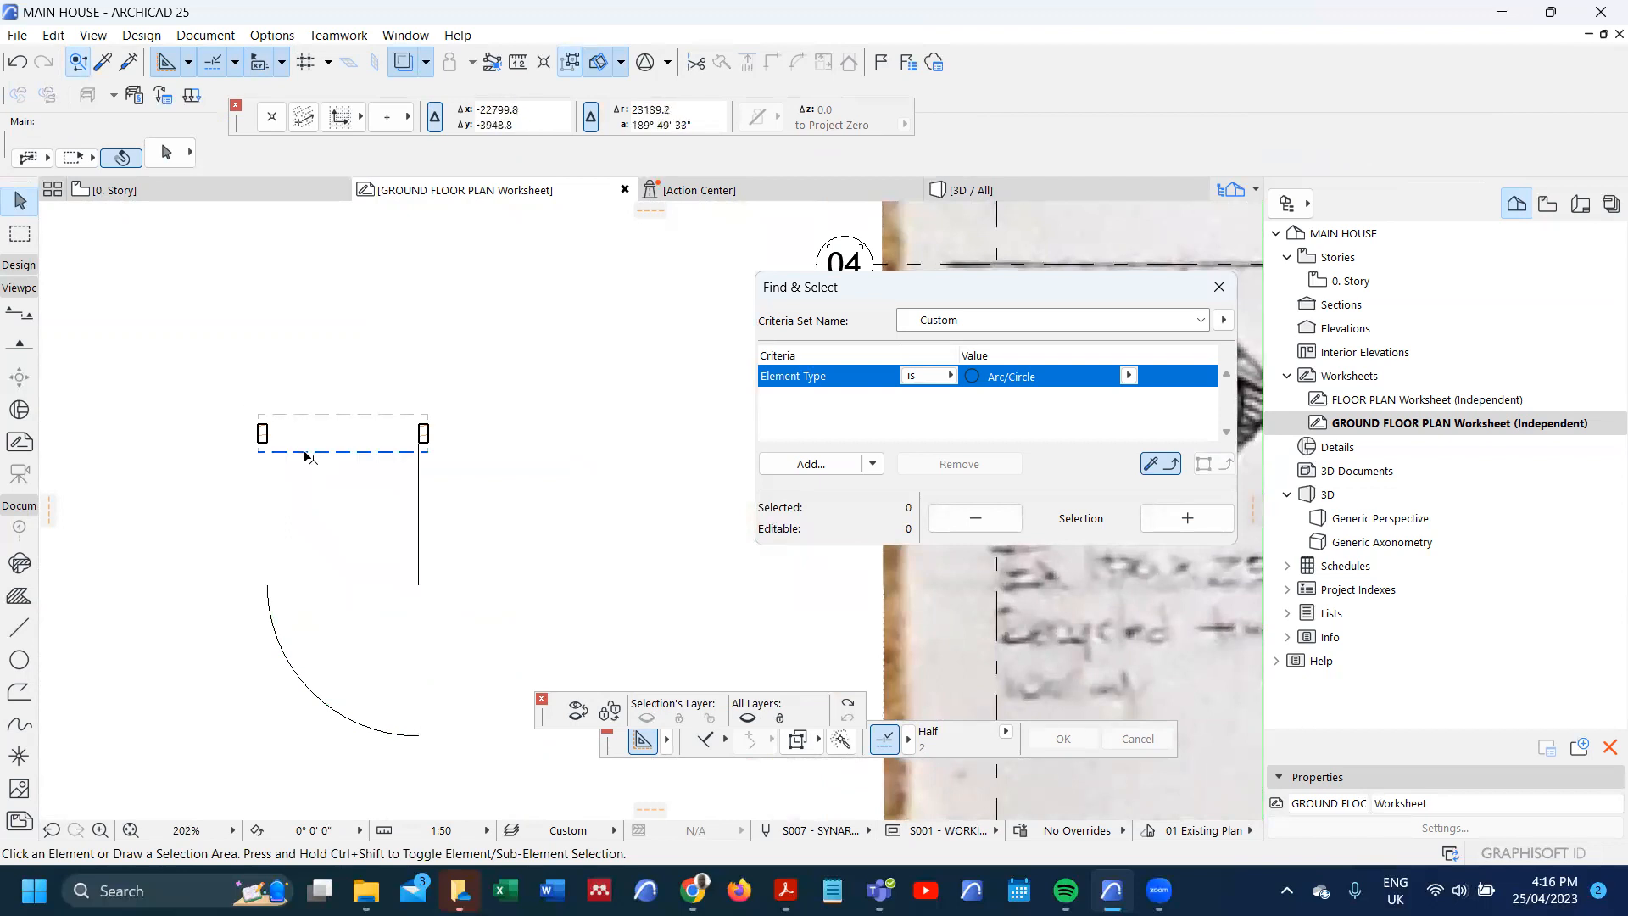
click(19, 235)
click(218, 381)
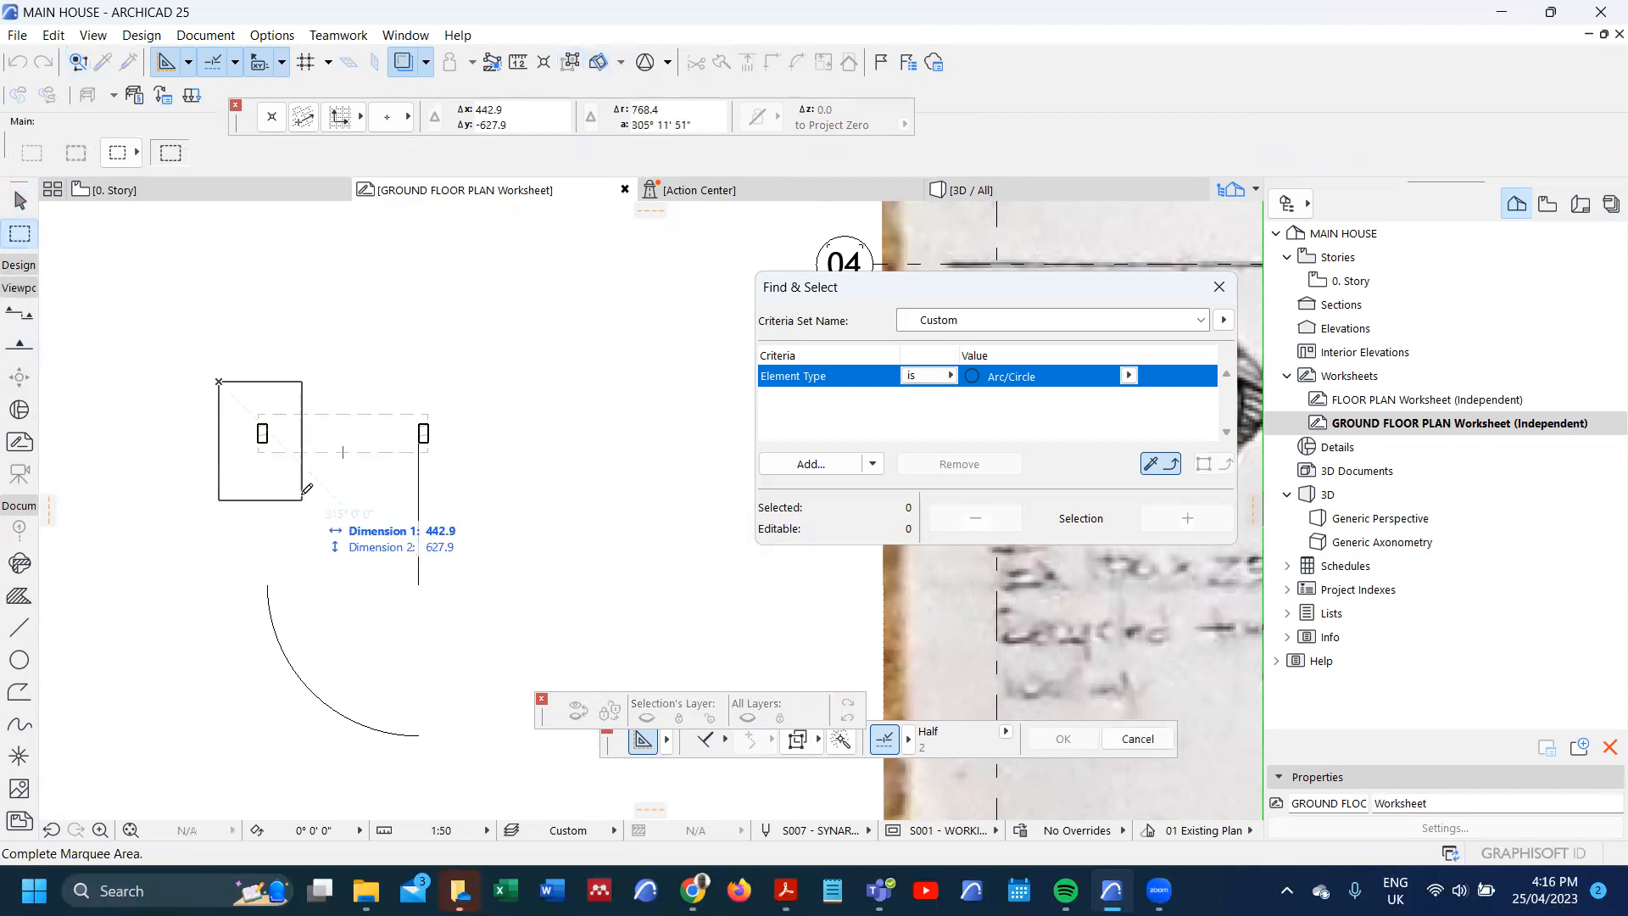
click(301, 495)
click(54, 35)
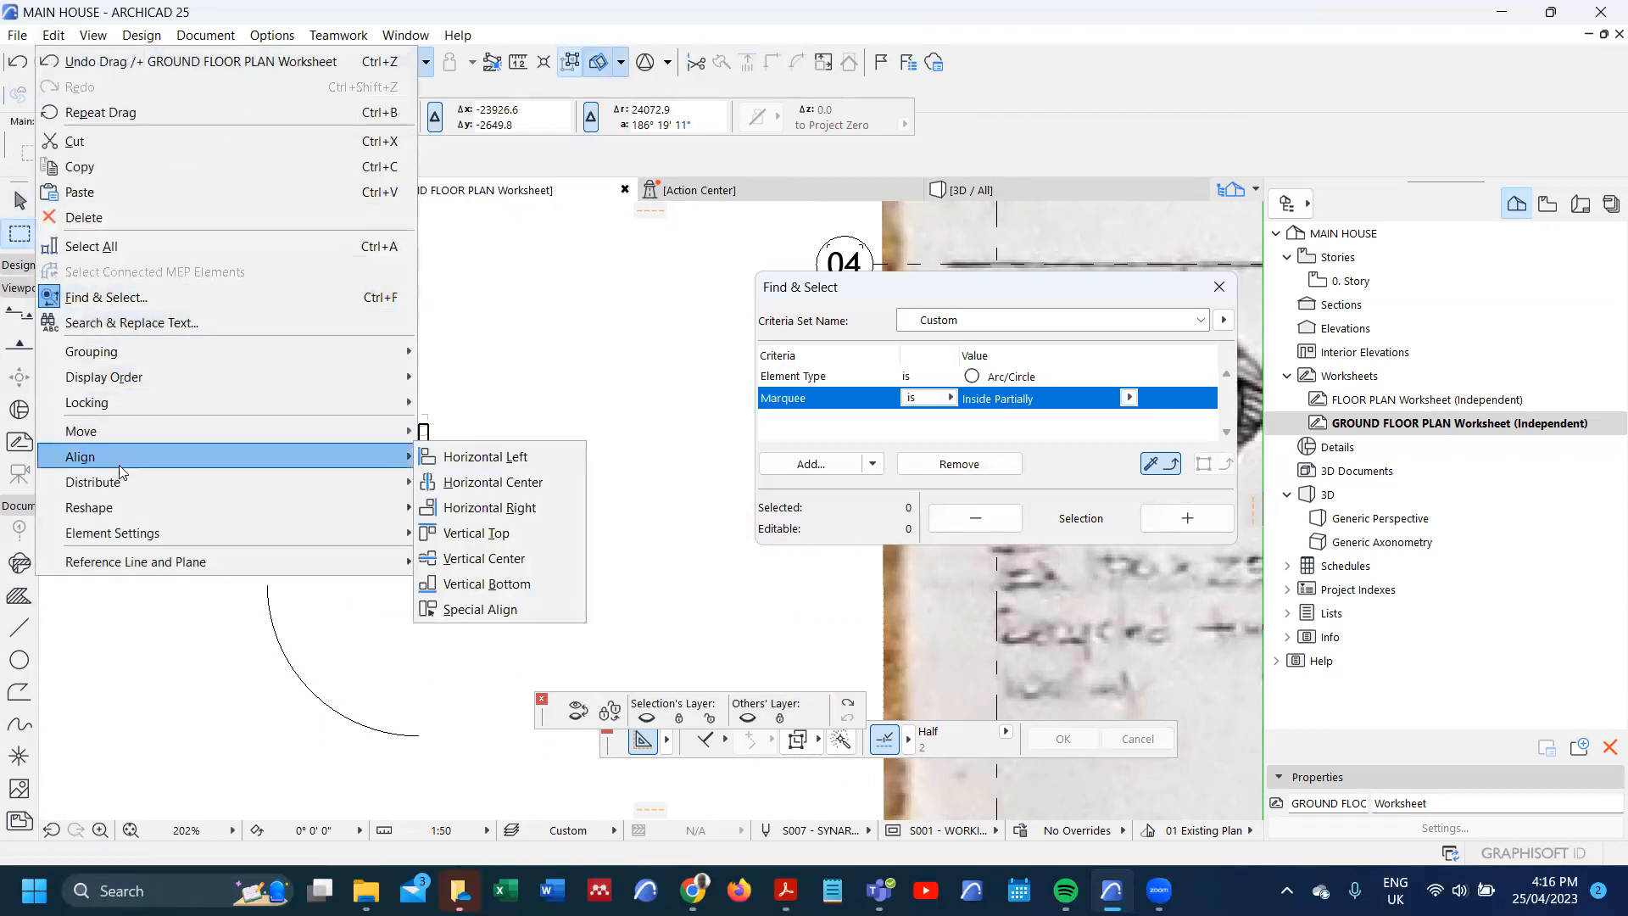
mouse_move(210, 506)
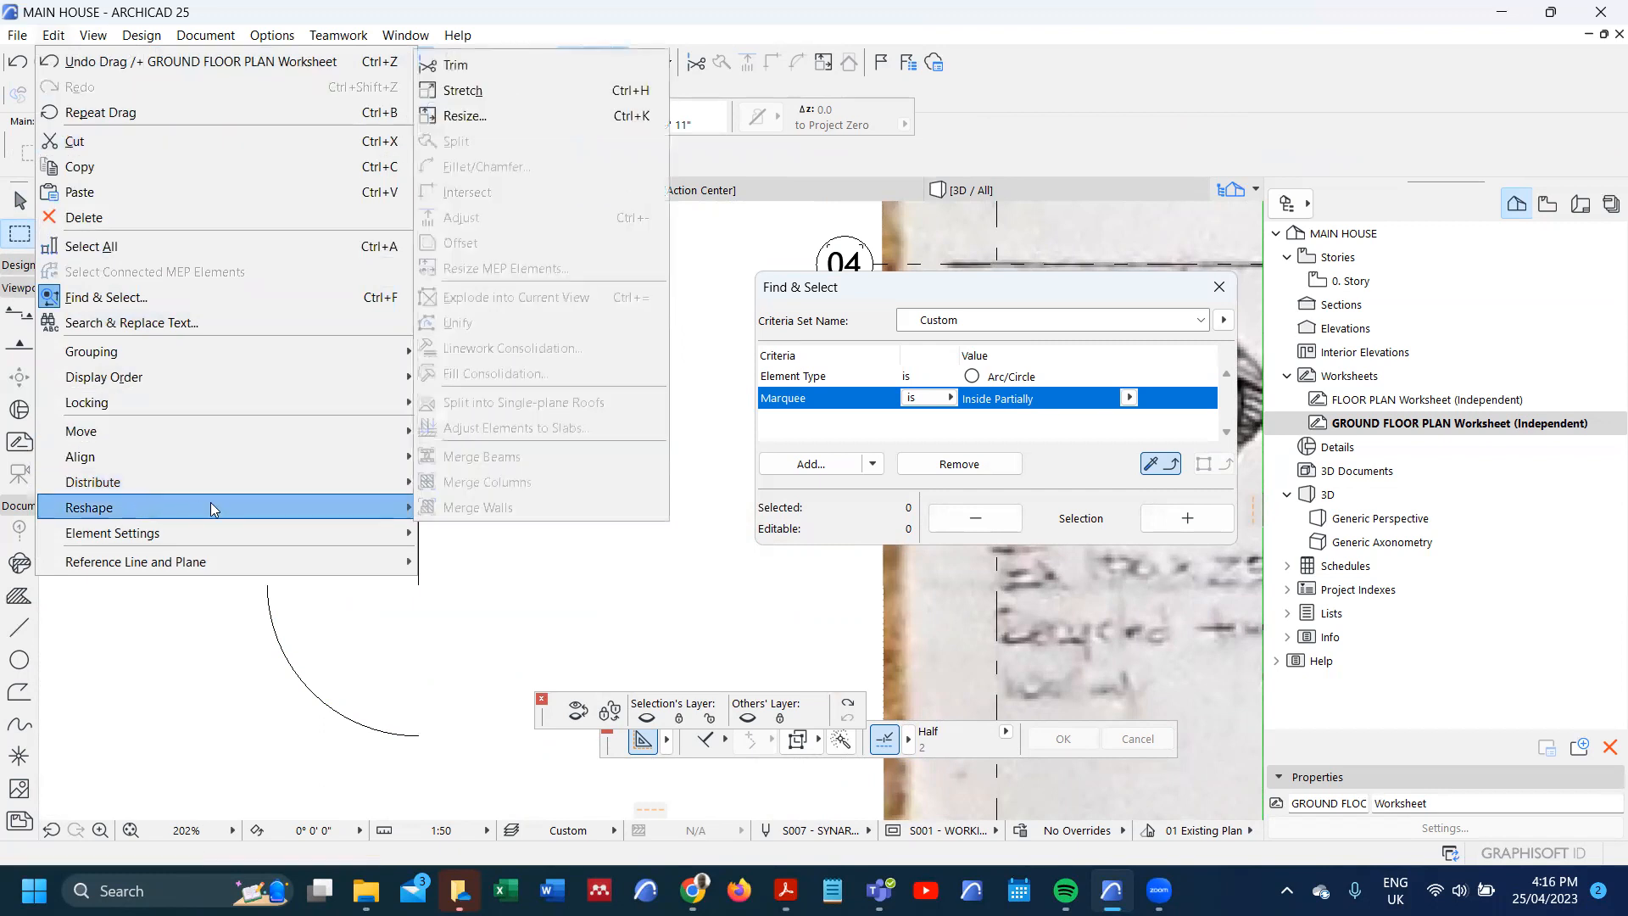
click(463, 90)
scroll(270, 448, up, 3)
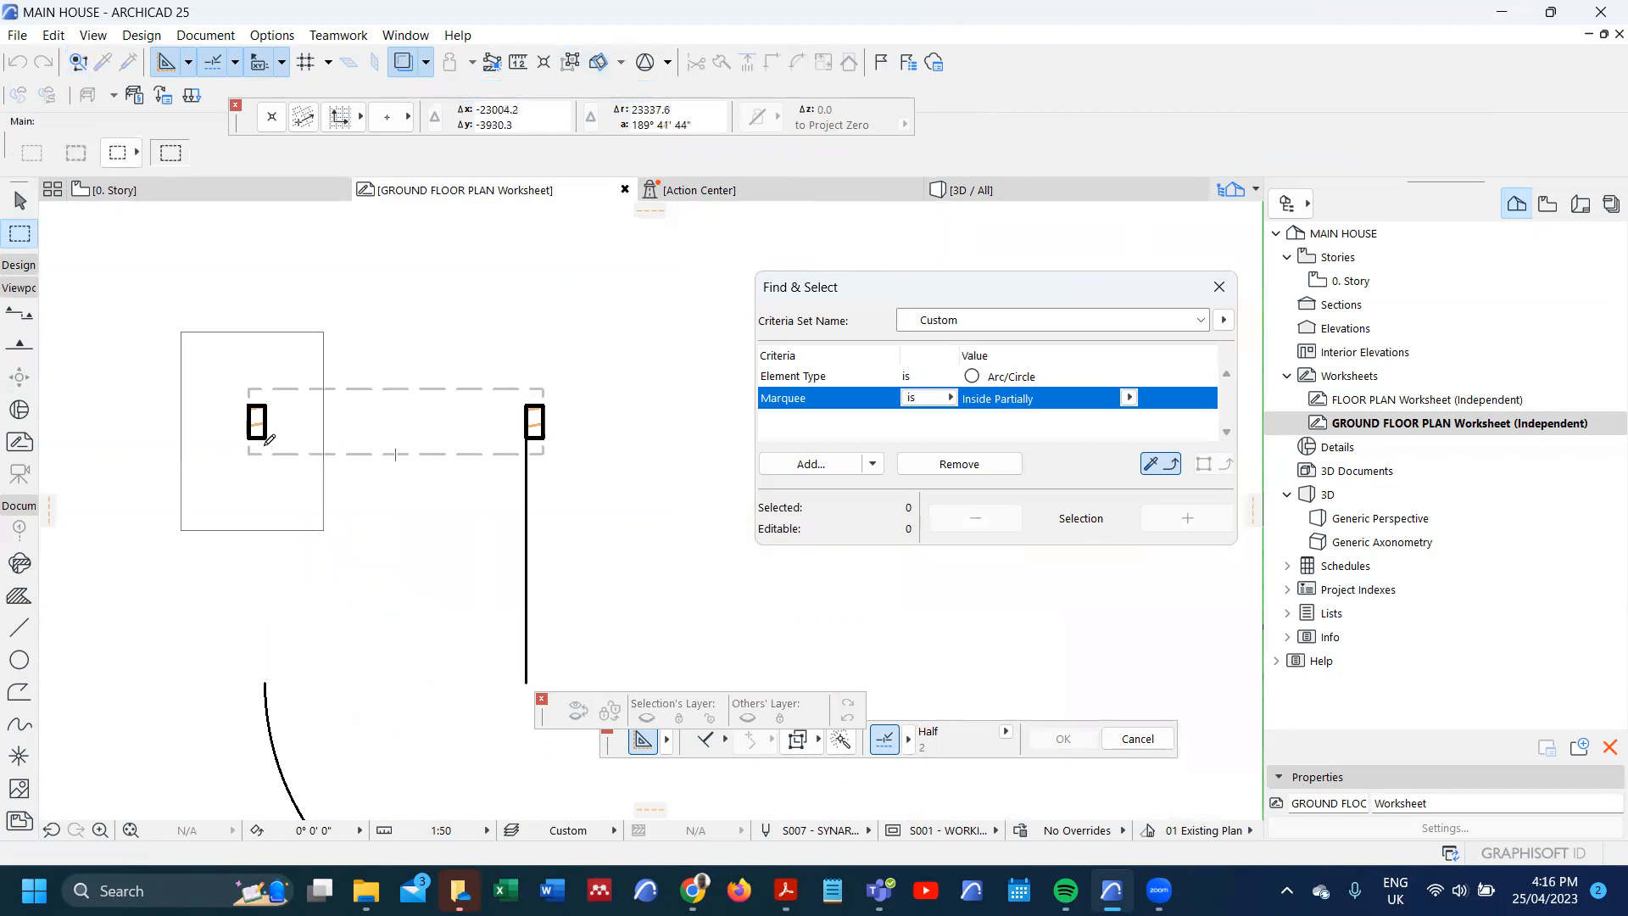
click(265, 438)
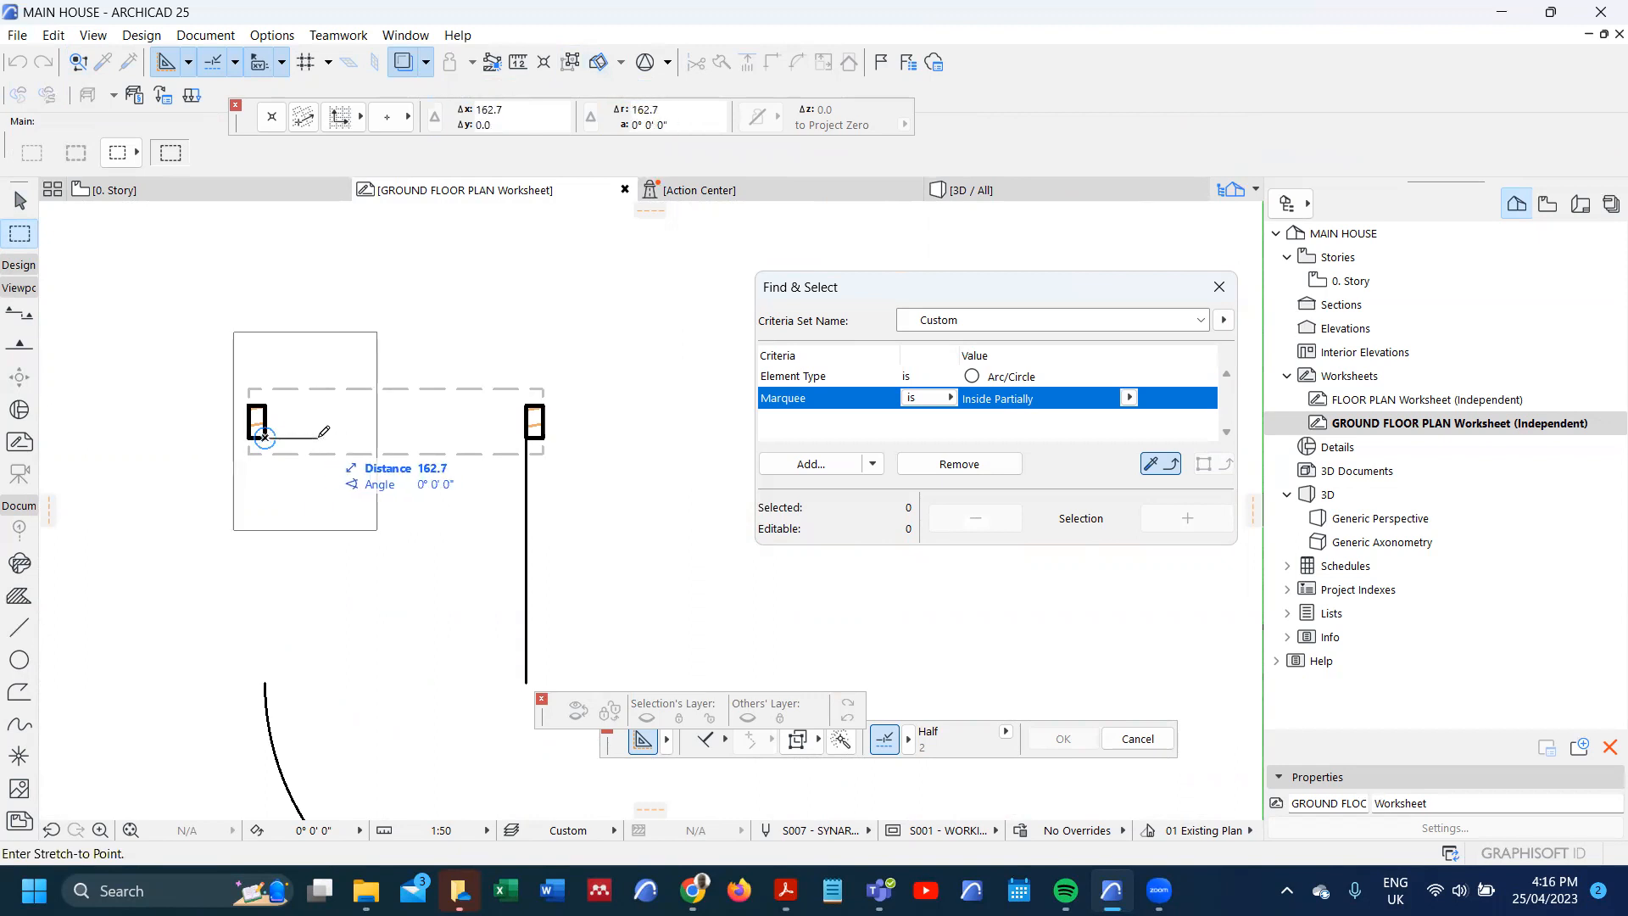
text(100)
key(Return)
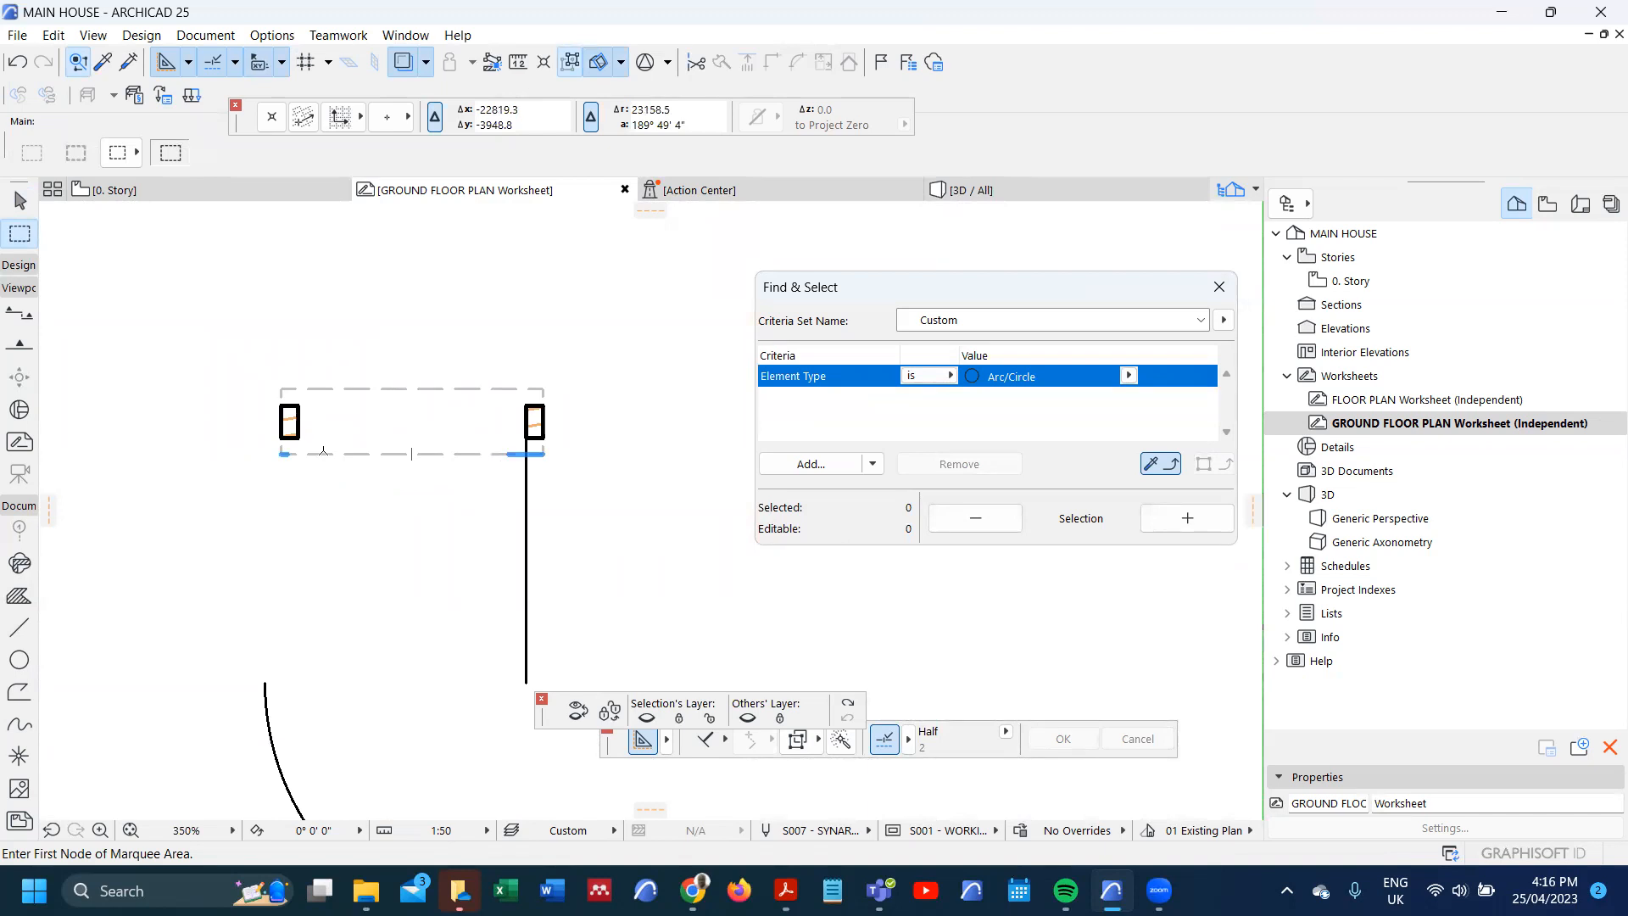
scroll(323, 451, down, 3)
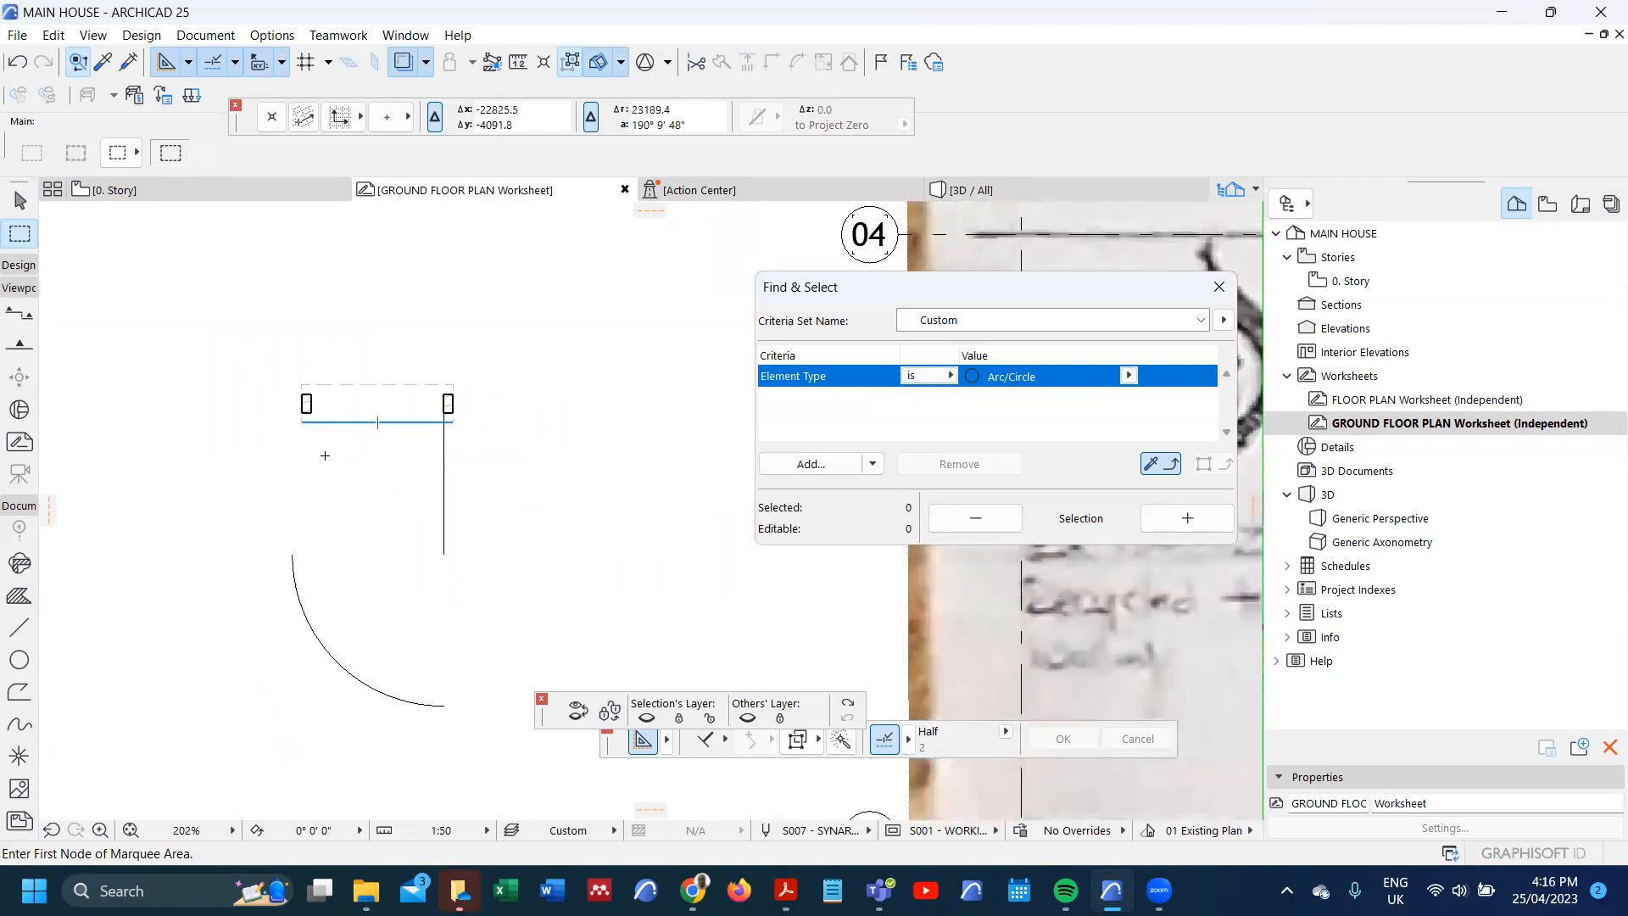
- Draw a 90° swing arc of radius 700 from the hinge jamb to the opposite jamb, using the old arc's settings
scroll(323, 484, up, 2)
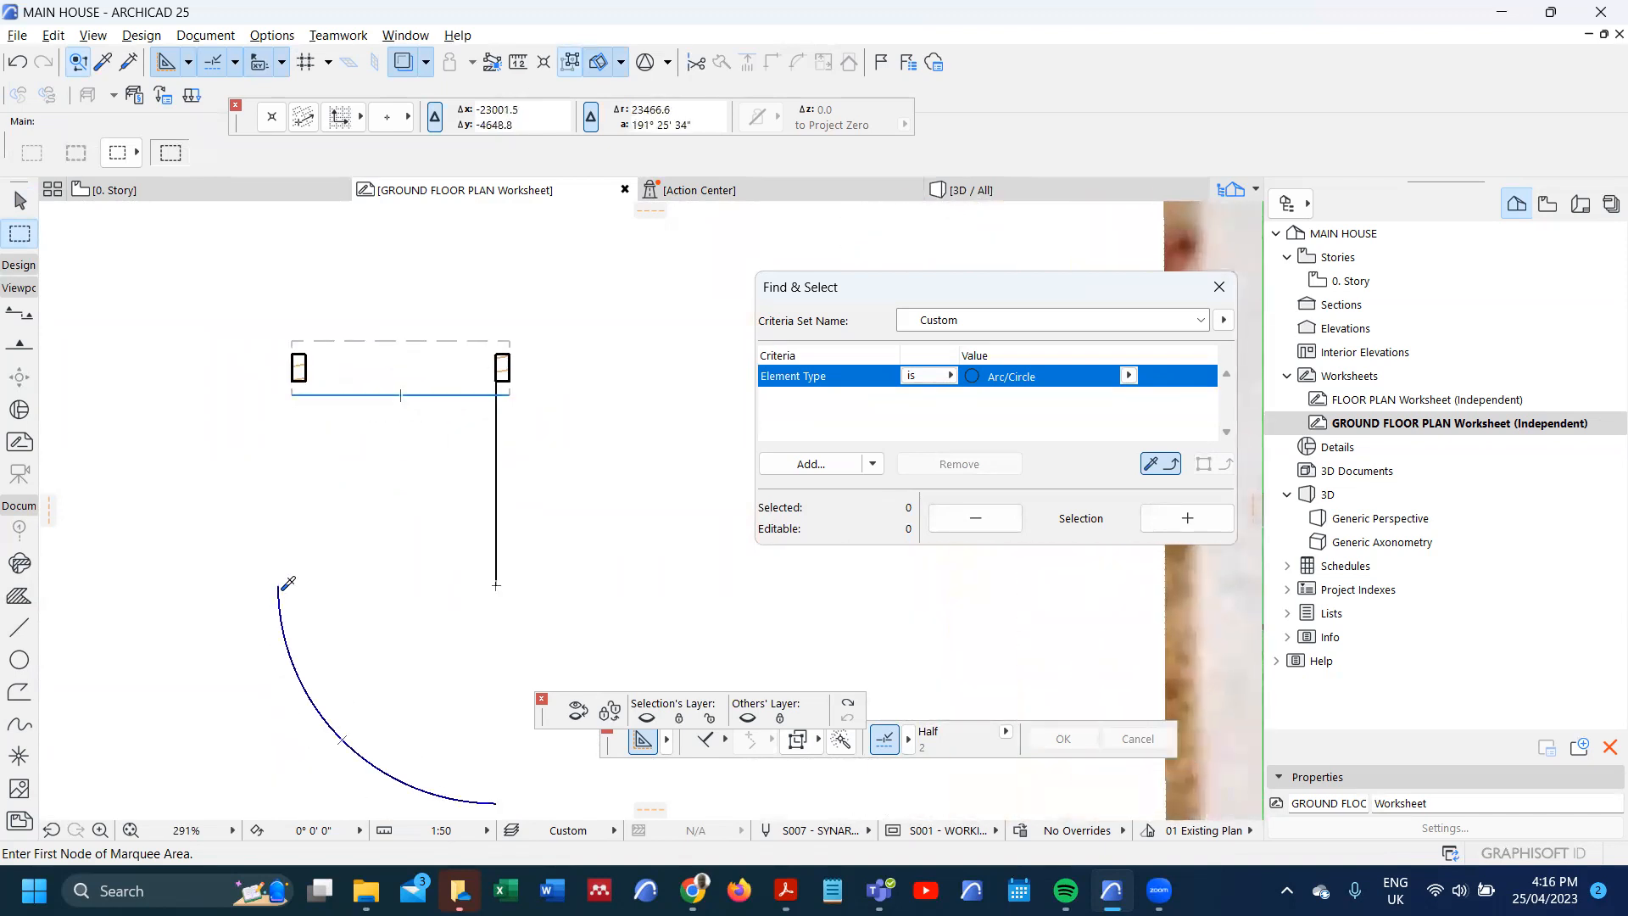
alt+click(287, 582)
scroll(500, 367, up, 3)
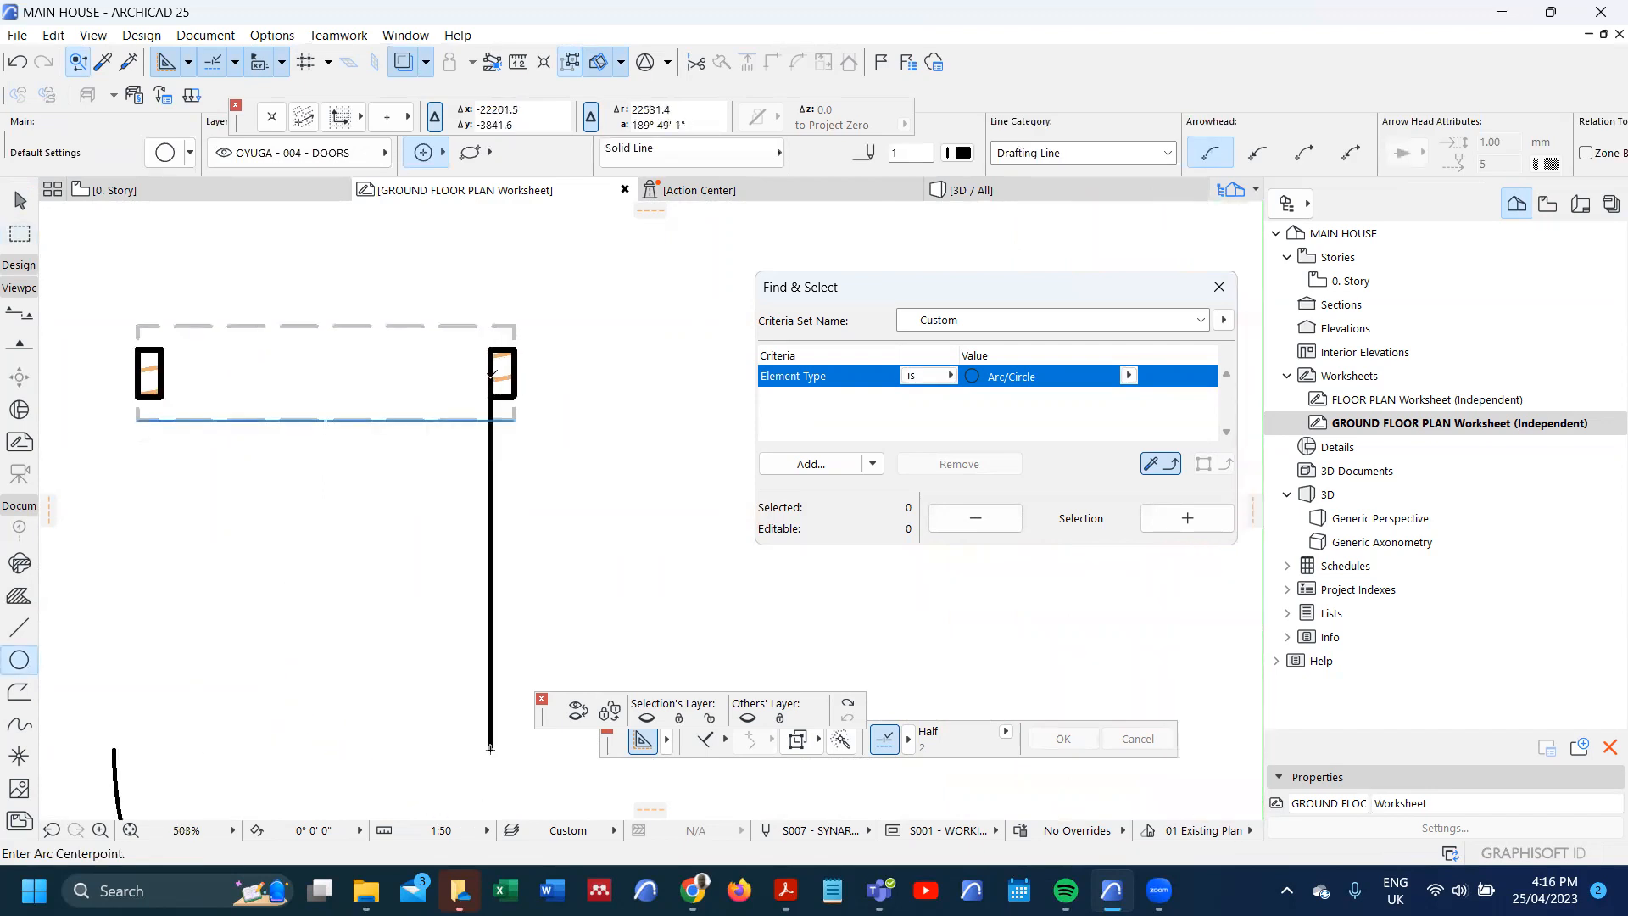
click(492, 373)
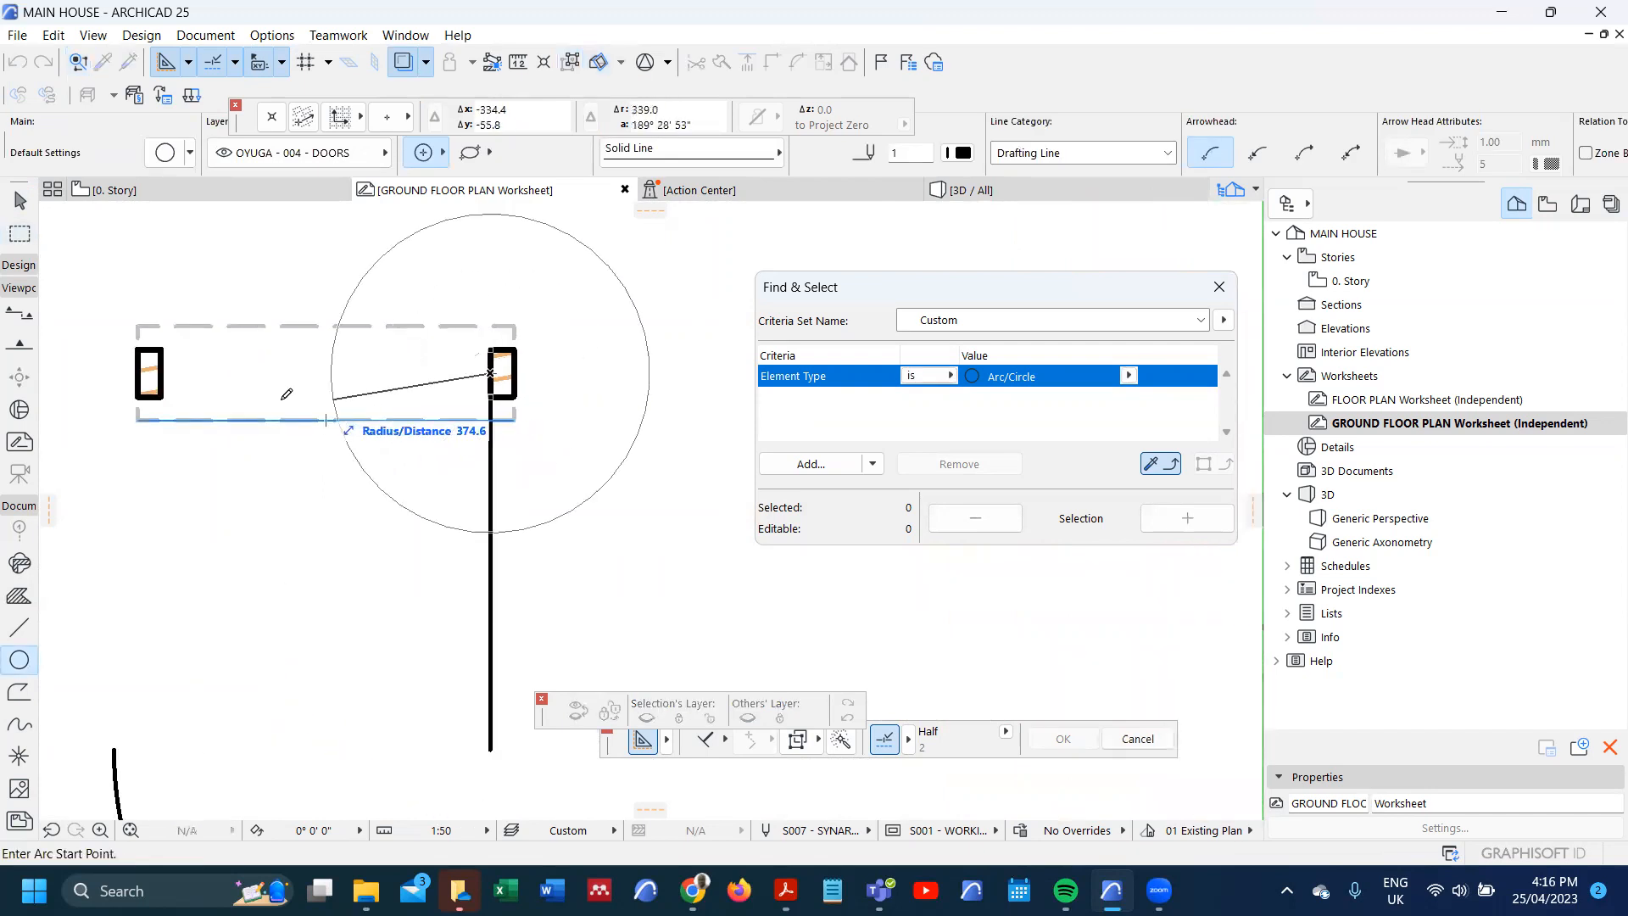
click(178, 372)
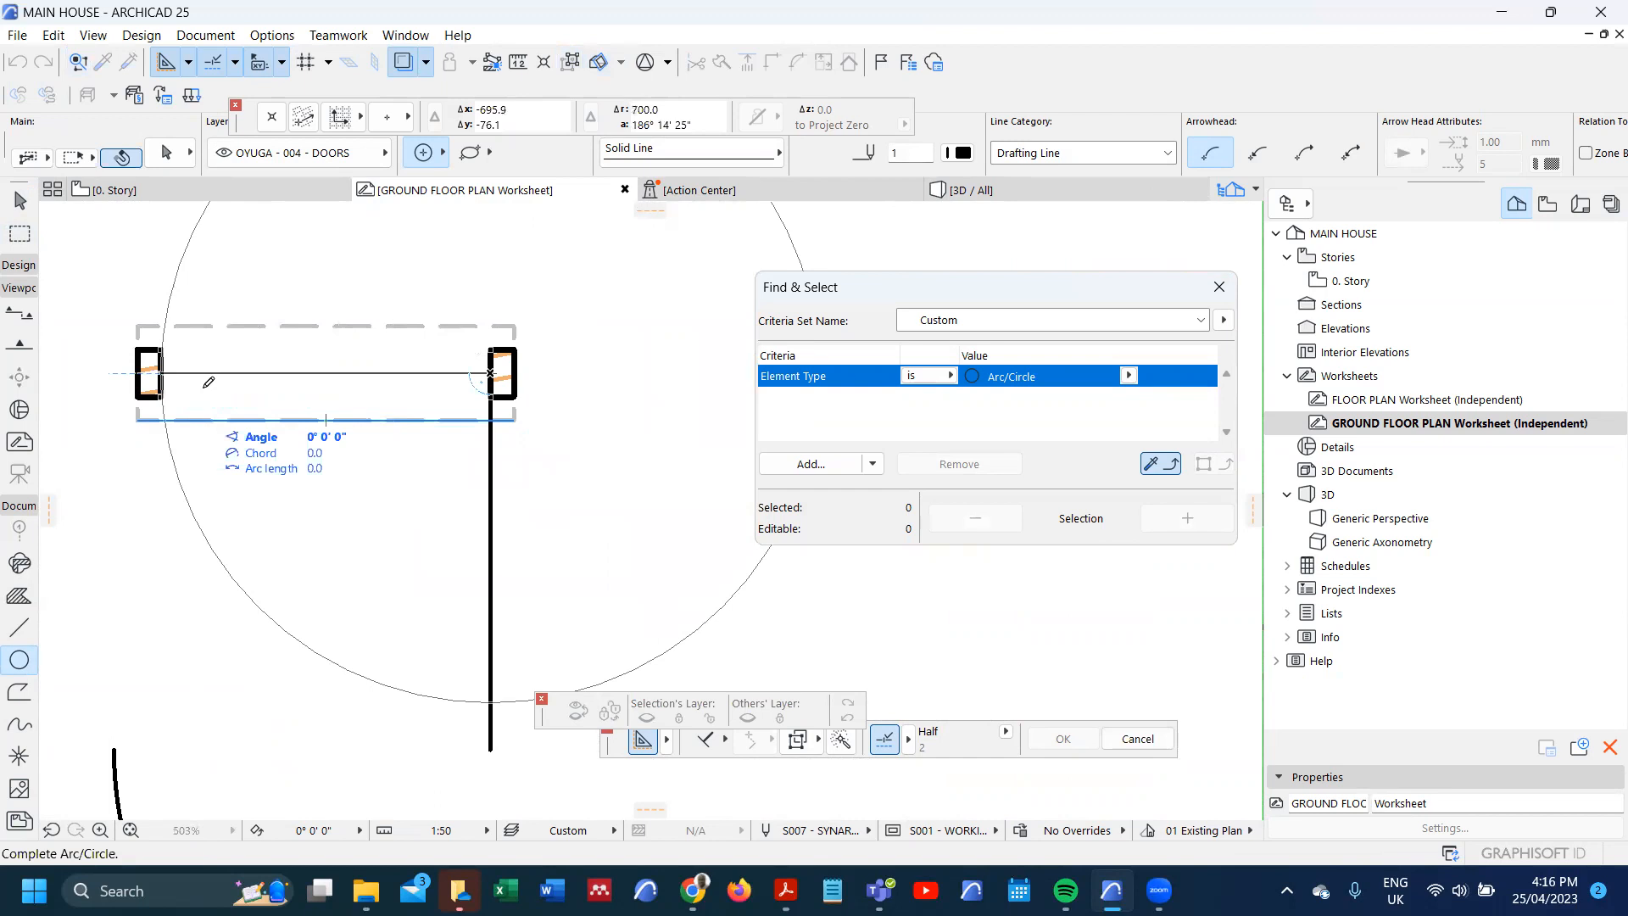
scroll(206, 379, down, 3)
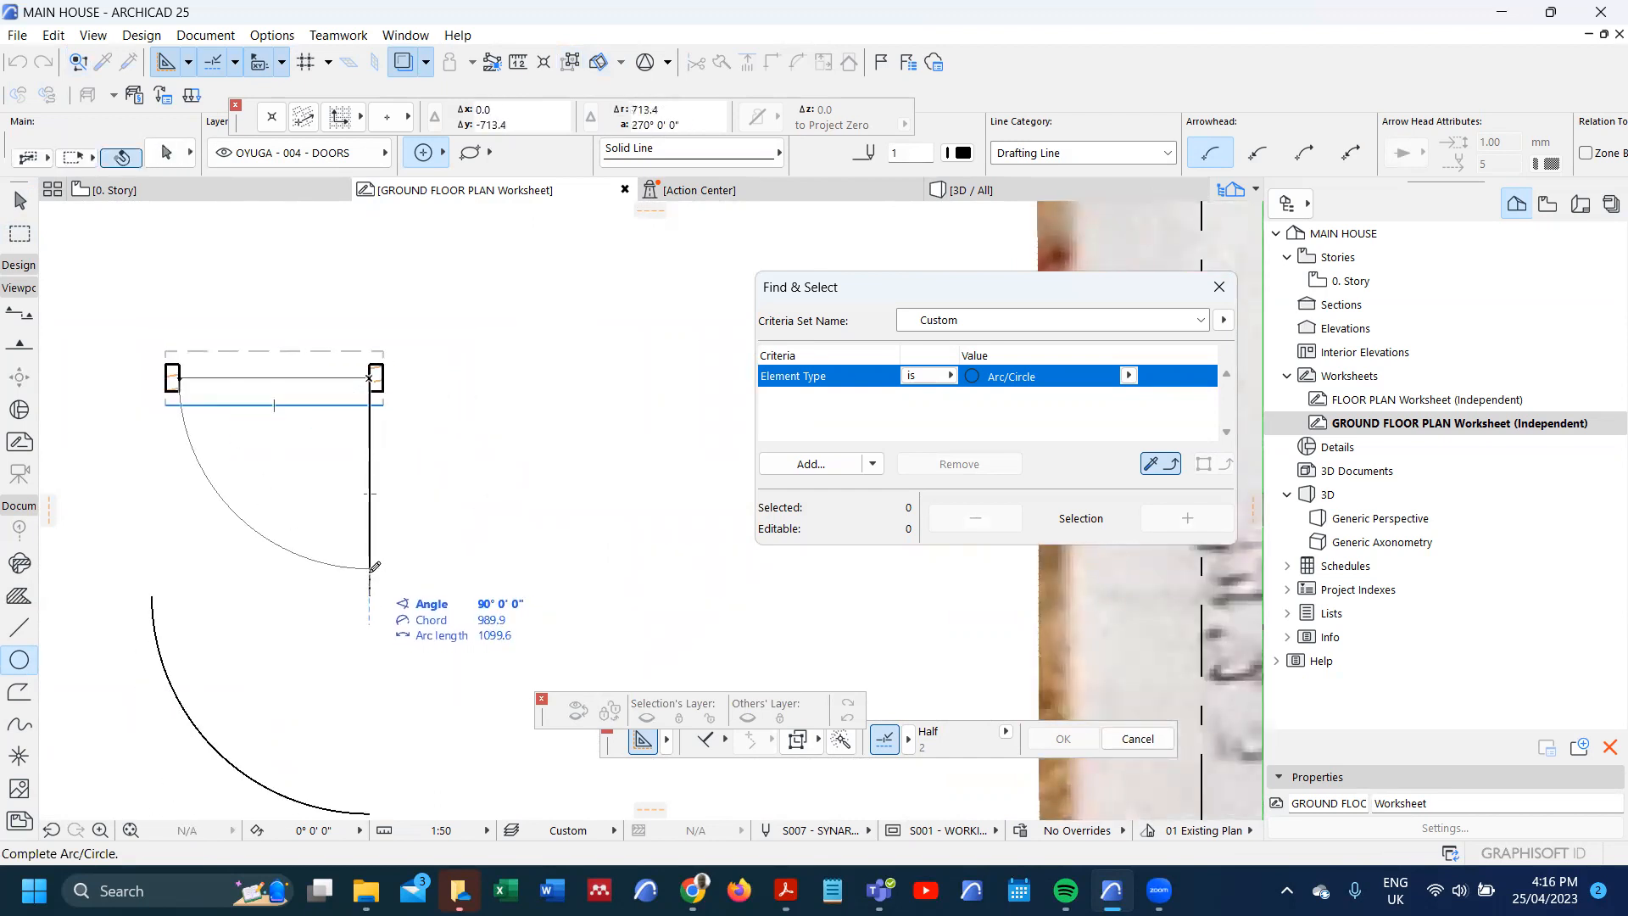
click(370, 568)
scroll(334, 466, down, 3)
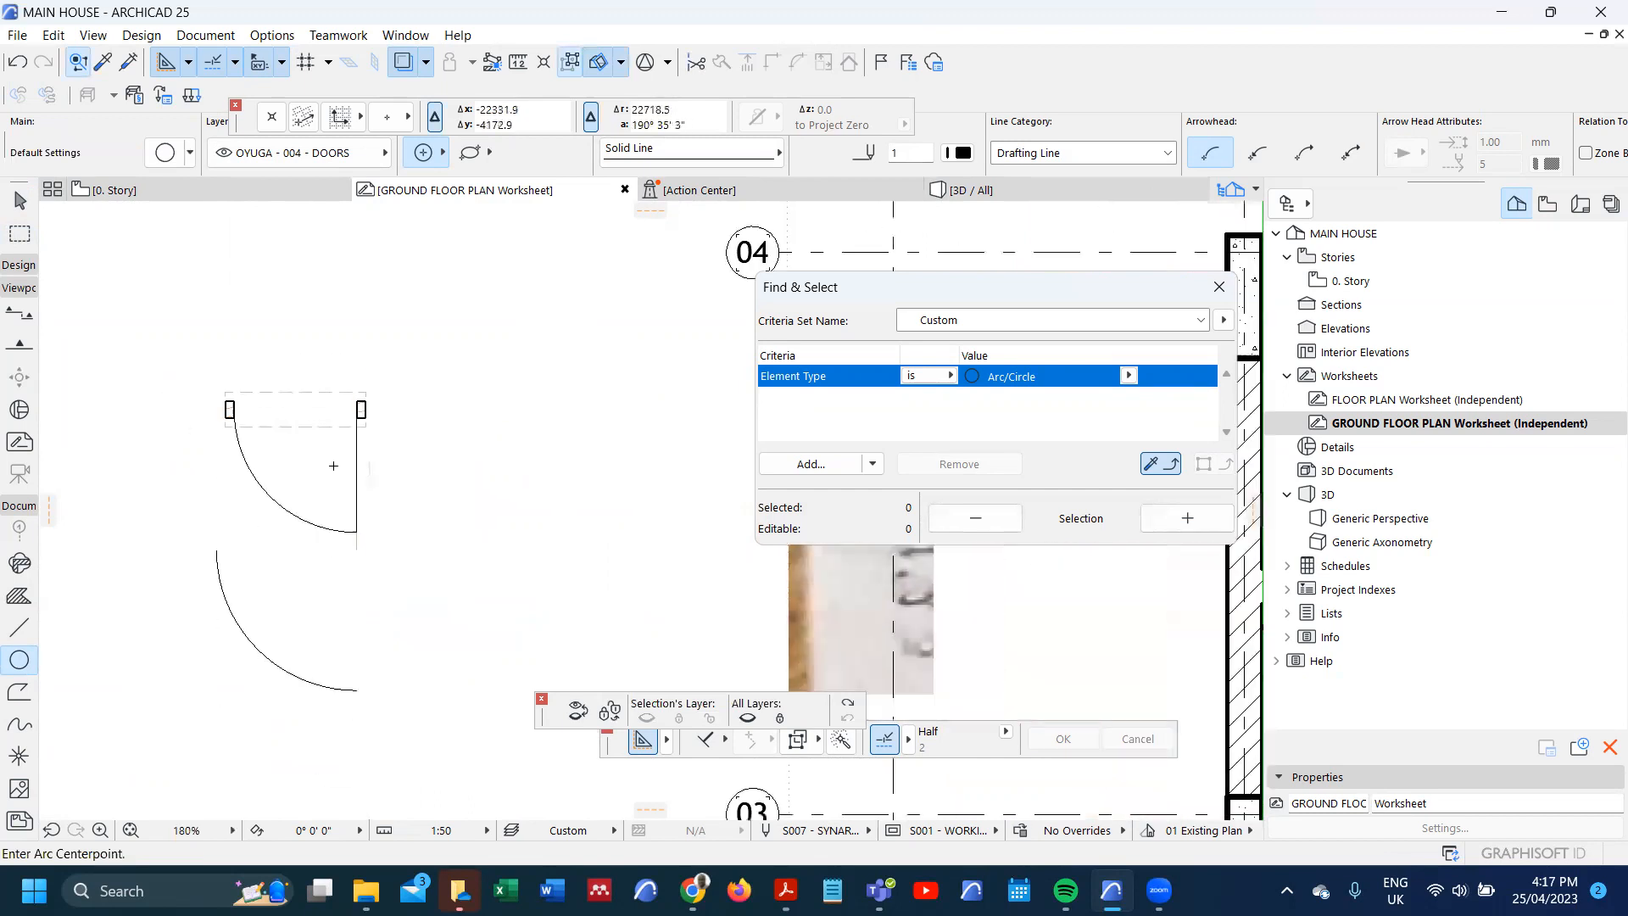
- Delete the old detached swing arc and group the frame, leaf and new arc into one door with group suspension off
shift+drag(201, 375, 304, 639)
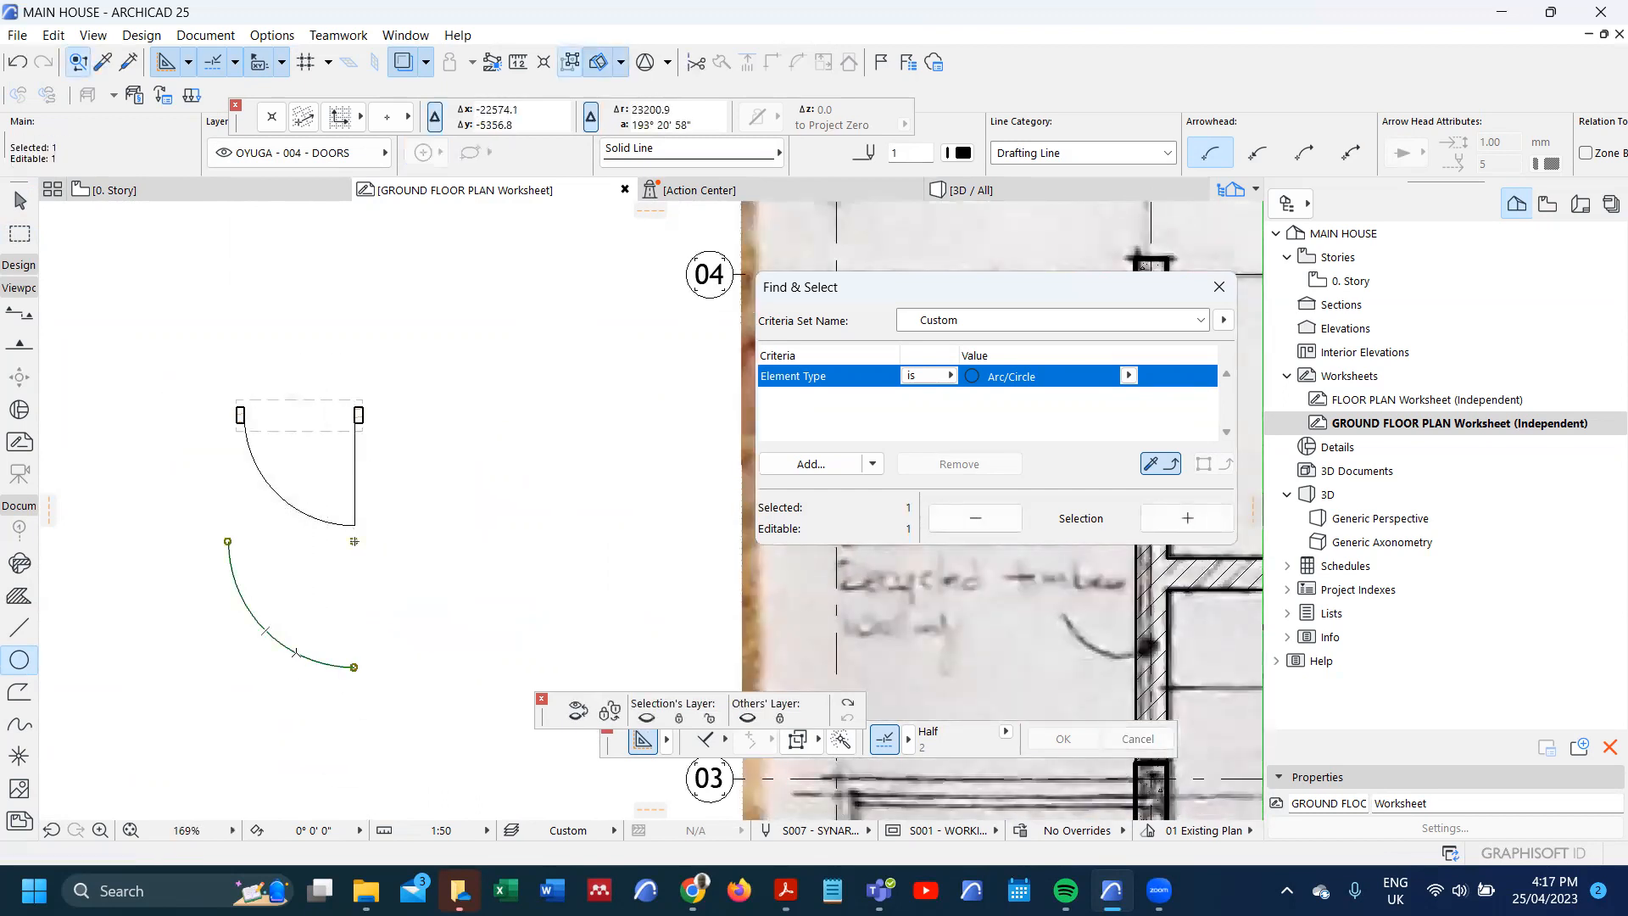
shift+drag(225, 366, 382, 552)
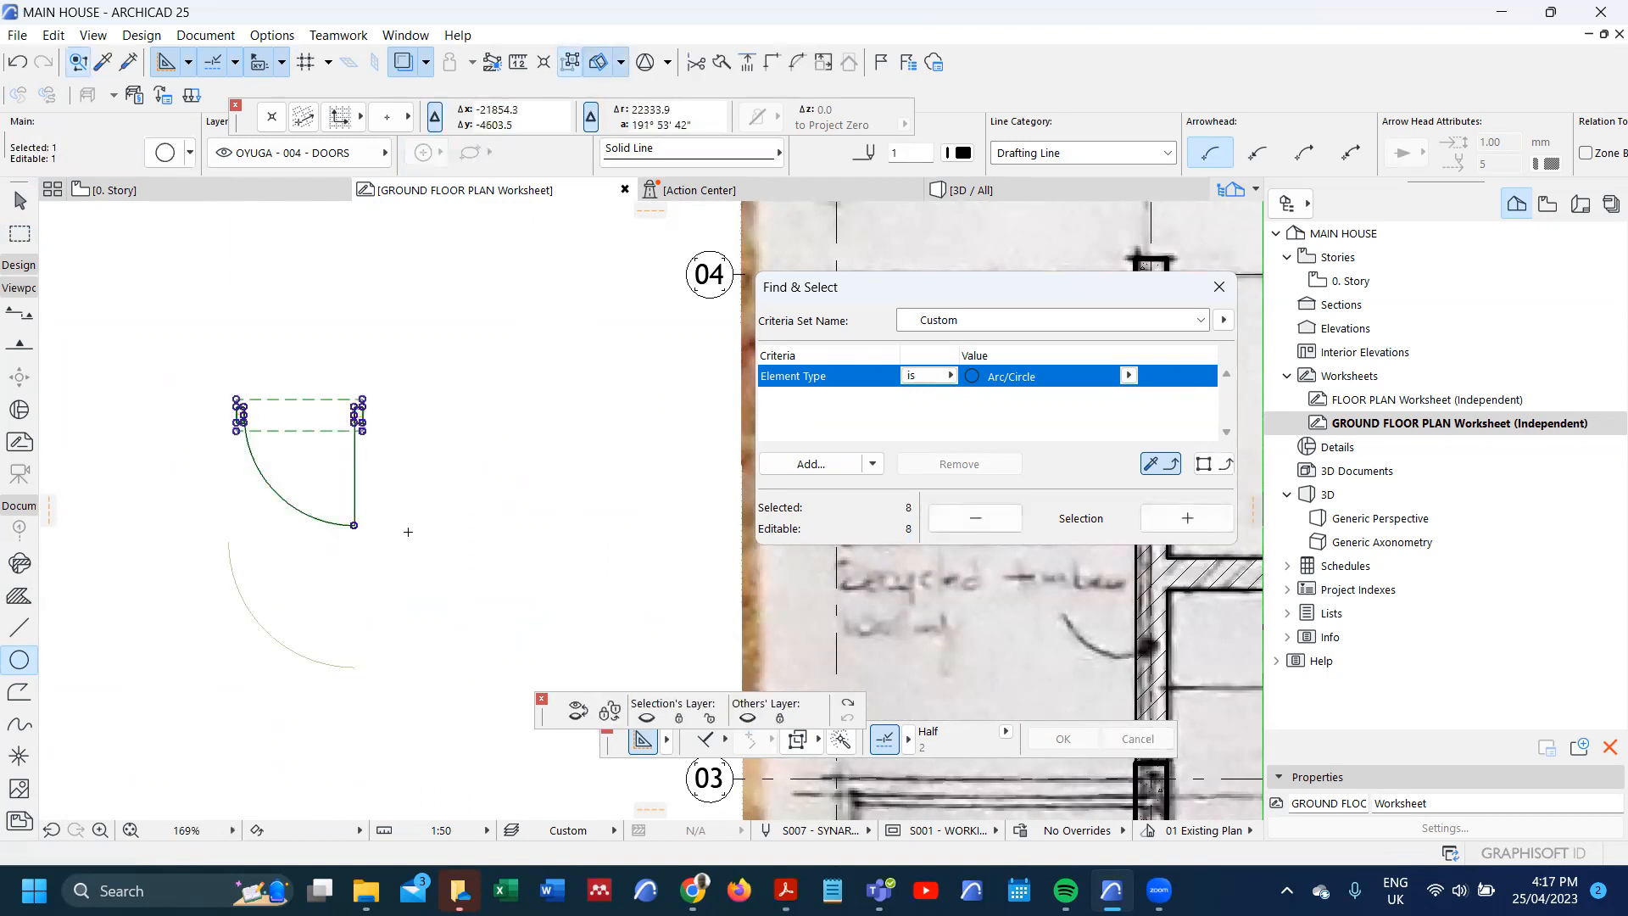
key(Escape)
shift+click(358, 441)
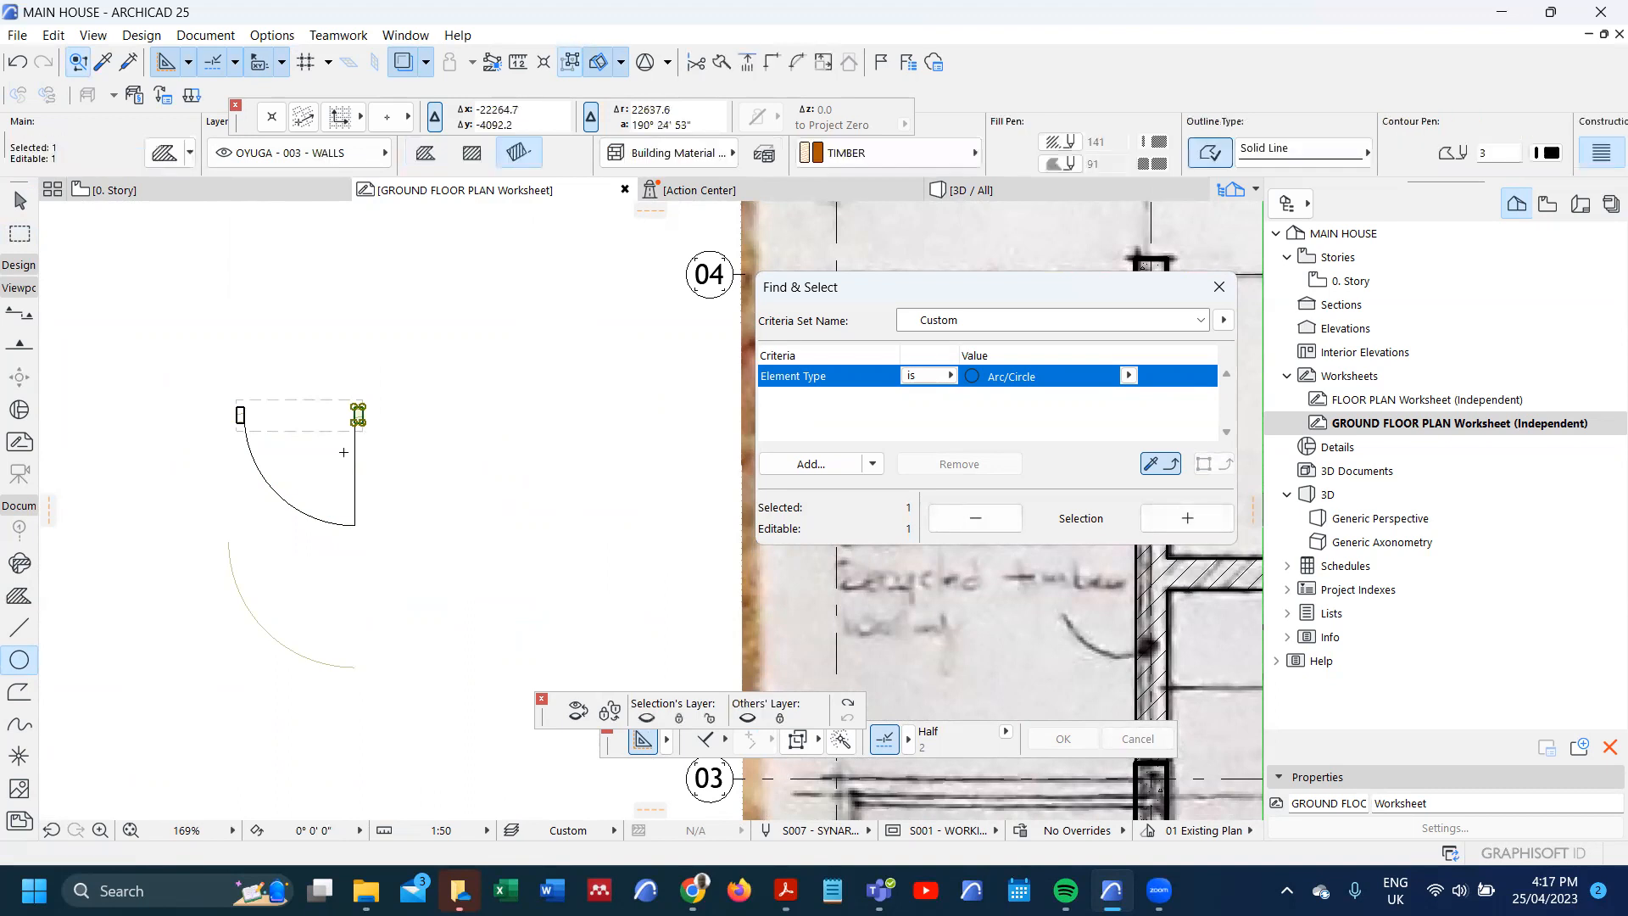
scroll(345, 451, down, 6)
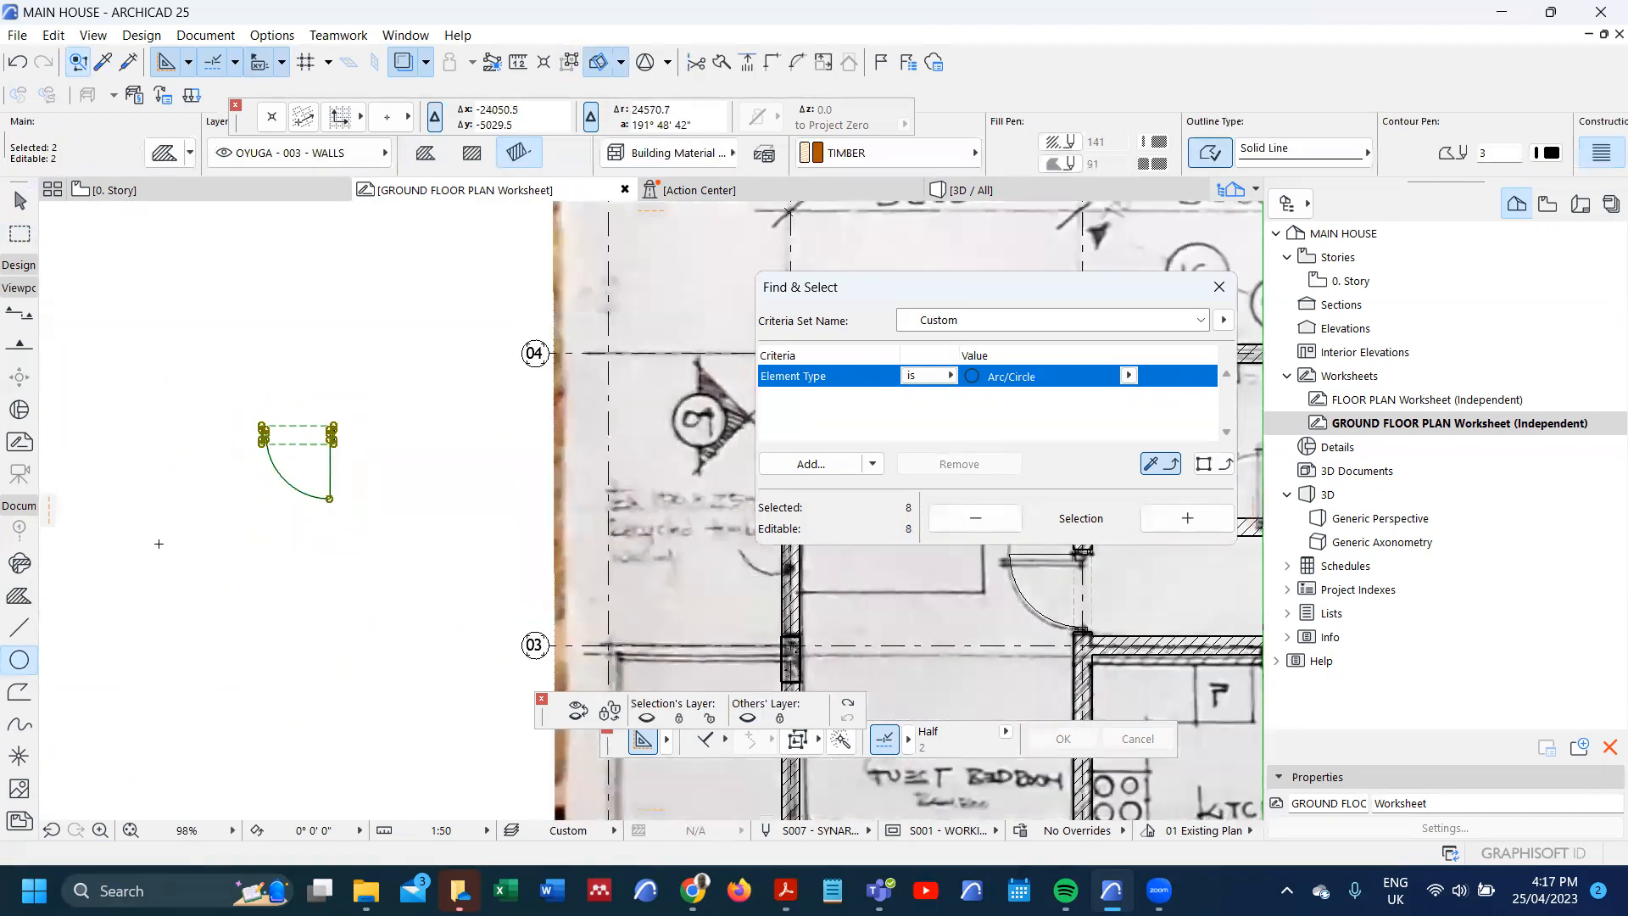
- Mirror the narrowed door group across a horizontal axis so its leaf swings upward
scroll(214, 513, up, 2)
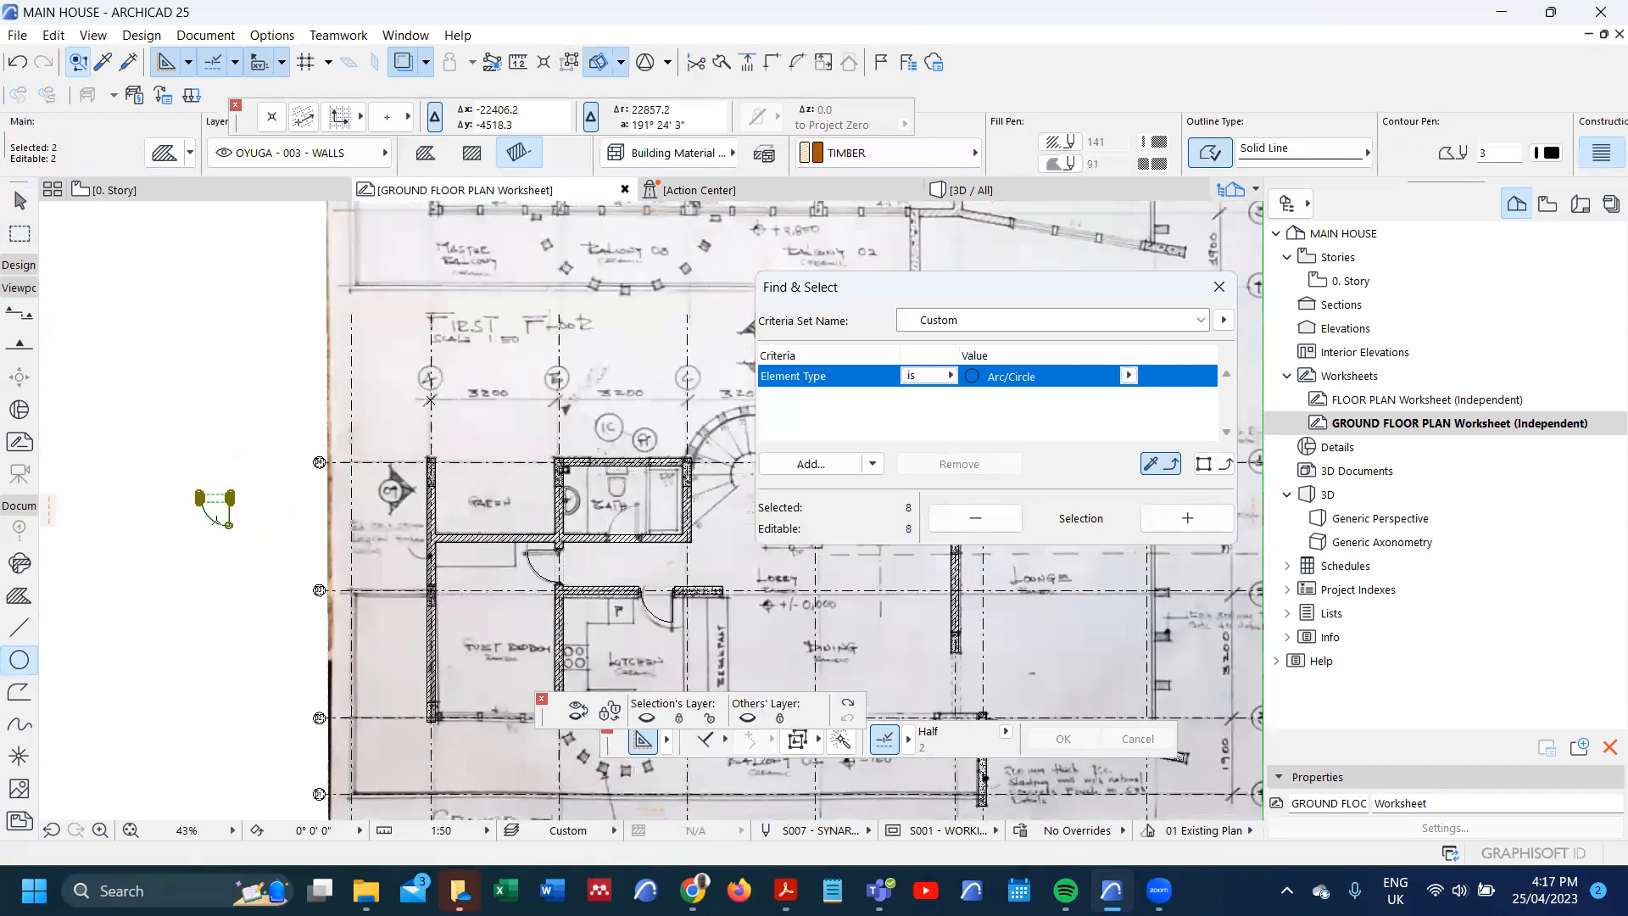
key(ctrl+m)
click(234, 496)
click(284, 503)
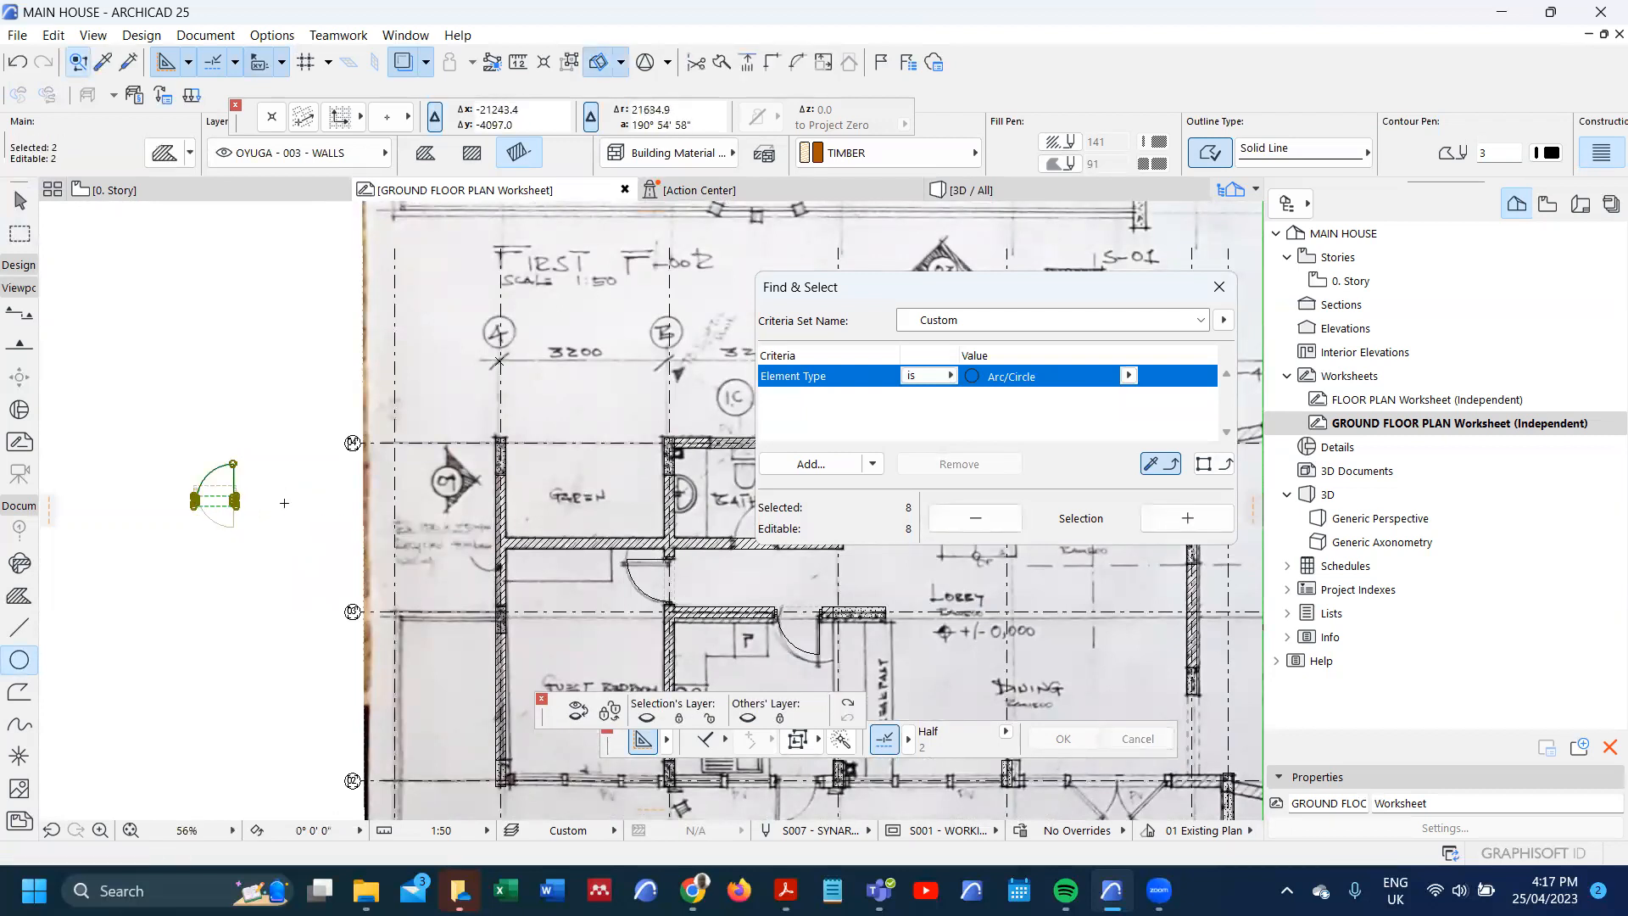
- Move the mirrored door by its outer frame corner onto the sketched bath door in the wall facing the lobby
key(ctrl+d)
scroll(234, 500, up, 9)
click(244, 537)
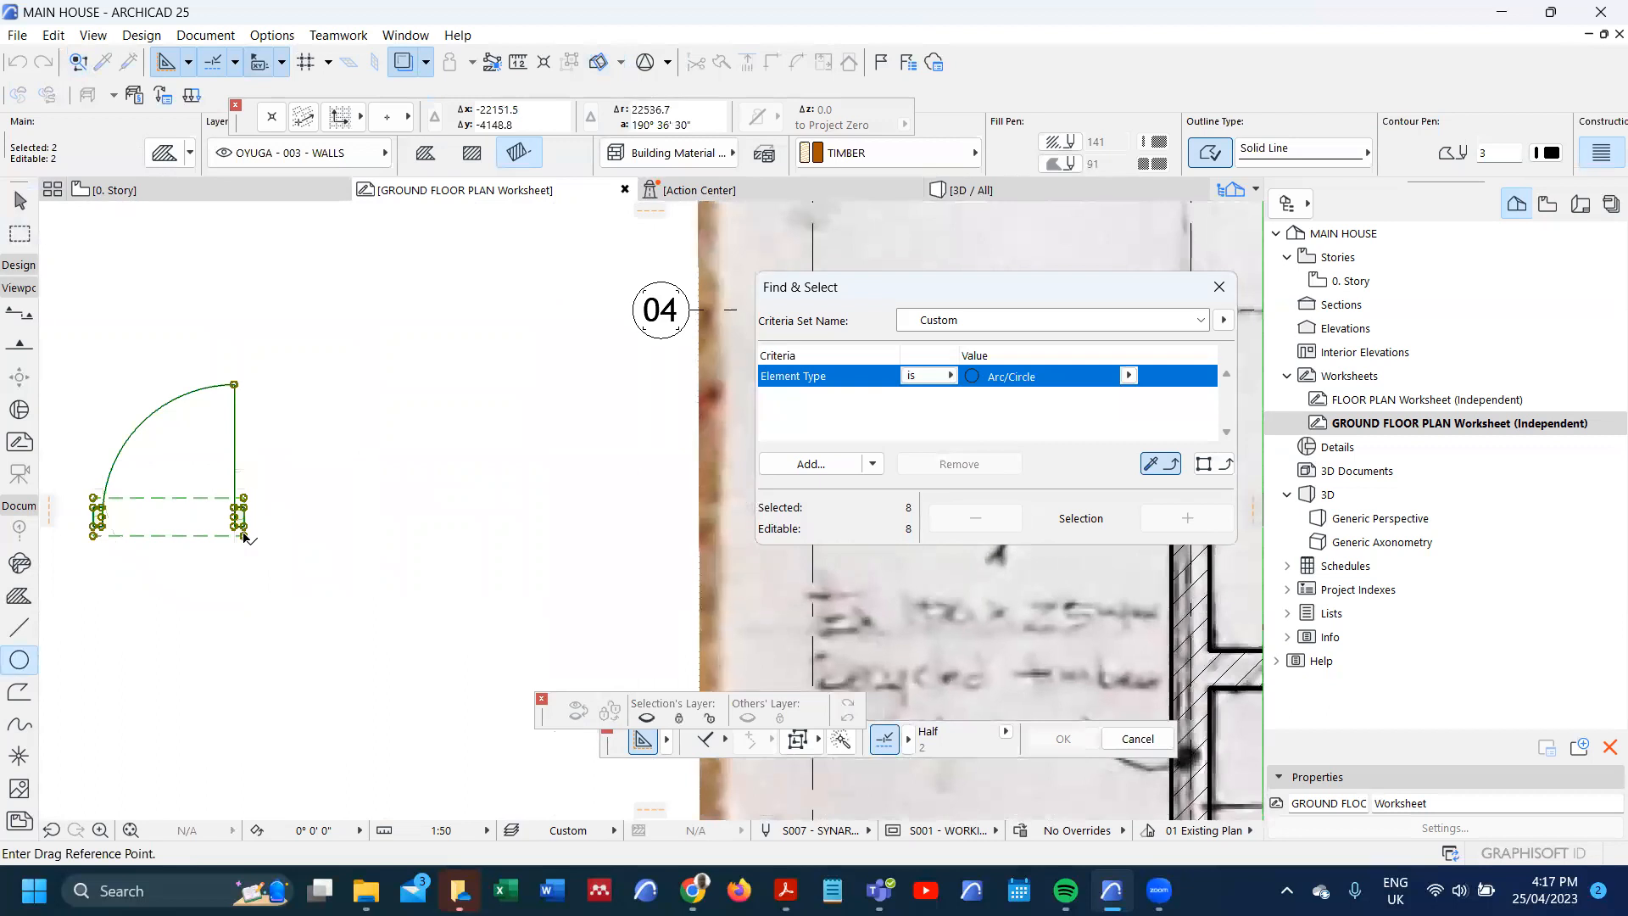
scroll(244, 537, down, 6)
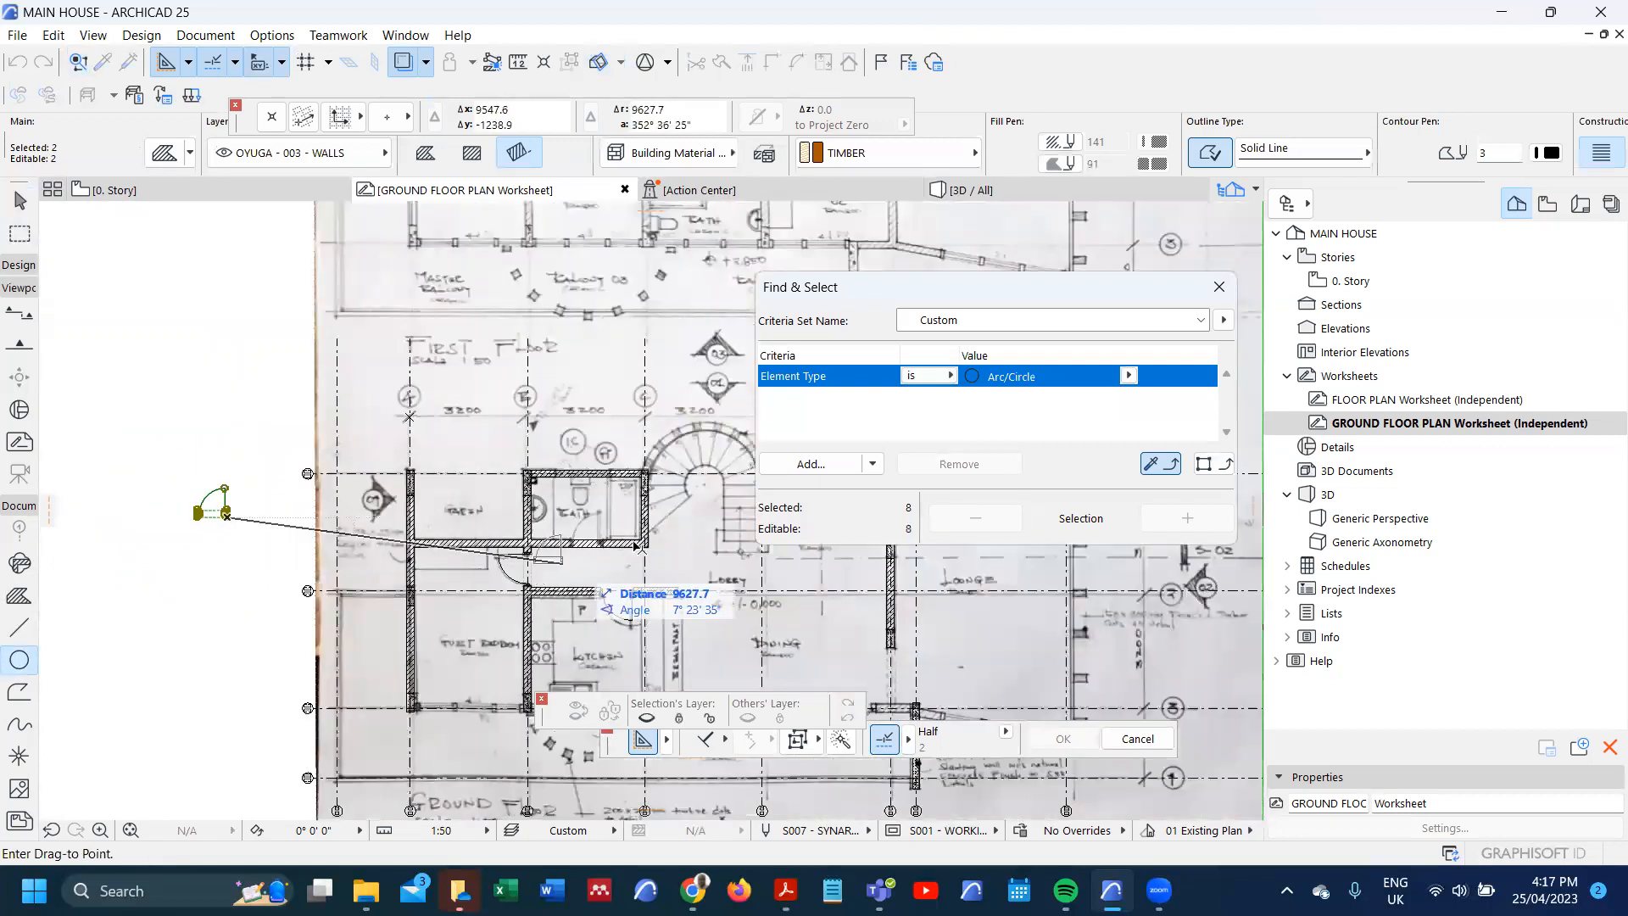
scroll(564, 560, up, 6)
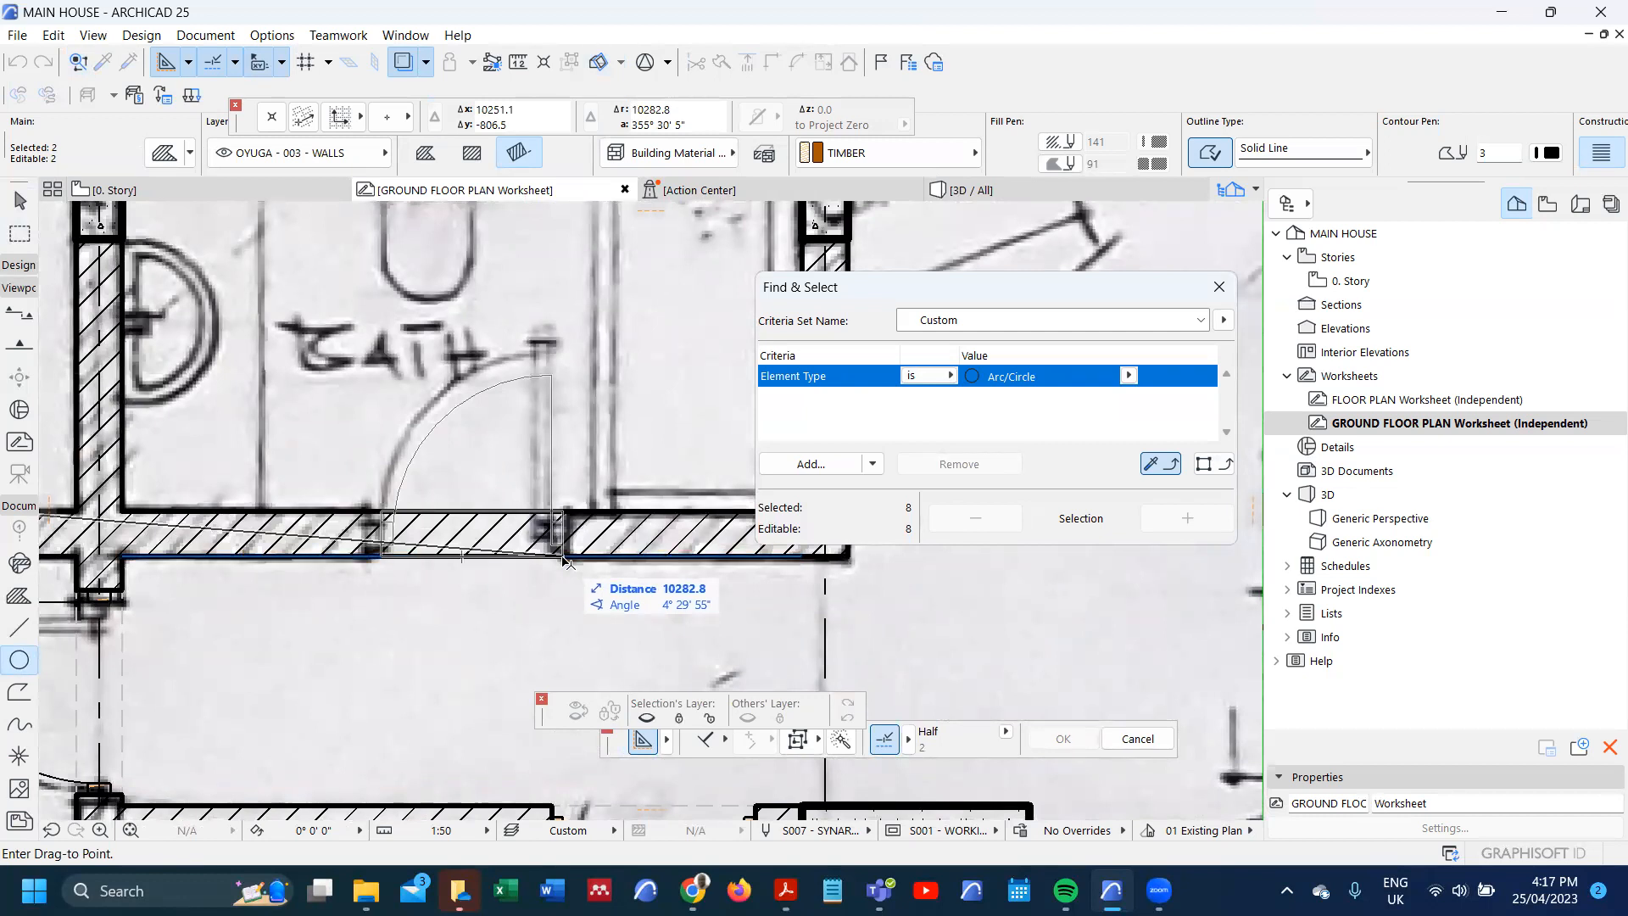
click(564, 560)
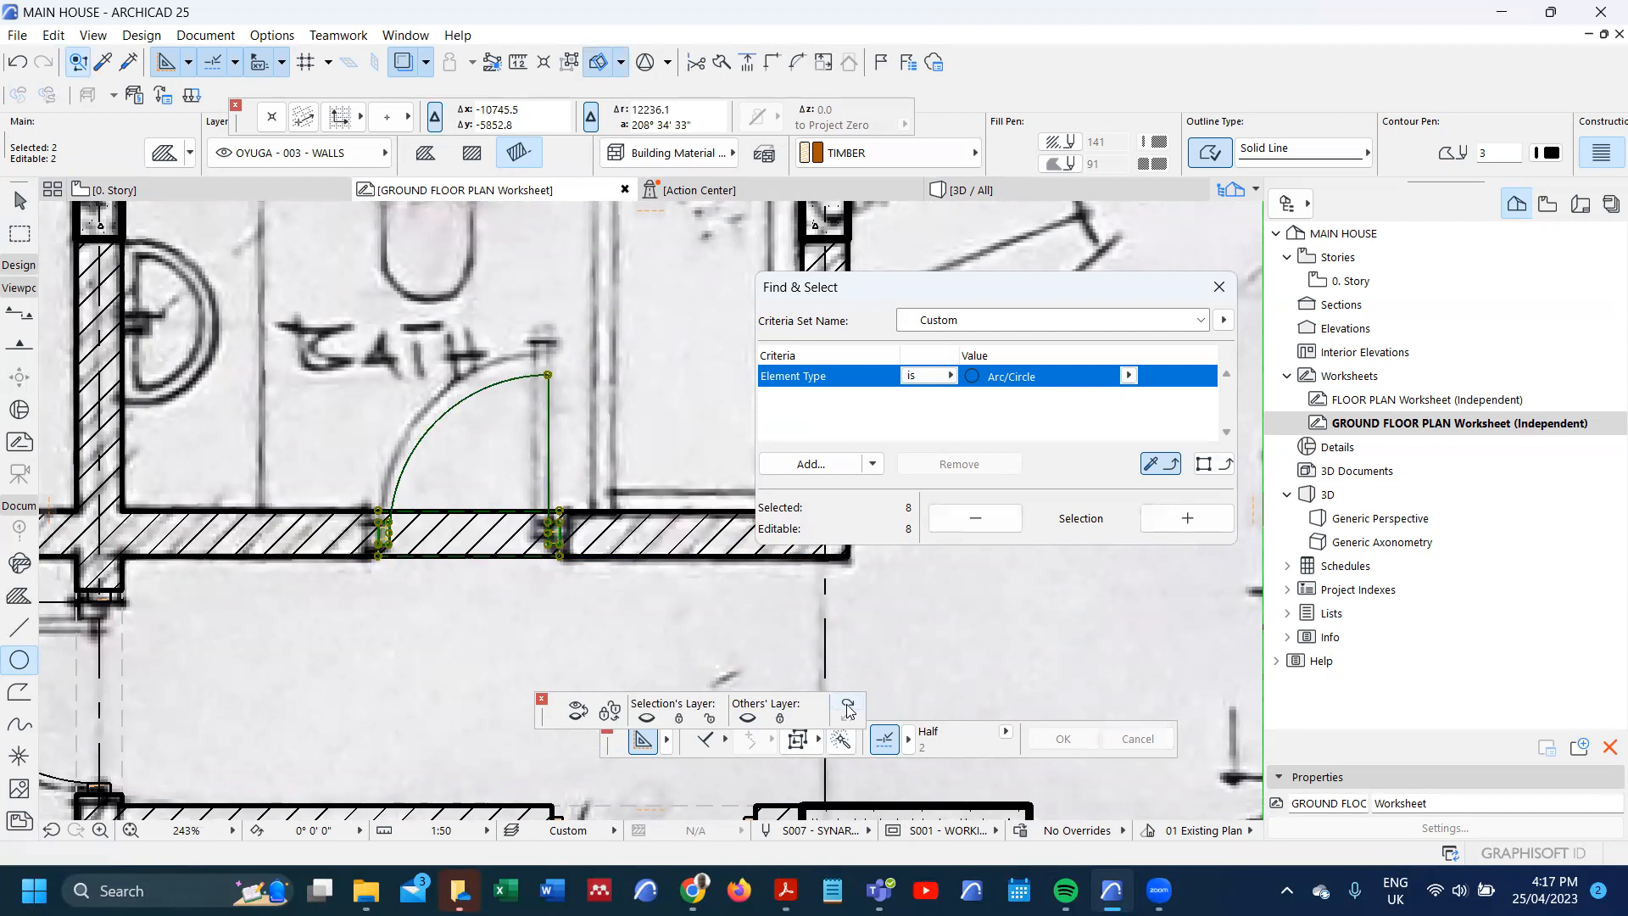
- Hide the scan and cut an 800 wide rectangular opening through the bath wall fill between the new door's jambs
key(Escape)
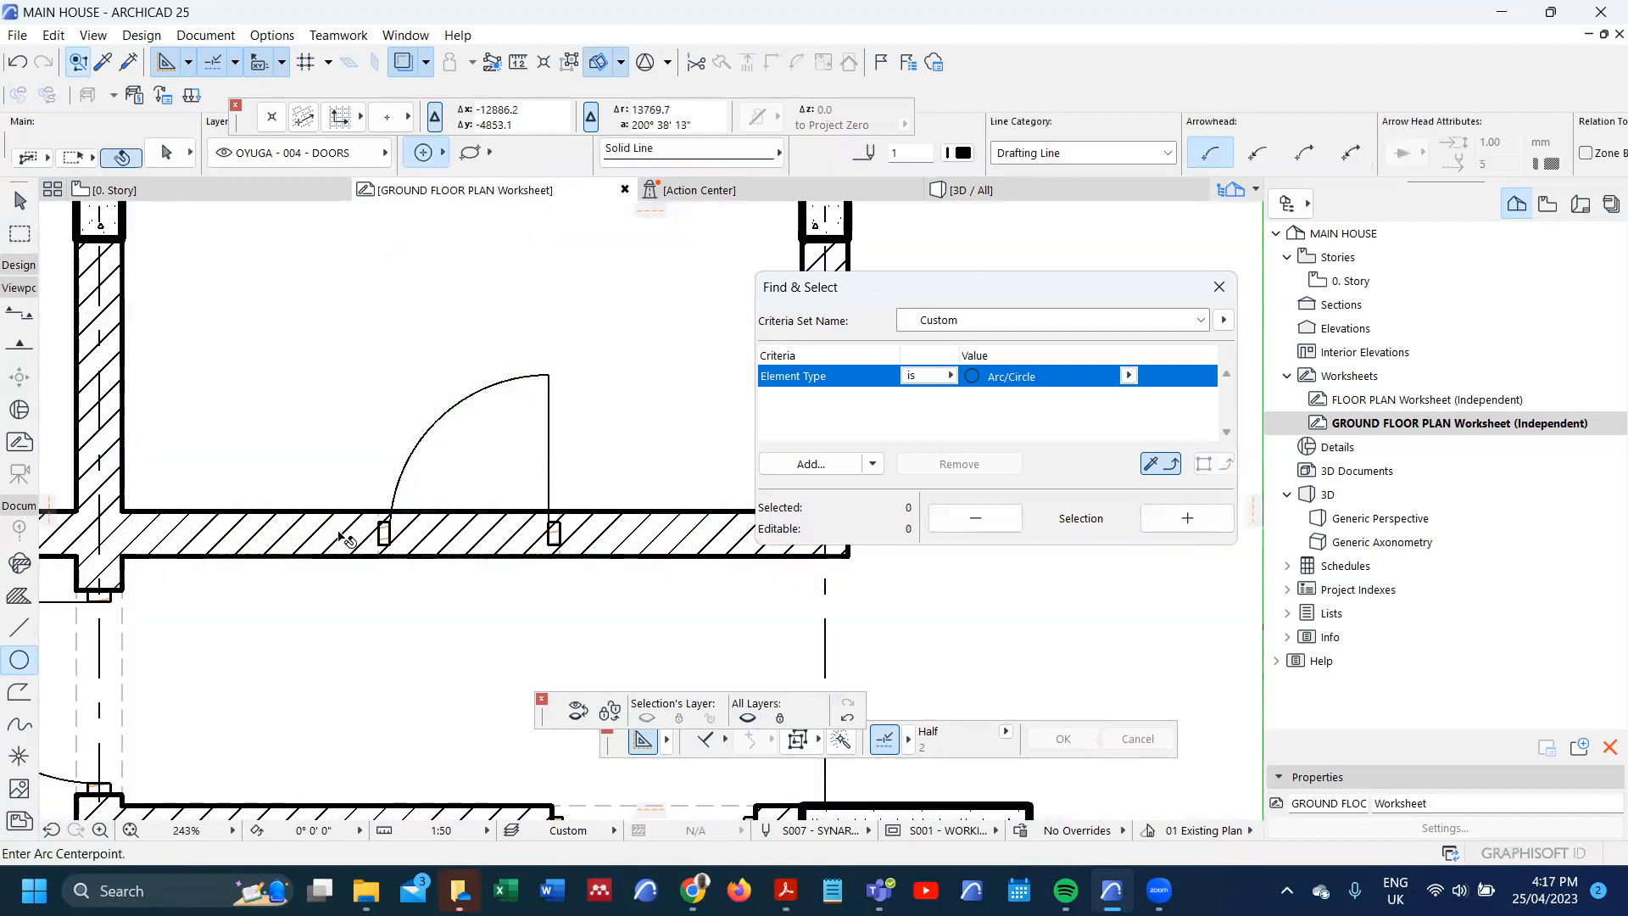
shift+click(349, 530)
click(355, 511)
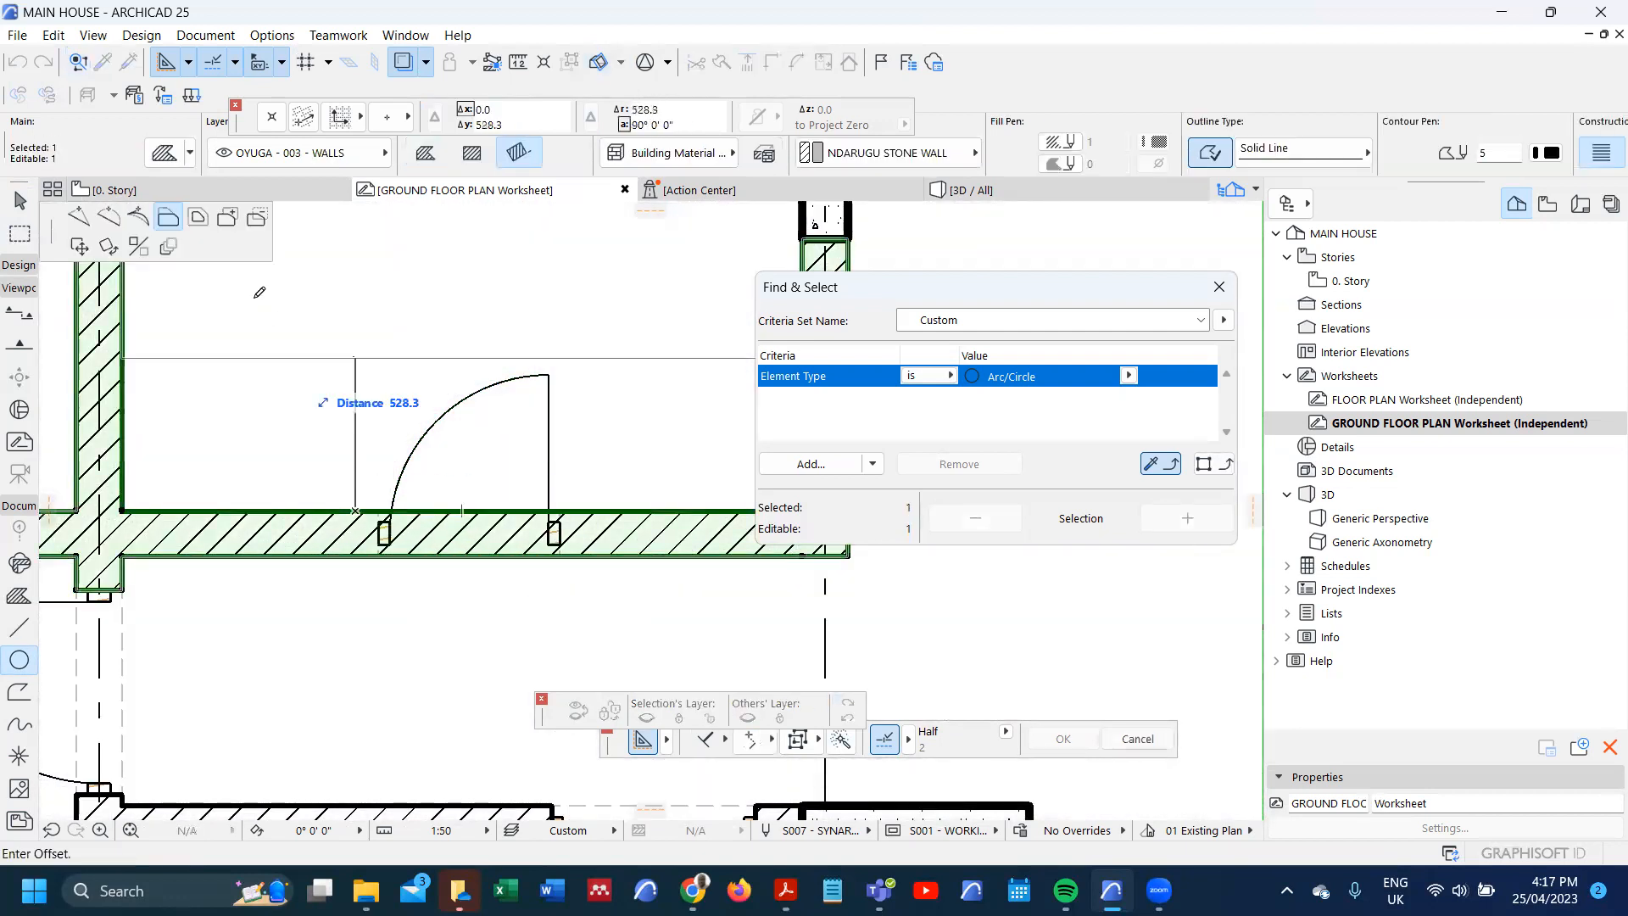
click(254, 220)
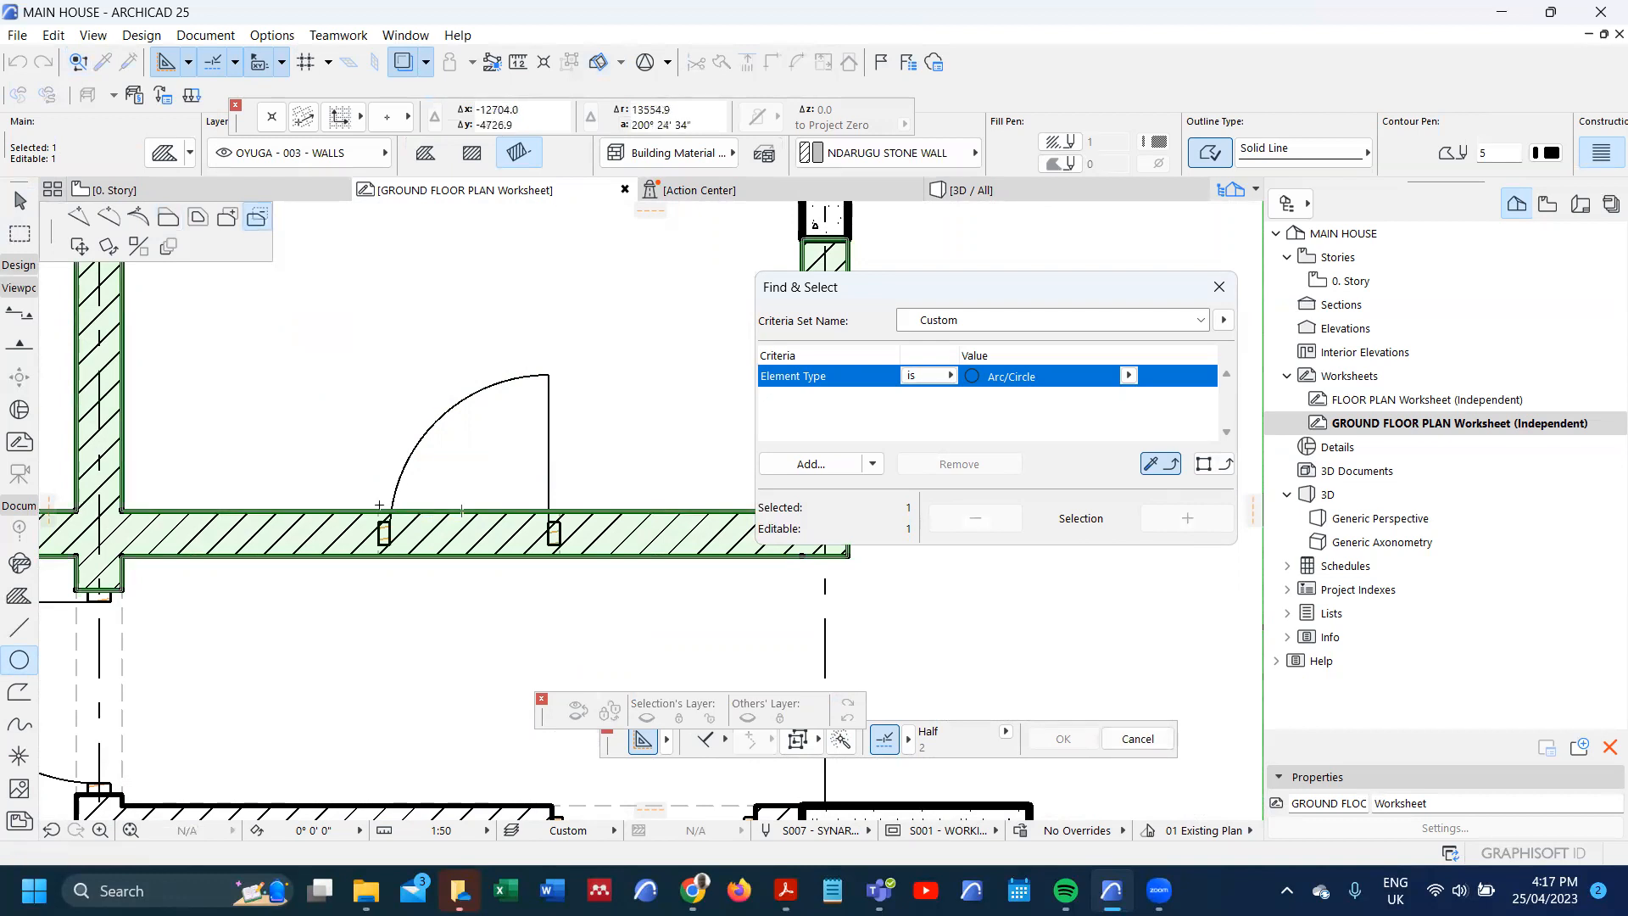
click(378, 509)
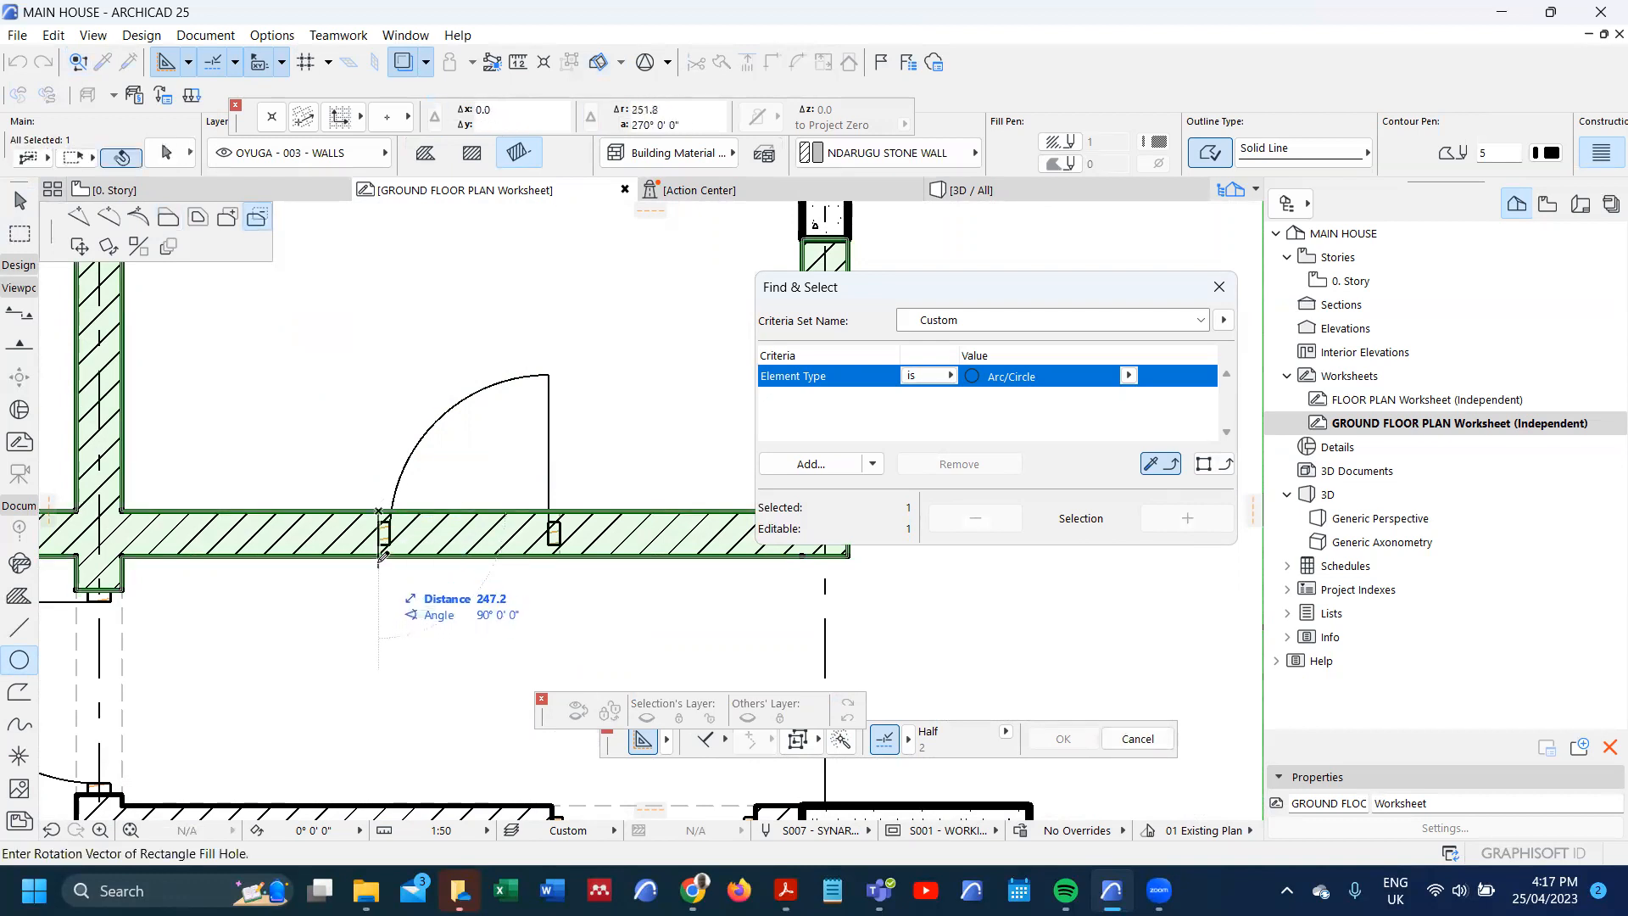
click(380, 552)
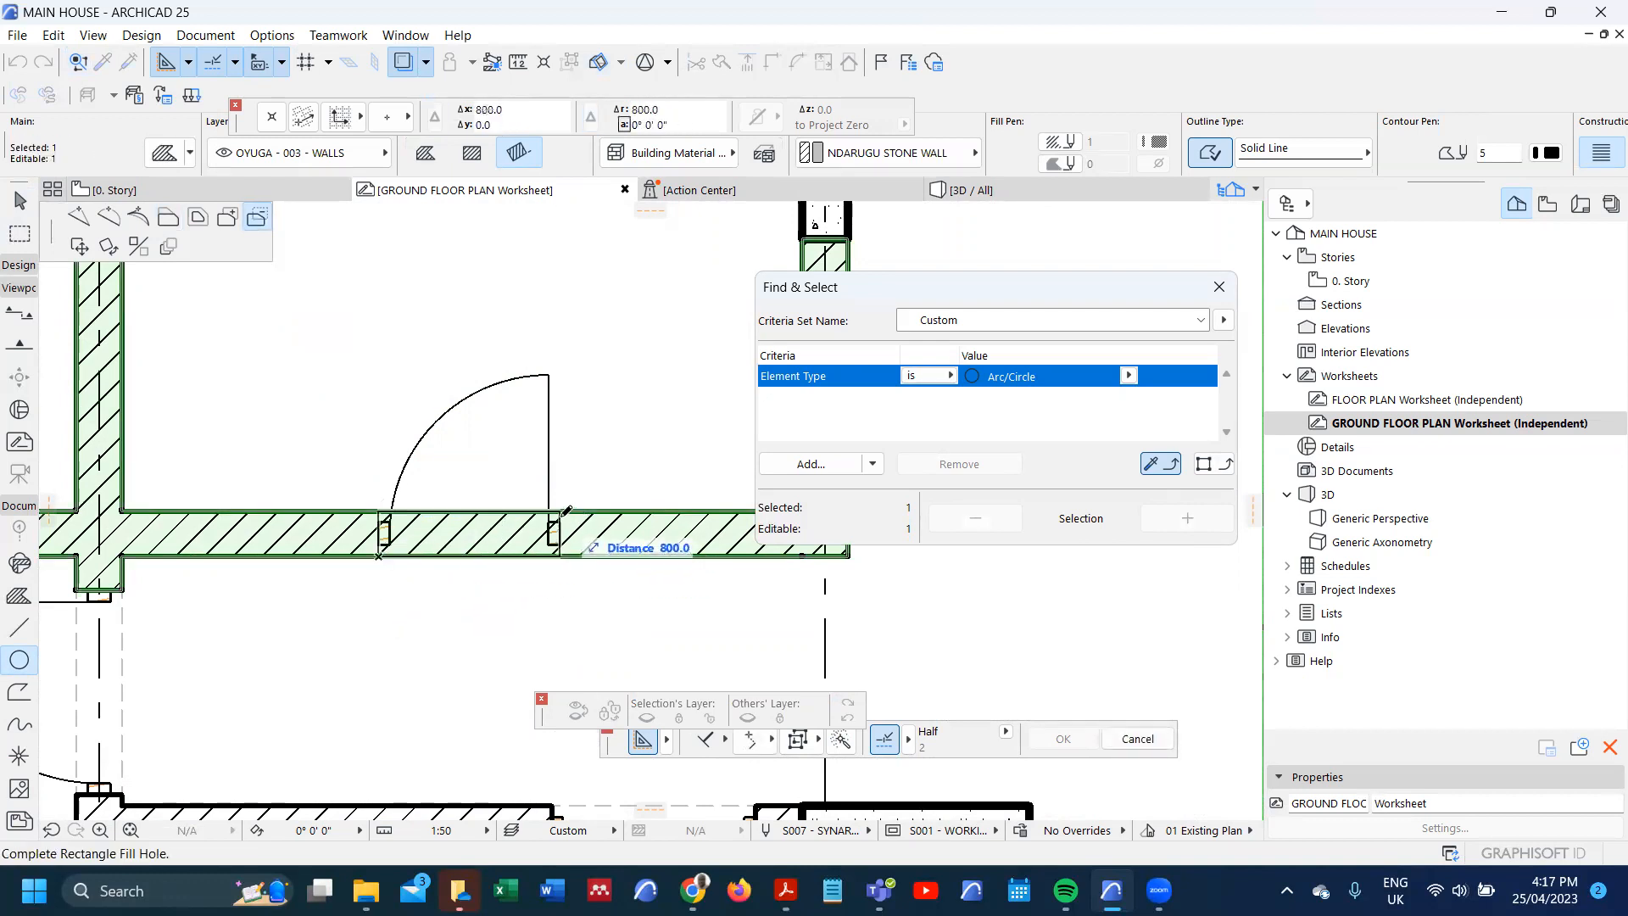
click(559, 555)
key(Escape)
scroll(467, 586, down, 3)
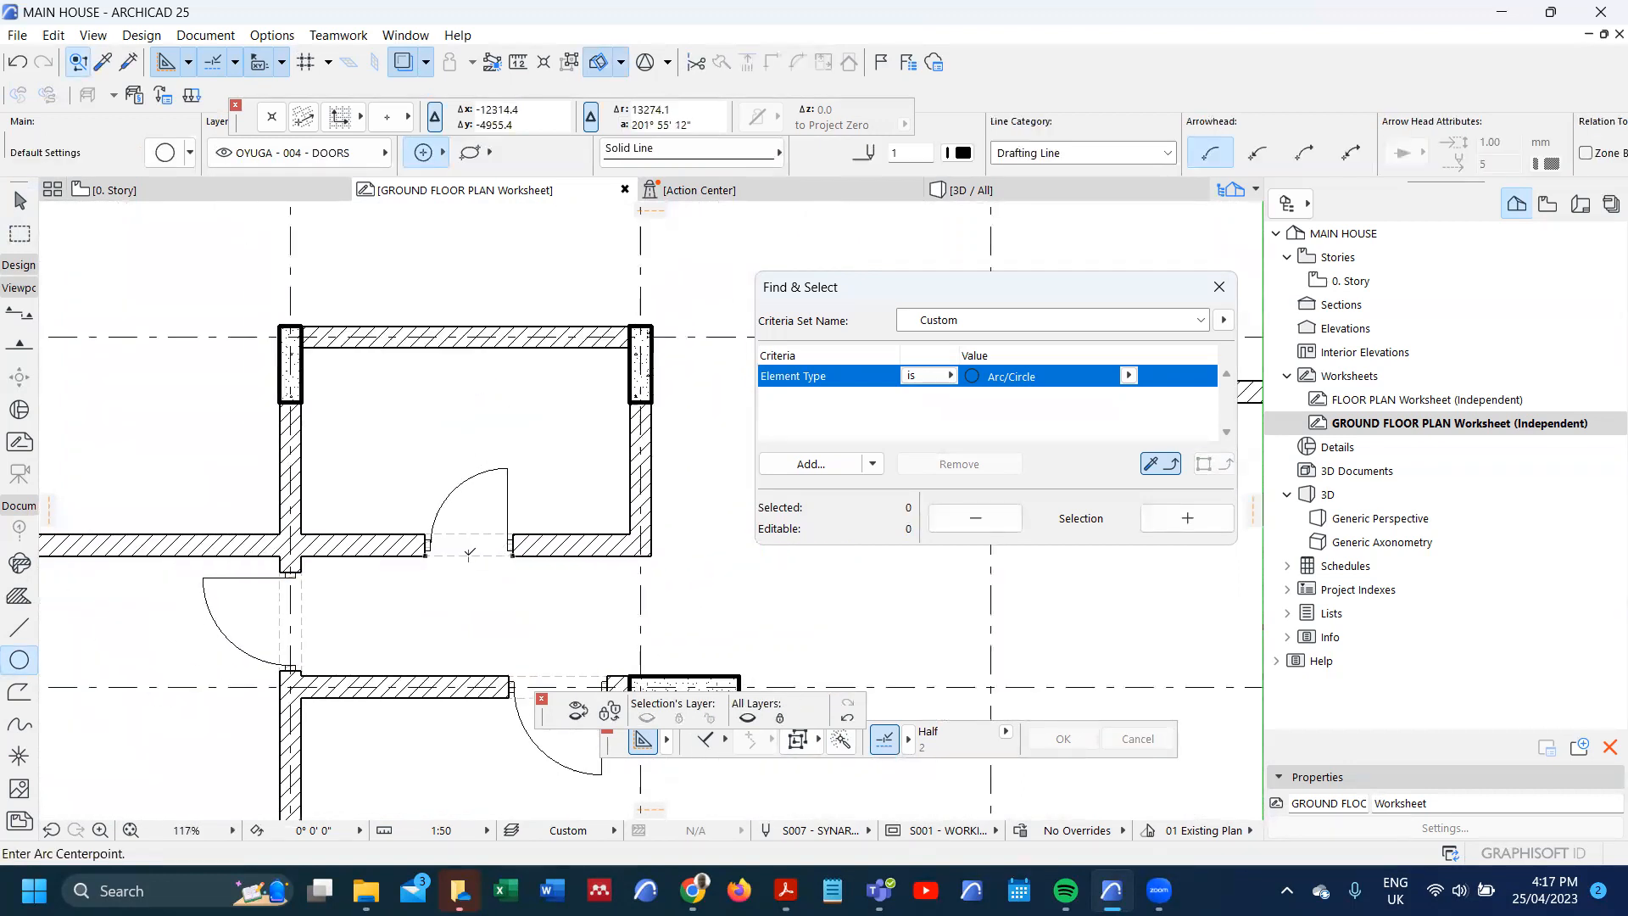
- Turn off the trace reference and show the scanned plan again to review the placed doors against it
scroll(469, 553, down, 2)
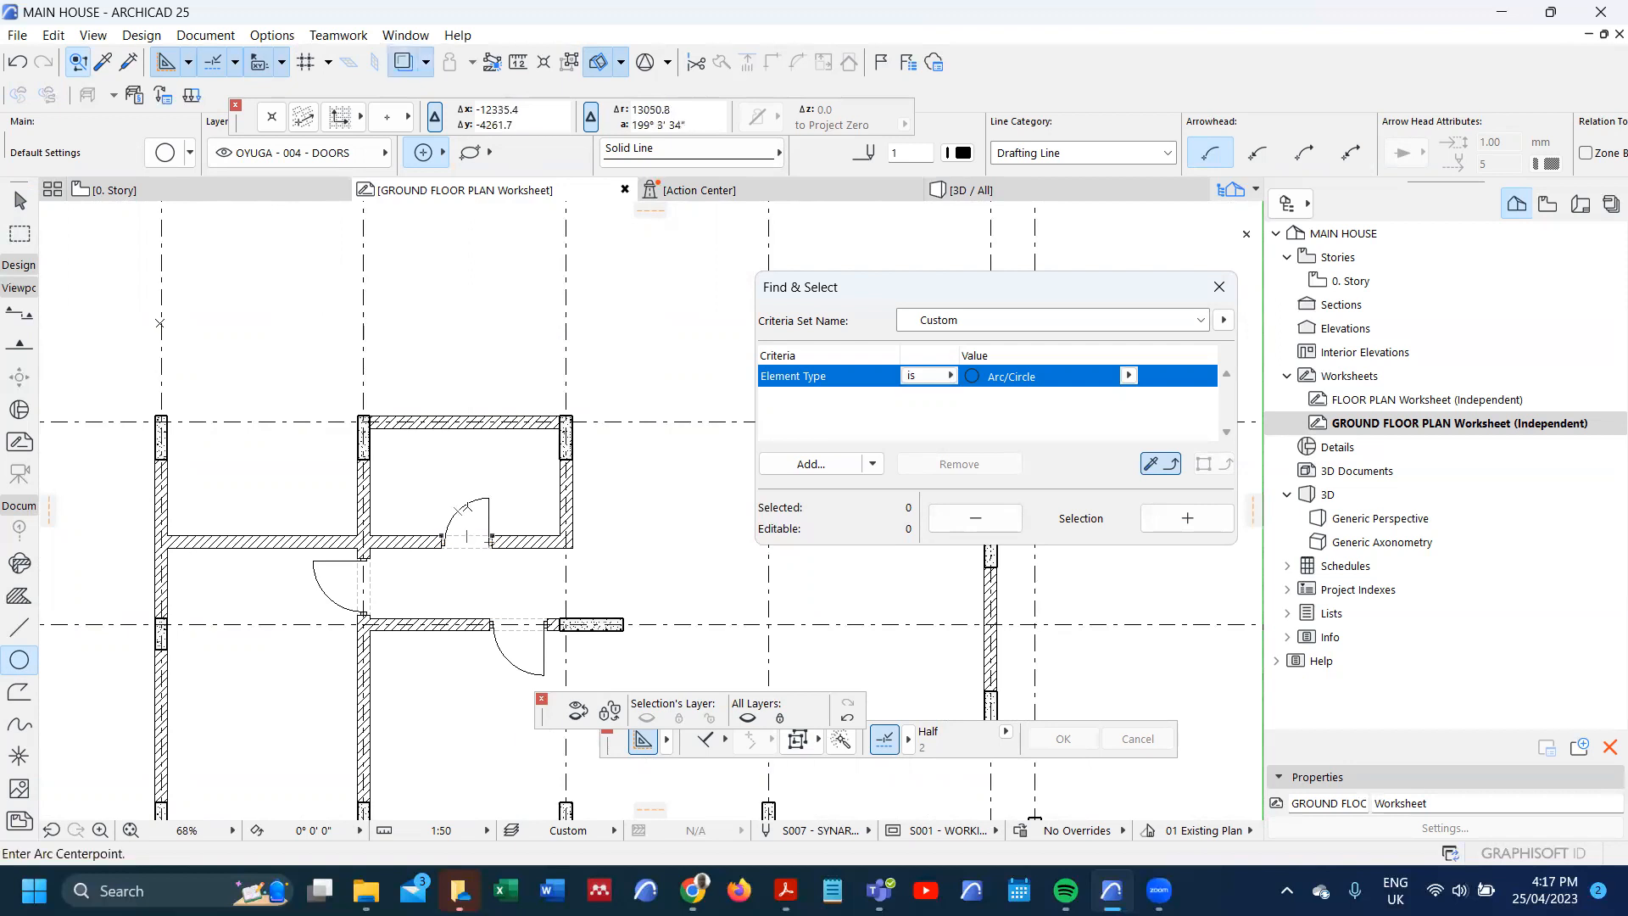
key(alt+F2)
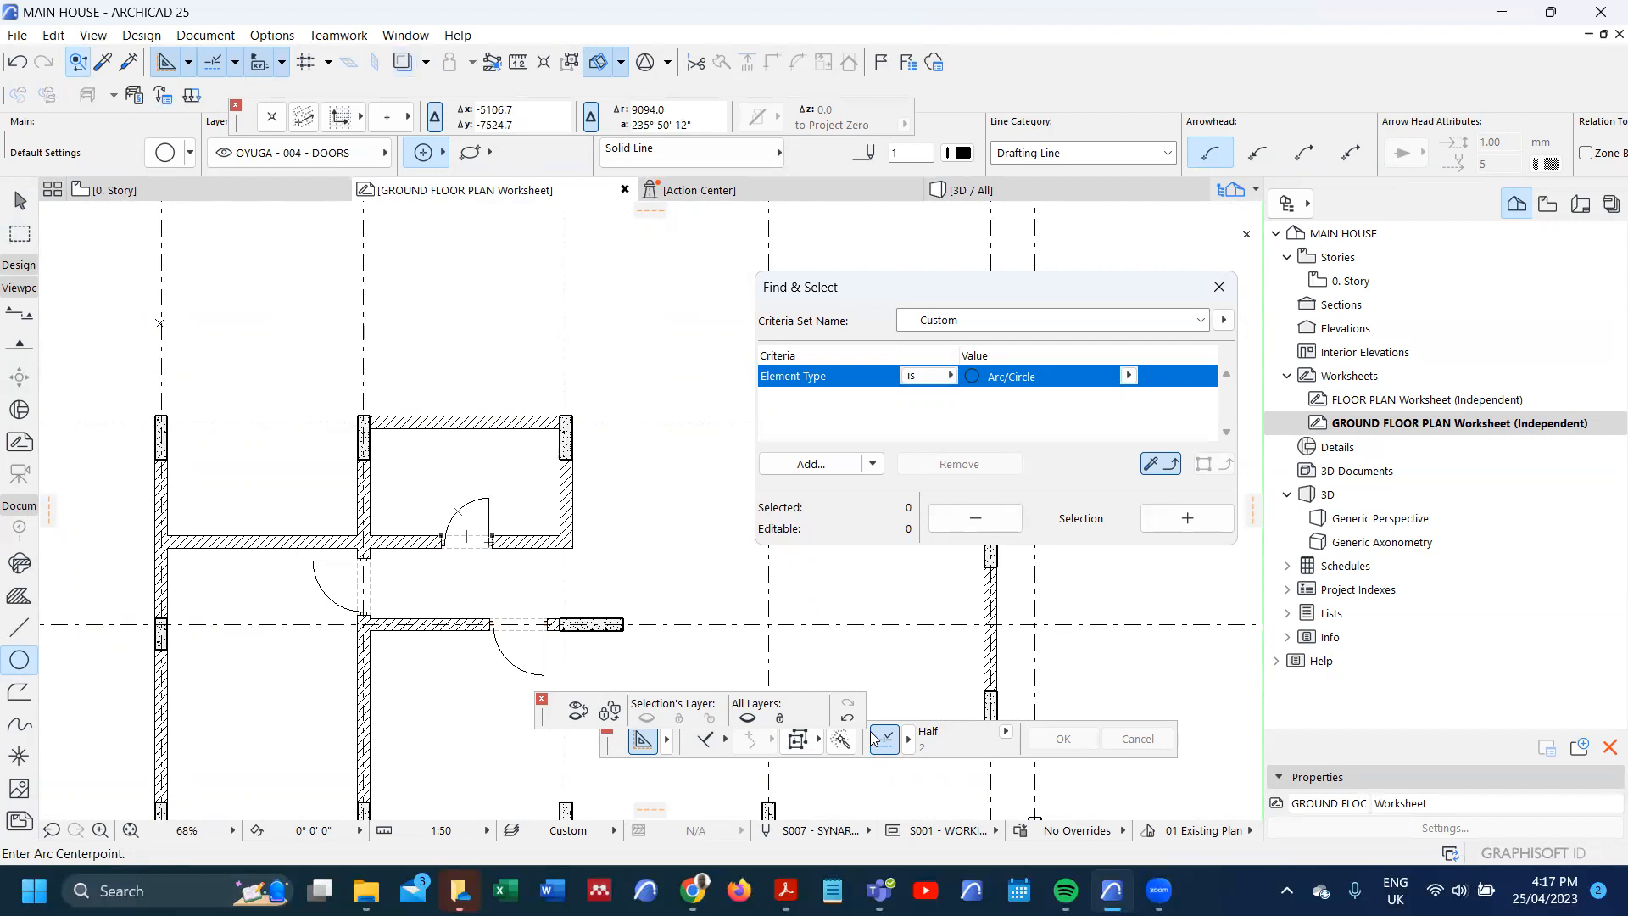
scroll(480, 447, down, 5)
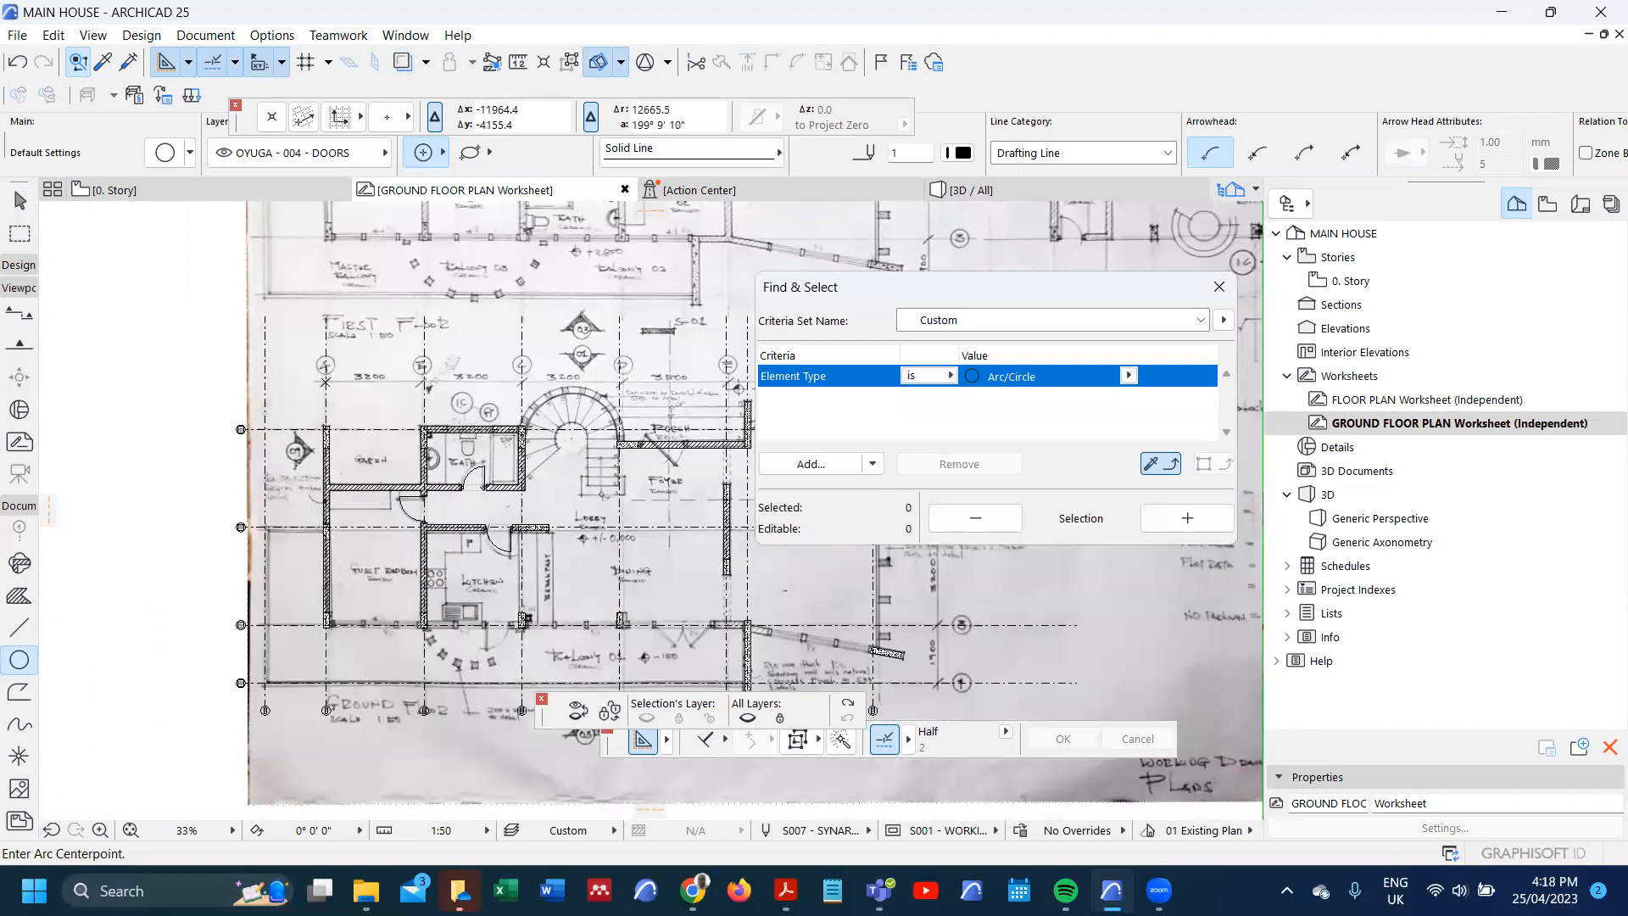
middle_drag(423, 570, 335, 608)
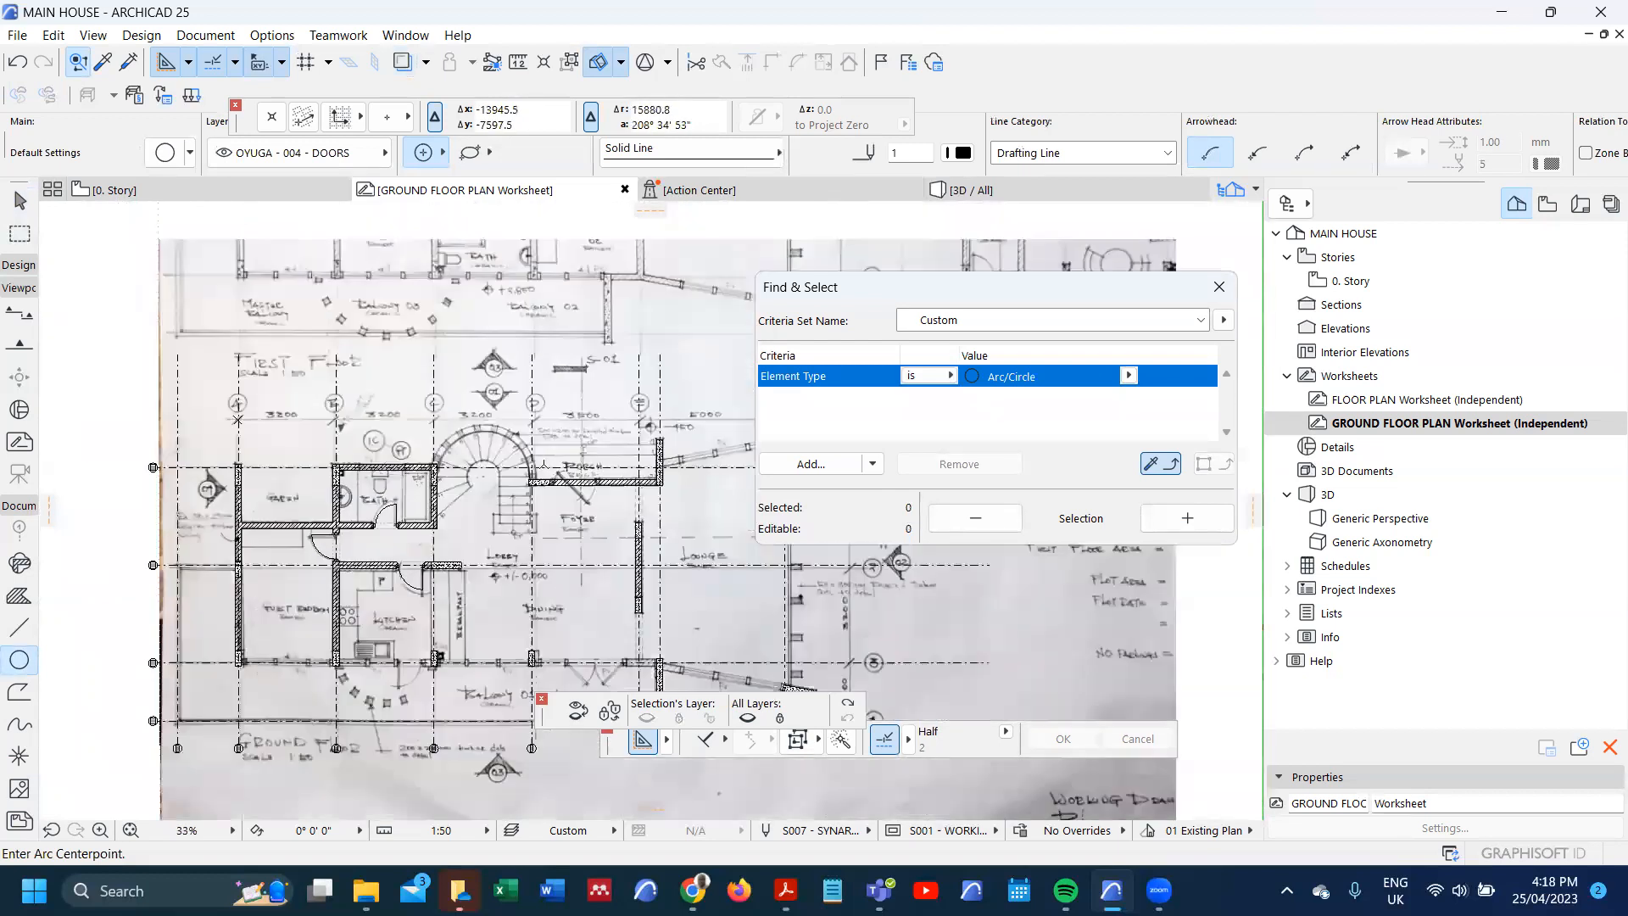
middle_drag(522, 510, 554, 497)
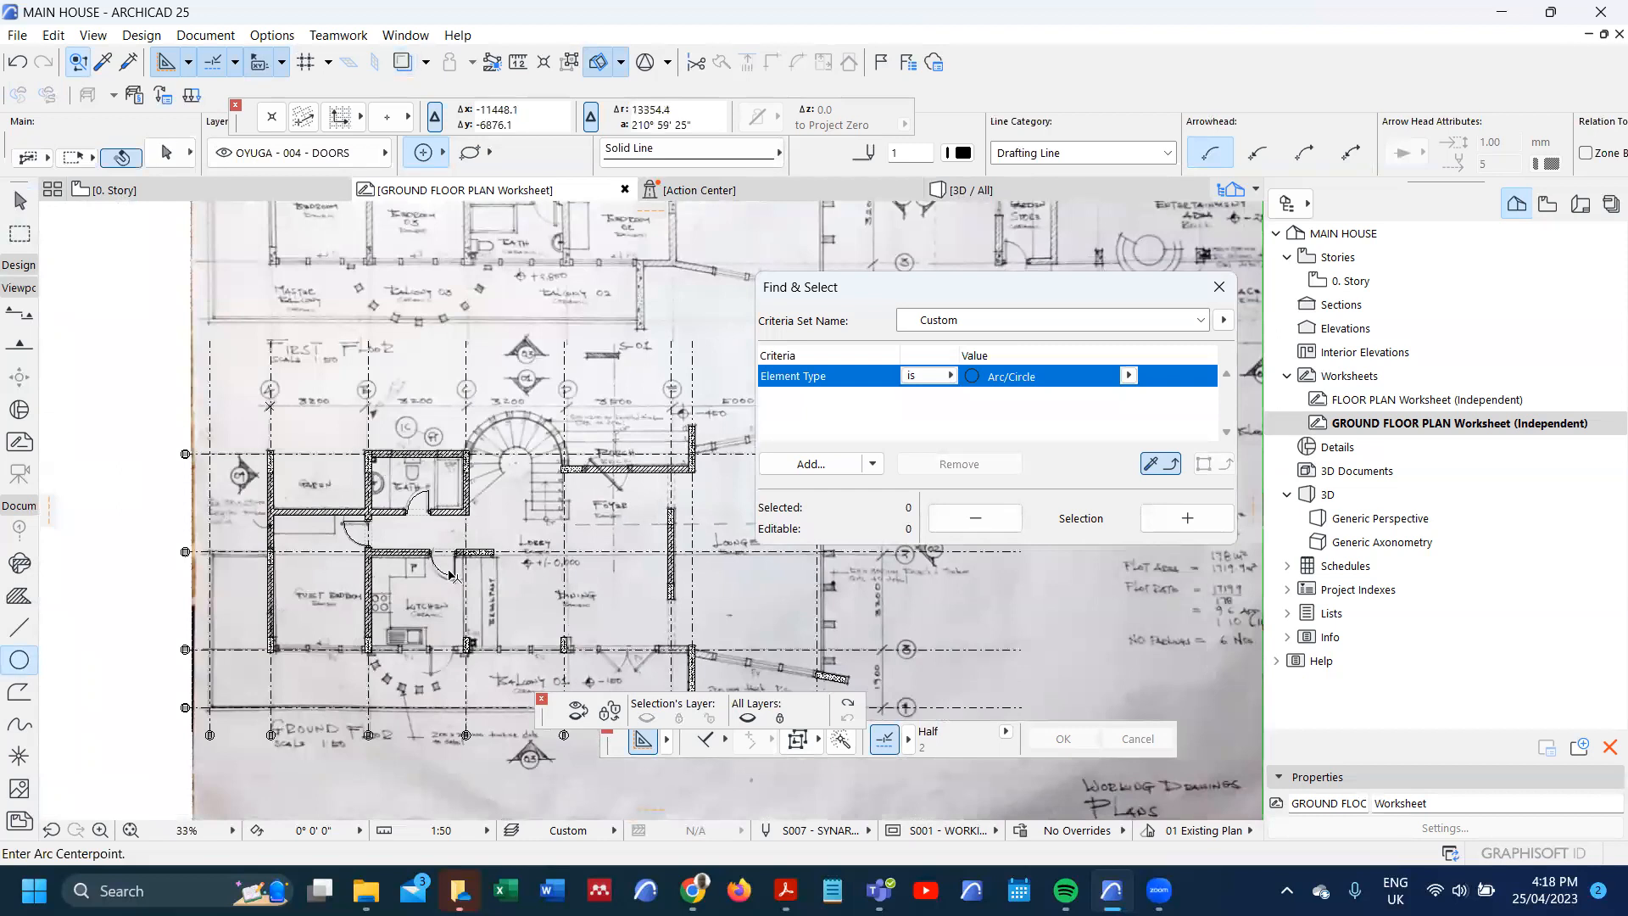
- Copy the kitchen door group into the empty area to the left of the scanned plan
shift+click(452, 574)
key(ctrl+alt+d)
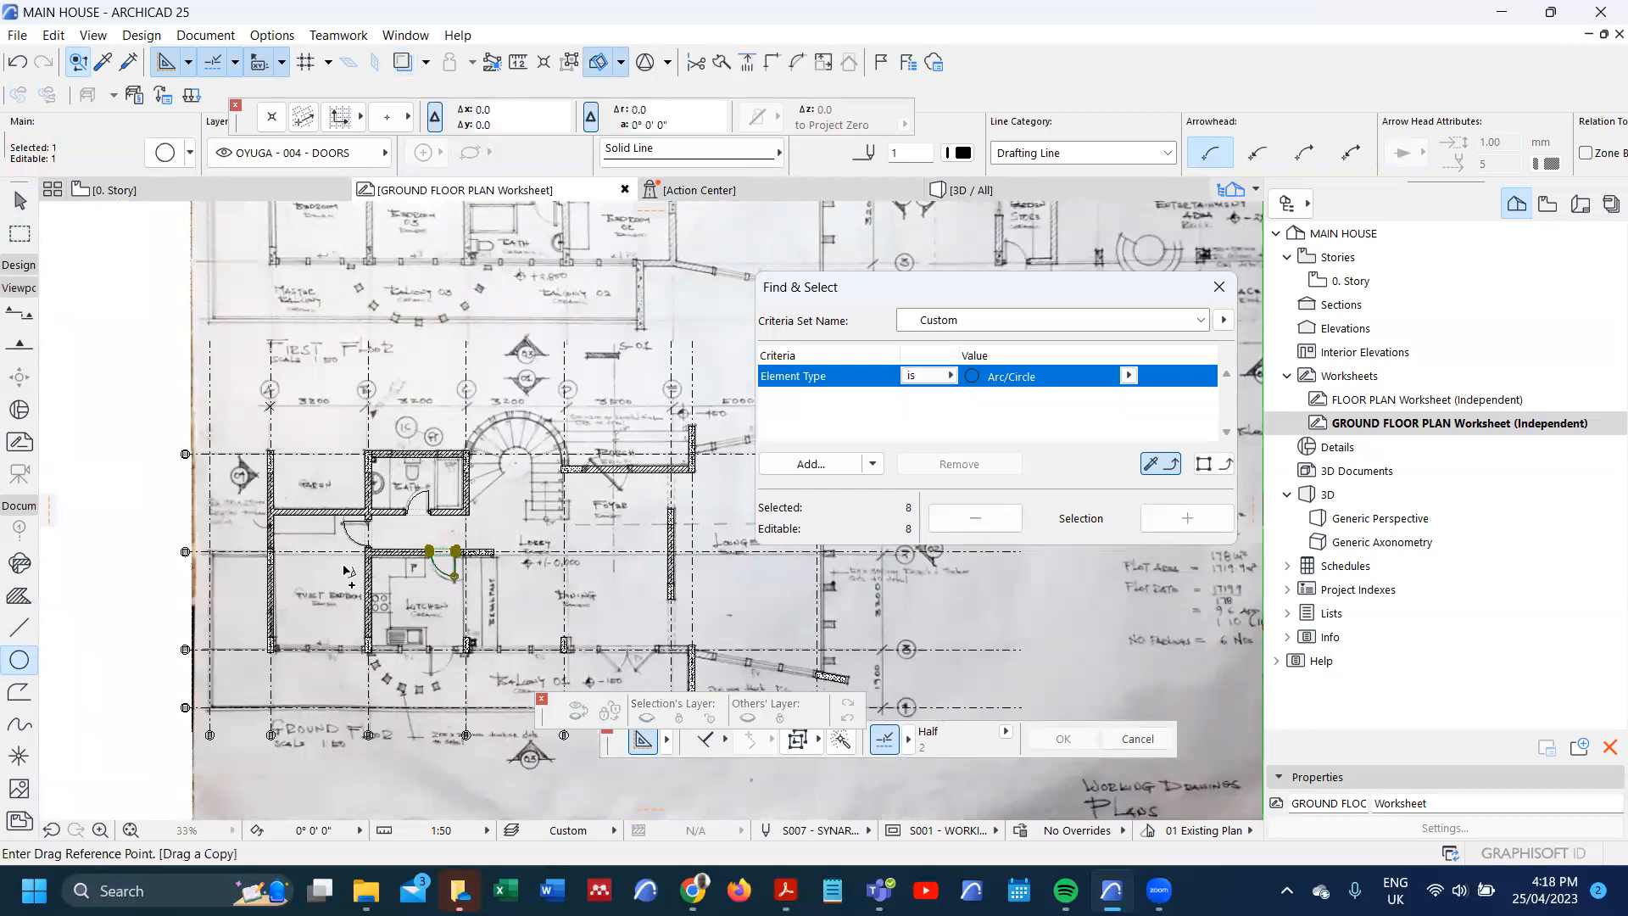
click(454, 566)
click(144, 566)
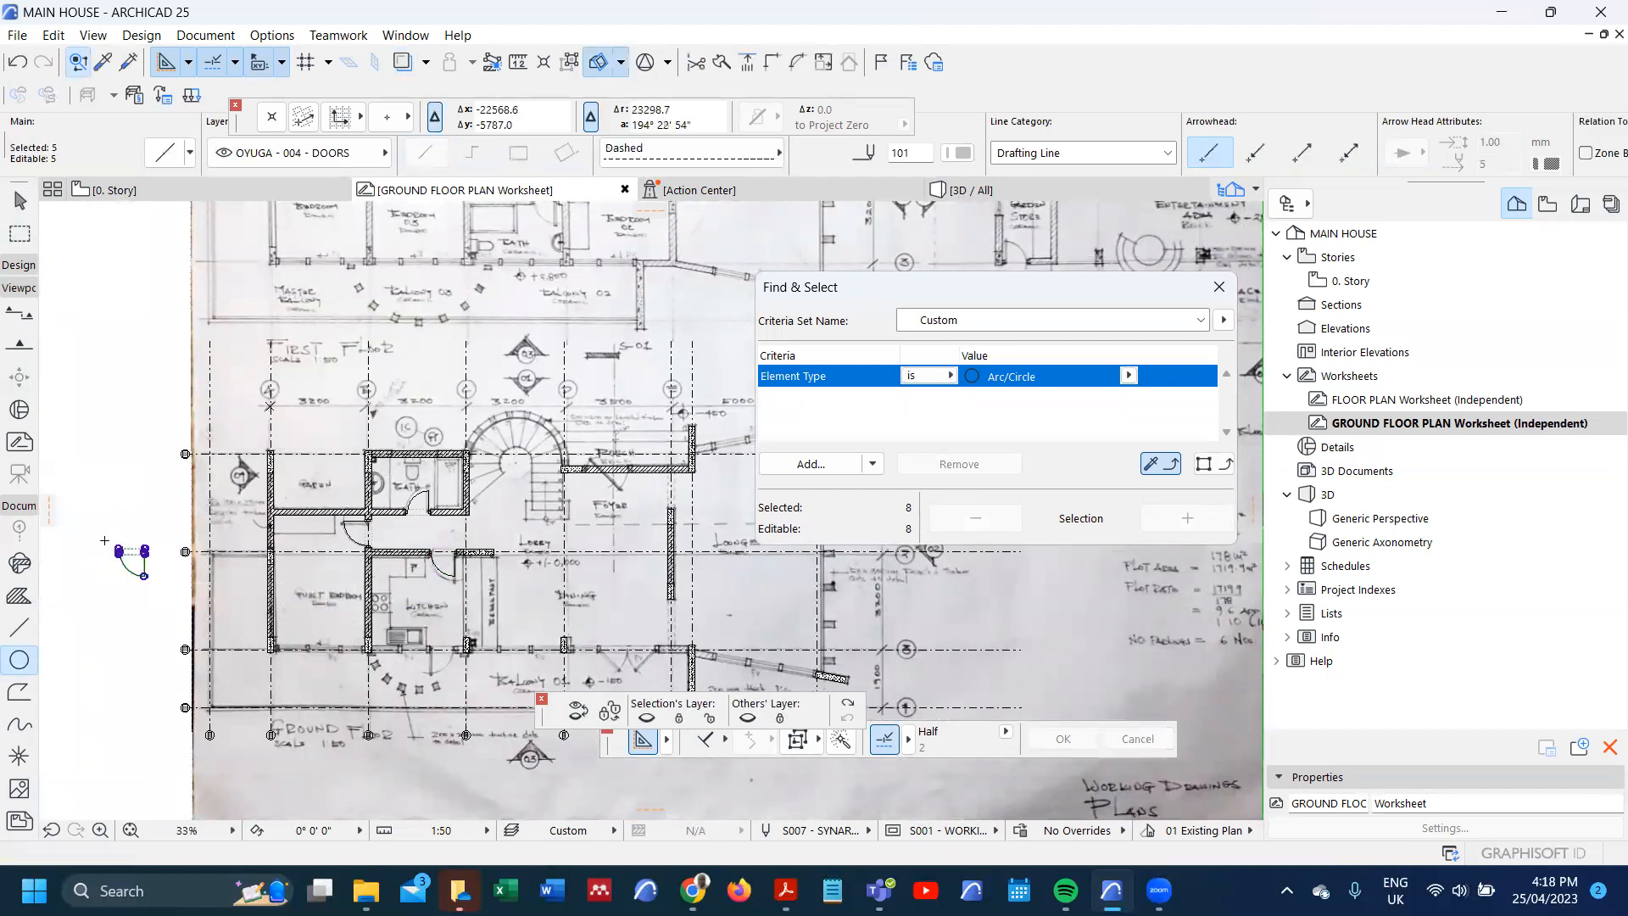
- Delete the jamb on the latch side of the copied door, where the swing arc ends
scroll(119, 556, up, 1)
scroll(119, 556, up, 8)
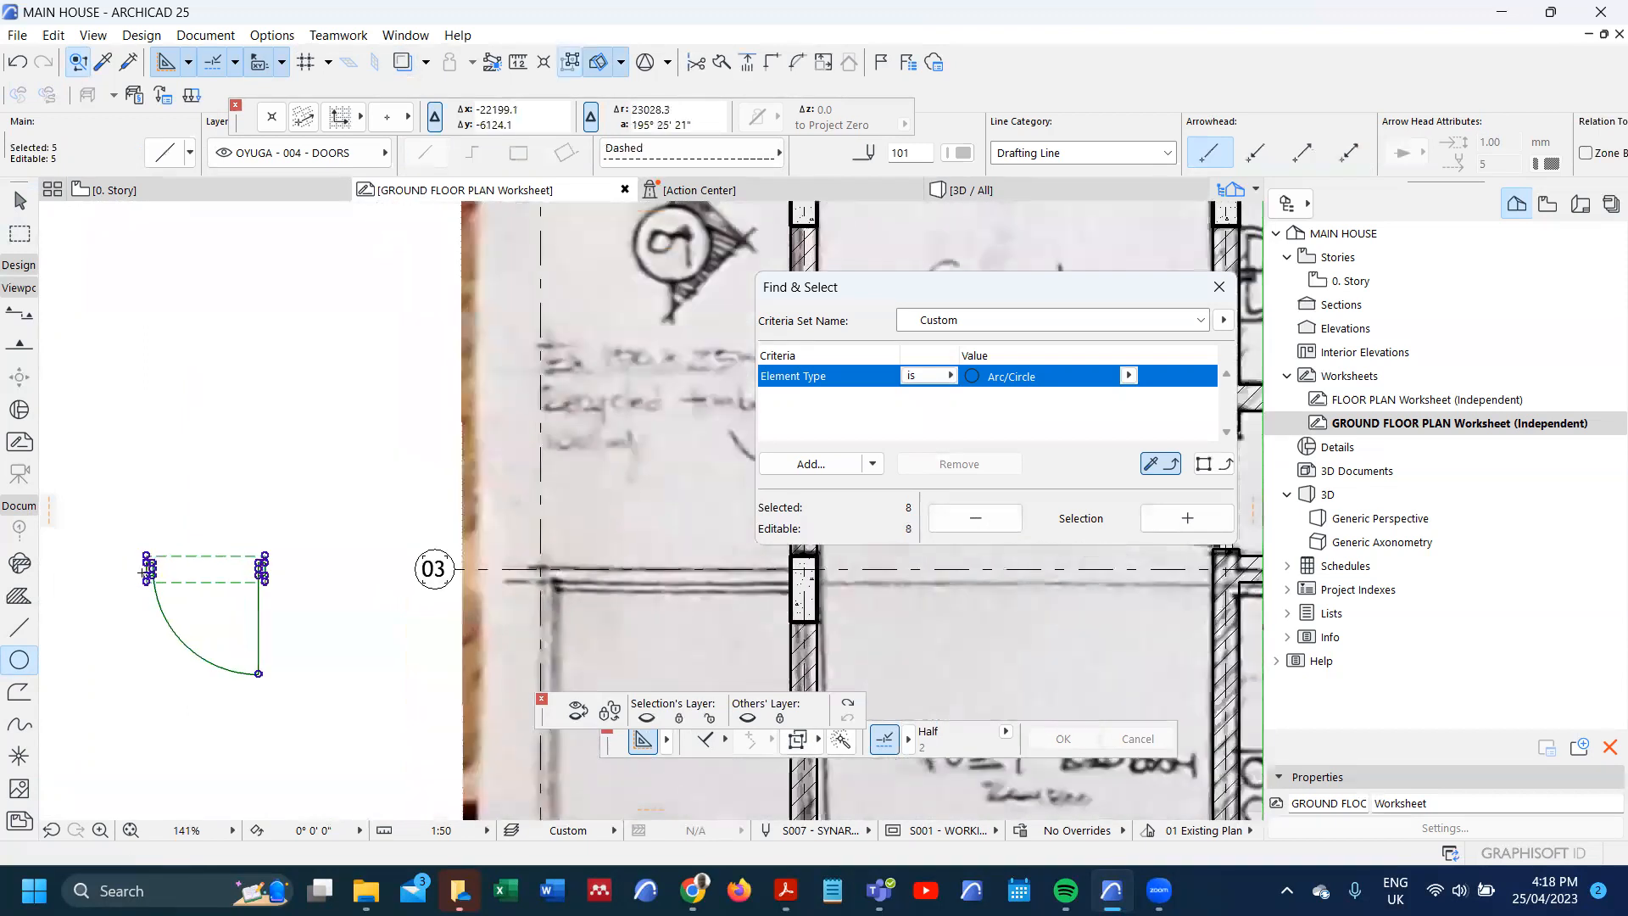
key(Escape)
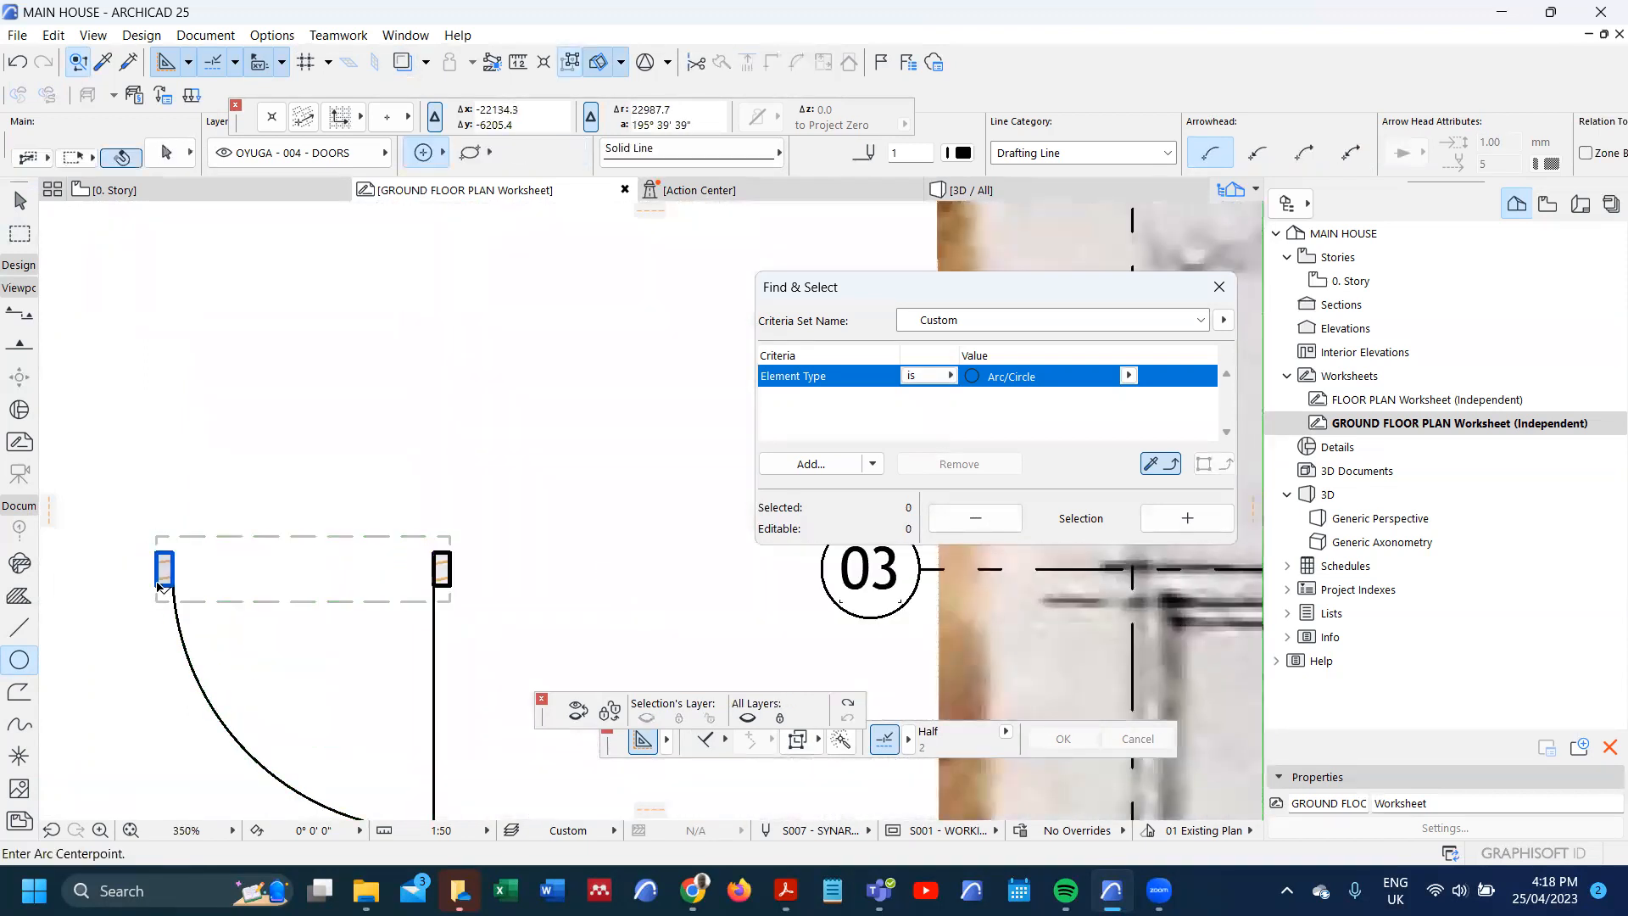
key(Delete)
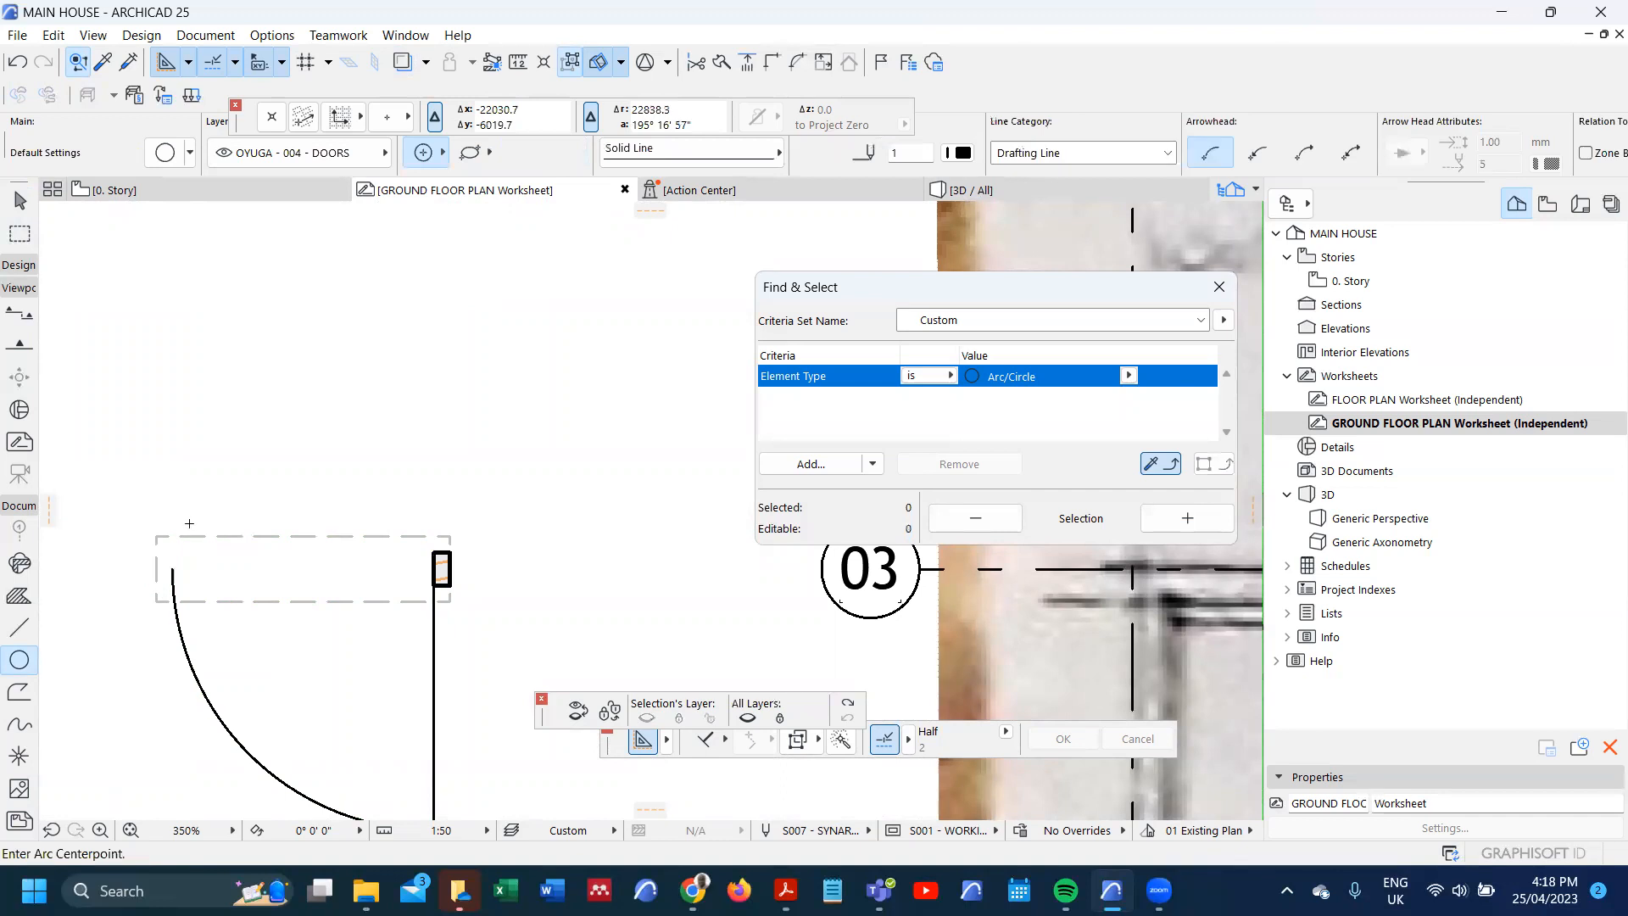
- Mirror a copy of the swing arc, leaf line and remaining jamb across a vertical axis through the arc's free end
scroll(192, 524, down, 1)
scroll(192, 523, down, 1)
shift+click(218, 646)
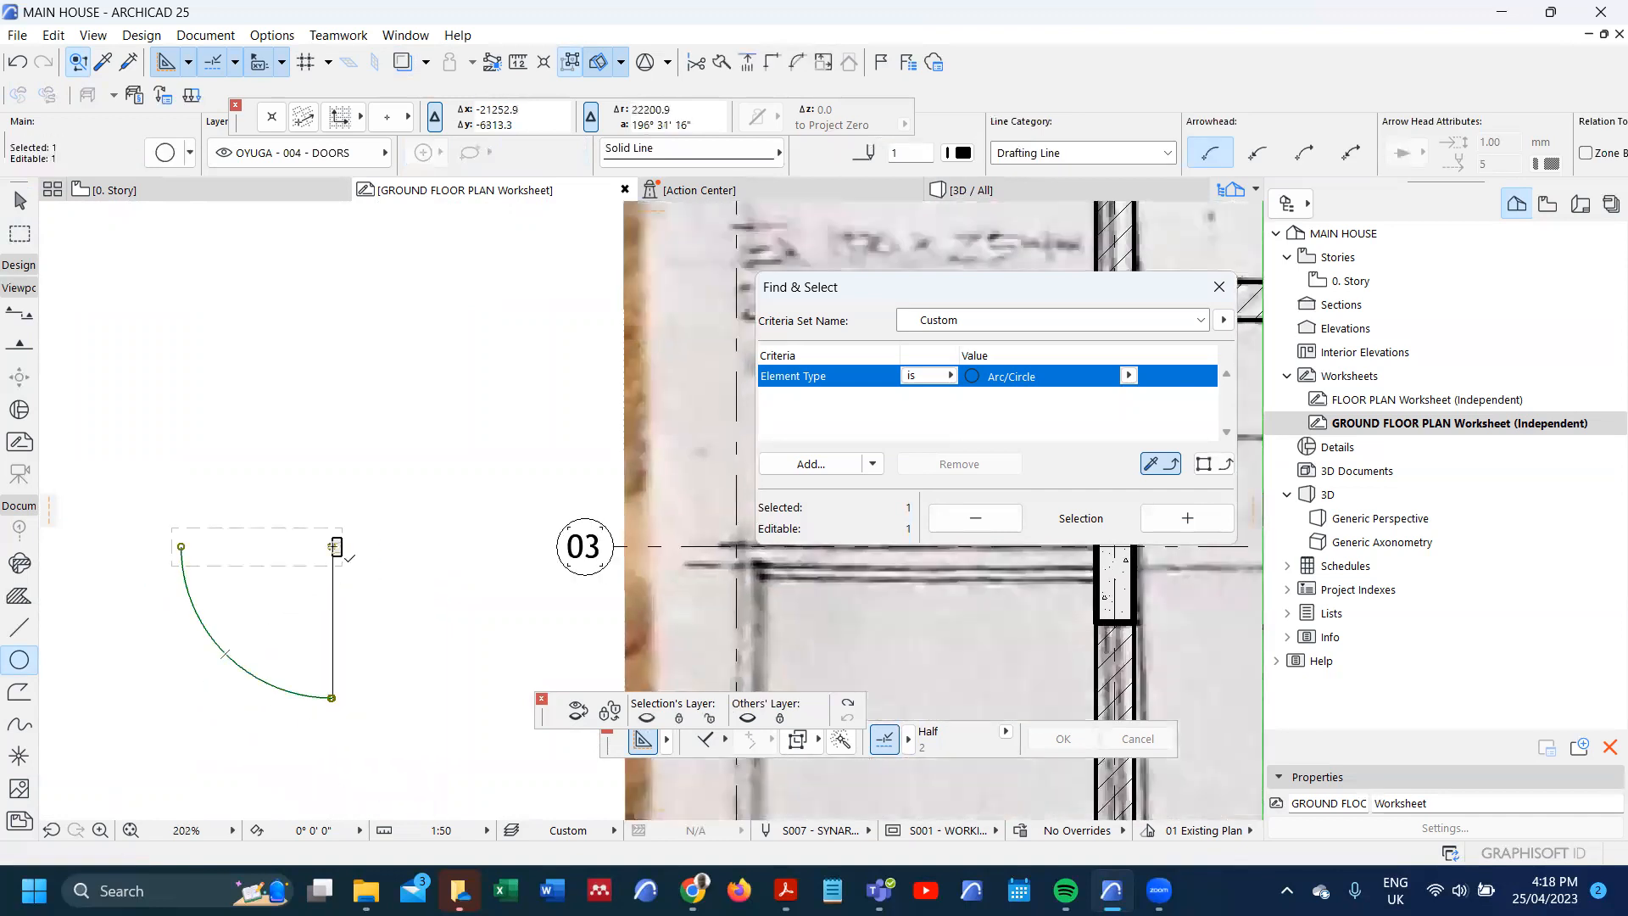
scroll(337, 552, up, 3)
scroll(335, 553, up, 2)
shift+click(310, 642)
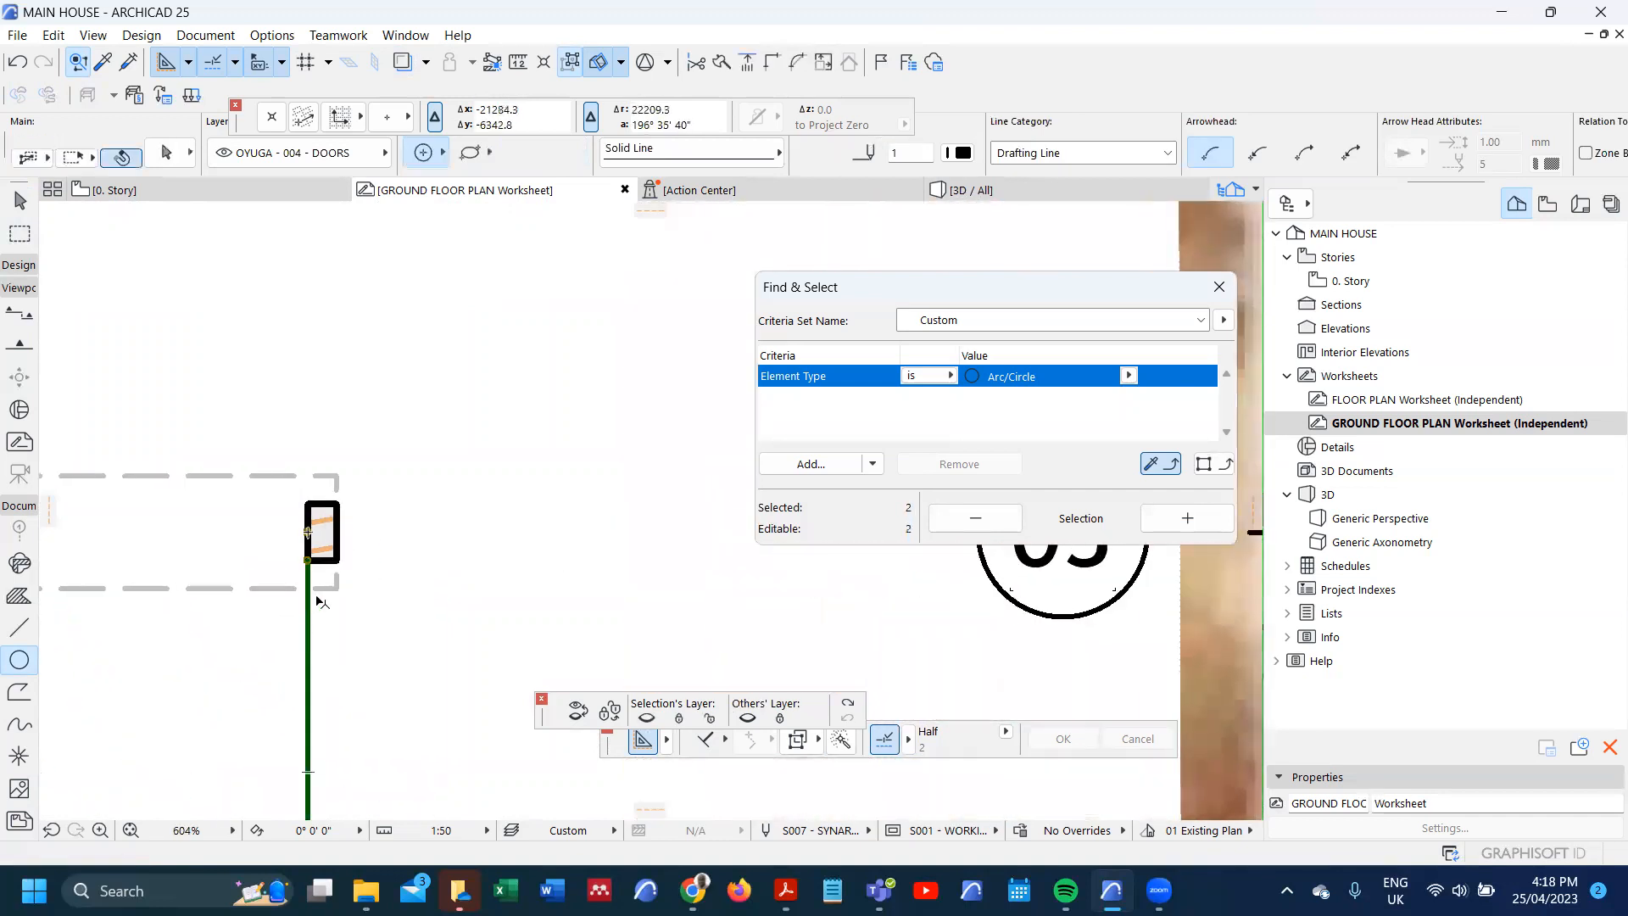
shift+click(323, 534)
scroll(416, 520, down, 3)
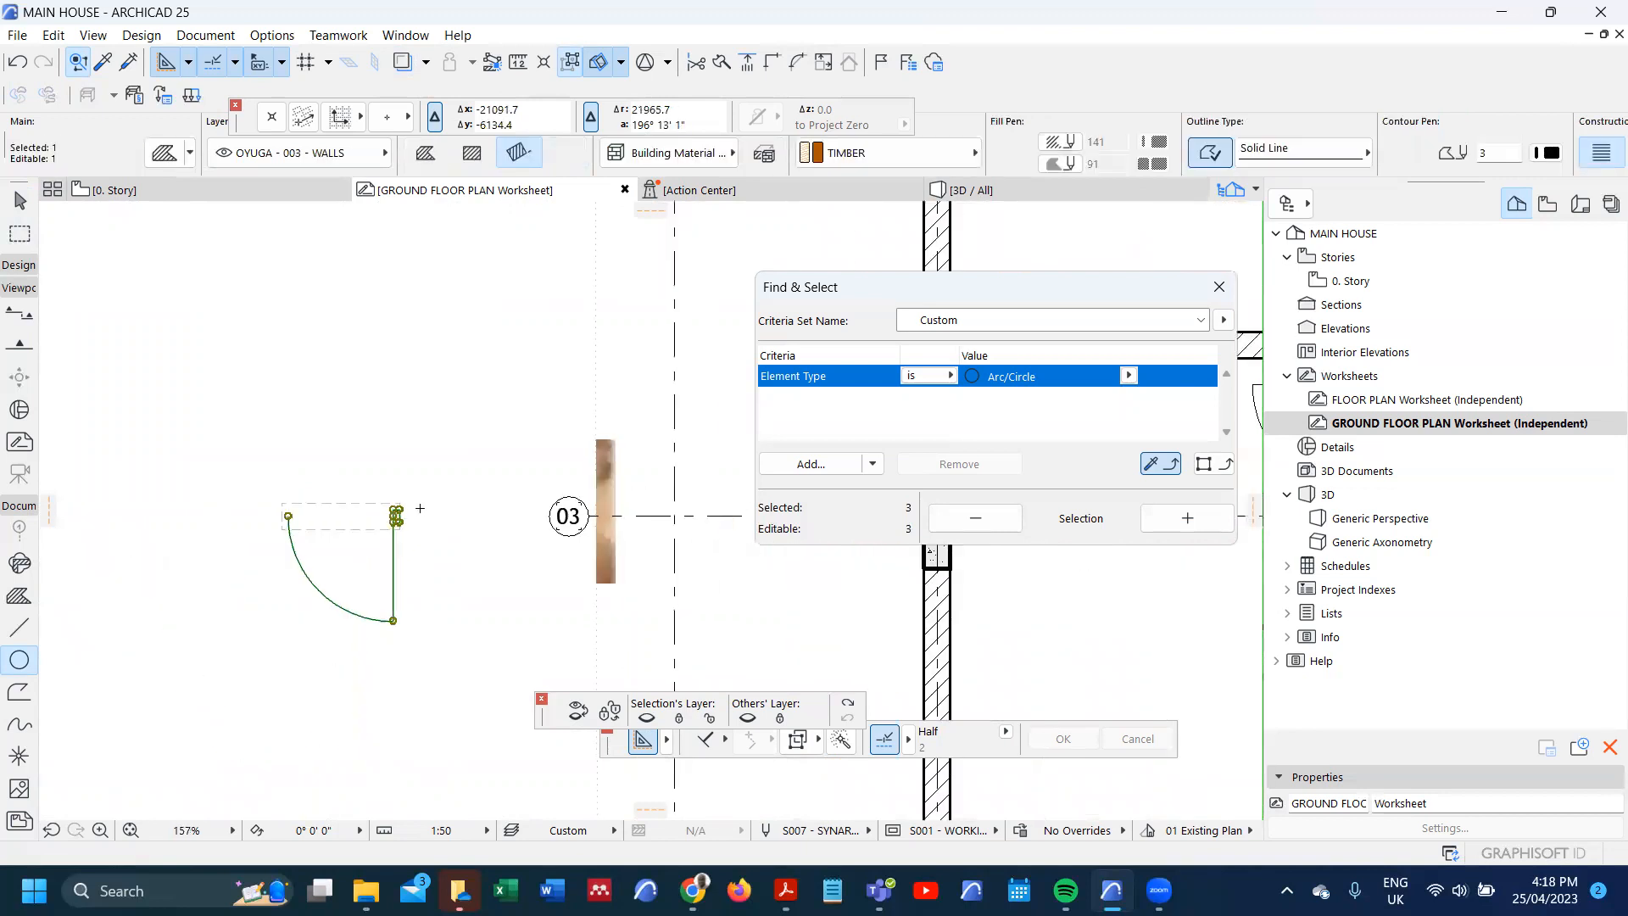
key(ctrl+alt+m)
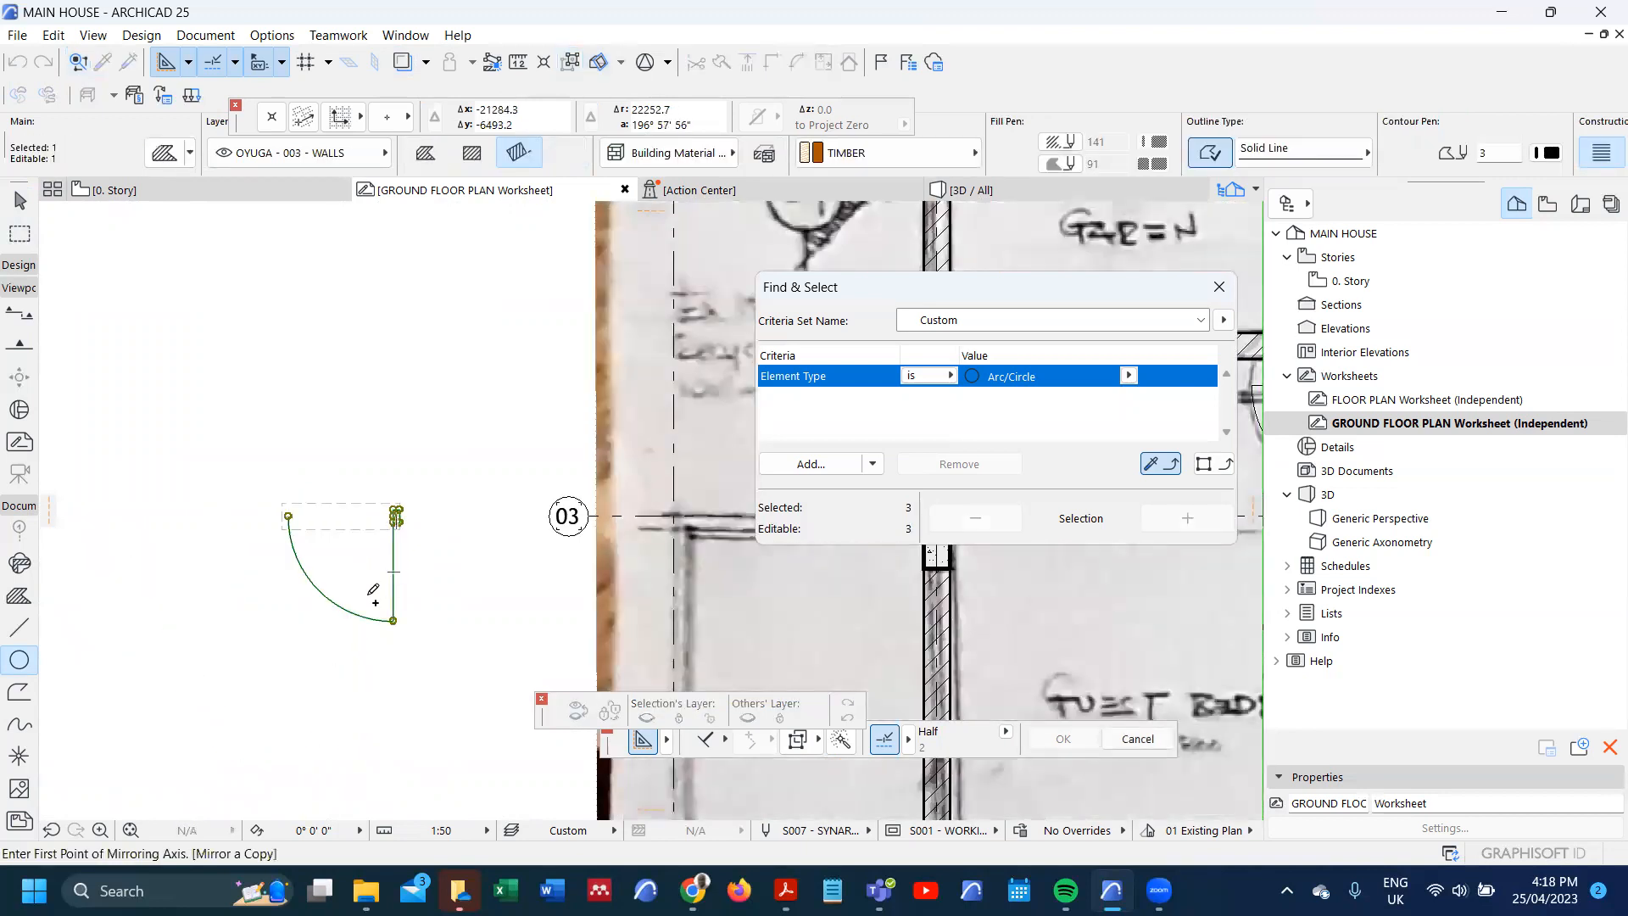
click(288, 516)
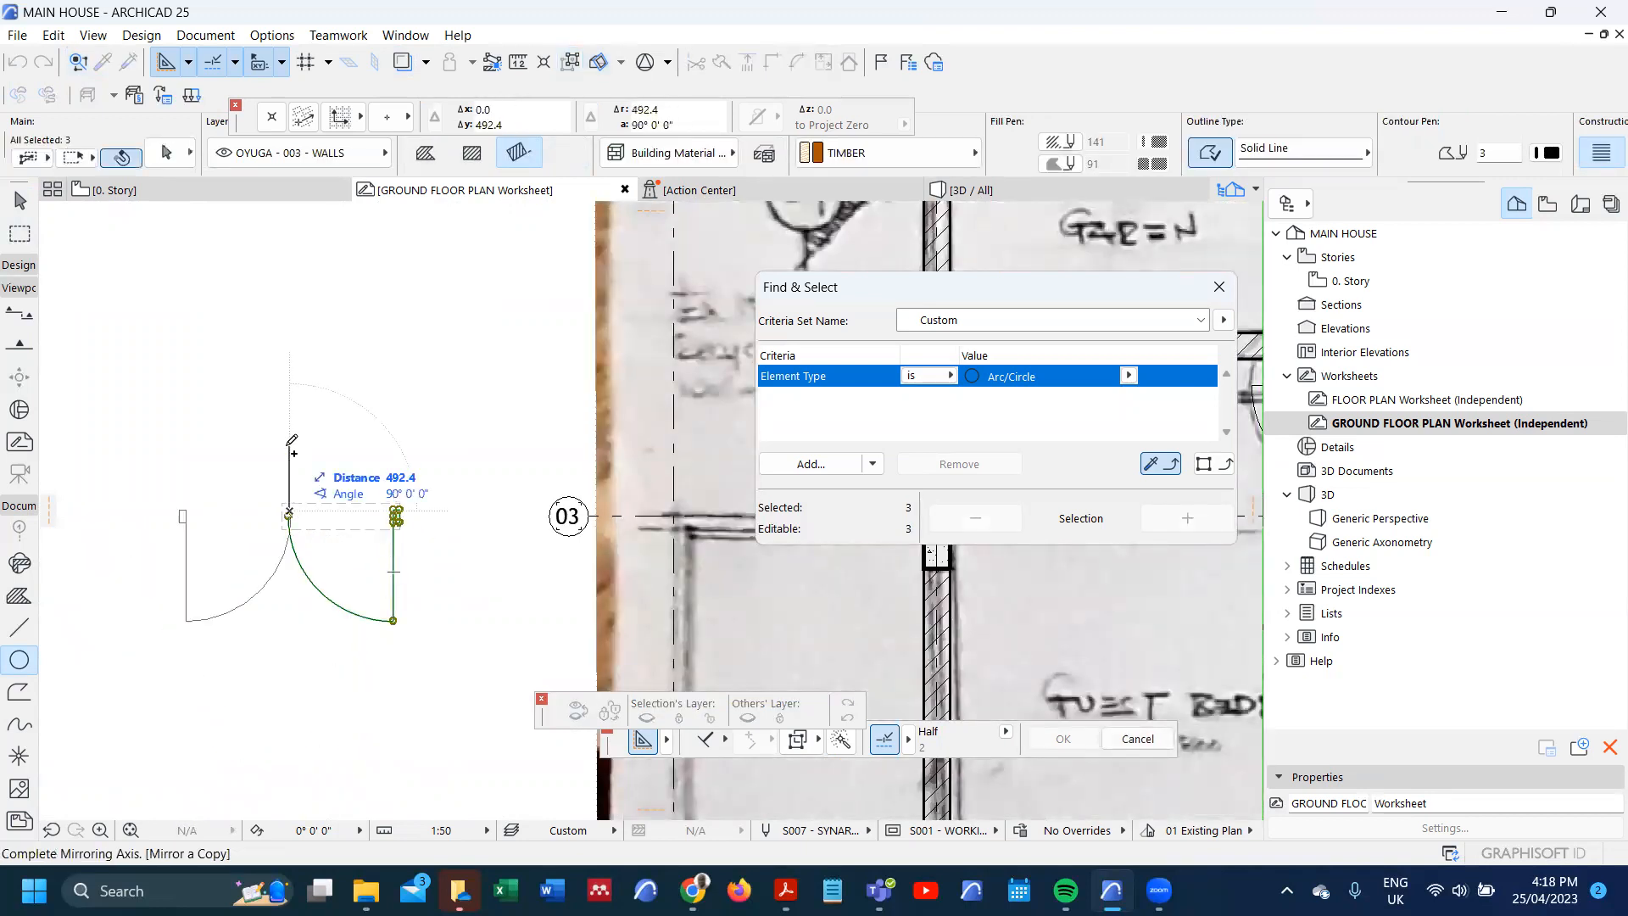
click(289, 469)
key(Escape)
scroll(246, 477, up, 3)
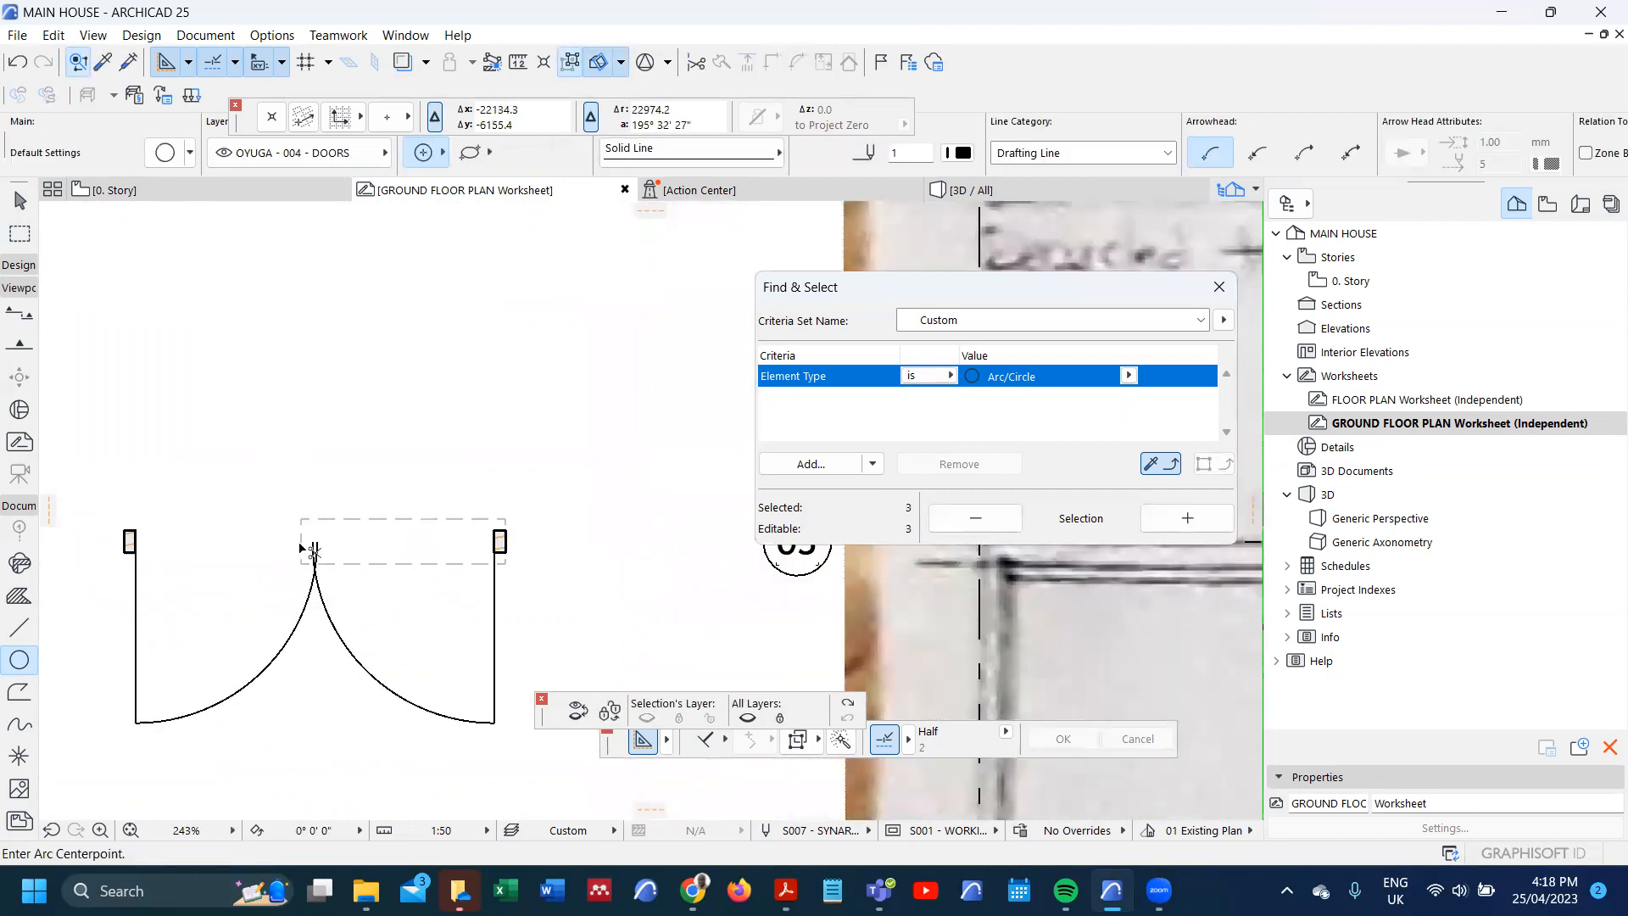
- Undo and redo the mirrored copy to check how the two swing arcs meet
key(ctrl+z)
key(ctrl+shift+z)
scroll(305, 548, up, 3)
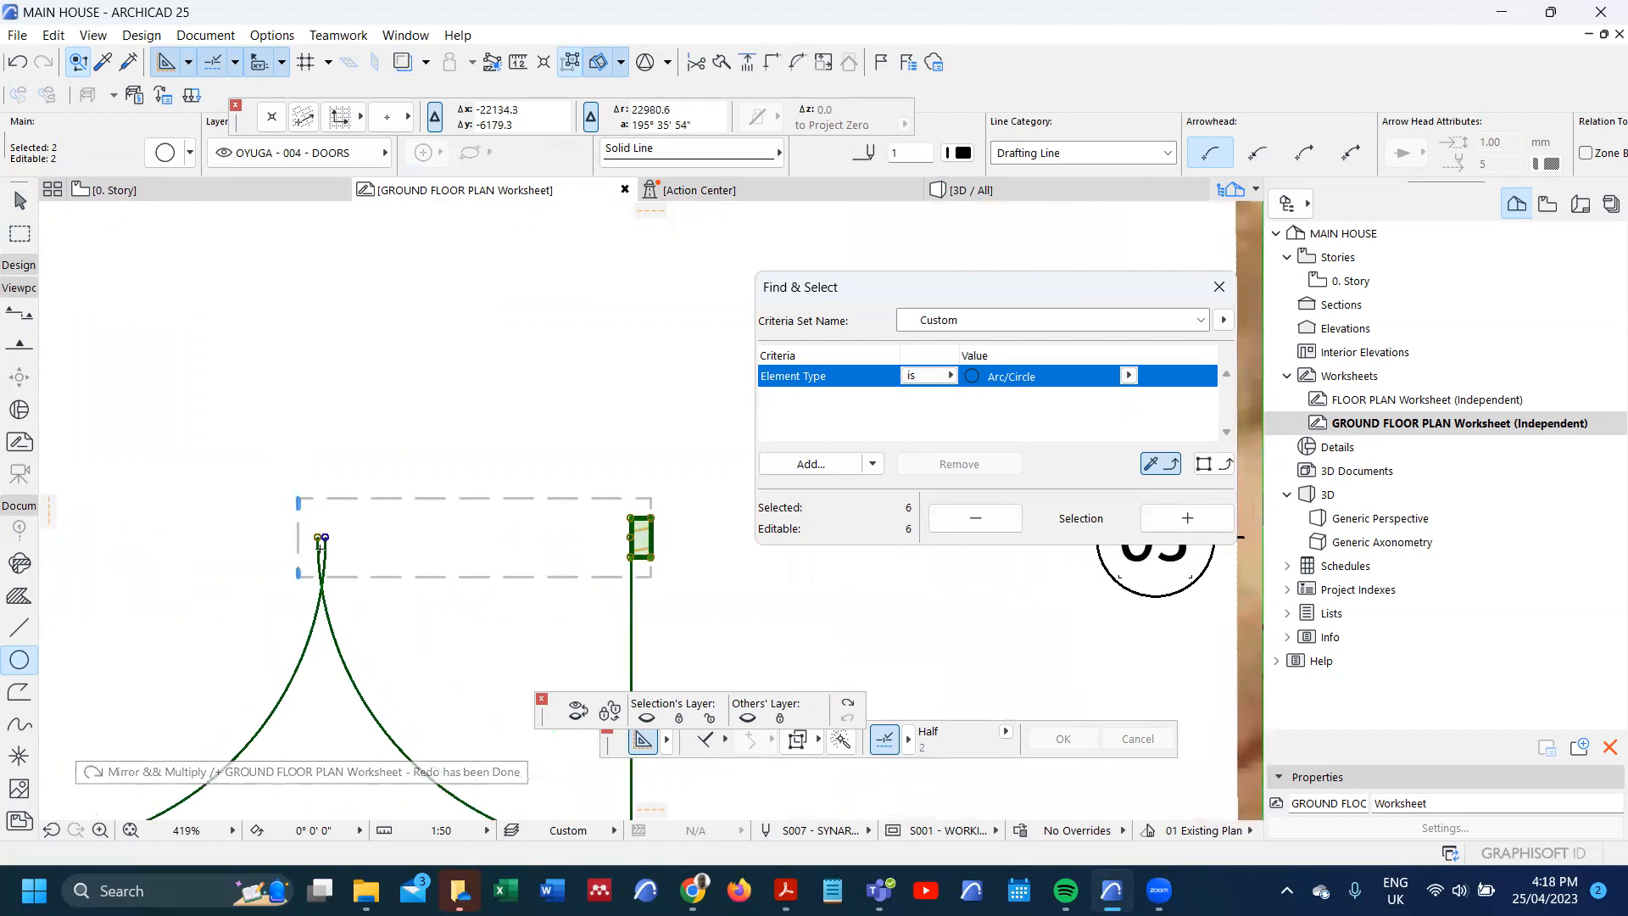
scroll(369, 500, down, 3)
key(Escape)
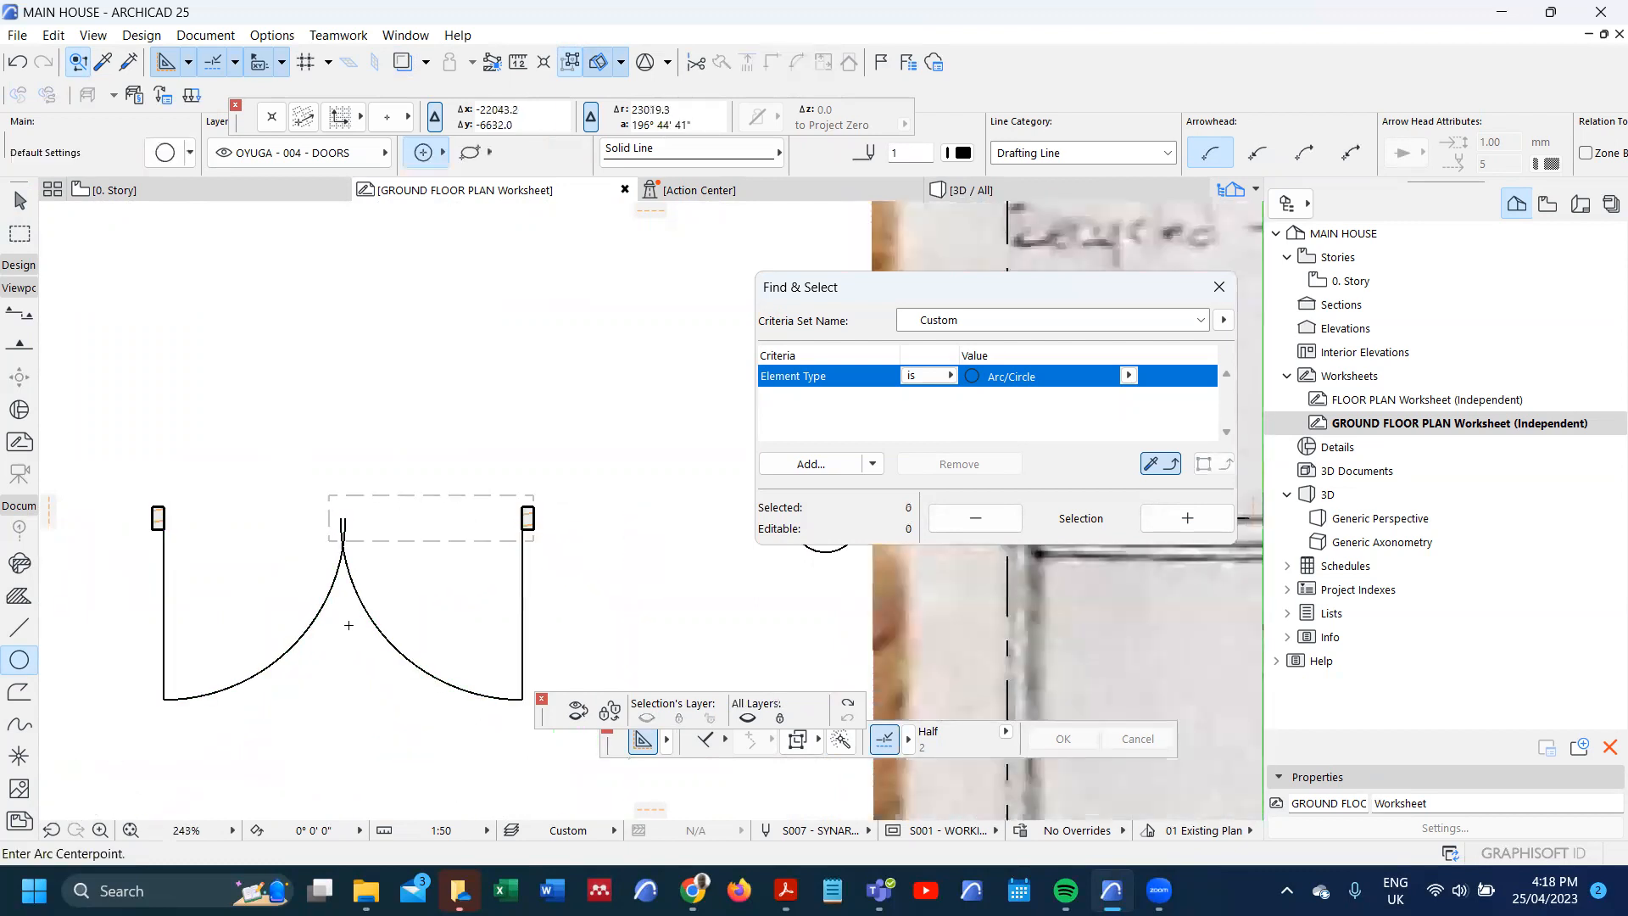
key(ctrl+z)
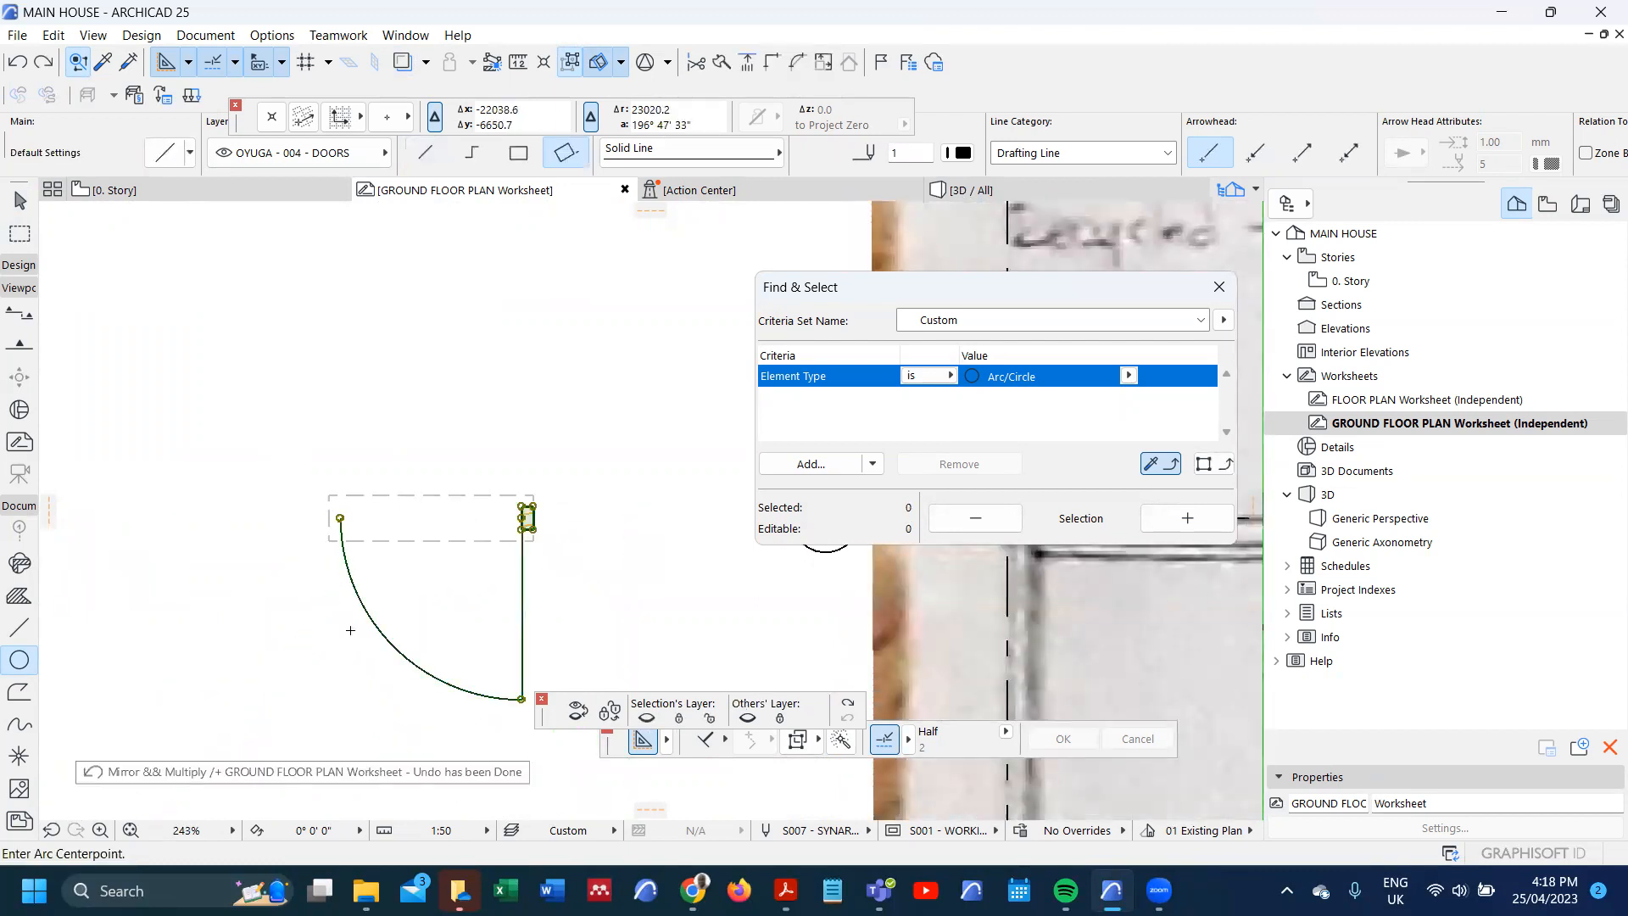
key(ctrl+shift+z)
- Move the mirrored leaf elements so their arc's free end coincides with the original arc's end
scroll(332, 505, up, 9)
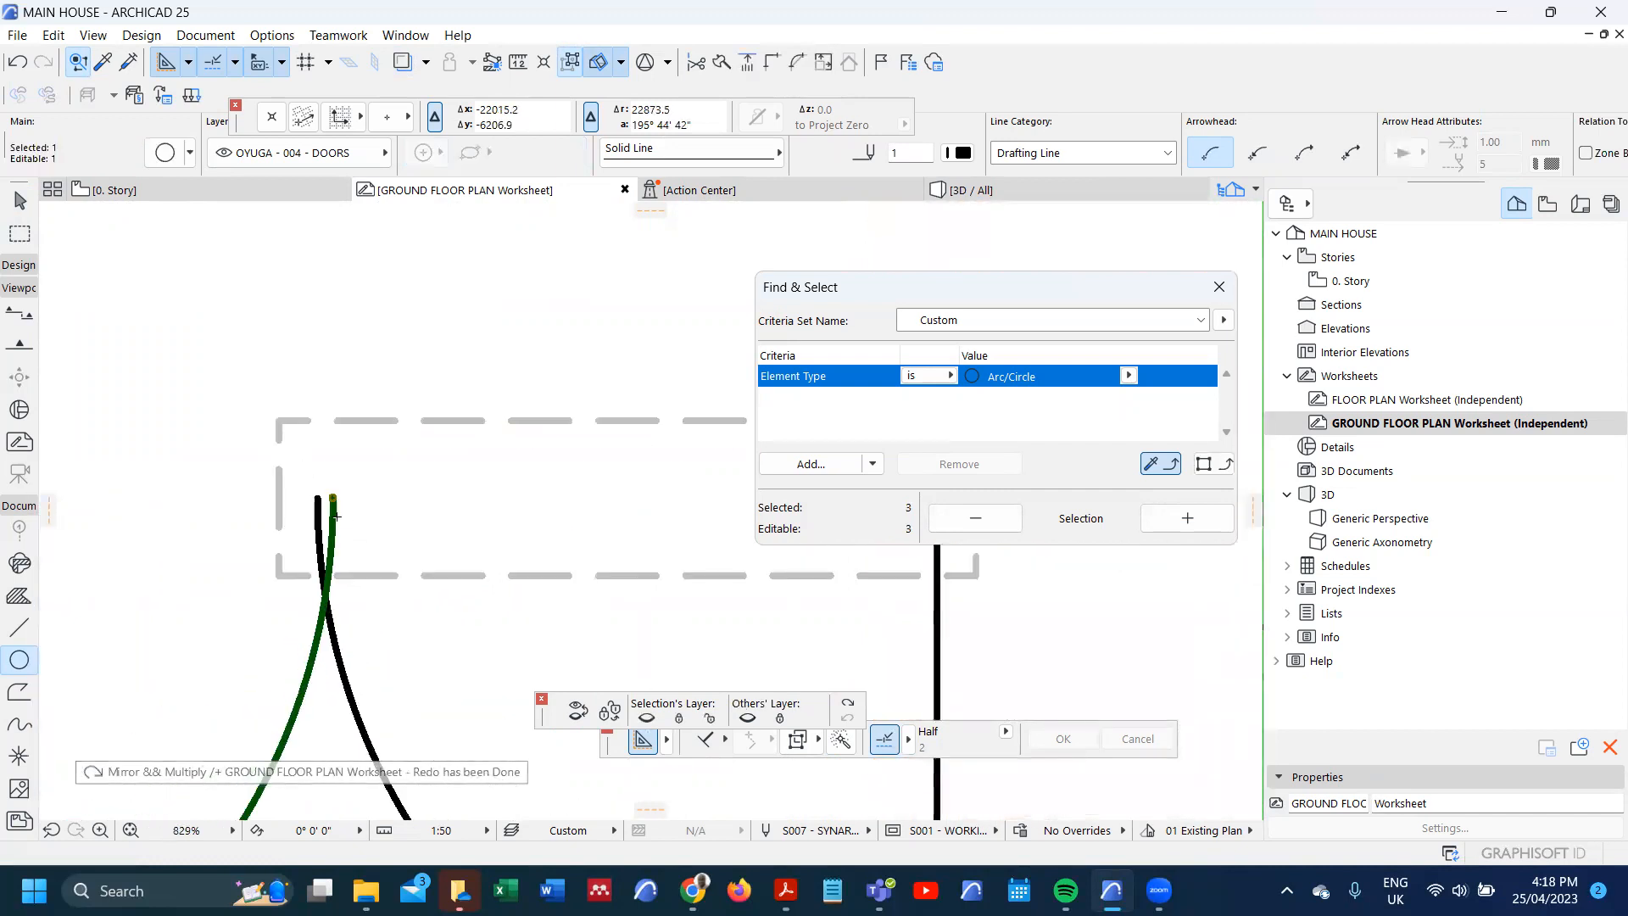
drag(332, 499, 308, 489)
click(308, 488)
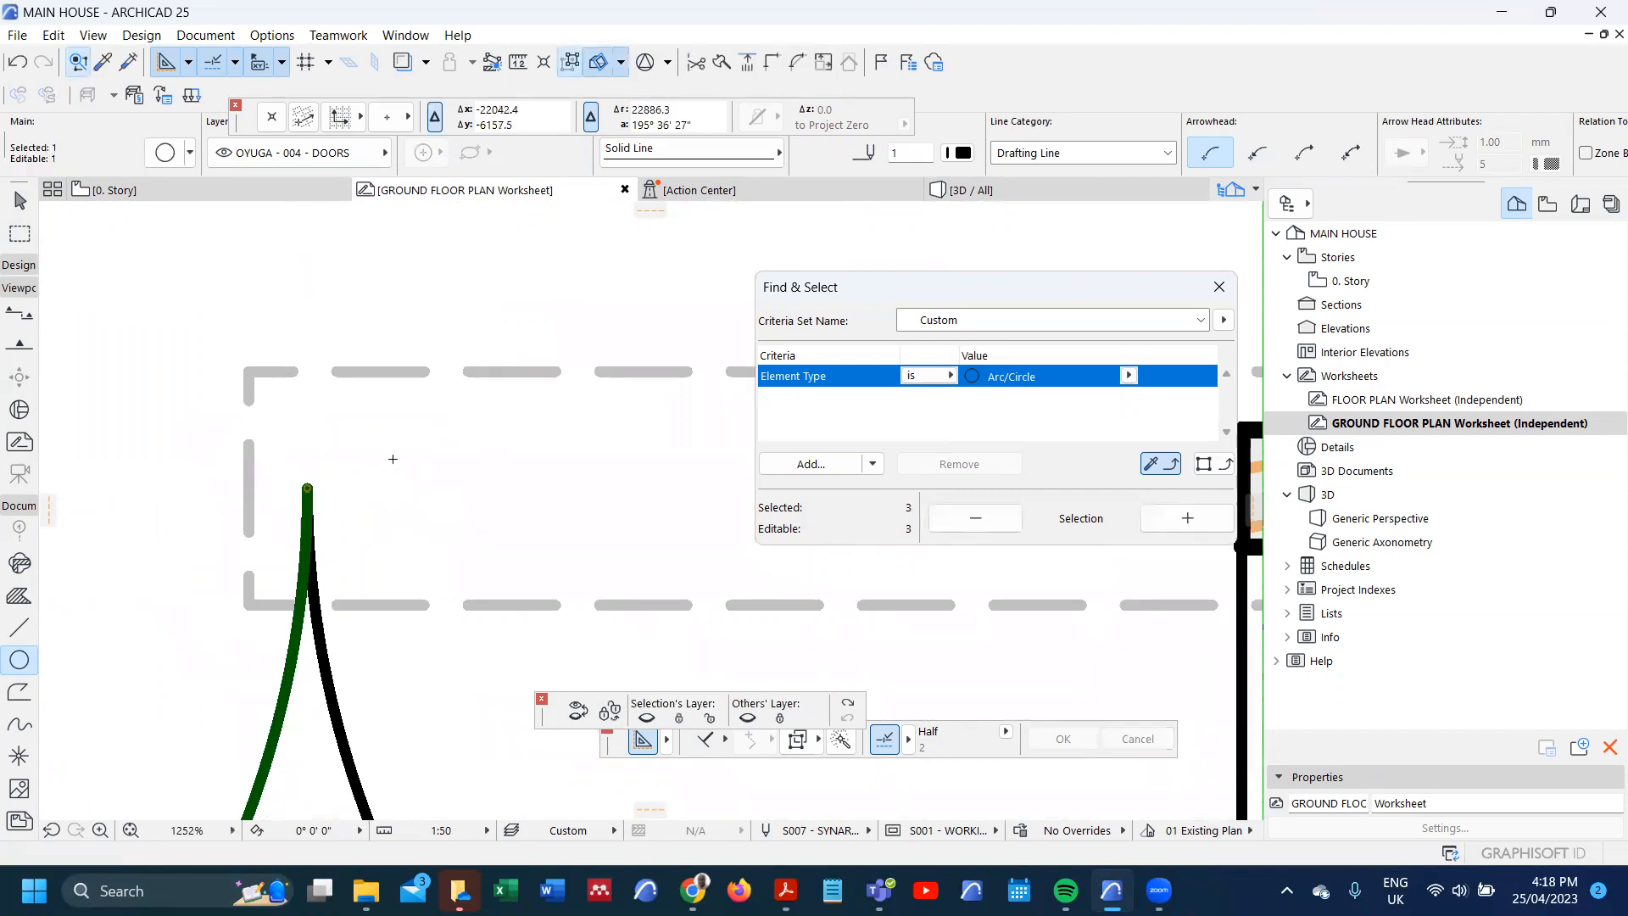
scroll(393, 458, down, 11)
key(Escape)
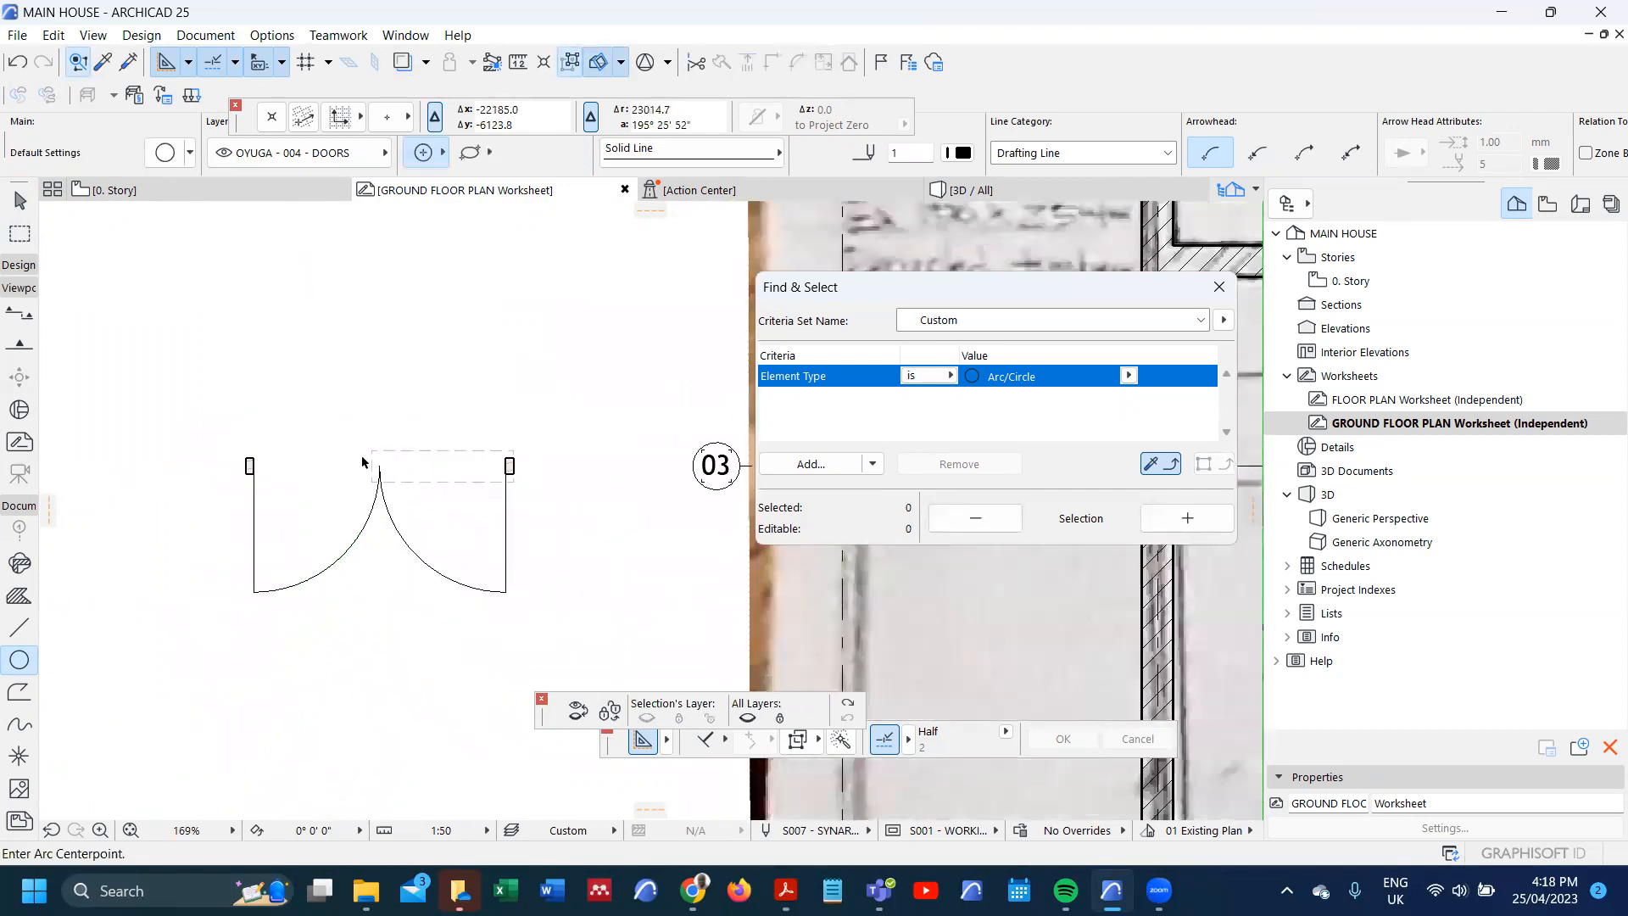
- Stretch the dashed opening outline from its short edge at the arcs to the outer side of the mirrored jamb
shift+click(370, 460)
shift+click(374, 451)
scroll(372, 453, up, 5)
click(372, 447)
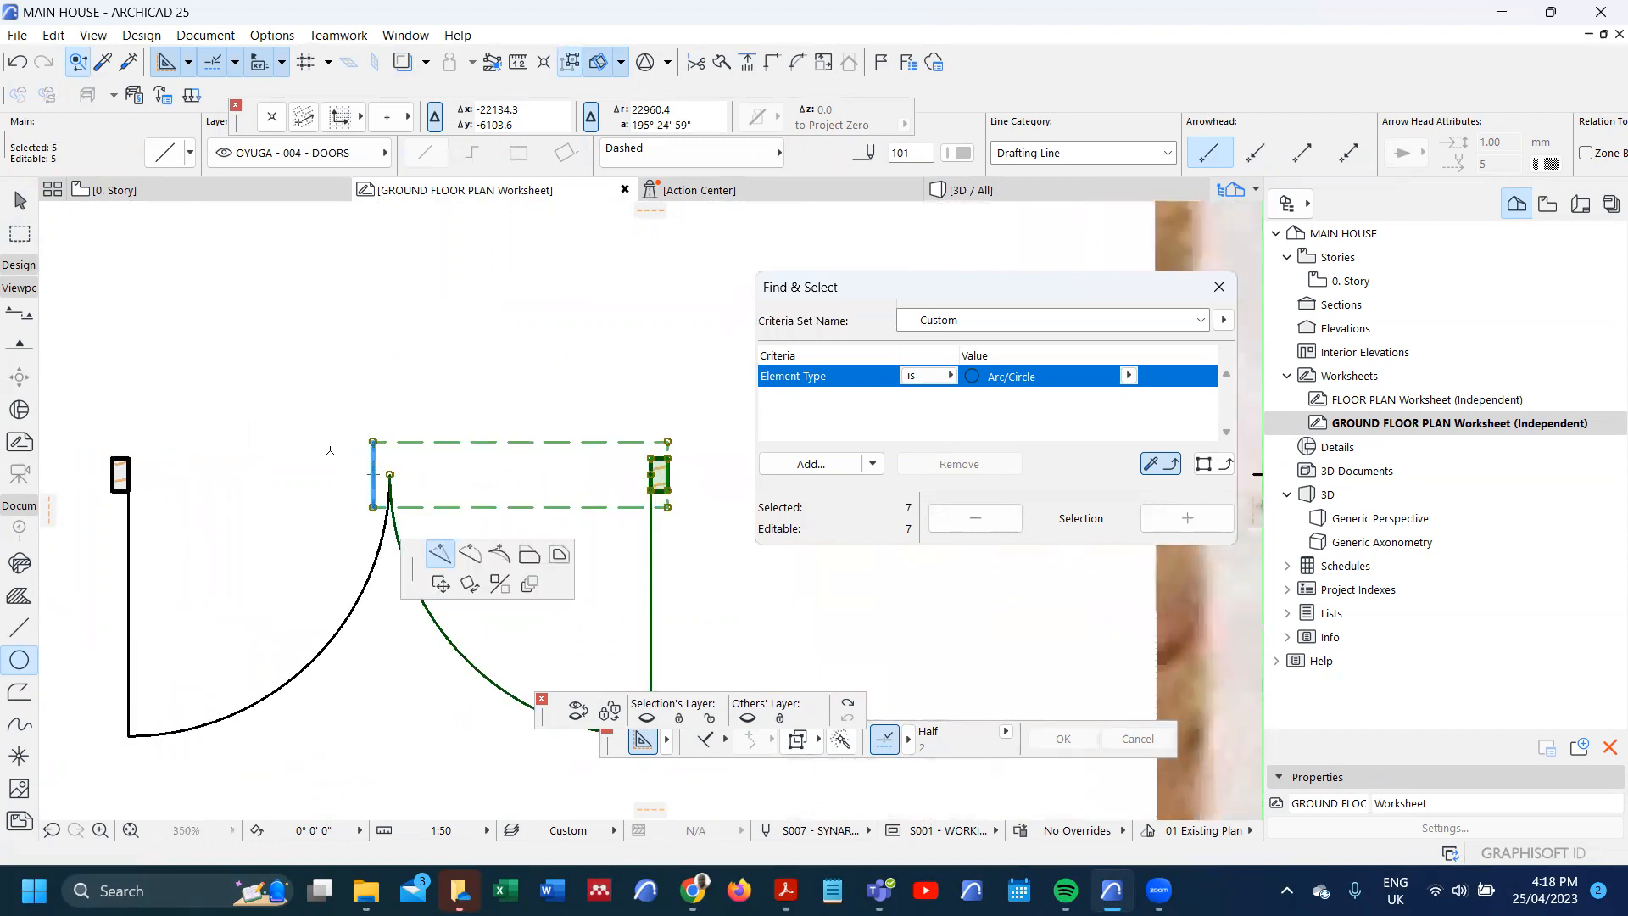
scroll(331, 447, down, 2)
click(168, 222)
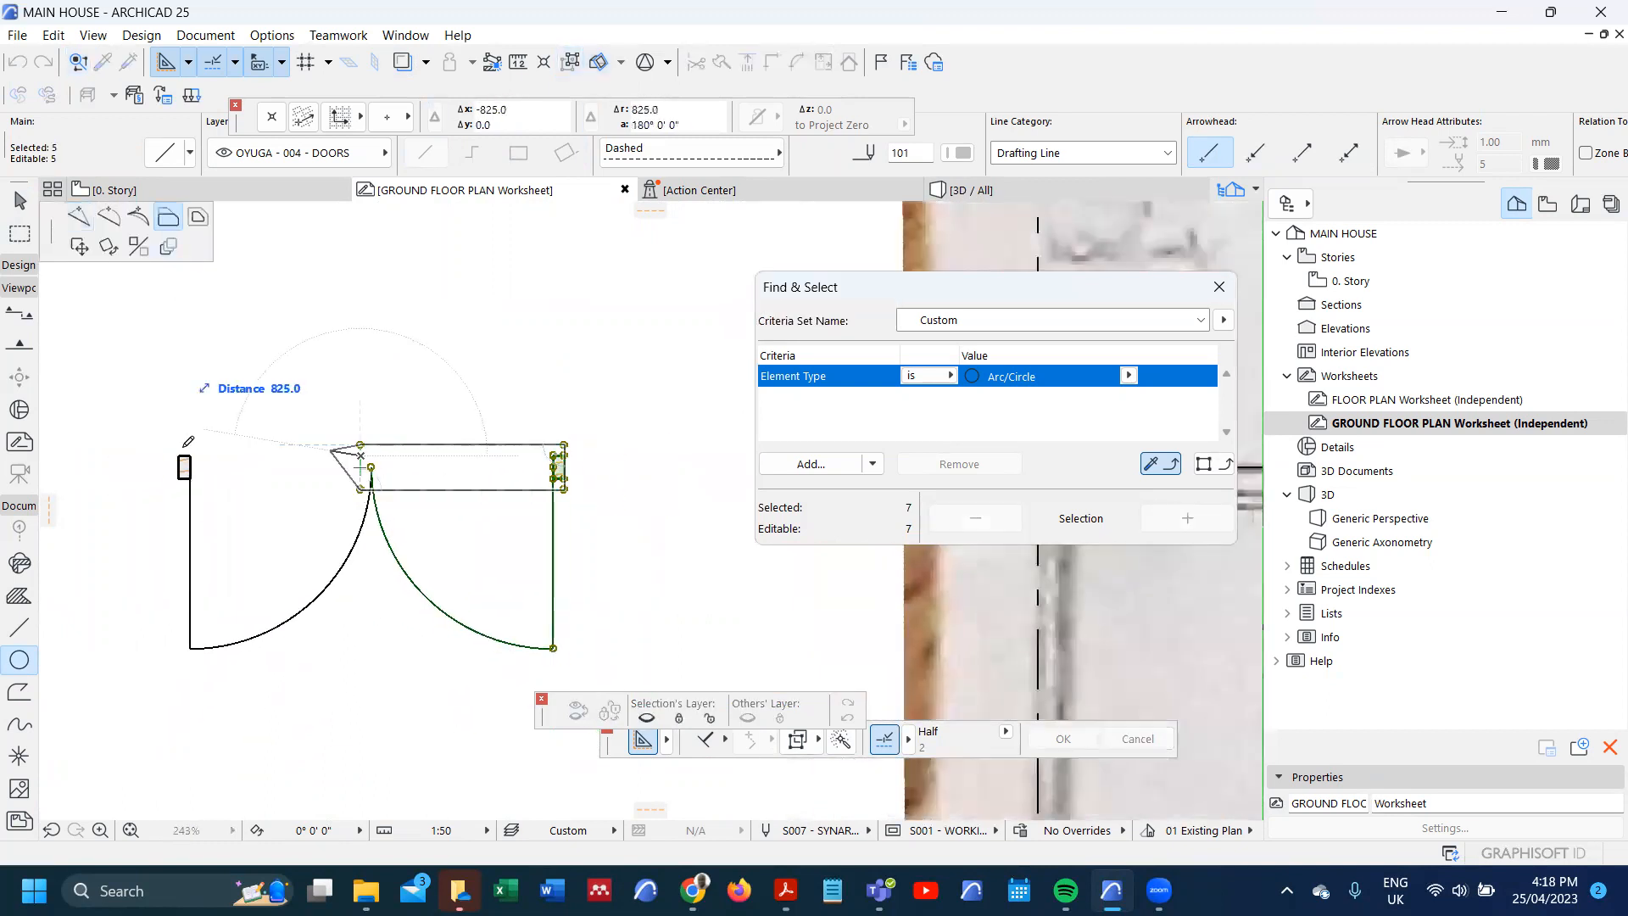
key(Escape)
key(Escape)
scroll(182, 449, down, 5)
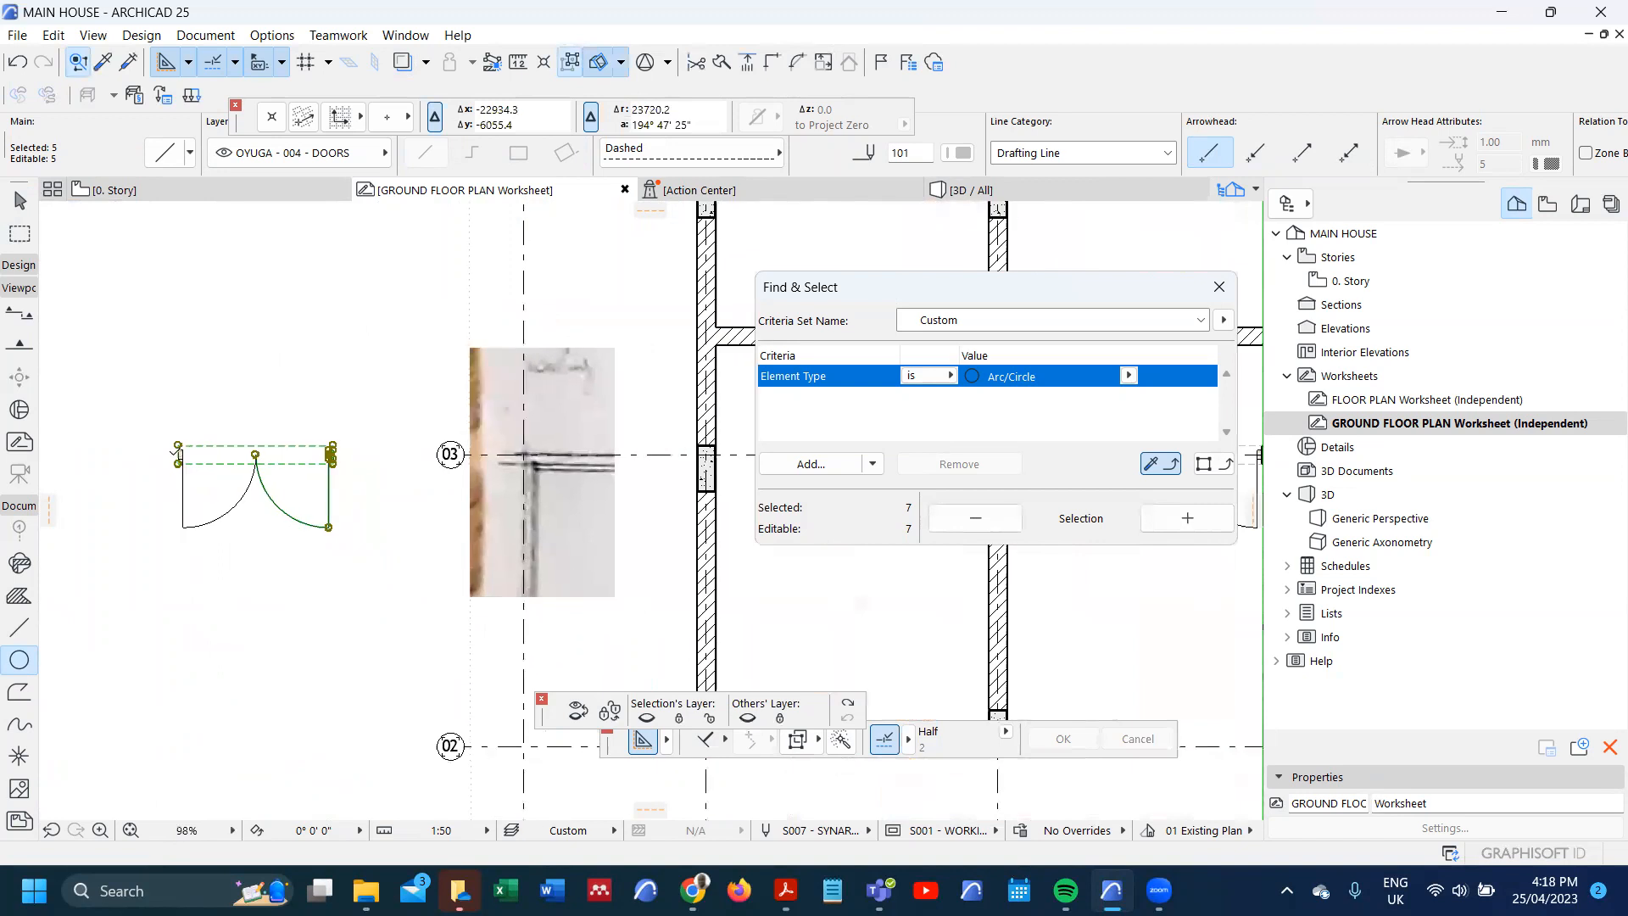
scroll(183, 478, down, 3)
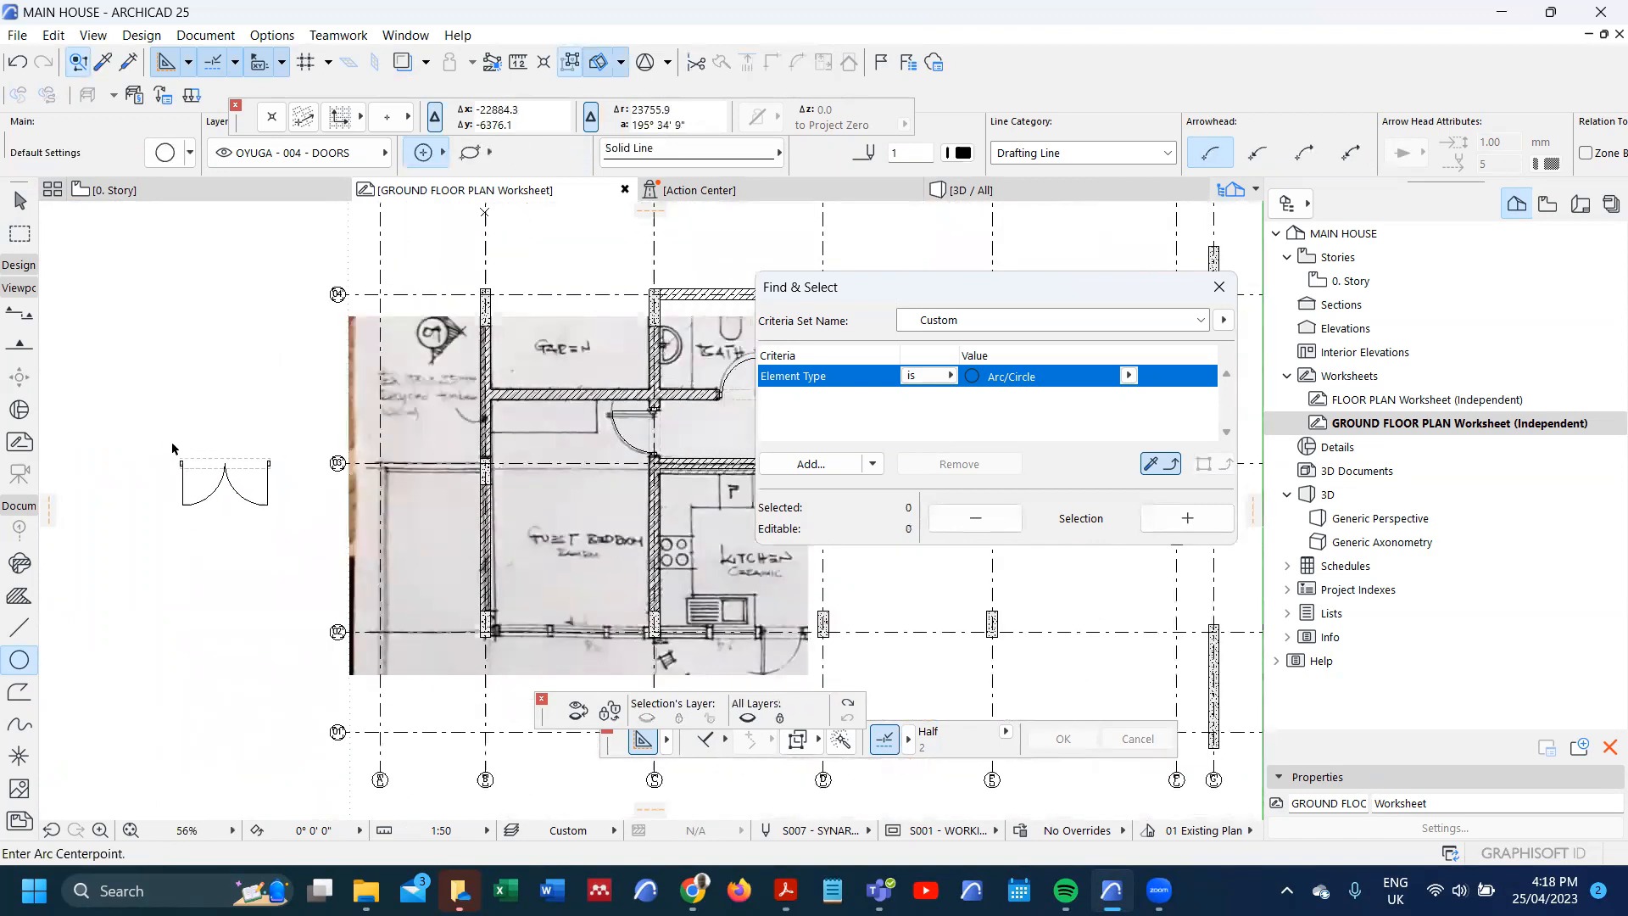
shift+drag(167, 436, 289, 535)
shift+click(289, 535)
key(Escape)
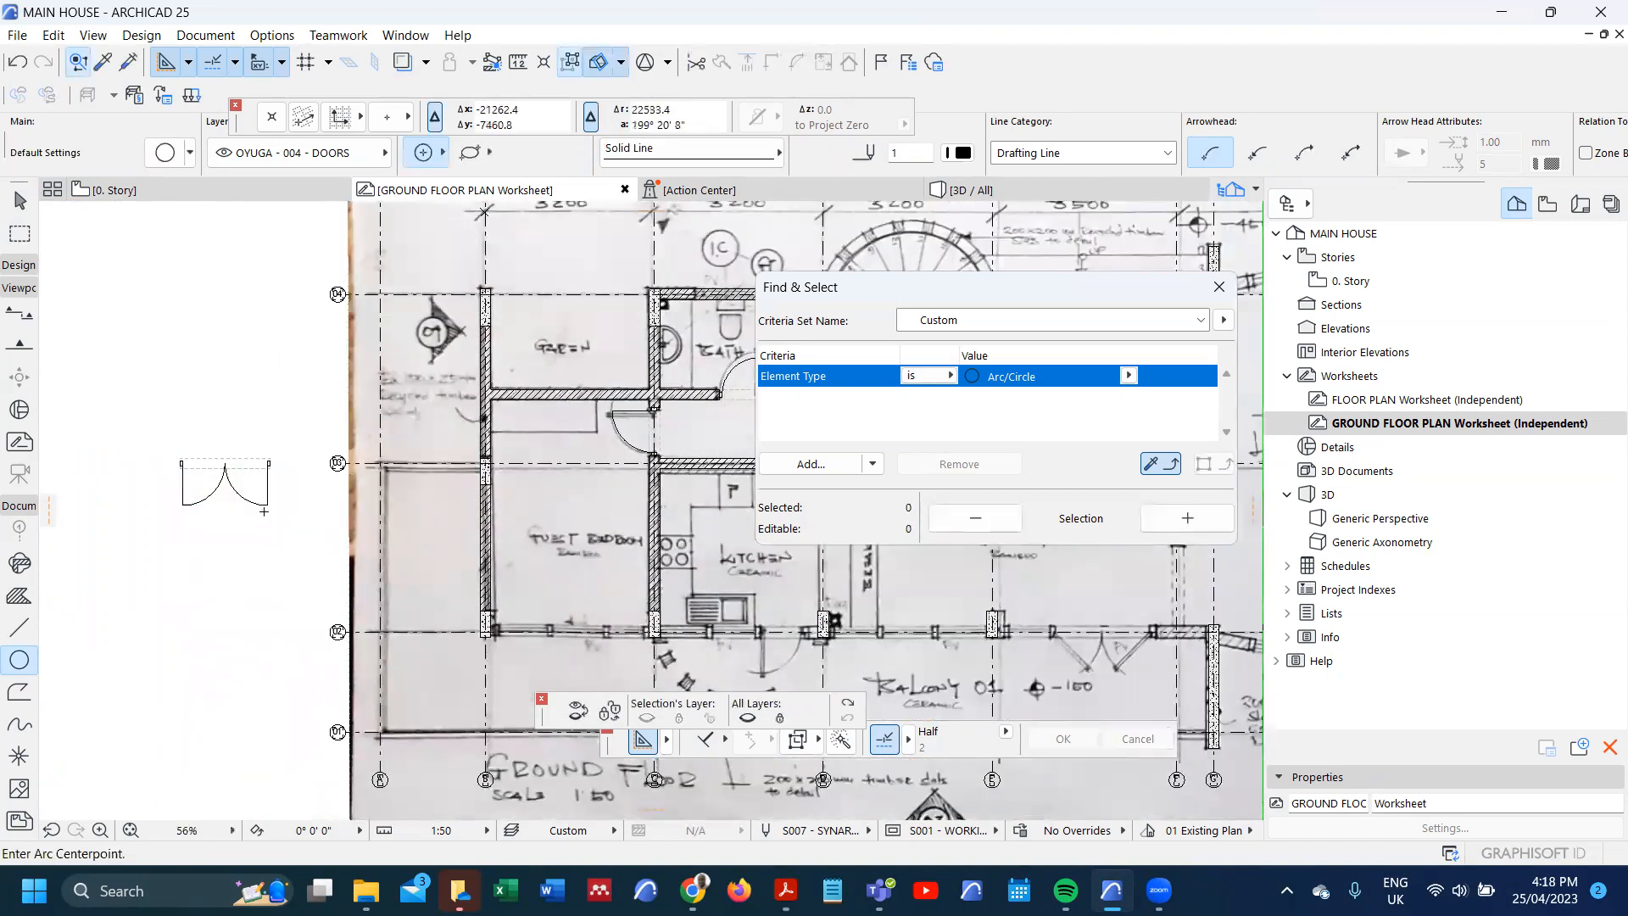
shift+drag(163, 450, 287, 530)
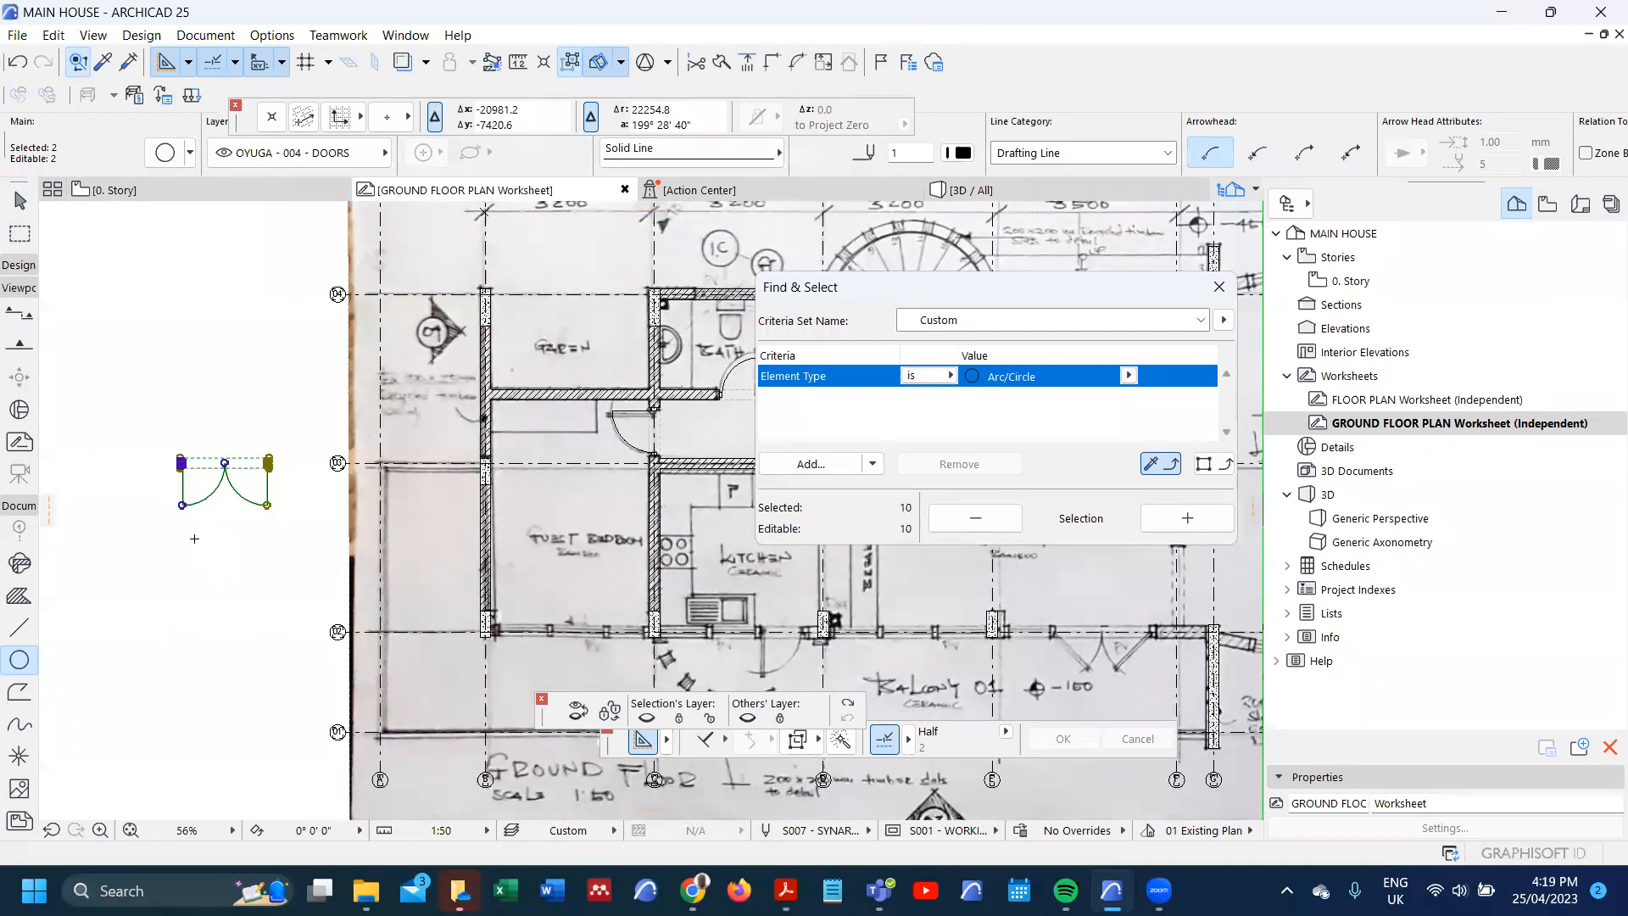
key(Escape)
- Move the whole double door by its outer frame corner to the porch entrance, against the column end in the foyer wall
shift+click(184, 502)
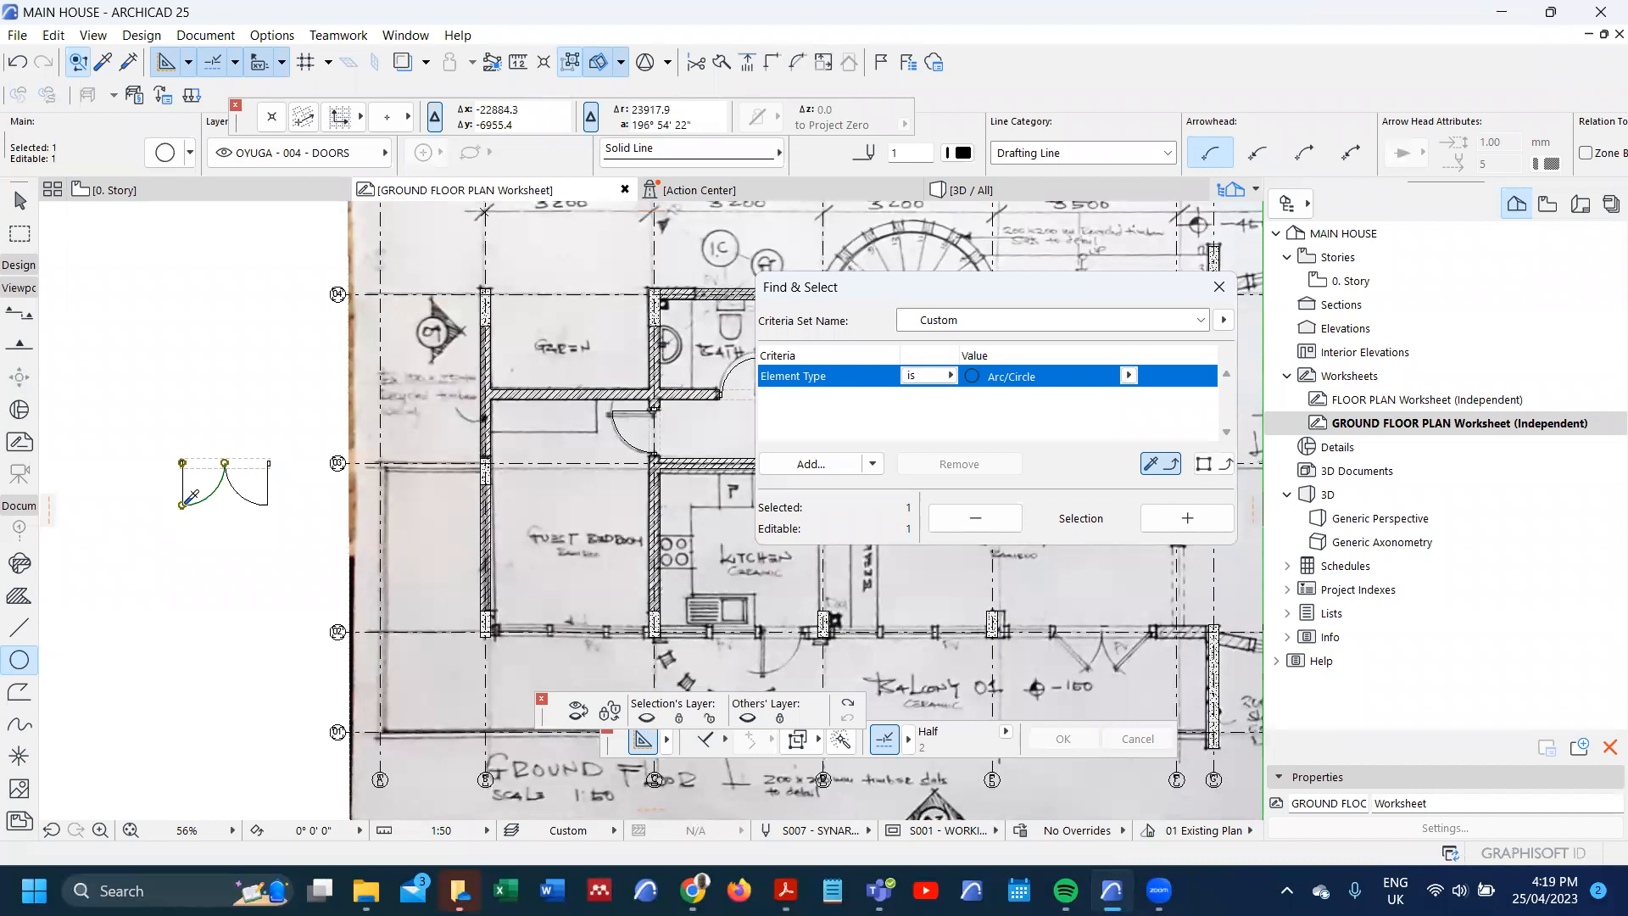
scroll(182, 465, up, 5)
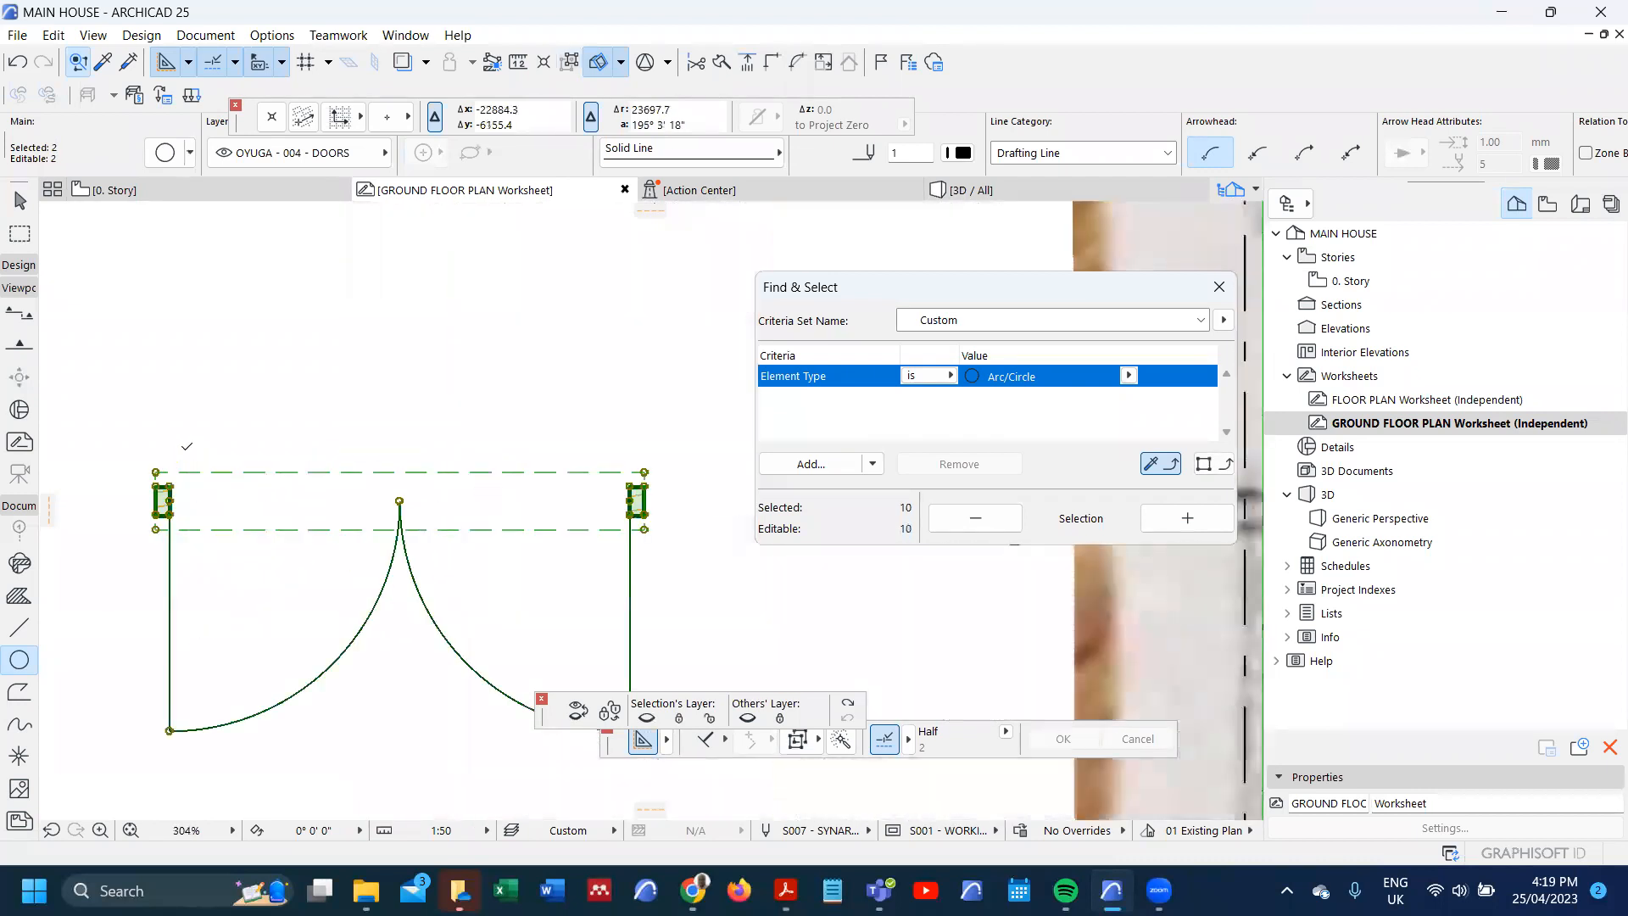
click(153, 478)
scroll(153, 478, down, 6)
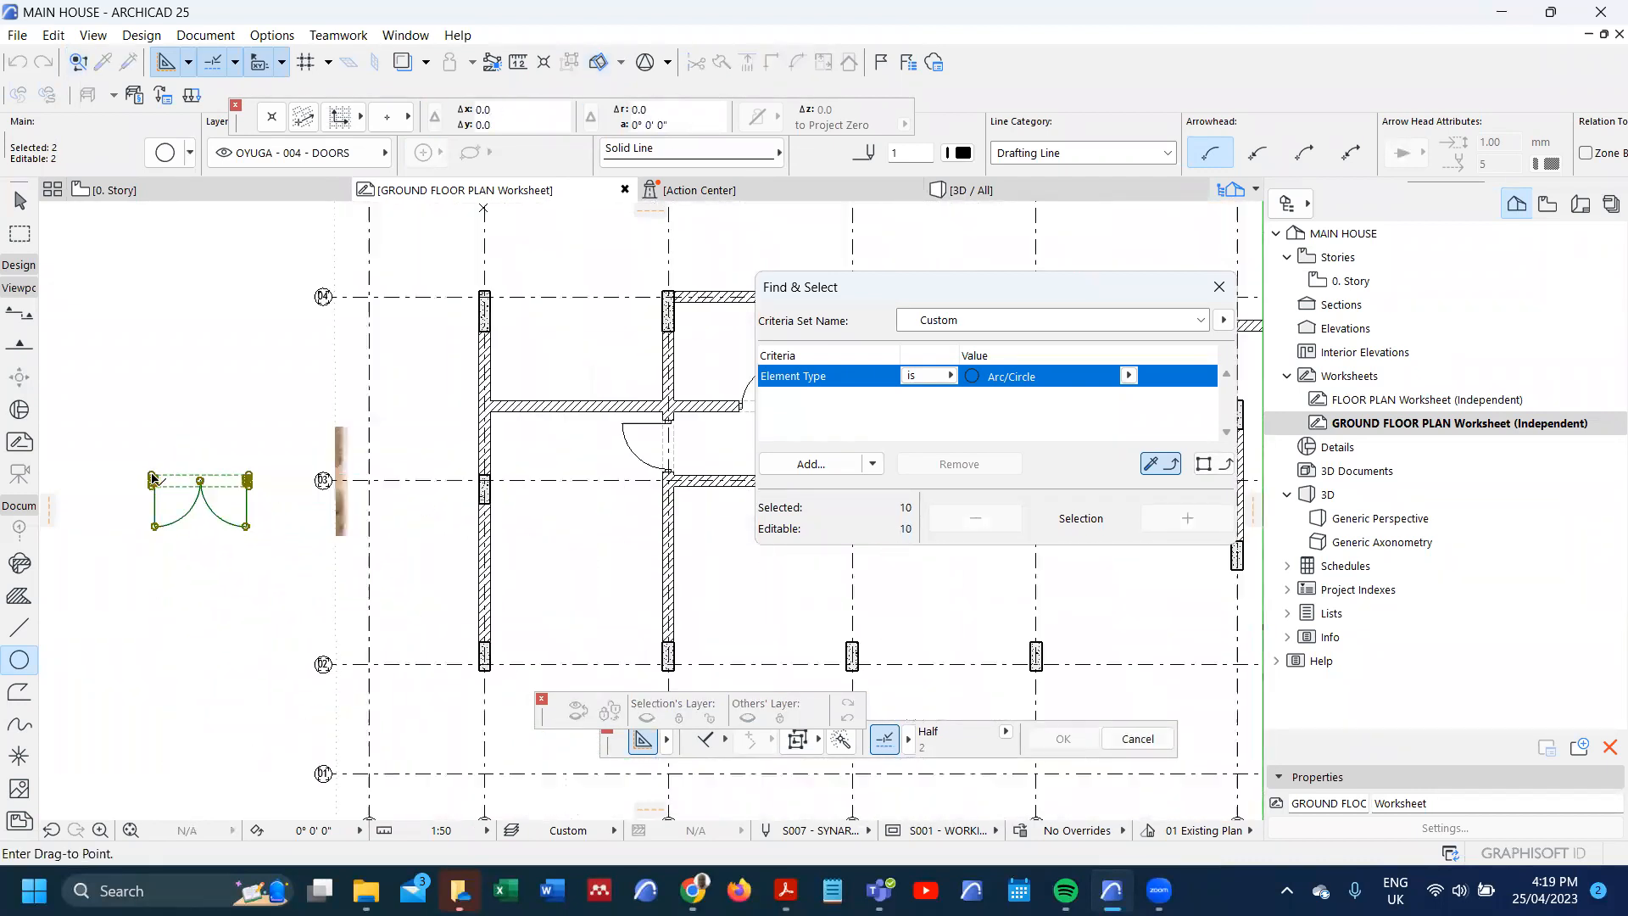
scroll(509, 555, up, 6)
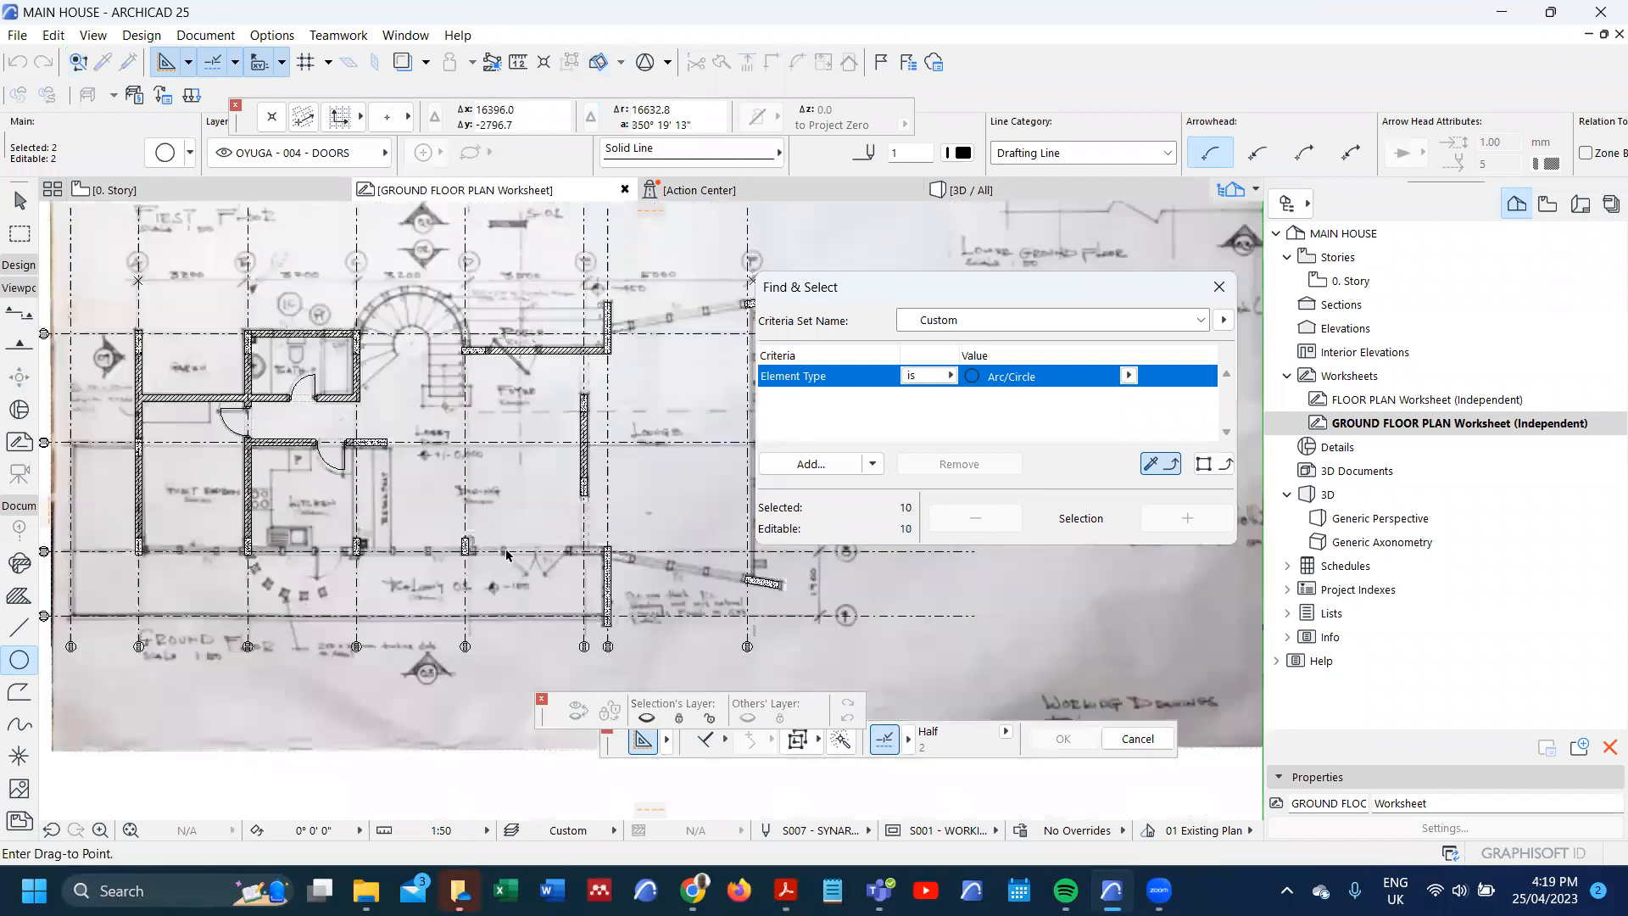
scroll(507, 556, up, 2)
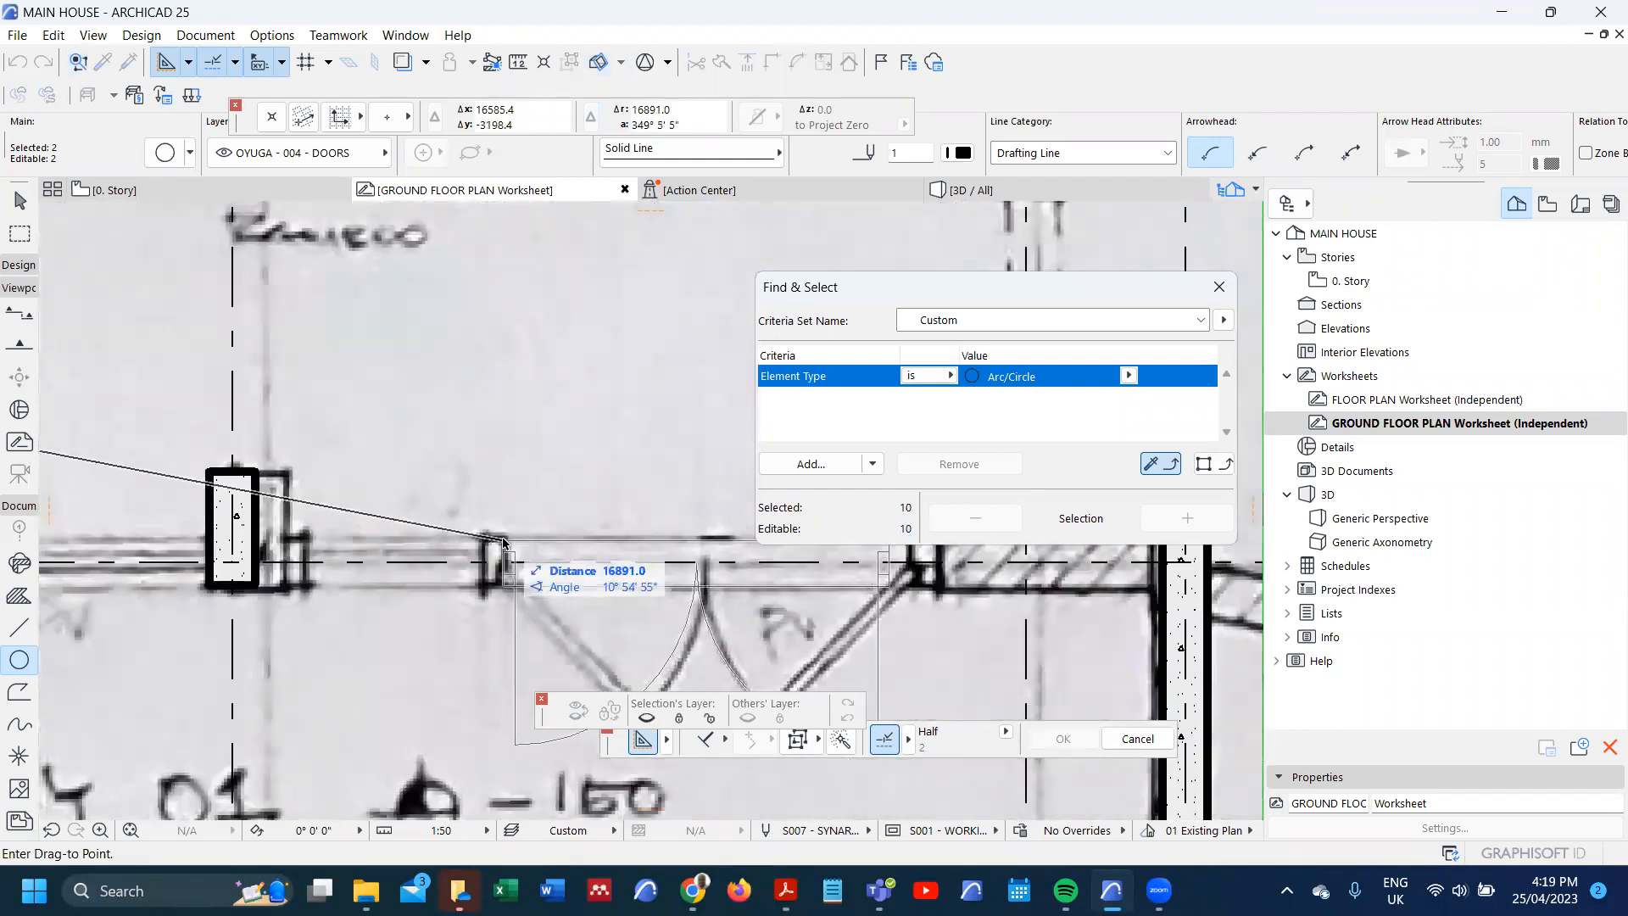
scroll(492, 566, down, 3)
scroll(490, 566, down, 5)
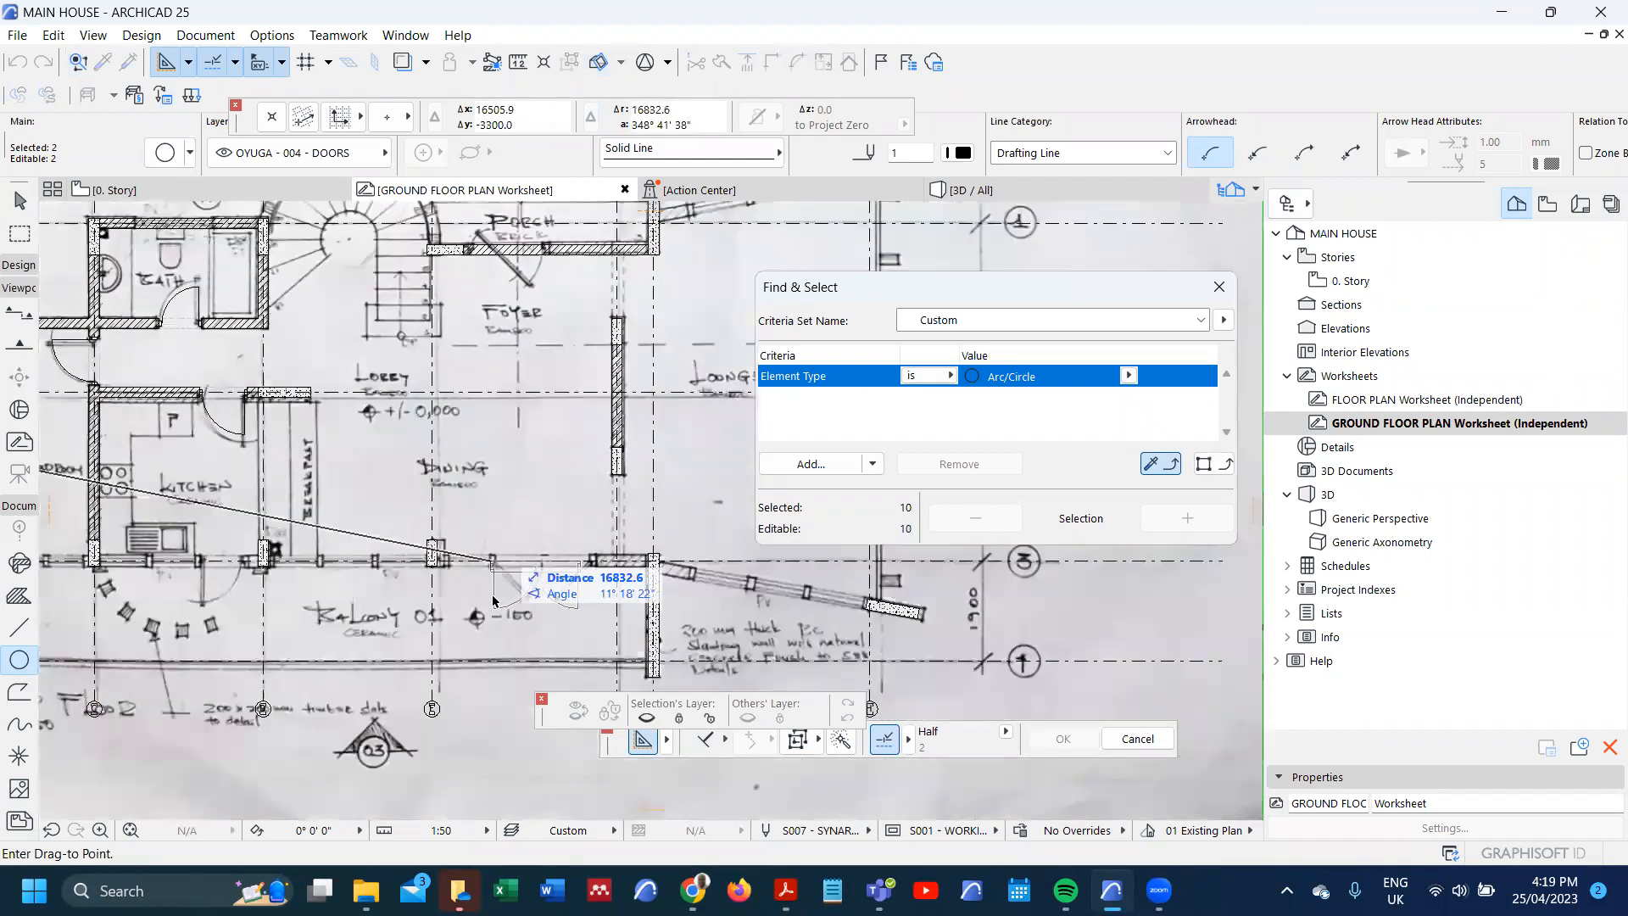
scroll(480, 430, up, 6)
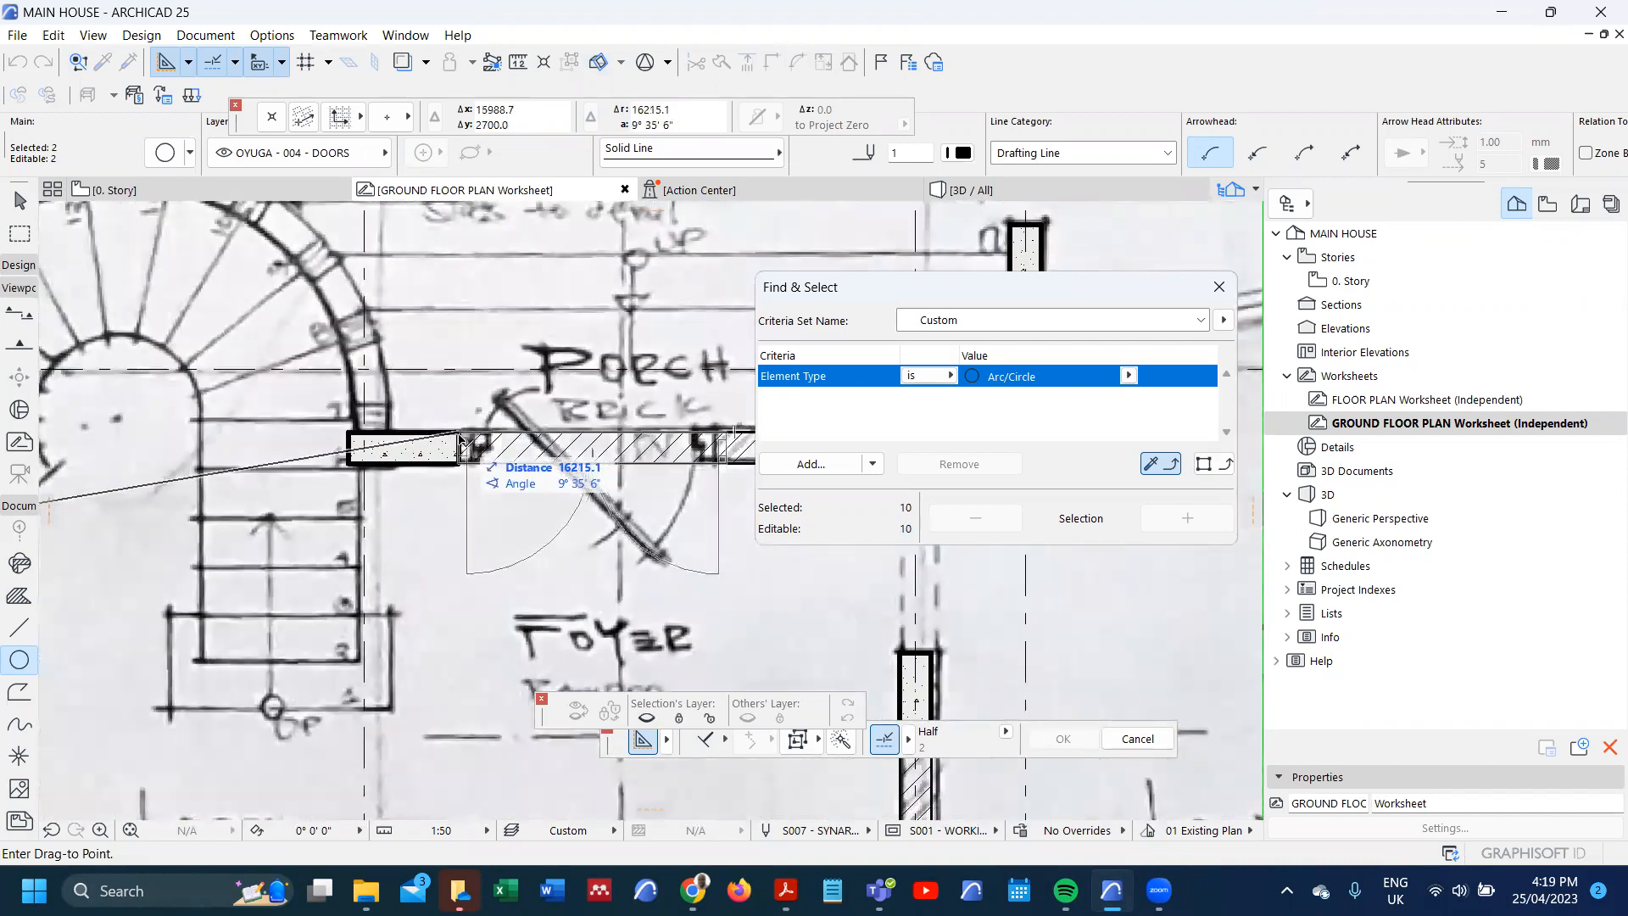
click(466, 441)
scroll(468, 525, up, 2)
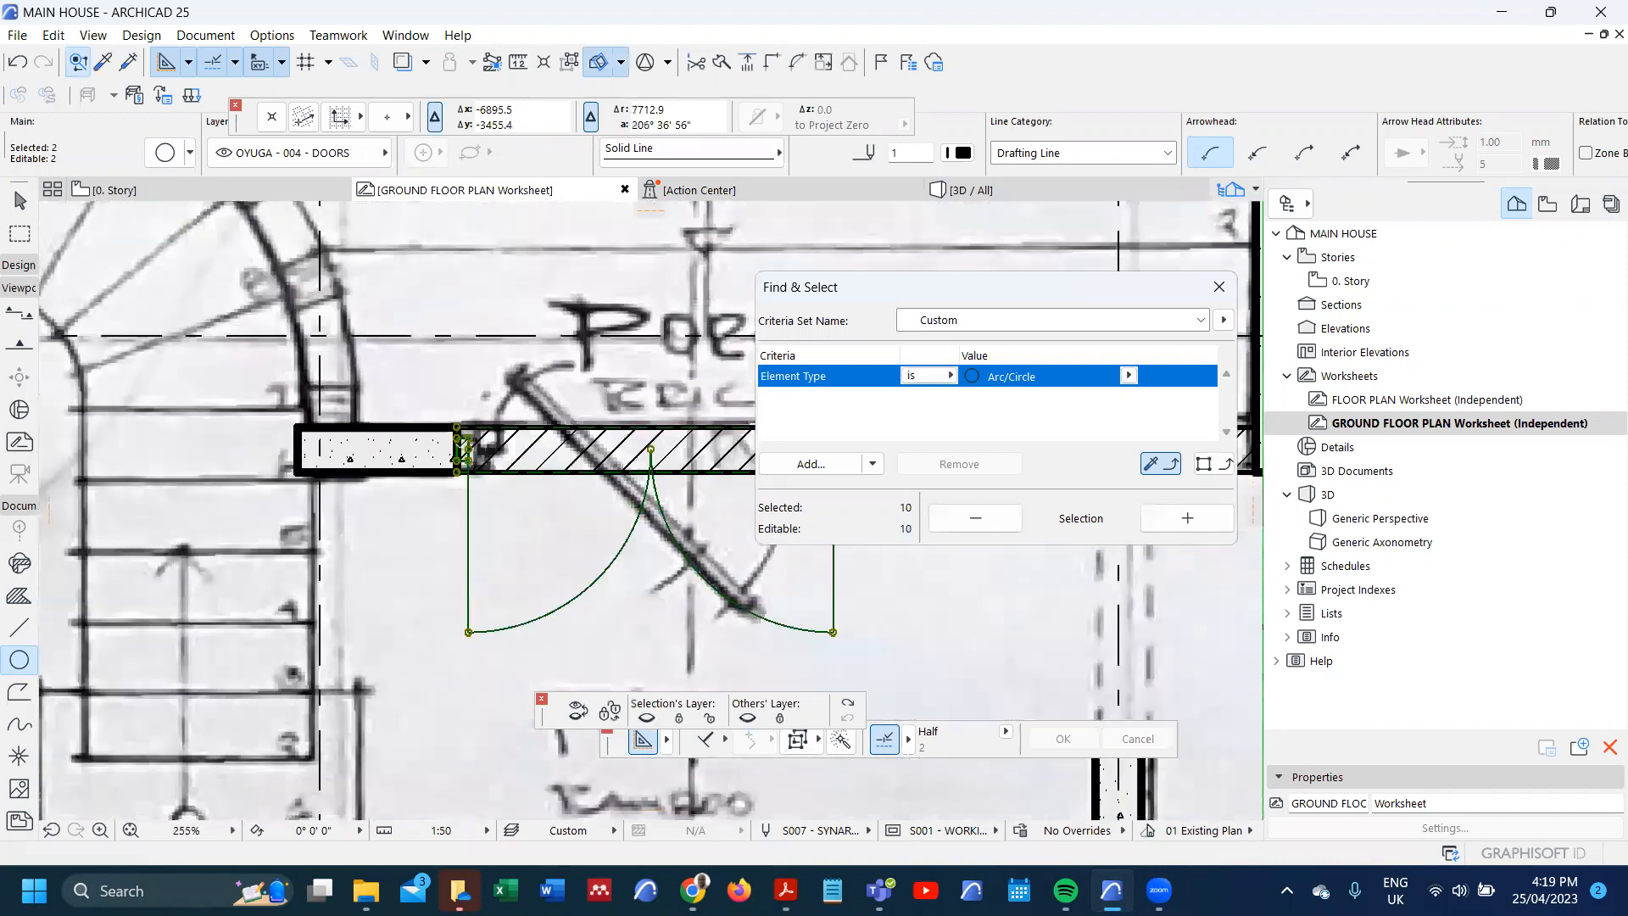
- Hide the scan and mirror the double door across a horizontal axis through its jamb midpoint so both leaves swing up into the porch
scroll(468, 526, down, 4)
scroll(469, 528, down, 2)
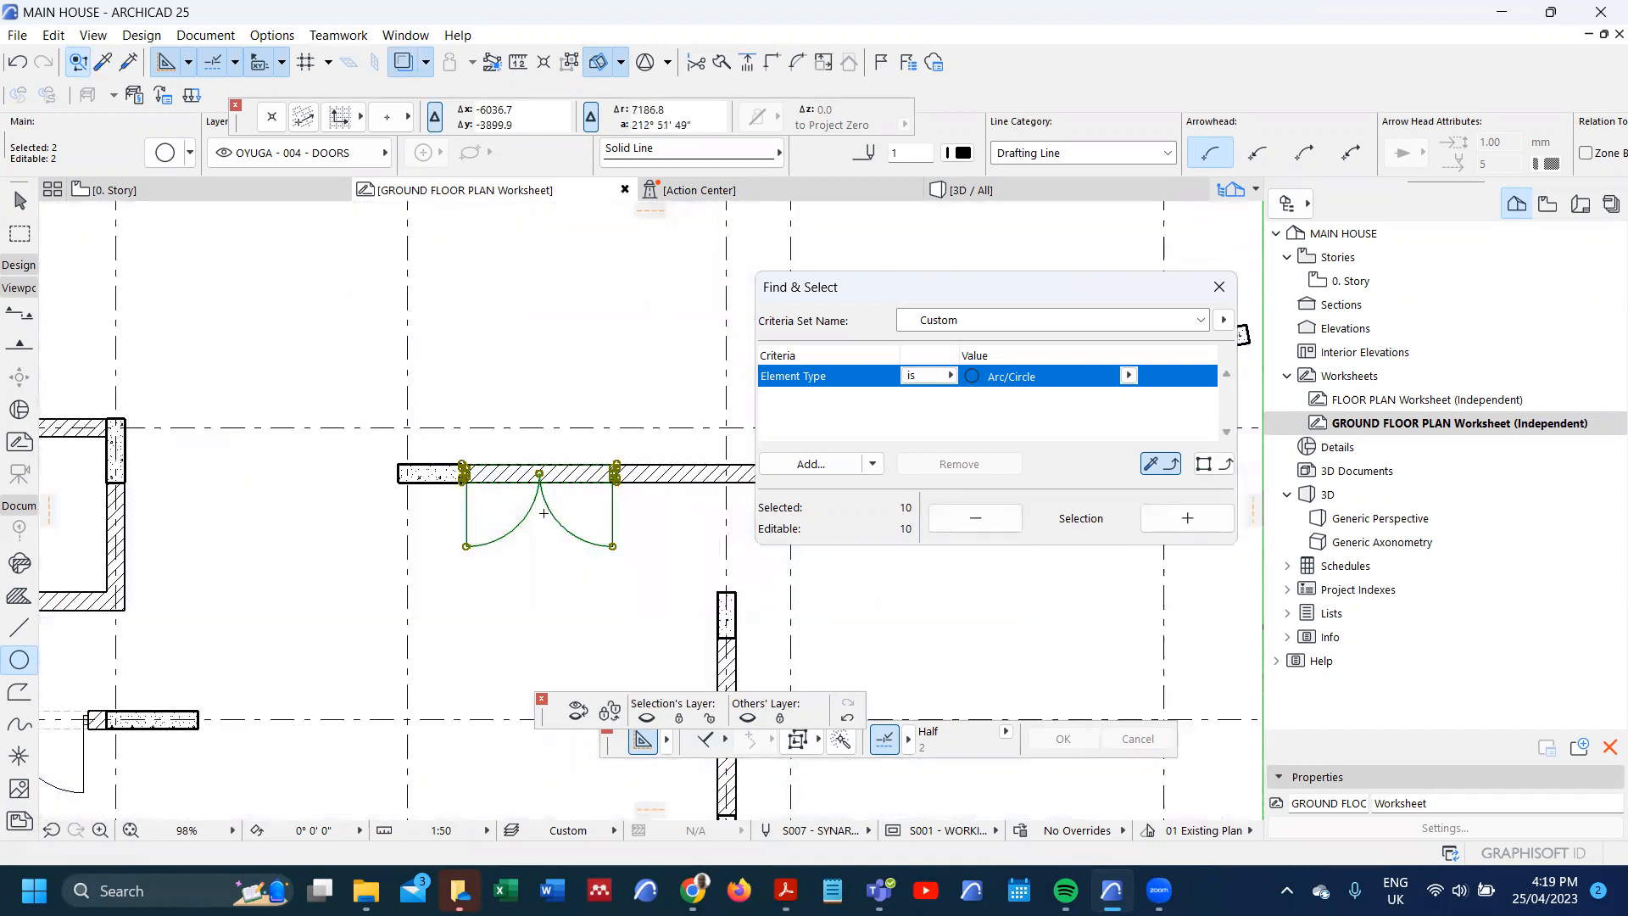
key(ctrl+m)
scroll(549, 510, up, 5)
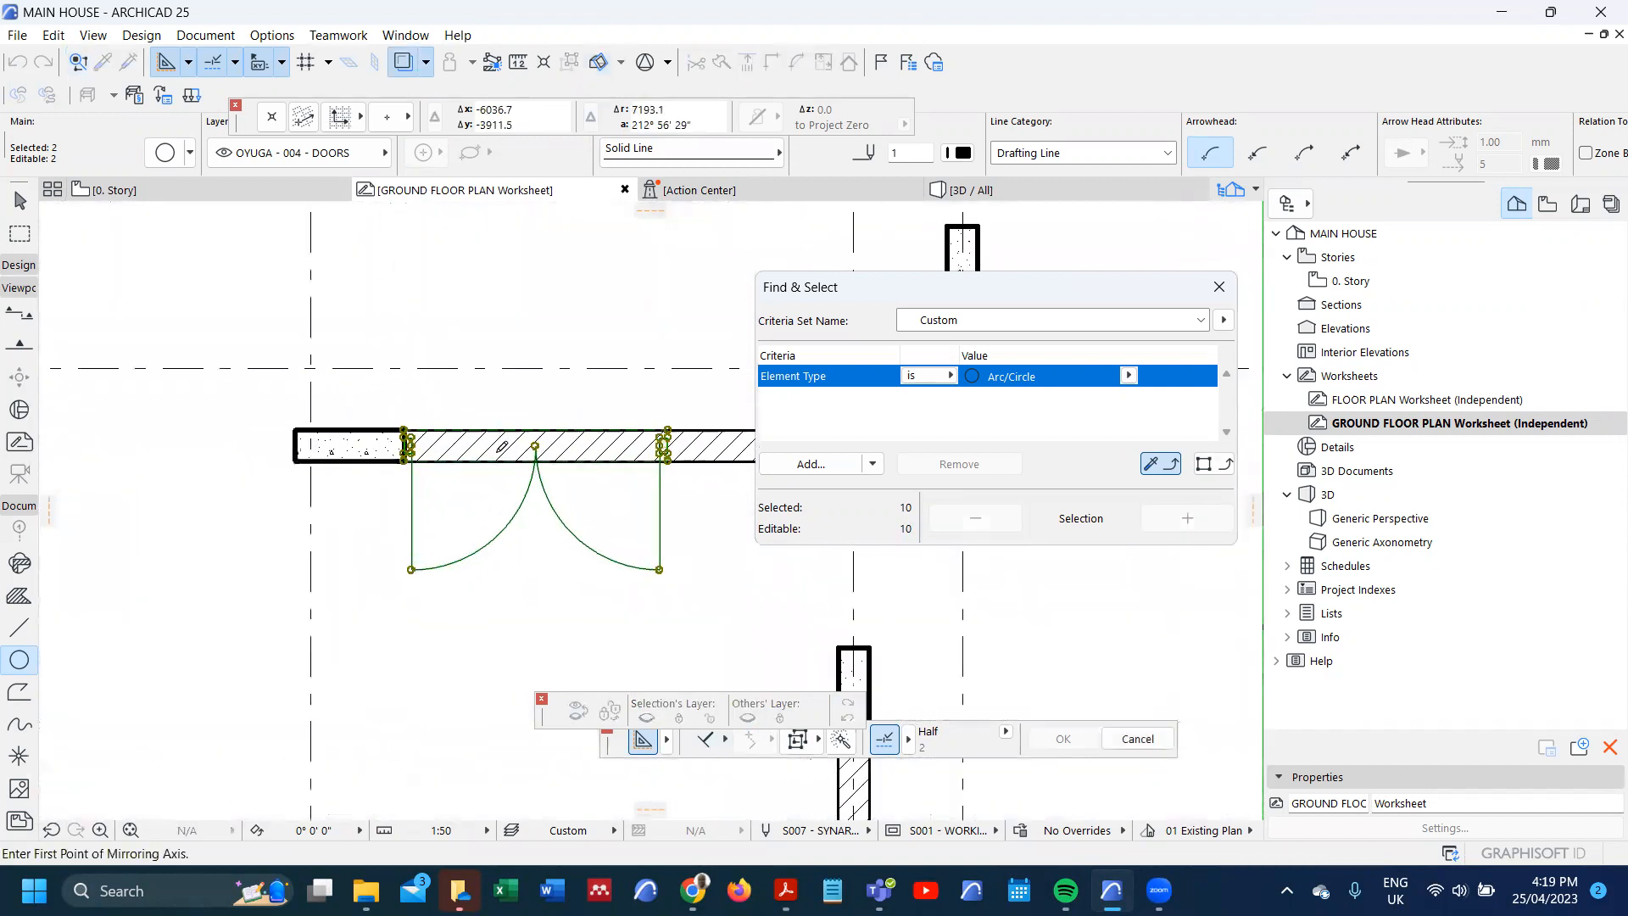
click(275, 429)
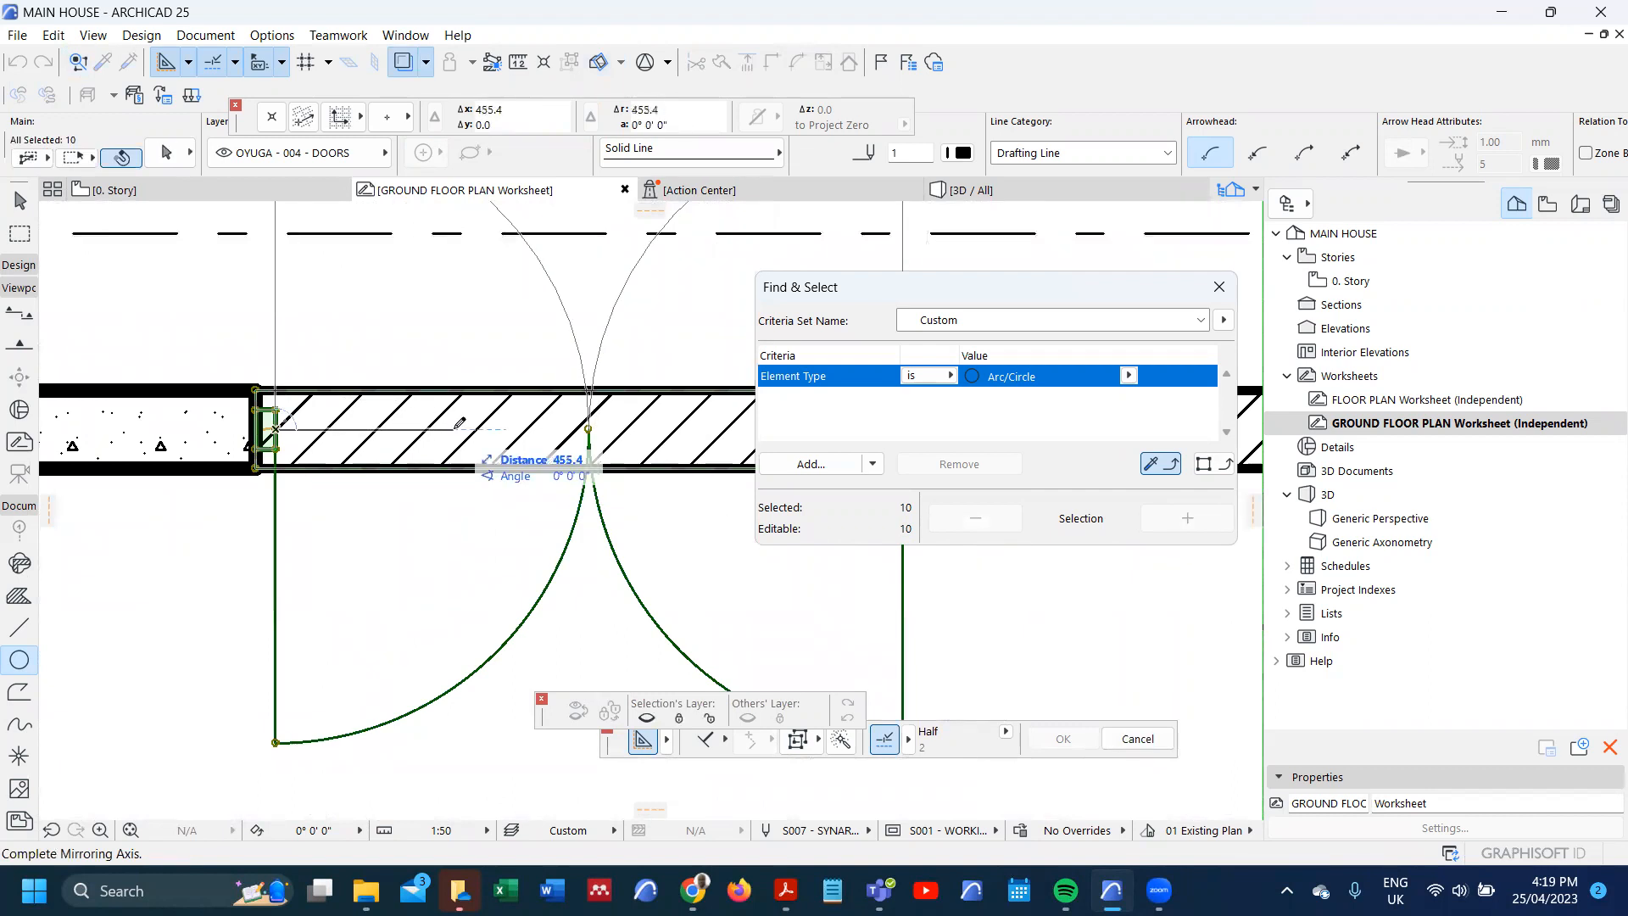
click(447, 429)
scroll(346, 521, down, 3)
key(Escape)
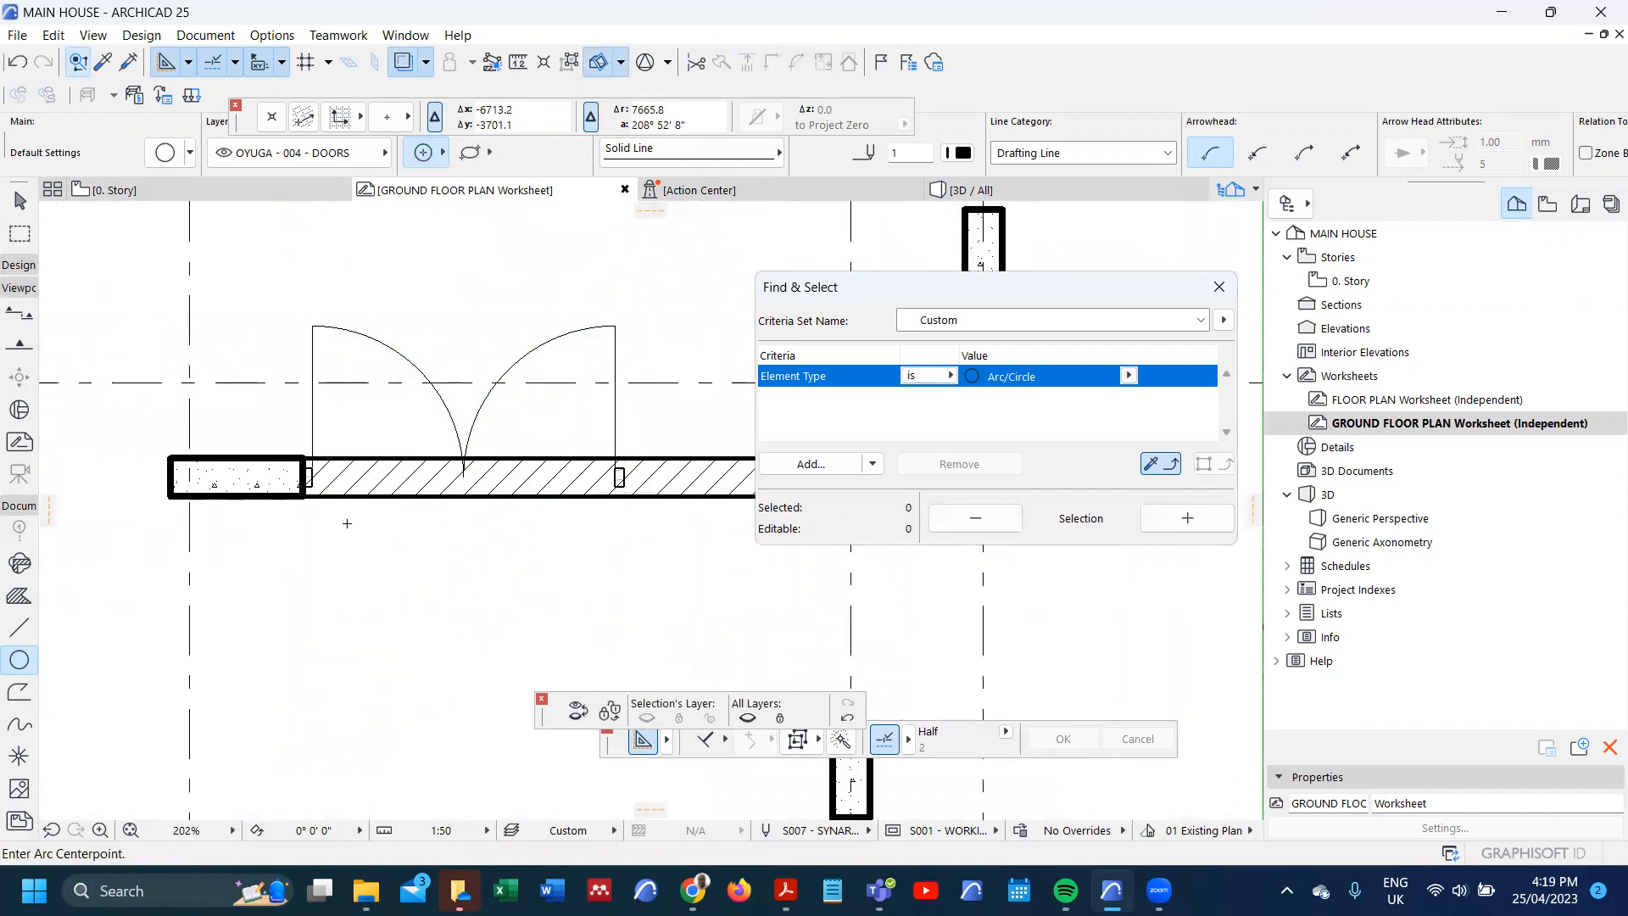
- Split the porch wall fill at the outer edge of the double door's right jamb and delete the part across the opening
key(shift)
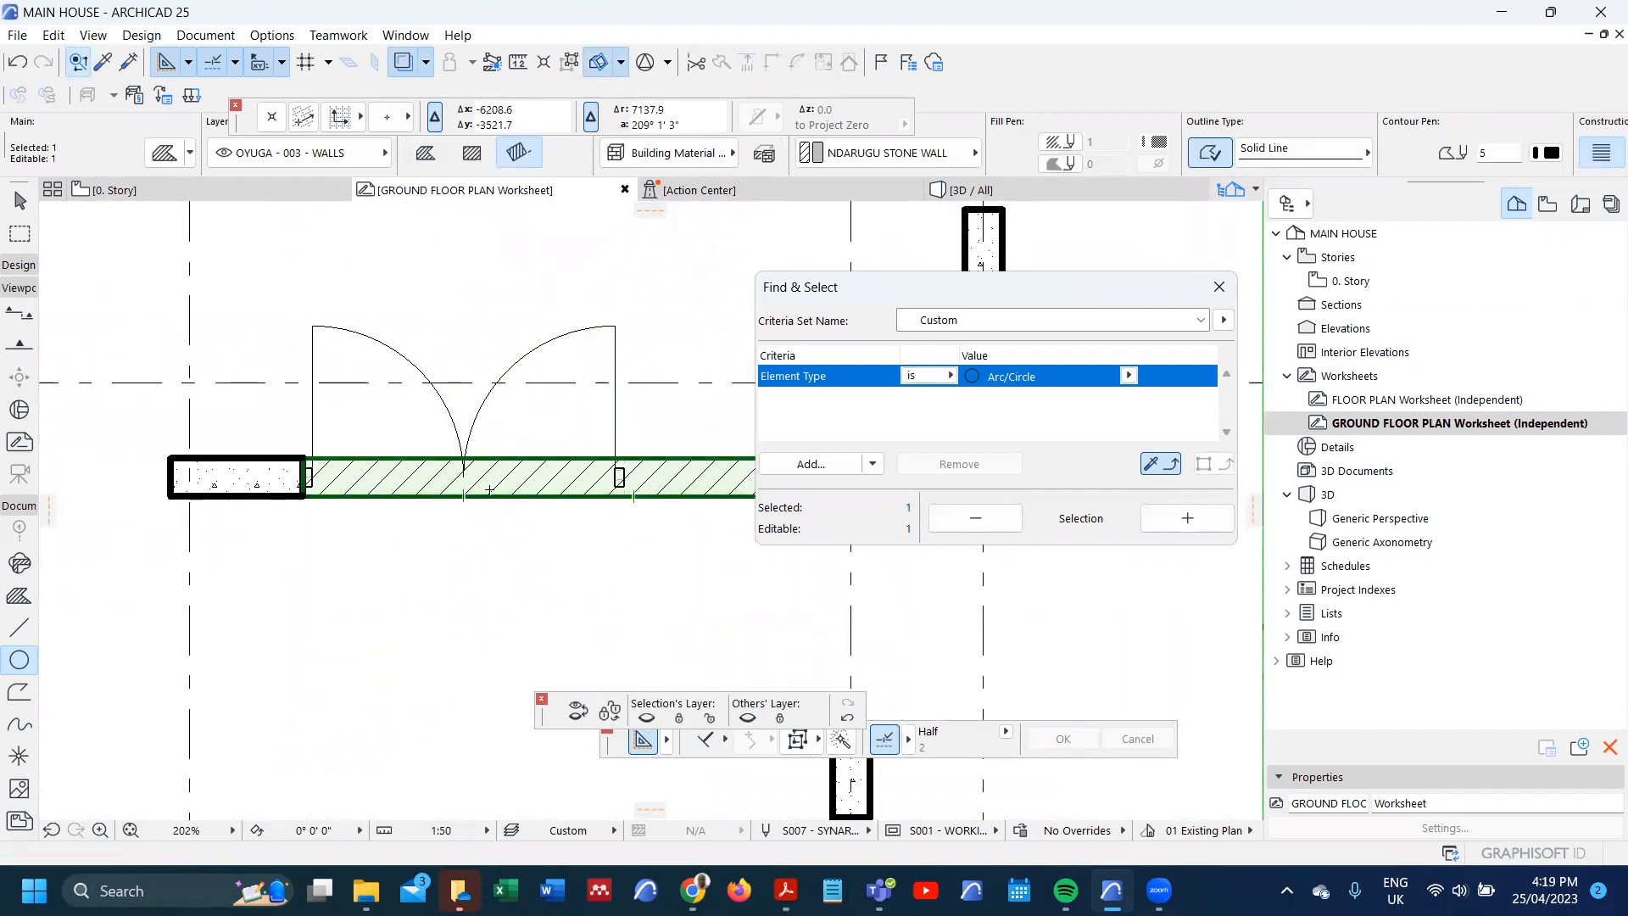
scroll(428, 457, down, 5)
scroll(499, 484, down, 1)
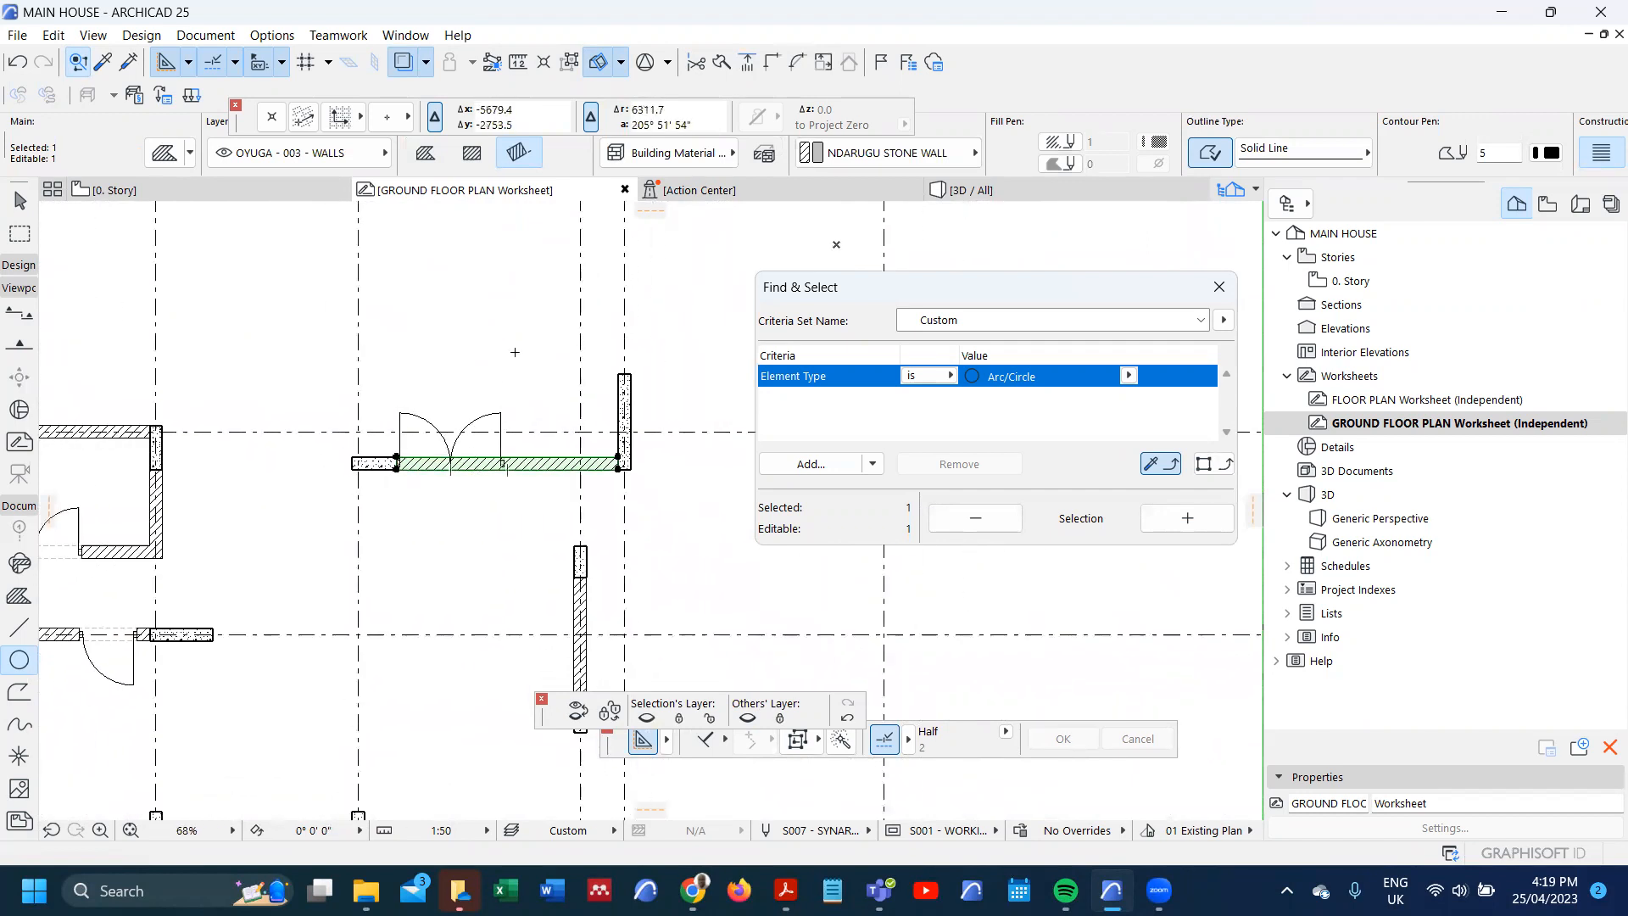
click(722, 63)
scroll(501, 464, up, 8)
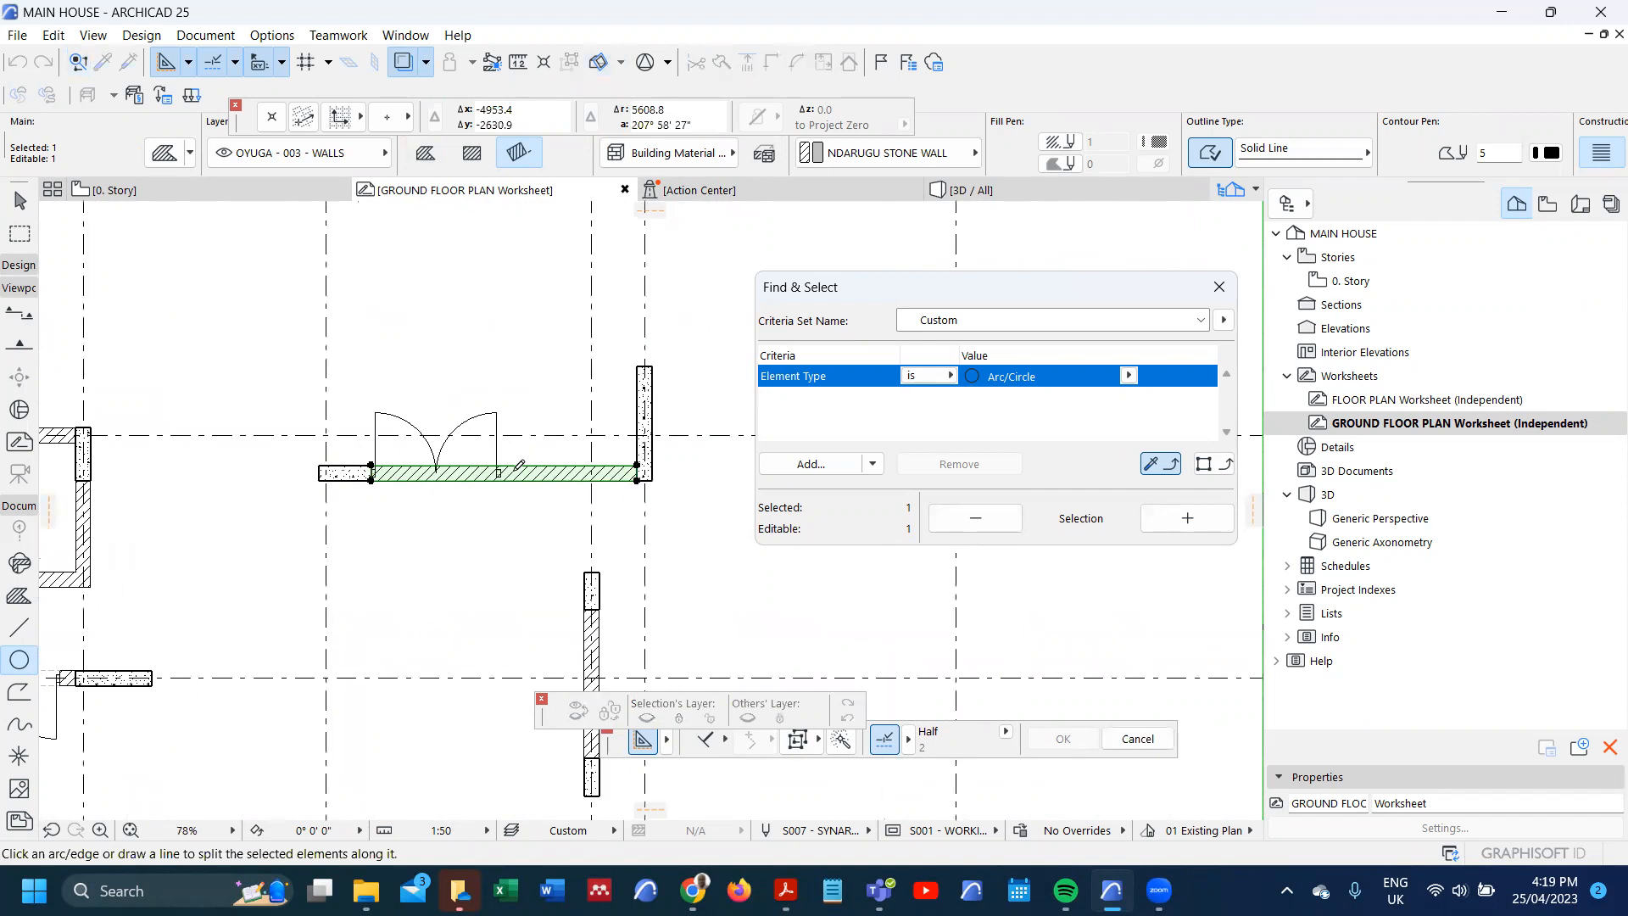
click(459, 562)
click(387, 484)
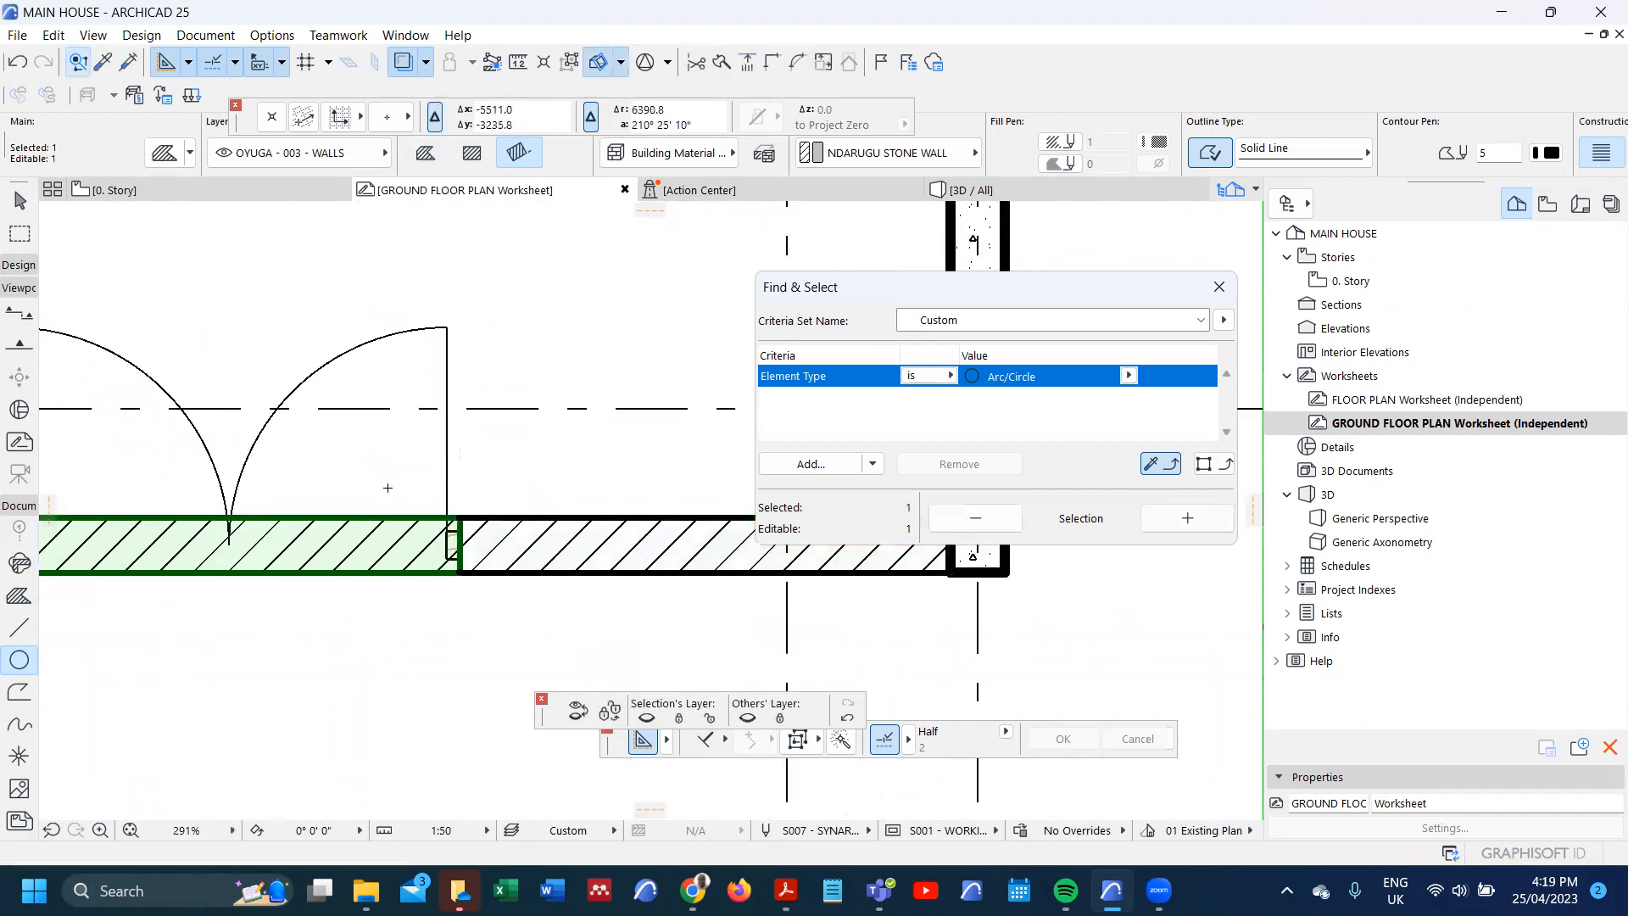
key(Escape)
scroll(486, 480, down, 7)
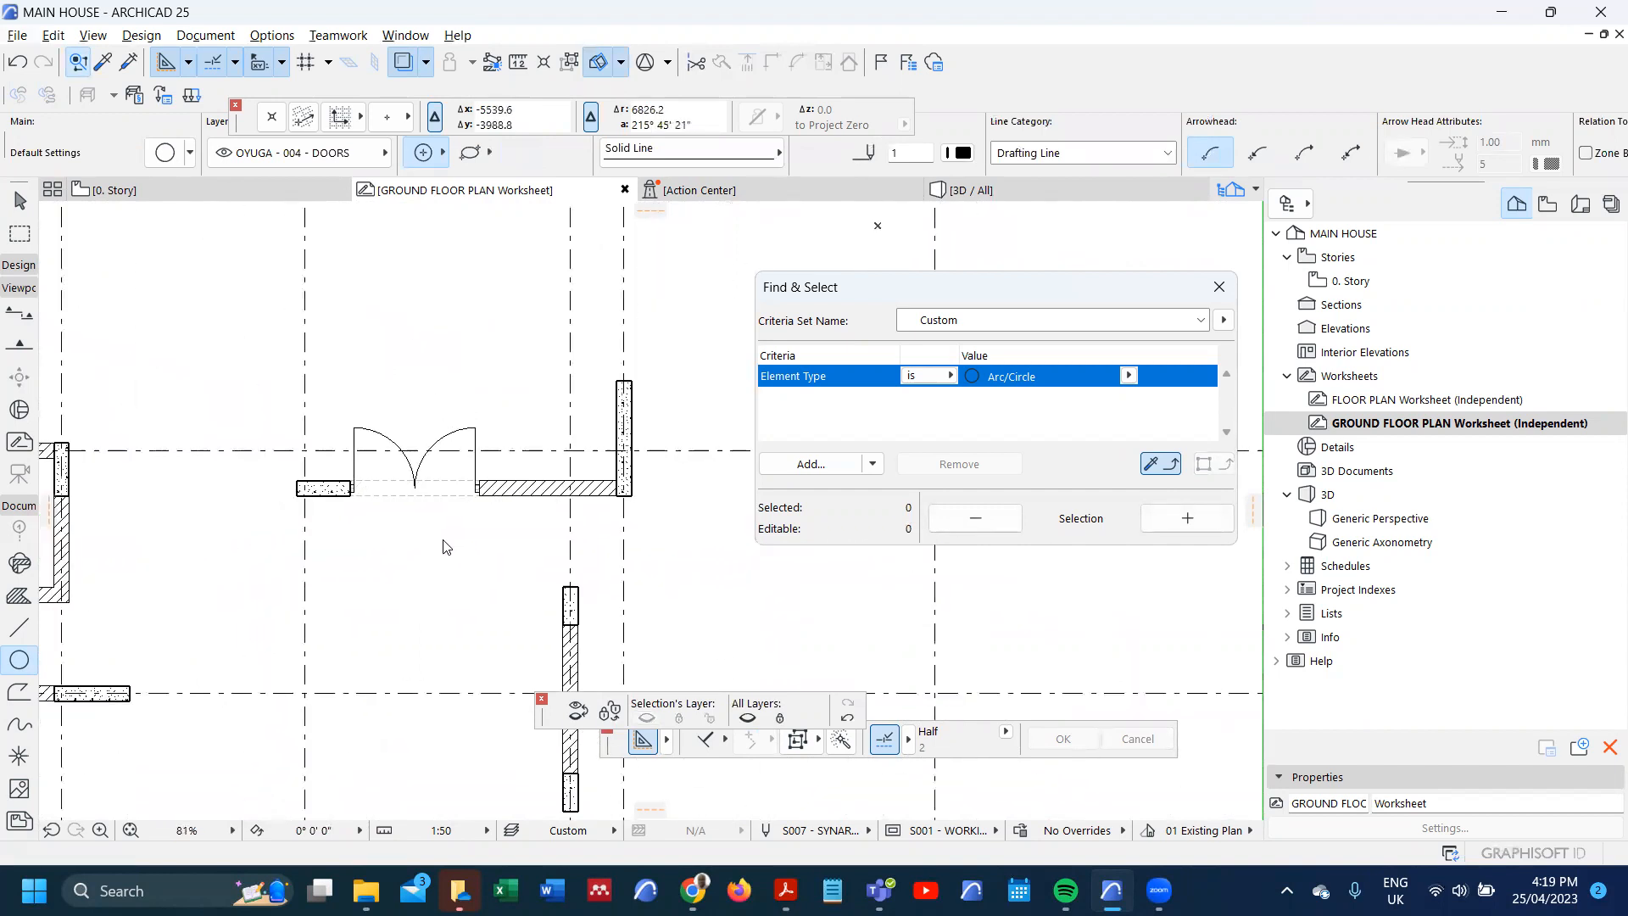
- Show the scan and copy the short stone wall fill beside the porch door to the dining-balcony wall, against the column at grid G
scroll(443, 539, up, 4)
scroll(444, 501, down, 5)
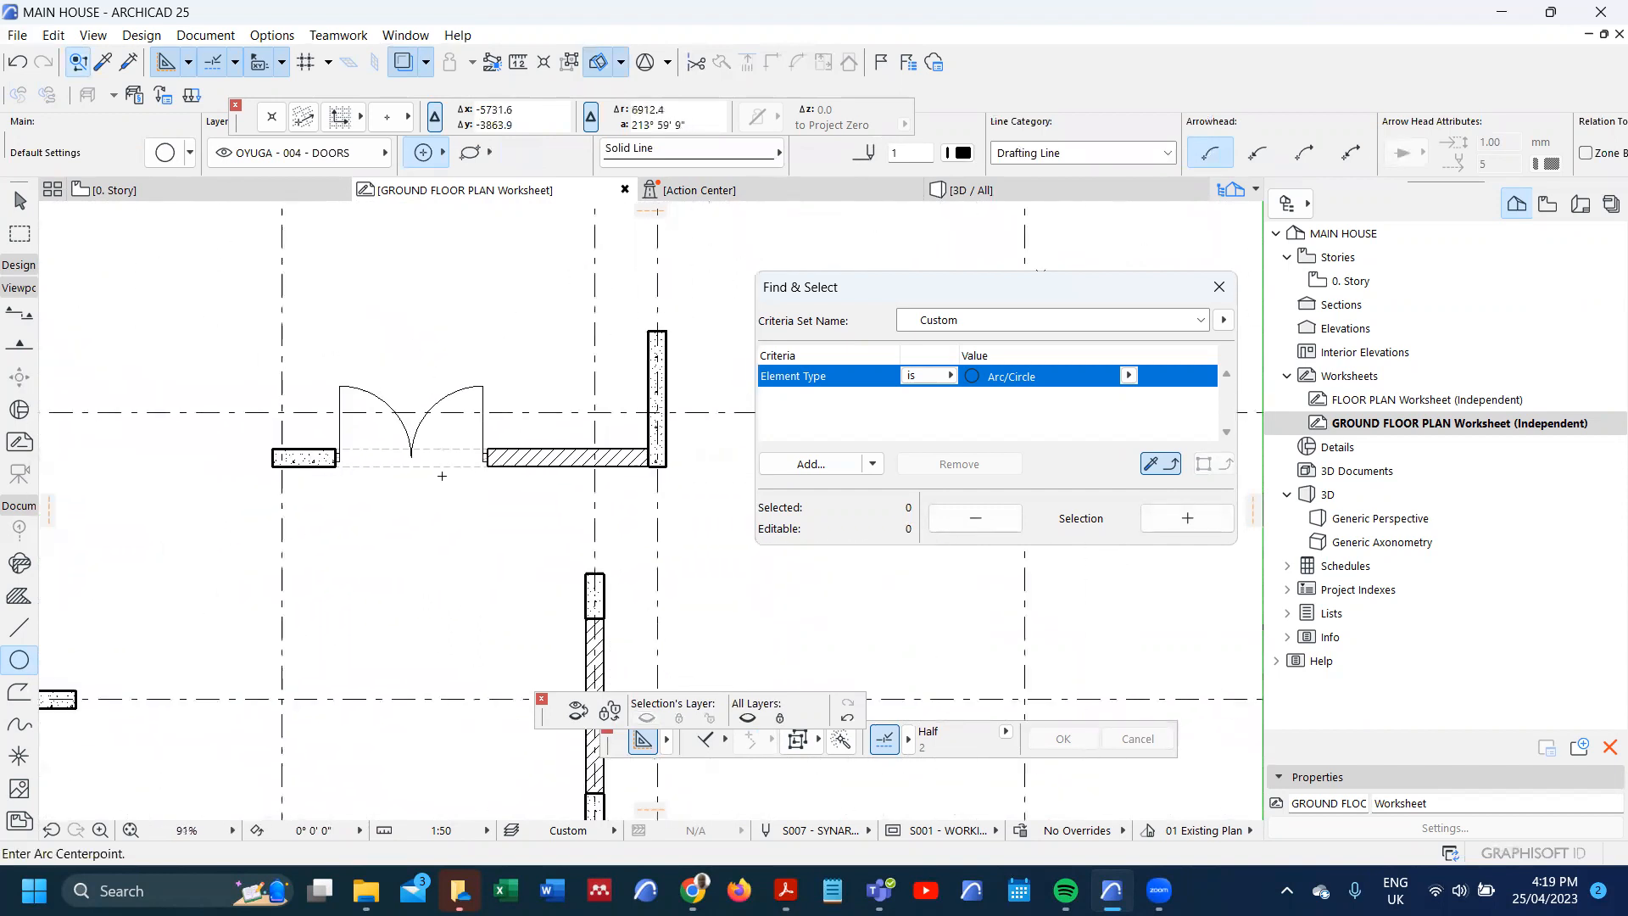
scroll(447, 393, down, 5)
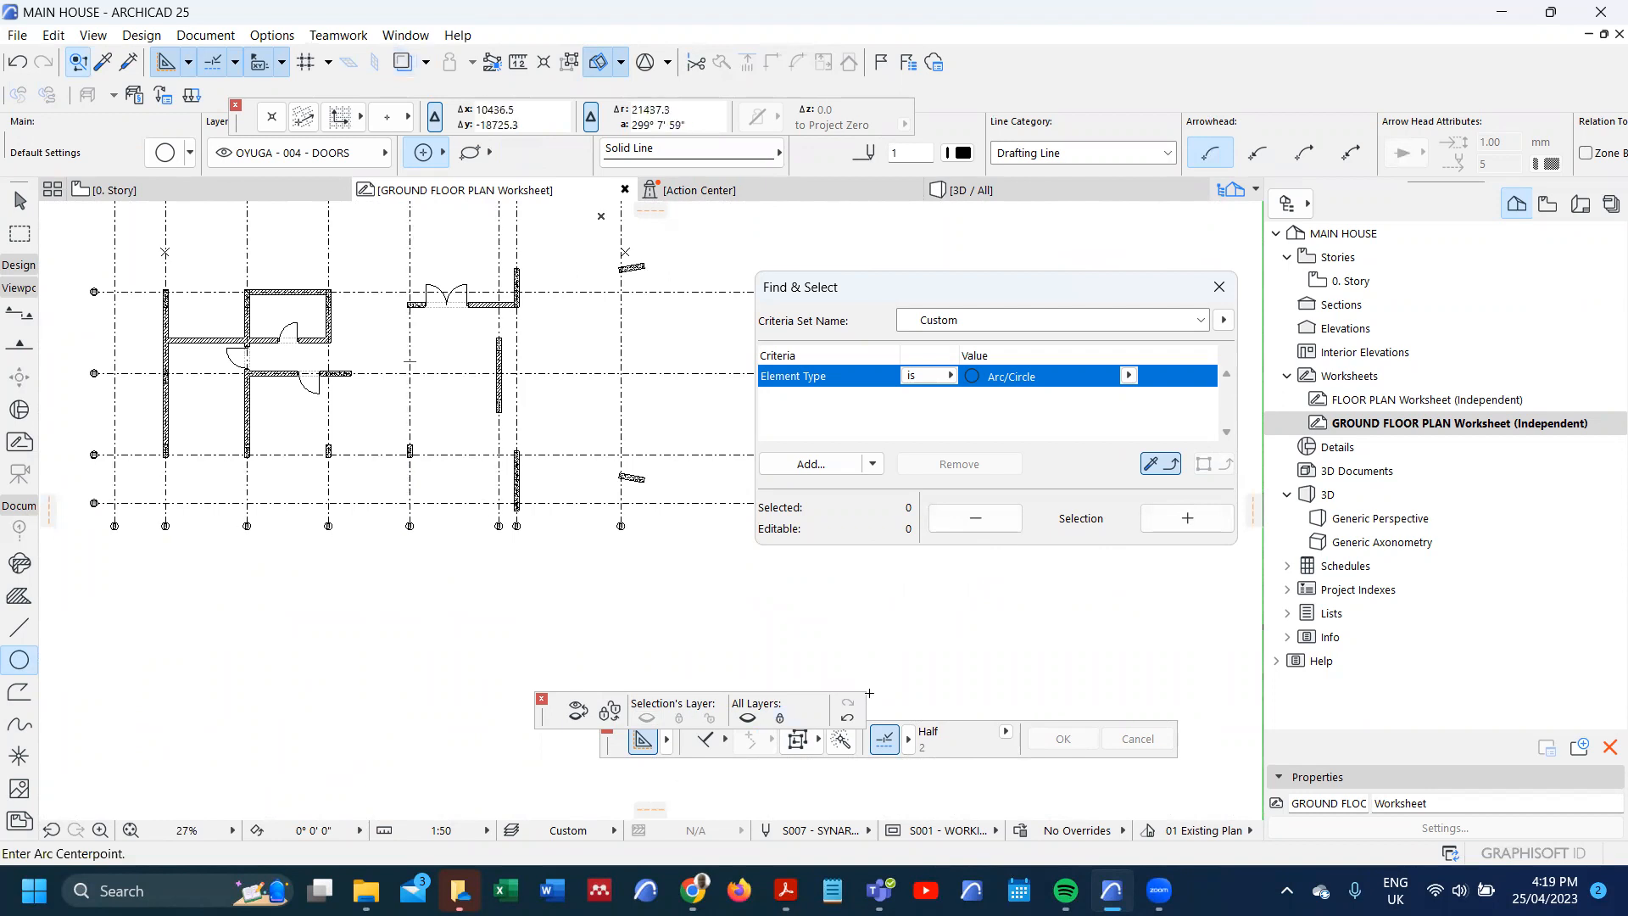
scroll(377, 451, up, 4)
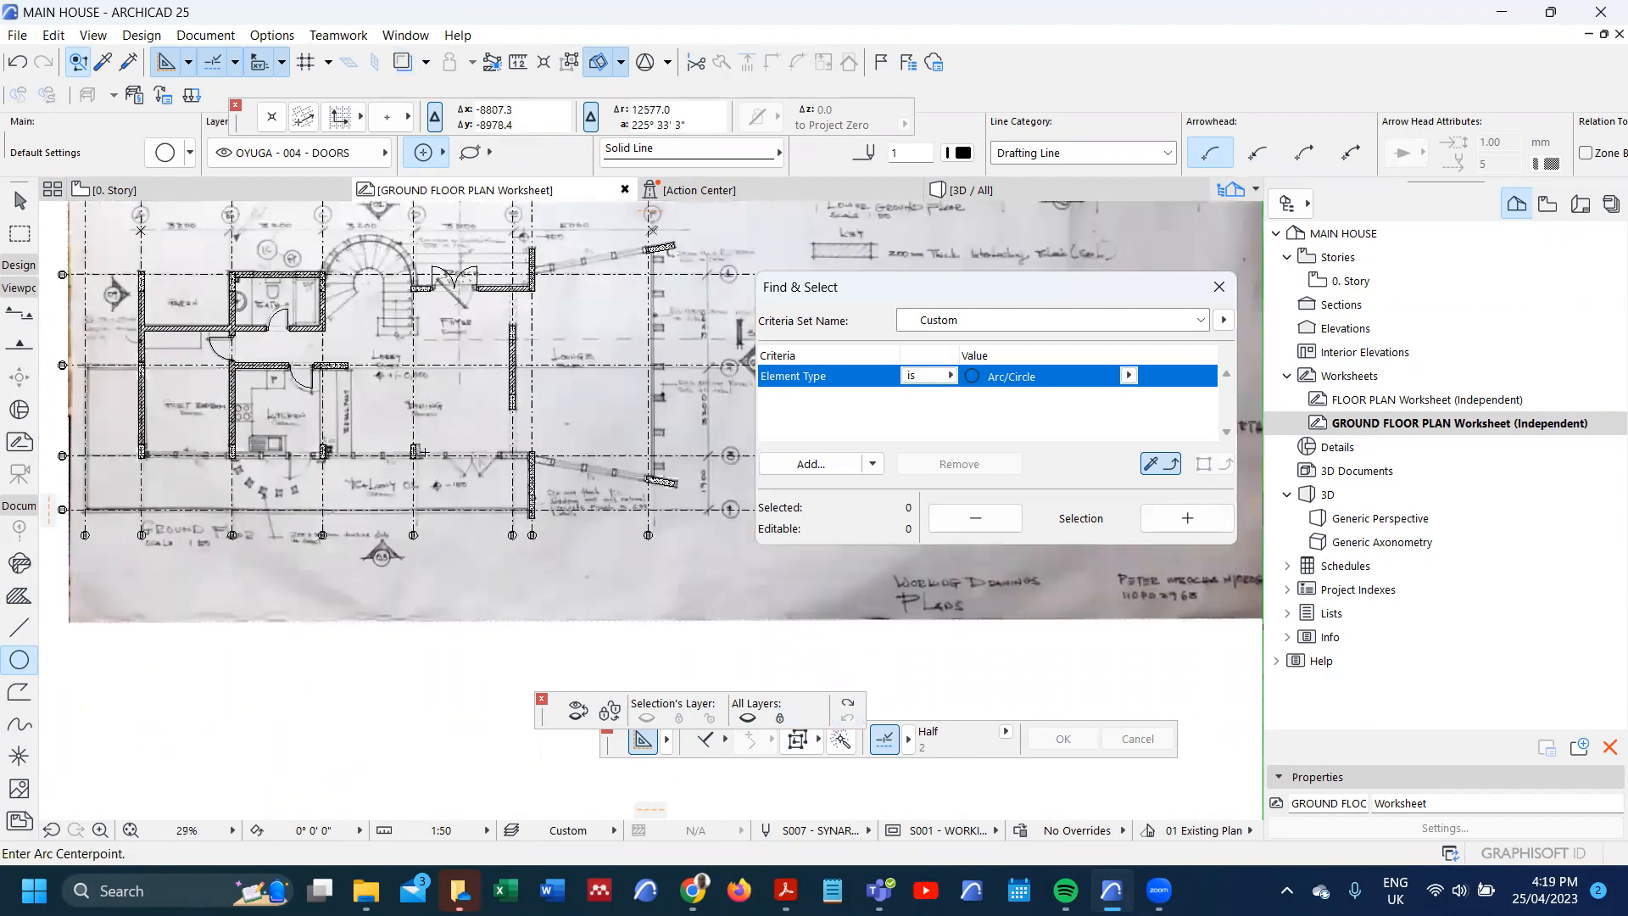
scroll(478, 516, down, 2)
middle_drag(477, 515, 479, 581)
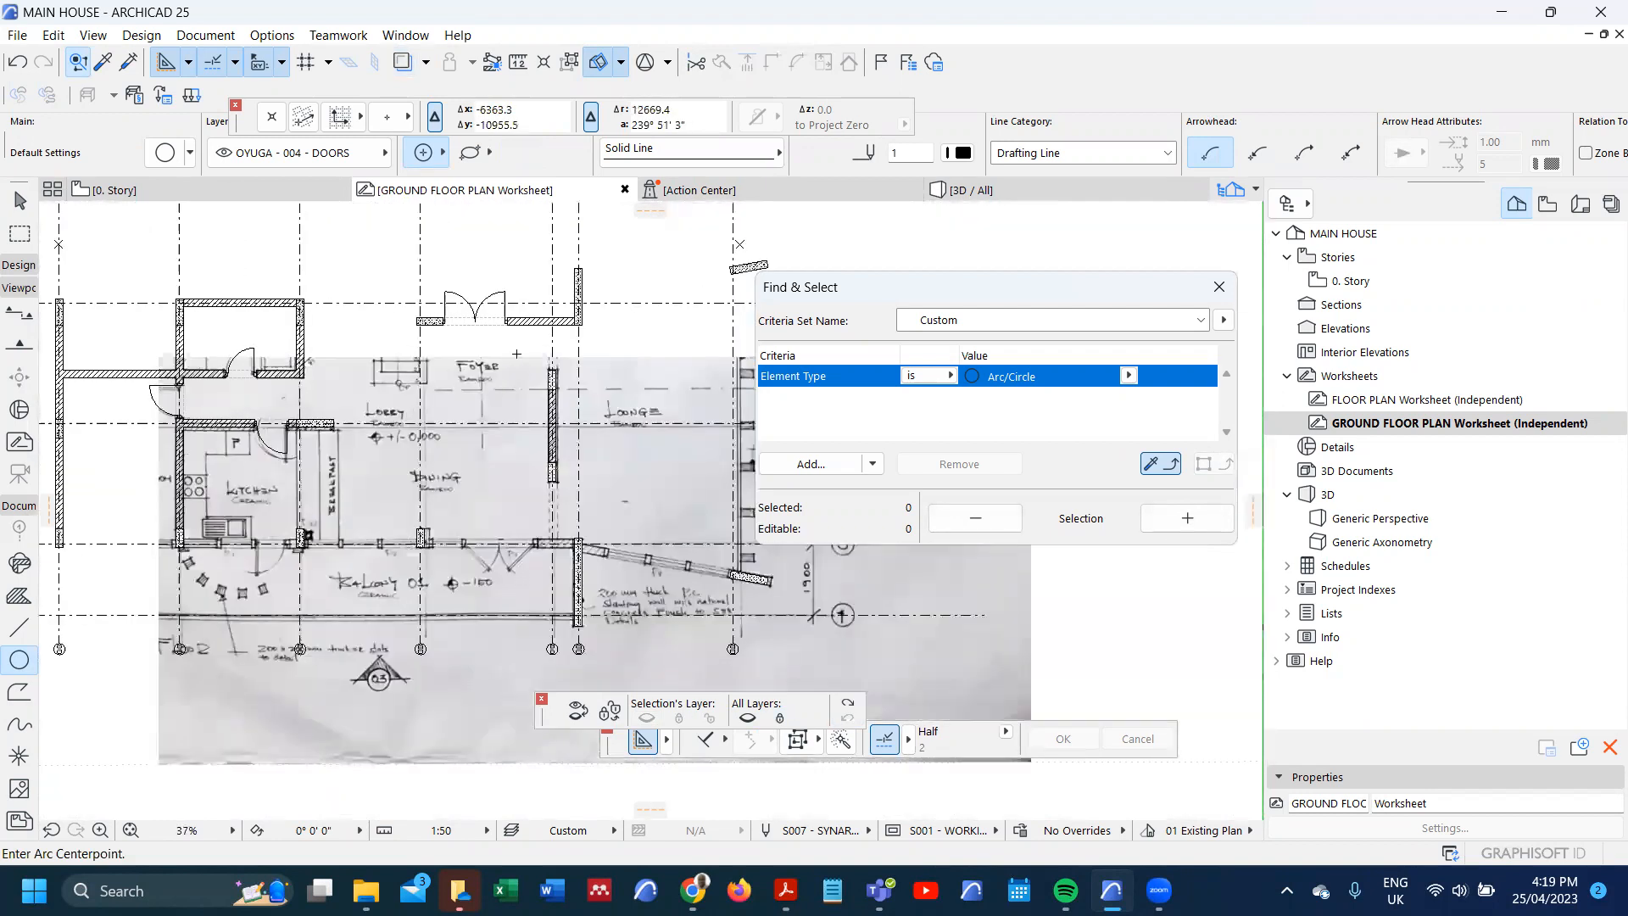
scroll(524, 437, up, 1)
shift+click(545, 305)
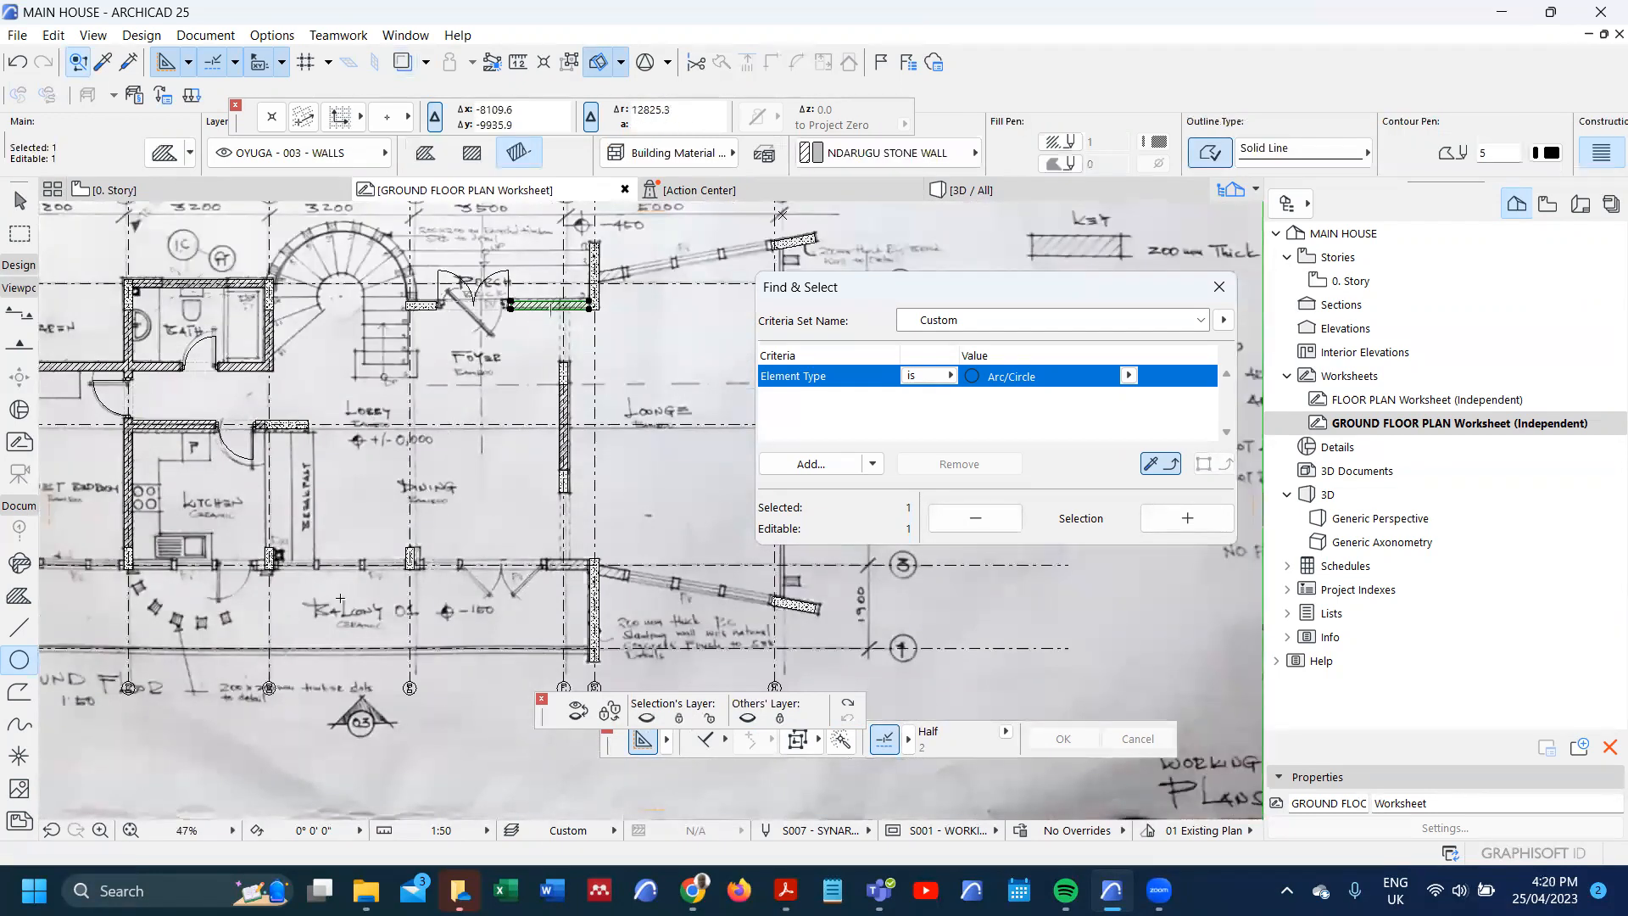
key(ctrl+shift+d)
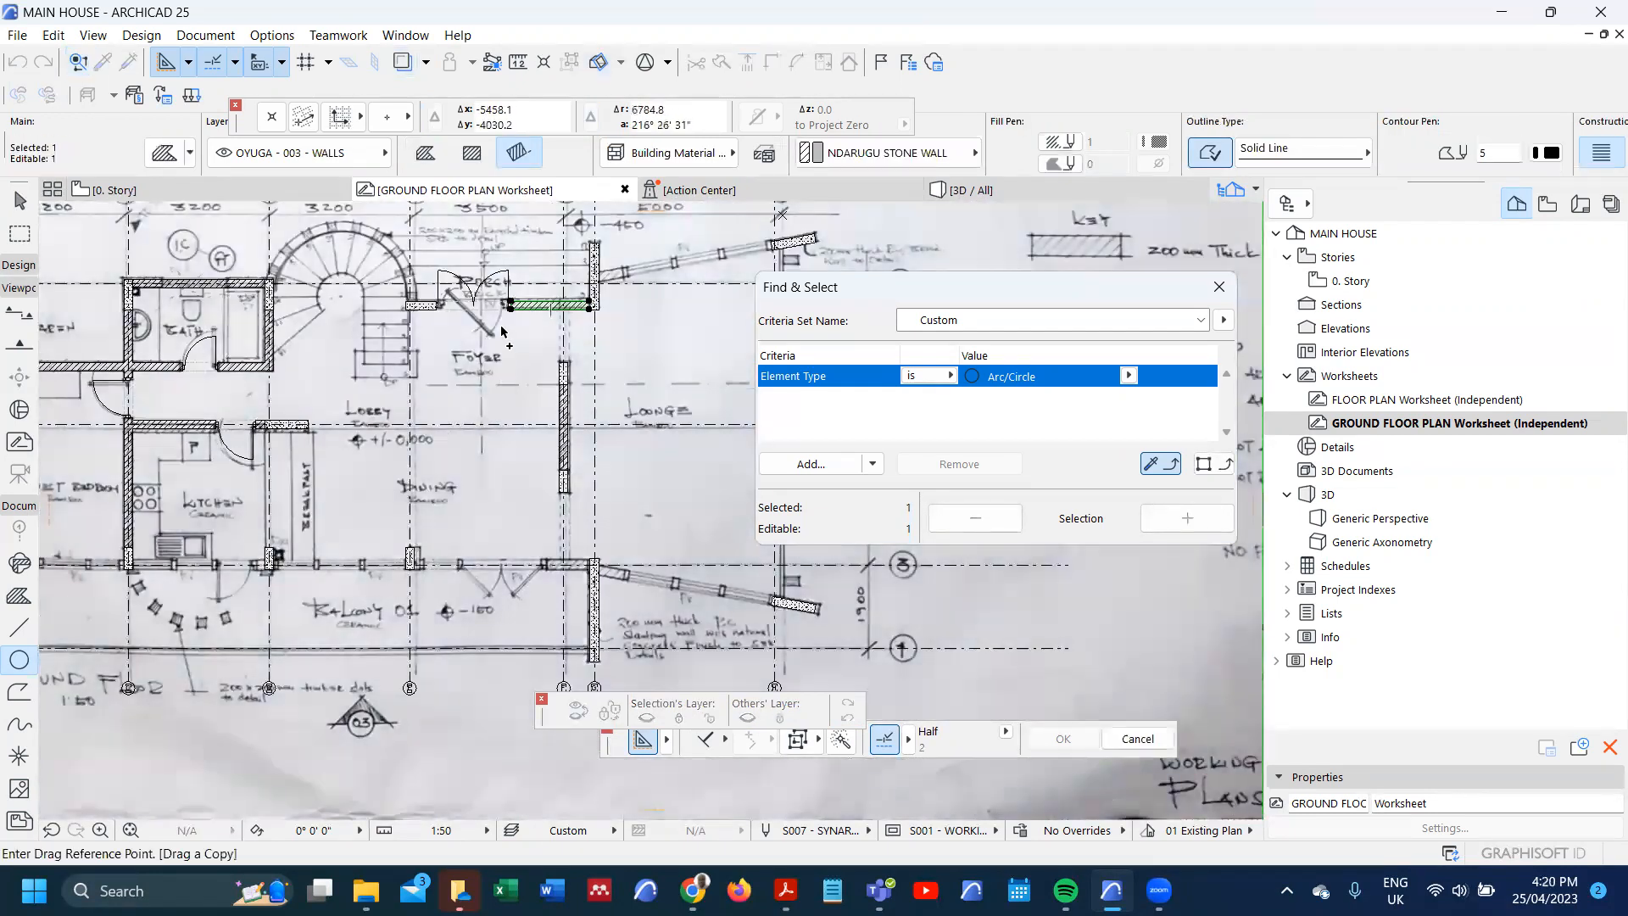
click(510, 313)
scroll(509, 678, up, 4)
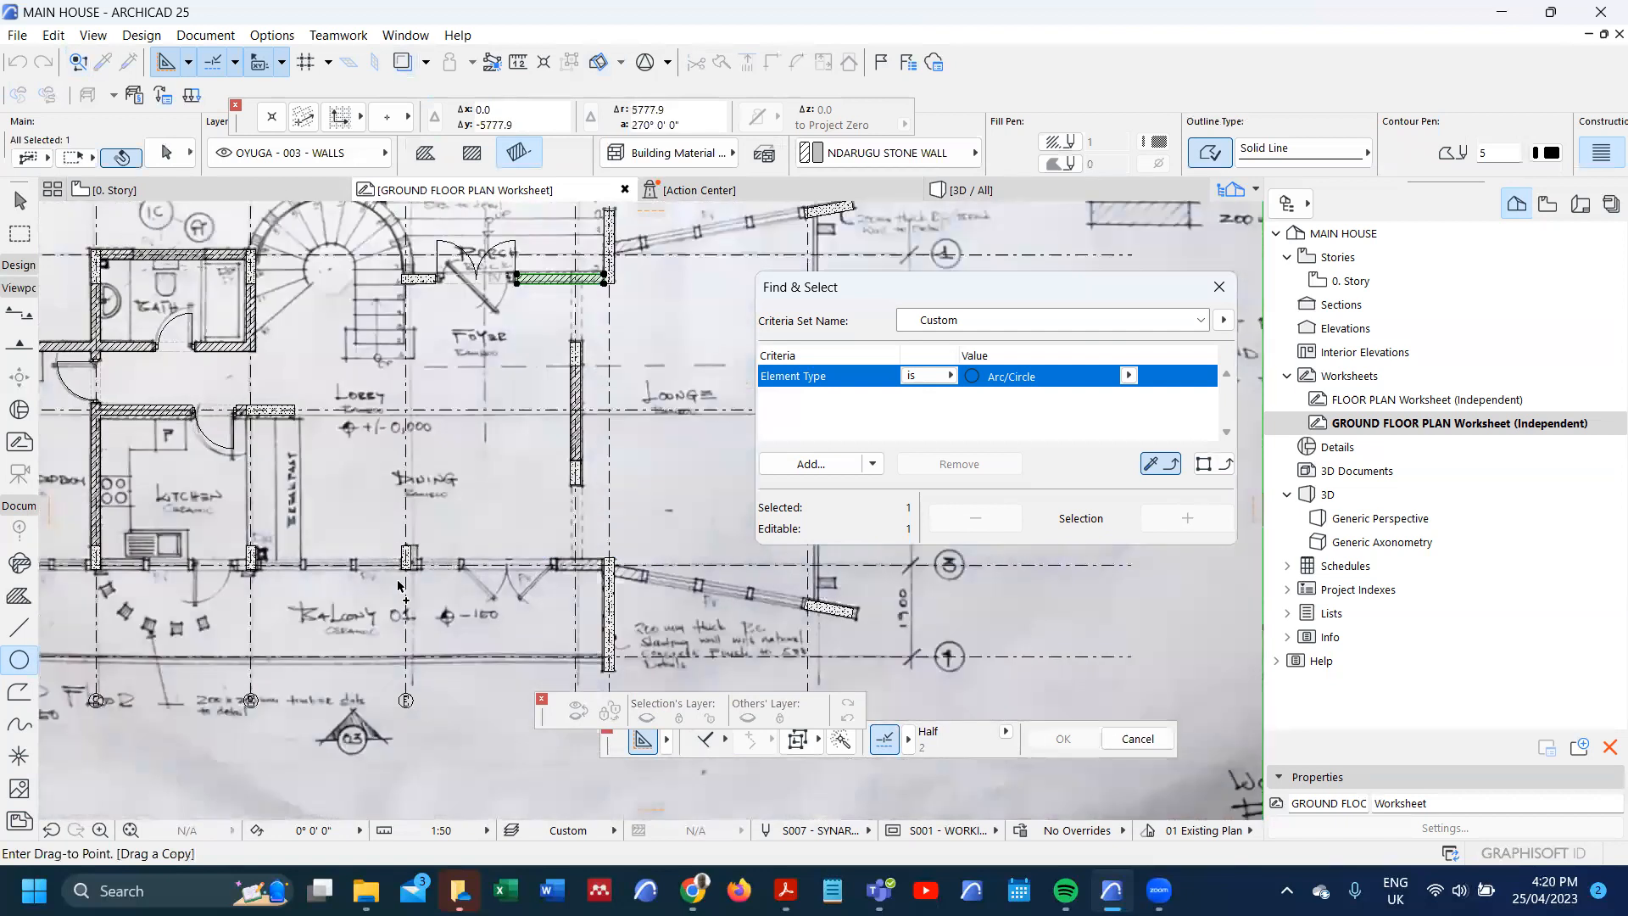
click(320, 585)
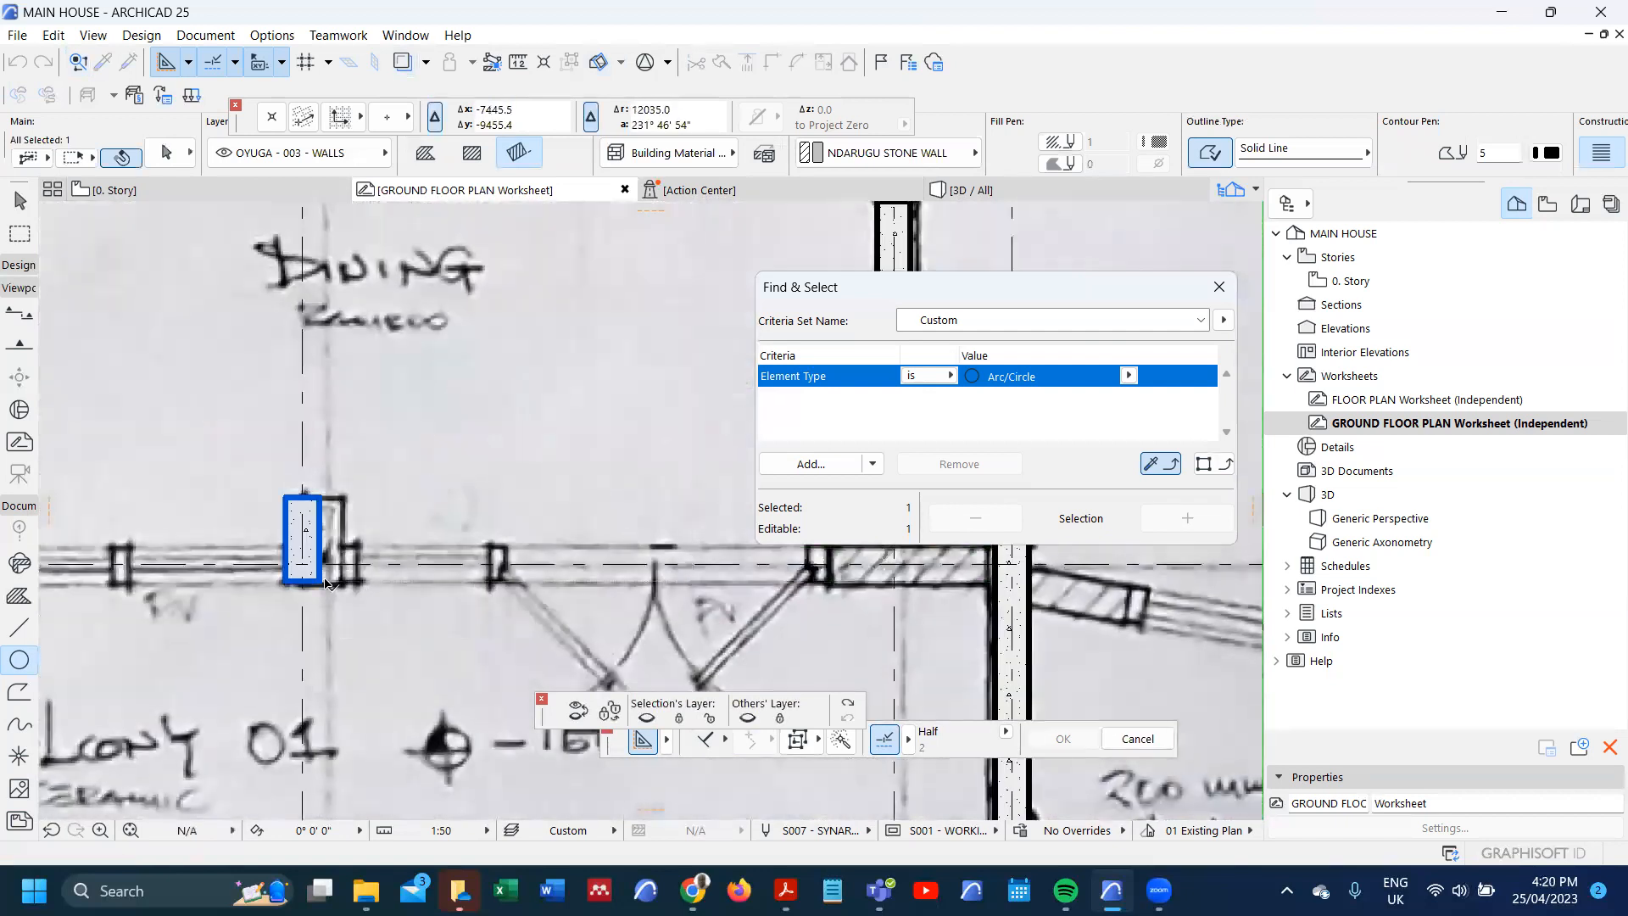
scroll(525, 562, down, 3)
scroll(525, 563, up, 3)
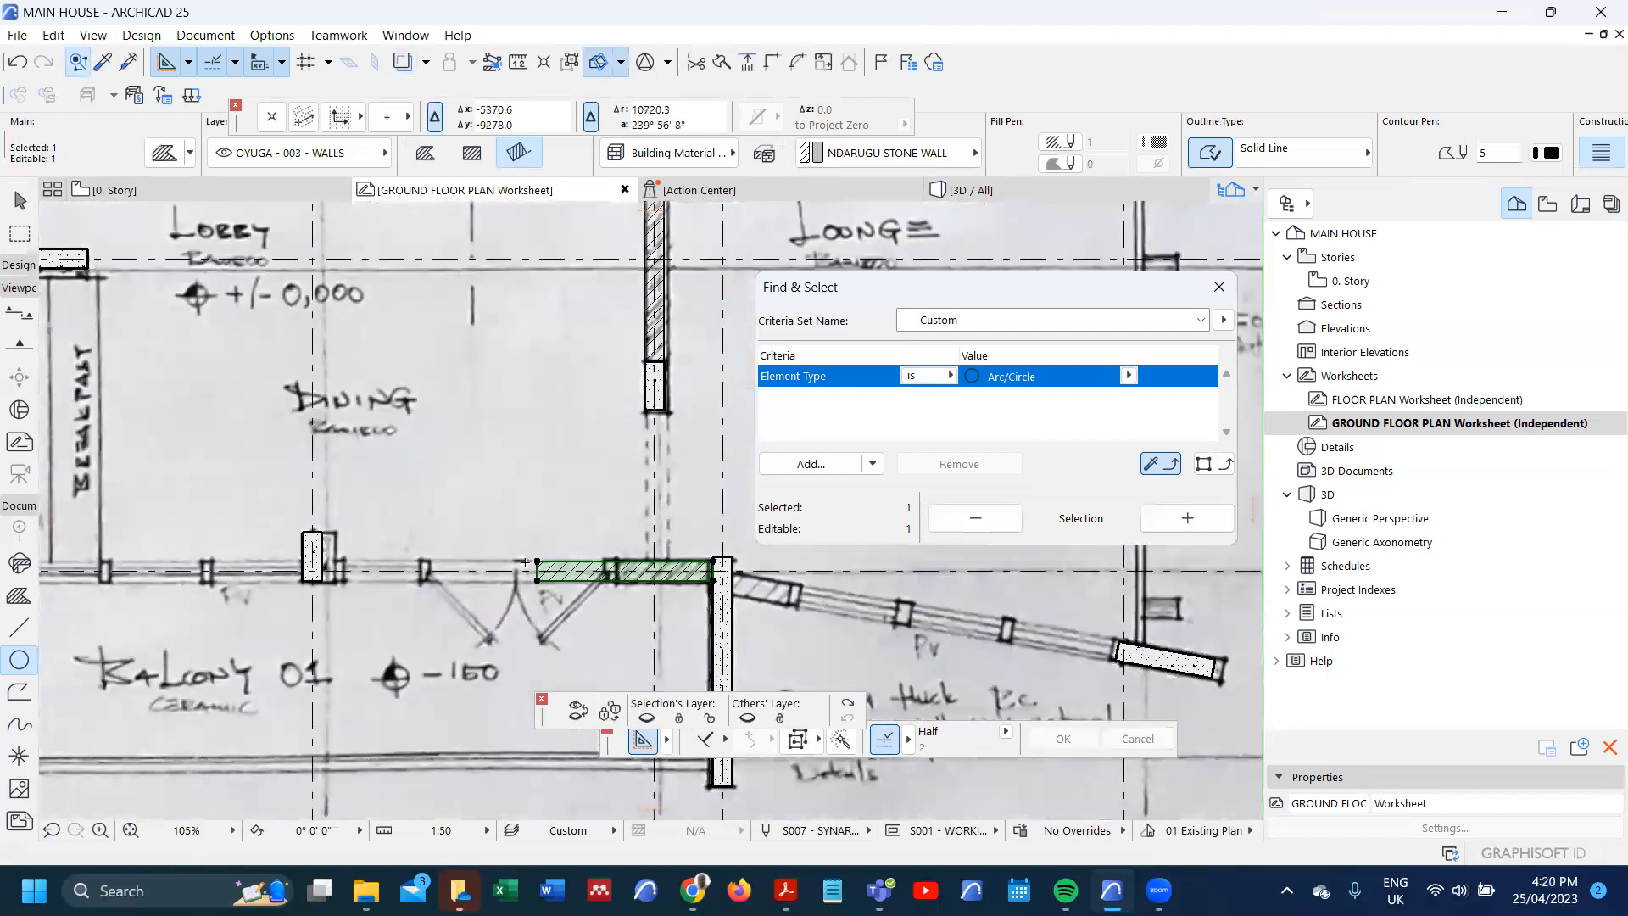
- Offset the copied wall fill's free short edge about 2200 mm to the face of the column at grid E
scroll(534, 565, up, 1)
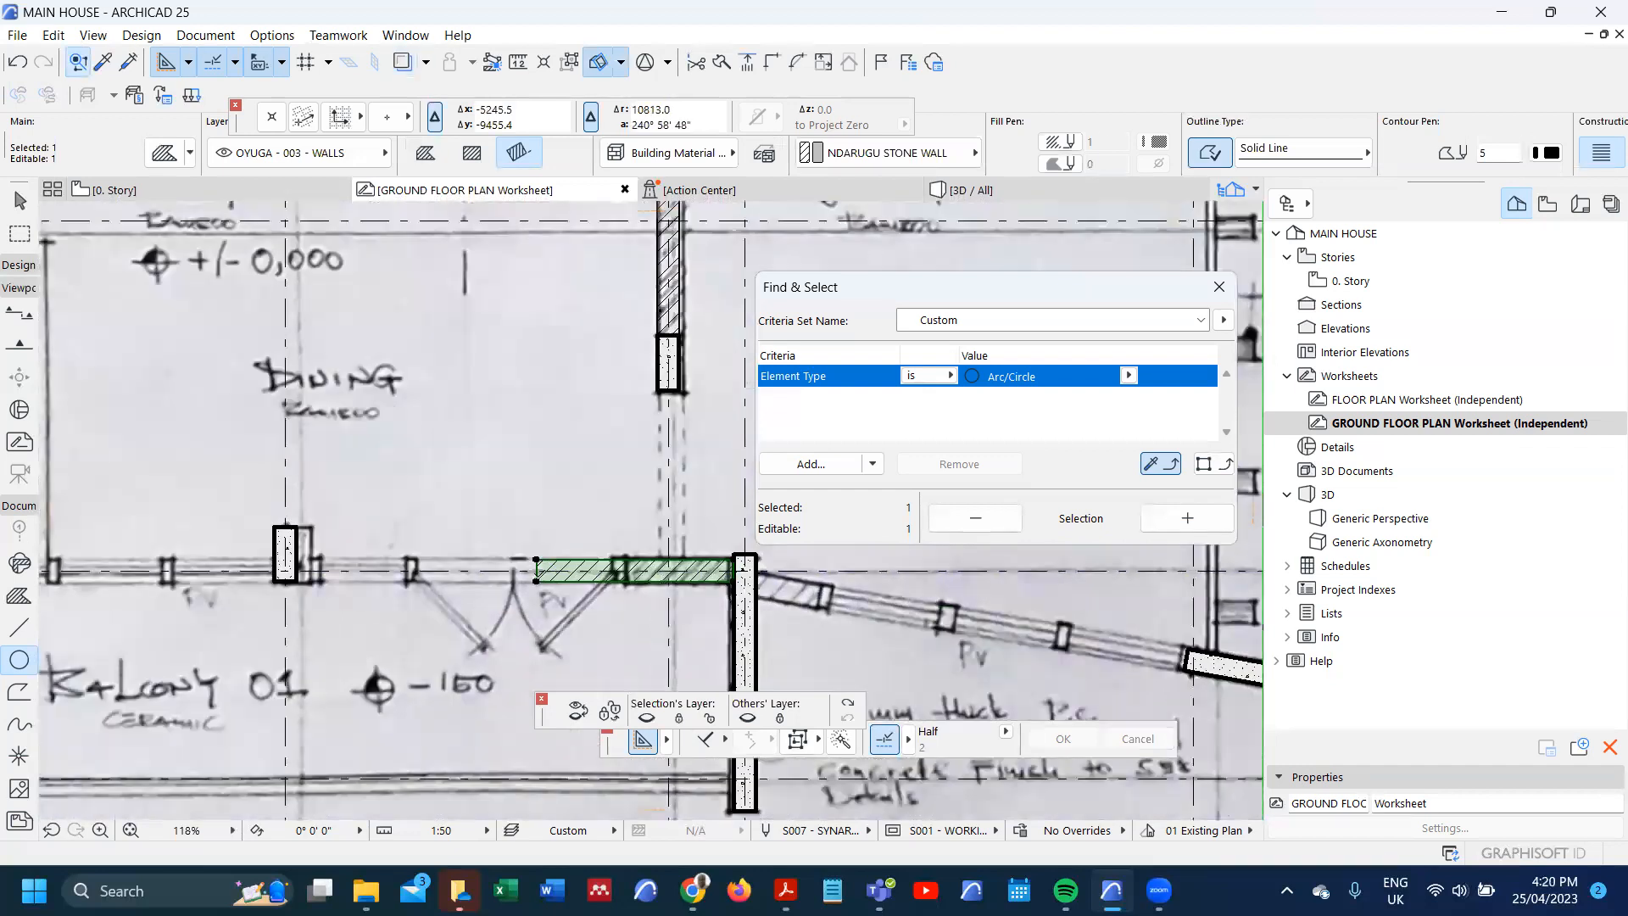
scroll(536, 569, up, 3)
click(532, 559)
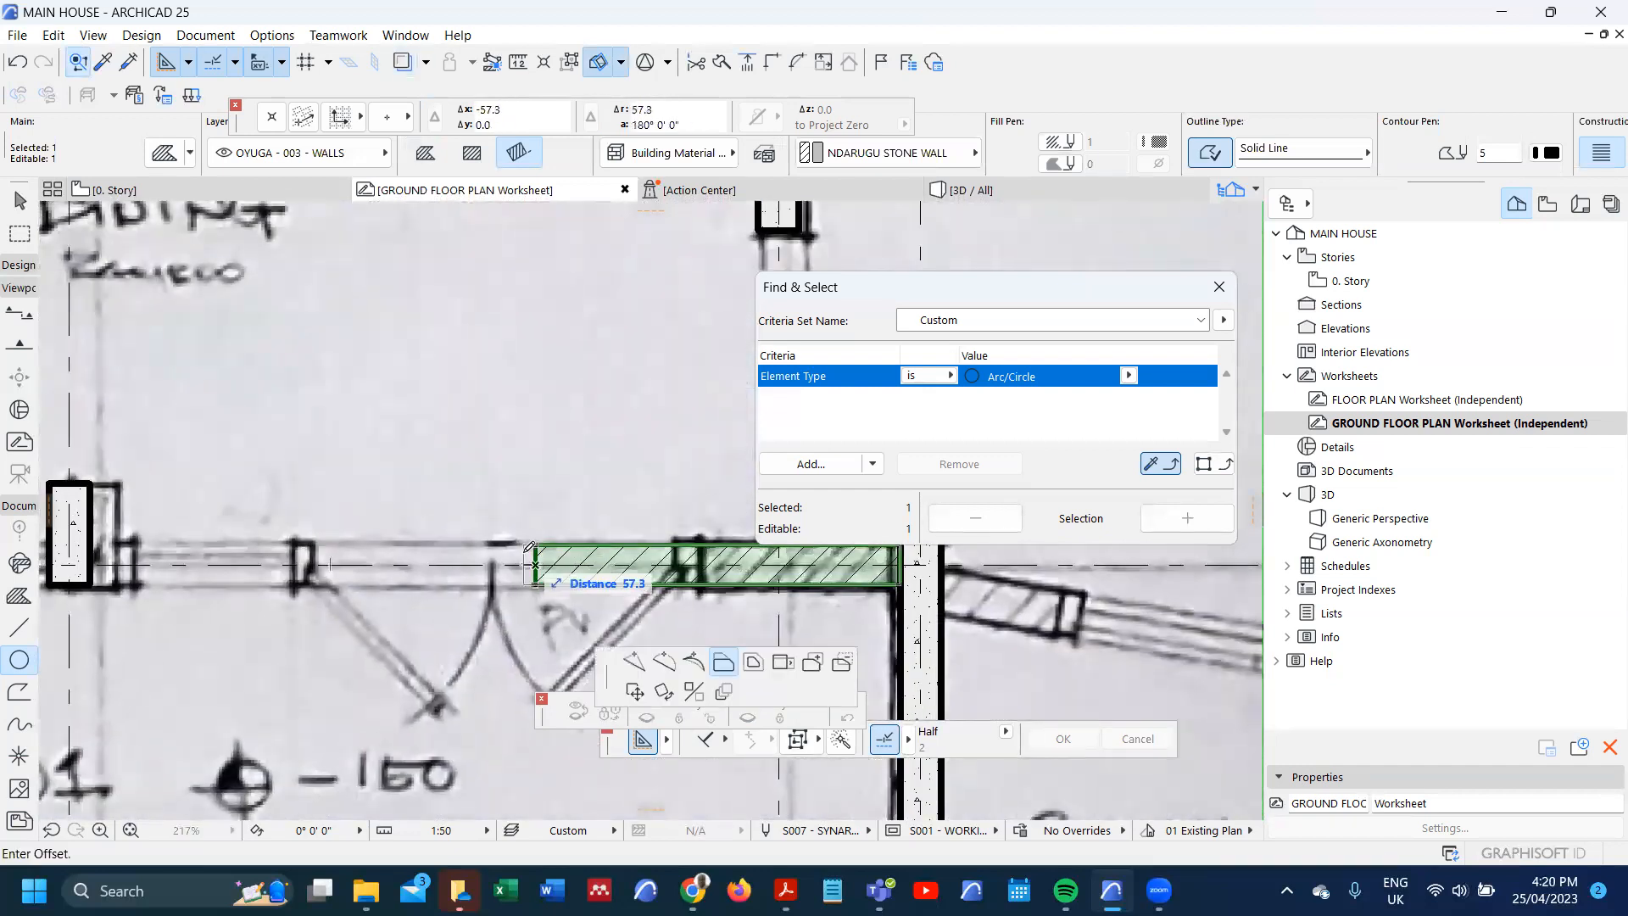
scroll(526, 556, down, 2)
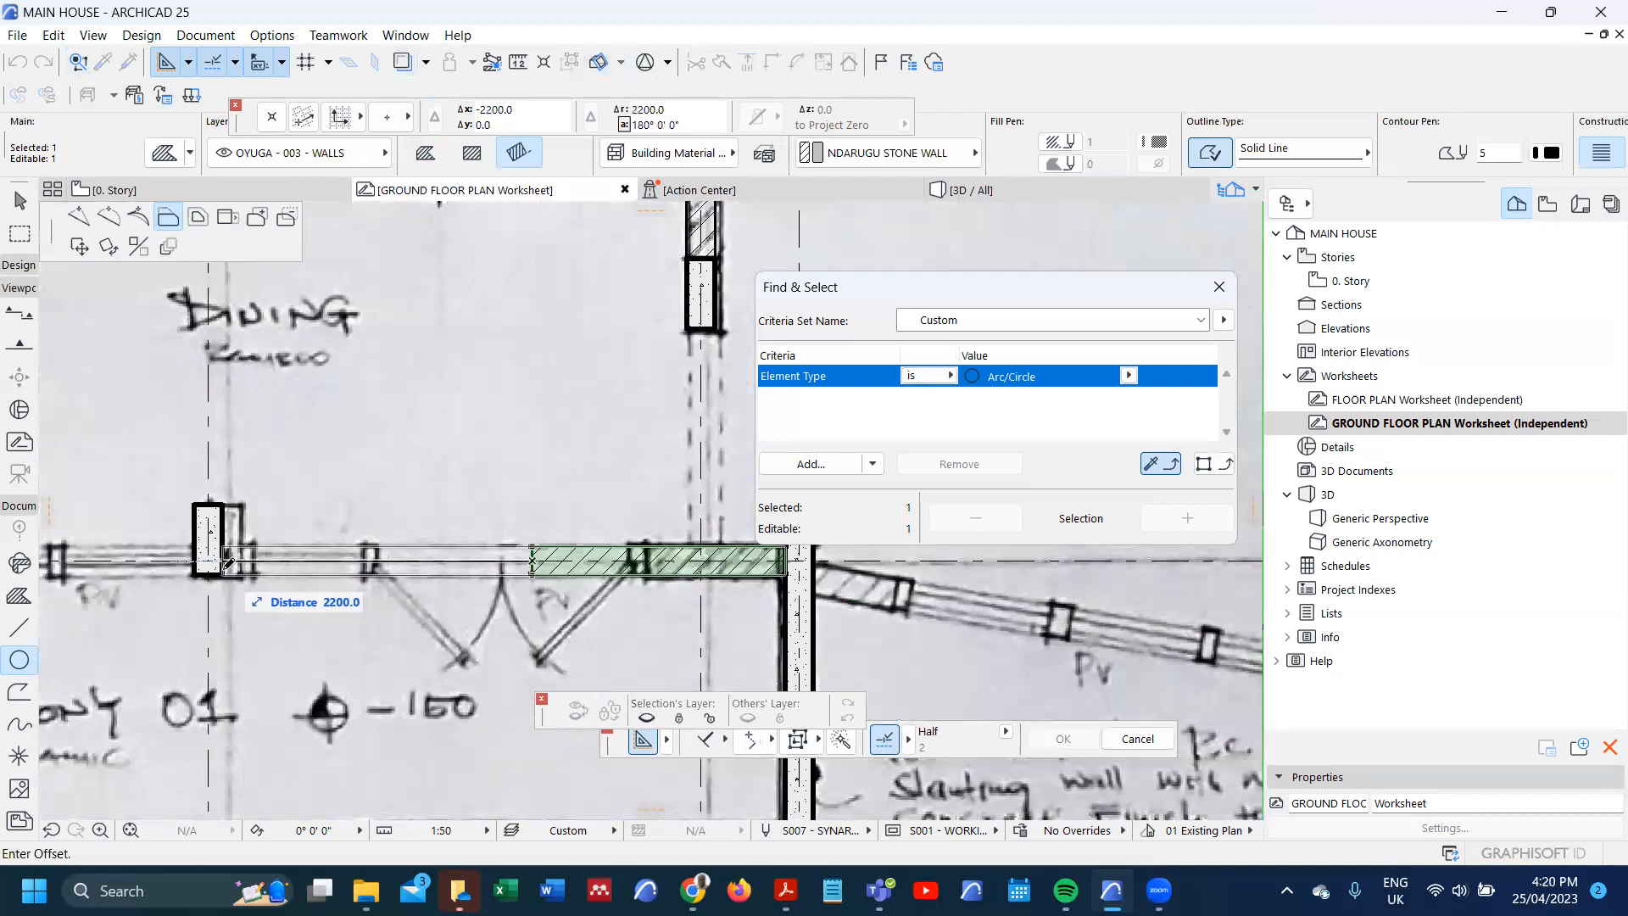
scroll(322, 566, down, 6)
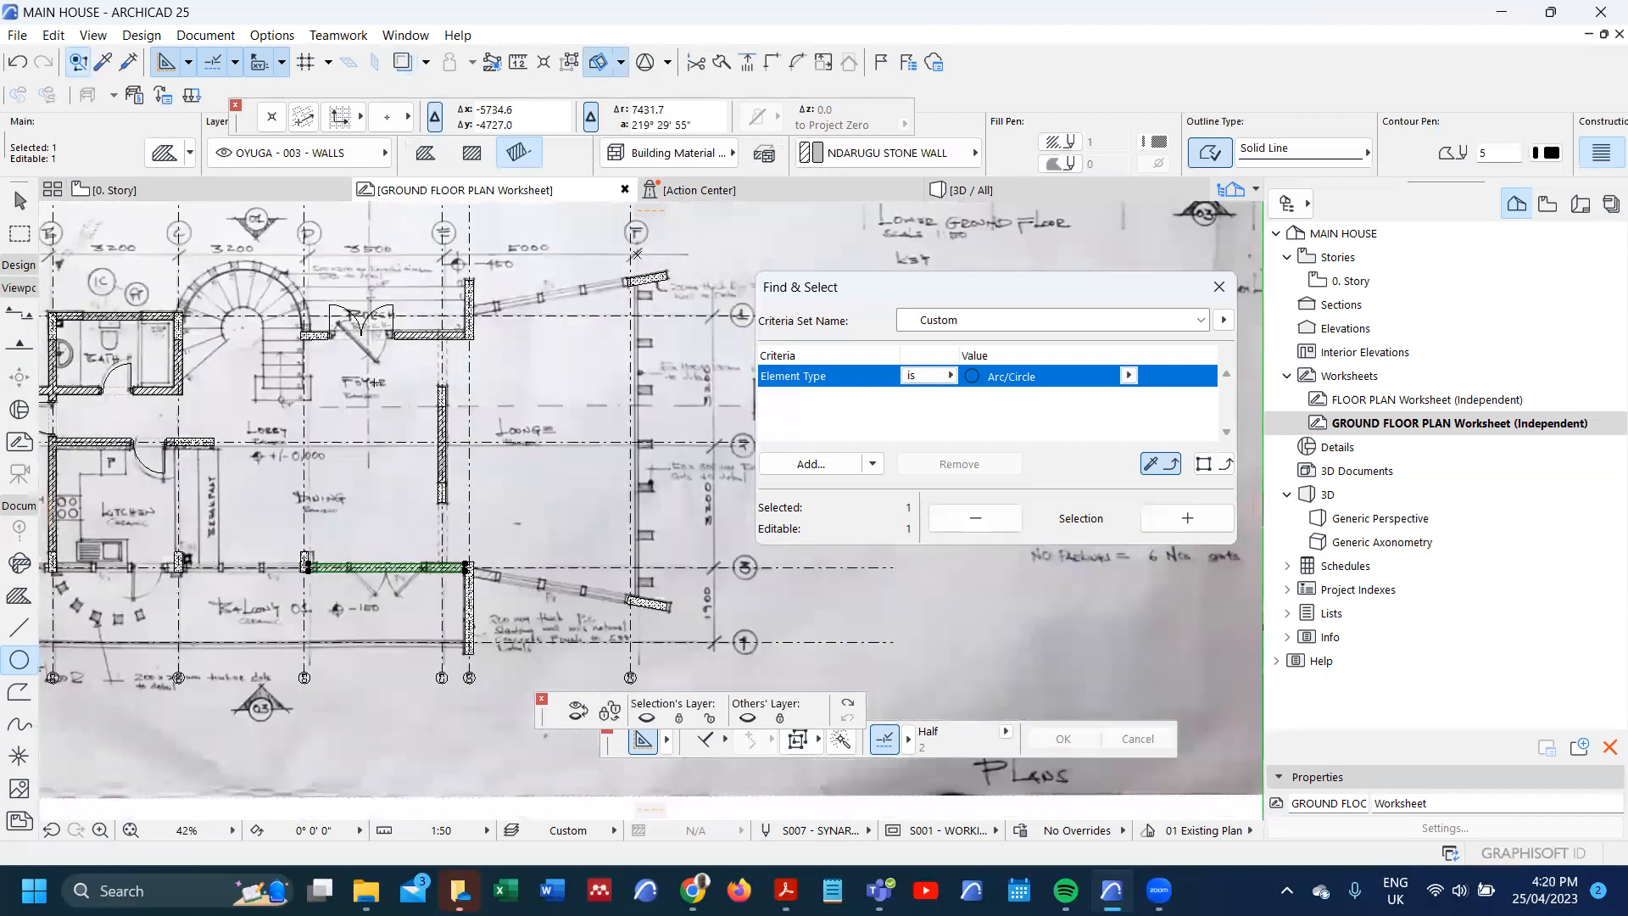
key(Escape)
- Mirror a copy of the porch double door across a horizontal axis through its jamb midpoint so the copy's leaves swing down into the foyer
key(ctrl+a)
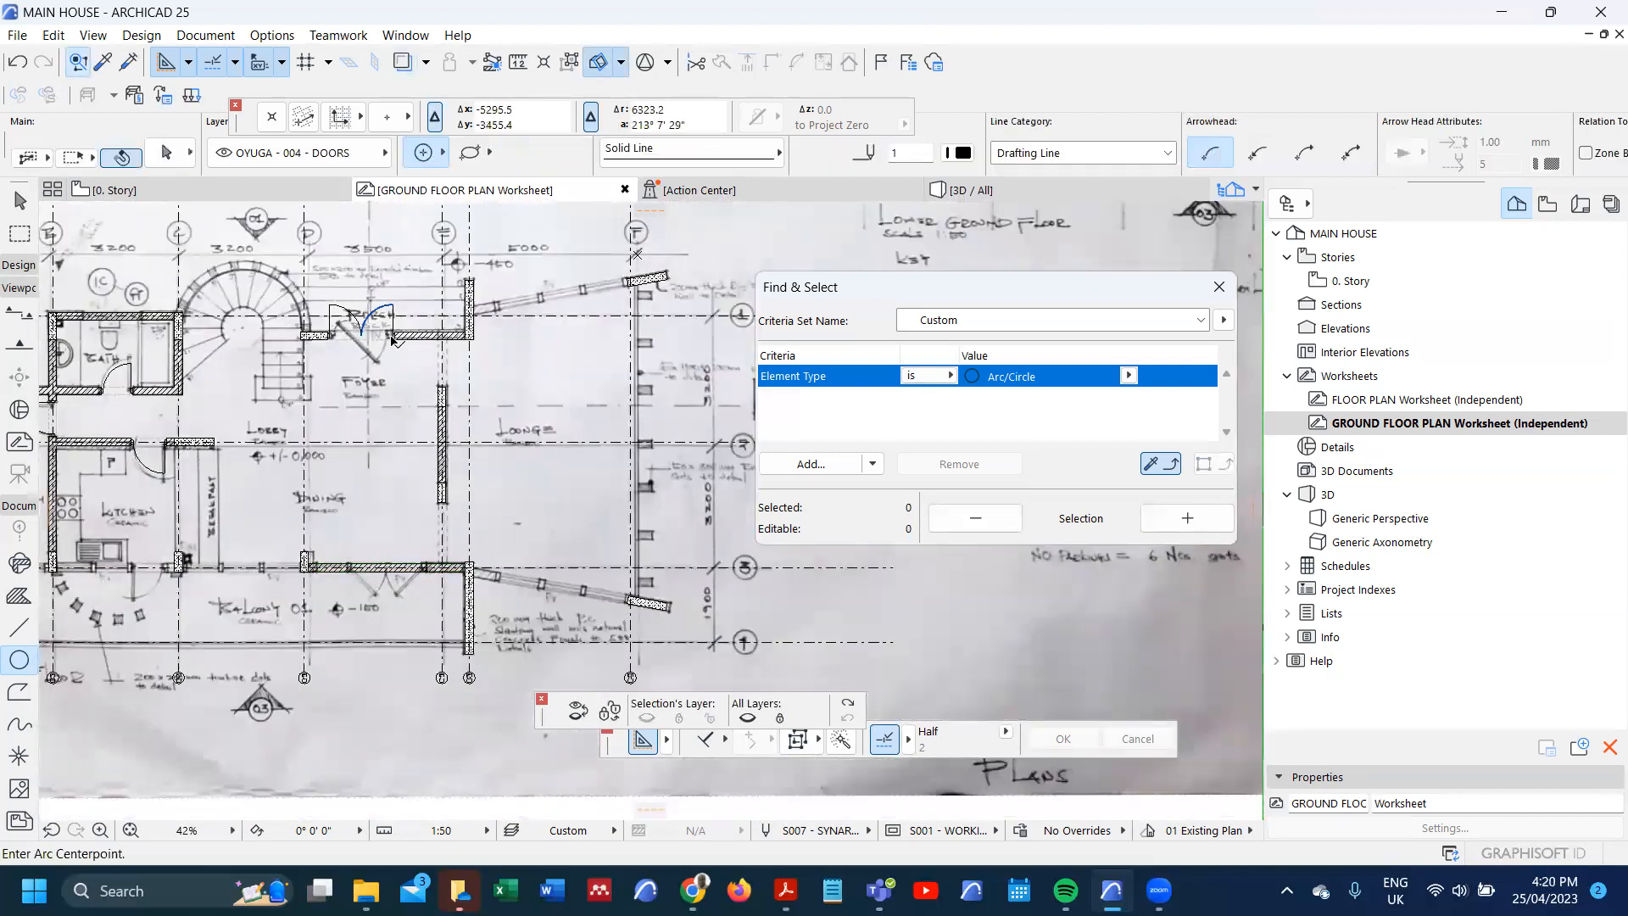
key(ctrl+alt+m)
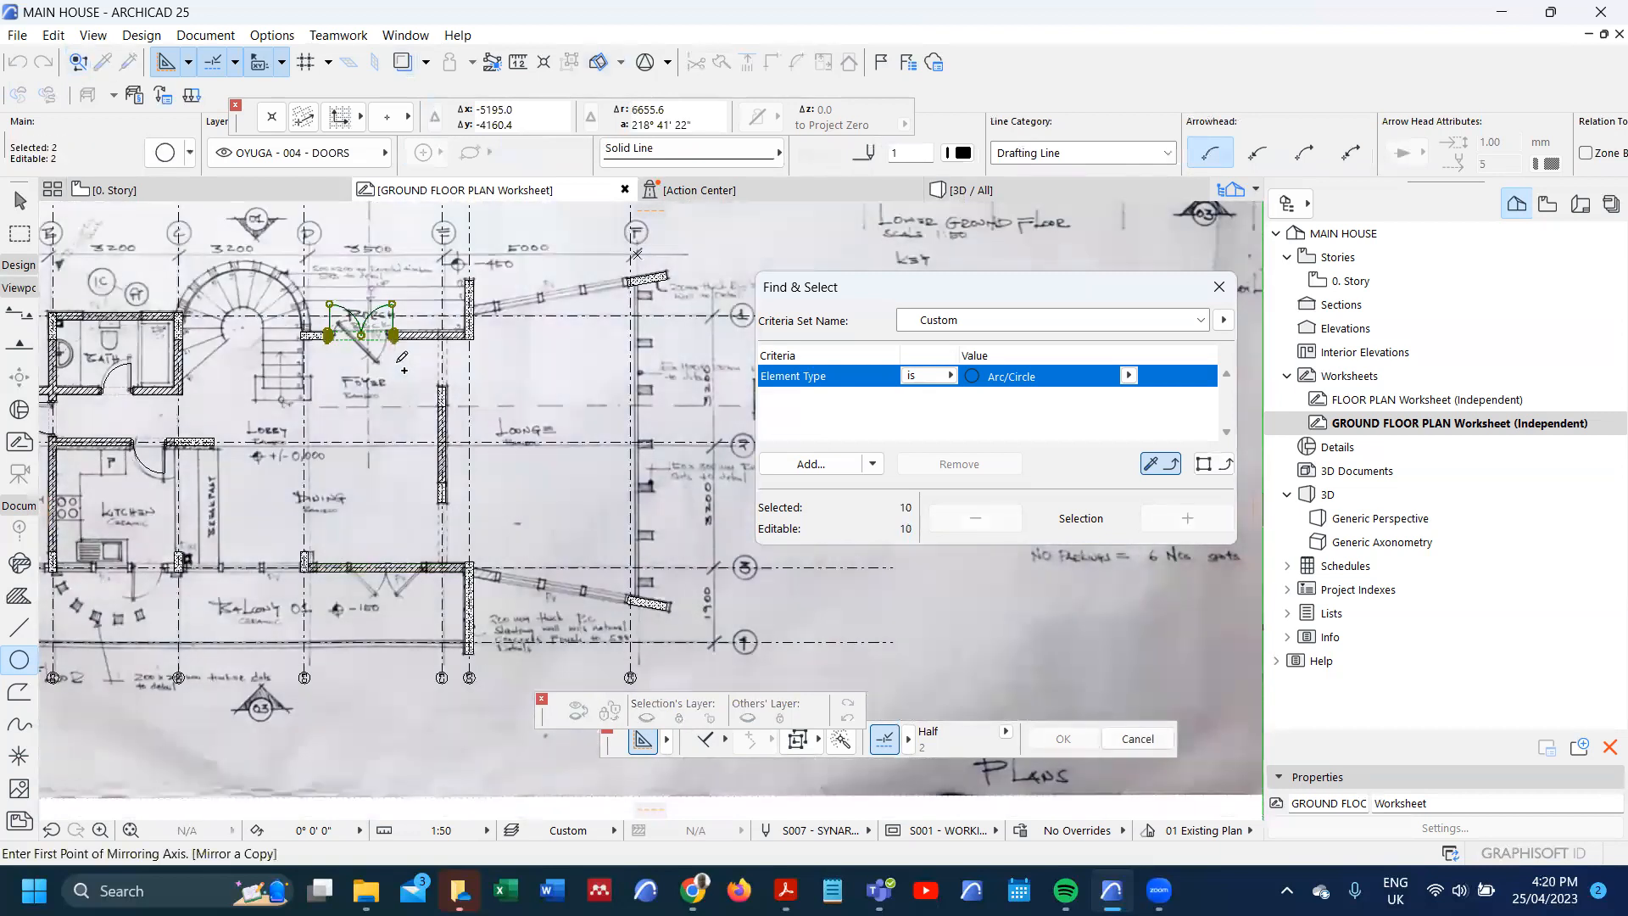
click(362, 336)
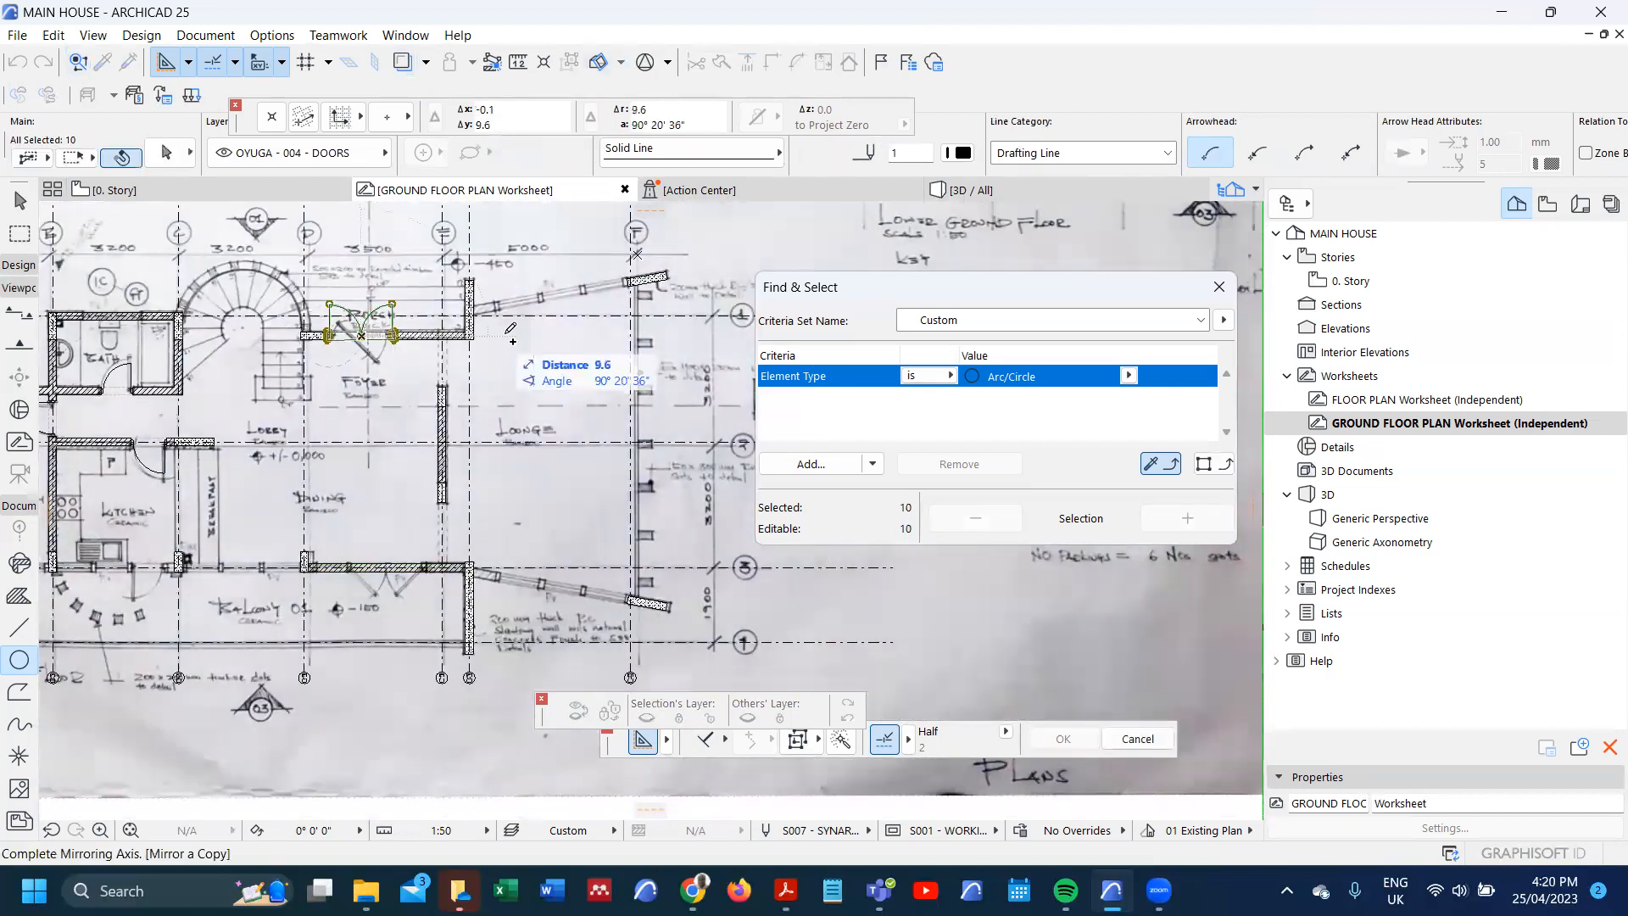
click(592, 336)
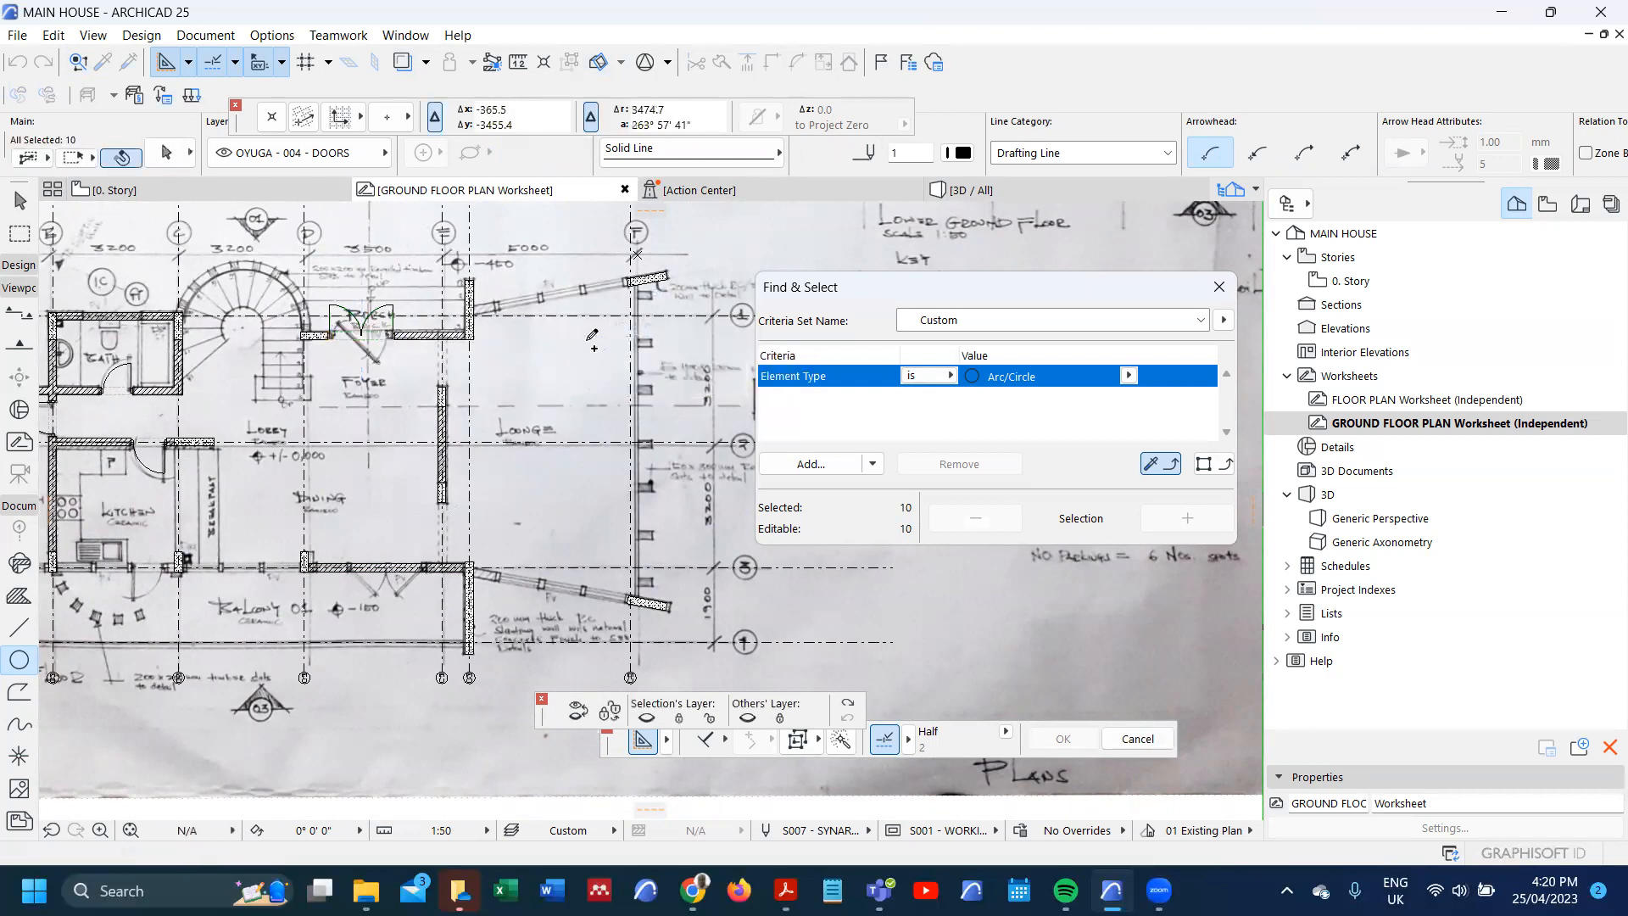
- Move the mirrored double door straight down from the porch wall to the dining-balcony wall, near the scanned double-door opening
key(ctrl+d)
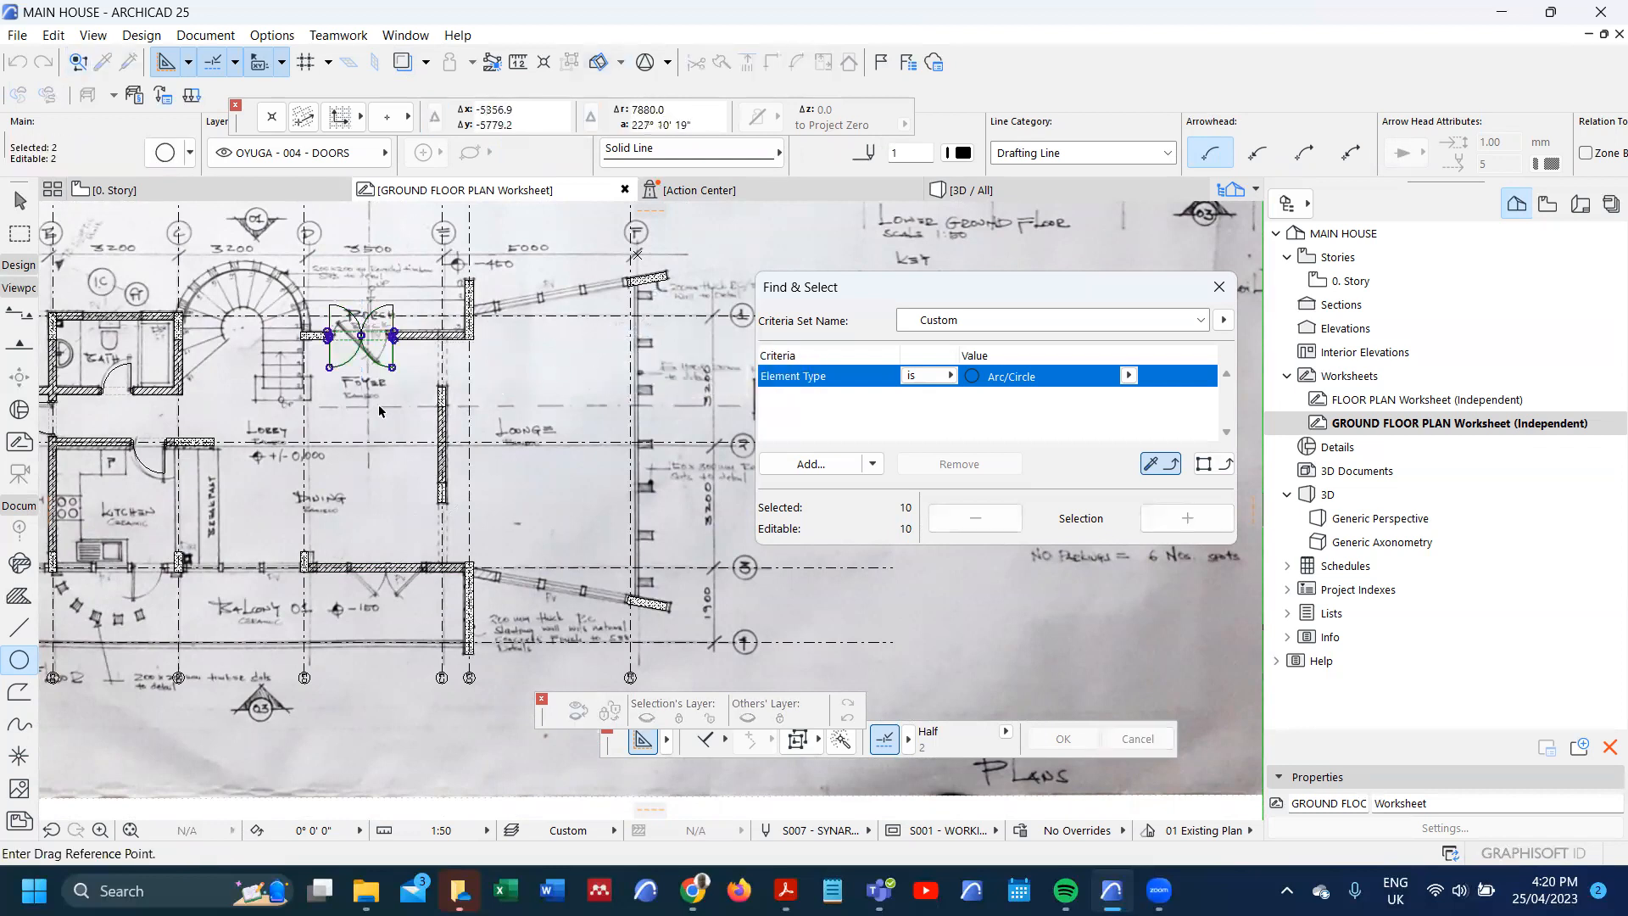
scroll(380, 379, up, 2)
click(355, 317)
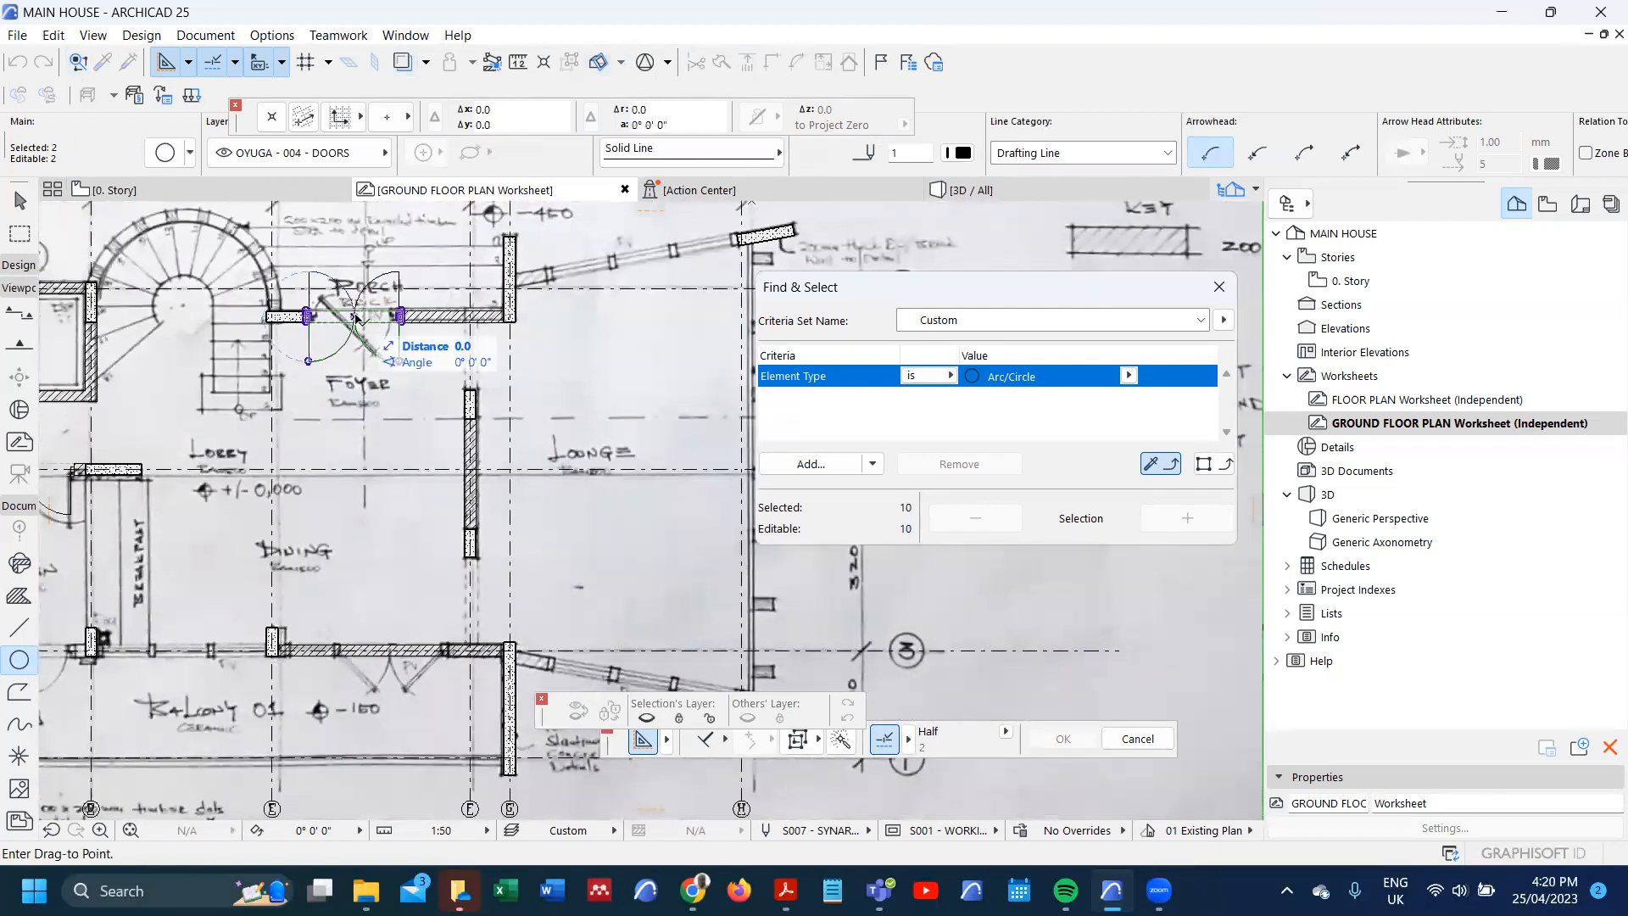
scroll(354, 317, down, 1)
middle_drag(367, 509, 368, 420)
scroll(394, 575, up, 1)
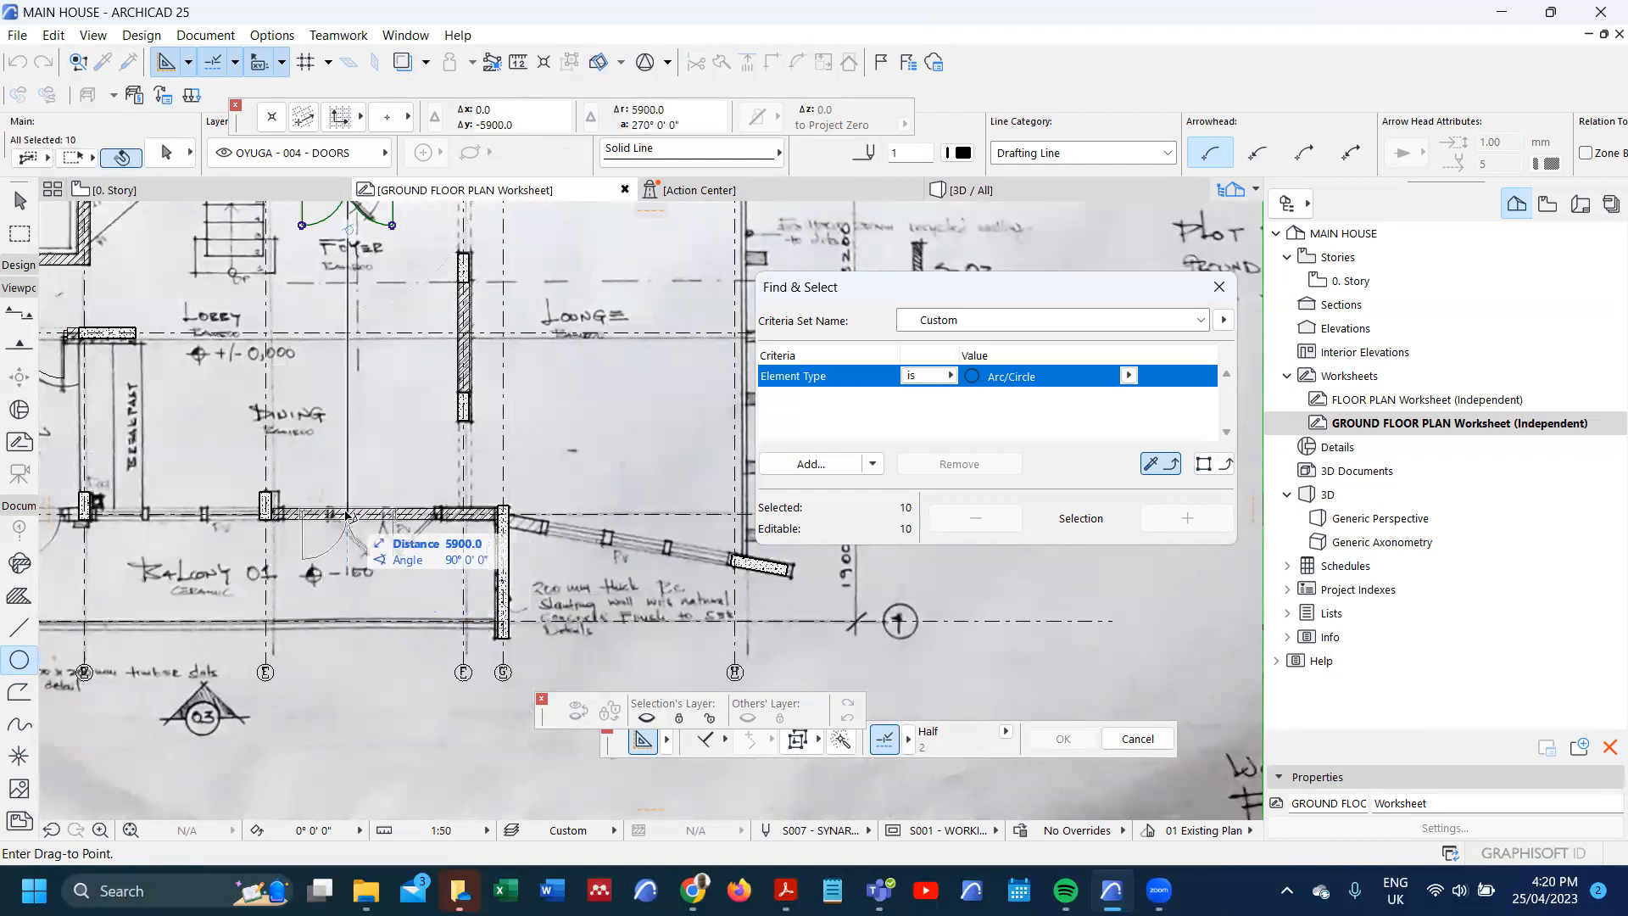
scroll(347, 515, up, 4)
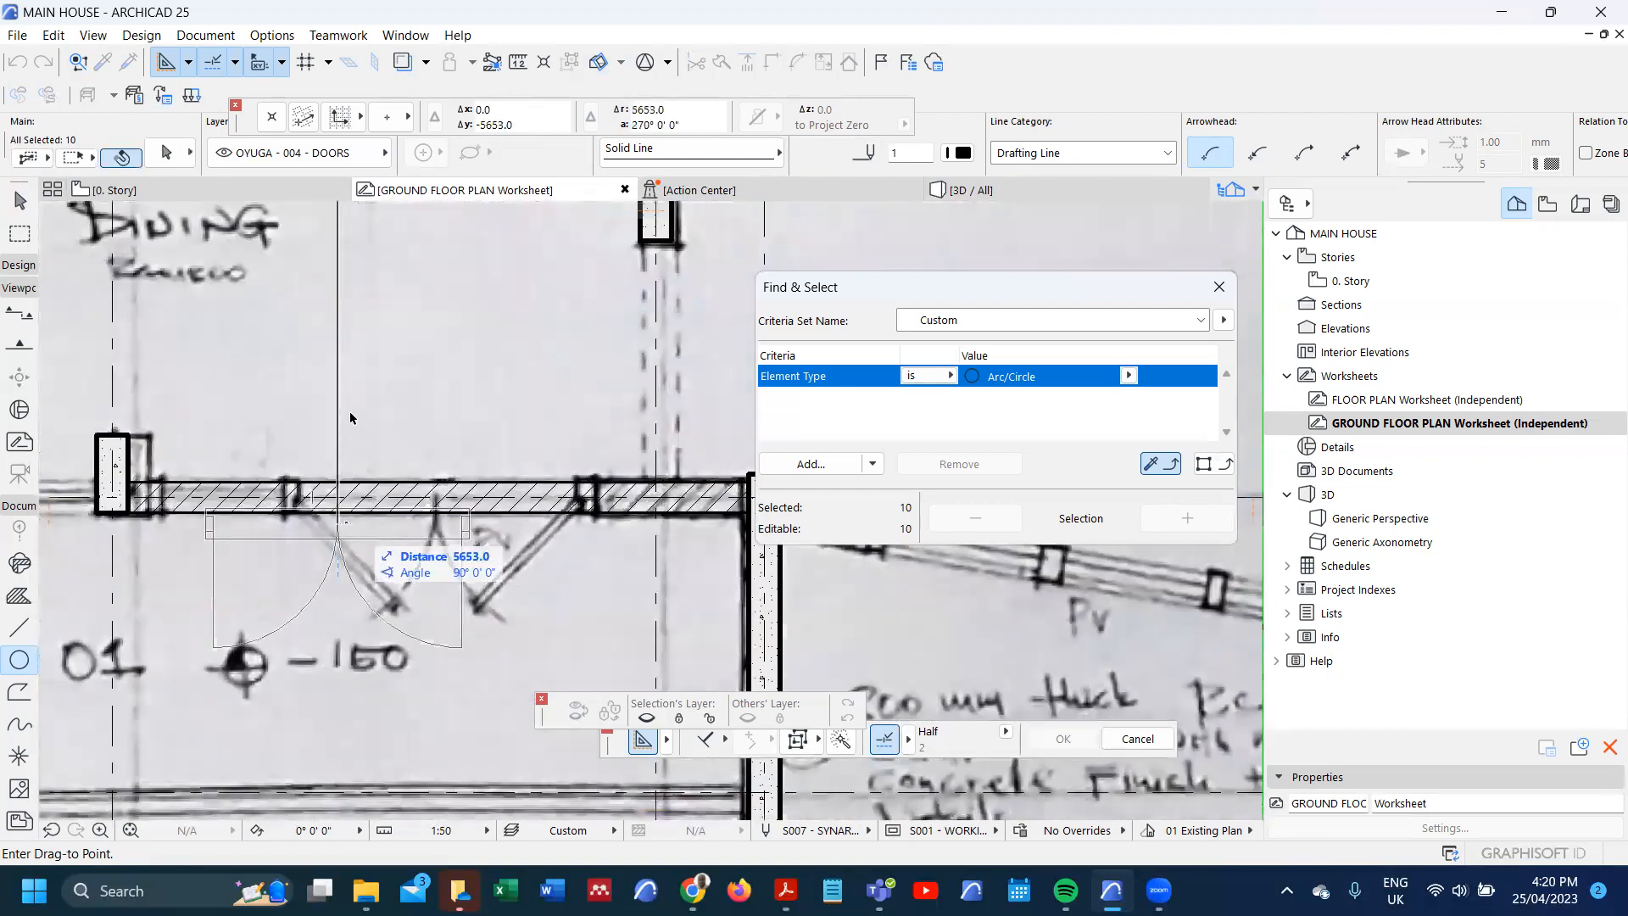
click(266, 442)
- Align the double door's frame corner with the balcony wall's lower edge and shift it about 514 mm right to the scanned left jamb
click(207, 429)
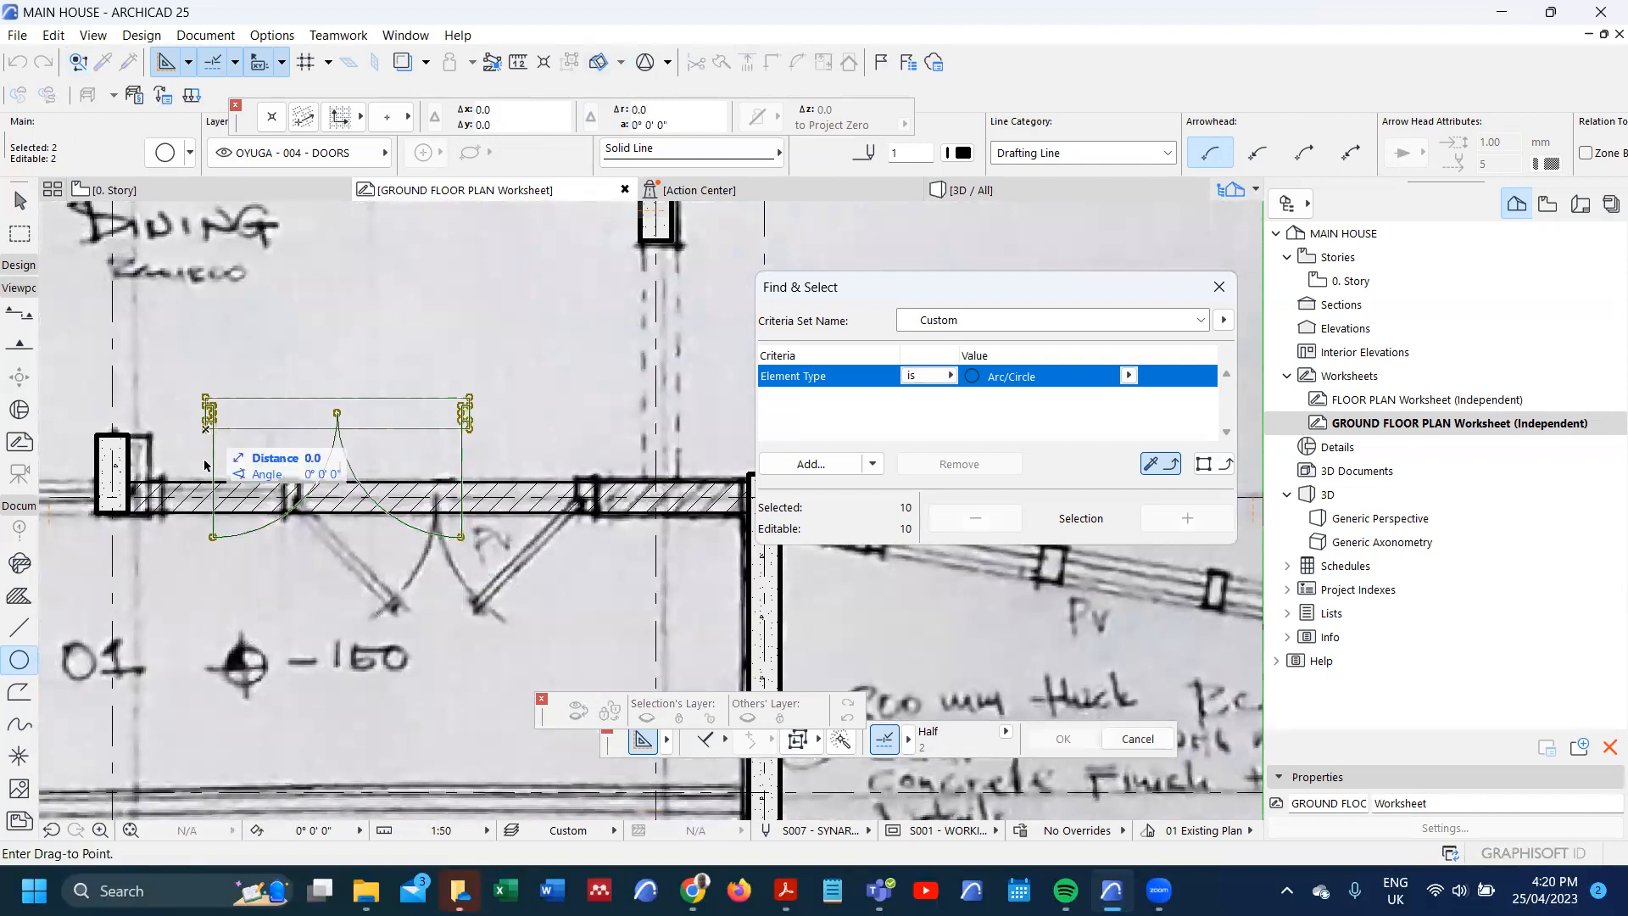
click(208, 514)
key(ctrl+d)
click(206, 513)
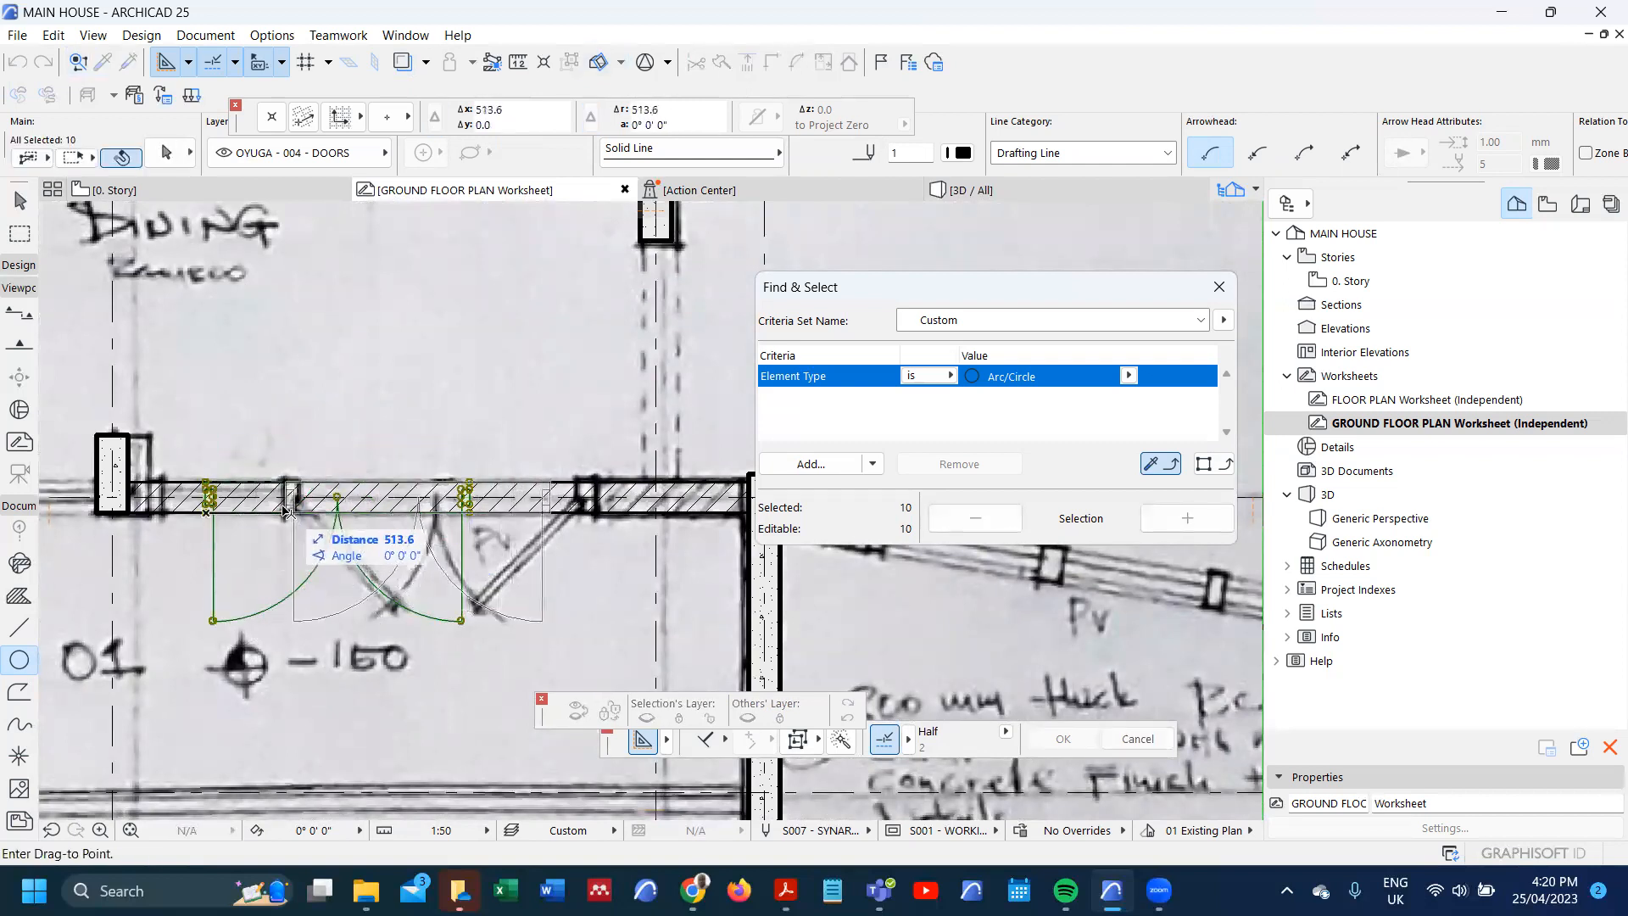
click(286, 509)
key(Escape)
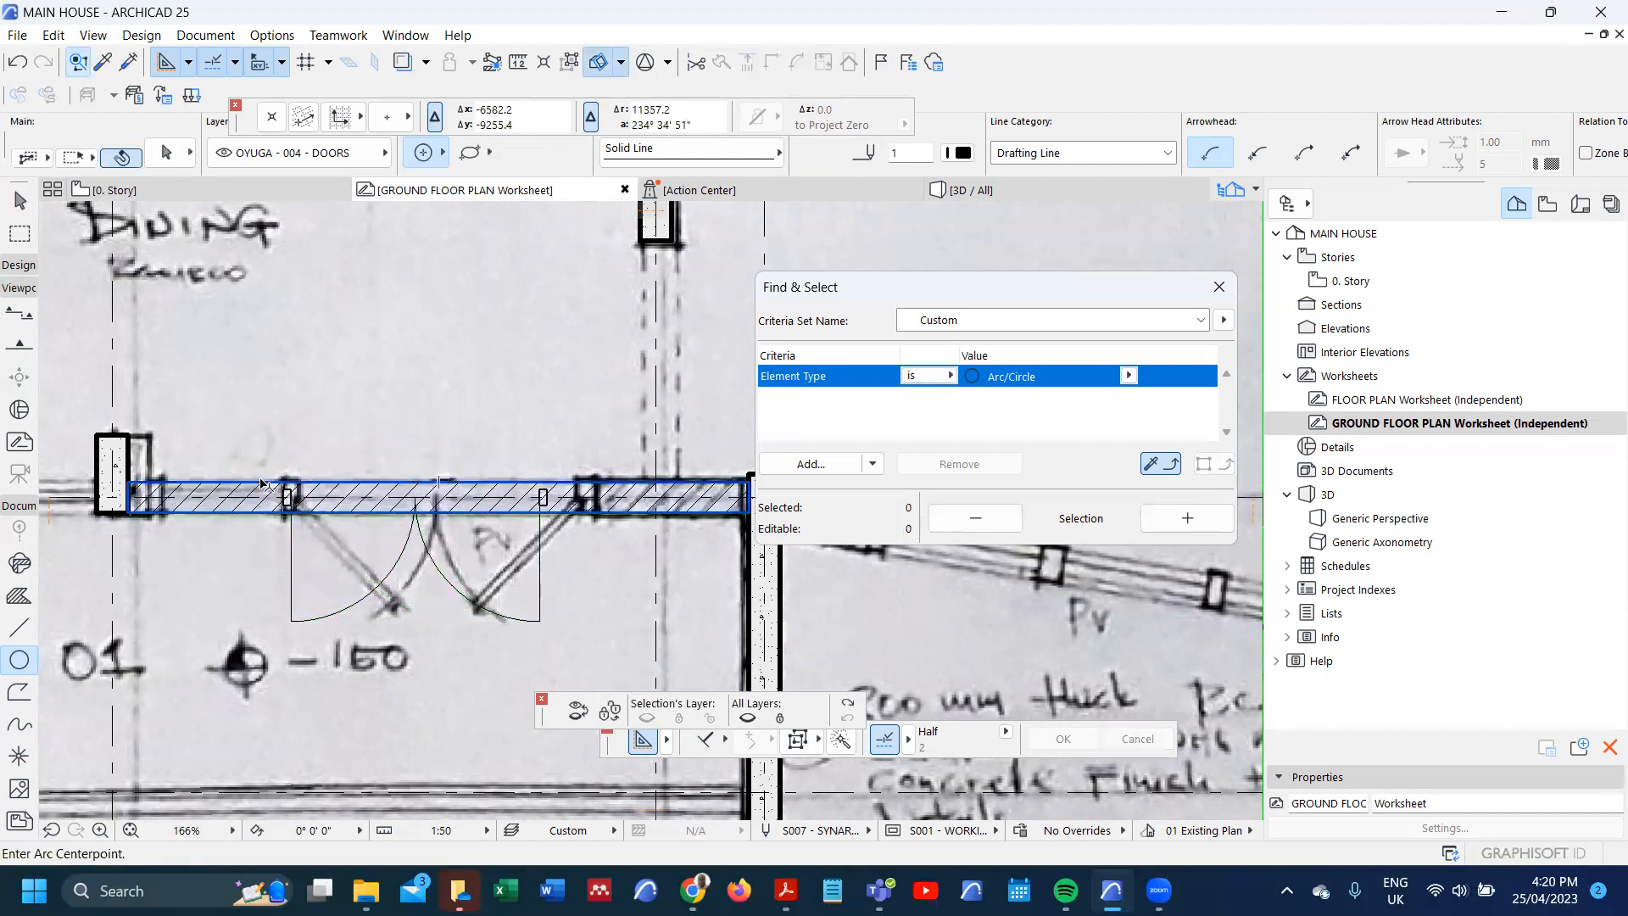
- Split the dining-balcony wall fill at the outer edge of the double door's left jamb, keeping the part to the right selected
shift+click(261, 481)
scroll(263, 481, down, 2)
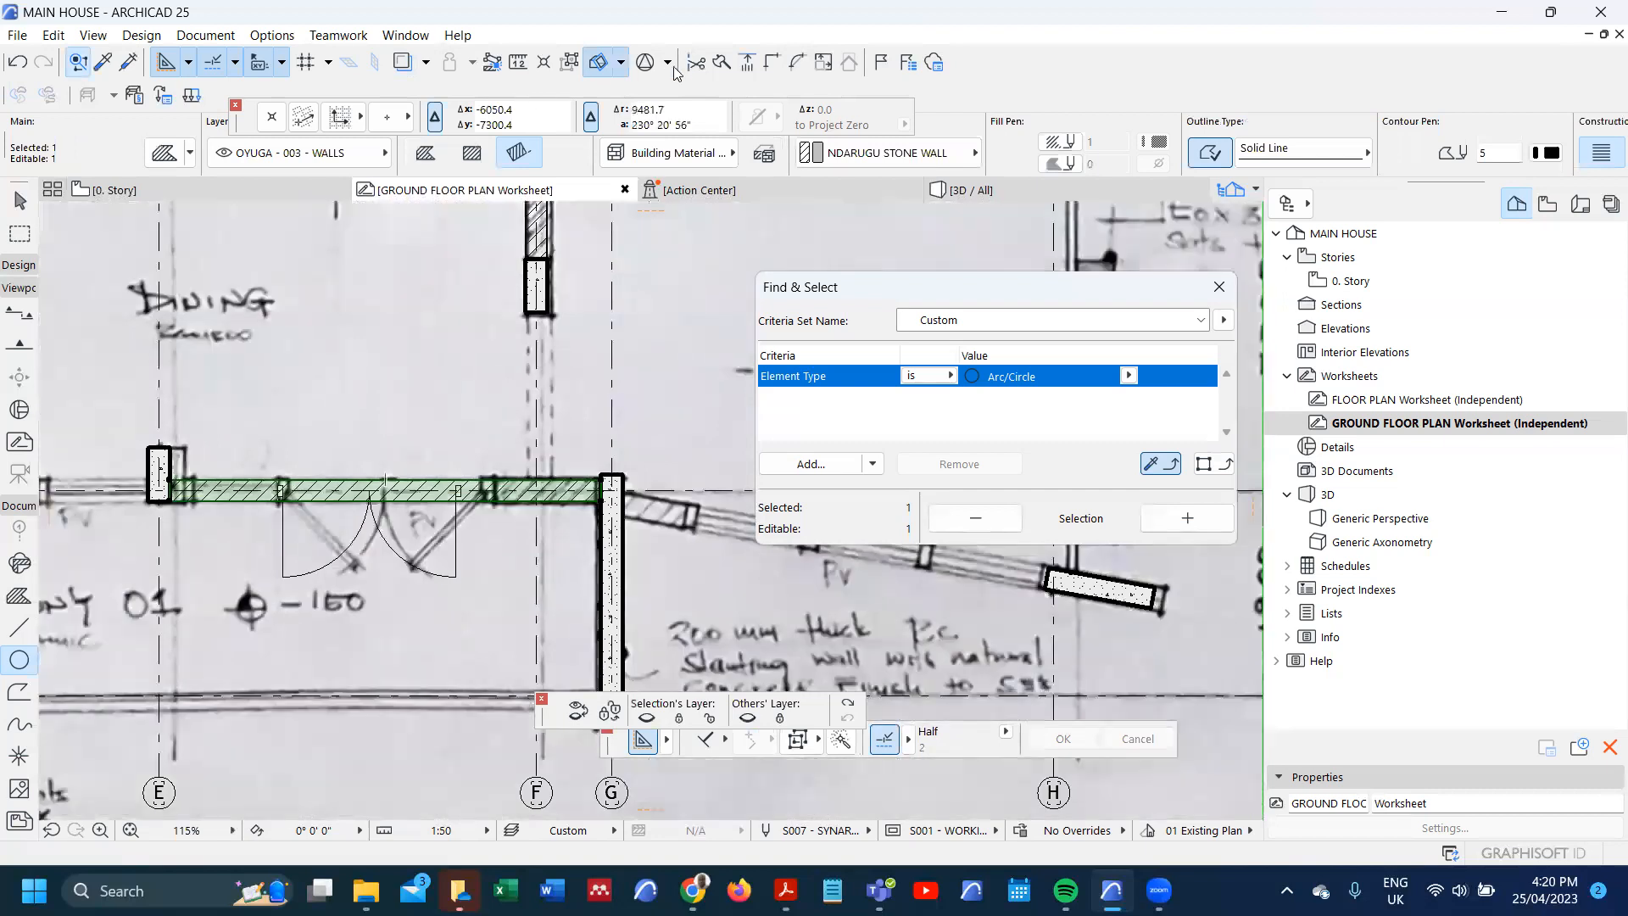
click(719, 64)
scroll(295, 517, up, 3)
click(277, 480)
click(263, 617)
click(394, 543)
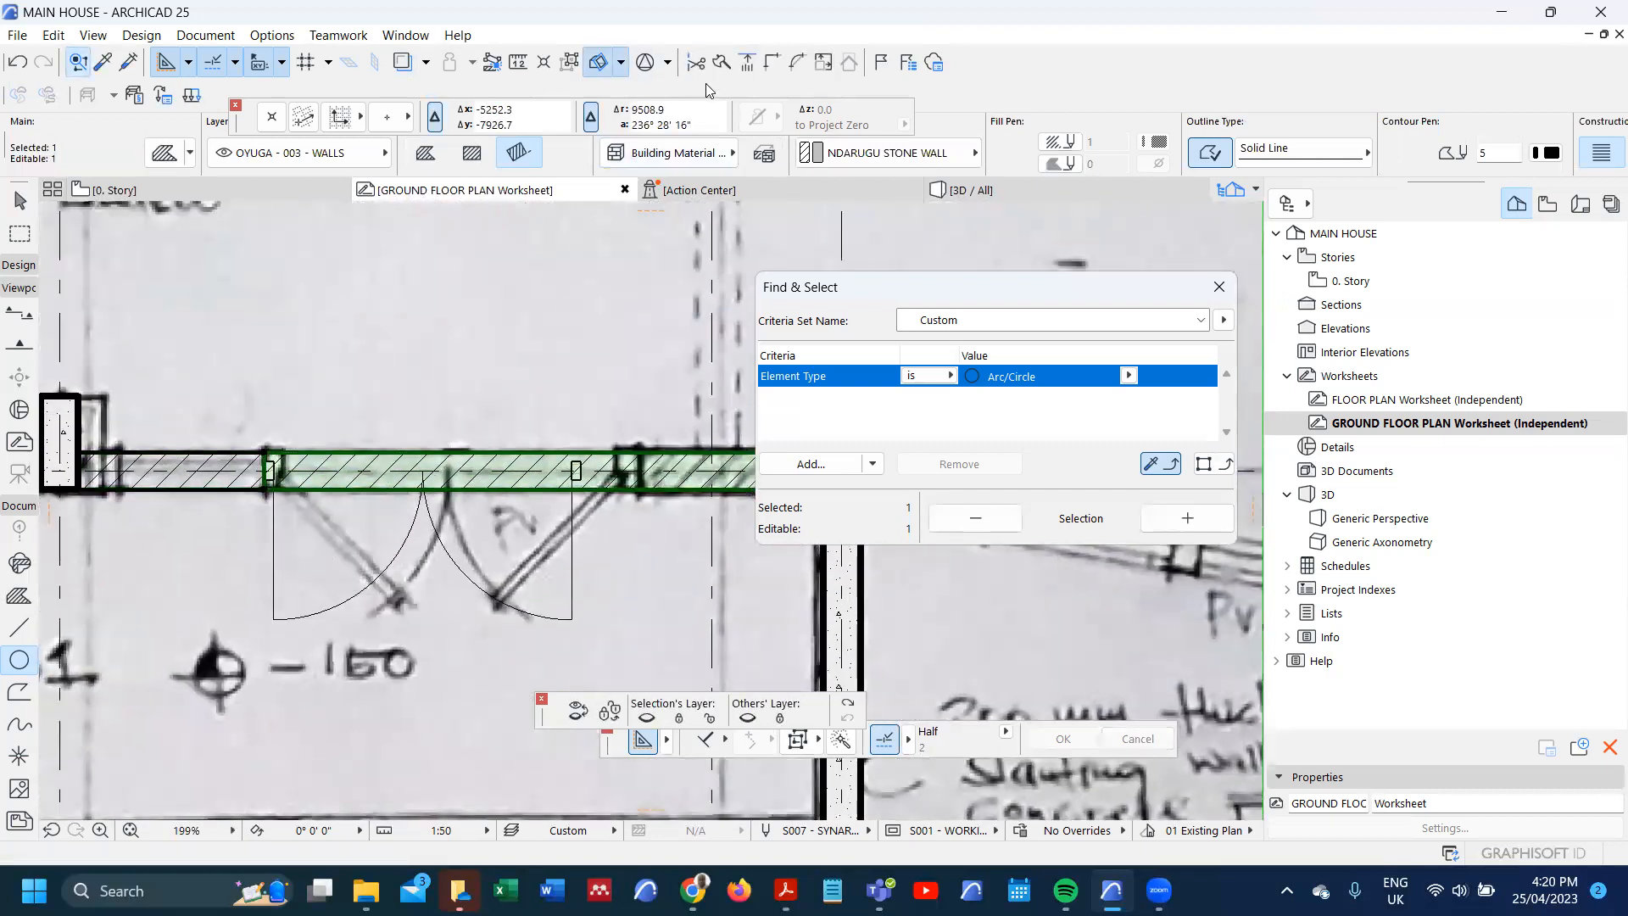
- Try to split the selected balcony wall fill at the scanned right jamb of the double door
click(638, 444)
click(631, 543)
click(502, 528)
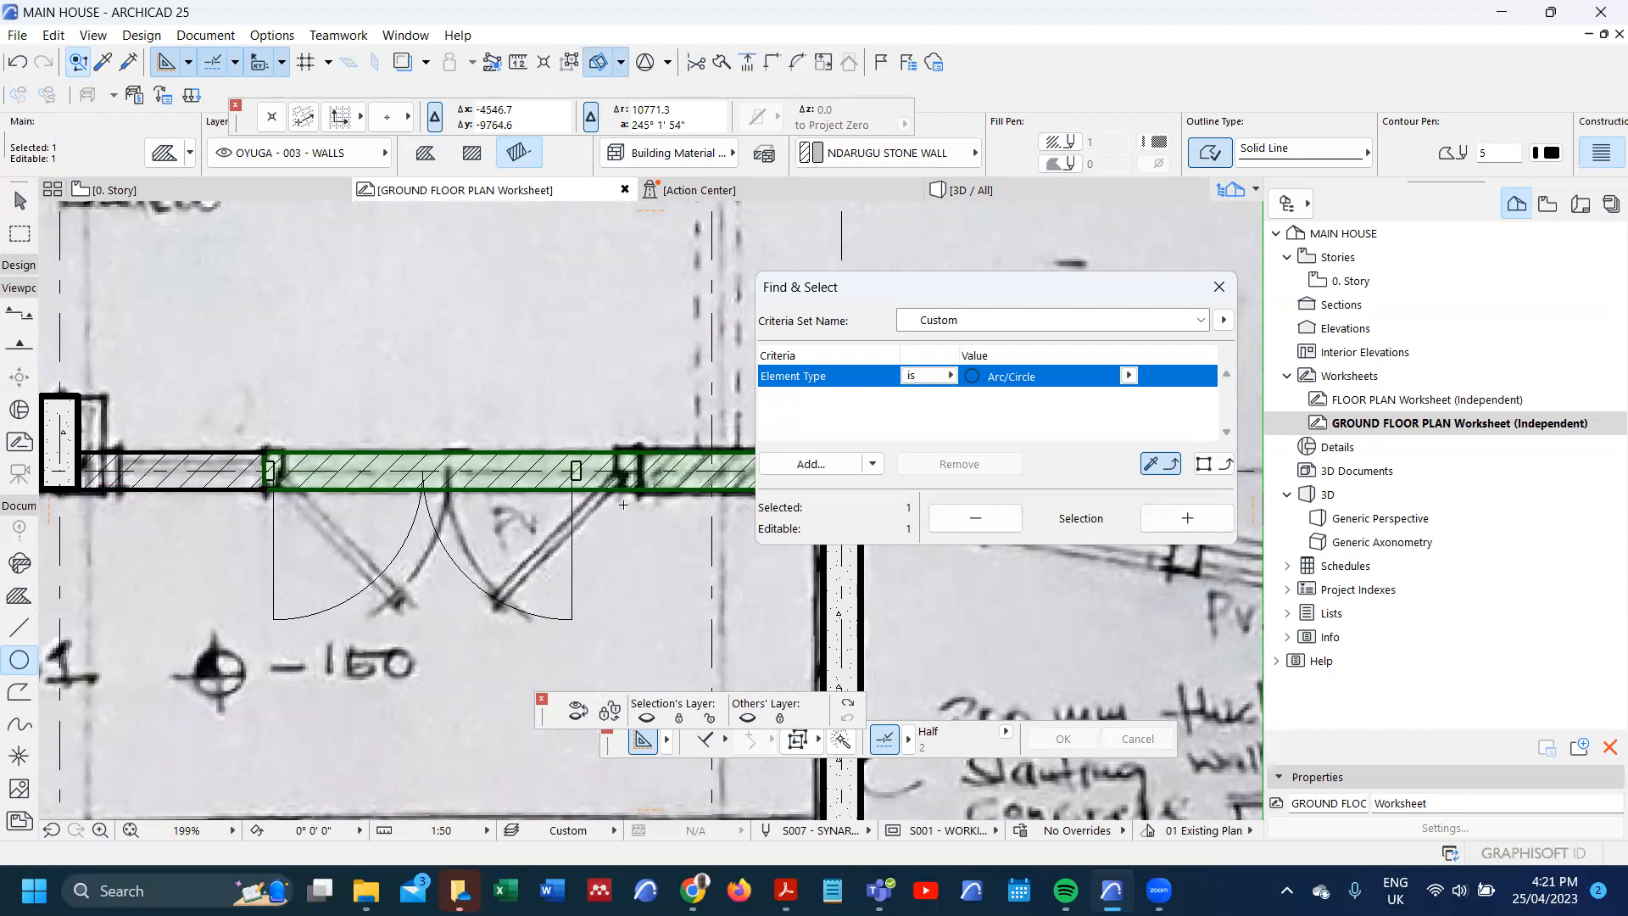
- Split the balcony wall fill at the outer edge of the double door's right jamb and delete the piece inside the opening
scroll(624, 505, up, 2)
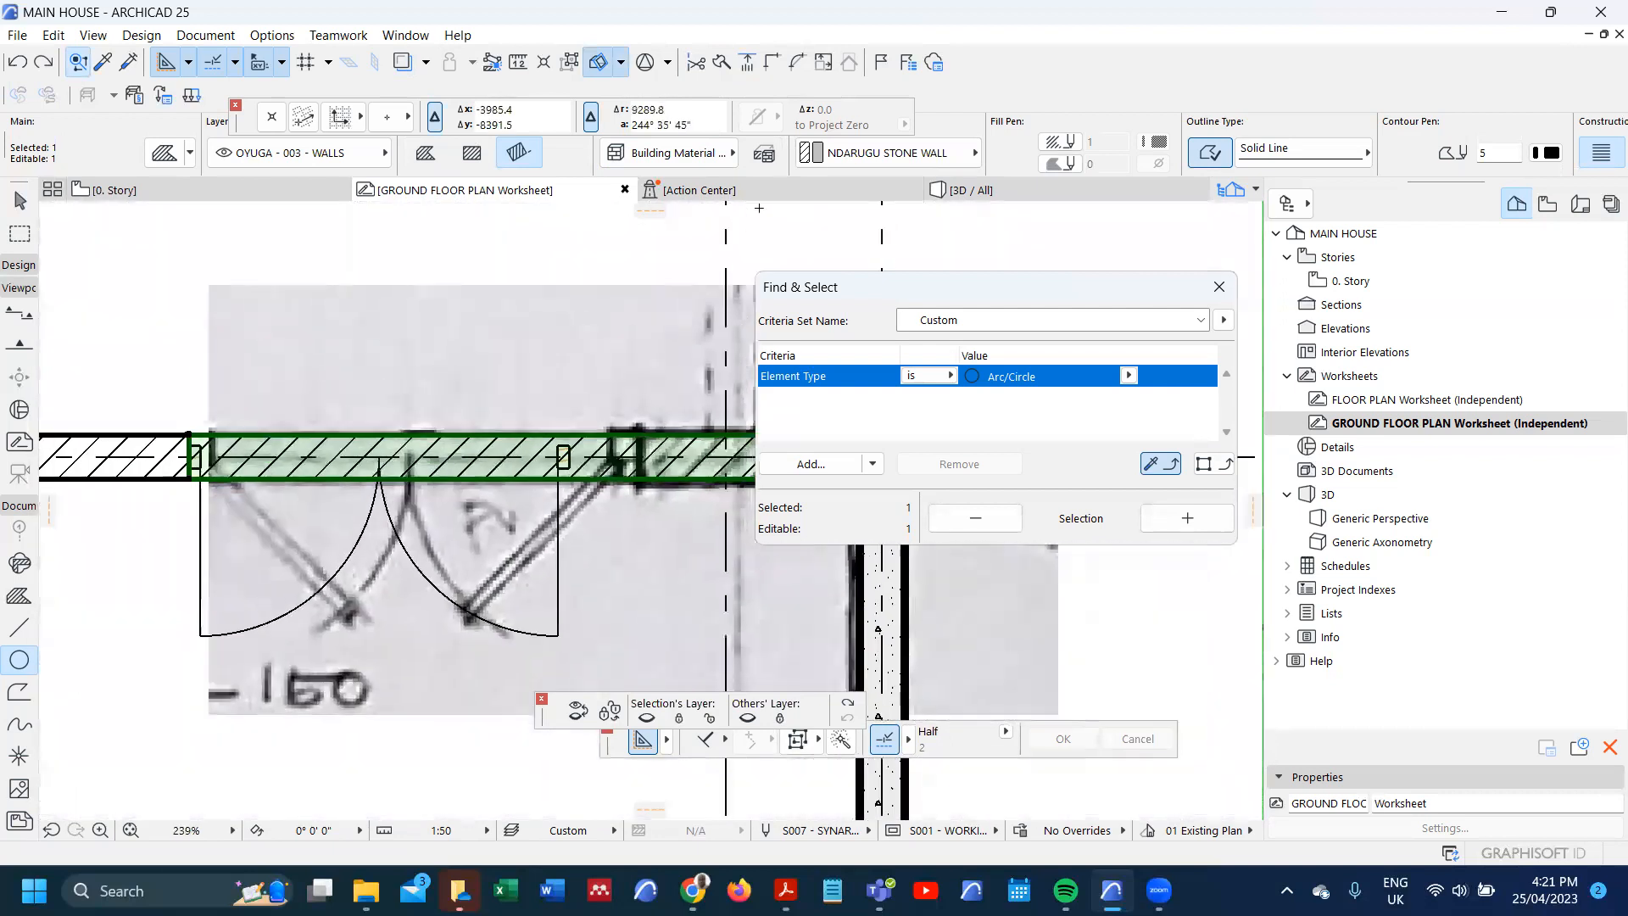
click(723, 63)
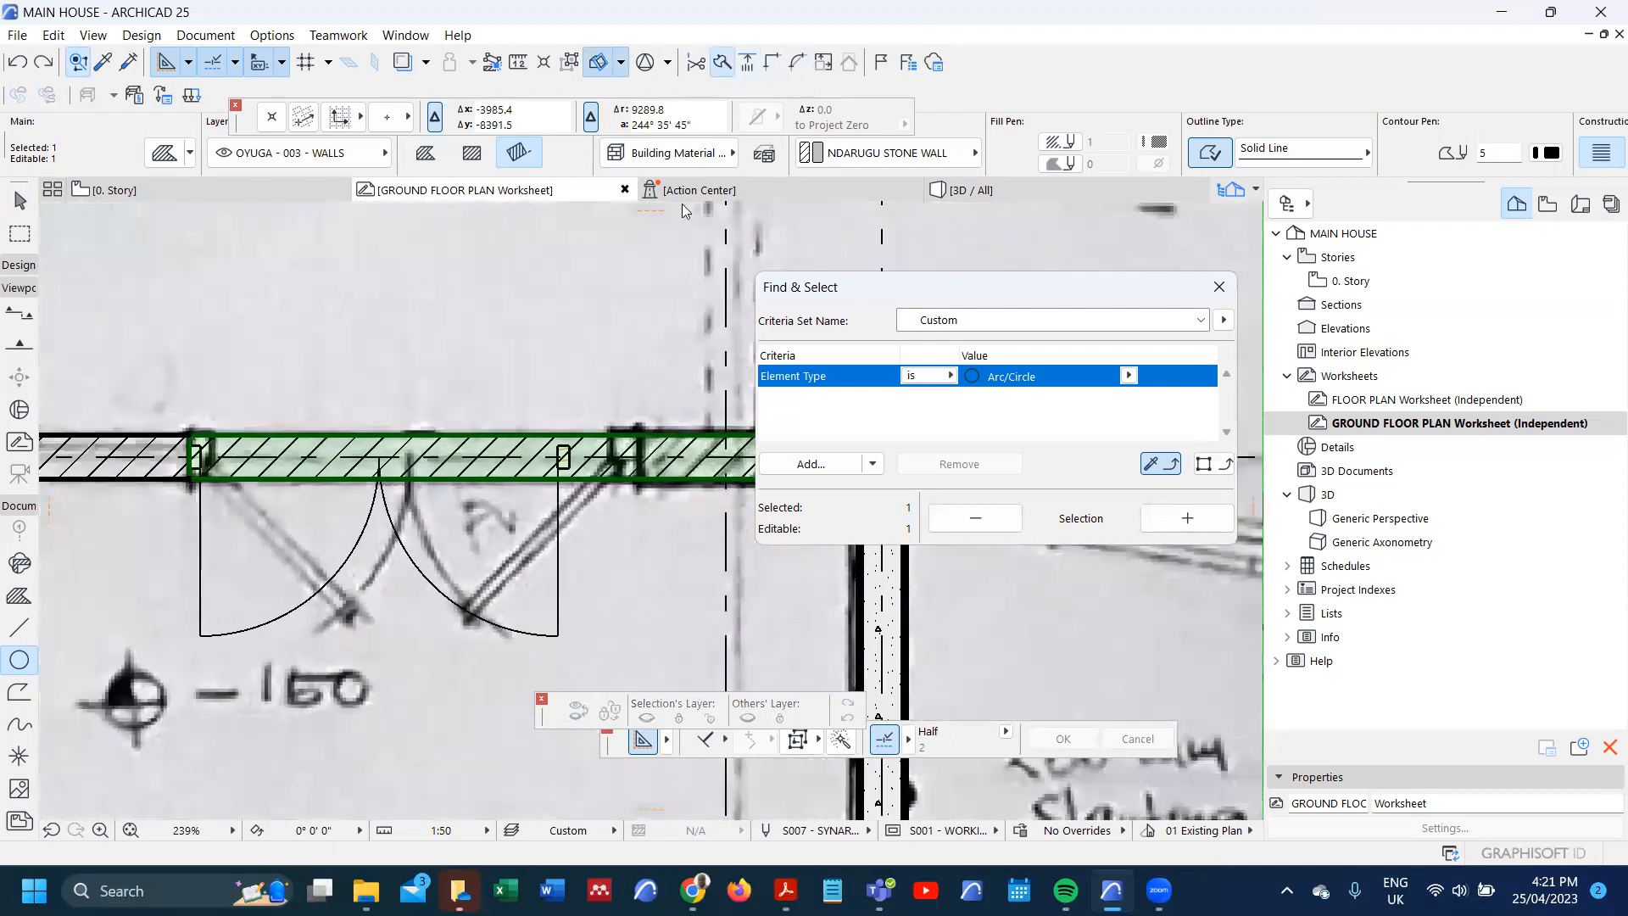
click(570, 435)
click(570, 540)
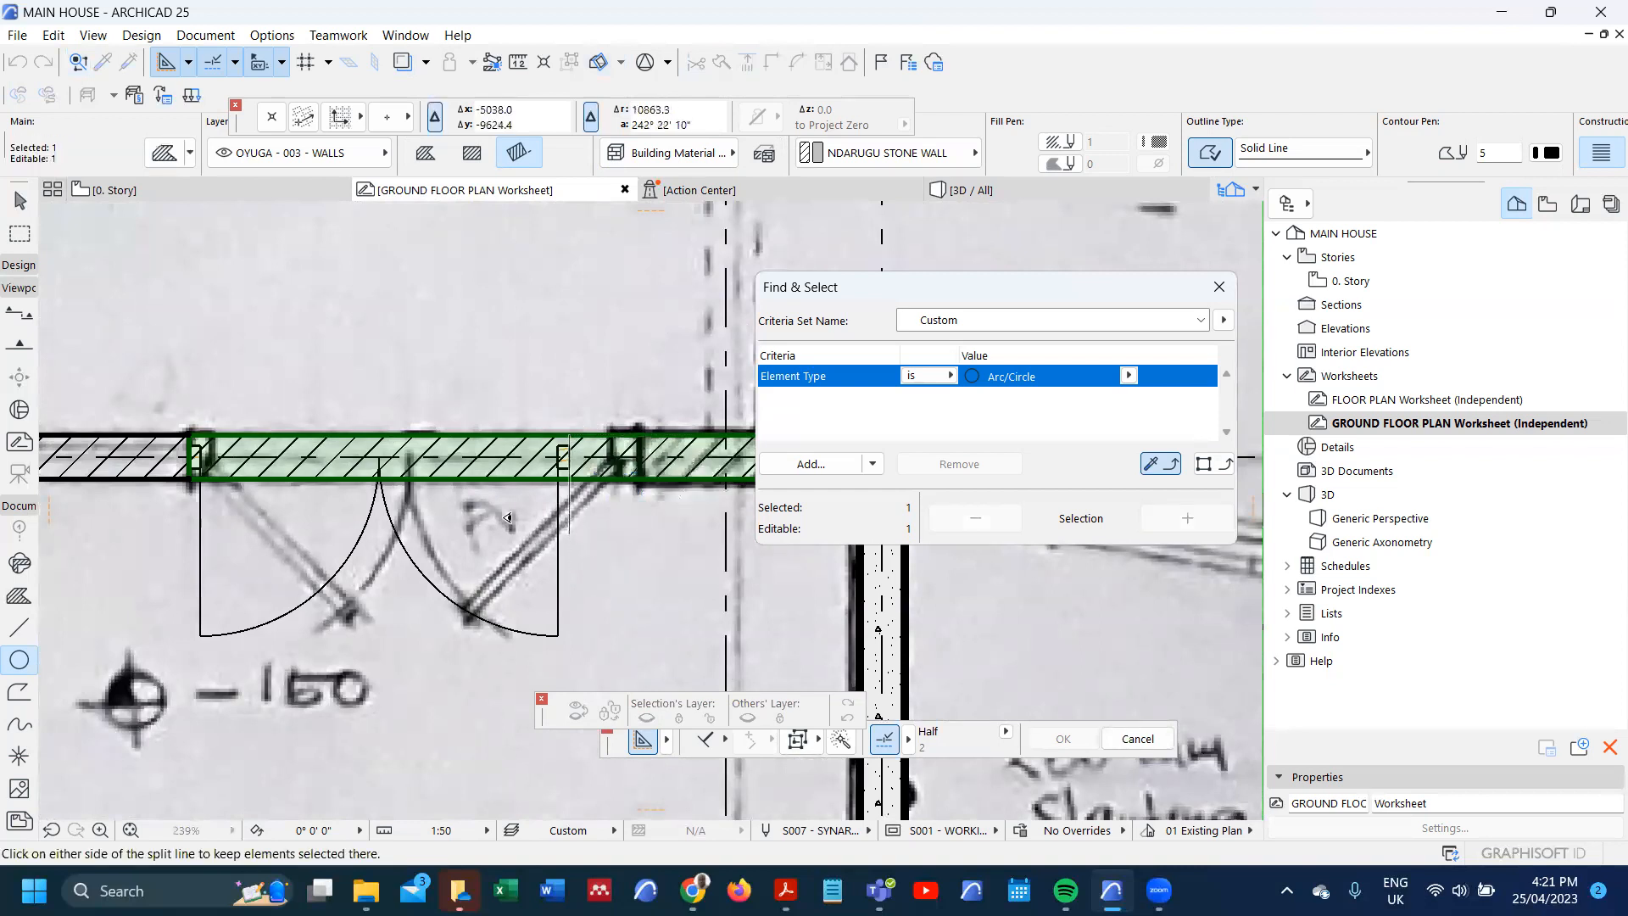
click(501, 515)
key(Escape)
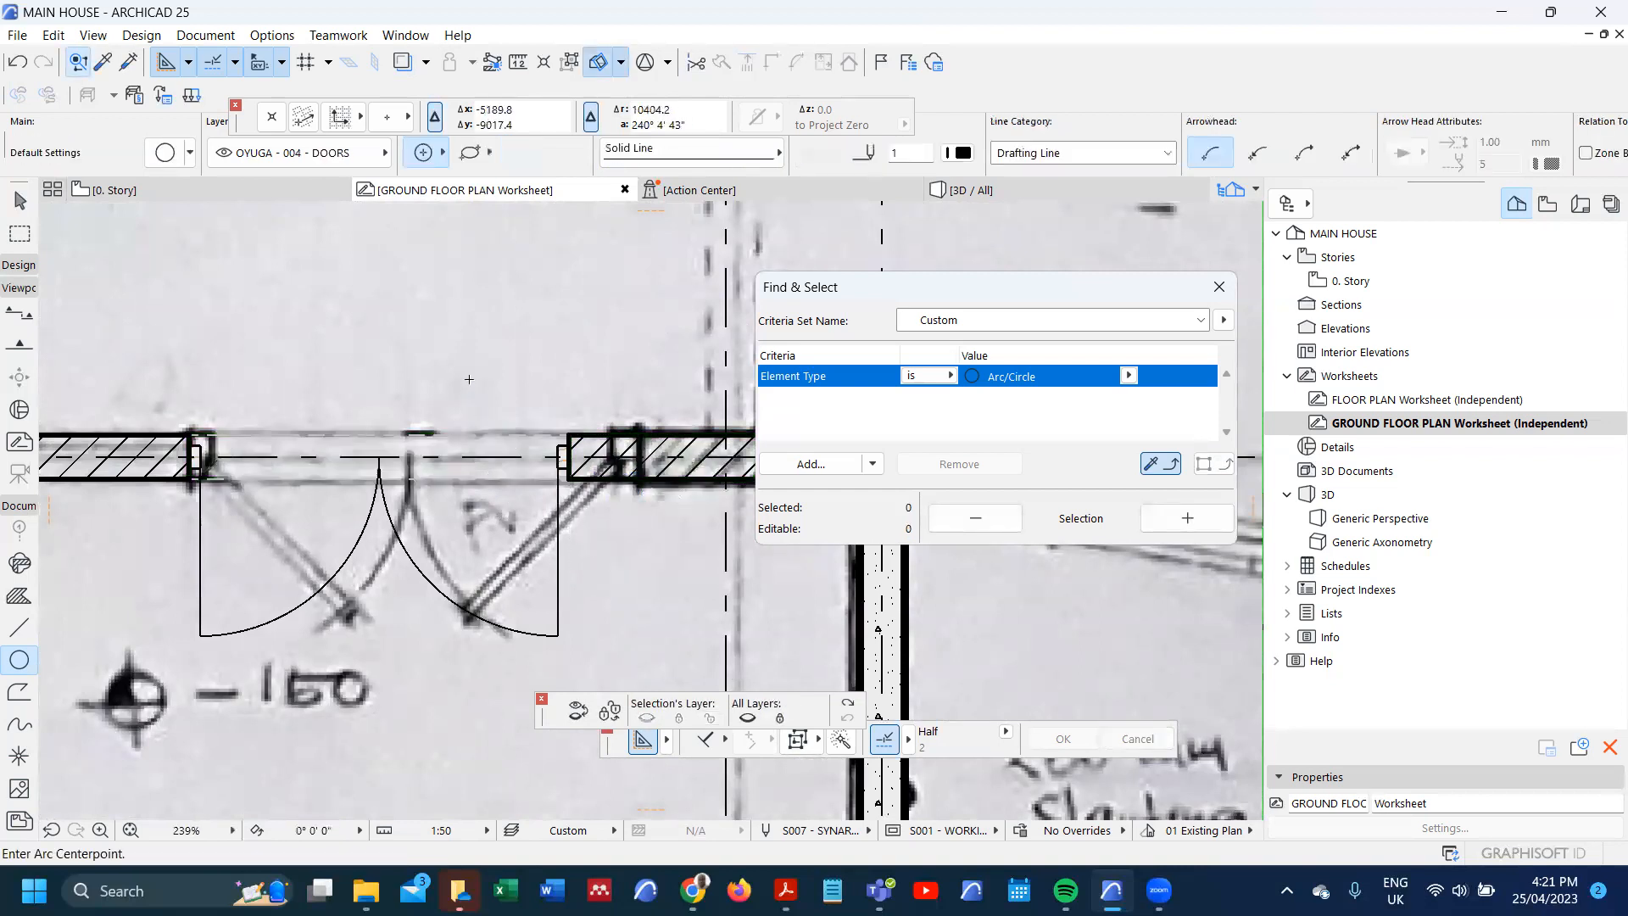
- Ungroup the porch double door's elements for editing and change its upper threshold line to Solid Line with pen 1
scroll(419, 412, down, 5)
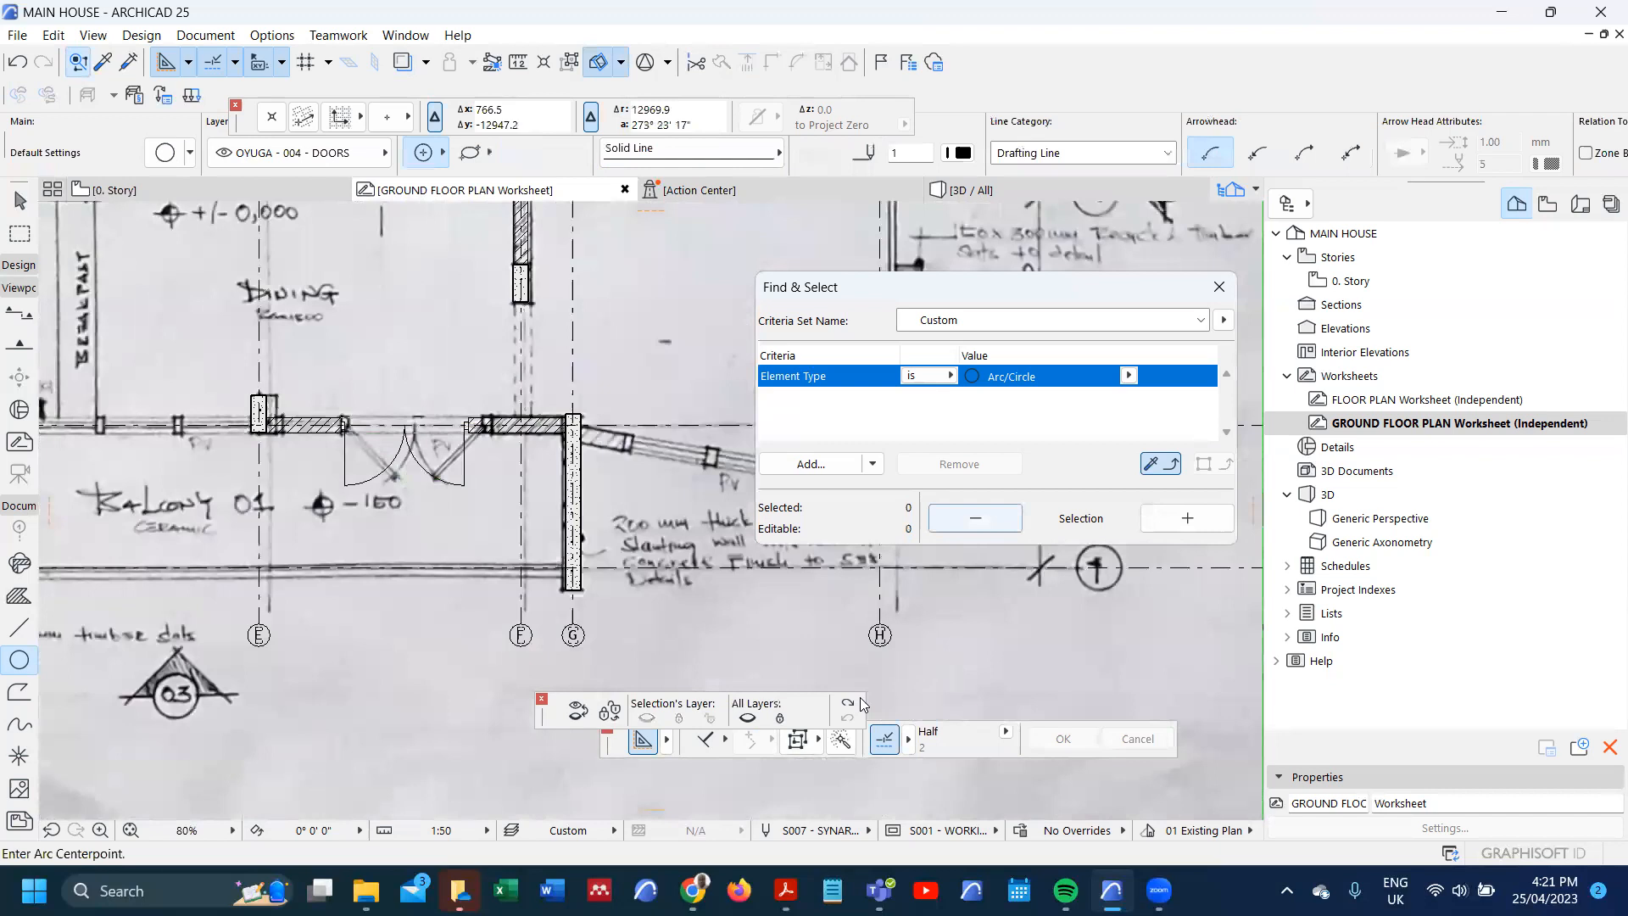
scroll(561, 565, down, 4)
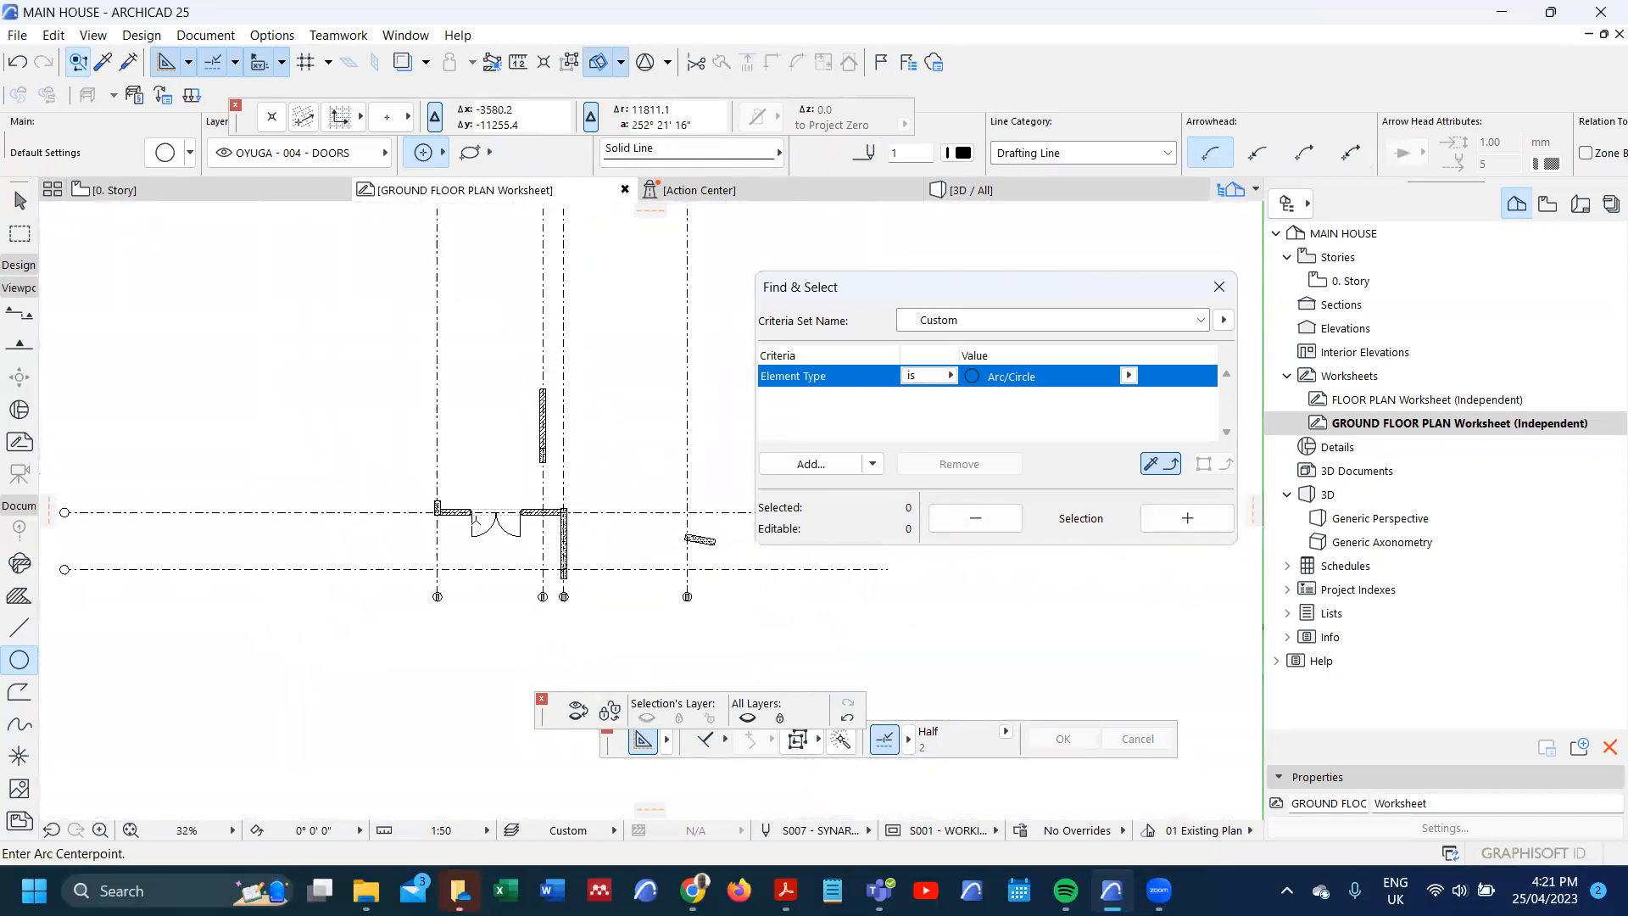
scroll(502, 423, up, 6)
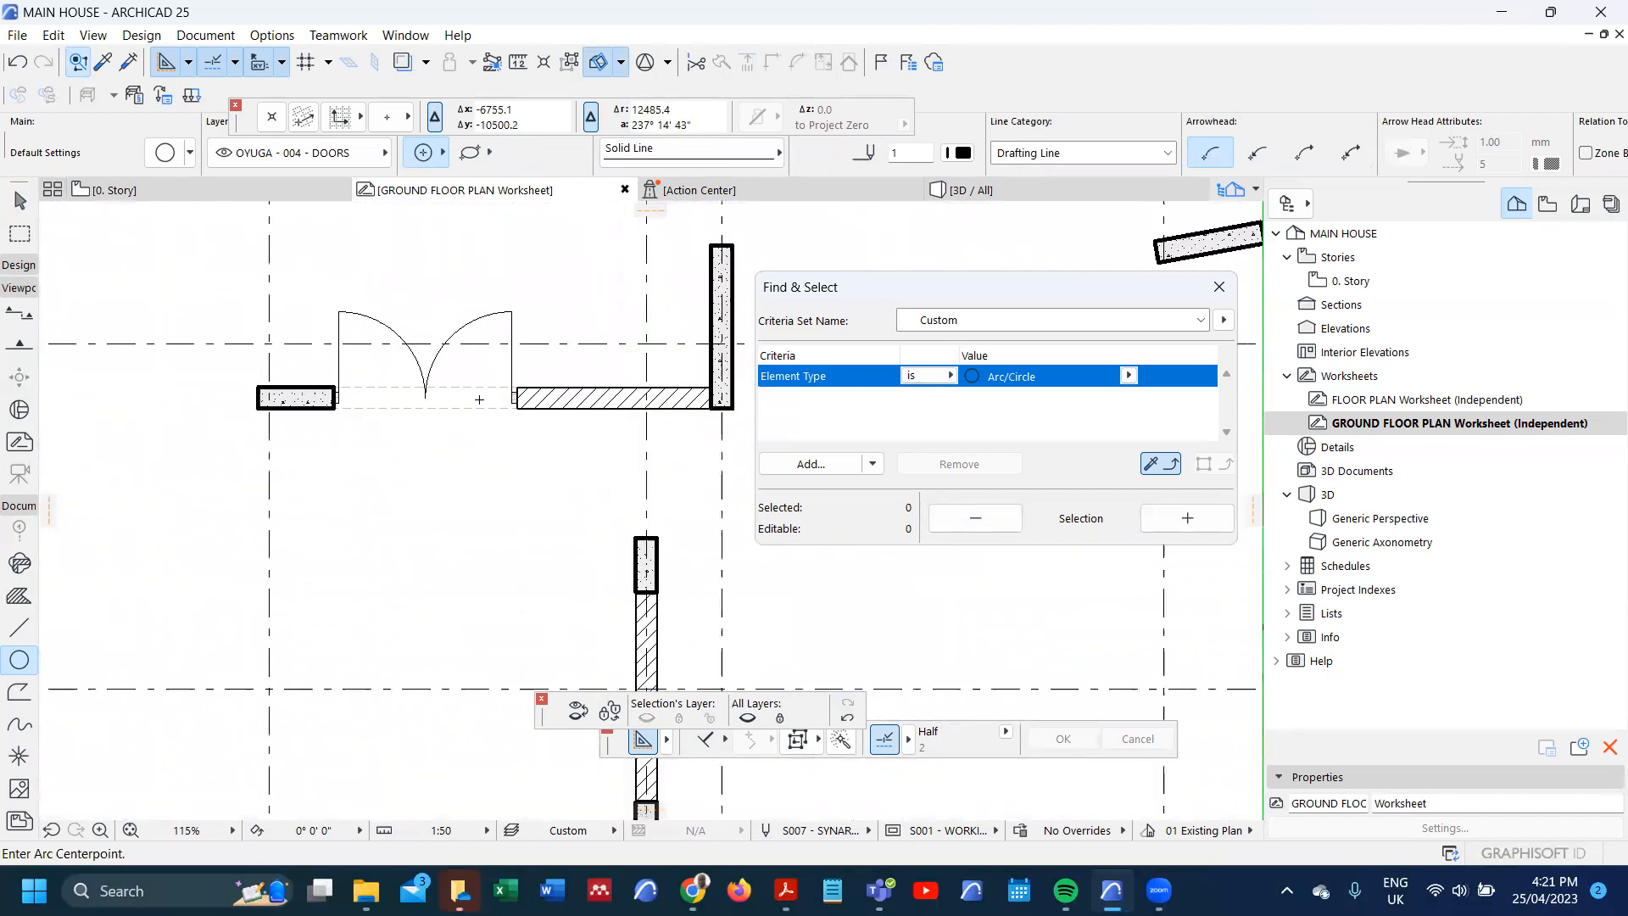
key(shift)
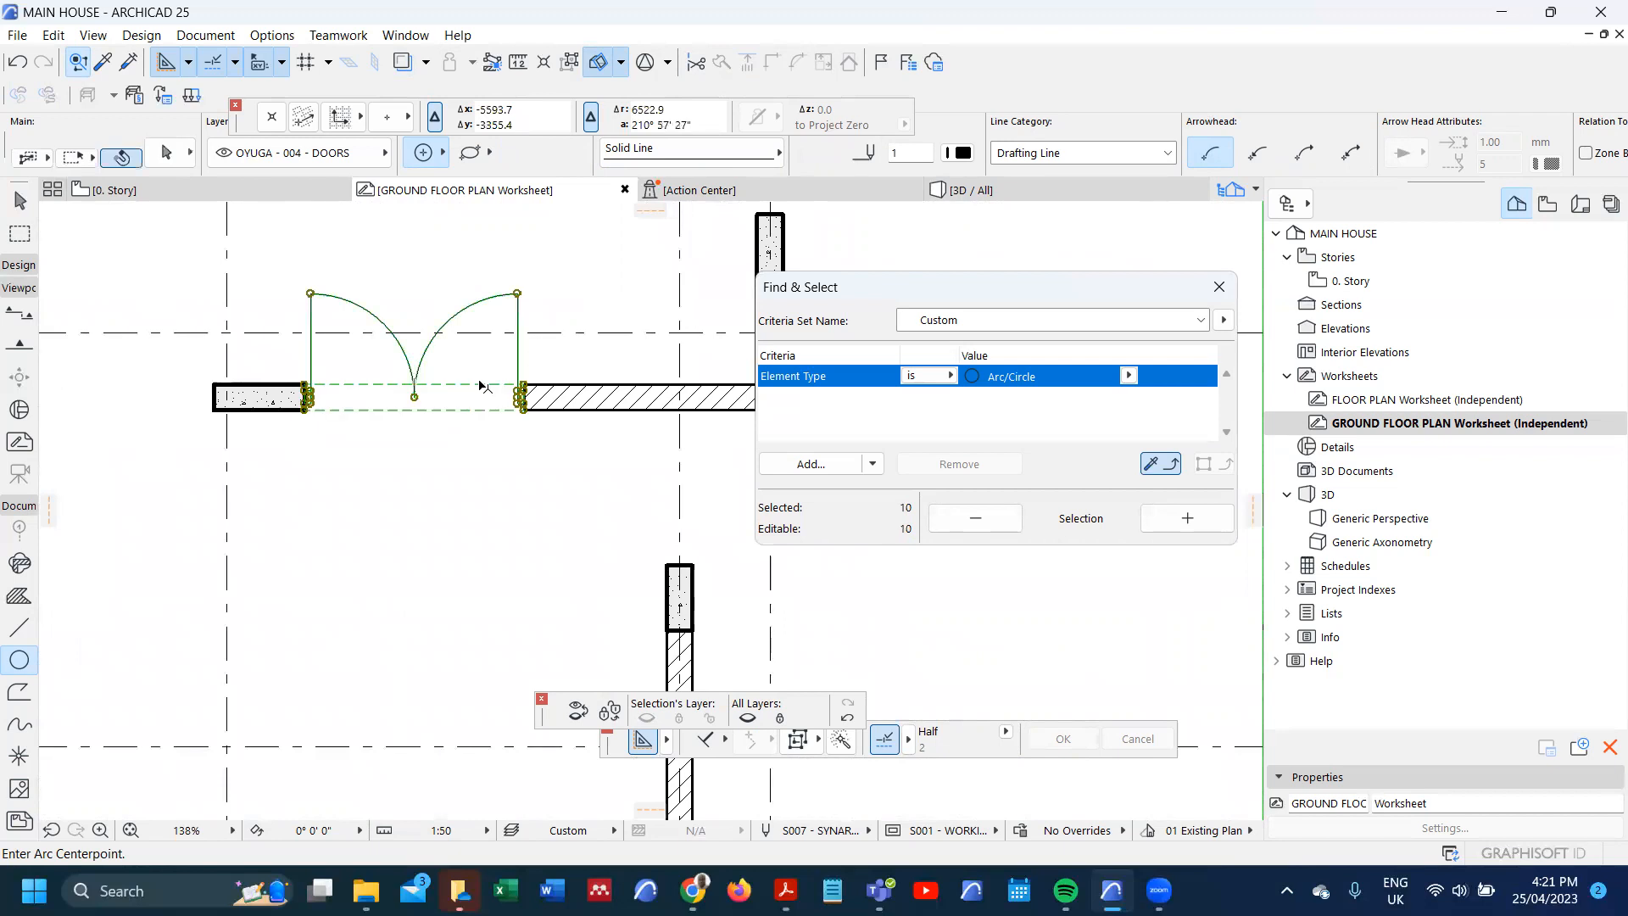
key(alt+g)
key(Escape)
shift+click(503, 384)
click(691, 149)
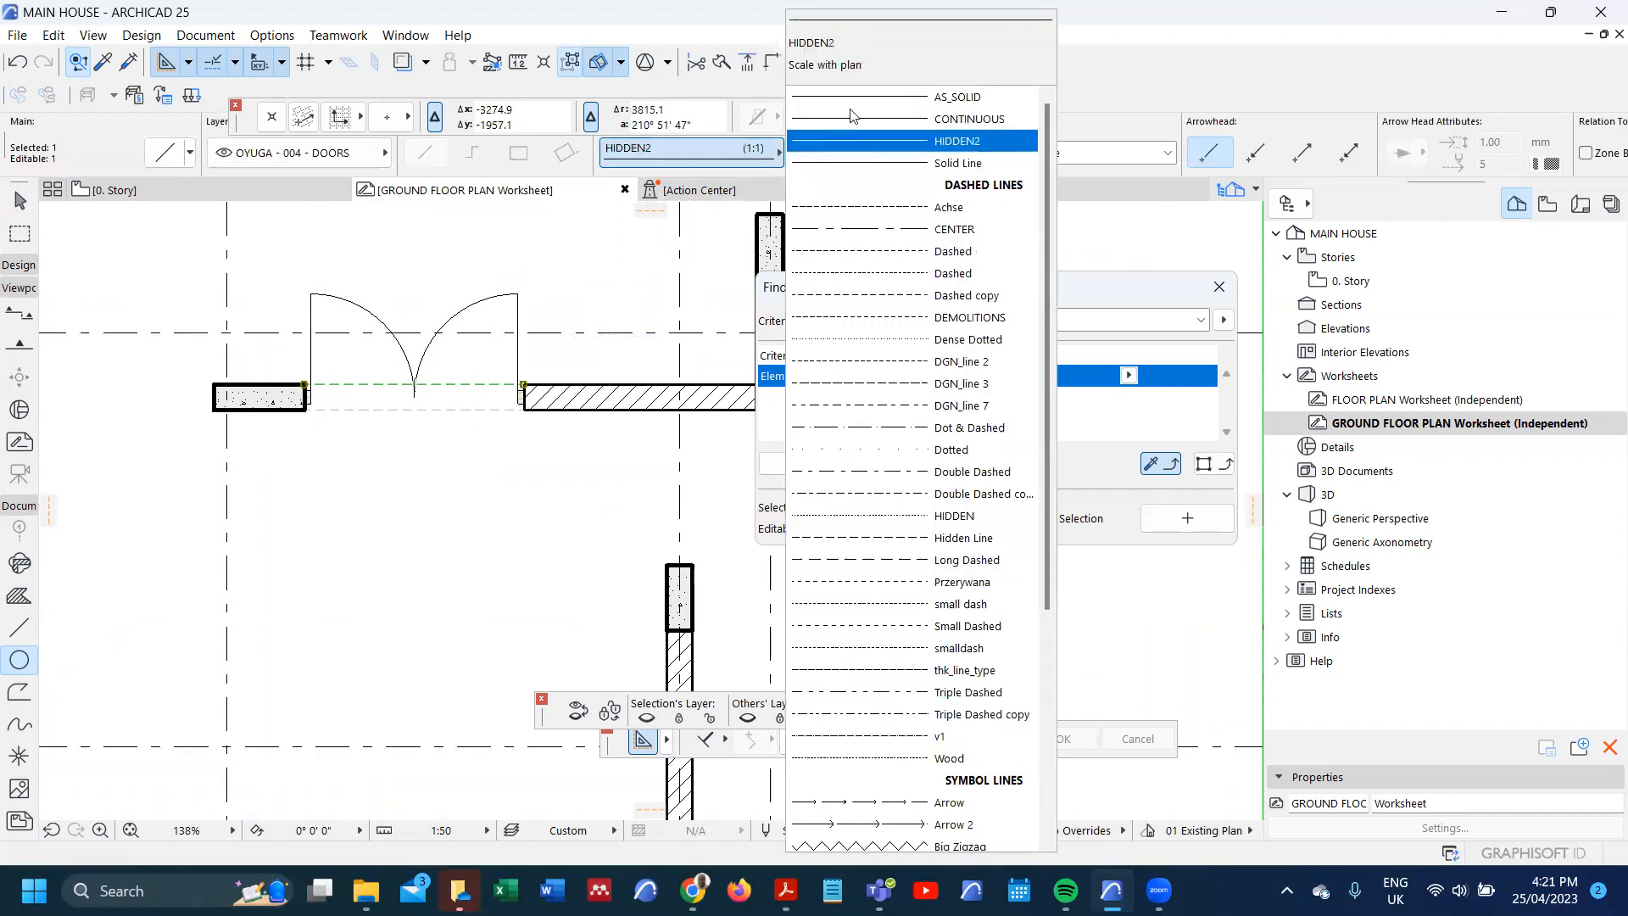
click(959, 161)
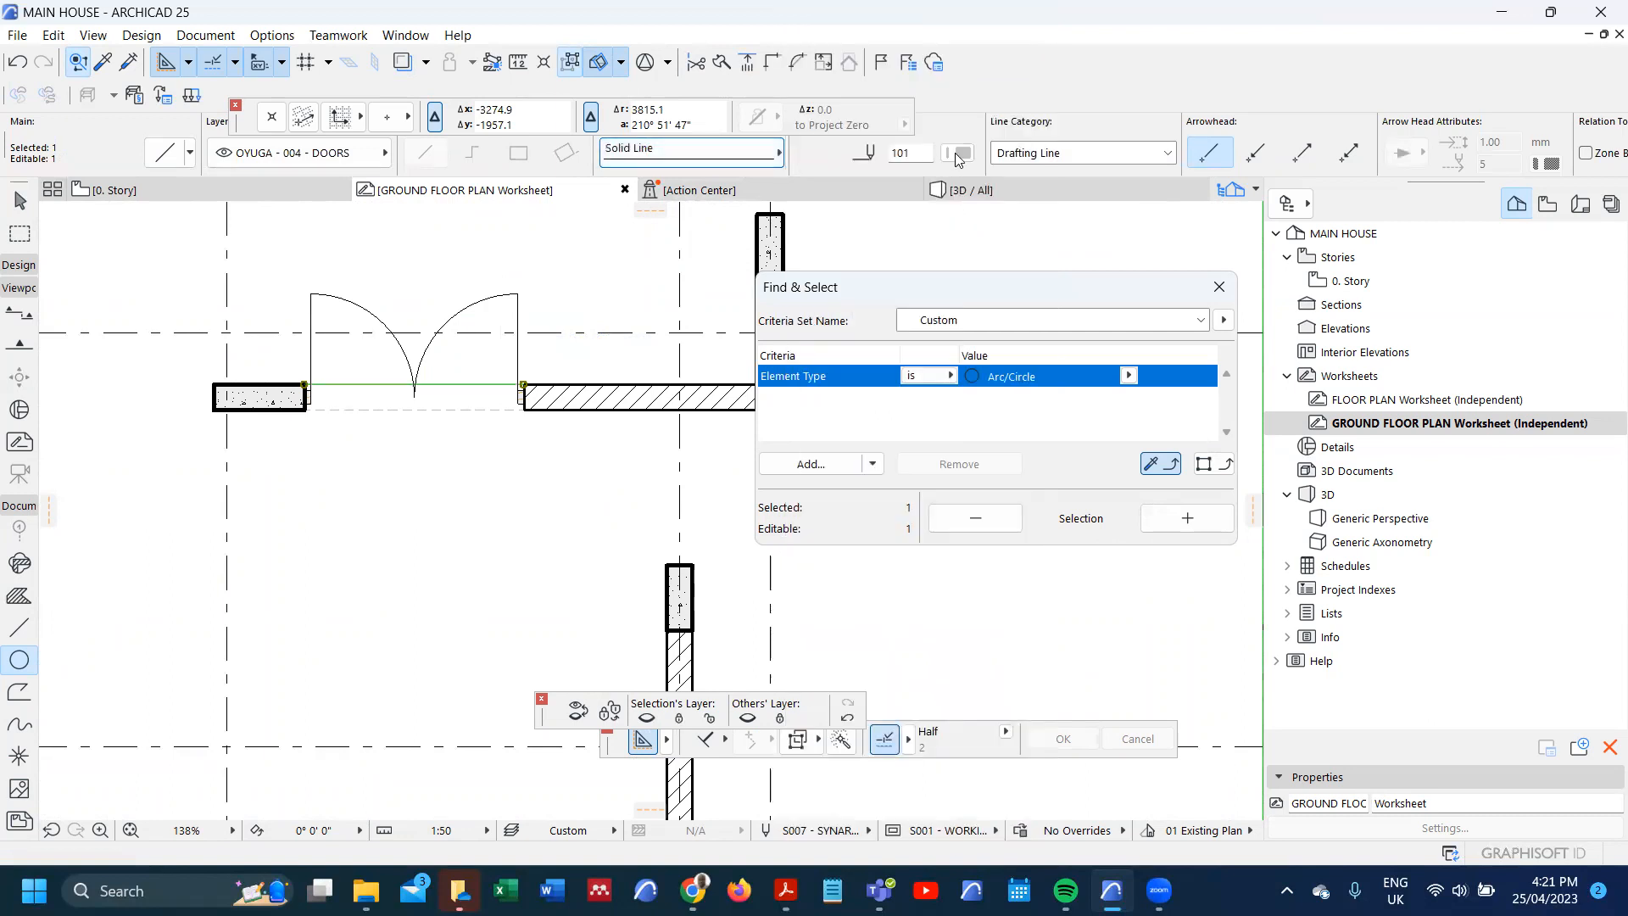
click(958, 153)
click(988, 149)
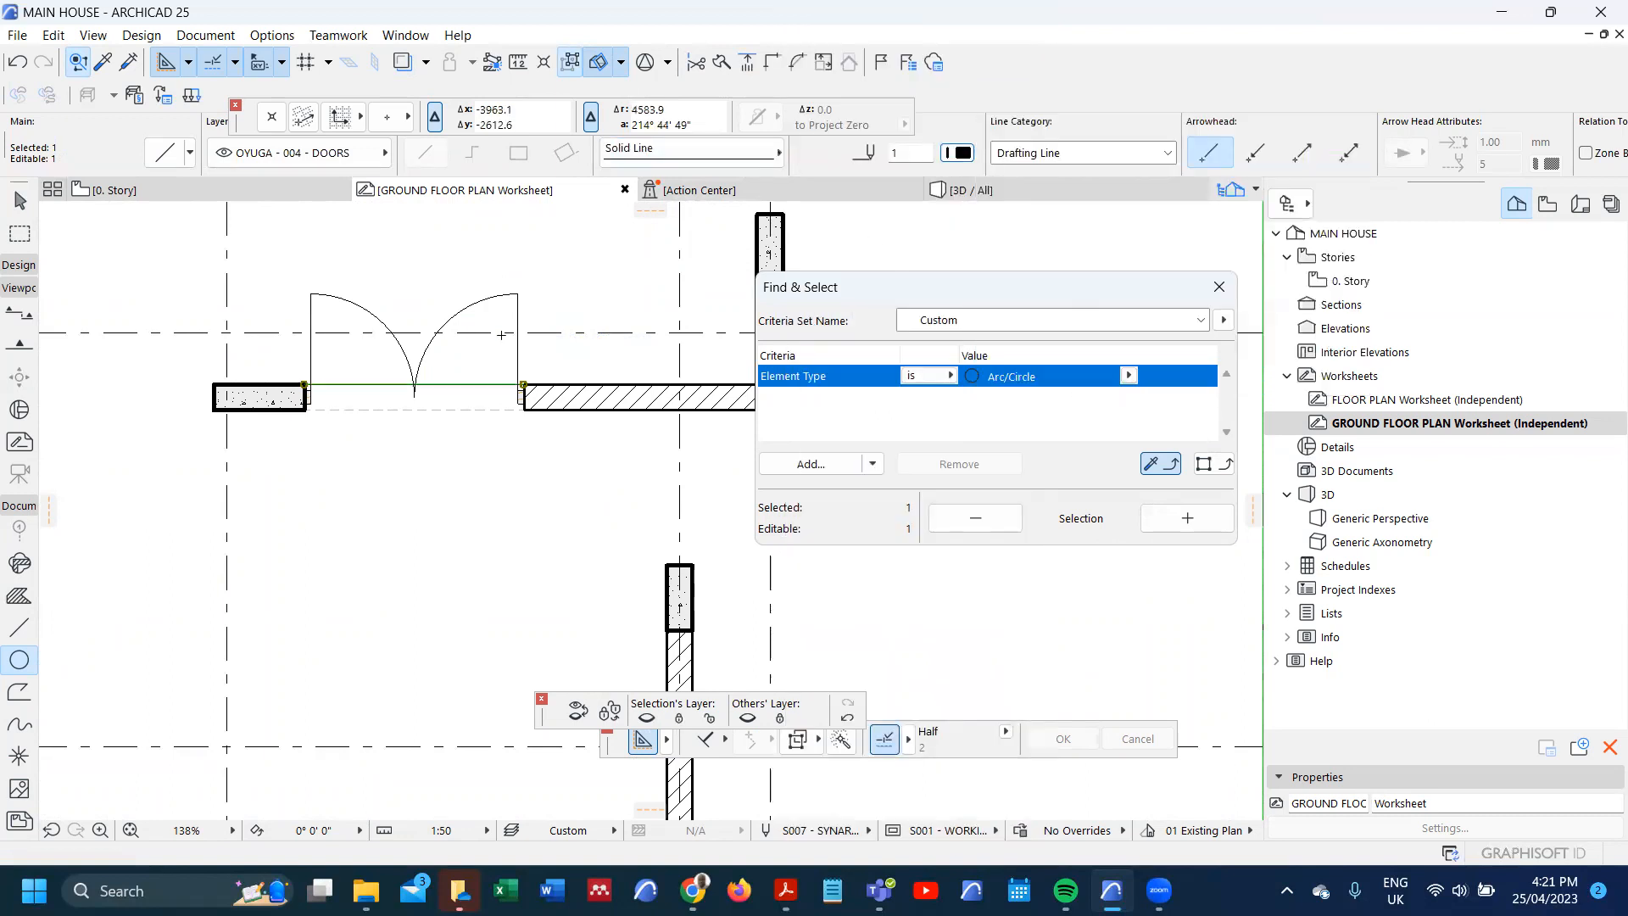
key(Escape)
- Pick up the settings of the porch door's solid threshold line for use at the balcony double door
scroll(485, 384, up, 5)
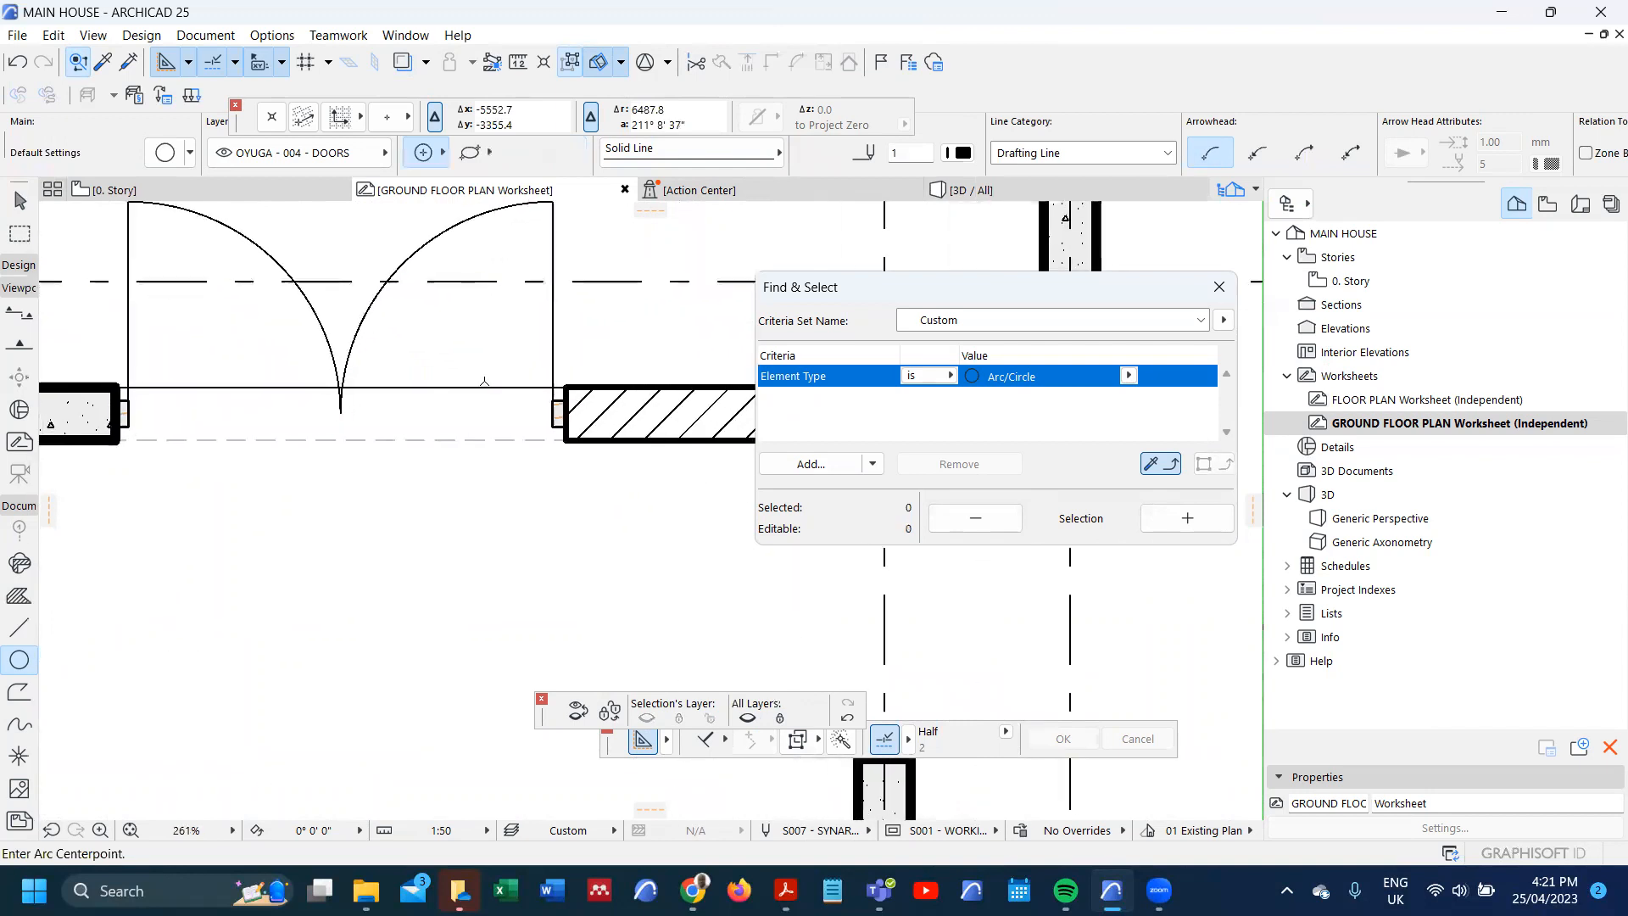
alt+click(487, 386)
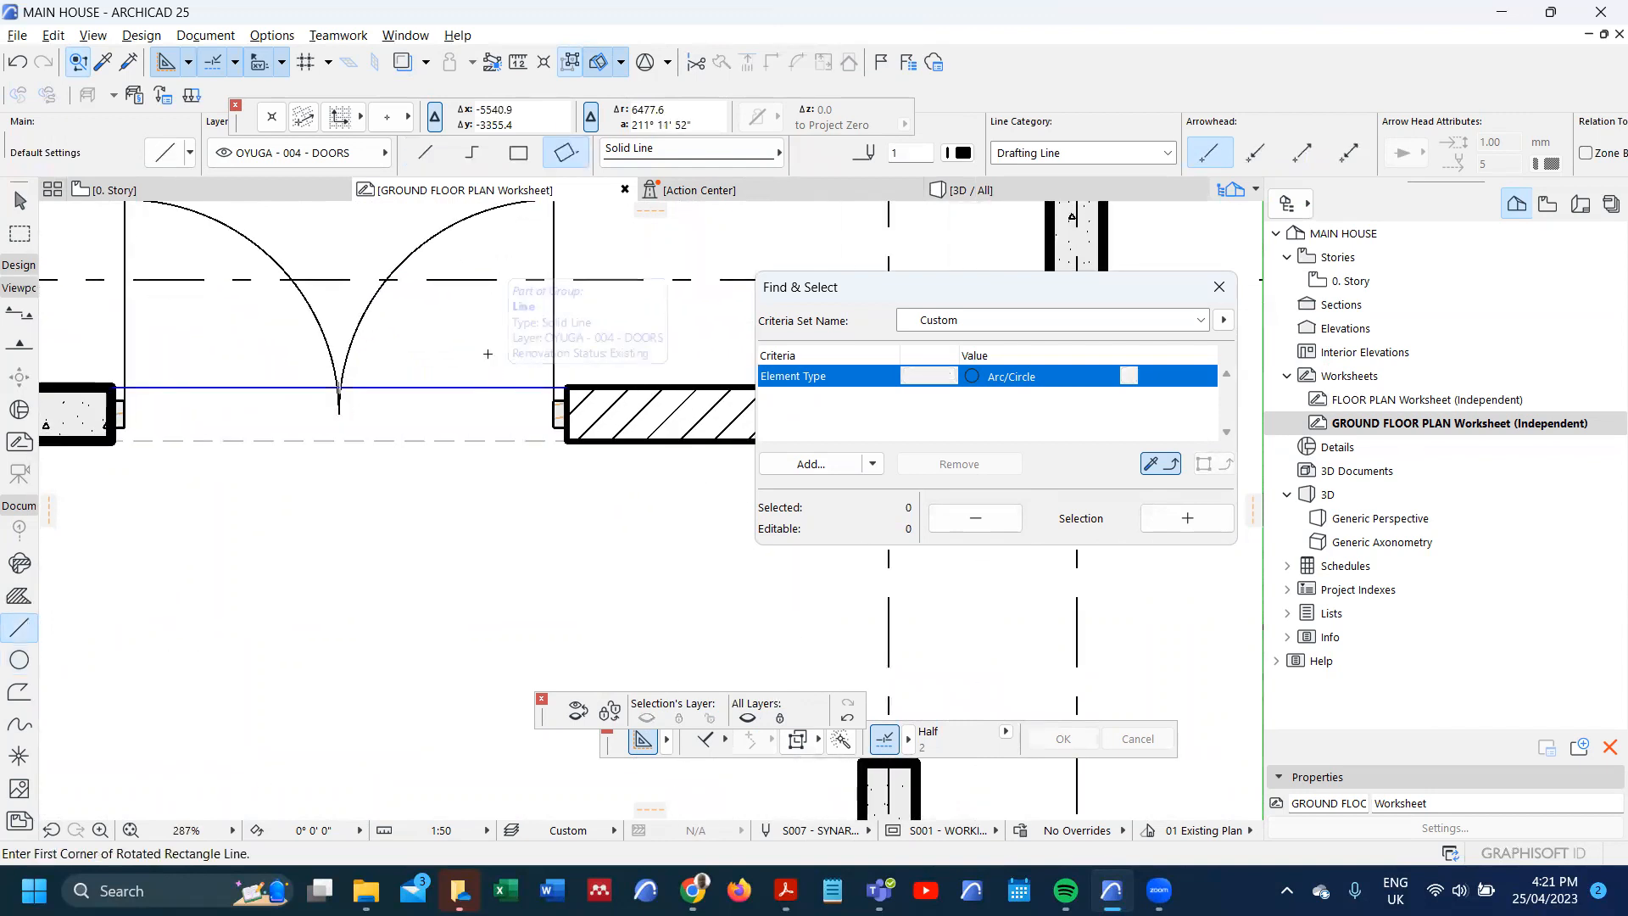
scroll(486, 353, down, 10)
scroll(498, 485, up, 1)
scroll(479, 292, up, 8)
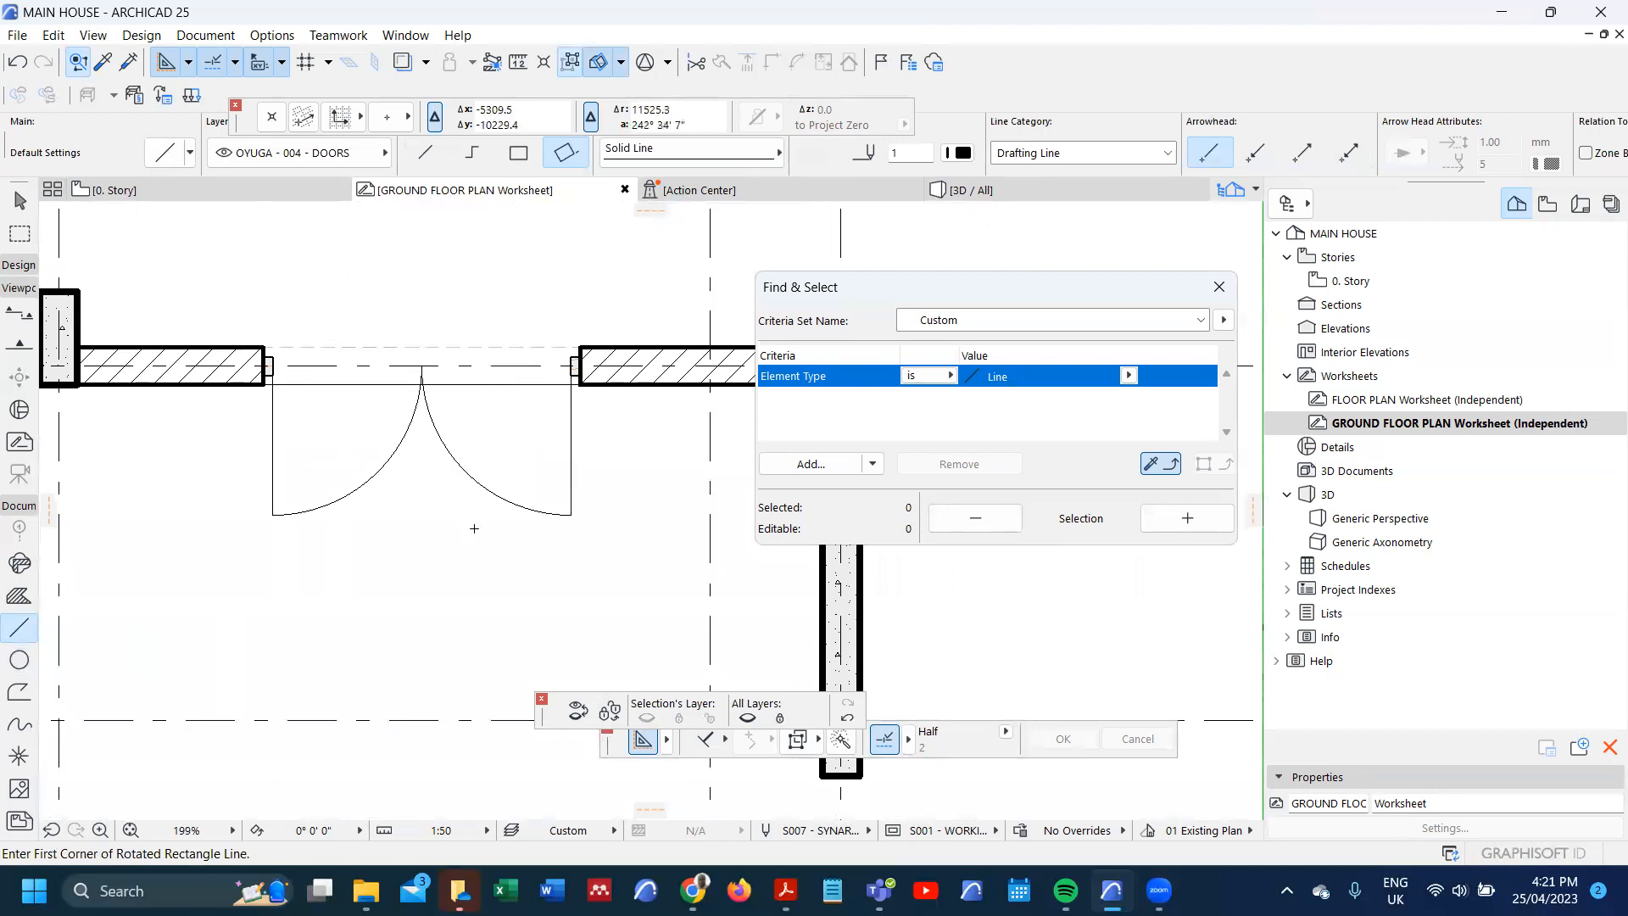
- Examine the scanned plan around the guest bedroom, kitchen and balcony for walls still missing from the tracing
scroll(474, 528, down, 5)
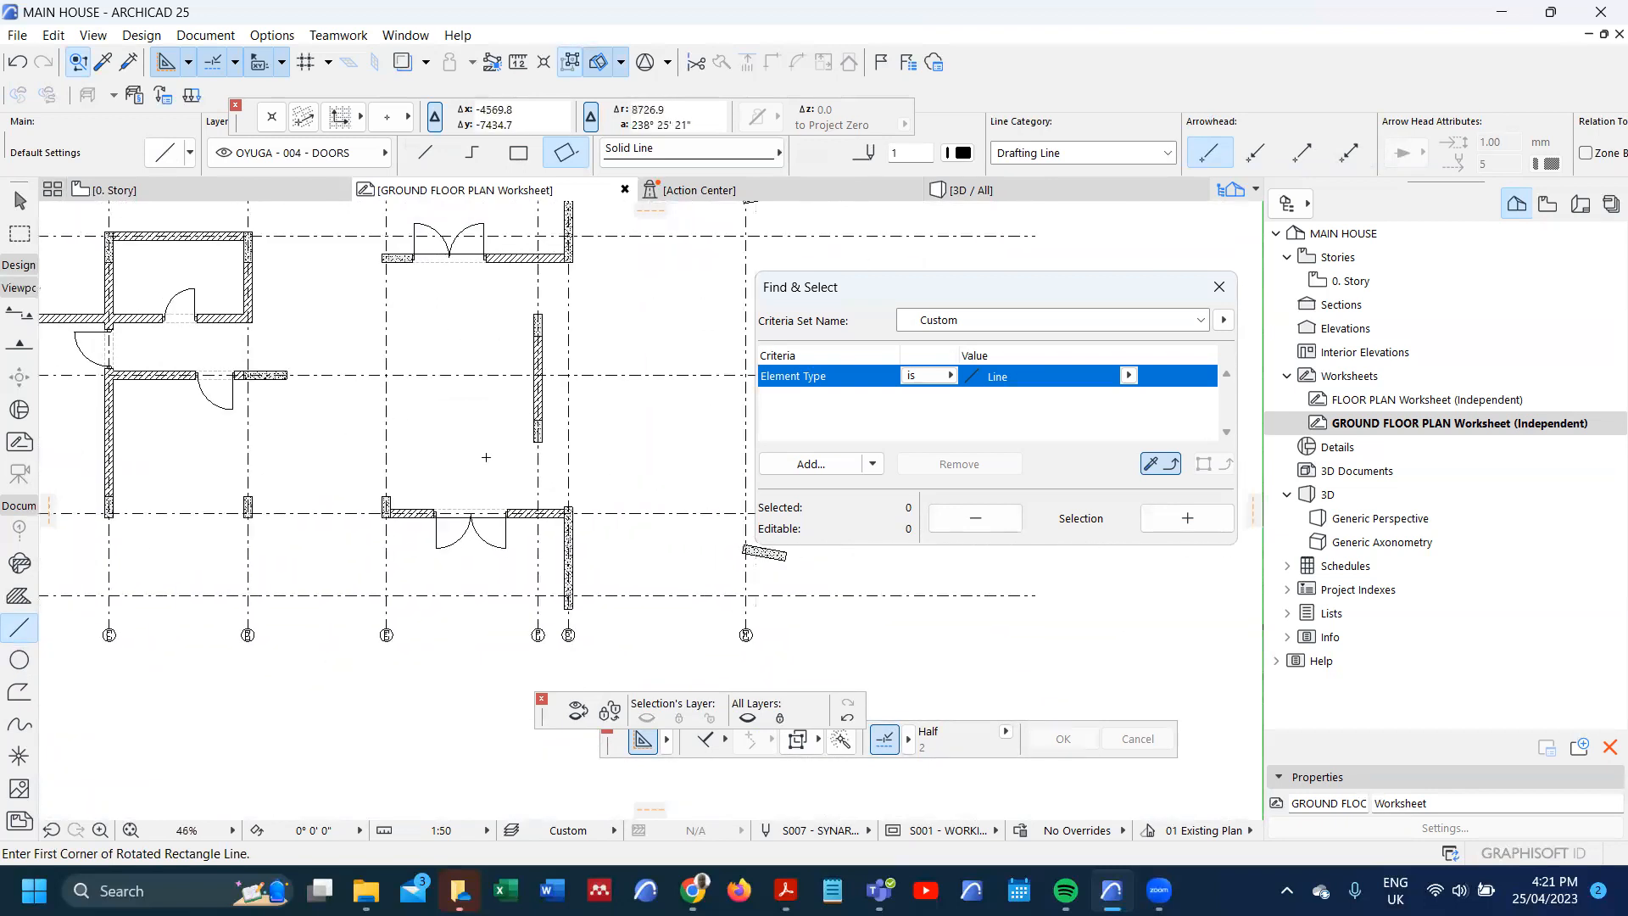
scroll(486, 457, down, 3)
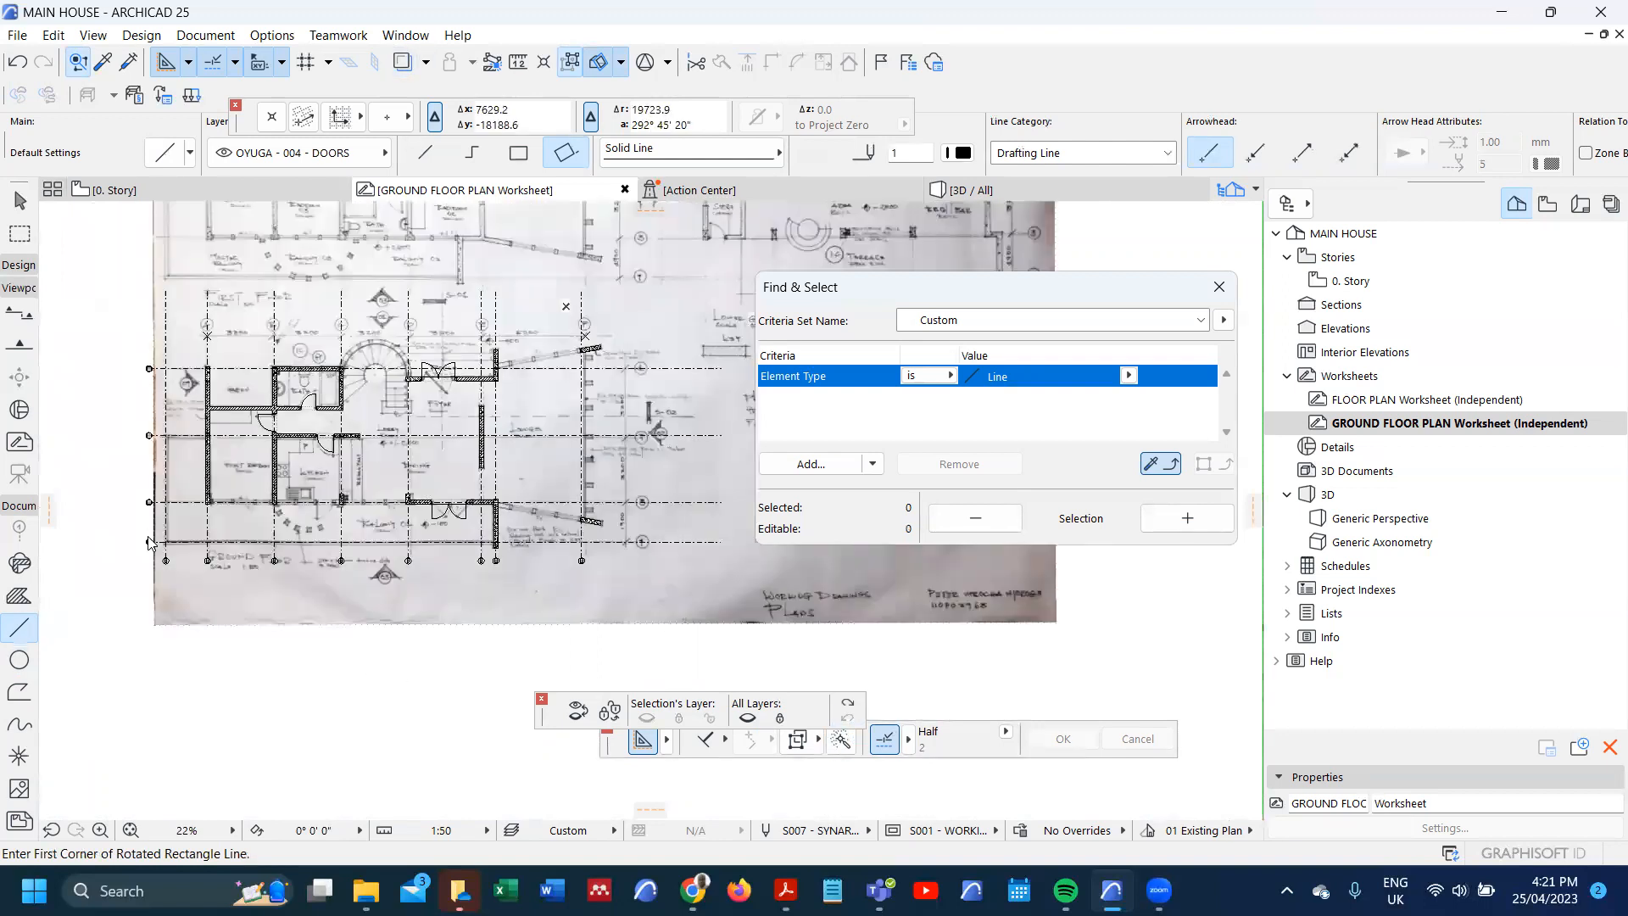
scroll(188, 469, up, 4)
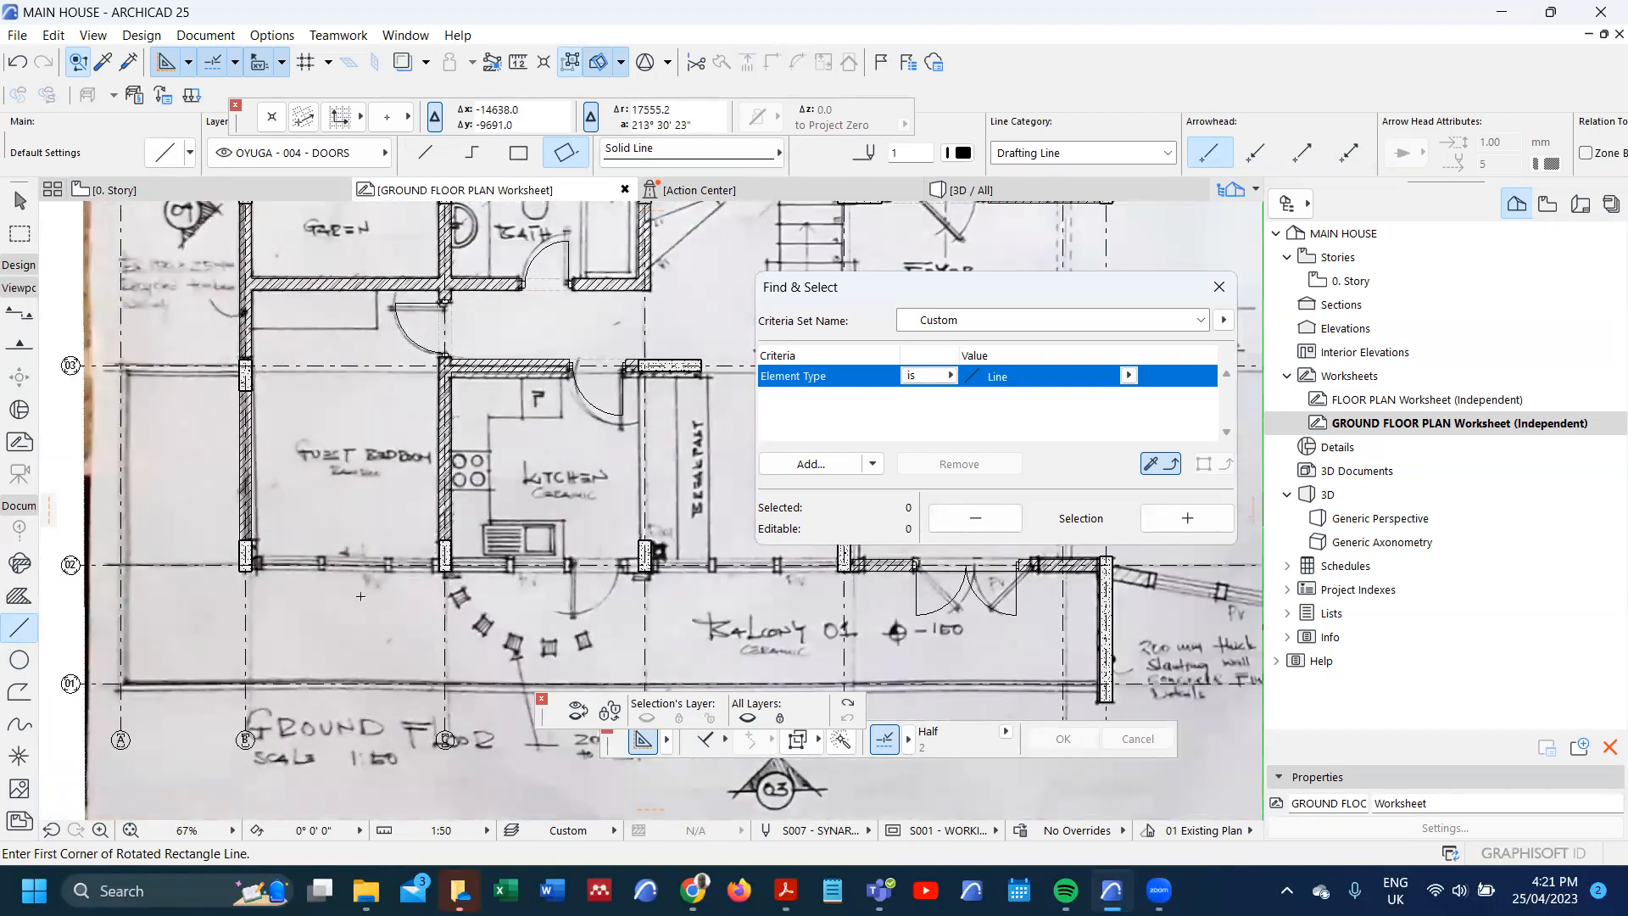
scroll(361, 596, up, 1)
scroll(316, 574, down, 4)
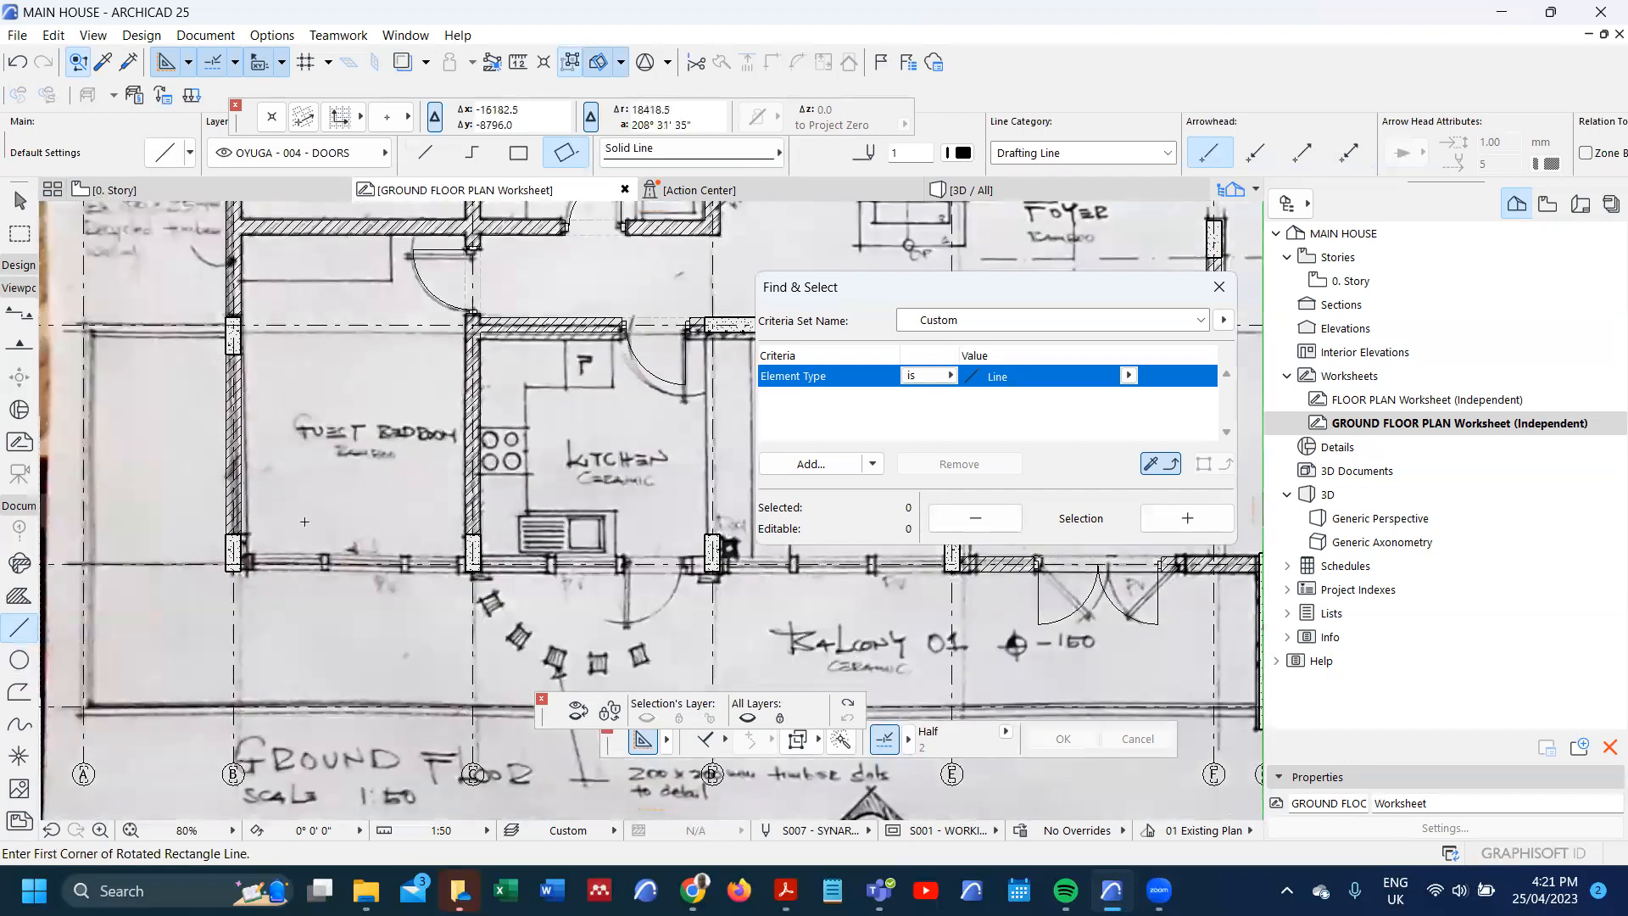
scroll(307, 559, down, 3)
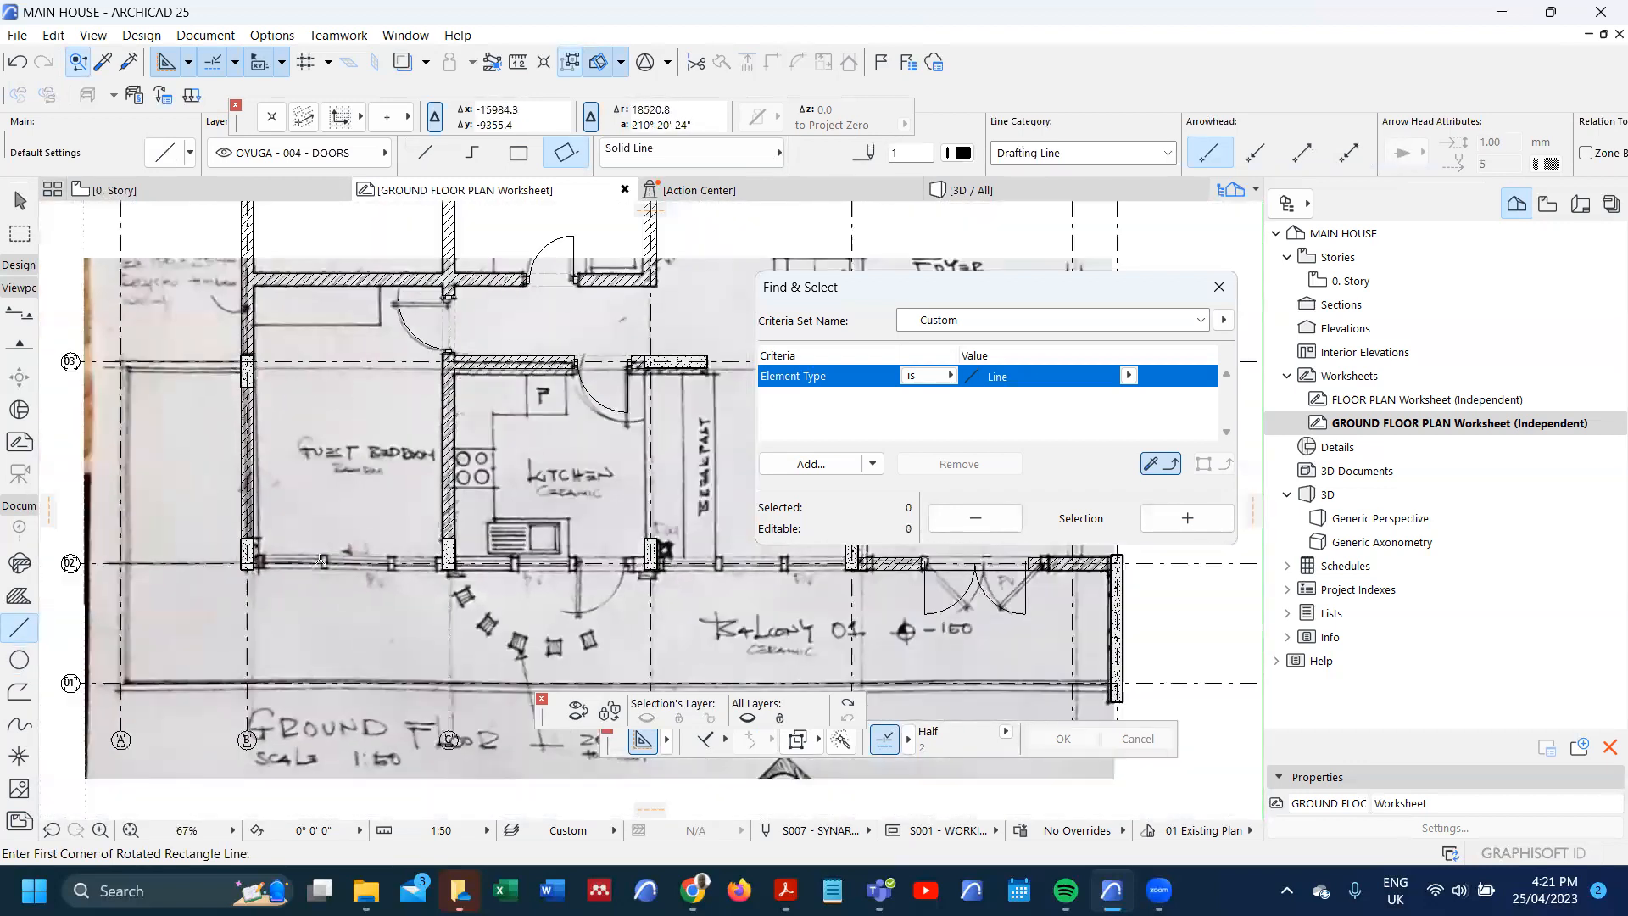
scroll(321, 559, down, 2)
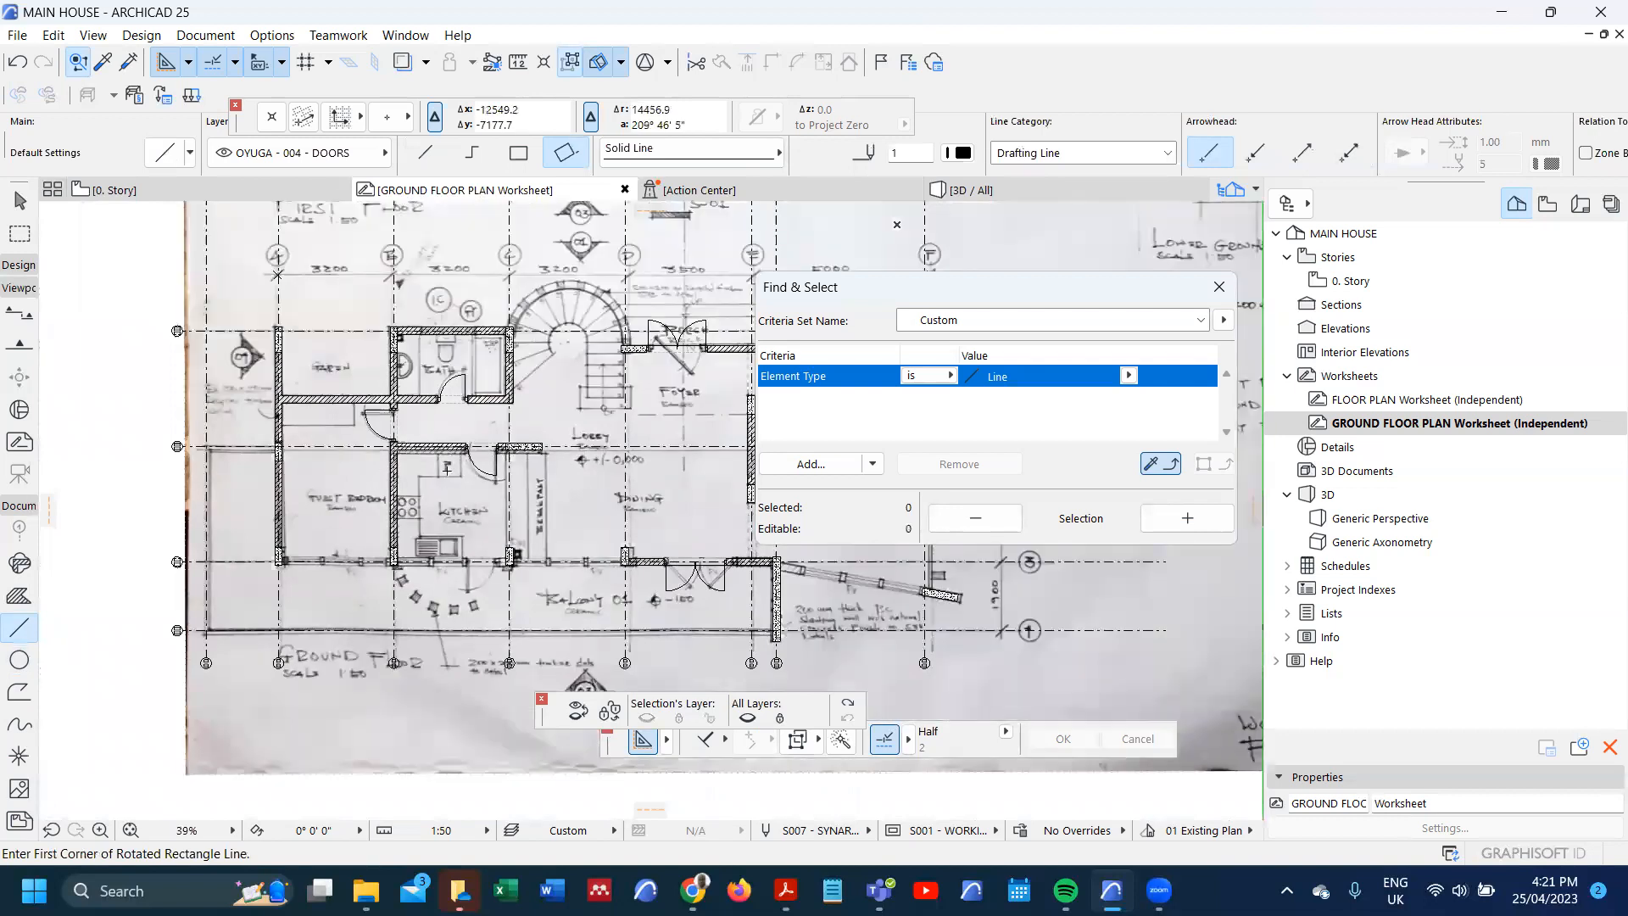
scroll(451, 424, up, 2)
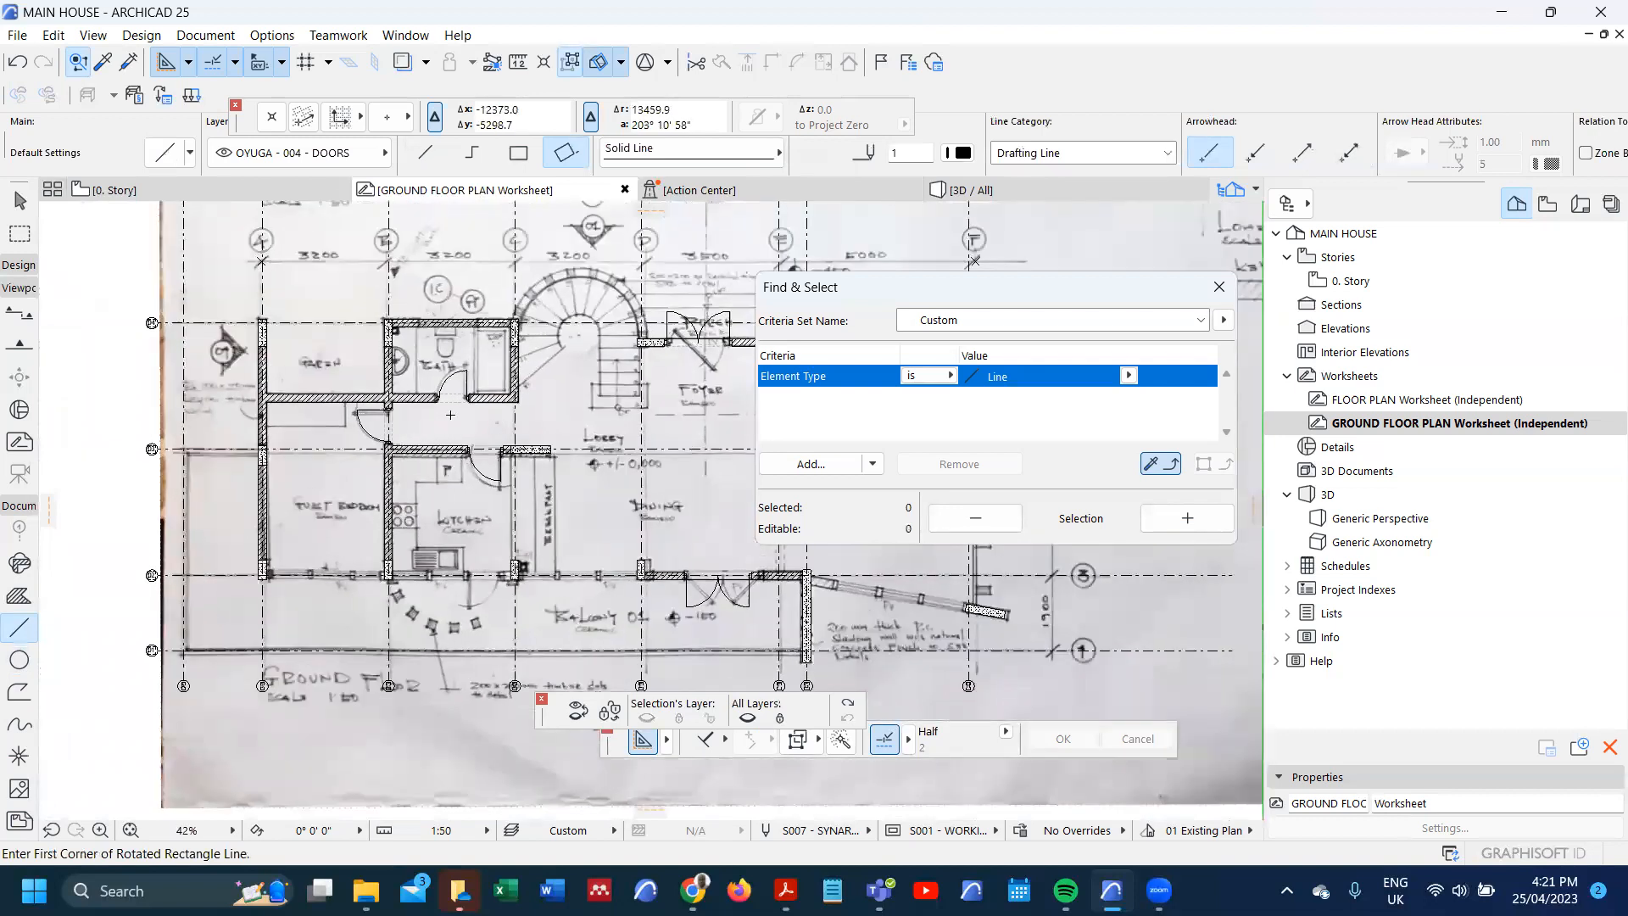
scroll(356, 429, up, 1)
scroll(228, 477, up, 4)
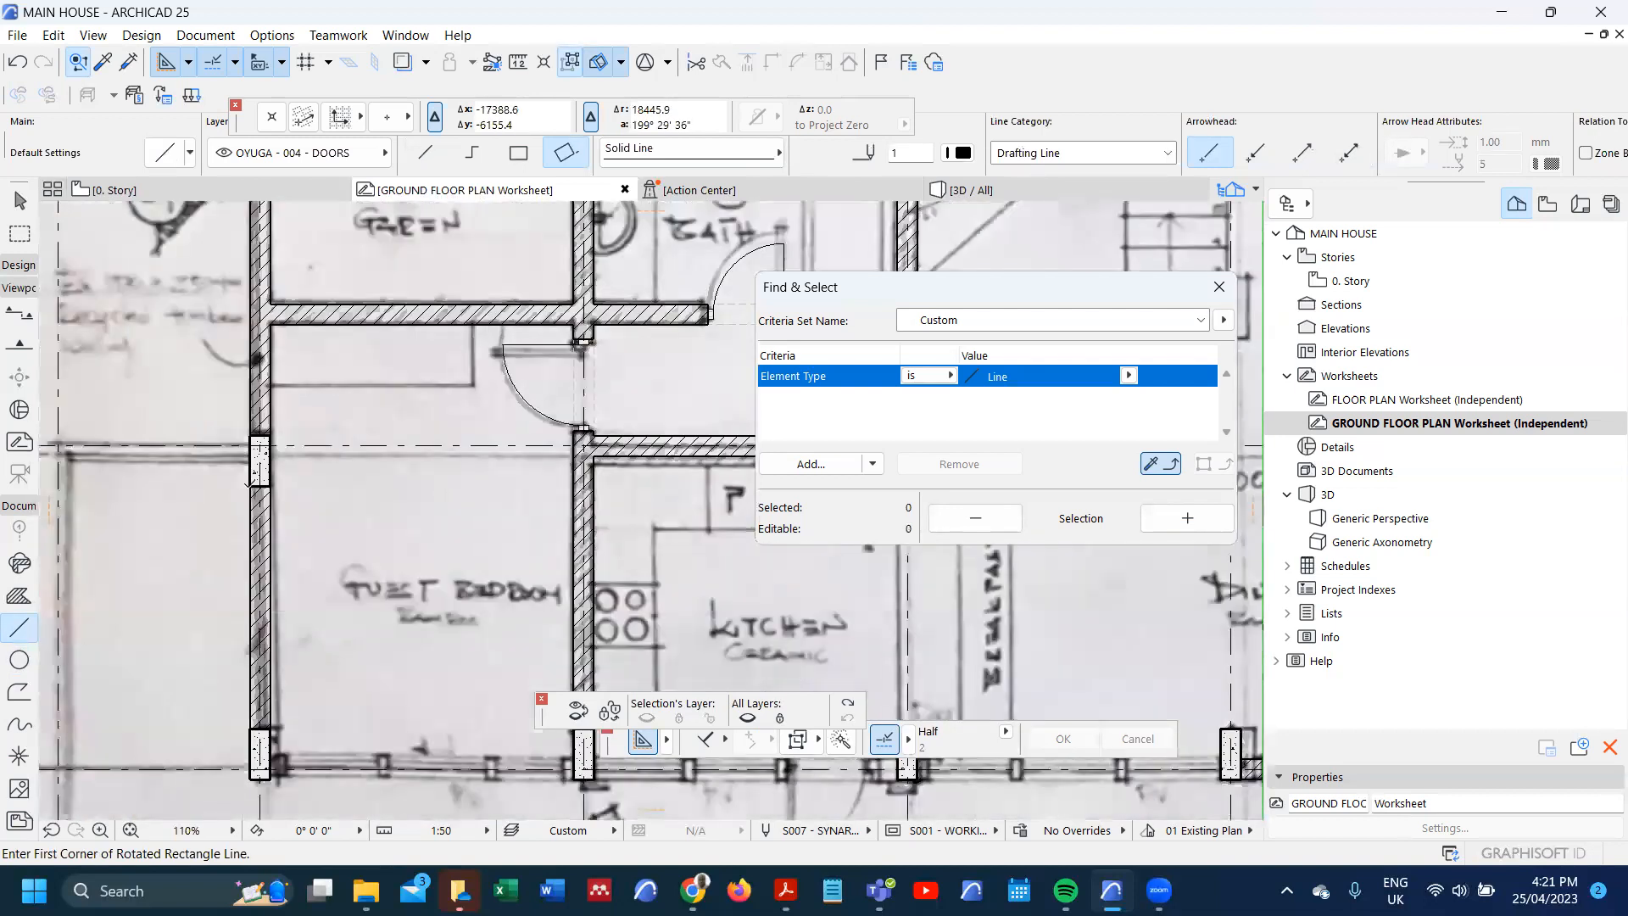
scroll(223, 498, down, 3)
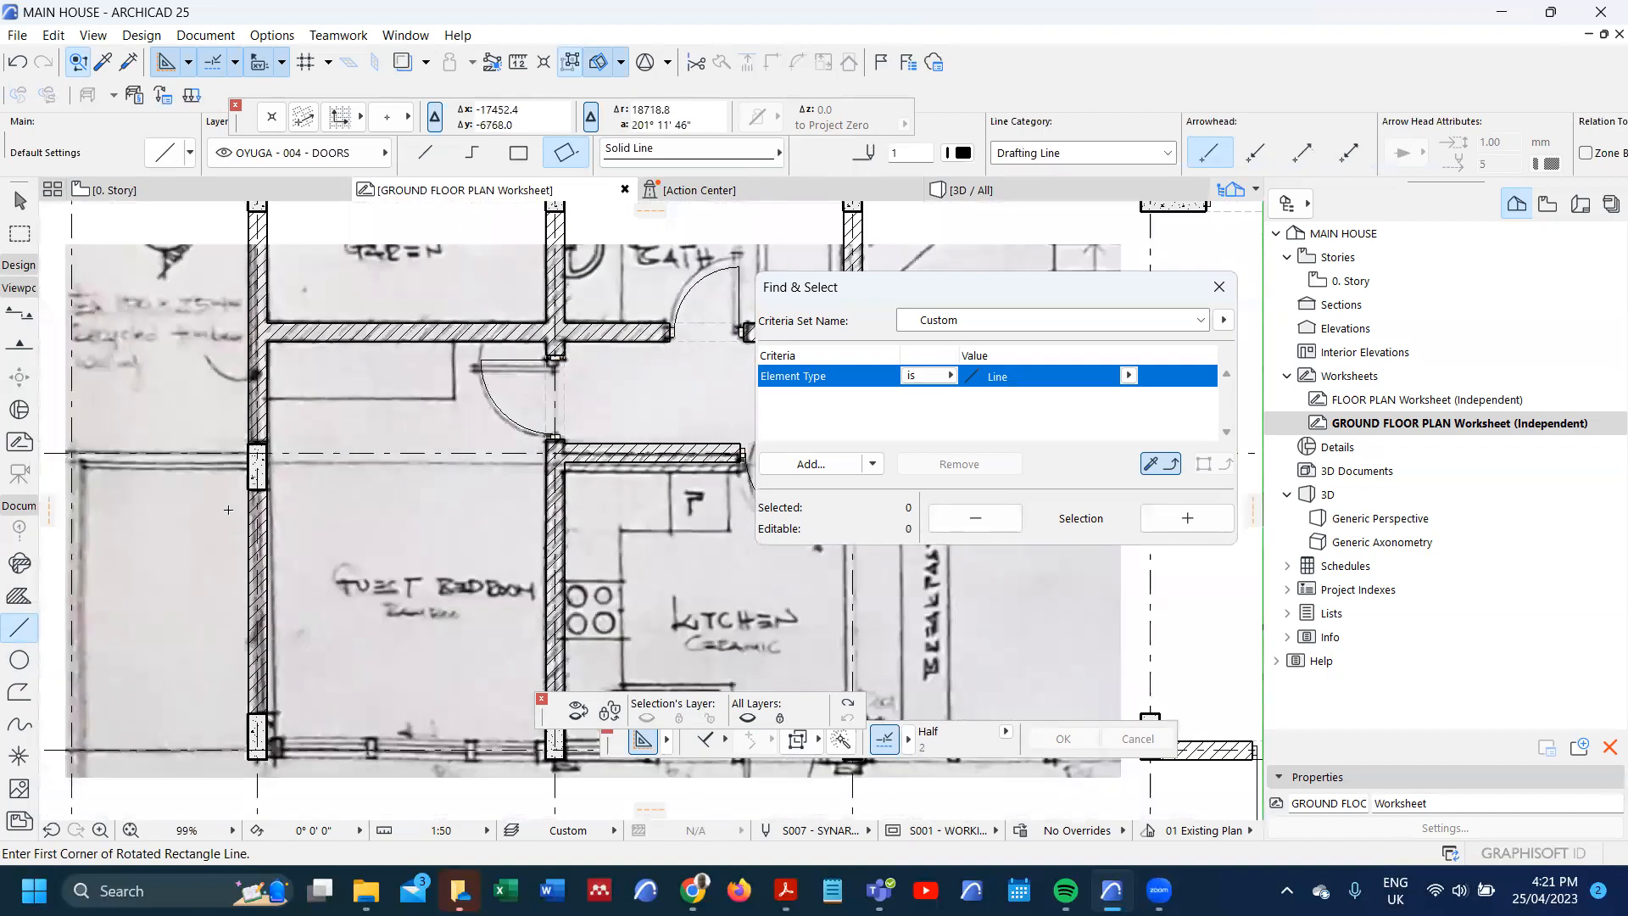
scroll(272, 600, up, 3)
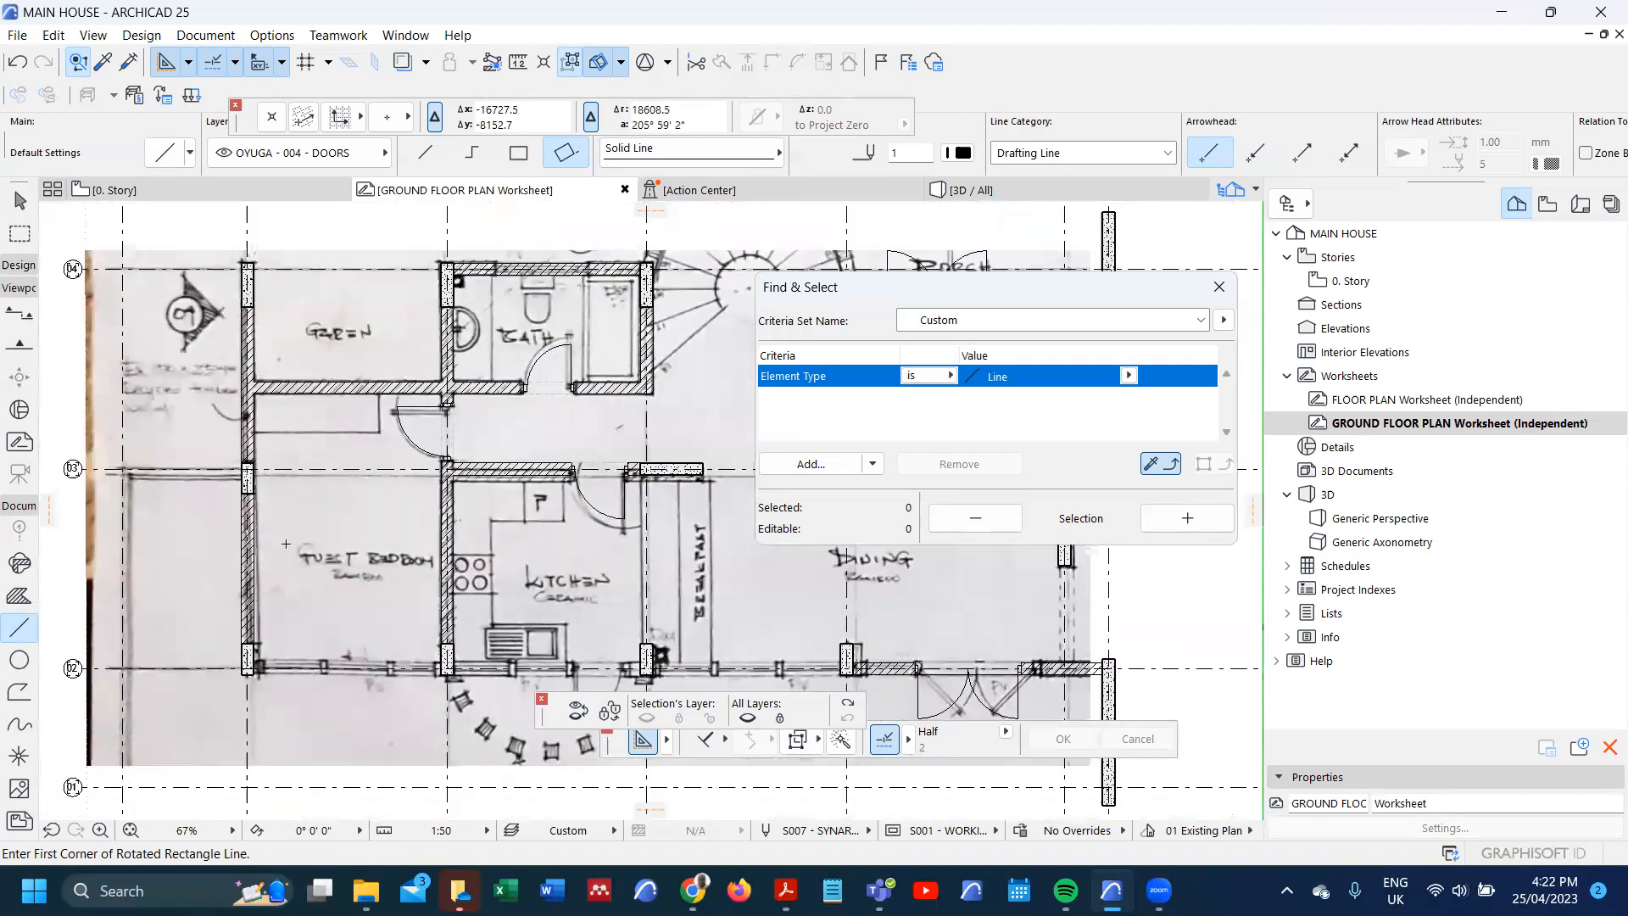
scroll(260, 653, down, 3)
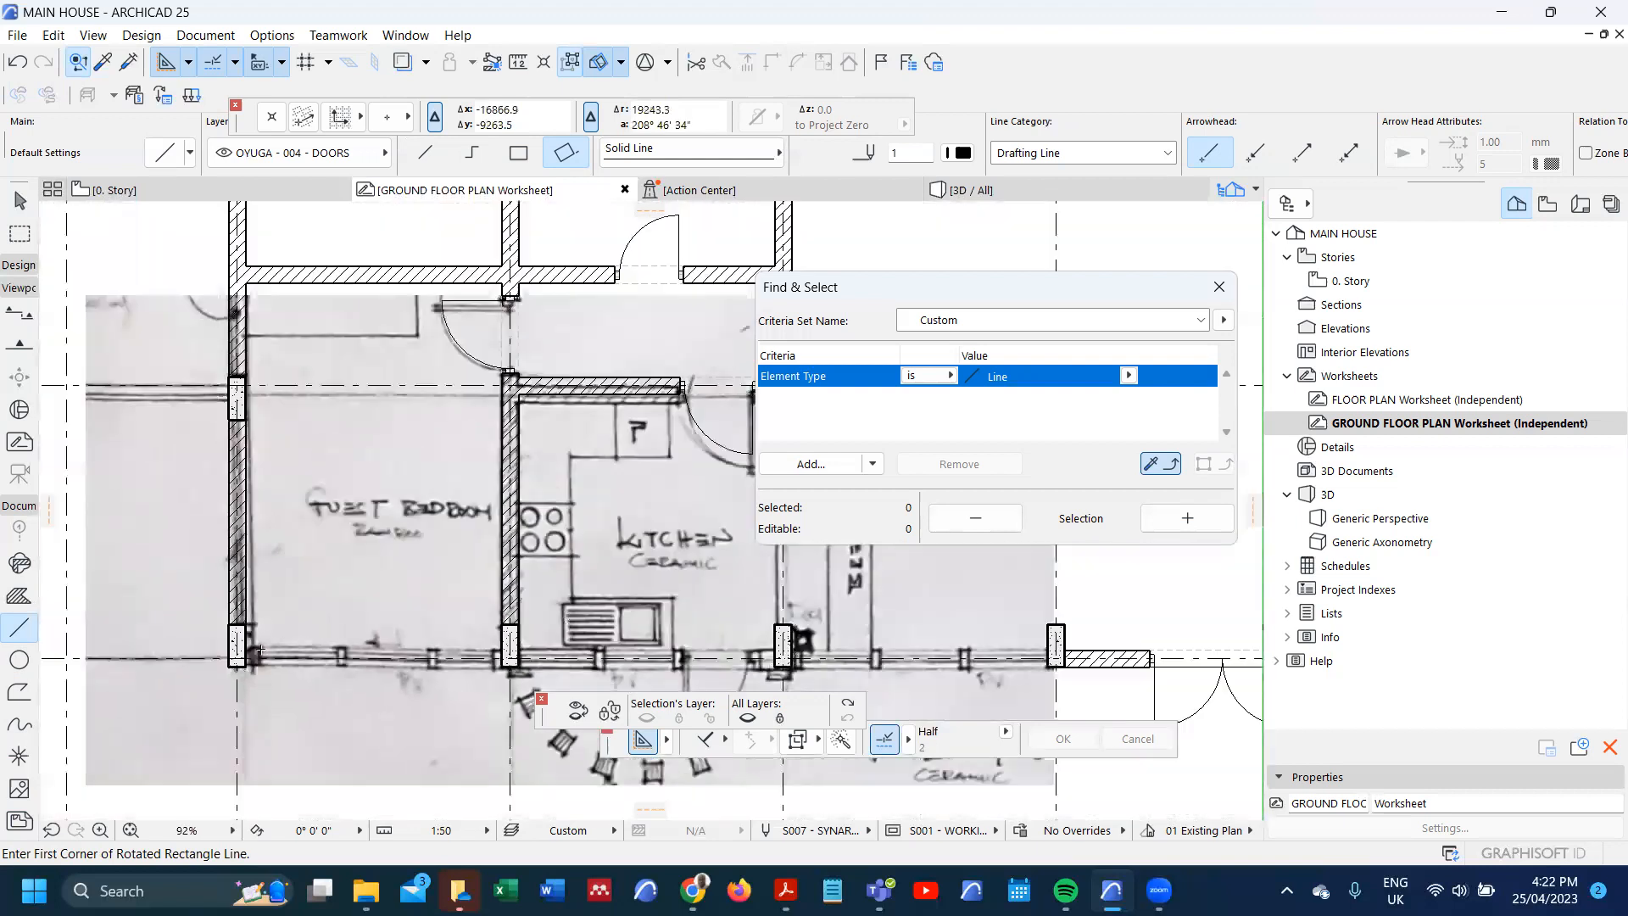
scroll(274, 625, up, 2)
scroll(274, 625, down, 3)
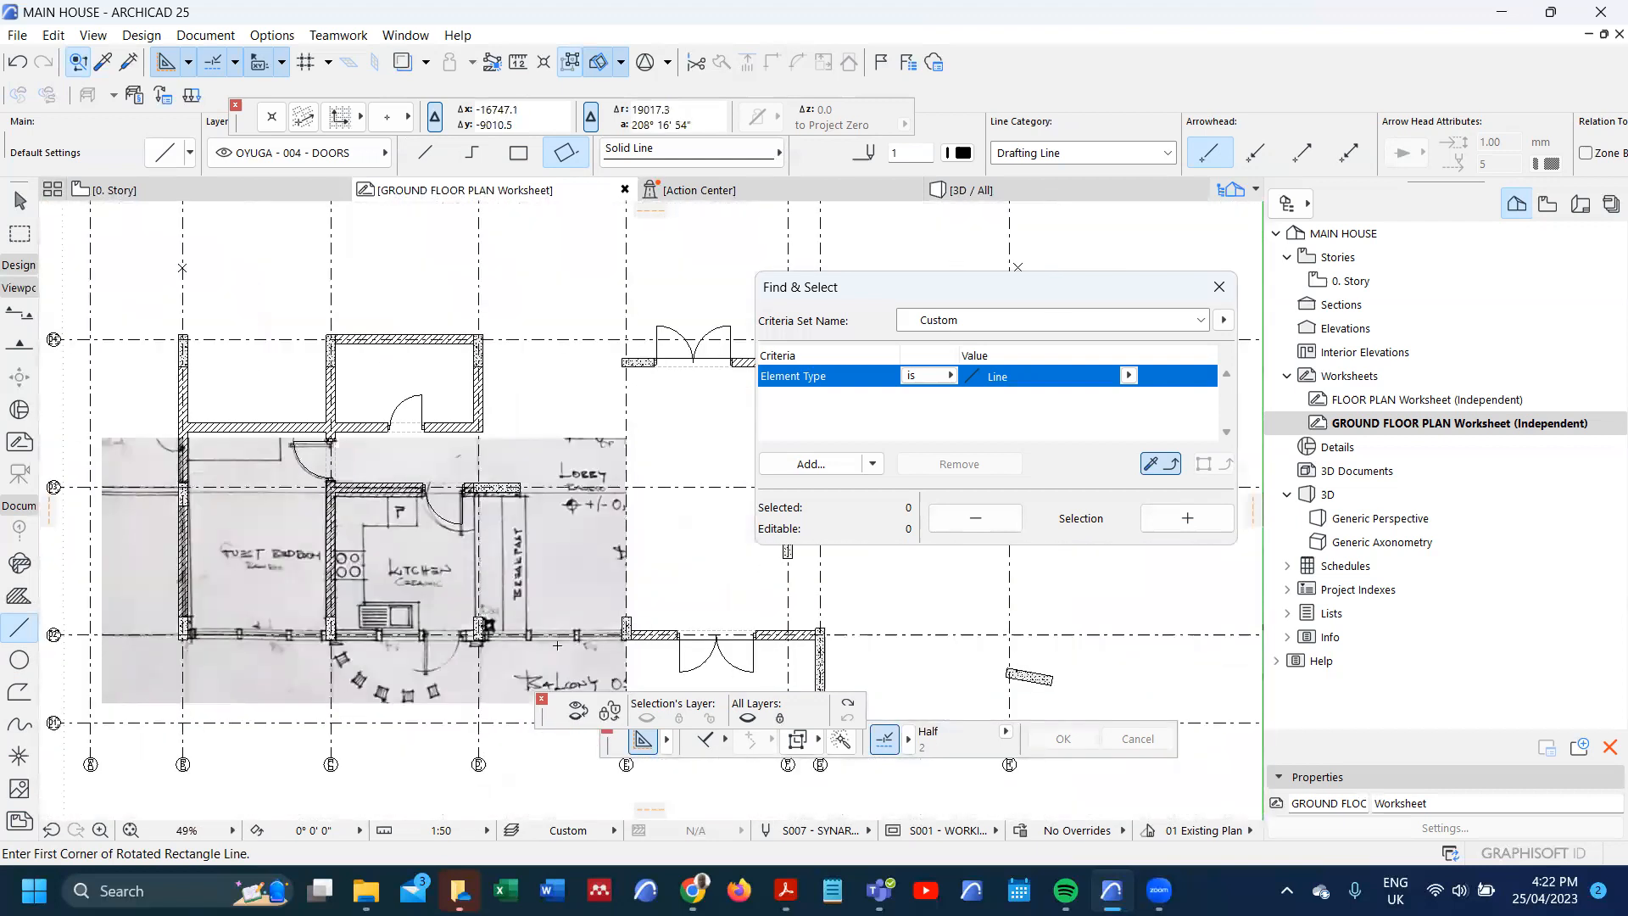
- Copy the wall piece left of the balcony double door 9600 mm left to the guest bedroom's corner column and stretch it to the next column
shift+click(693, 633)
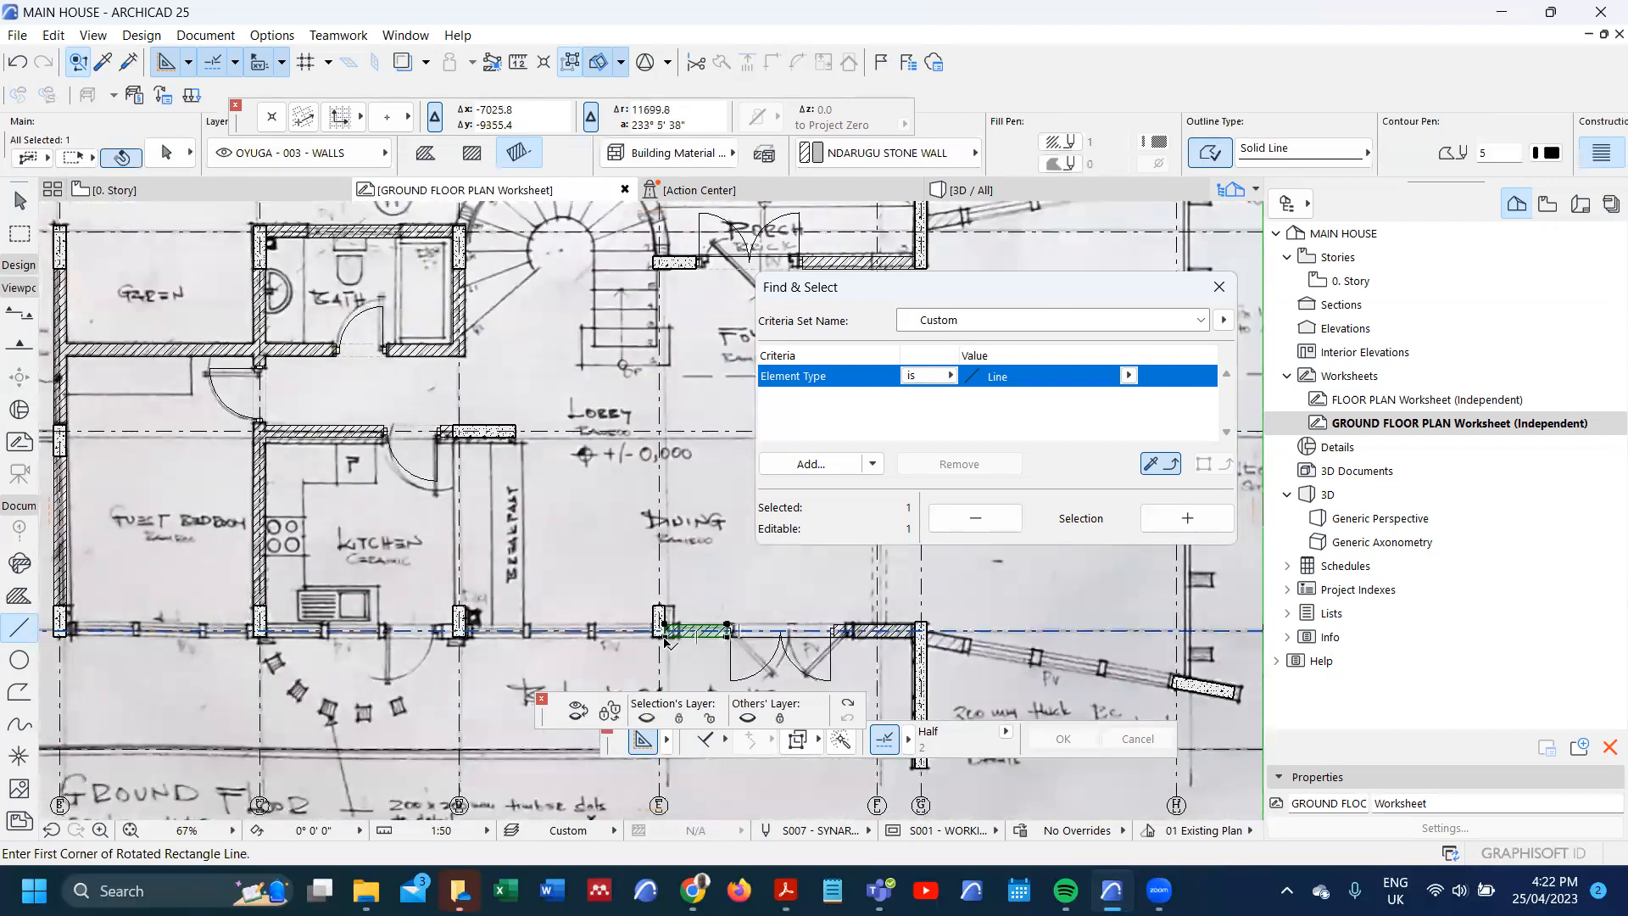
key(ctrl+shift+d)
click(665, 636)
scroll(670, 636, down, 1)
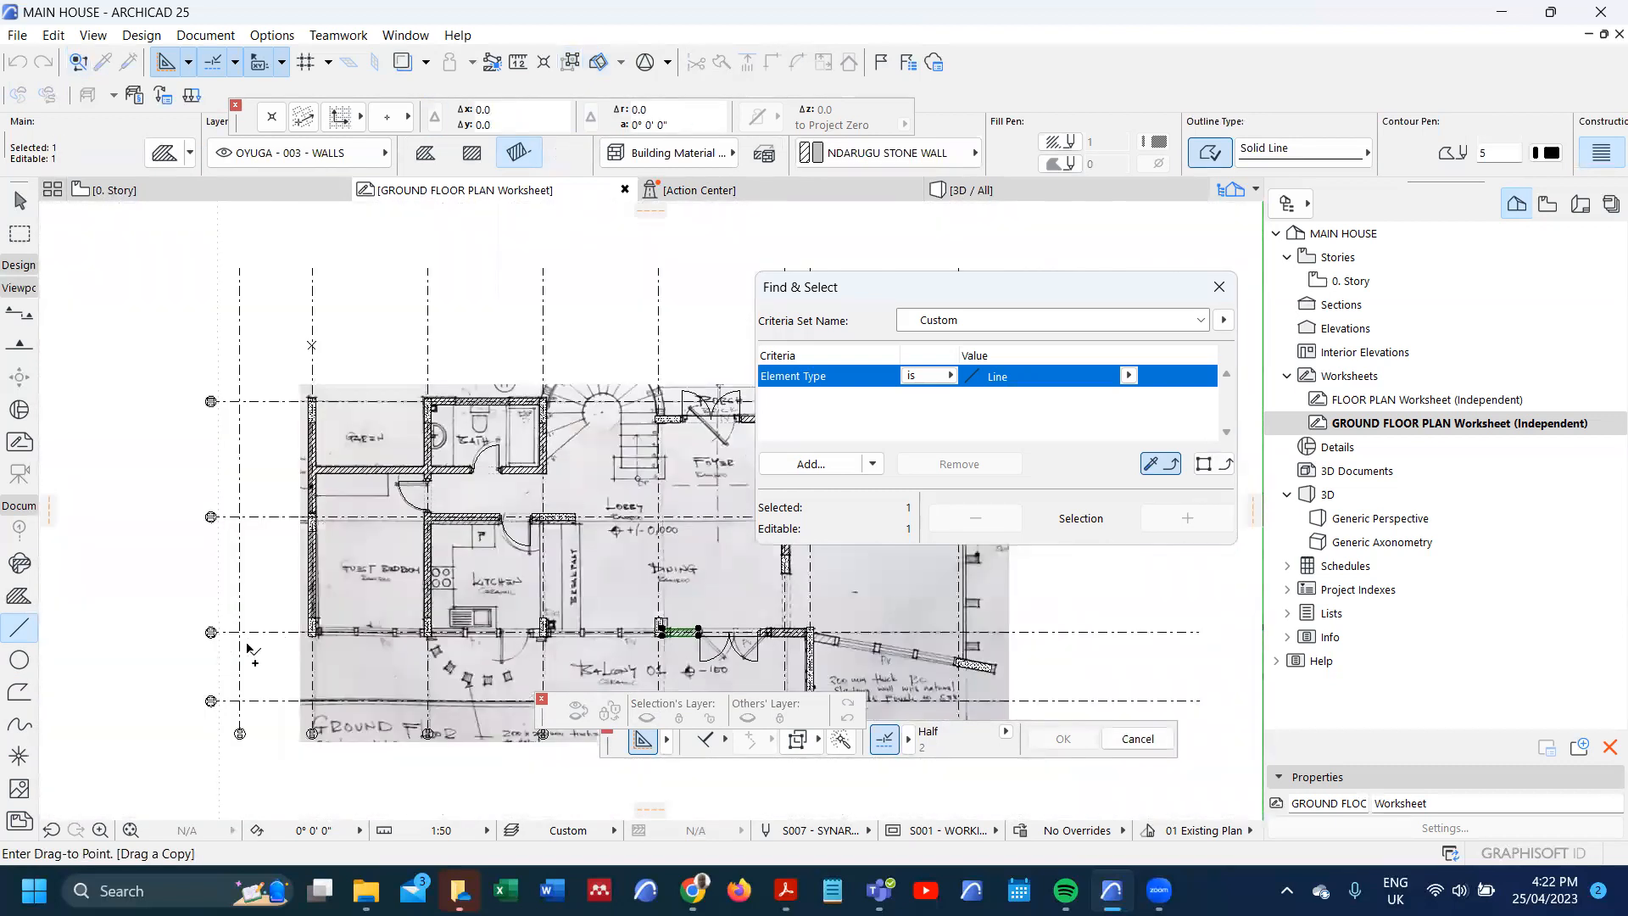
scroll(396, 632, up, 4)
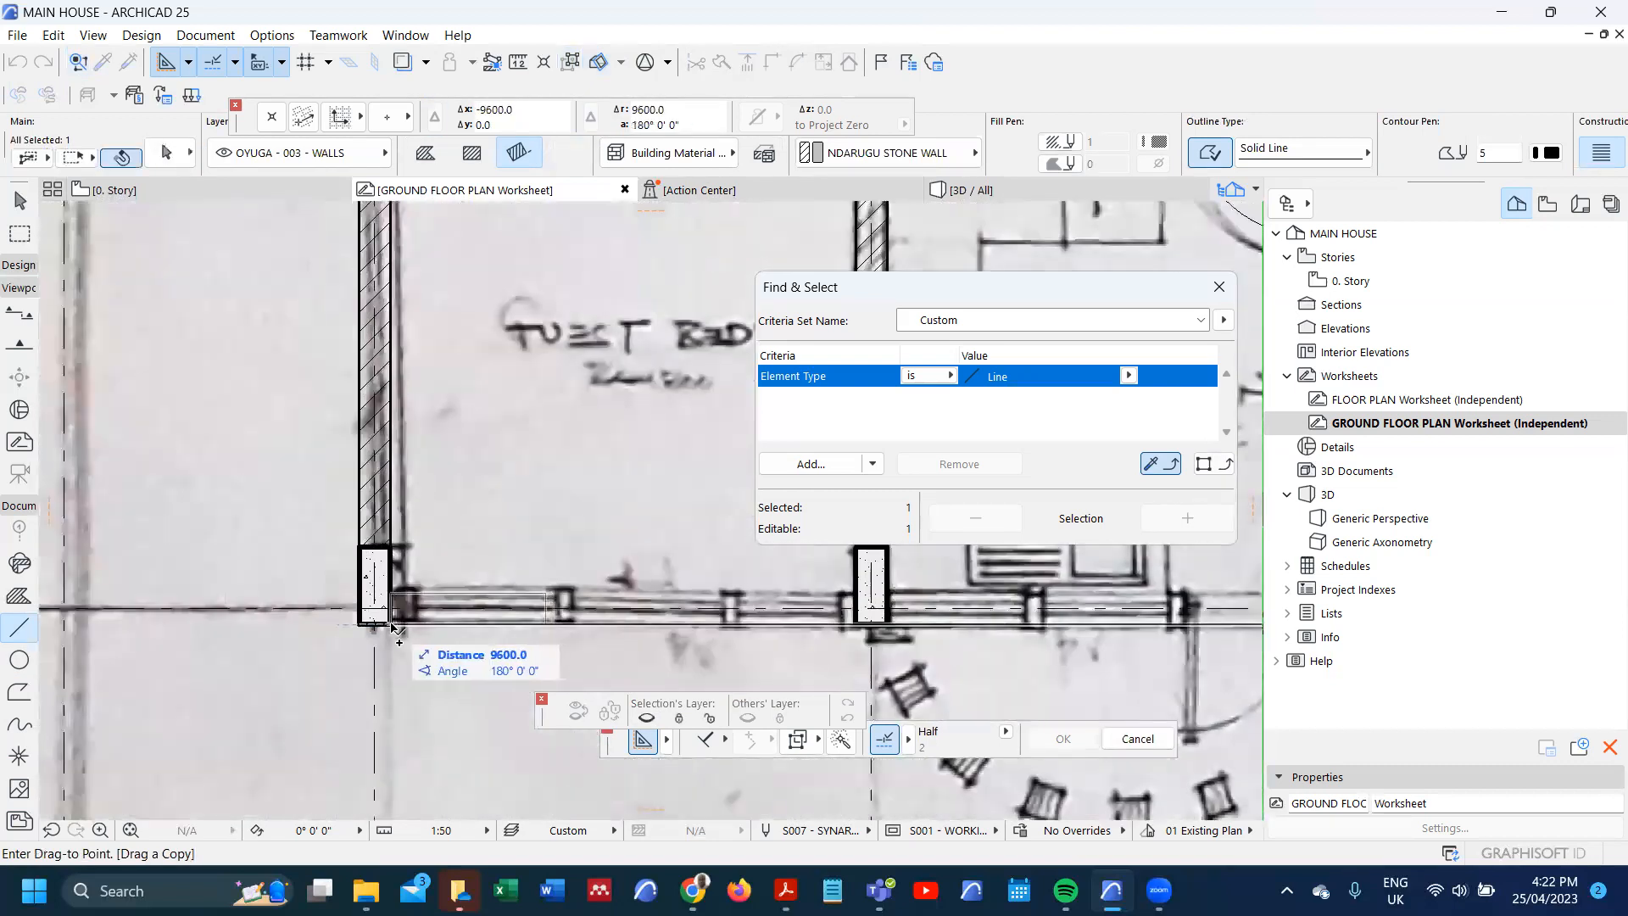
click(395, 626)
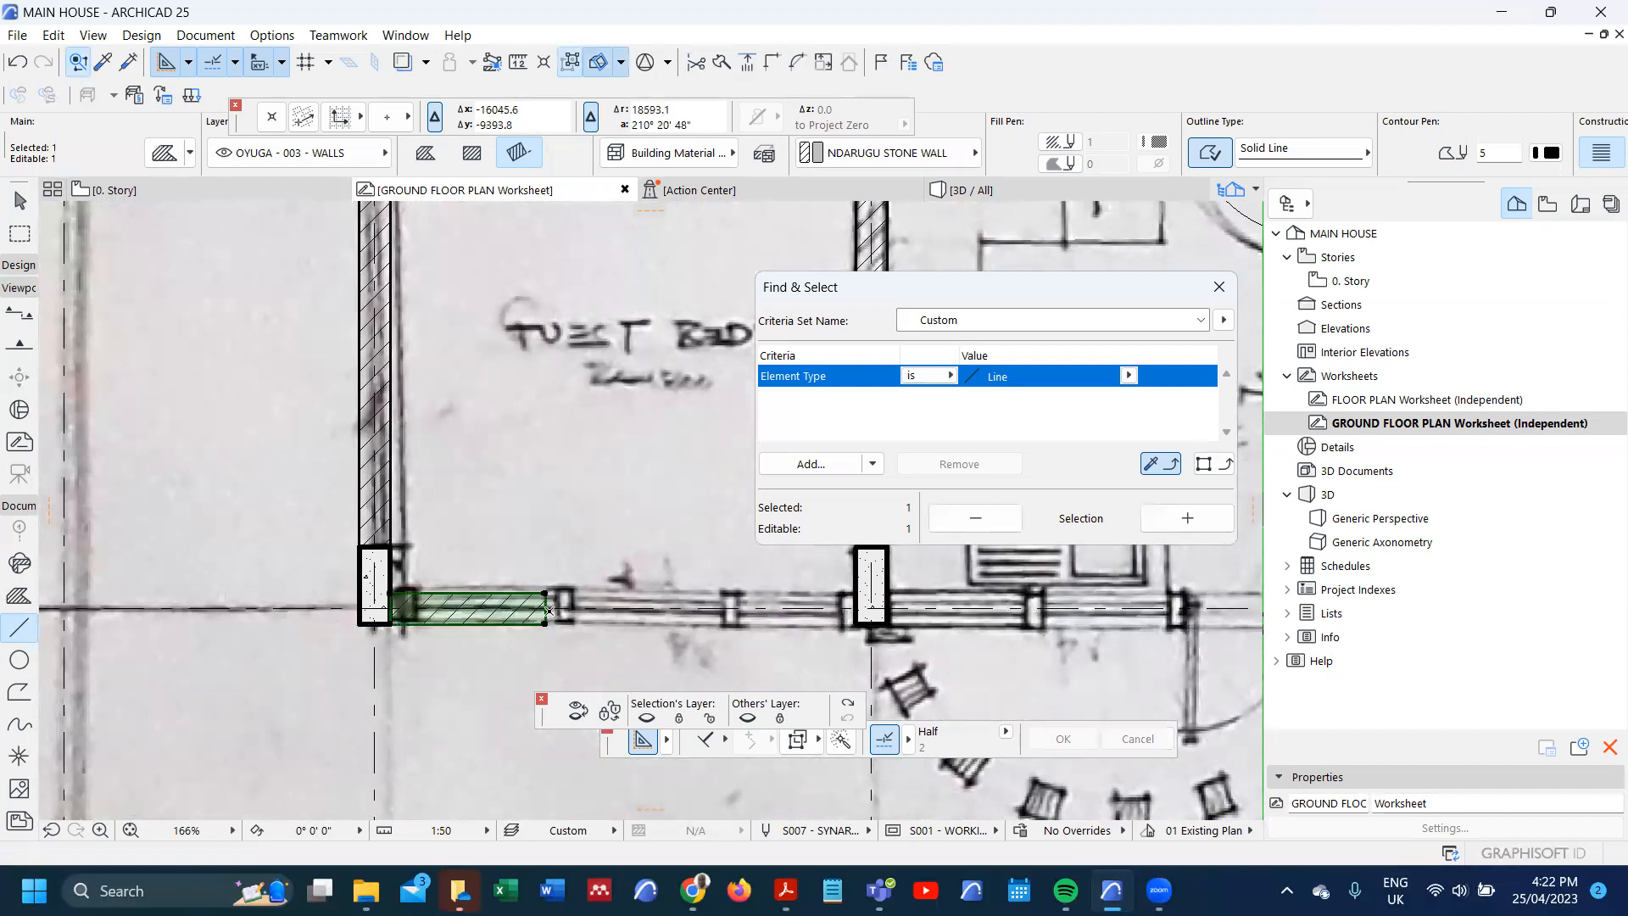
click(551, 616)
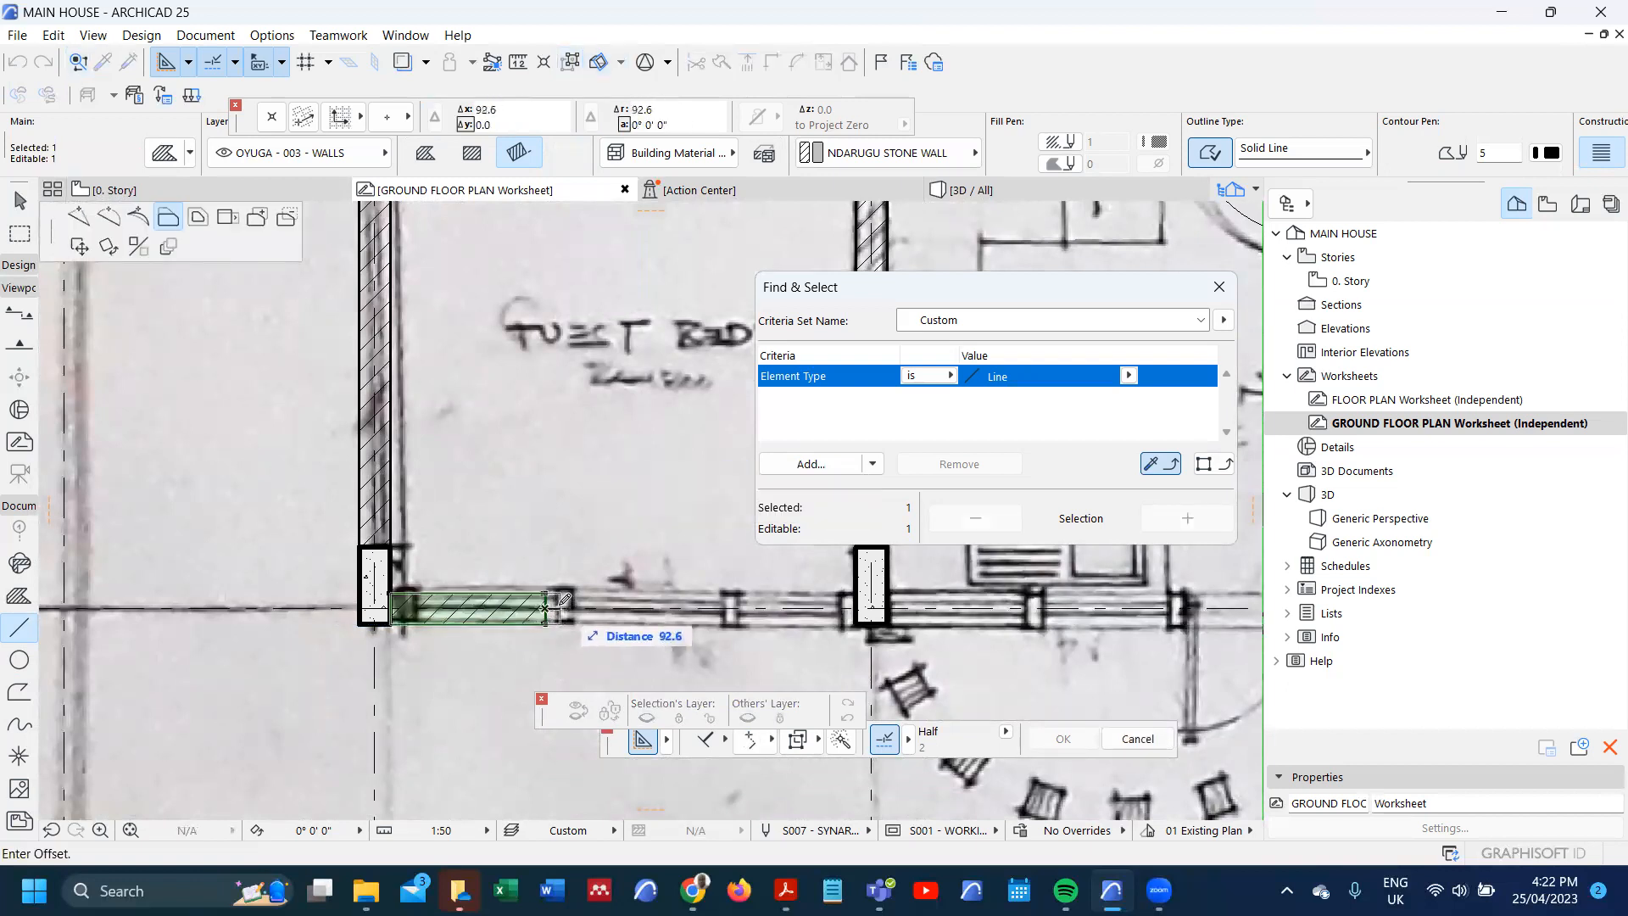
click(863, 612)
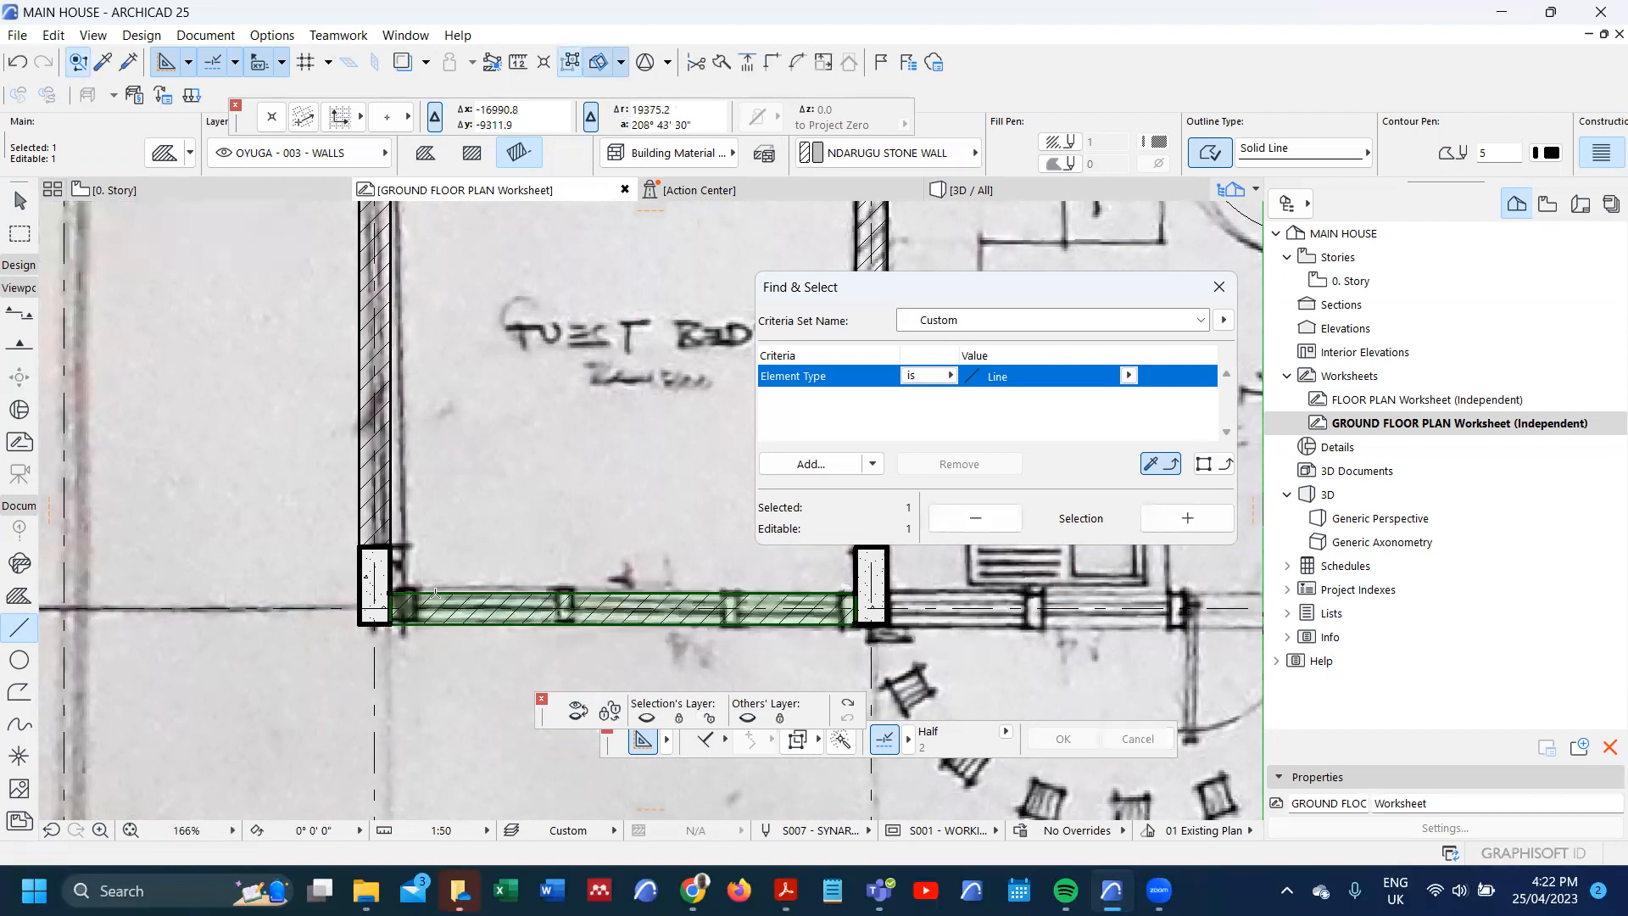
scroll(354, 623, down, 2)
scroll(354, 623, down, 5)
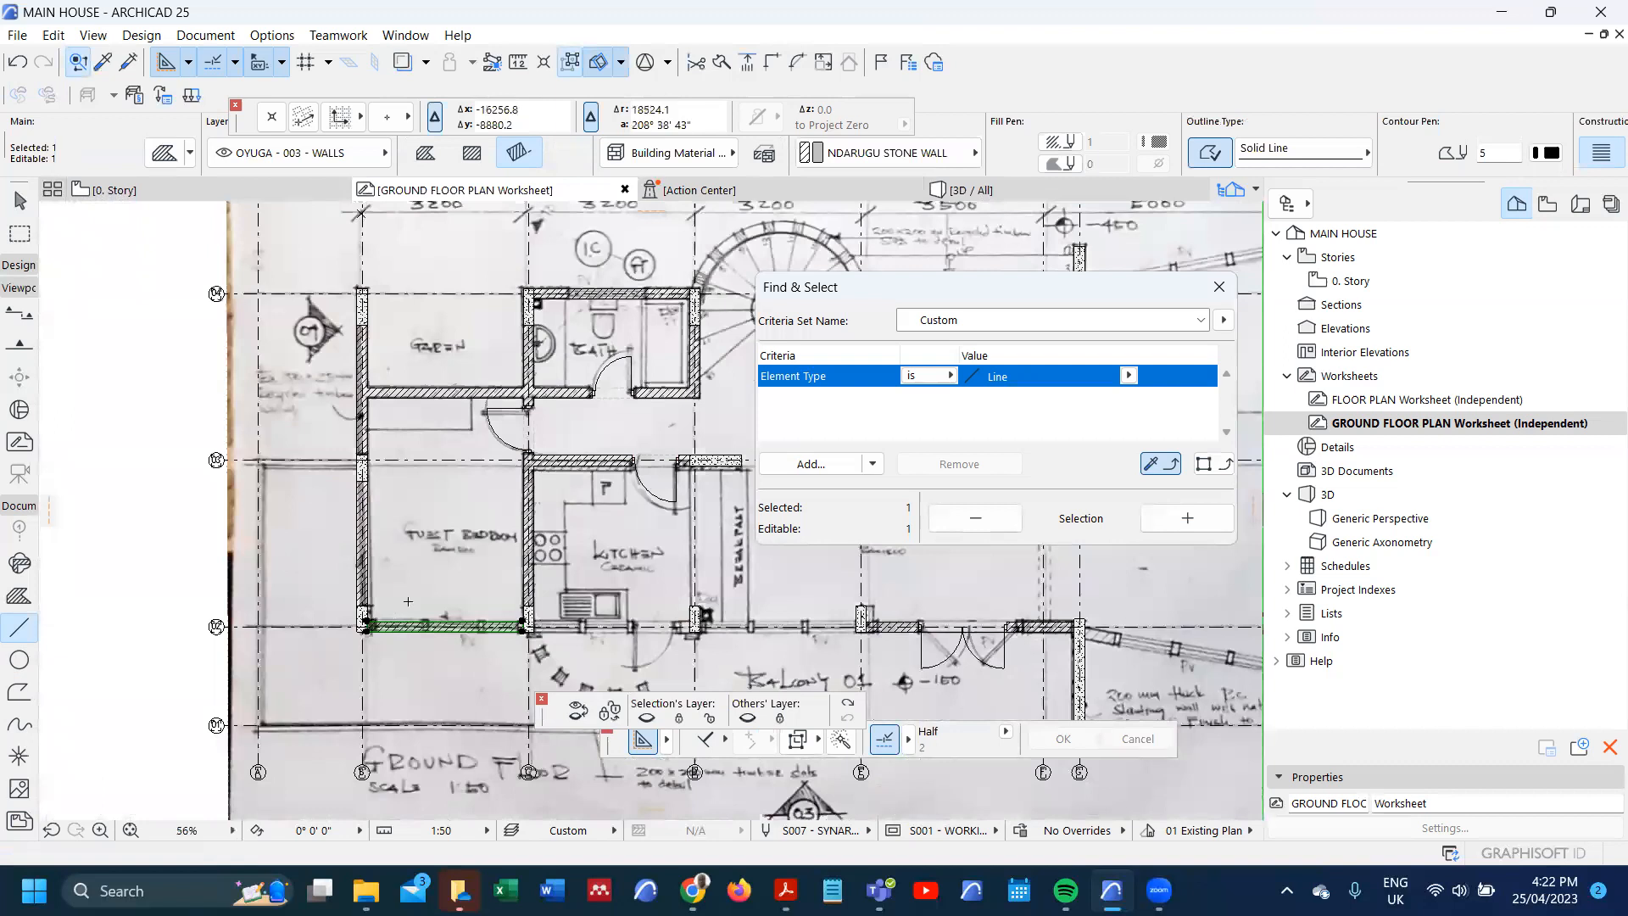
scroll(366, 626, down, 3)
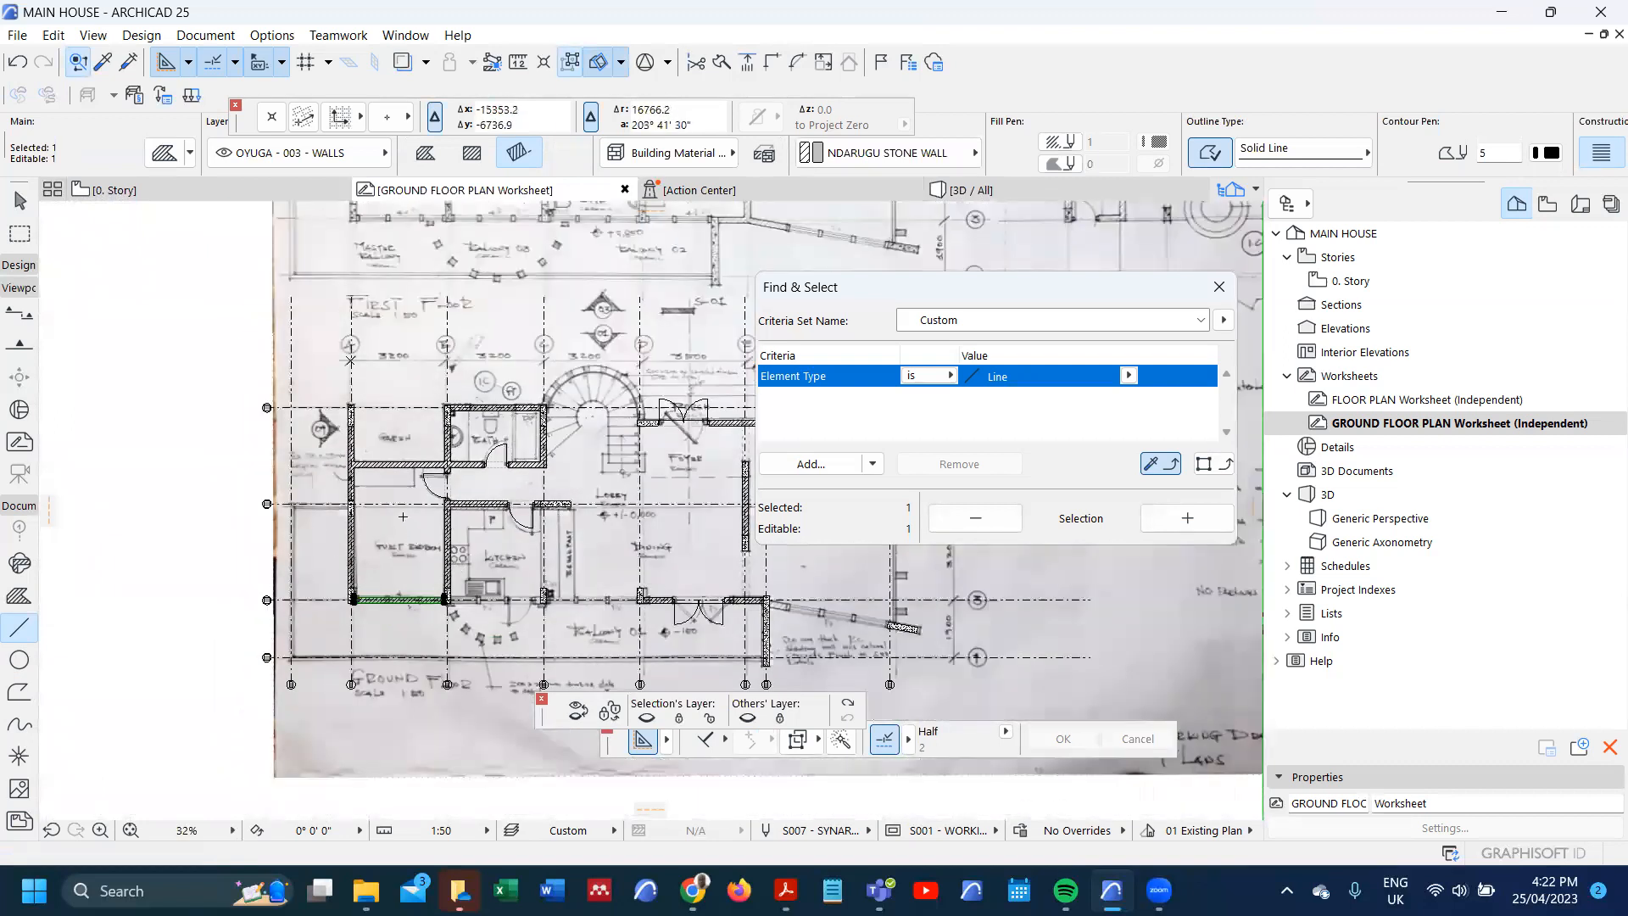
scroll(403, 516, down, 2)
scroll(416, 467, up, 2)
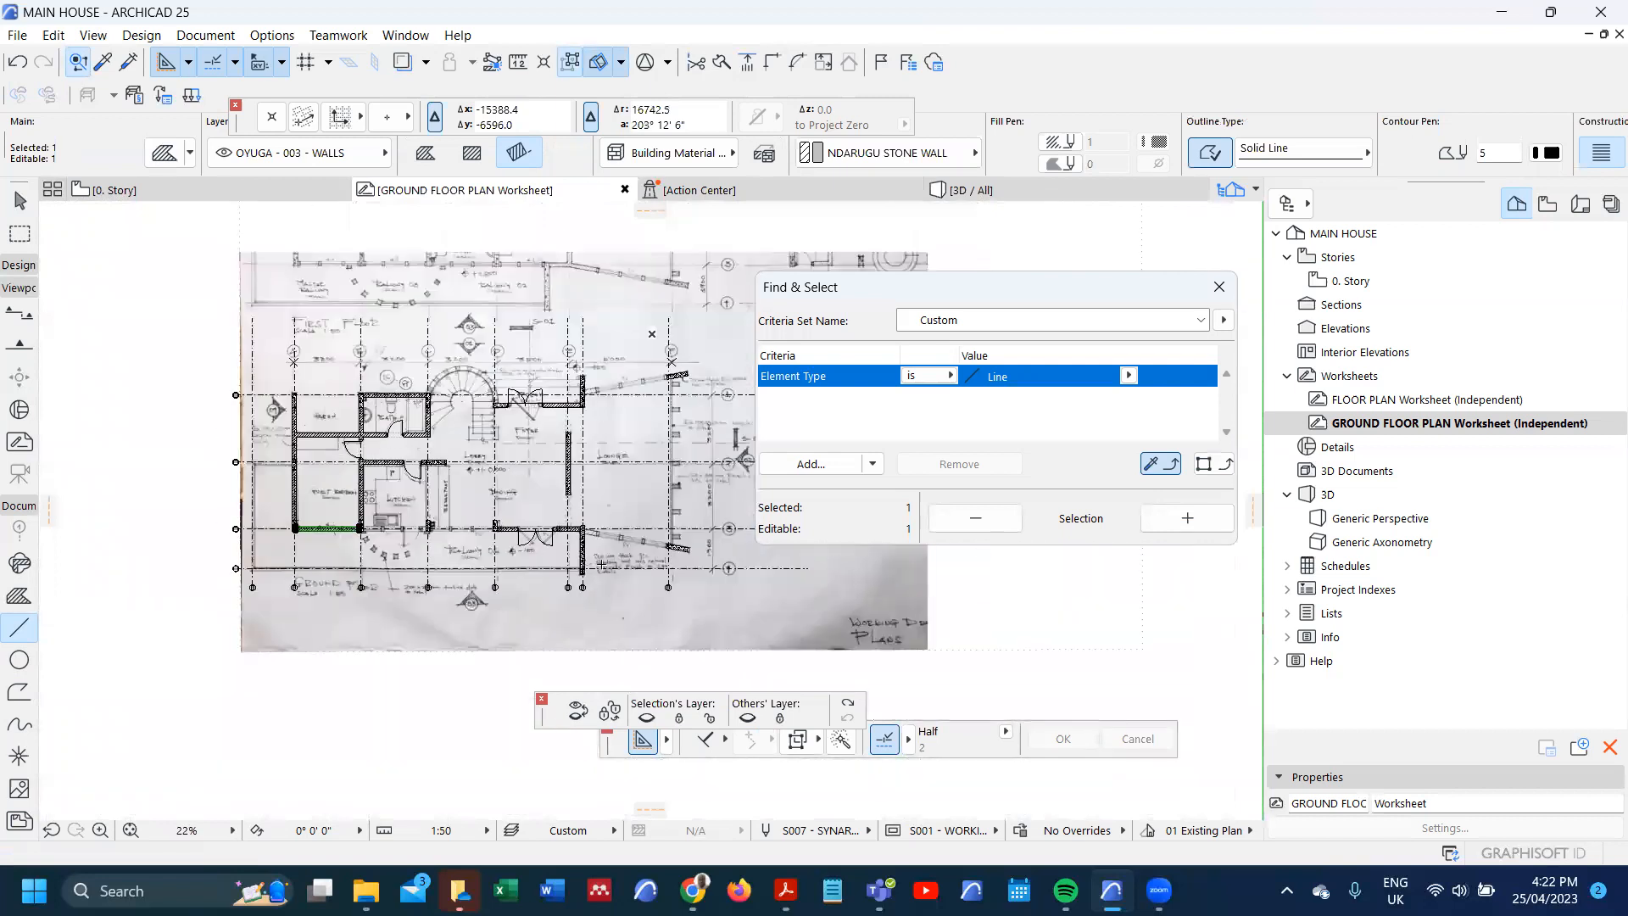
- Examine the scanned plan along the balcony side, from the slanting lounge wall to the kitchen, for window divisions still missing from the tracing
scroll(804, 647, up, 5)
scroll(535, 503, up, 2)
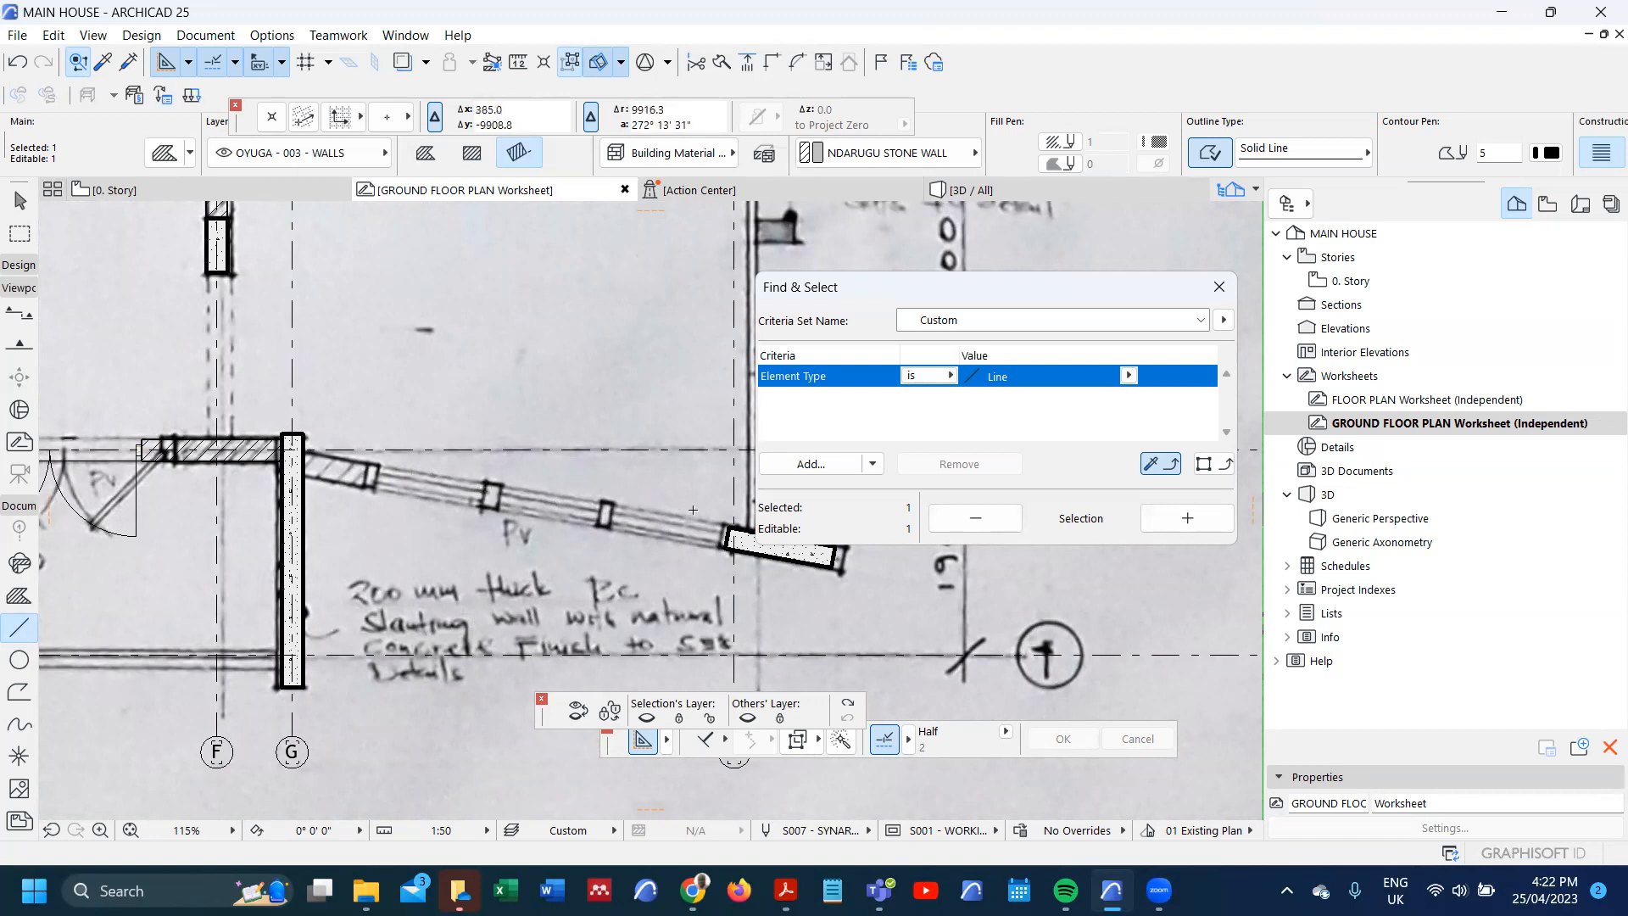
scroll(693, 510, up, 4)
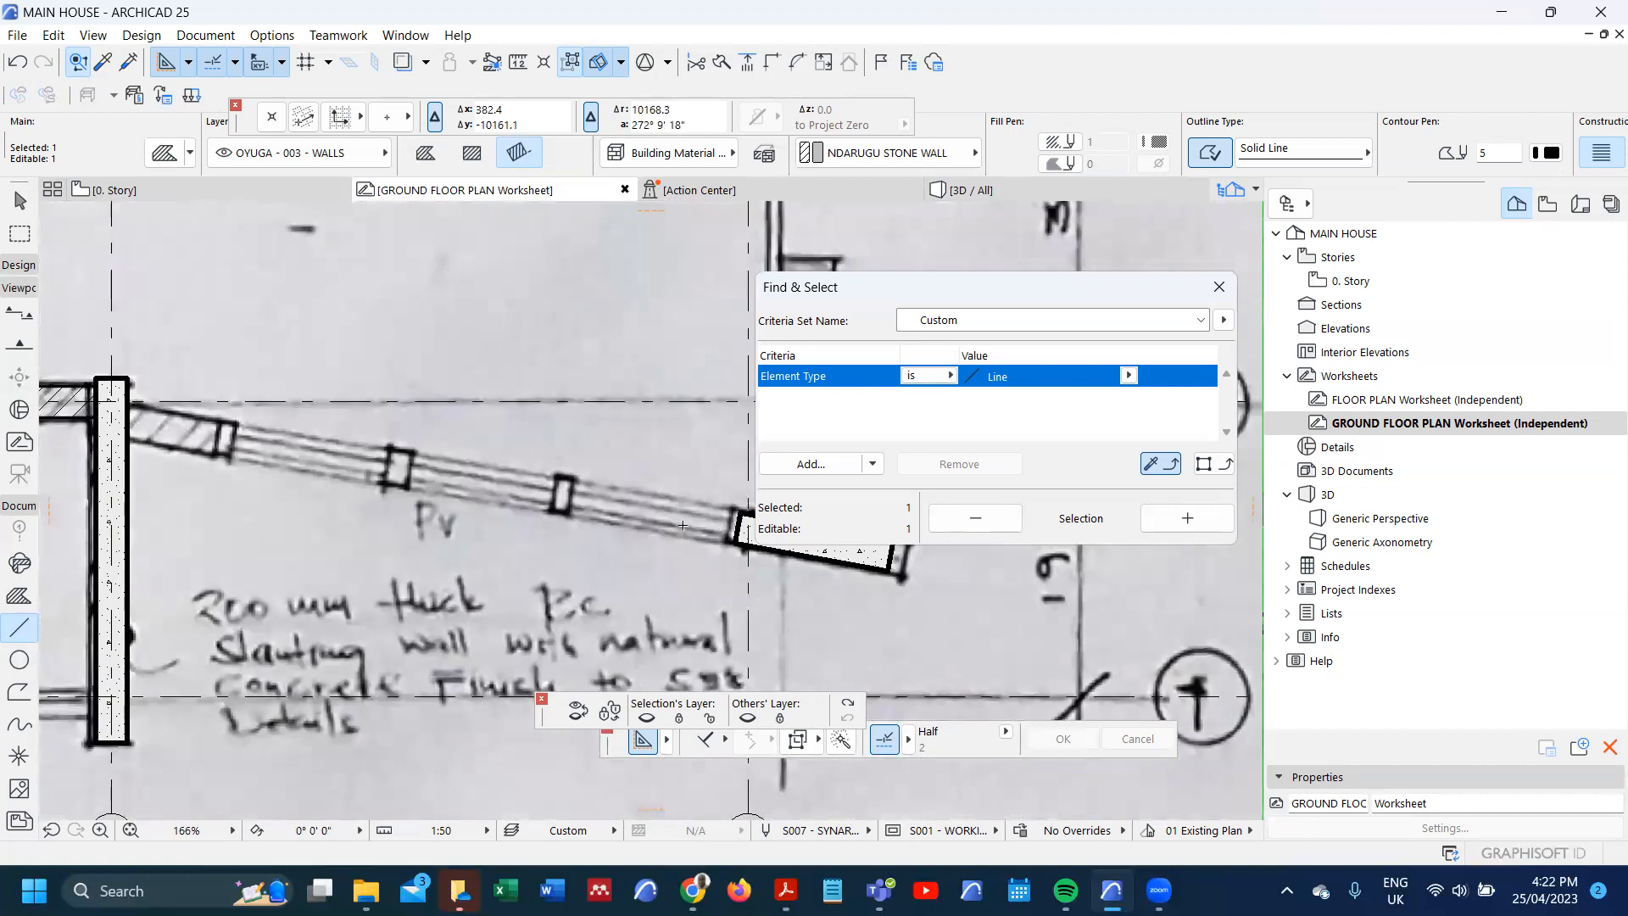
scroll(631, 503, down, 6)
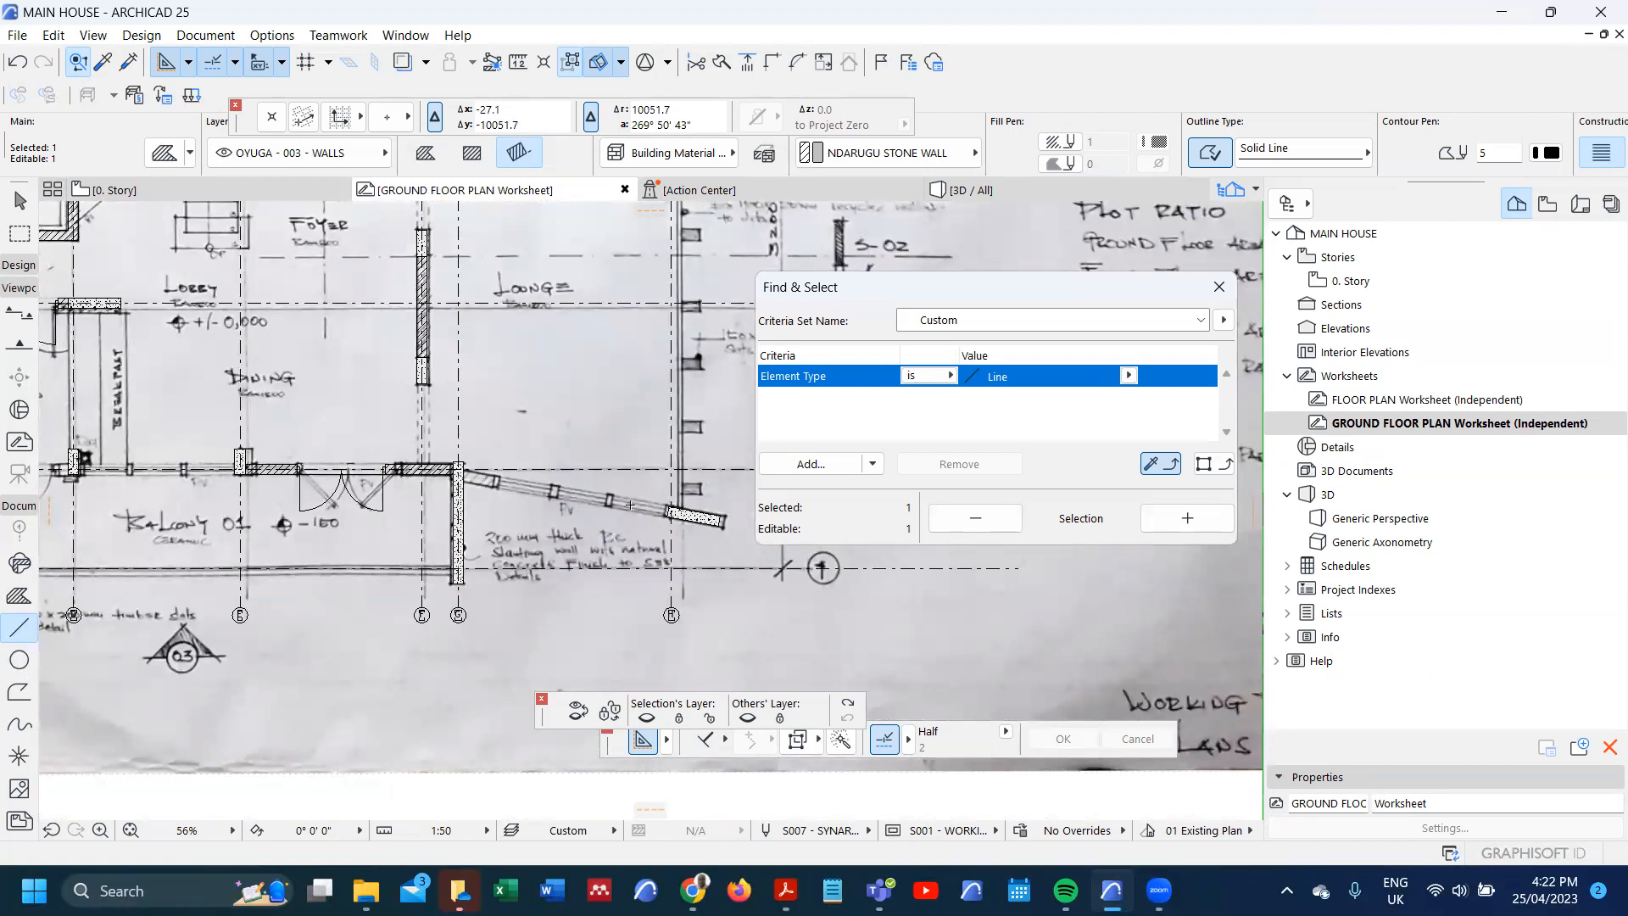
scroll(276, 460, up, 6)
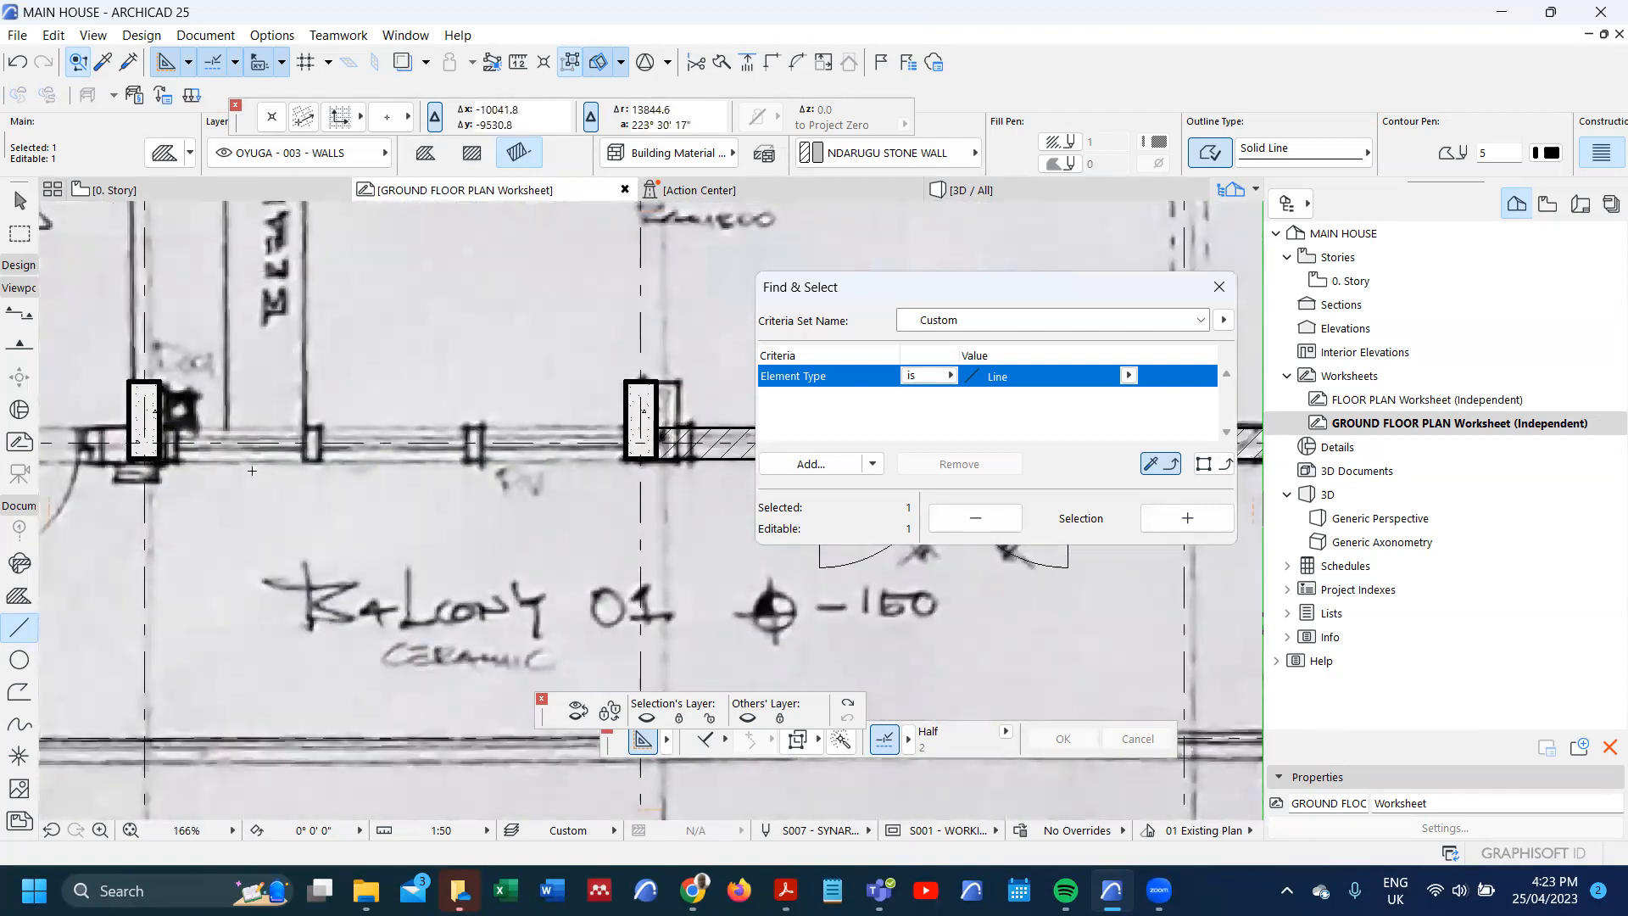
scroll(260, 476, down, 3)
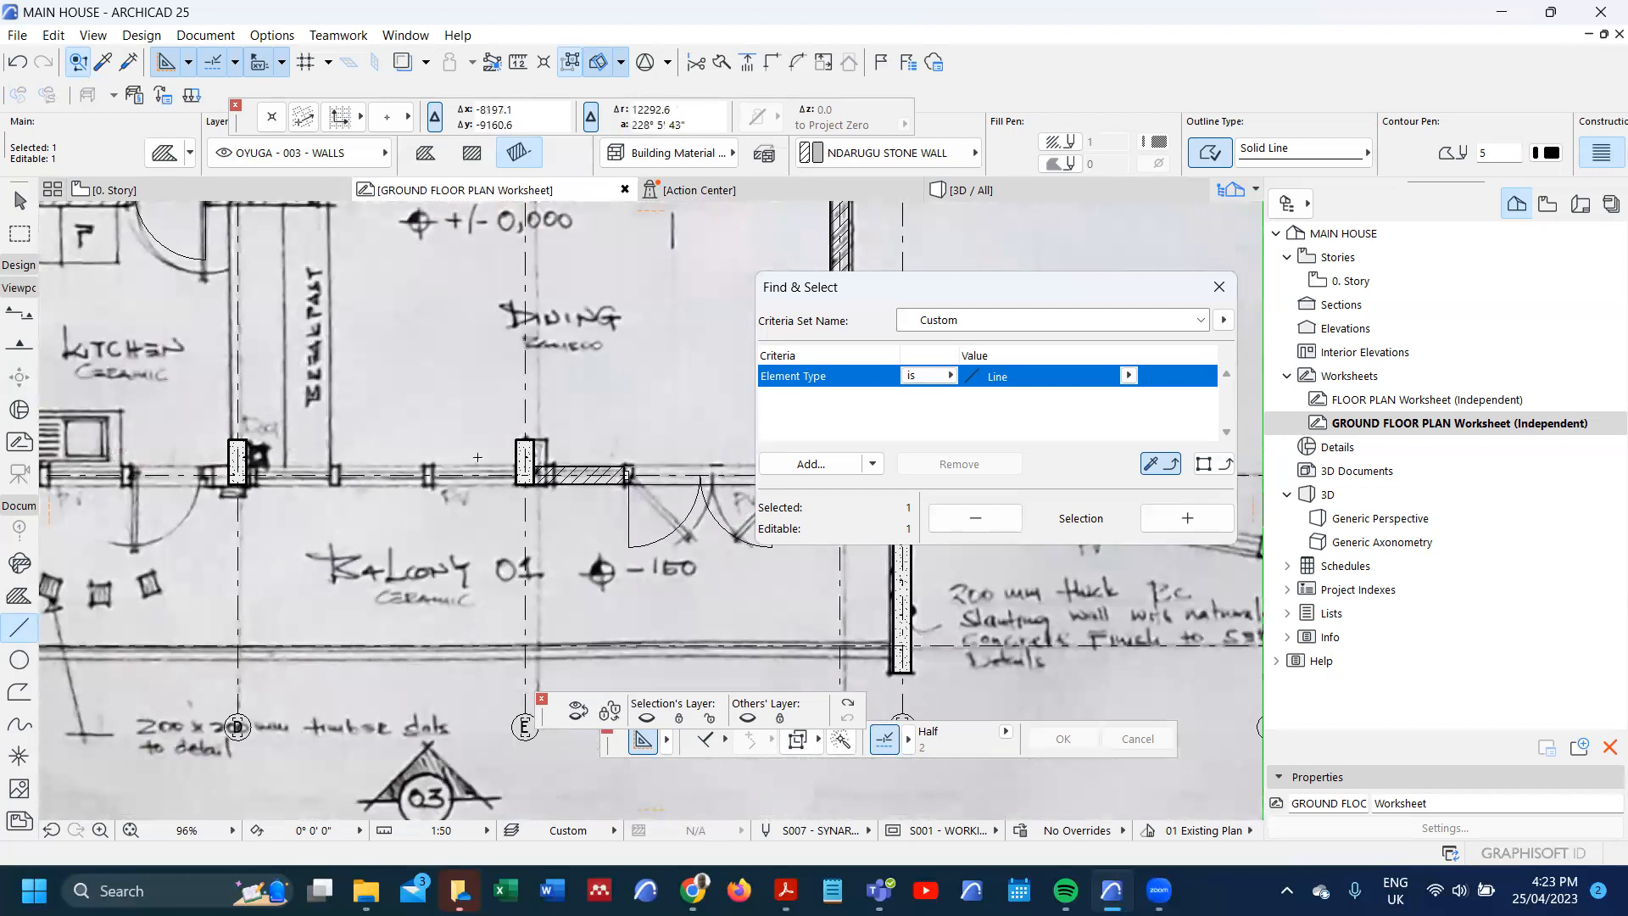
scroll(456, 484, up, 5)
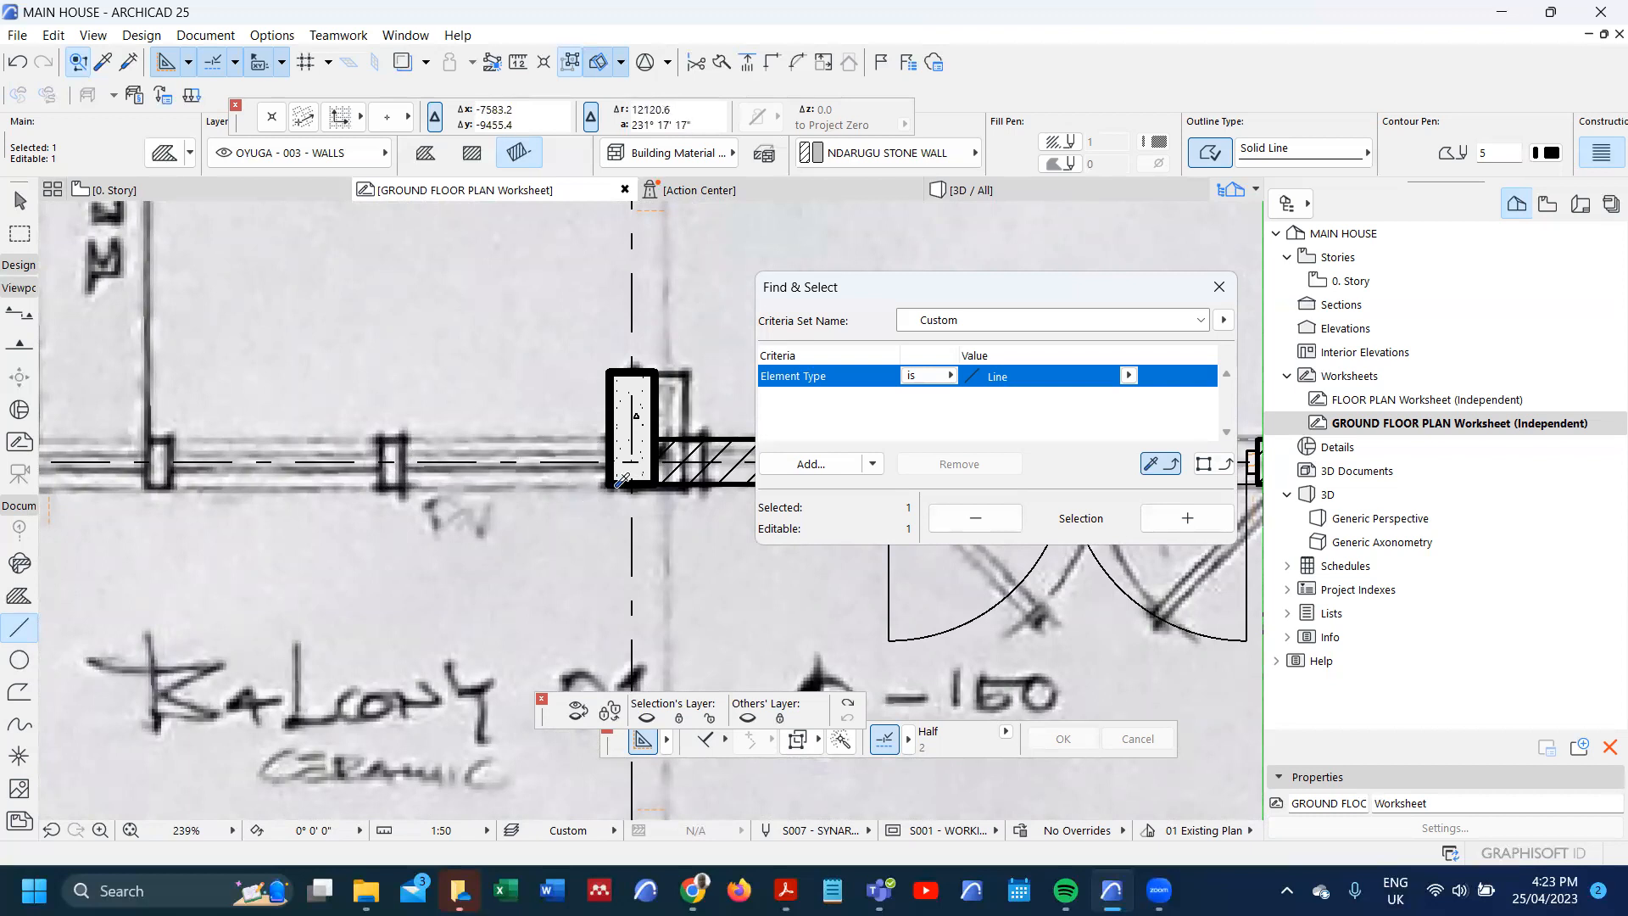
- Pick up the fill settings of the reinforced concrete column on gridline E
alt+click(619, 479)
key(Escape)
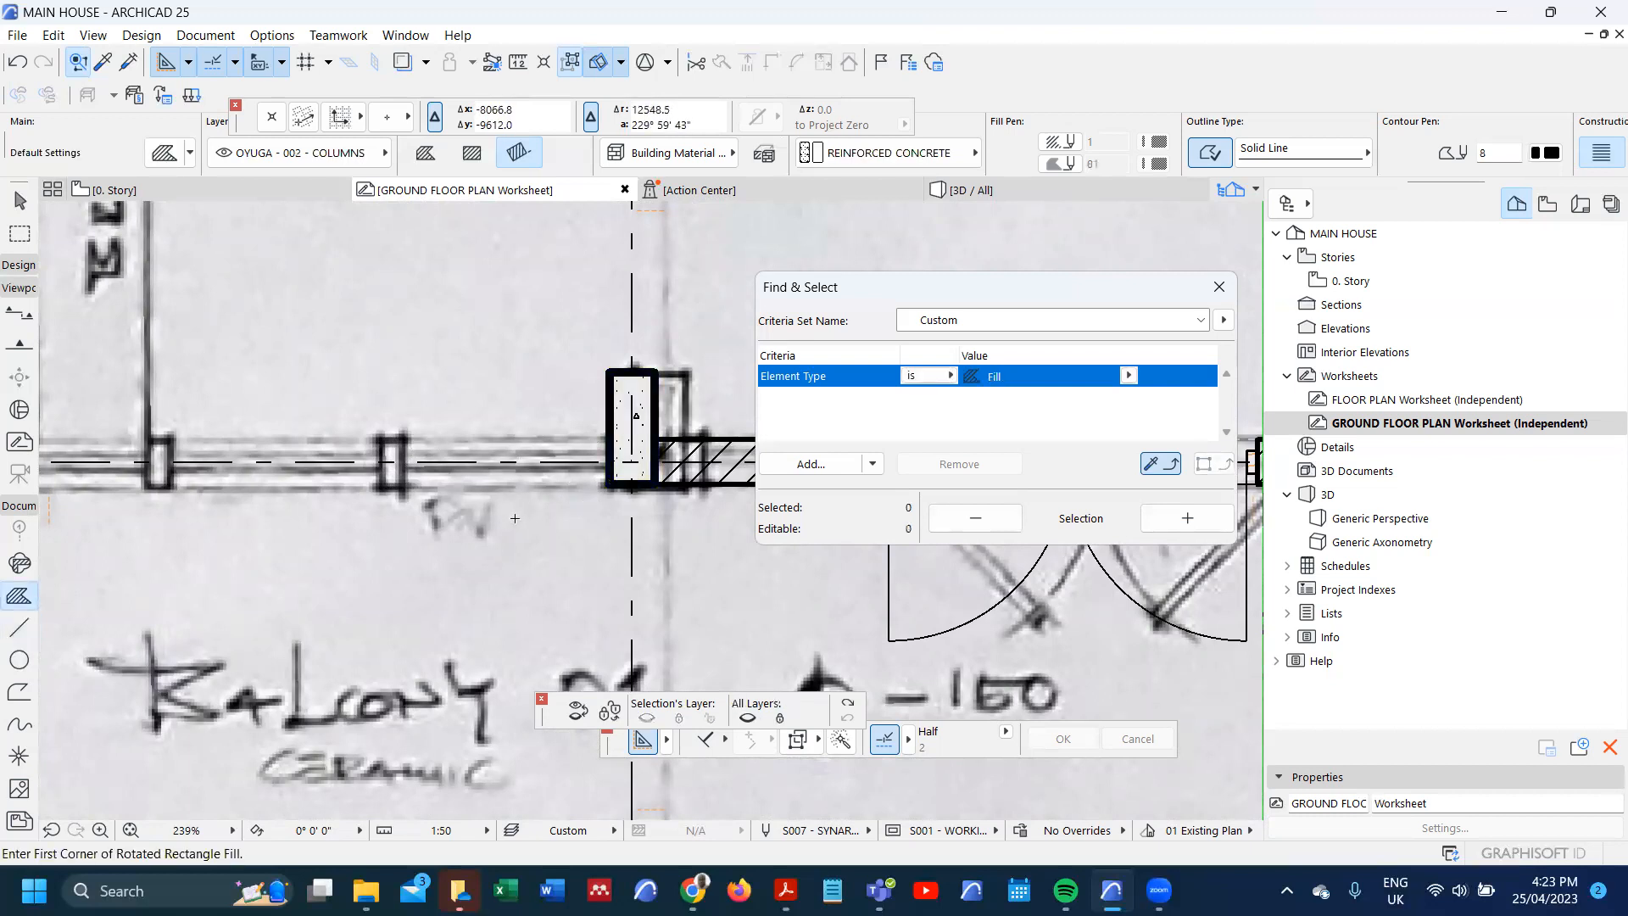
scroll(498, 474, down, 2)
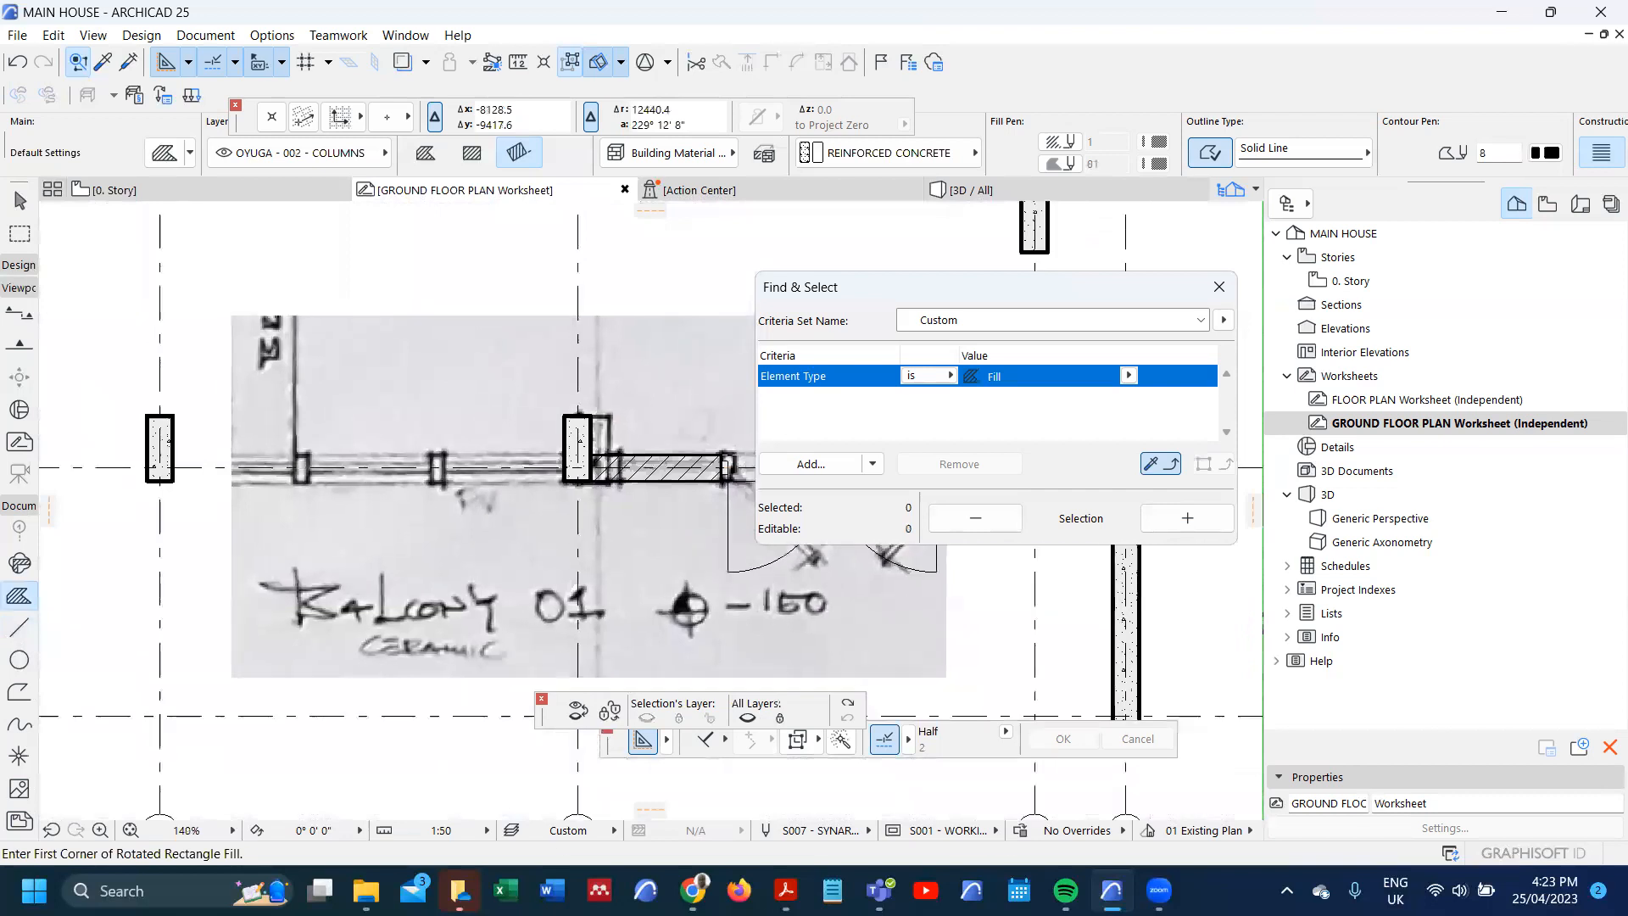
- Switch to SAMPLE DOCUMENTATION.pdf in Adobe Acrobat and examine Elevation 03 on page 5 for the balcony window divisions
mouse_move(782, 874)
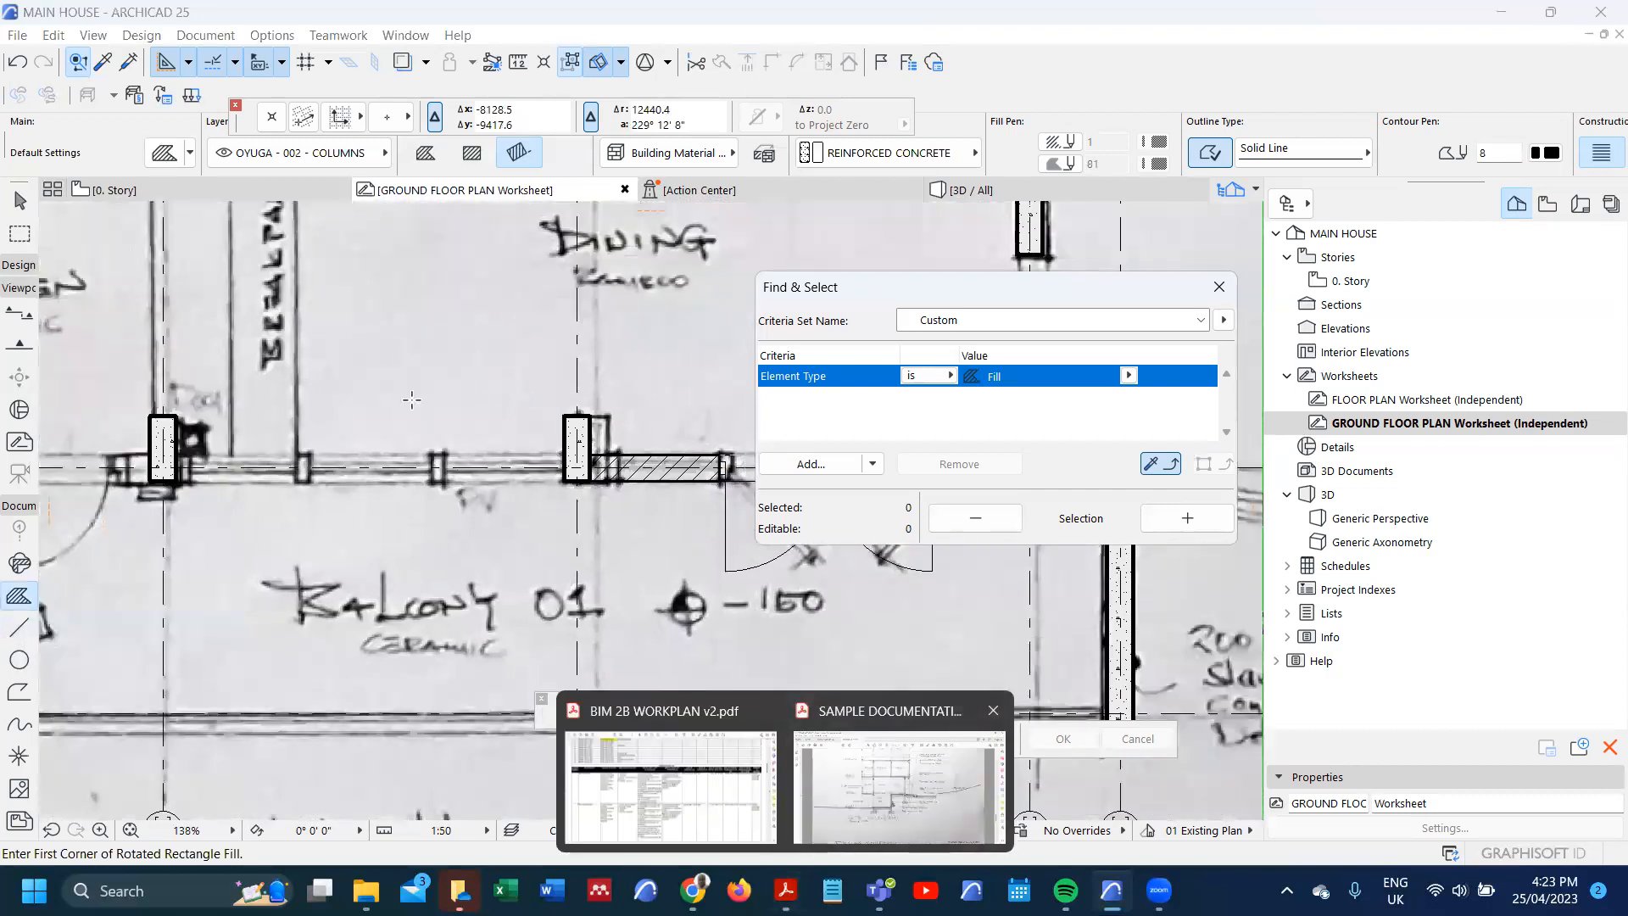
click(899, 784)
click(381, 108)
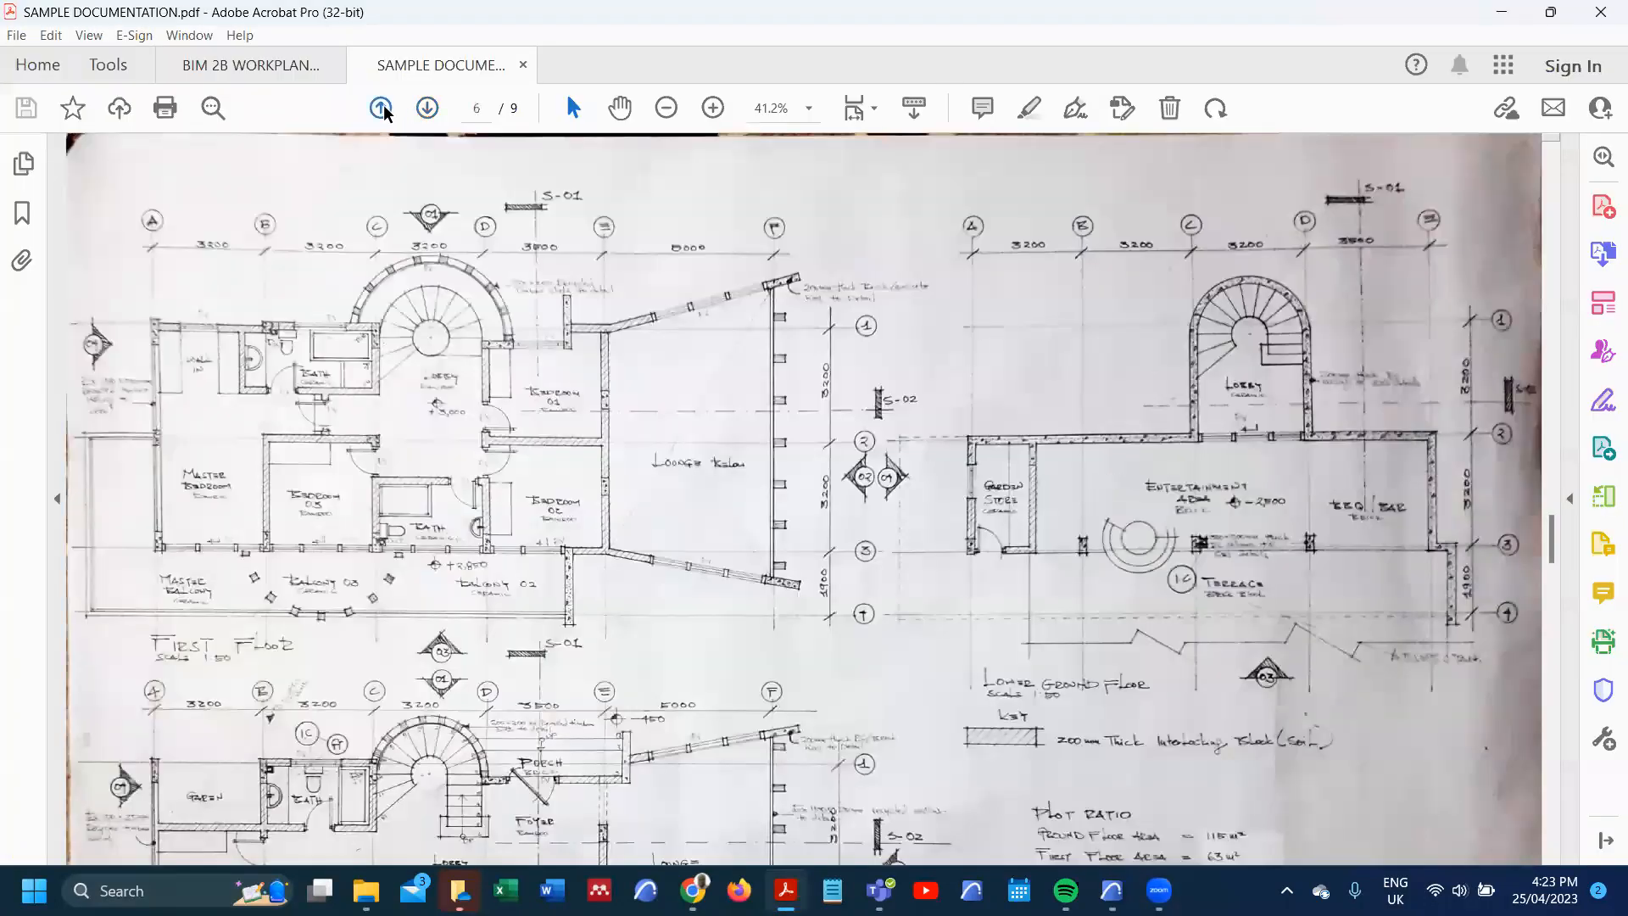
click(381, 108)
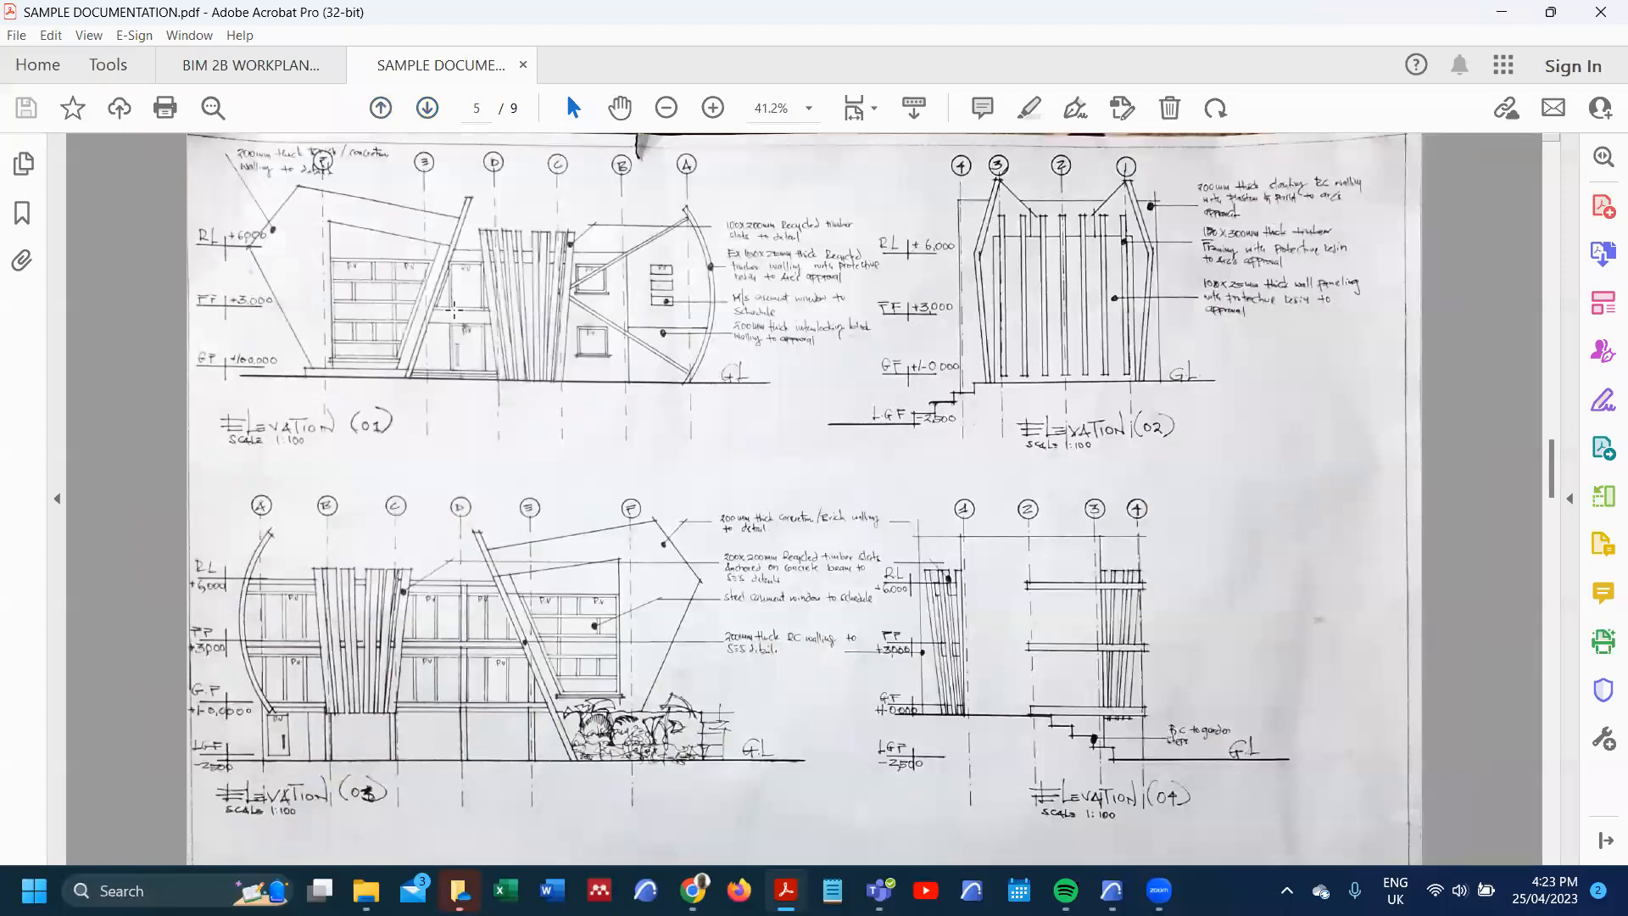
ctrl+scroll(463, 688, up, 1)
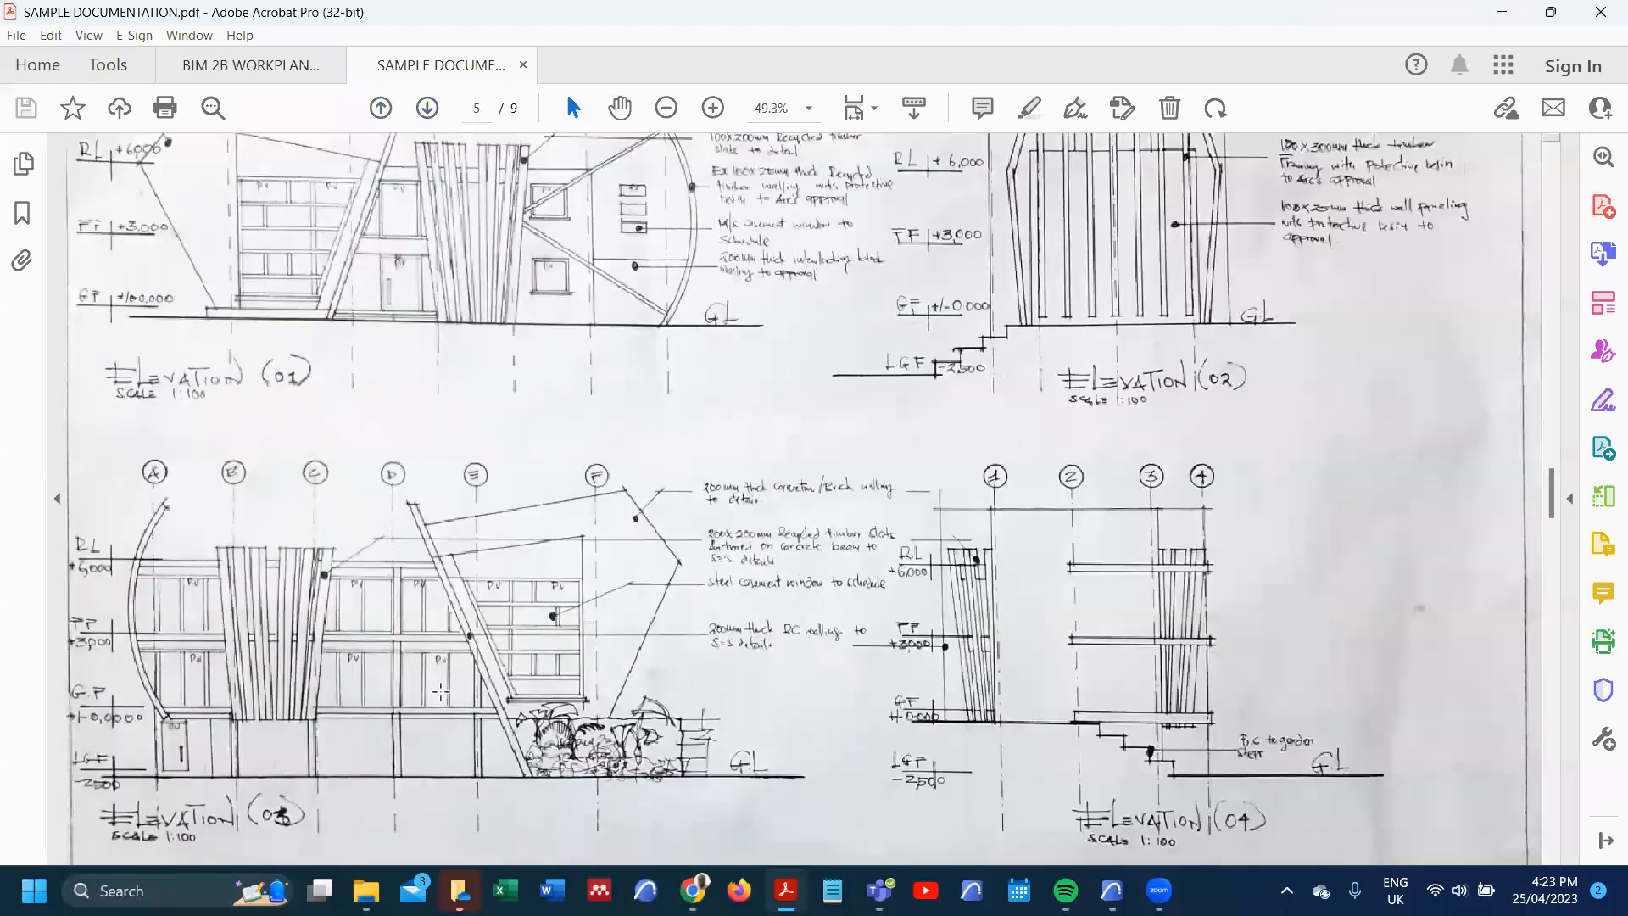
ctrl+scroll(440, 691, up, 3)
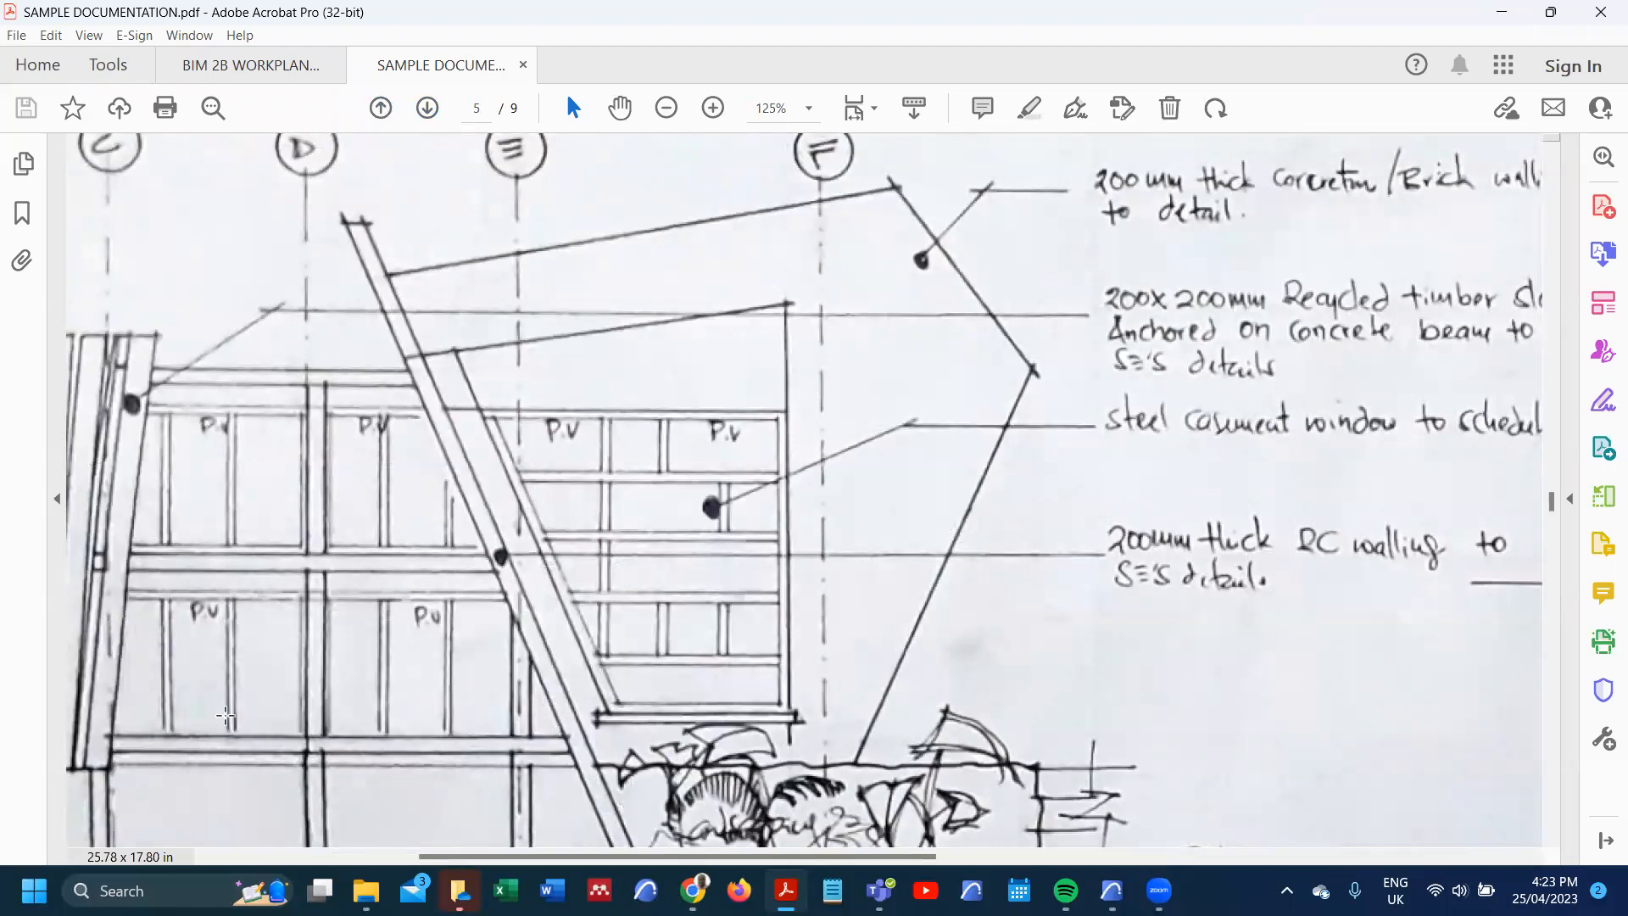
ctrl+scroll(414, 653, down, 3)
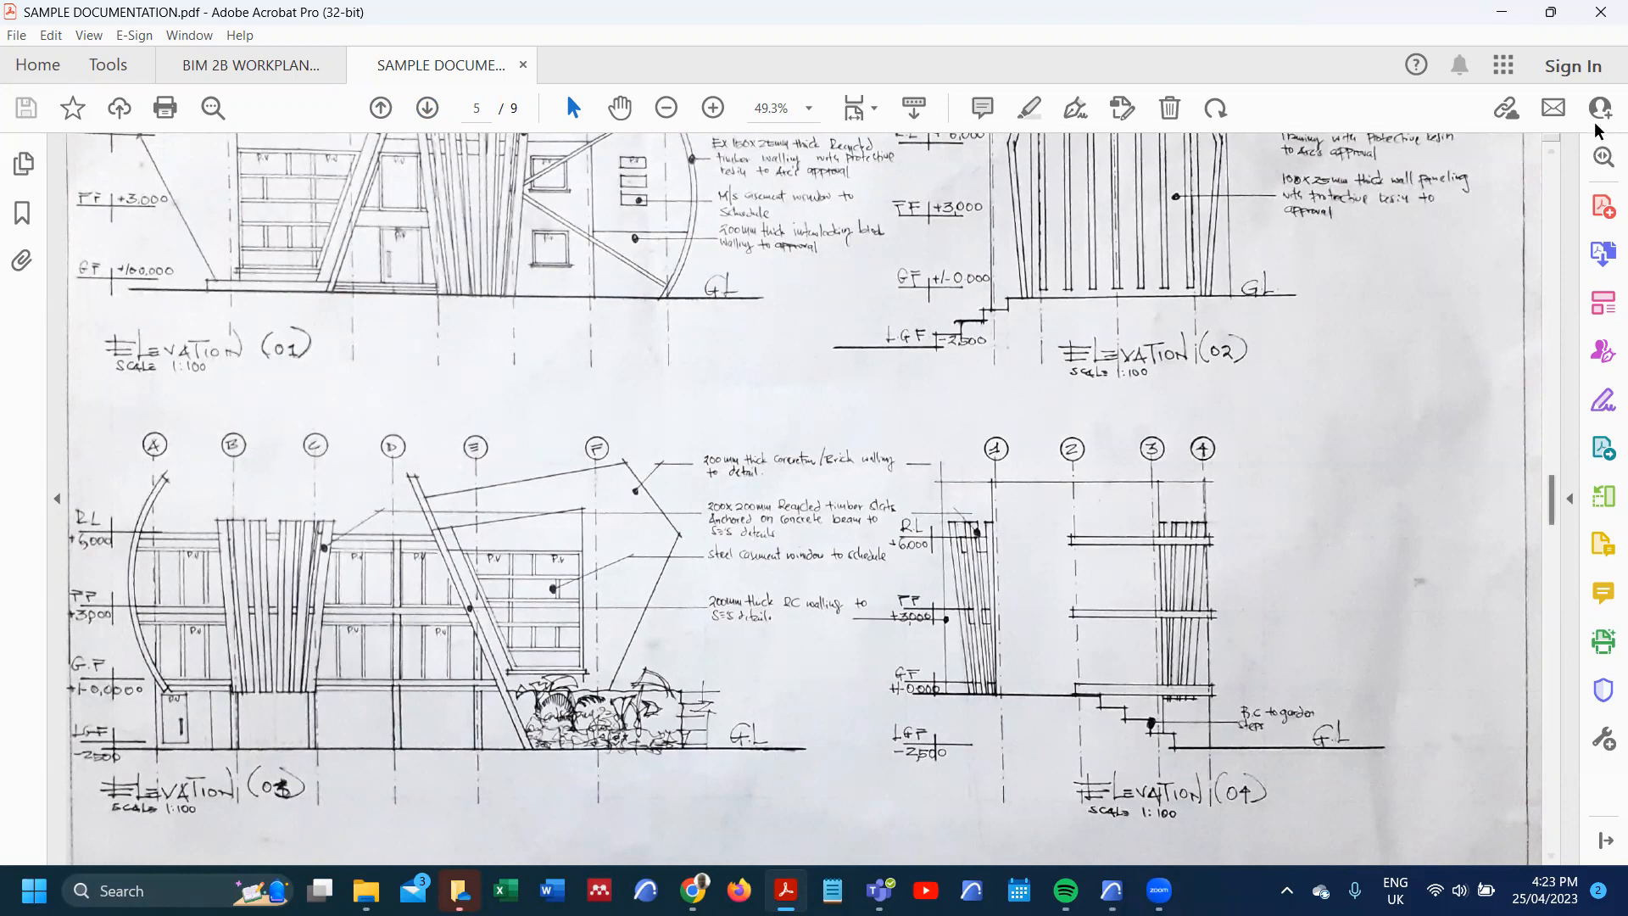
click(1508, 20)
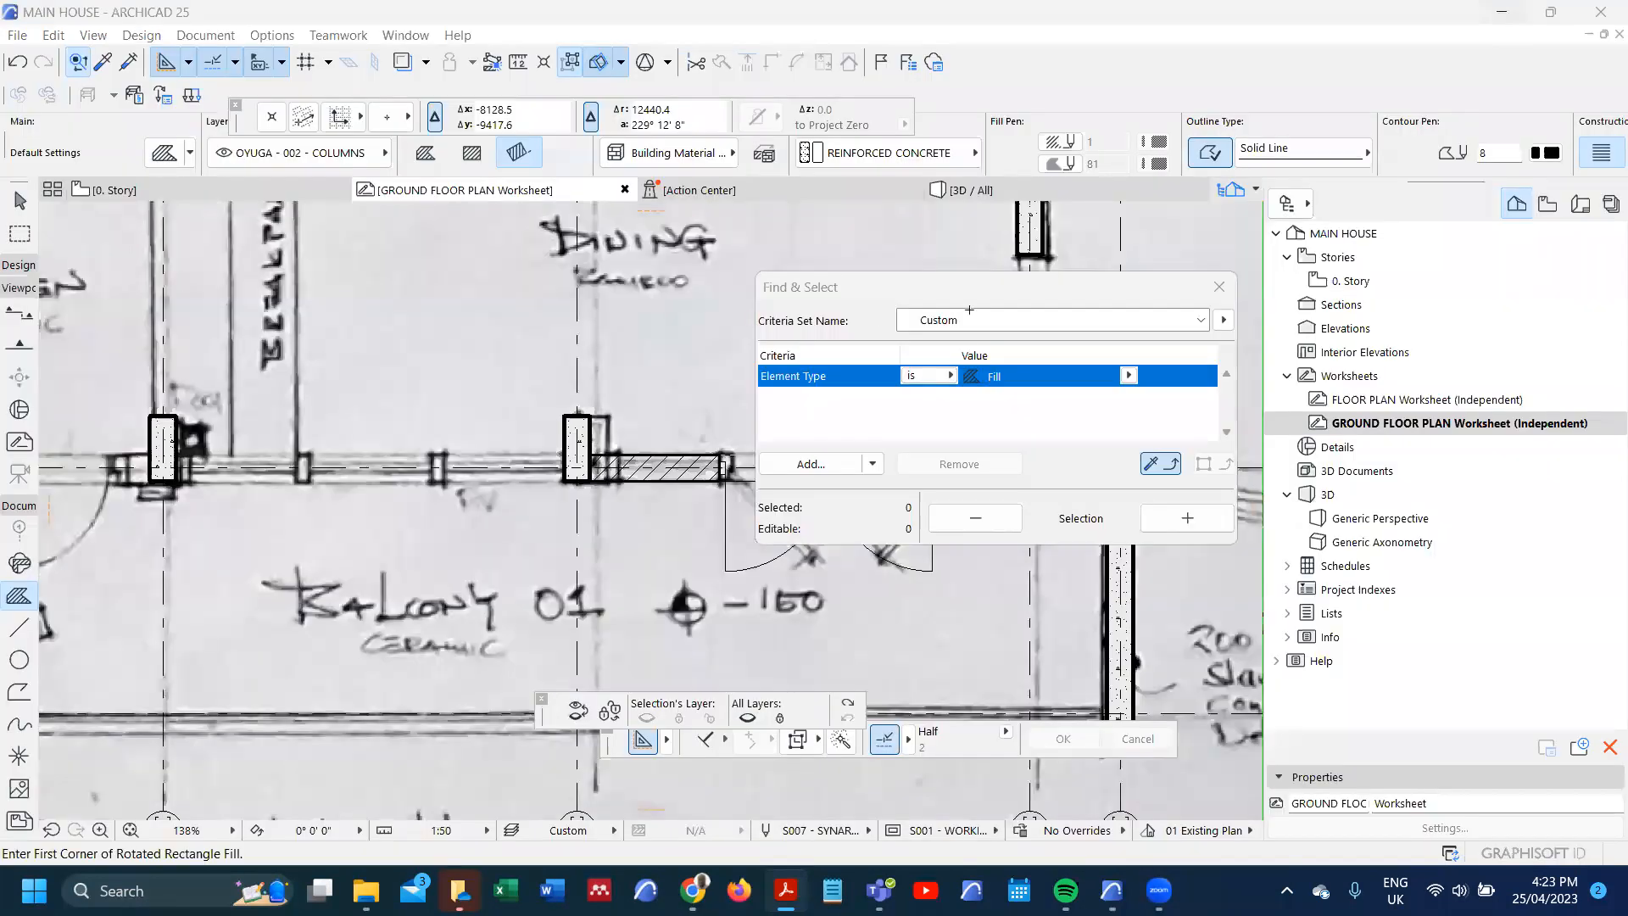
- Using the gridline E column's fill settings, draw a 100 x 300 mm rectangular fill over the dining window mullion nearest that column
scroll(511, 461, down, 3)
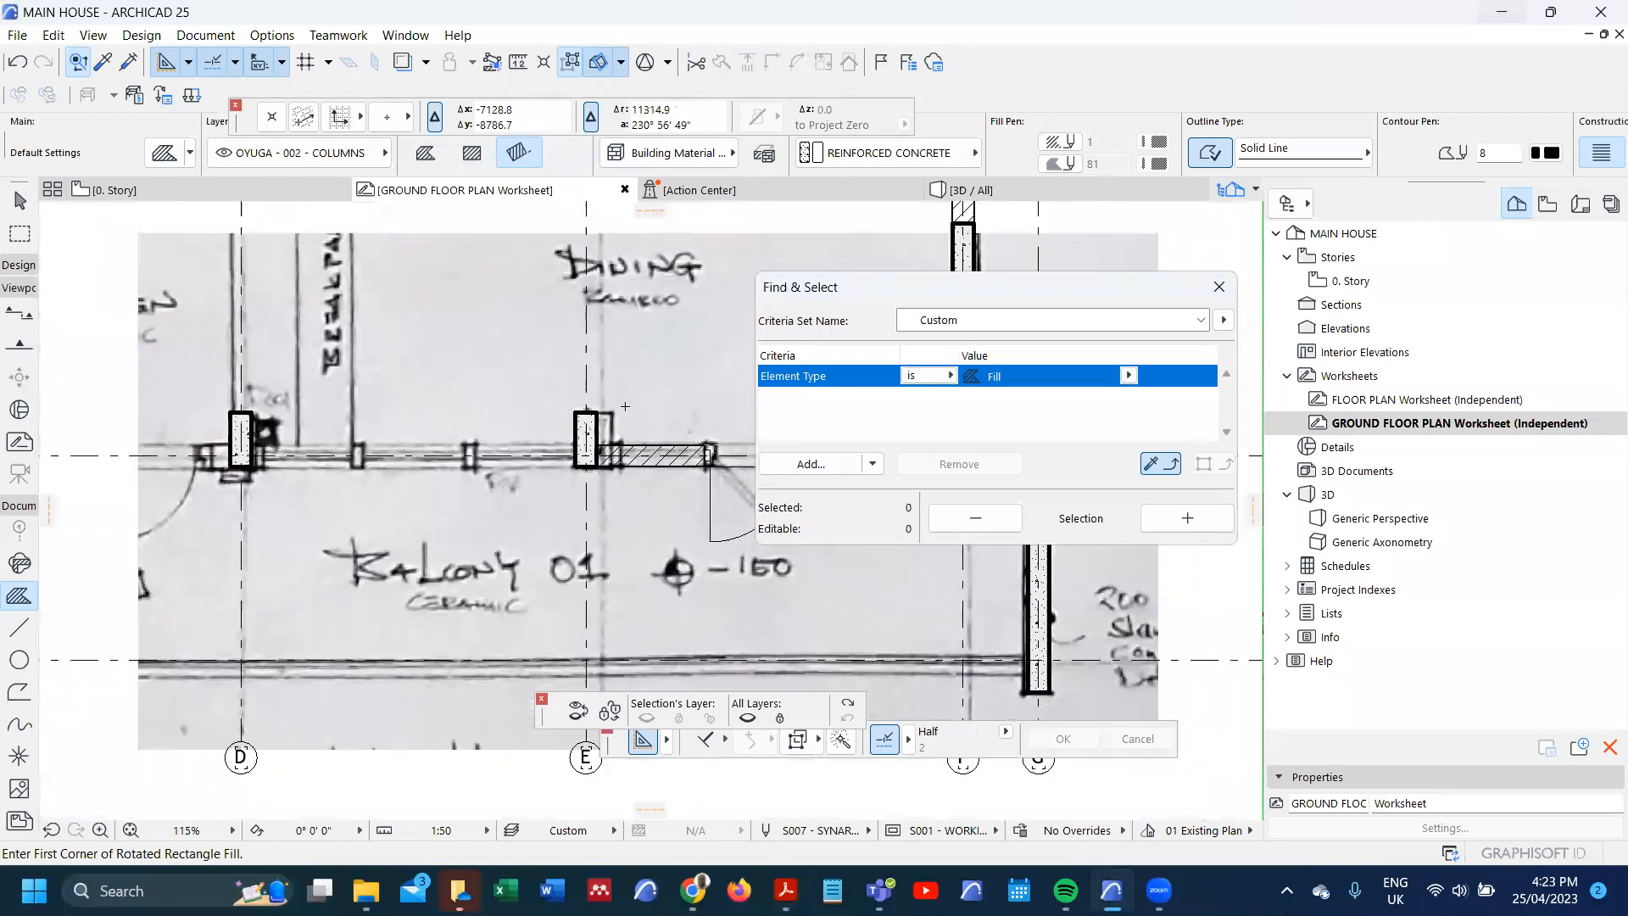
key(Escape)
scroll(512, 461, up, 4)
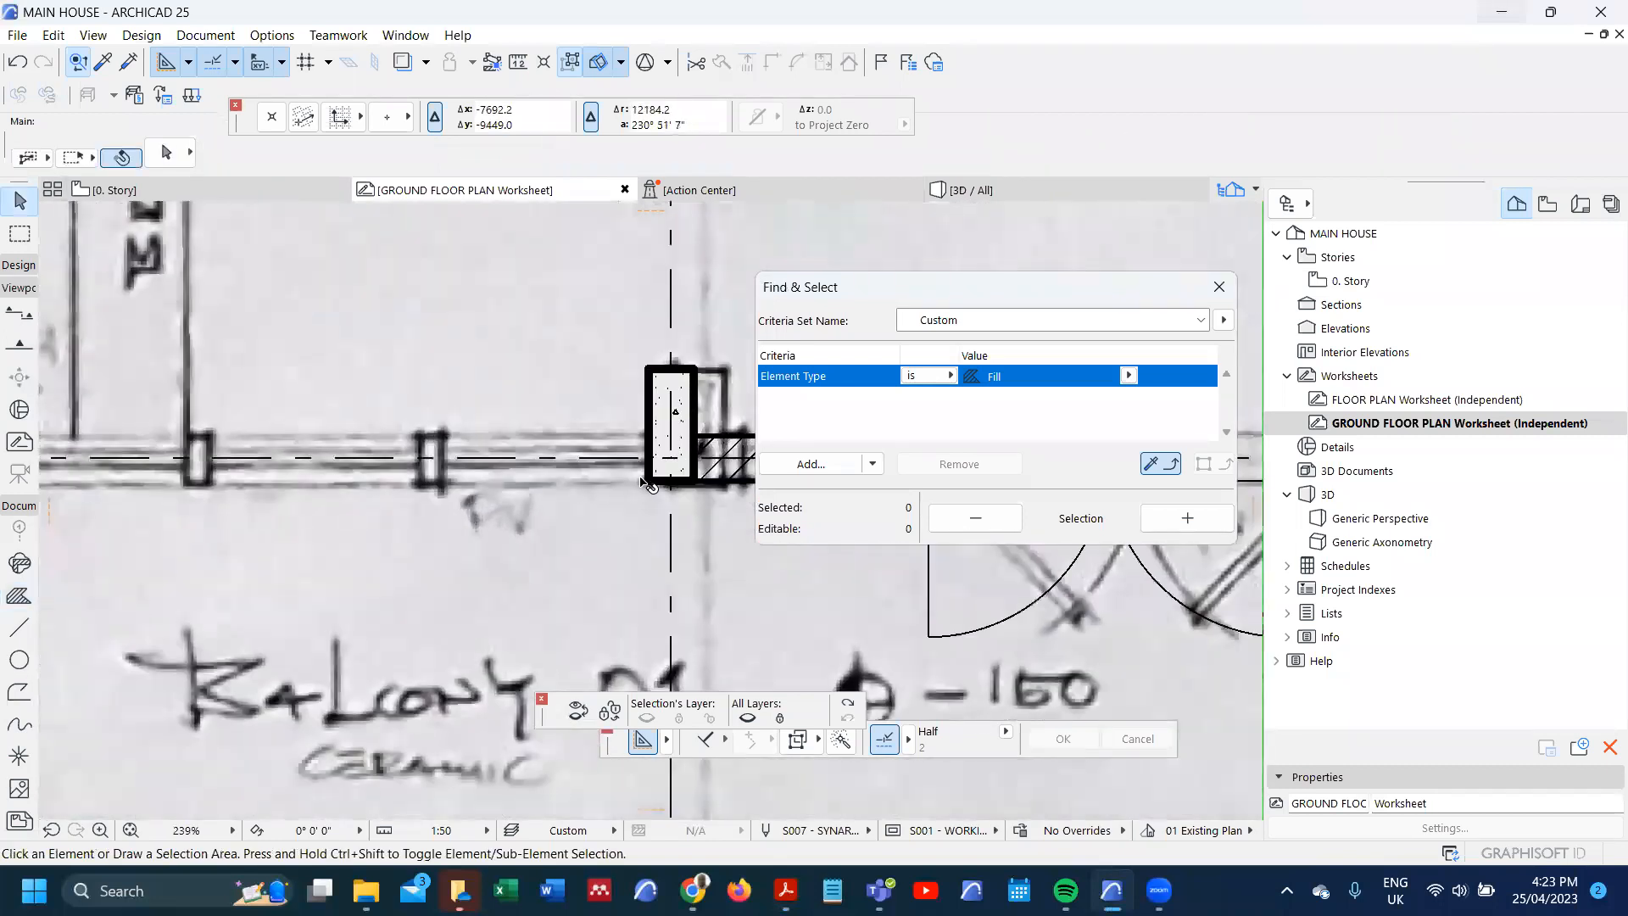
click(652, 475)
alt+click(646, 480)
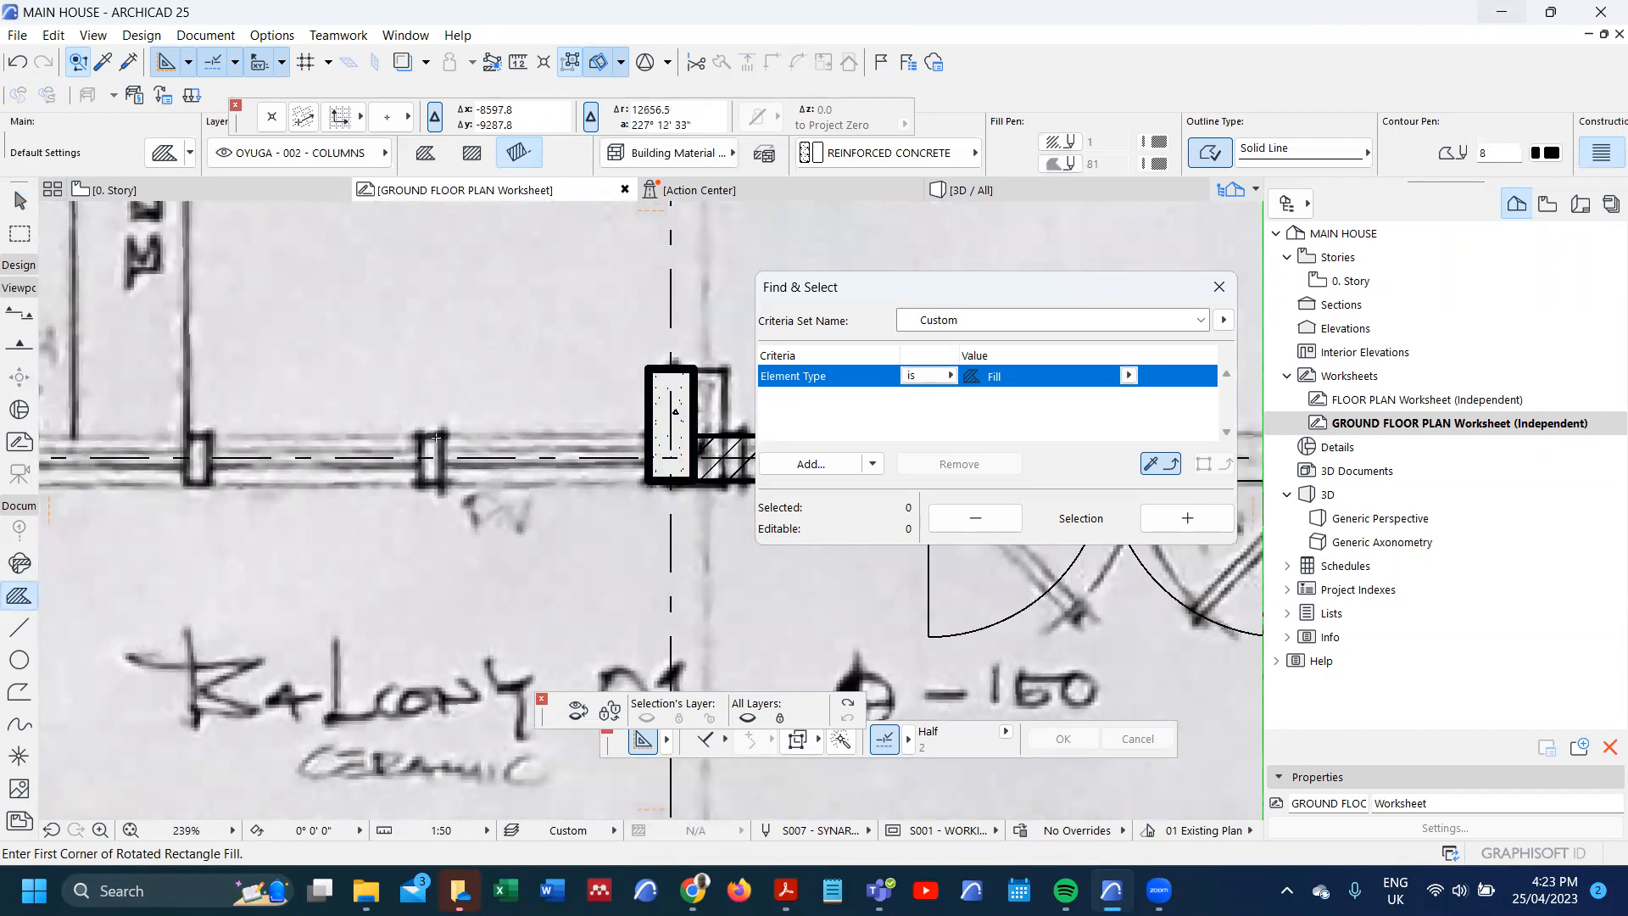
scroll(437, 438, up, 2)
click(448, 434)
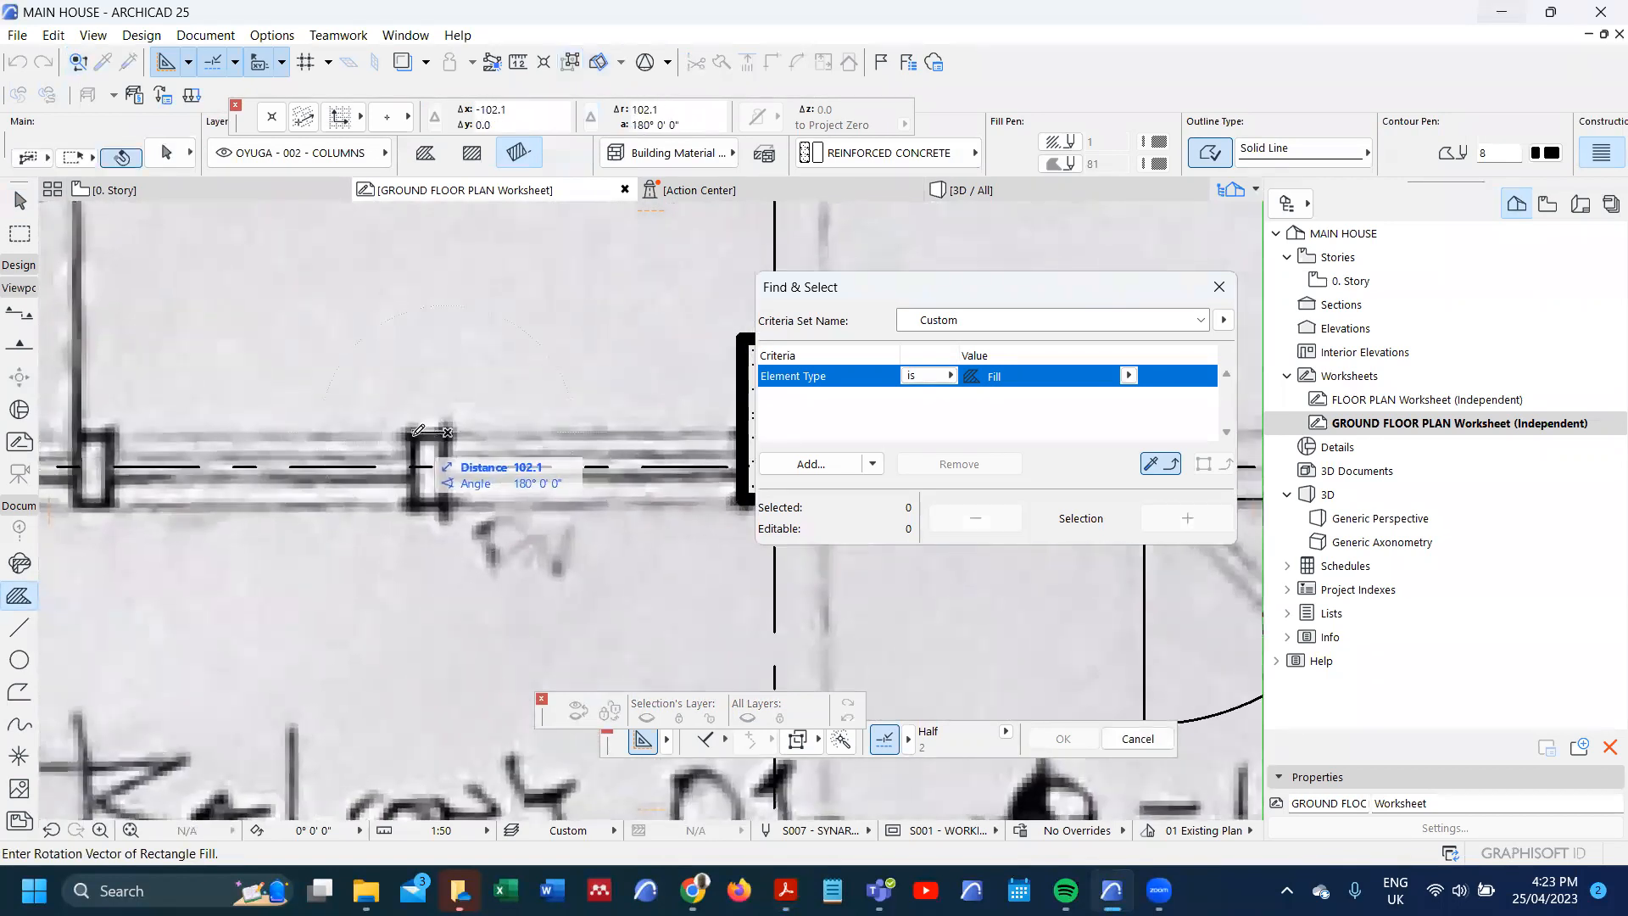
text(100)
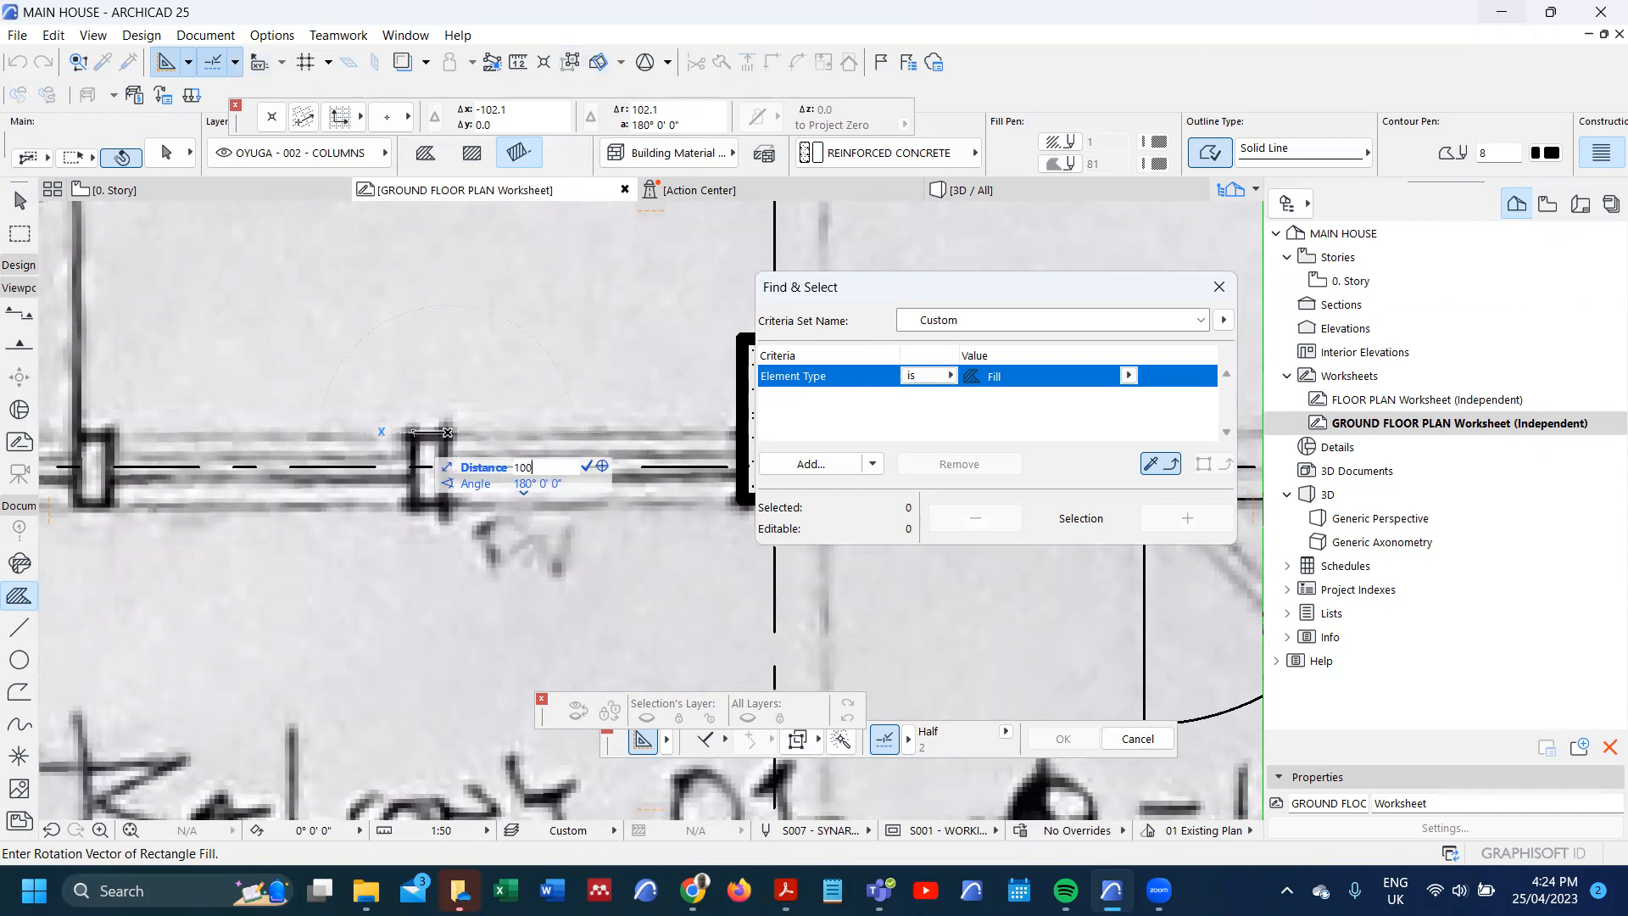
key(Return)
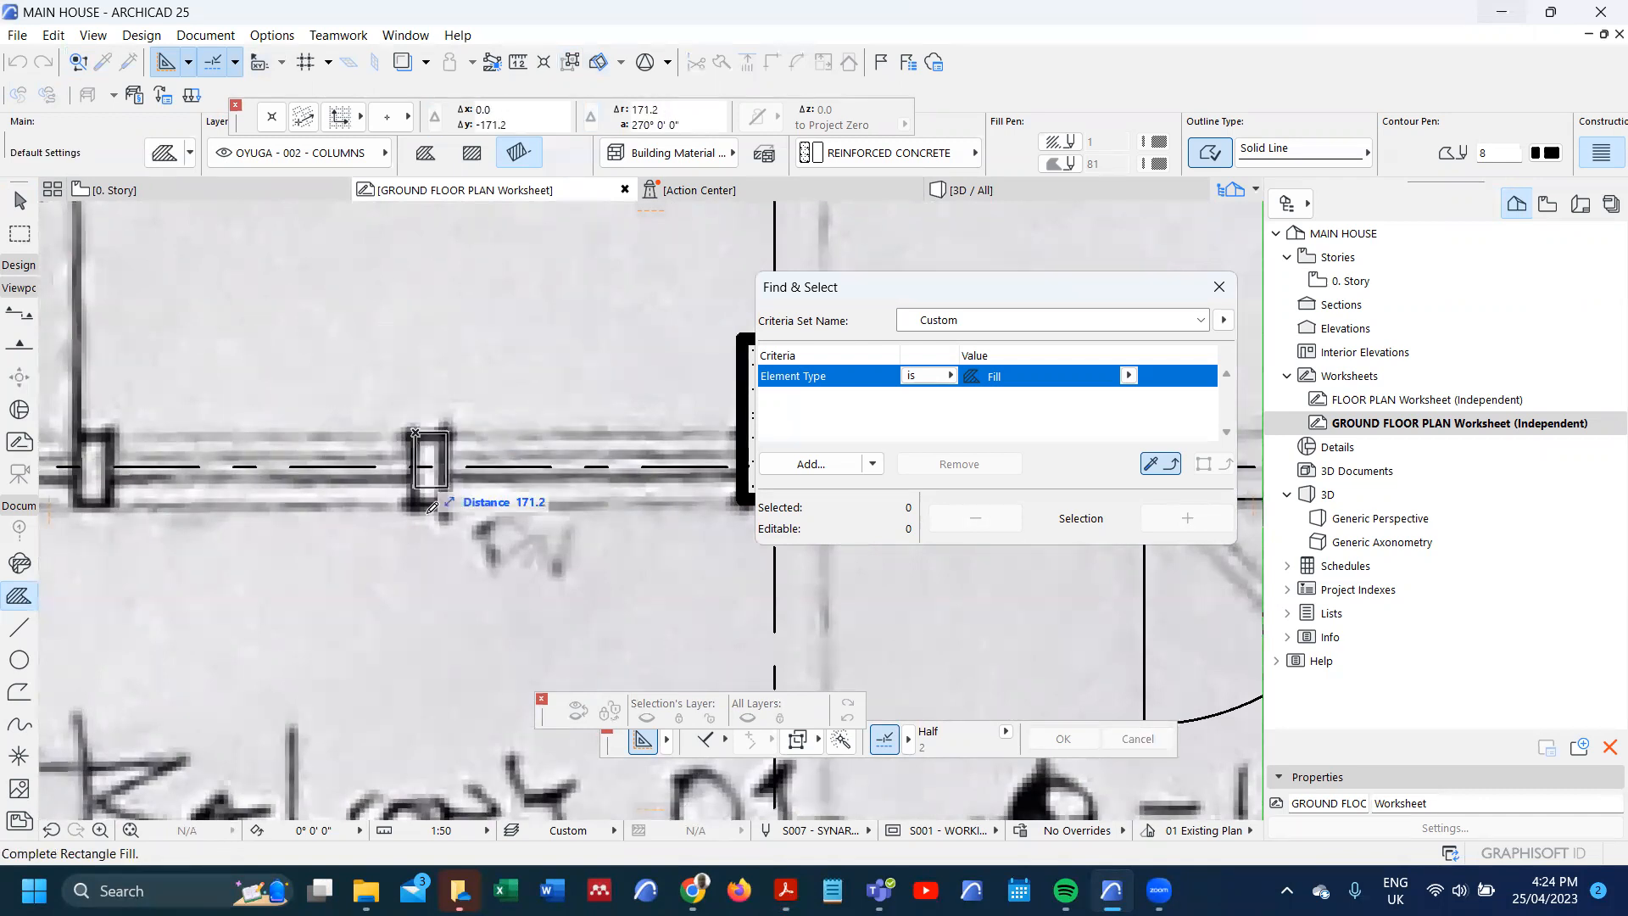
scroll(442, 501, down, 2)
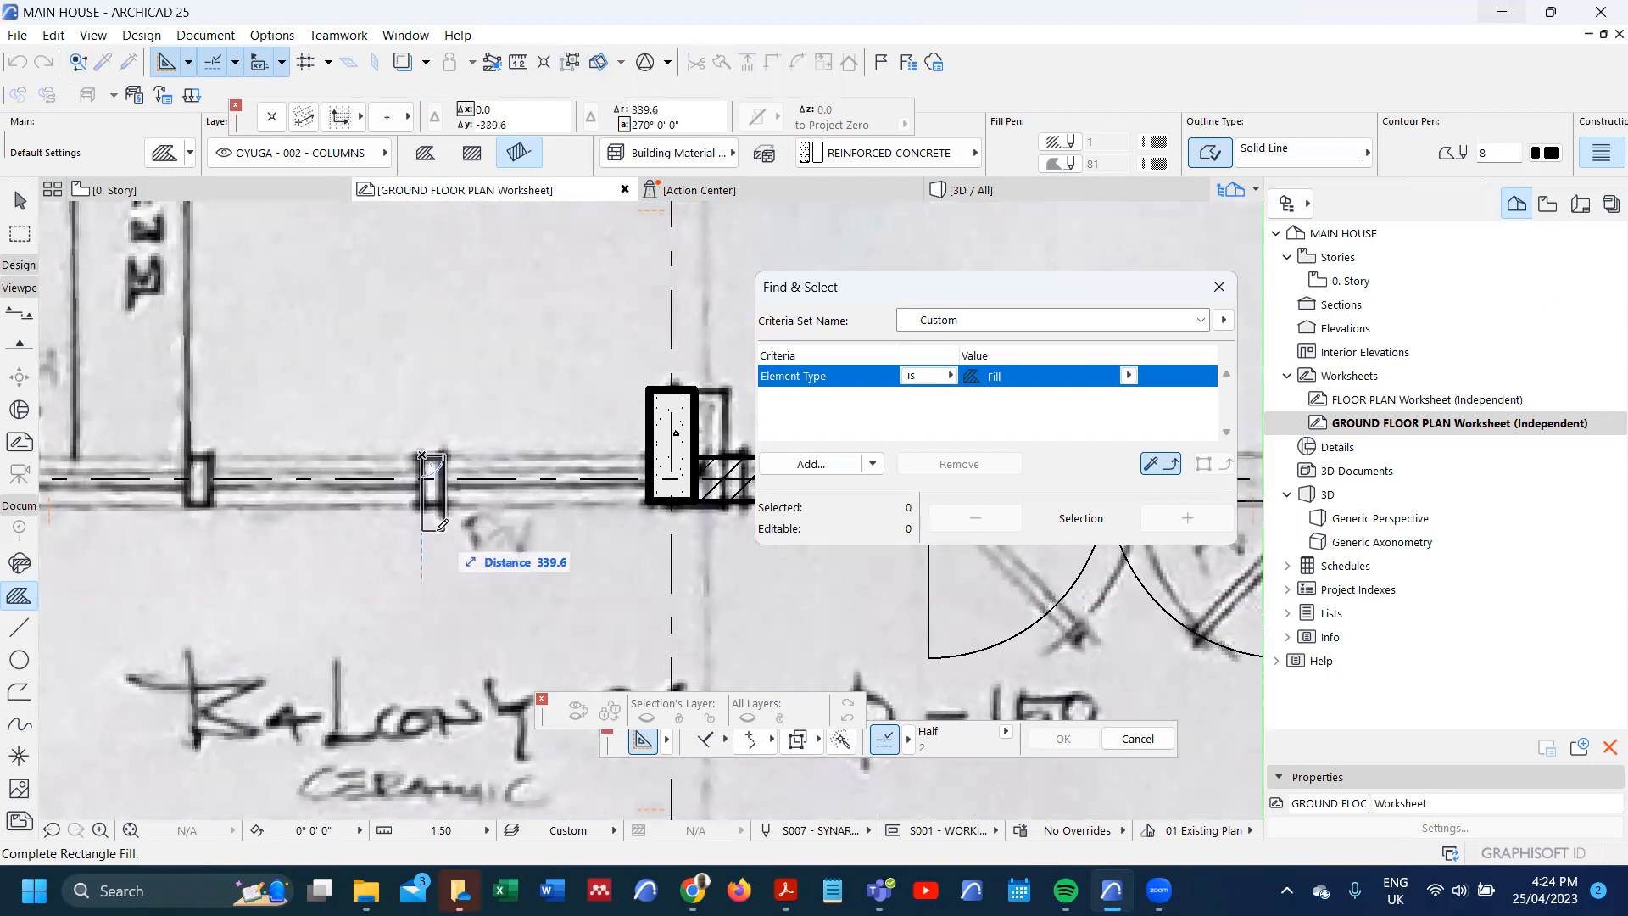
text(300)
key(Return)
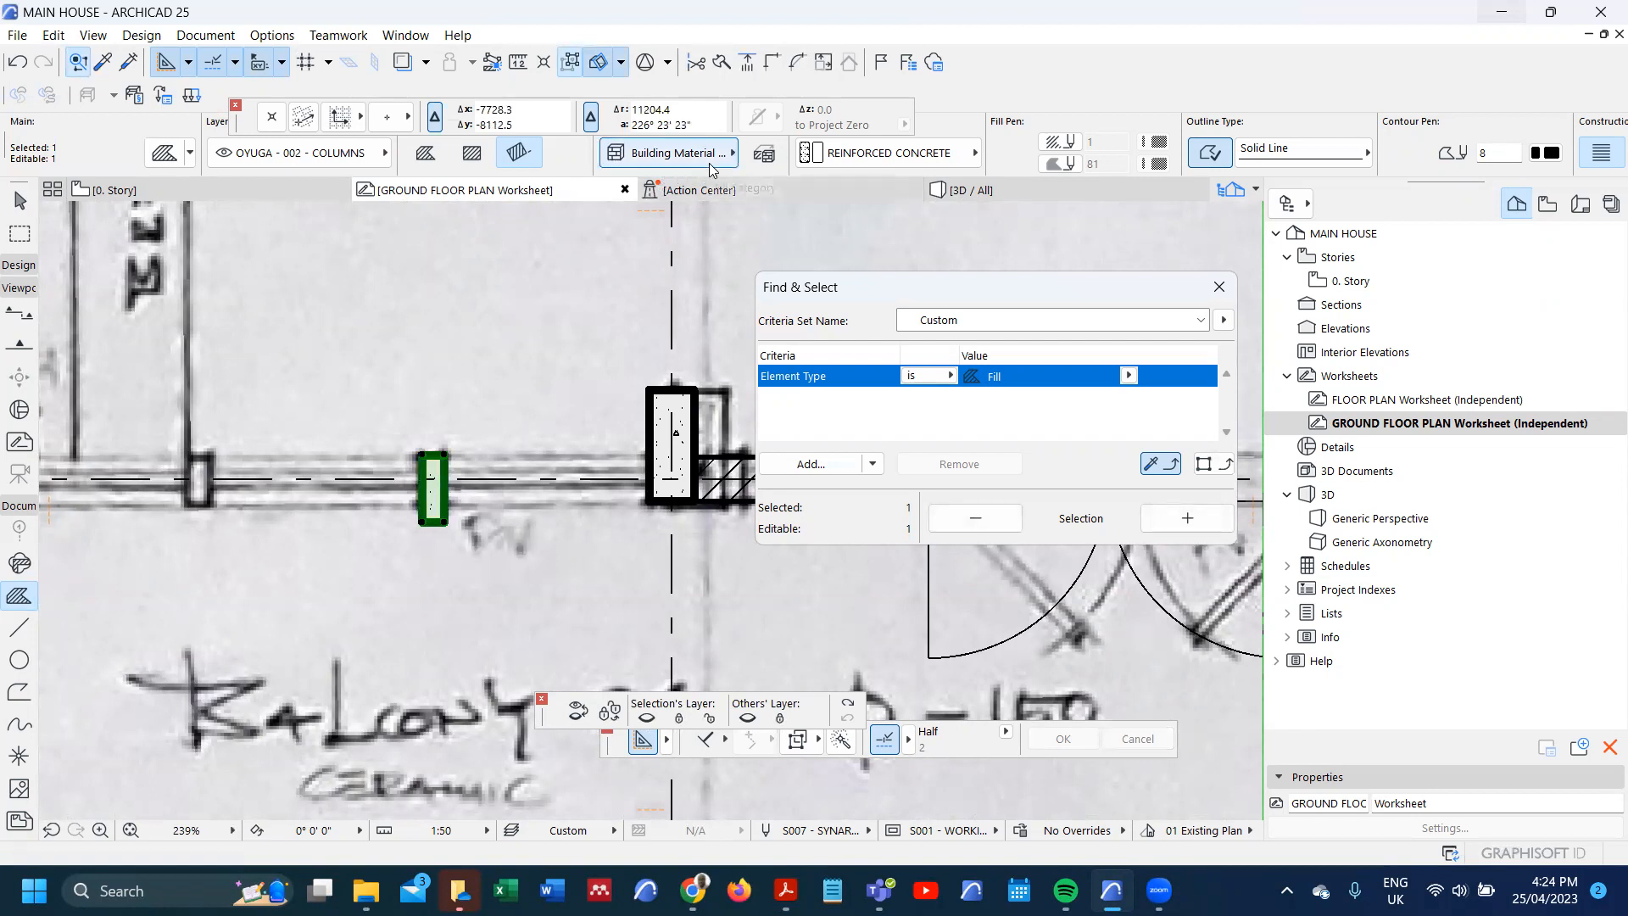
- Set the new mullion fill's contour pen to 5 and deselect it
click(1505, 150)
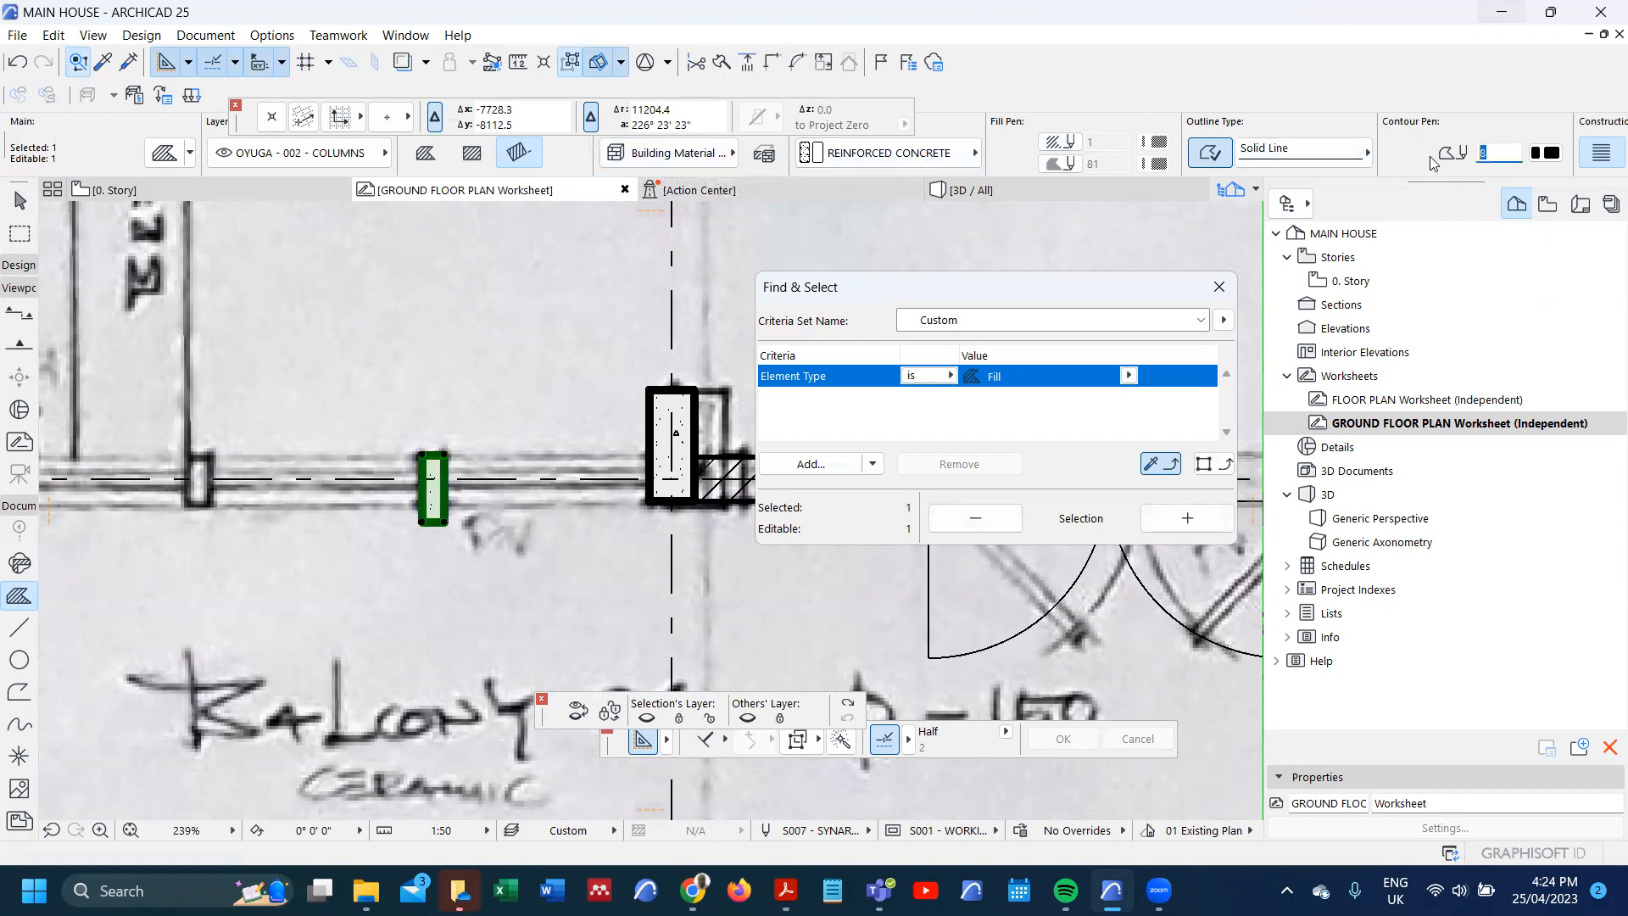
text(5)
key(Return)
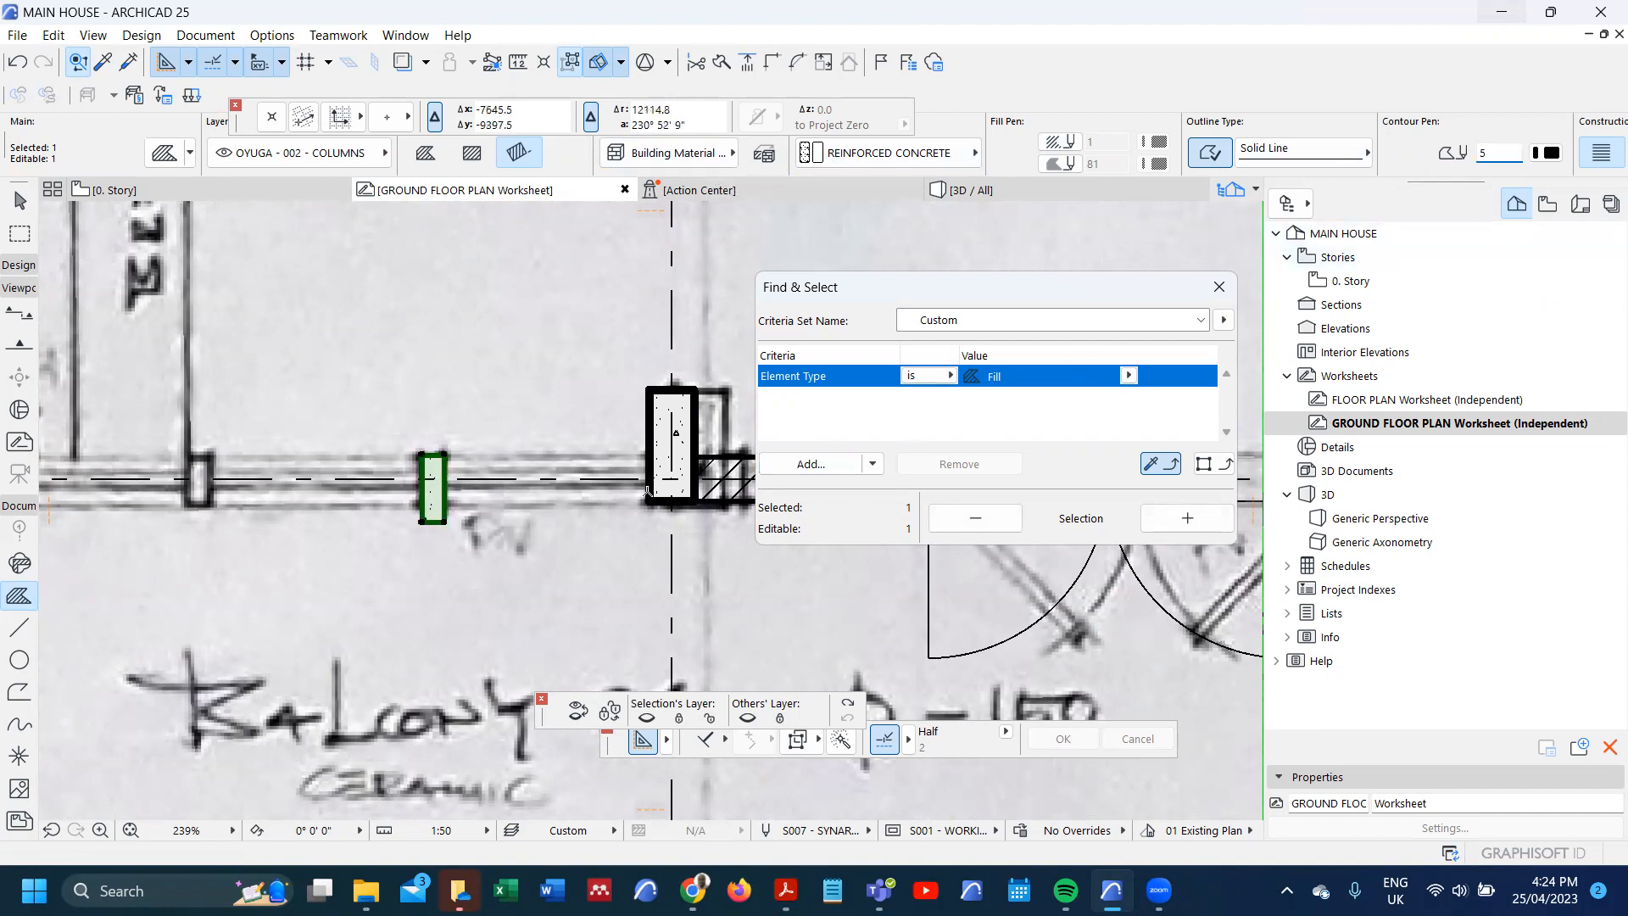
scroll(646, 490, down, 4)
scroll(458, 517, up, 1)
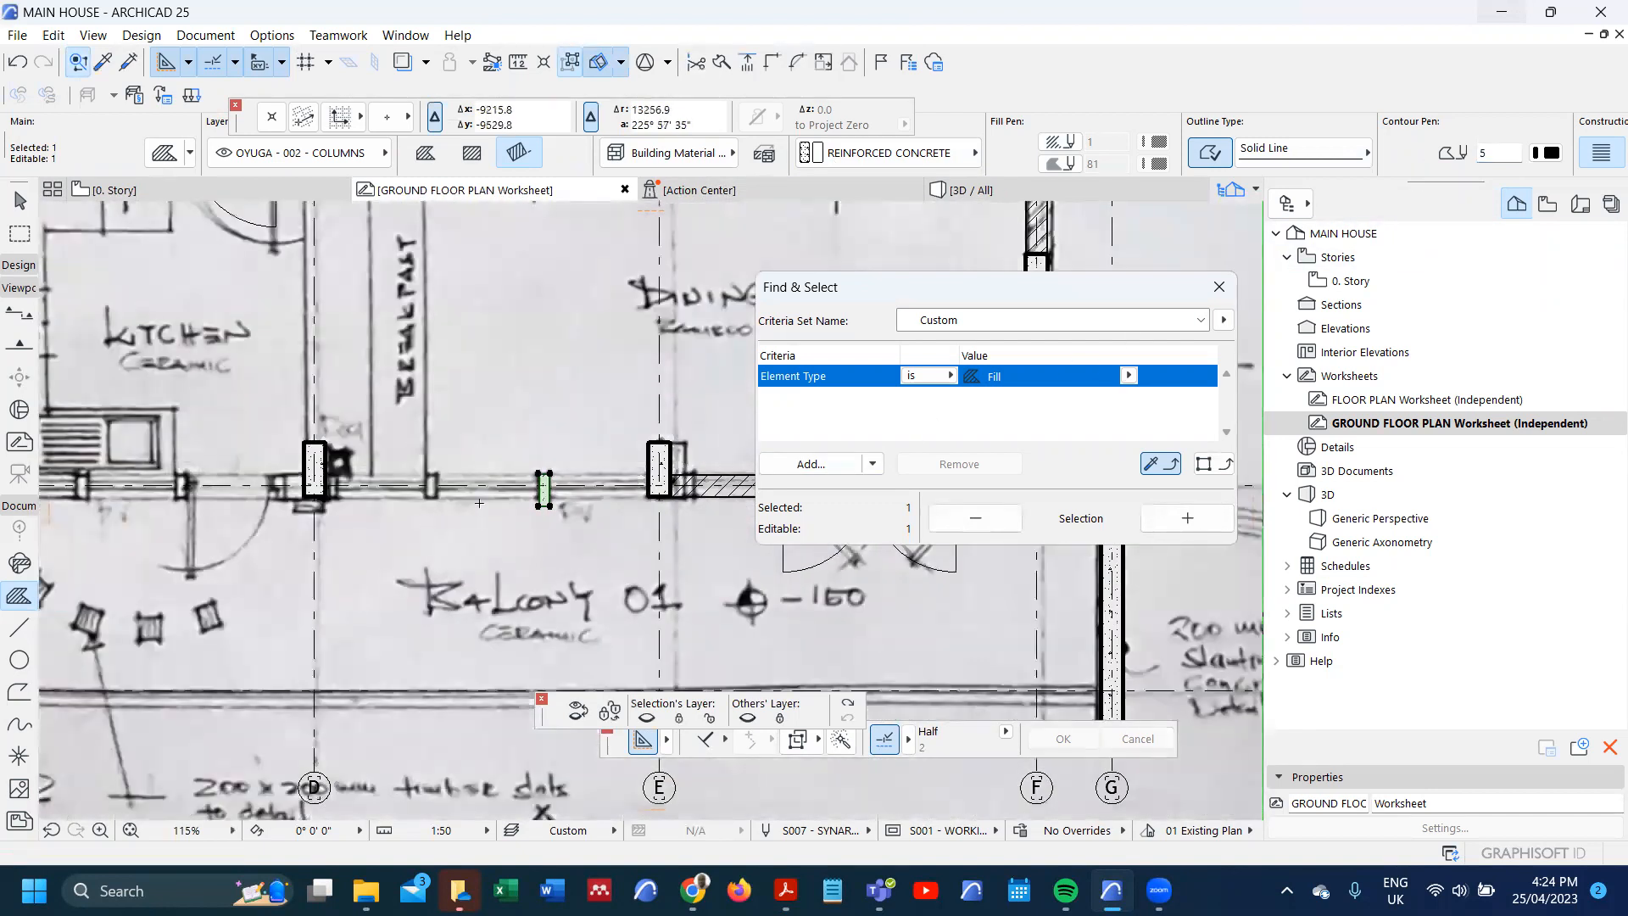
scroll(498, 505, up, 1)
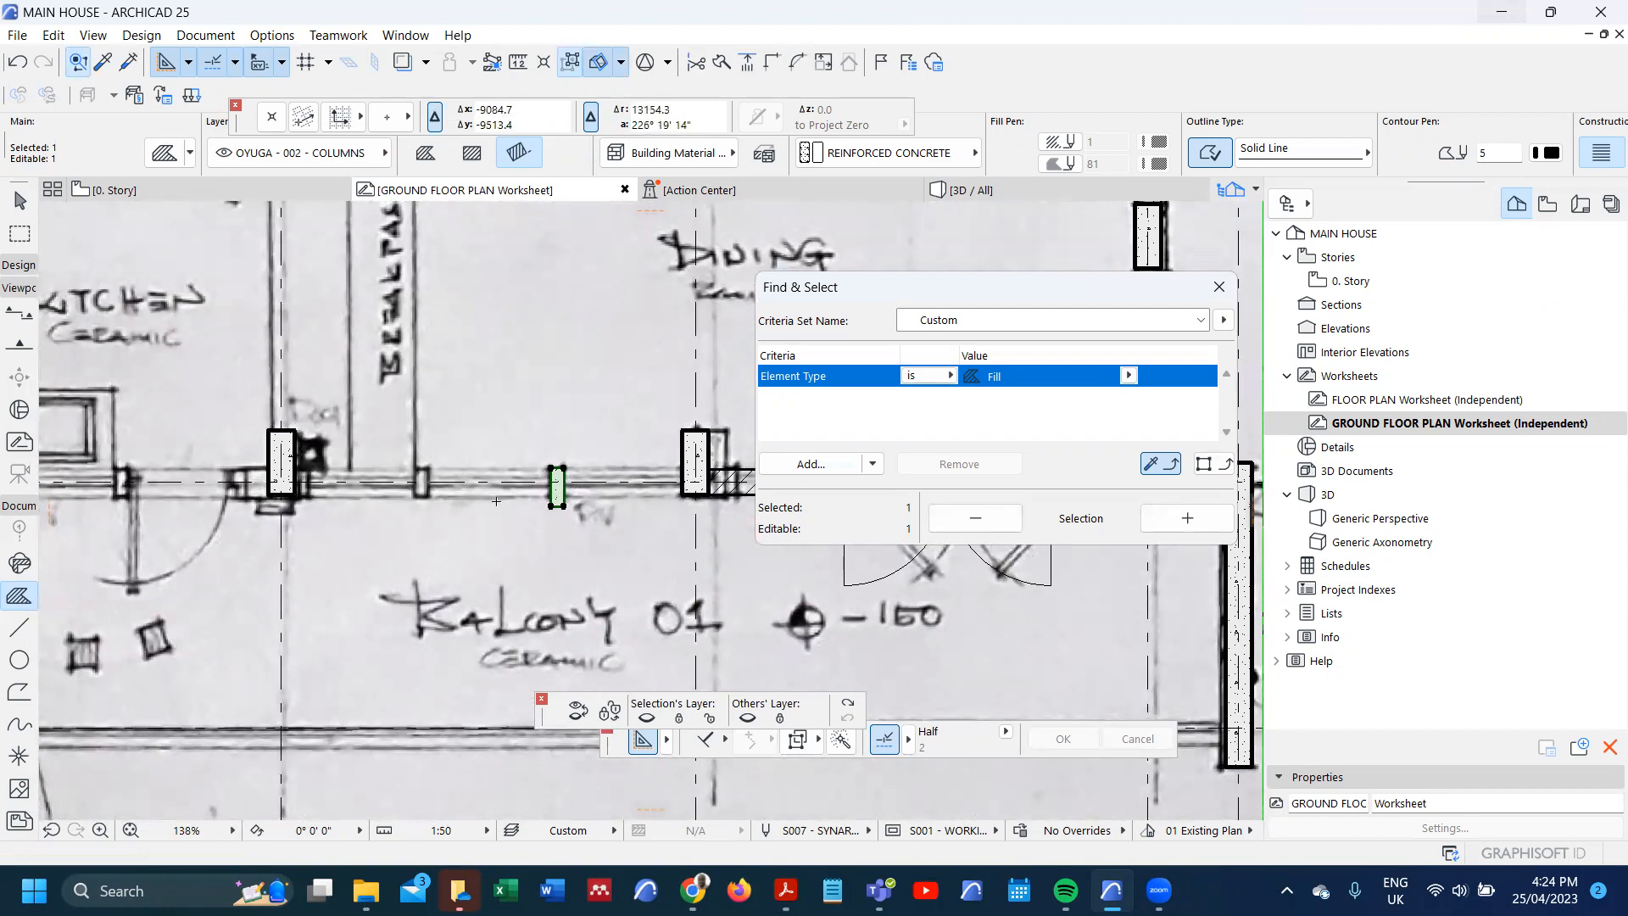
key(Escape)
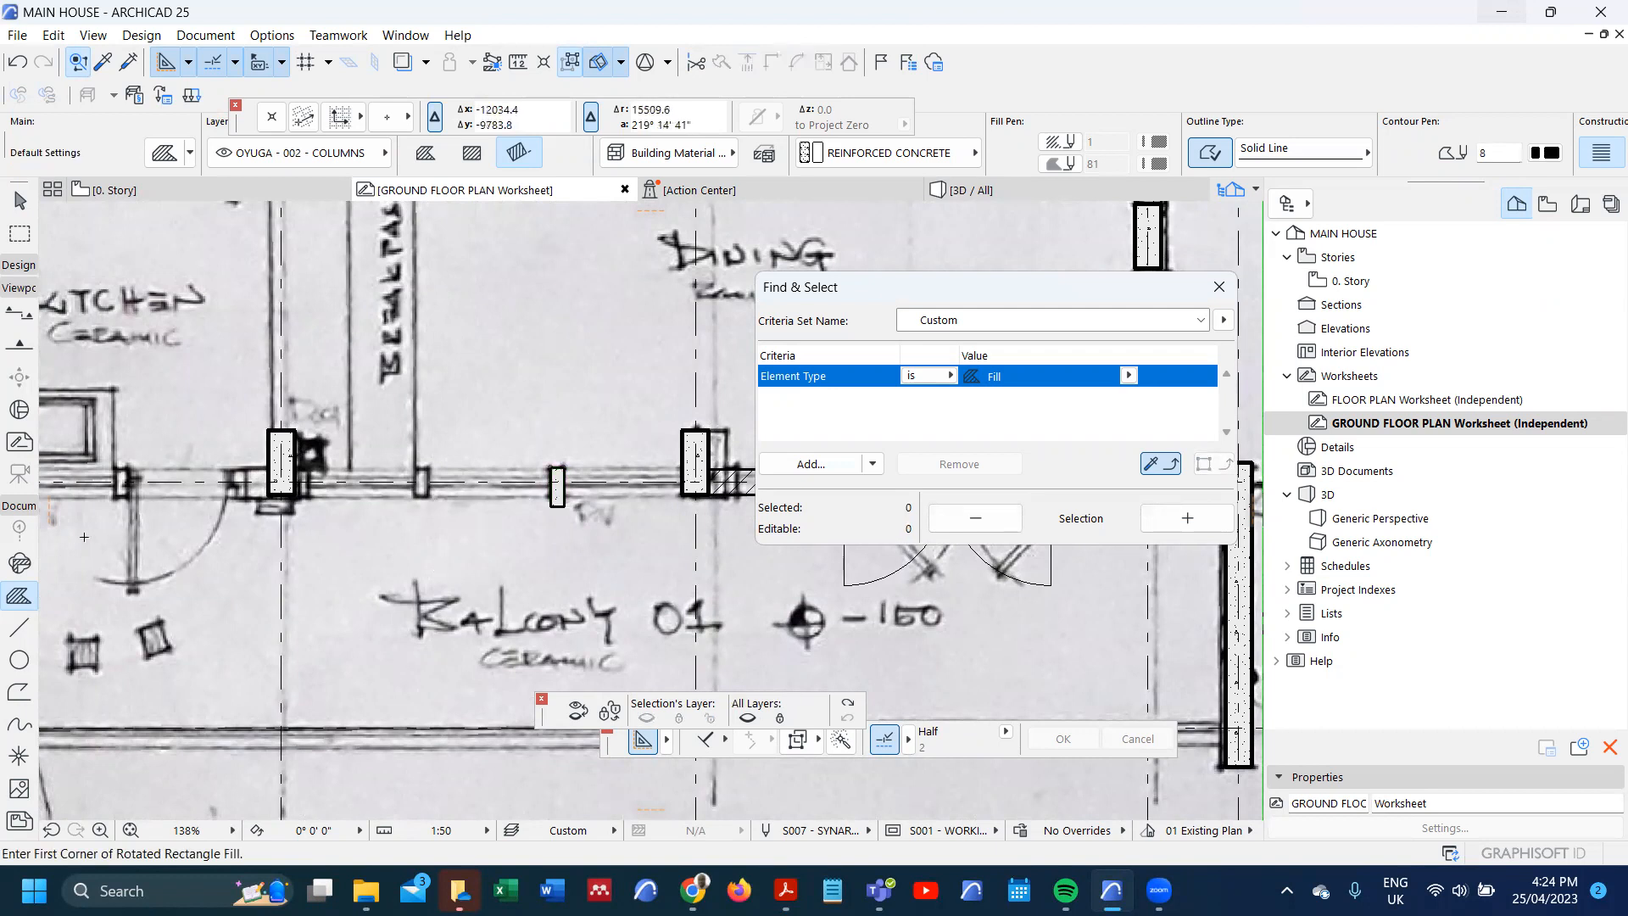
- Draw a single straight line between the facing upper corners of the gridline D and E columns and move it up into the dining area
click(19, 628)
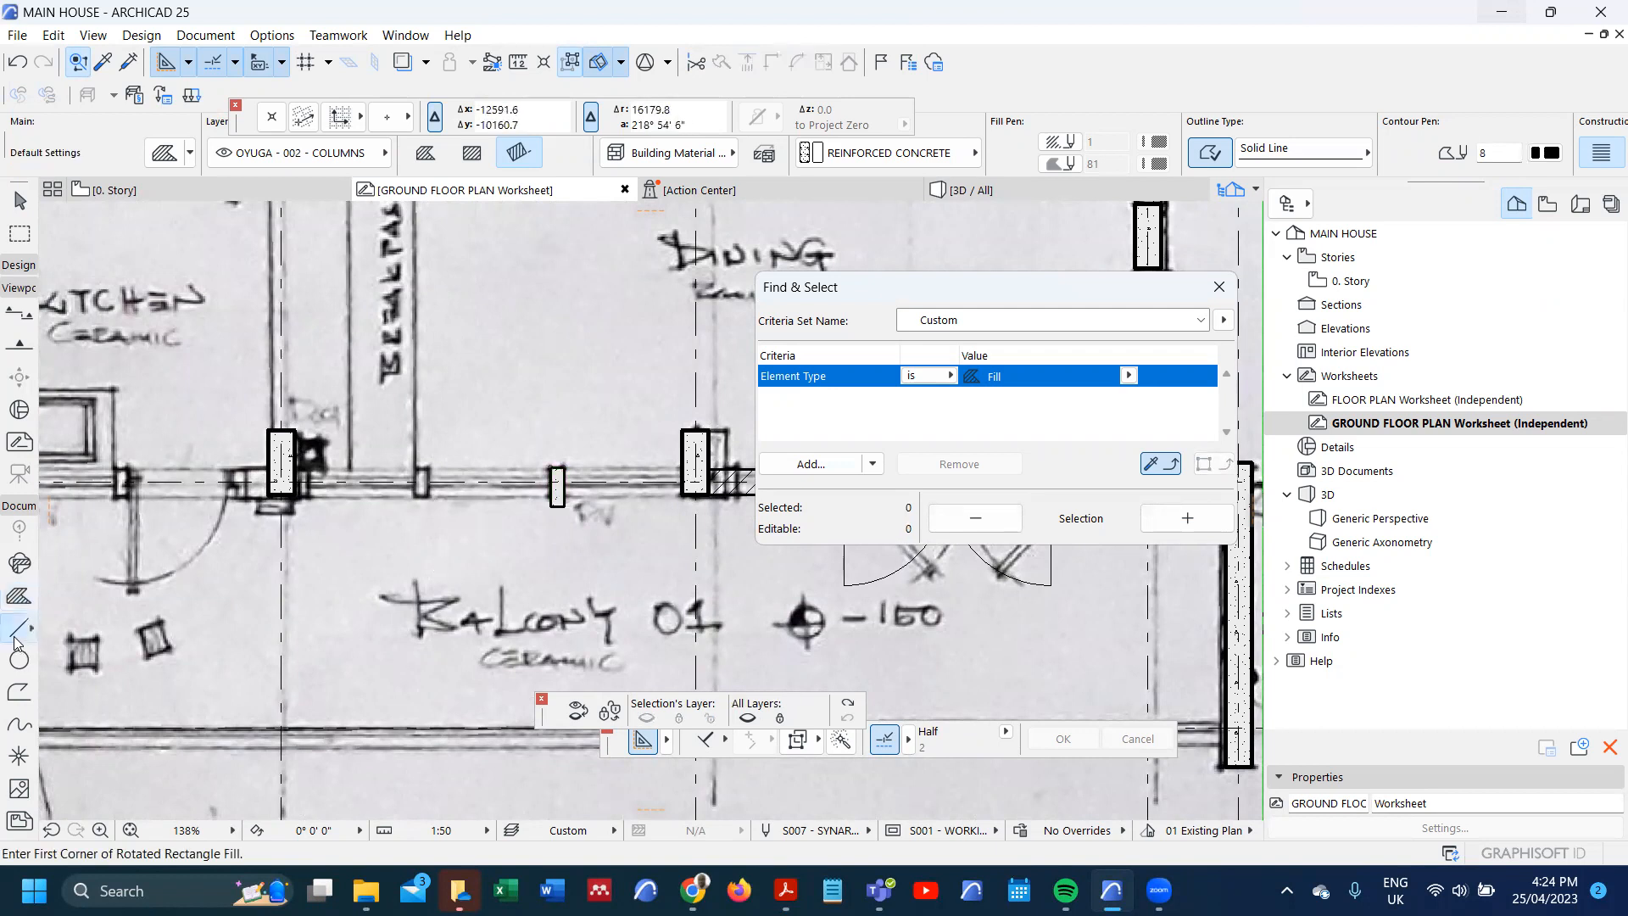
click(292, 428)
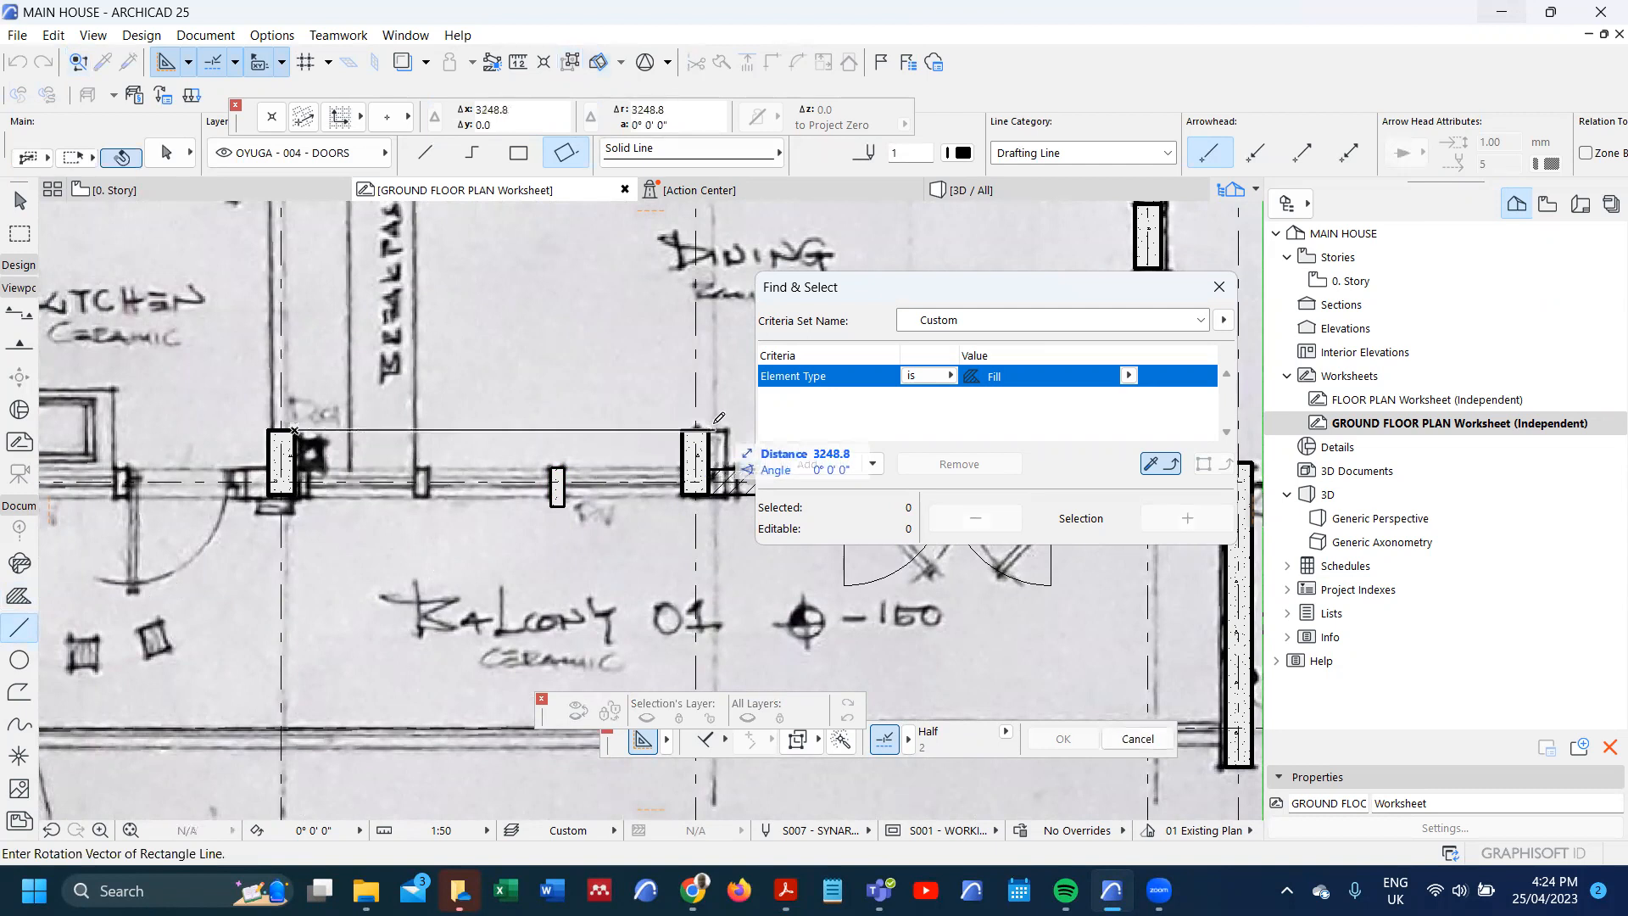
click(427, 152)
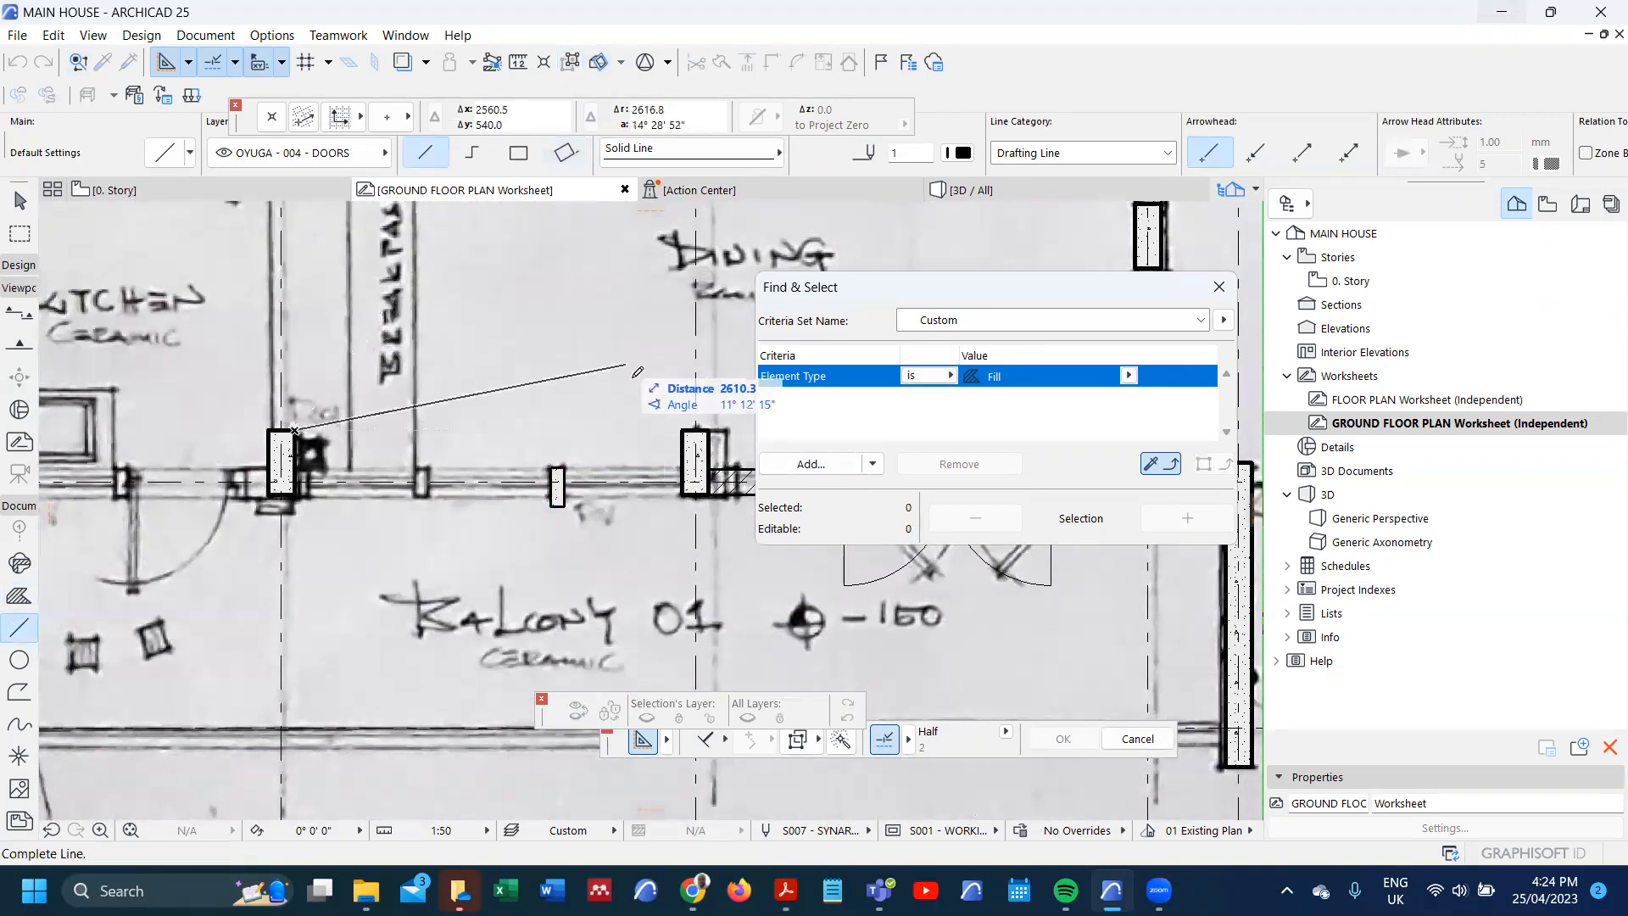
click(689, 430)
shift+click(657, 431)
key(ctrl+d)
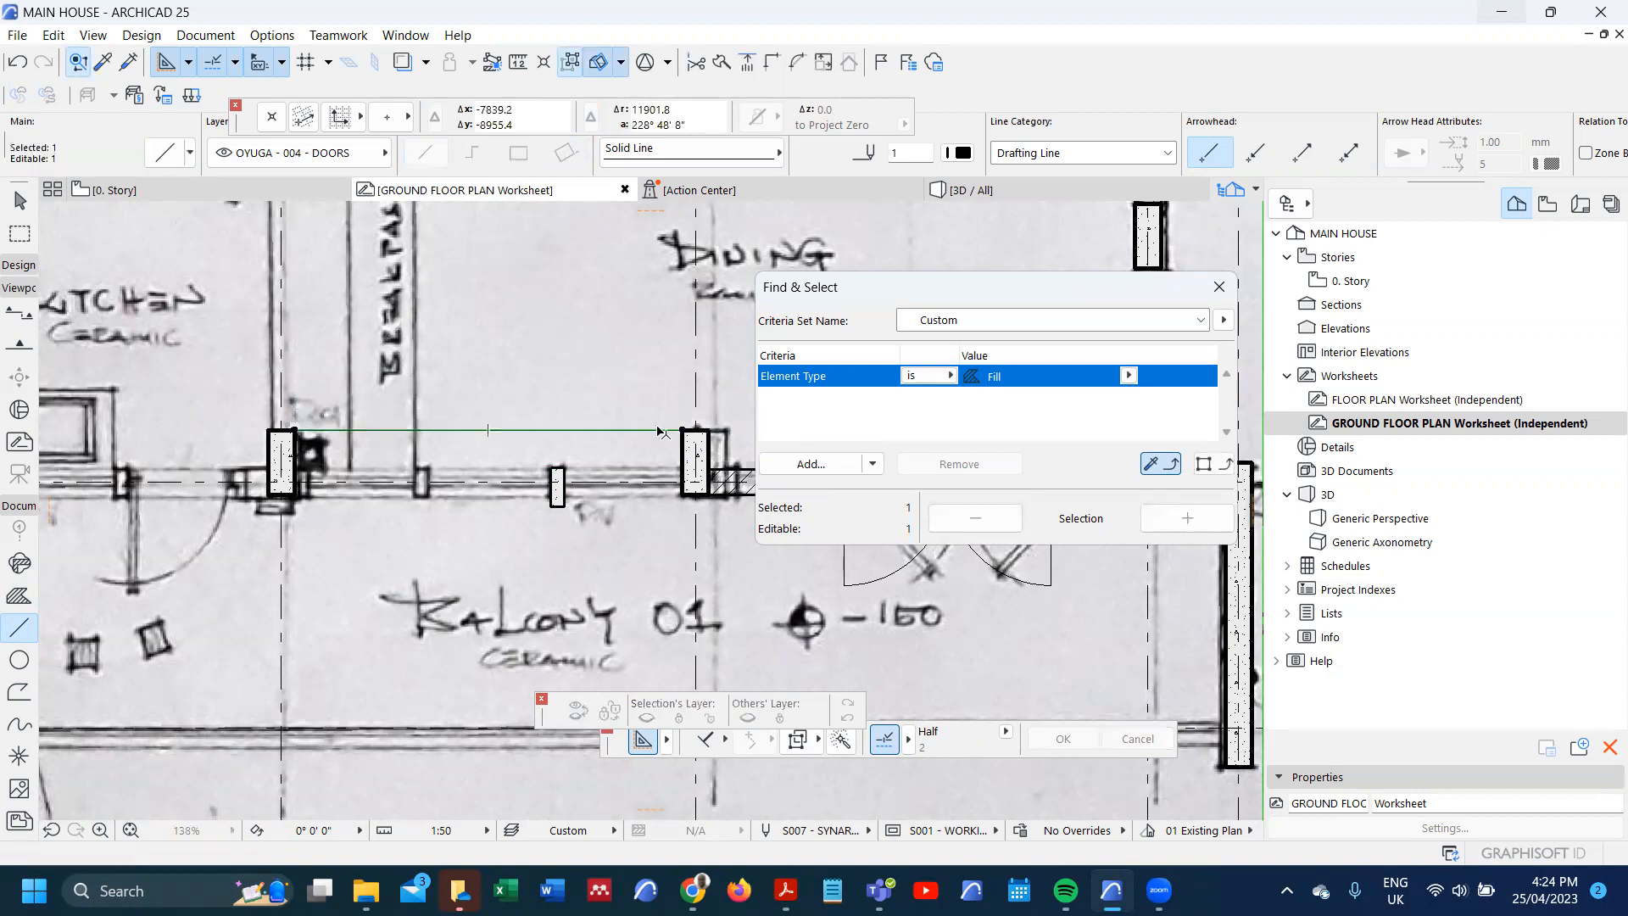
click(657, 430)
click(658, 359)
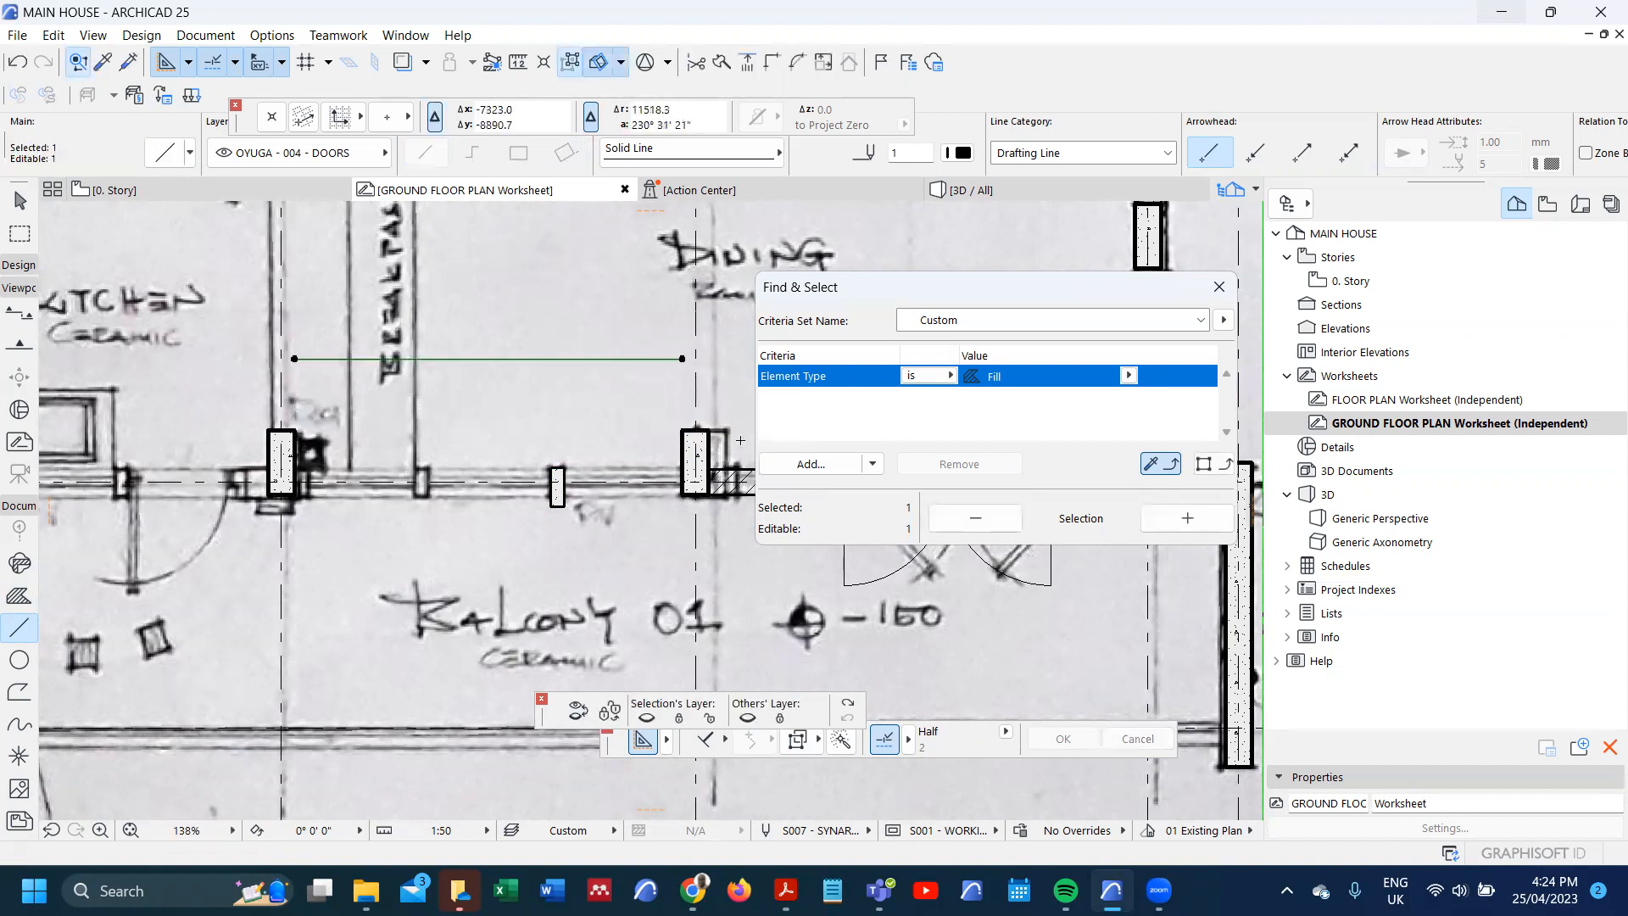
- Move the layer palette clear of the snap controls and switch the special snap points to Divisions
drag(535, 724, 142, 729)
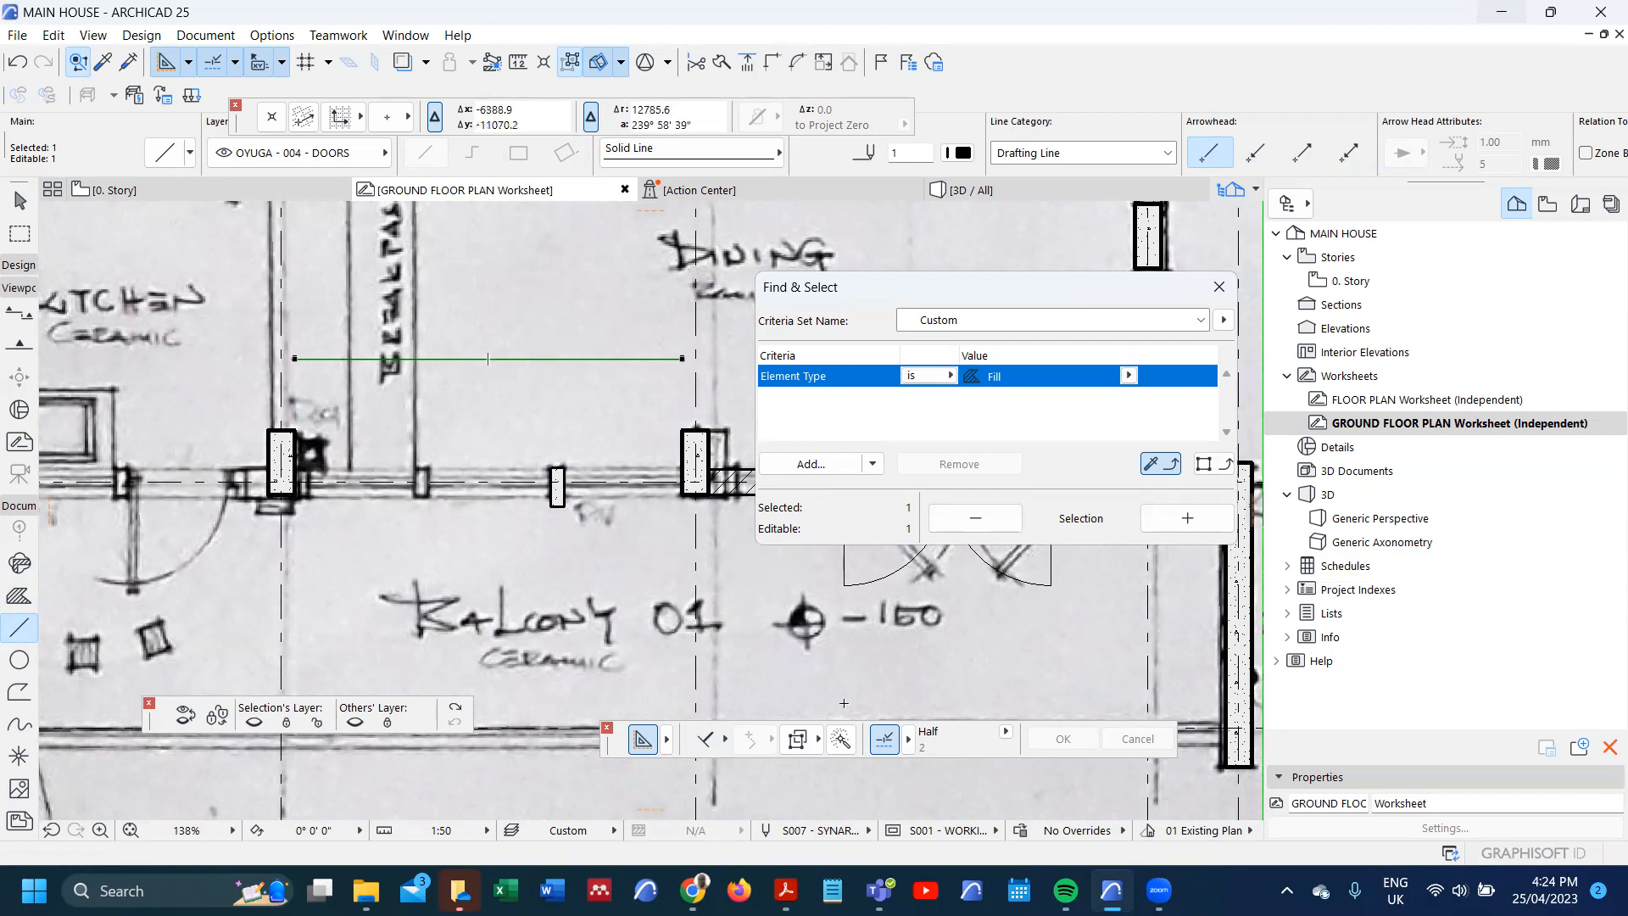
click(1006, 731)
click(1051, 587)
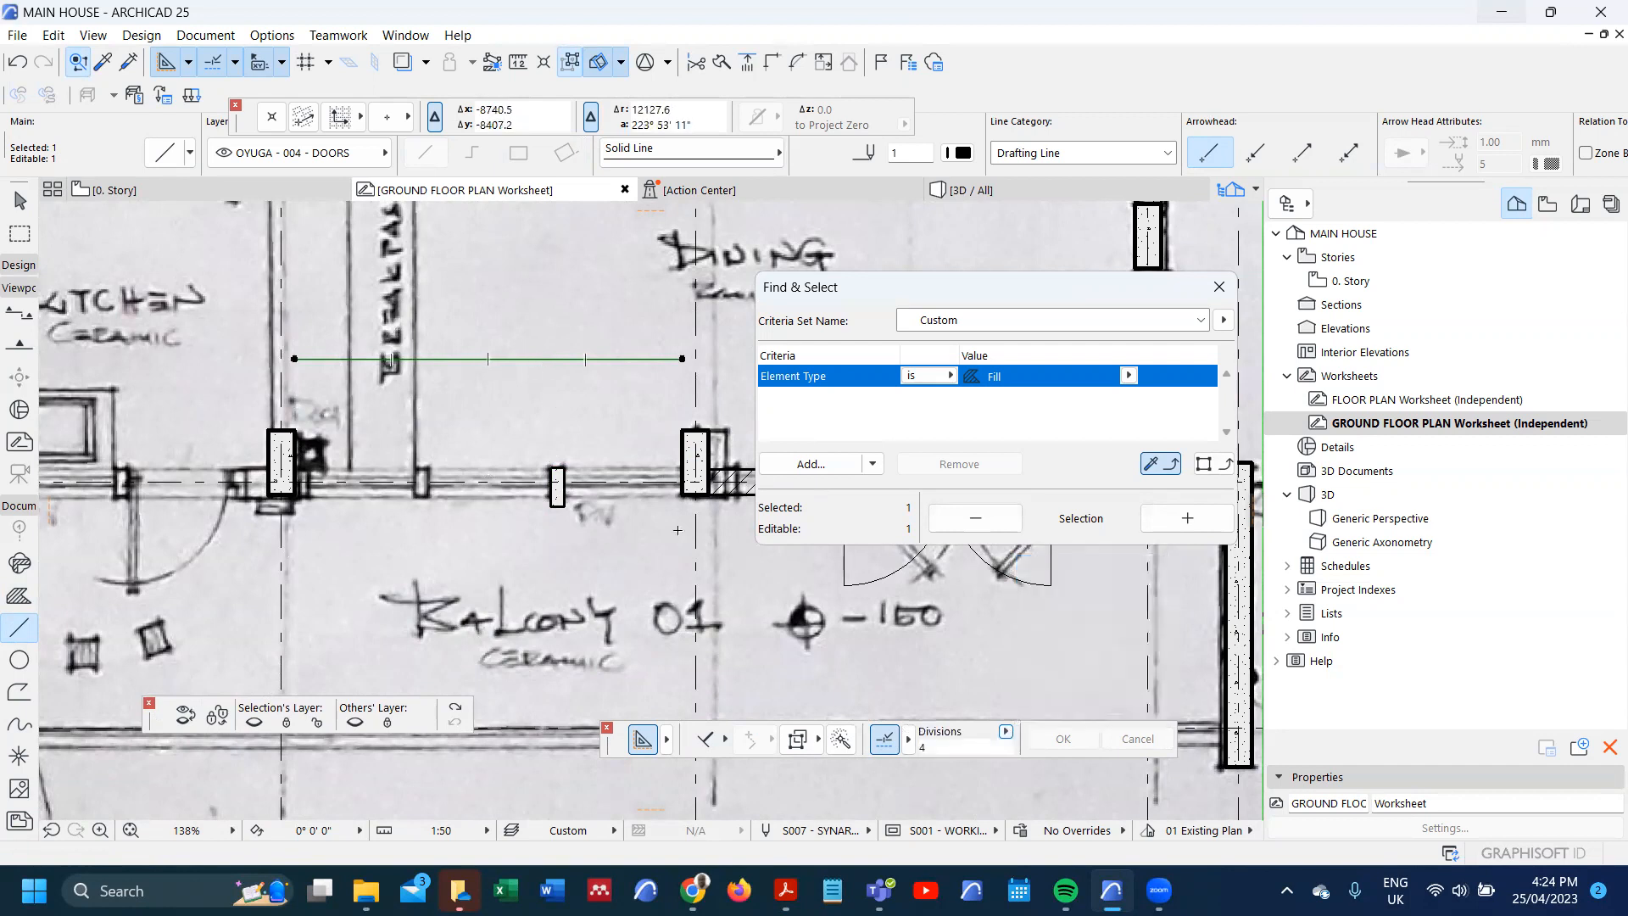
- Set the special snap points to 3 divisions and place hotspots at both third points of the dining area's guide line
click(909, 745)
text(3)
click(19, 756)
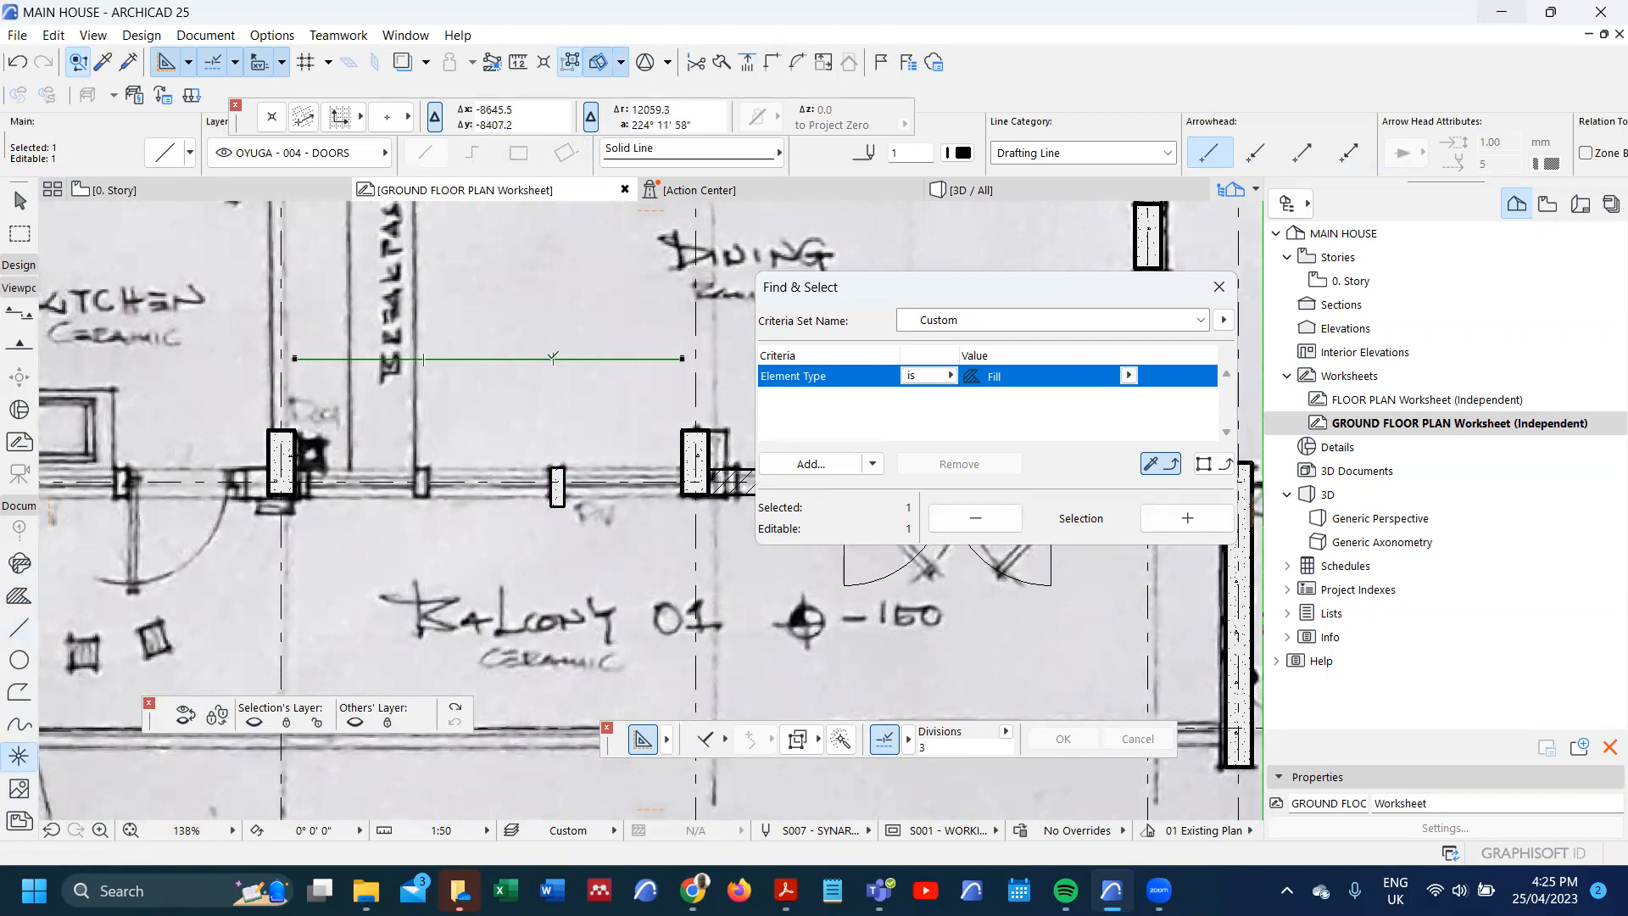
click(551, 358)
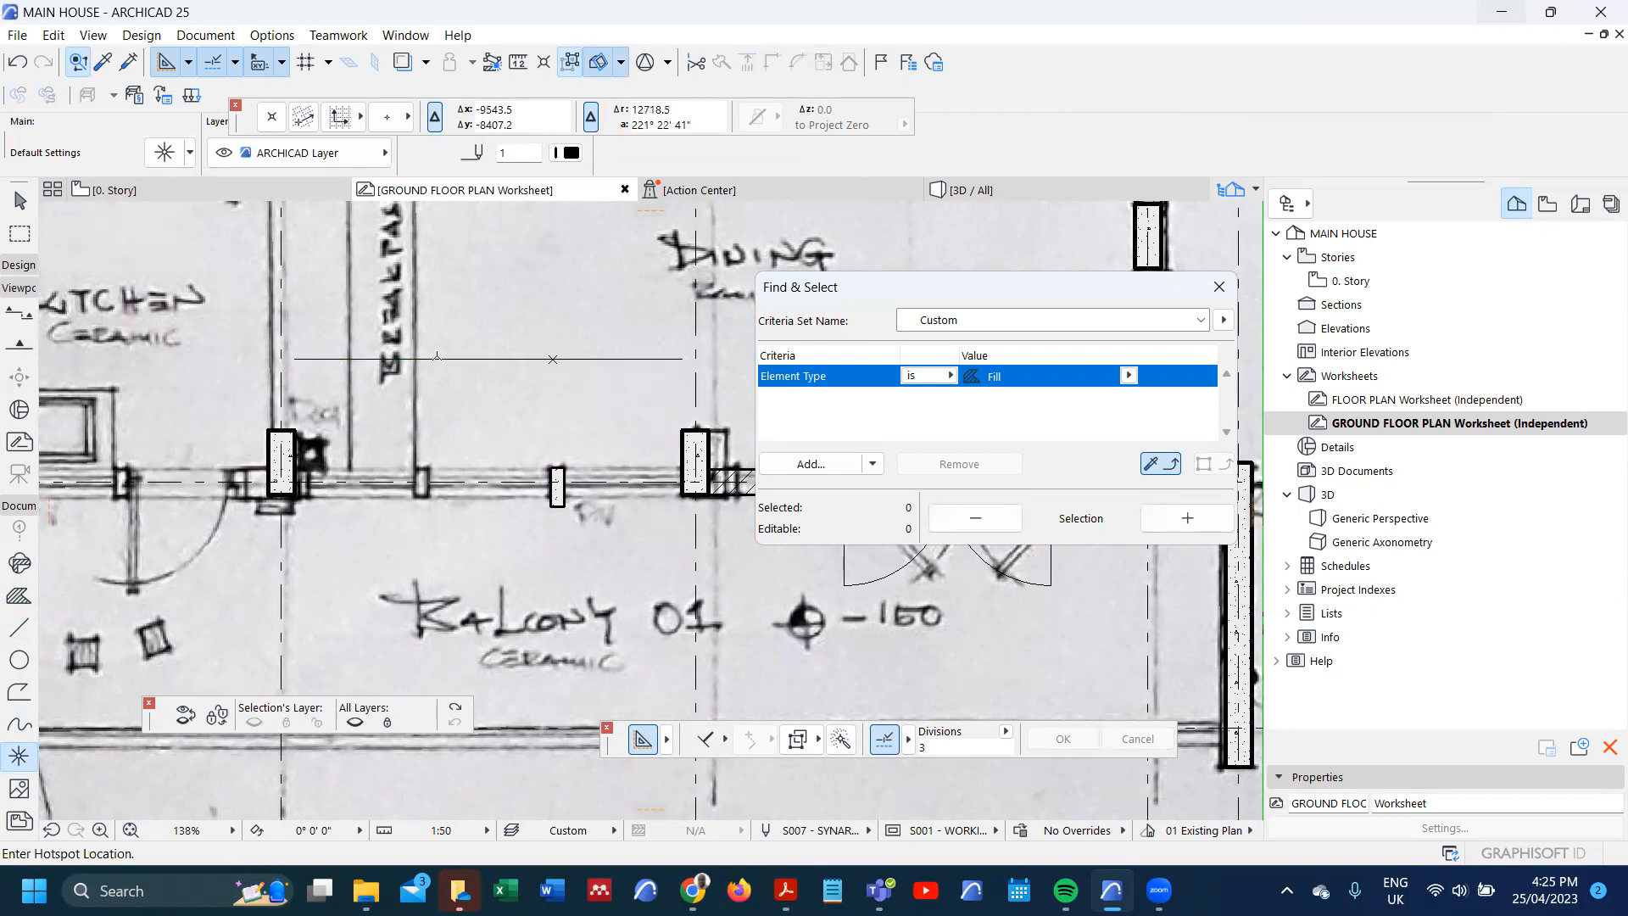
scroll(527, 459, up, 3)
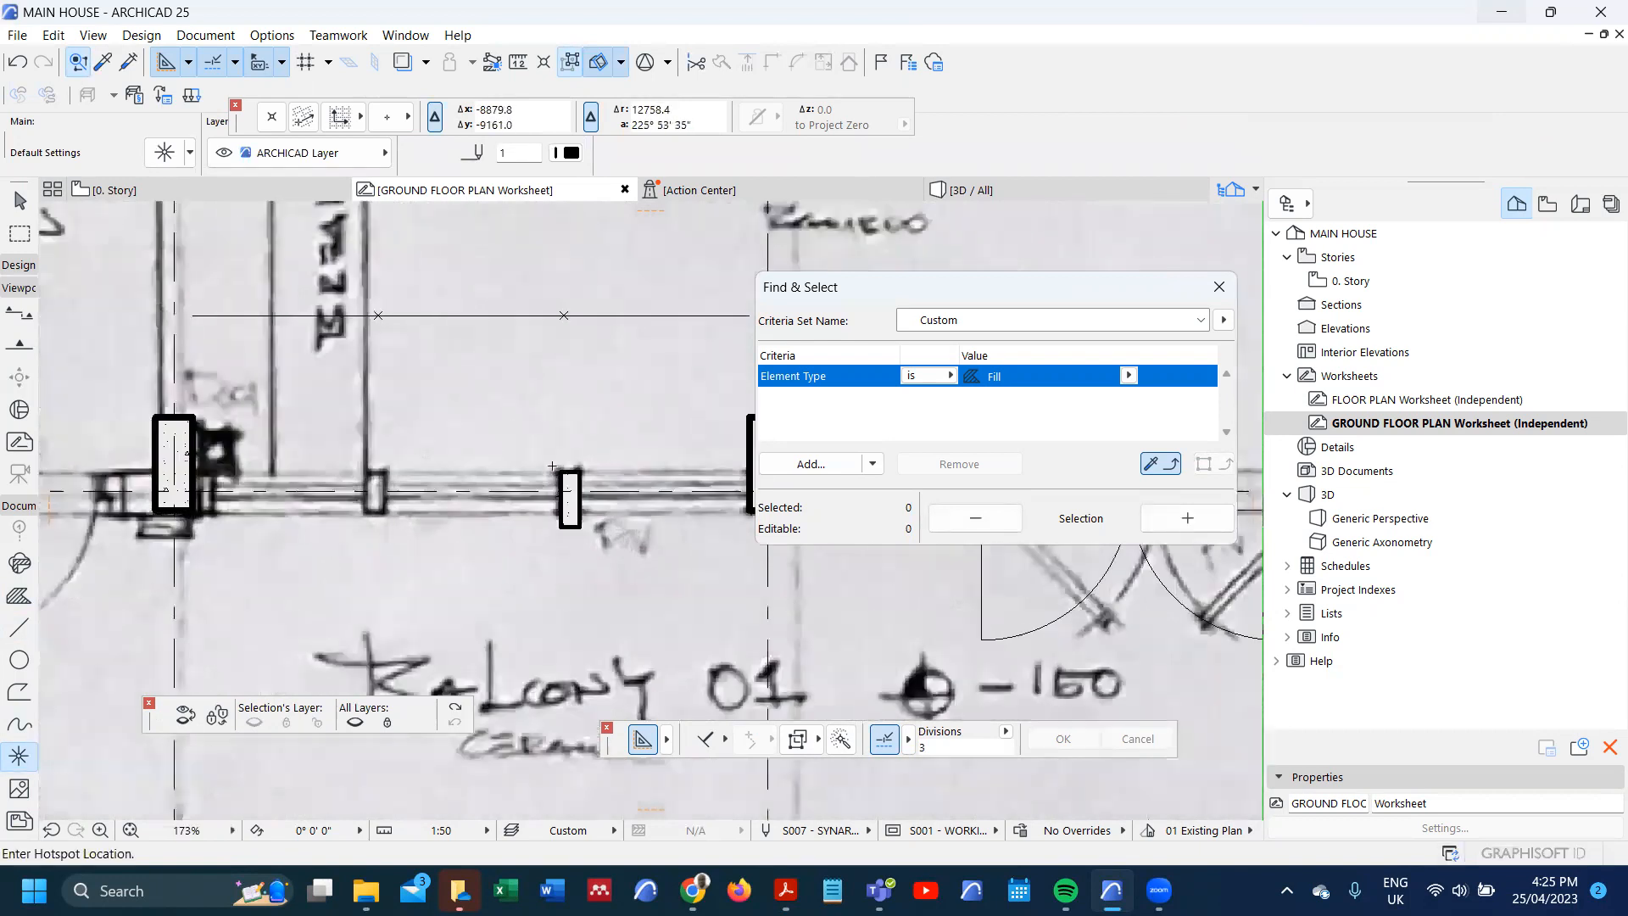
- With special snap points set to Half, move the dining mullion by its upper edge's midpoint into line with the hotspot nearest the gridline E column
click(585, 472)
scroll(587, 466, up, 2)
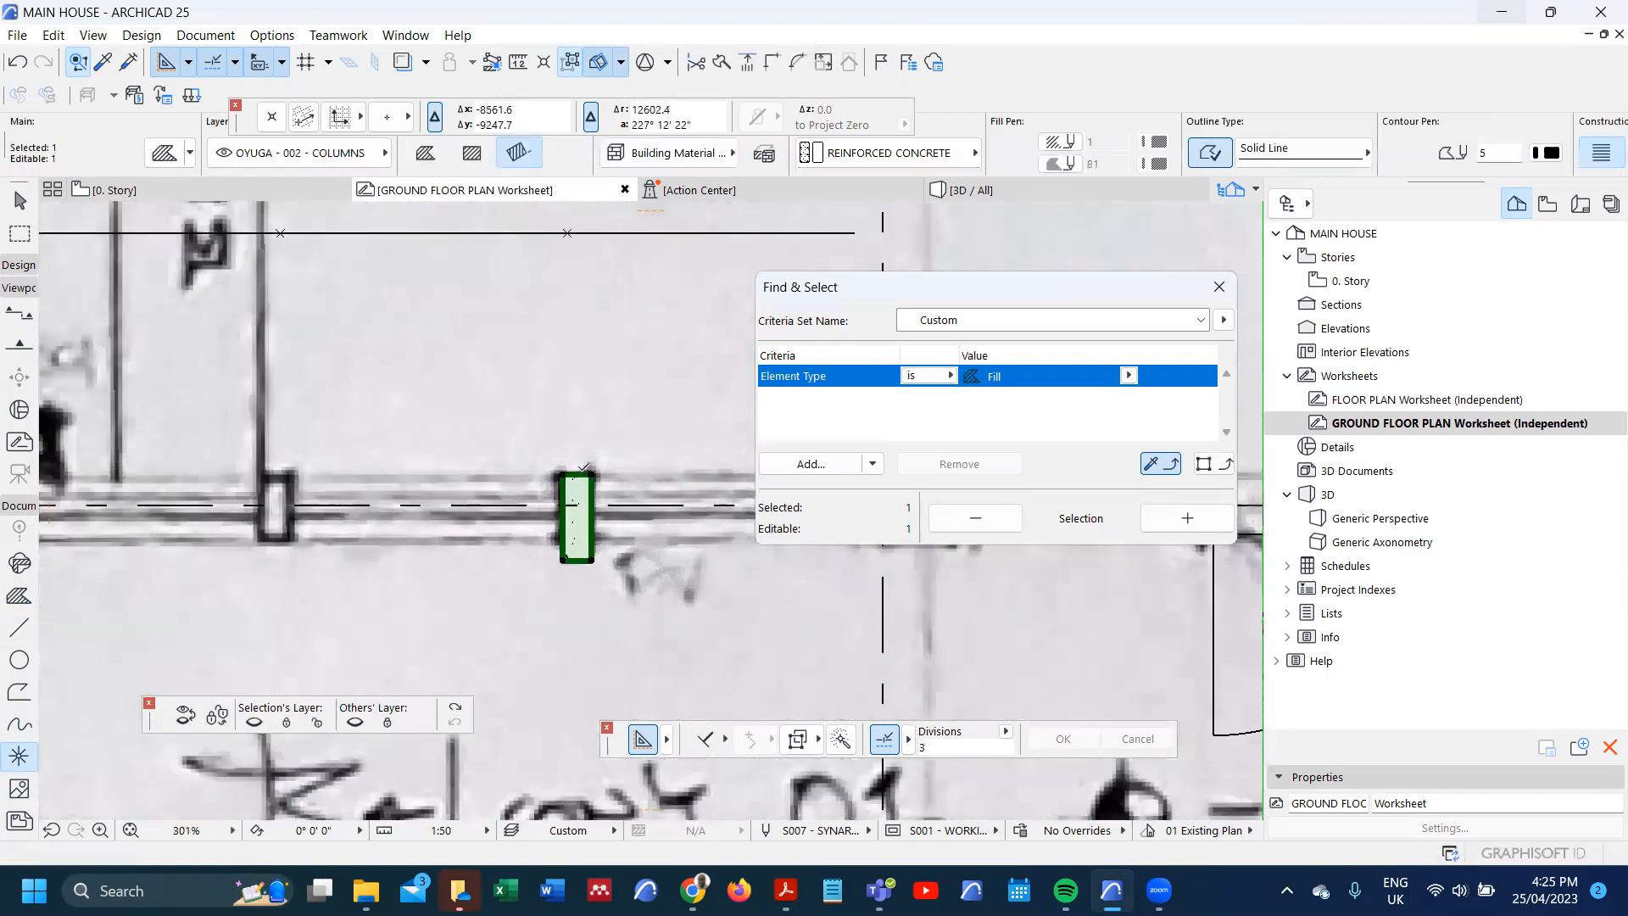
key(ctrl+d)
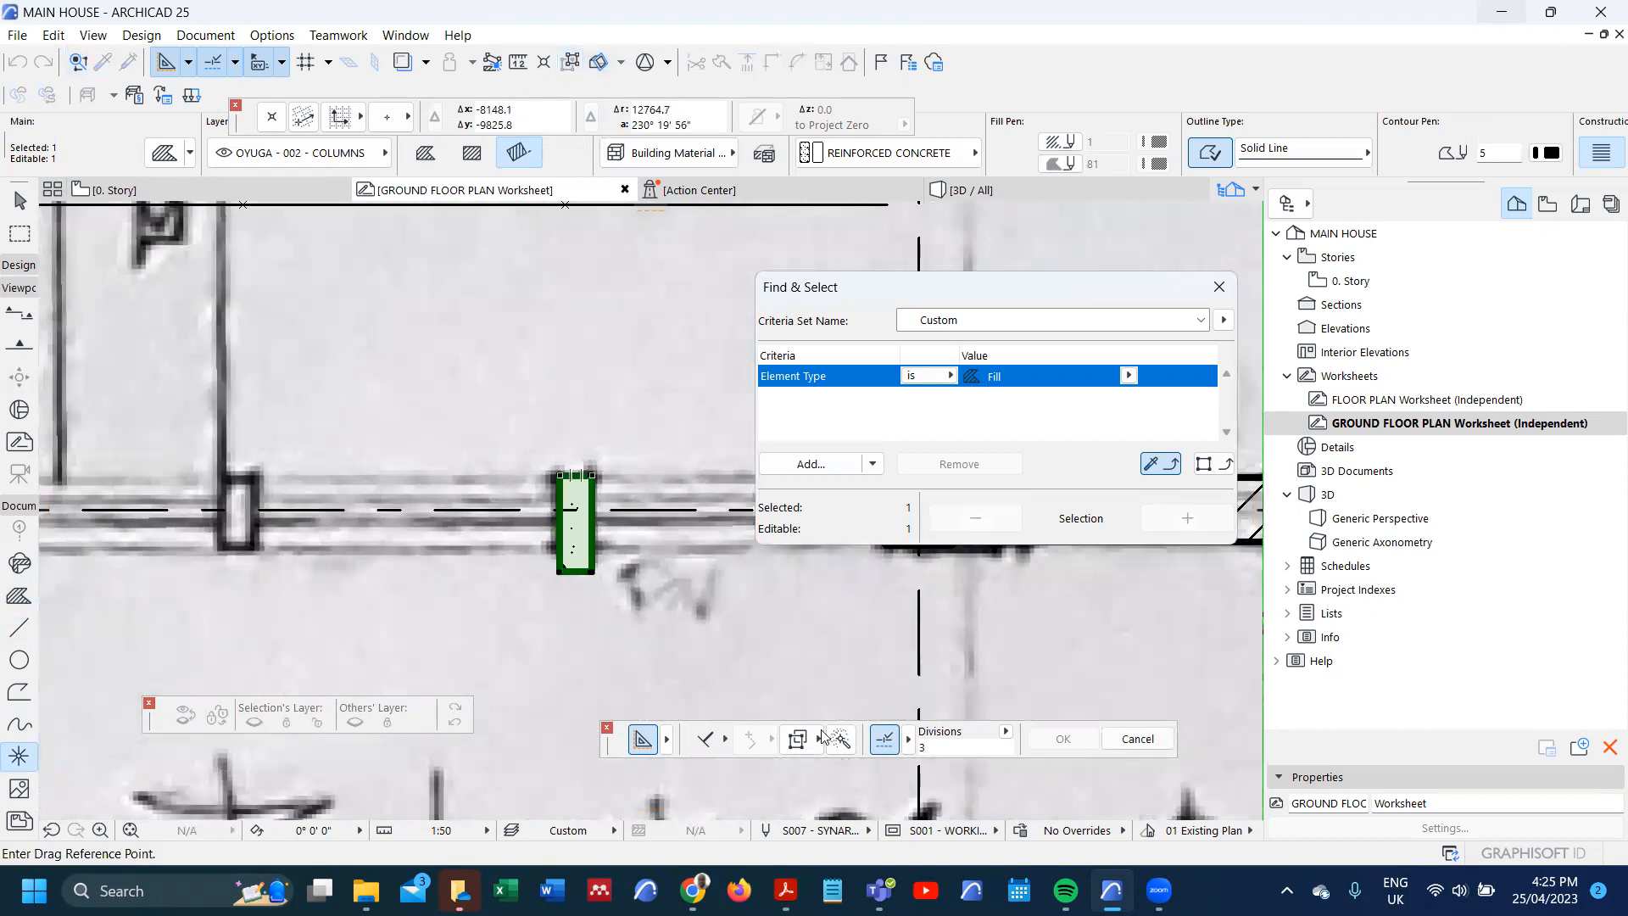
key(Escape)
click(1016, 733)
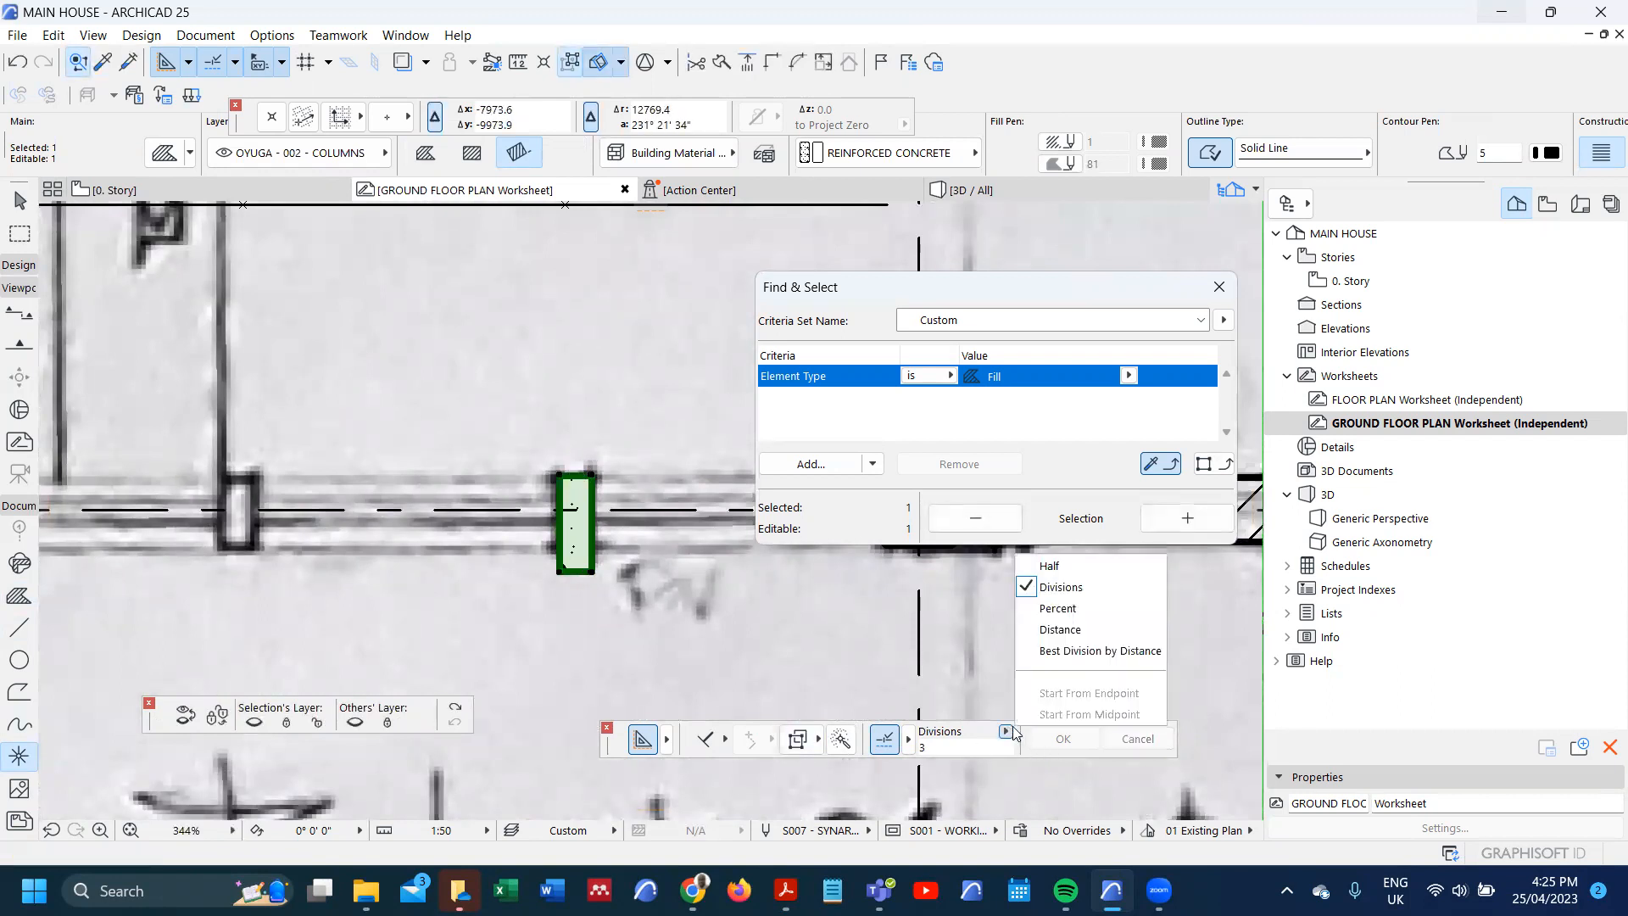
click(1049, 568)
scroll(508, 564, down, 2)
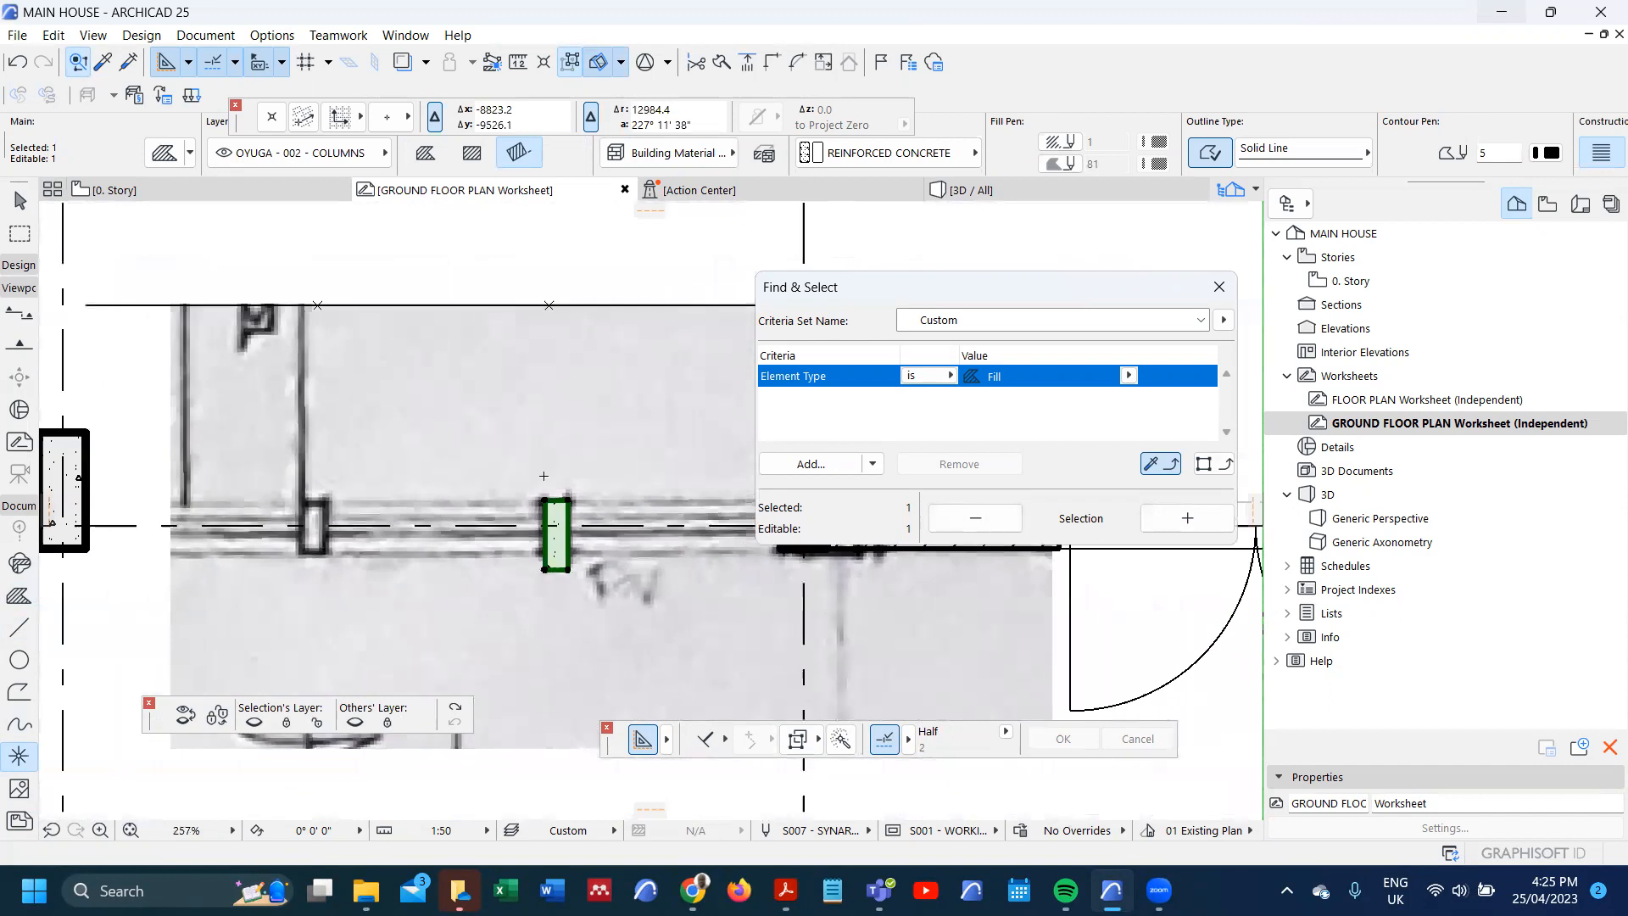
key(ctrl+d)
scroll(558, 500, up, 4)
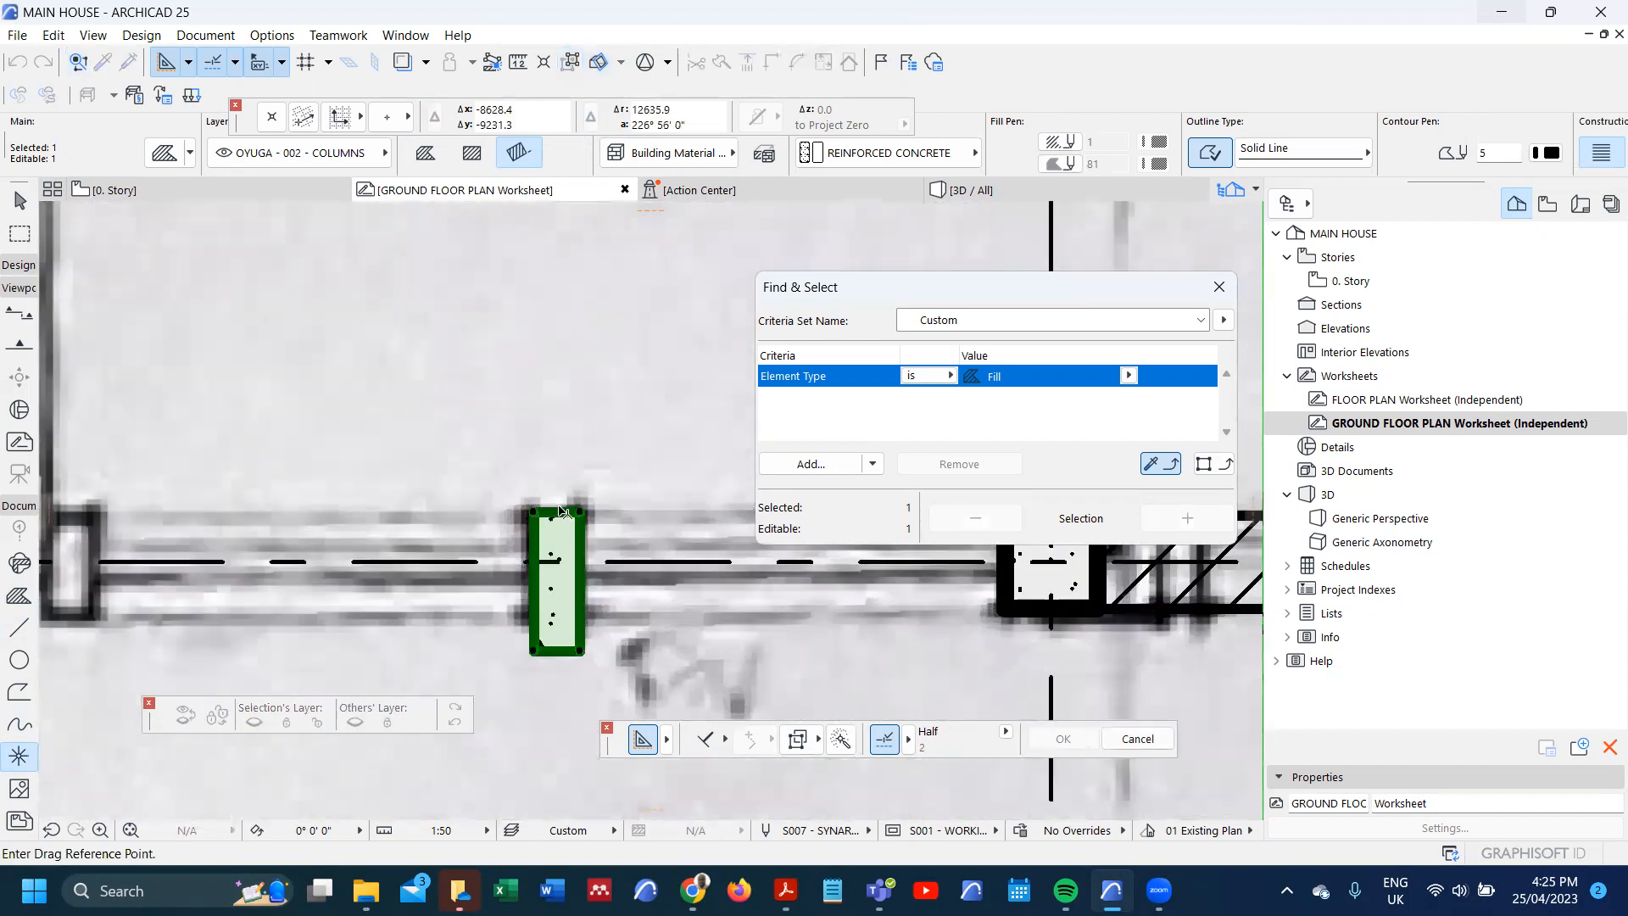
click(559, 513)
scroll(559, 513, down, 3)
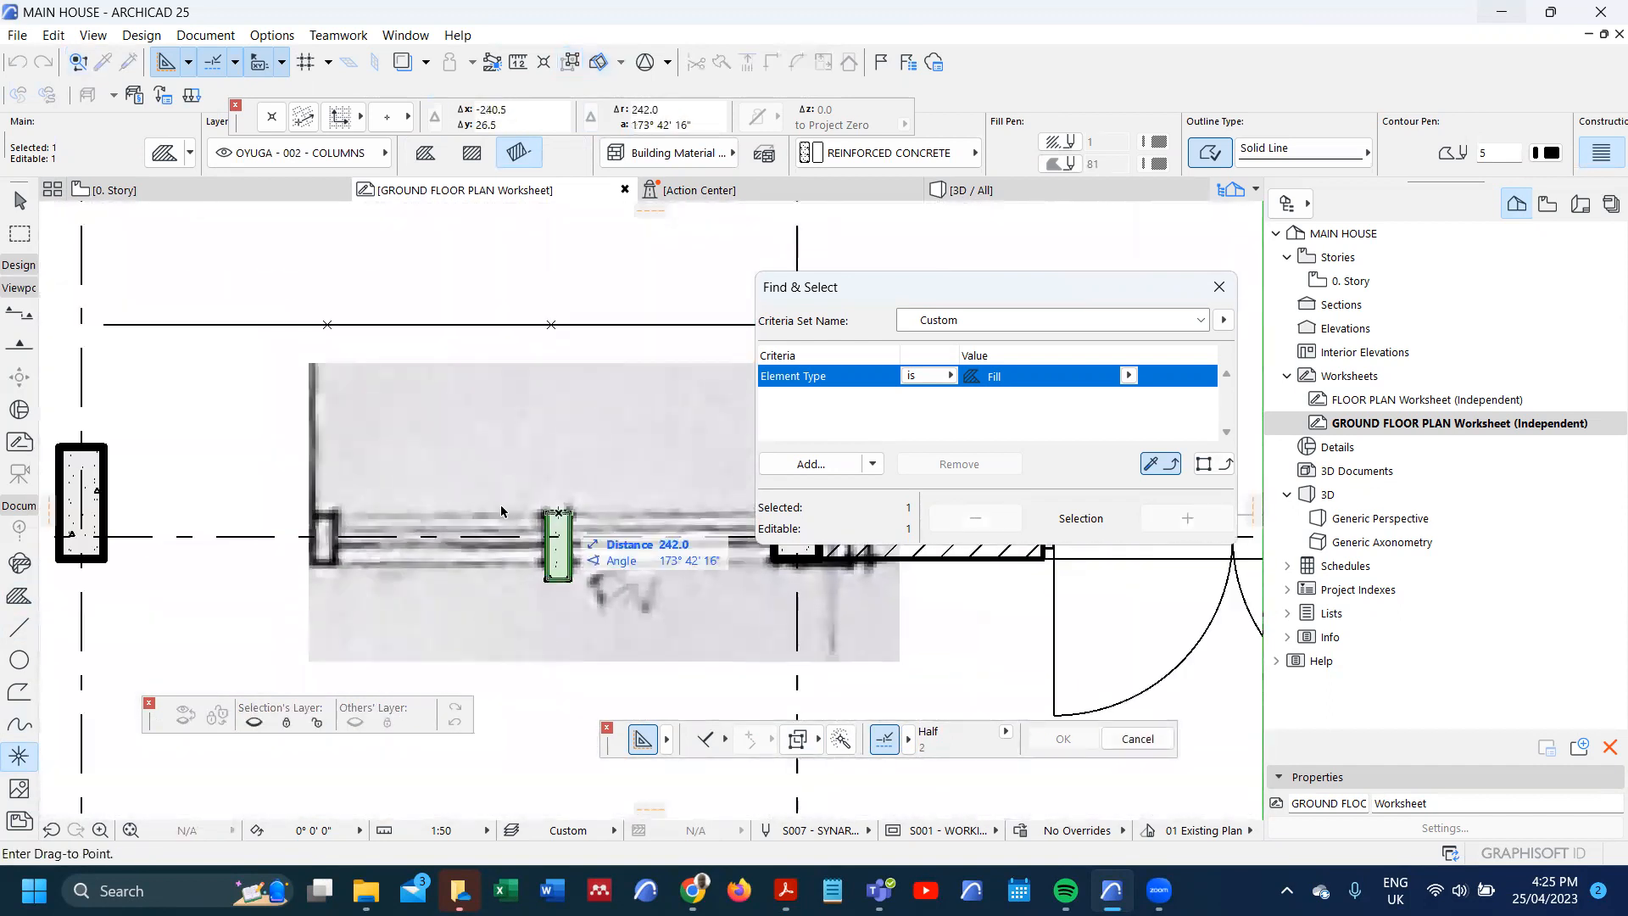
click(552, 512)
- Copy the aligned mullion into line with the guide line's other hotspot, nearest the gridline D column, and deselect the copy
click(552, 512)
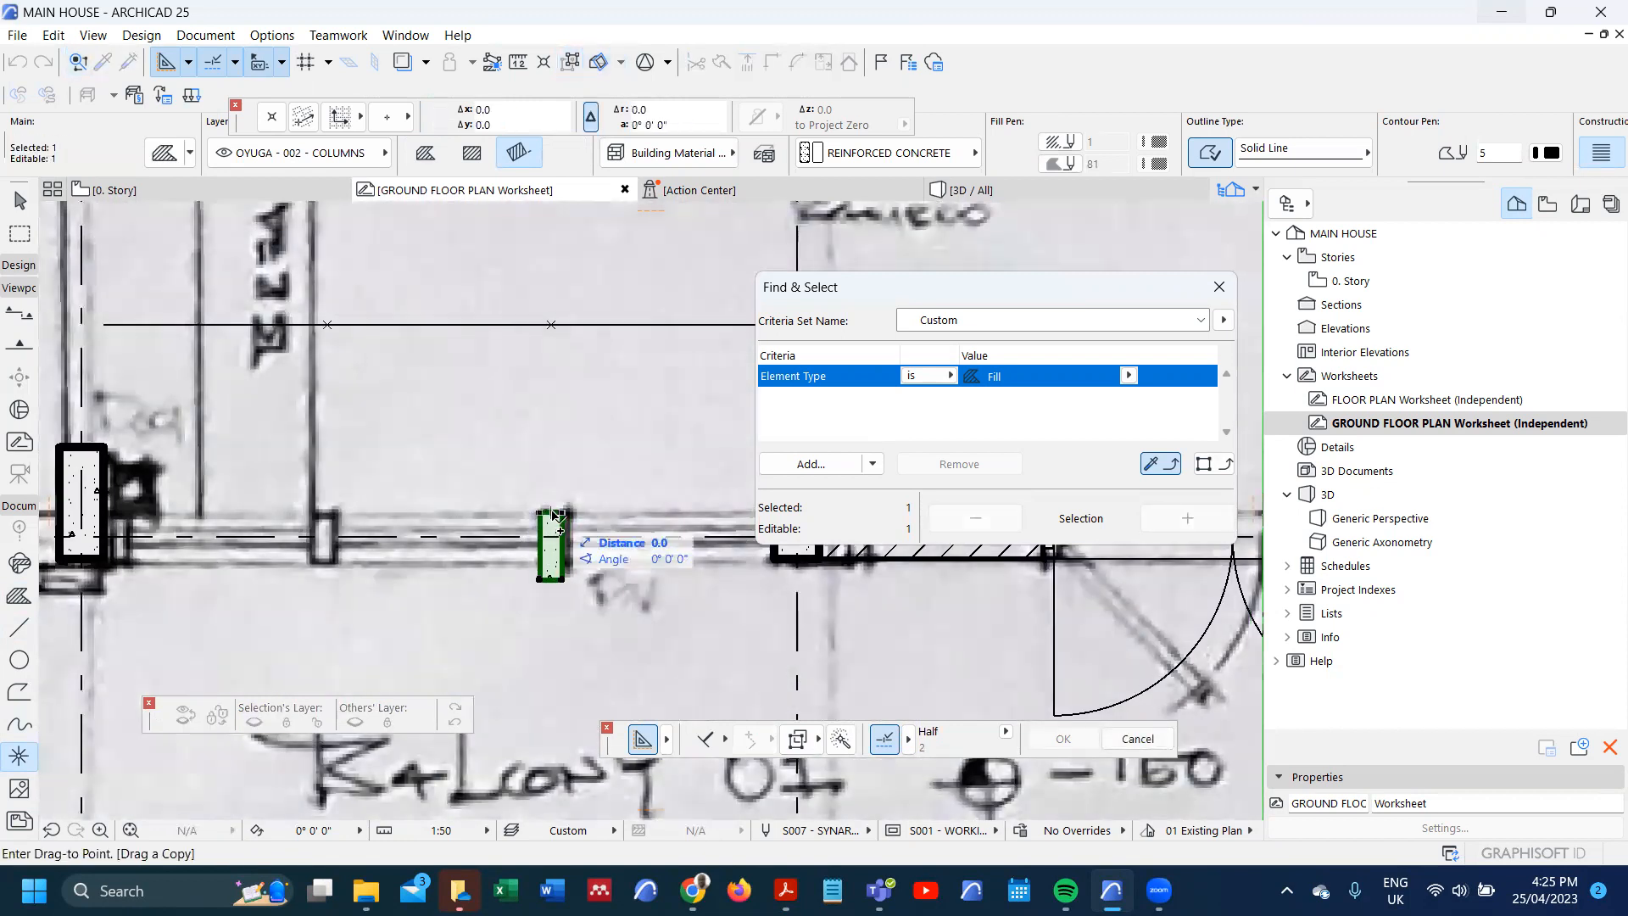
click(328, 325)
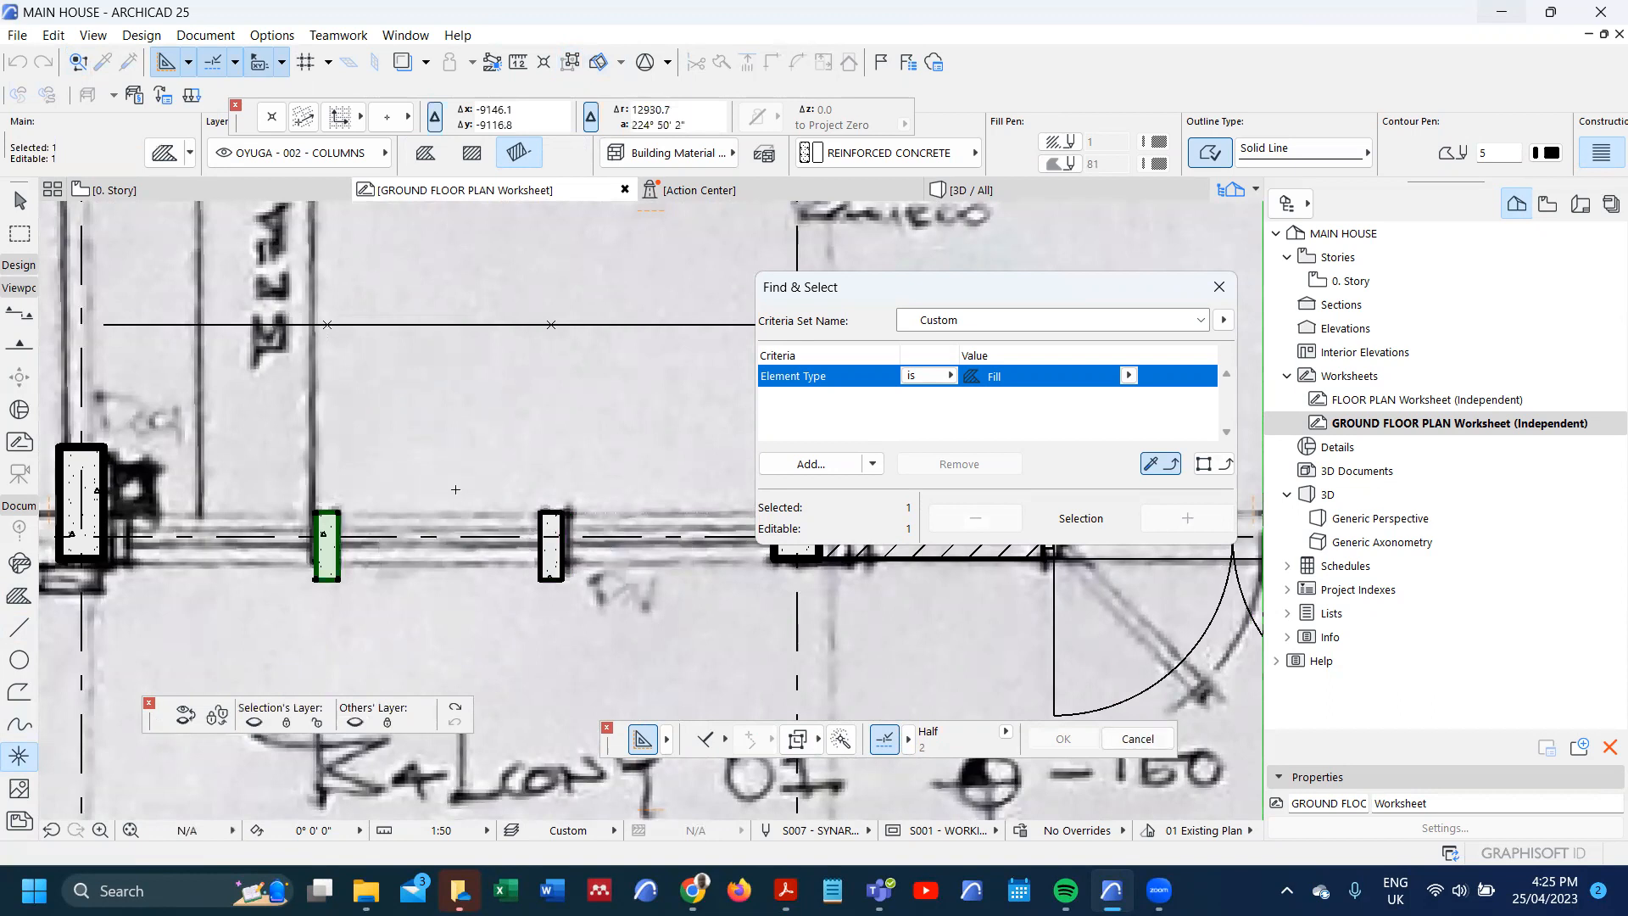
scroll(462, 490, down, 3)
key(Escape)
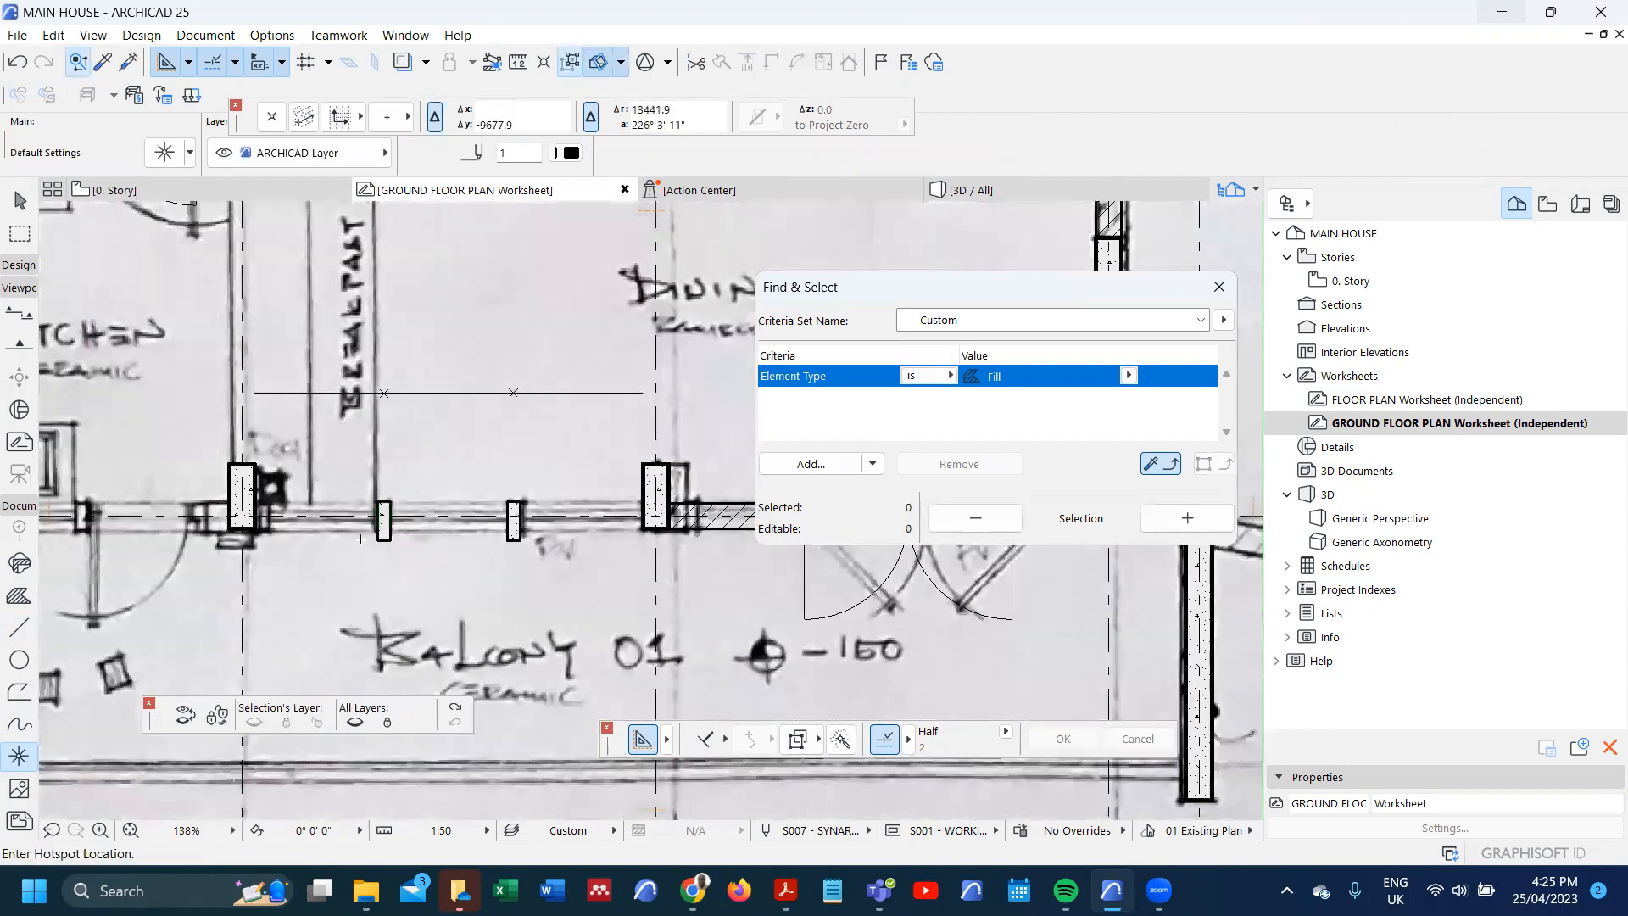
- Using the dining guide line's settings, draw a single straight line between the facing upper corners of the gridline C and D columns
scroll(501, 534, down, 5)
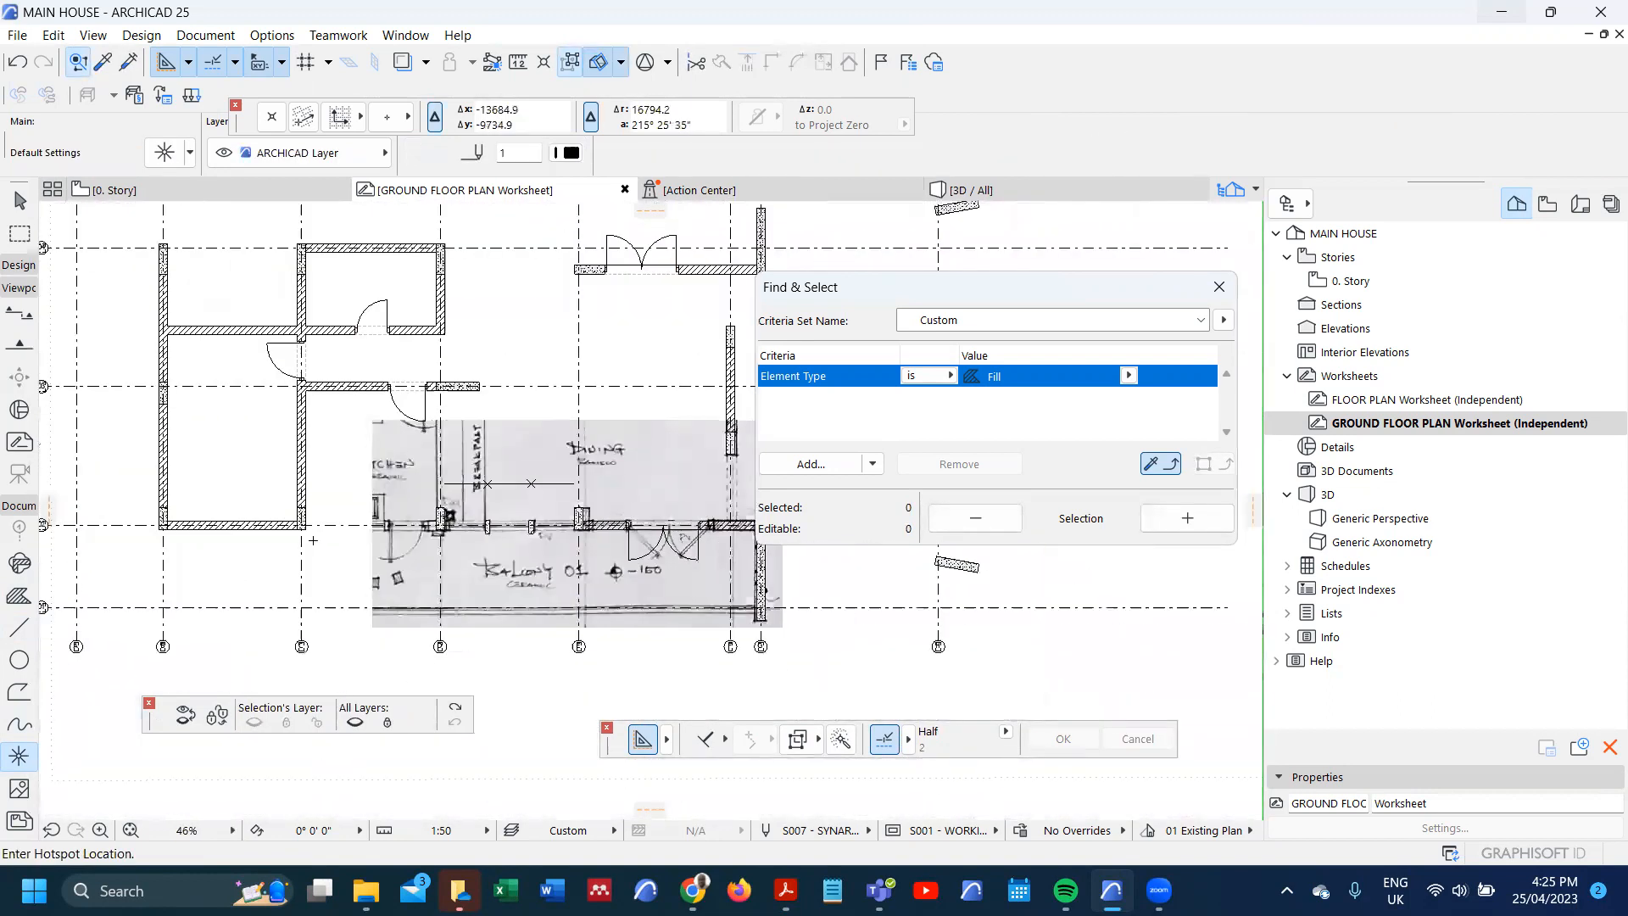
scroll(316, 540, up, 3)
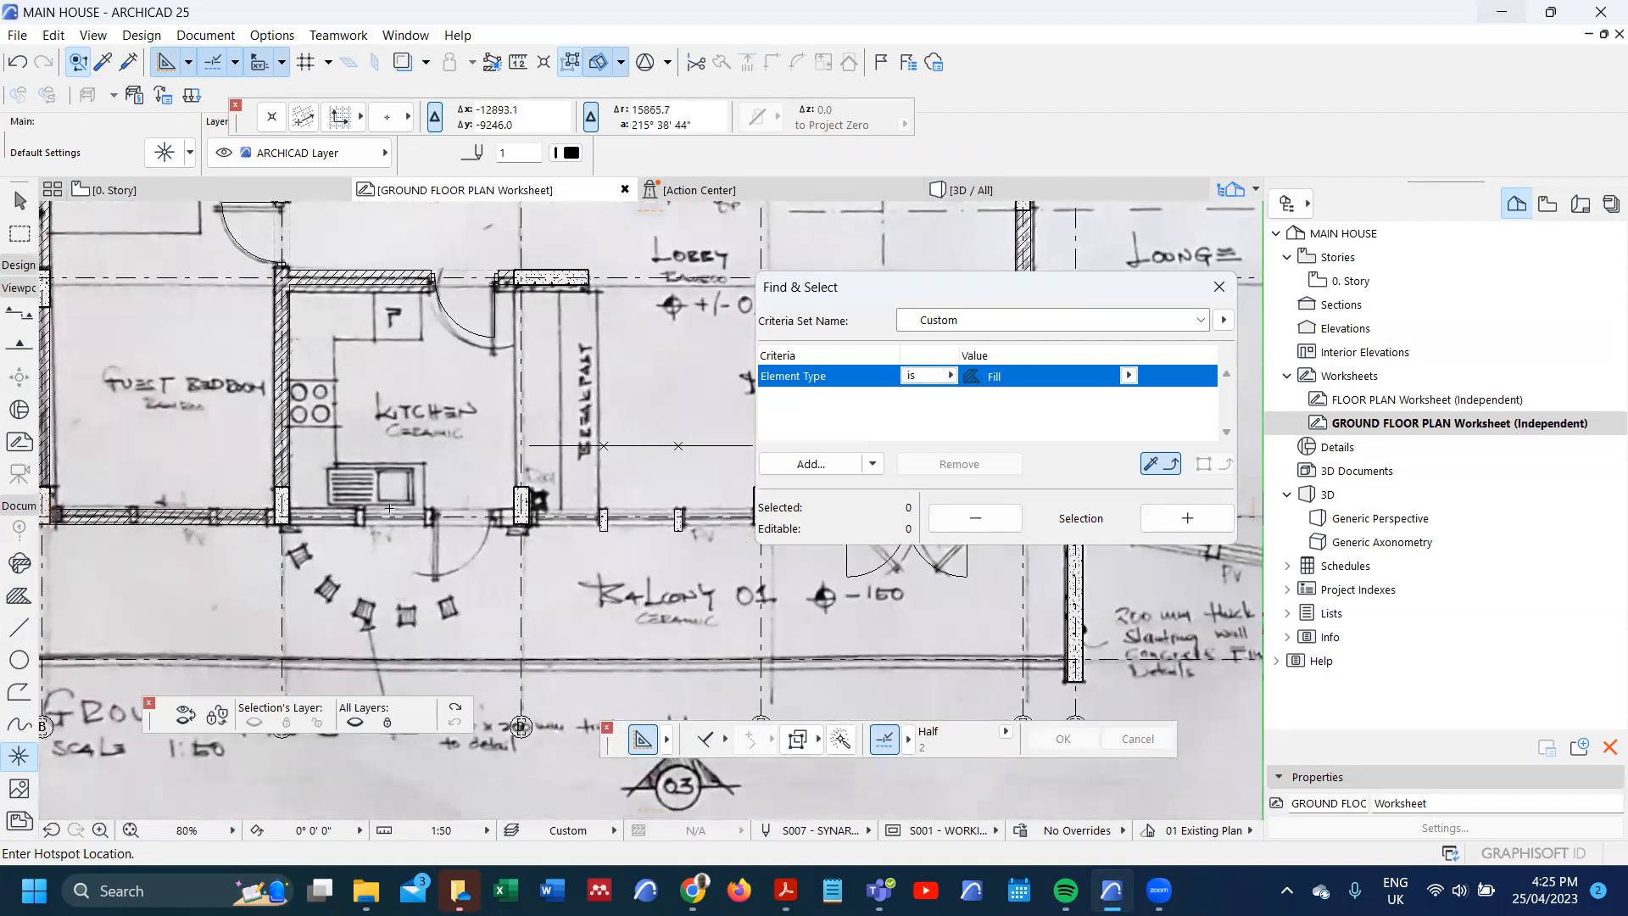
scroll(486, 484, up, 1)
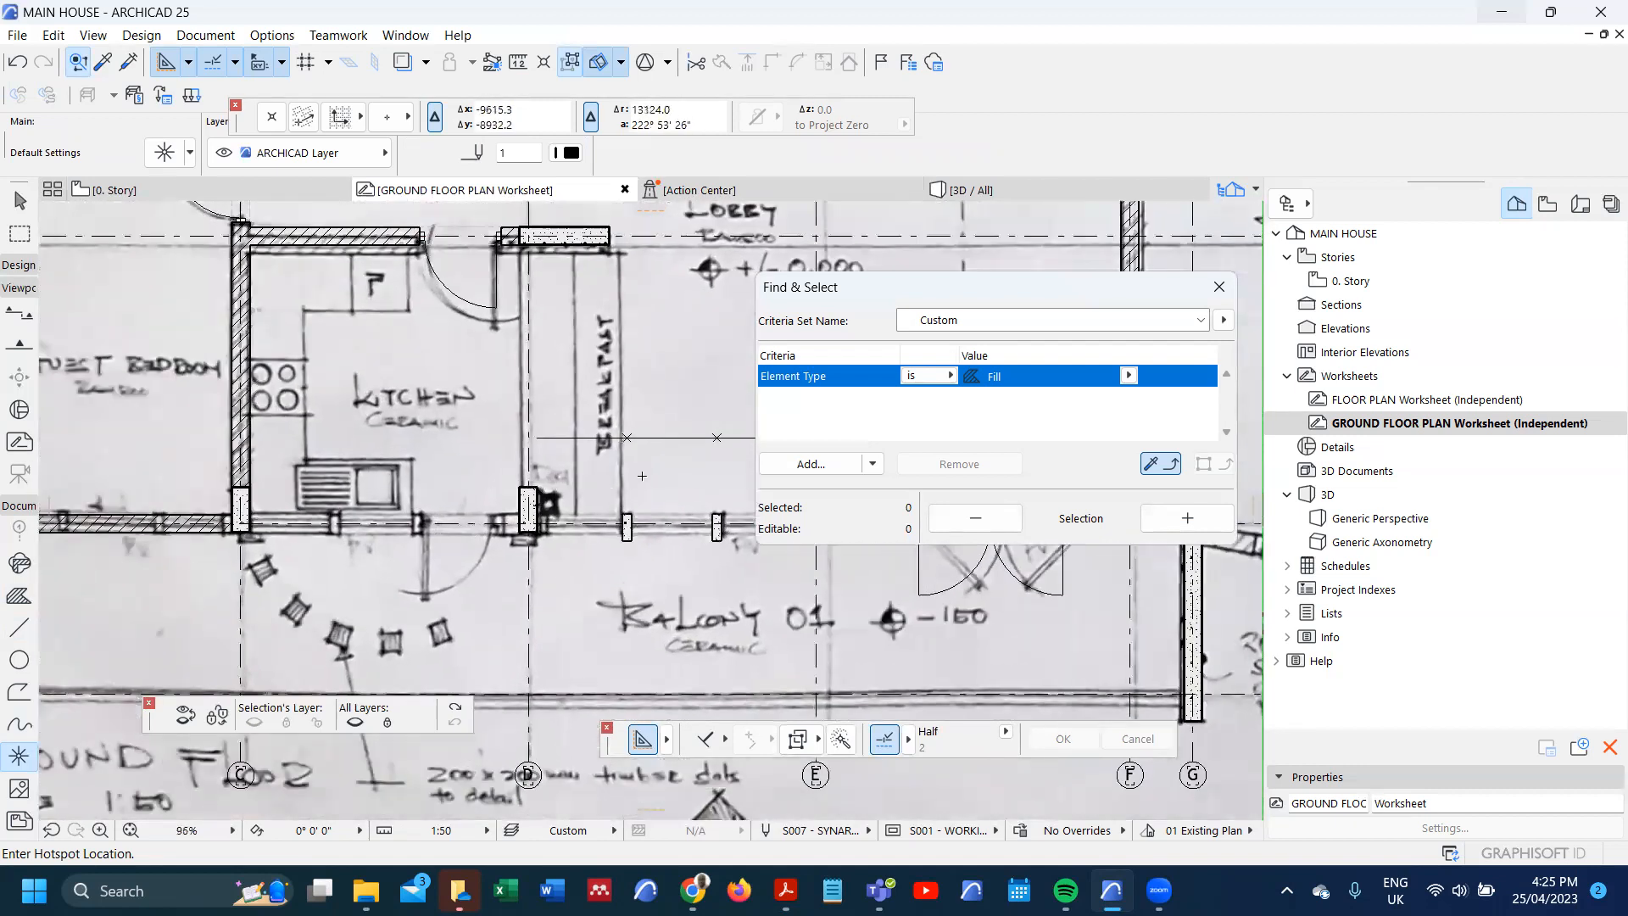
alt+click(683, 436)
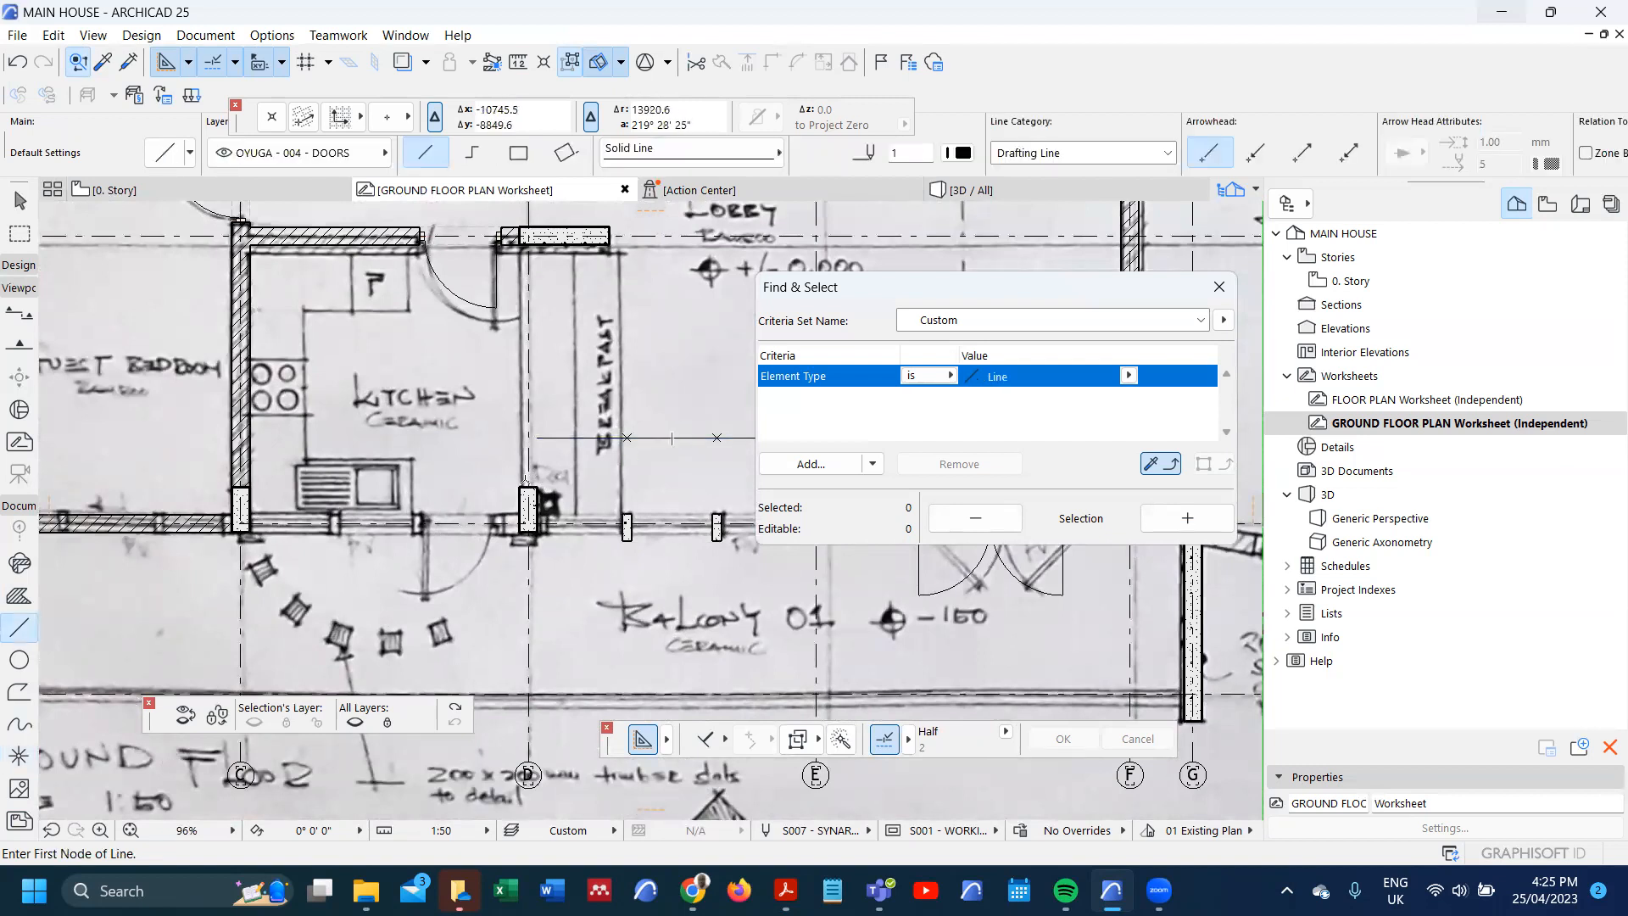
click(240, 487)
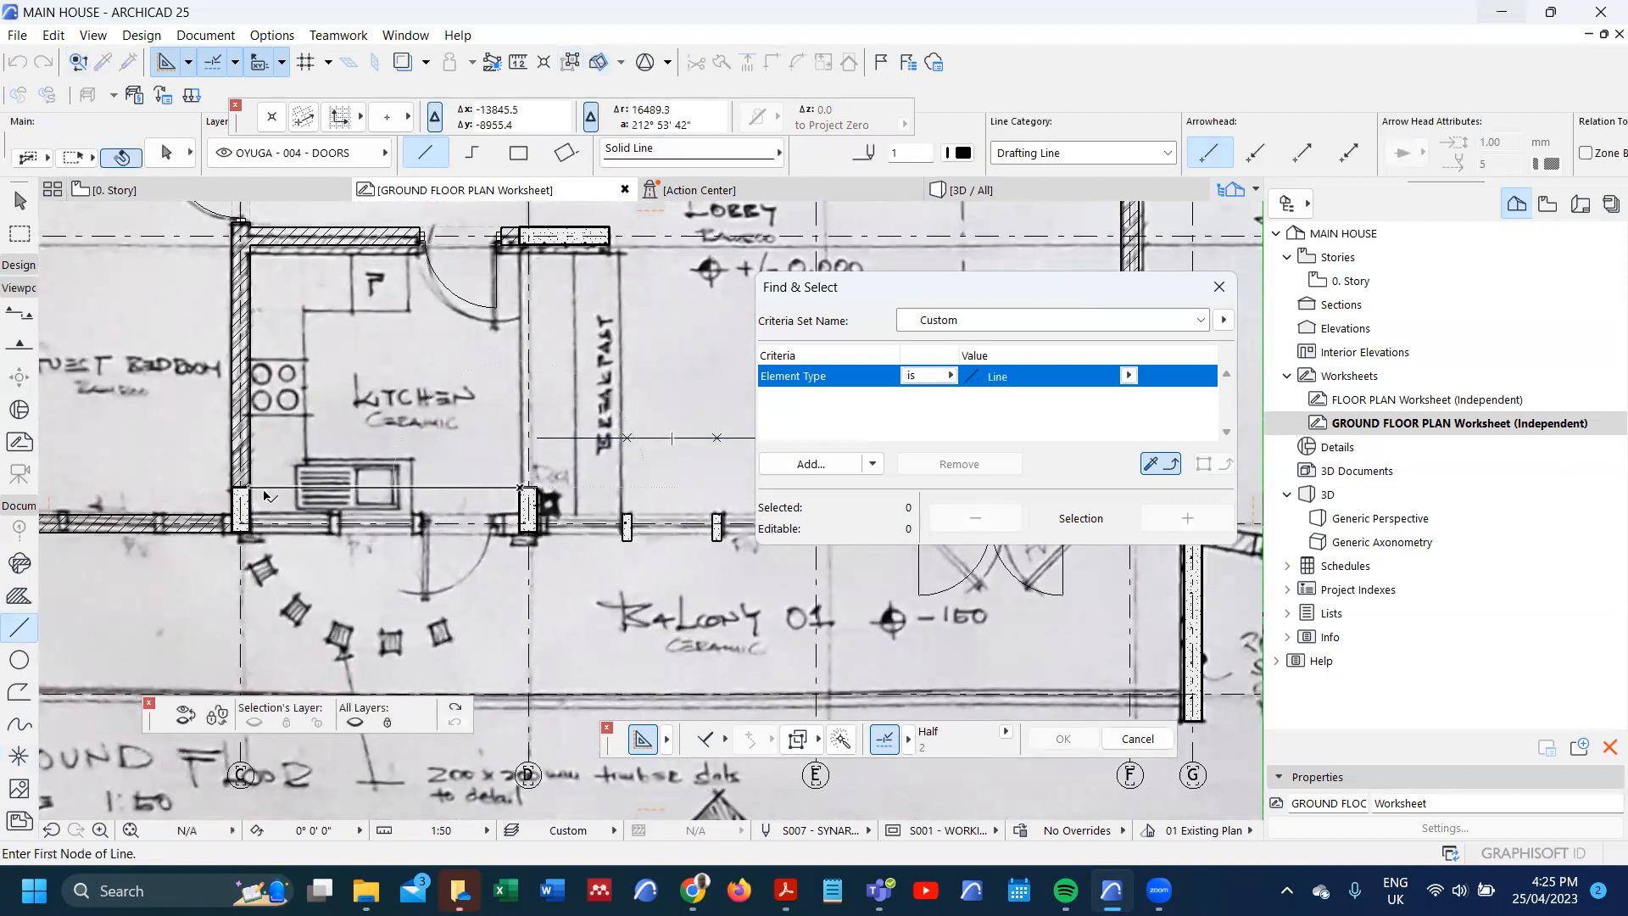
click(526, 487)
- Switch the special snap points to 3 divisions and place hotspots at both third points of the kitchen guide line
click(1008, 734)
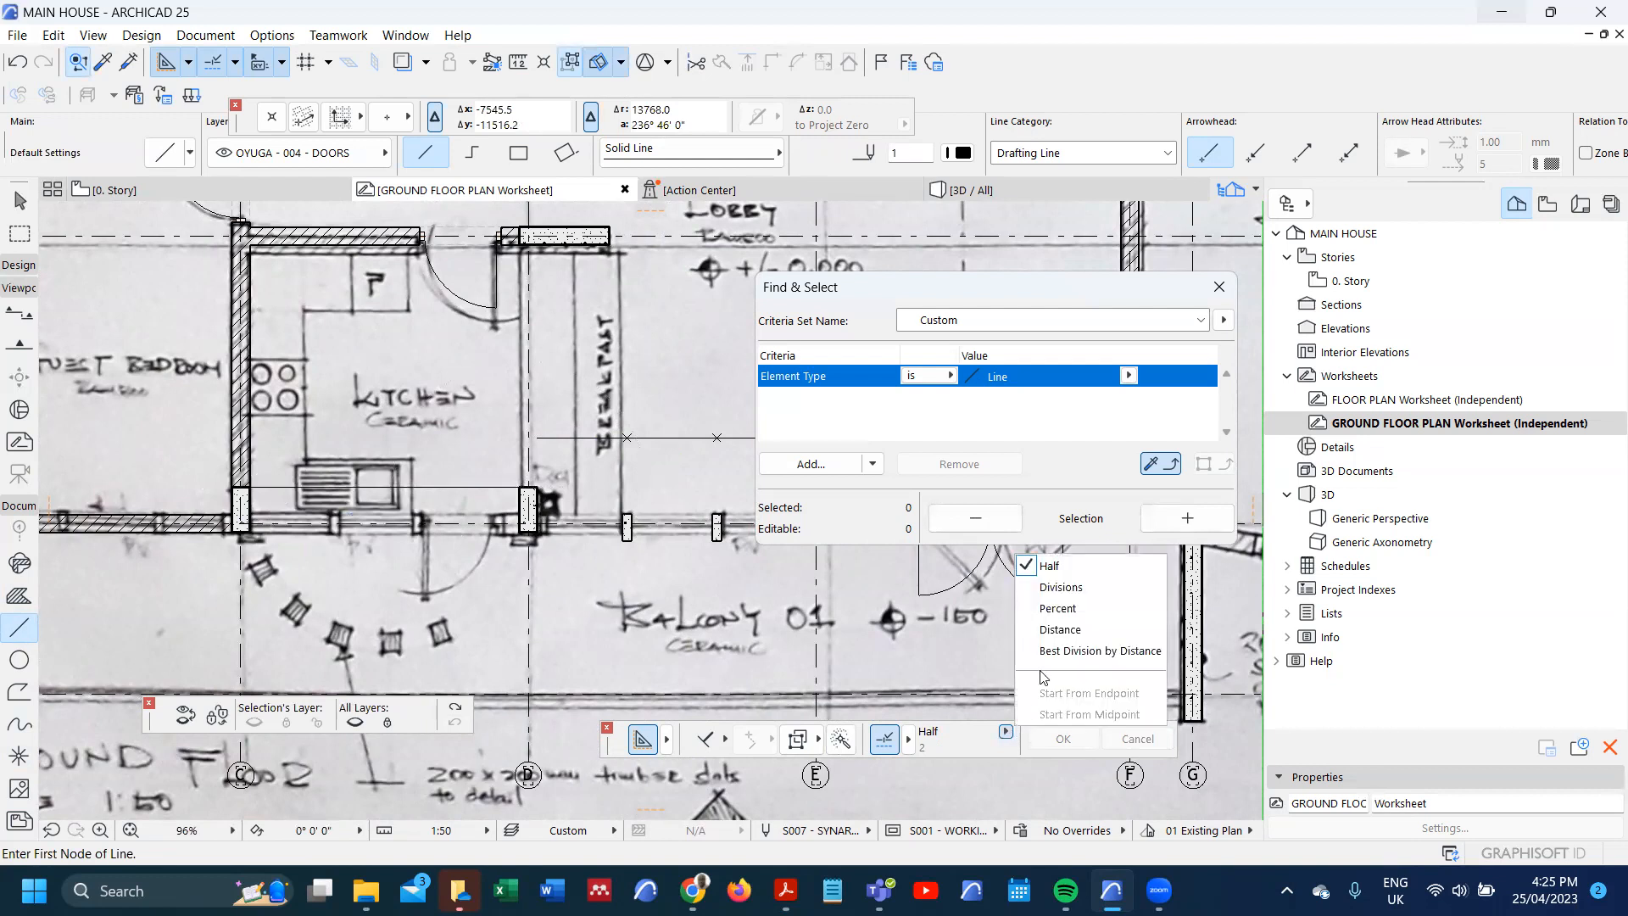
click(1077, 607)
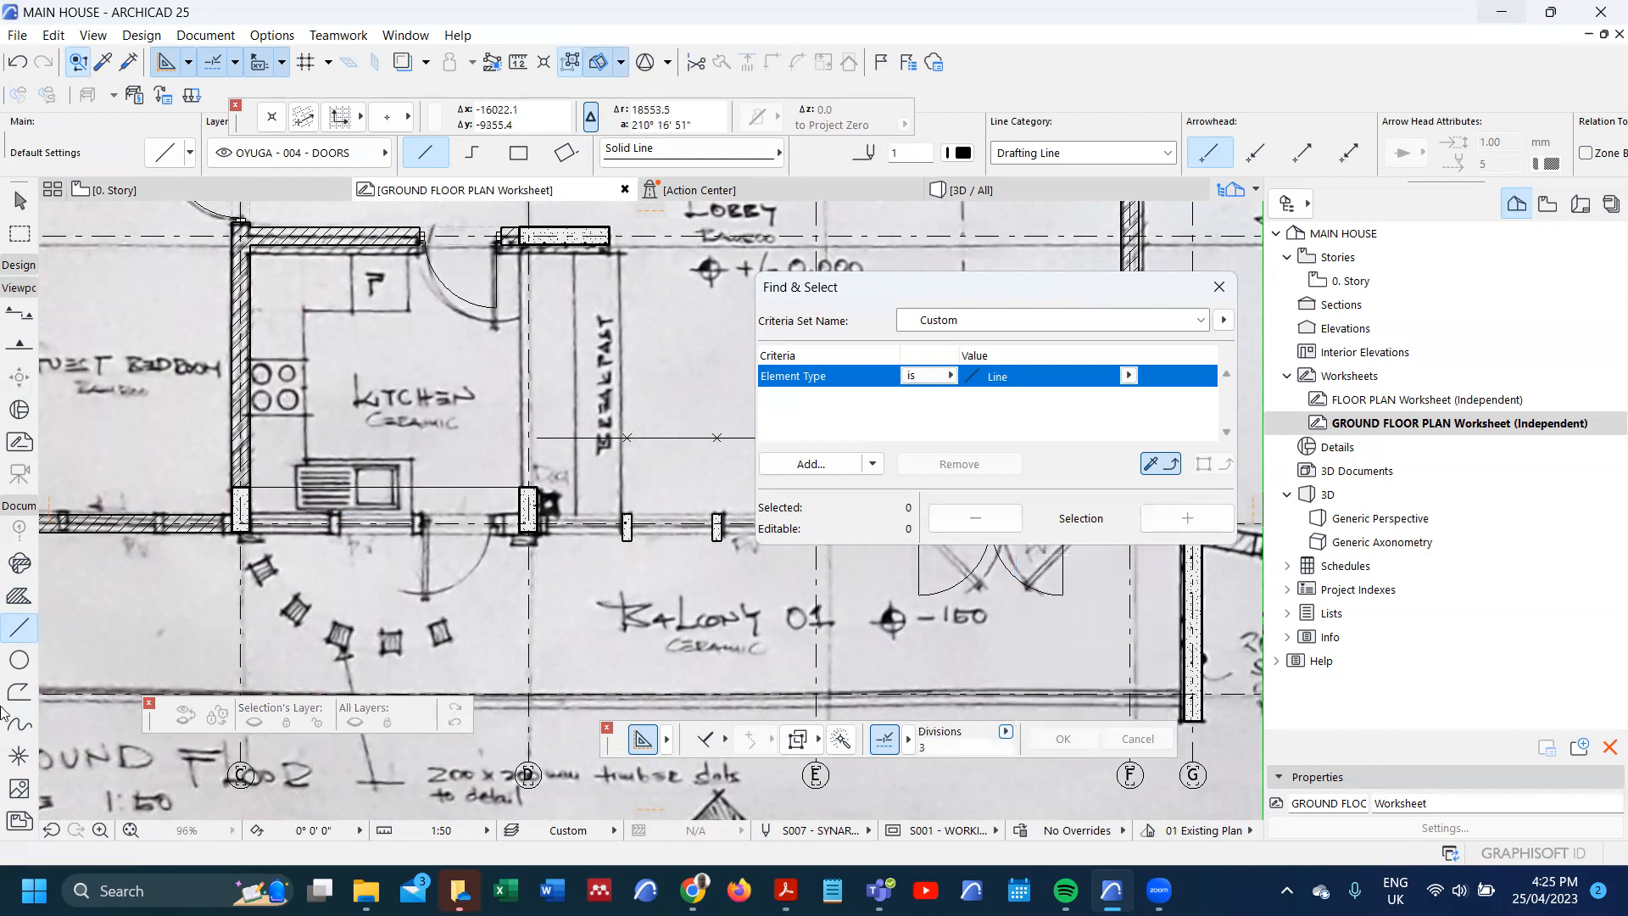
click(18, 756)
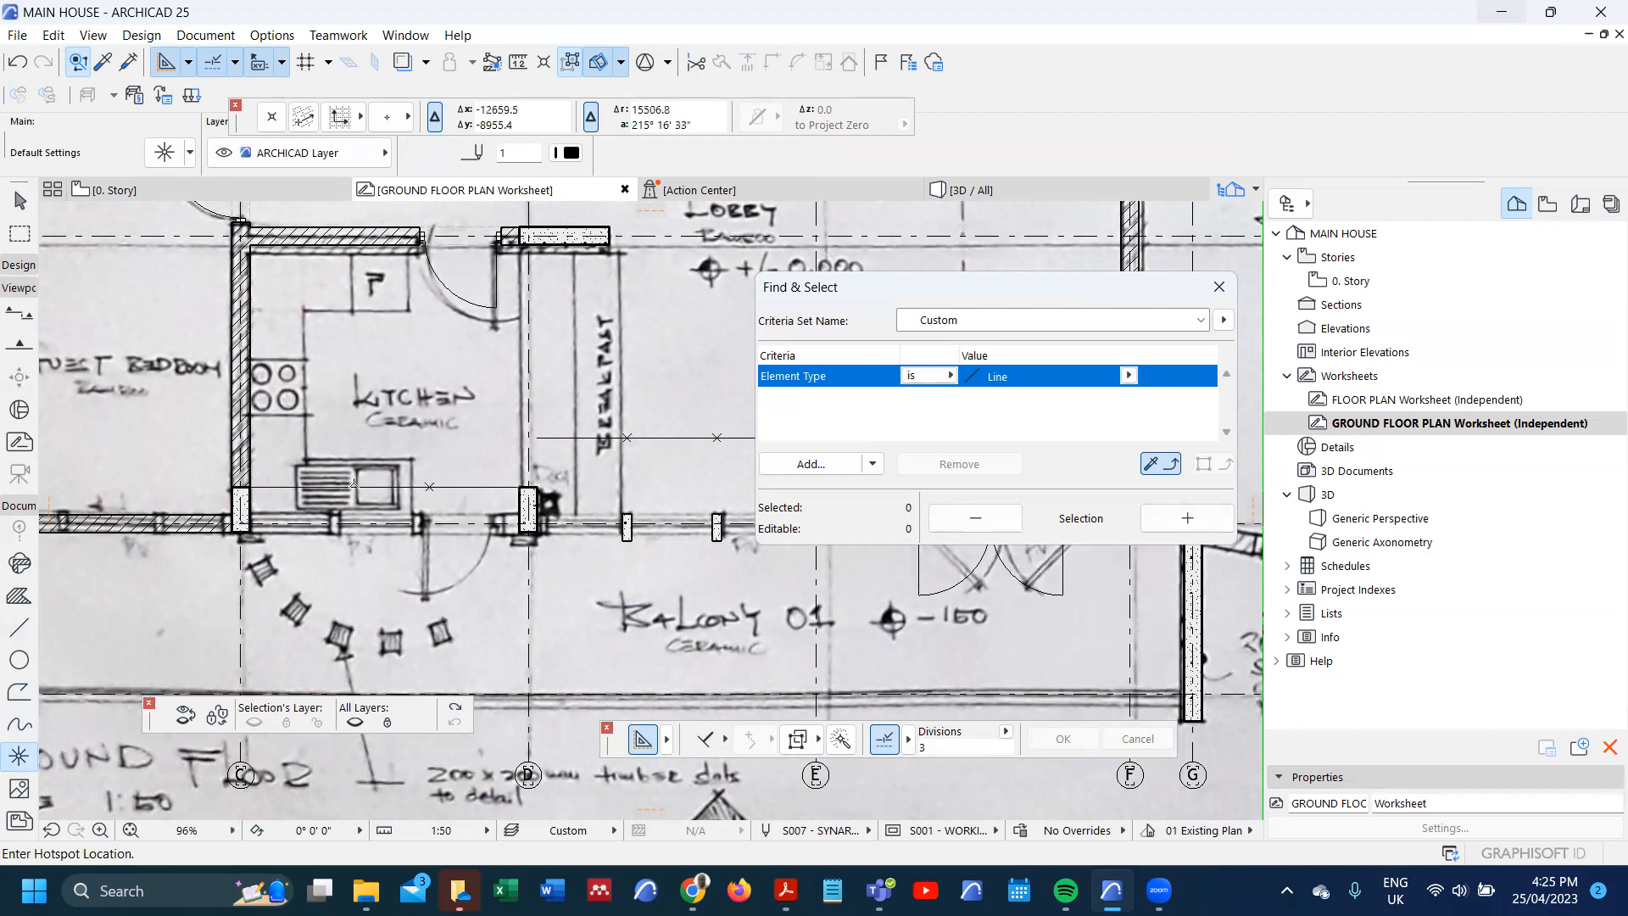
scroll(391, 463, down, 3)
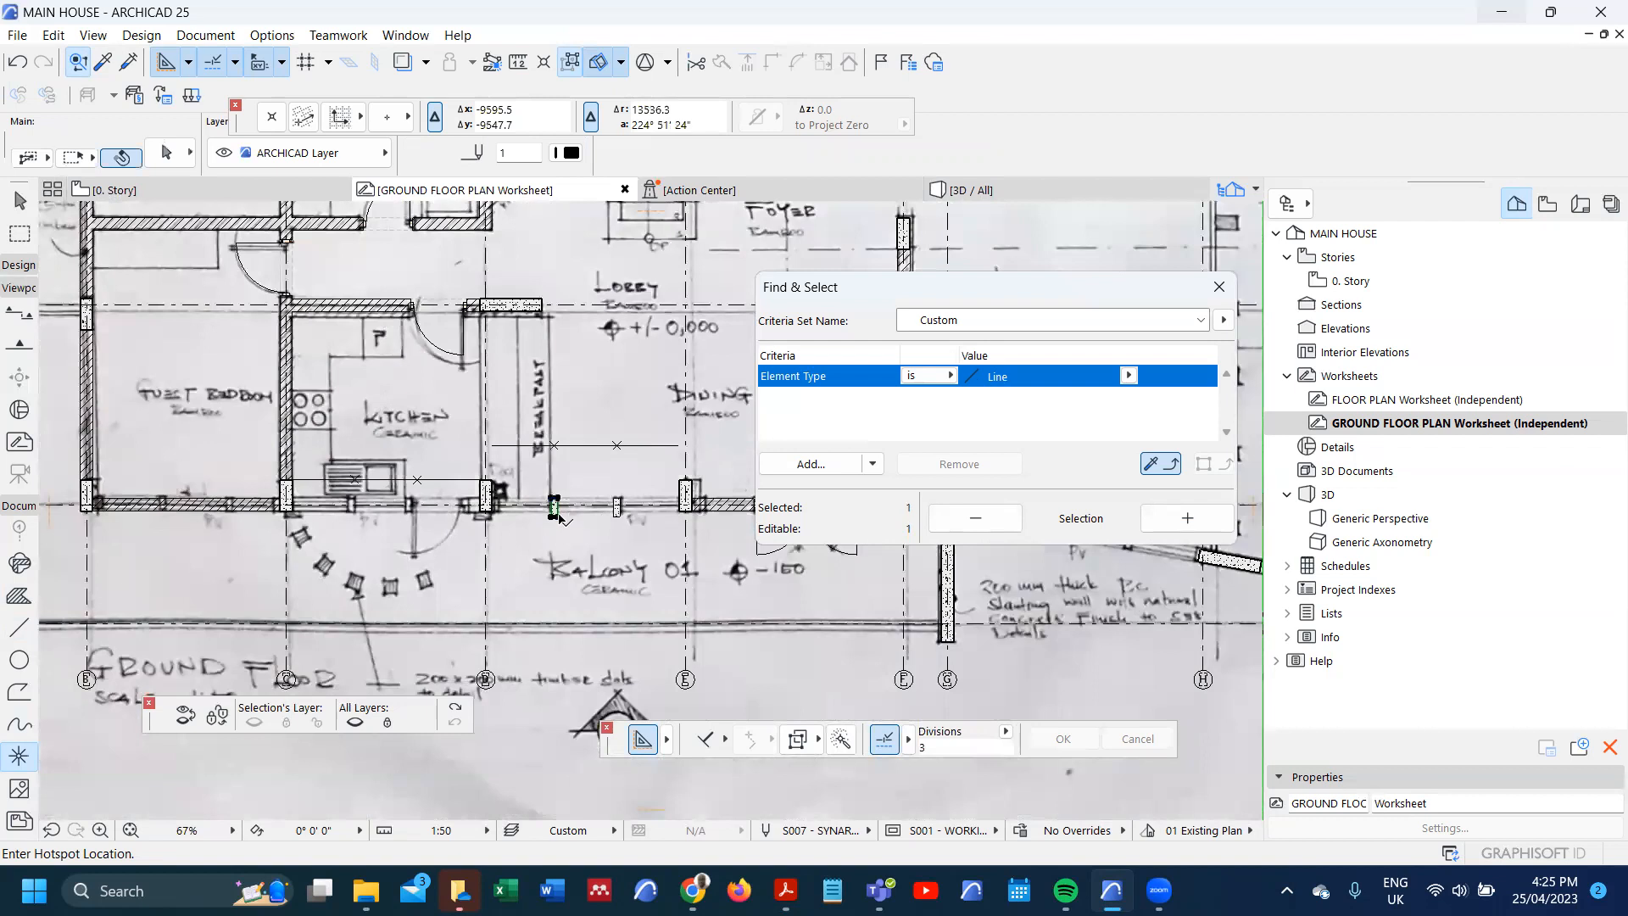
- With special snap points set to Half, copy the dining mullion nearest gridline D by its upper midpoint 2200 mm horizontally to the nearer kitchen hotspot's alignment
key(ctrl+shift+d)
scroll(554, 496, up, 7)
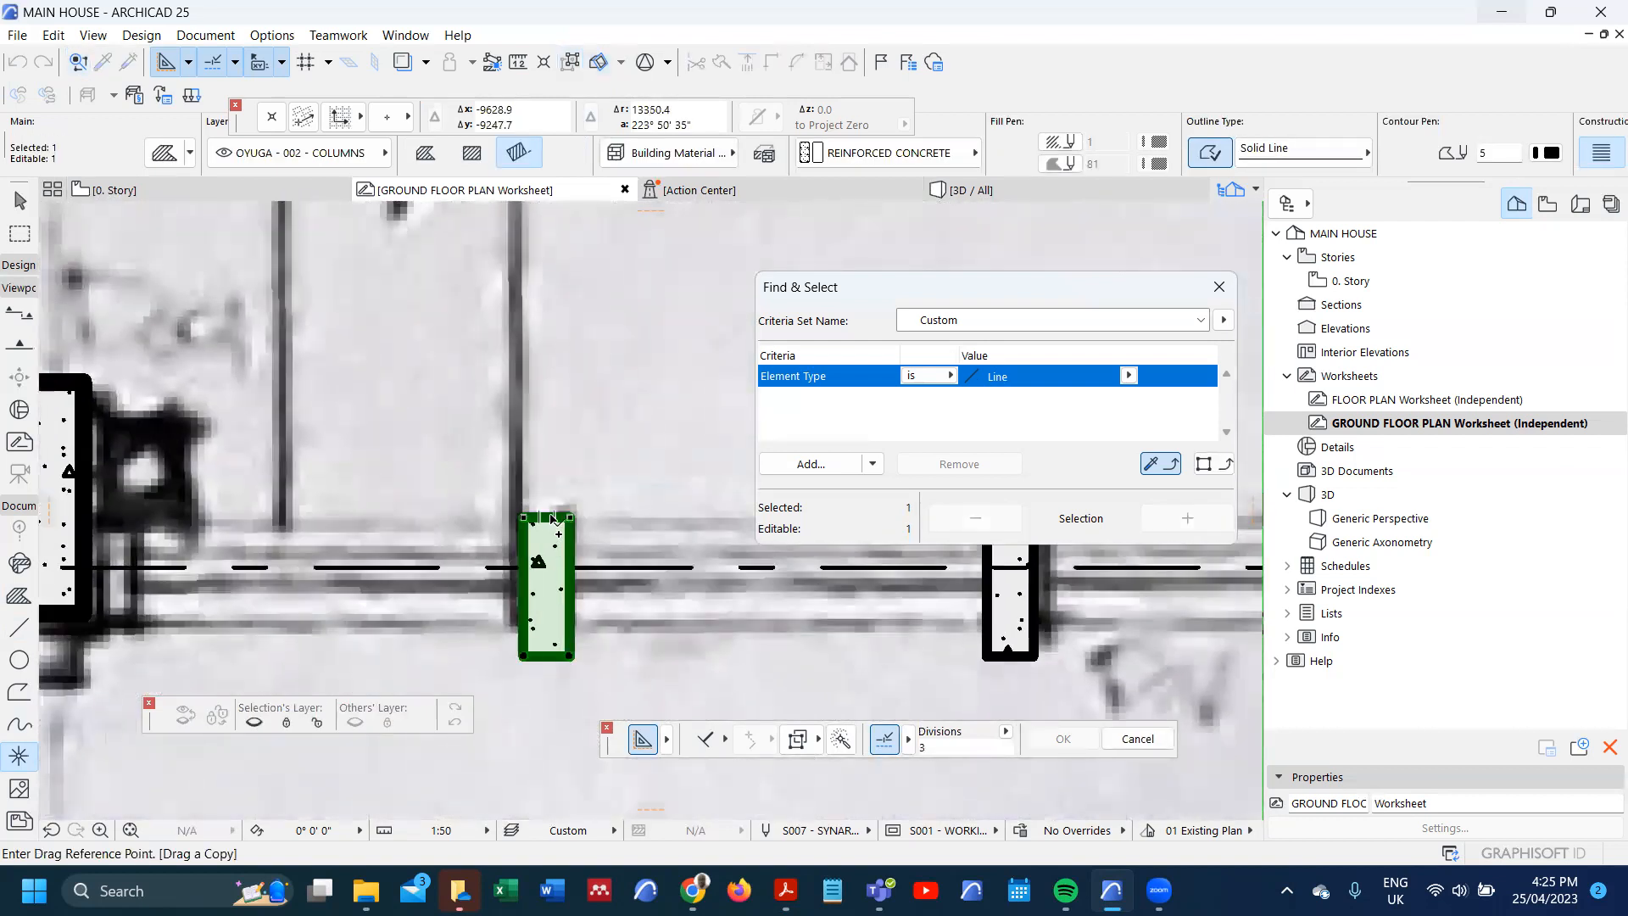
click(1008, 742)
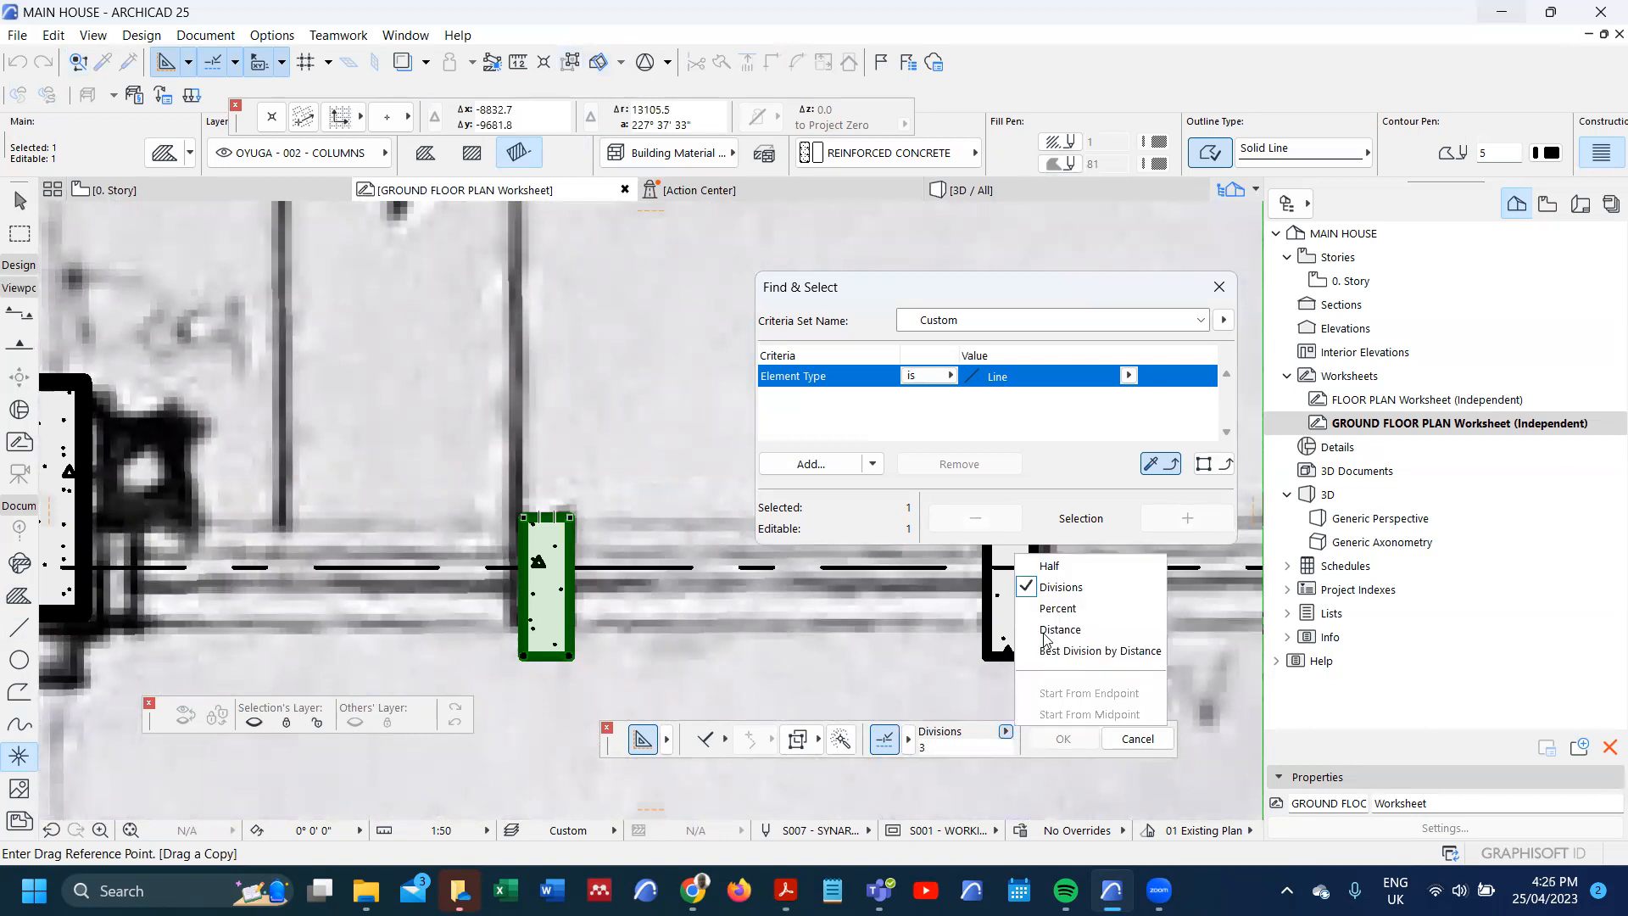
click(1094, 563)
scroll(530, 528, up, 2)
scroll(526, 525, up, 1)
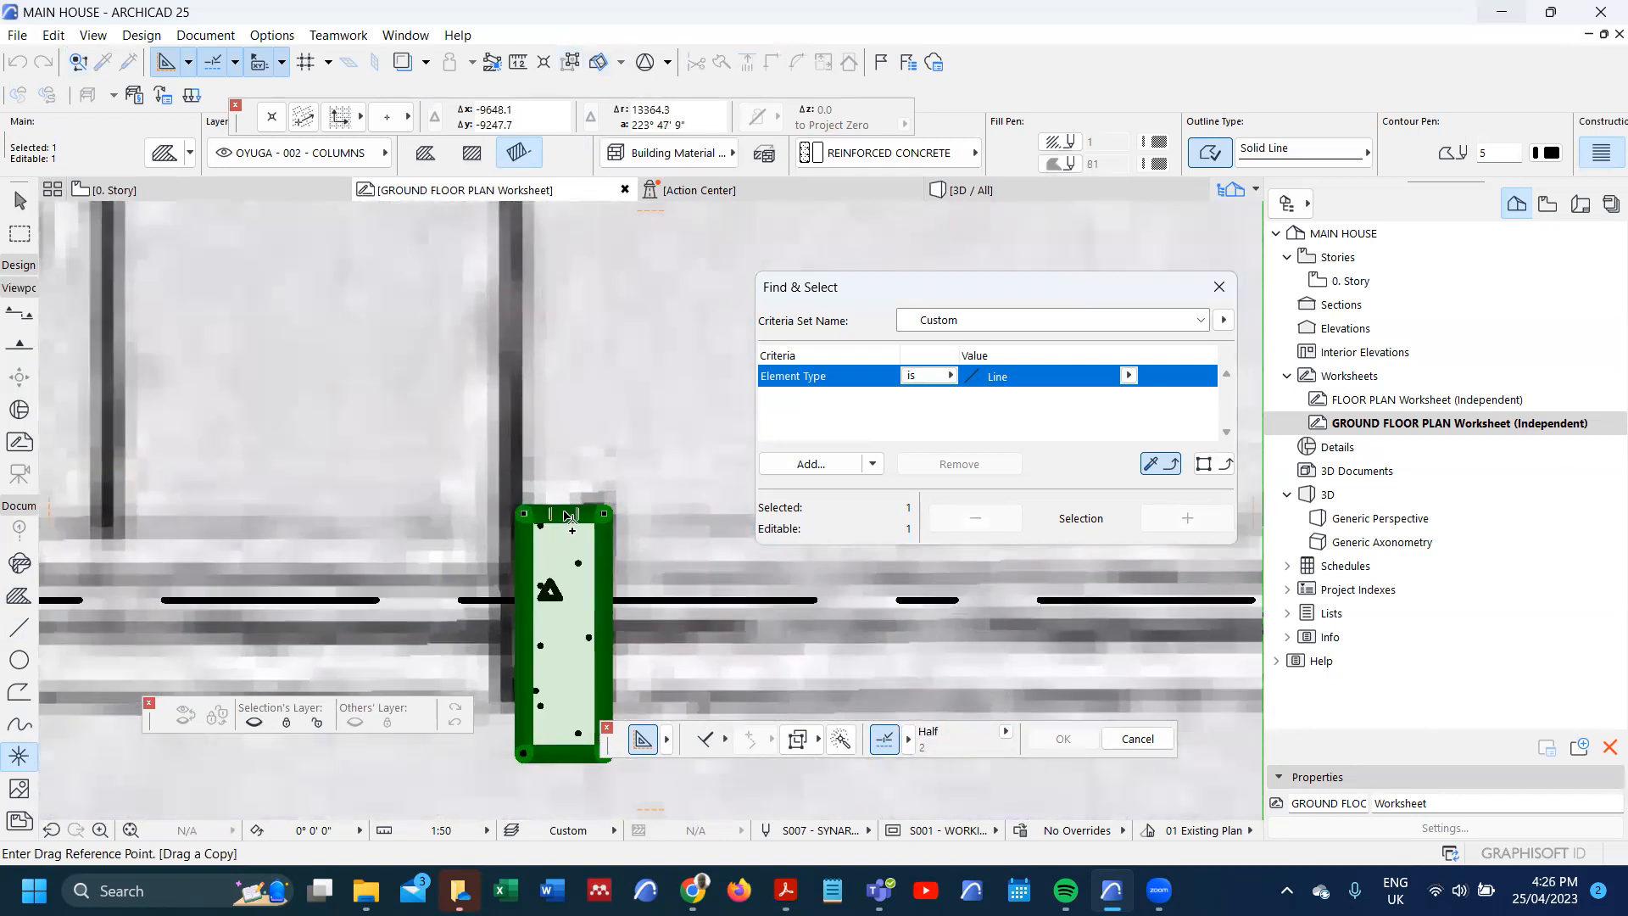
click(565, 513)
scroll(565, 515, down, 4)
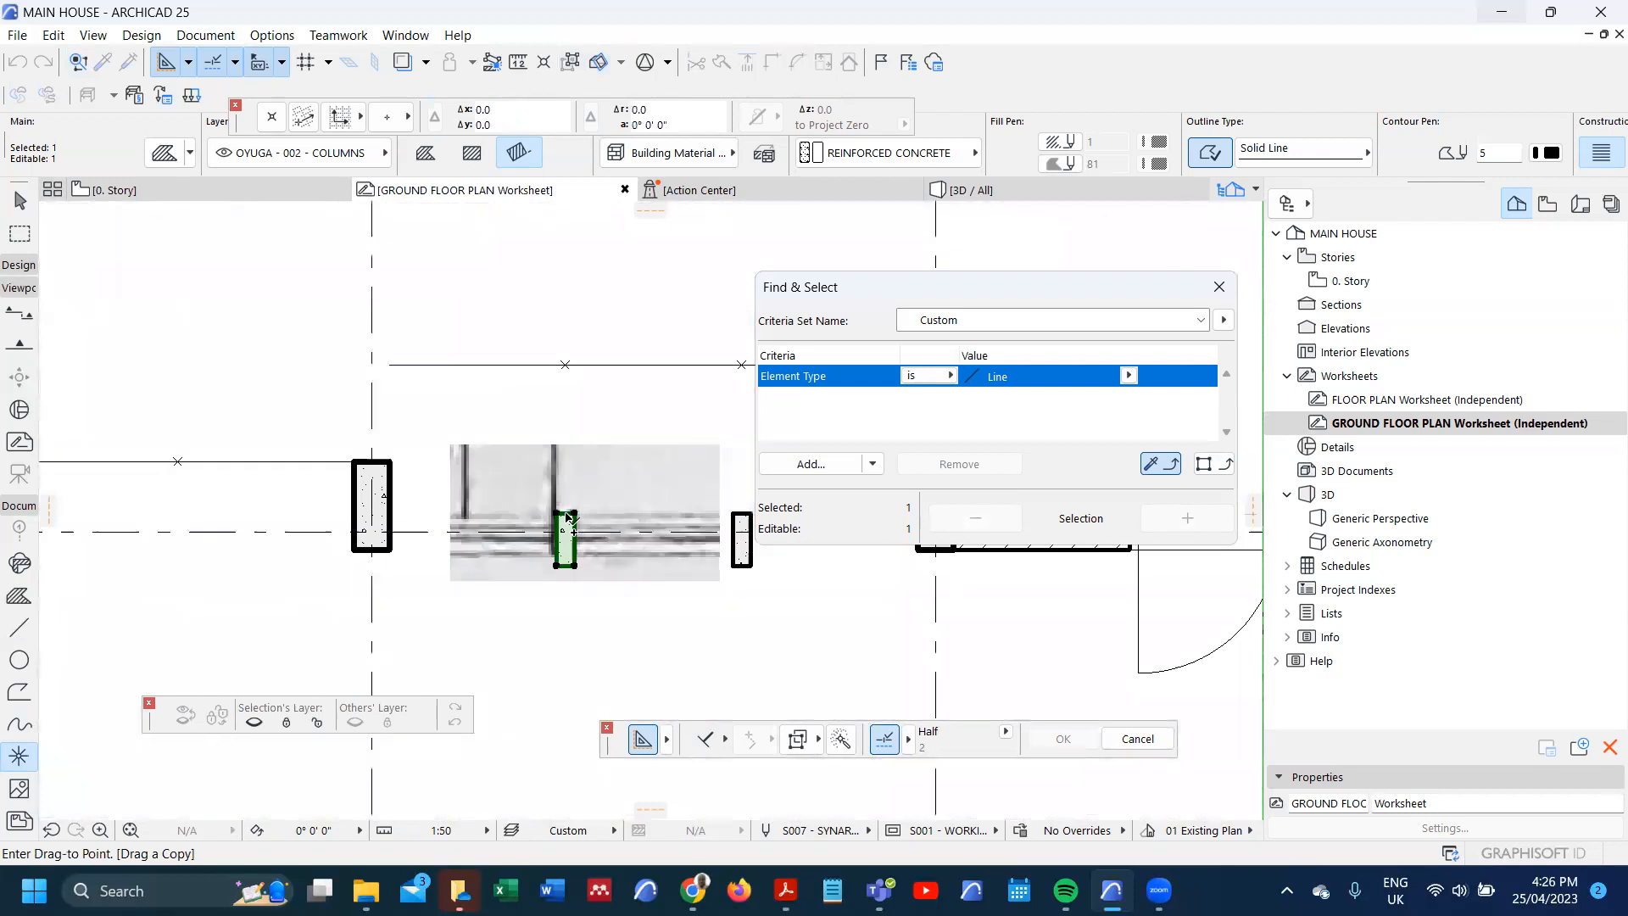
scroll(373, 517, down, 3)
scroll(366, 512, up, 3)
scroll(358, 488, up, 1)
scroll(368, 491, up, 1)
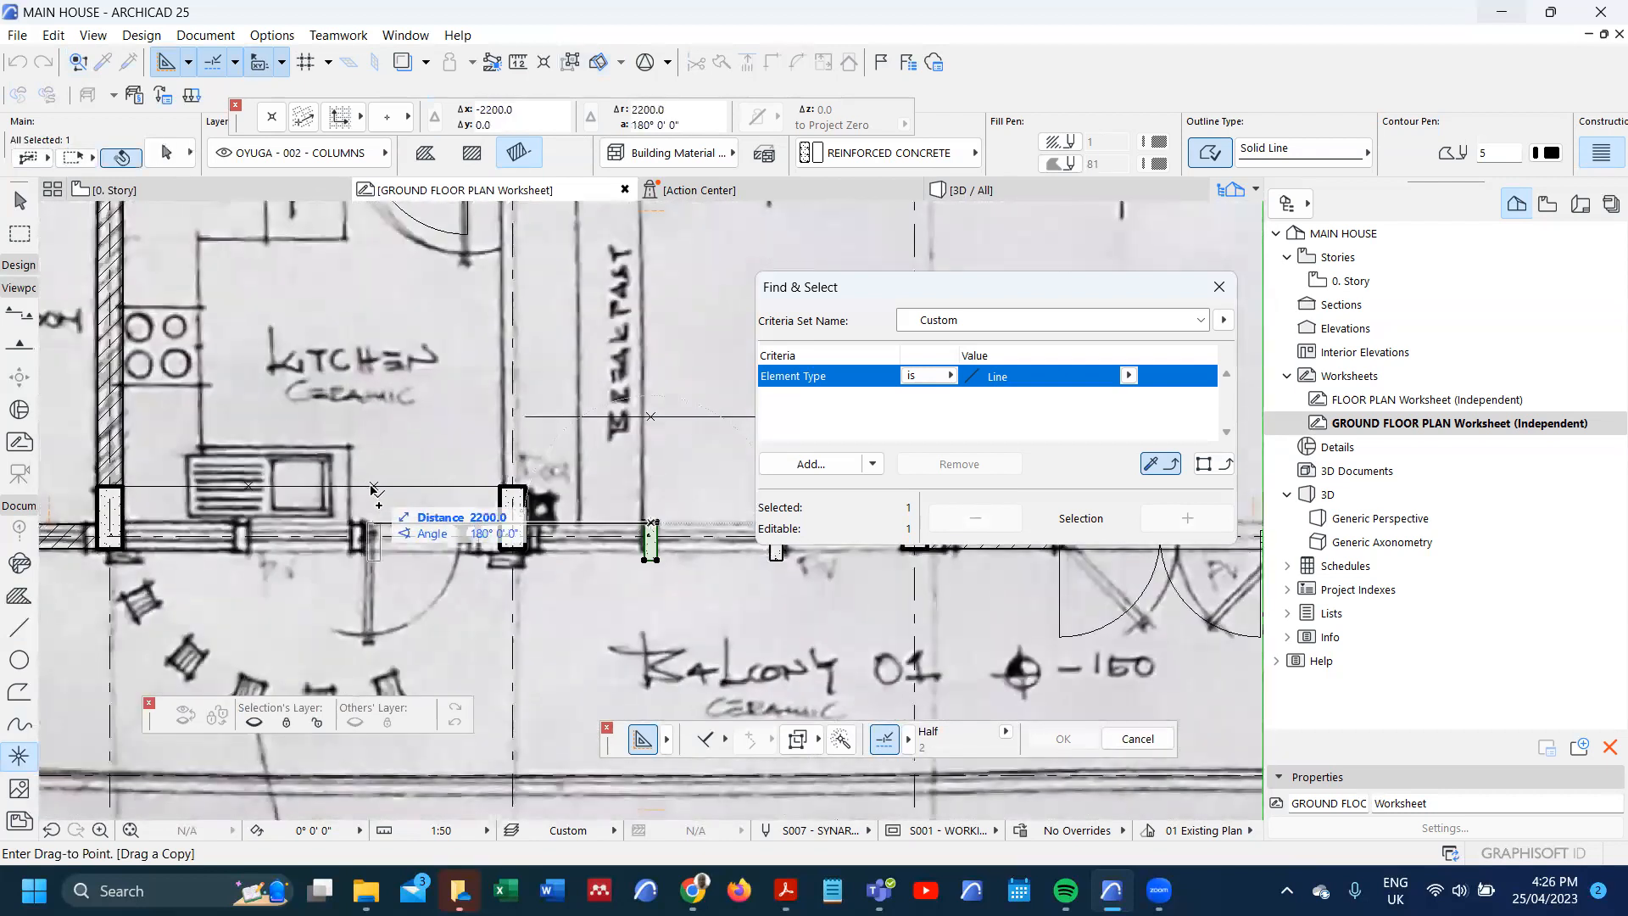
click(371, 510)
- Copy the new kitchen mullion 1000 mm towards gridline C, from one kitchen hotspot to the other
key(ctrl+shift+d)
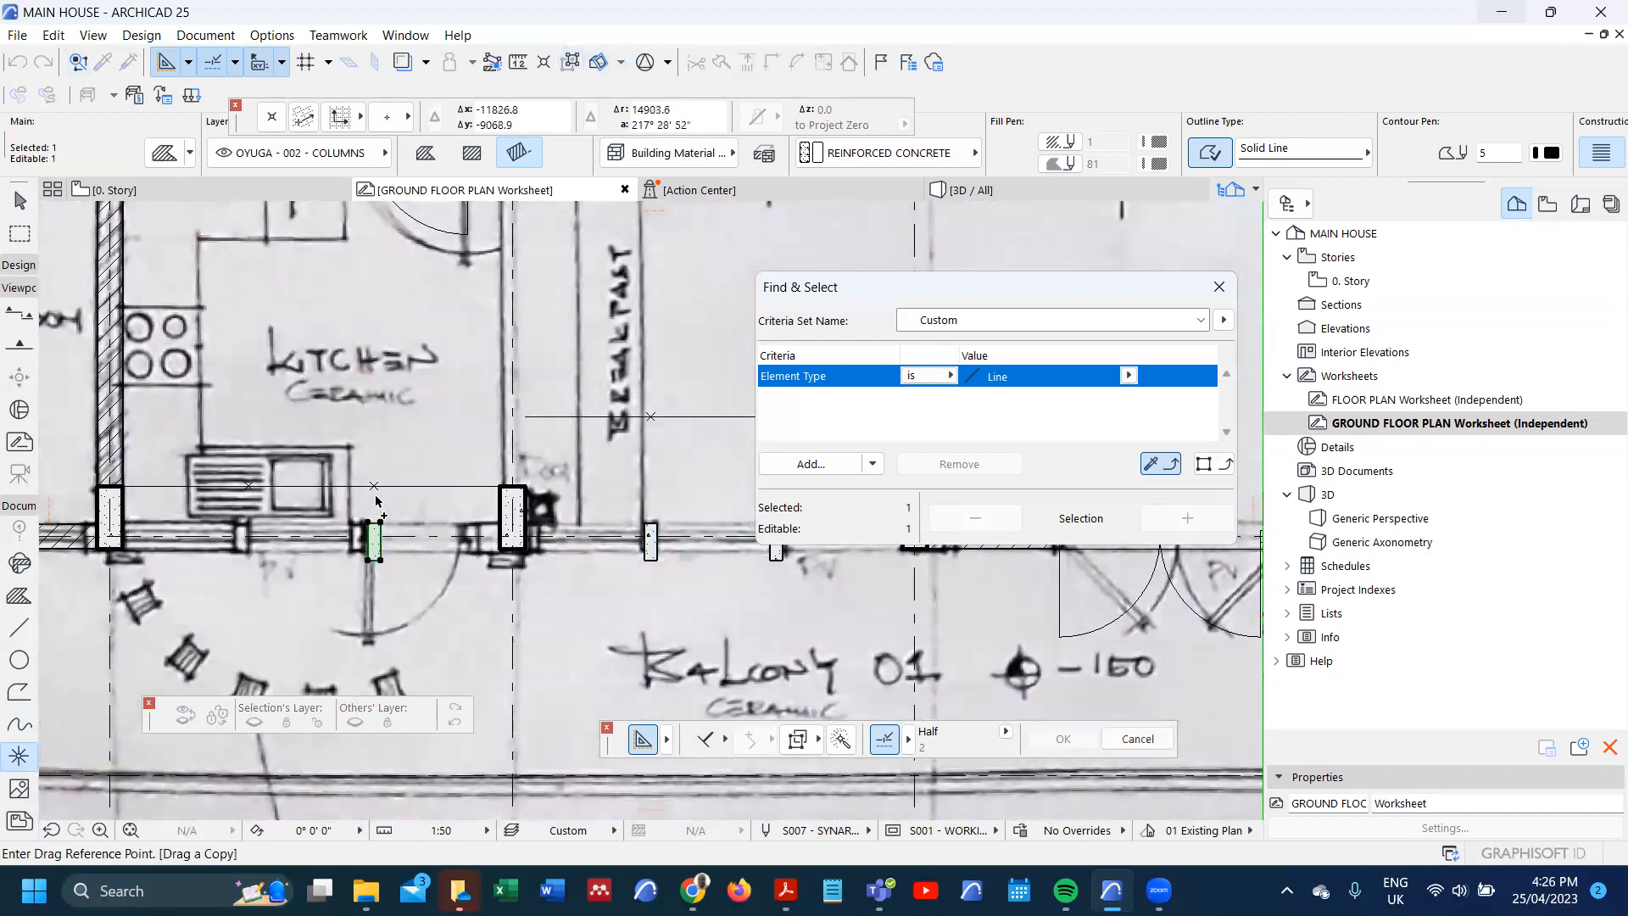
click(374, 486)
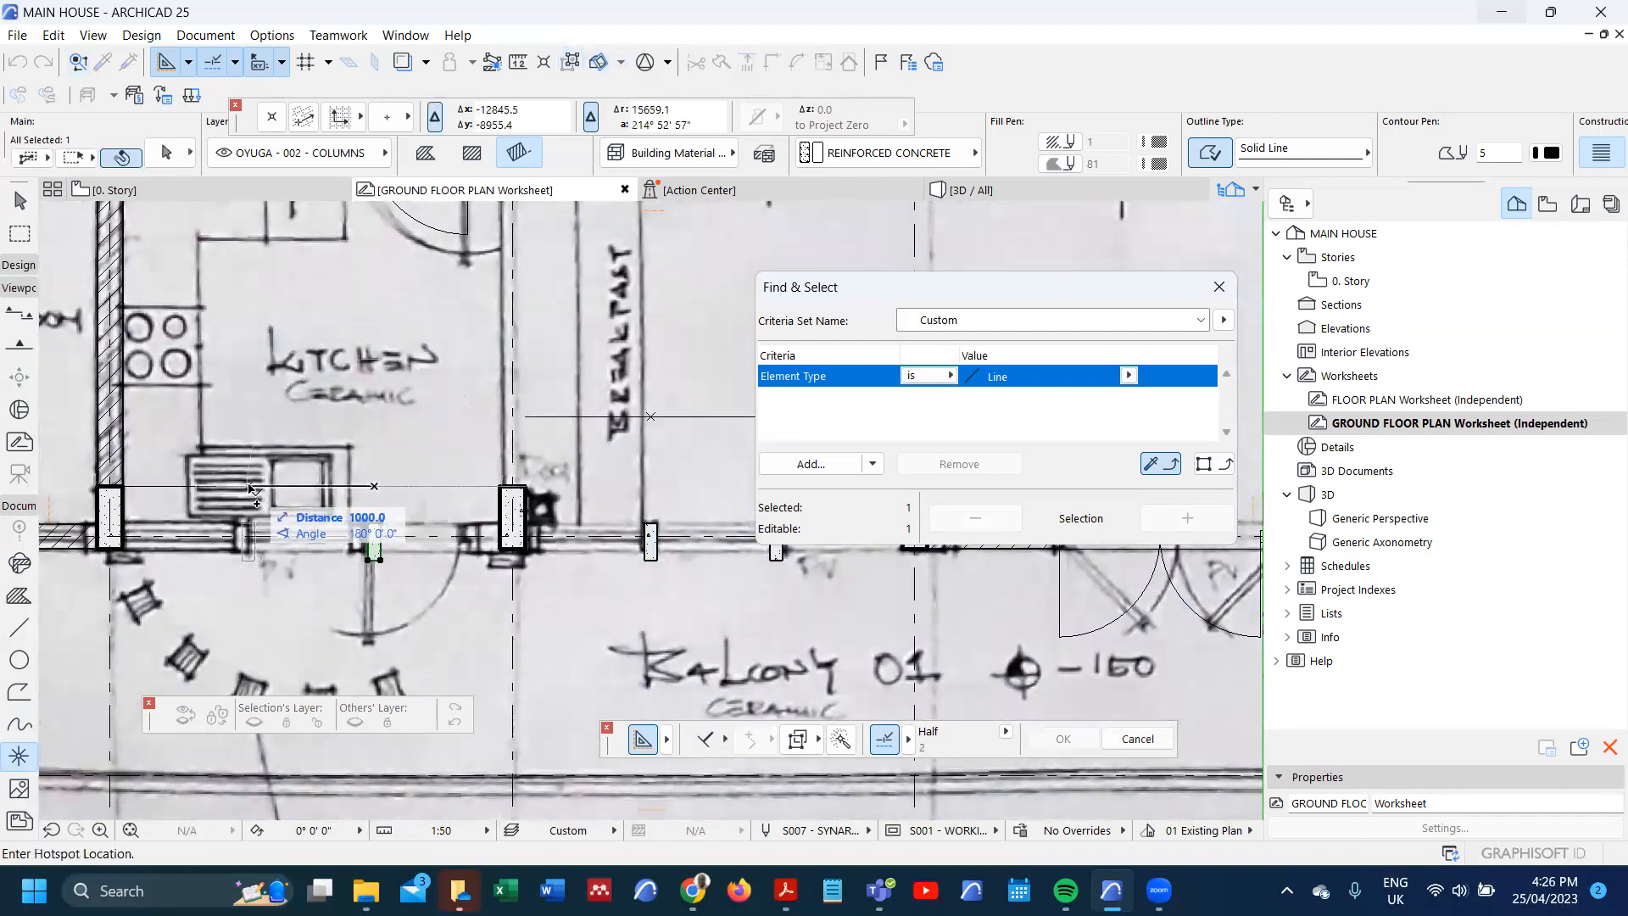
click(251, 488)
- Select the kitchen and dining guide lines together with the four hotspots placed on them
click(374, 486)
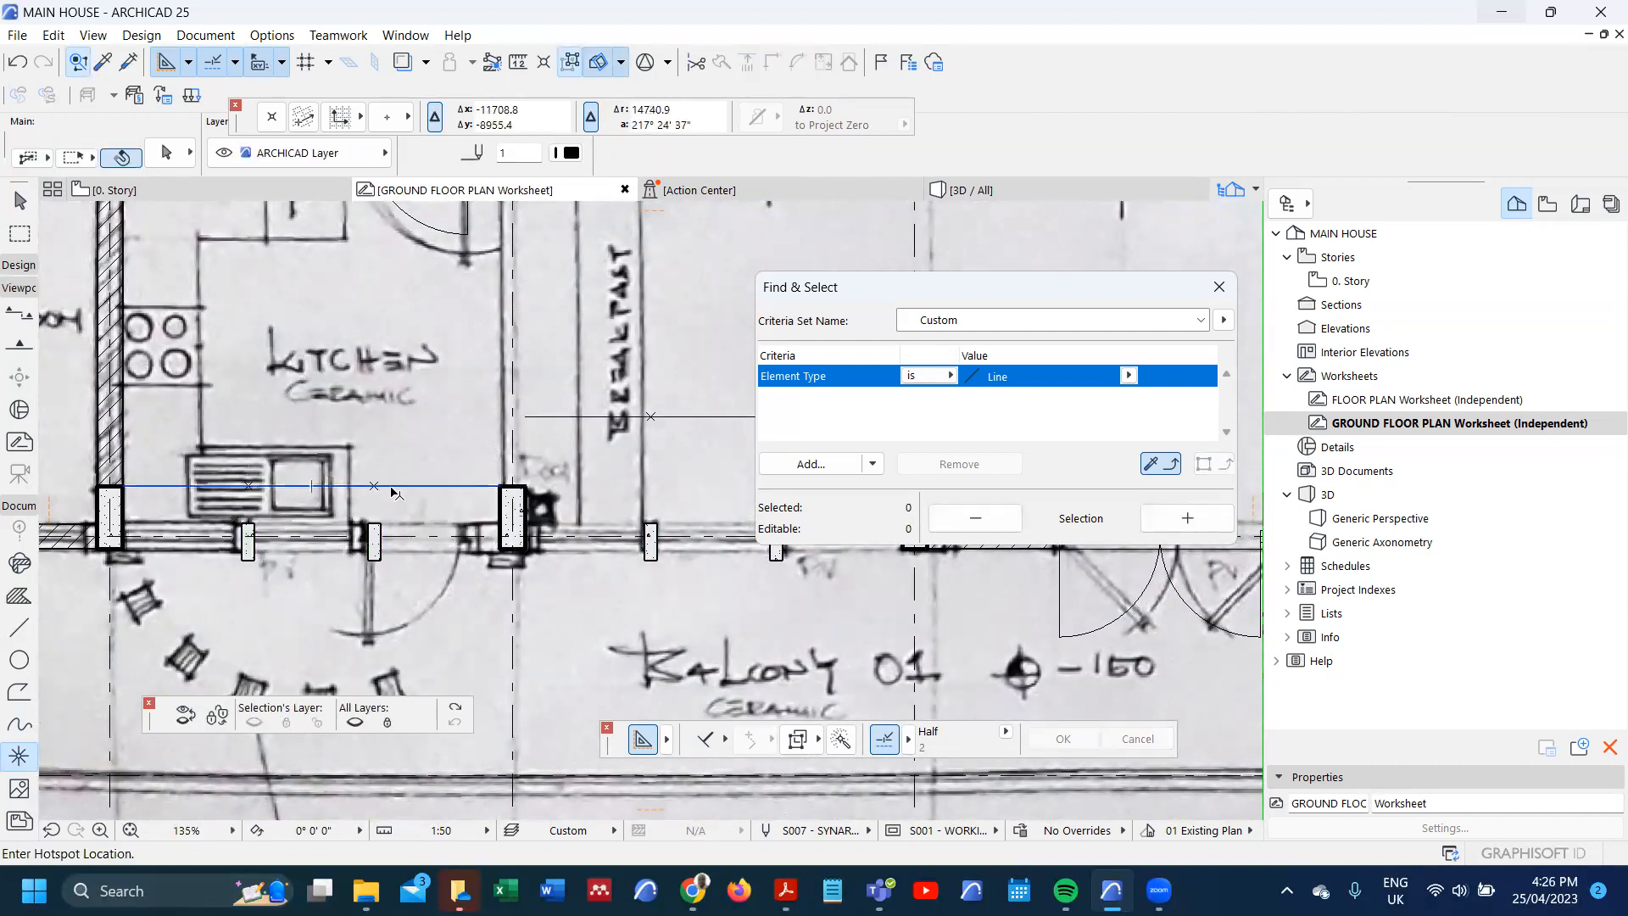
shift+click(374, 486)
shift+click(247, 485)
scroll(247, 486, down, 1)
middle_drag(594, 451, 493, 462)
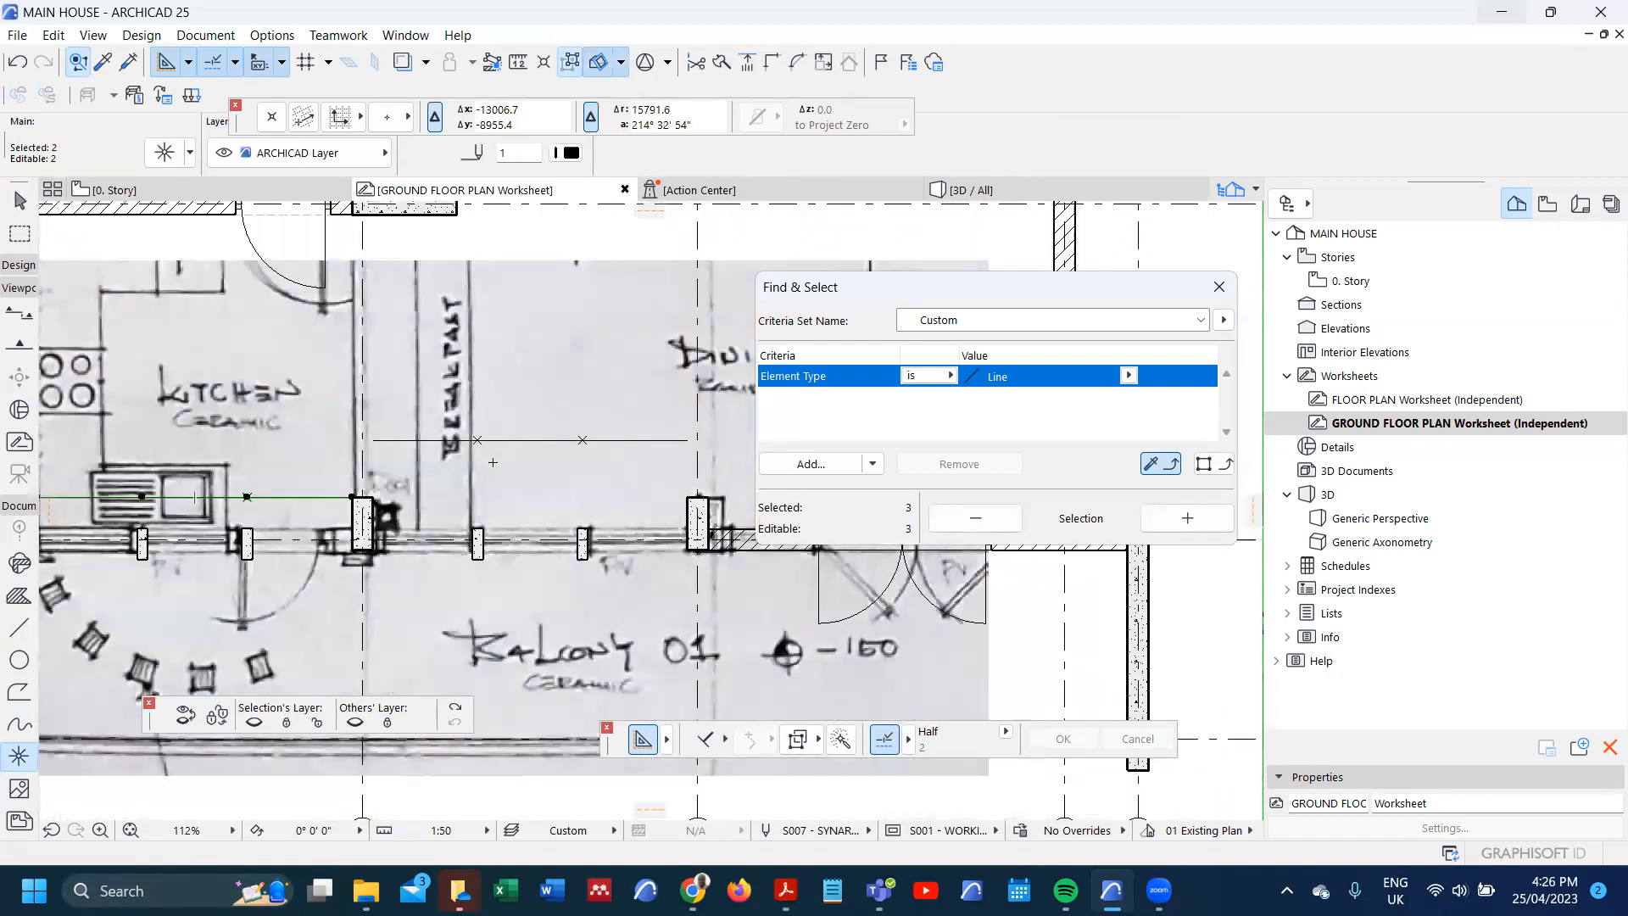
shift+click(530, 439)
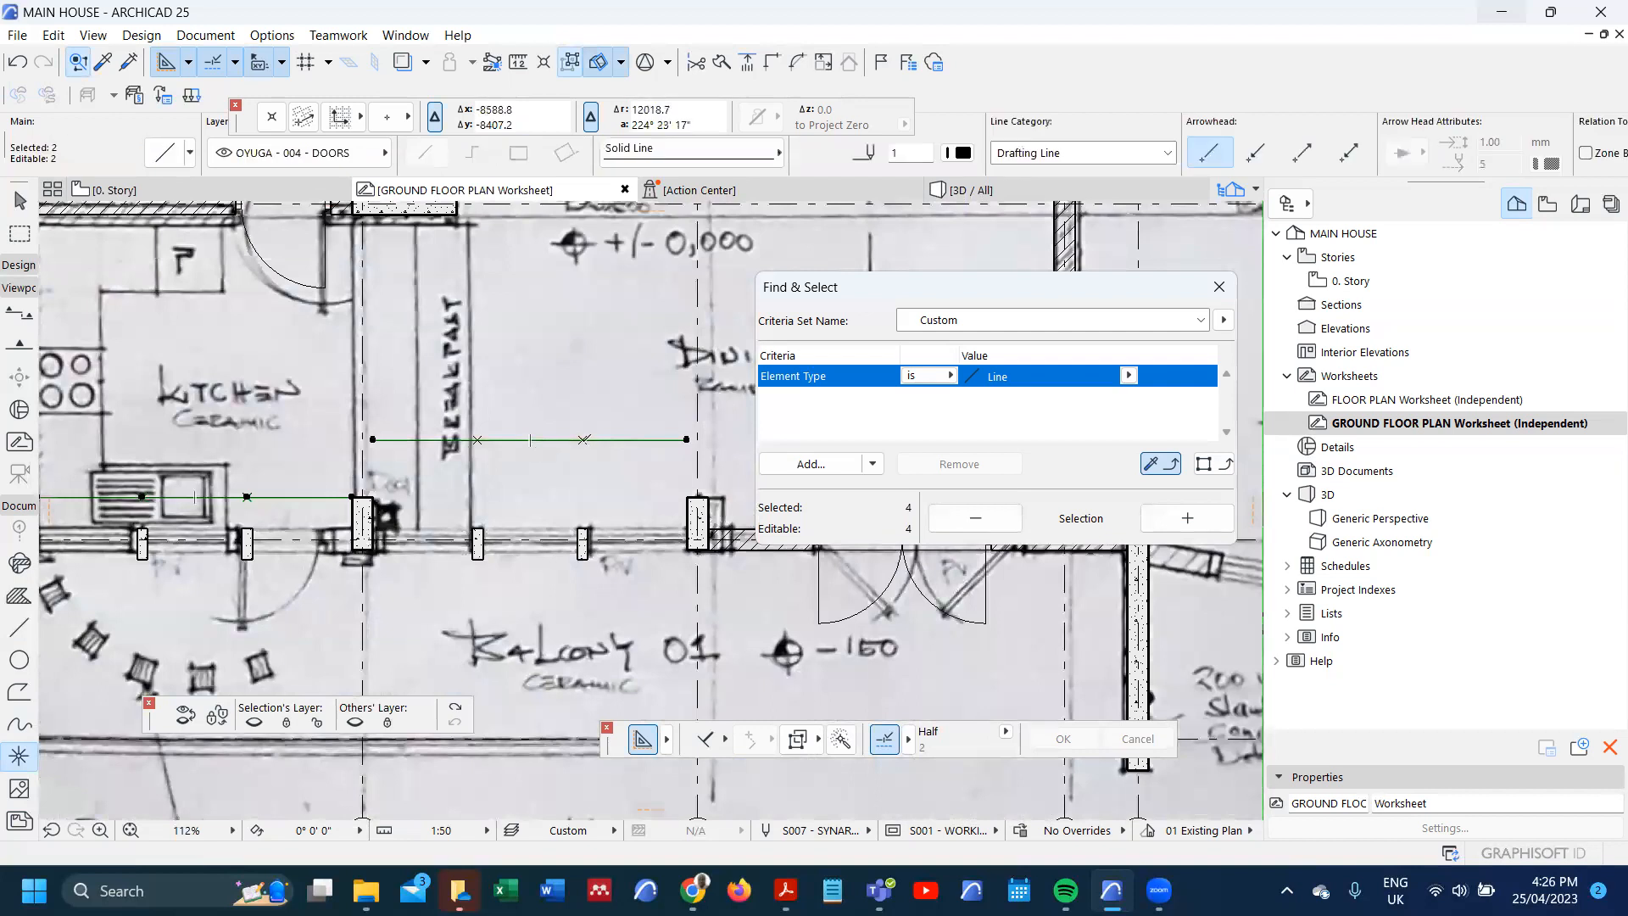
shift+click(583, 439)
shift+click(478, 439)
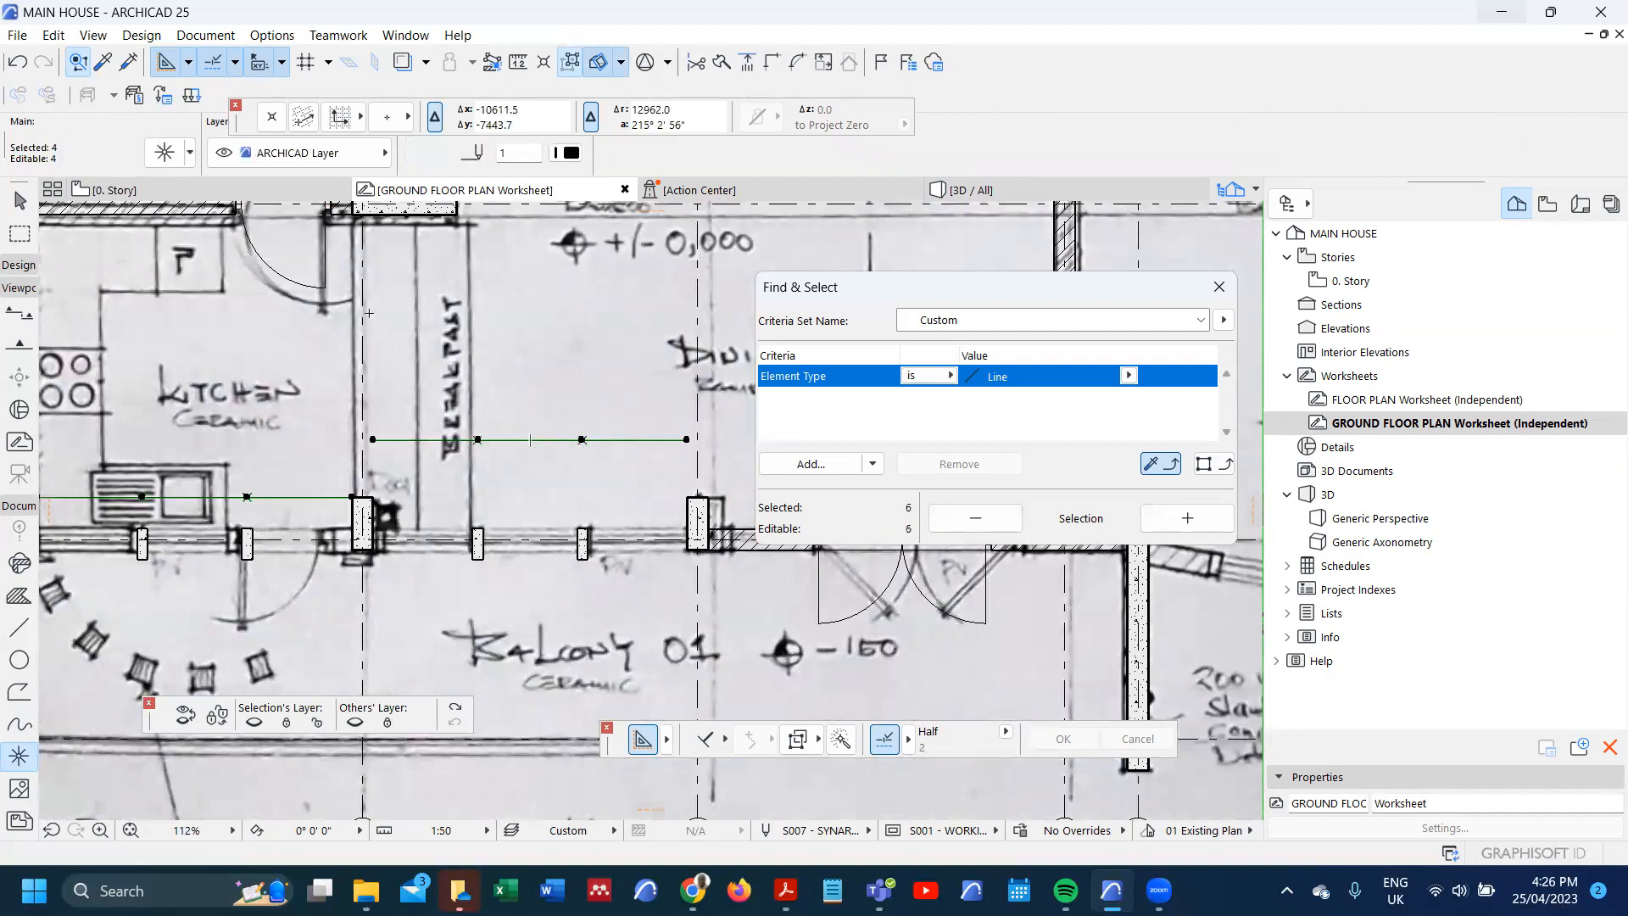
- Create a new layer named TO HIDE
click(334, 162)
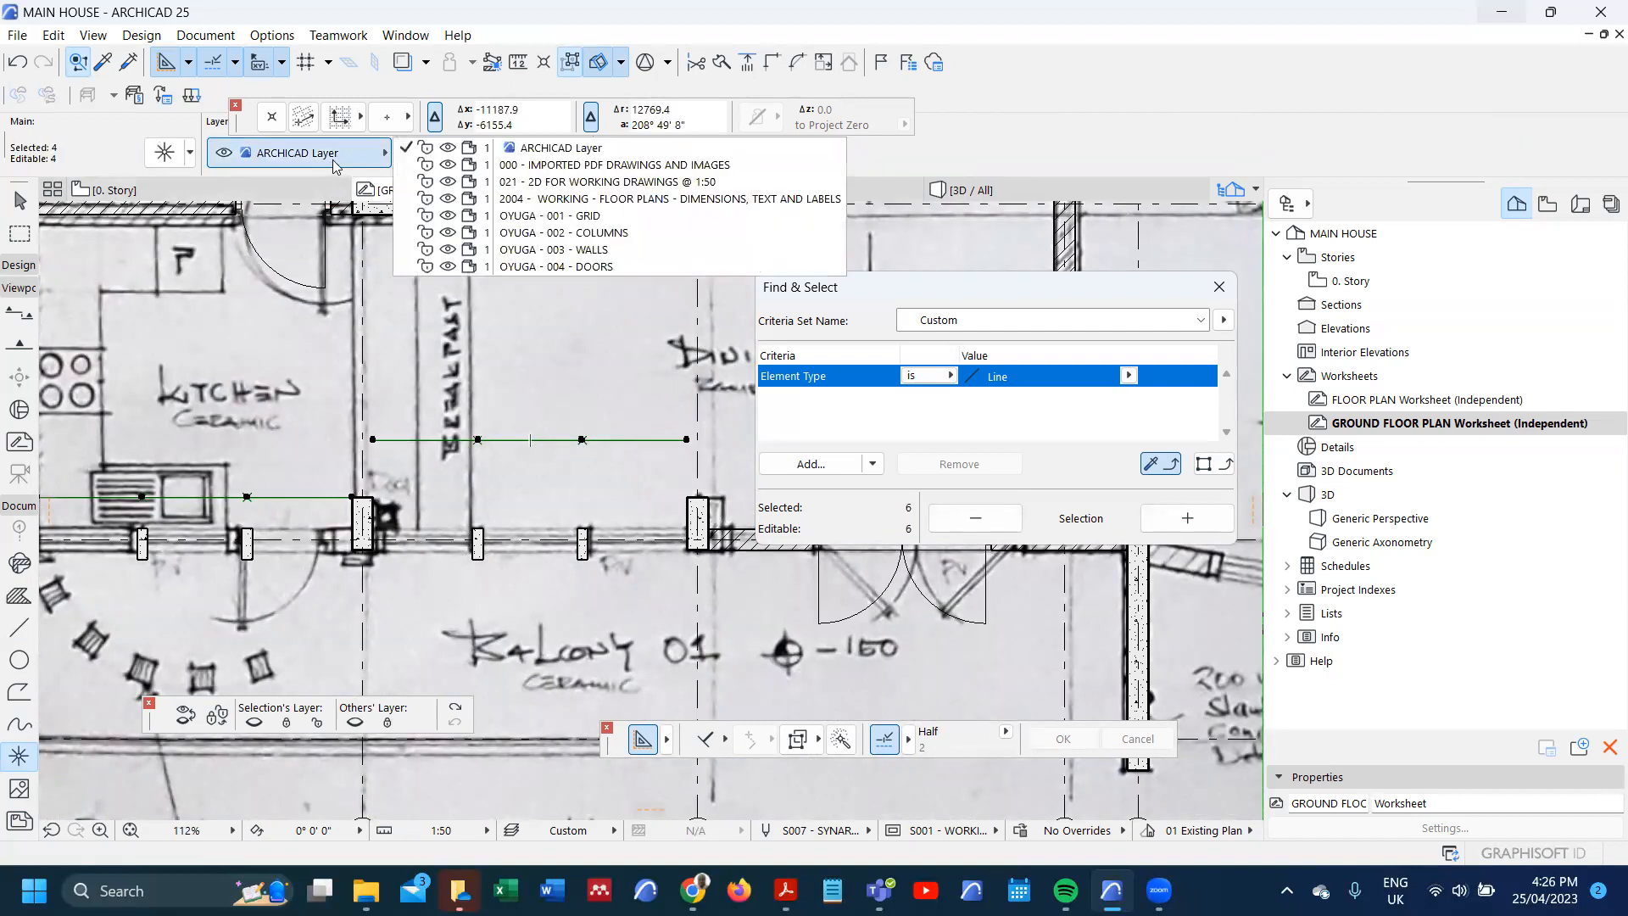
click(338, 168)
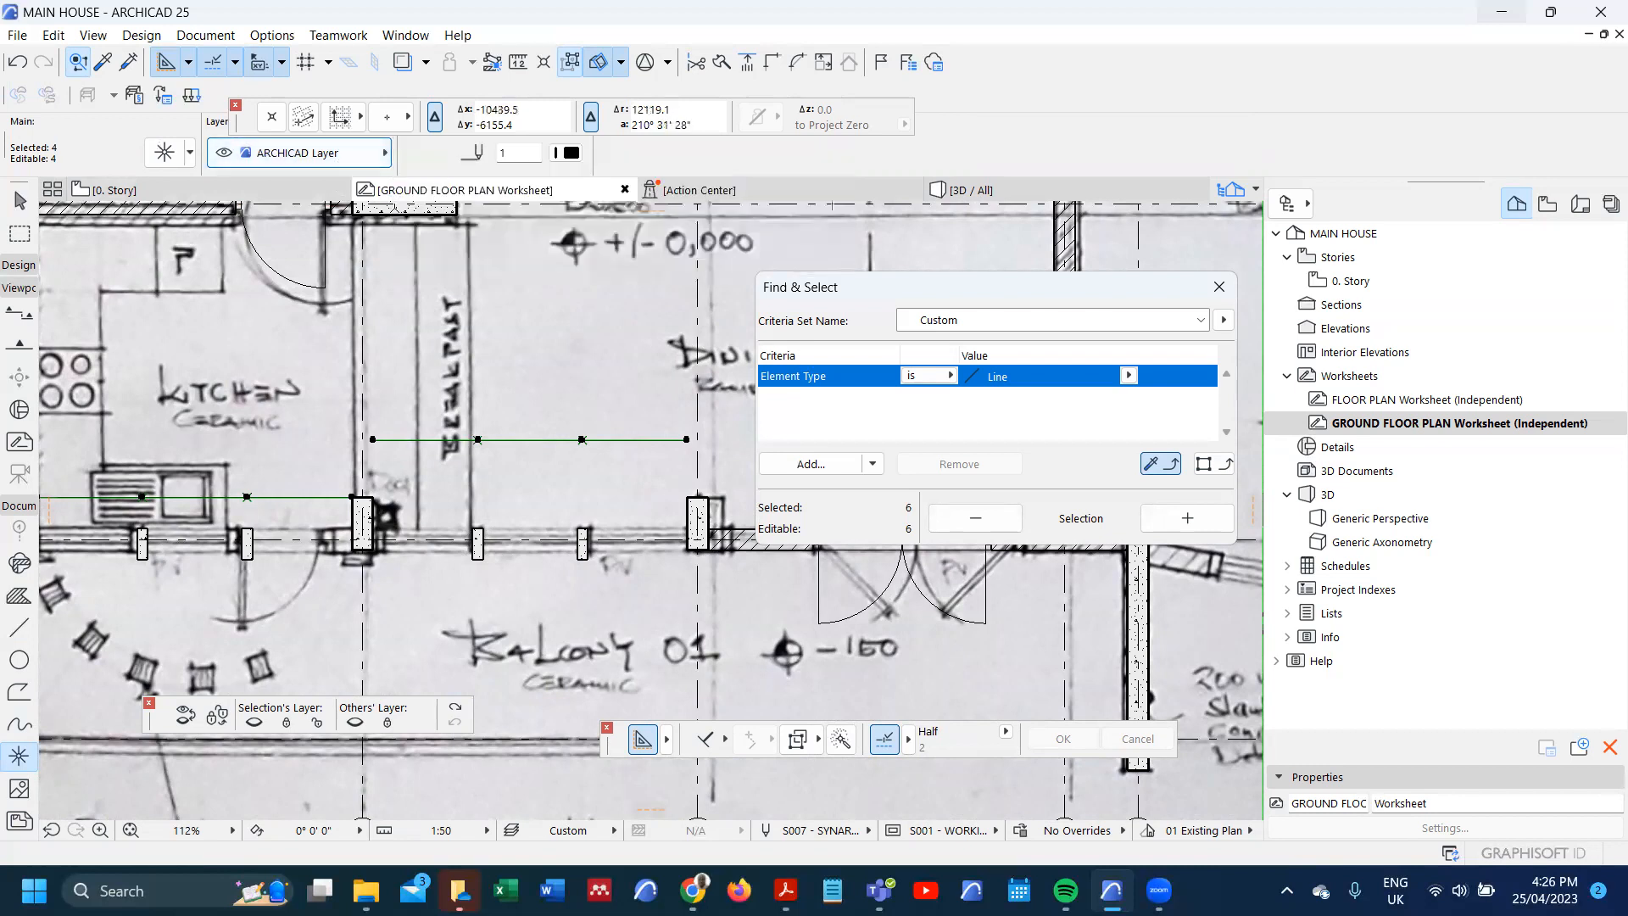
key(ctrl+l)
click(1275, 207)
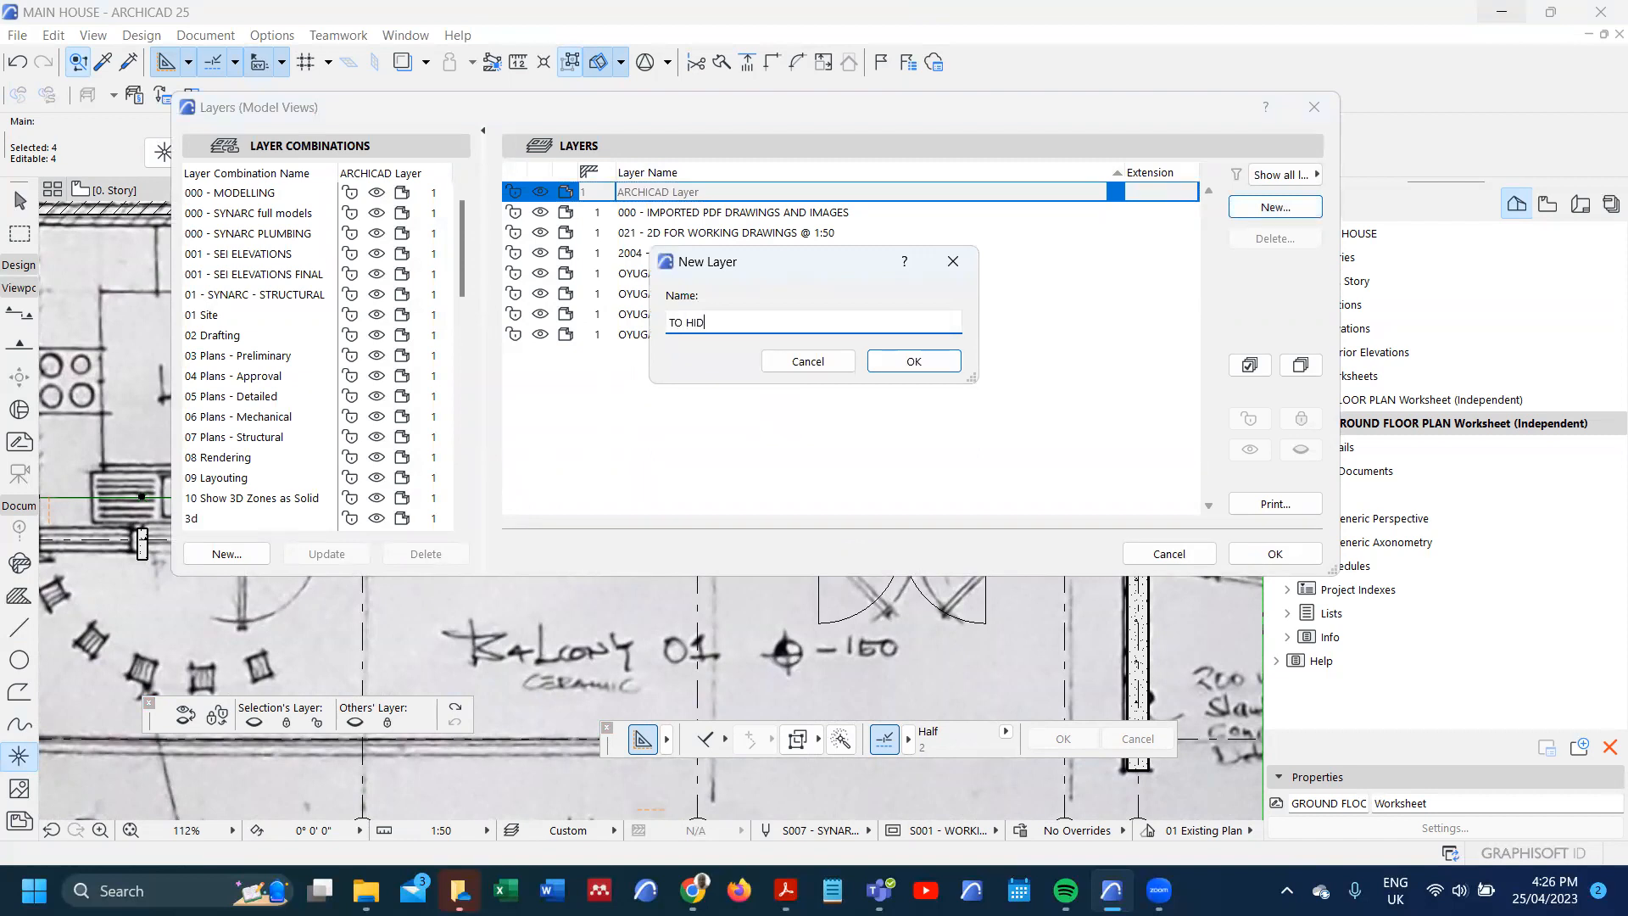
click(918, 360)
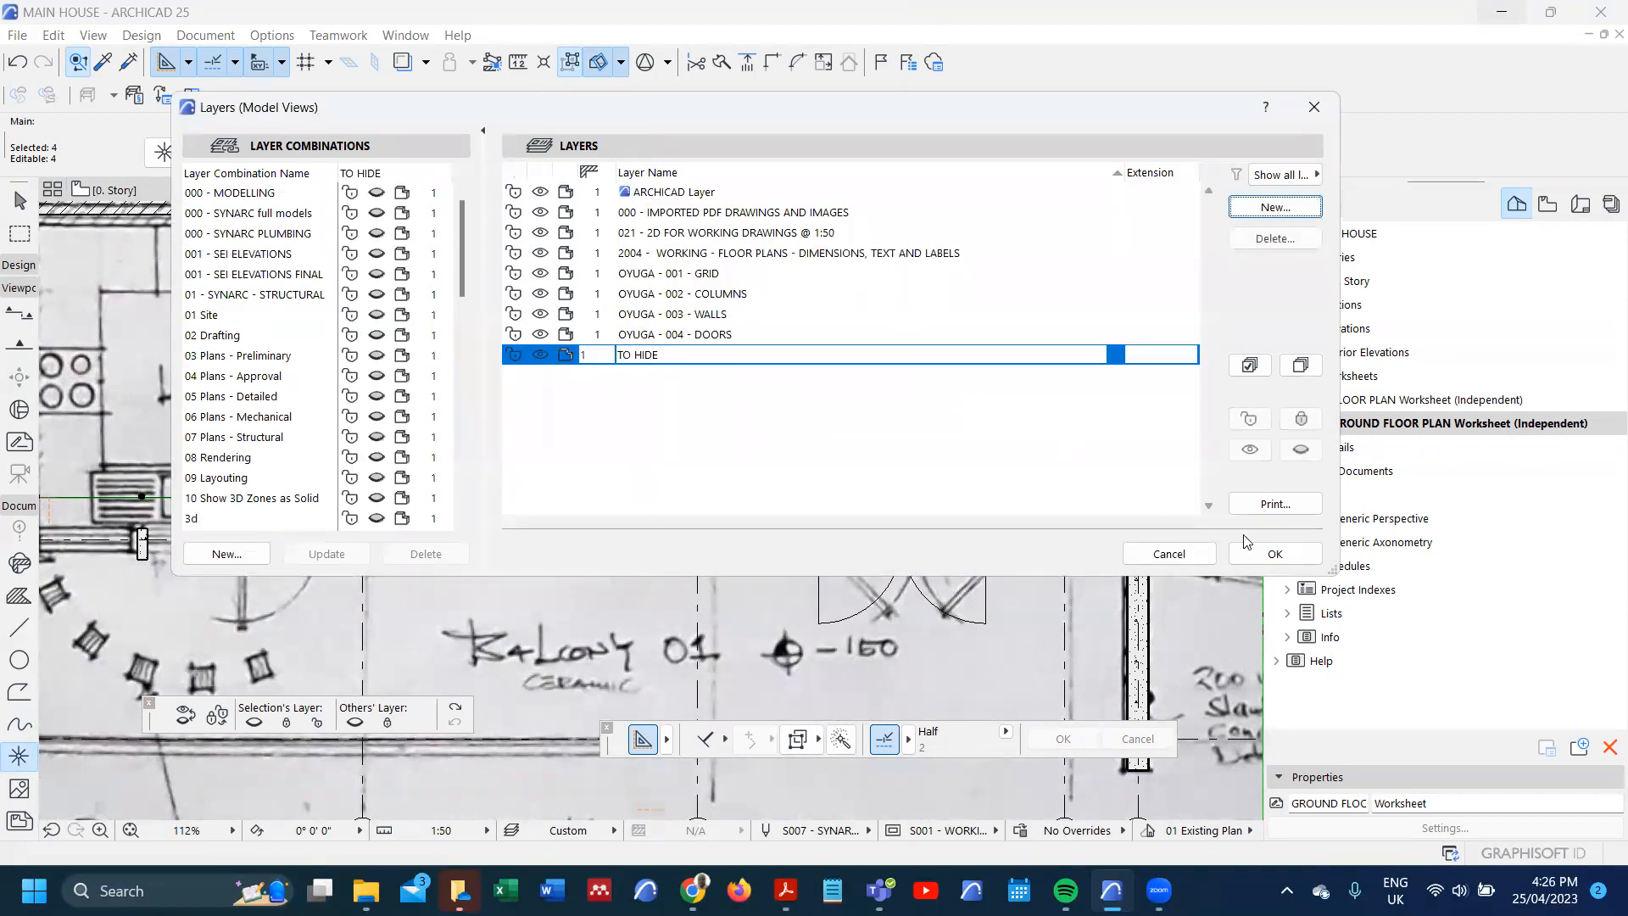
click(1276, 555)
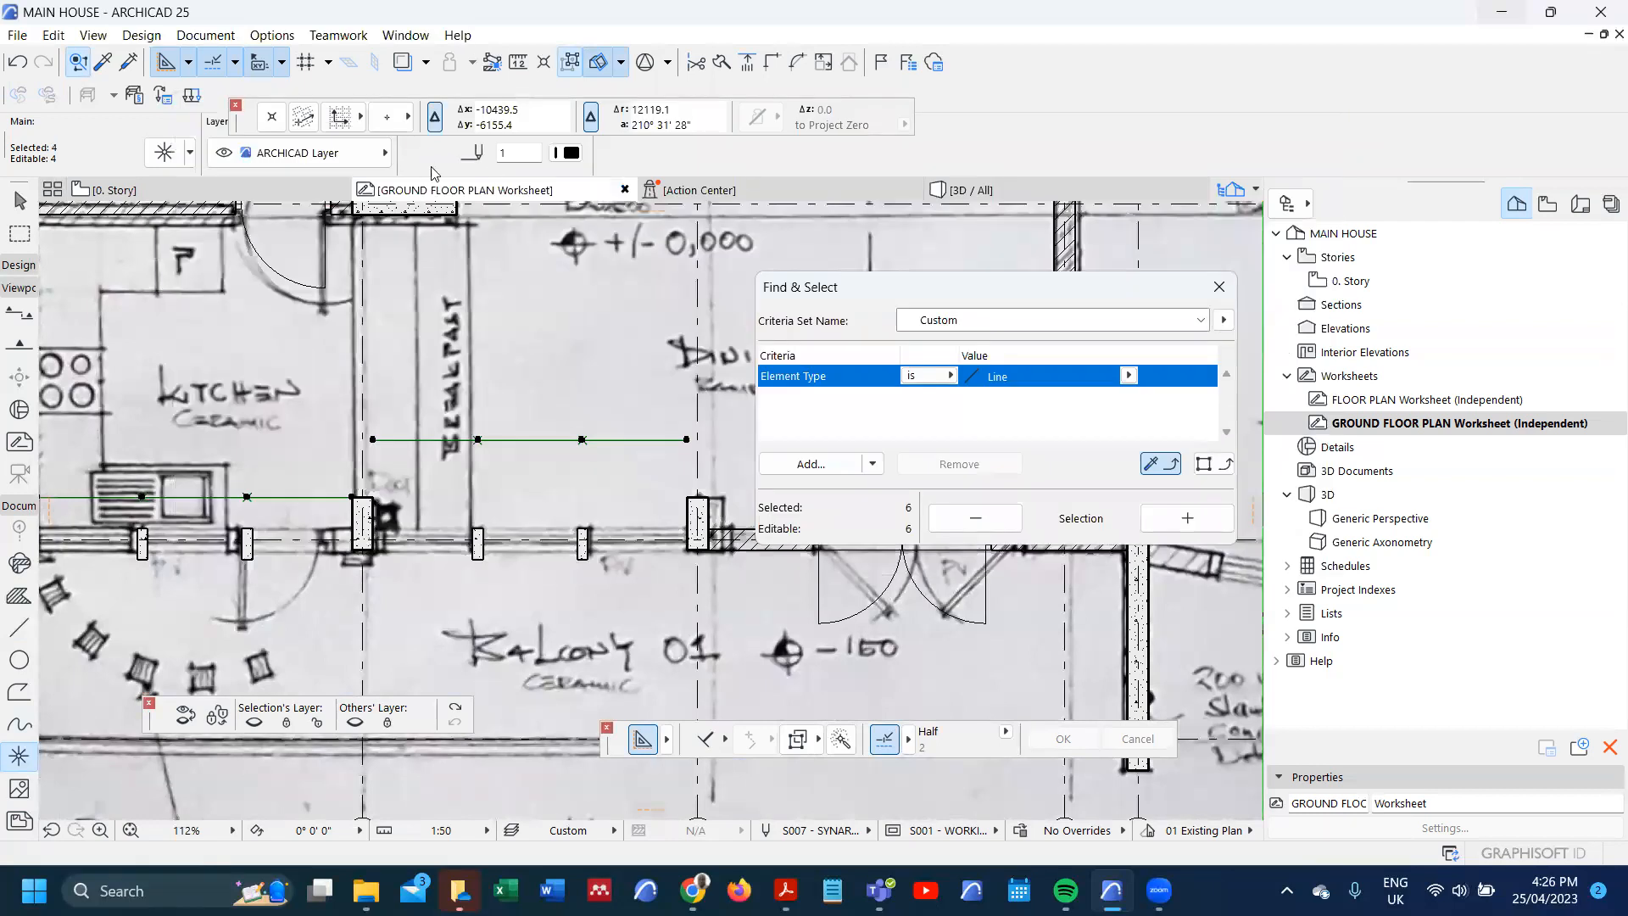
- Move the four selected hotspots on the kitchen and dining guide lines to the TO HIDE layer
click(309, 154)
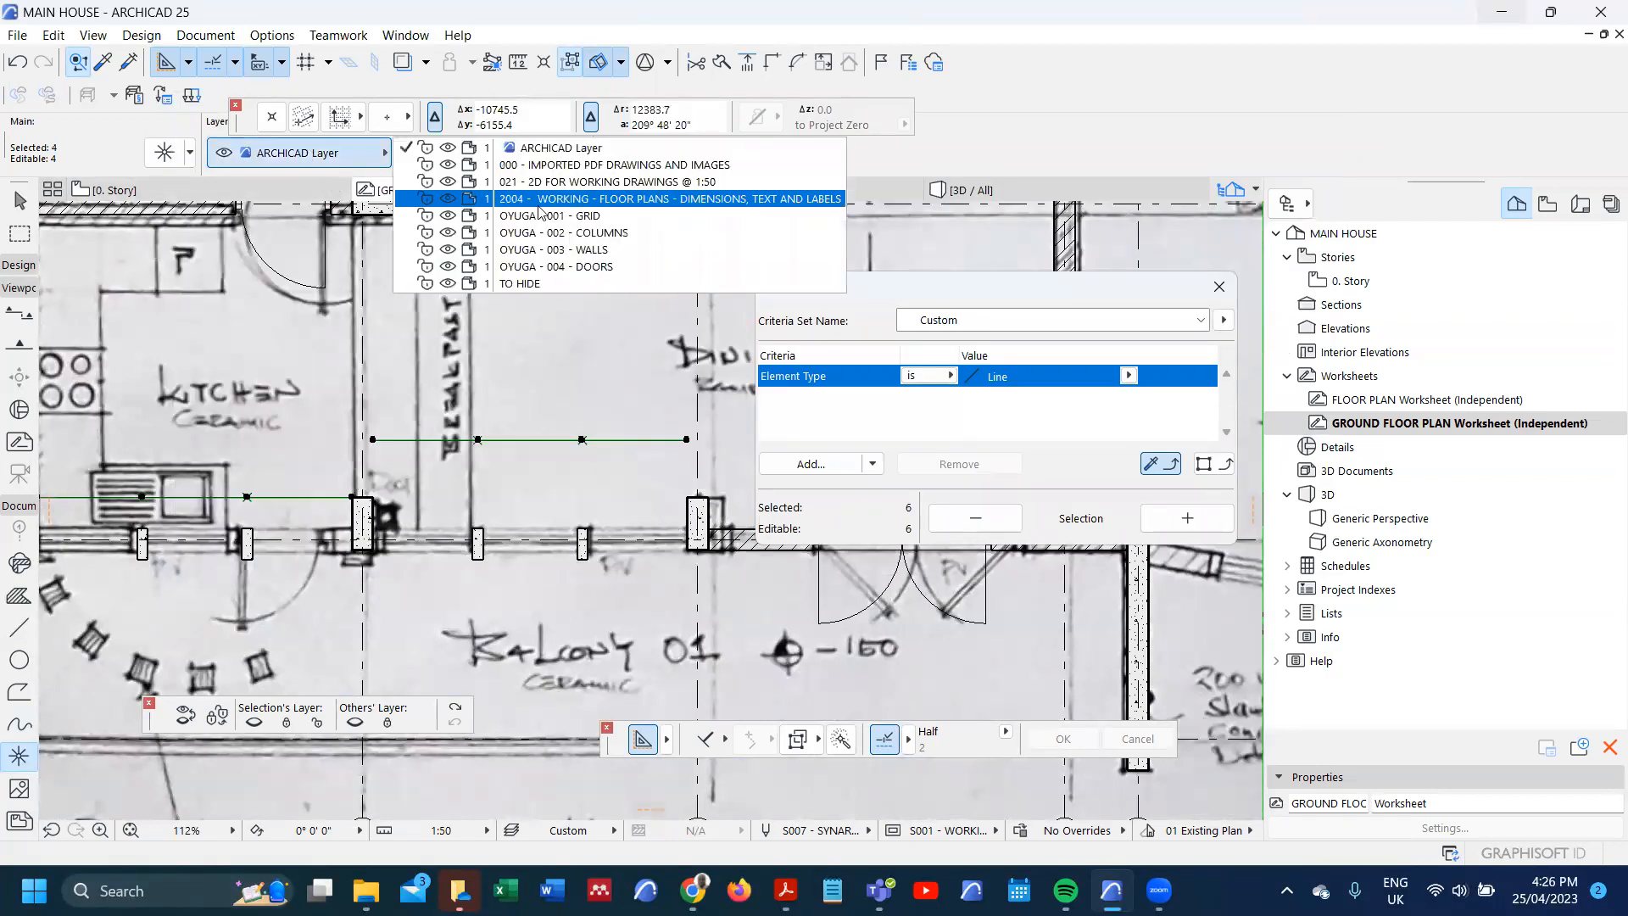
click(565, 285)
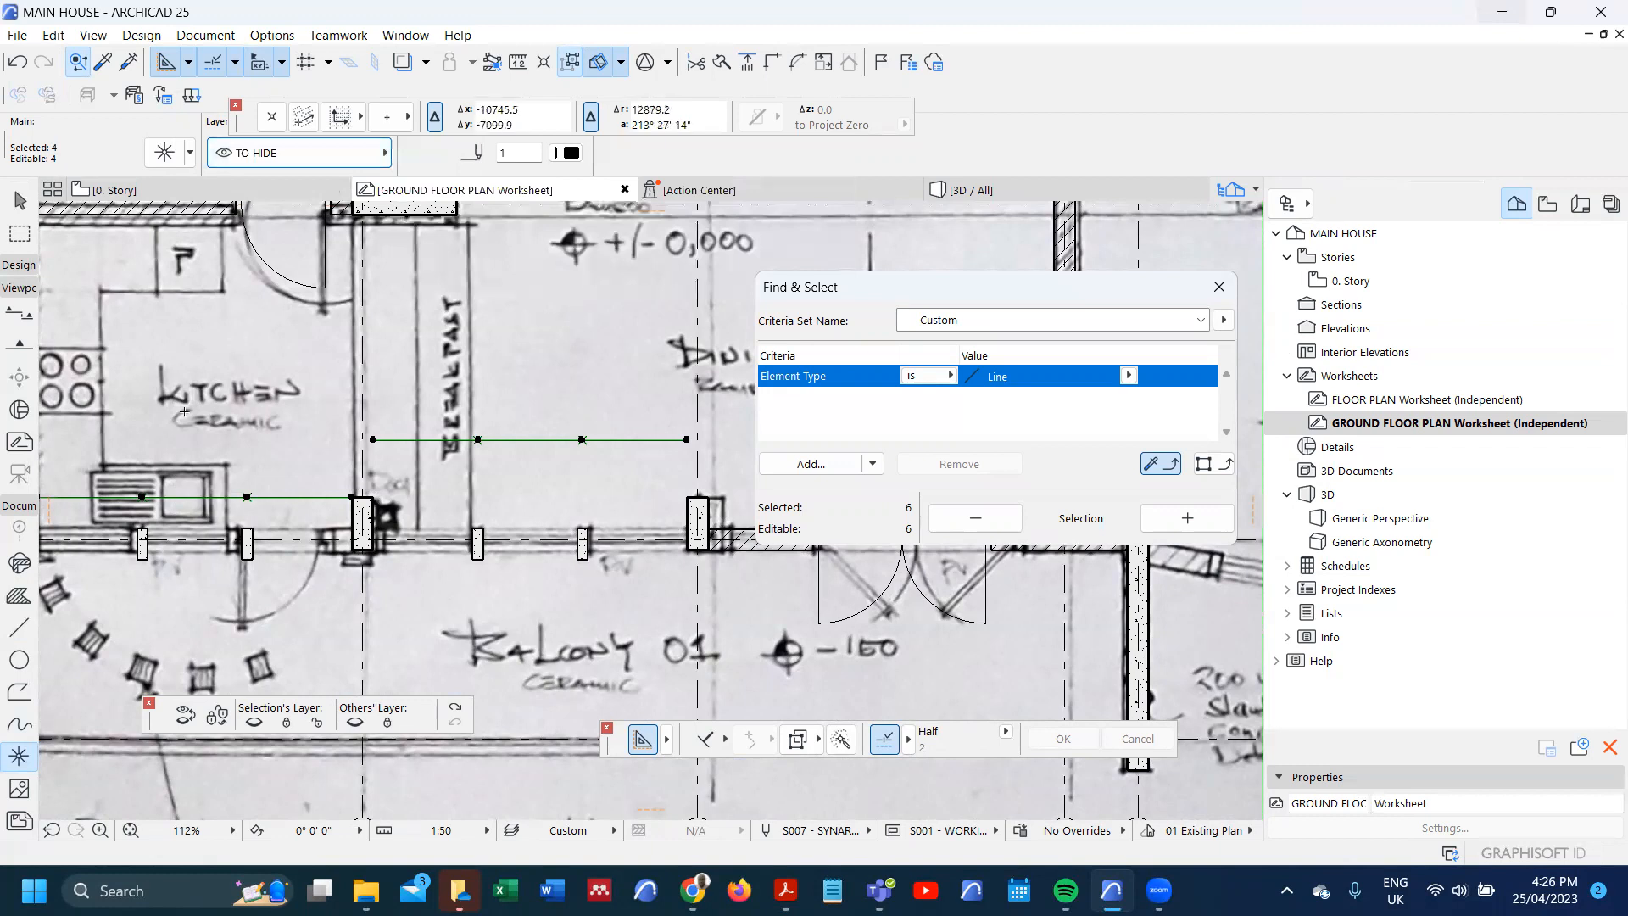
key(ctrl+t)
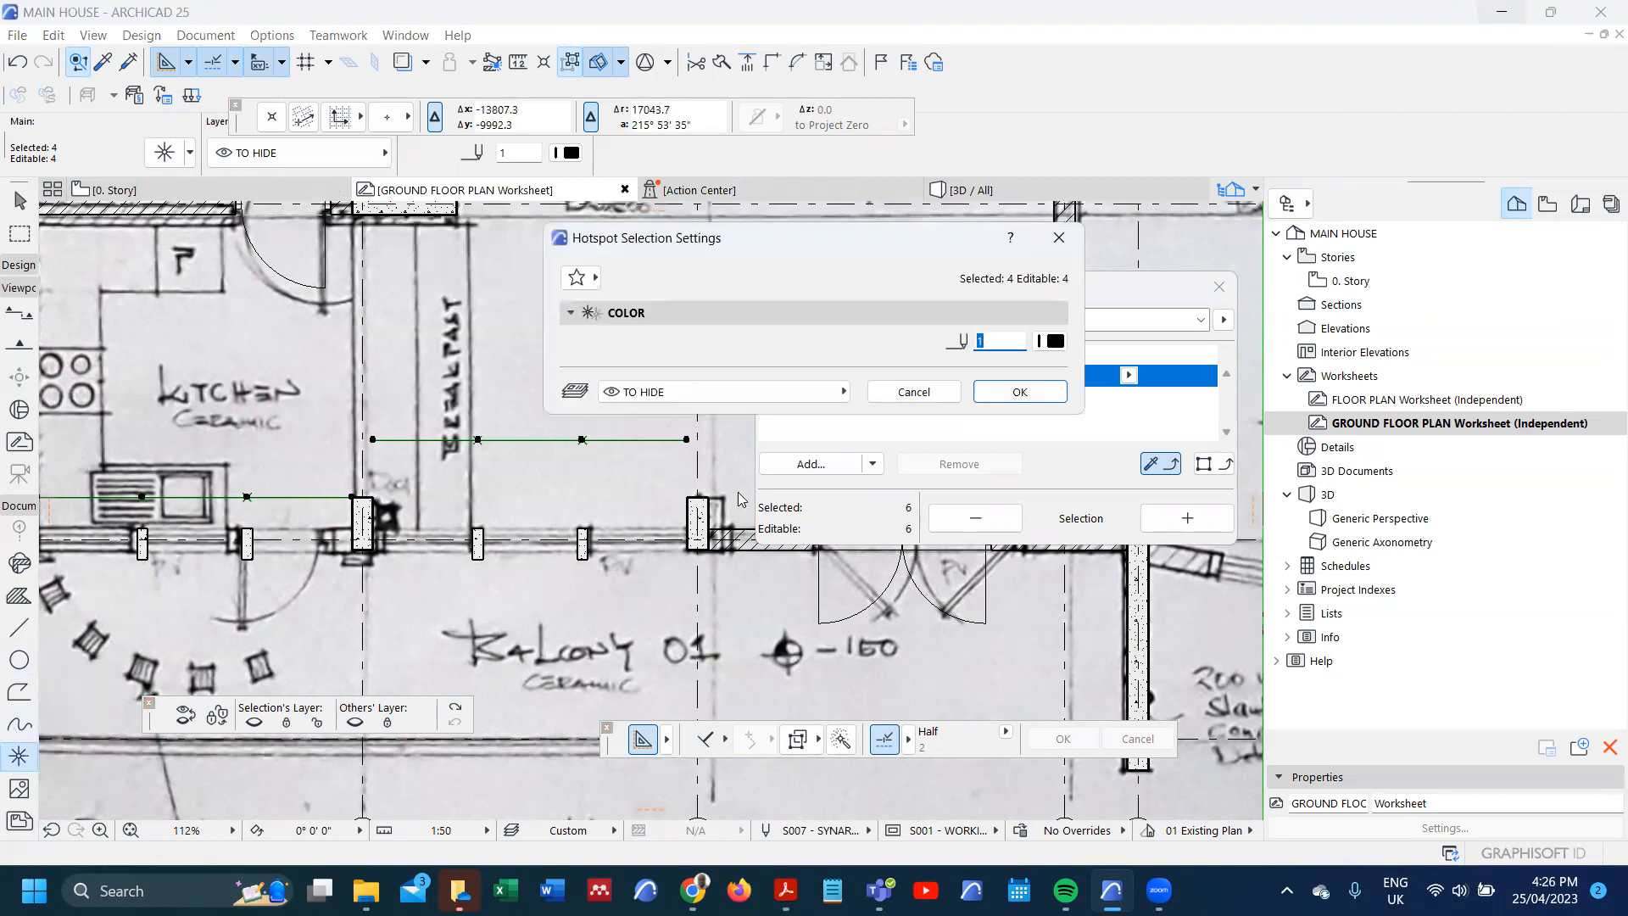
click(1043, 390)
- Put the selected kitchen and dining guide lines on the TO HIDE layer and clear the selection
click(10, 632)
key(ctrl+t)
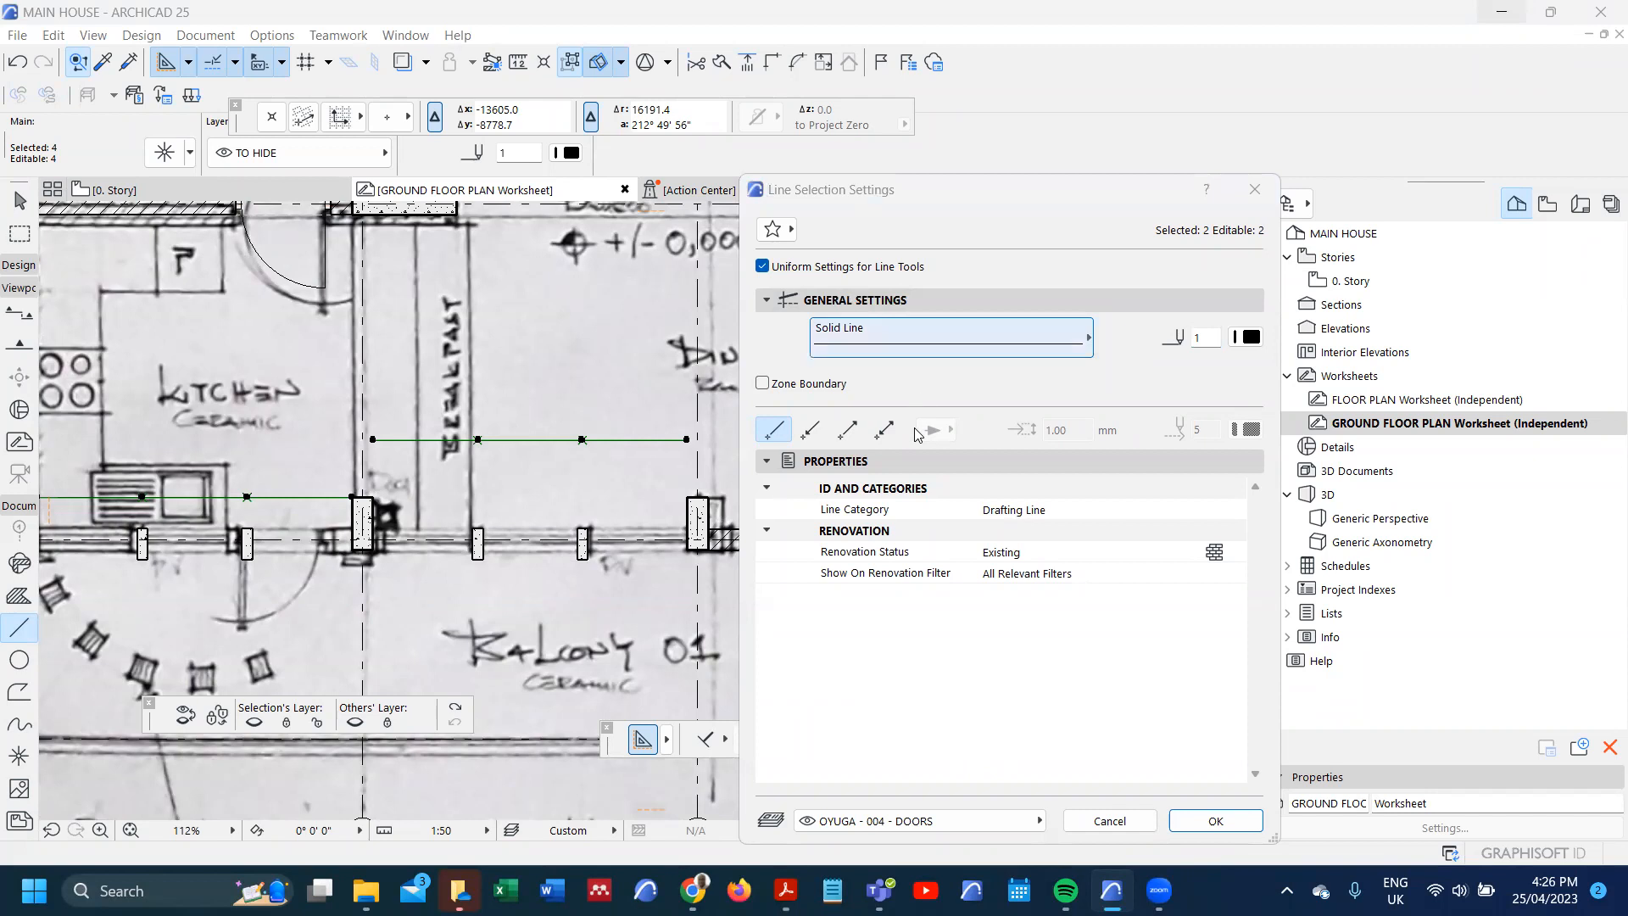
click(930, 821)
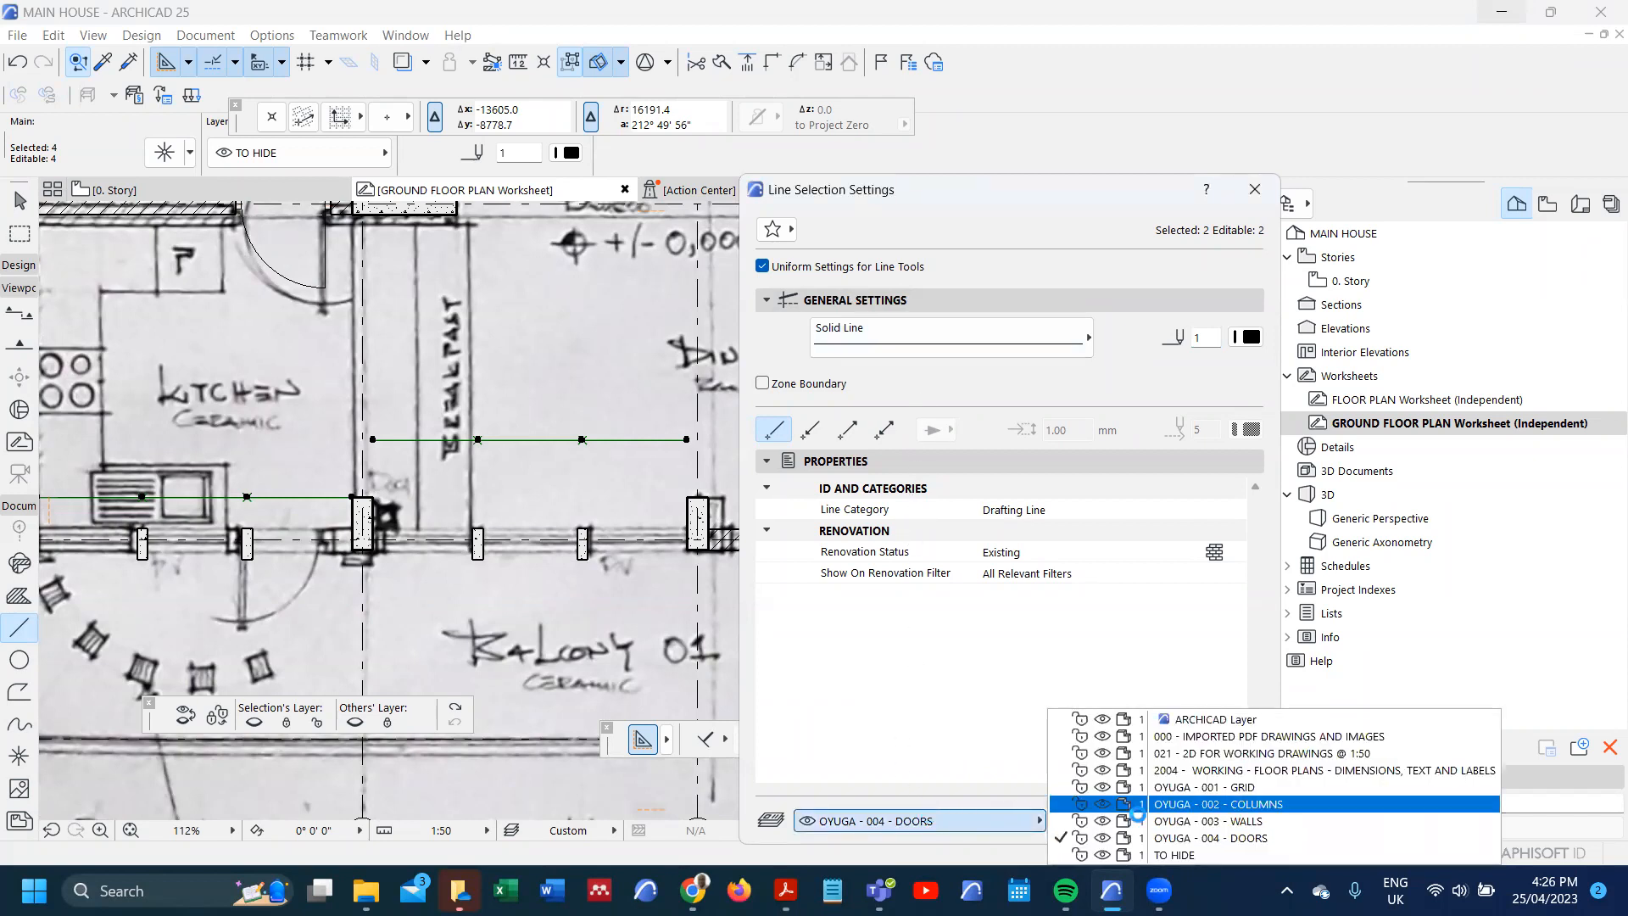
click(1207, 833)
click(1218, 820)
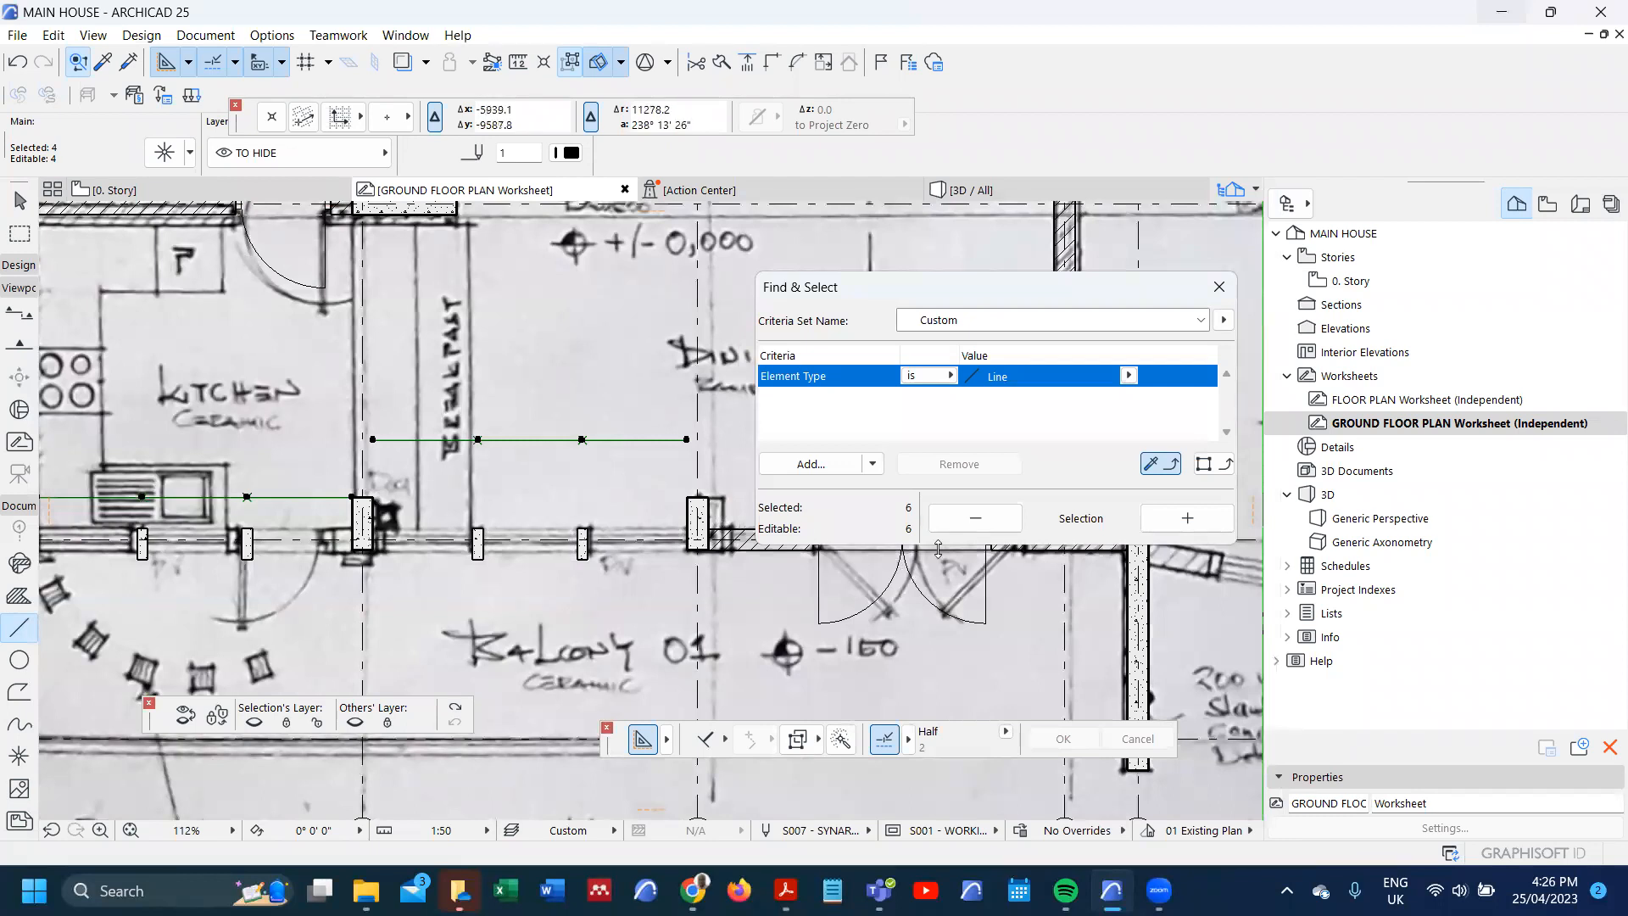
key(Escape)
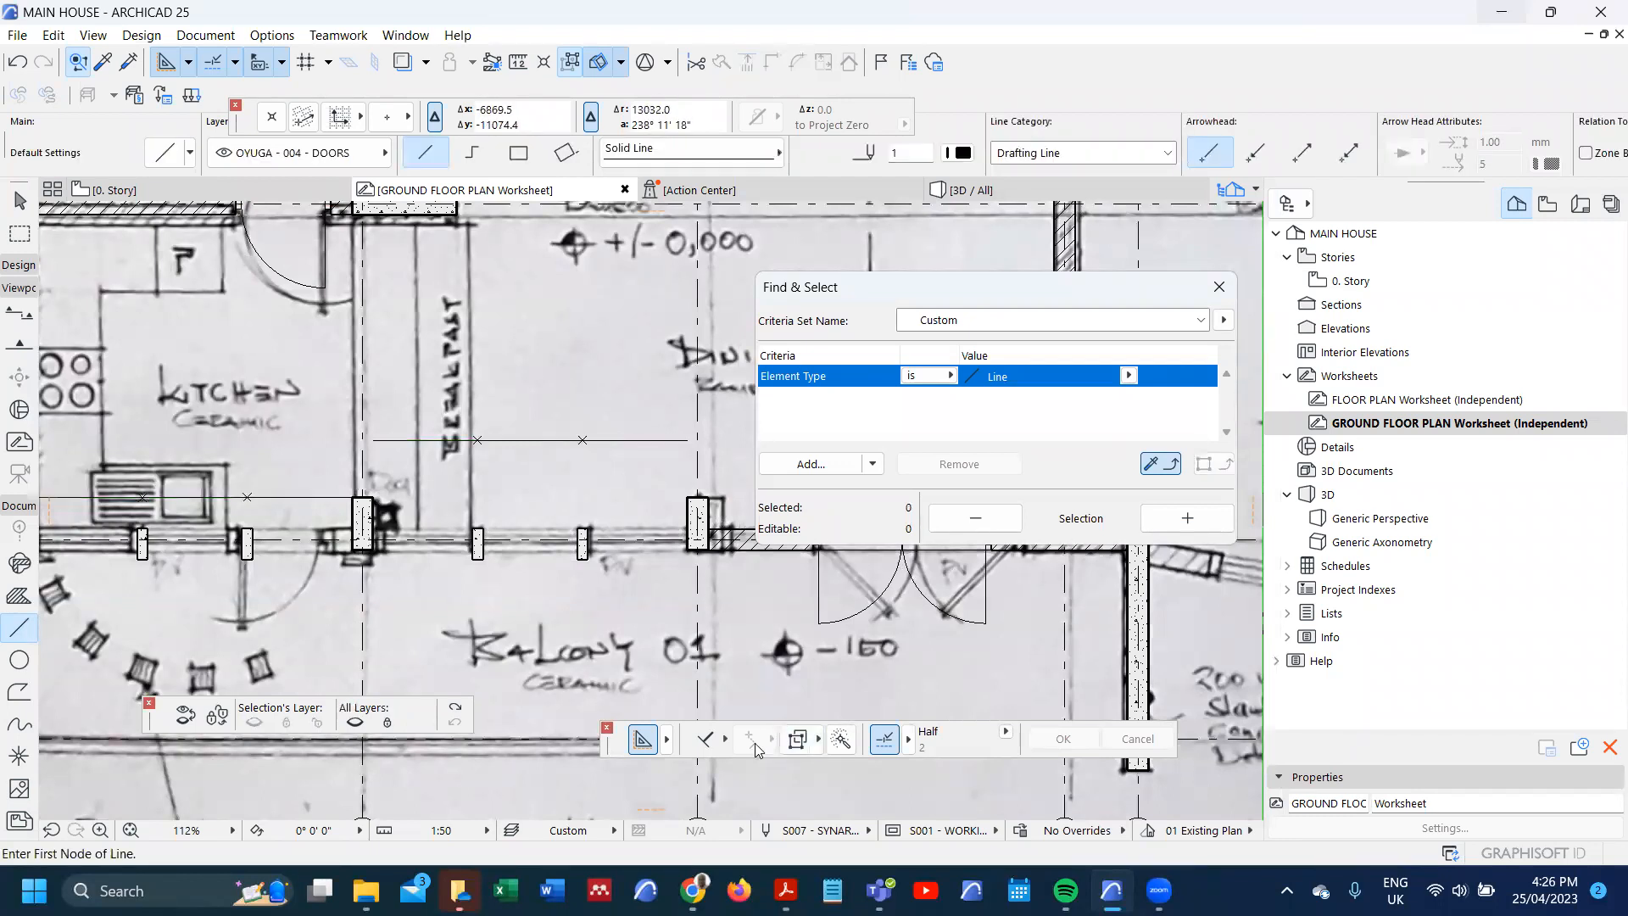
- Check the dining guide line's layer and examine the kitchen and guest bedroom window positions along the balcony wall
shift+click(535, 440)
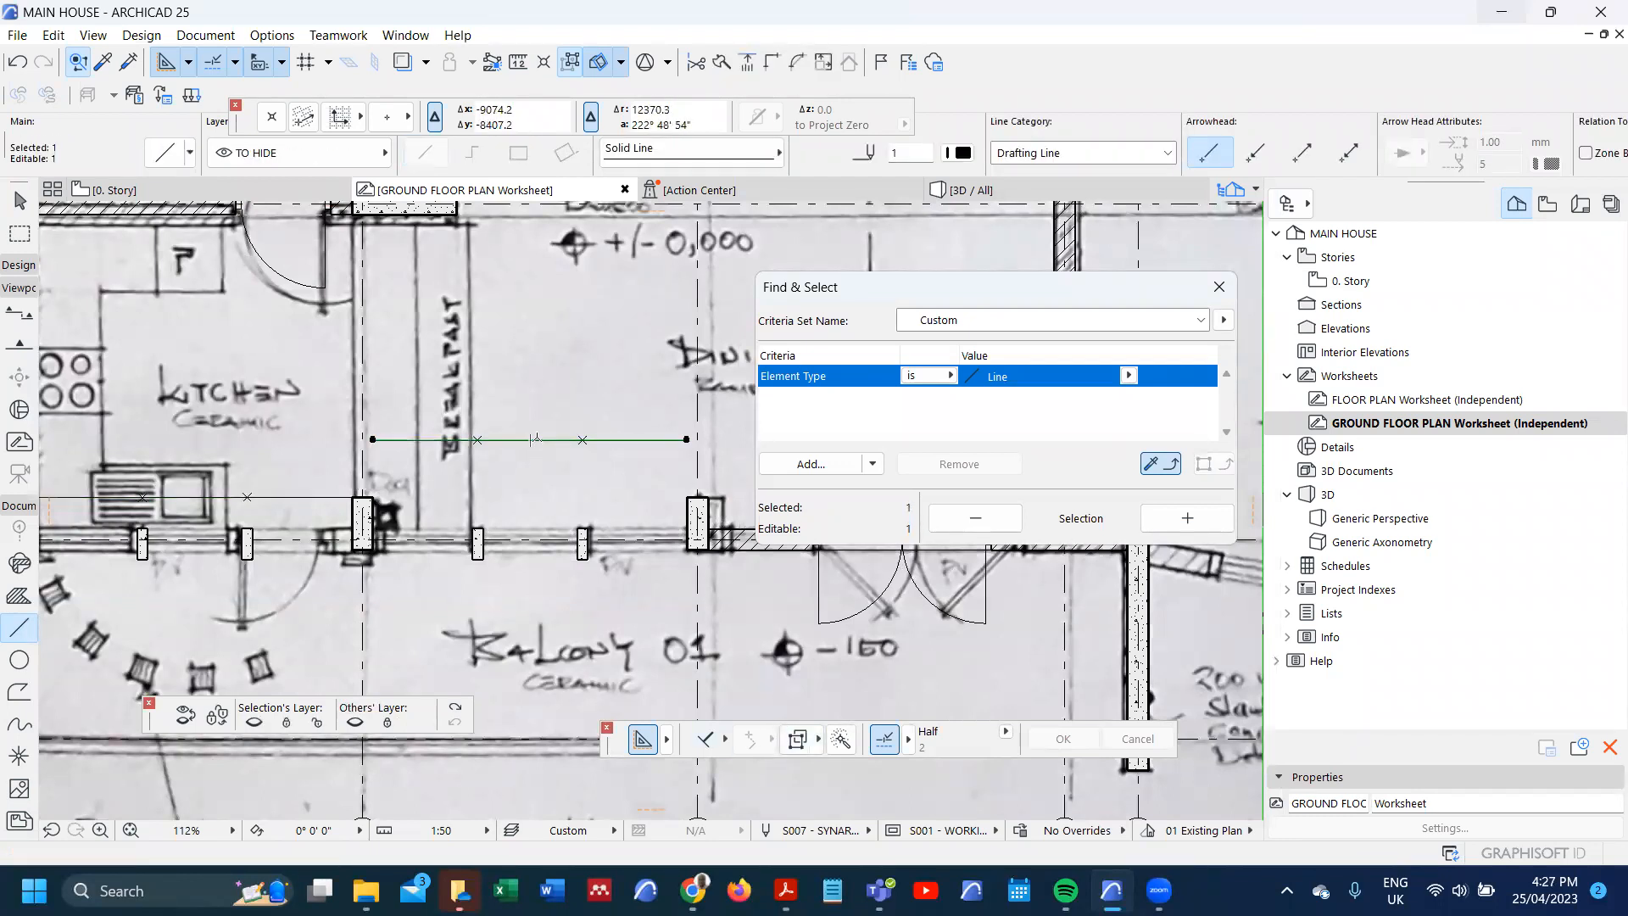
scroll(553, 509, down, 2)
middle_drag(242, 543, 407, 519)
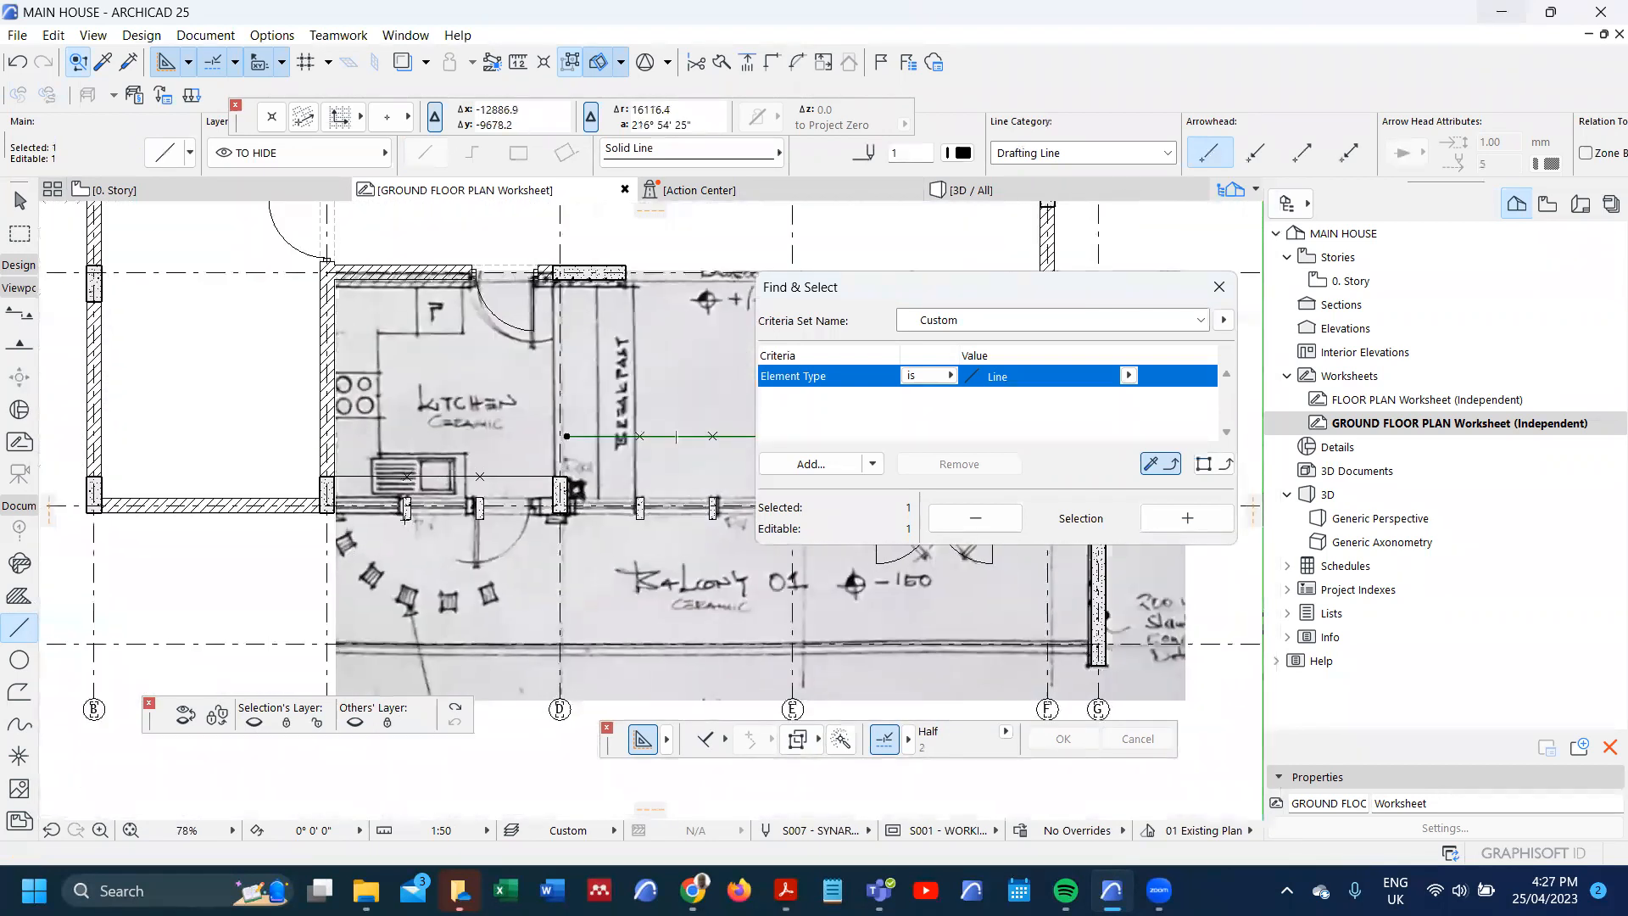
scroll(431, 515, up, 2)
scroll(431, 516, up, 1)
scroll(454, 520, down, 2)
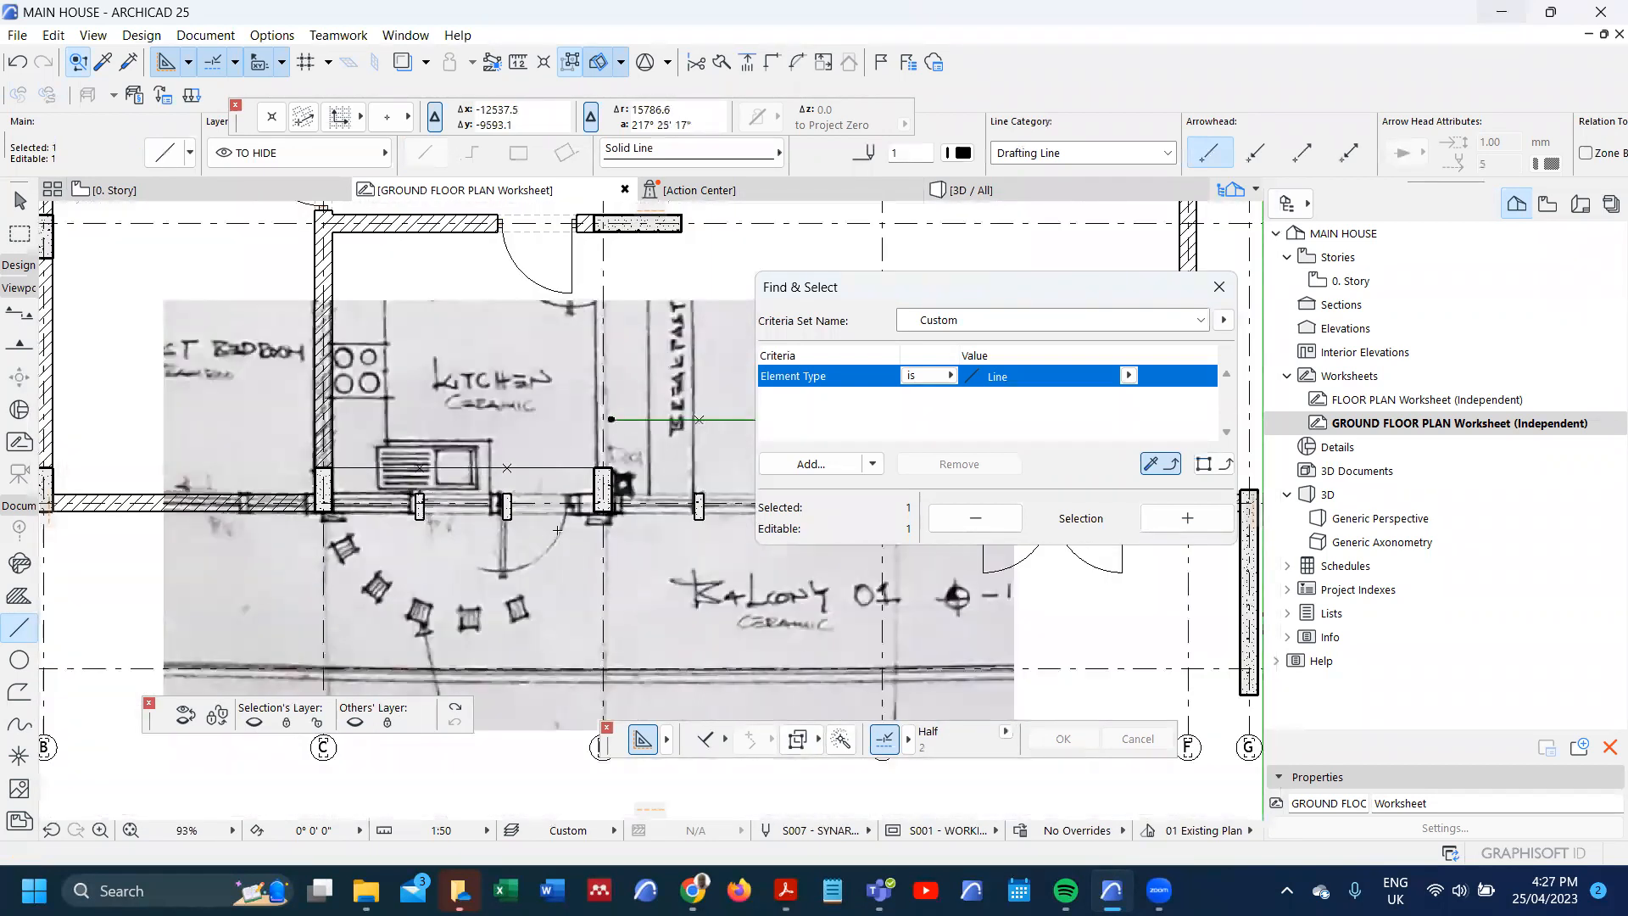
scroll(549, 514, up, 2)
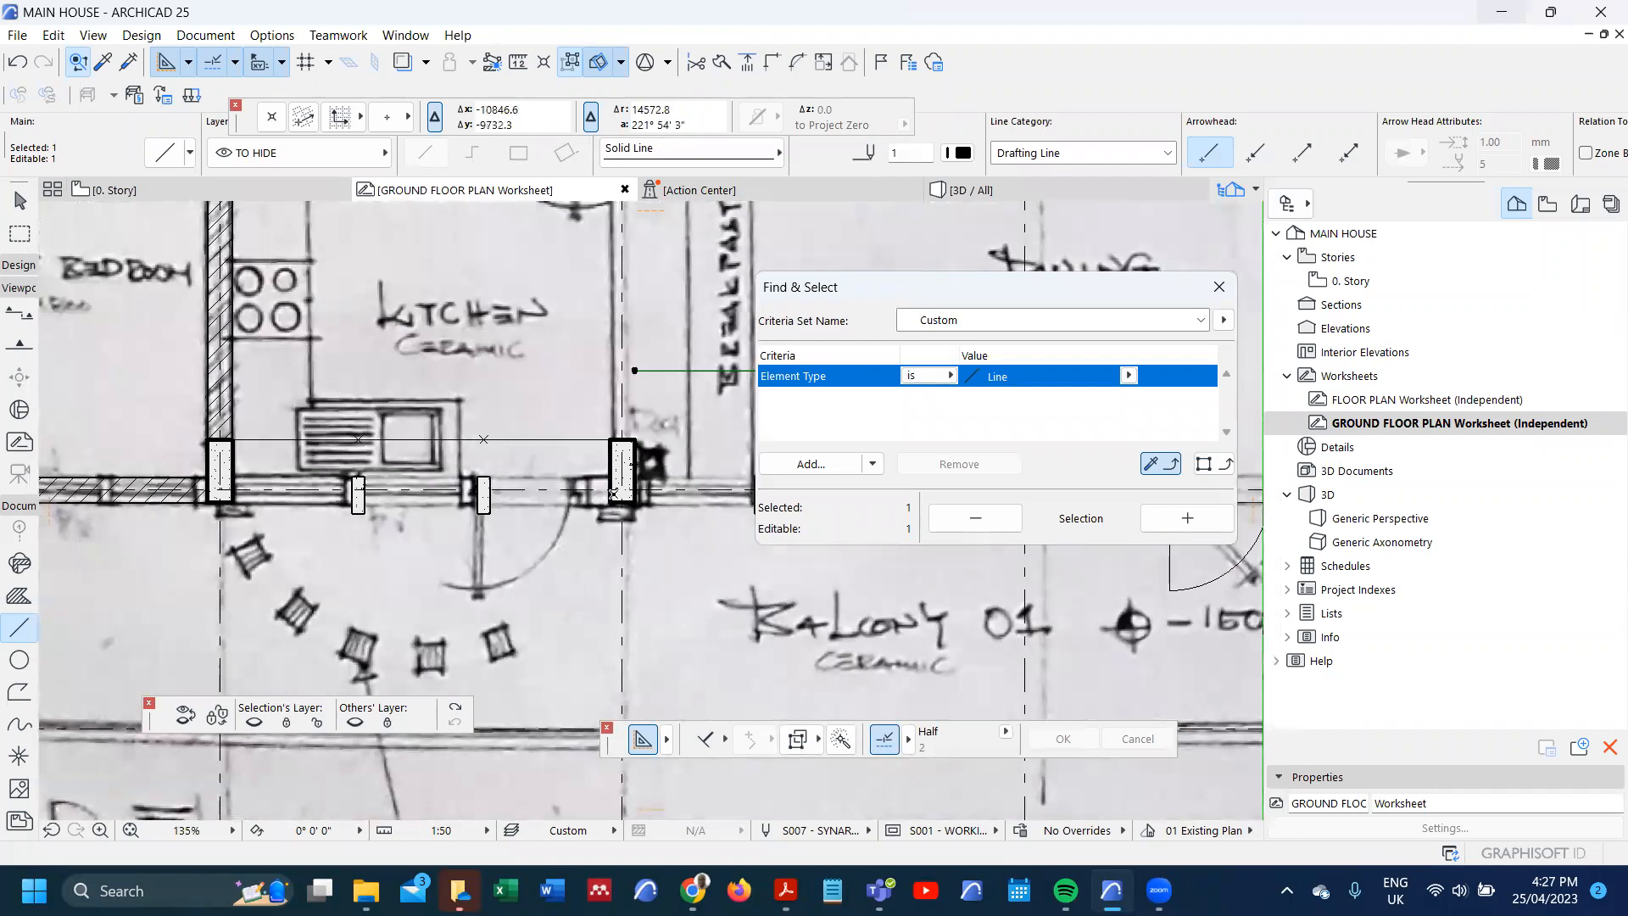
scroll(586, 525, down, 2)
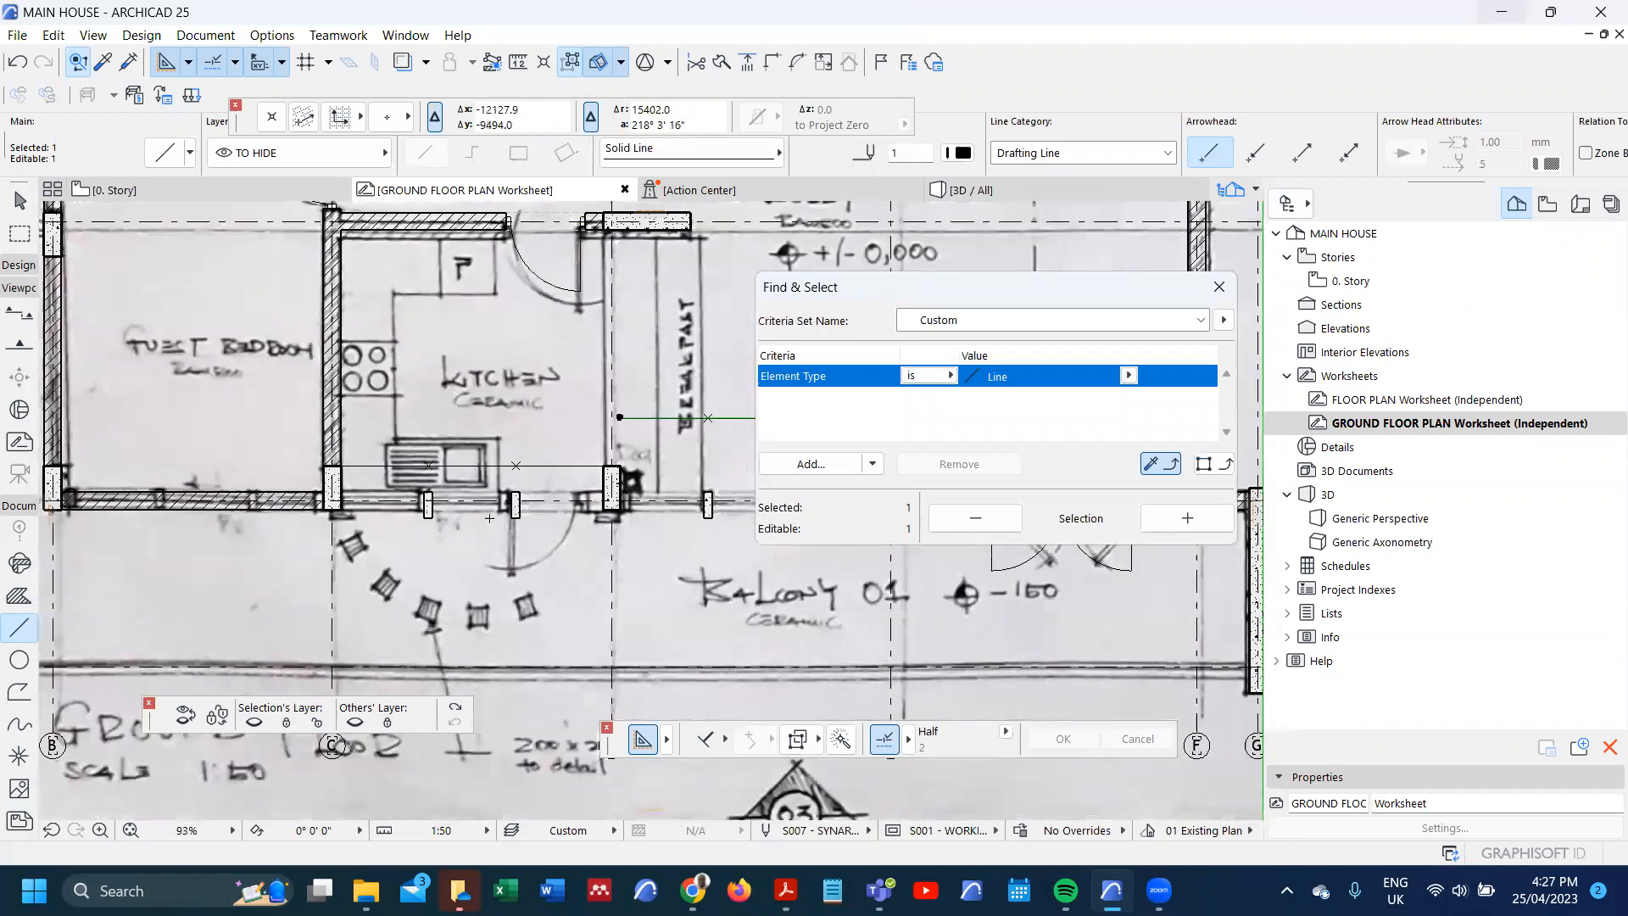
scroll(199, 520, up, 1)
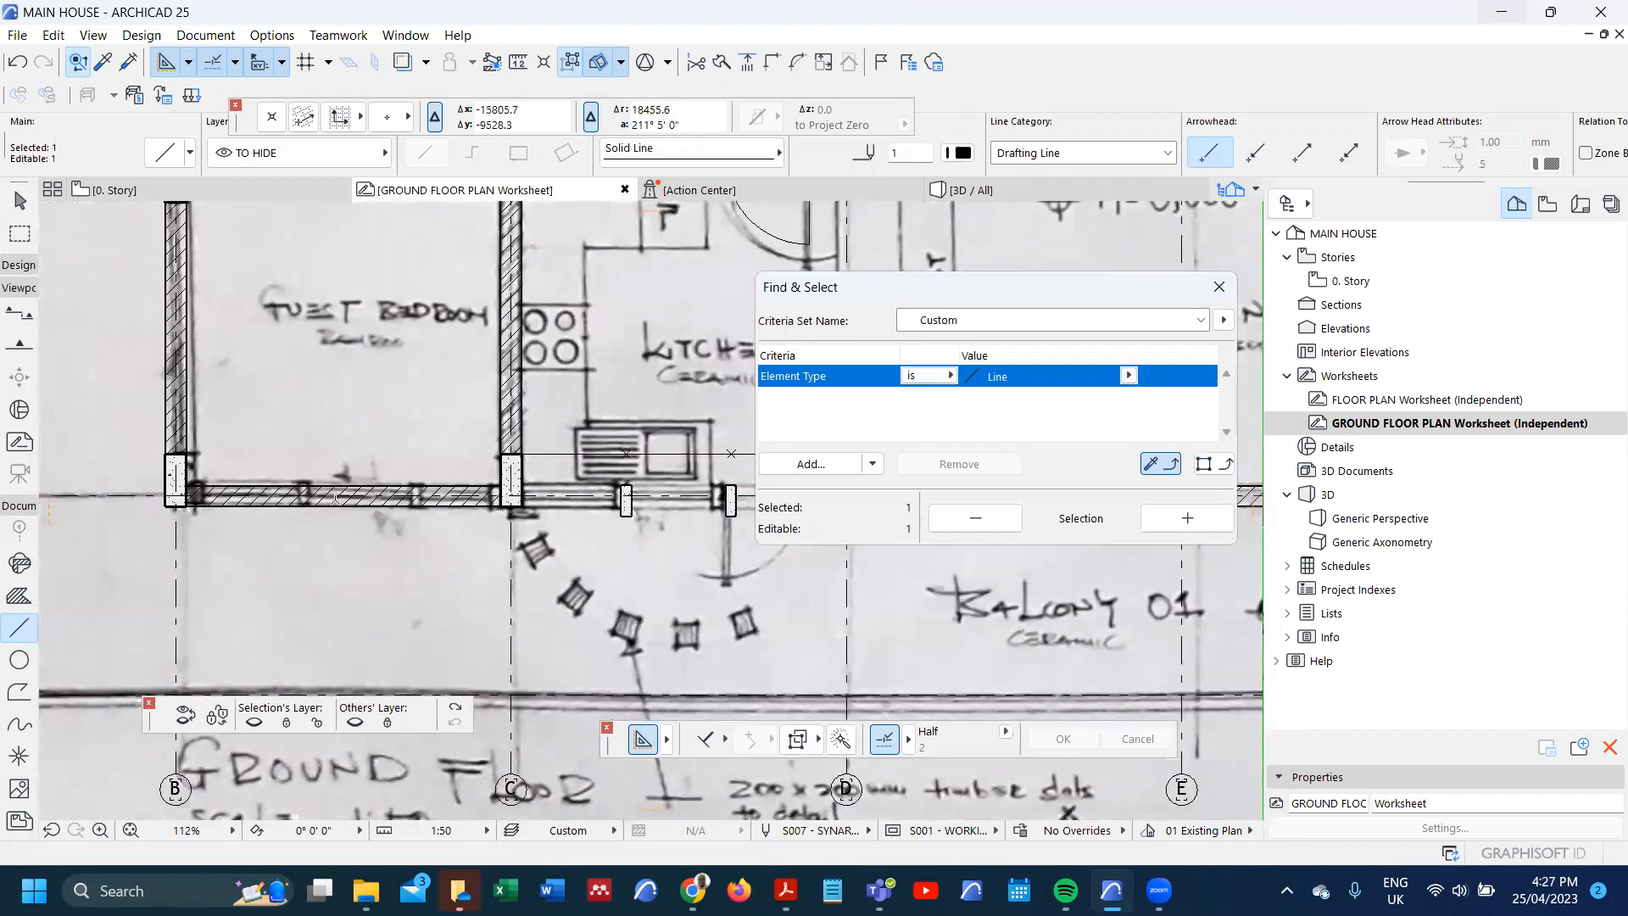
scroll(336, 507, up, 1)
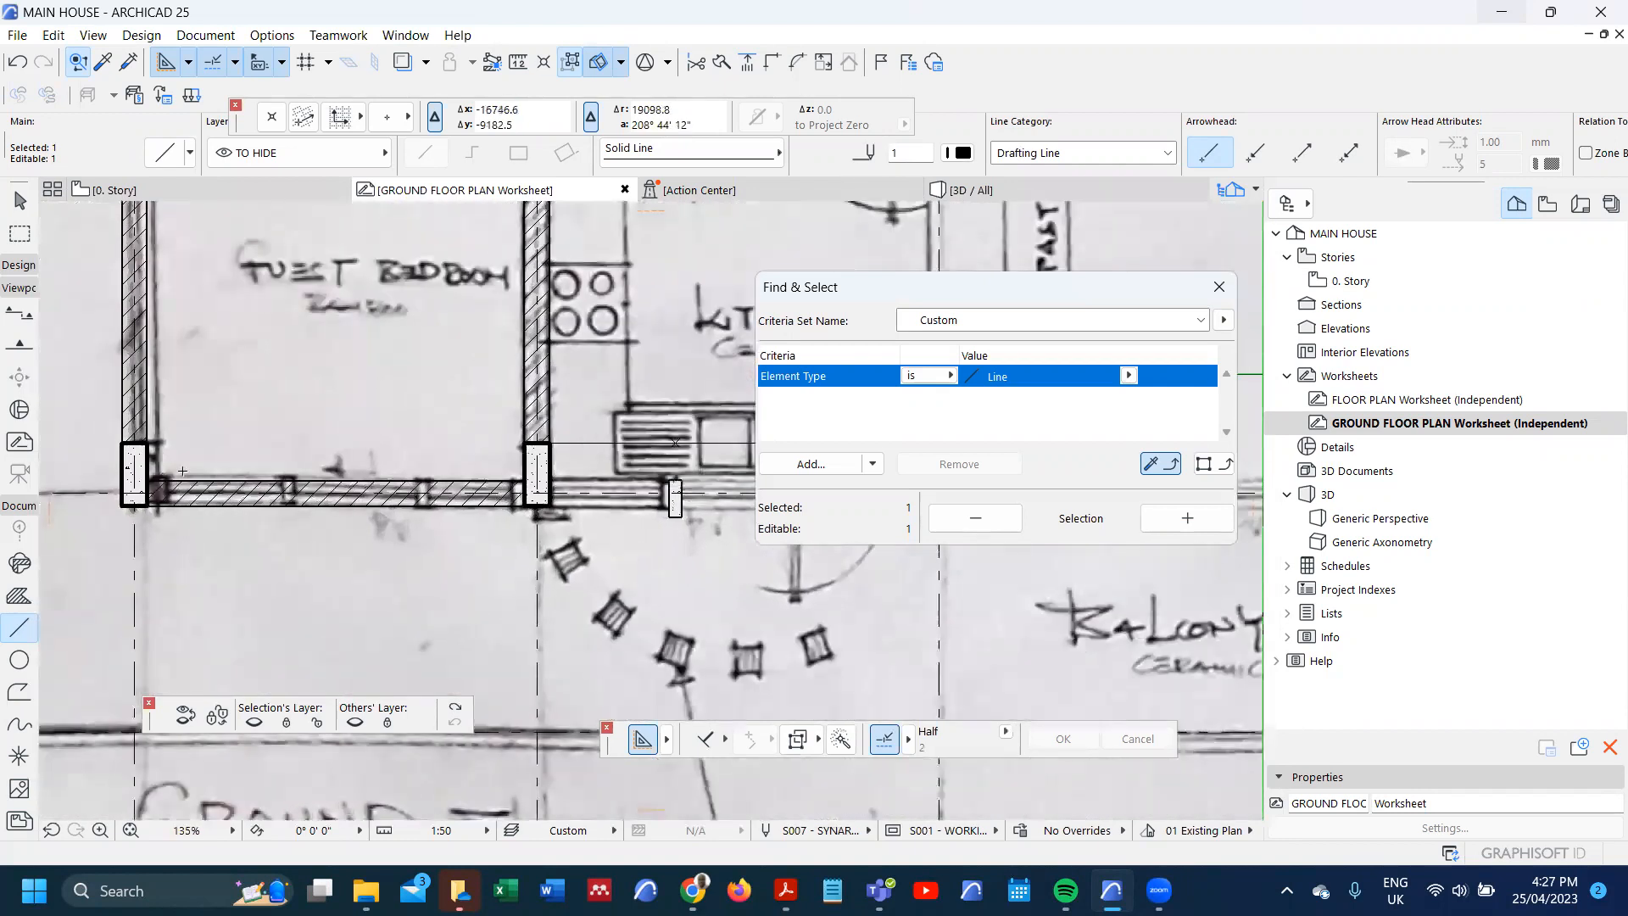
key(Escape)
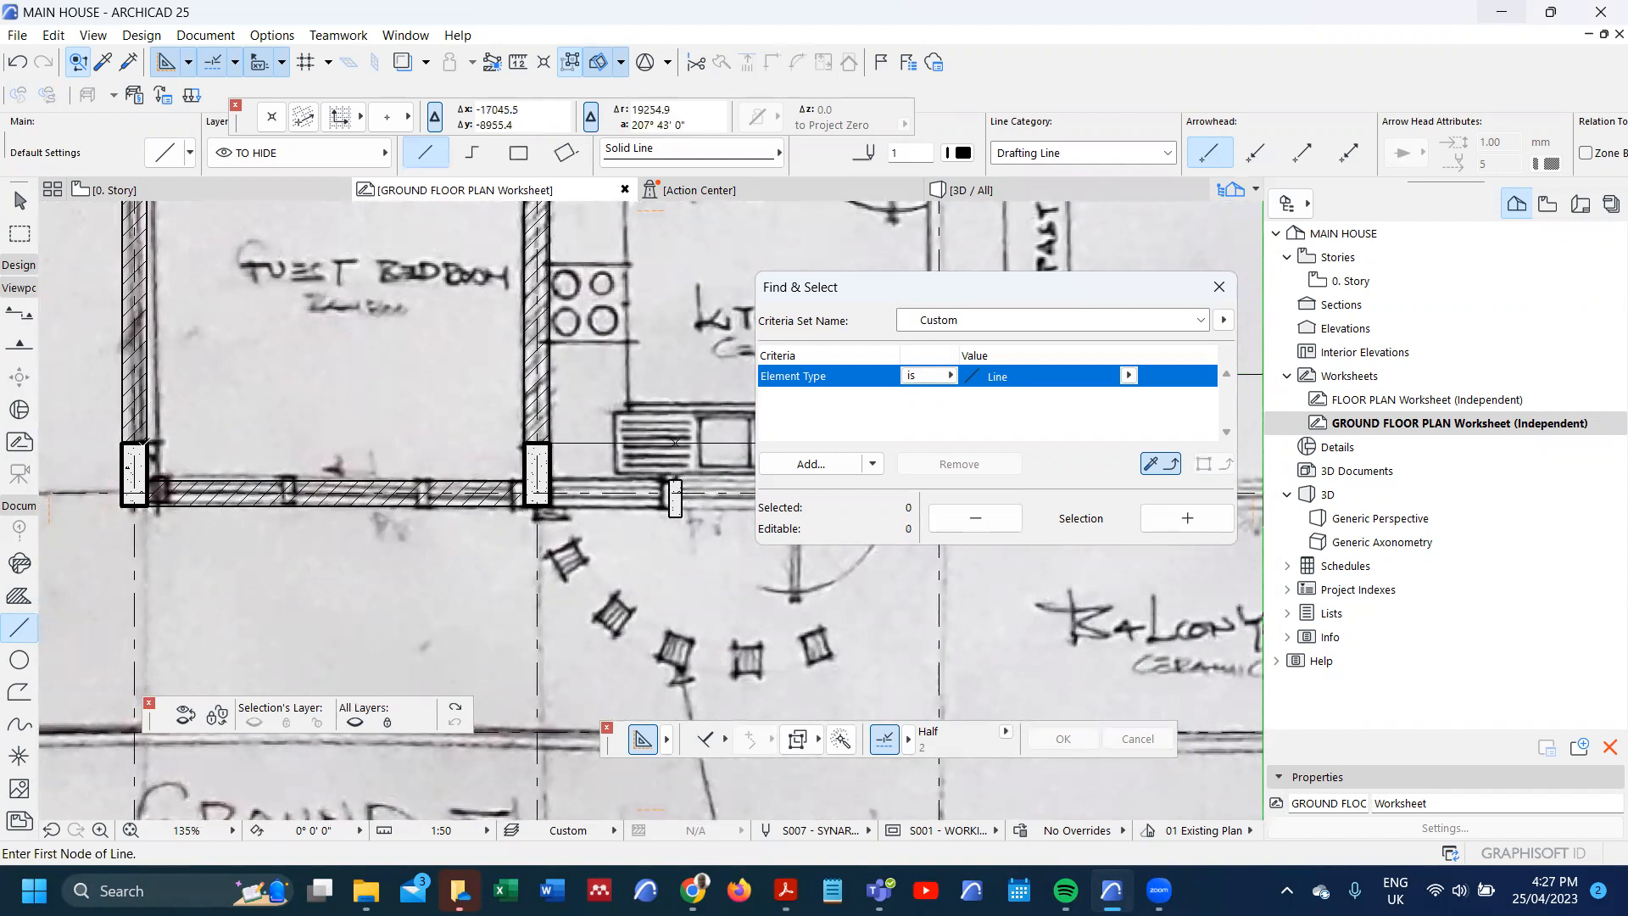
- Try a 3000 mm horizontal guide line across the guest bedroom between the columns on gridlines B and C, and undo it
click(148, 443)
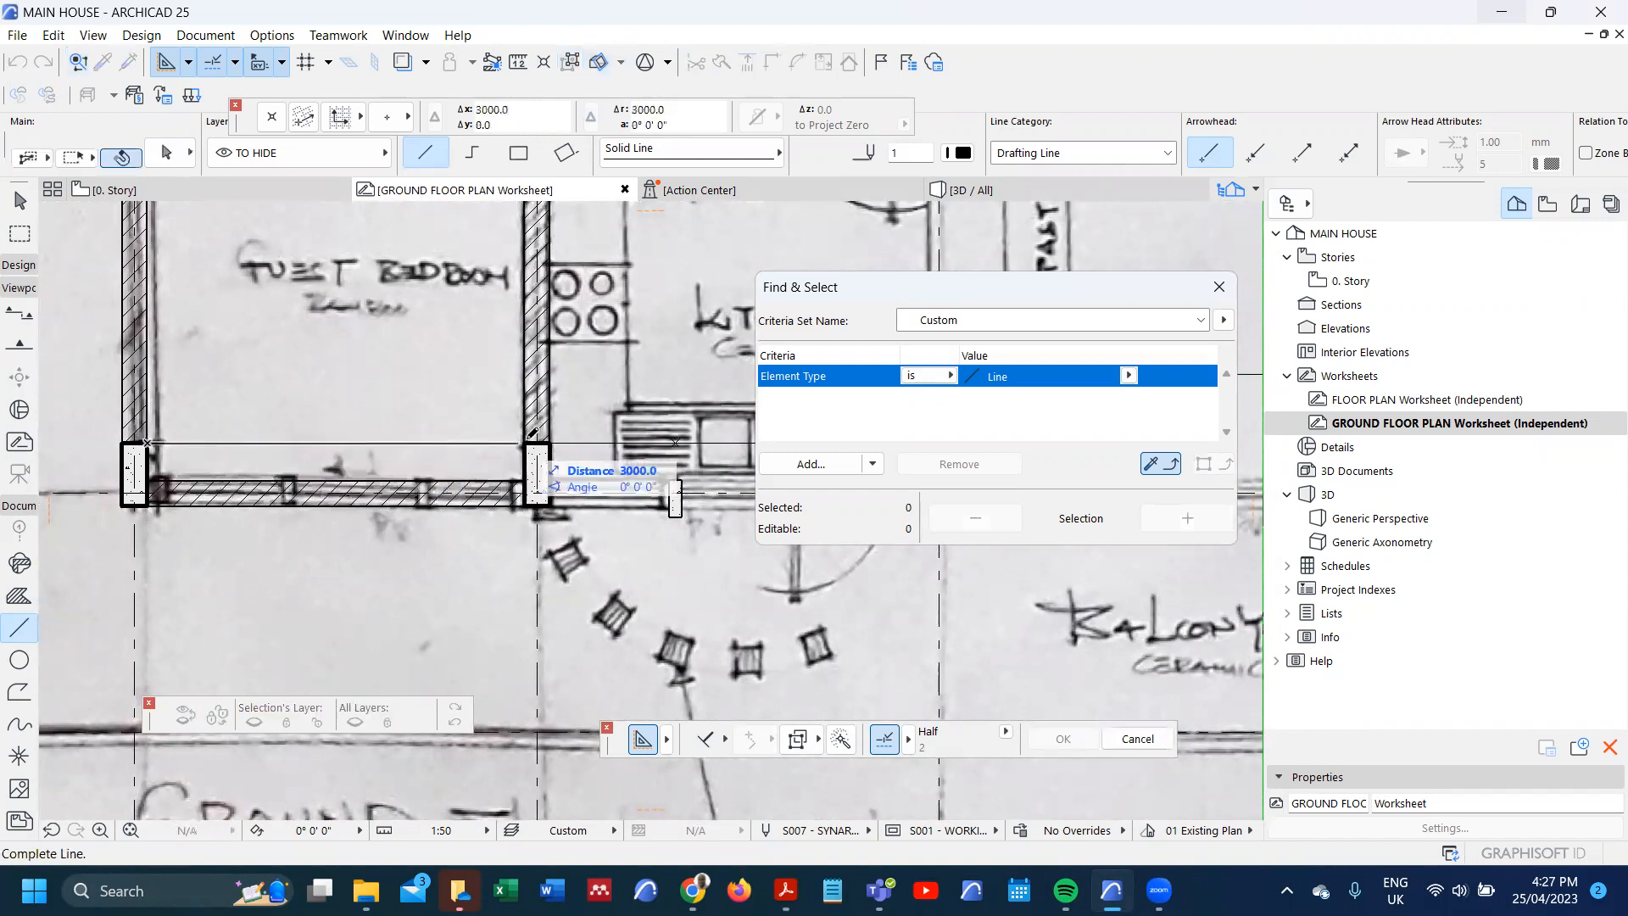
click(534, 441)
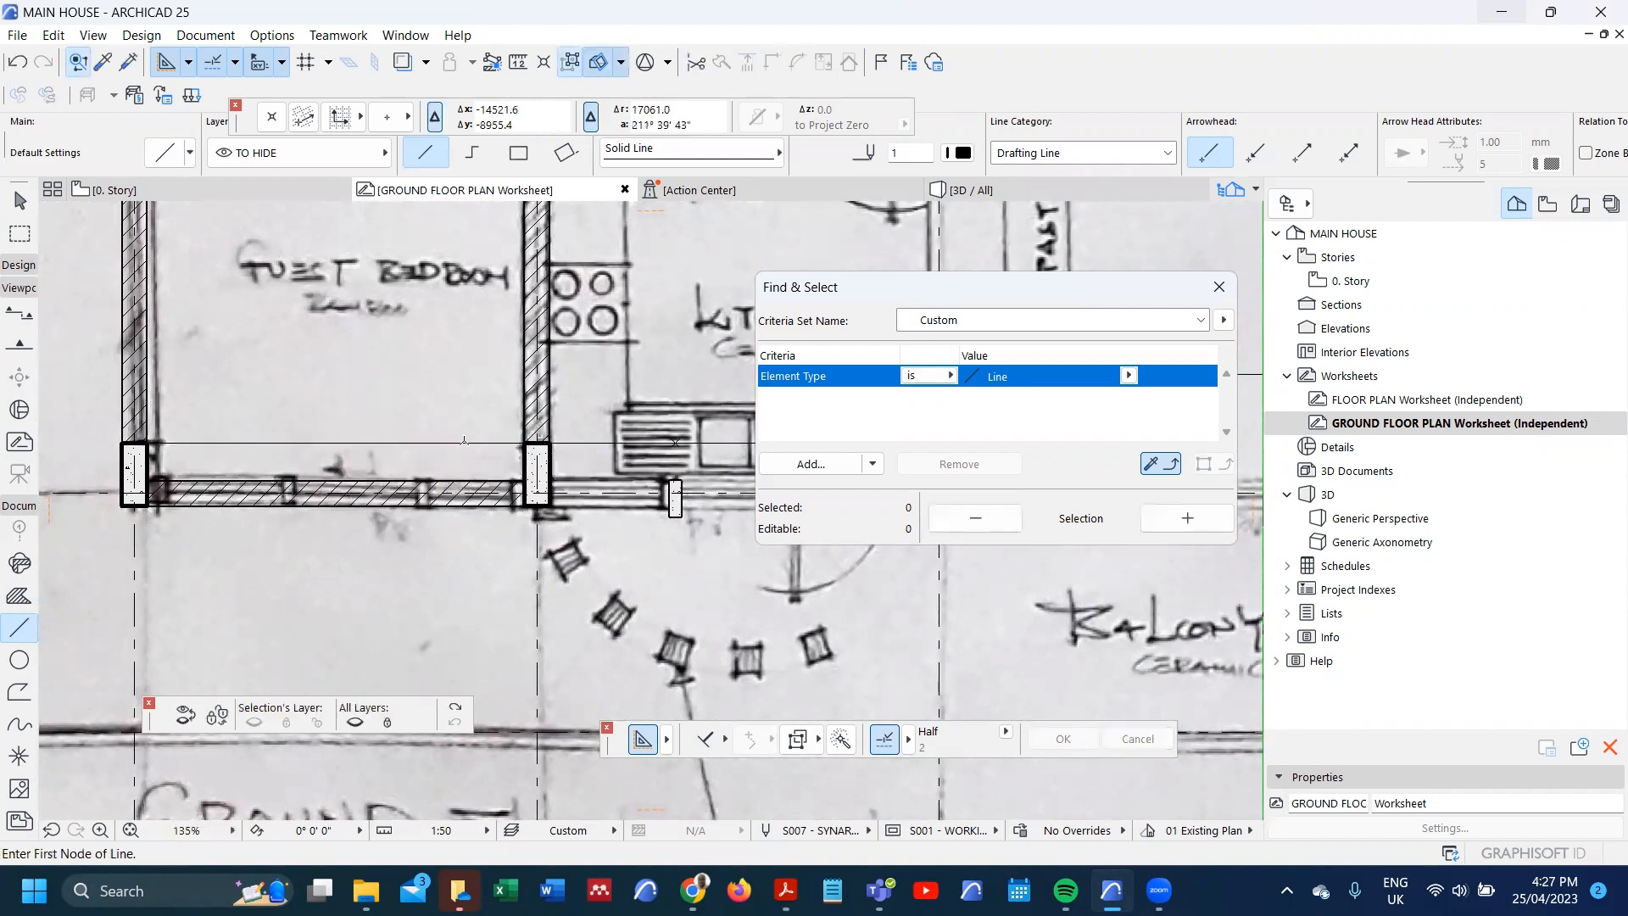
scroll(294, 423, down, 4)
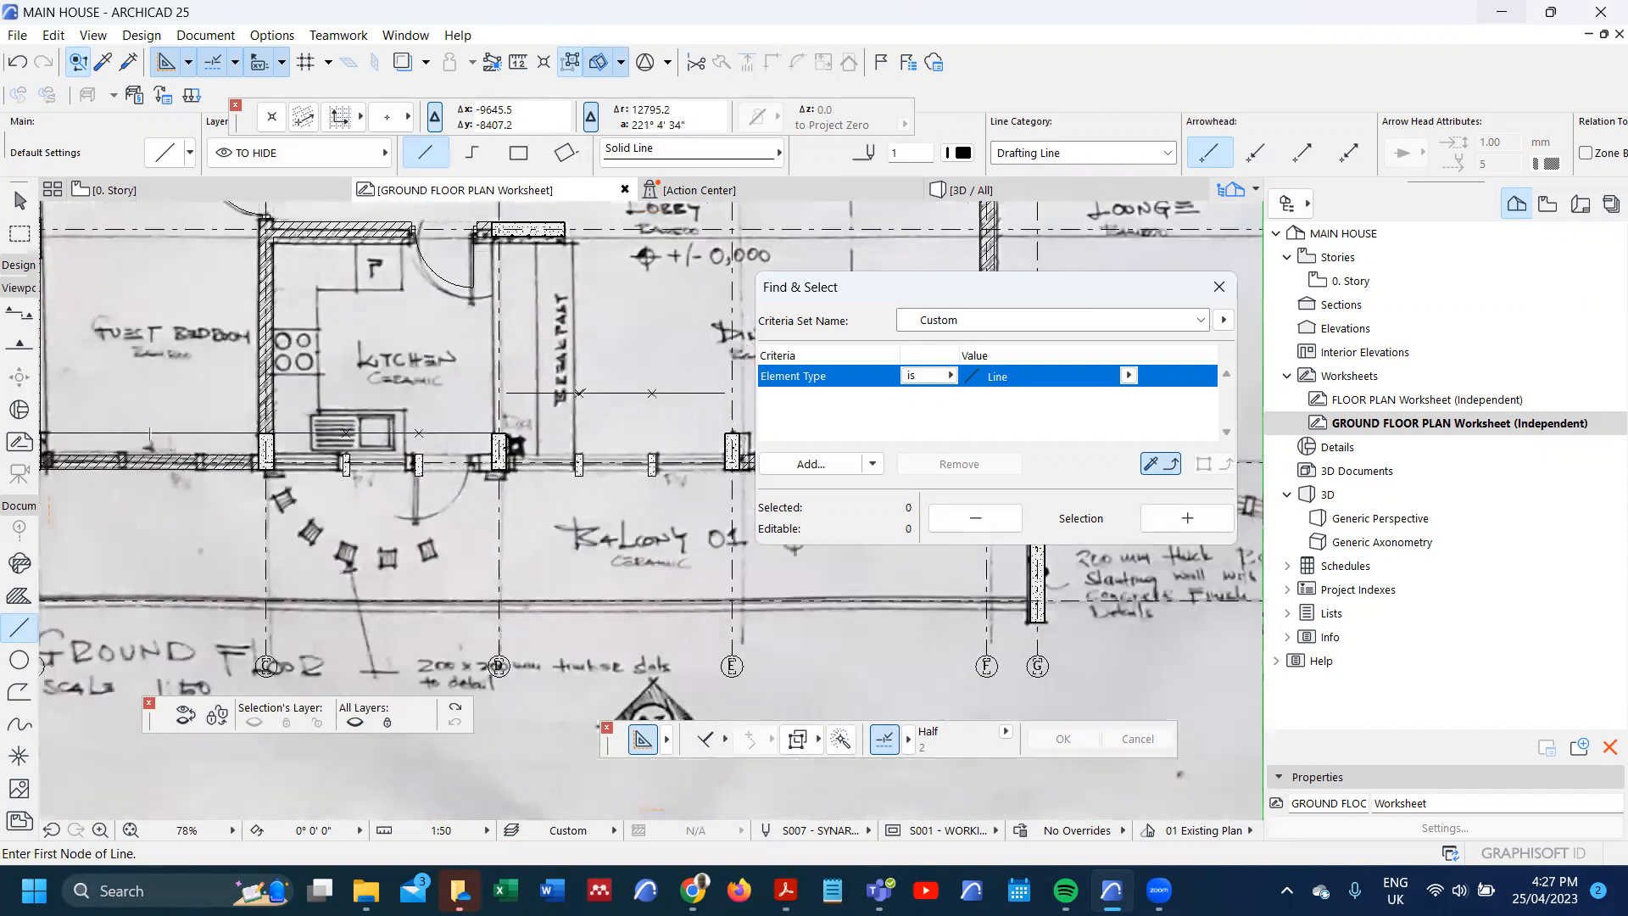
key(ctrl+z)
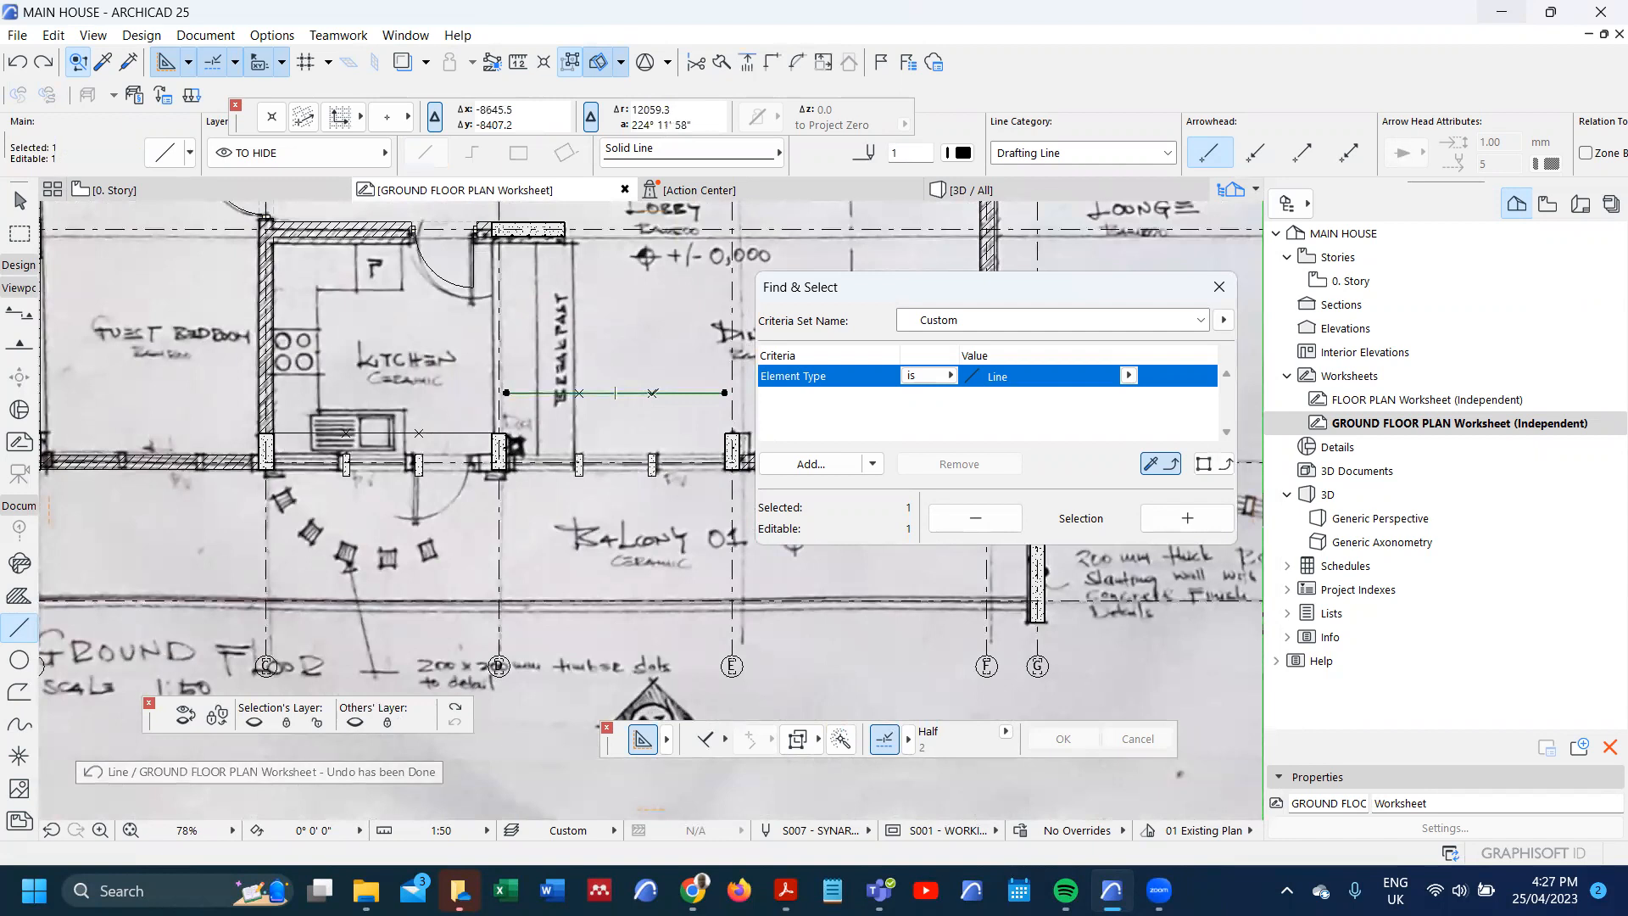
- Copy the dining guide line and its two hotspots 6300 mm horizontally into the guest bedroom, from gridline E's column to gridline C's
shift+click(579, 393)
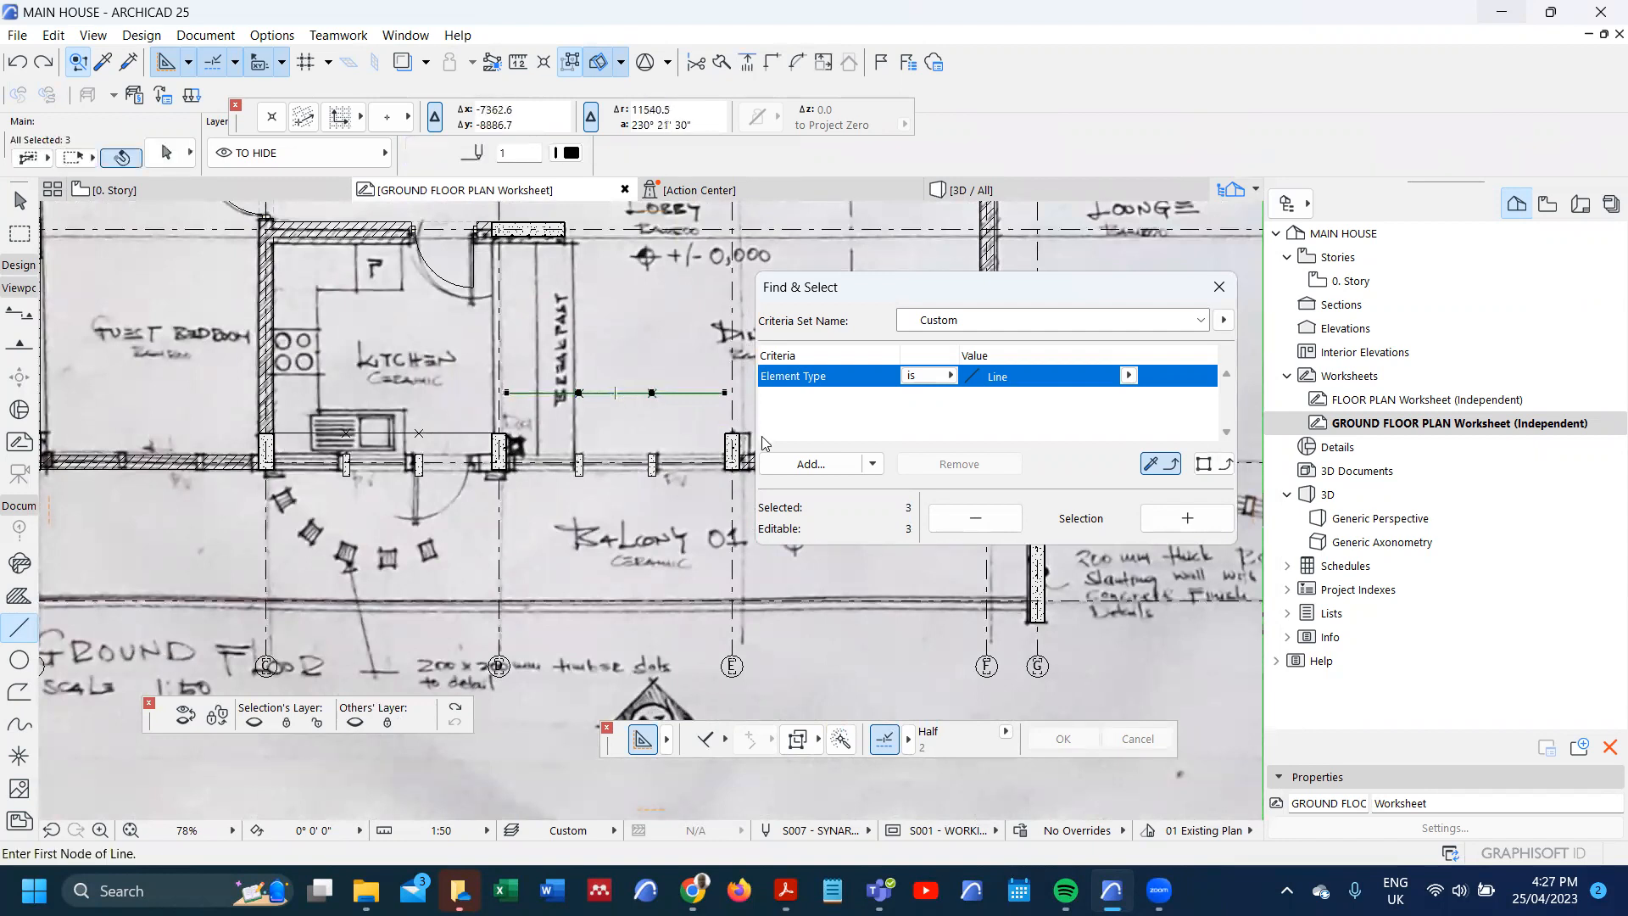
key(ctrl+shift+d)
click(730, 434)
middle_drag(240, 408, 371, 417)
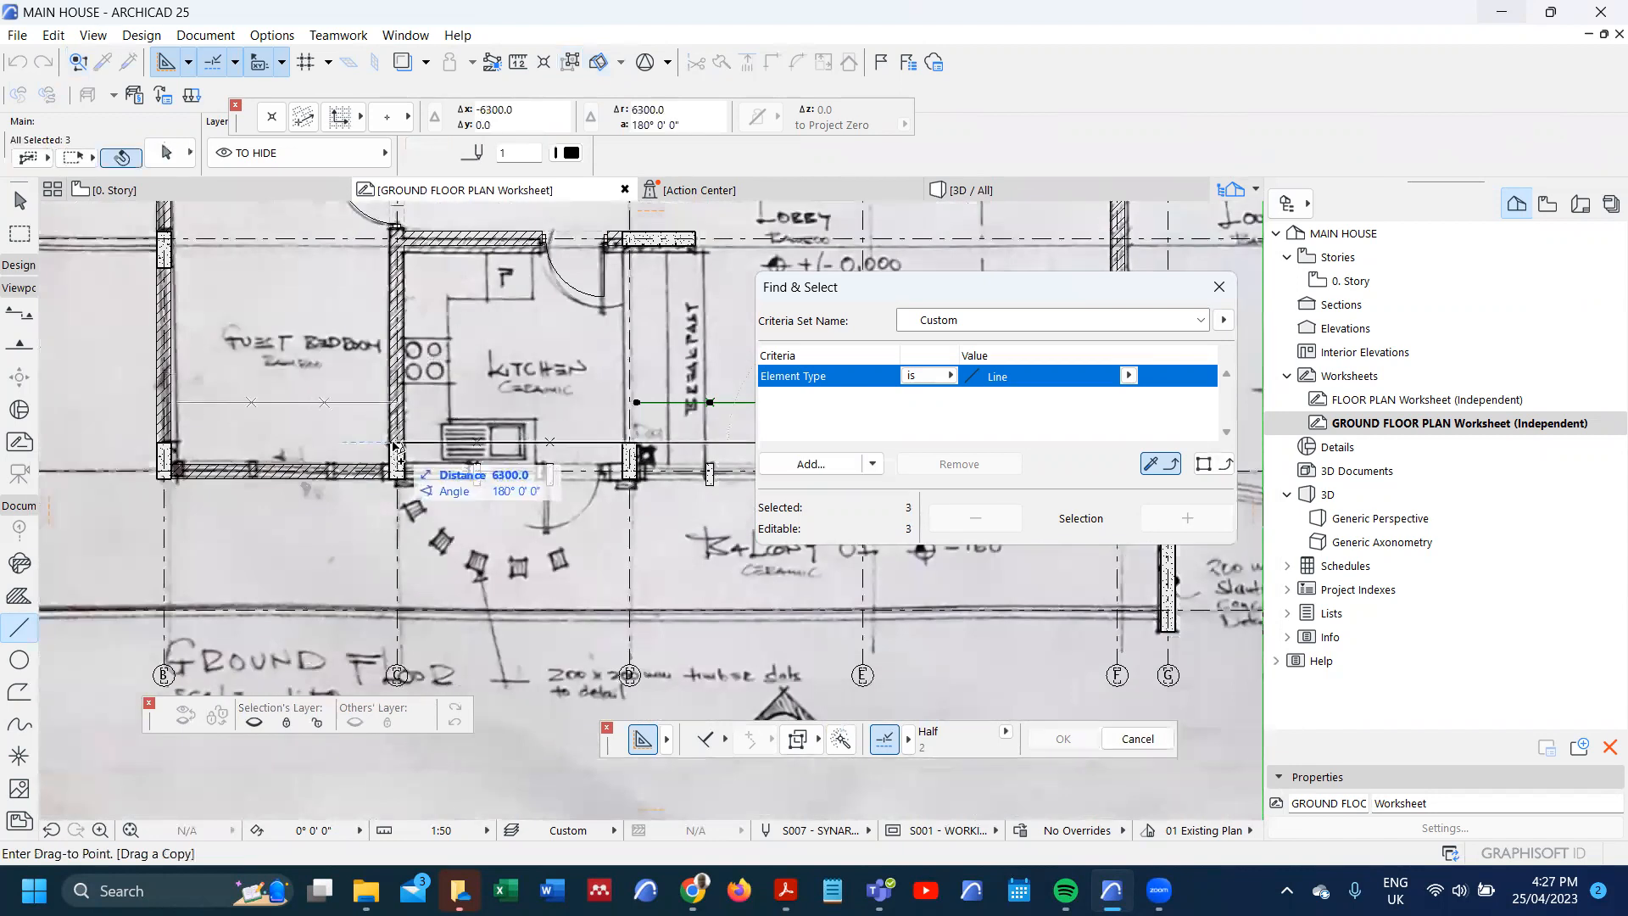
click(389, 443)
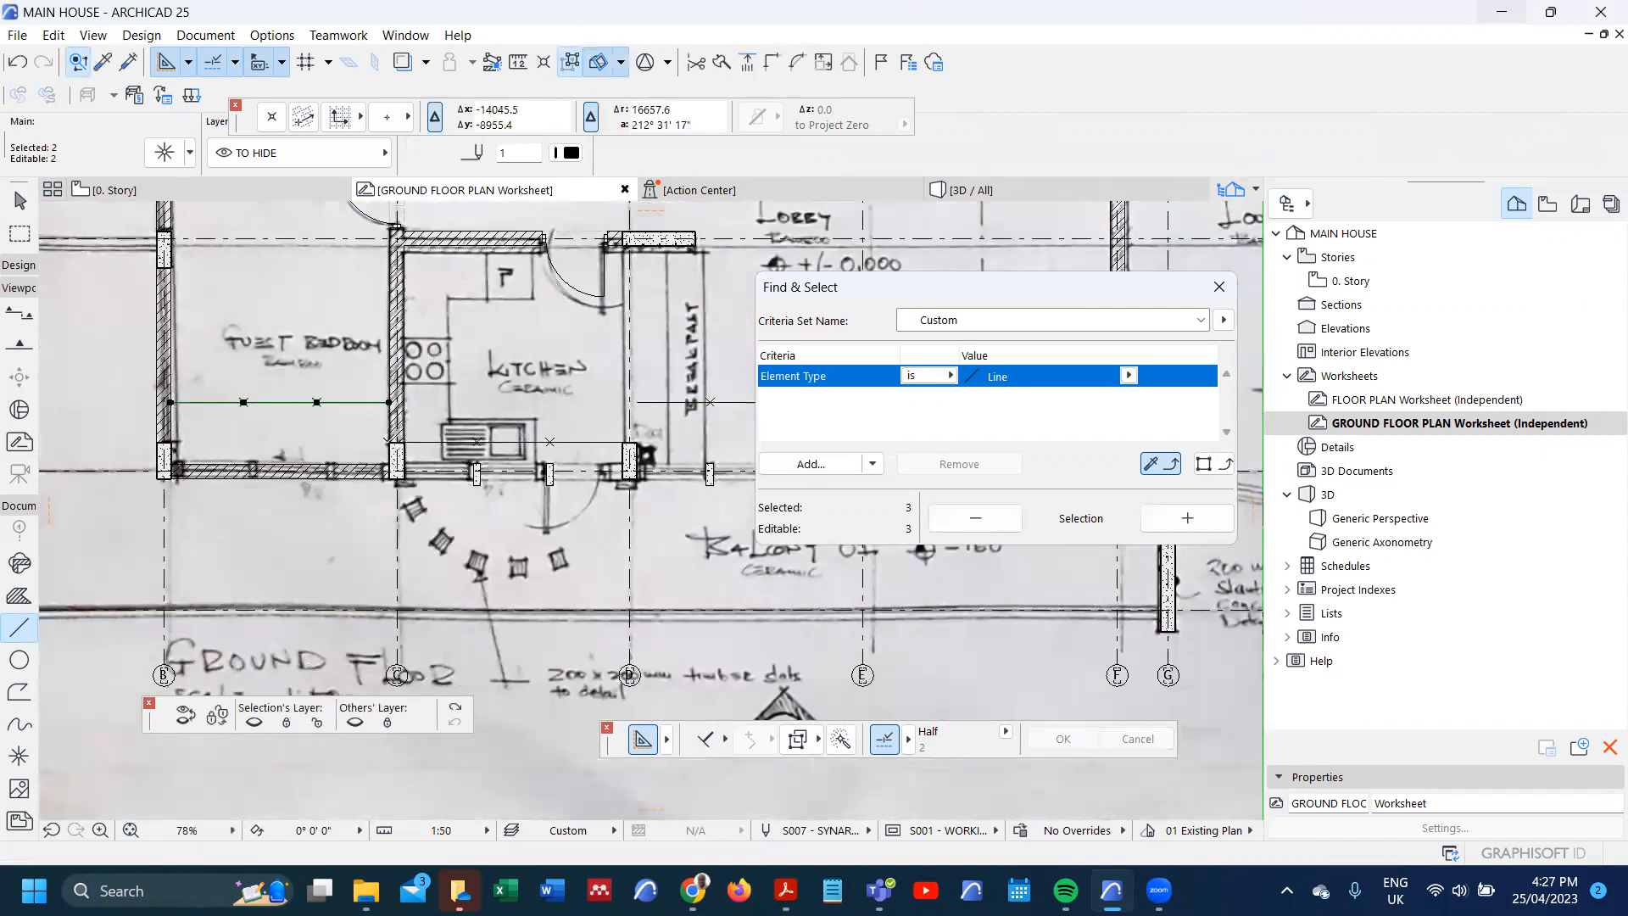
- Undo the copy of the guide line and hotspots in the guest bedroom
scroll(182, 491, up, 3)
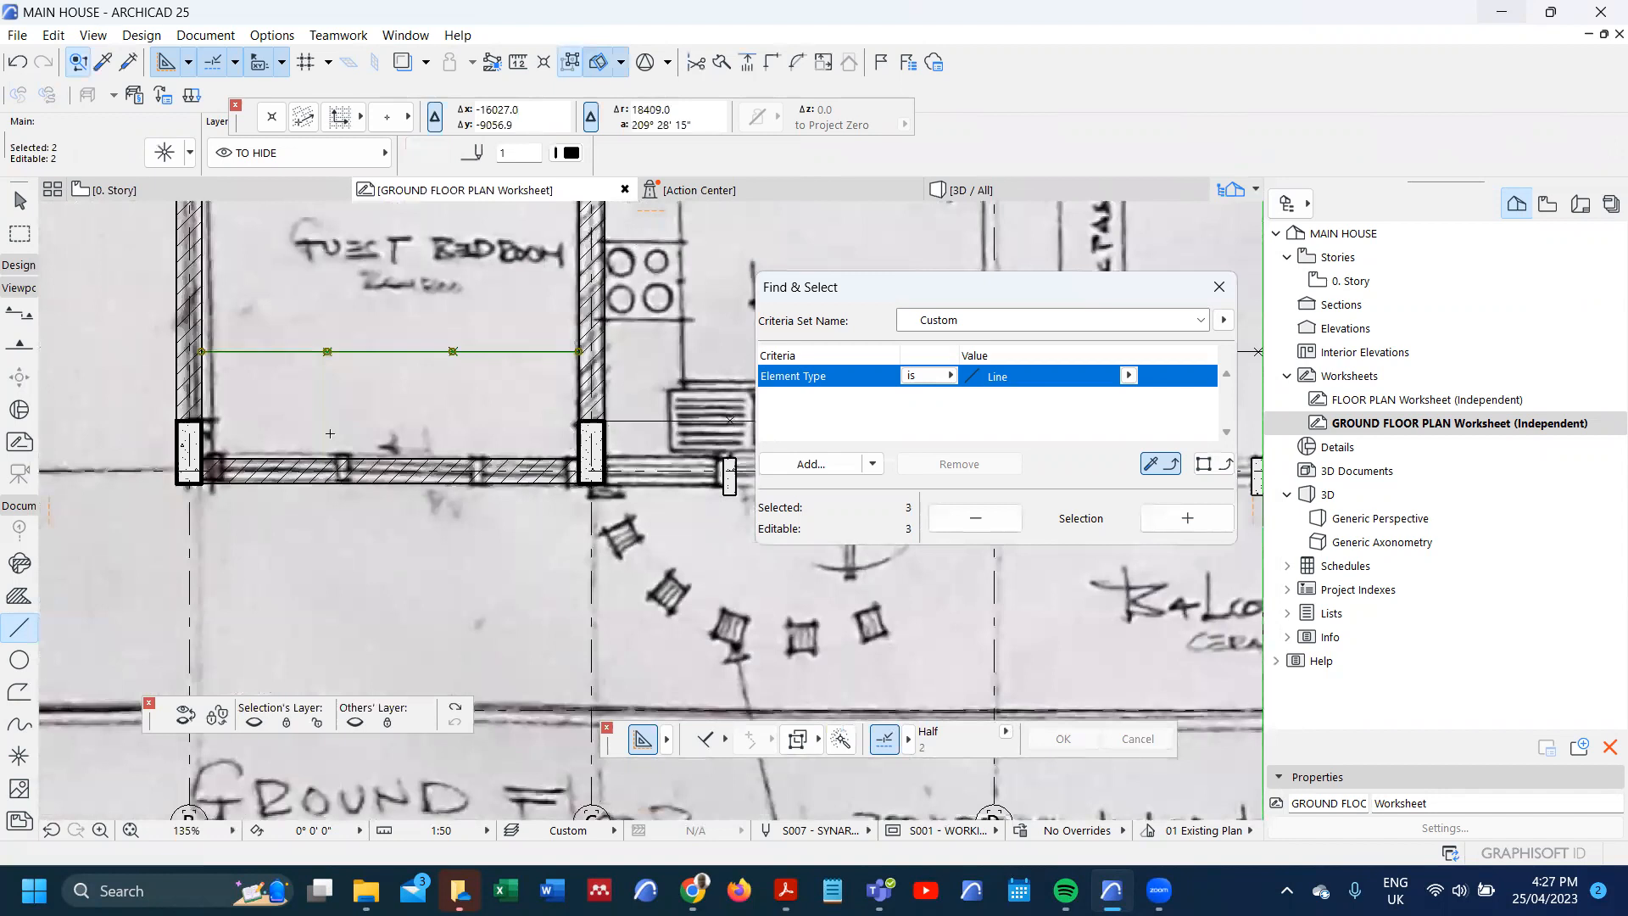
key(Escape)
scroll(325, 435, down, 2)
scroll(324, 435, down, 5)
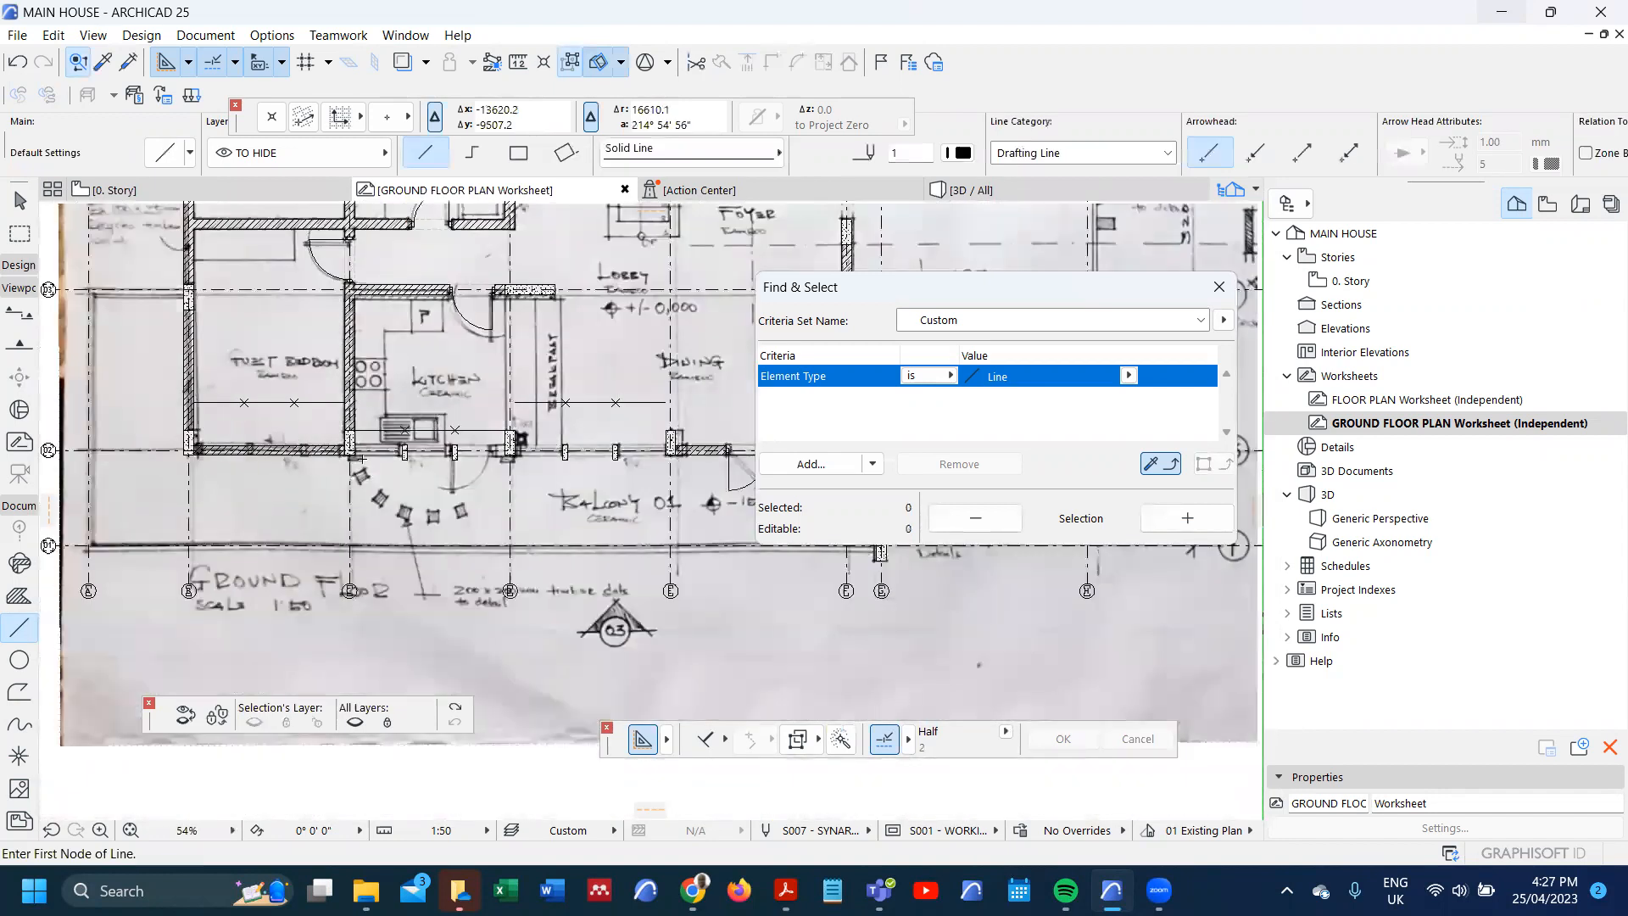
key(ctrl+z)
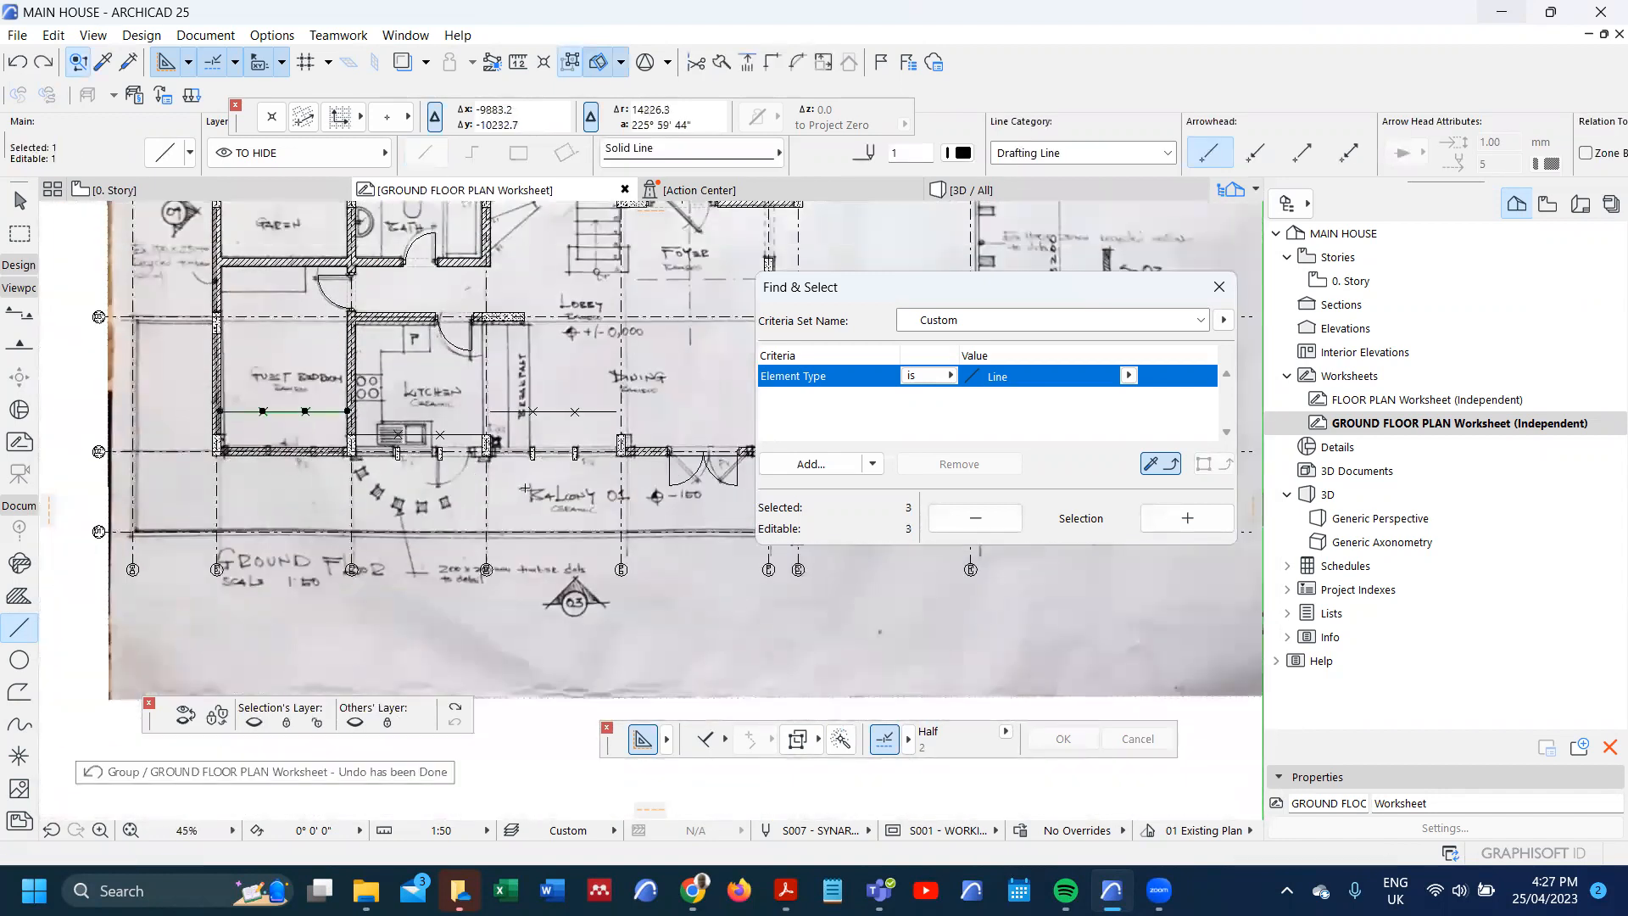
key(ctrl+z)
- Copy the two dining mullions into the guest bedroom's balcony wall, using gridline E's column as reference and gridline C's as destination
scroll(533, 491, up, 3)
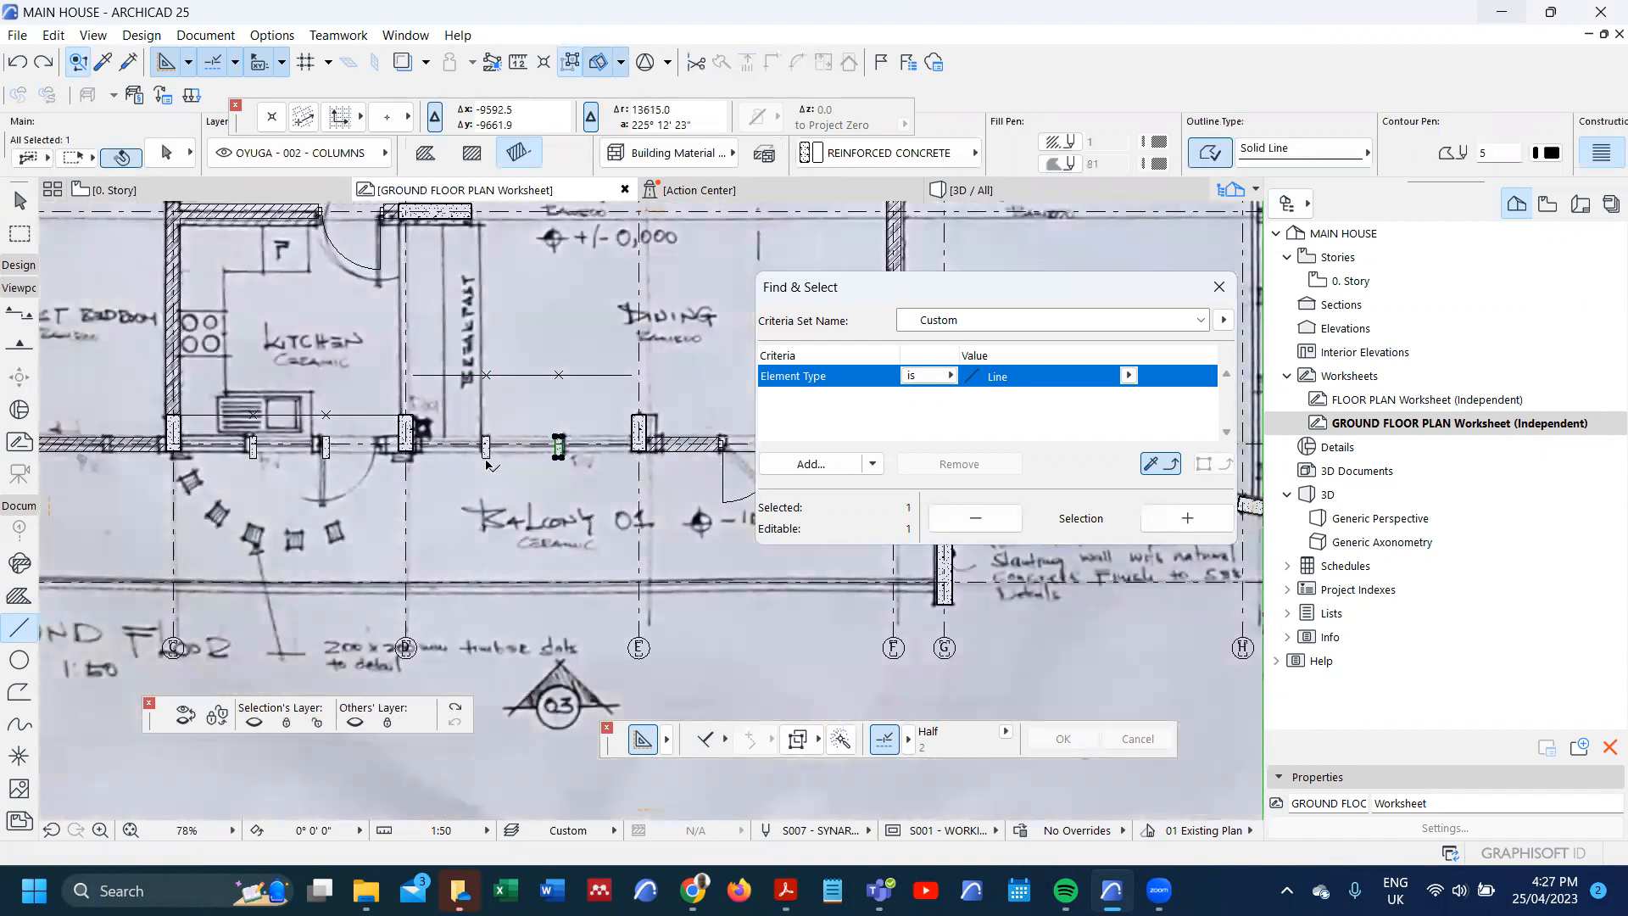
shift+click(486, 447)
scroll(598, 420, up, 5)
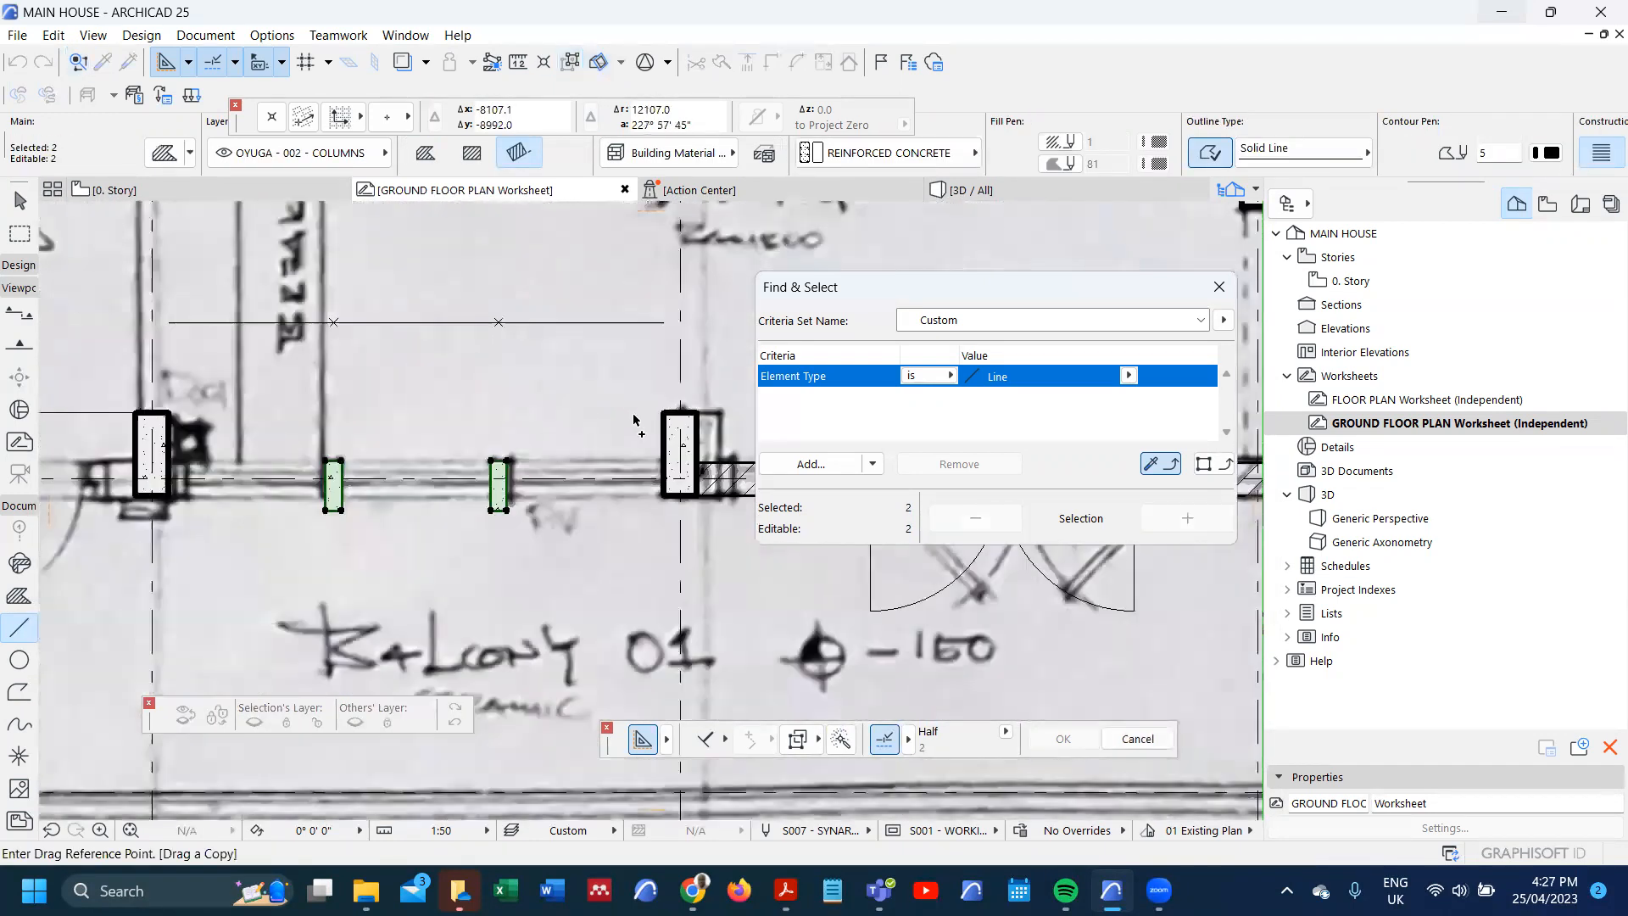
click(676, 415)
scroll(676, 415, down, 3)
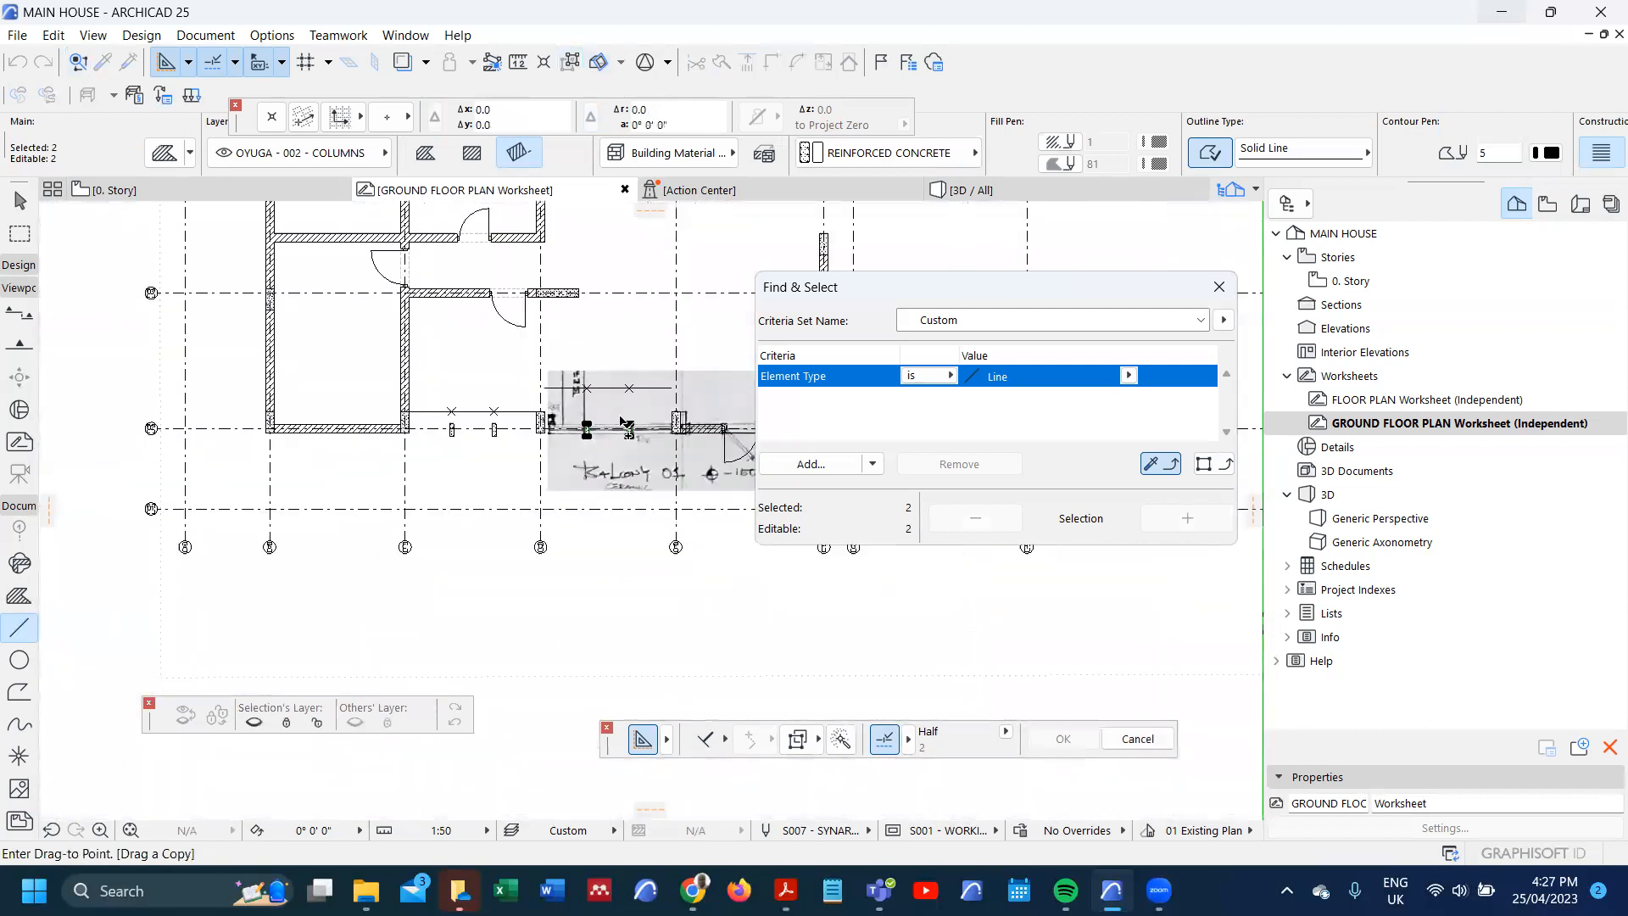
scroll(444, 422, up, 4)
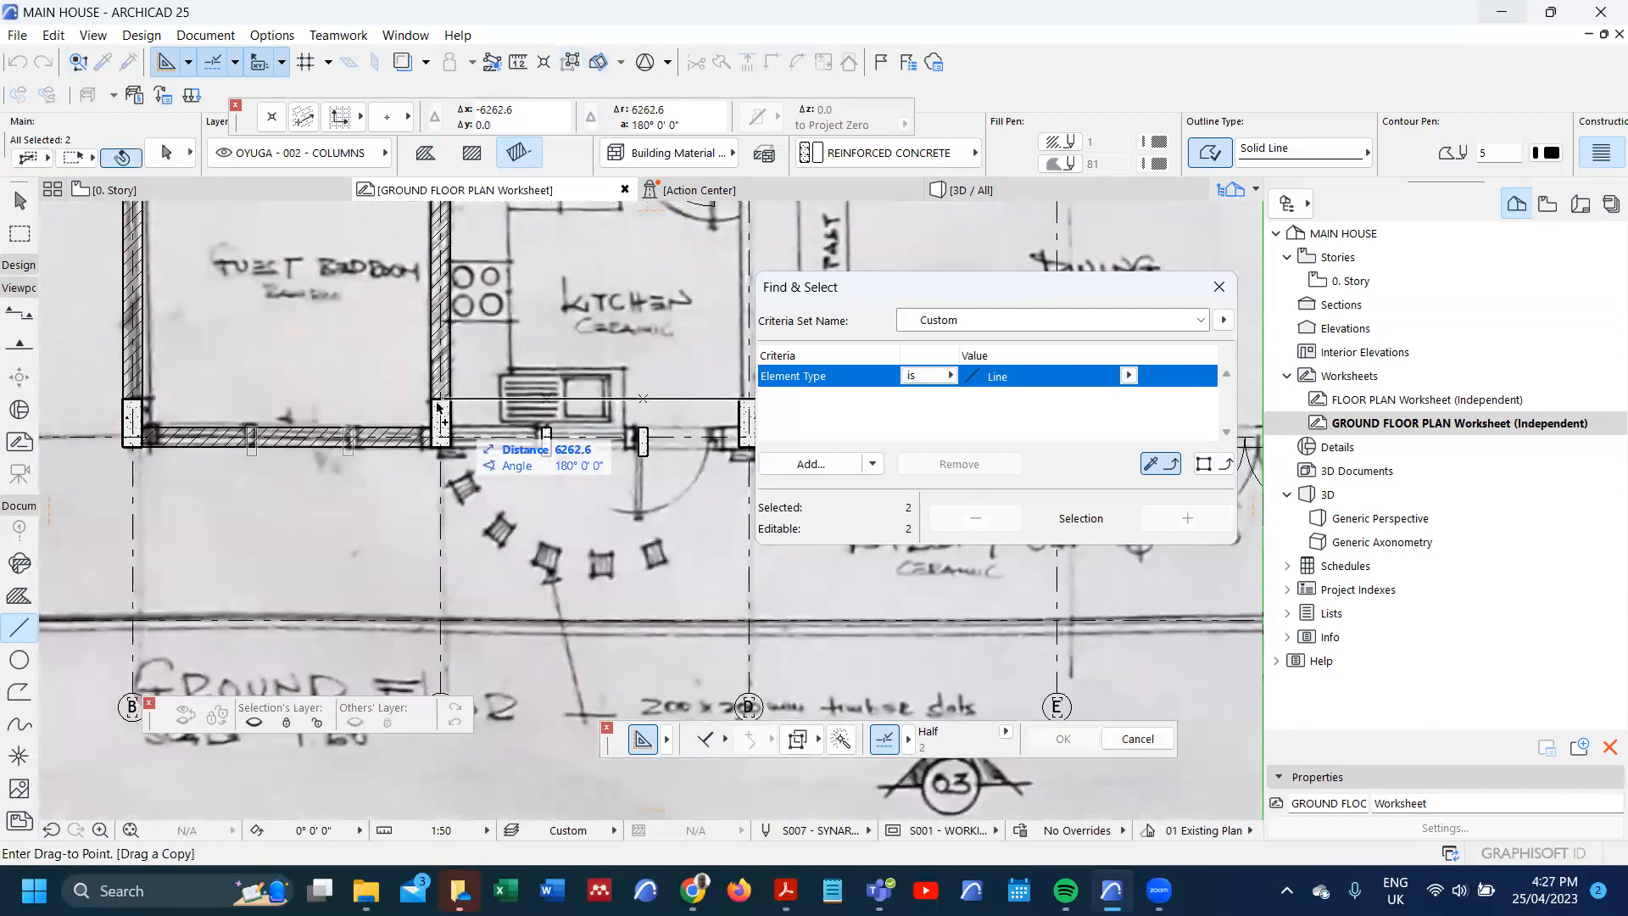
click(434, 402)
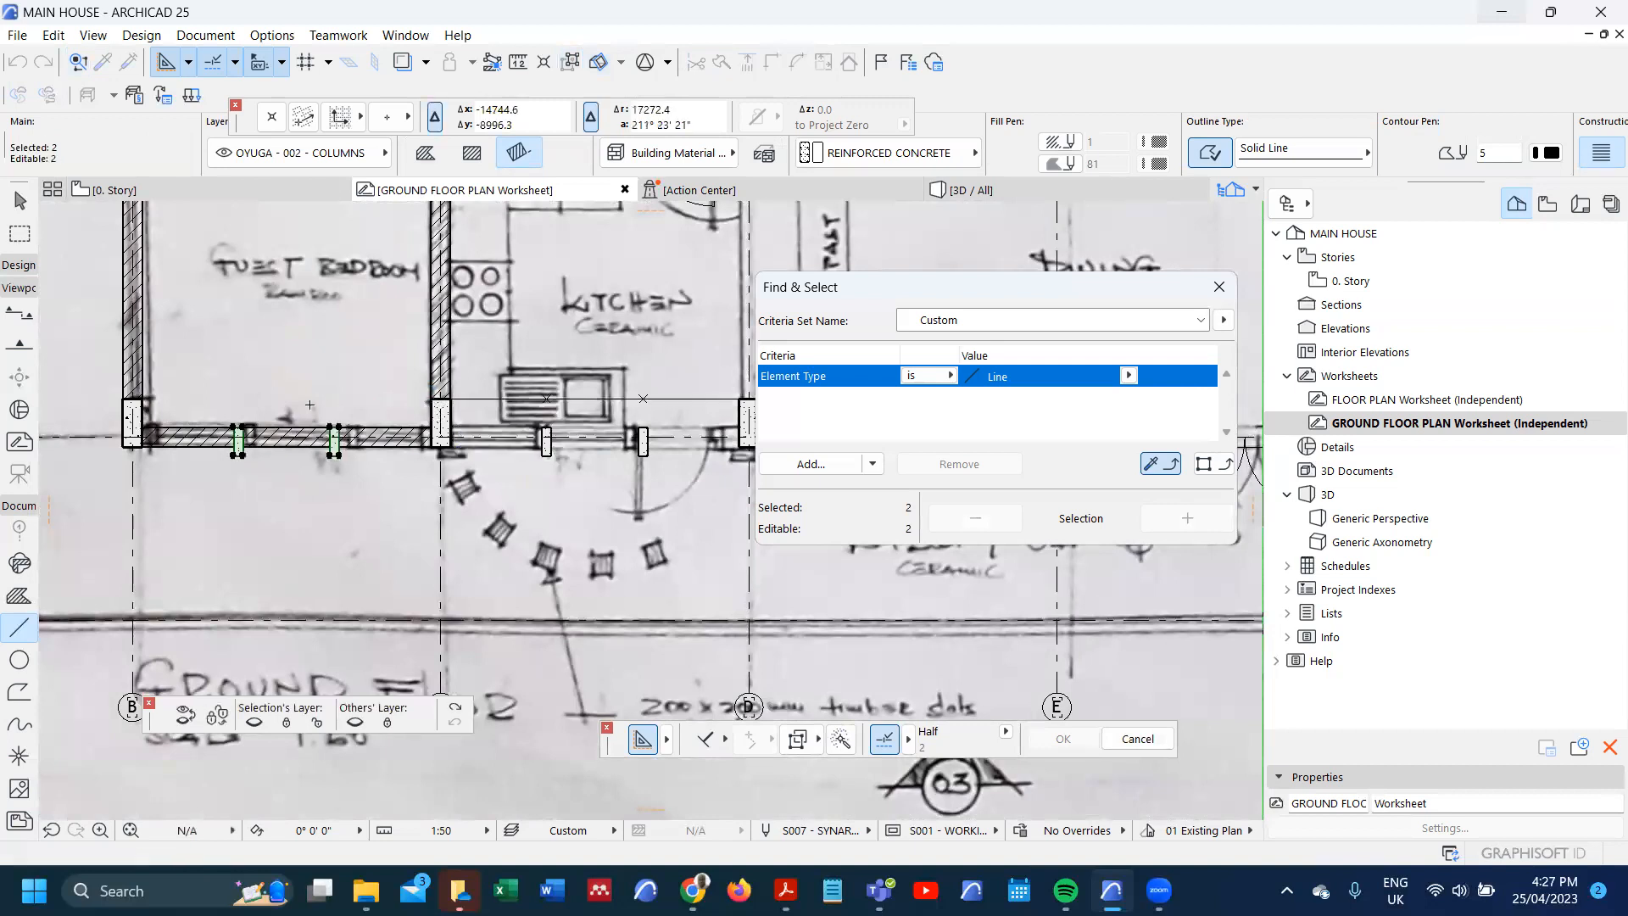
- Examine the two copied mullions in the guest bedroom's balcony wall against the scanned plan
scroll(308, 408, up, 4)
scroll(308, 408, down, 4)
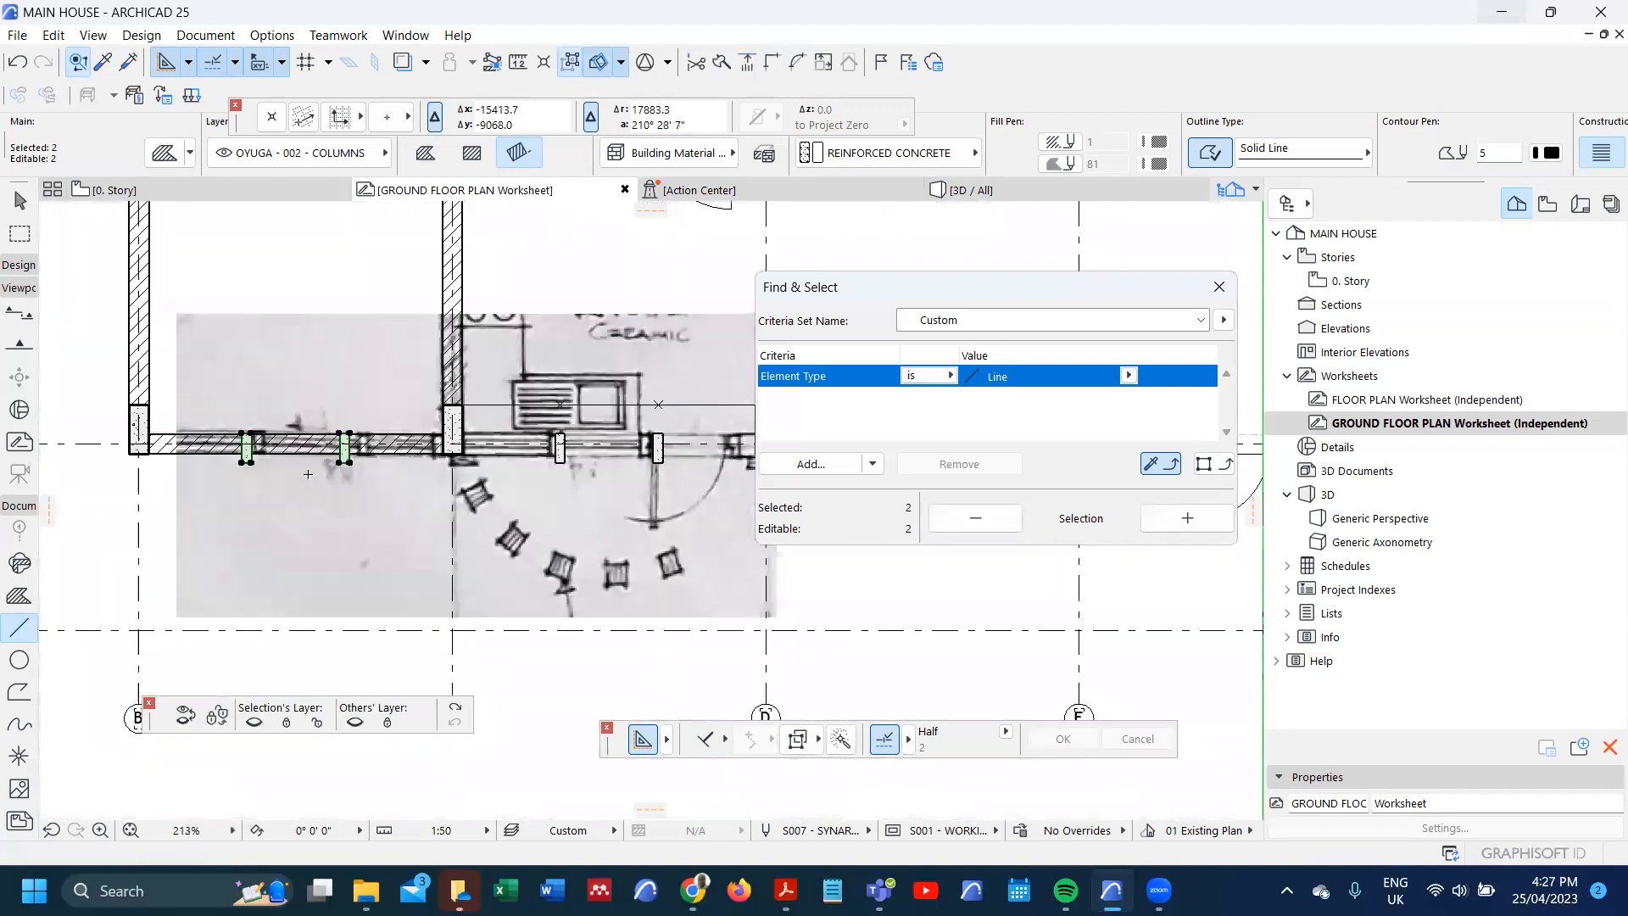
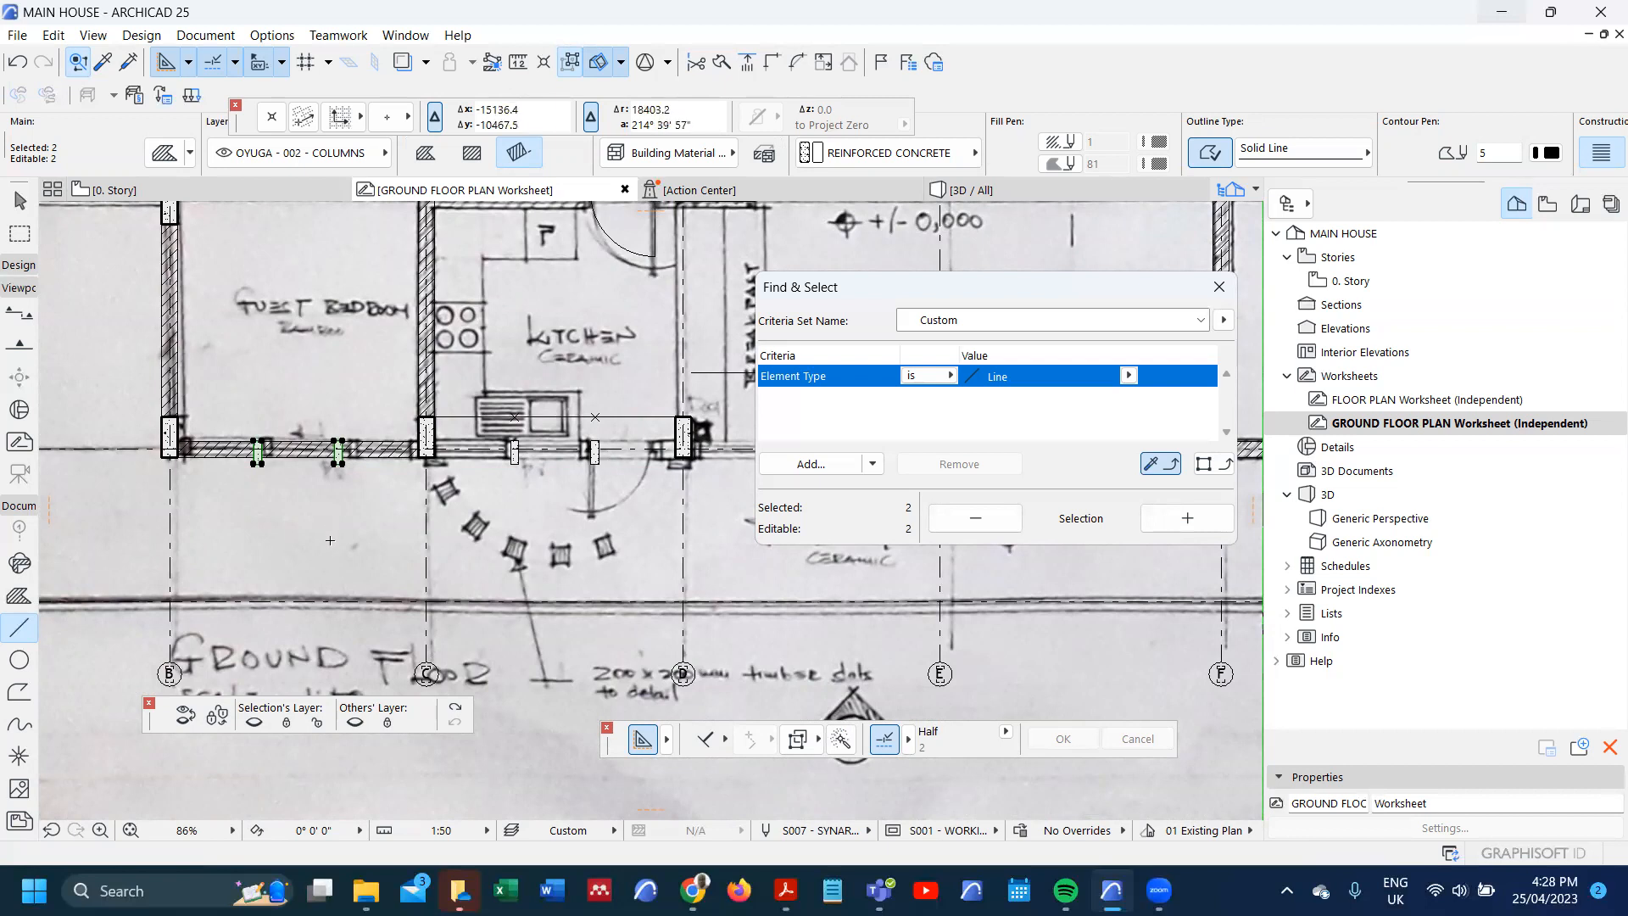
scroll(281, 488, up, 2)
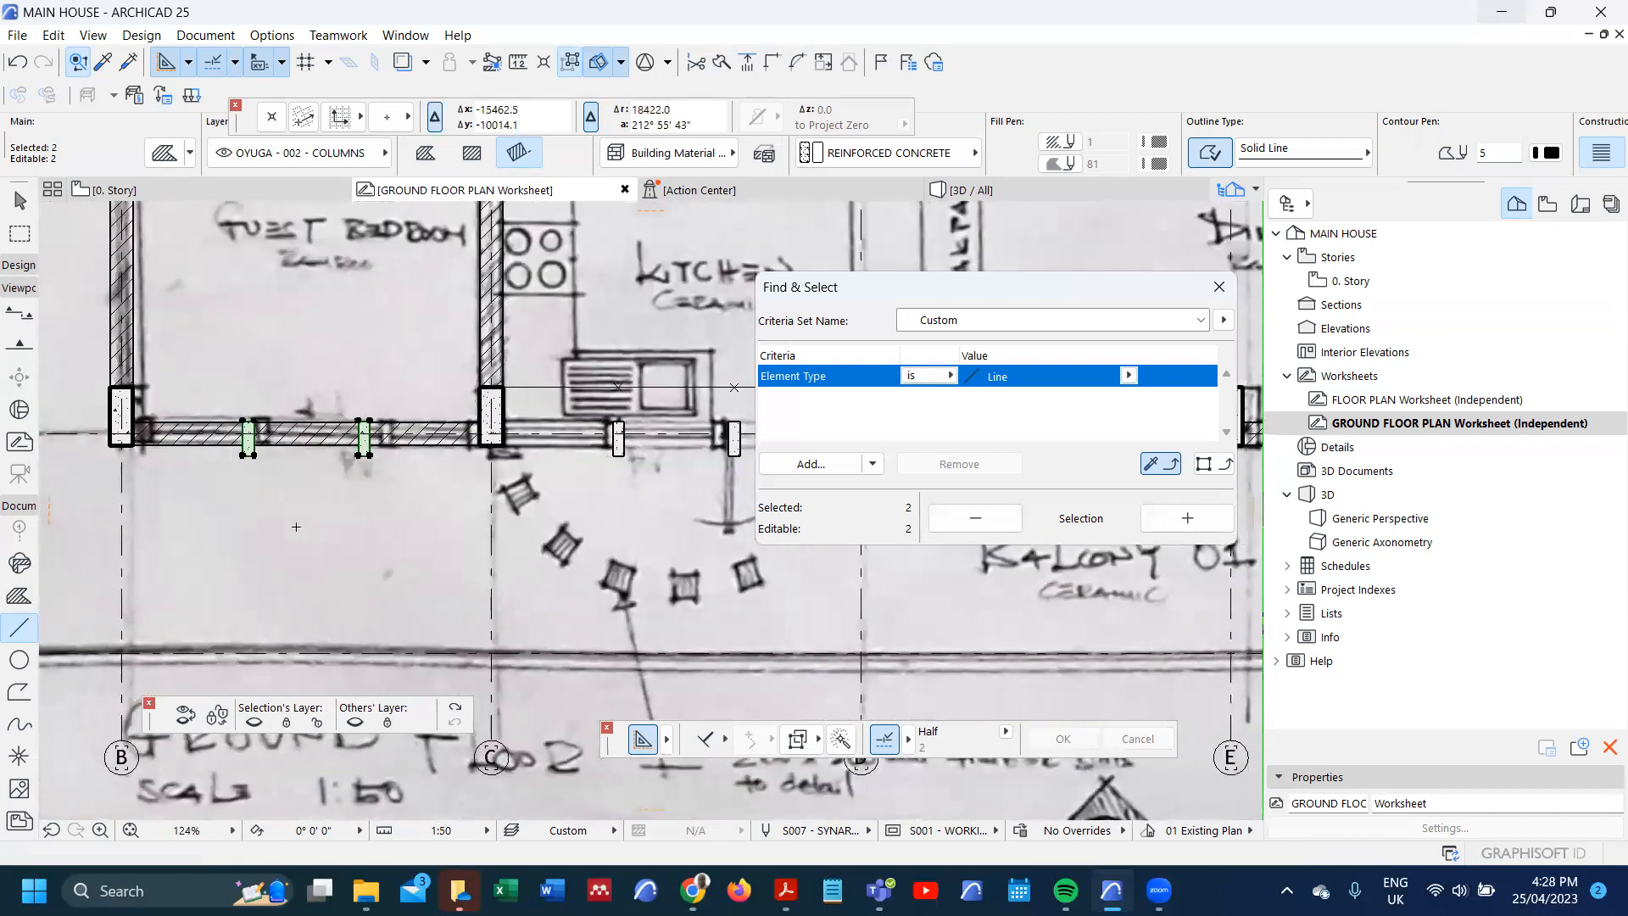
scroll(288, 534, down, 2)
key(Escape)
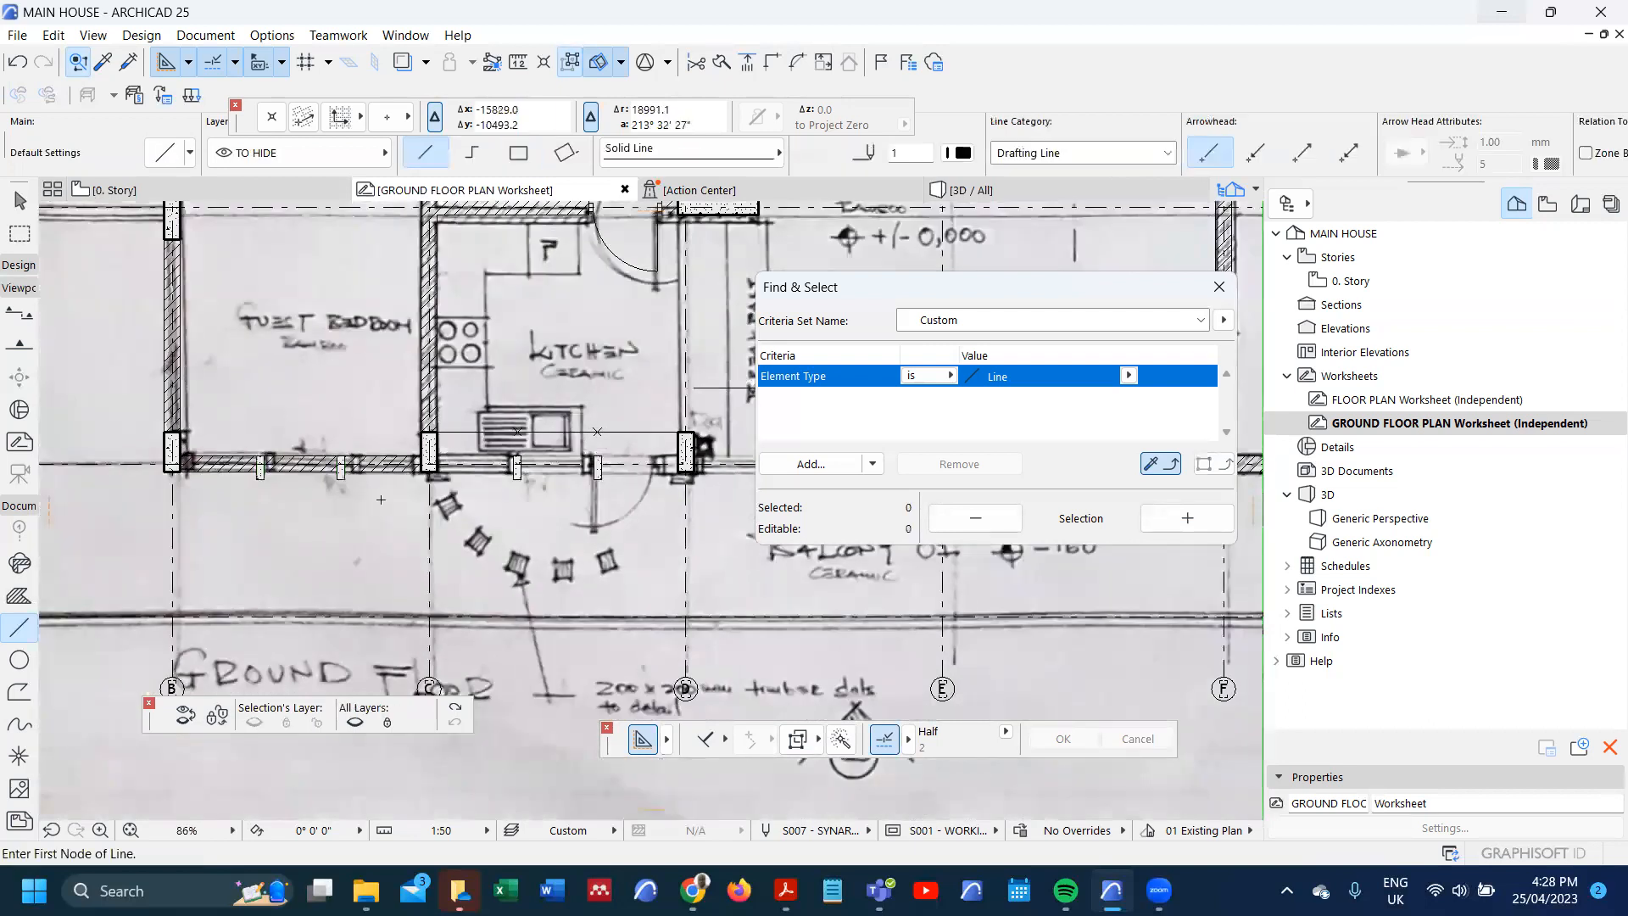
scroll(289, 557, down, 1)
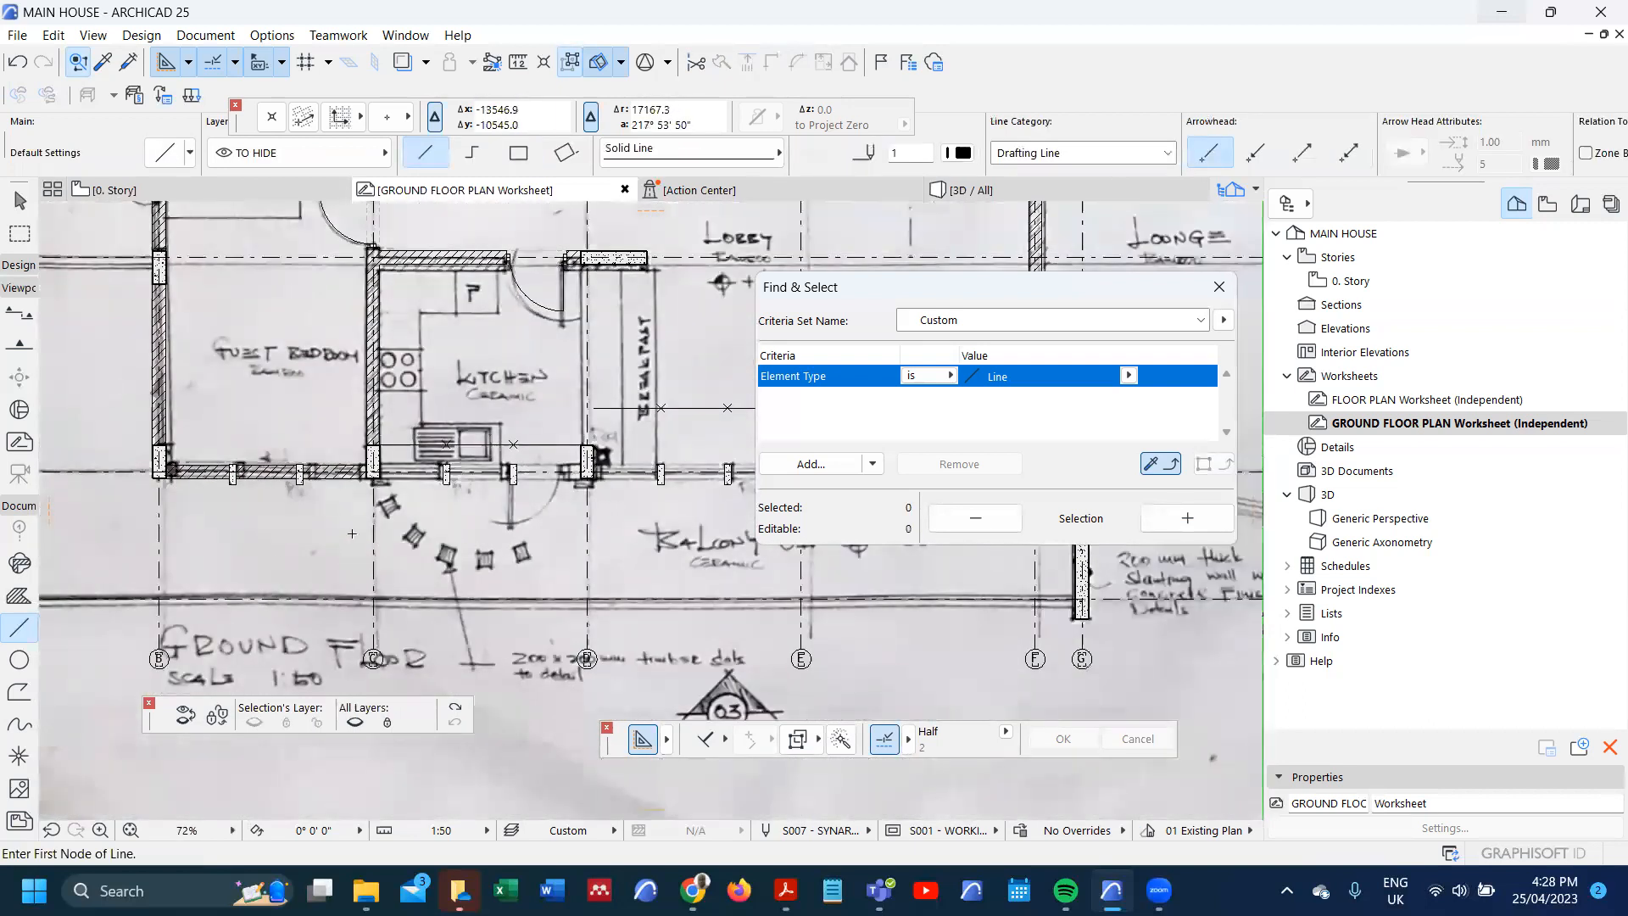
scroll(219, 469, up, 4)
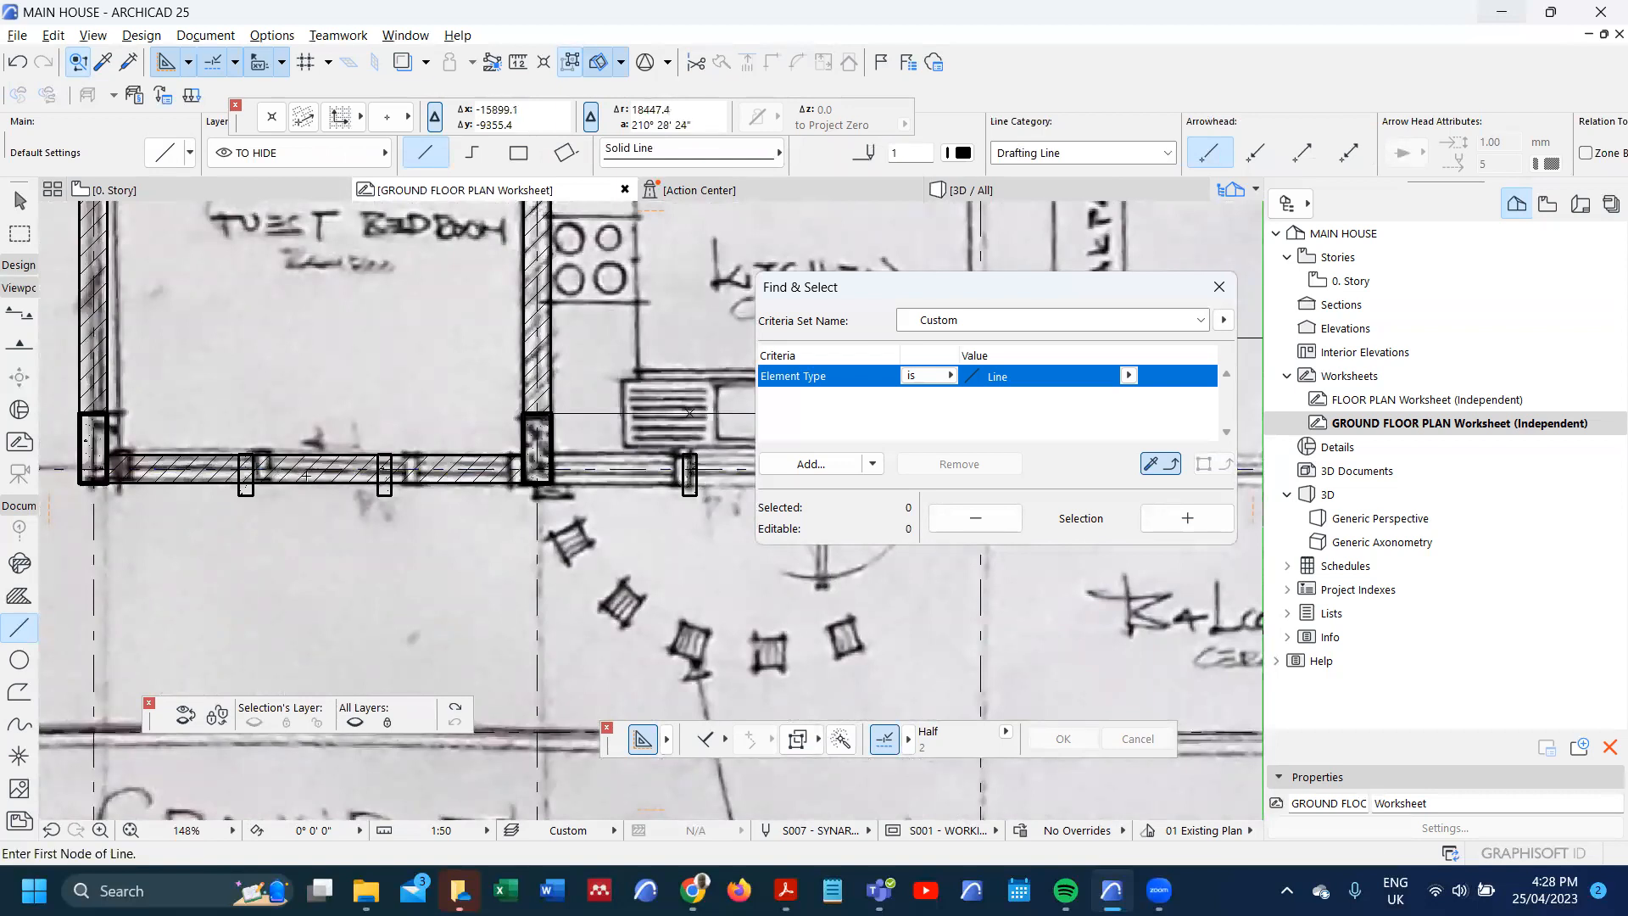
scroll(332, 489, down, 2)
scroll(433, 521, down, 2)
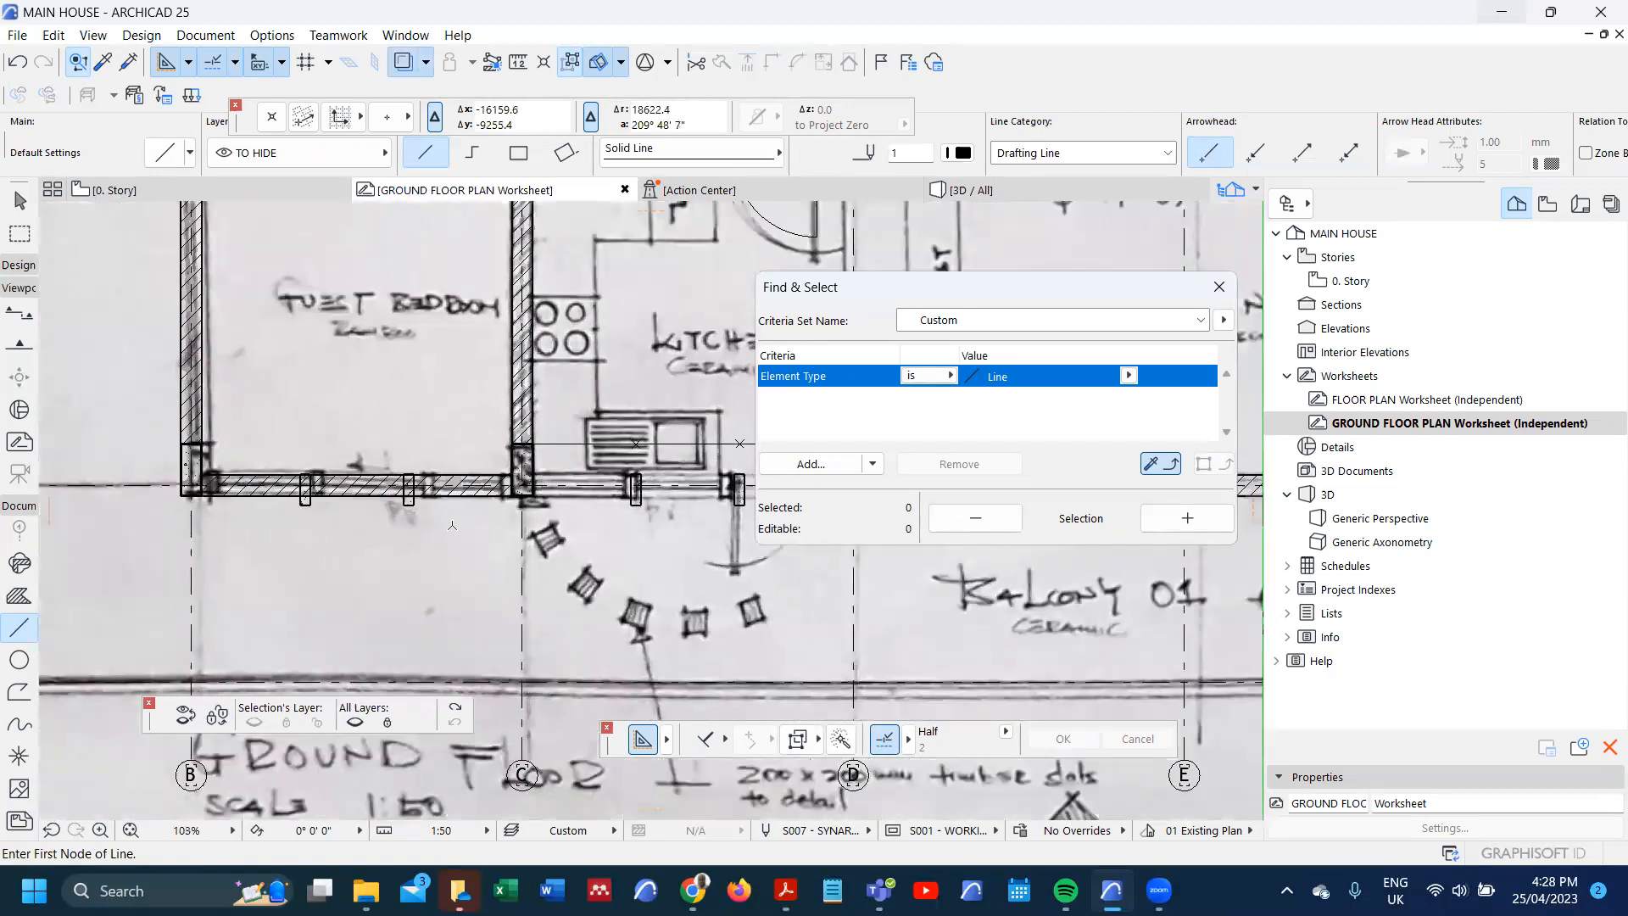
scroll(243, 469, up, 2)
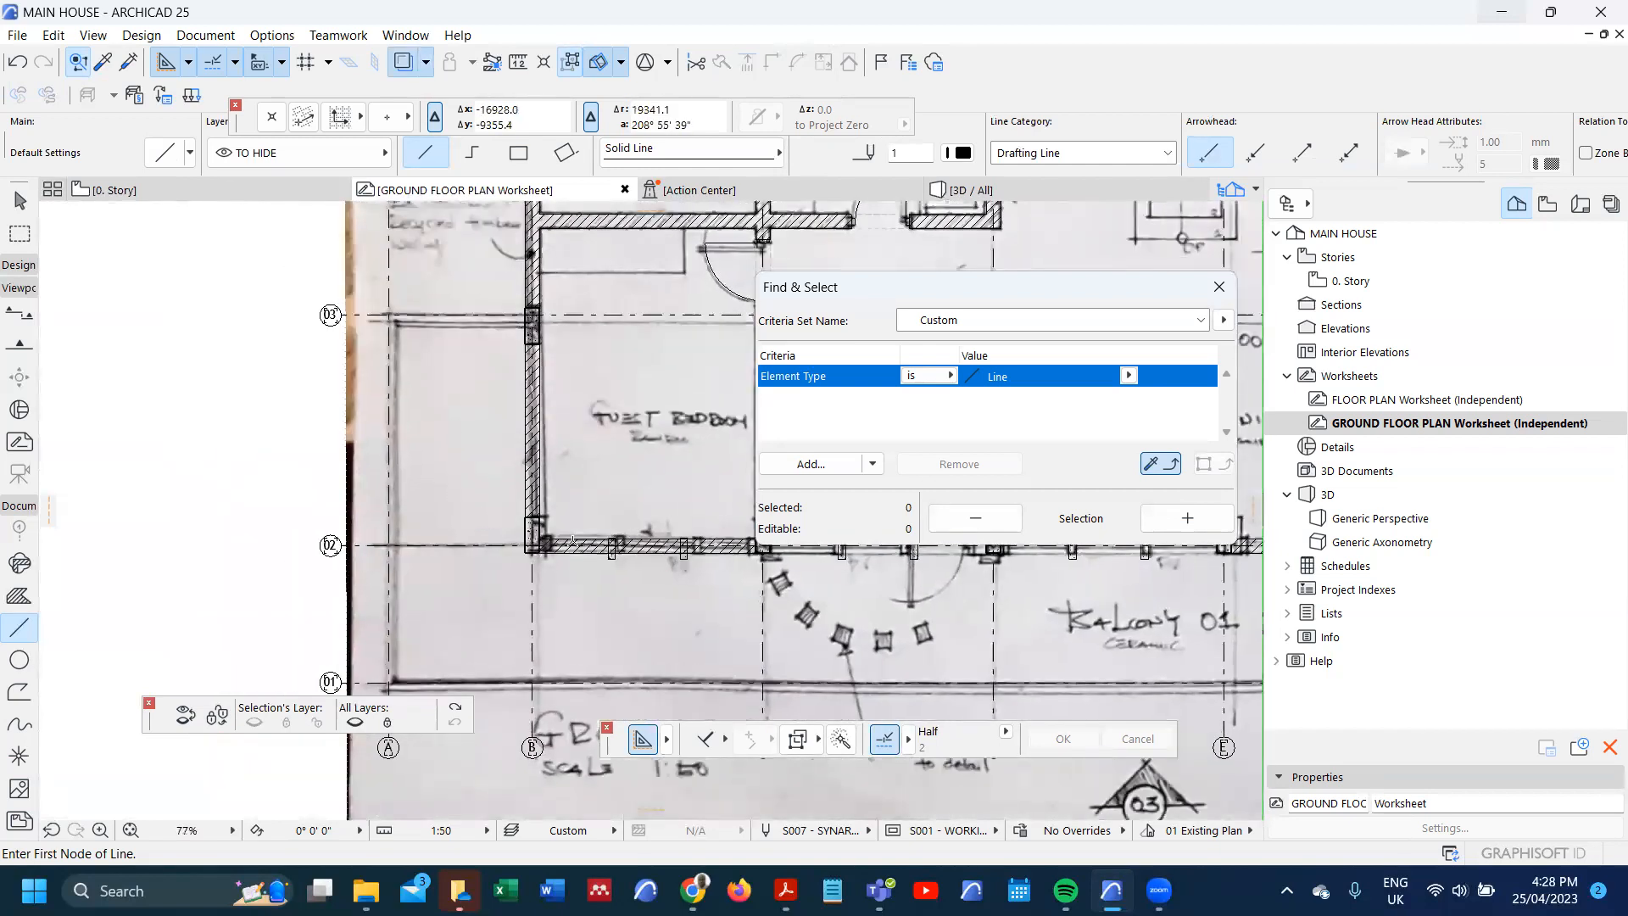
- Measure the horizontal distance between the guest bedroom's first mullion and gridline B's column
scroll(602, 565, up, 5)
key(m)
click(661, 577)
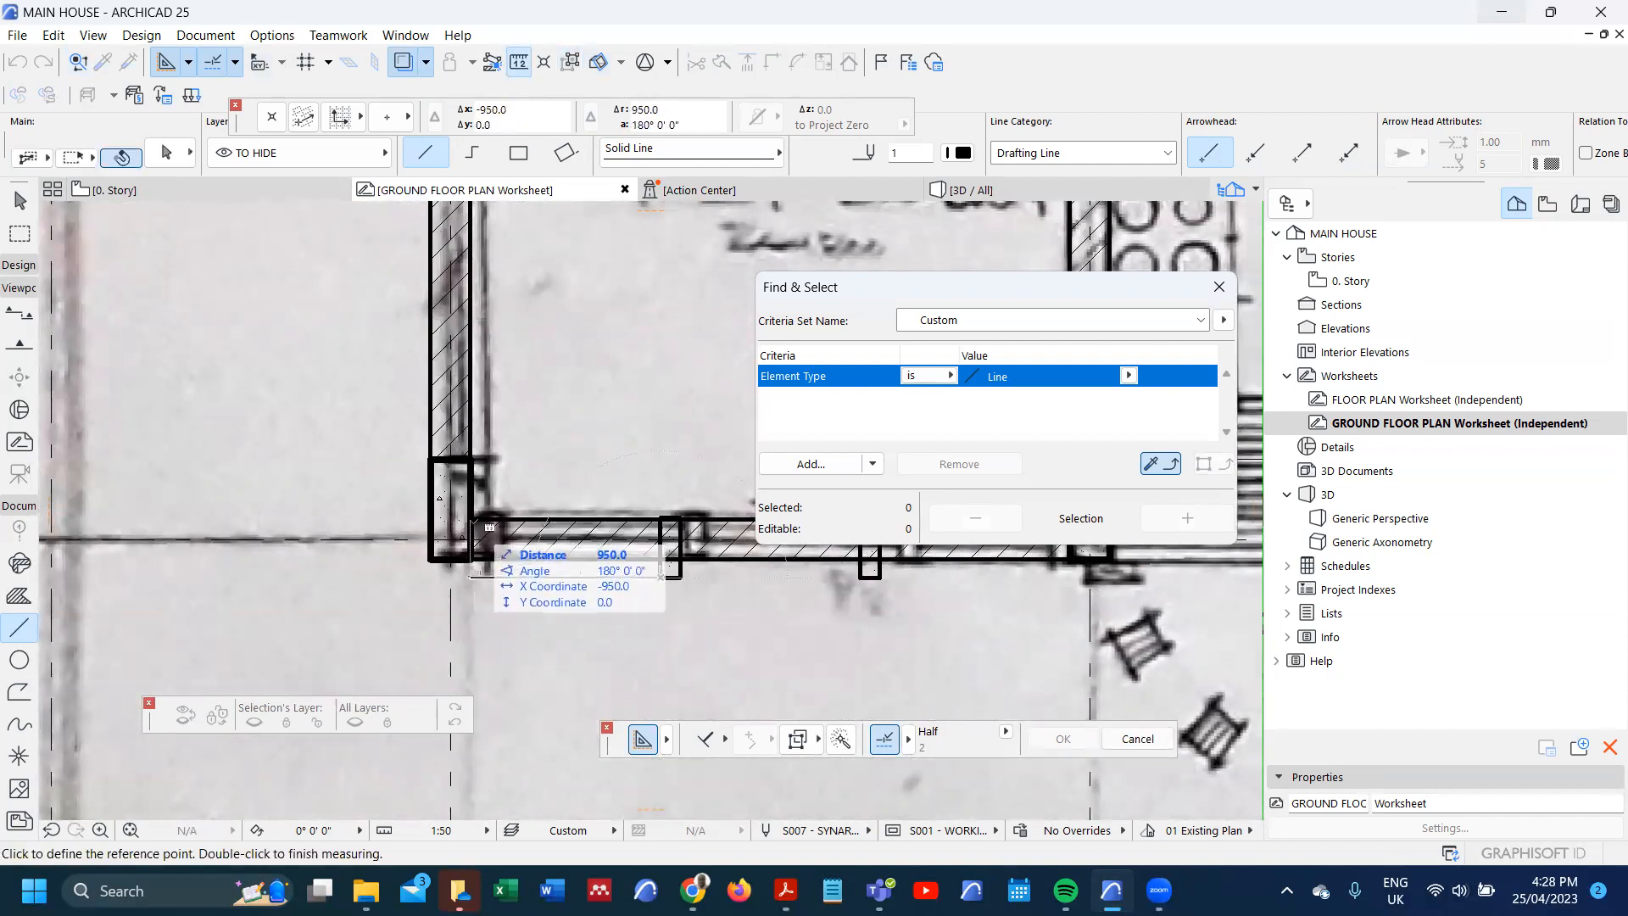
key(Escape)
scroll(577, 521, down, 5)
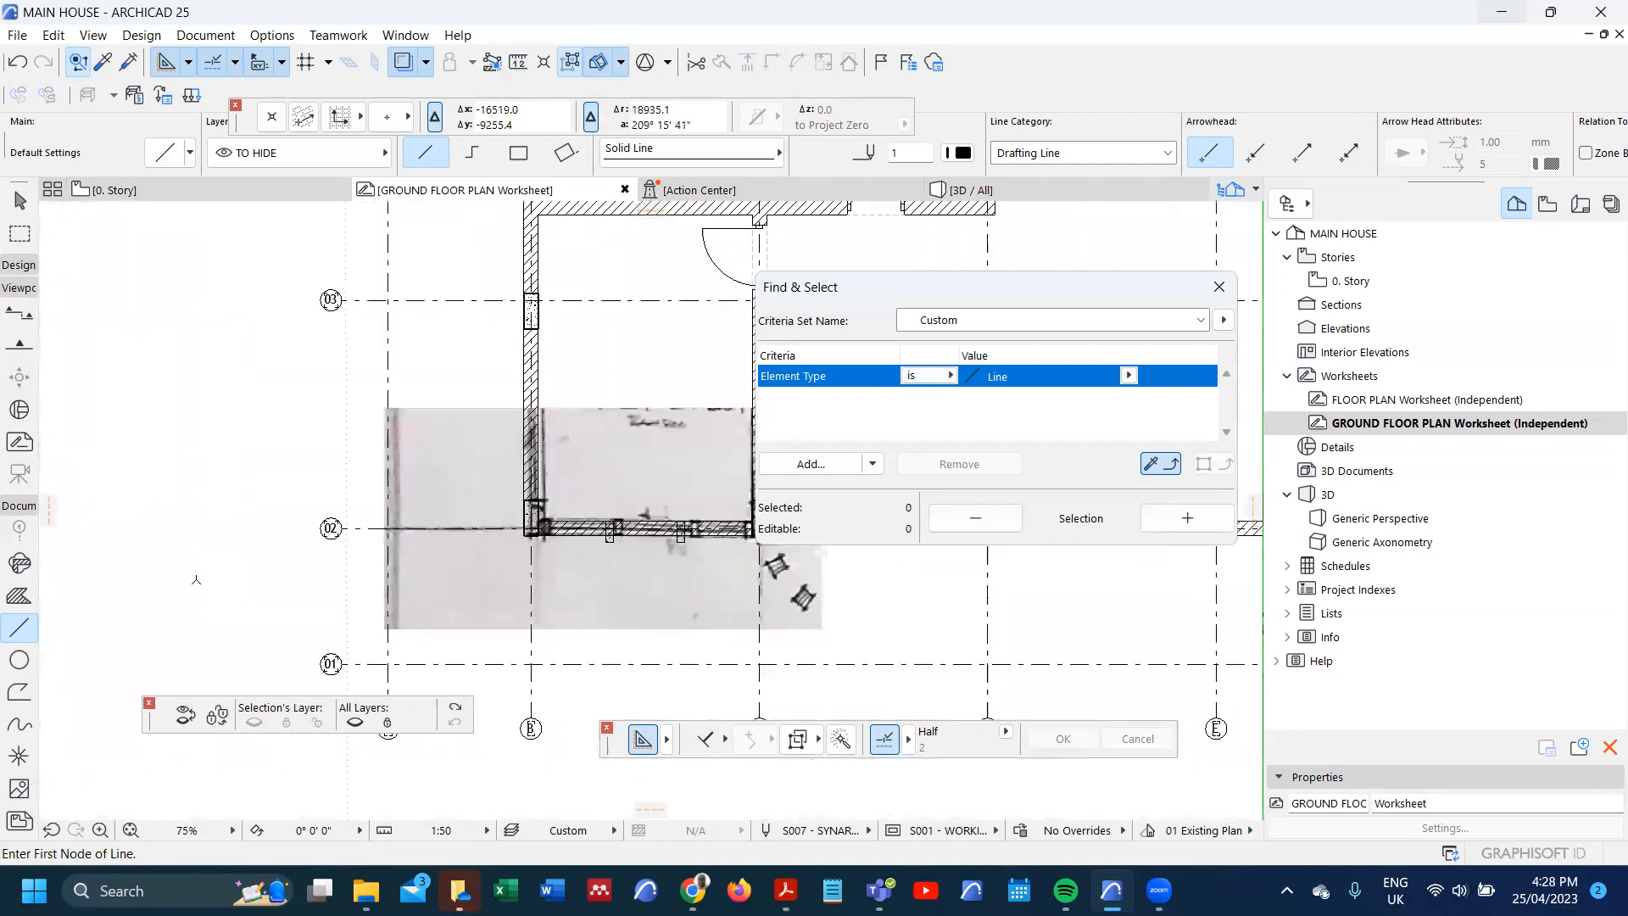
- Draw a 200 by 950 mm rectangle in the empty space beside the plan using the rotated rectangle method, on the TO HIDE layer
click(565, 152)
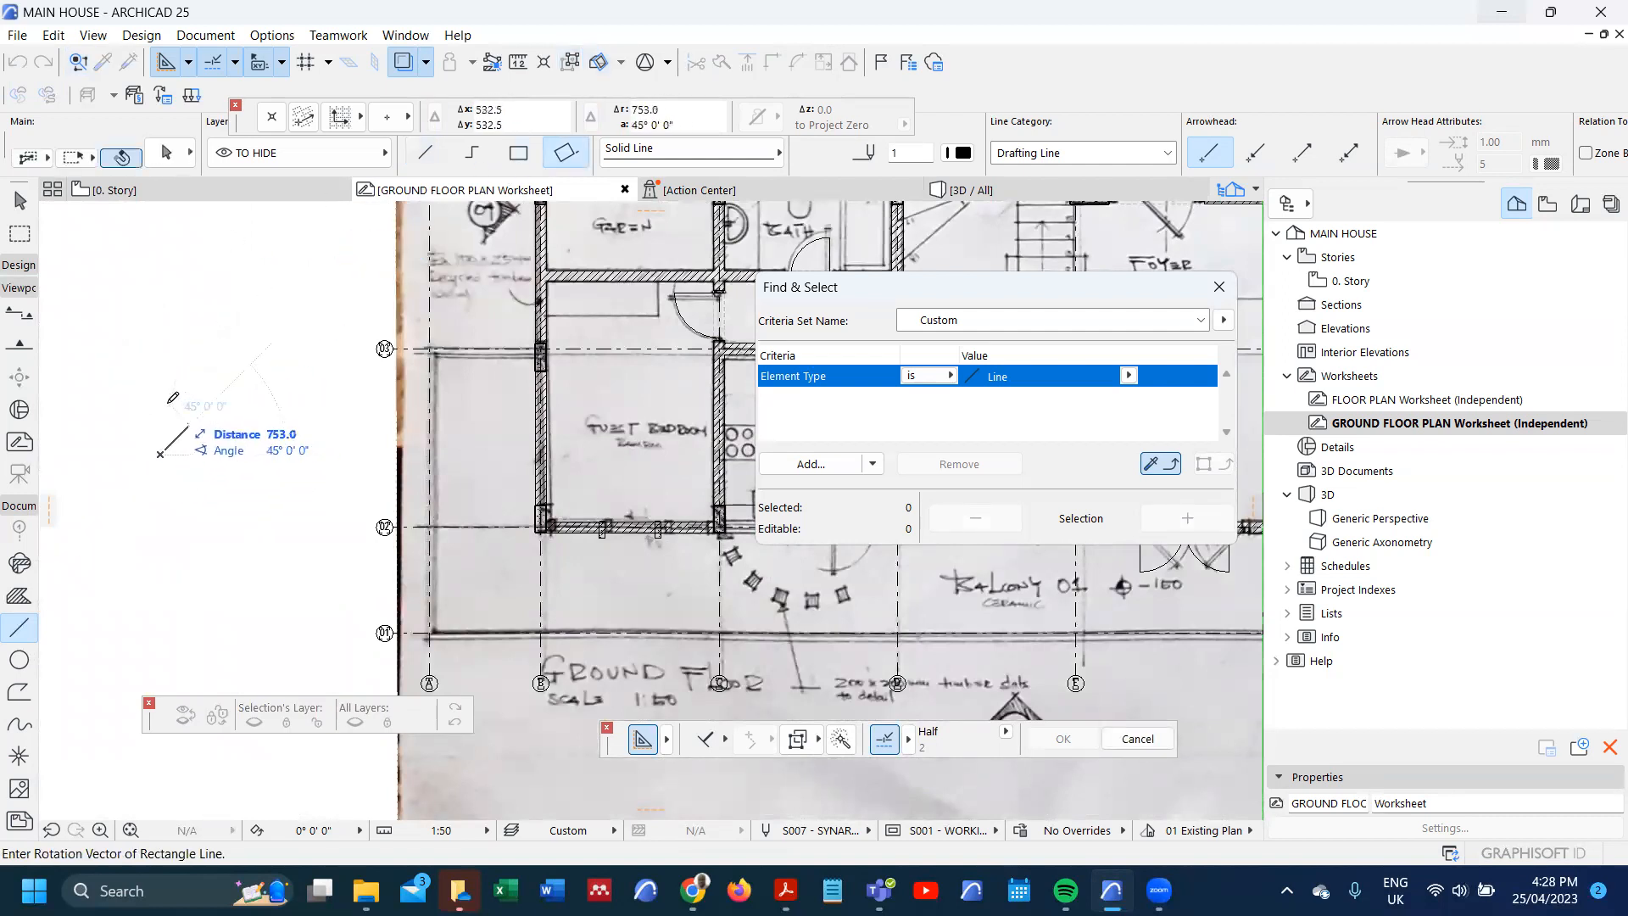
key(Tab)
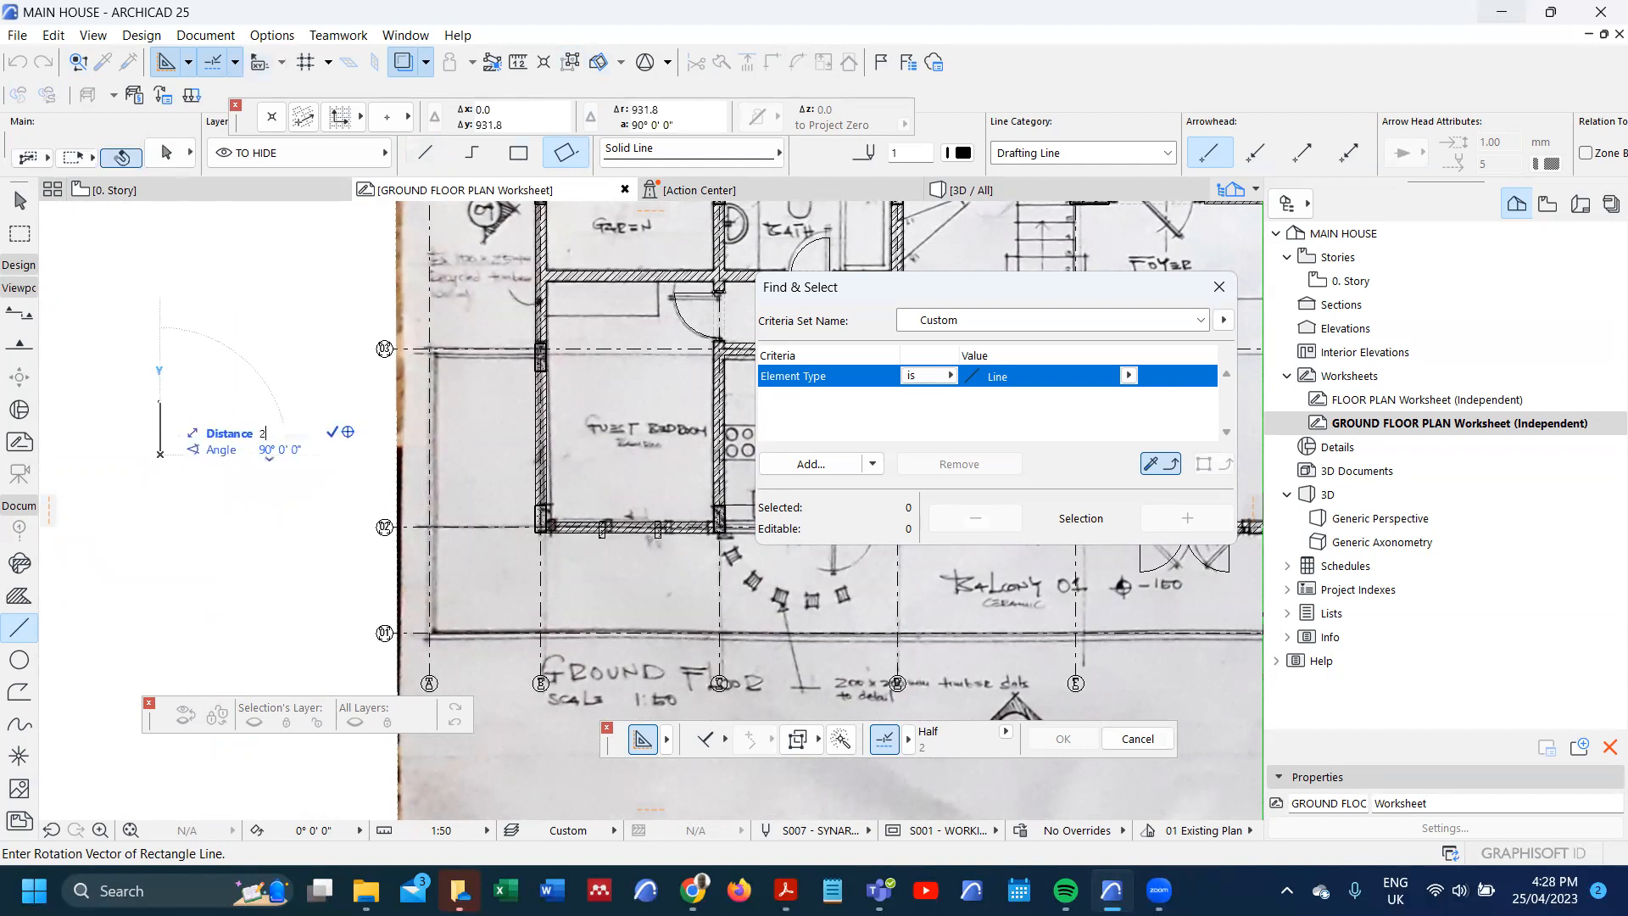
key(Return)
key(Tab)
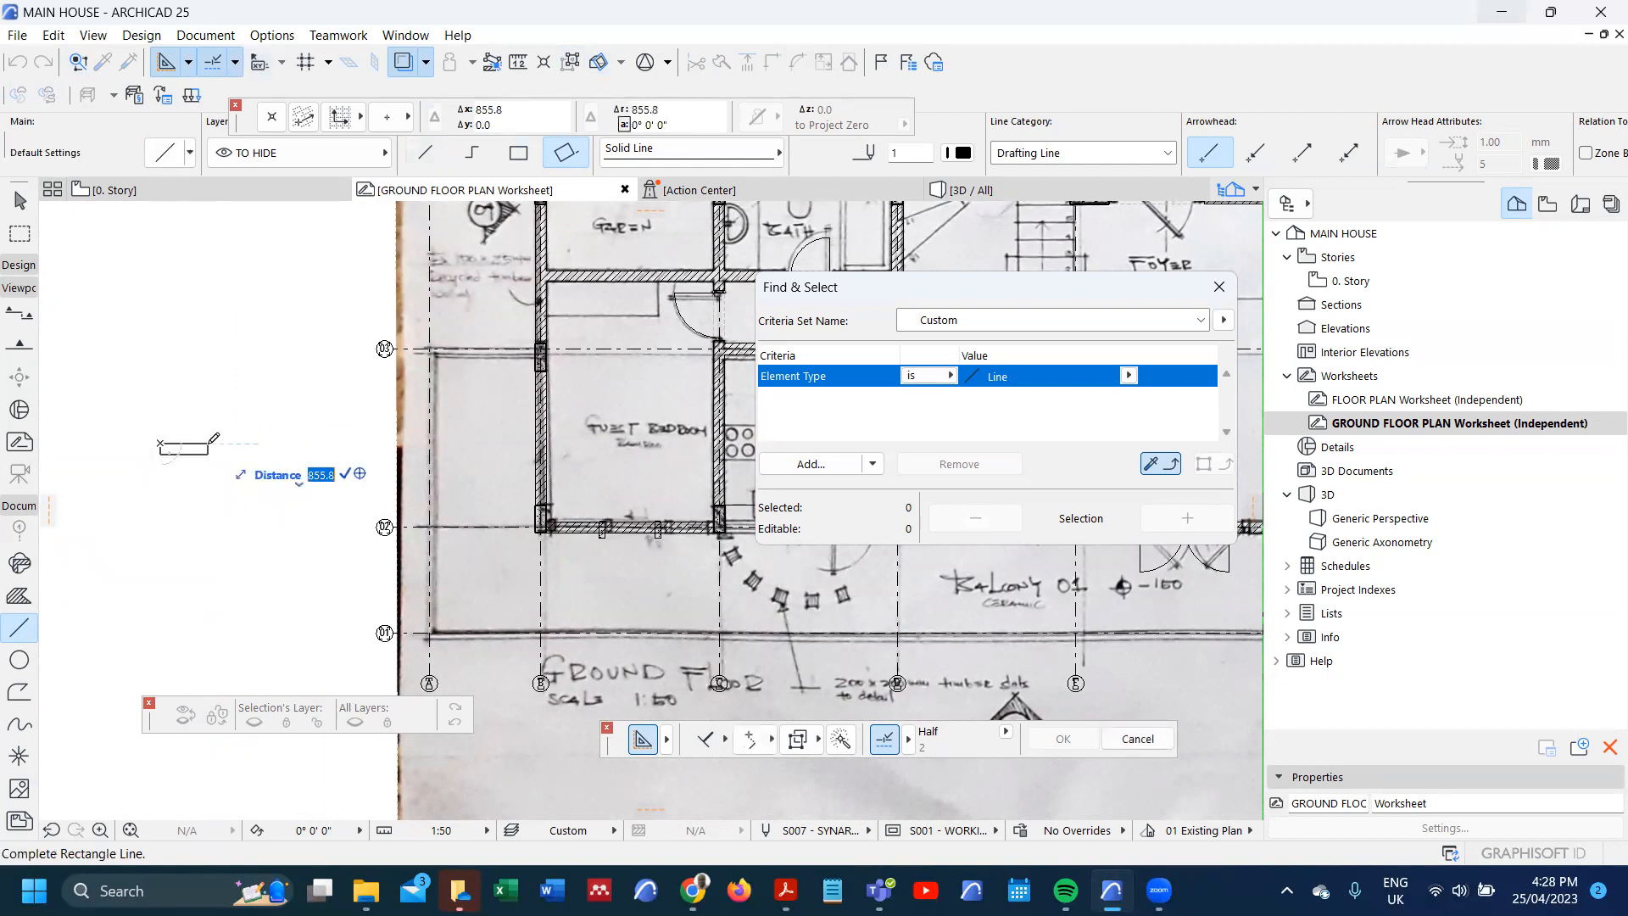
text(95)
key(Return)
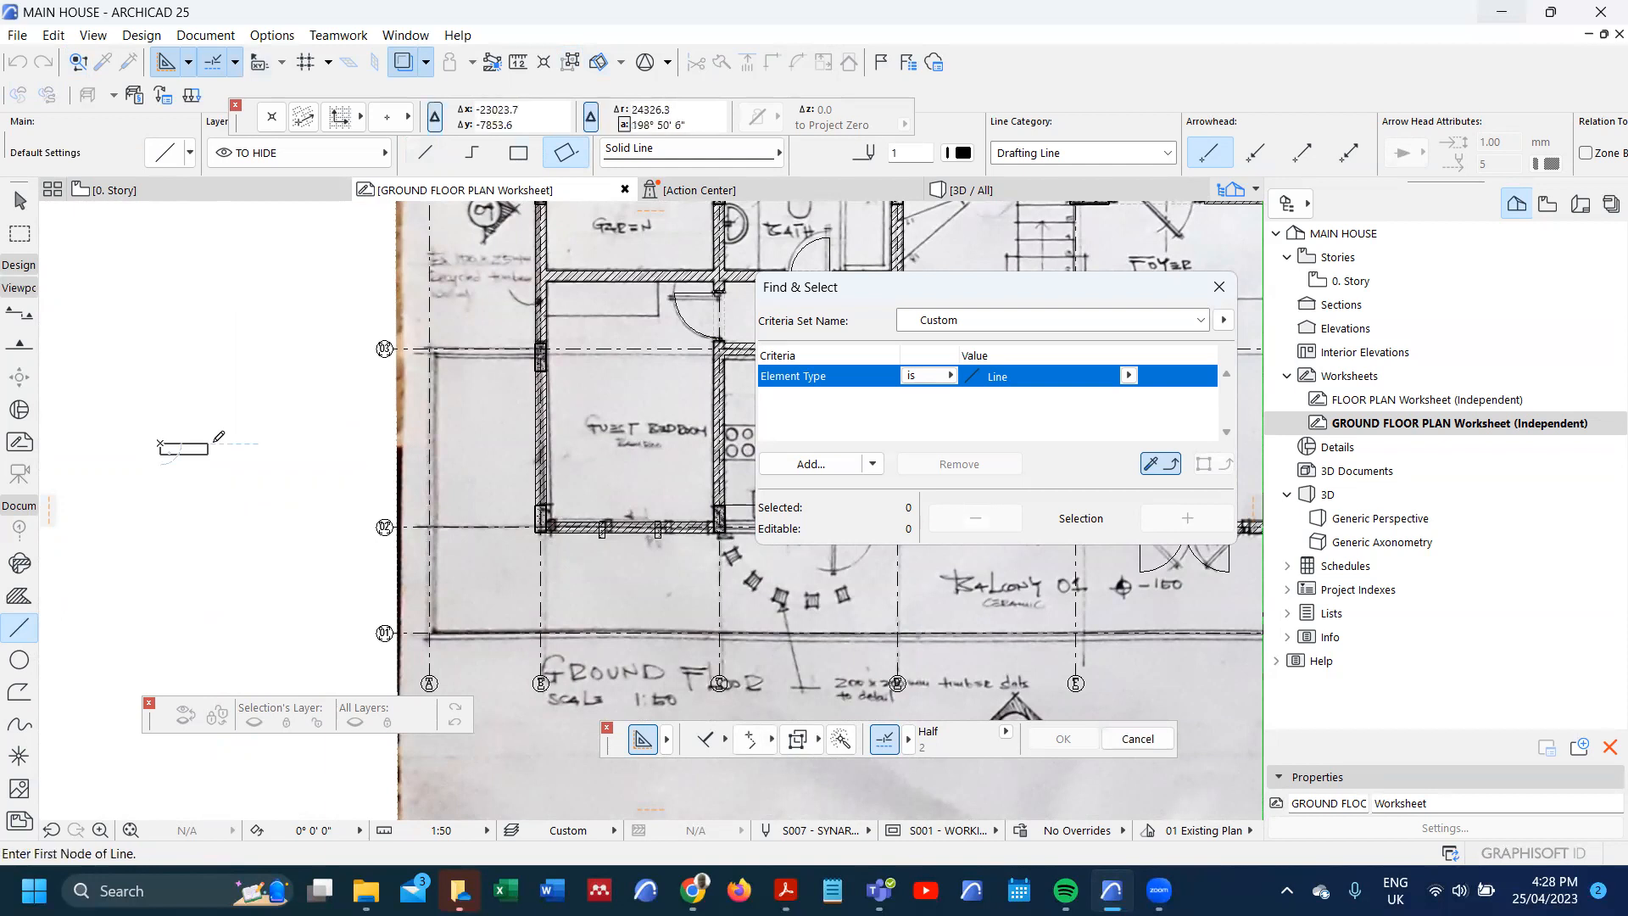
scroll(190, 449, up, 5)
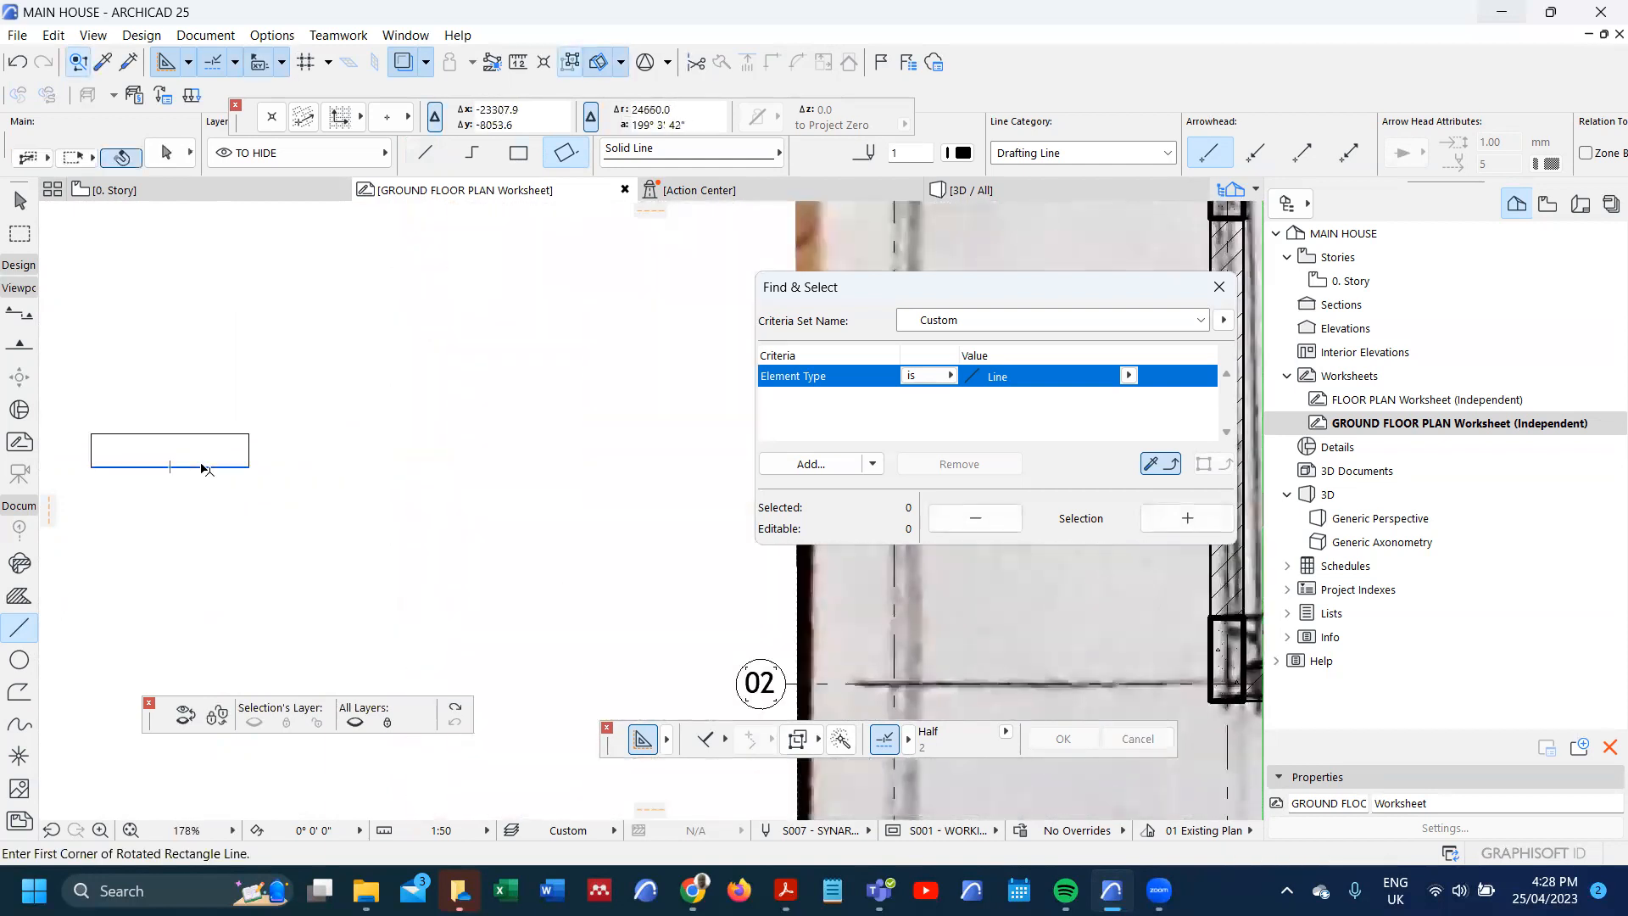
shift+click(203, 467)
key(alt+g)
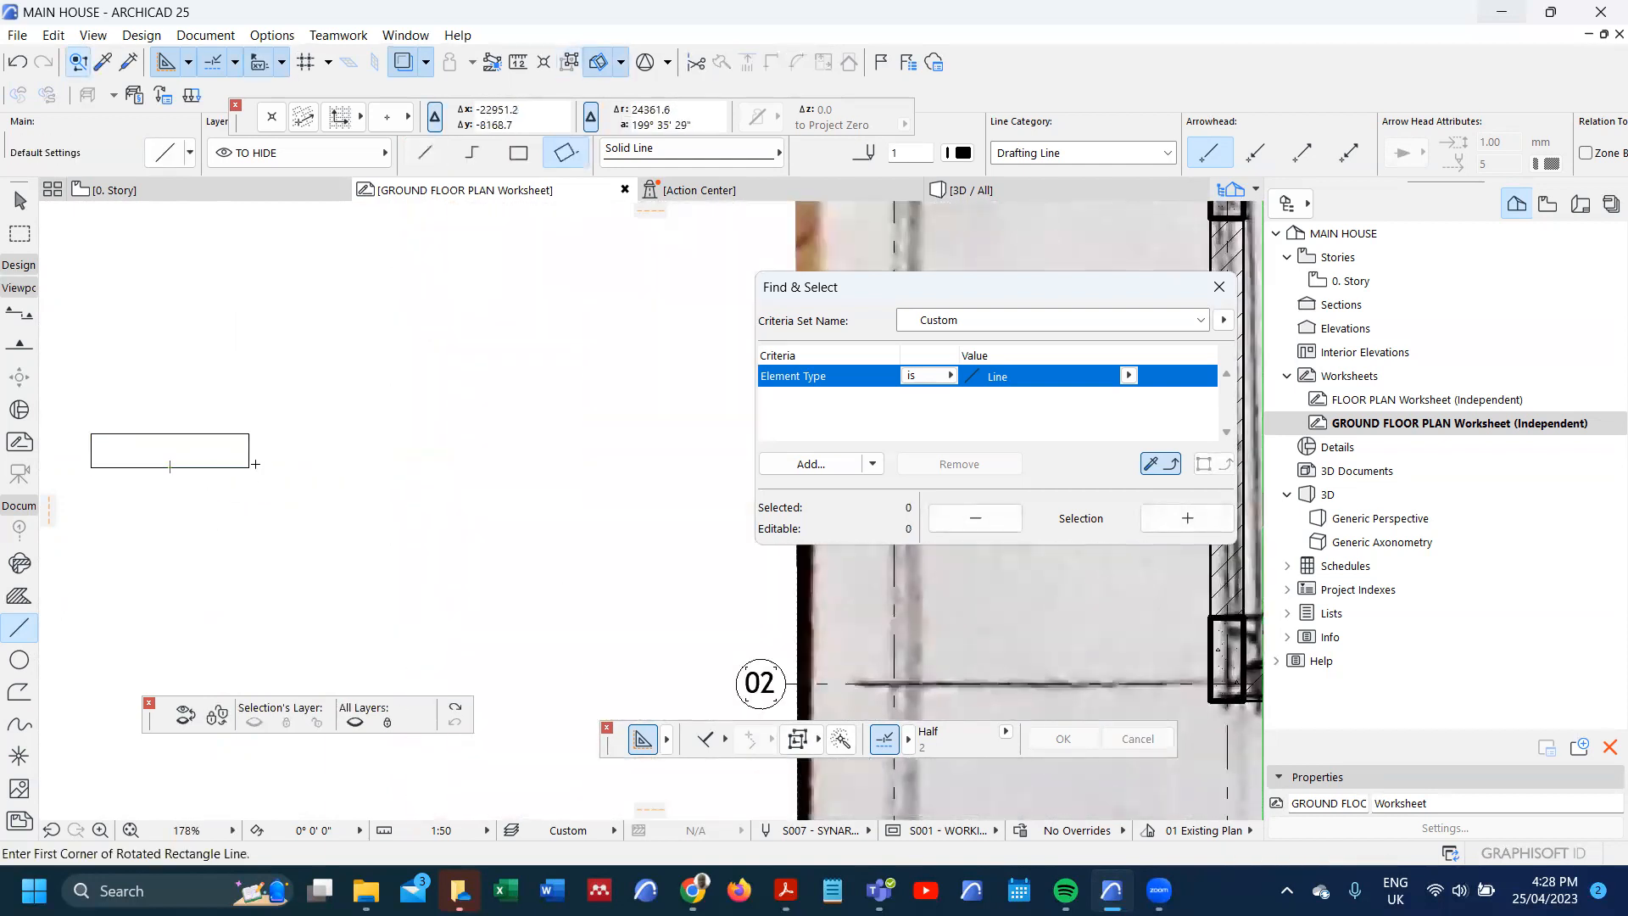
scroll(249, 468, down, 3)
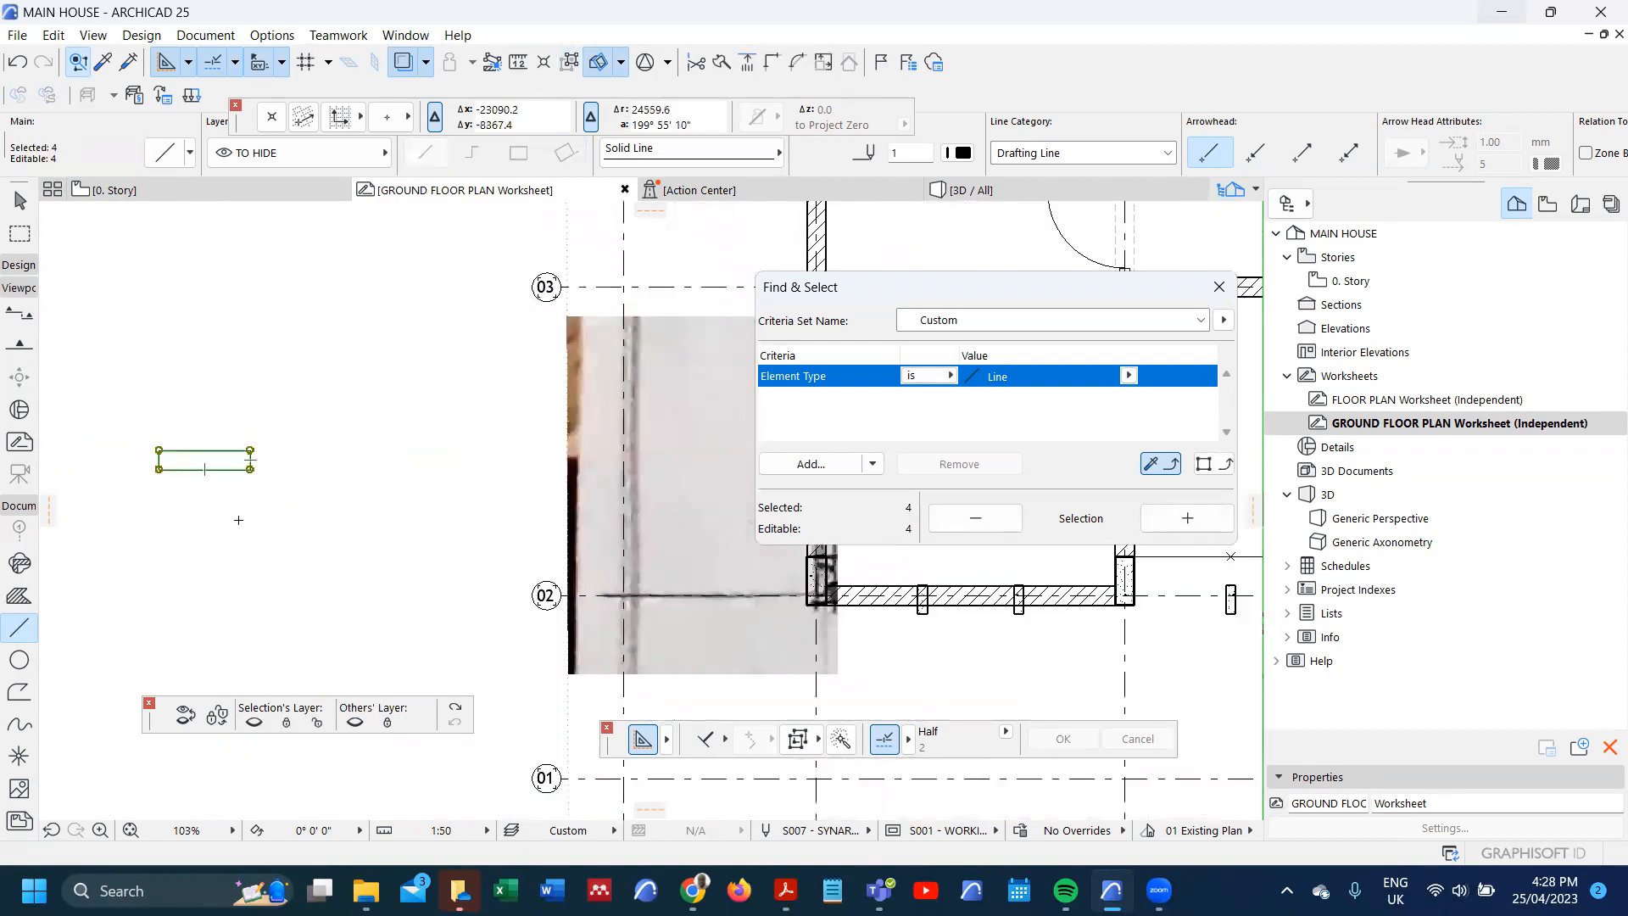
key(Escape)
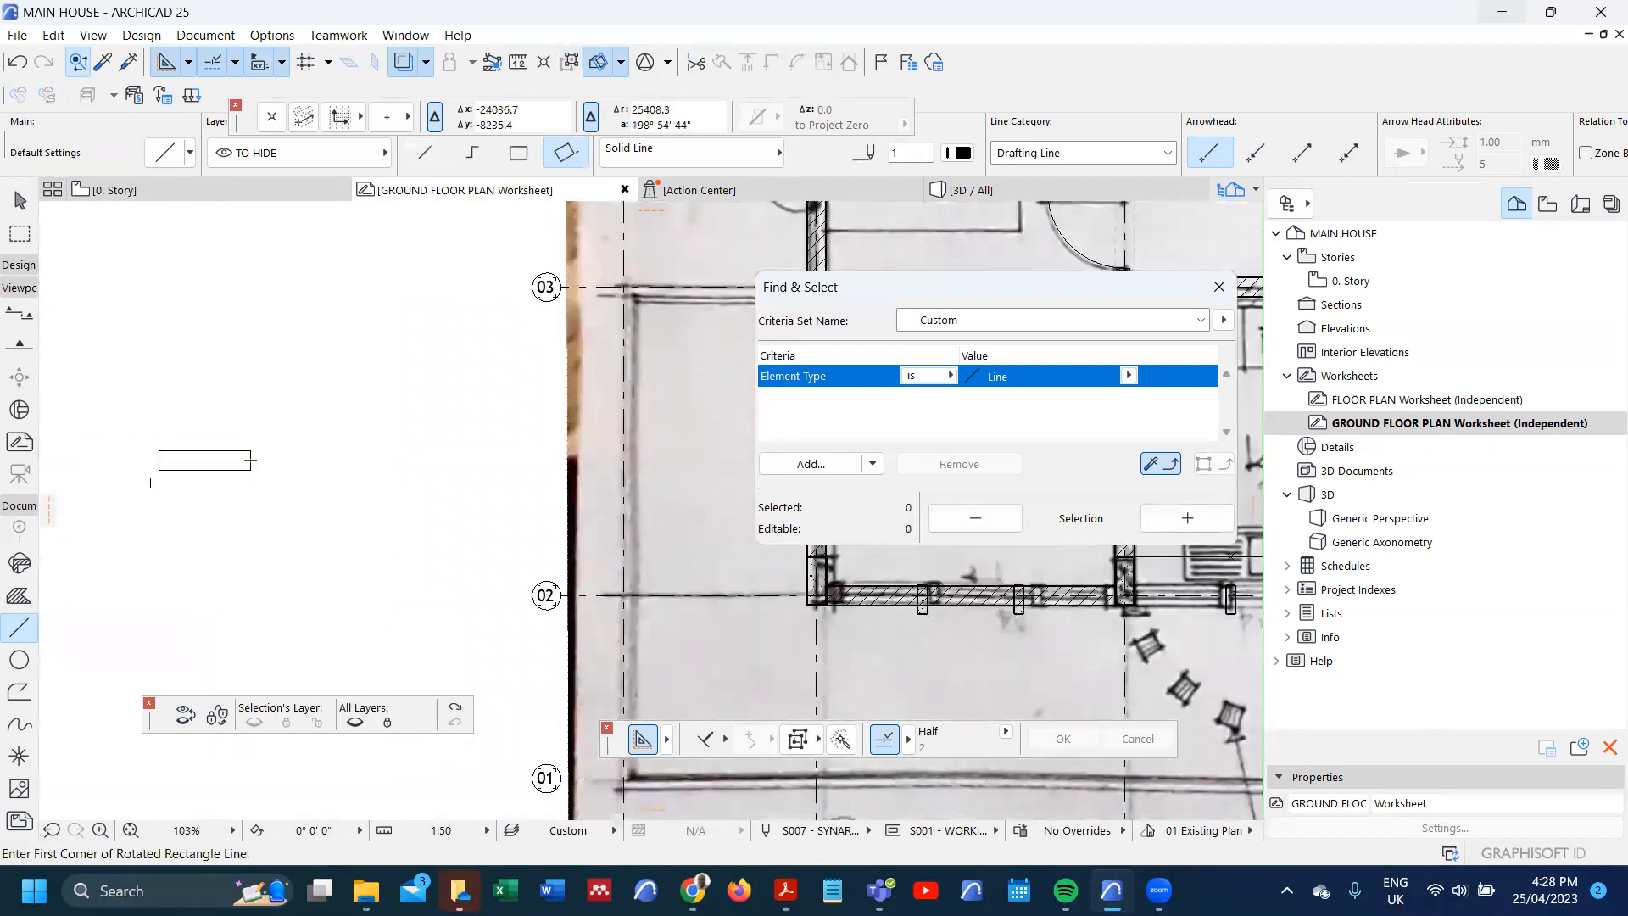
scroll(155, 476, up, 4)
key(ctrl+a)
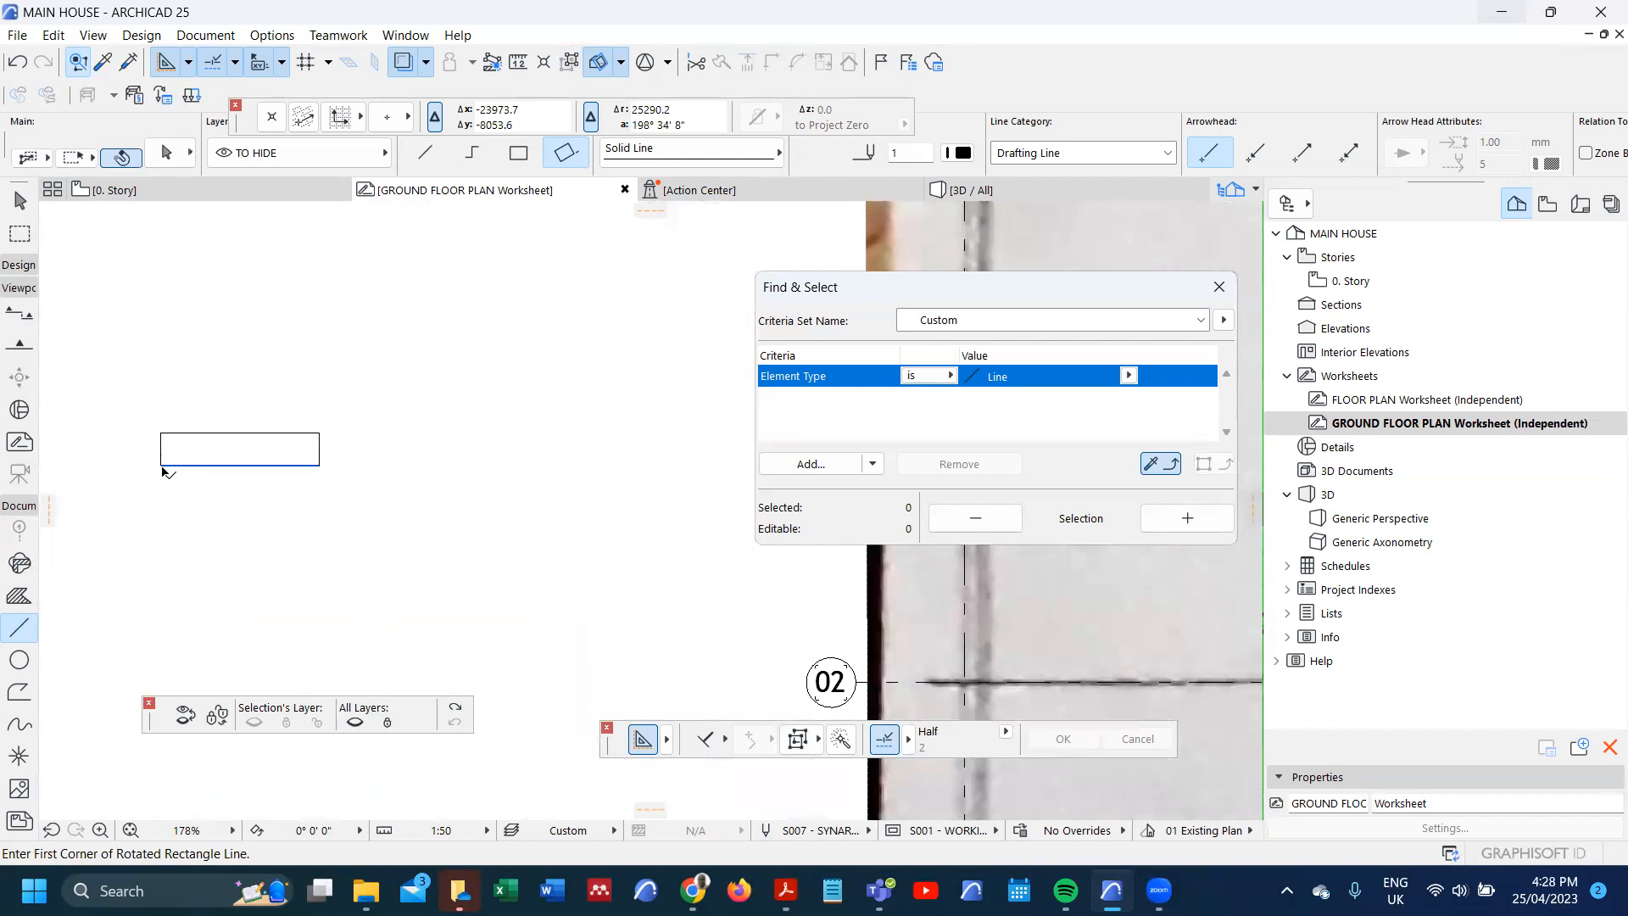
key(Escape)
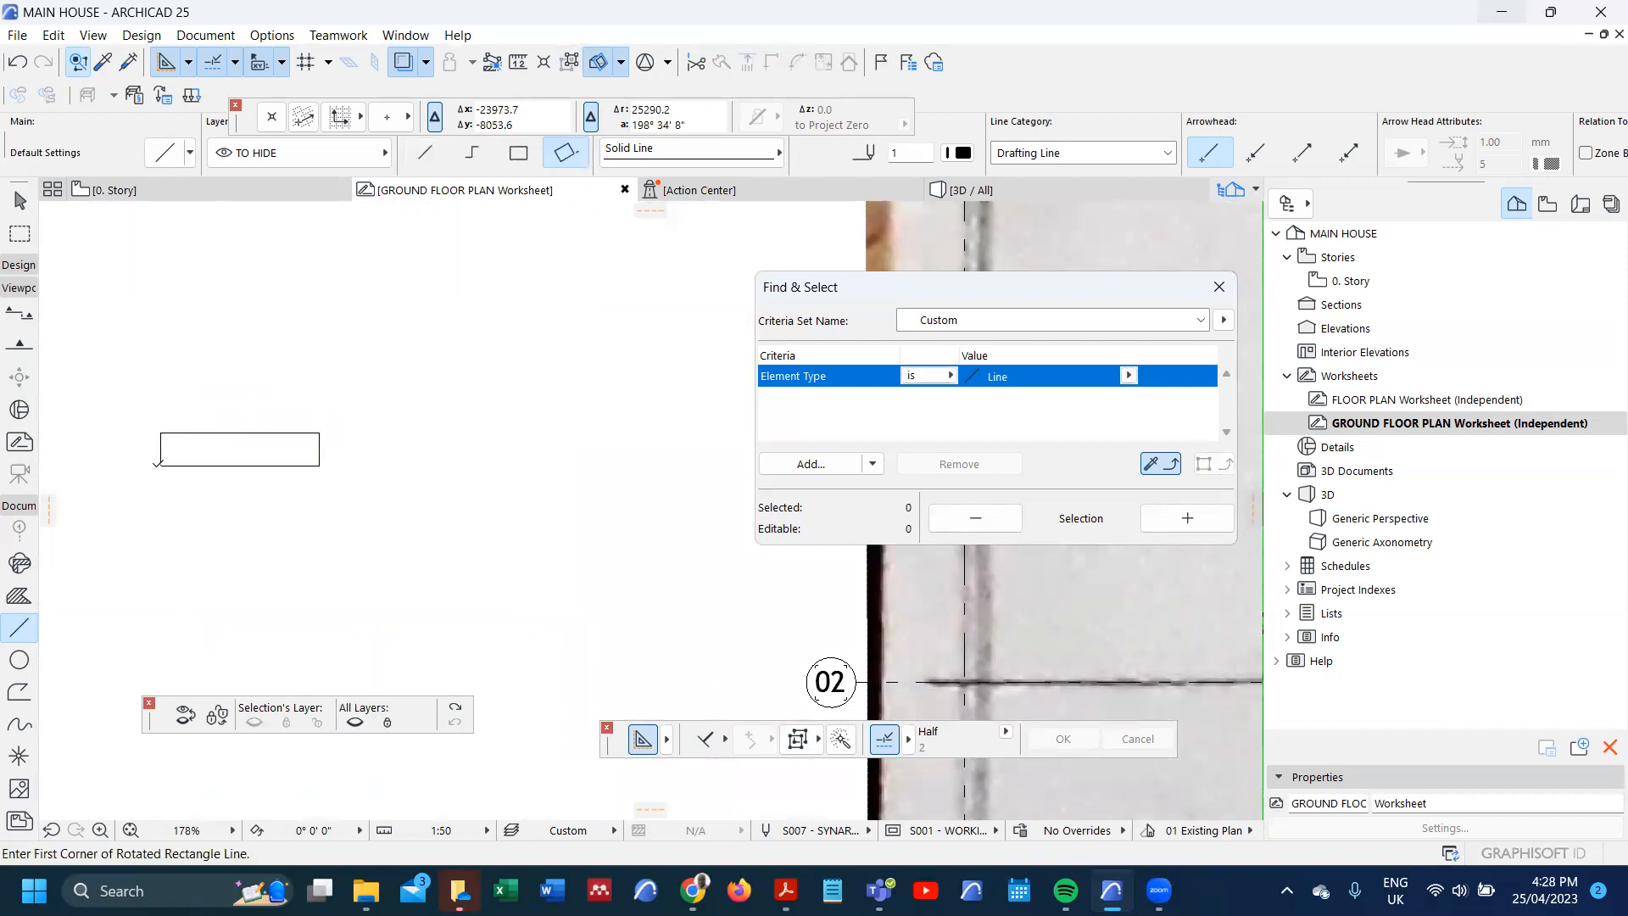
click(161, 465)
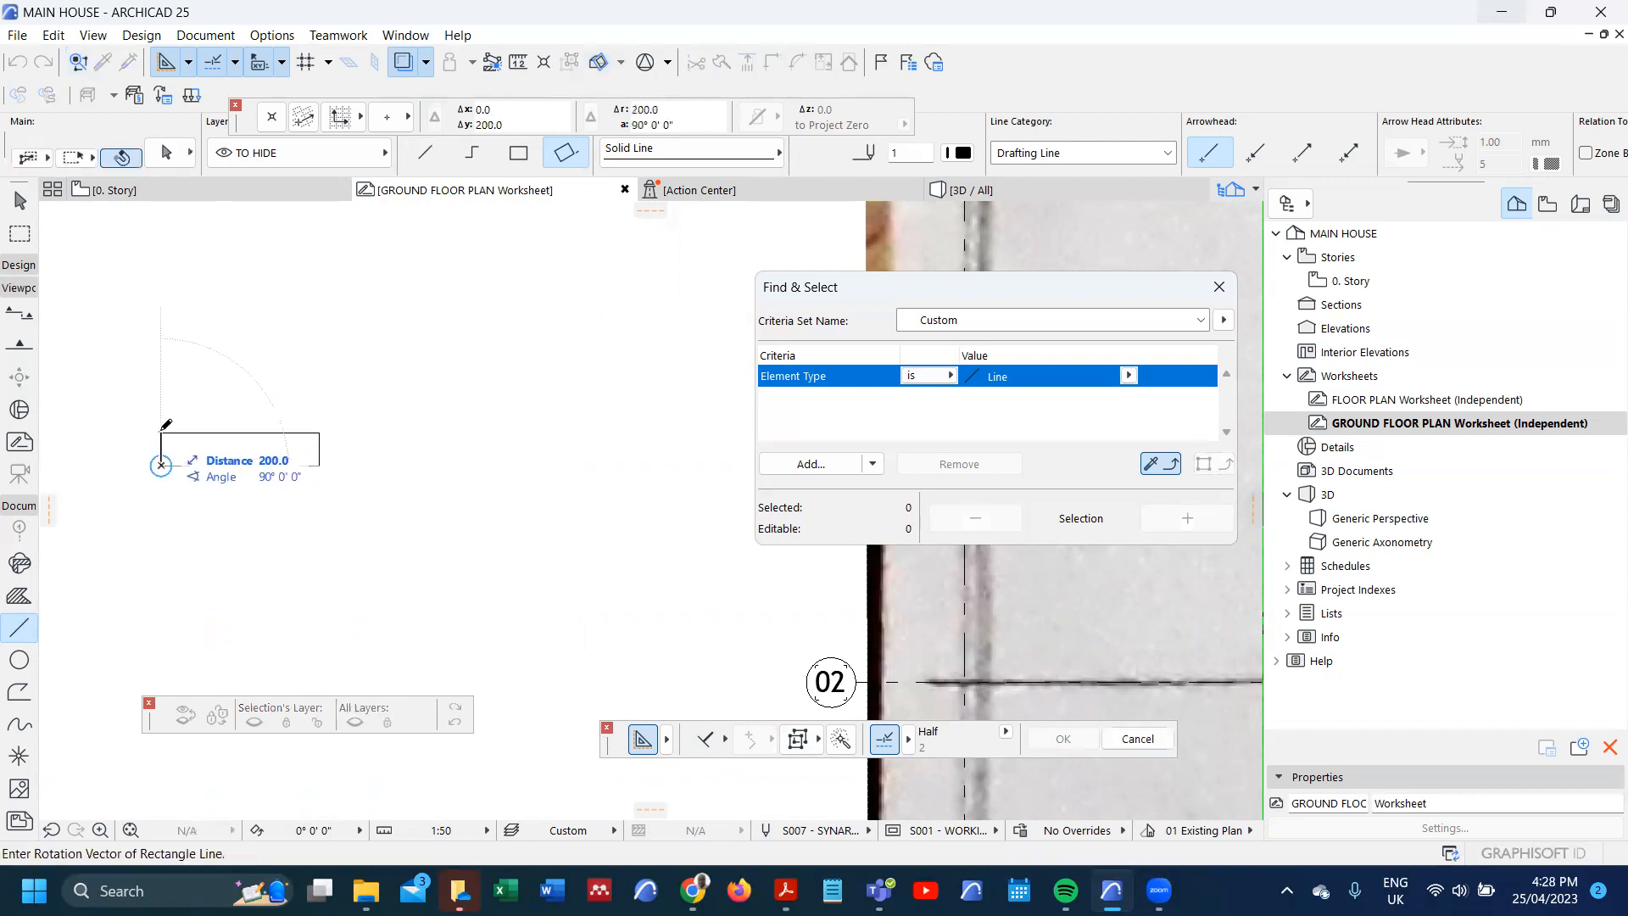
scroll(165, 429, up, 3)
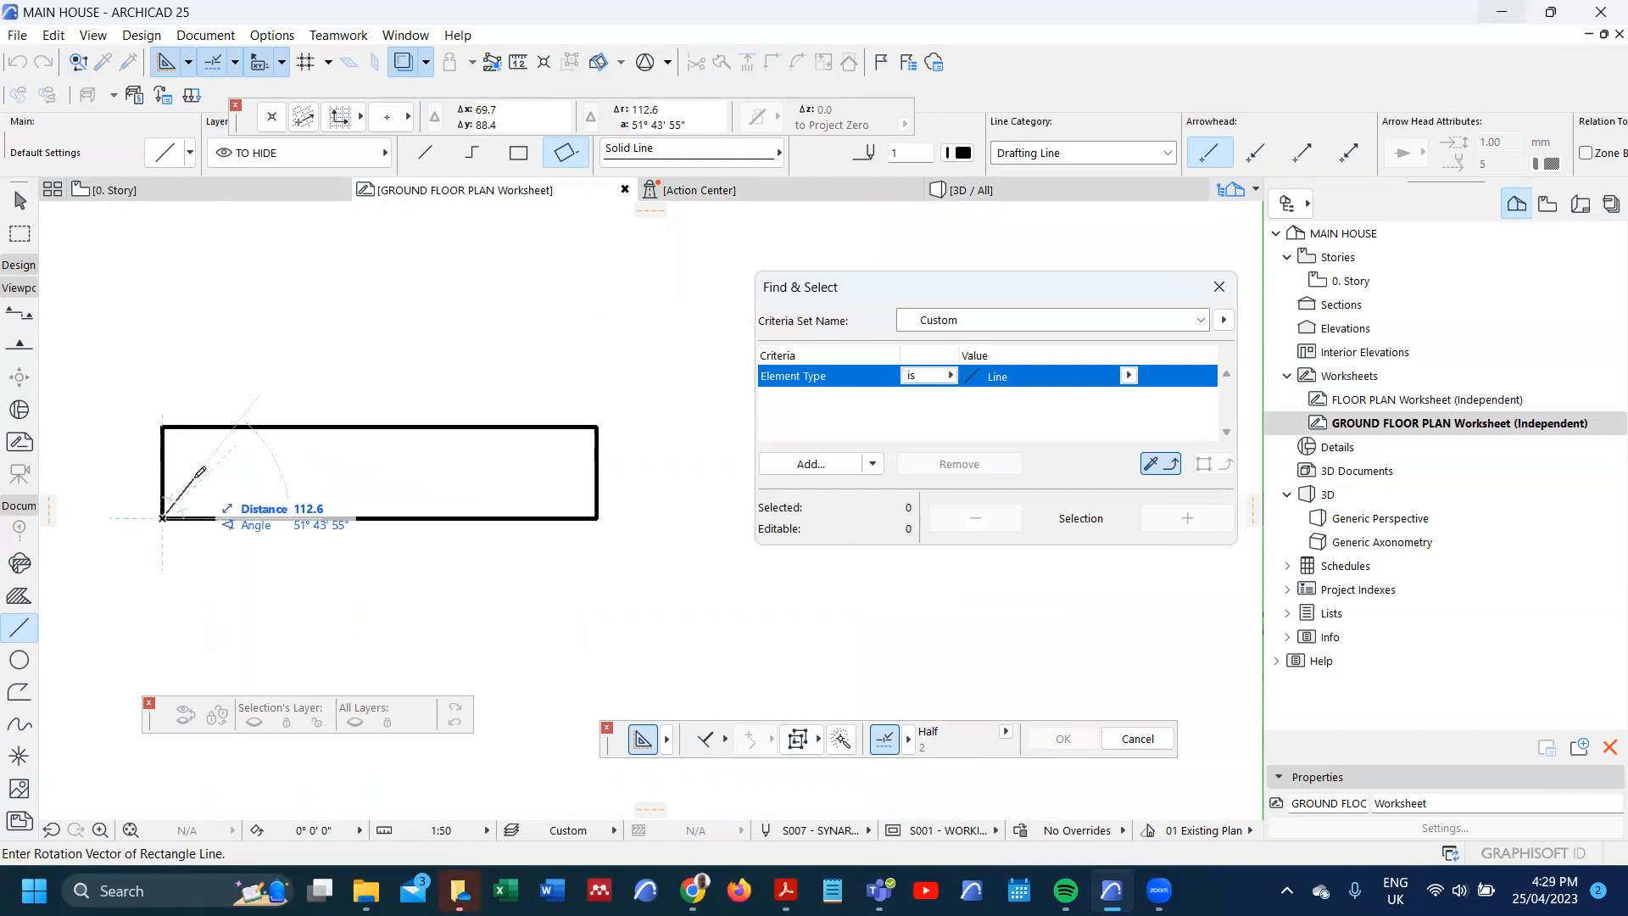
key(Escape)
scroll(218, 503, down, 6)
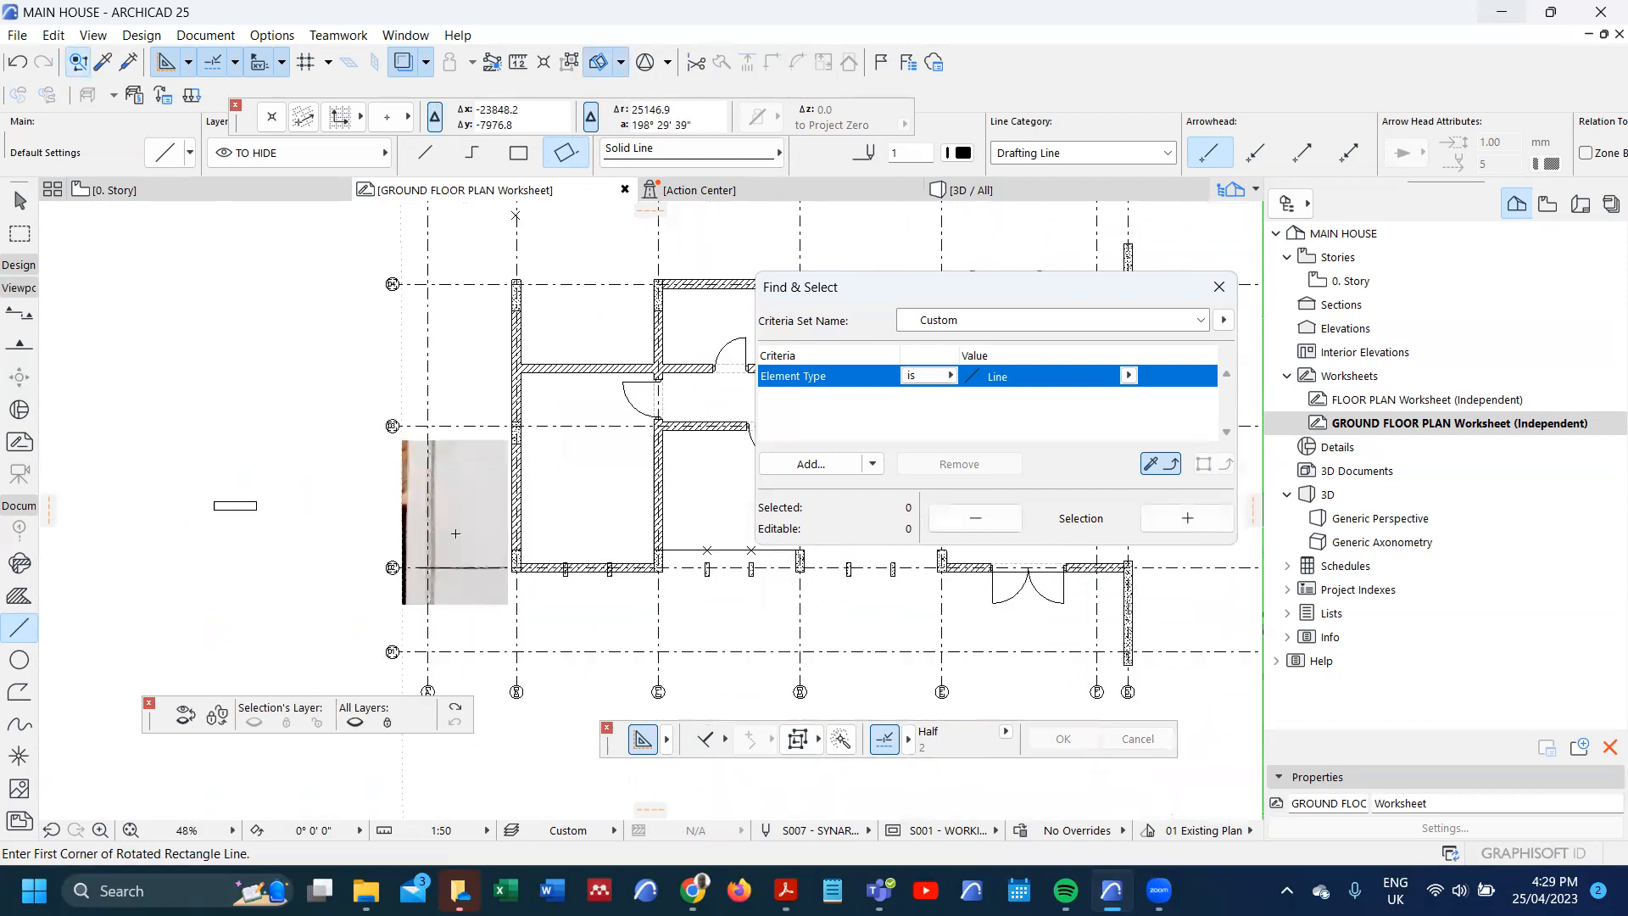
- Adopt the fill settings of the door frame beside the bath and set the building material to SYNARC - WALLPASS
scroll(640, 383, up, 4)
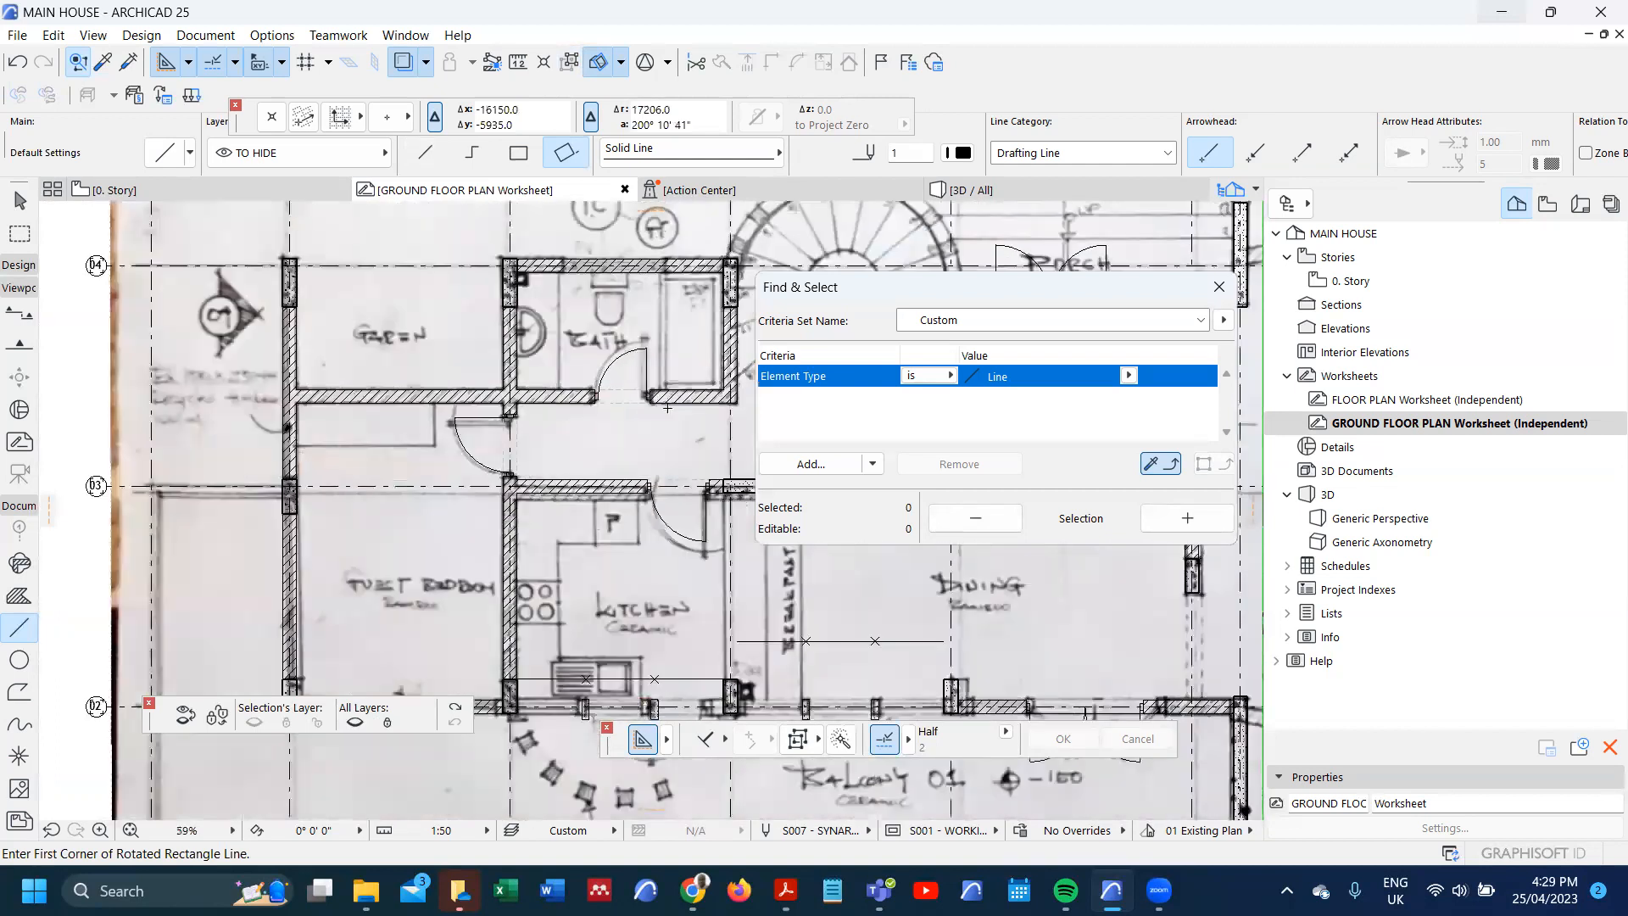
scroll(640, 384, up, 6)
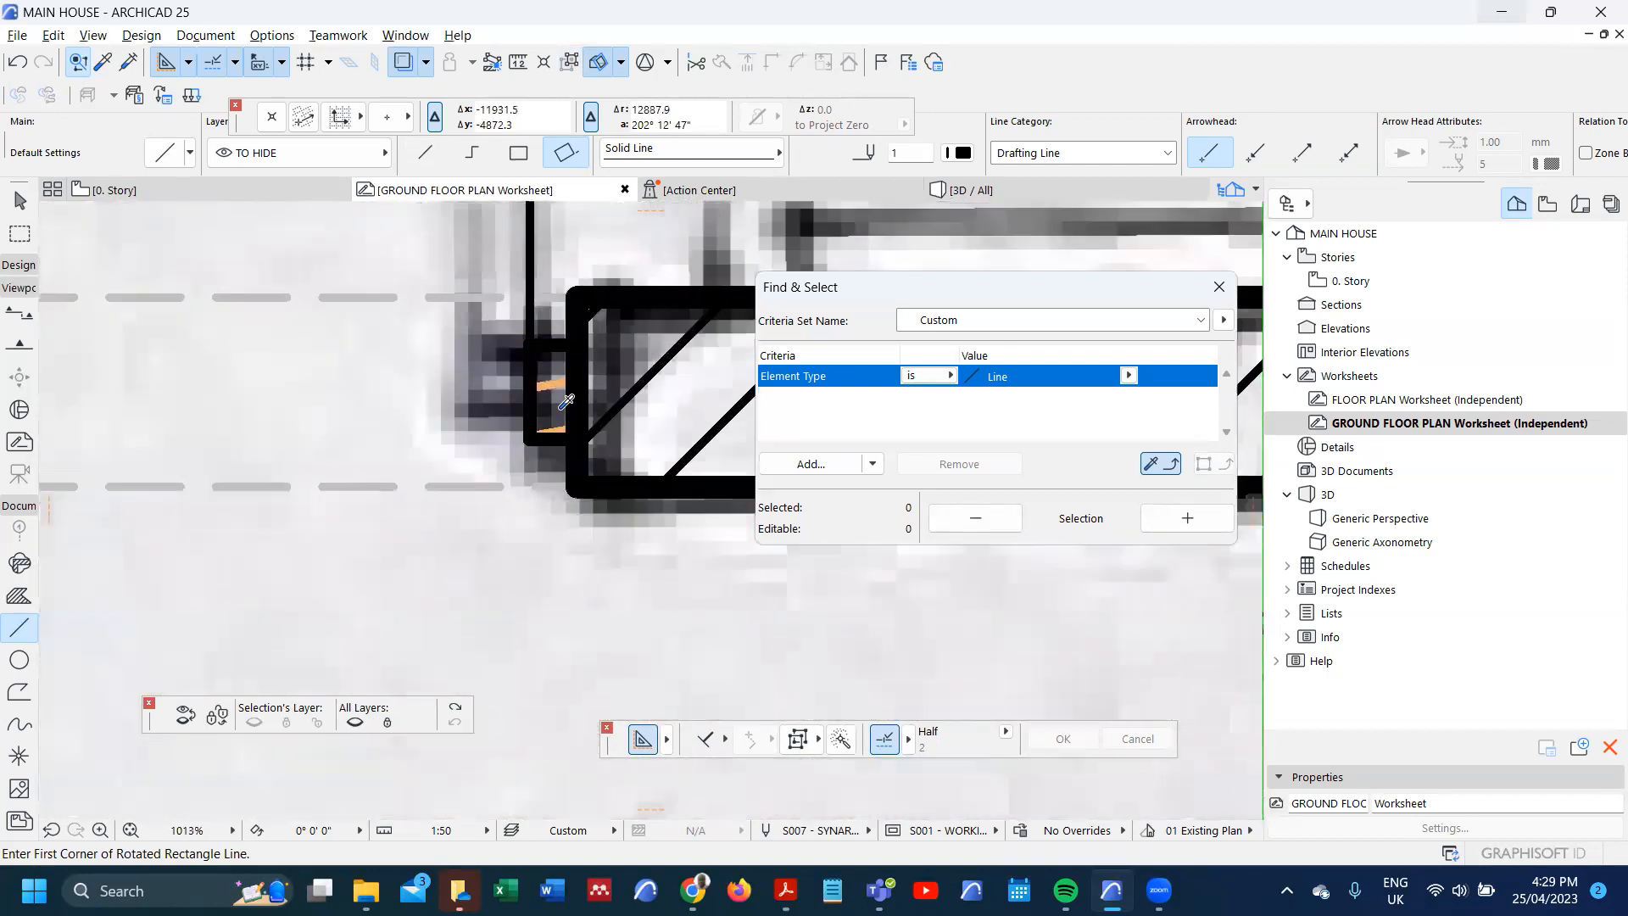
alt+click(567, 401)
scroll(789, 617, down, 6)
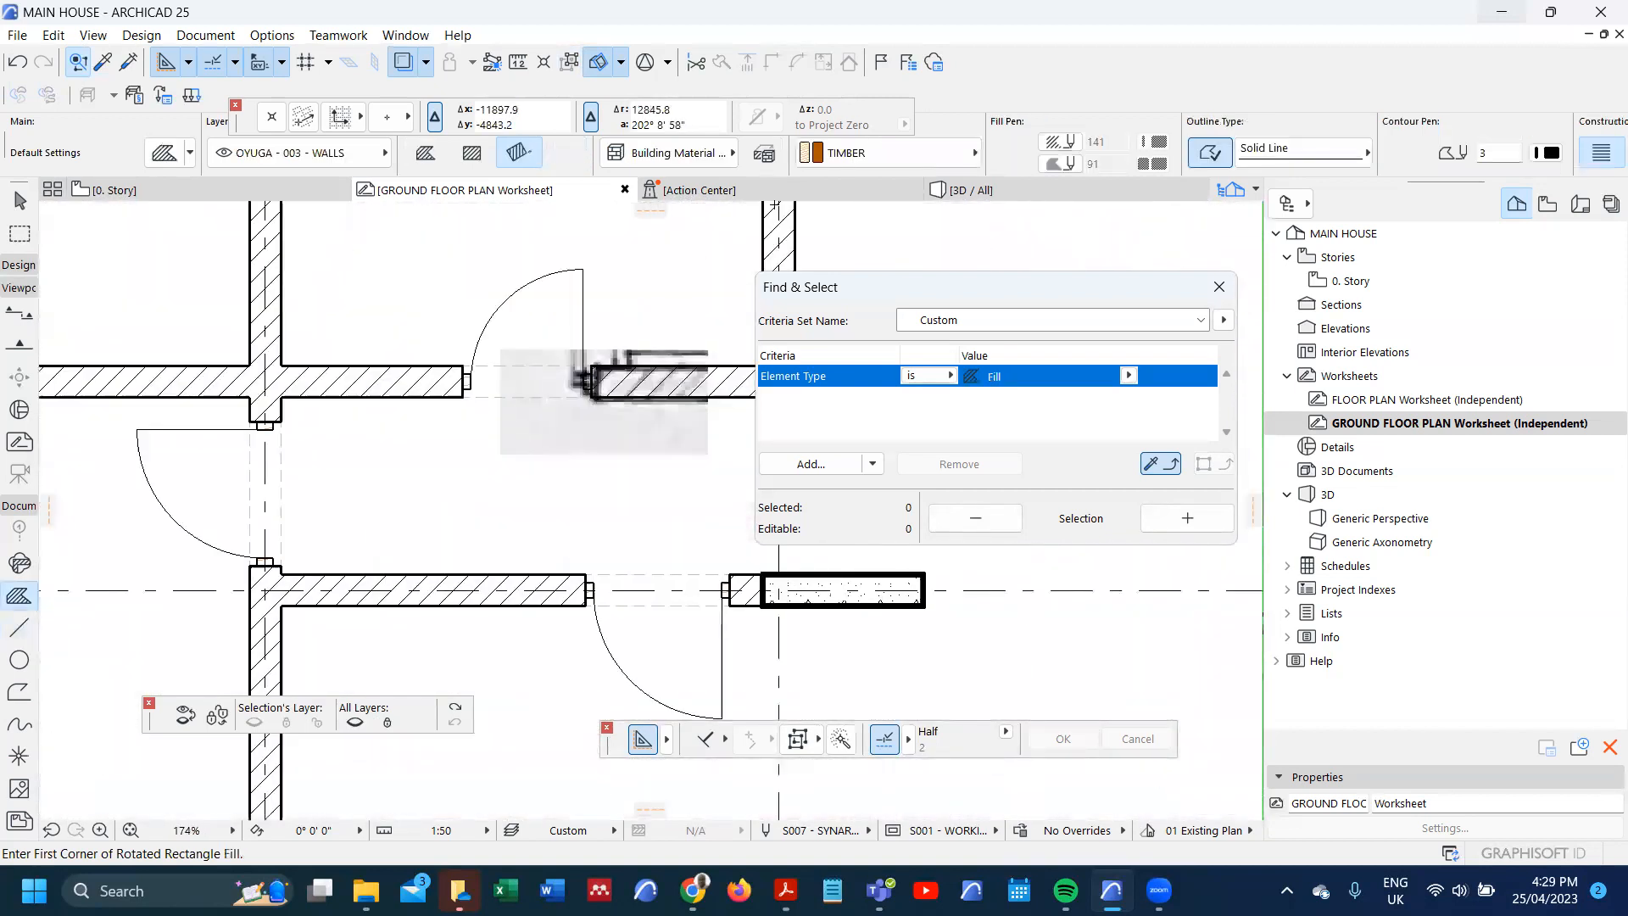
click(888, 153)
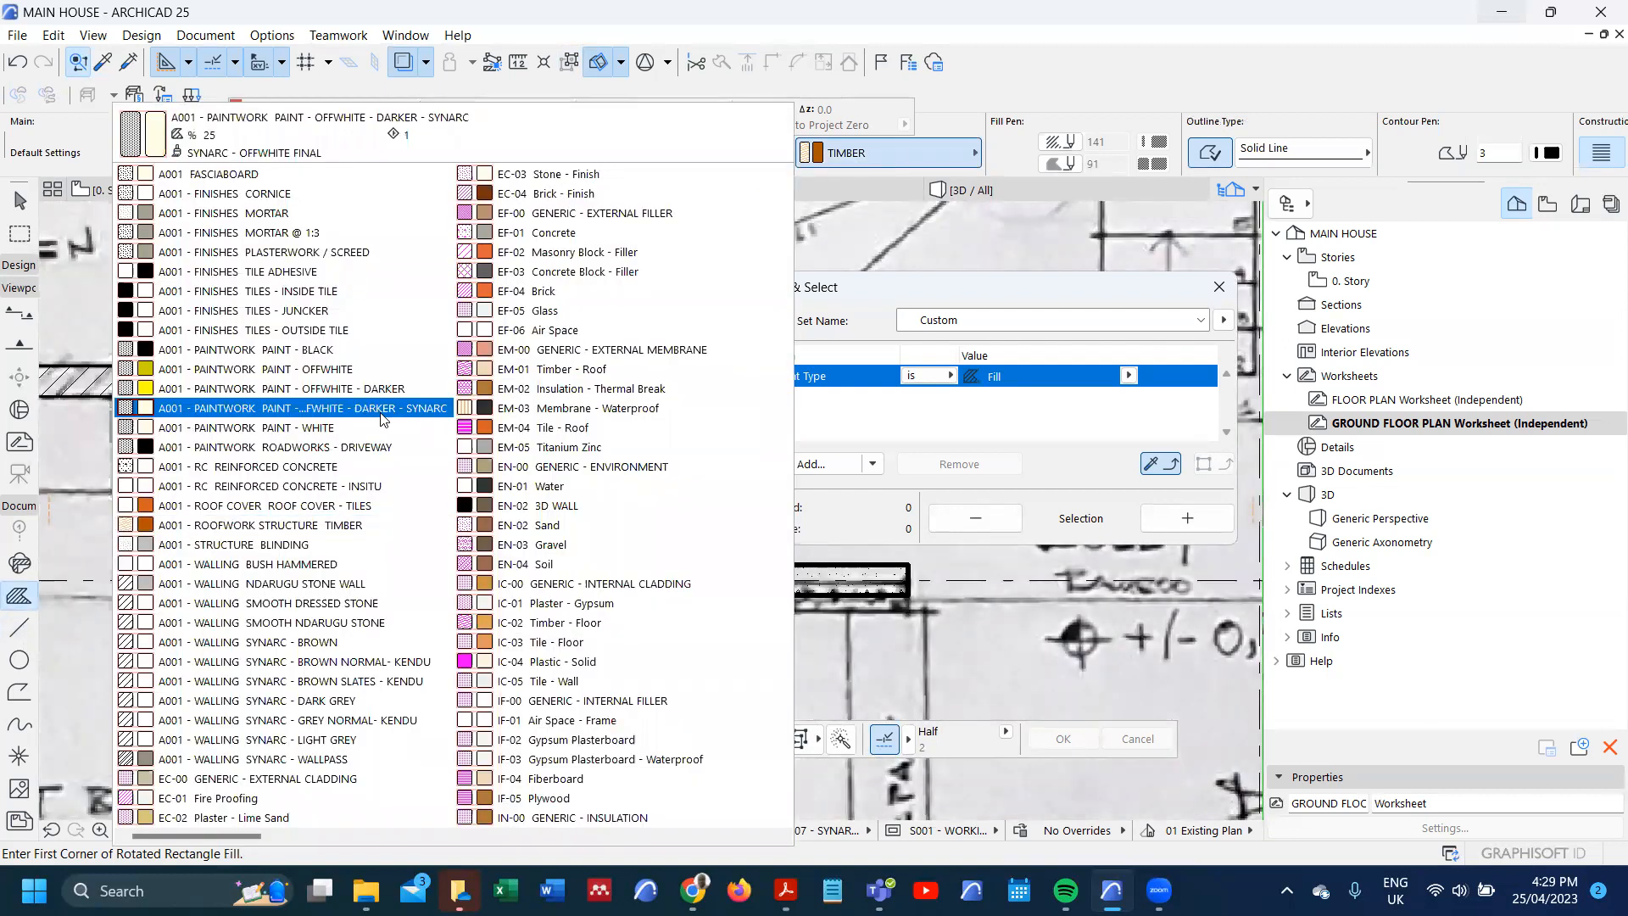
click(339, 759)
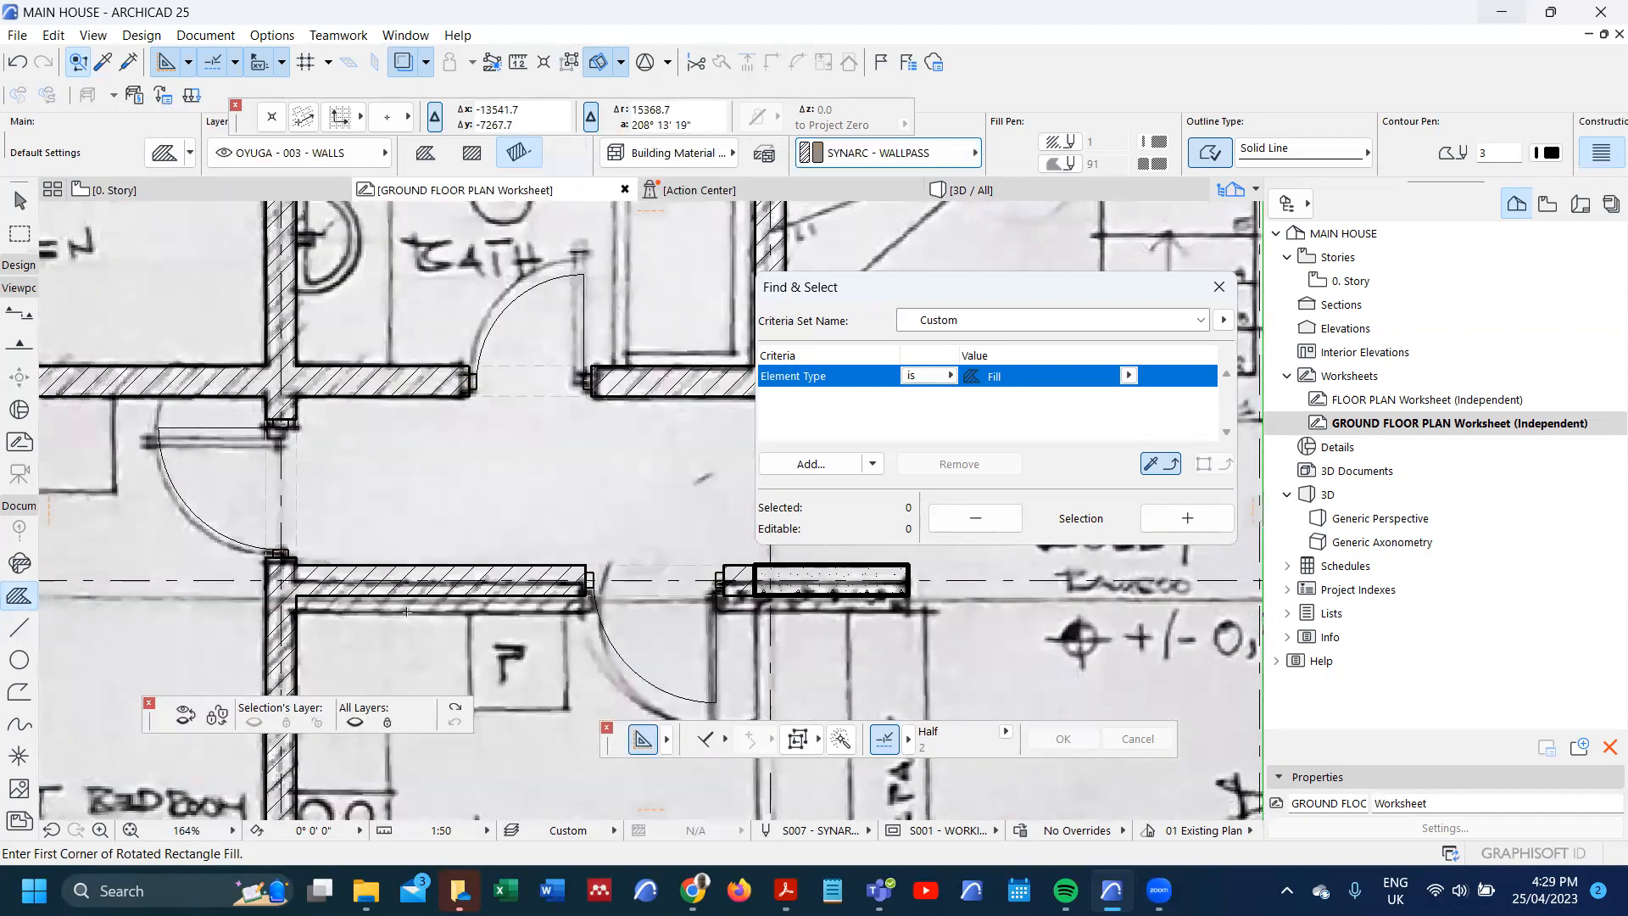
- Draw a rotated-rectangle fill 50 mm high and 25 mm wide just below the empty rectangle beside the plan
scroll(301, 547, down, 10)
scroll(301, 547, up, 12)
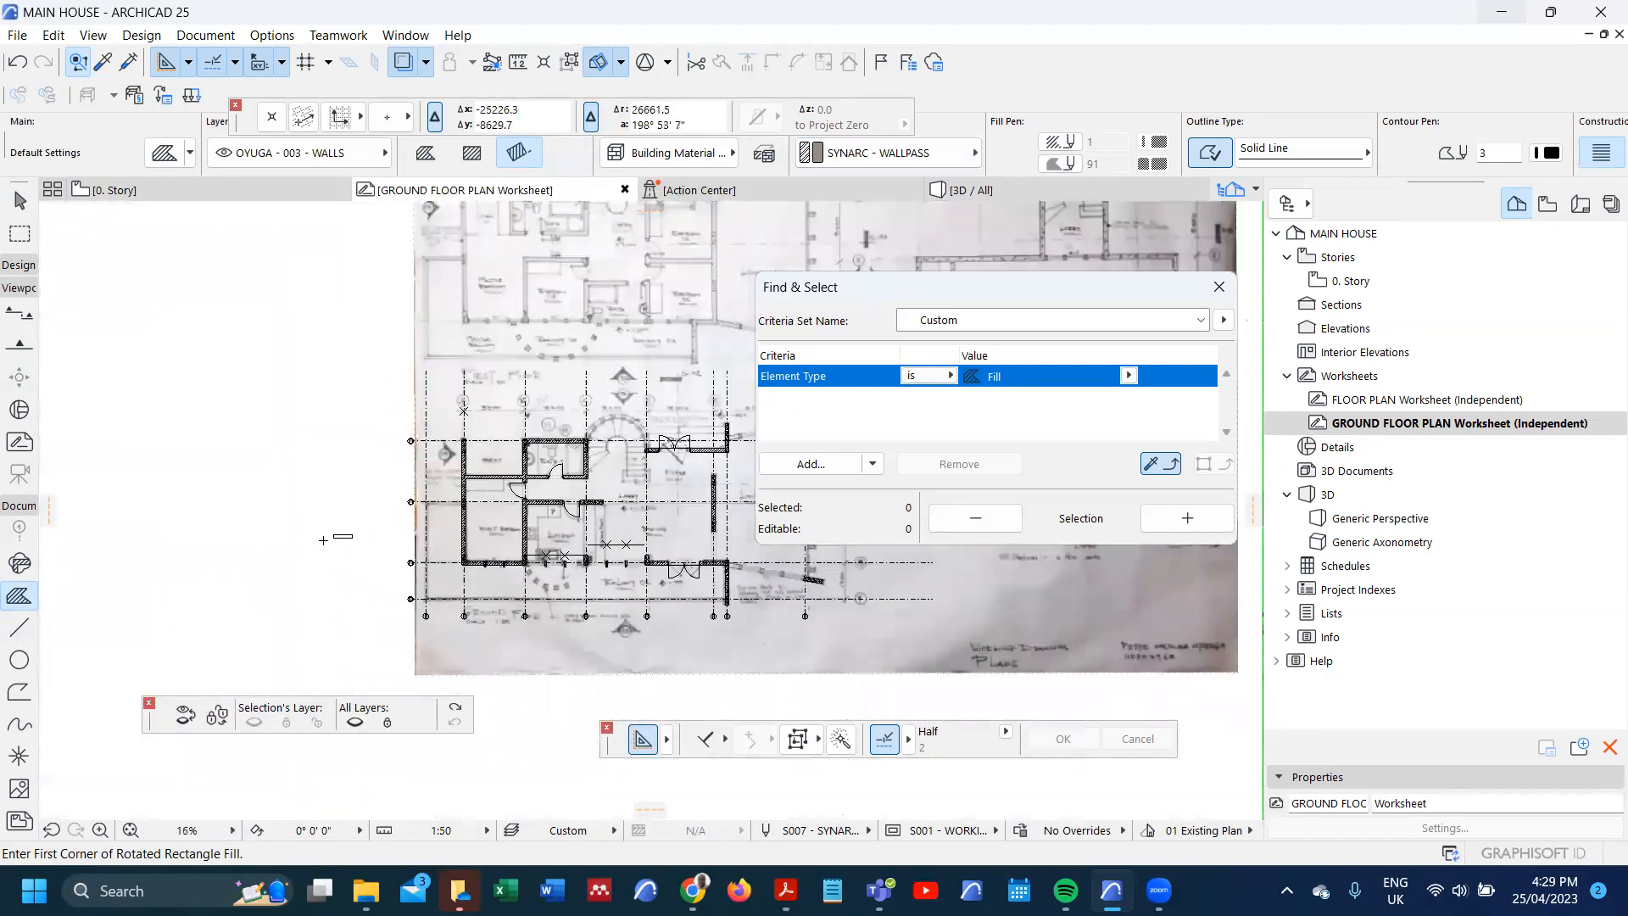
scroll(387, 521, up, 1)
click(365, 538)
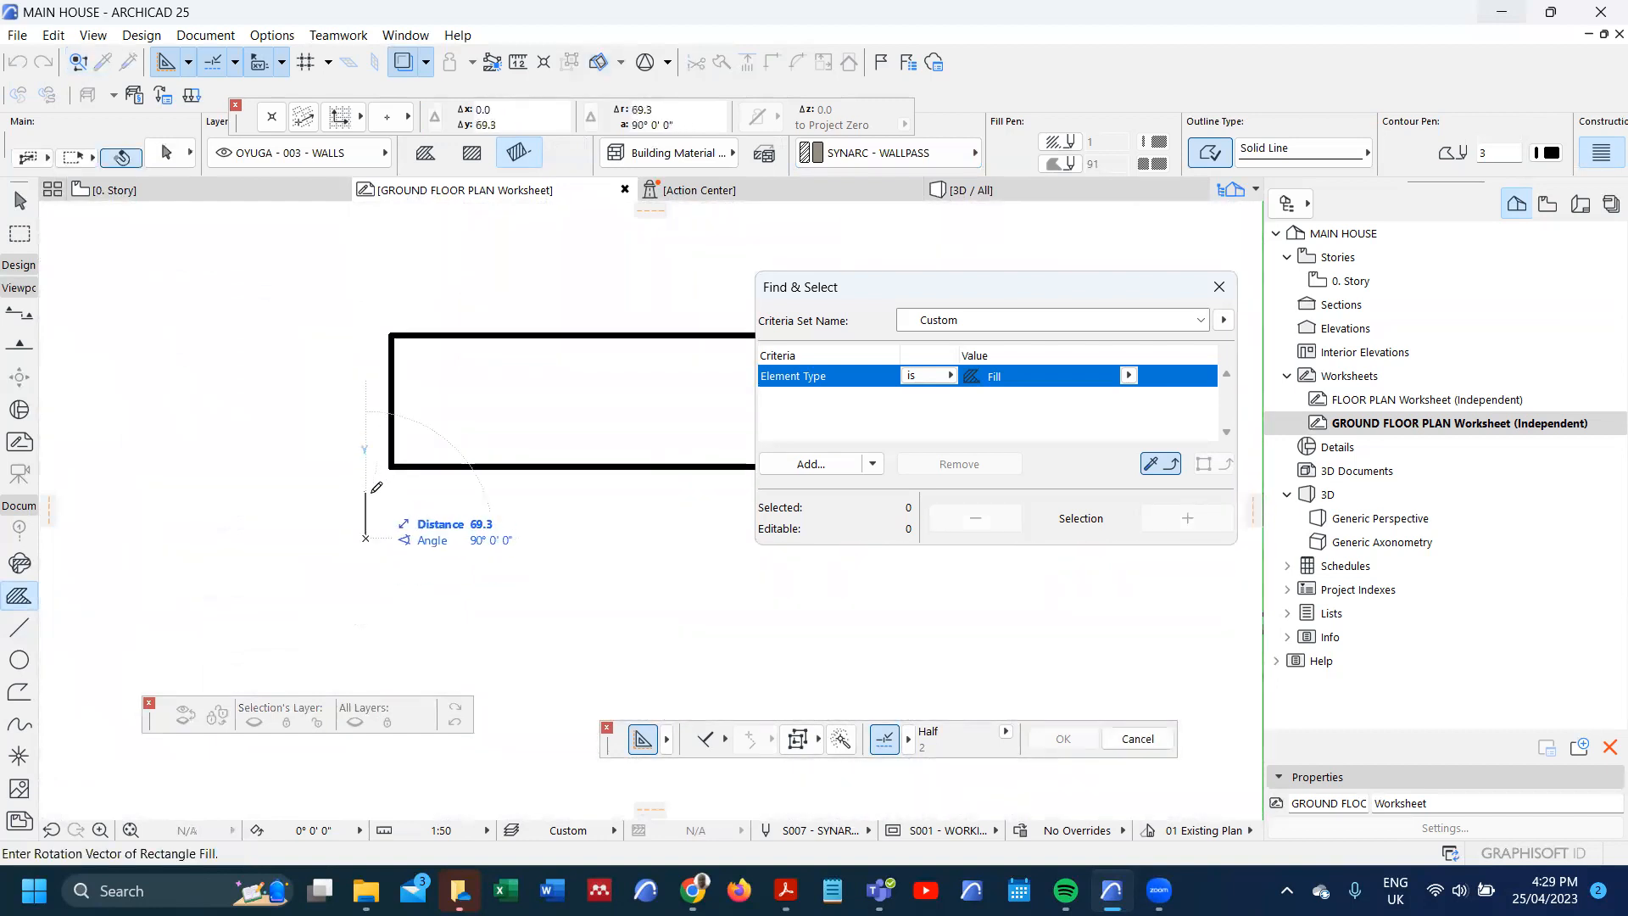
text(5)
key(Return)
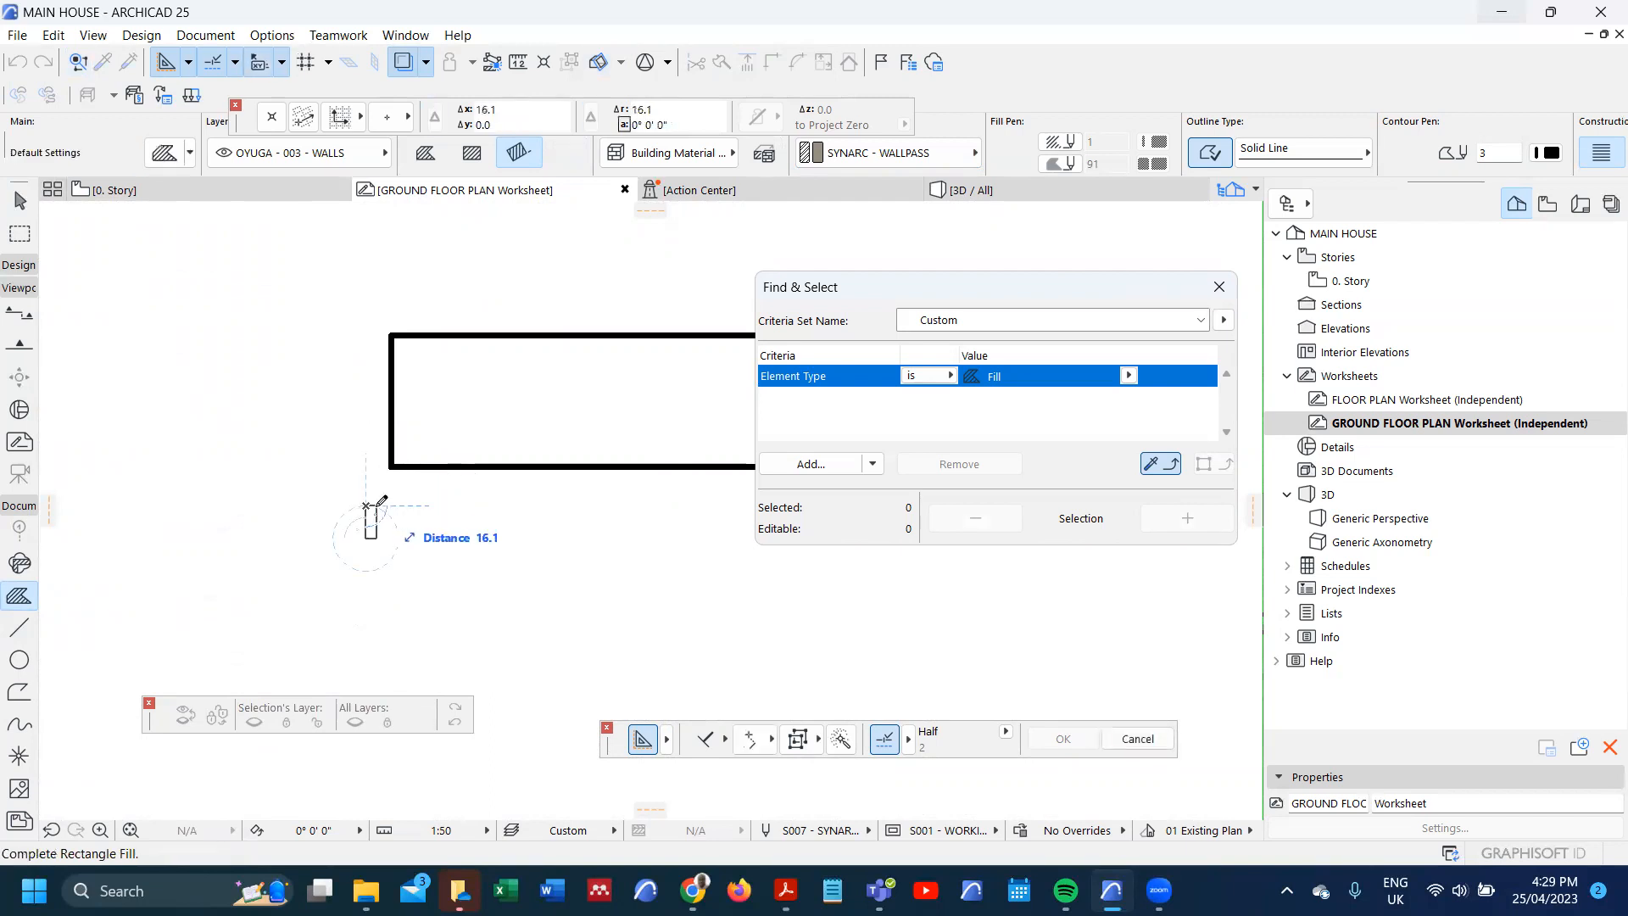
text(25)
key(Return)
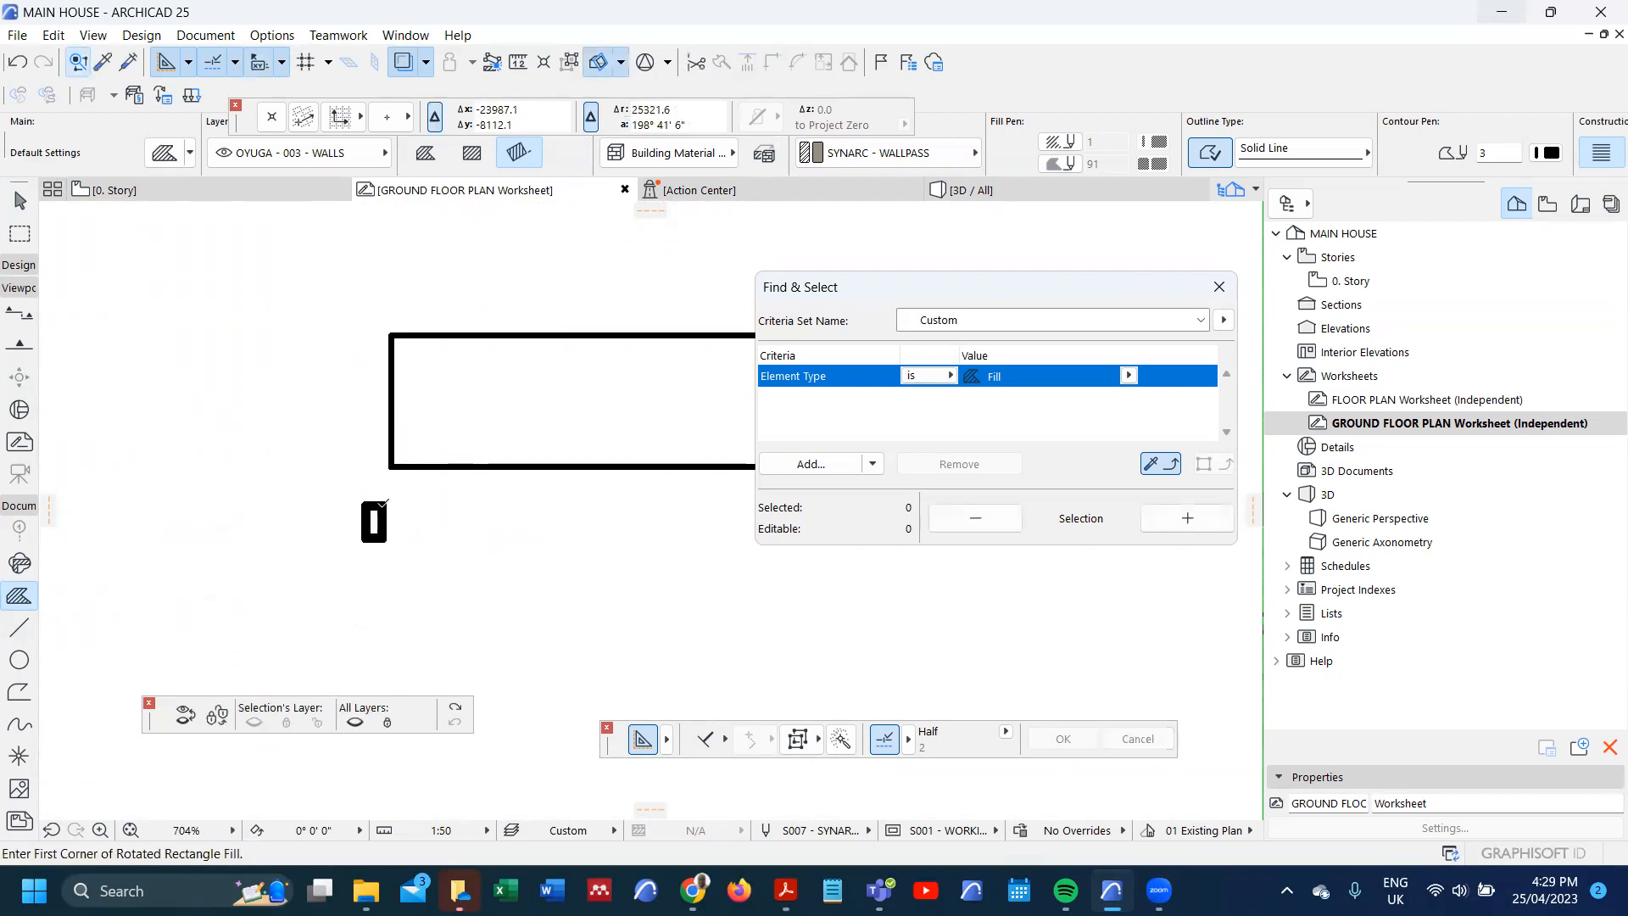
- Set the contour pen of the new small fill to pen 1 (0.20 mm)
key(ctrl+t)
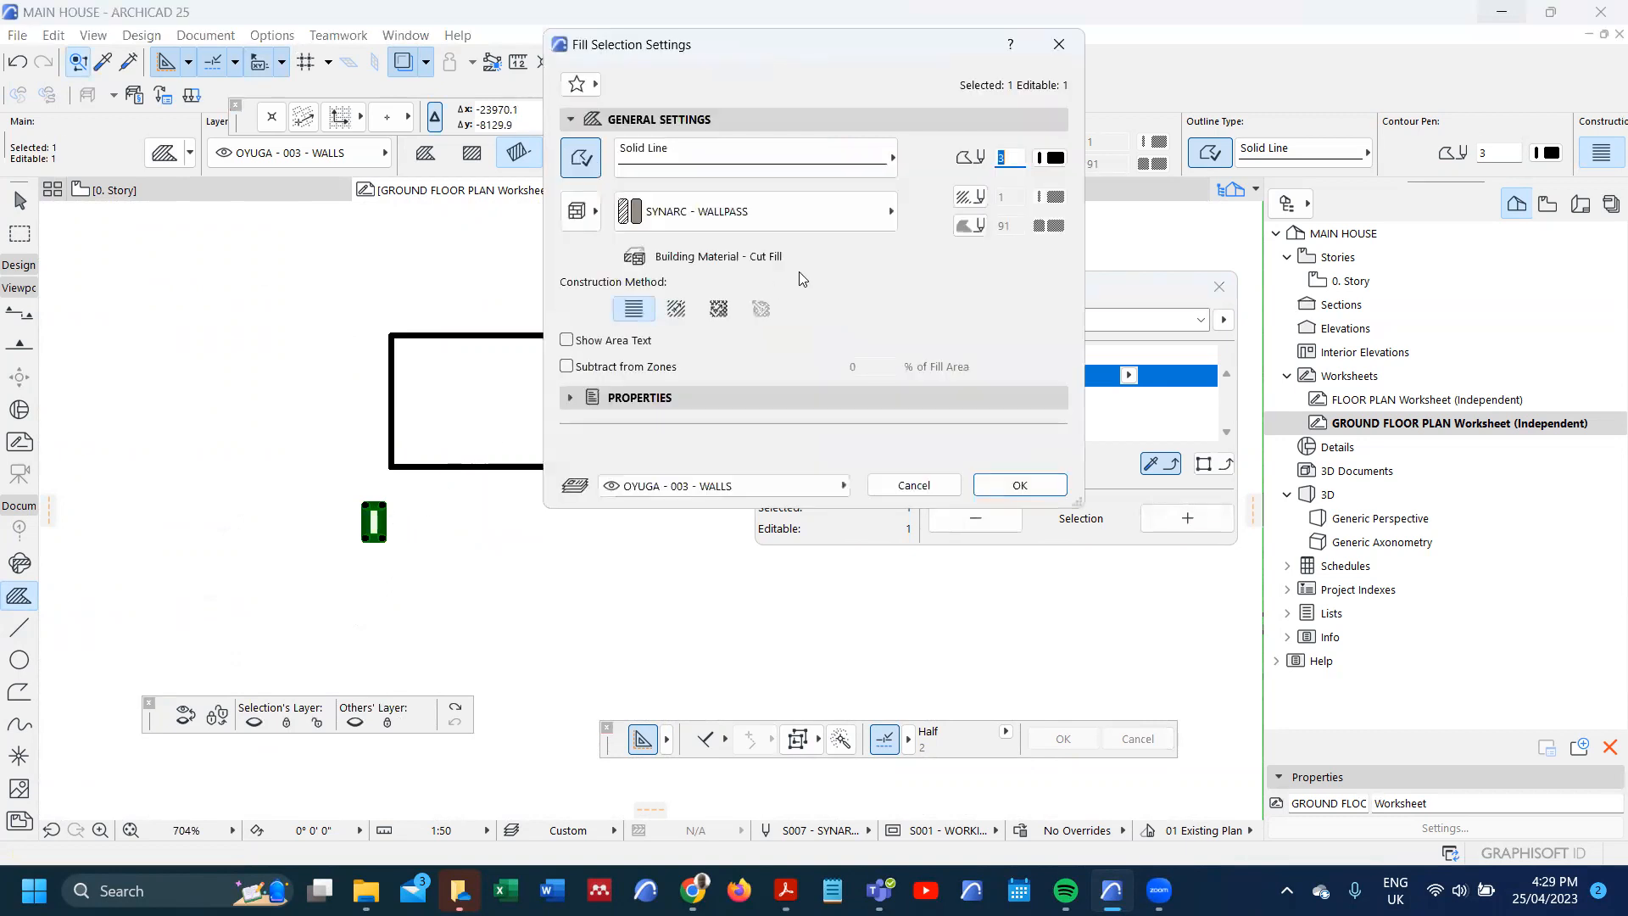
click(1056, 159)
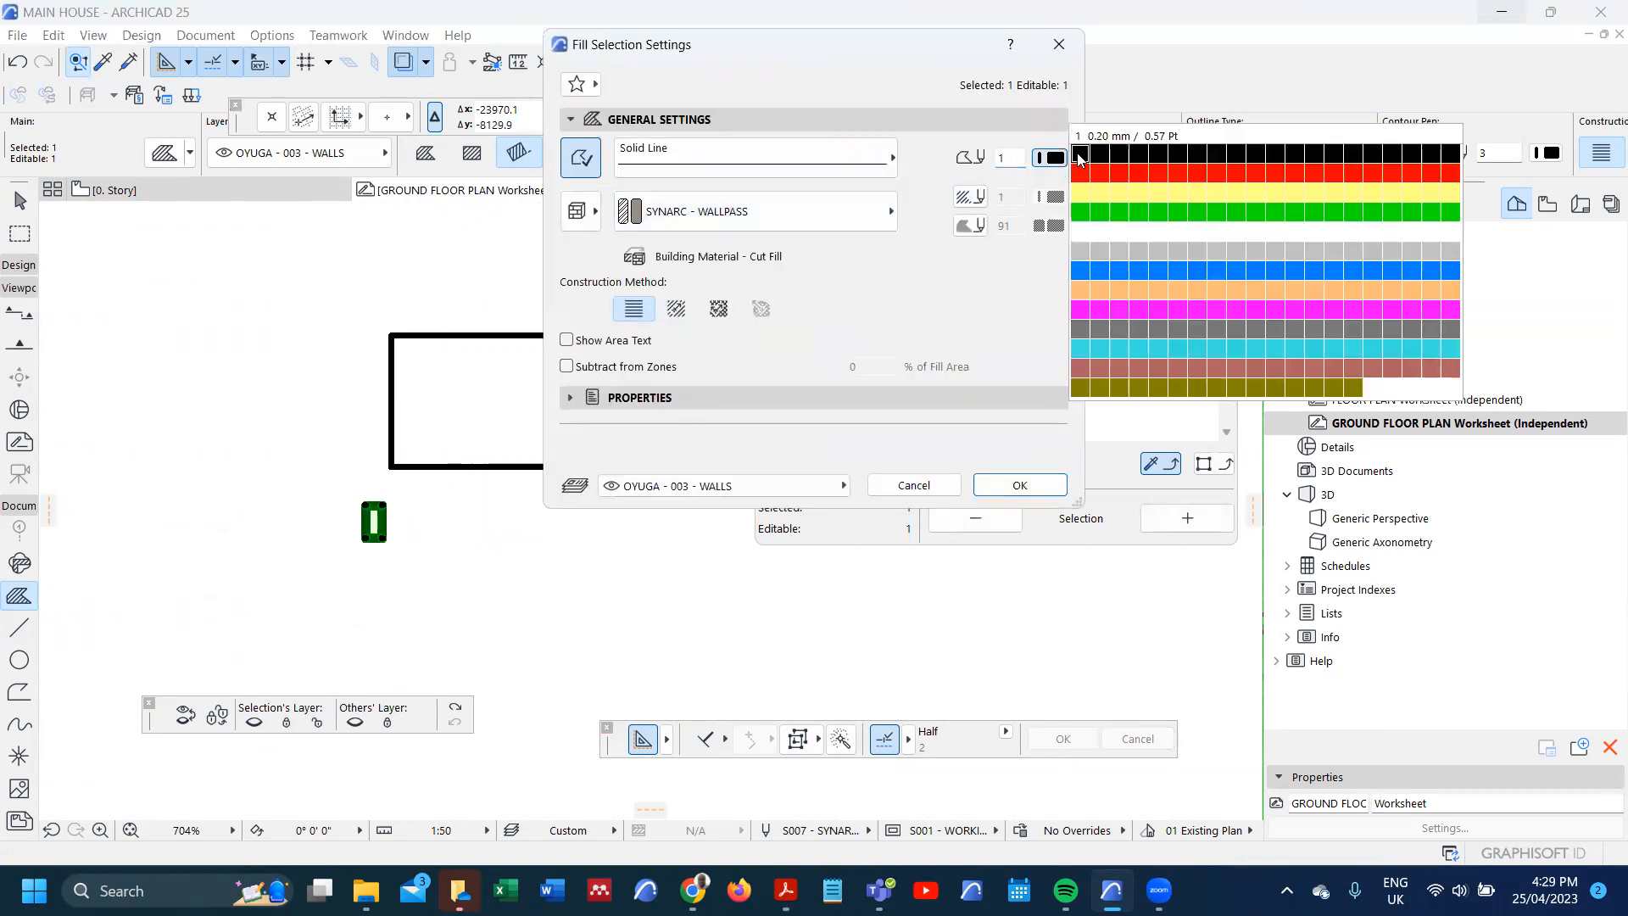
click(1080, 155)
click(1018, 485)
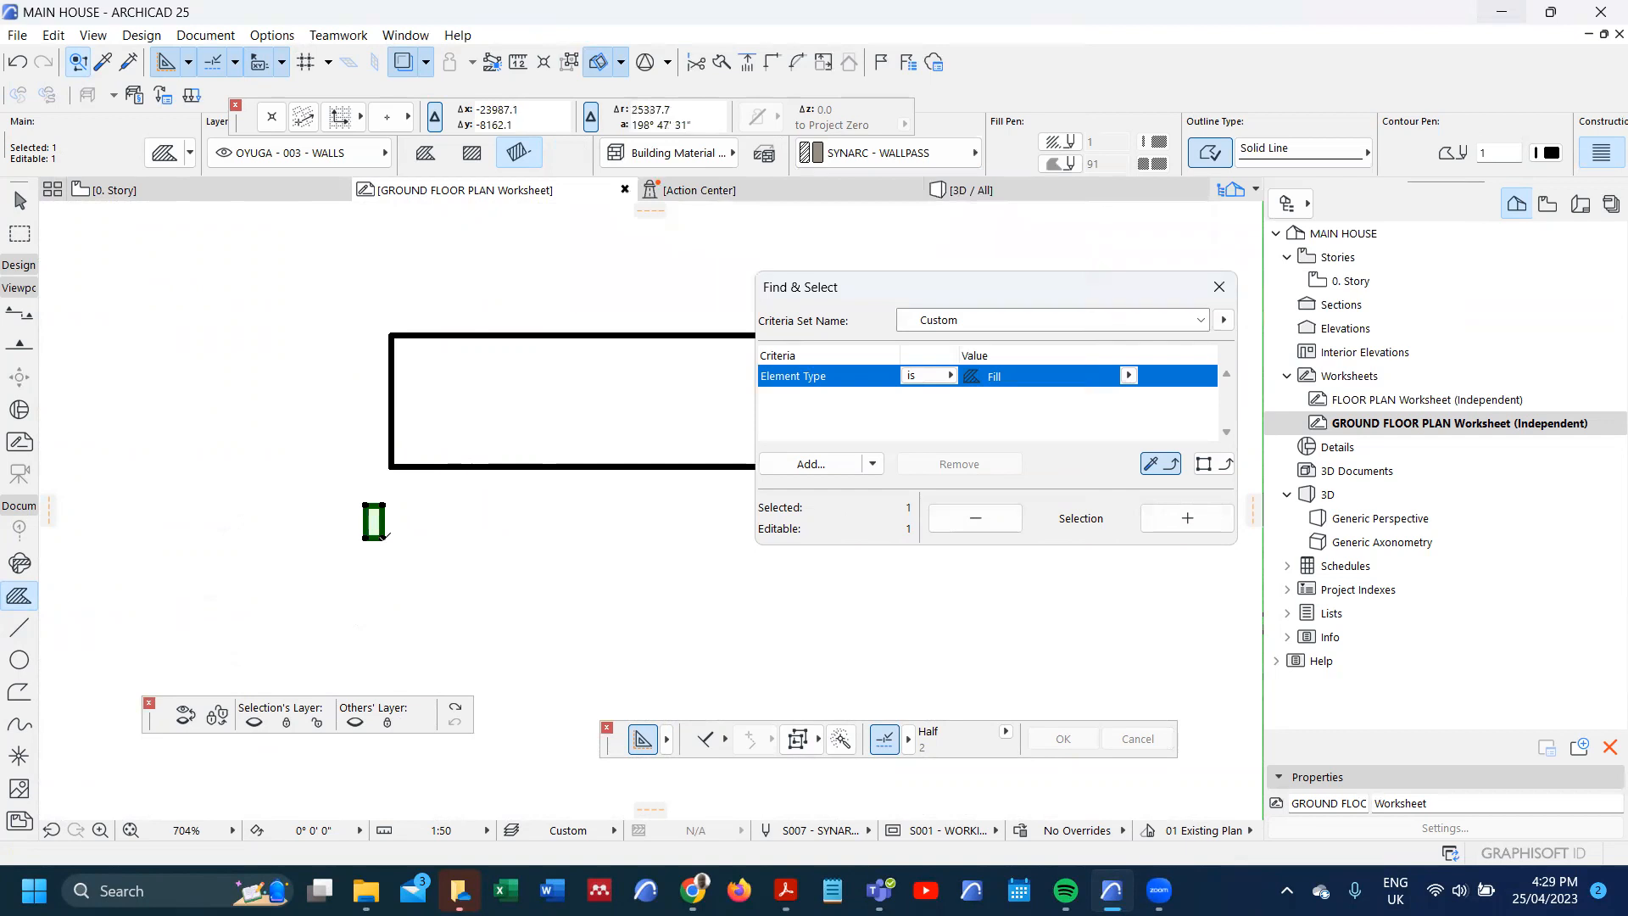
- Move the small fill onto the large rectangle's lower-left corner and shift it up 75 mm along the left edge
key(ctrl+d)
click(366, 538)
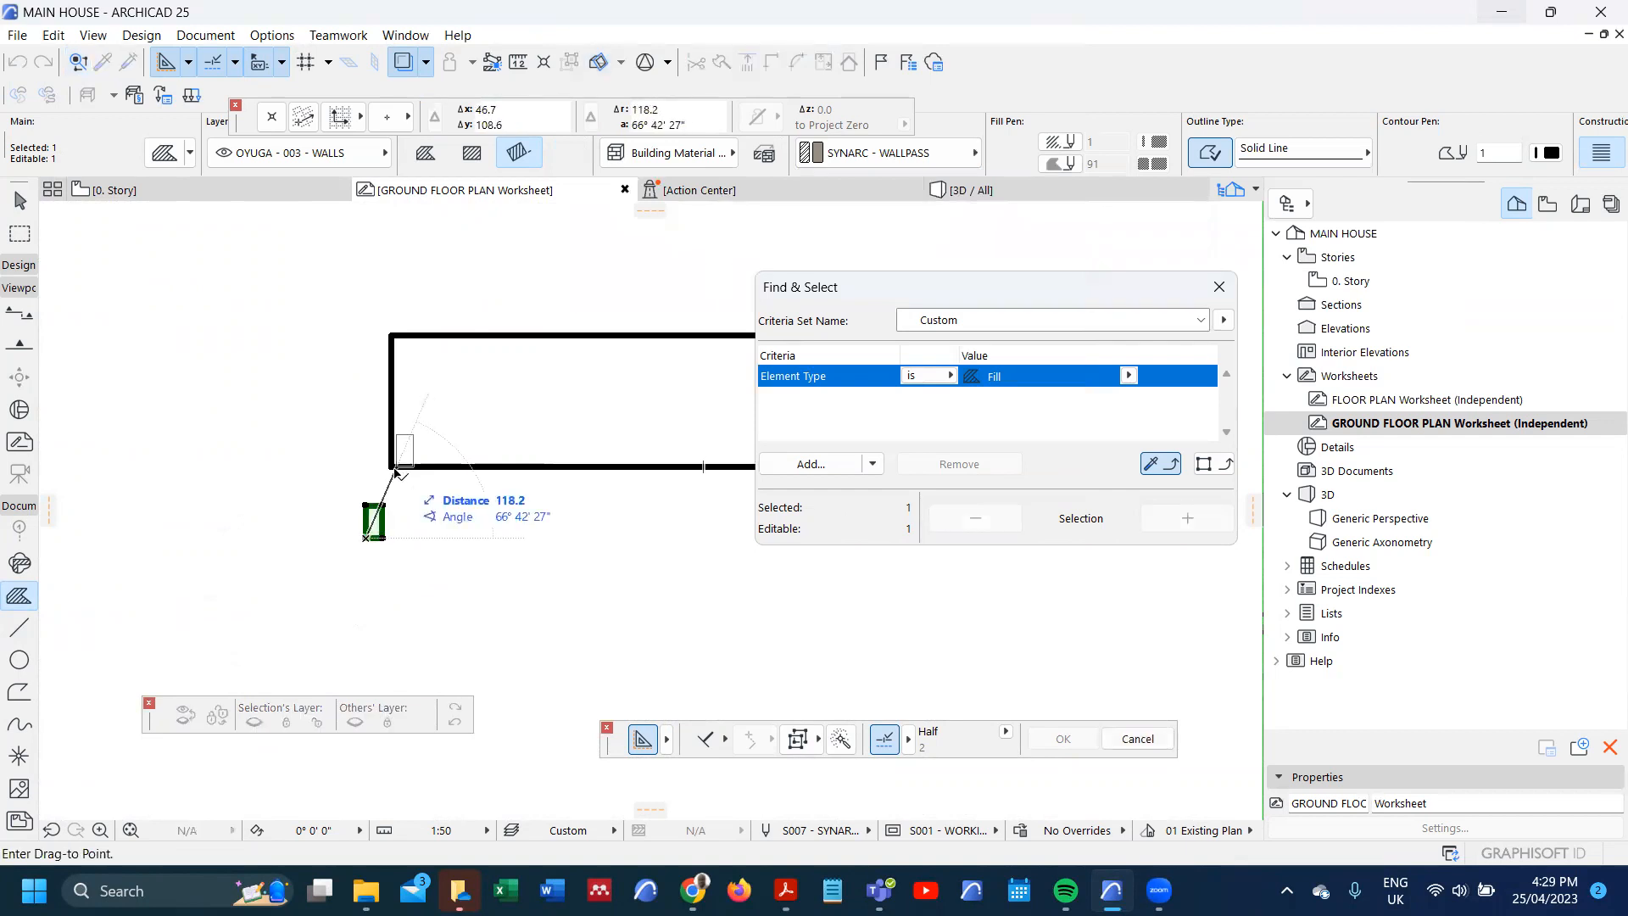
click(393, 466)
key(ctrl+d)
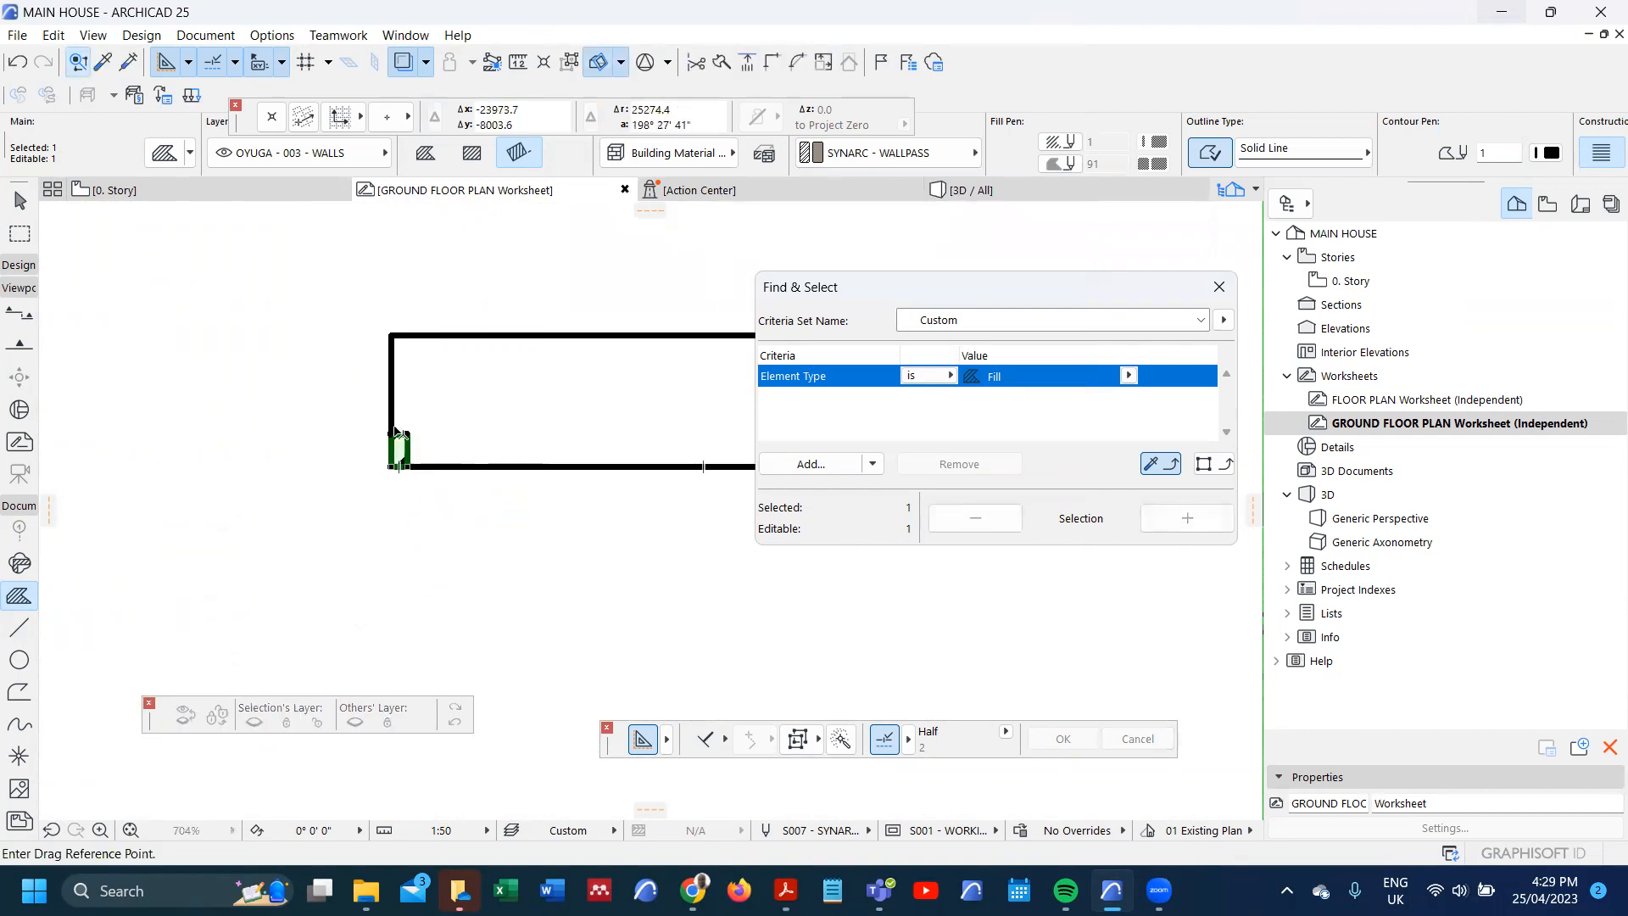
click(392, 437)
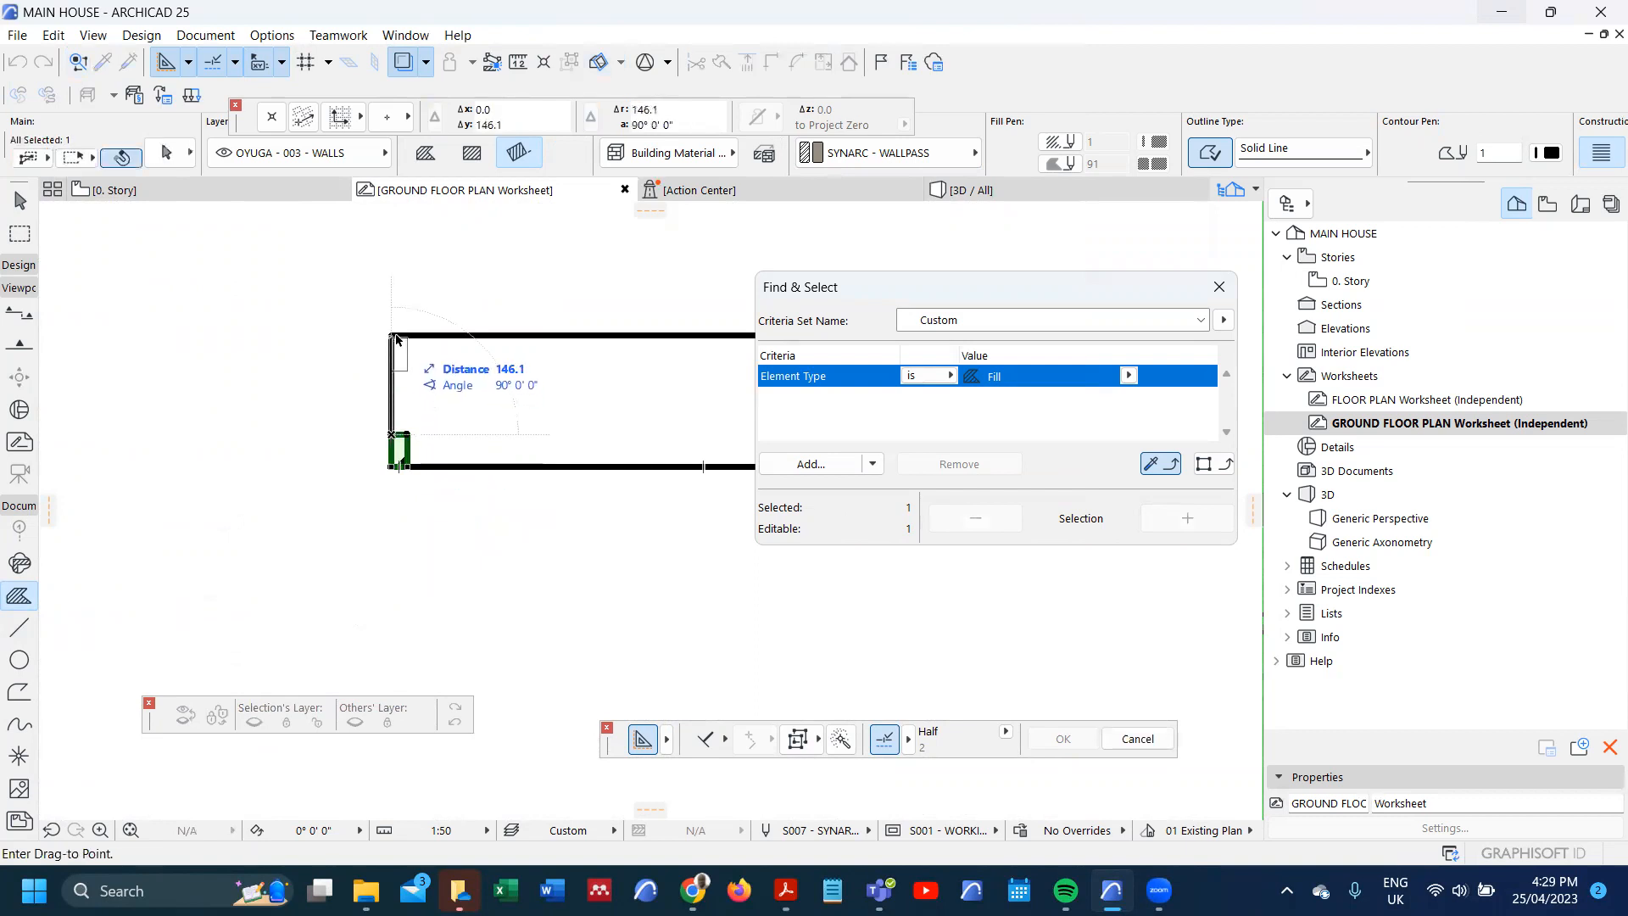
key(Tab)
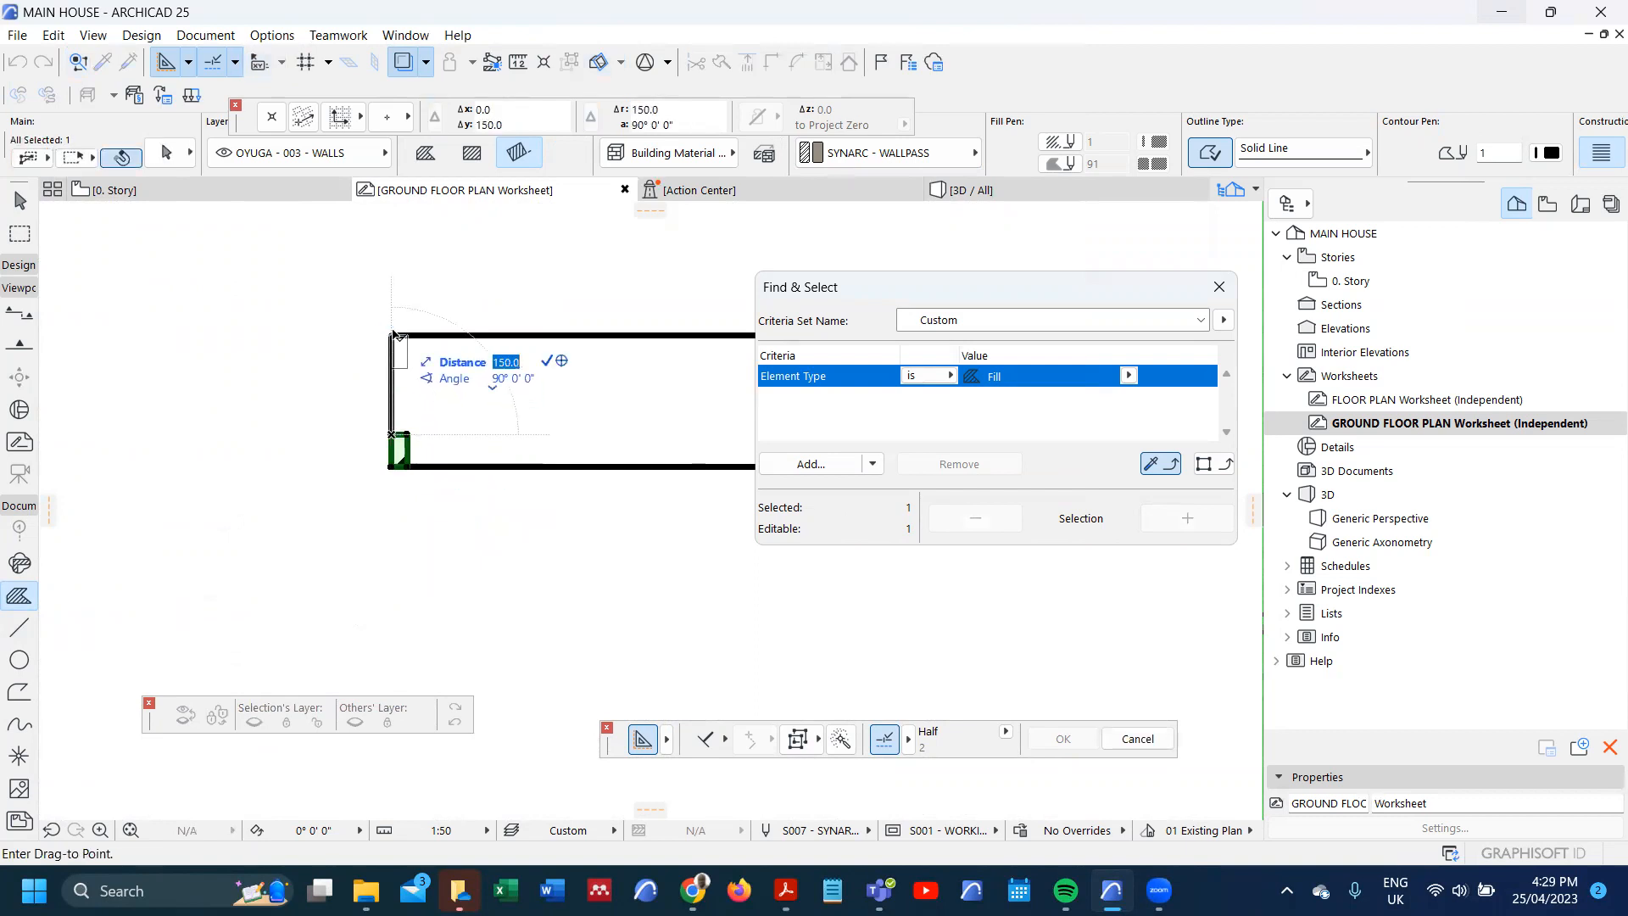
text(75)
key(Return)
scroll(296, 421, down, 2)
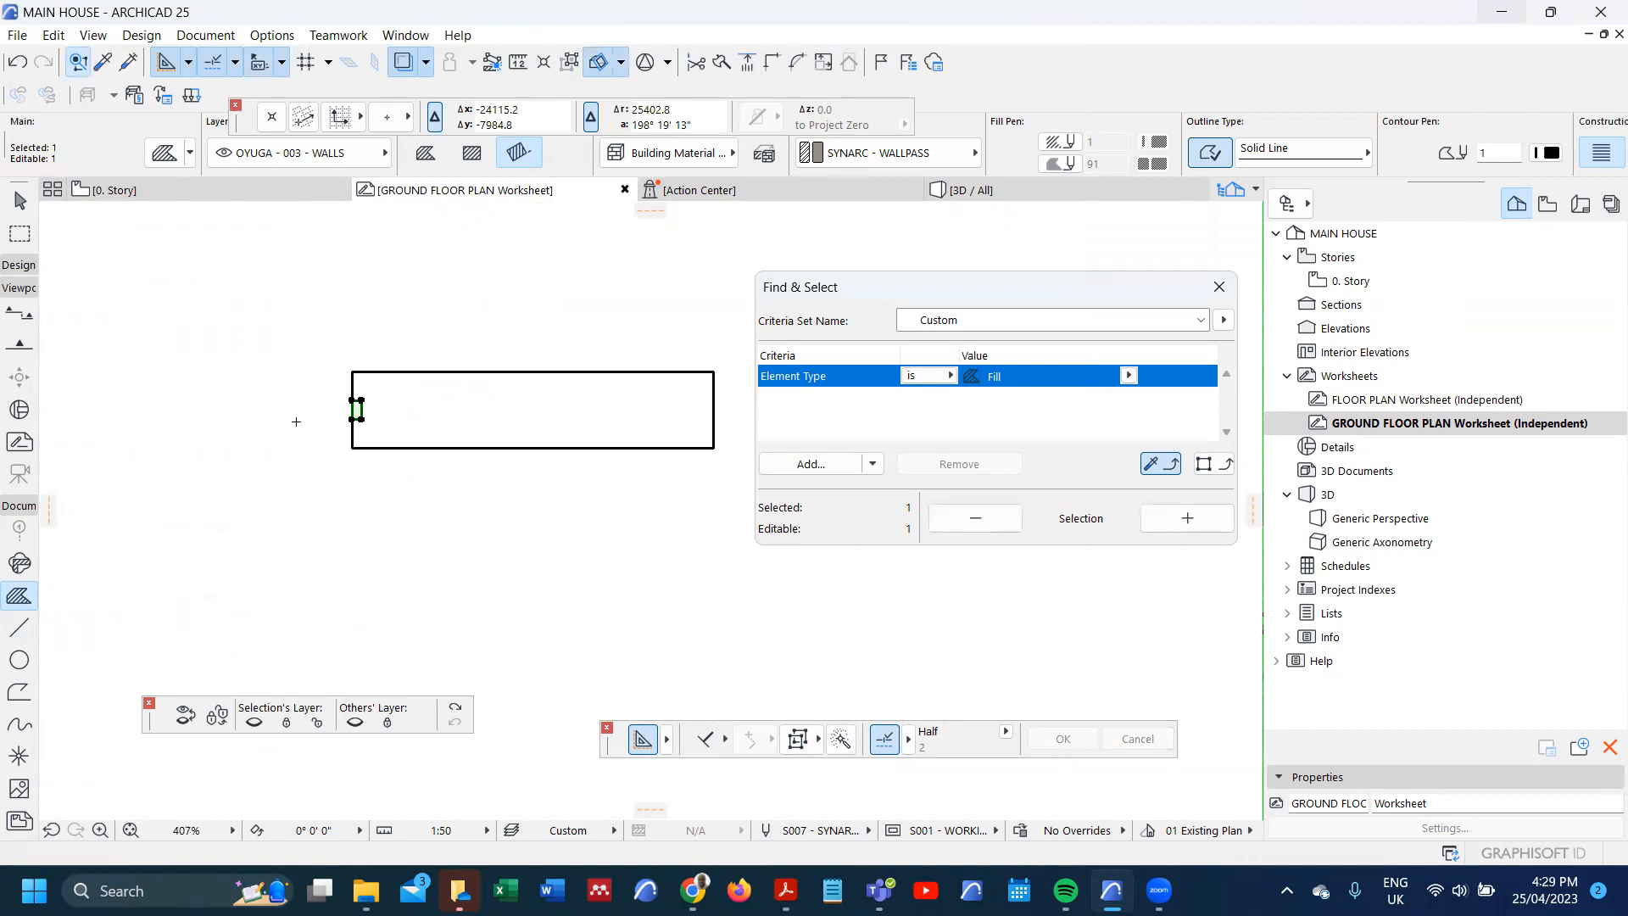
- Copy the small jamb fill to the opposite end of the large rectangle, flush with its inner right edge
key(ctrl+alt+d)
click(360, 418)
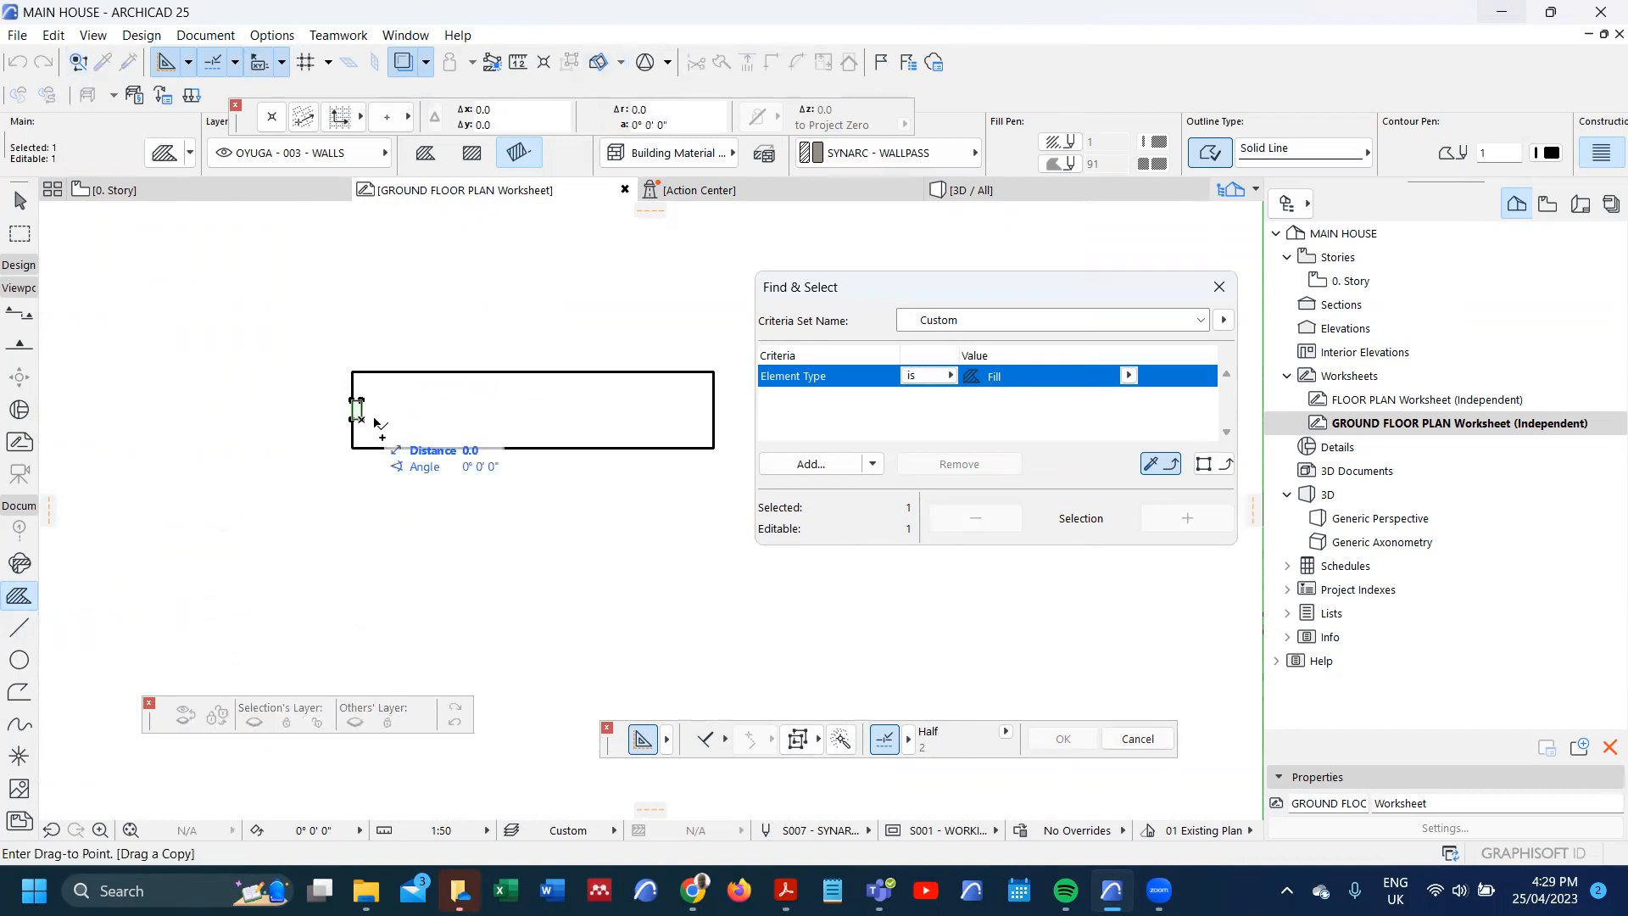
click(718, 453)
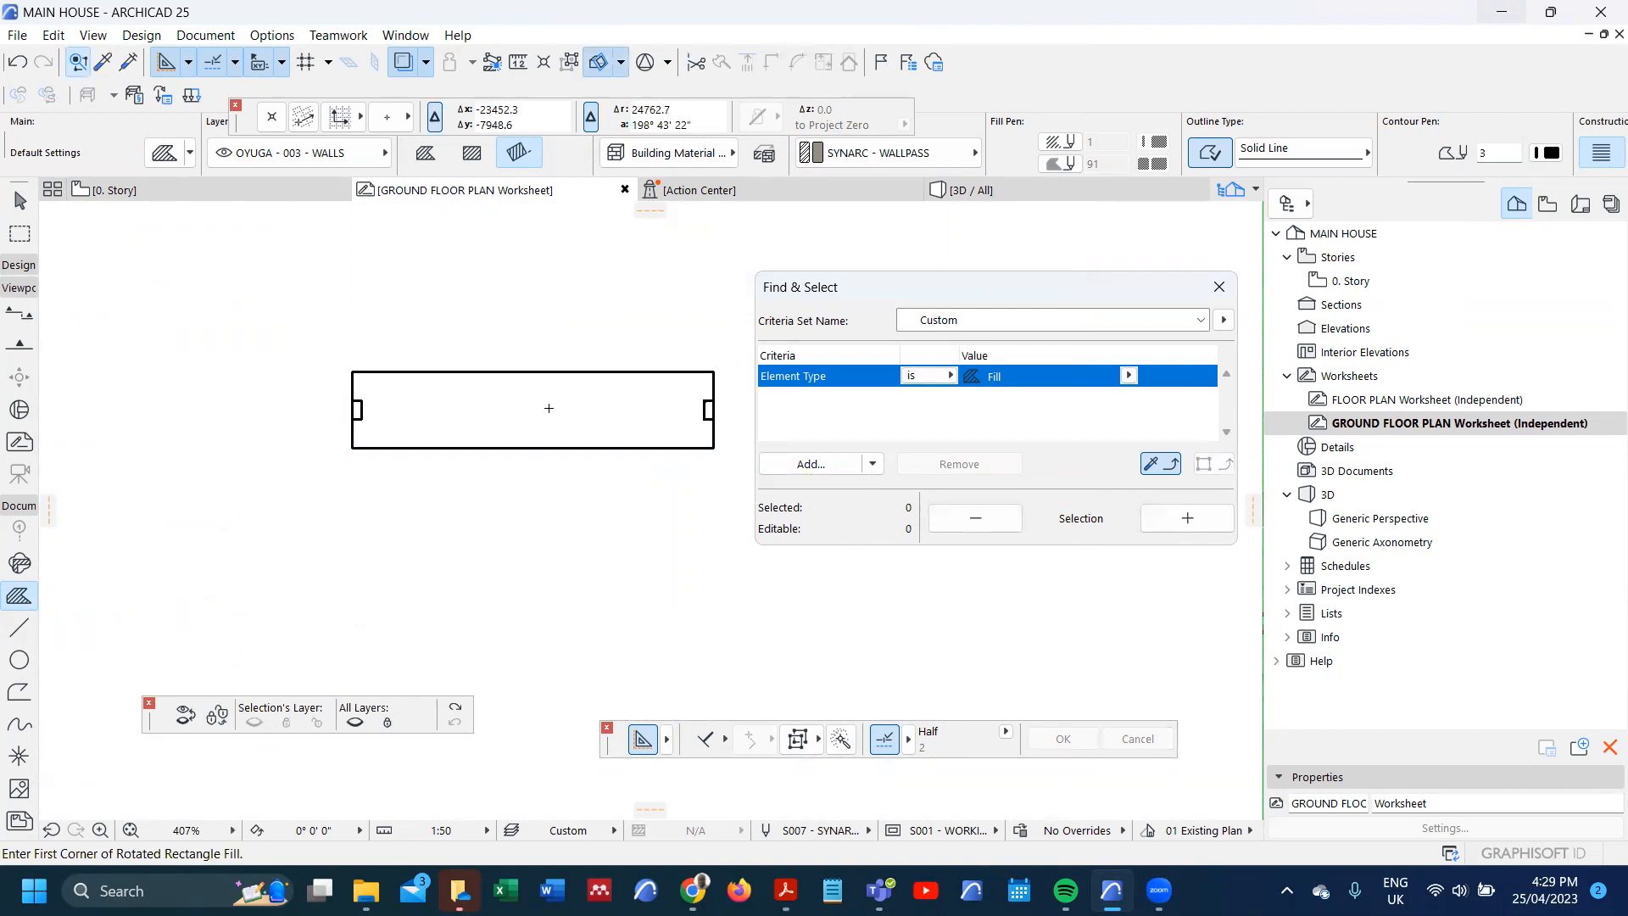
- Draw a 5 mm thick rotated rectangle of lines between the two jamb fills, starting at the left jamb's upper inner corner
click(22, 632)
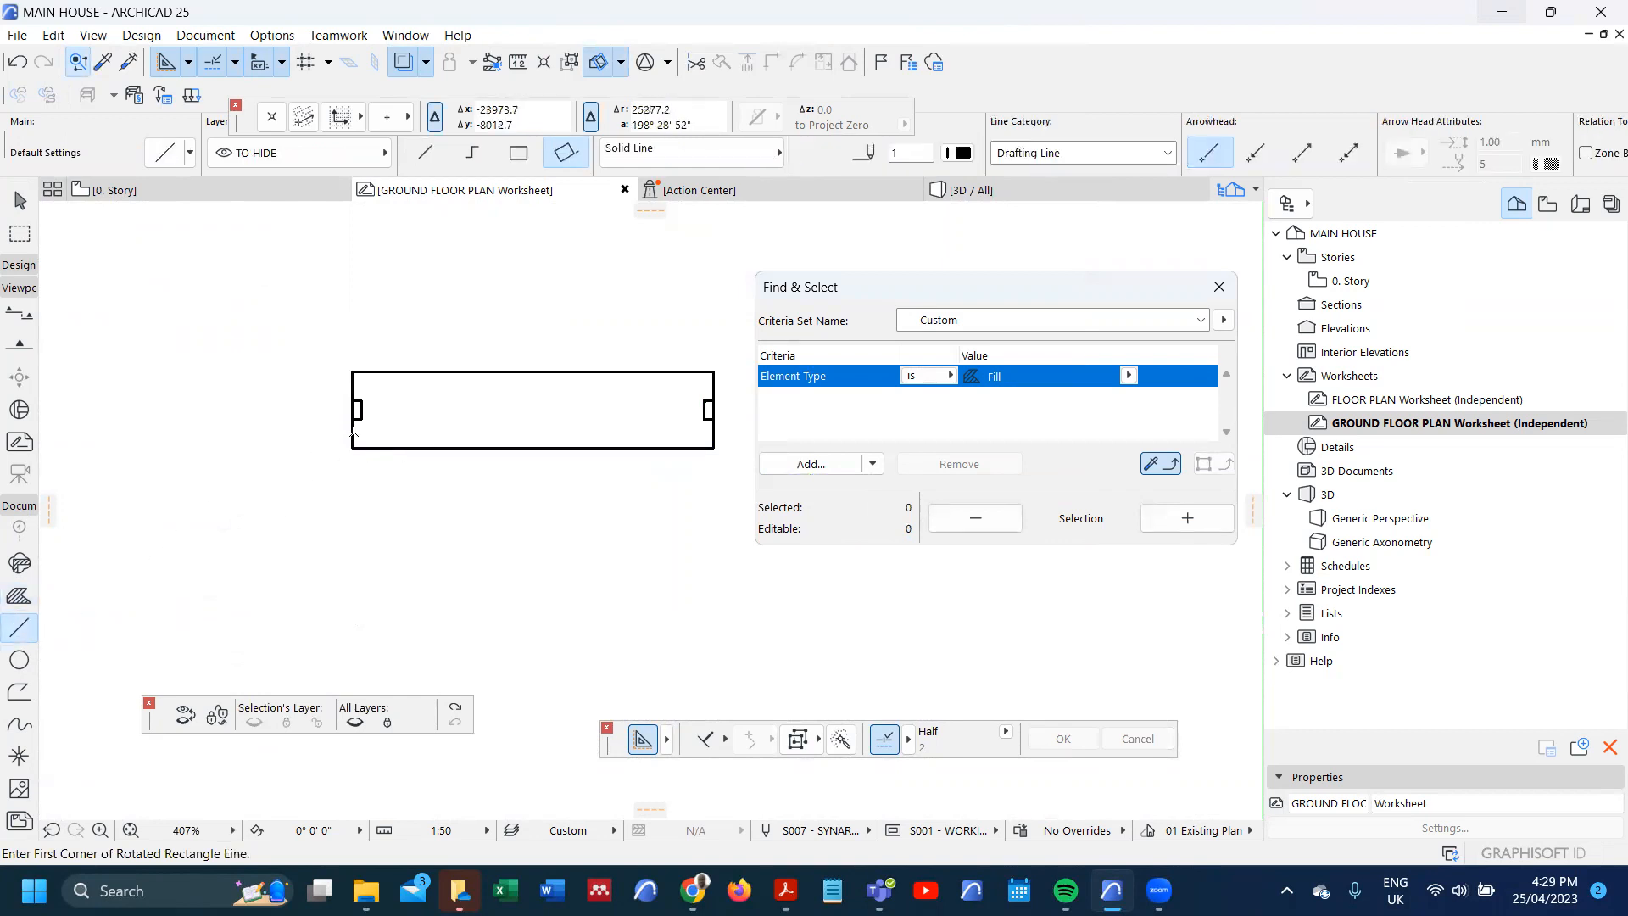
click(357, 411)
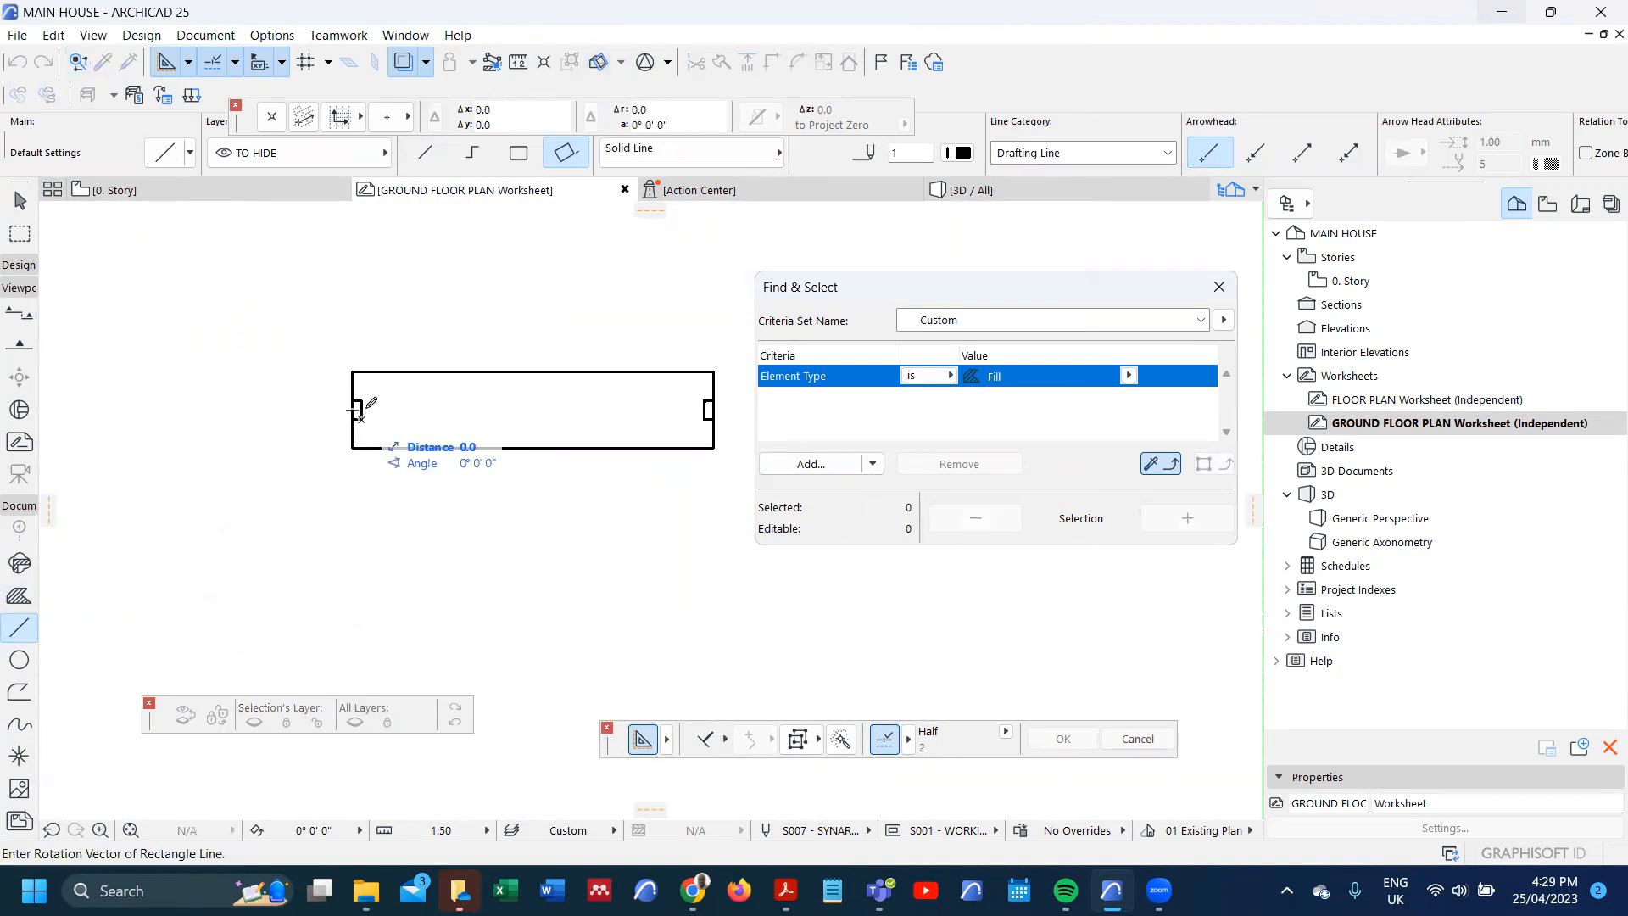
scroll(367, 403, up, 2)
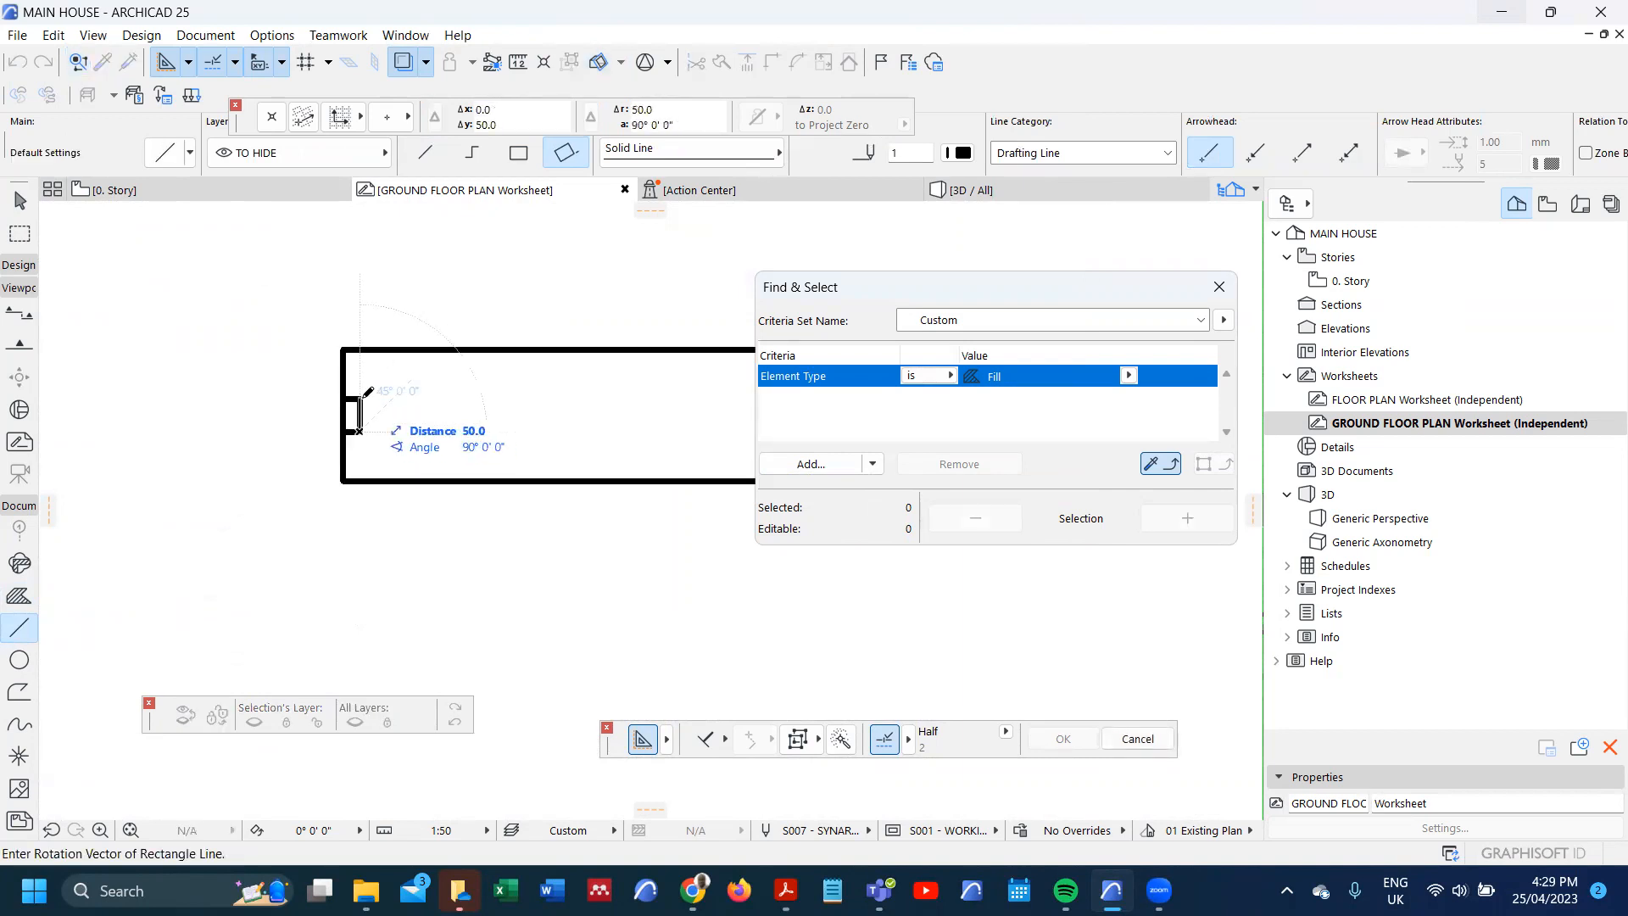
key(Escape)
click(360, 398)
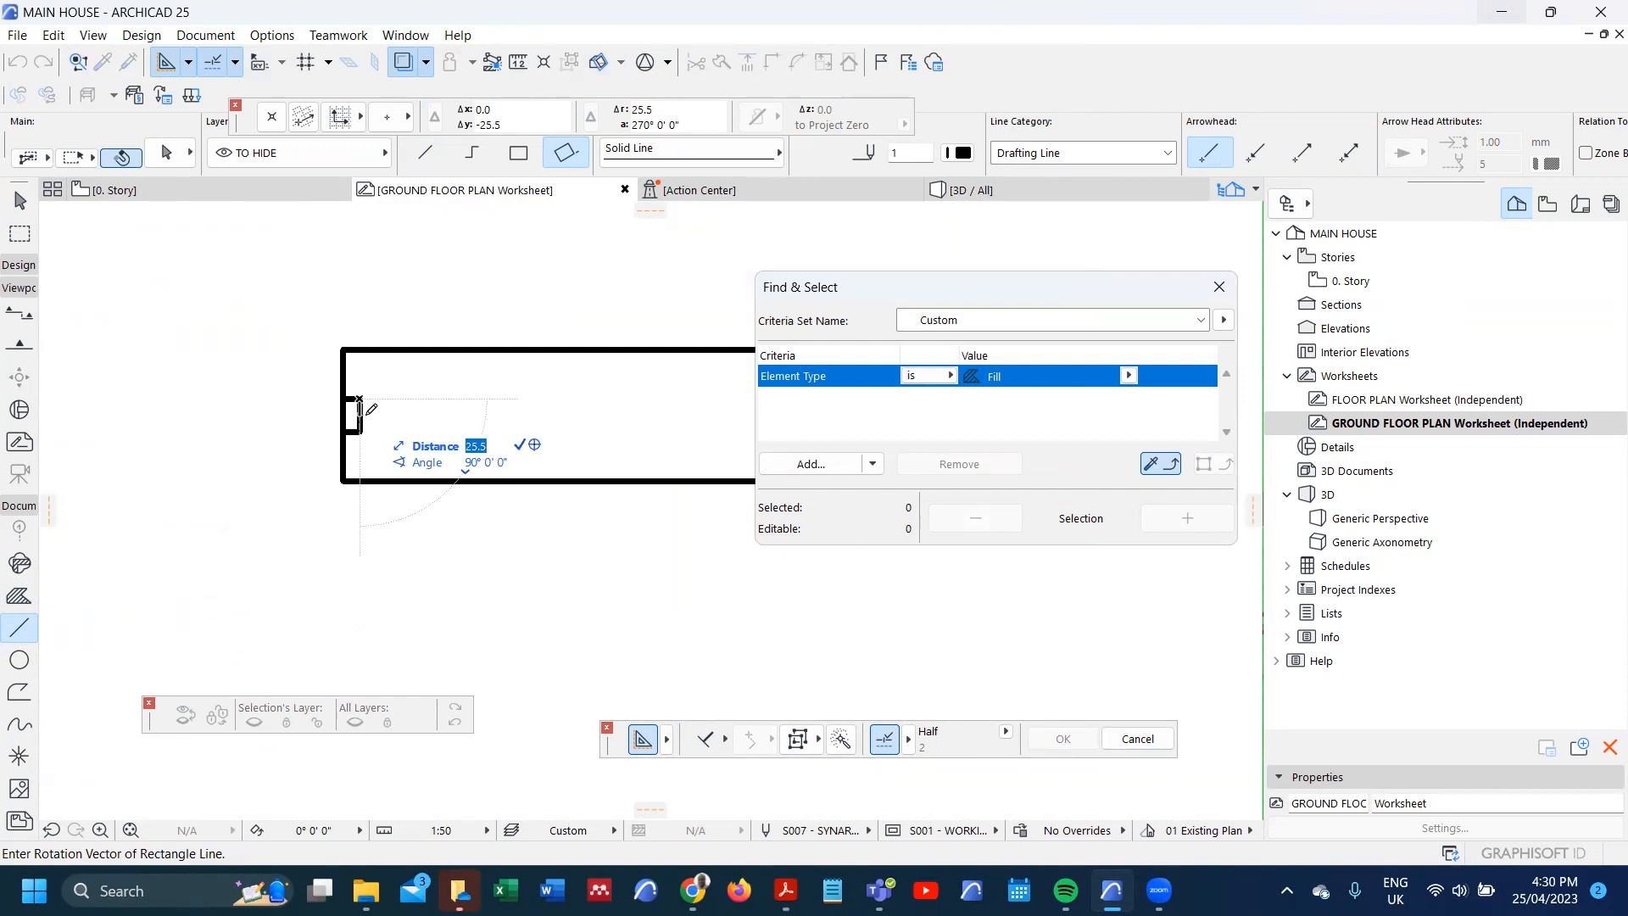
text(5)
key(Return)
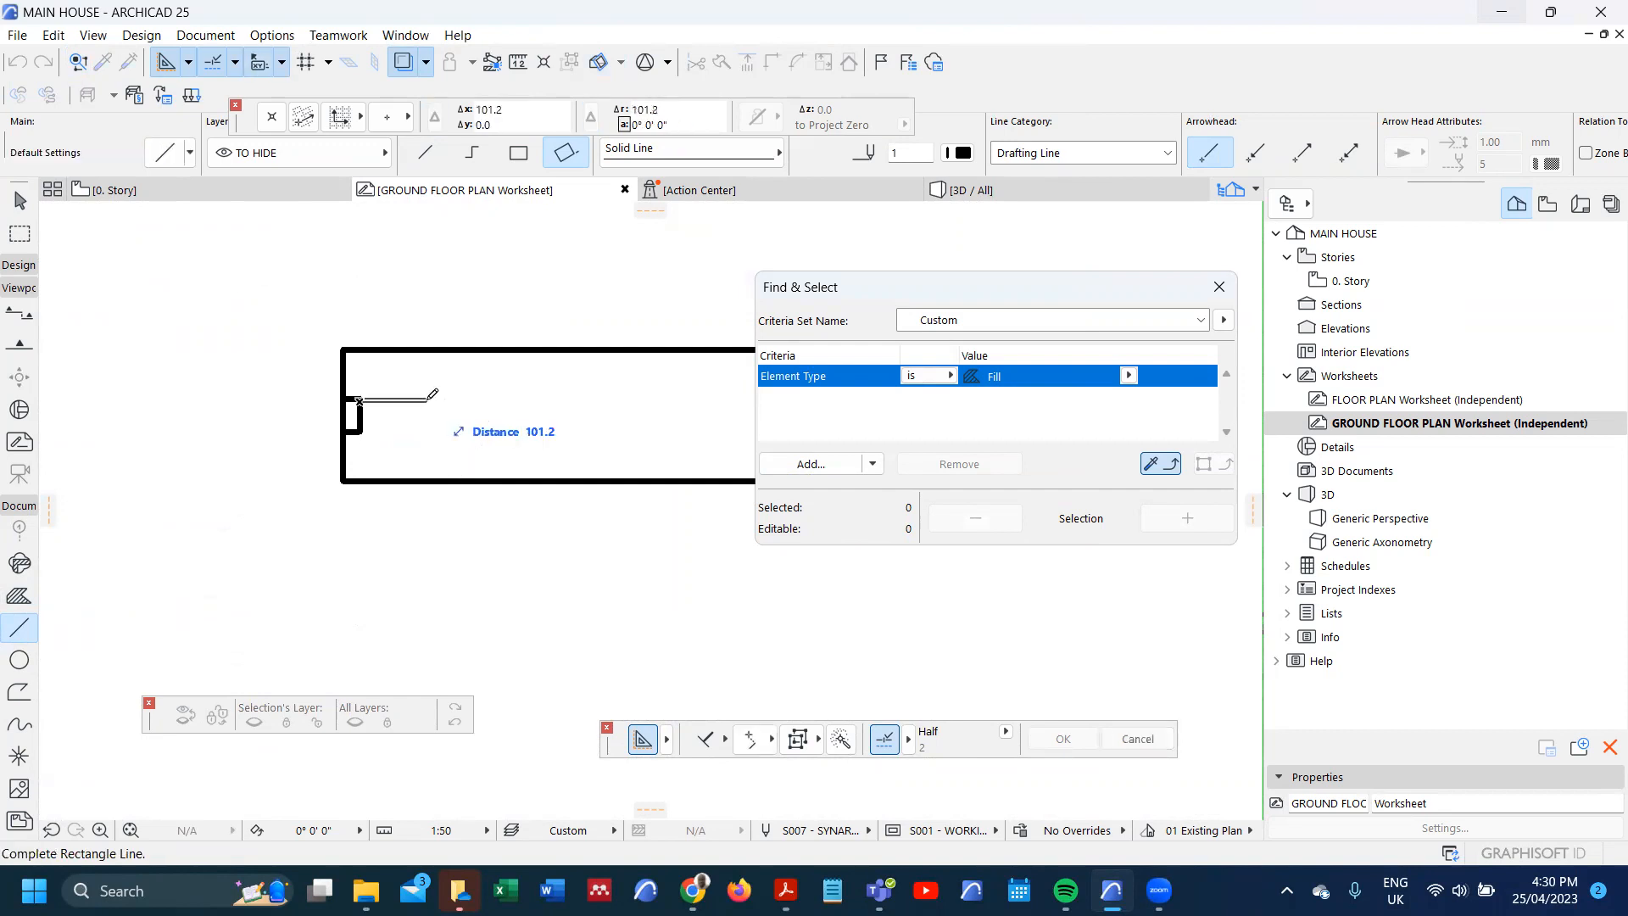
scroll(291, 447, down, 2)
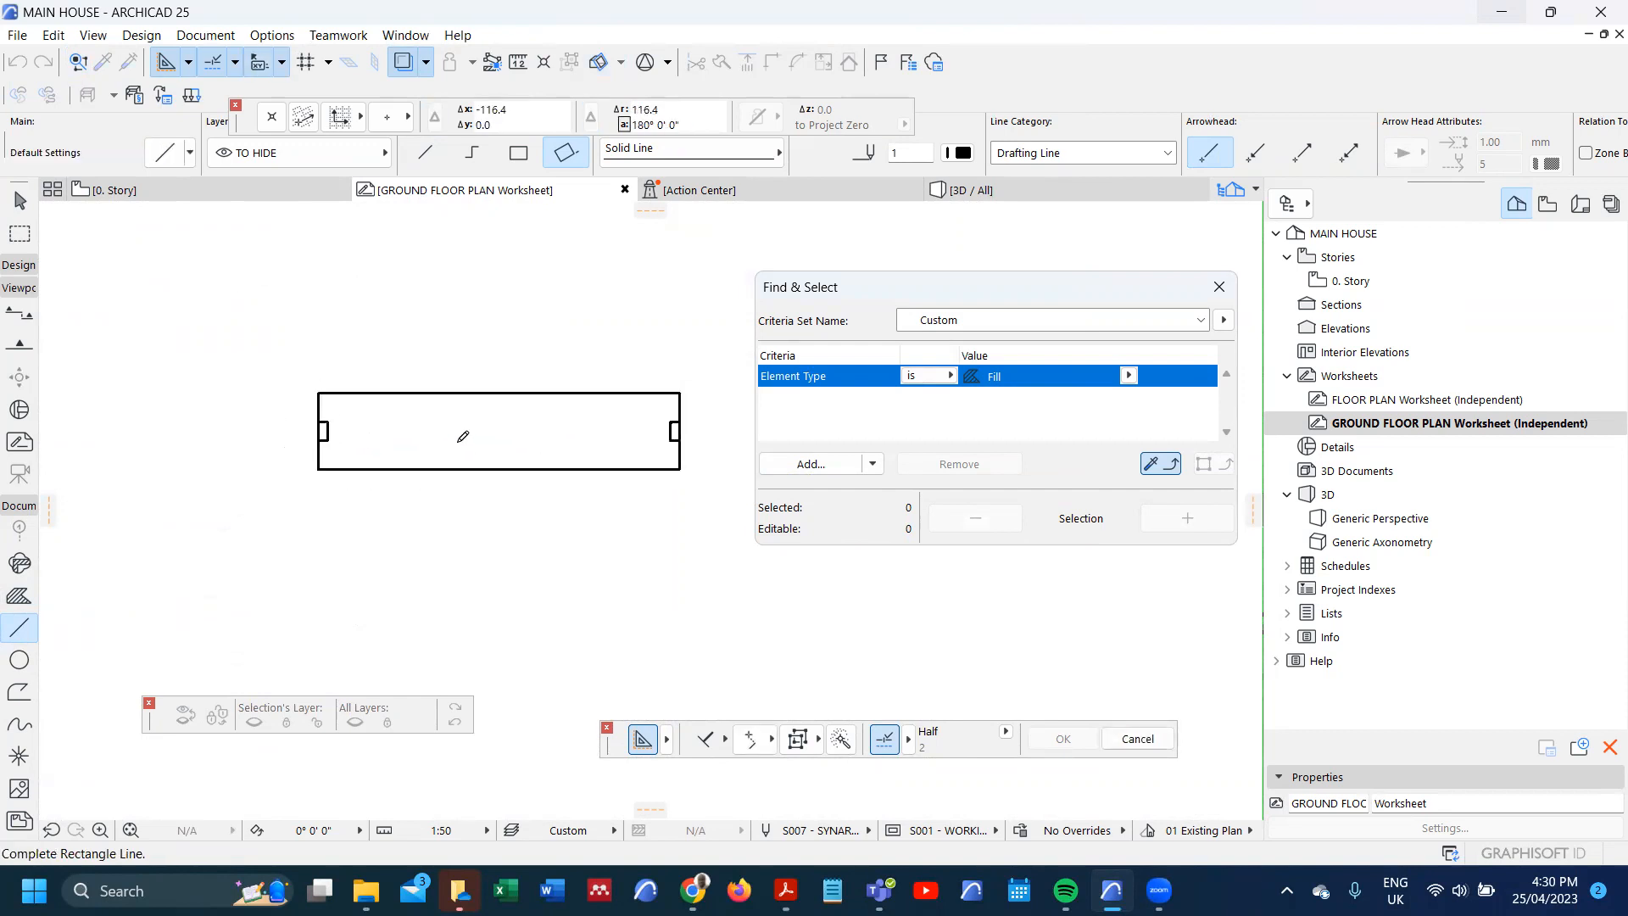
click(678, 423)
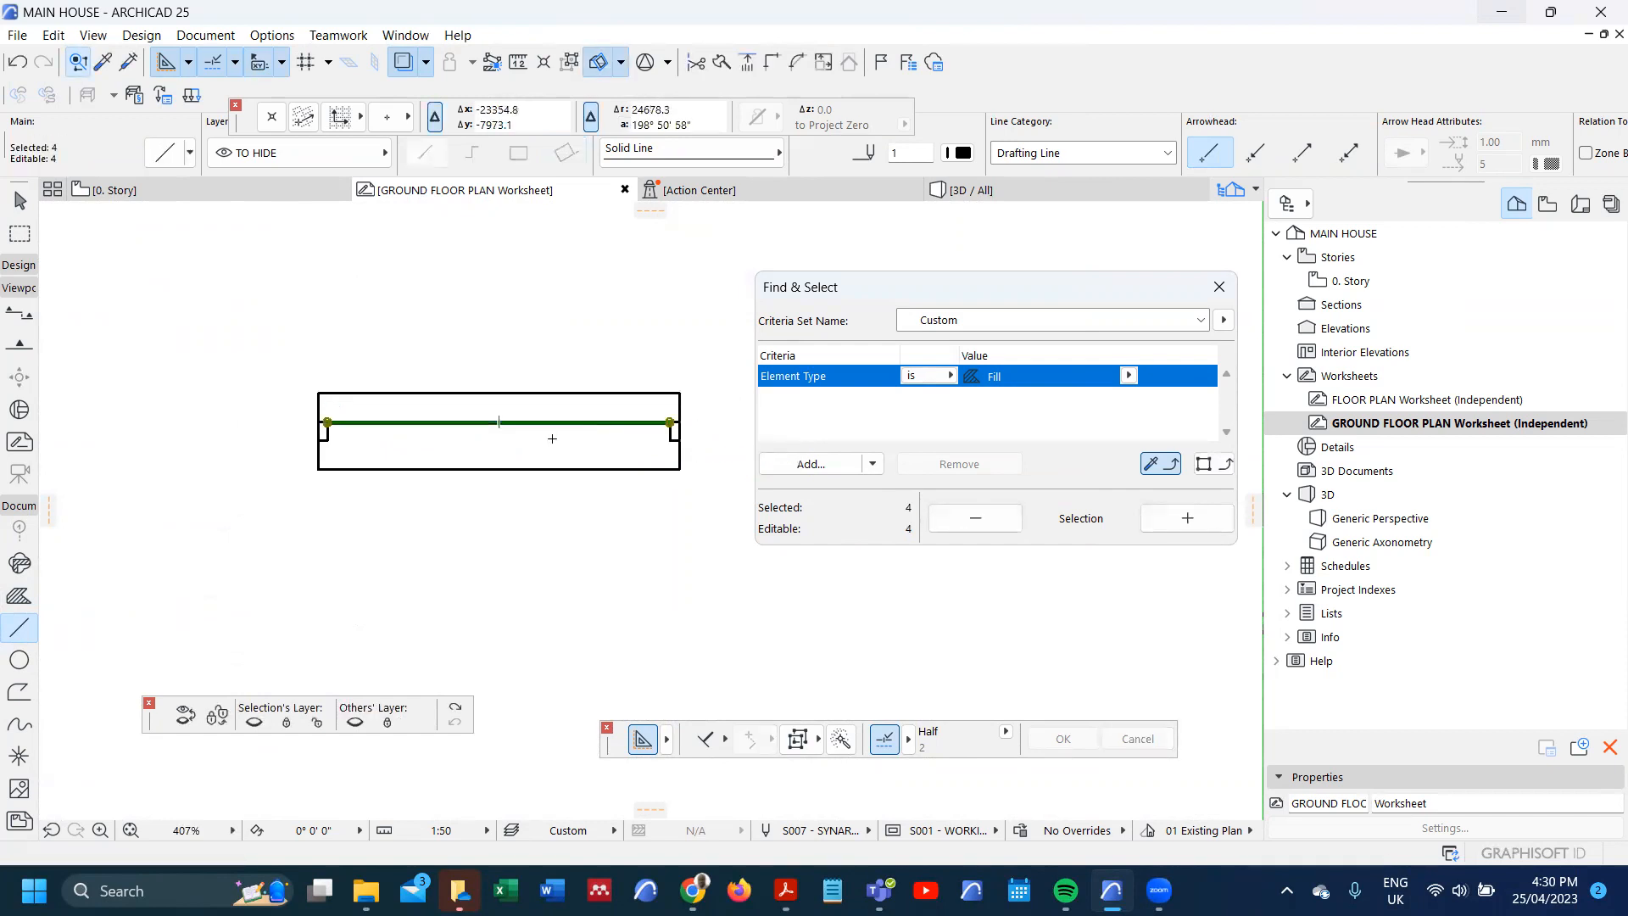
- Check the pen colour and settings of the four selected rectangle lines
key(ctrl+t)
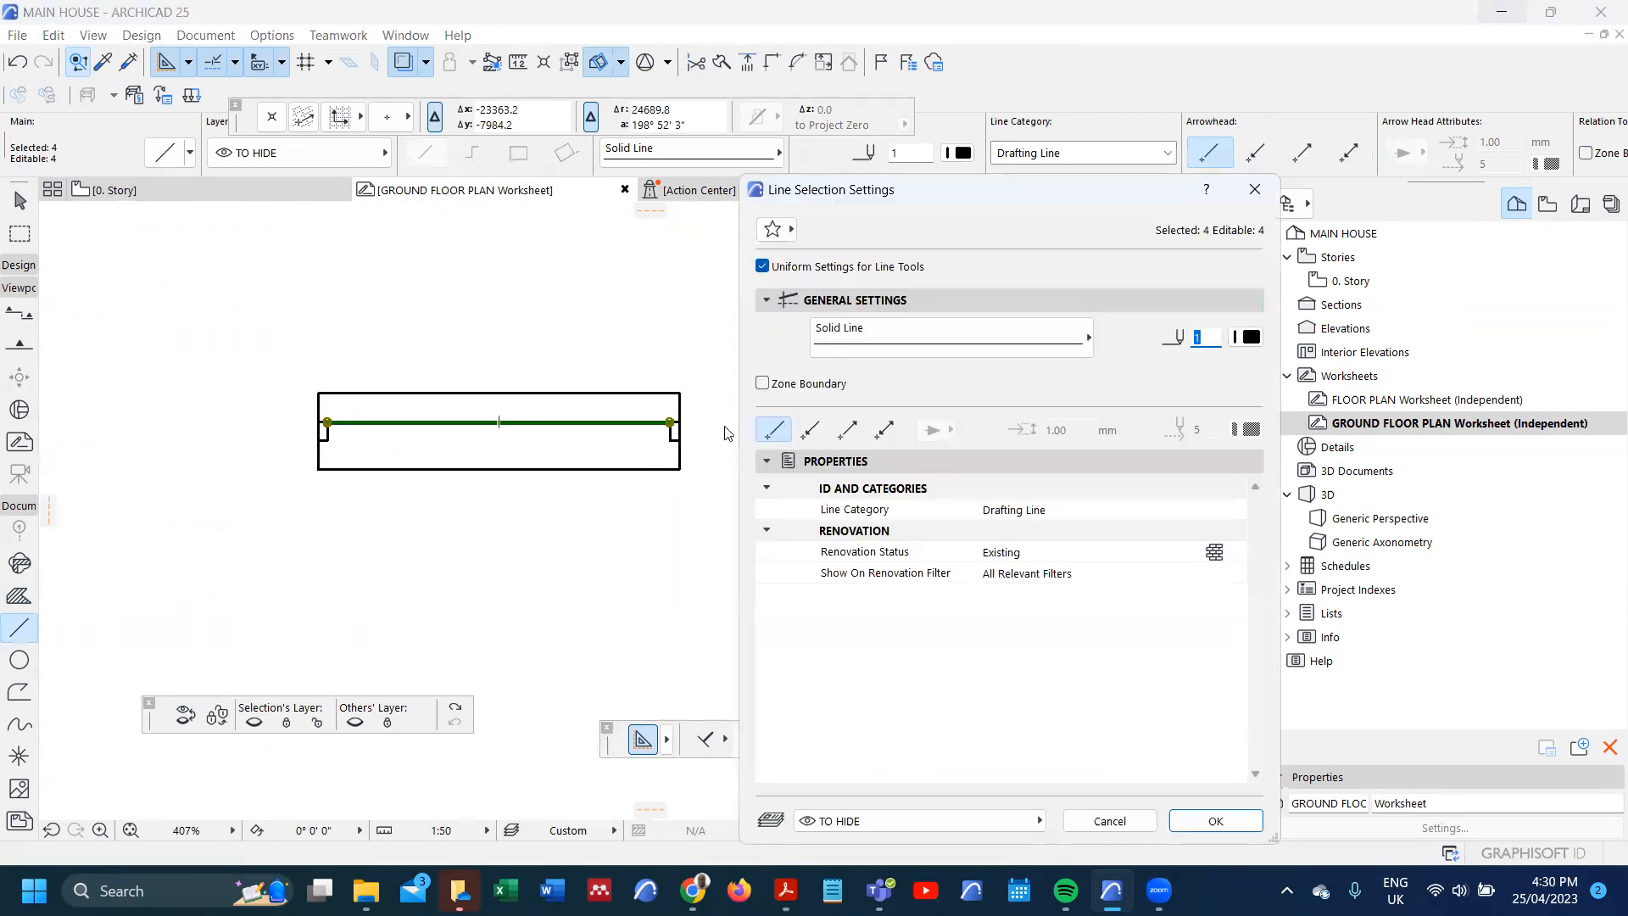
click(1251, 338)
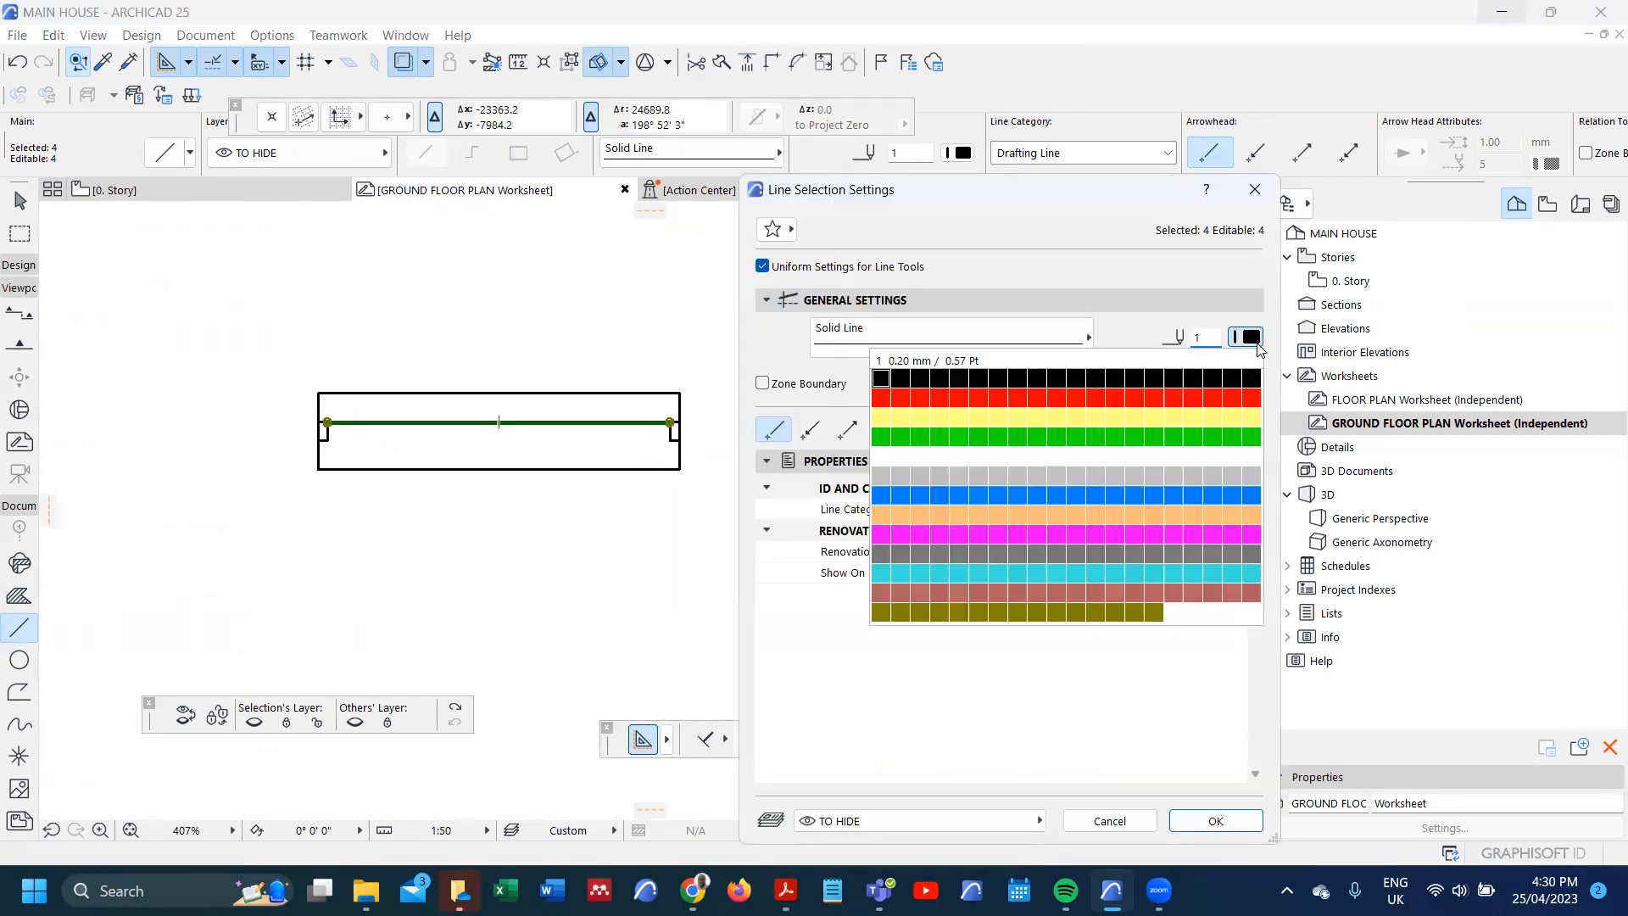
click(1224, 712)
click(1214, 820)
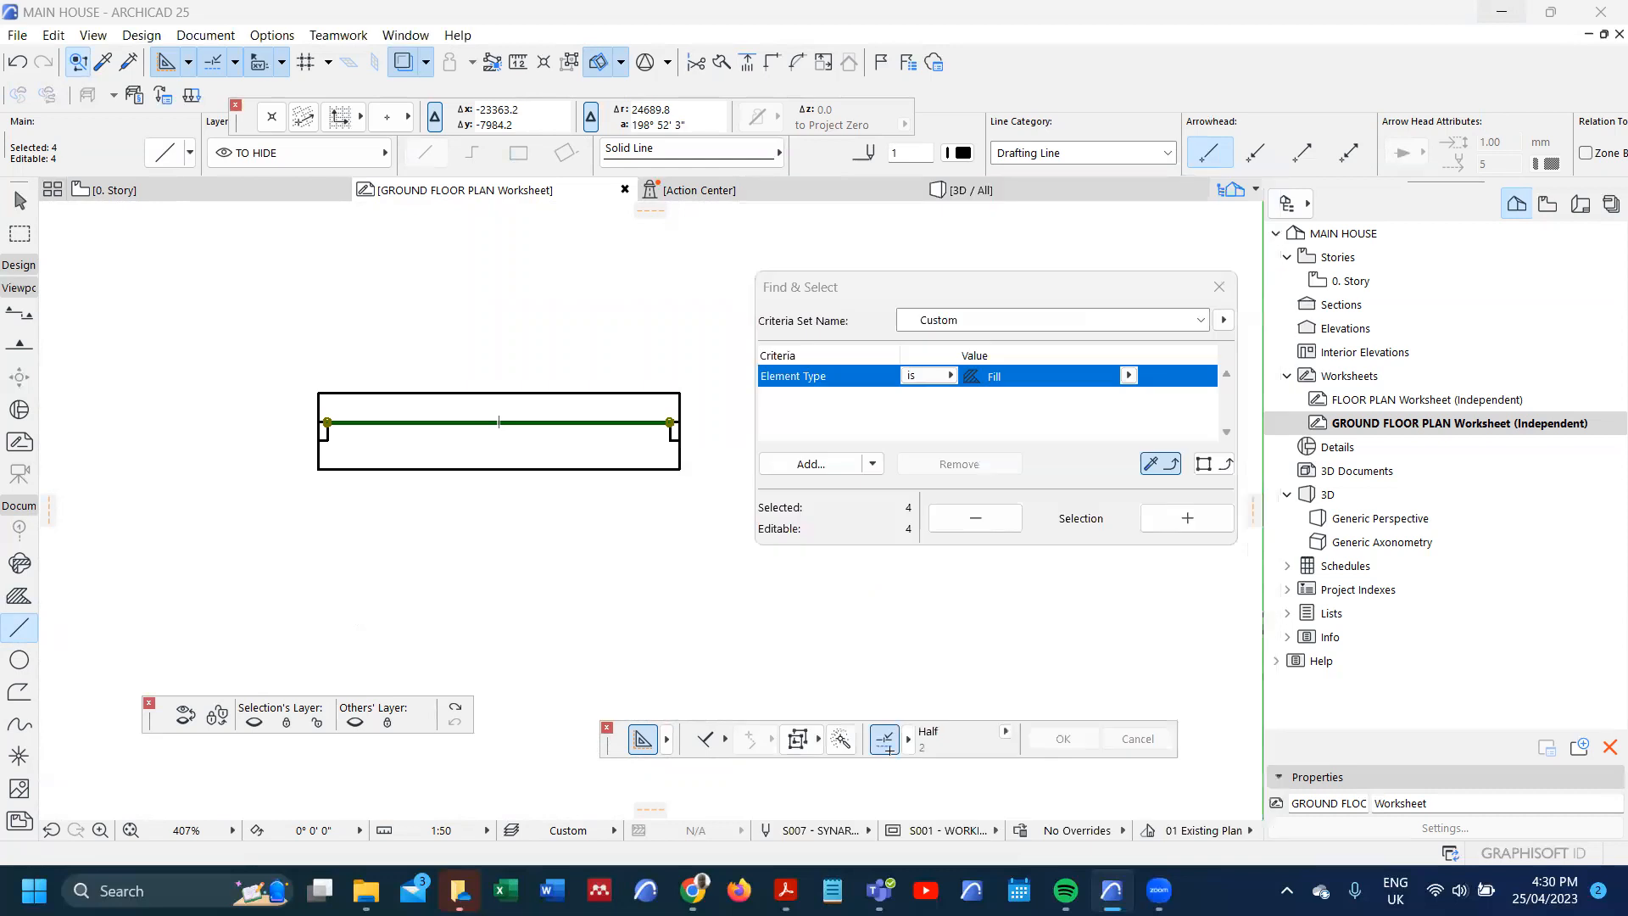
- Group the four thin lines' edit and offset the lower edge slightly downward to thicken the line rectangle
scroll(352, 441, up, 5)
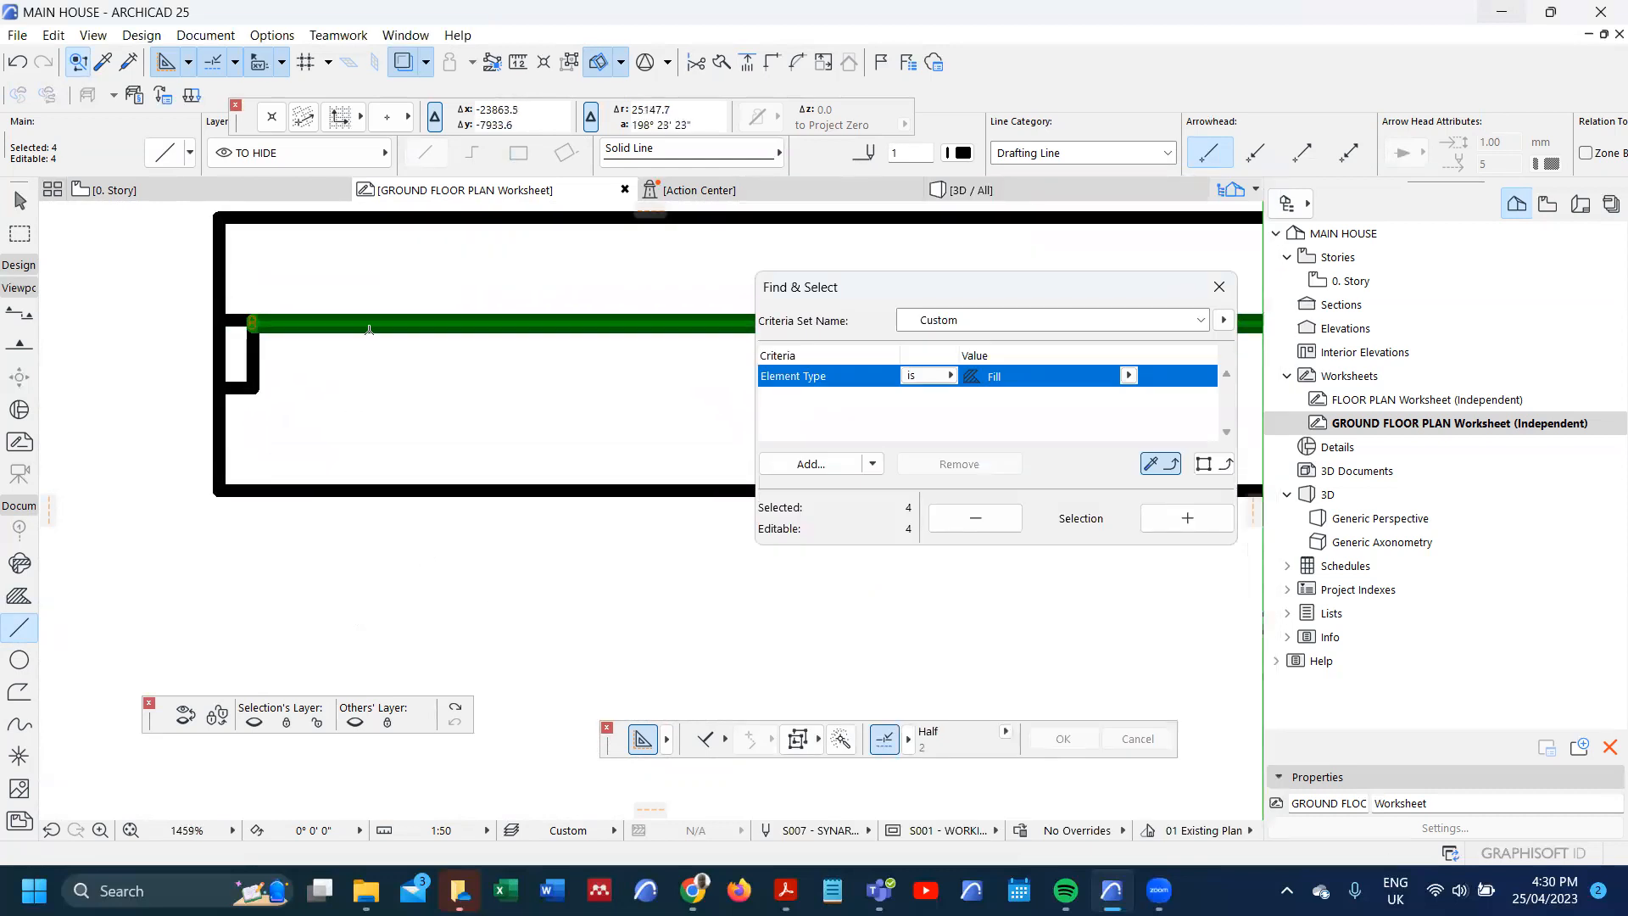
key(alt+g)
click(419, 329)
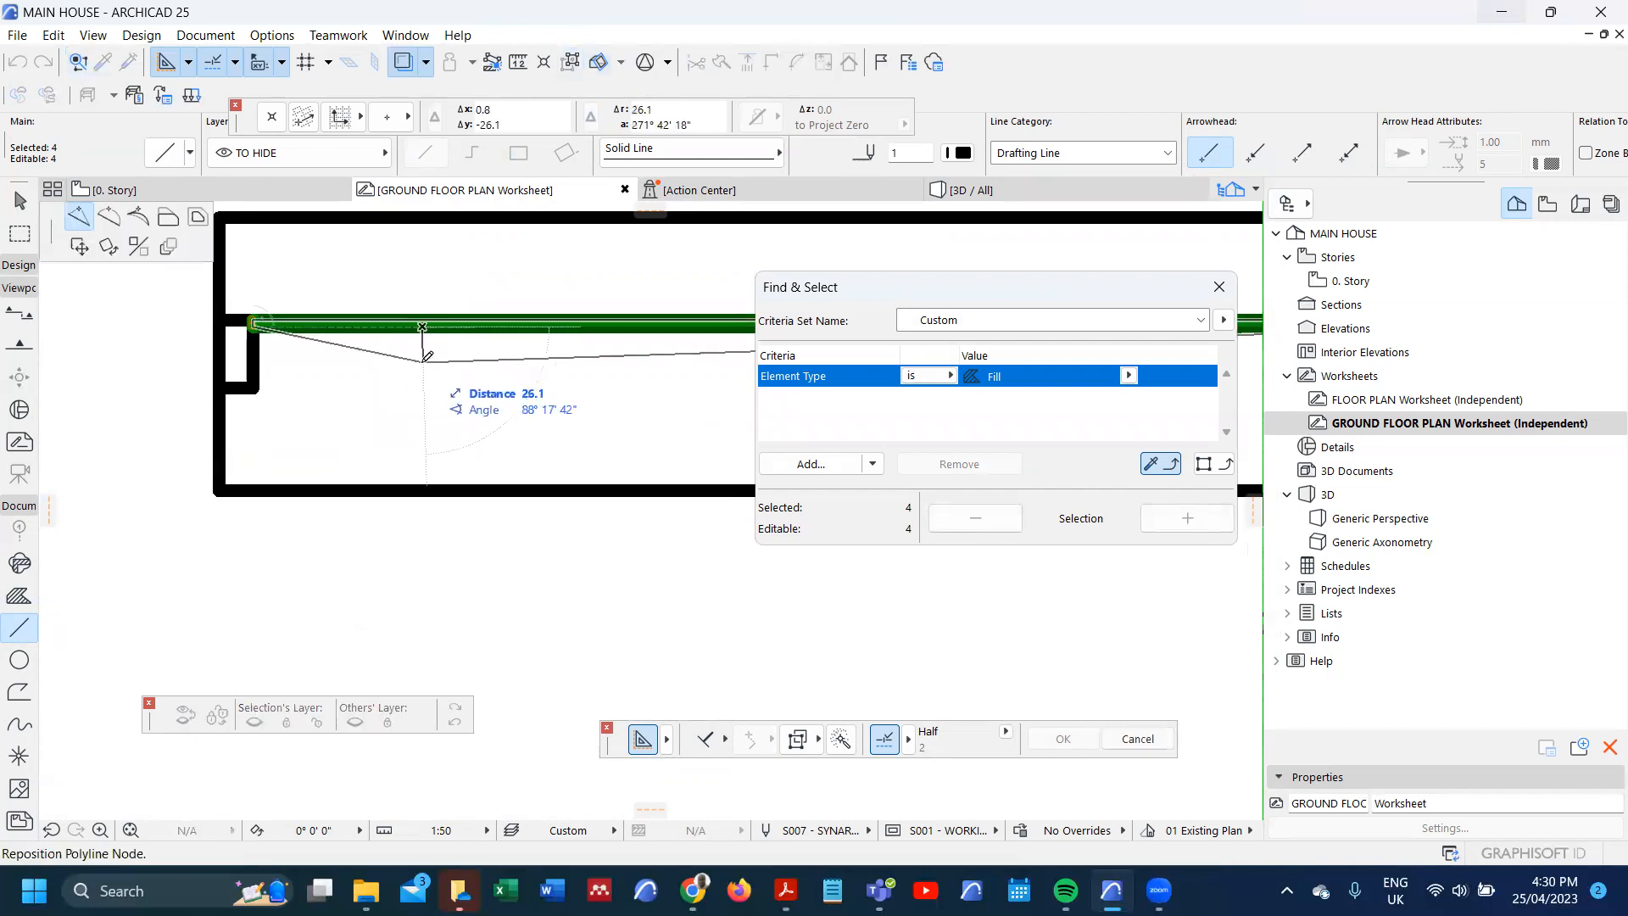
click(169, 218)
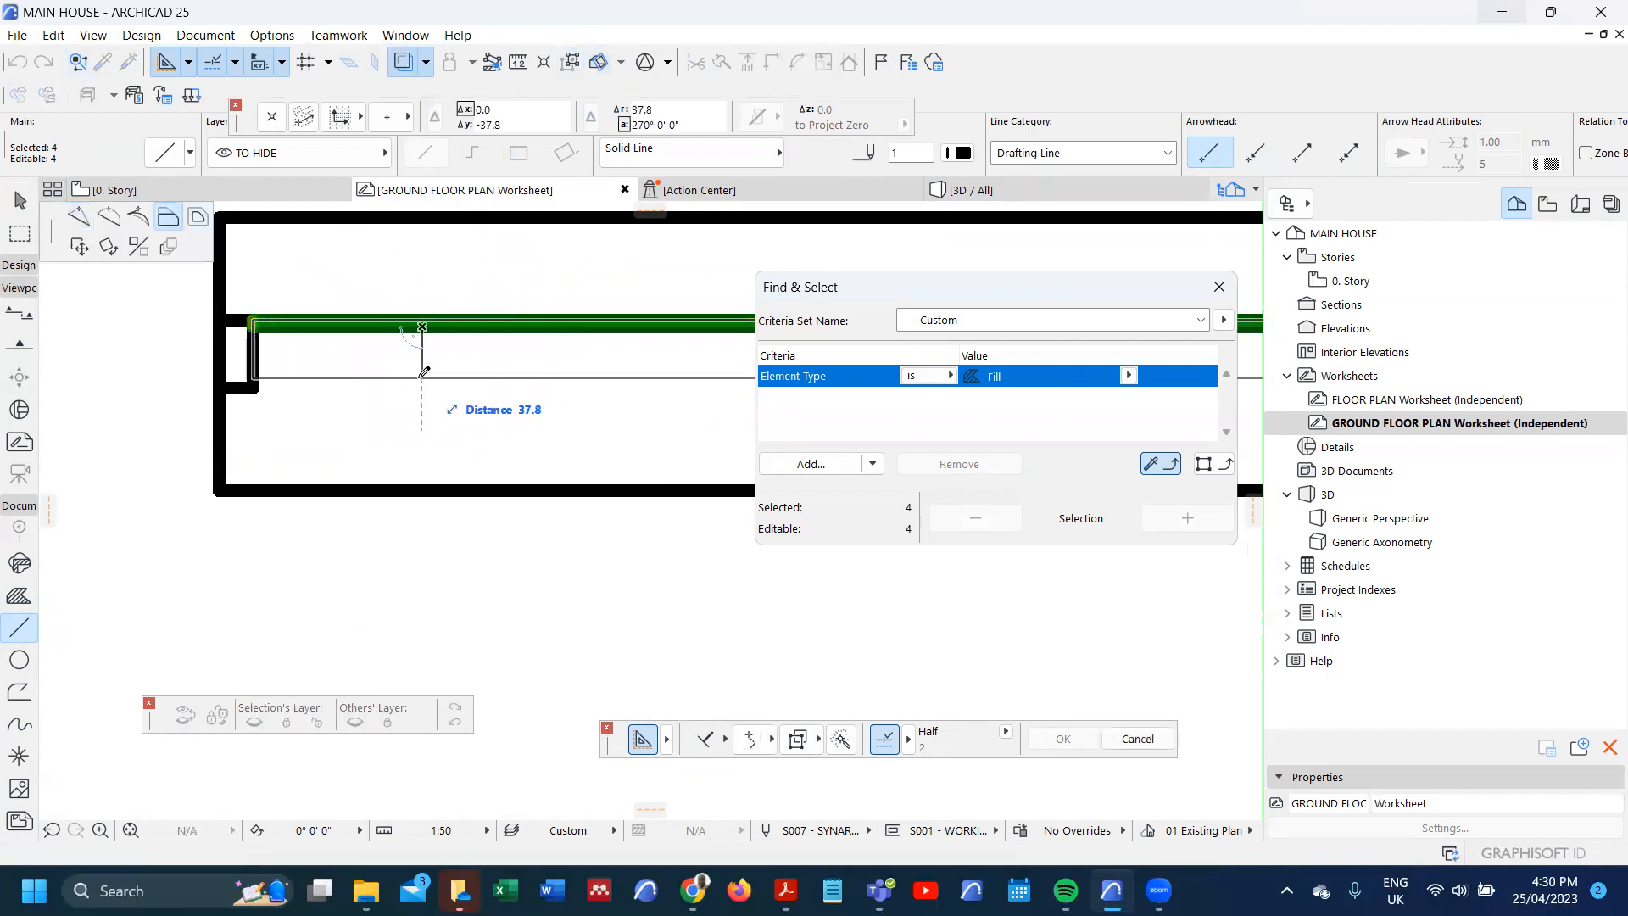
click(364, 341)
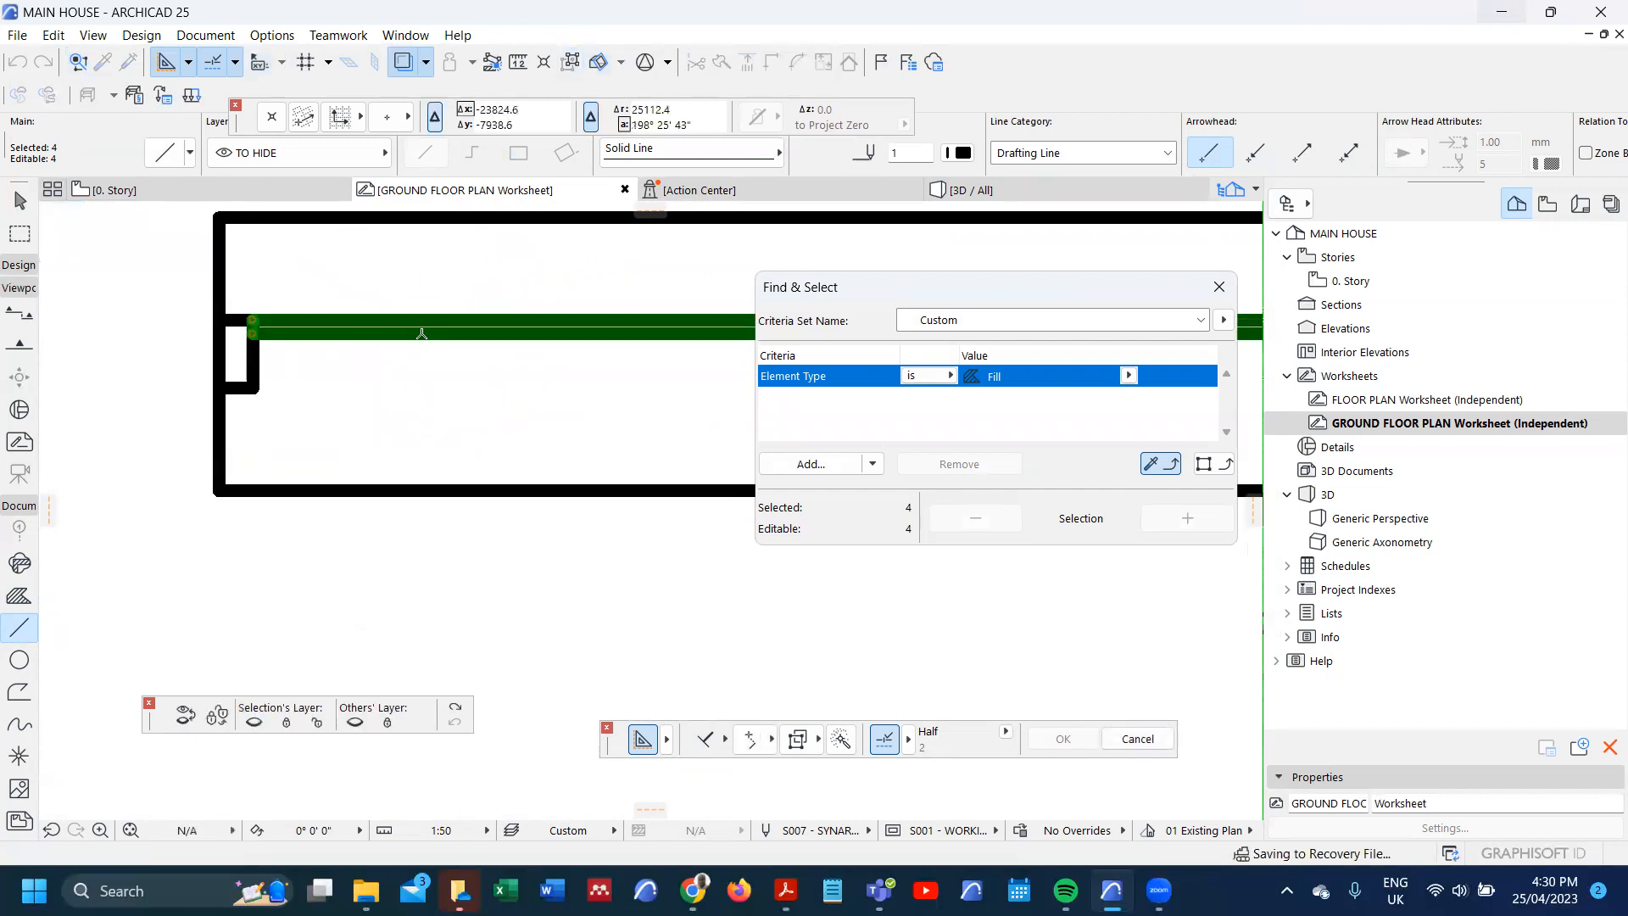
- Move the four selected pane lines 20 mm straight down between the jambs and clear the selection
key(ctrl+d)
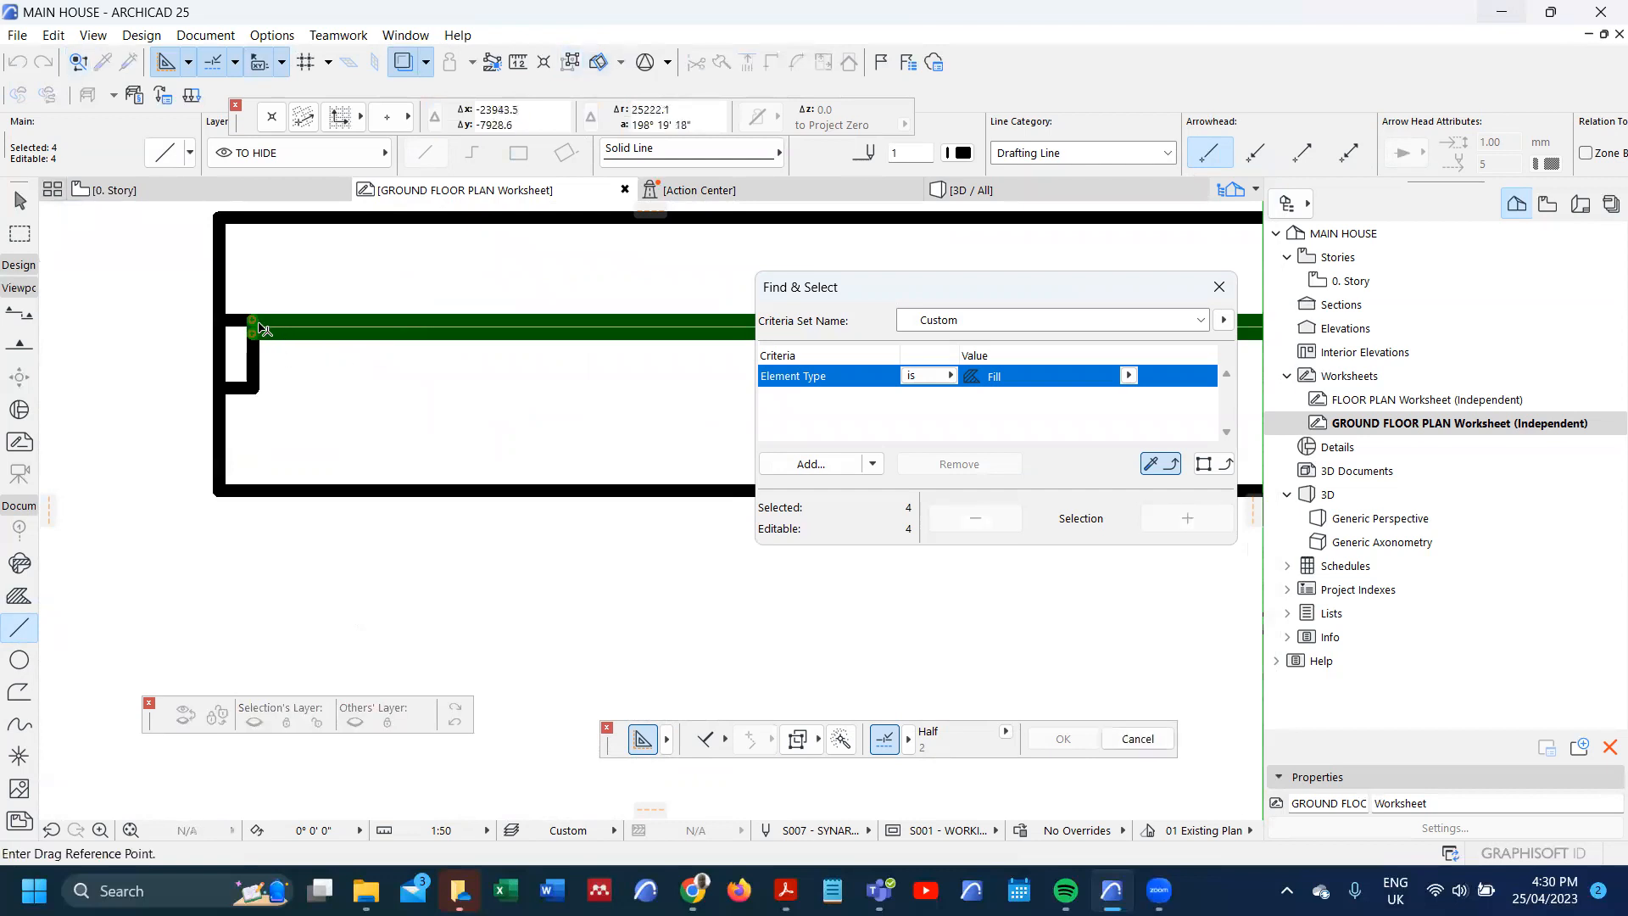
click(253, 334)
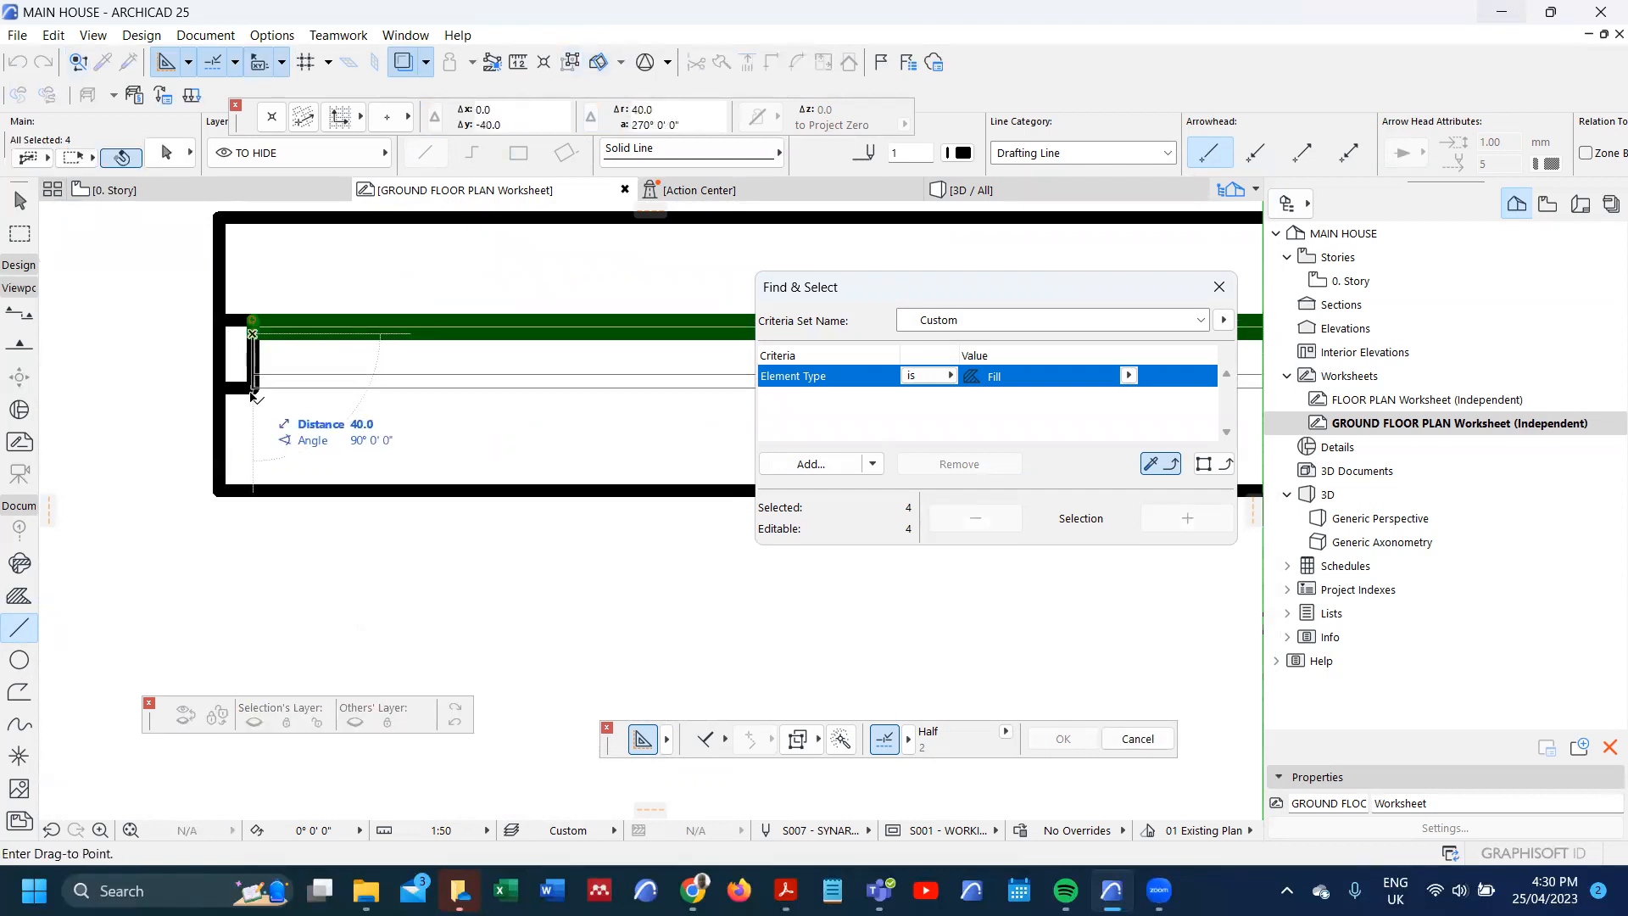
key(Tab)
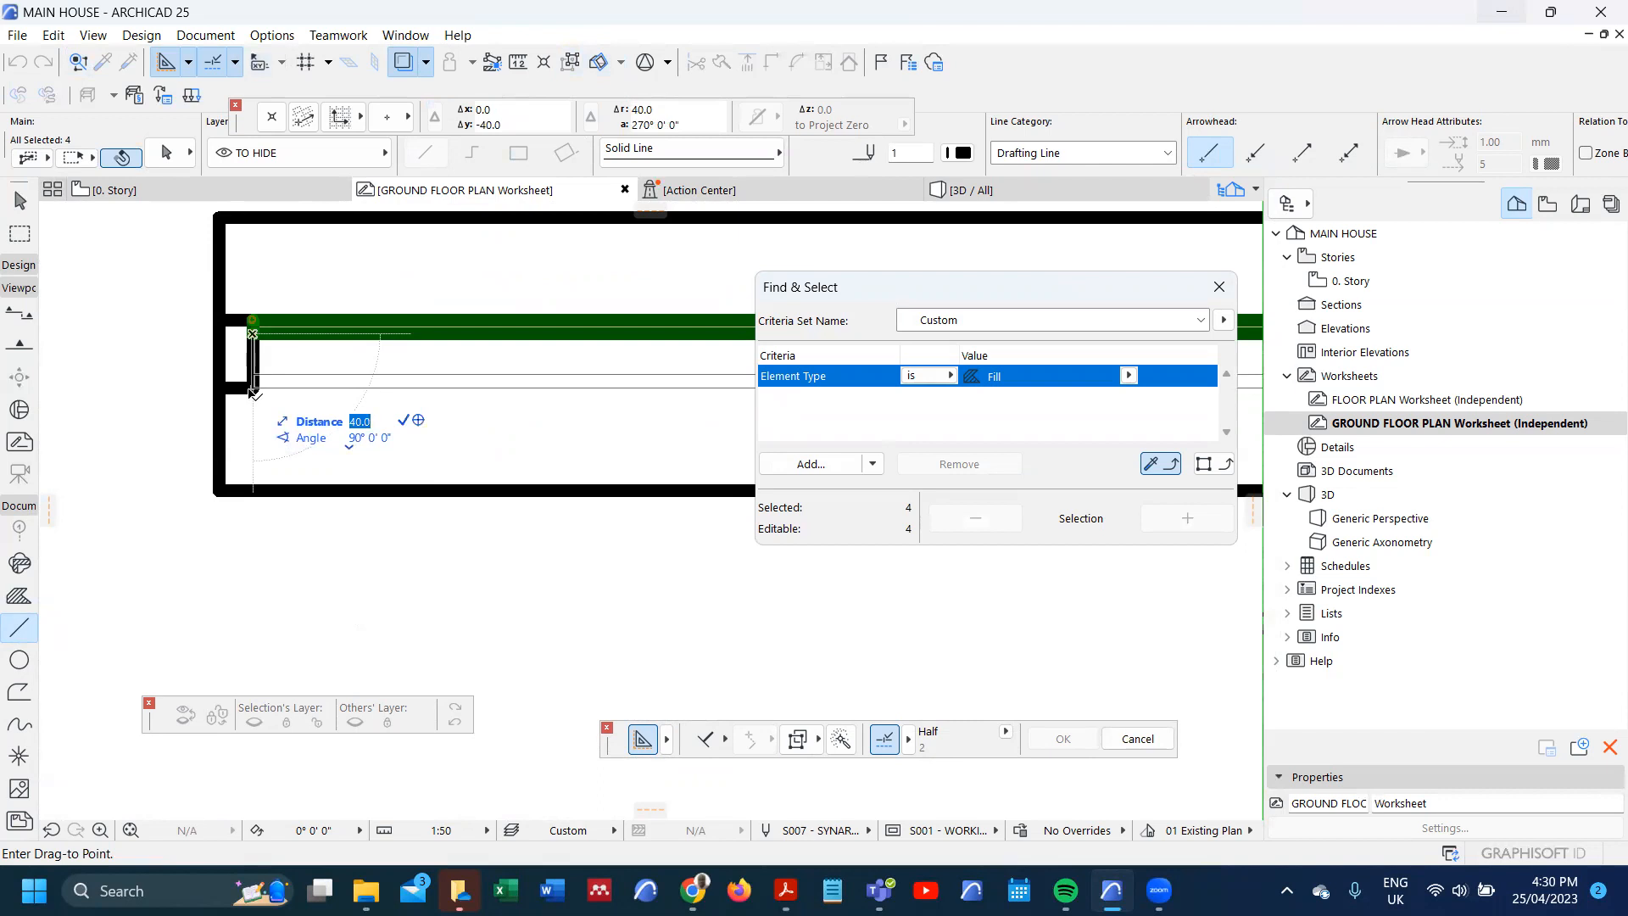
text(20)
key(Return)
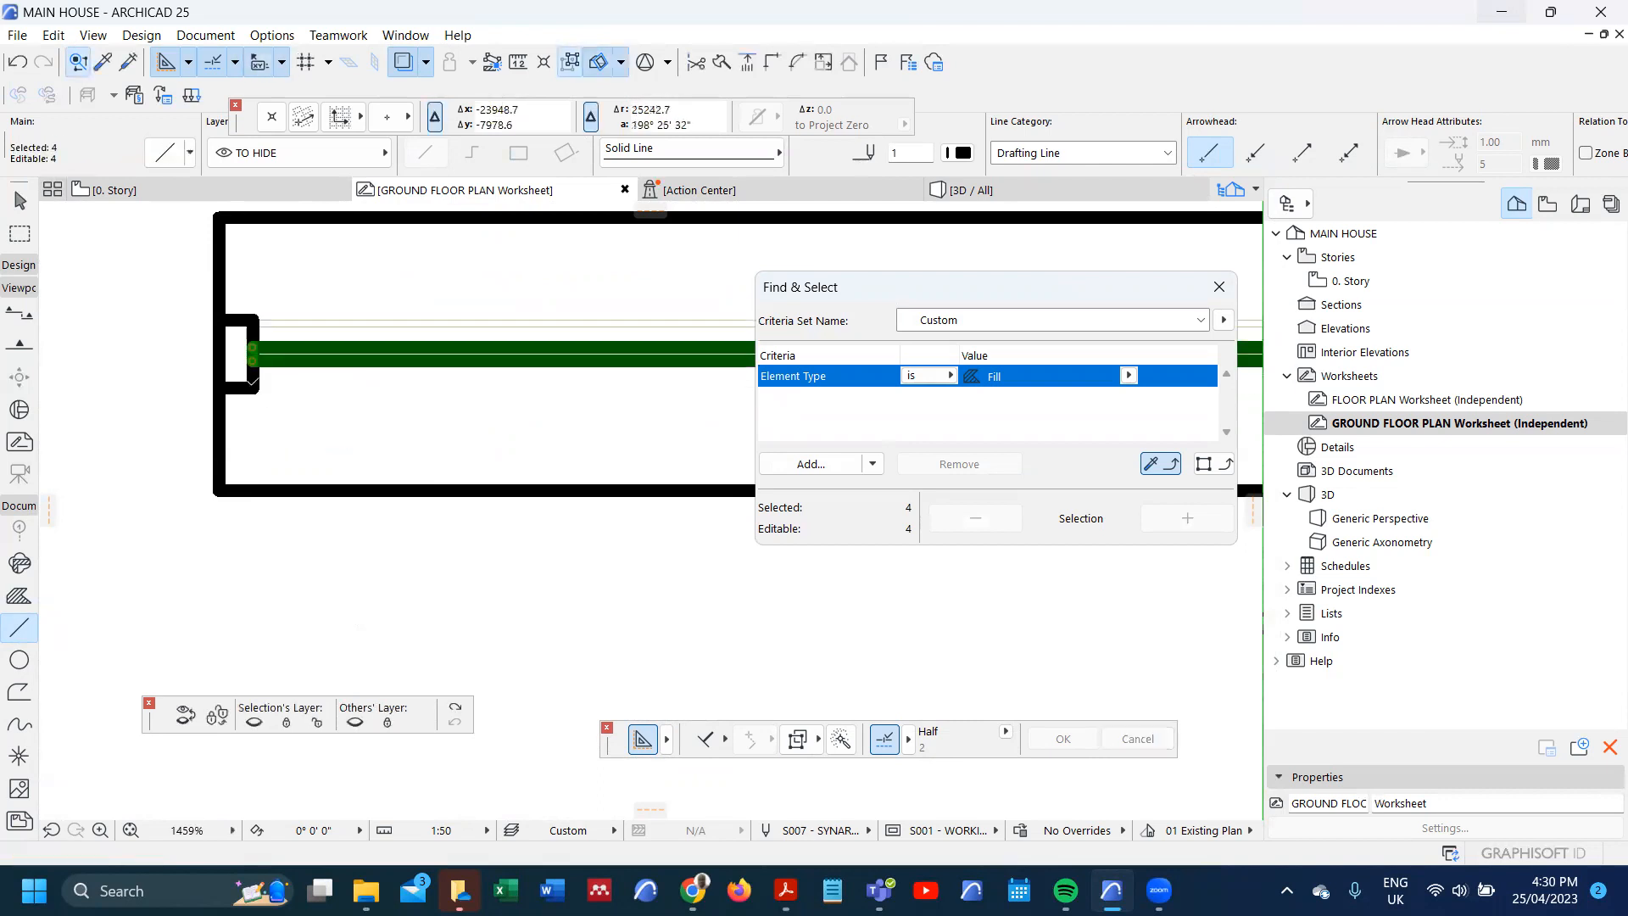
scroll(272, 403, down, 3)
key(Escape)
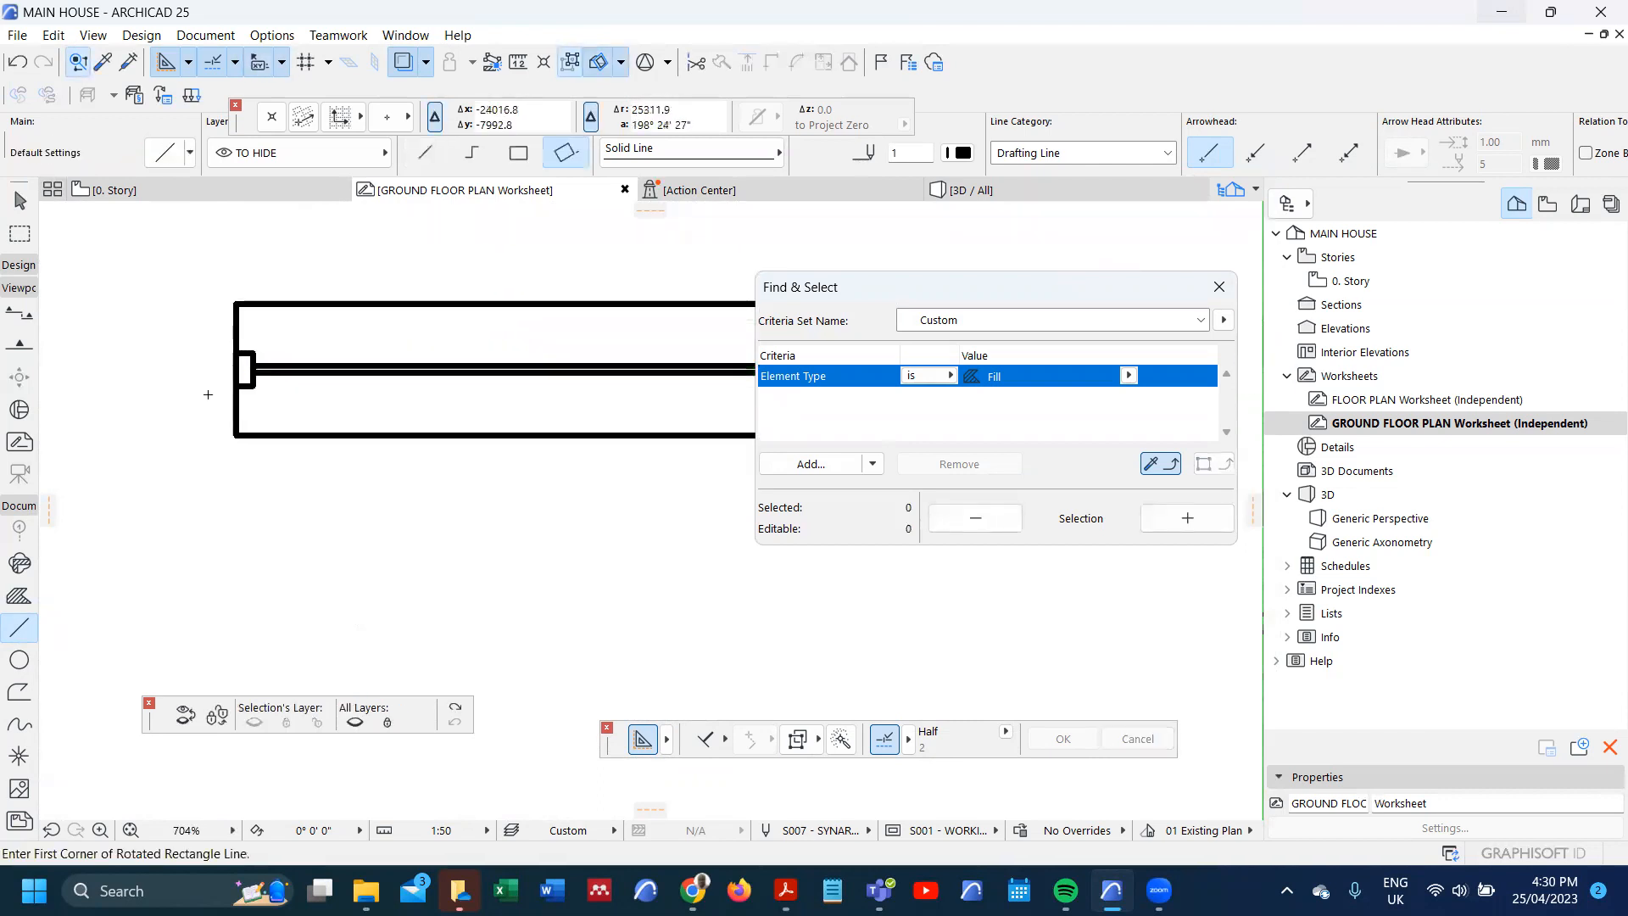
- Select the pane lines and both jamb fills, and set the fills' contour pen to 3
scroll(143, 489, down, 1)
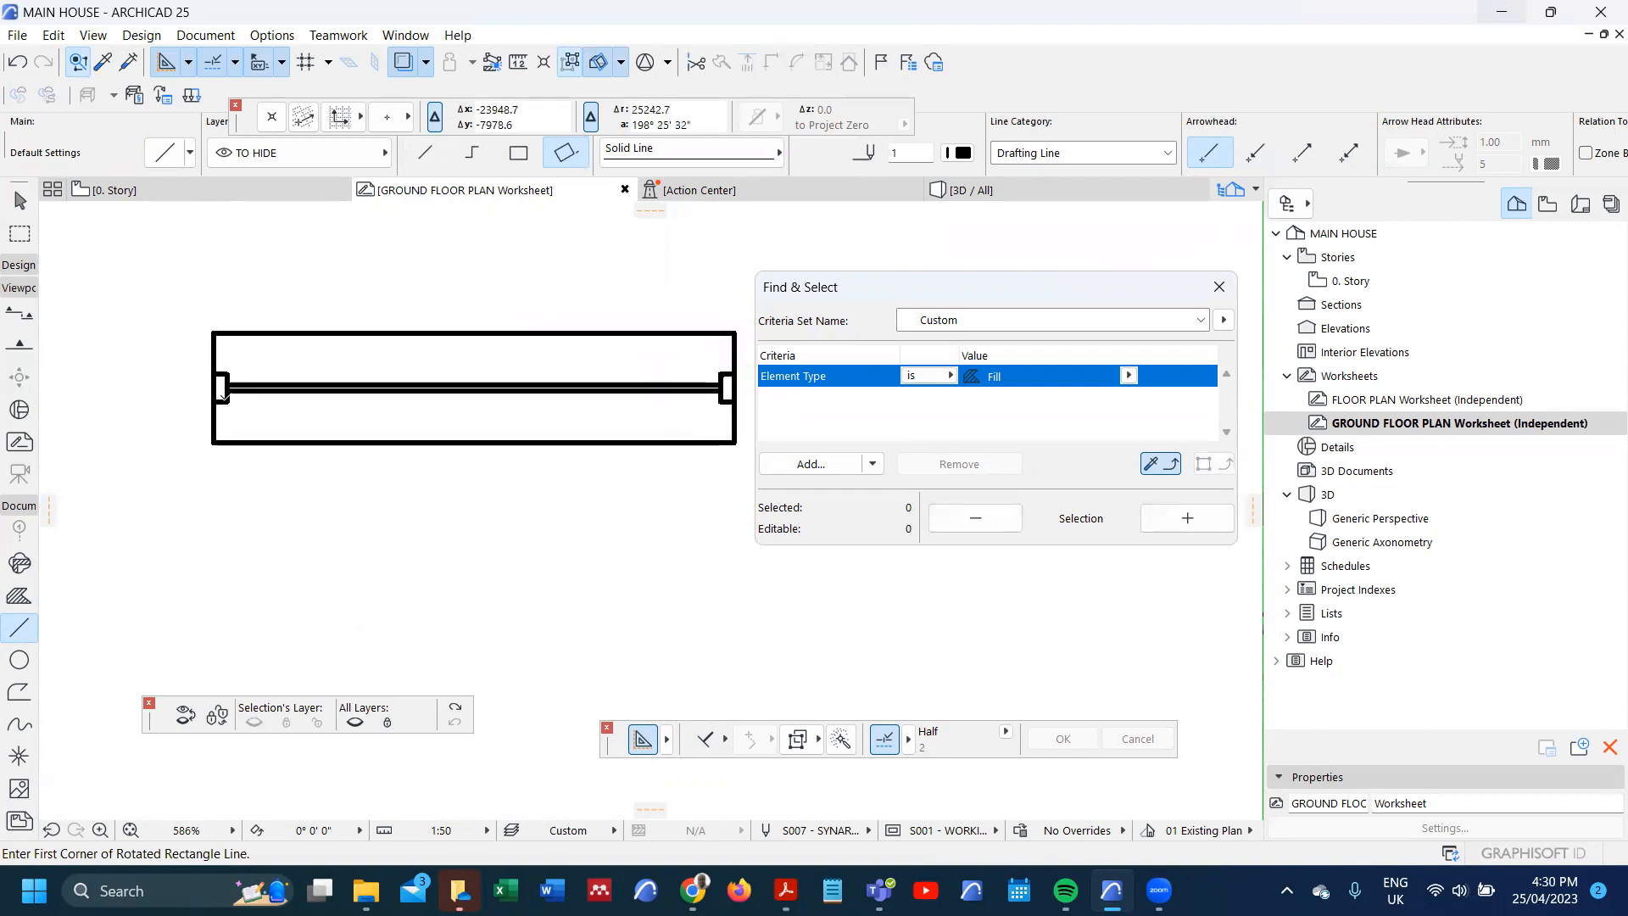
shift+click(222, 390)
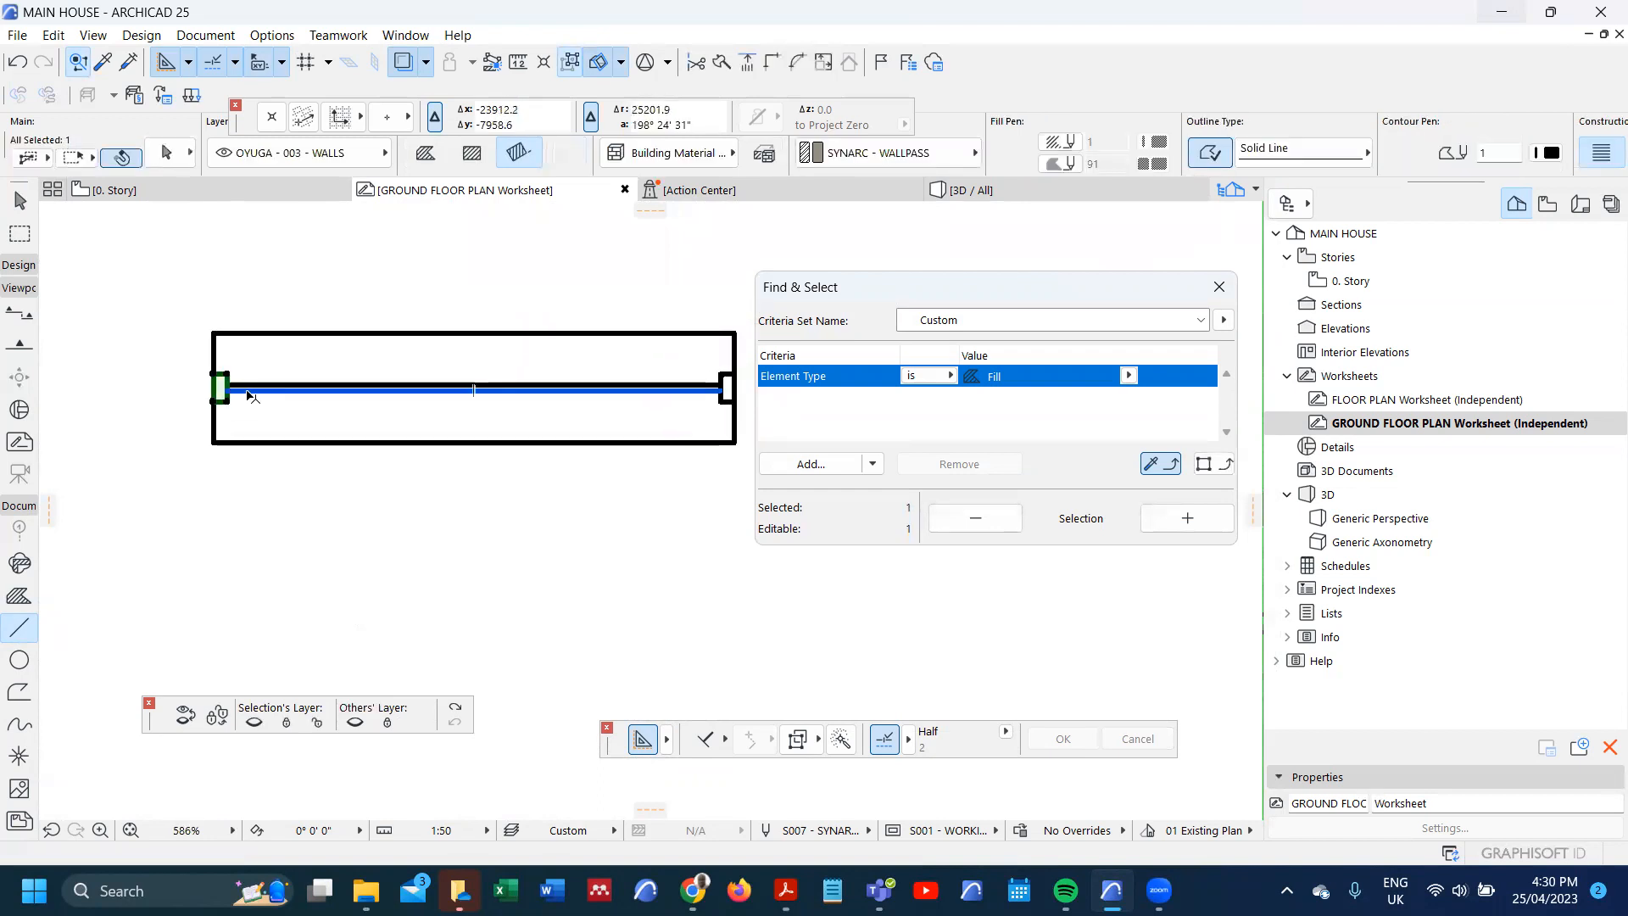
shift+click(371, 389)
key(alt+g)
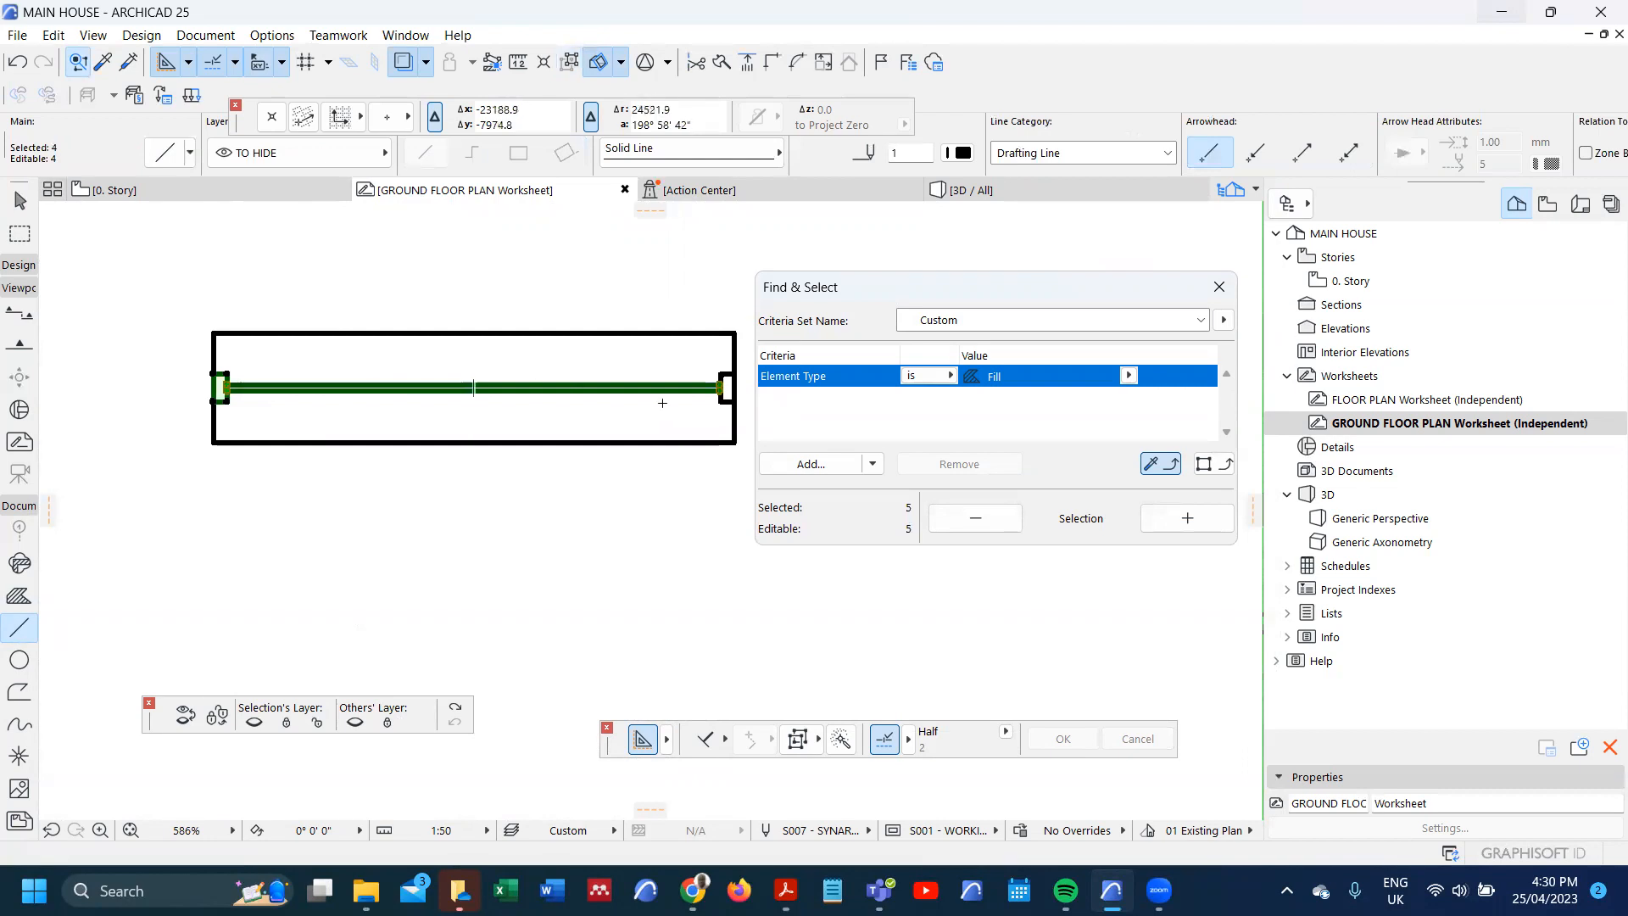
shift+click(728, 392)
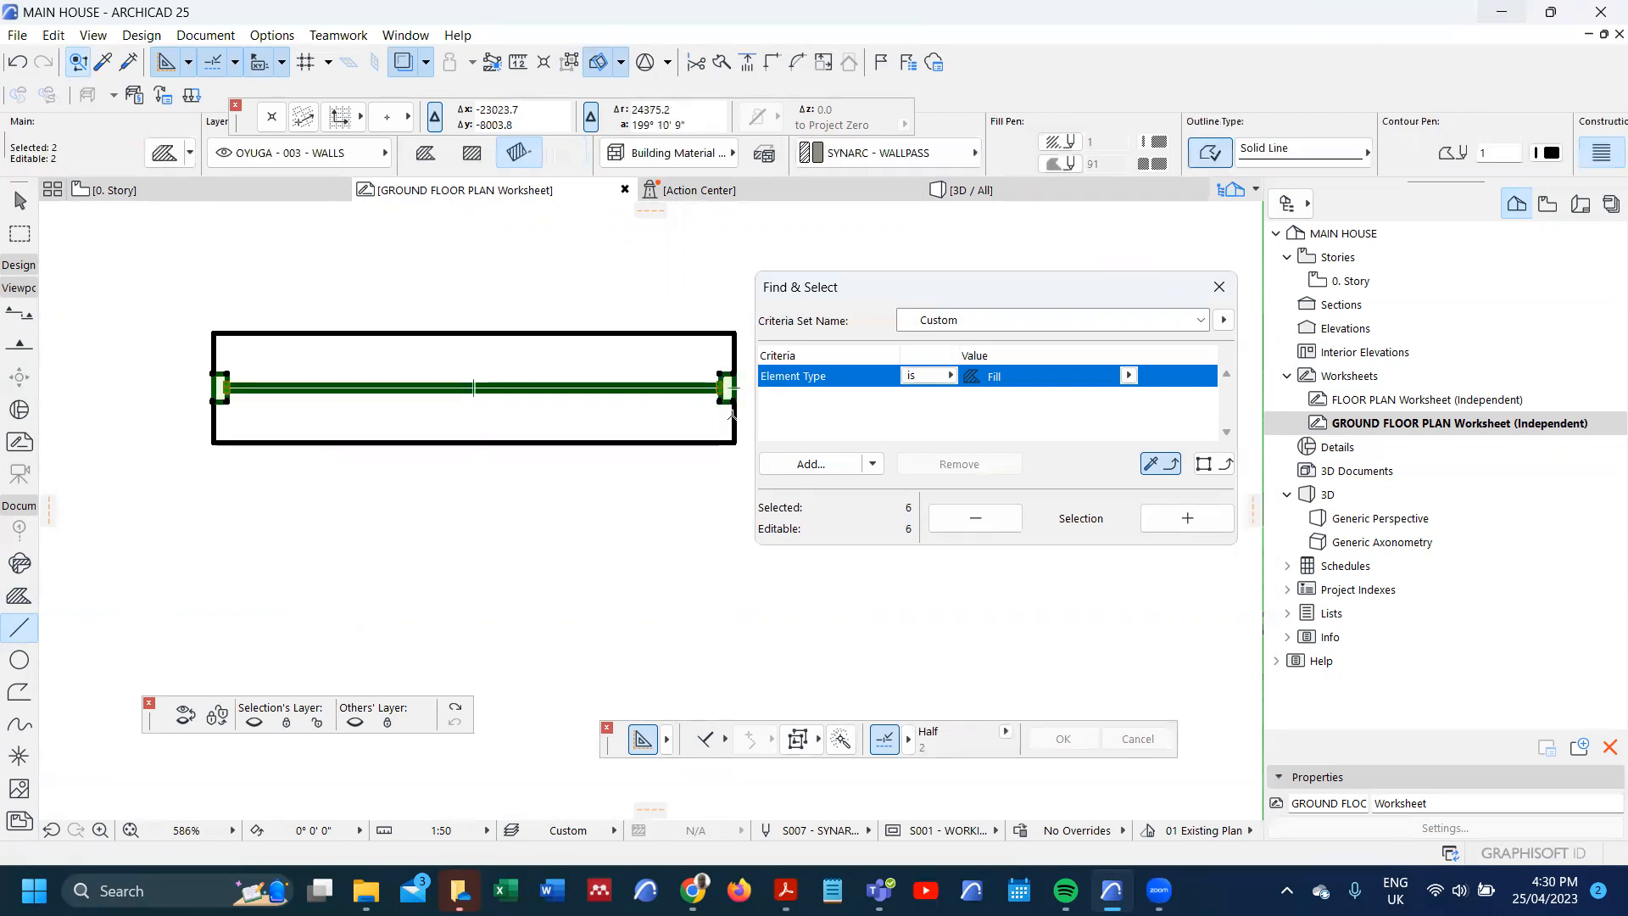
key(ctrl+t)
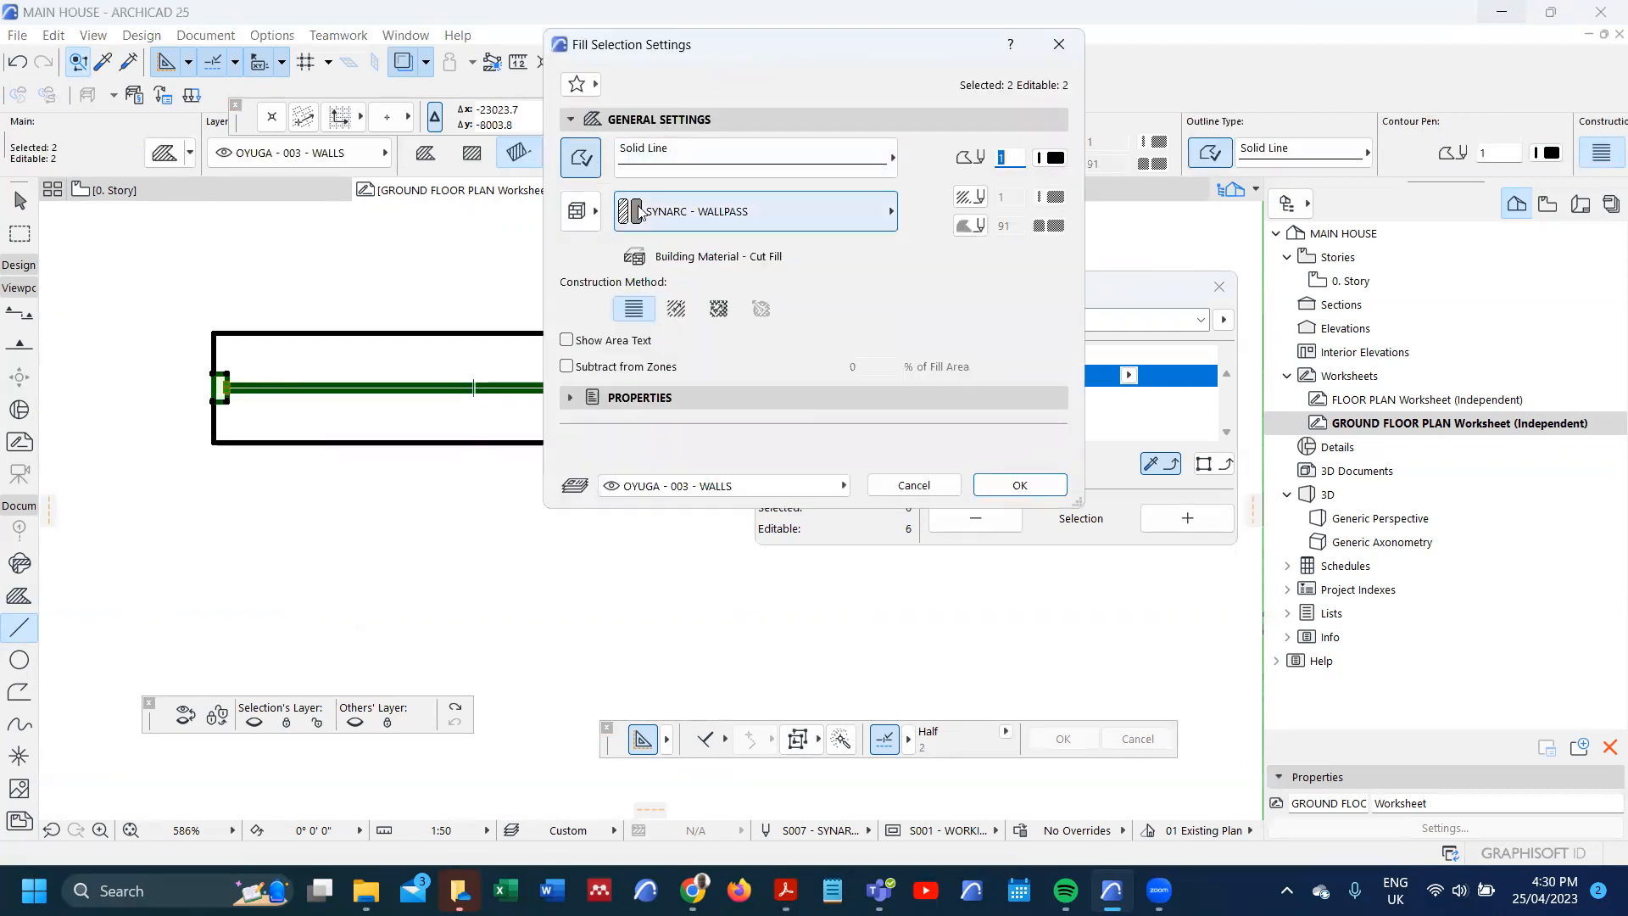
click(1056, 159)
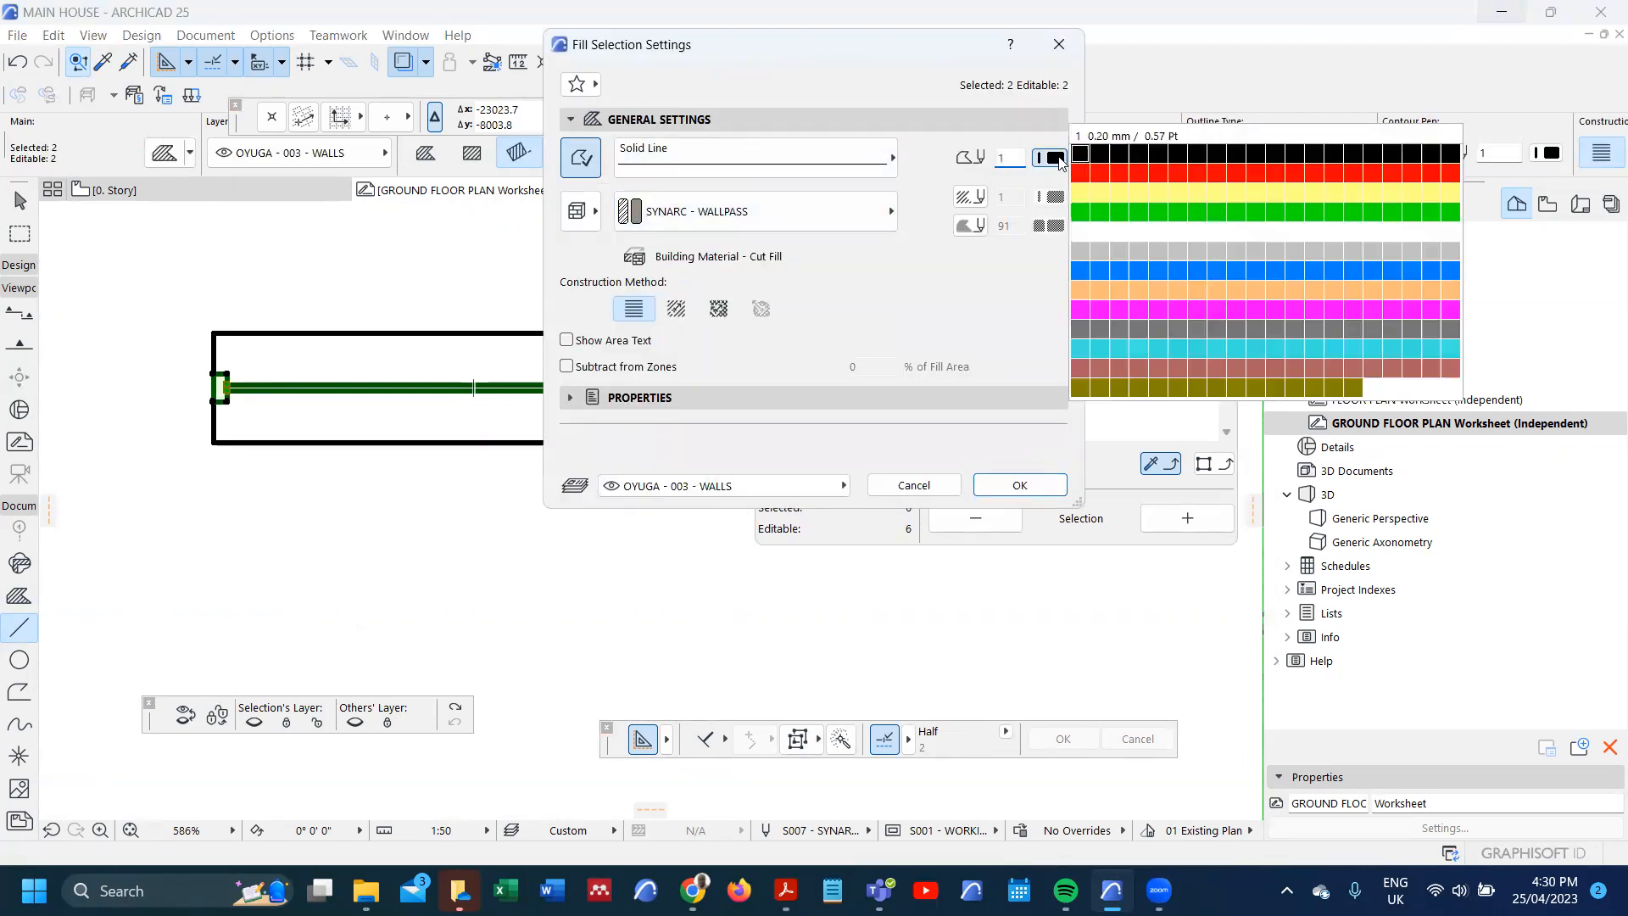
click(1118, 158)
click(1020, 485)
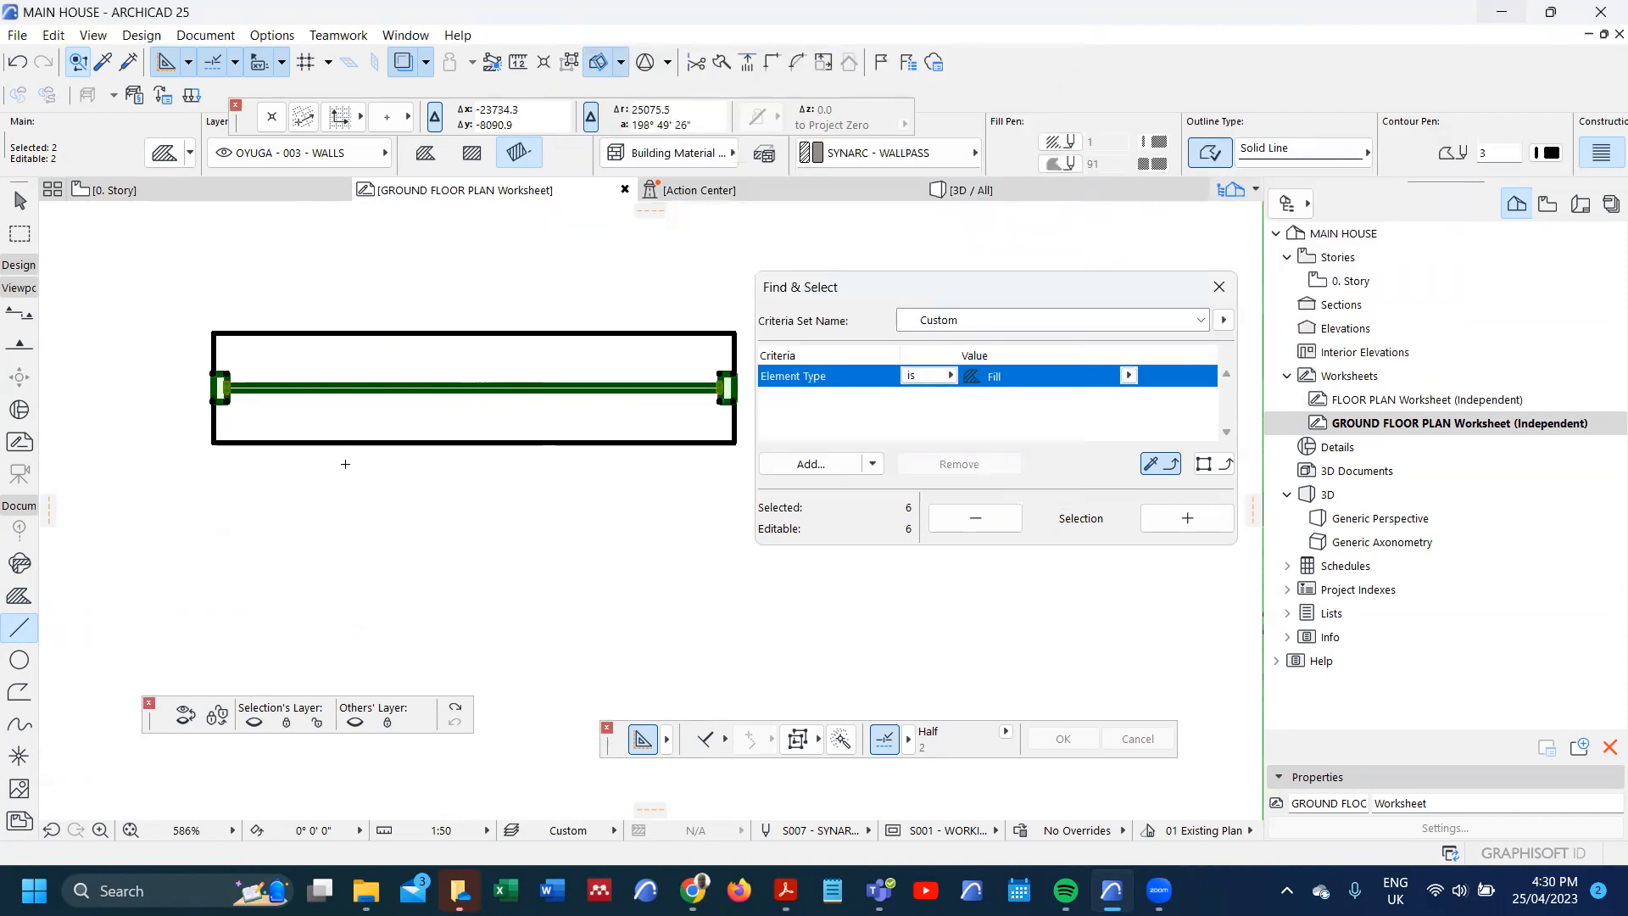
key(Escape)
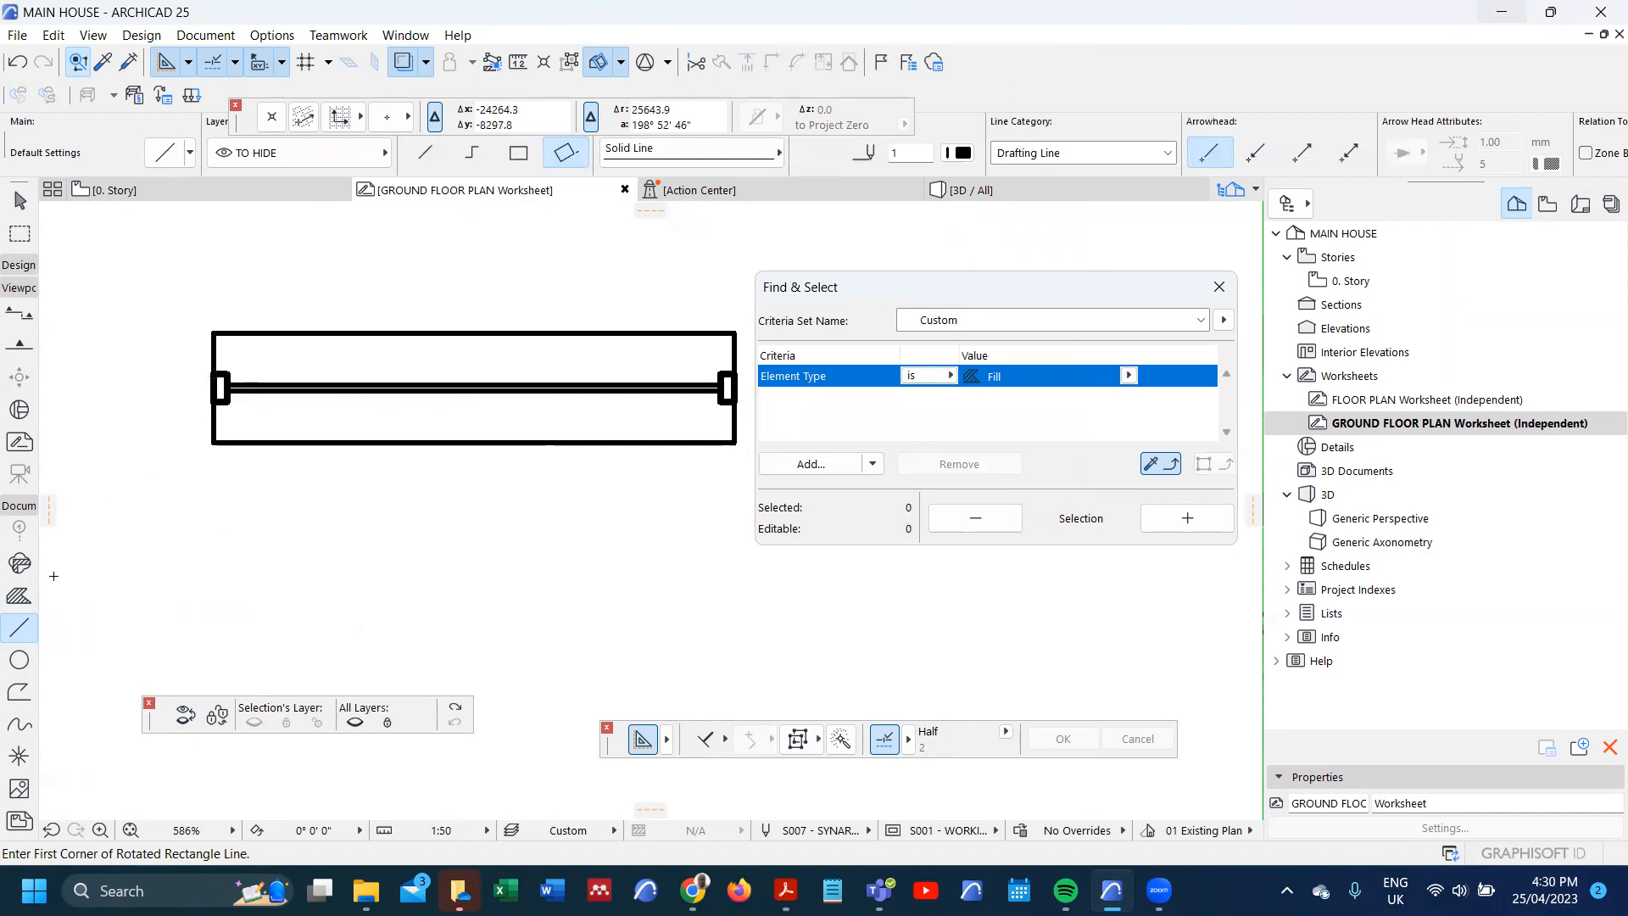
- Draw two single straight lines between the jambs, one joining their lower inner corners and one their upper inner corners
click(227, 401)
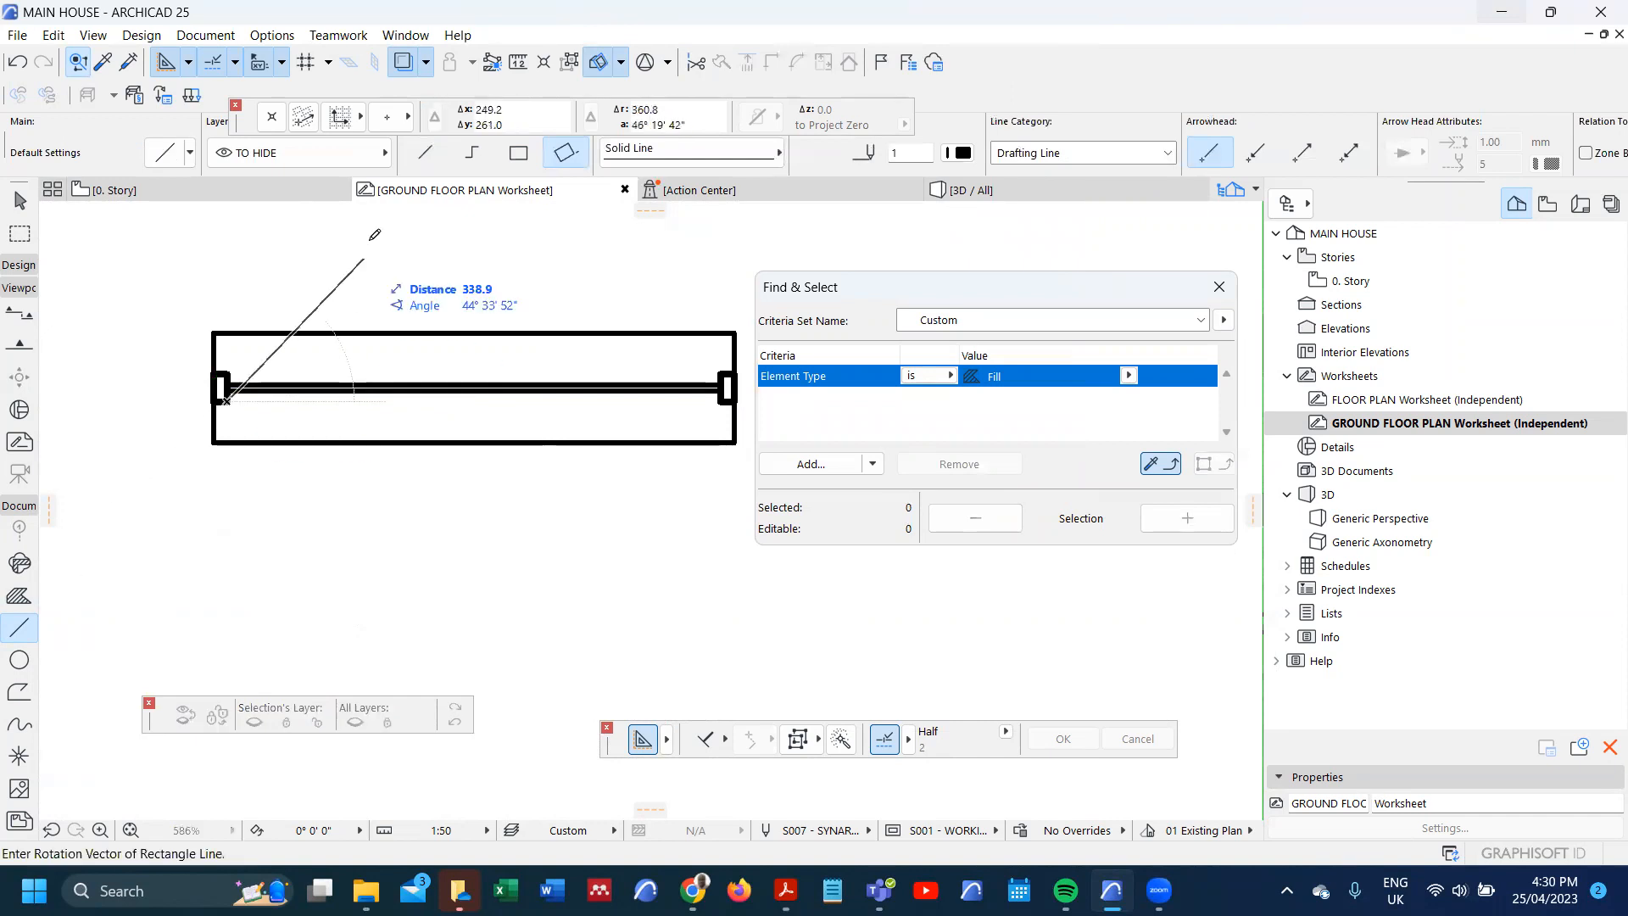
click(425, 153)
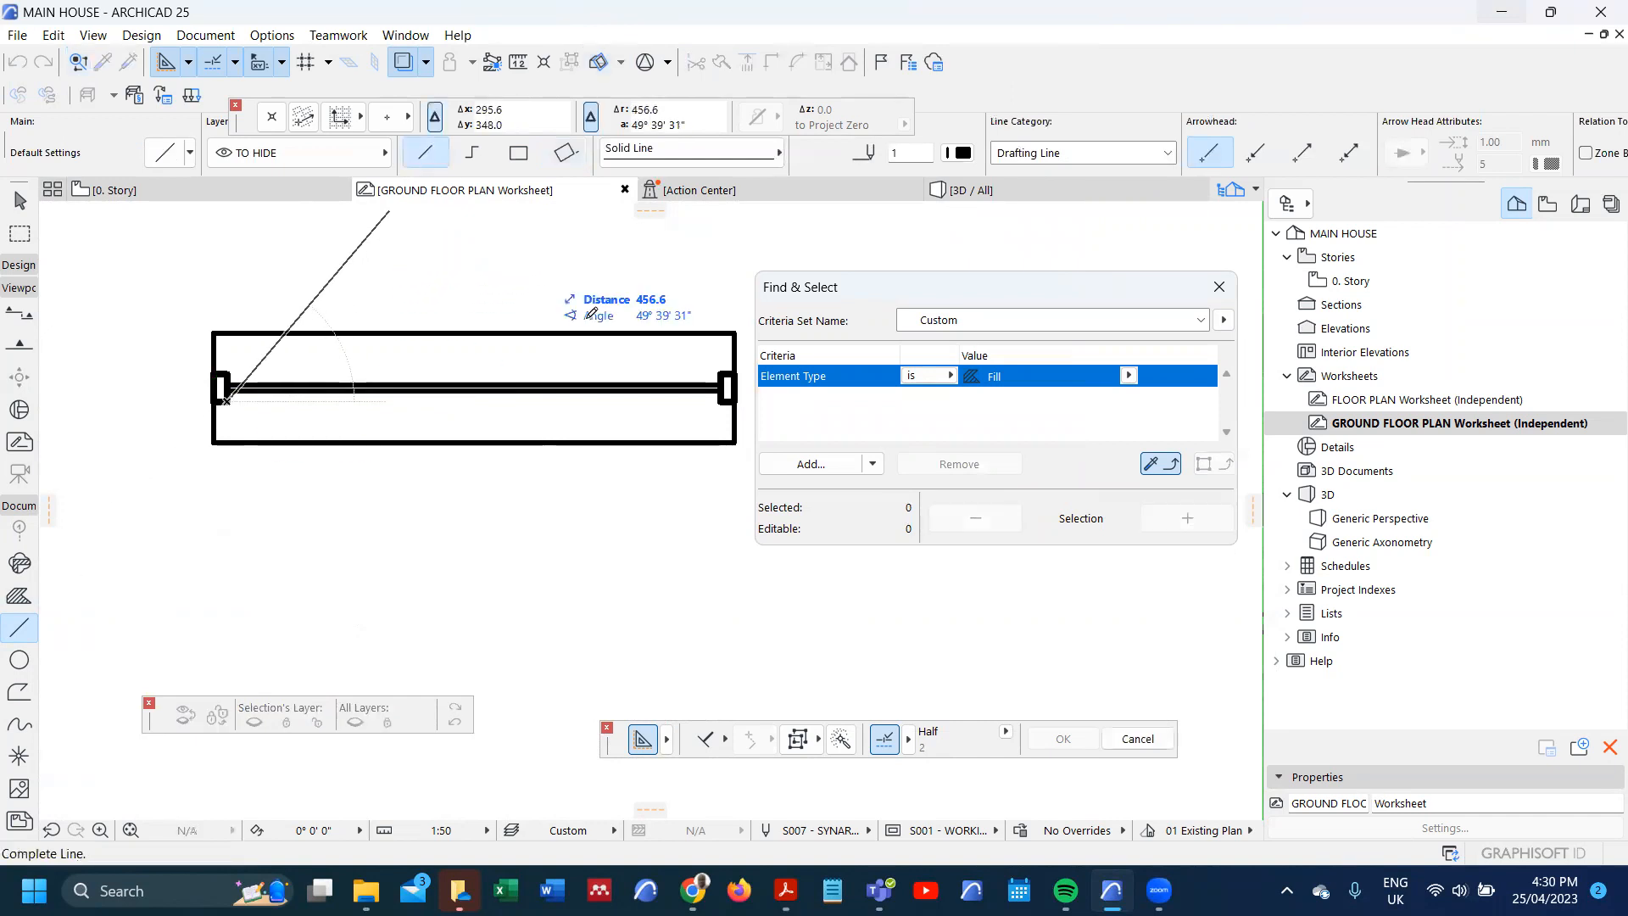
click(724, 396)
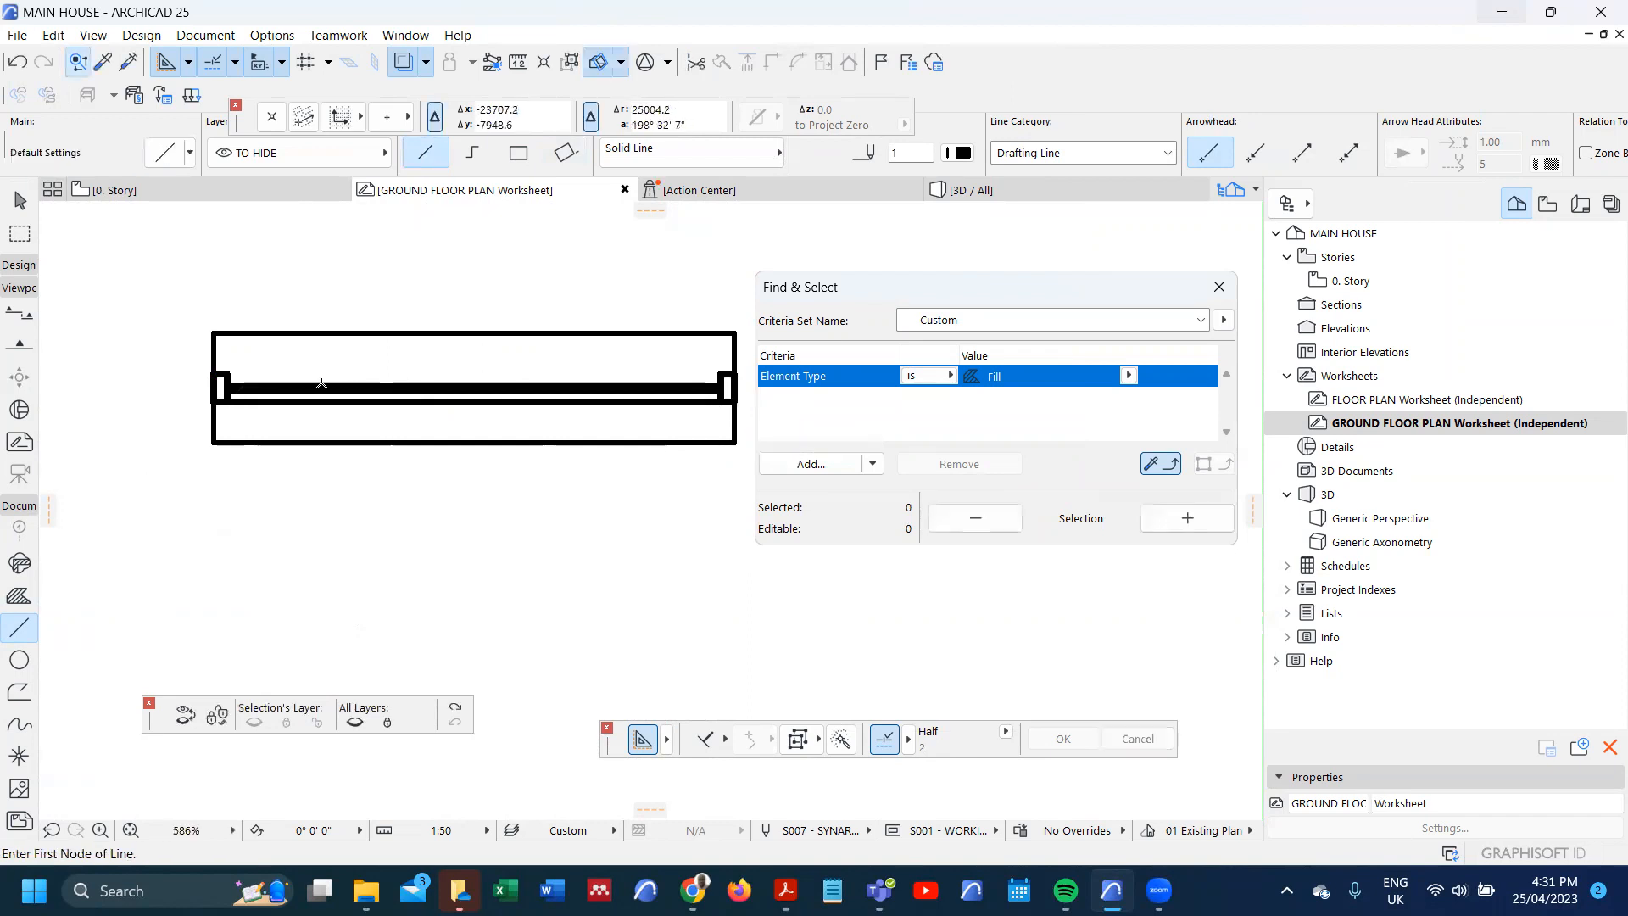
click(225, 374)
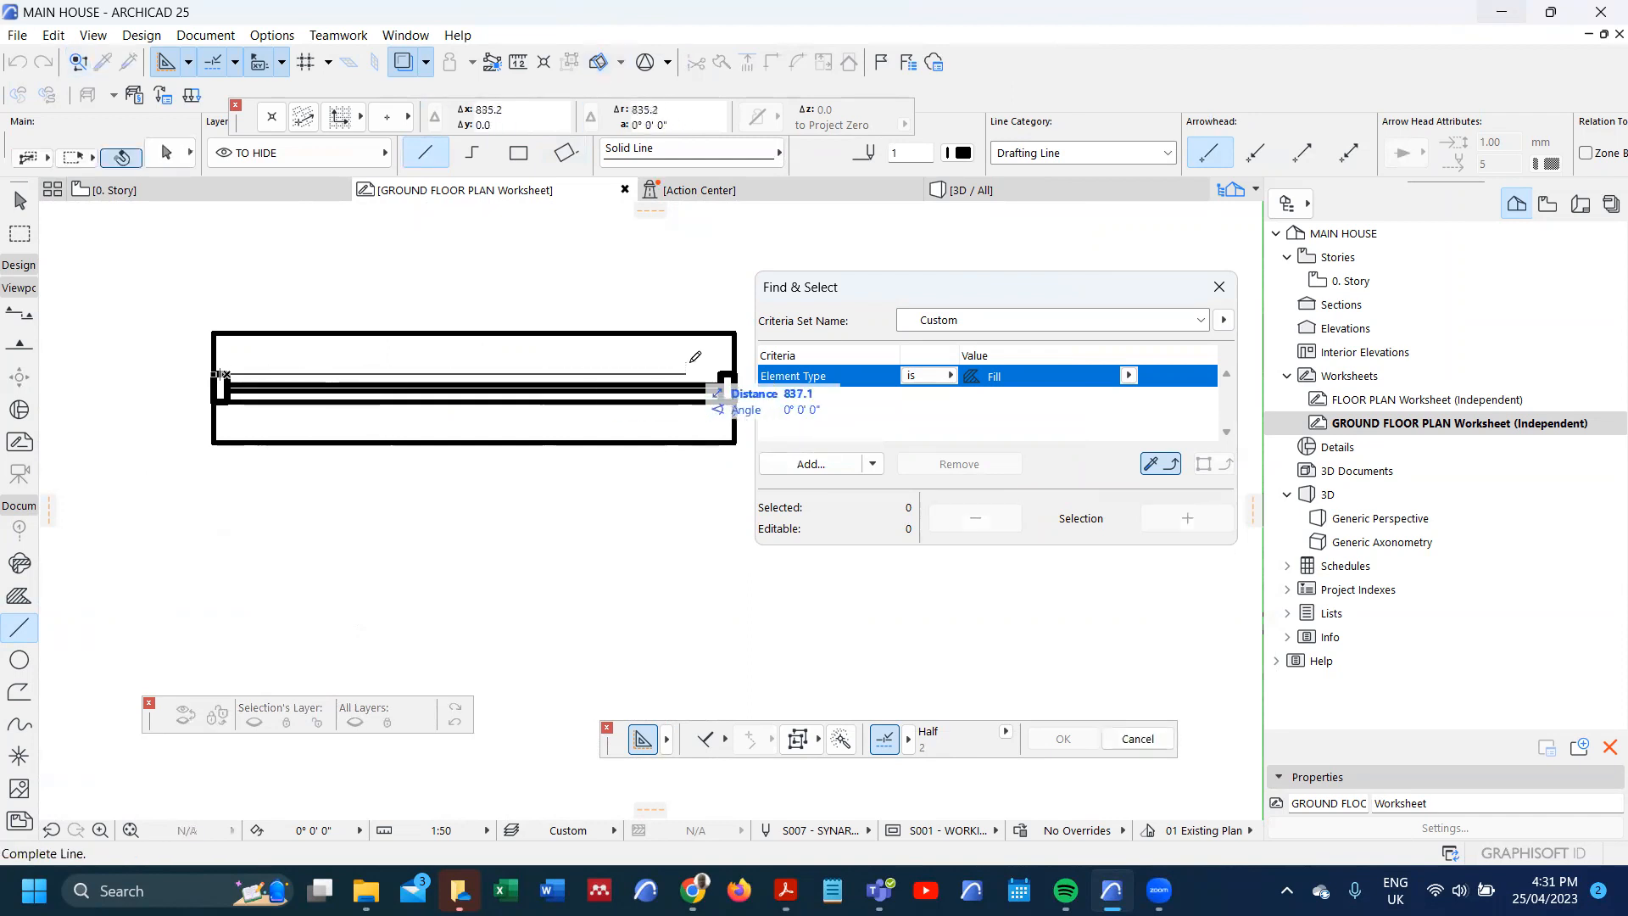
click(725, 374)
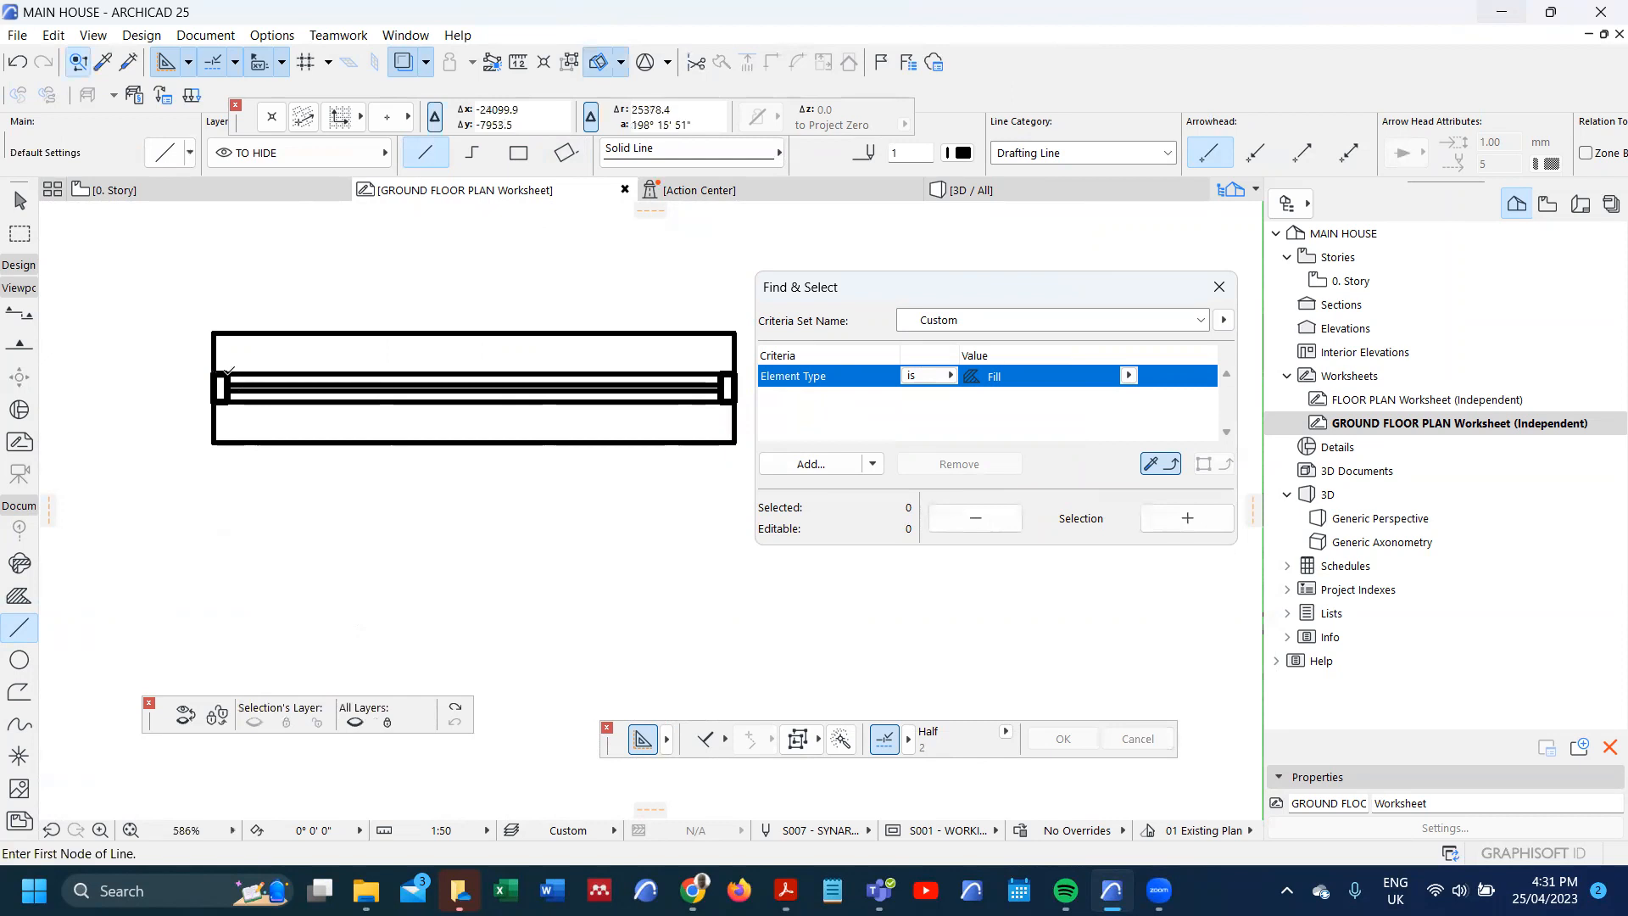
scroll(208, 365, up, 3)
shift+click(204, 349)
scroll(255, 423, down, 3)
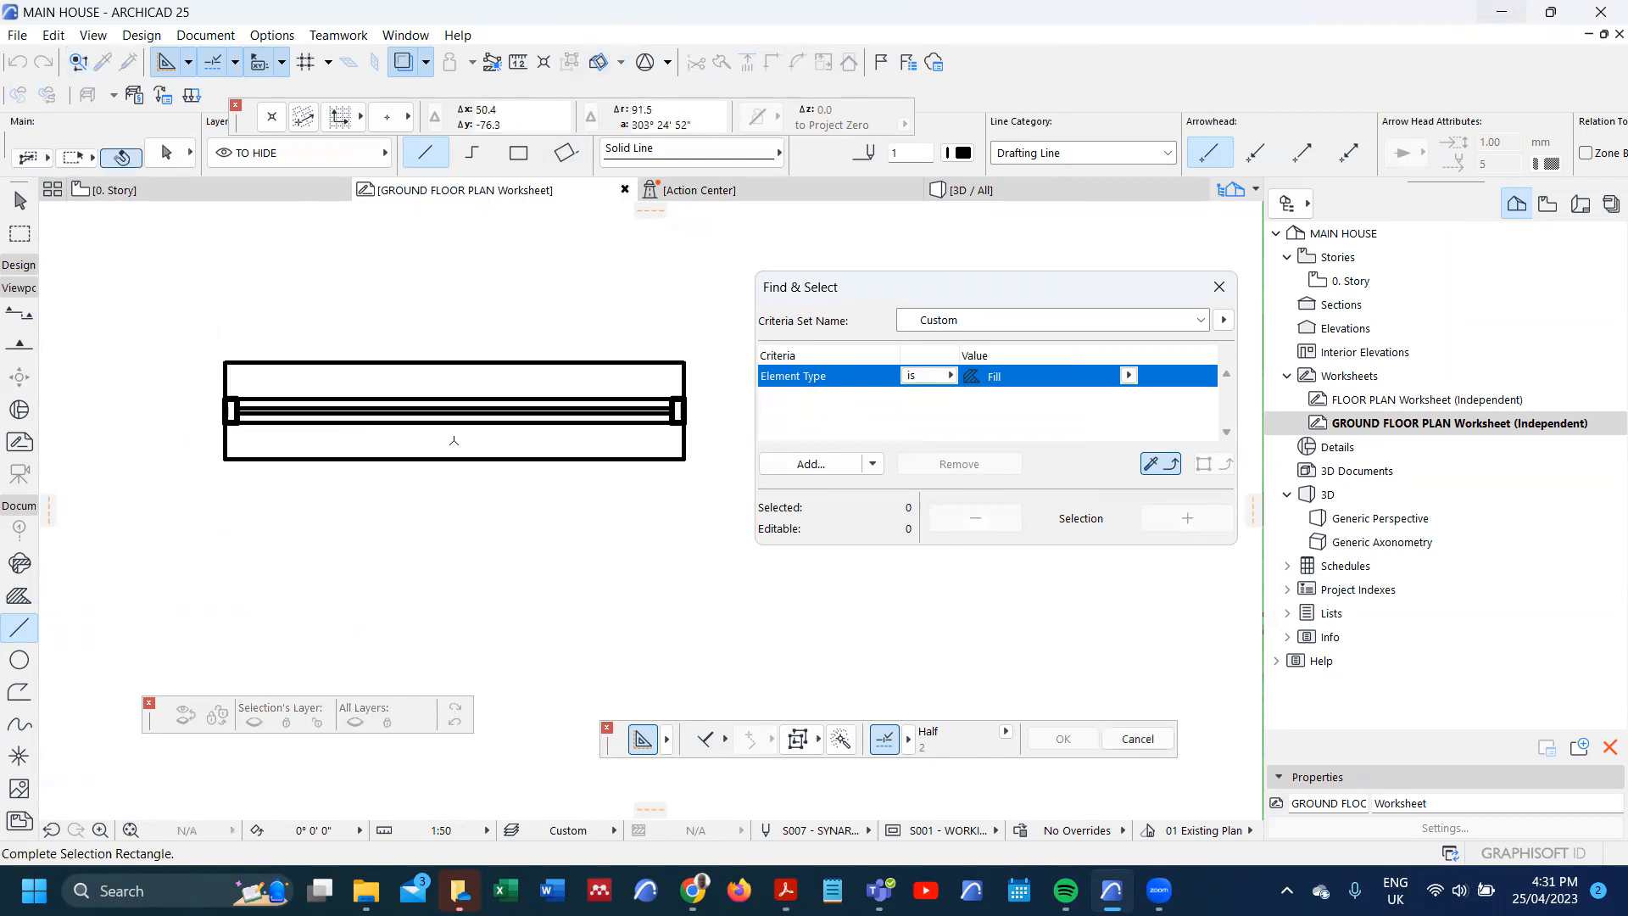
scroll(675, 438, up, 2)
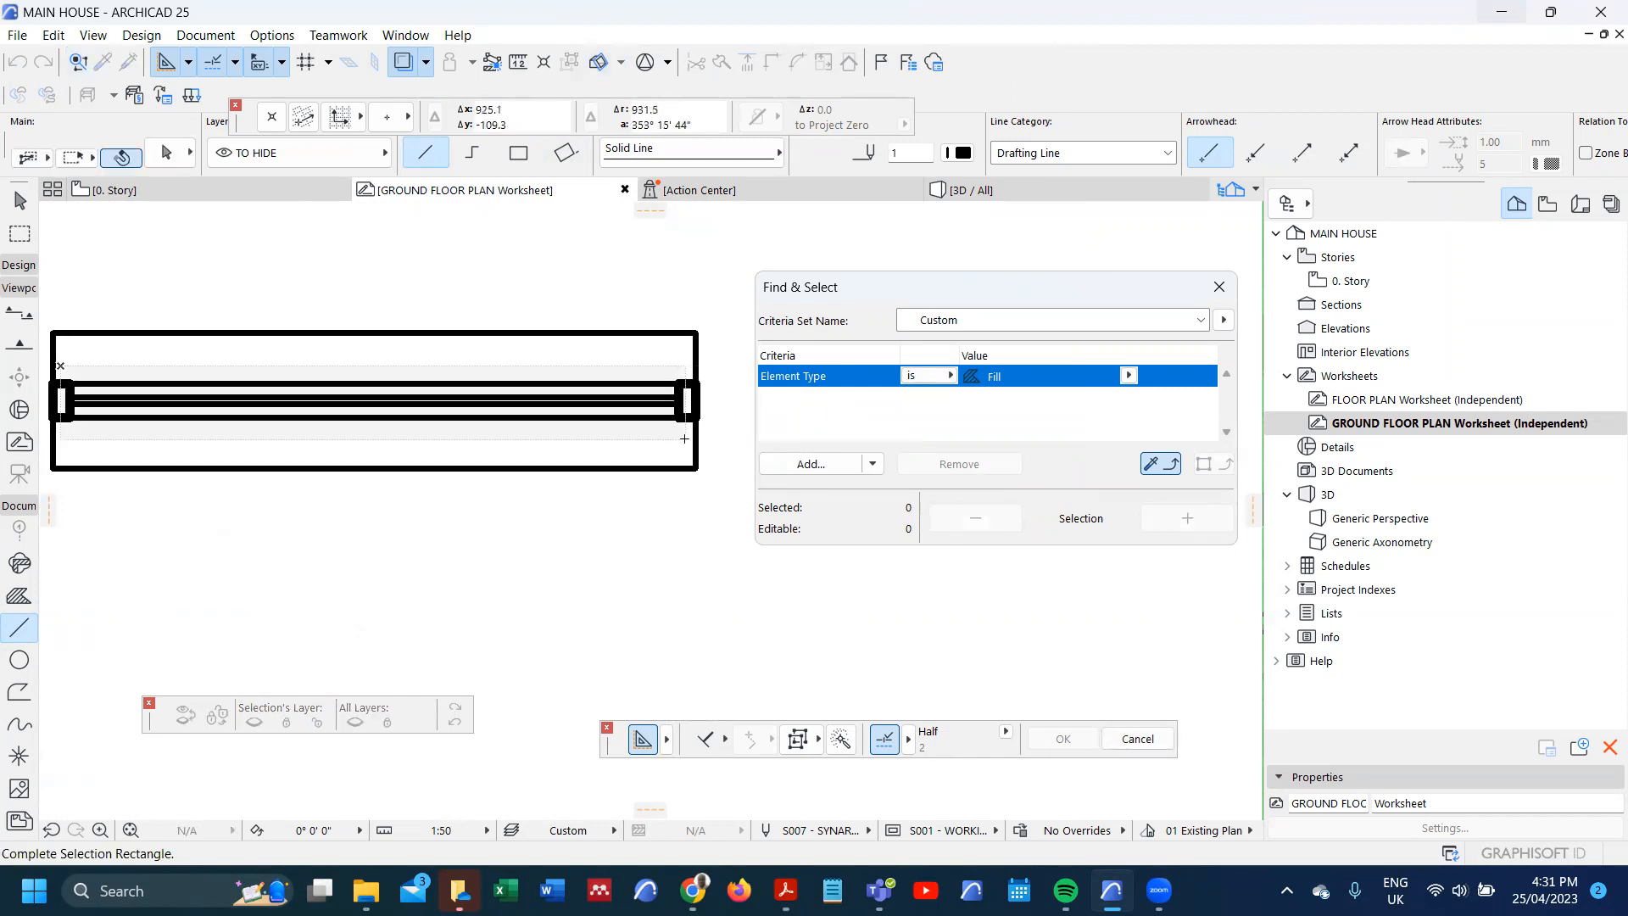
click(685, 439)
key(Escape)
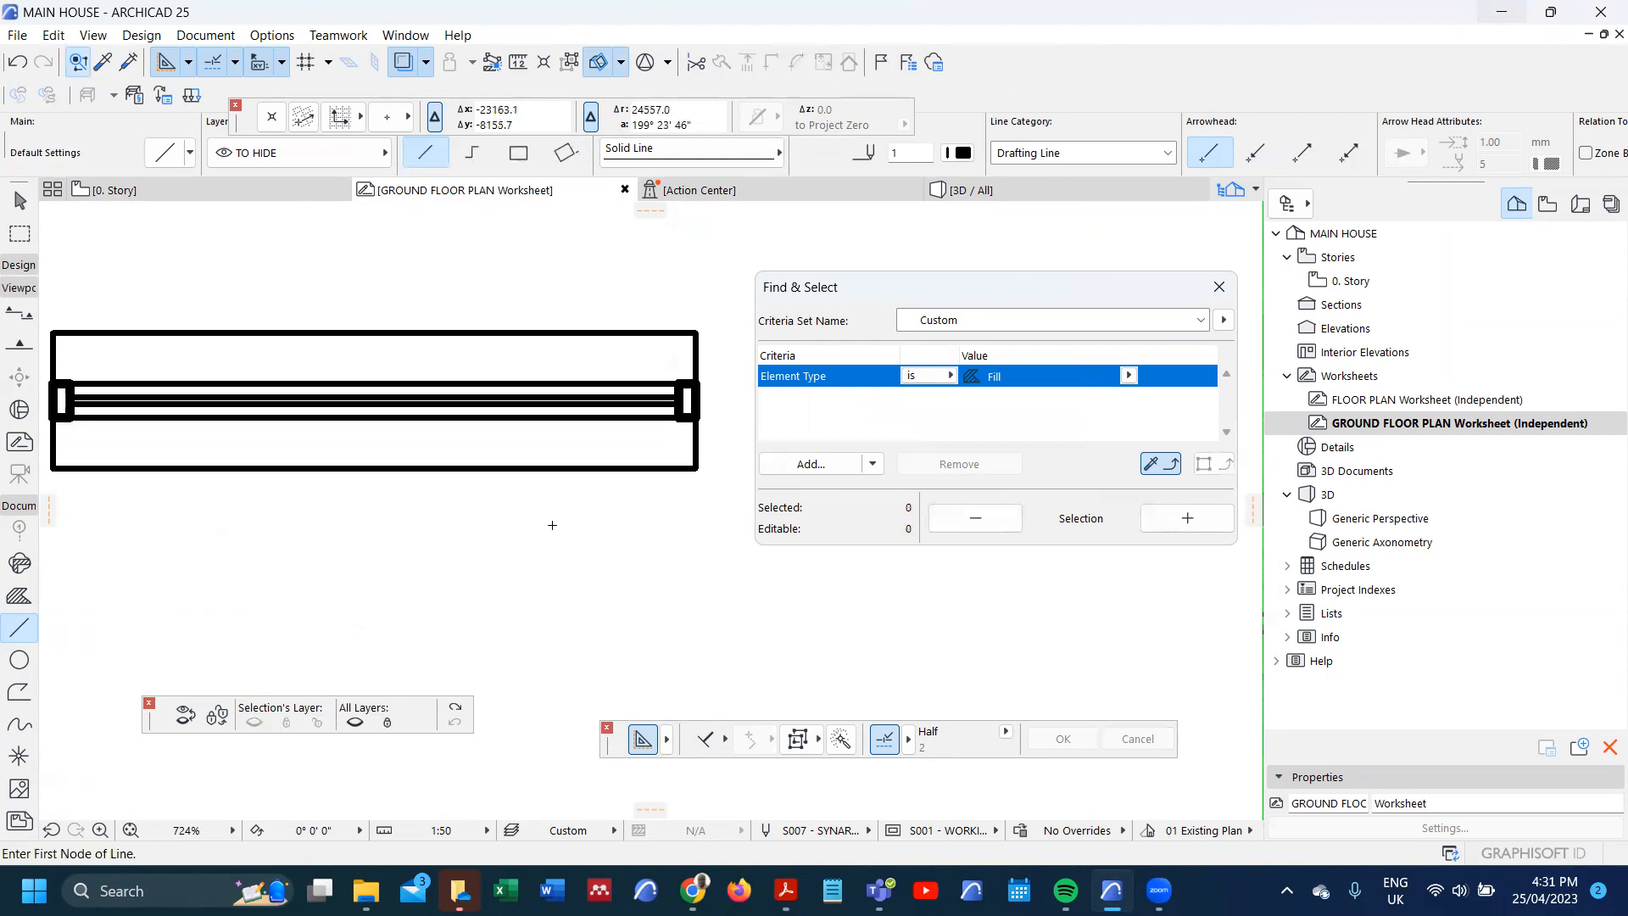
- Pick up the dashed, pen 101 doors-layer line settings from a door line in the plan and apply them to the symbol's outer rectangle
scroll(277, 462, down, 5)
scroll(277, 462, down, 8)
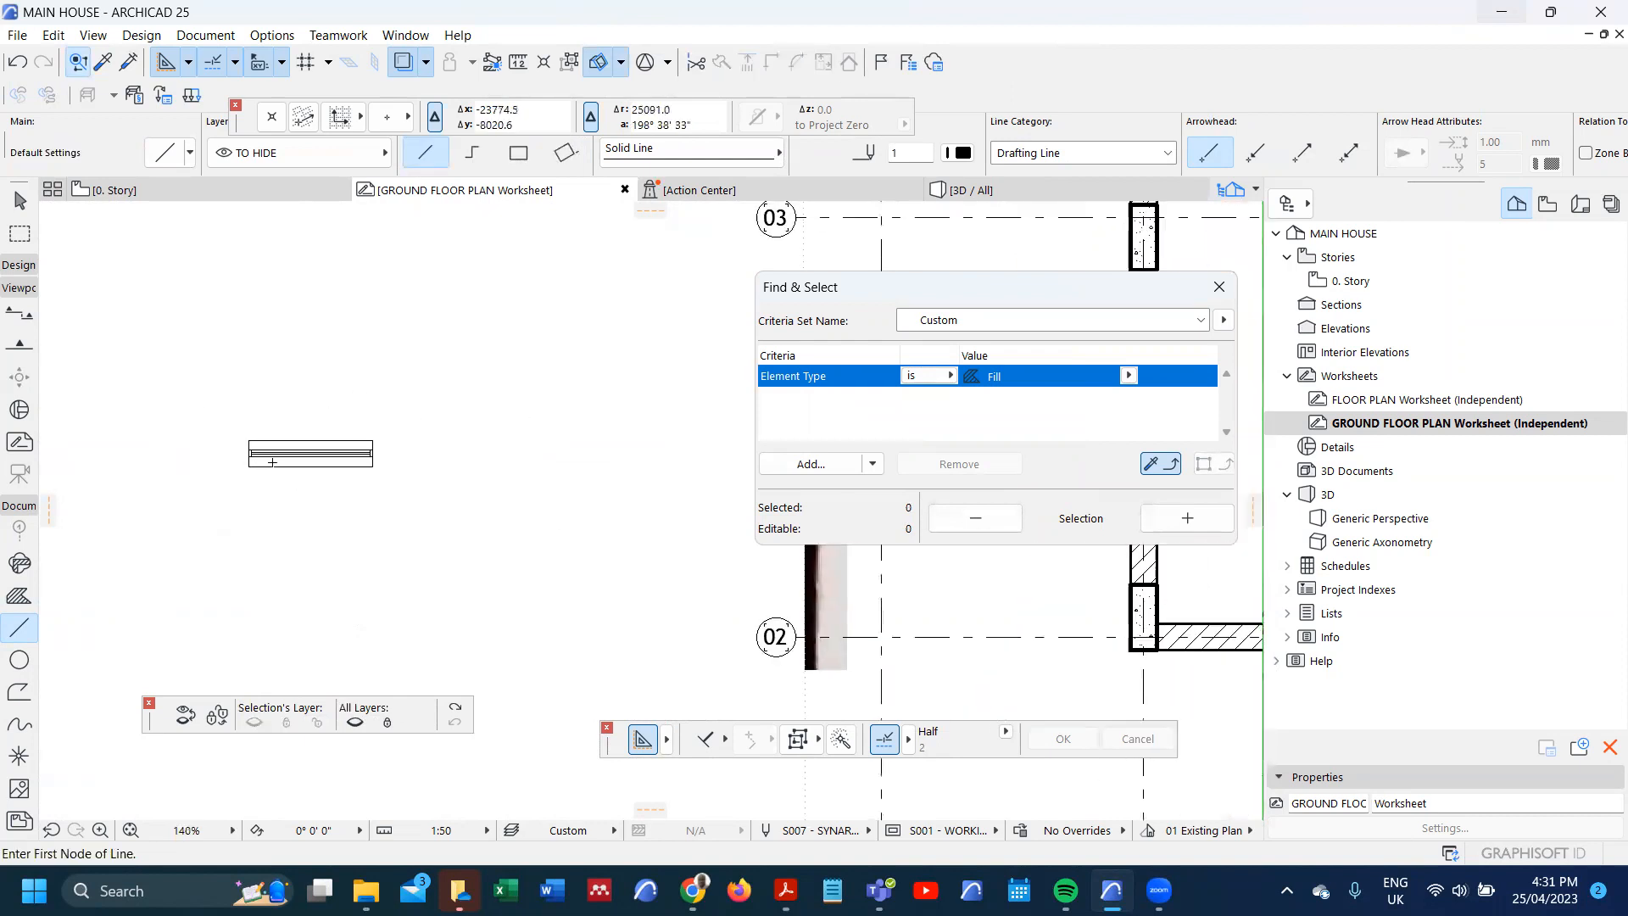
scroll(488, 443, up, 3)
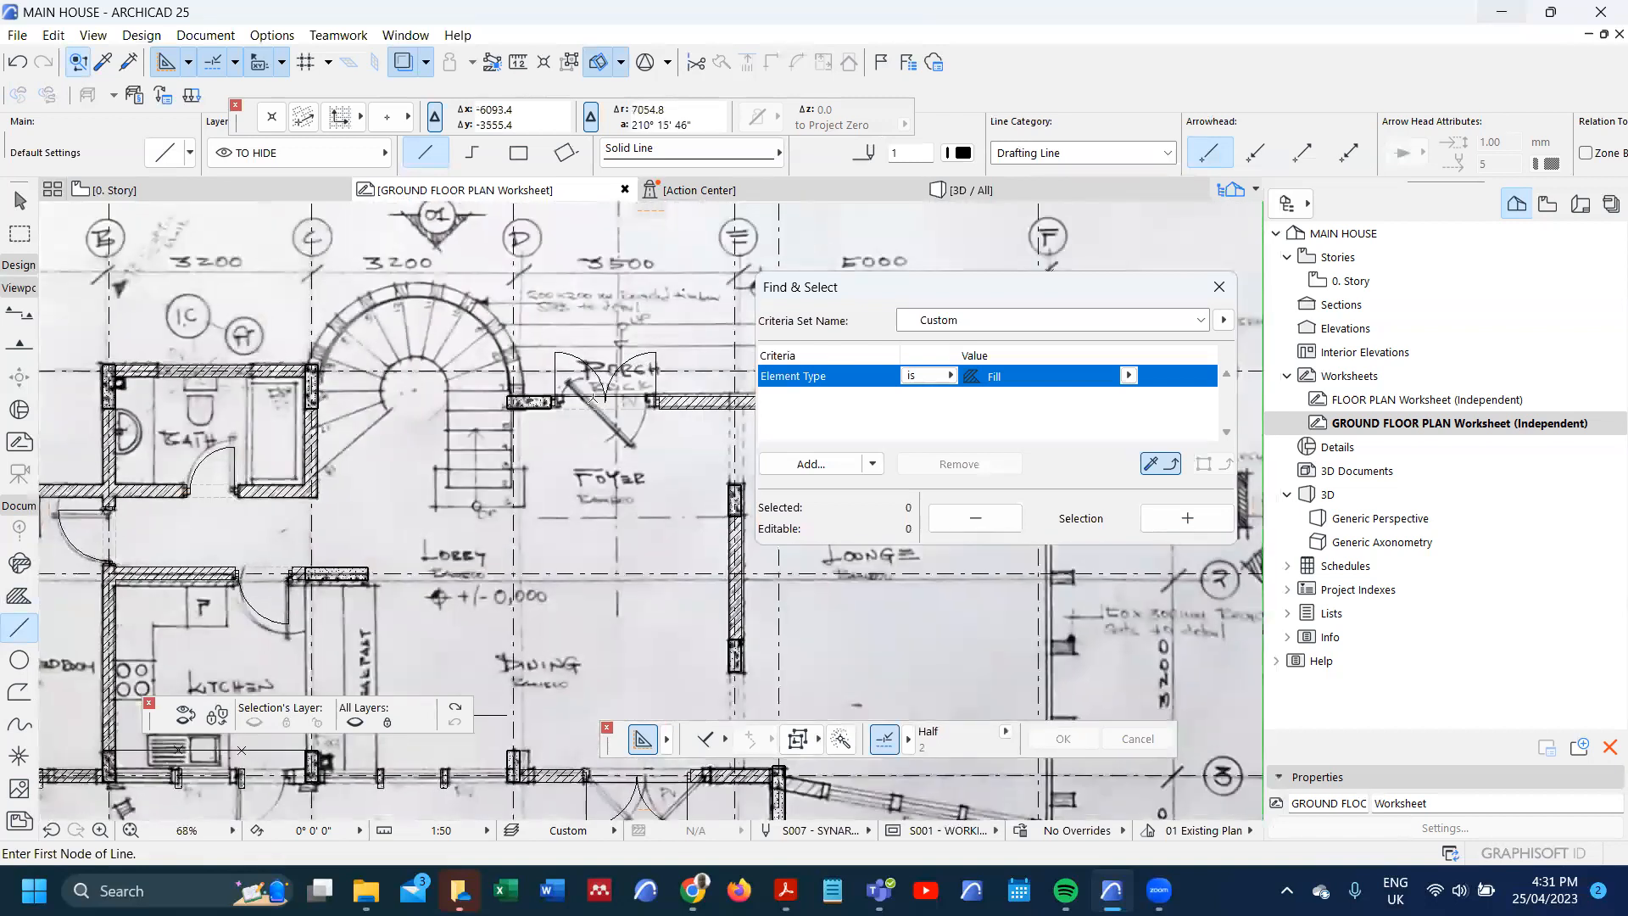
scroll(594, 415, up, 4)
alt+click(578, 400)
scroll(578, 400, down, 10)
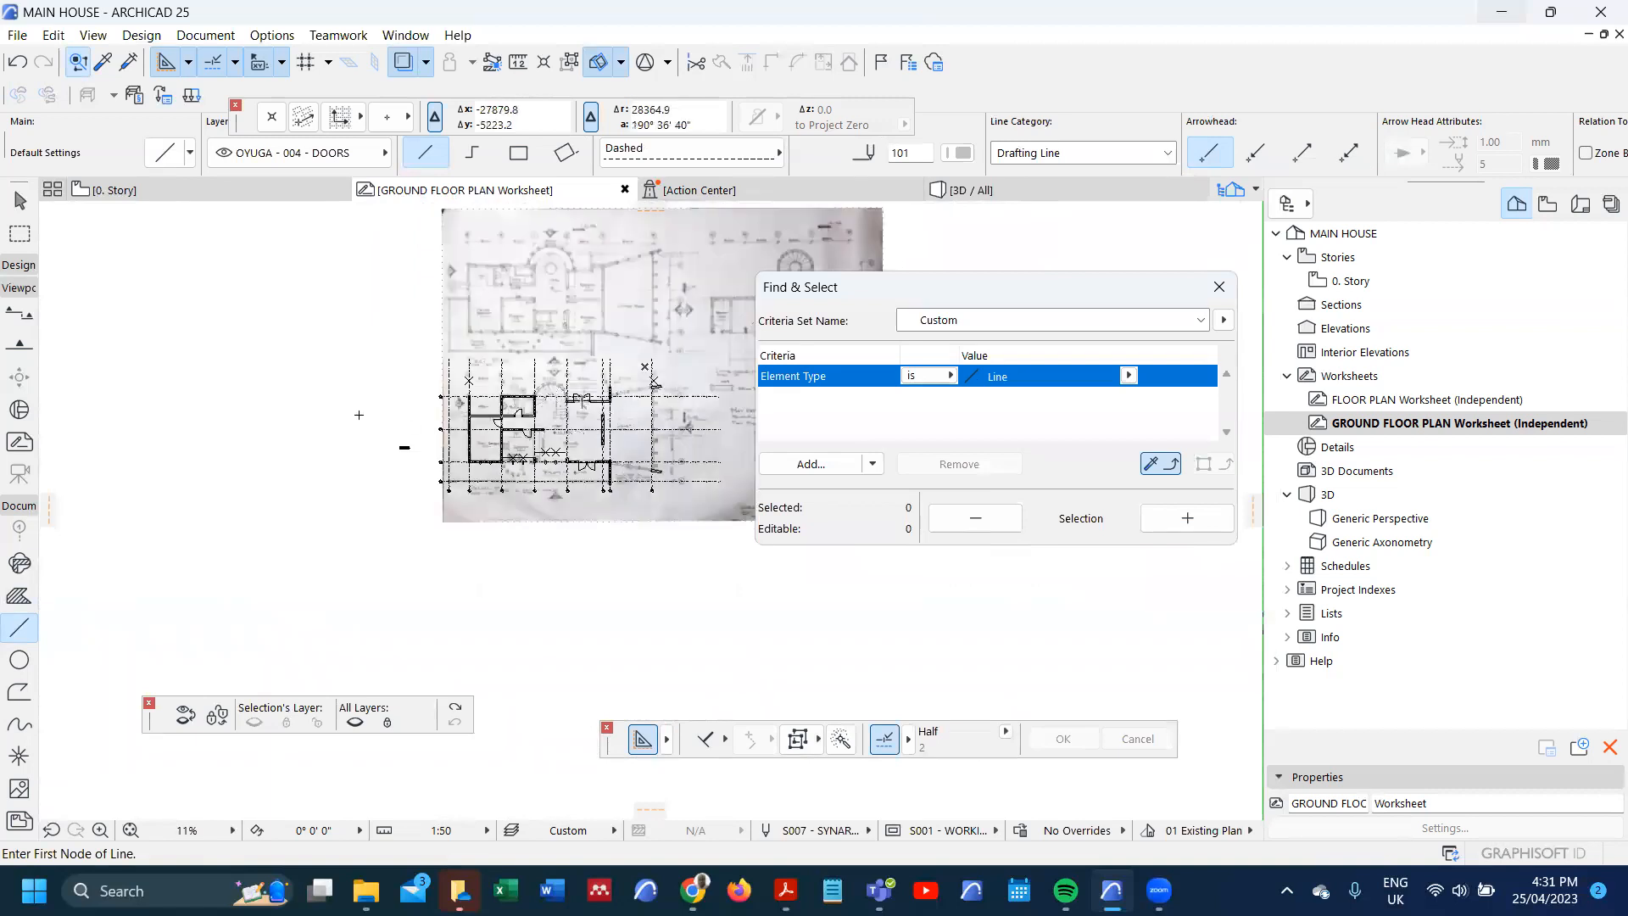
scroll(407, 437, up, 15)
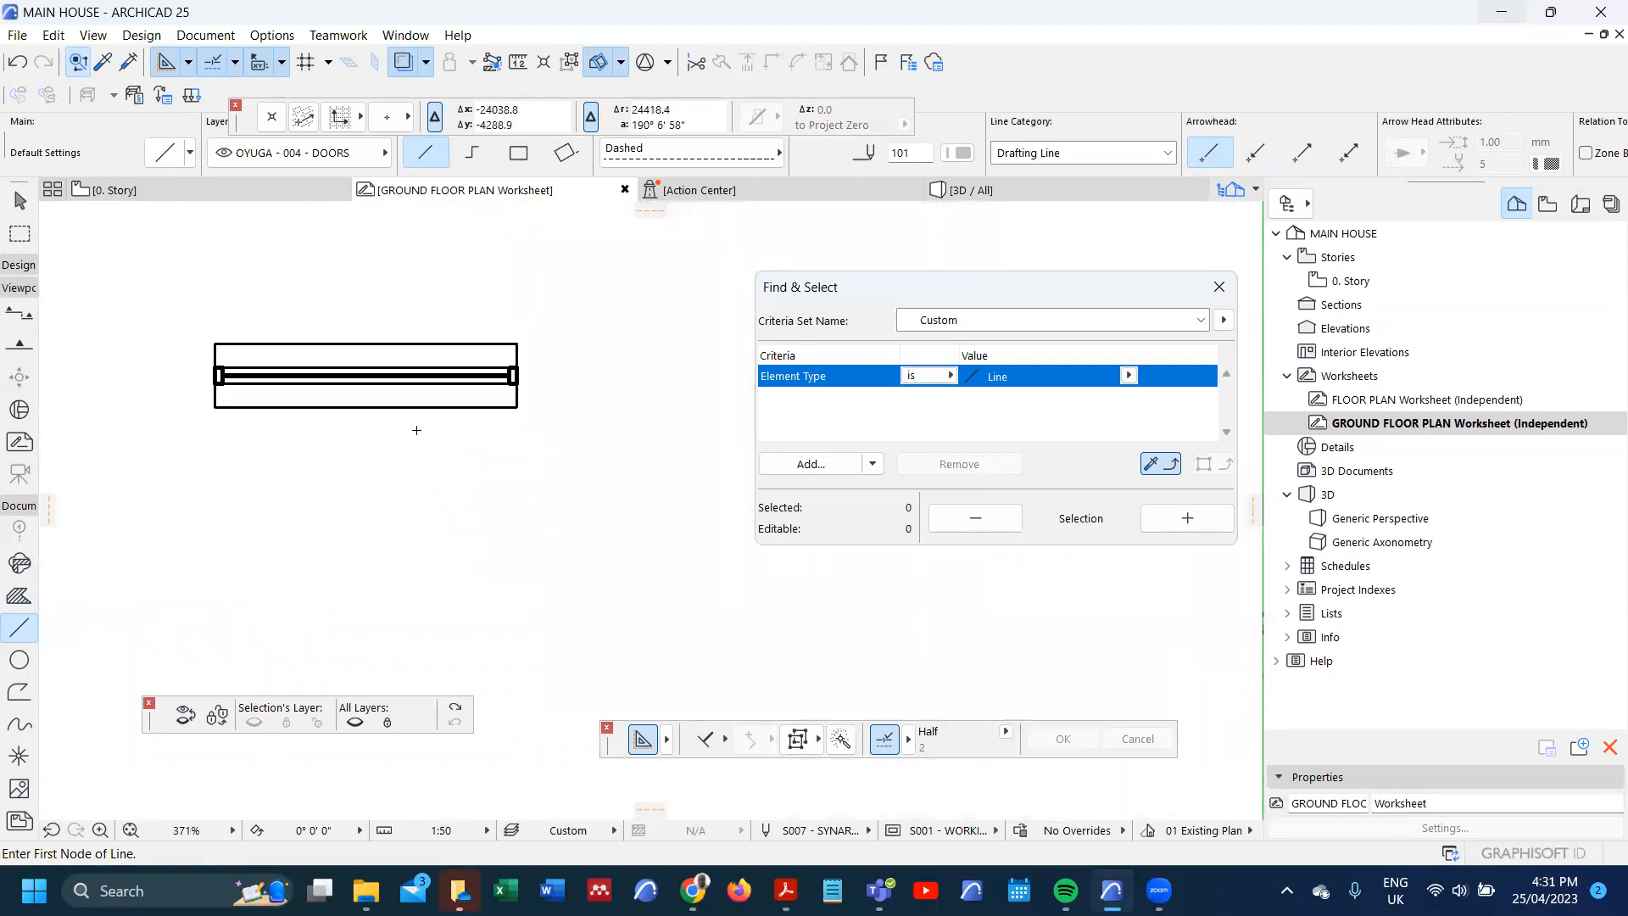
scroll(132, 383, up, 1)
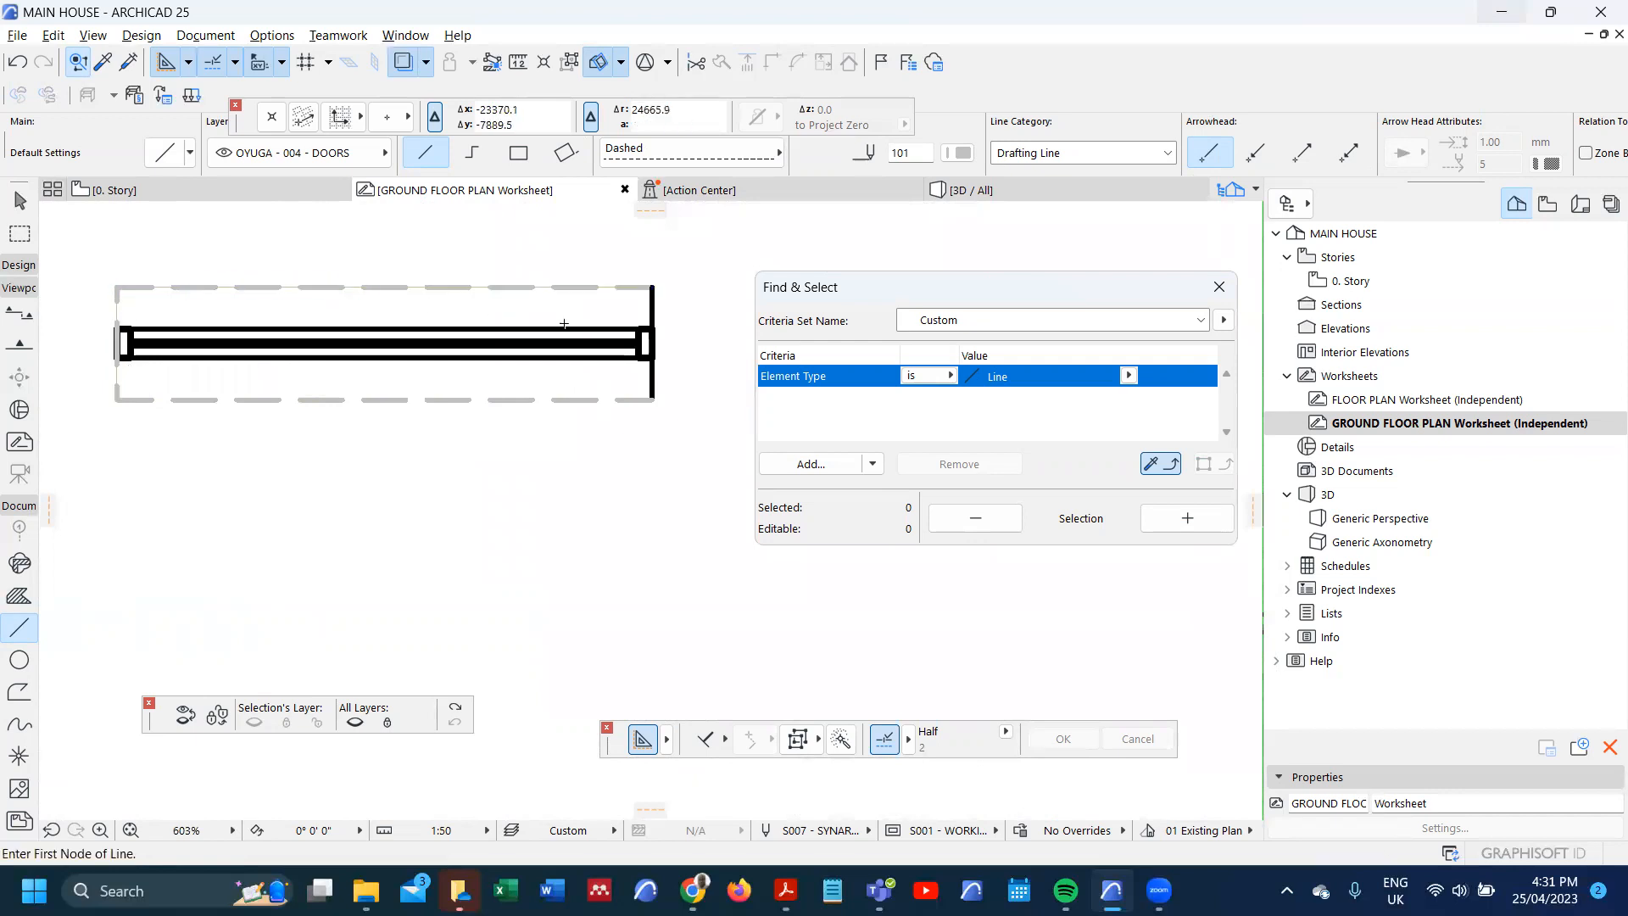
scroll(457, 419, down, 3)
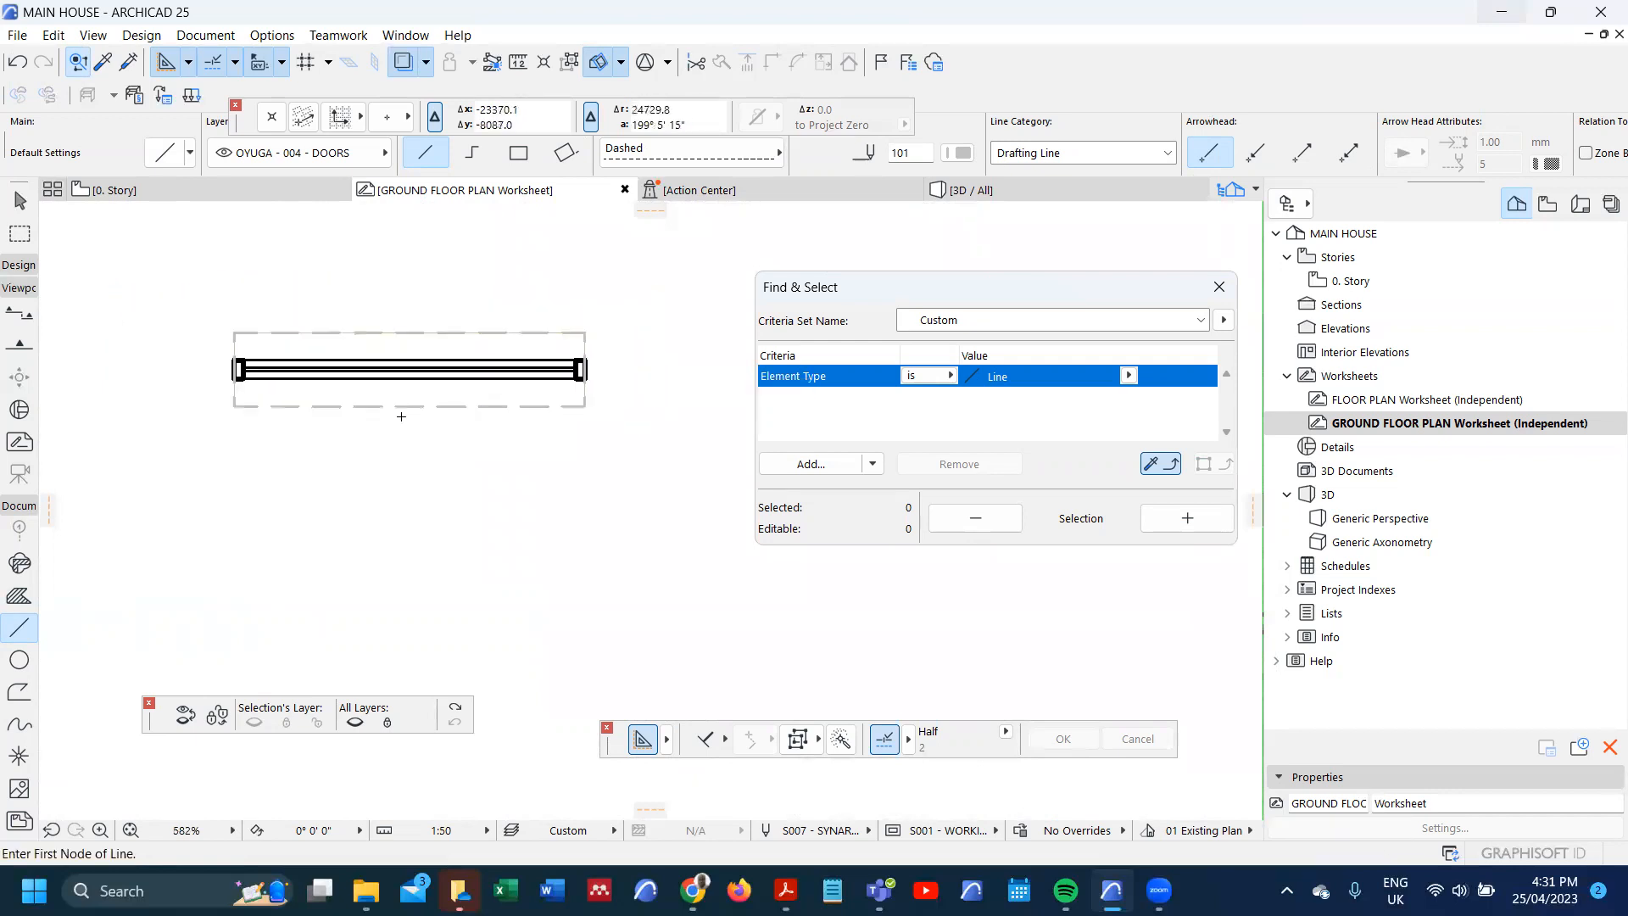
- Select the four dashed outer rectangle lines, send them to the back of the display order and deselect them
shift+click(265, 336)
shift+click(218, 312)
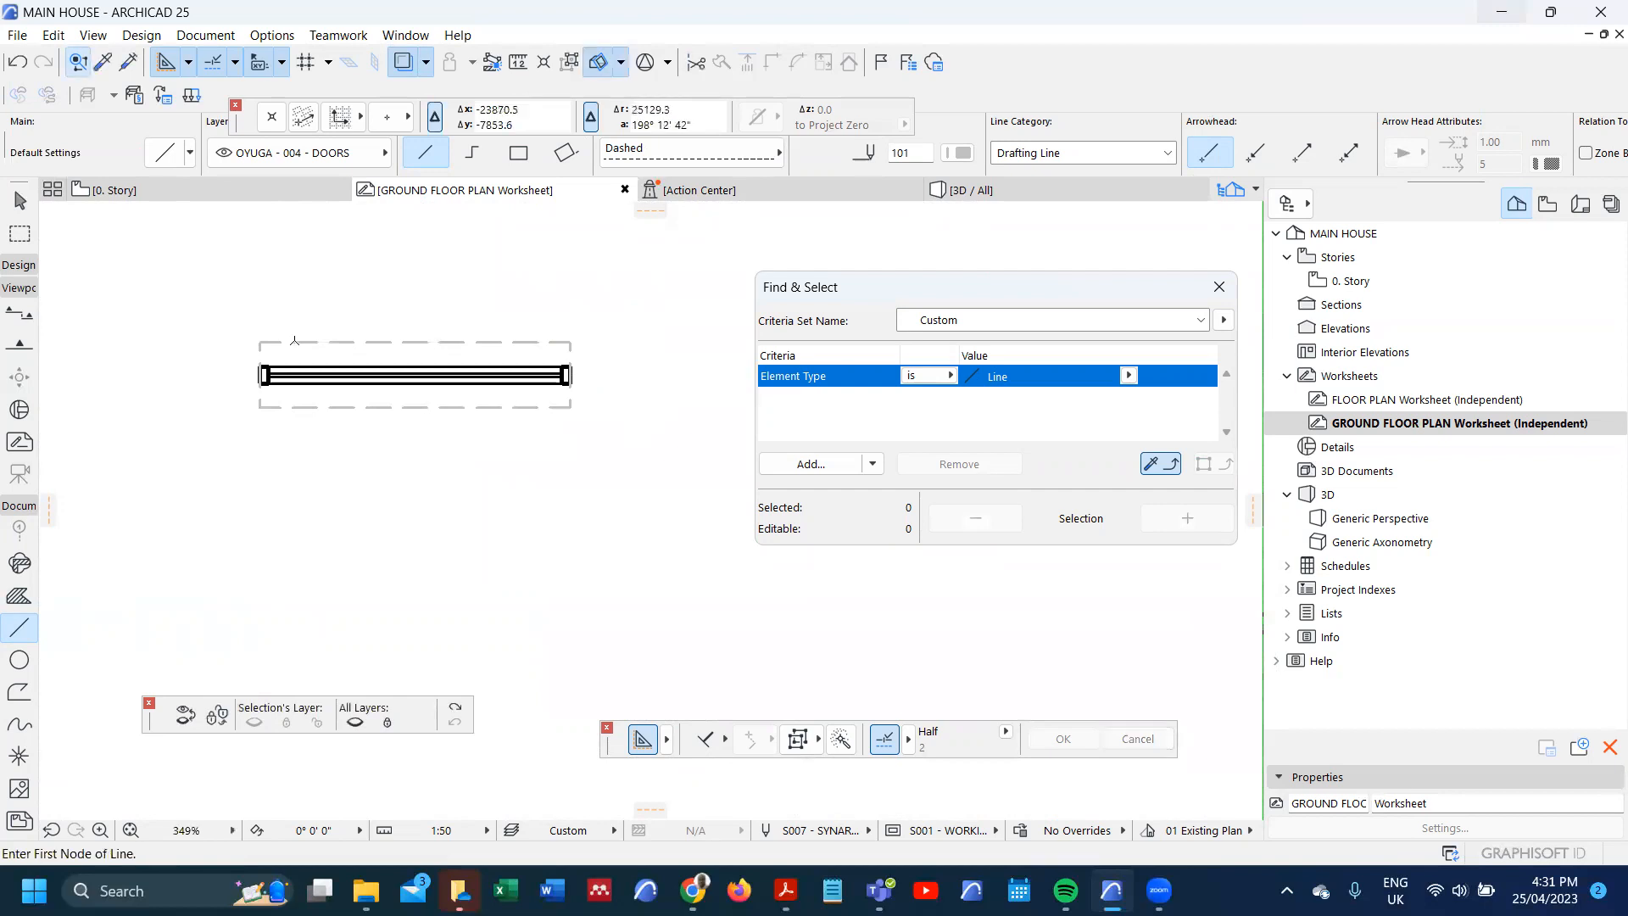
shift+click(287, 341)
right_click(287, 339)
right_click(255, 314)
right_click(255, 312)
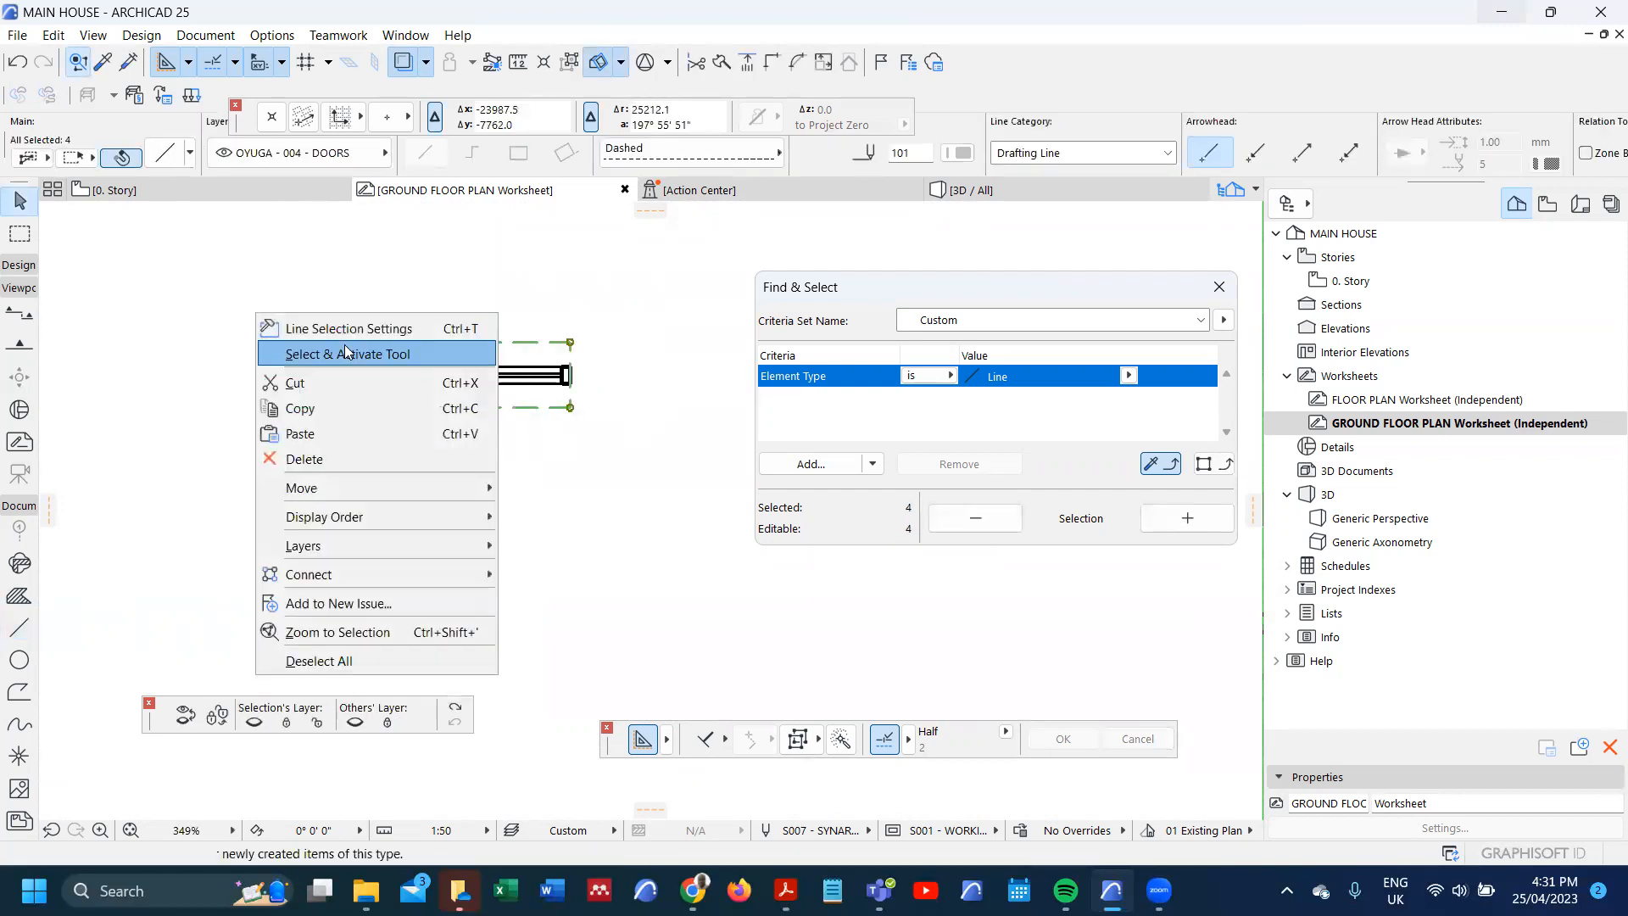
mouse_move(475, 519)
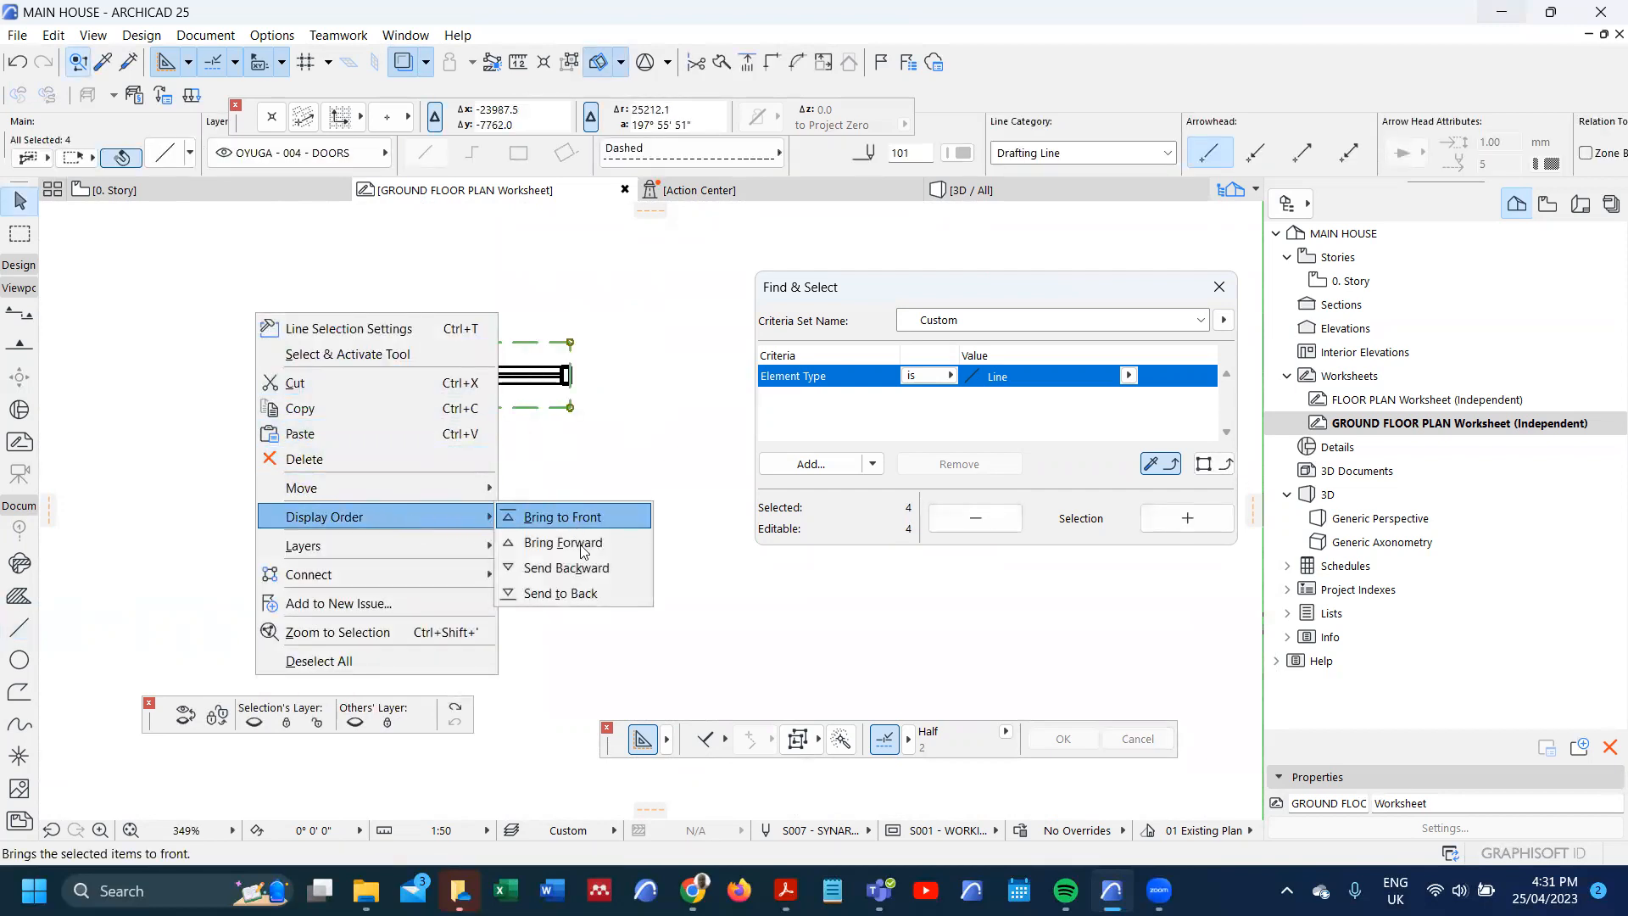
click(559, 593)
click(240, 367)
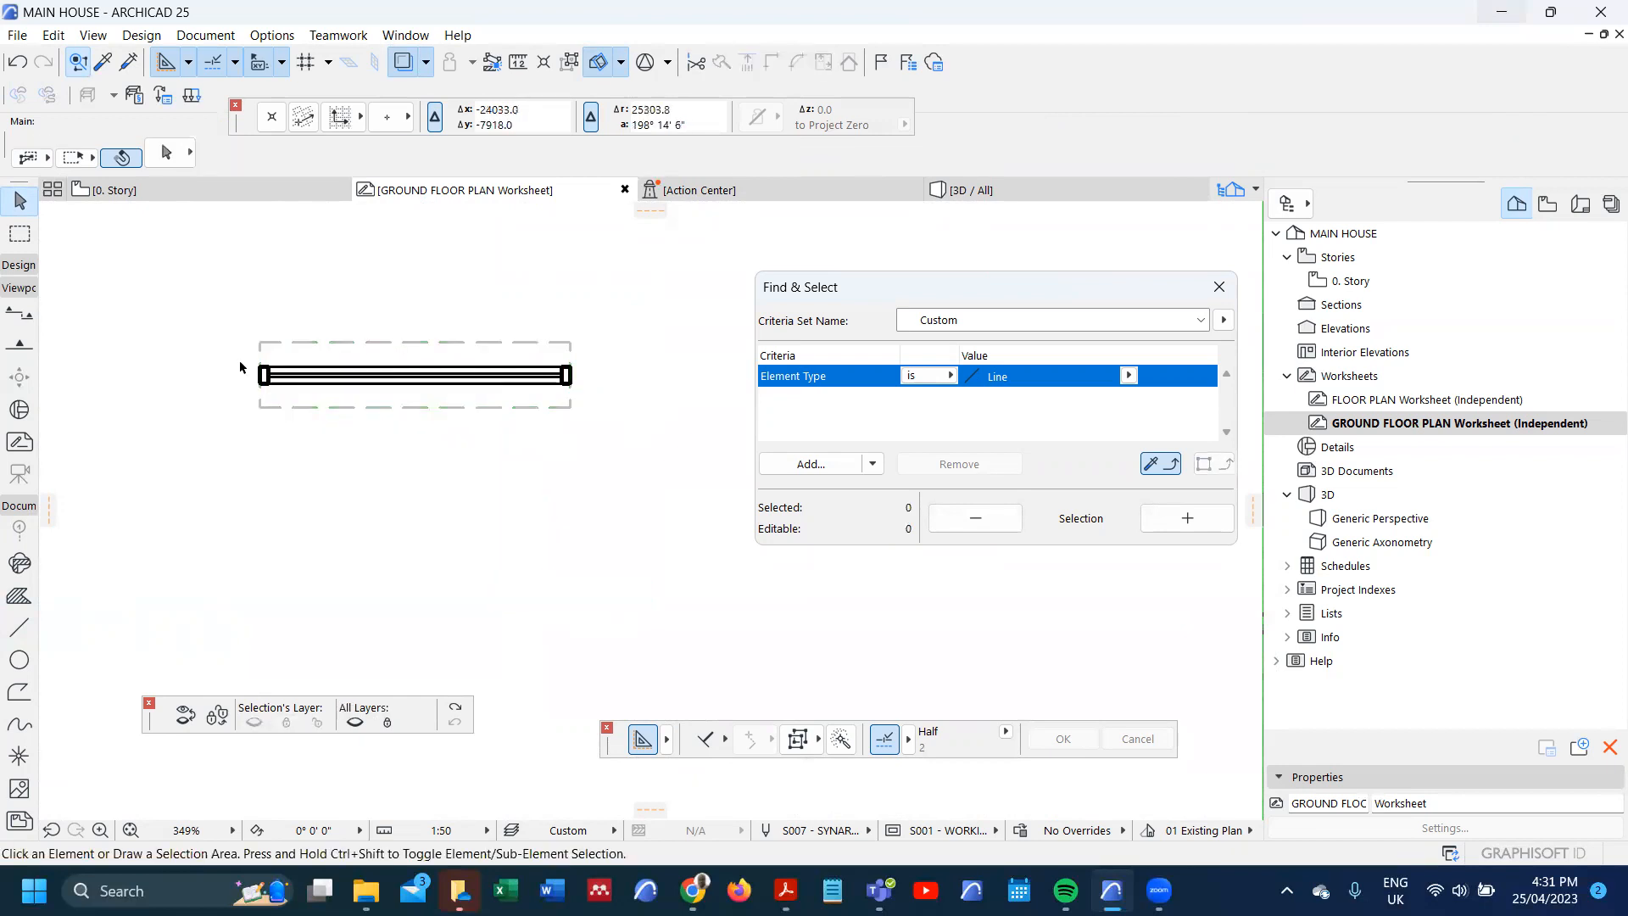
- Select all elements of the window symbol, including its dashed outer lines, and group them
scroll(240, 367, up, 1)
drag(223, 318, 697, 455)
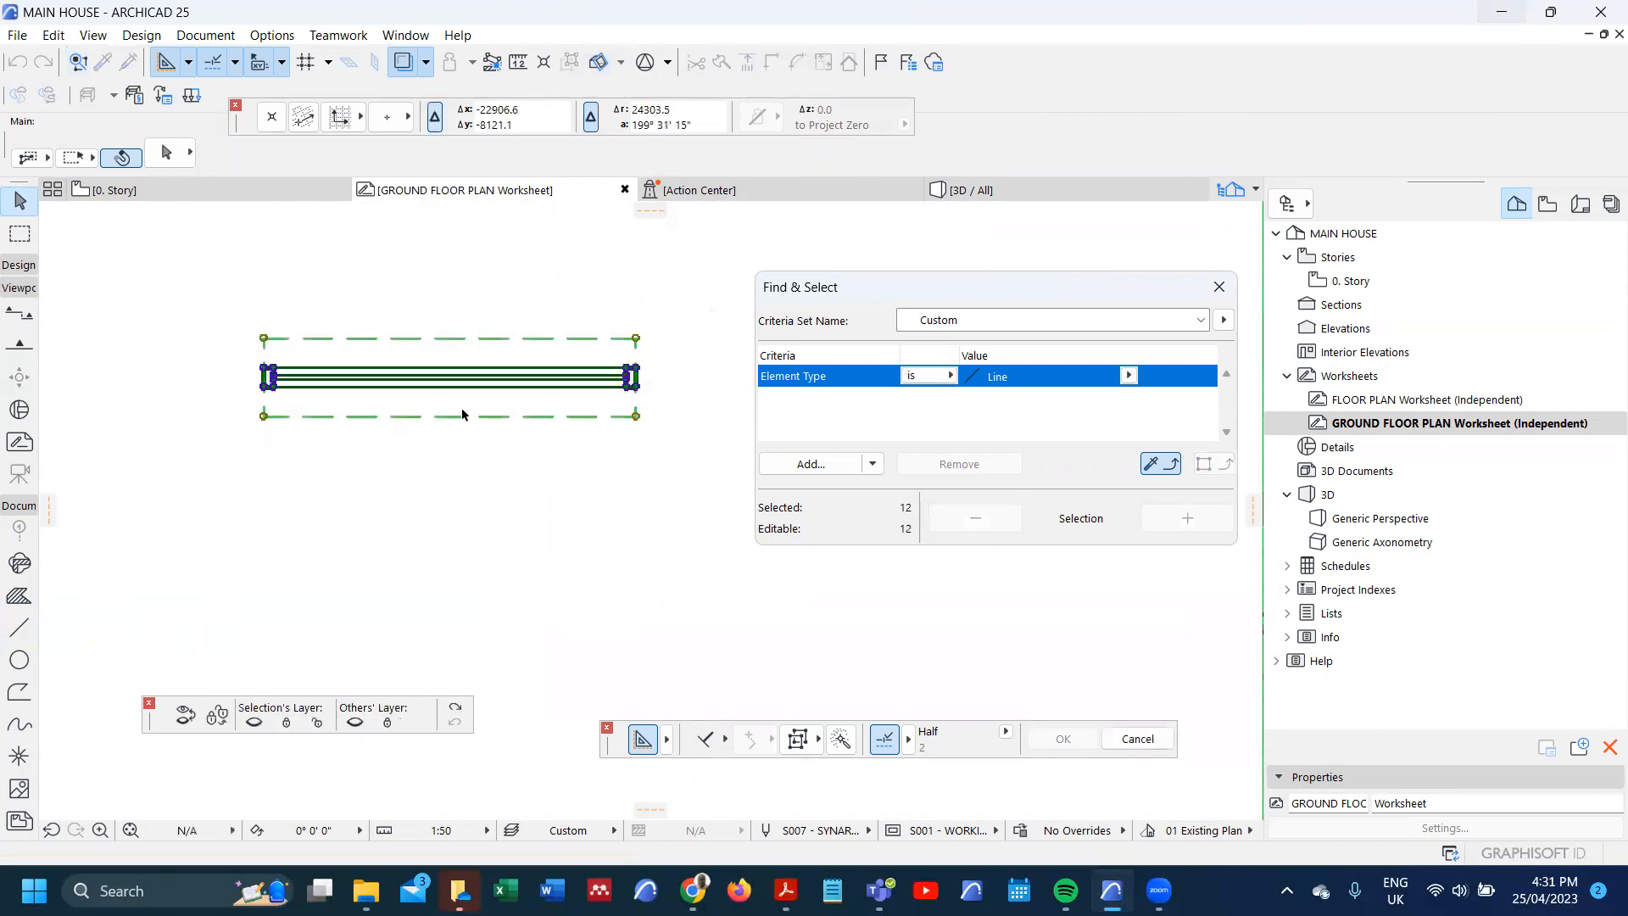
scroll(379, 433, down, 3)
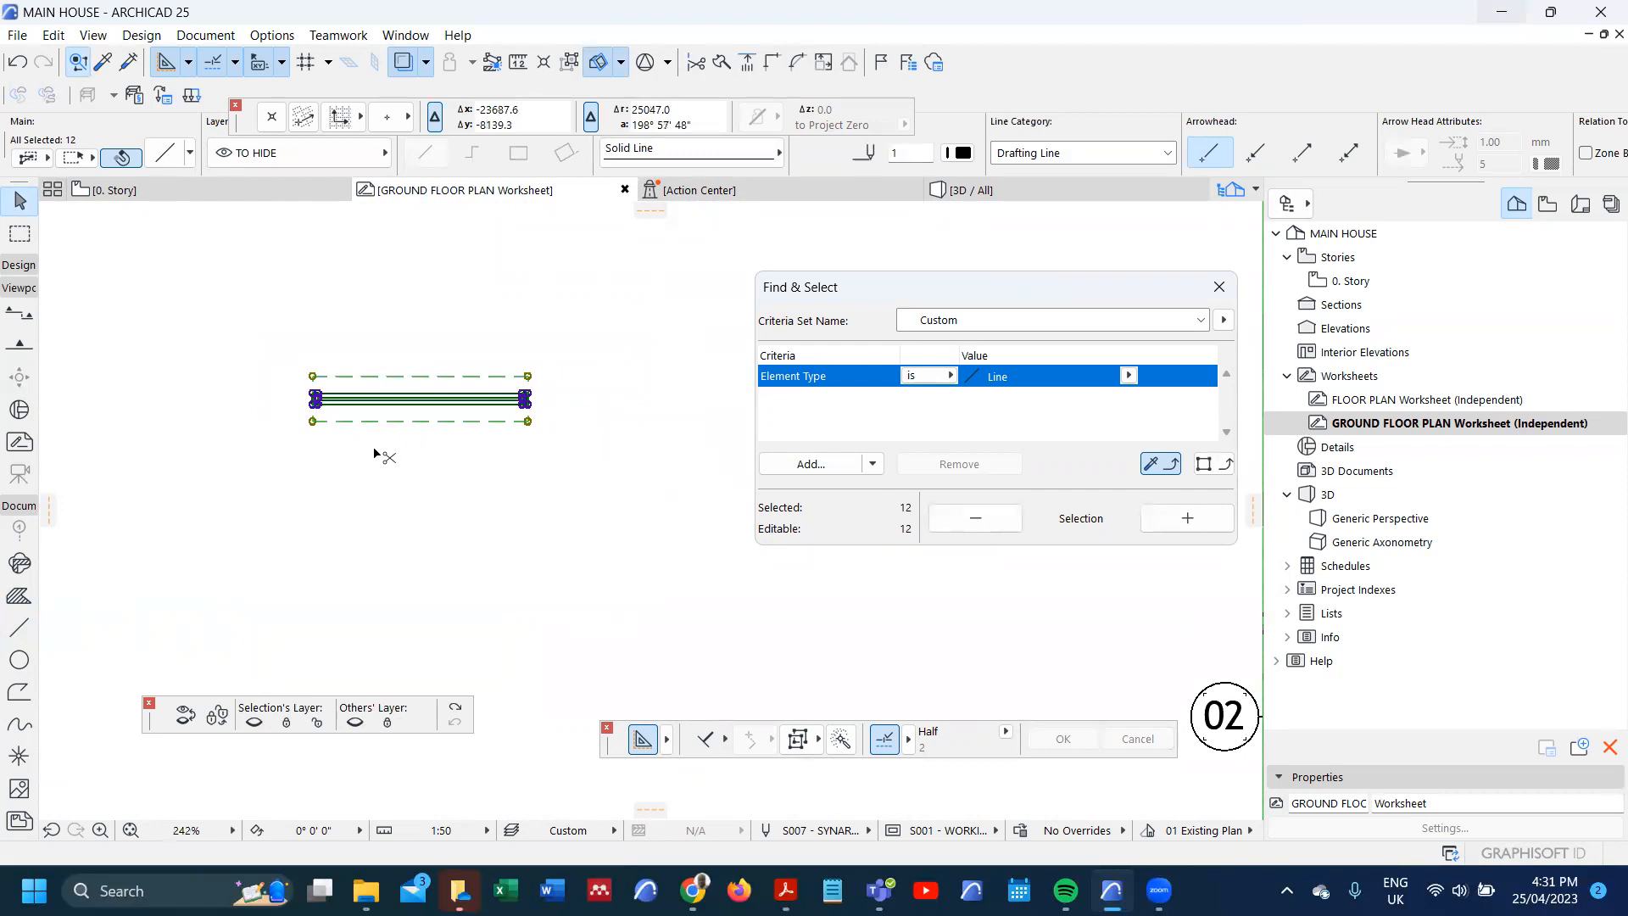
click(374, 454)
key(ctrl+a)
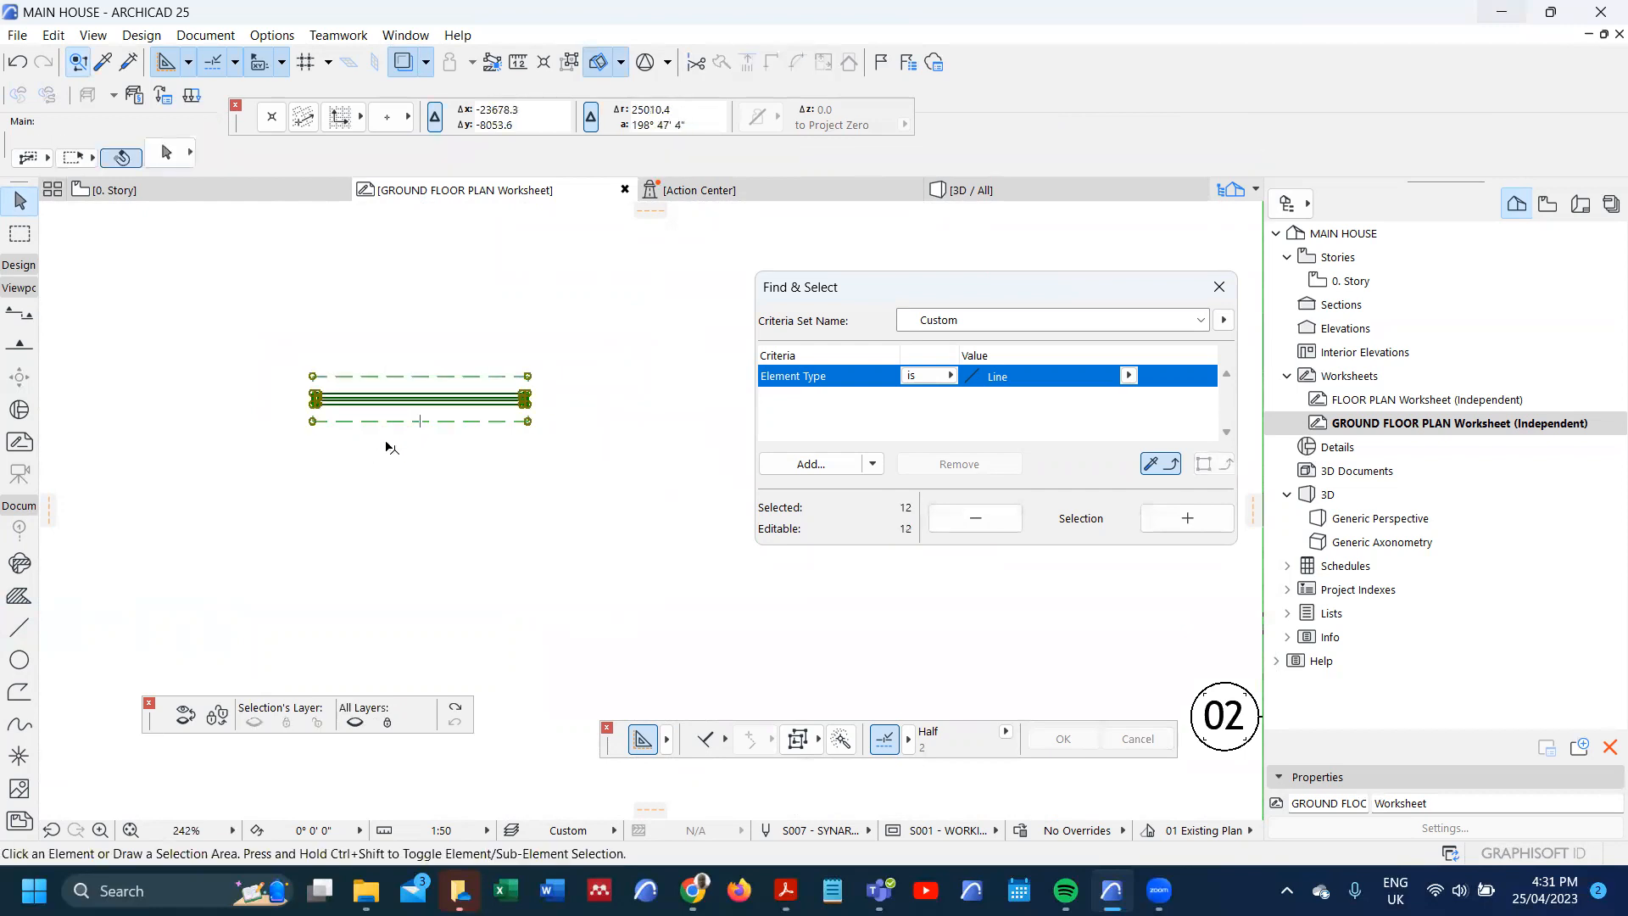
- Drag a copy of the window symbol by its lower left corner to the lower inner corner of the column at grid B-02
key(ctrl+shift+d)
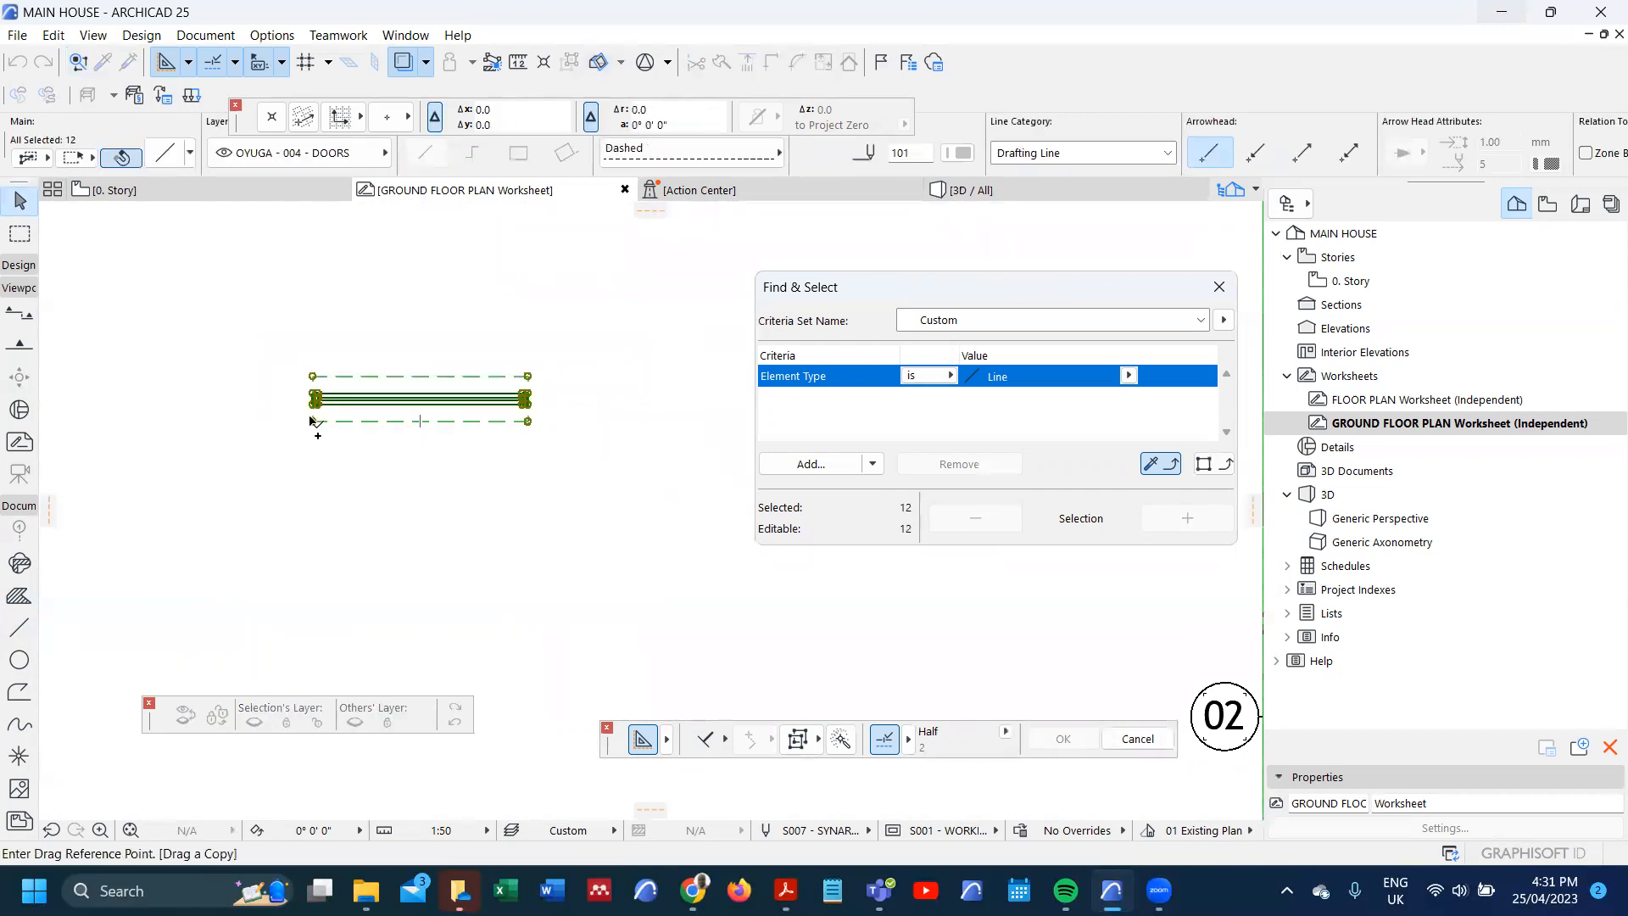
click(312, 421)
scroll(312, 421, down, 8)
scroll(599, 466, up, 6)
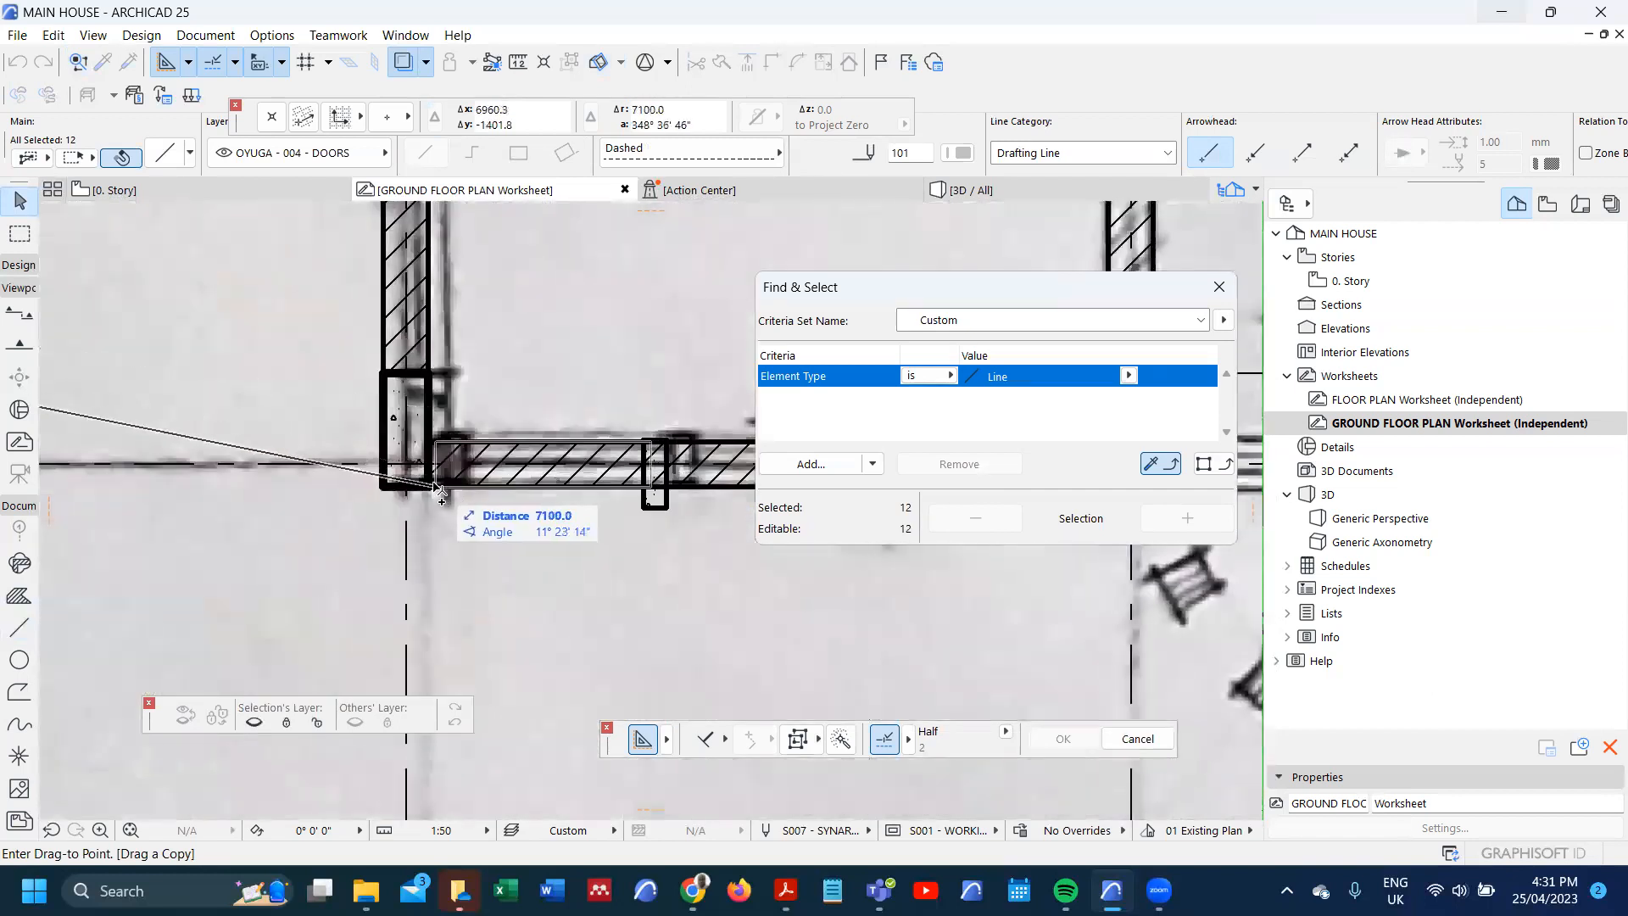
click(435, 490)
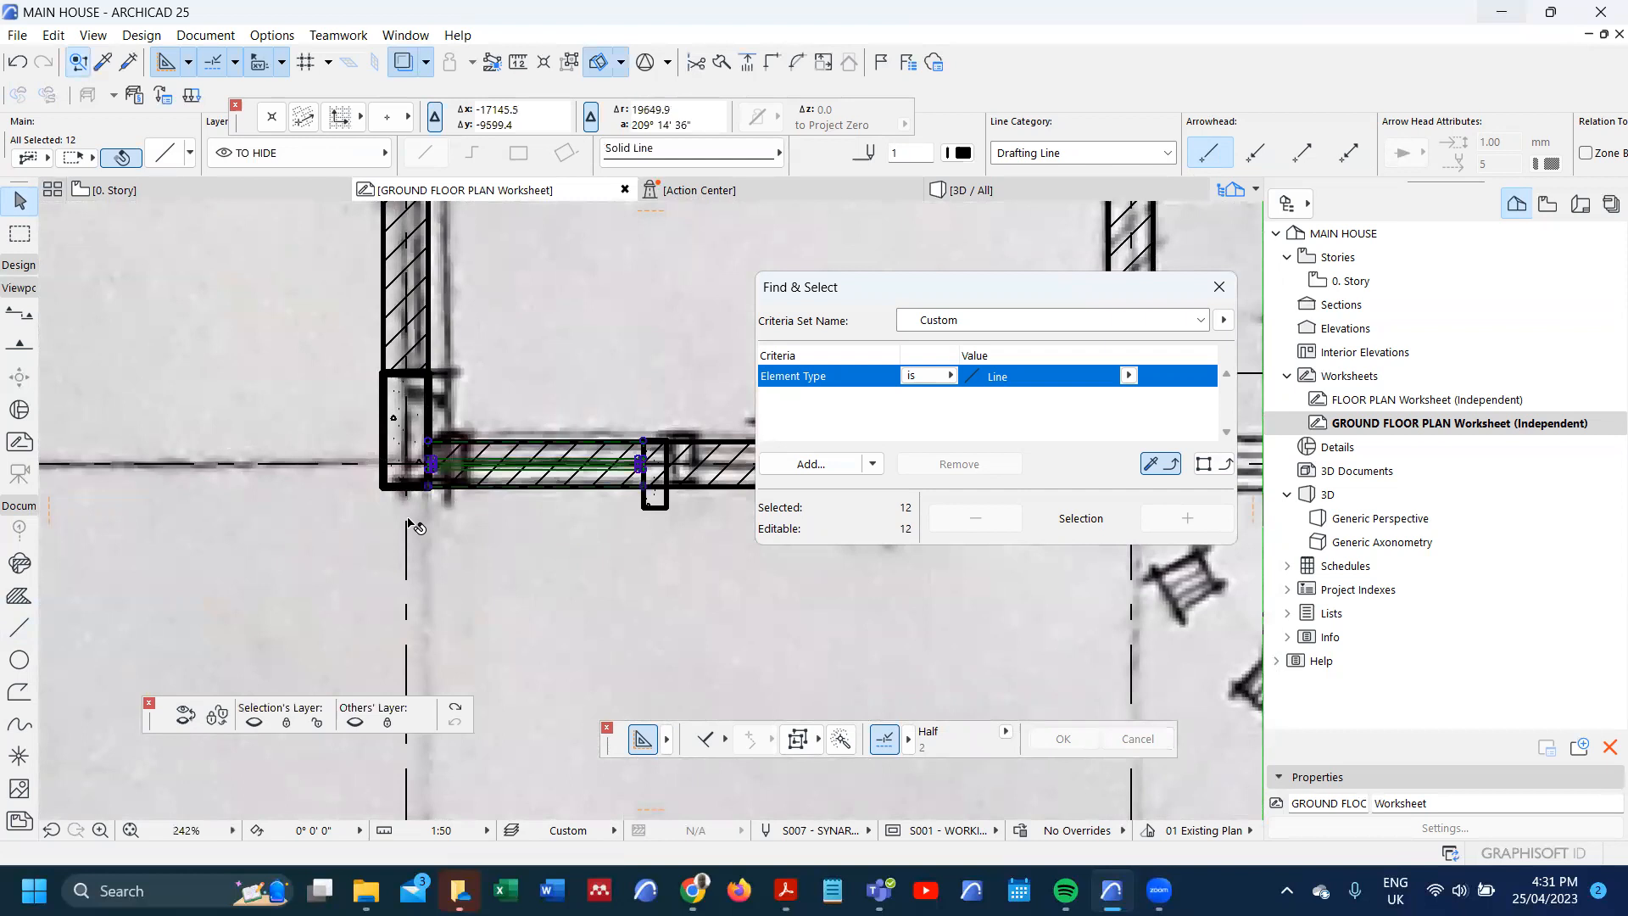
- Delete the stone wall fill along grid line 02 that covers the placed window symbol and the adjoining openings
scroll(612, 506, down, 3)
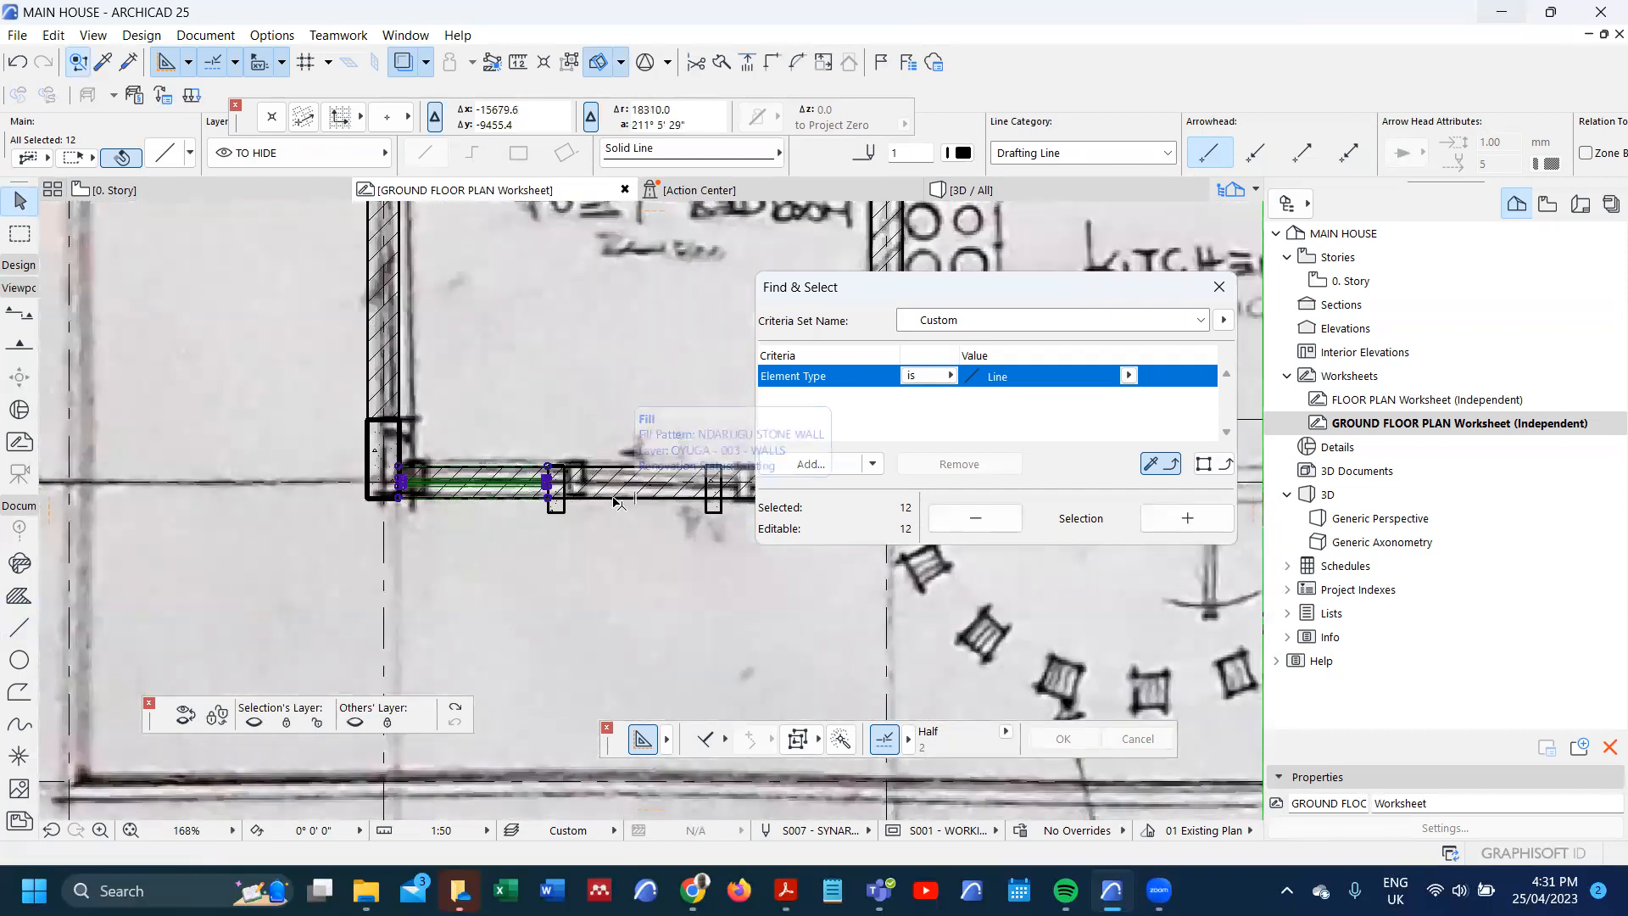
click(620, 519)
click(596, 566)
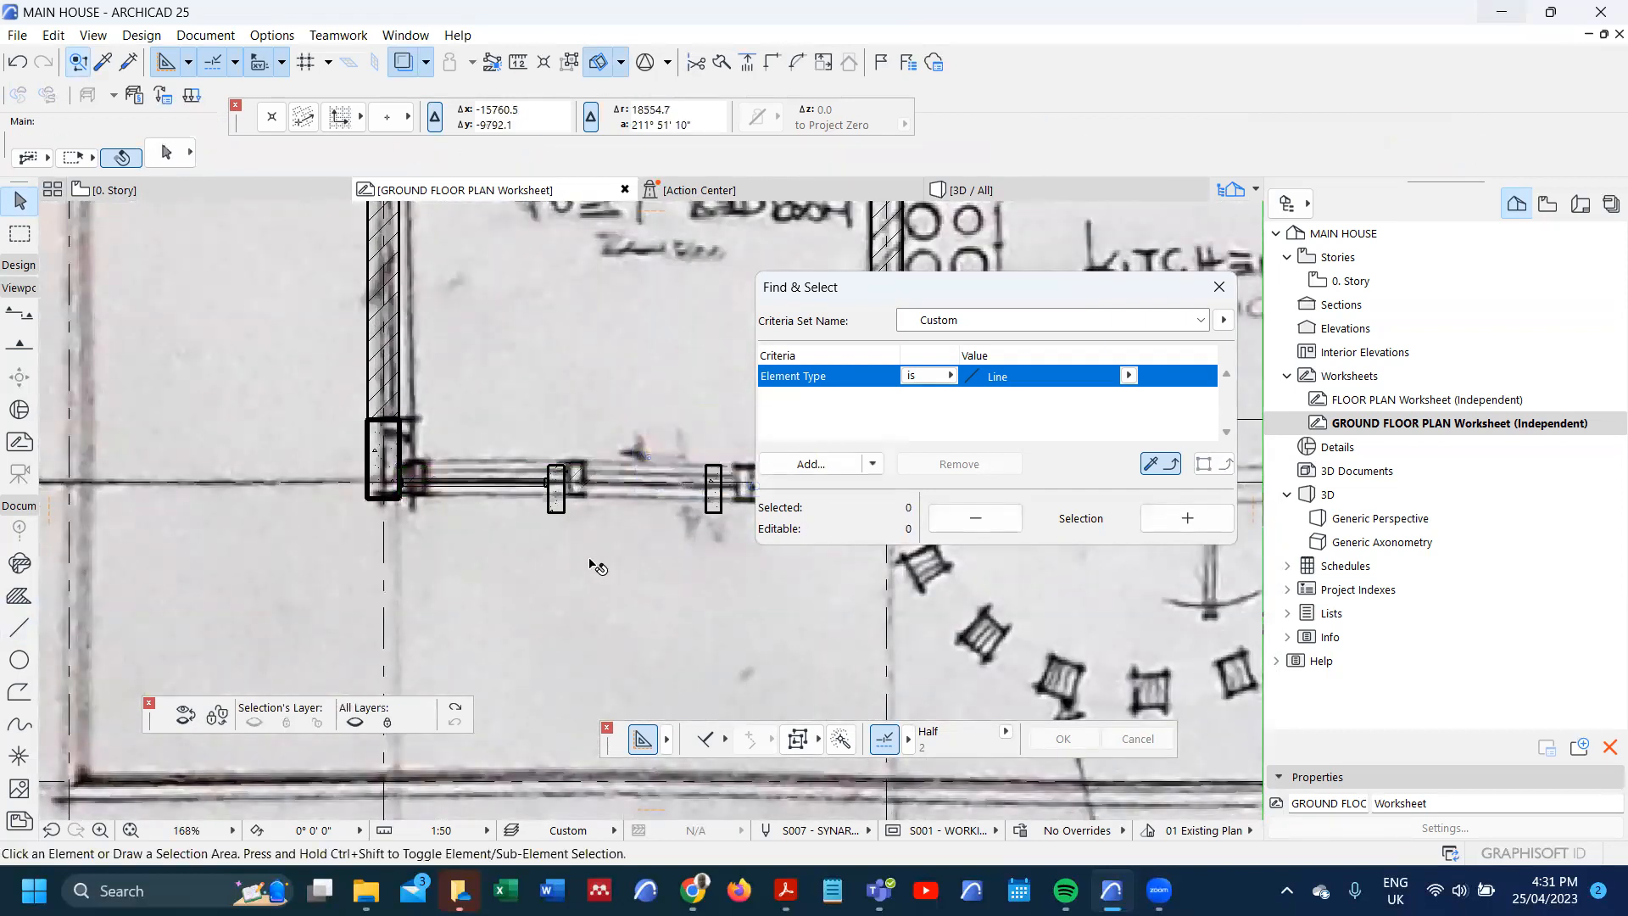
- Hide the scanned floor plan sketch behind the worksheet drawing by switching its layer visibility
scroll(516, 509, up, 4)
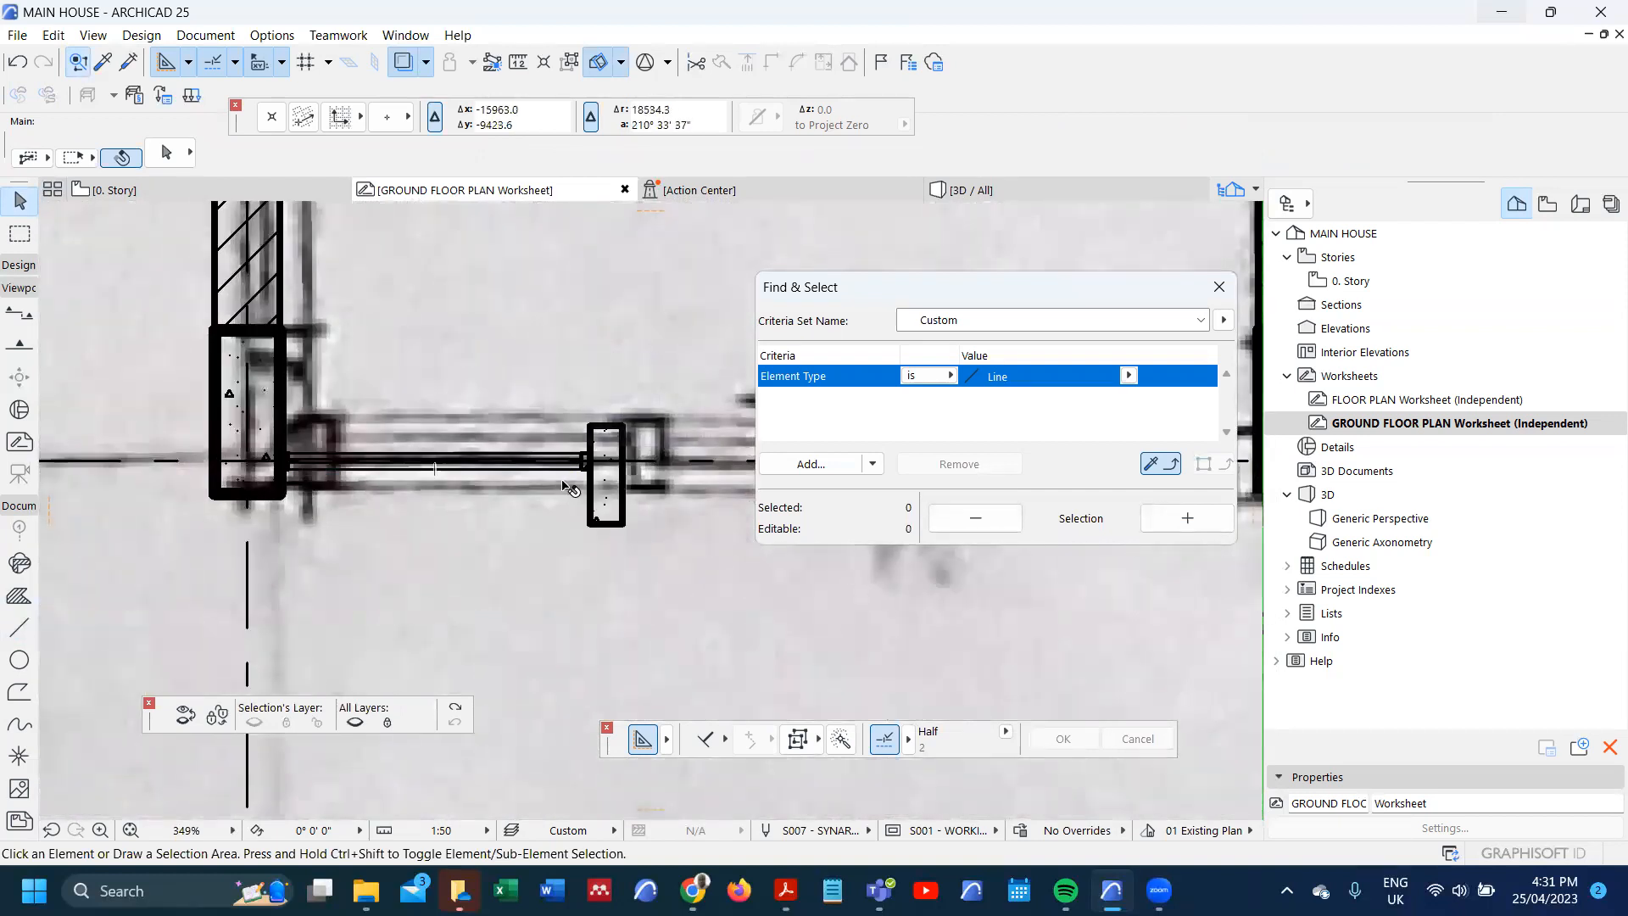
scroll(563, 475, down, 2)
click(457, 707)
scroll(513, 509, up, 1)
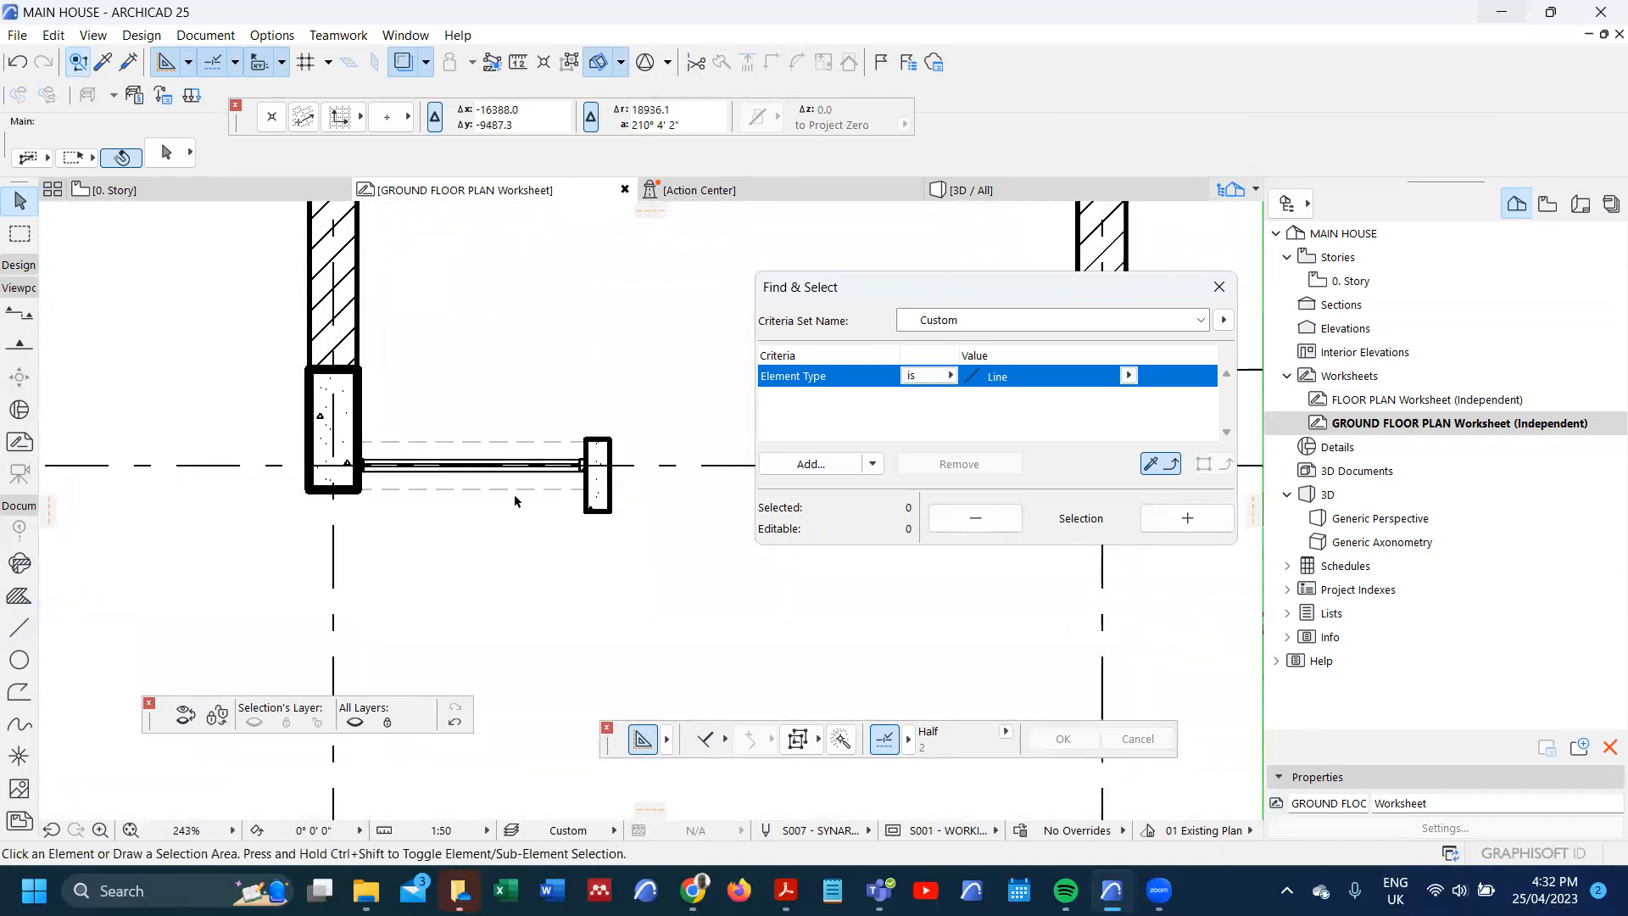
- Copy the window symbol from the first opening on grid line 02 into the middle opening between the two small columns
click(593, 495)
scroll(355, 498, down, 5)
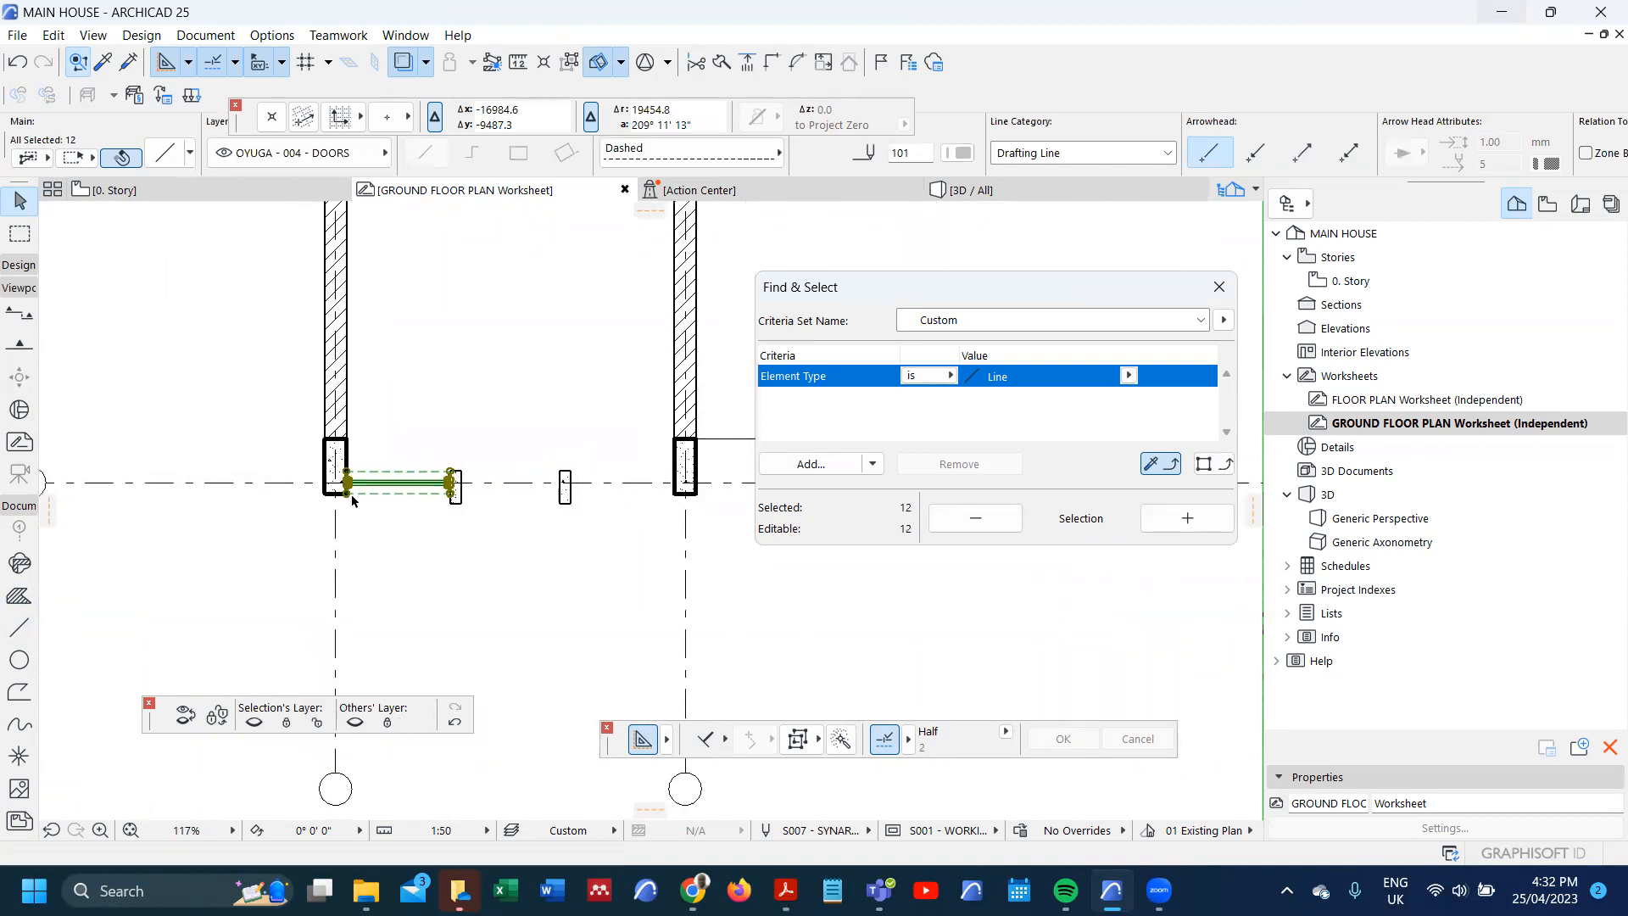
key(ctrl+shift+d)
click(347, 492)
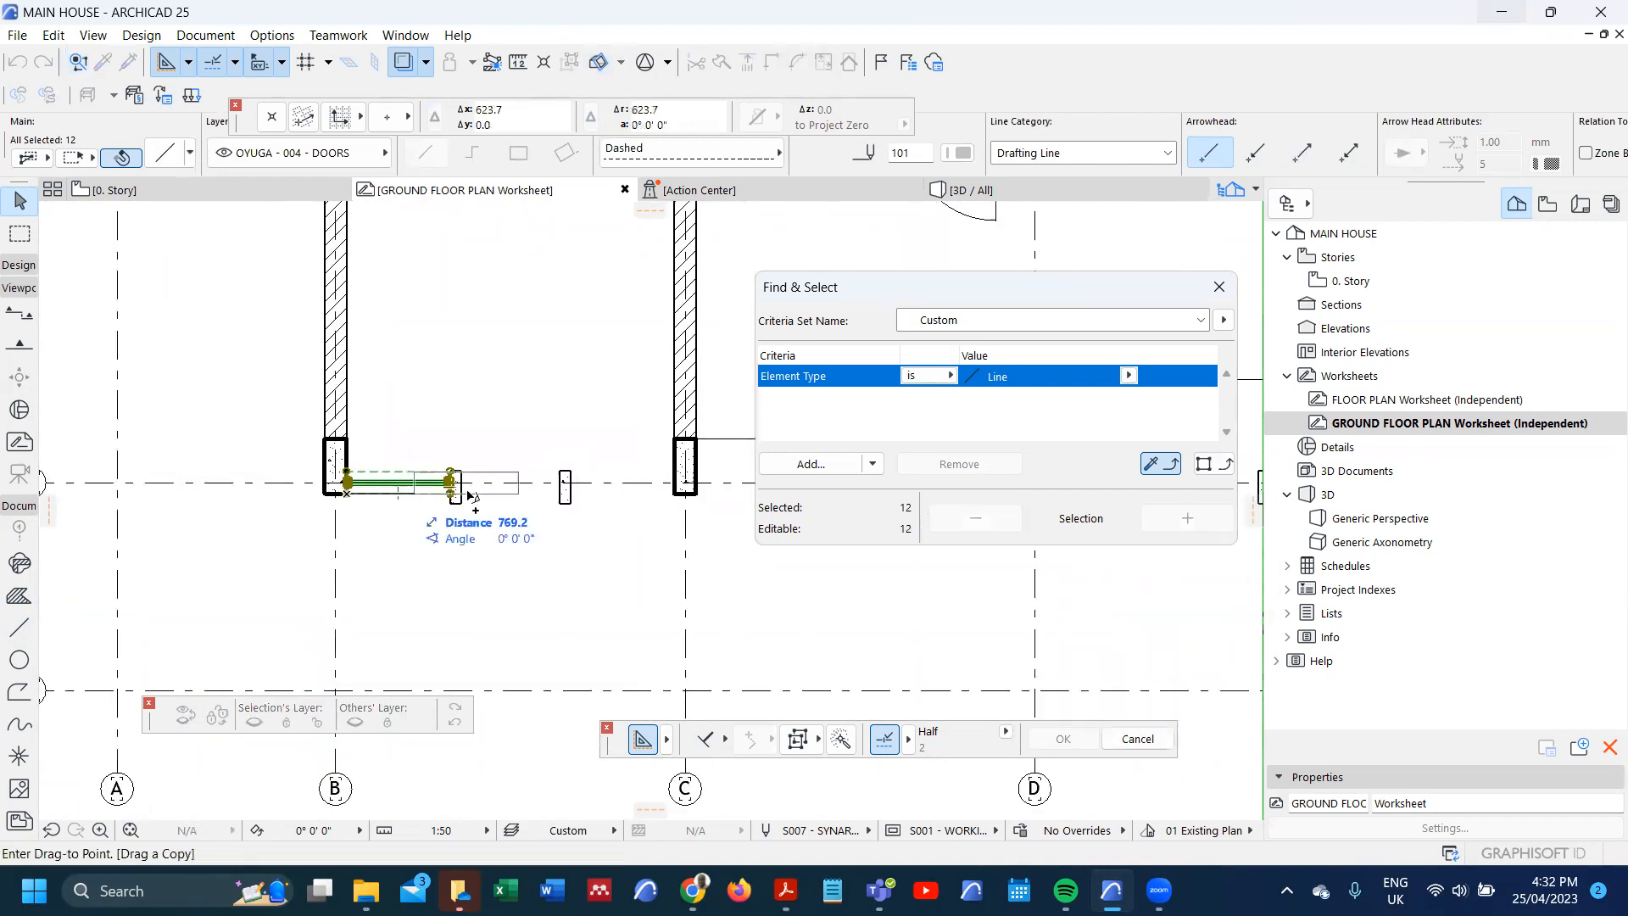
scroll(458, 497, up, 5)
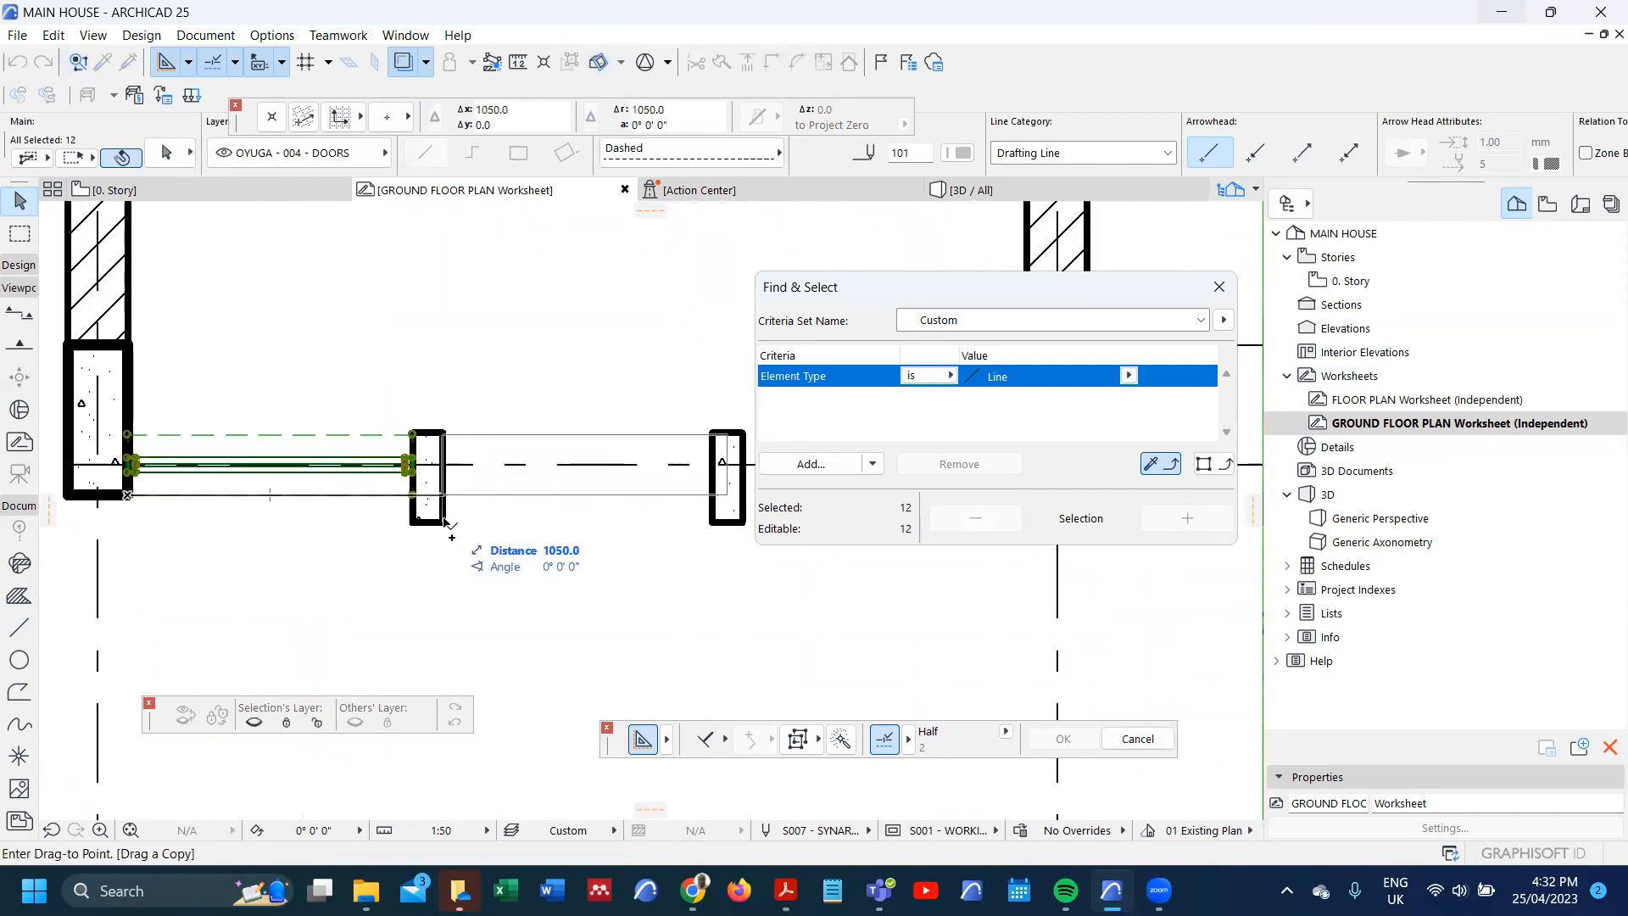
click(444, 523)
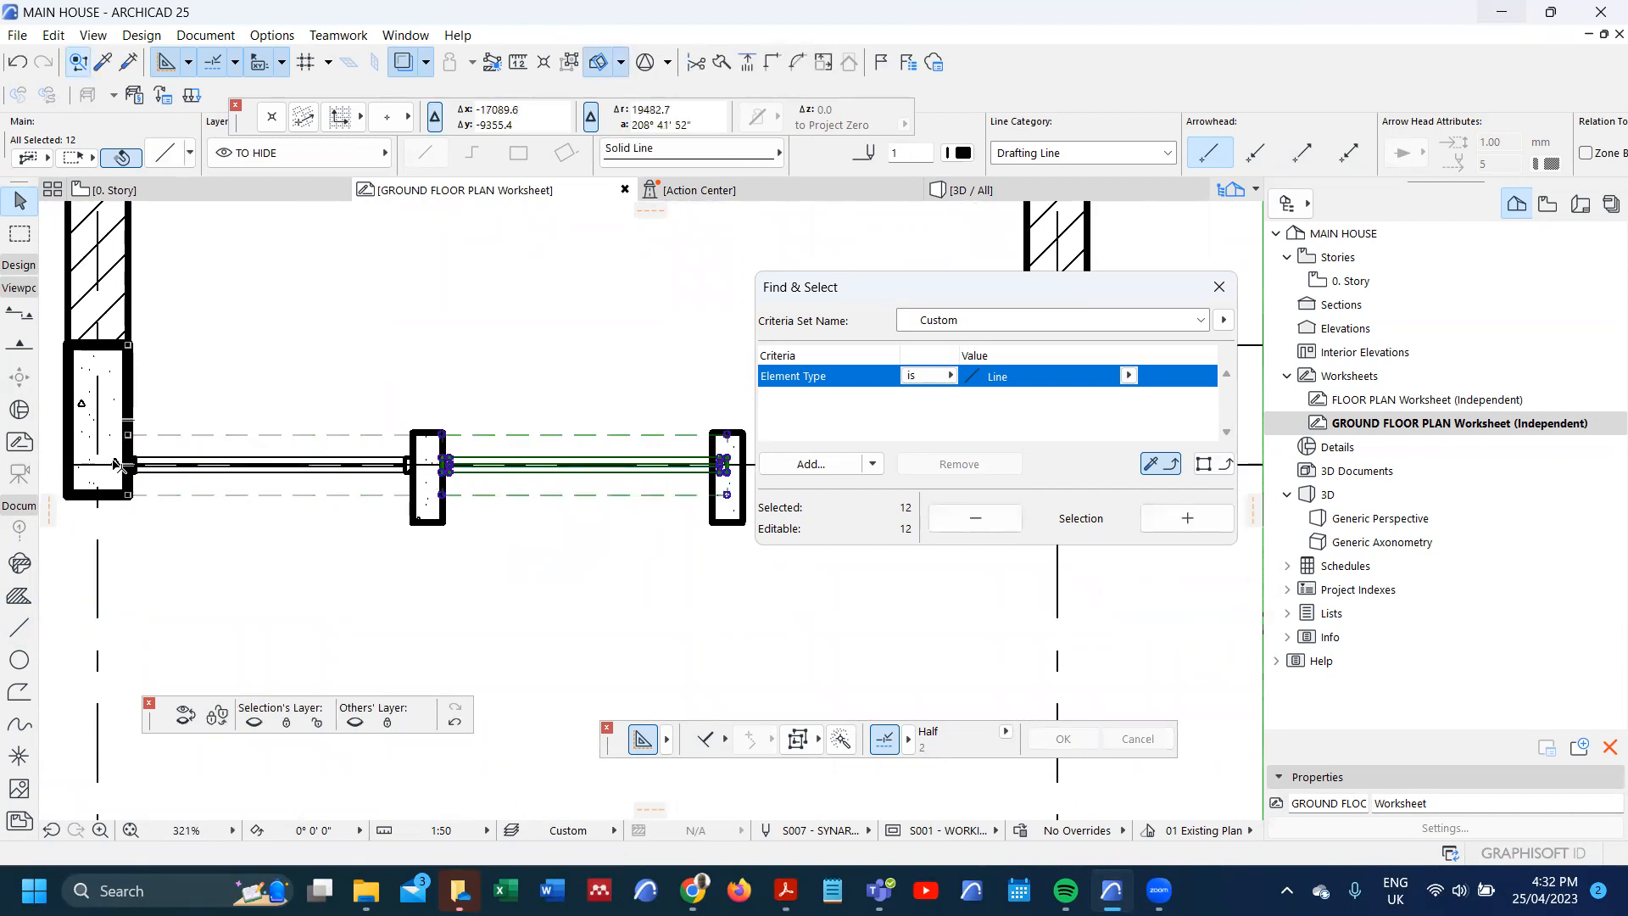
- Measure the clear width of the middle opening between the two small columns on grid line 02
scroll(108, 455, down, 3)
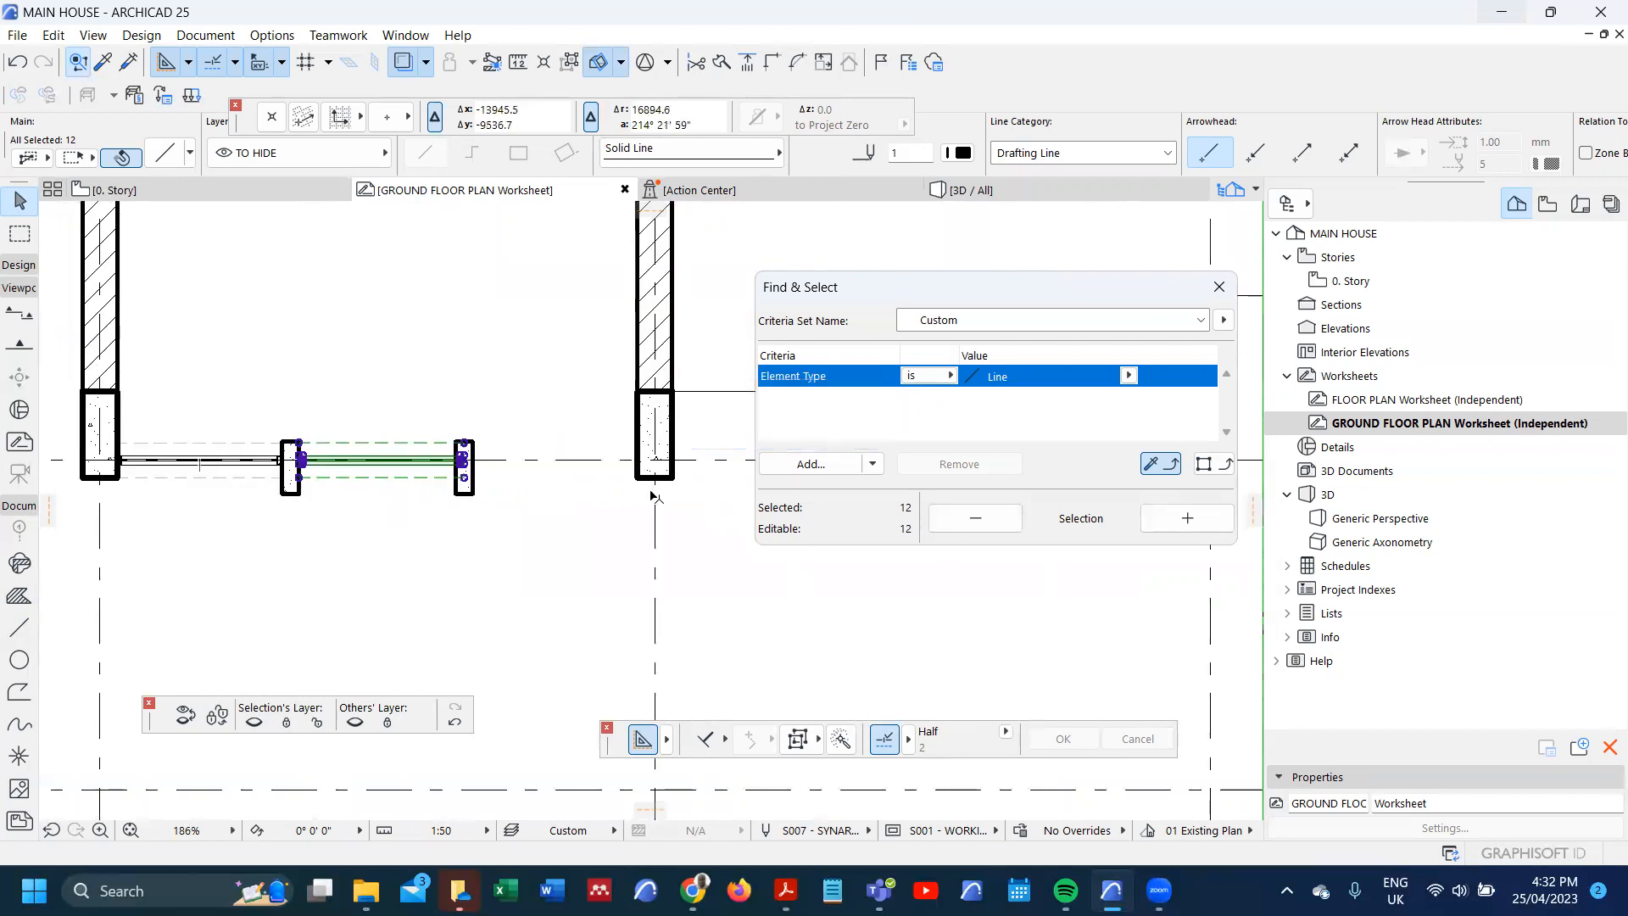
scroll(326, 459, up, 3)
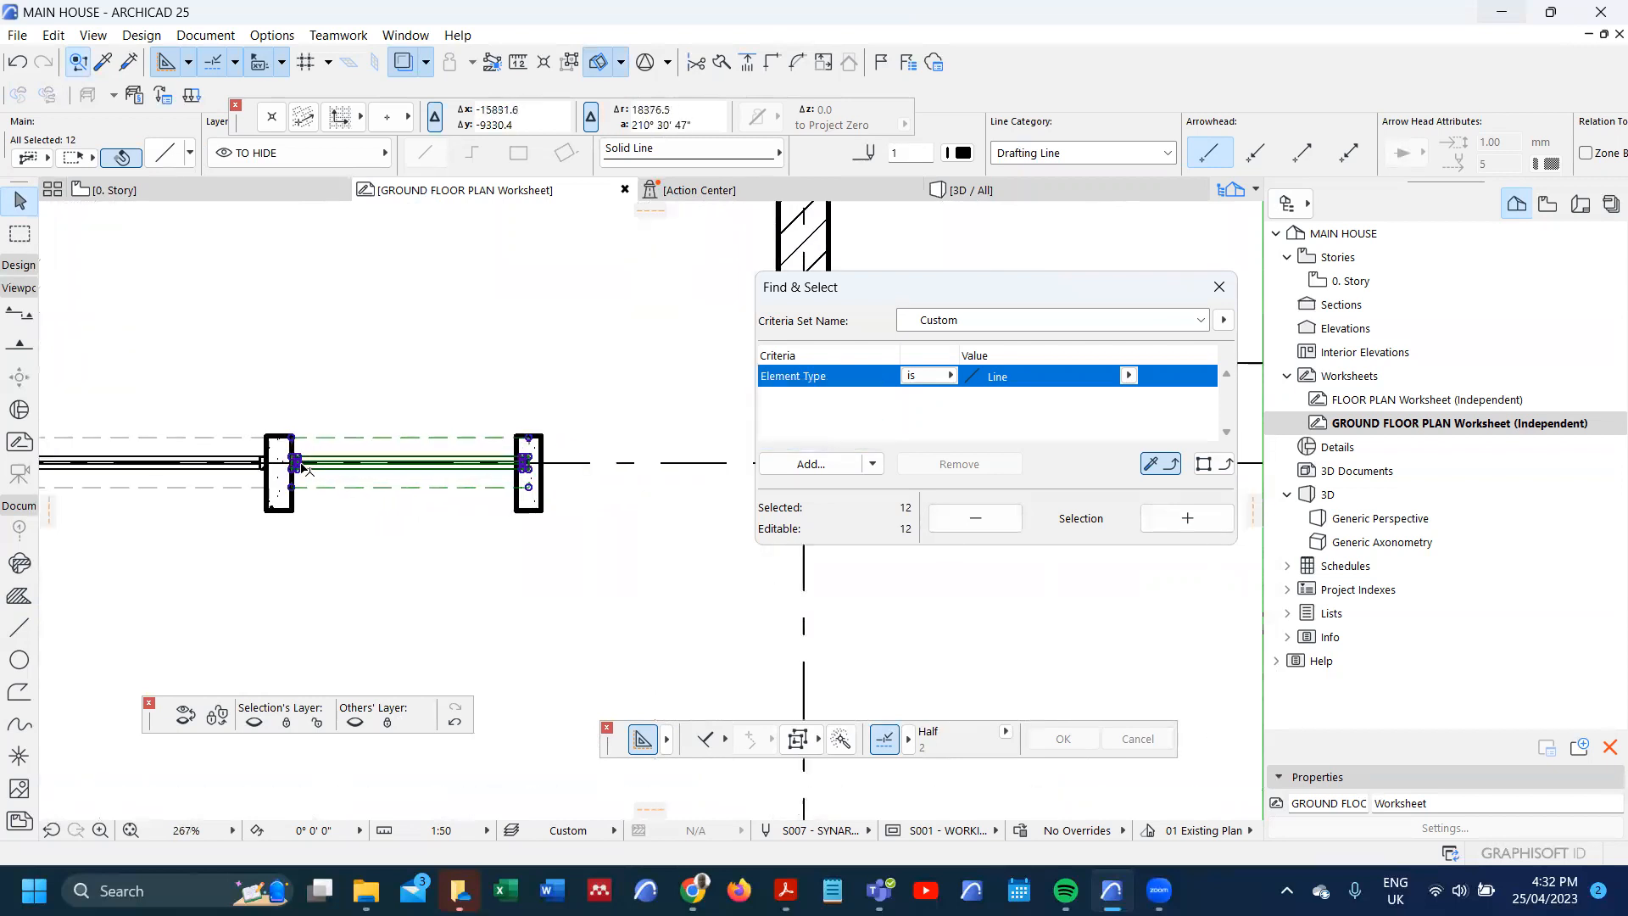
key(m)
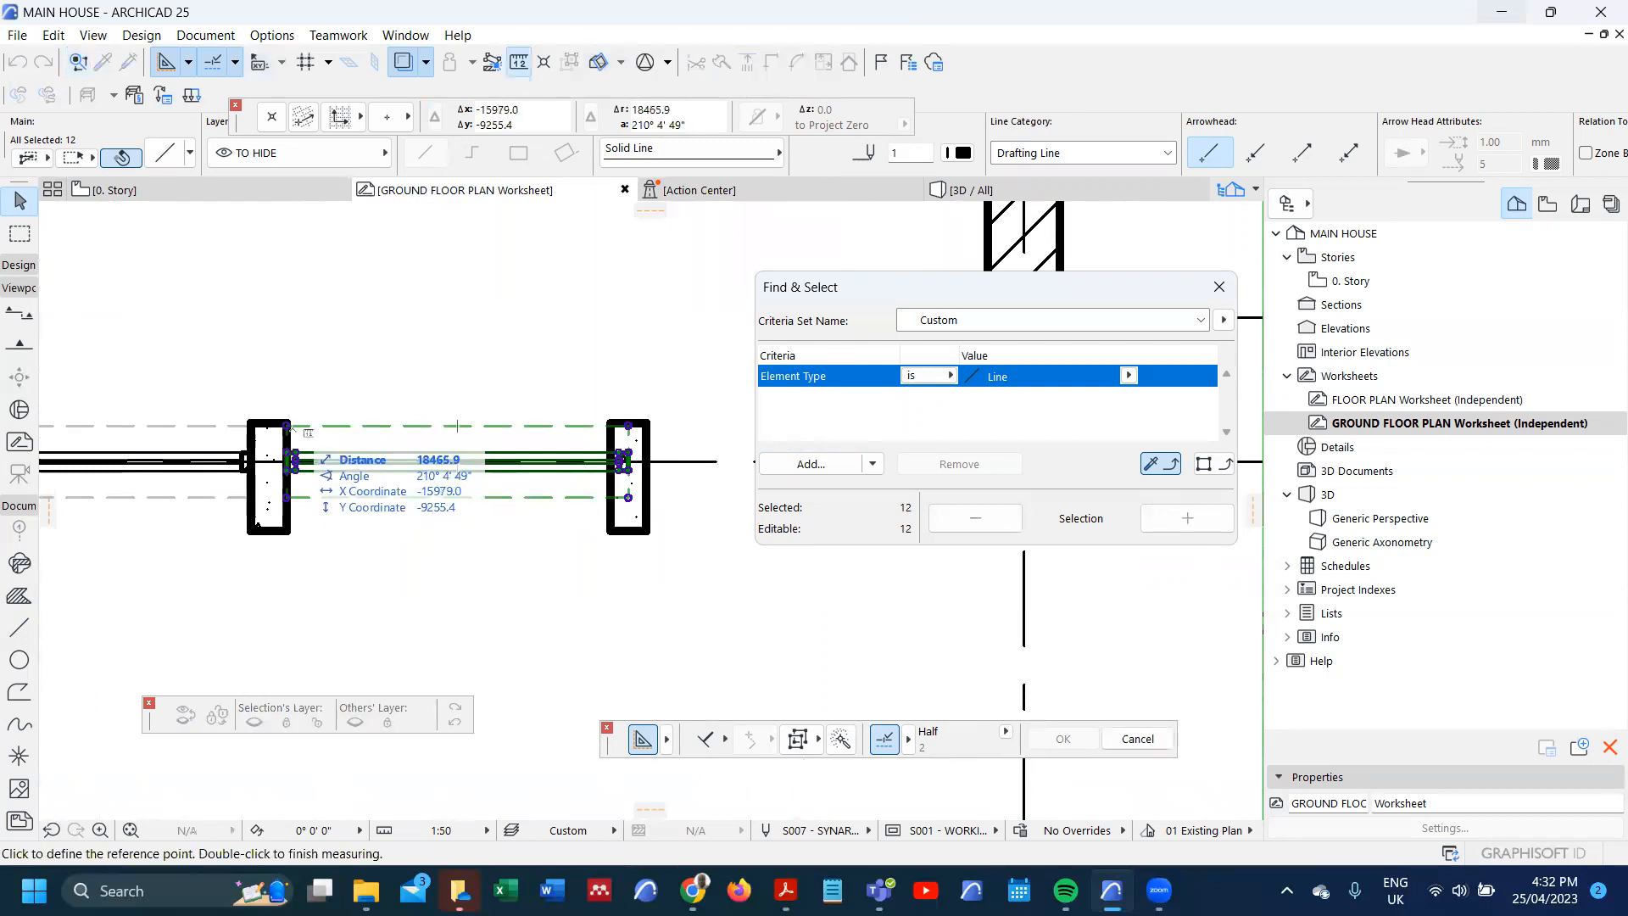
click(286, 424)
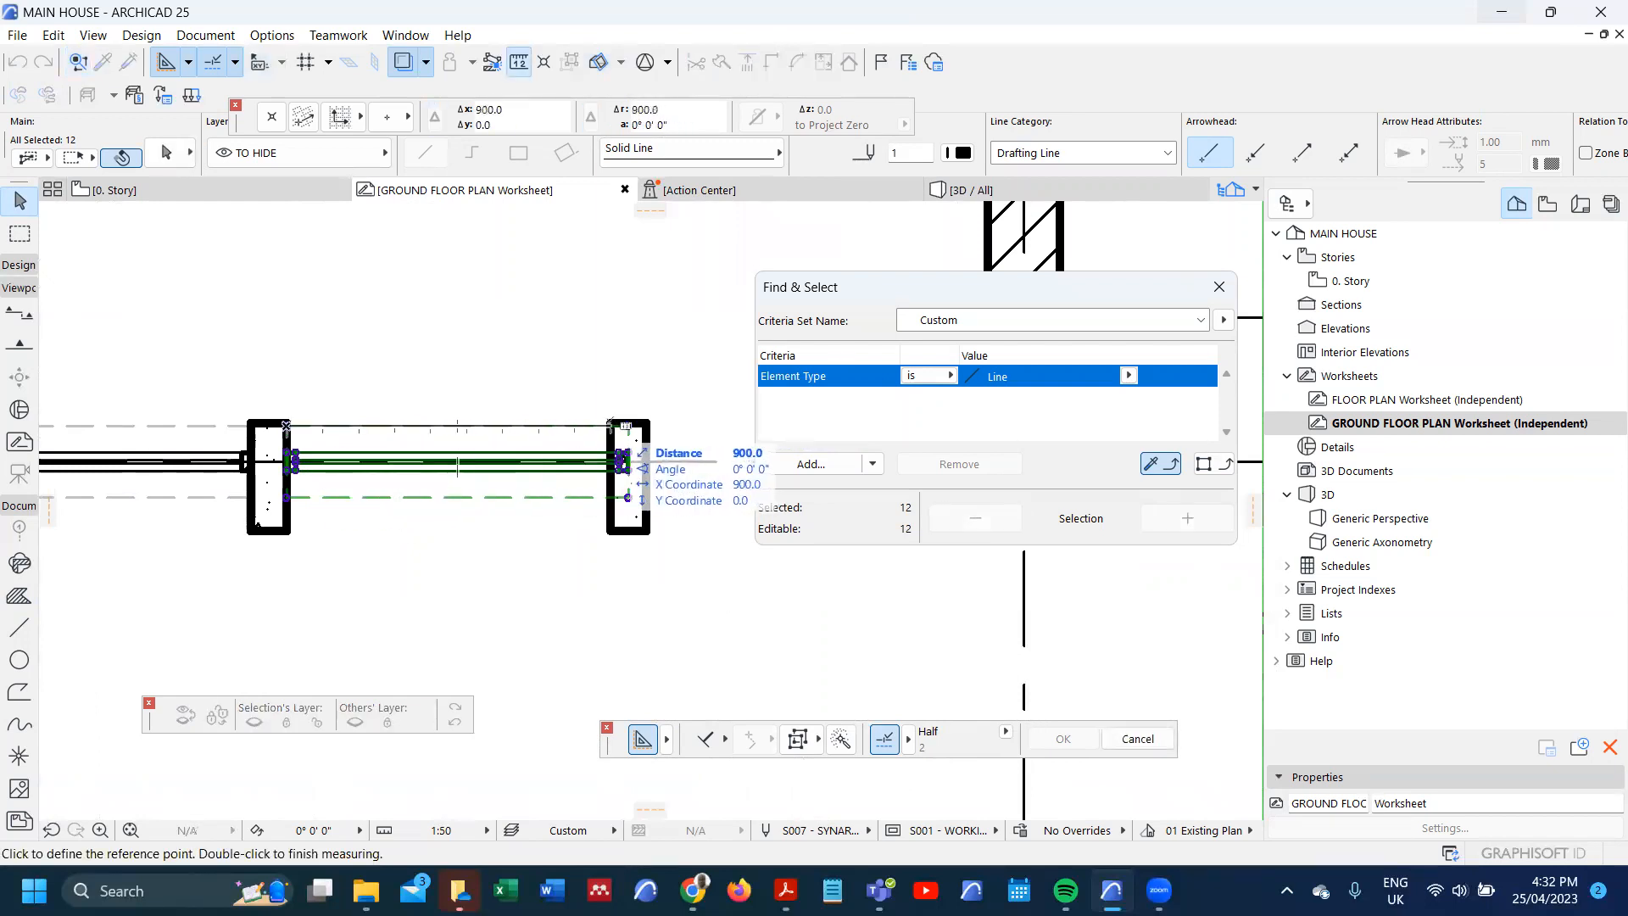
scroll(614, 431, down, 5)
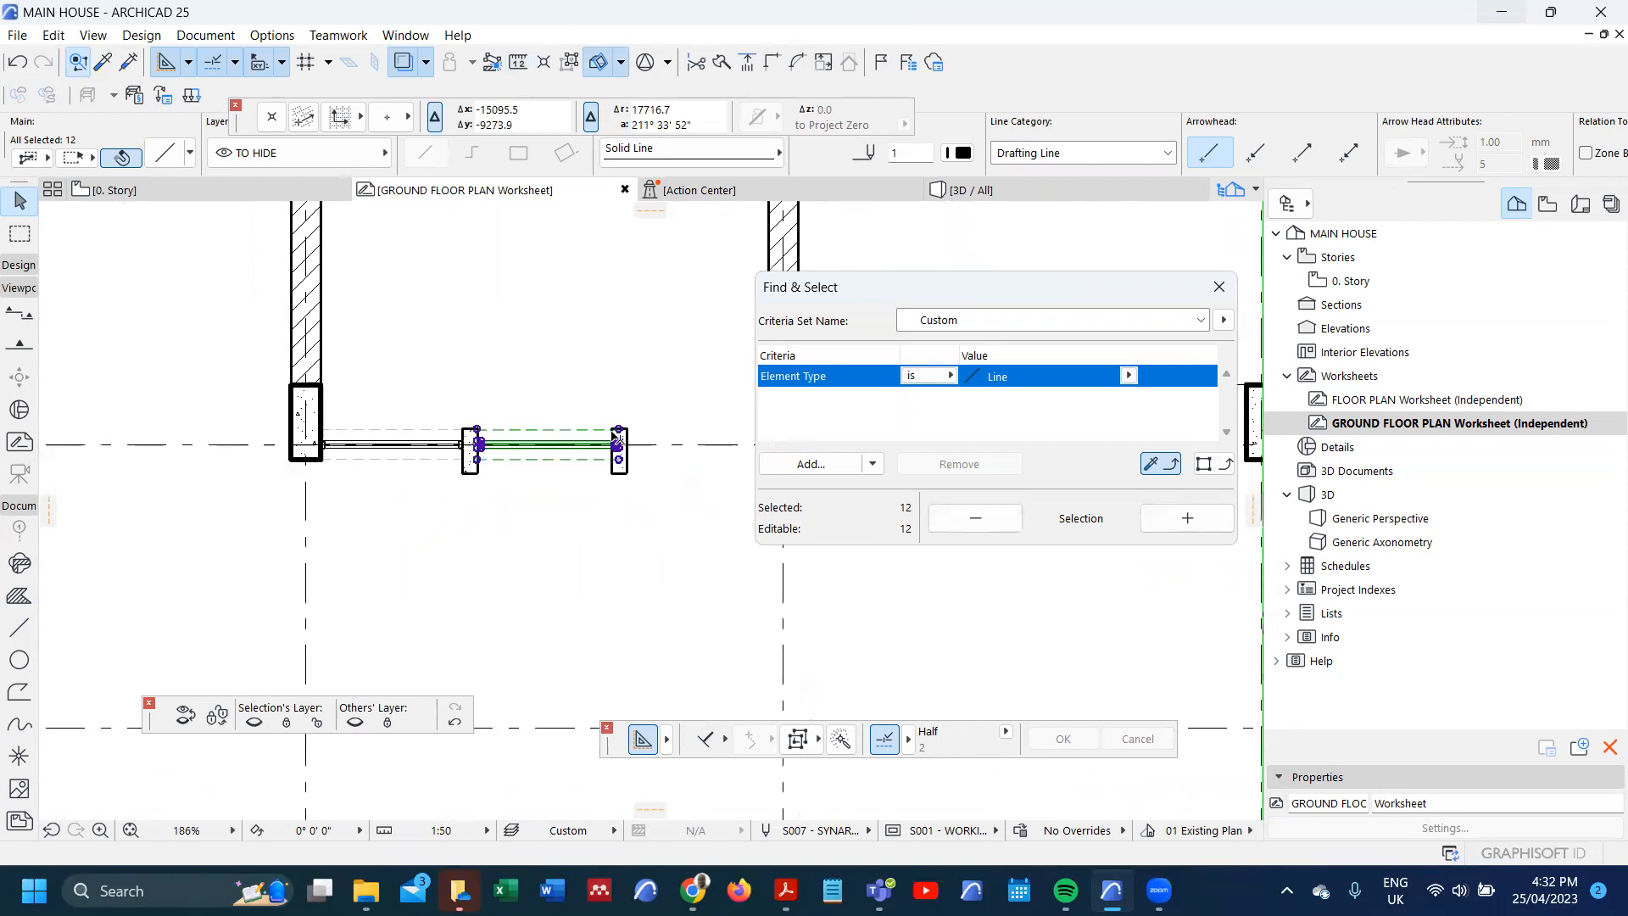
- Move the middle opening's window symbol 6915 mm horizontally to the left, clear of the plan
scroll(616, 436, up, 1)
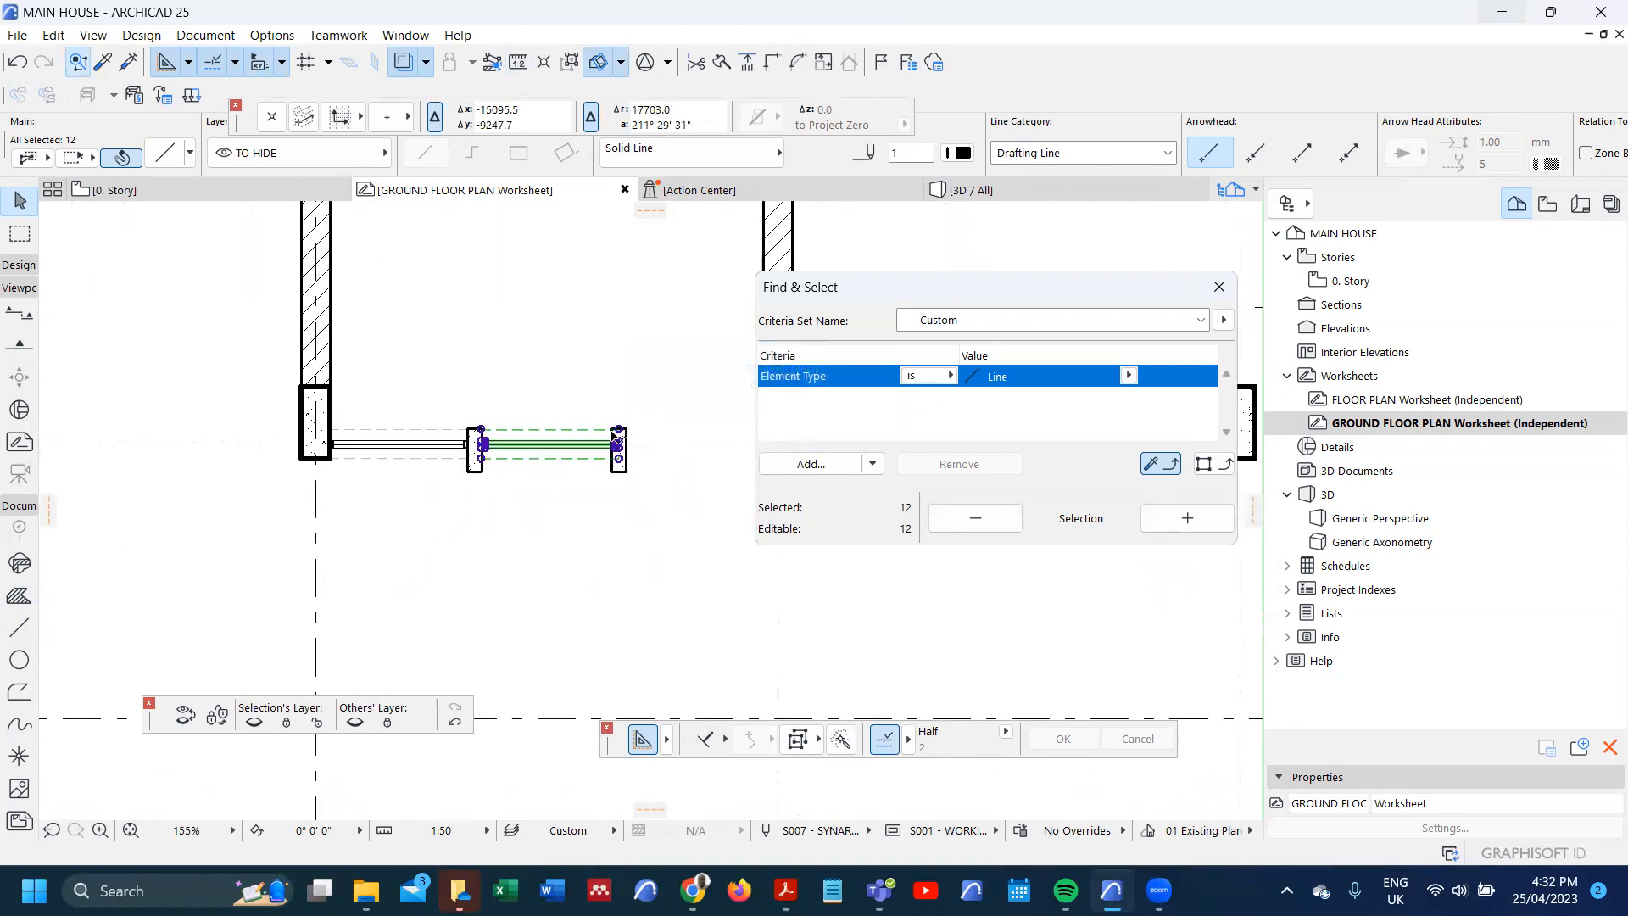
scroll(613, 432, down, 4)
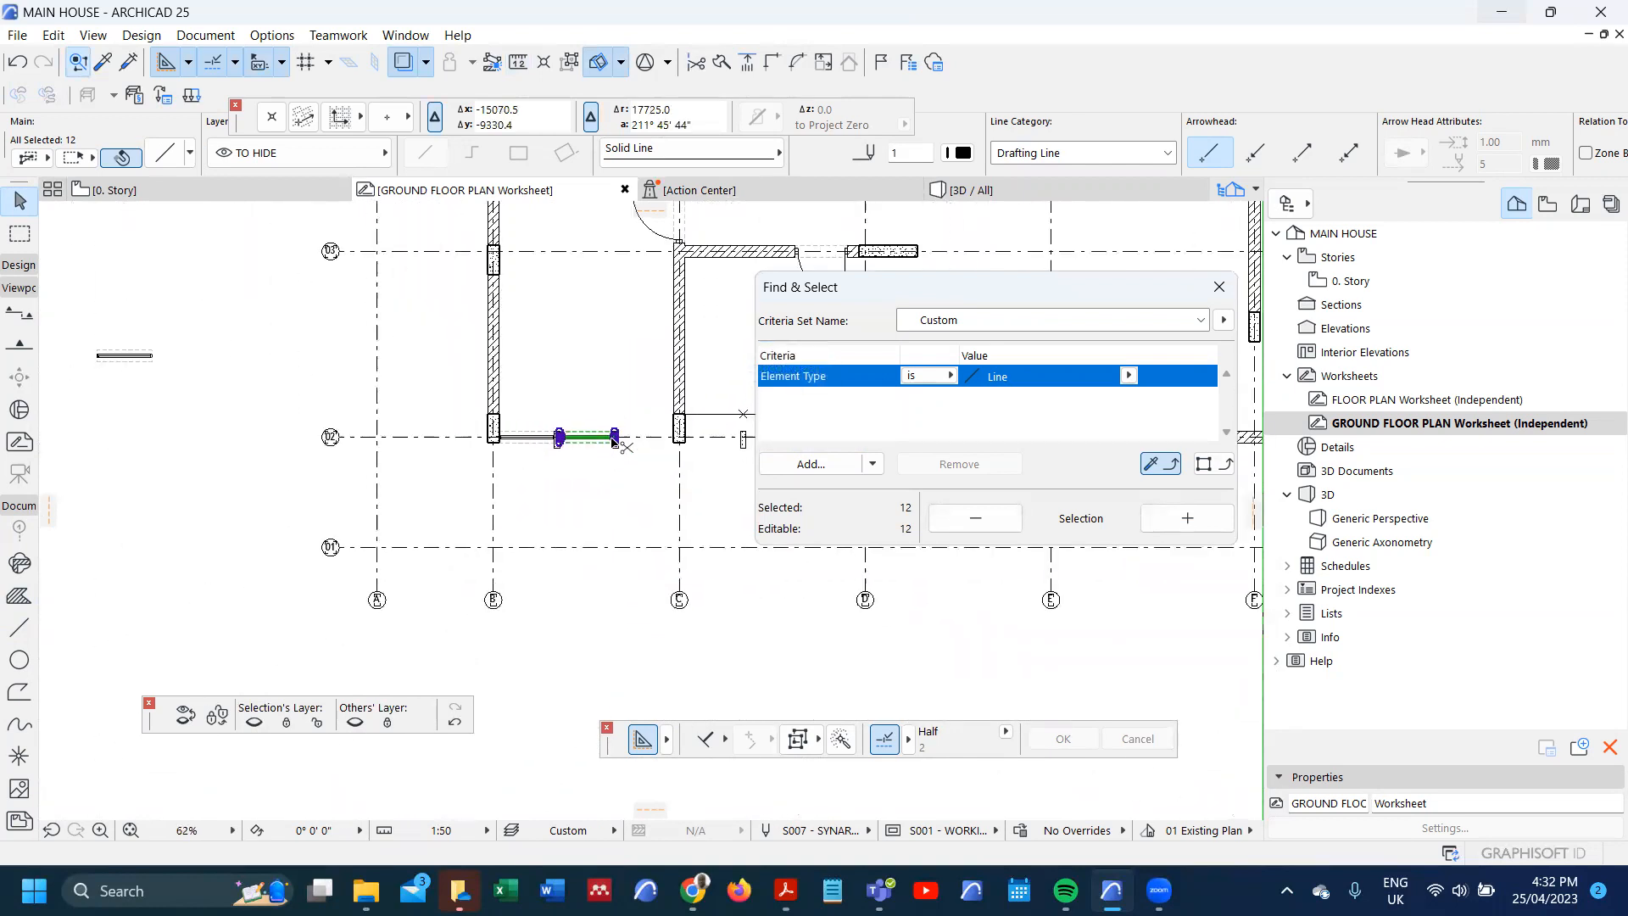
key(ctrl+d)
click(614, 439)
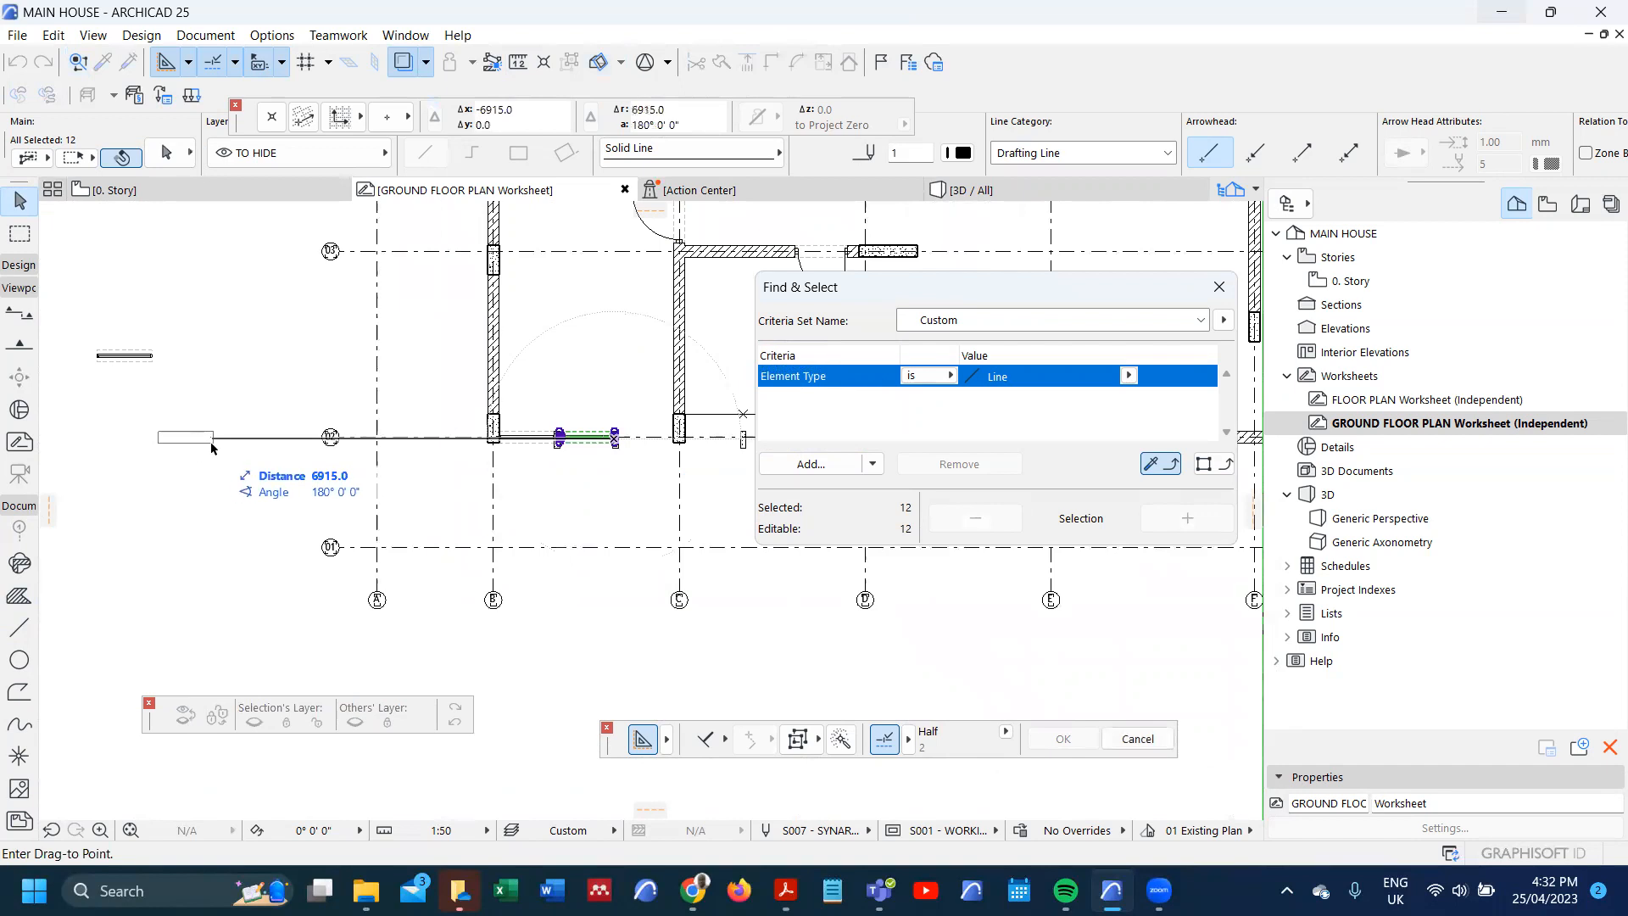
click(210, 439)
scroll(195, 400, up, 2)
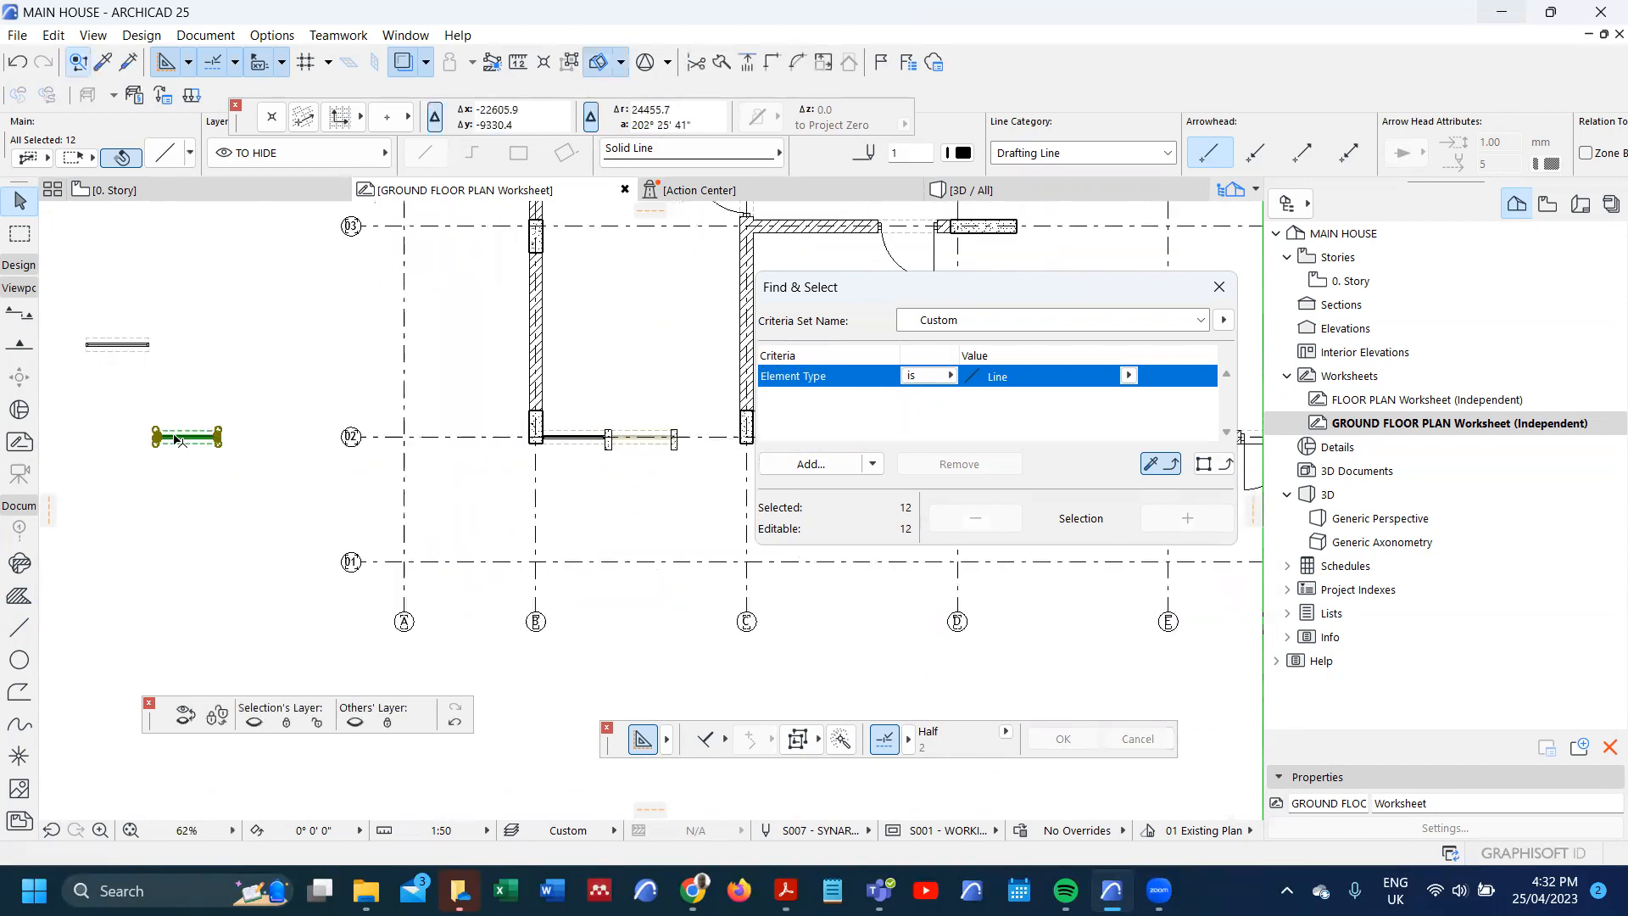
- Suspend grouping, enclose the right end of the moved window symbol in a marquee, and stretch it 50 mm to the left
key(Escape)
key(alt+g)
click(20, 236)
click(212, 398)
click(272, 472)
scroll(244, 449, up, 3)
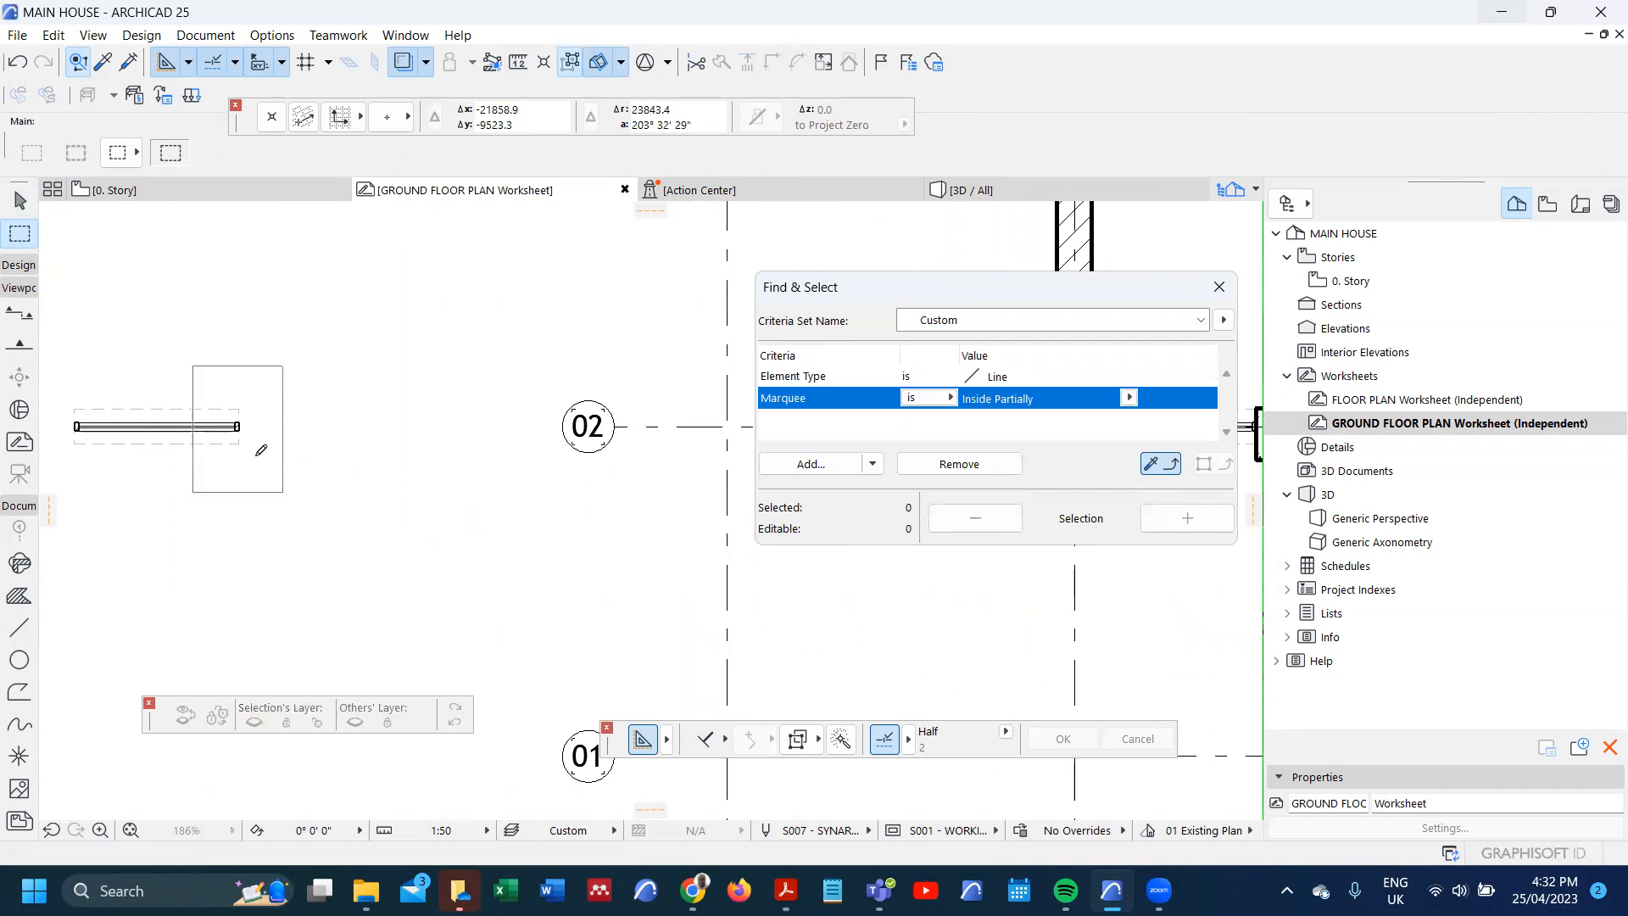
click(256, 460)
key(Tab)
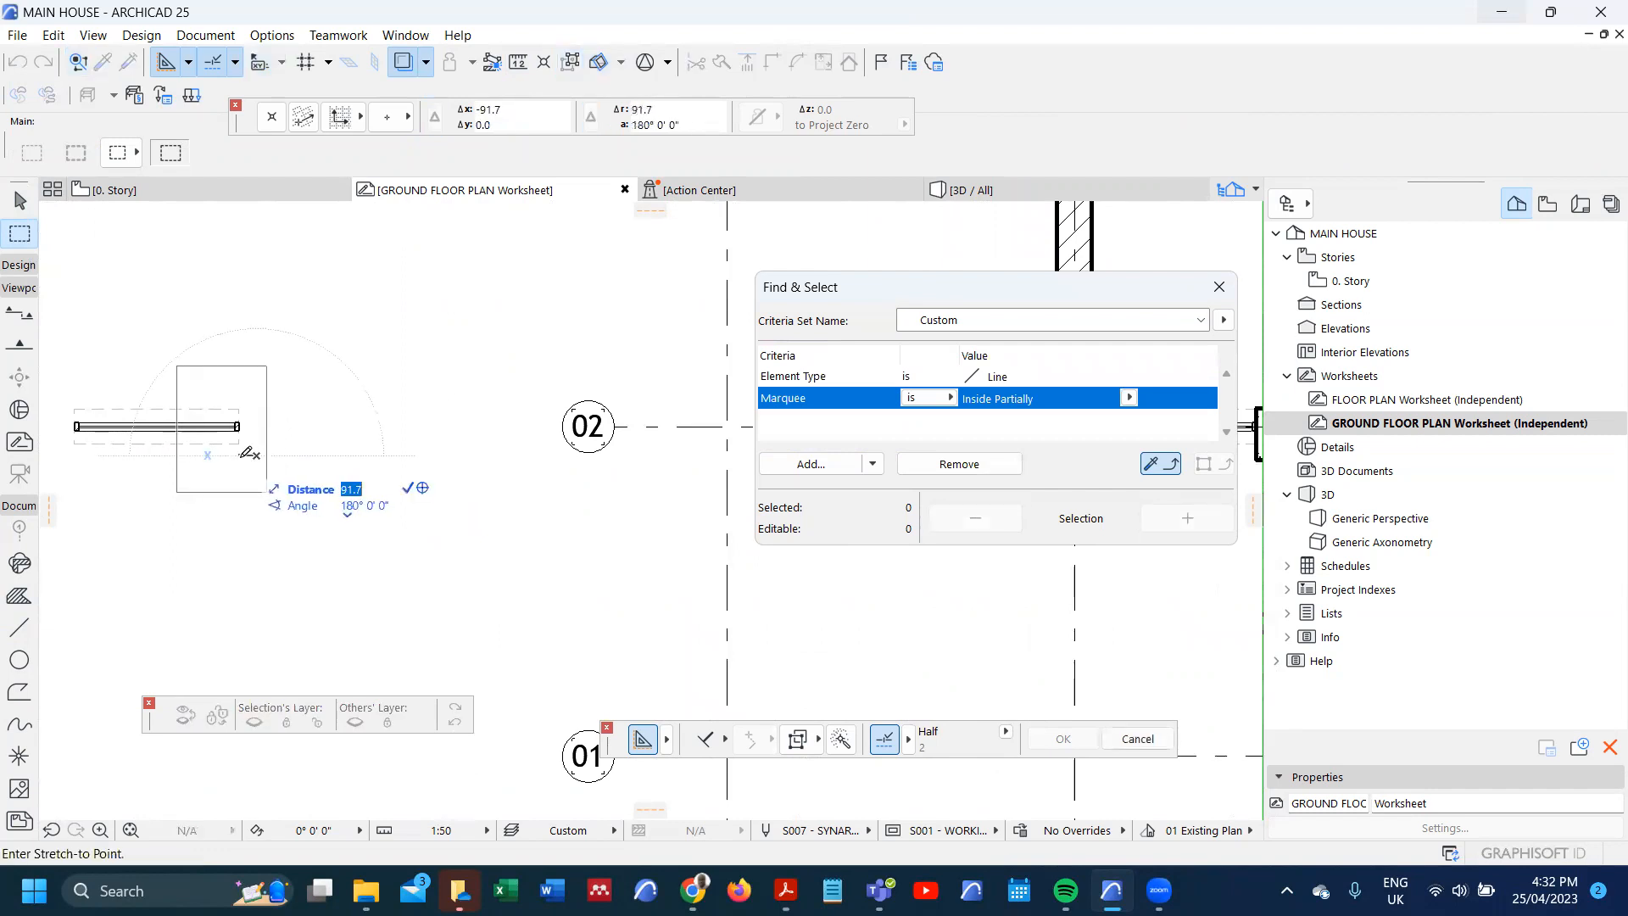
text(50)
key(Return)
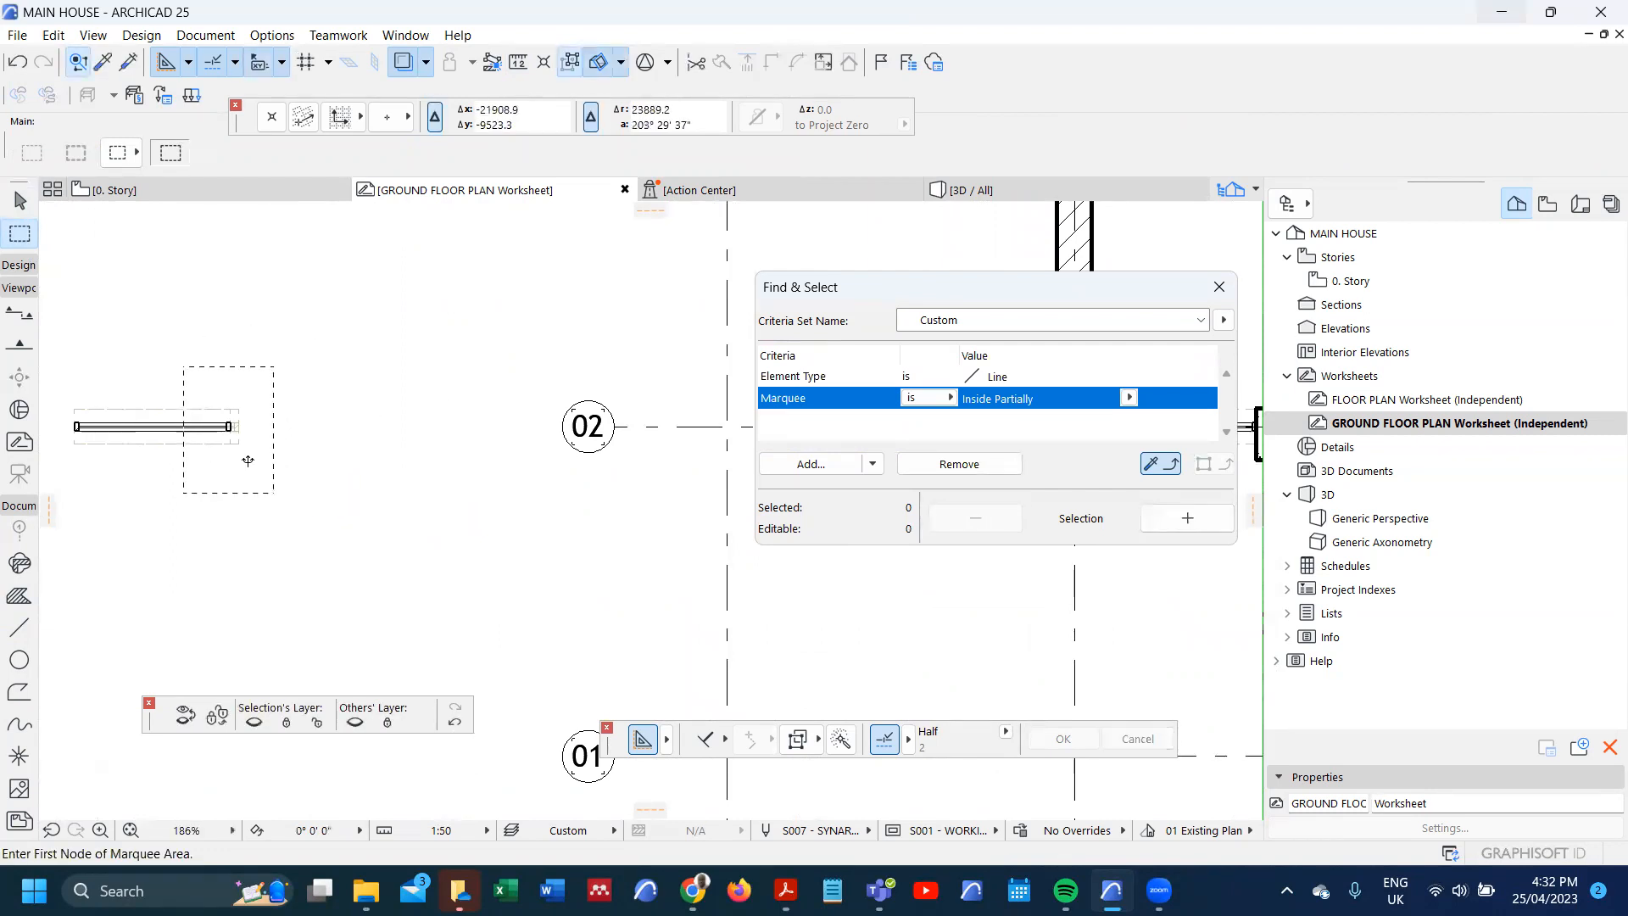
key(Escape)
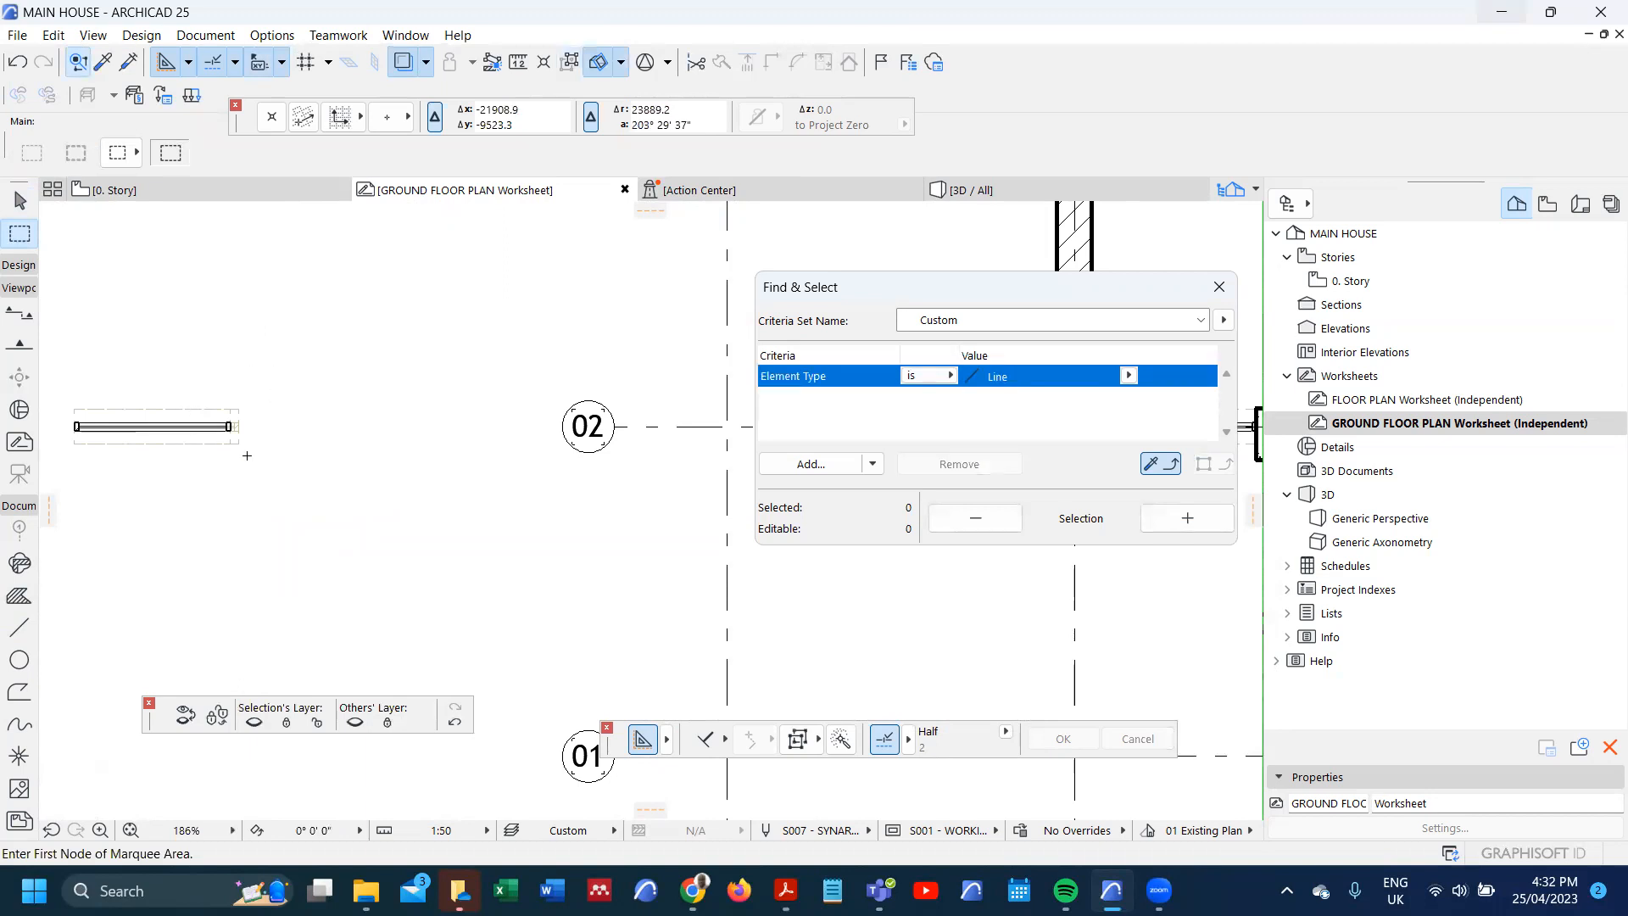
- Move the whole shortened window symbol 6915 mm to the right, back between the two small columns, and deselect it
shift+click(234, 446)
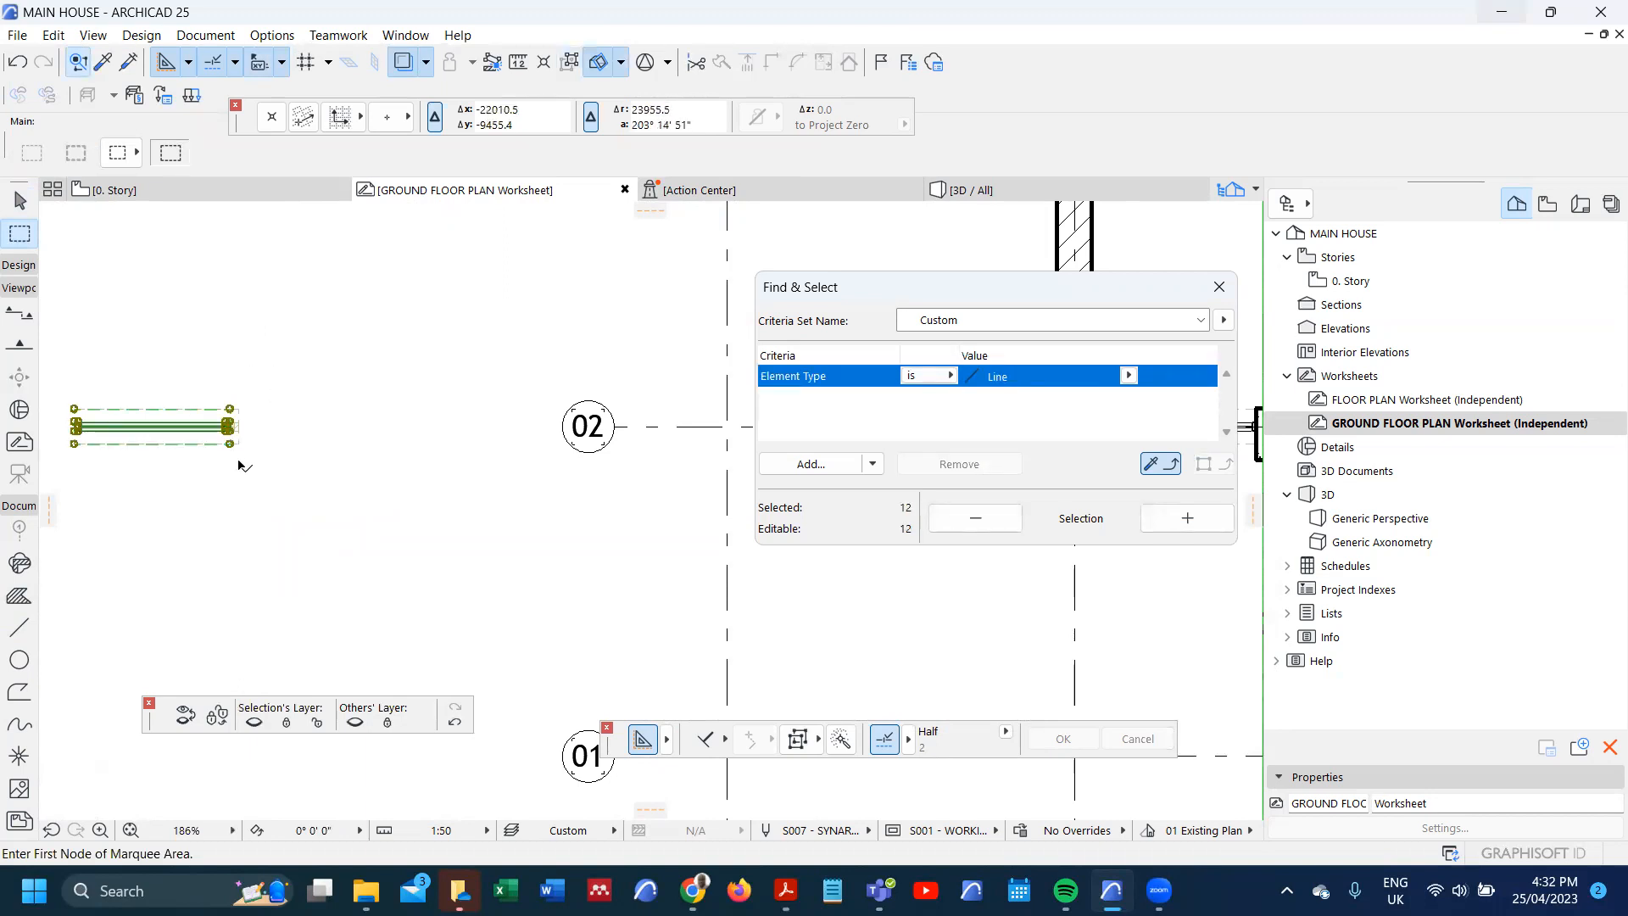
key(ctrl+d)
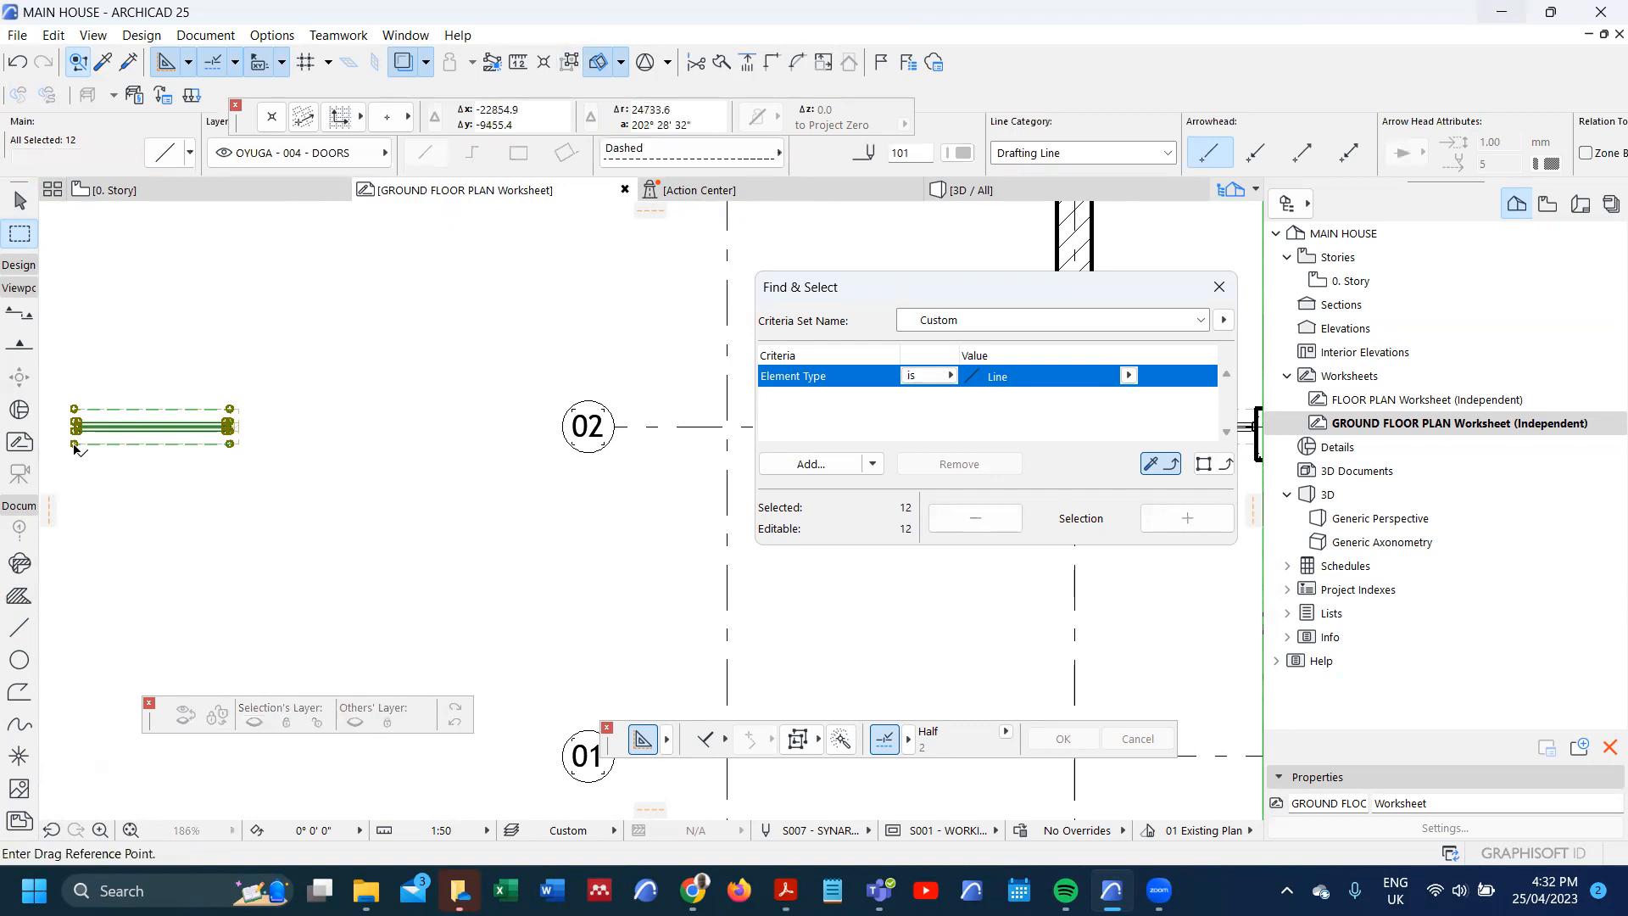
click(74, 444)
scroll(74, 445, down, 3)
scroll(316, 441, up, 4)
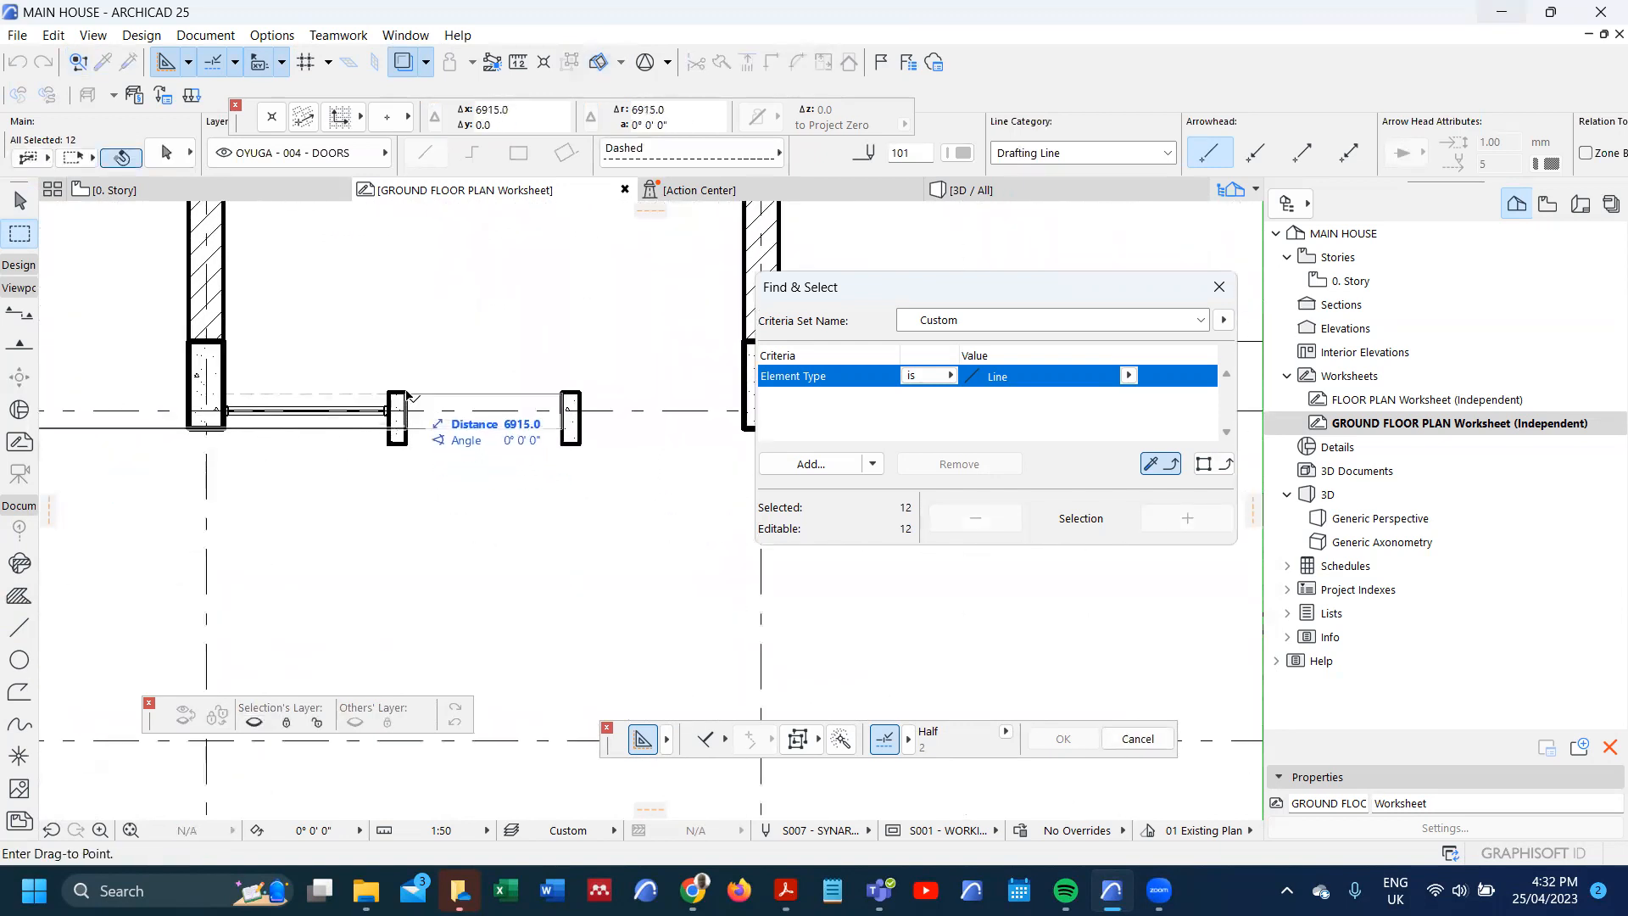
click(410, 438)
key(Escape)
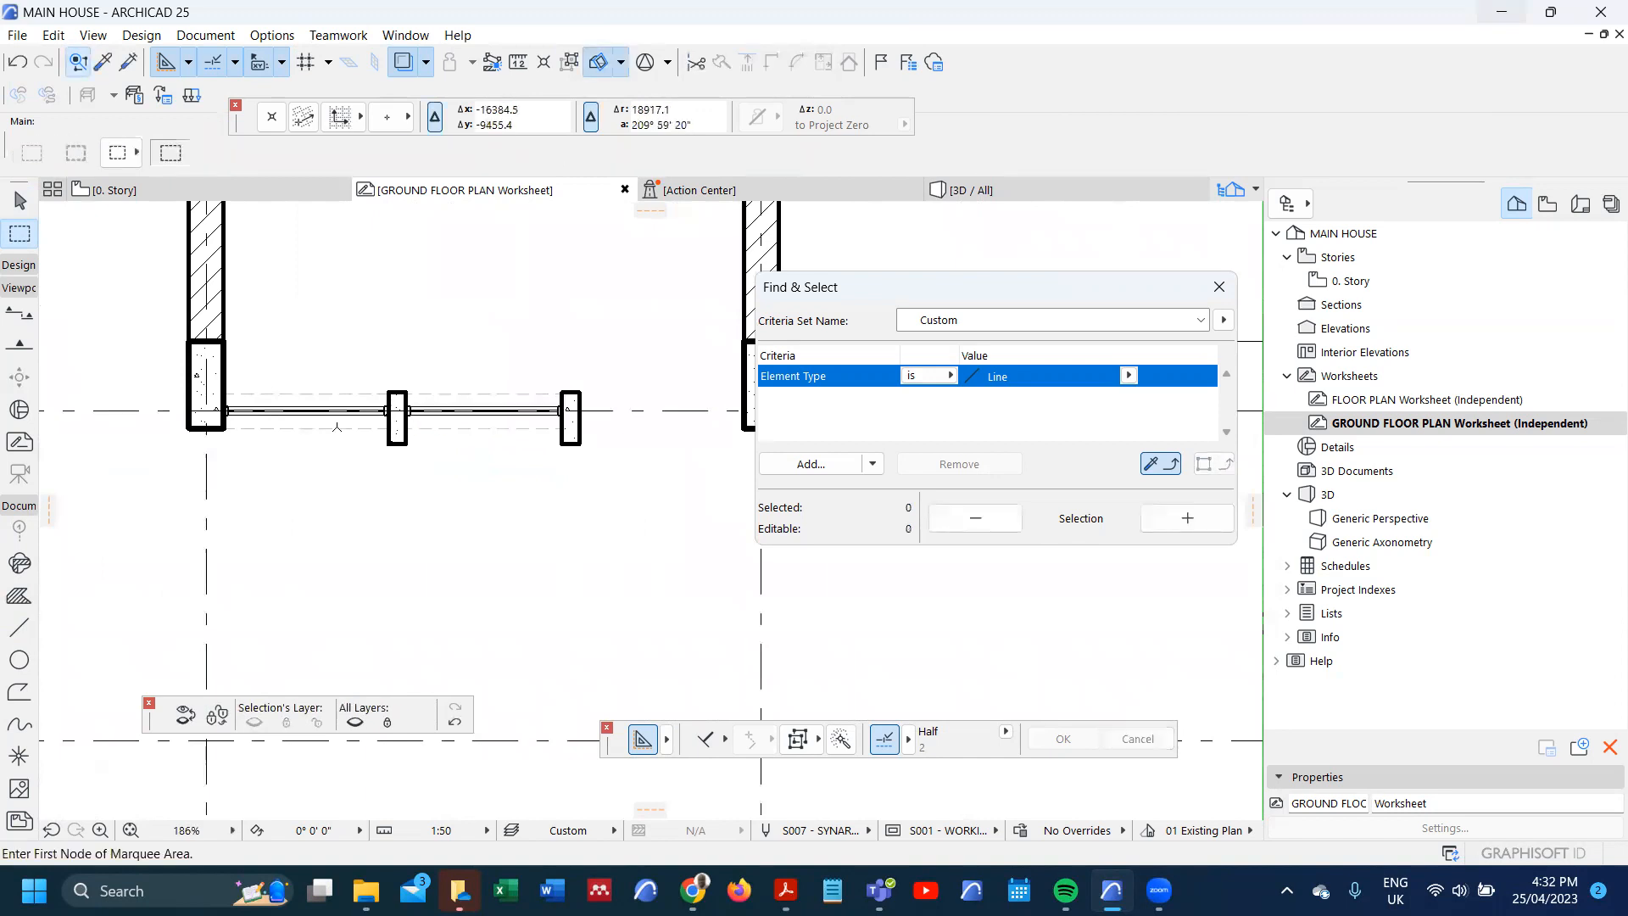
- Copy the first opening's window symbol into the third opening, aligning its right end with the column at grid C, and deselect it
click(364, 430)
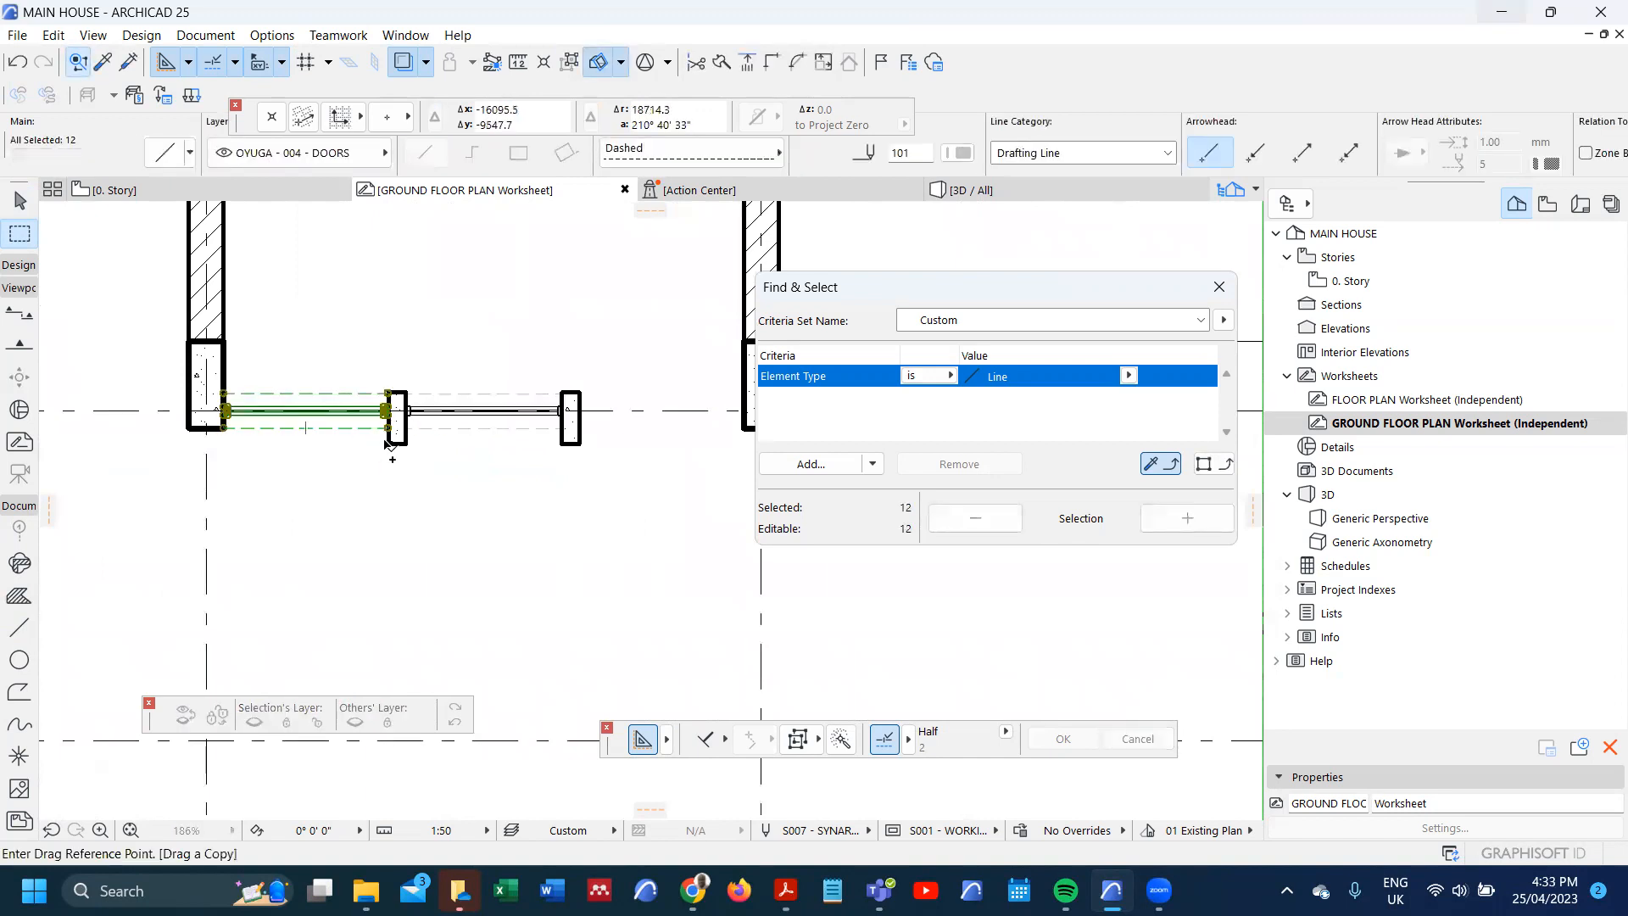
click(389, 442)
scroll(389, 442, down, 2)
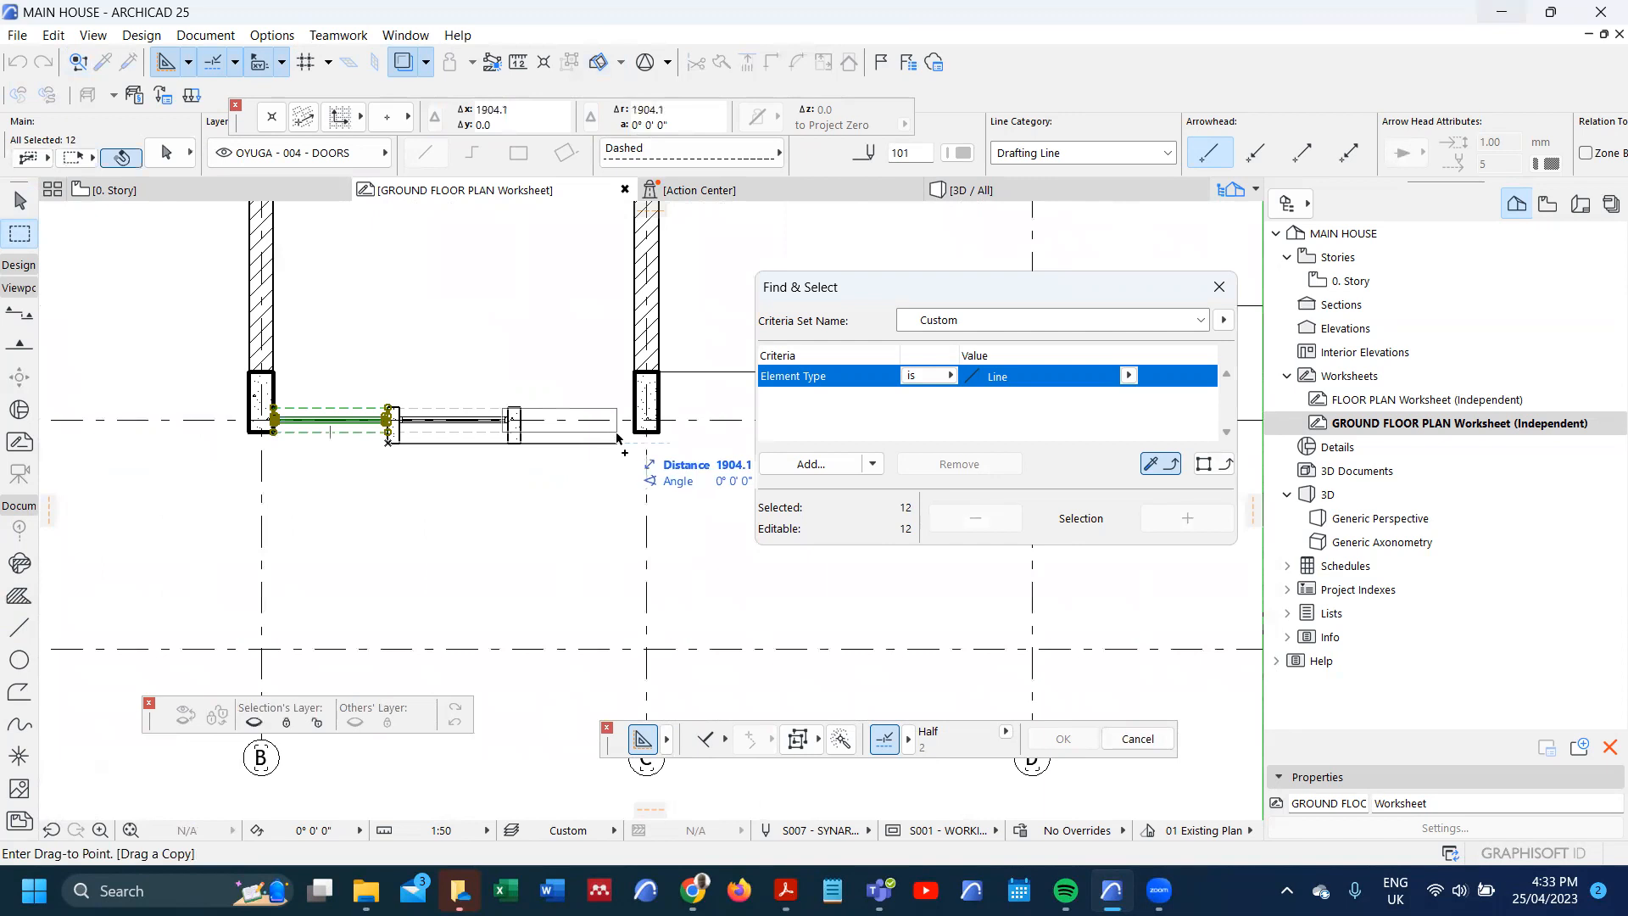
click(633, 437)
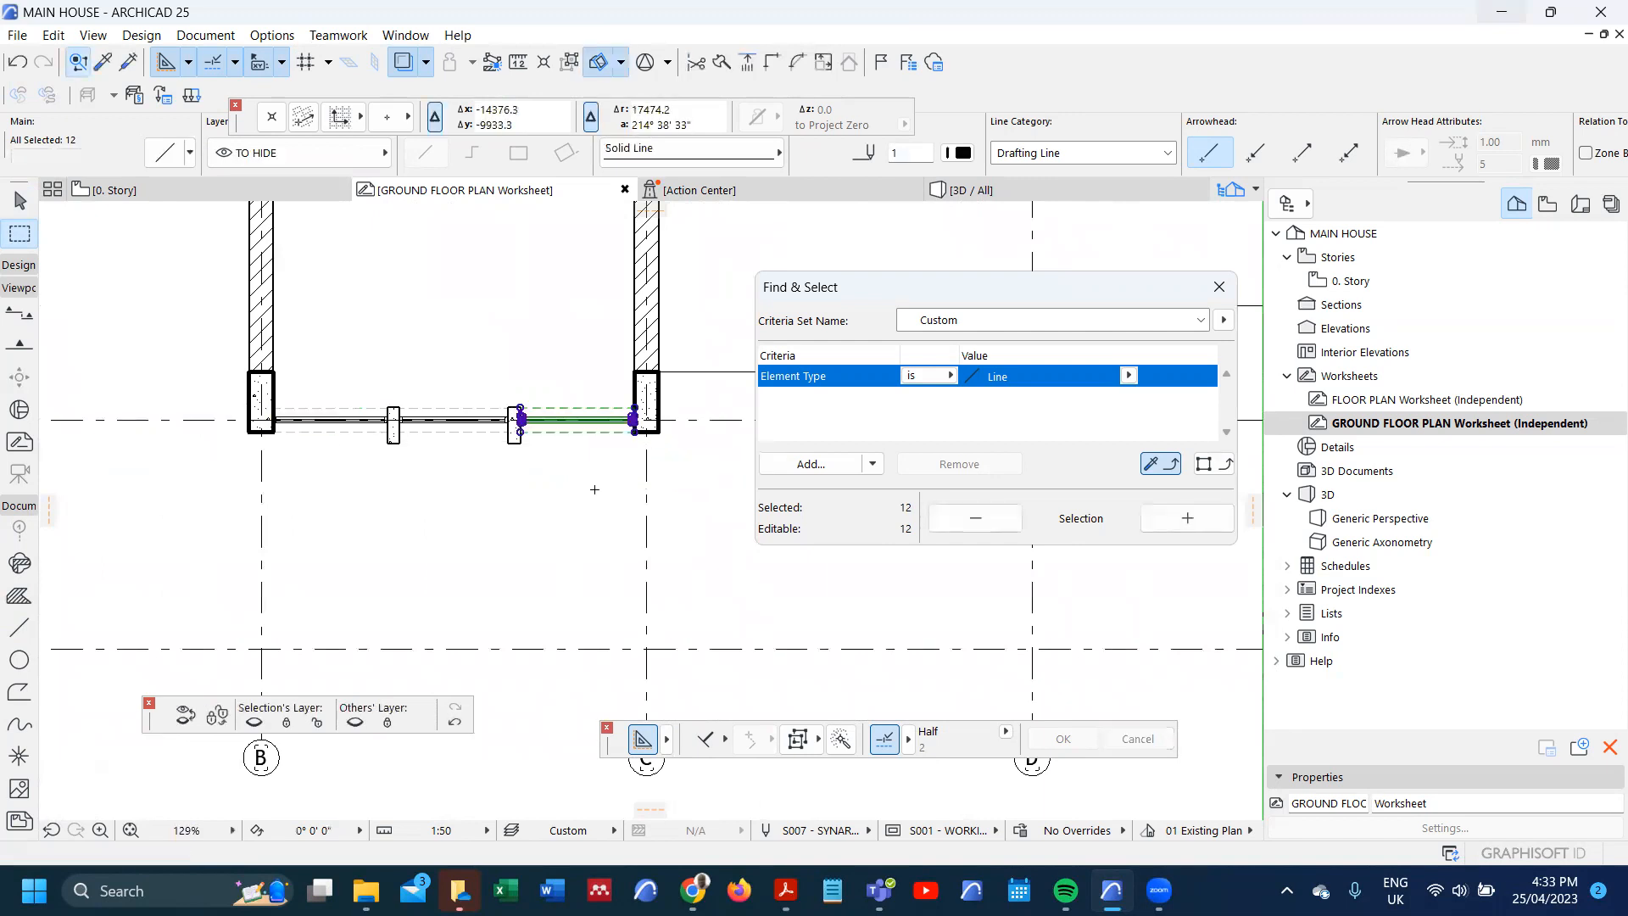
key(Escape)
scroll(347, 541, down, 1)
scroll(374, 413, up, 3)
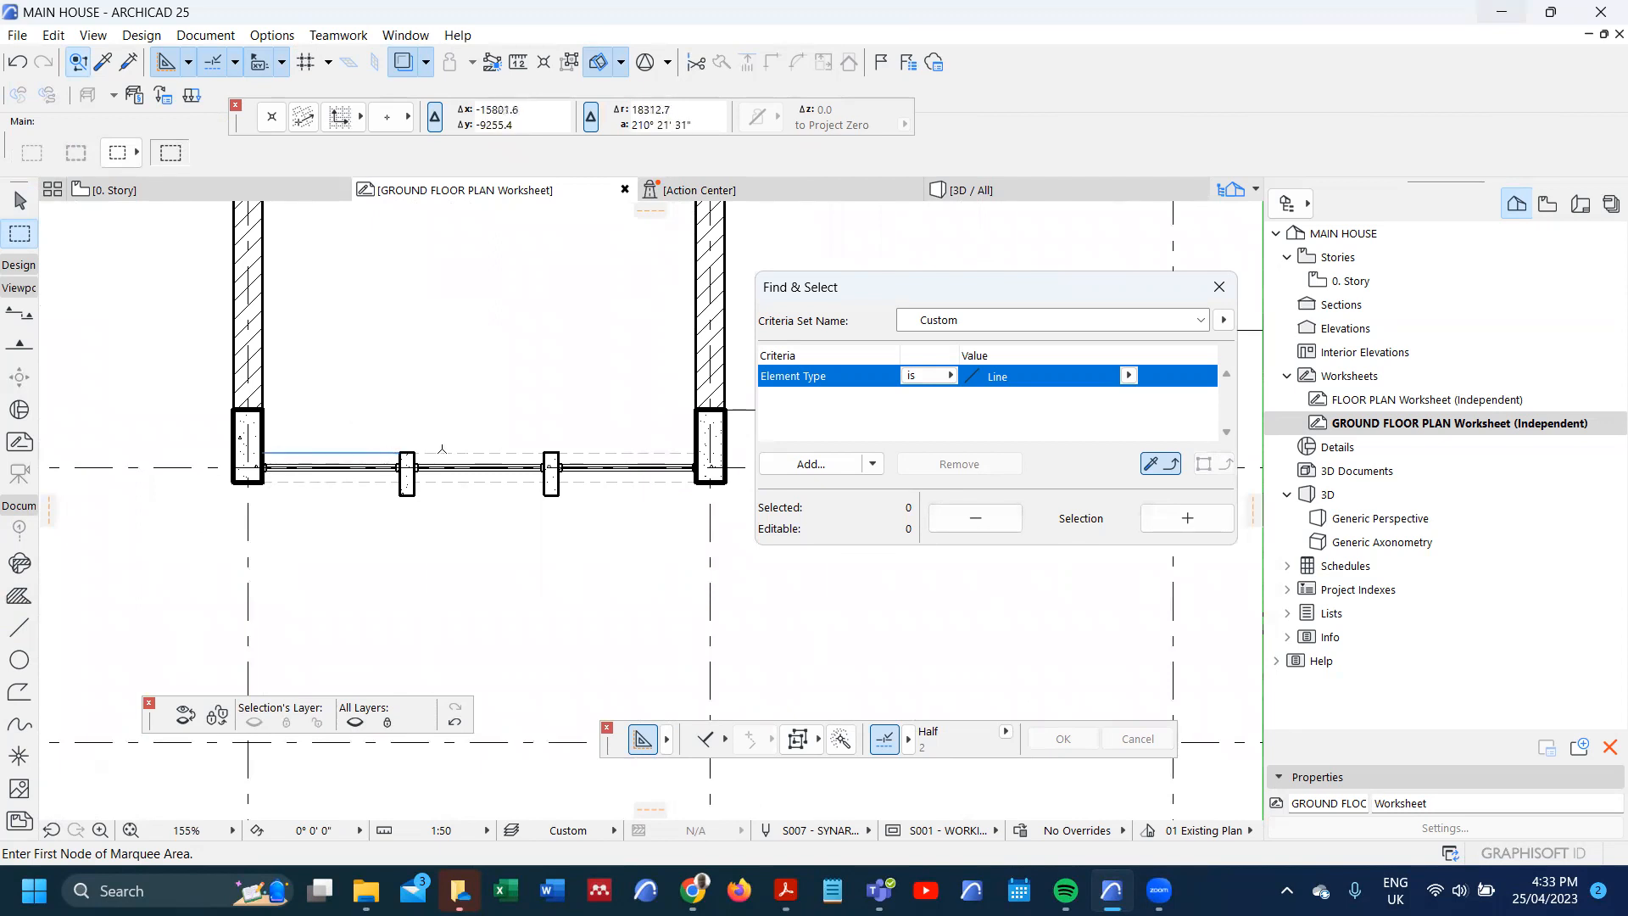
- Suspend grouping and change the first window symbol's two dashed lines to Solid Line with pen 1, then deselect them
scroll(446, 509, up, 3)
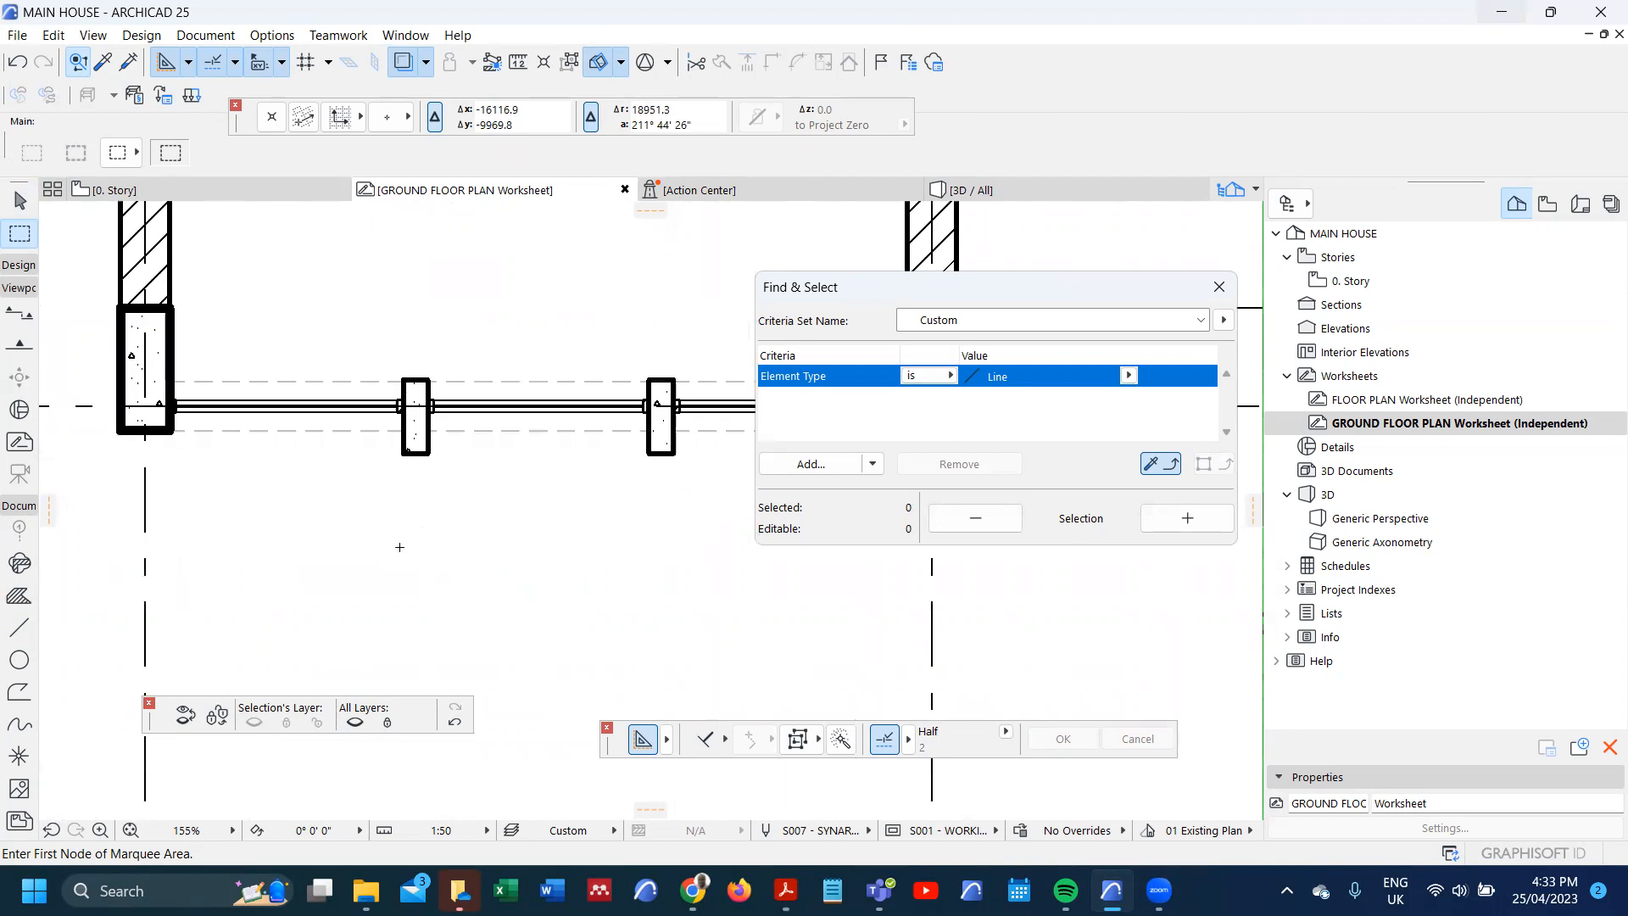
scroll(446, 514, down, 3)
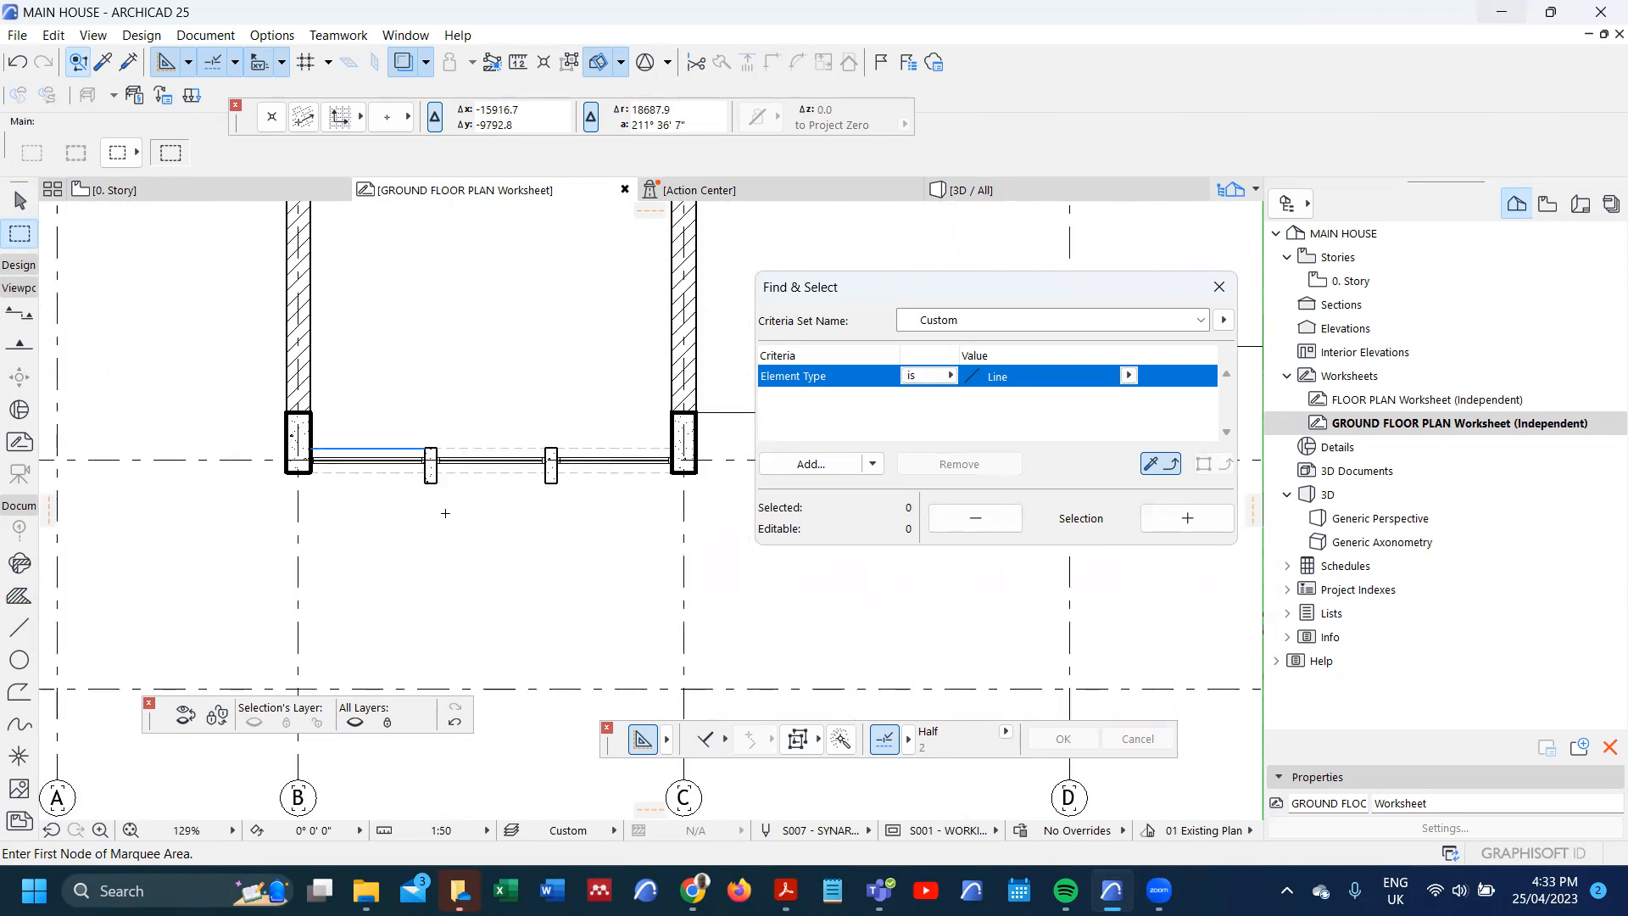
scroll(342, 452, up, 3)
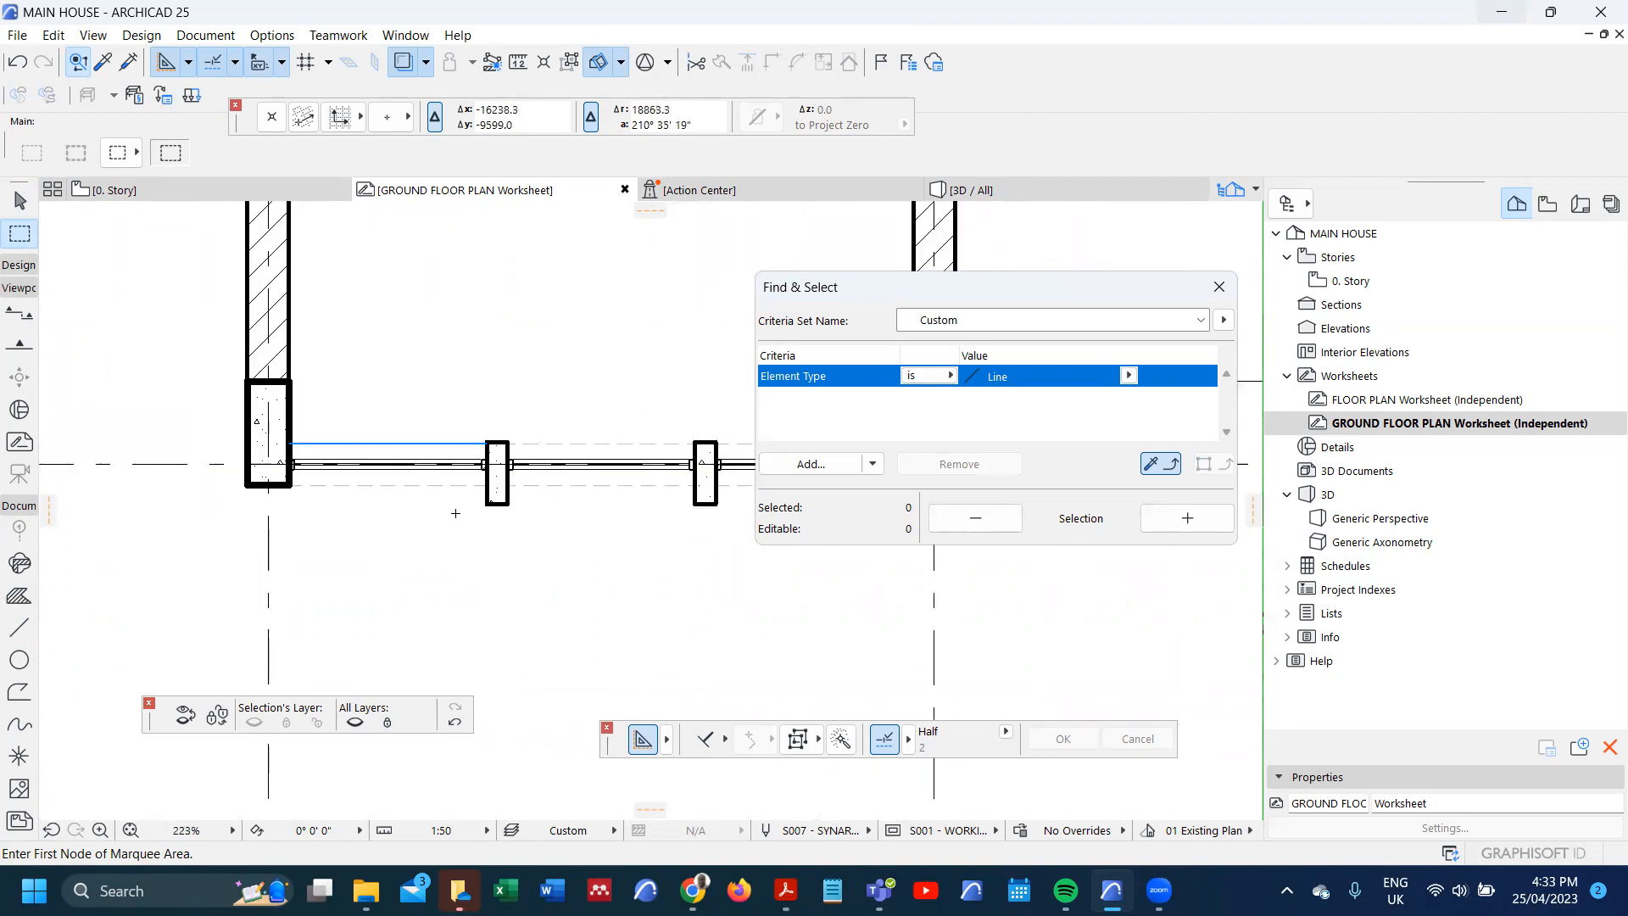
right_click(441, 481)
key(Escape)
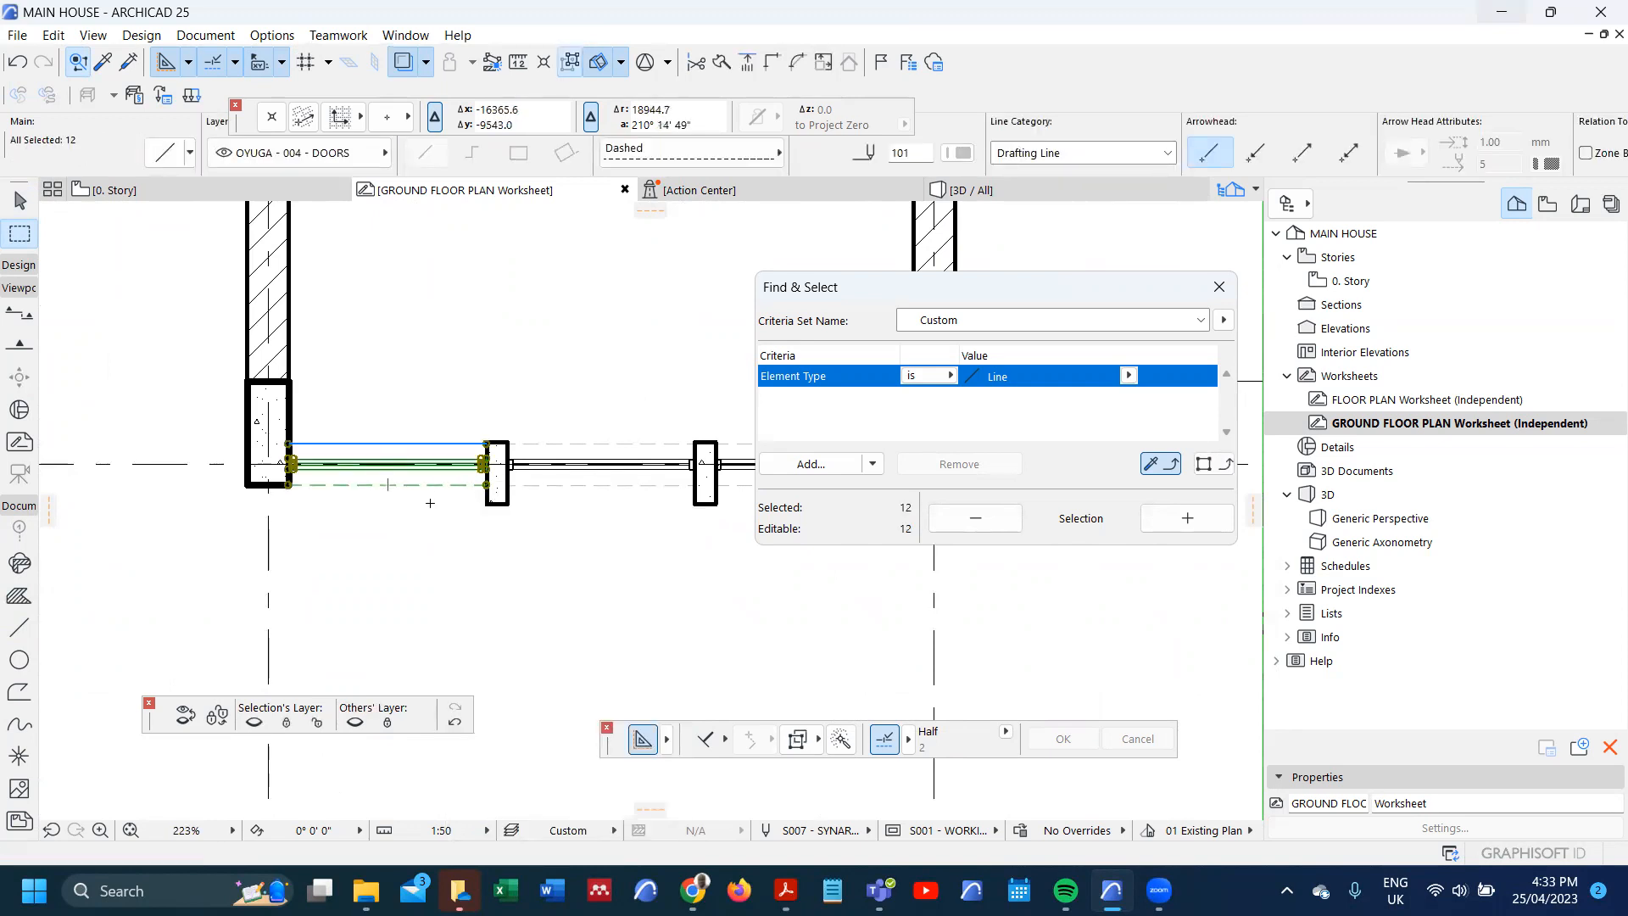
key(Escape)
shift+click(439, 445)
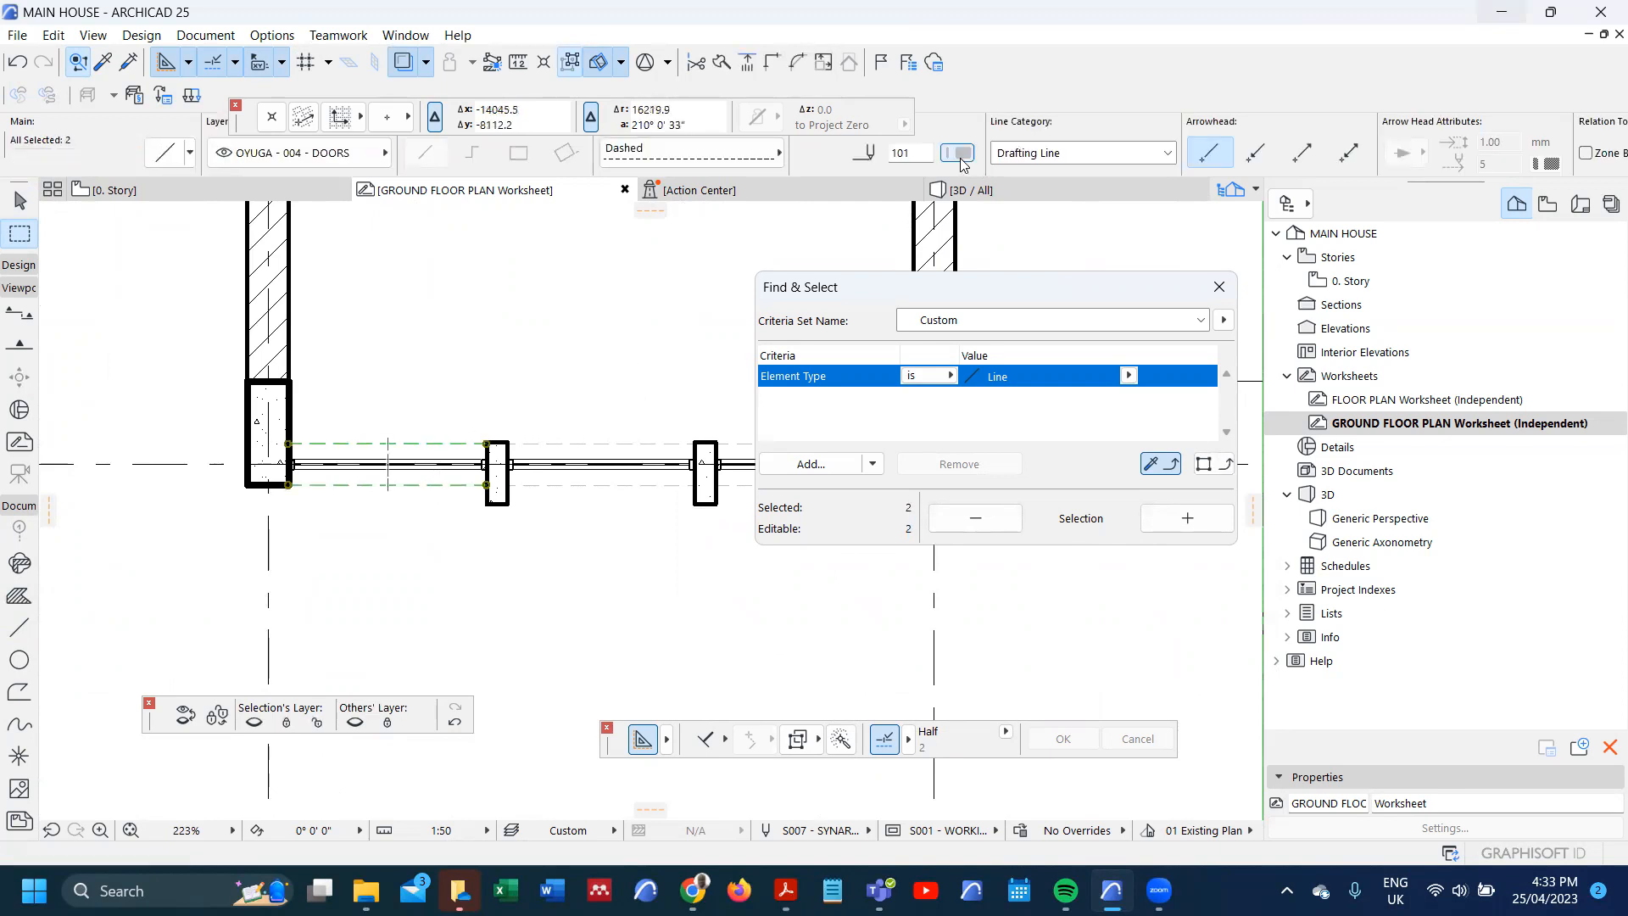
click(961, 153)
click(961, 153)
click(776, 153)
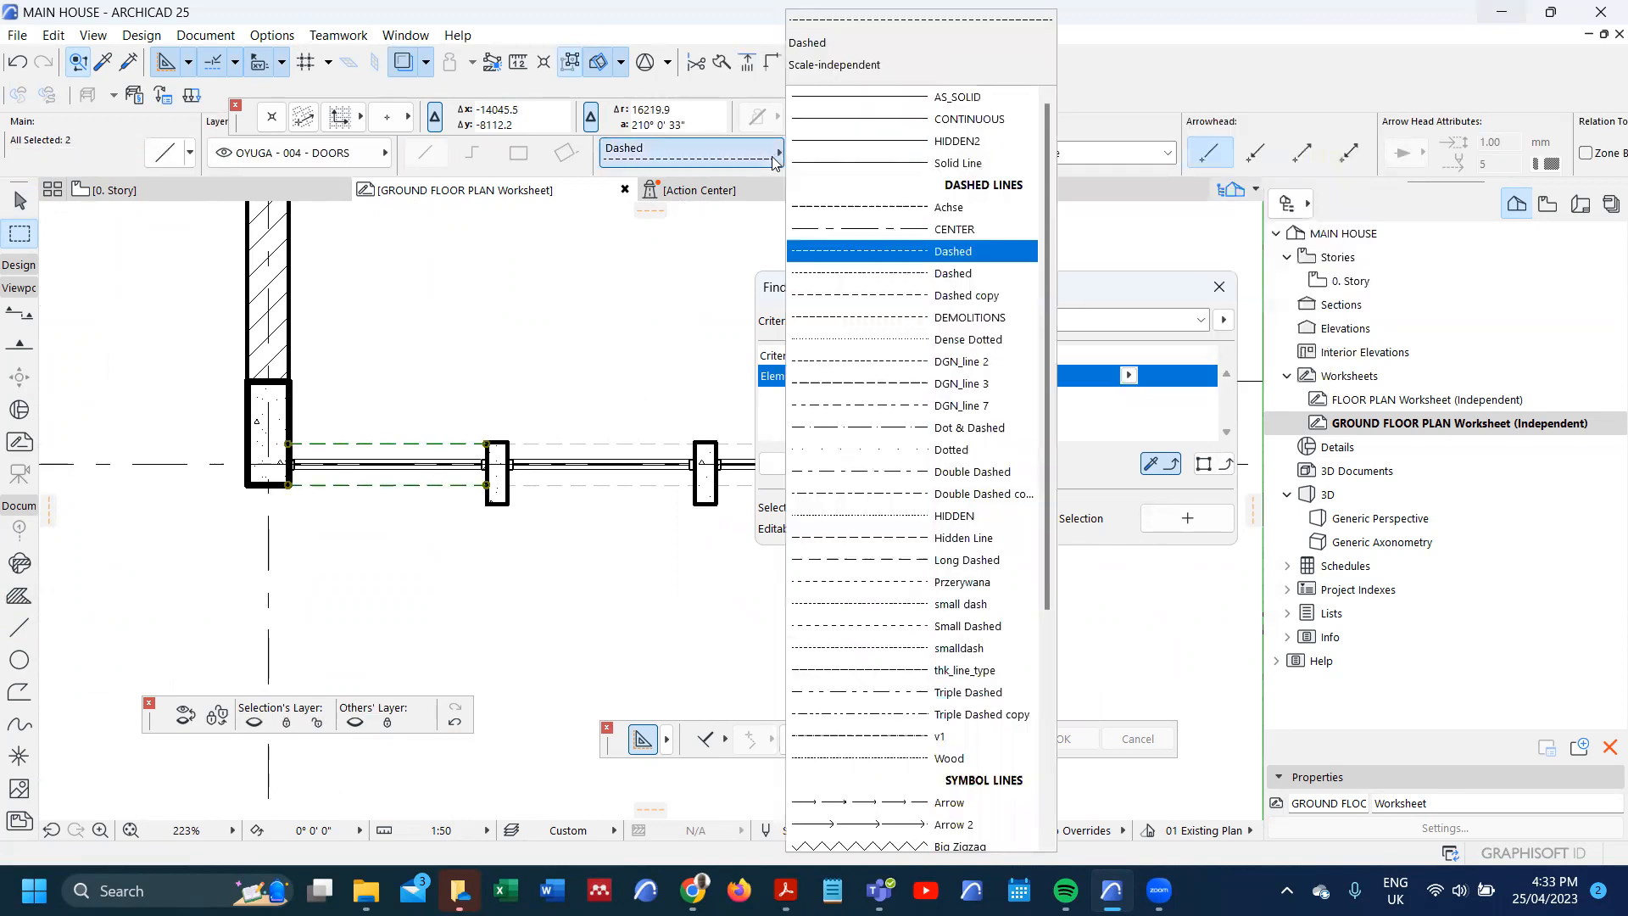
click(872, 163)
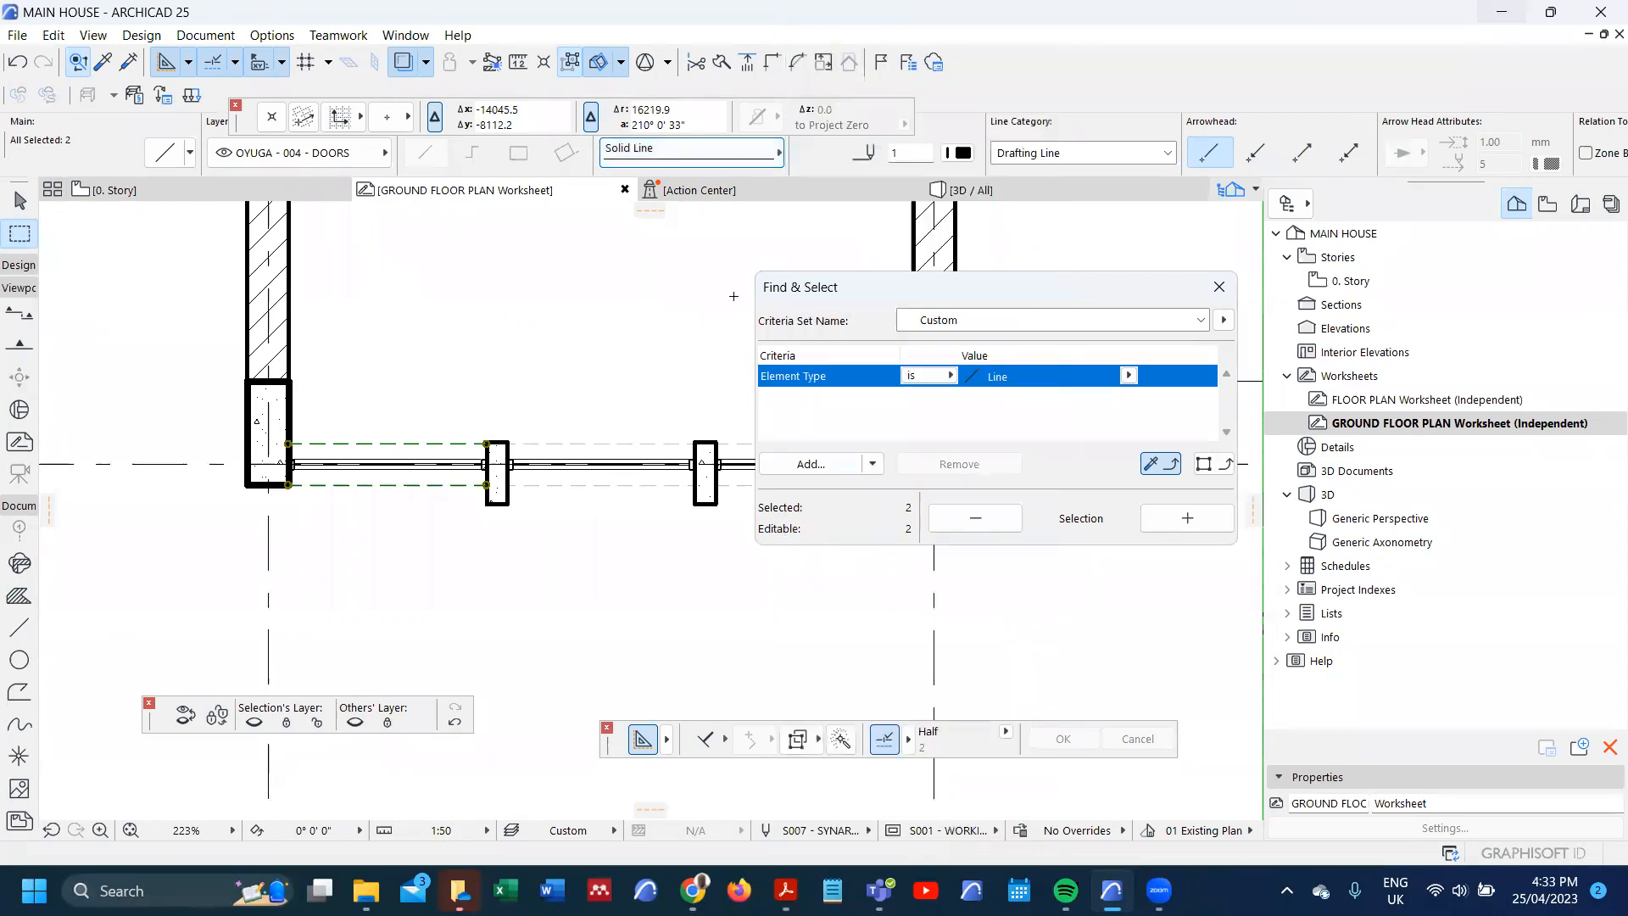
key(Escape)
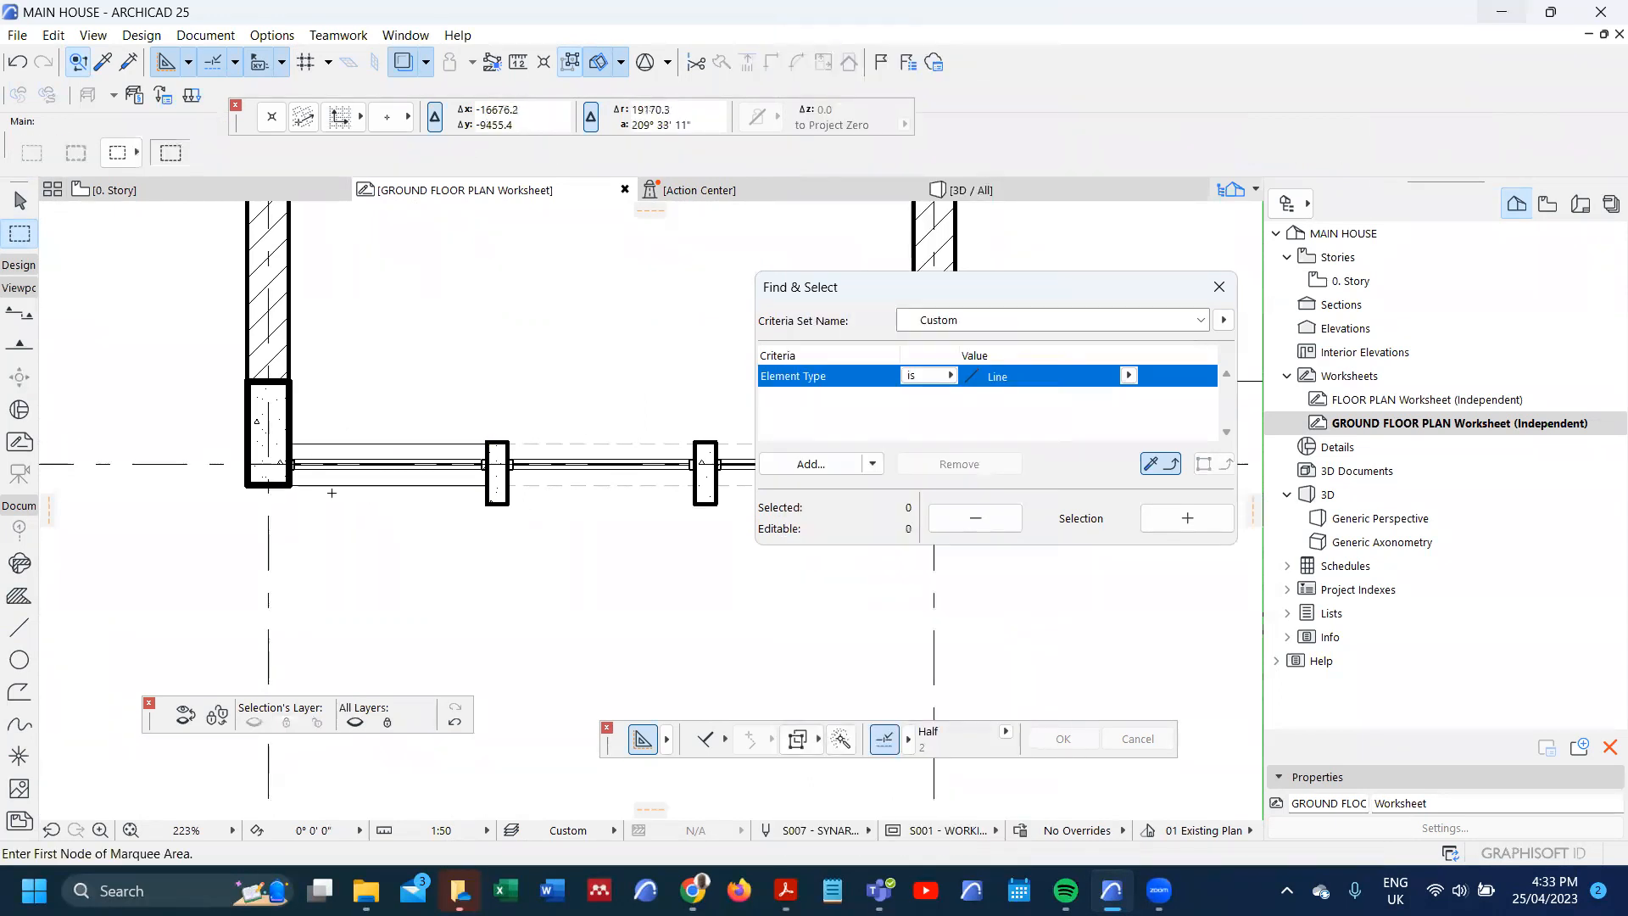
- Pick up the solid line settings and transfer them to the dashed lines of the middle and third window symbols
scroll(332, 492, down, 2)
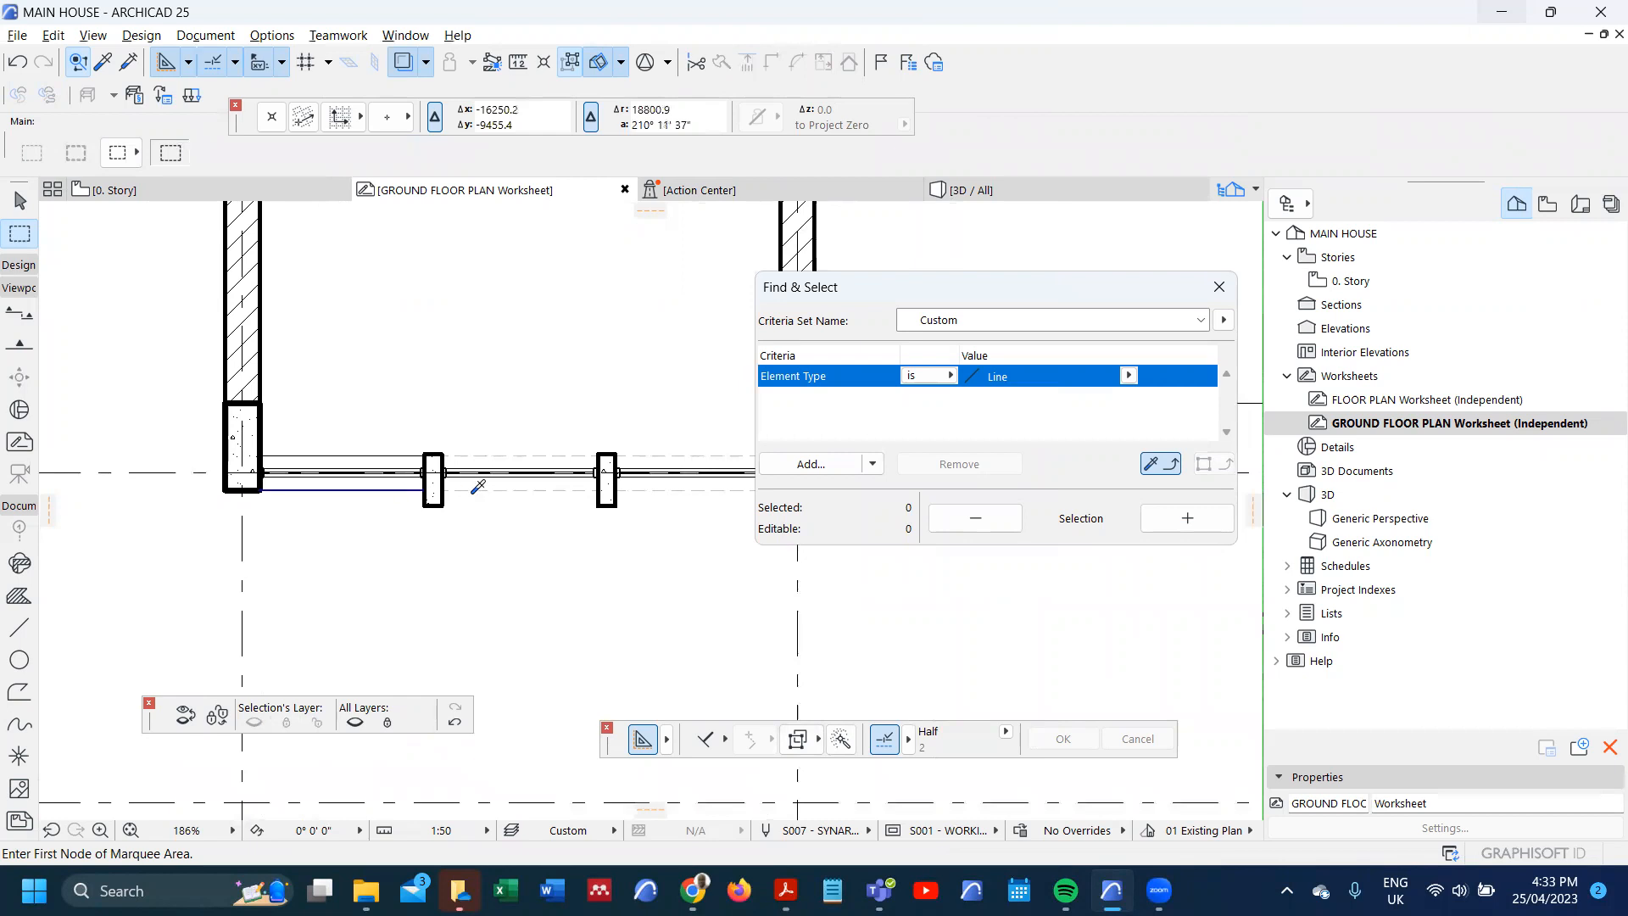
alt+click(473, 492)
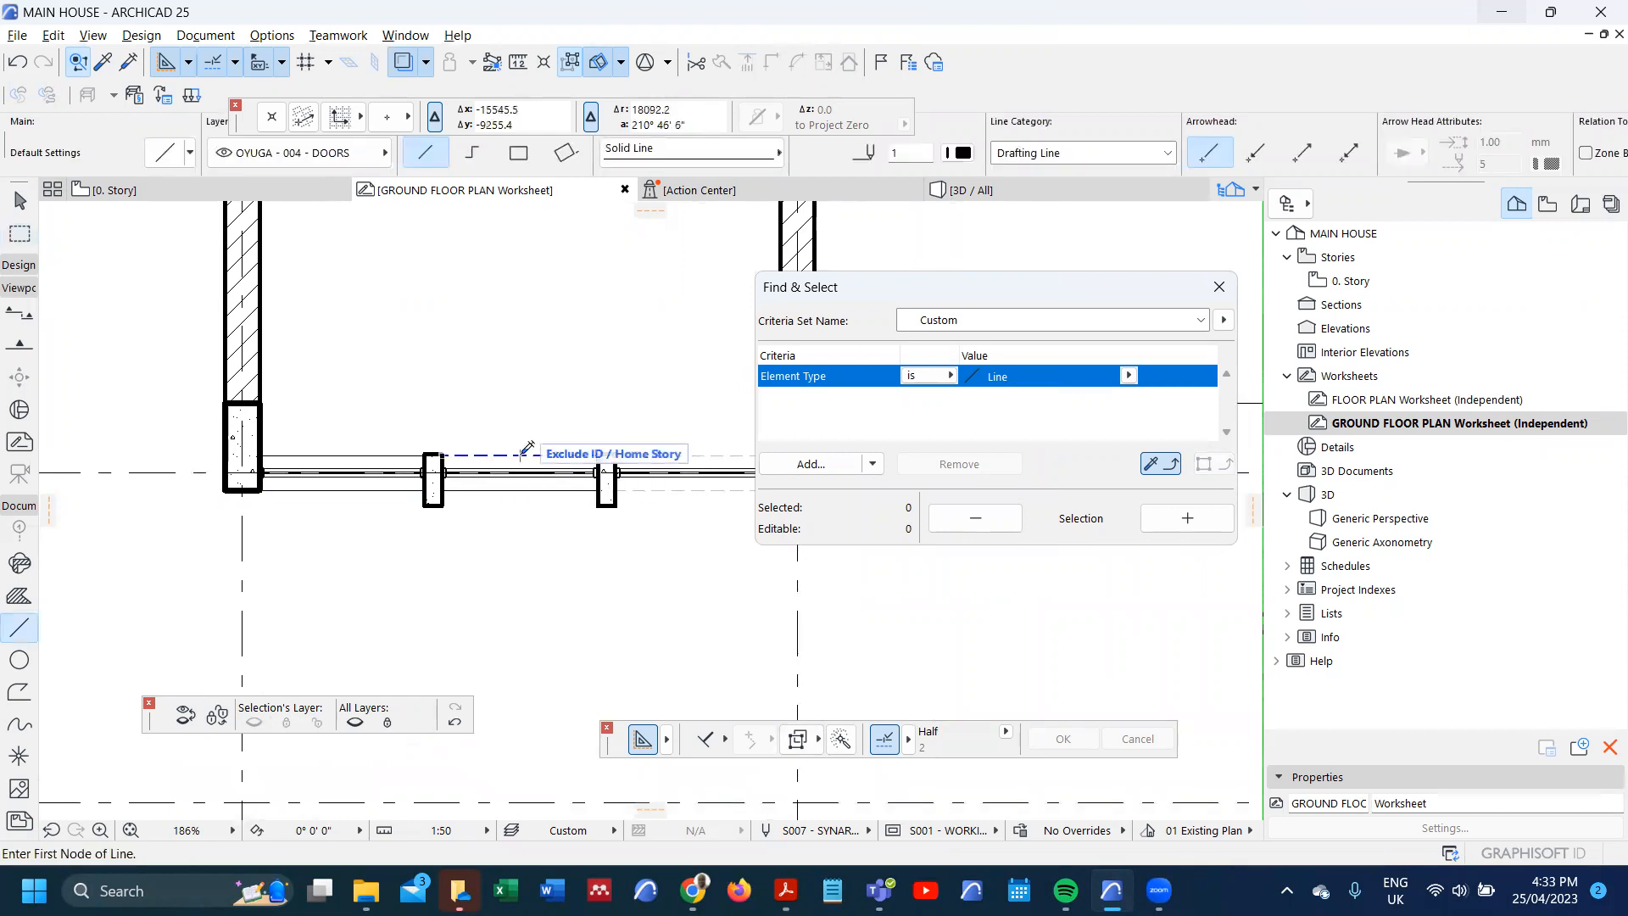
scroll(378, 478, down, 4)
scroll(514, 473, up, 6)
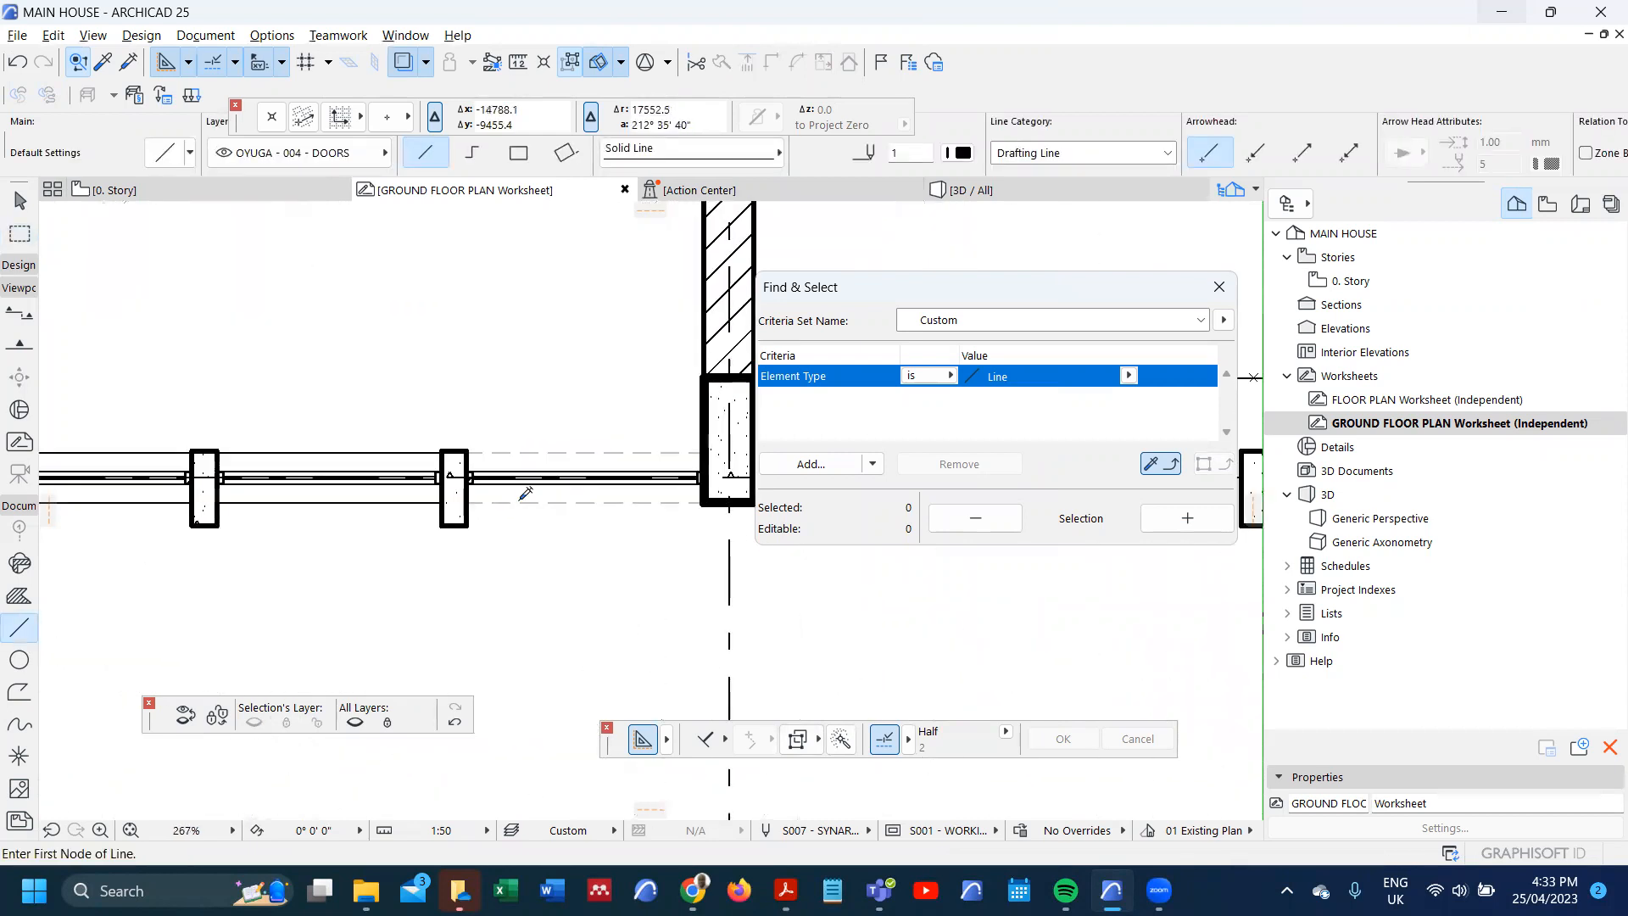
scroll(418, 532, down, 3)
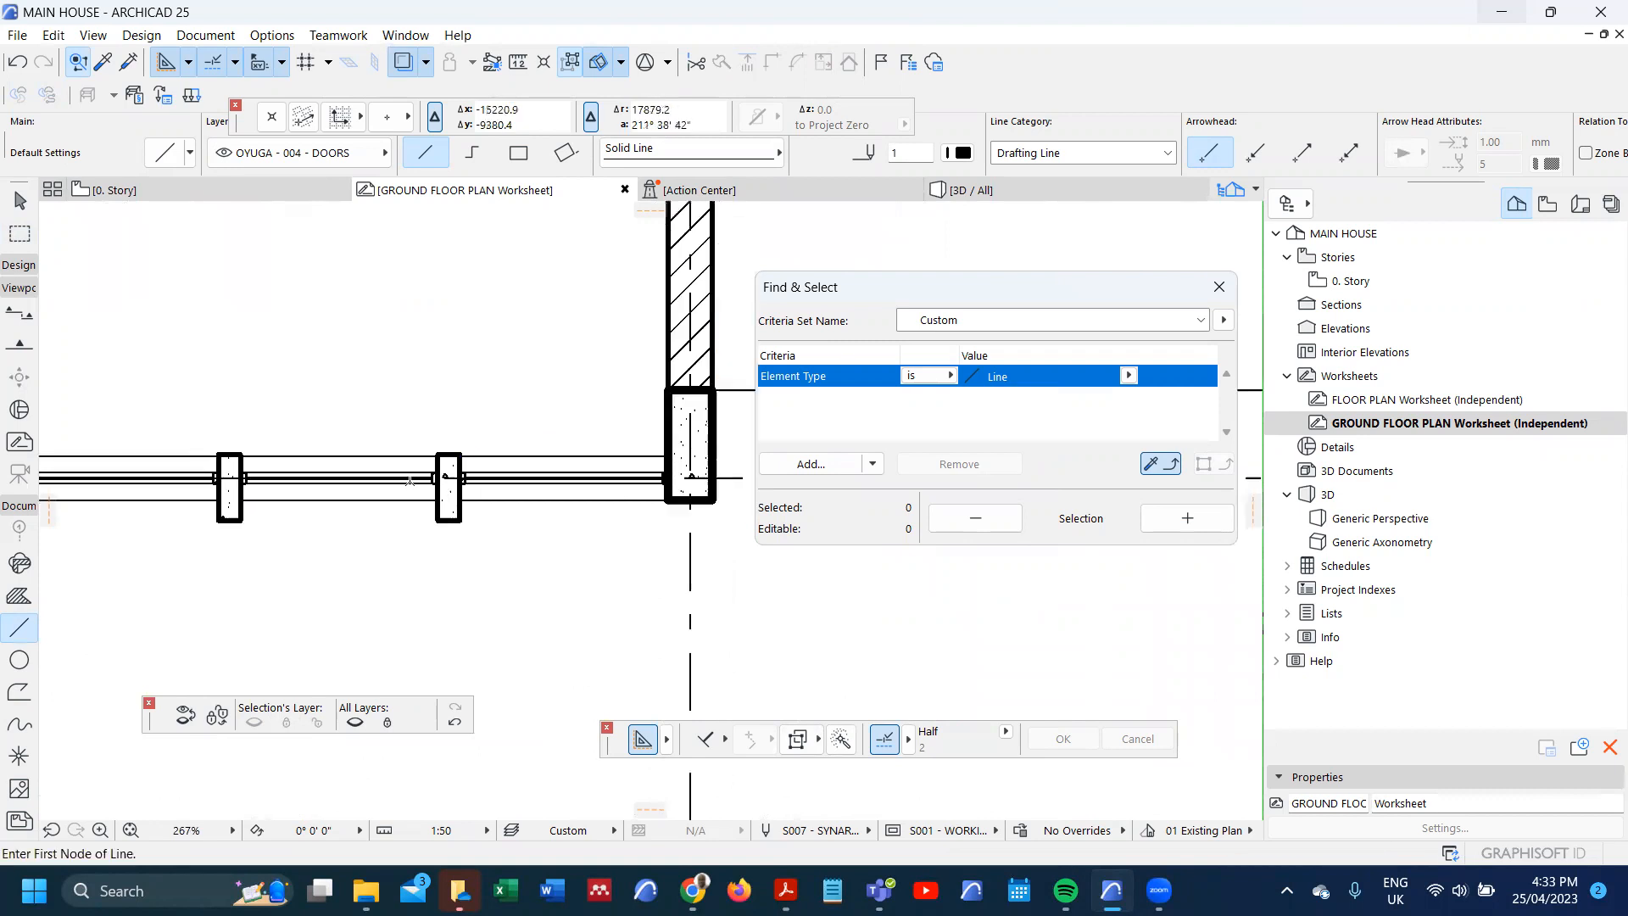
- Measure the opening between the column at grid C and the first small column to its right
middle_drag(418, 533, 277, 569)
scroll(450, 539, up, 2)
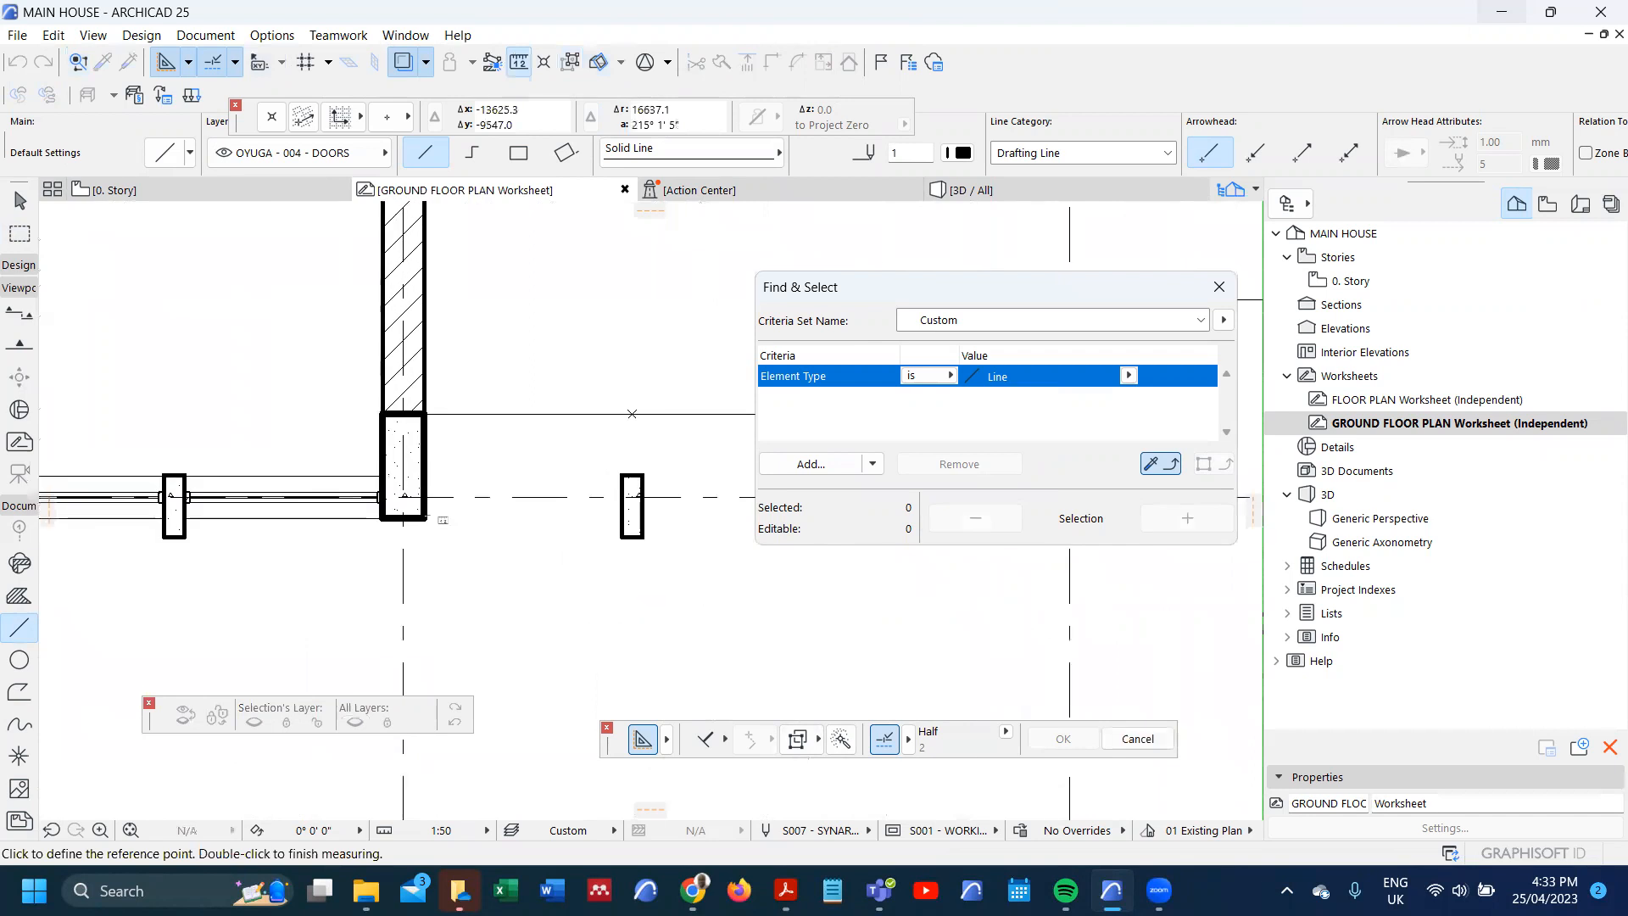
click(425, 516)
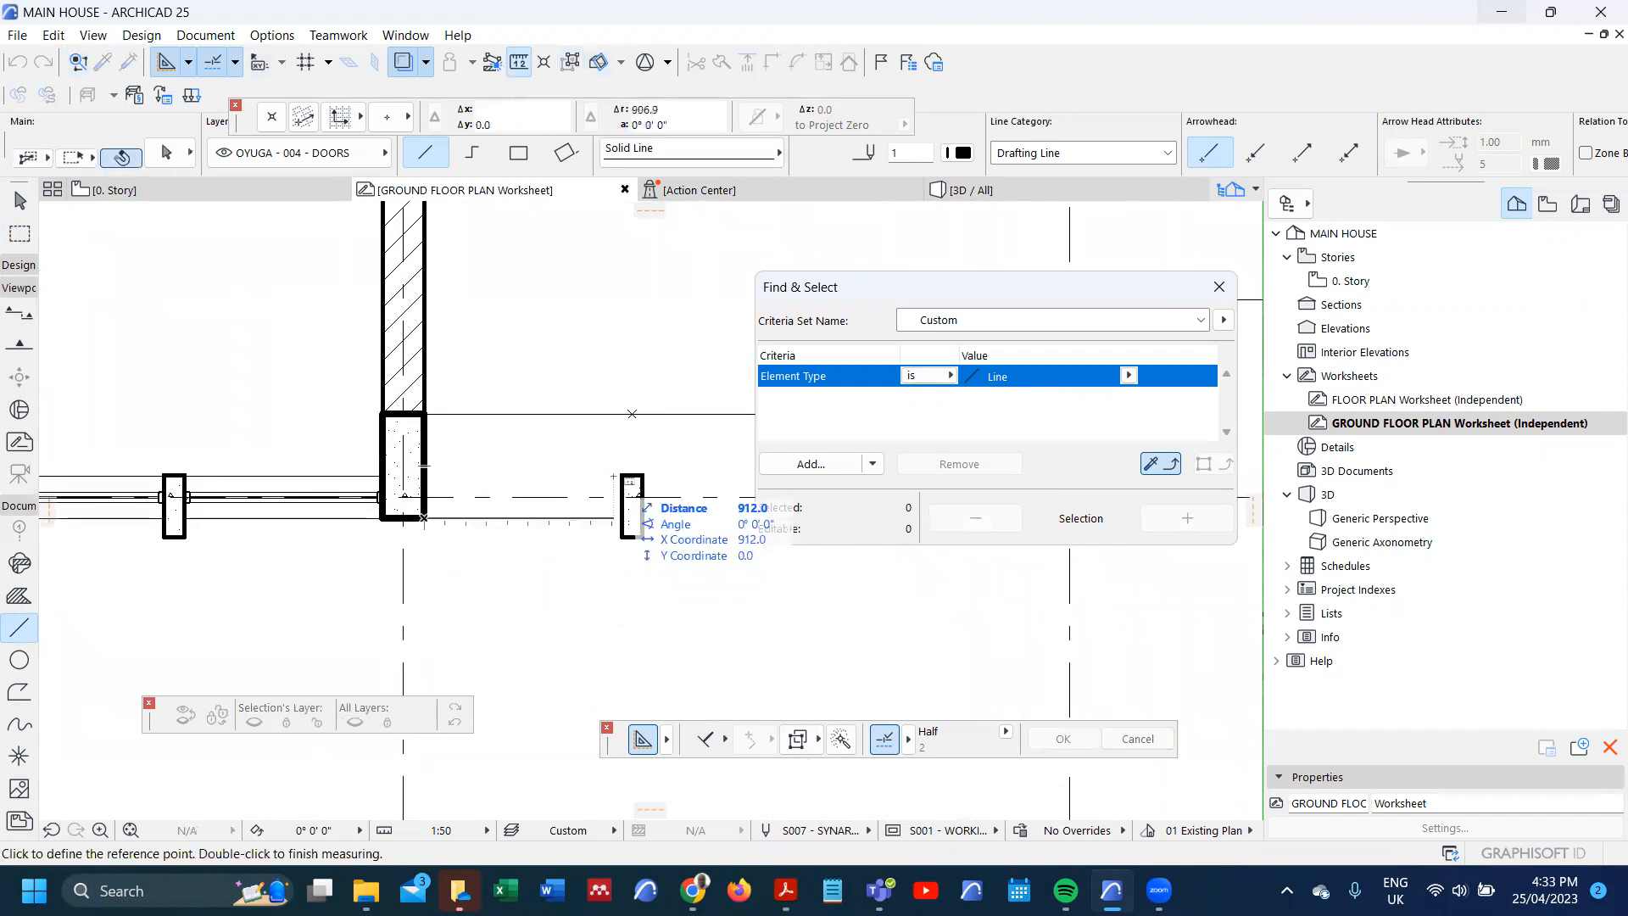
key(Escape)
scroll(413, 515, down, 1)
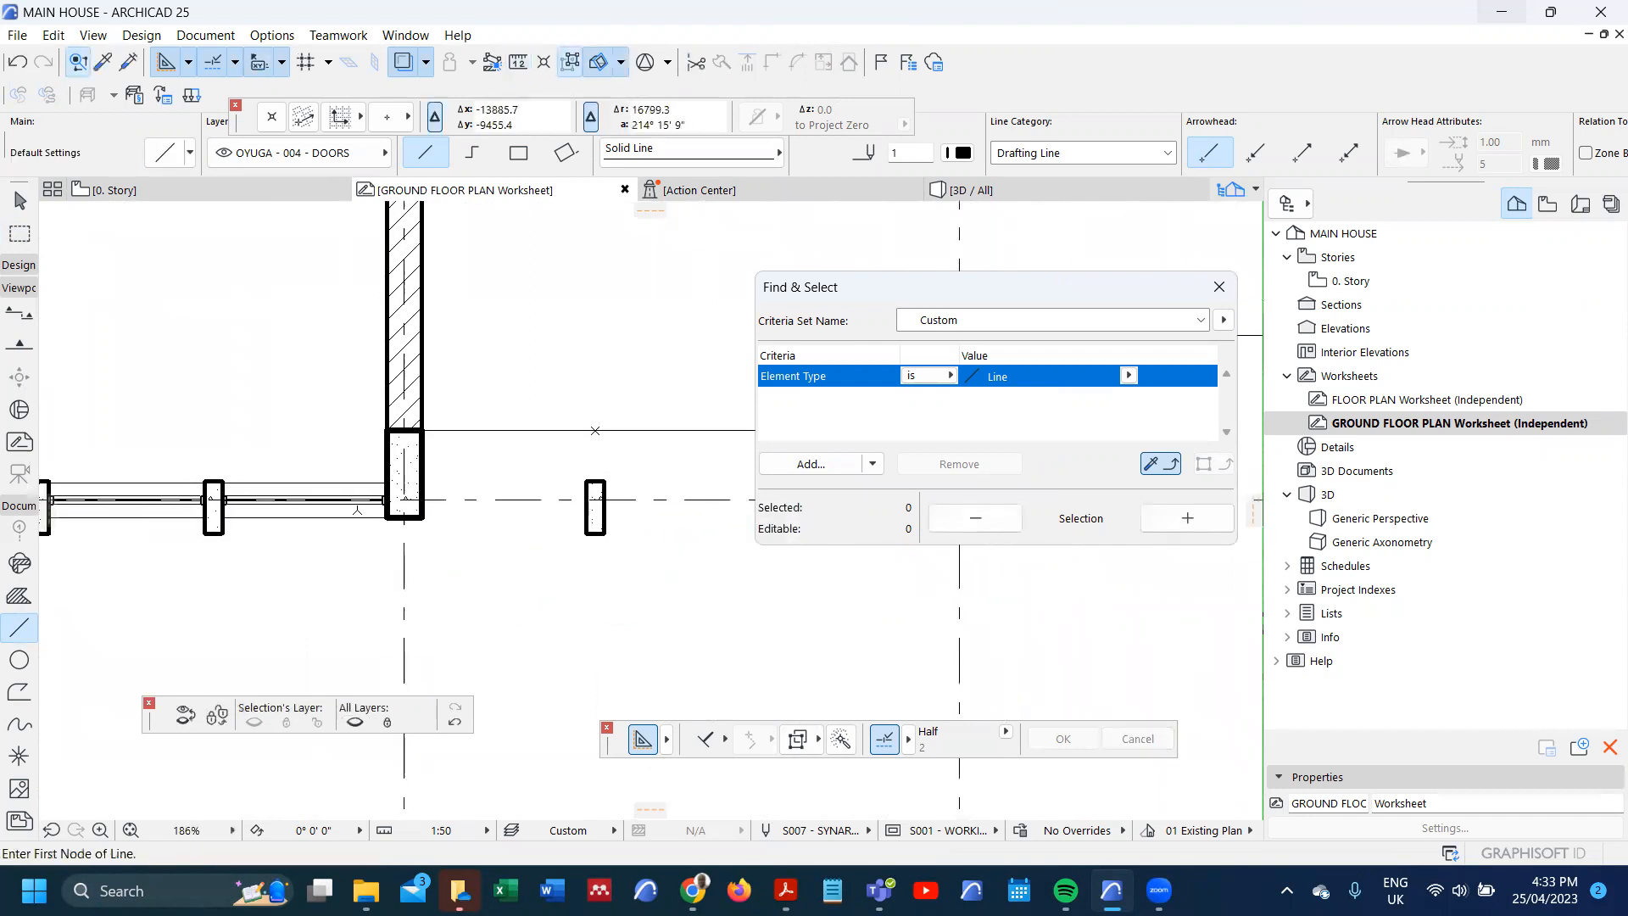
- Restore grouping and copy the third window symbol 1150 mm to the right, into the opening beside the column at grid C
shift+click(343, 518)
key(alt+g)
key(ctrl+alt+d)
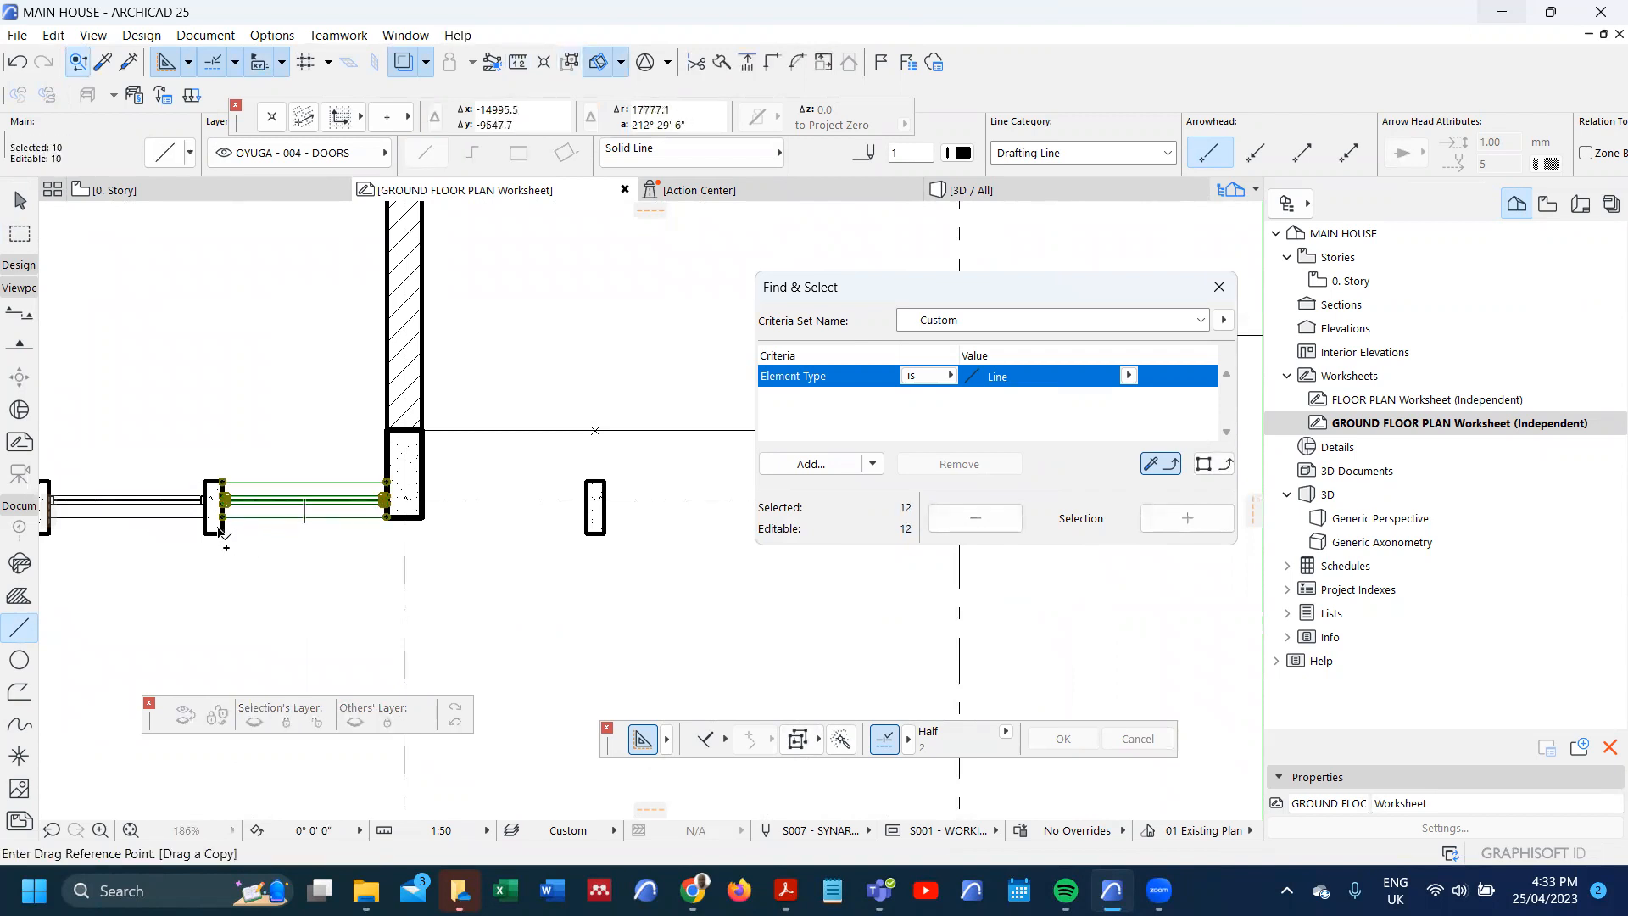
click(222, 533)
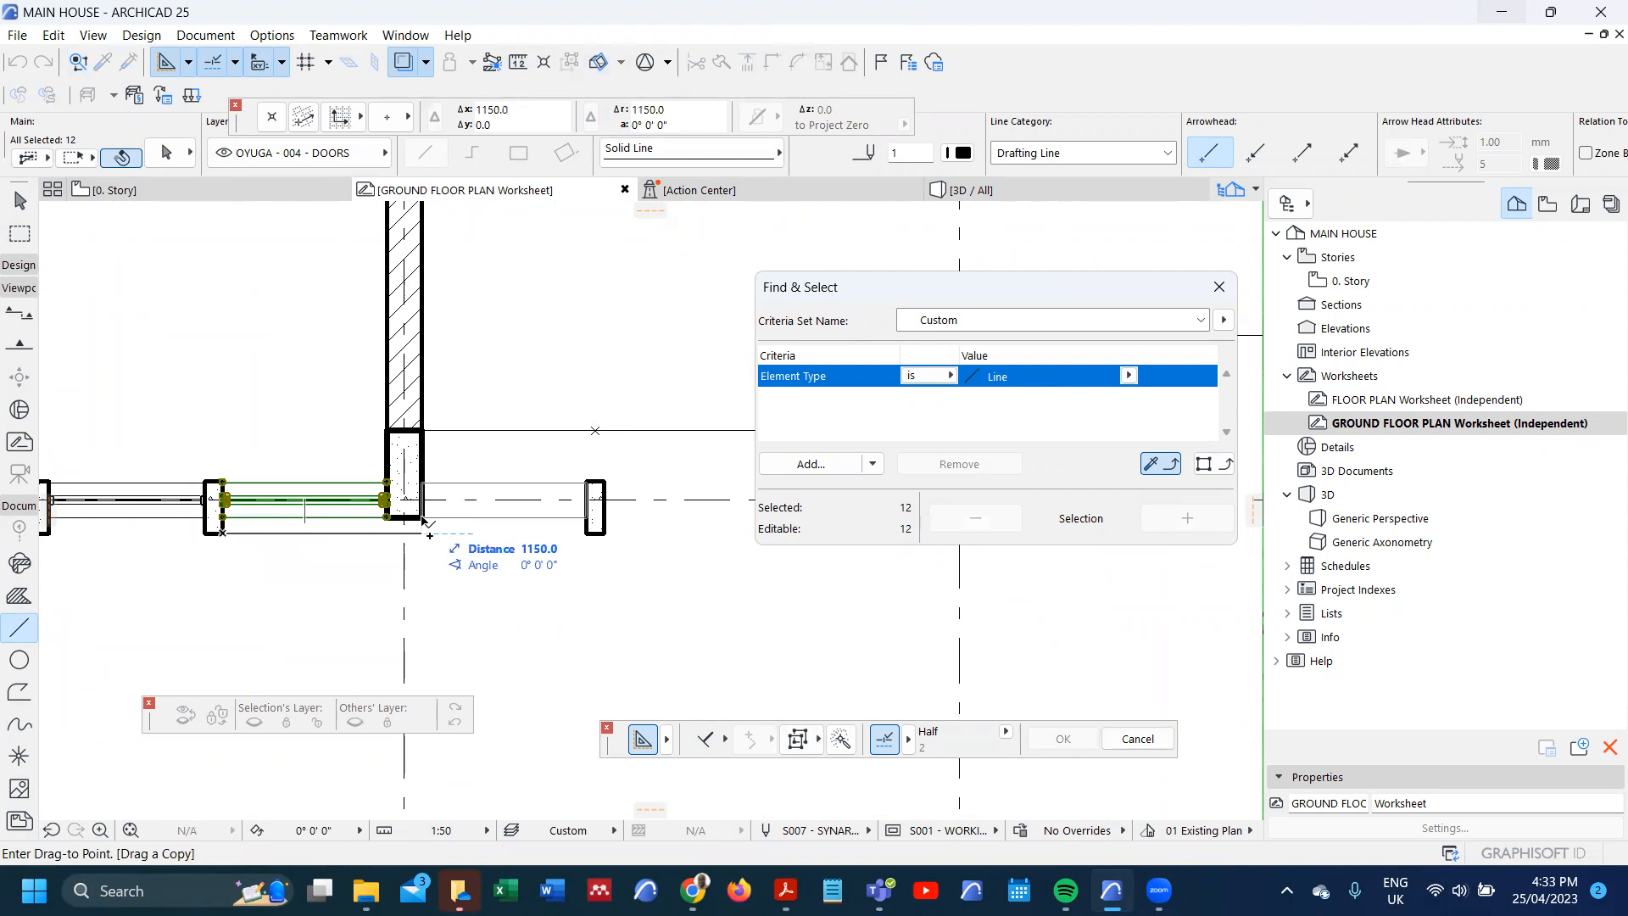
click(423, 517)
scroll(307, 509, down, 3)
scroll(448, 519, up, 1)
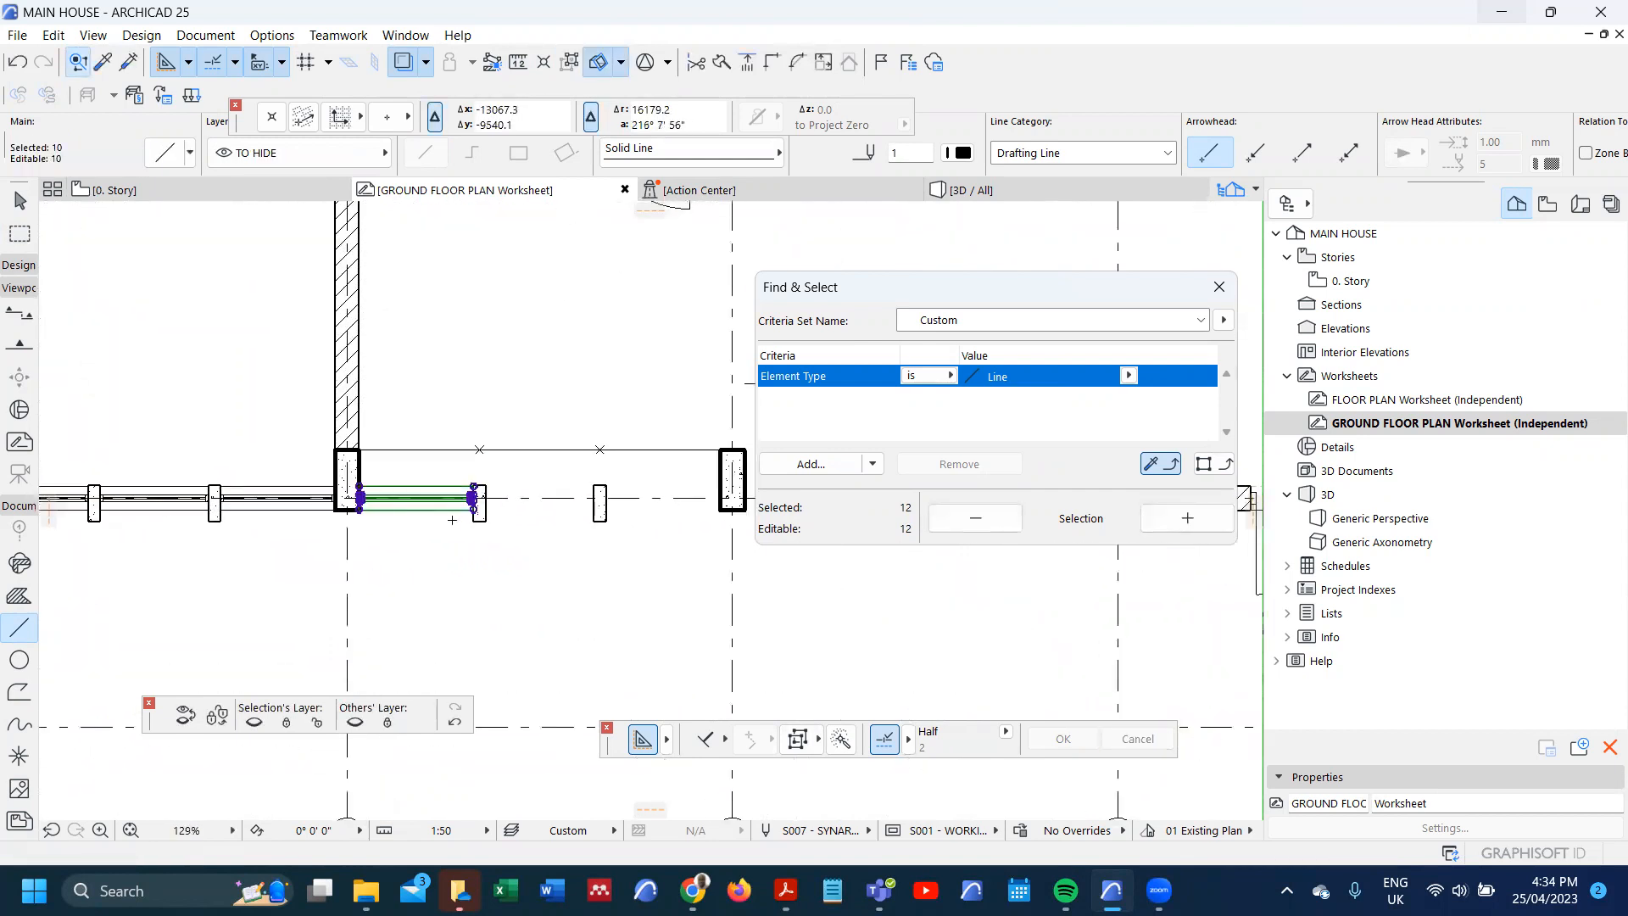
- Measure the opening between the two small columns between grids C and D, and clear the selection
key(m)
click(485, 521)
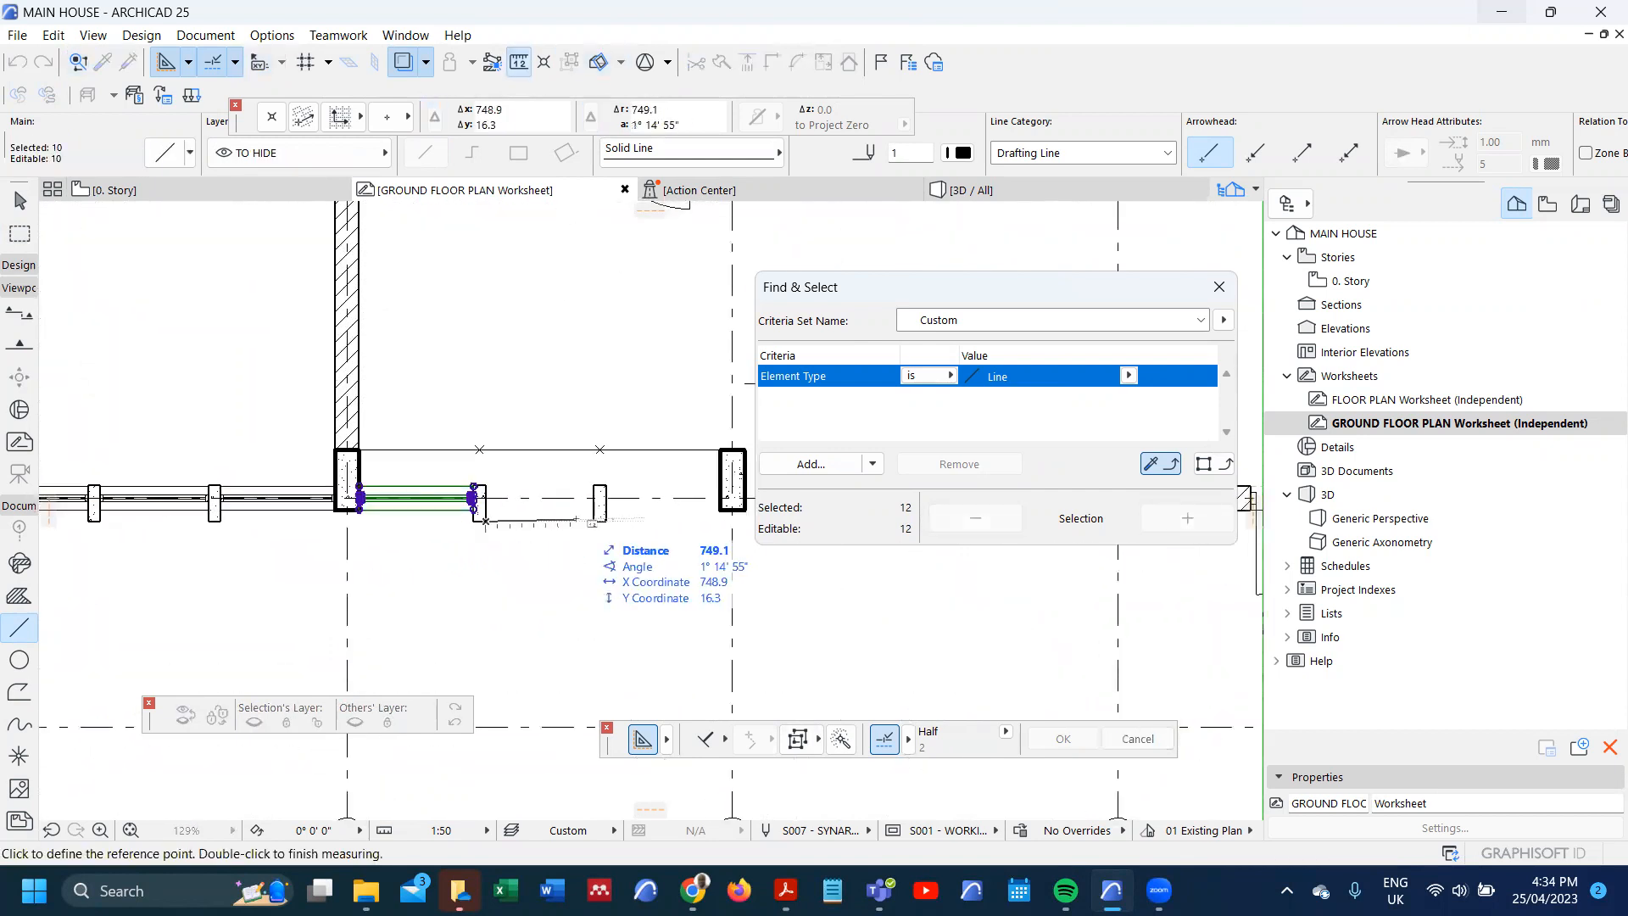
key(Escape)
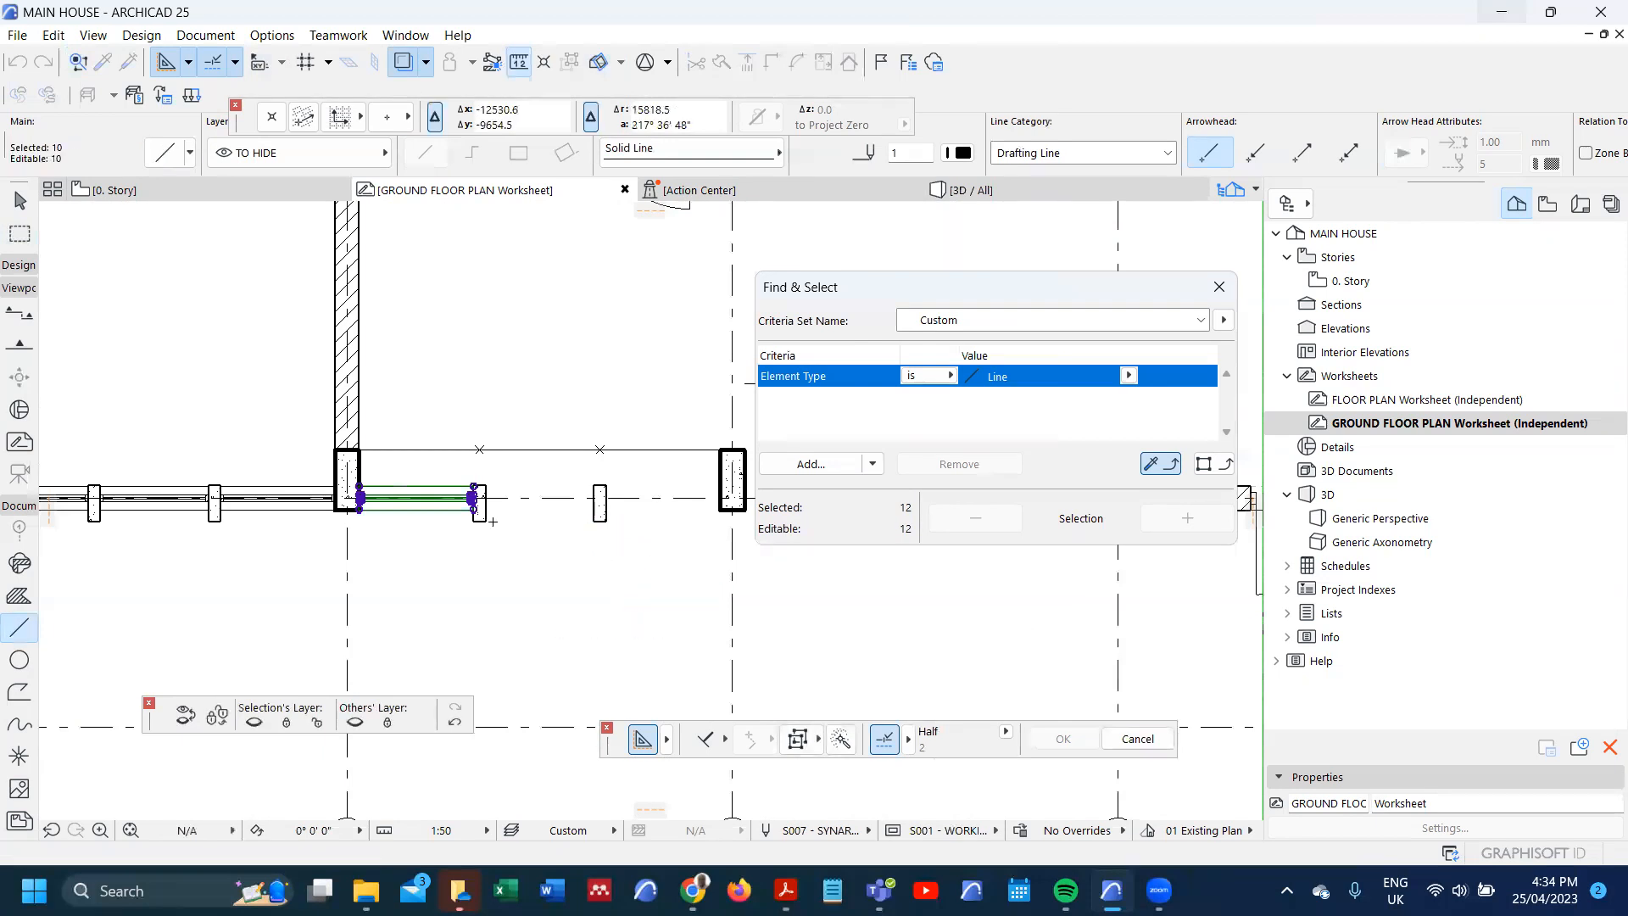
key(Escape)
- Copy the middle window symbol from bay B–C into the opening between the two small columns of bay C–D, and deselect it
scroll(489, 521, down, 2)
shift+click(274, 515)
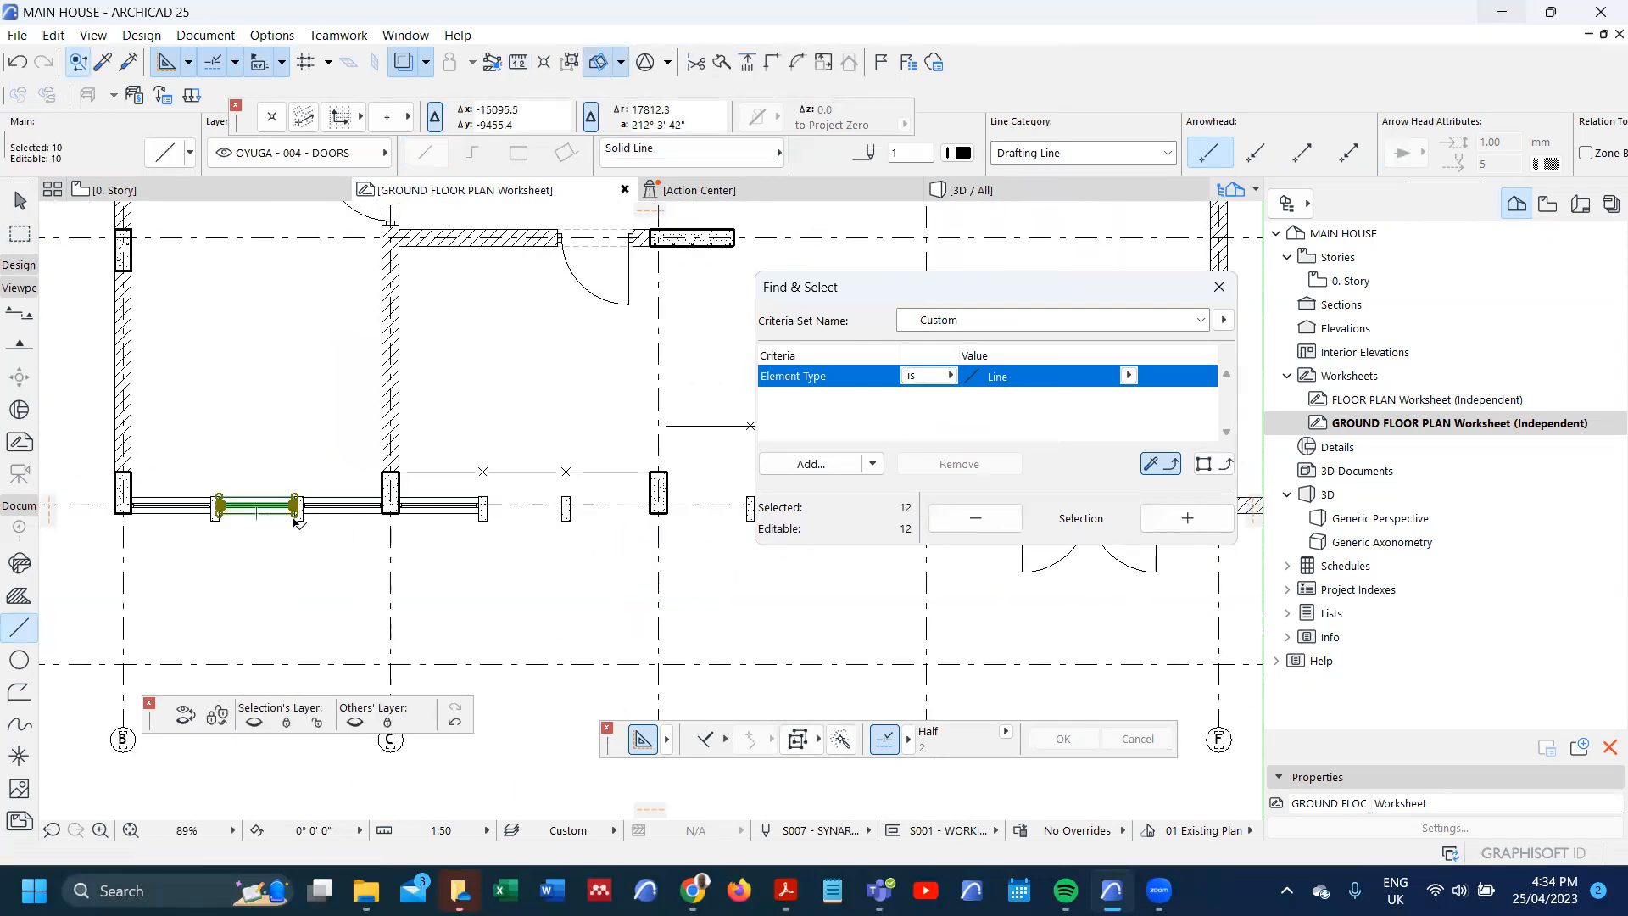
key(ctrl+alt+d)
click(219, 520)
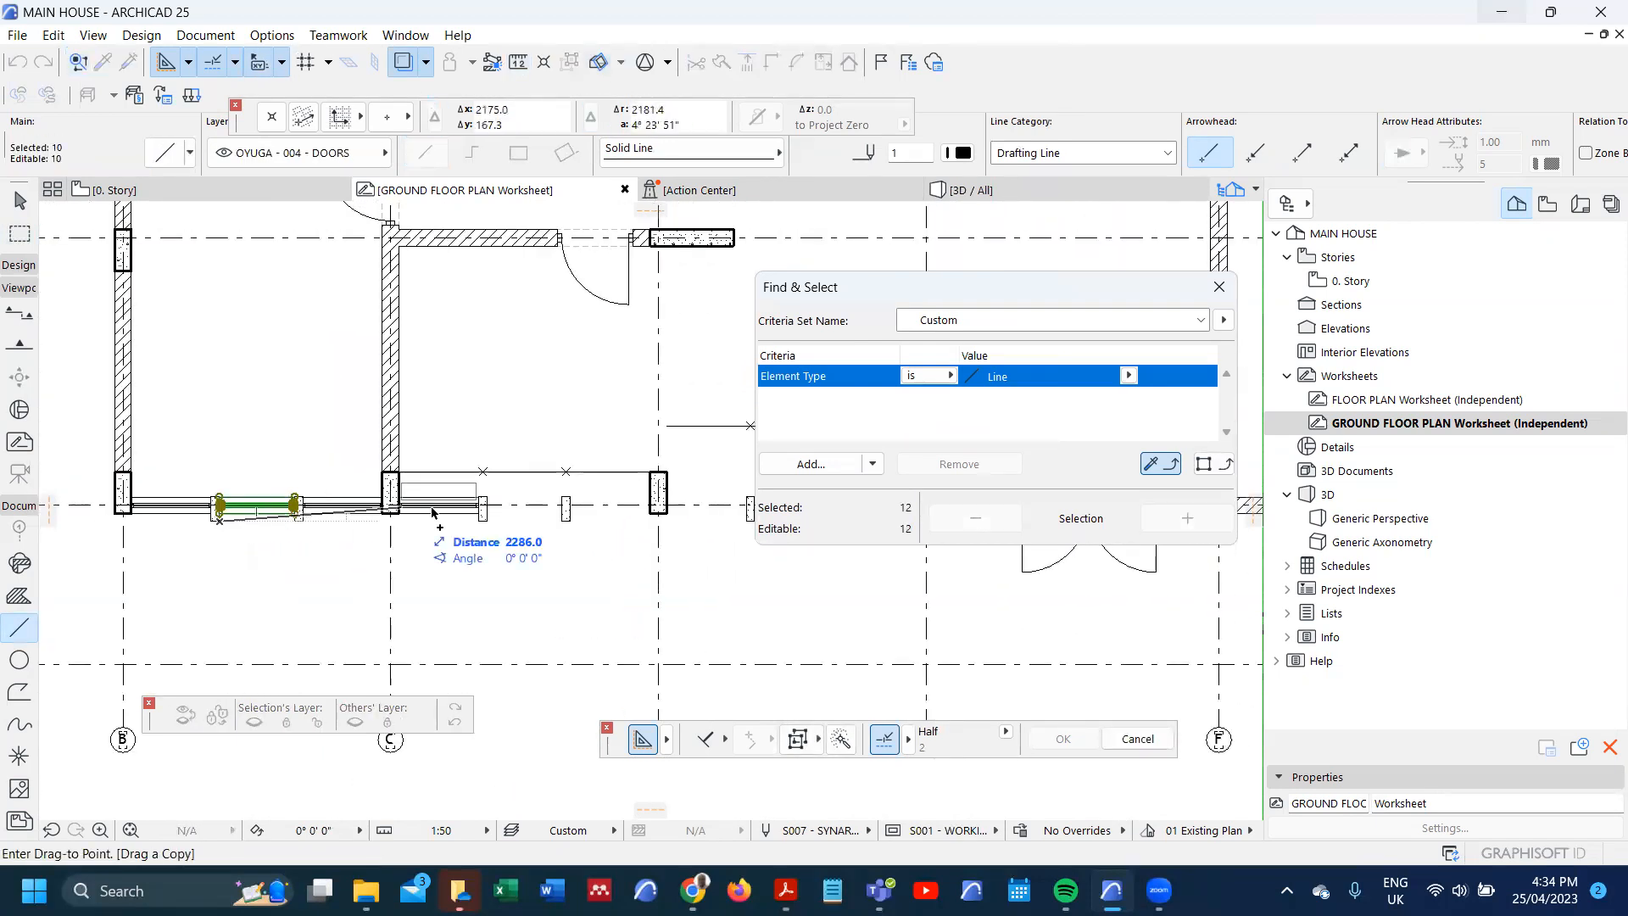
click(488, 526)
key(Escape)
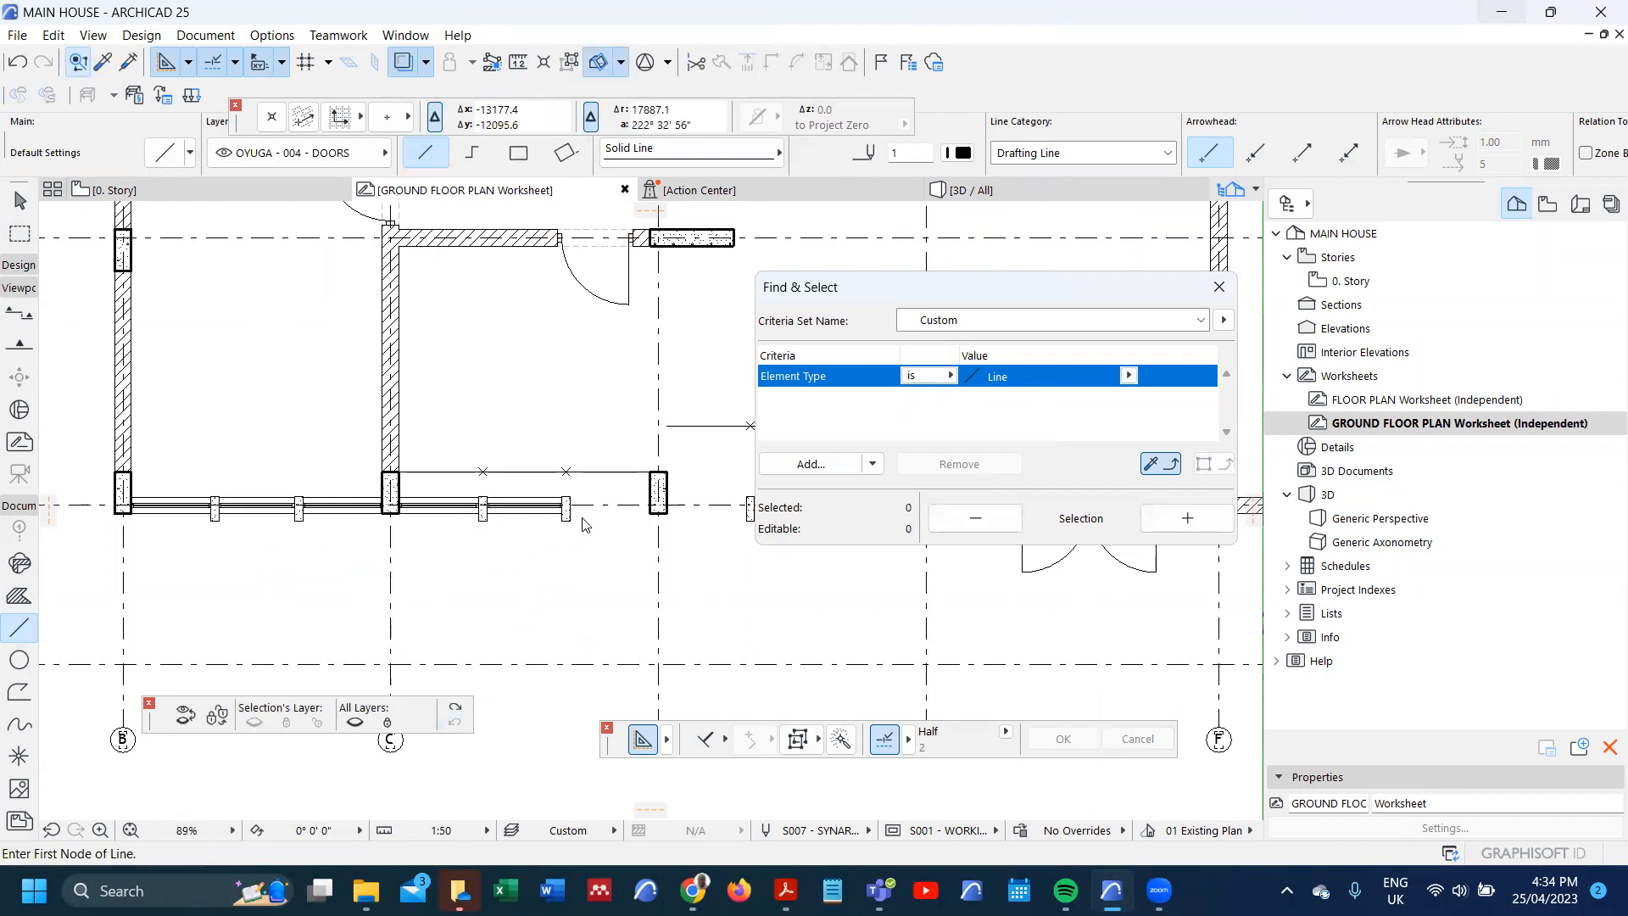
- Copy the door symbol in the kitchen's upper wall straight down into the last opening before the column at grid D
scroll(582, 525, up, 3)
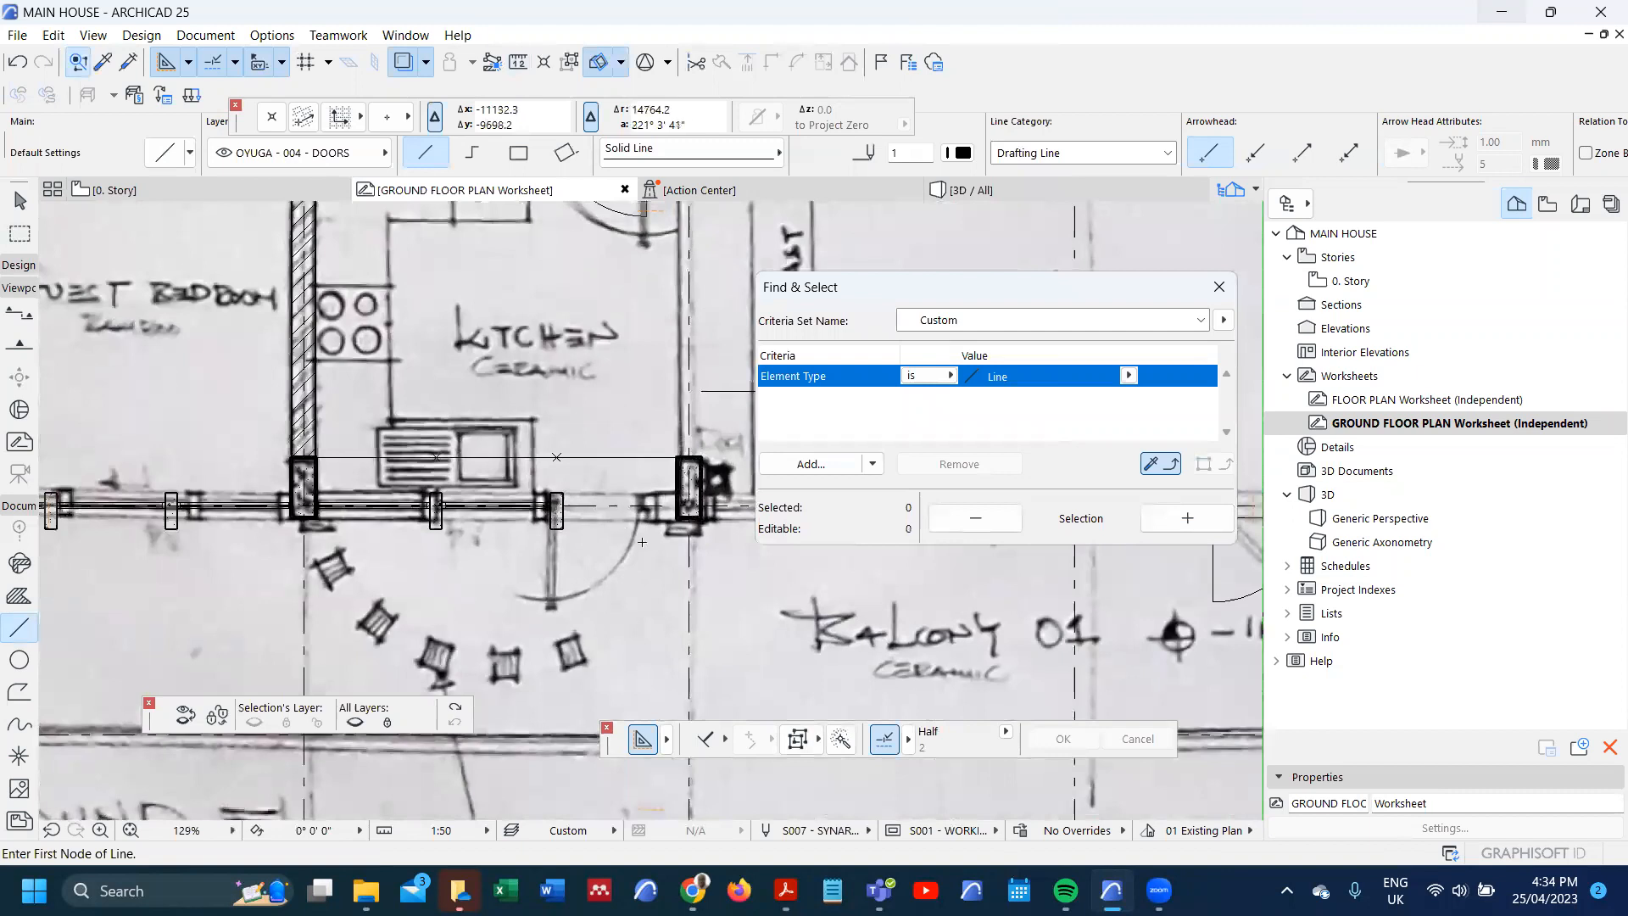
scroll(546, 609, down, 4)
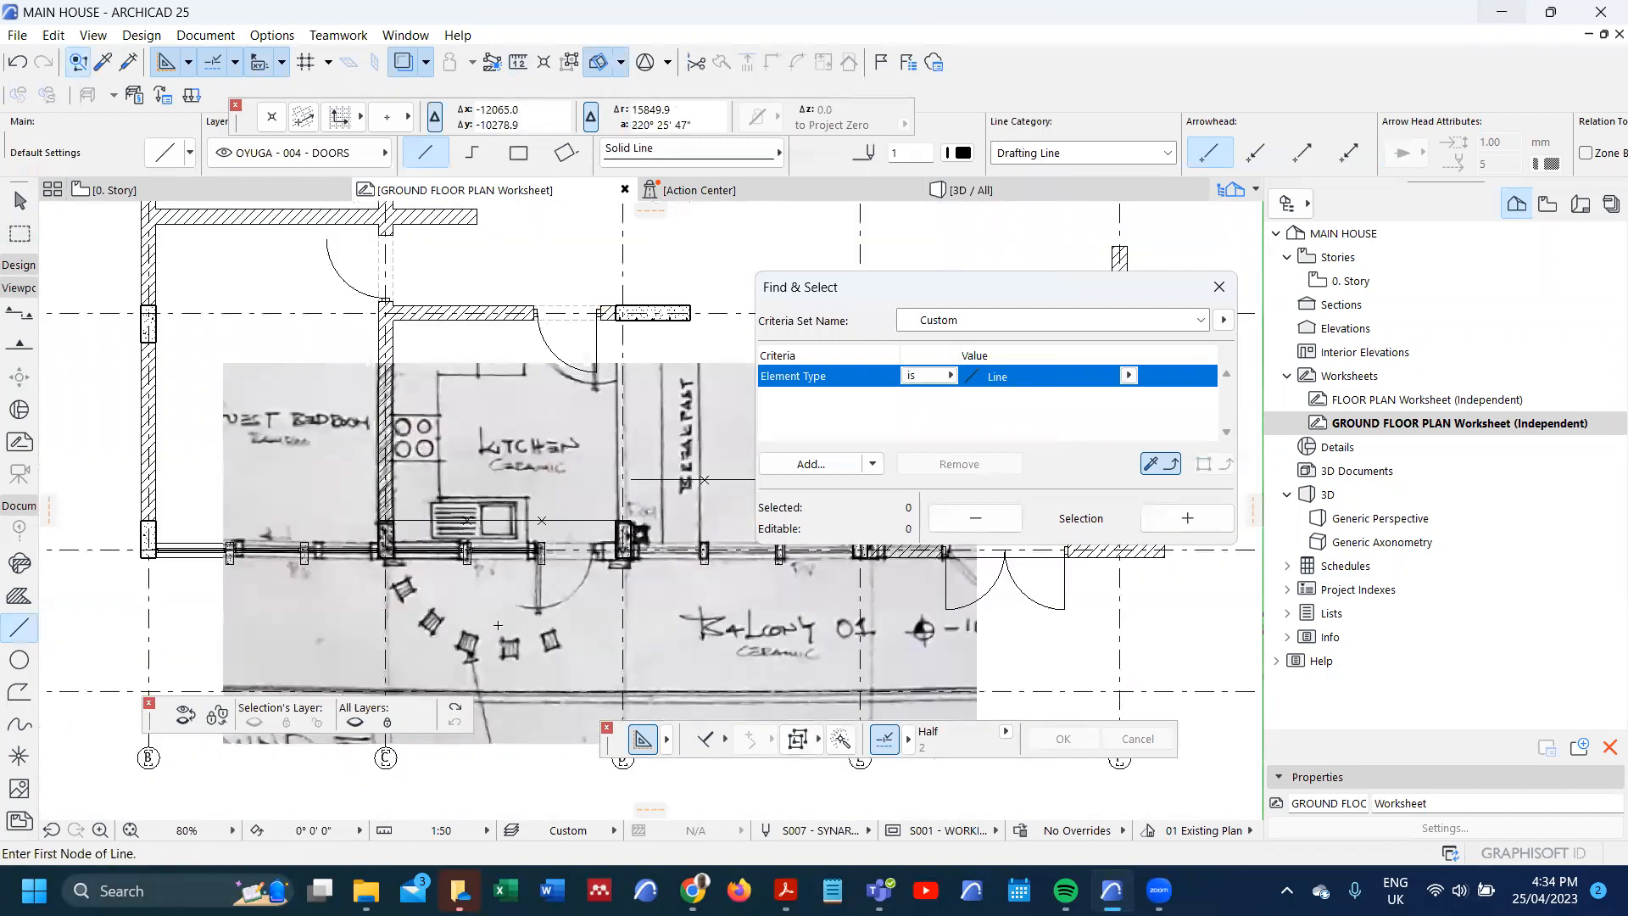
scroll(497, 624, down, 5)
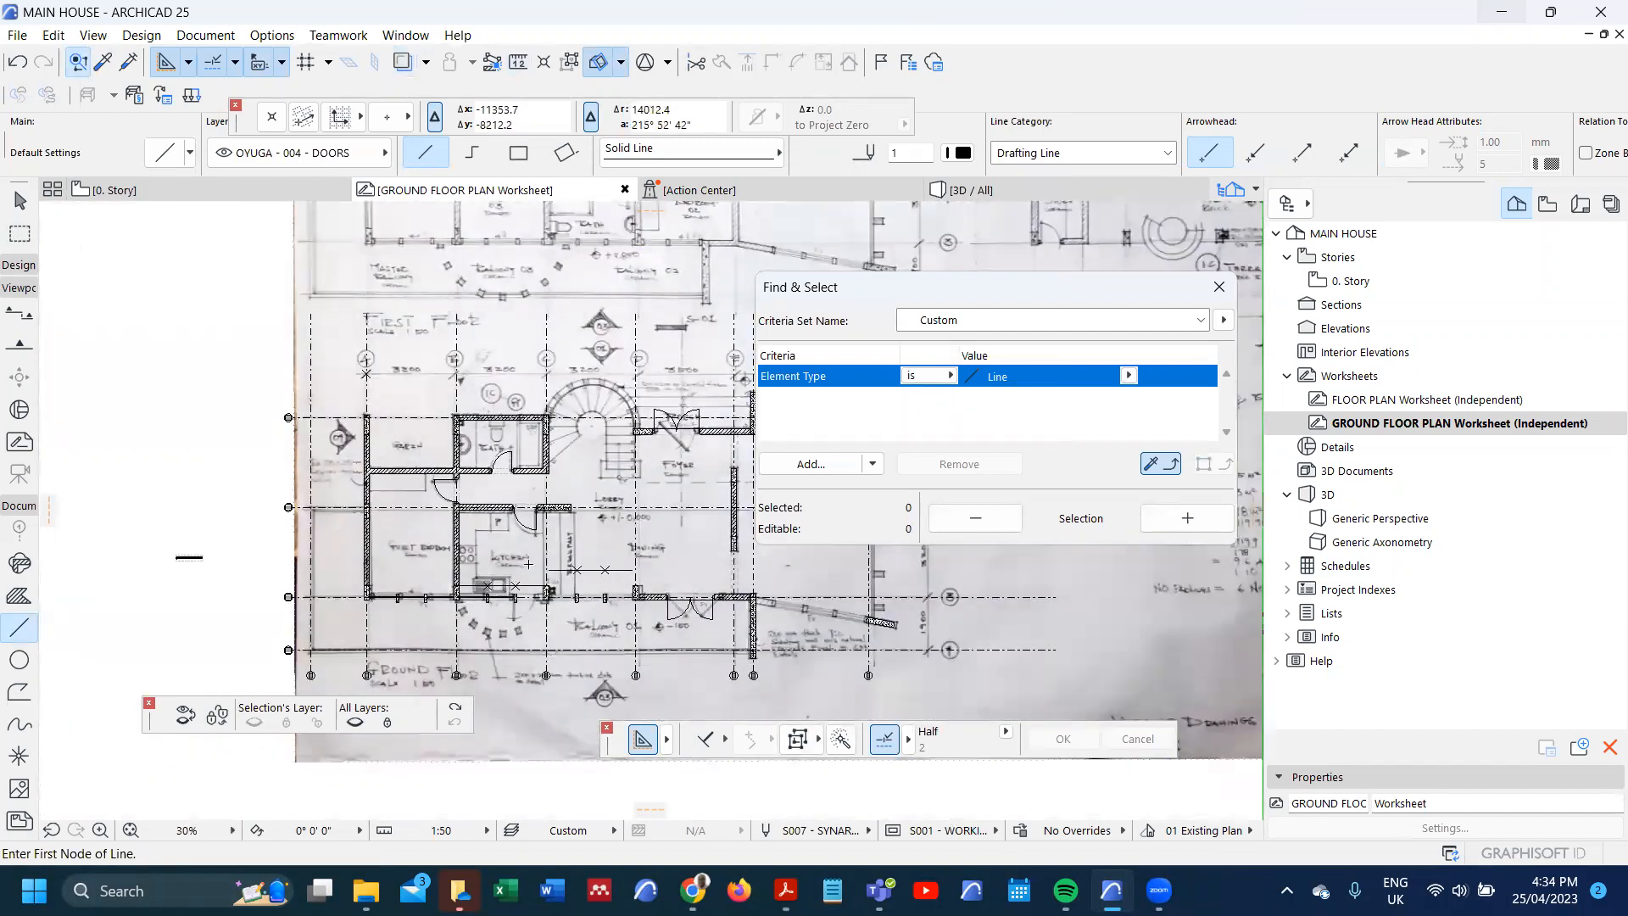
scroll(526, 532, up, 3)
click(536, 519)
key(ctrl+shift+d)
scroll(541, 524, up, 4)
click(545, 490)
scroll(551, 497, down, 4)
scroll(554, 683, up, 3)
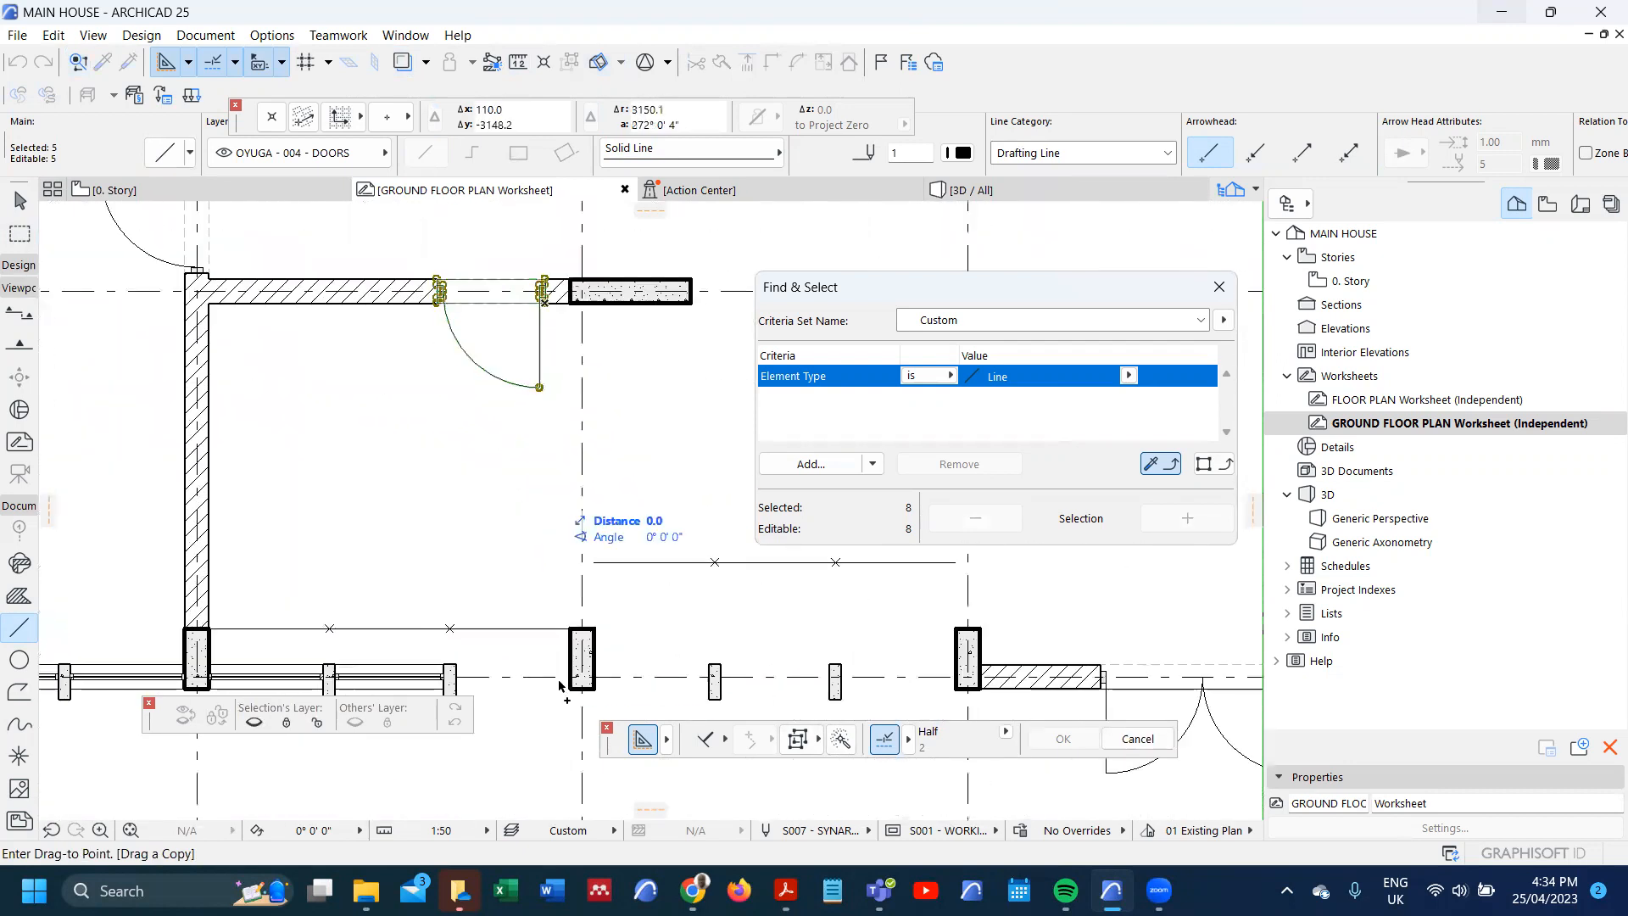
scroll(568, 662, down, 1)
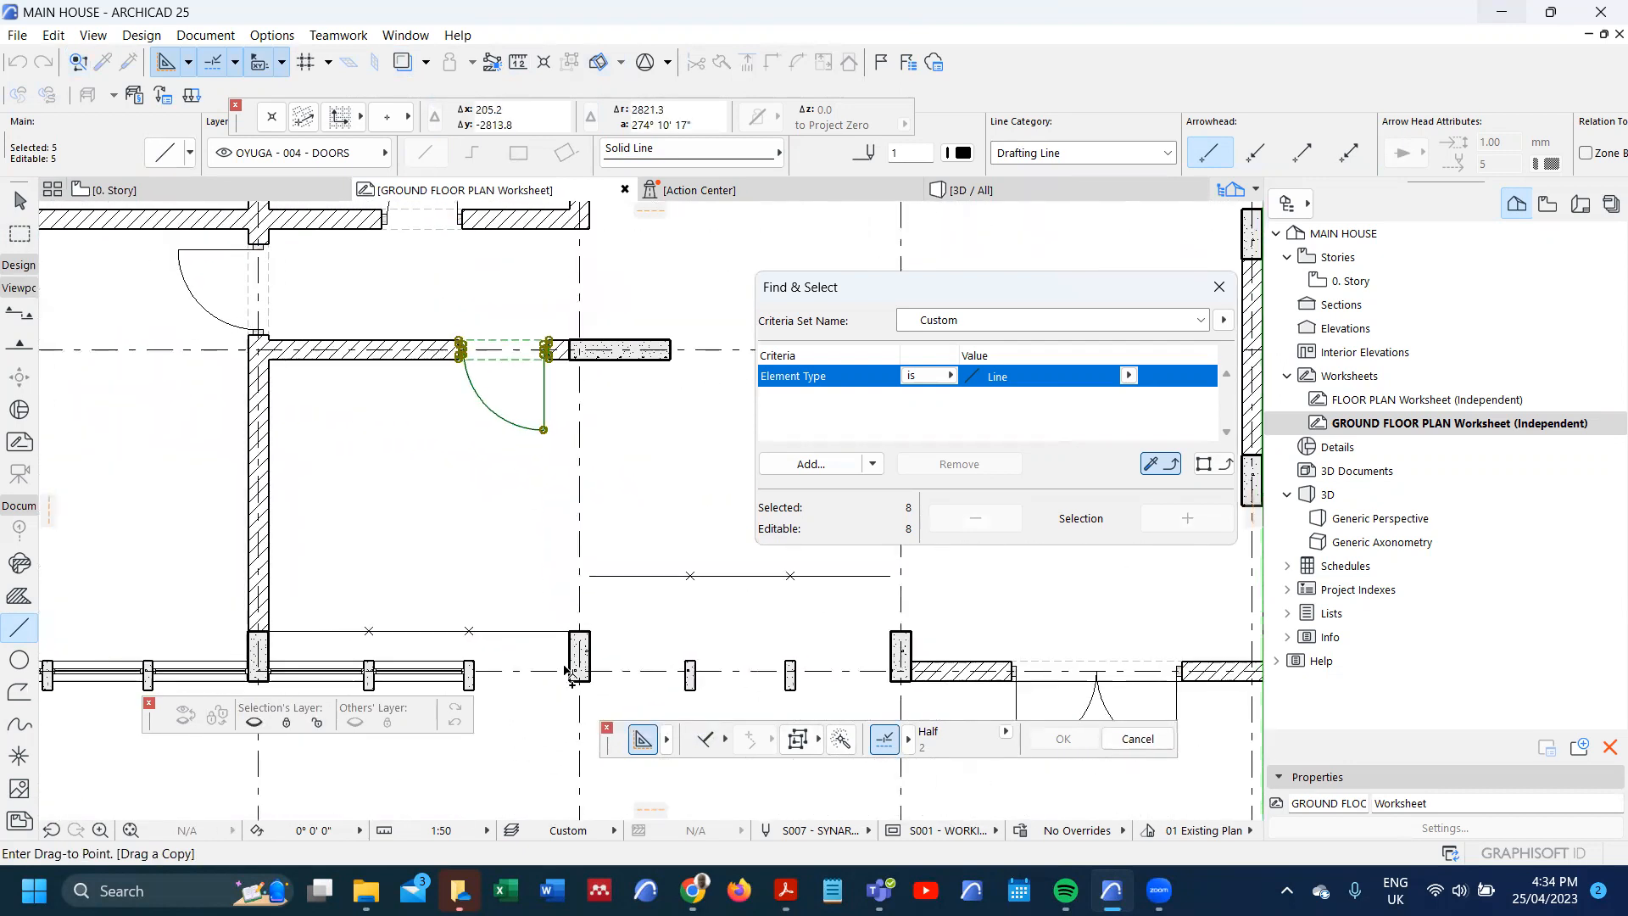
click(467, 683)
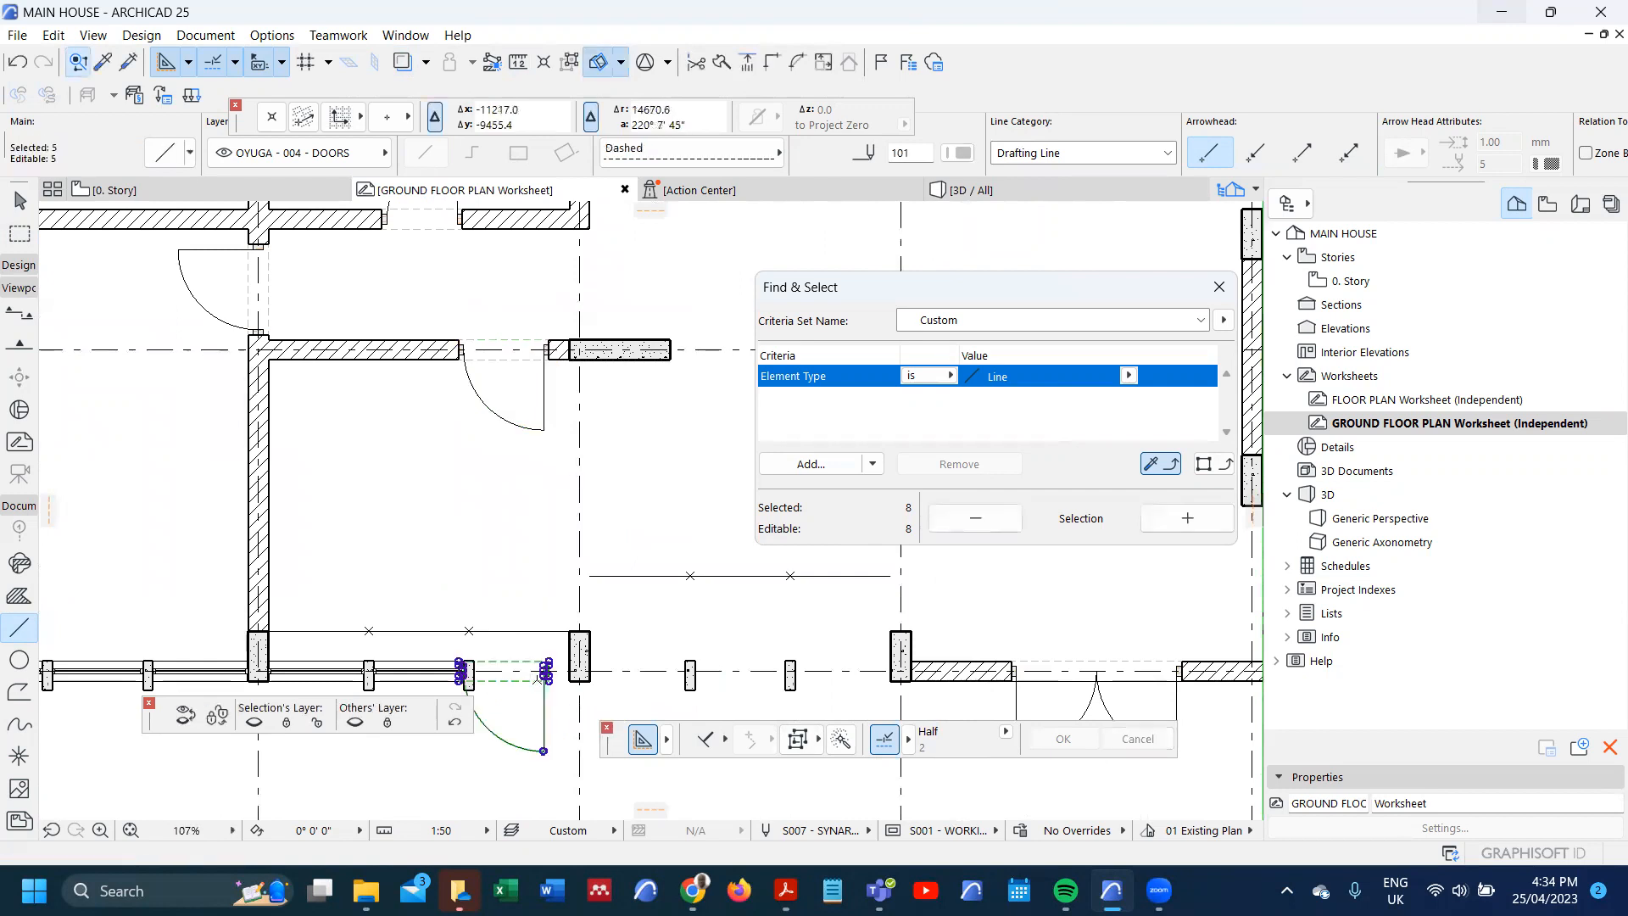
- Move the copied door symbol to the right so its right end meets the face of the column at grid D
key(ctrl+d)
scroll(567, 691, up, 2)
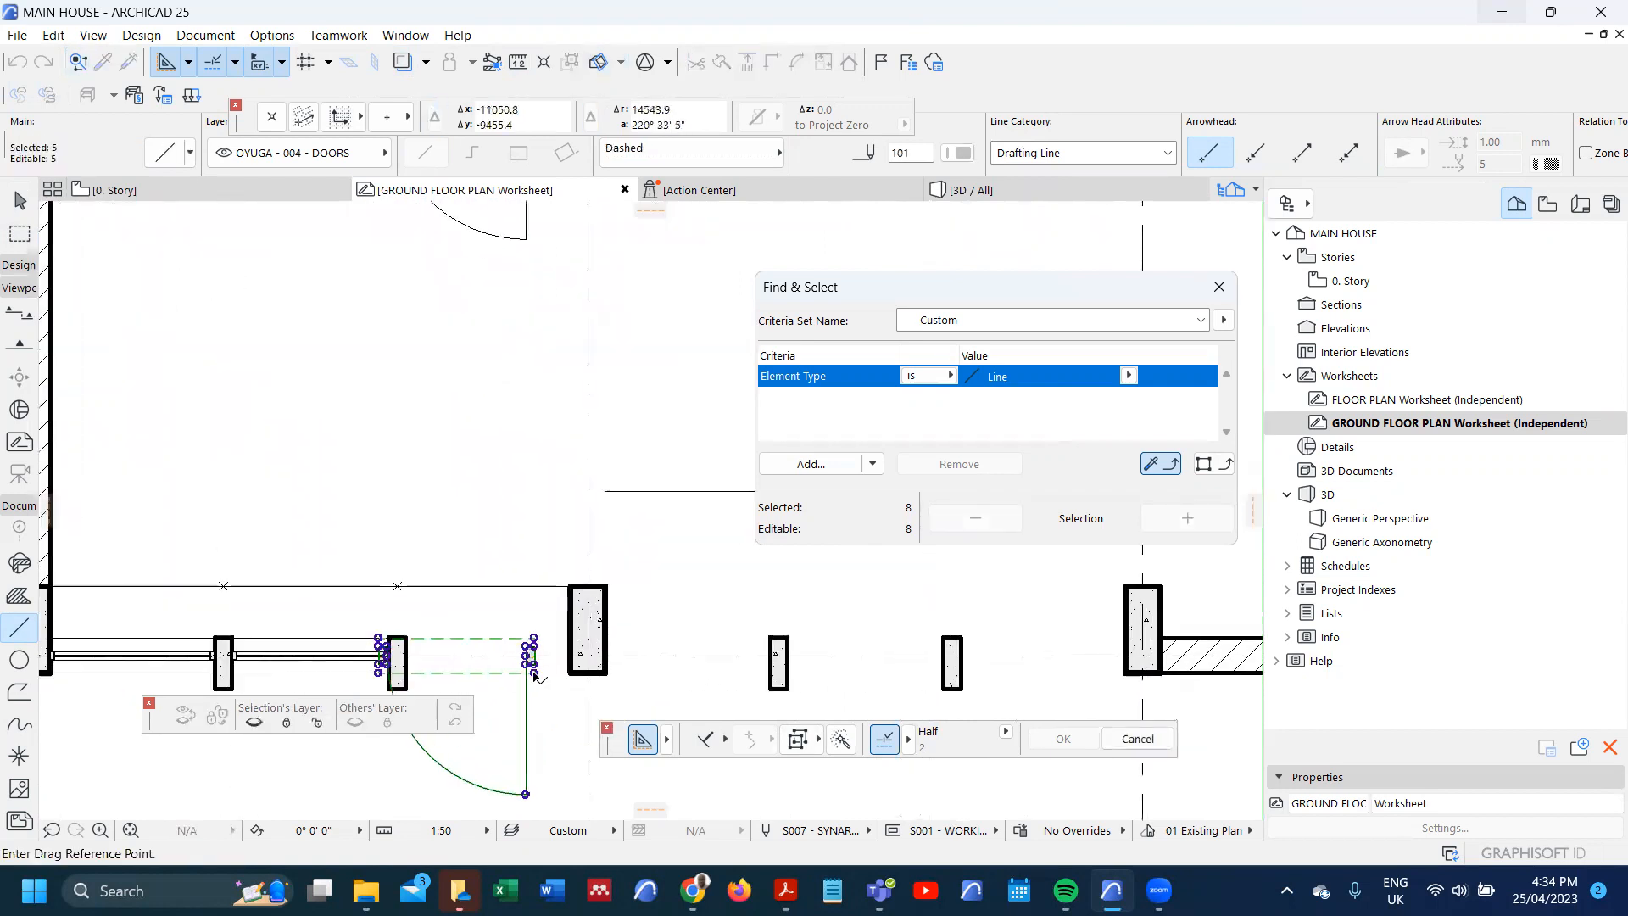
click(533, 673)
click(568, 673)
scroll(545, 568, down, 2)
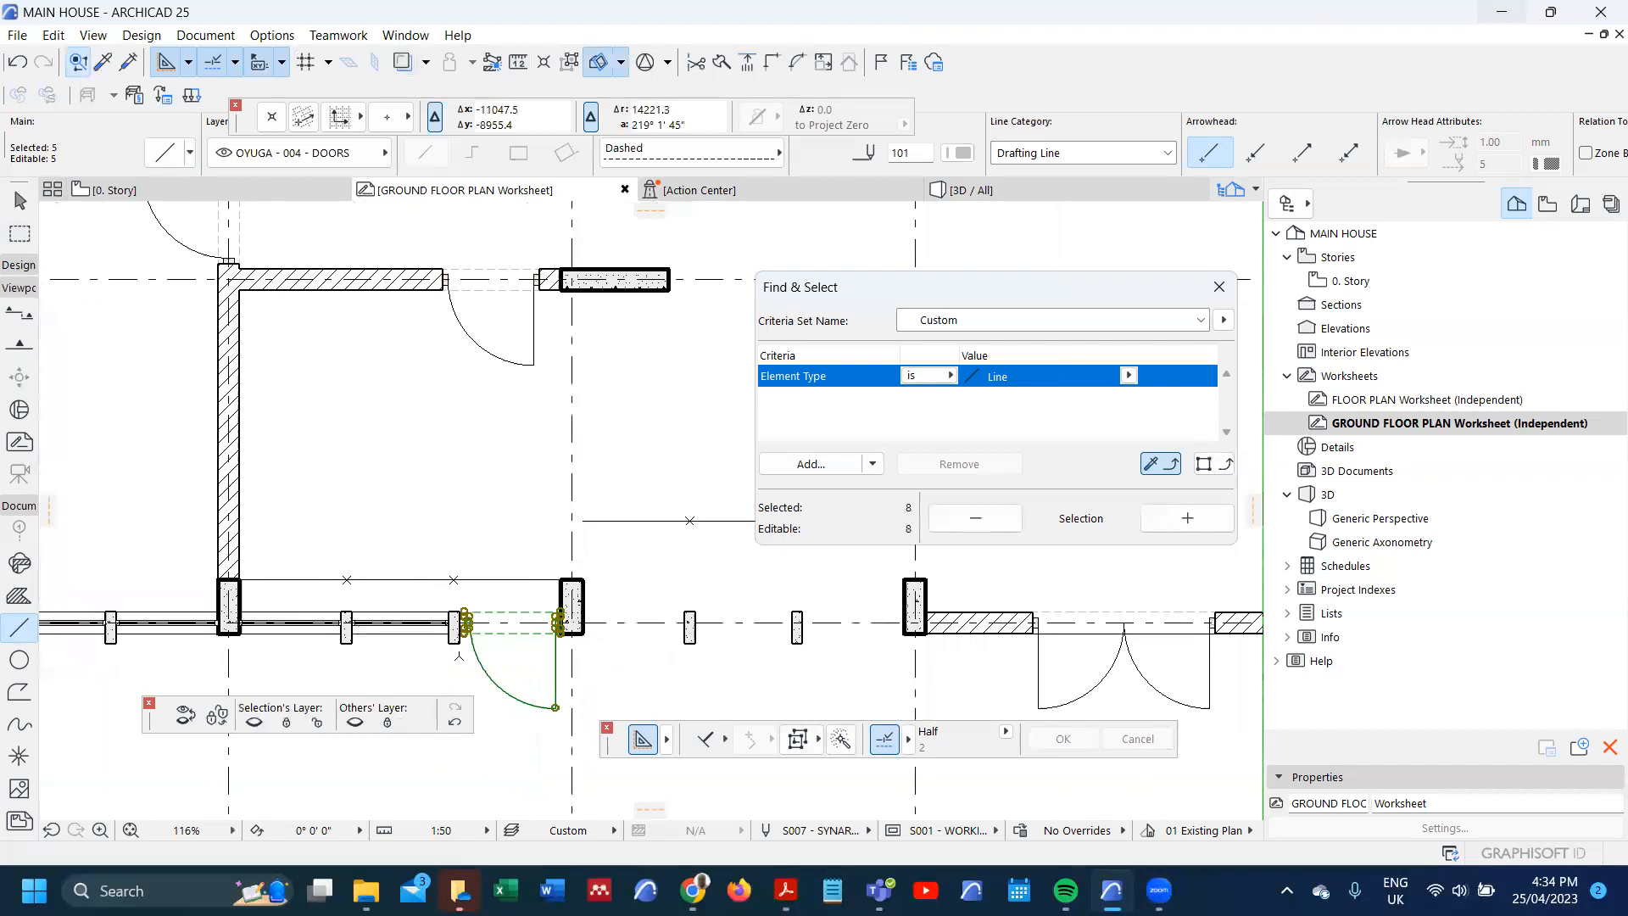
scroll(458, 653, up, 3)
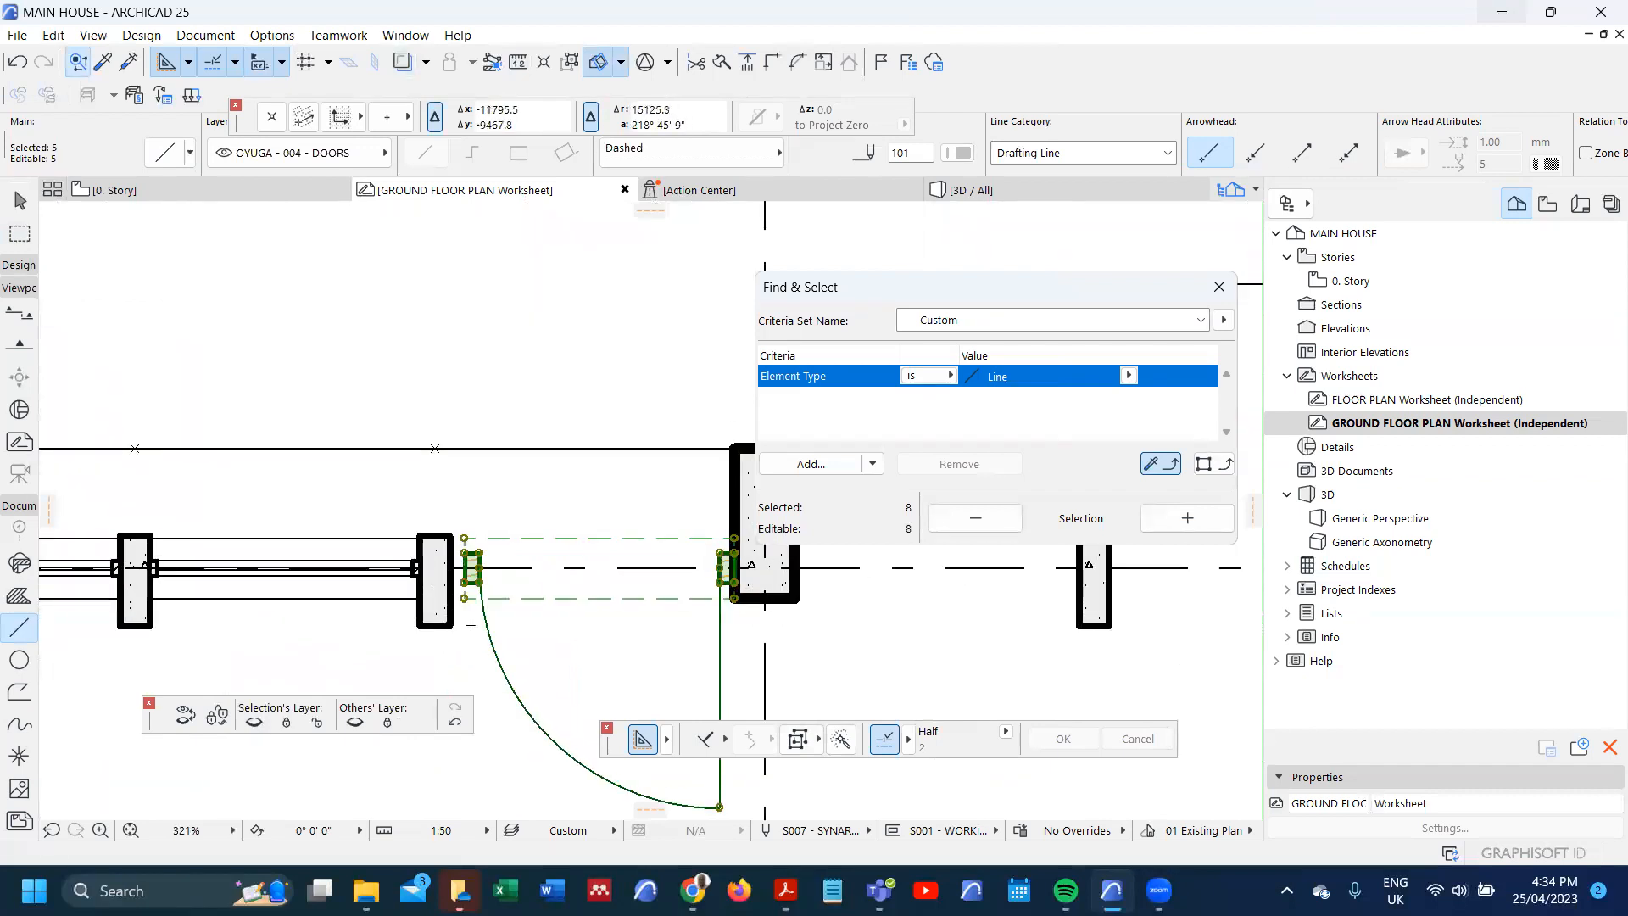
scroll(471, 625, down, 1)
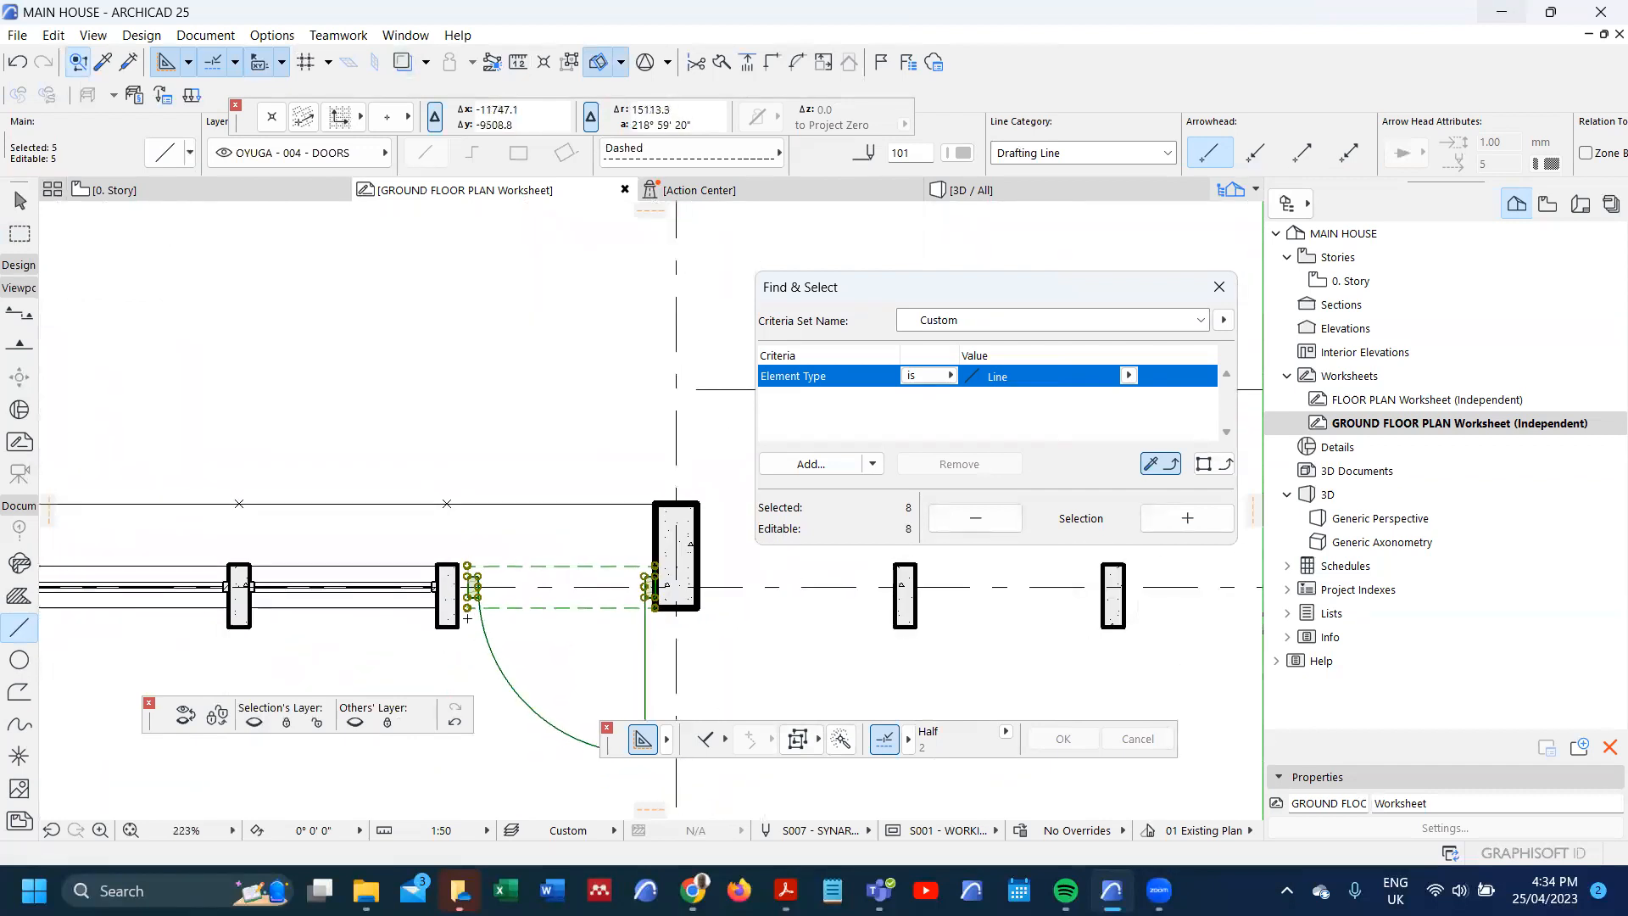
key(ctrl+d)
click(469, 619)
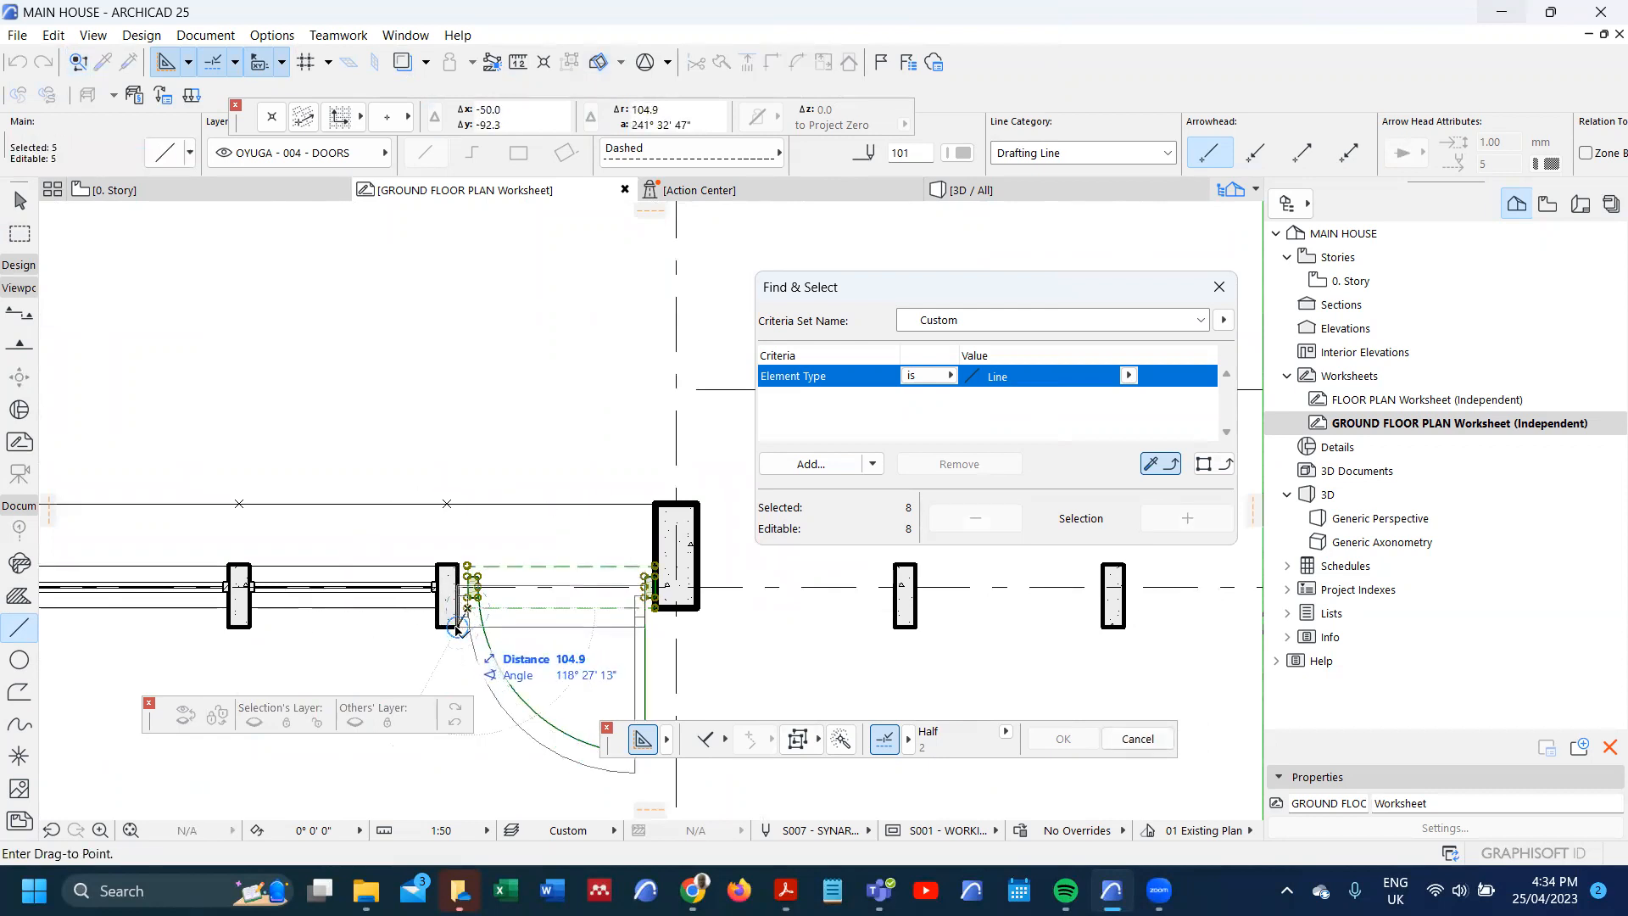
key(Escape)
- Move the small column beside the new door in bay C–D right so it meets the door frame
shift+click(456, 628)
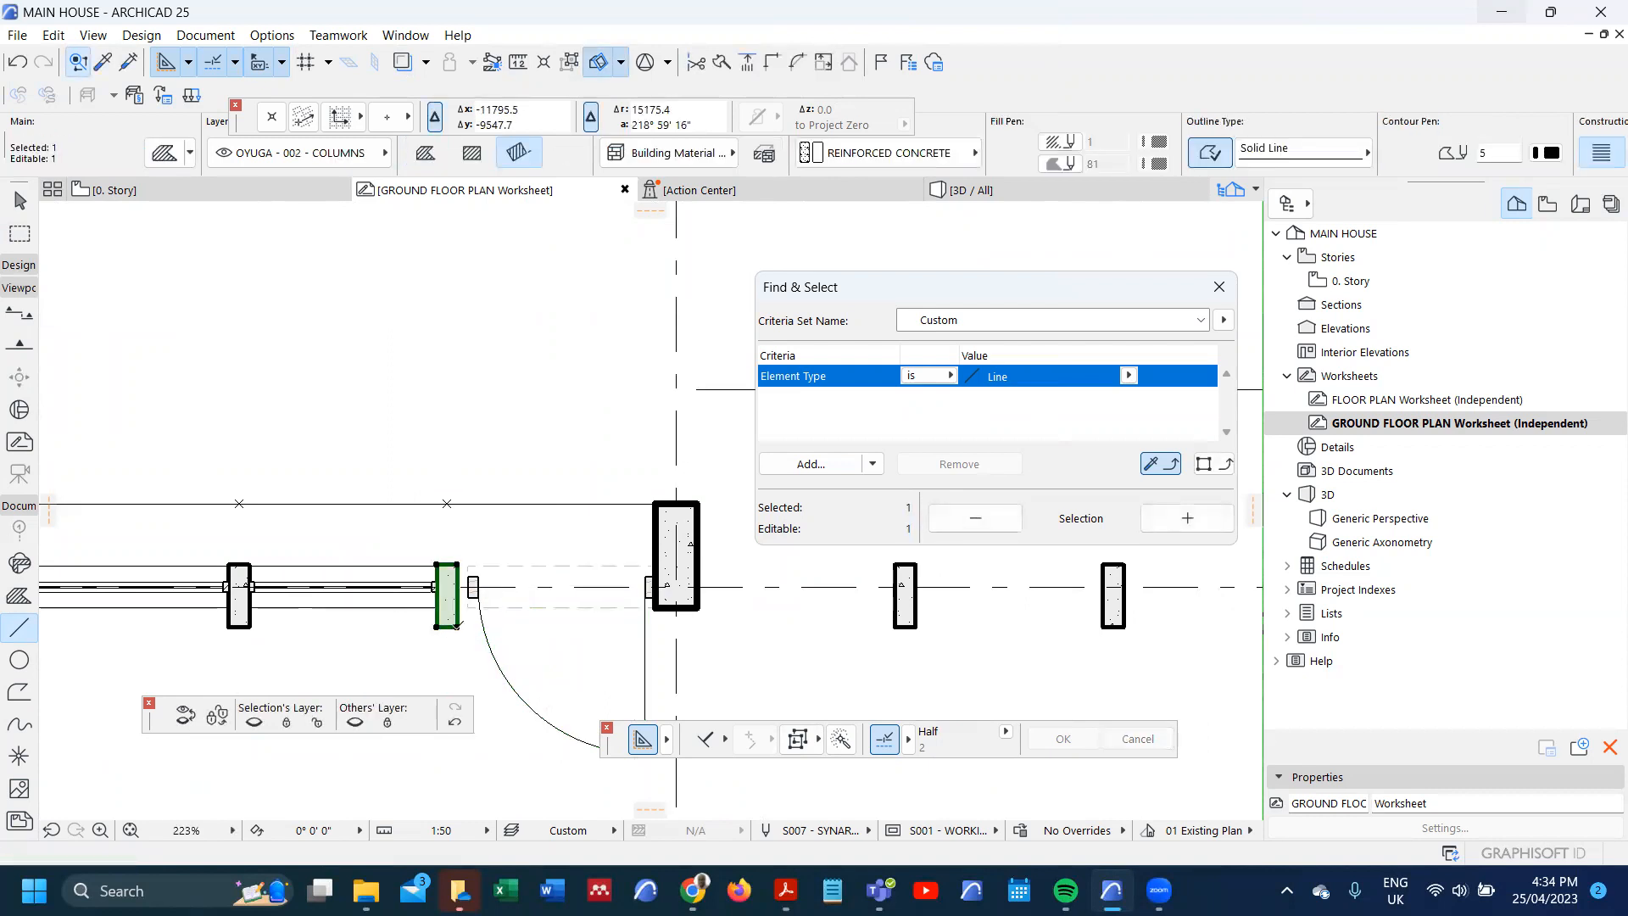
drag(458, 626, 515, 607)
scroll(509, 612, down, 3)
scroll(338, 621, up, 2)
key(Escape)
- Replace the window between the two small columns of bay C–D with a copy of the bay's first window, and deselect it
shift+click(399, 605)
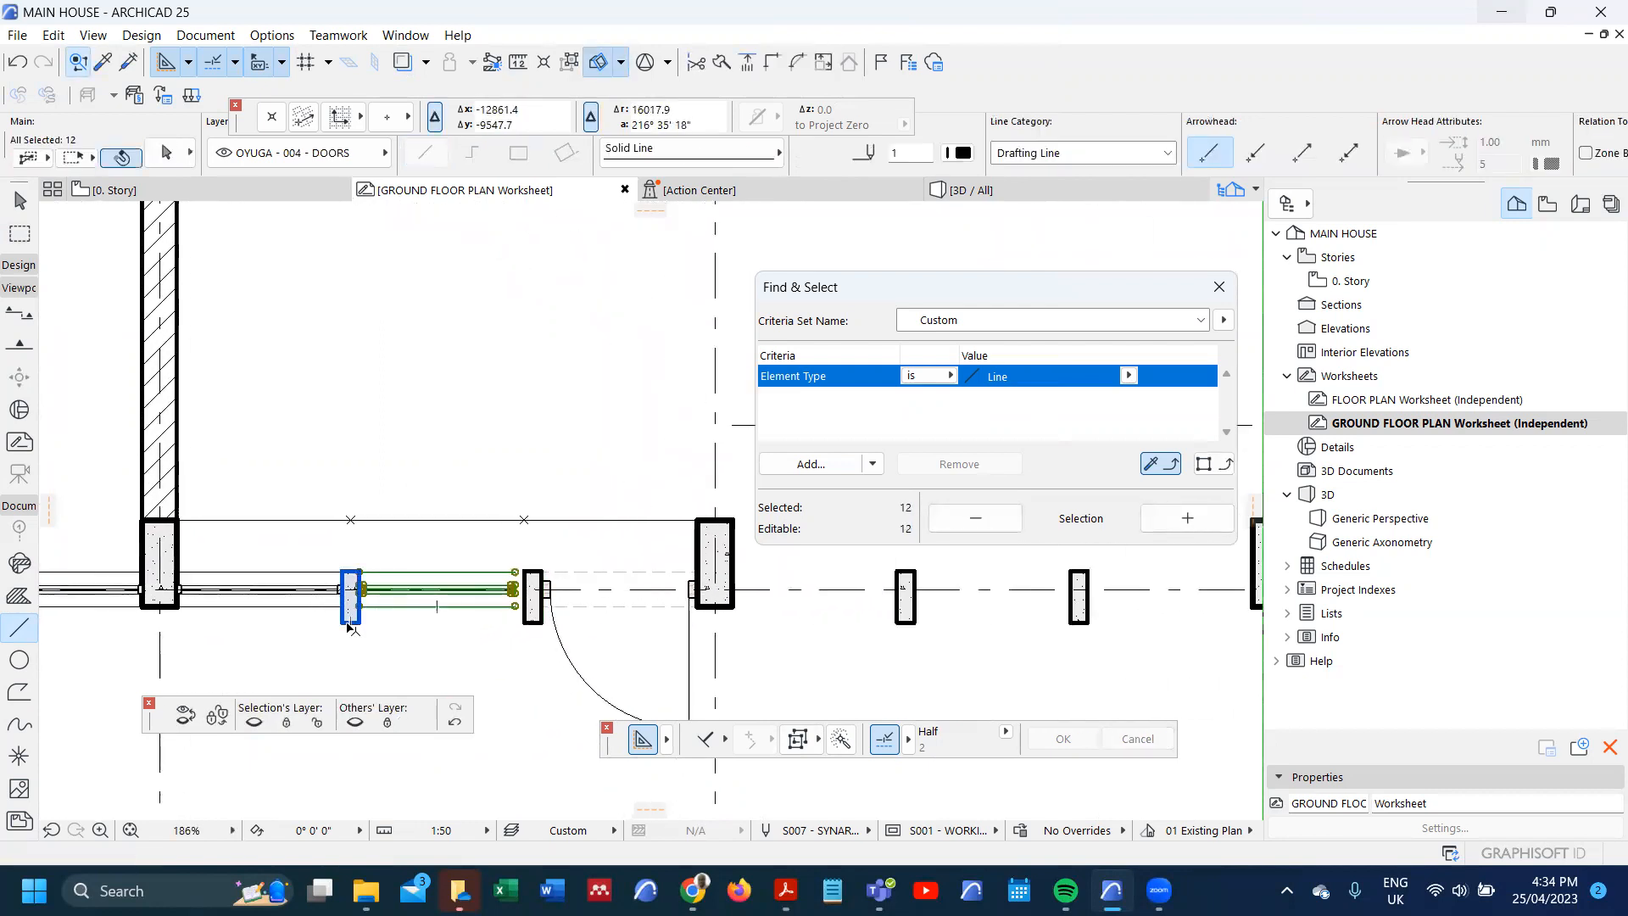
shift+click(362, 625)
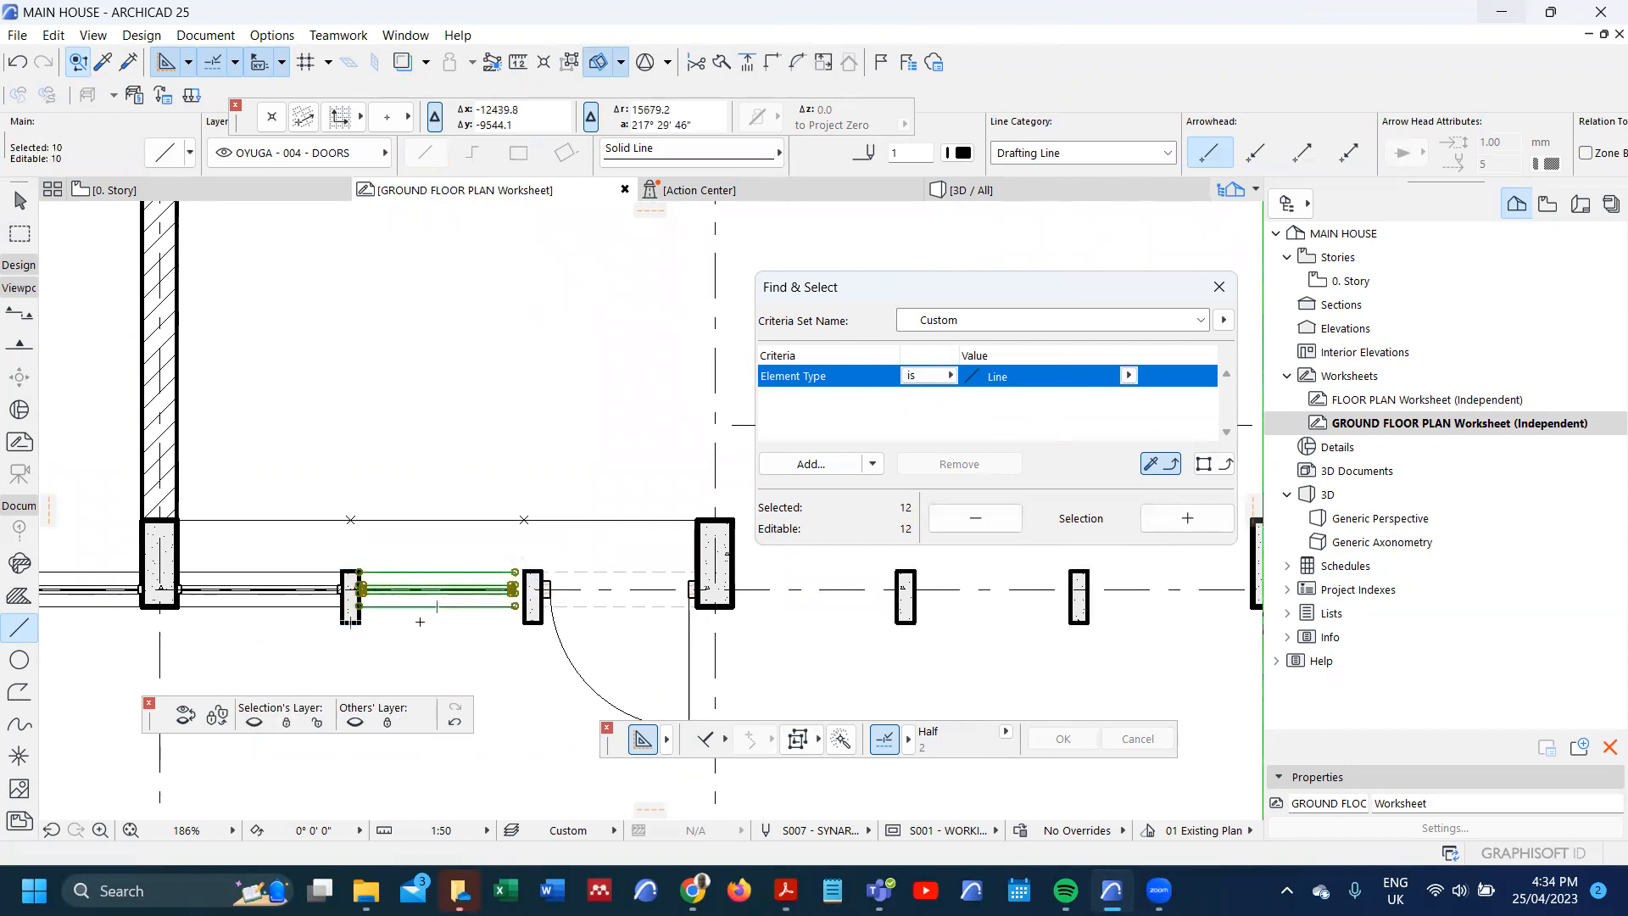
key(Delete)
key(ctrl+z)
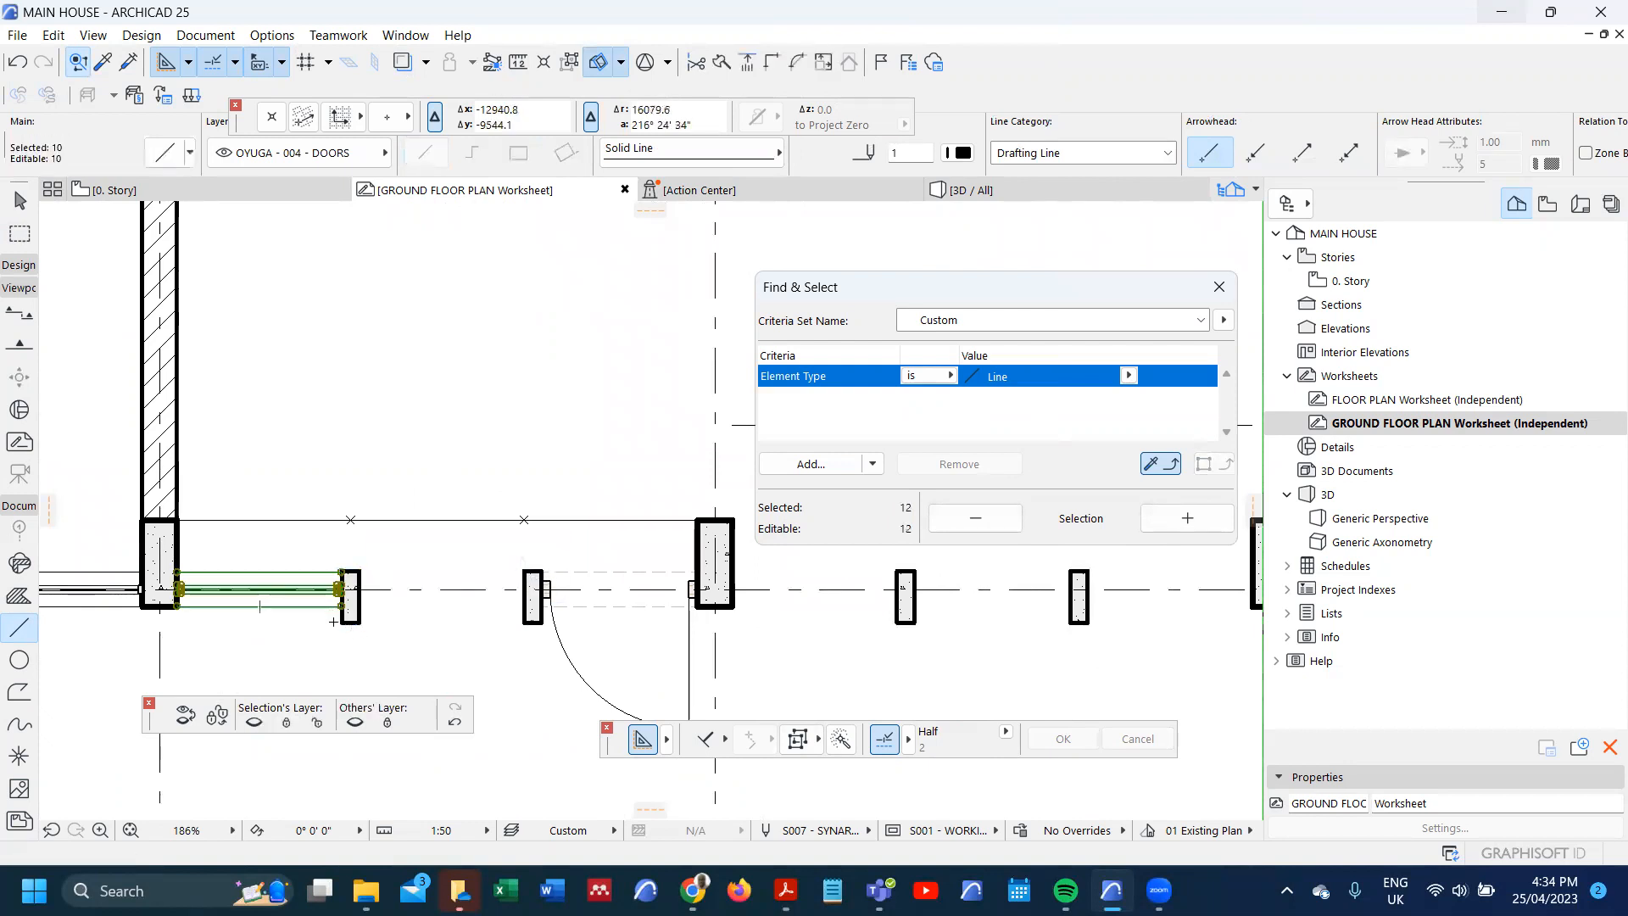
click(176, 574)
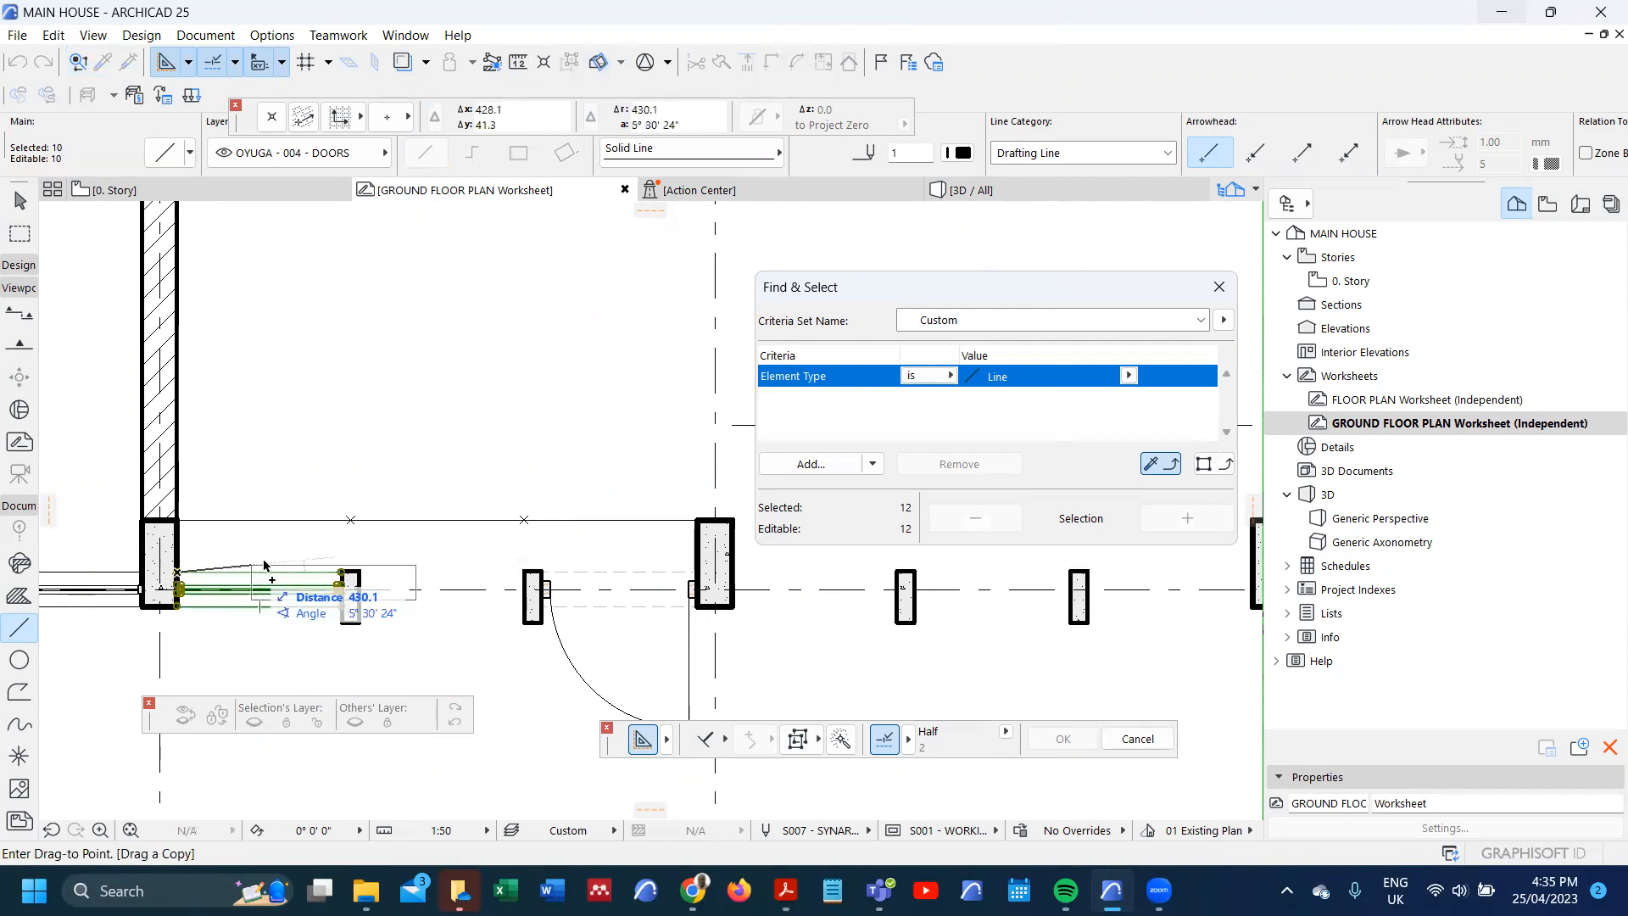
click(356, 582)
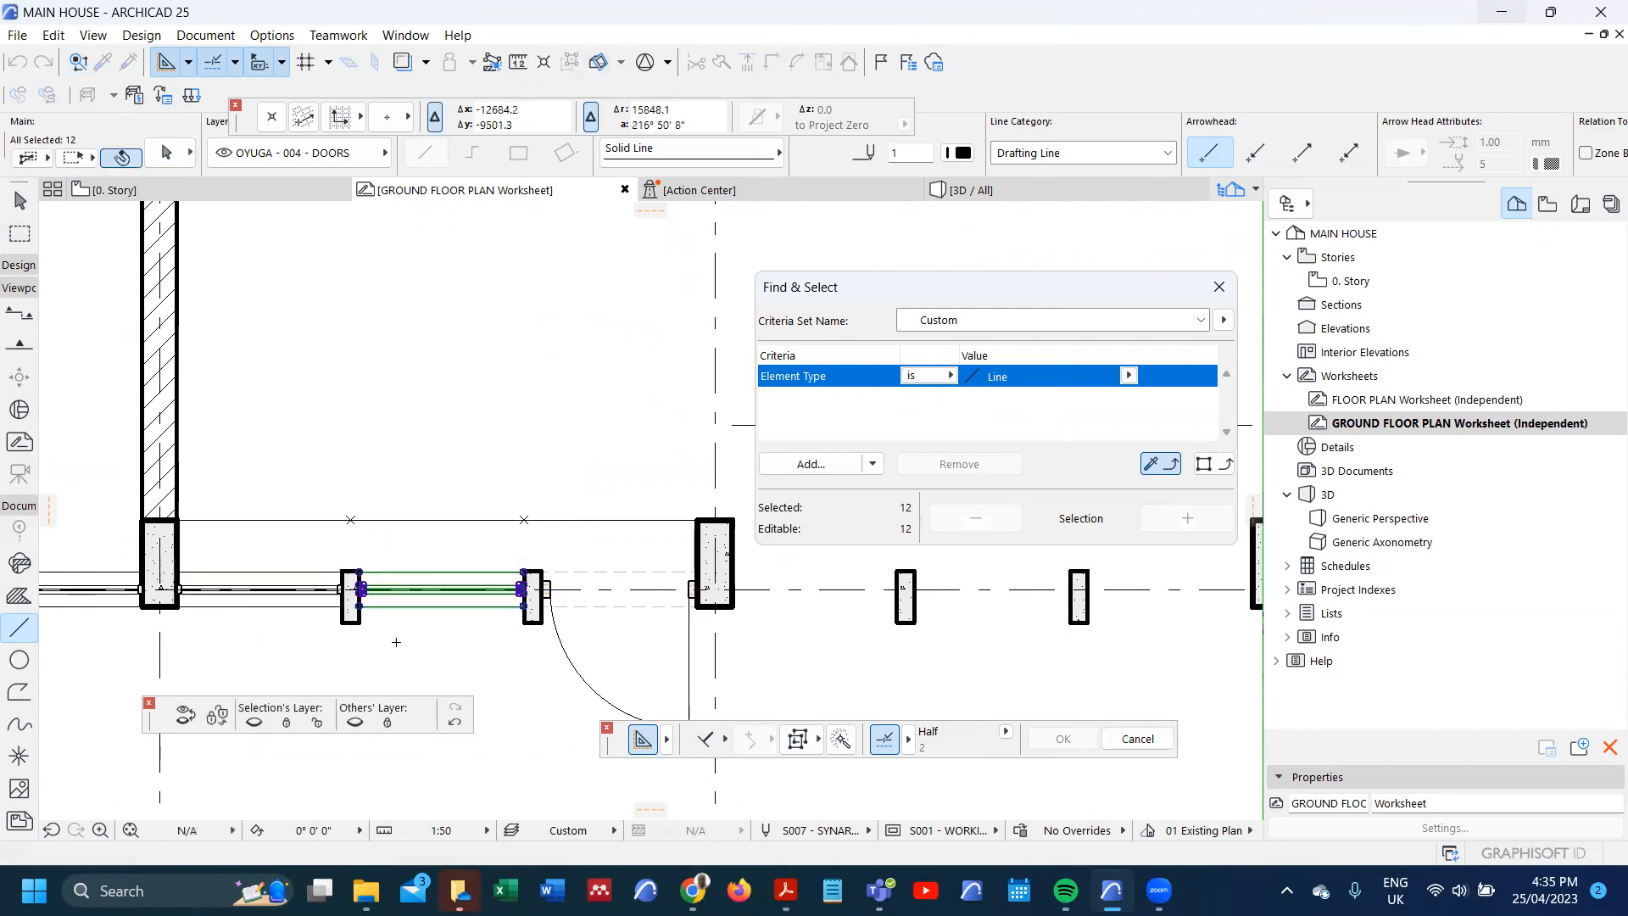
key(Escape)
- Check bay D–E against the sketch reference and copy the three window symbols of bay B–C 6400 mm to the right into it
scroll(350, 597, down, 2)
scroll(348, 610, down, 3)
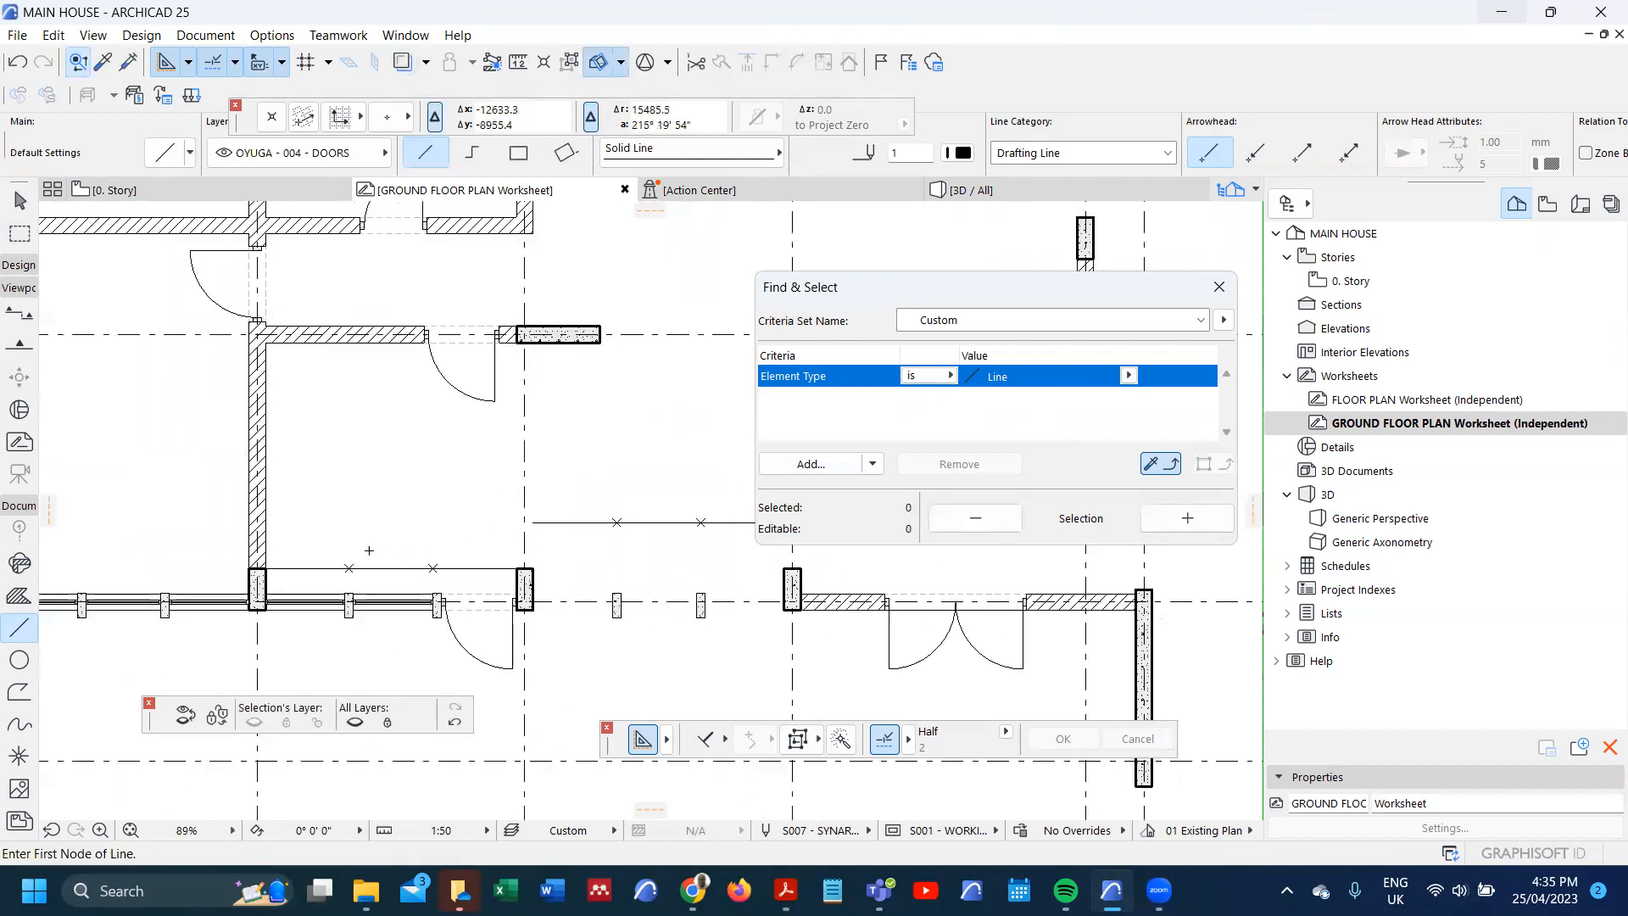
scroll(464, 602, down, 1)
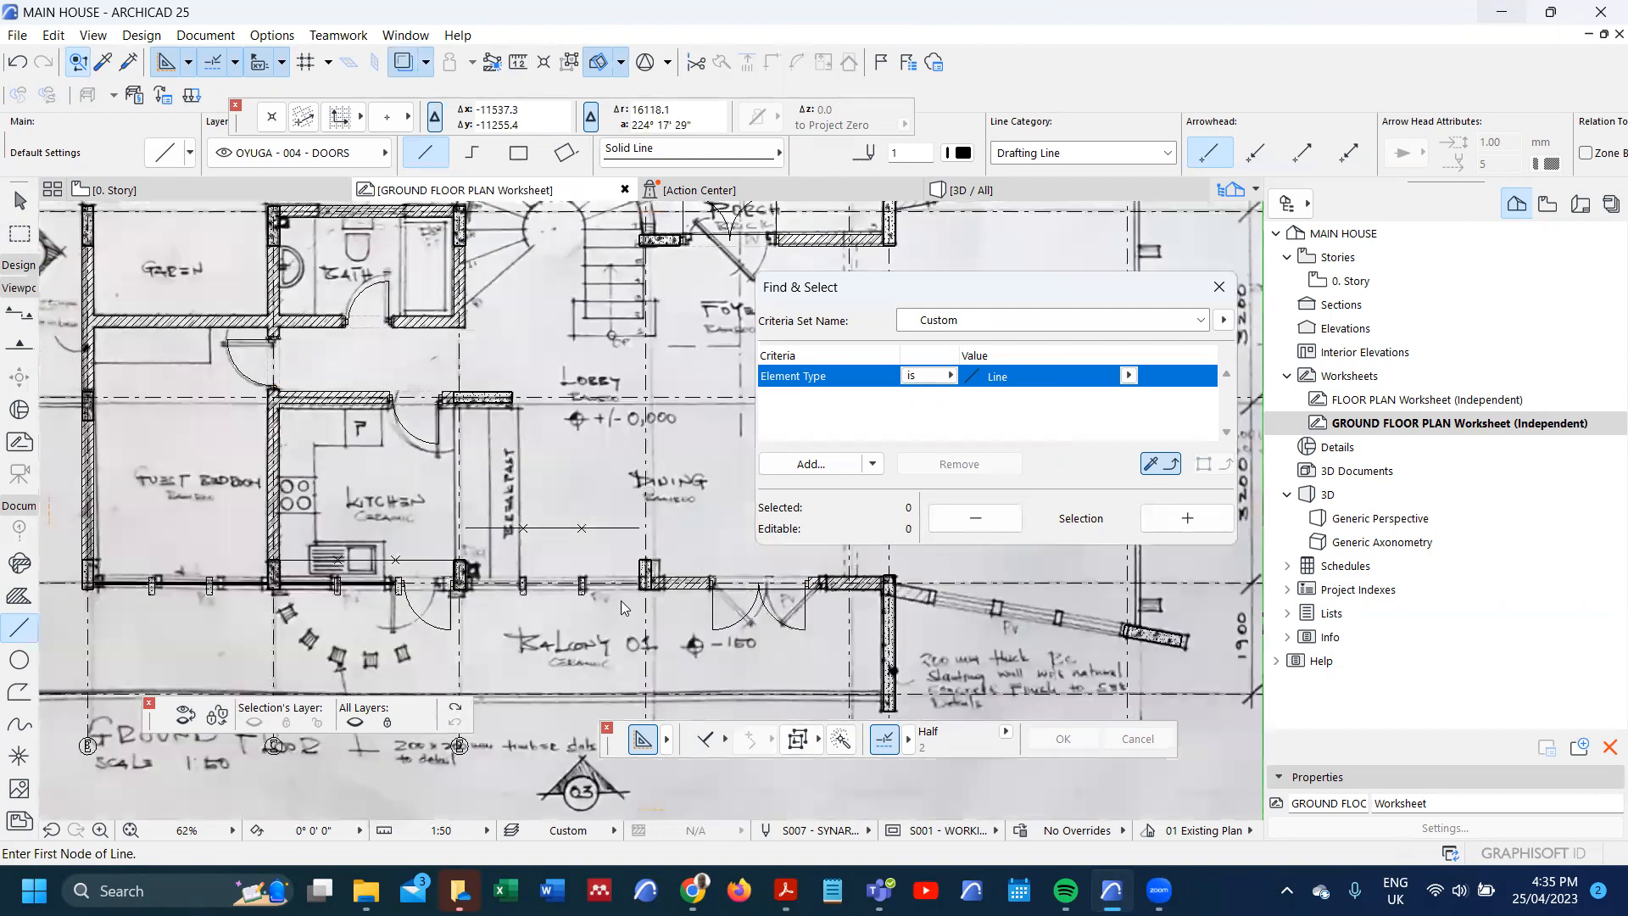
scroll(513, 577, up, 2)
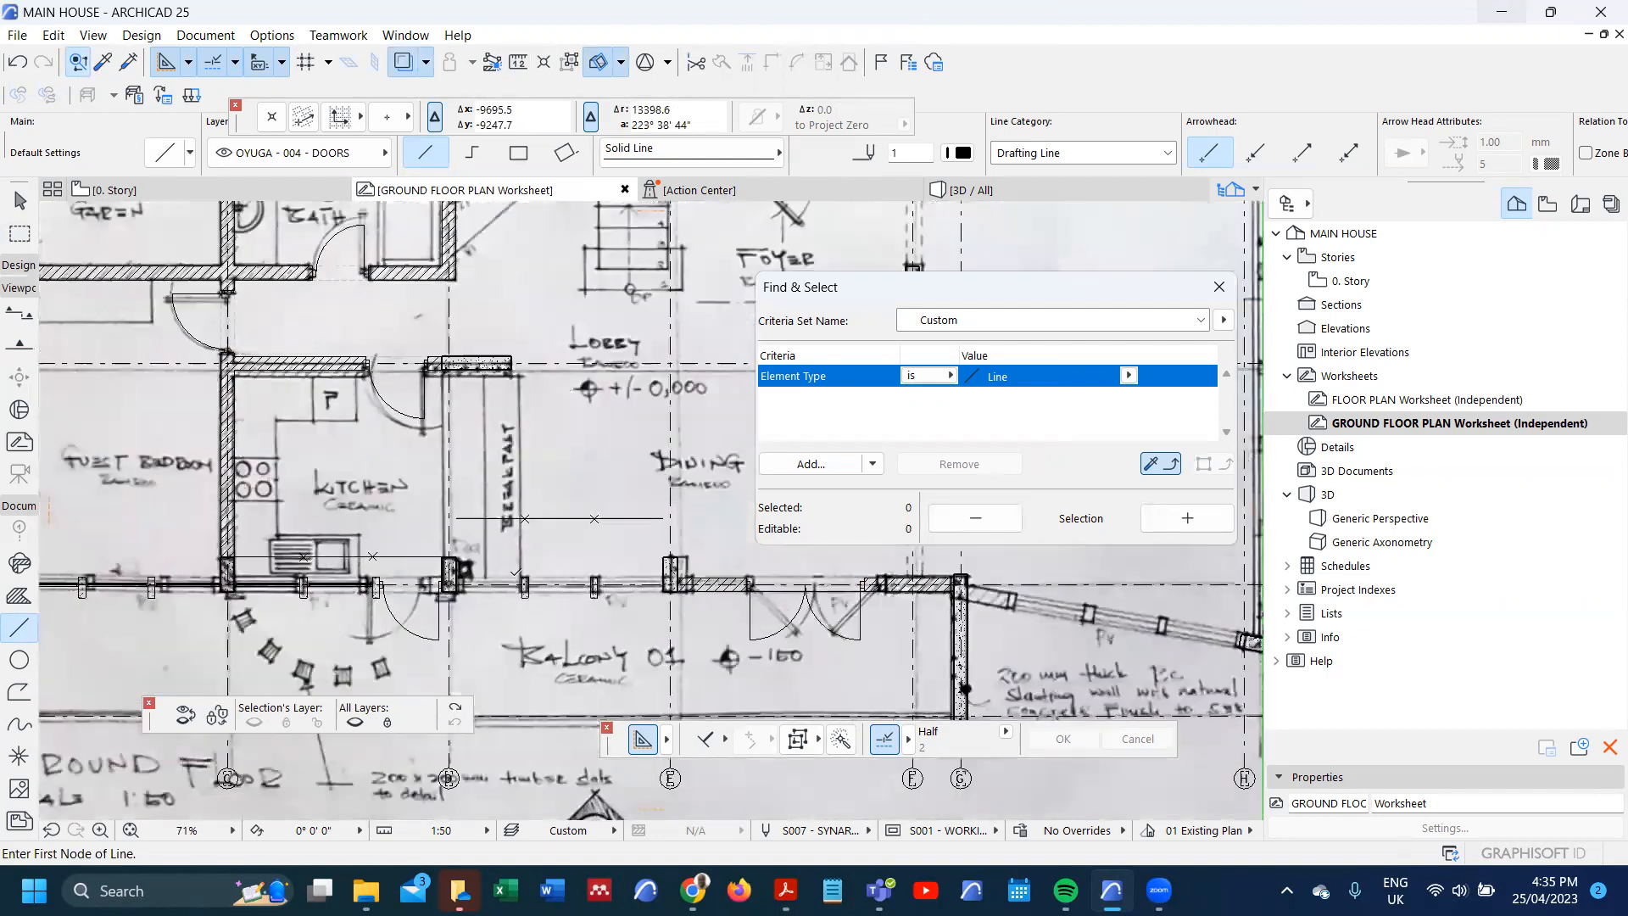
scroll(532, 584, up, 1)
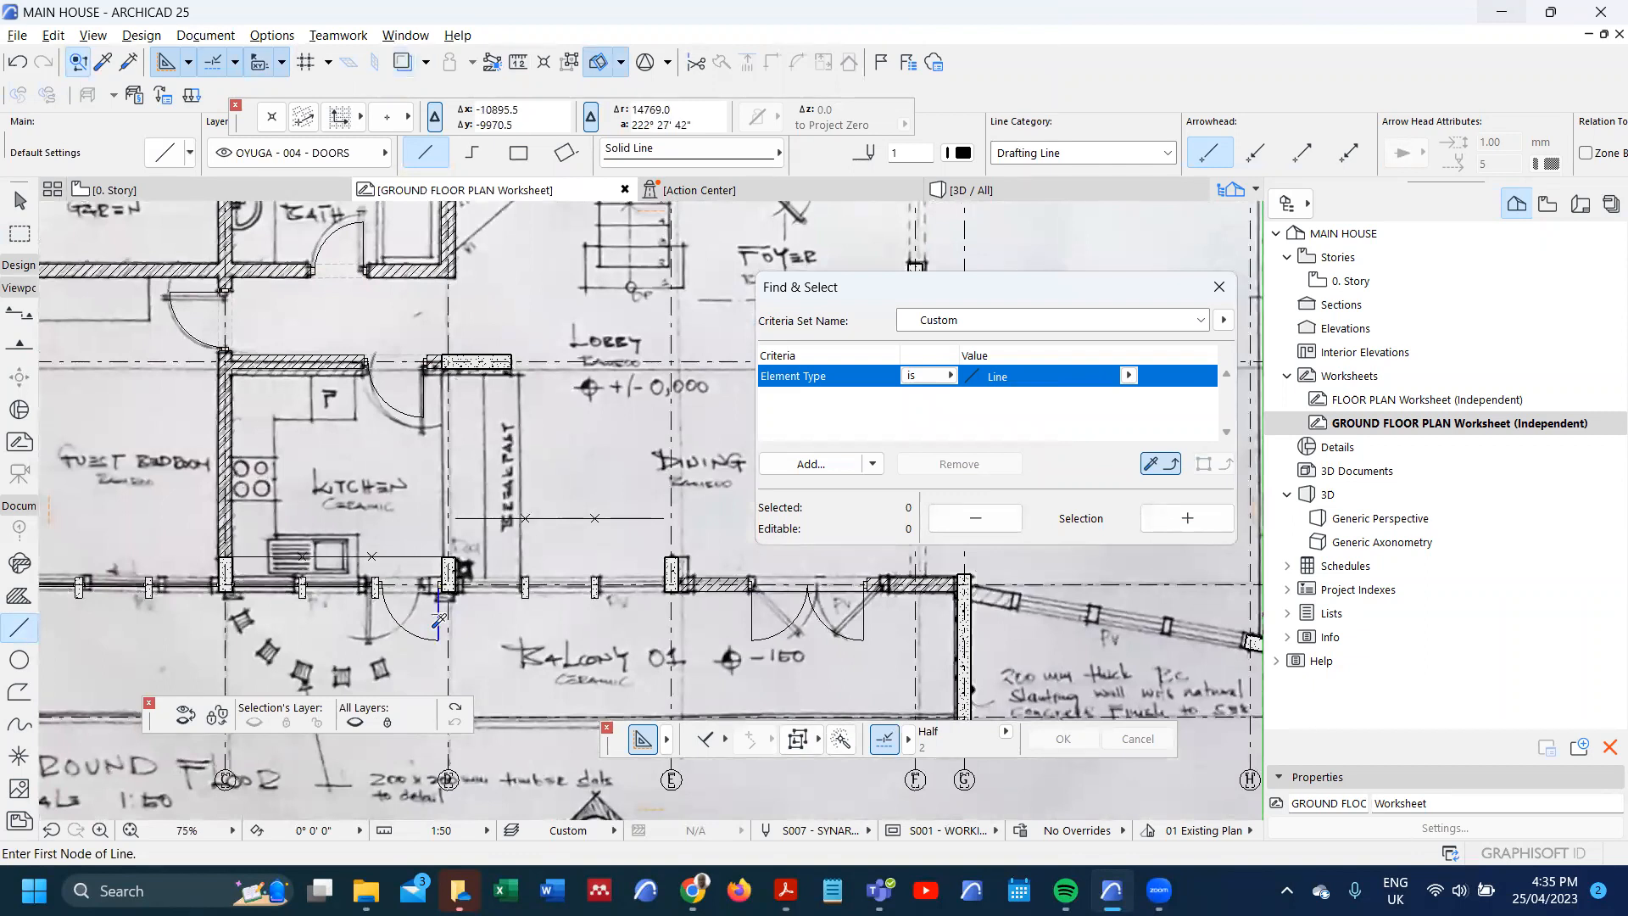
click(454, 706)
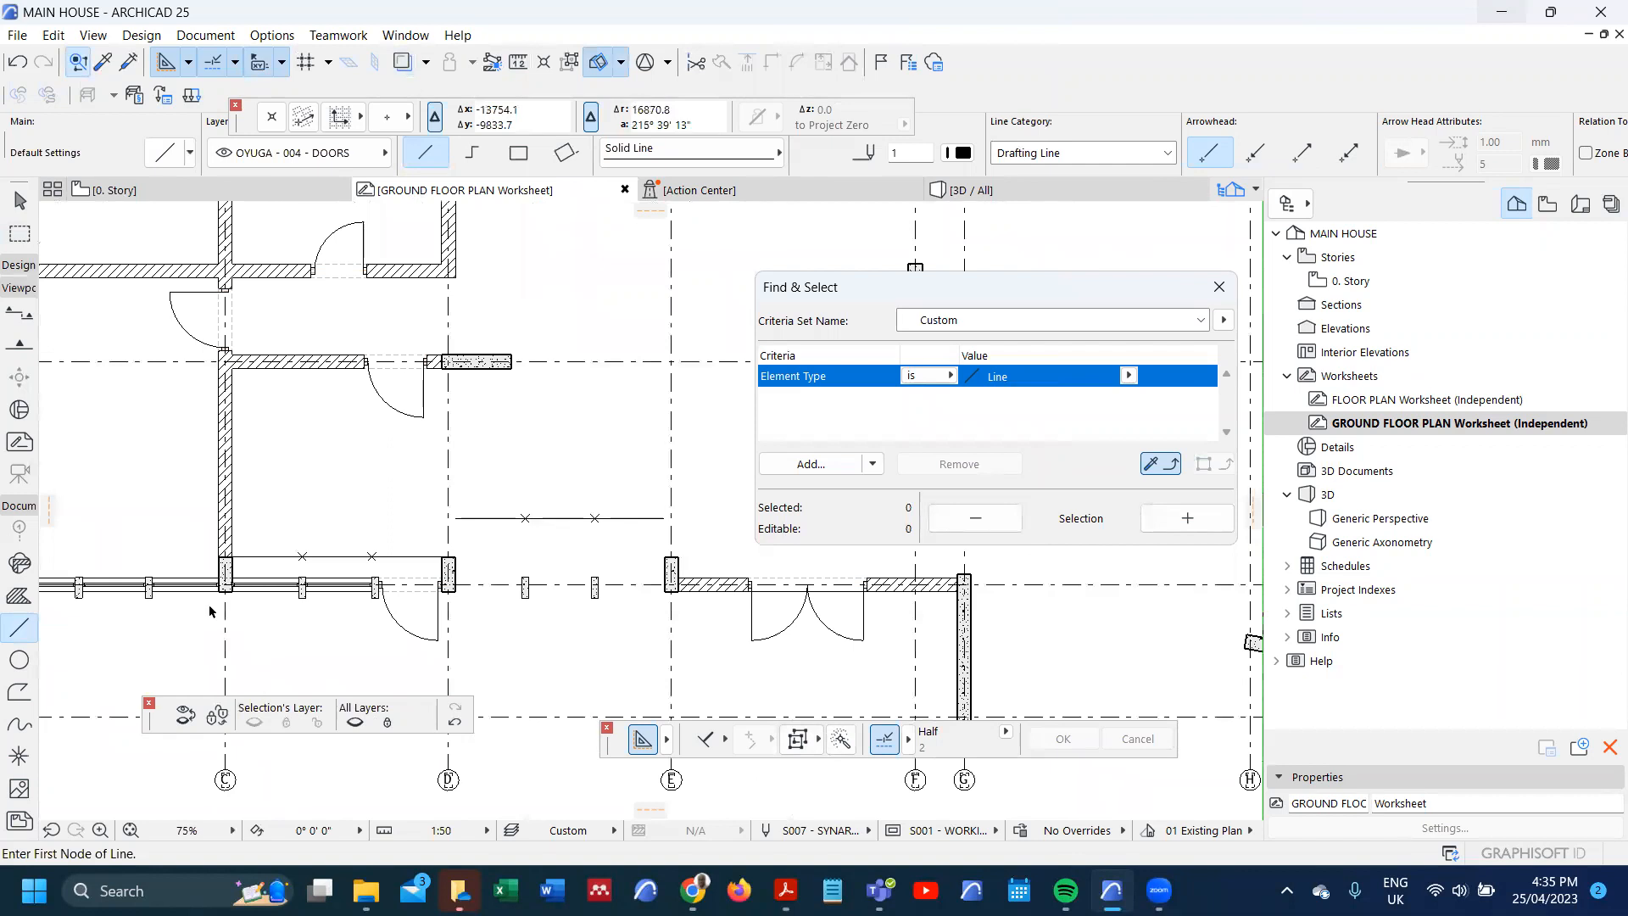
key(ctrl+a)
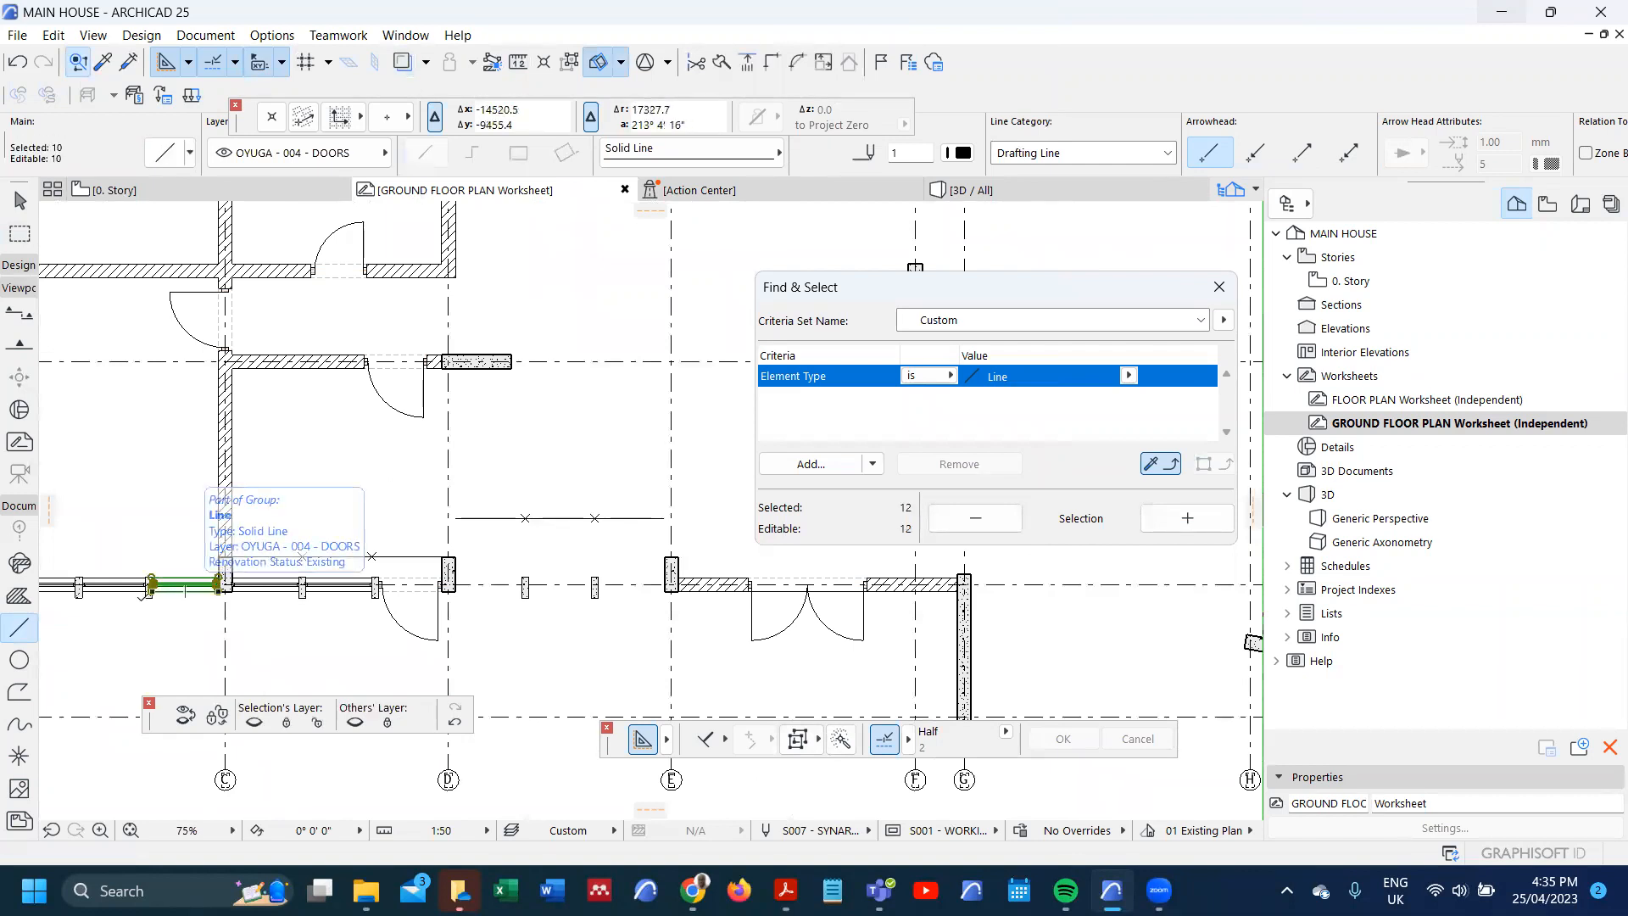
shift+click(60, 591)
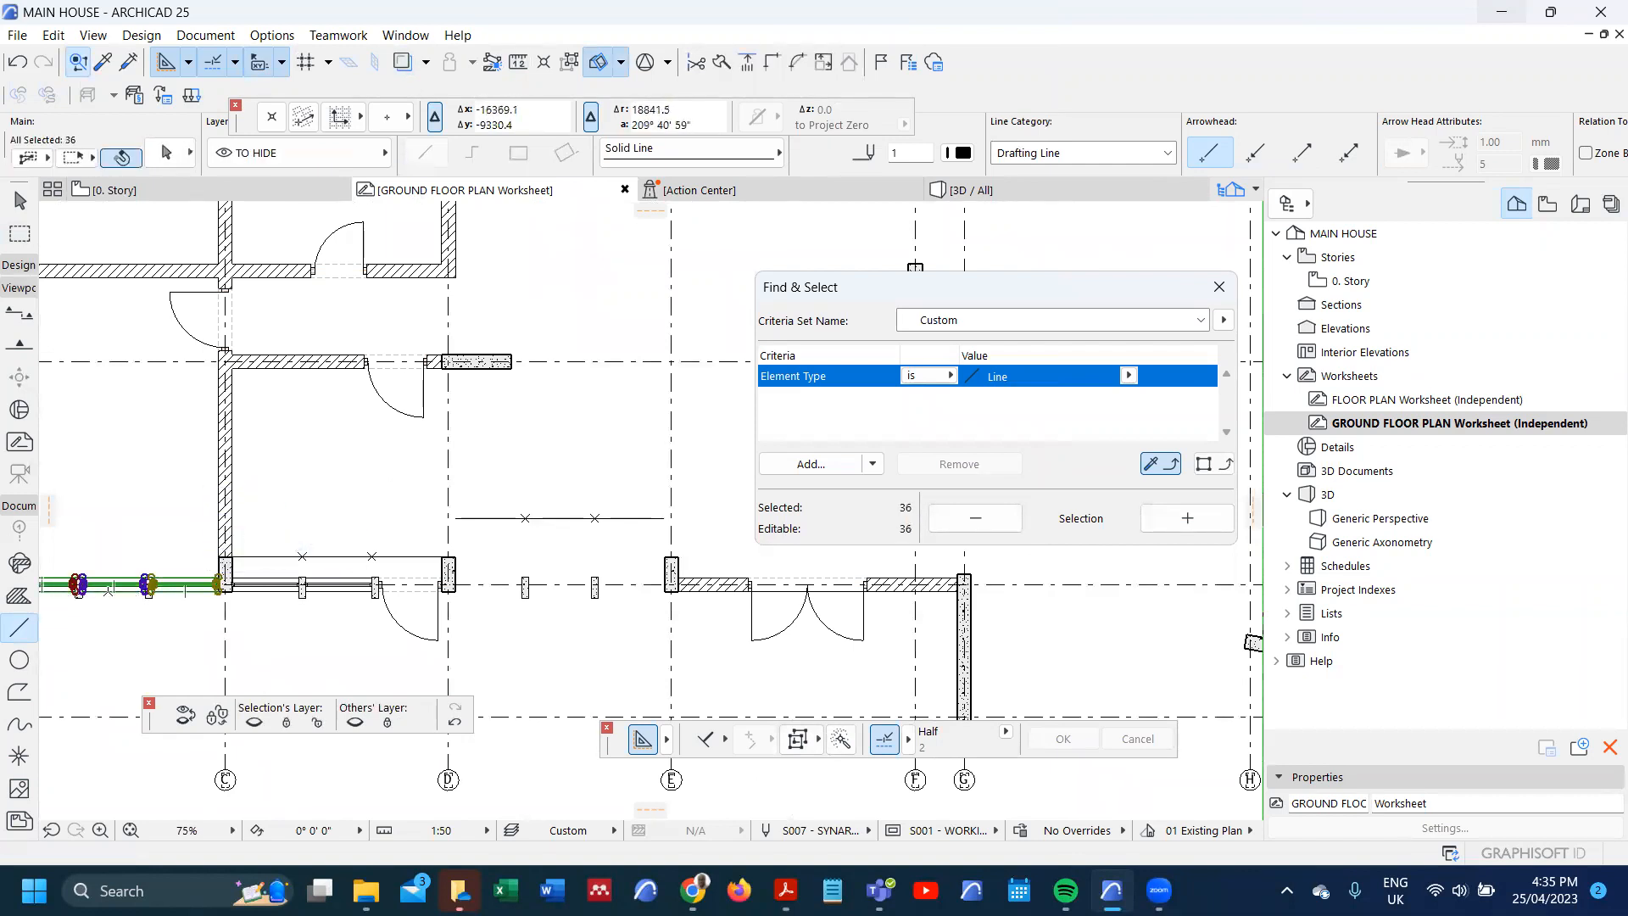
key(ctrl+shift+d)
scroll(170, 603, up, 4)
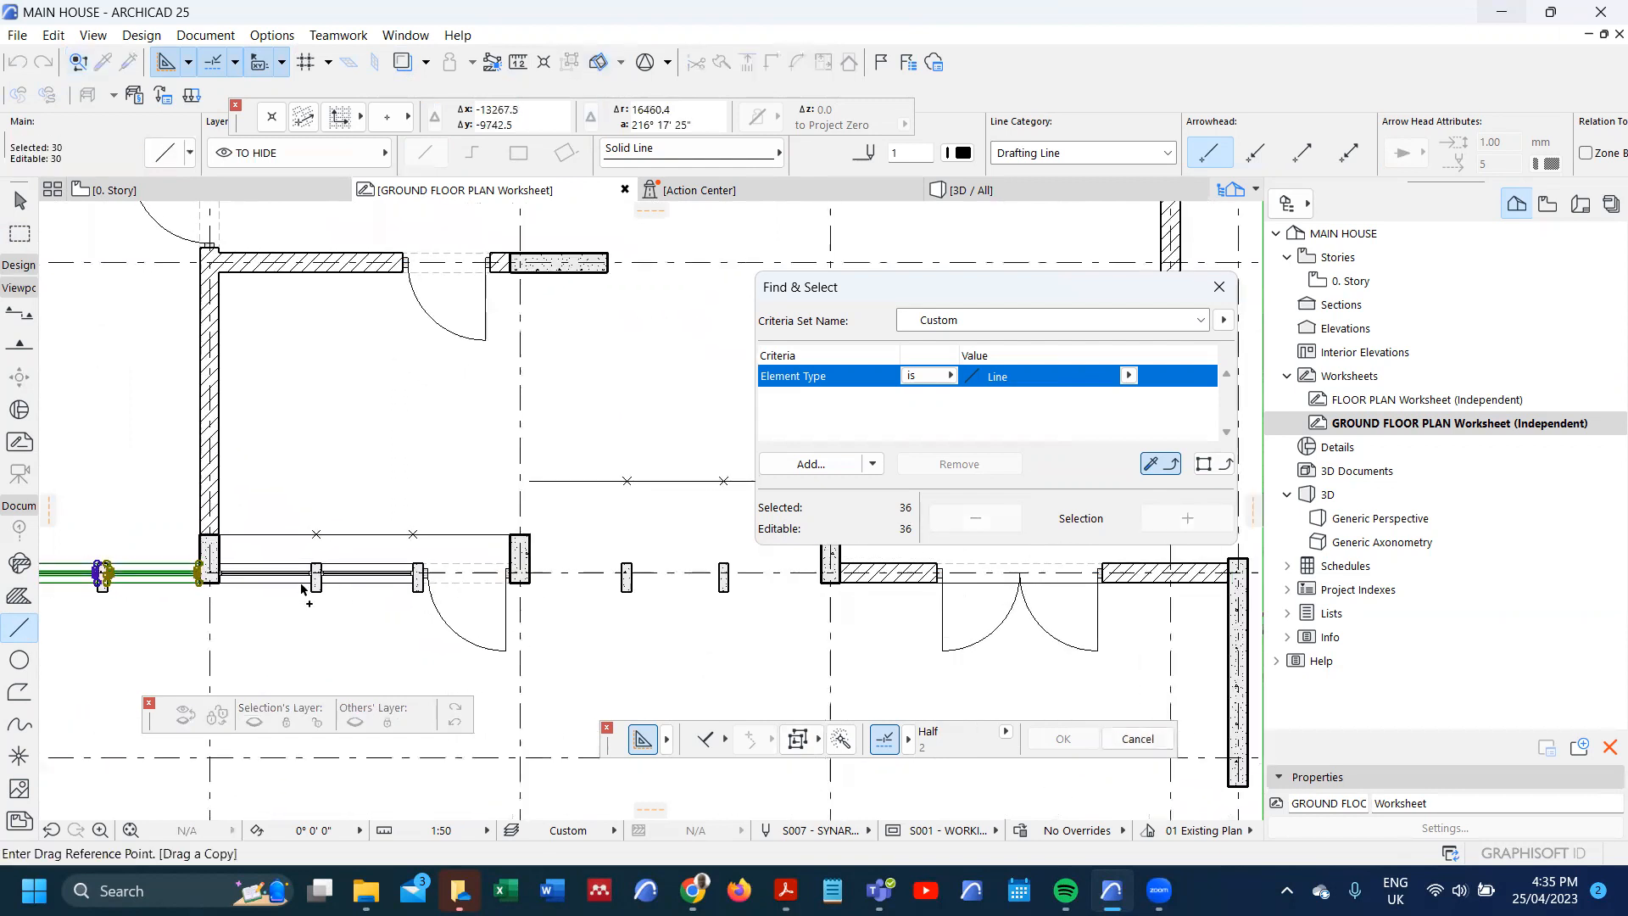
click(157, 593)
scroll(163, 593, down, 4)
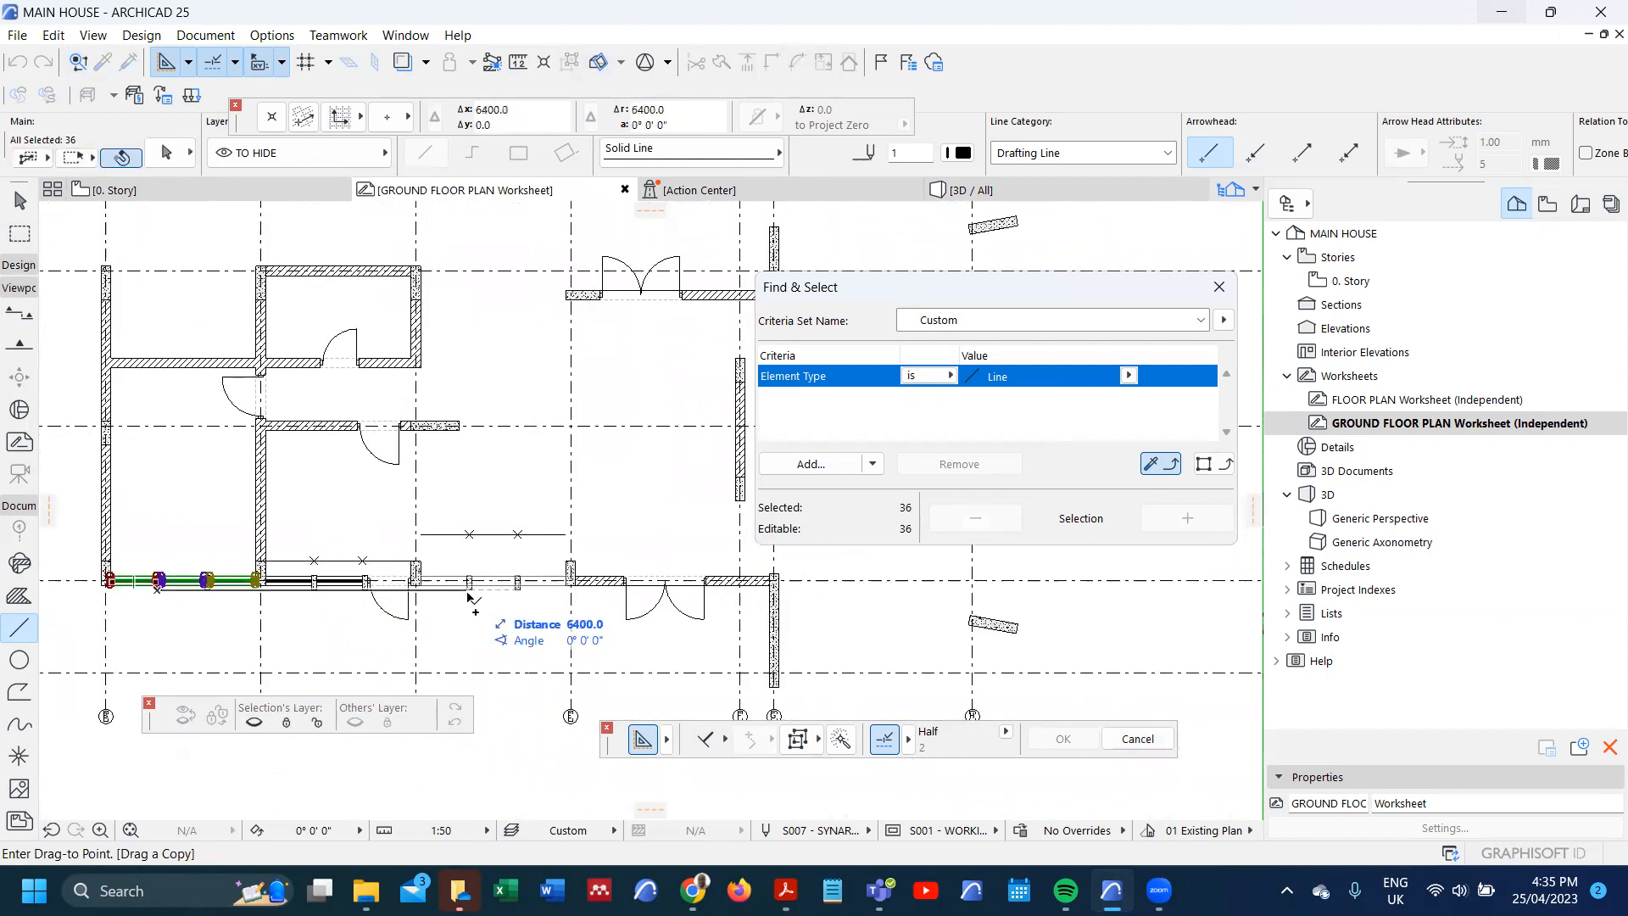
scroll(462, 592, up, 3)
click(466, 589)
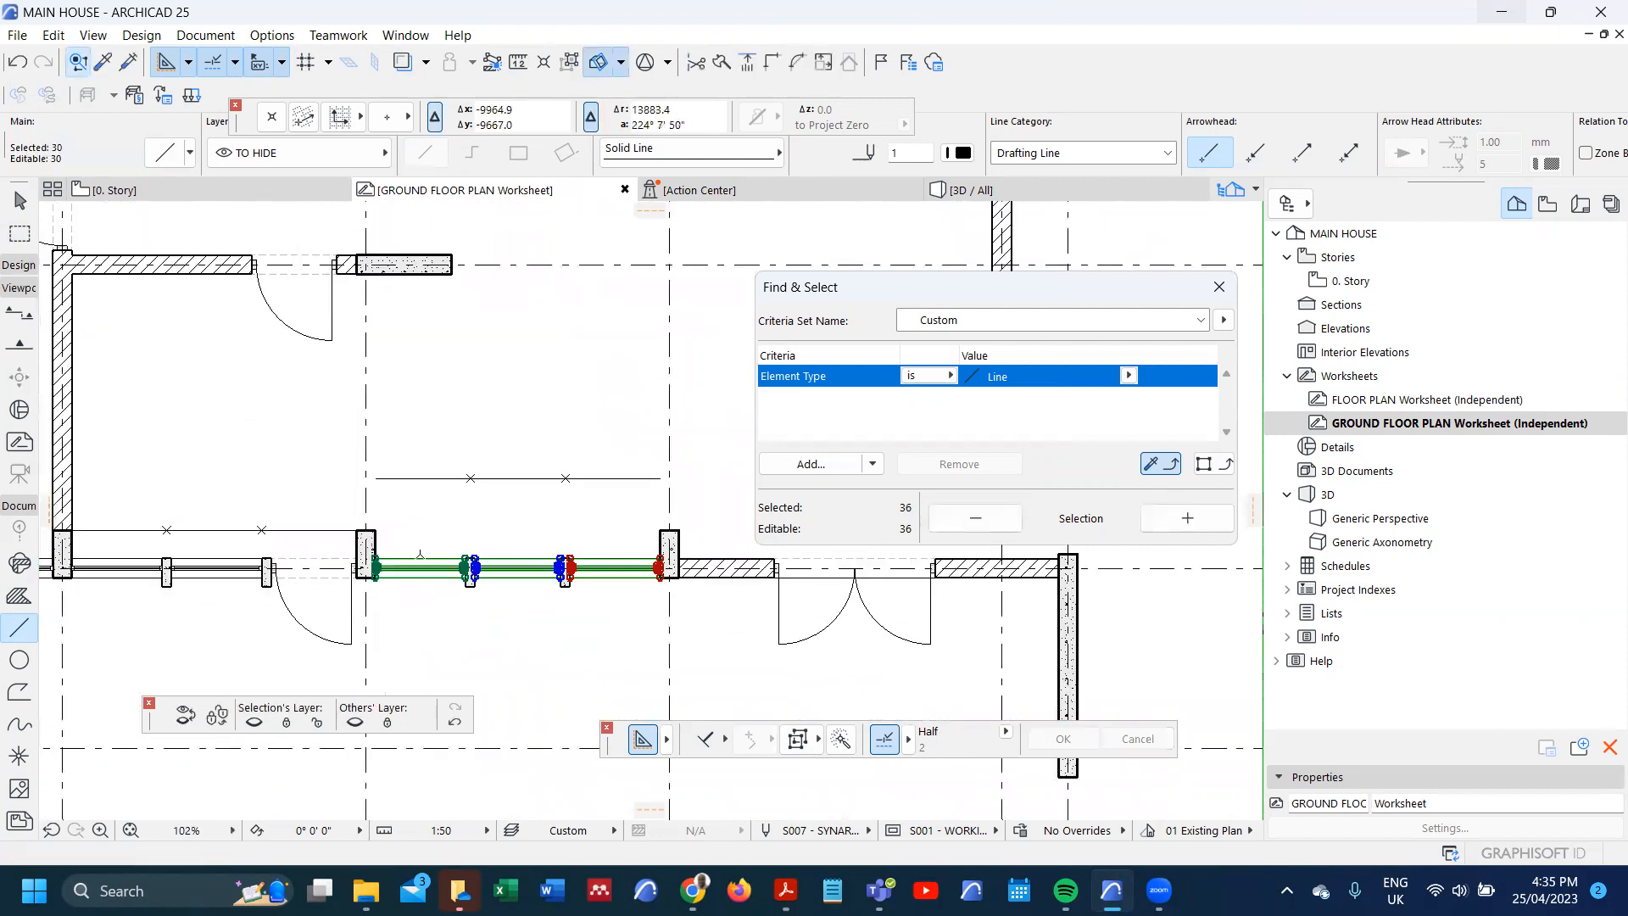
scroll(397, 518, up, 3)
key(Escape)
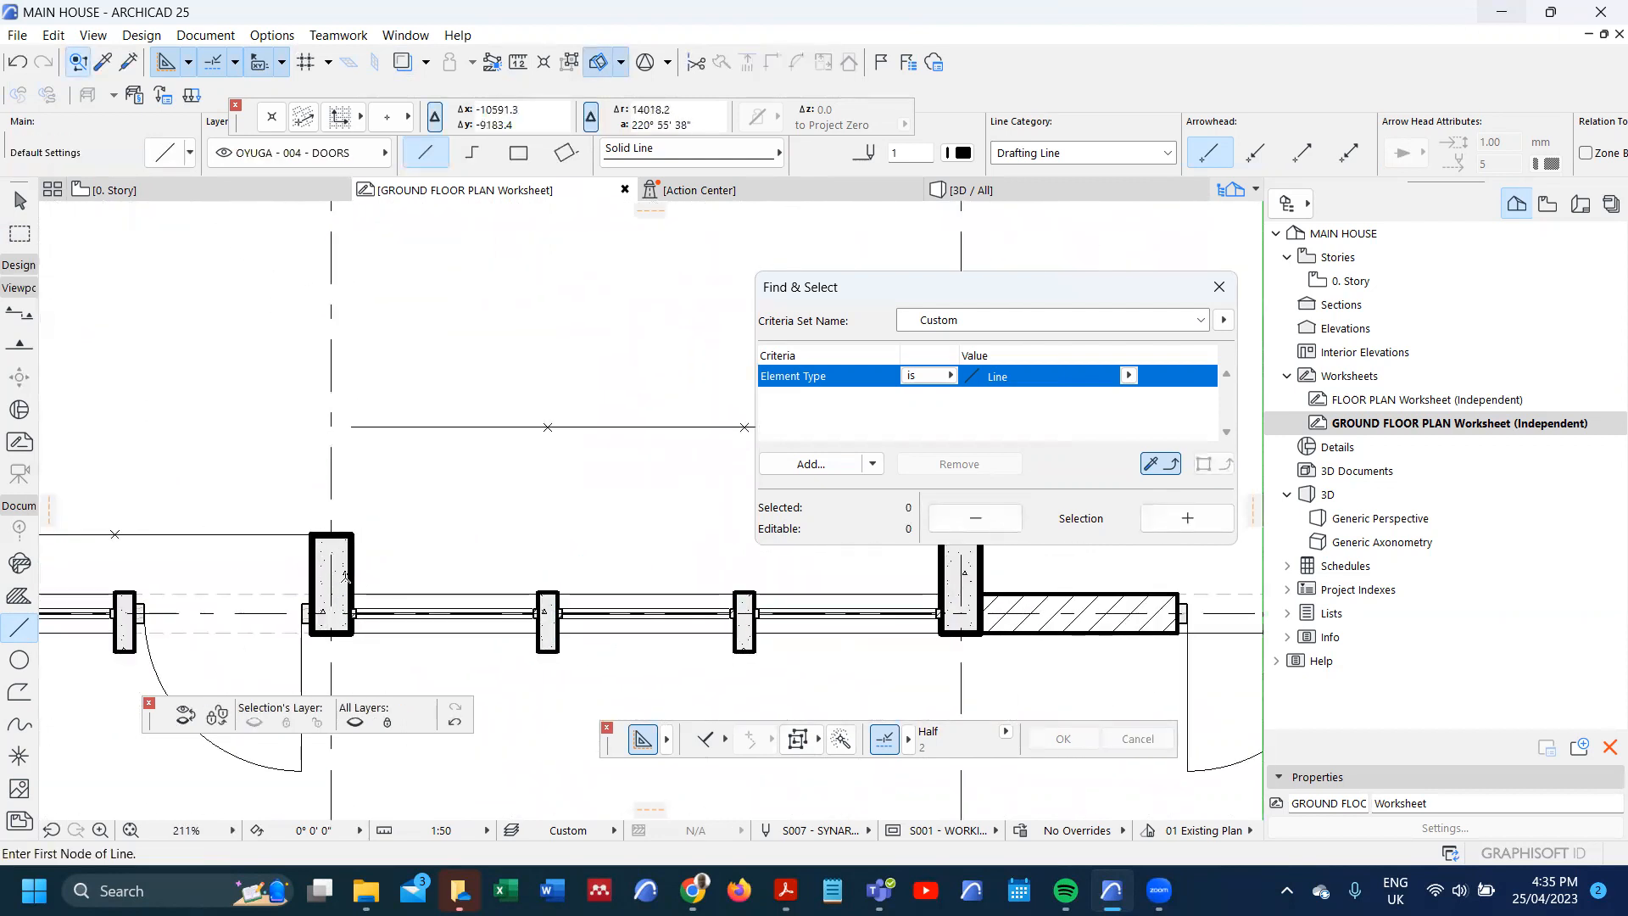
- Select the large column fill at grid E and activate its tool so the search criteria target fills
scroll(346, 577, down, 3)
scroll(587, 604, up, 3)
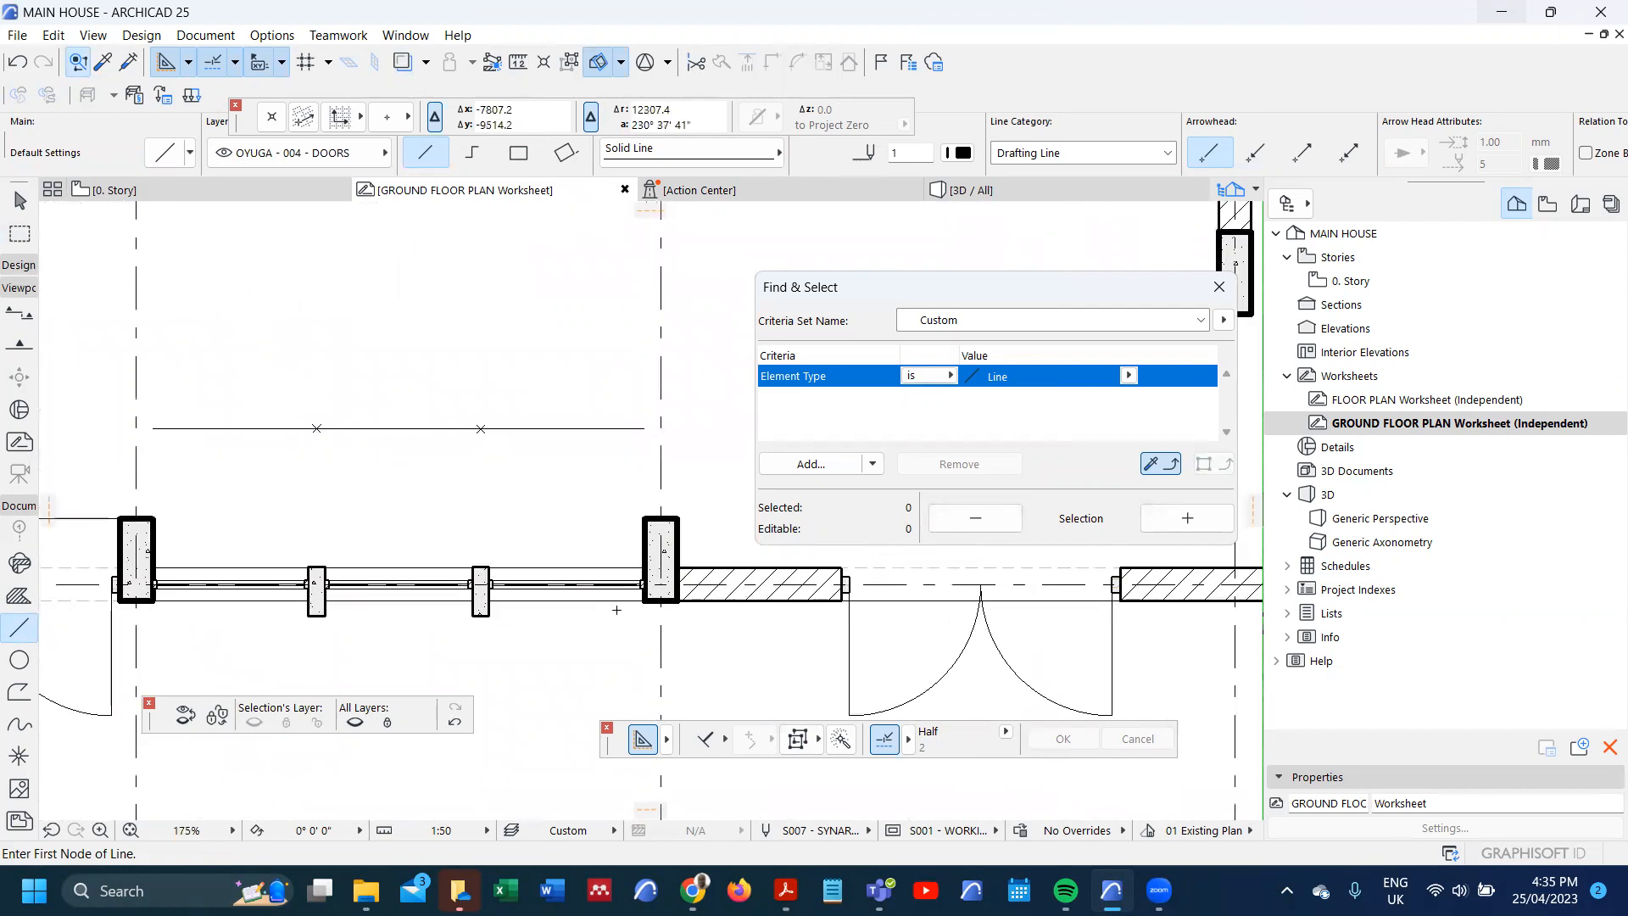
scroll(610, 568, down, 2)
scroll(623, 539, up, 2)
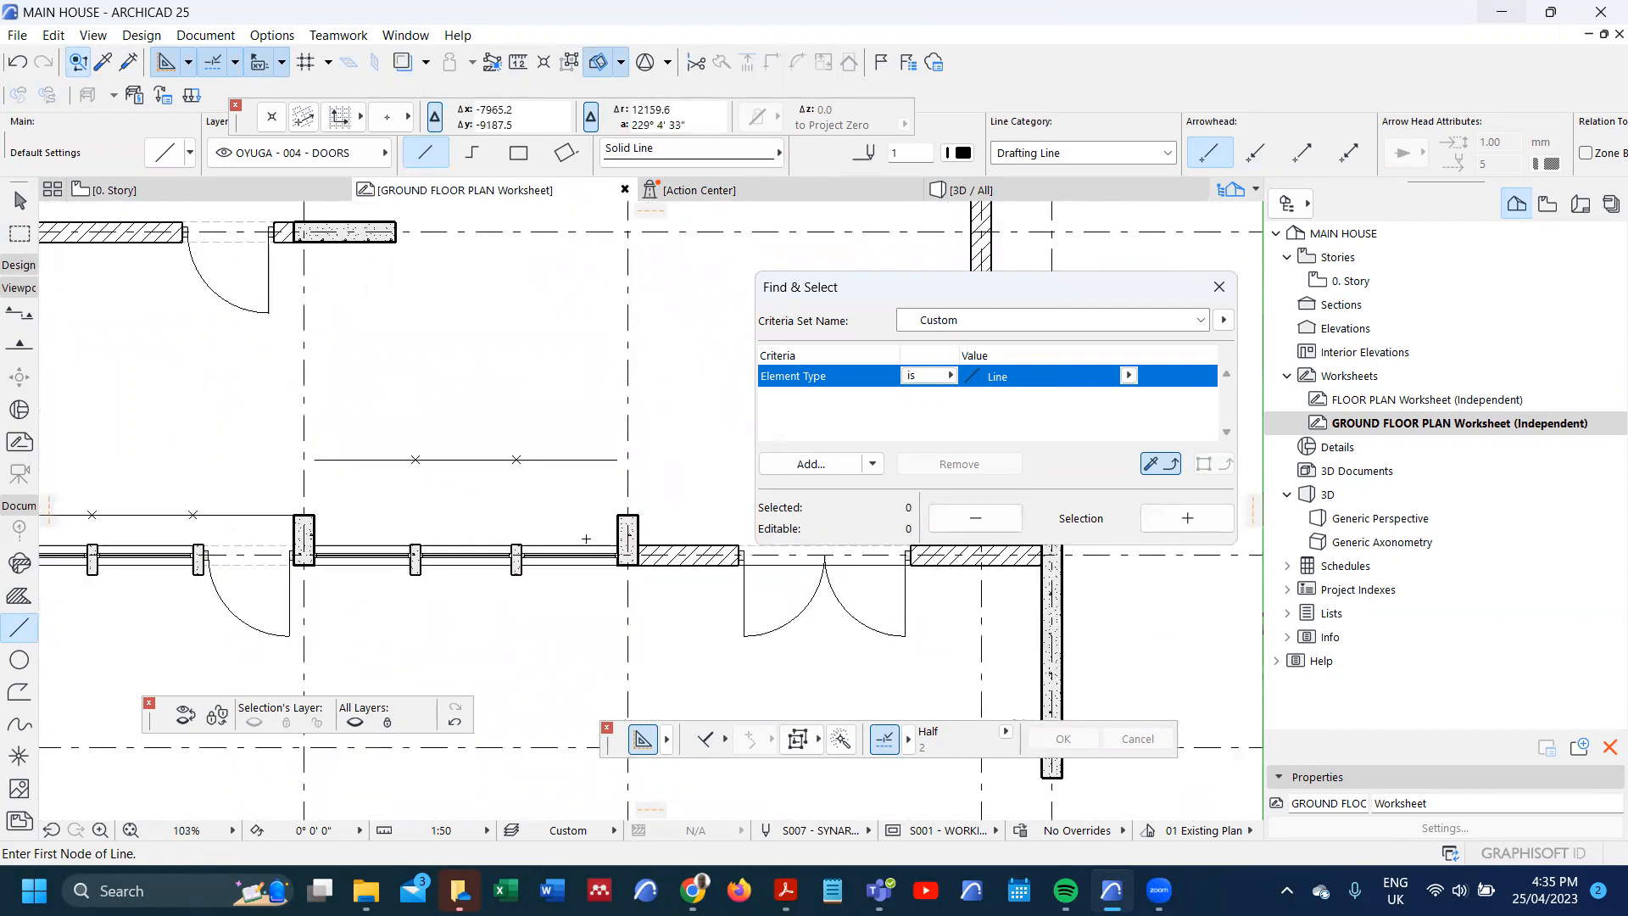
scroll(632, 543, up, 5)
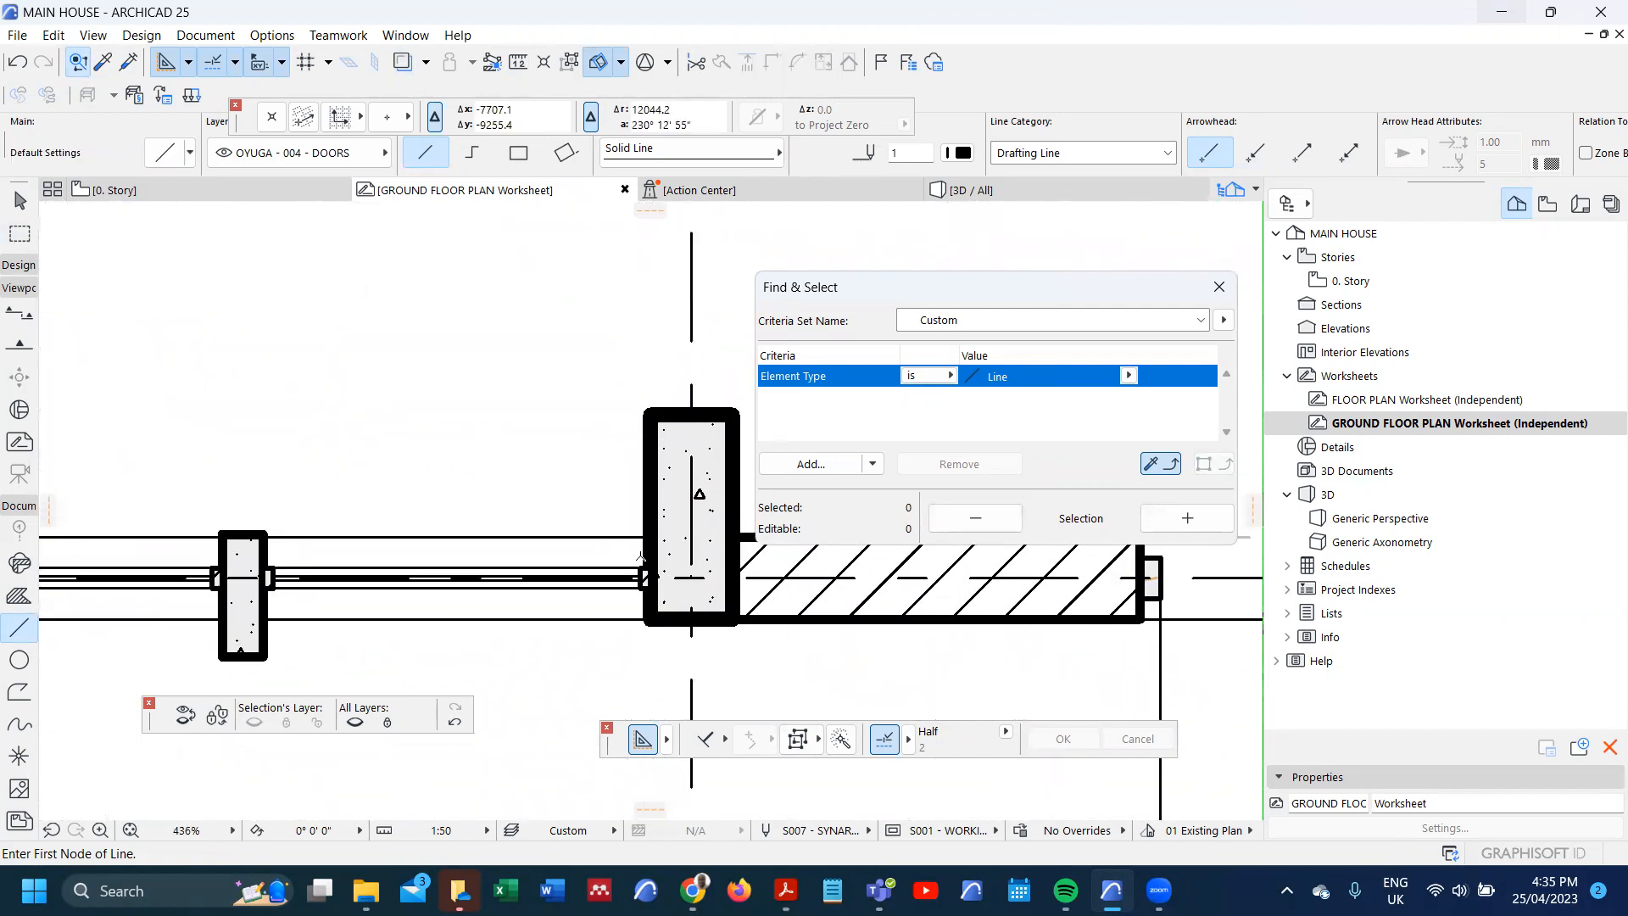
scroll(652, 562, down, 3)
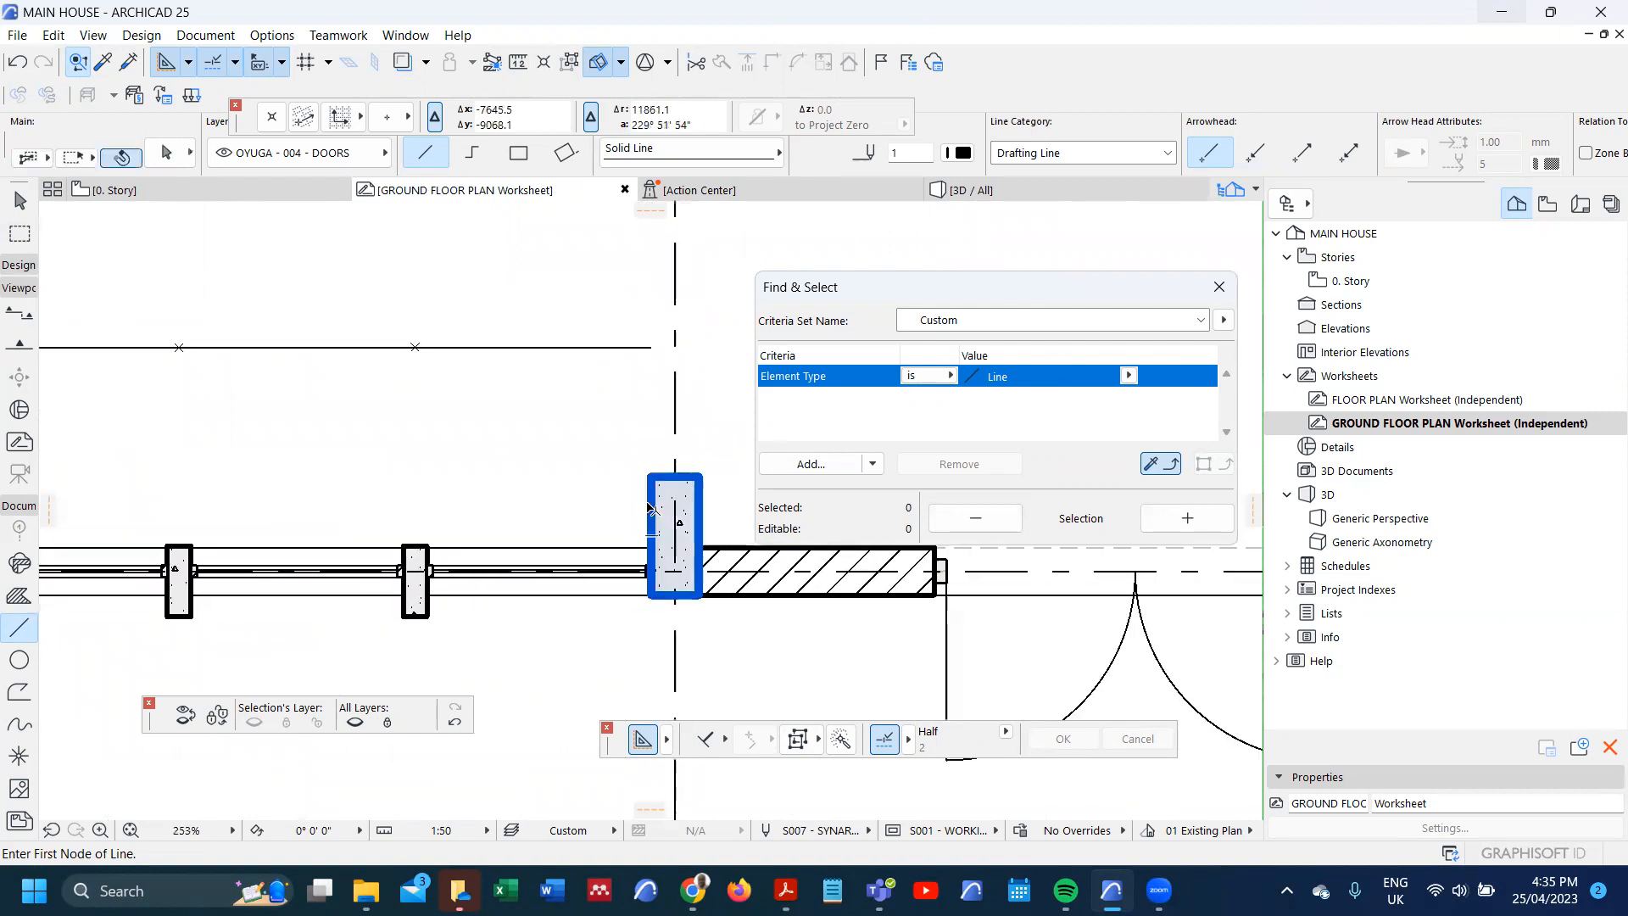
shift+click(655, 519)
scroll(649, 509, down, 3)
right_click(391, 482)
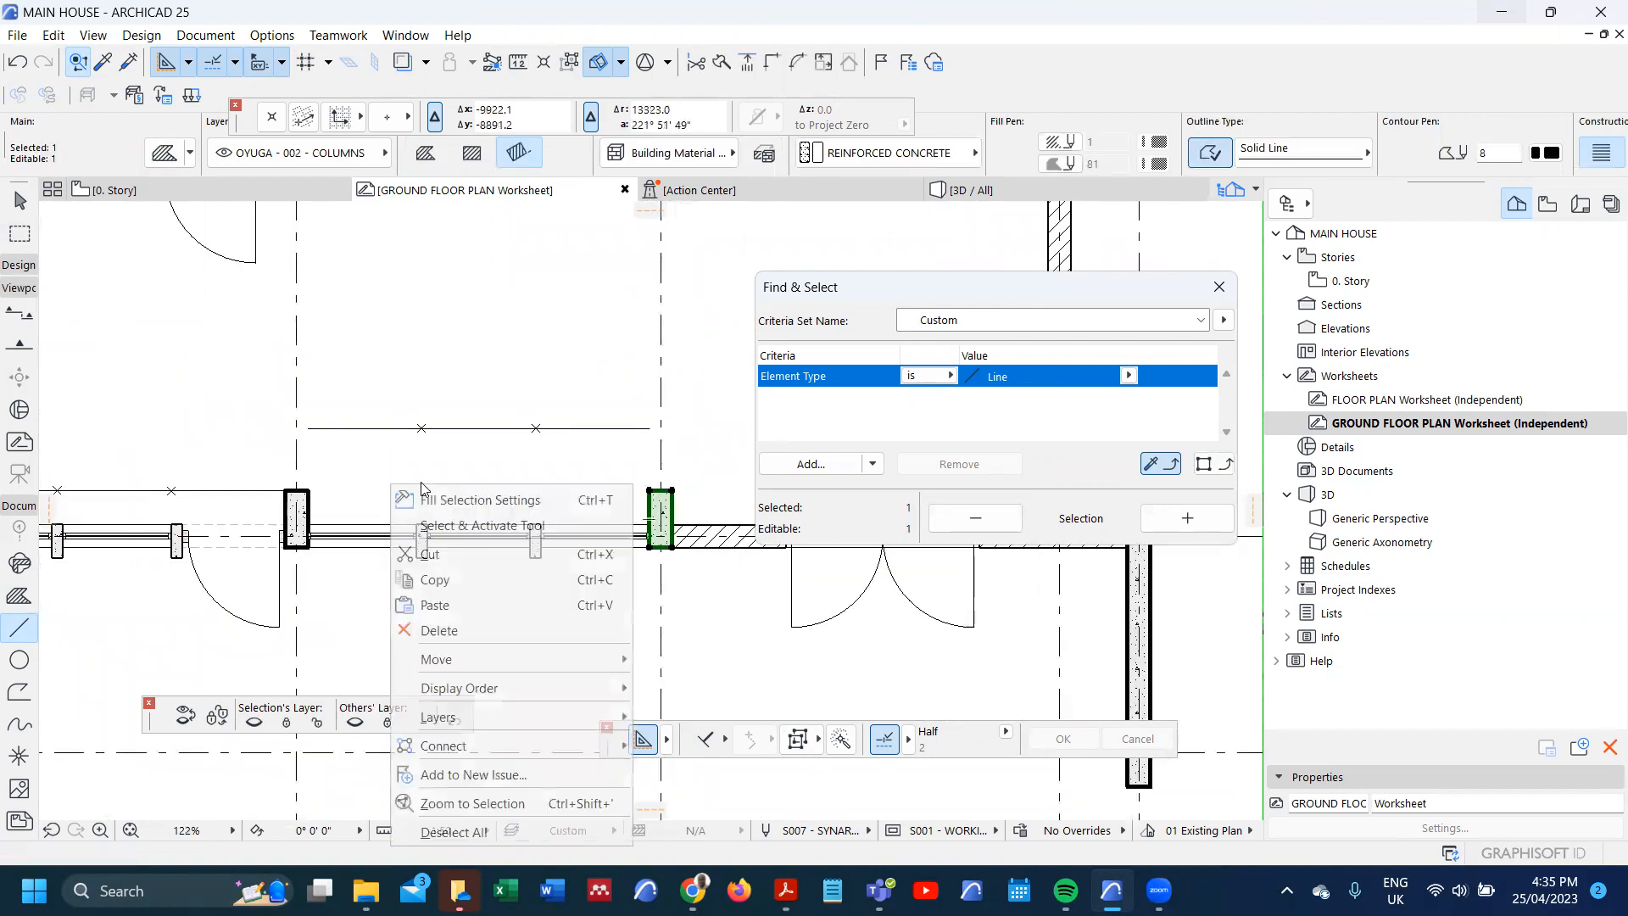
click(492, 526)
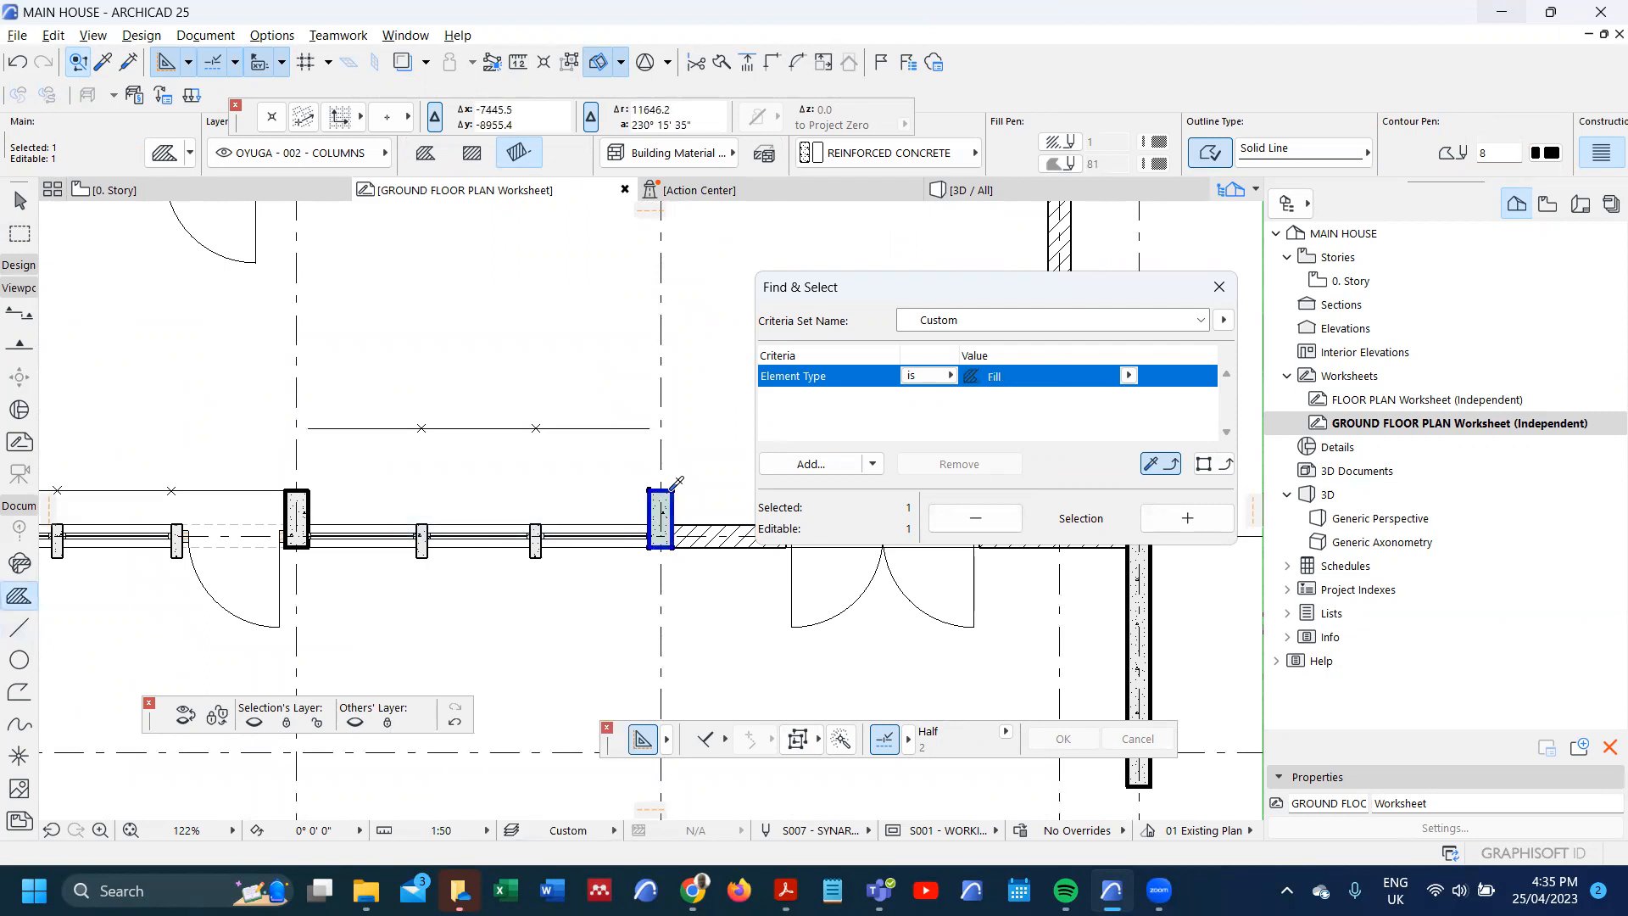
- Add a Building Material criterion to the search, take reinforced concrete from the grid E column, and select all matching fills
click(809, 464)
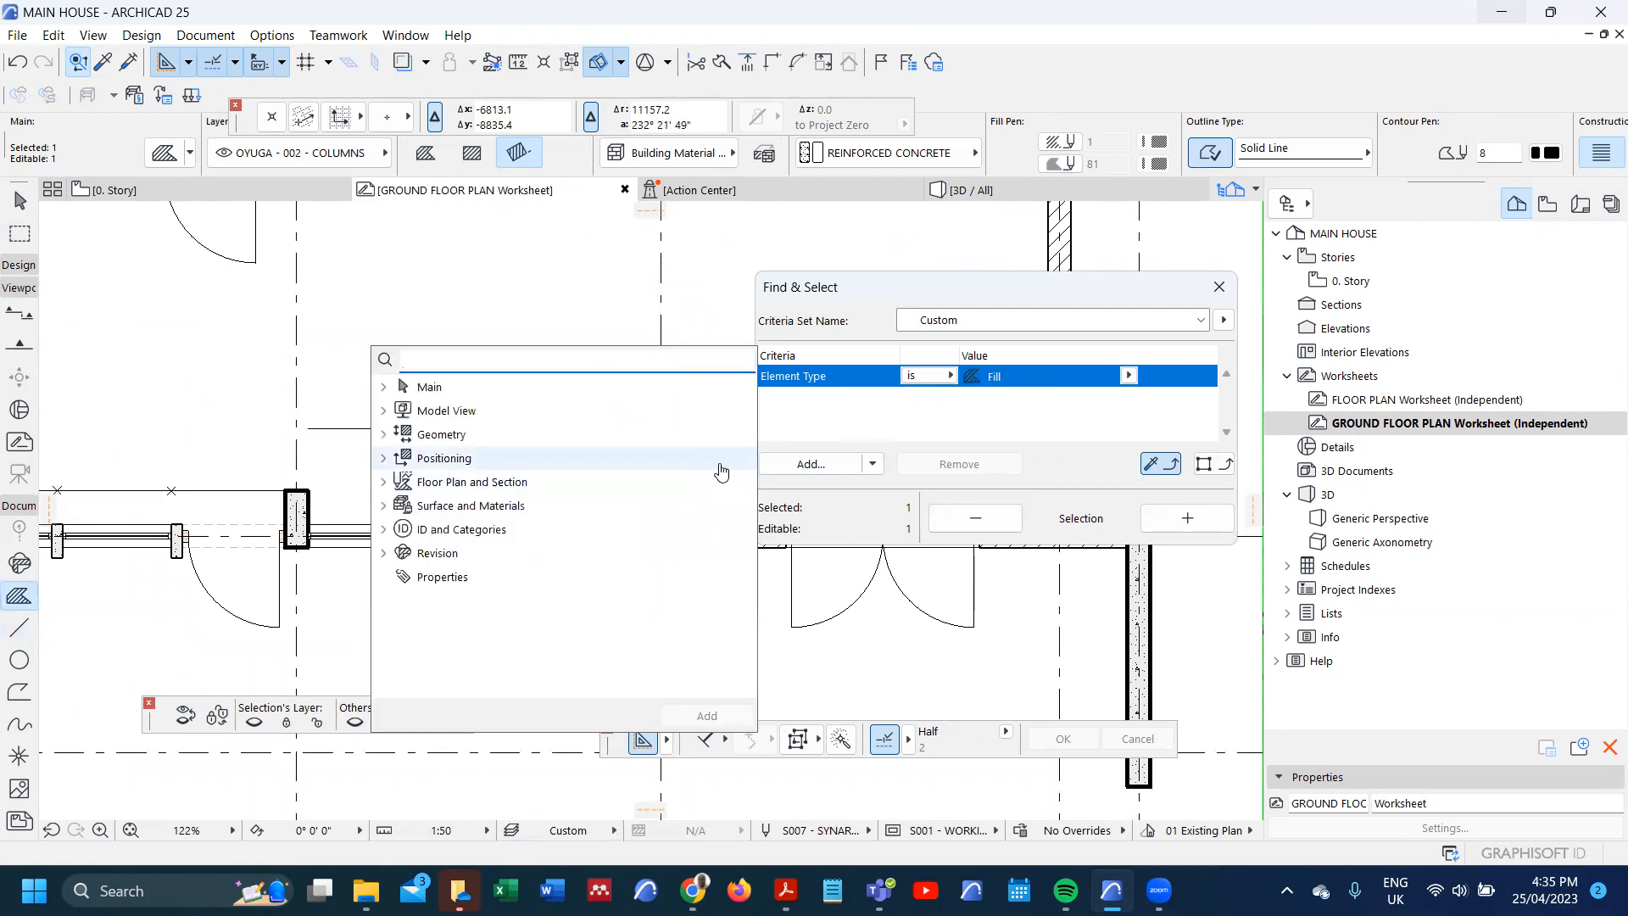
text(BUILDI)
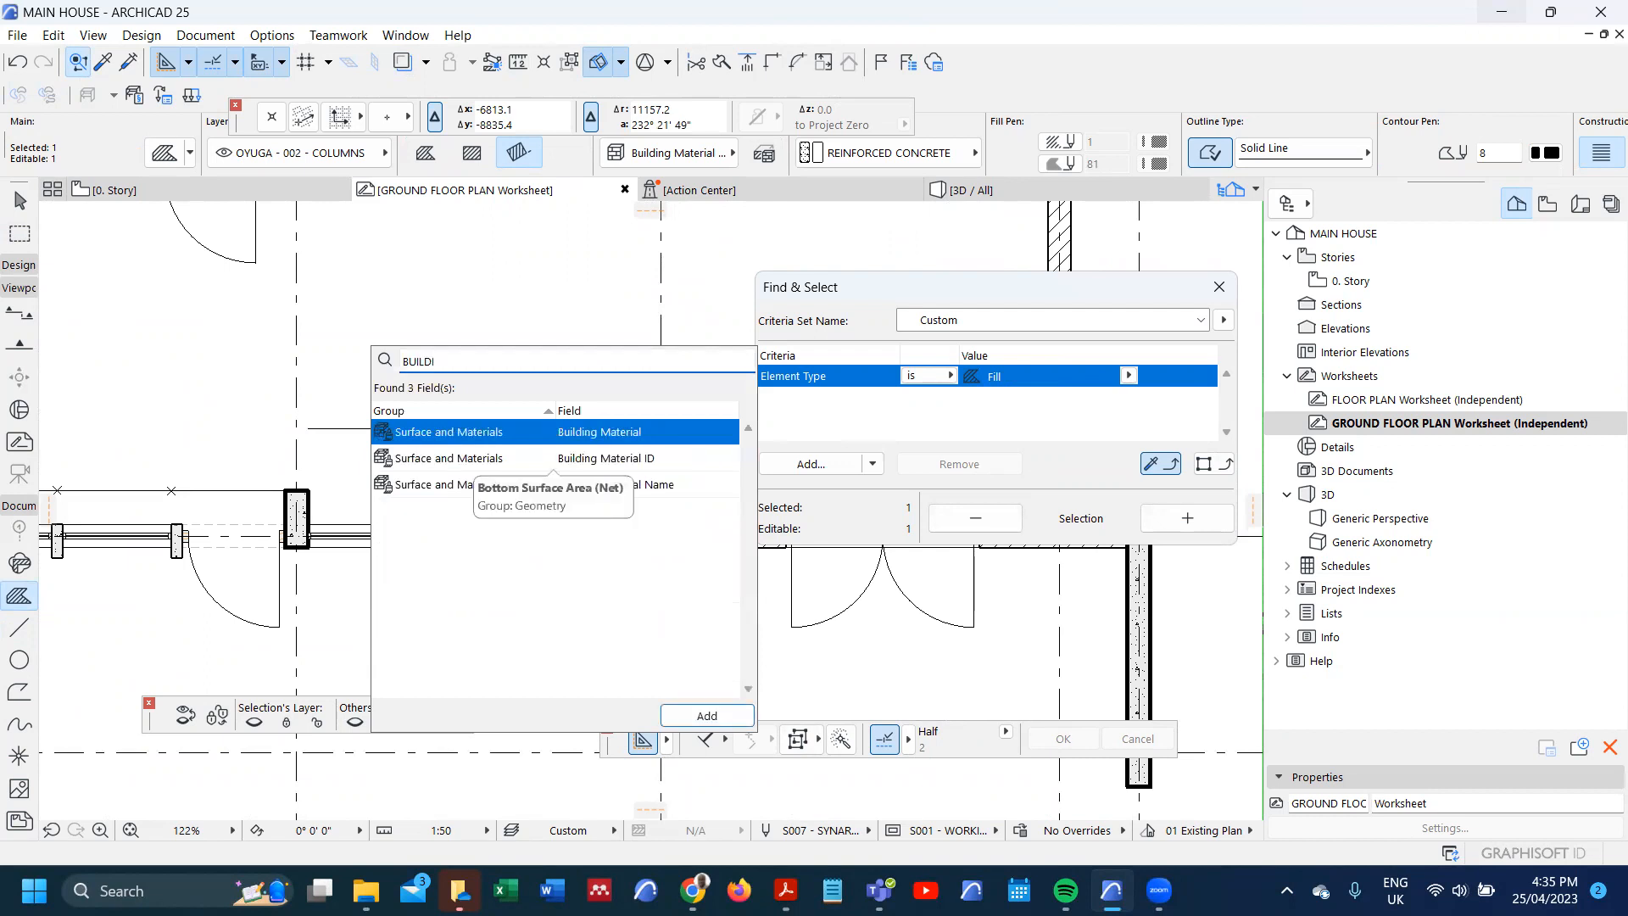
click(705, 715)
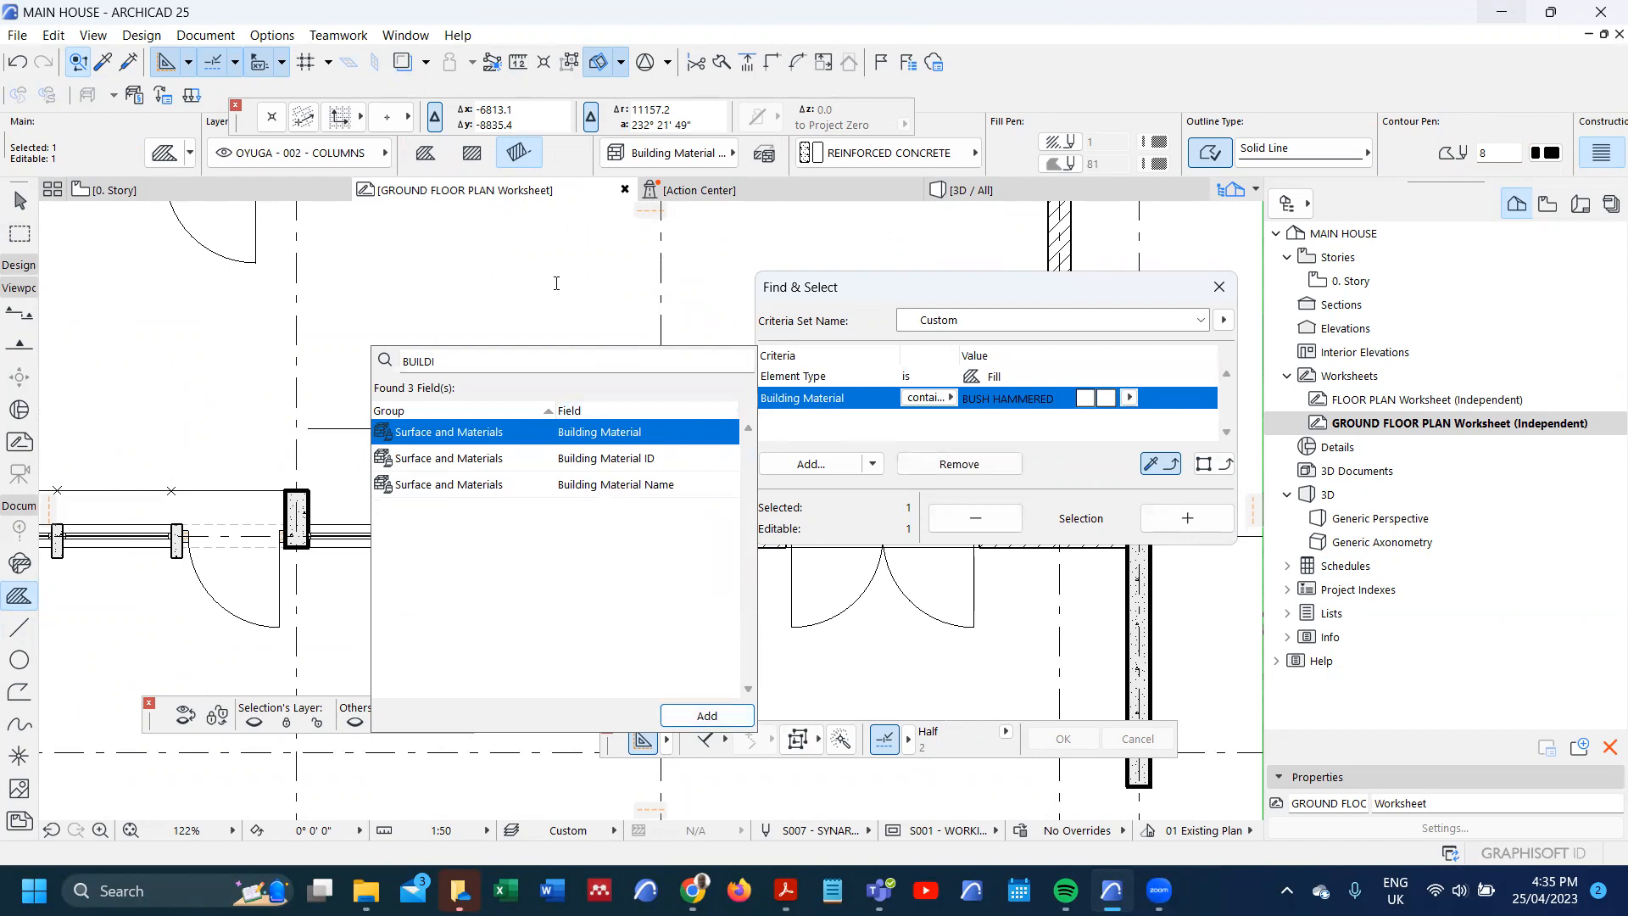
click(655, 489)
click(1187, 518)
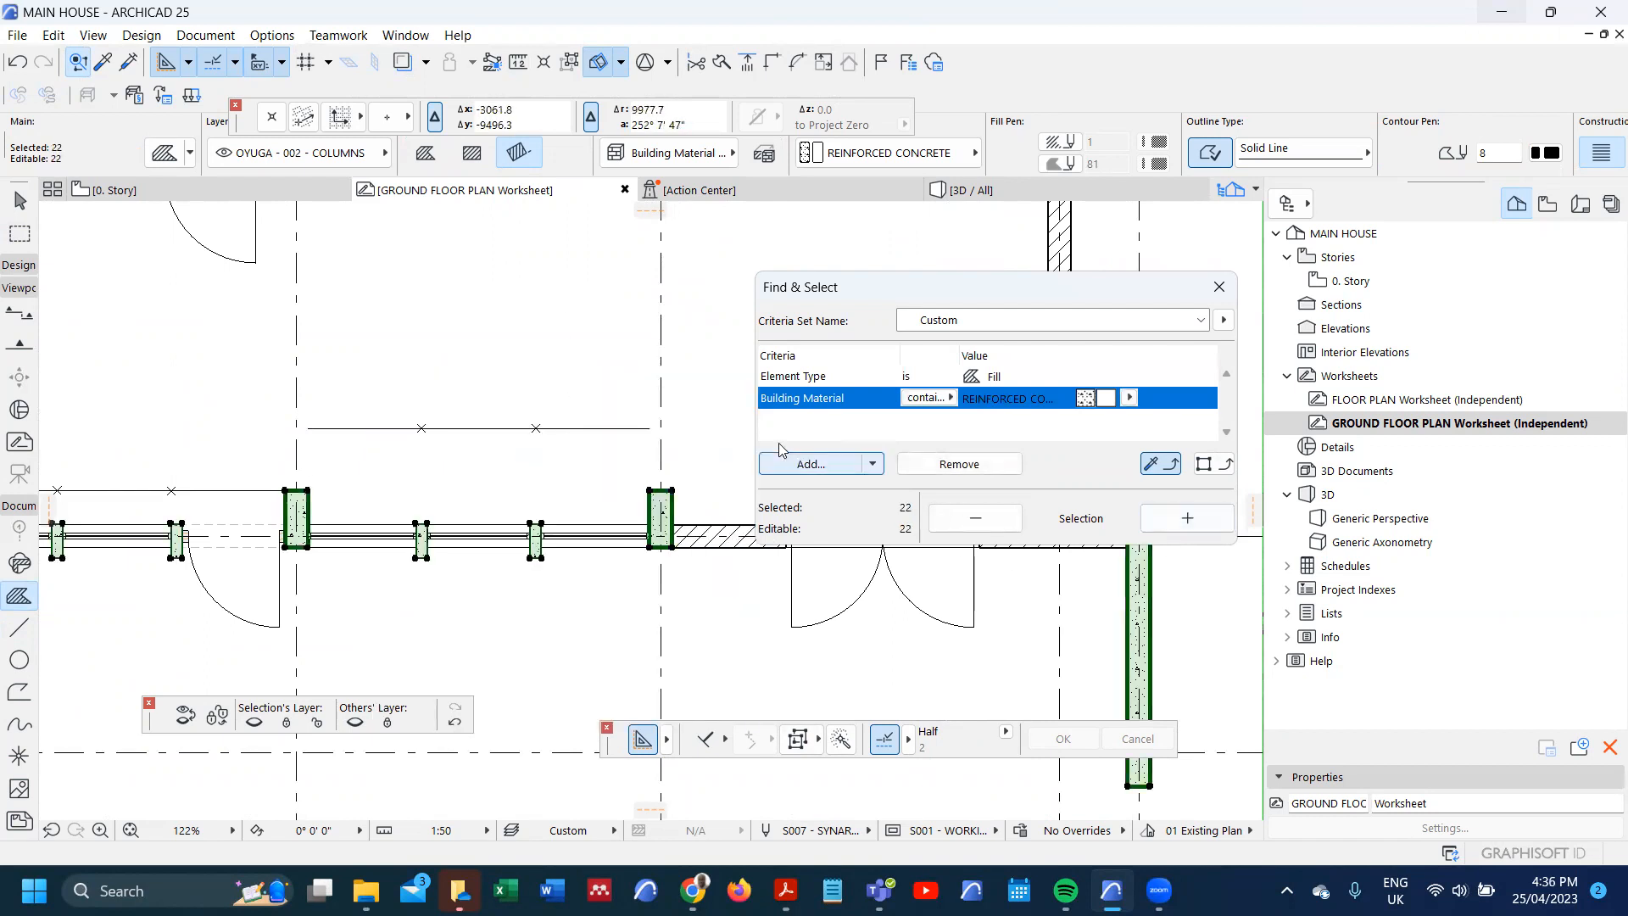
- Bring the selected reinforced concrete column fills to the front of the display order and deselect them
right_click(583, 355)
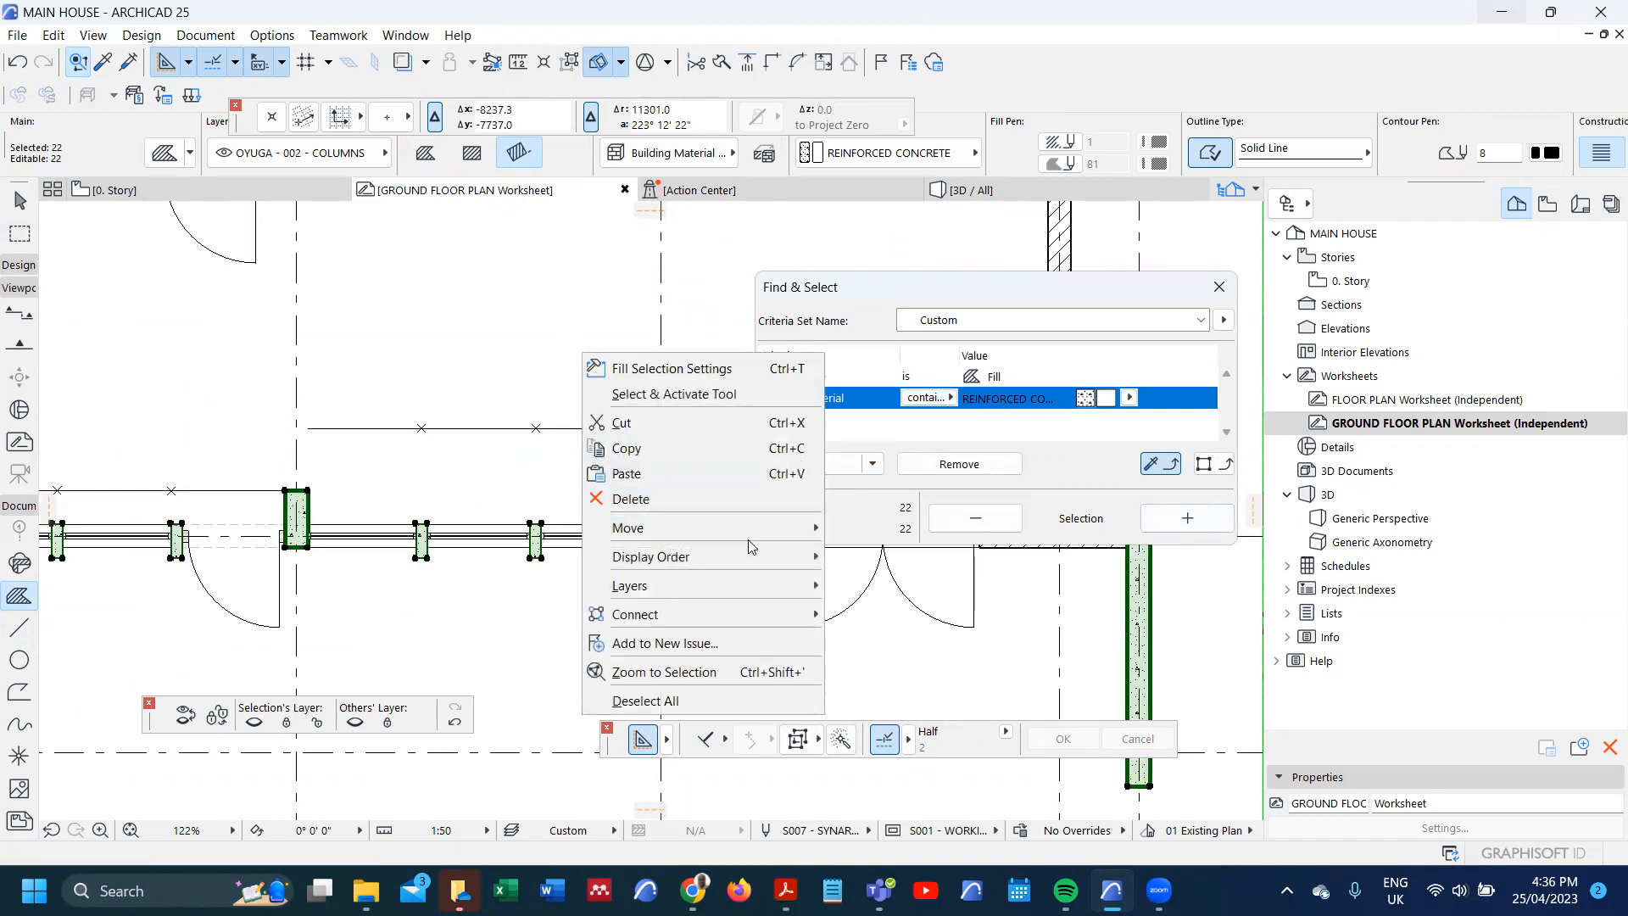
mouse_move(763, 556)
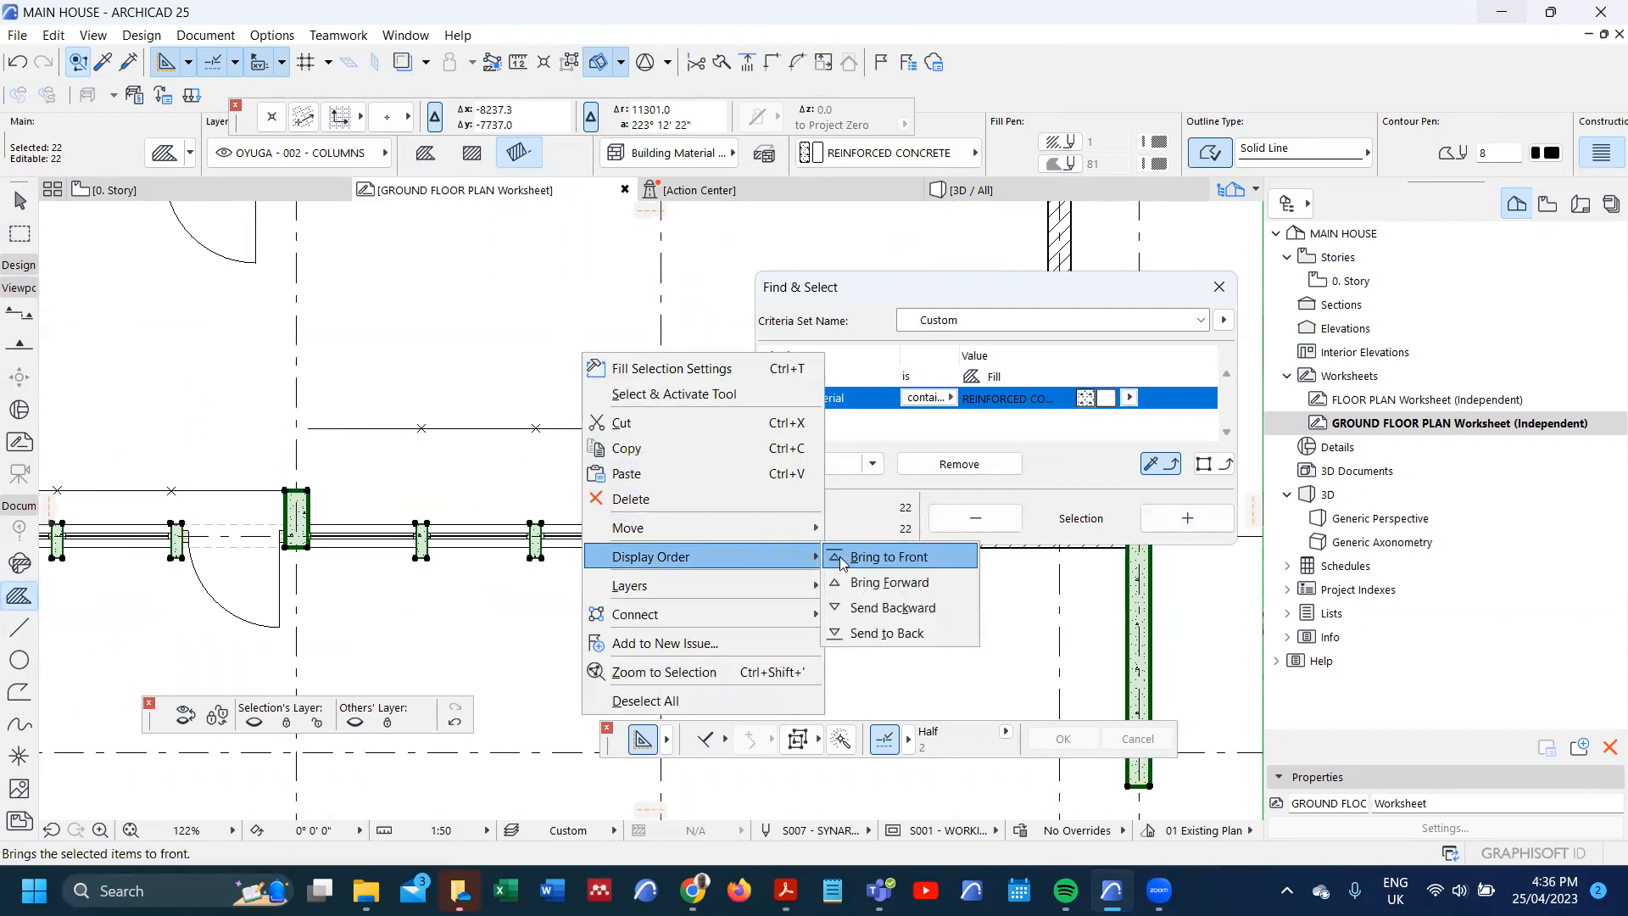
click(886, 556)
key(Escape)
scroll(720, 559, up, 5)
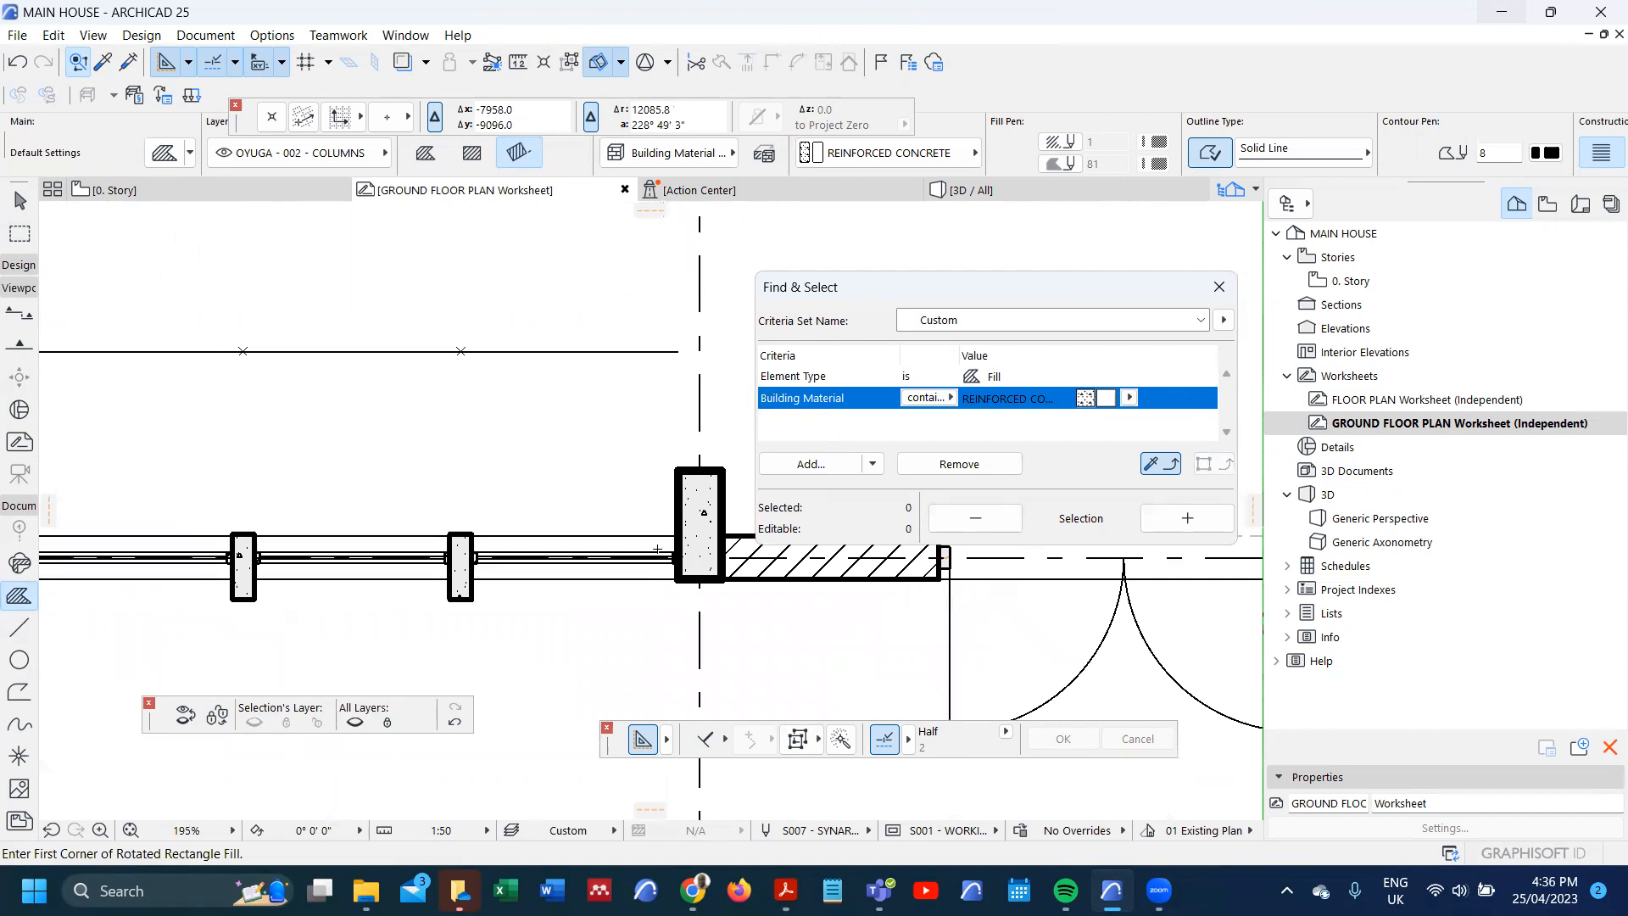
scroll(555, 558, down, 3)
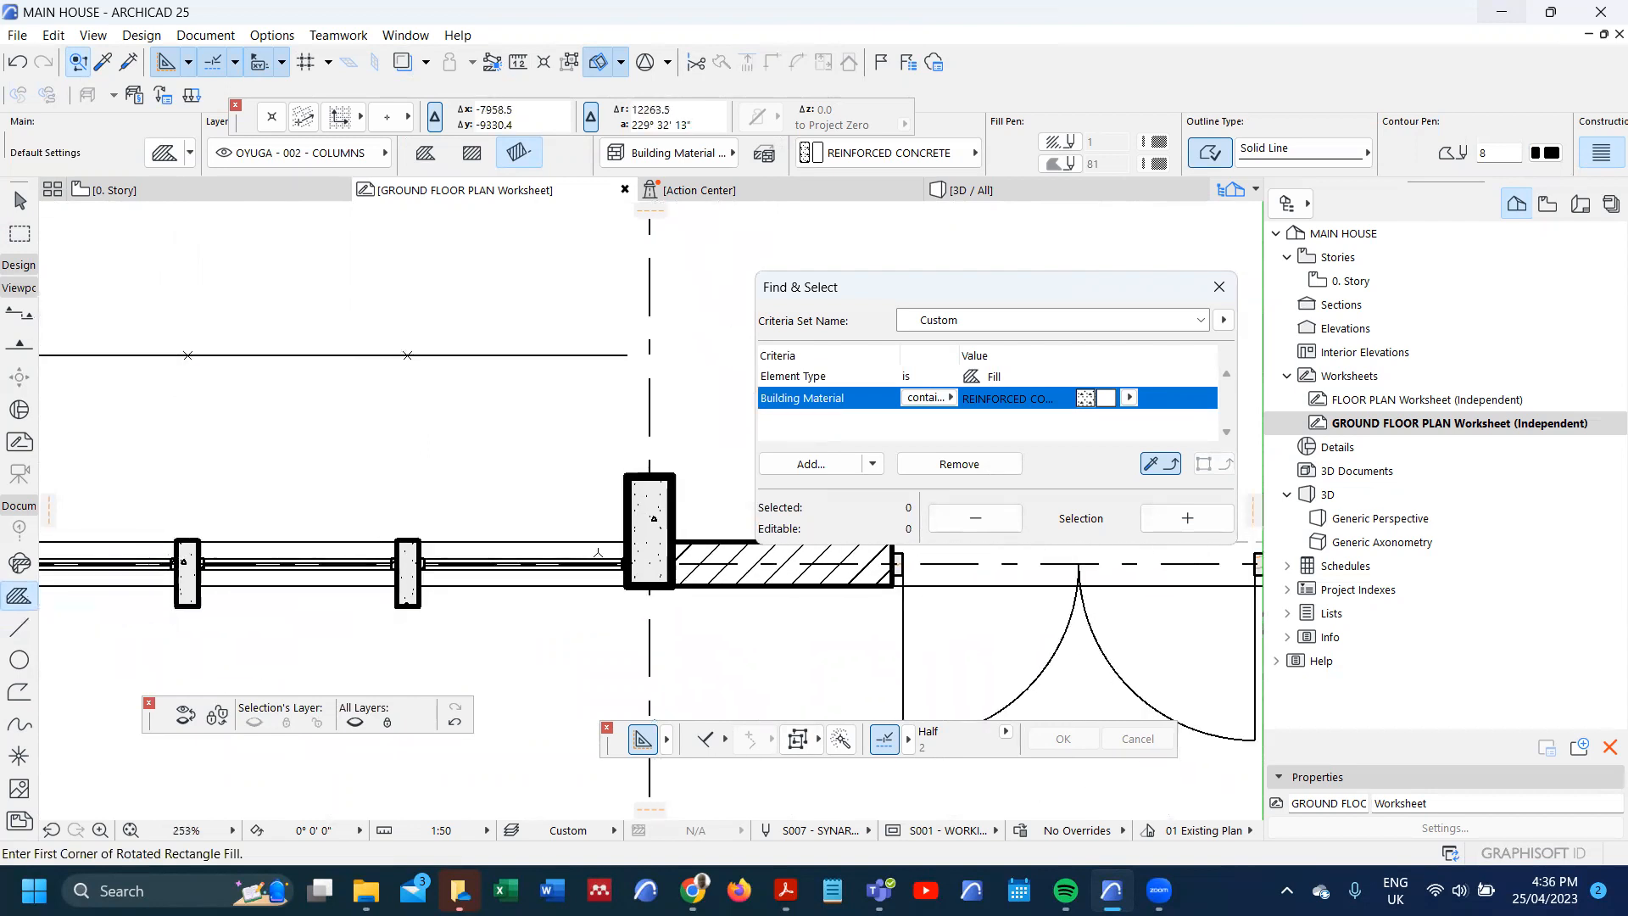
- Undo and redo the columns' Bring to Front change to compare the window end at the grid E column, and deselect them
scroll(597, 567, up, 2)
key(ctrl+z)
scroll(596, 567, up, 3)
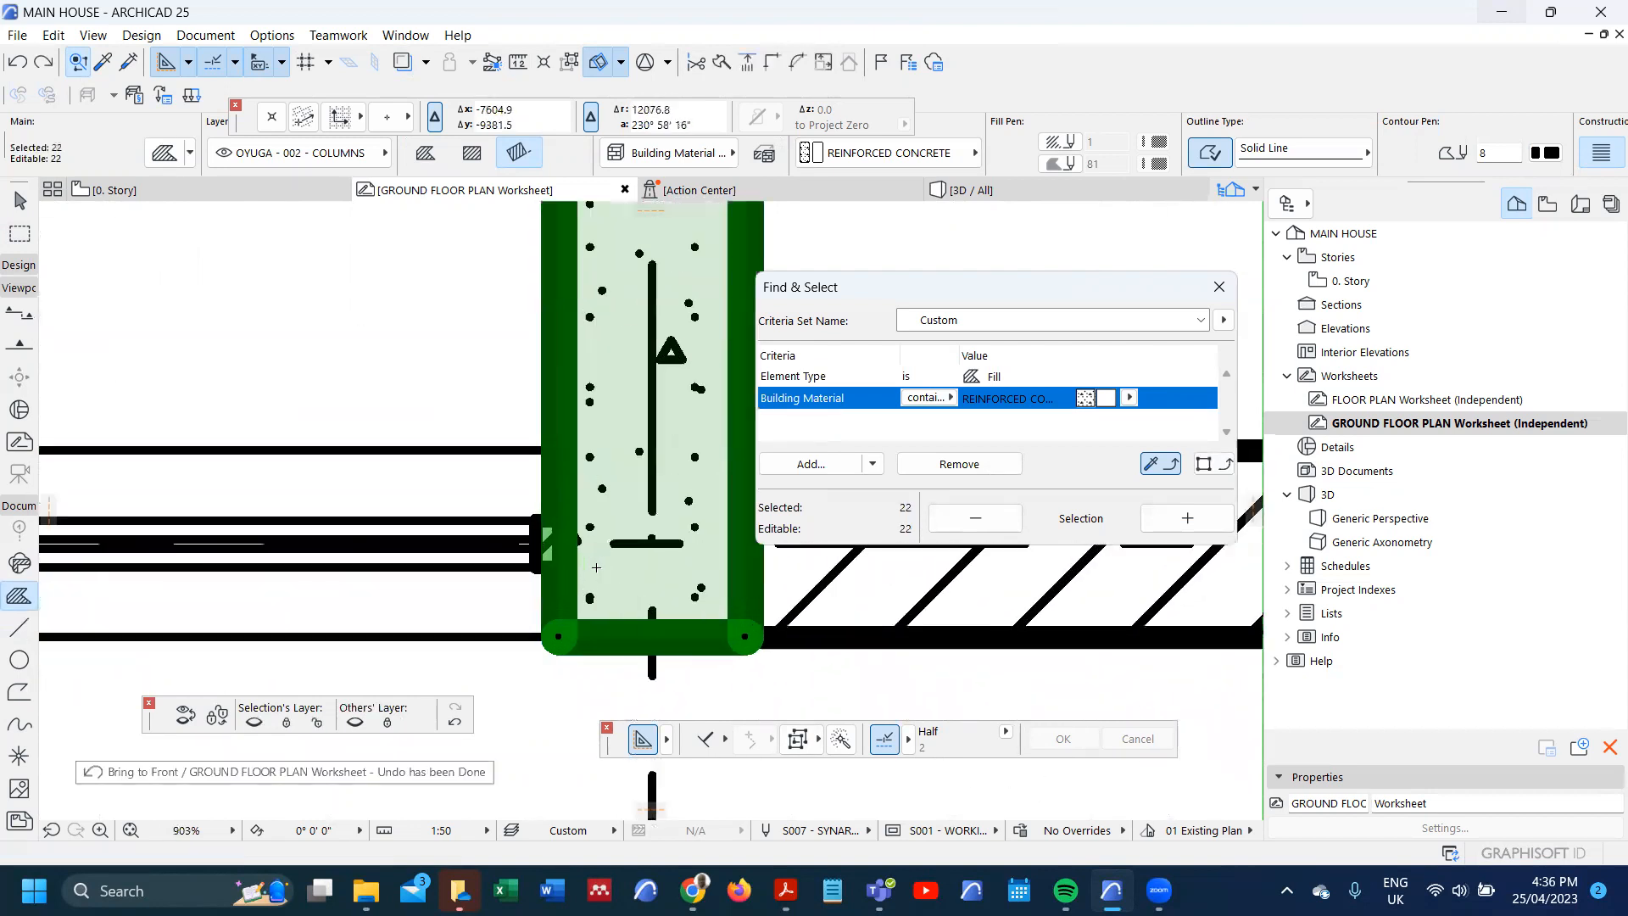
key(ctrl+shift+z)
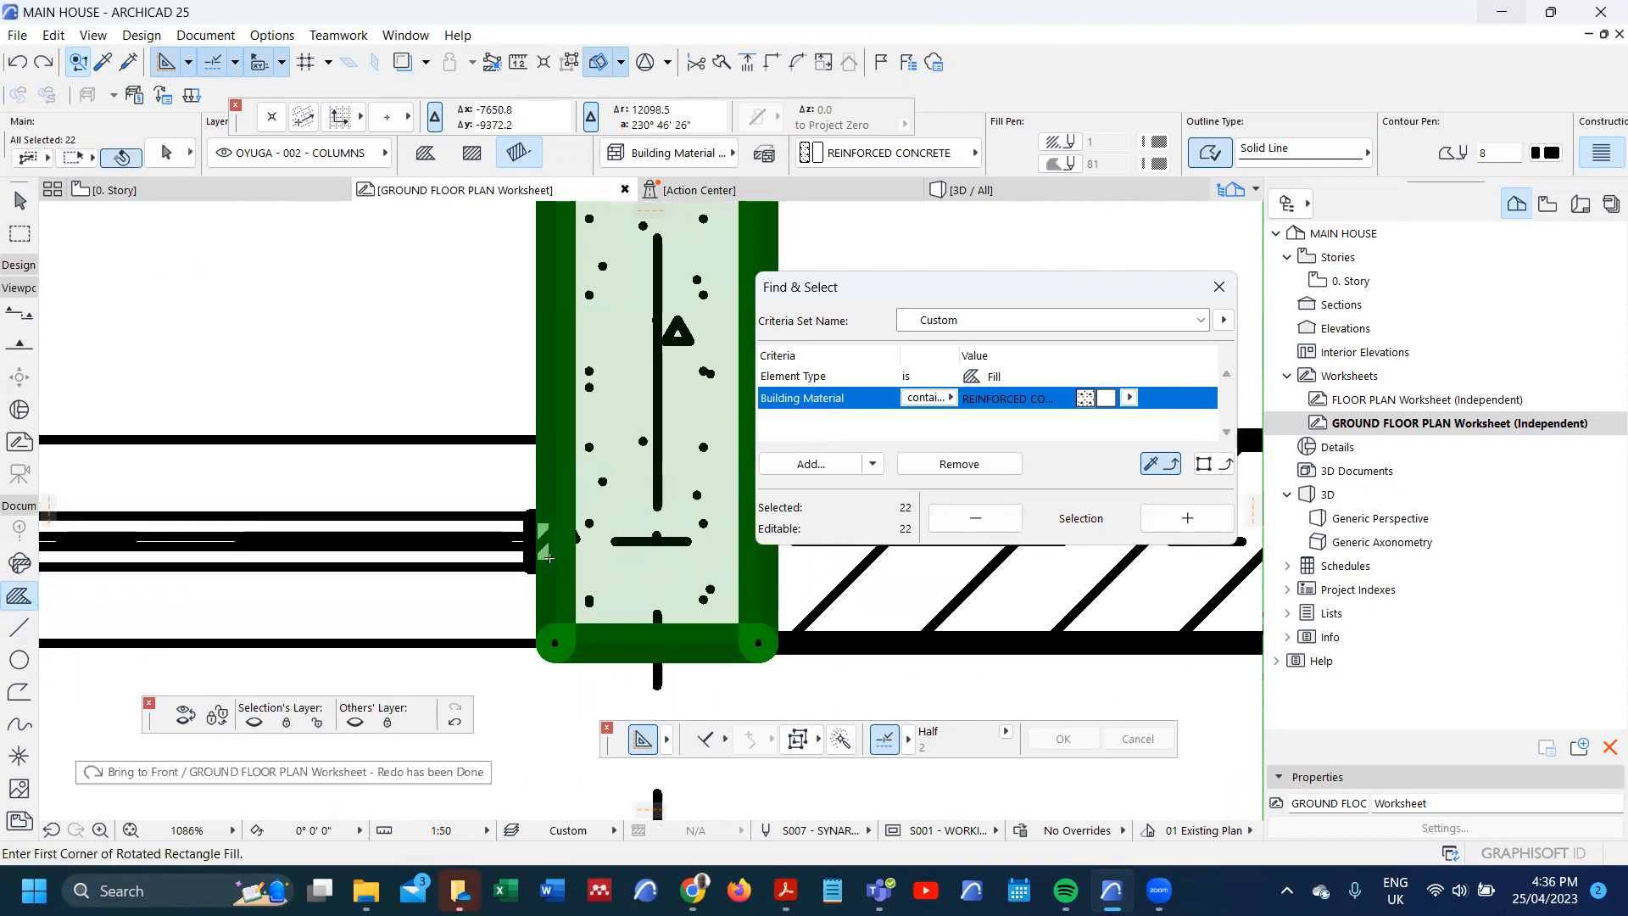
key(Escape)
scroll(503, 586, down, 10)
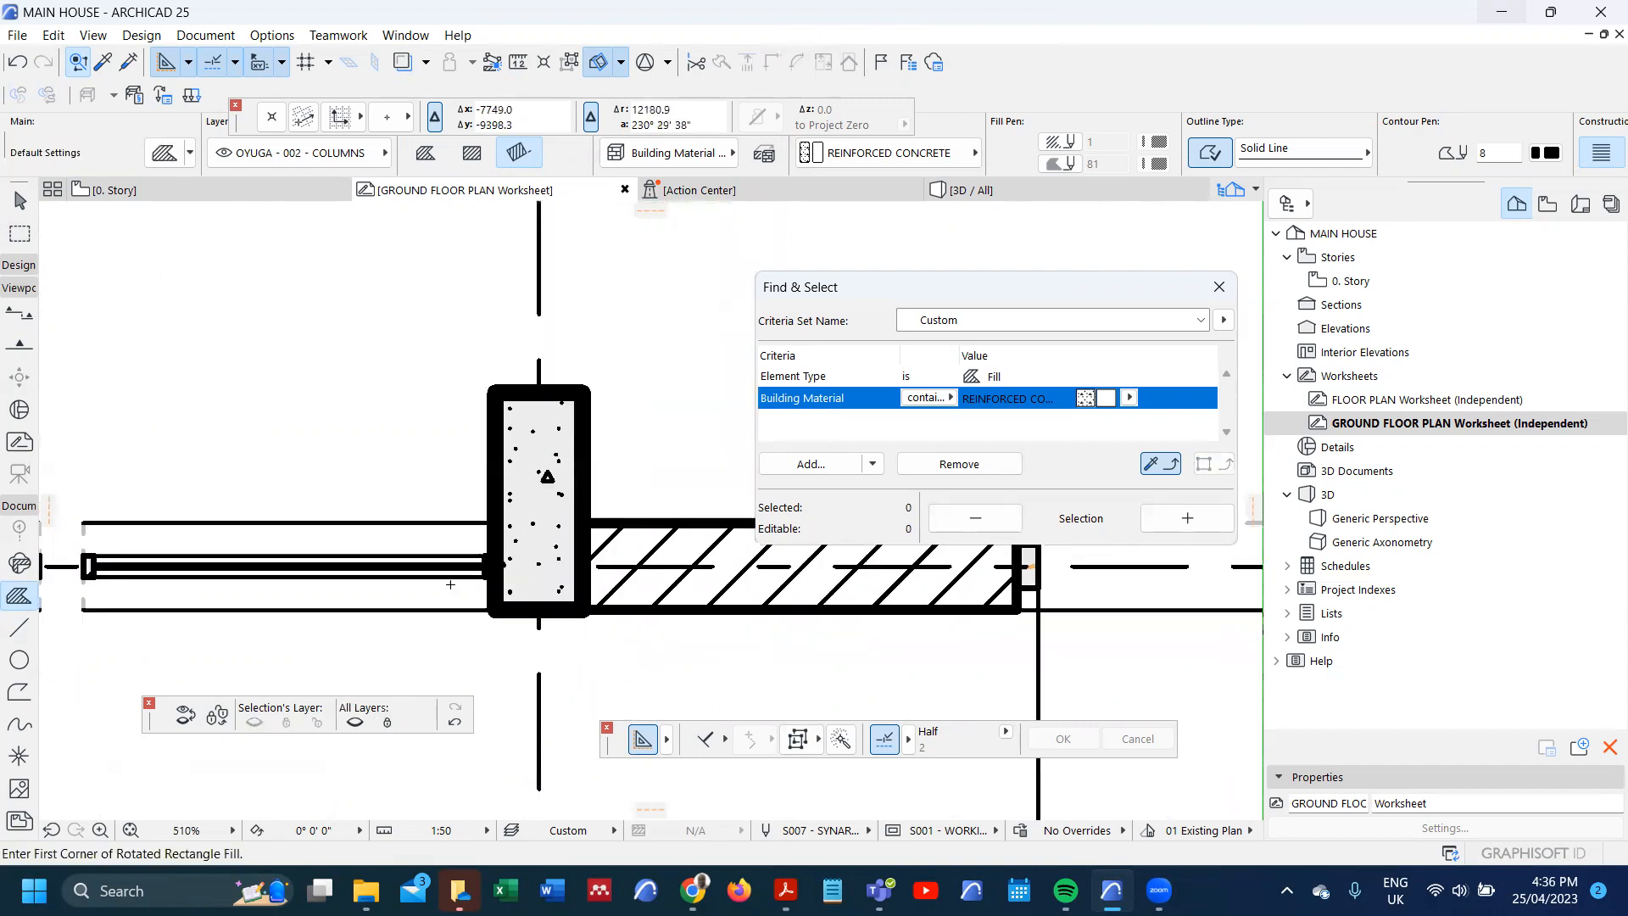
scroll(449, 571, down, 2)
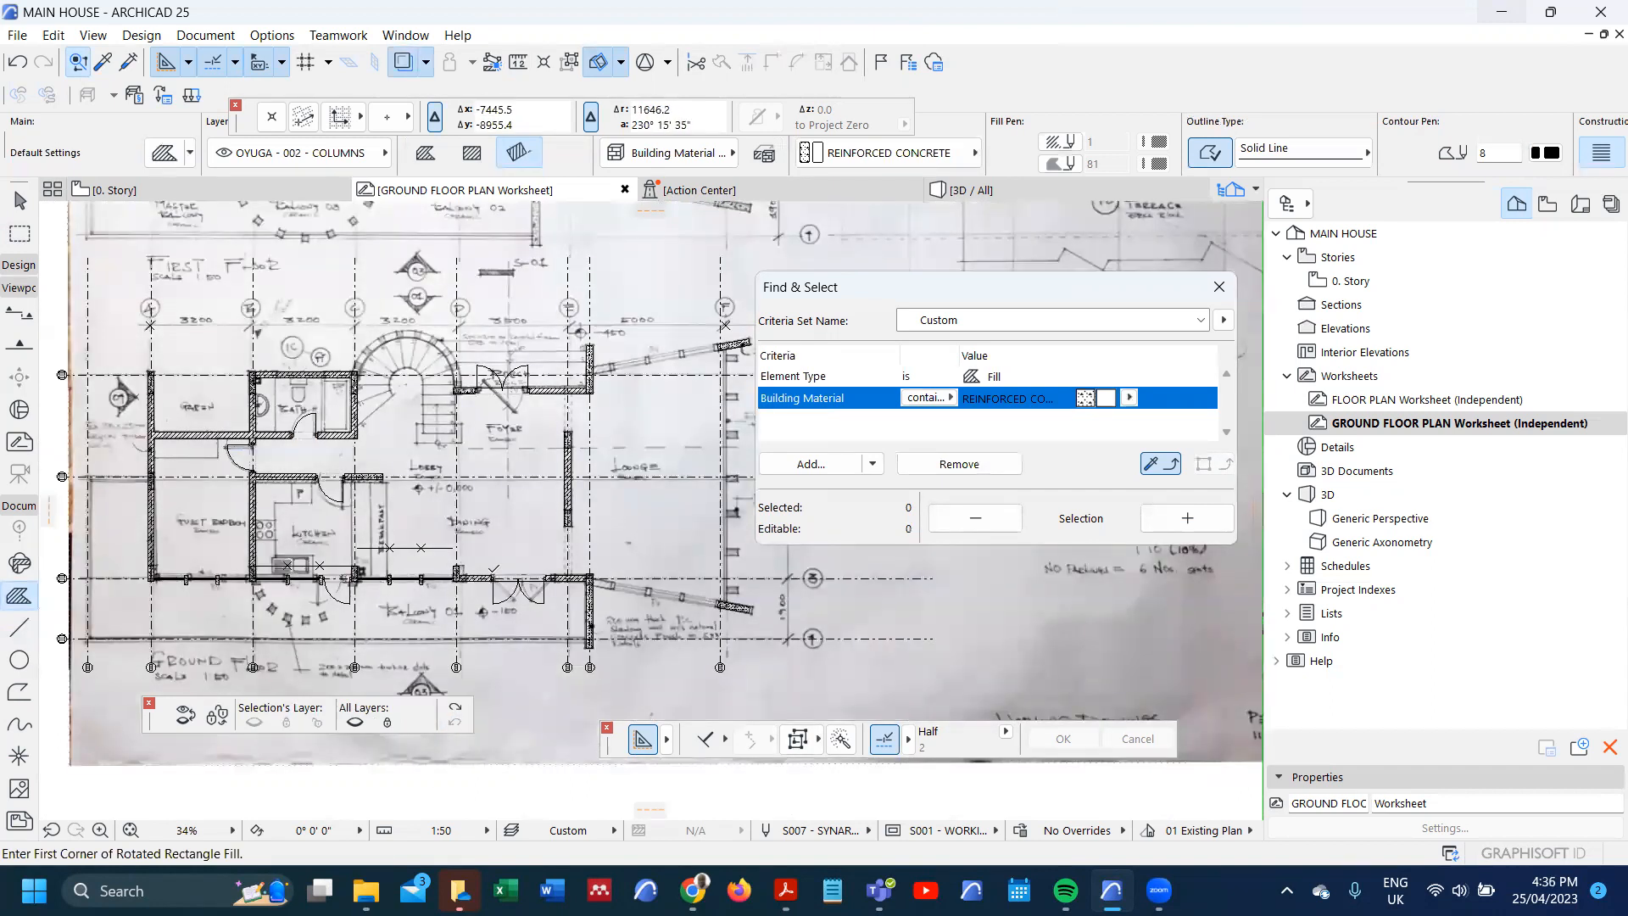
- Examine the ground floor plan from the lounge to the guest bedroom, including the windows, columns and timber slat note near the balcony
scroll(486, 567, up, 2)
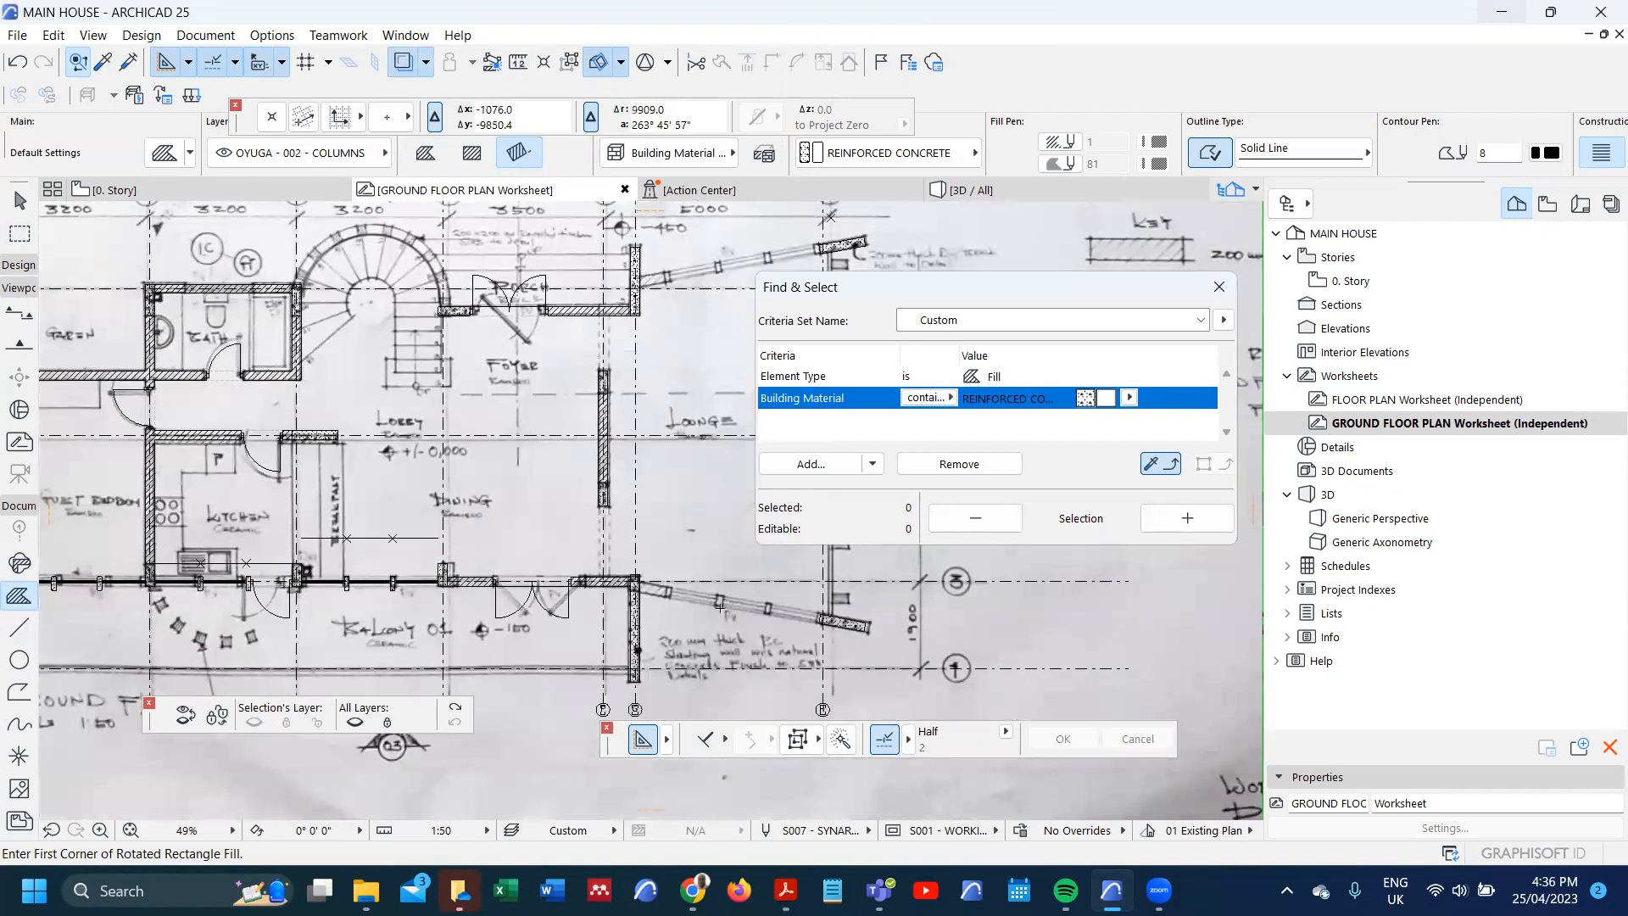
scroll(665, 608, up, 1)
scroll(632, 564, down, 3)
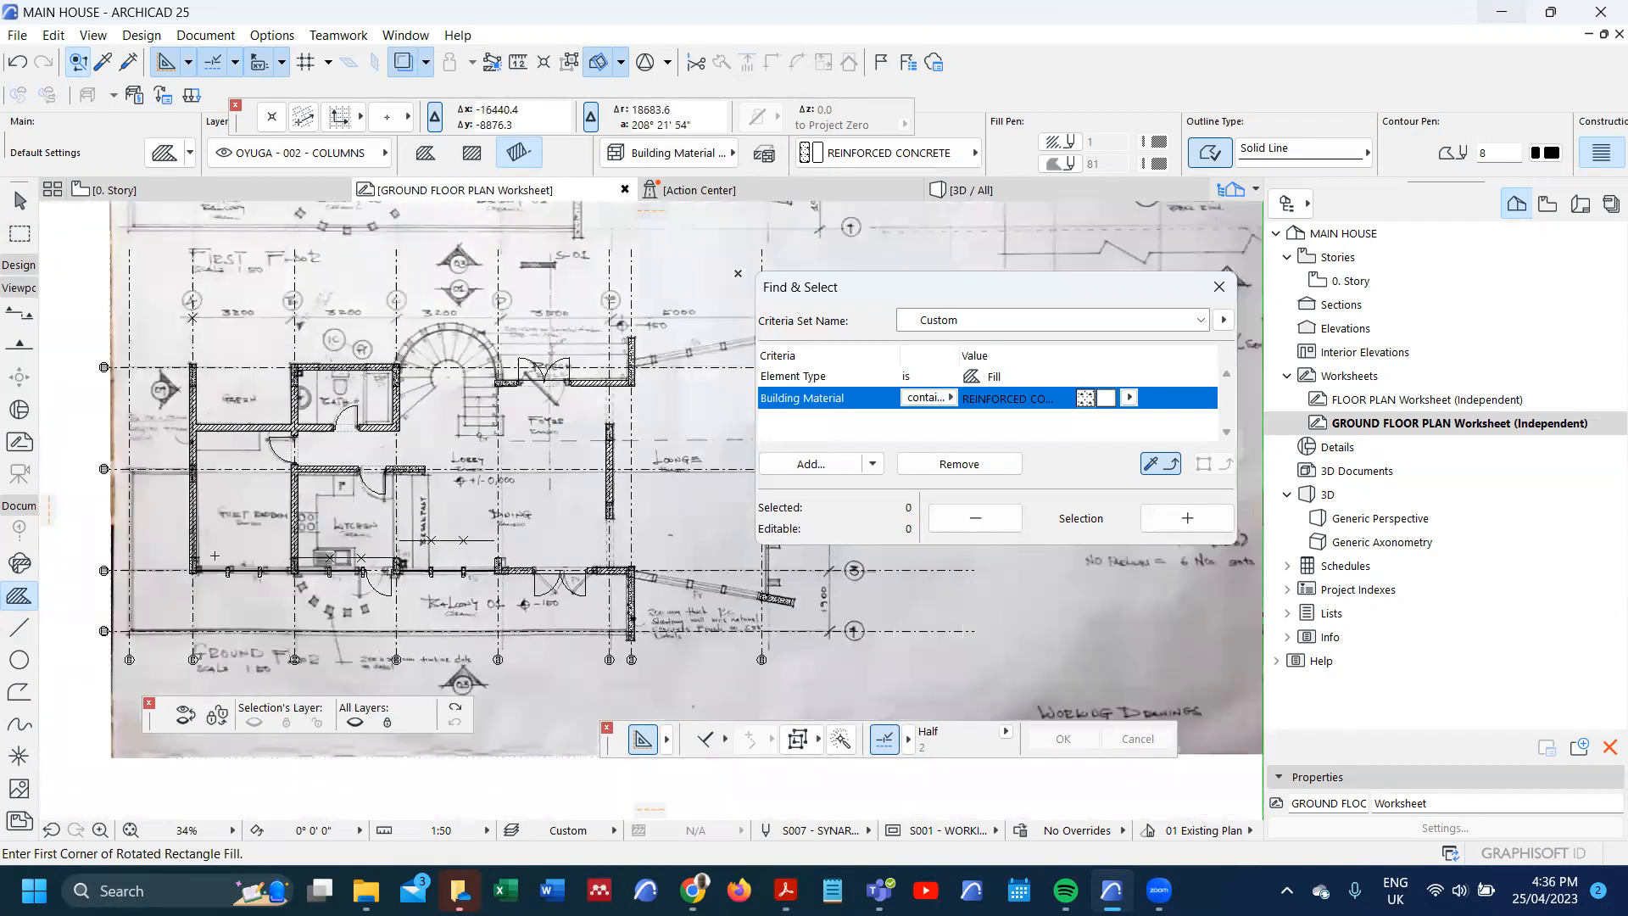
scroll(218, 556, up, 2)
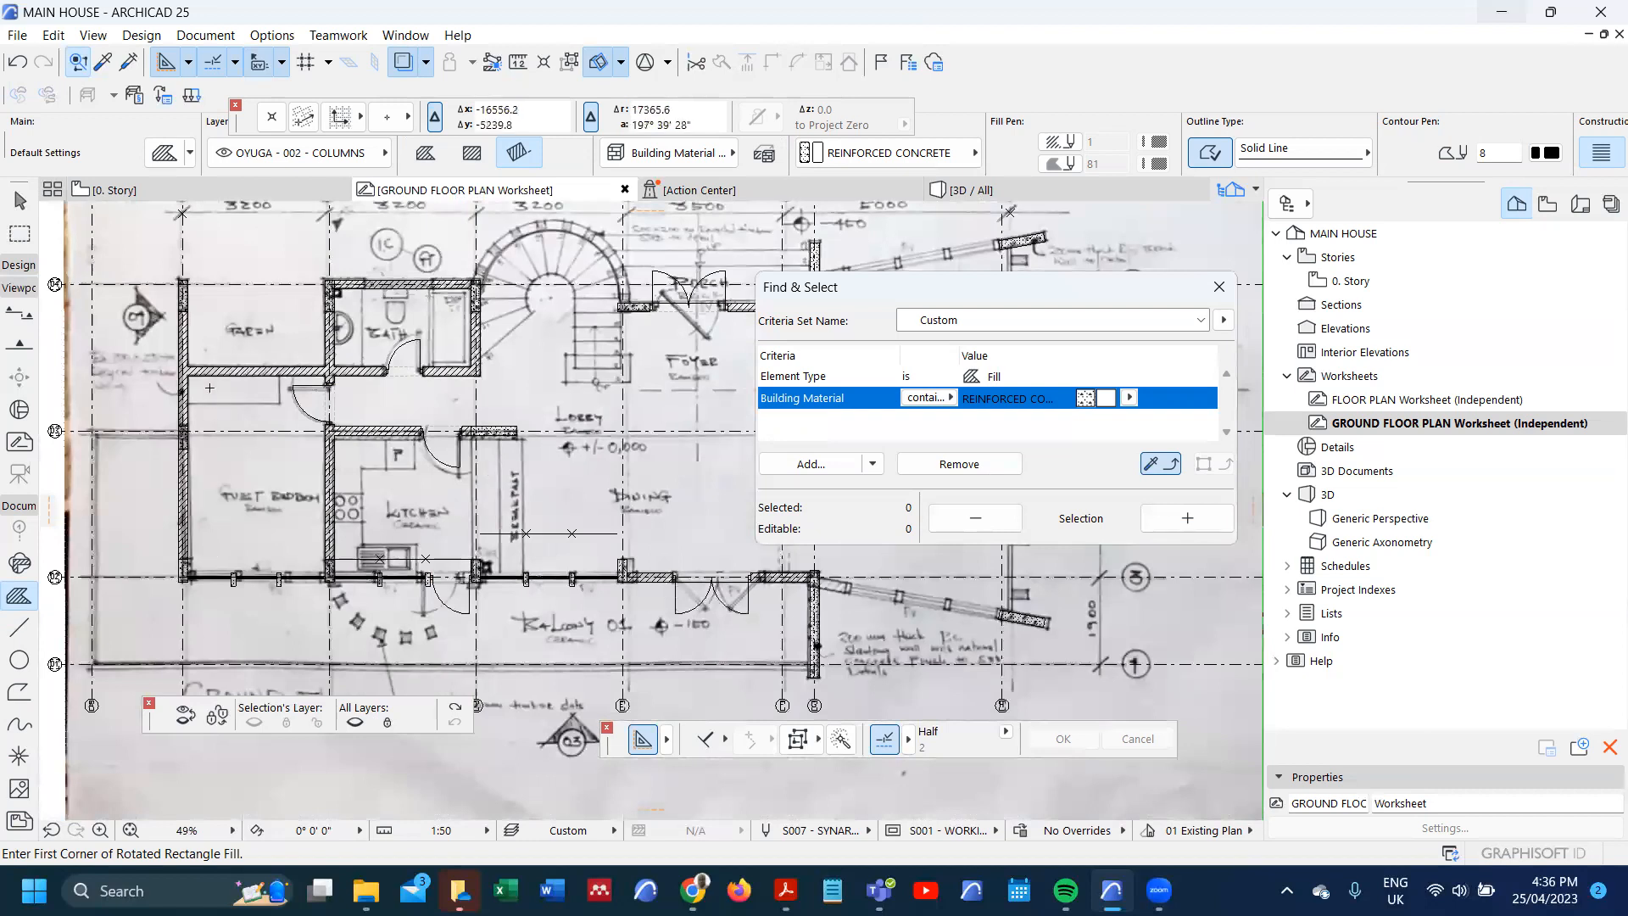
scroll(210, 388, up, 3)
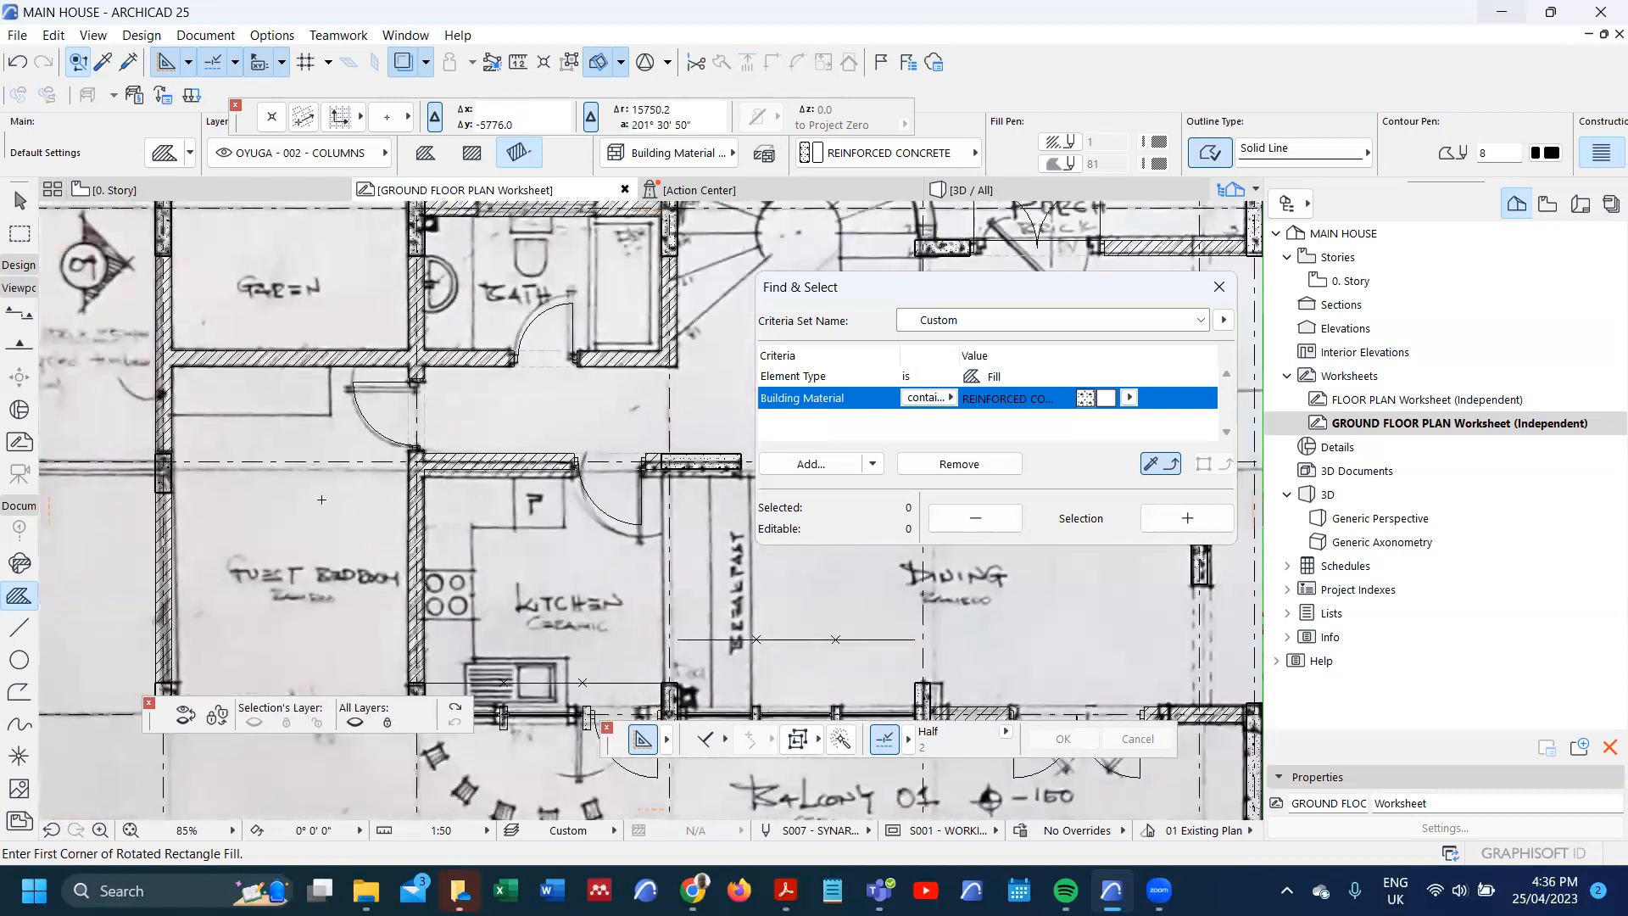
scroll(218, 462, down, 3)
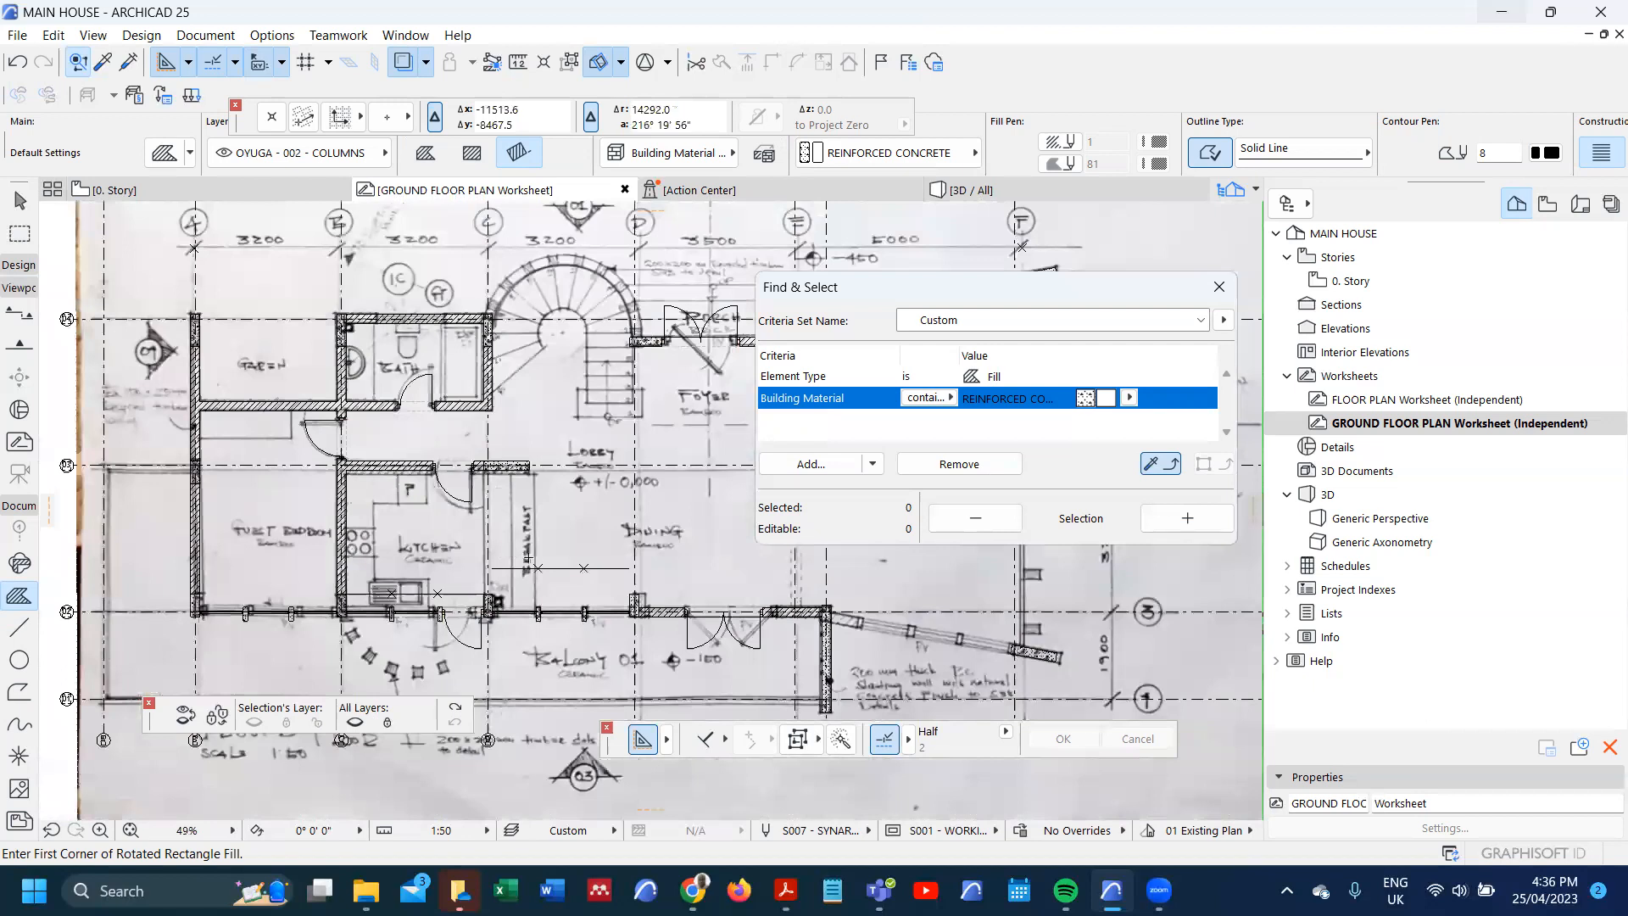
scroll(451, 518, down, 1)
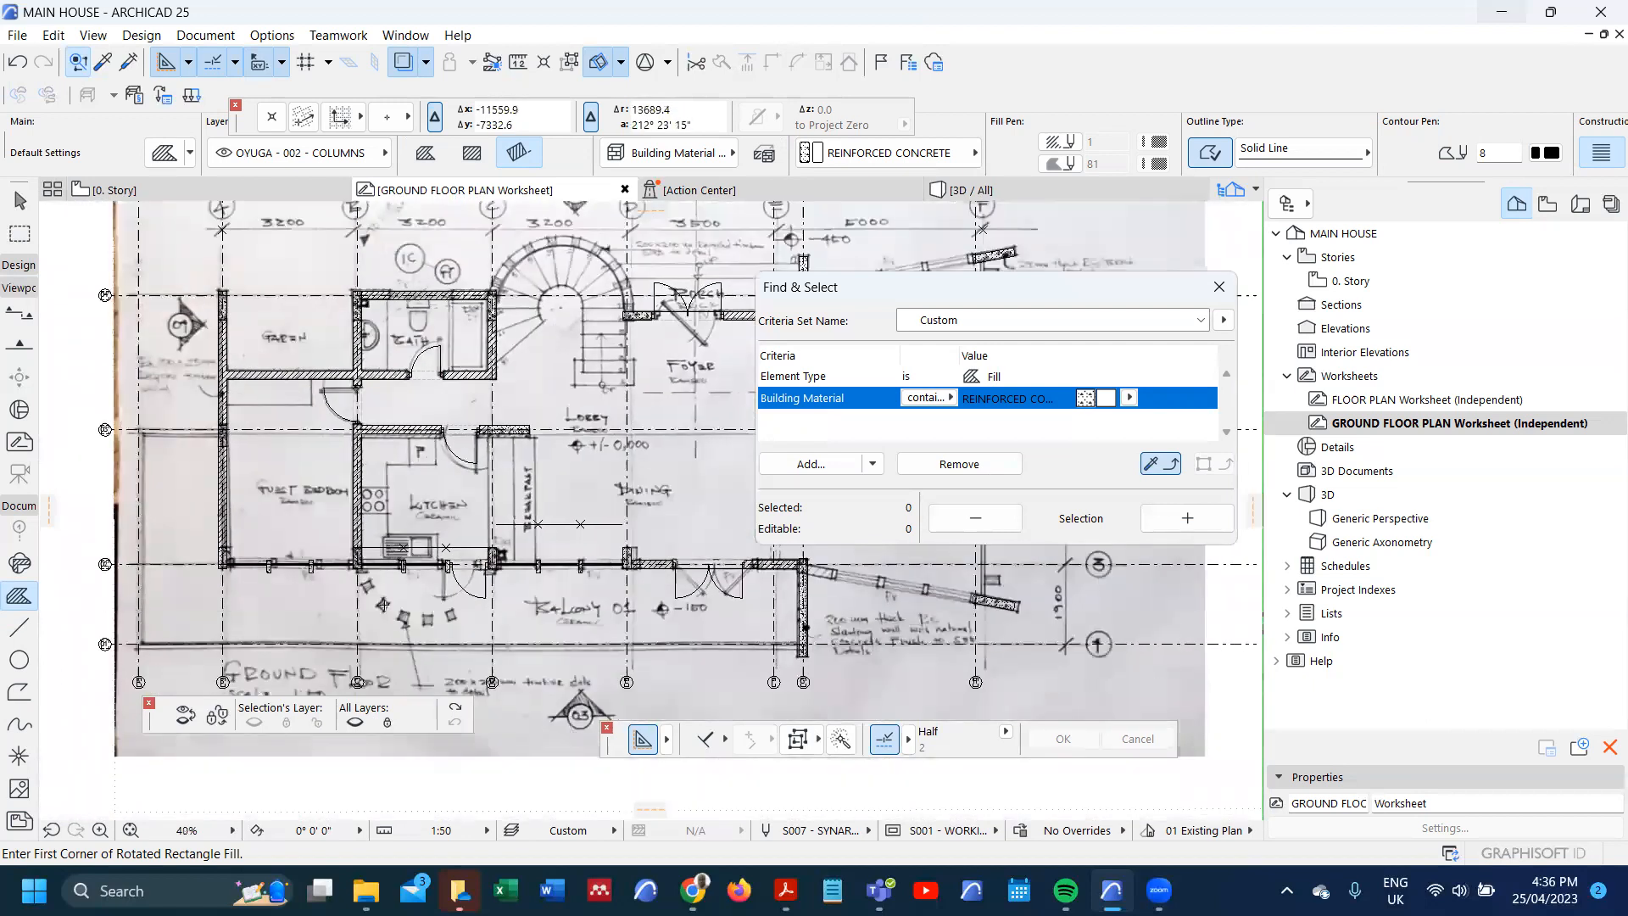
scroll(383, 604, up, 5)
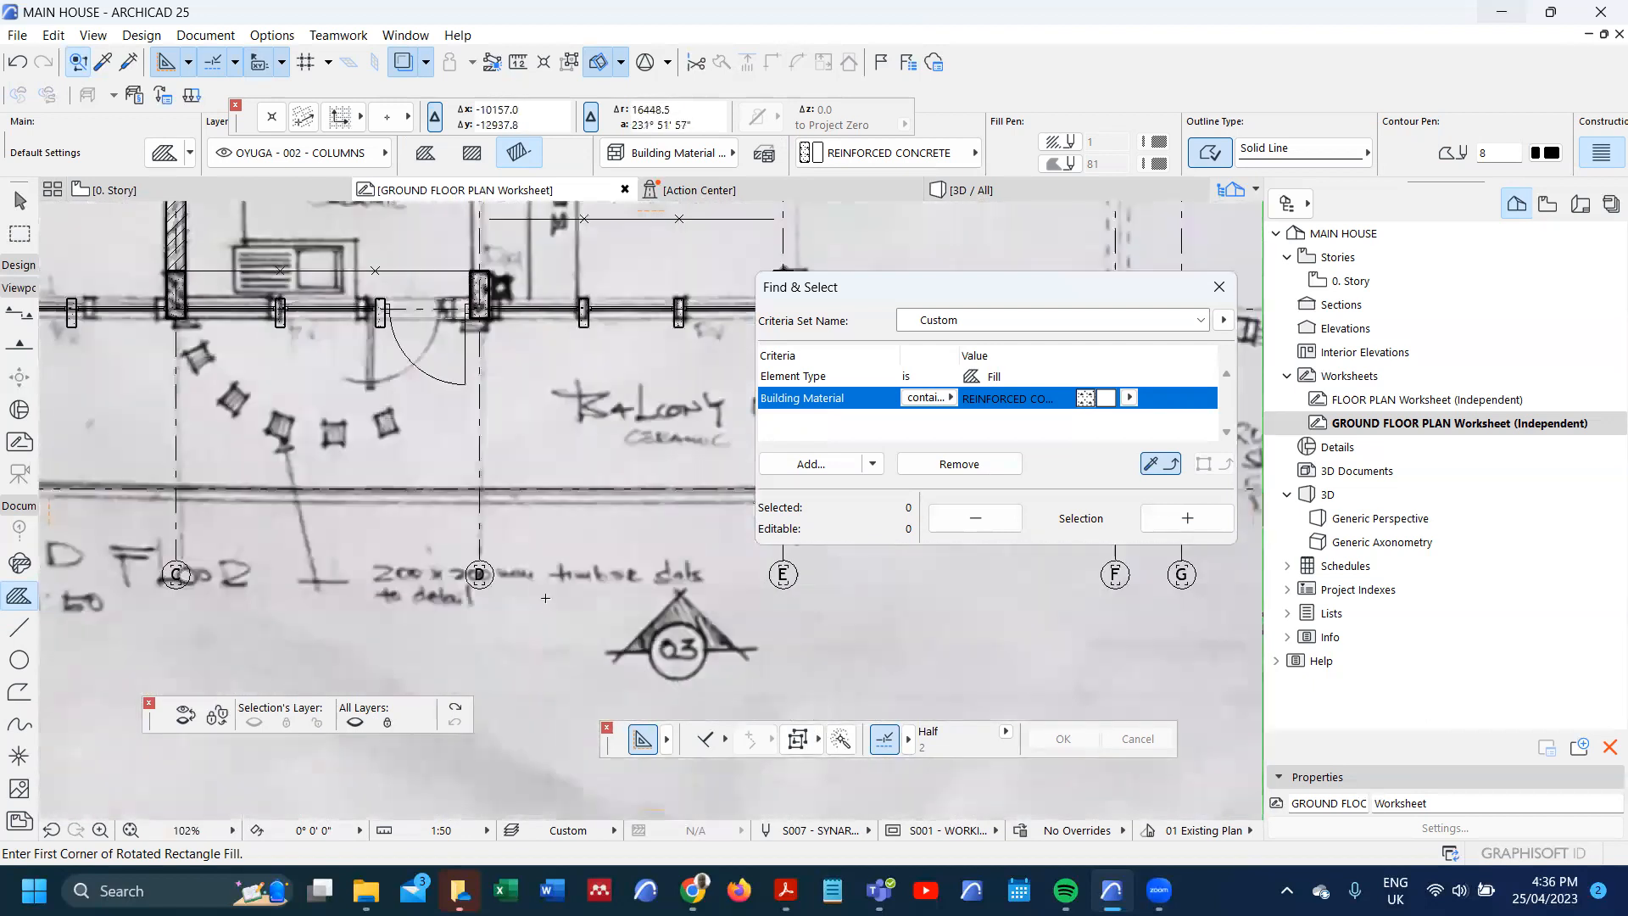
scroll(583, 635, down, 1)
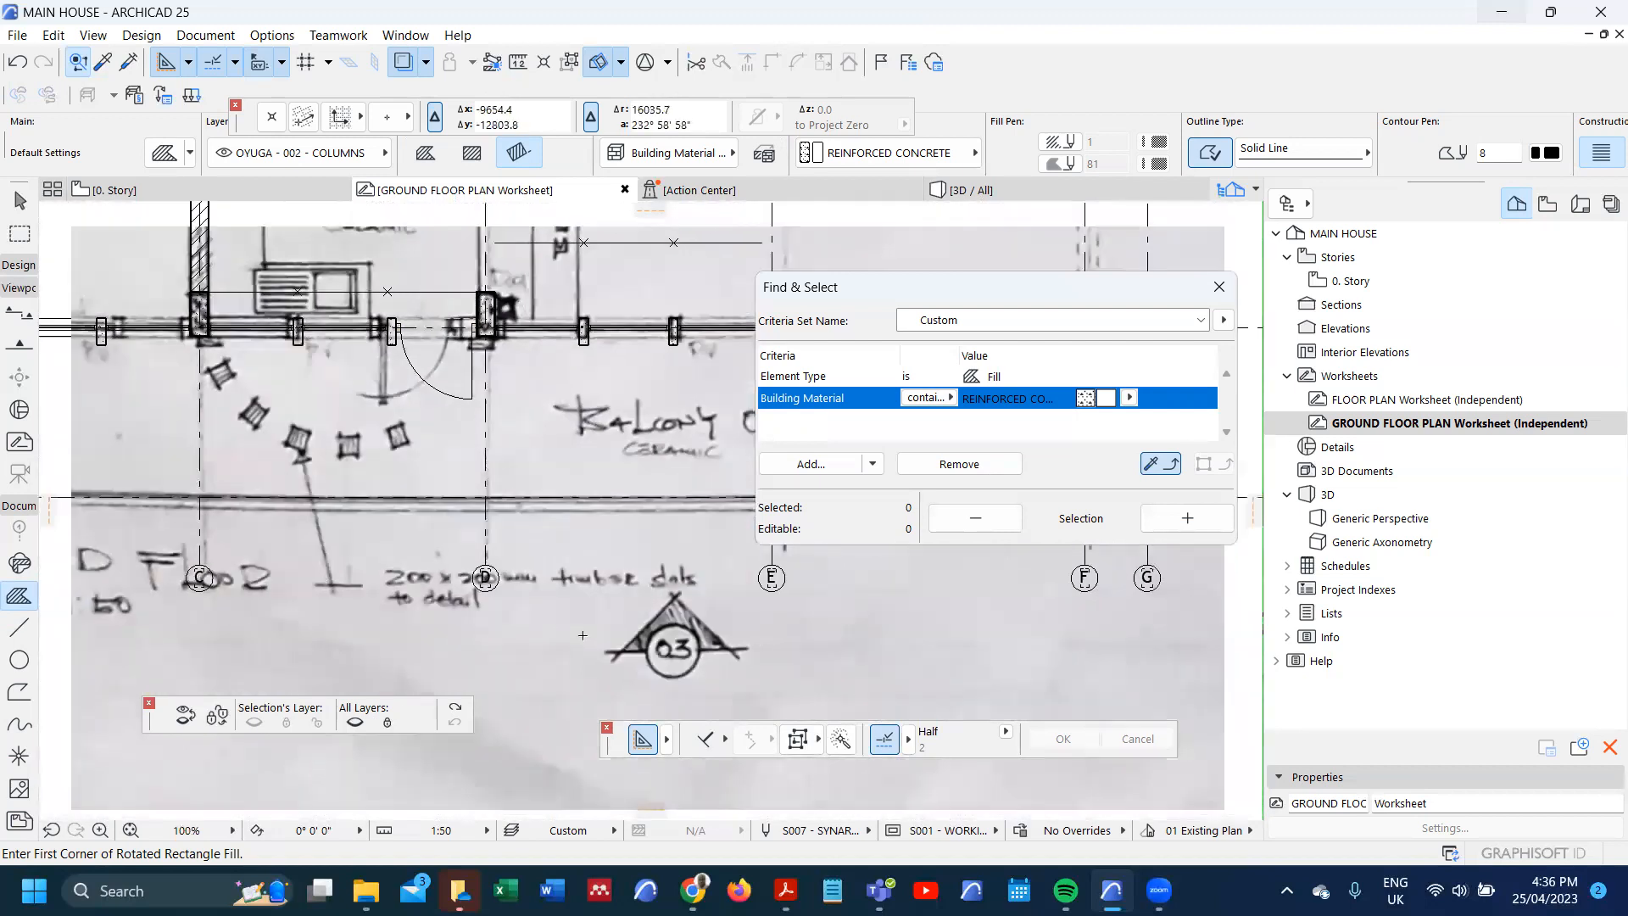
scroll(583, 636, down, 2)
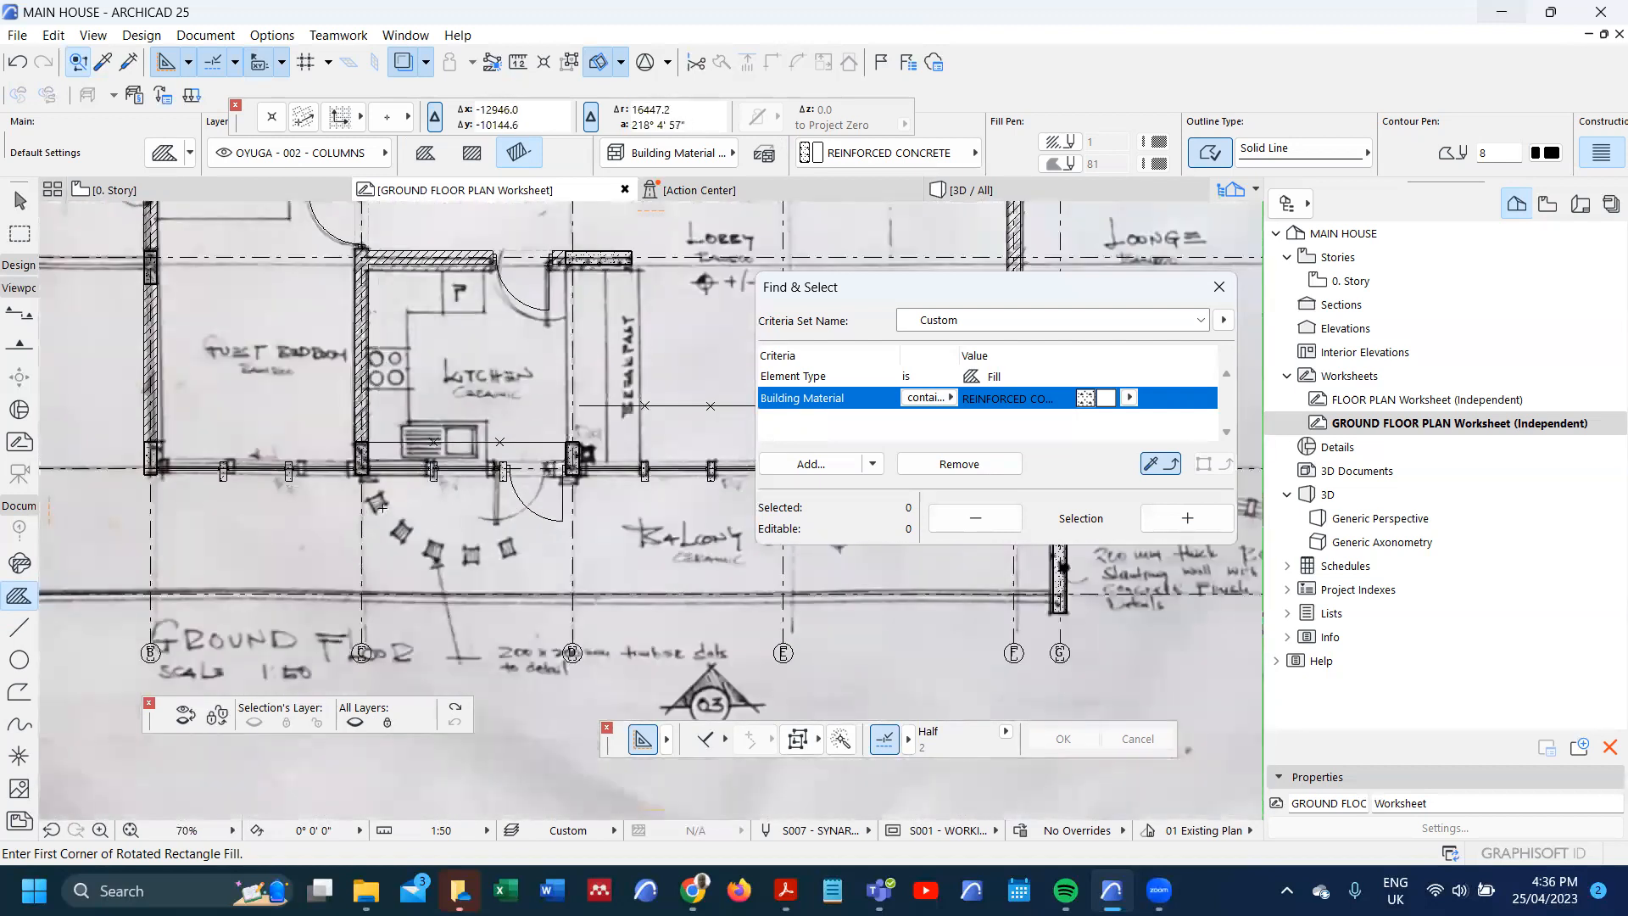
scroll(408, 520, down, 2)
scroll(543, 585, up, 5)
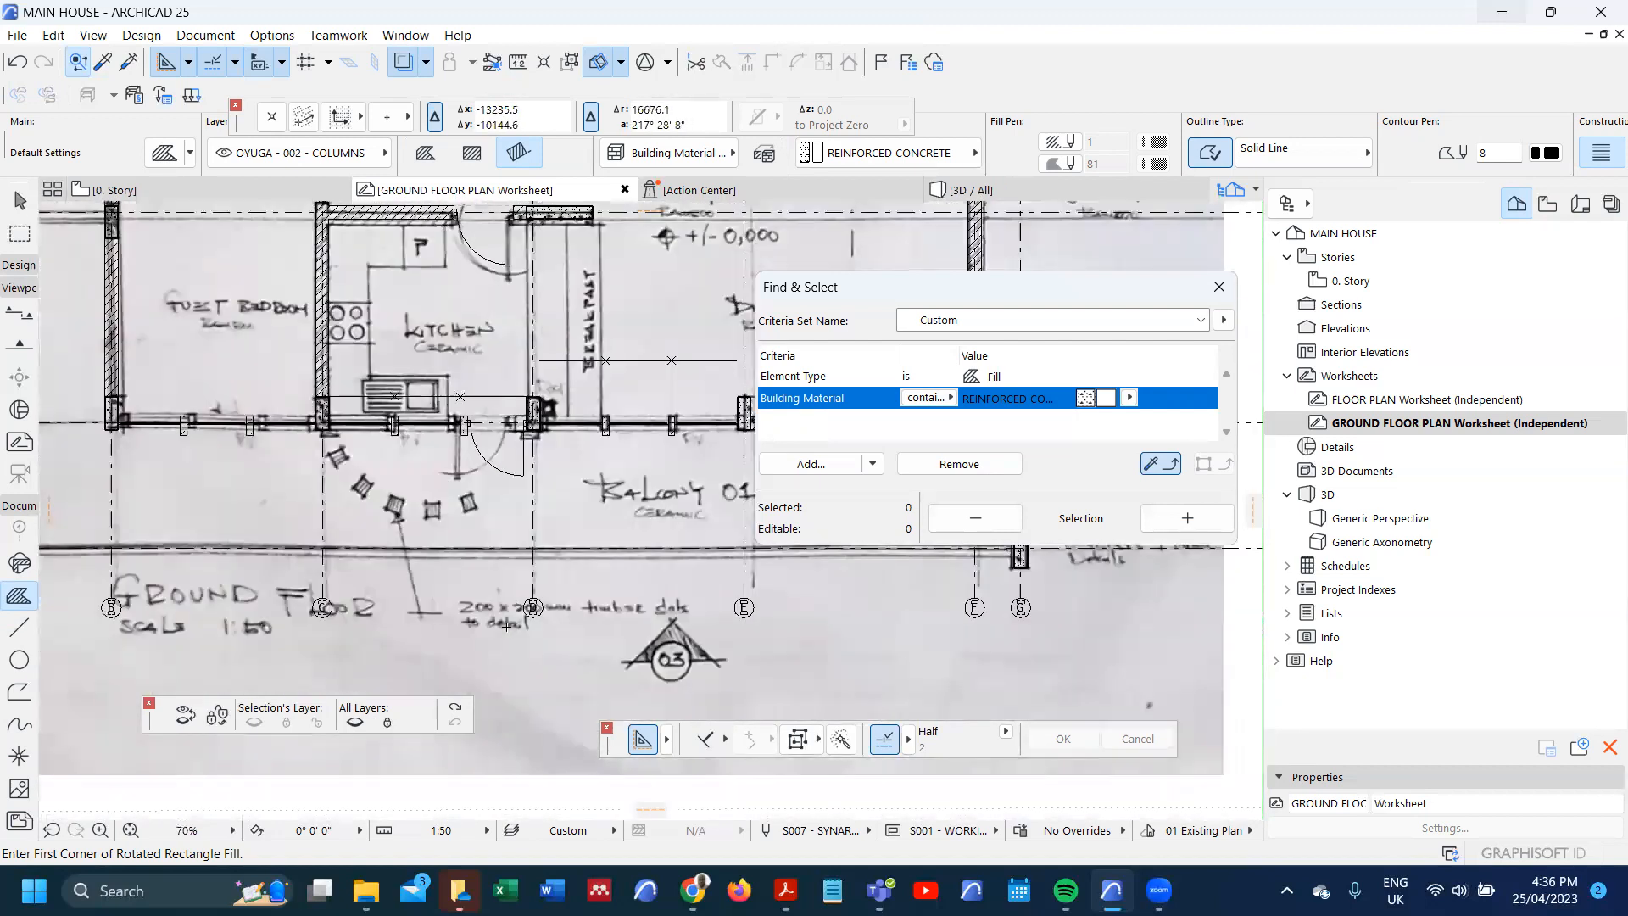
scroll(549, 583, down, 3)
scroll(553, 583, down, 2)
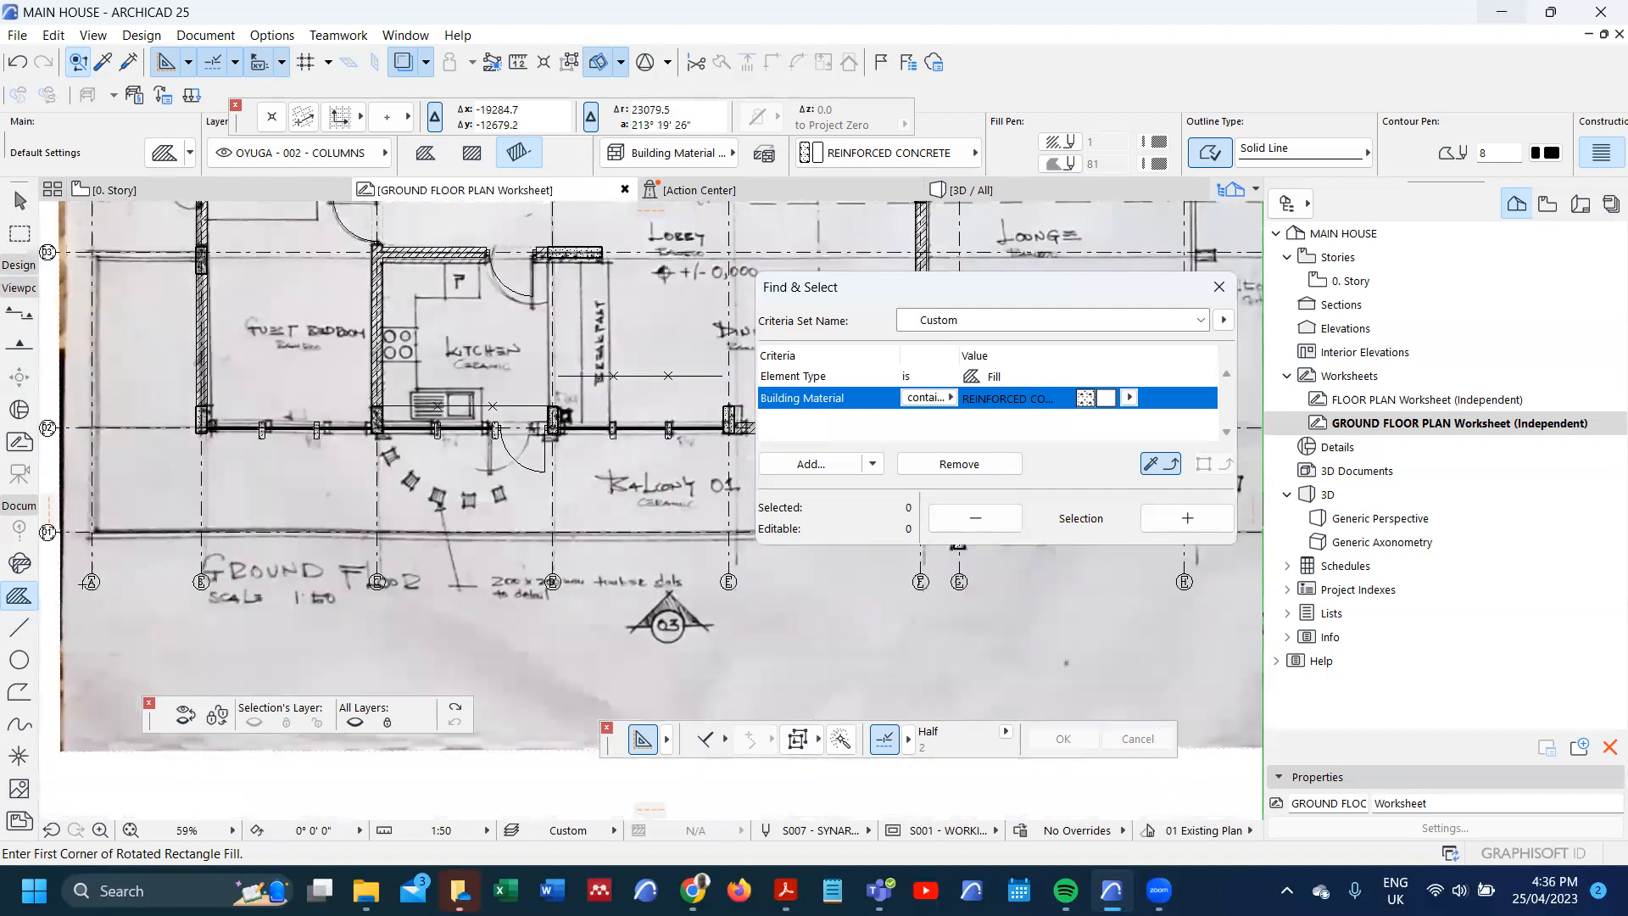
scroll(325, 421, up, 10)
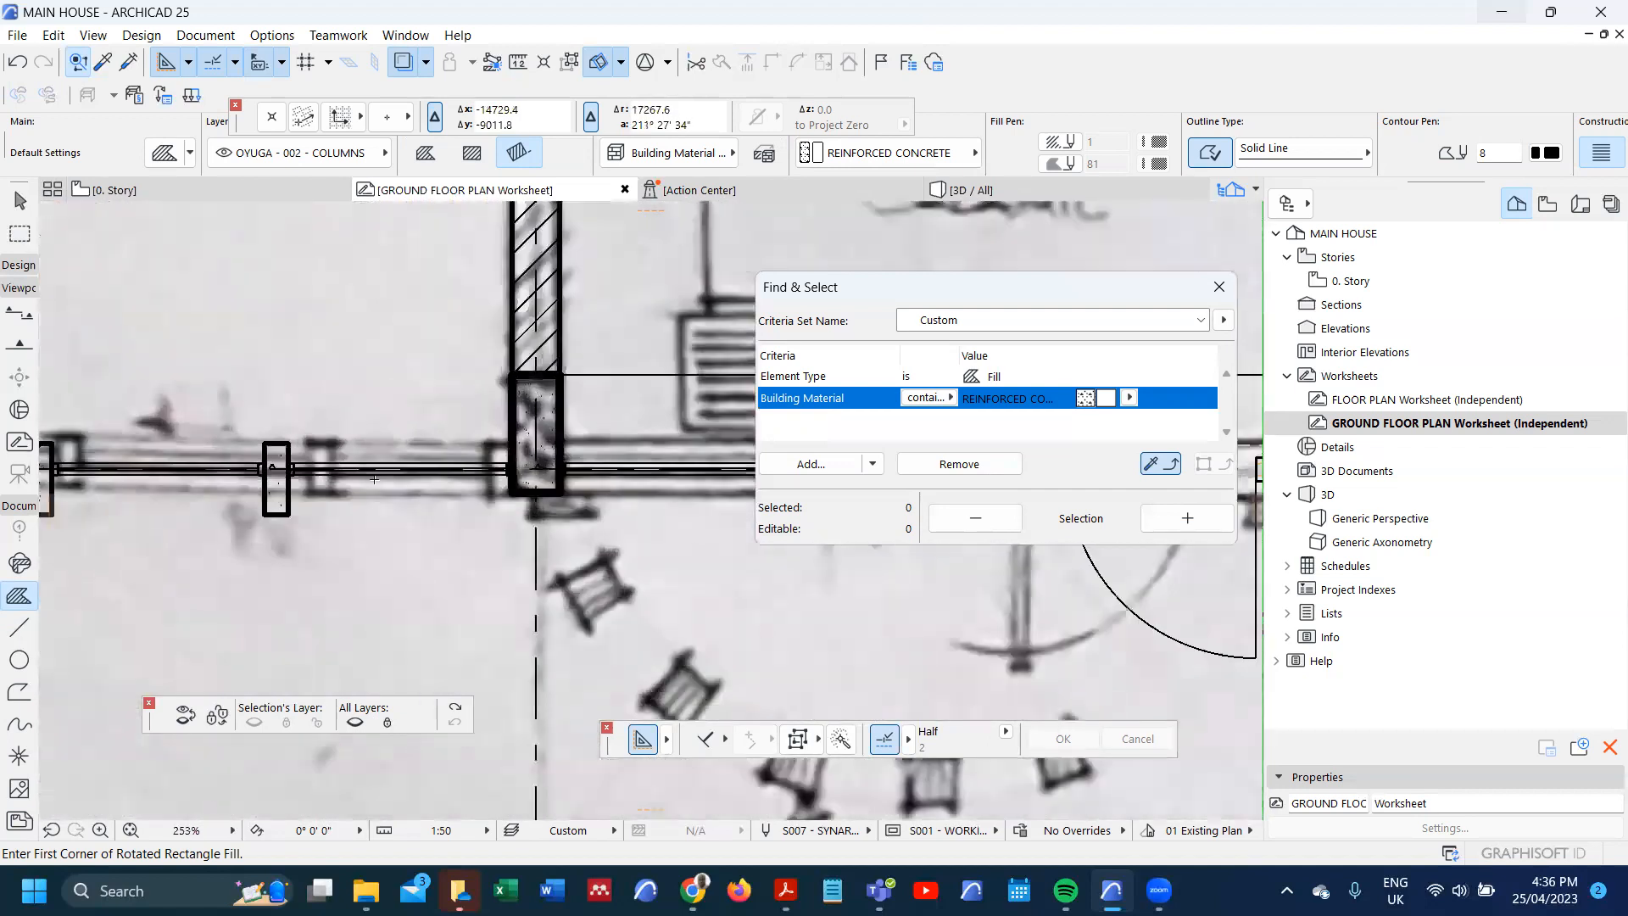
scroll(517, 458, up, 1)
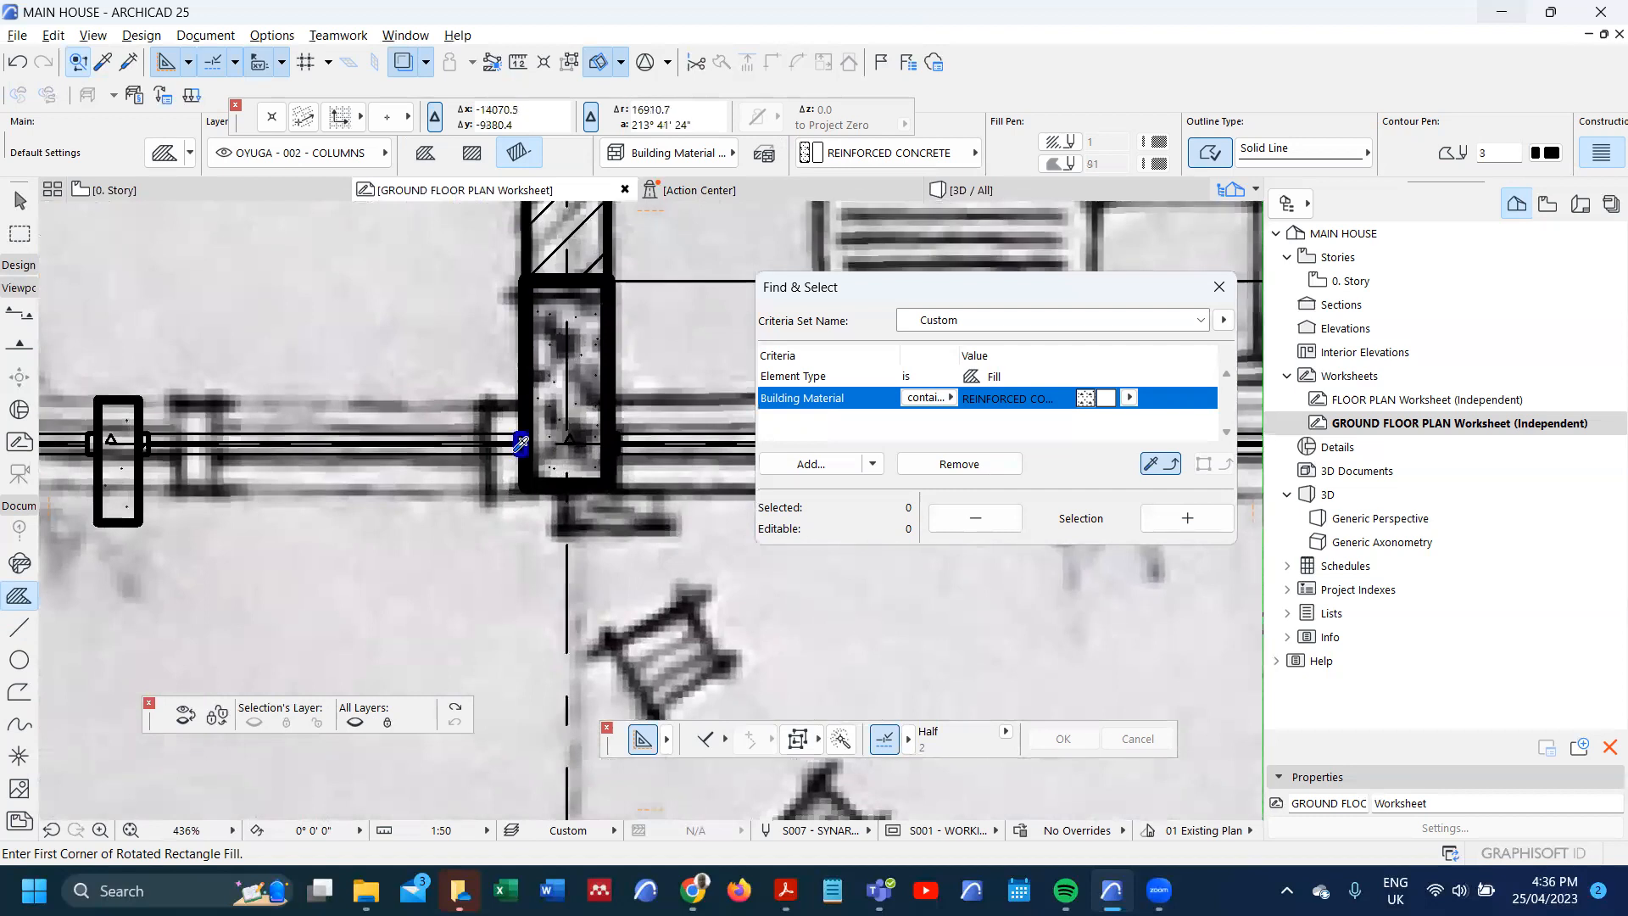
- Try drawing a horizontal 200 mm line in the empty area beside the plan, and undo it
alt+click(520, 442)
scroll(521, 442, down, 12)
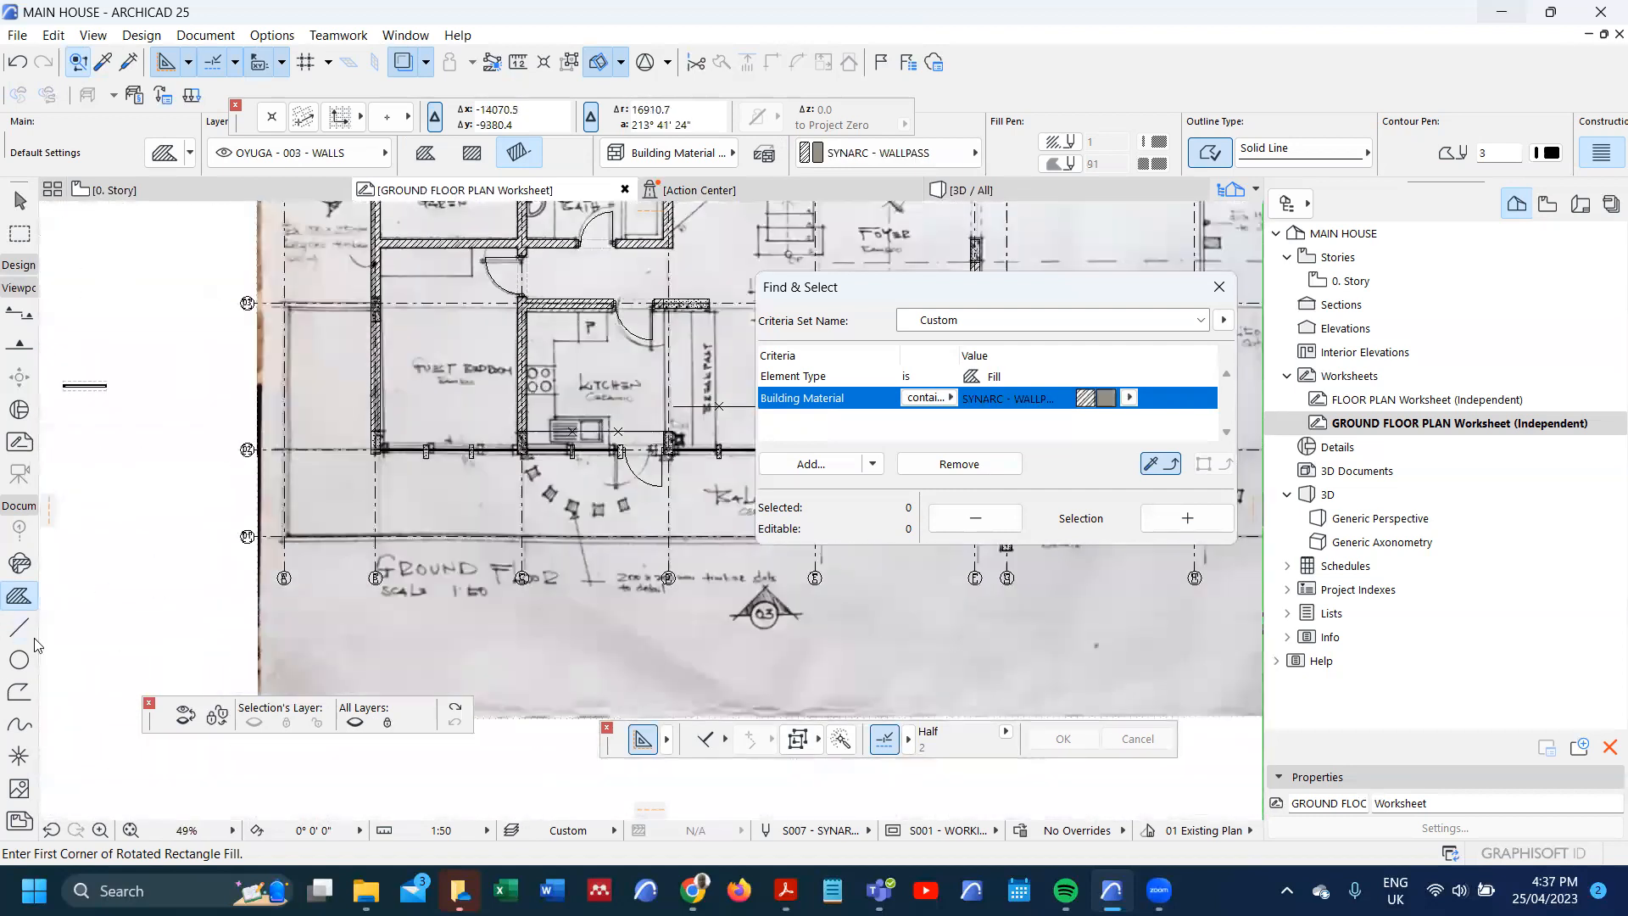
click(19, 628)
click(118, 528)
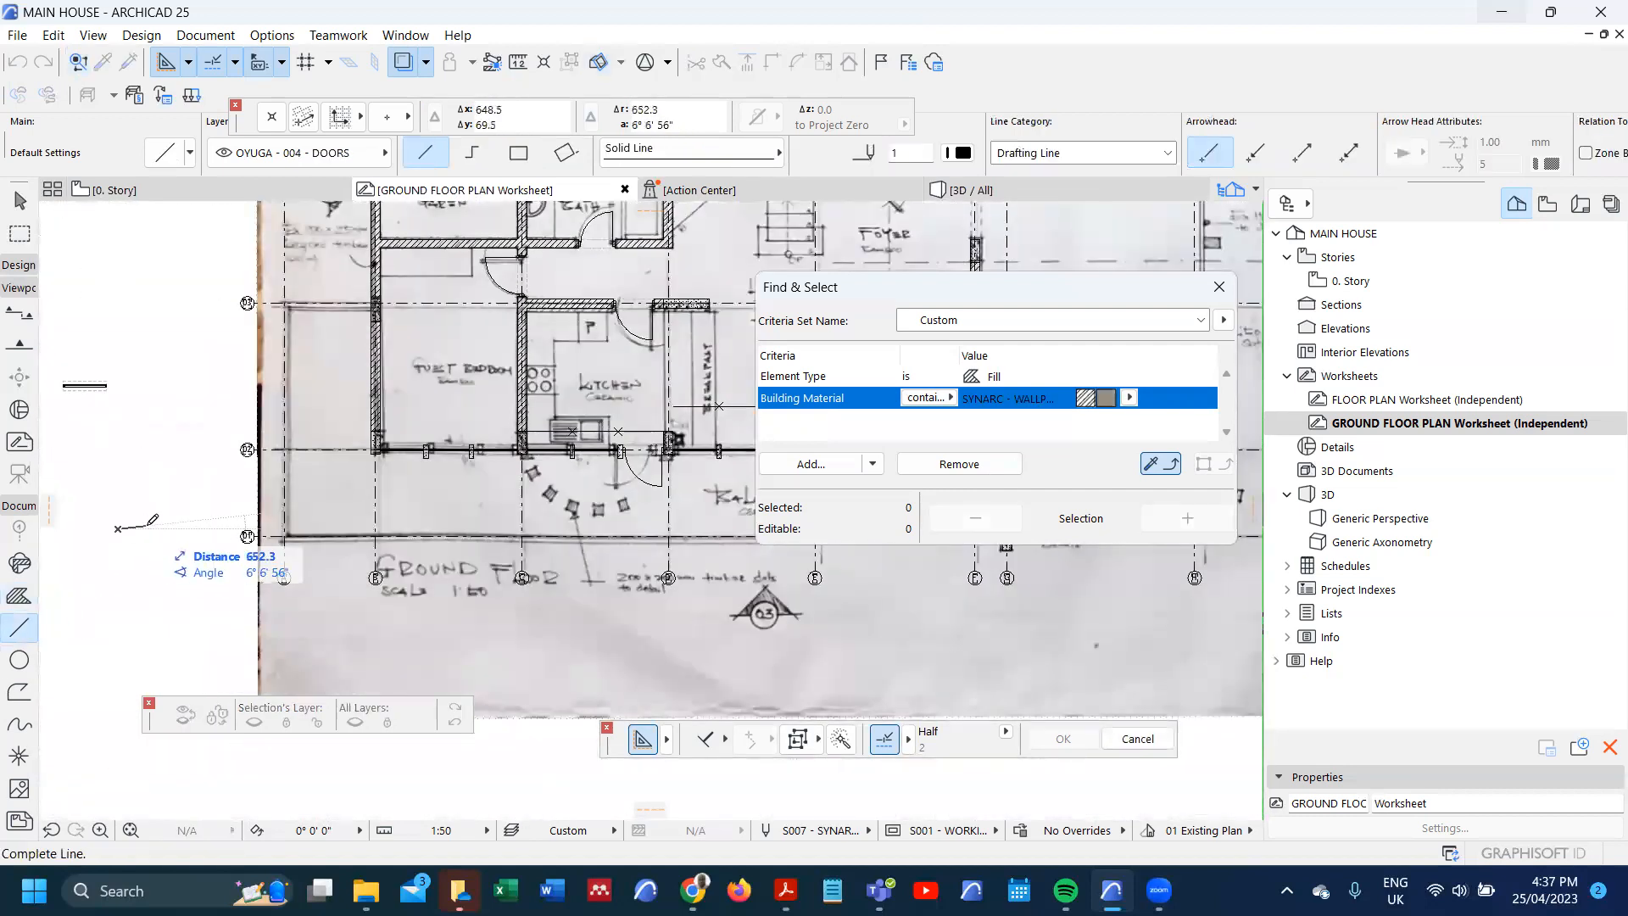
key(Tab)
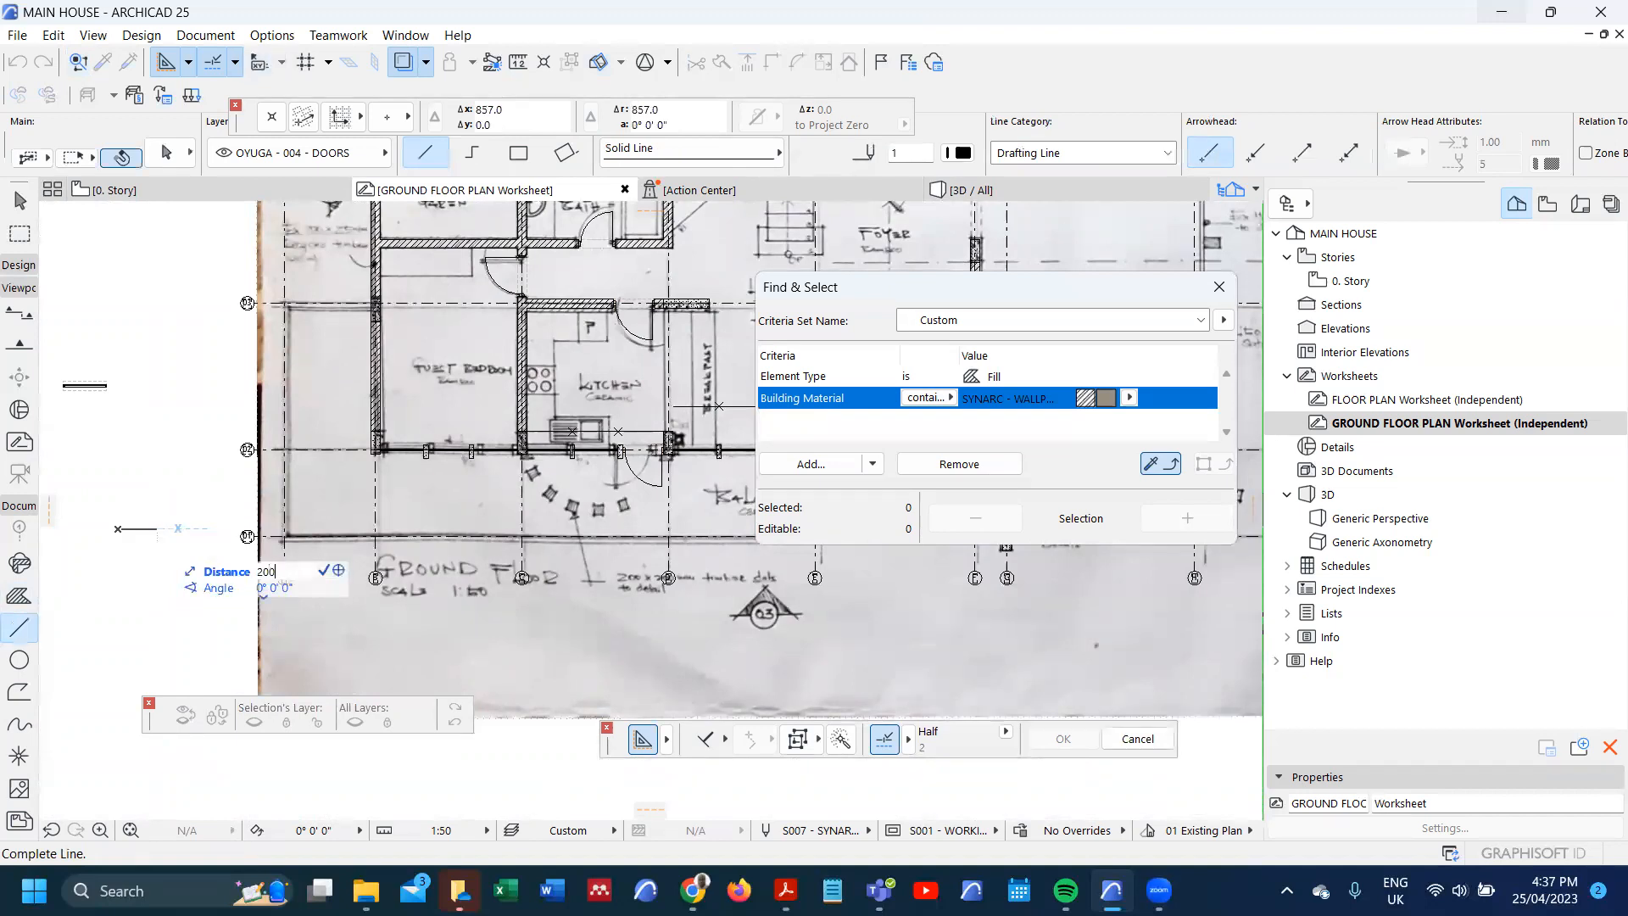
text(200)
key(Return)
key(ctrl+z)
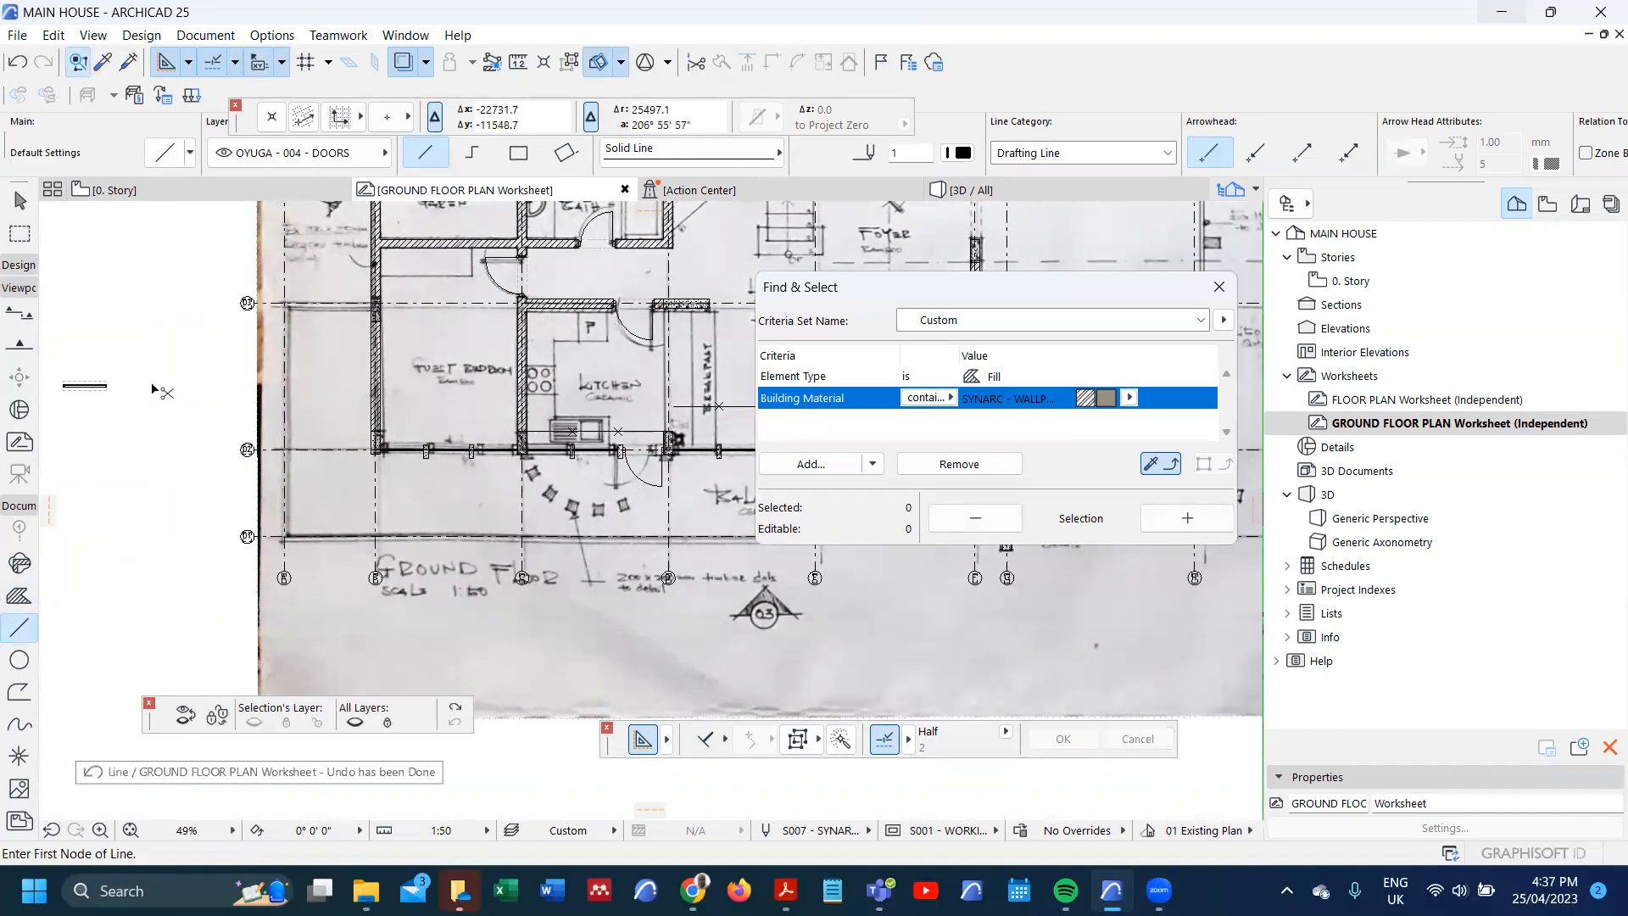
- Draw a 200 by 200 mm square with the rotated rectangle line method in the empty area beside the plan
click(564, 153)
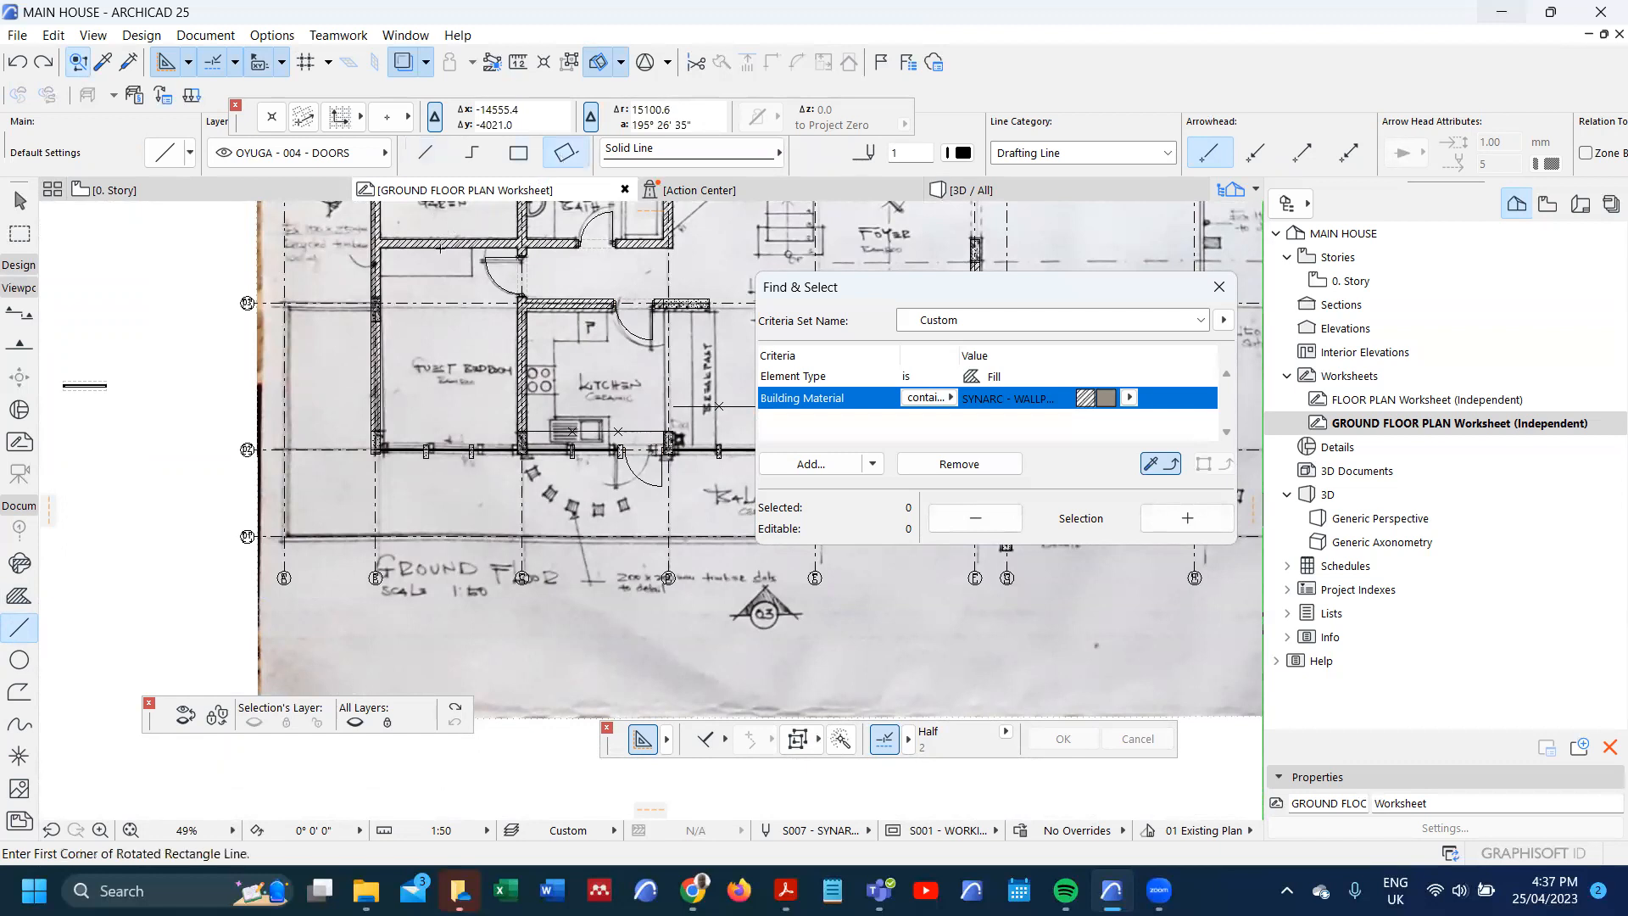
scroll(161, 526, up, 3)
click(128, 485)
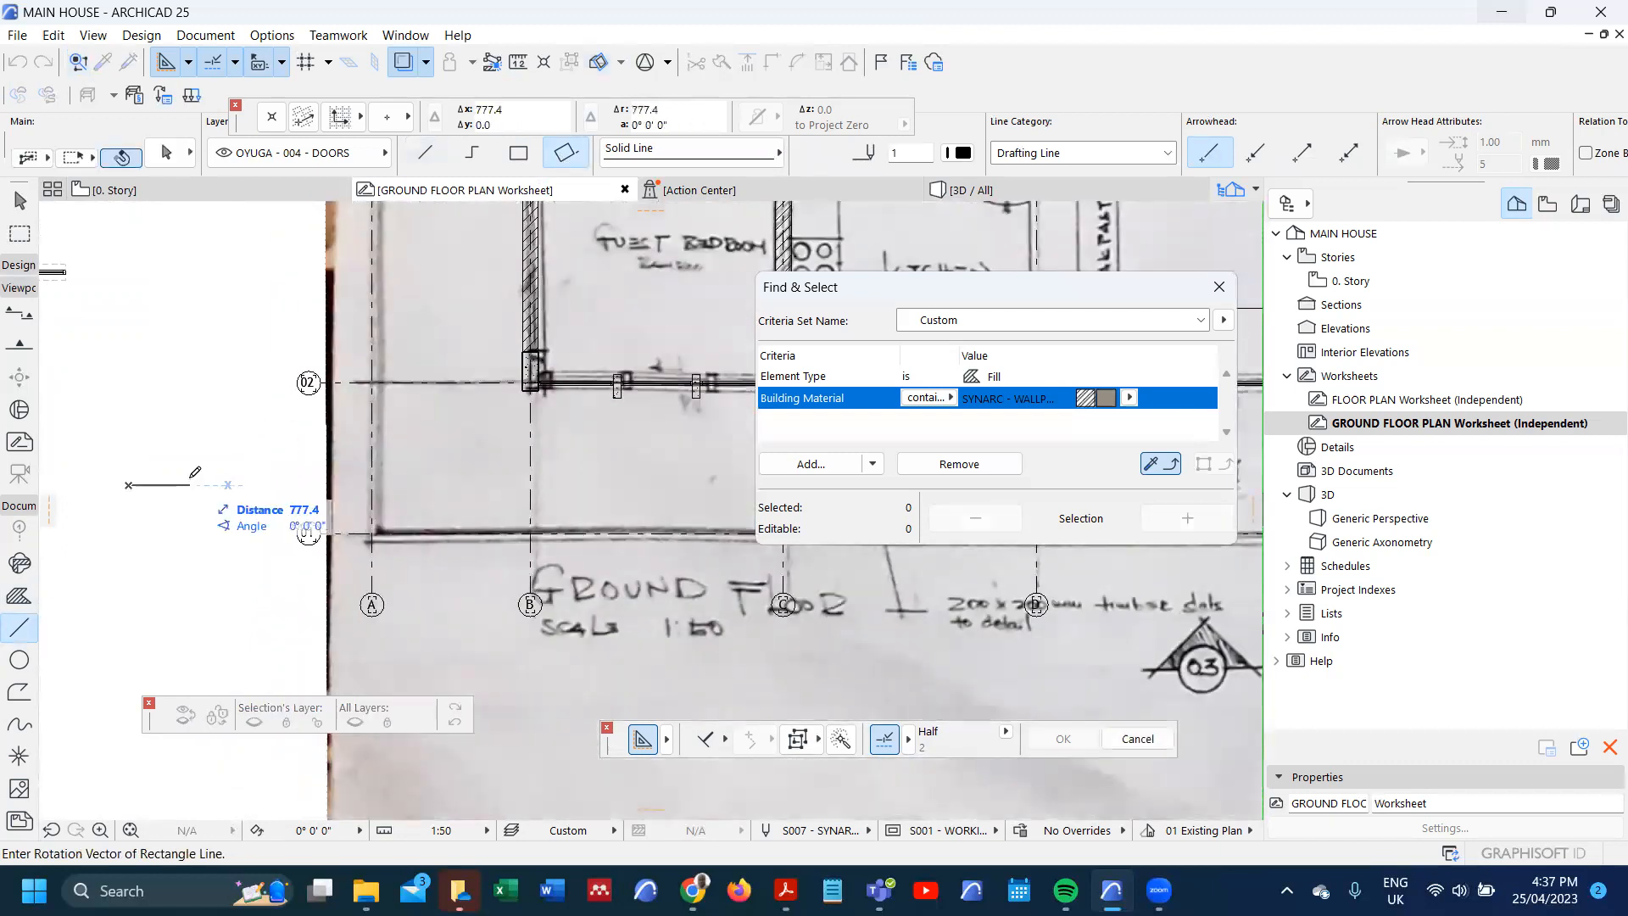
click(144, 517)
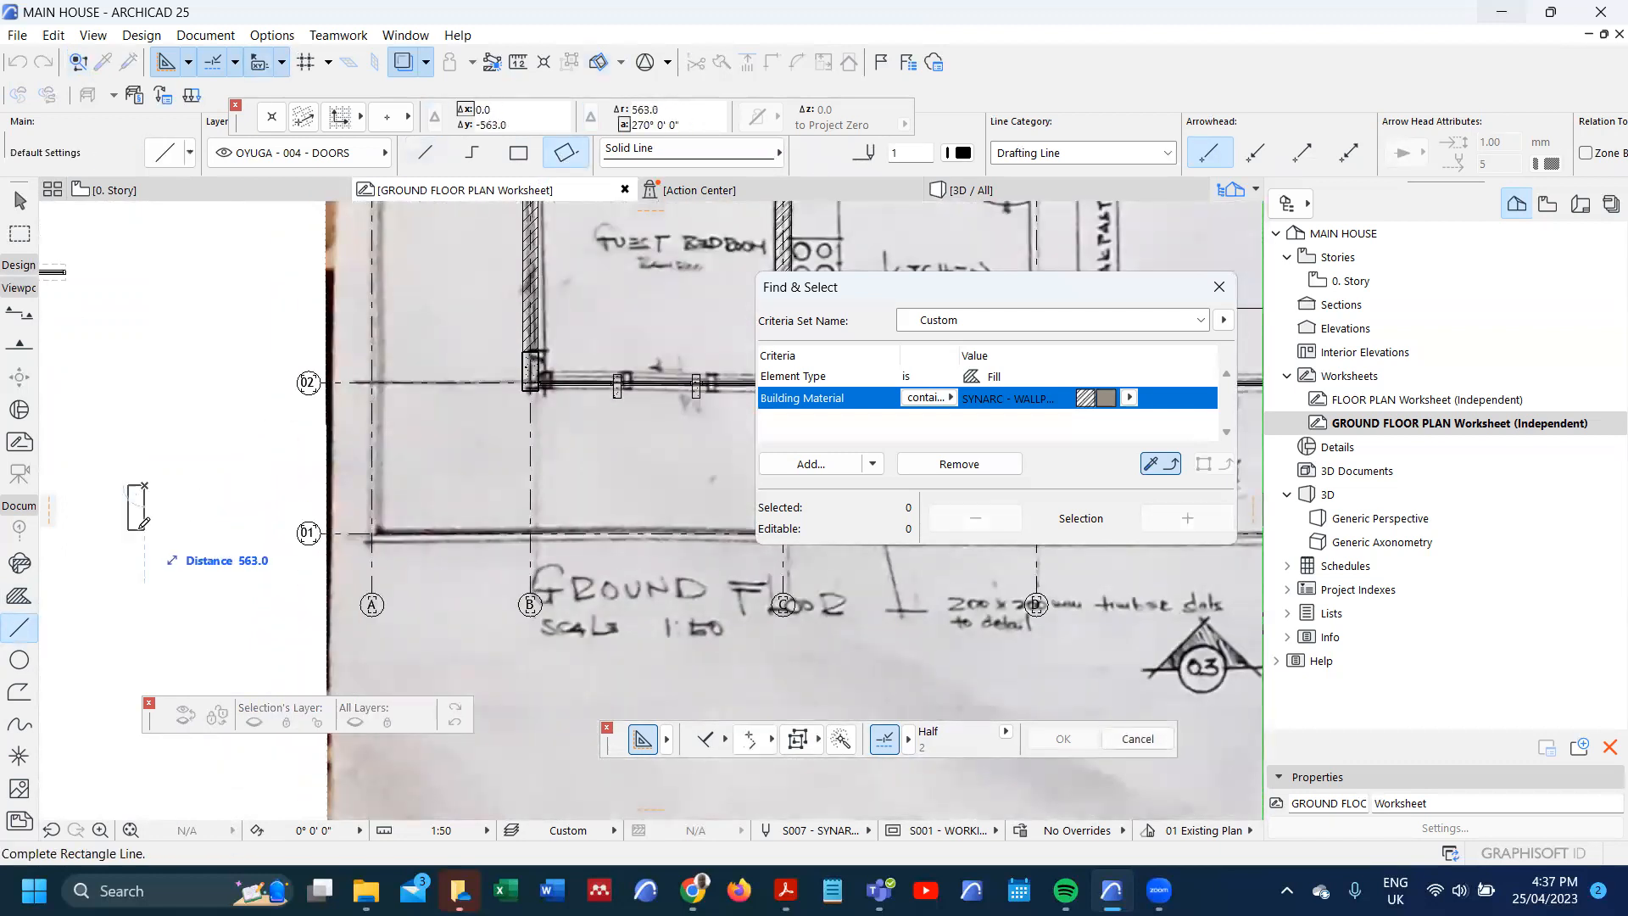
text(2)
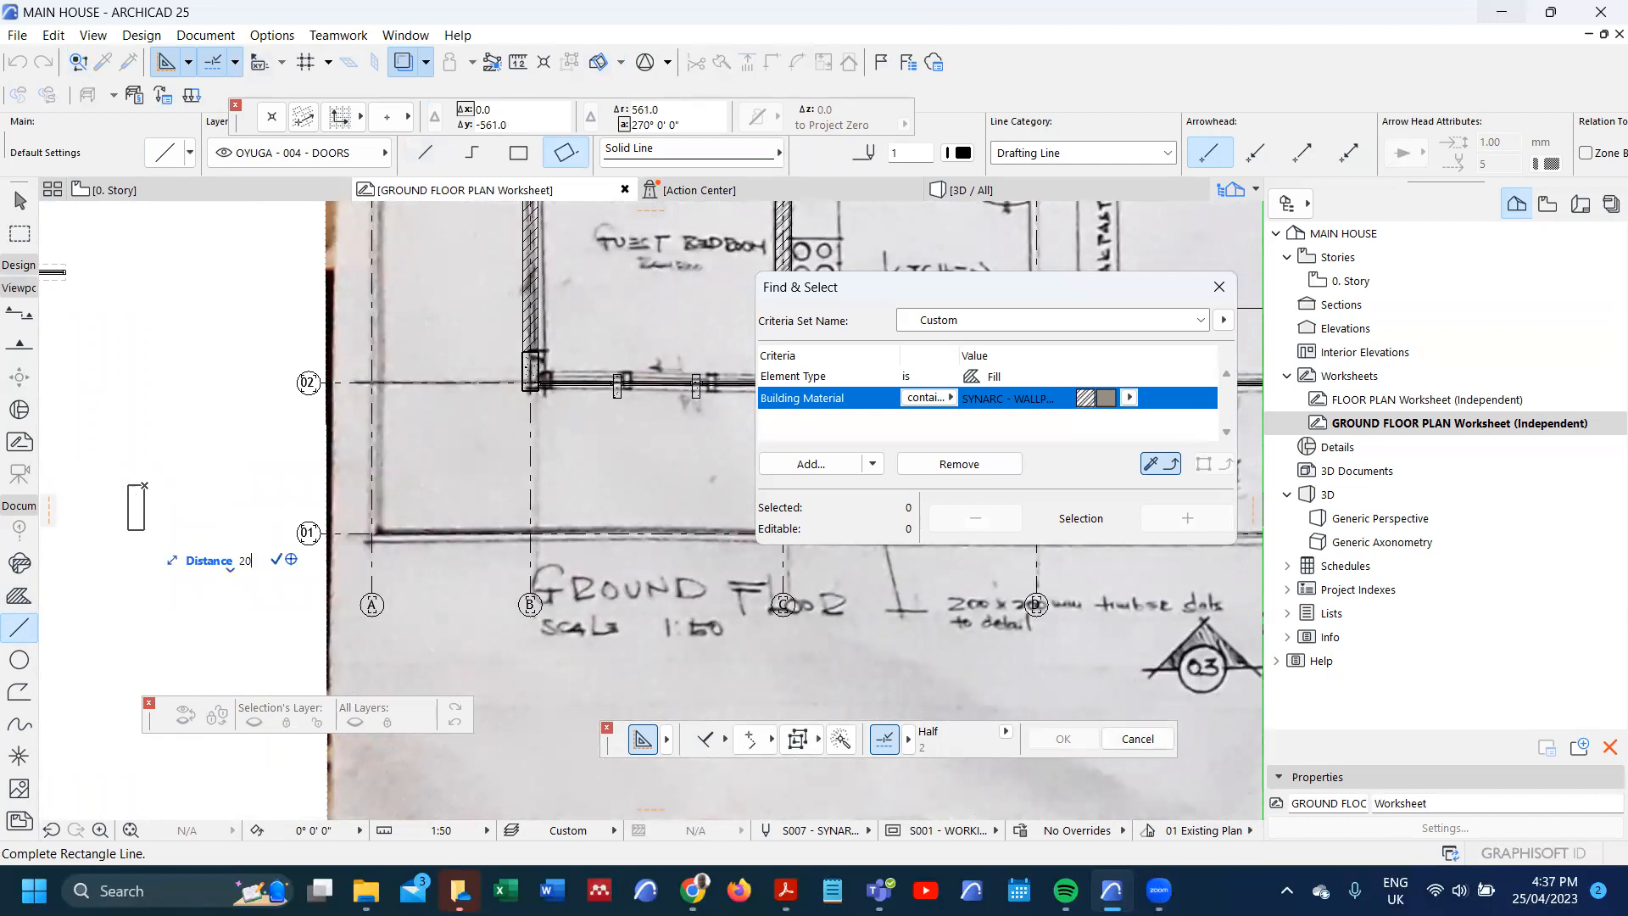
text(0)
key(Return)
scroll(144, 490, up, 5)
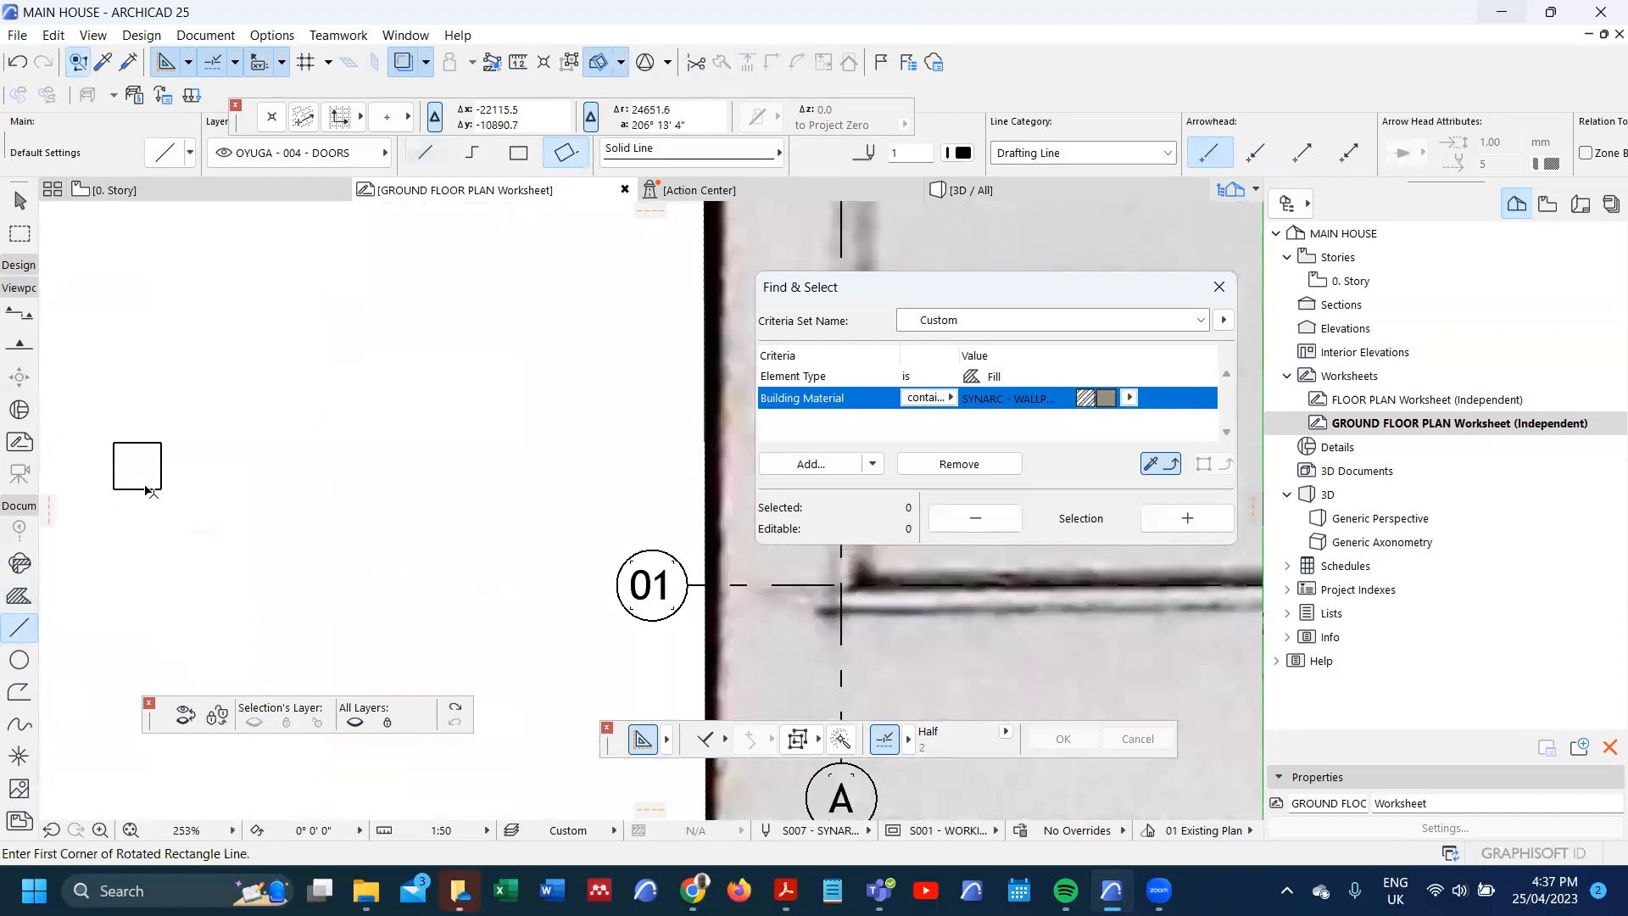
shift+click(151, 489)
key(ctrl+shift+d)
click(160, 500)
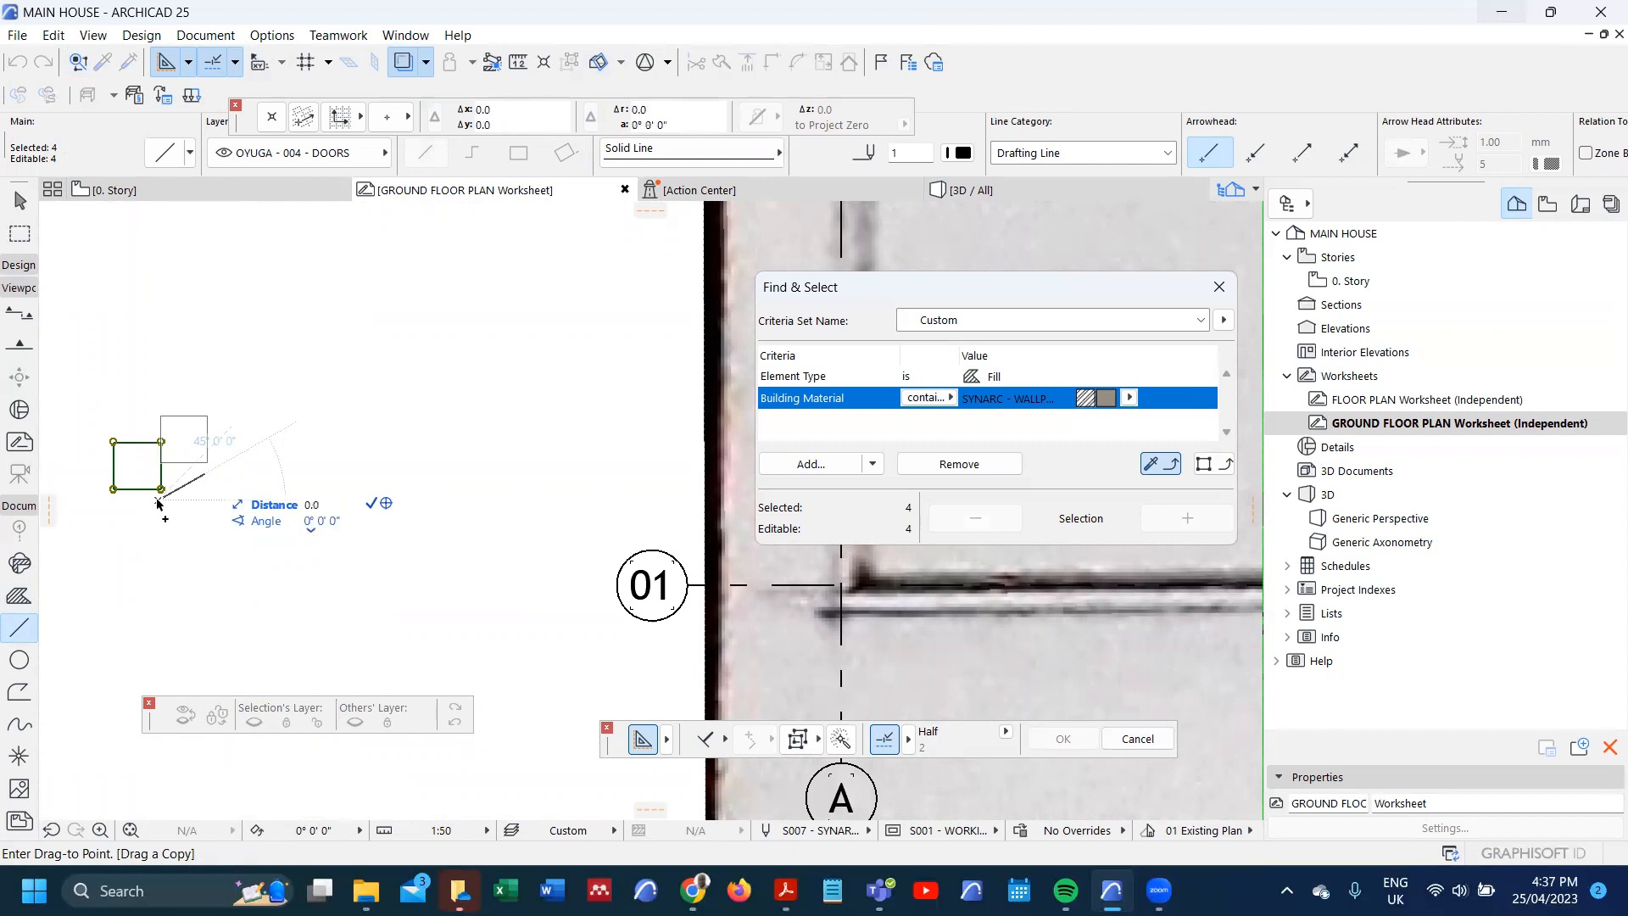
key(Escape)
- Try to offset the selected square's outline inward, and undo the edit
scroll(113, 484, up, 4)
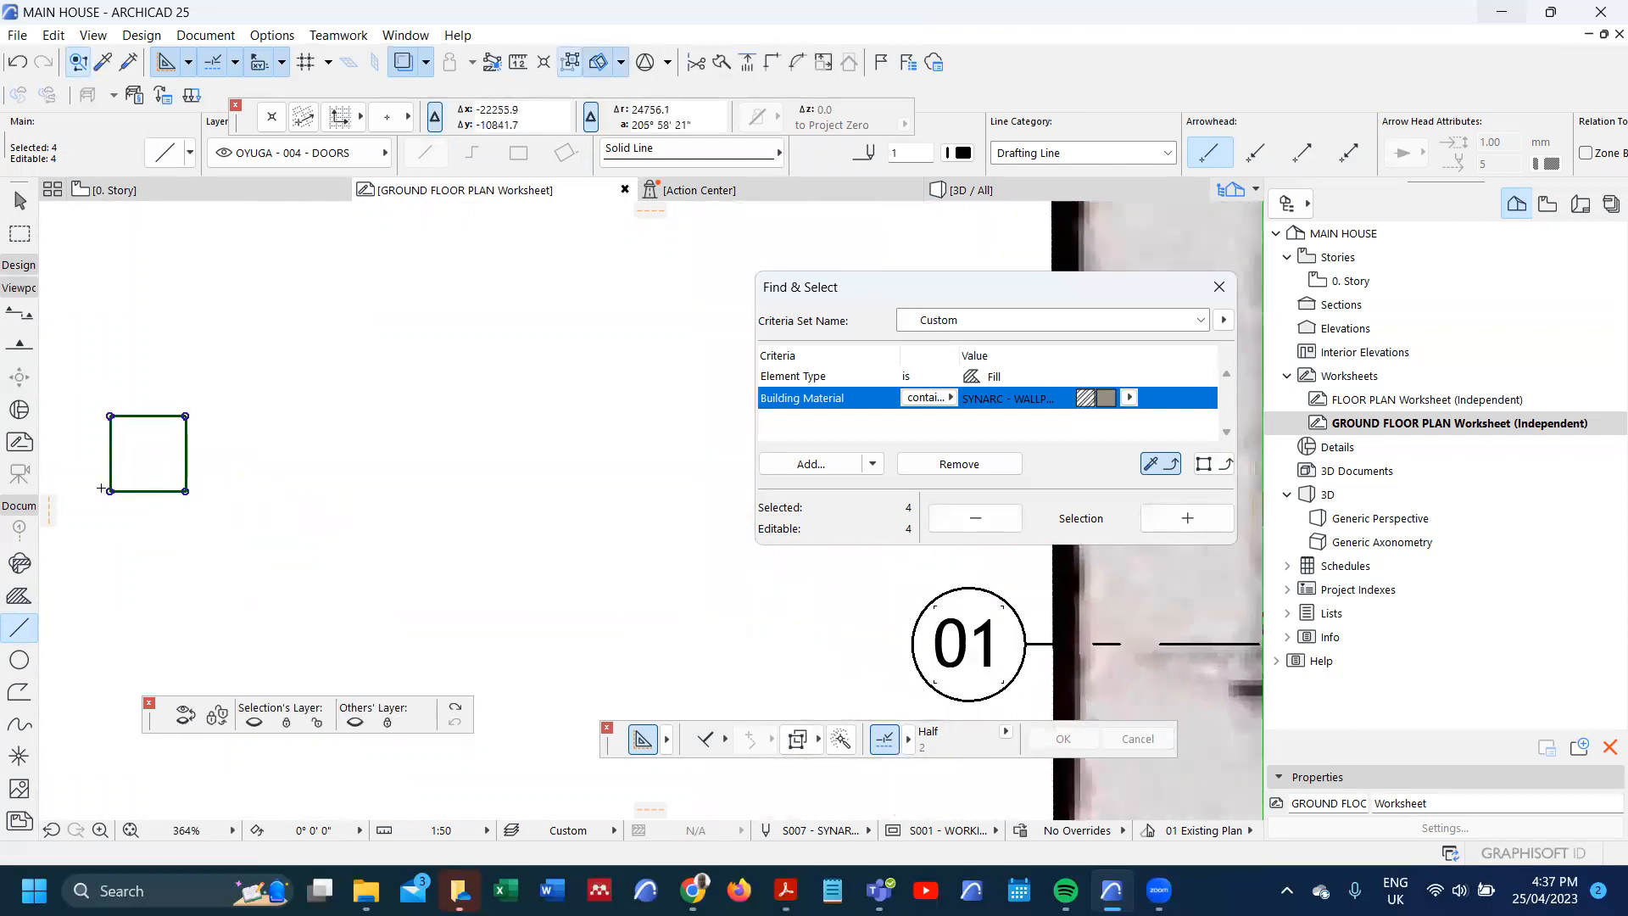
scroll(115, 486, up, 3)
click(117, 492)
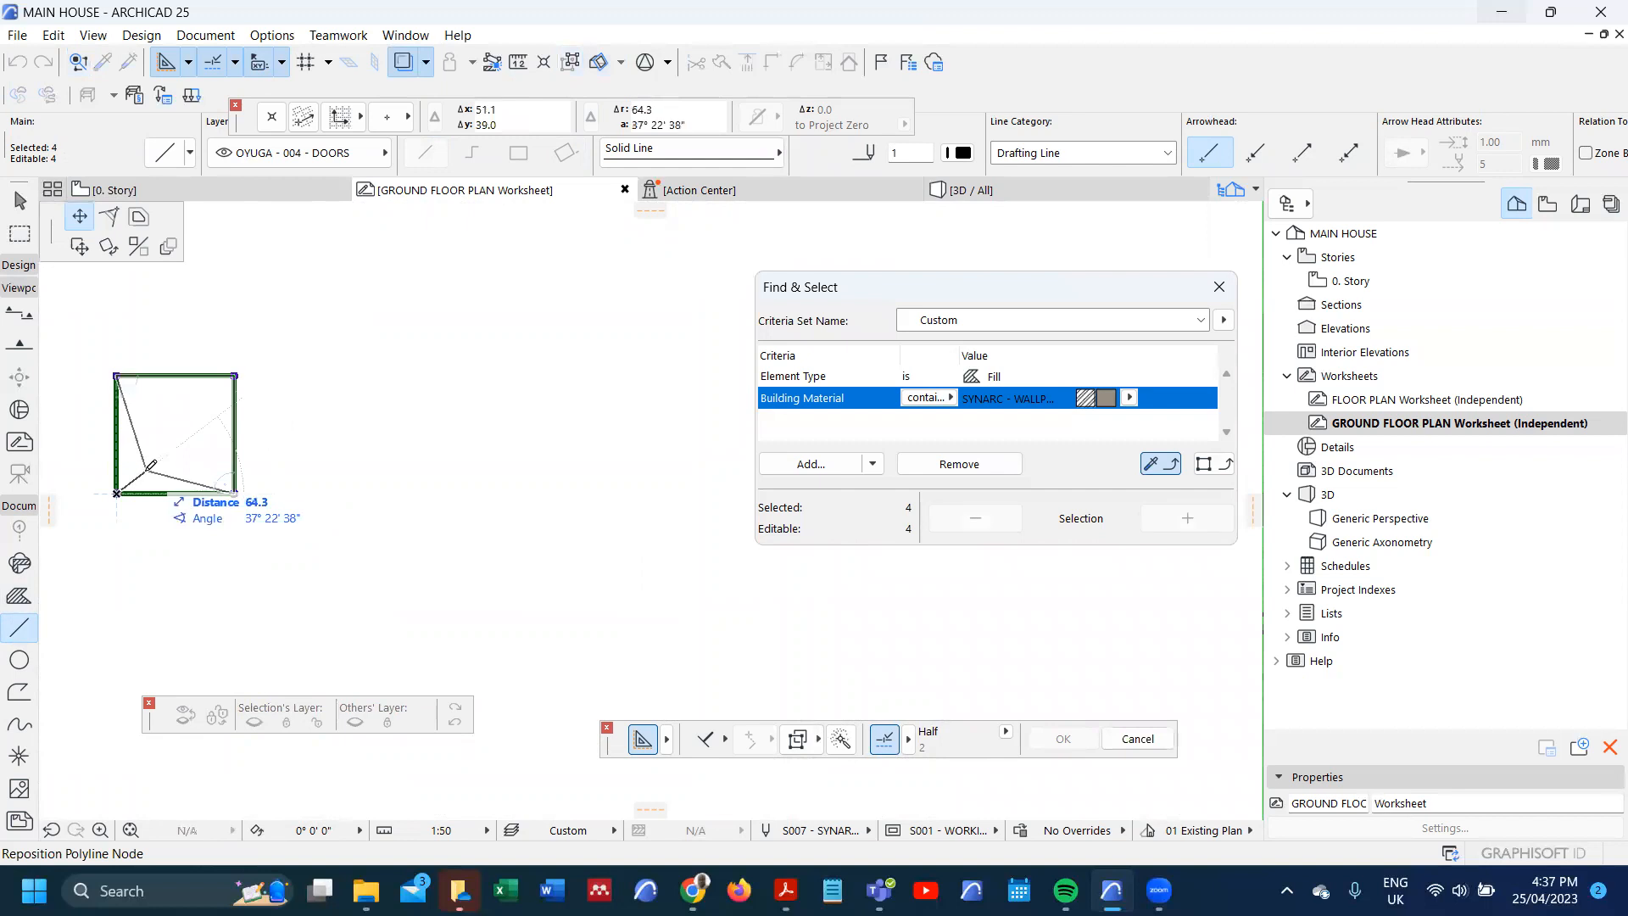
click(138, 216)
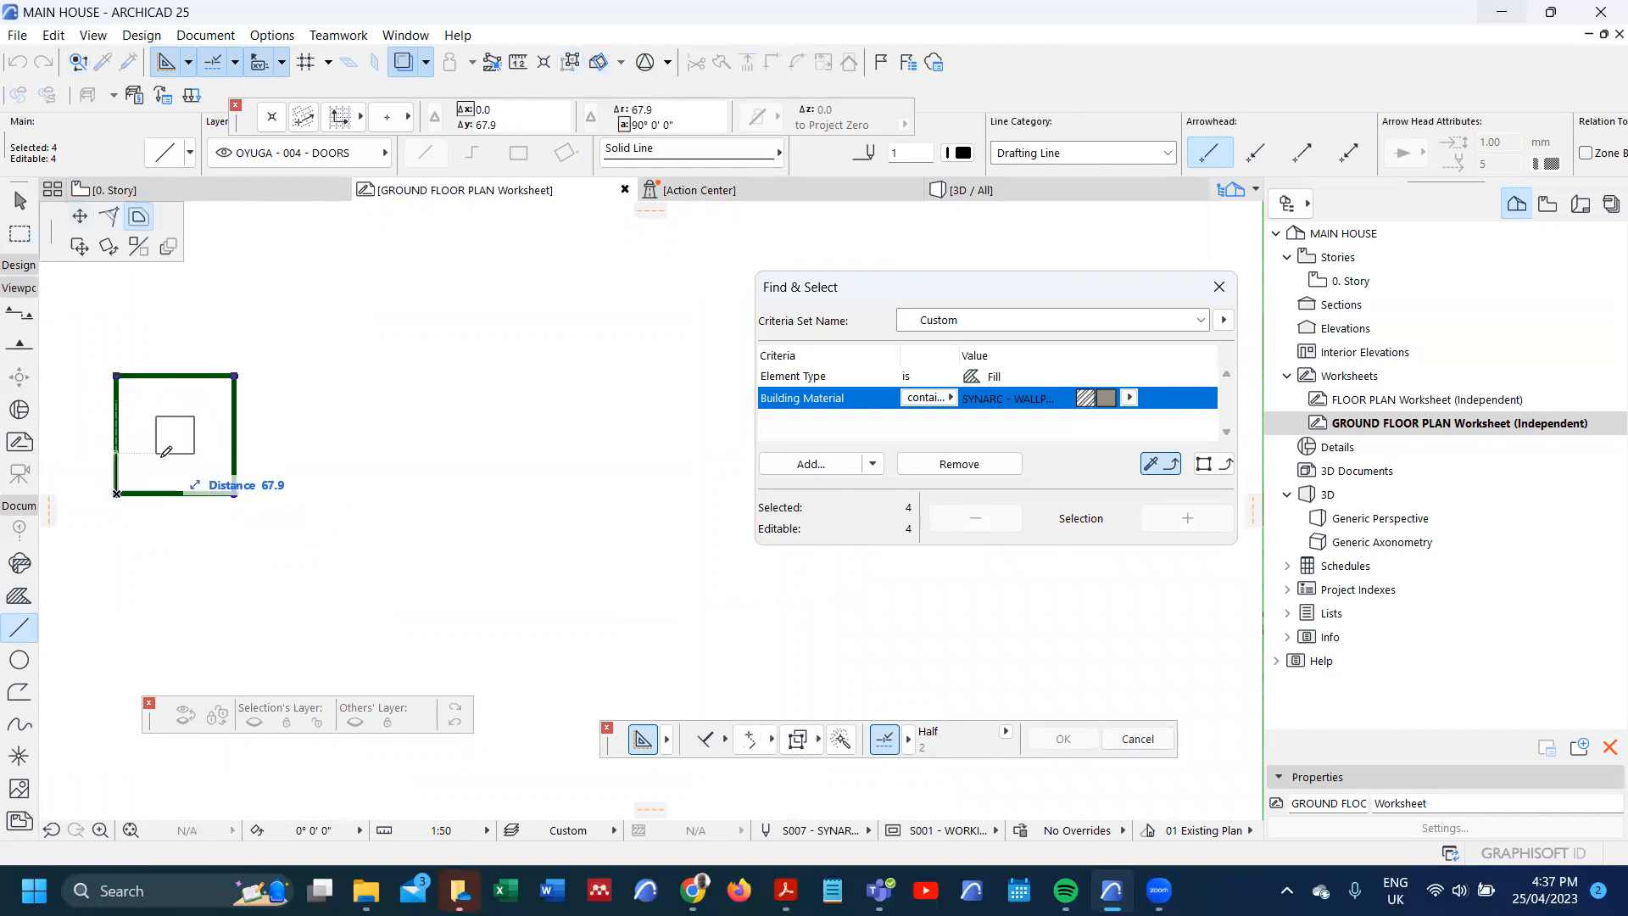
text(r: 2)
key(Return)
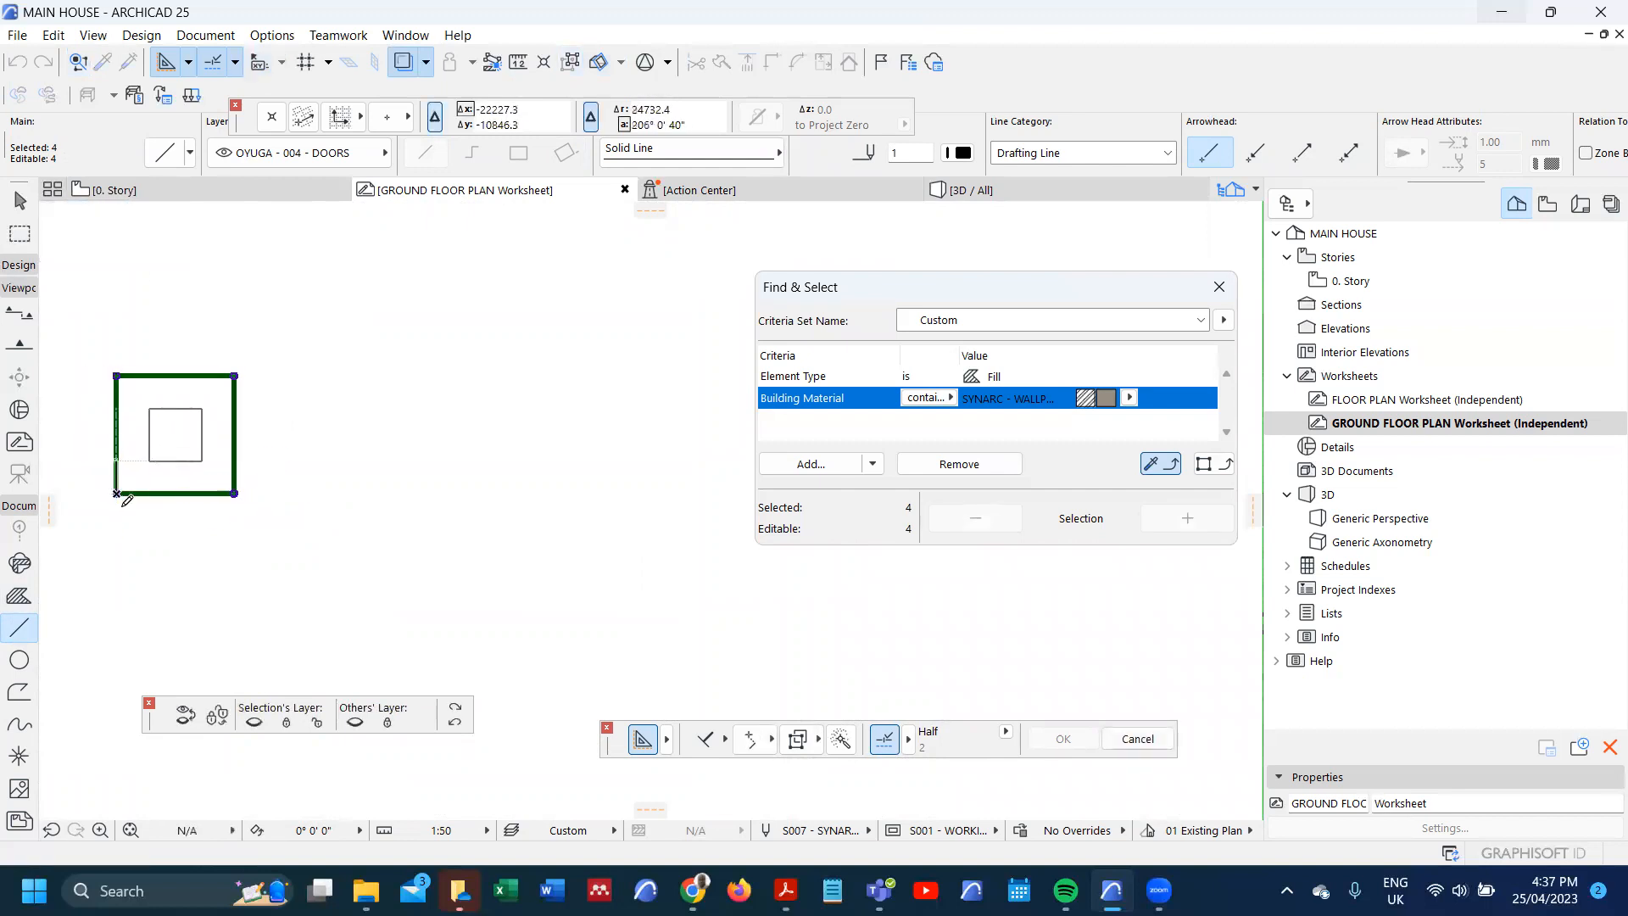
scroll(123, 506, up, 2)
scroll(112, 496, up, 3)
scroll(127, 466, down, 1)
scroll(167, 530, down, 2)
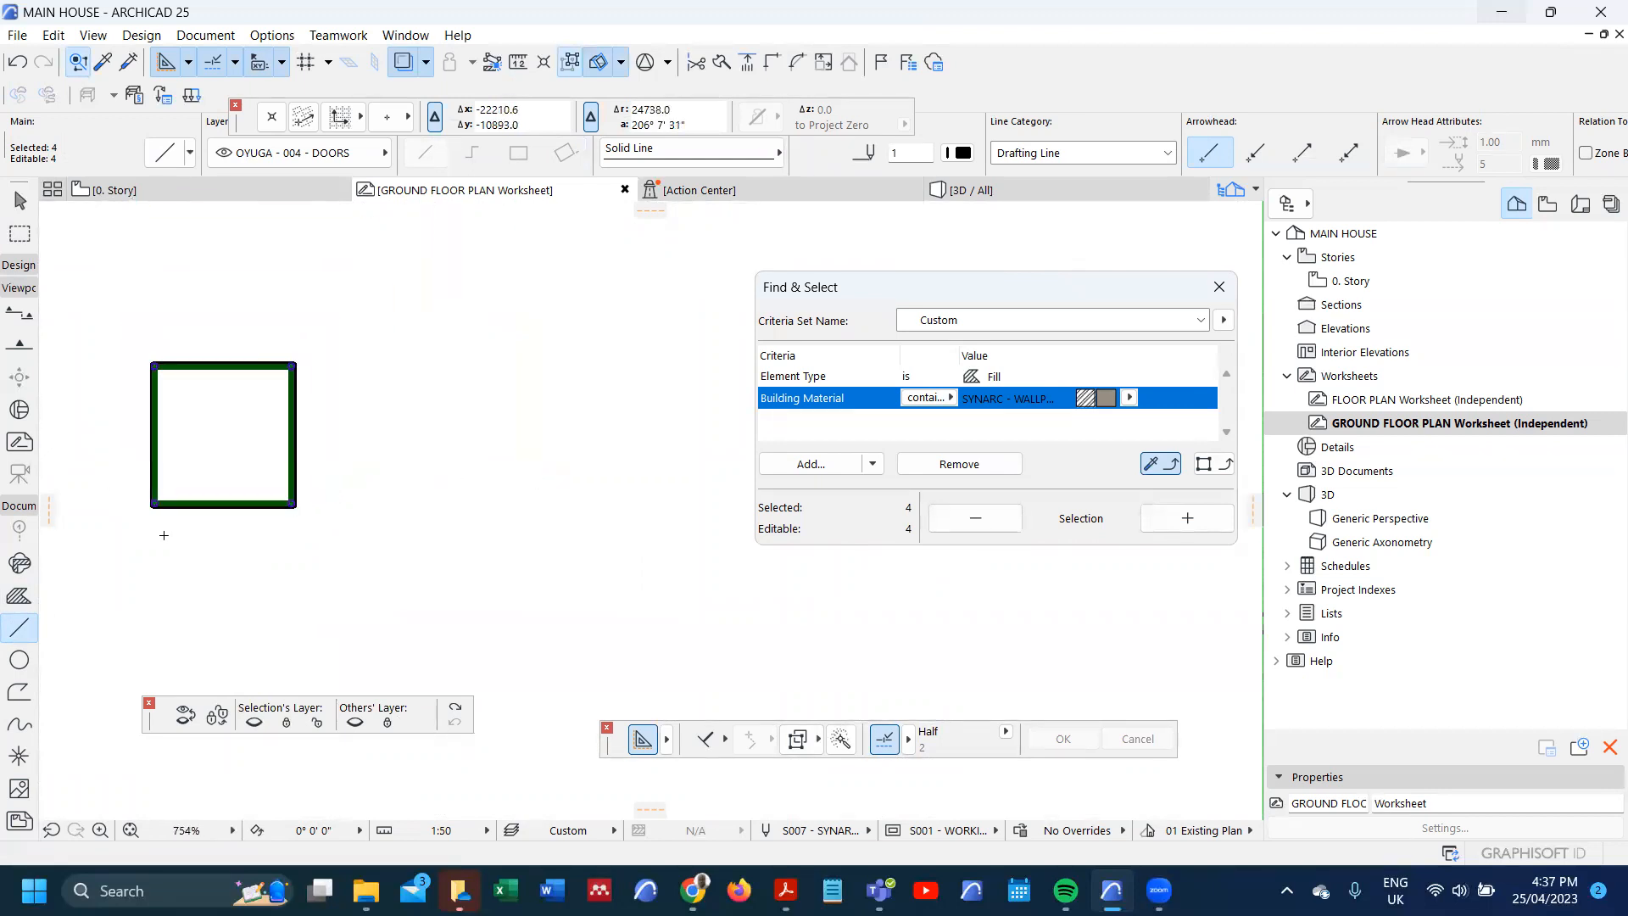
scroll(164, 535, down, 1)
key(ctrl+z)
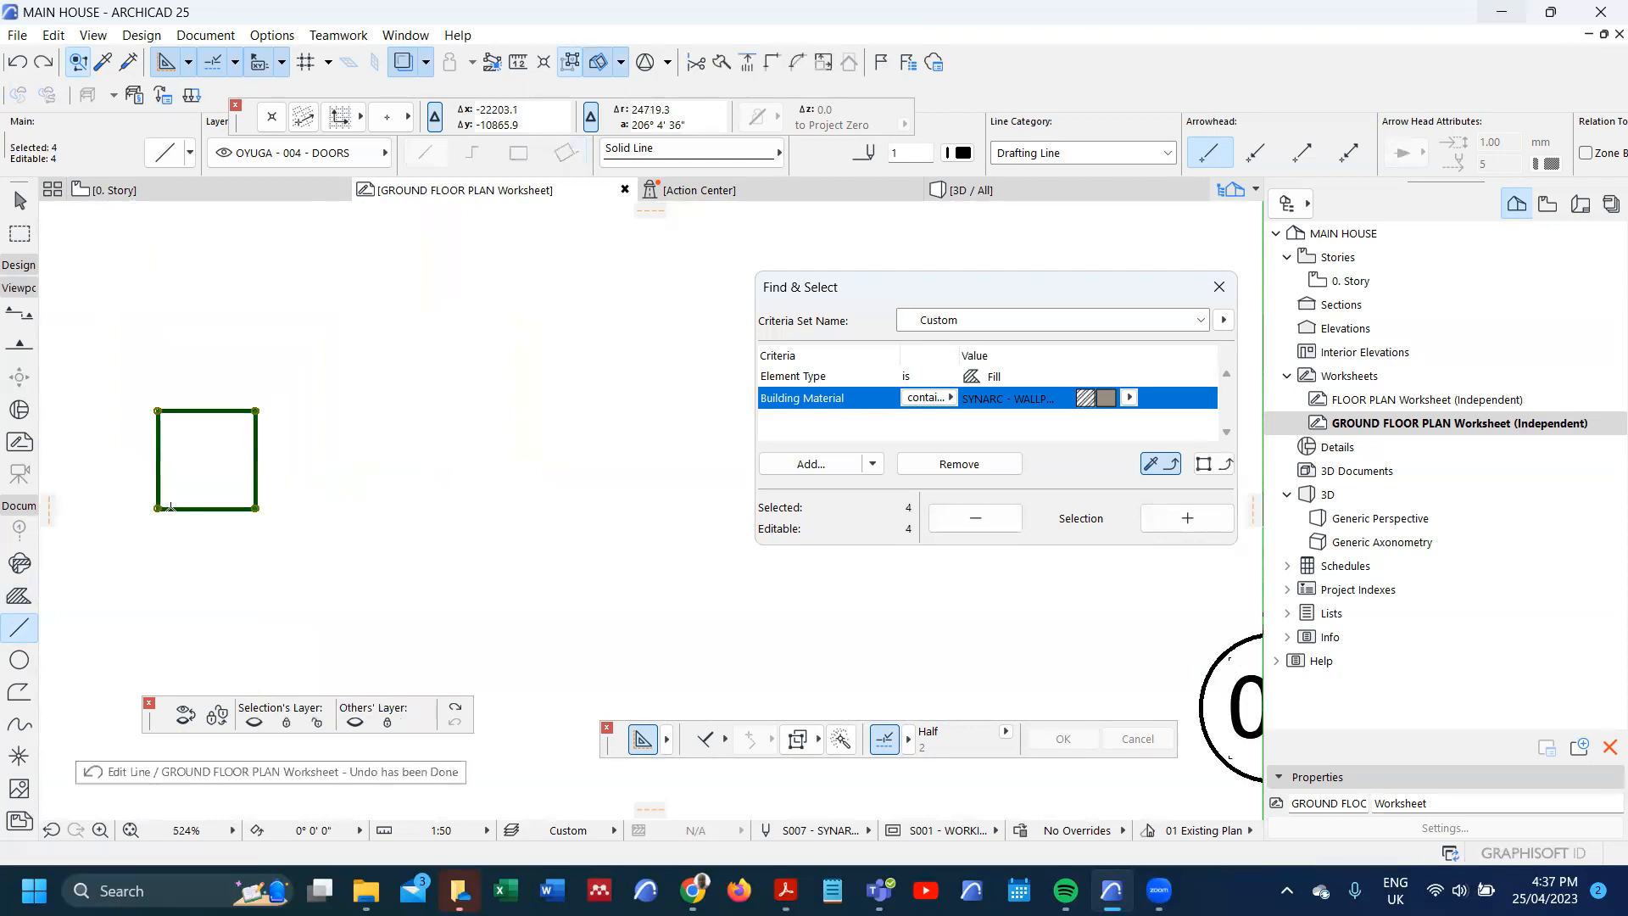
- Select the four lines of the 200 mm square beside the plan and group them
scroll(169, 506, down, 5)
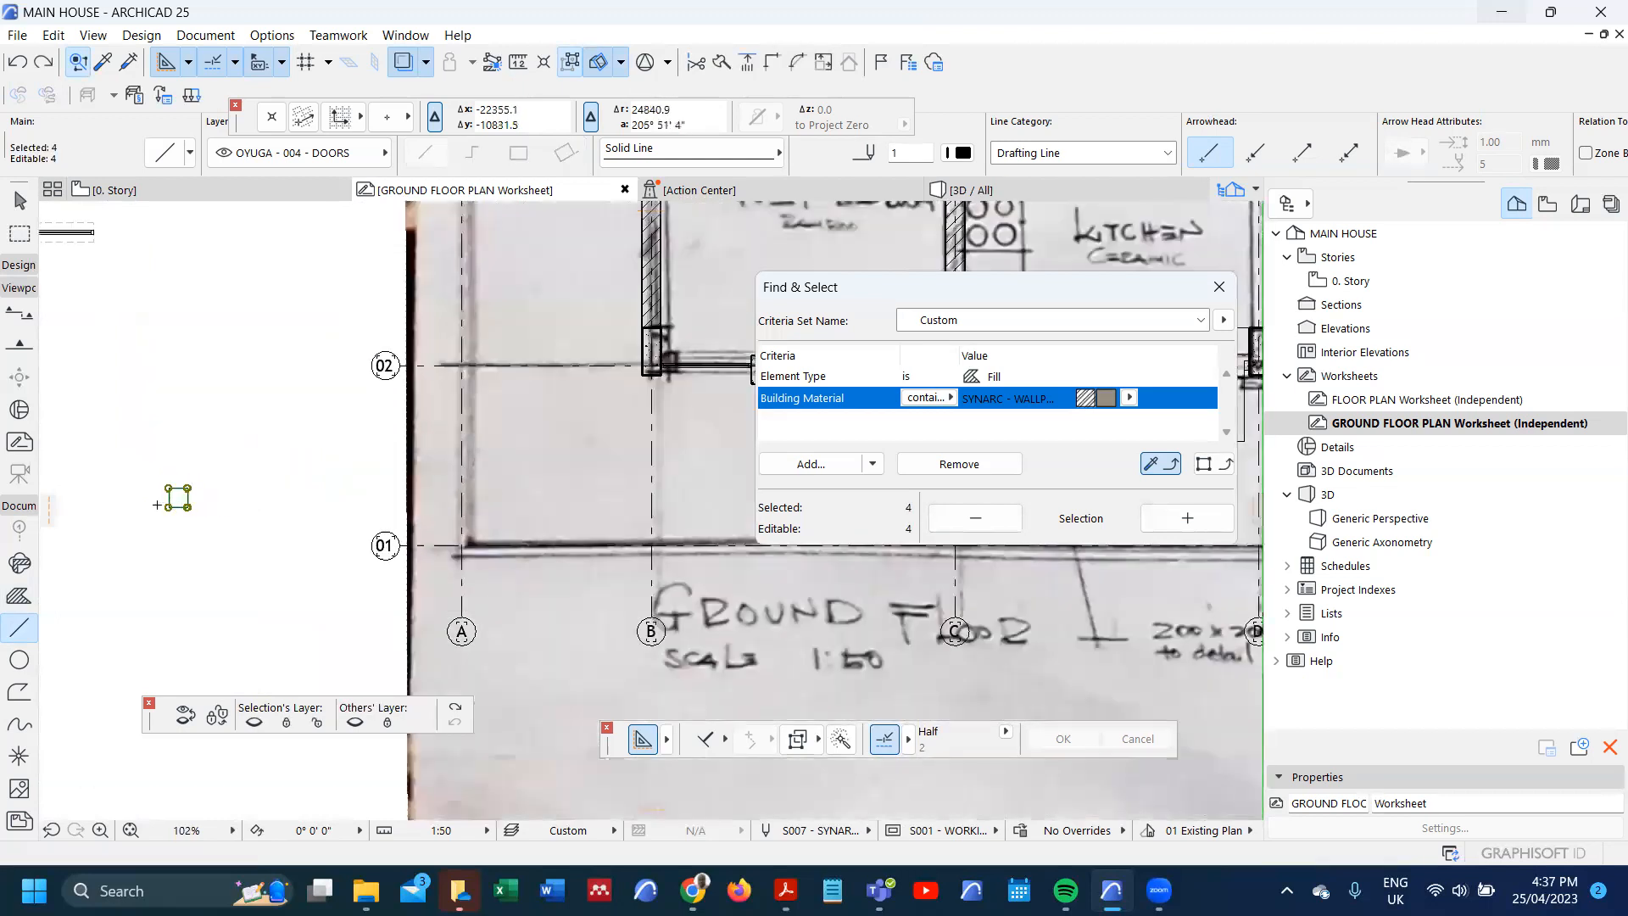
scroll(161, 503, up, 2)
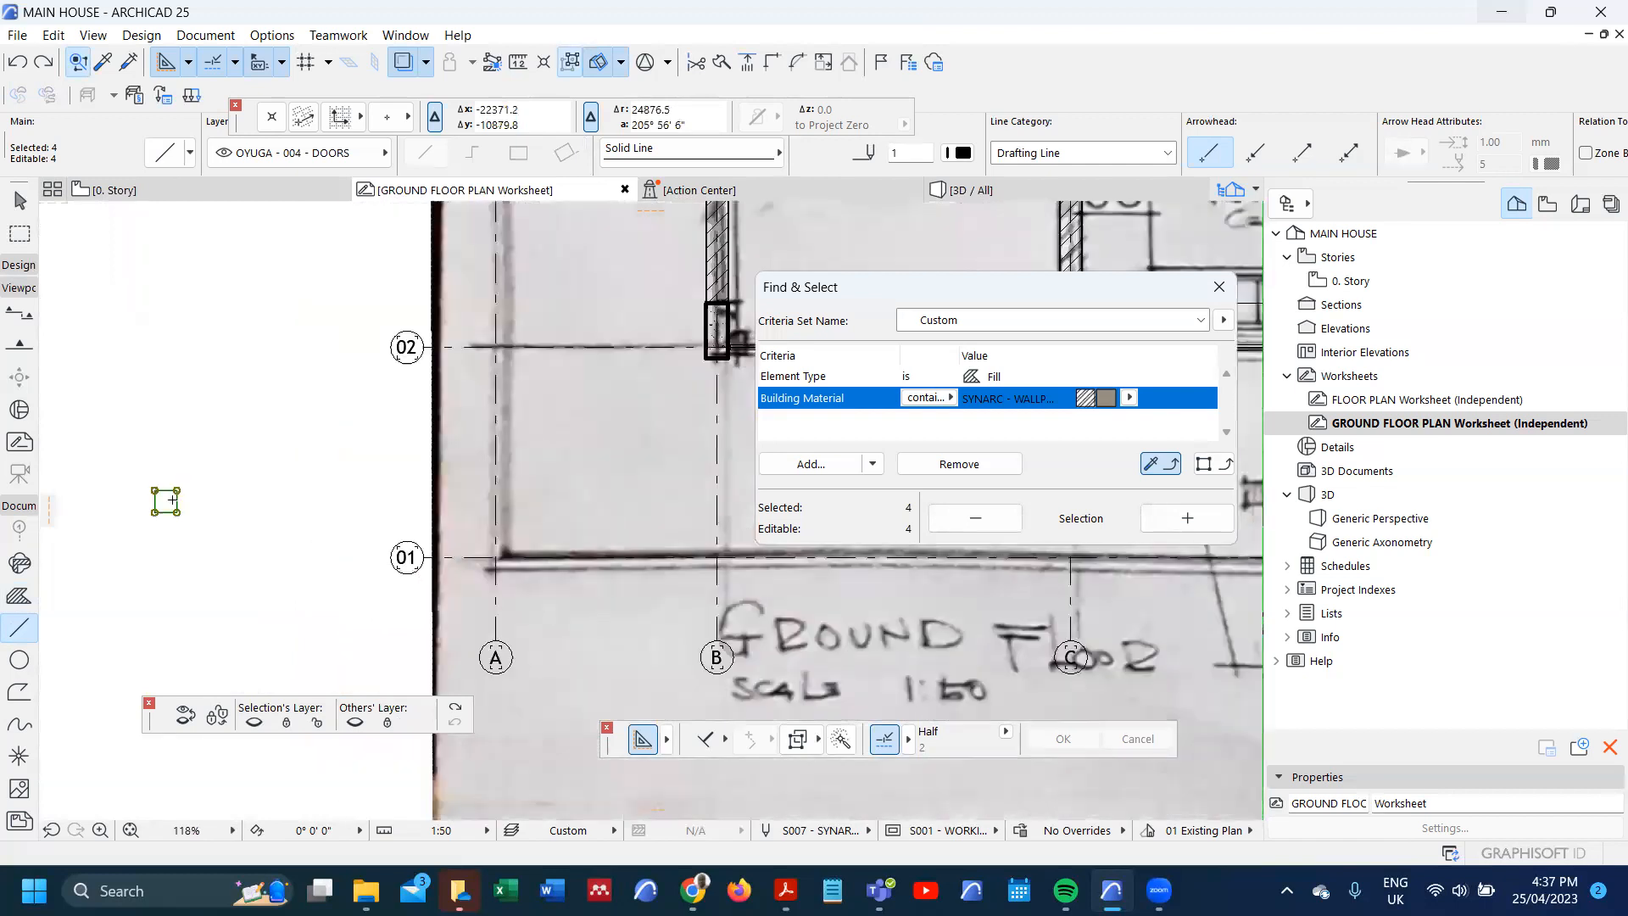
scroll(165, 501, up, 1)
key(Escape)
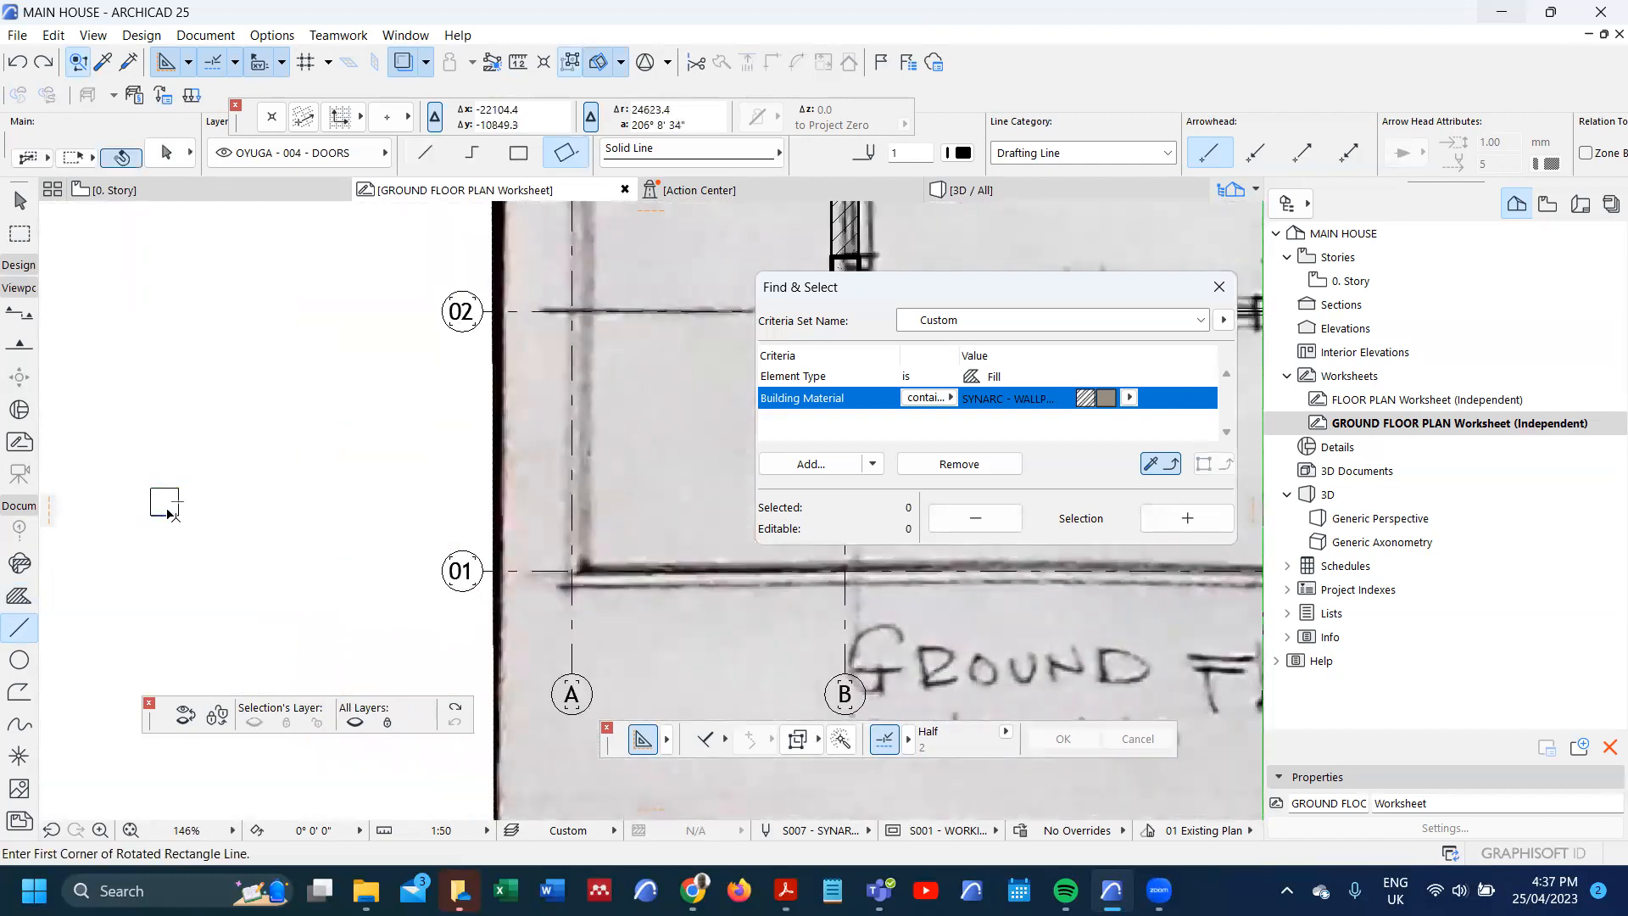
shift+click(168, 514)
key(alt+g)
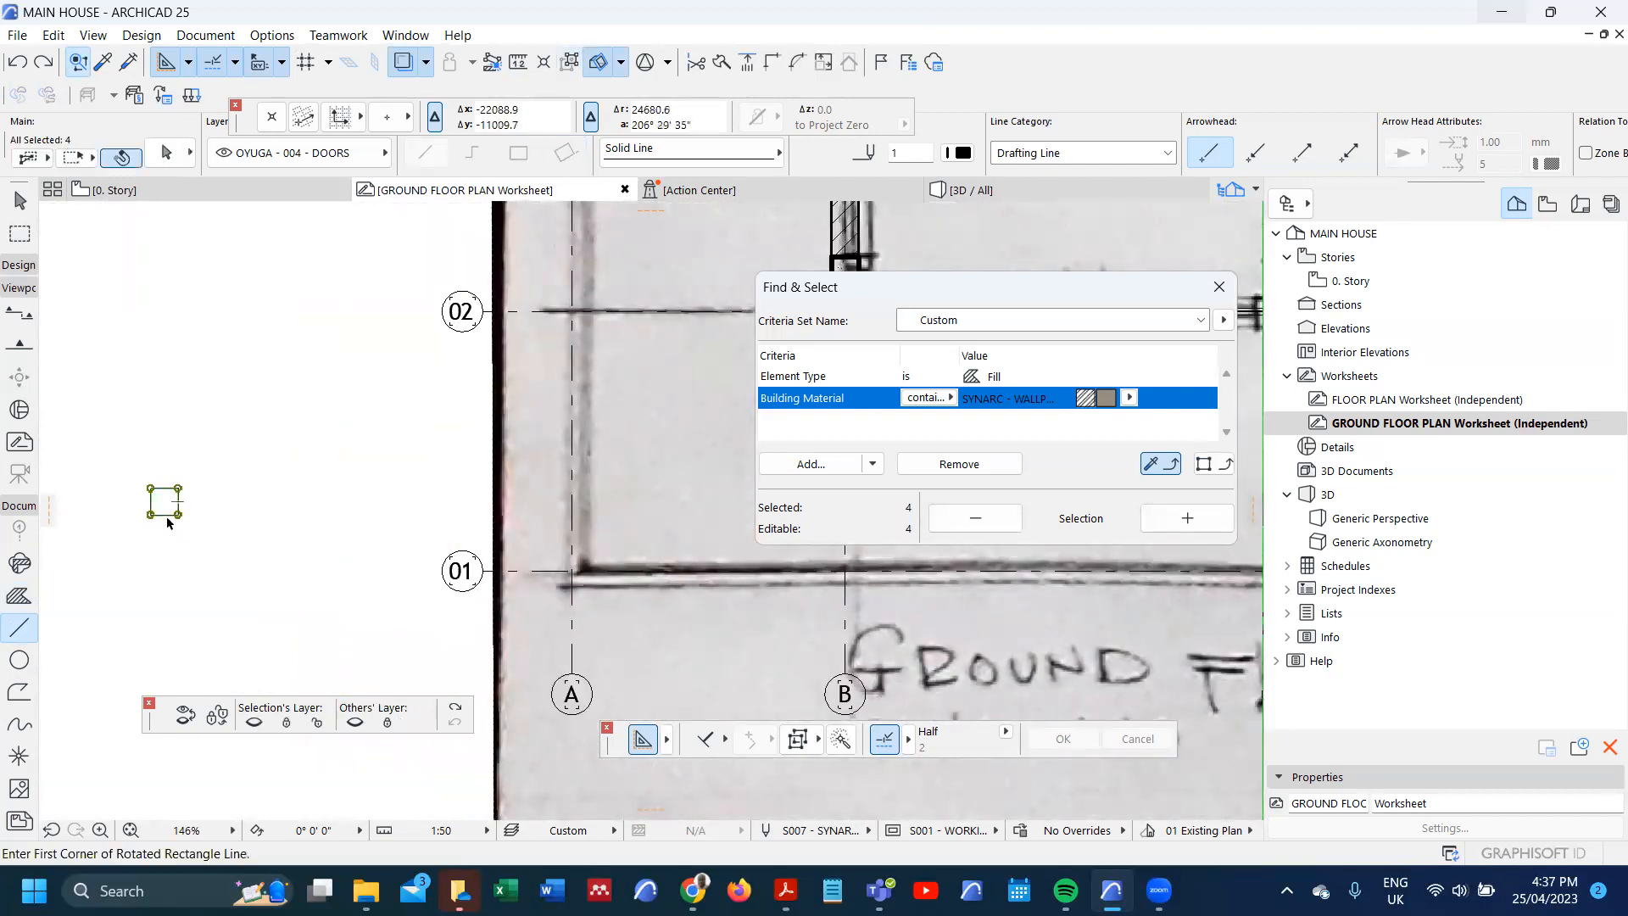
- Place a copy of the 200 mm square over the fourth timber slat from the left, sketched below the kitchen
key(ctrl+shift+d)
click(153, 517)
scroll(154, 519, down, 5)
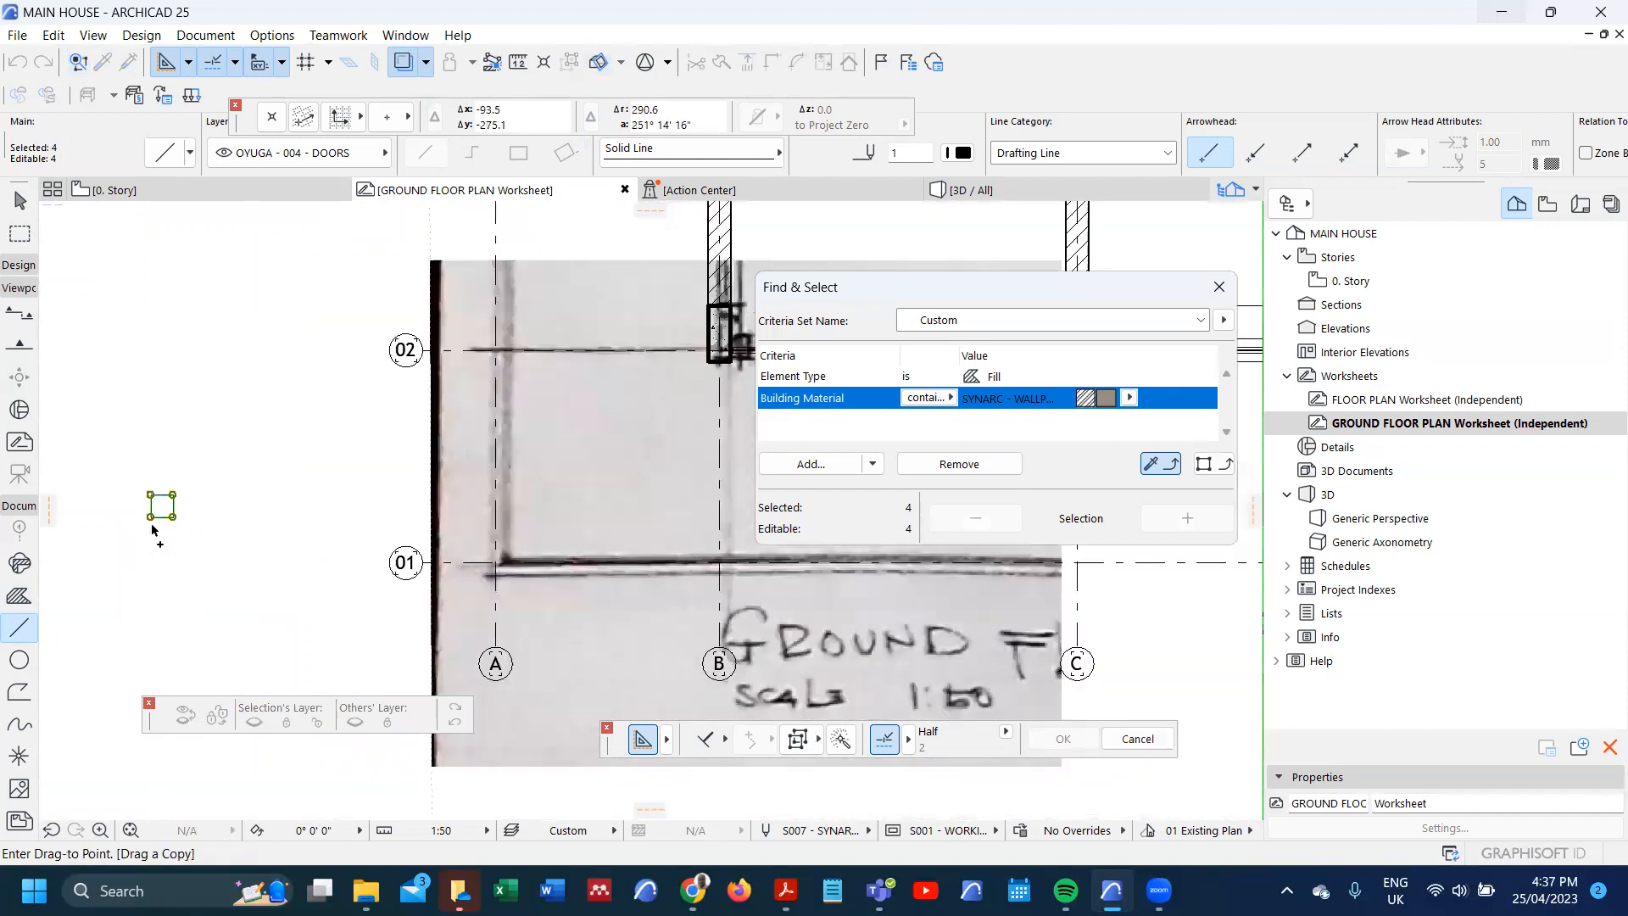
scroll(428, 520, up, 5)
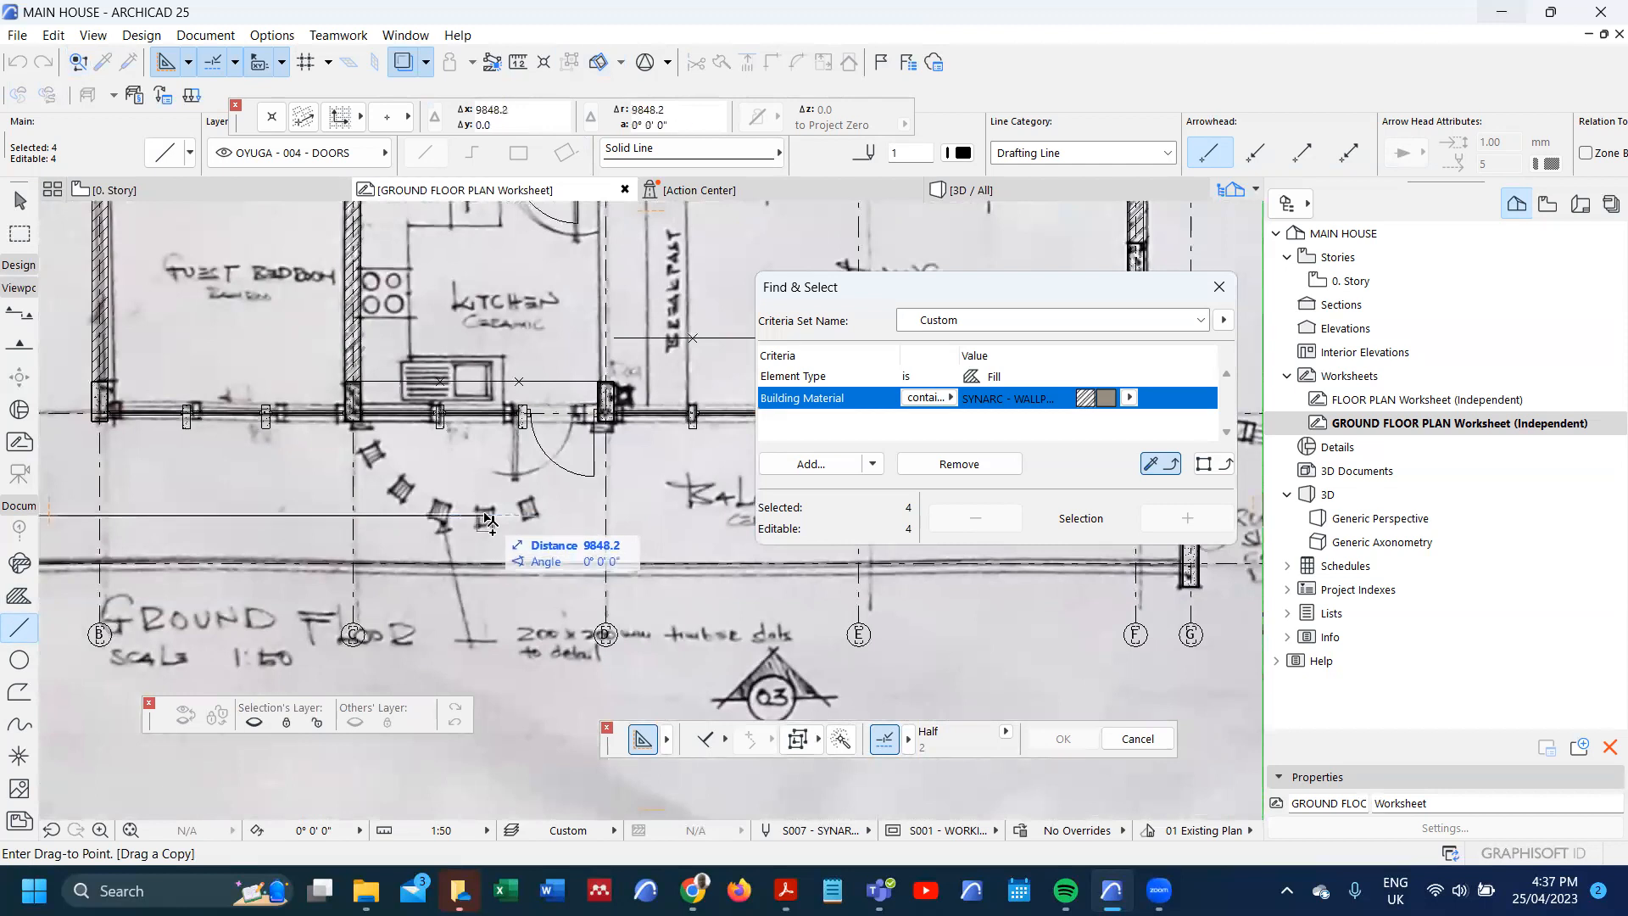
scroll(480, 524, up, 3)
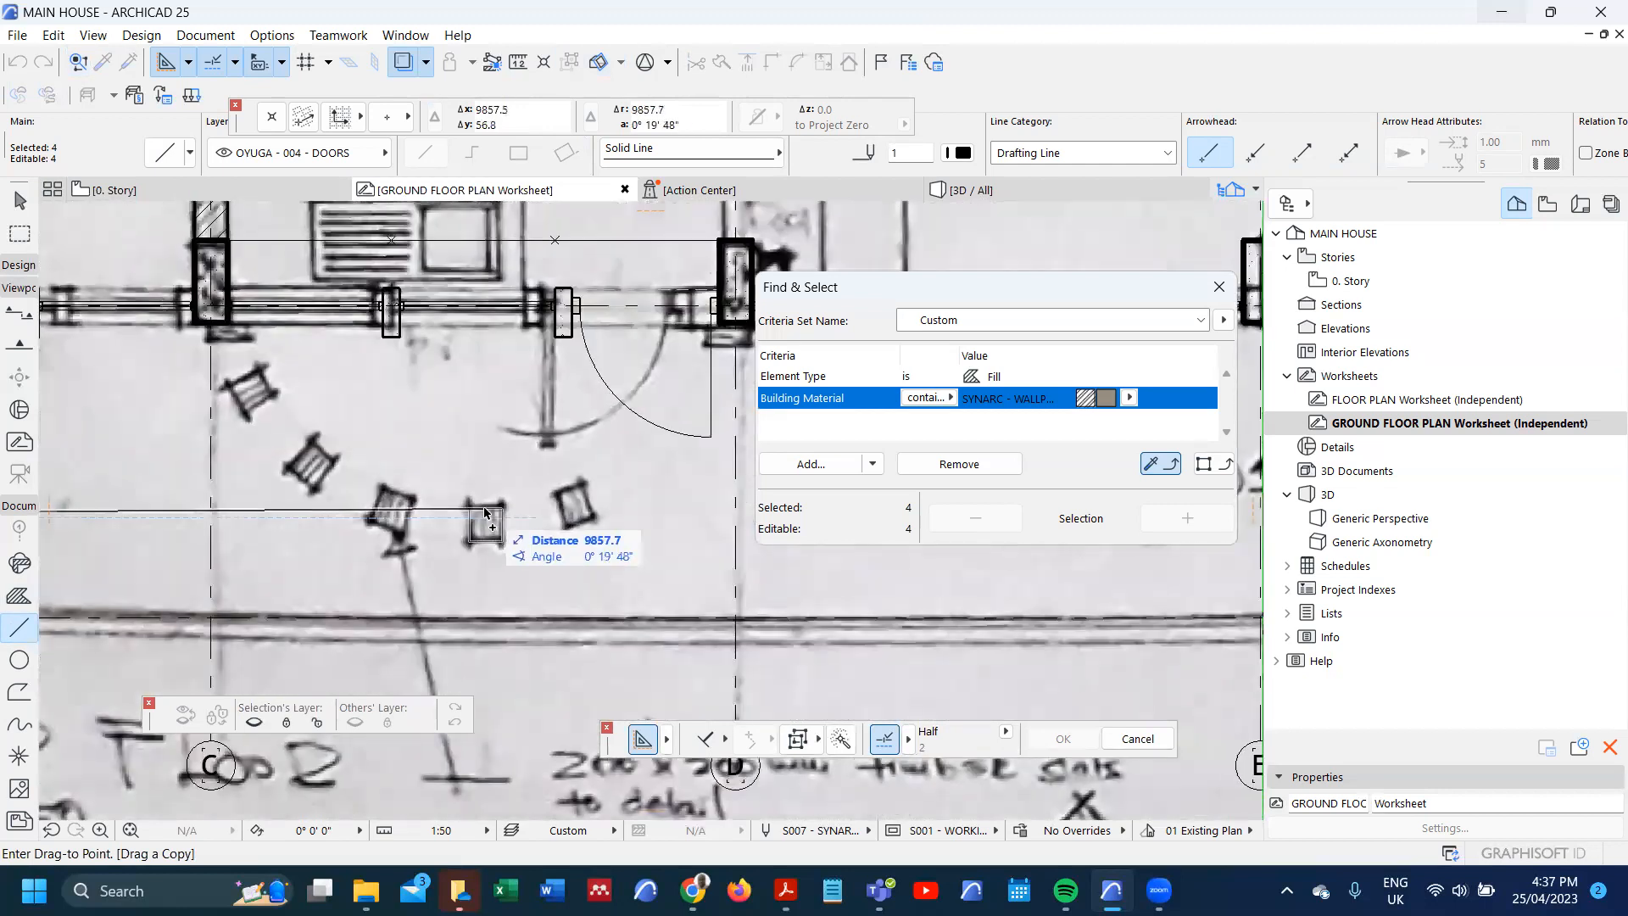
scroll(486, 513, down, 2)
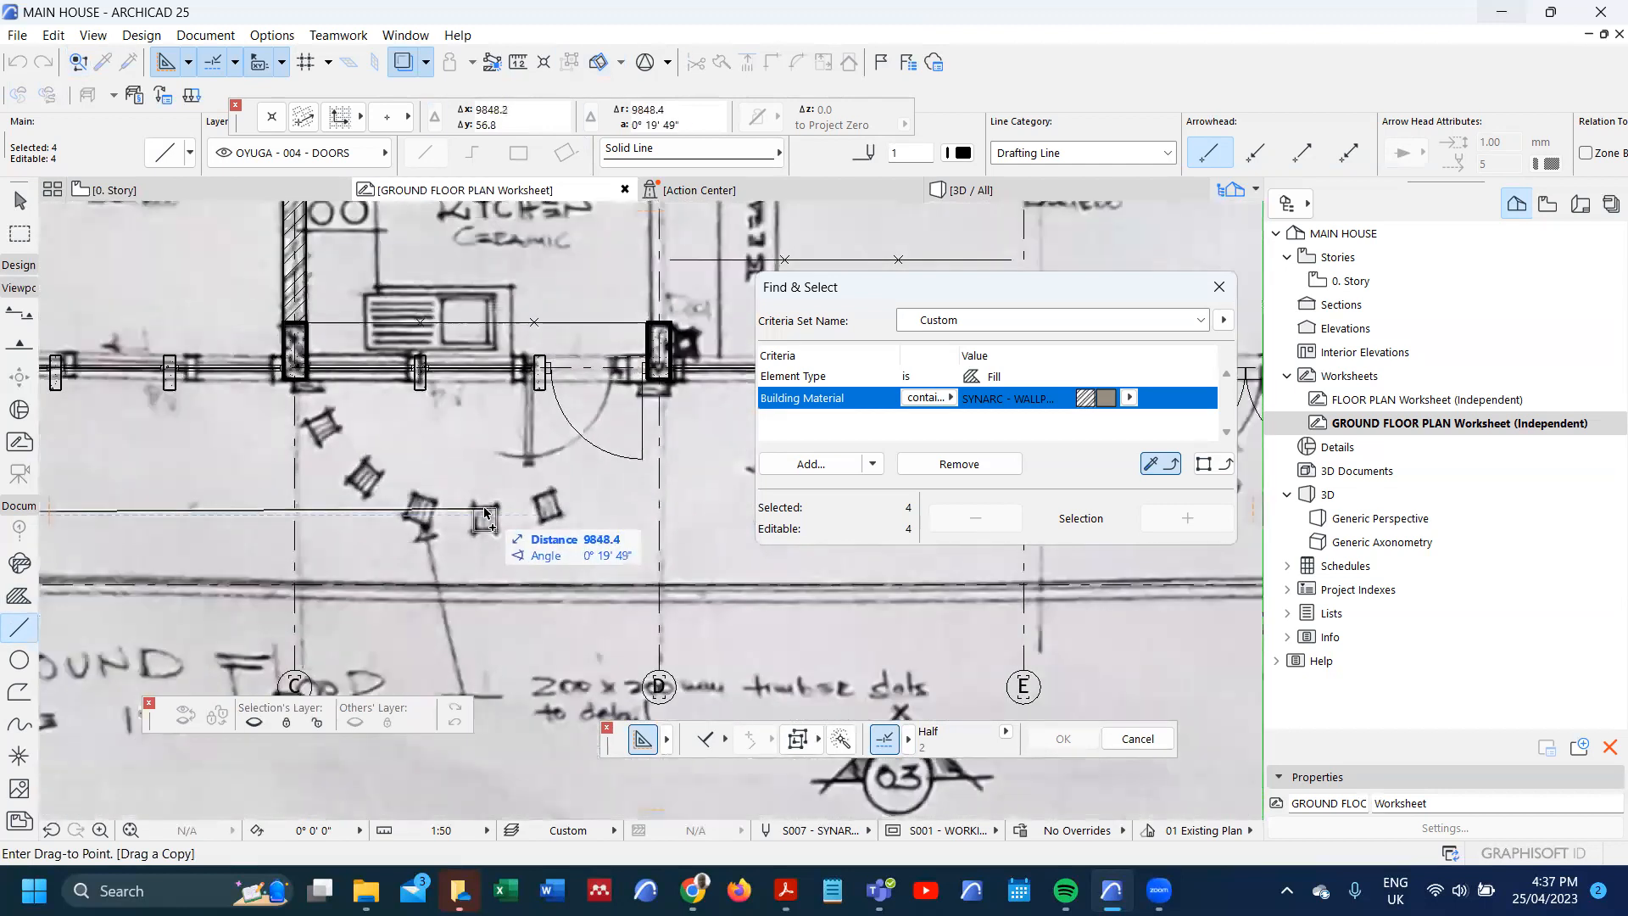
scroll(478, 532, down, 3)
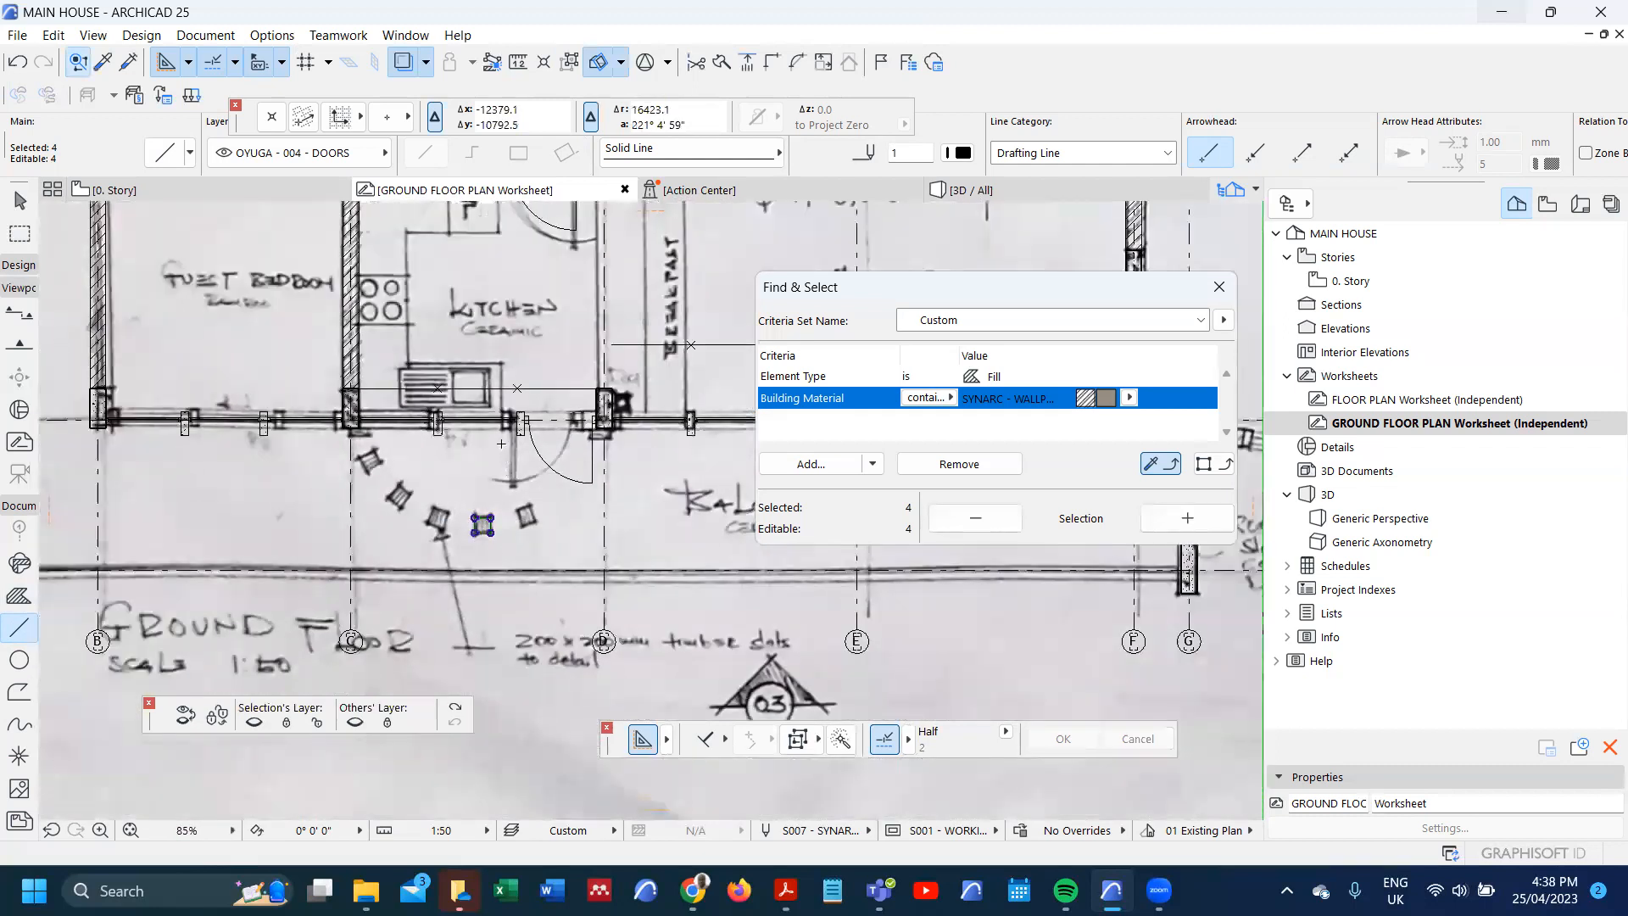
key(Escape)
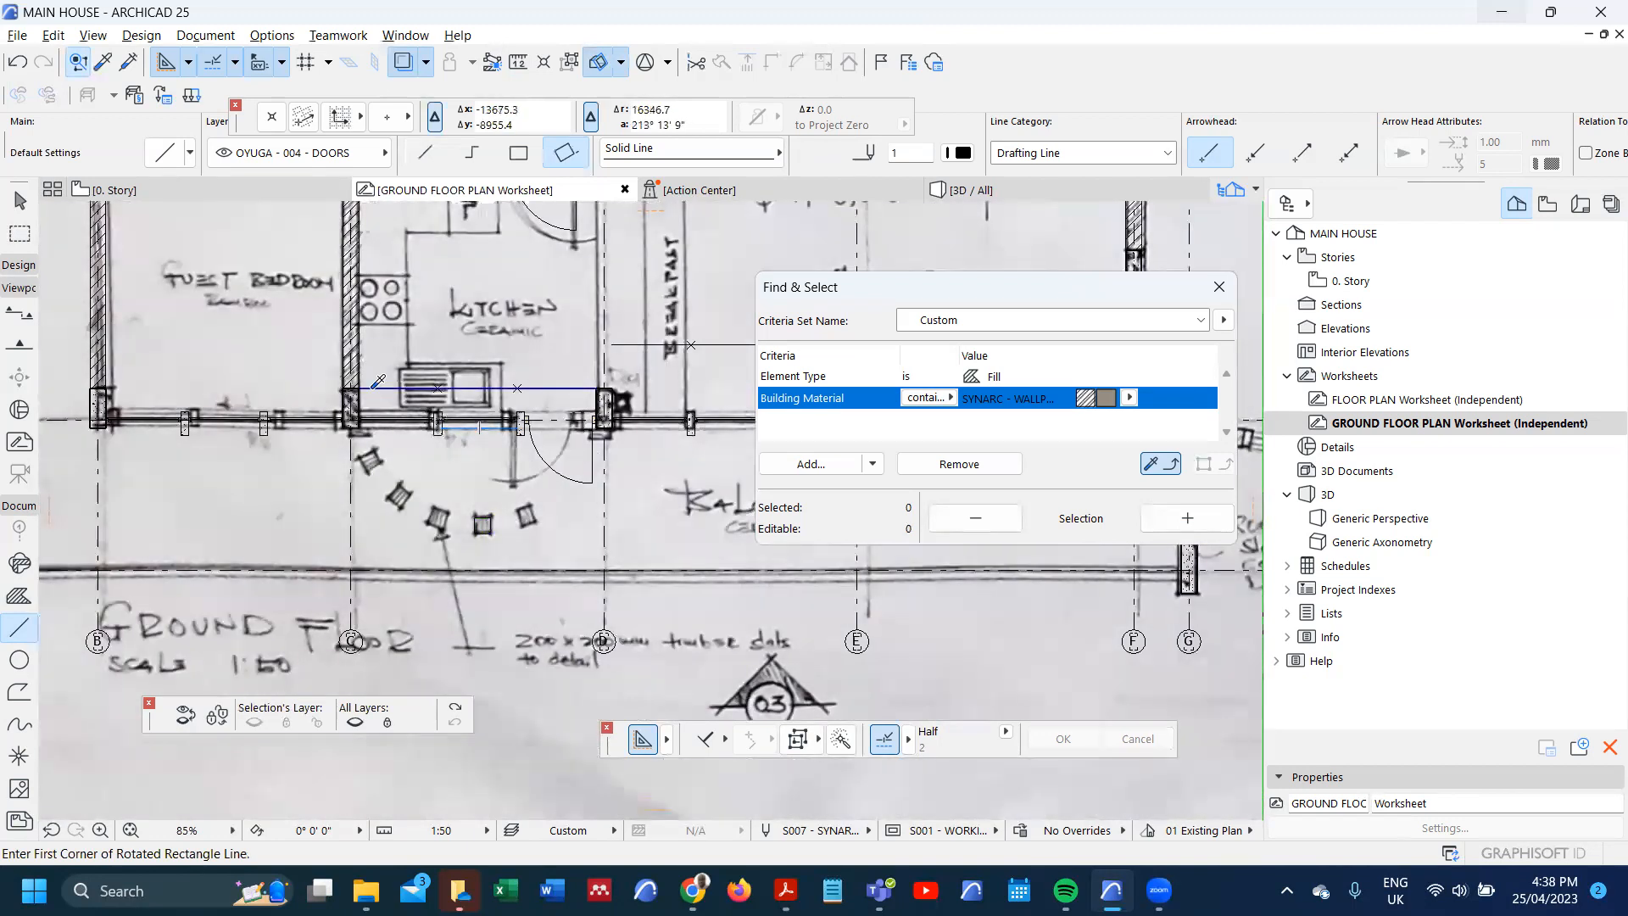
- Draw a horizontal line on the TO HIDE layer between the lower inner corners of the columns on grids C and D
alt+click(370, 394)
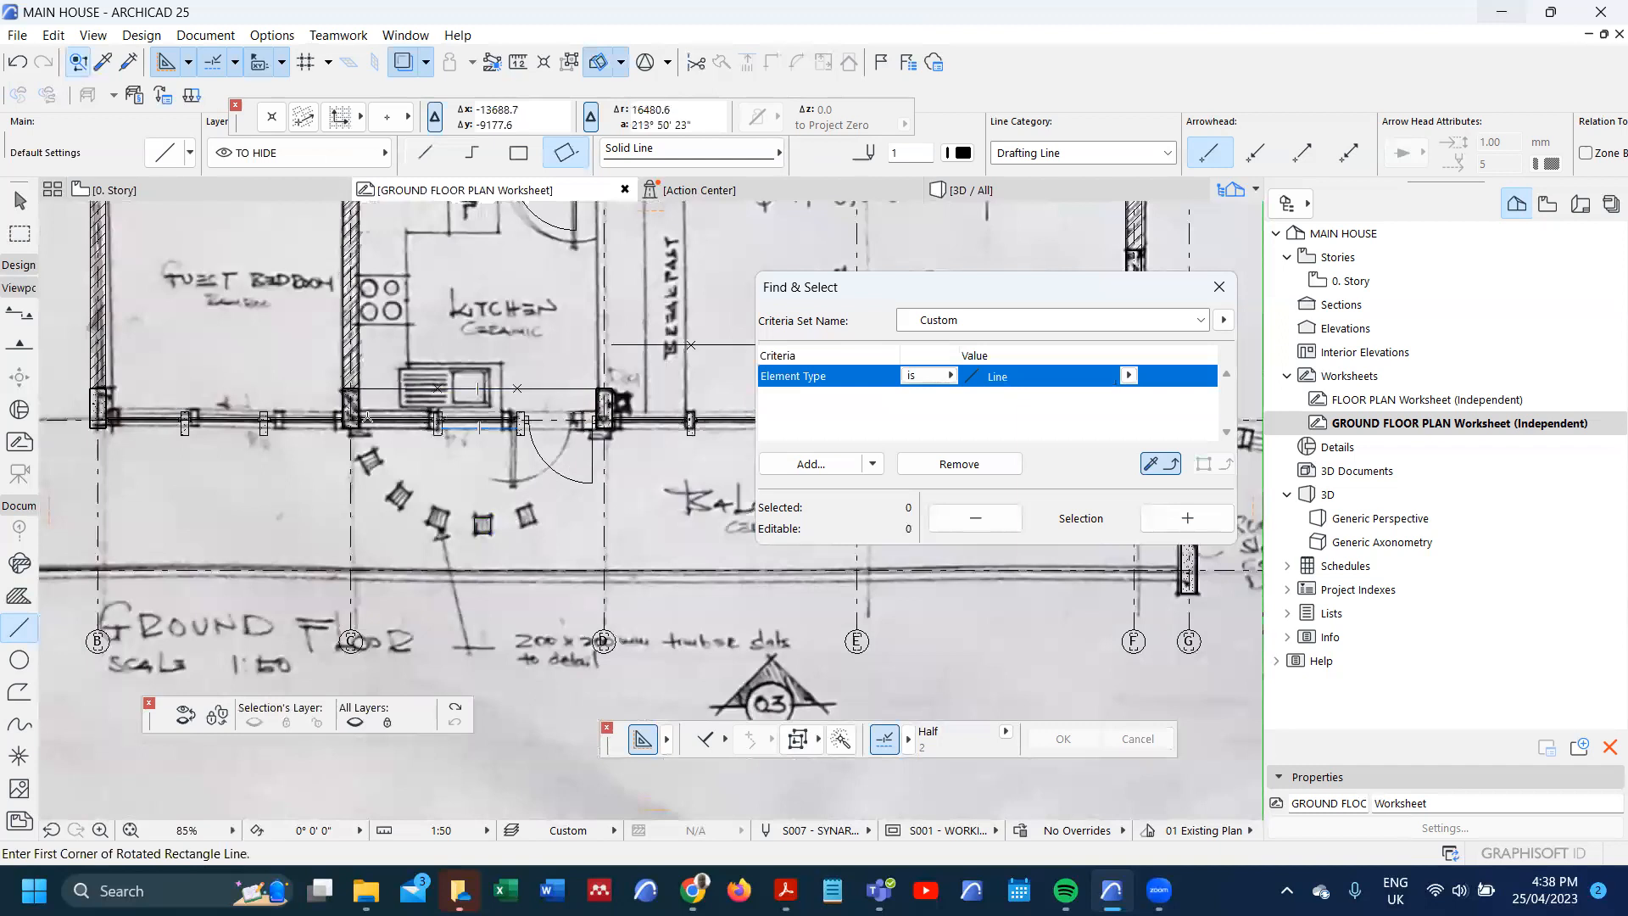
click(363, 421)
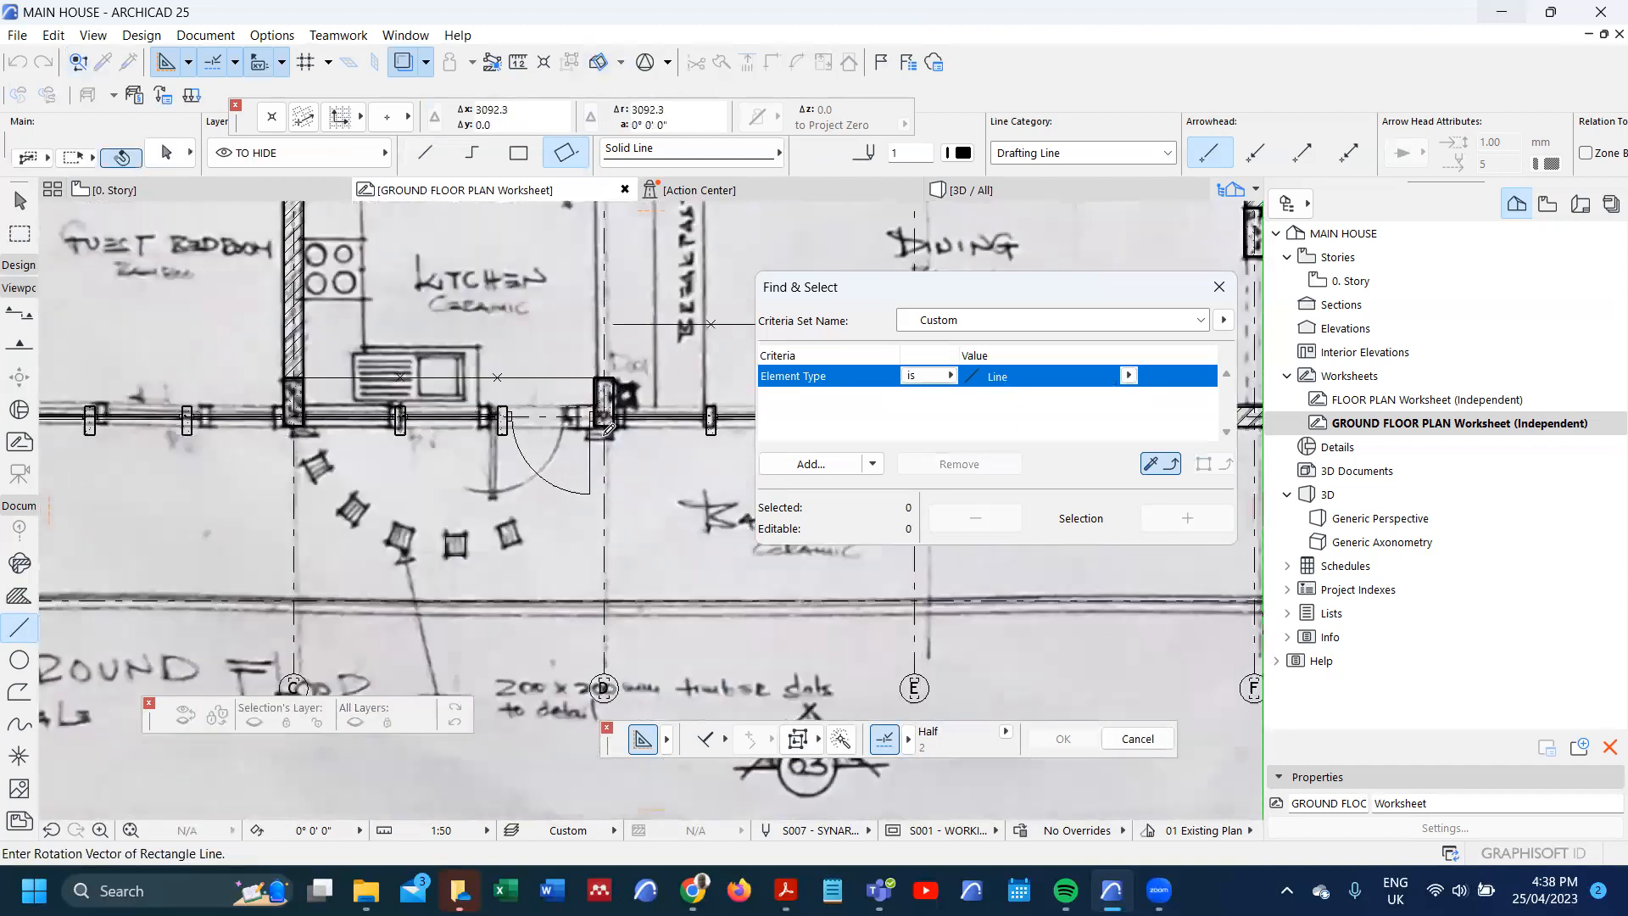
scroll(604, 428, up, 3)
click(590, 420)
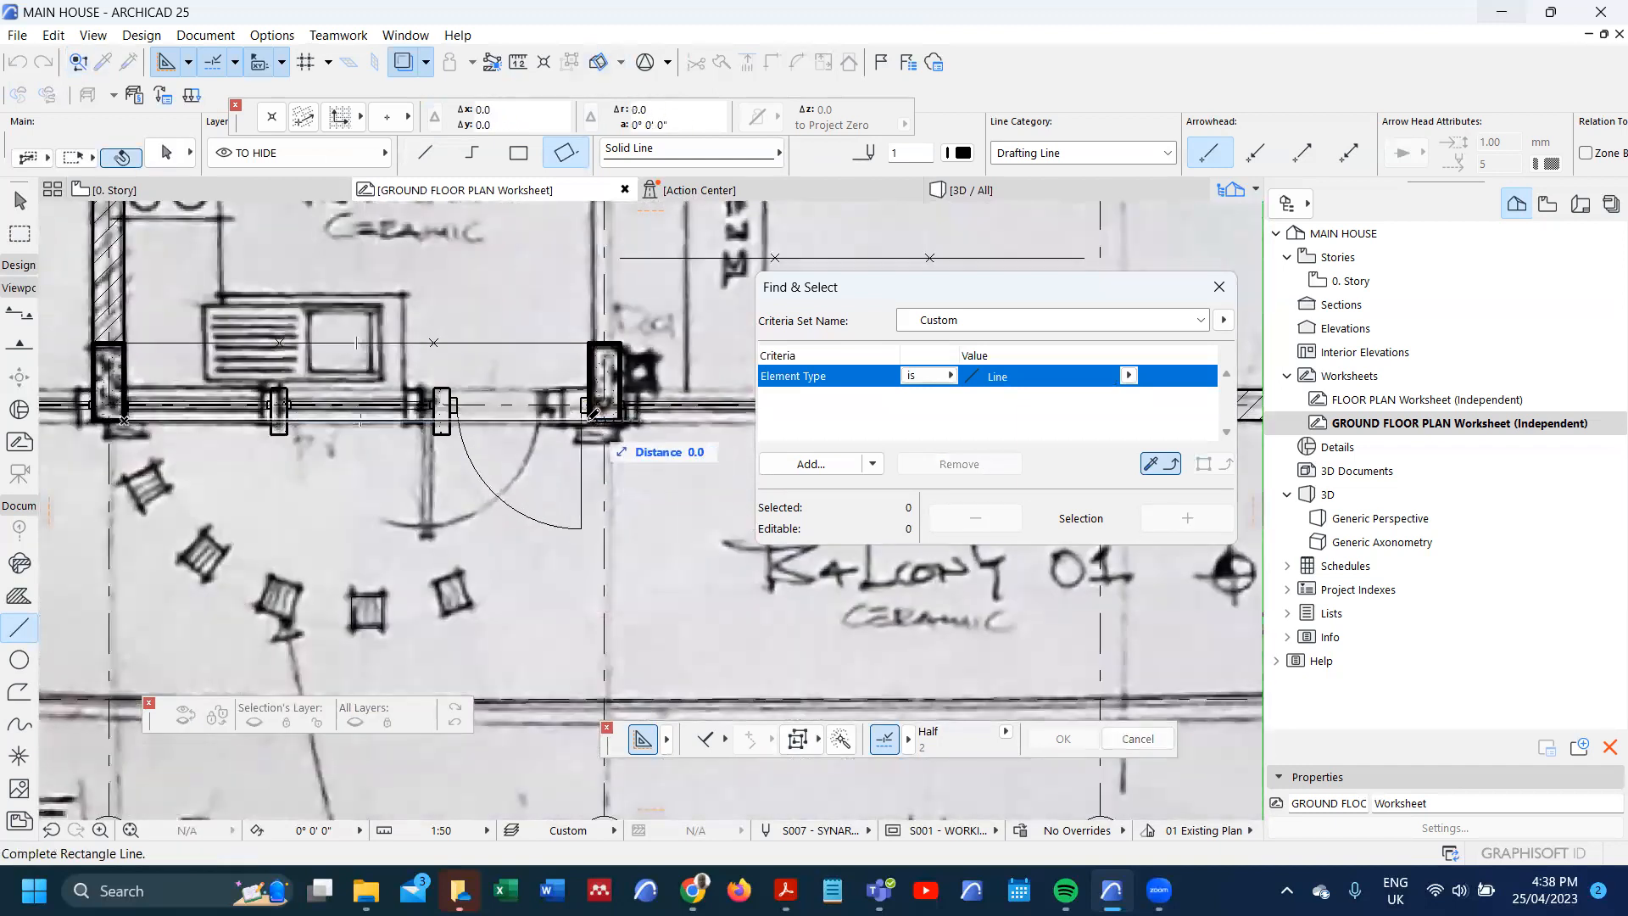
click(427, 158)
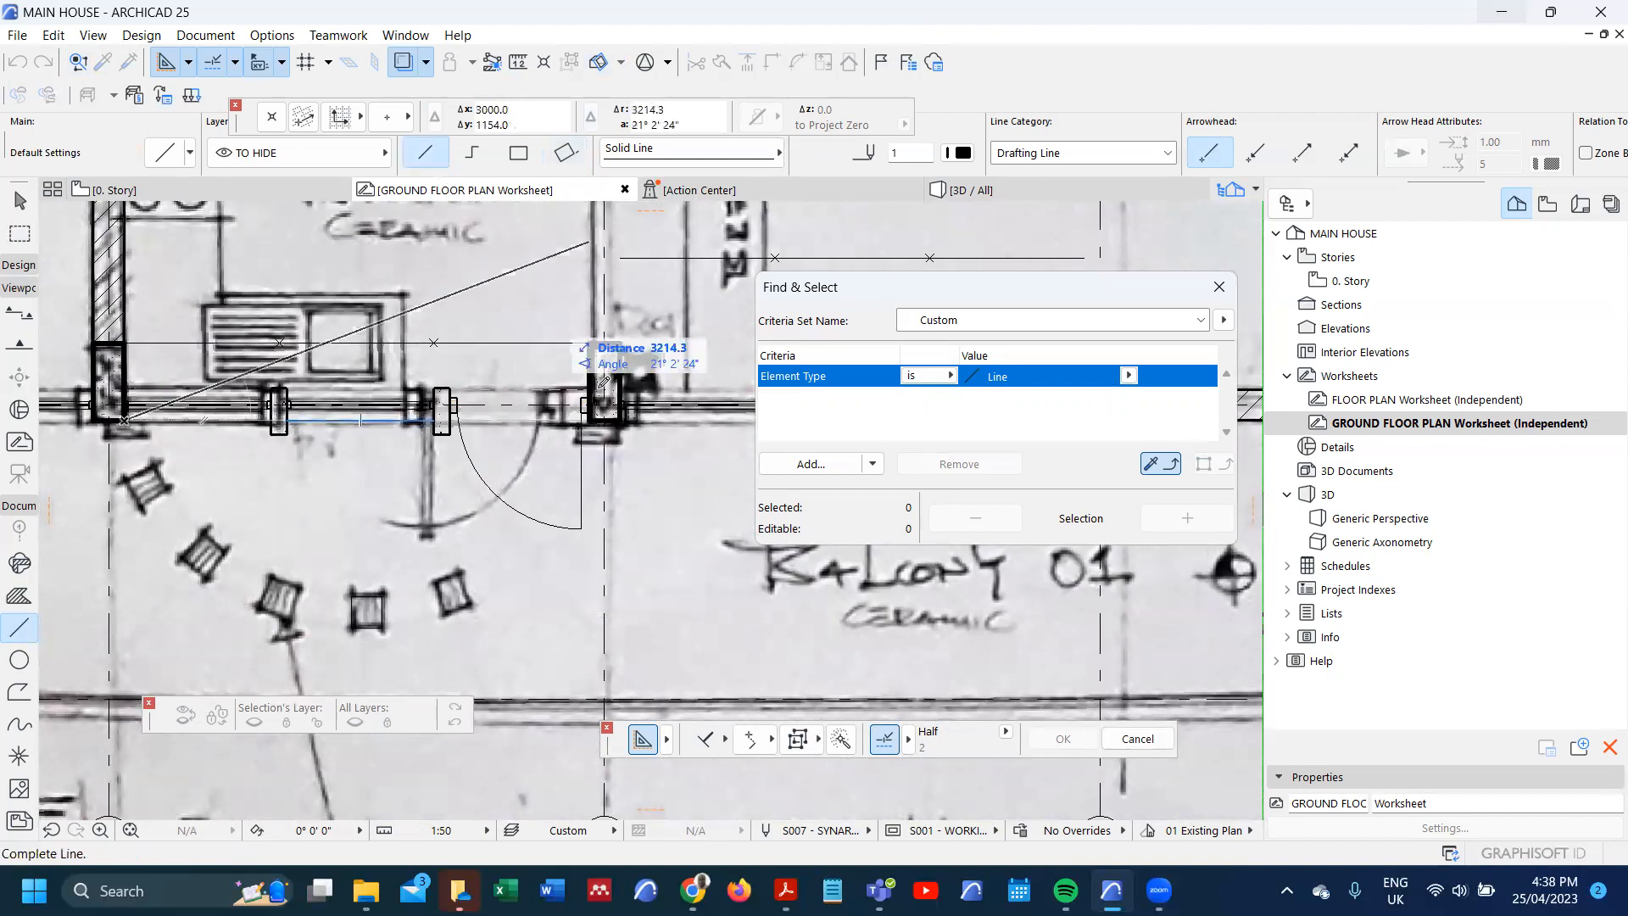
click(594, 412)
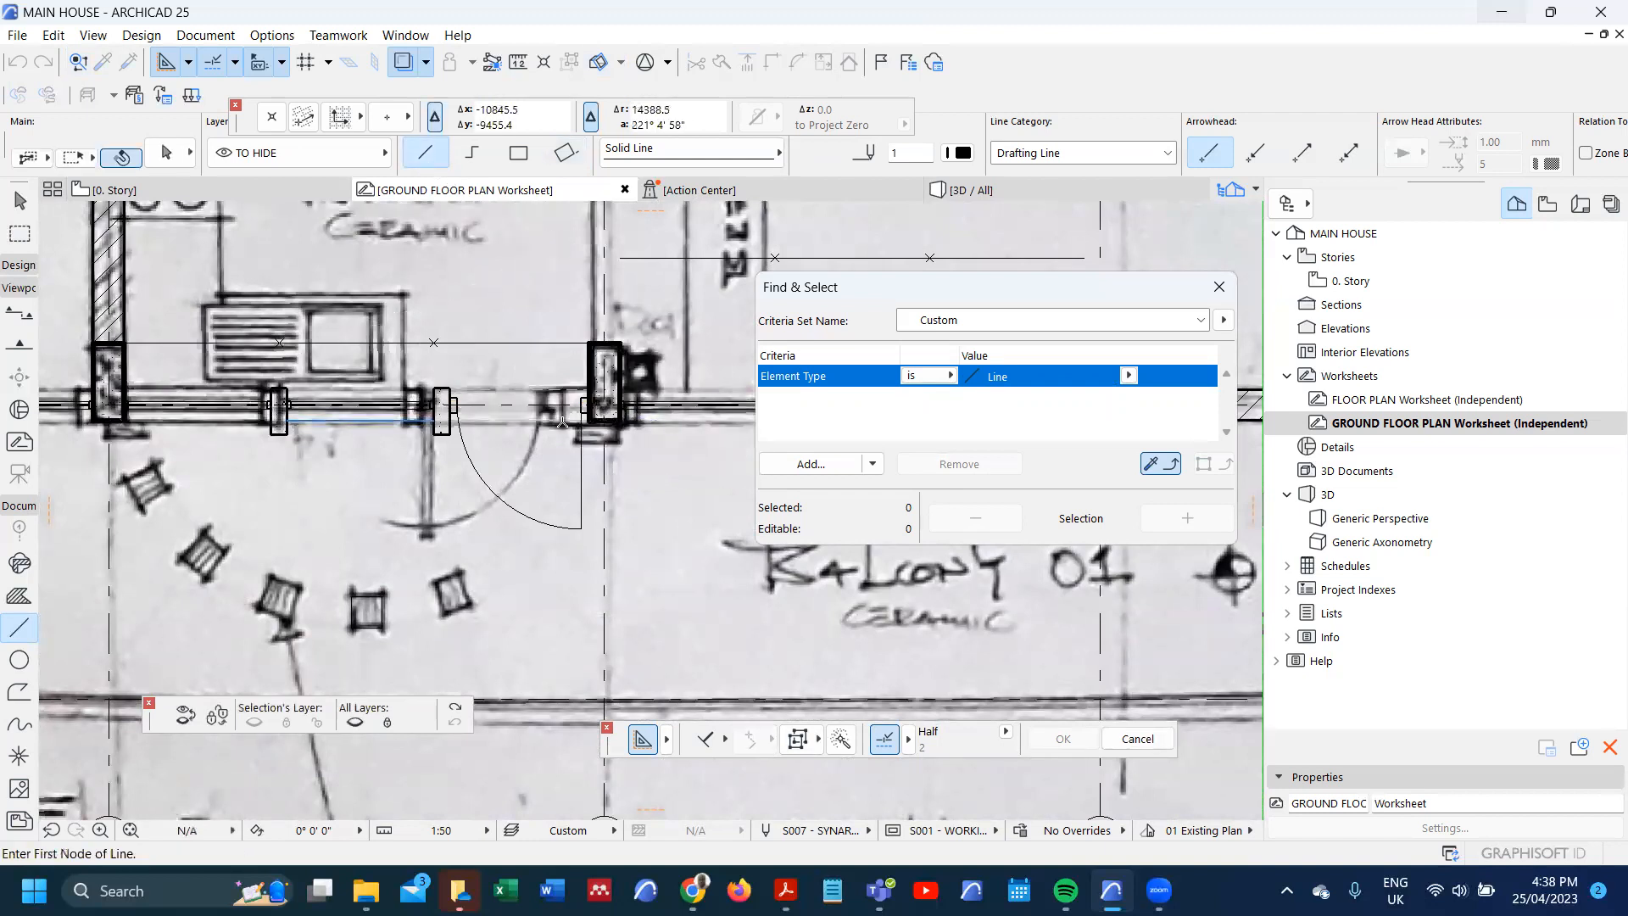
- Try to curve the line between columns C and D into a deep arc around the sketched slats, and undo it
scroll(512, 421, down, 1)
scroll(511, 421, down, 3)
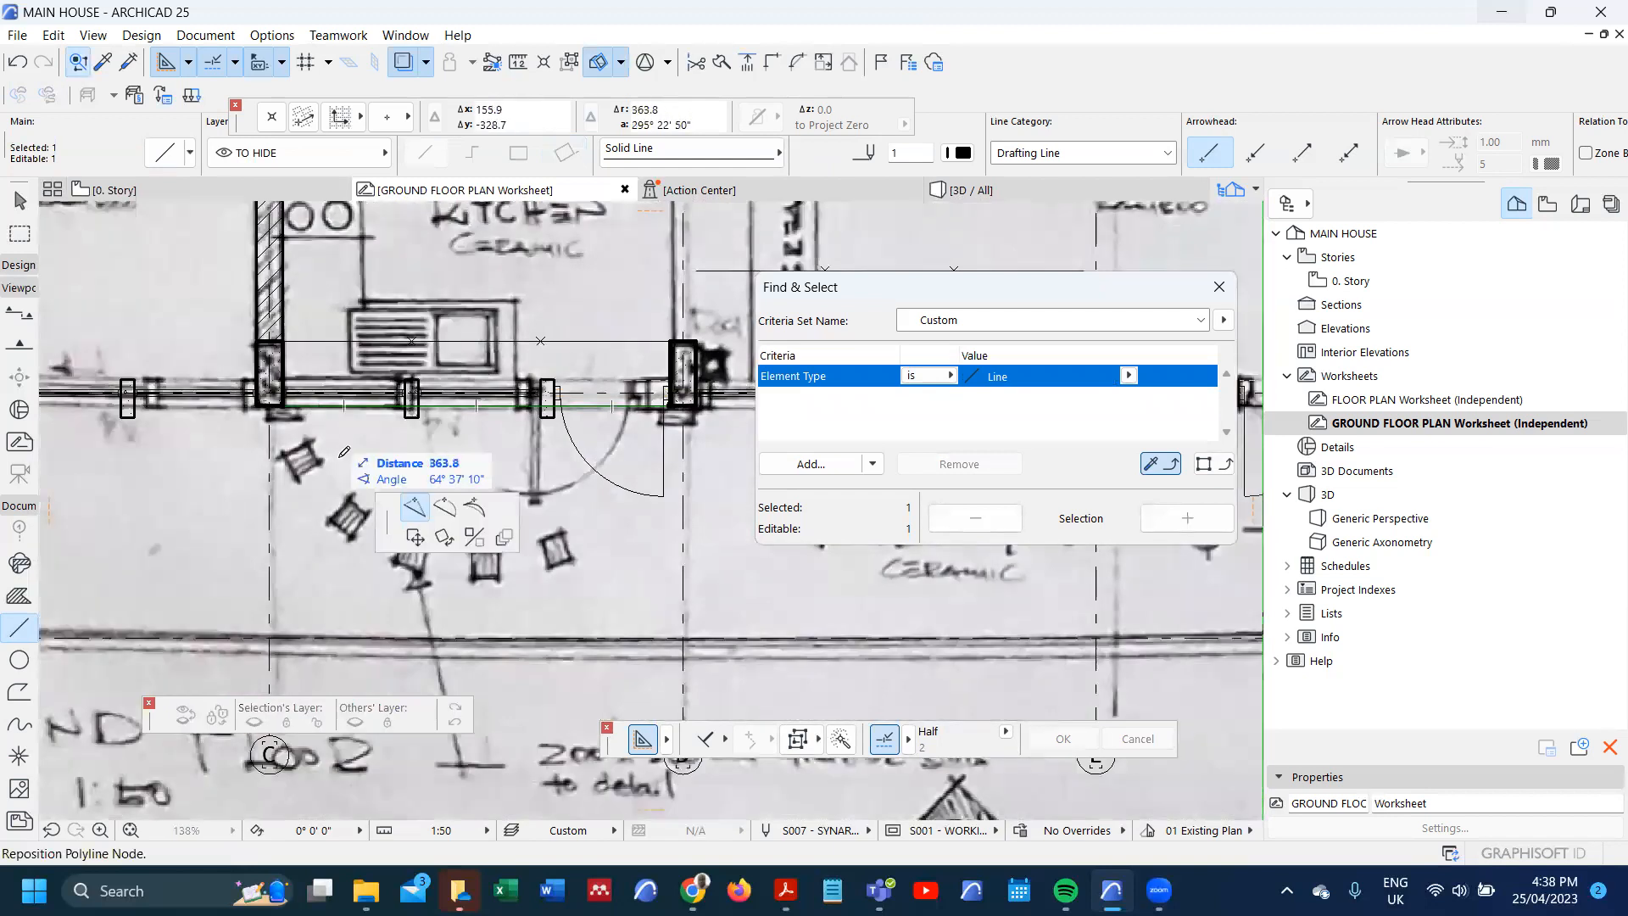
click(316, 406)
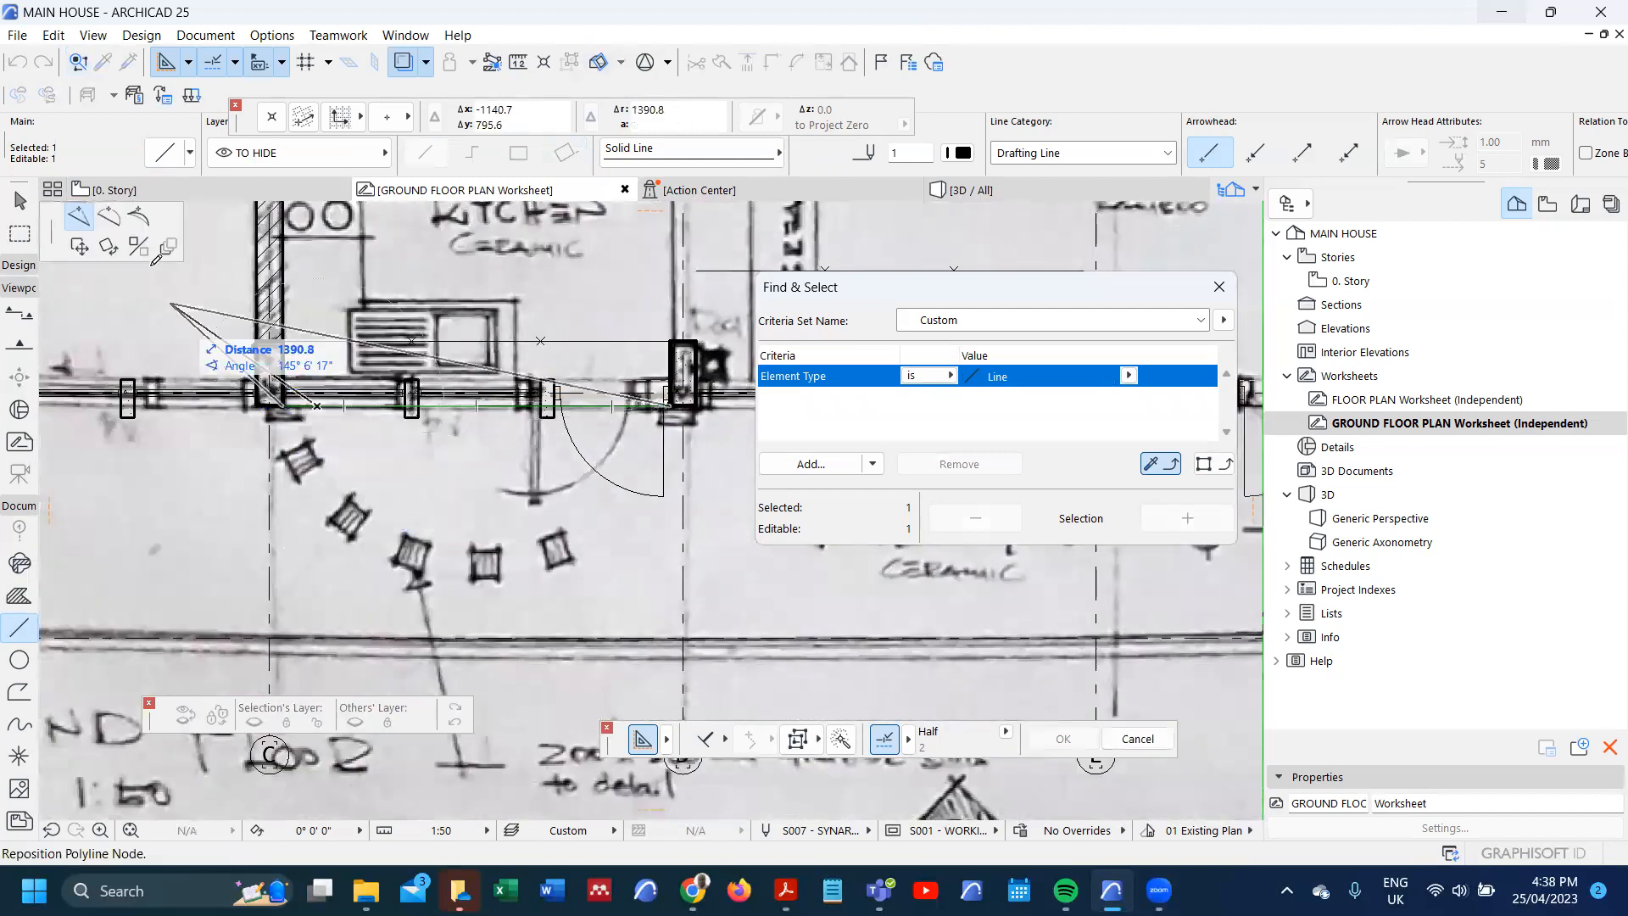
click(140, 221)
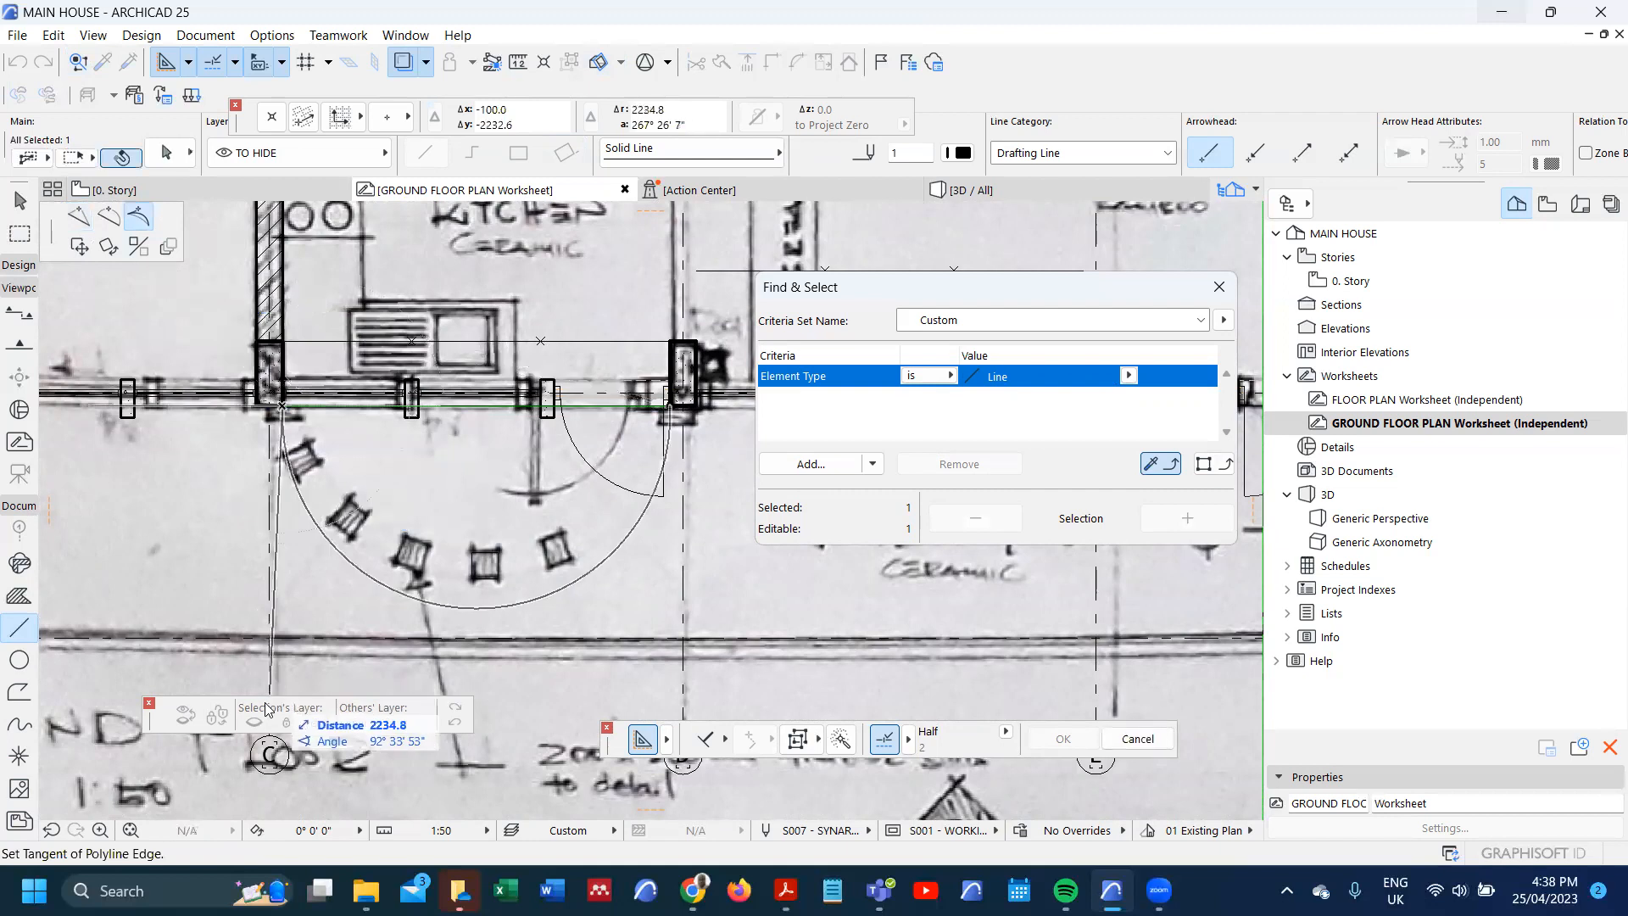
click(275, 644)
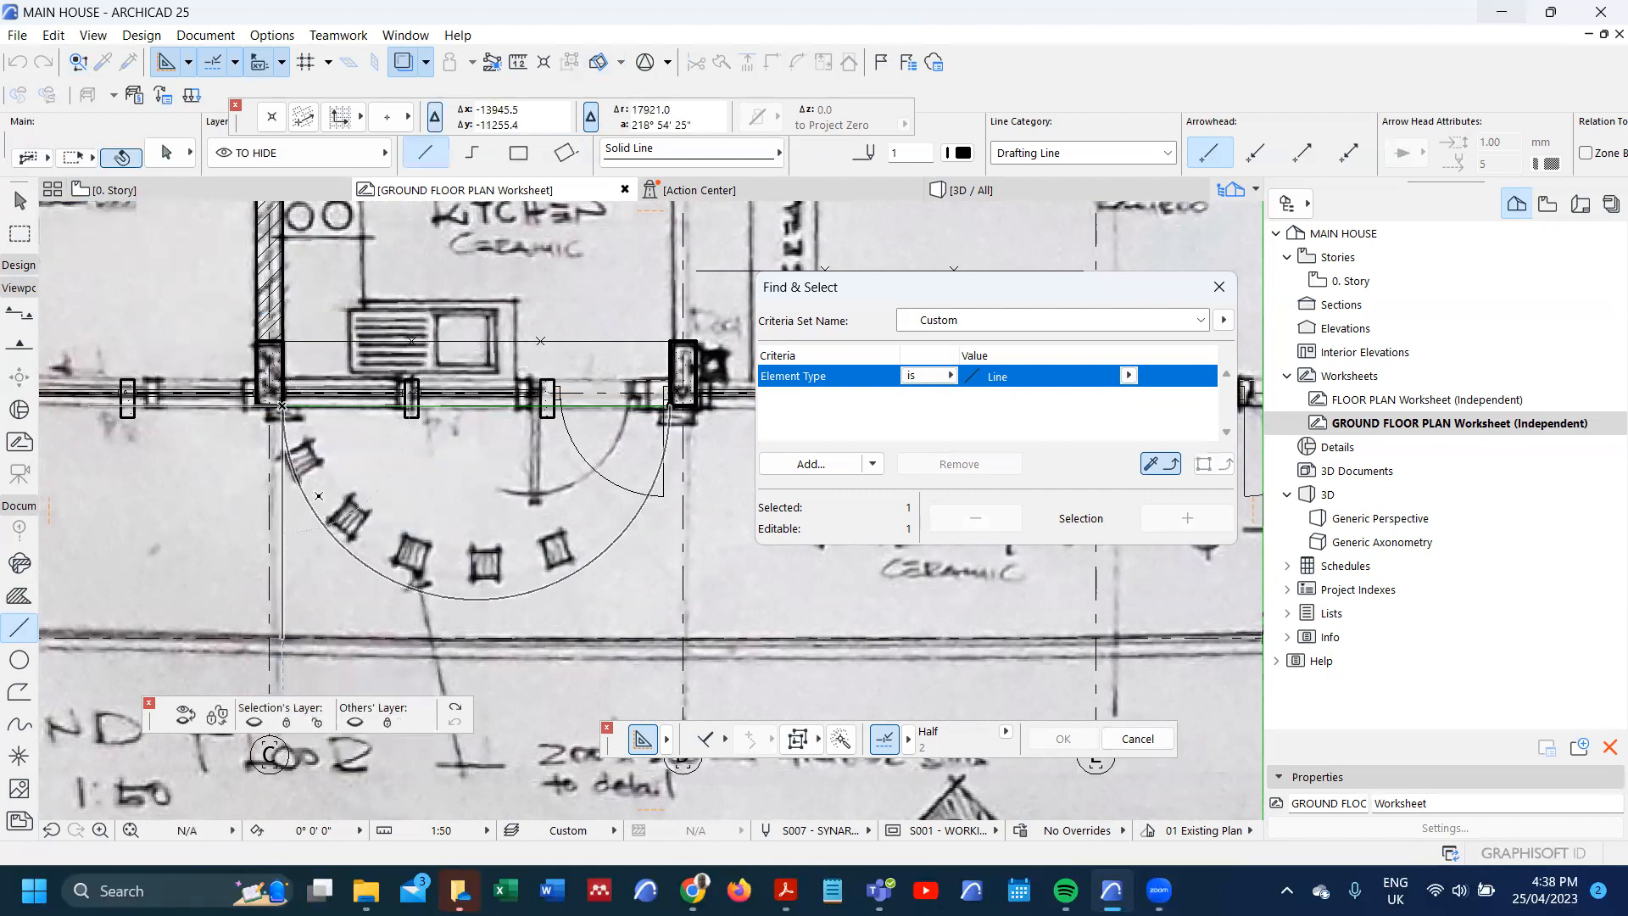
scroll(318, 494, down, 3)
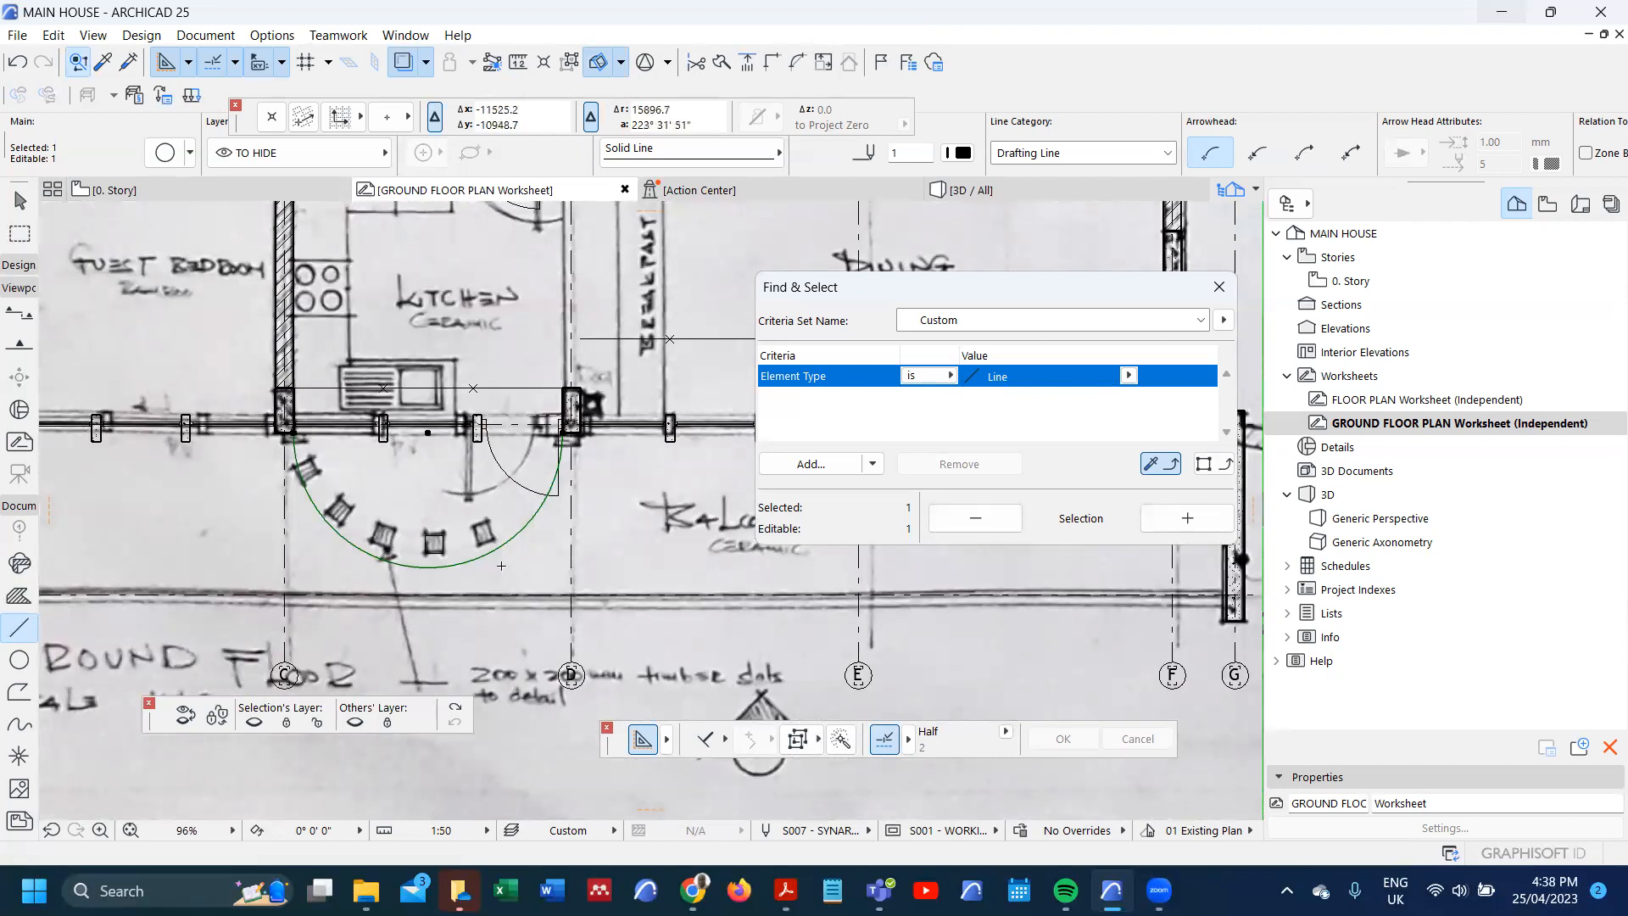
key(ctrl+z)
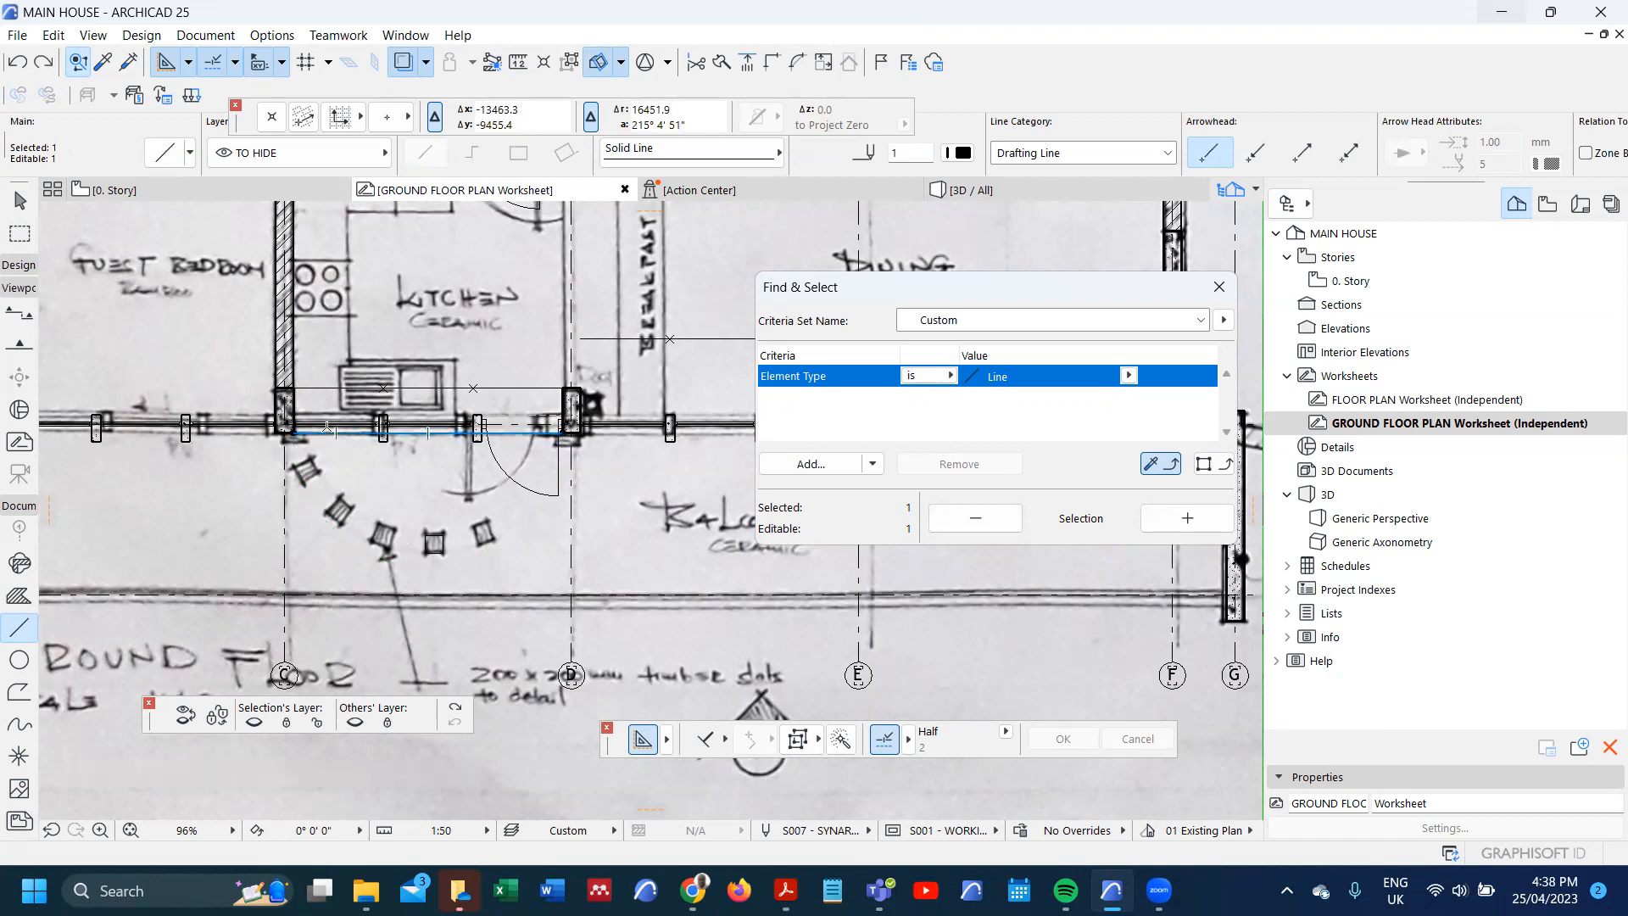
- Curve the line between columns C and D through the sketched timber slats, using a tangent angle of 75°
click(329, 431)
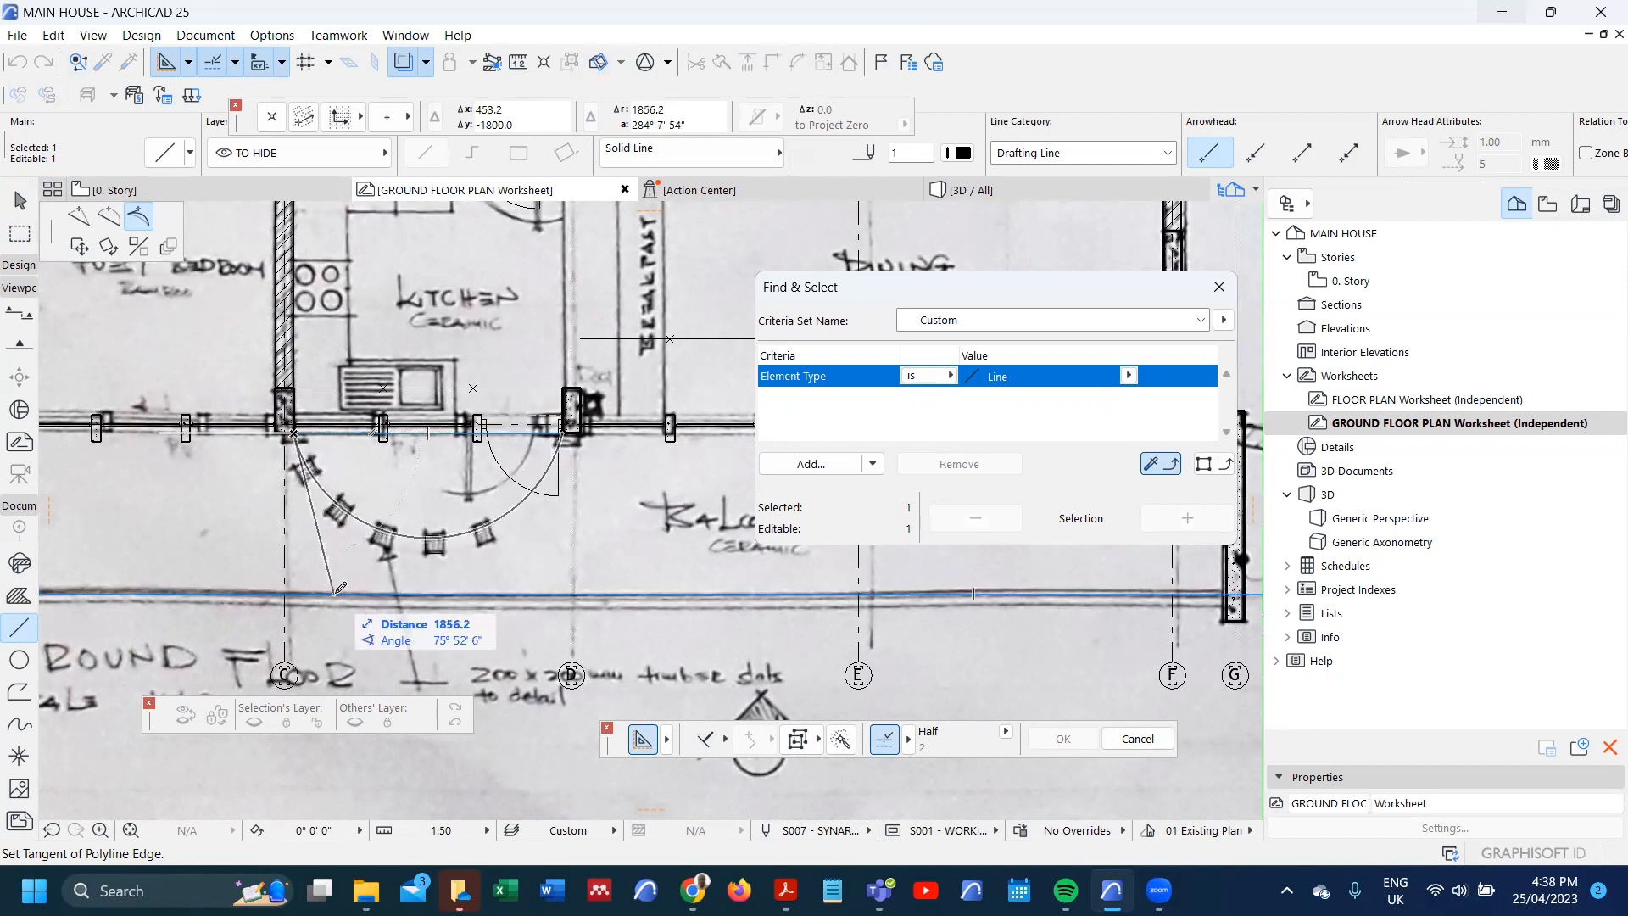
key(Tab)
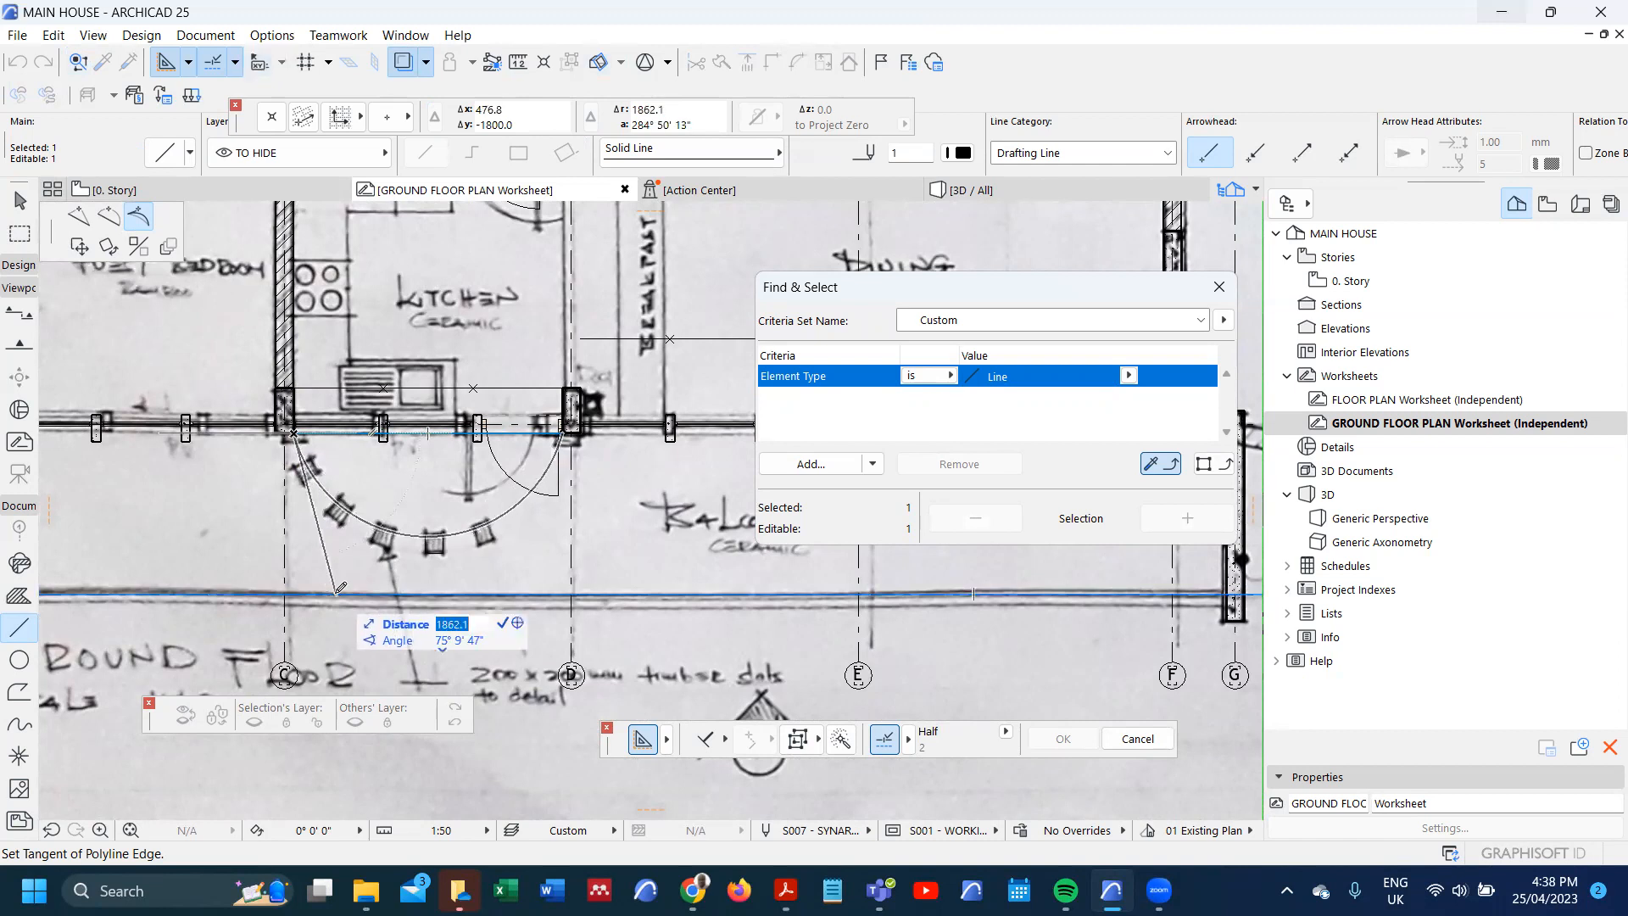
text(75)
key(Return)
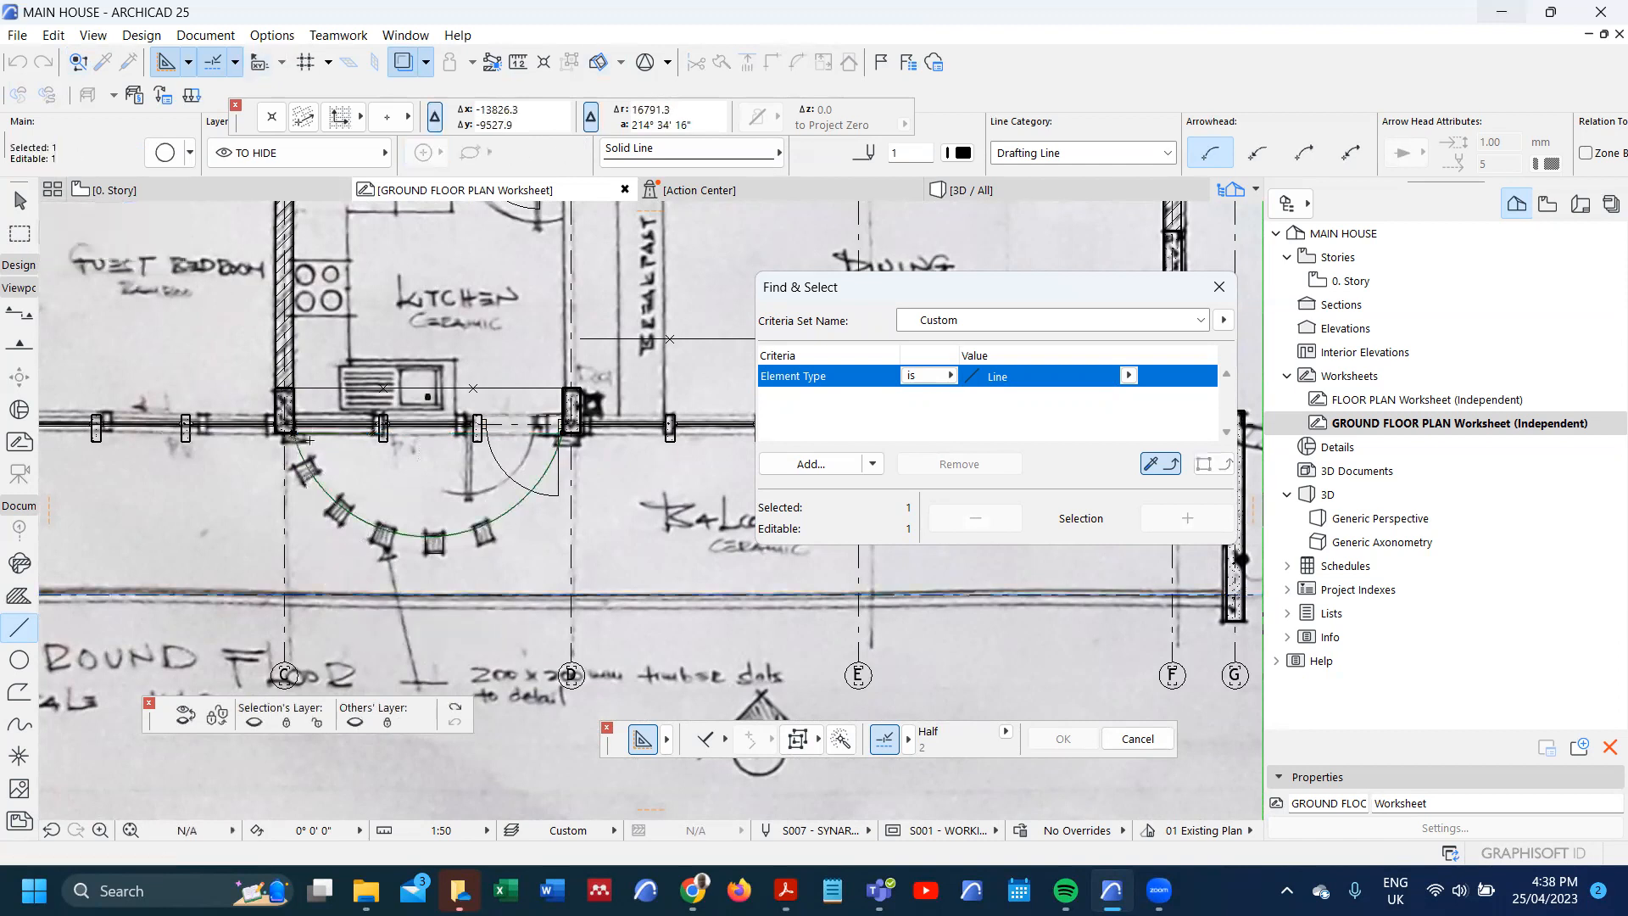
- Move the original 200 mm square from beside the plan by its upper edge midpoint onto the lowest point of the arc
scroll(402, 487, up, 4)
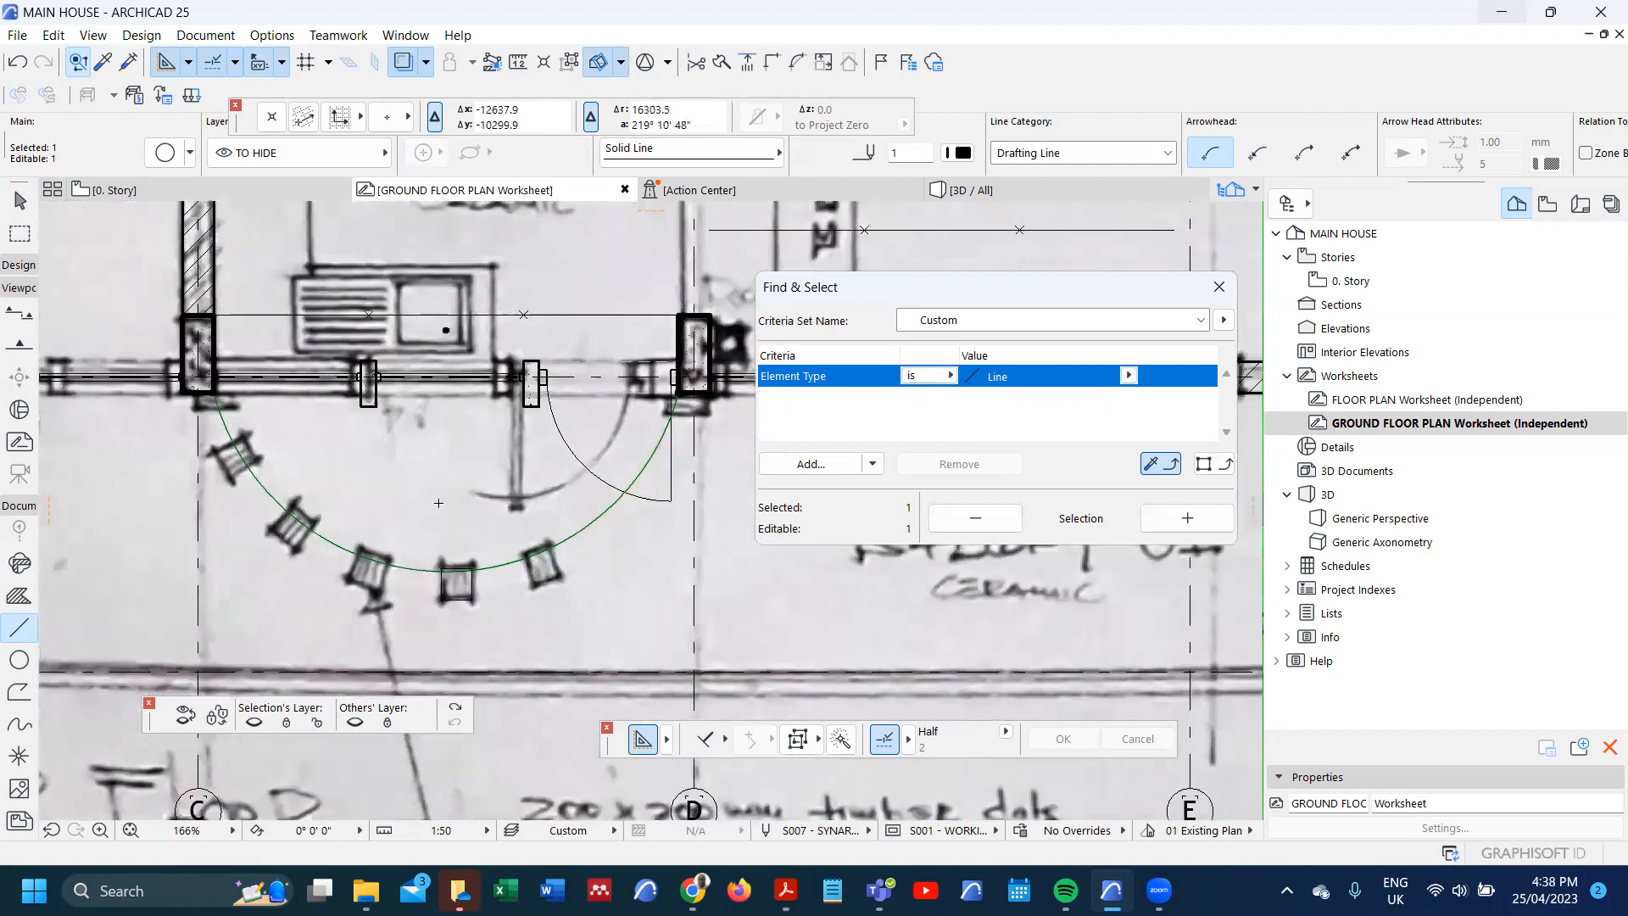
scroll(396, 443, down, 2)
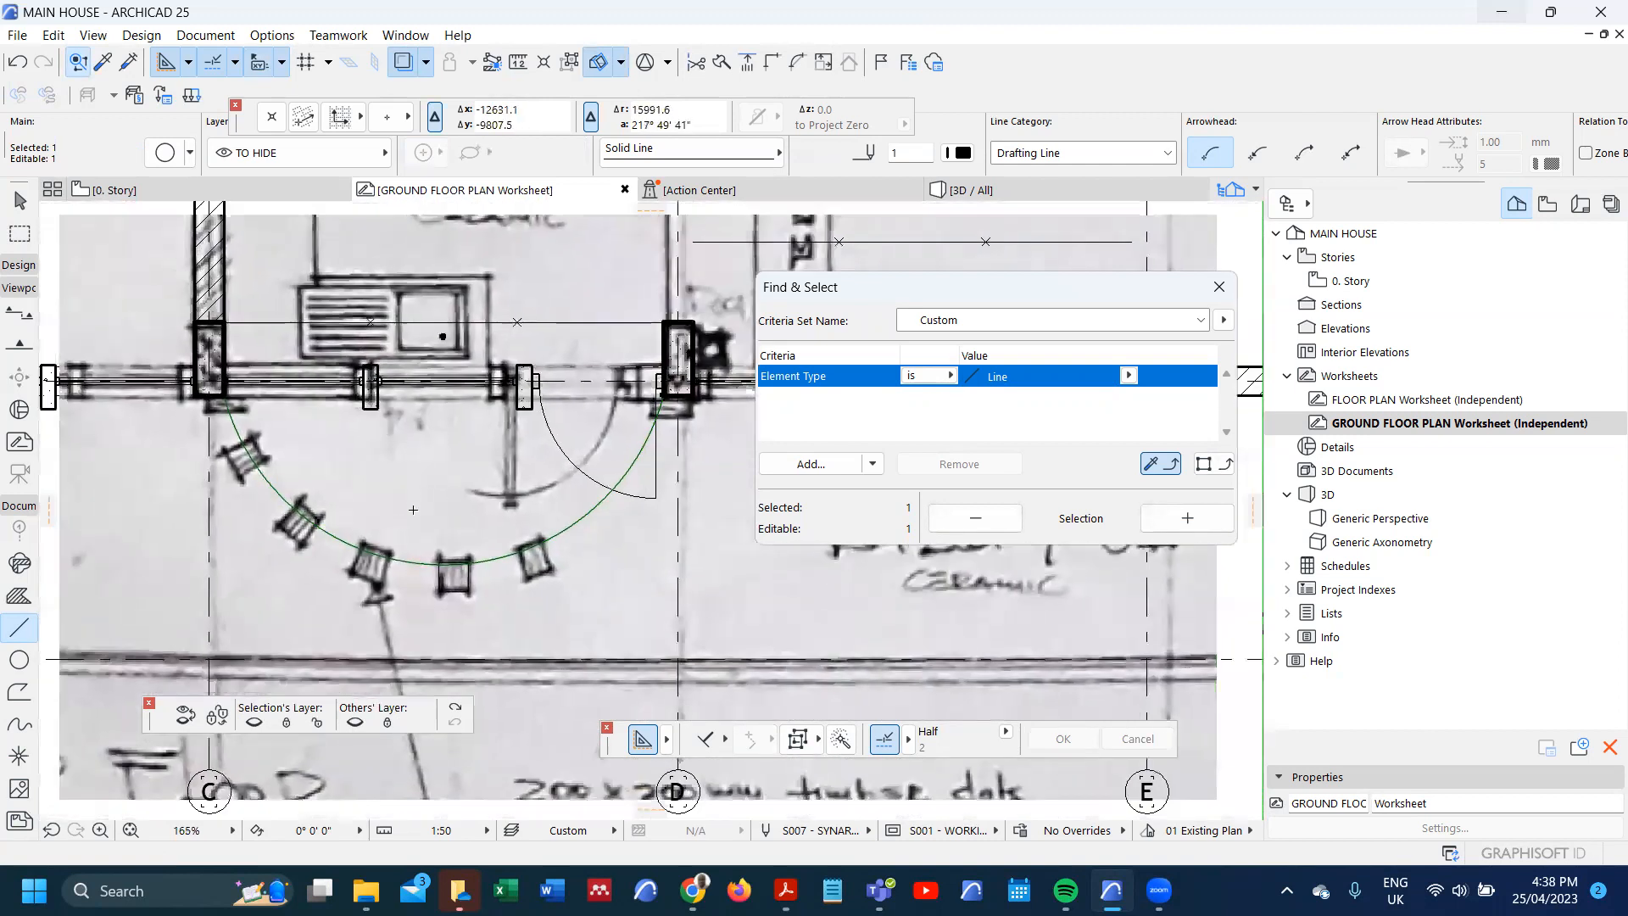
scroll(426, 527, down, 2)
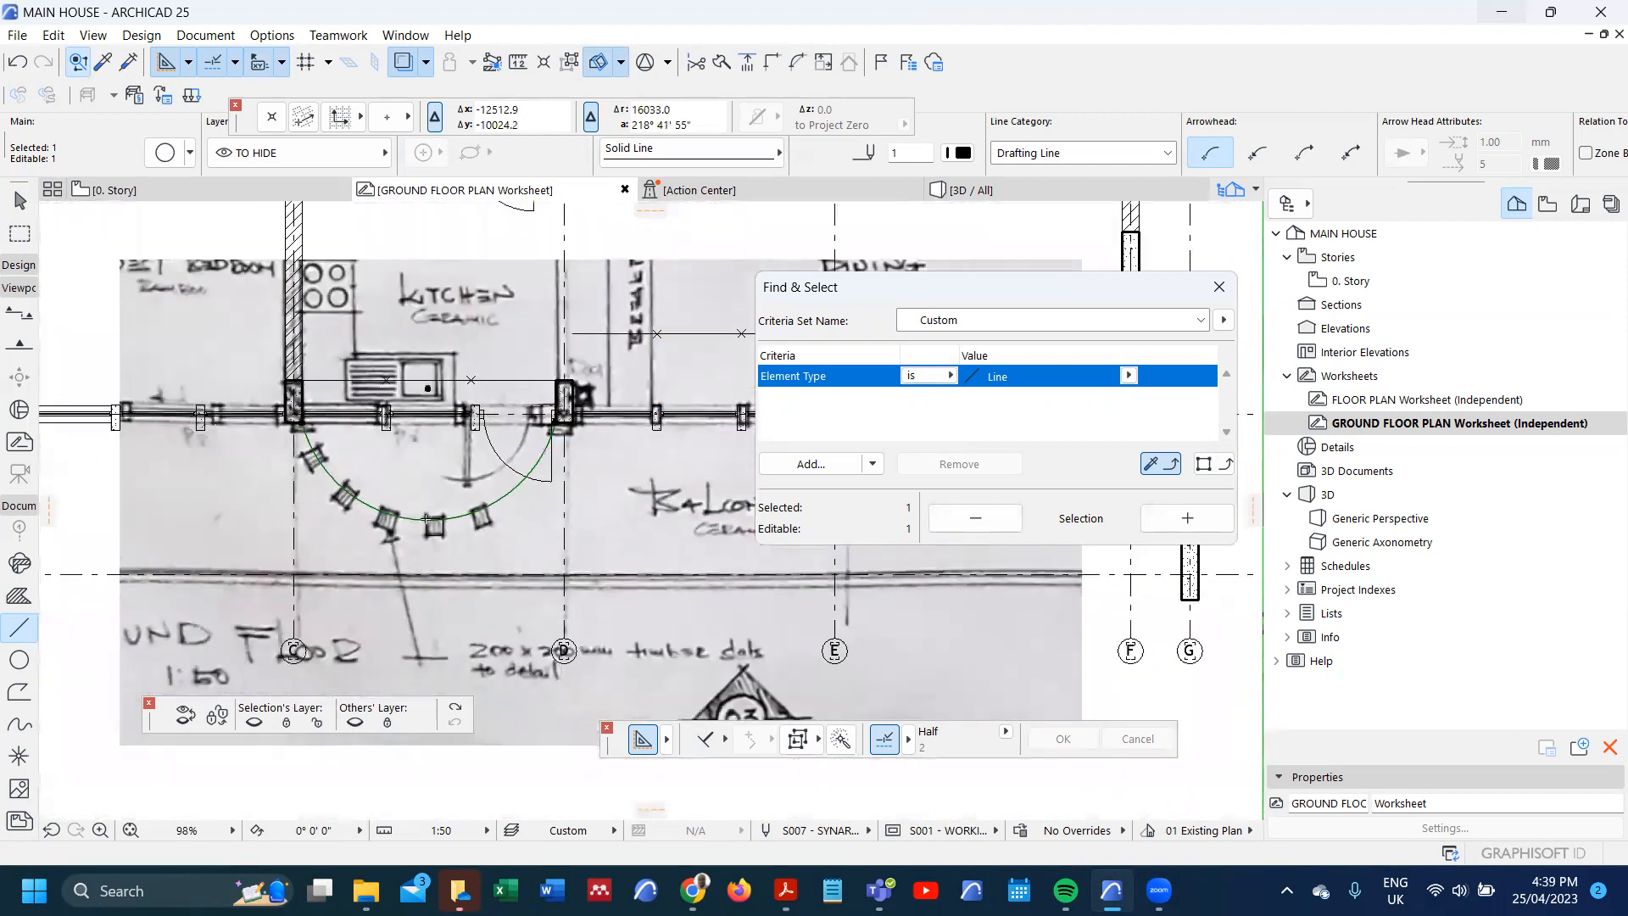
scroll(480, 459, down, 7)
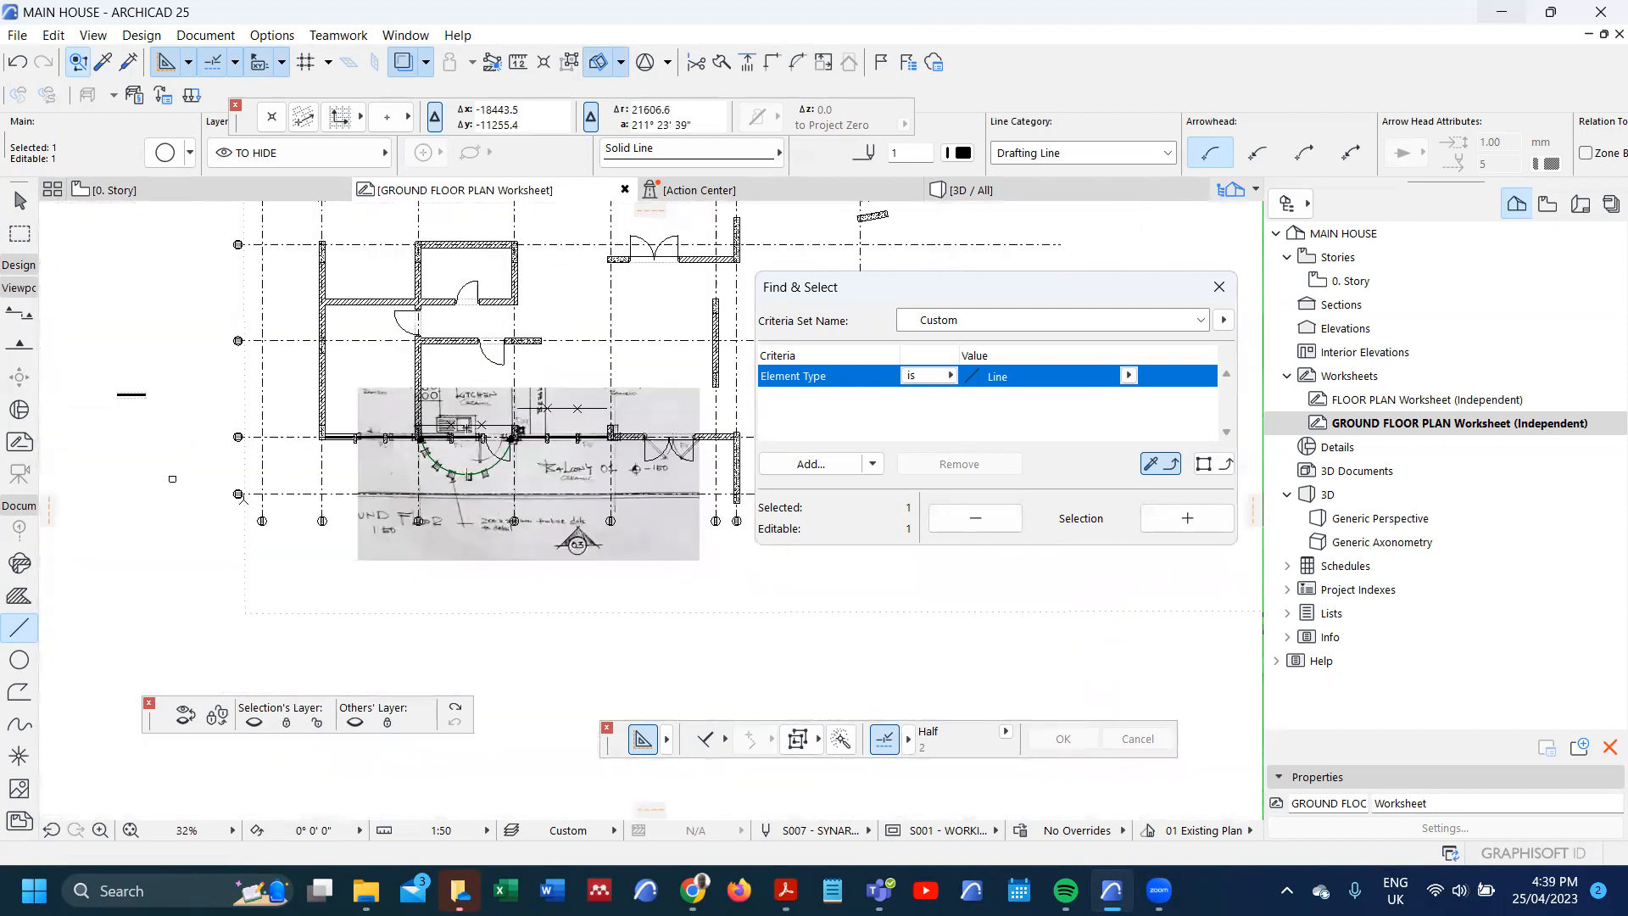
key(ctrl+a)
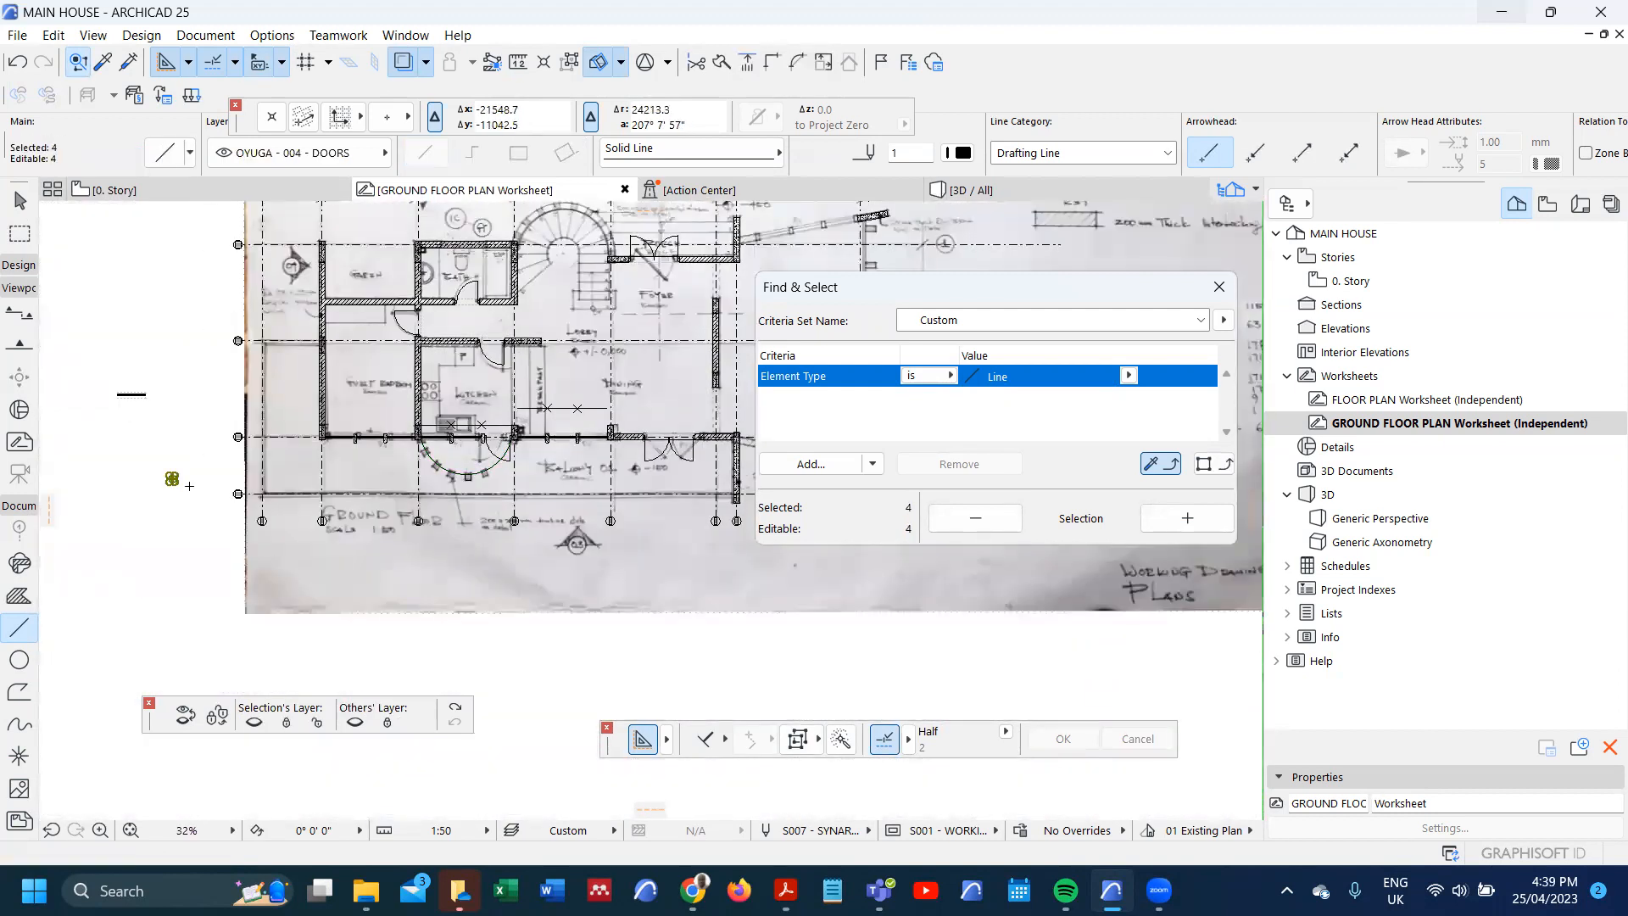
key(ctrl+d)
scroll(172, 466, up, 6)
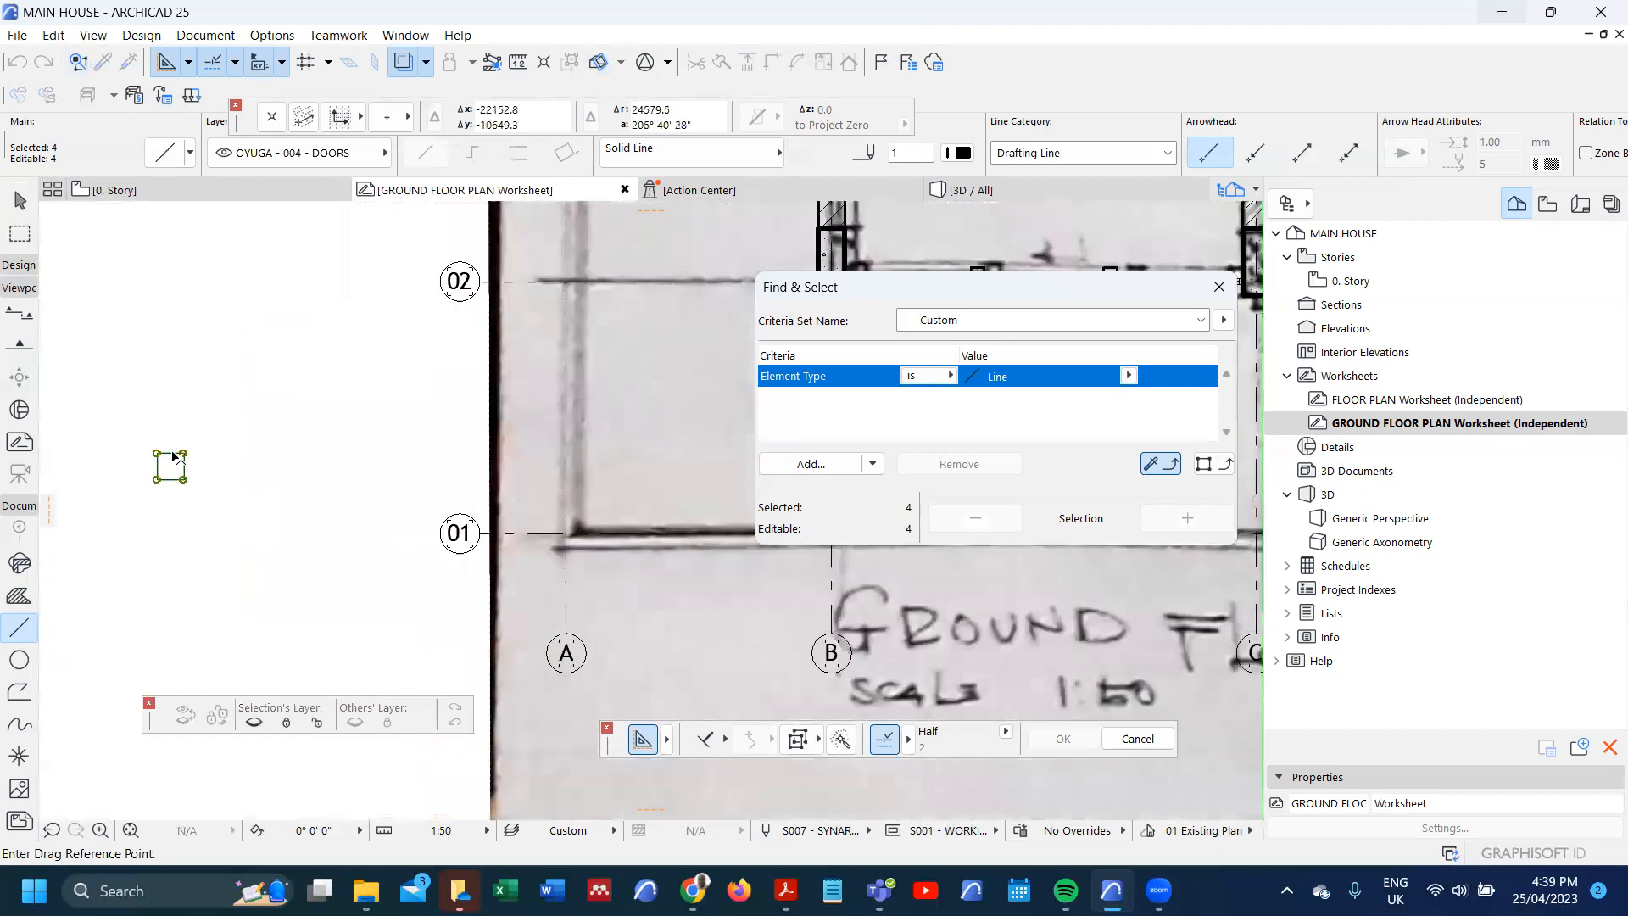
click(172, 453)
scroll(172, 458, down, 5)
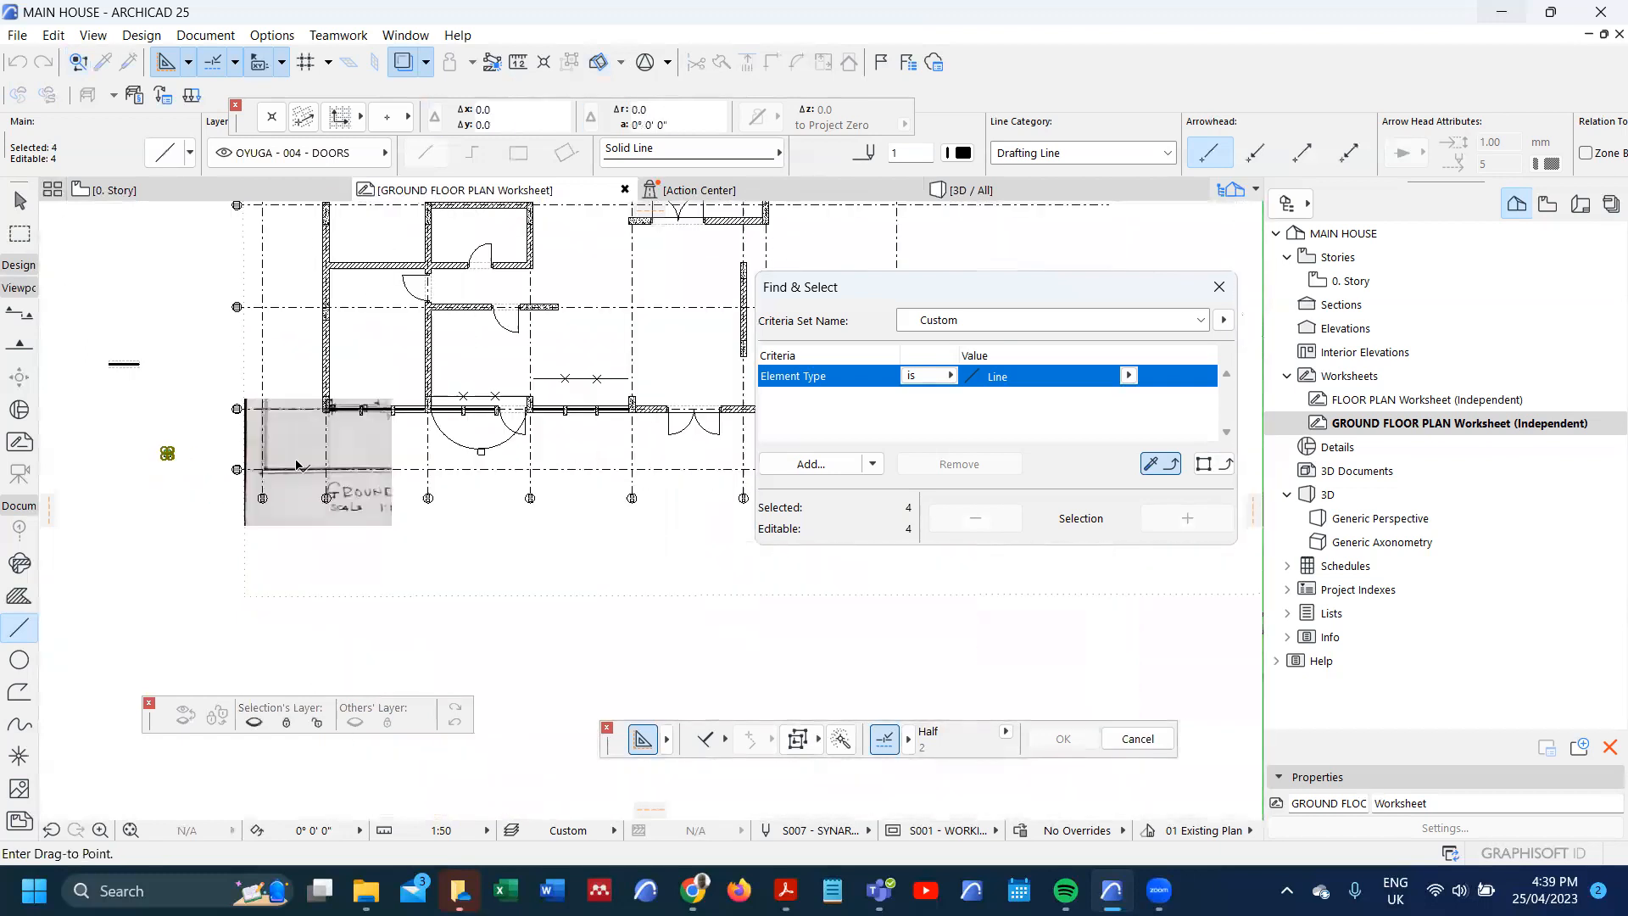
scroll(453, 442, up, 5)
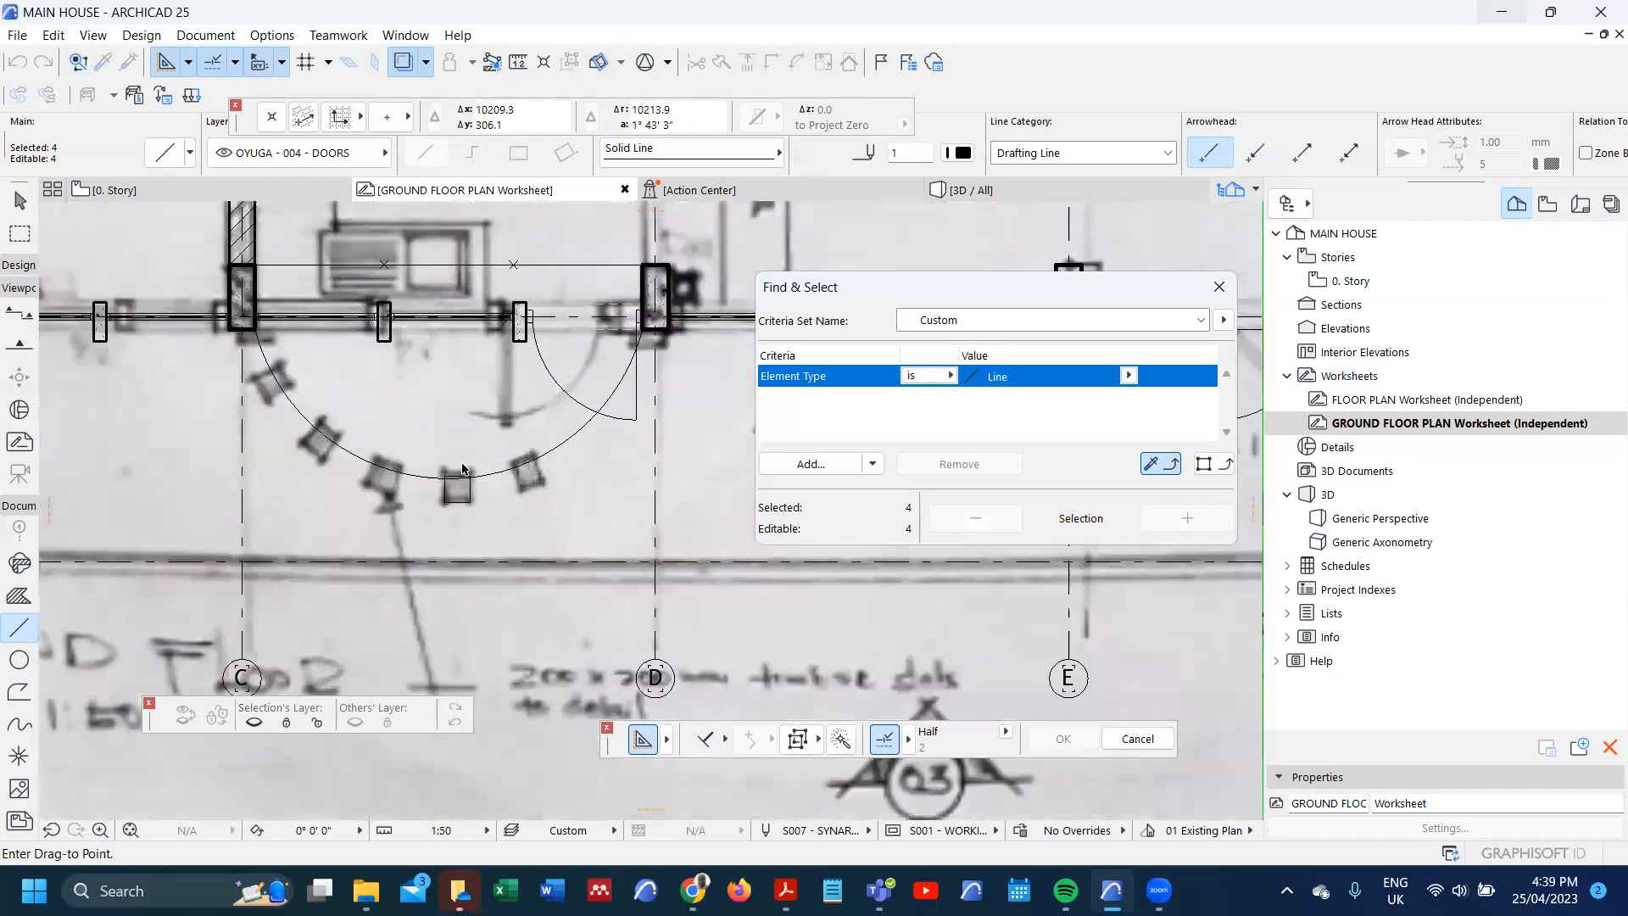
scroll(447, 485, up, 3)
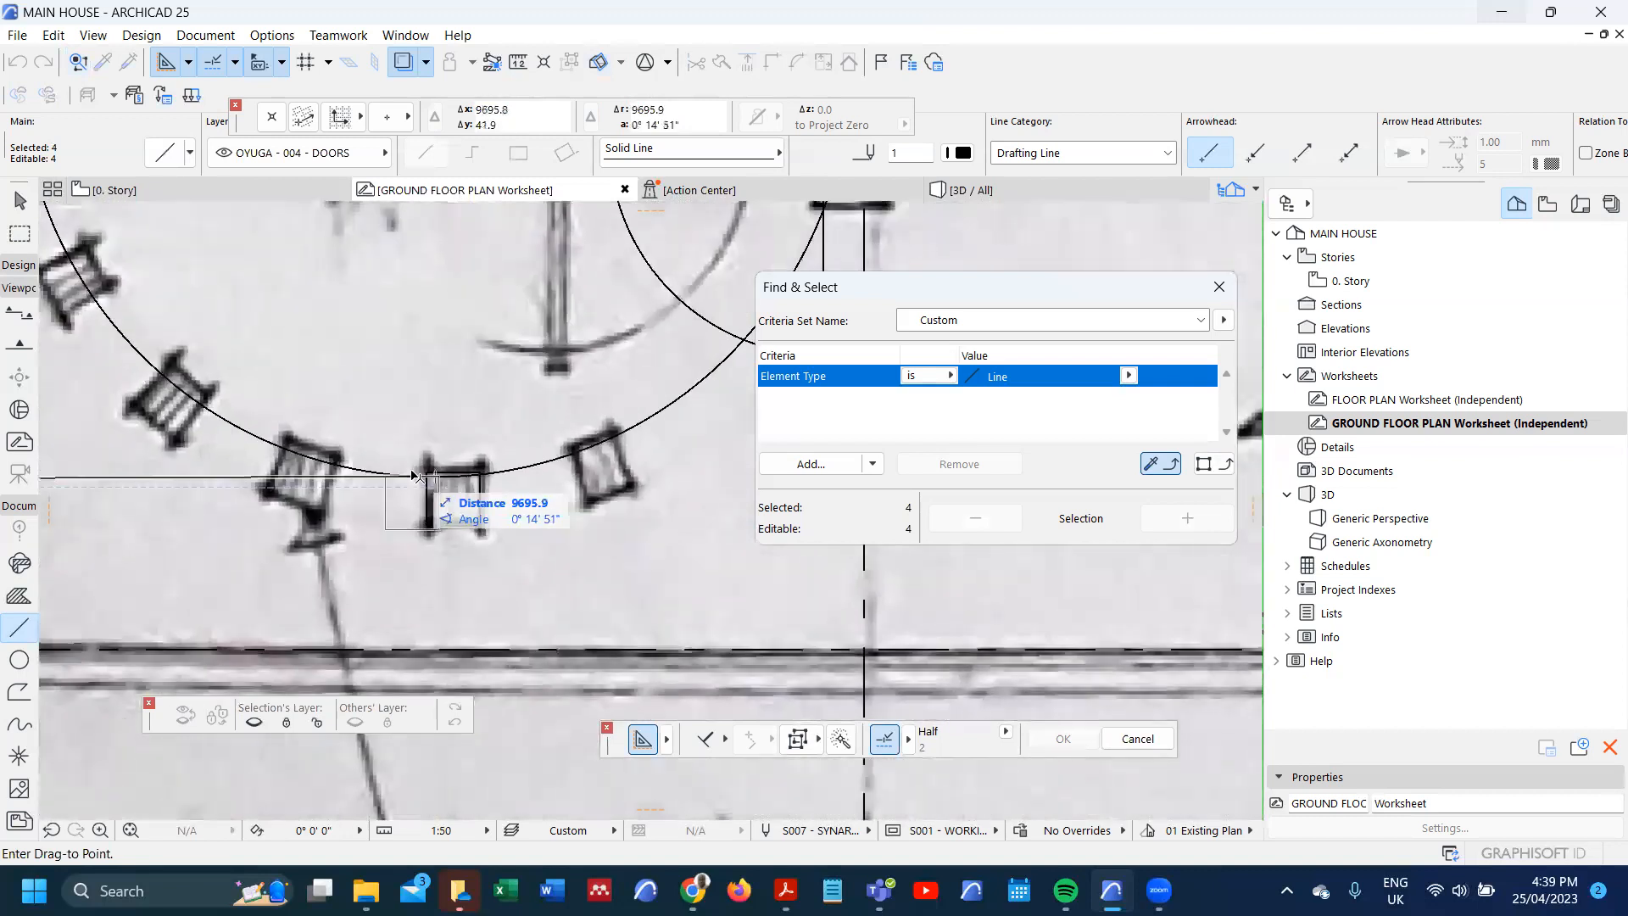
click(435, 482)
scroll(441, 485, down, 6)
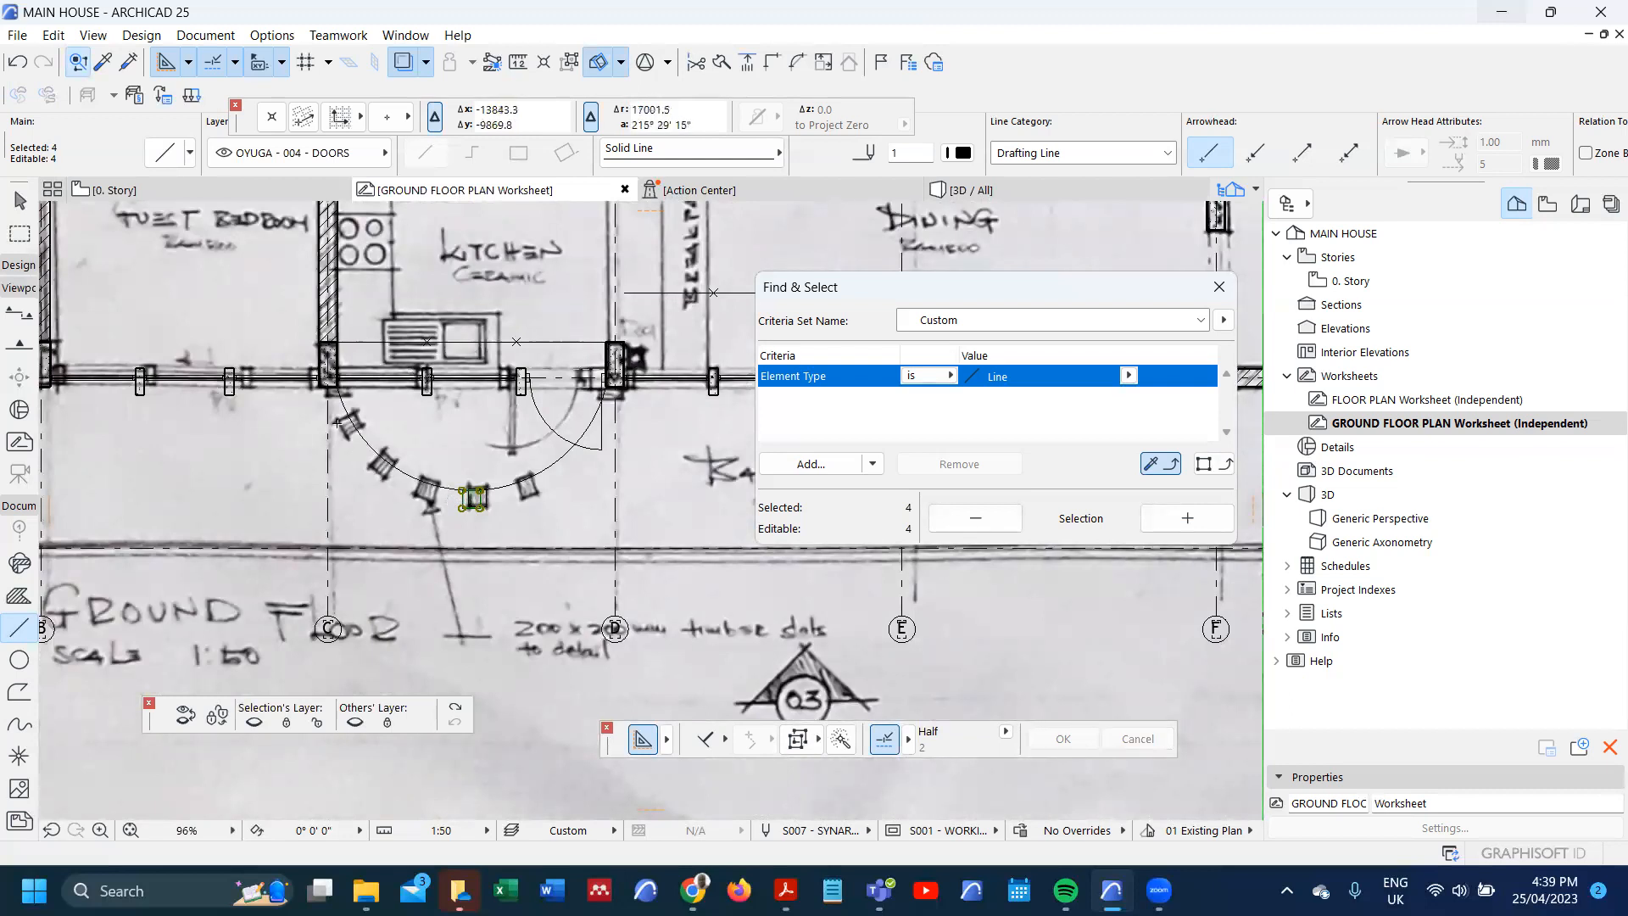
scroll(410, 449, up, 1)
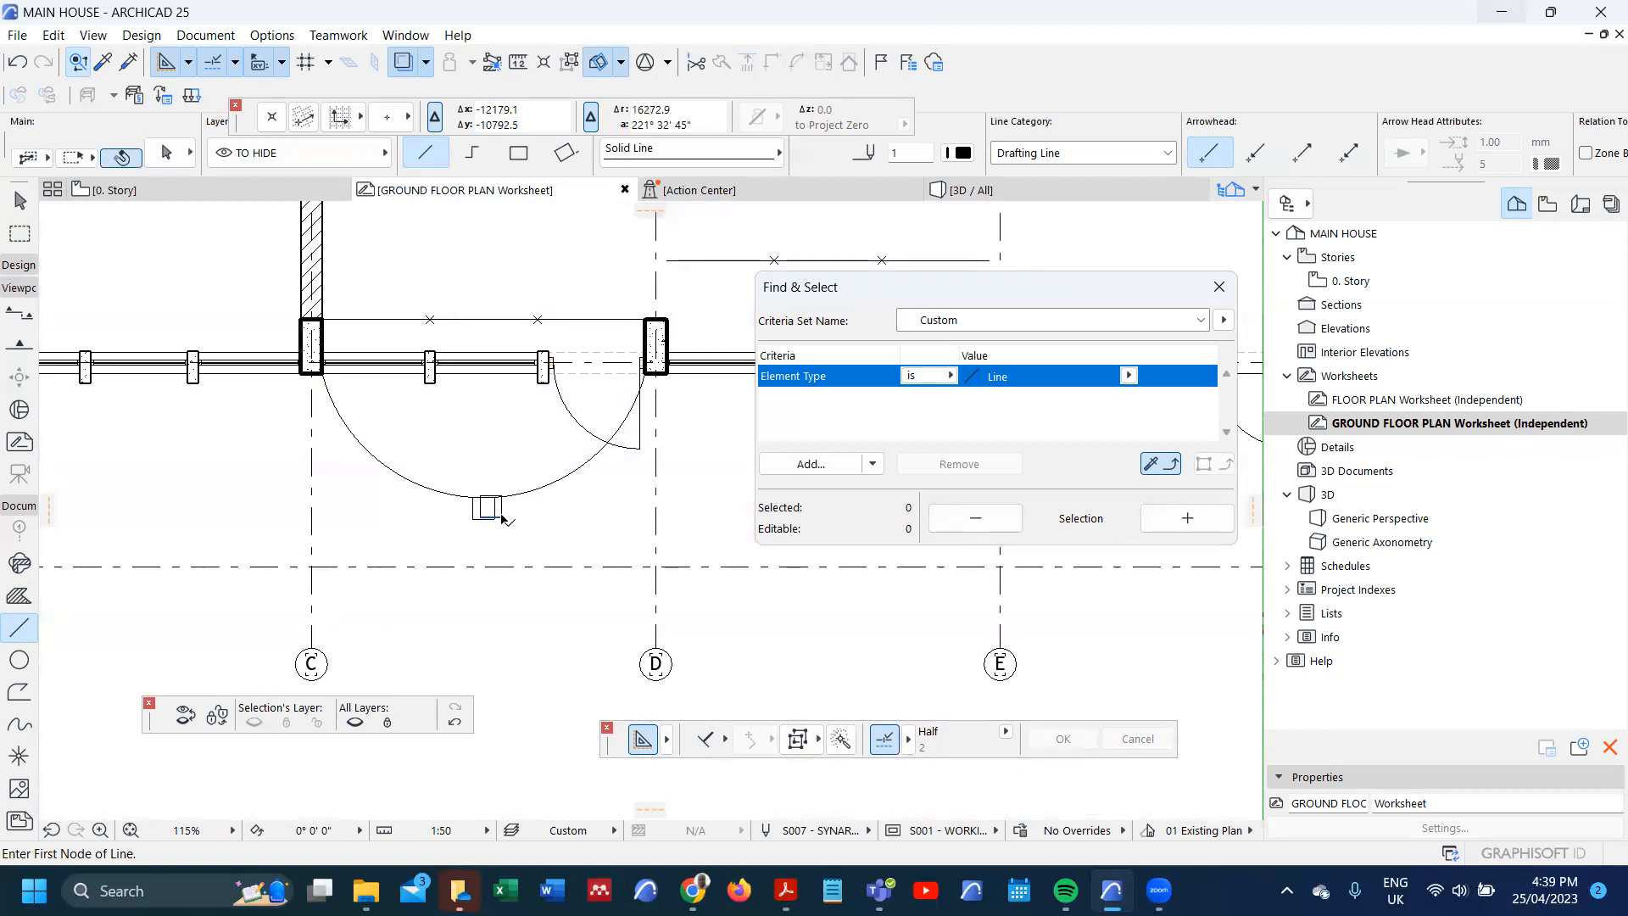
- Set the Multiply options for the square at the arc's lowest point to Rotate and Distribute with 3 copies
scroll(520, 521, up, 5)
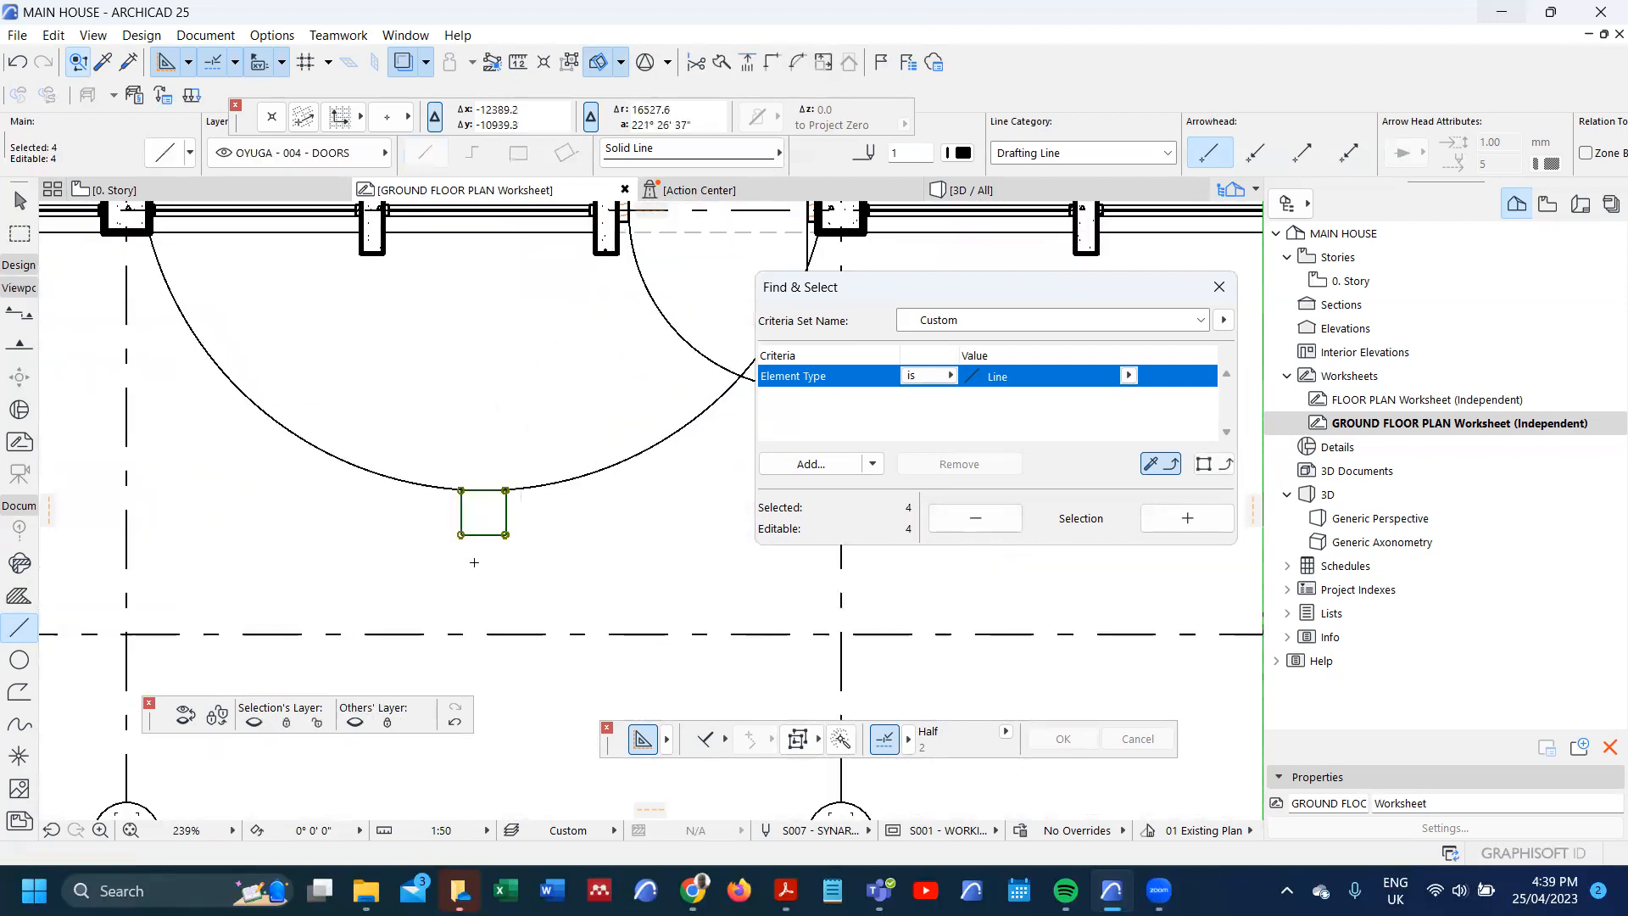
key(ctrl+u)
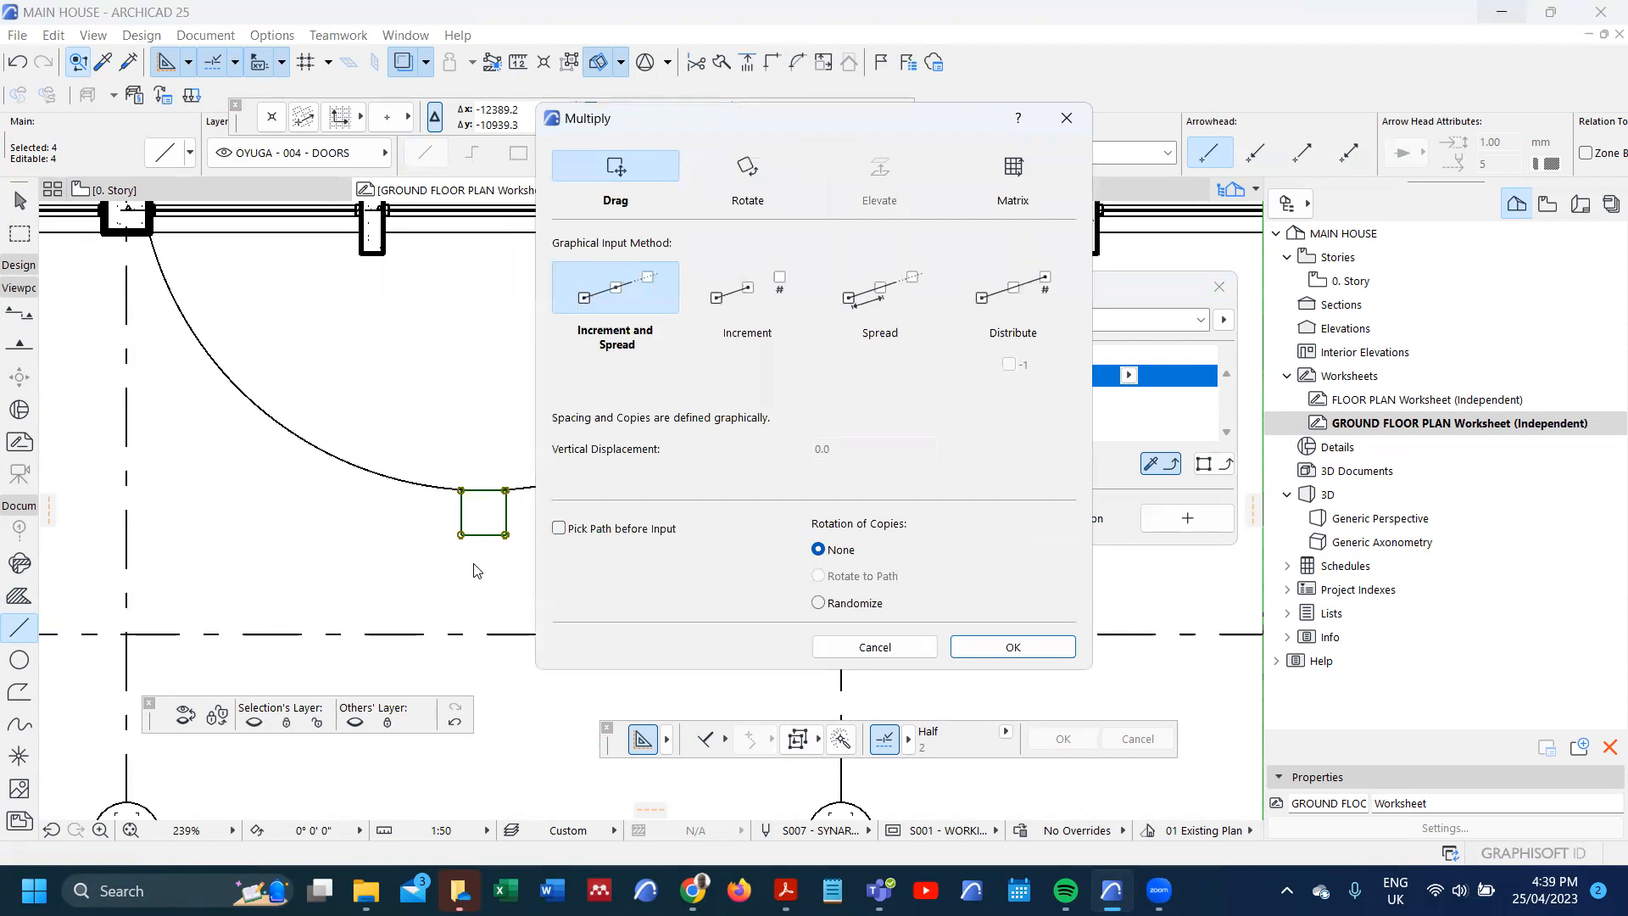
click(751, 183)
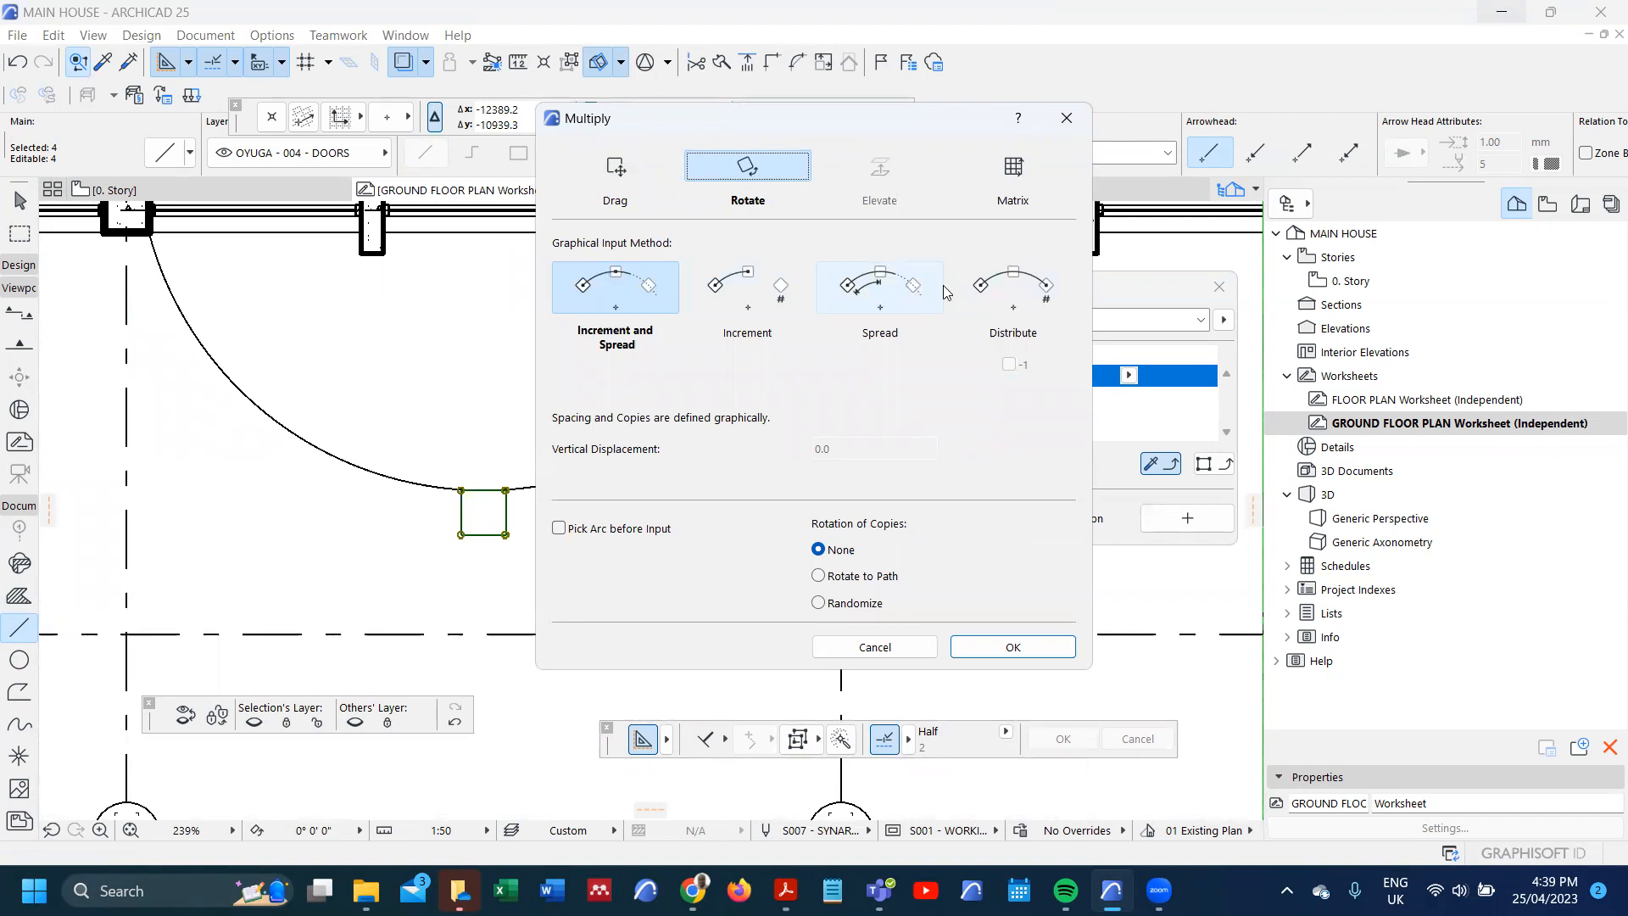
click(1007, 288)
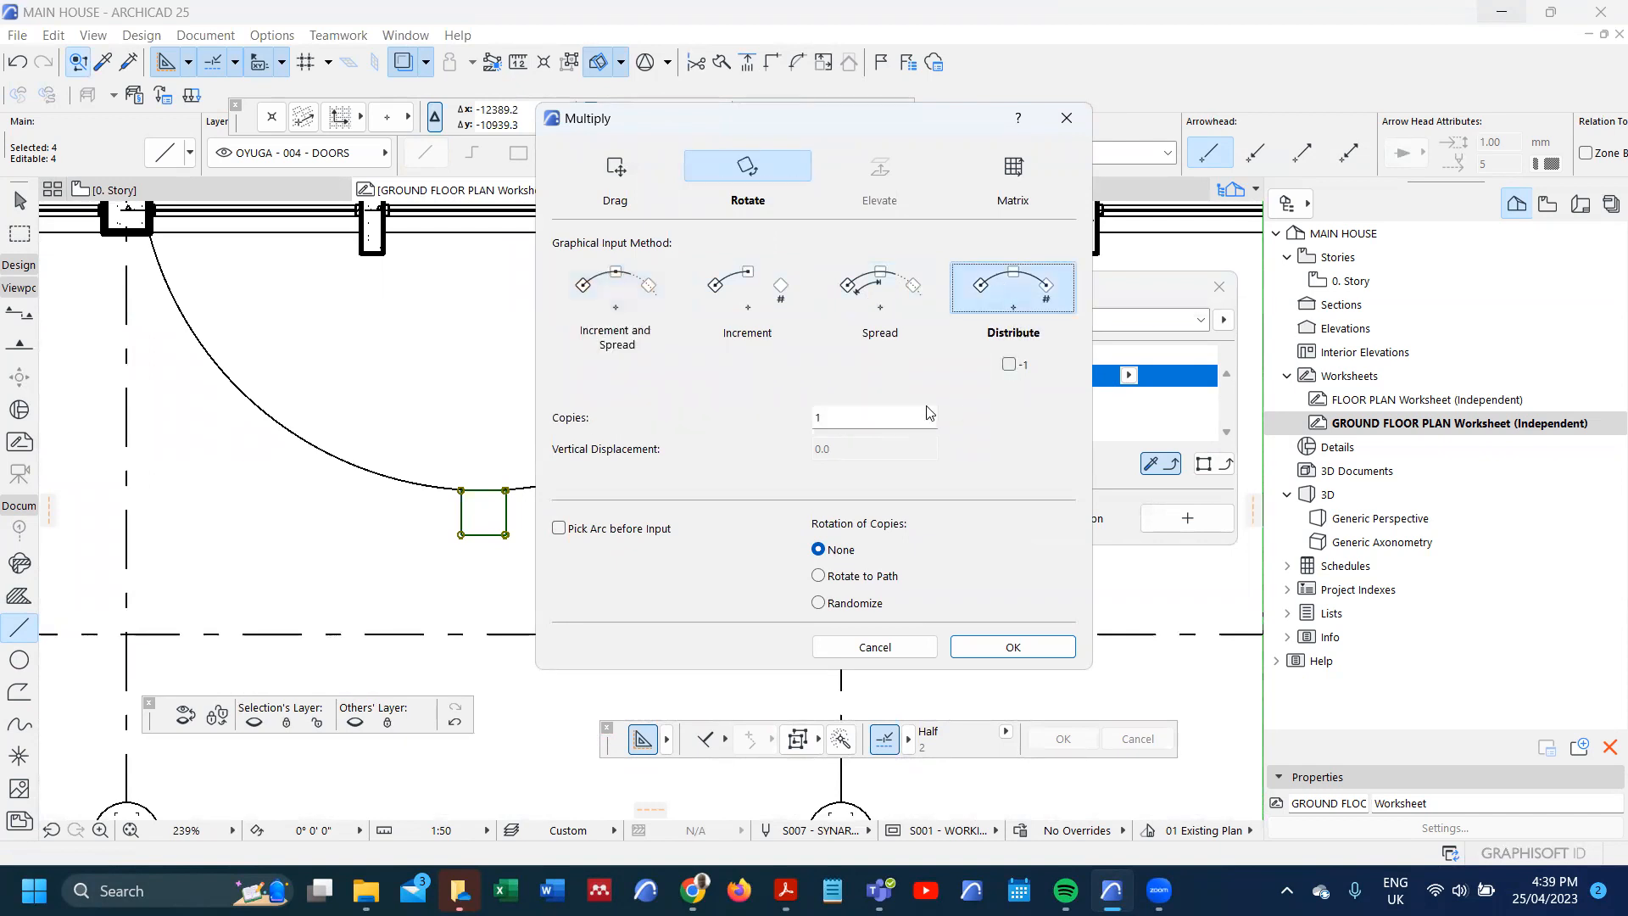
click(876, 415)
click(973, 646)
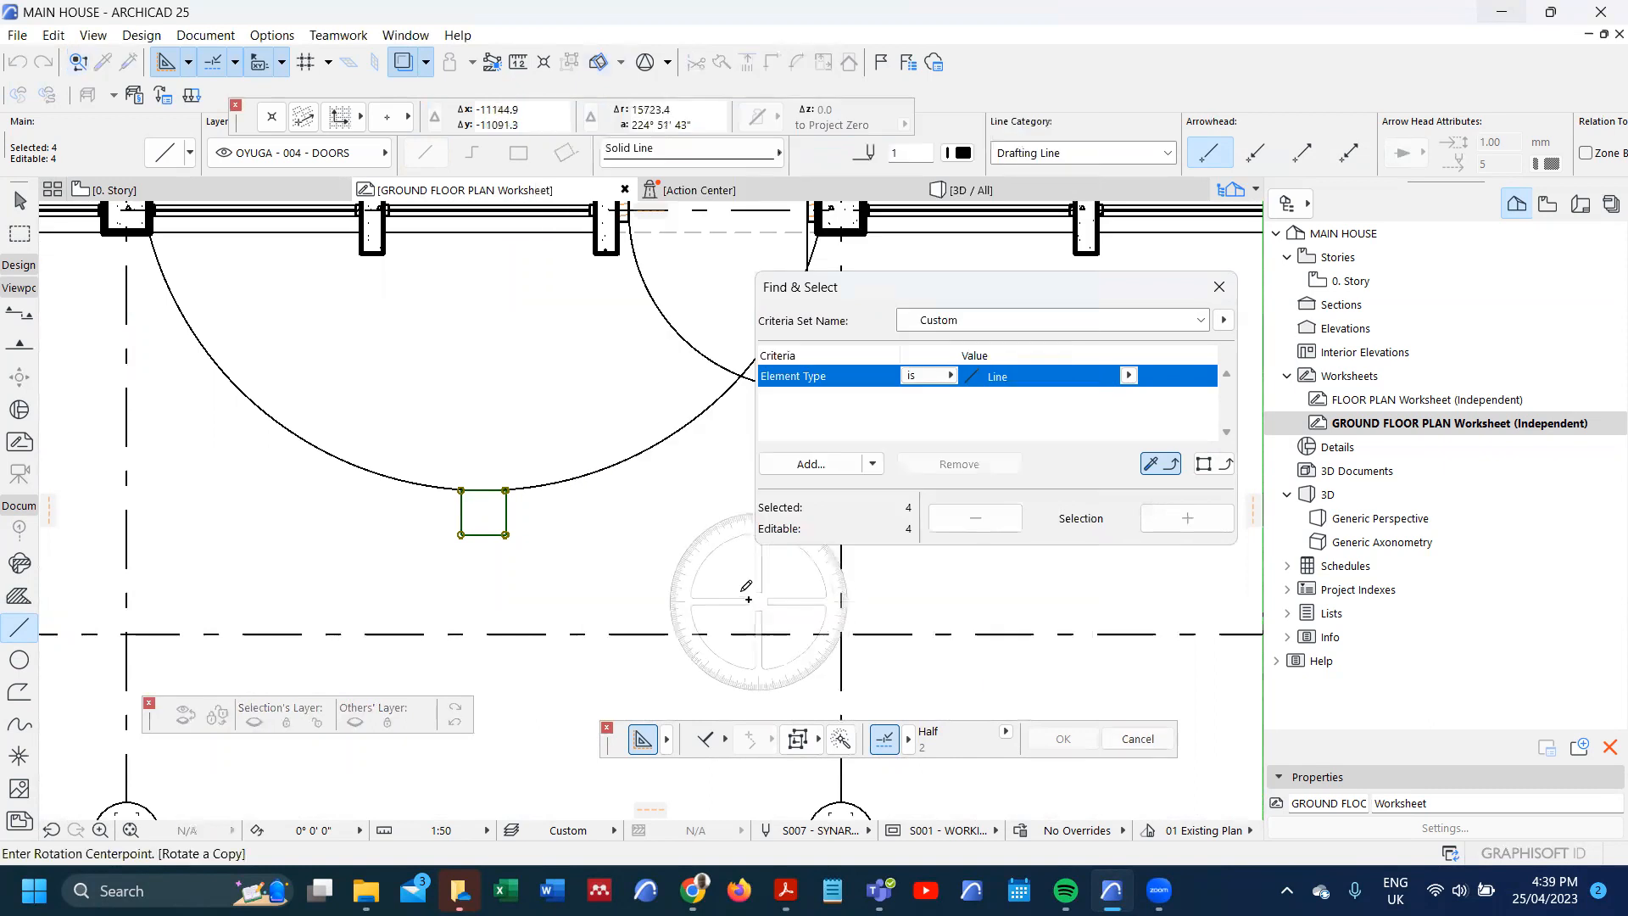
key(ctrl+t)
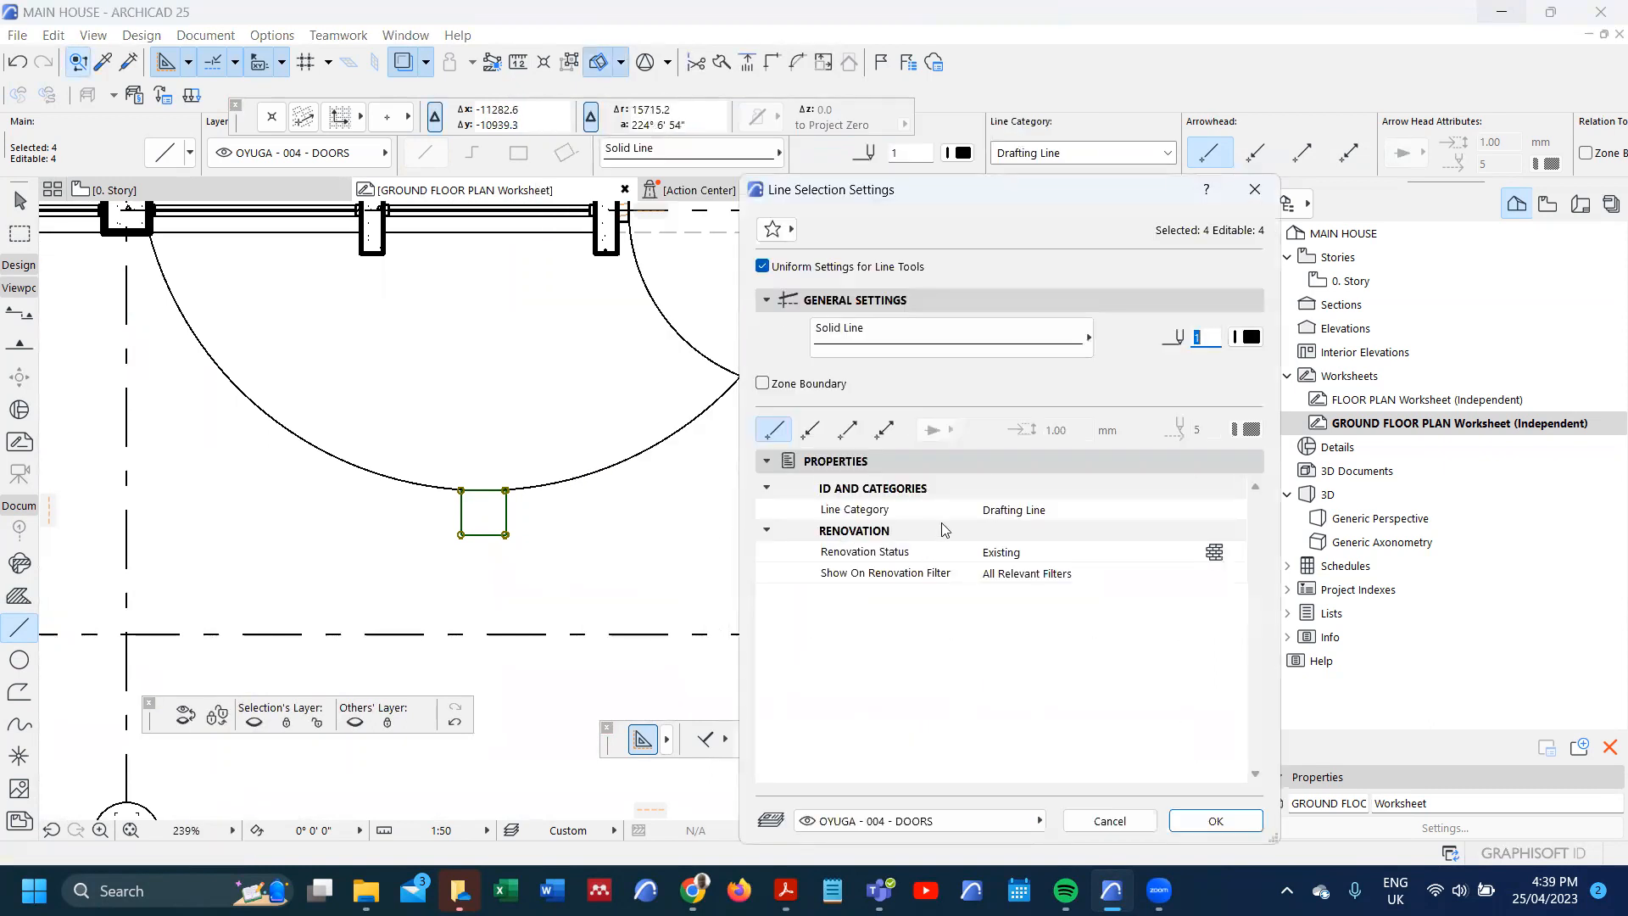
key(Escape)
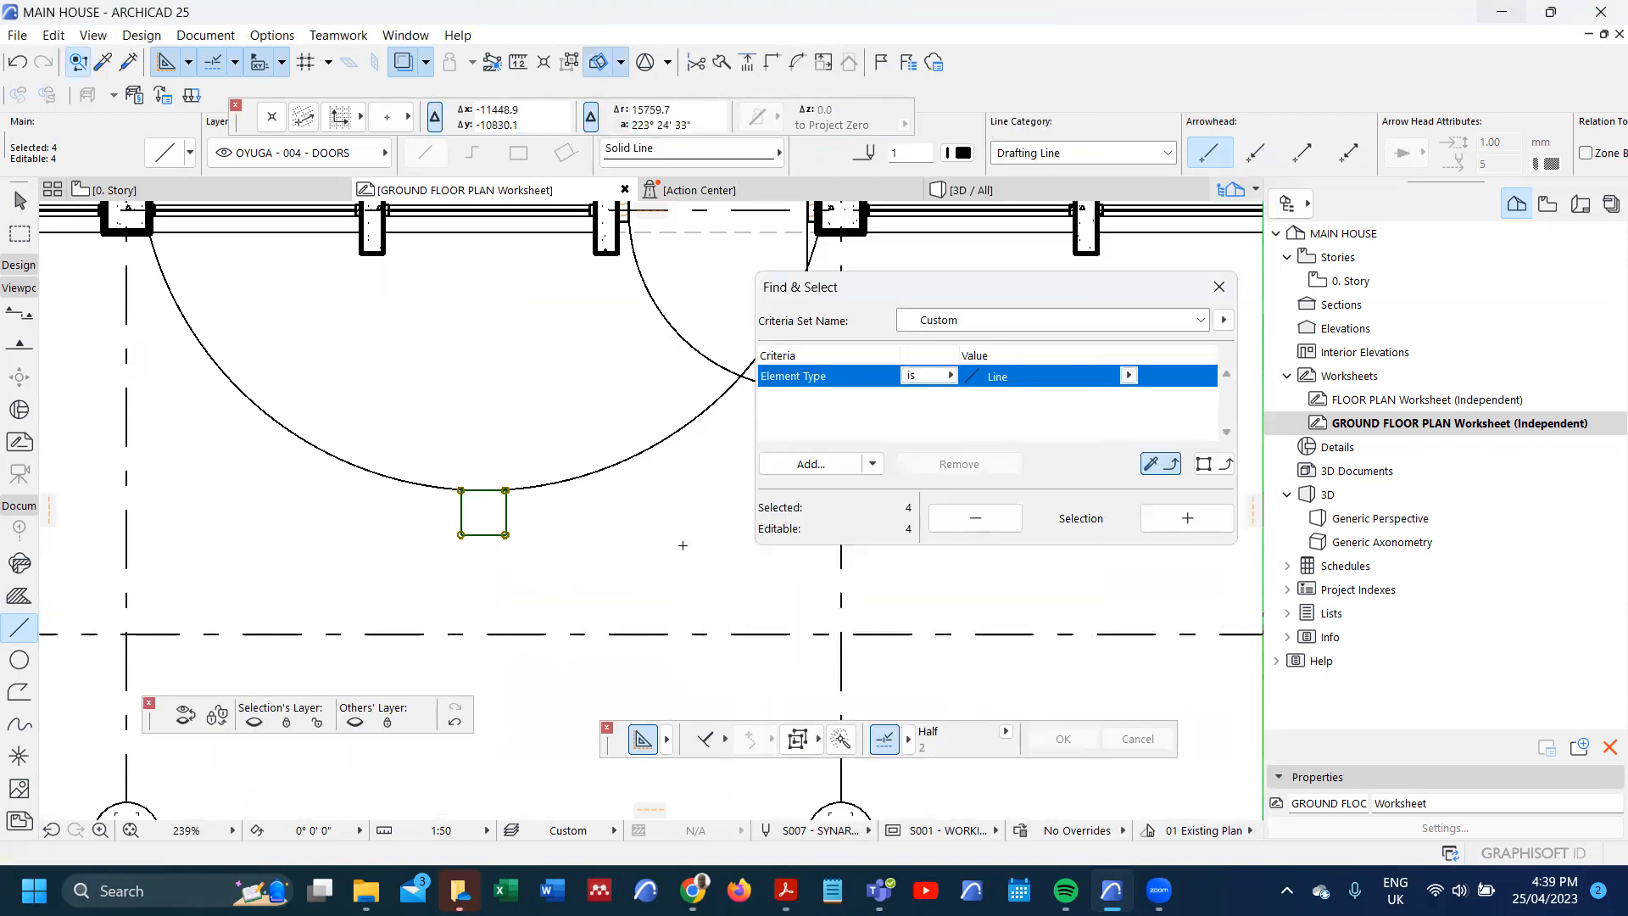
- Set the copies to rotate to path and try rotating the square about the arc's centre towards the grid C column
key(ctrl+u)
click(818, 576)
click(1013, 647)
scroll(616, 593, down, 2)
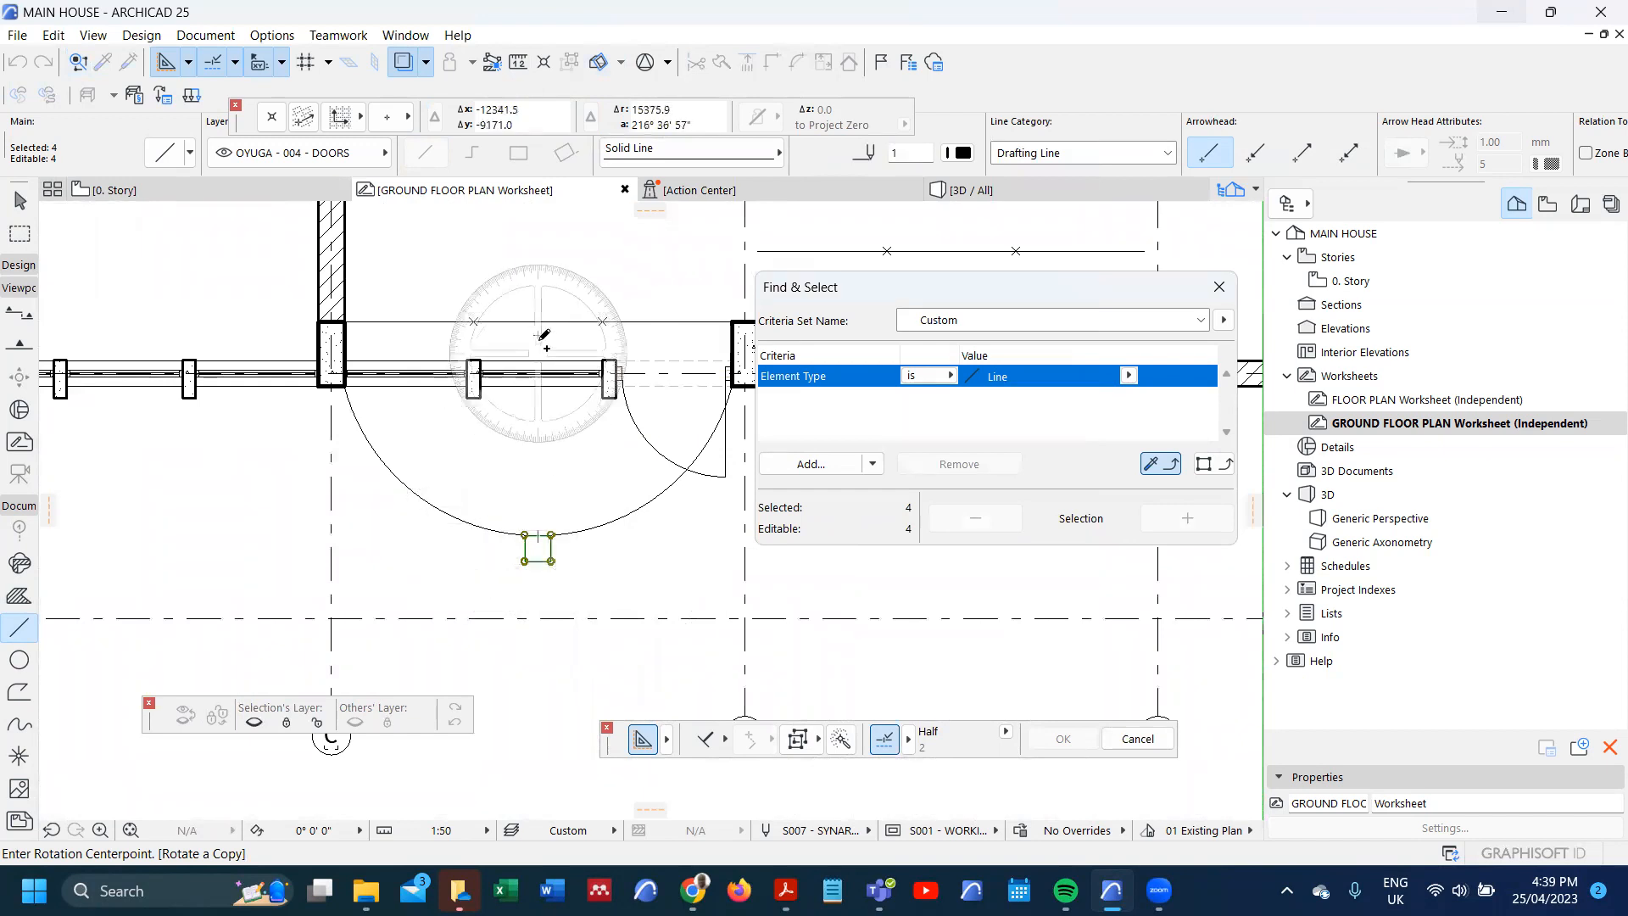
click(537, 335)
scroll(547, 547, up, 1)
click(540, 540)
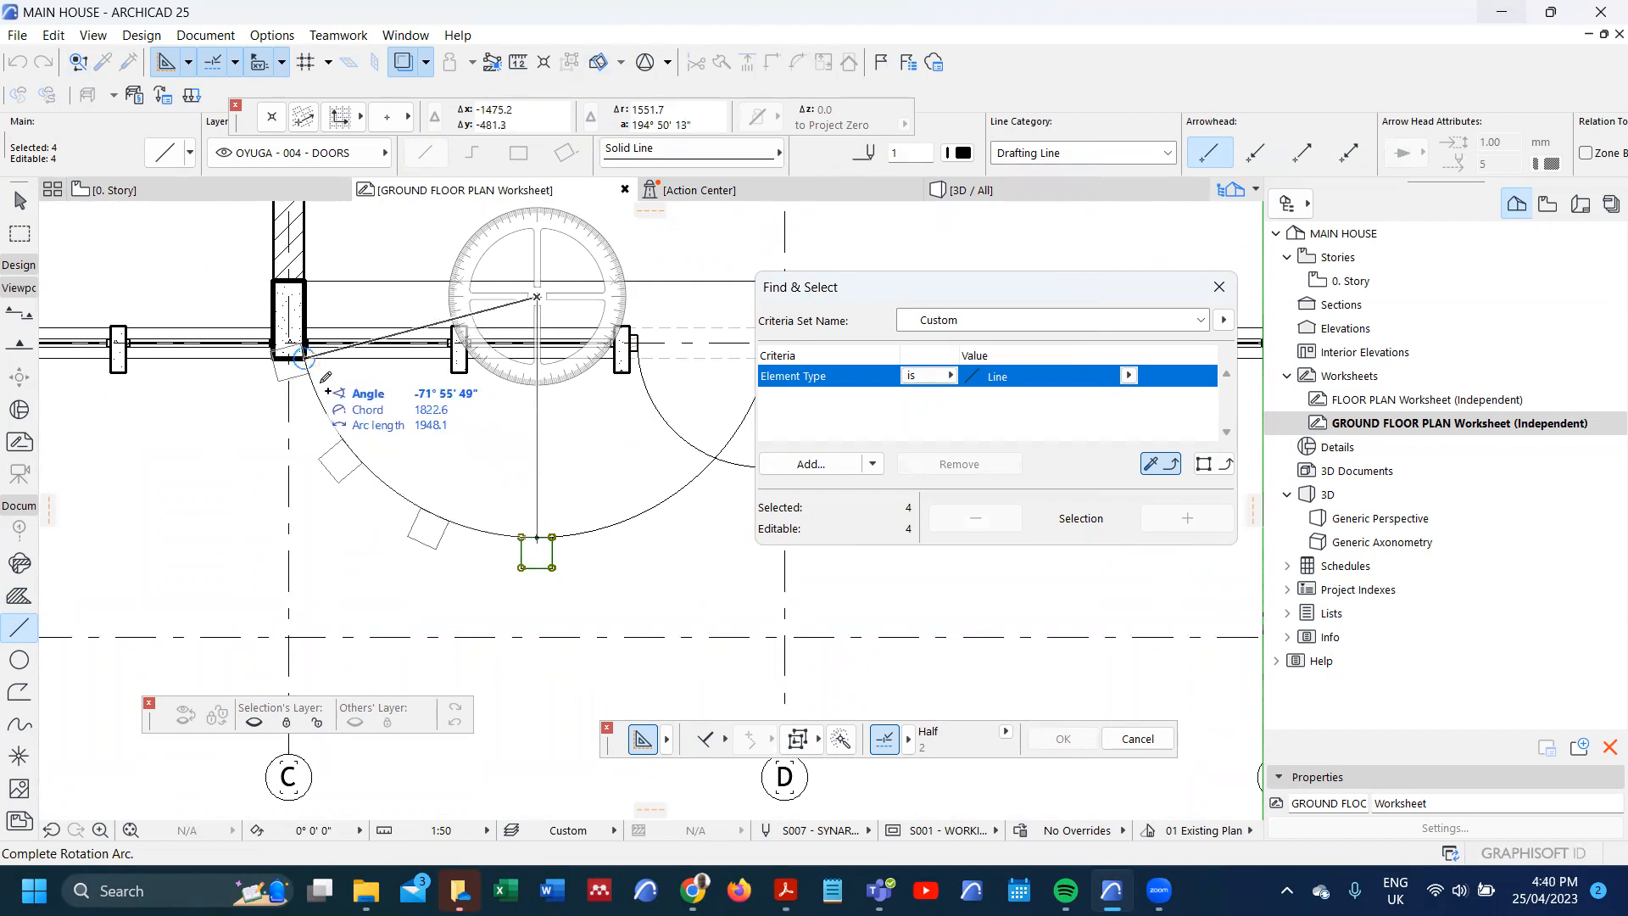
key(Escape)
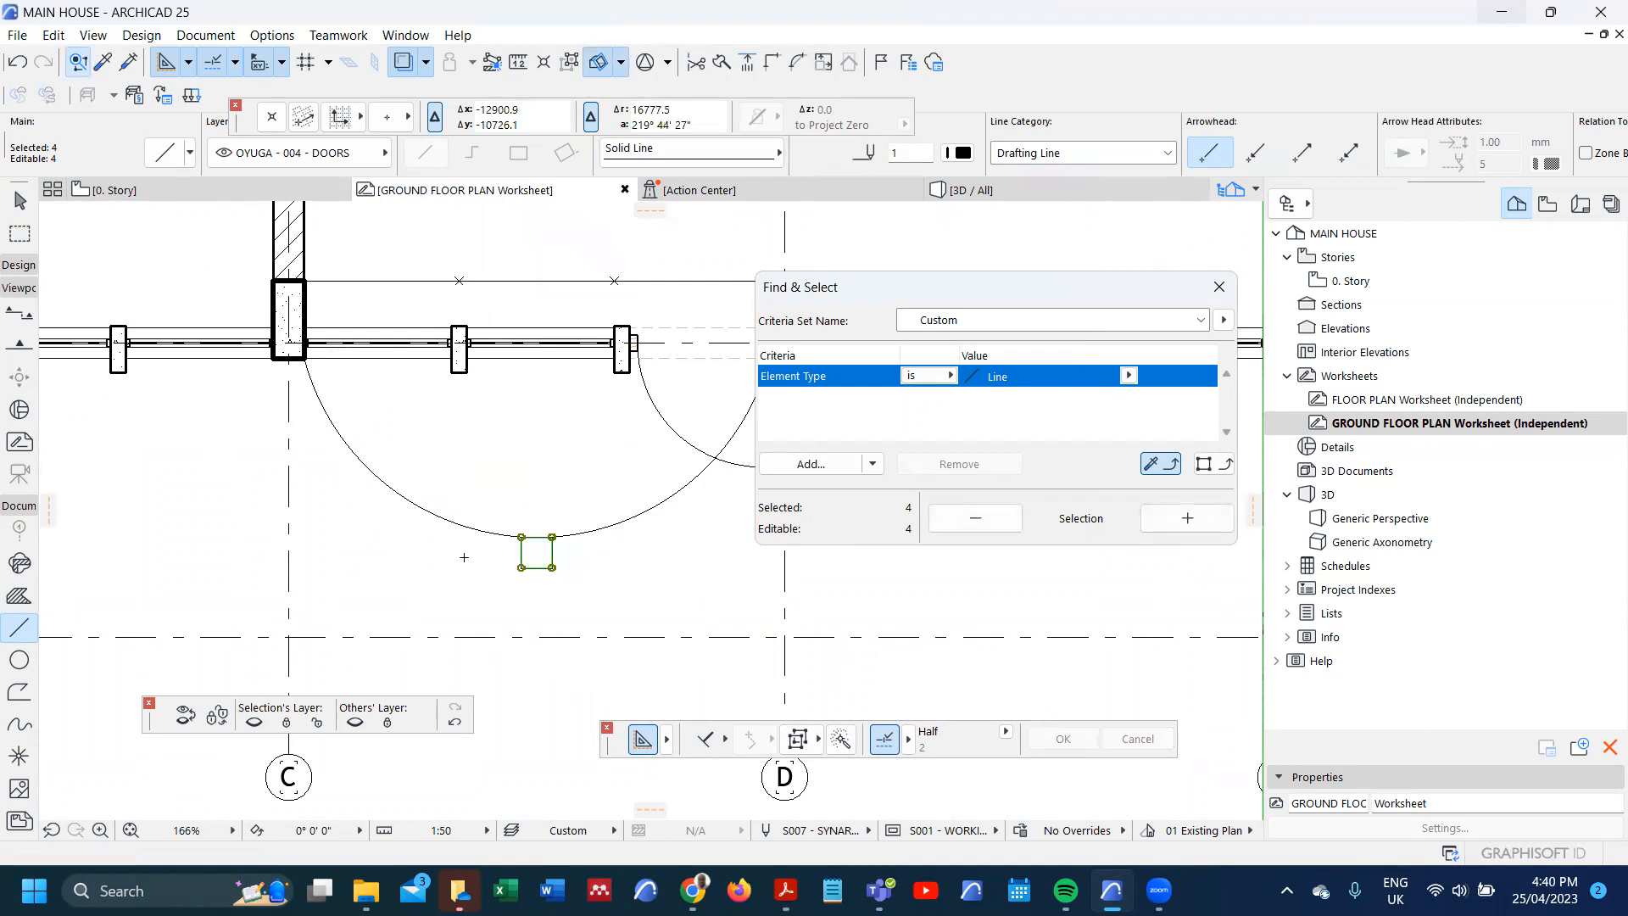
- Enable the -1 option for the square's distributed rotation in the Multiply settings
key(ctrl+t)
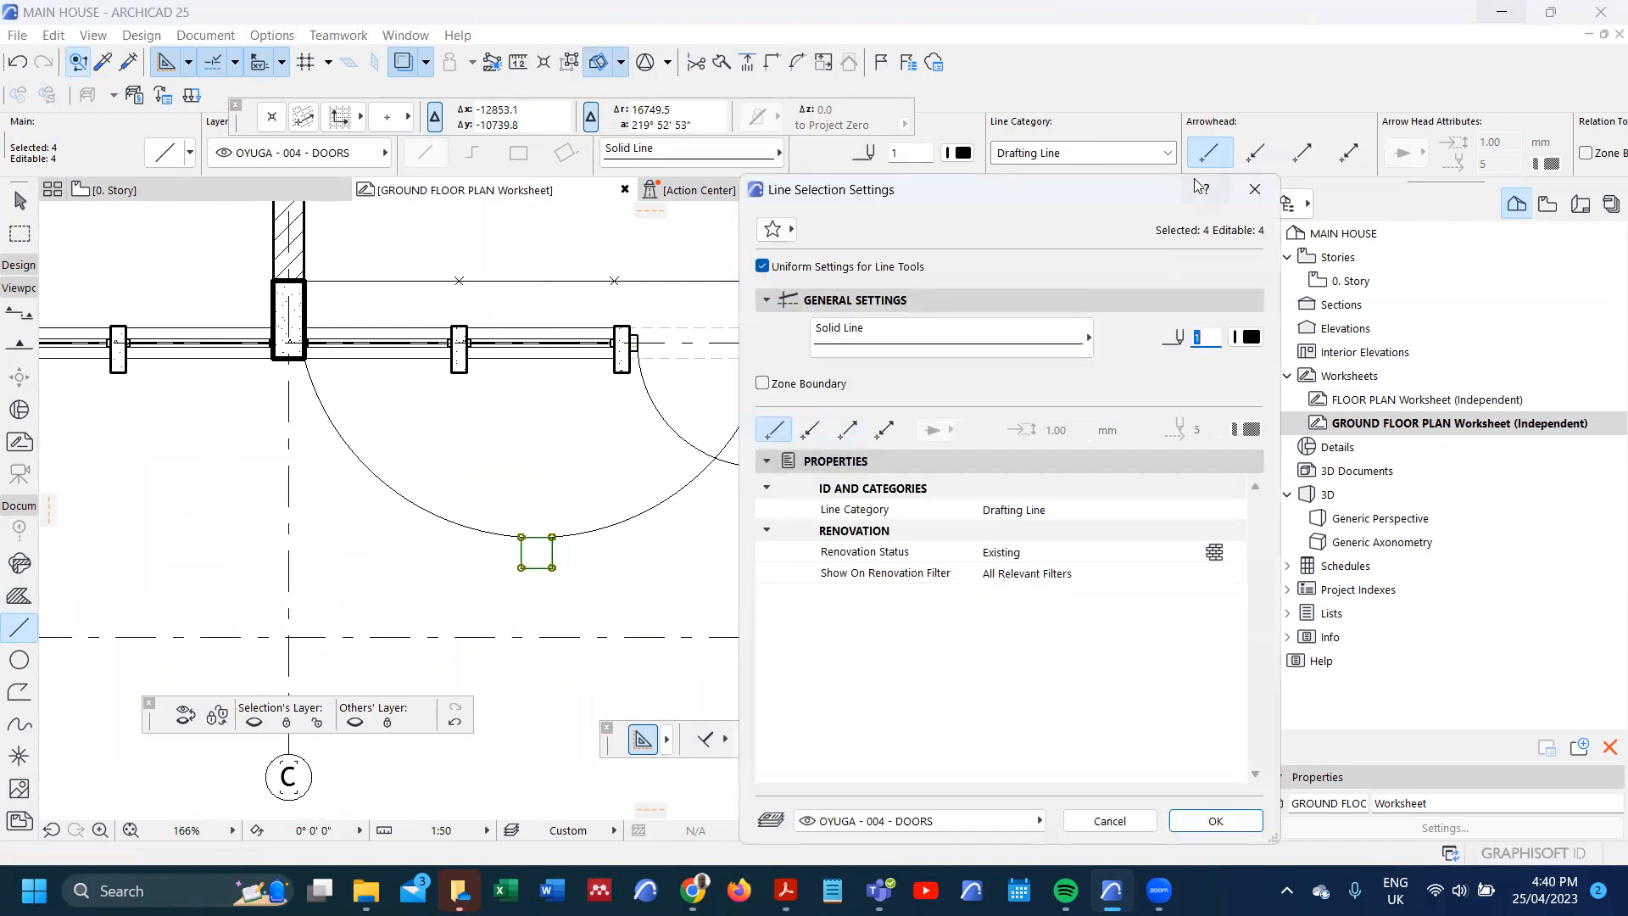
click(1253, 187)
key(ctrl+u)
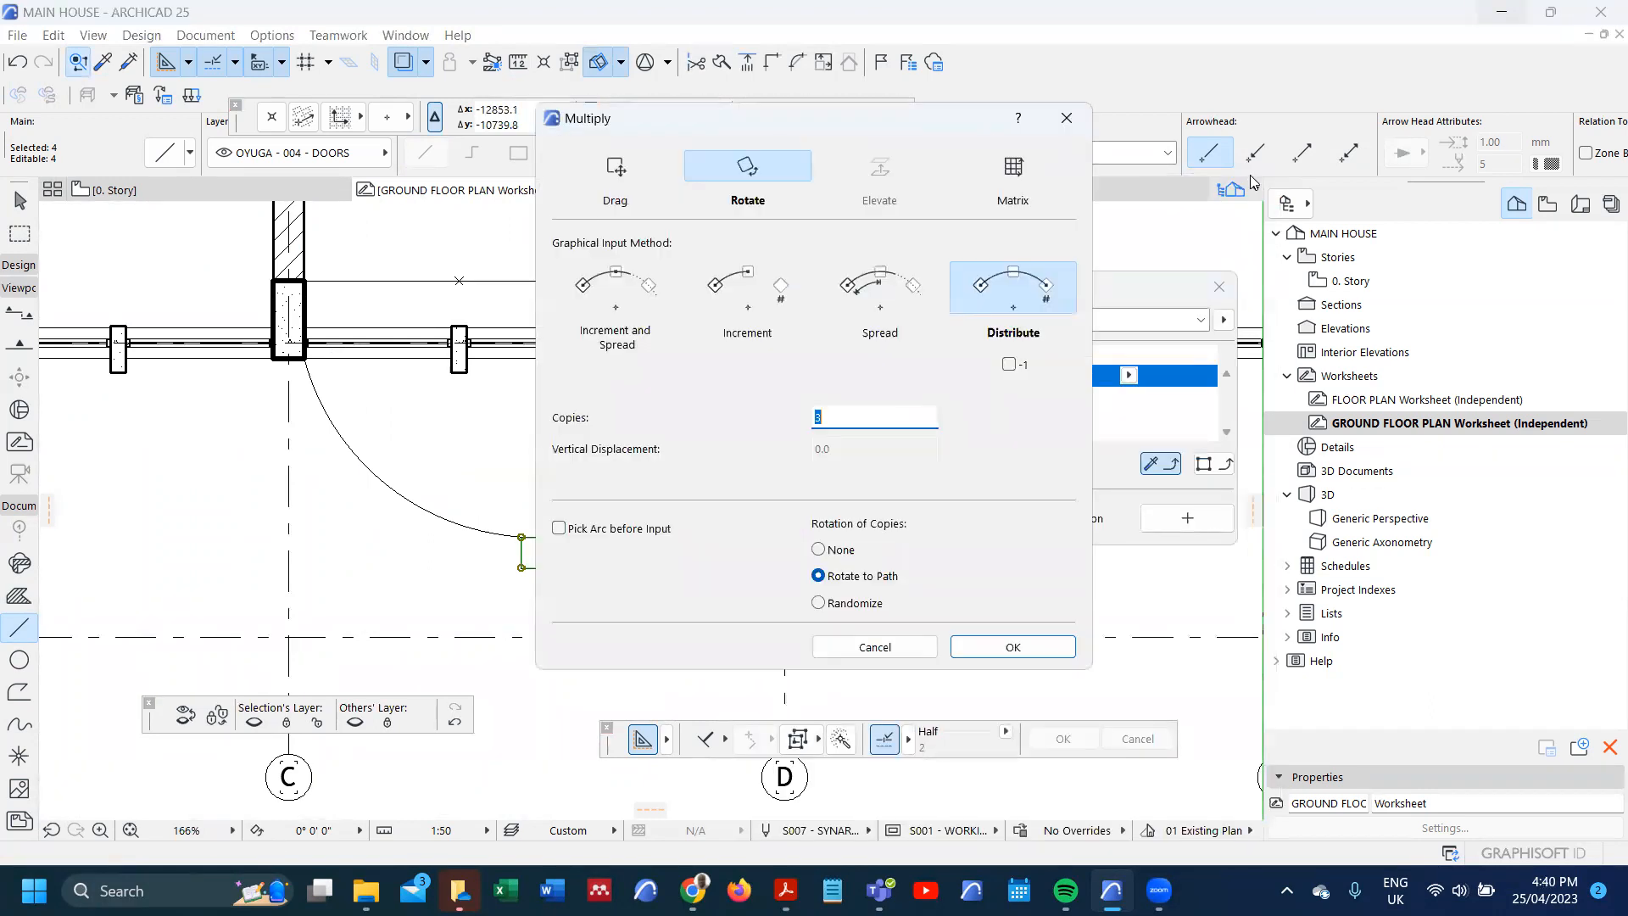
click(1010, 365)
click(1013, 647)
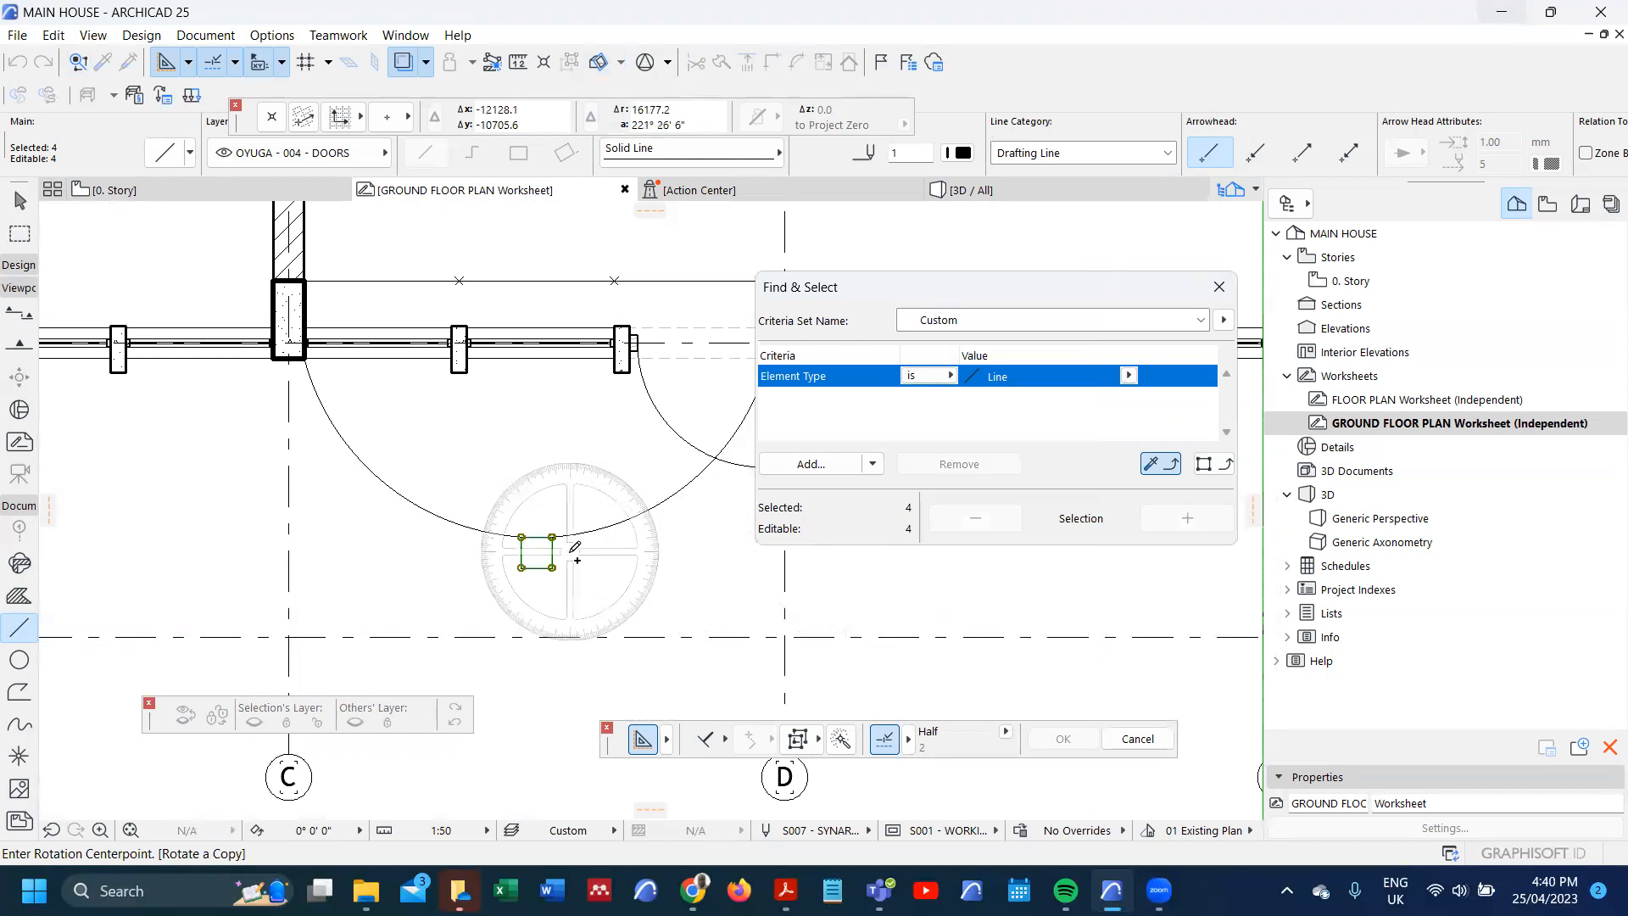
key(Escape)
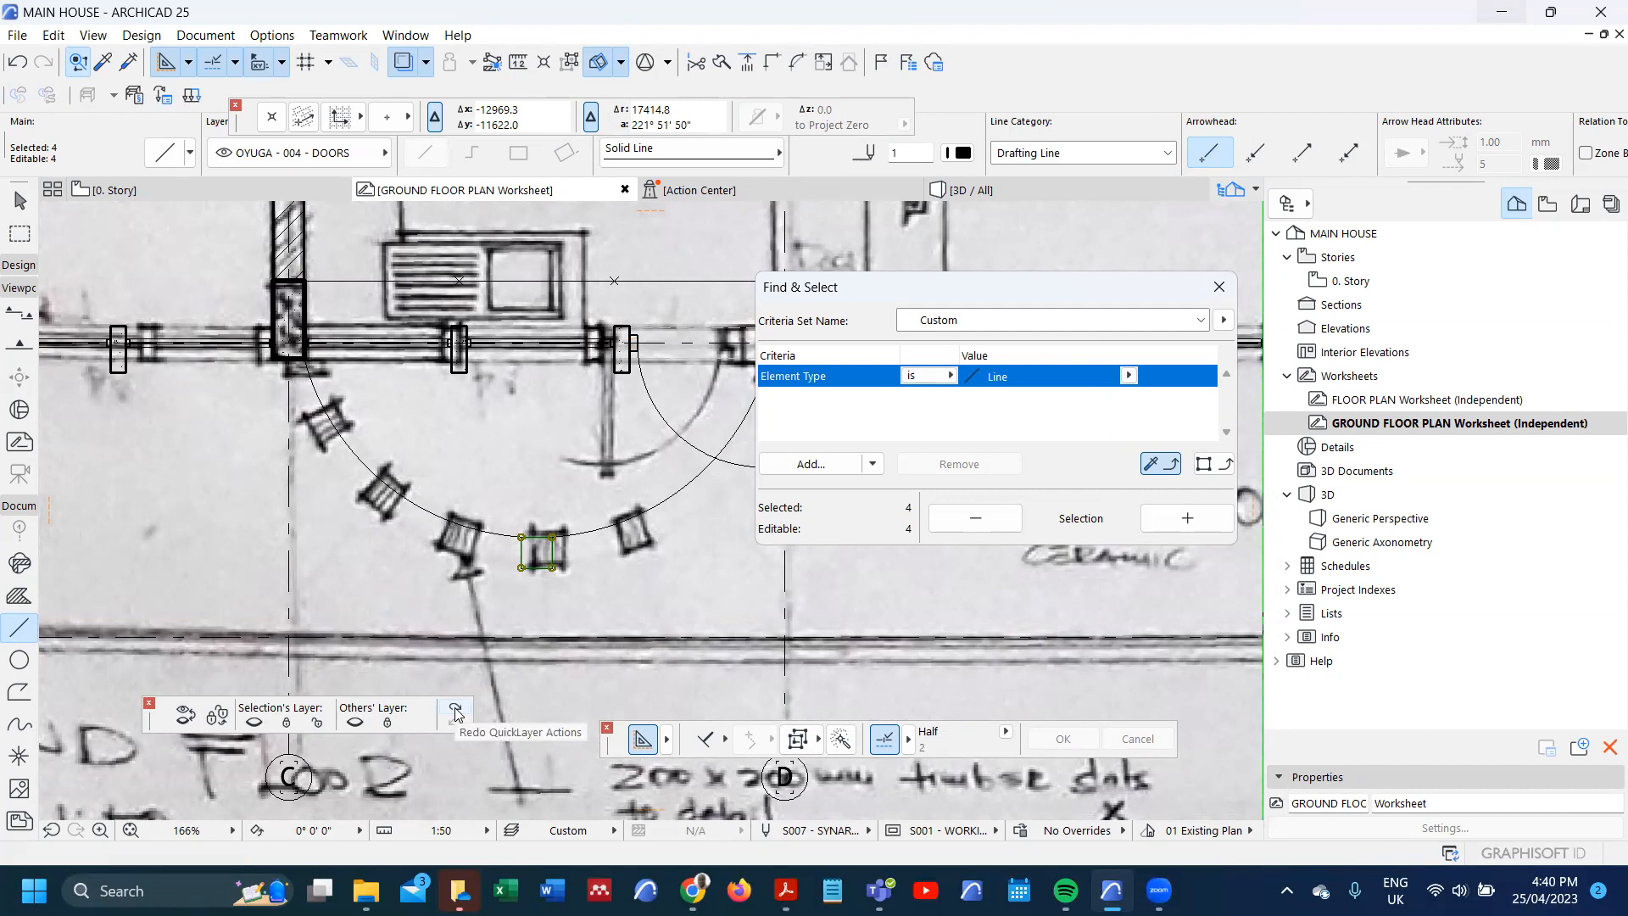
- Try to distribute copies of the square along the arc to the grid C column with Copies set to 4, and undo it
key(ctrl+u)
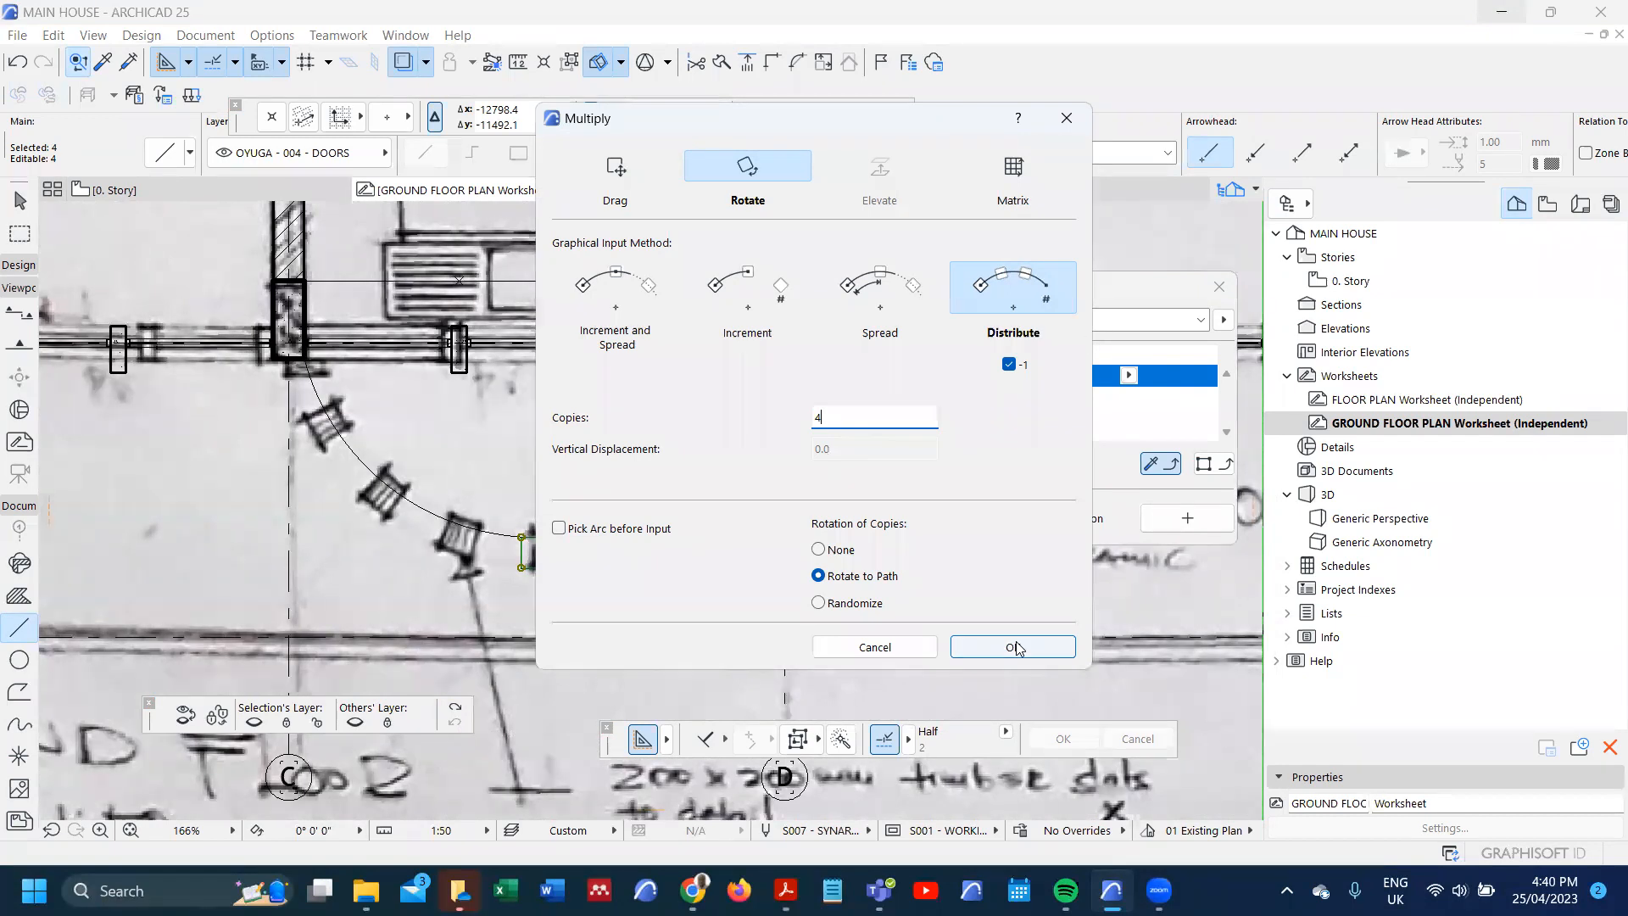
key(Return)
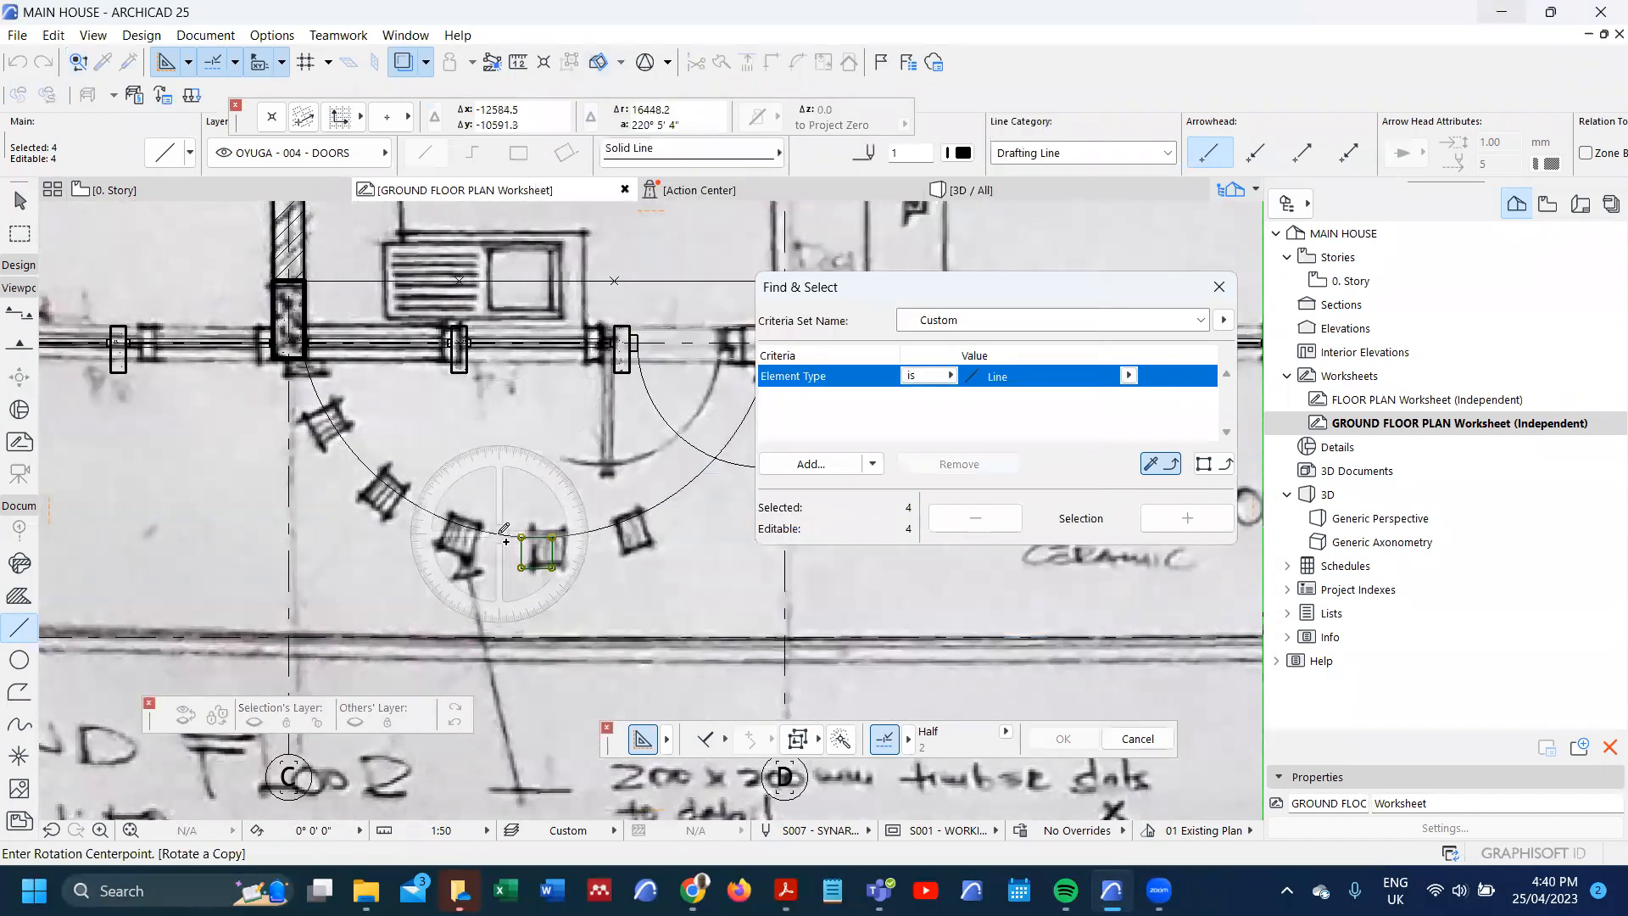
click(538, 295)
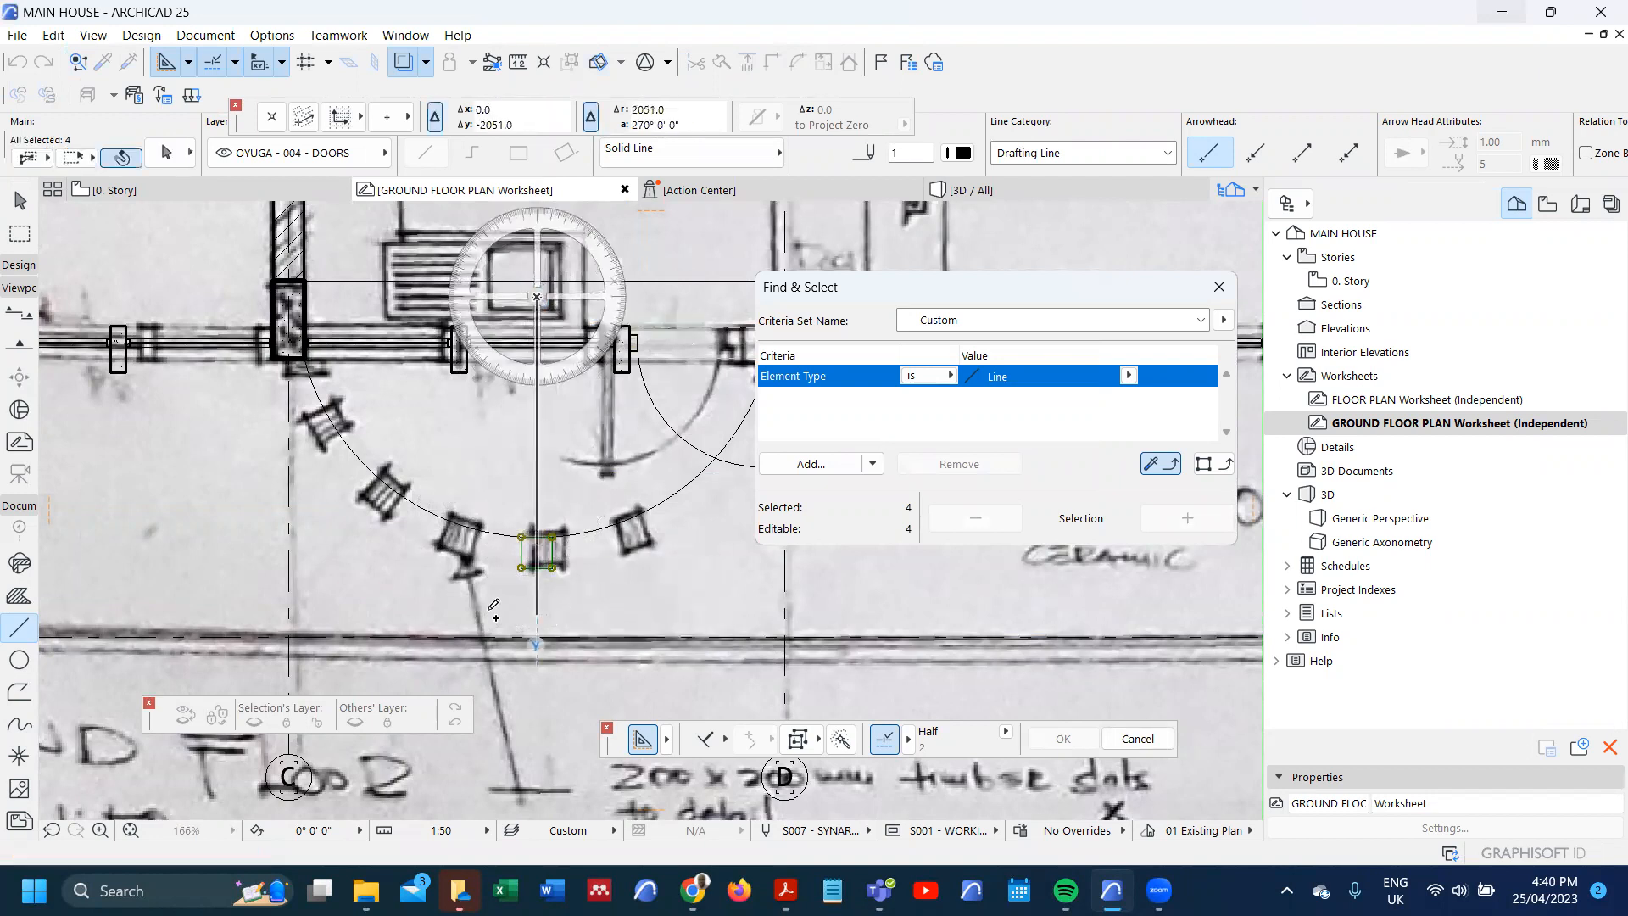
scroll(304, 358, up, 2)
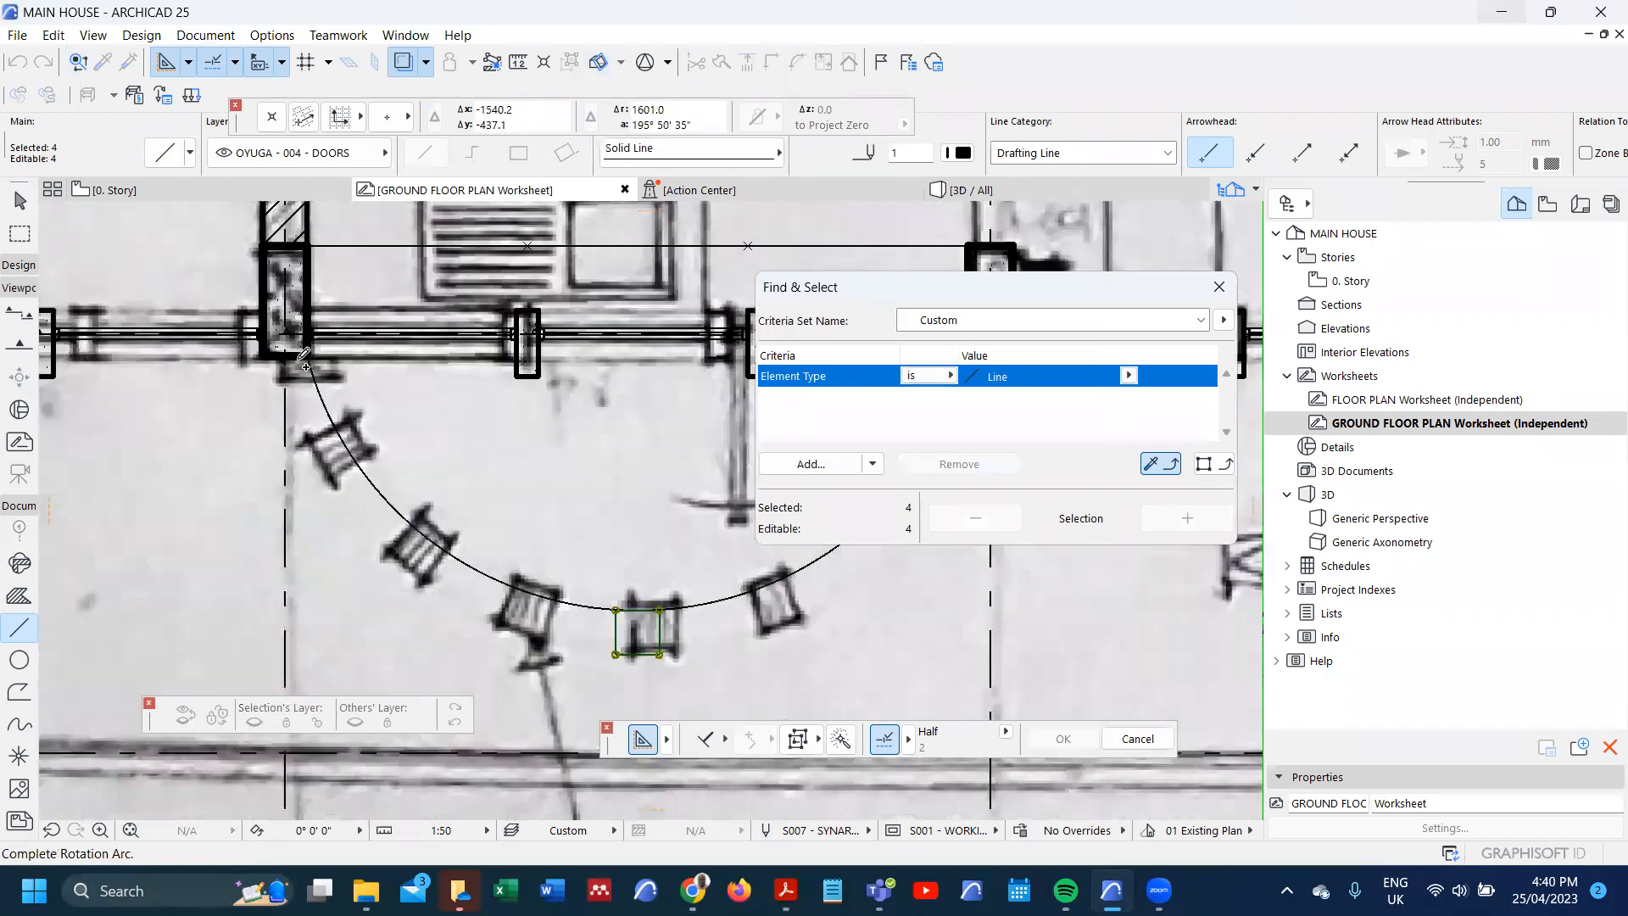
scroll(305, 360, up, 2)
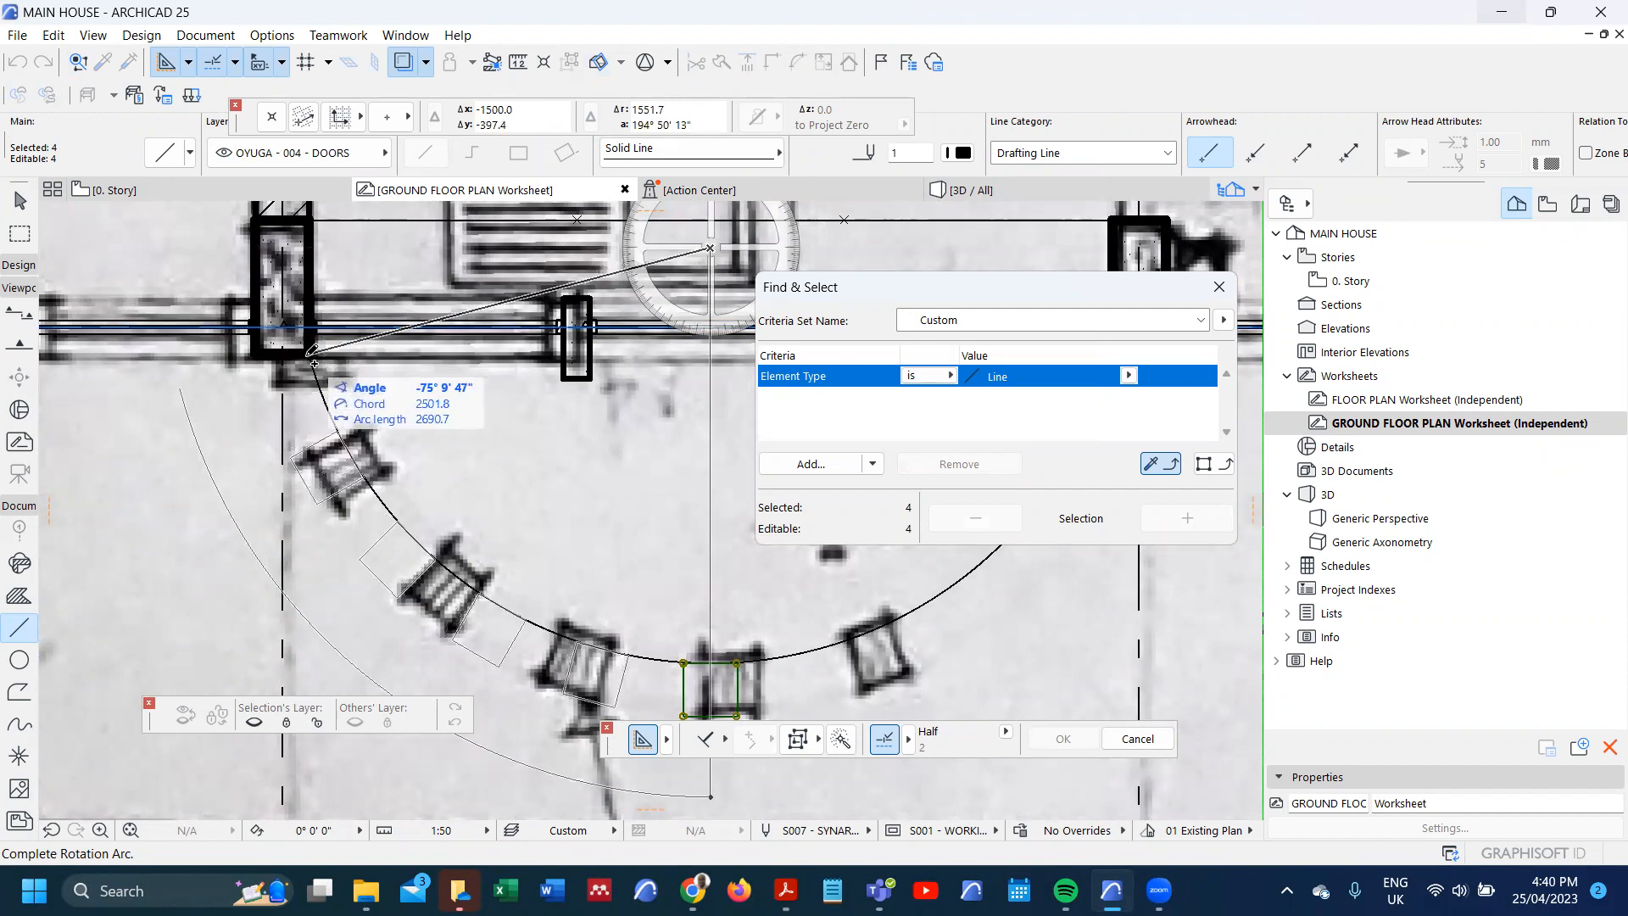
click(313, 354)
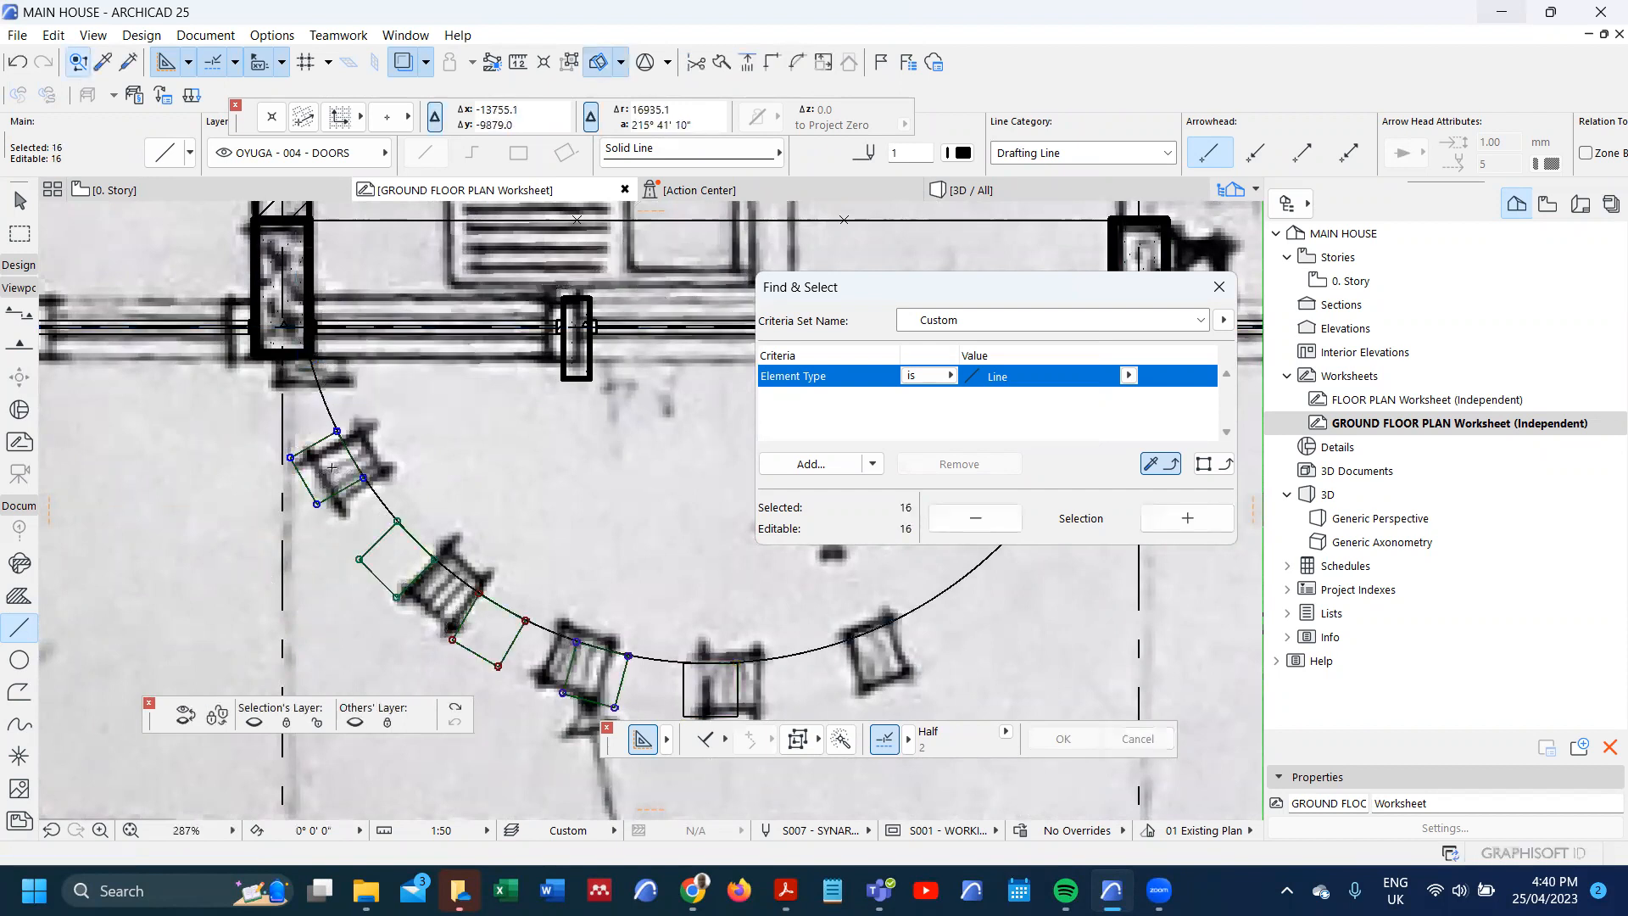
scroll(331, 467, down, 3)
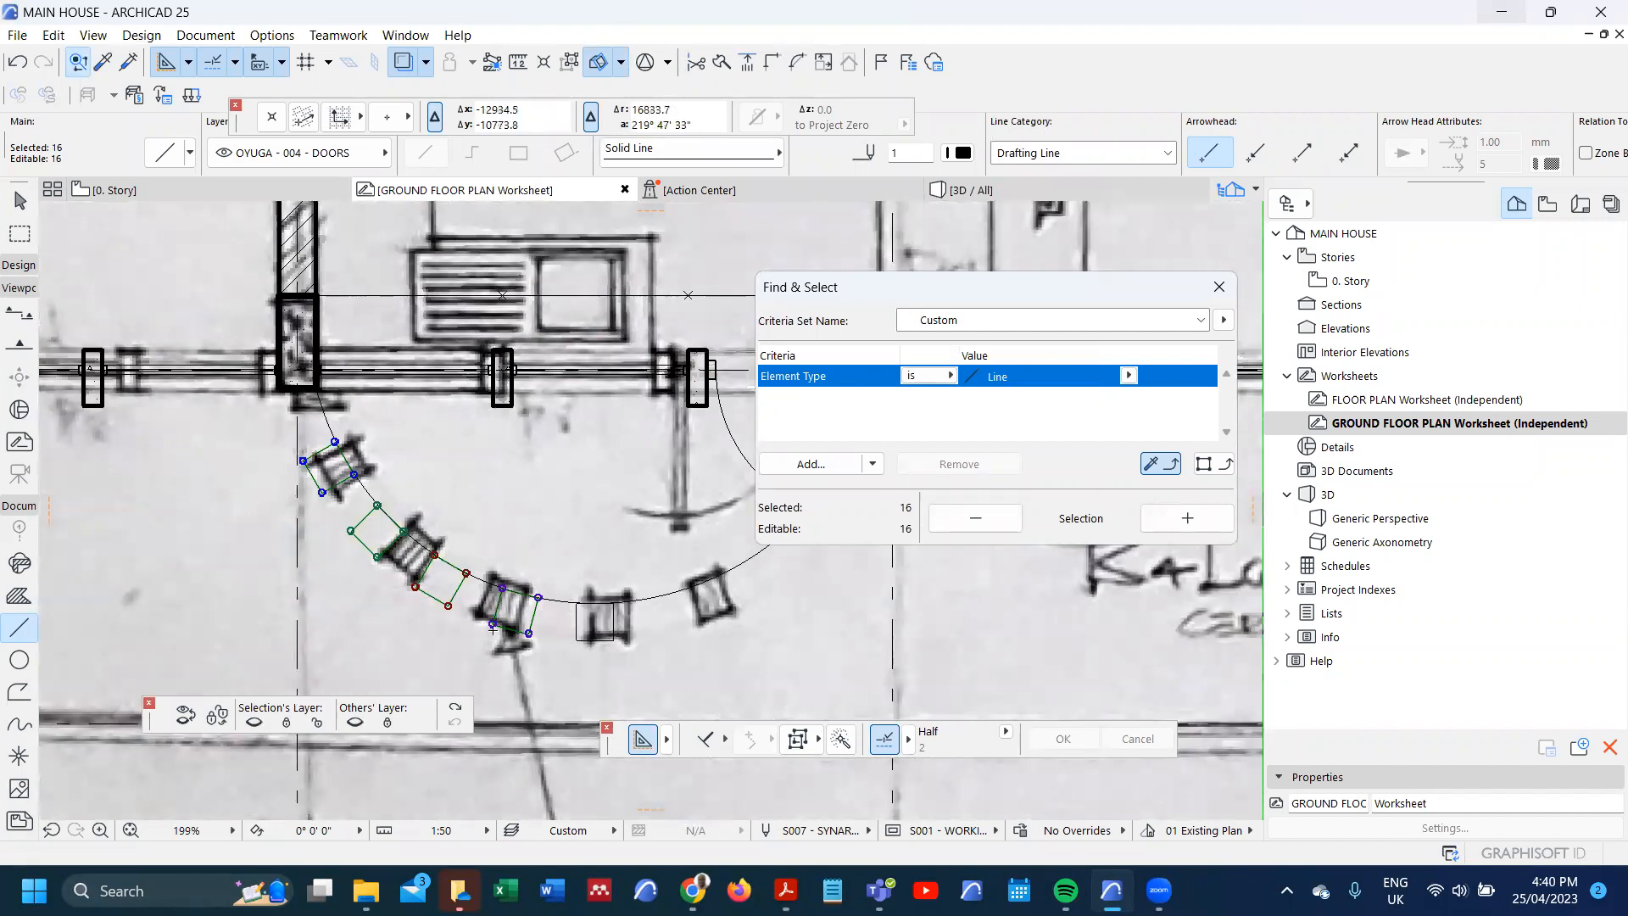
key(ctrl+z)
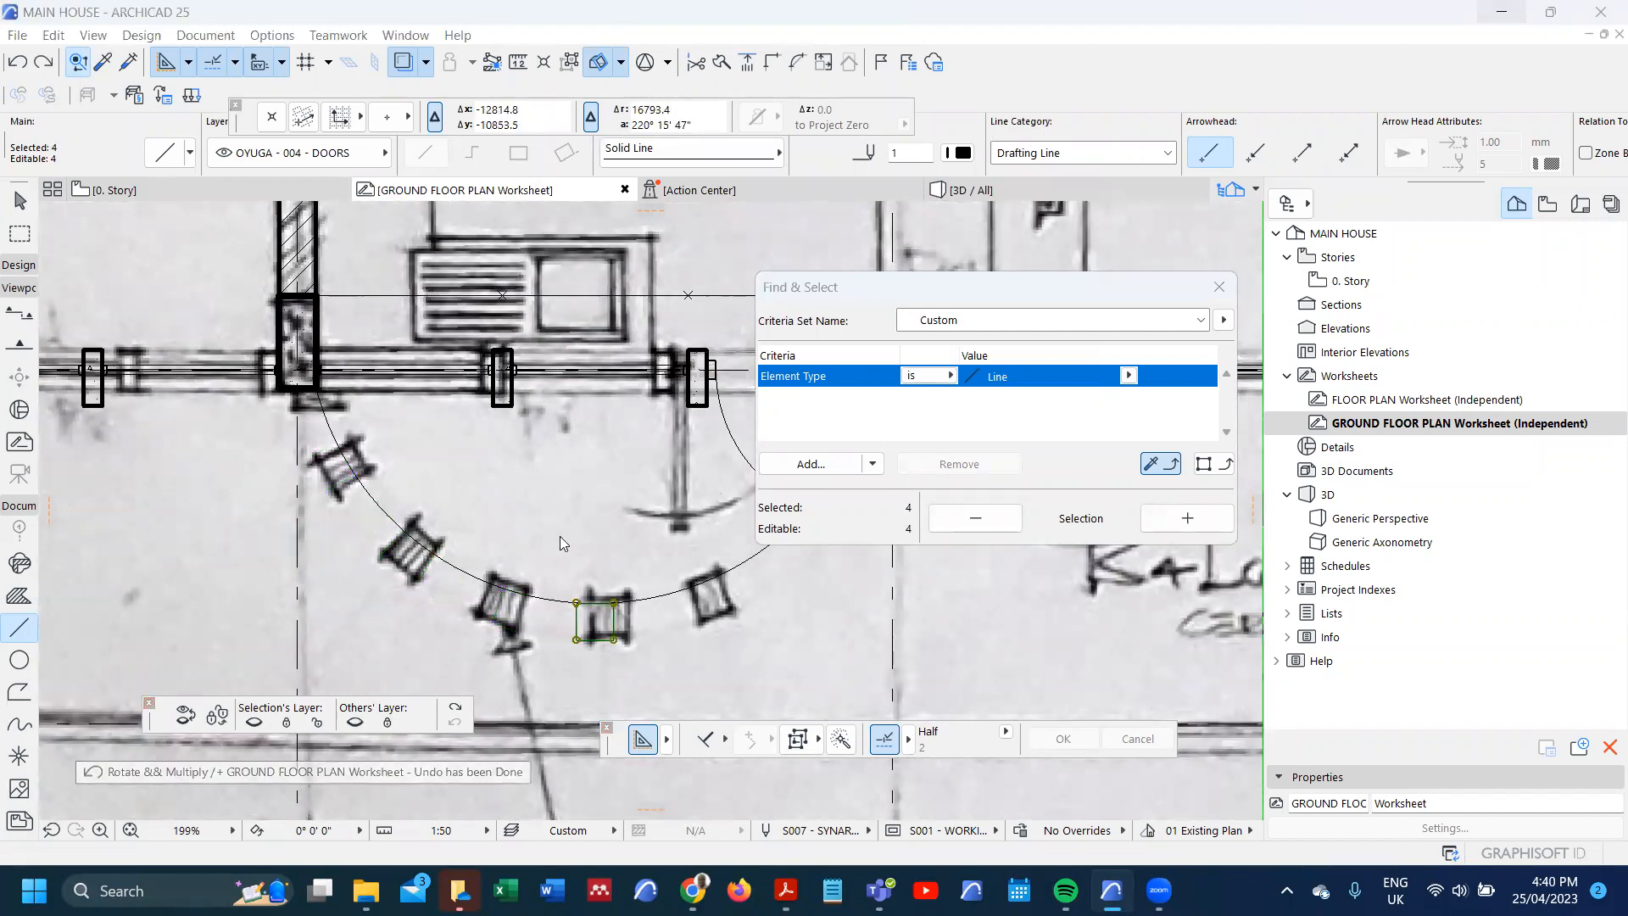
- Distribute 3 rotated copies of the square about the arc's centre, from its lowest point to the corner of the grid C column
key(ctrl+u)
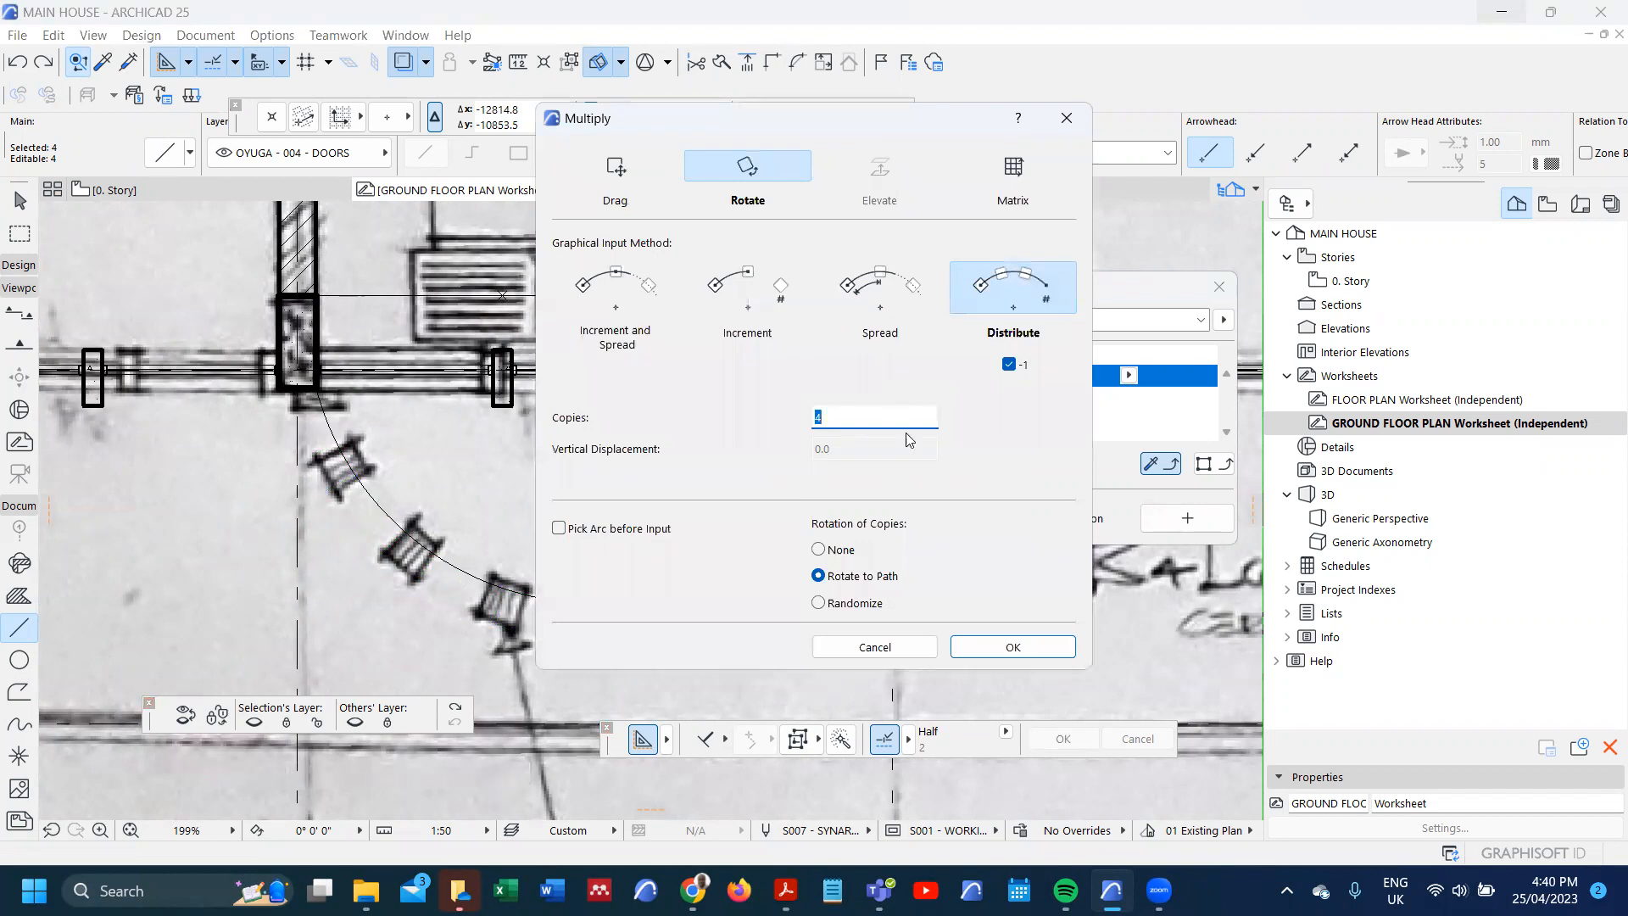
text(3)
click(1014, 647)
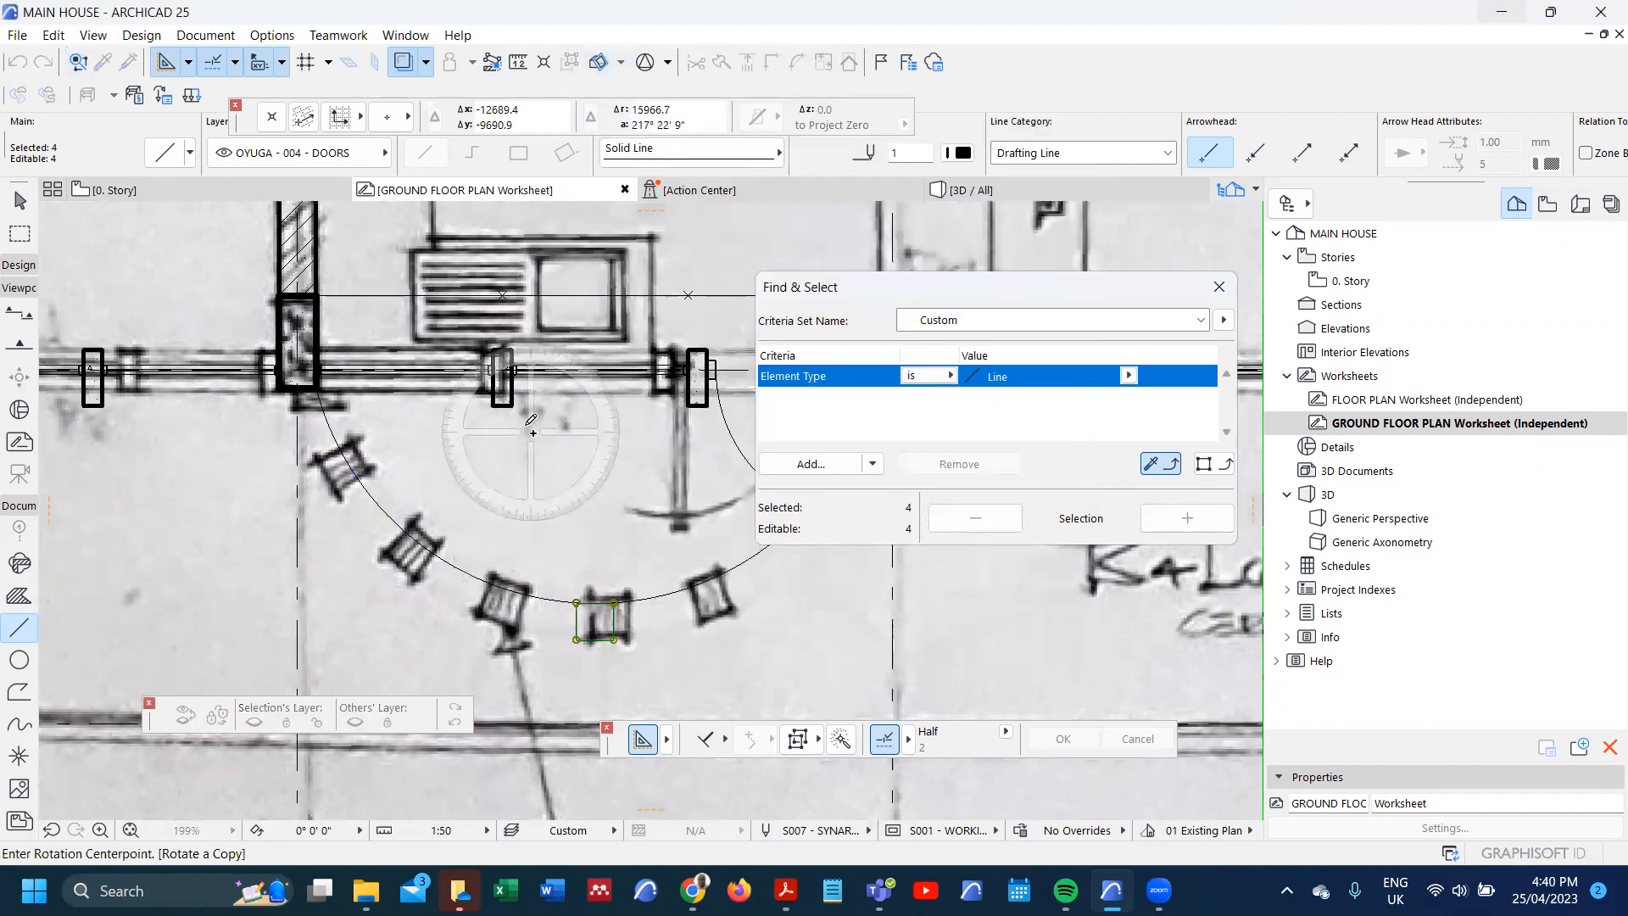
click(595, 314)
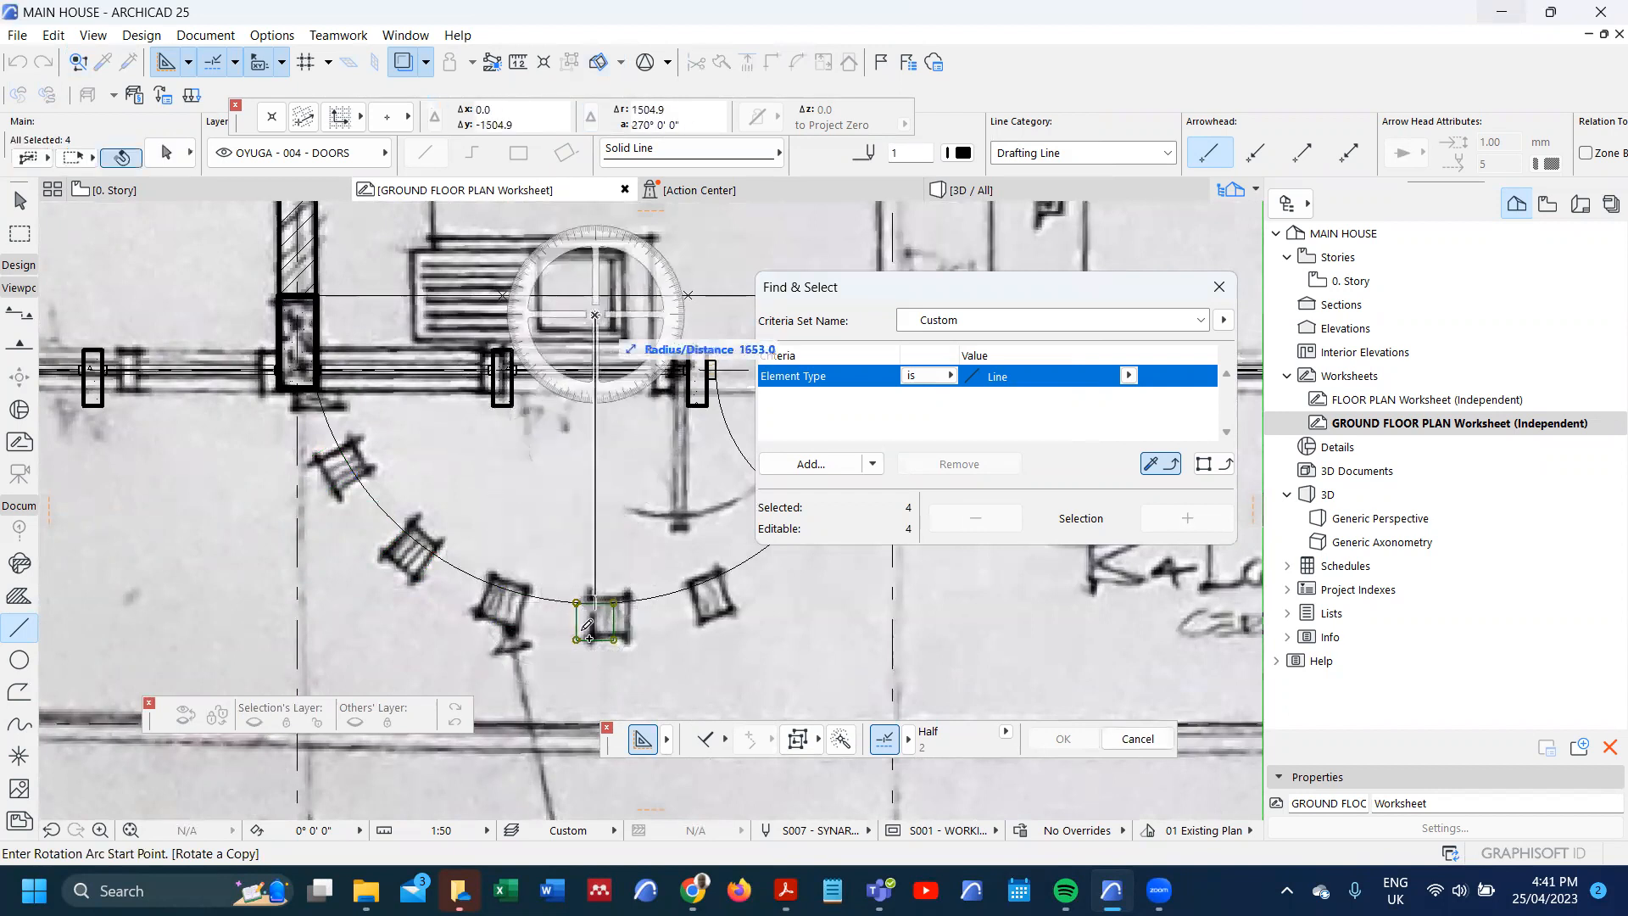
click(595, 669)
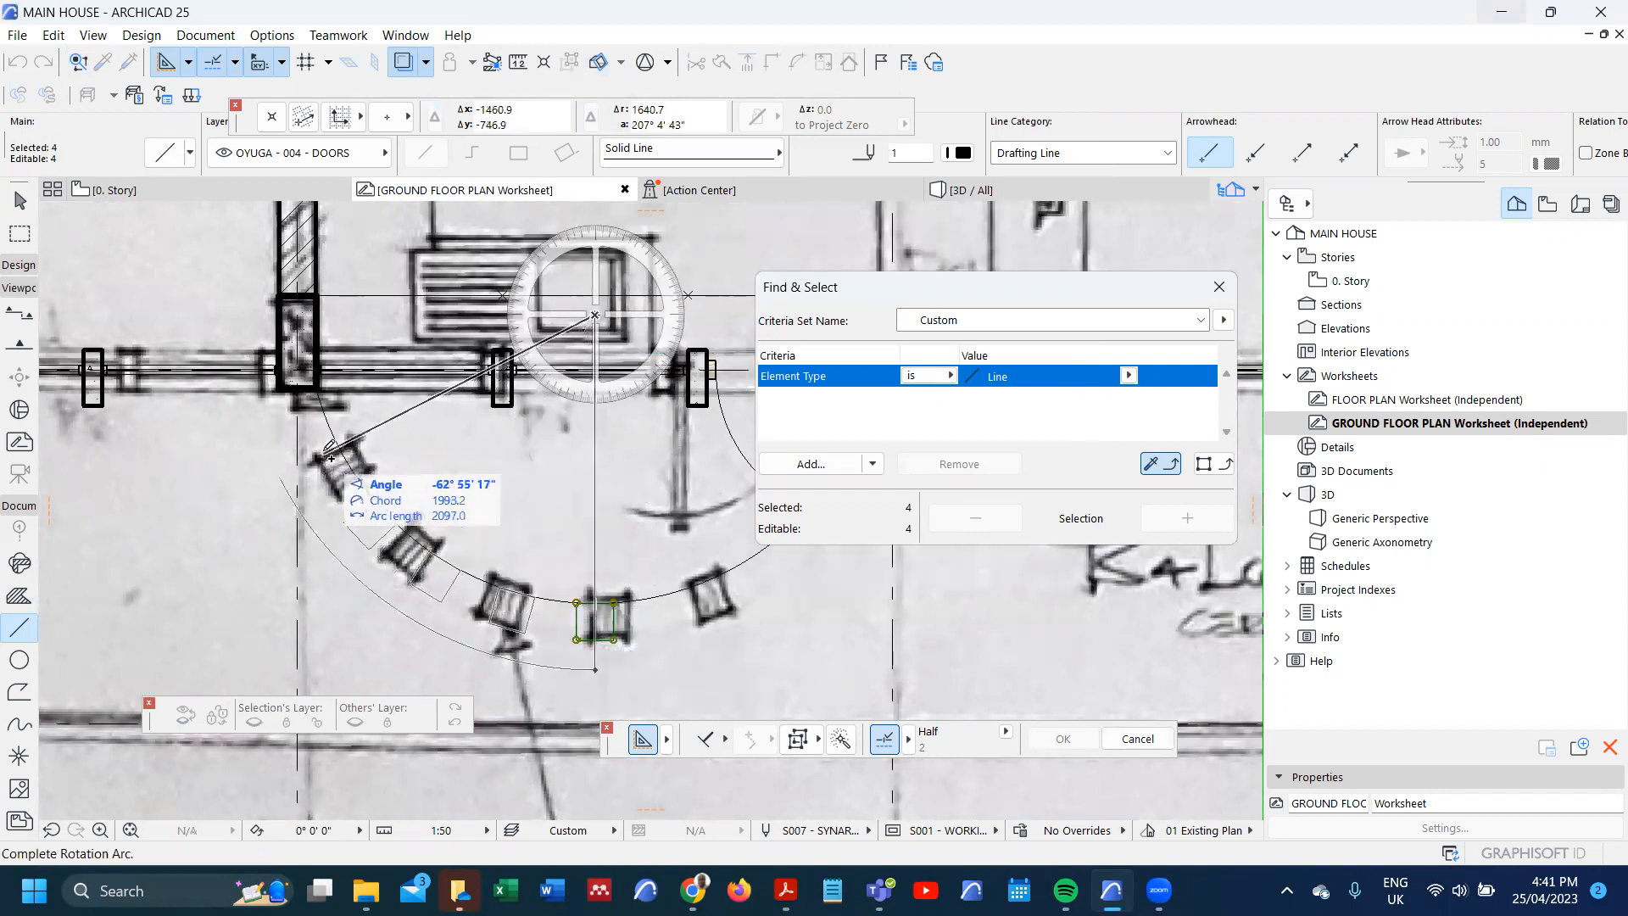
key(Escape)
click(324, 391)
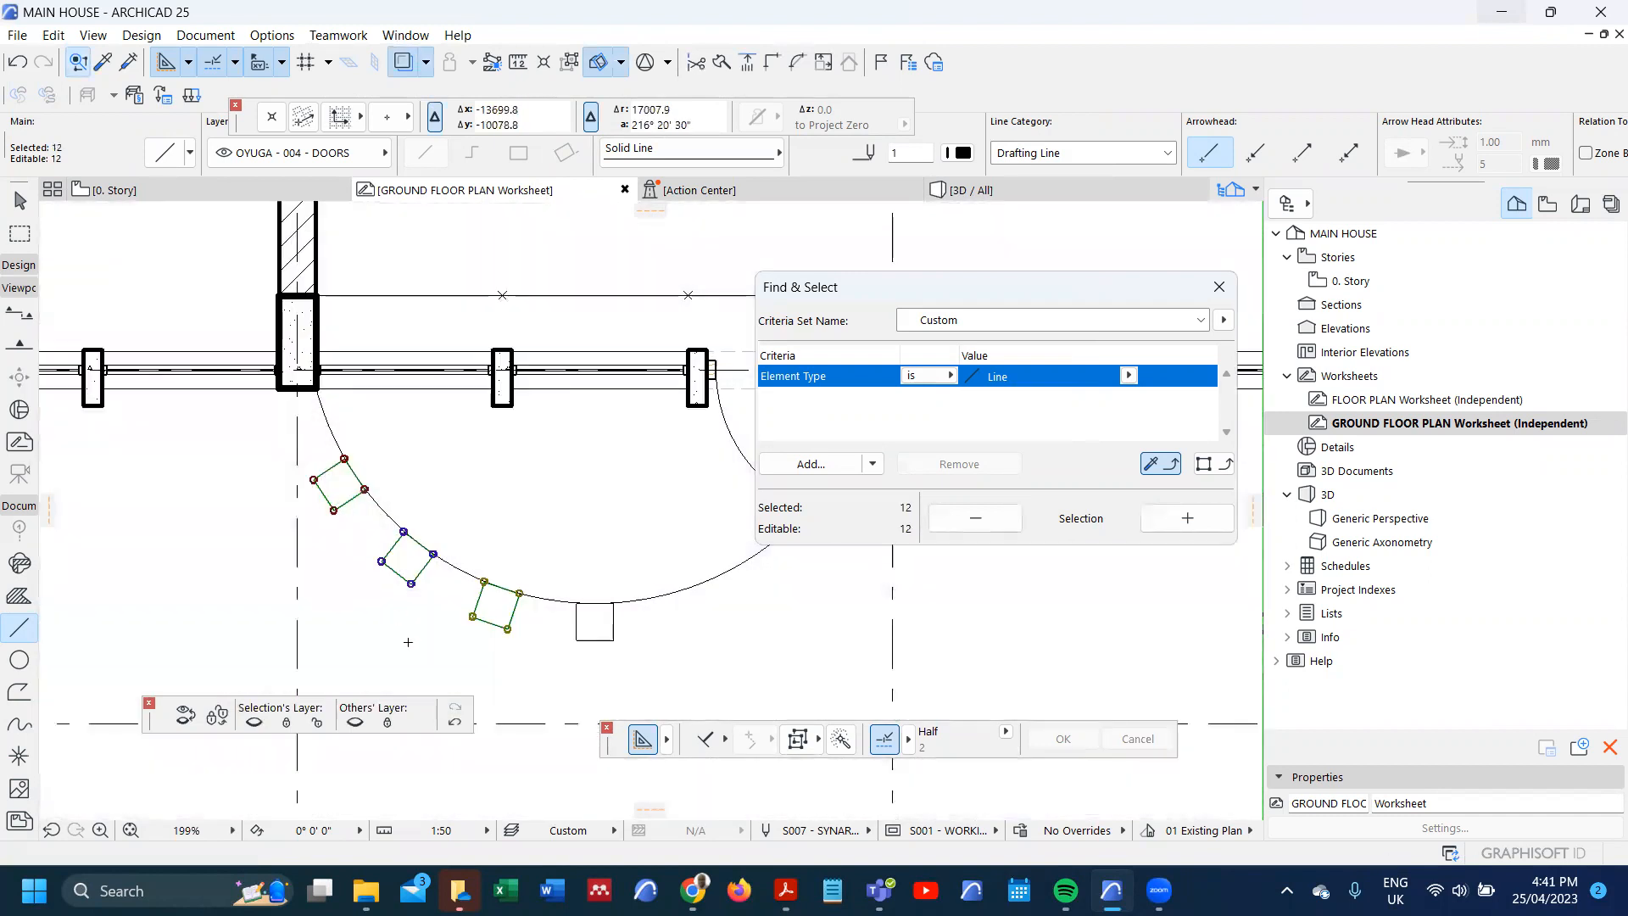
- Mirror a copy of the three rotated squares about the vertical axis through the arc's centre
key(Escape)
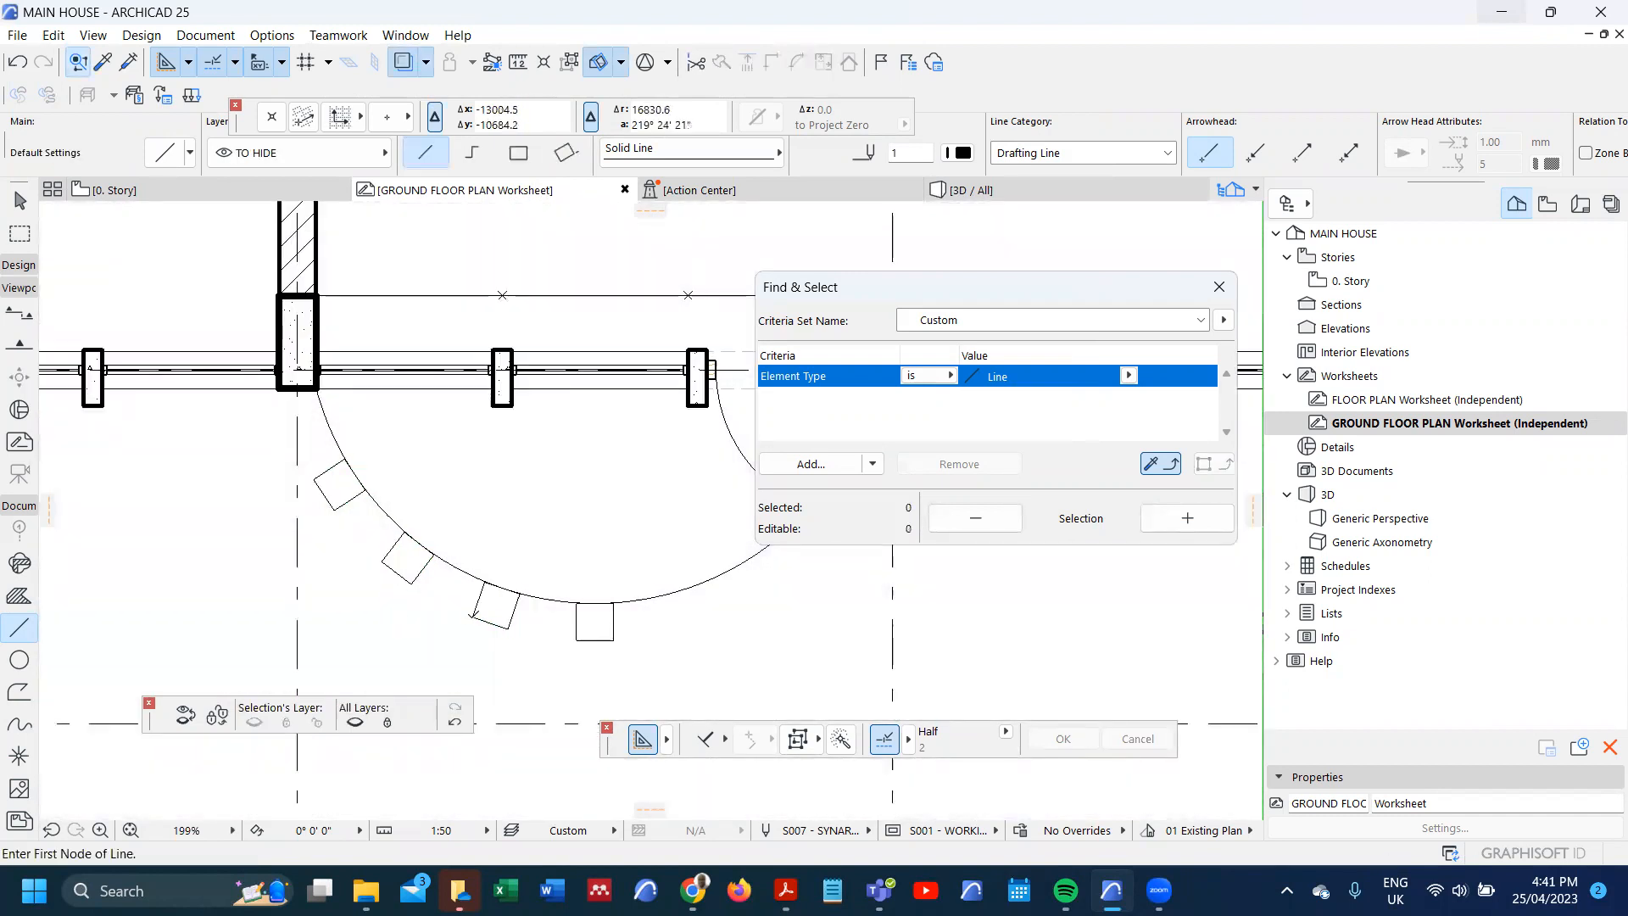
shift+click(489, 621)
scroll(411, 602, down, 3)
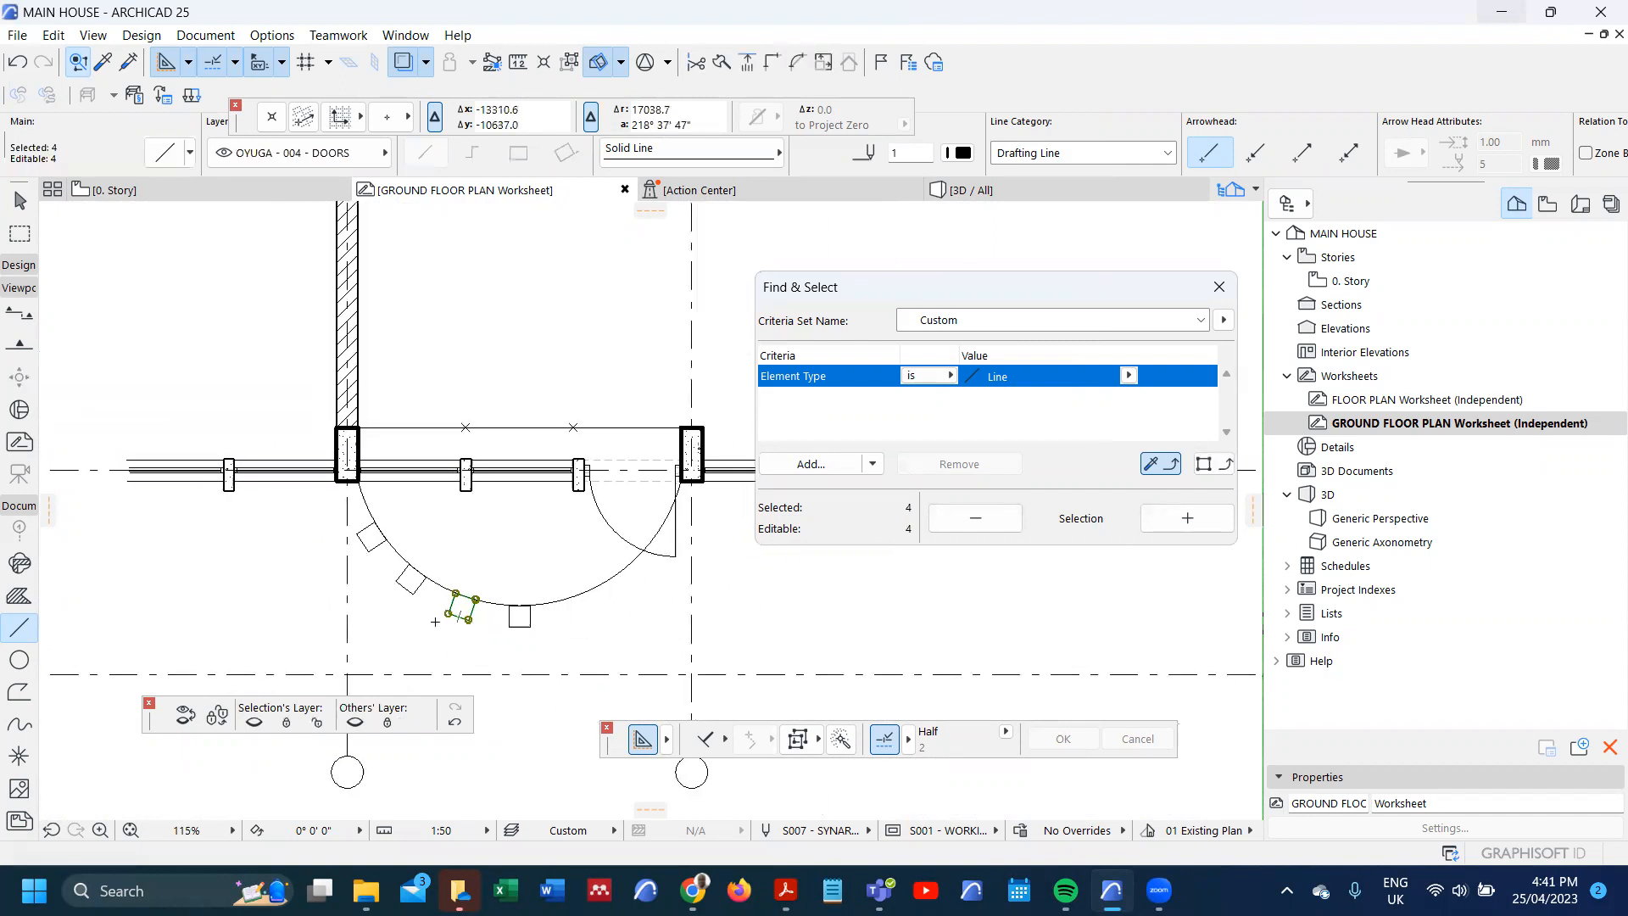
shift+click(407, 590)
shift+click(360, 546)
key(ctrl+alt+m)
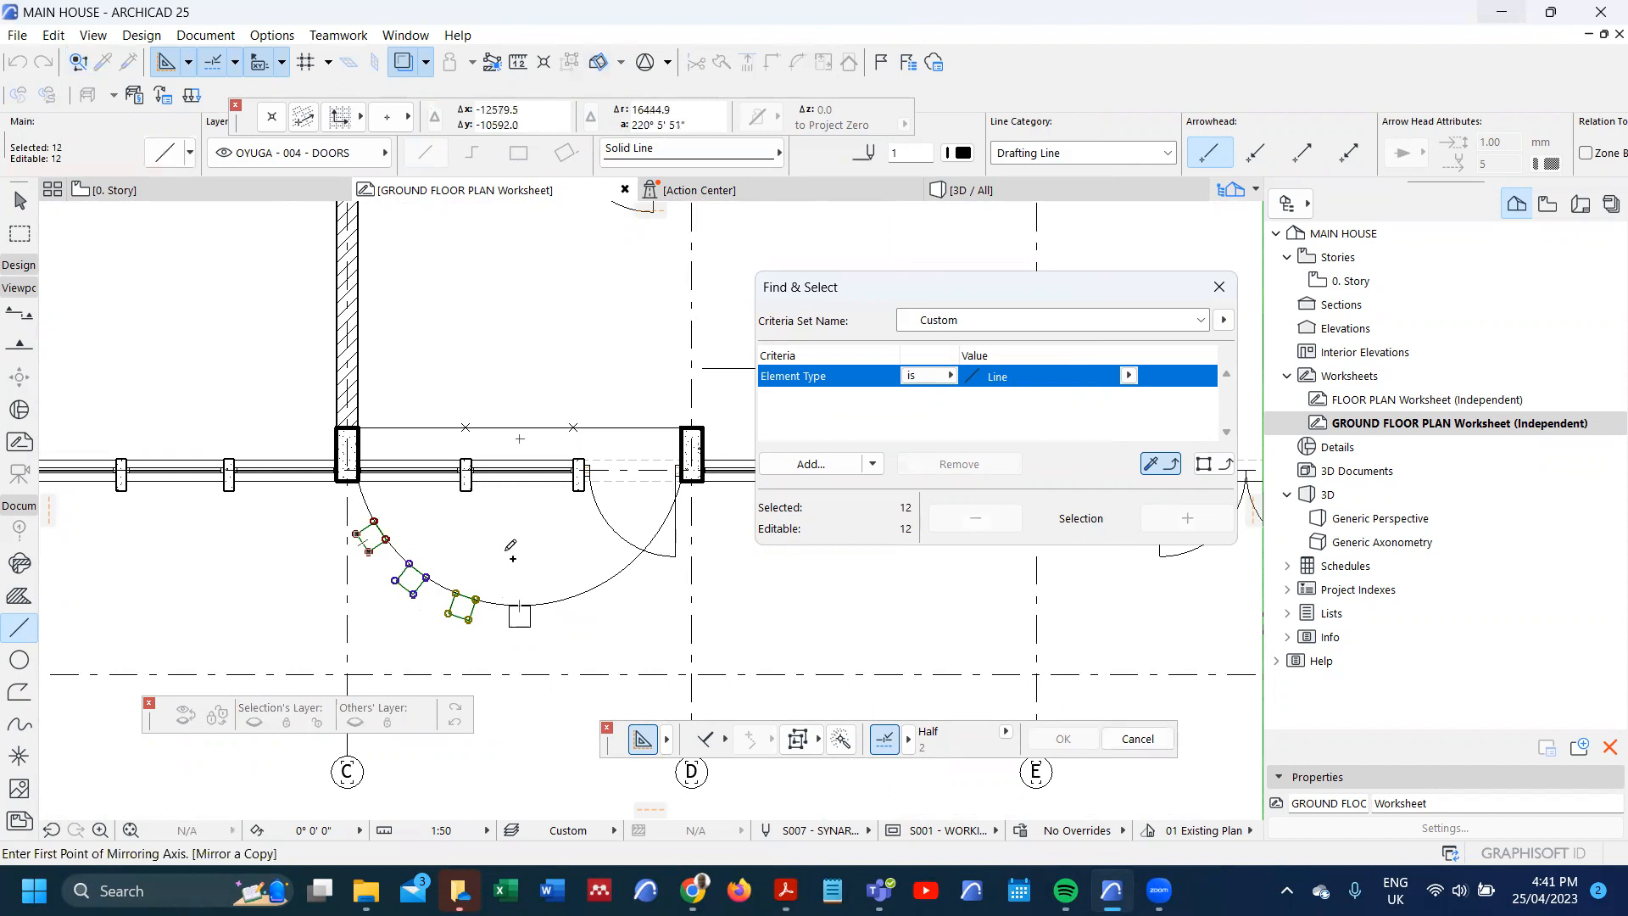
click(520, 469)
click(520, 720)
key(Escape)
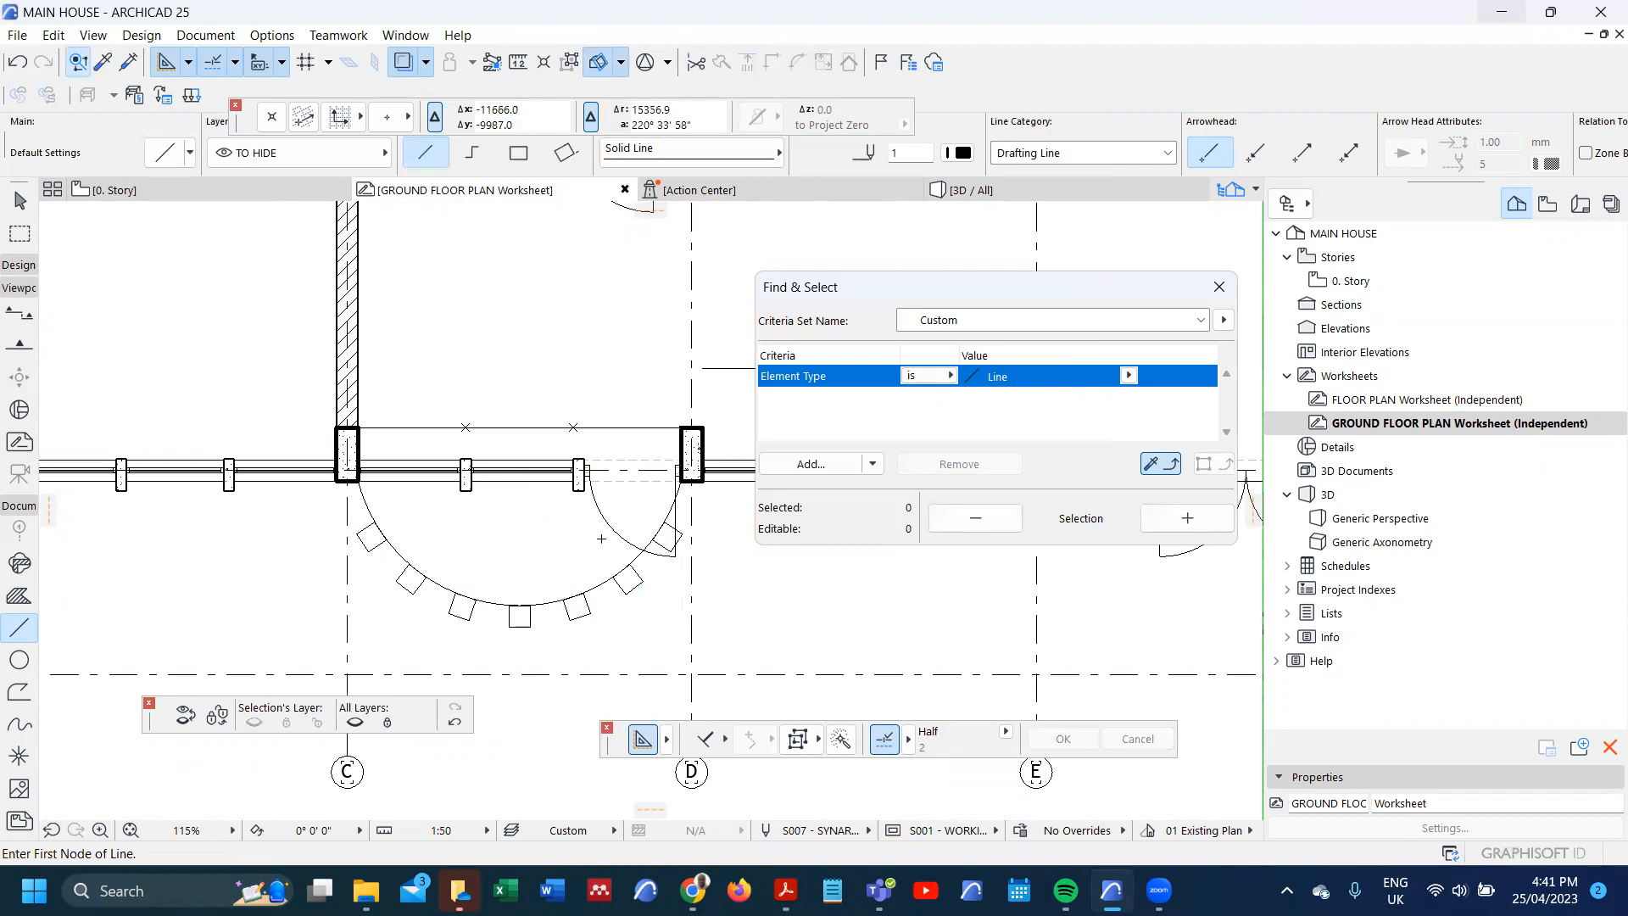
- Delete the two mirrored squares nearest the grid D column, at the door swing
scroll(598, 530, up, 2)
shift+click(642, 602)
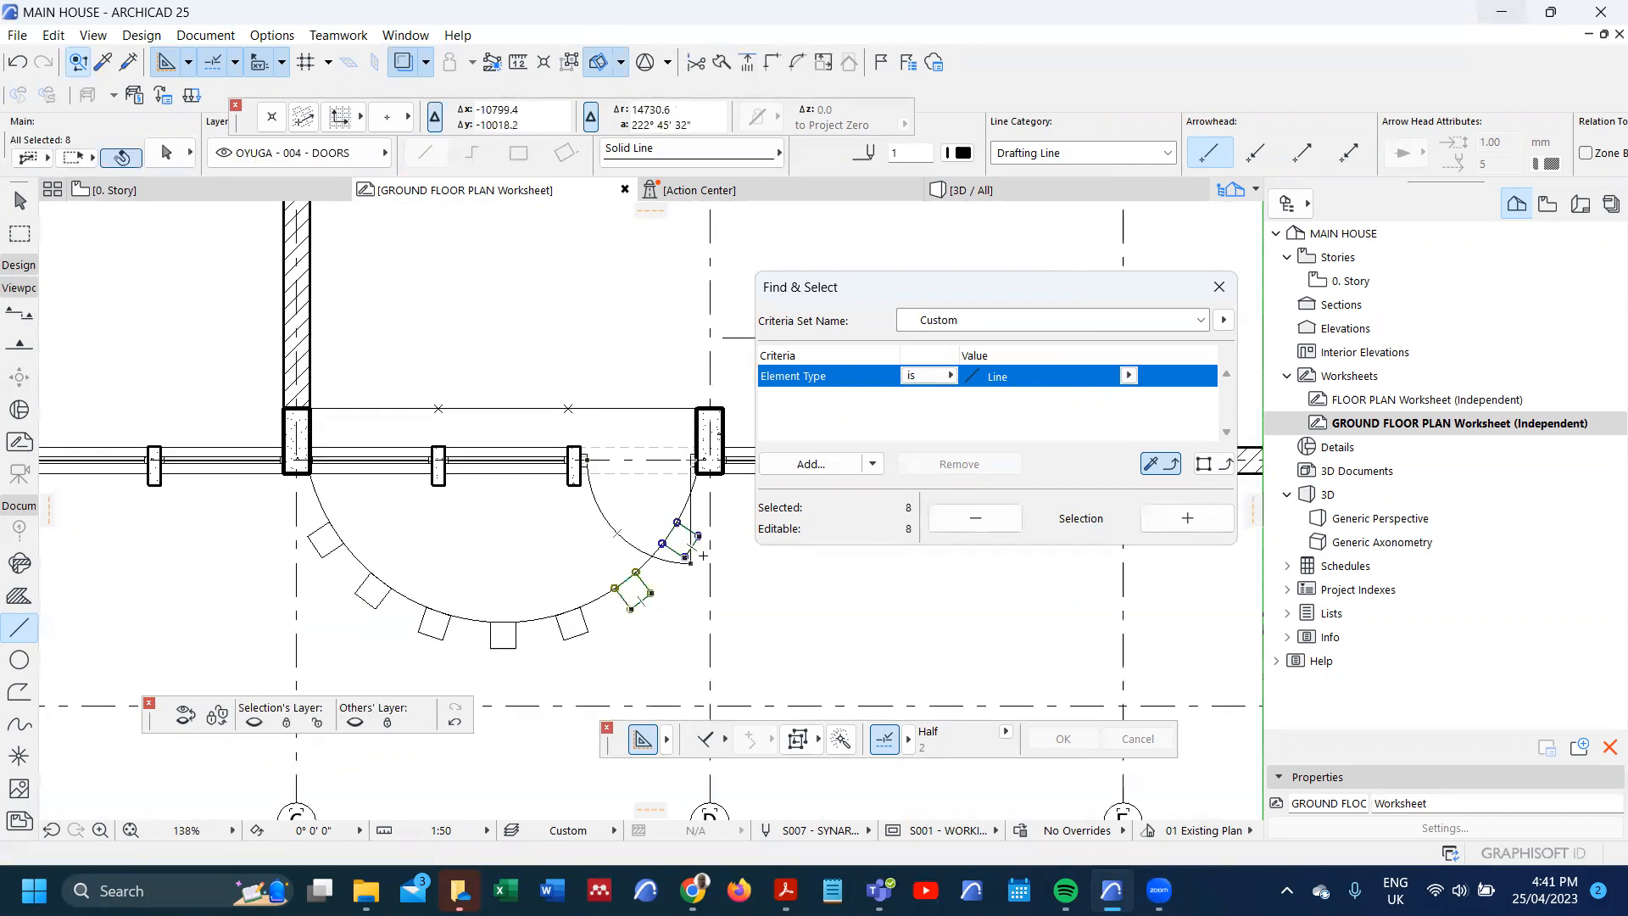
key(Escape)
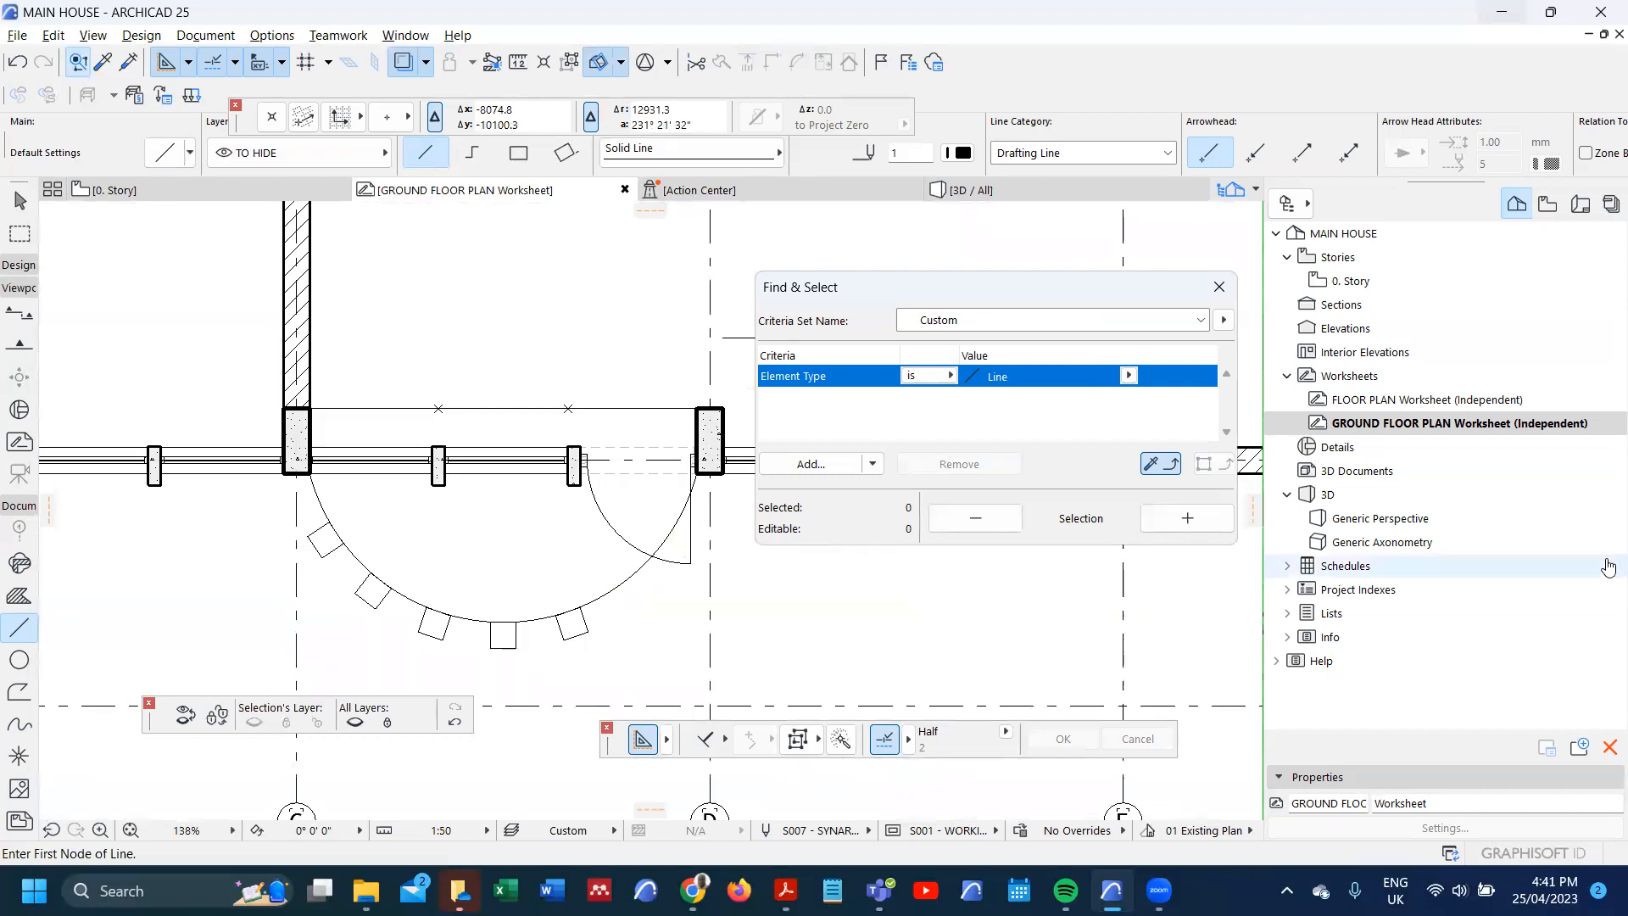
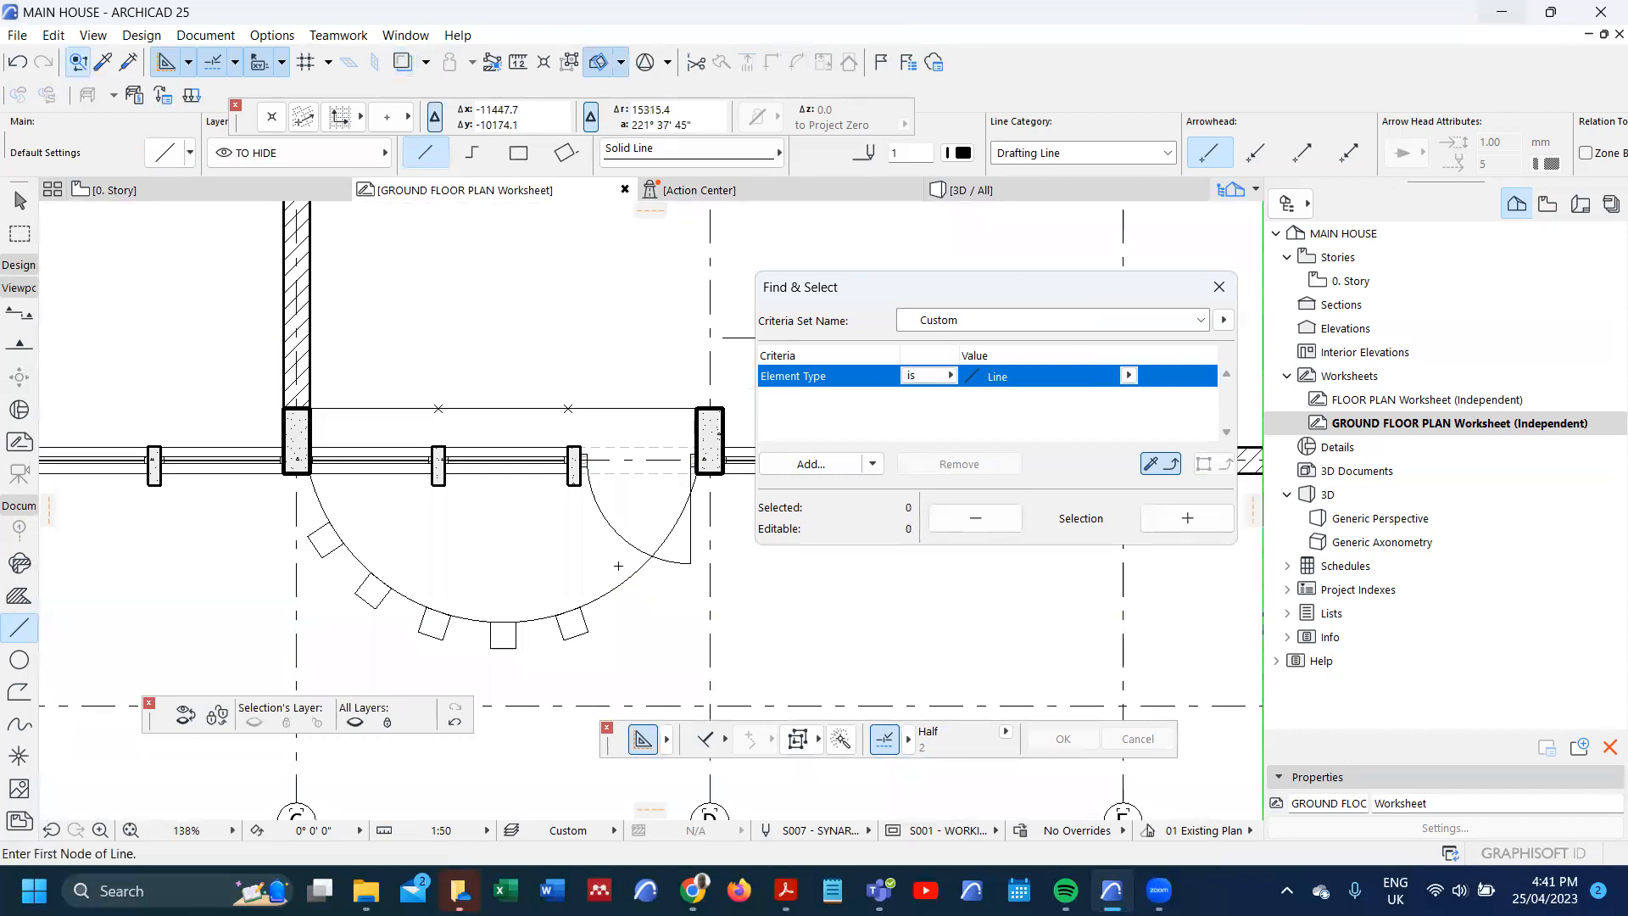
shift+click(632, 577)
key(Escape)
scroll(503, 421, down, 5)
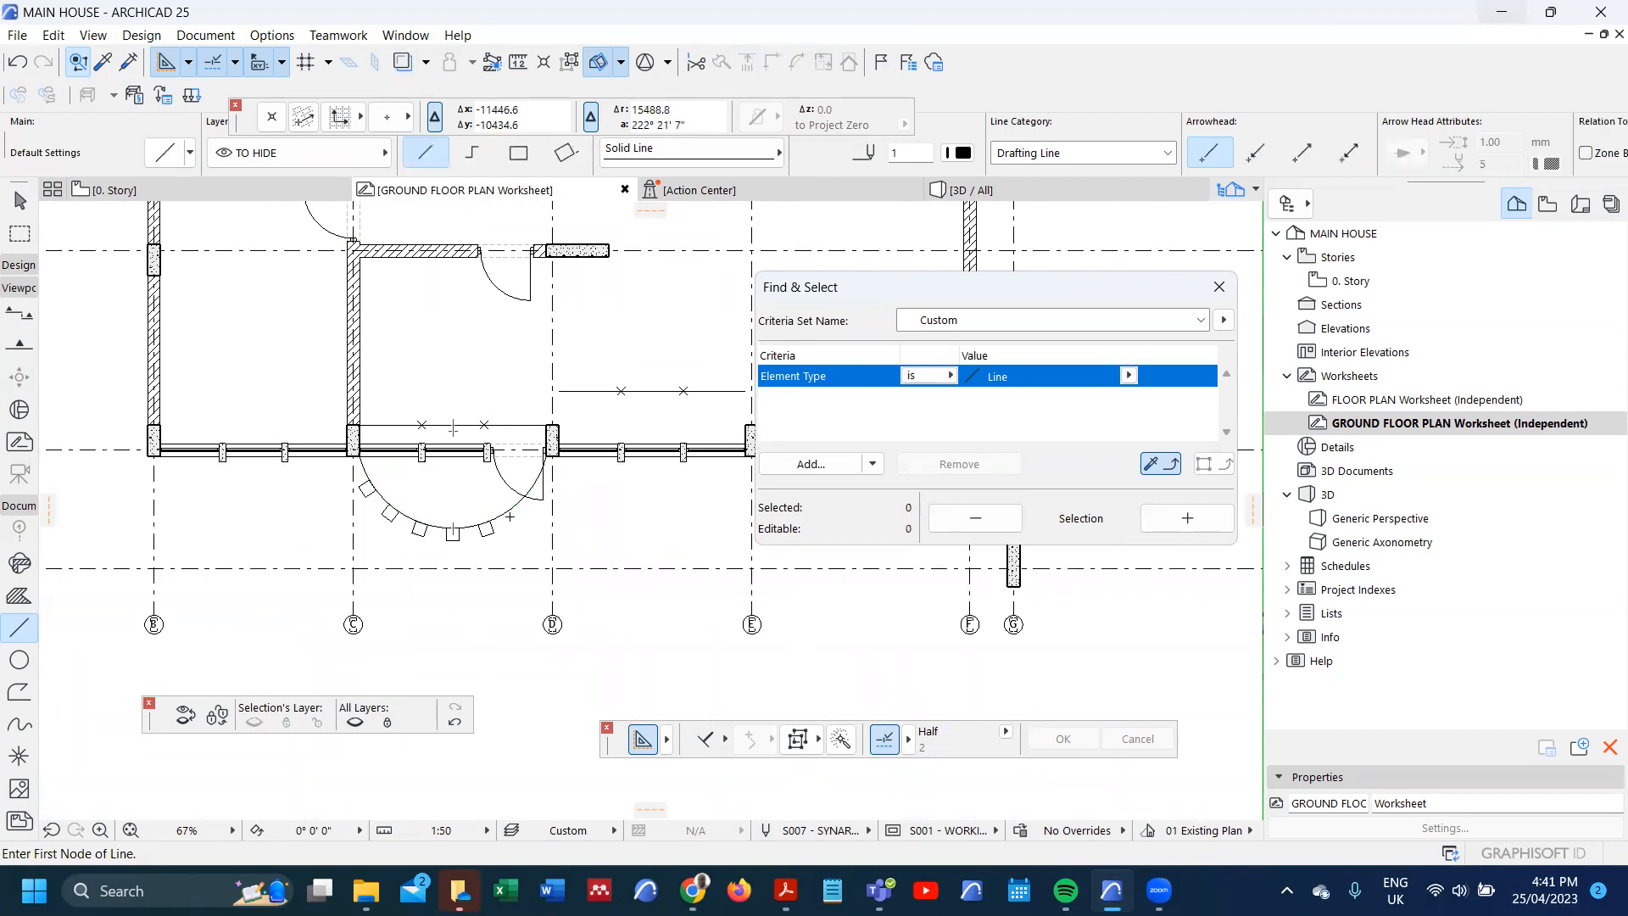
- Check the sketch at the spiral staircase, hide it, and draw a 3400 mm horizontal line from the outer upper corner of the grid C column
key(alt+F2)
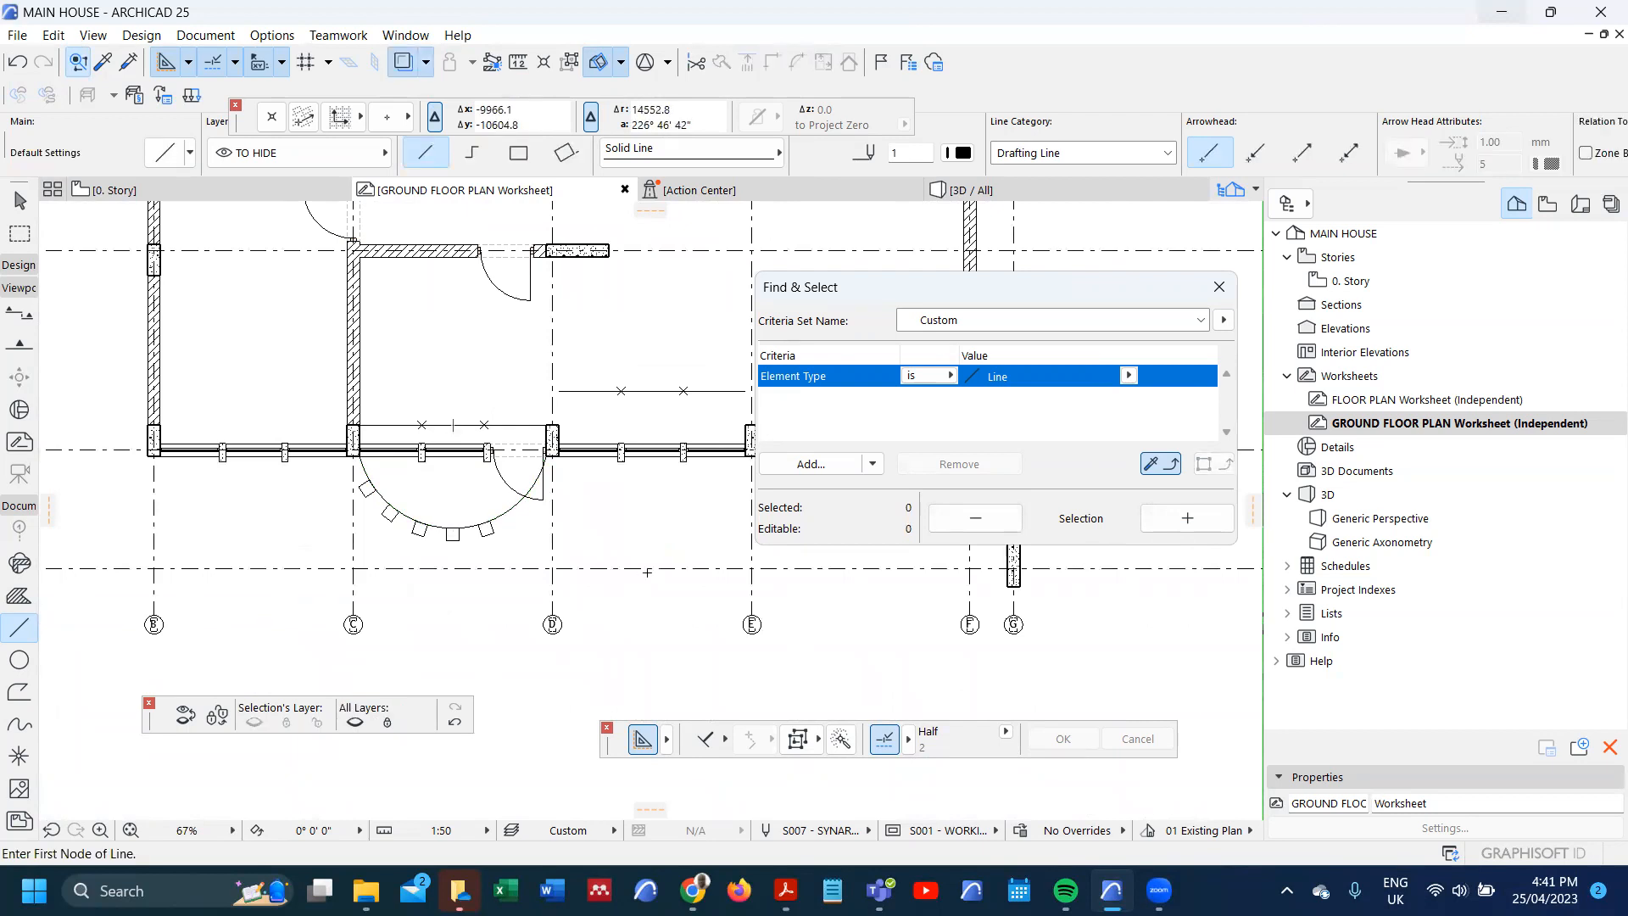
click(457, 725)
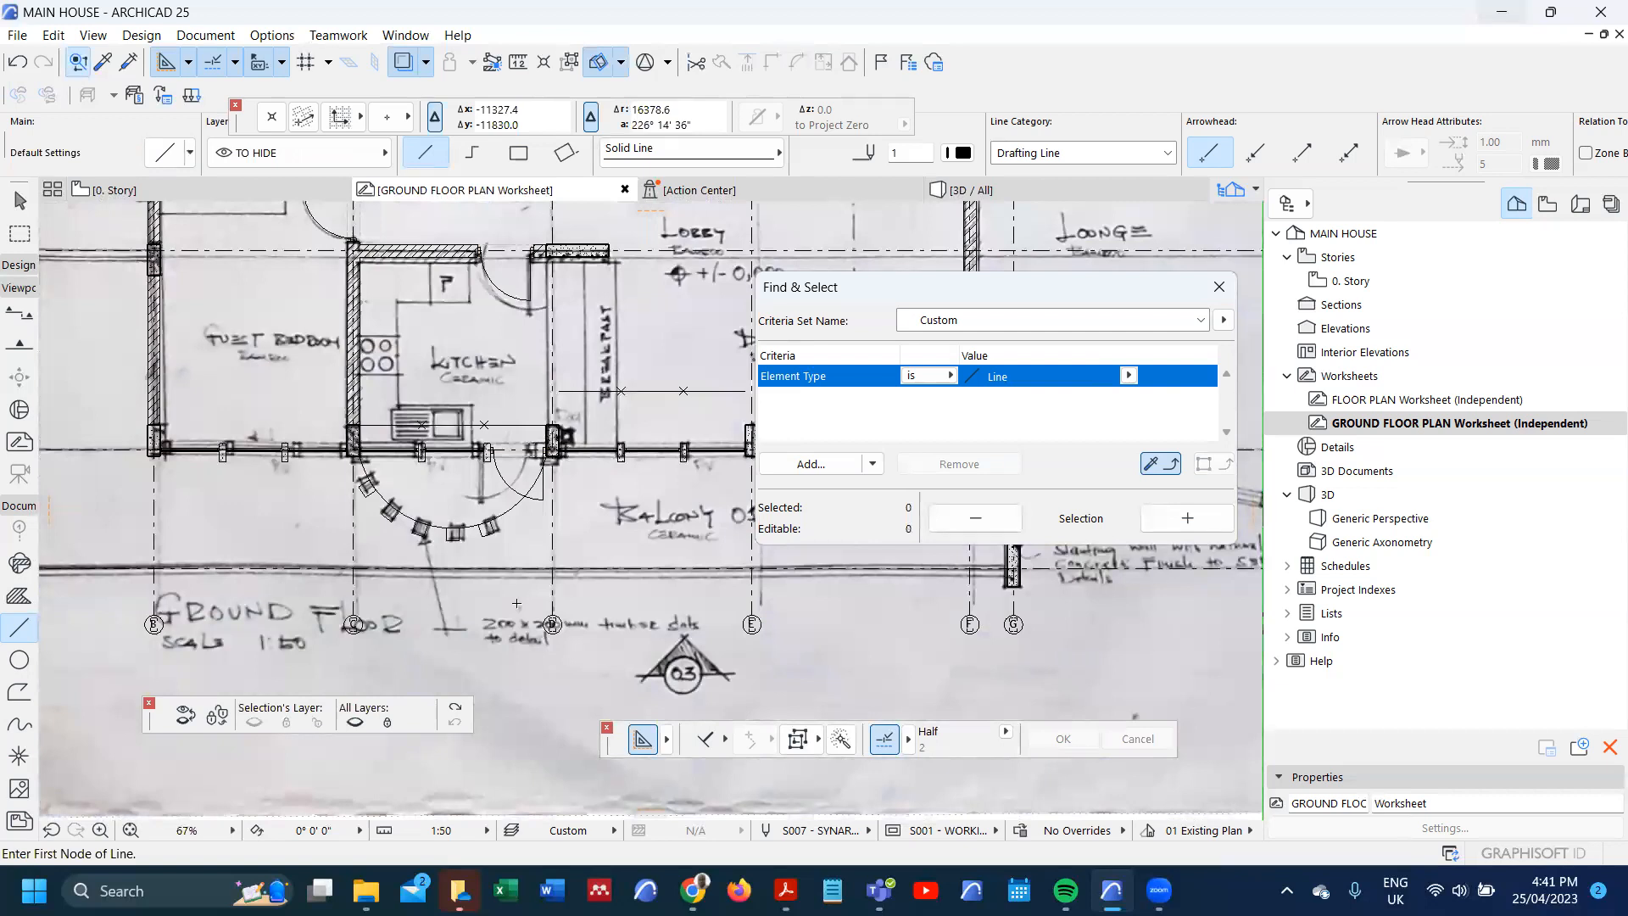
scroll(585, 658, down, 4)
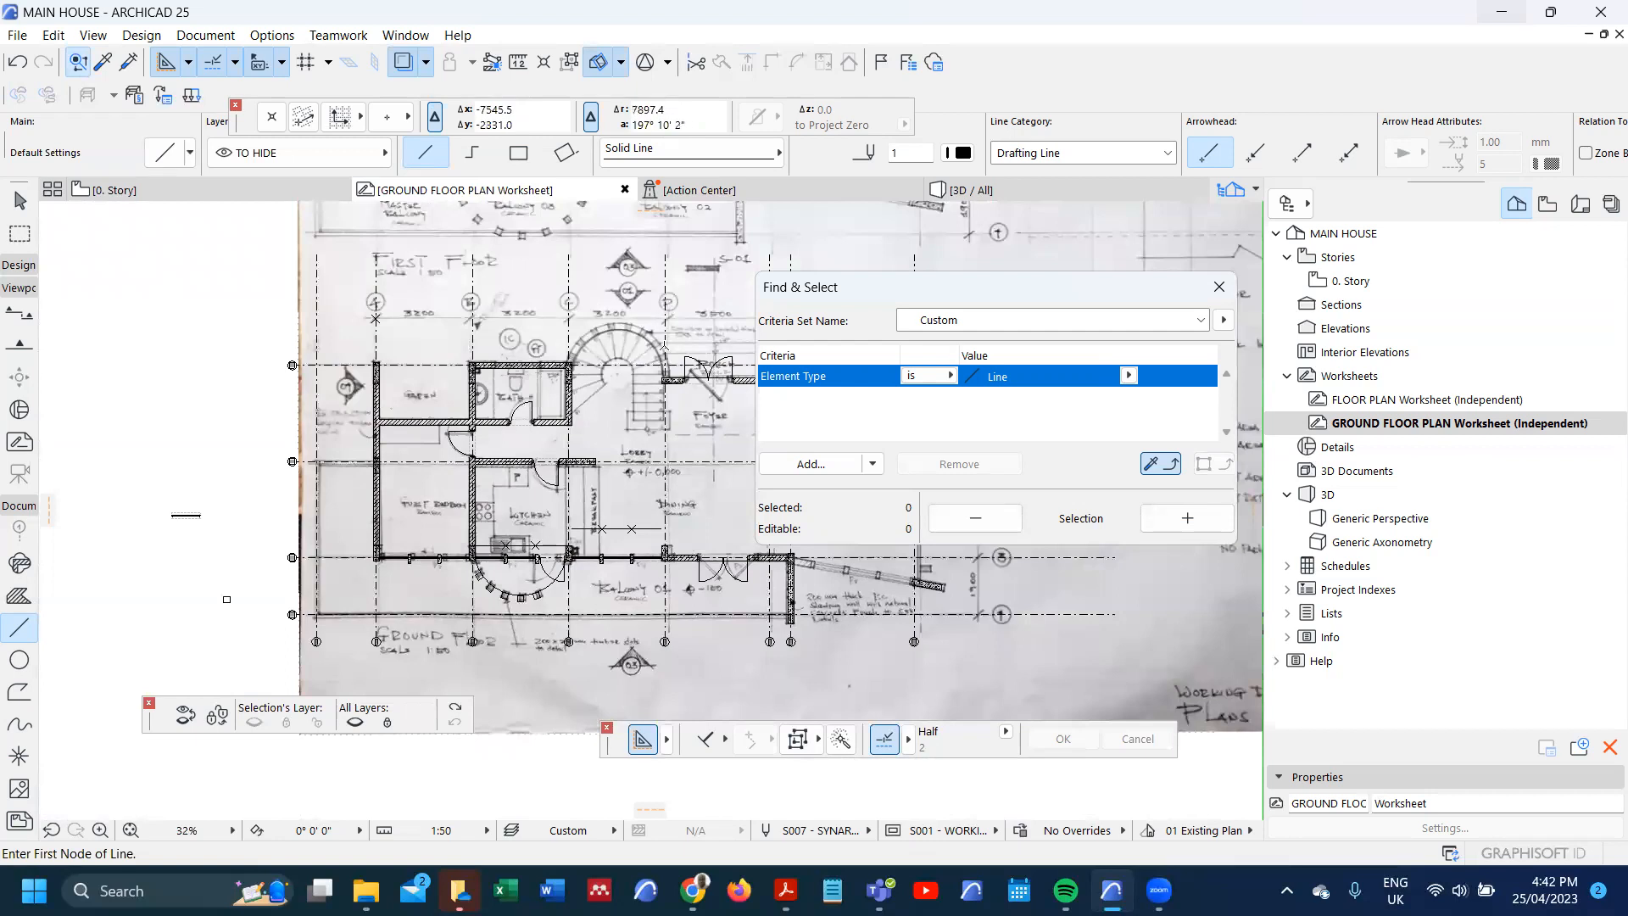
scroll(666, 347, up, 3)
scroll(672, 347, up, 4)
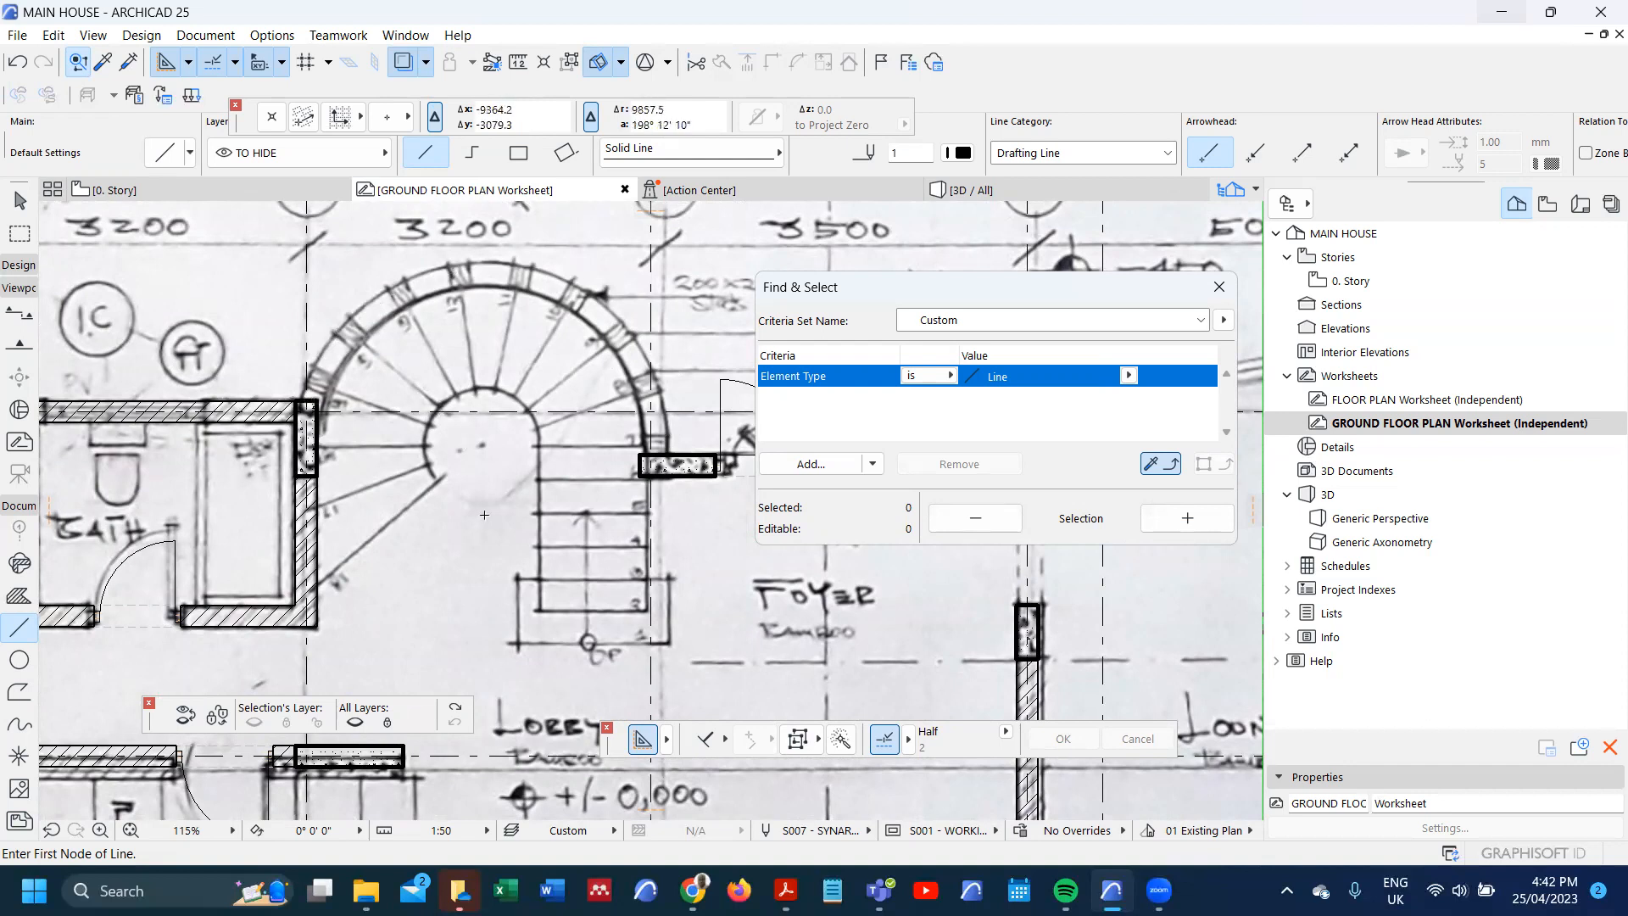
click(456, 714)
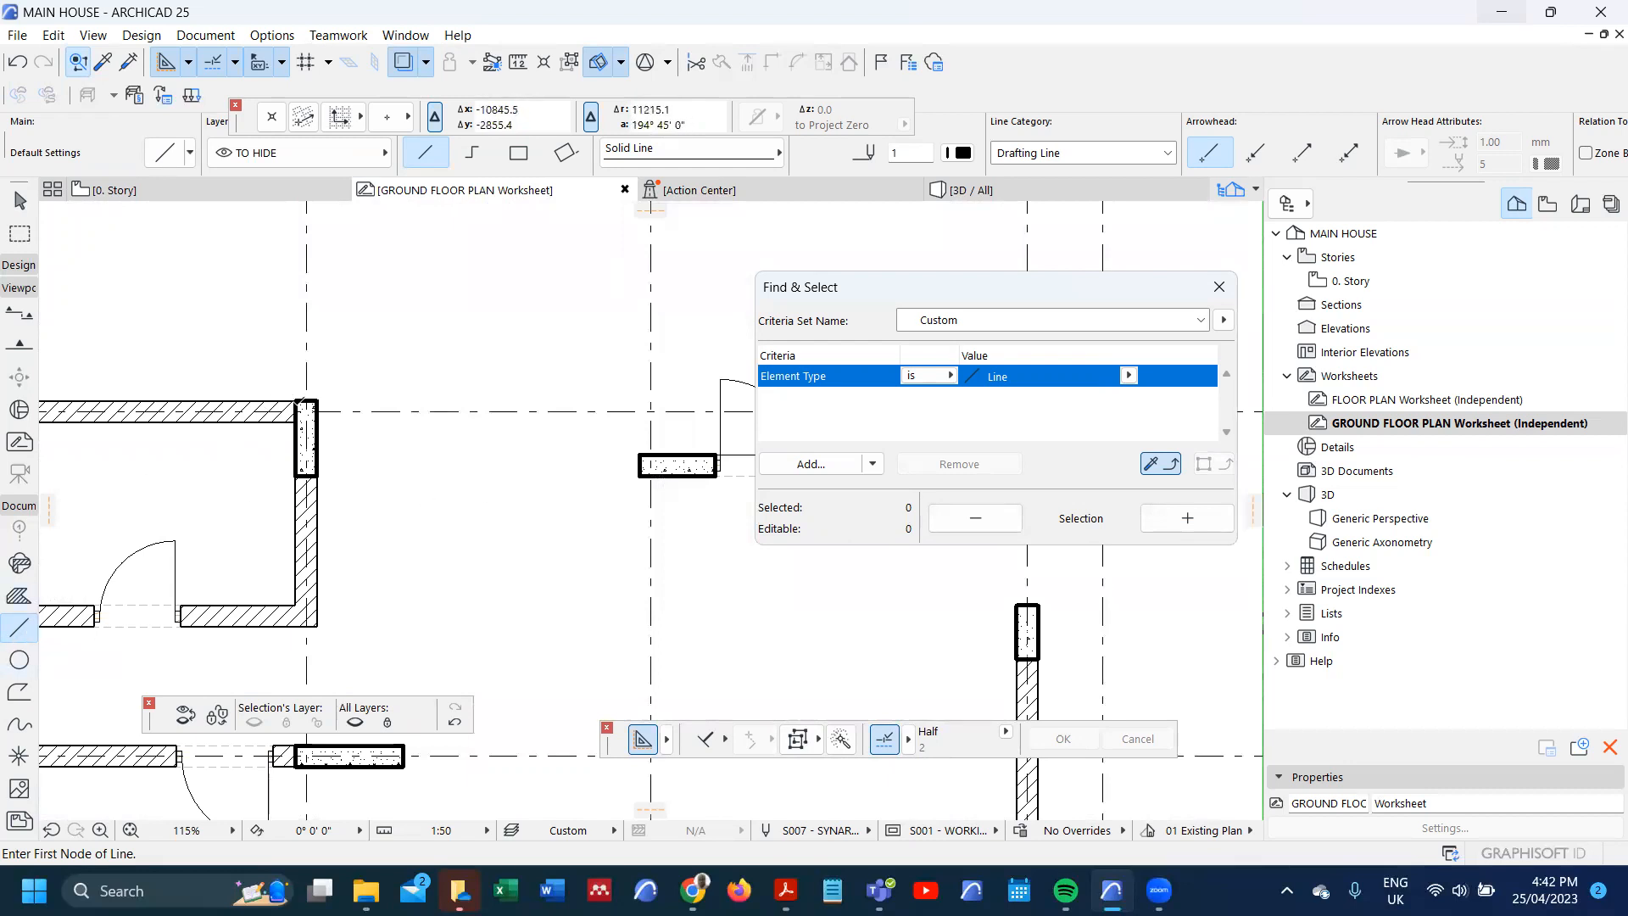
click(297, 401)
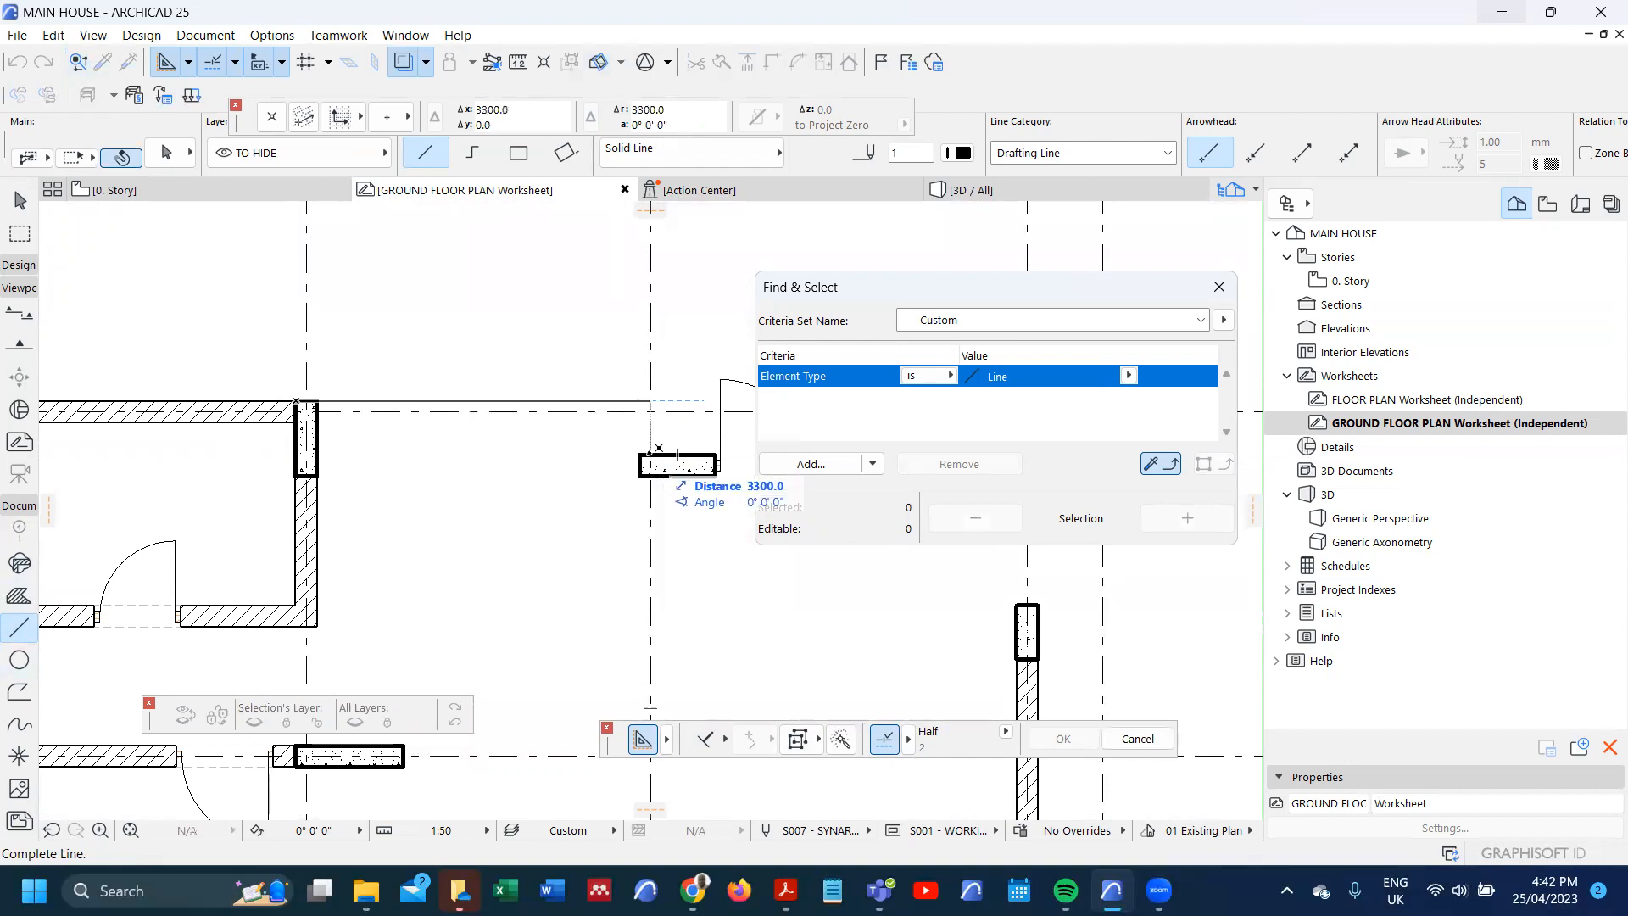
text(34)
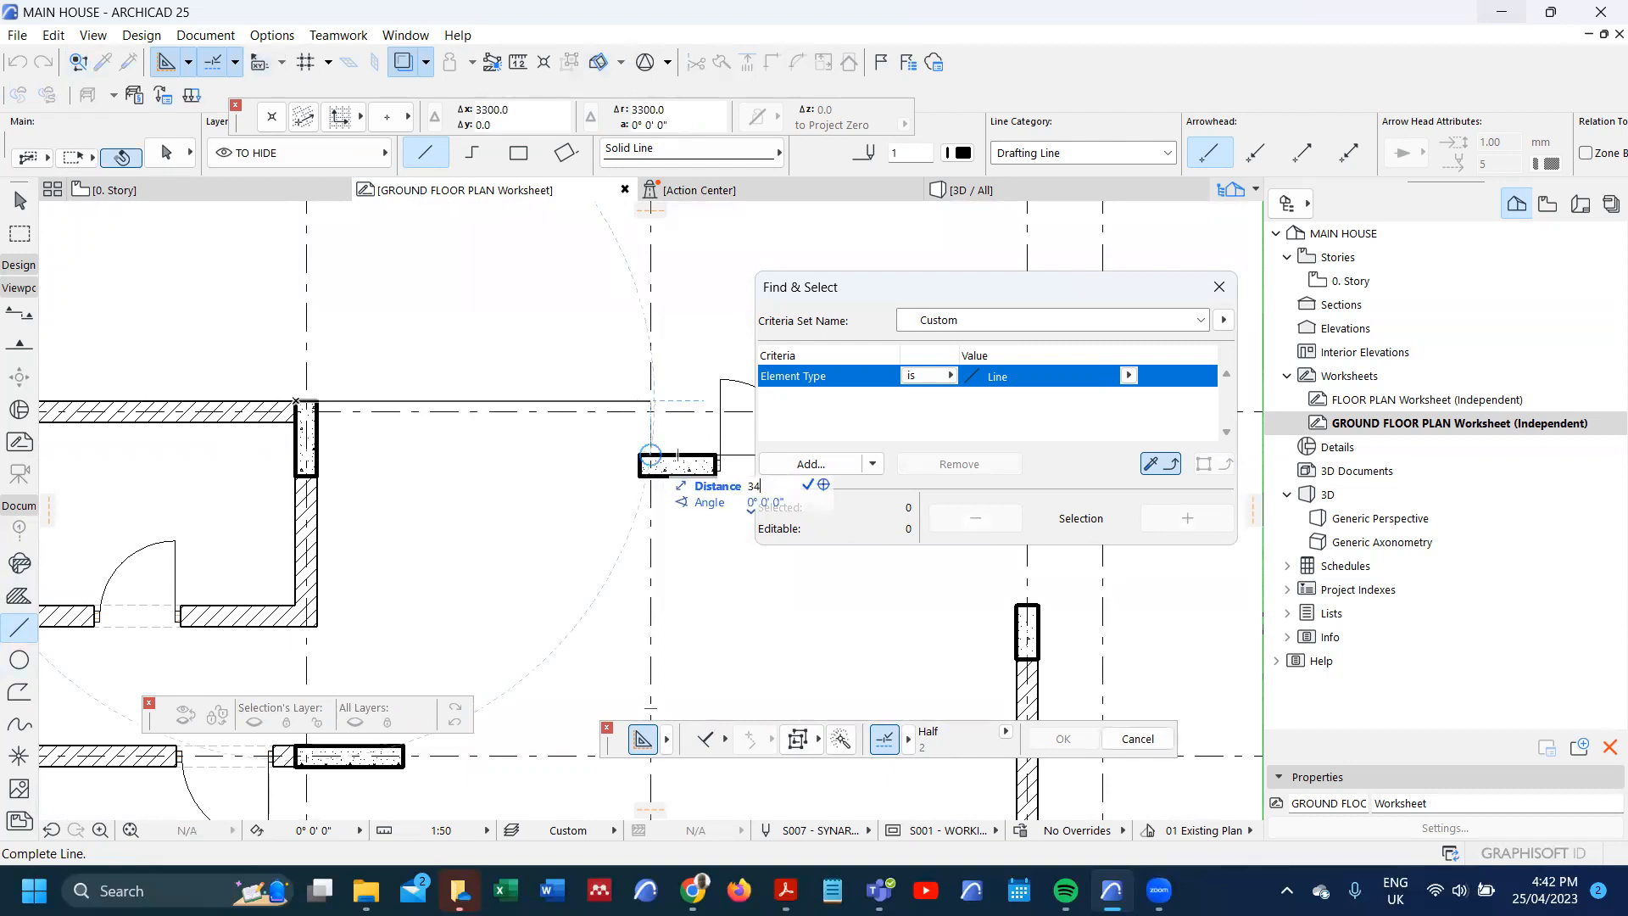
text(00)
key(Return)
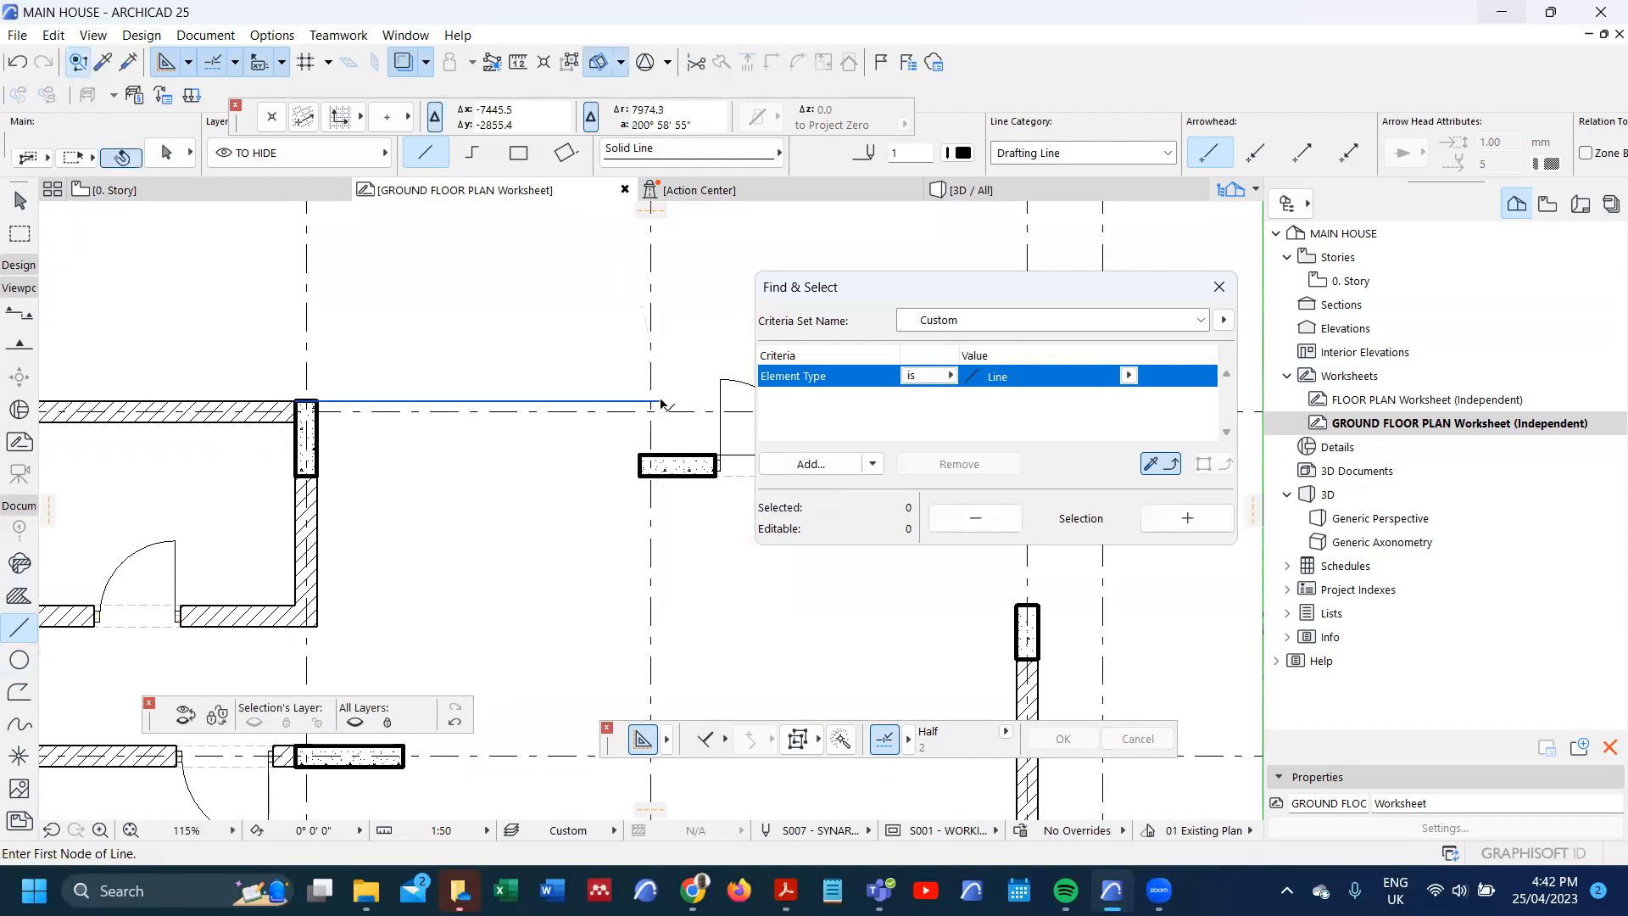
- Try to curve the 3400 mm line upward into a semicircular arc, and undo it
click(599, 400)
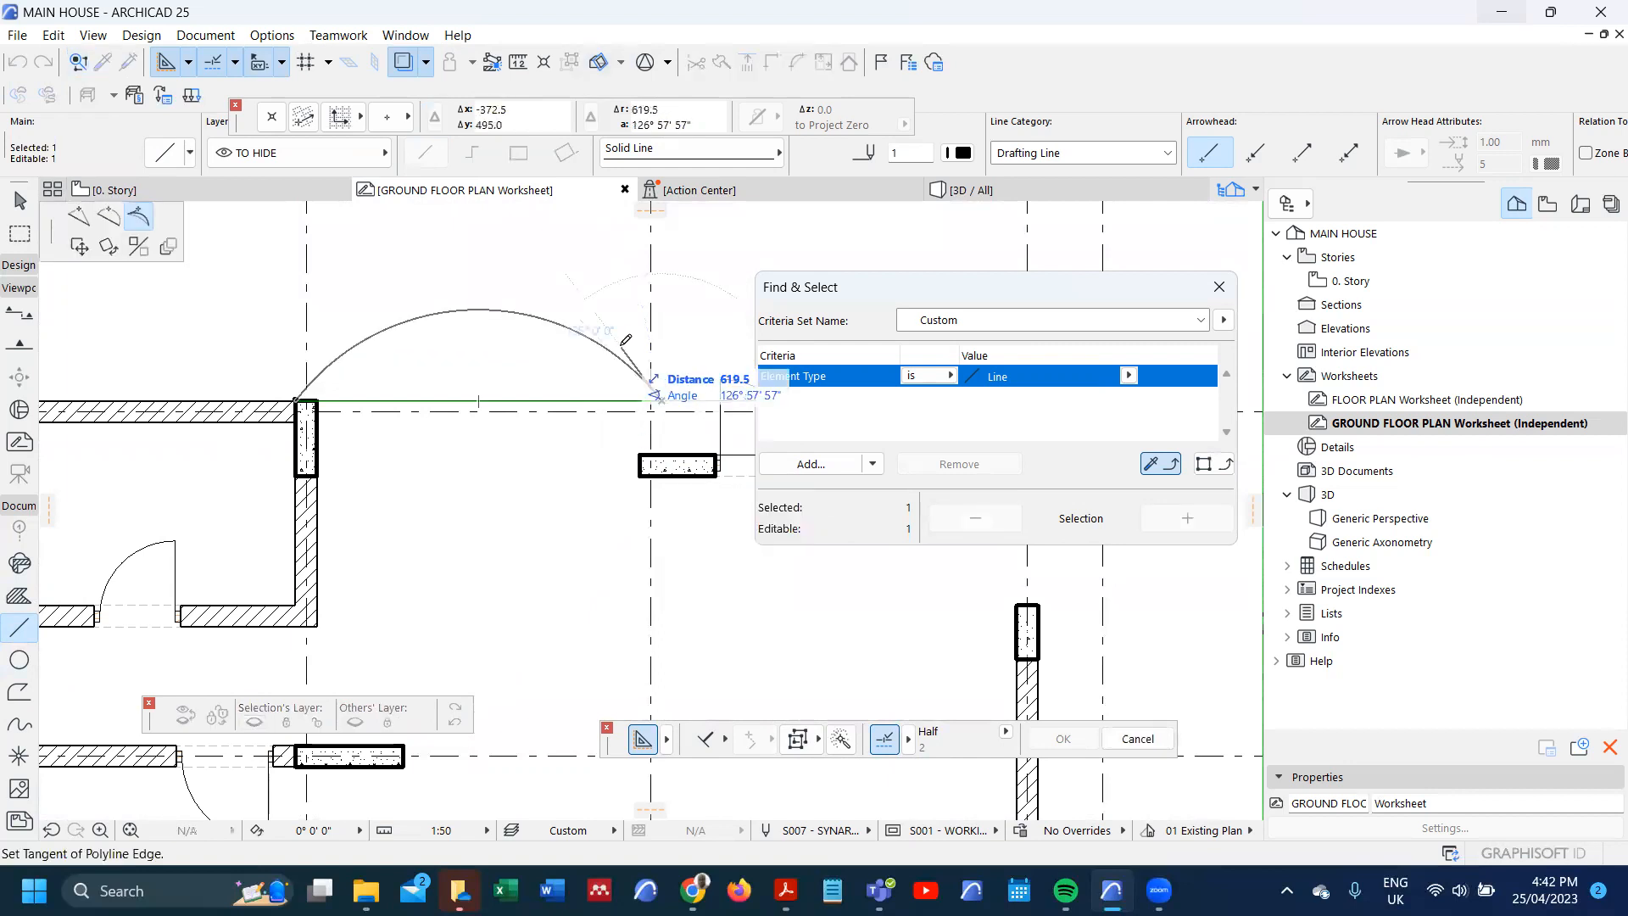
click(668, 304)
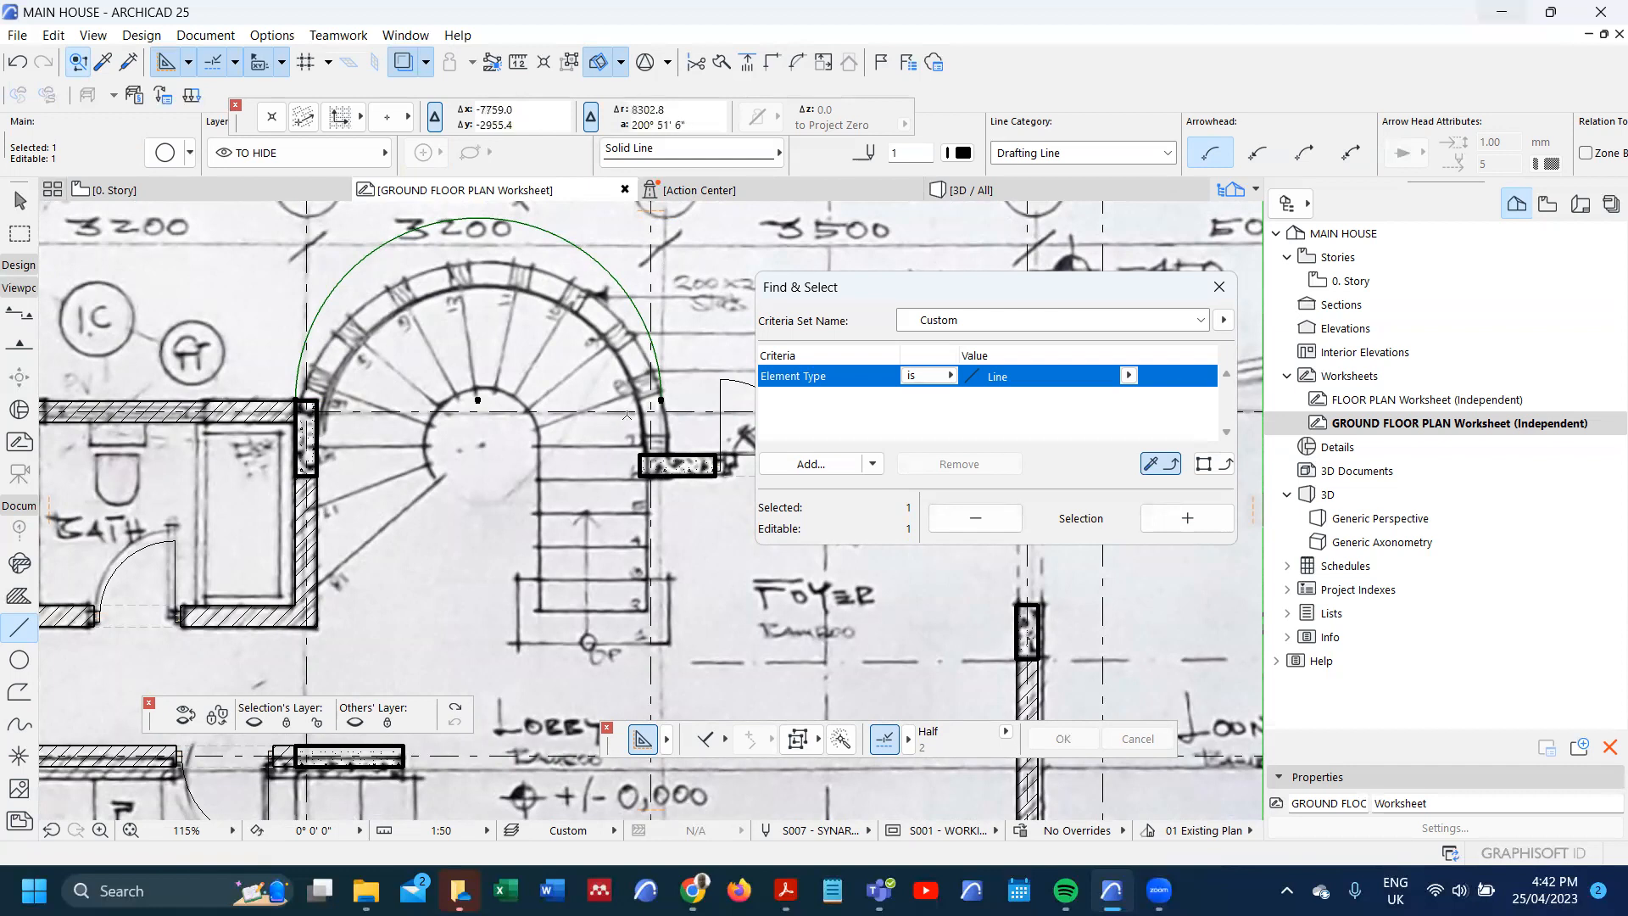
key(ctrl+z)
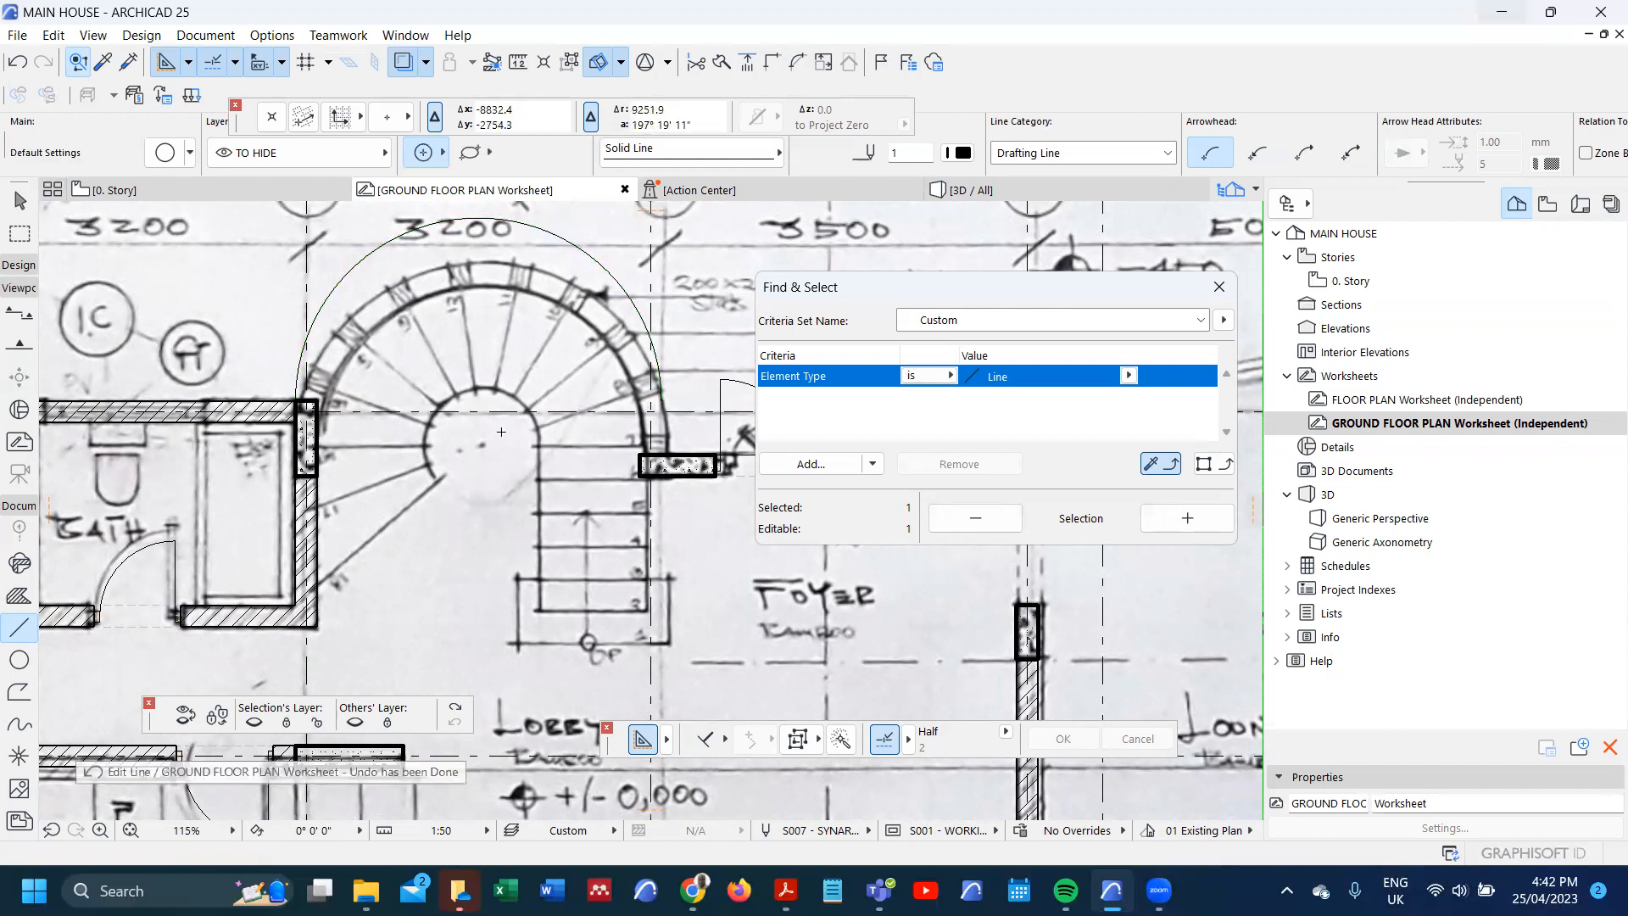
- Try to curve the line to match the sketched stair wall by entering a tangent angle at its grid C column end
scroll(510, 428, down, 3)
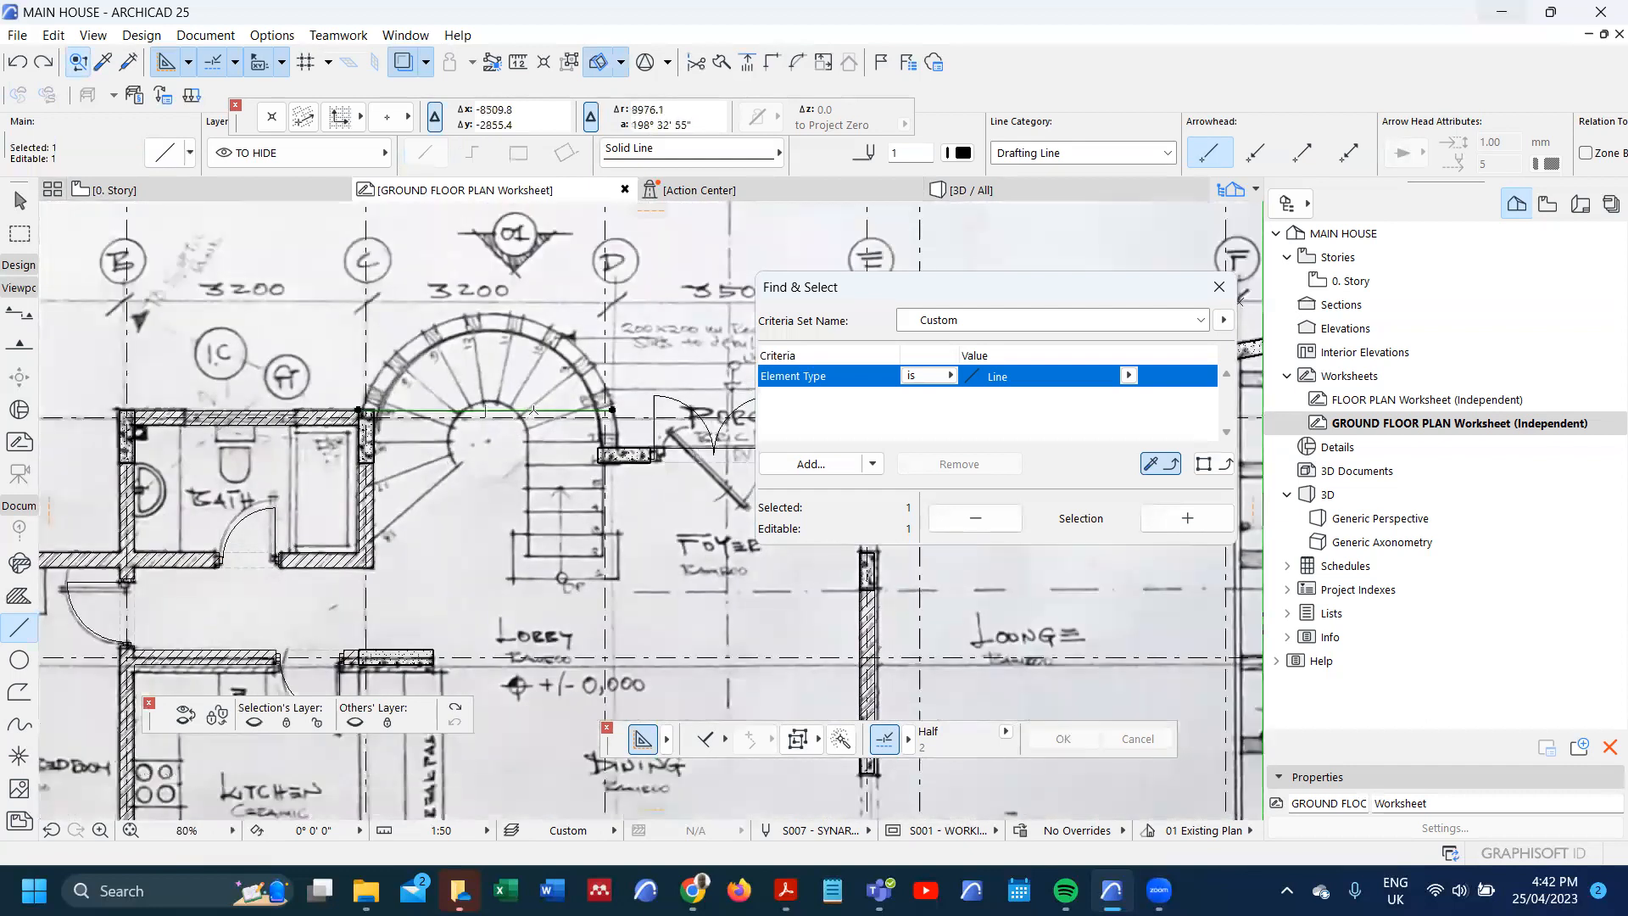
click(519, 415)
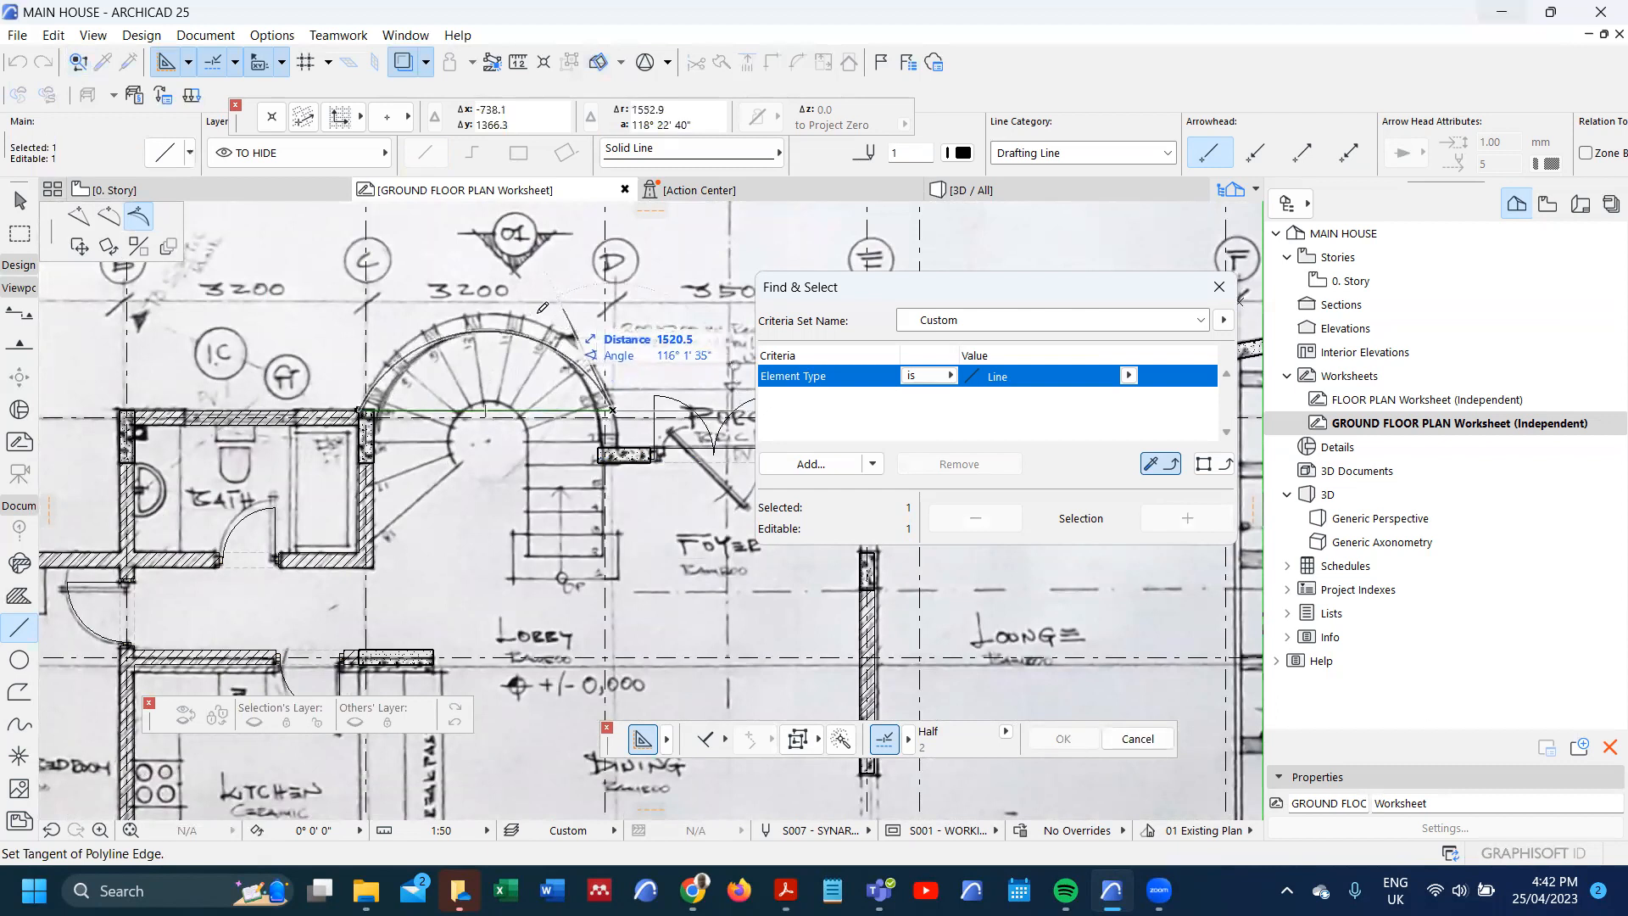
click(389, 409)
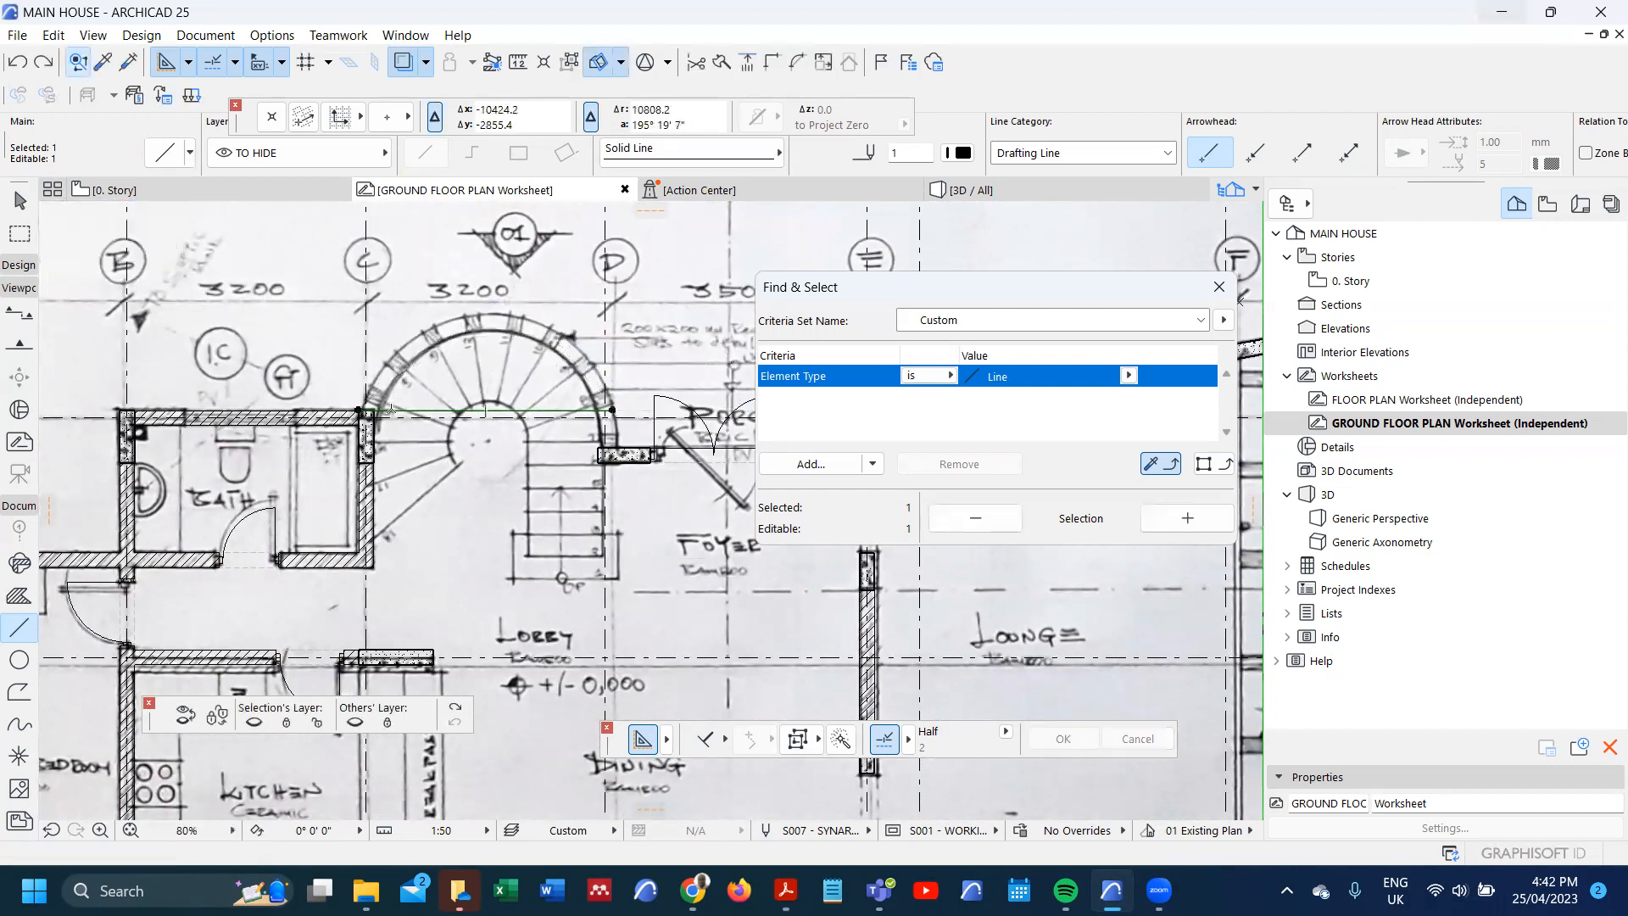
click(390, 409)
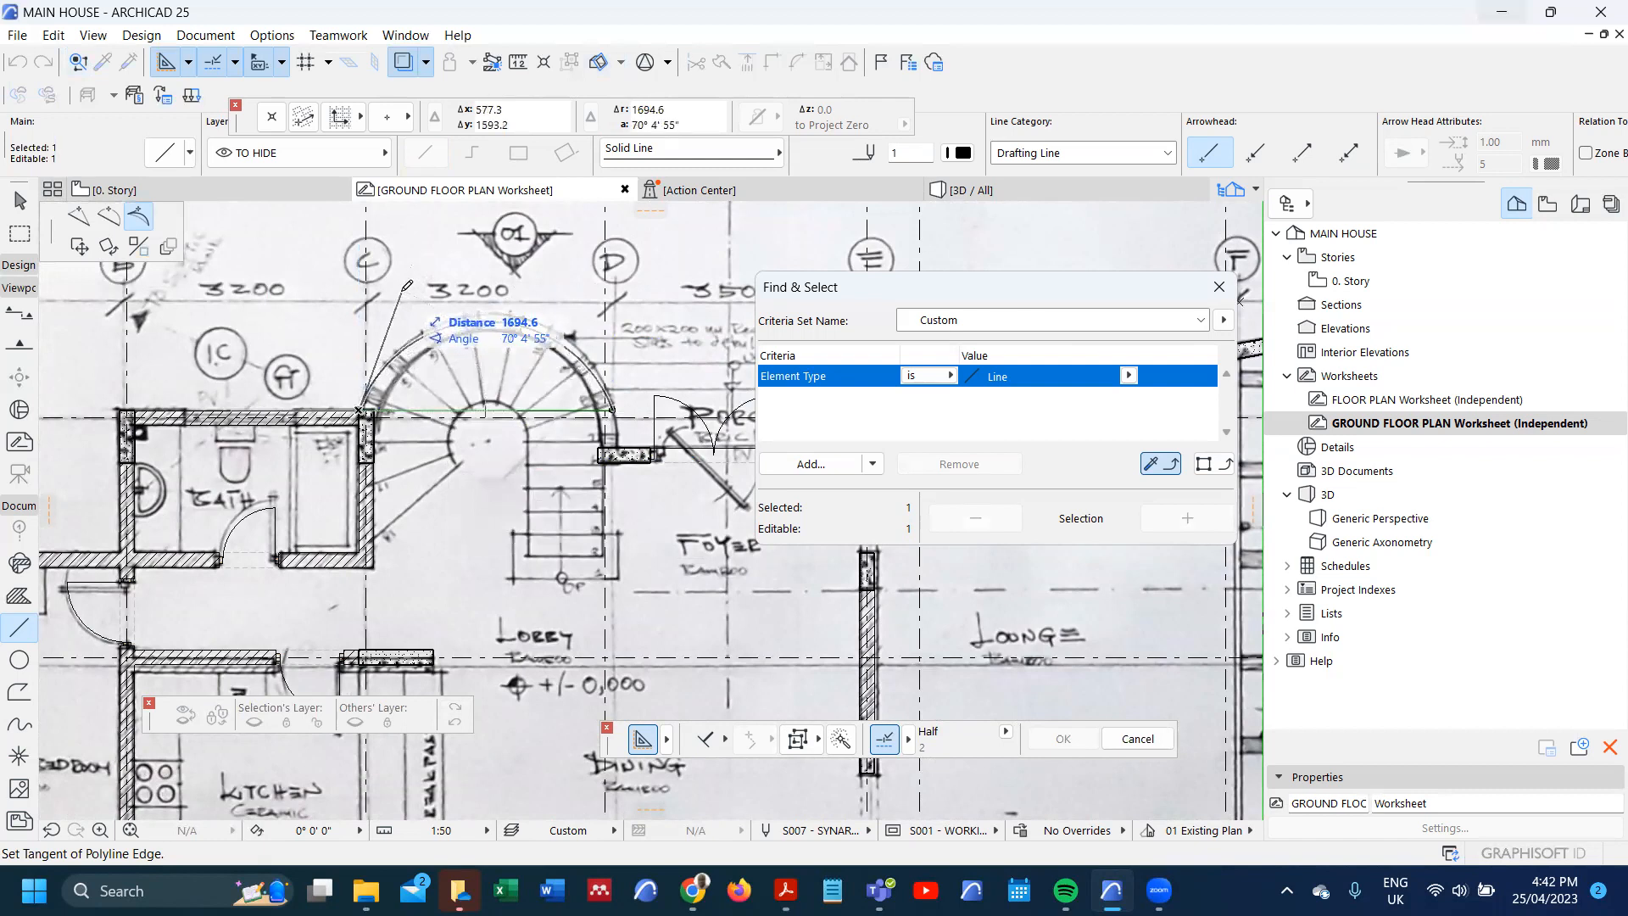
key(Tab)
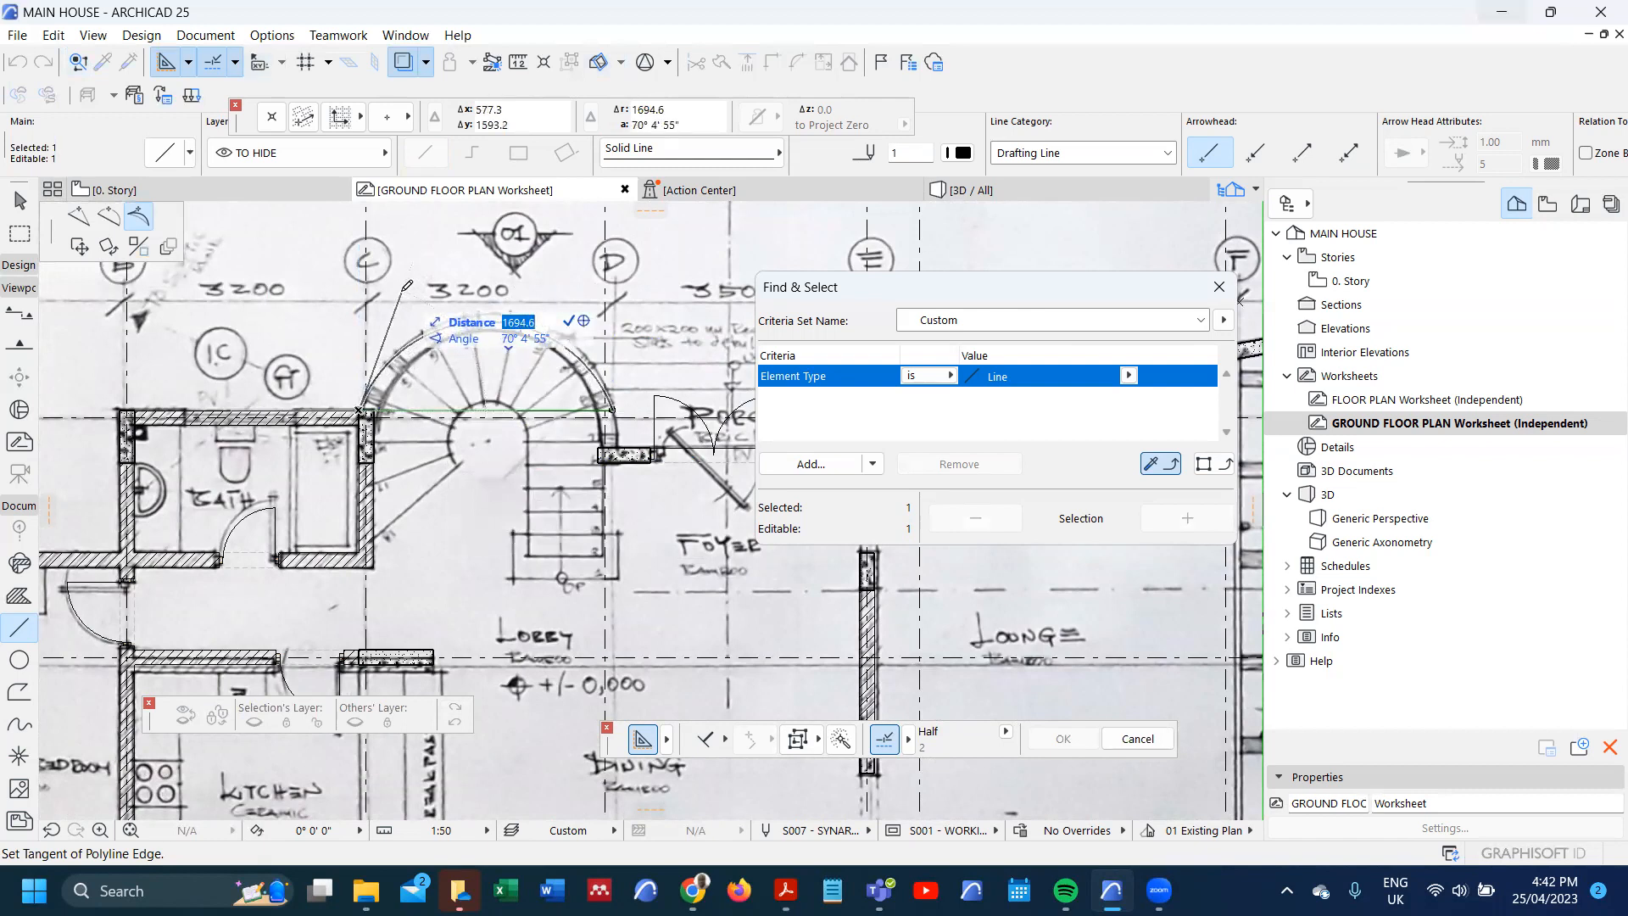
key(Tab)
text(8)
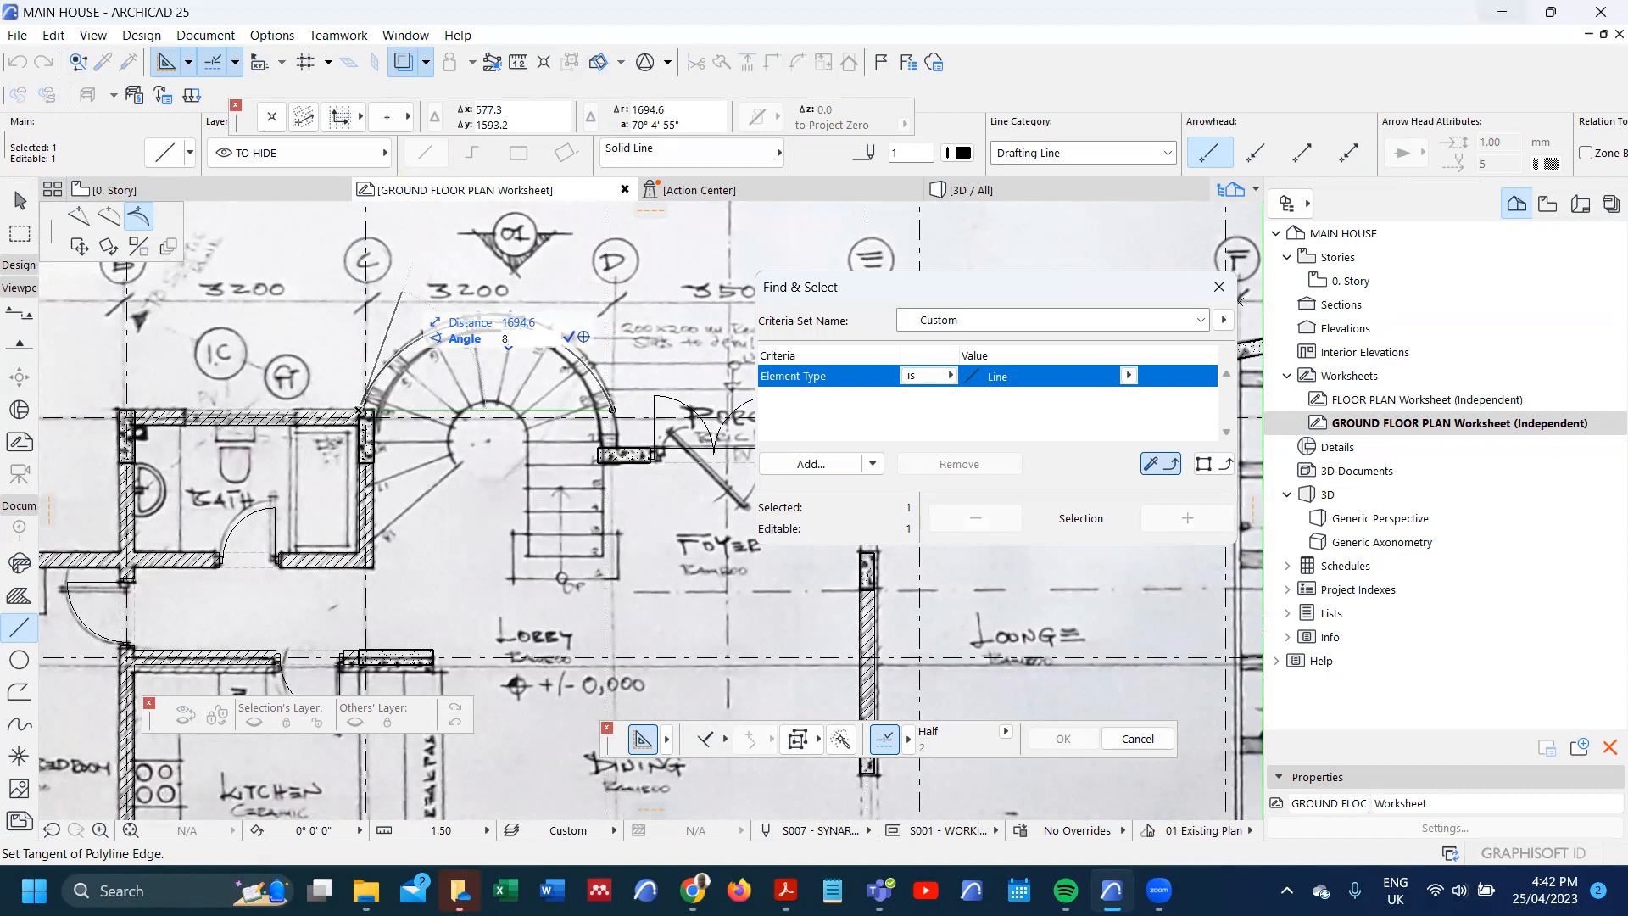
text(5)
key(Return)
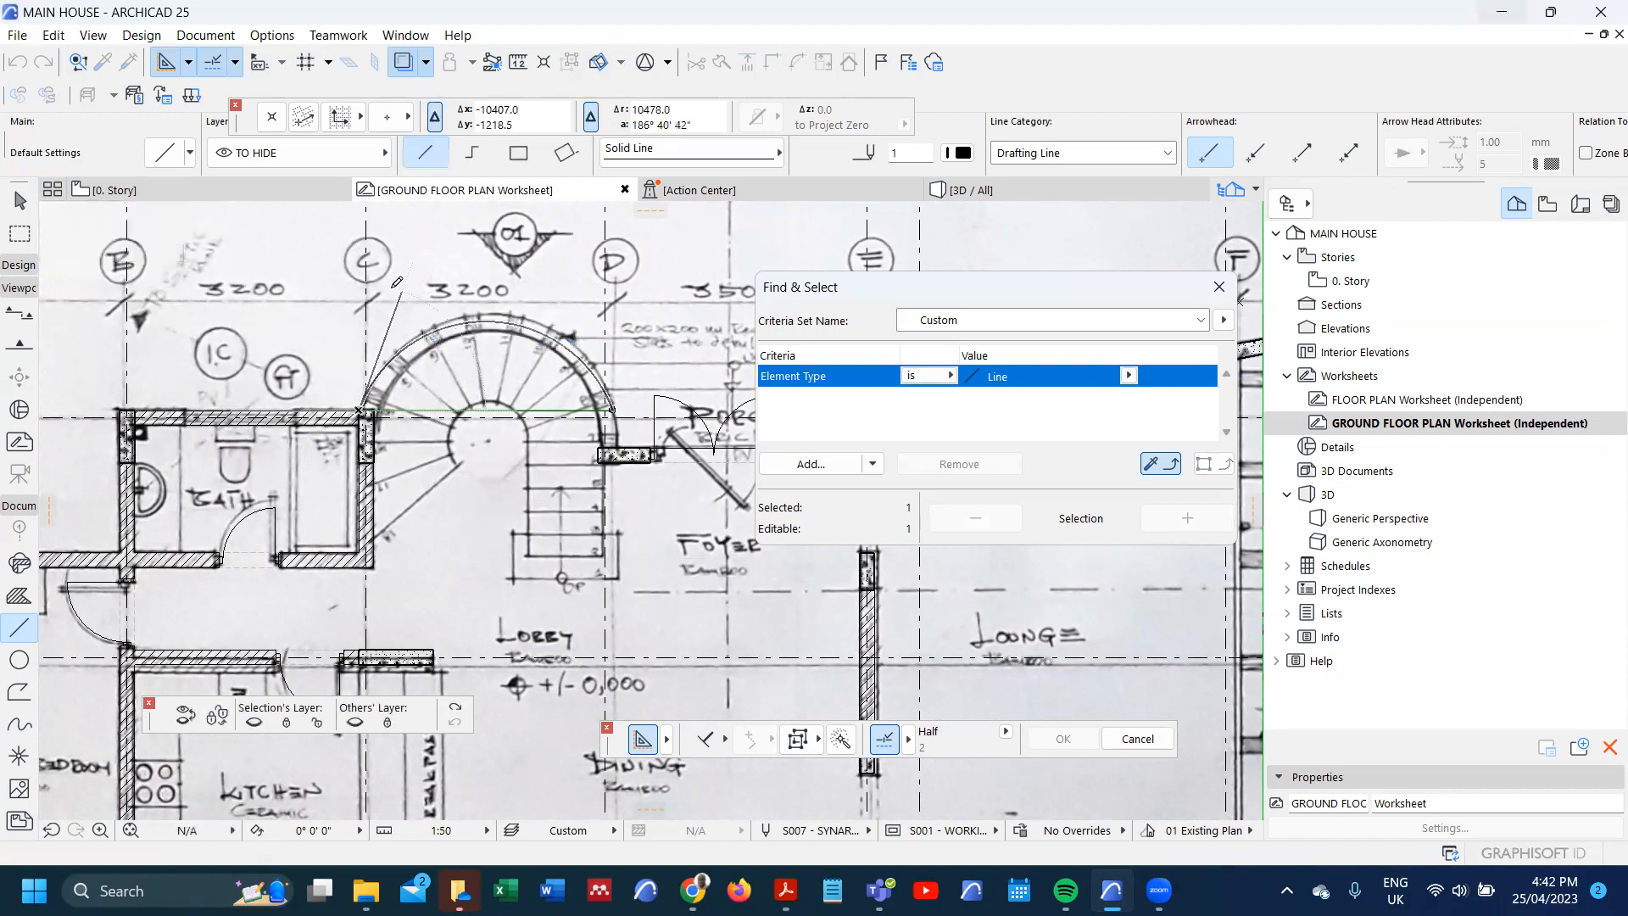
scroll(607, 413, up, 2)
scroll(605, 420, up, 1)
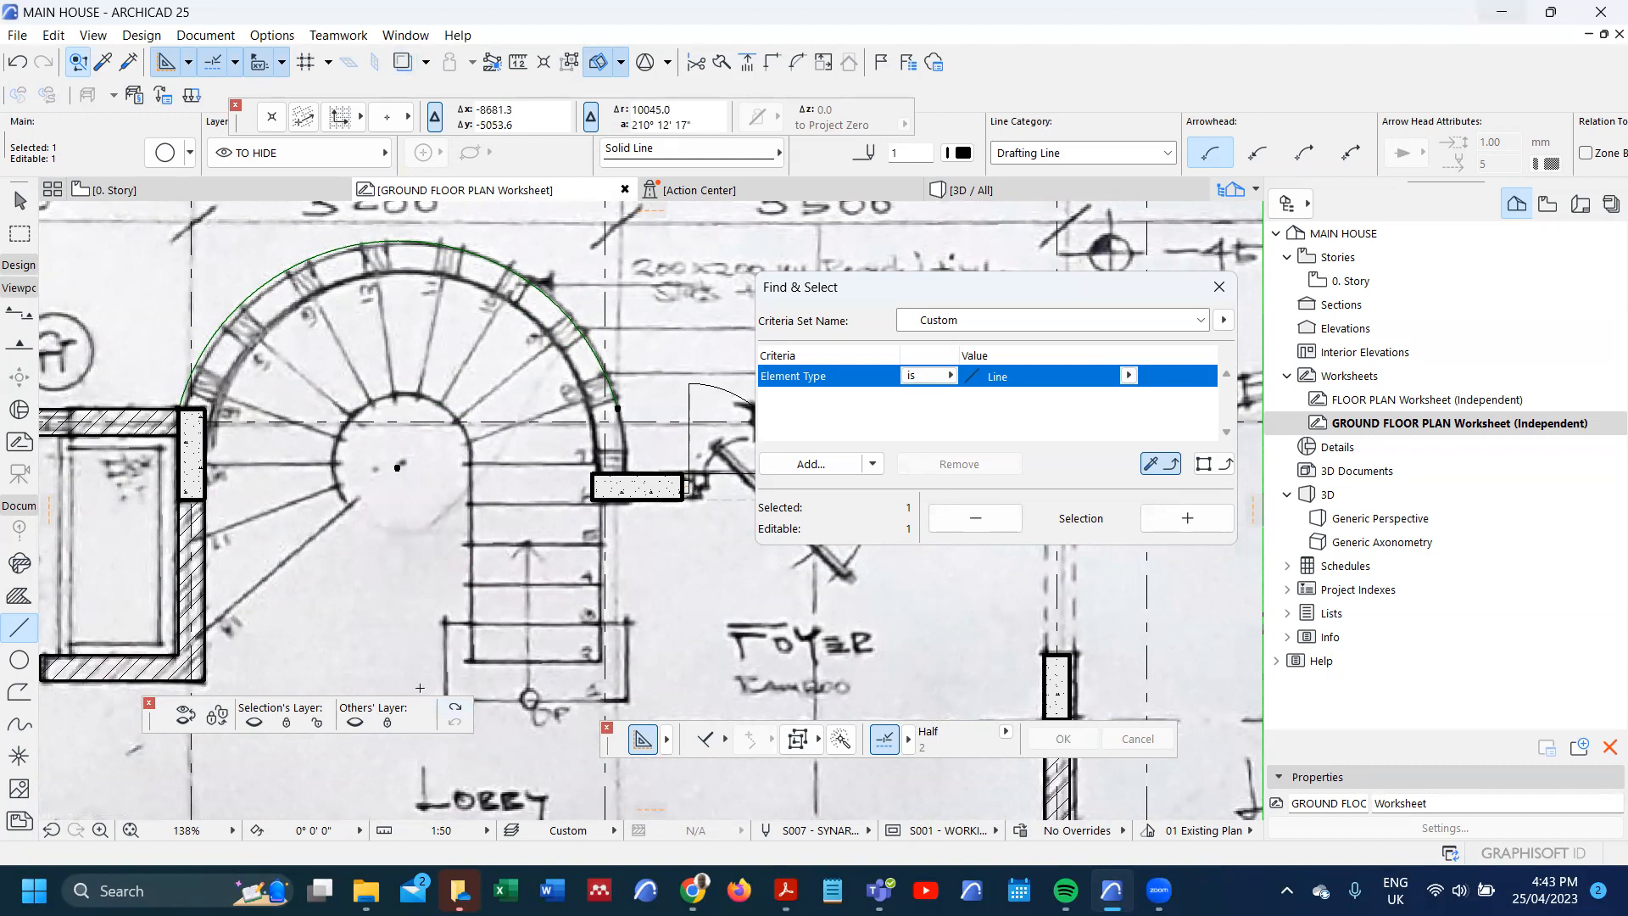
- Try to extend the arc's free end to the upper edge of the grid D column, and undo both the extension and the curving
click(455, 708)
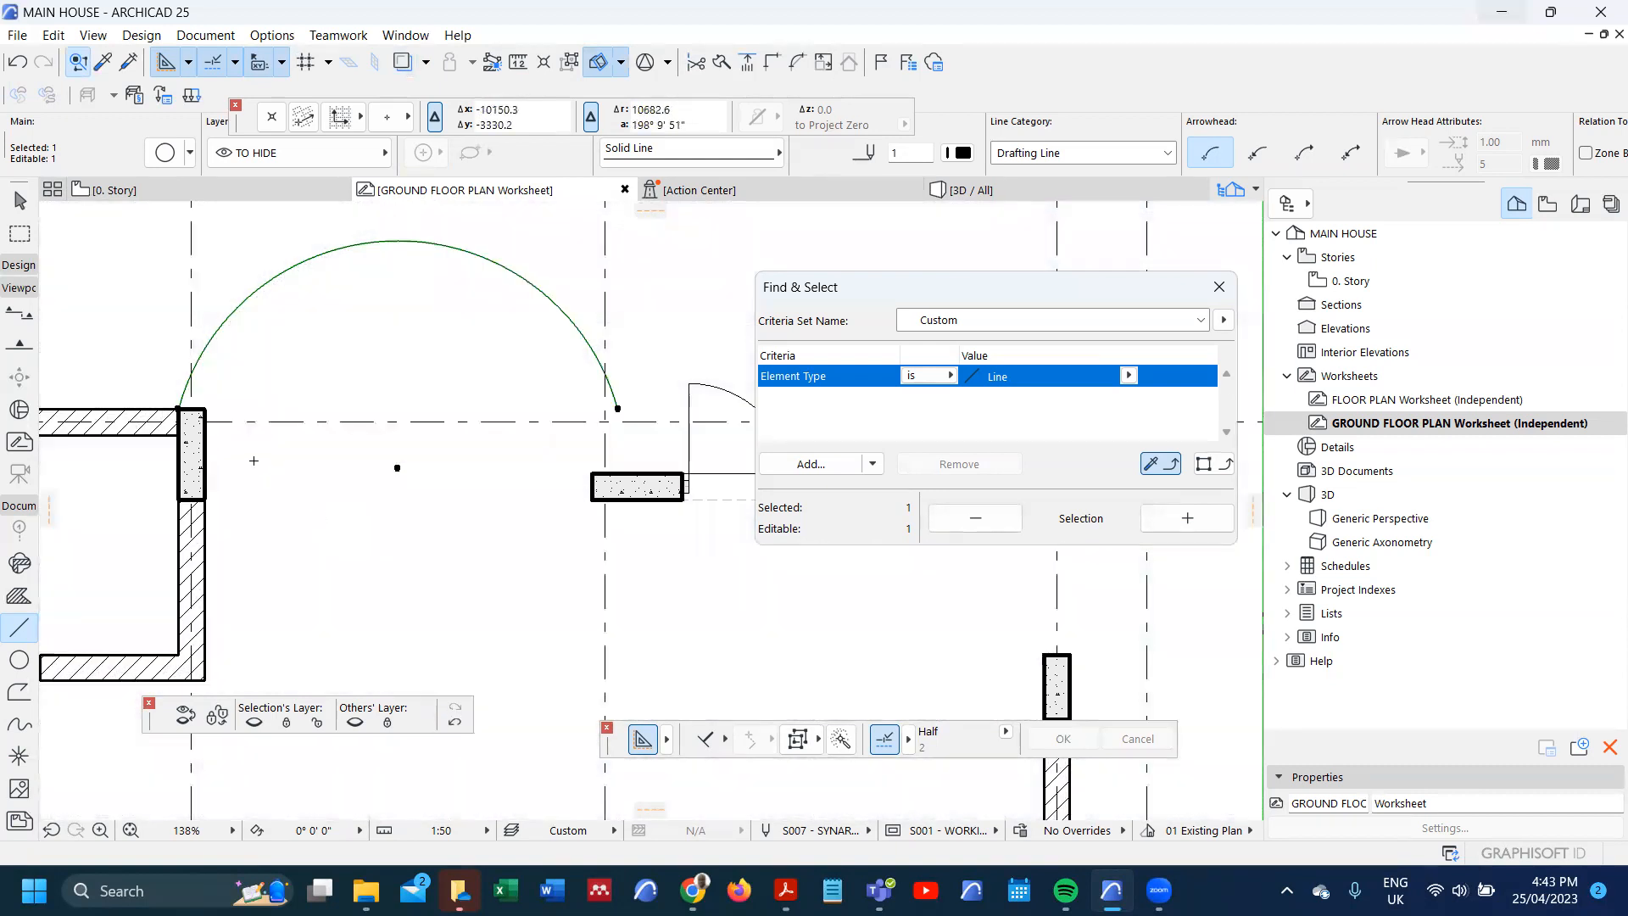
scroll(178, 410, up, 3)
scroll(179, 419, down, 3)
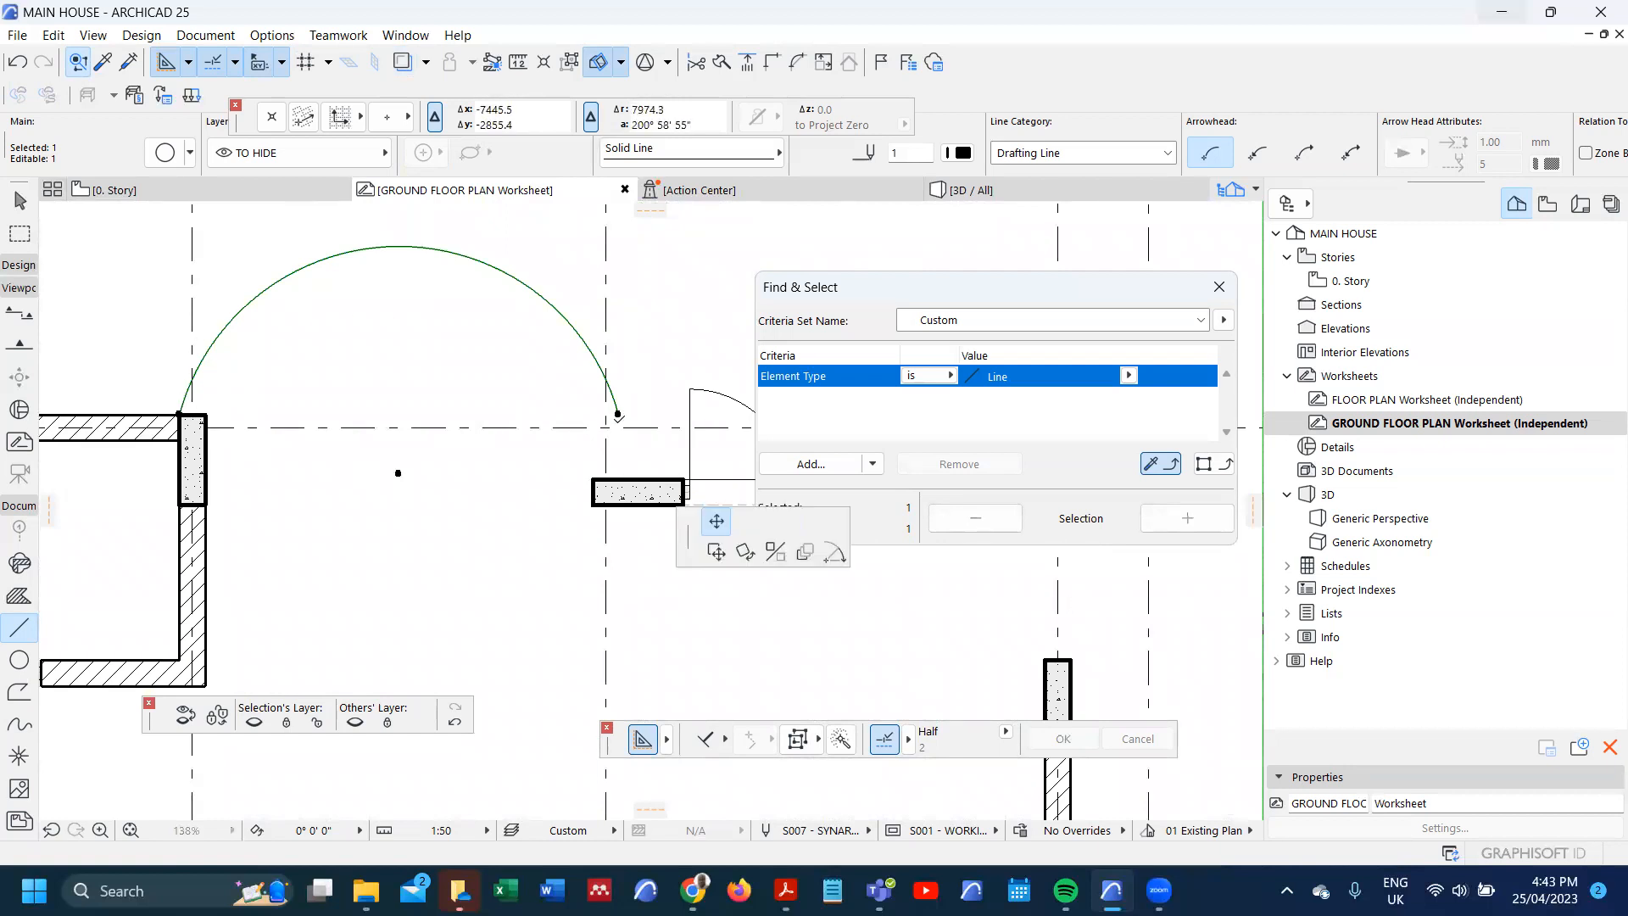
click(618, 415)
click(196, 250)
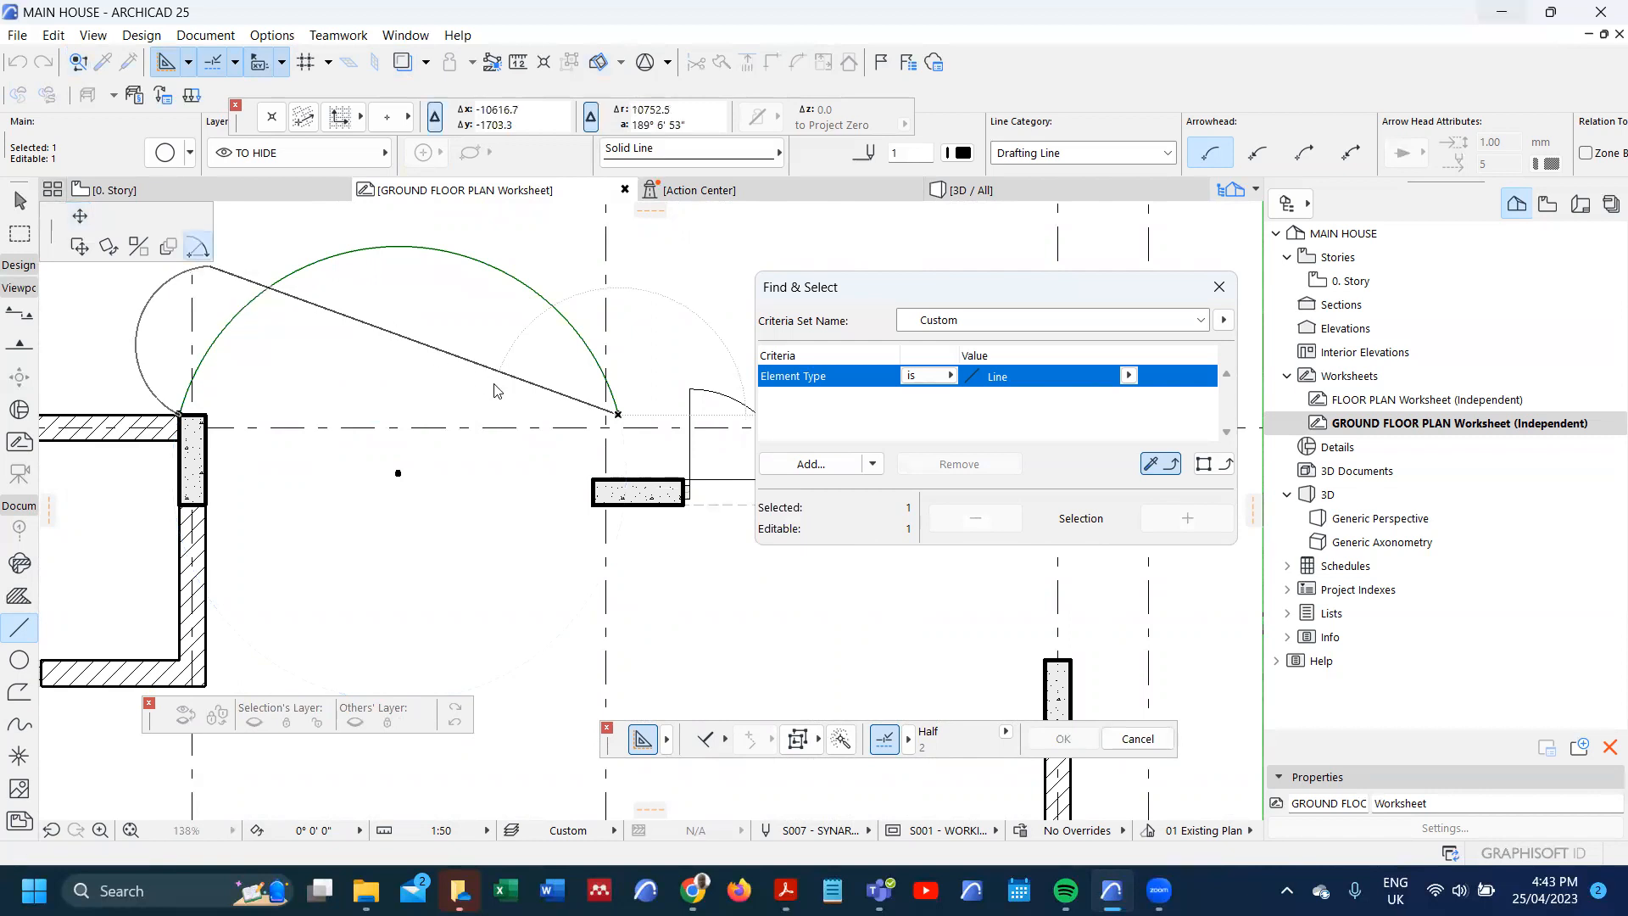
click(631, 473)
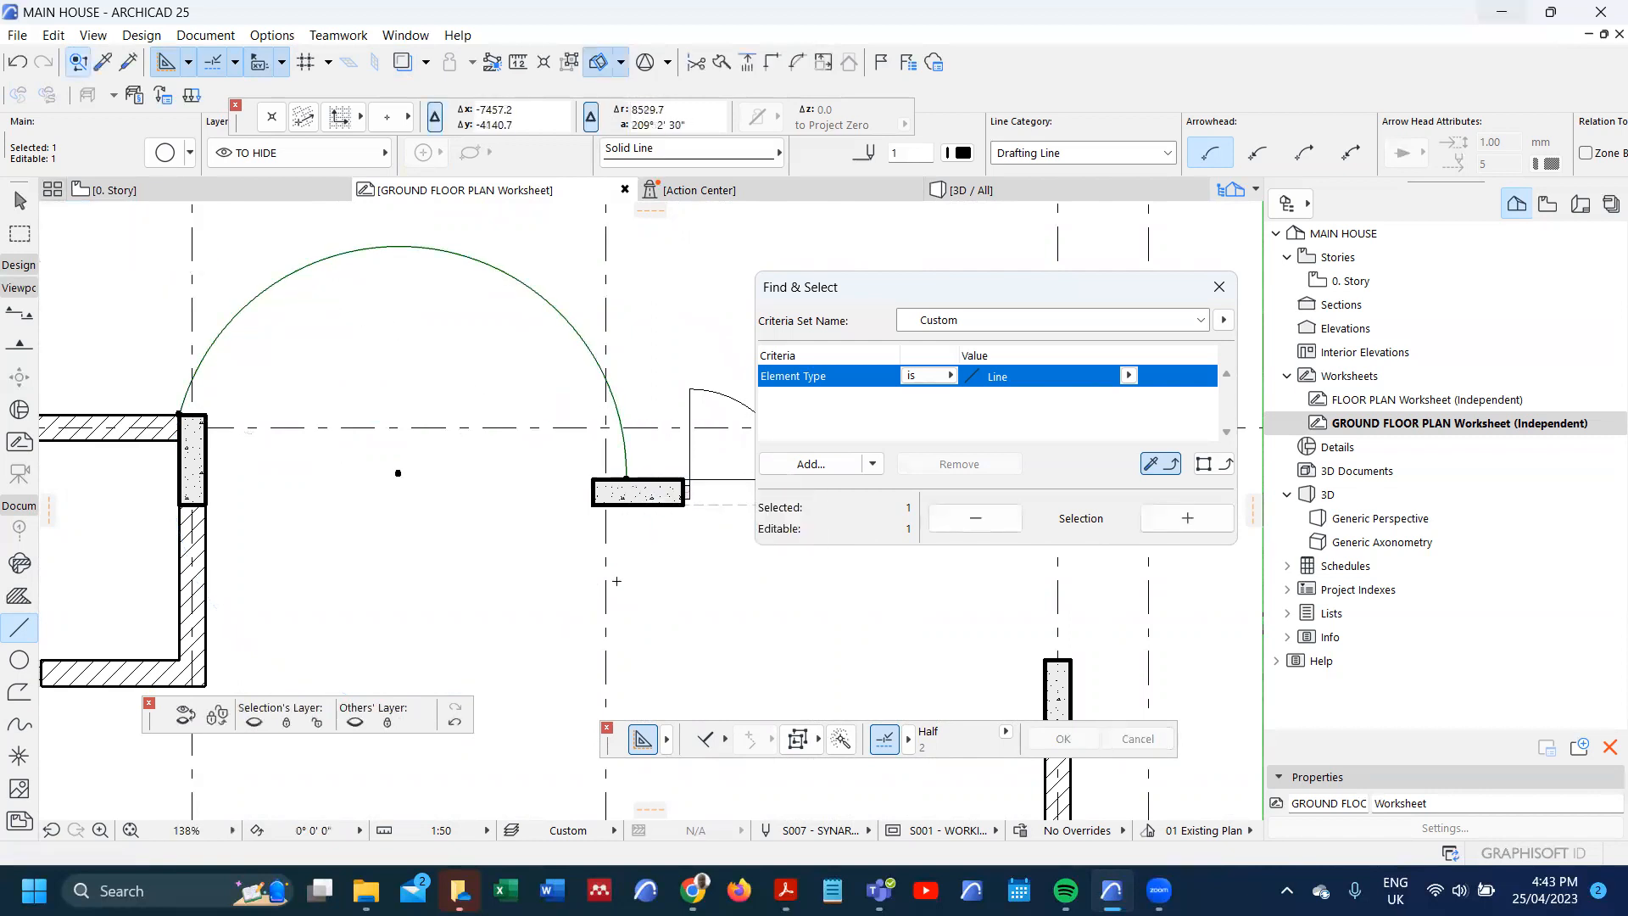
key(Escape)
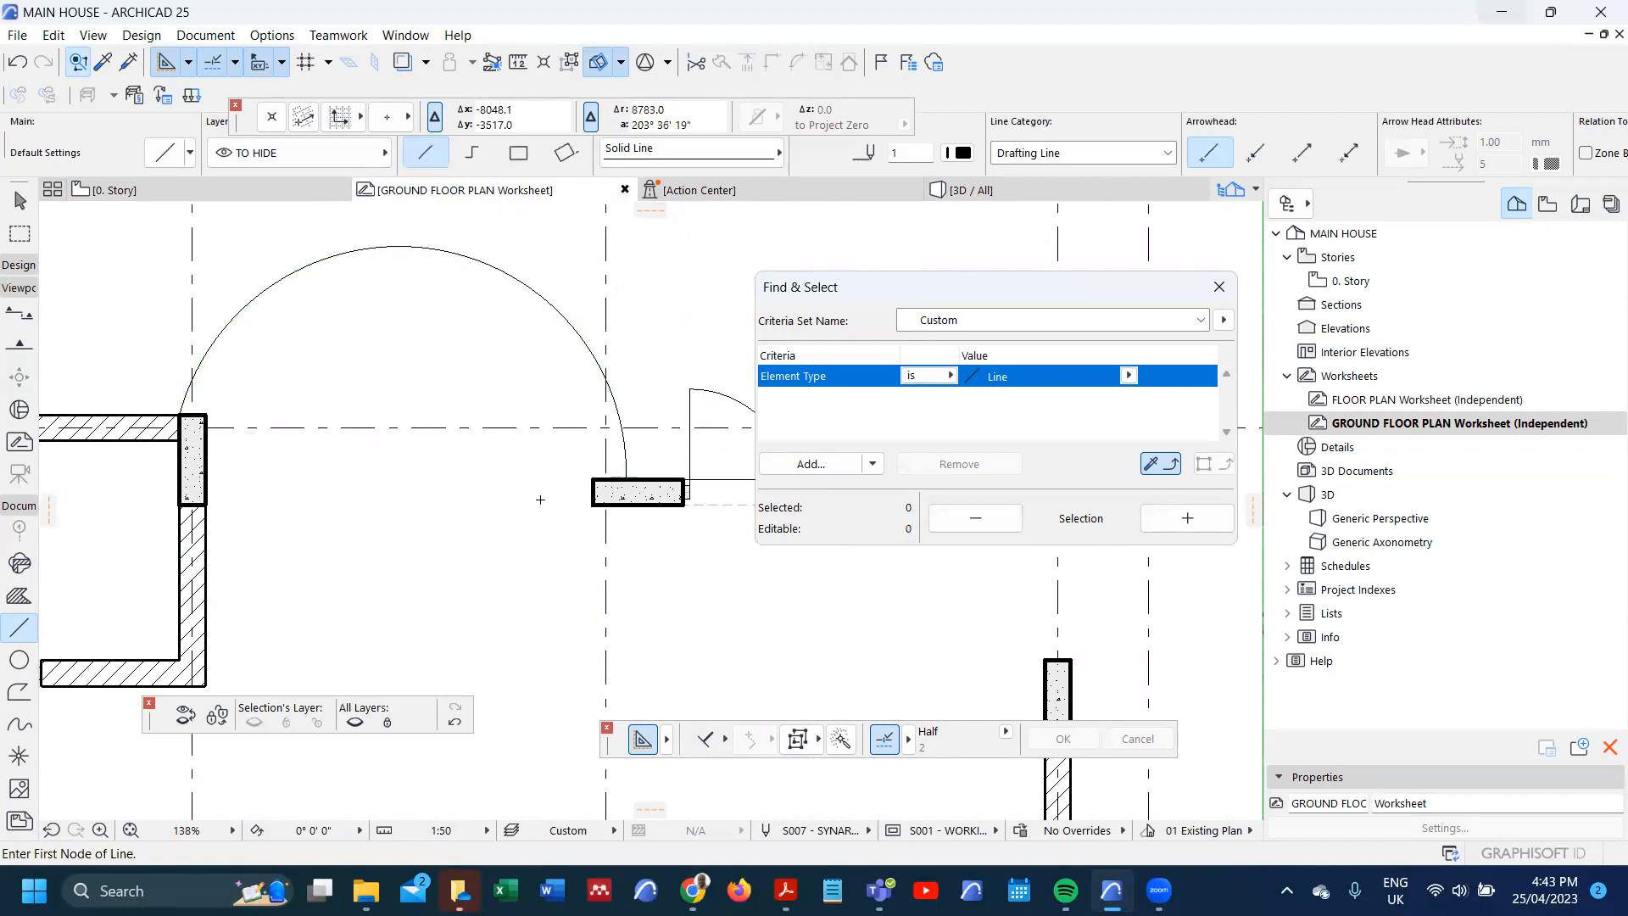
key(ctrl+z)
key(ctrl+z)
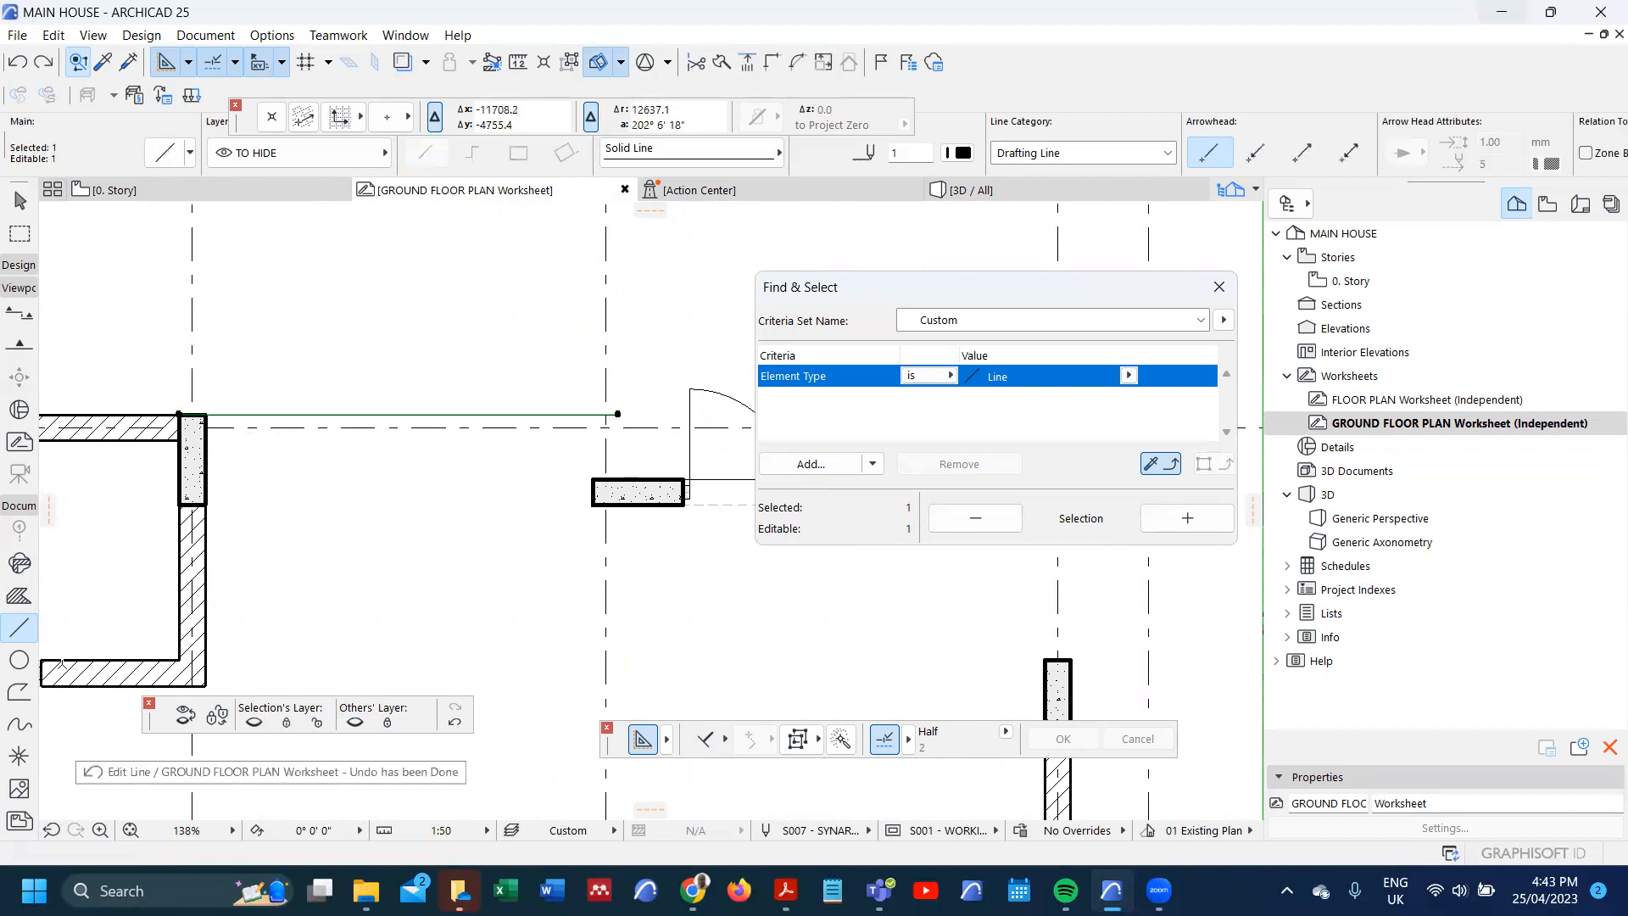
- Draw a vertical helper line down from the line's free end, and stretch that end to the helper's crossing with the grid D column's upper edge
click(618, 413)
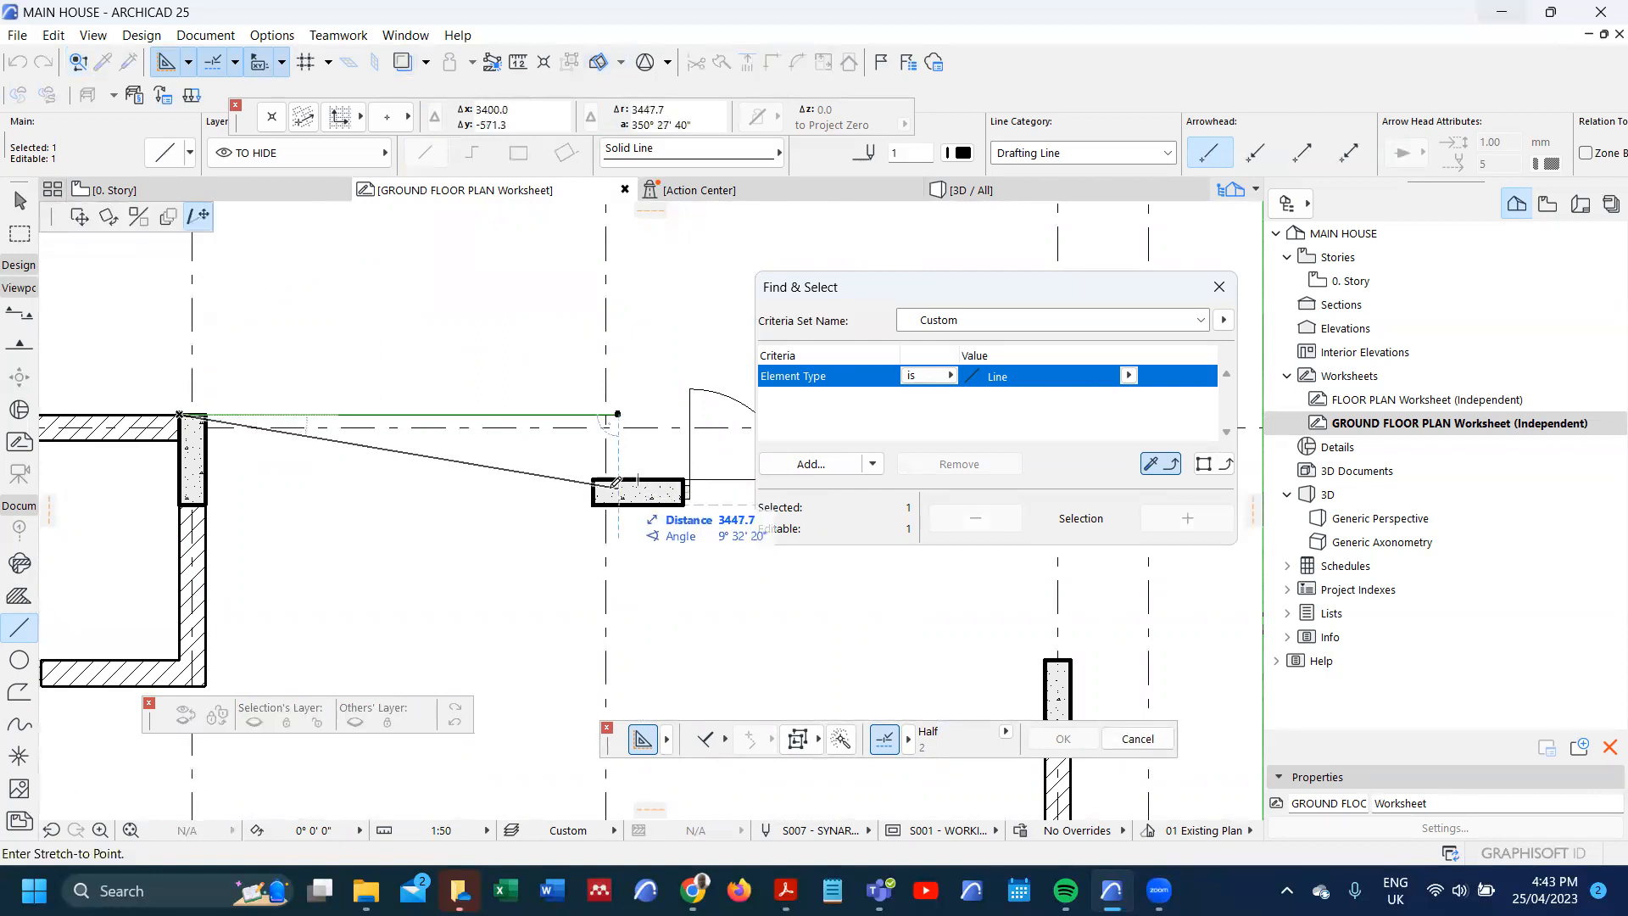
key(Escape)
key(Escape)
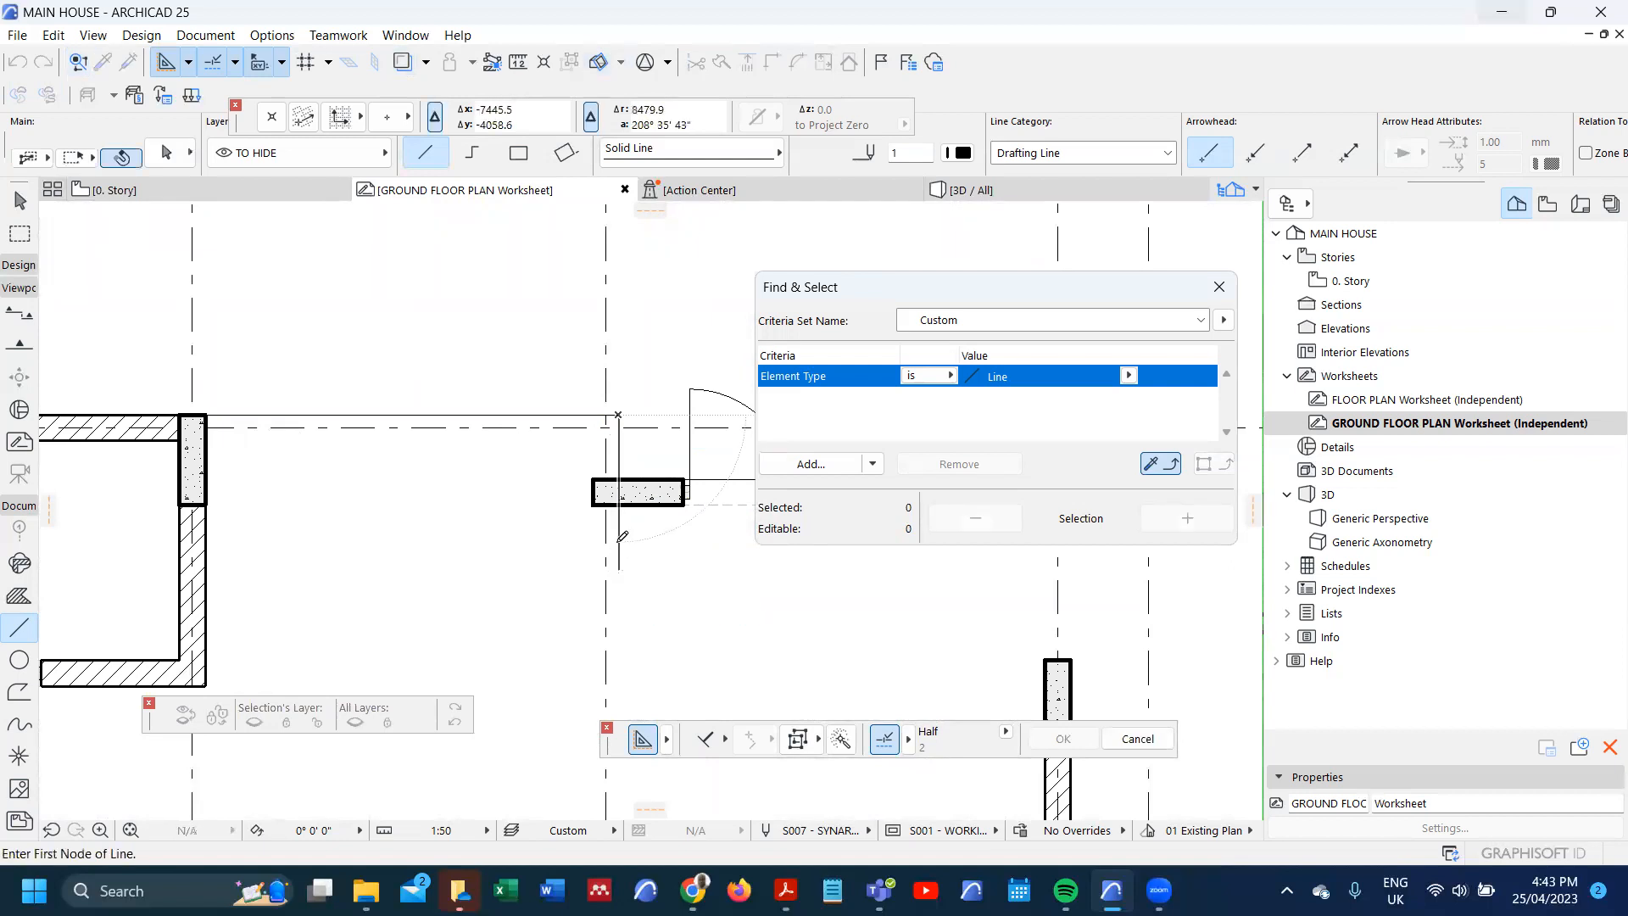
shift+click(581, 417)
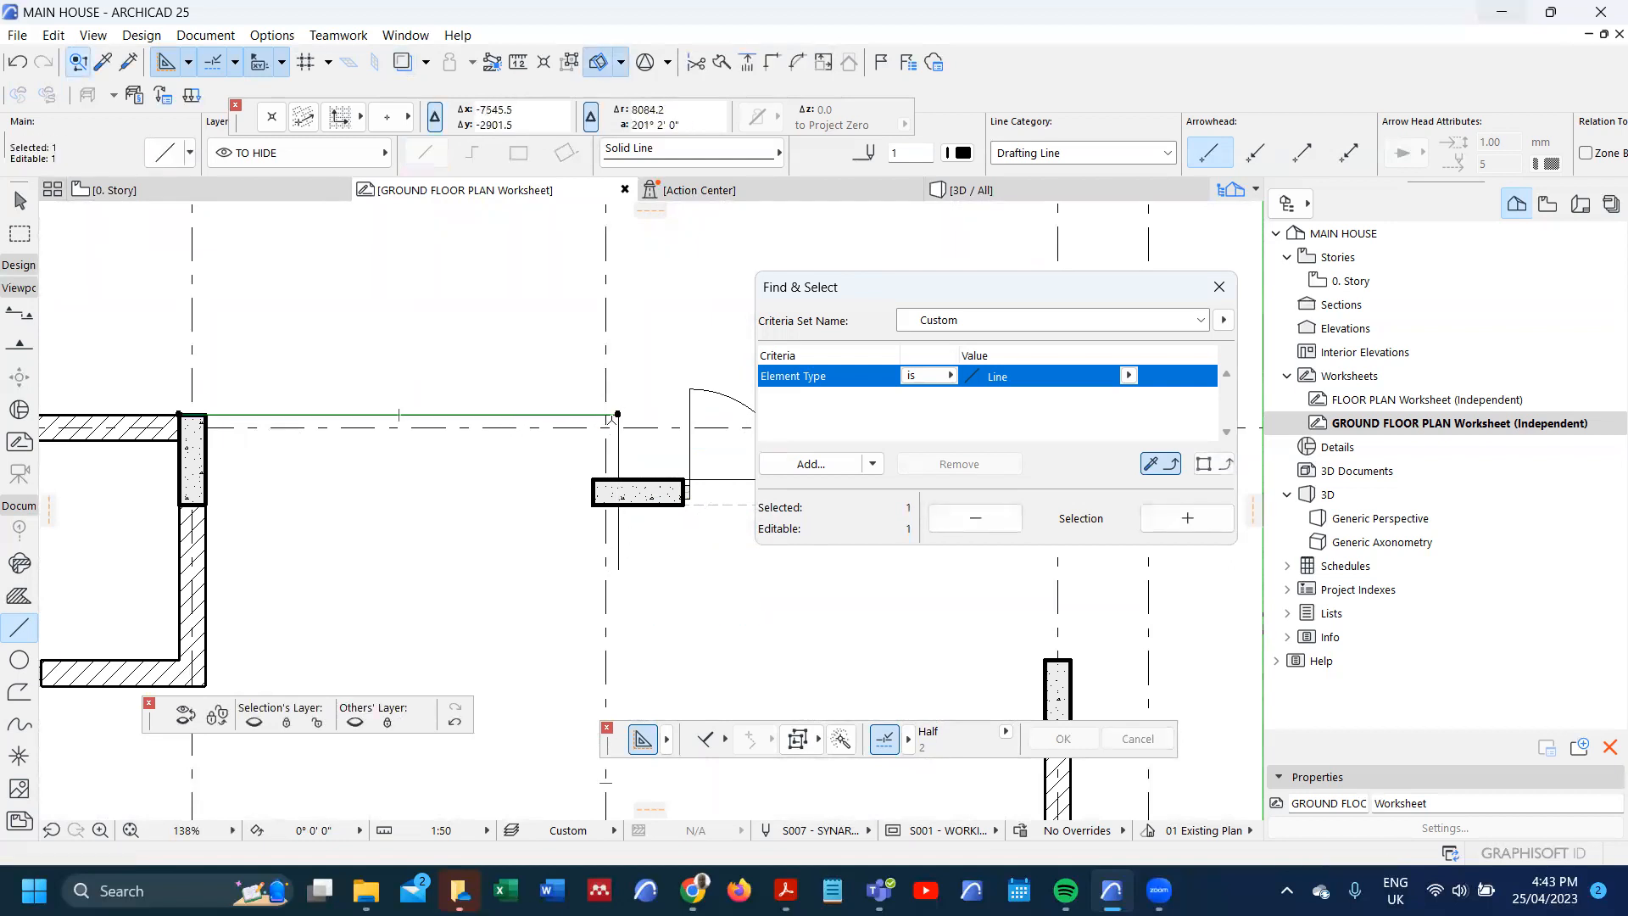
click(618, 413)
click(598, 478)
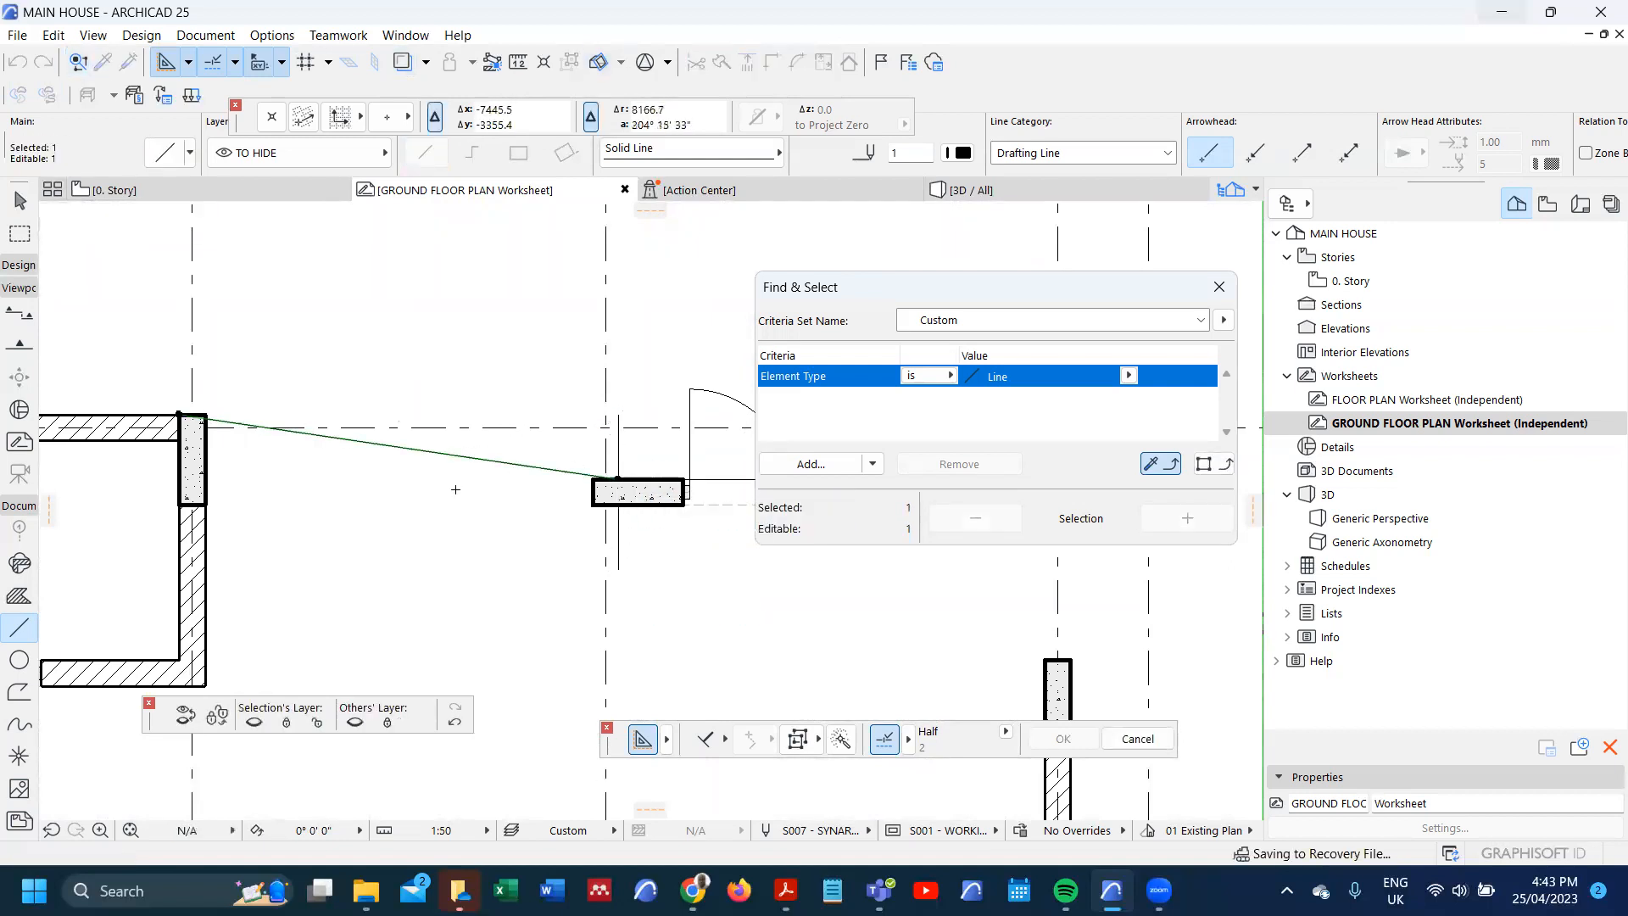
- Curve the sloping line into an upward arc with a tangent angle of 75° at its grid C column end
shift+click(479, 460)
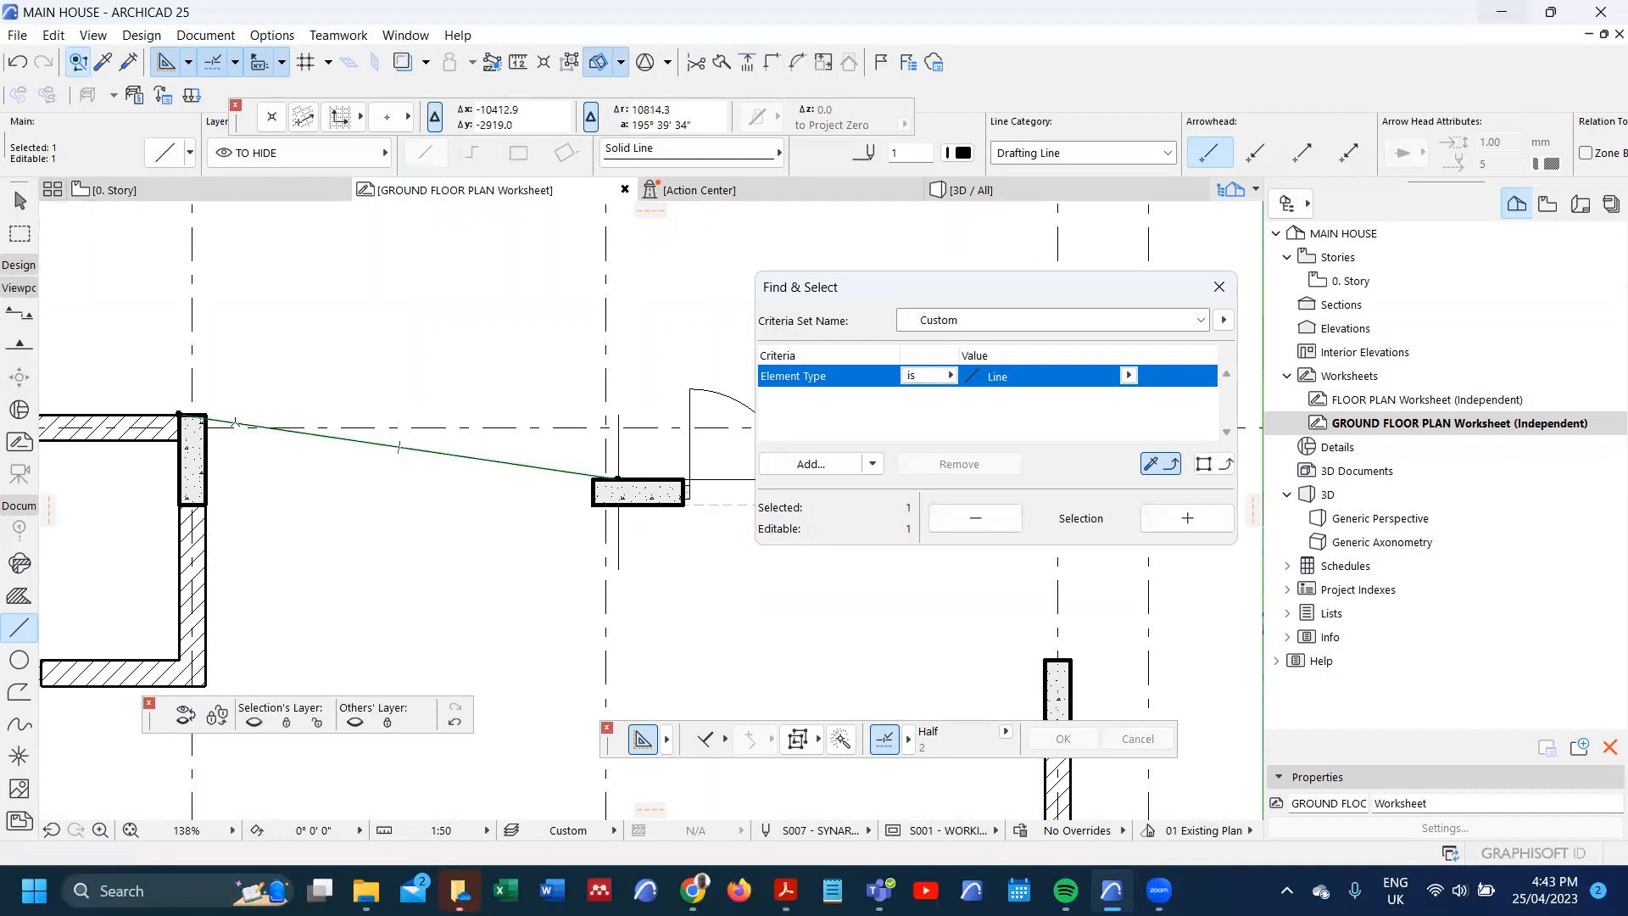
click(206, 419)
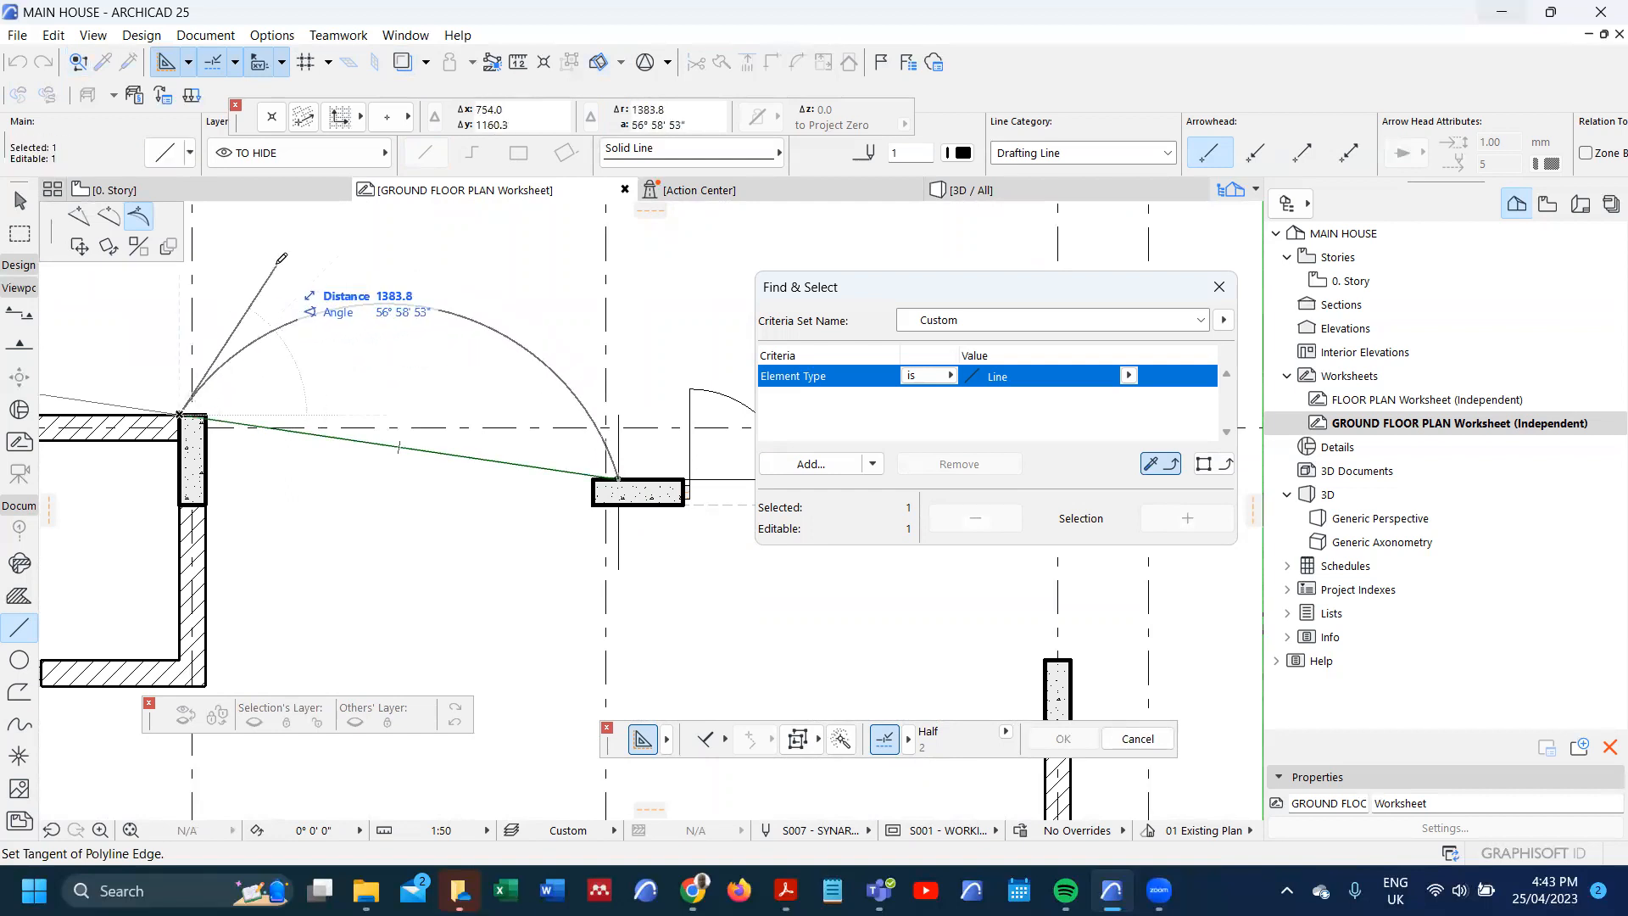
key(Tab)
key(Tab)
text(75)
key(Return)
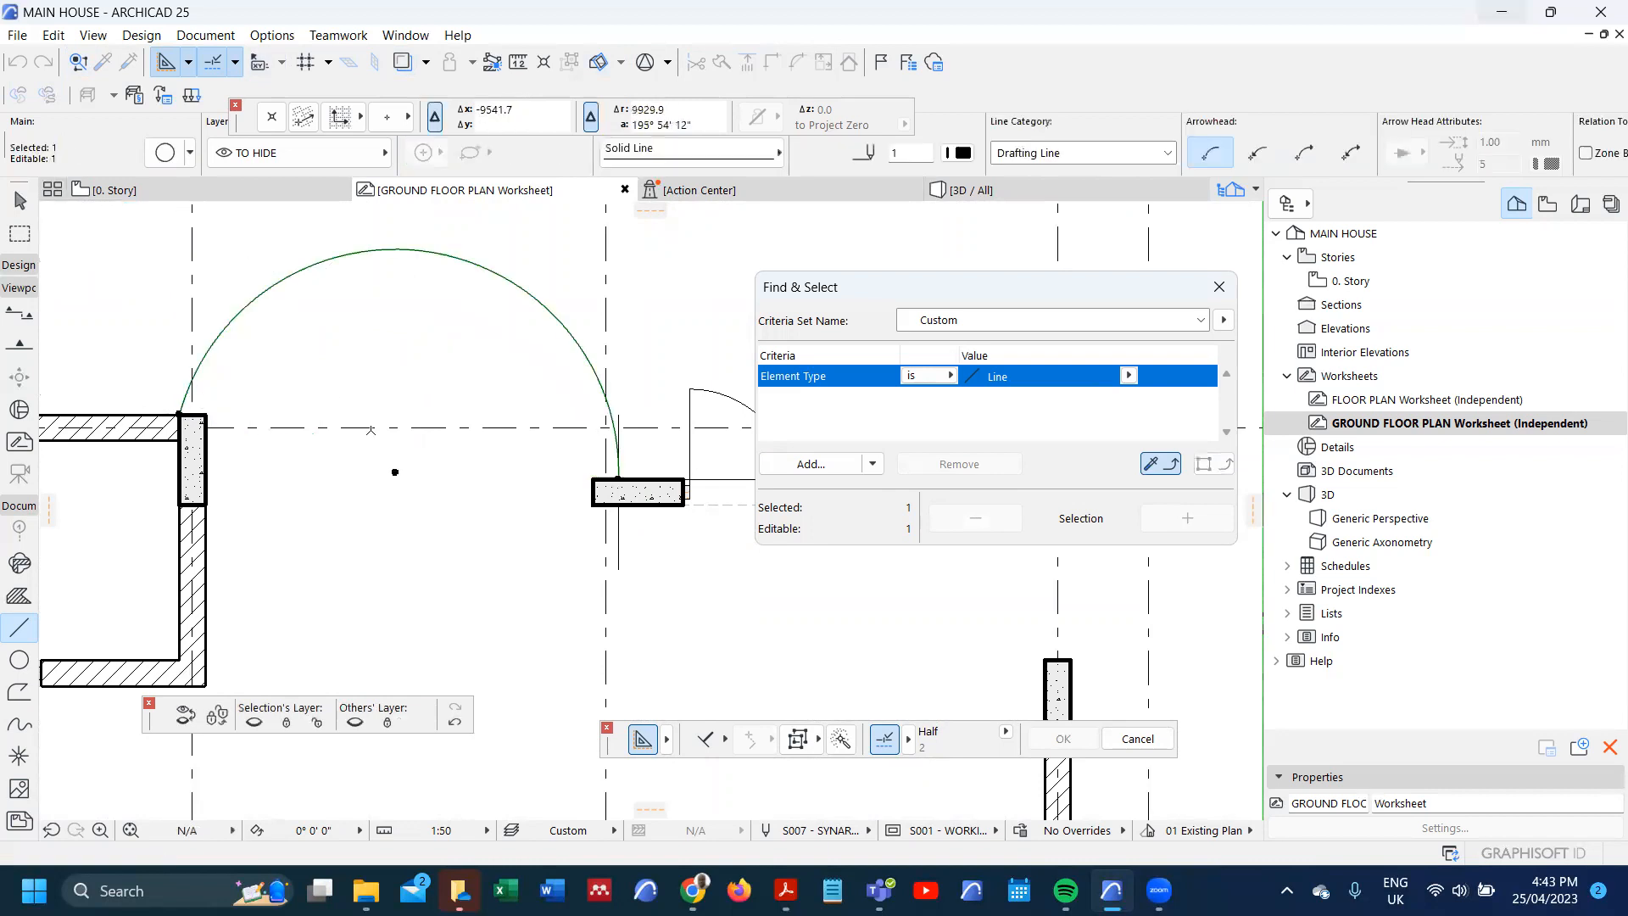
key(Escape)
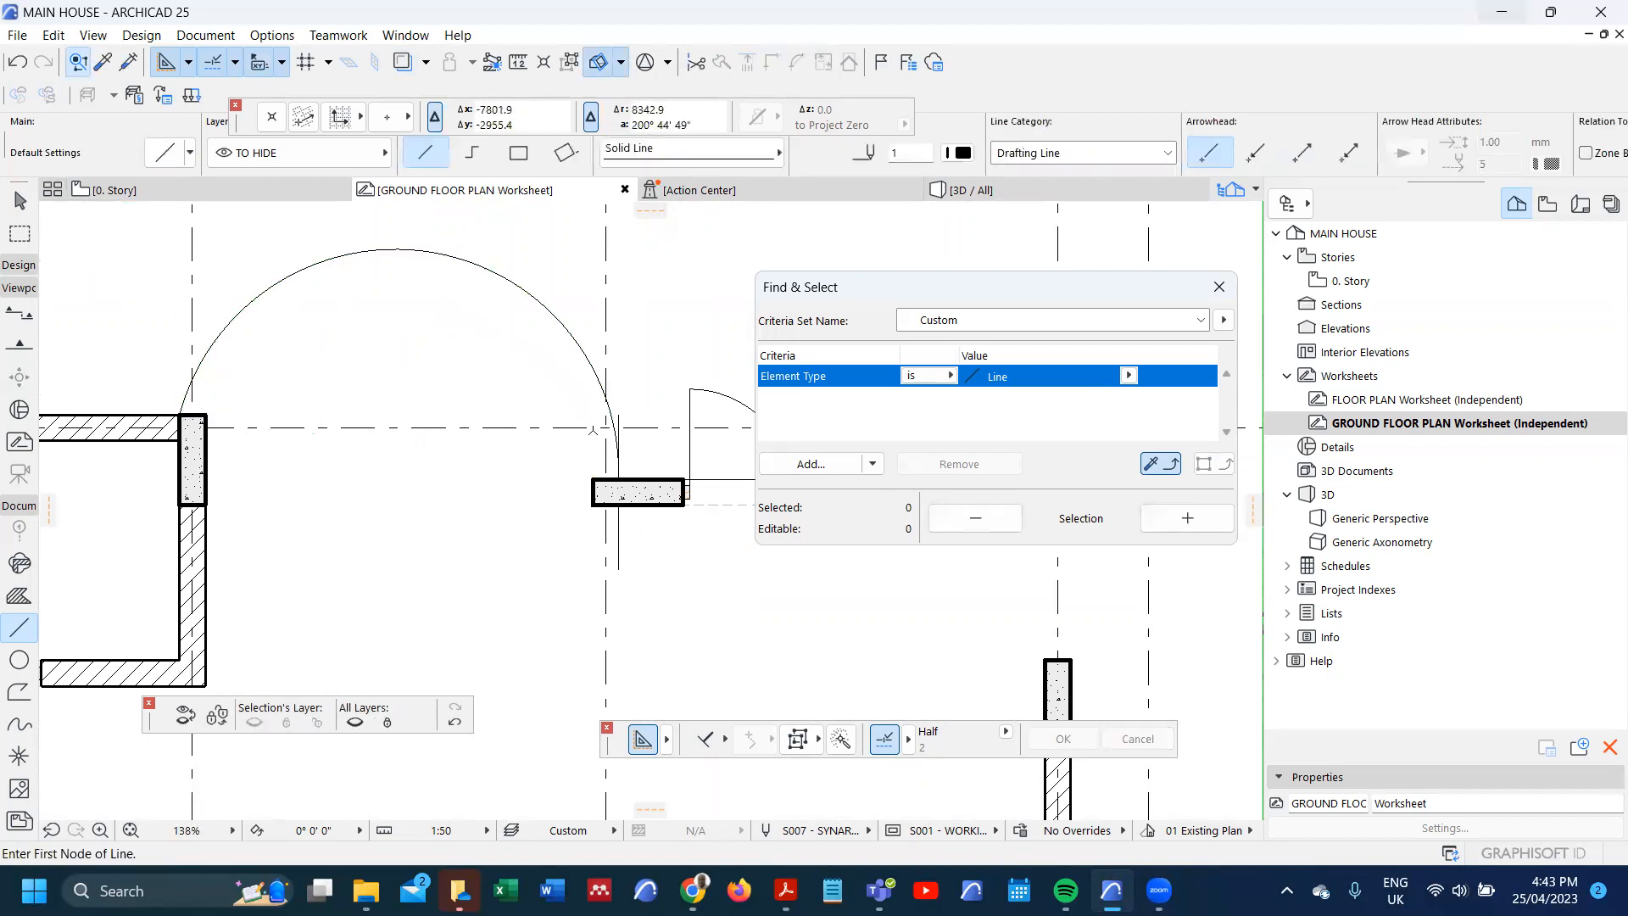
- Delete the vertical helper line at the grid D column, and compare the new arc with the sketched stair wall
shift+click(621, 428)
key(Delete)
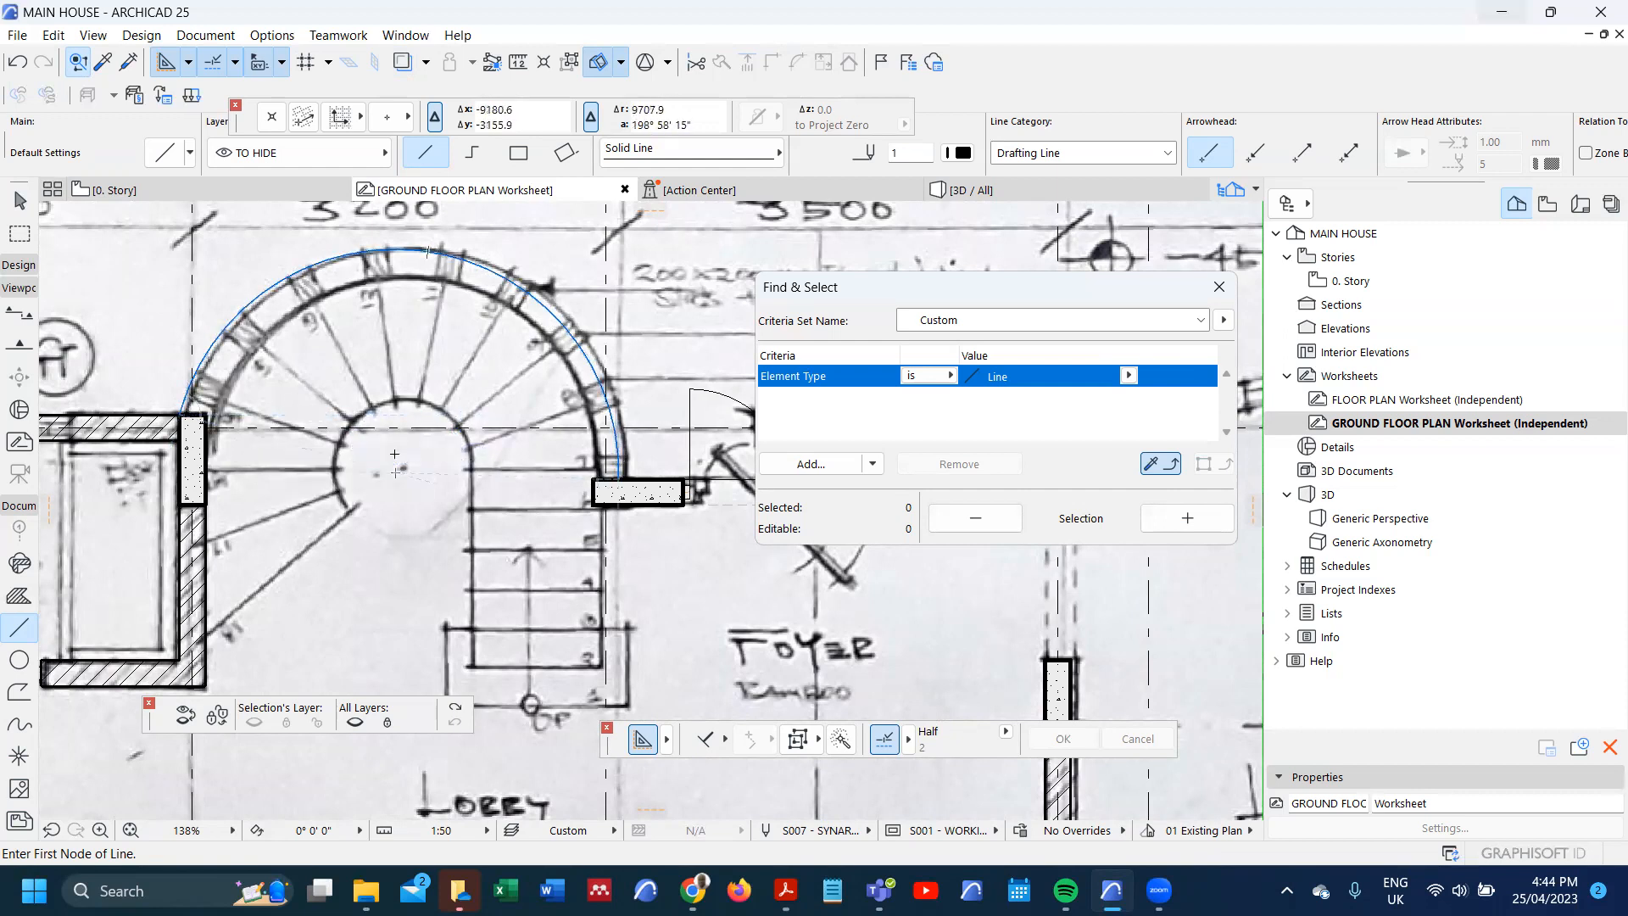
scroll(395, 472, down, 1)
scroll(394, 454, down, 1)
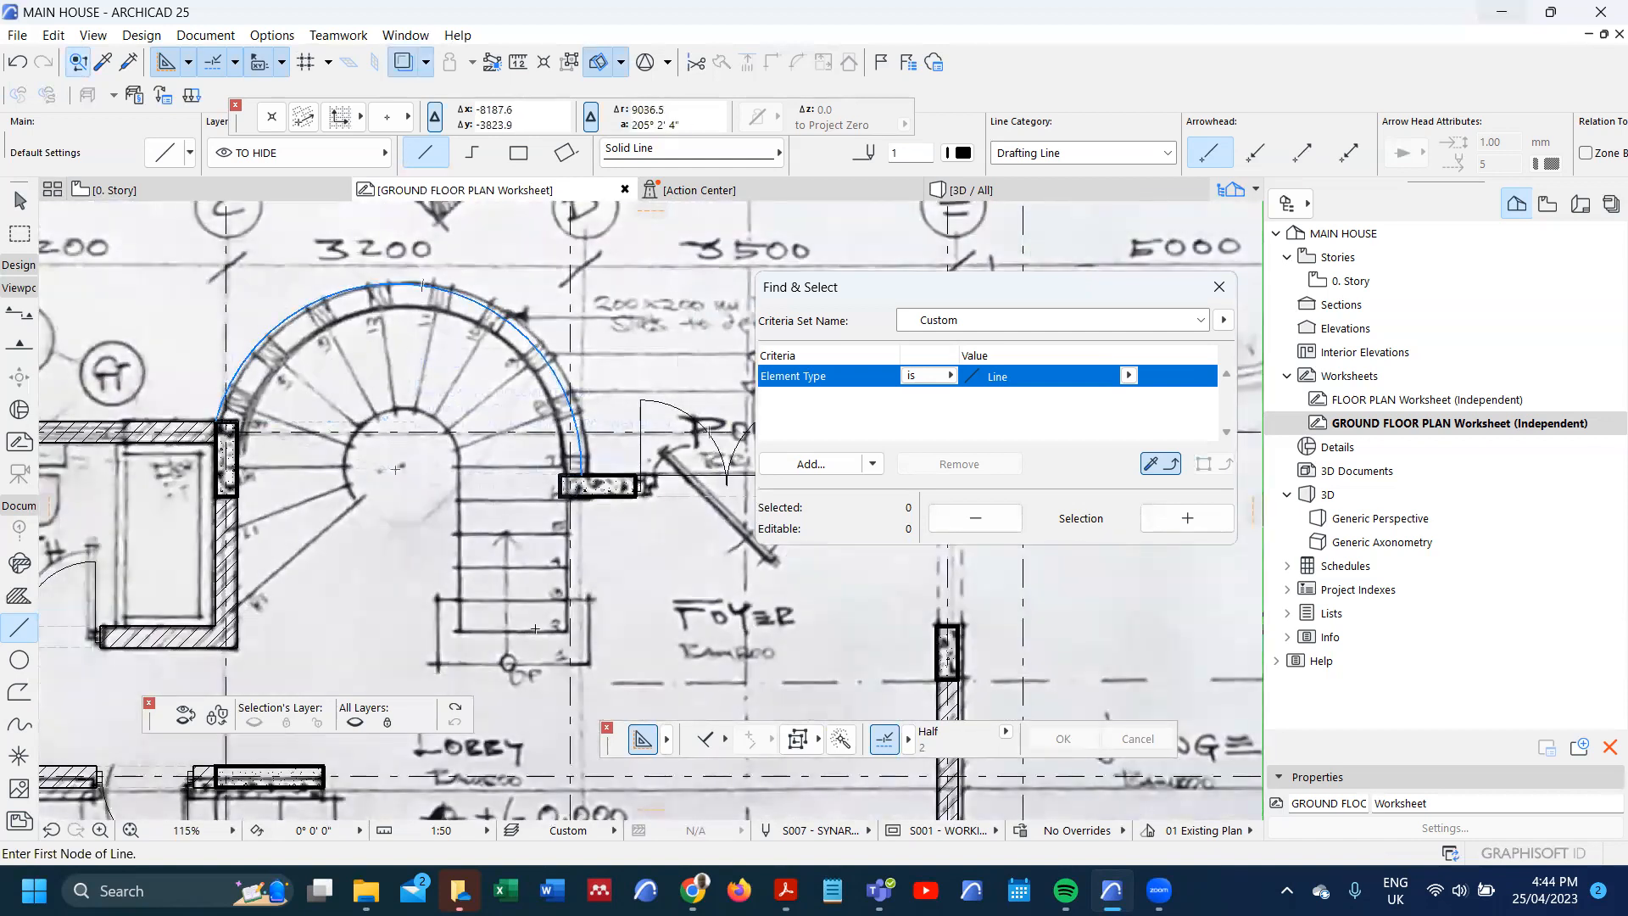
- Copy the small square post from the curved bay at the lower wall to the top of the staircase arc, with the sketch hidden
click(455, 708)
scroll(429, 387, down, 5)
scroll(370, 410, down, 2)
scroll(344, 610, up, 1)
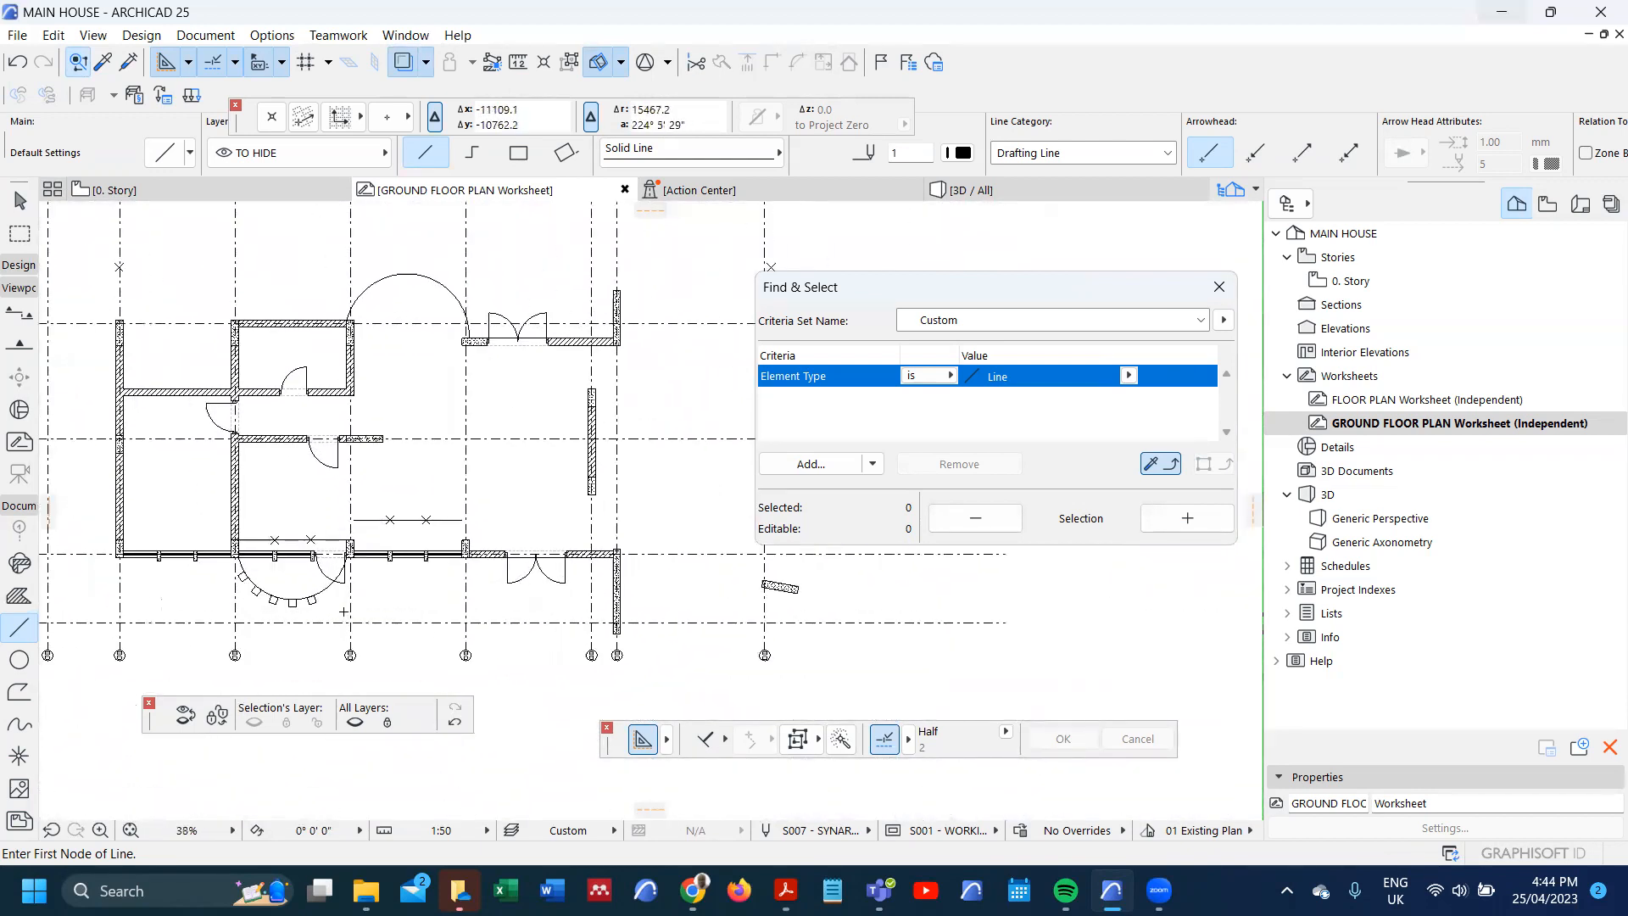
key(Escape)
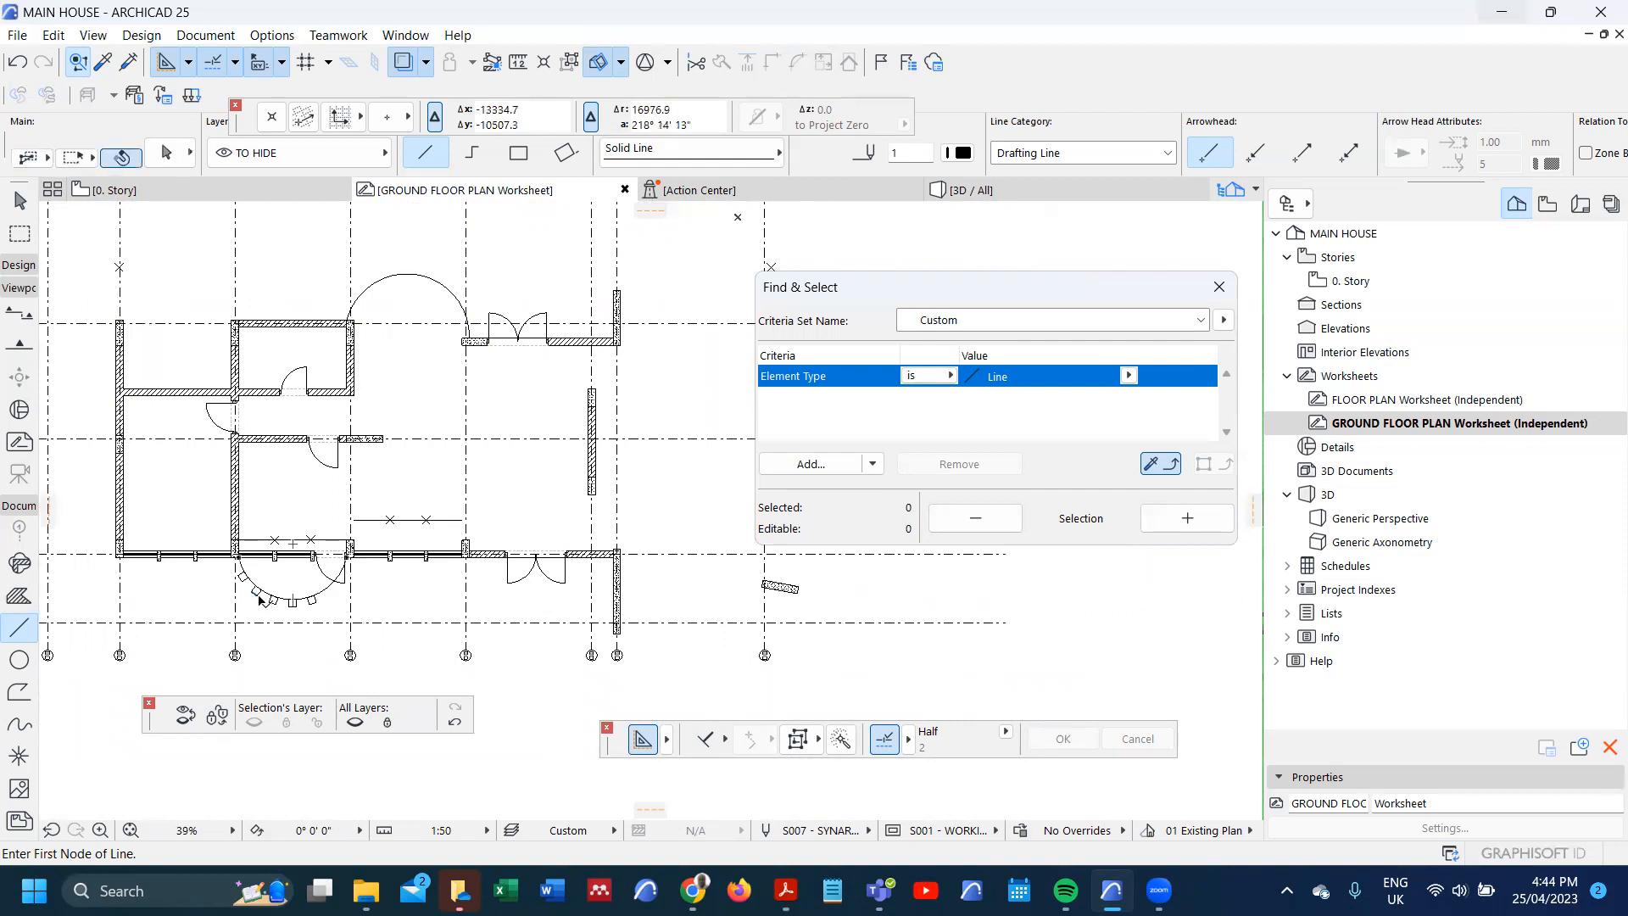
click(292, 604)
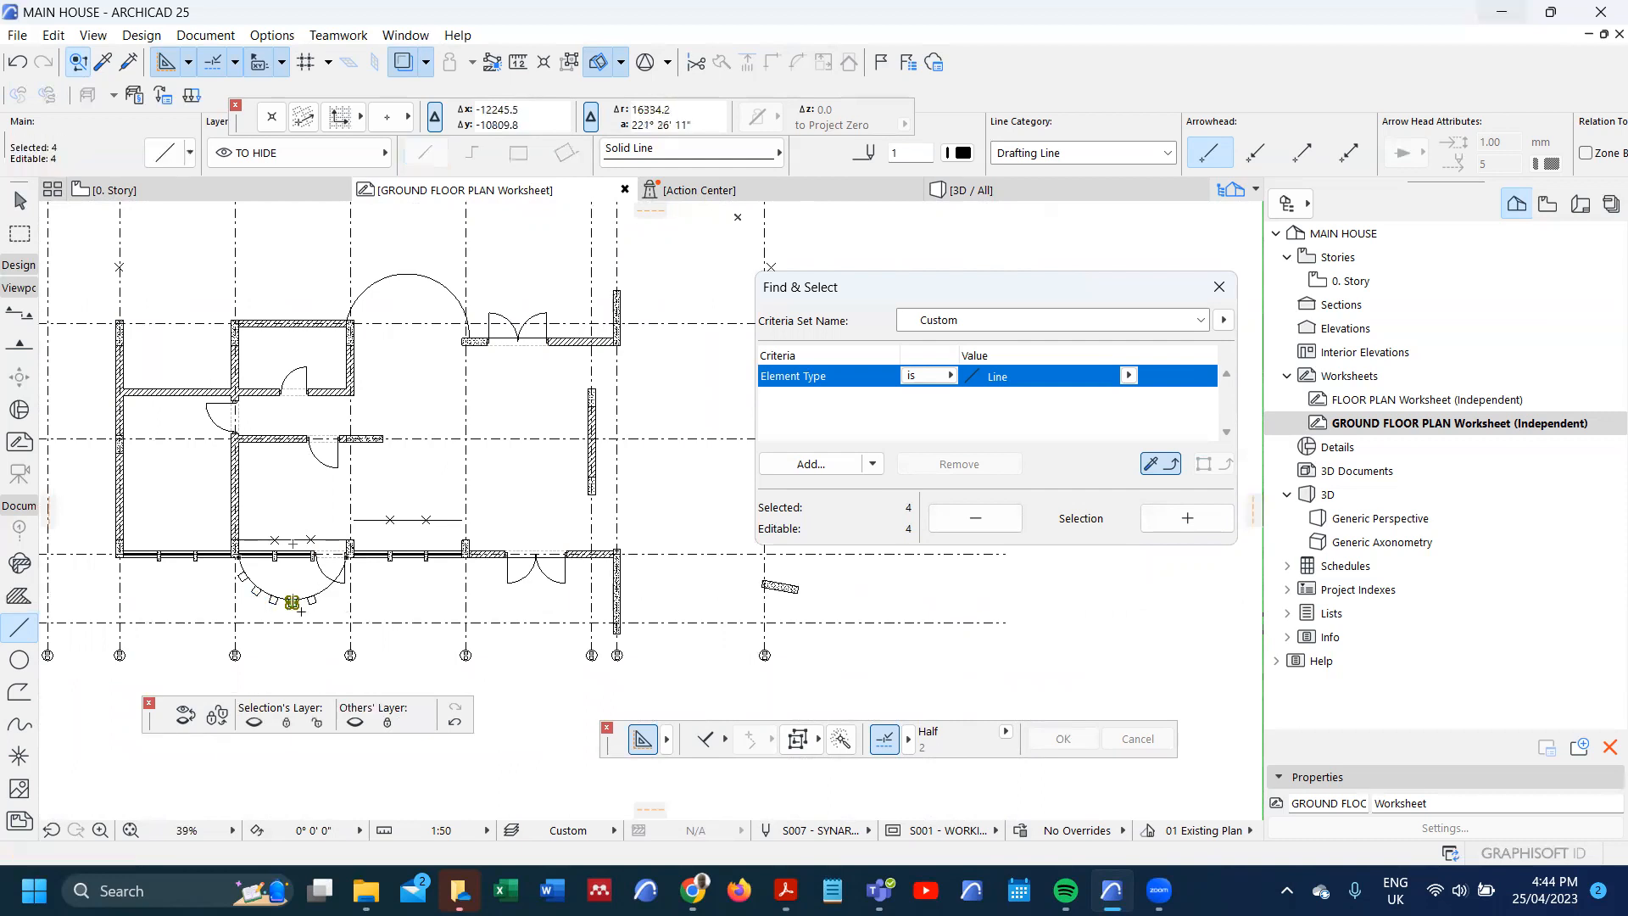
key(ctrl+d)
click(295, 605)
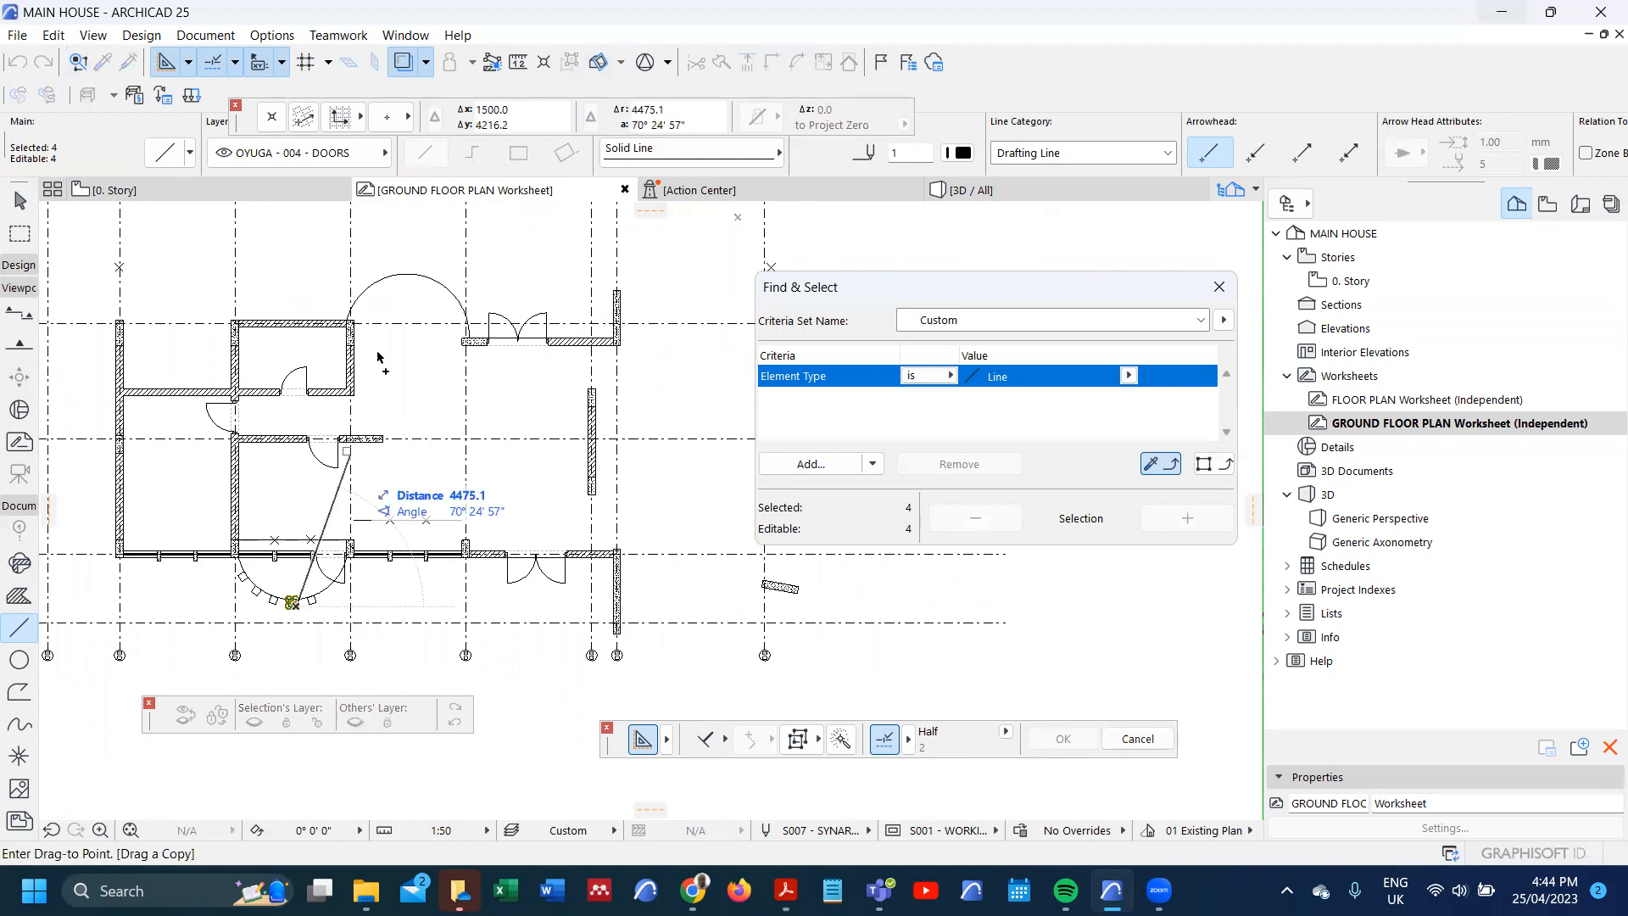
scroll(407, 271, up, 3)
click(418, 283)
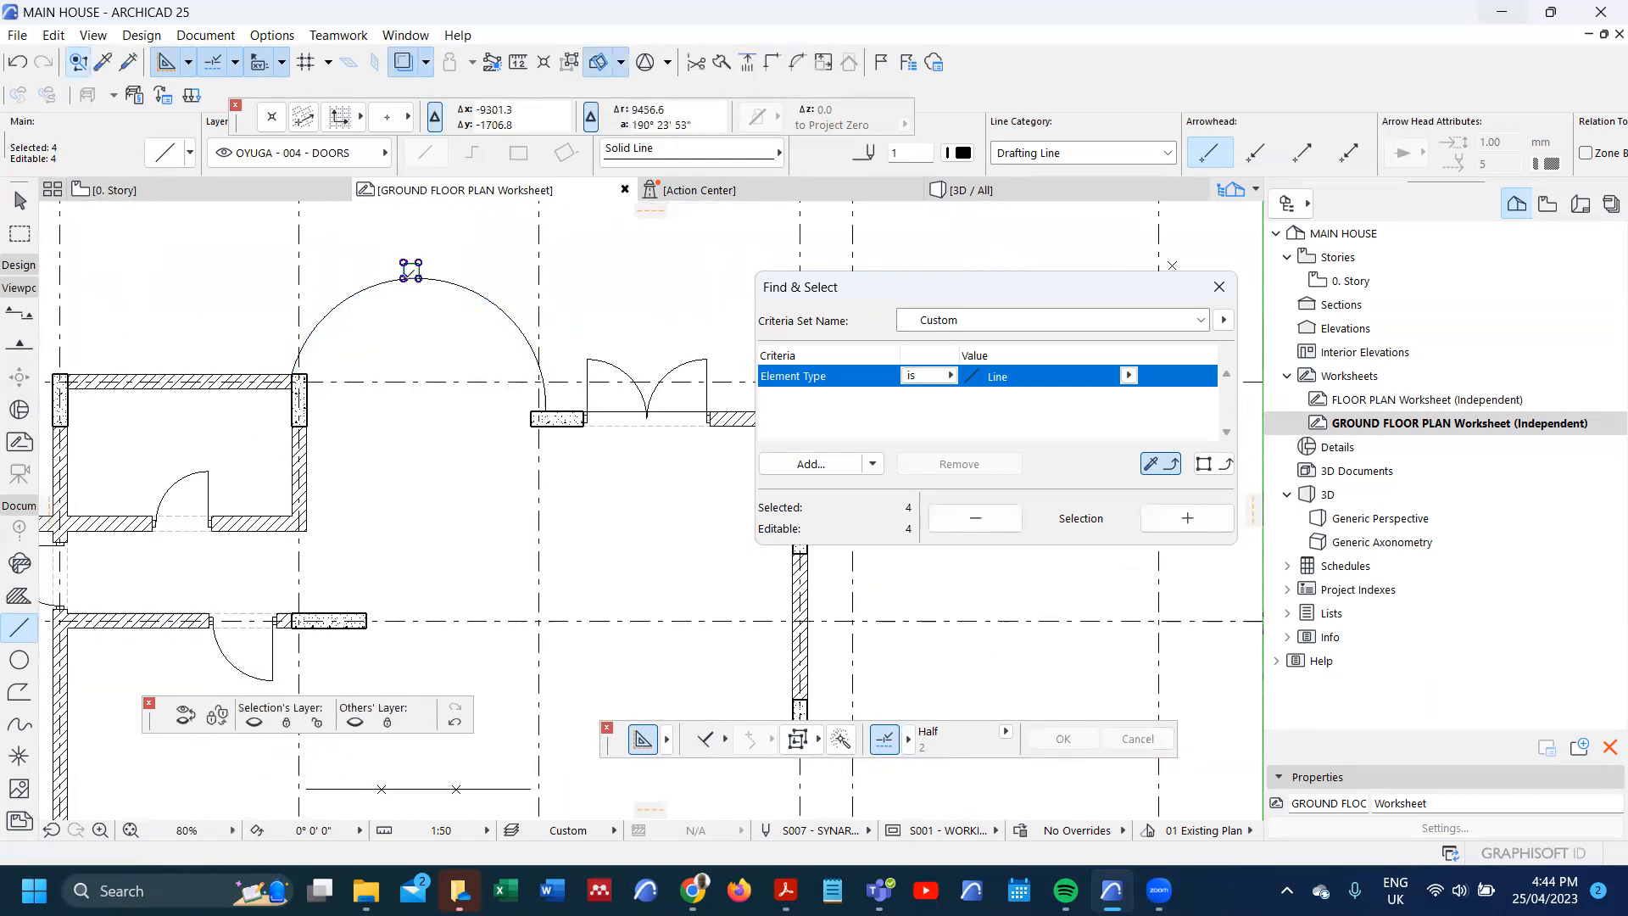
scroll(418, 282, down, 5)
scroll(345, 448, up, 6)
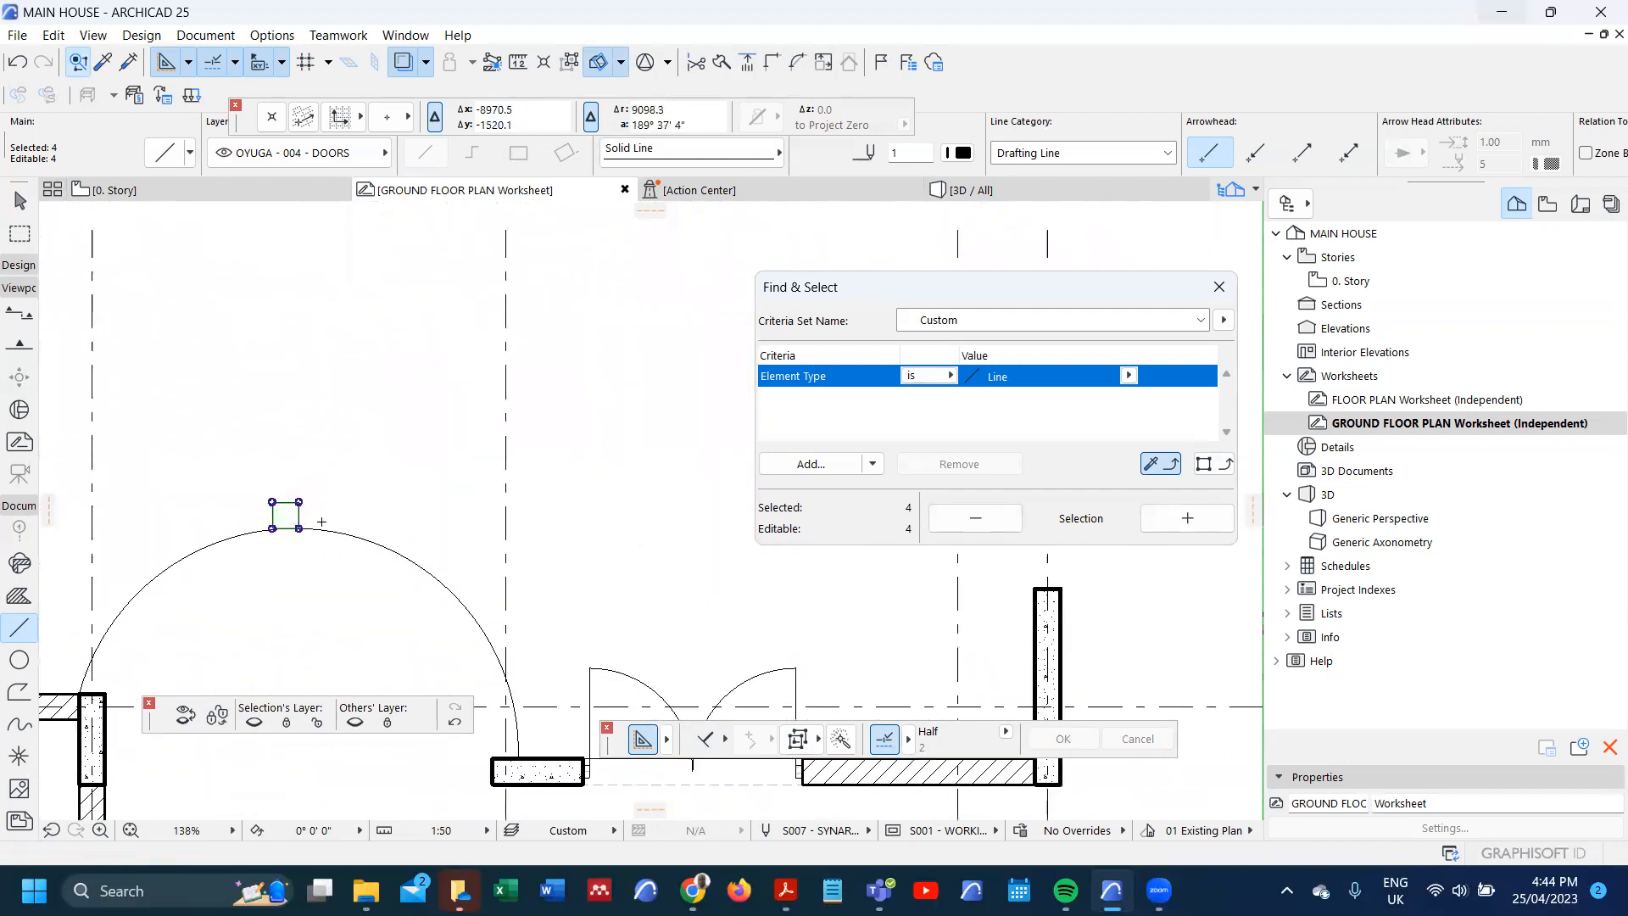
scroll(309, 513, up, 6)
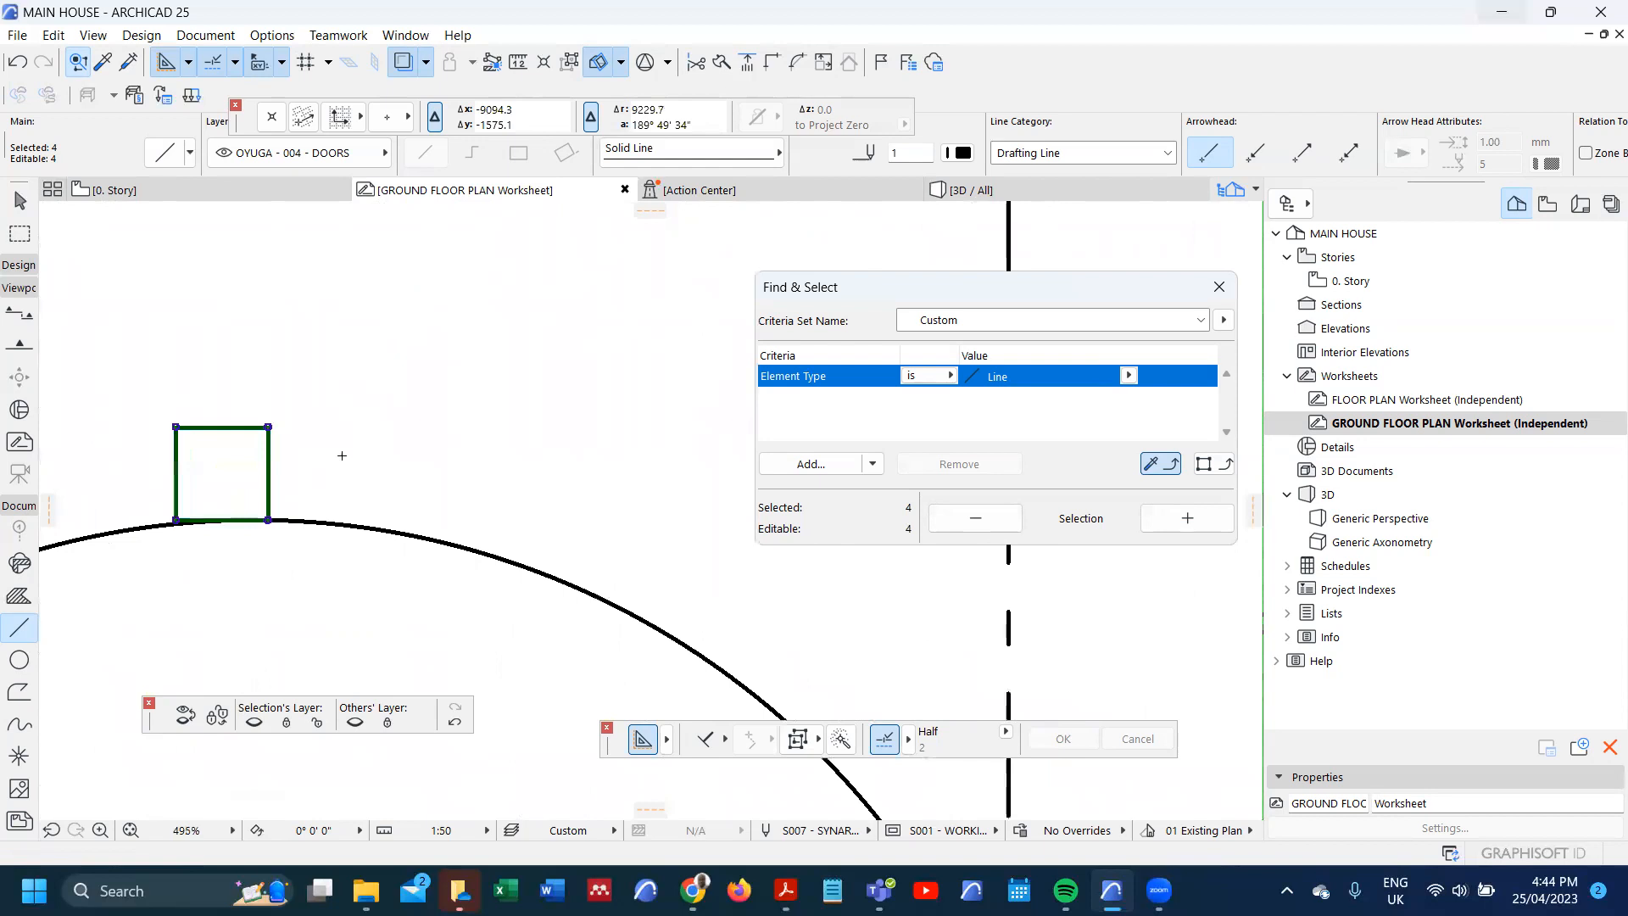
scroll(316, 475, down, 6)
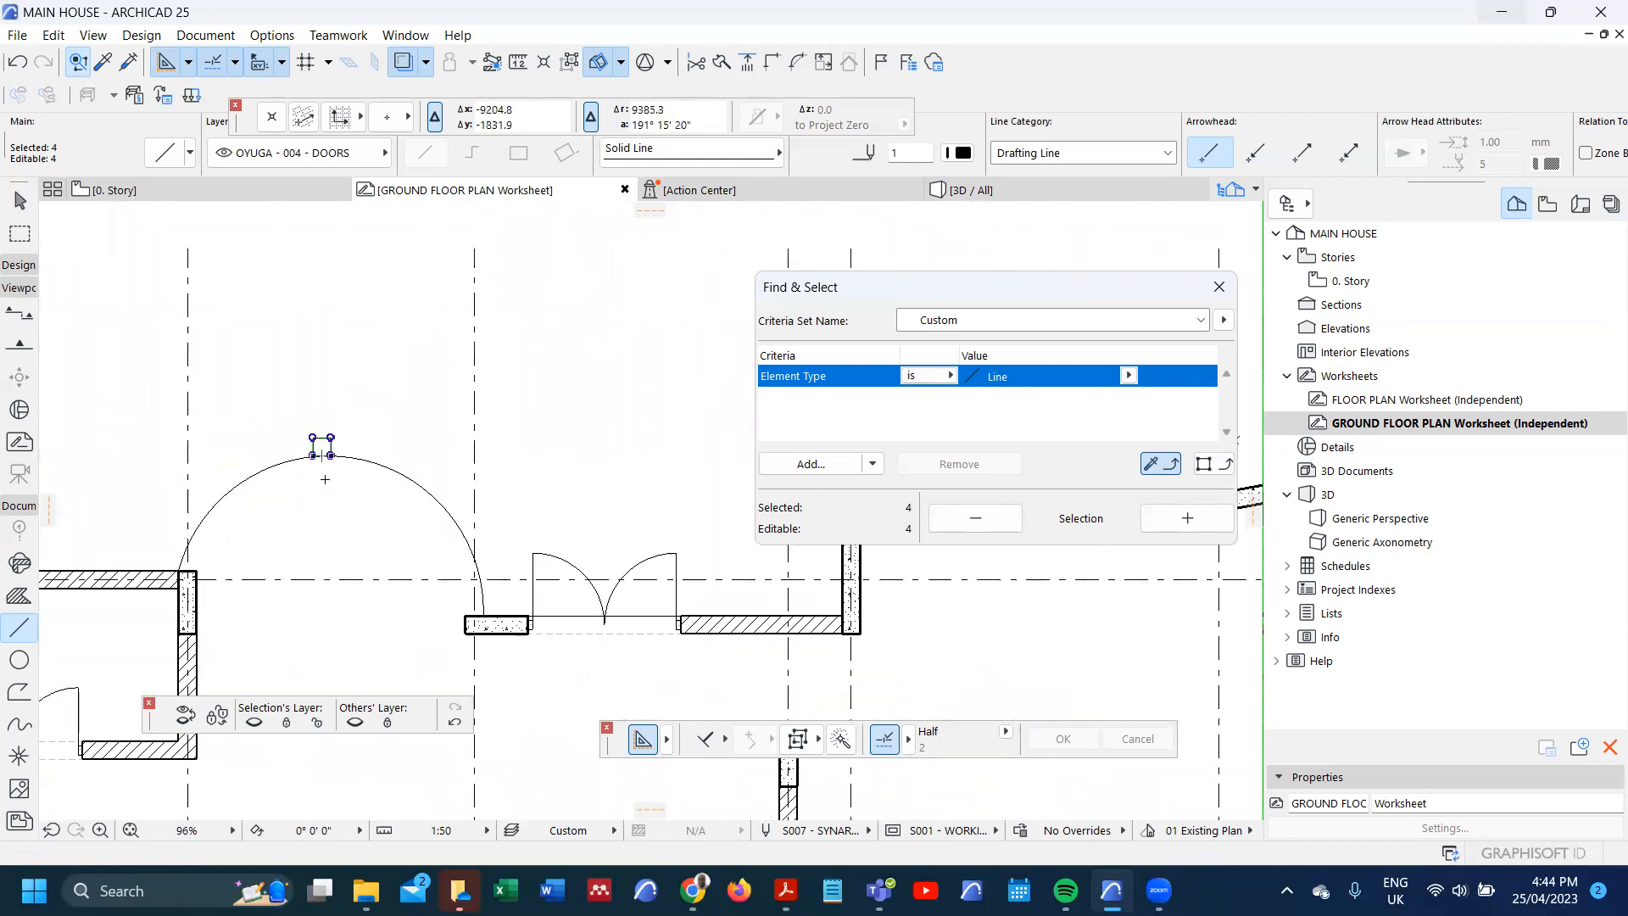
scroll(325, 480, down, 2)
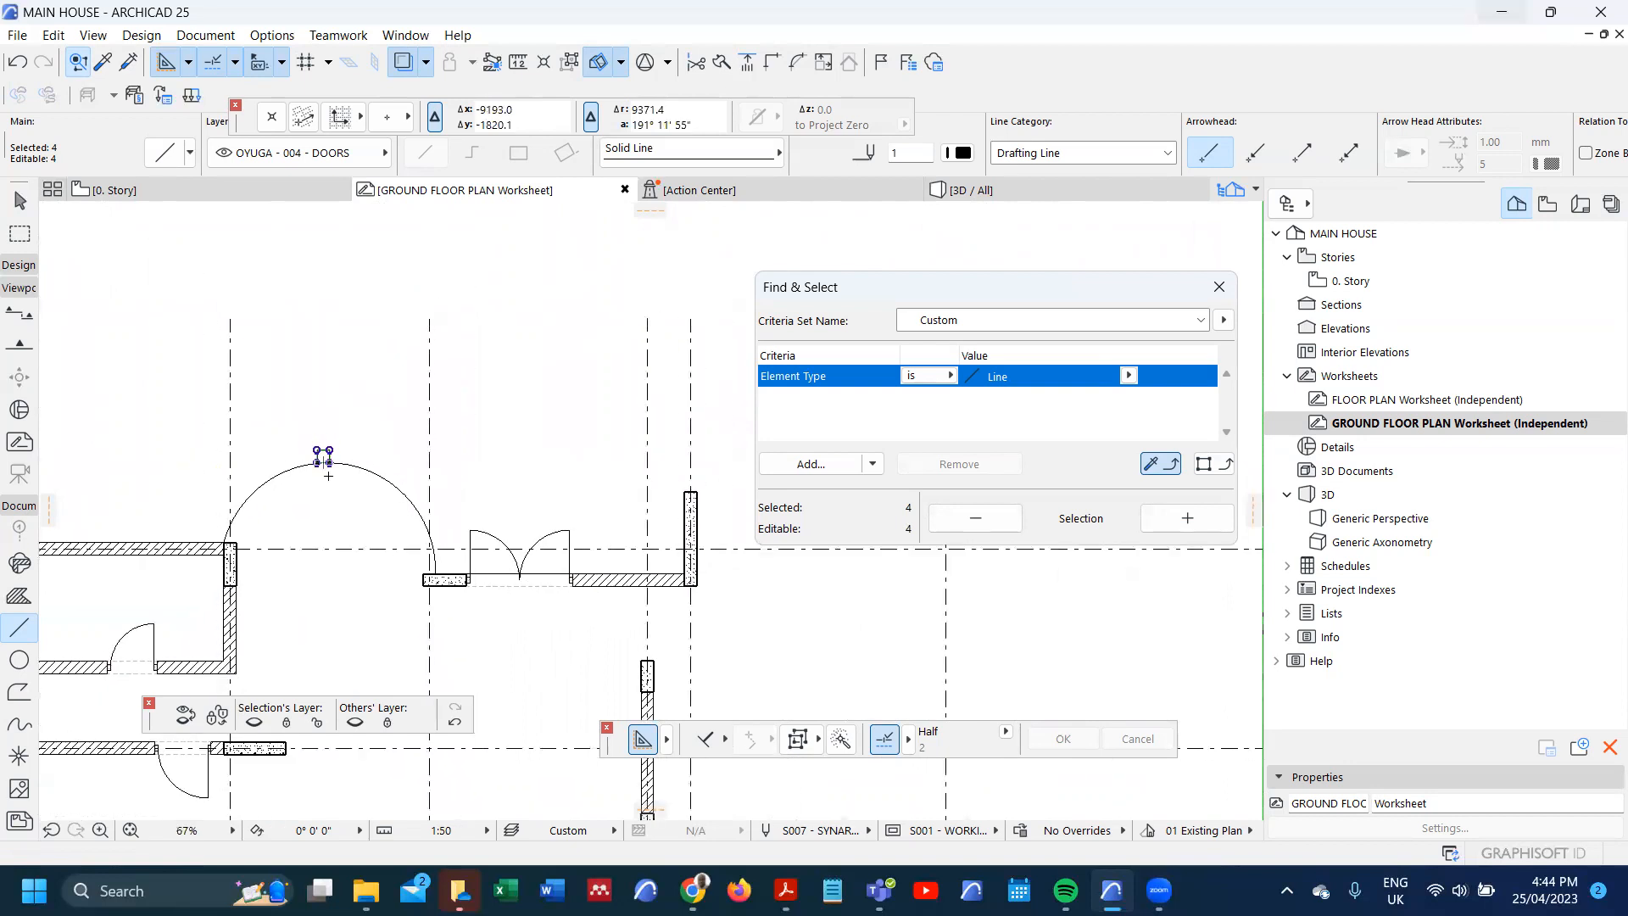
key(Escape)
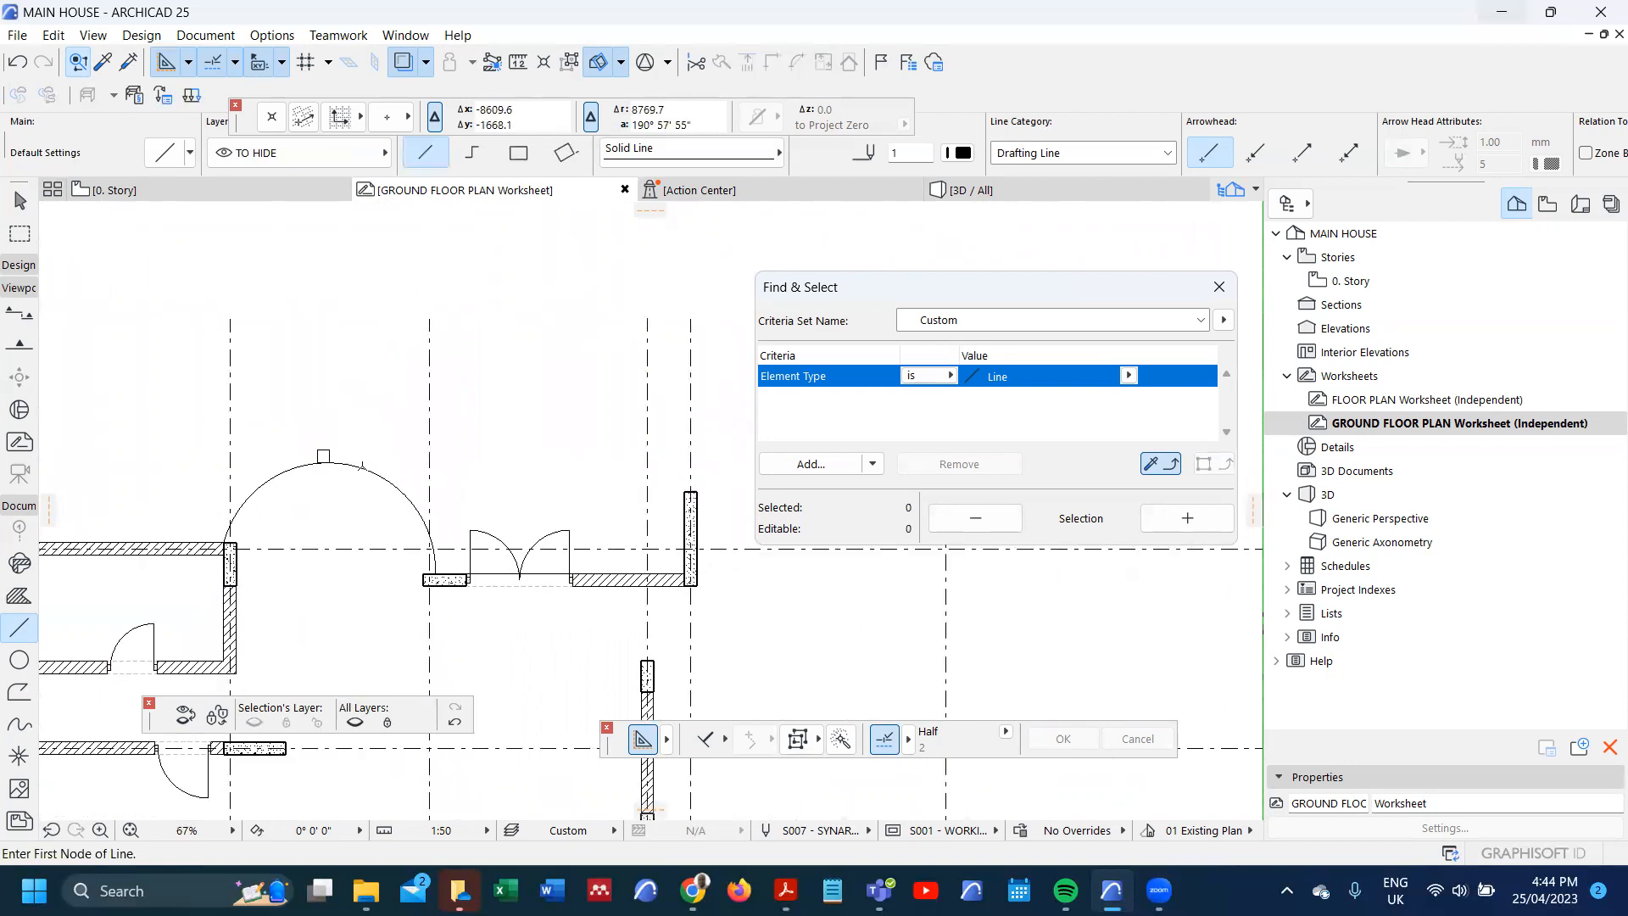
- Select the staircase arc and set the snap points to 9 divisions
shift+click(327, 570)
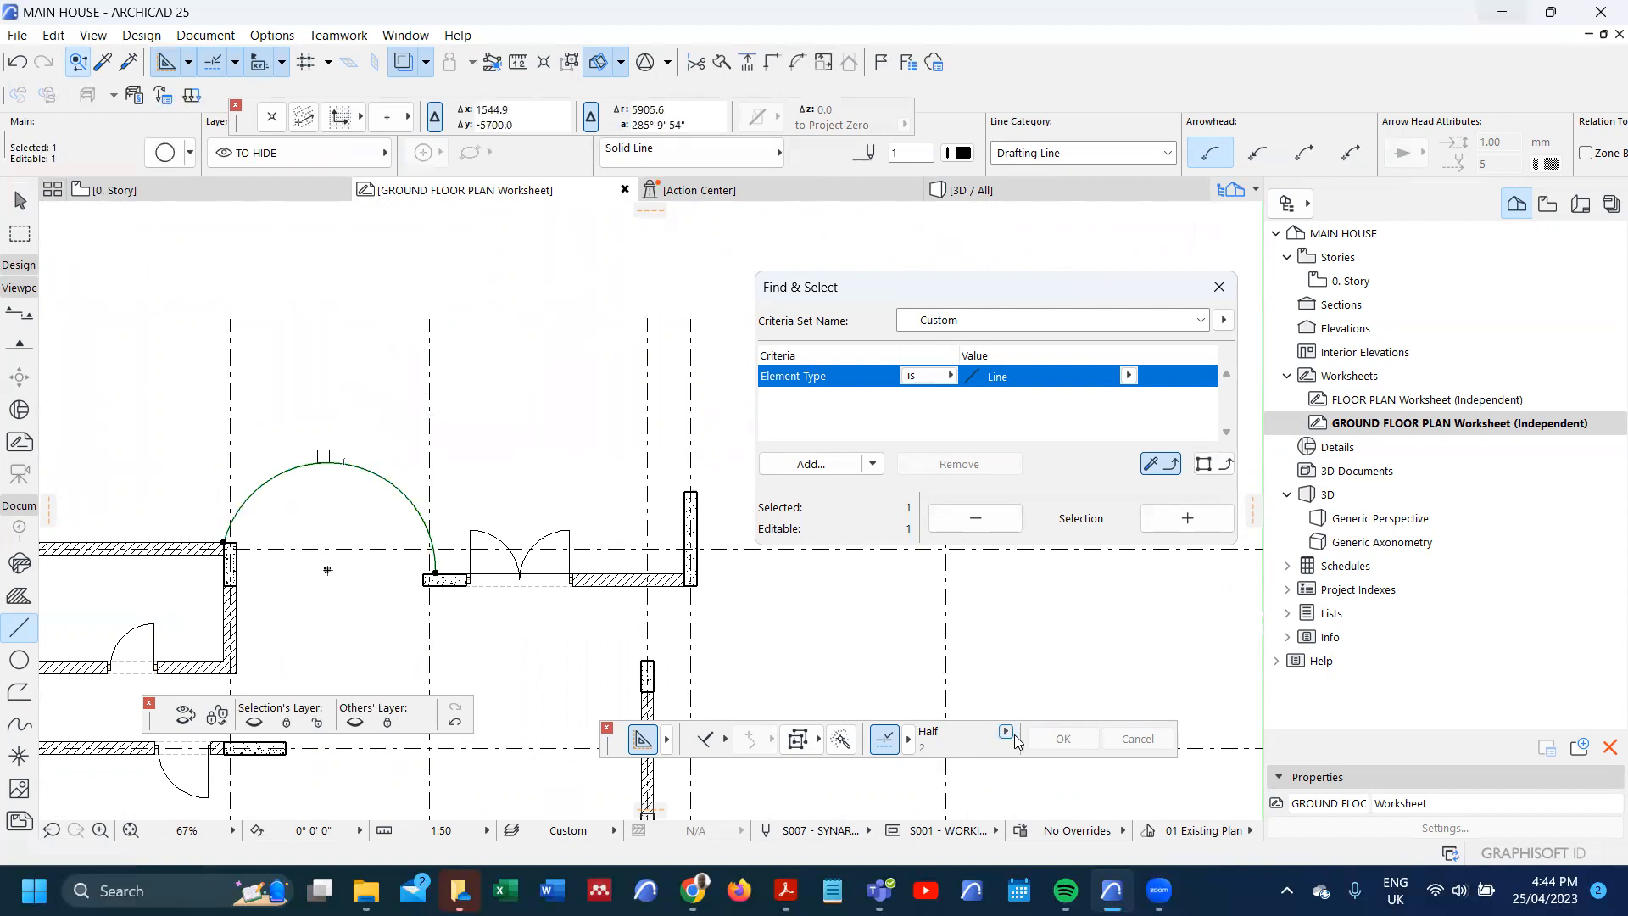
click(1007, 733)
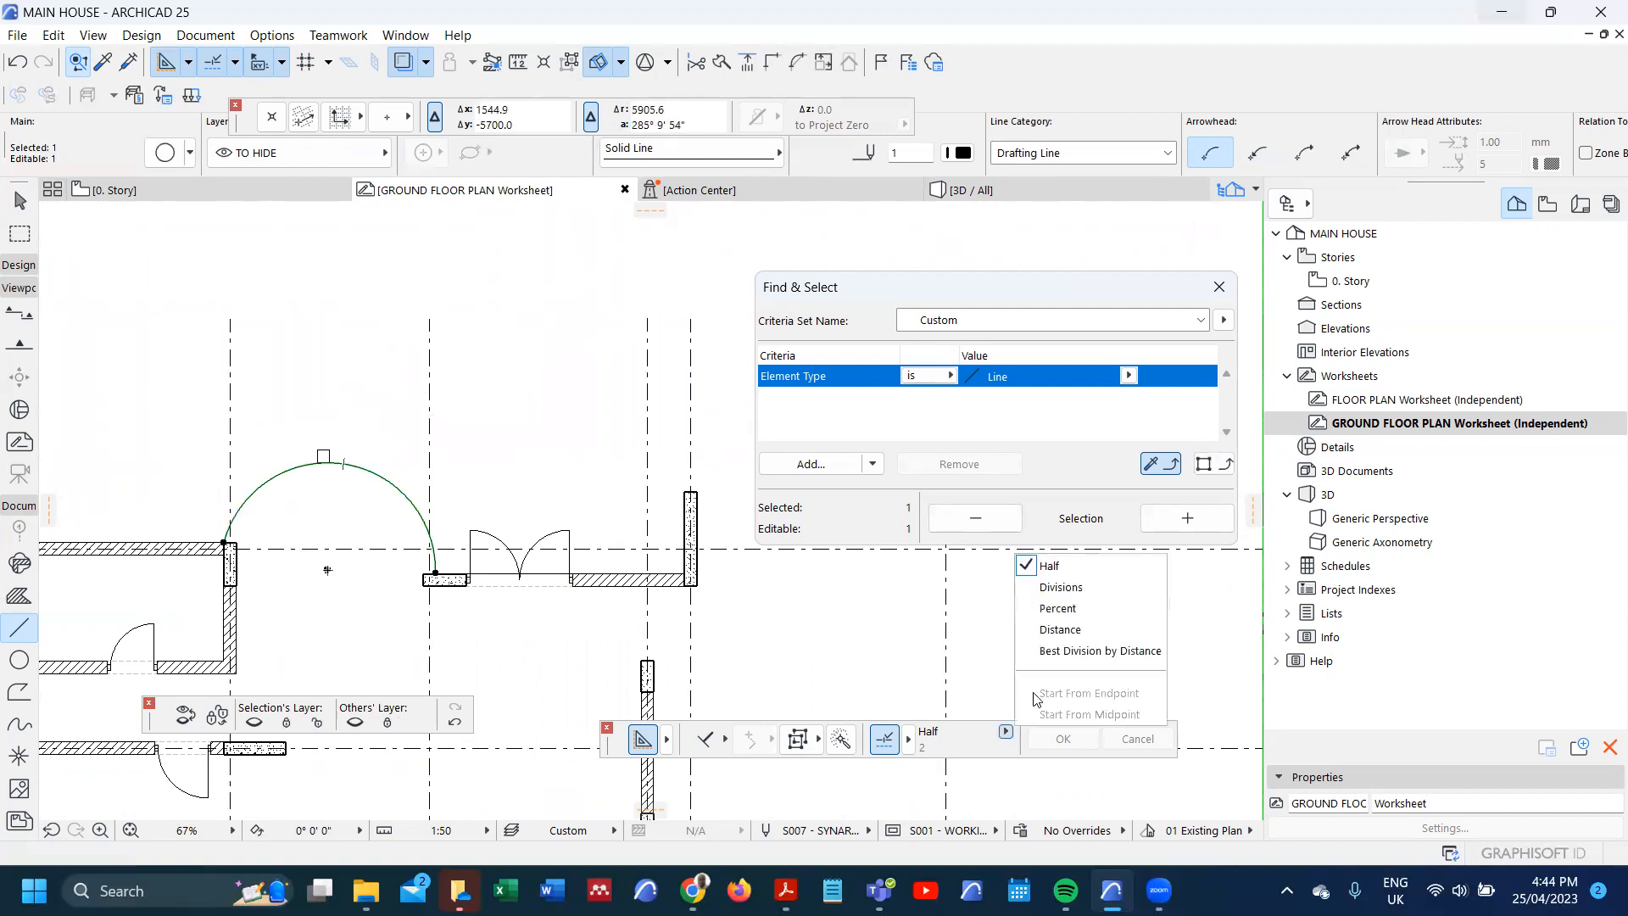
click(1069, 588)
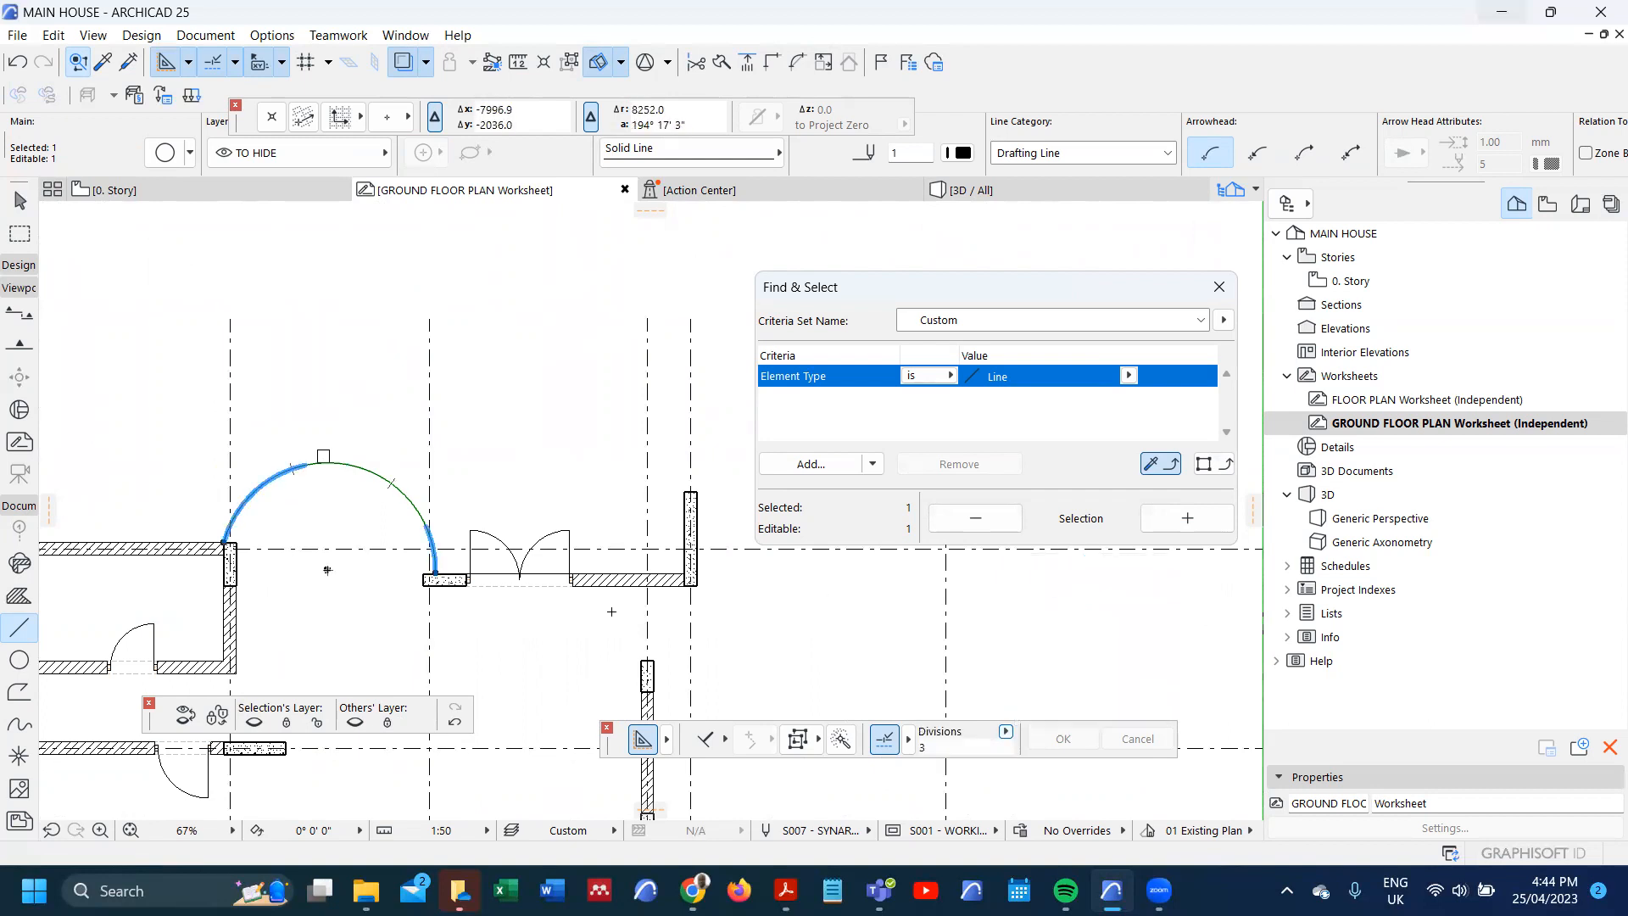
double_click(921, 749)
text(9)
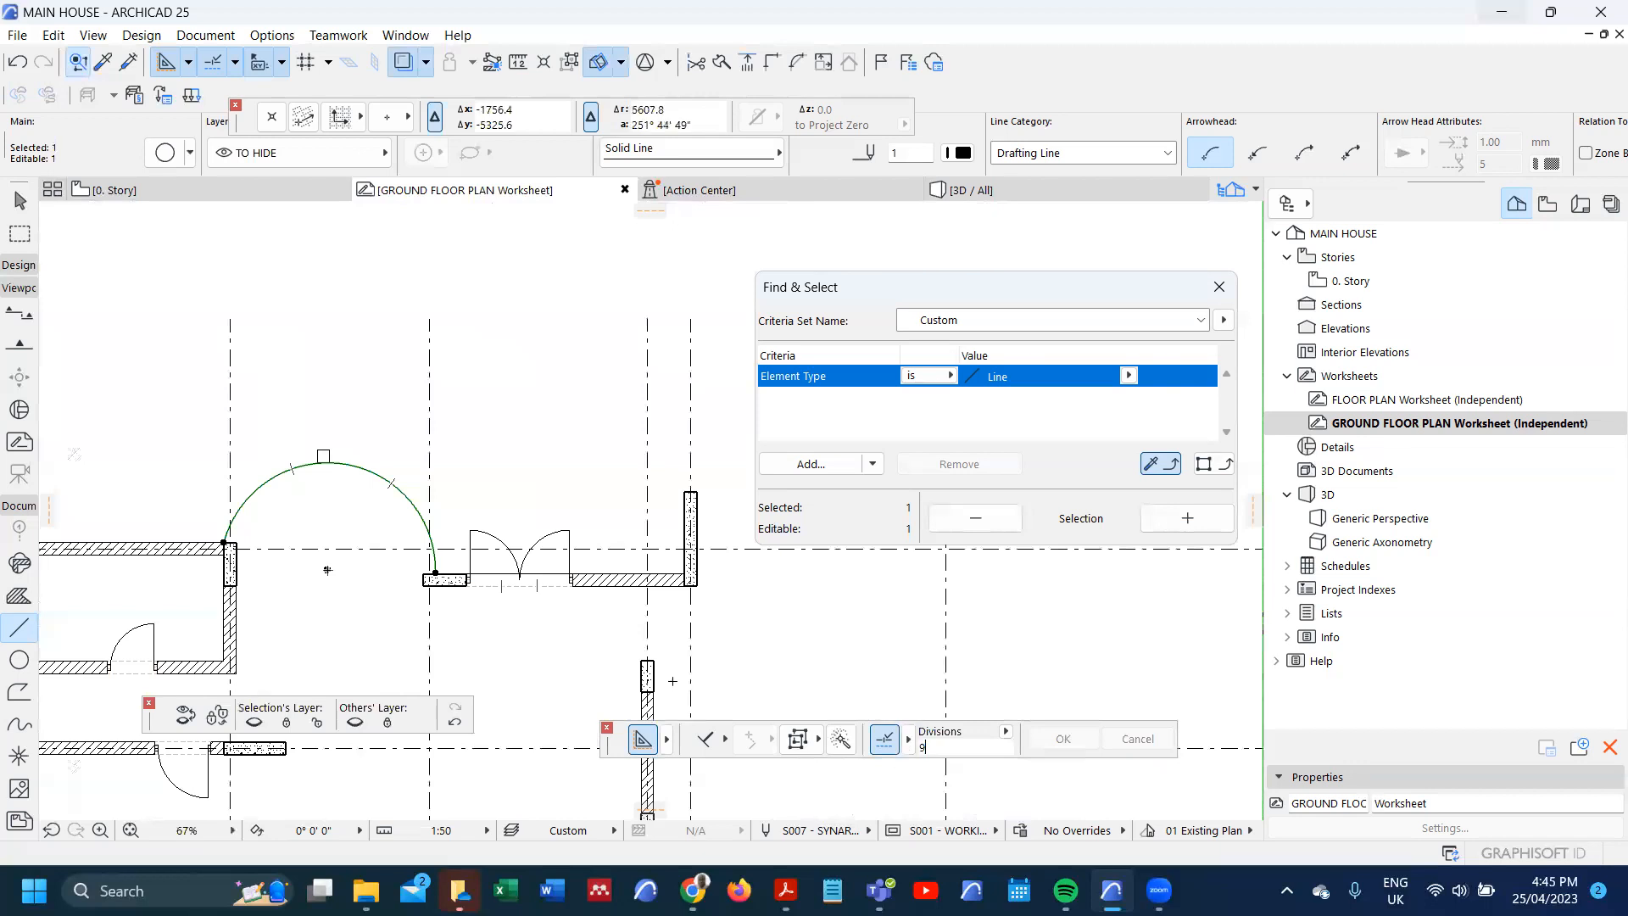
- Compare the arc with the sketched posts, set the snap points to 10 divisions, and place hotspots at the division points along the arc
scroll(342, 535, up, 1)
scroll(322, 543, up, 2)
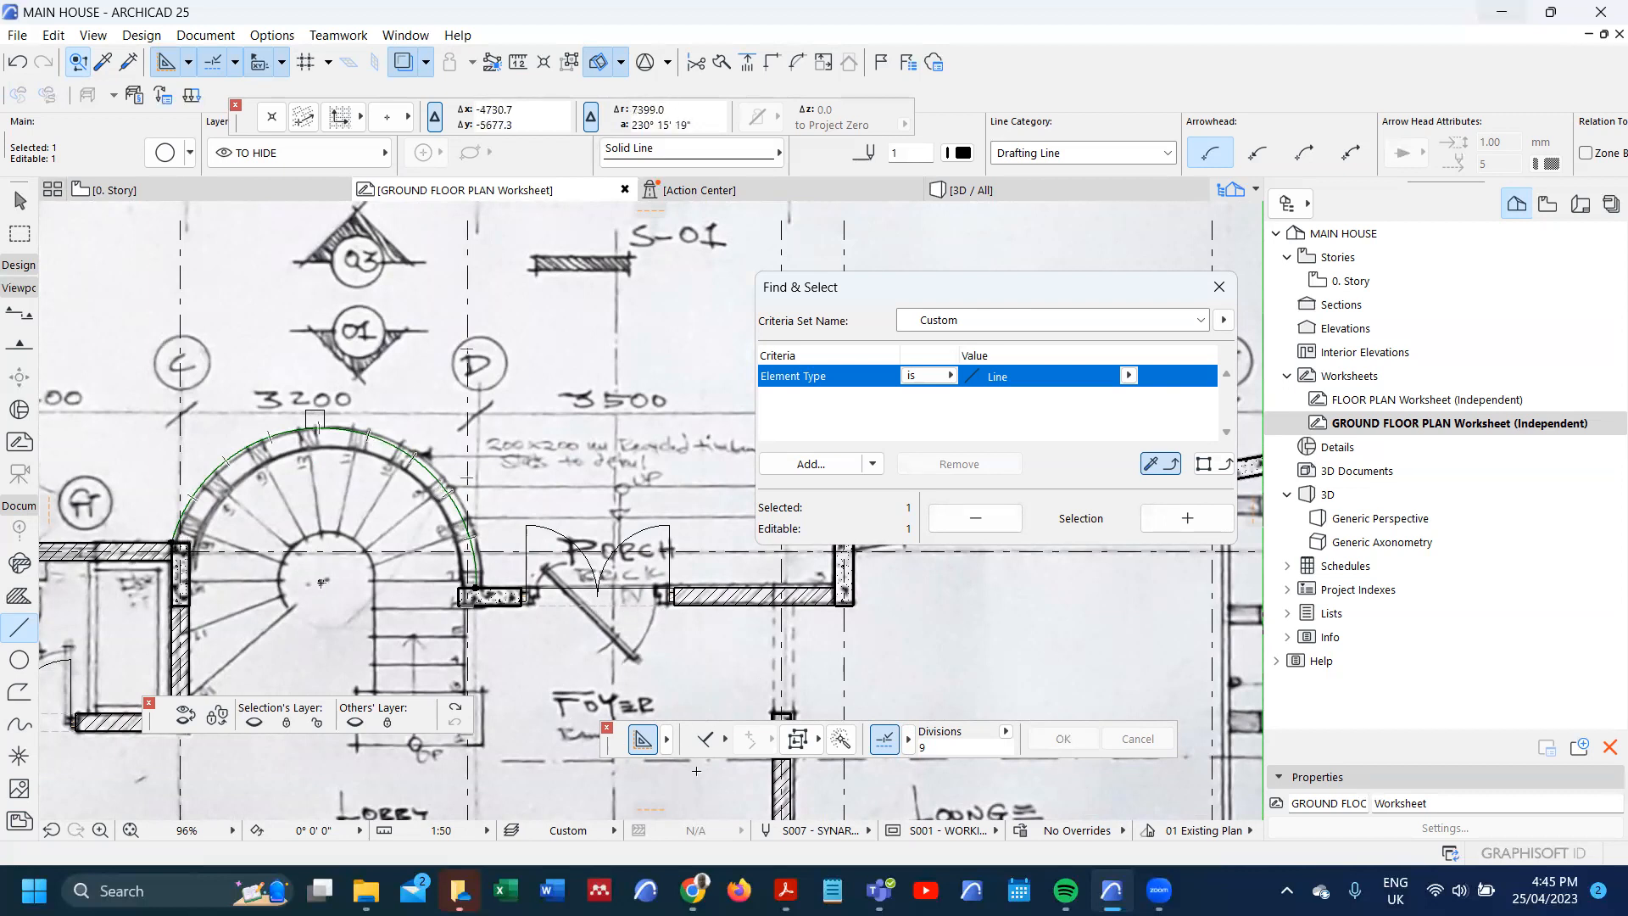
click(456, 707)
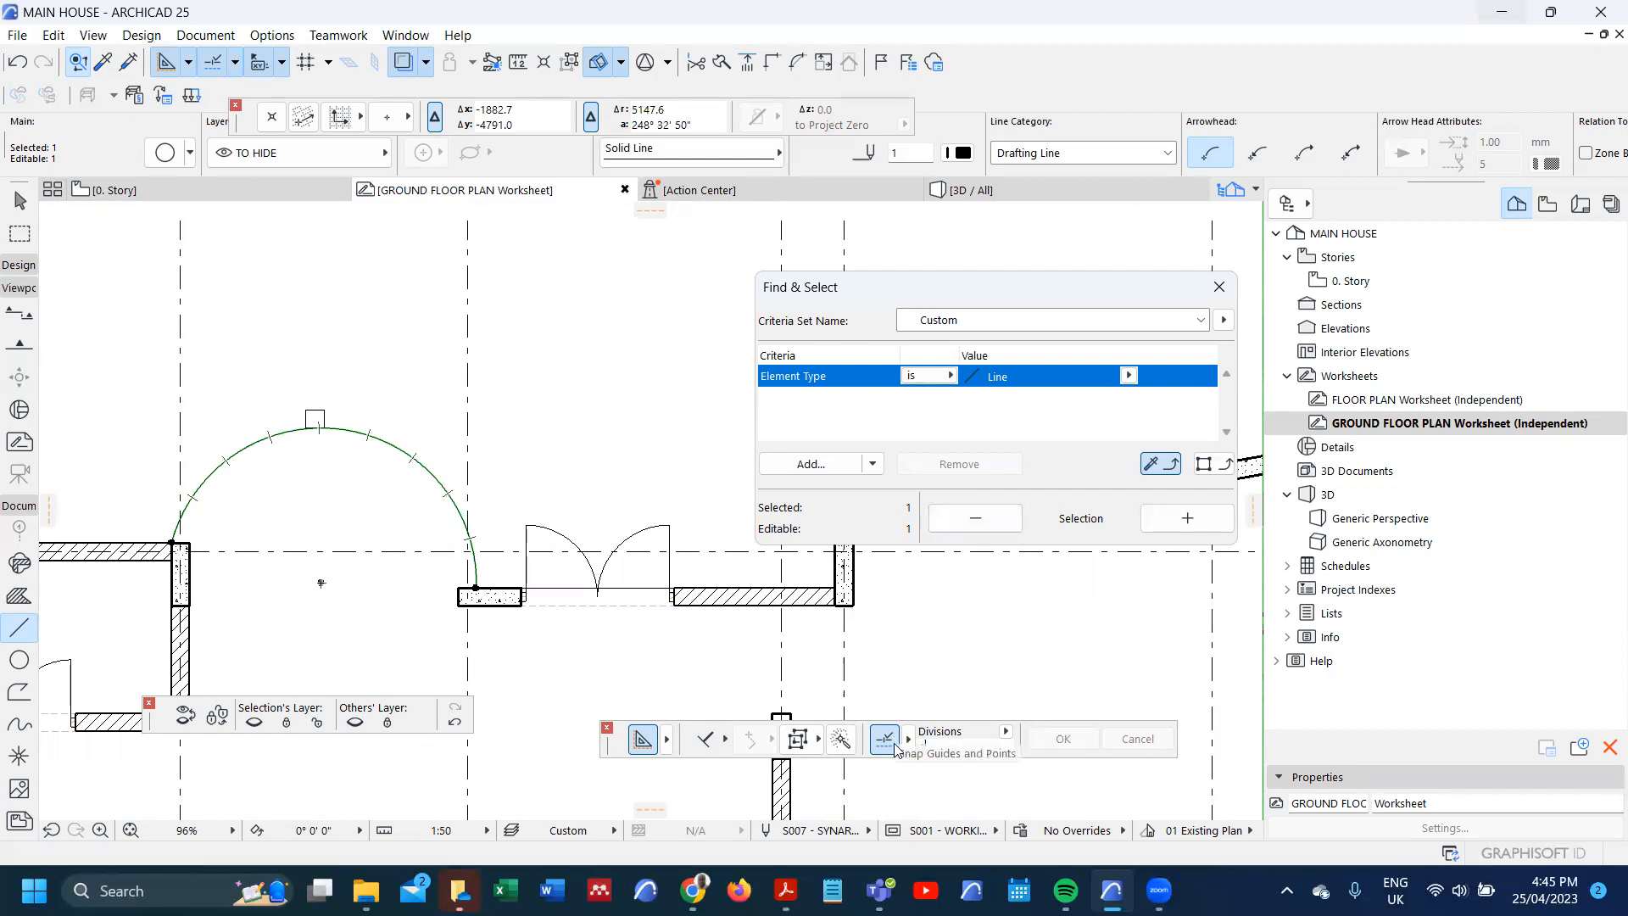
text(10)
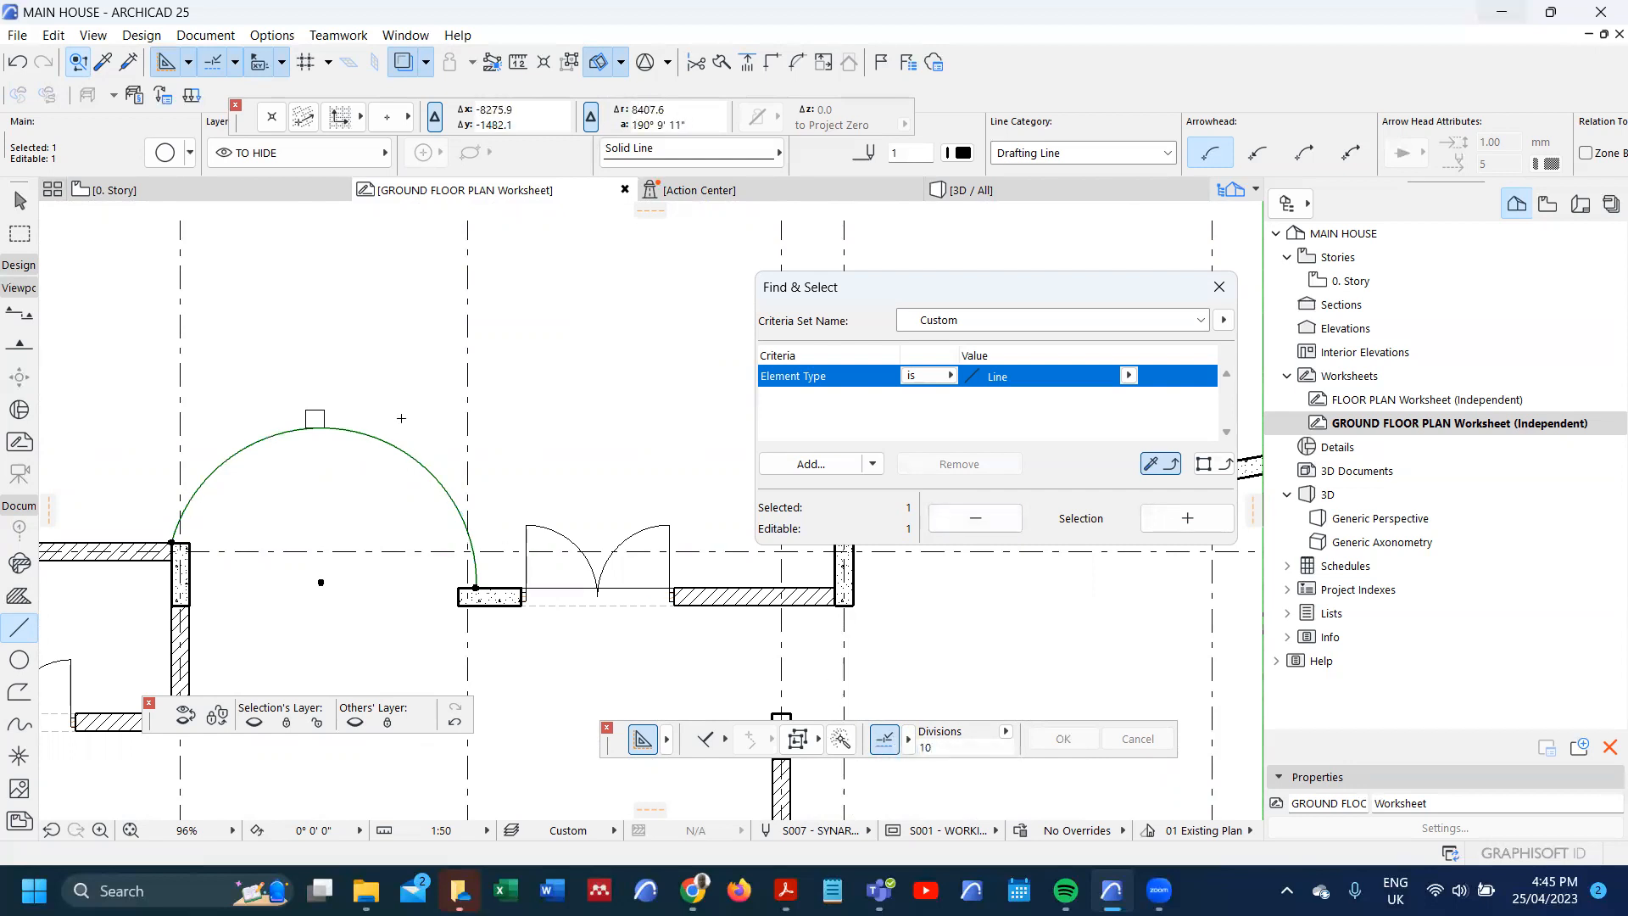
click(18, 755)
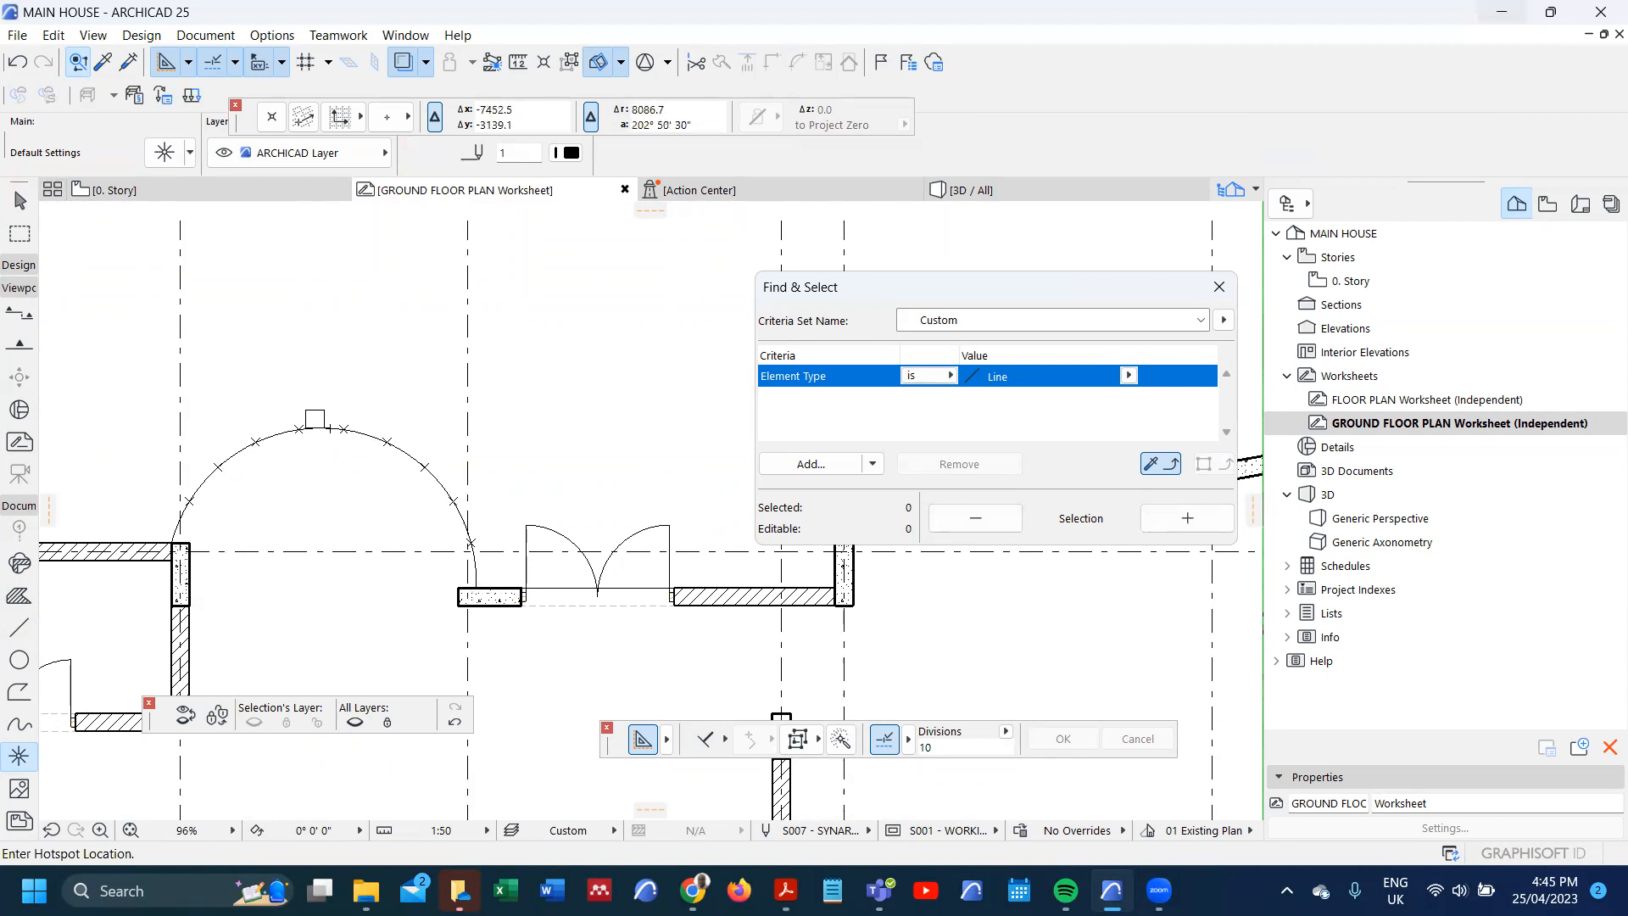
scroll(328, 437, up, 3)
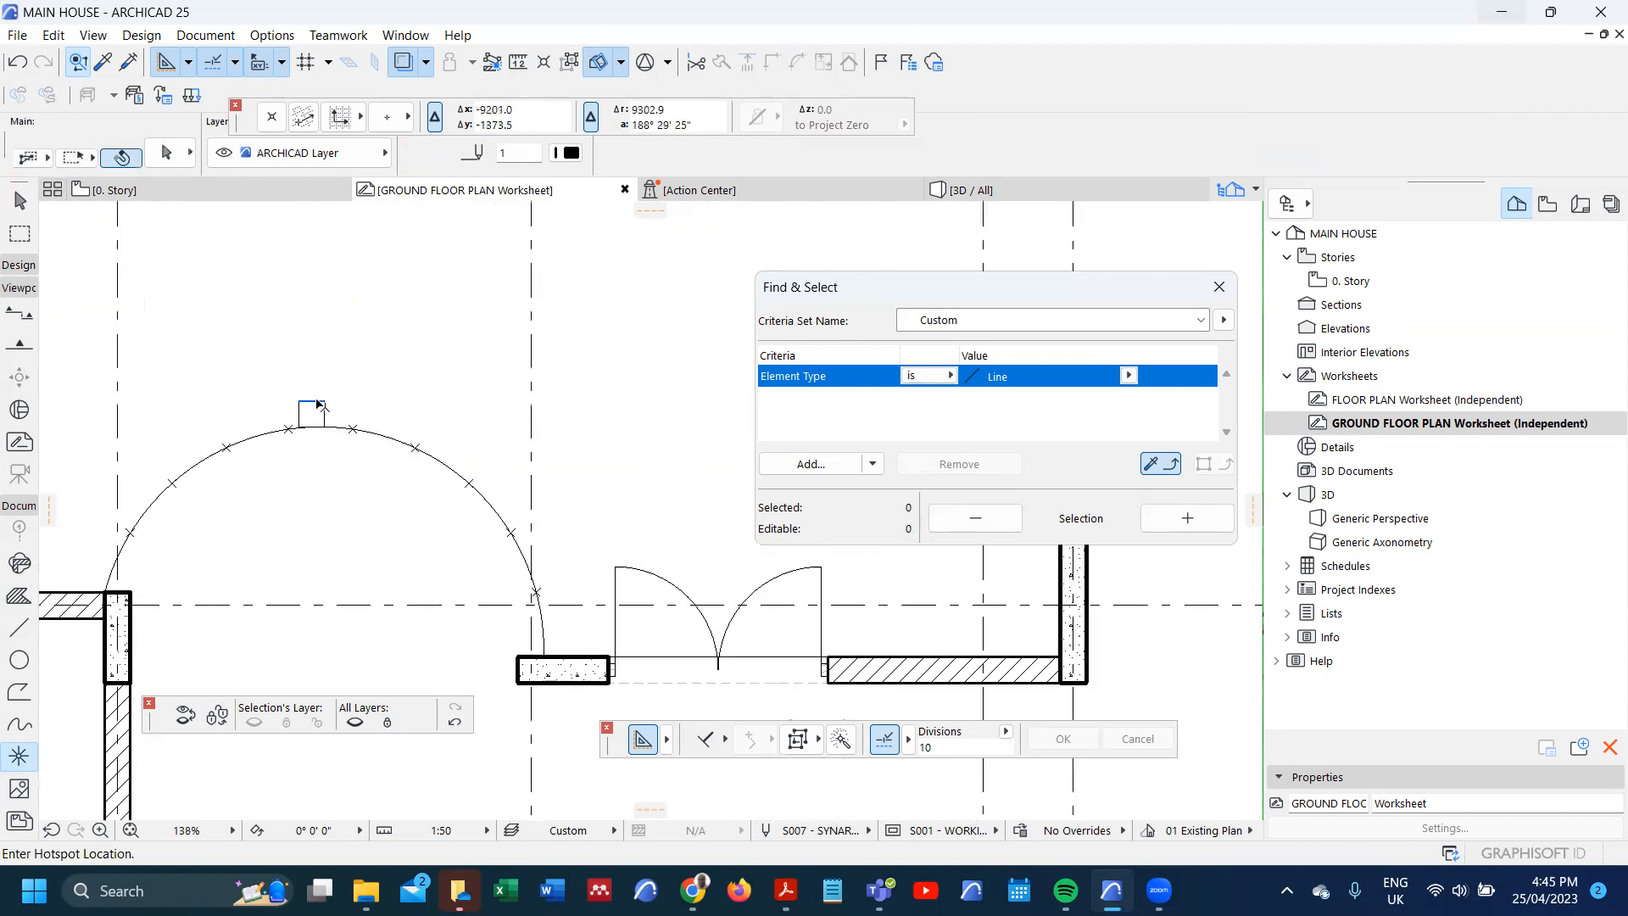
scroll(319, 419, up, 2)
scroll(327, 414, down, 4)
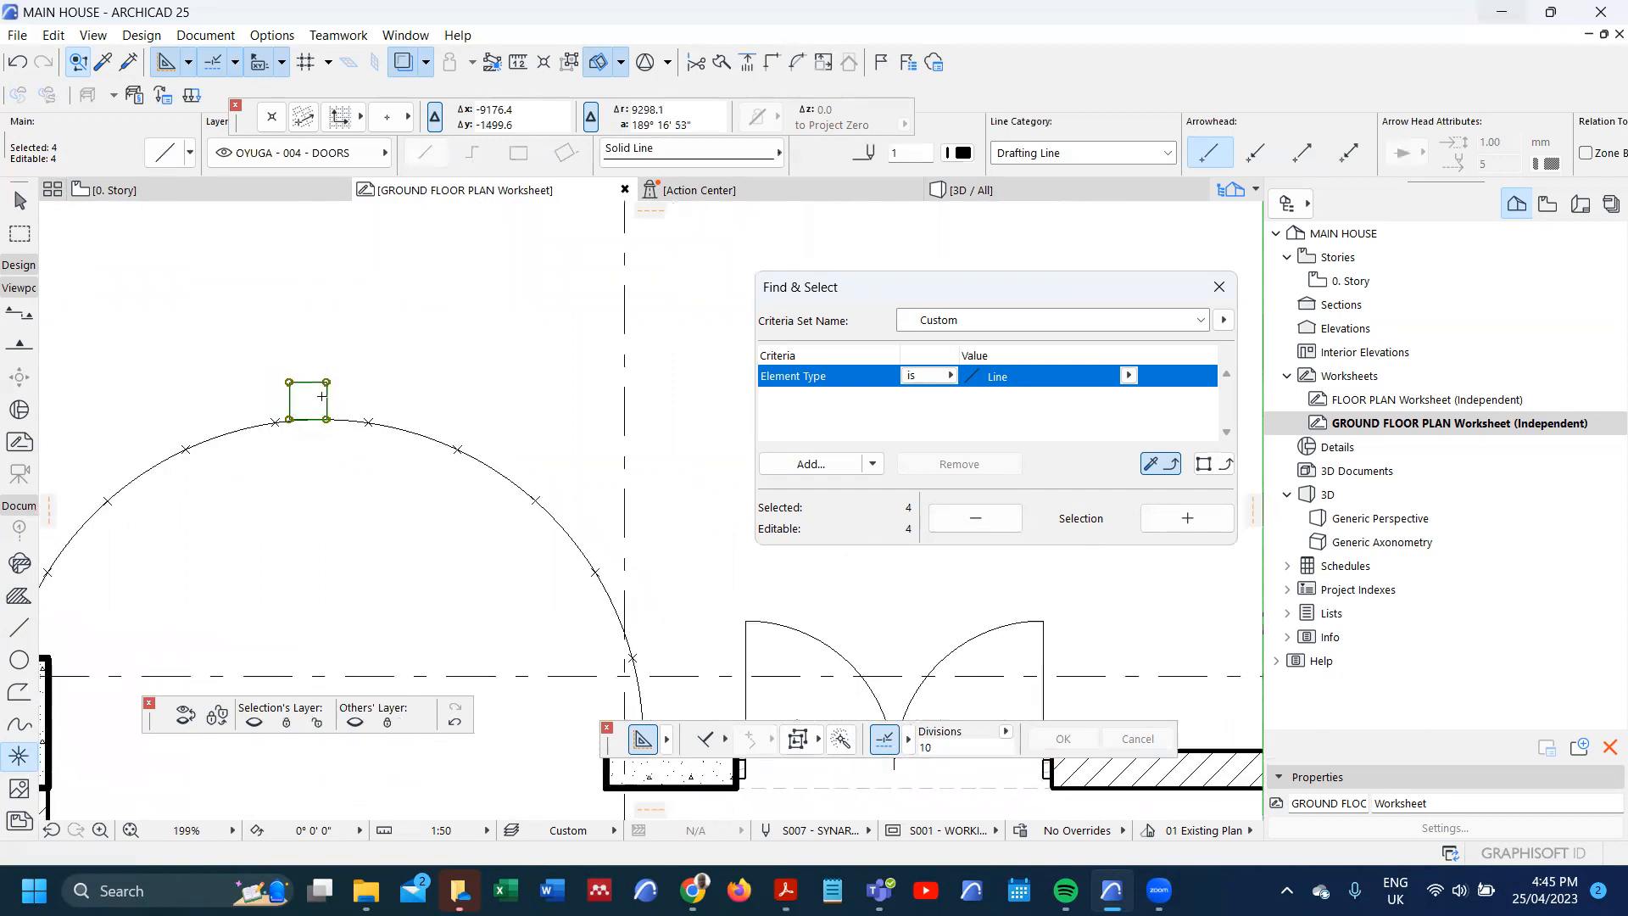
key(ctrl+d)
scroll(305, 412, up, 5)
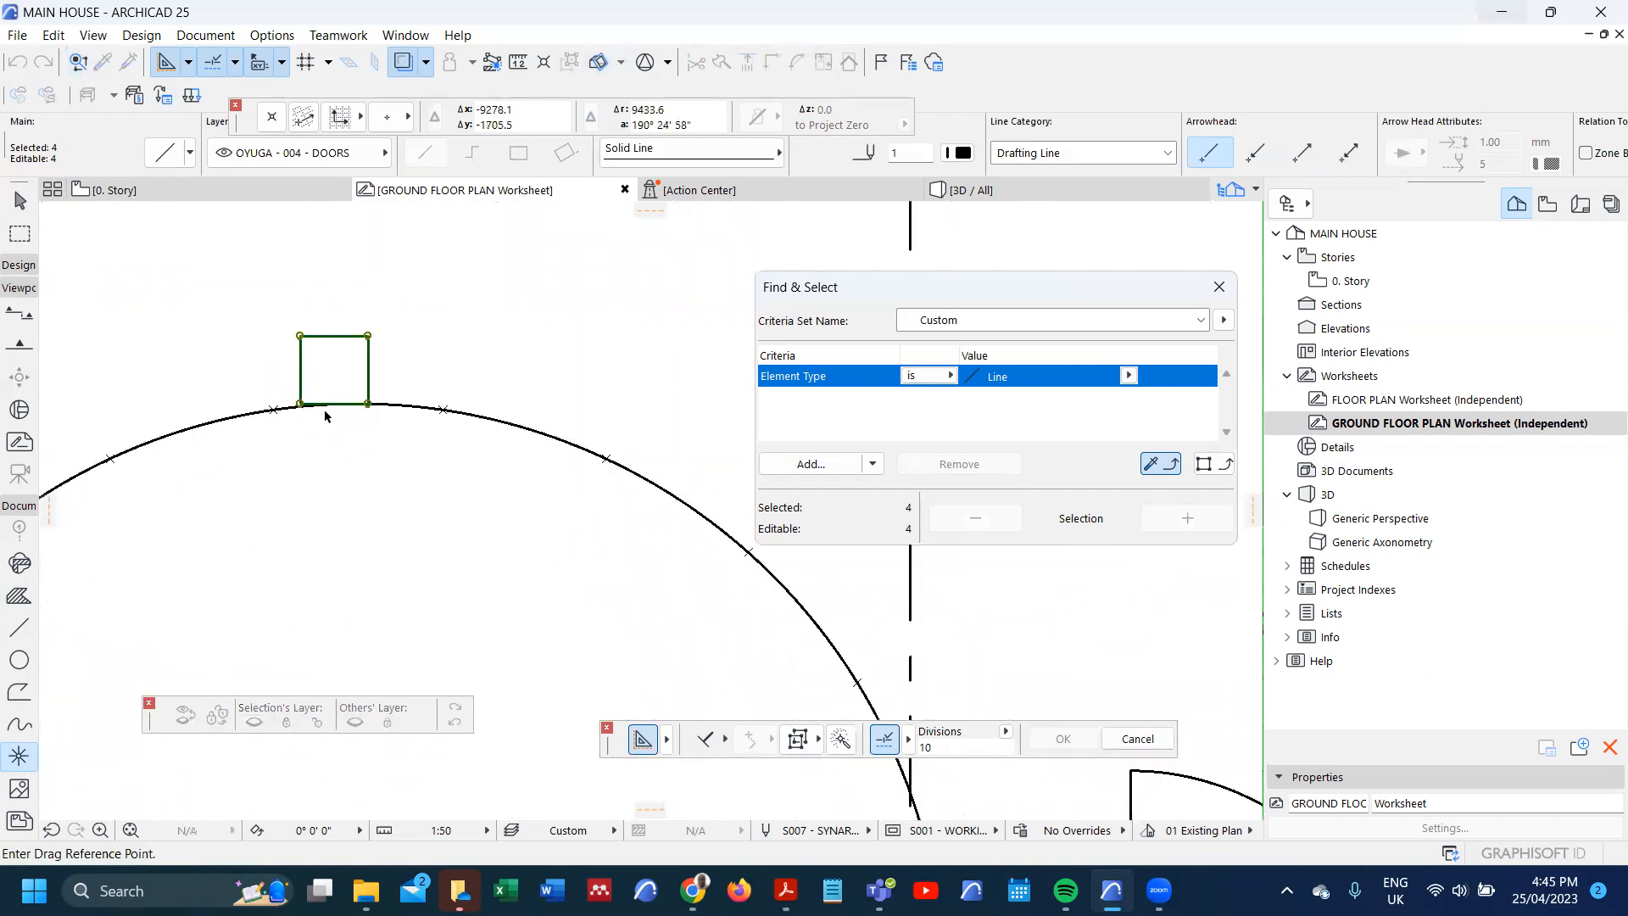
scroll(357, 364, down, 5)
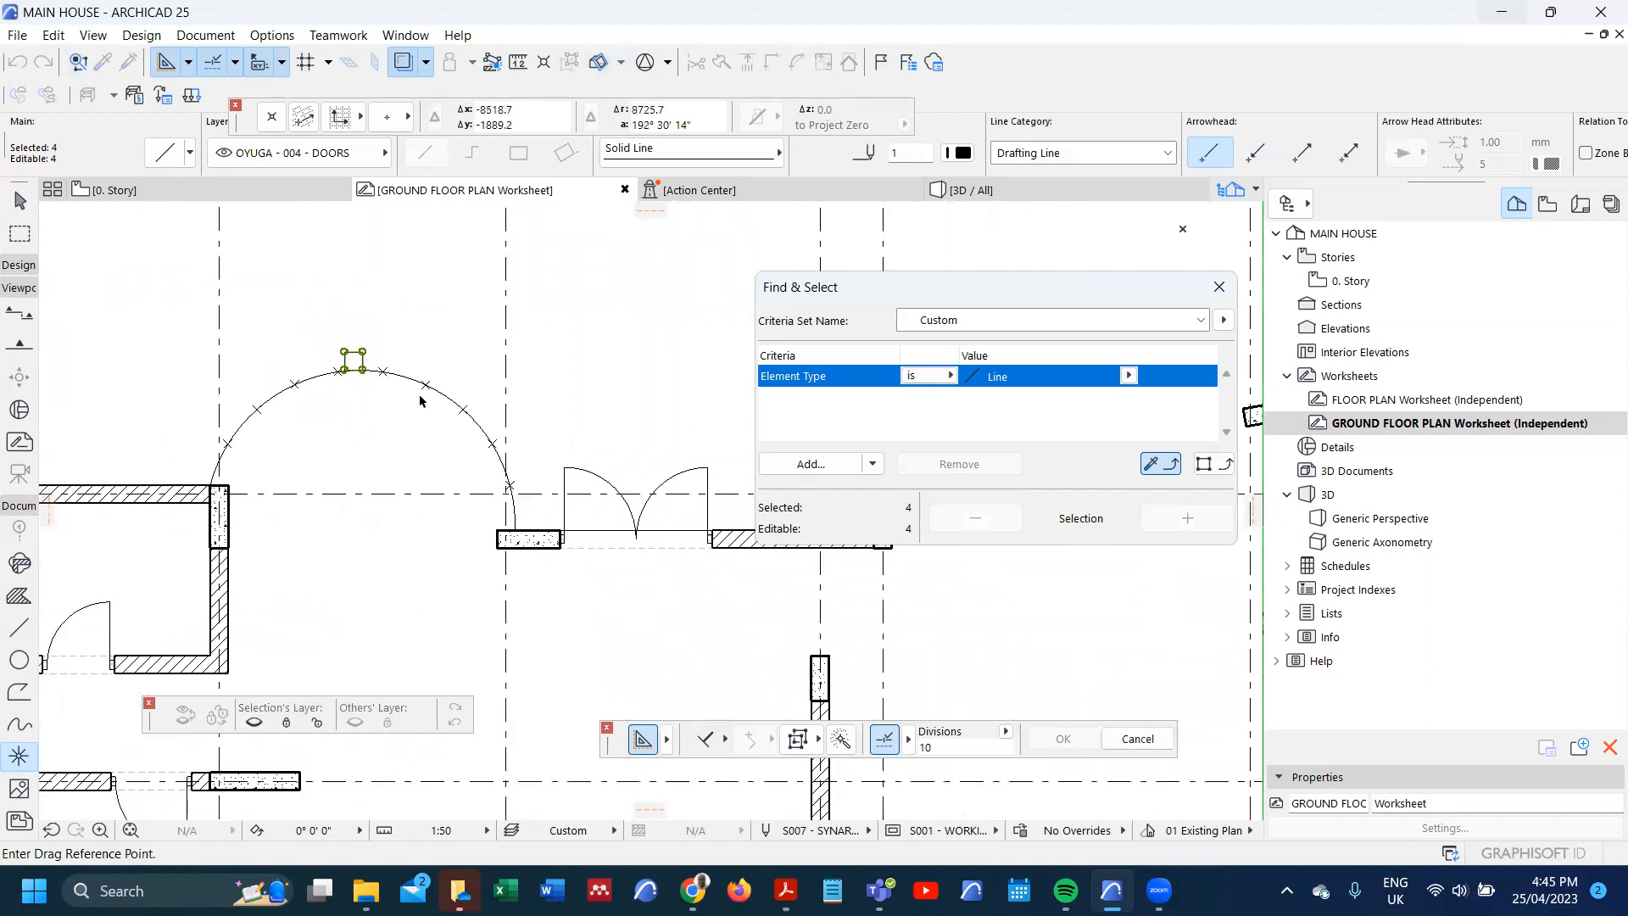
key(Escape)
key(Escape)
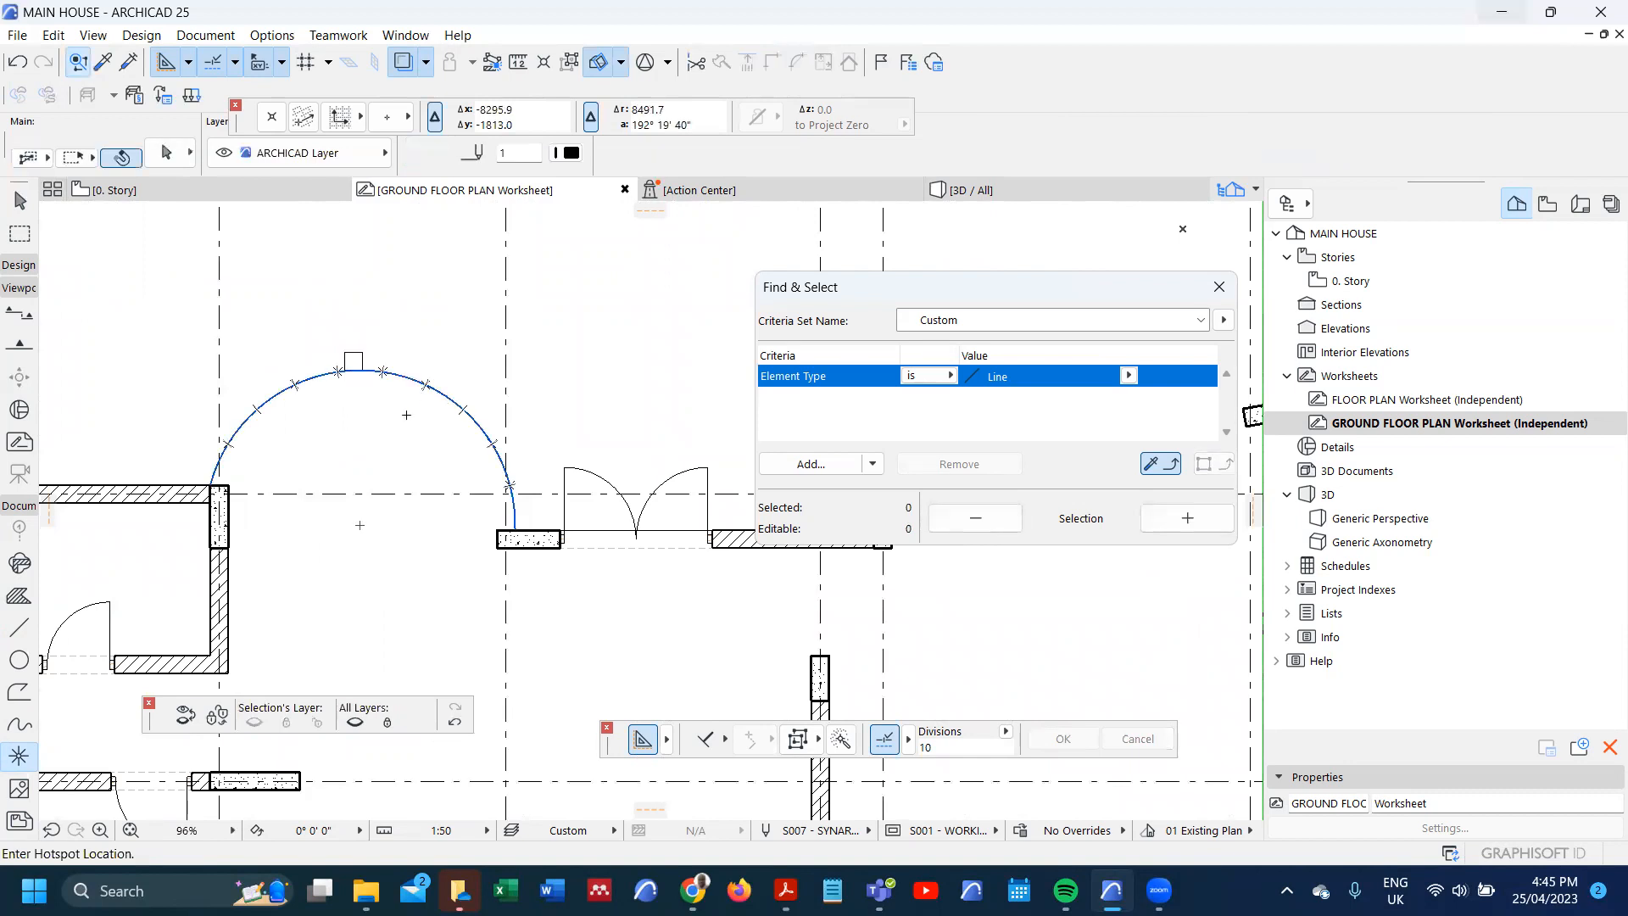
- Draw a vertical helper line from the staircase arc's centre up past the top of the arc
click(18, 628)
click(385, 429)
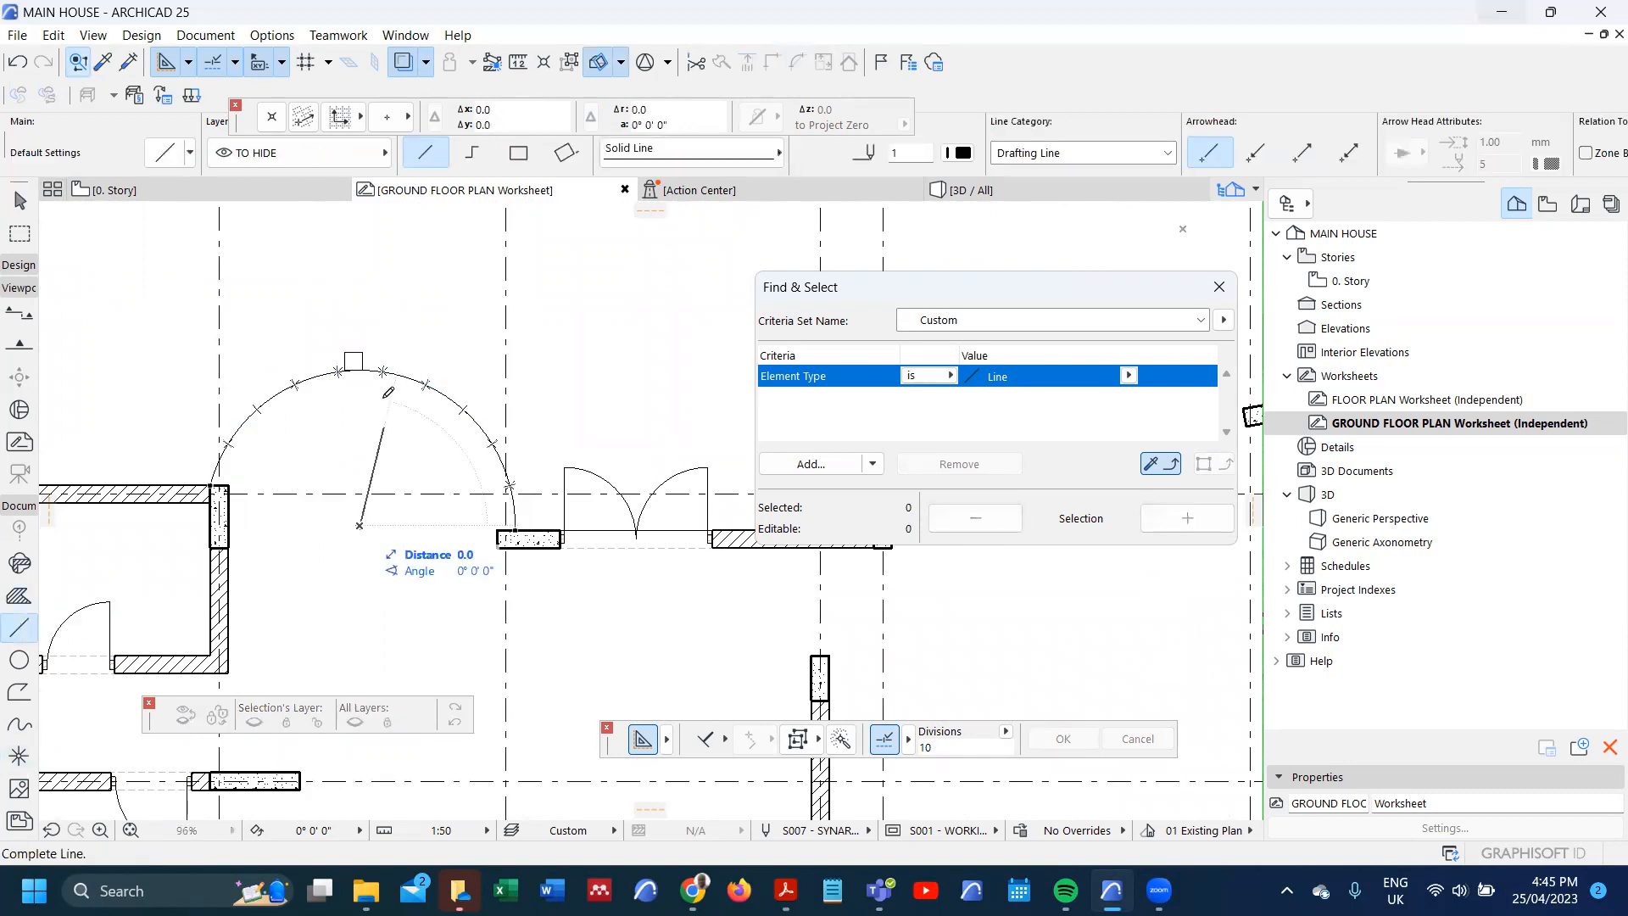
click(357, 259)
- Move the square post sideways toward the vertical helper line, keeping its bottom edge at the top of the arc
scroll(343, 355, up, 3)
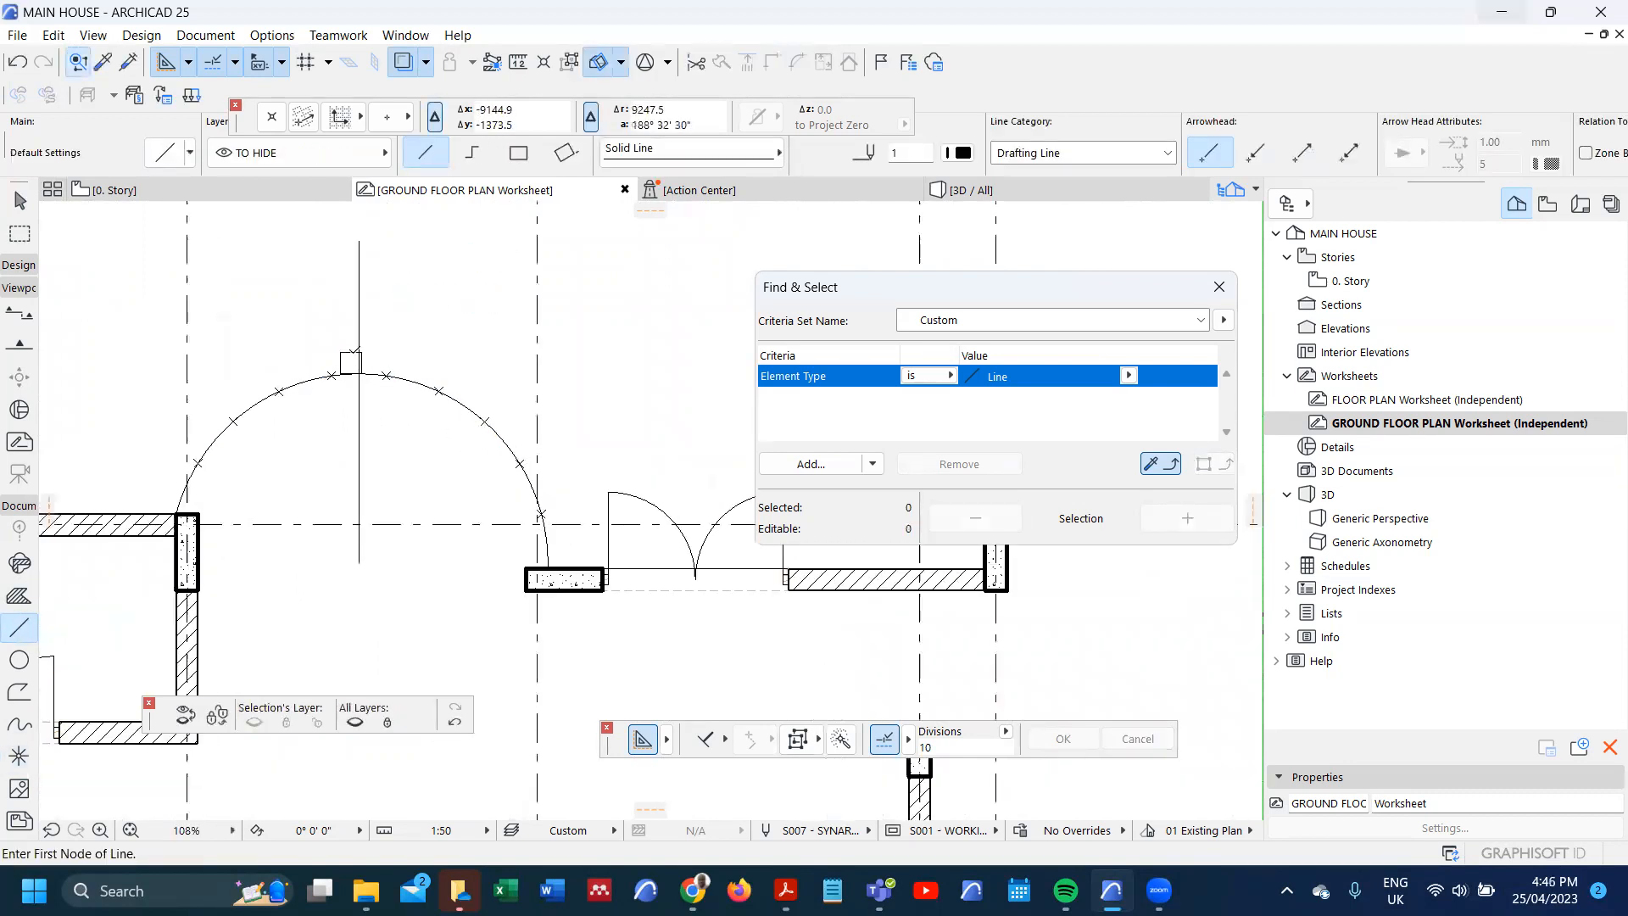
shift+click(336, 351)
key(ctrl+d)
scroll(305, 388, up, 5)
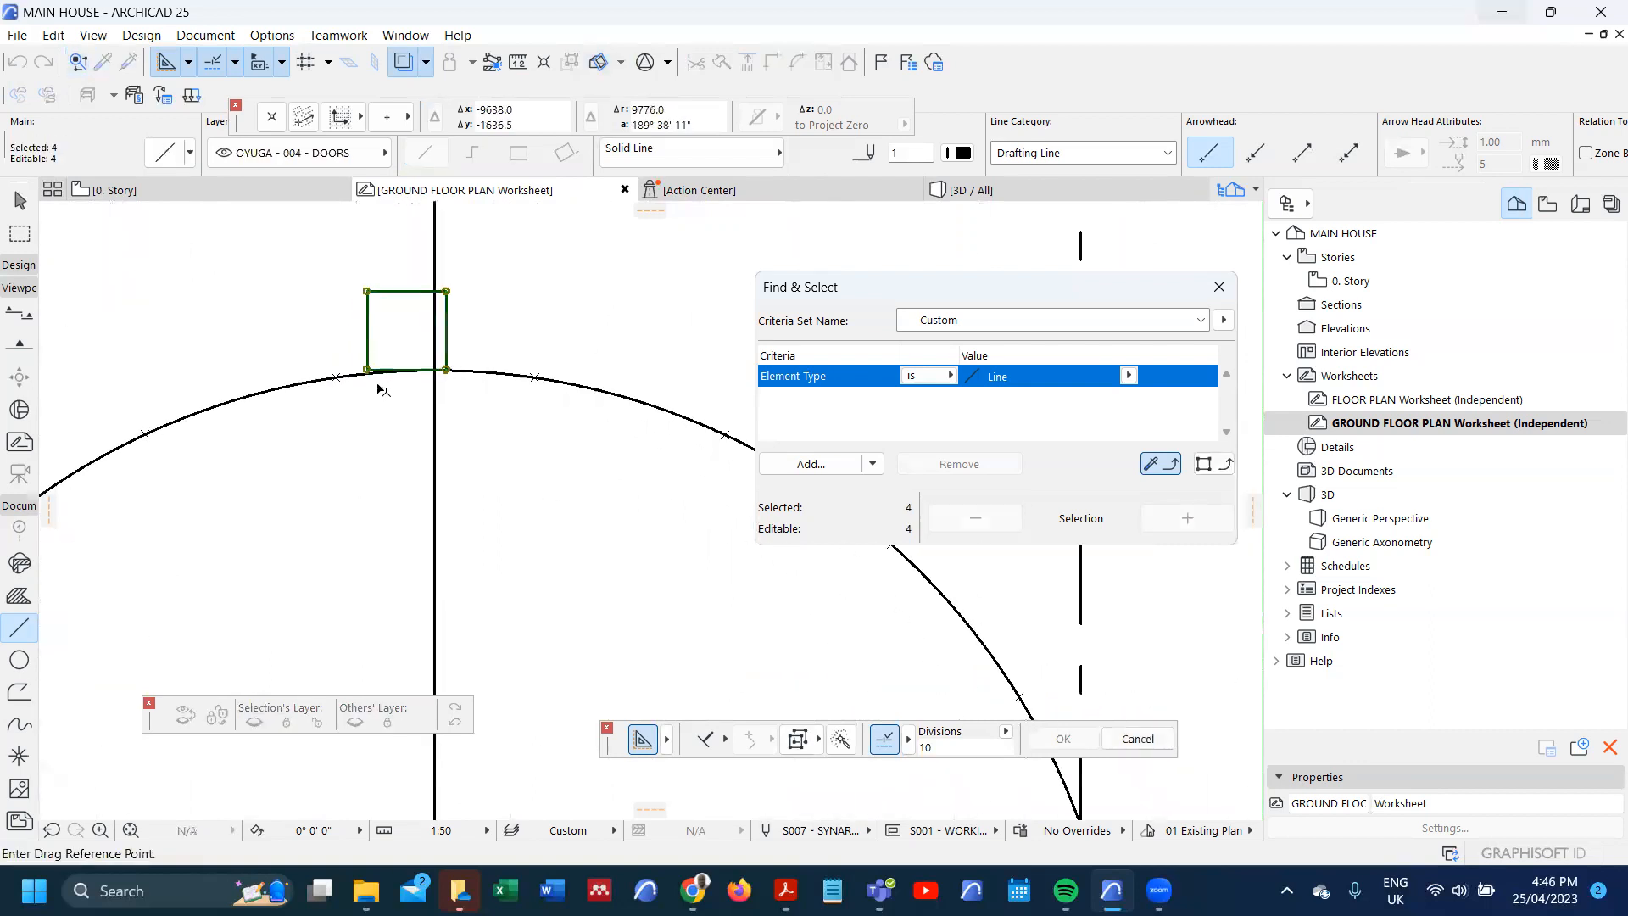
scroll(366, 391, up, 1)
click(418, 368)
click(455, 368)
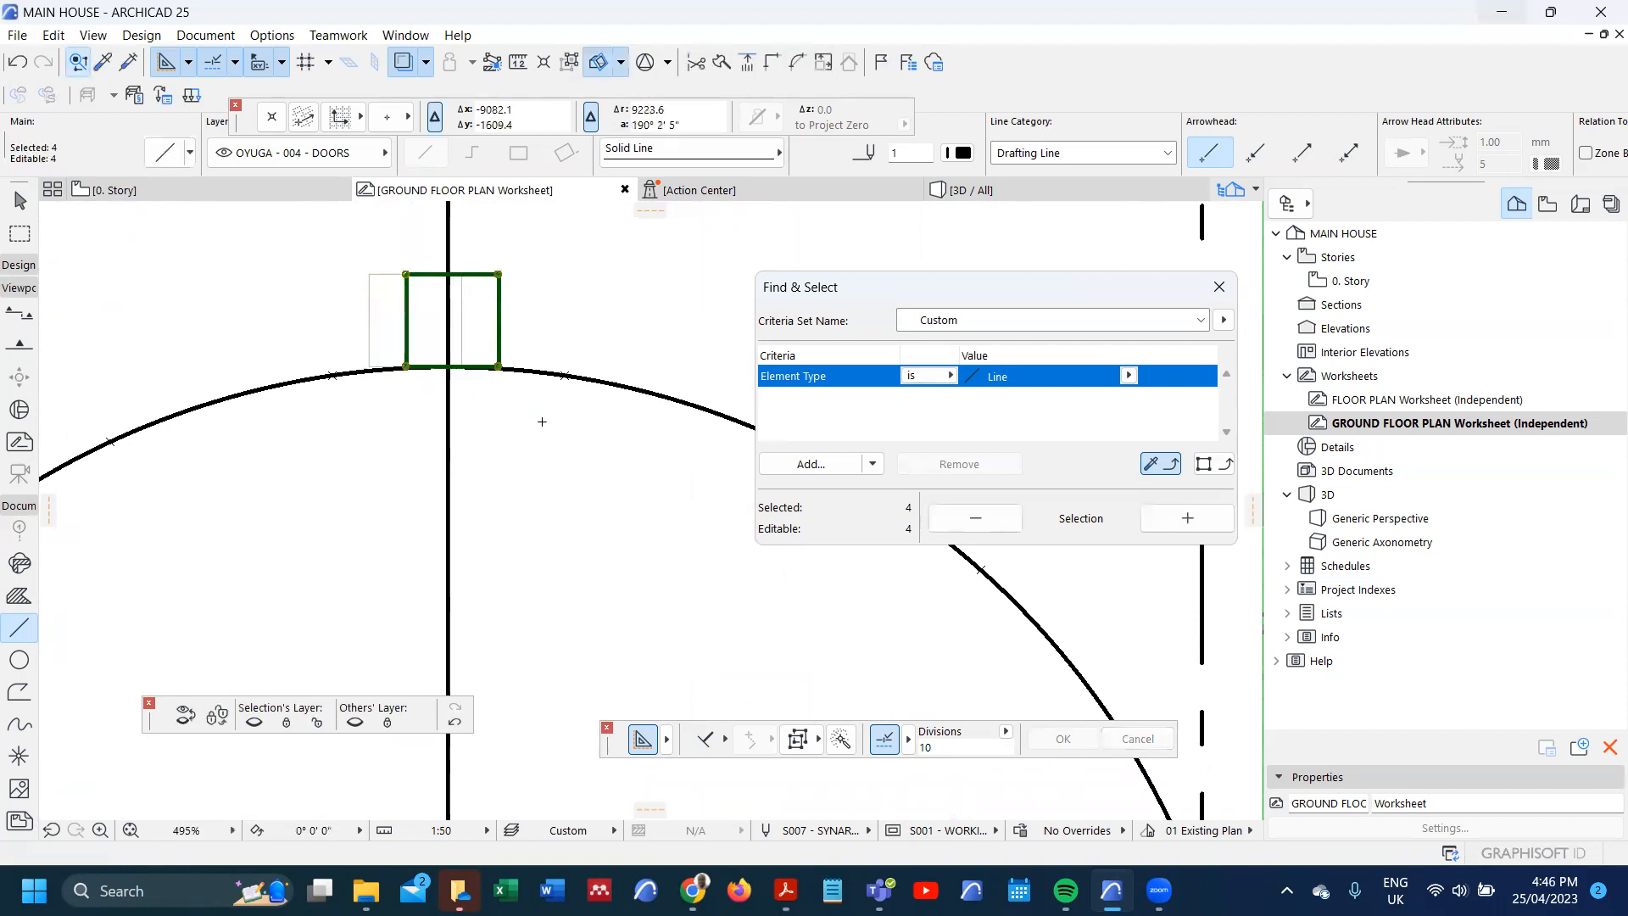
- Set the snap points to Half and move the post by its bottom edge's midpoint to centre it on the vertical helper line
click(1005, 731)
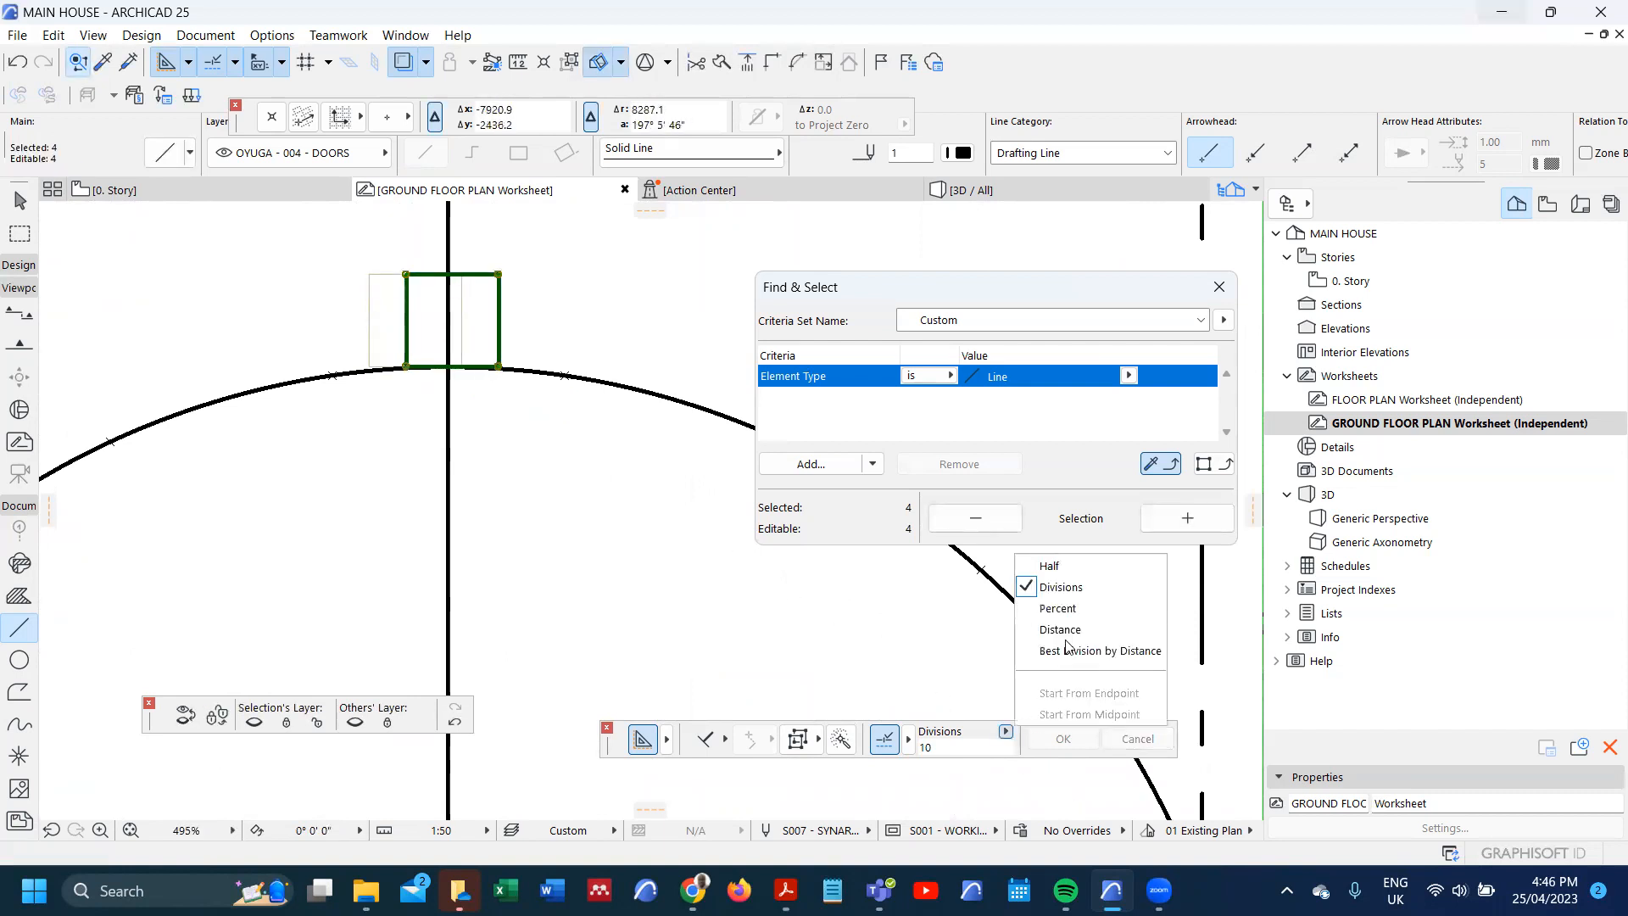
click(1085, 575)
scroll(406, 335, up, 2)
scroll(407, 335, up, 4)
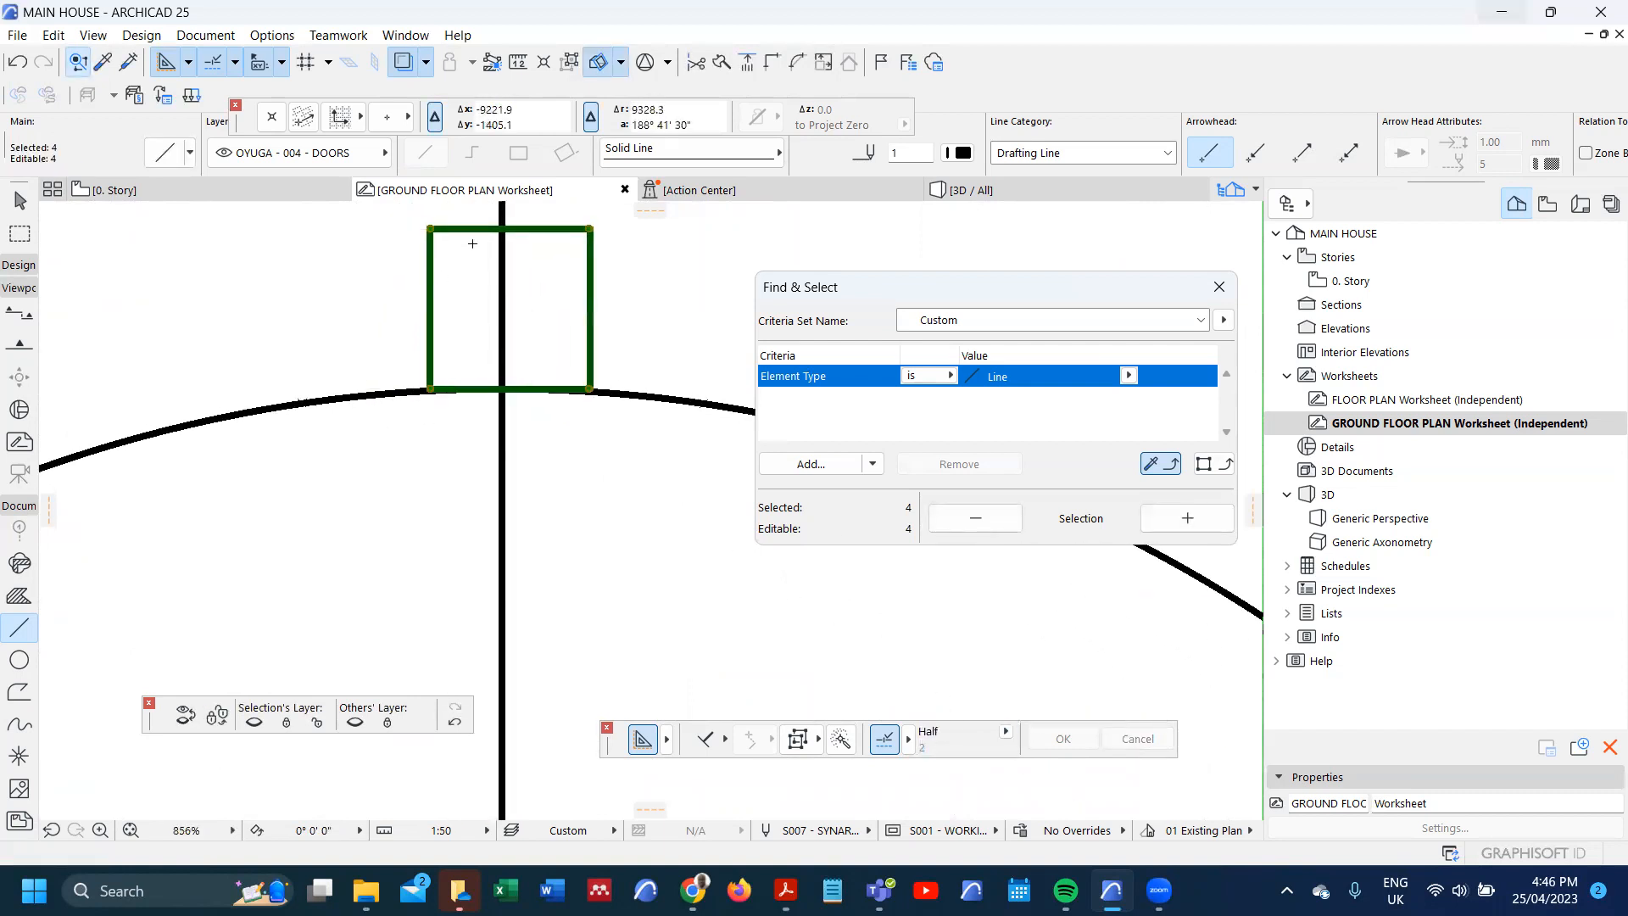
key(ctrl+d)
scroll(497, 379, up, 5)
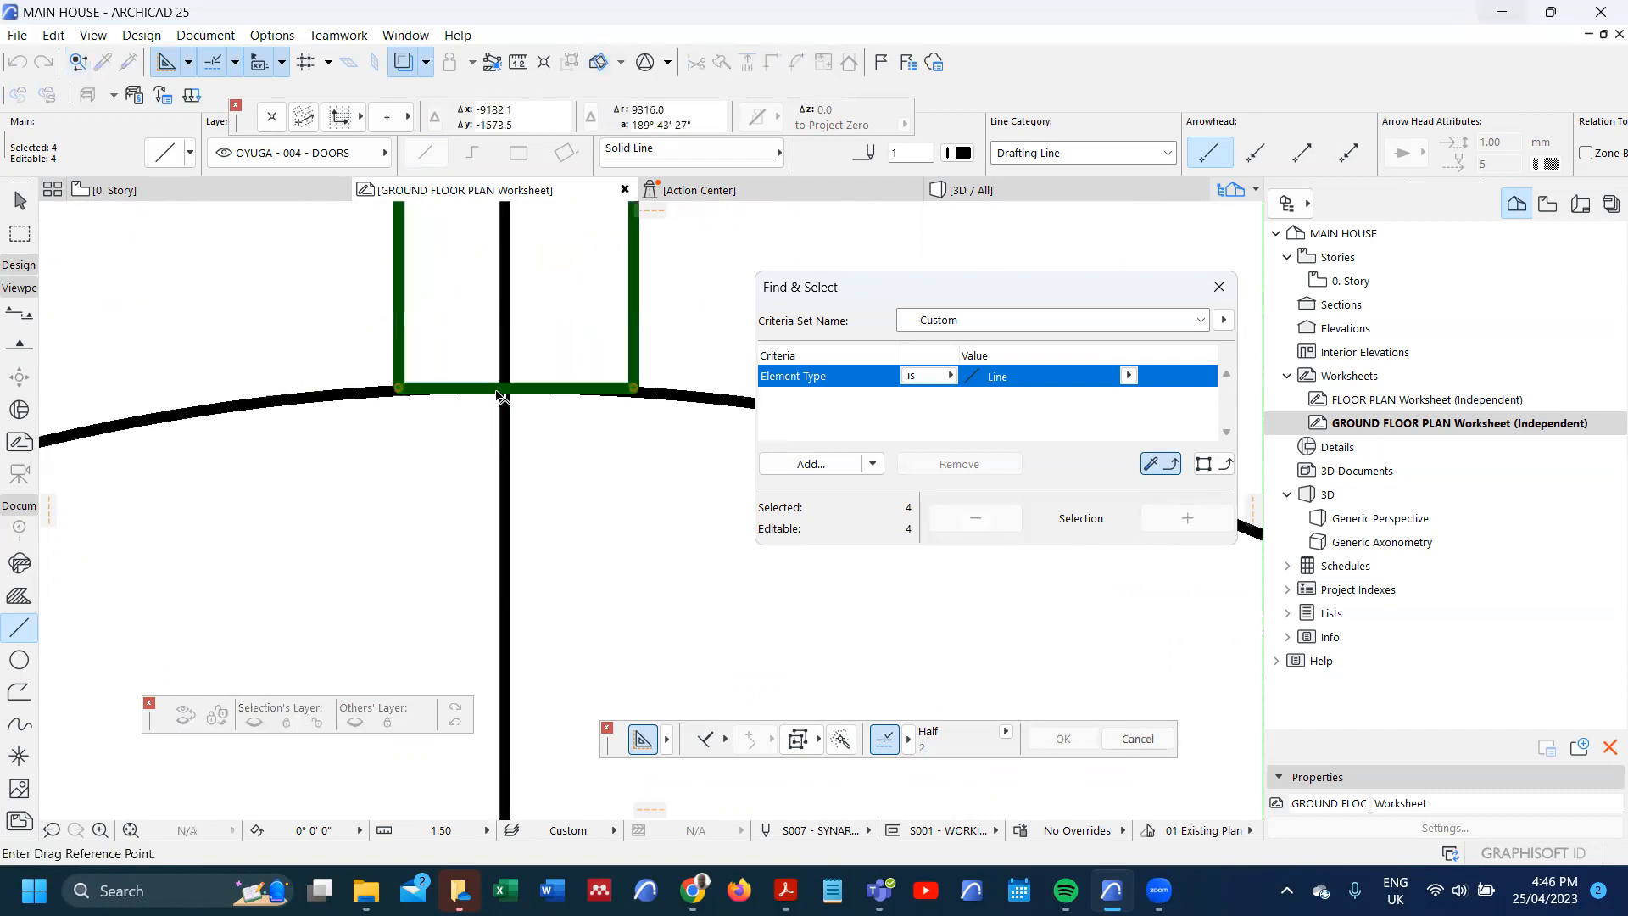
click(521, 388)
scroll(462, 411, down, 10)
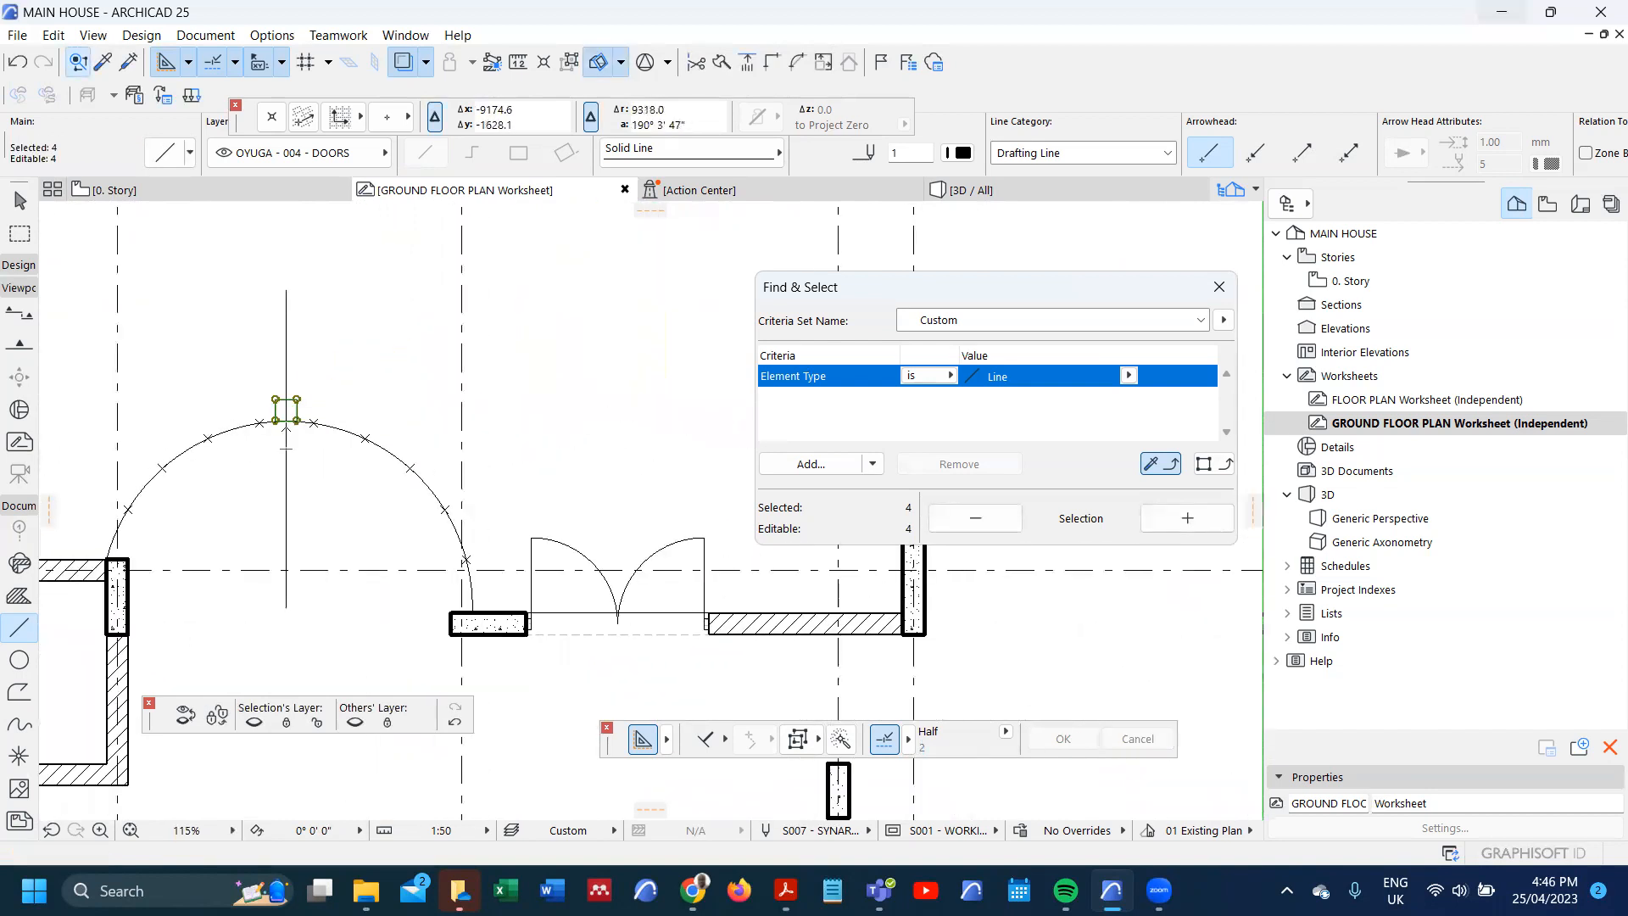
- Rotate the square post about the arc's centre, from the vertical helper line to the first hotspot clockwise along the arc
key(ctrl+e)
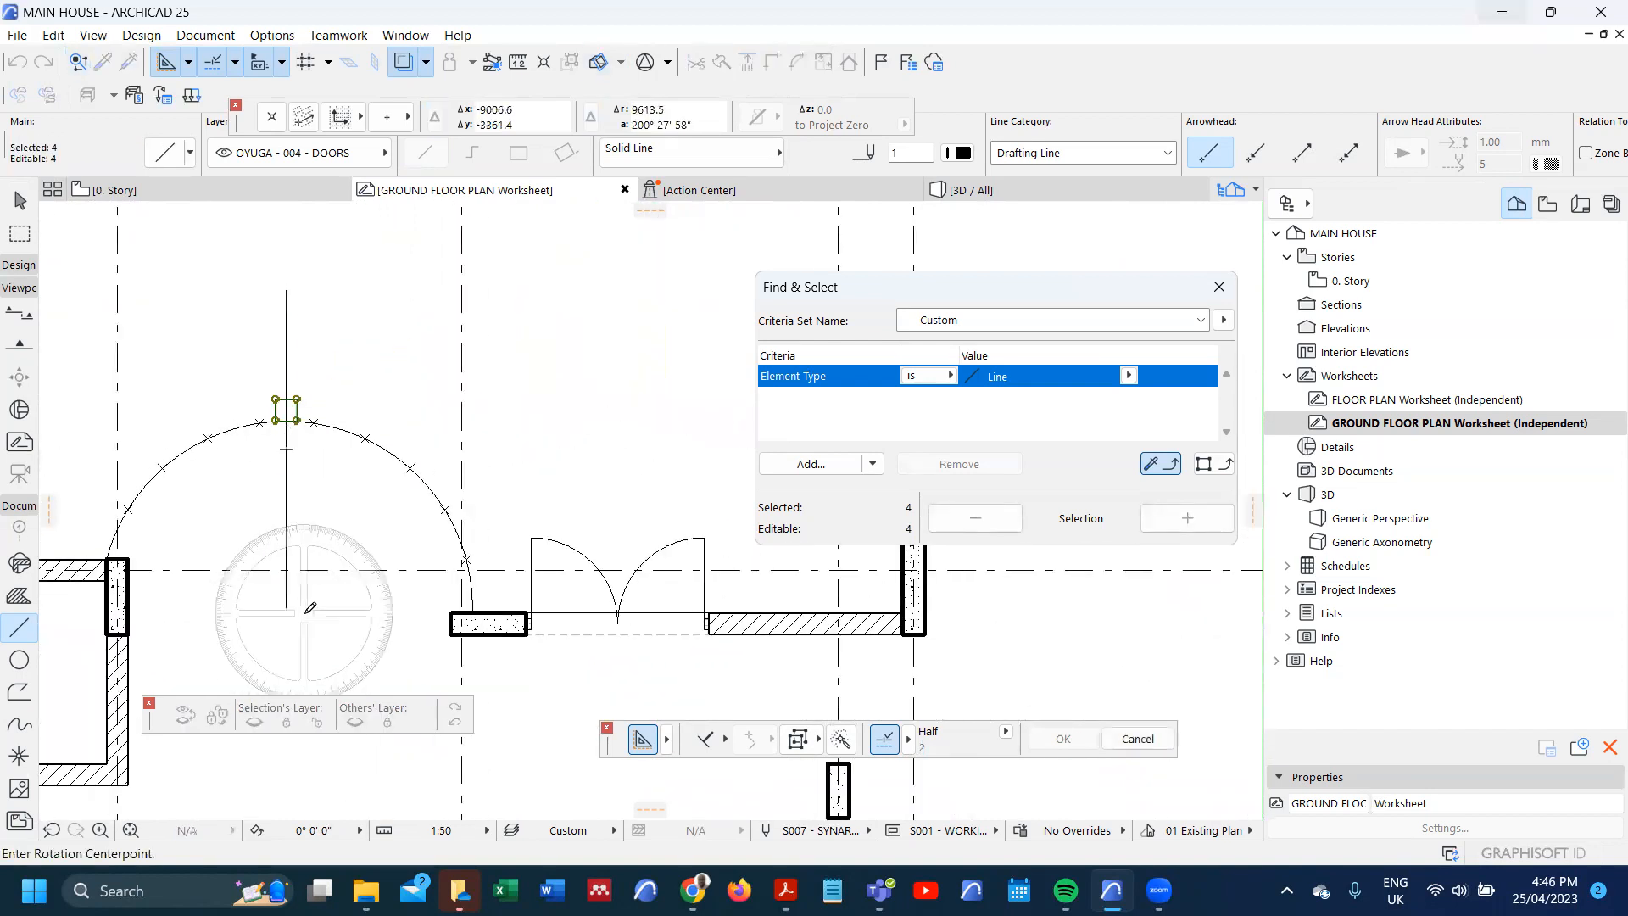
click(285, 608)
scroll(280, 428, up, 4)
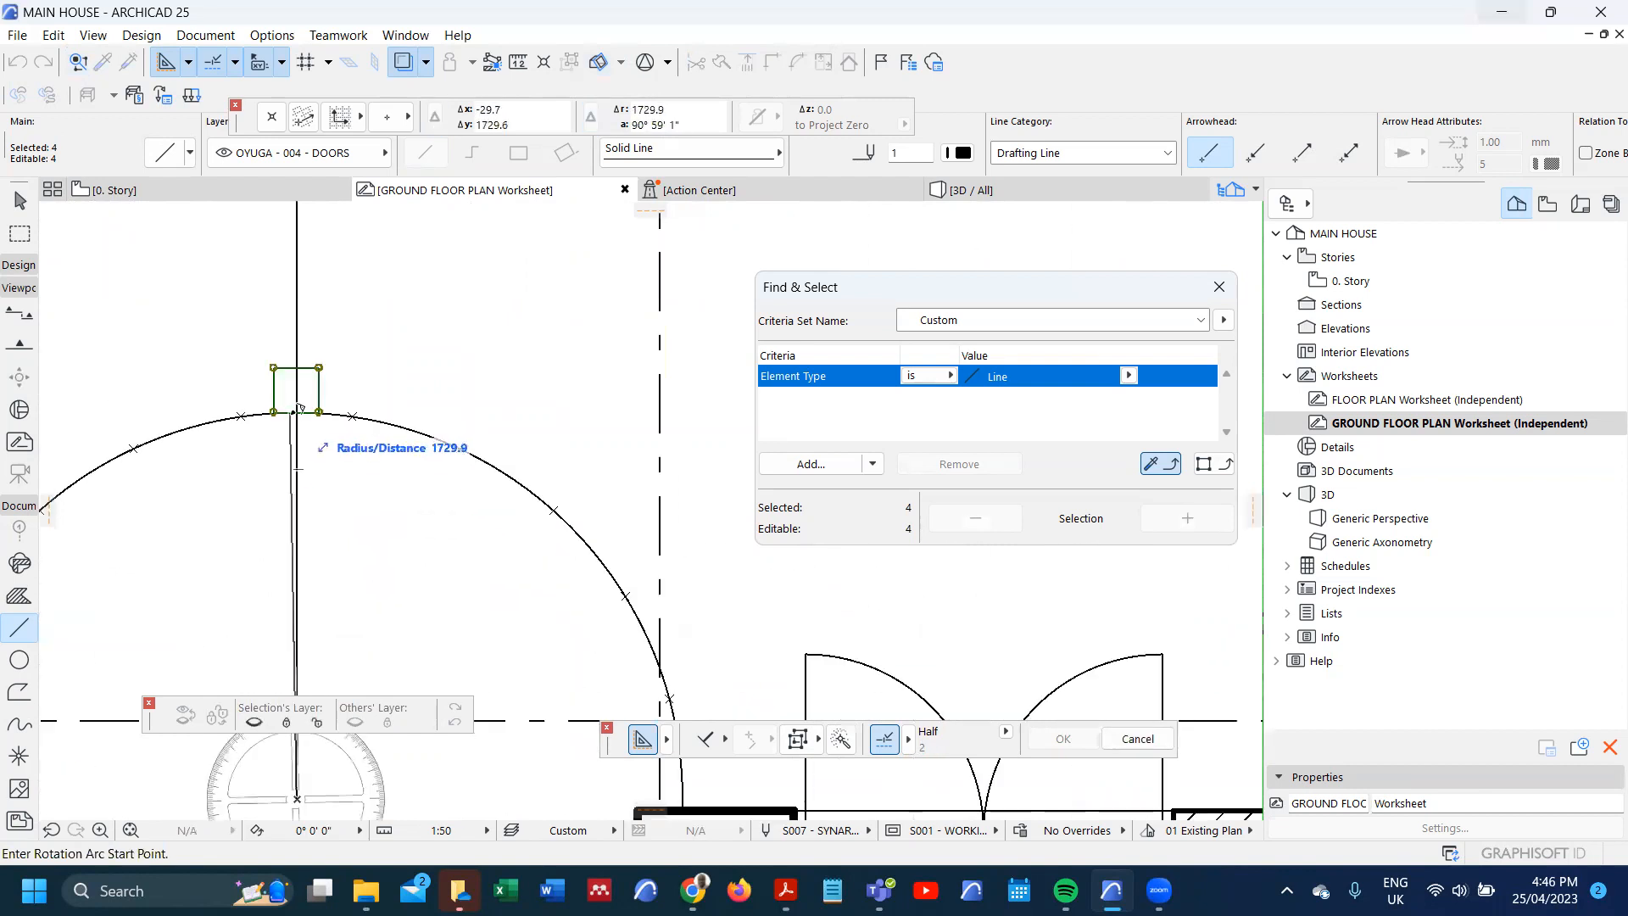
click(297, 410)
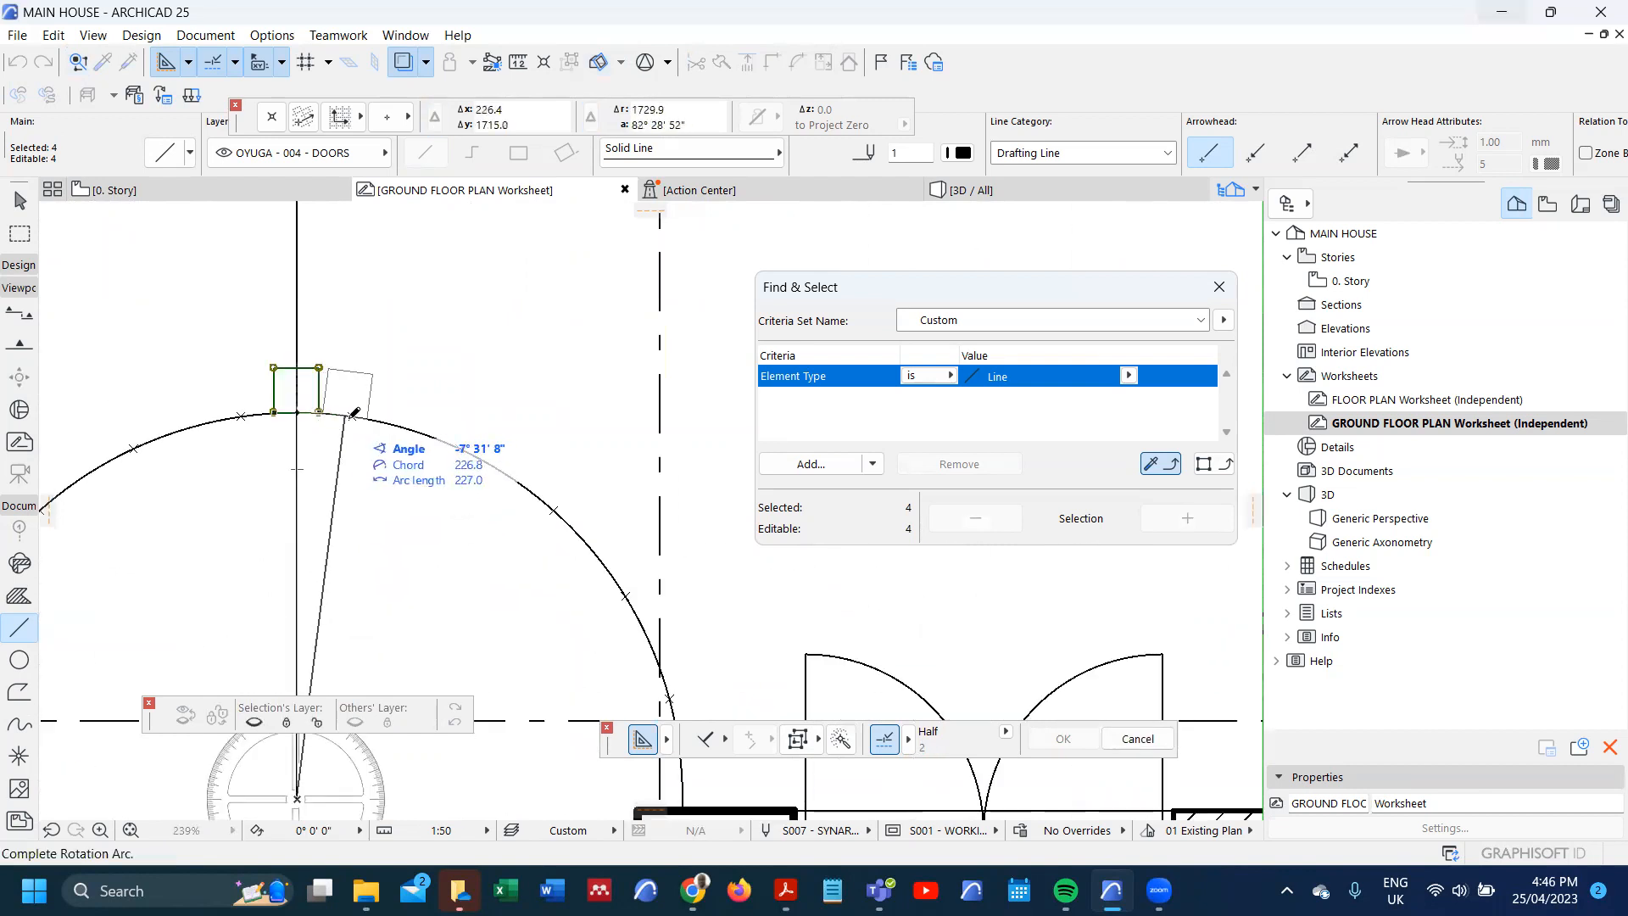
click(345, 396)
scroll(345, 396, down, 4)
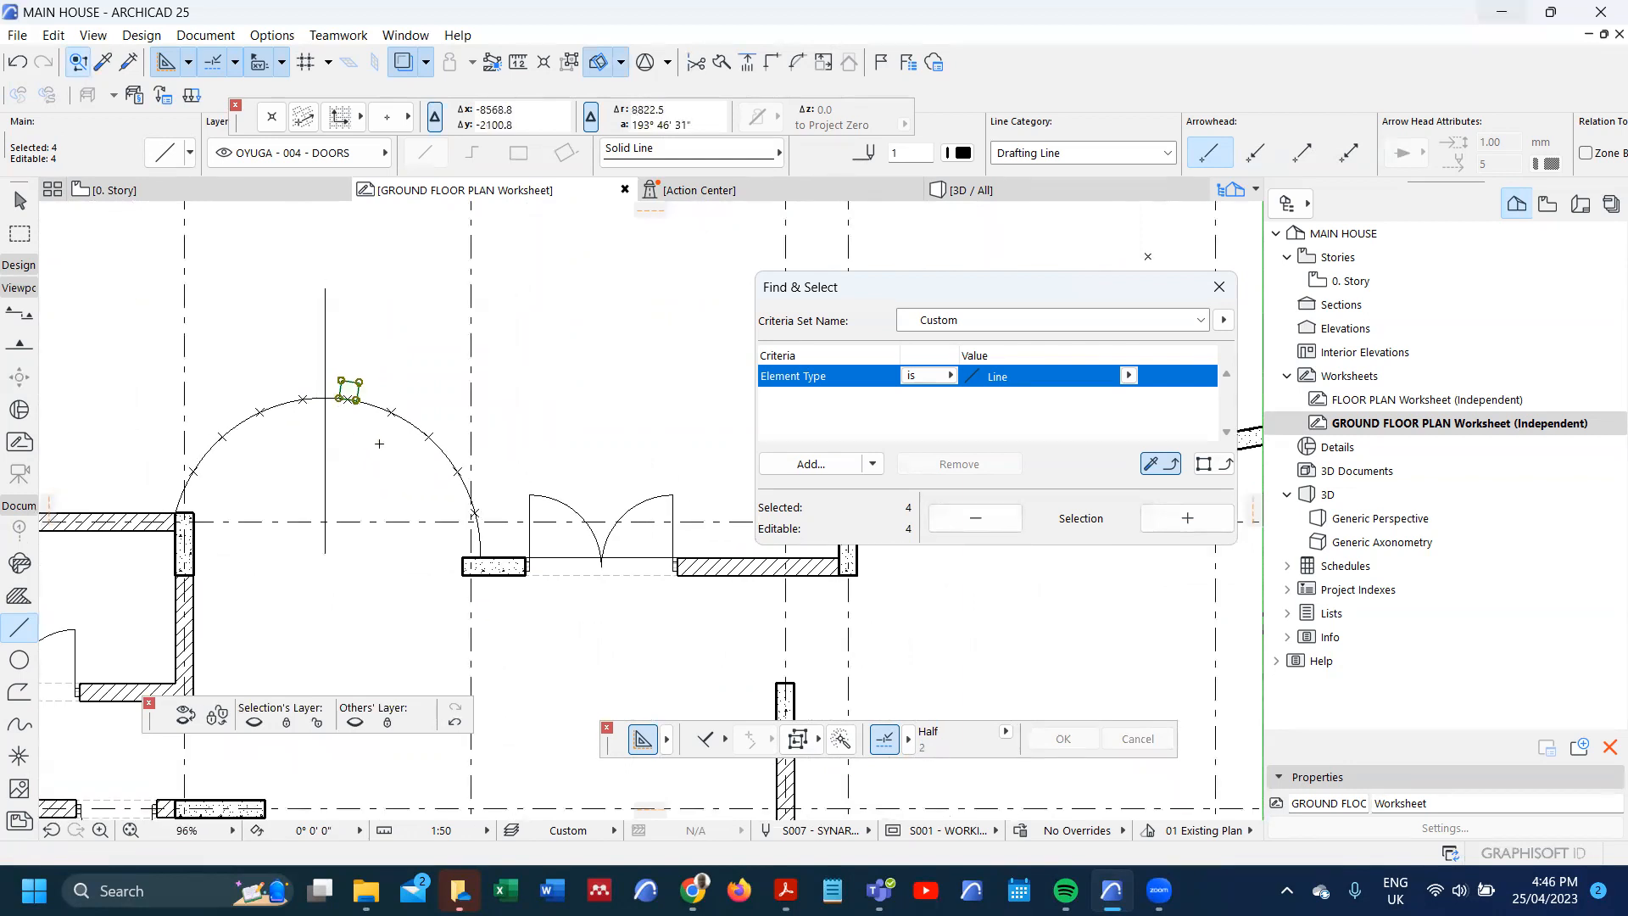
- Multiply the square post by rotation about the arc's centre with Increment and Spread, placing four copies on the remaining clockwise hotspots
key(ctrl+u)
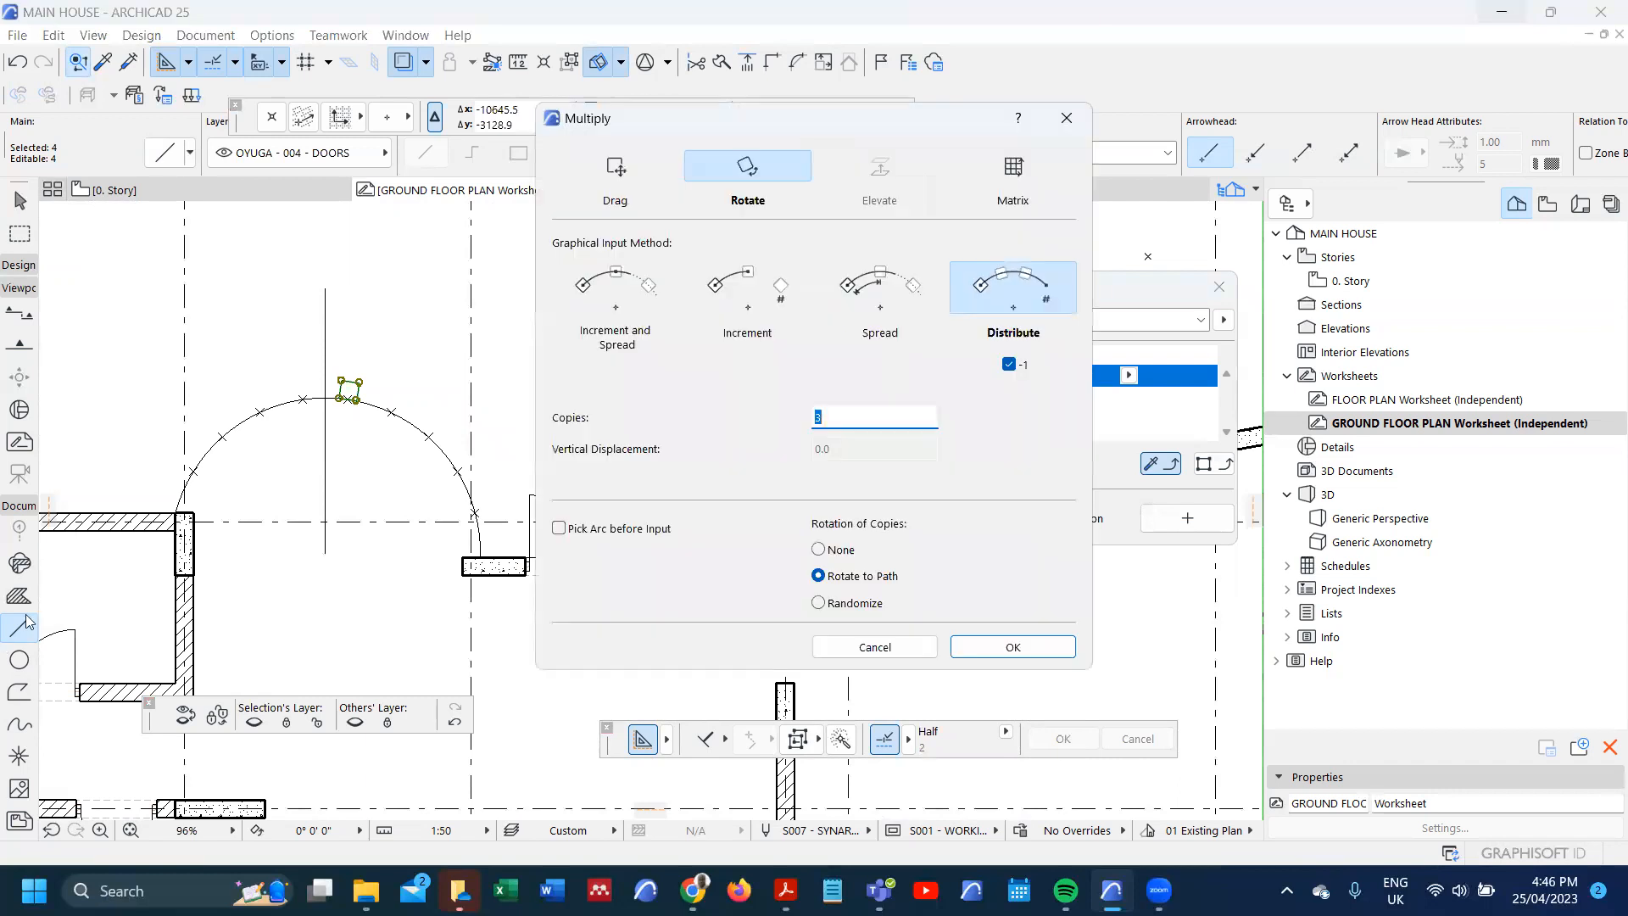
click(618, 297)
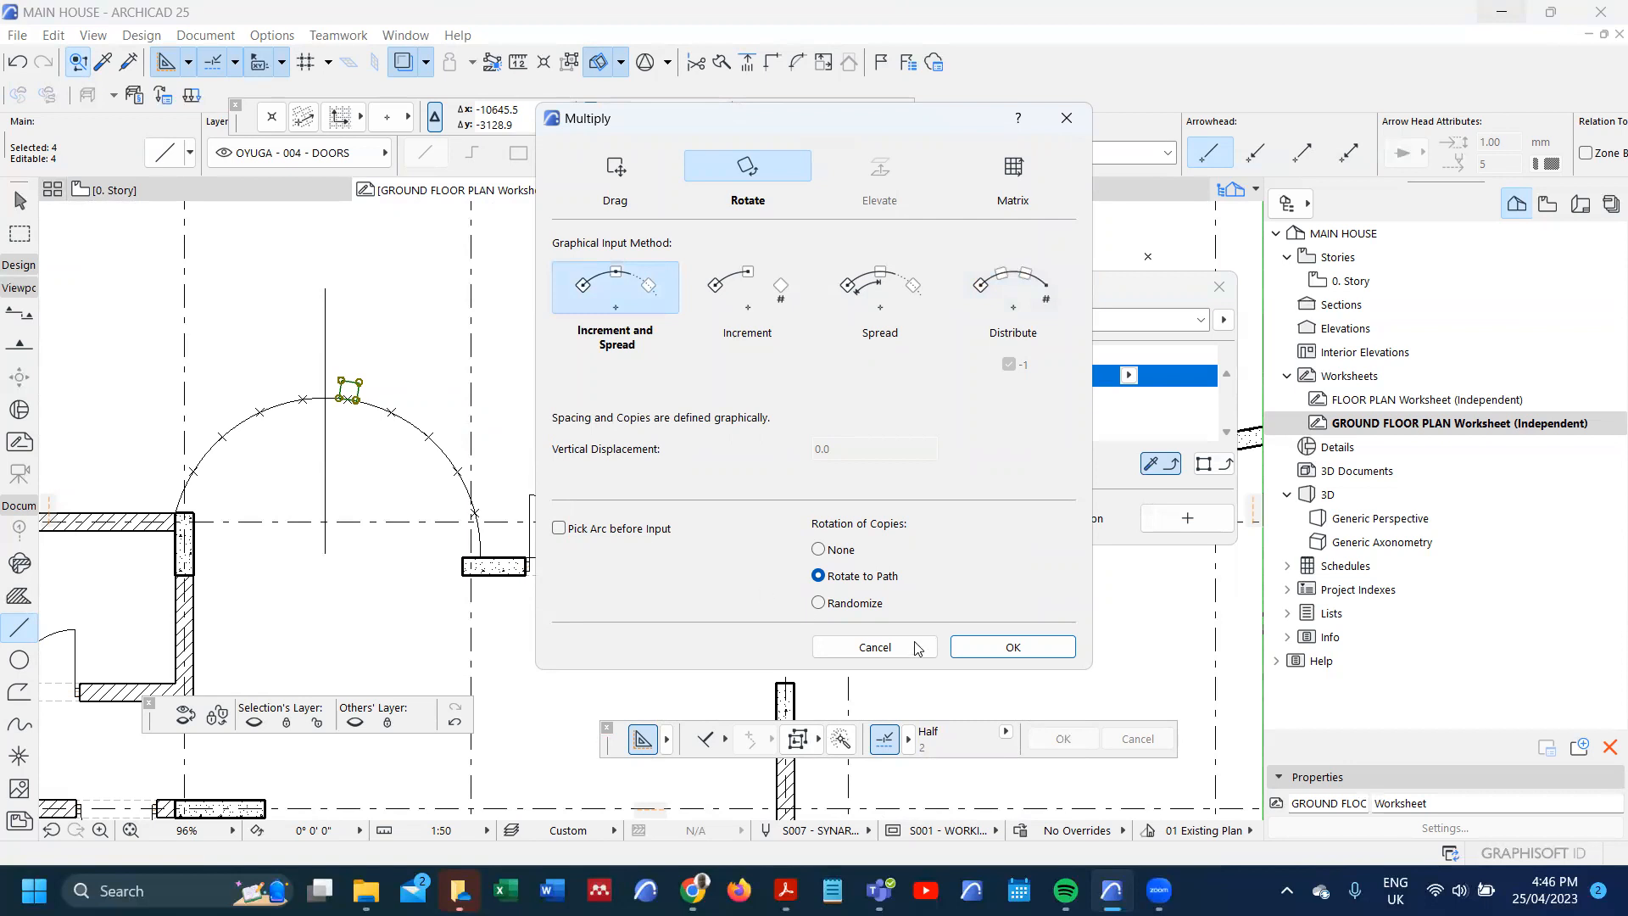
click(1019, 648)
click(324, 554)
scroll(340, 417, up, 2)
click(352, 387)
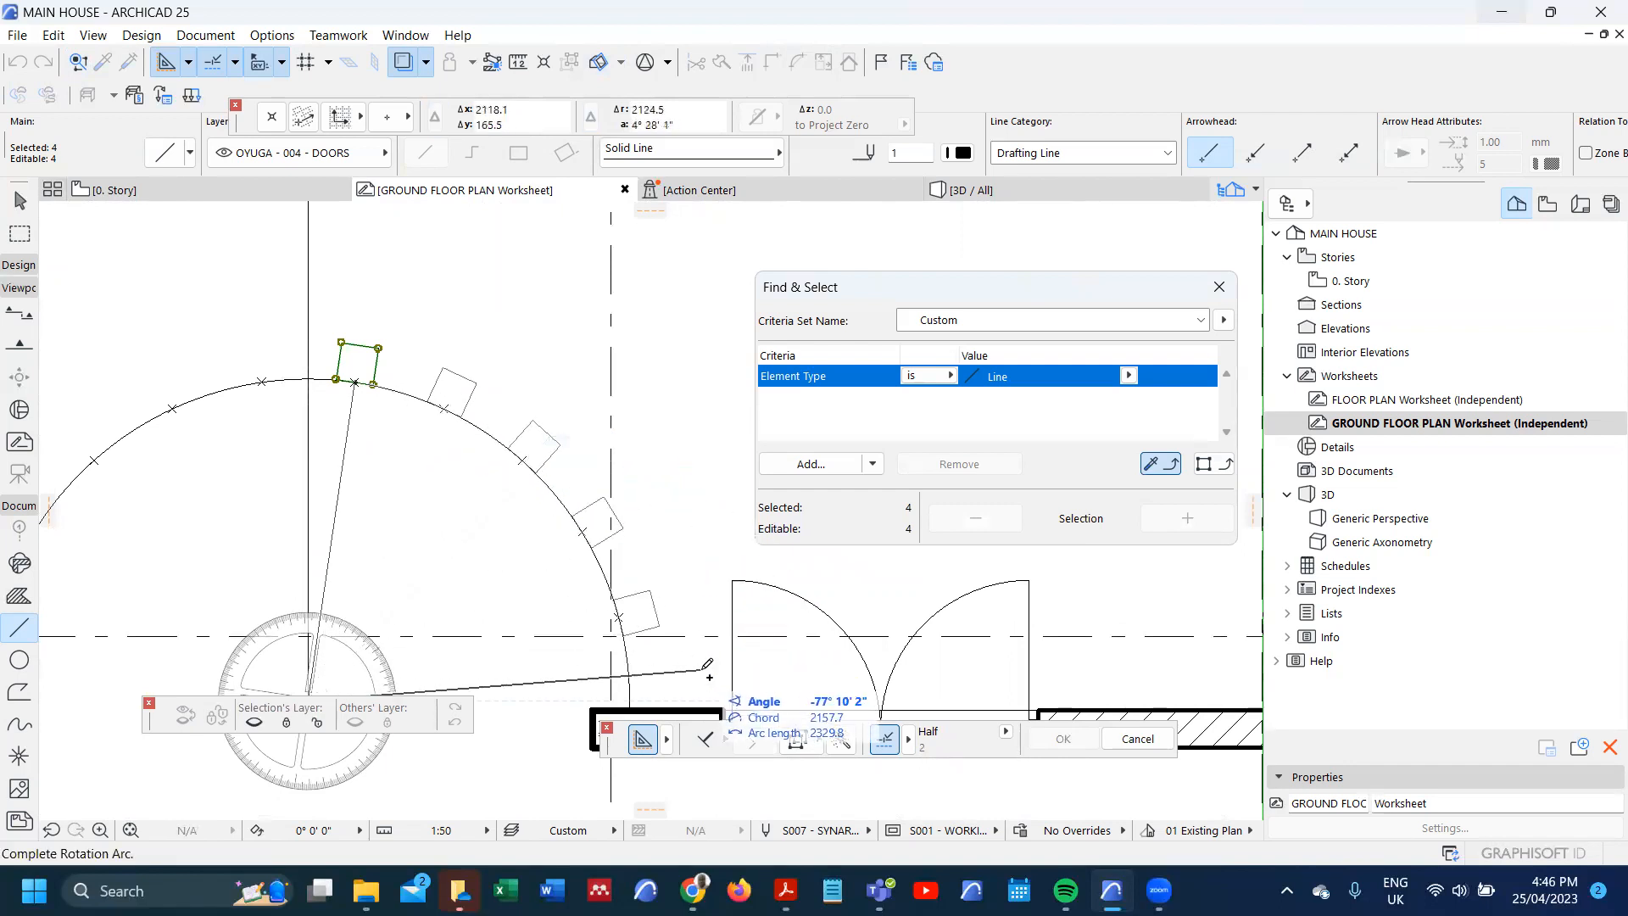
click(688, 662)
scroll(493, 503, down, 2)
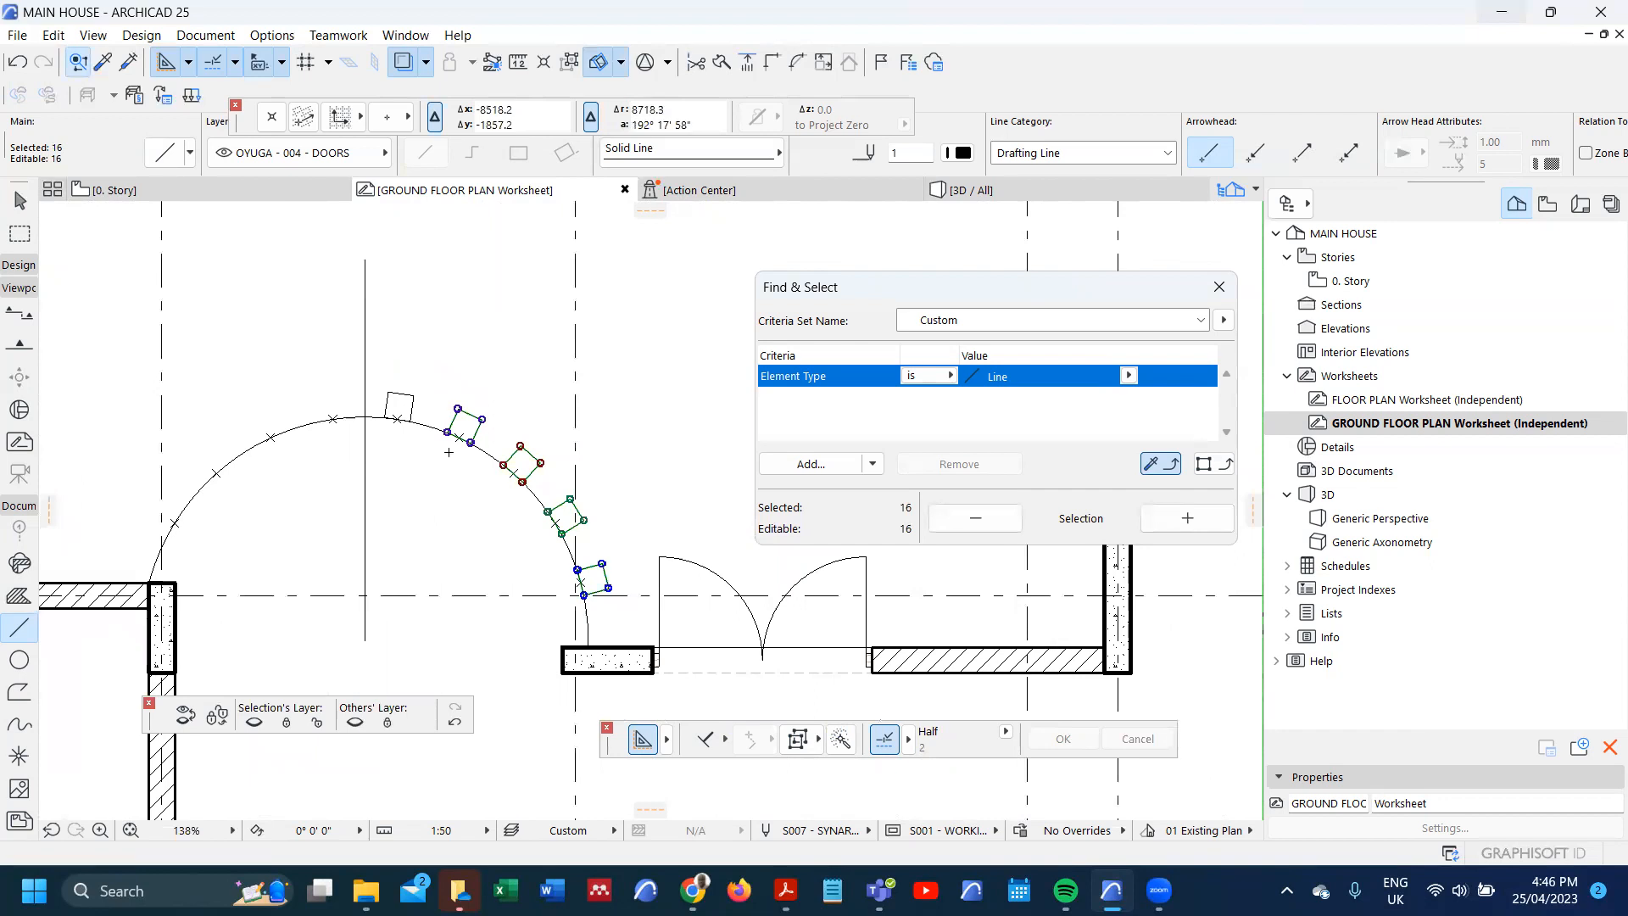
- Add the first post to the four selected copies and rotate a copy of all five counter-clockwise about the arc's centre, ending at the first post
shift+click(413, 404)
key(ctrl+alt+e)
click(364, 640)
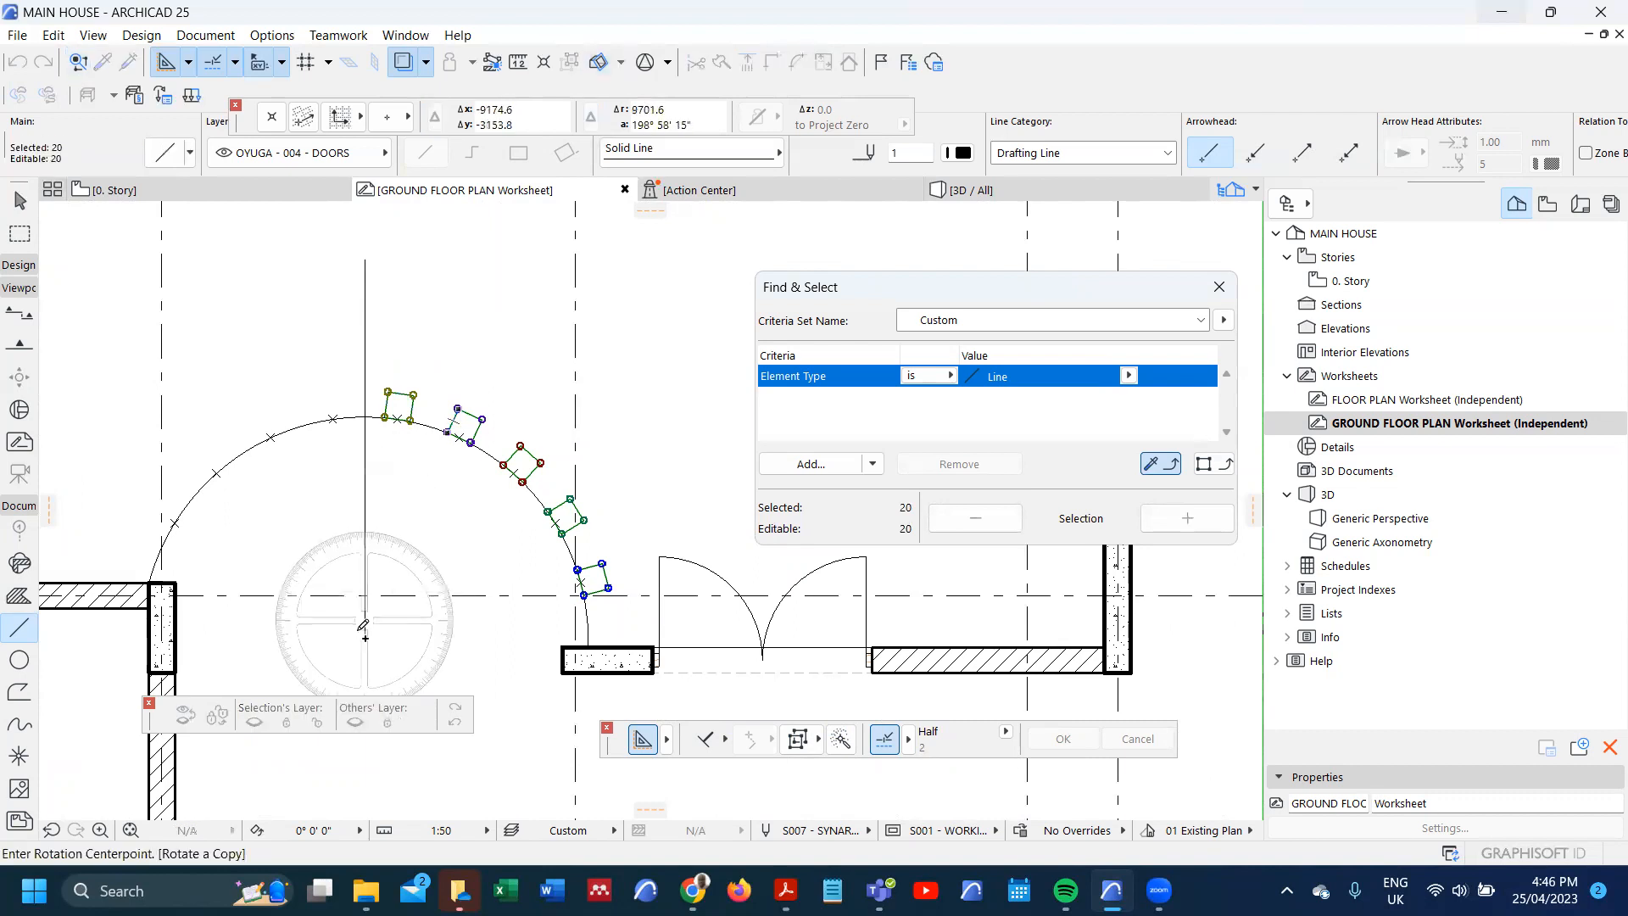
click(609, 588)
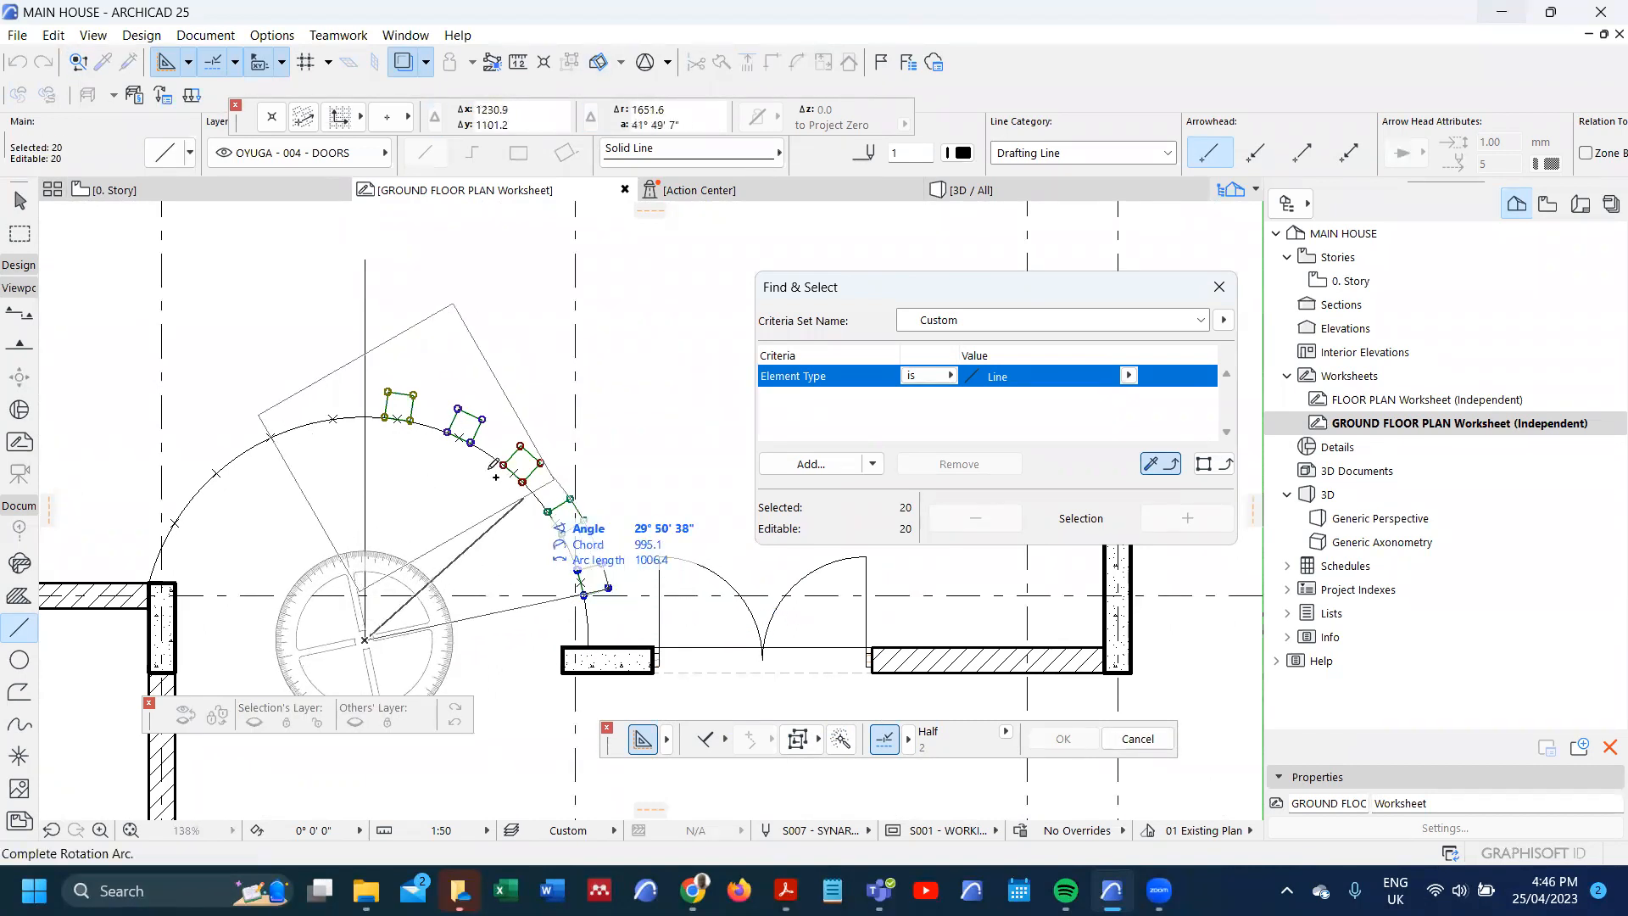
click(414, 395)
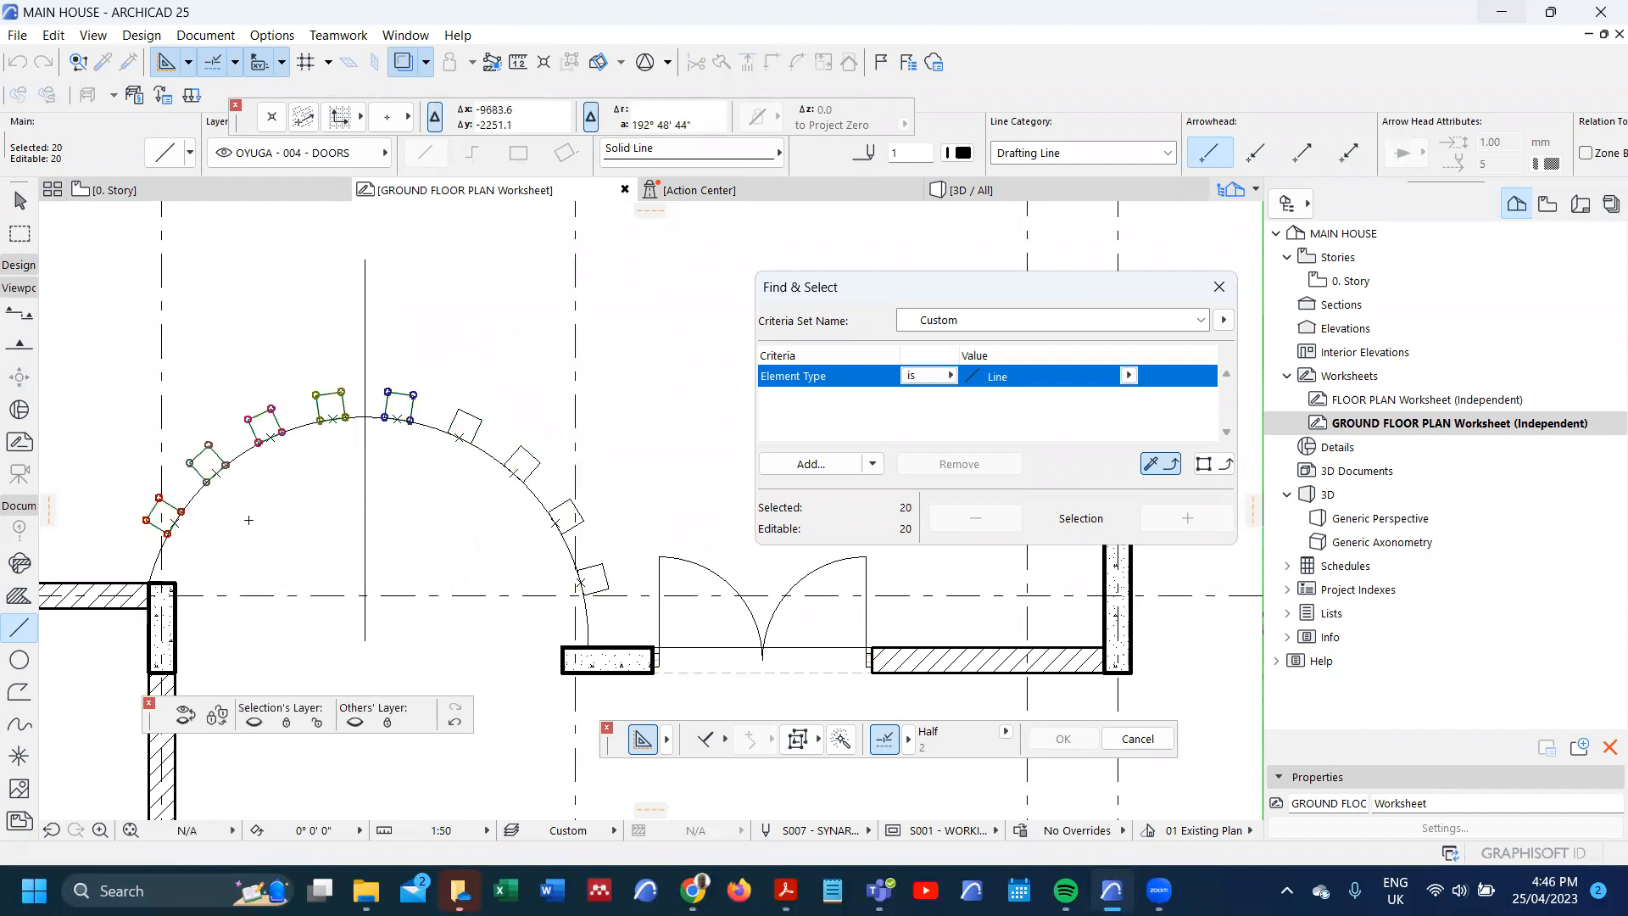
key(Escape)
scroll(328, 504, down, 2)
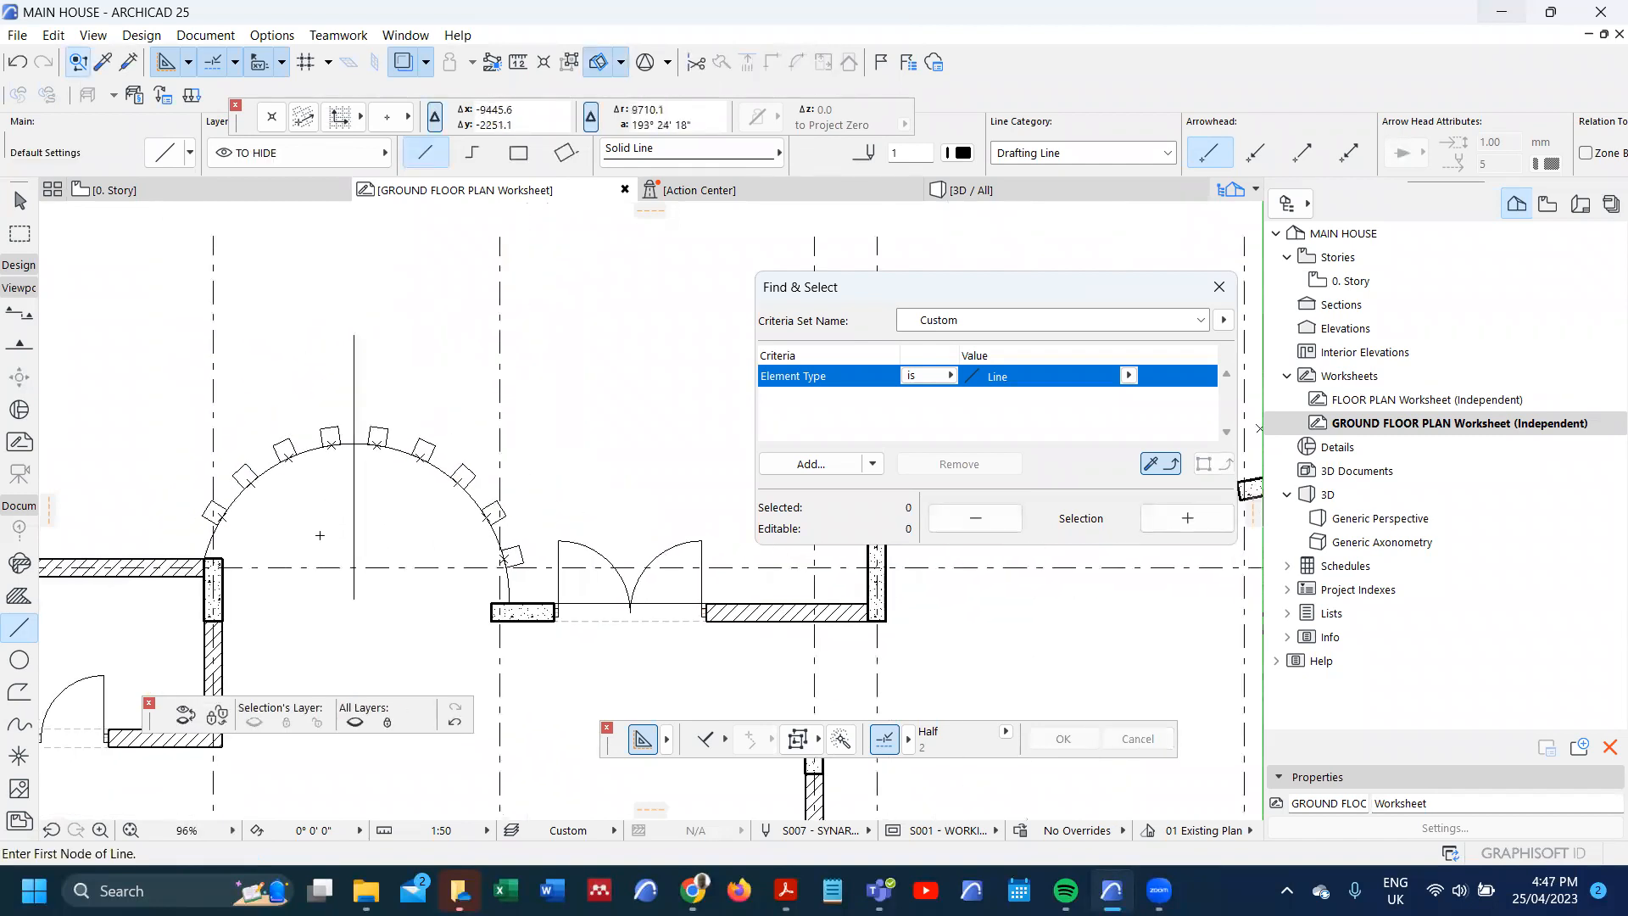
- Rotate a copy of the arc's westernmost post counter-clockwise by one post spacing about the arc's centre, onto the stone wall's end
scroll(197, 540, up, 1)
shift+click(212, 510)
scroll(418, 550, down, 1)
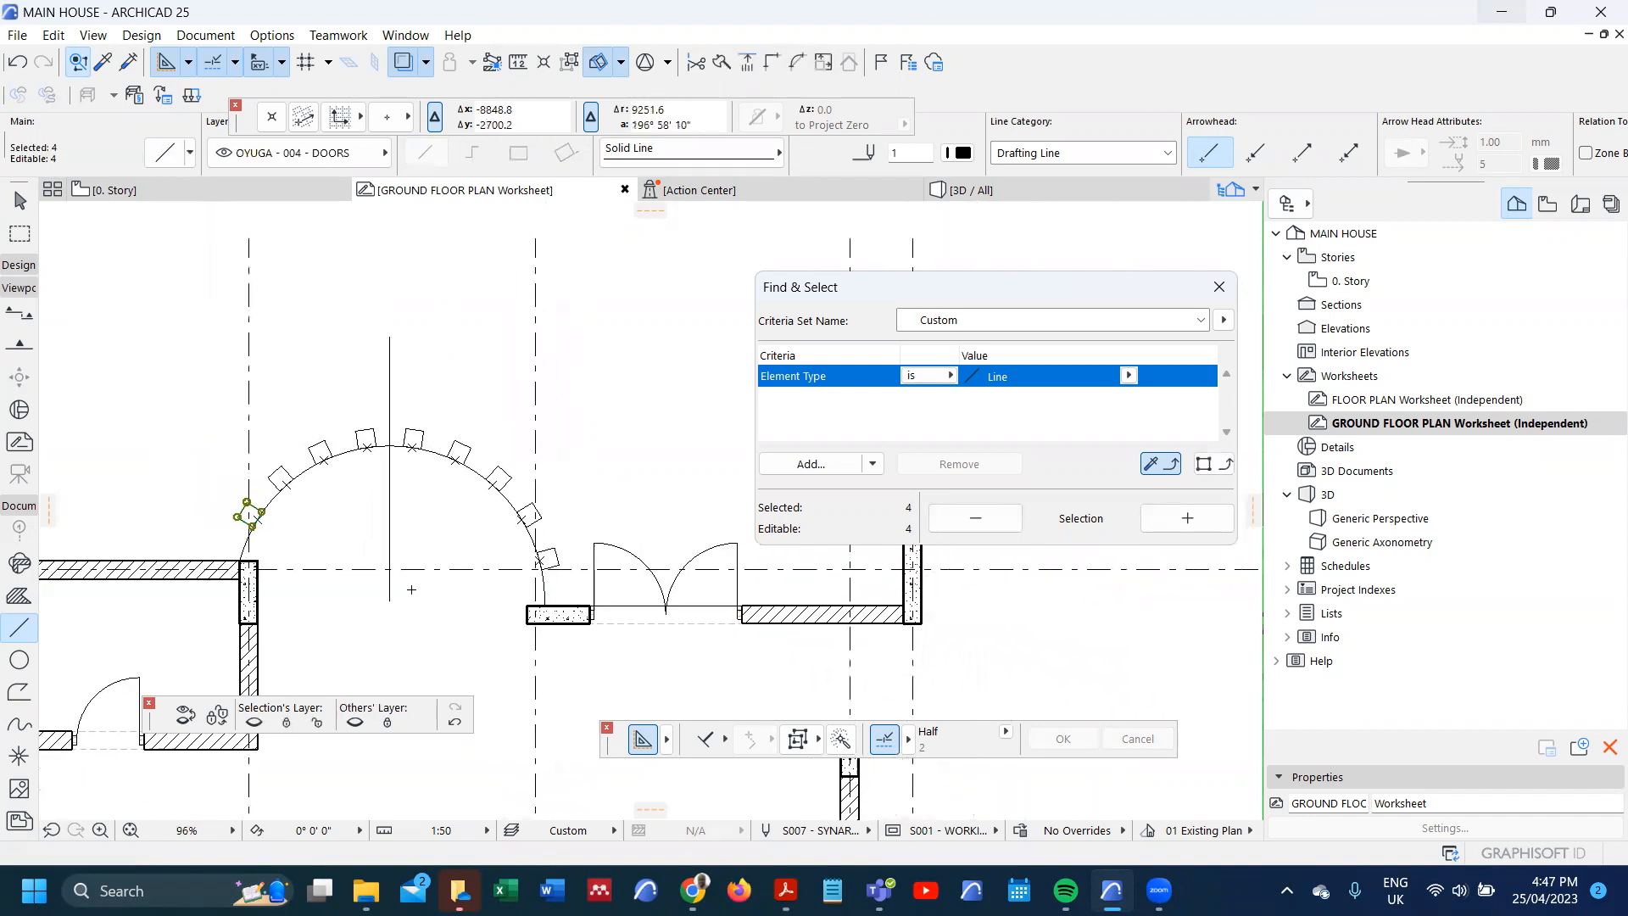
key(ctrl+alt+e)
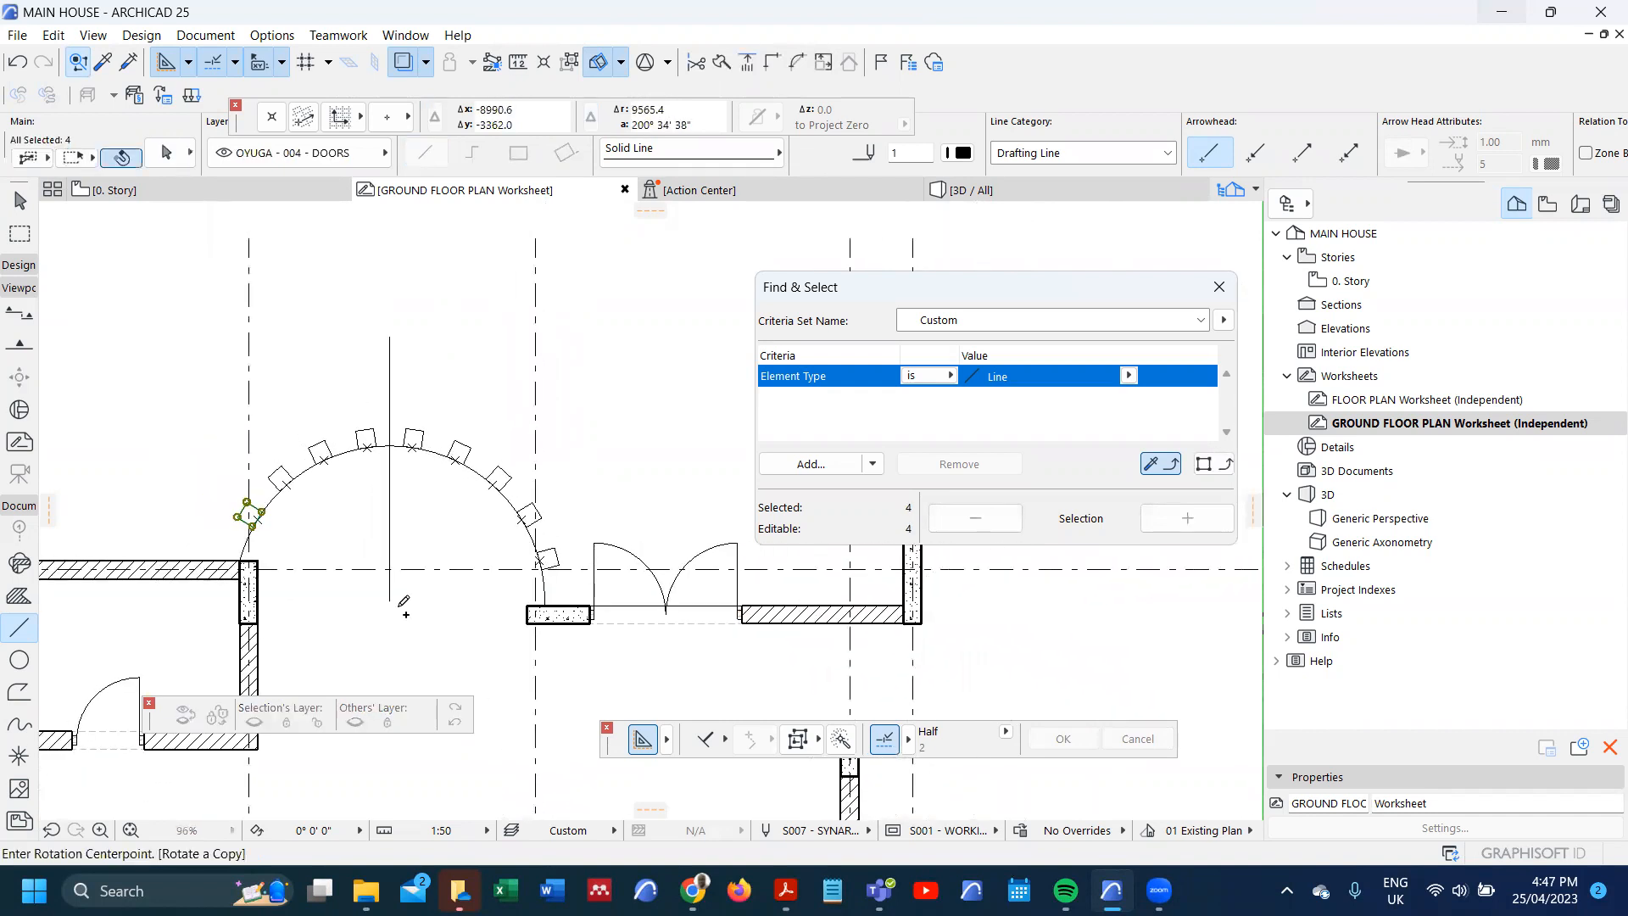
click(389, 600)
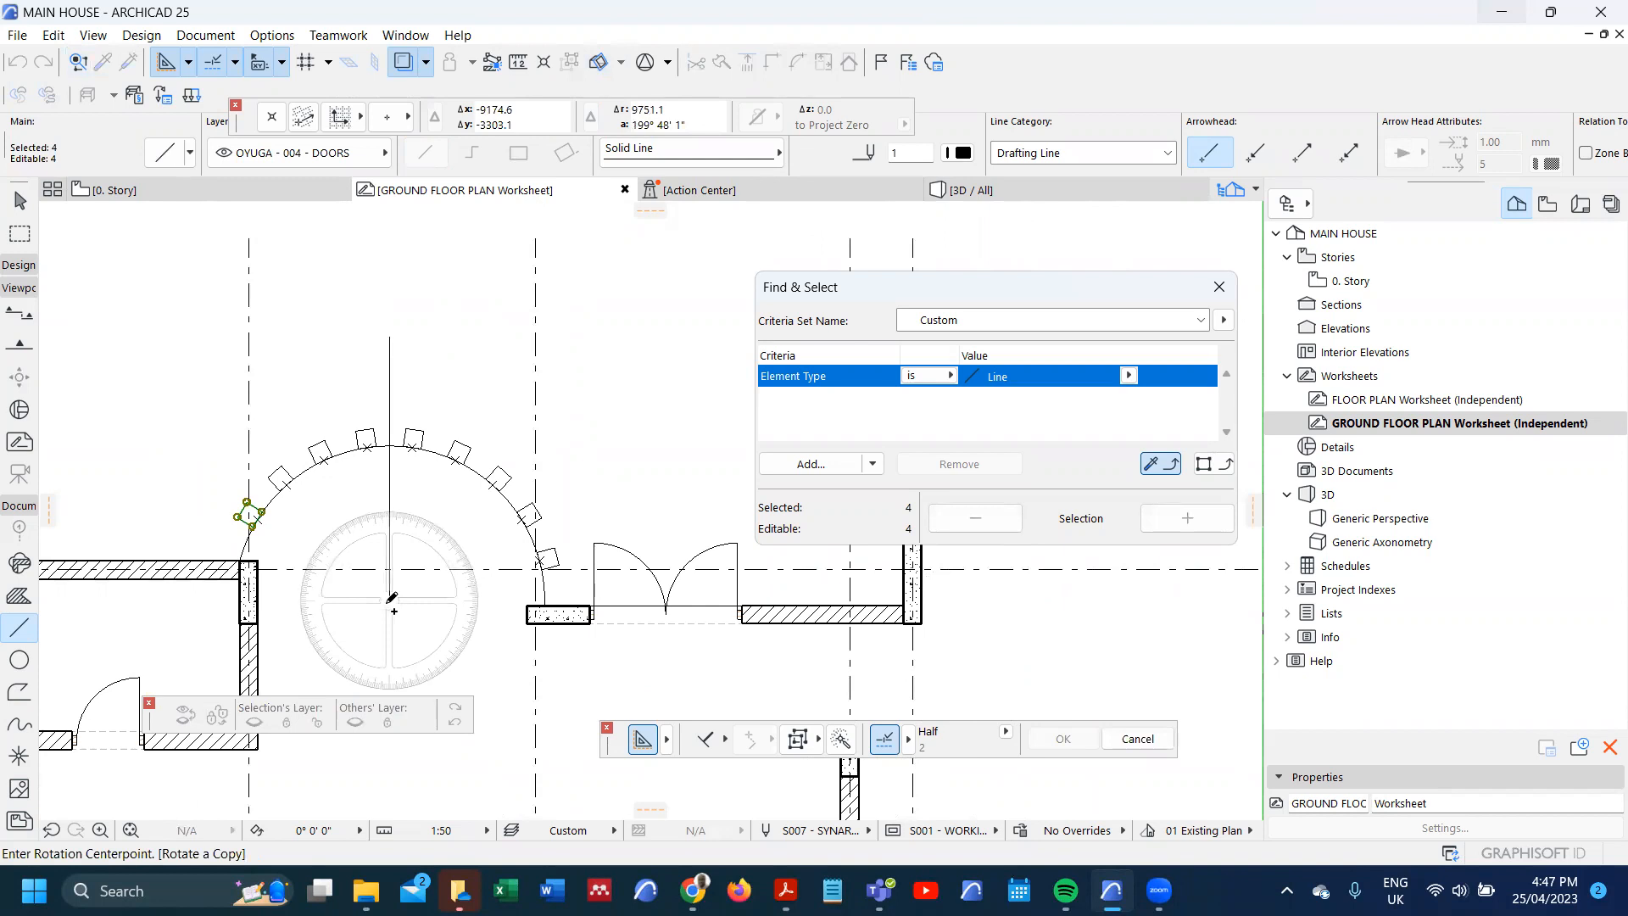
click(285, 466)
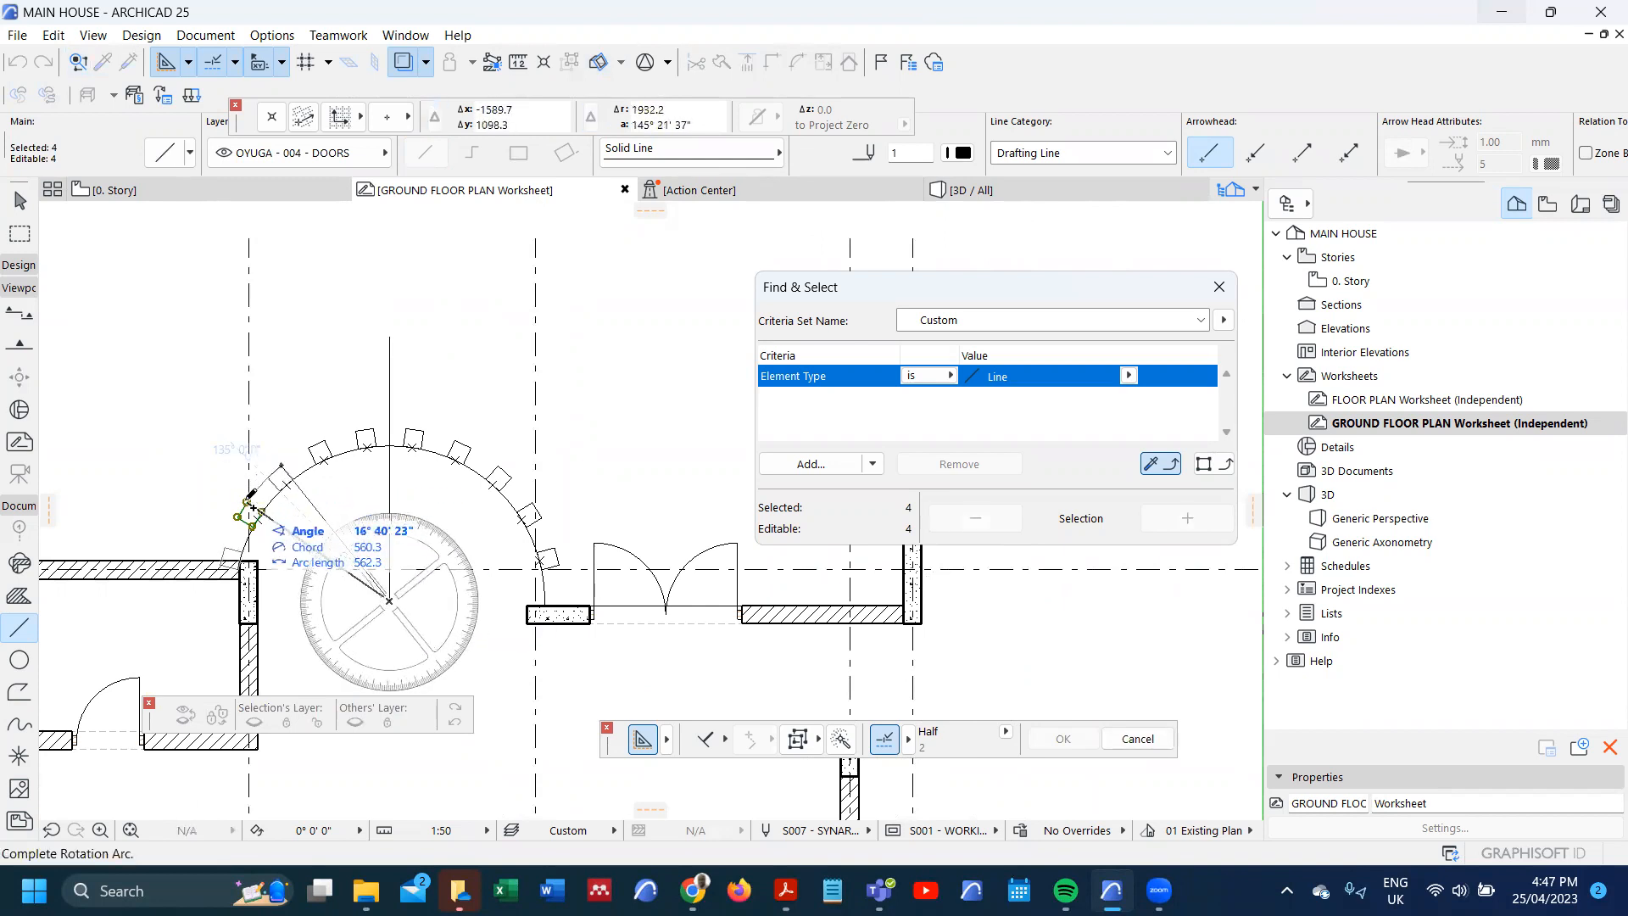
click(252, 507)
scroll(257, 565, up, 2)
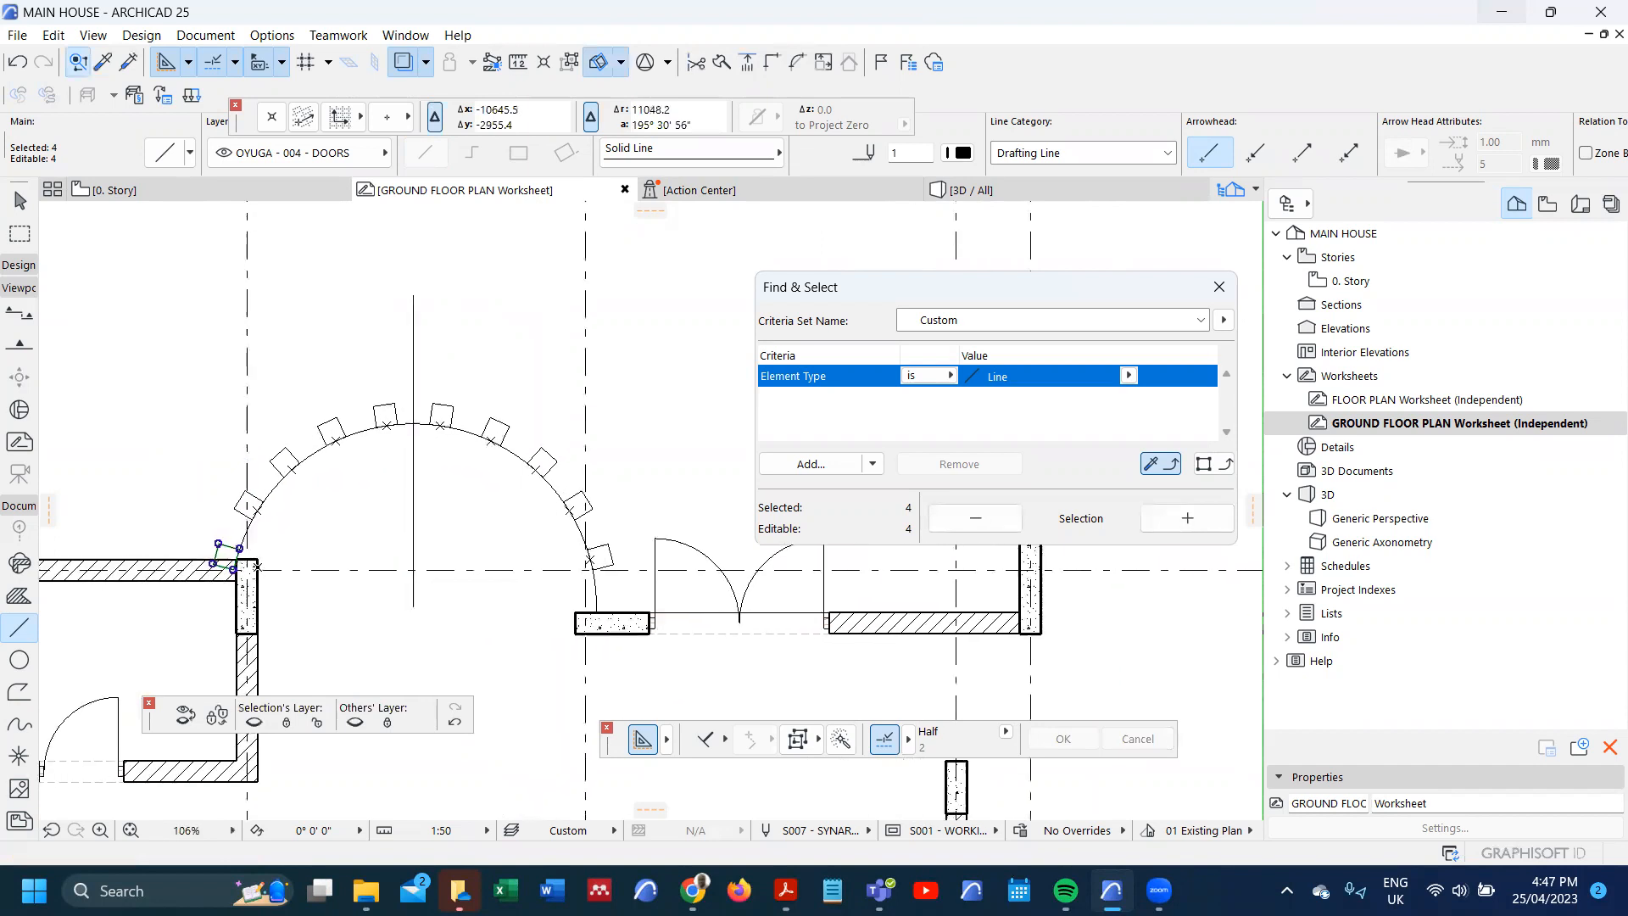
click(614, 547)
key(ctrl+alt+m)
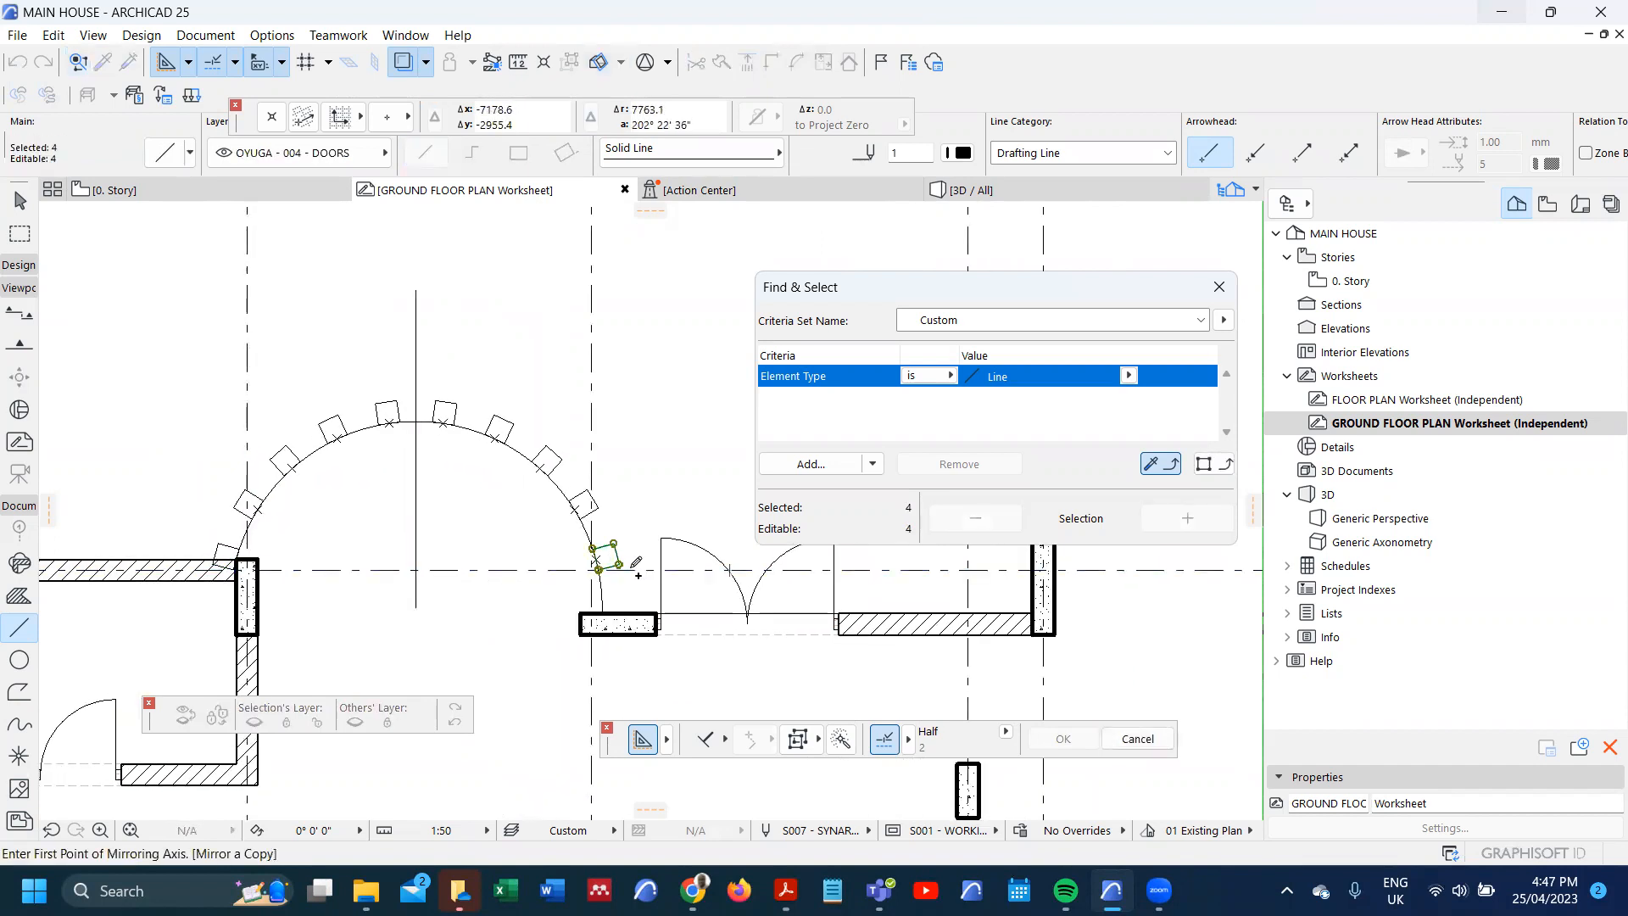
click(417, 606)
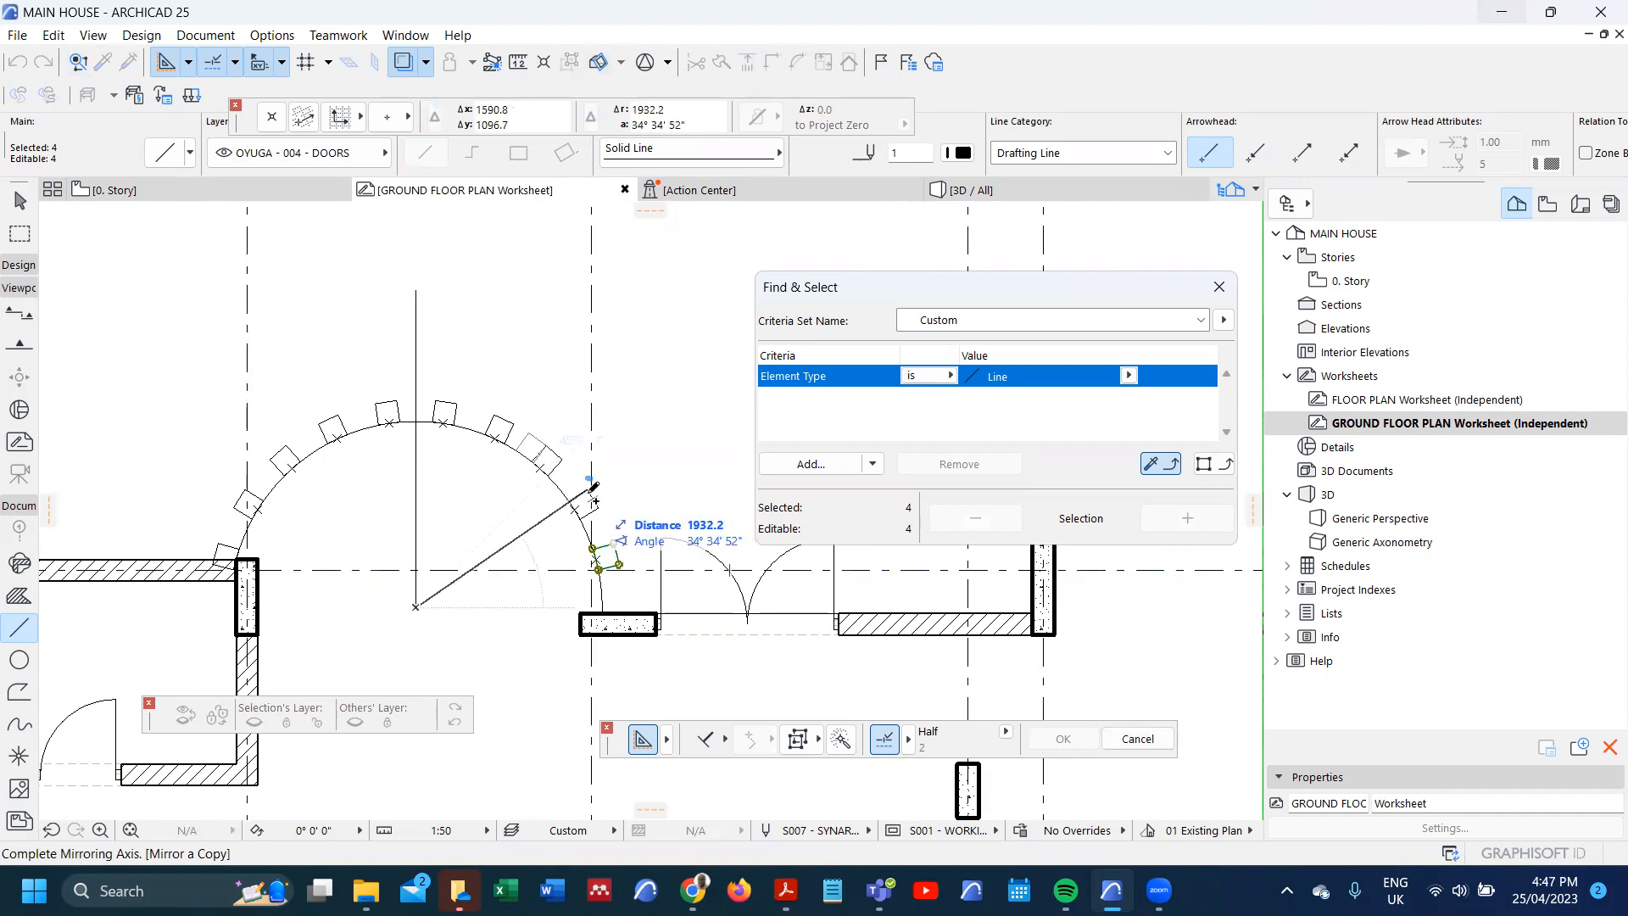
click(593, 489)
- Rotate a copy of the arc's easternmost post clockwise by one post spacing about the arc's centre, onto the column beside the double door
key(ctrl+alt+e)
click(416, 606)
click(592, 489)
click(657, 552)
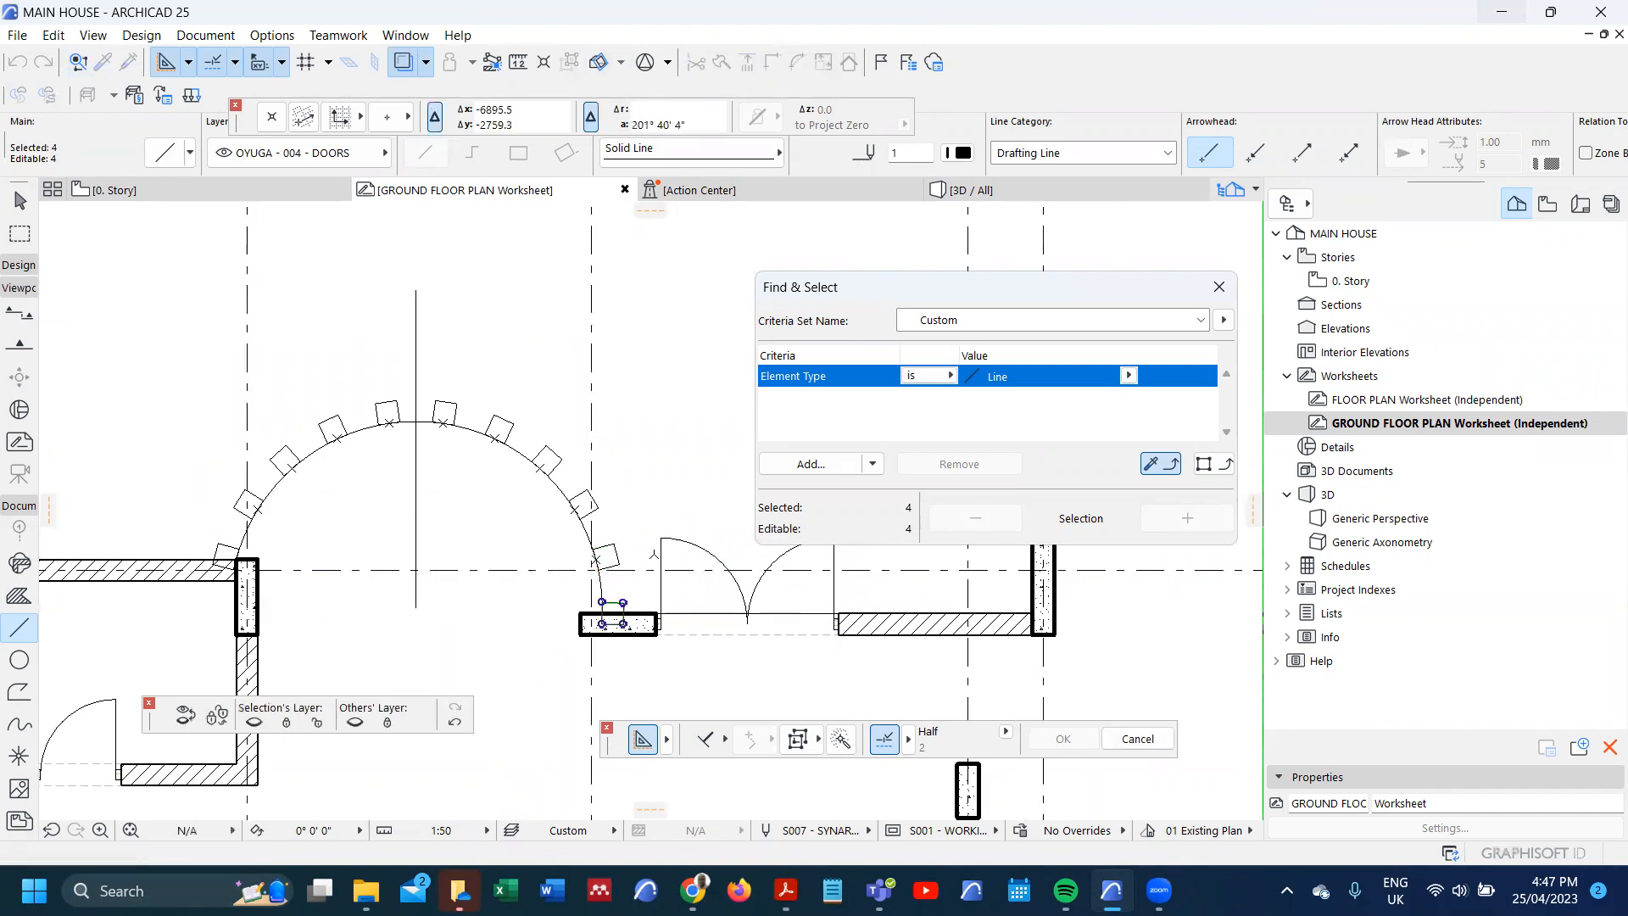
key(Escape)
- Select the two end posts overlapping the wall and column at either end of the arc and send them to the back
scroll(624, 525, down, 3)
scroll(623, 525, up, 1)
scroll(342, 555, up, 2)
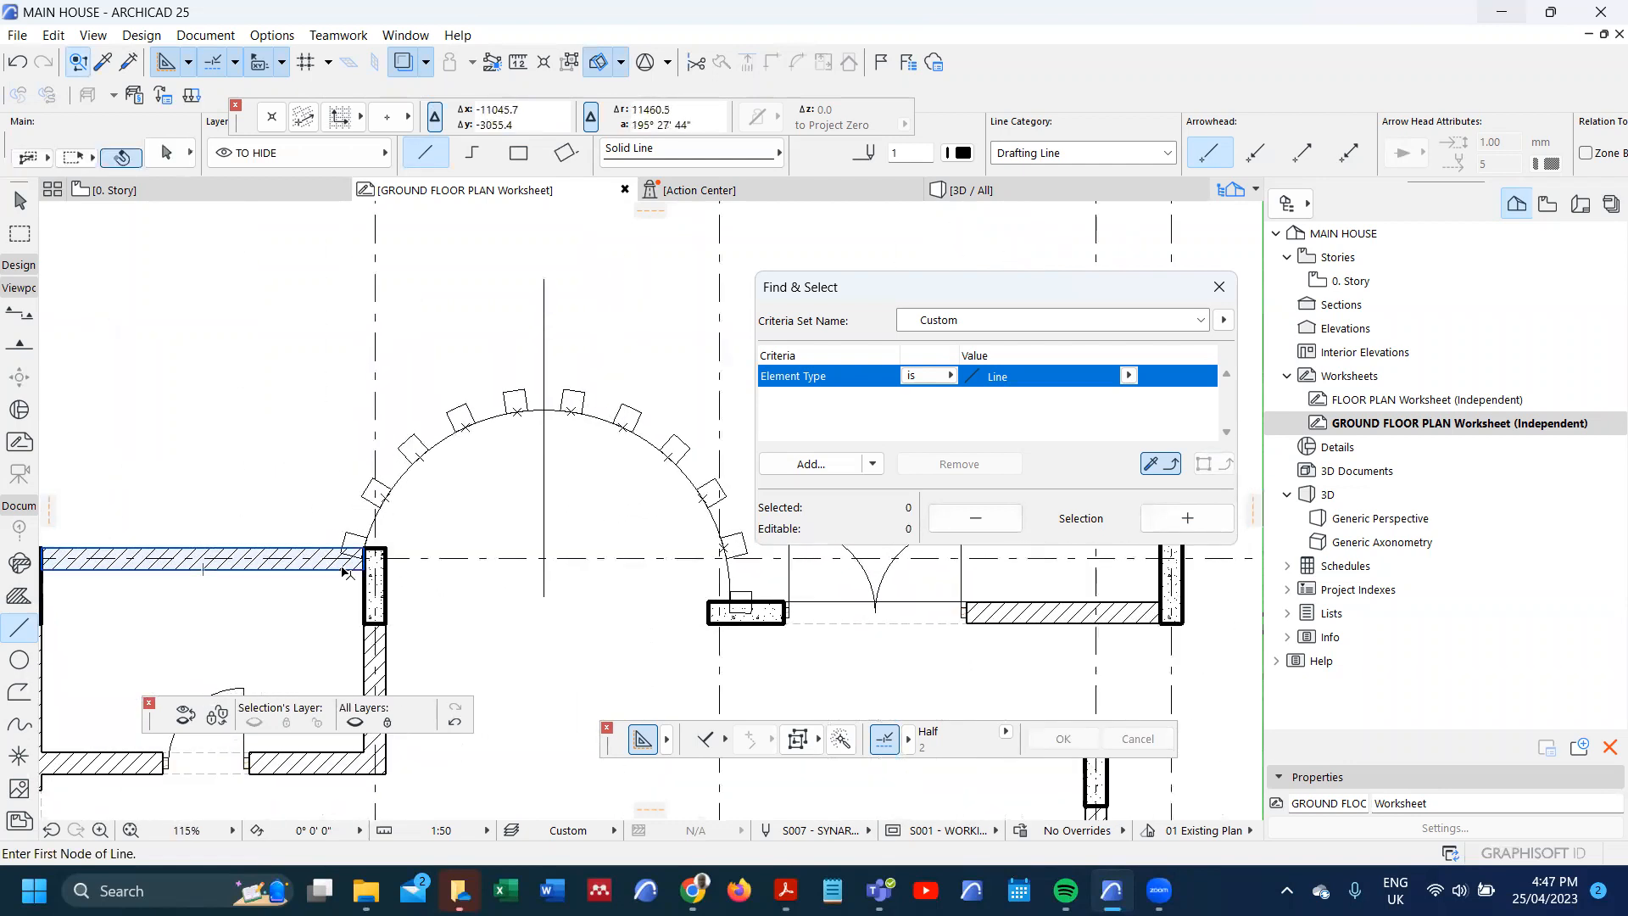
shift+click(346, 534)
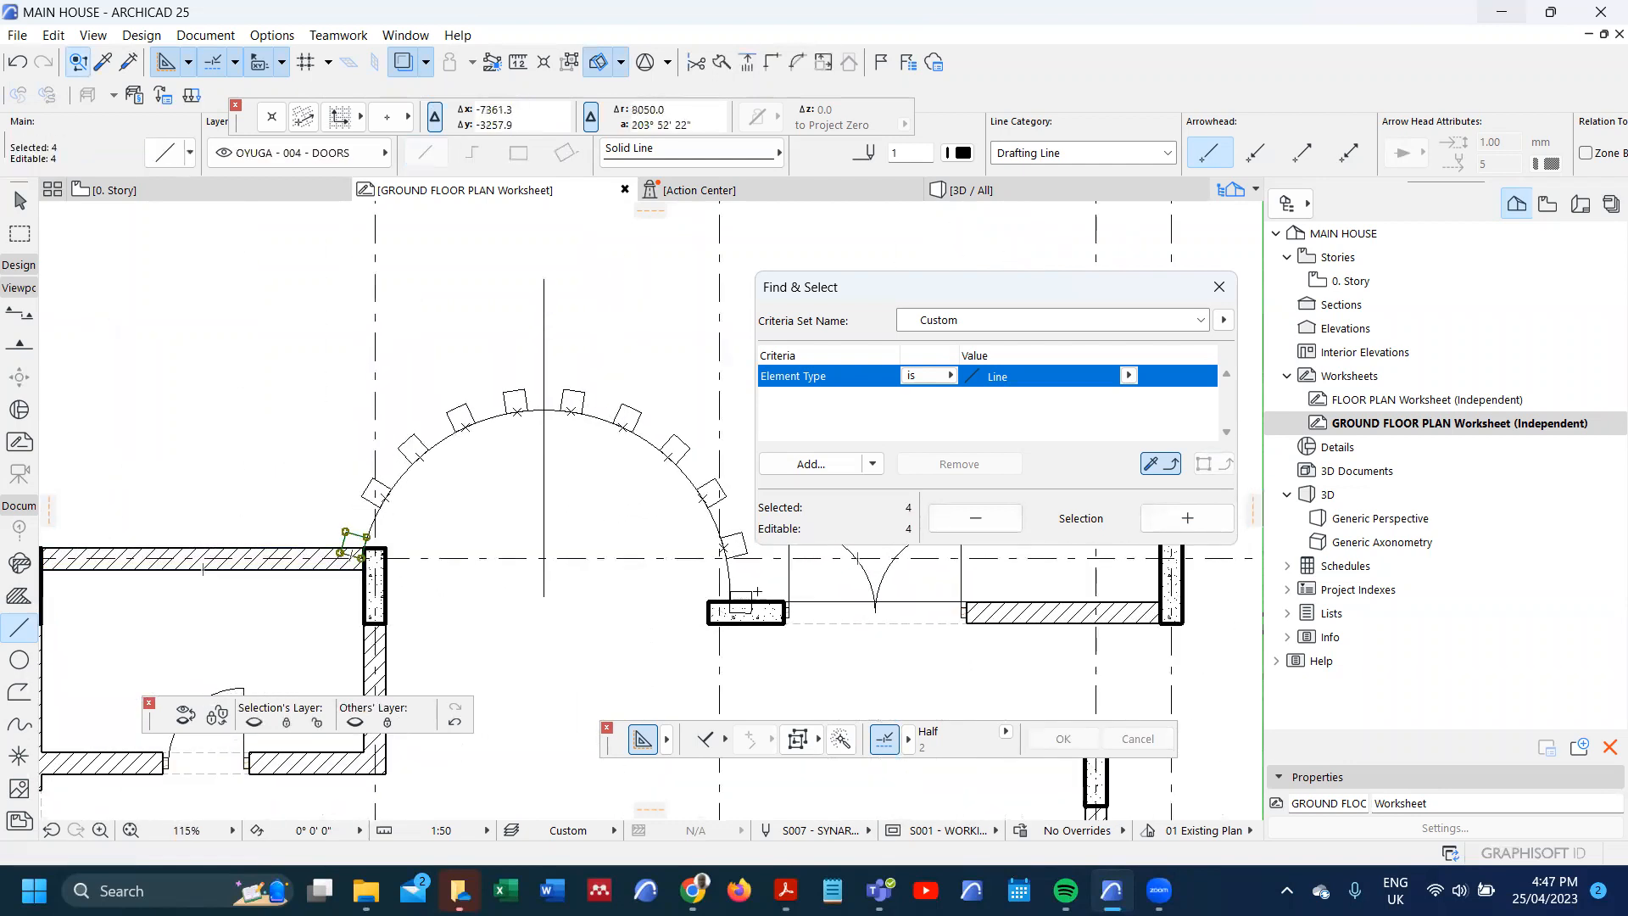
shift+click(740, 592)
right_click(328, 399)
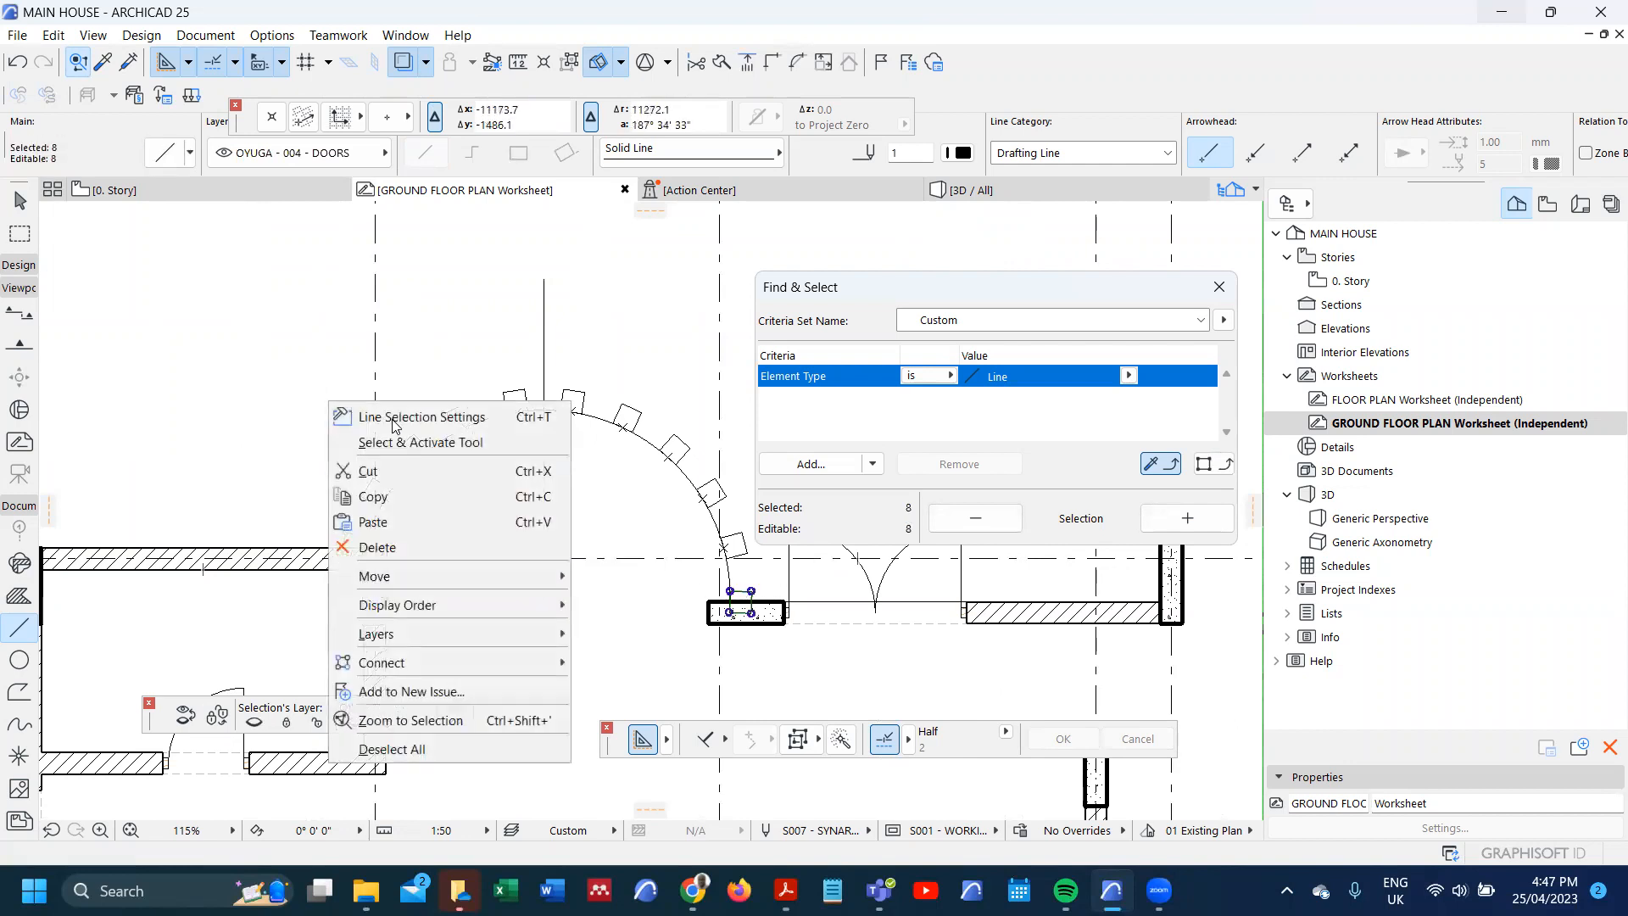
mouse_move(491, 602)
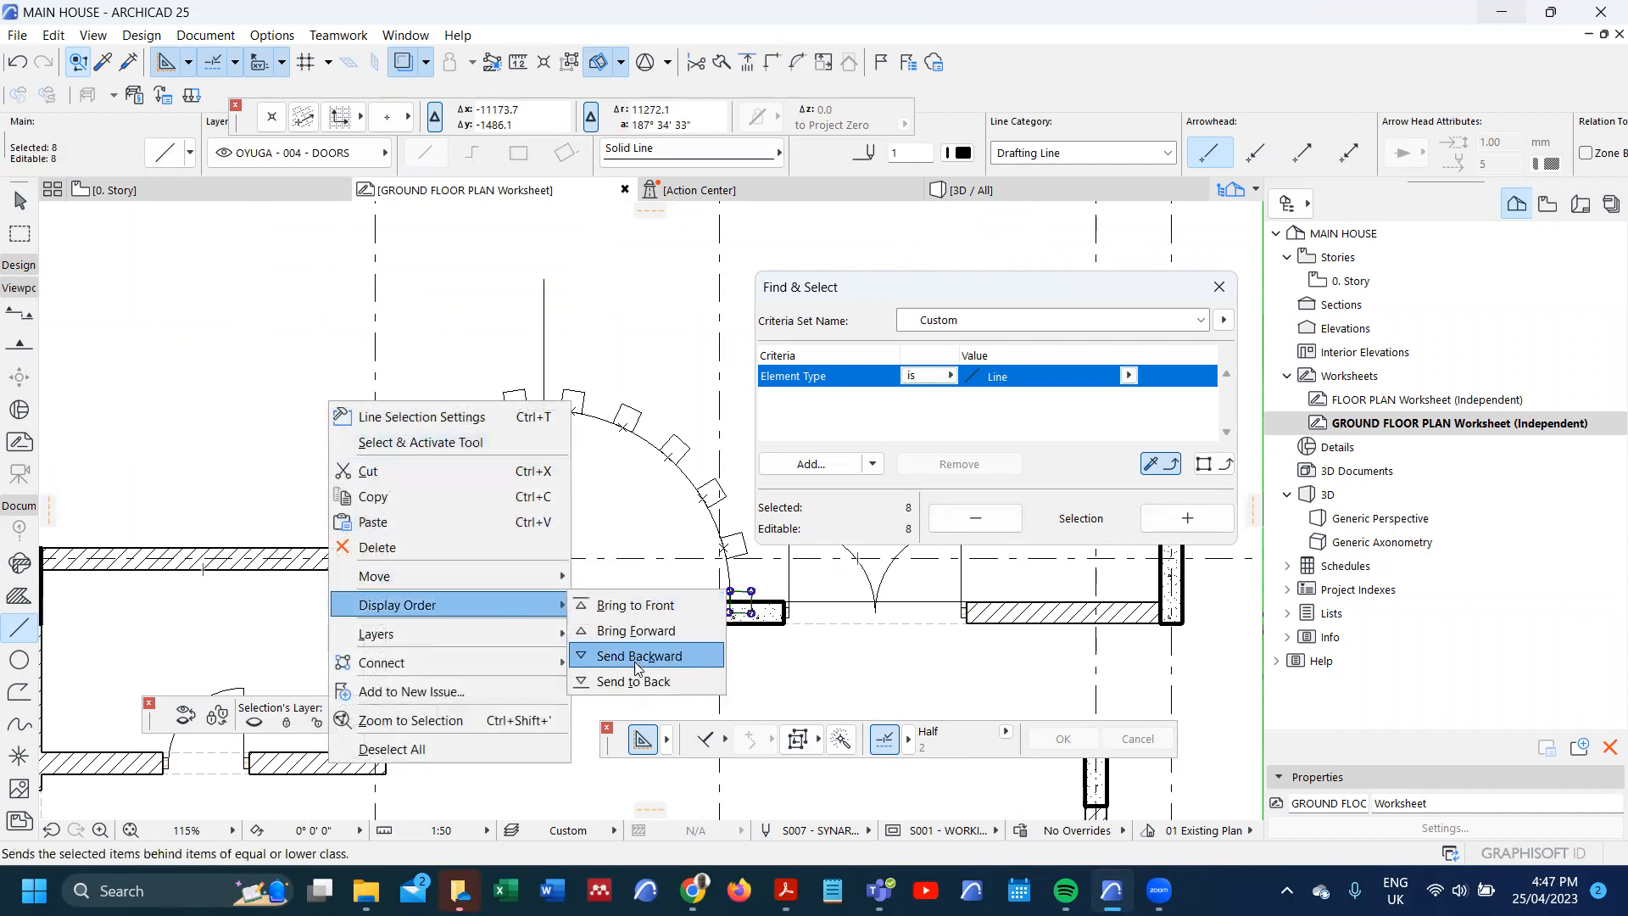
click(638, 680)
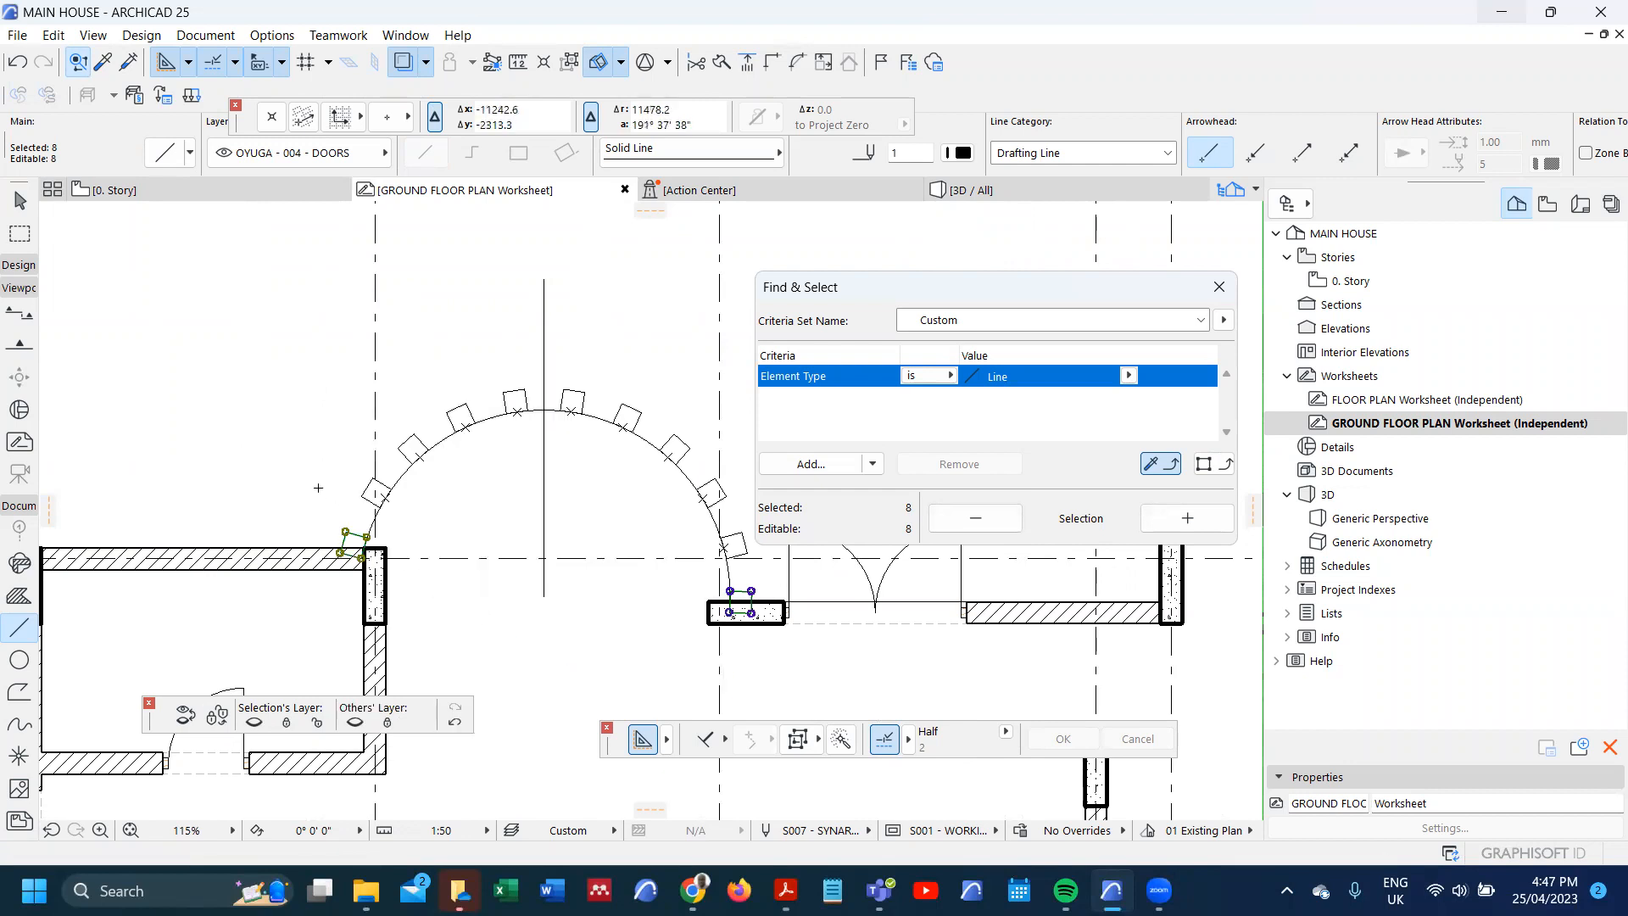
key(Escape)
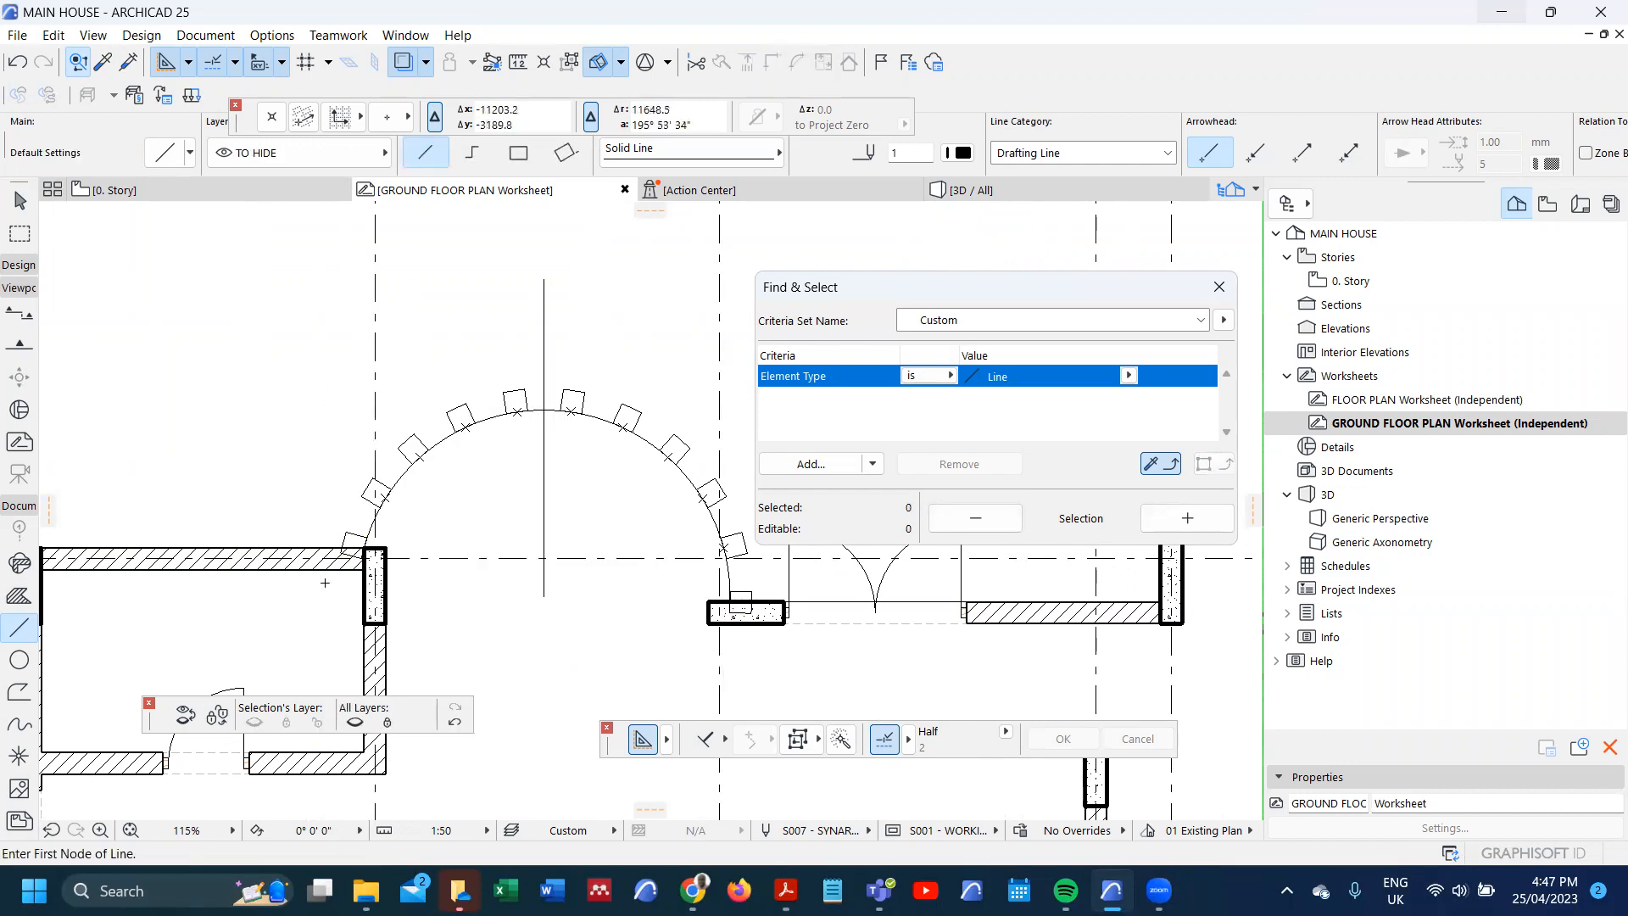
scroll(328, 585, up, 3)
shift+click(356, 565)
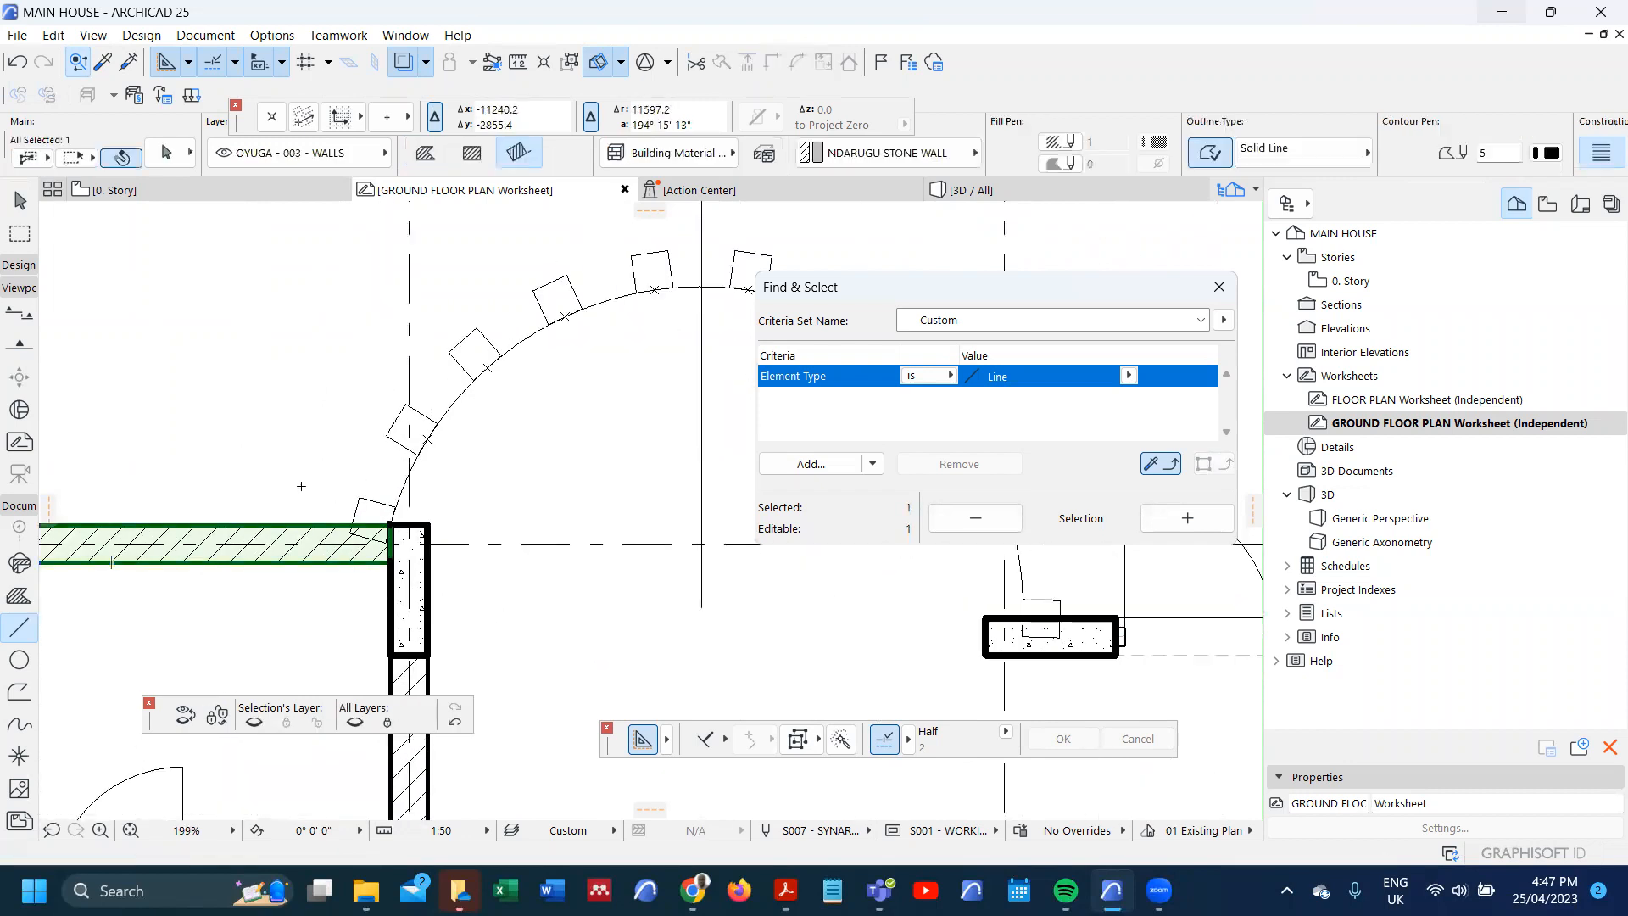
key(Escape)
scroll(297, 498, down, 2)
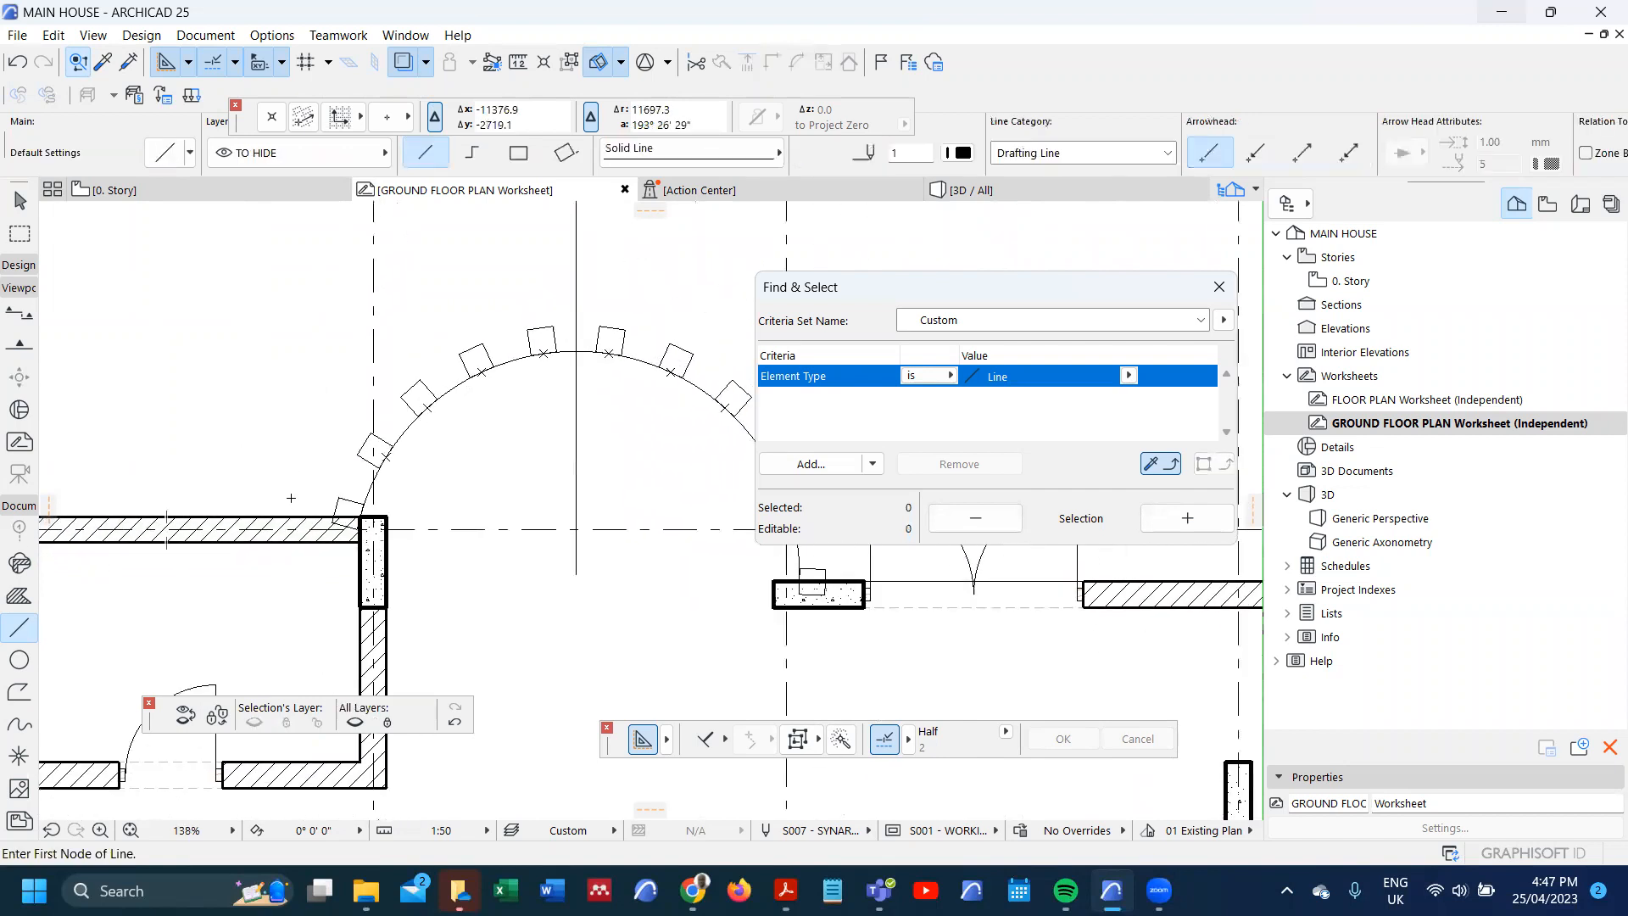
- Examine the sketch around the spiral staircase, the lounge and the wall between the dining area and Balcony 01
scroll(290, 497, down, 5)
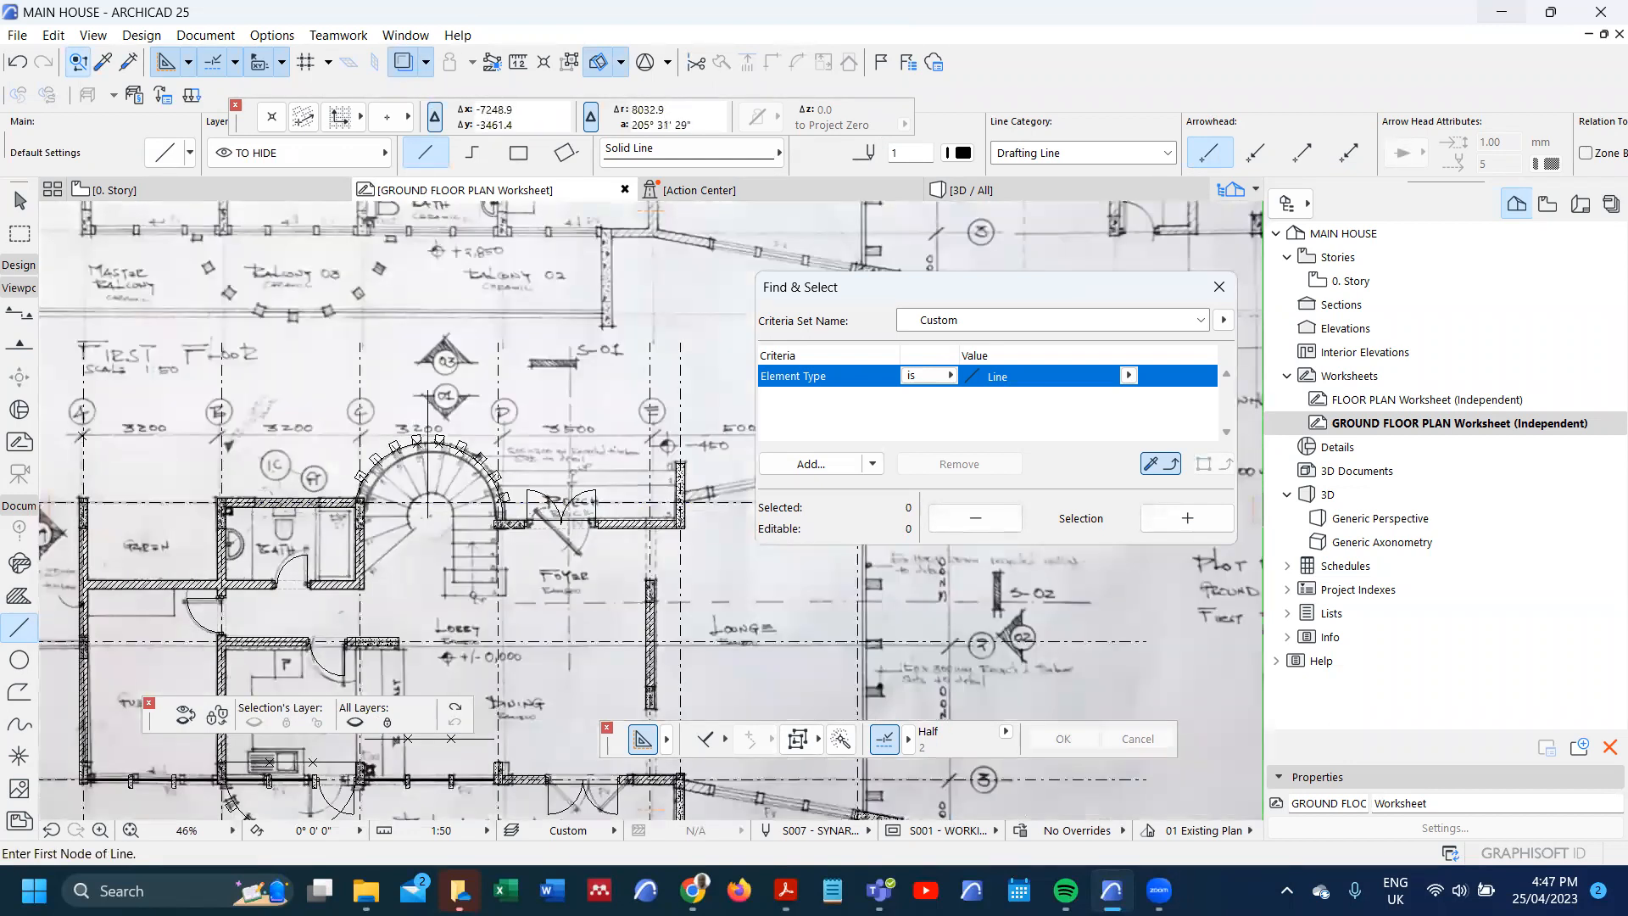
scroll(535, 413, down, 1)
scroll(535, 413, down, 3)
scroll(570, 465, up, 2)
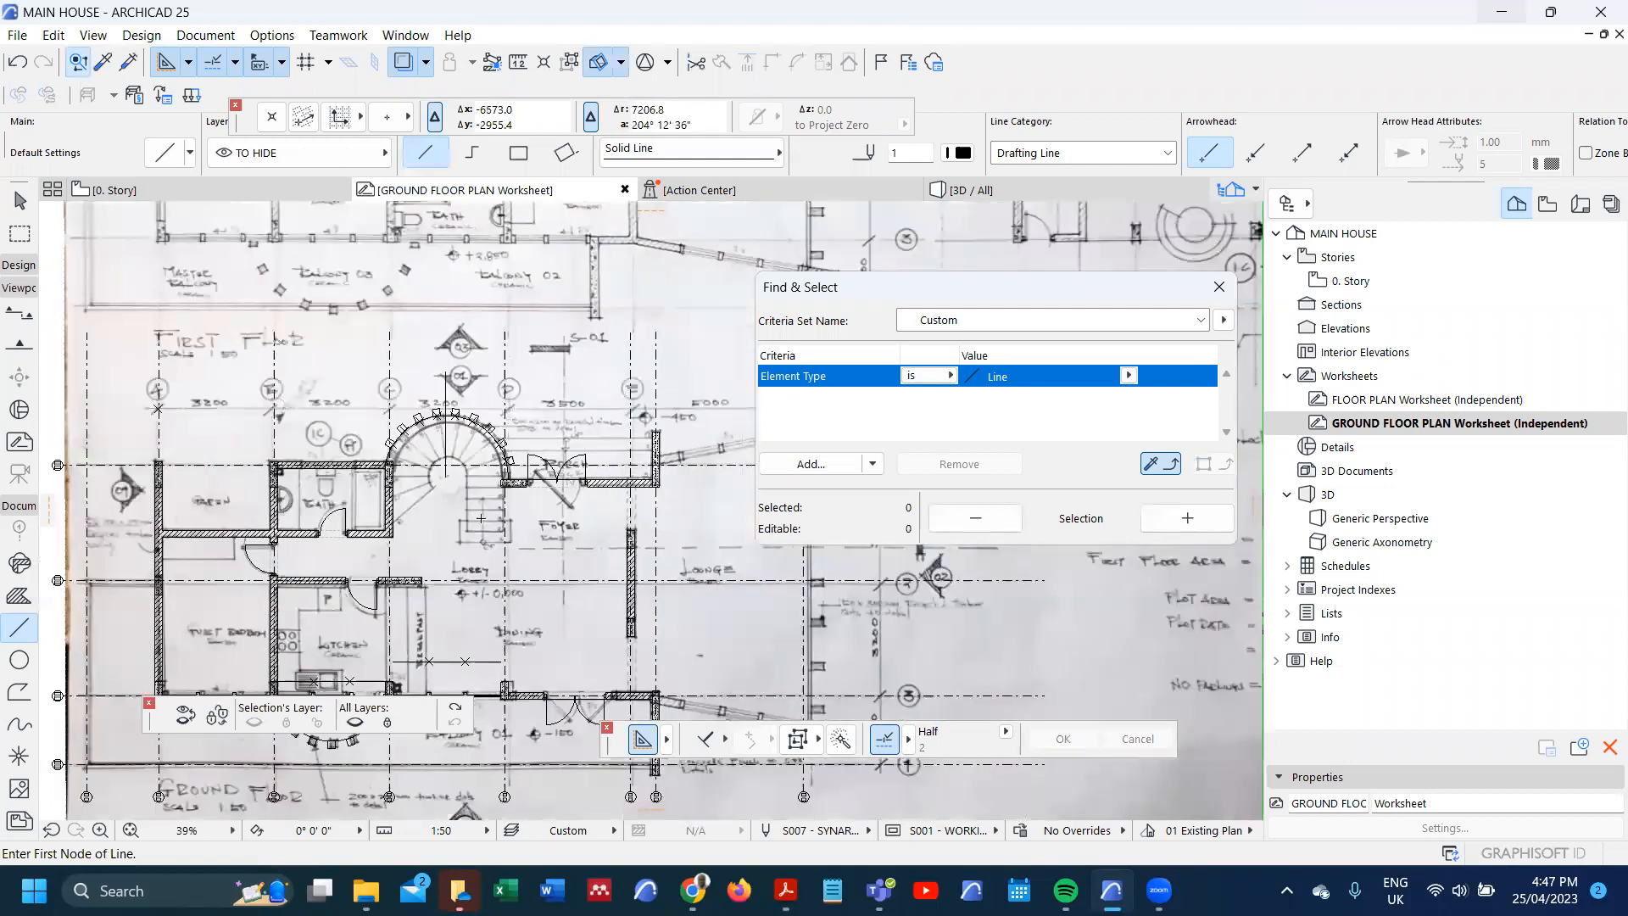
scroll(242, 464, down, 3)
scroll(563, 481, up, 3)
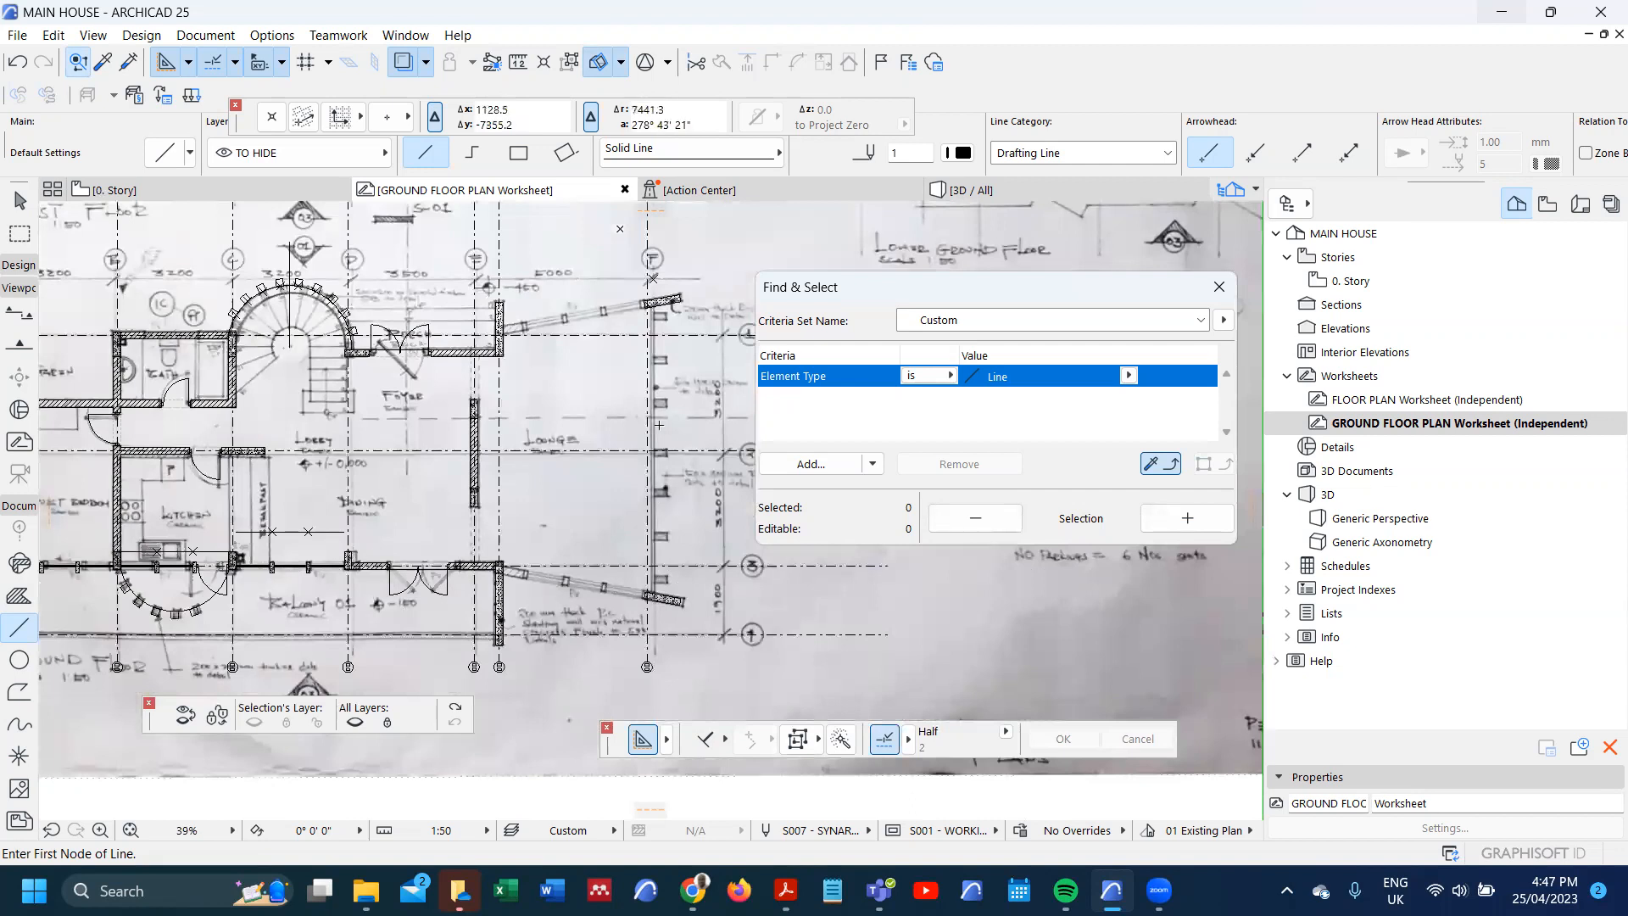
scroll(327, 582, up, 4)
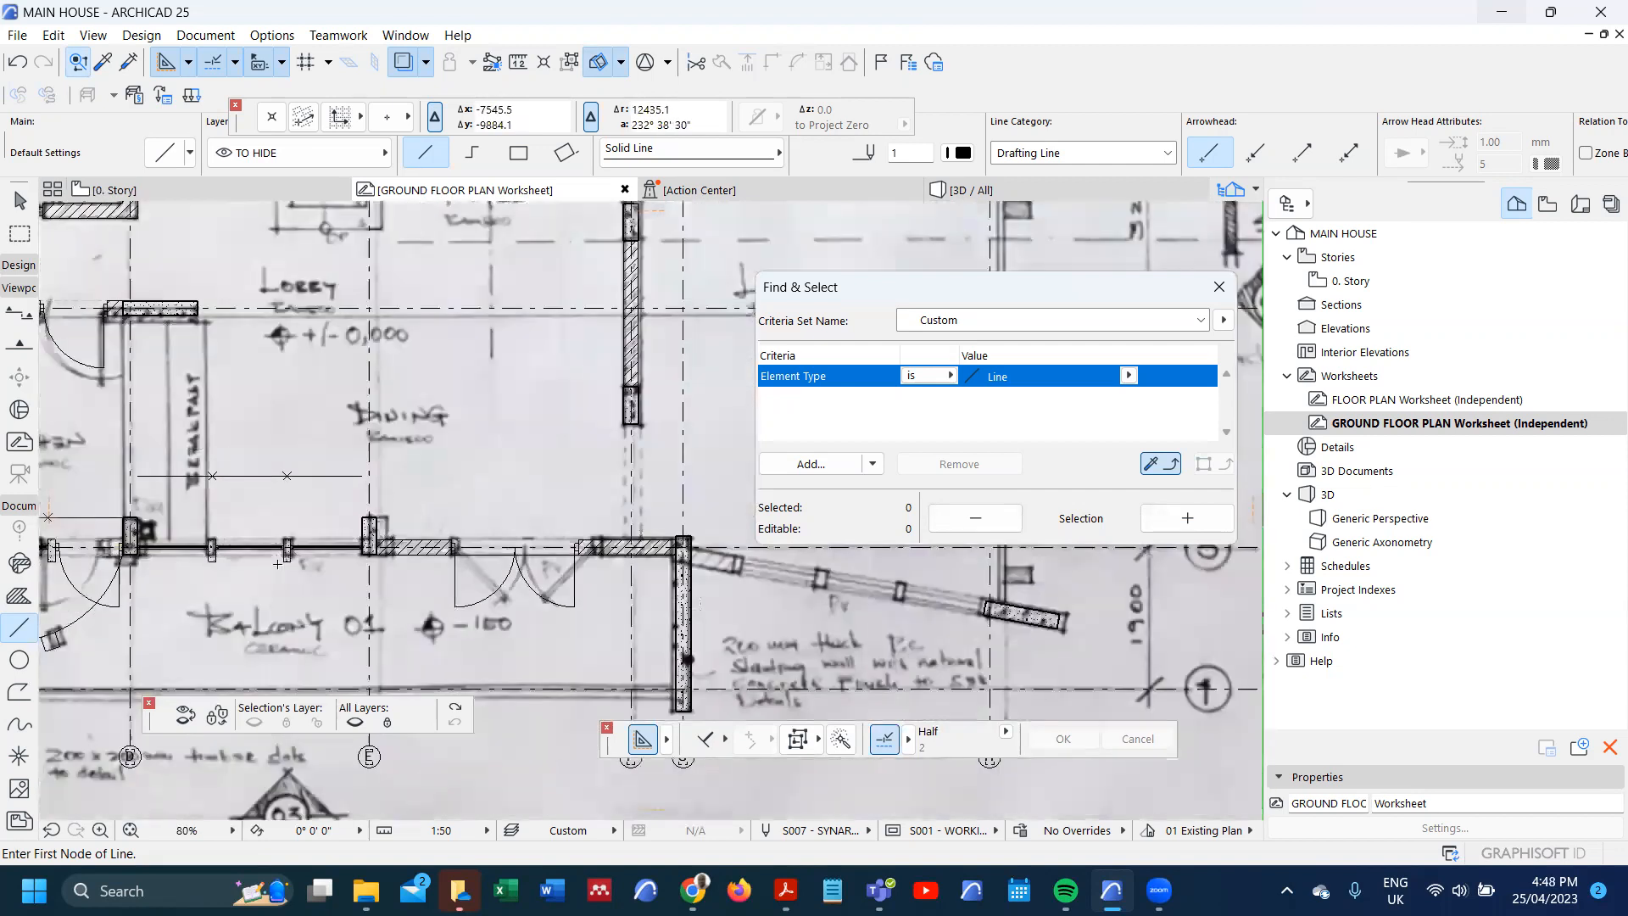
- Measure the spacing of the sketched timber slats along the lounge's outer wall near grid line 3
scroll(289, 570, down, 5)
scroll(591, 574, up, 5)
scroll(525, 573, up, 1)
key(m)
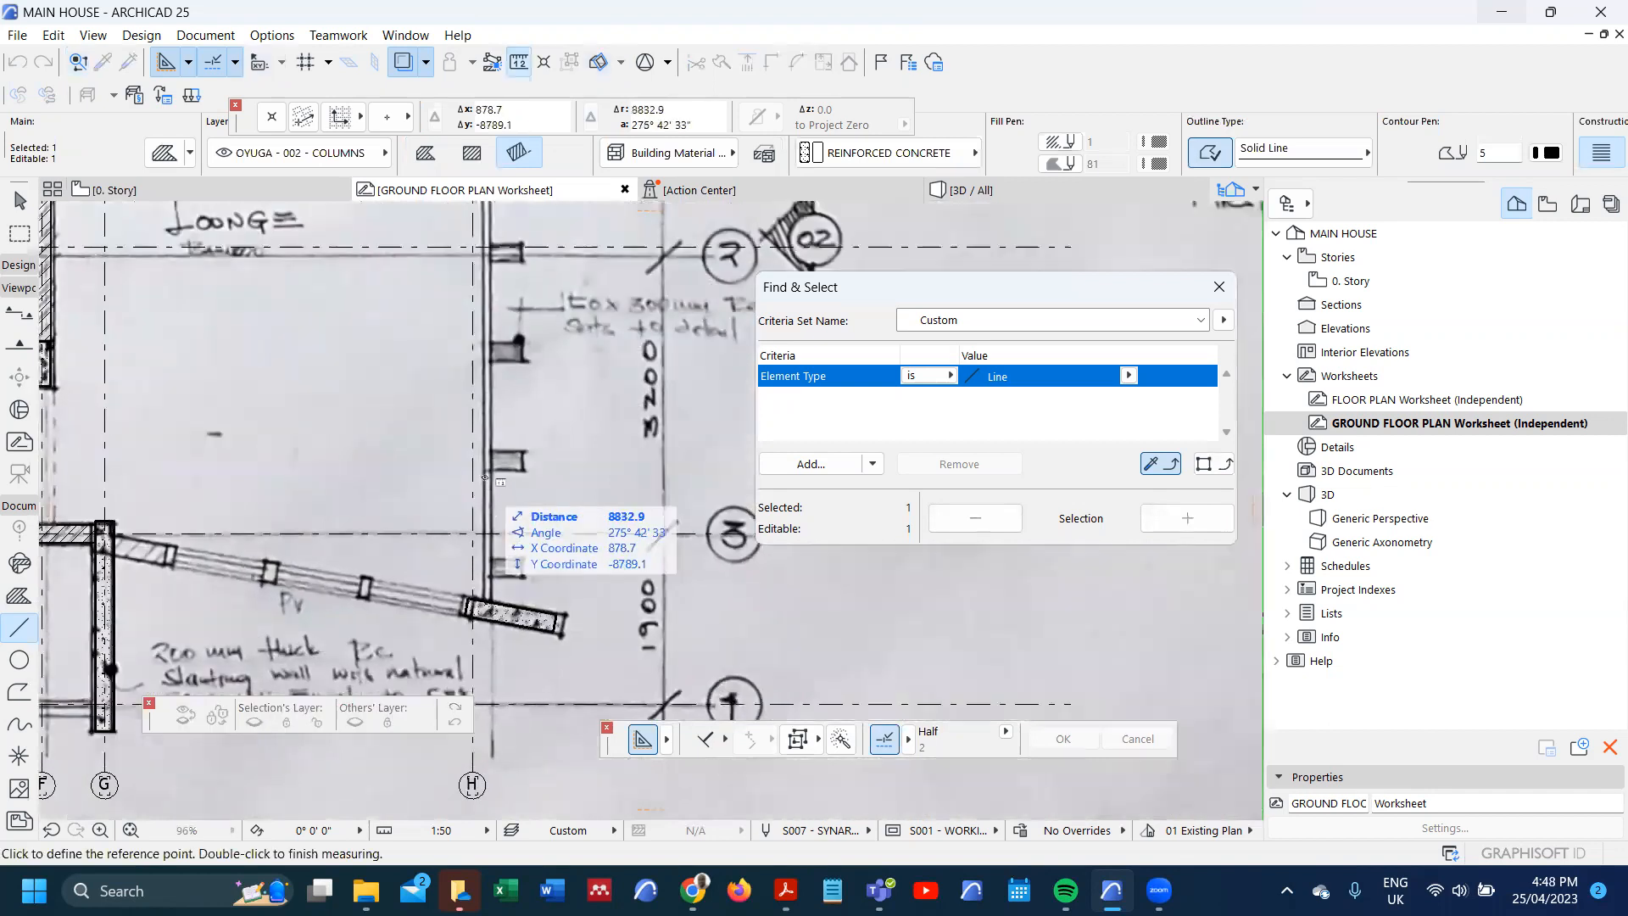
click(490, 511)
click(490, 470)
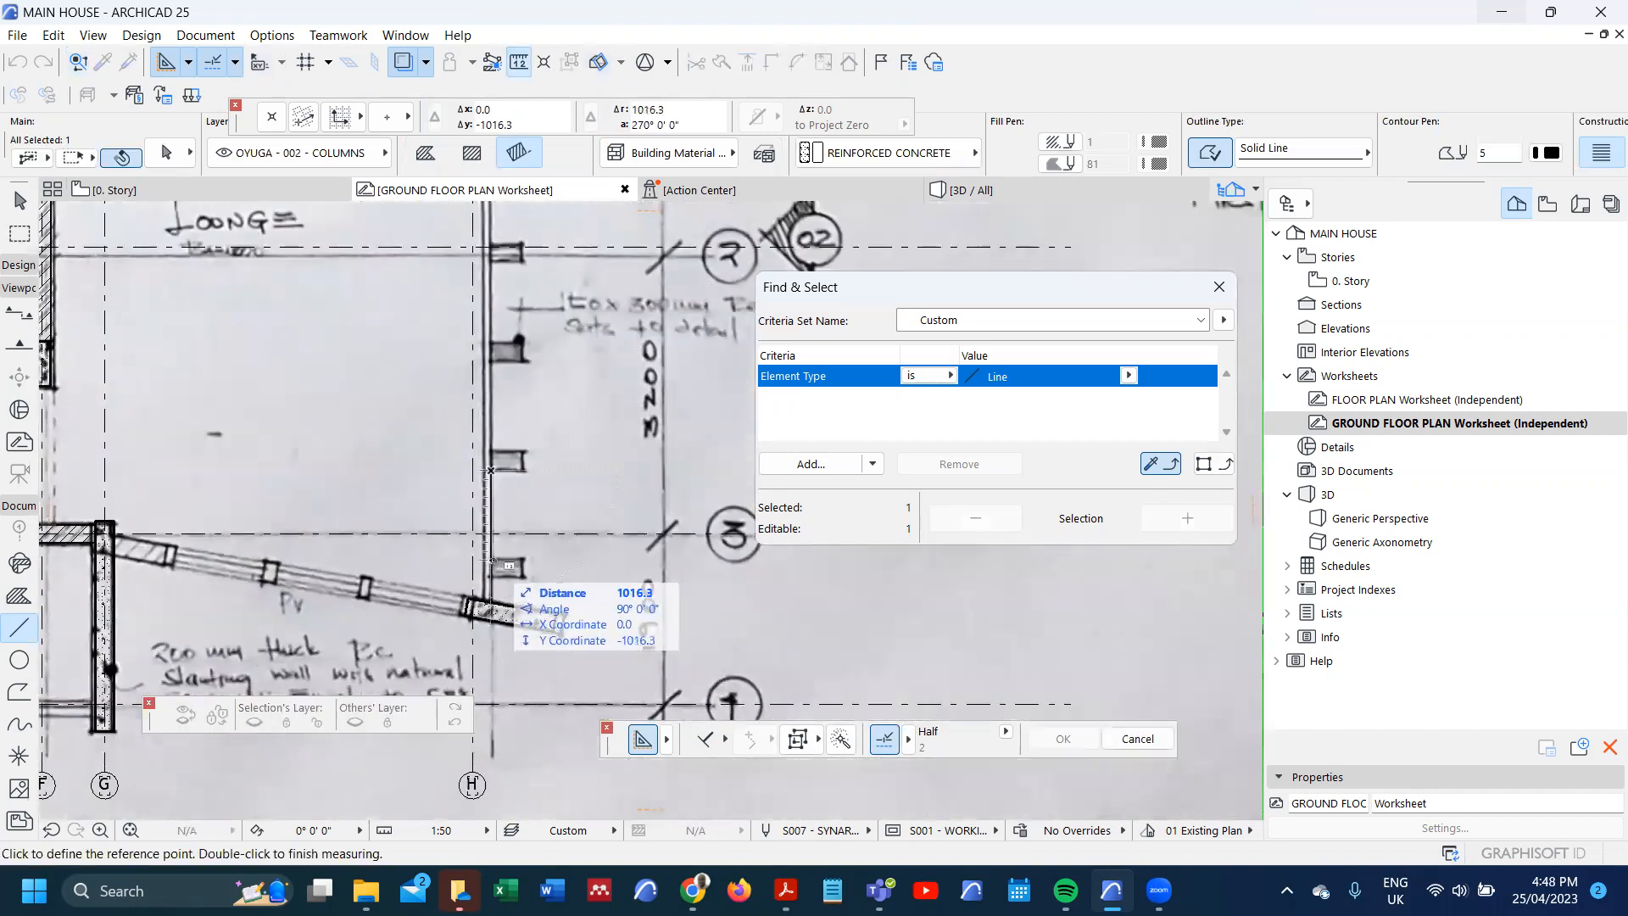
key(Escape)
key(Escape)
- Drag a copy of the small reinforced concrete column fill in the dining room window onto the lounge's outer wall, above grid line 3
scroll(691, 492, down, 4)
scroll(229, 519, up, 3)
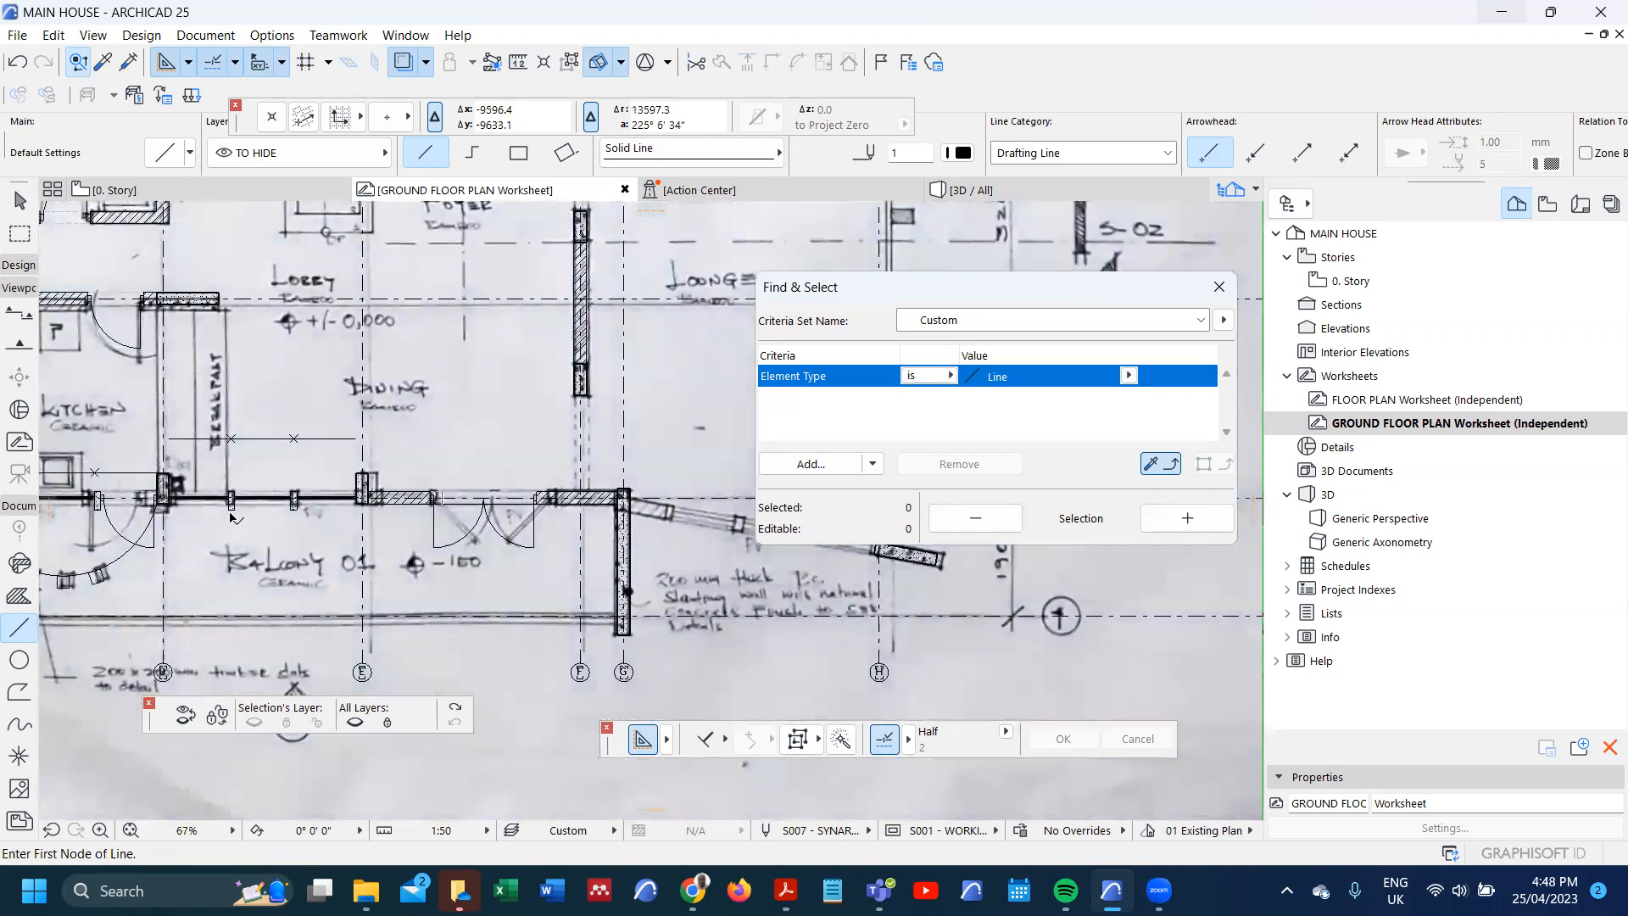
shift+click(230, 509)
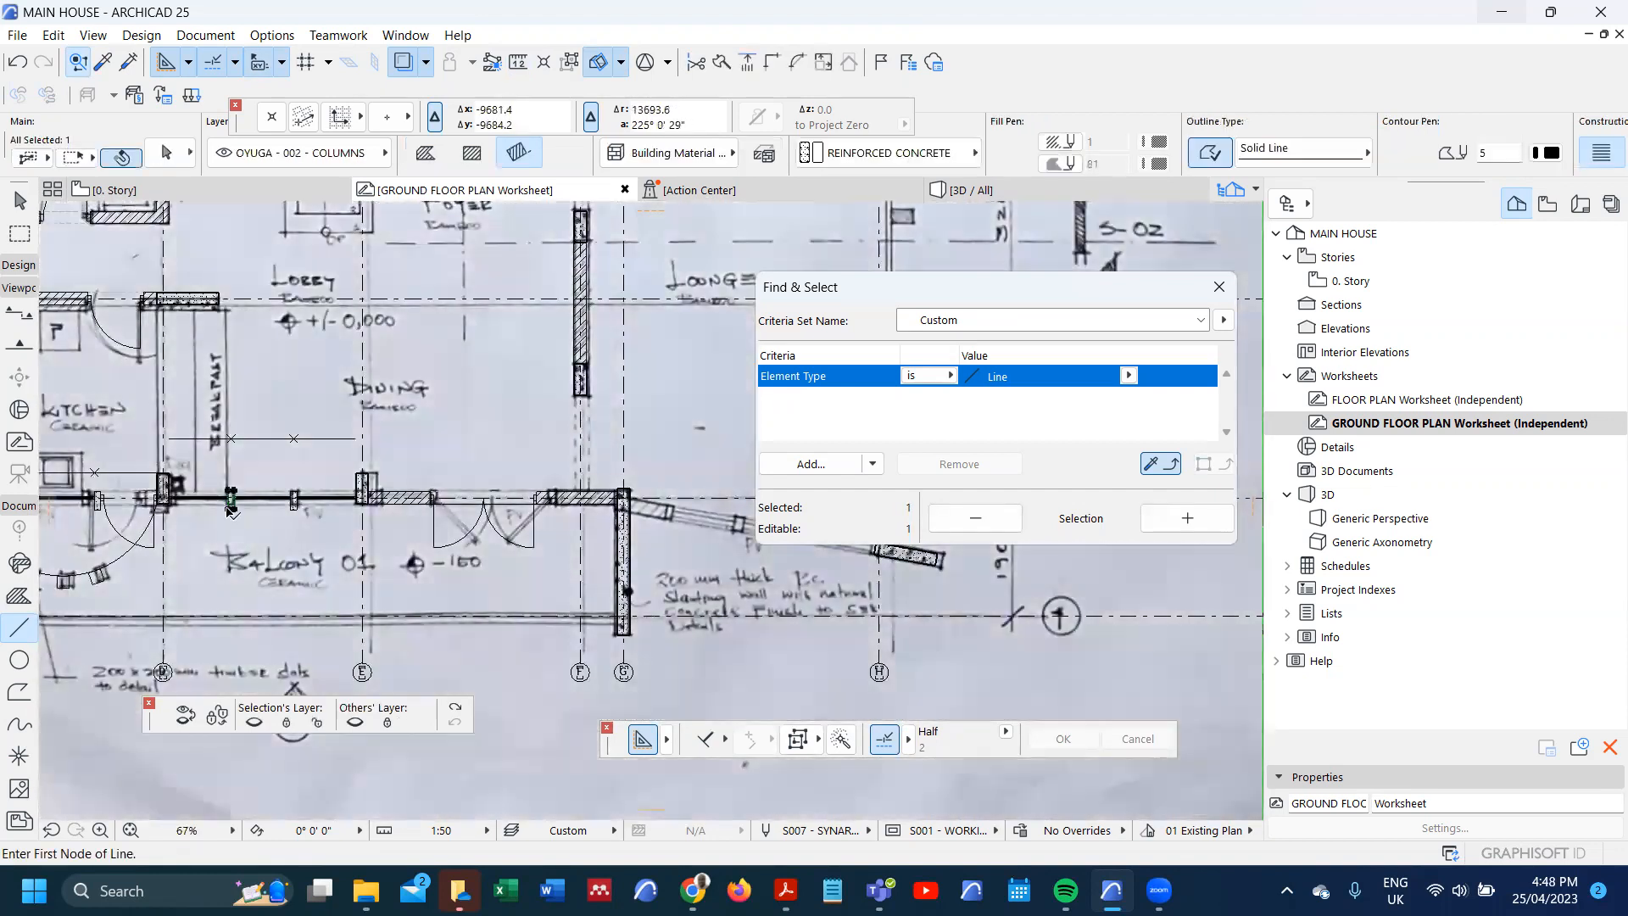
key(ctrl+shift+d)
click(230, 502)
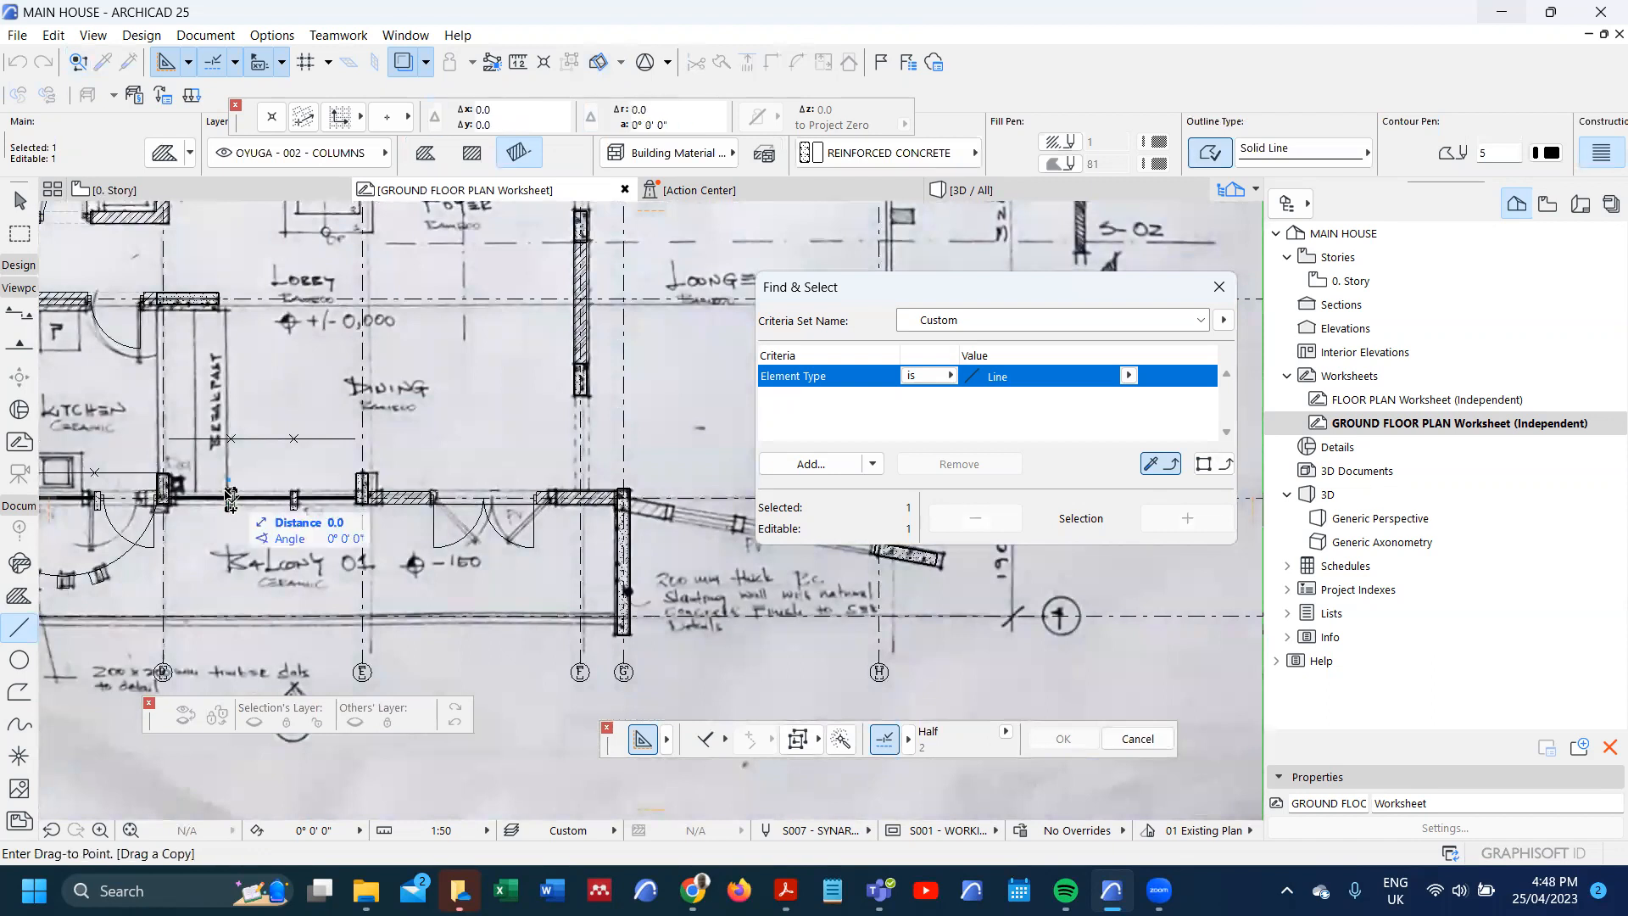
scroll(230, 508, down, 3)
scroll(503, 475, up, 3)
scroll(502, 469, up, 3)
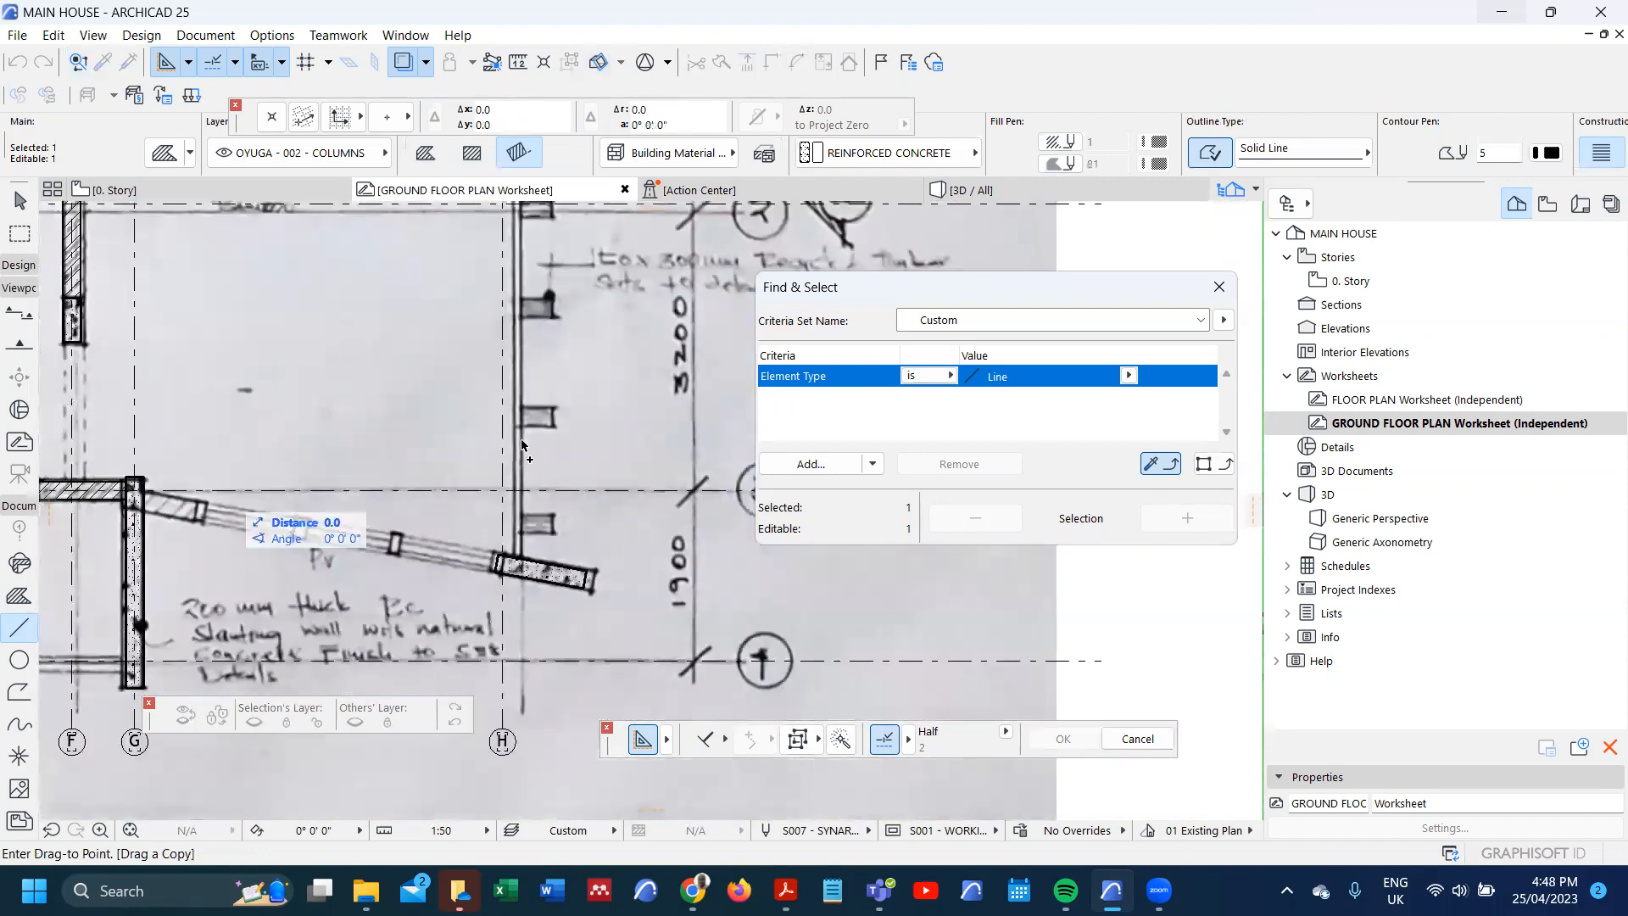
click(522, 432)
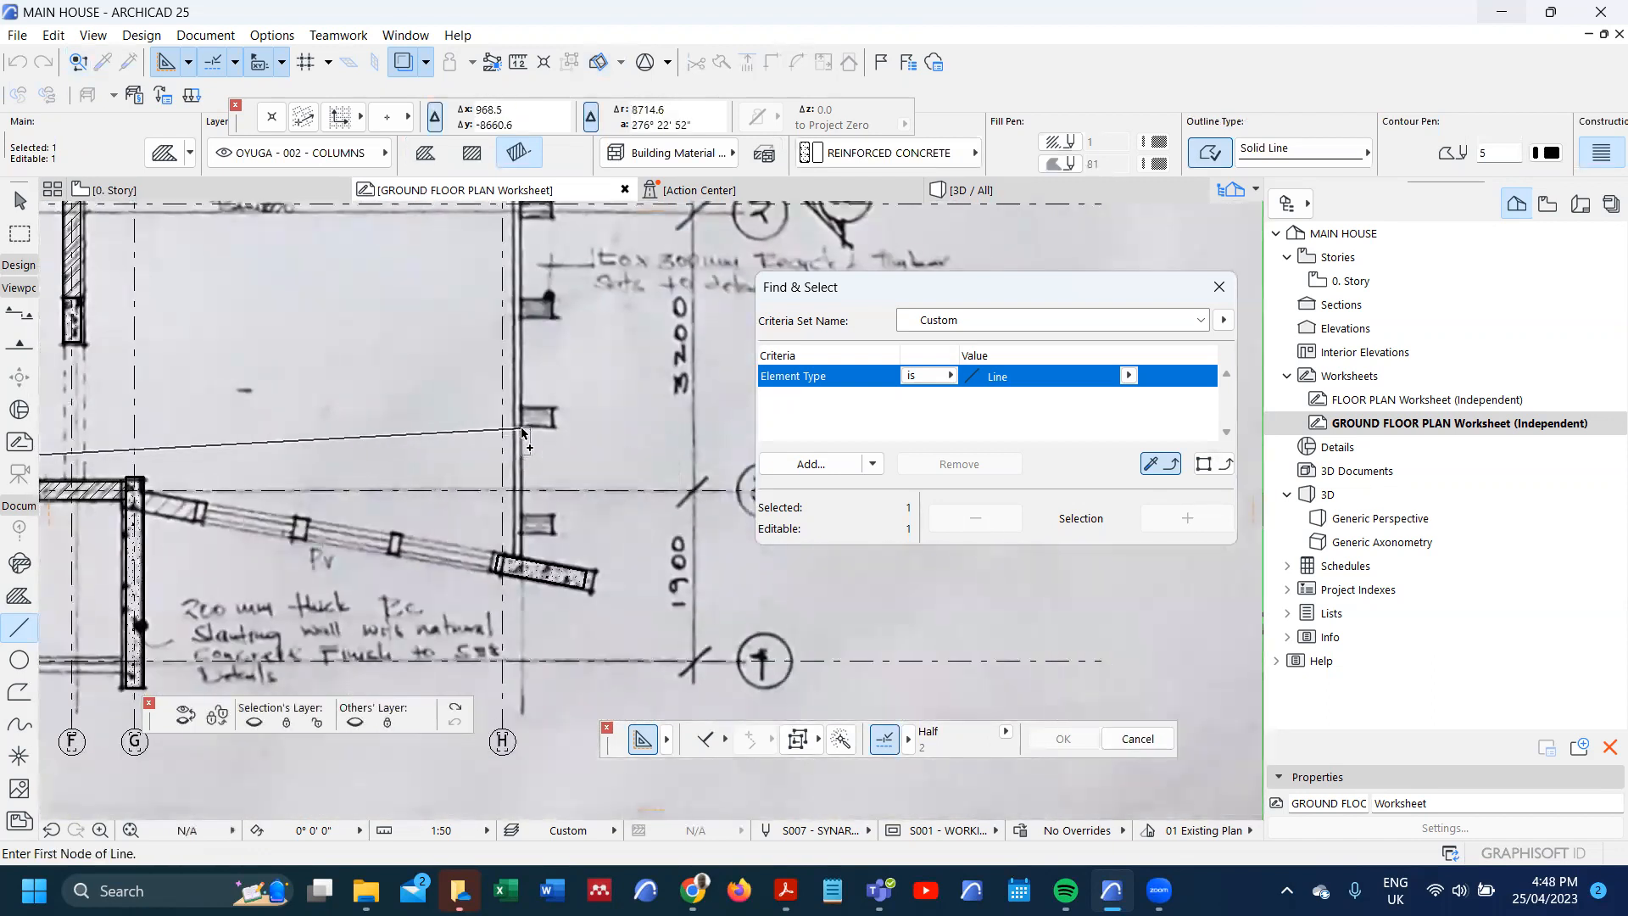
- Rotate the copied column fill 90° about its upper corner on the wall so it projects outward over the sketched slat
key(ctrl+e)
click(522, 429)
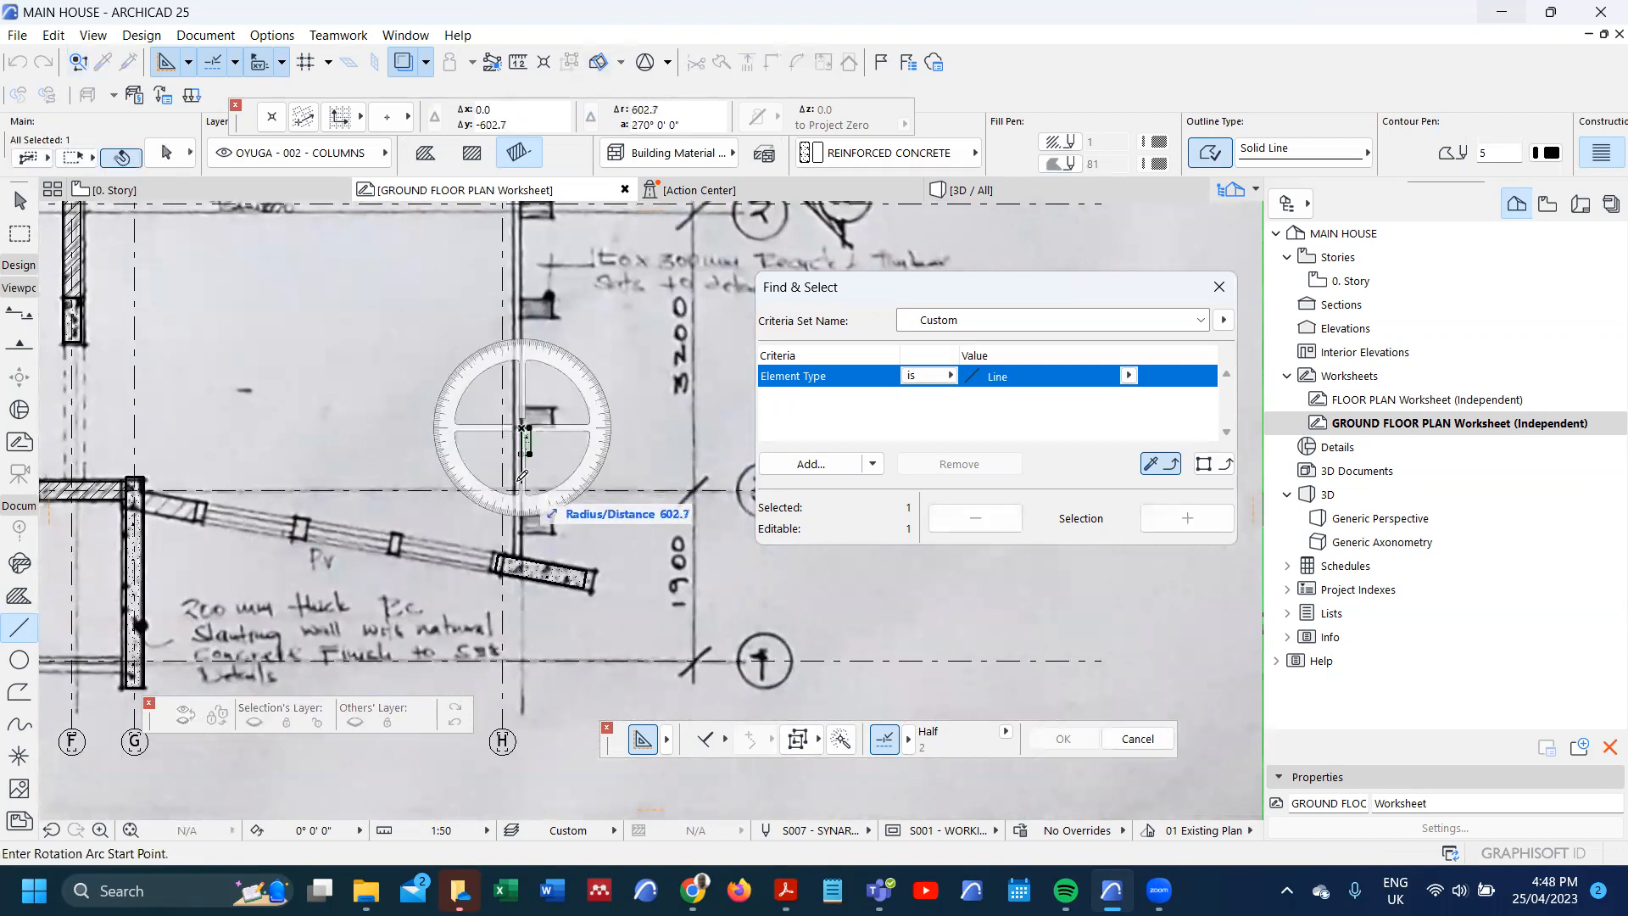
click(628, 433)
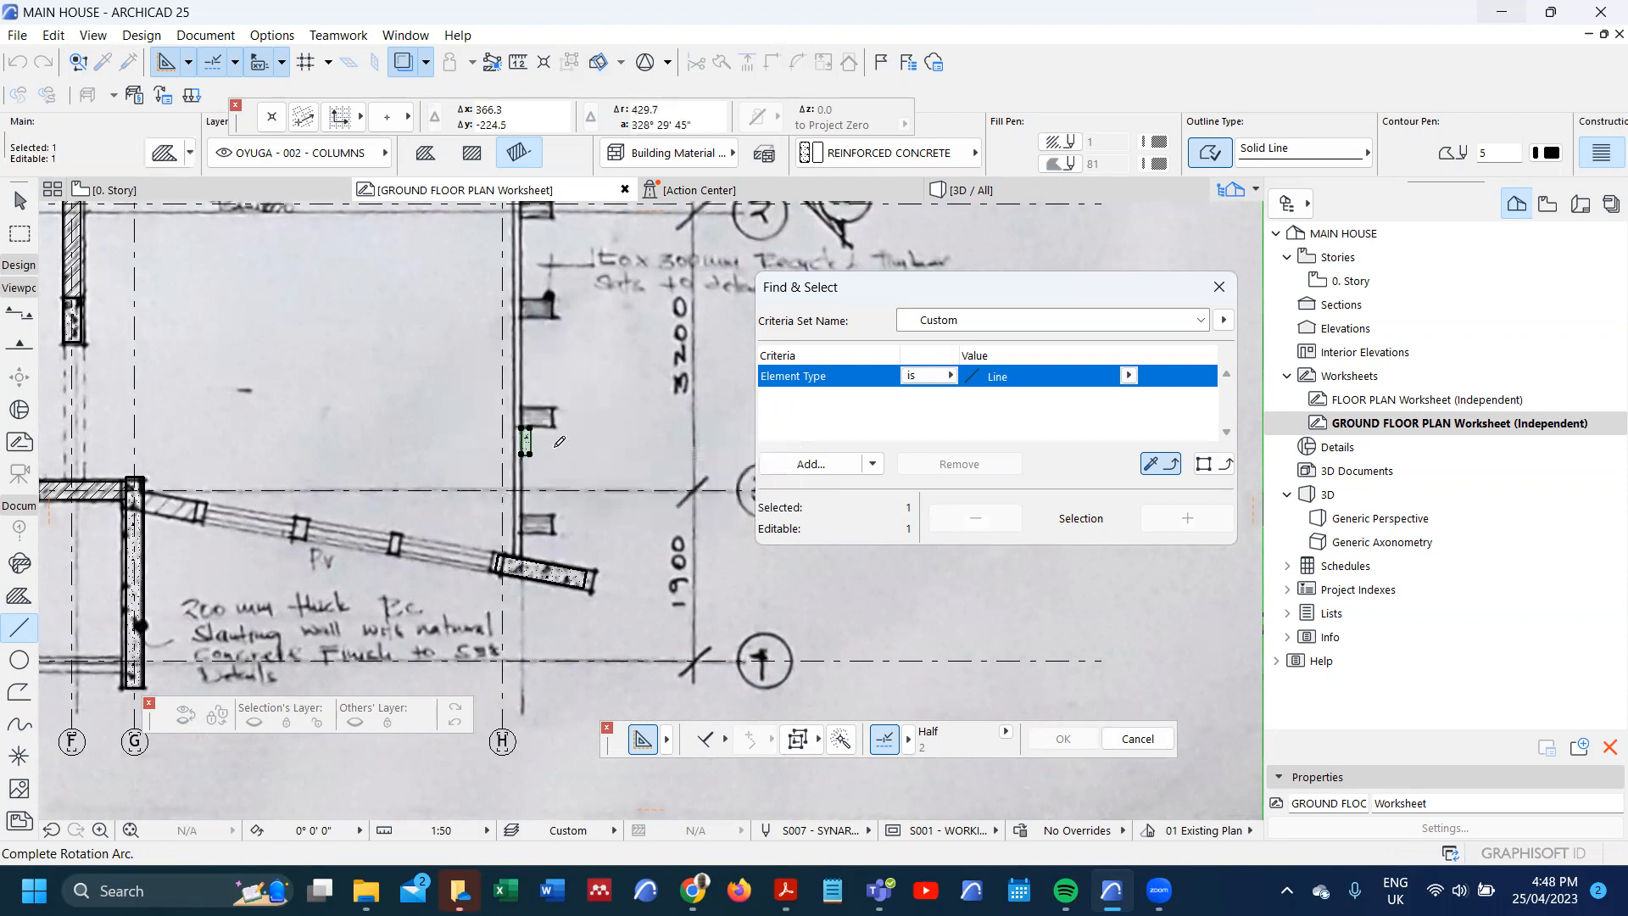
scroll(626, 422, up, 3)
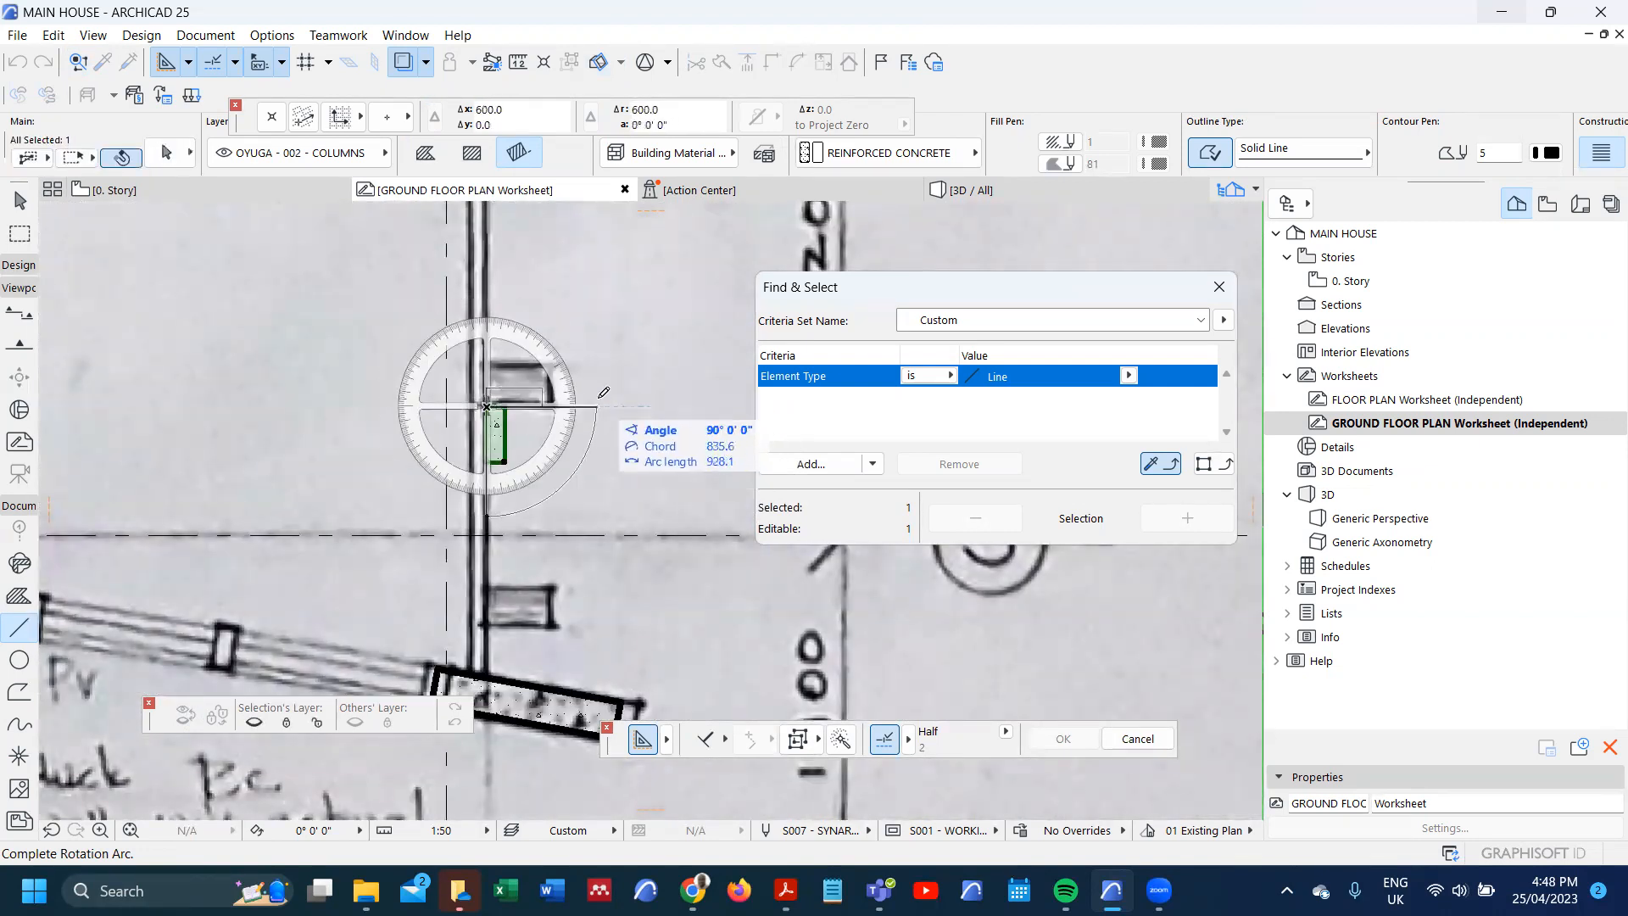
click(603, 392)
- Offset the upper long edge of the rotated fill outward to match the sketched slat's thickness
scroll(519, 382, up, 3)
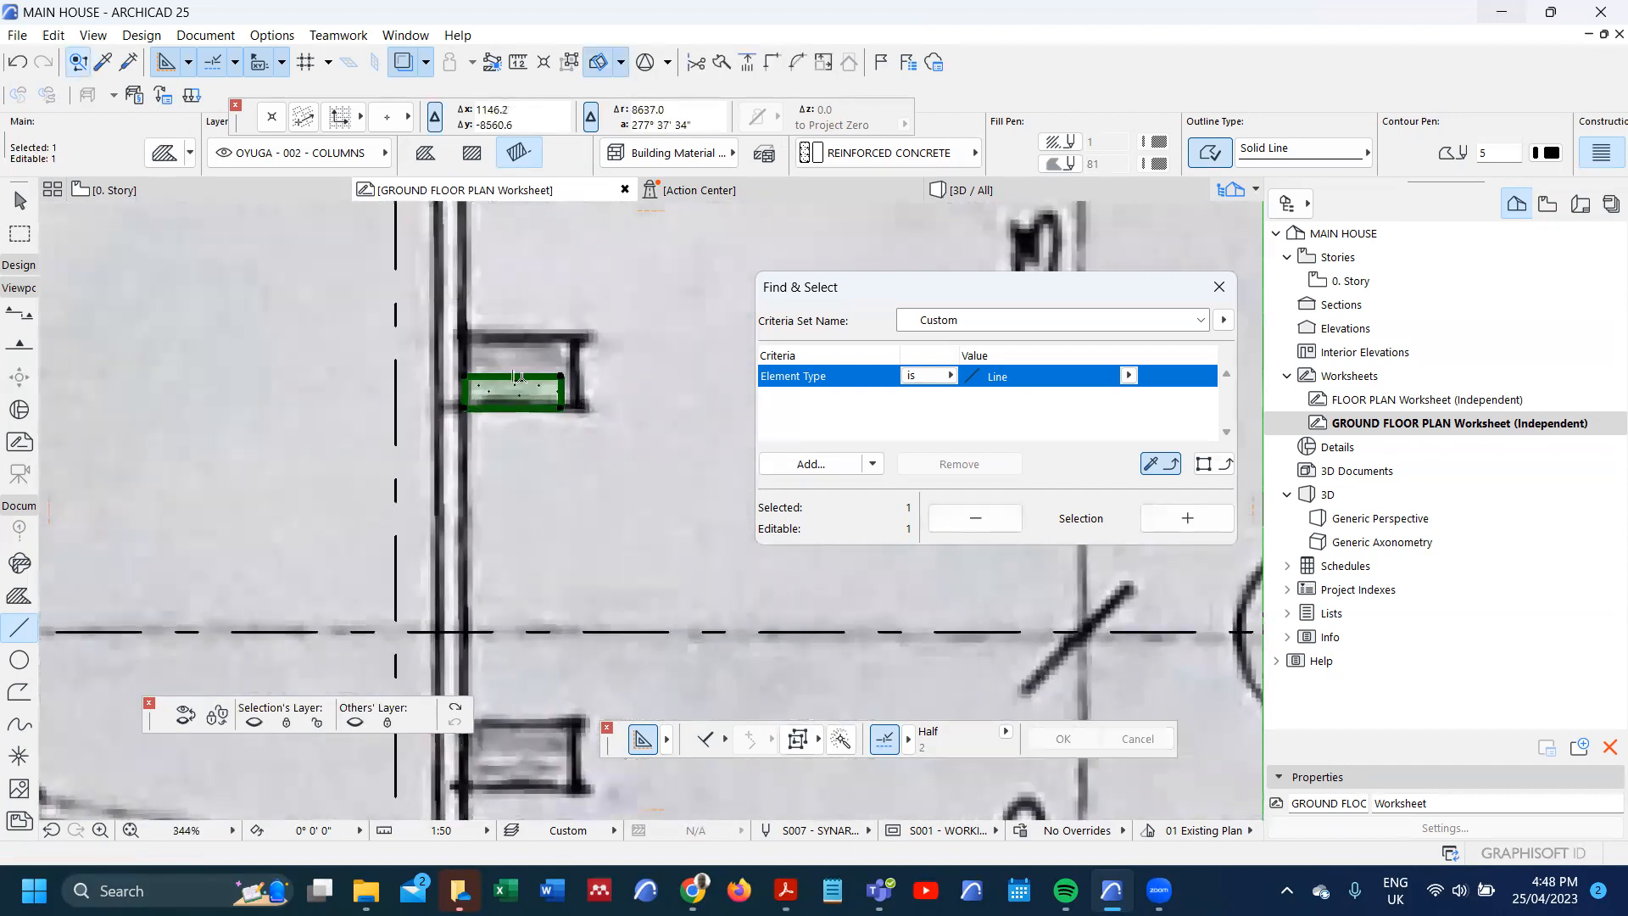
click(561, 376)
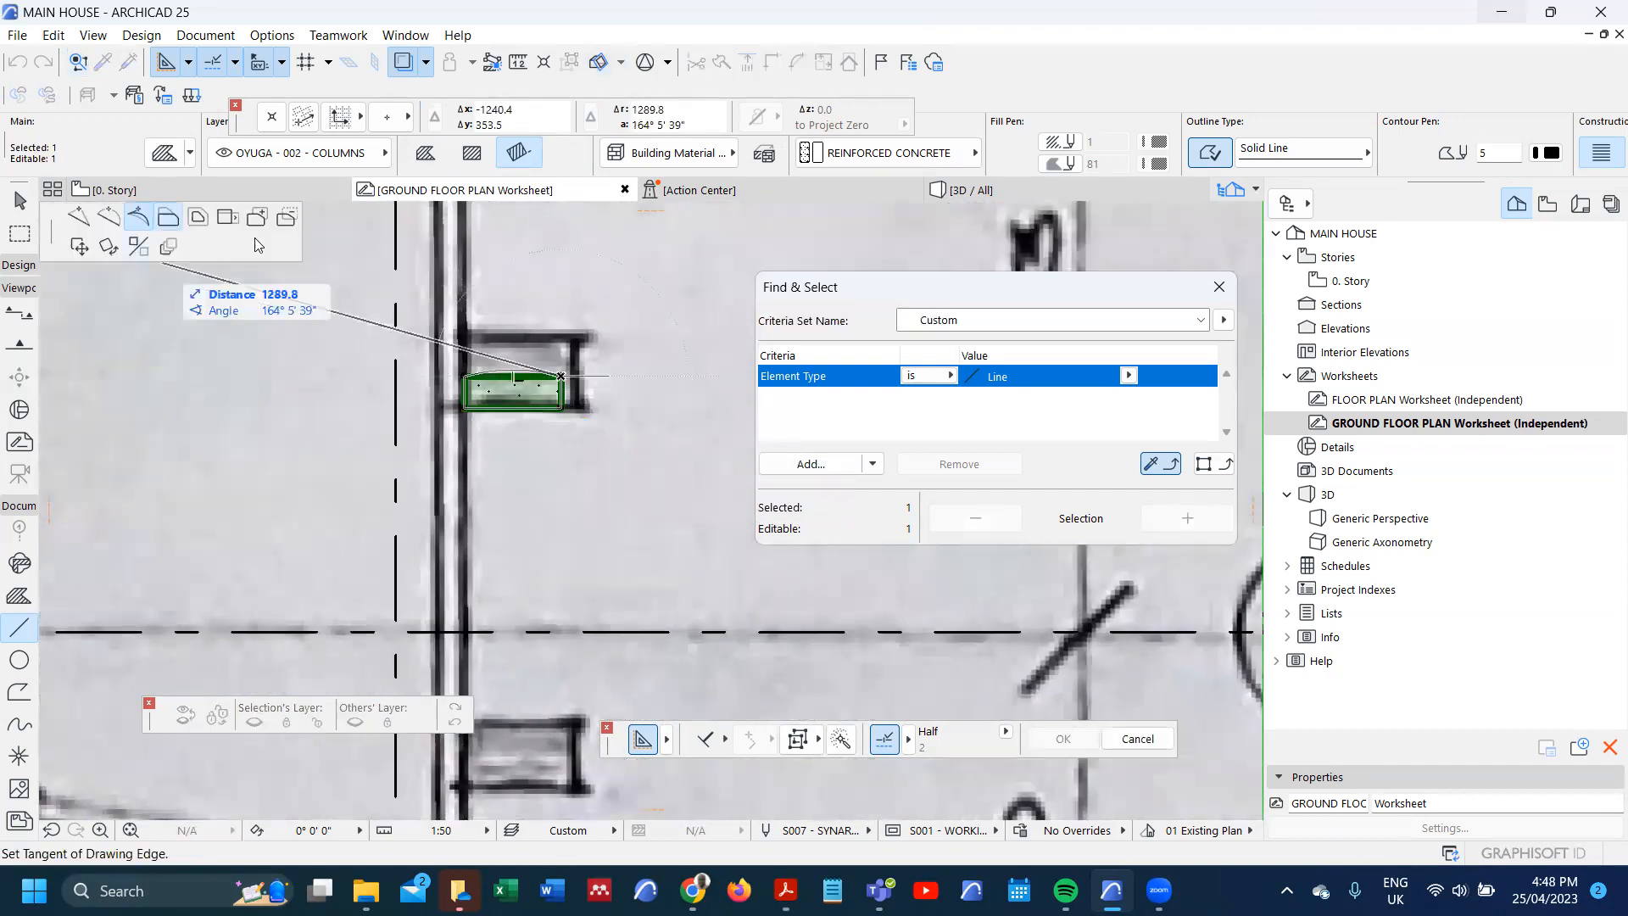
click(169, 218)
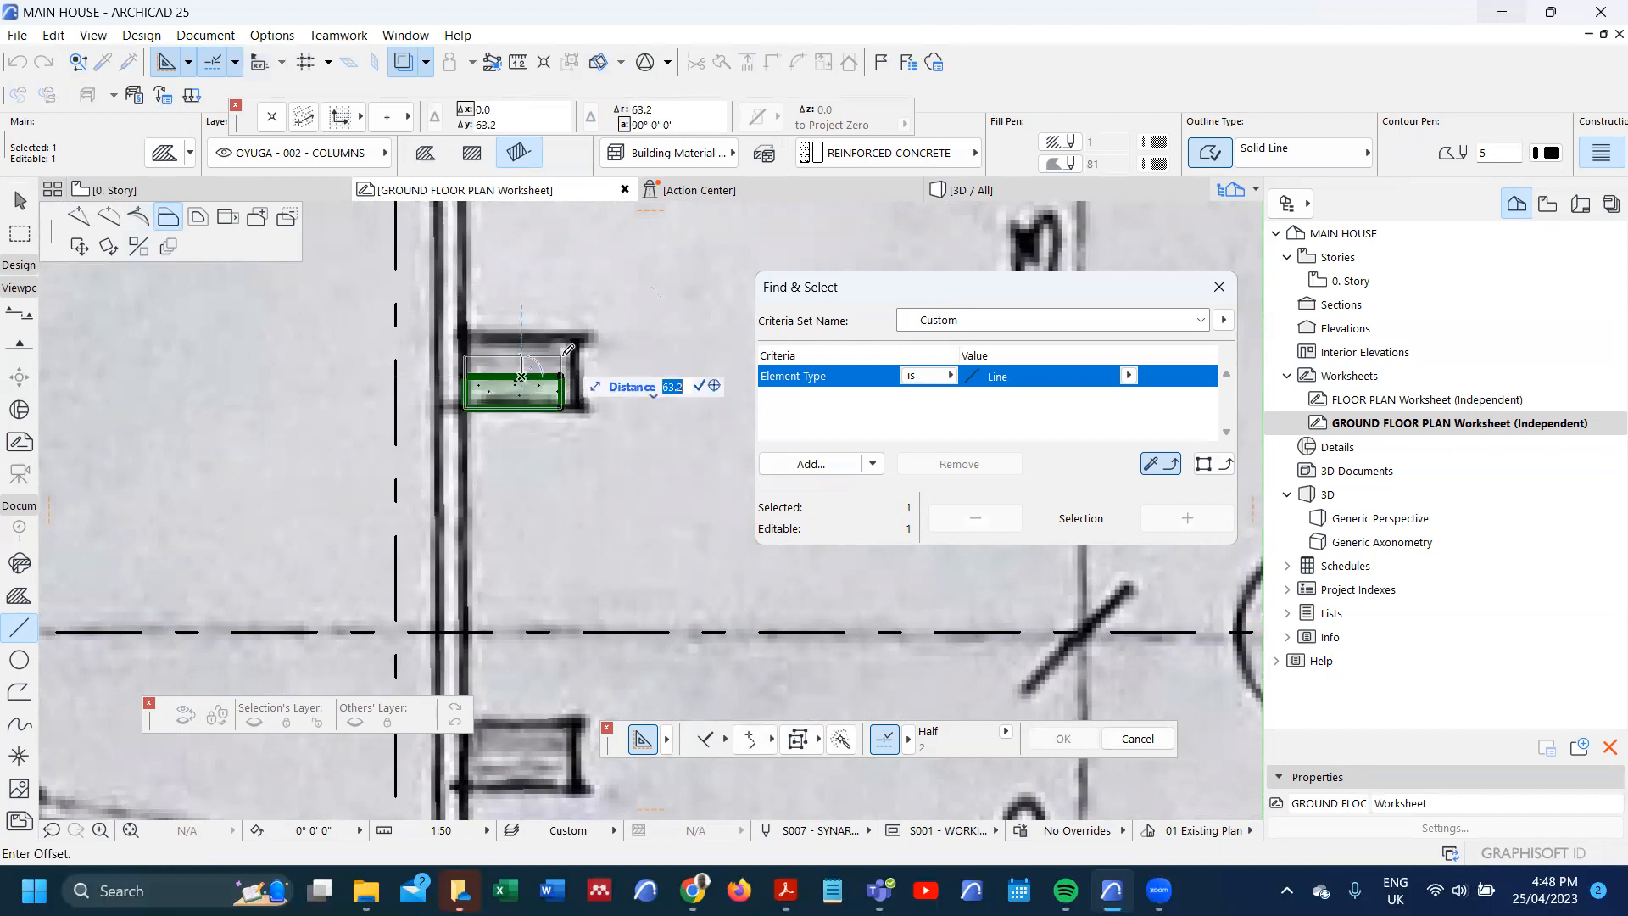
key(Return)
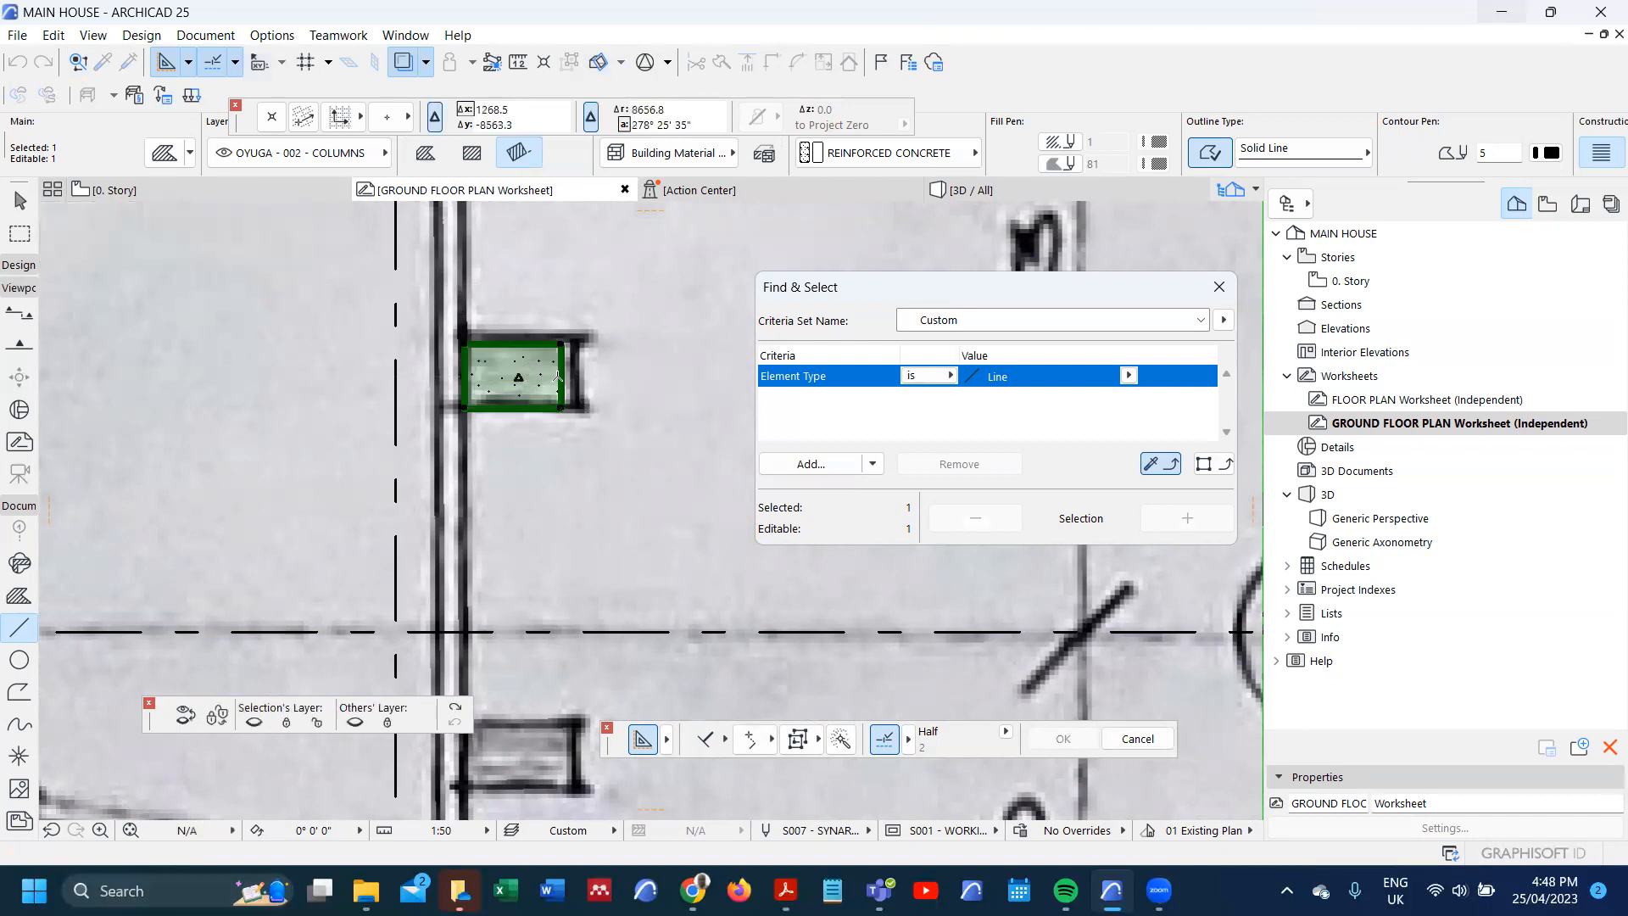
- Try to offset the fill's outer short edge by 500 mm
click(560, 375)
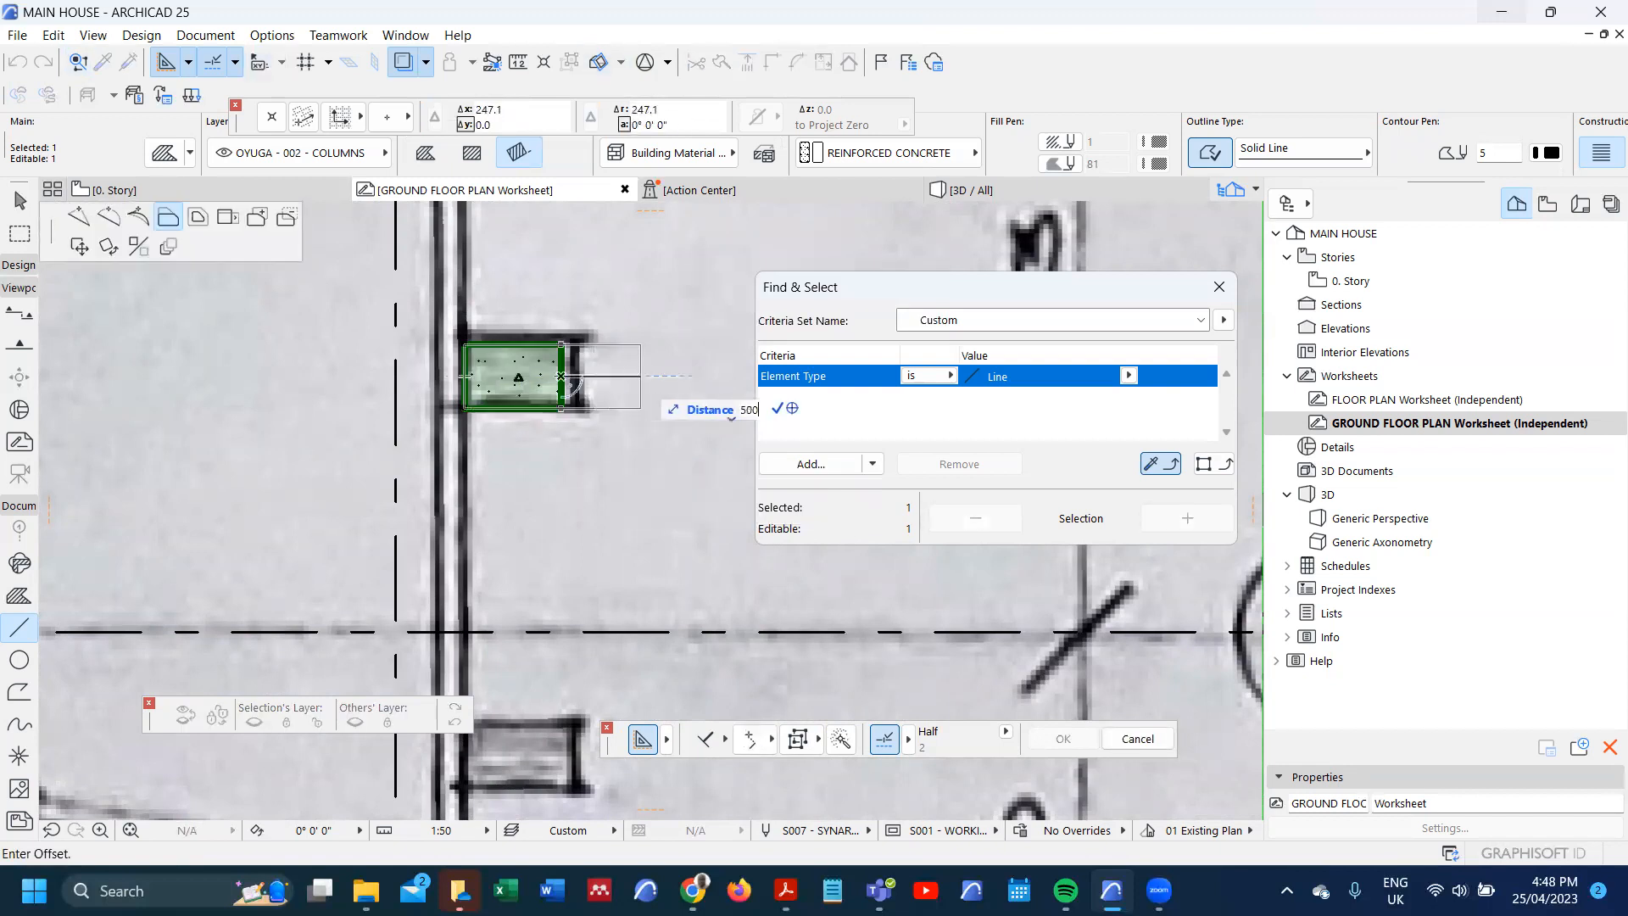
text(500)
key(Return)
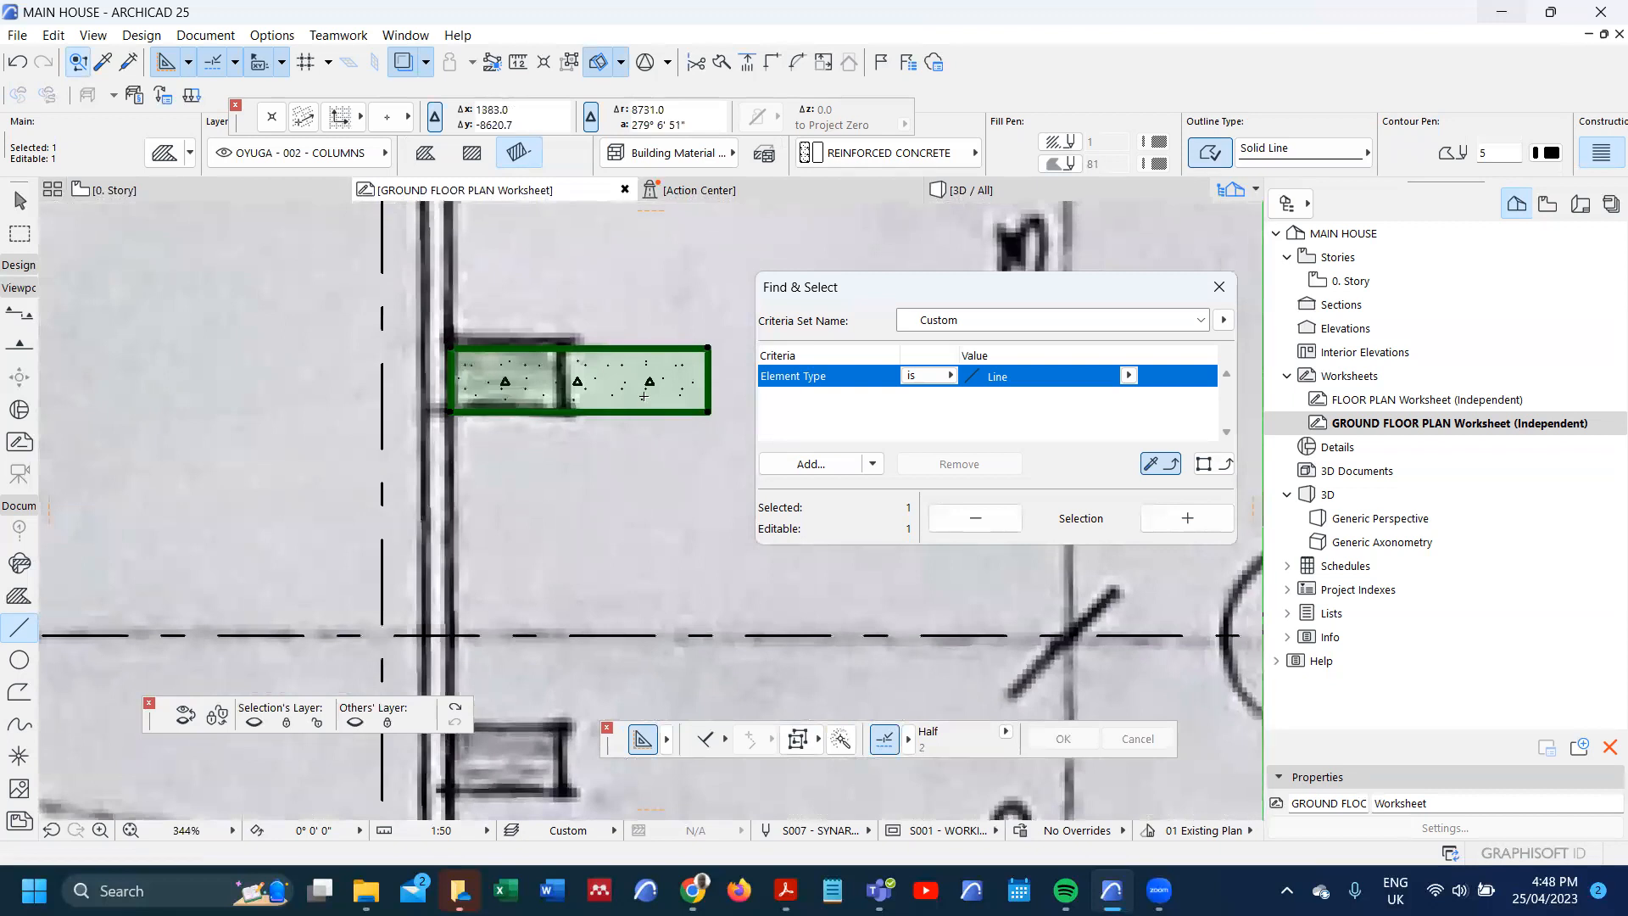
key(ctrl+z)
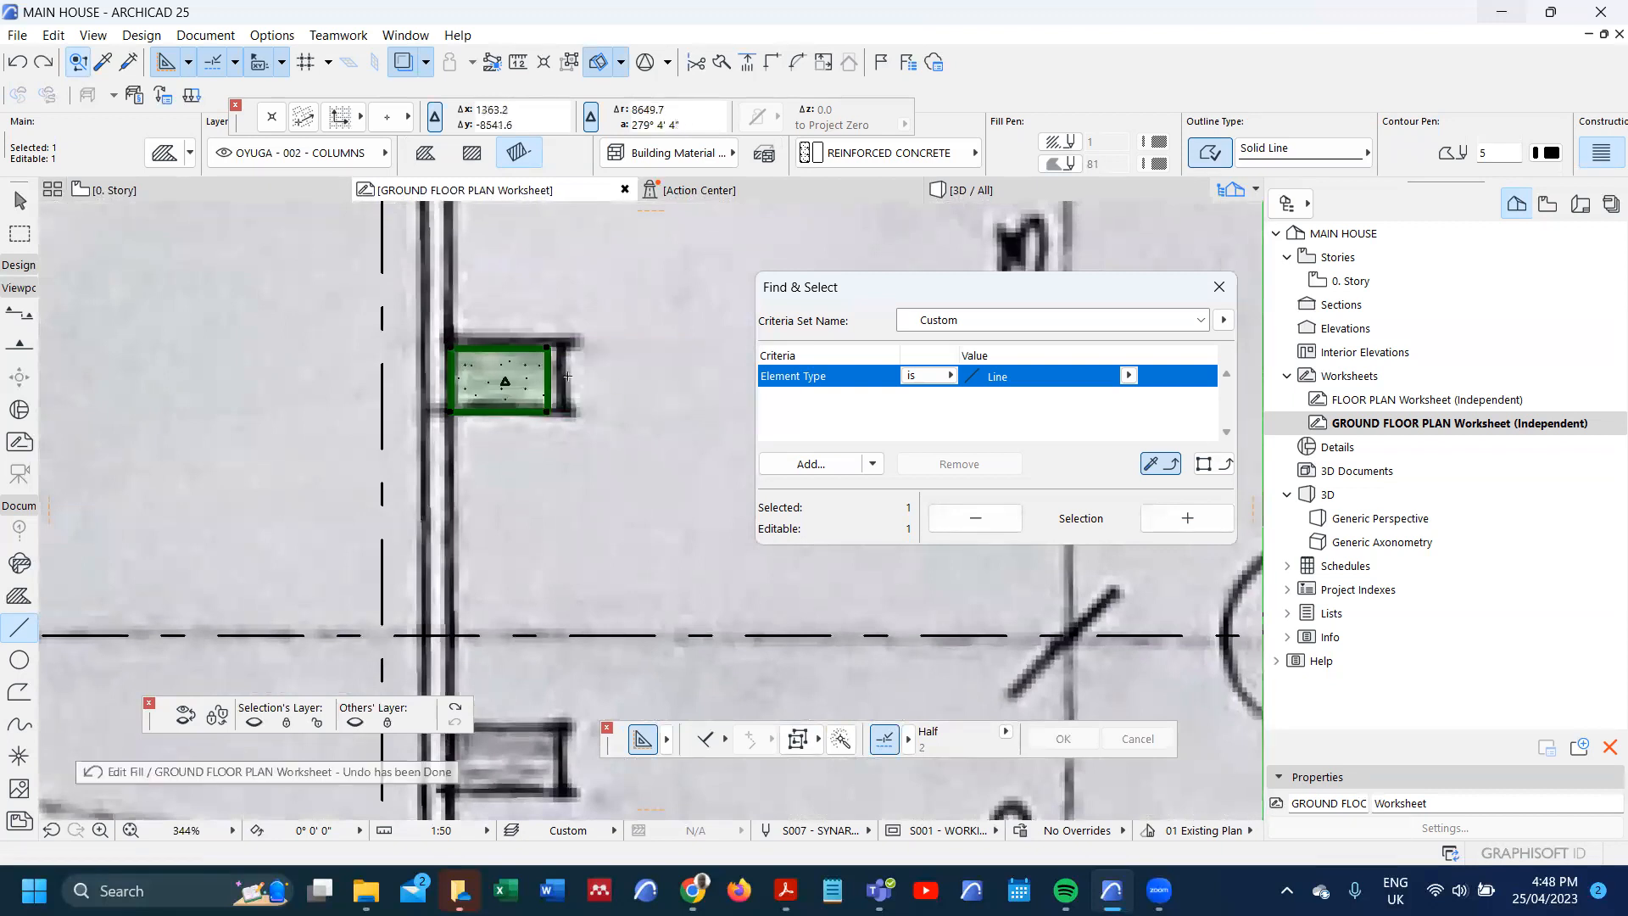
- Offset the fill's outer short edge outward to cover the full length of the sketched slat
click(546, 382)
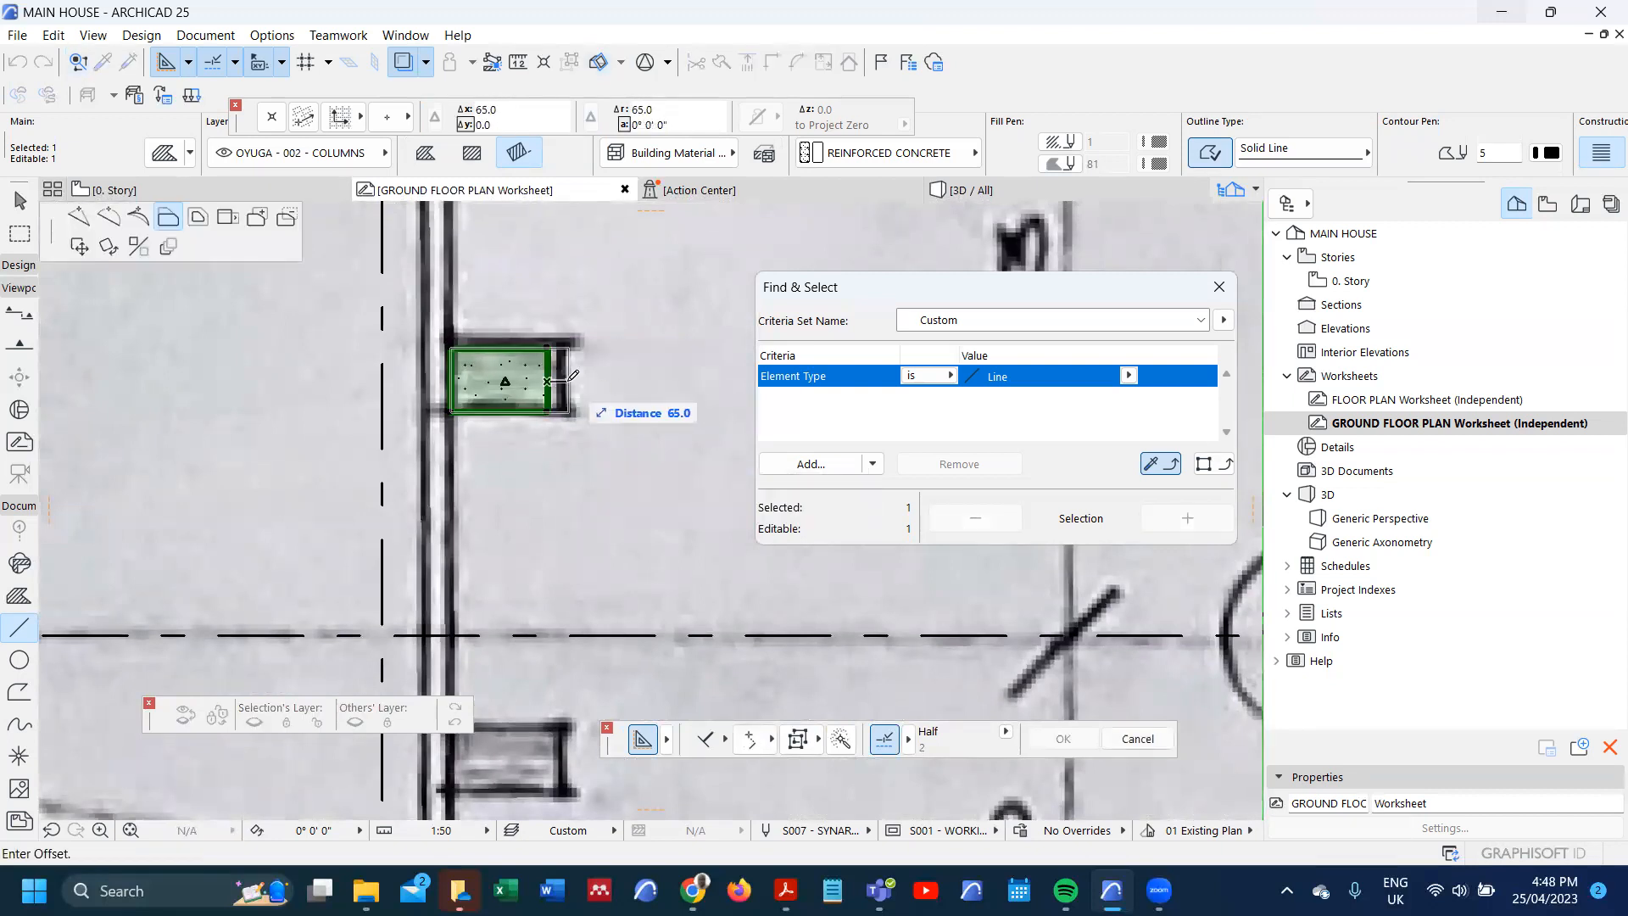
key(Tab)
key(Return)
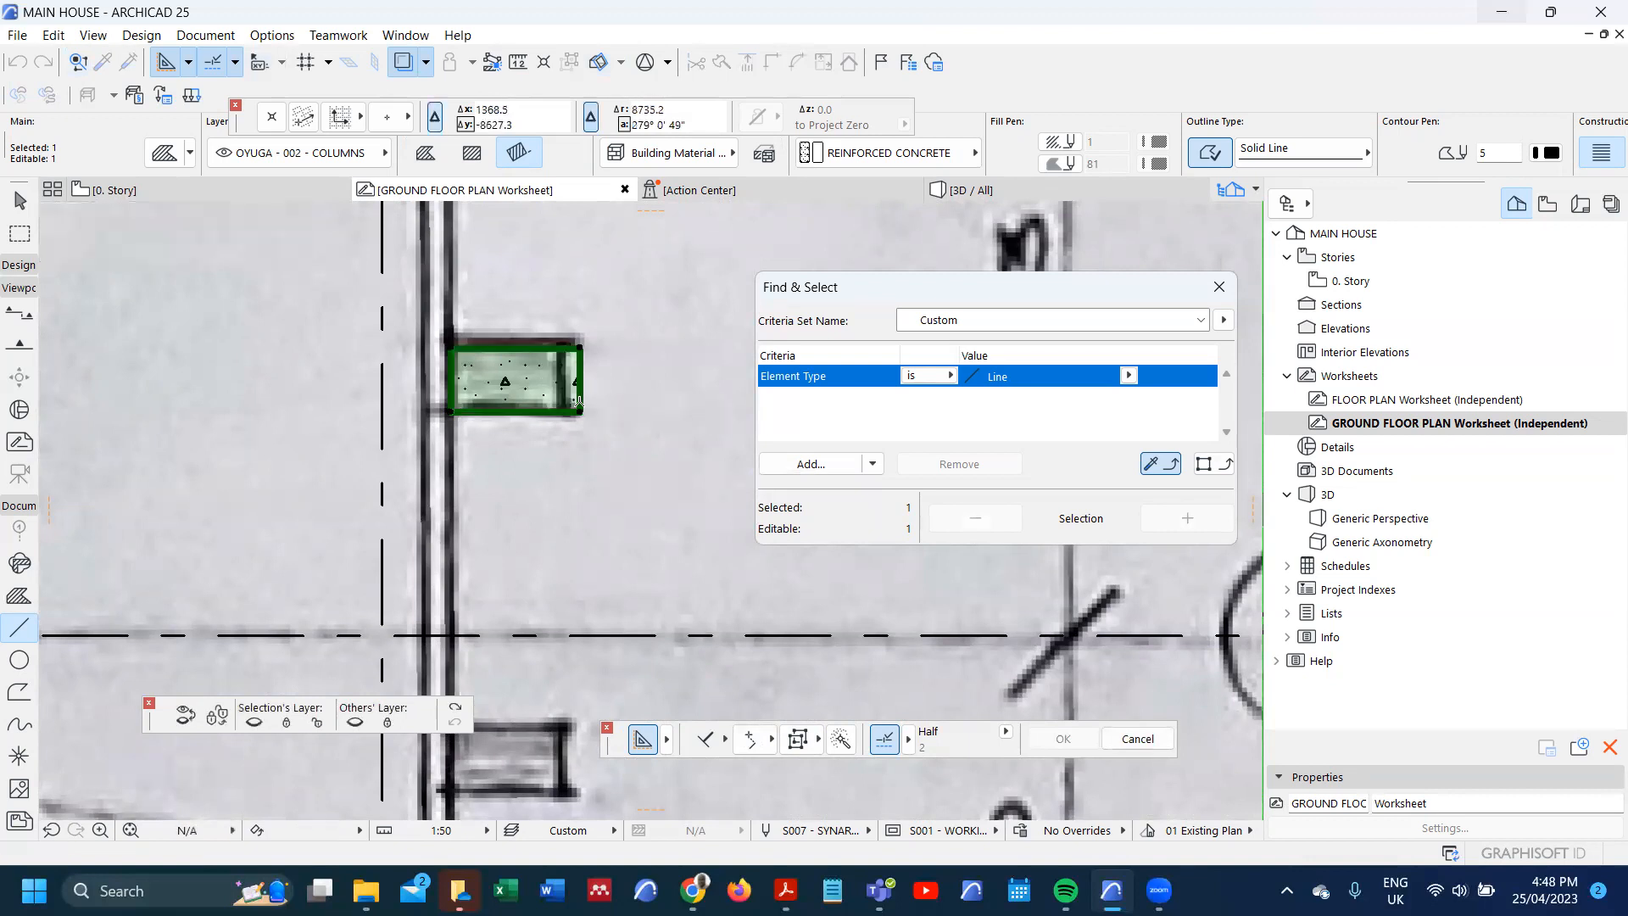
- Examine the resized slat fill against the neighbouring sketched slats along the lounge wall, and clear the selection
scroll(593, 398, down, 3)
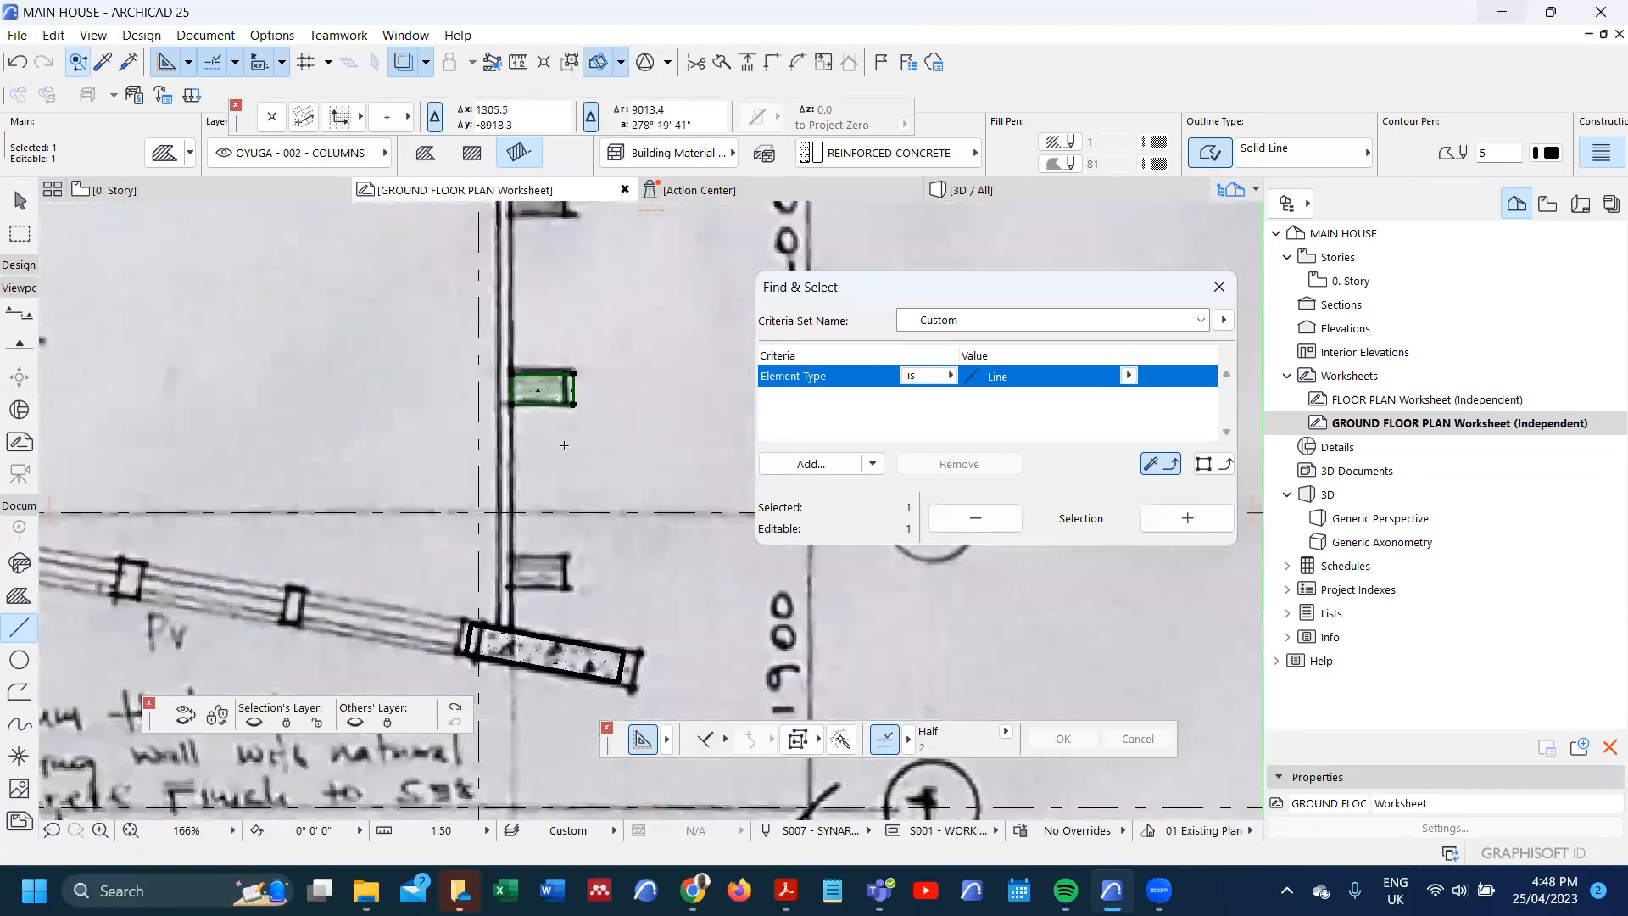
scroll(545, 547, up, 2)
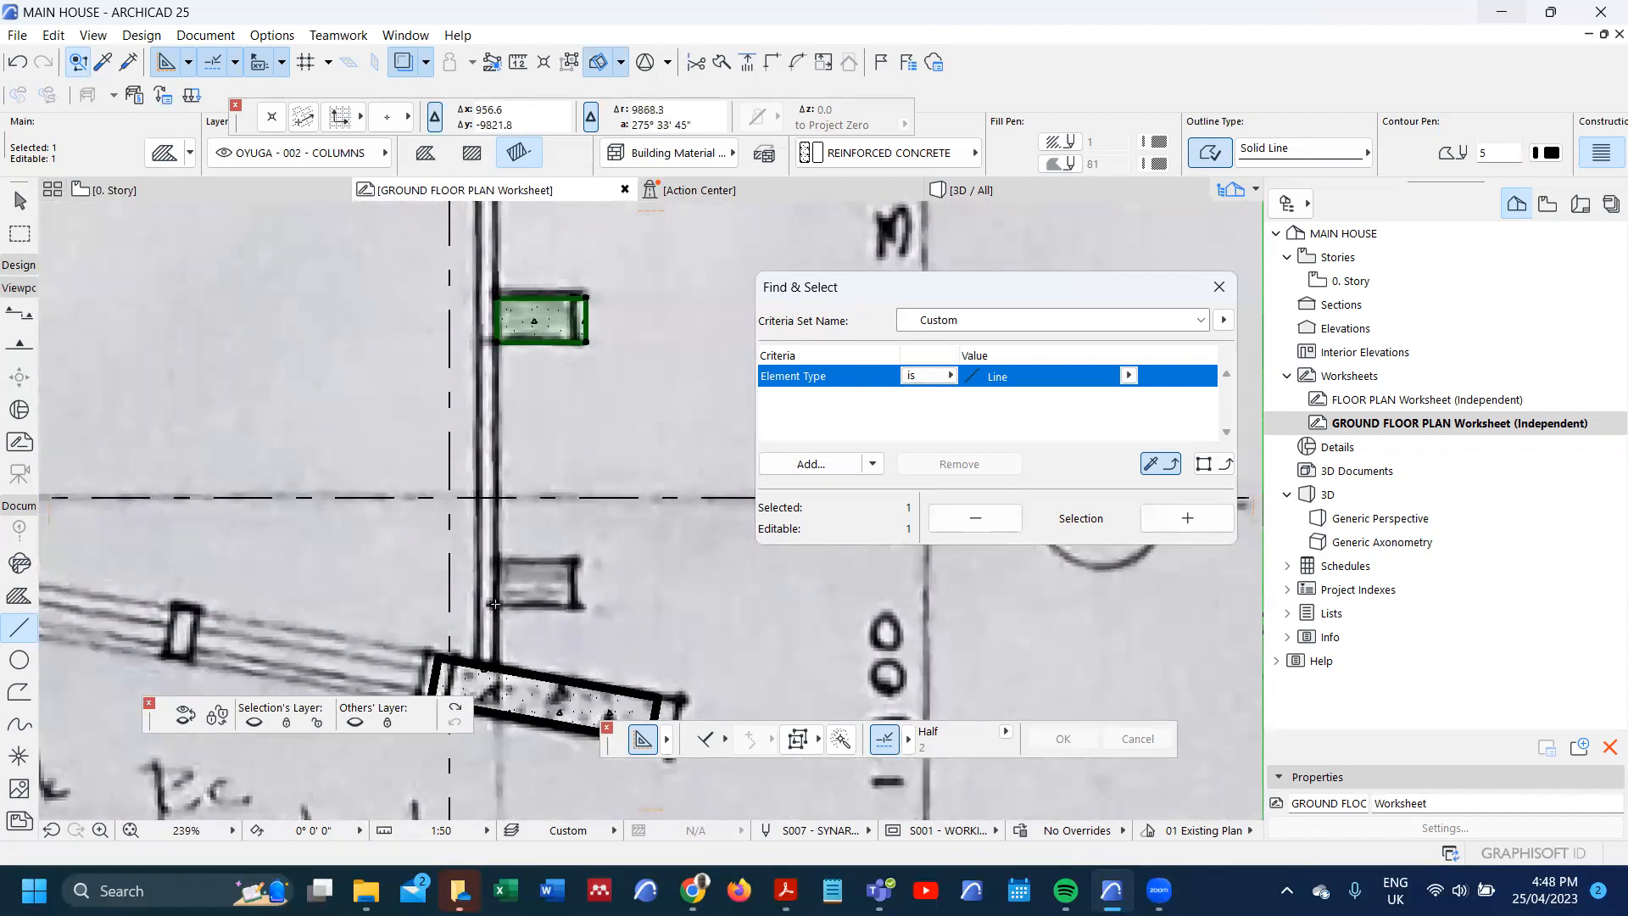
scroll(511, 615, down, 2)
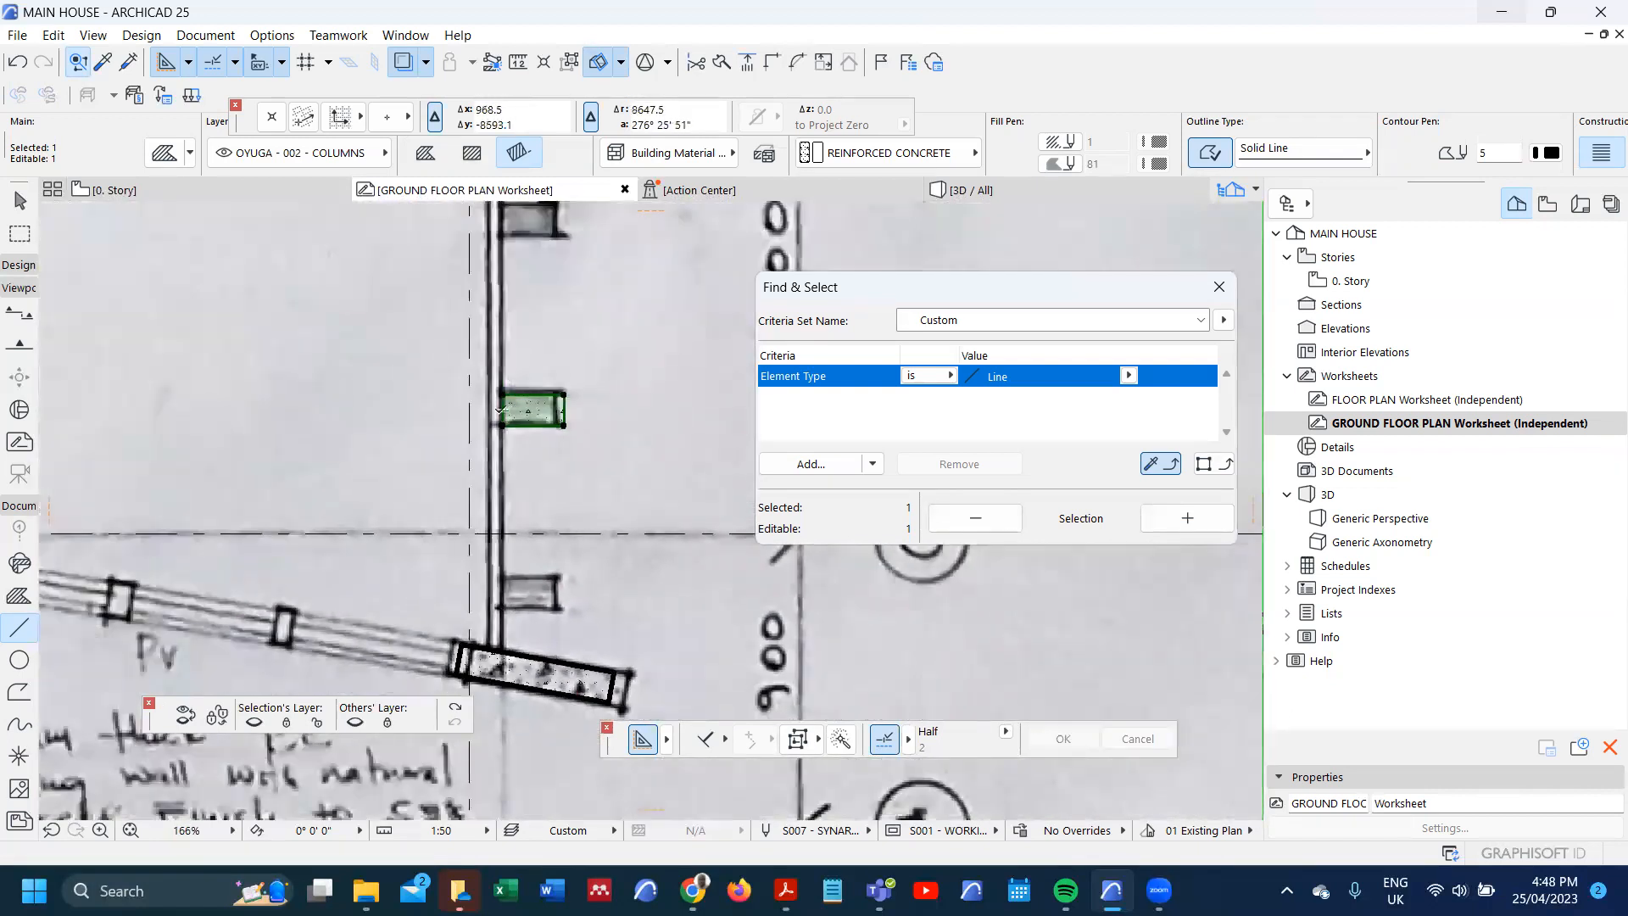
scroll(500, 402, up, 2)
click(501, 404)
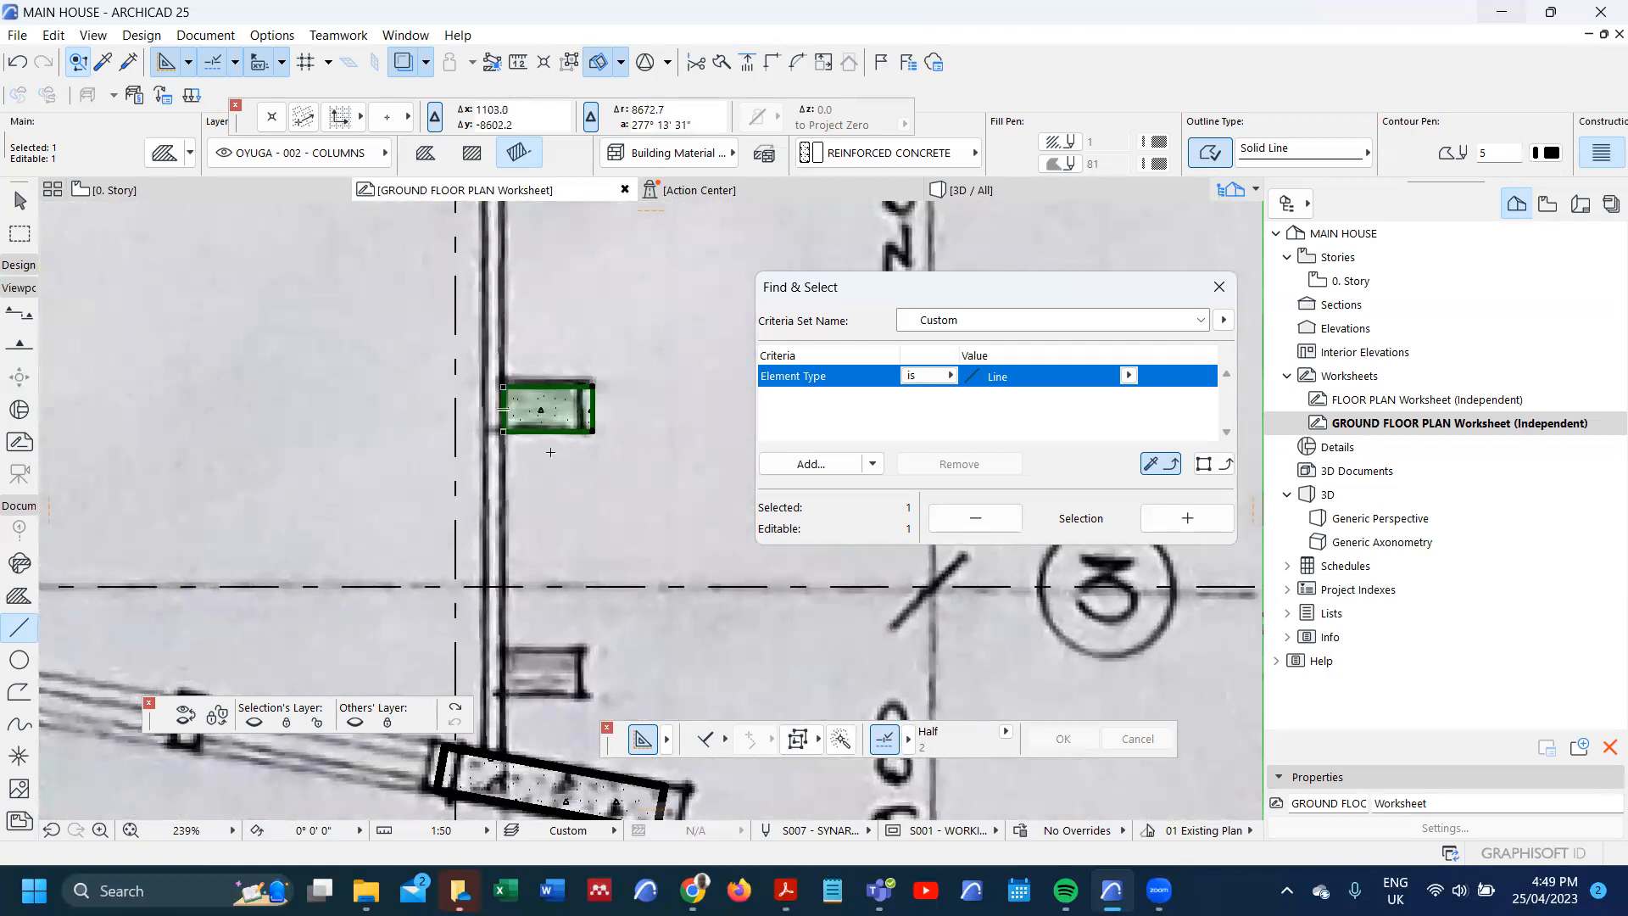
scroll(547, 440, down, 3)
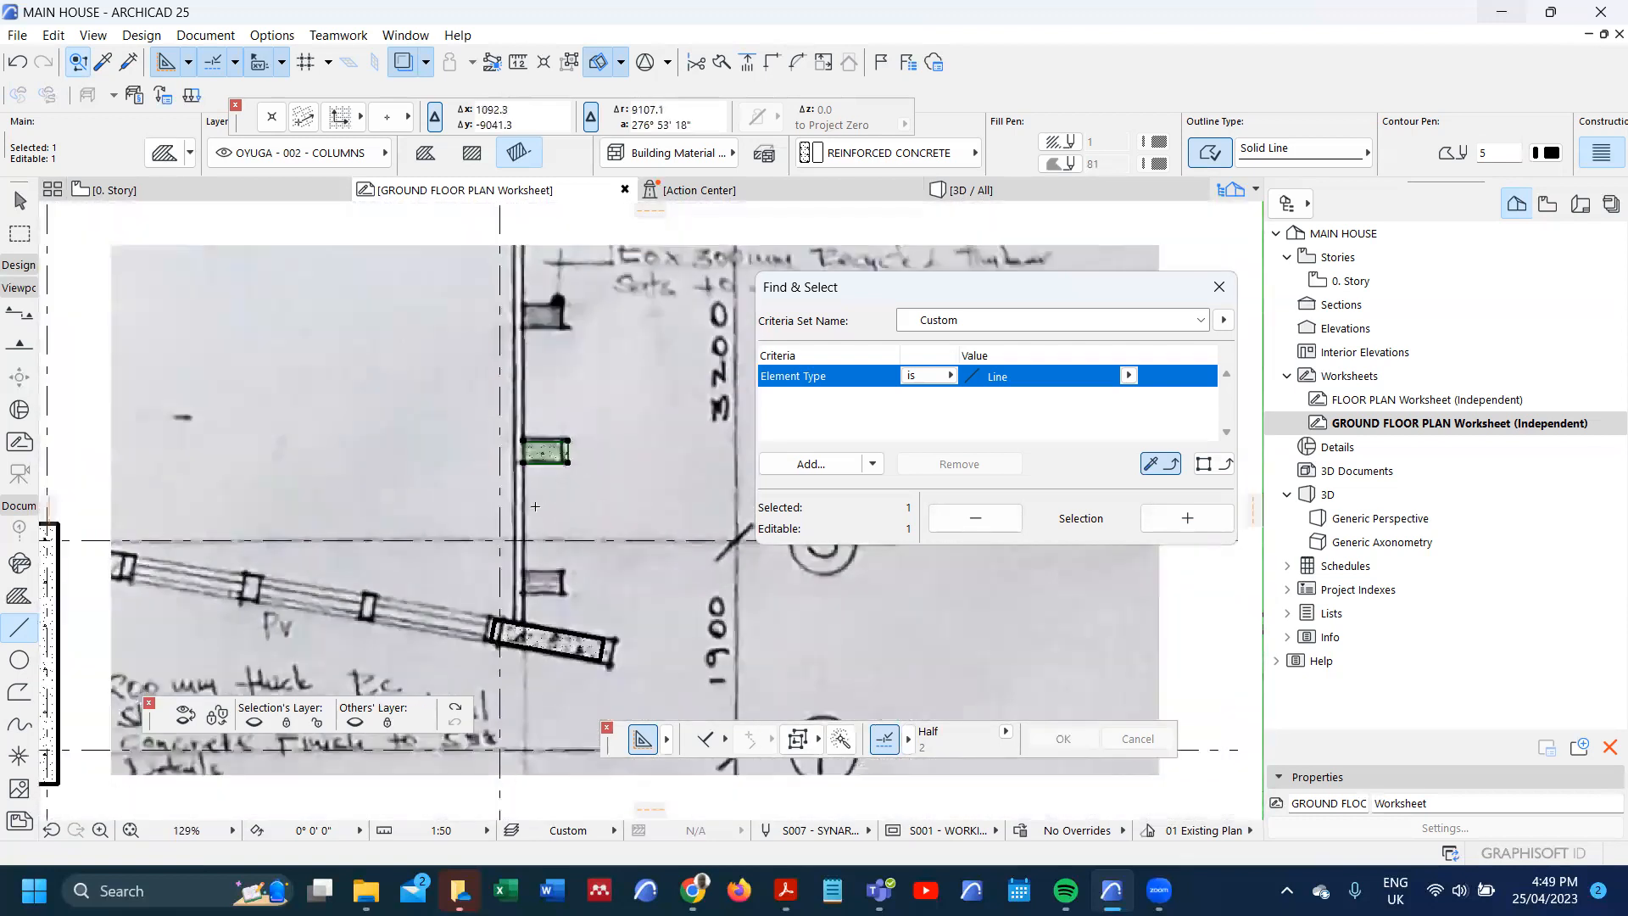
scroll(535, 506, down, 3)
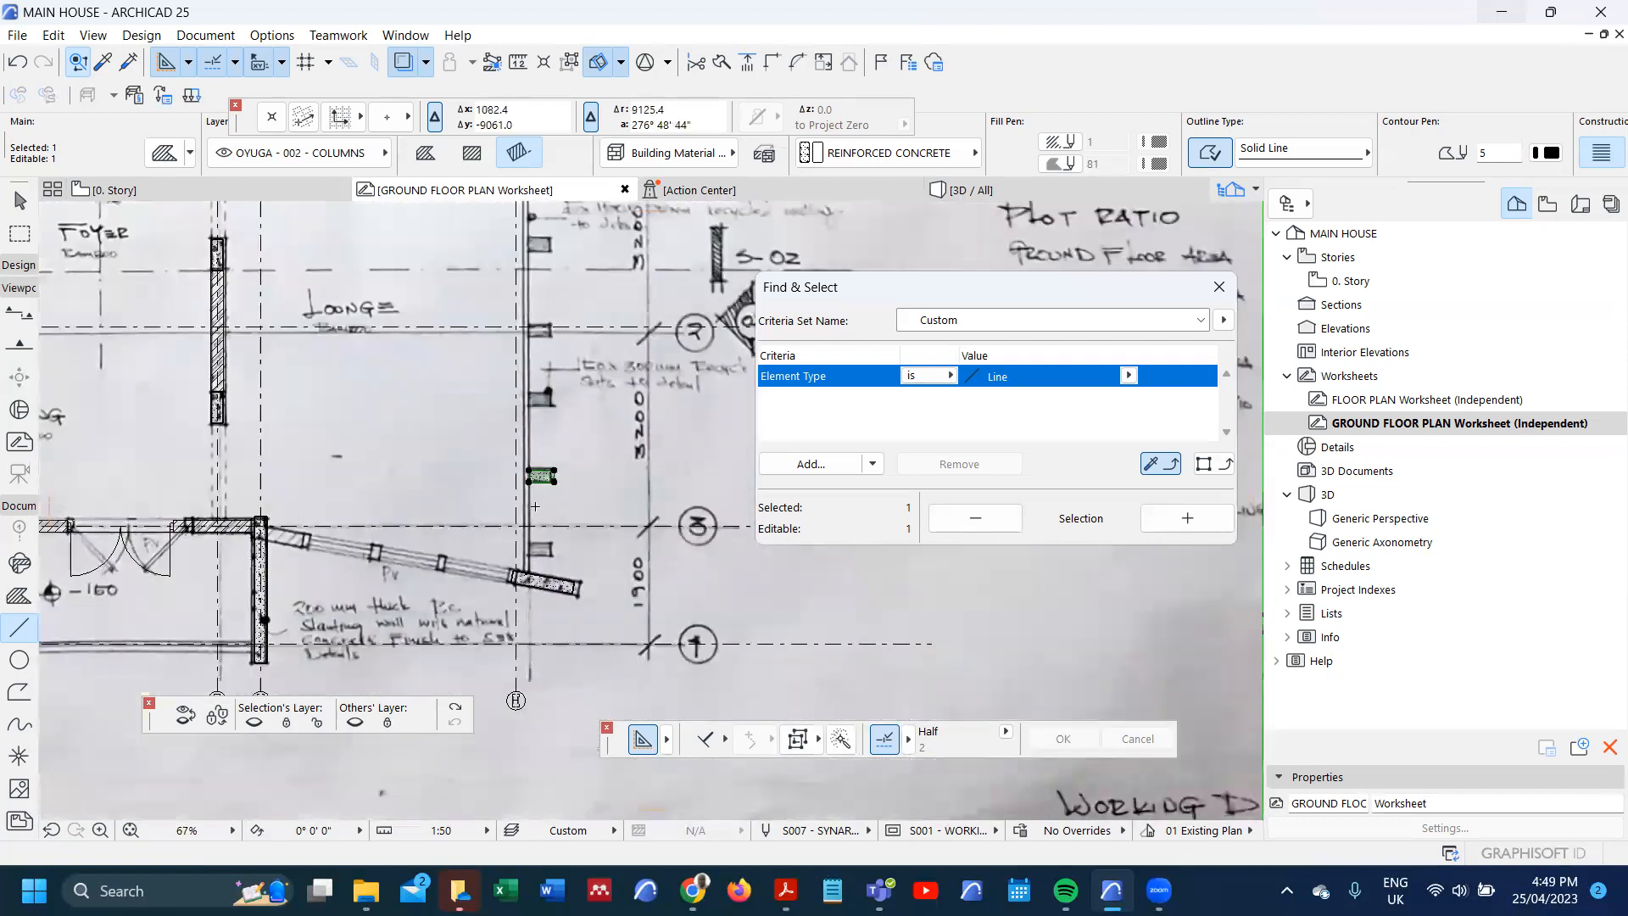
scroll(553, 511, down, 2)
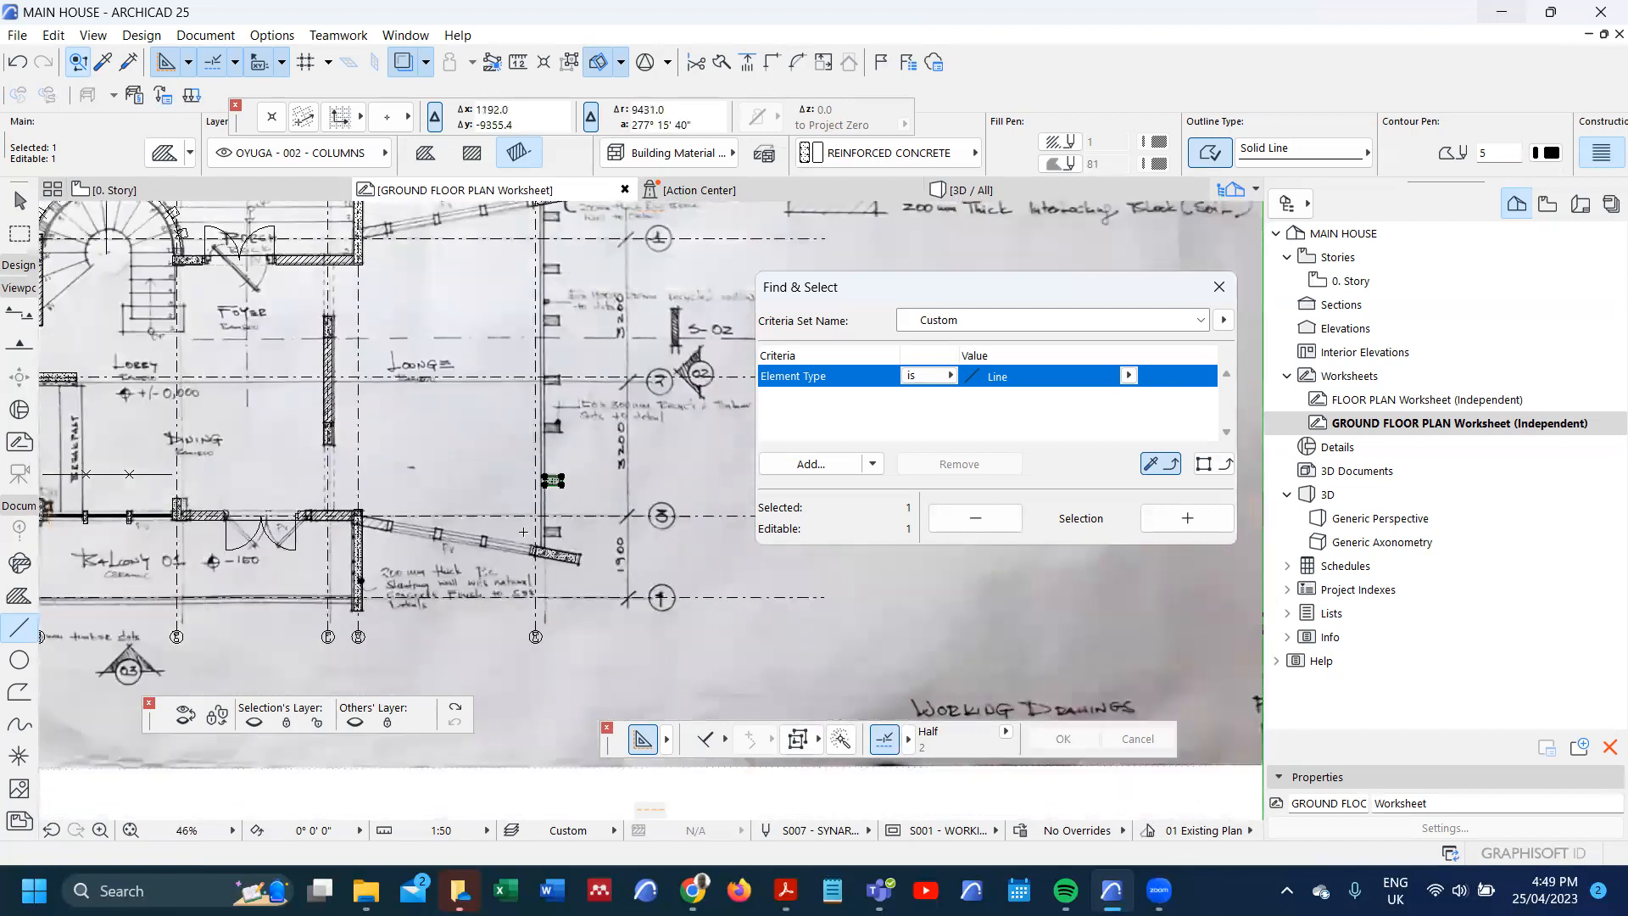
key(Escape)
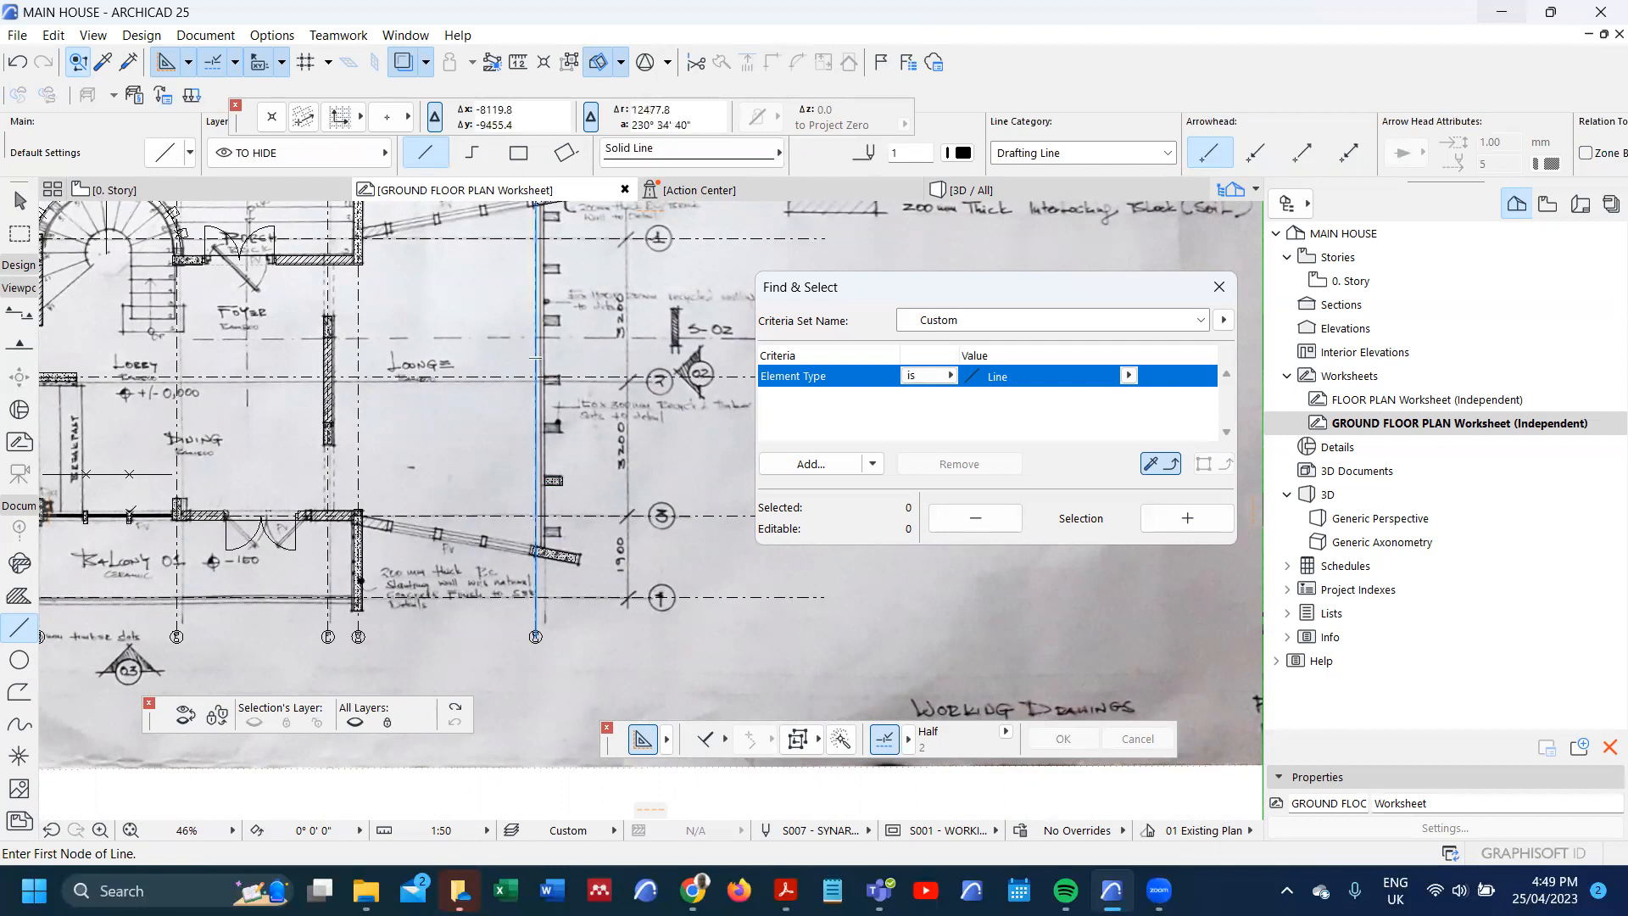
- Drag a copy of the grouped window lines beside the dining room mullion to the lounge's outer wall at grid line 3
scroll(131, 513, up, 6)
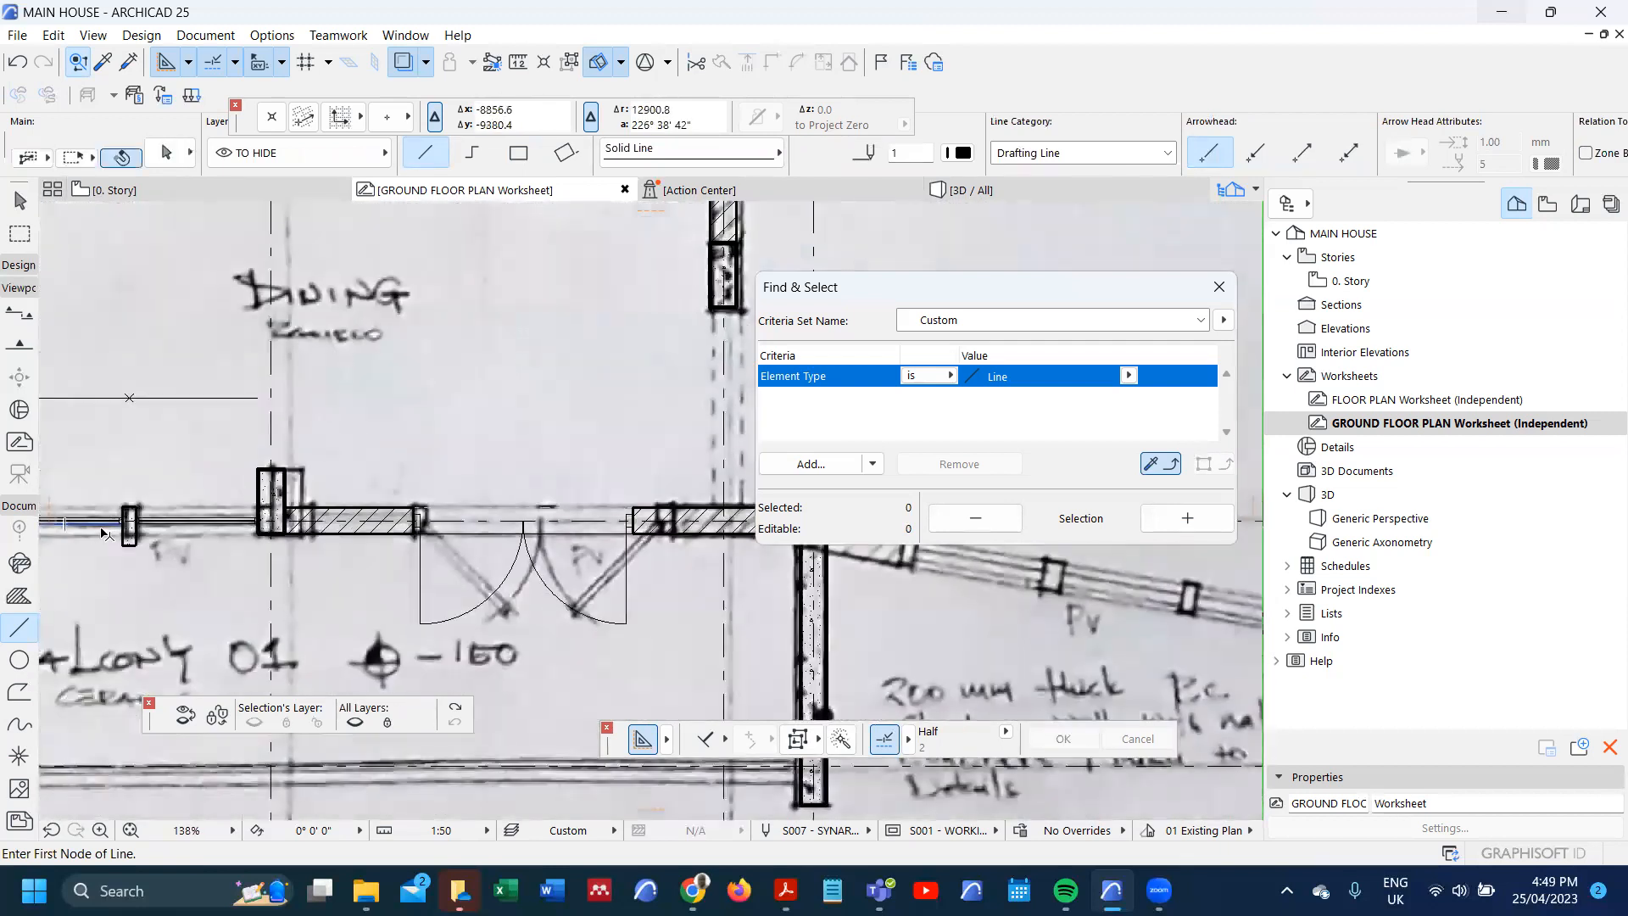
shift+click(100, 524)
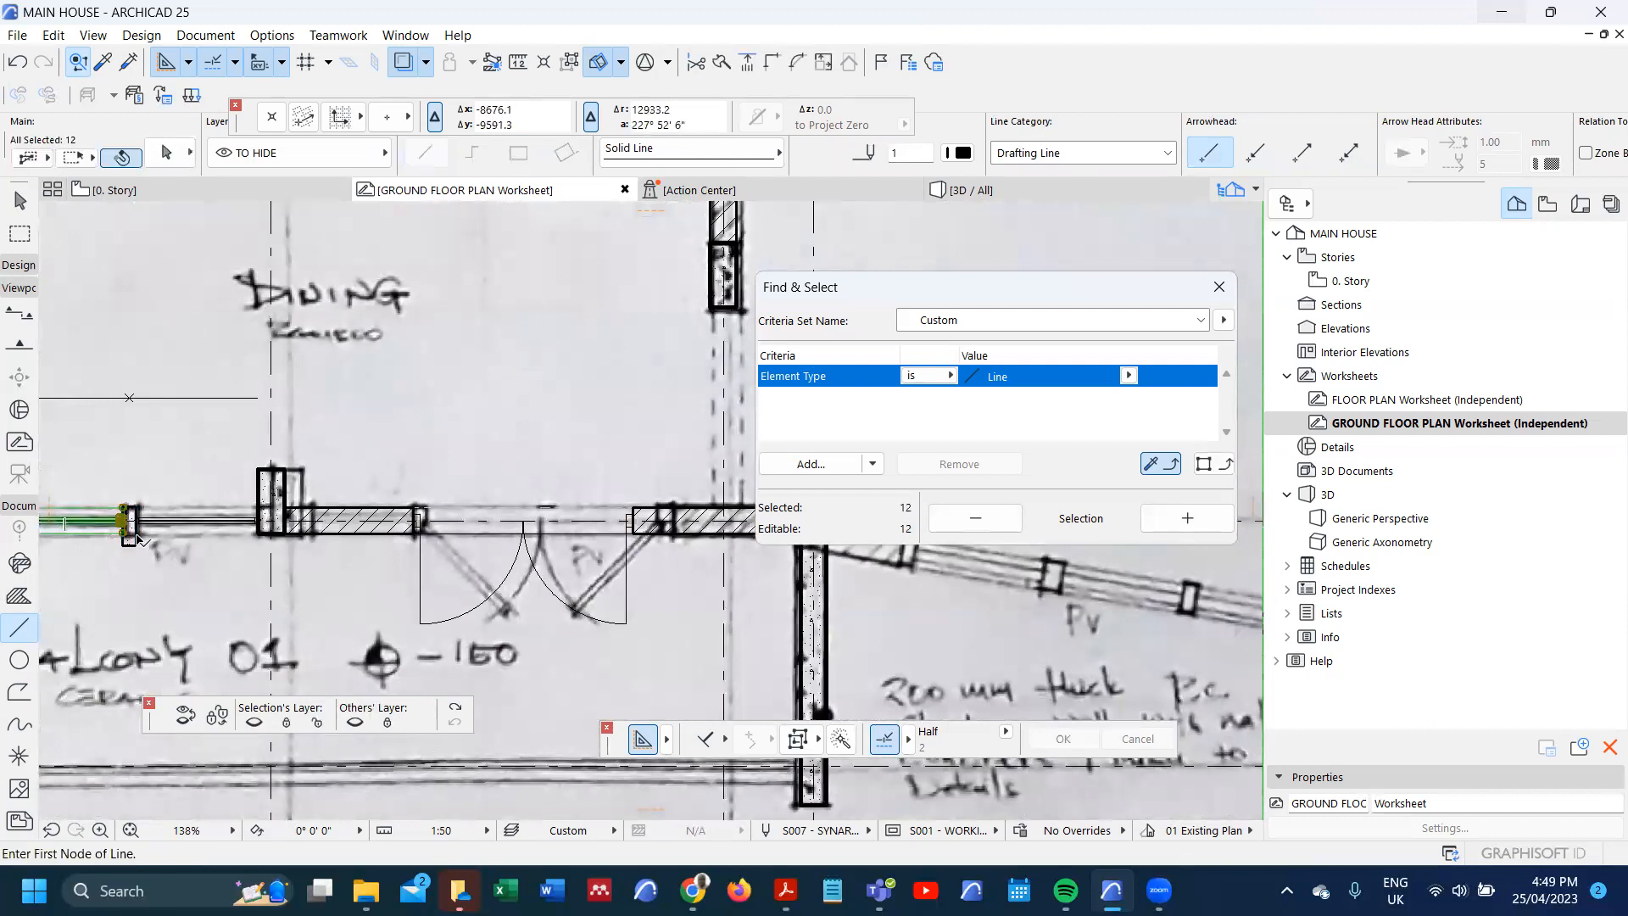
key(ctrl+shift+d)
click(125, 523)
scroll(254, 534, down, 5)
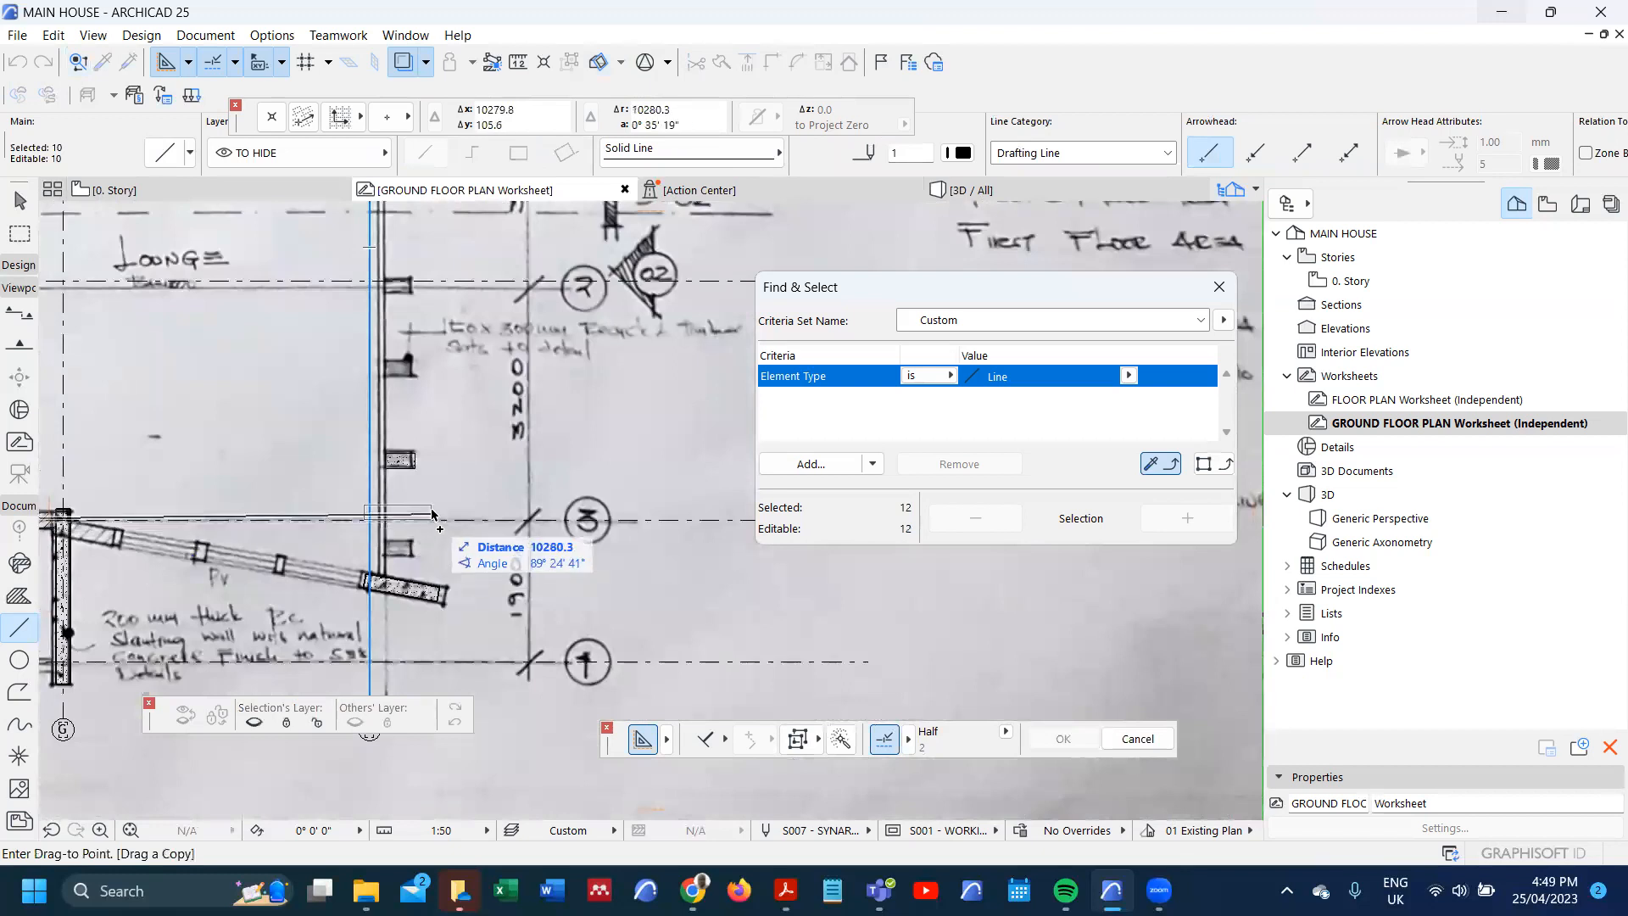
click(432, 508)
- Rotate the copied window lines about their outer end so they run vertically, parallel to the lounge's outer wall
key(ctrl+e)
click(431, 507)
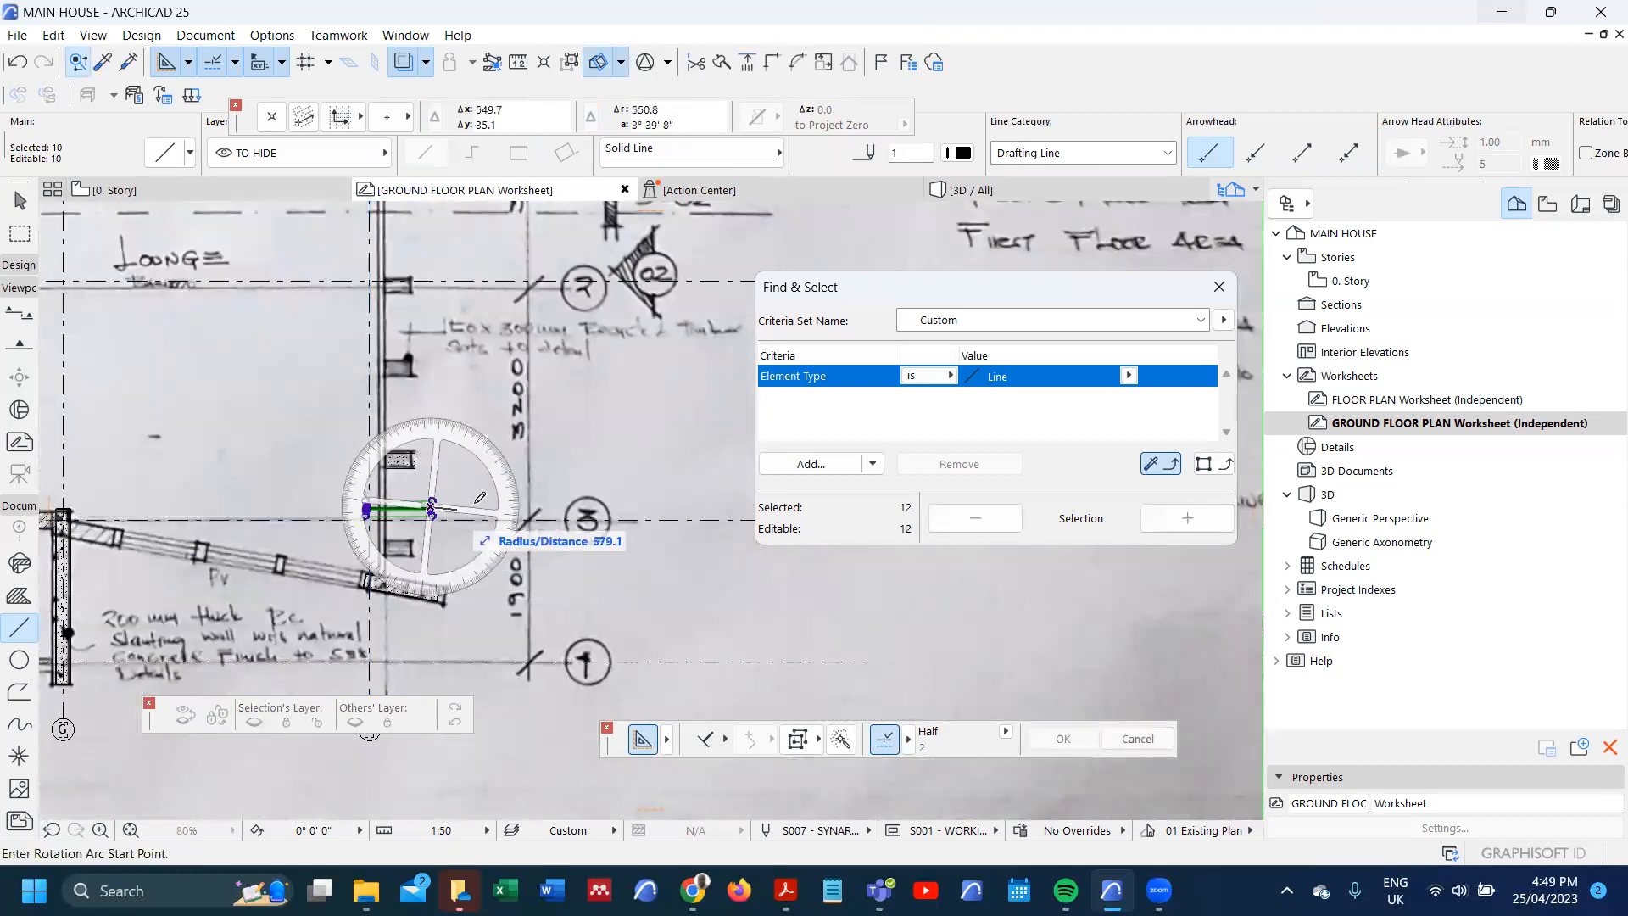
click(442, 601)
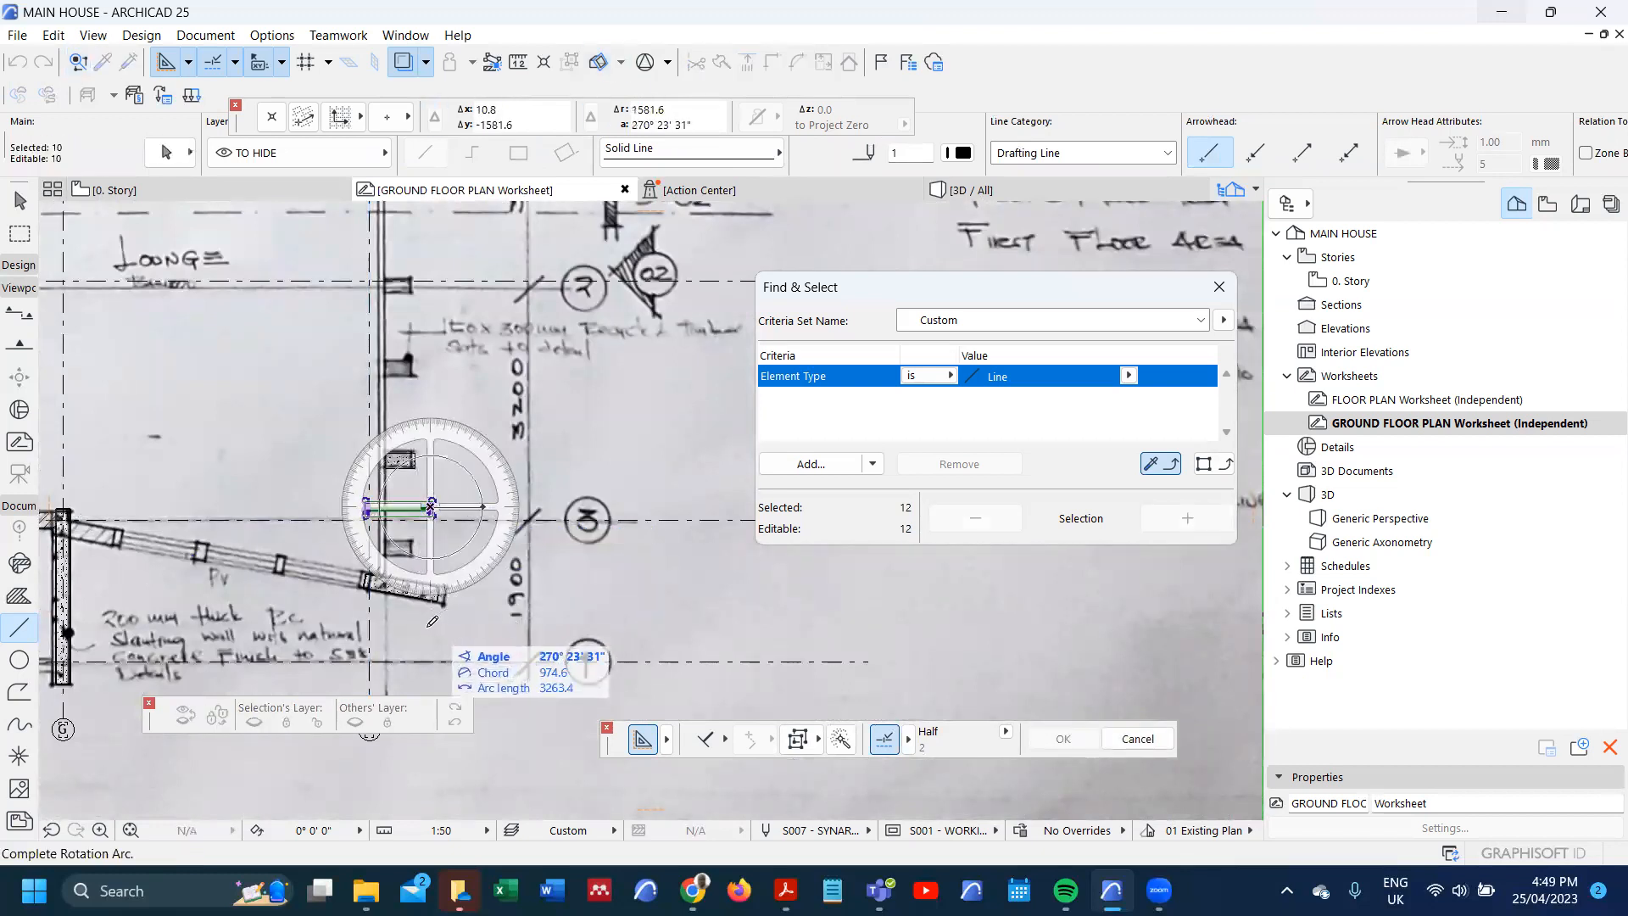
click(426, 623)
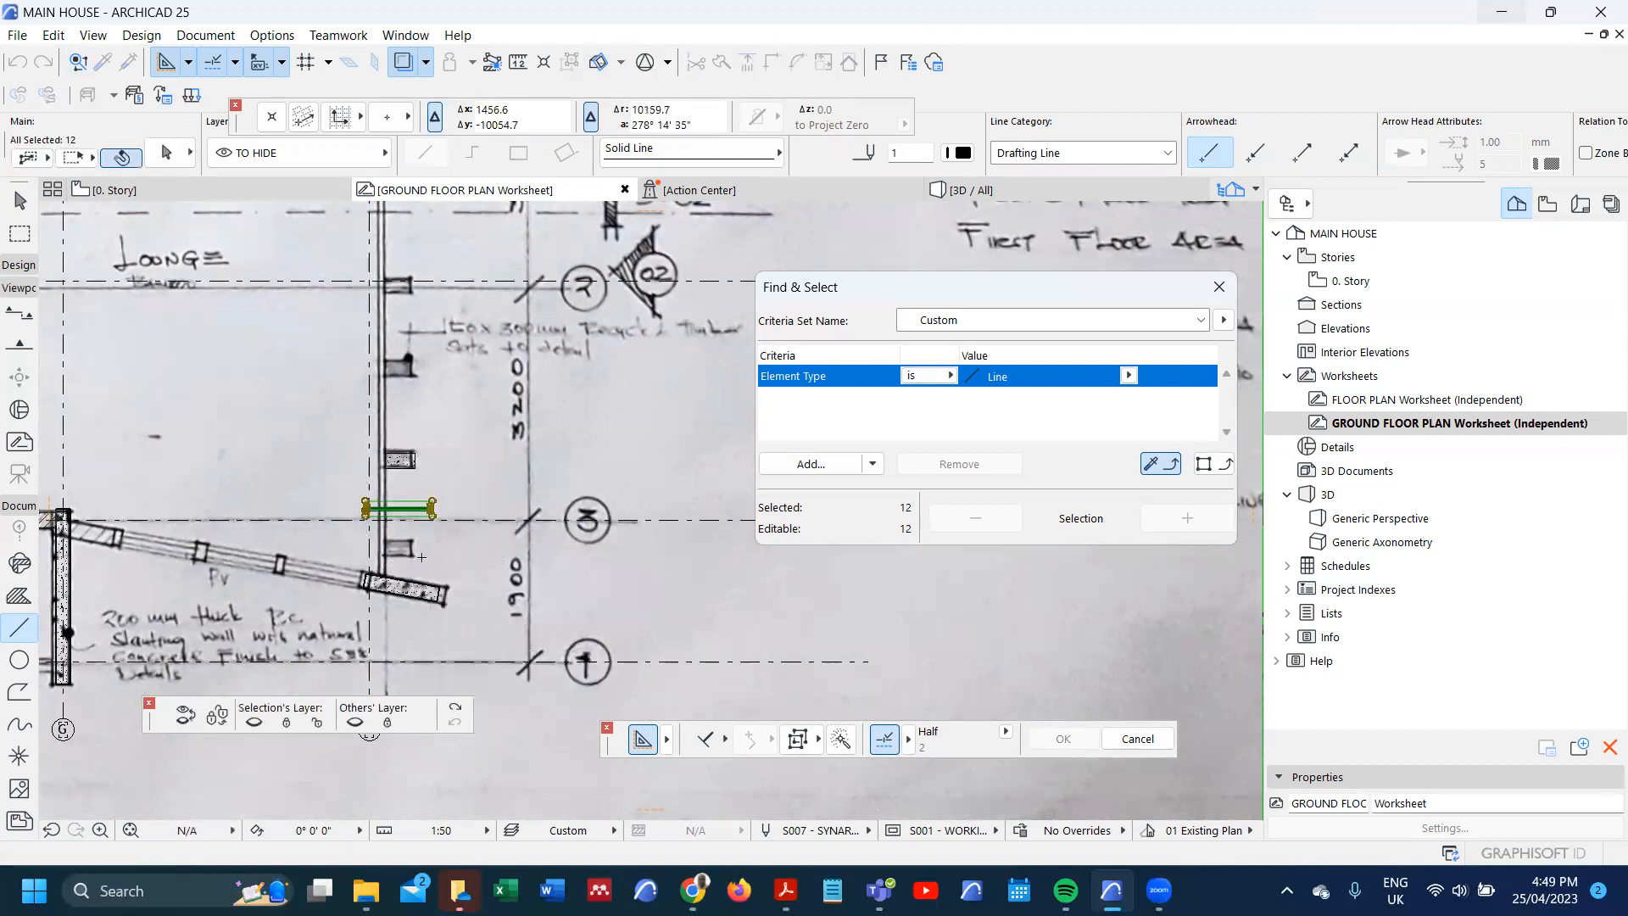
scroll(426, 593, up, 3)
scroll(419, 449, up, 4)
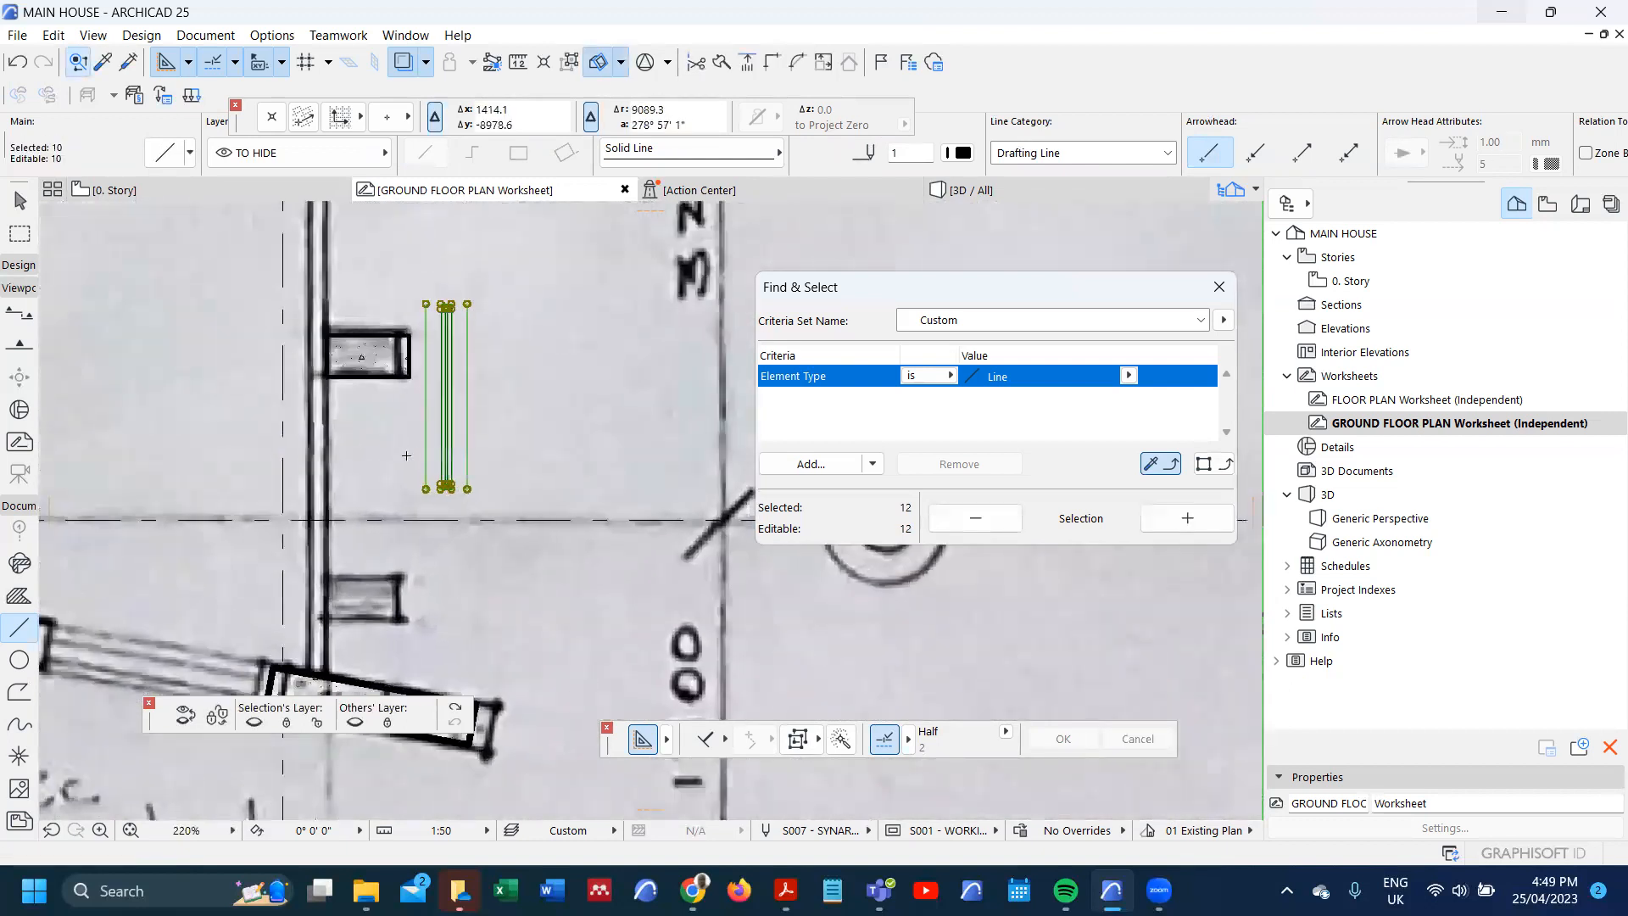
right_click(398, 464)
mouse_move(543, 665)
click(704, 665)
scroll(511, 445, down, 4)
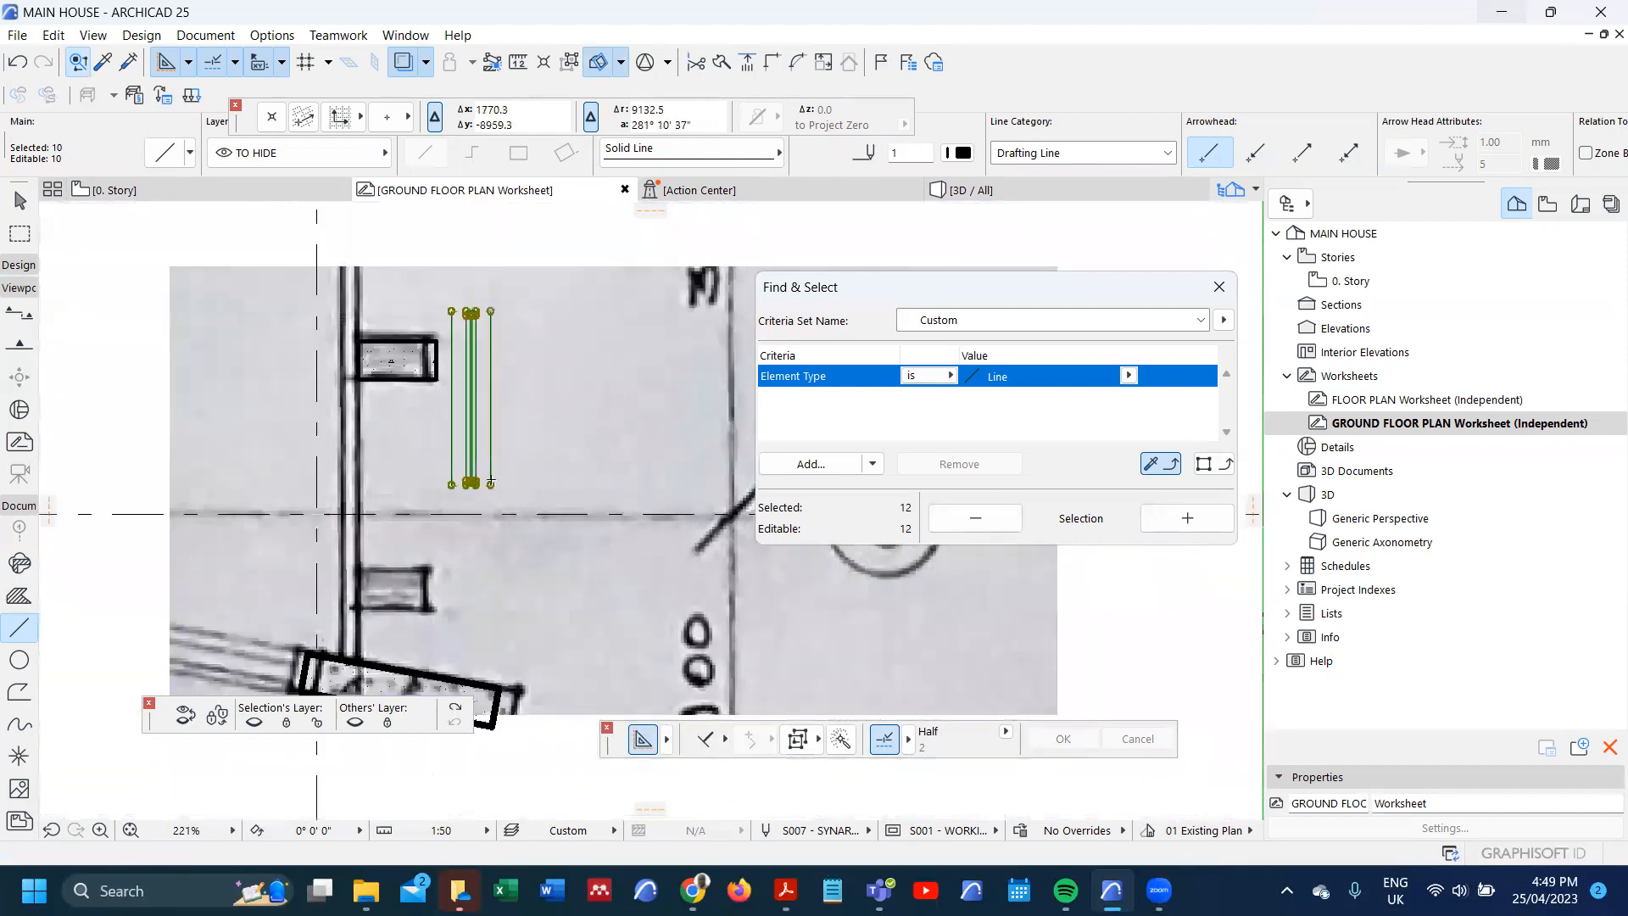
scroll(508, 454, up, 2)
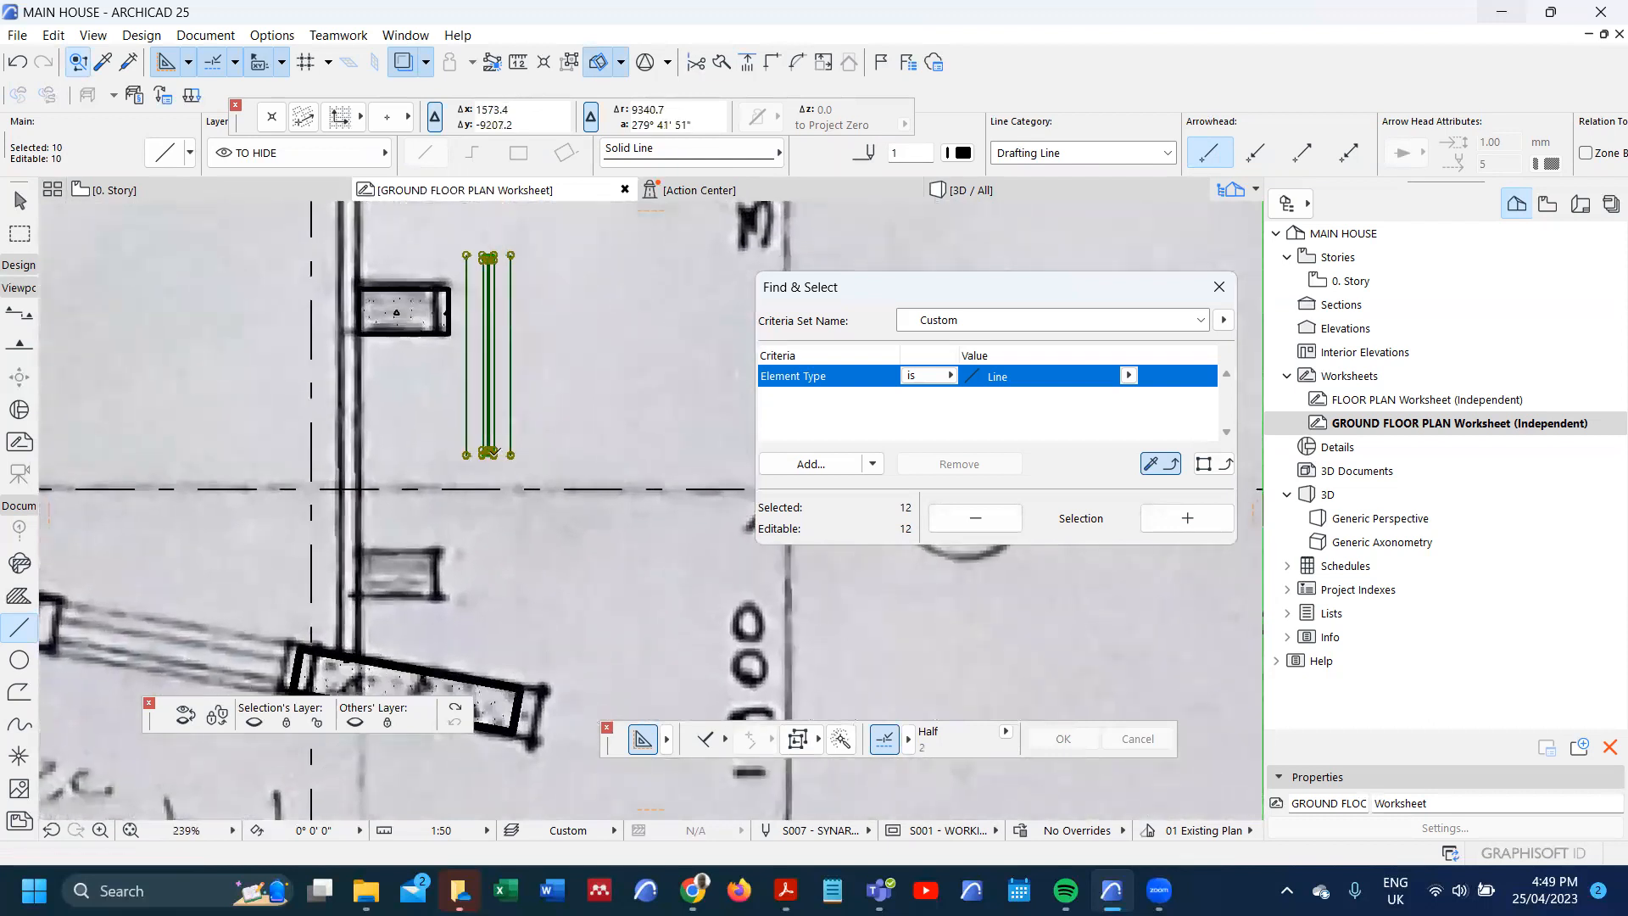
scroll(490, 453, down, 3)
scroll(490, 462, up, 2)
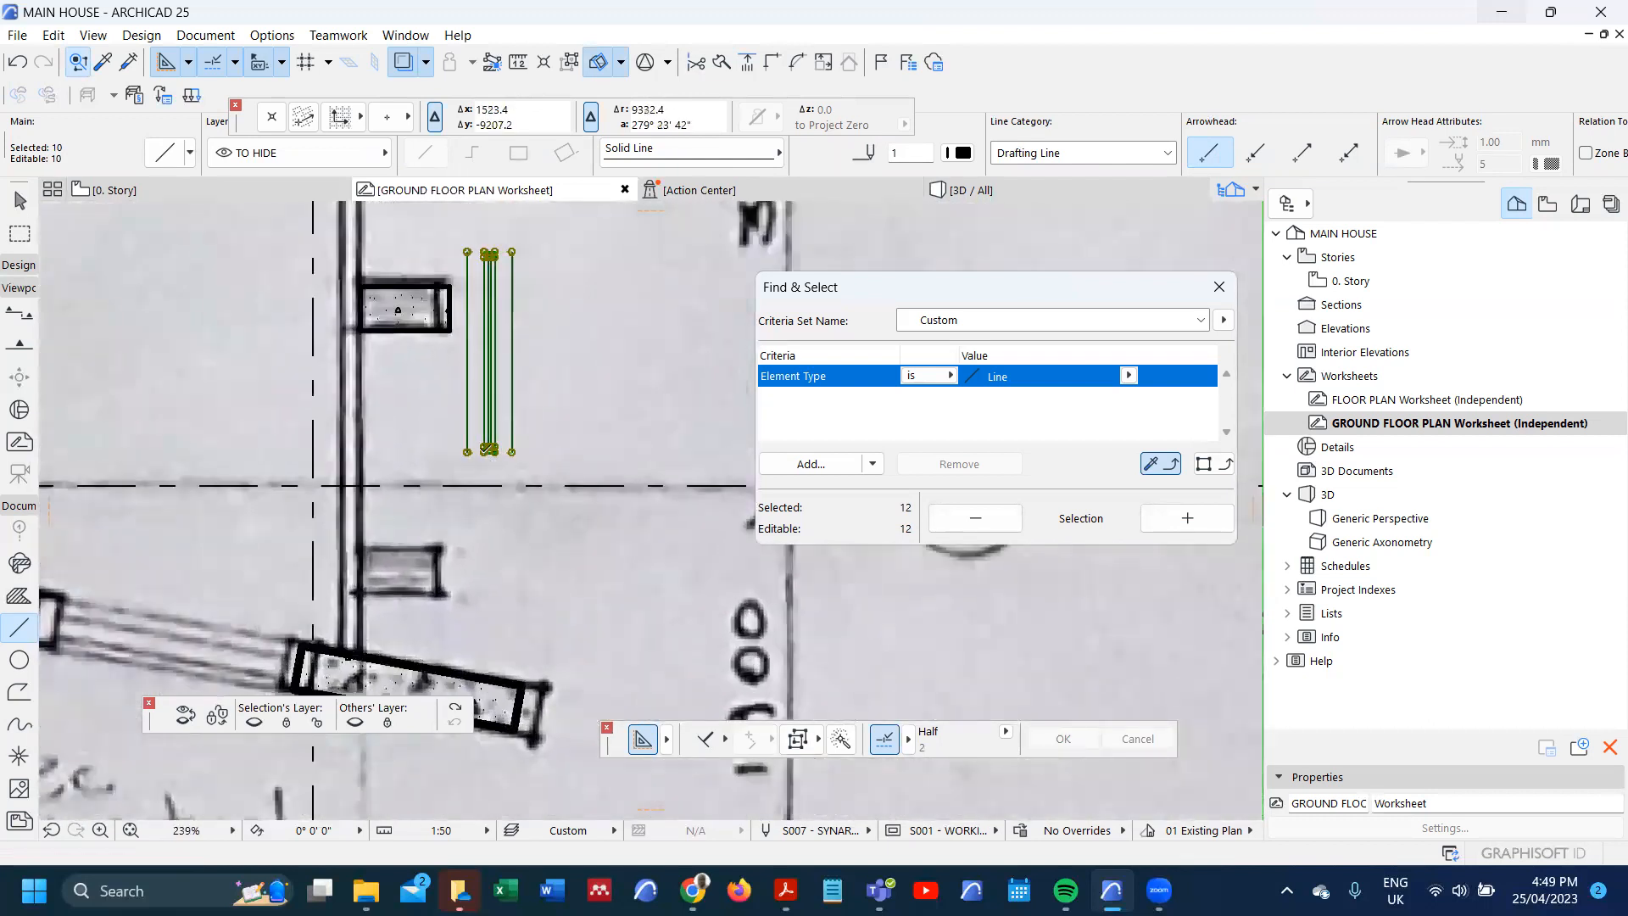
scroll(489, 462, down, 3)
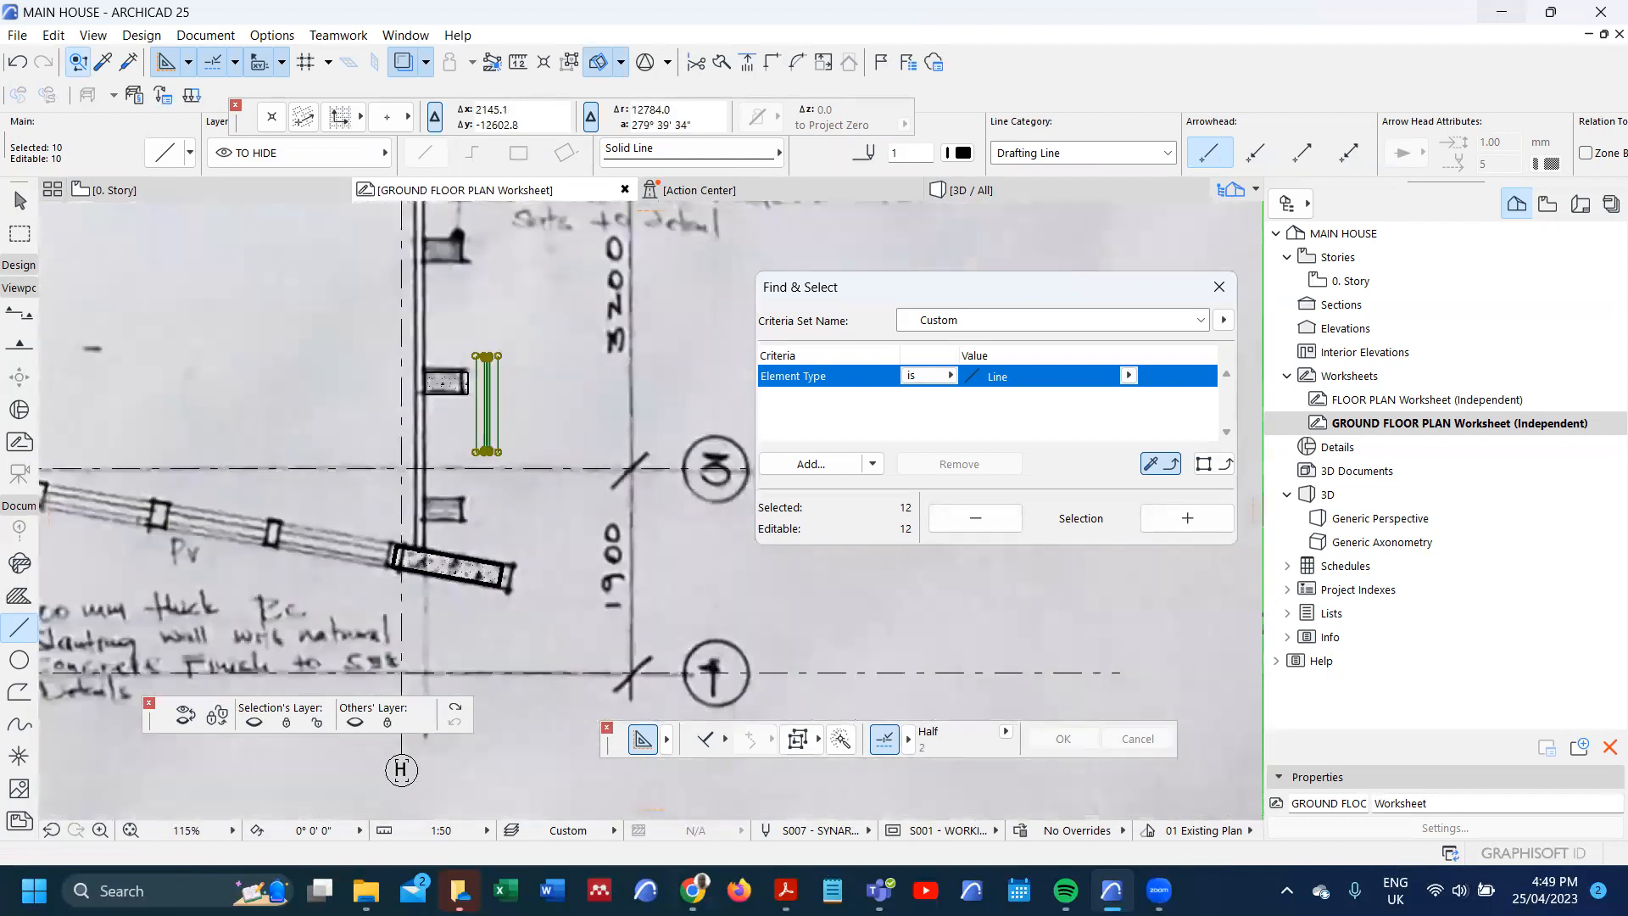
- Switch to SAMPLE DOCUMENTATION.pdf in Adobe Acrobat, examine the elevations' slats and windows, and return to the Archicad worksheet
click(785, 890)
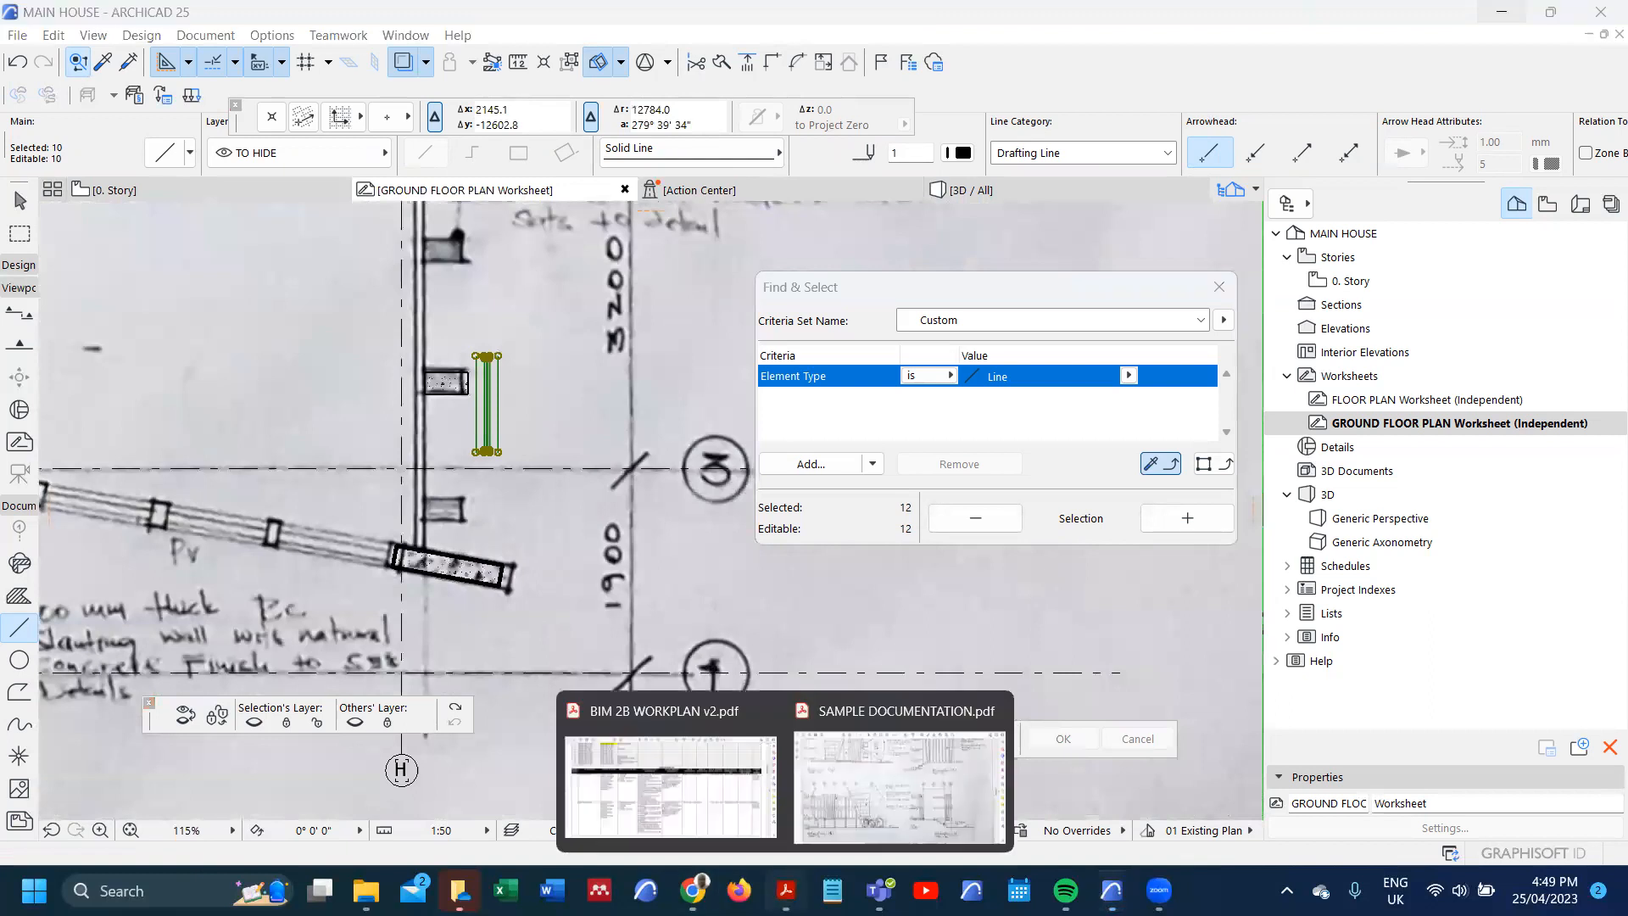
click(824, 796)
scroll(544, 564, up, 2)
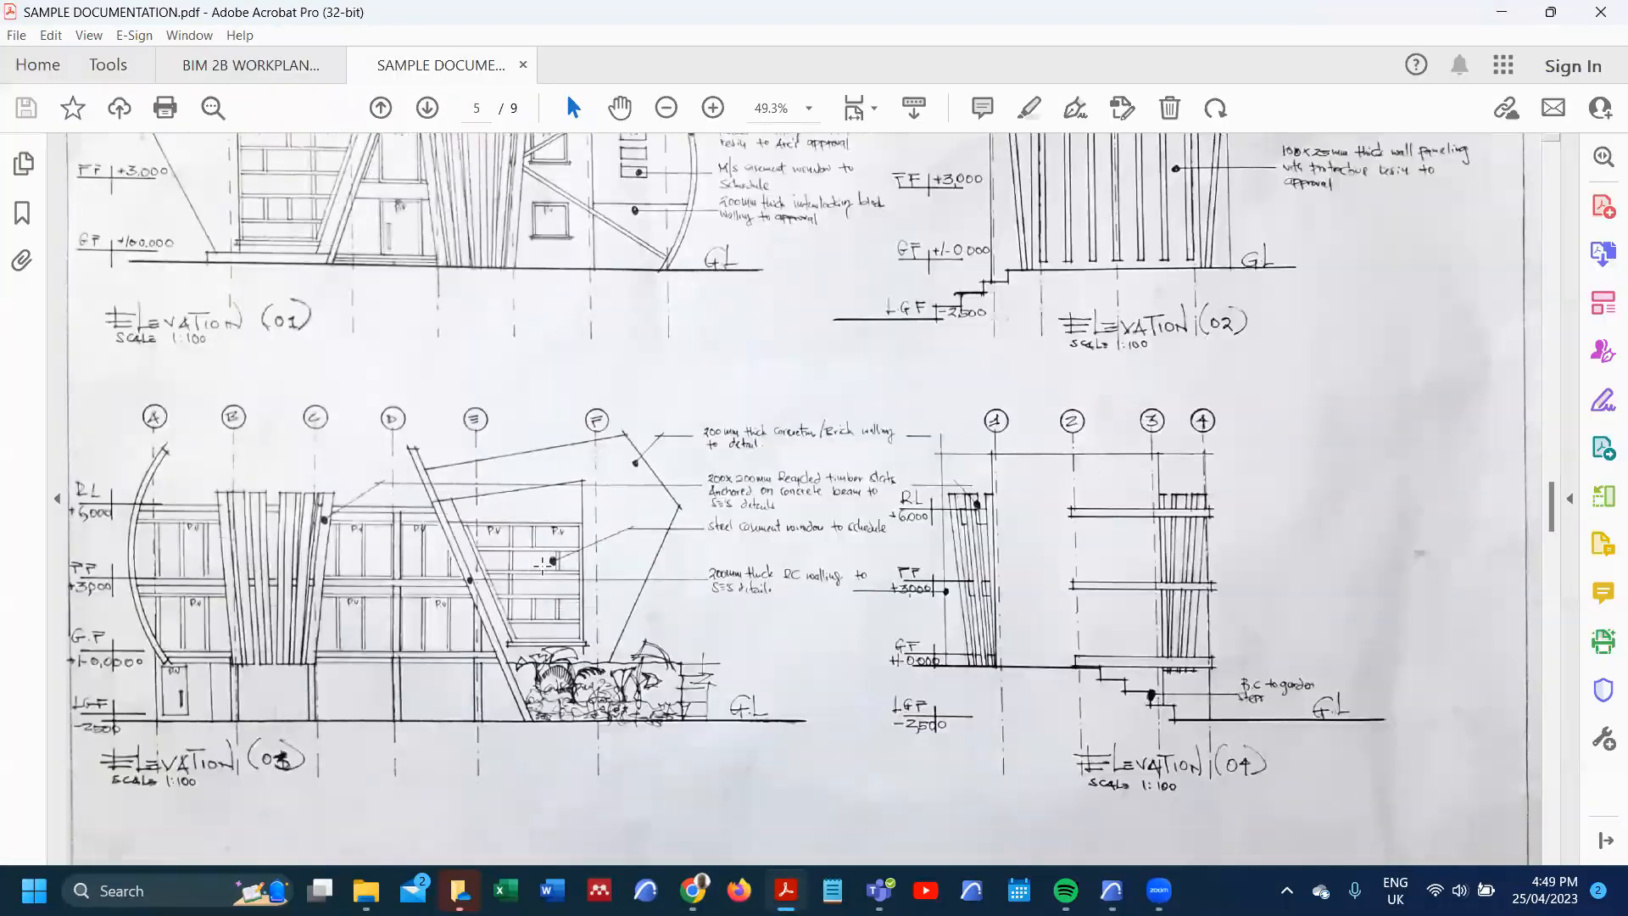
scroll(542, 566, down, 1)
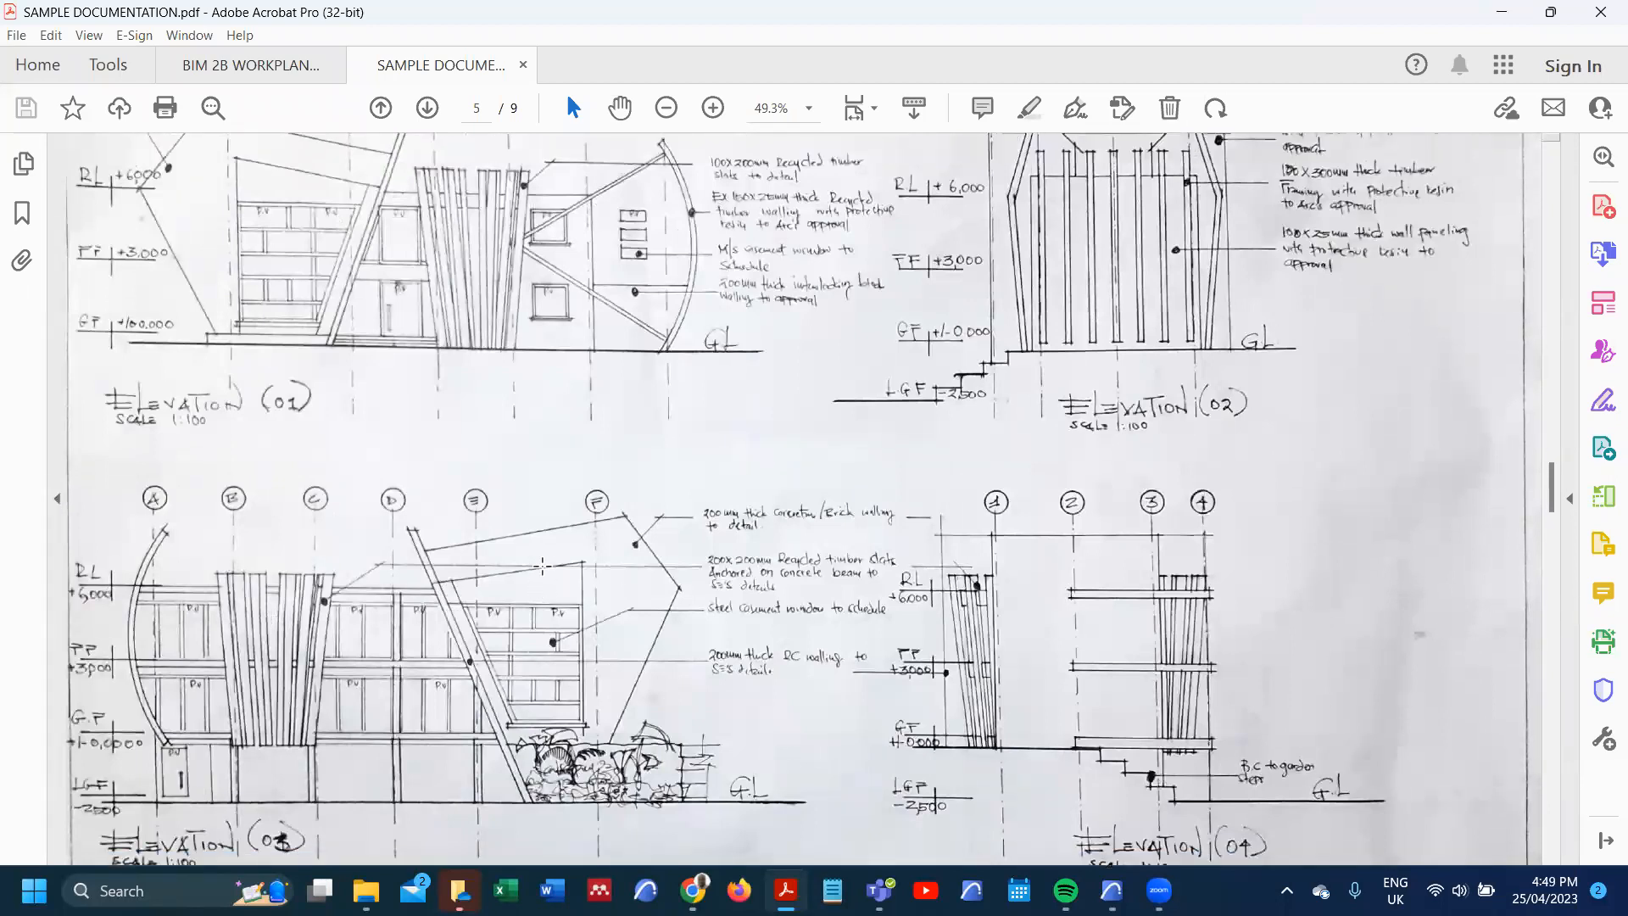
scroll(543, 566, up, 1)
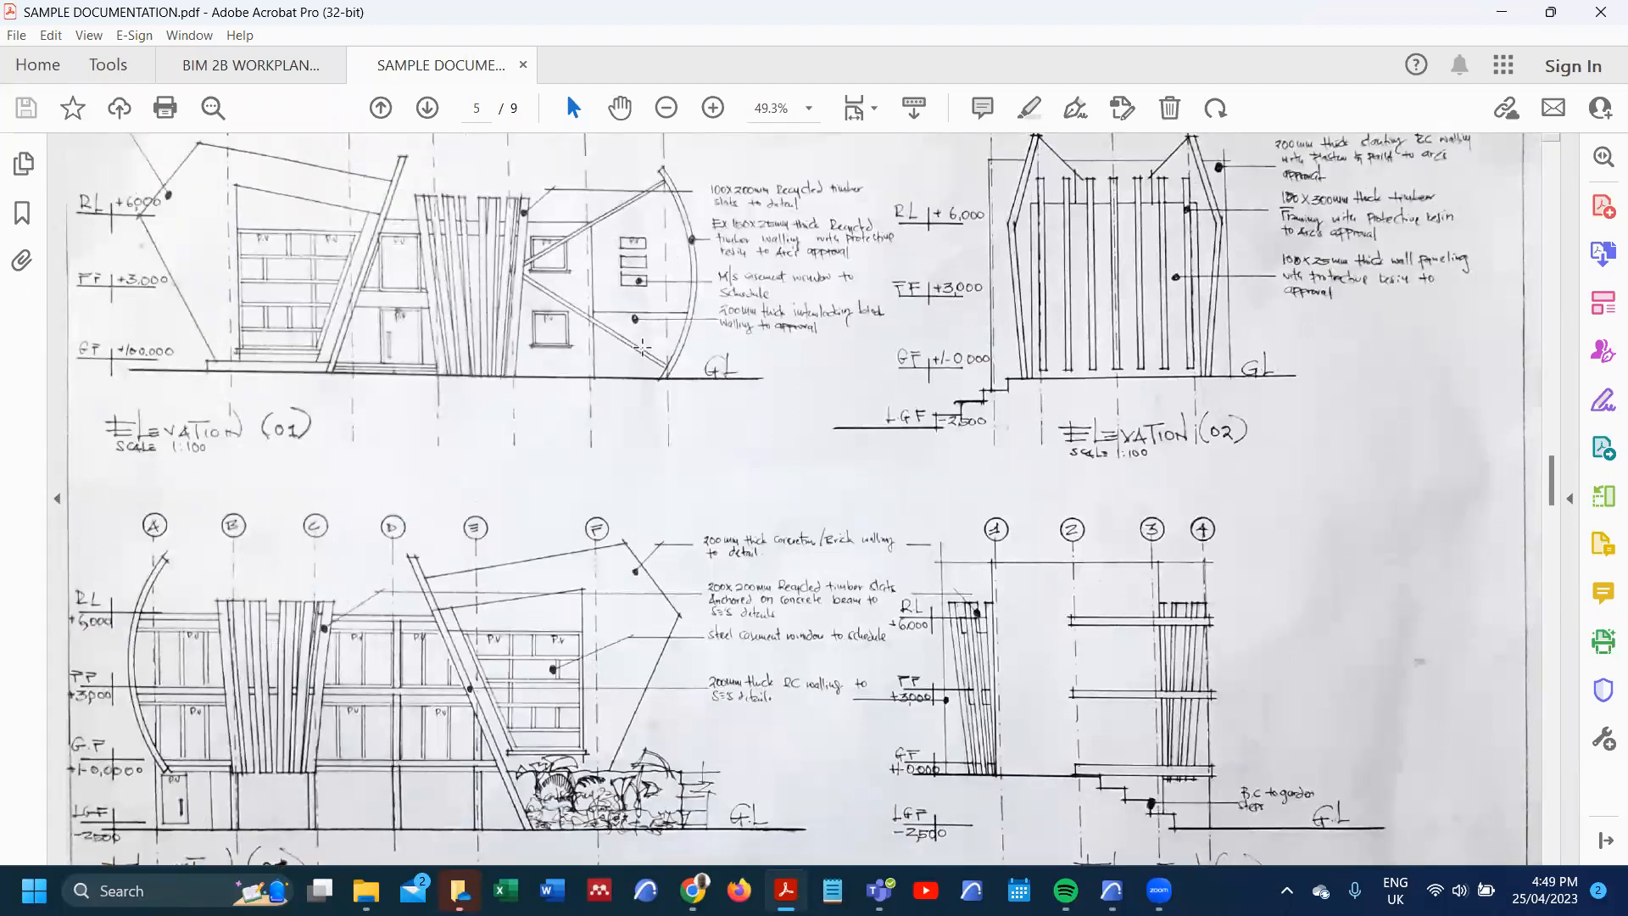
scroll(588, 271, down, 1)
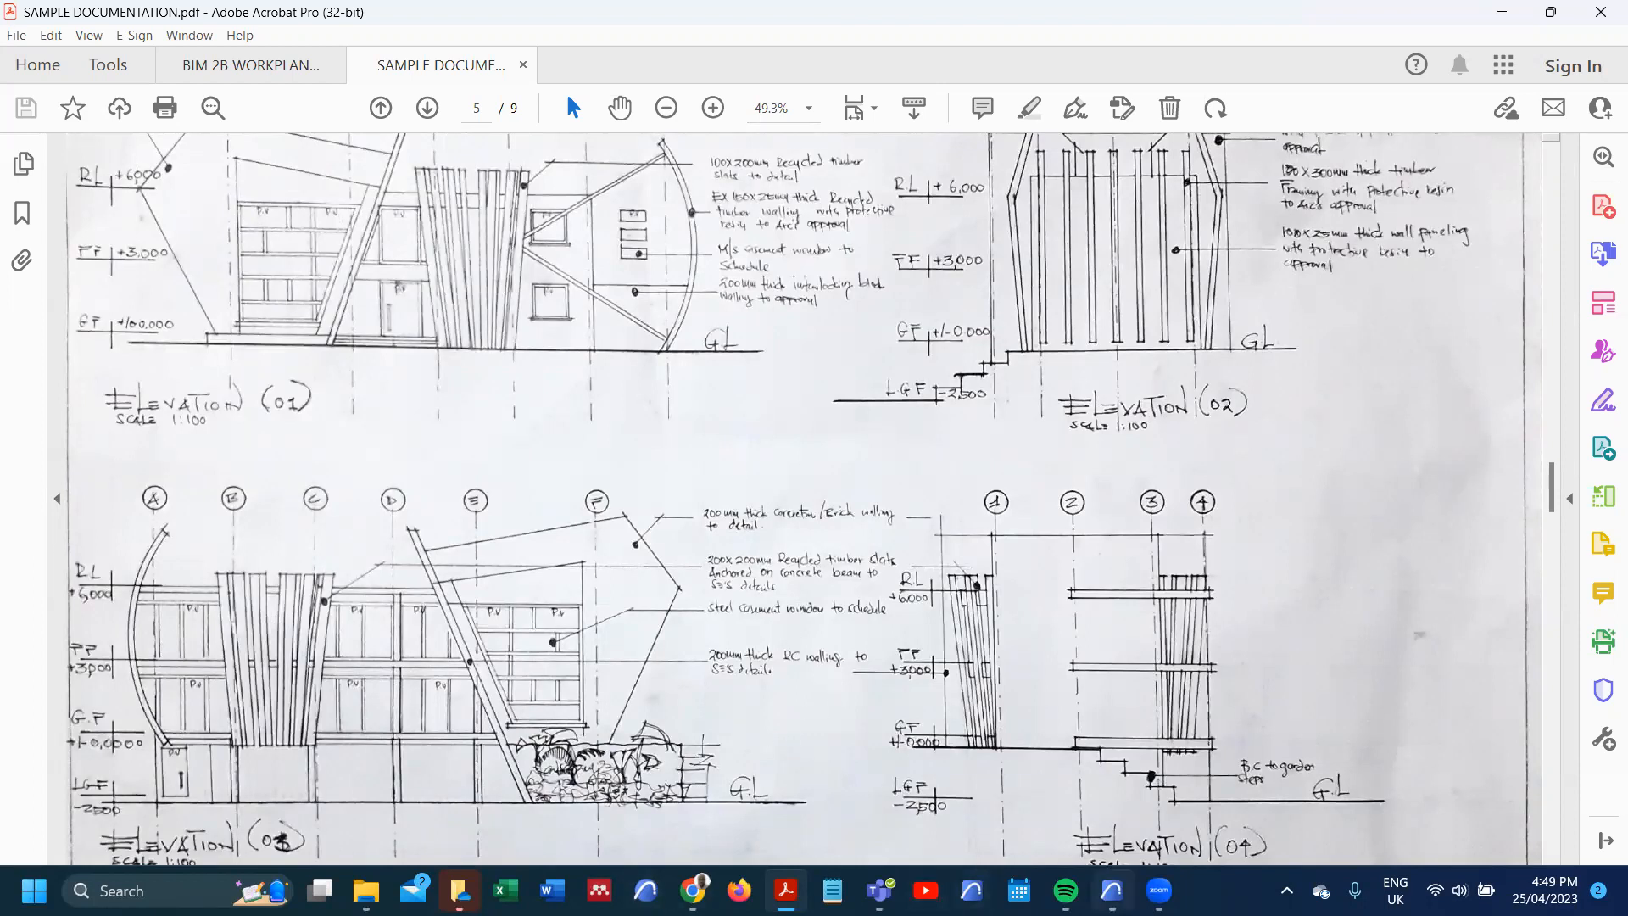
mouse_move(1110, 890)
click(1097, 784)
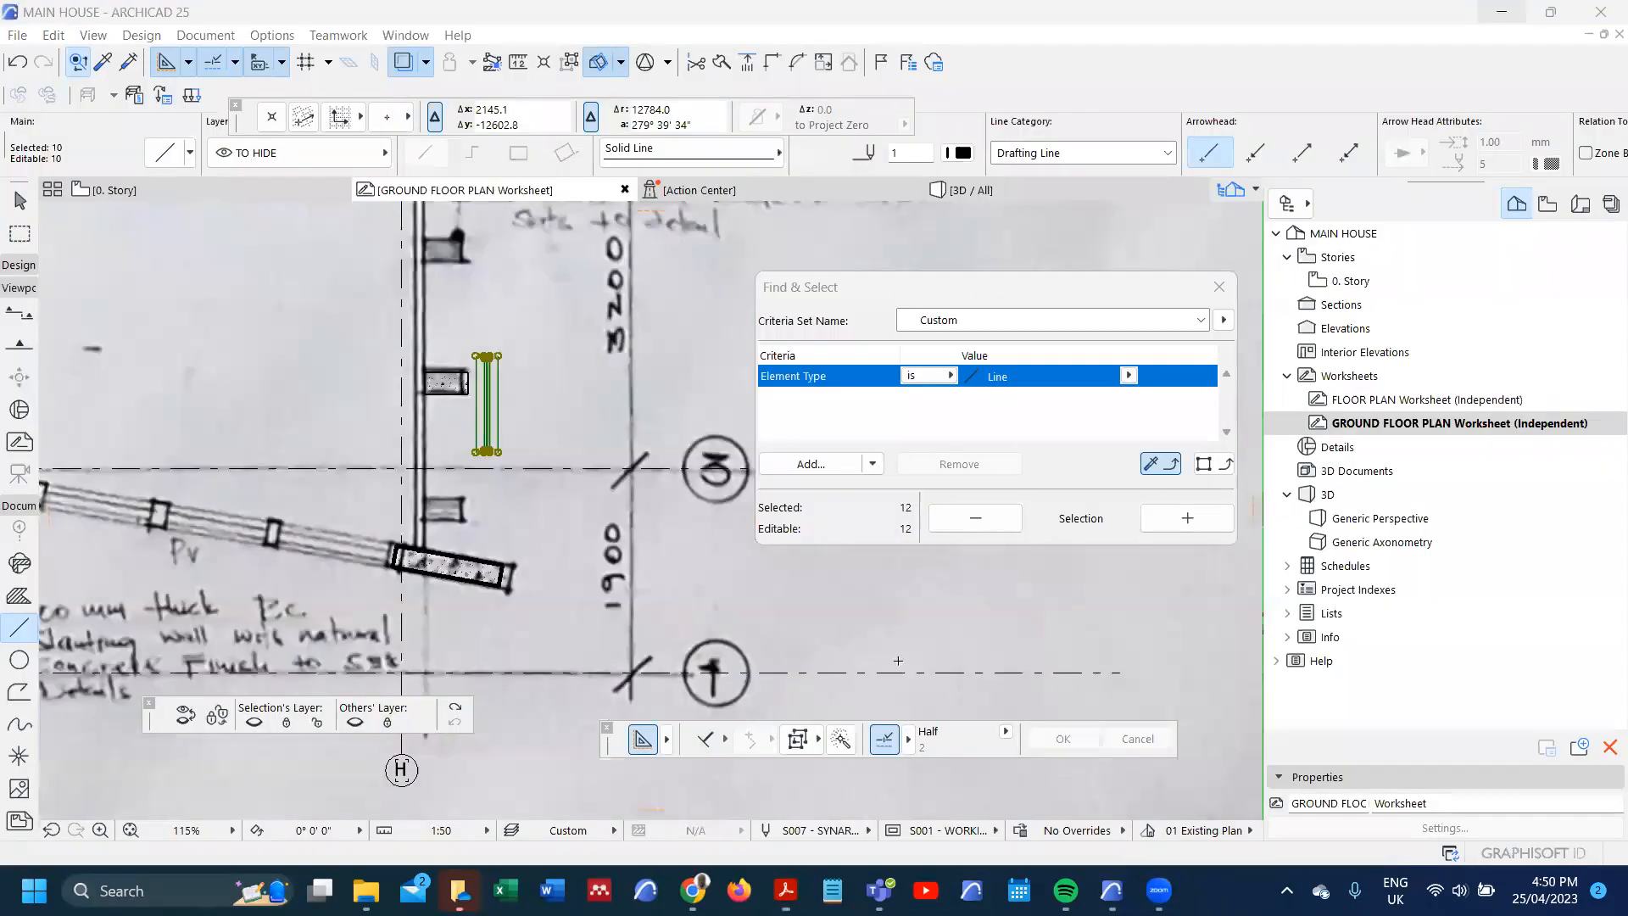
- Delete the copied window's outer vertical line on the side nearest the lounge wall
scroll(413, 398, up, 5)
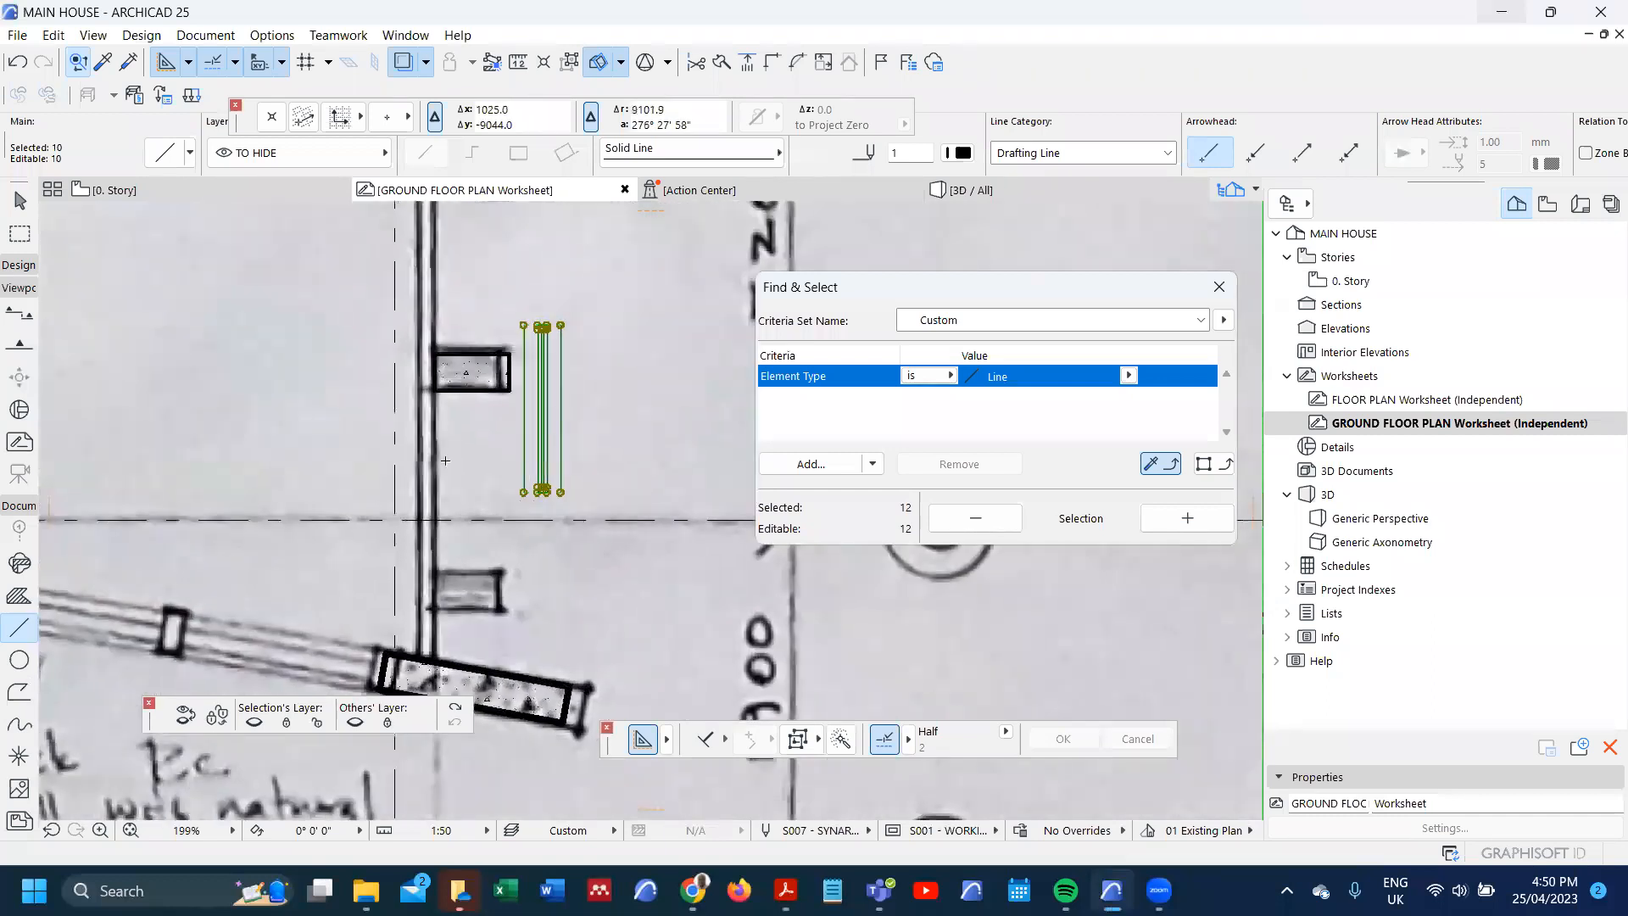
key(Escape)
key(ctrl+a)
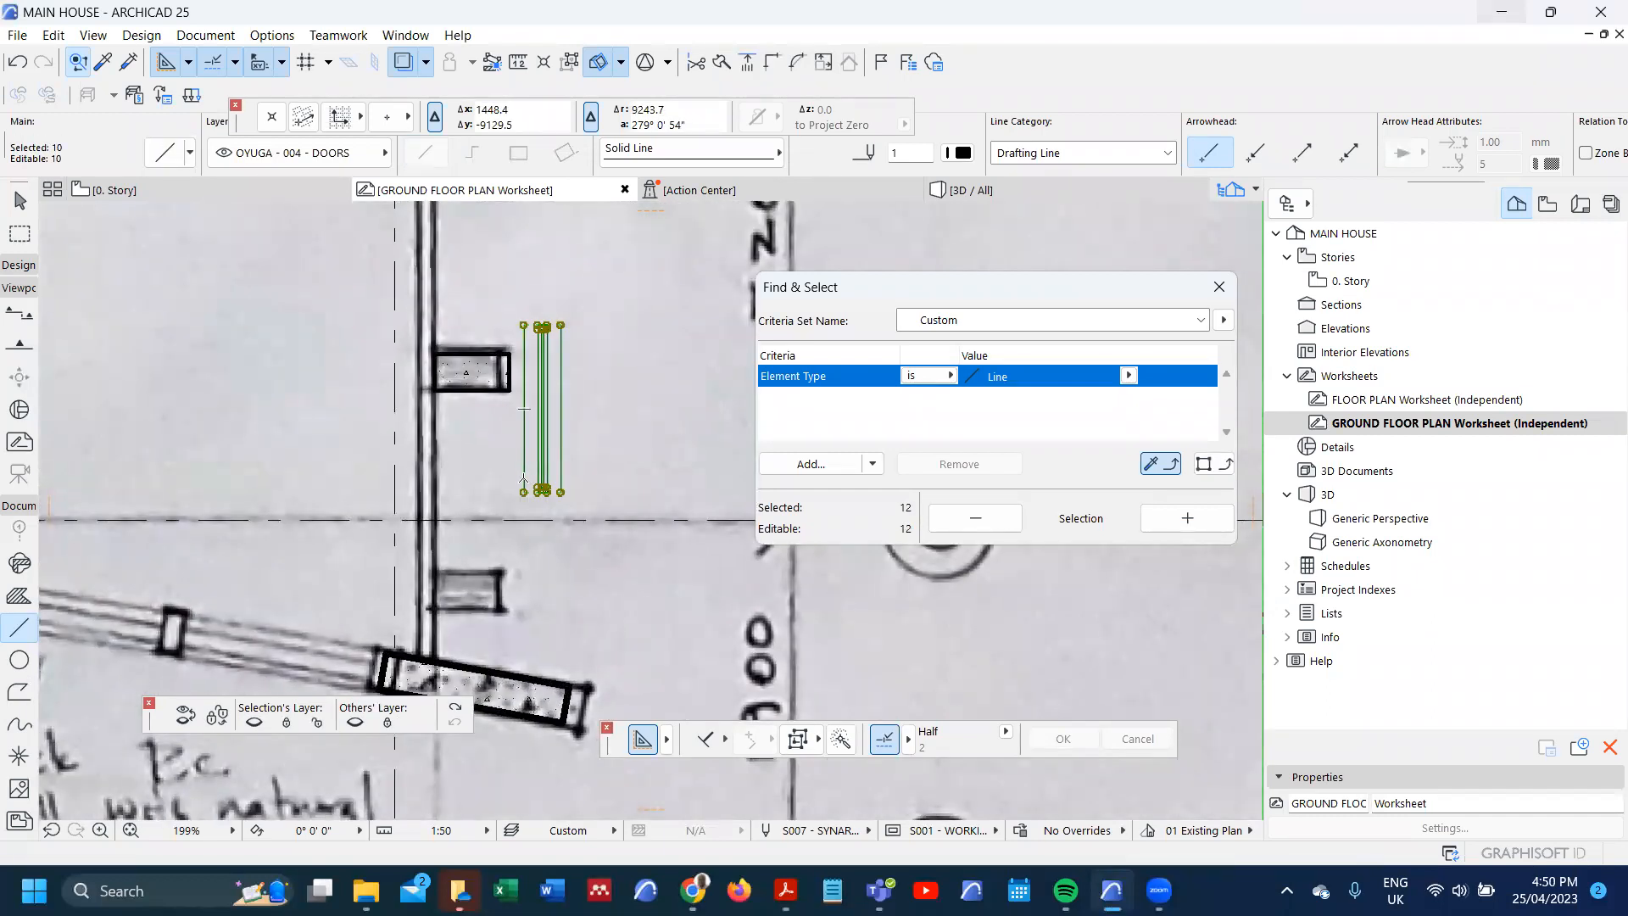
click(523, 483)
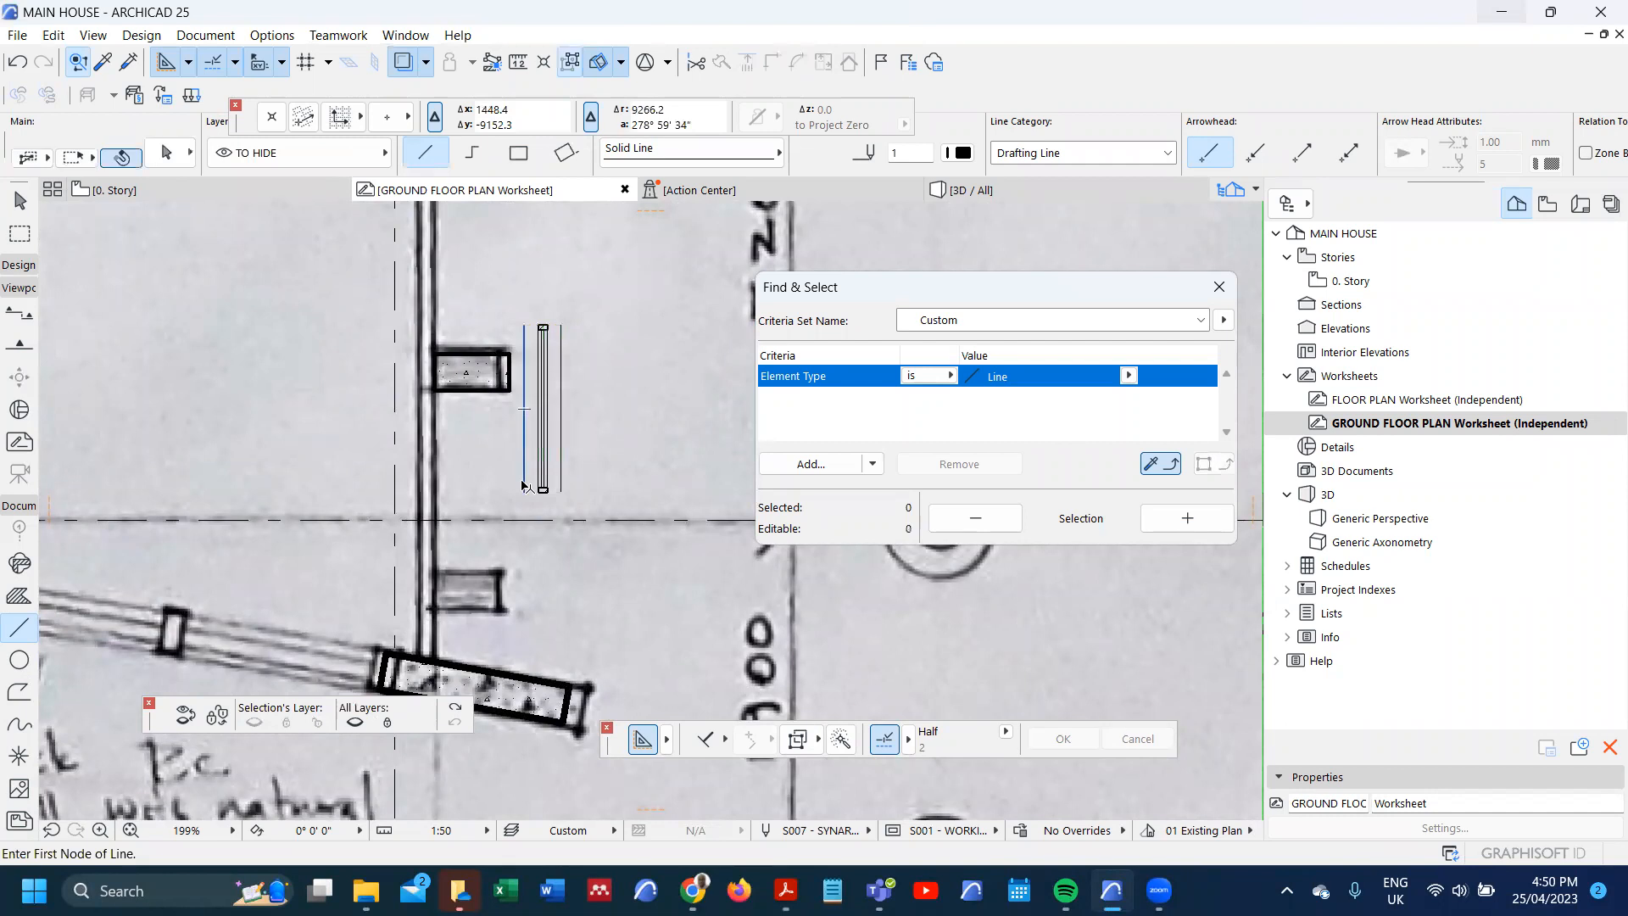
key(Delete)
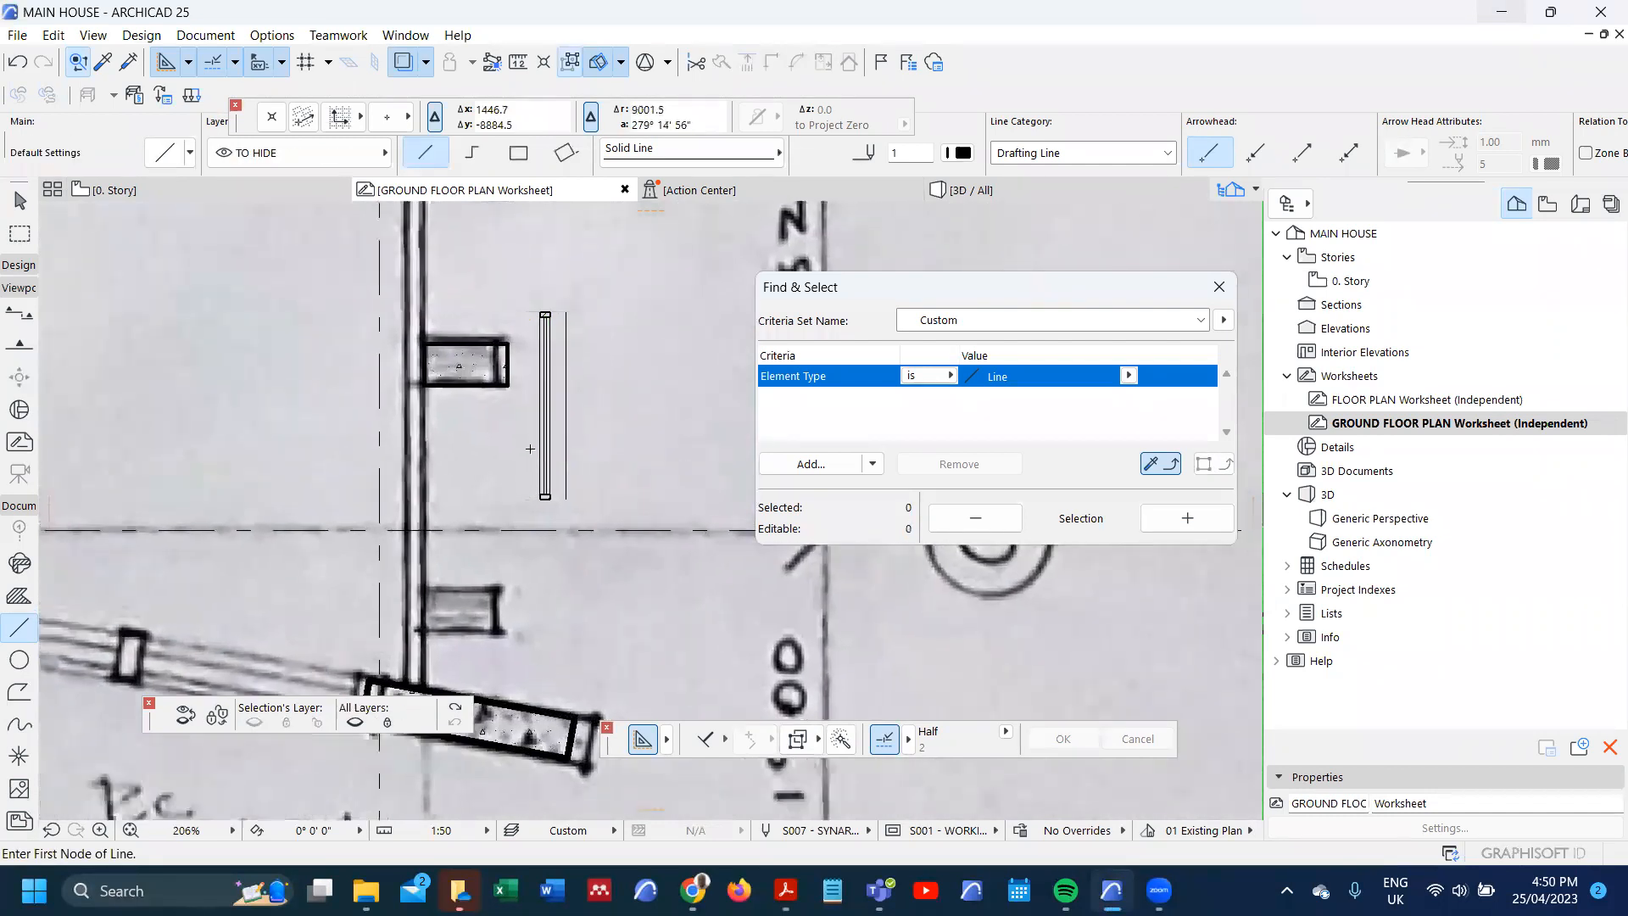
- Move the remaining copied window lines onto the lounge's outer wall so their lower end meets the slanting wall below grid line 3
scroll(528, 437, up, 5)
scroll(528, 535, down, 3)
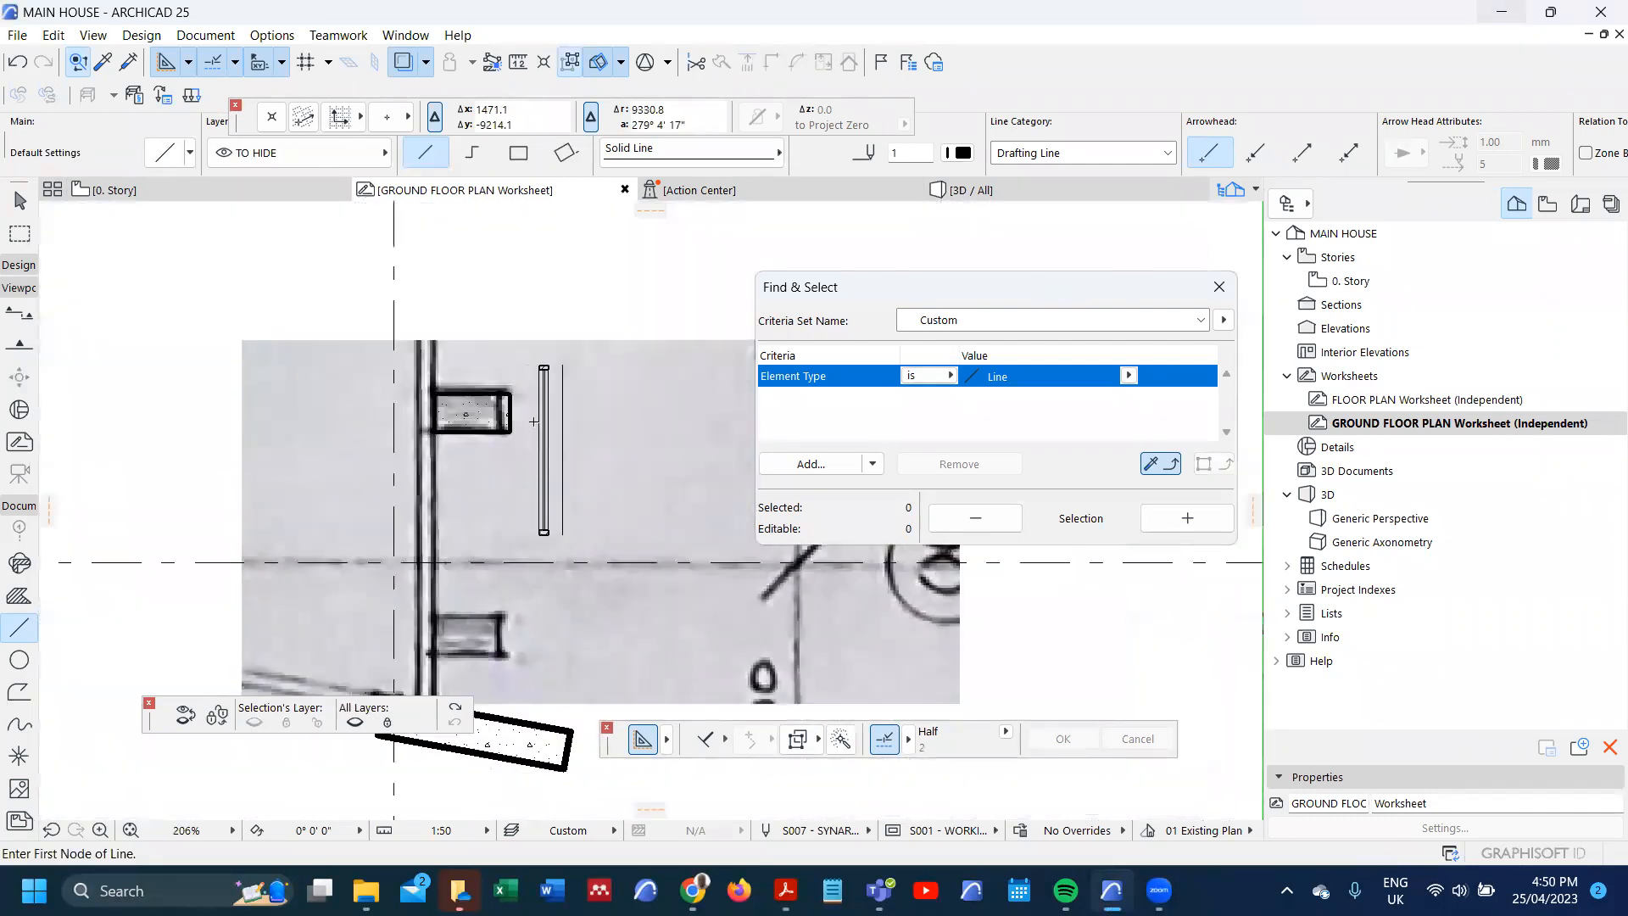
scroll(531, 426, up, 3)
scroll(535, 345, down, 5)
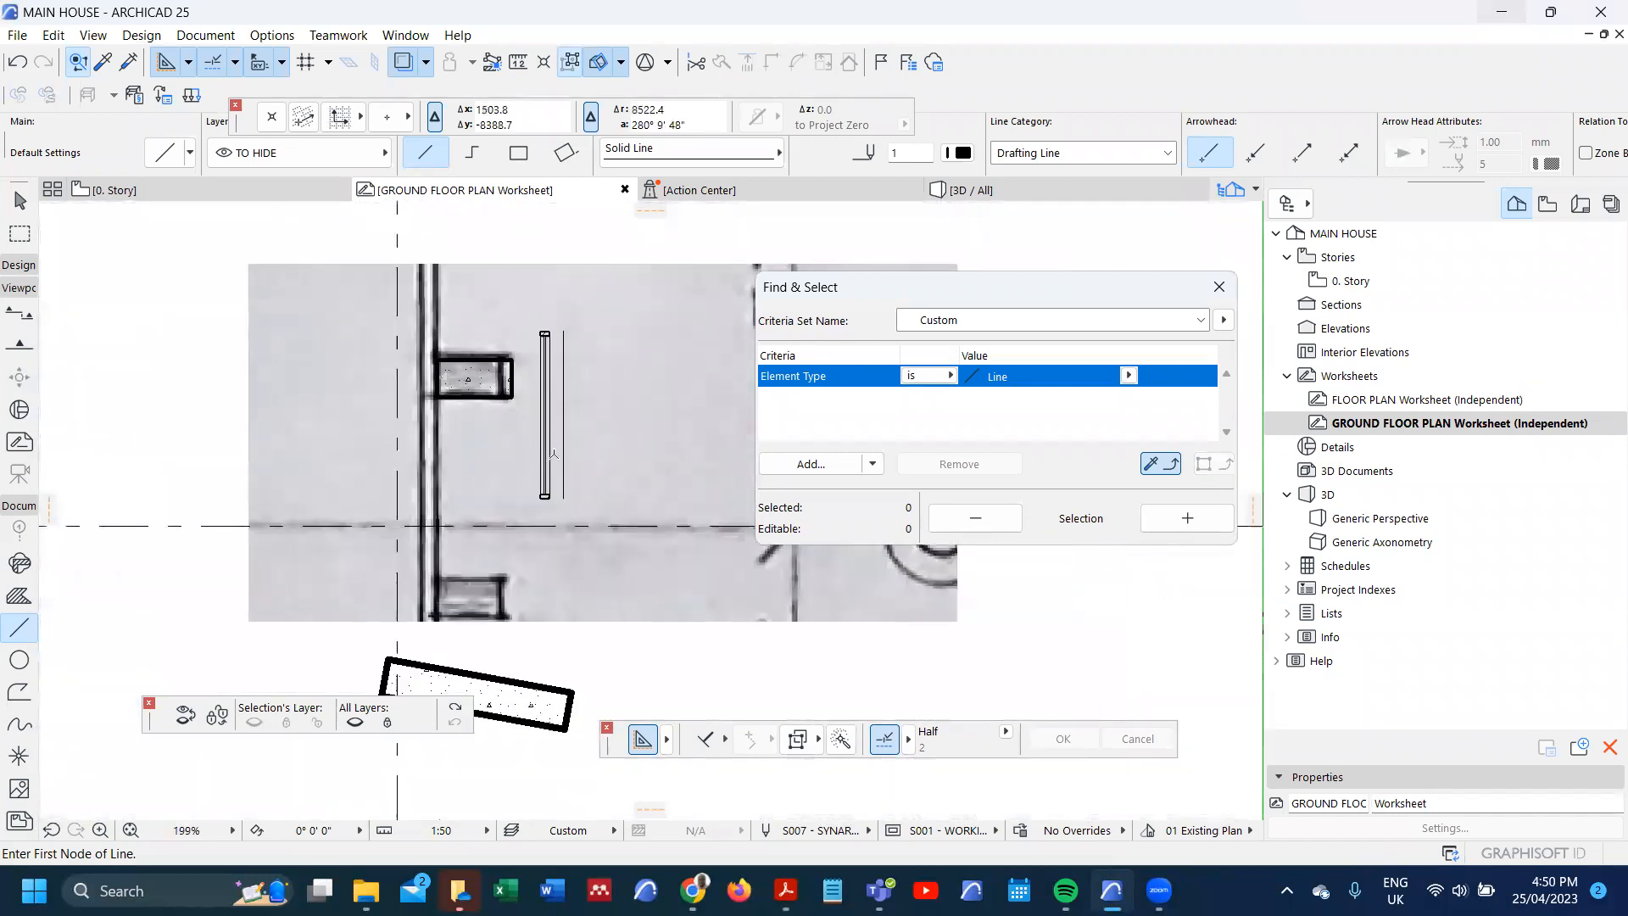
key(ctrl+z)
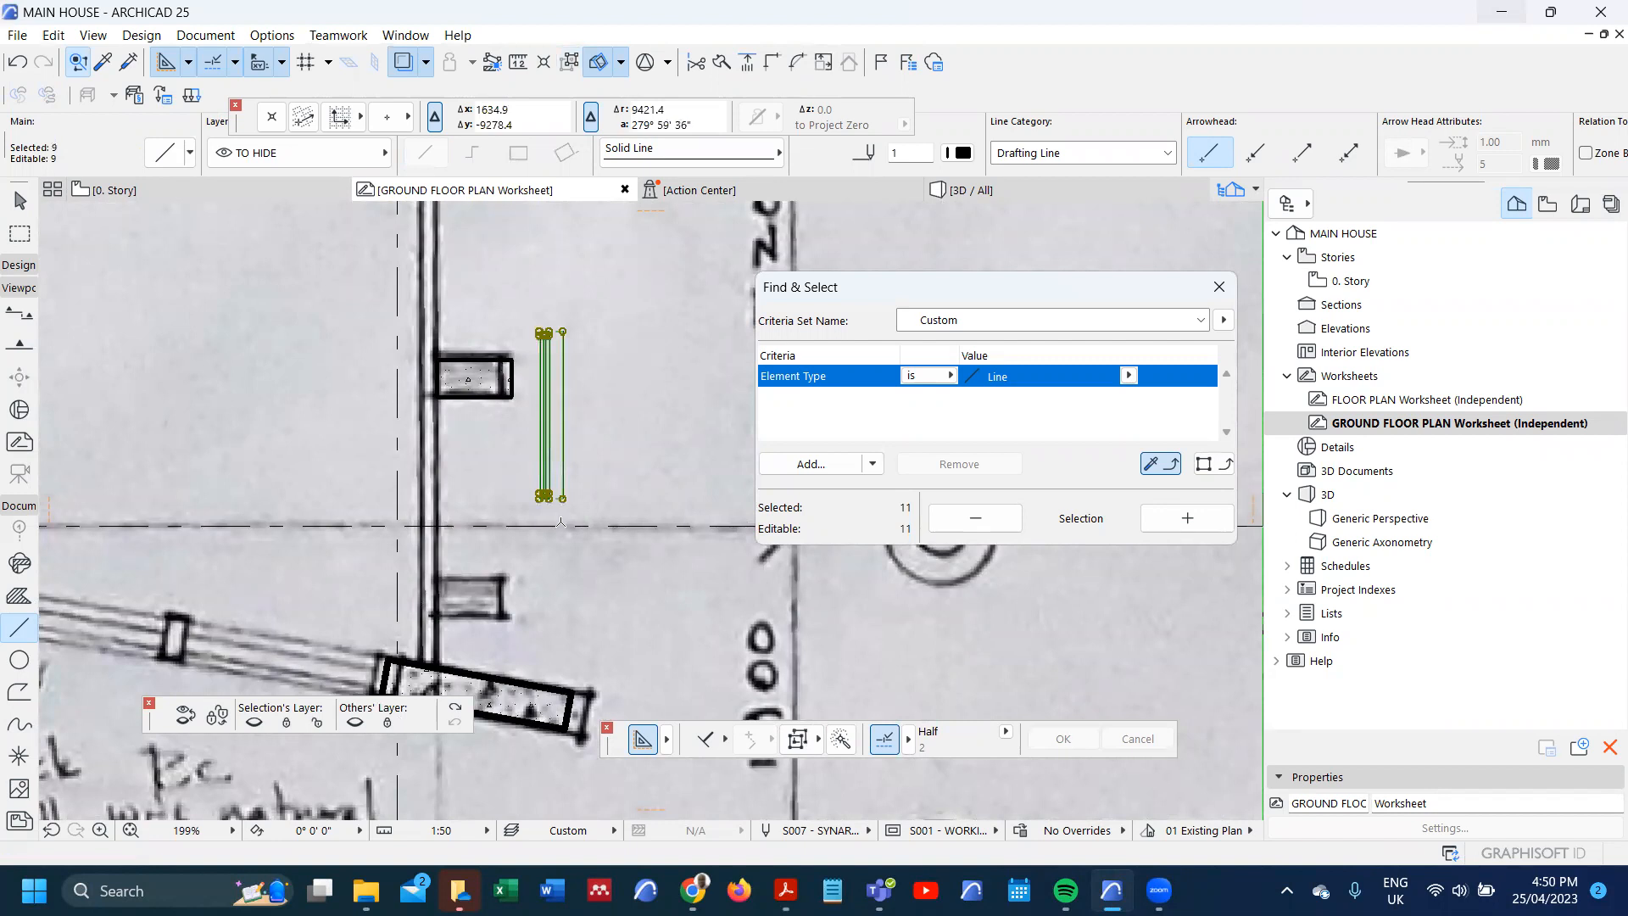
key(ctrl+d)
click(538, 500)
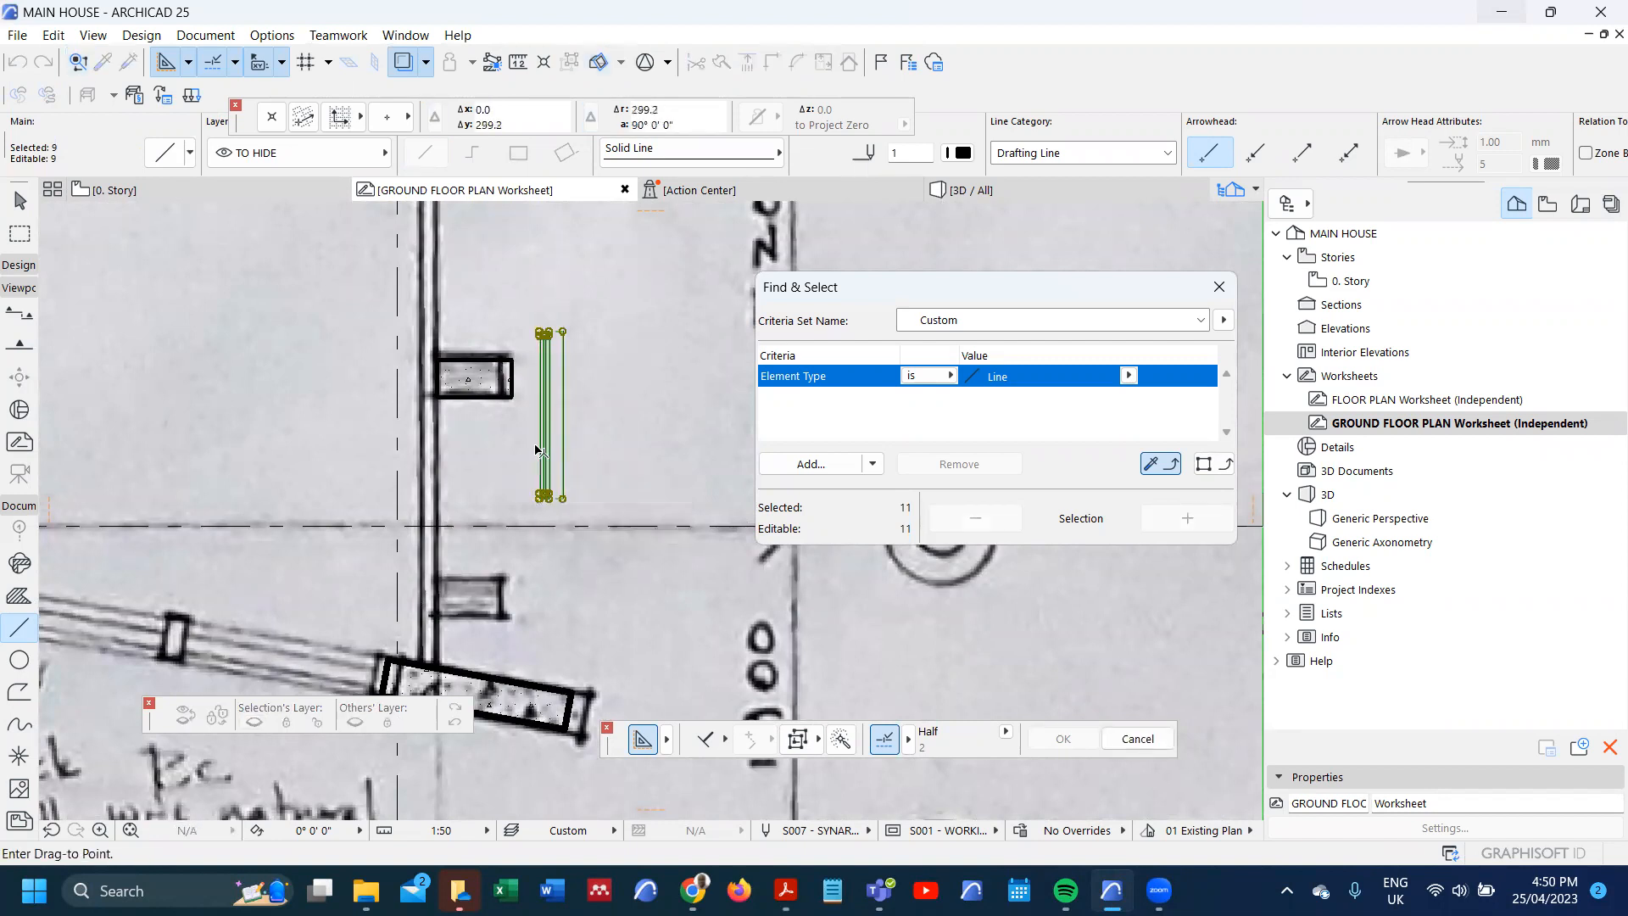
scroll(501, 551, up, 3)
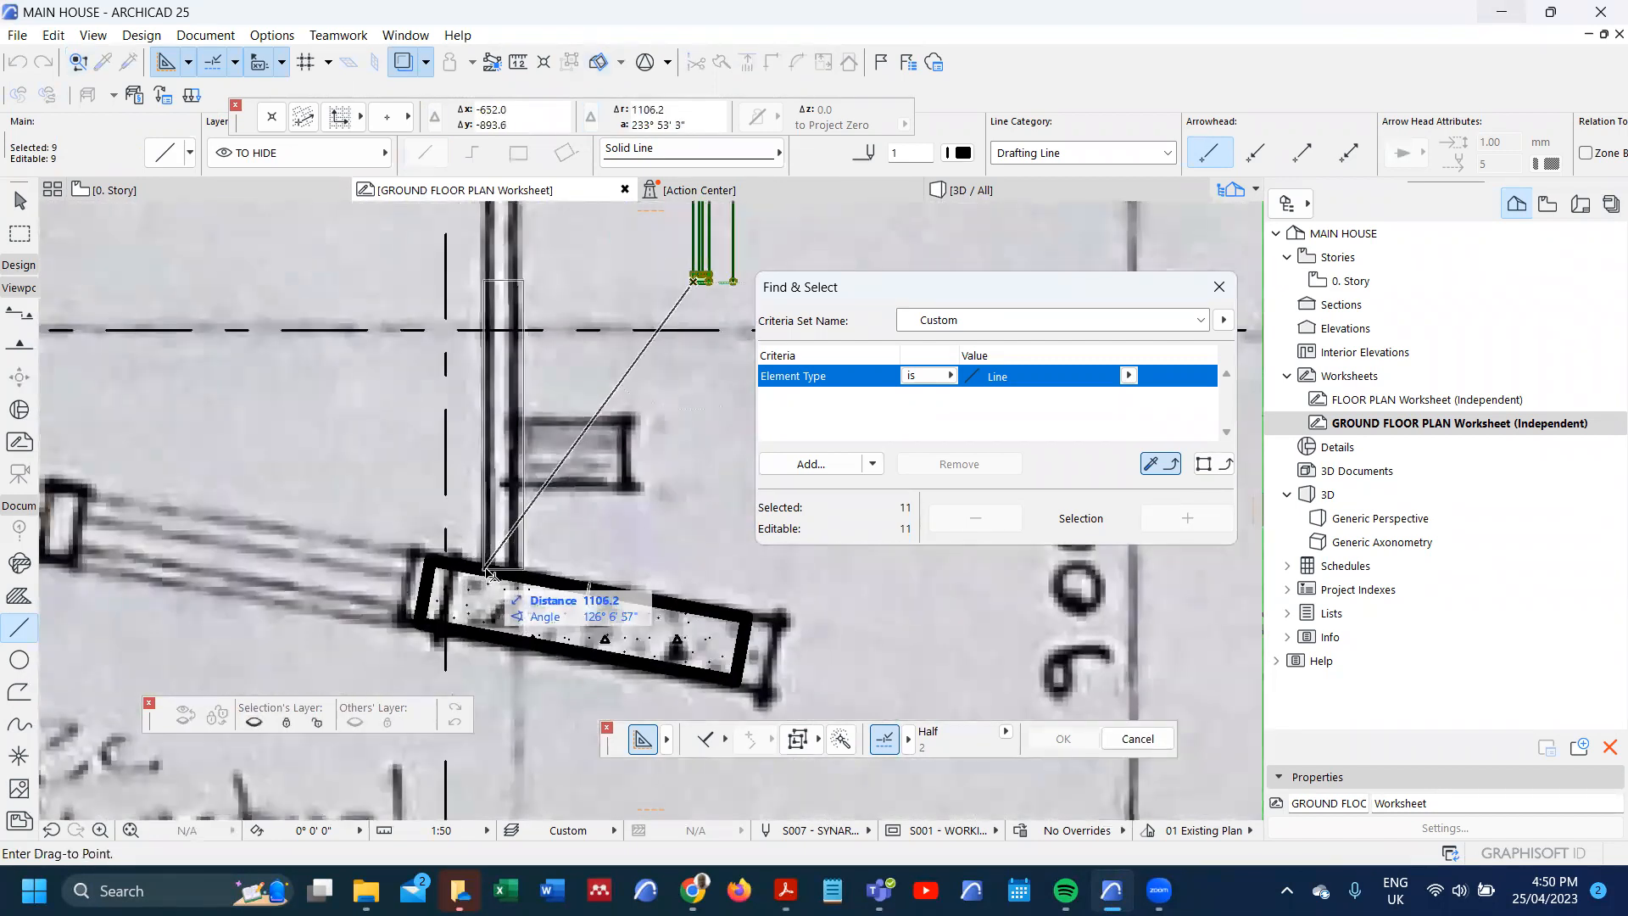
click(486, 571)
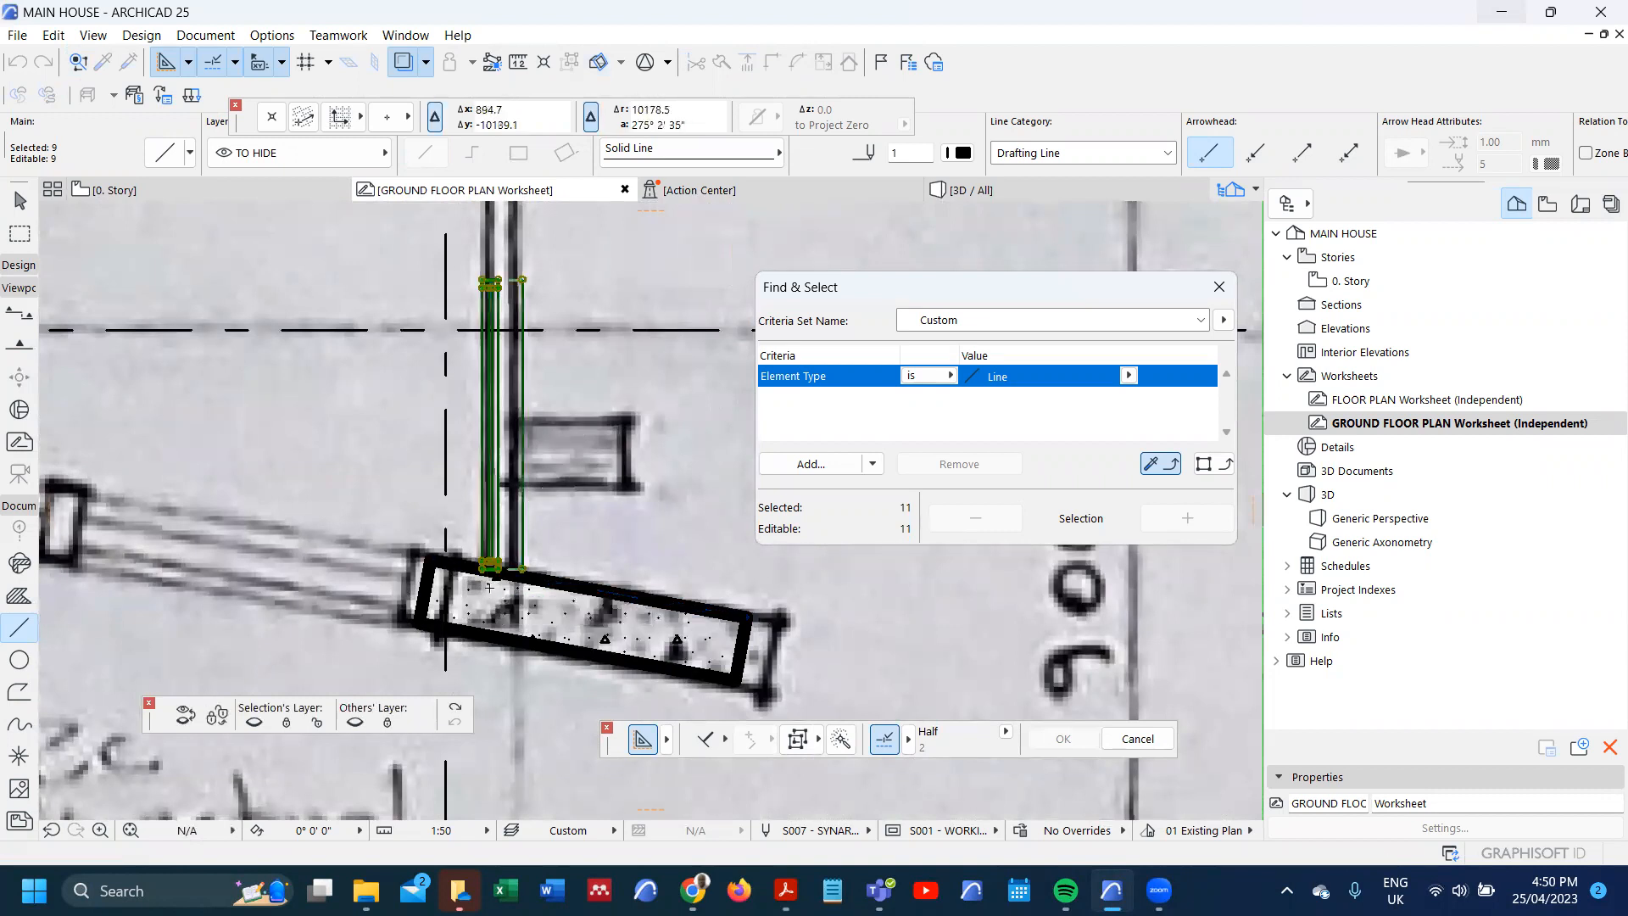
- Move the slat fill above grid line 3 horizontally 100 mm inward, into the lounge's outer wall
scroll(483, 585, down, 5)
scroll(486, 500, down, 6)
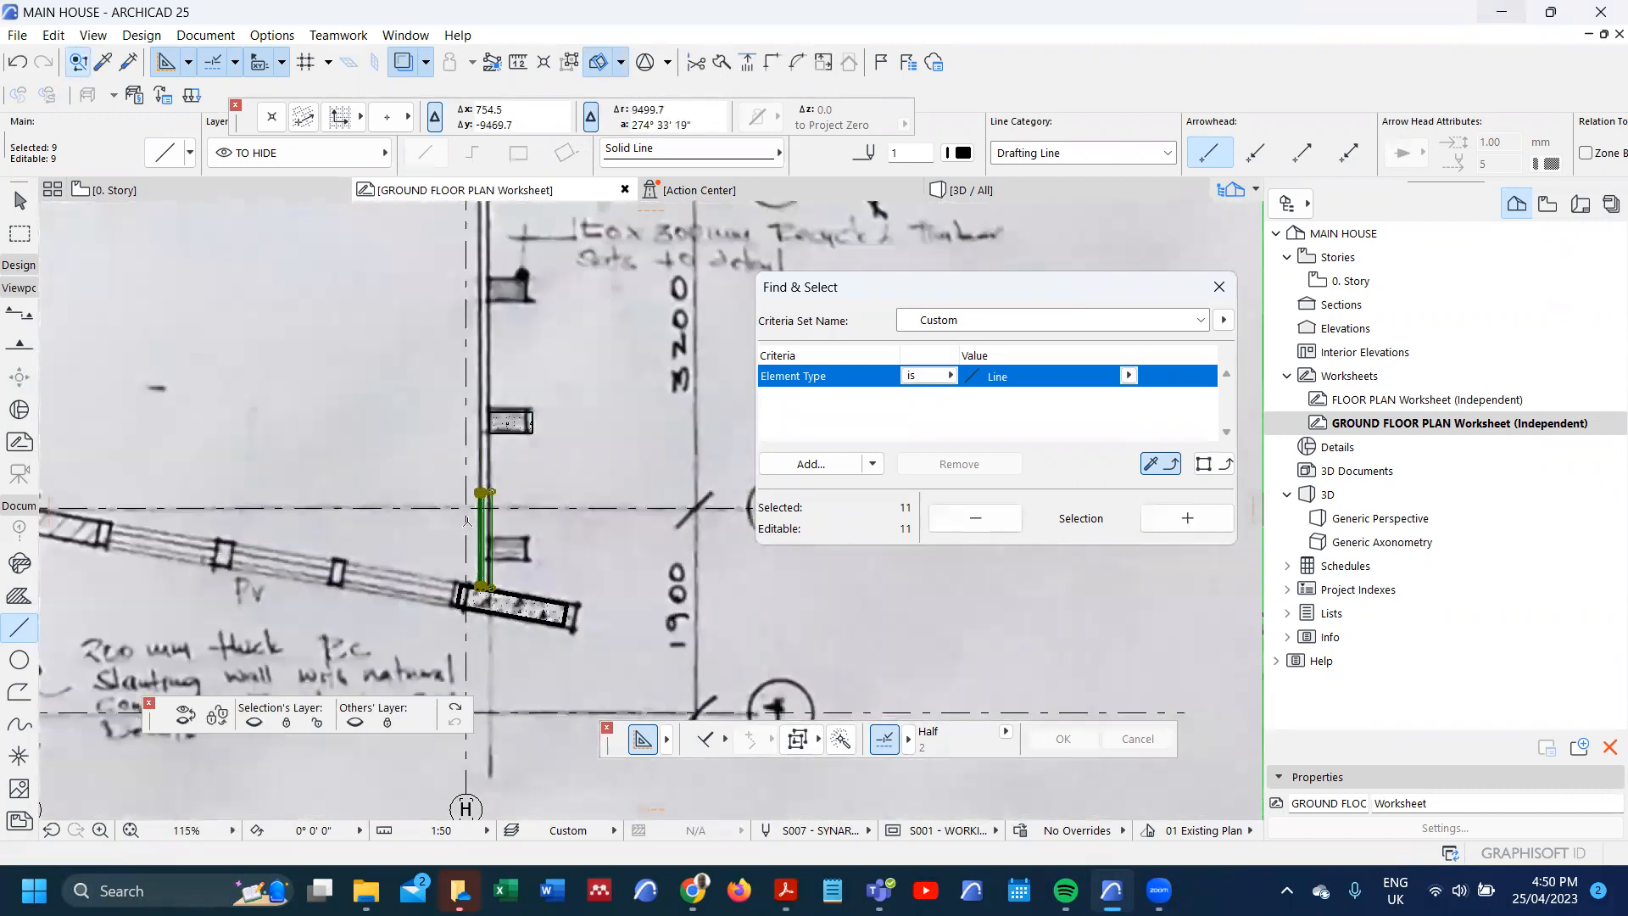
scroll(471, 525, up, 8)
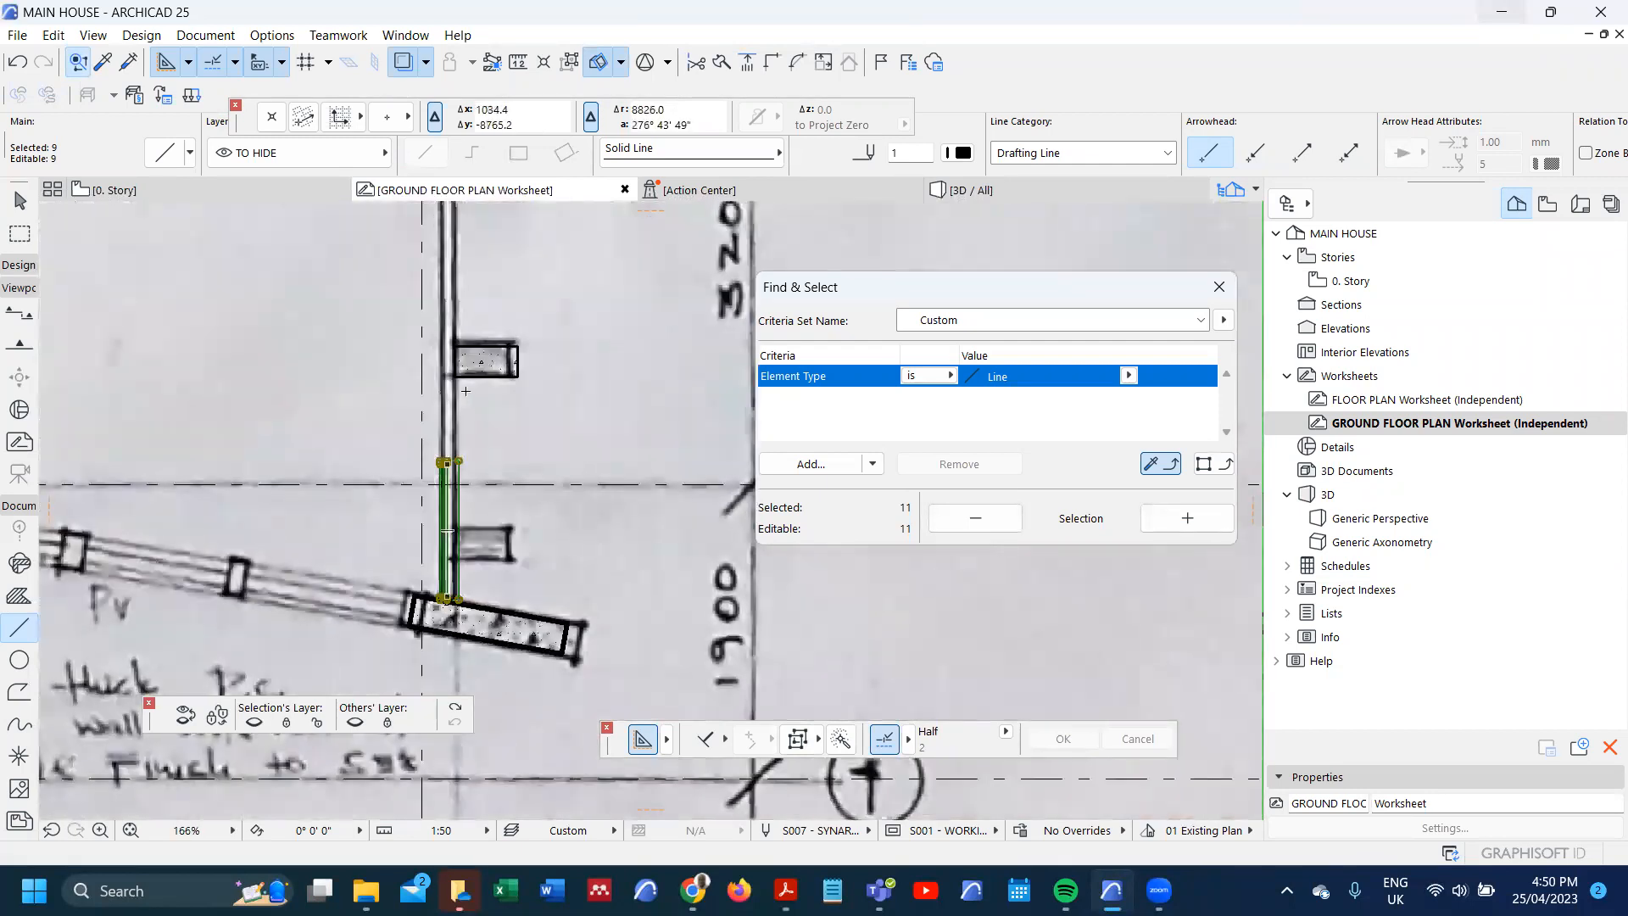
key(Escape)
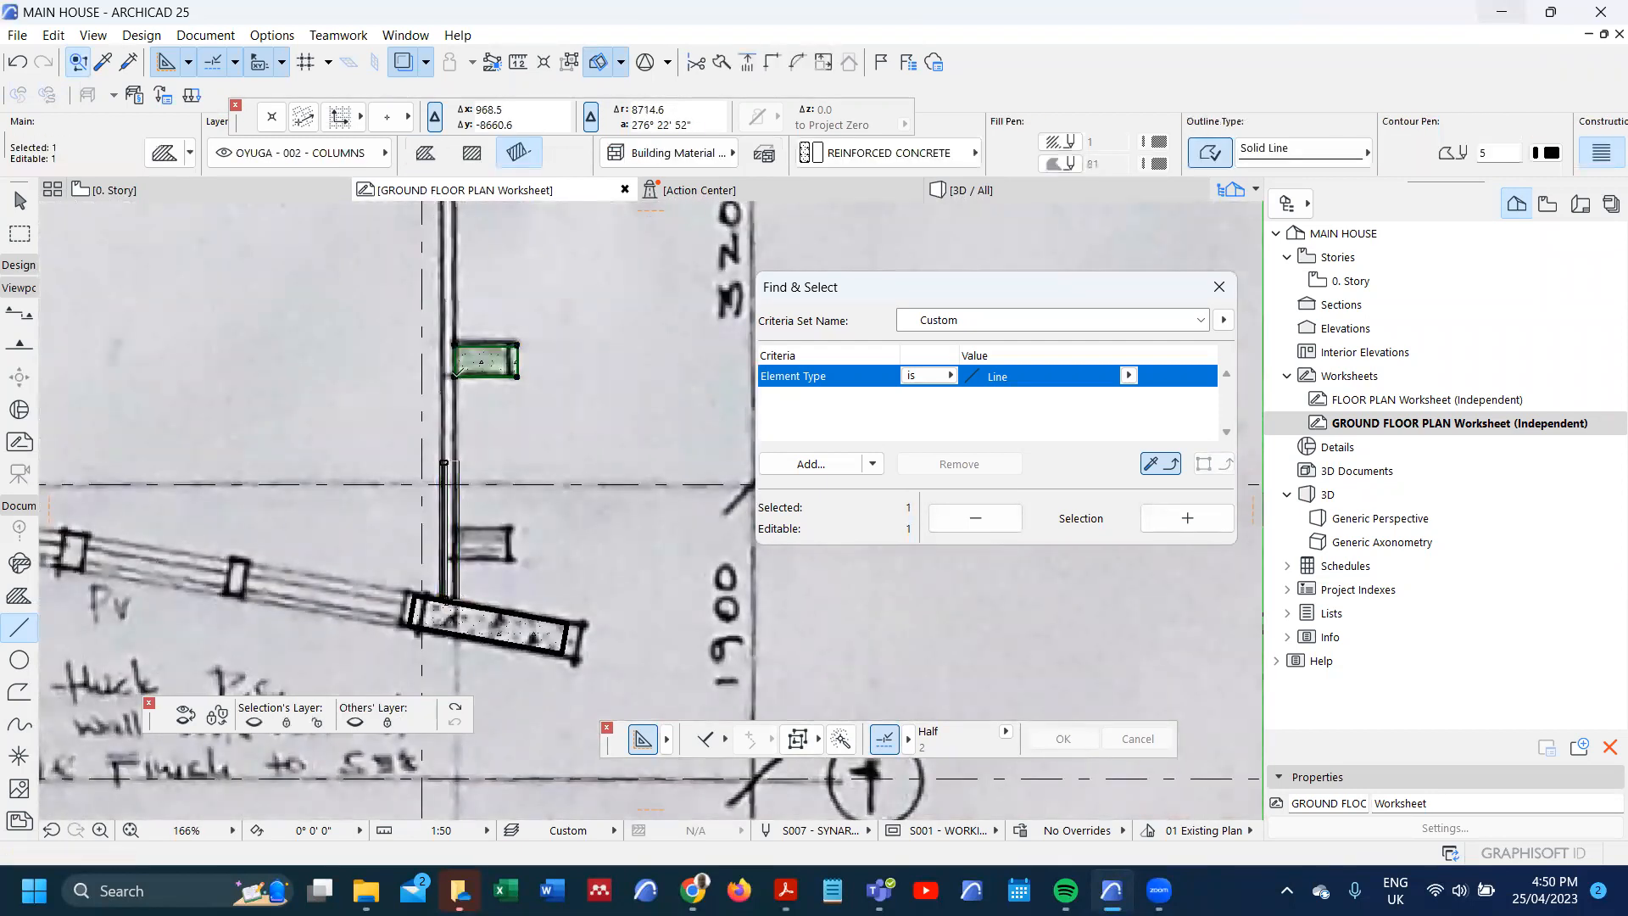
key(ctrl+d)
click(455, 377)
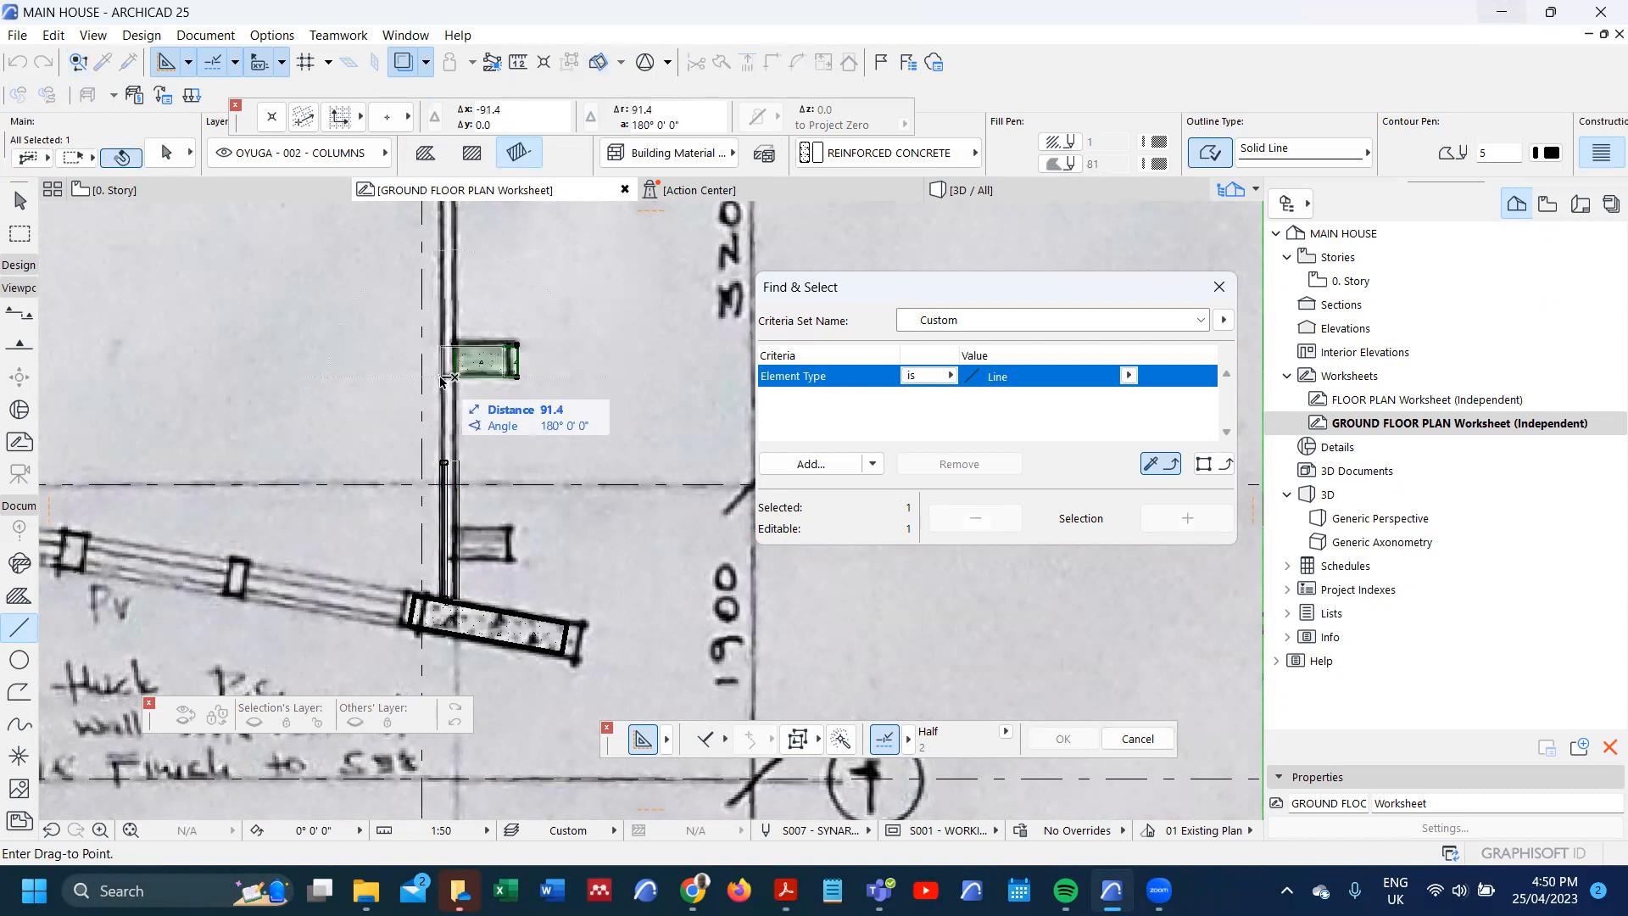
text(1)
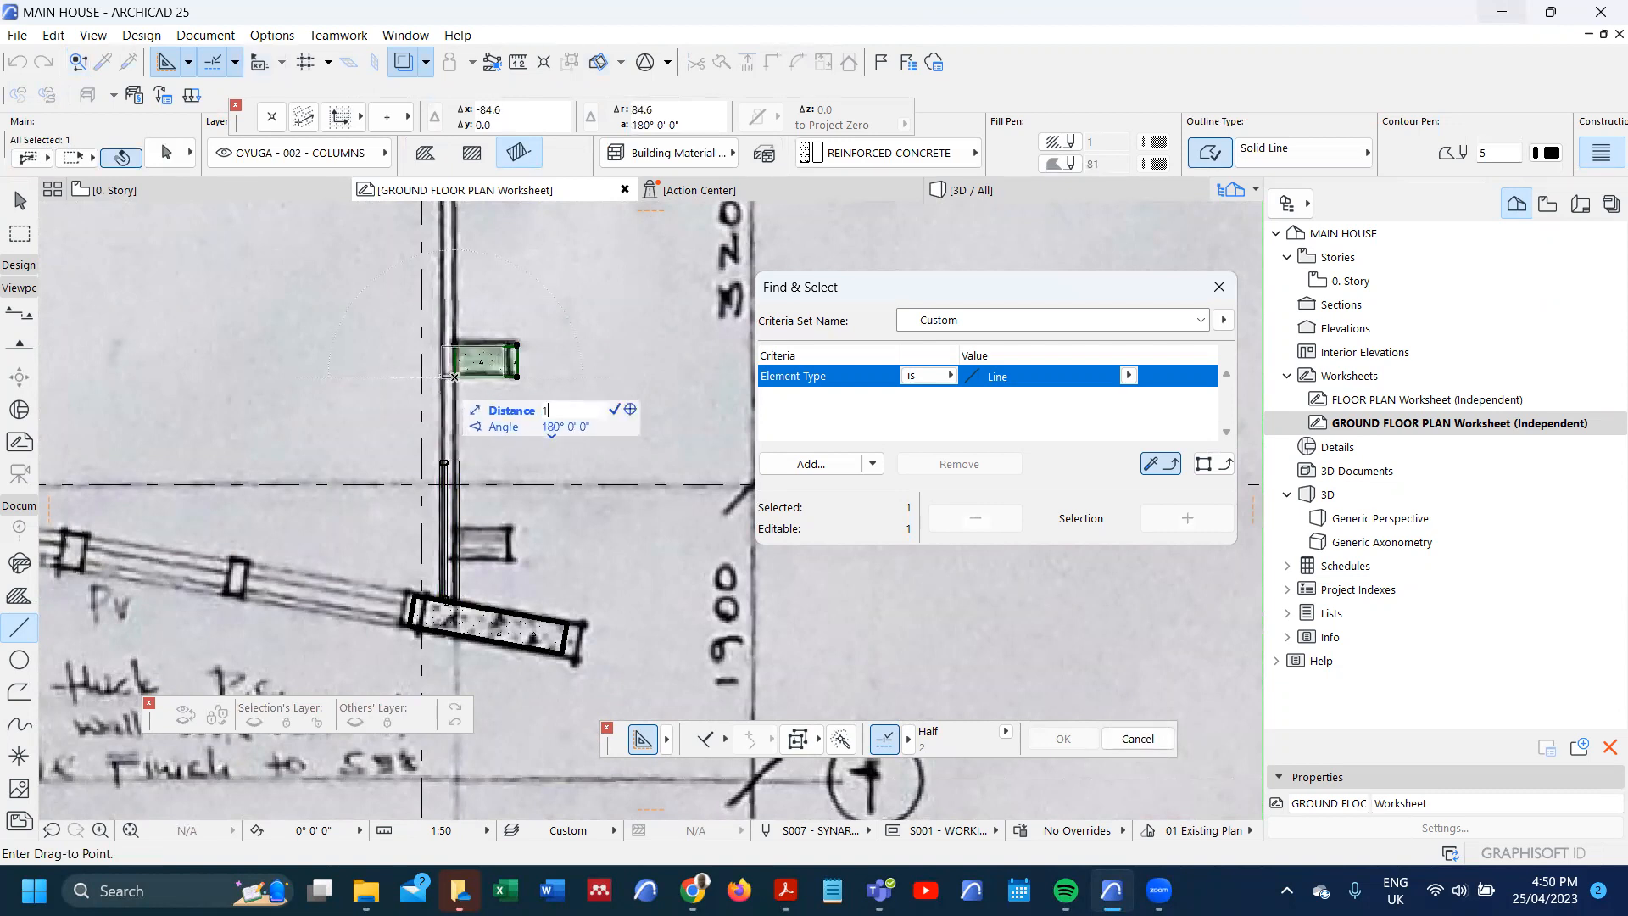
text(00)
key(Return)
scroll(445, 517, down, 5)
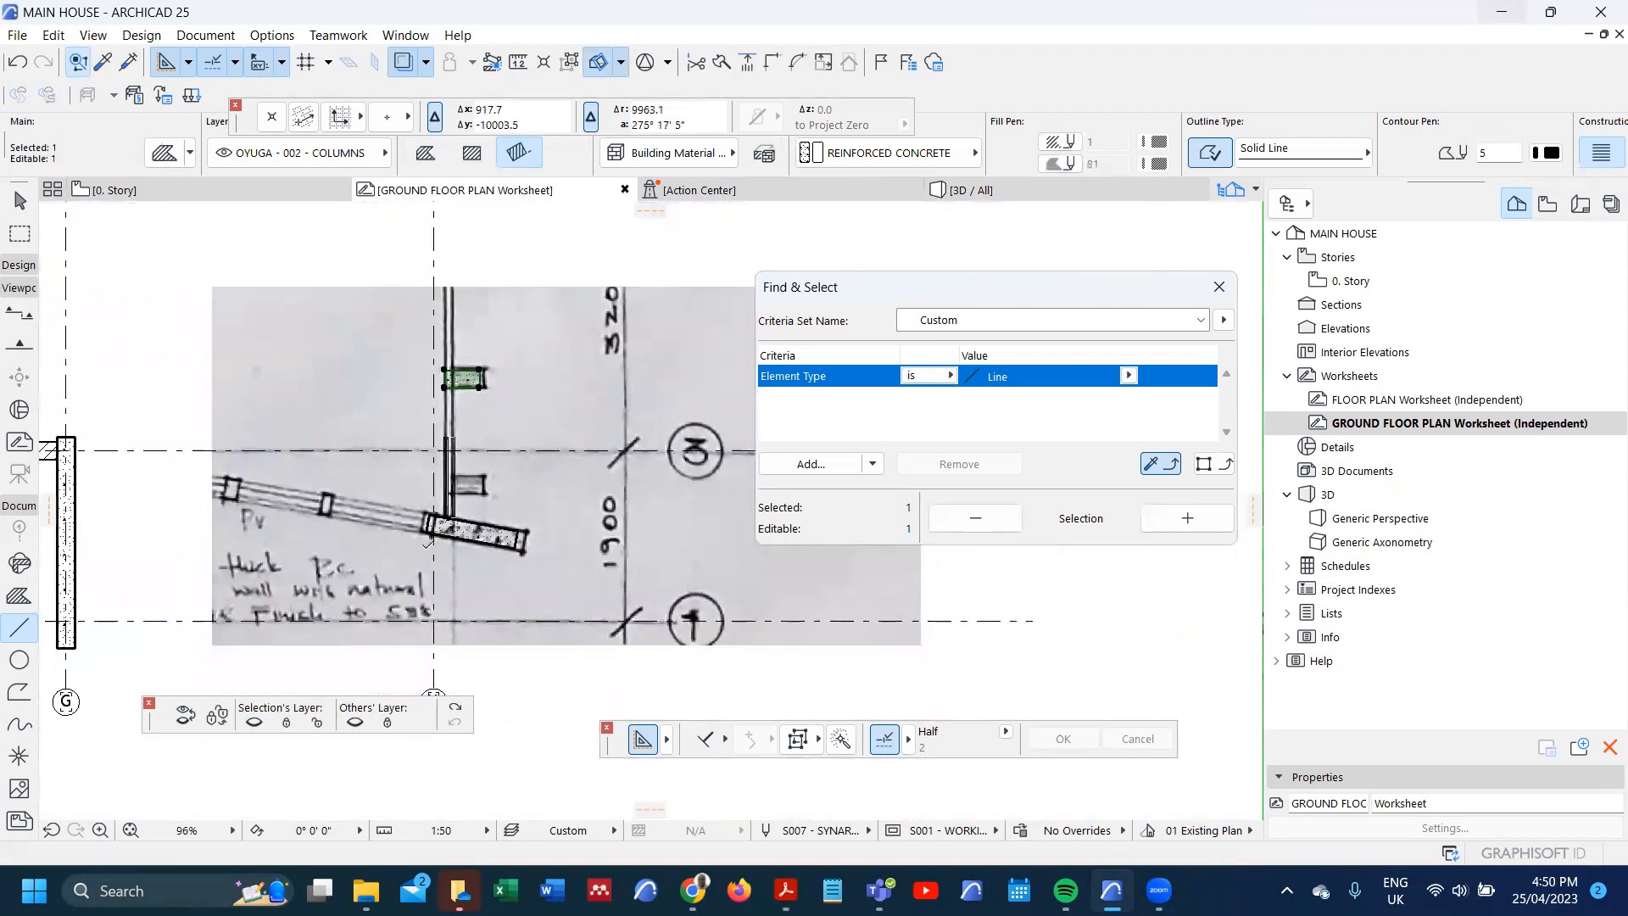
key(ctrl+d)
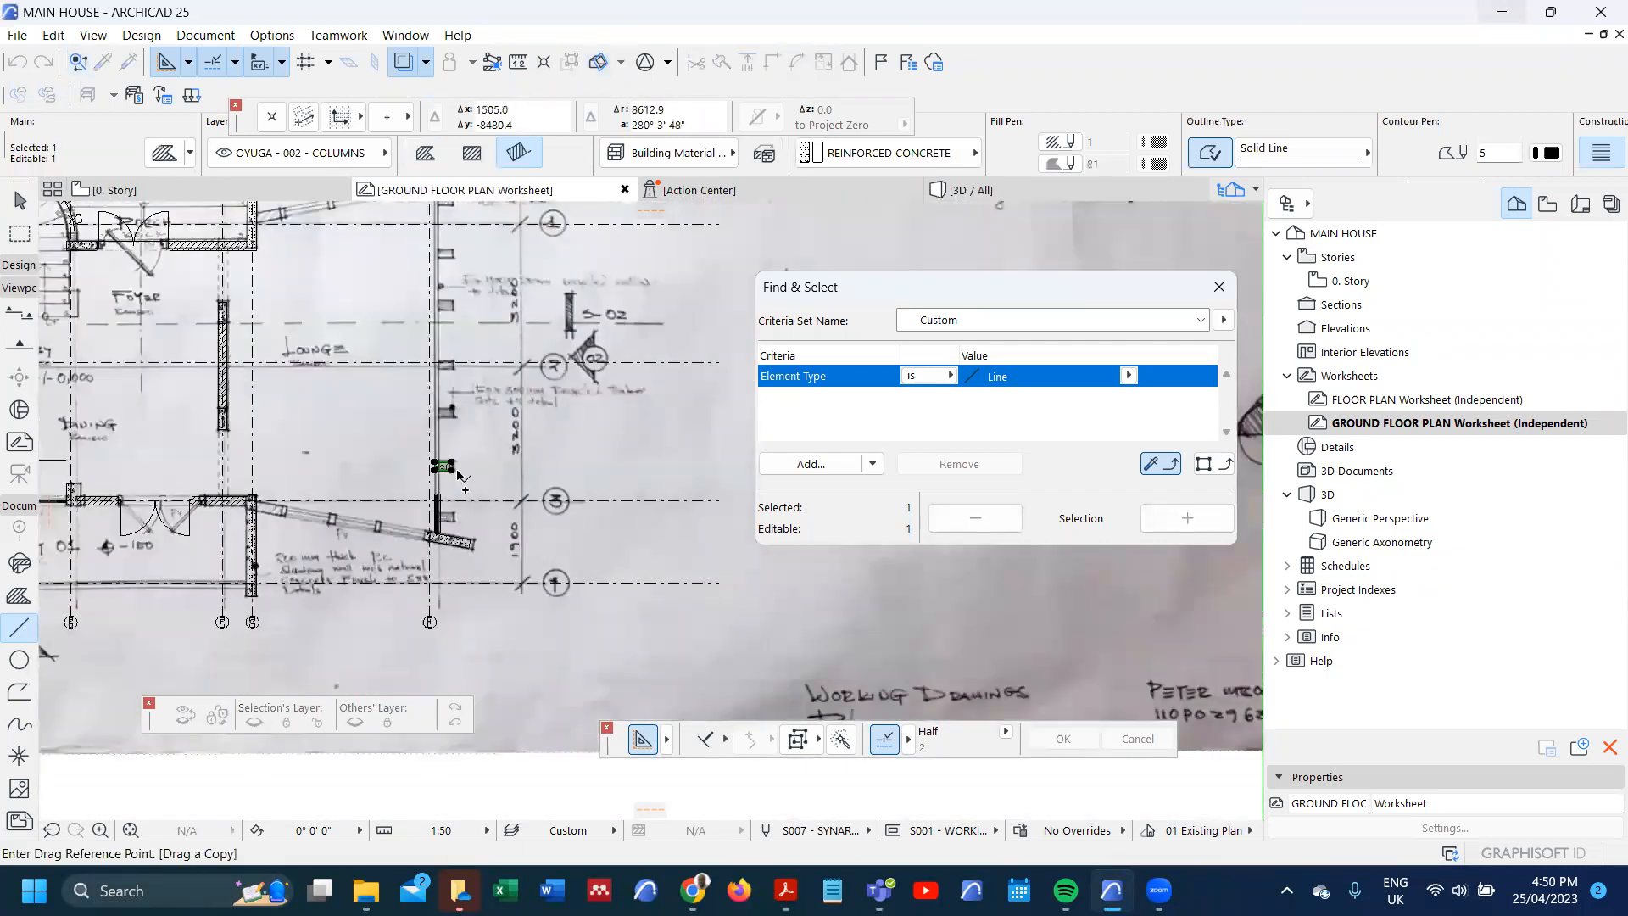
click(451, 466)
click(462, 532)
scroll(436, 575, down, 3)
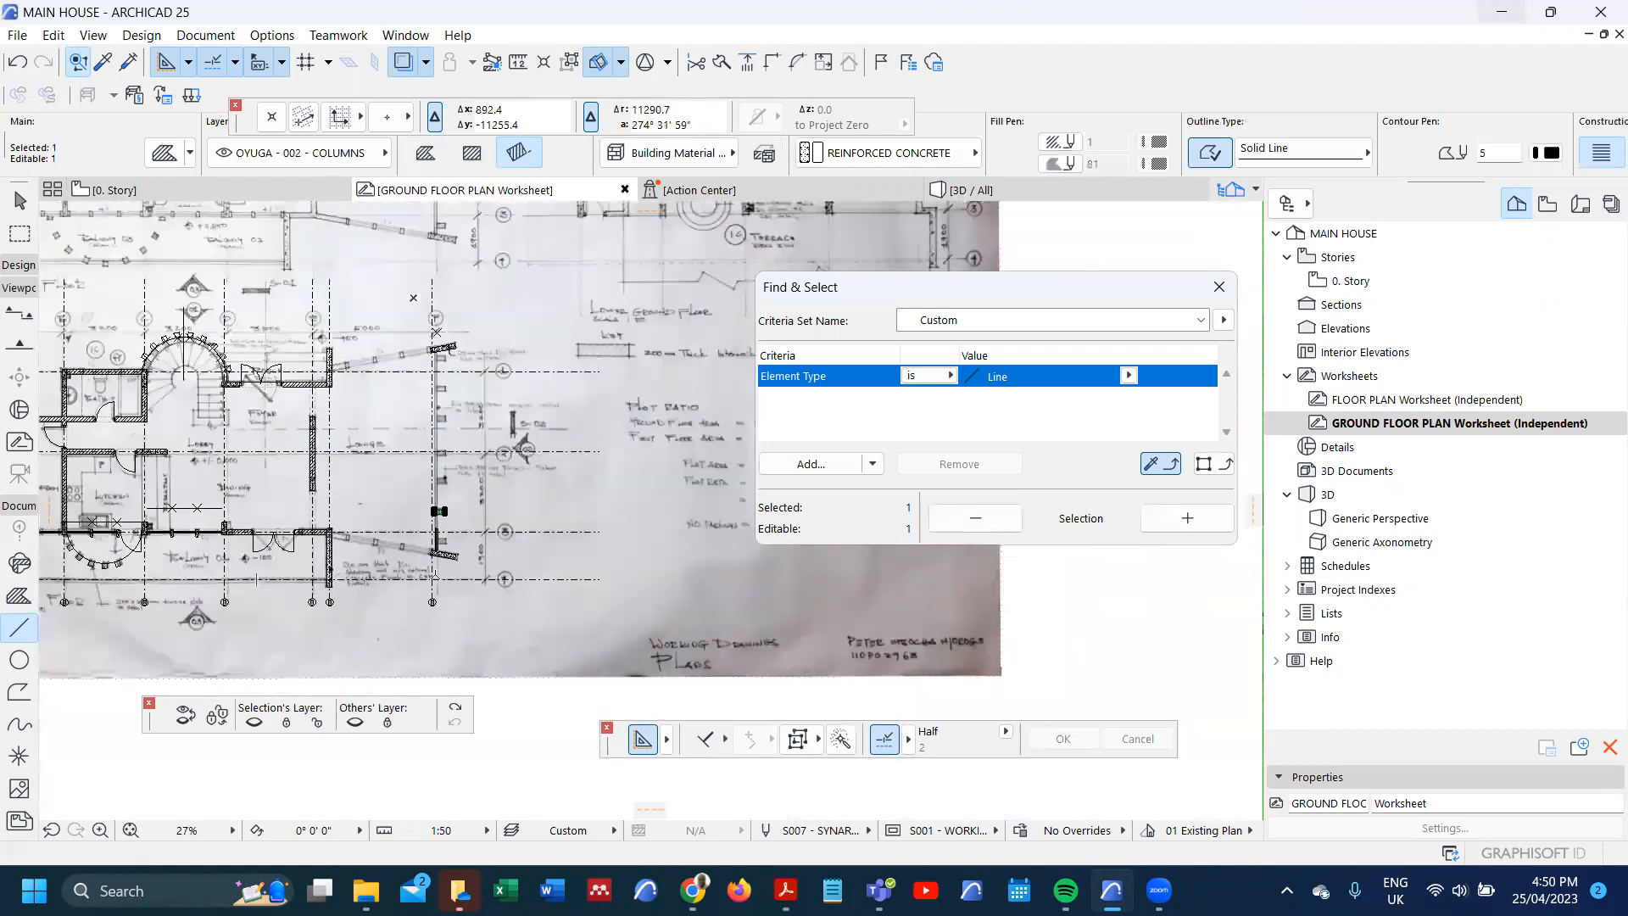
- Multiply the slat fill upward along the lounge wall to the slanting wall at grid line 1, using Drag with Spread at 1200 mm spacing, and clear the selection
key(ctrl+u)
click(885, 300)
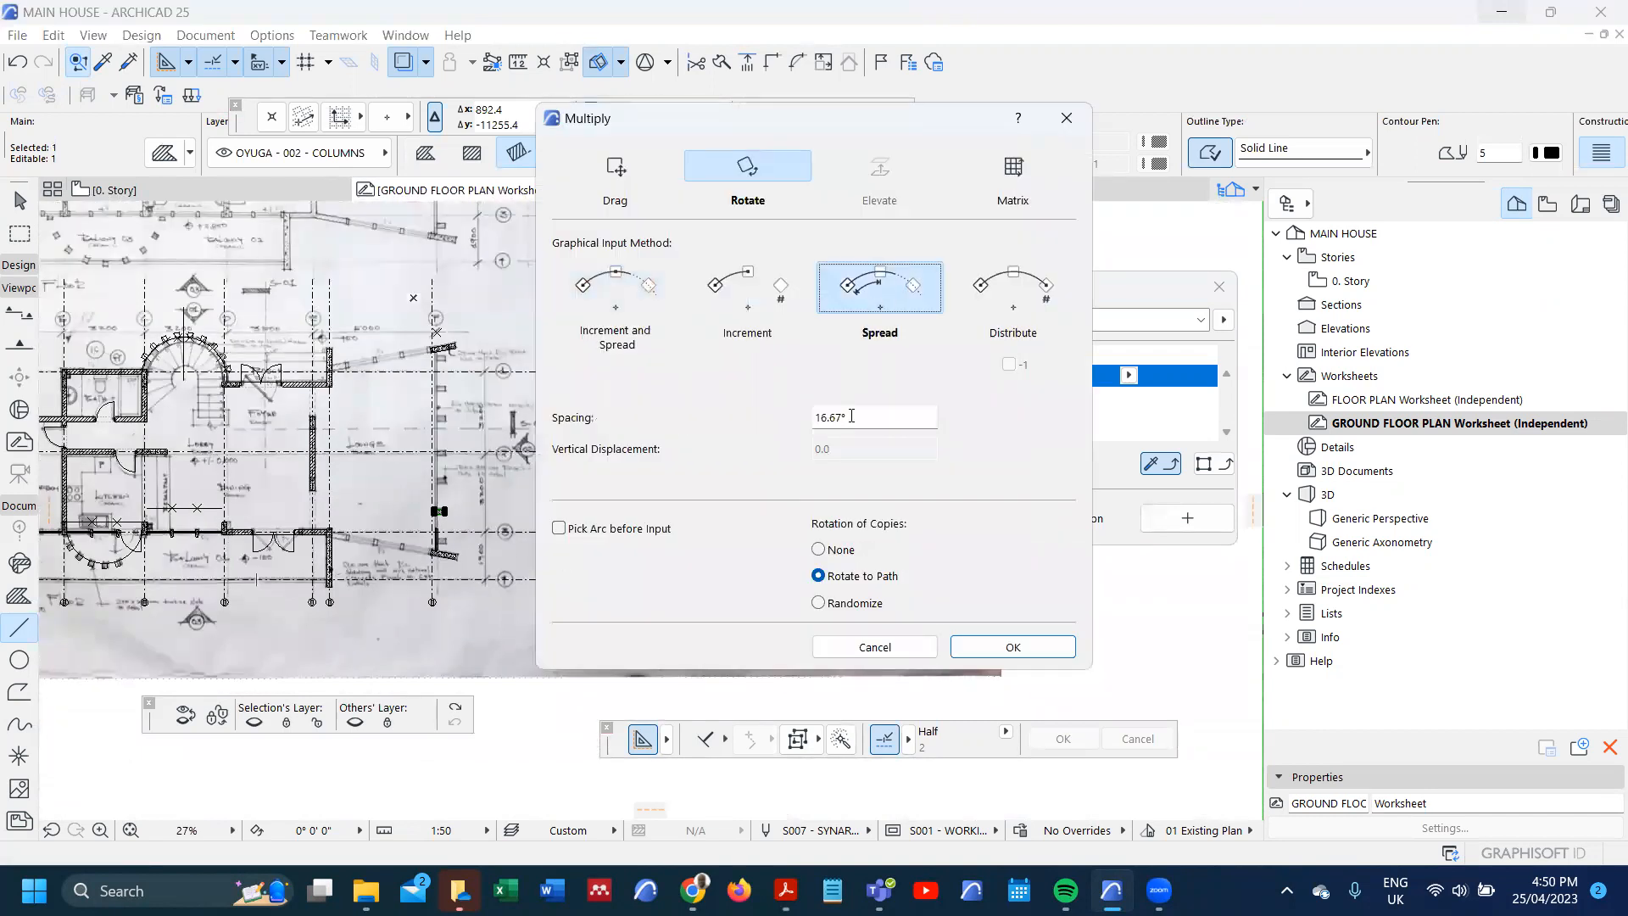
click(615, 197)
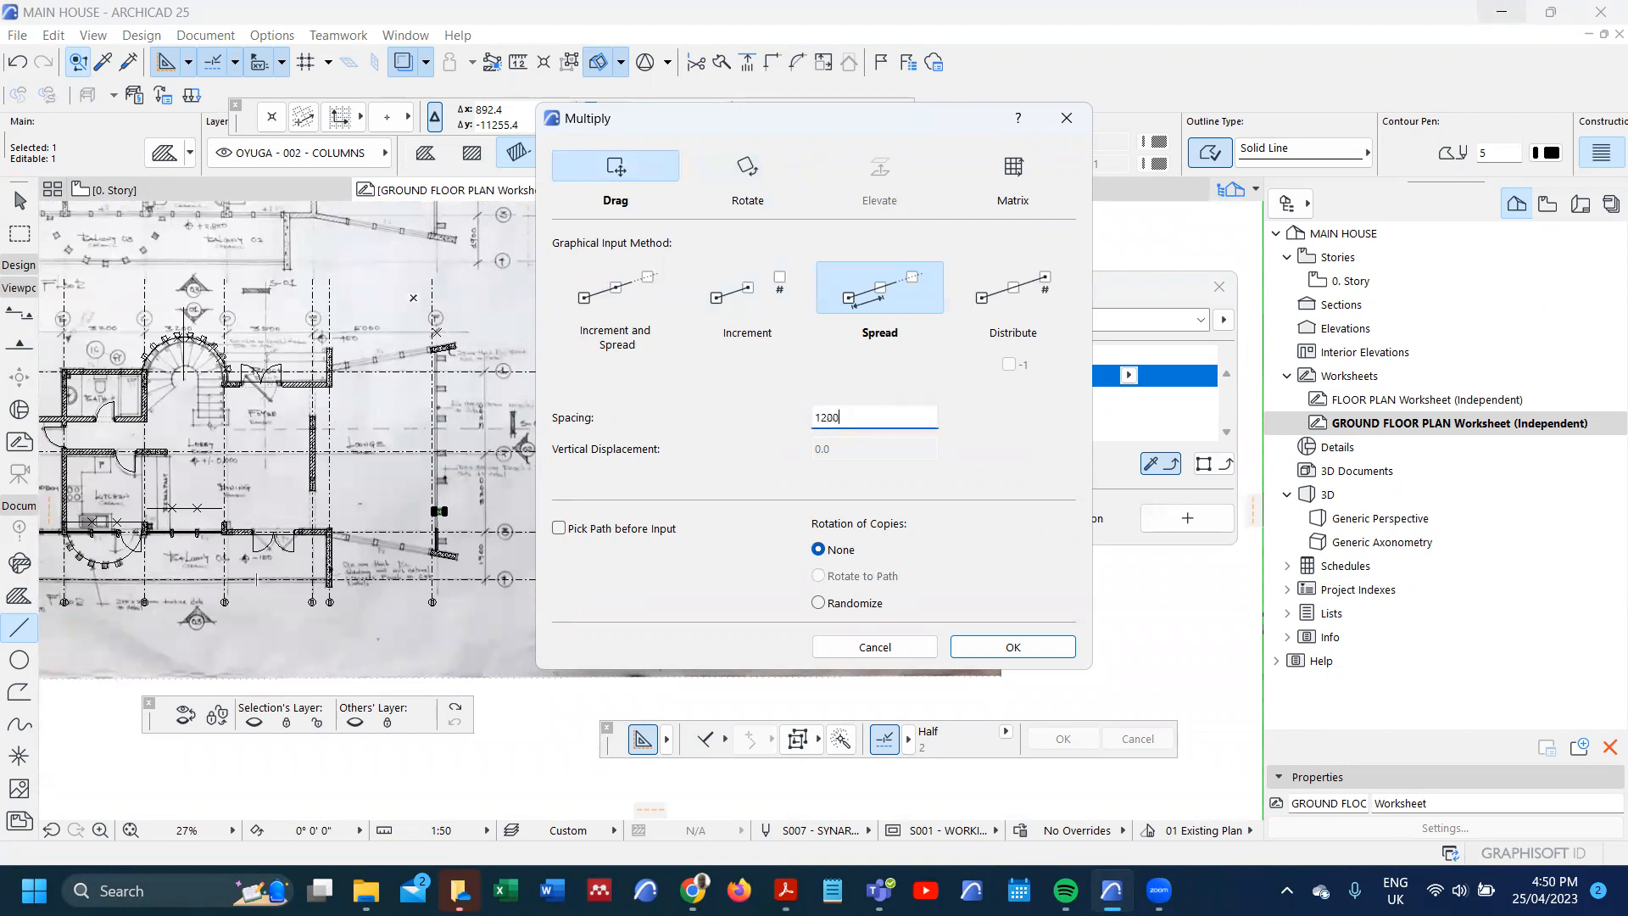
text(120)
key(Return)
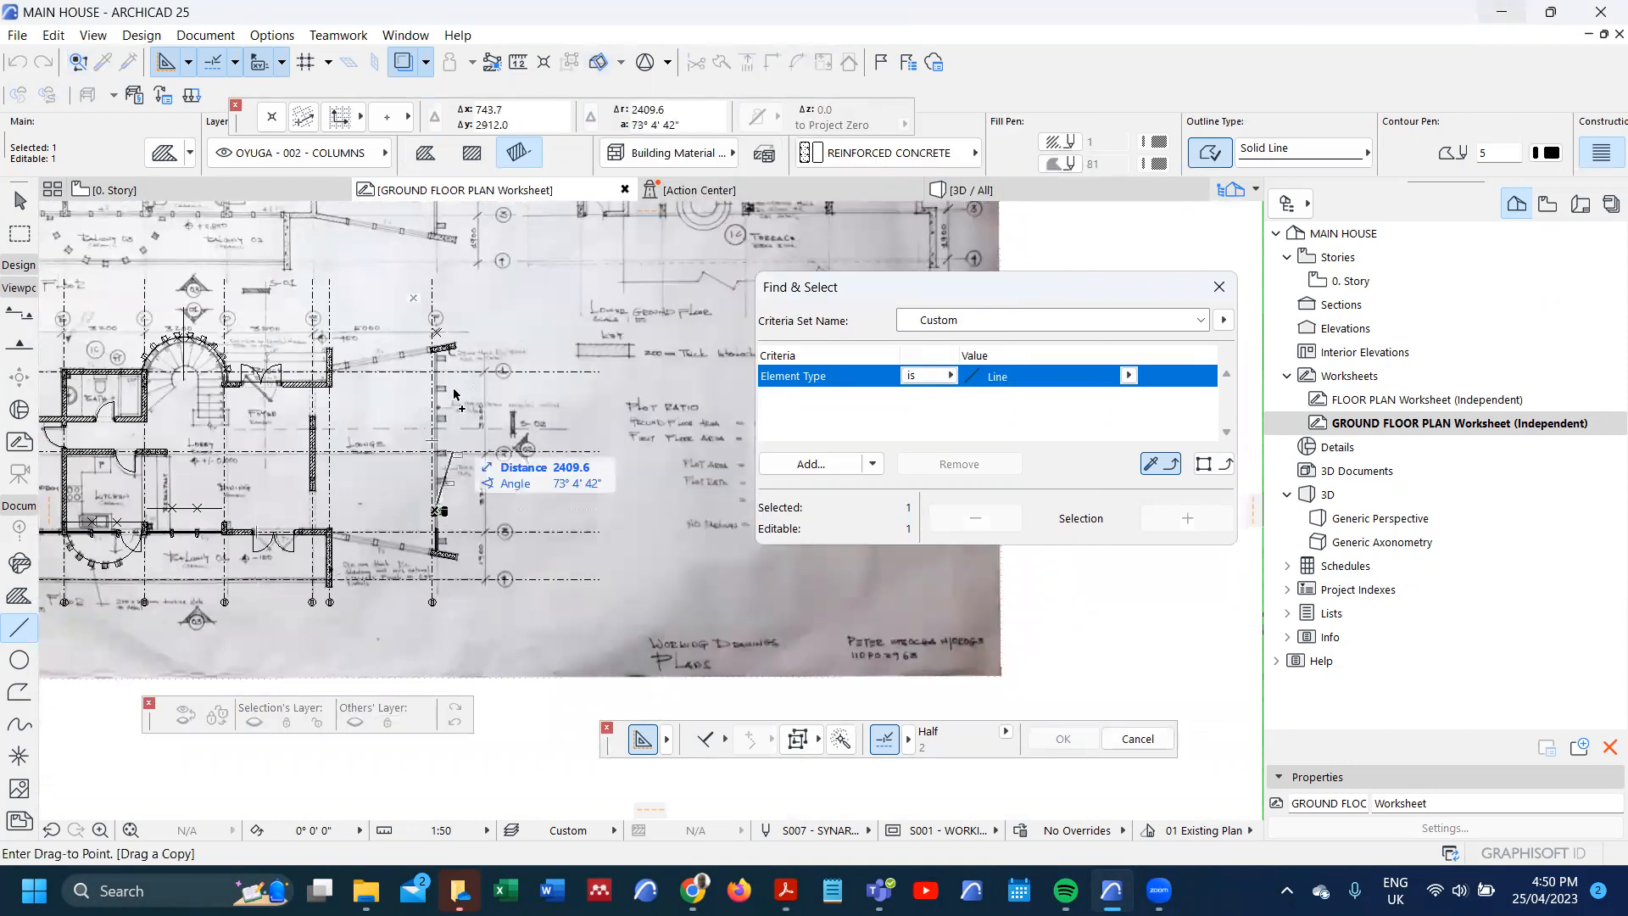
scroll(455, 373, up, 4)
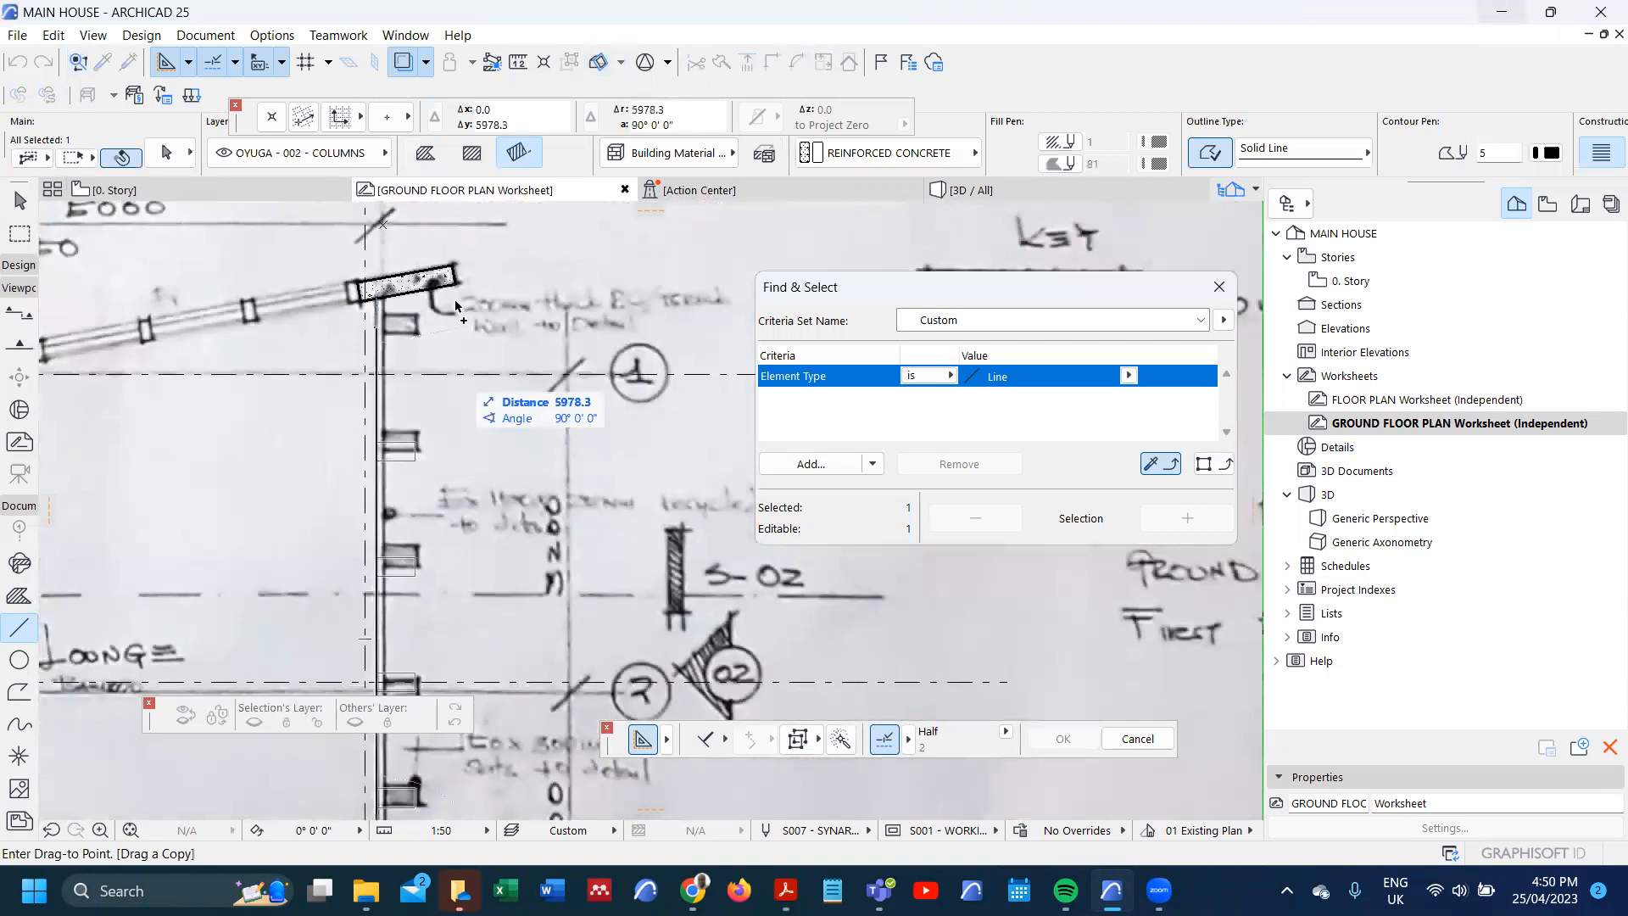
click(455, 302)
scroll(441, 485, down, 4)
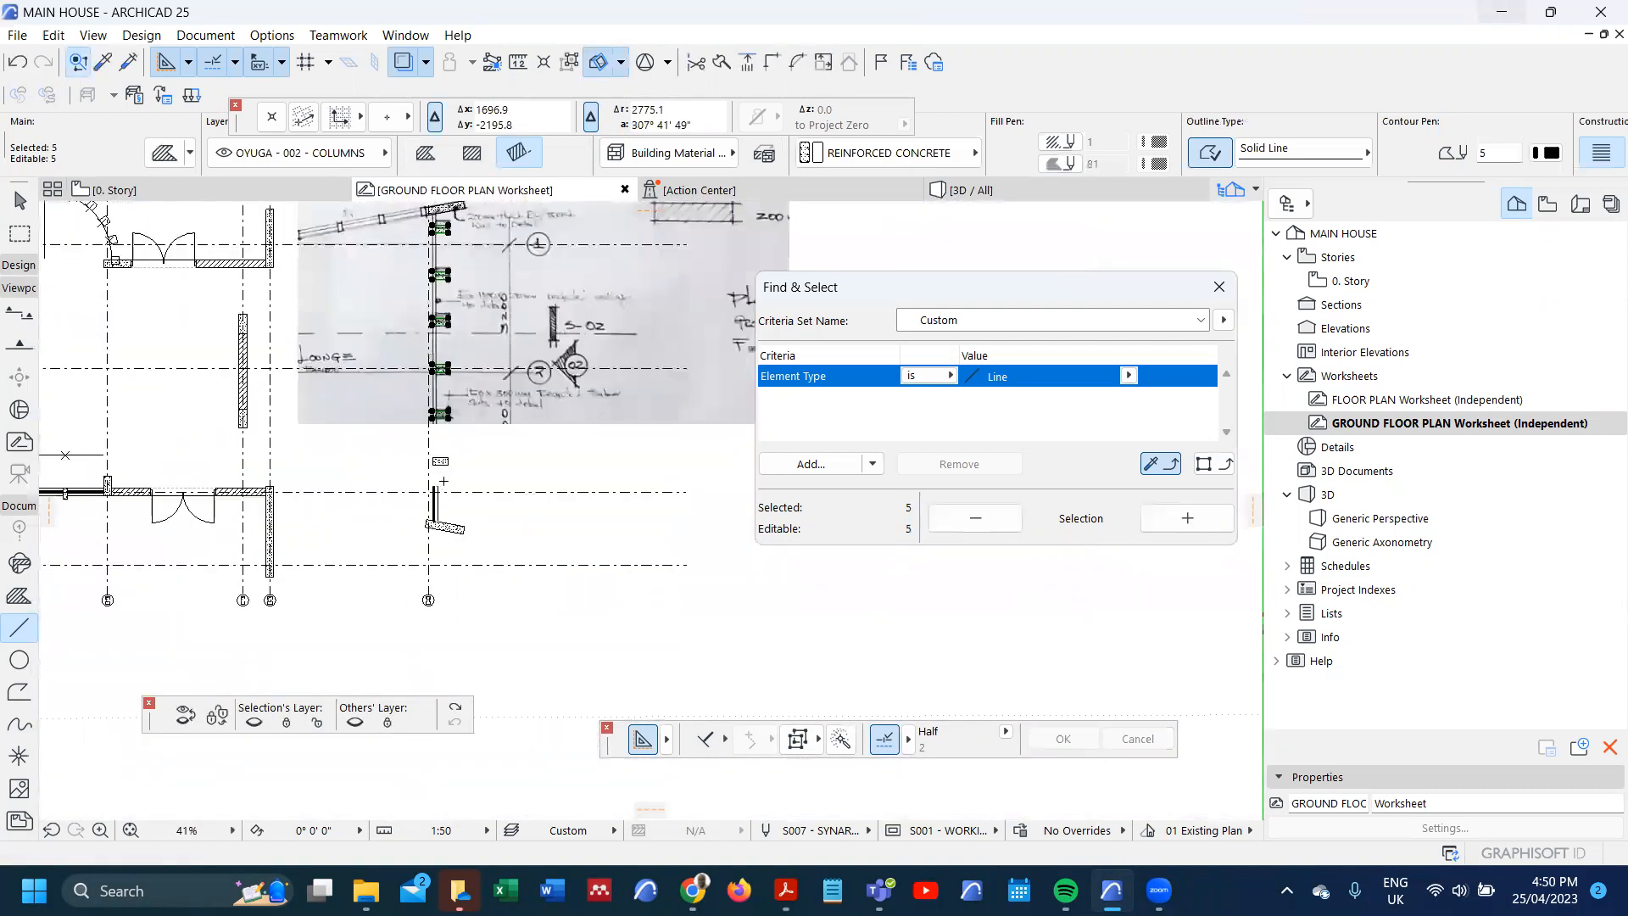
scroll(441, 485, up, 2)
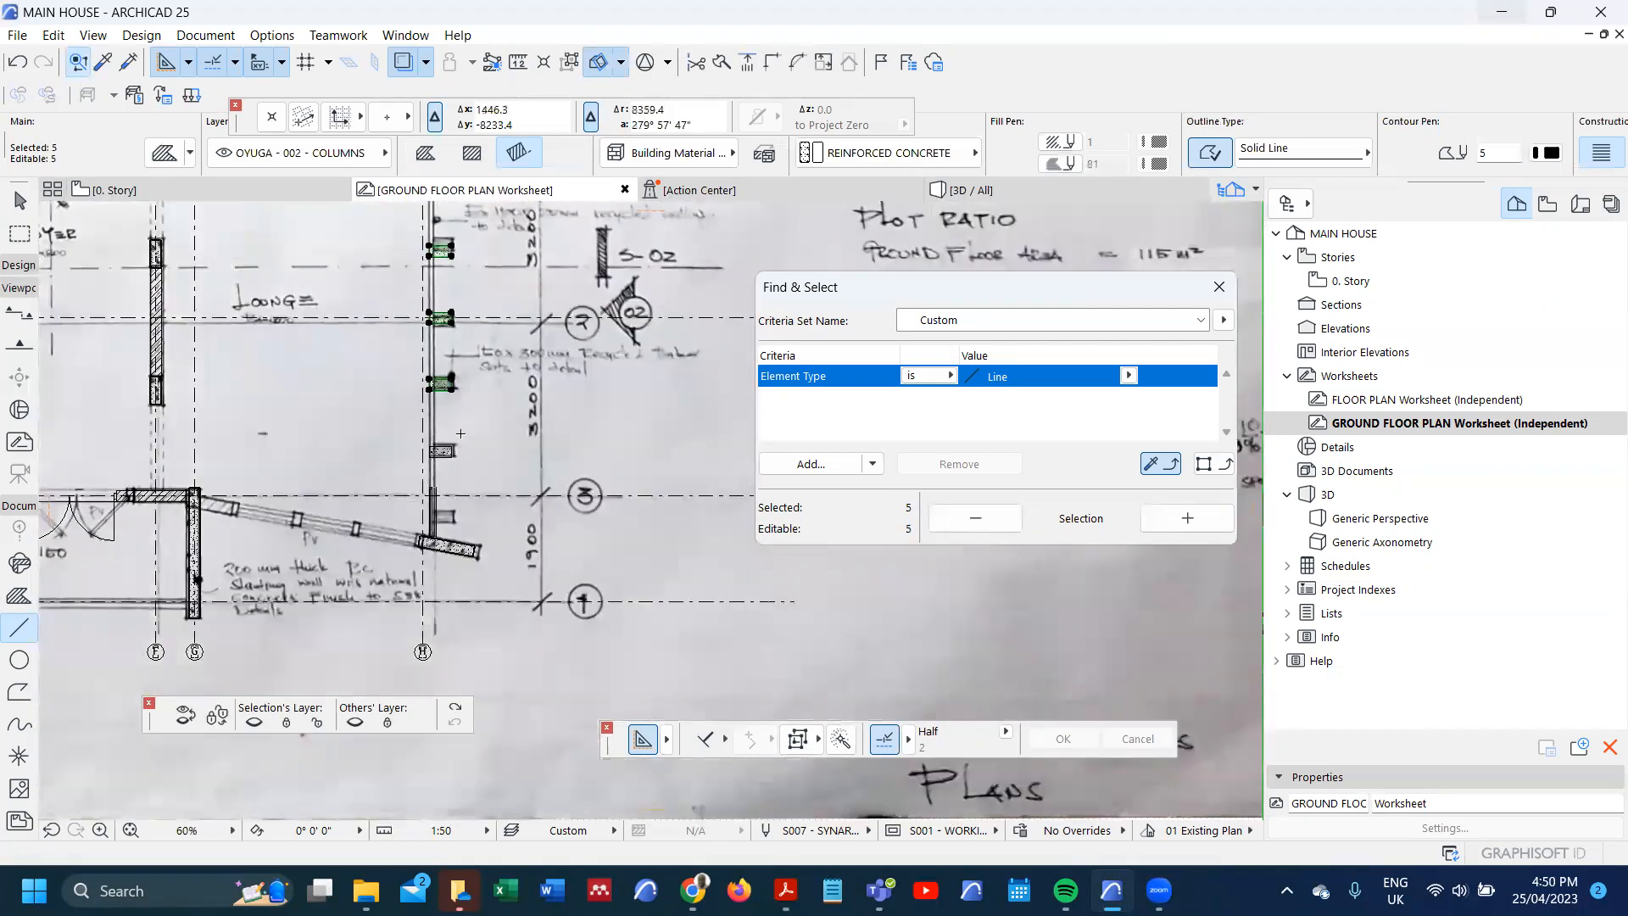
key(Escape)
shift+click(452, 388)
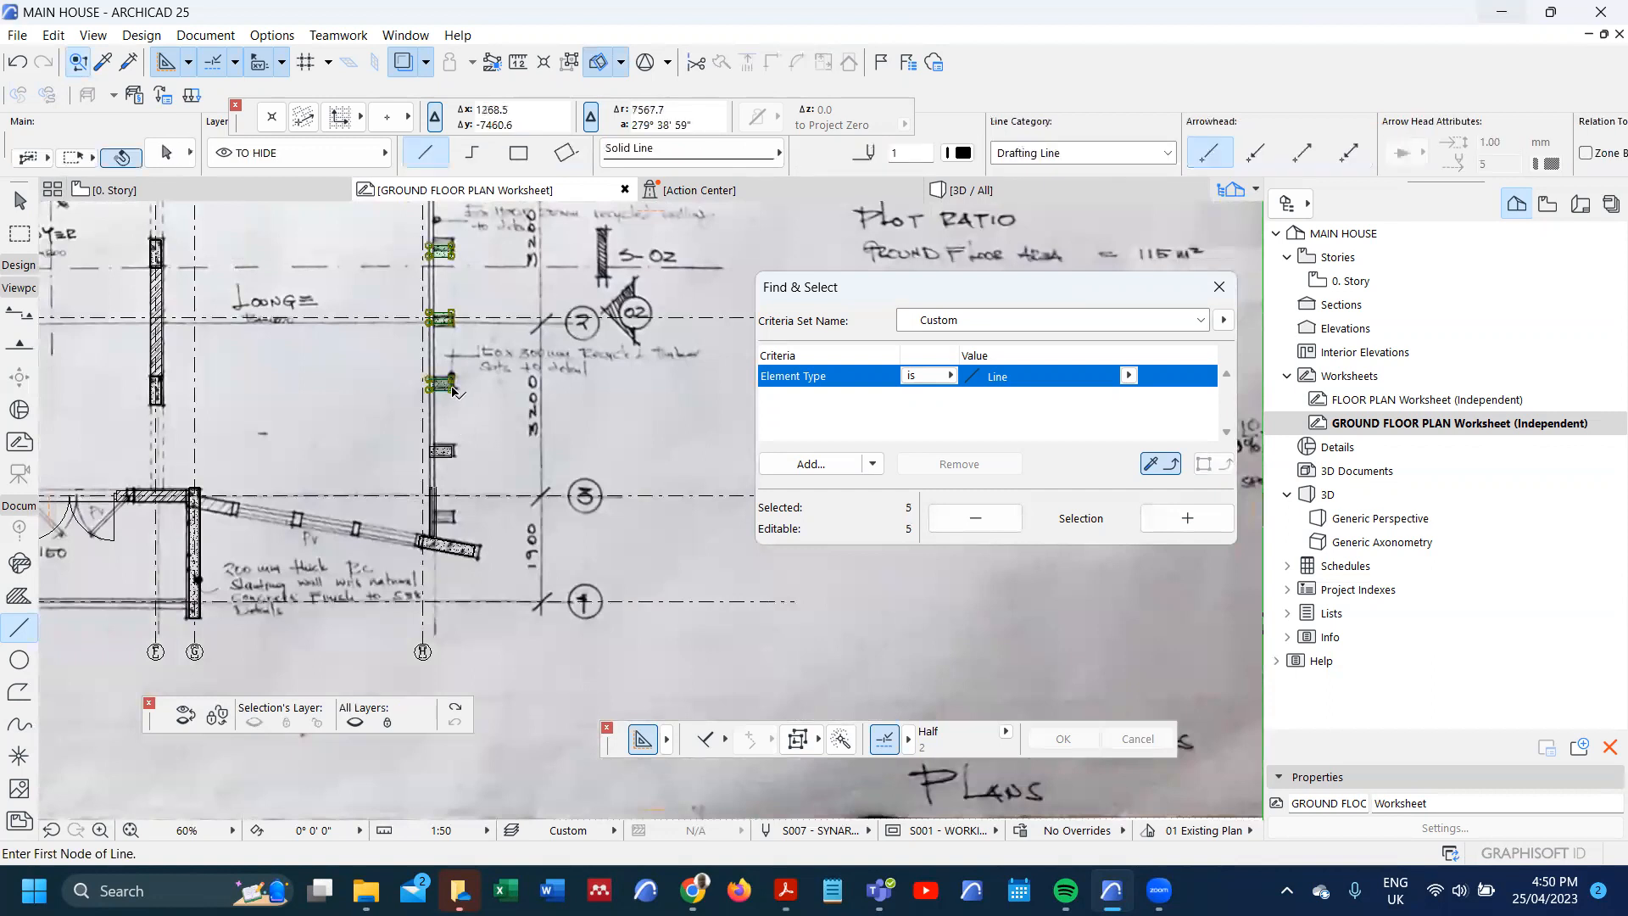
key(Escape)
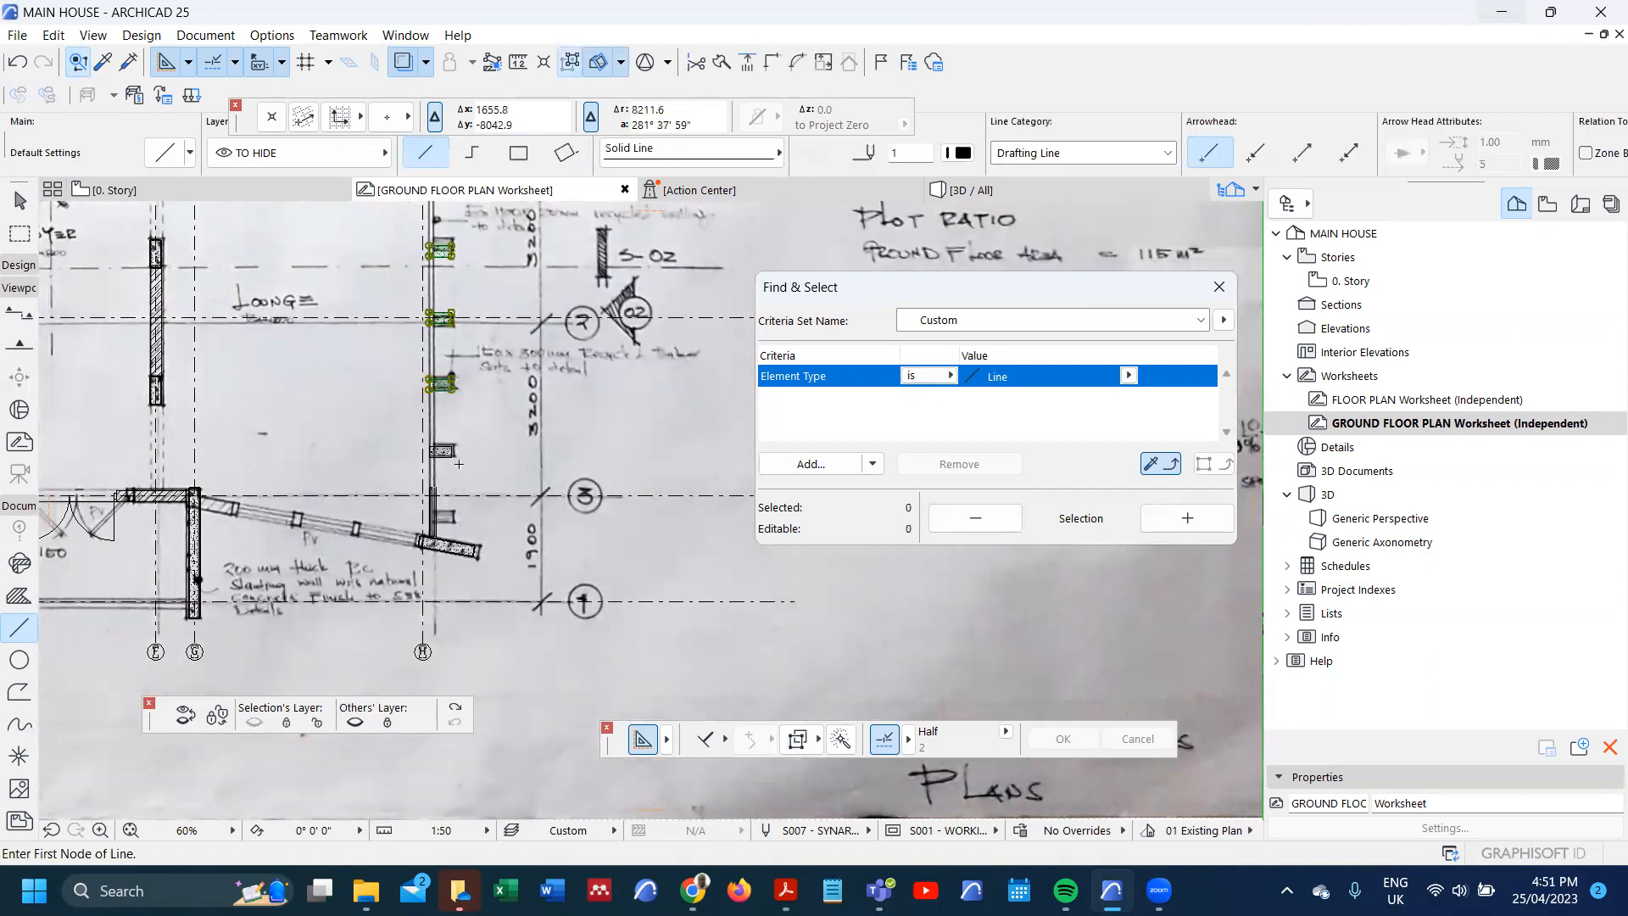
- Copy the slat just above grid line 3 vertically downward onto the sketched slat position below grid line 3
key(ctrl+shift+d)
click(451, 457)
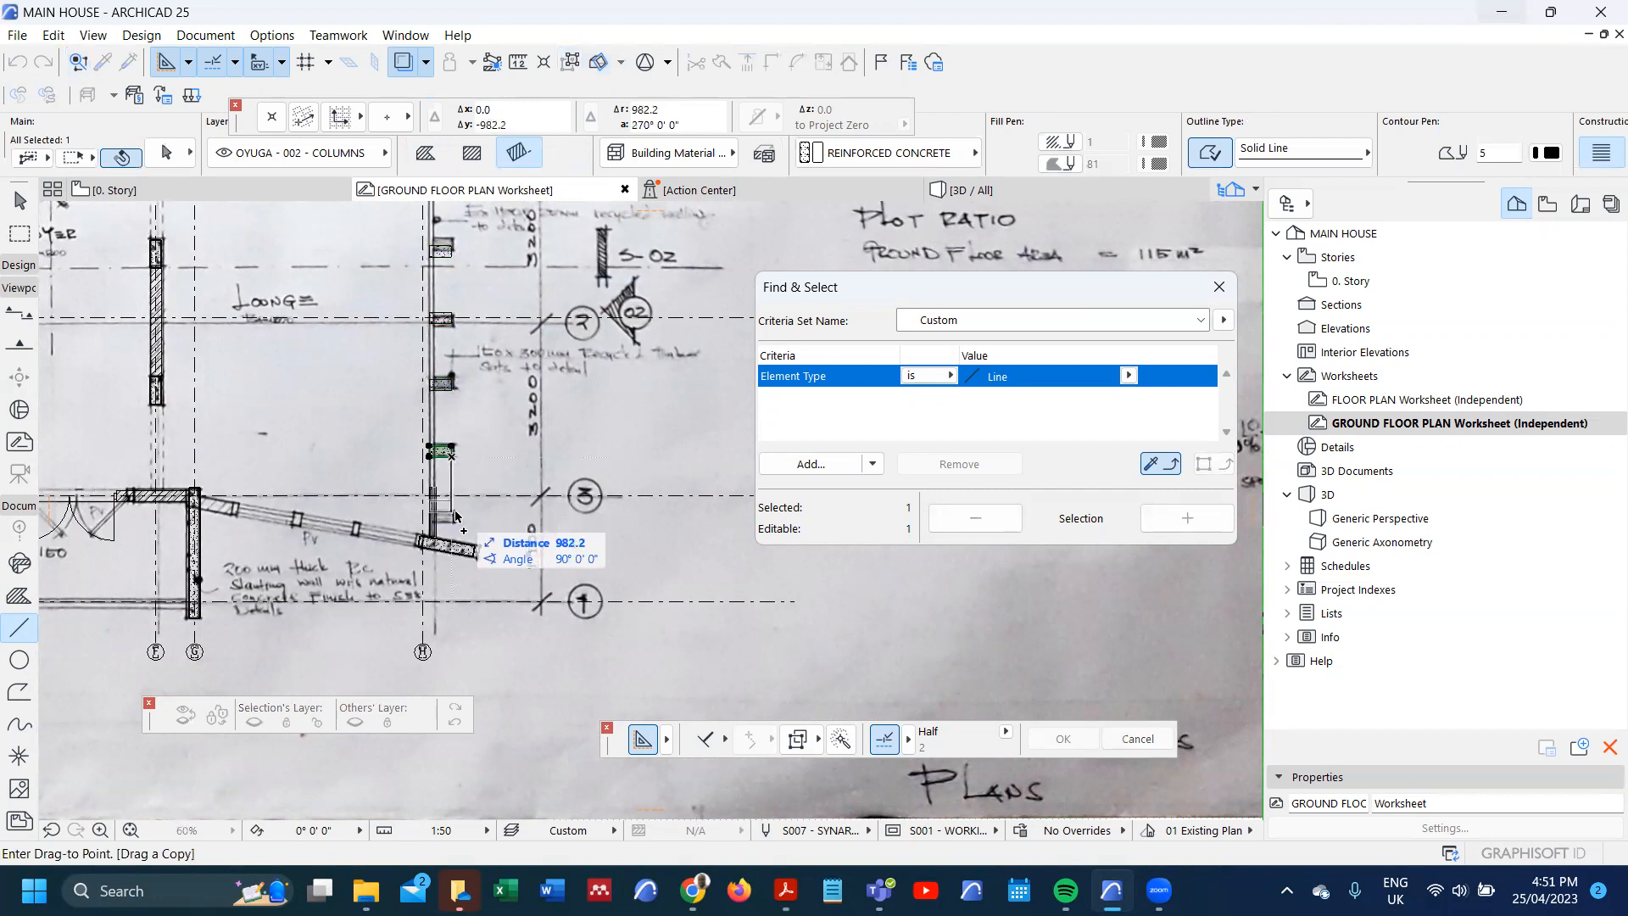
key(Tab)
text(1268.5)
key(Return)
- Group the two lowest slats with the other slats along the lounge's outer wall and clear the selection
shift+click(449, 455)
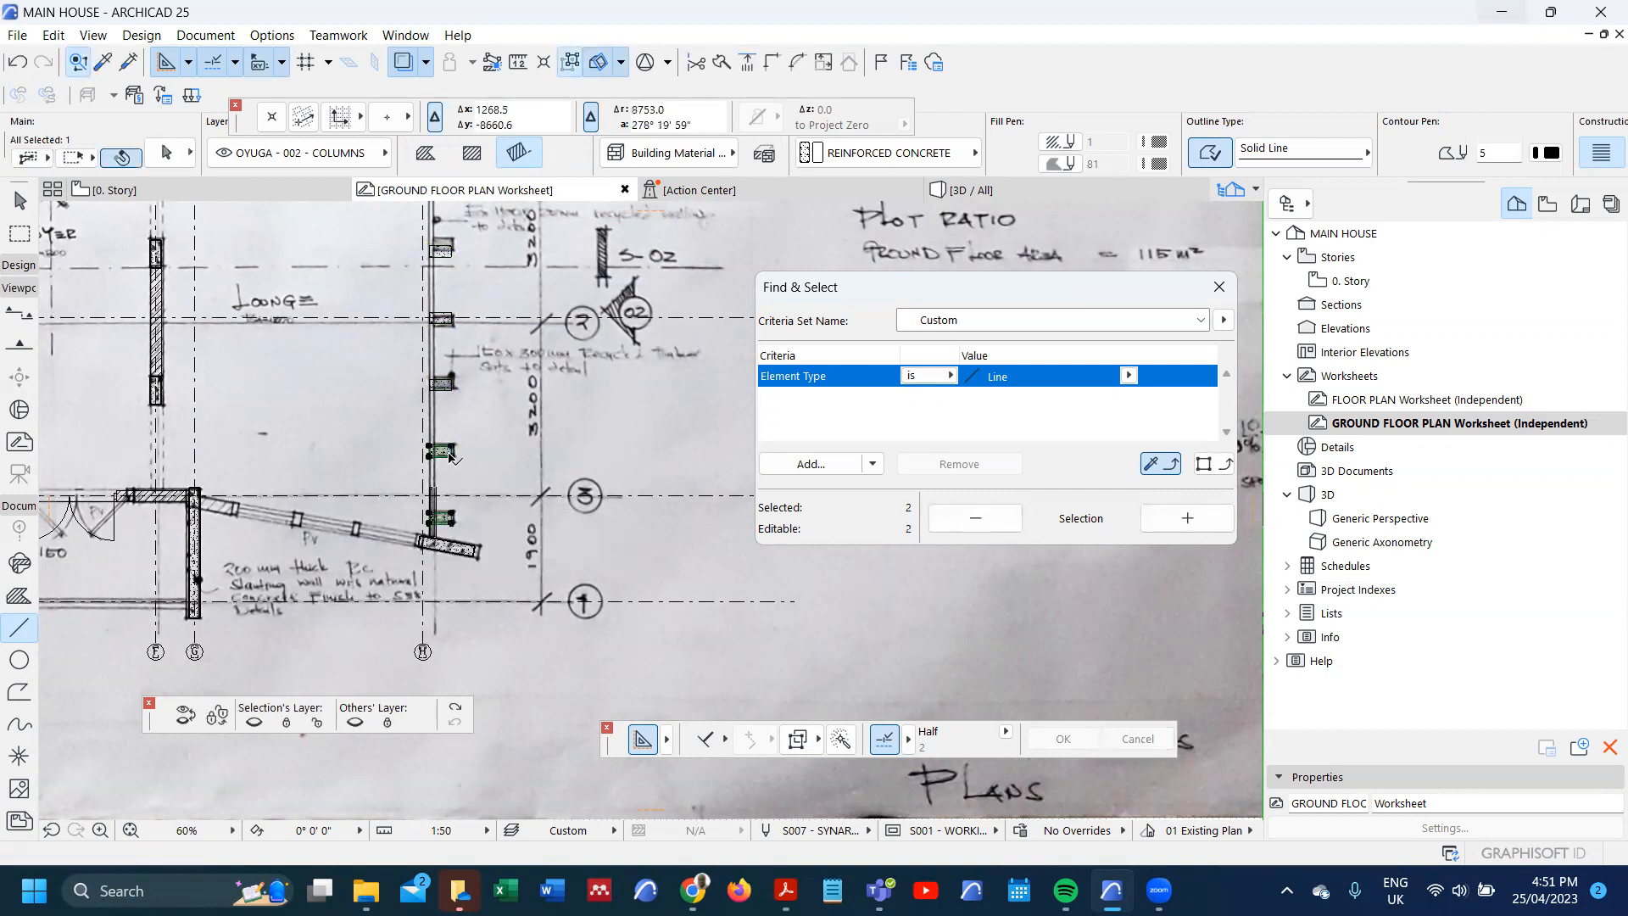
shift+click(454, 389)
key(alt+g)
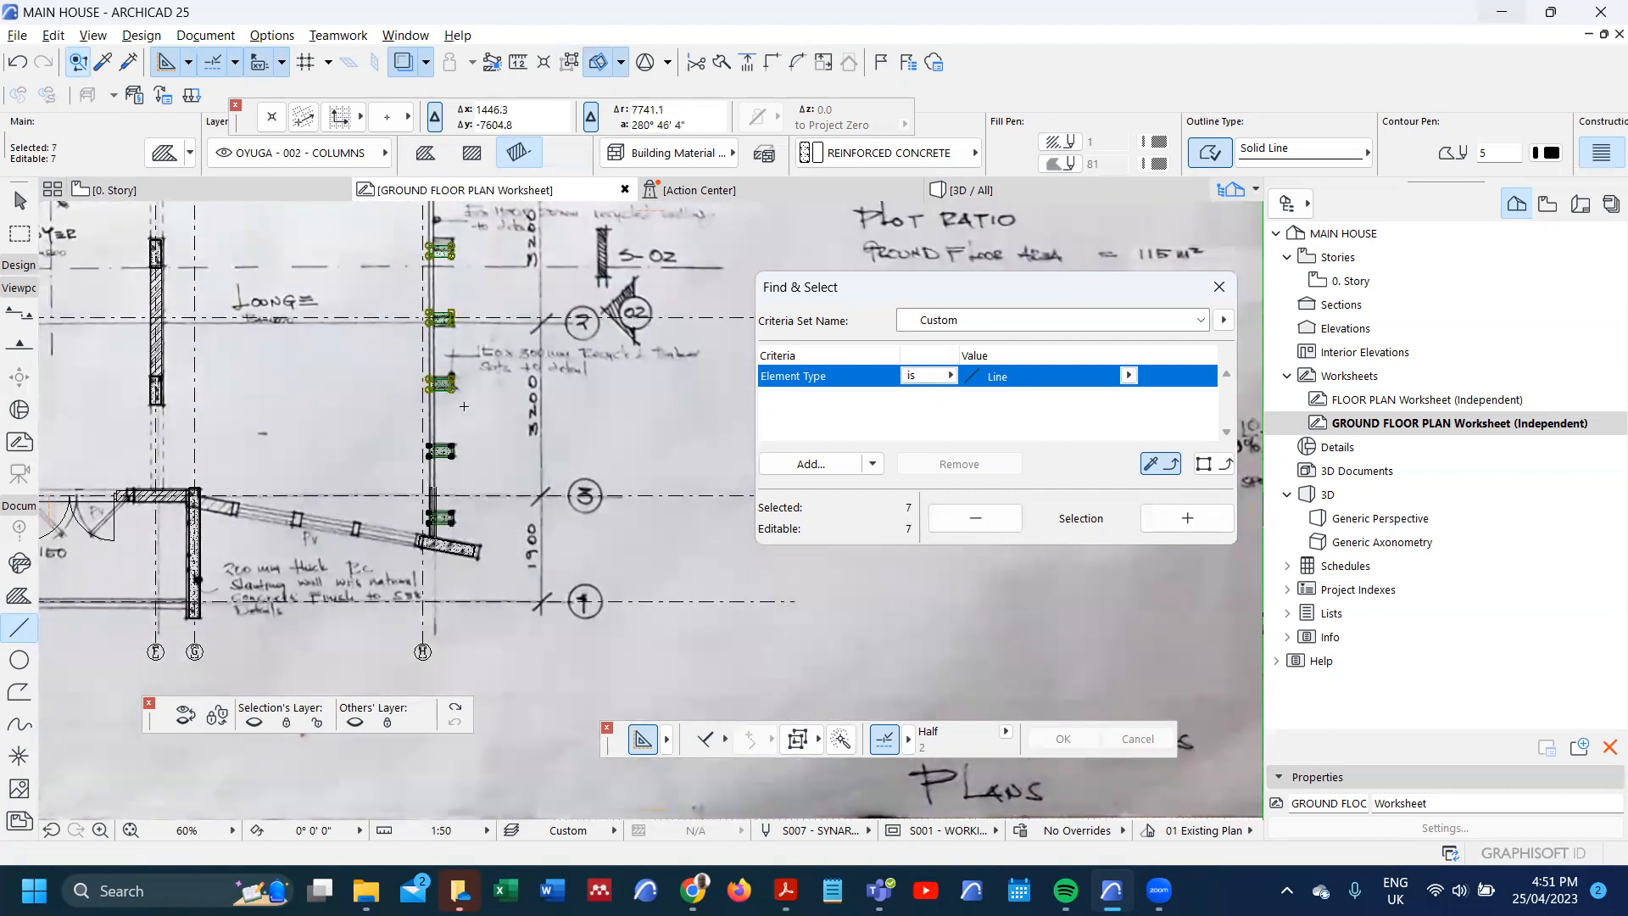
scroll(454, 450, up, 5)
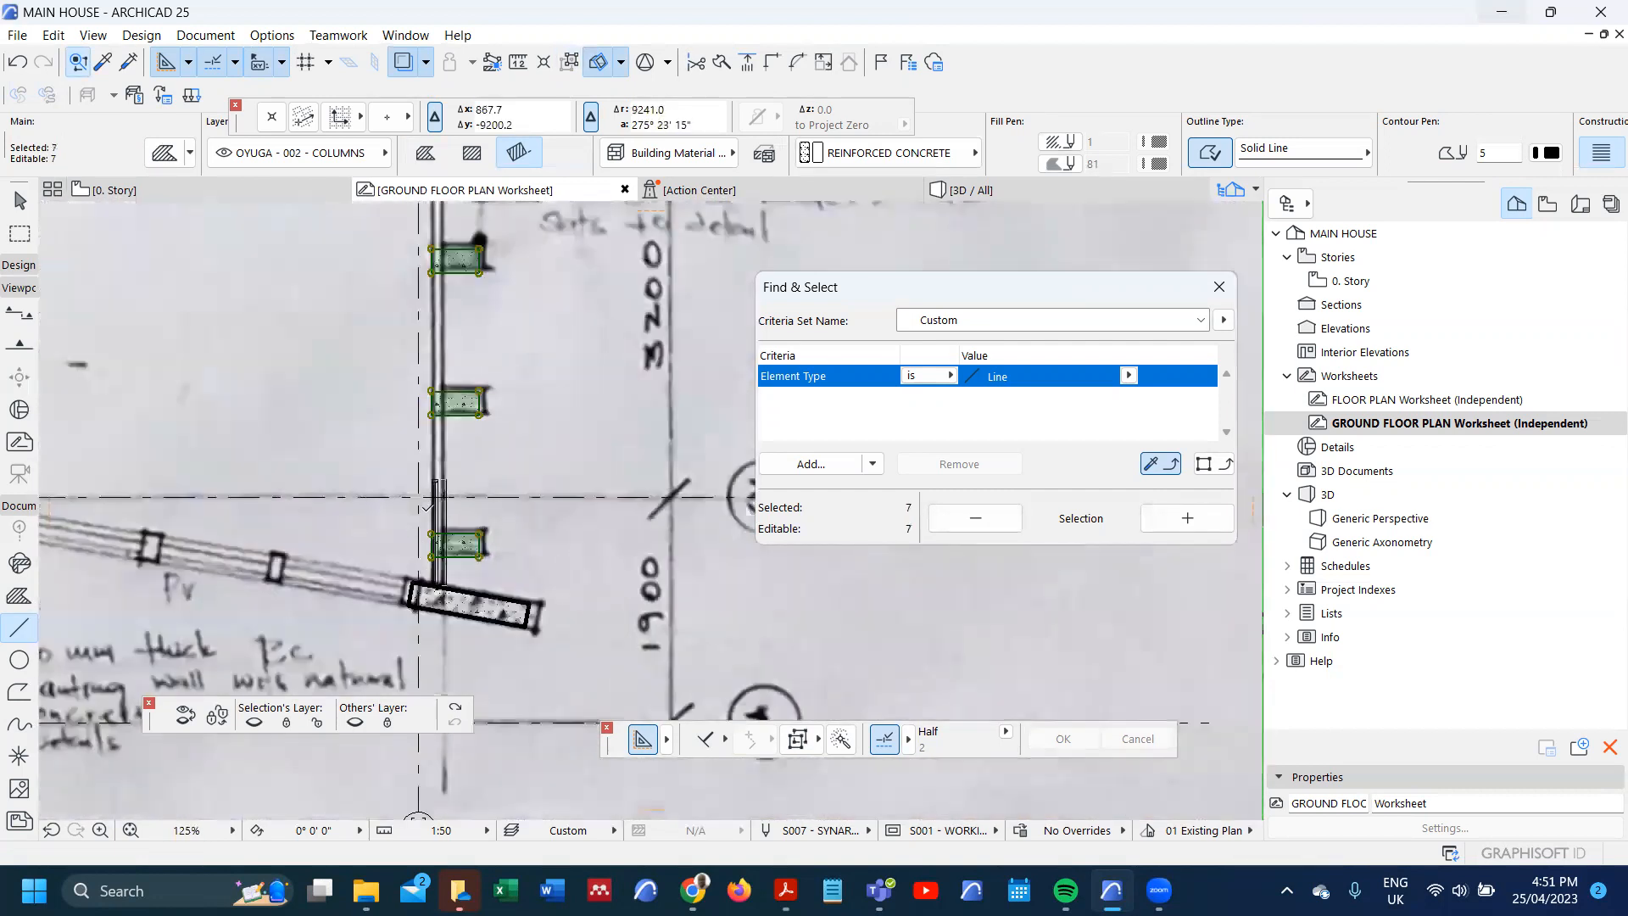
key(Escape)
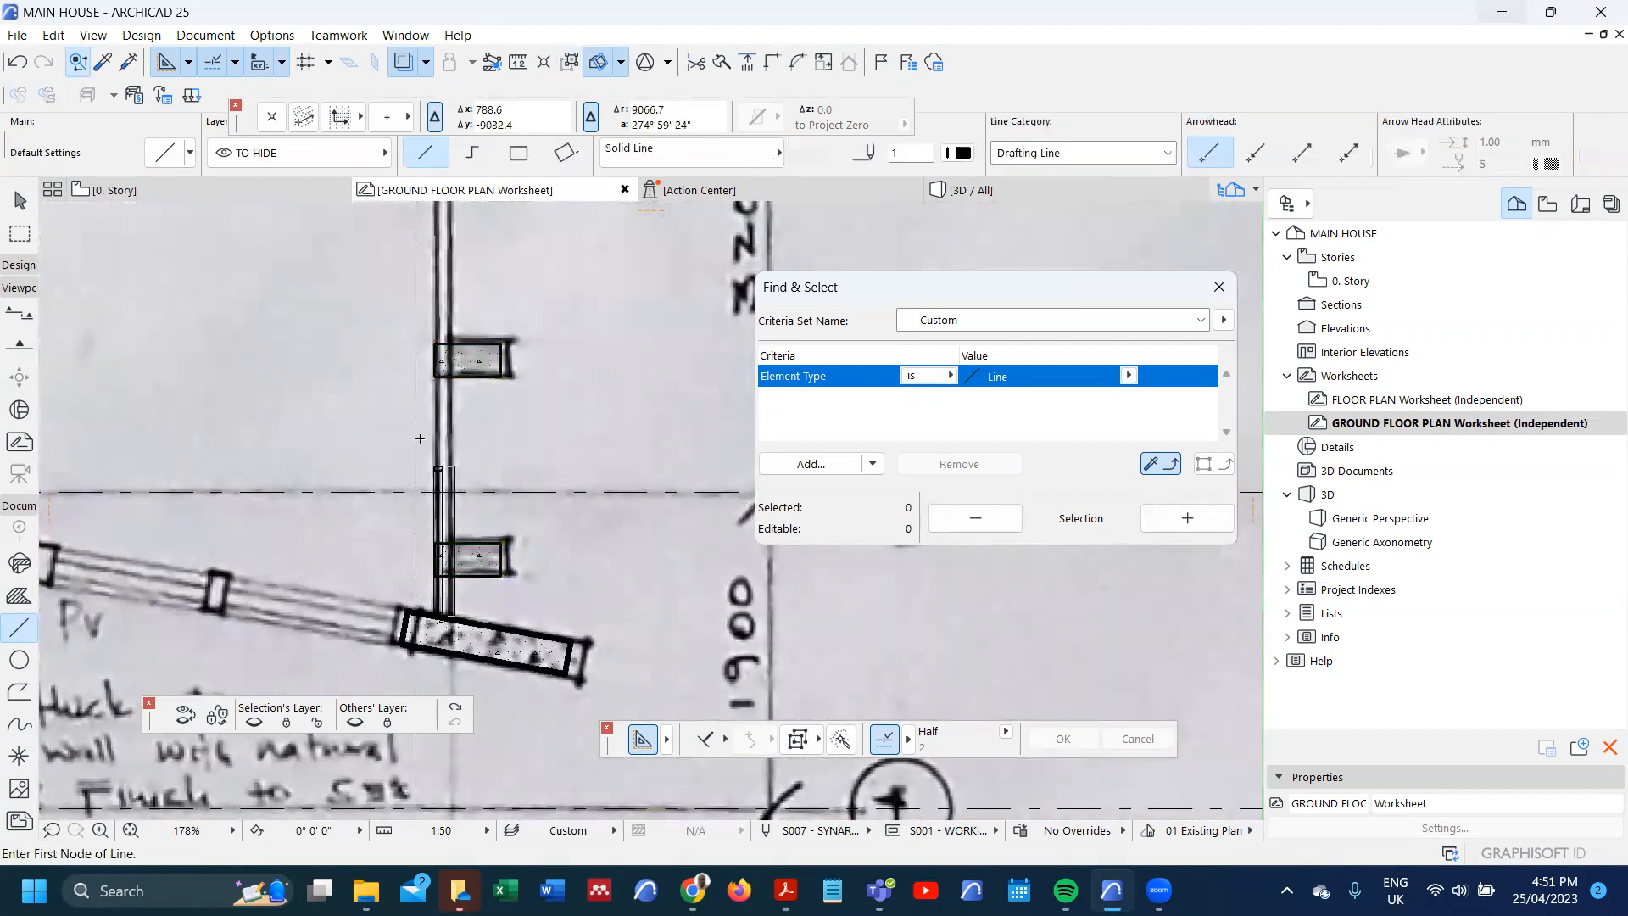
- Move the window lines vertically upward so their lower end meets the top edge of the lowest slat, and clear the selection
scroll(463, 406, down, 3)
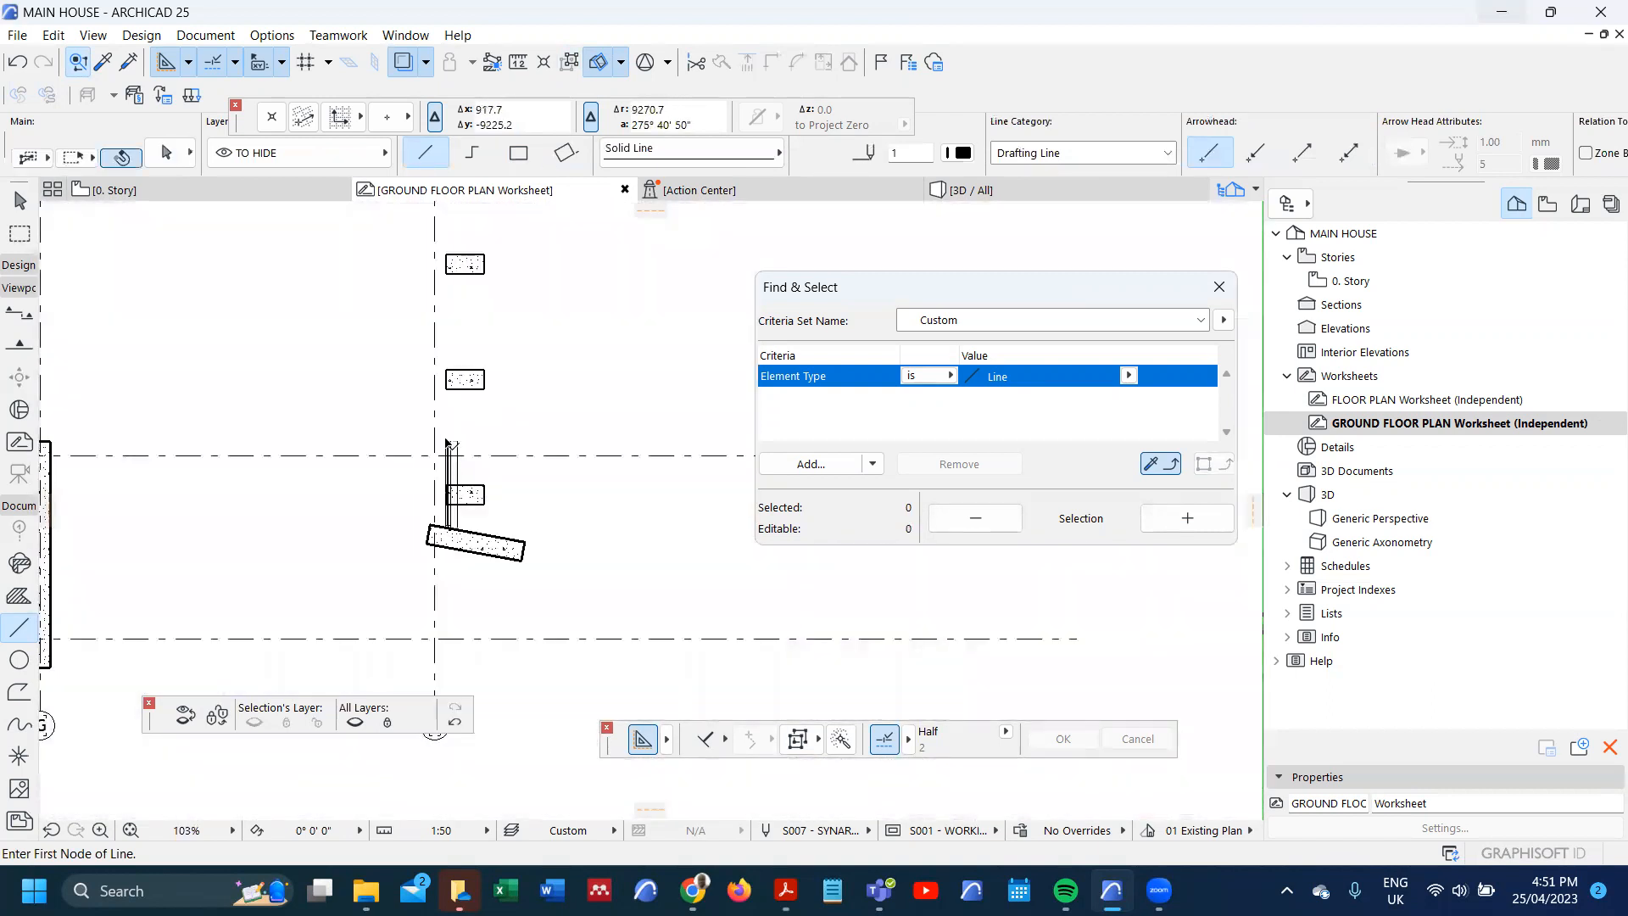
shift+click(458, 527)
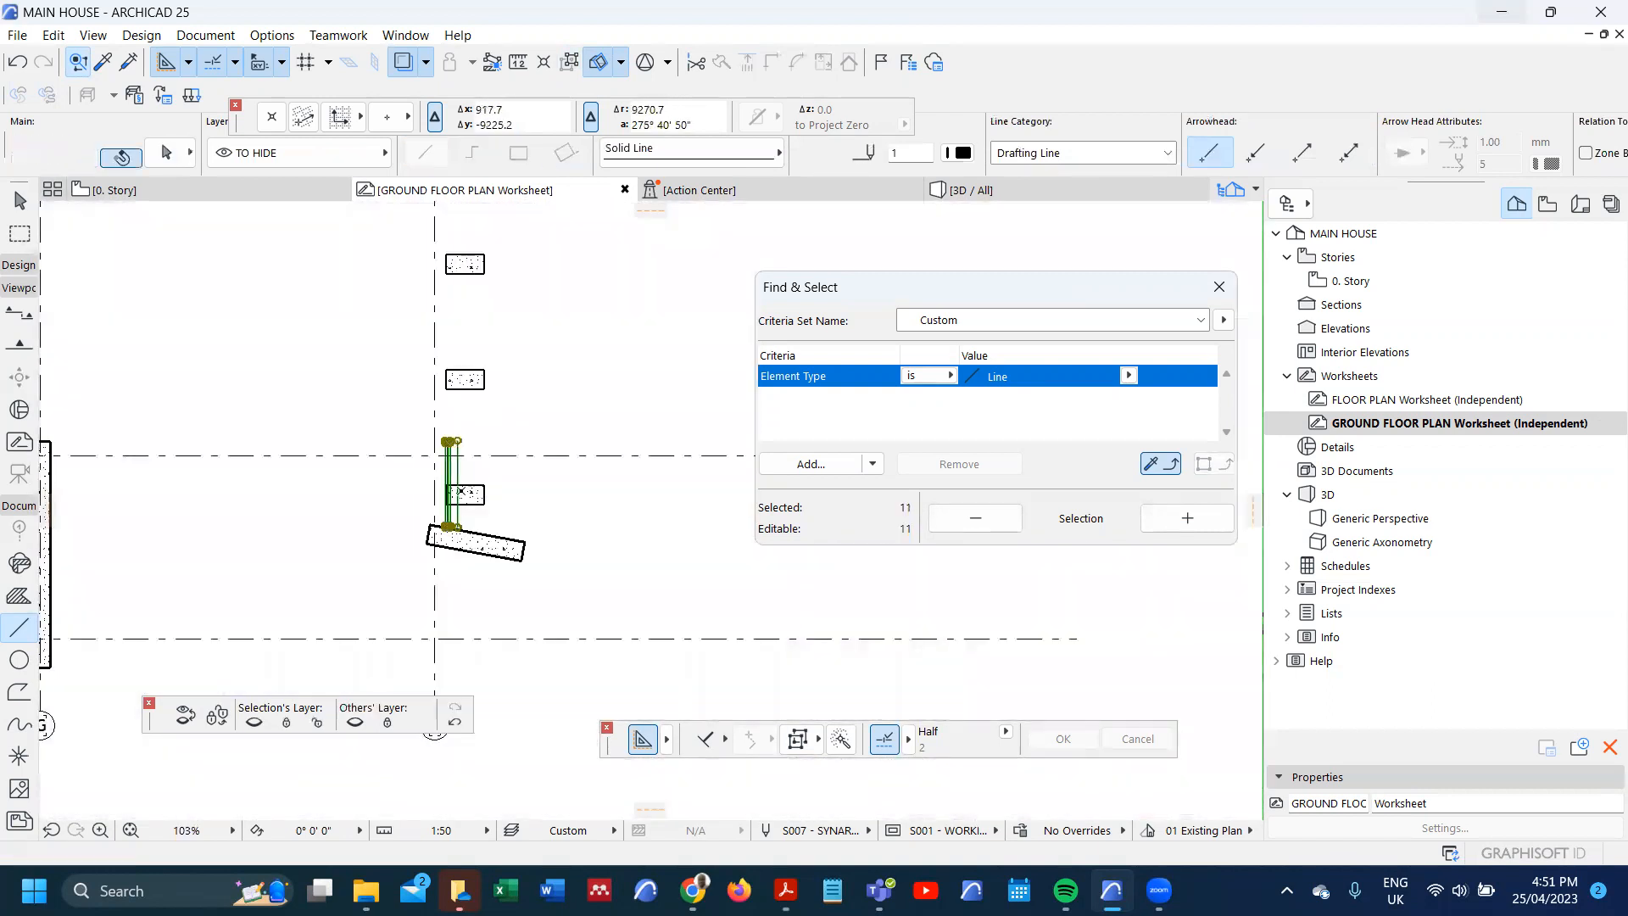
key(ctrl+d)
scroll(458, 517, up, 4)
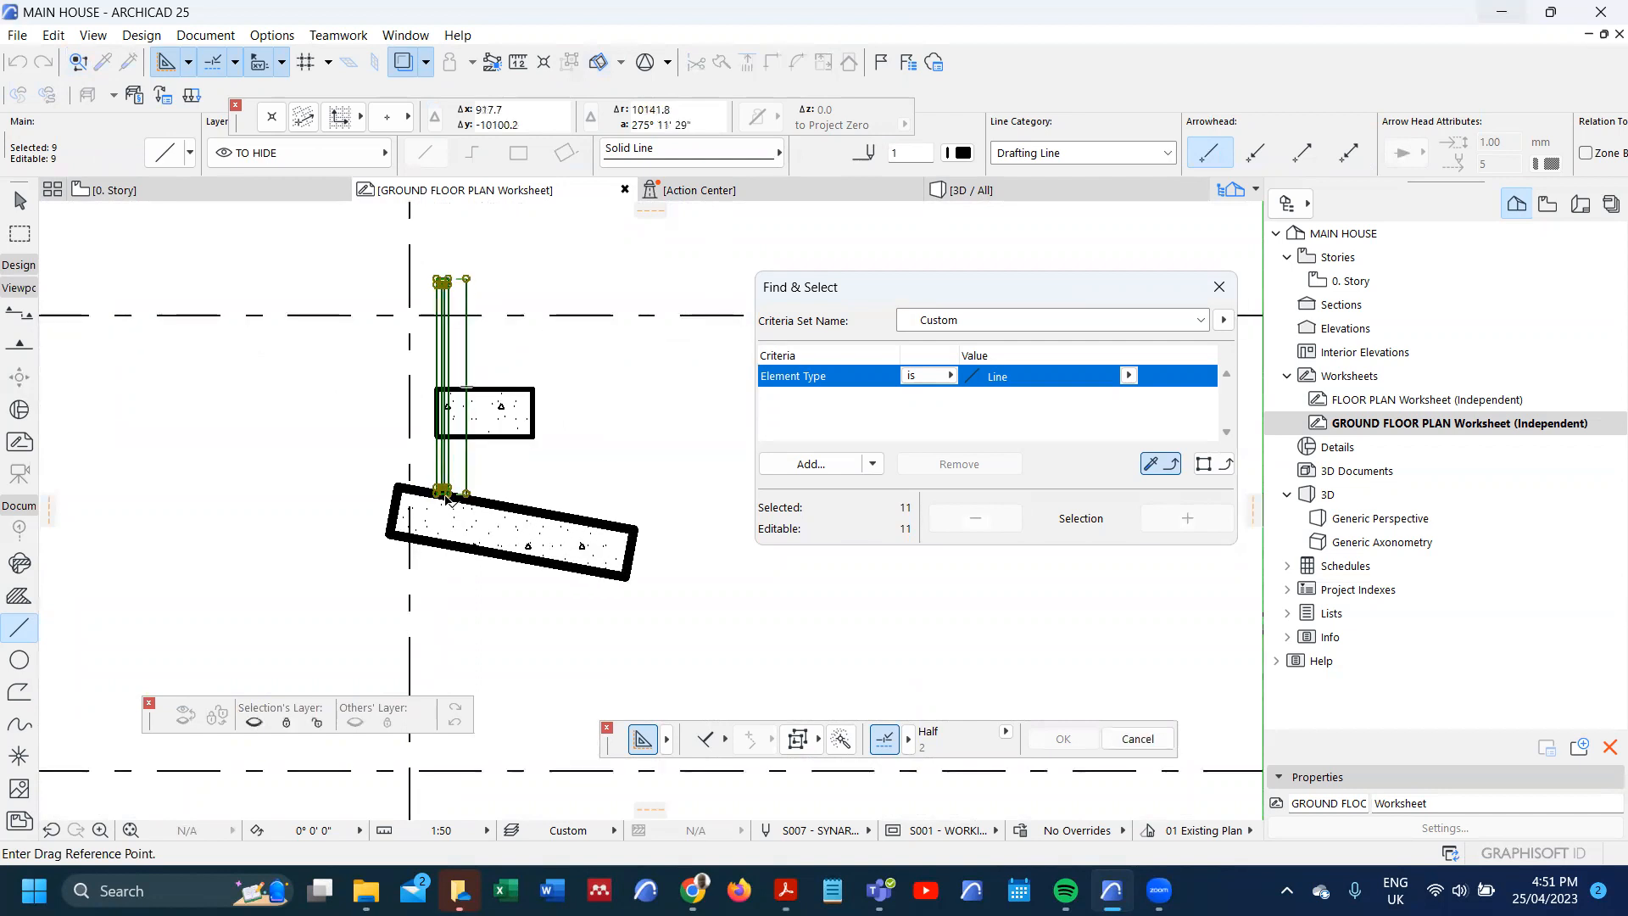
click(445, 494)
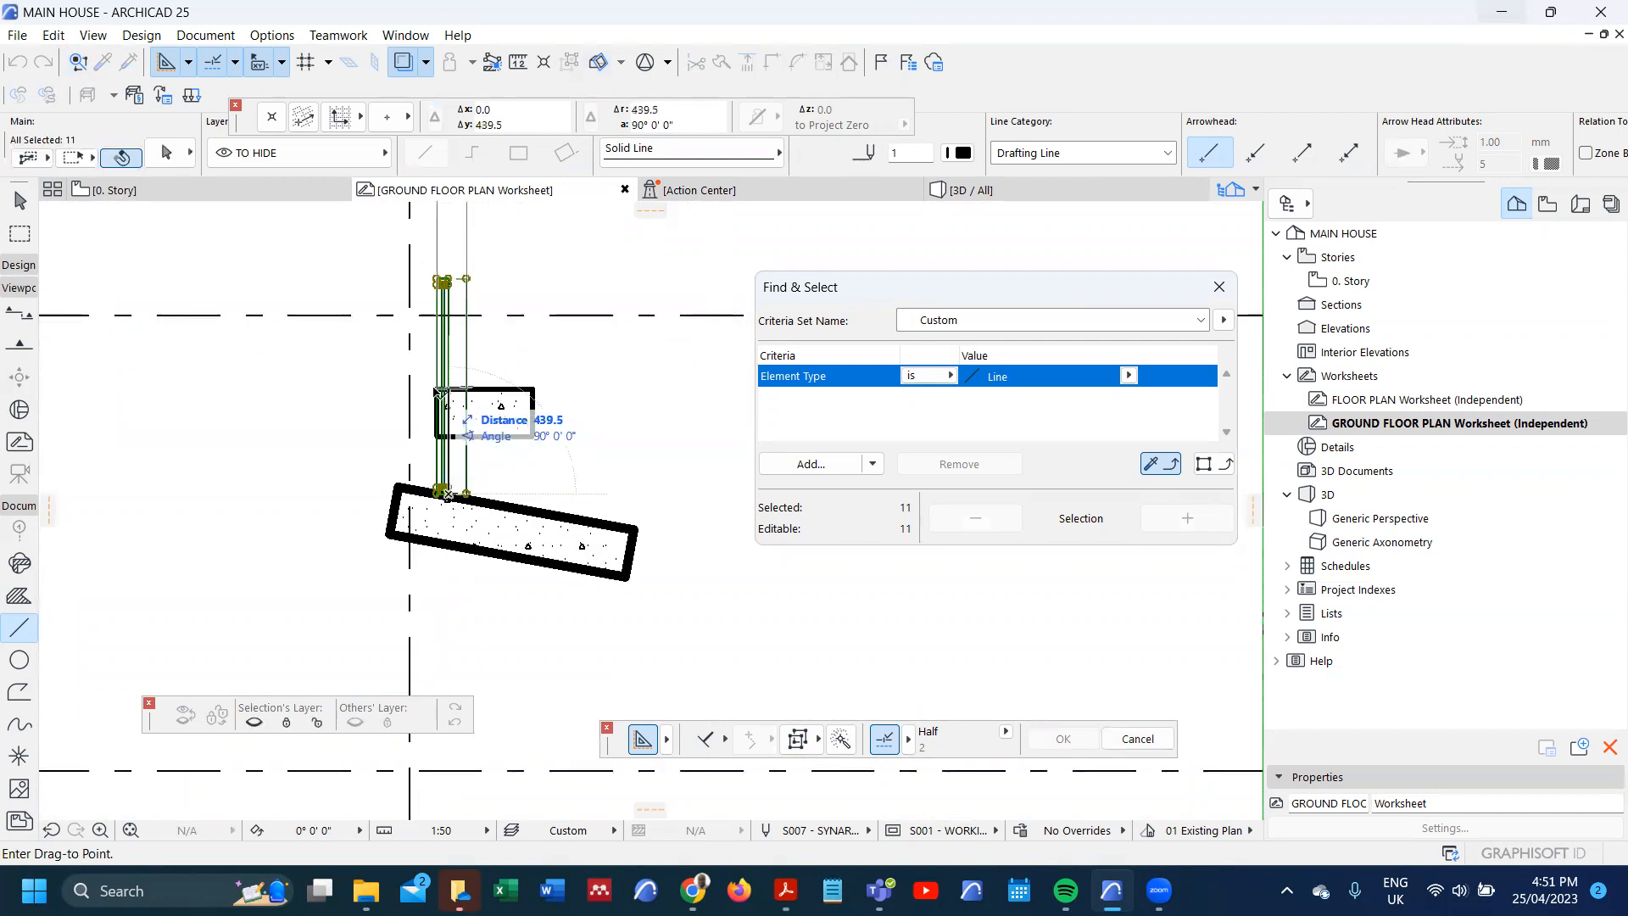
scroll(428, 465, down, 3)
scroll(443, 409, up, 2)
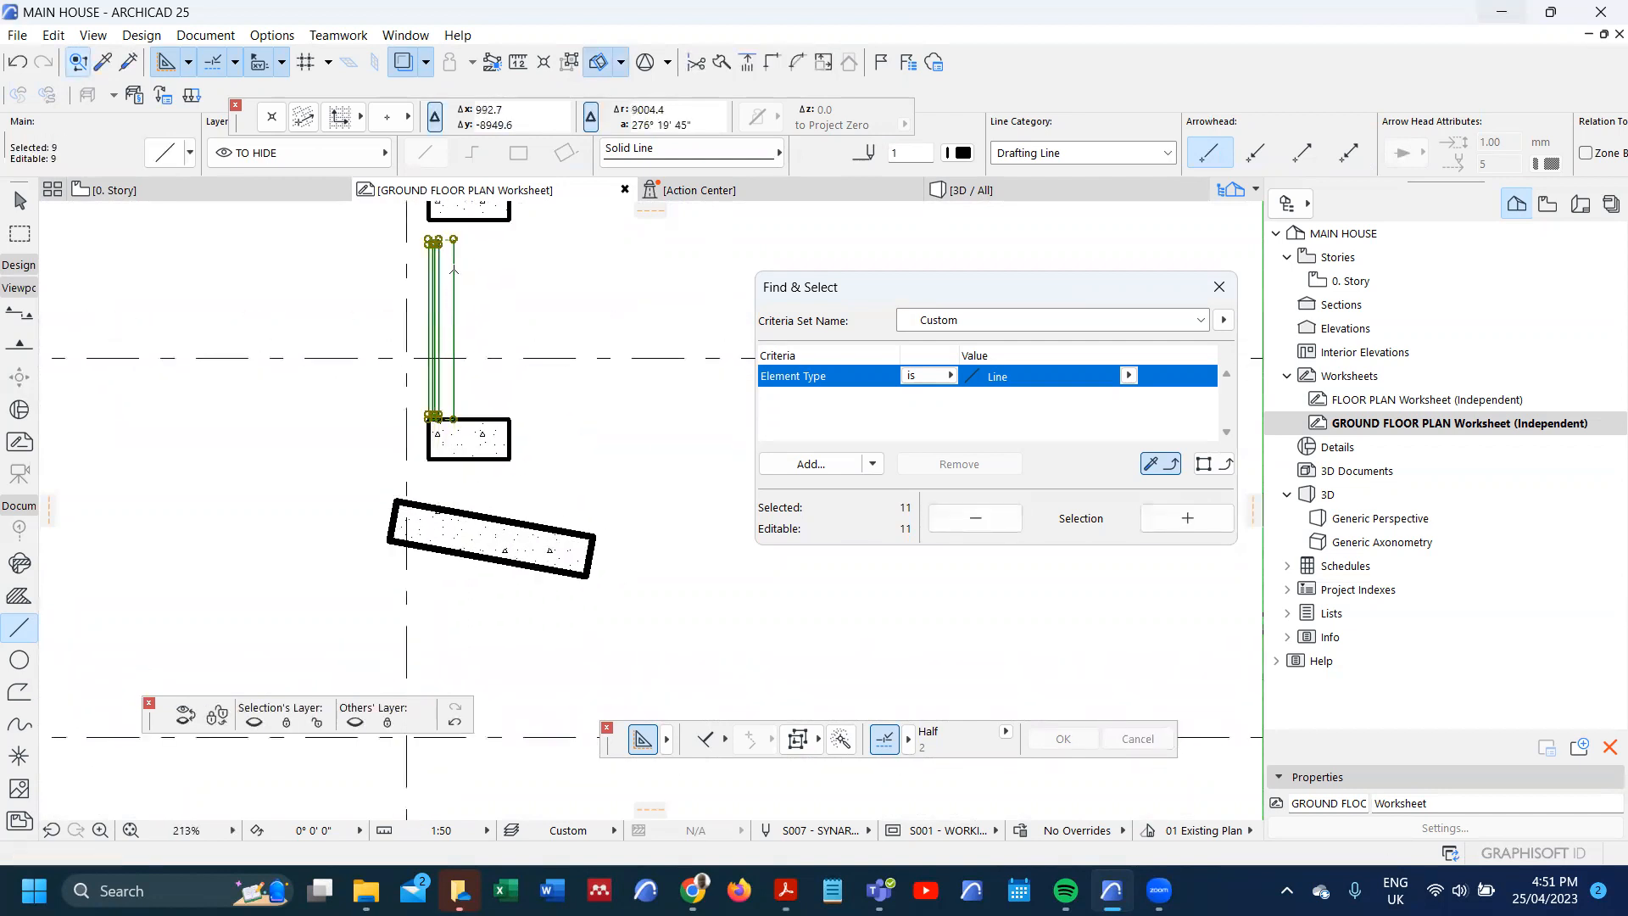
key(Escape)
key(ctrl+a)
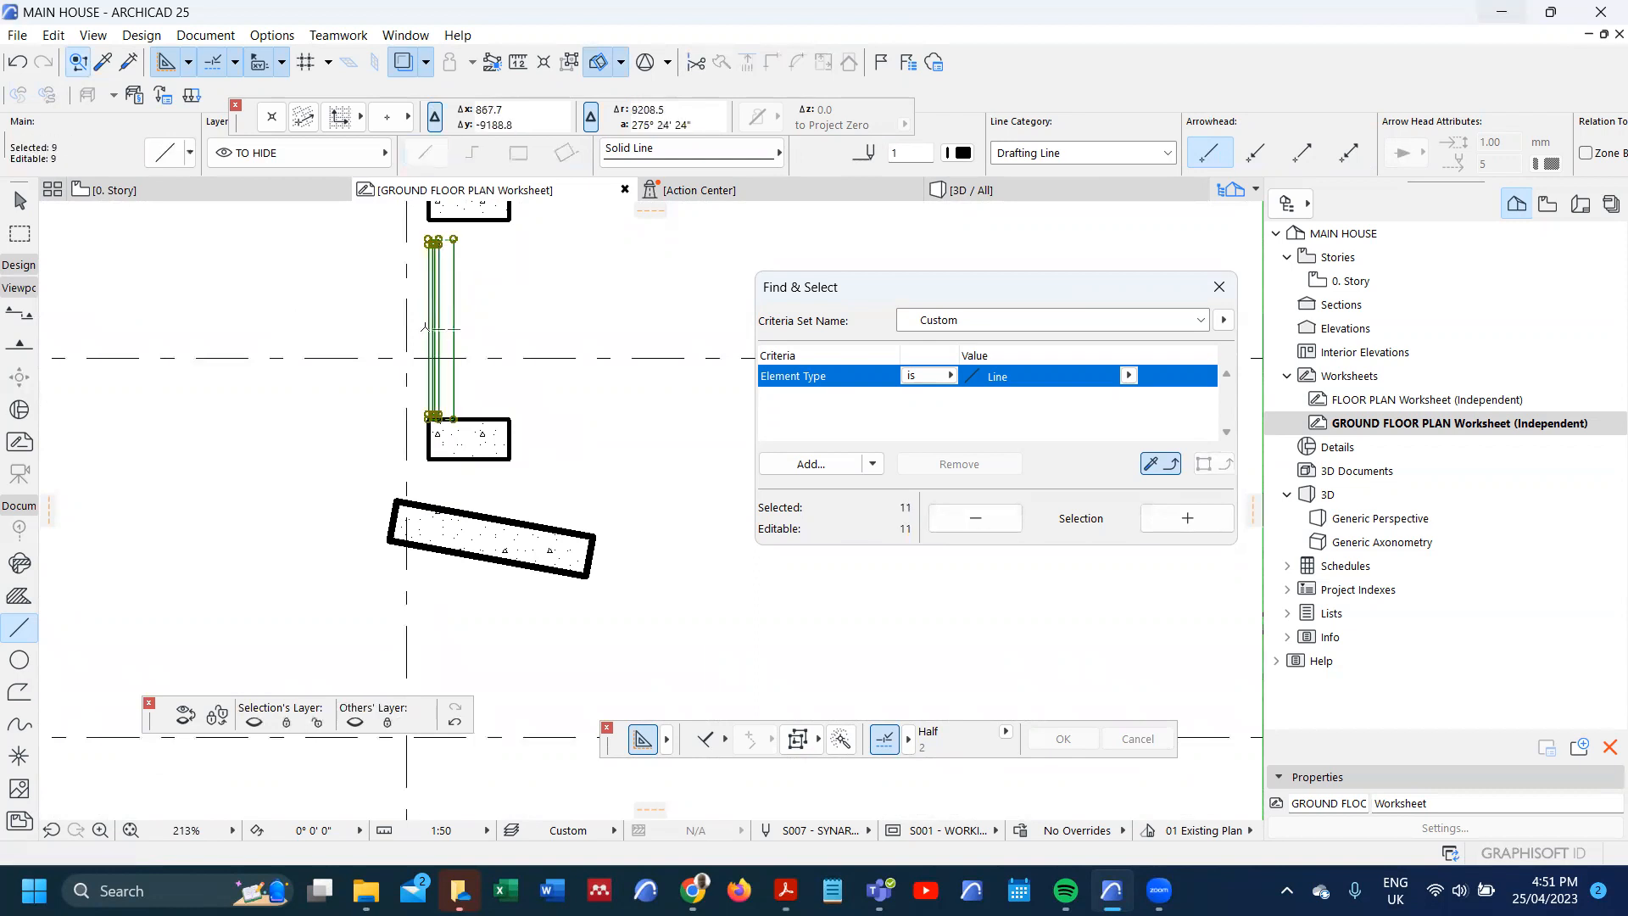
scroll(428, 335, down, 2)
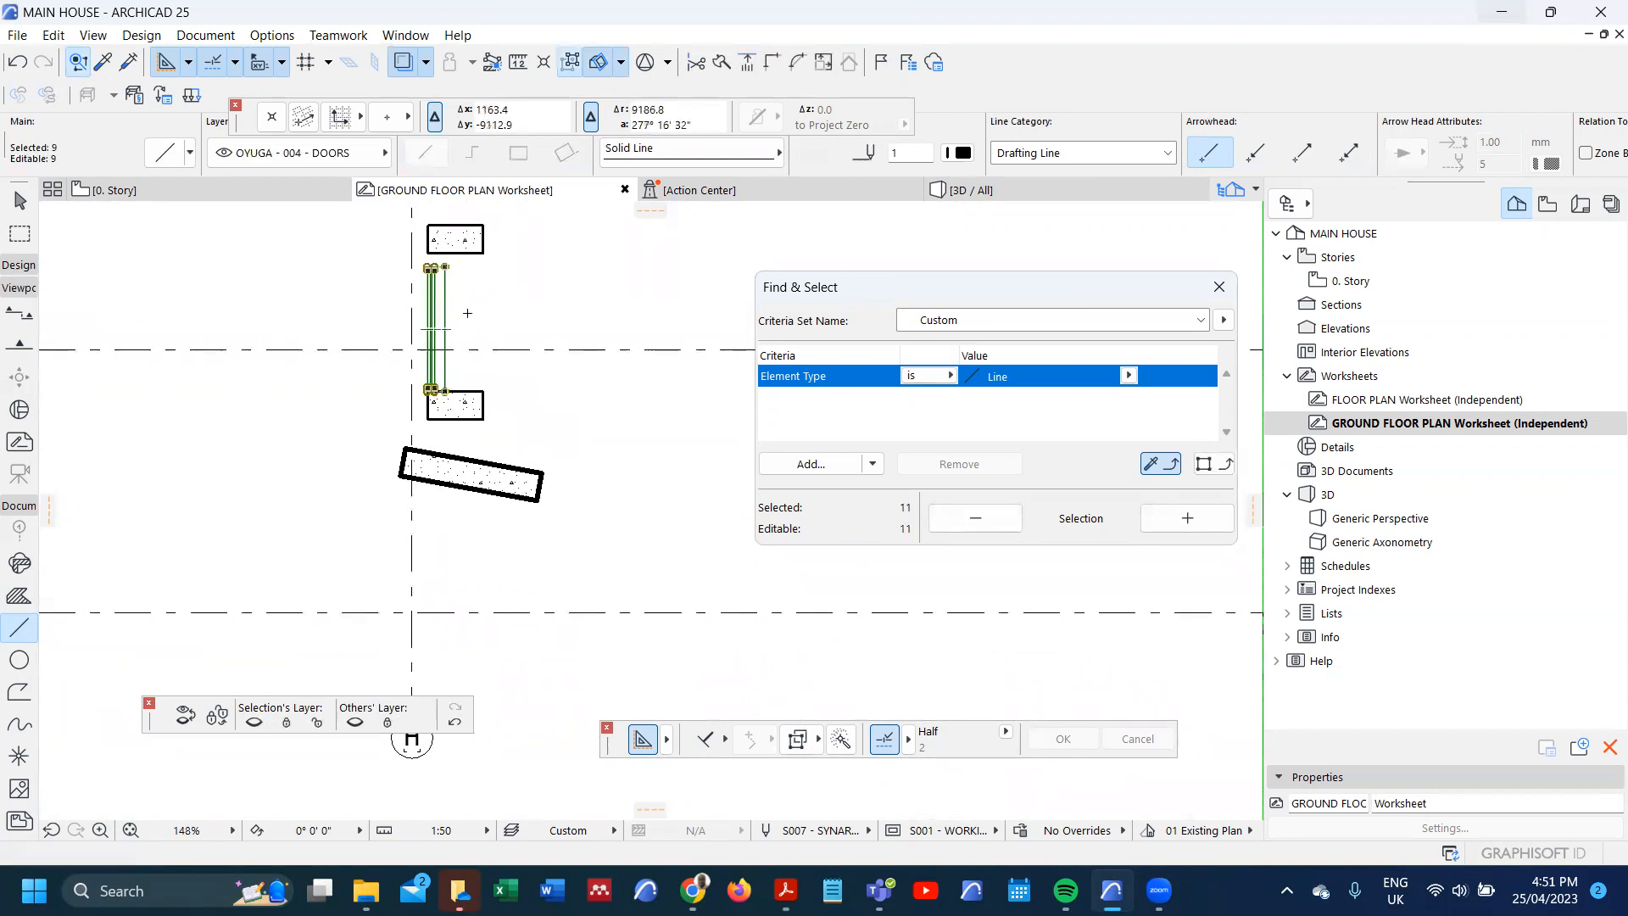
key(Escape)
- Measure from the window lines' upper end and examine the gap to the slat above
scroll(439, 287, up, 7)
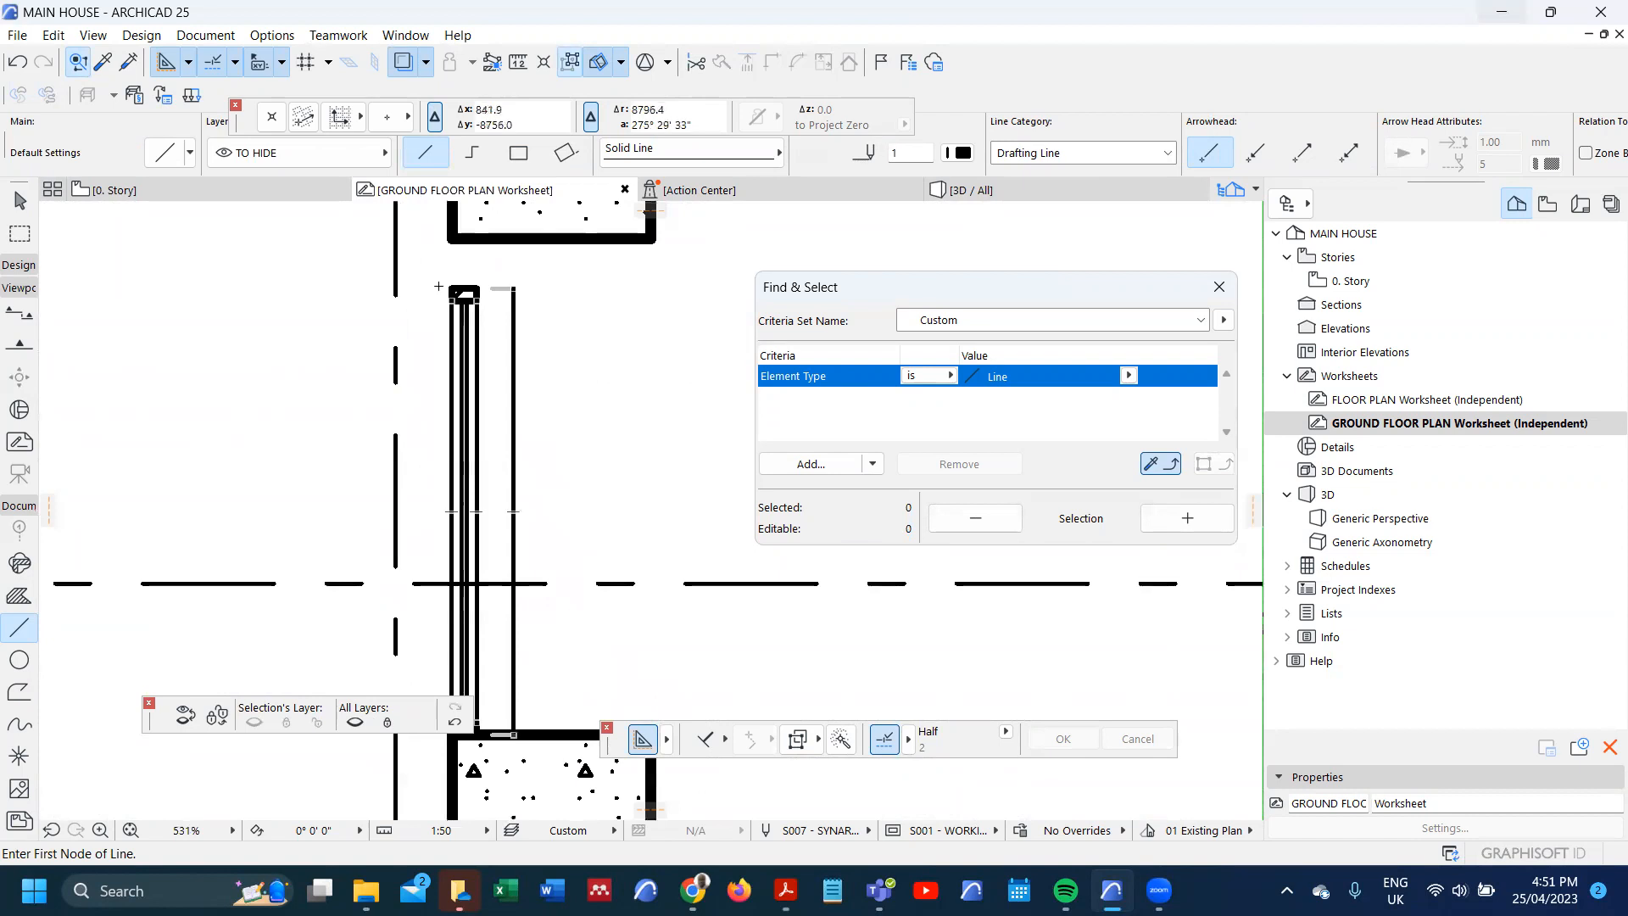
key(m)
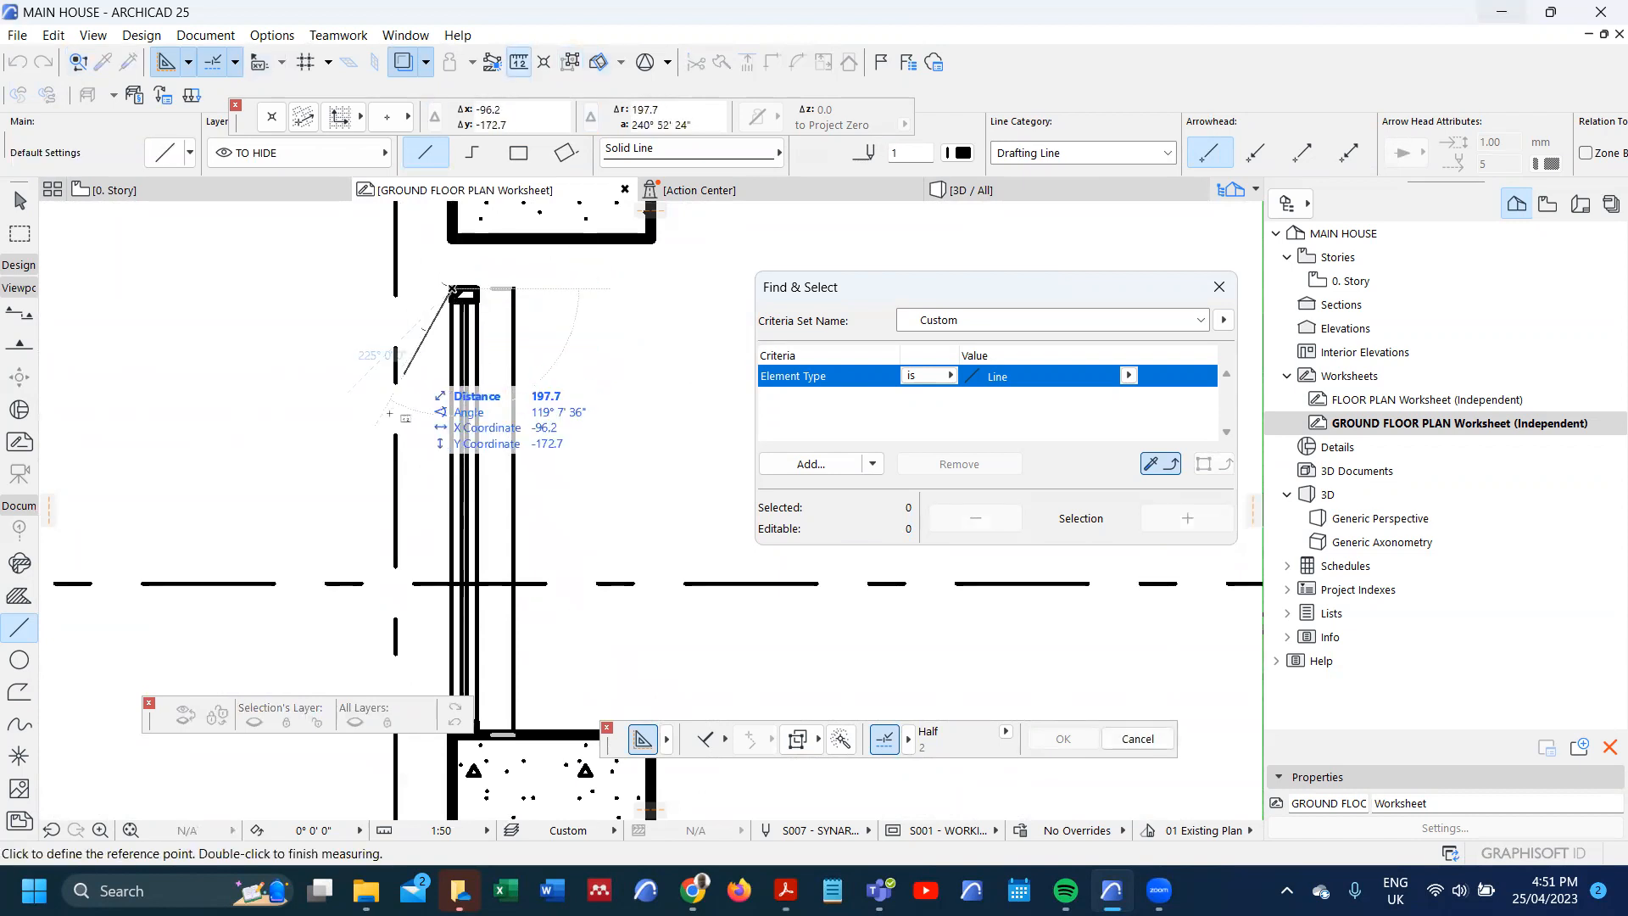
key(Escape)
scroll(381, 423, down, 3)
scroll(381, 423, down, 8)
key(Escape)
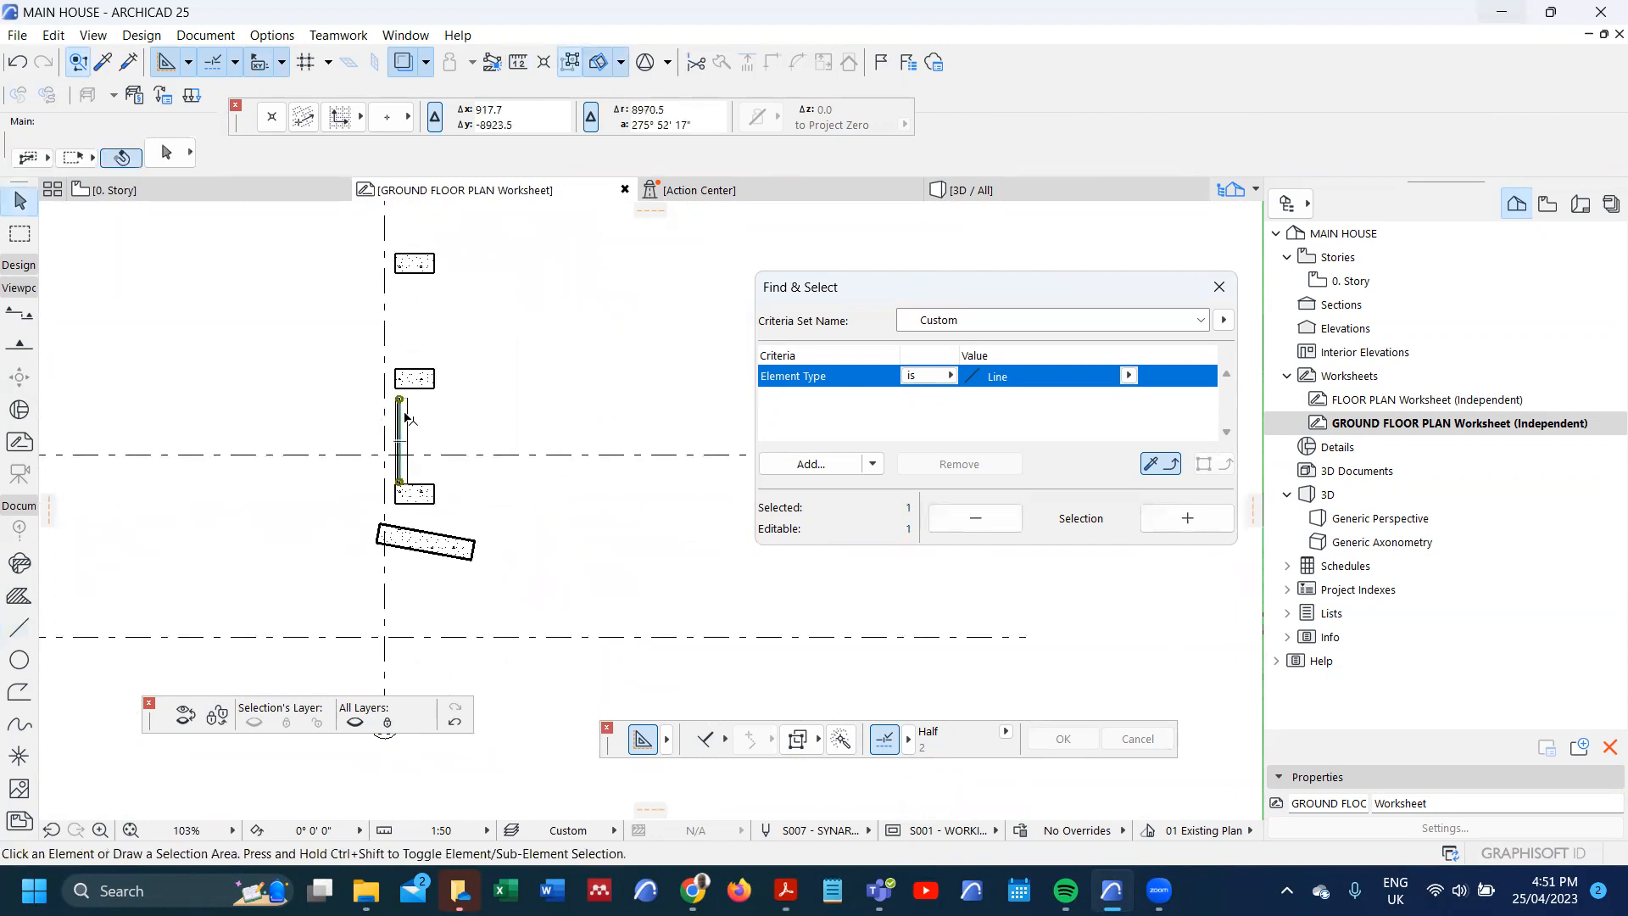
click(406, 418)
scroll(381, 434, down, 6)
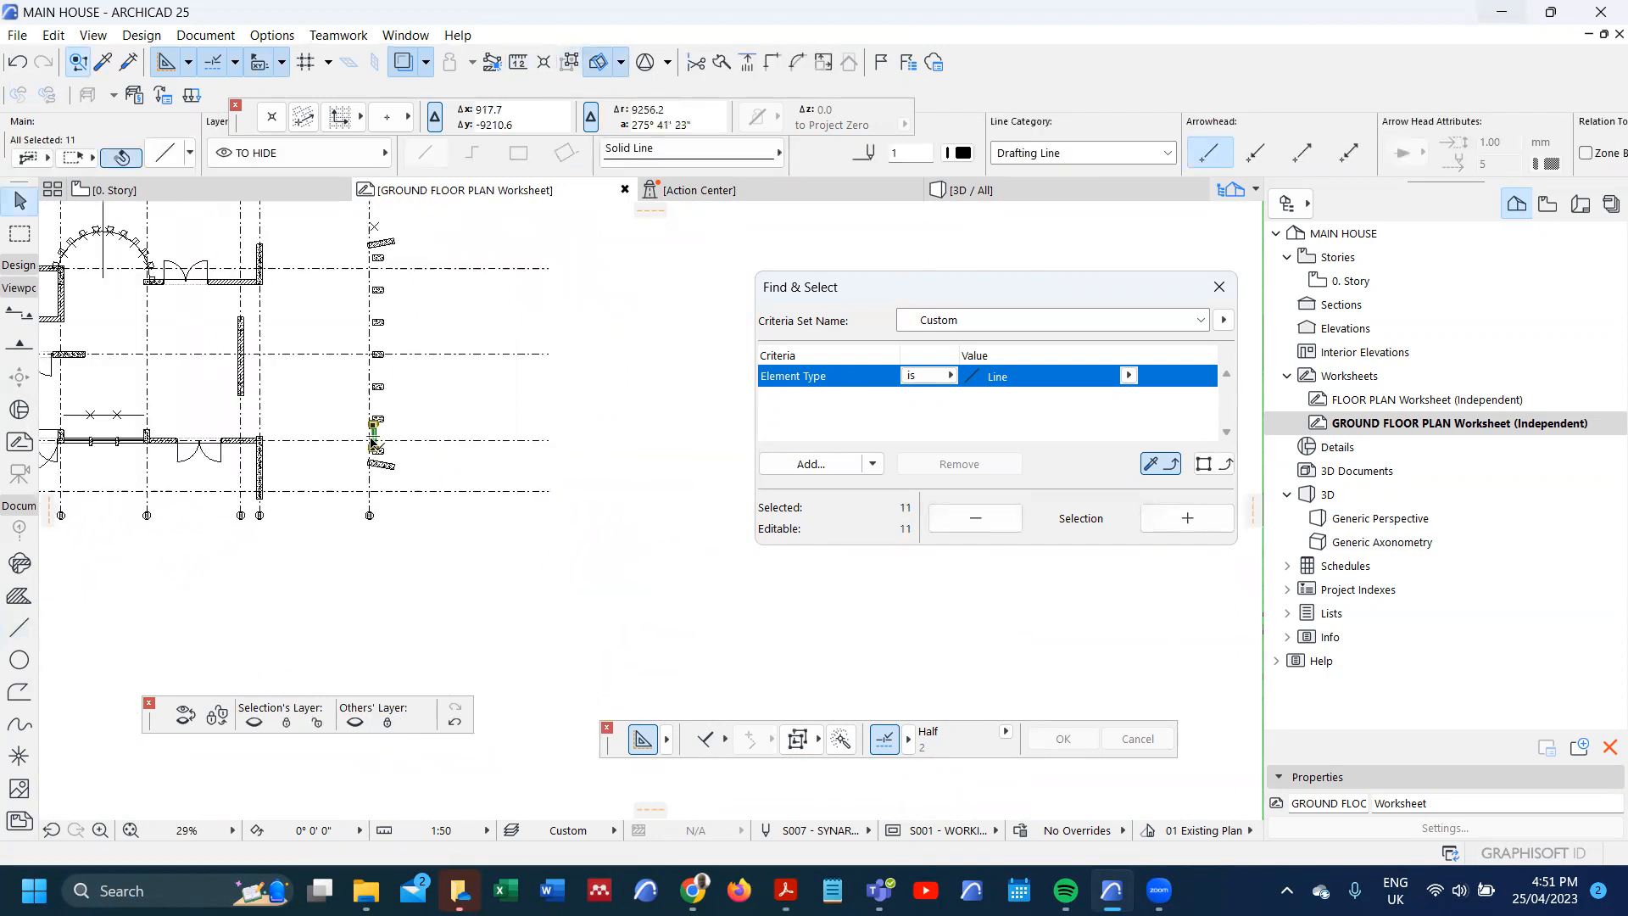
scroll(374, 418, up, 12)
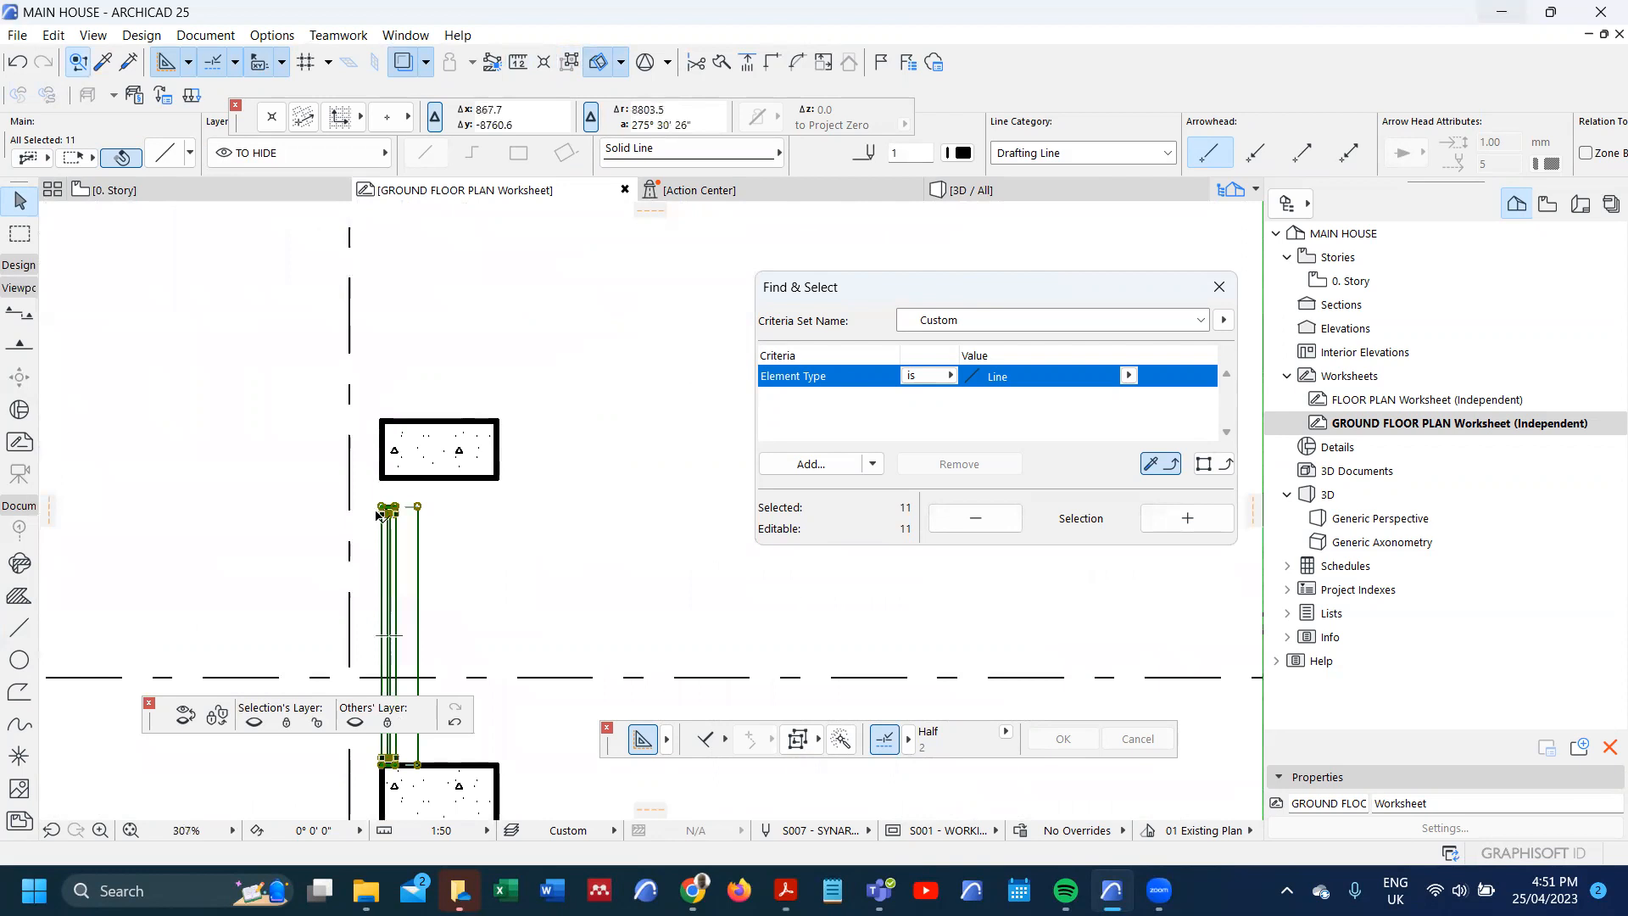
key(Escape)
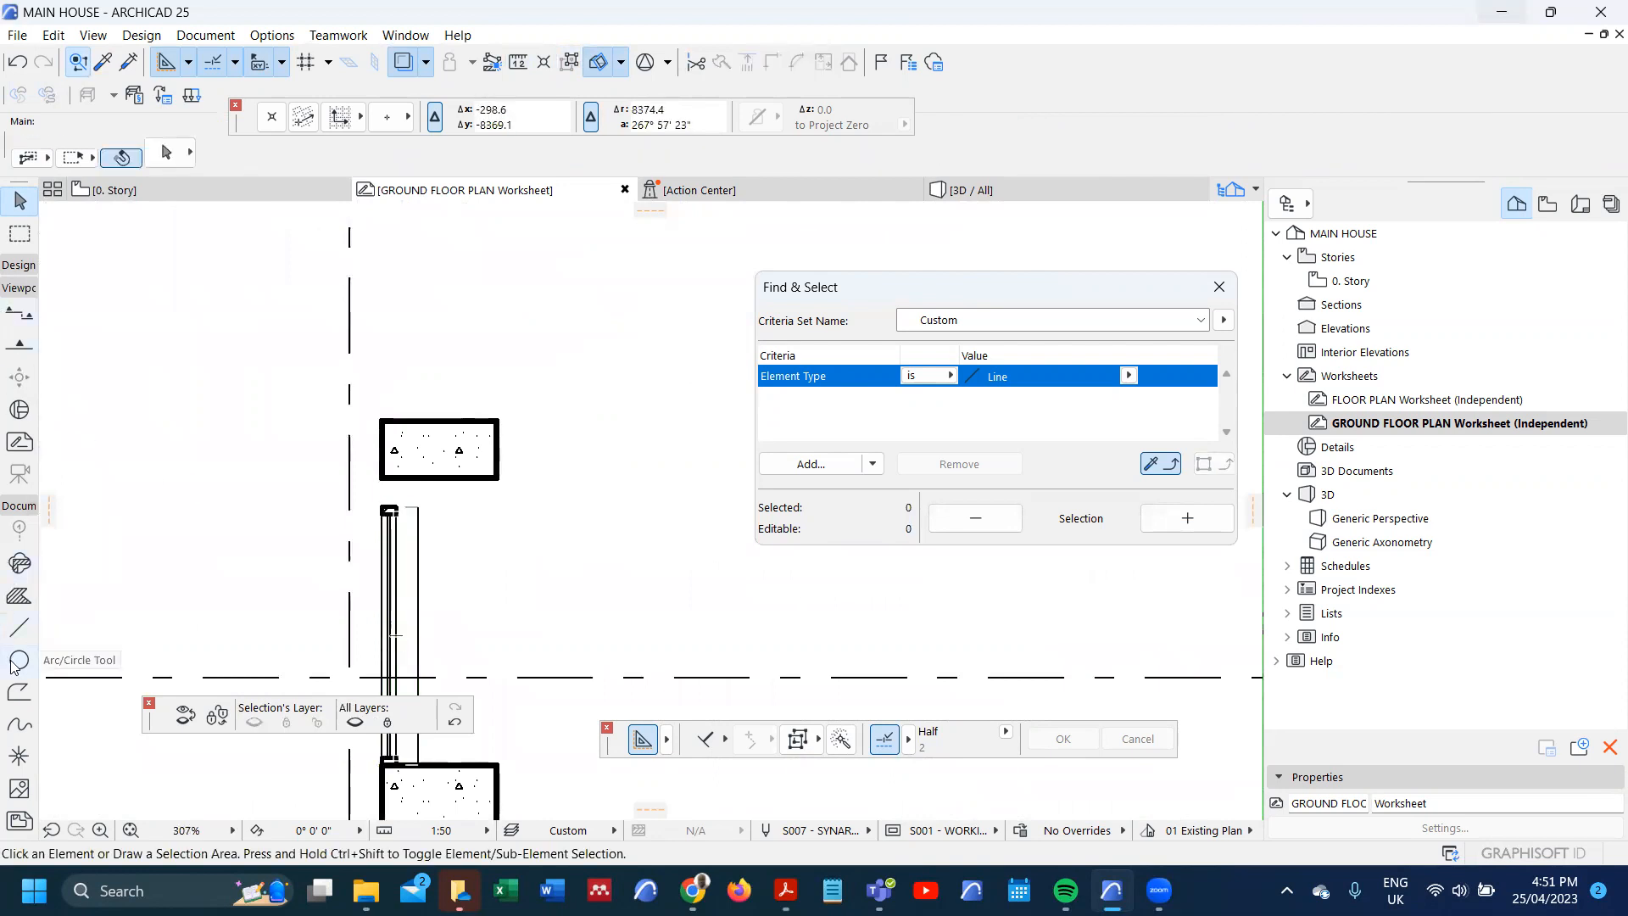
- Stretch the upper ends of the window lines, enclosed in a marquee, up to the lower edge of the slat above grid line 3
click(20, 234)
scroll(390, 518, up, 3)
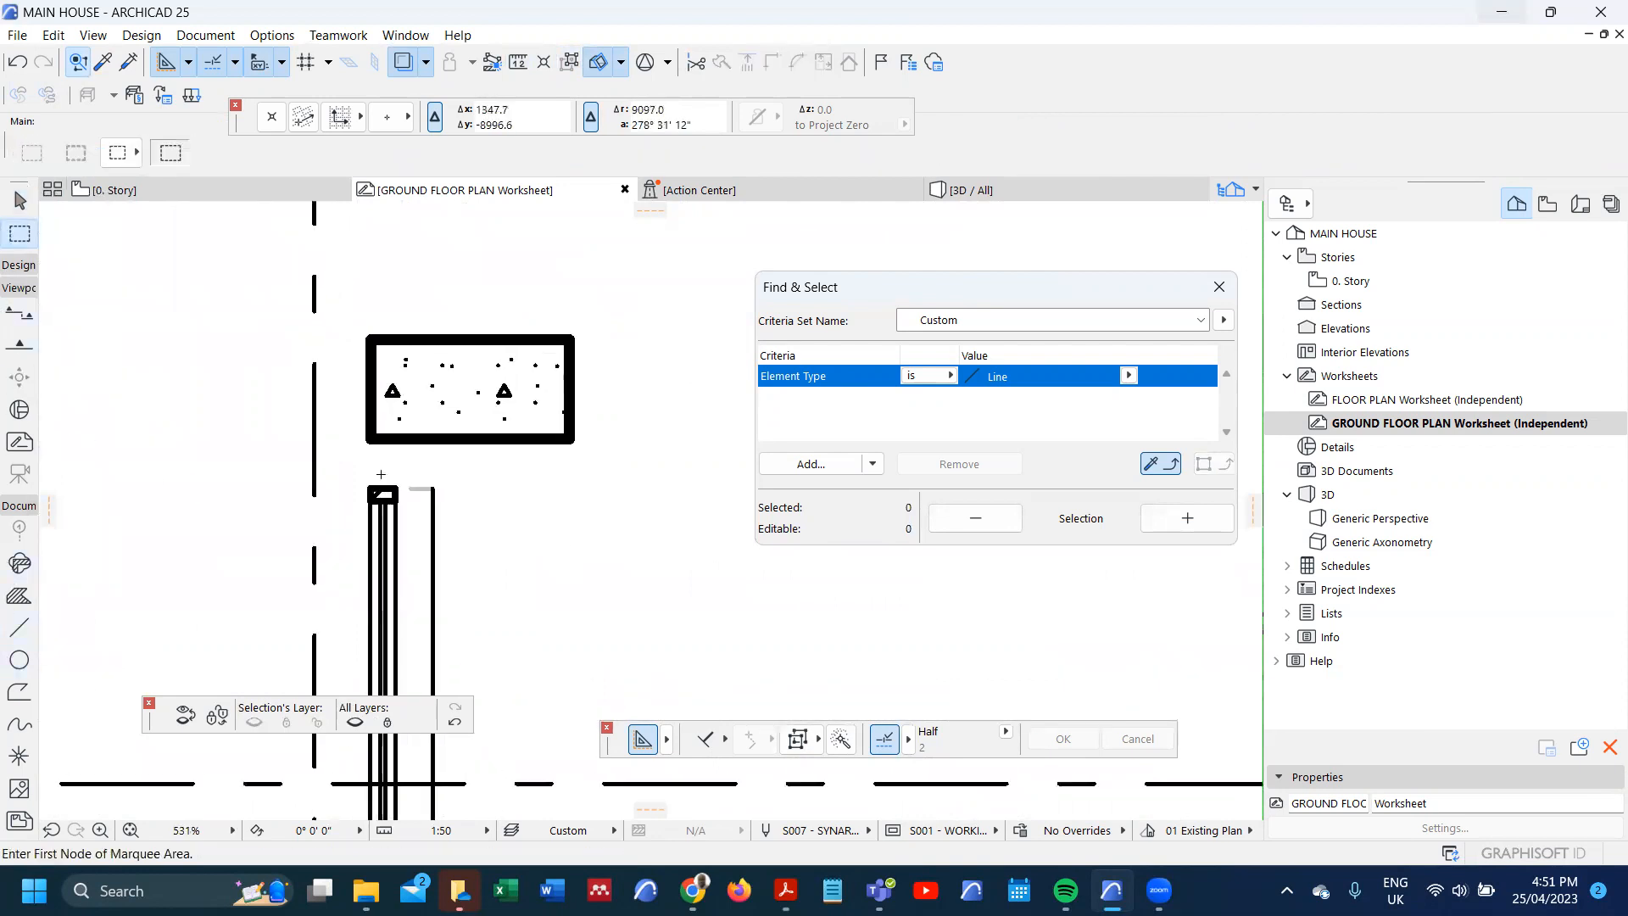
click(357, 466)
click(452, 530)
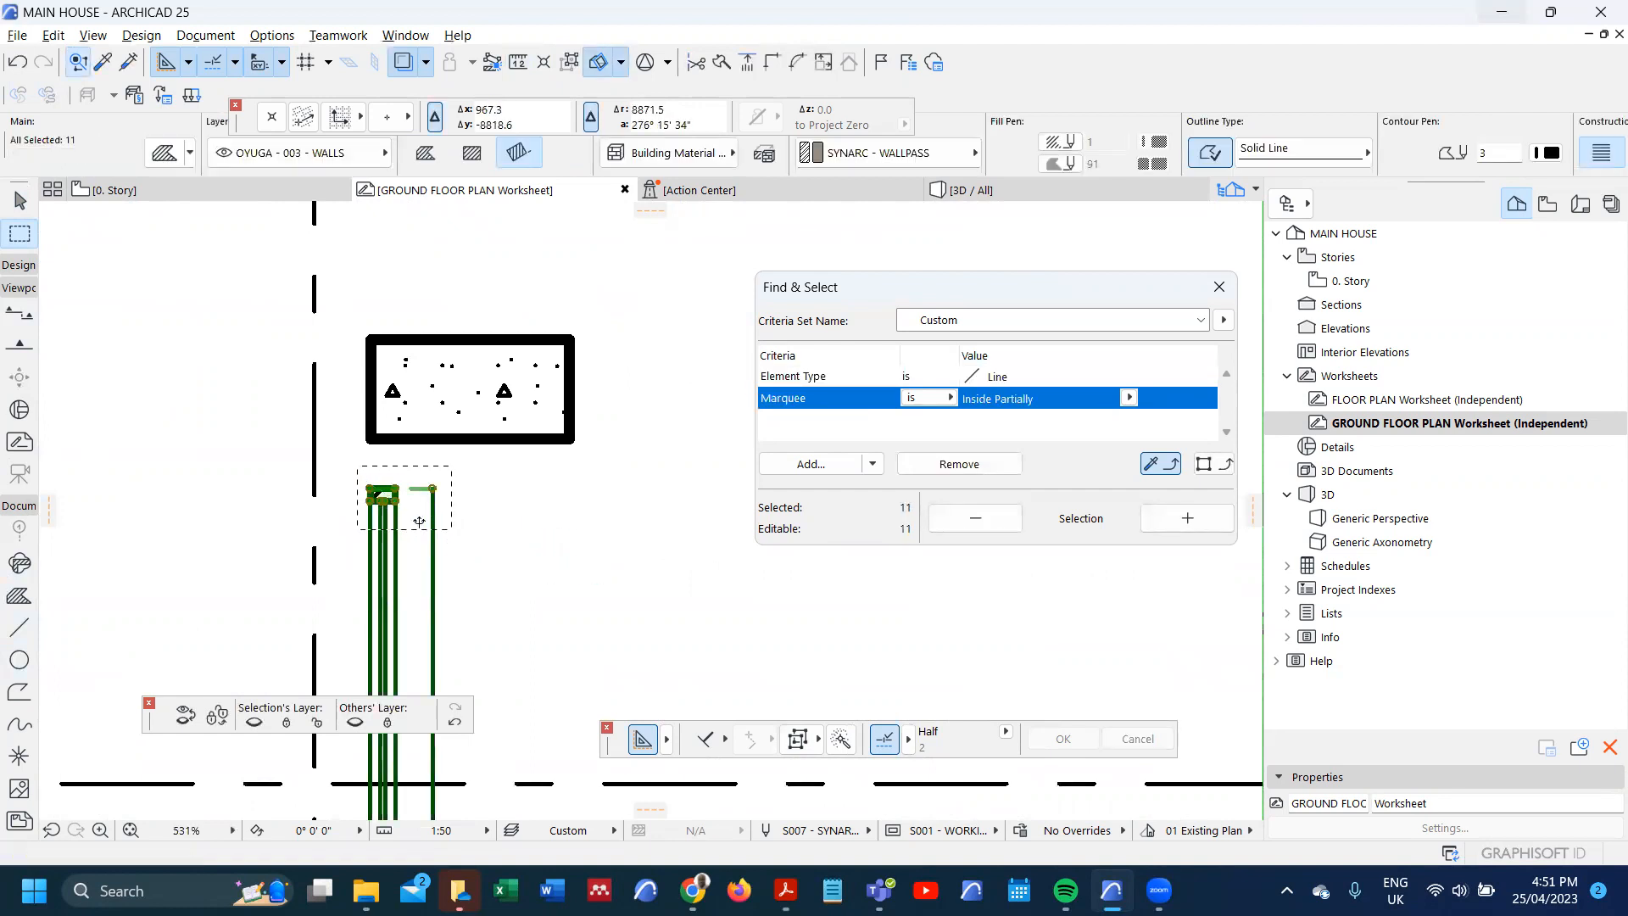
key(Escape)
click(424, 525)
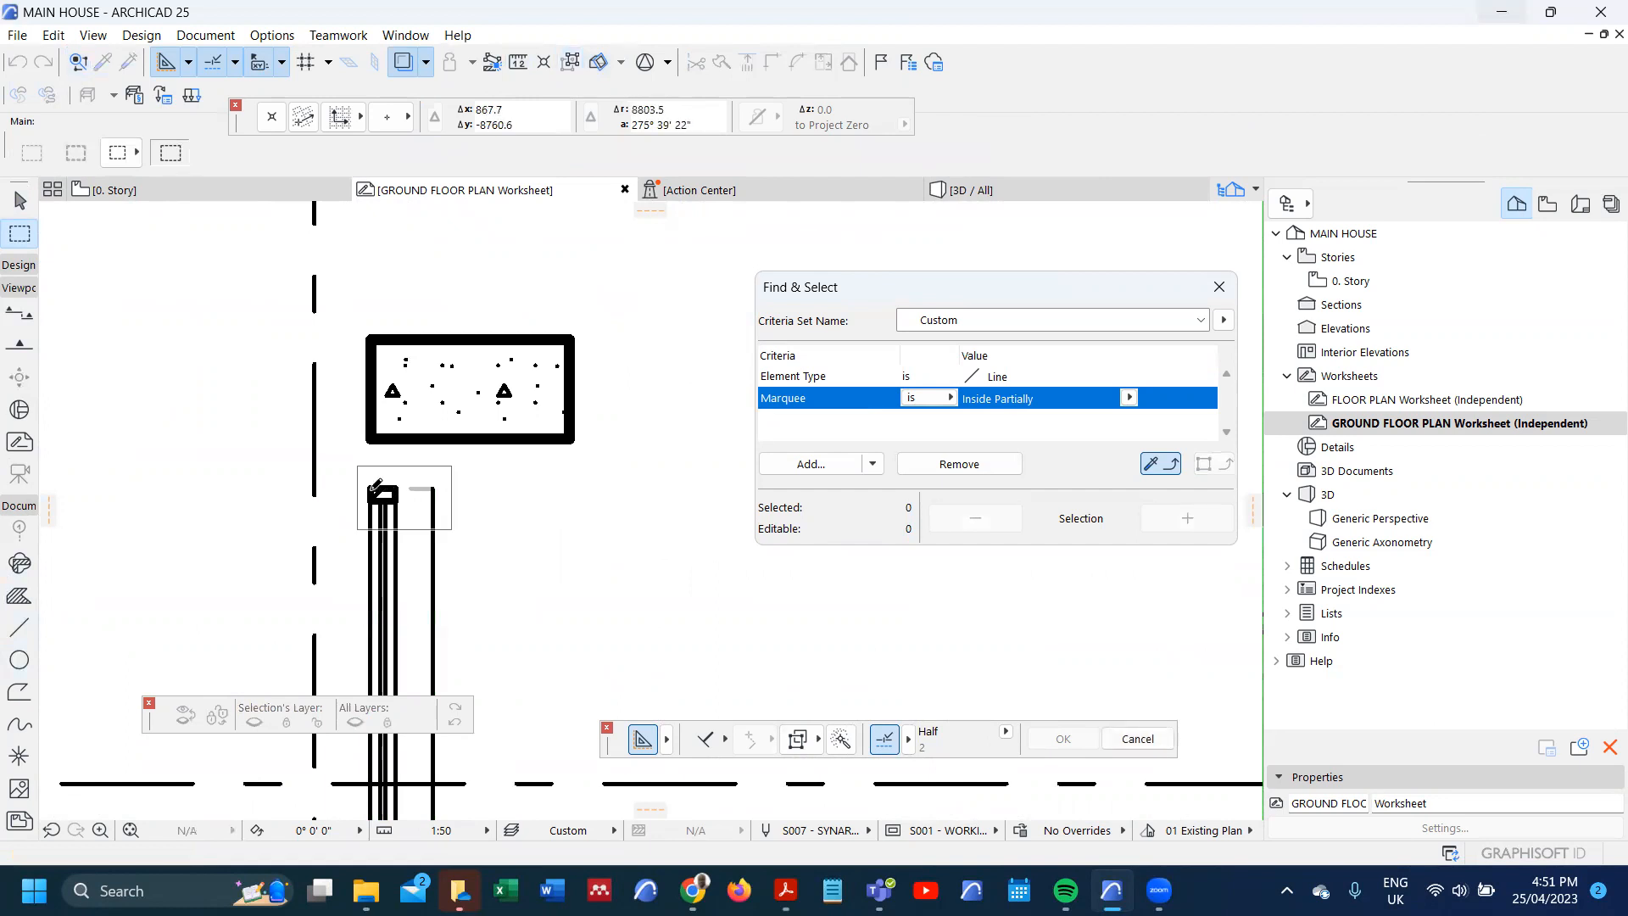
click(388, 438)
scroll(388, 437, down, 3)
key(Escape)
scroll(411, 487, down, 2)
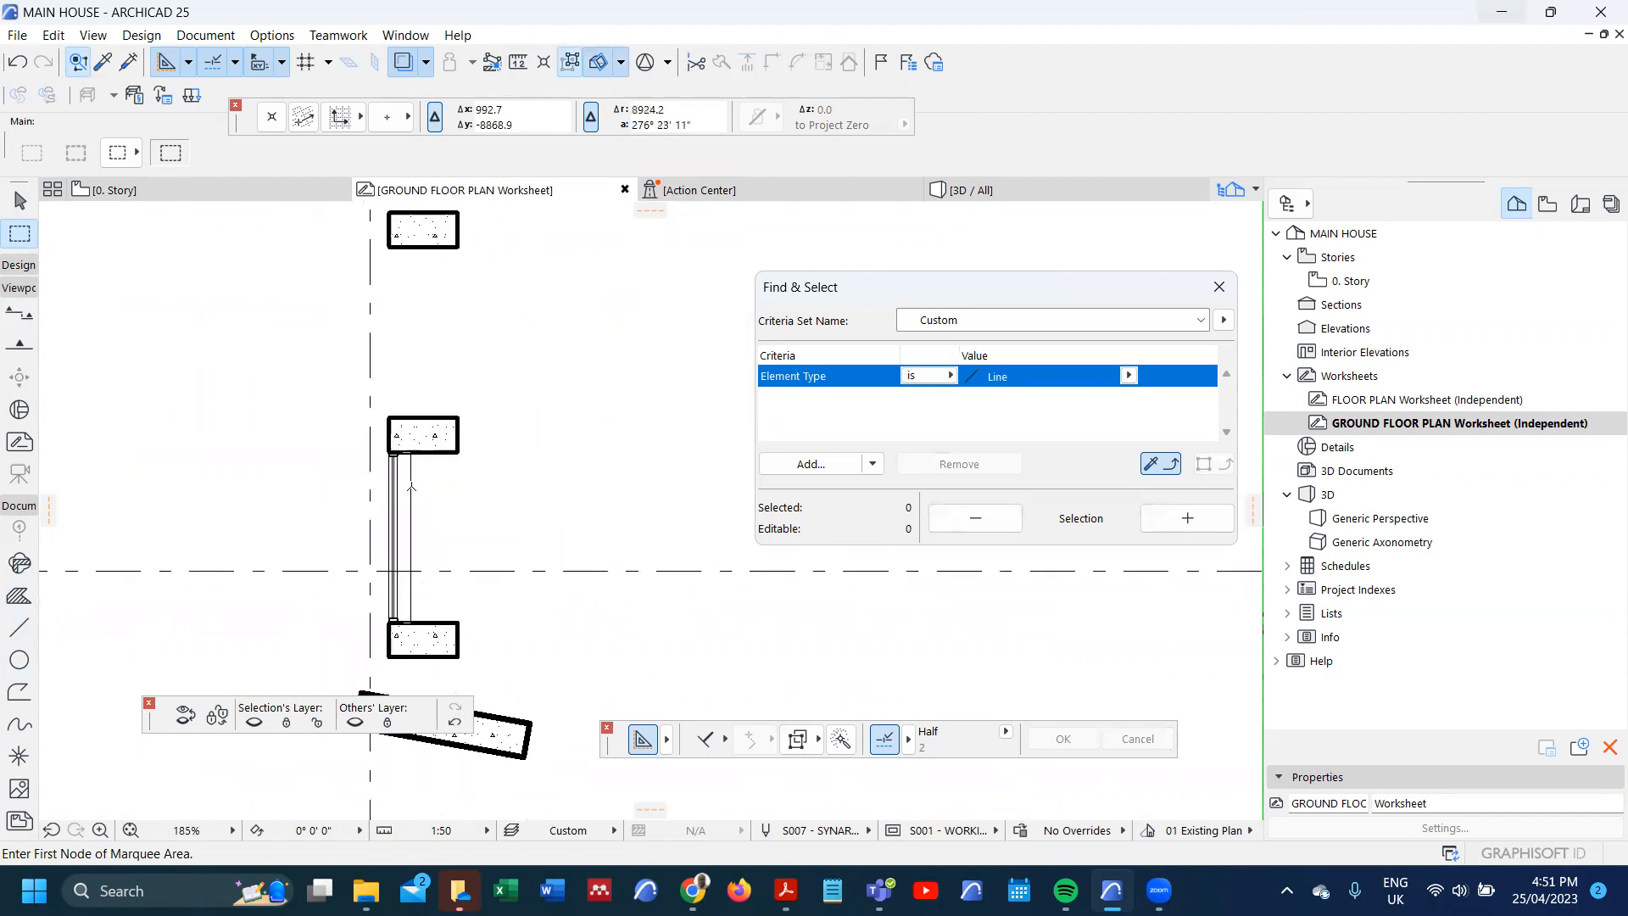
- Select the complete set of window lines between the two lowest slats
key(alt+g)
click(416, 507)
scroll(417, 517, down, 4)
key(ctrl+u)
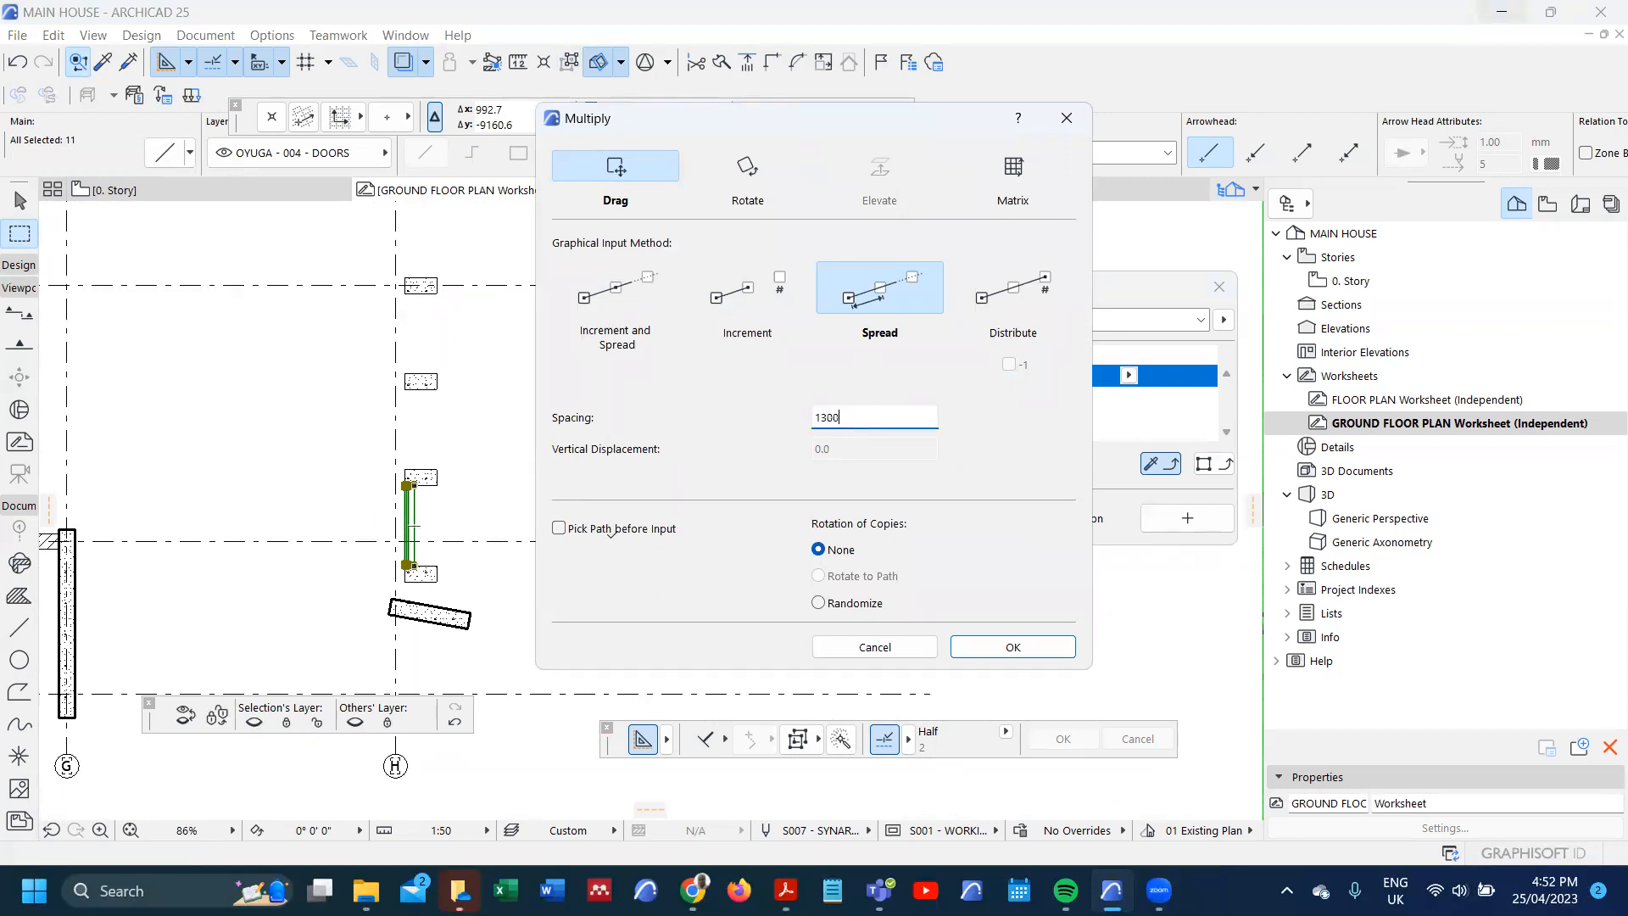
text(1300)
key(Return)
click(407, 565)
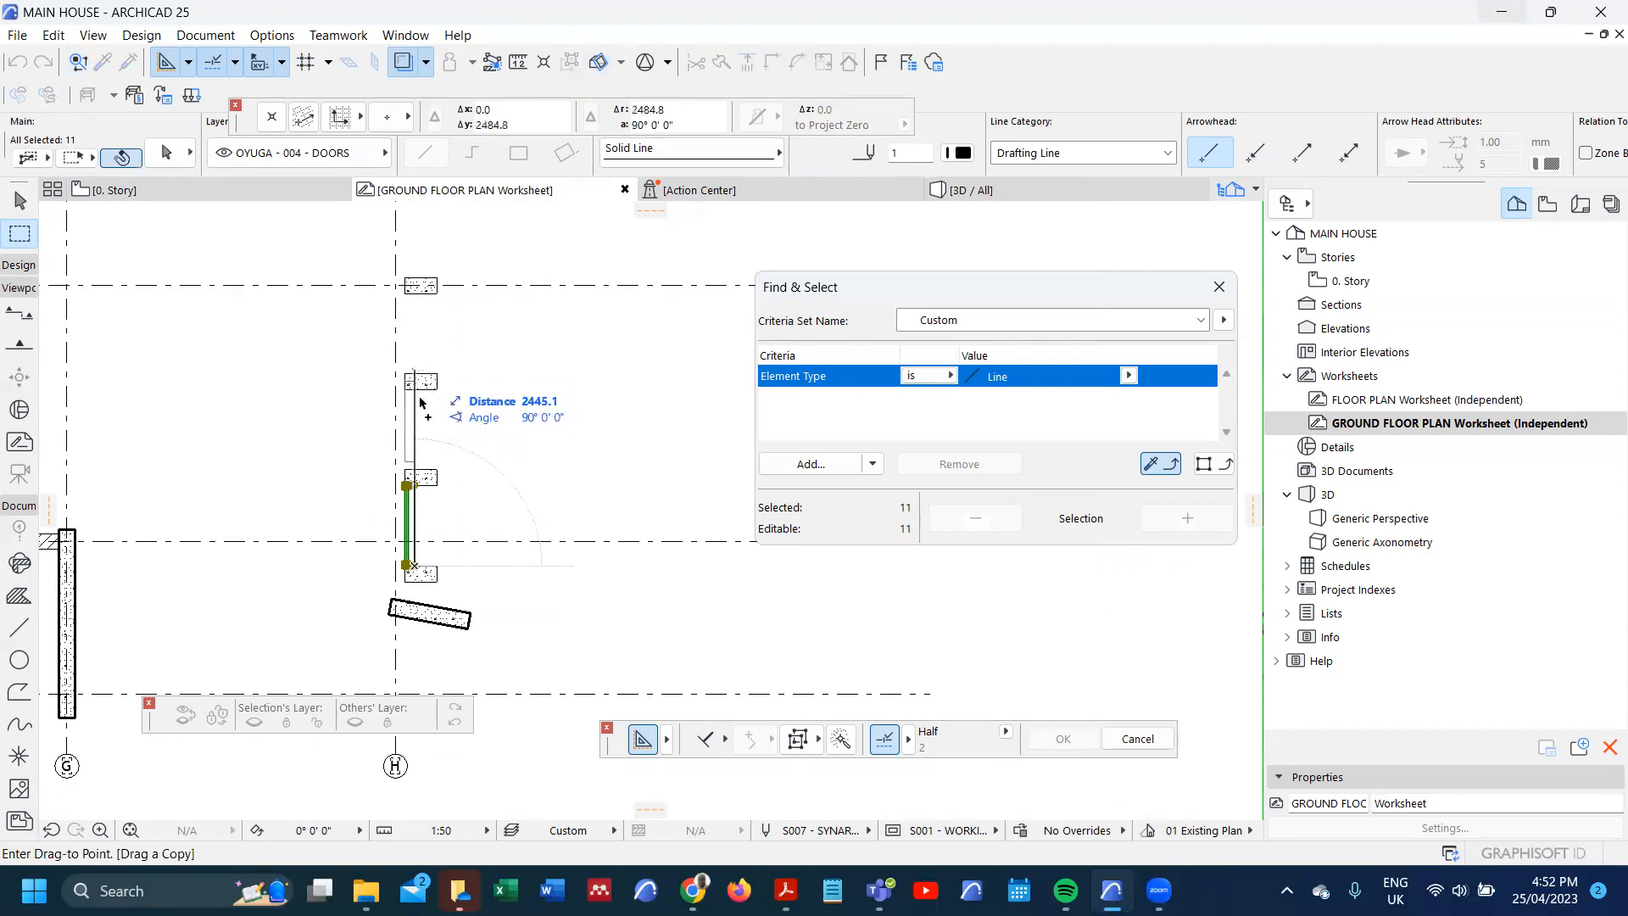
key(Escape)
- Measure the vertical spacing between the top edges of the two lowest slats
scroll(419, 530, up, 3)
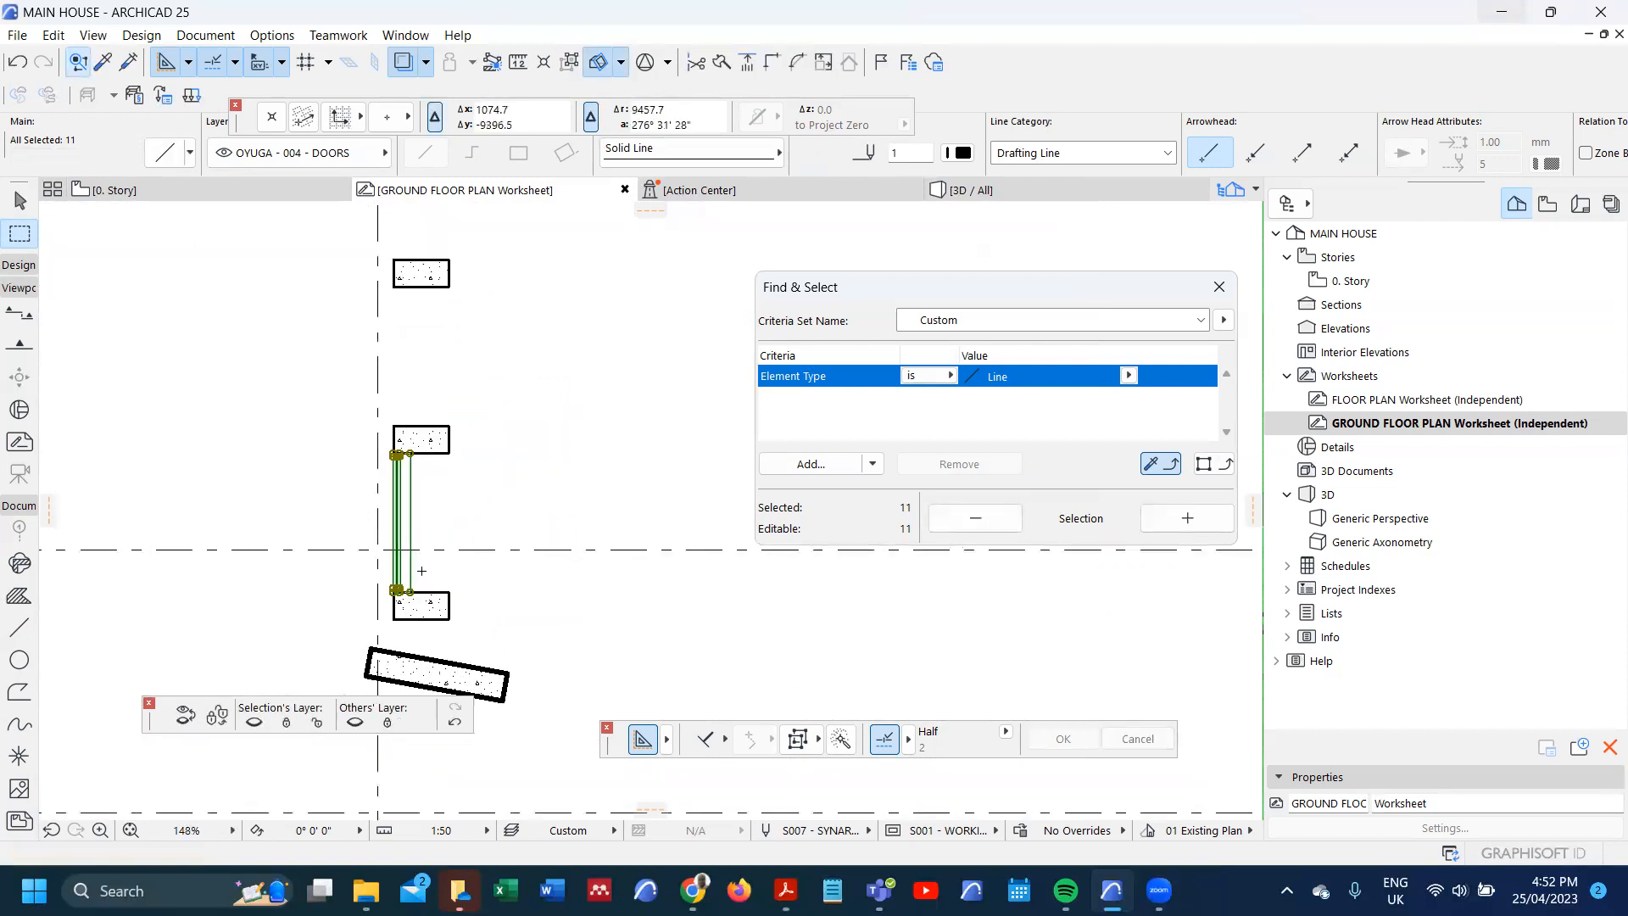
key(m)
click(449, 592)
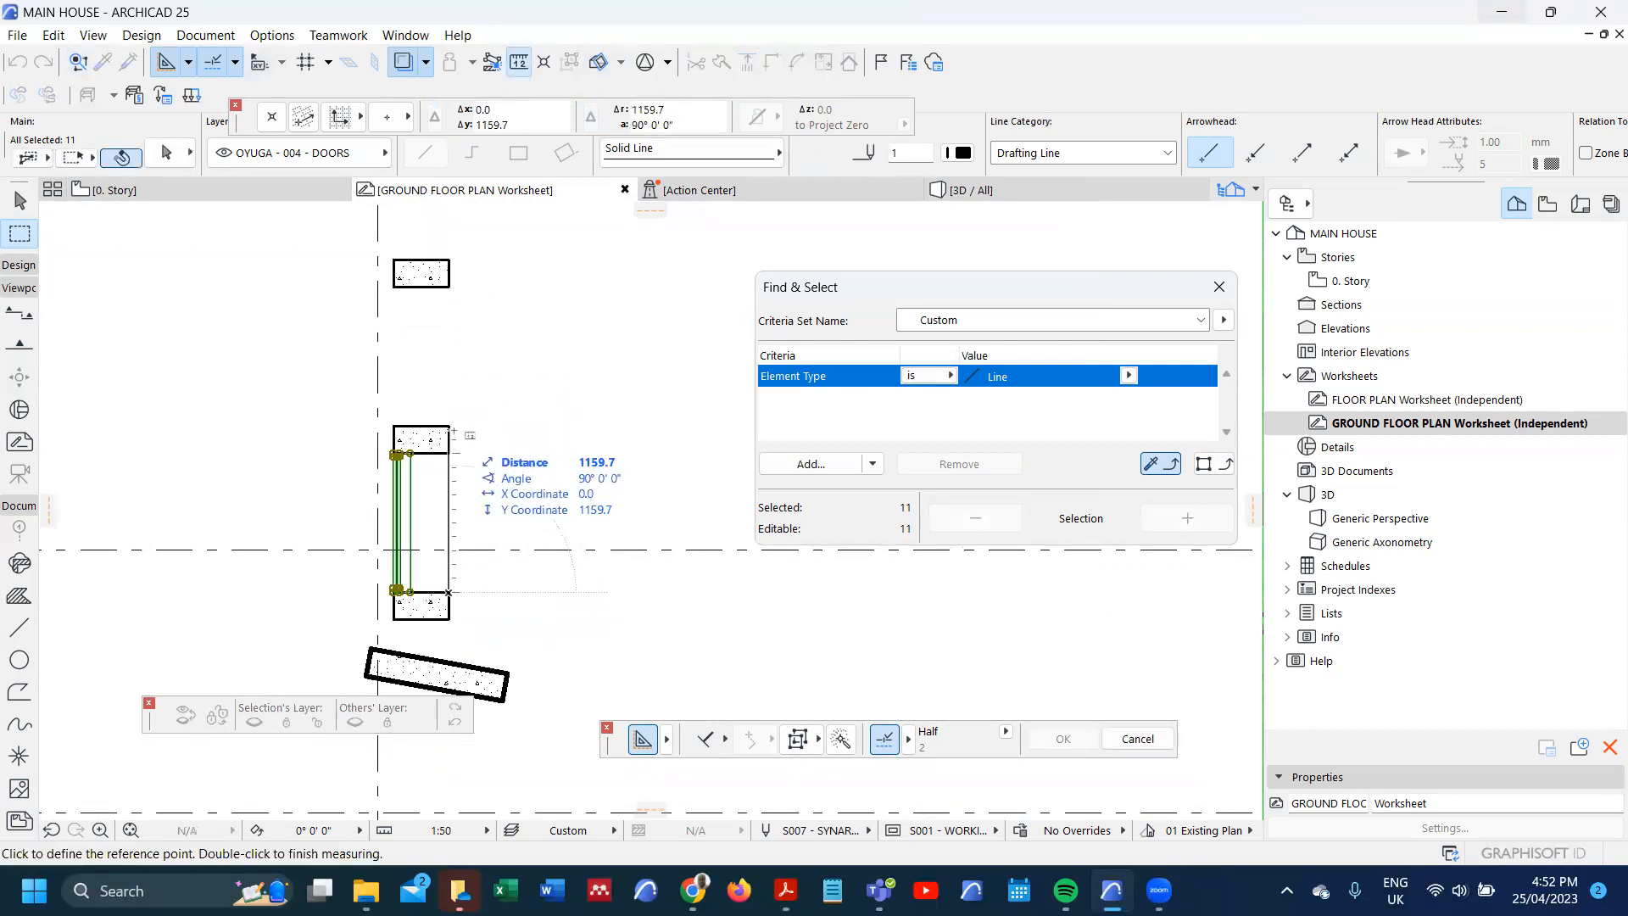
scroll(417, 543, down, 2)
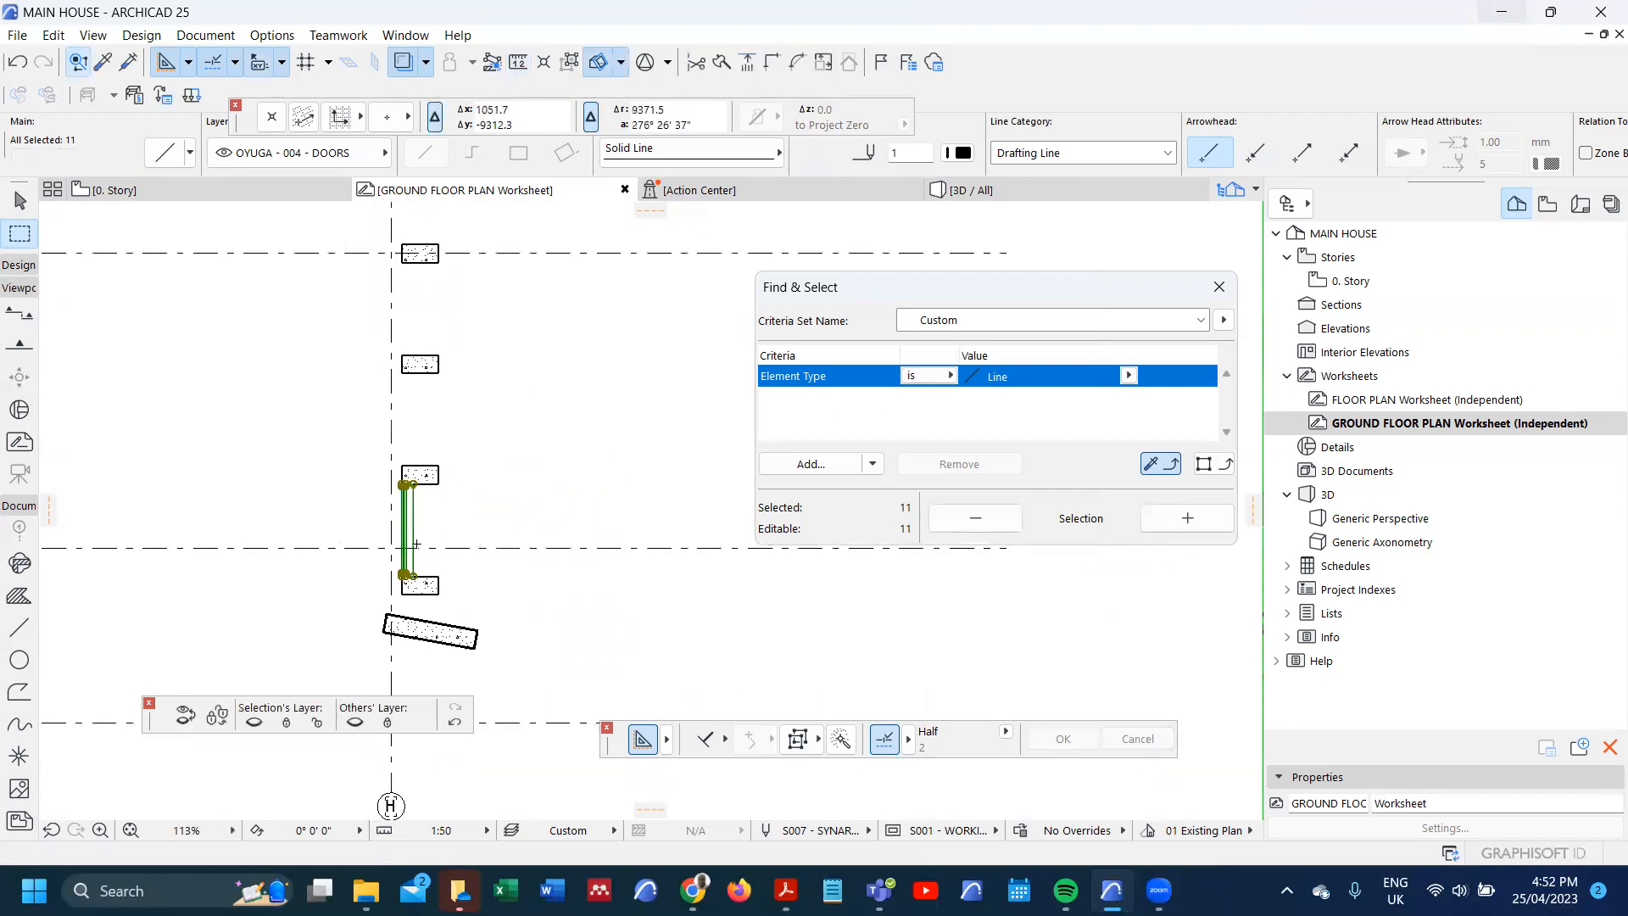
- Multiply the window lines upward along the lounge wall to the uppermost slat, using Drag with Spread at 1160 mm spacing
scroll(416, 544, down, 2)
key(ctrl+u)
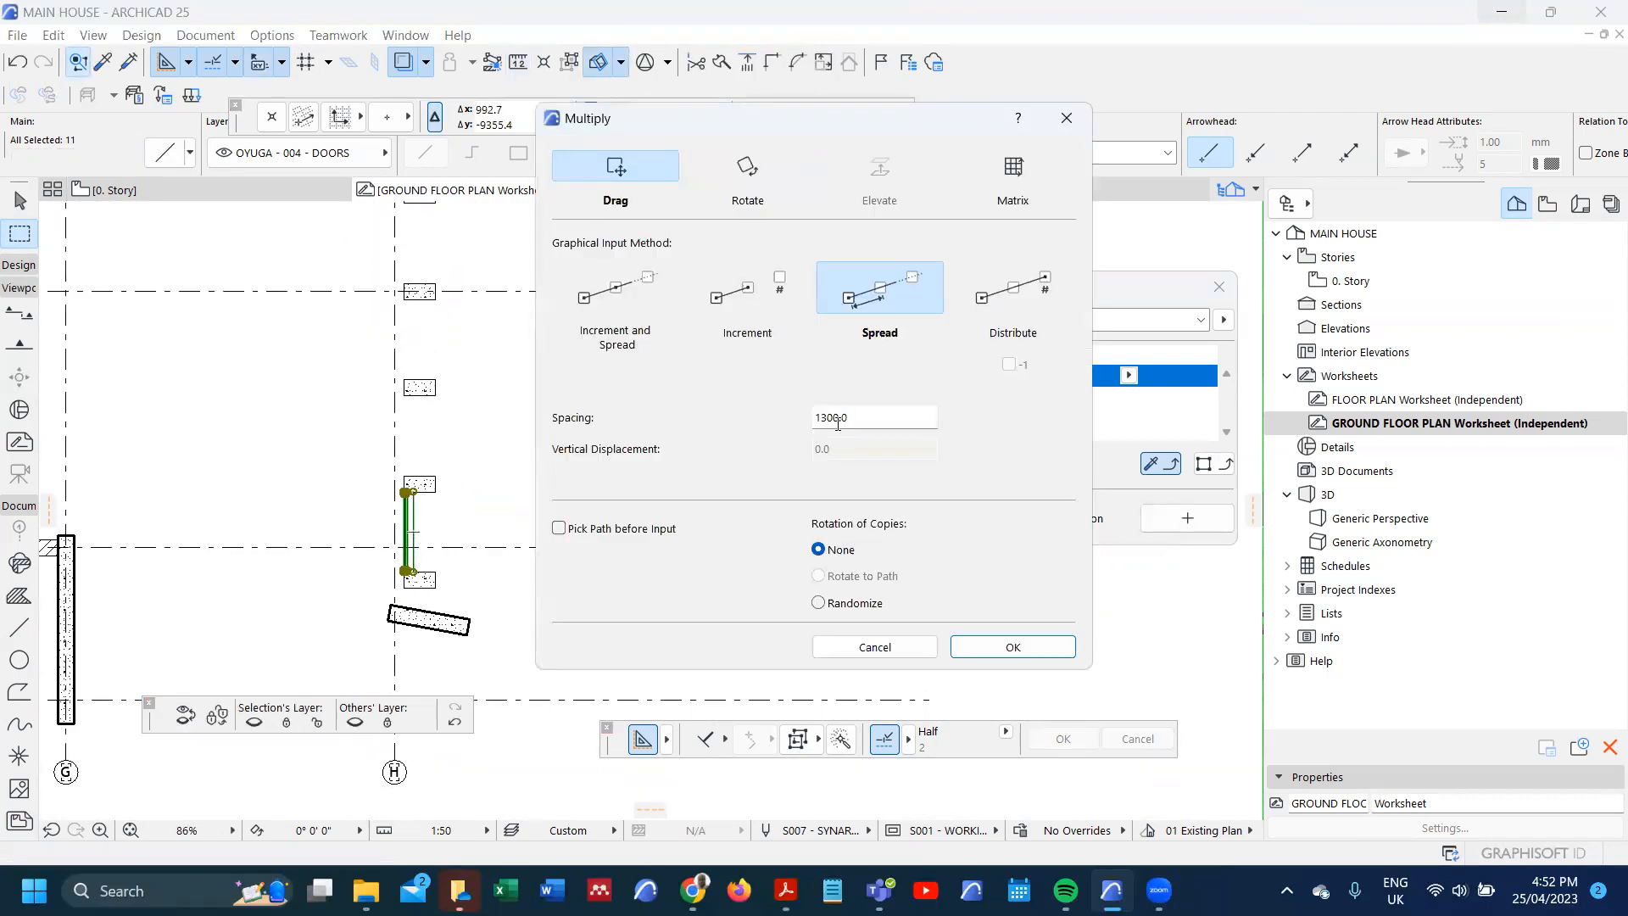
text(1160)
key(Return)
click(427, 565)
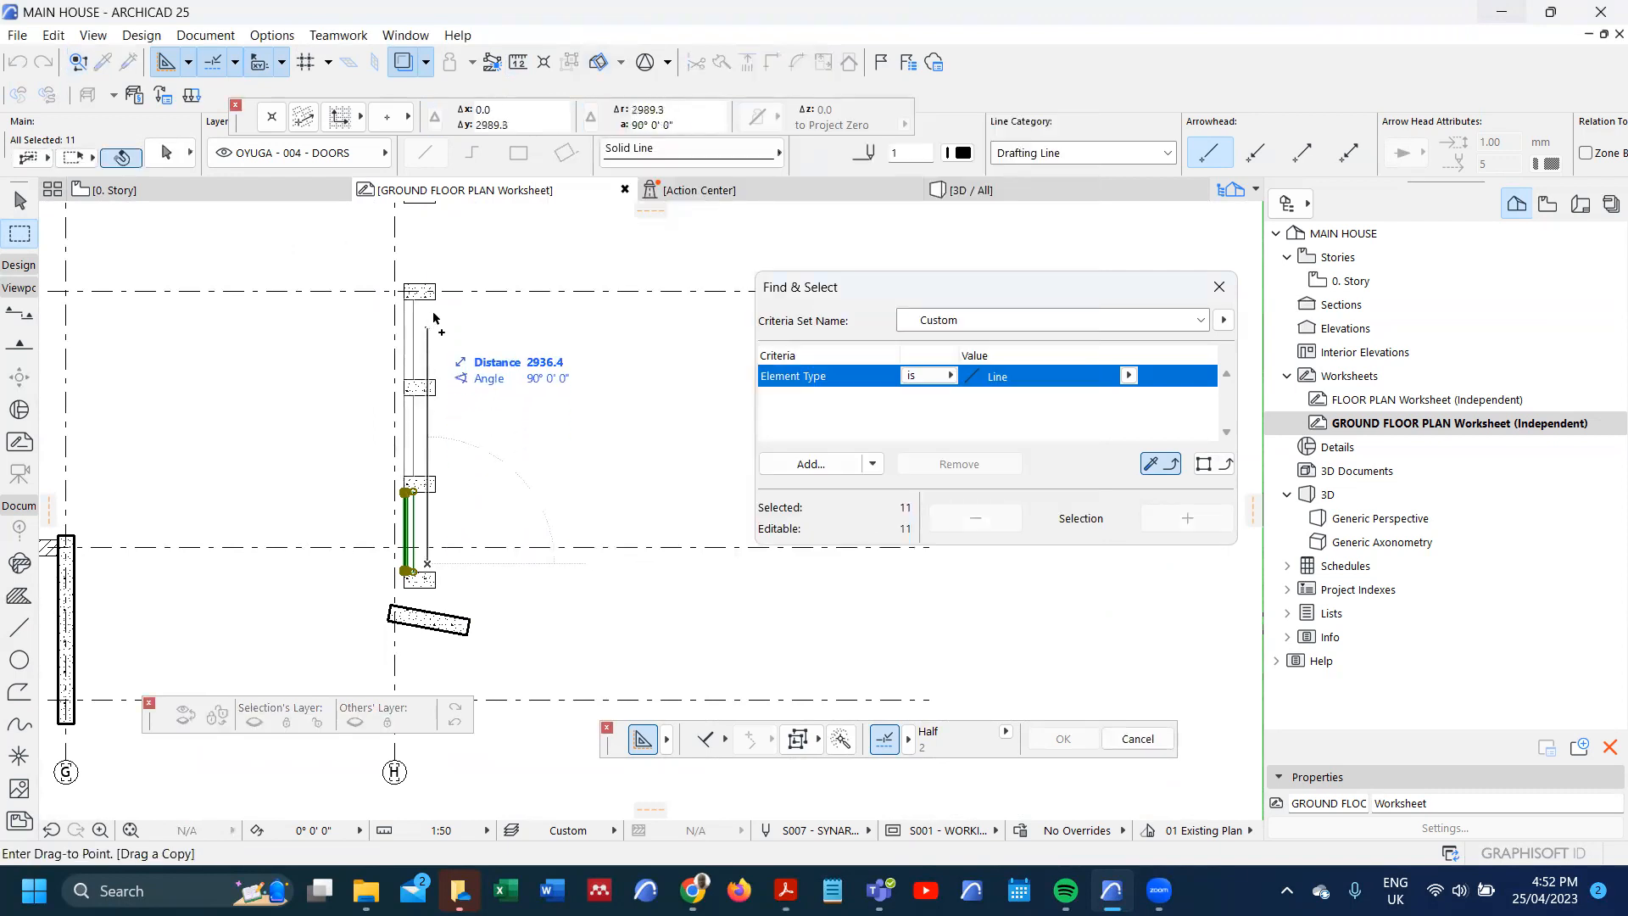
scroll(395, 603, down, 4)
scroll(409, 534, up, 5)
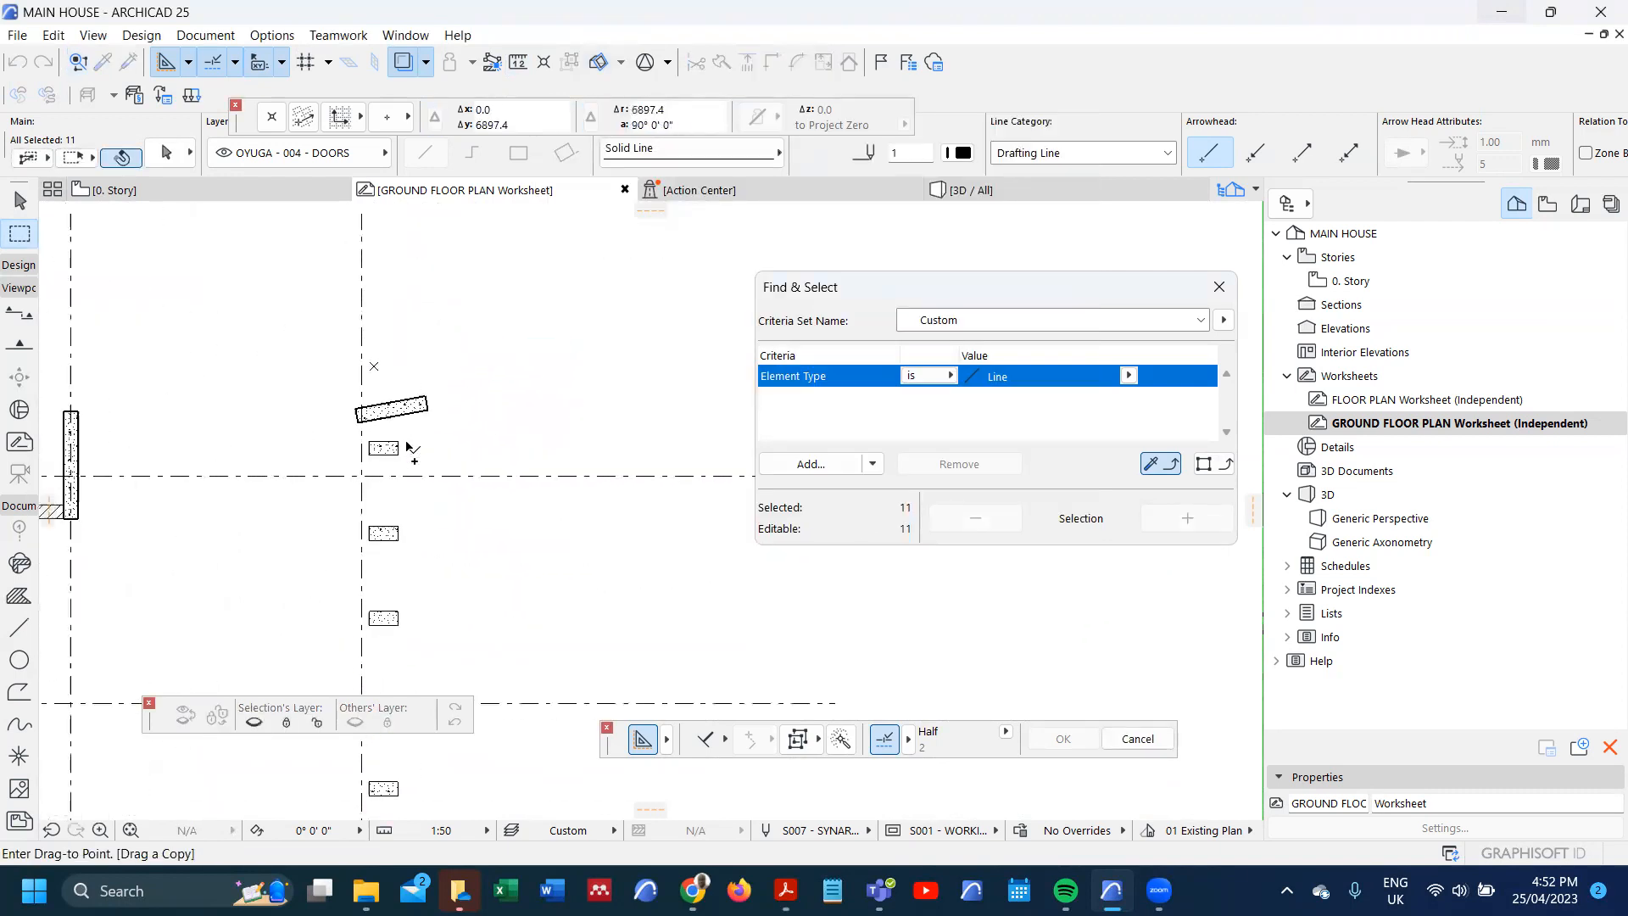
click(409, 439)
scroll(403, 365, down, 4)
scroll(405, 594, up, 4)
scroll(426, 442, up, 3)
key(Escape)
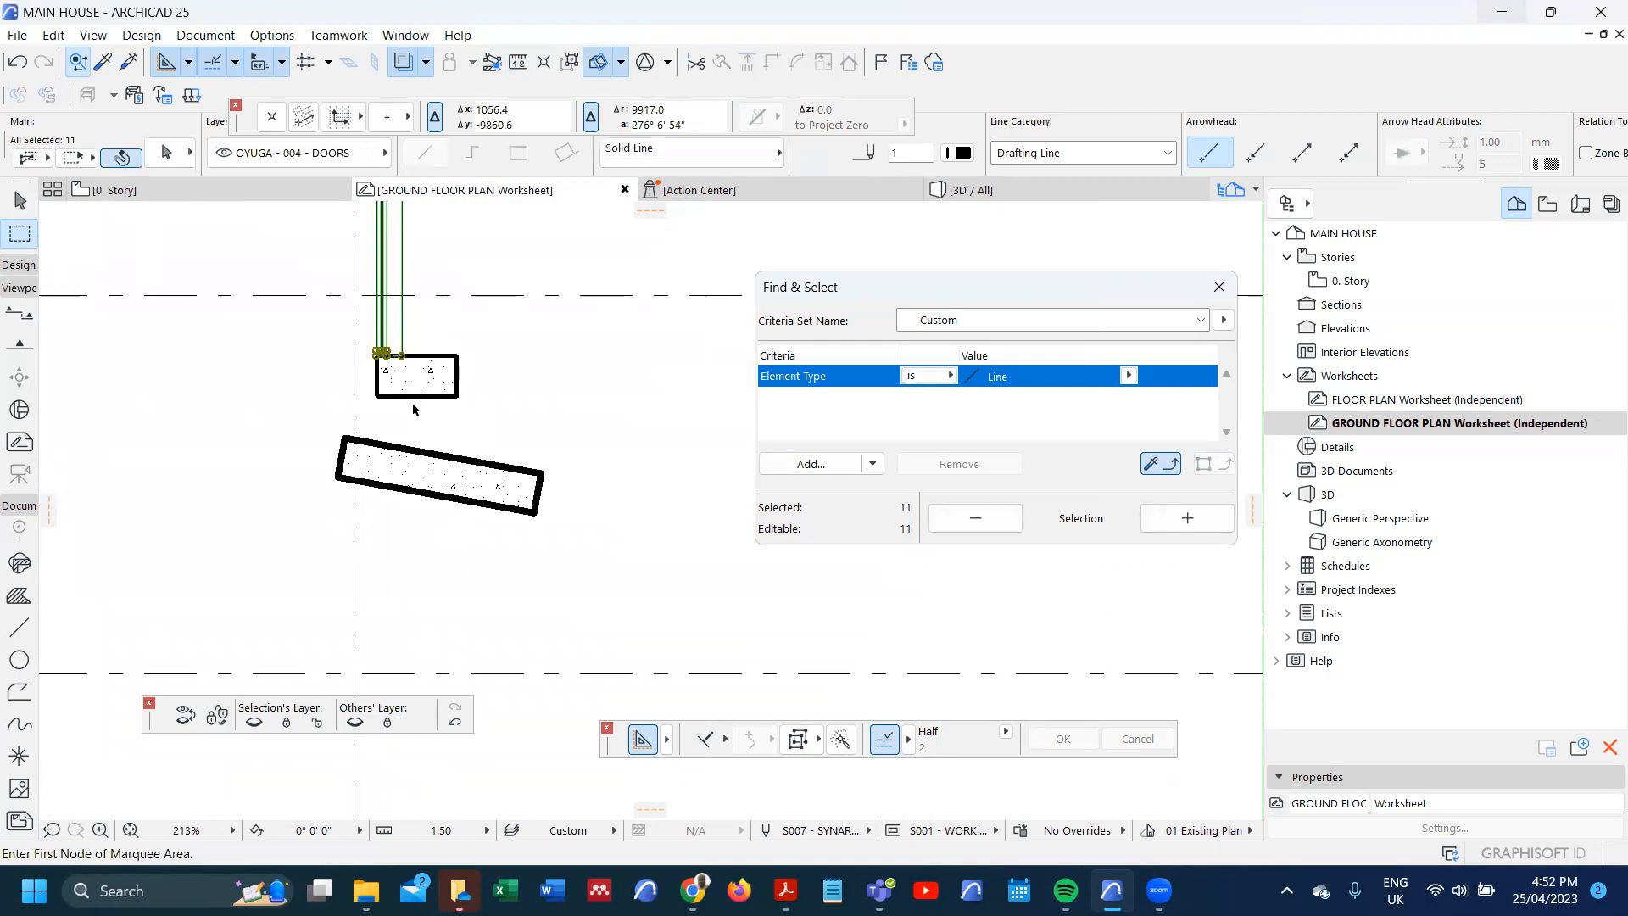
- Copy the lowest window lines 1200 mm downward so the copy starts at the lowest slat's bottom edge and crosses the slanting wall
key(ctrl+shift+d)
scroll(410, 440, down, 4)
scroll(397, 339, up, 4)
click(396, 278)
scroll(395, 522, up, 2)
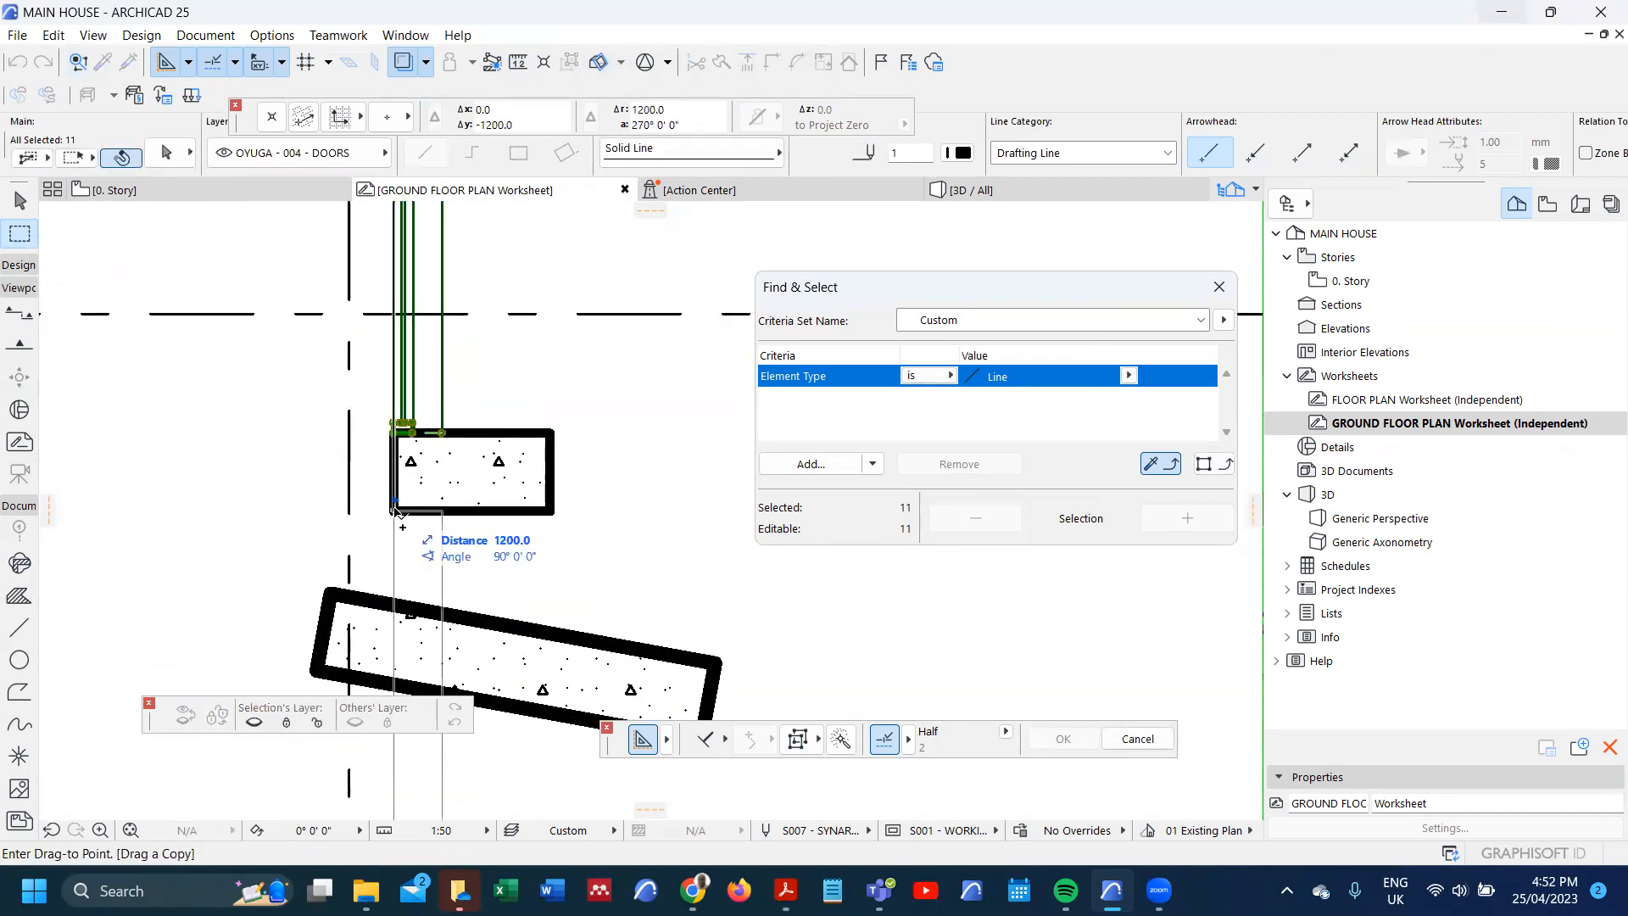
click(395, 511)
scroll(397, 517, down, 5)
scroll(414, 587, up, 2)
scroll(414, 588, up, 6)
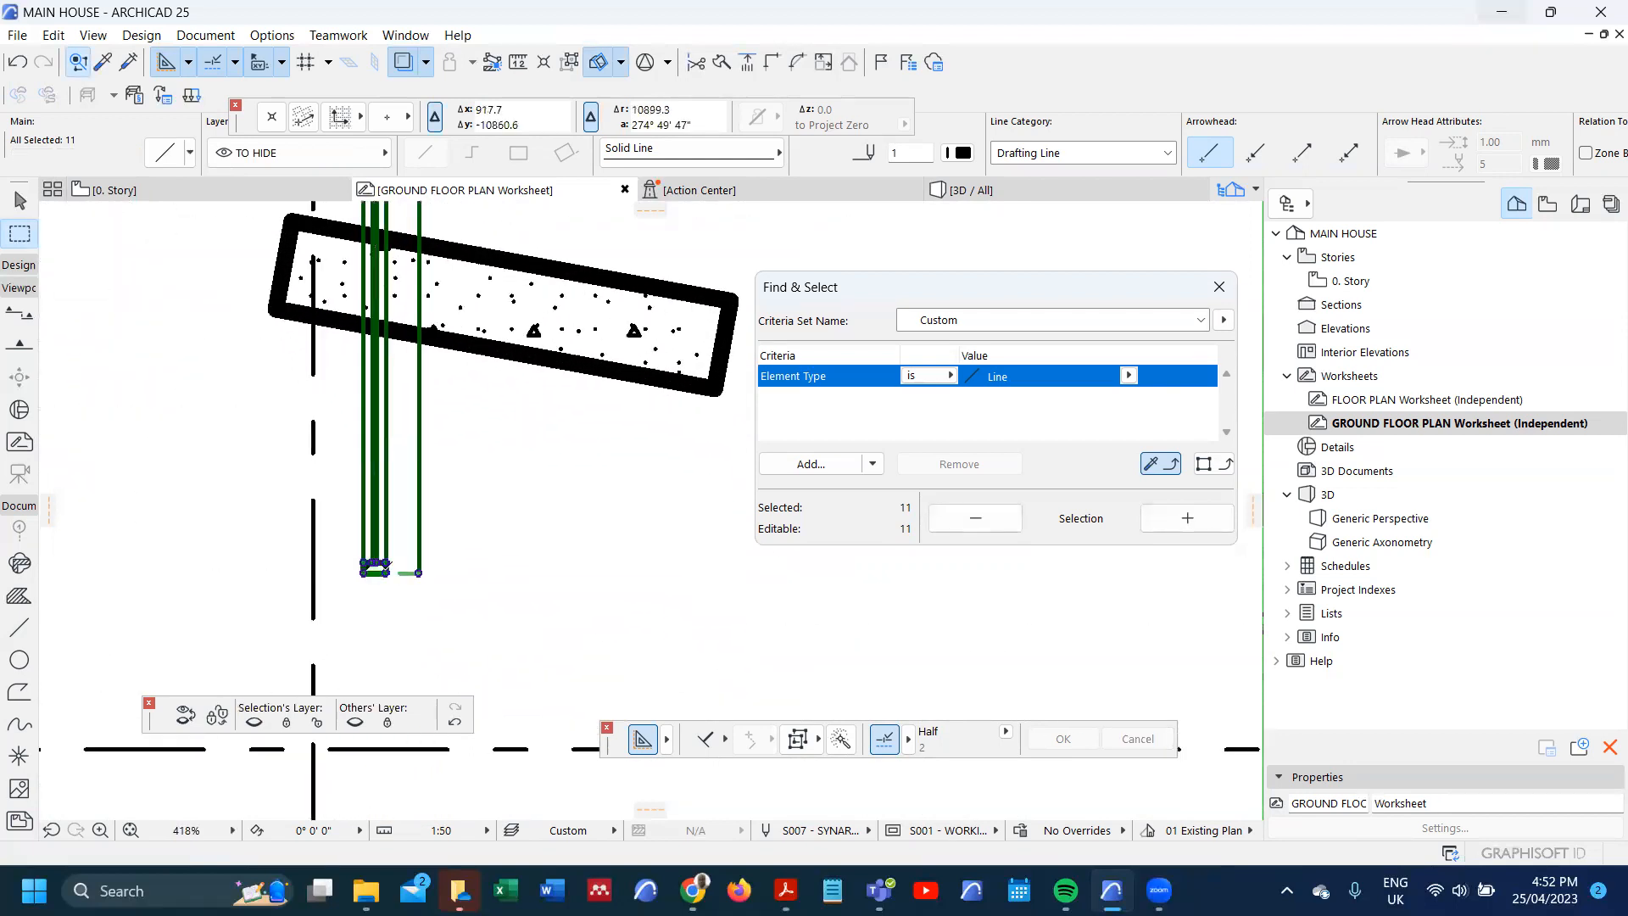
scroll(389, 588, down, 3)
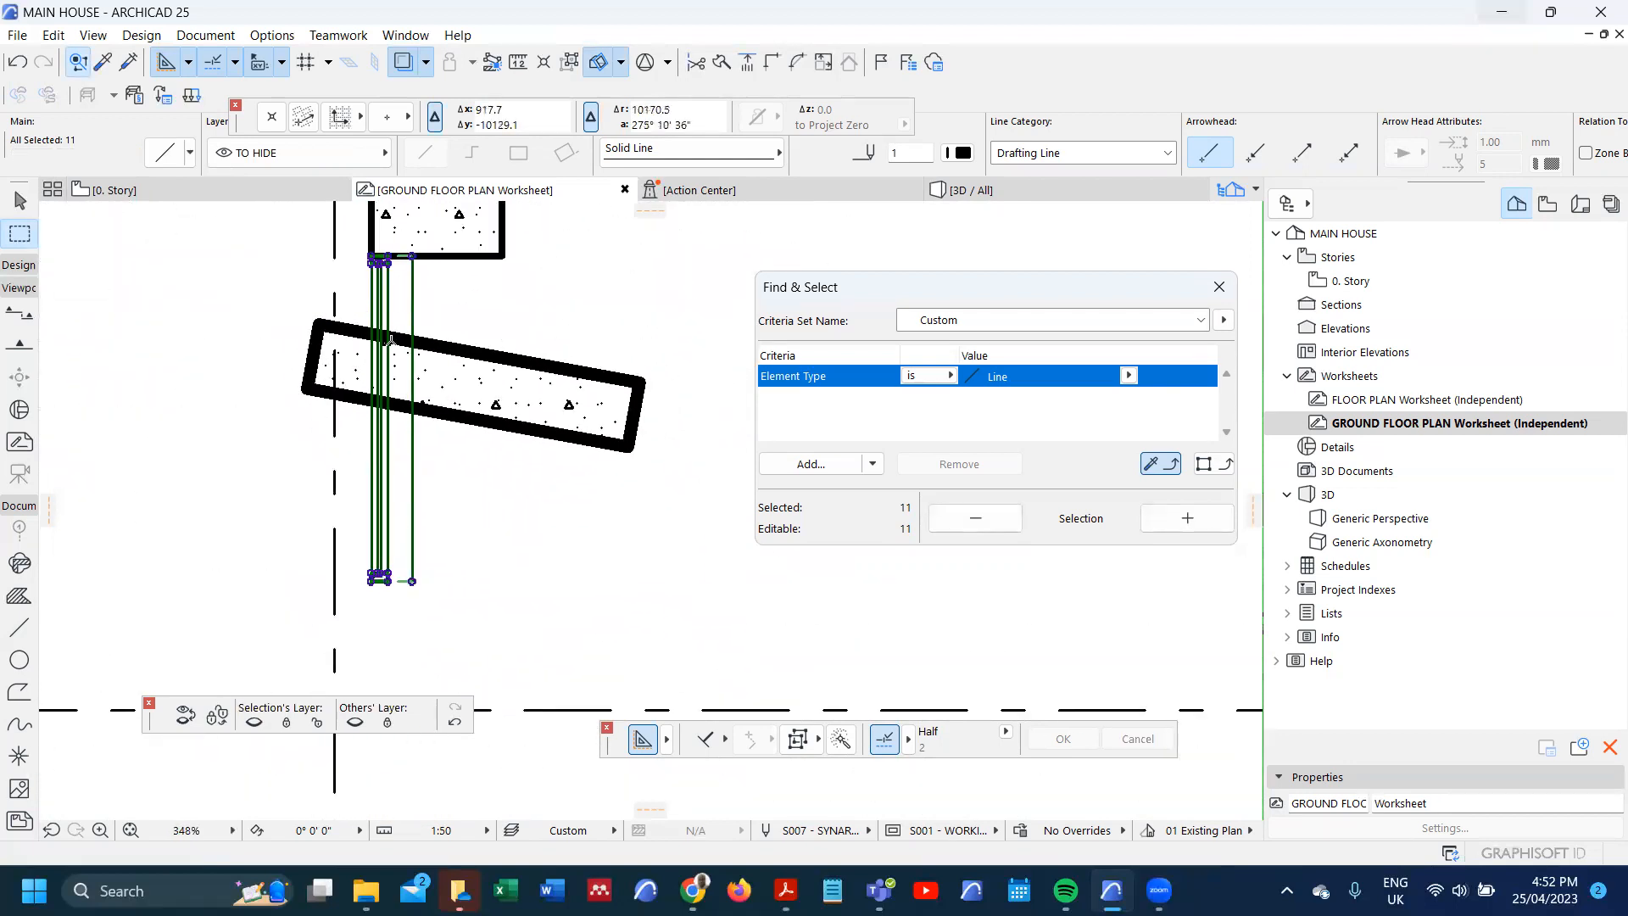
scroll(390, 340, up, 2)
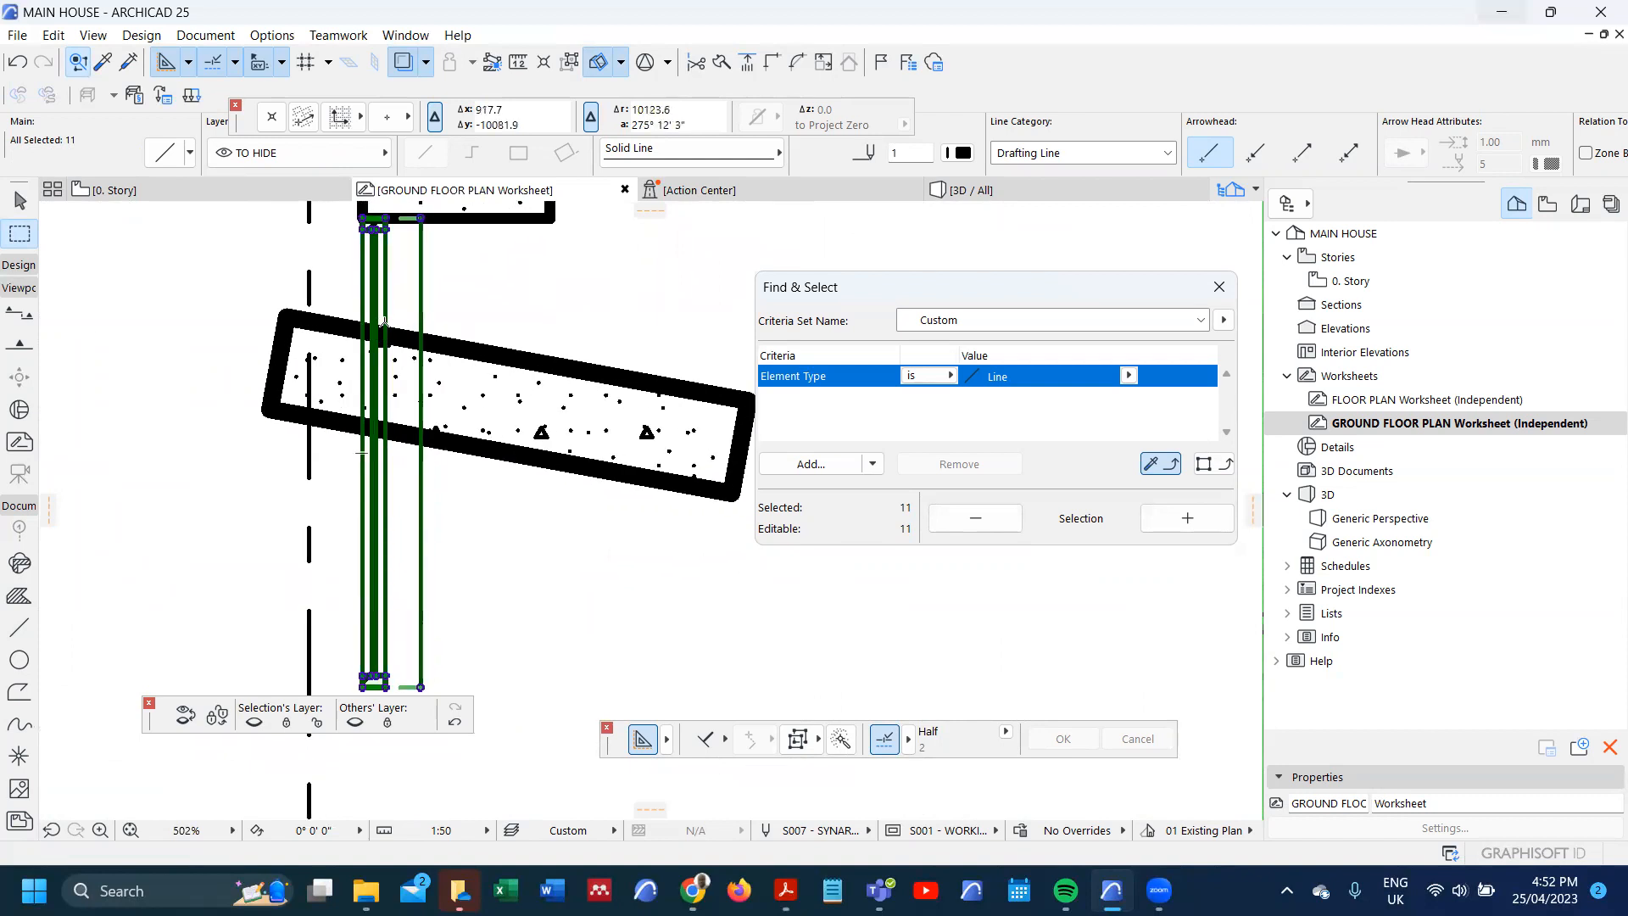
- Deselect the copied window lines and draw a marquee around their lower end below the slanting wall
scroll(380, 318, down, 2)
scroll(381, 526, up, 5)
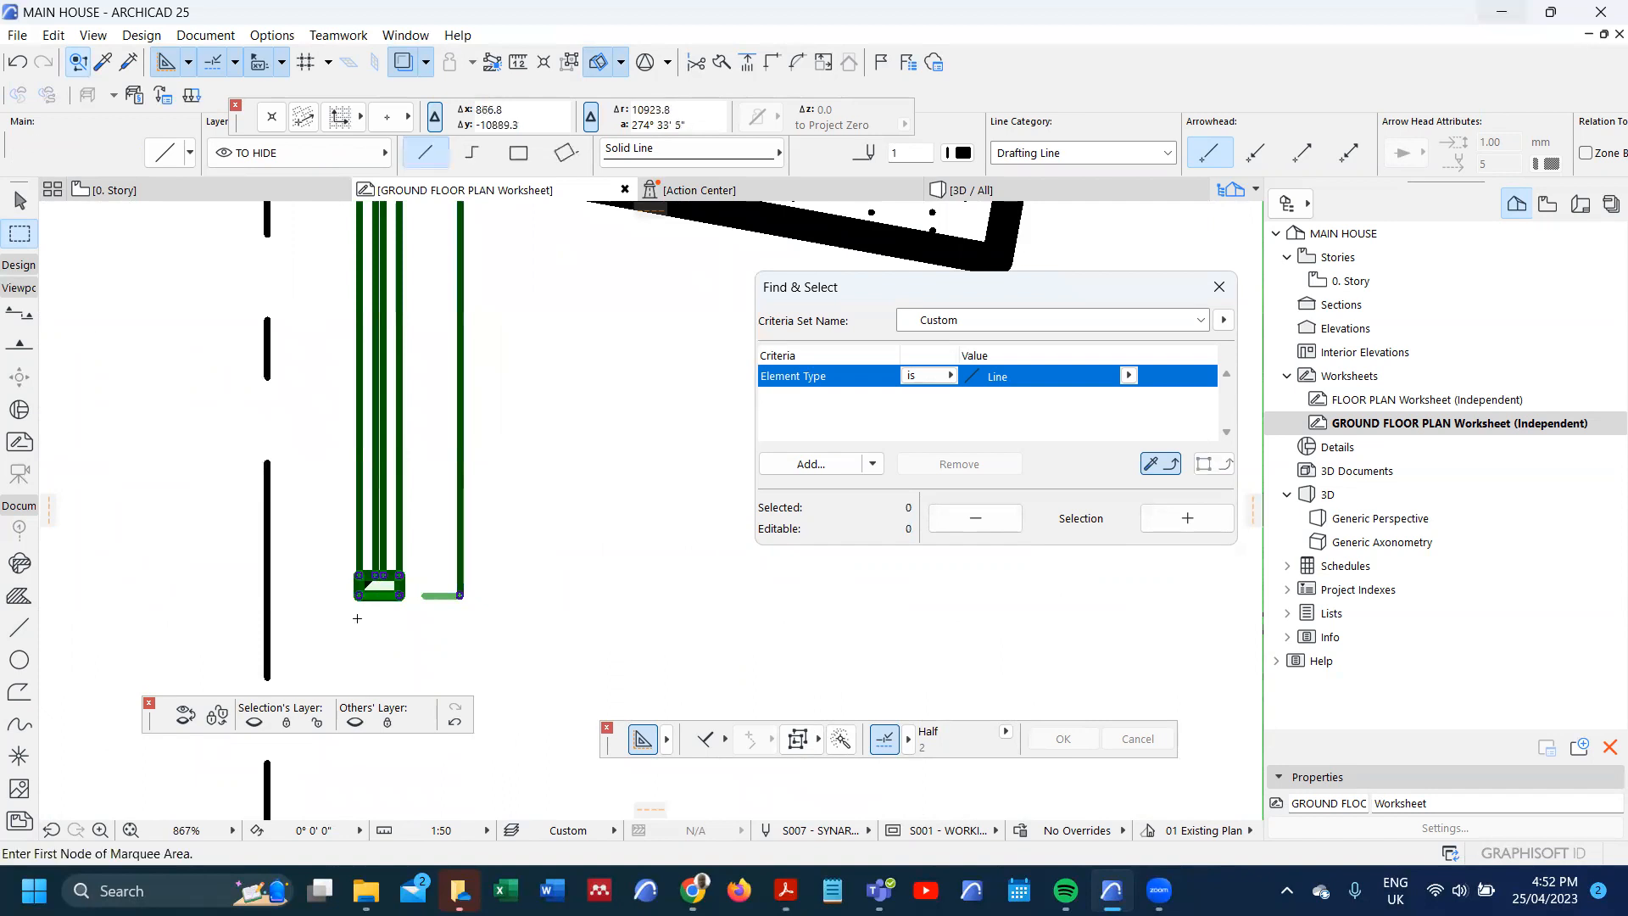
key(Escape)
scroll(364, 594, down, 4)
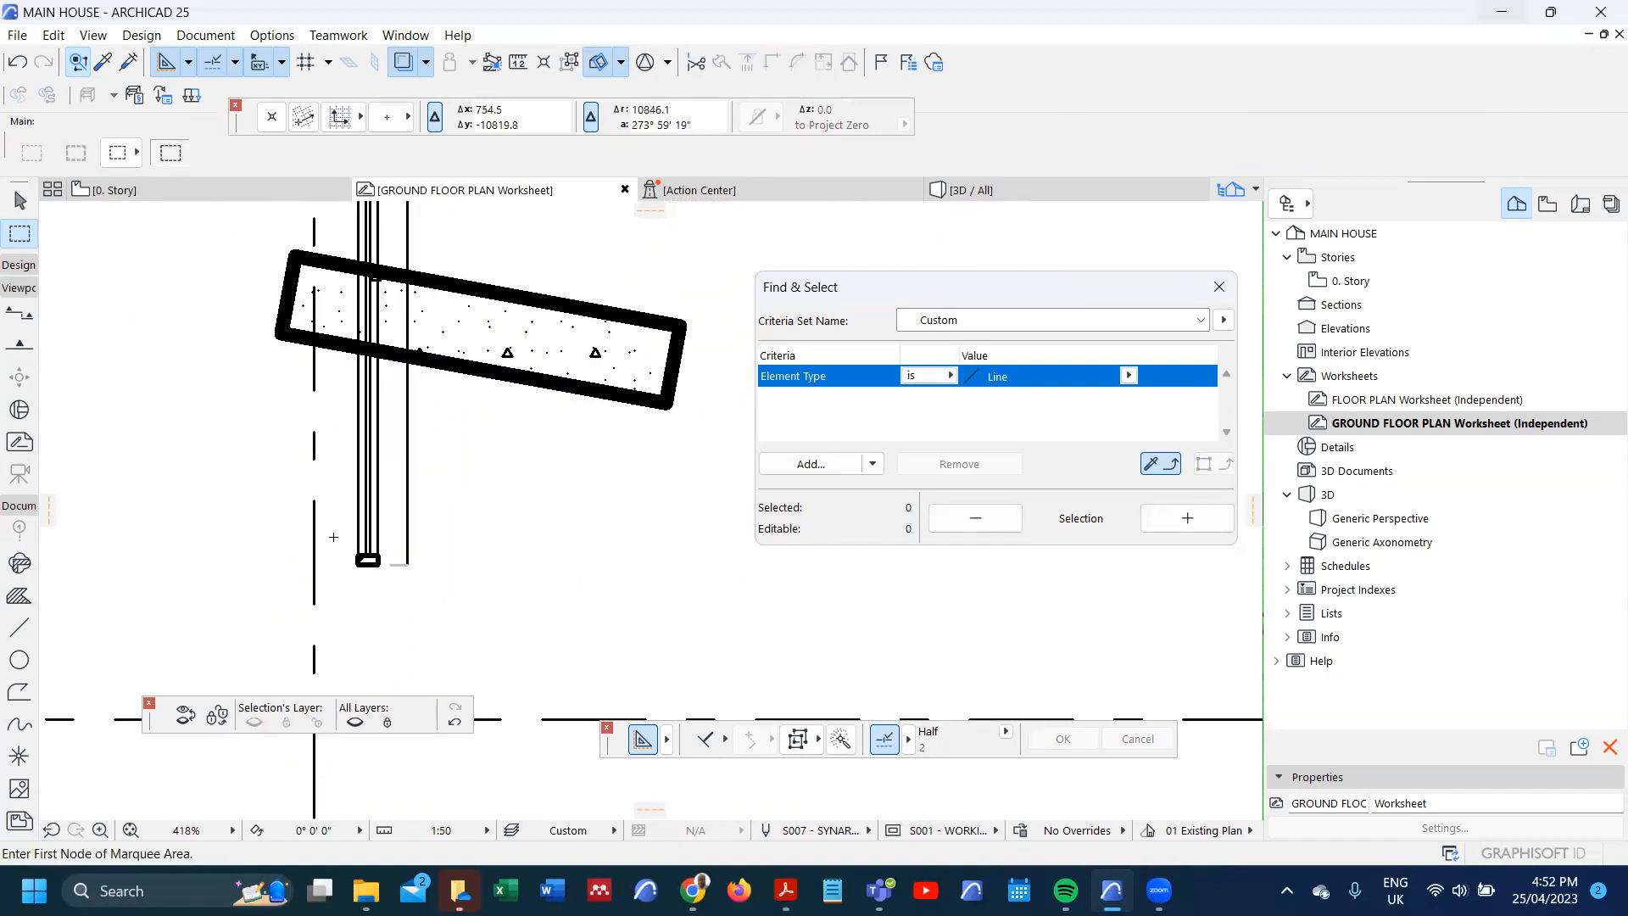
click(336, 525)
click(421, 595)
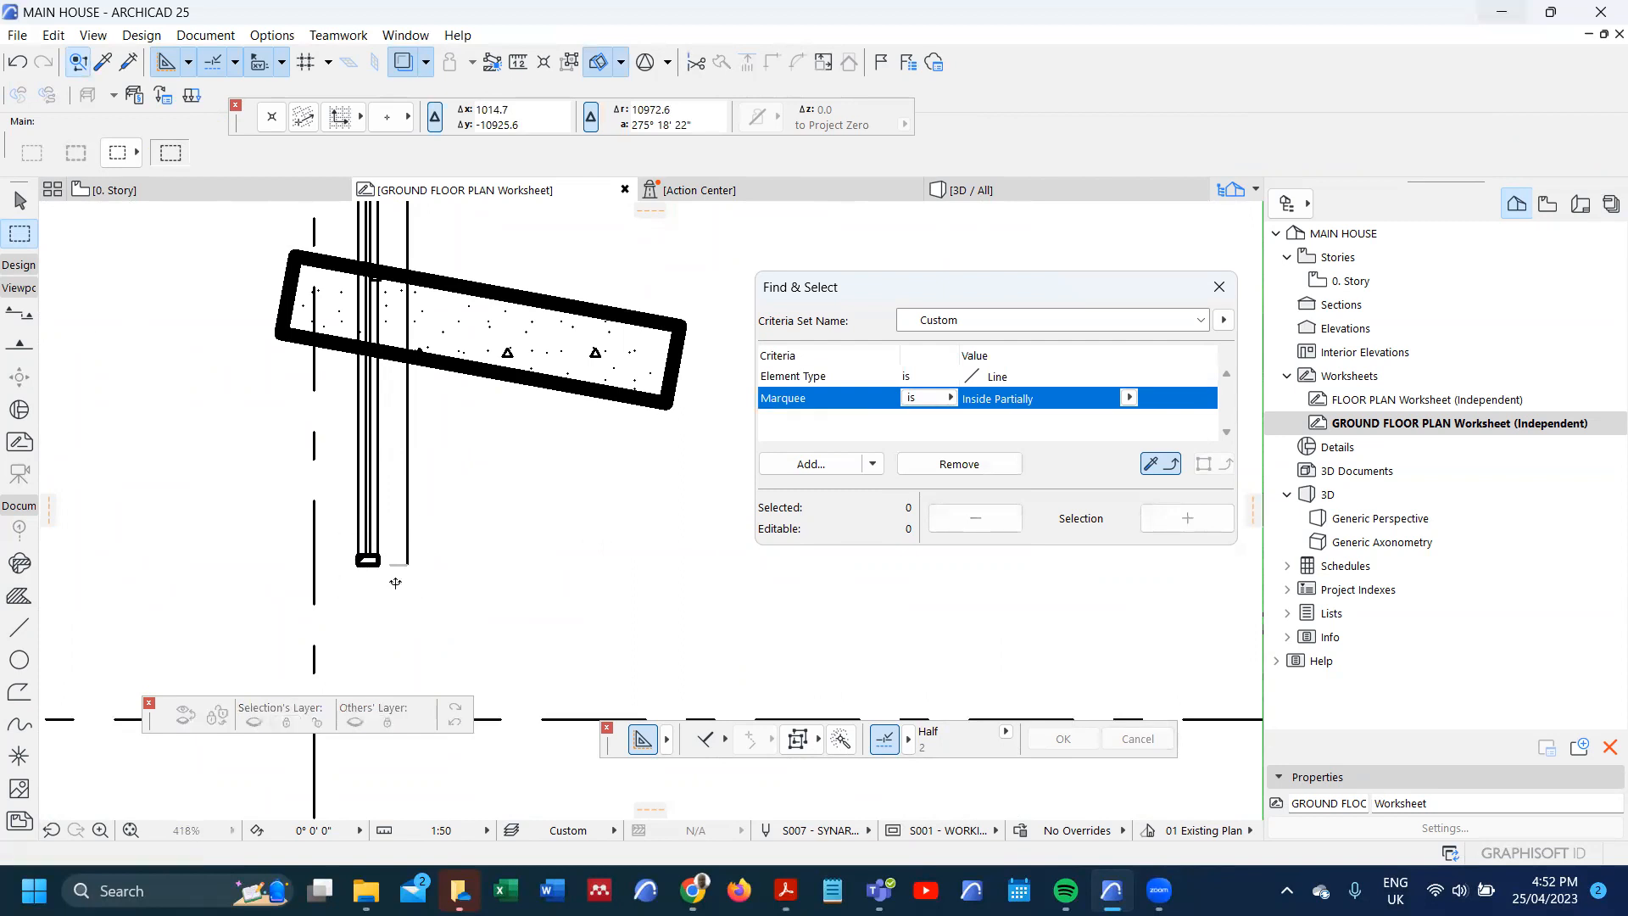
- Try to stretch the marqueed lower end of the window lines up to the slanting wall and undo the change
scroll(382, 564, up, 3)
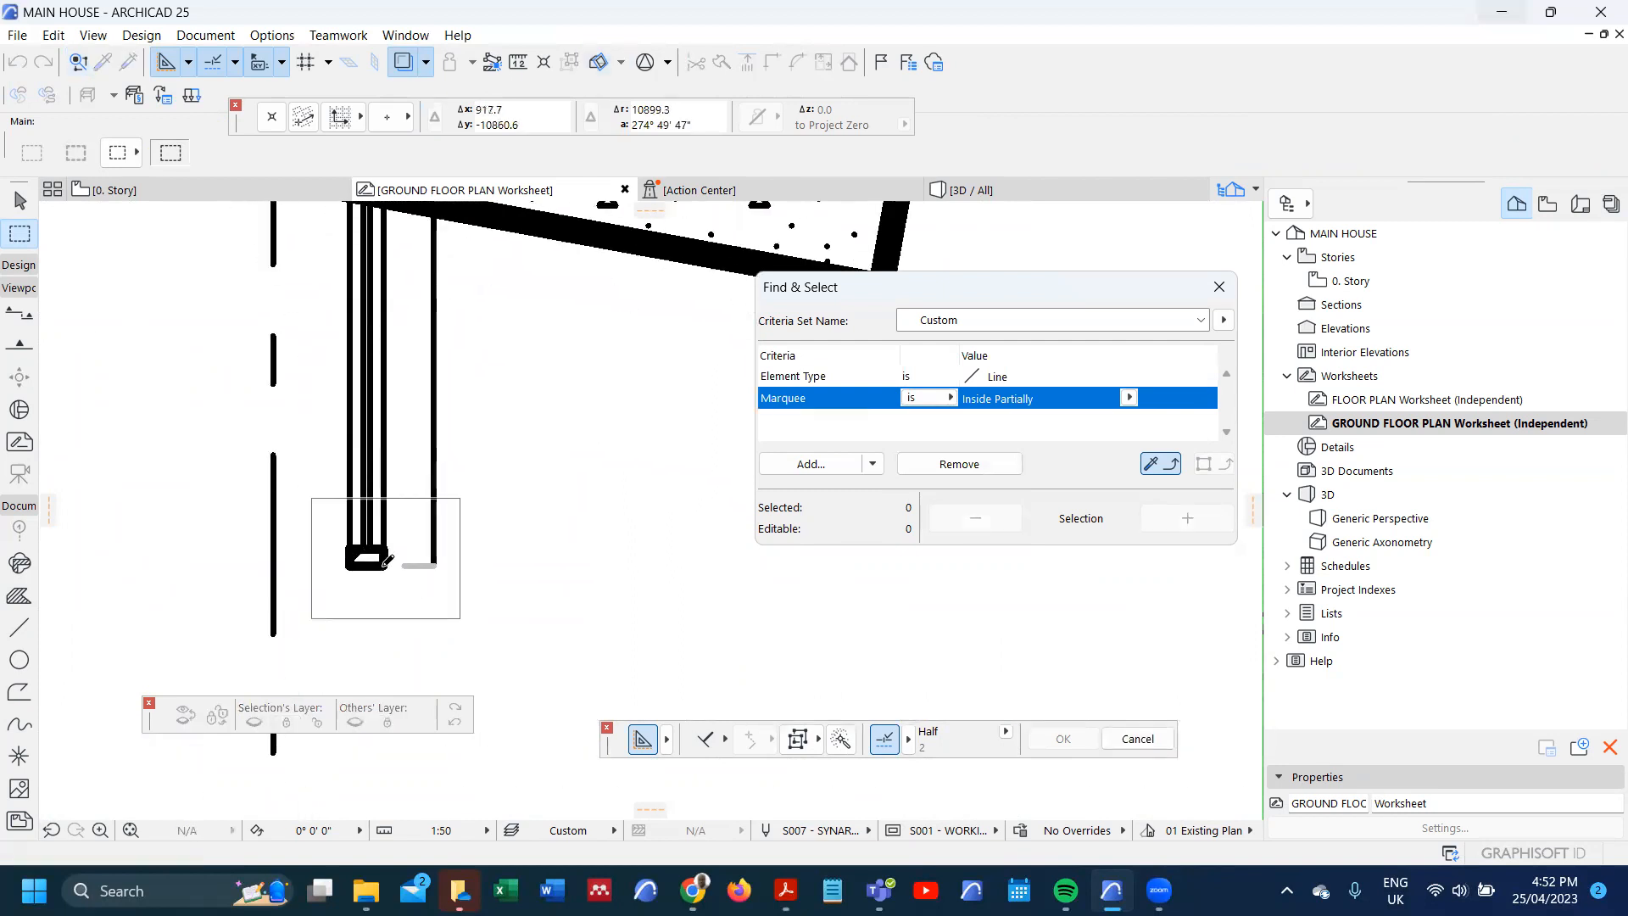
scroll(387, 559, down, 3)
click(382, 565)
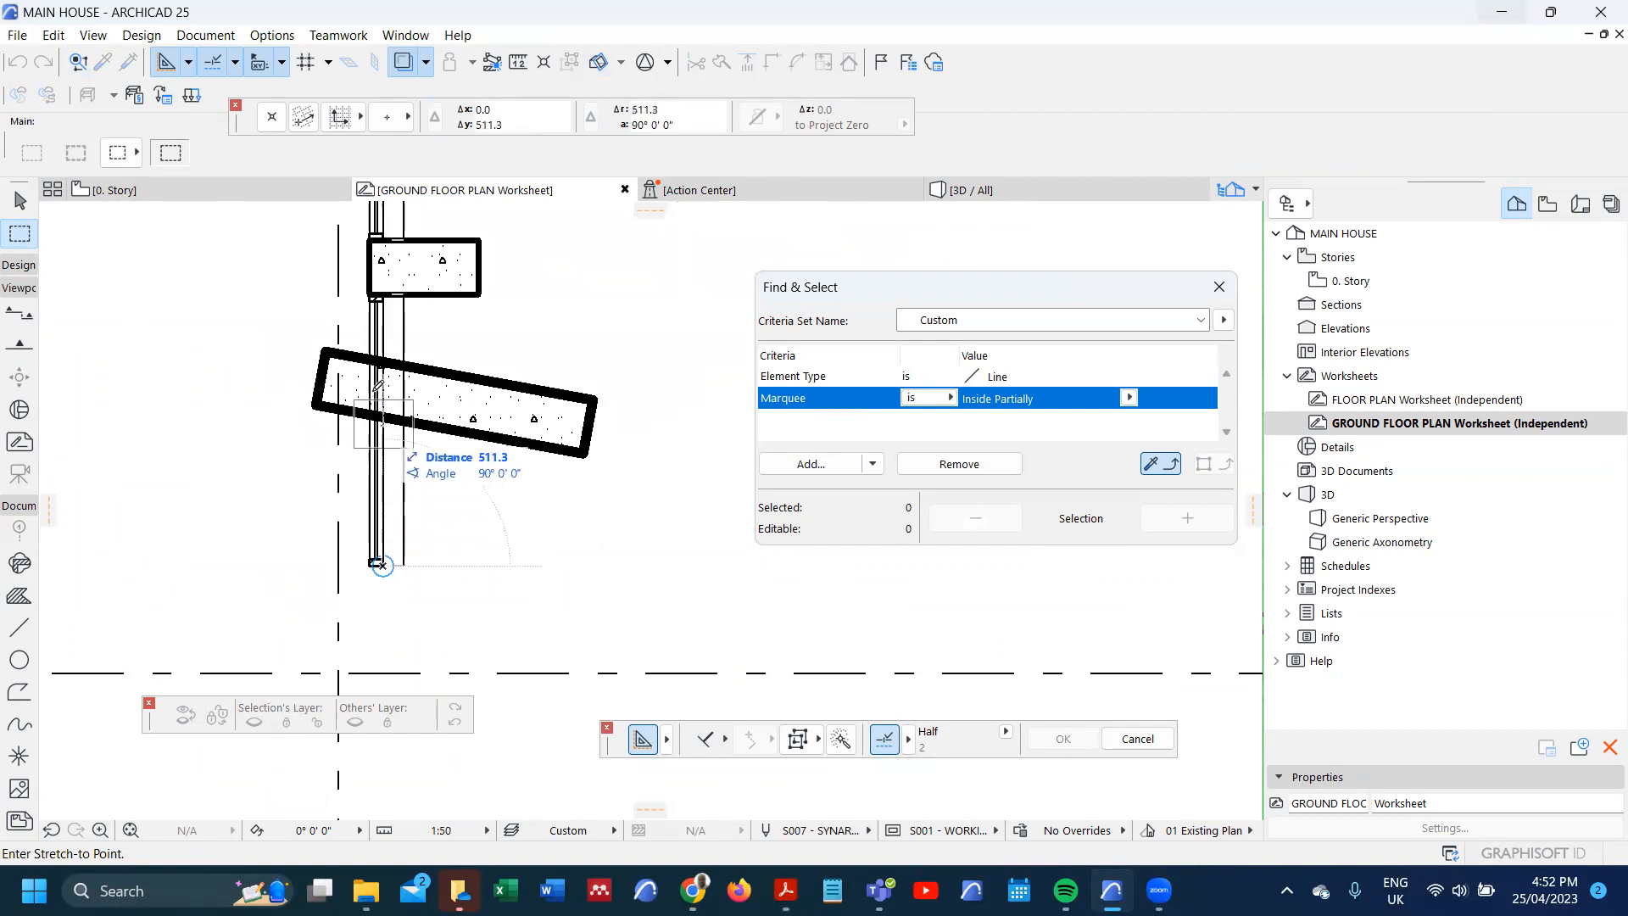
click(382, 351)
scroll(382, 435, down, 2)
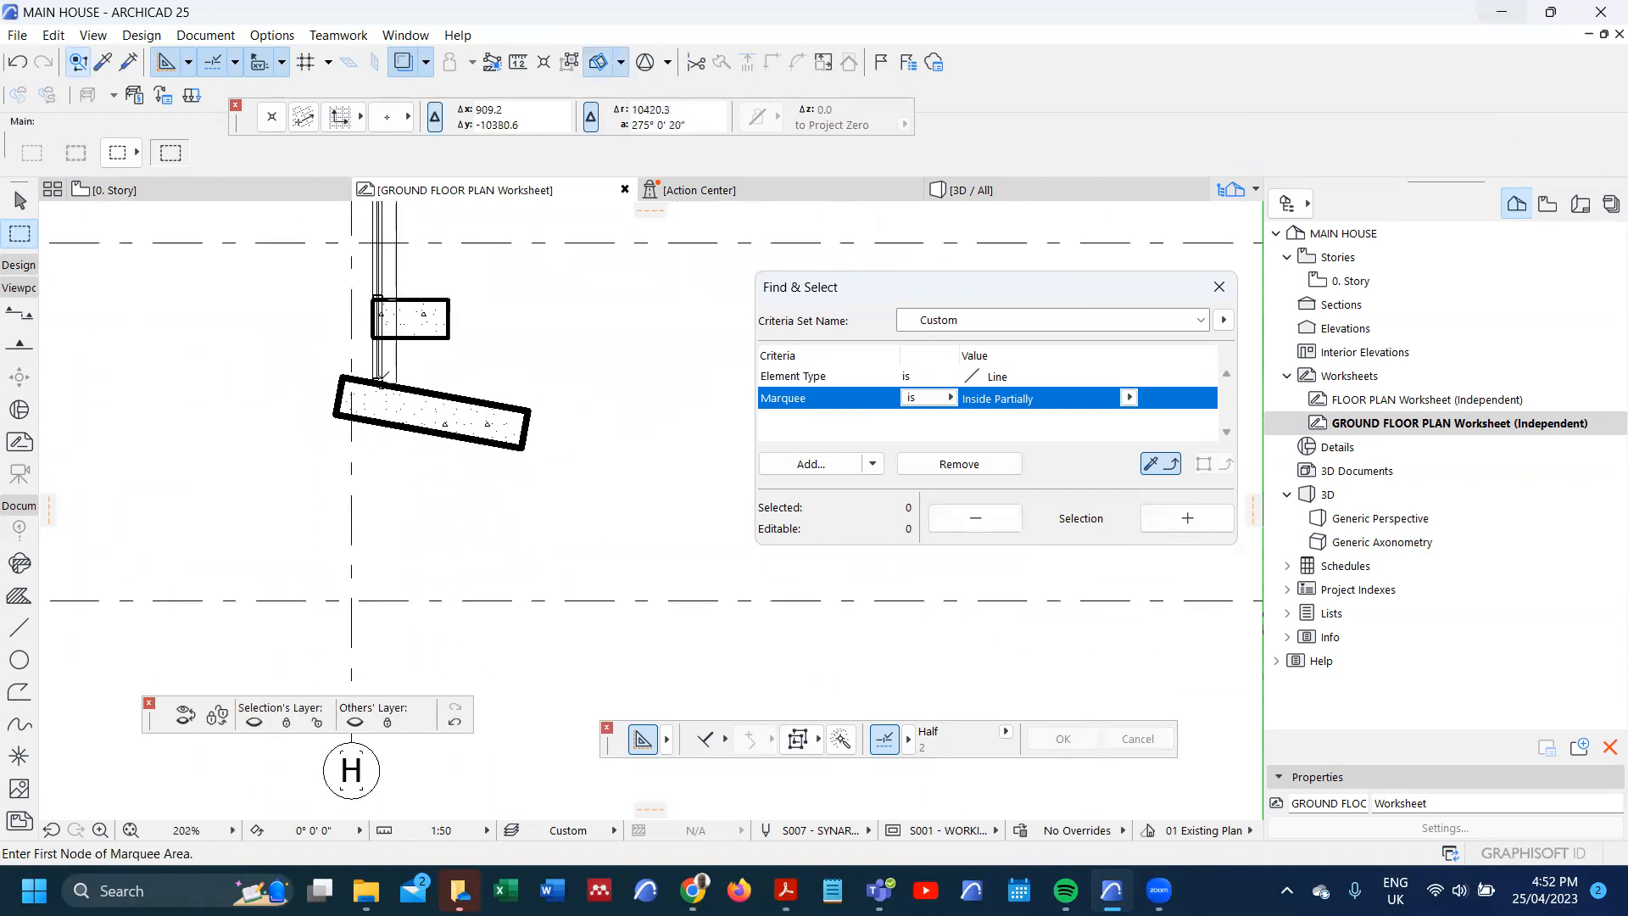
key(ctrl+z)
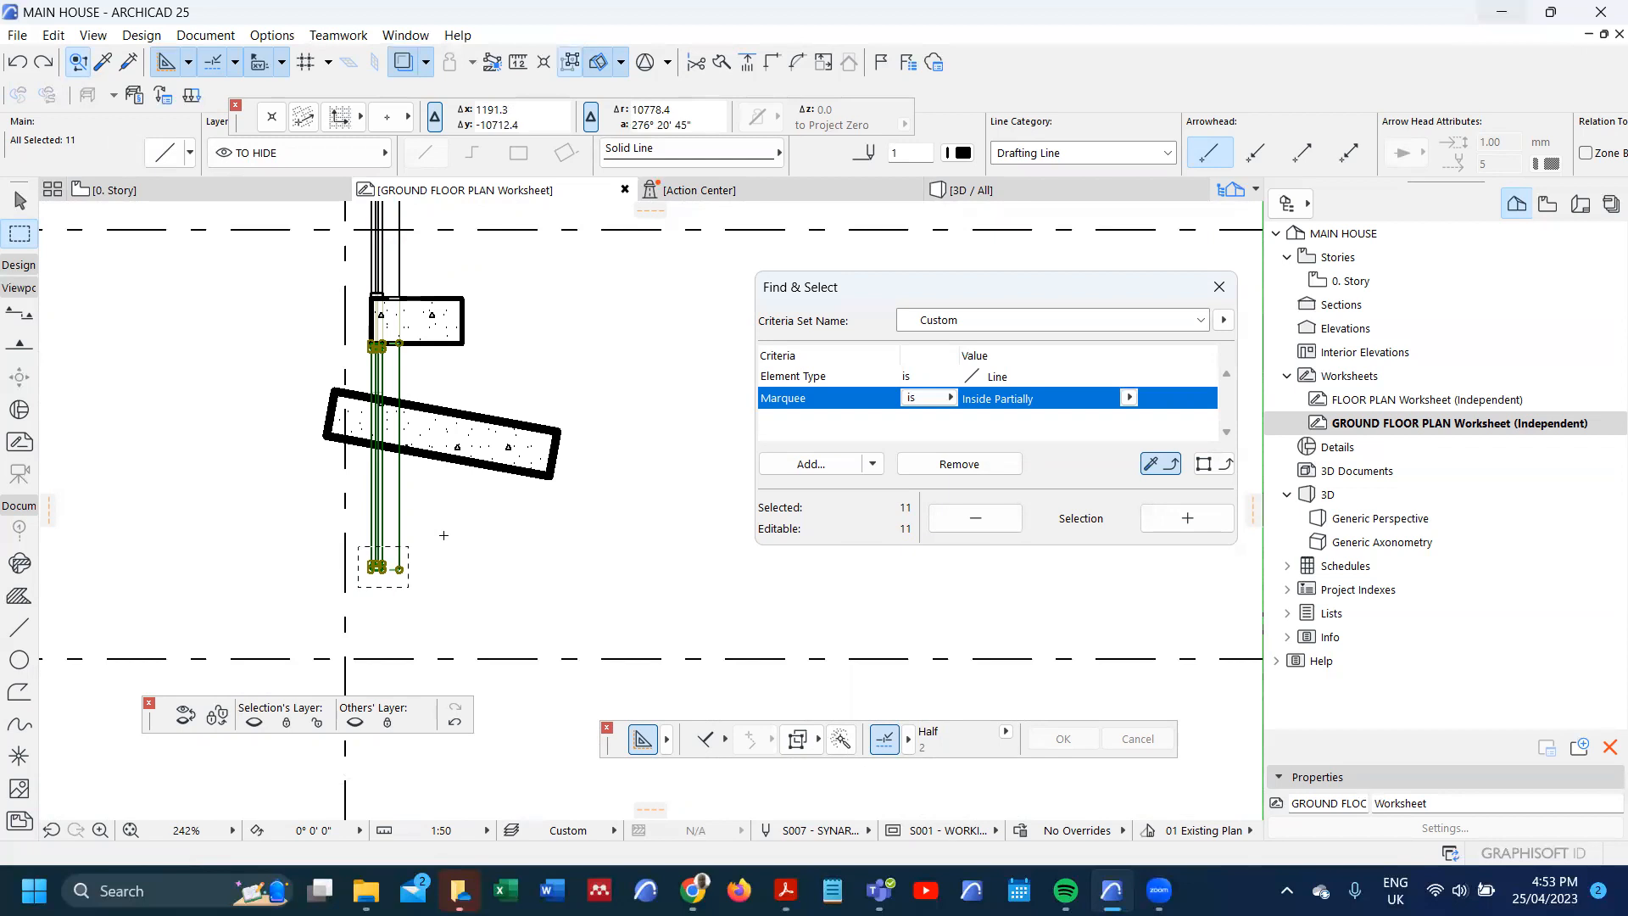
- Stretch the marqueed lower end of the window lines about 760 mm straight up to the slanting wall's upper edge
key(Escape)
key(ctrl+h)
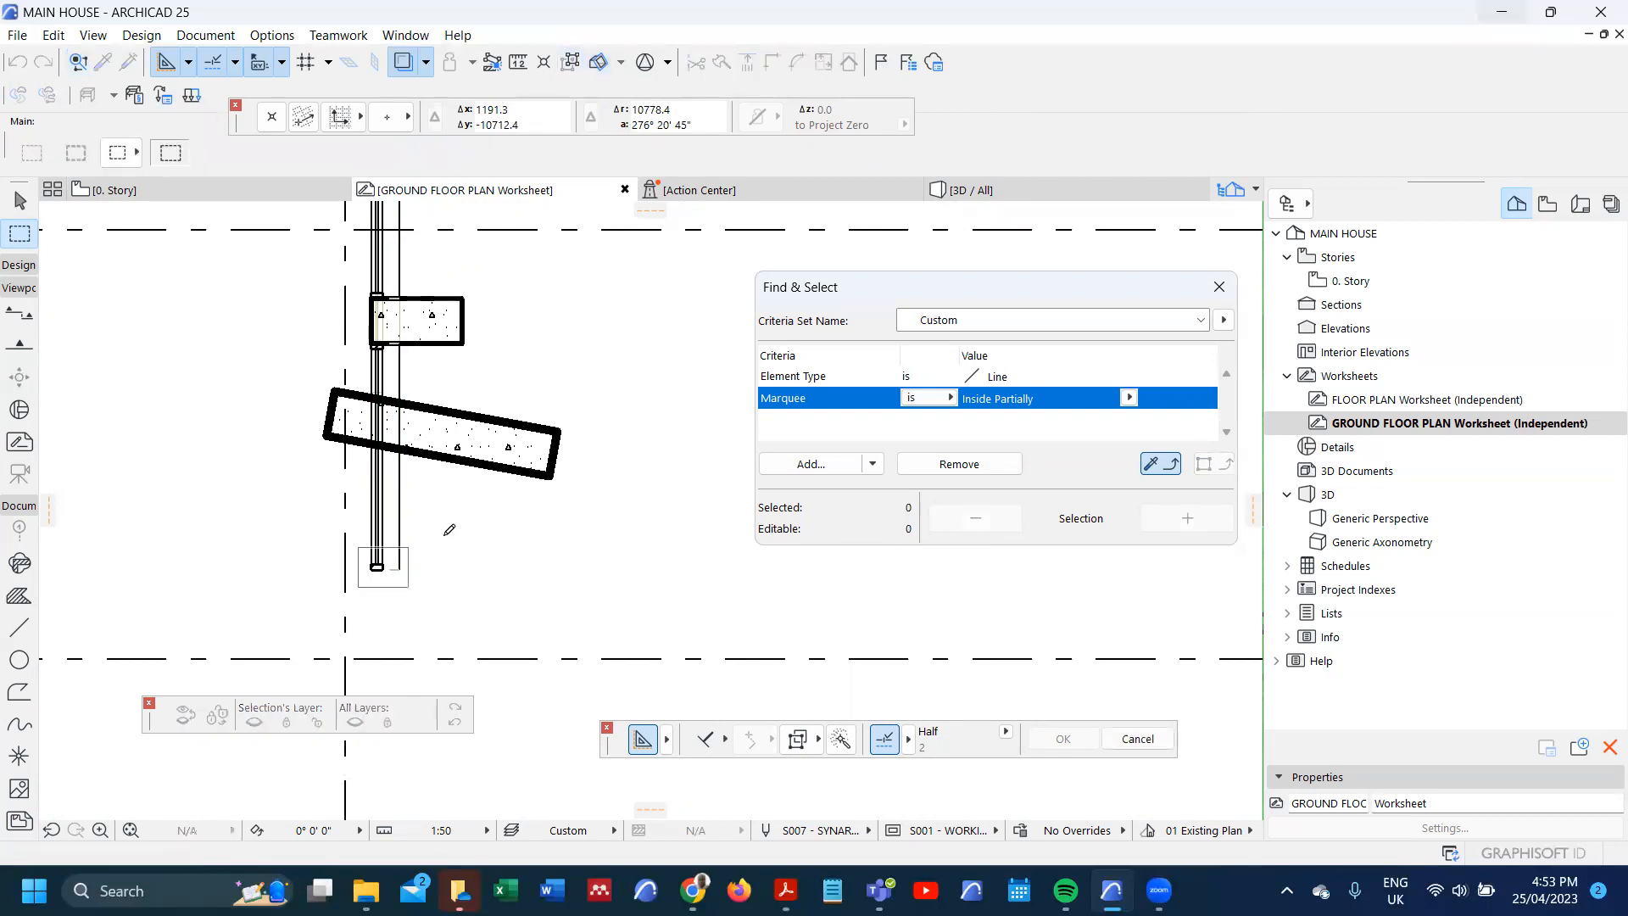
scroll(377, 555, up, 2)
click(375, 574)
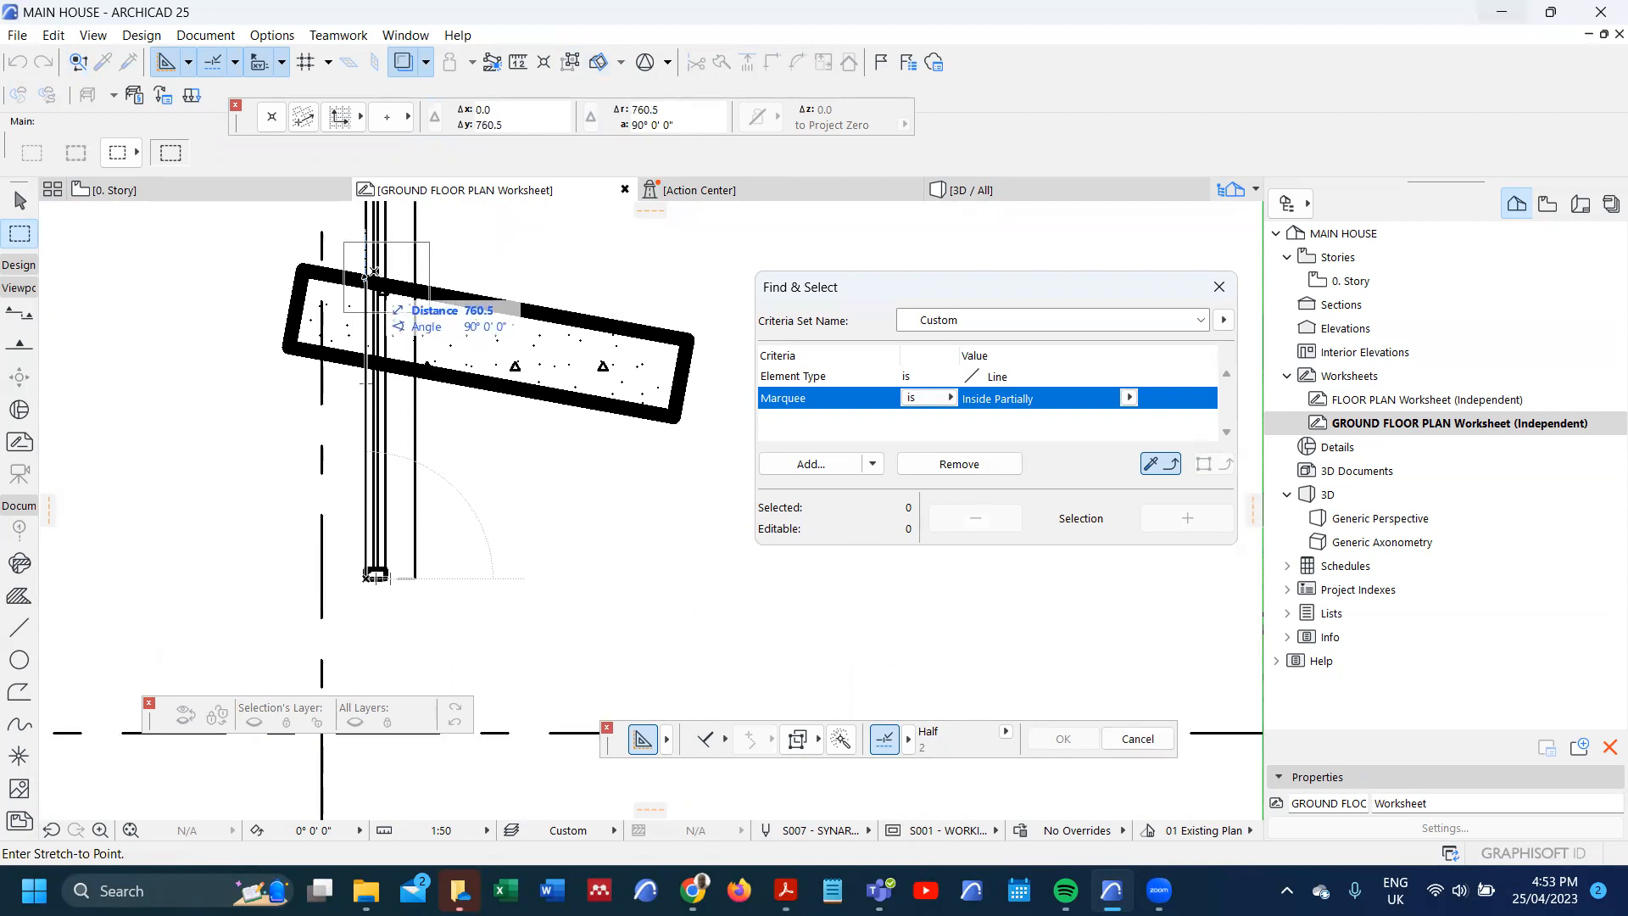
click(375, 273)
scroll(375, 276, up, 4)
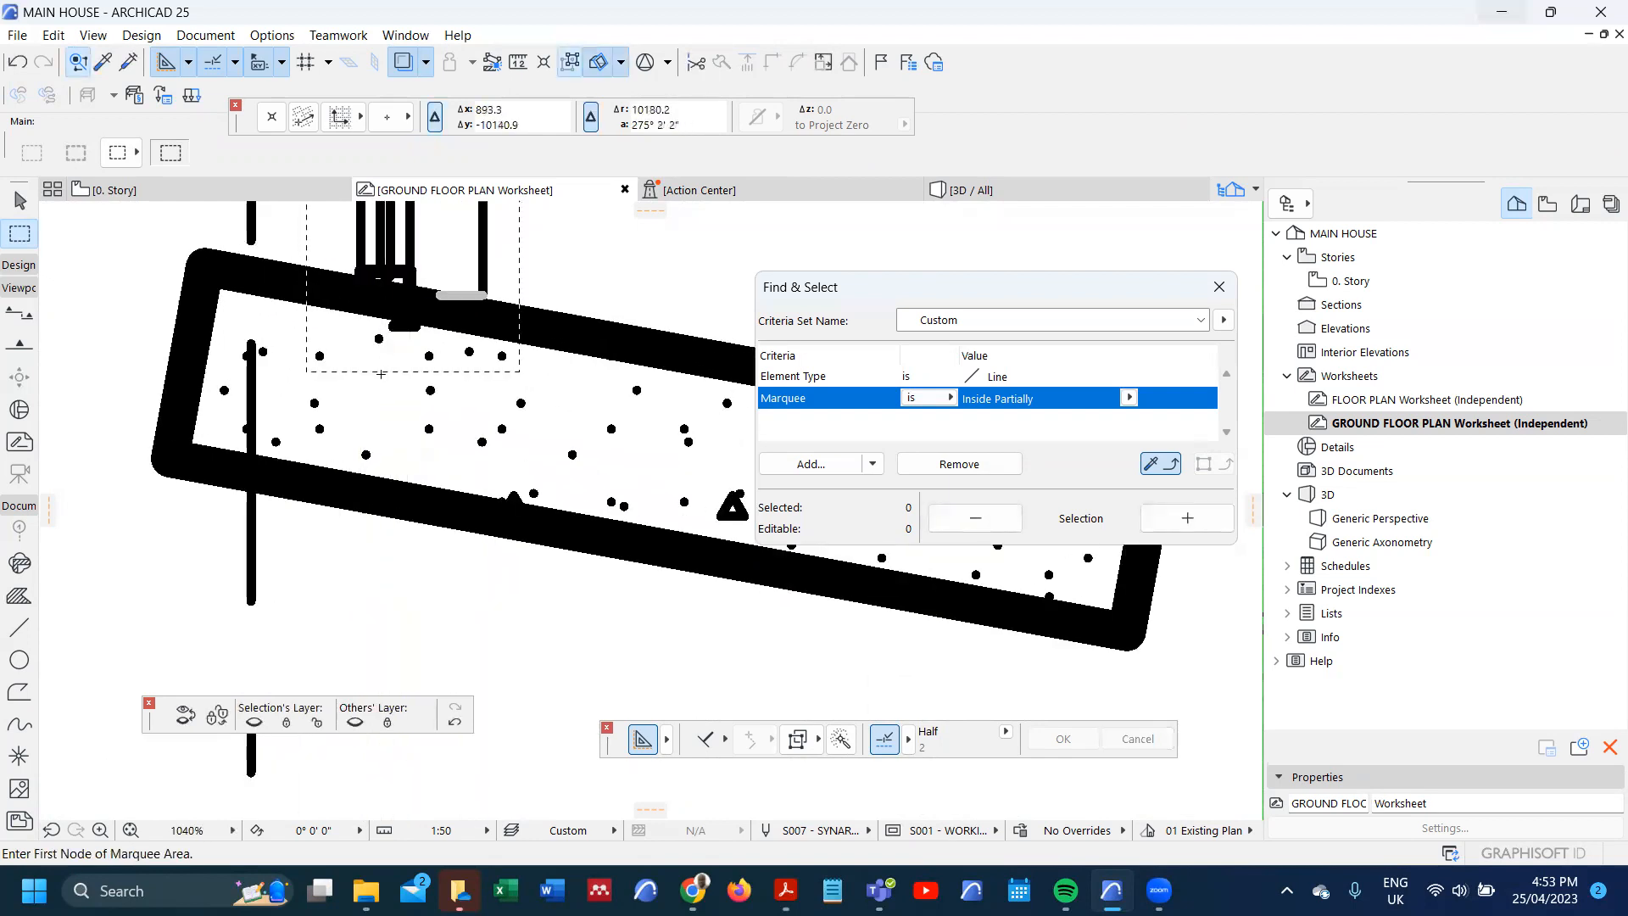
scroll(382, 370, down, 4)
key(Escape)
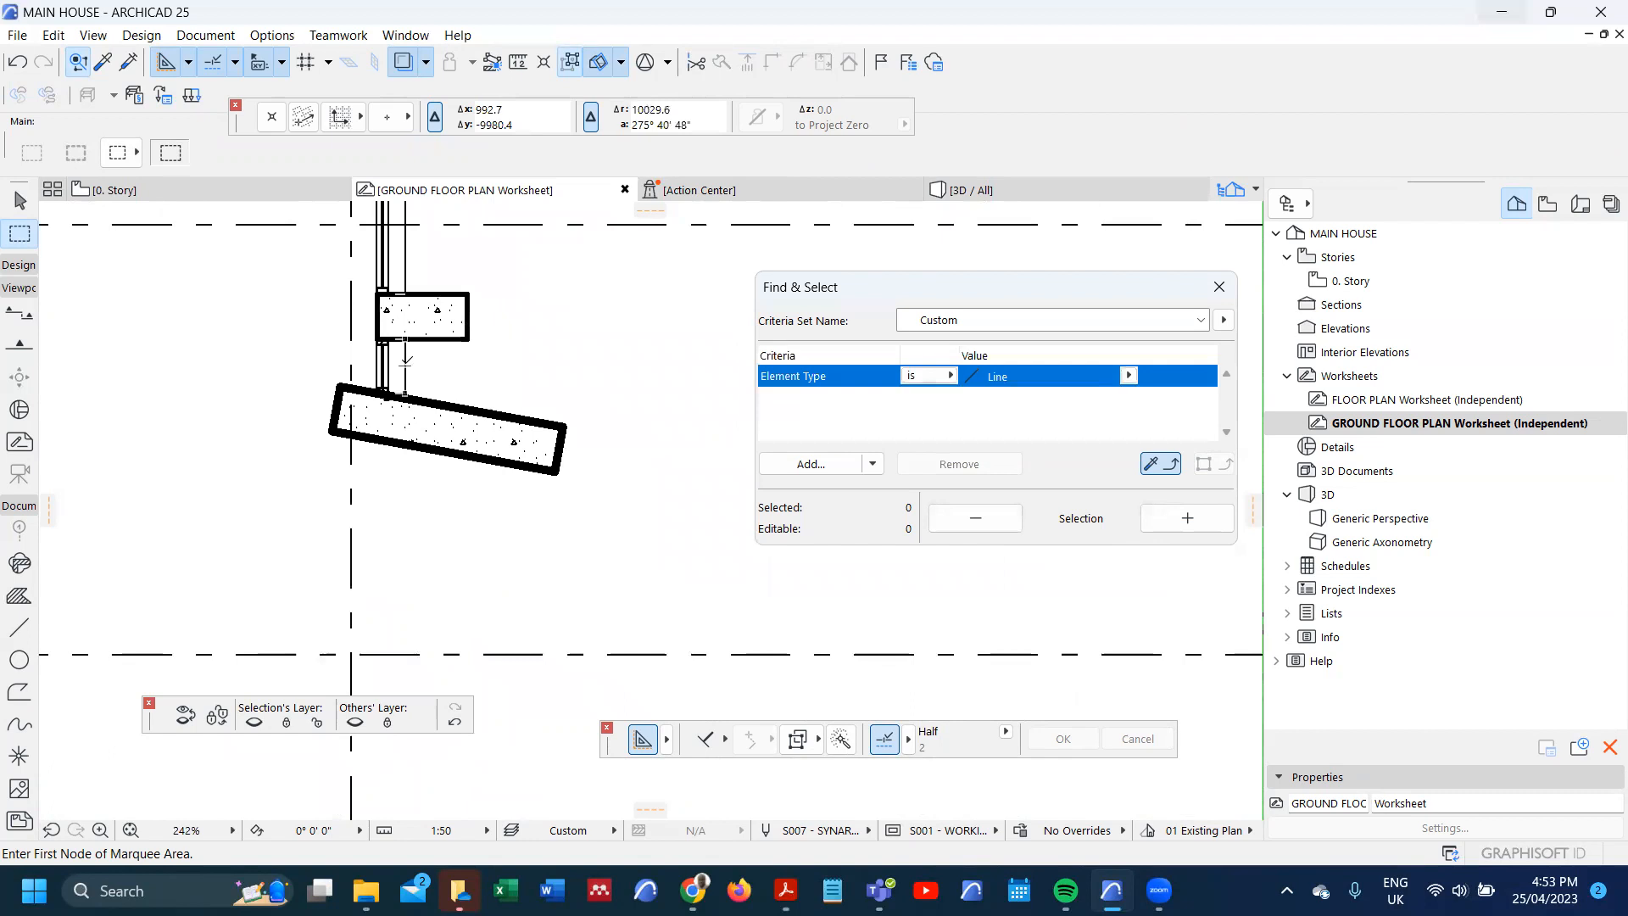
- Mirror a copy of the shortened window lines about a horizontal axis through the middle of the lounge wall
key(Escape)
click(409, 371)
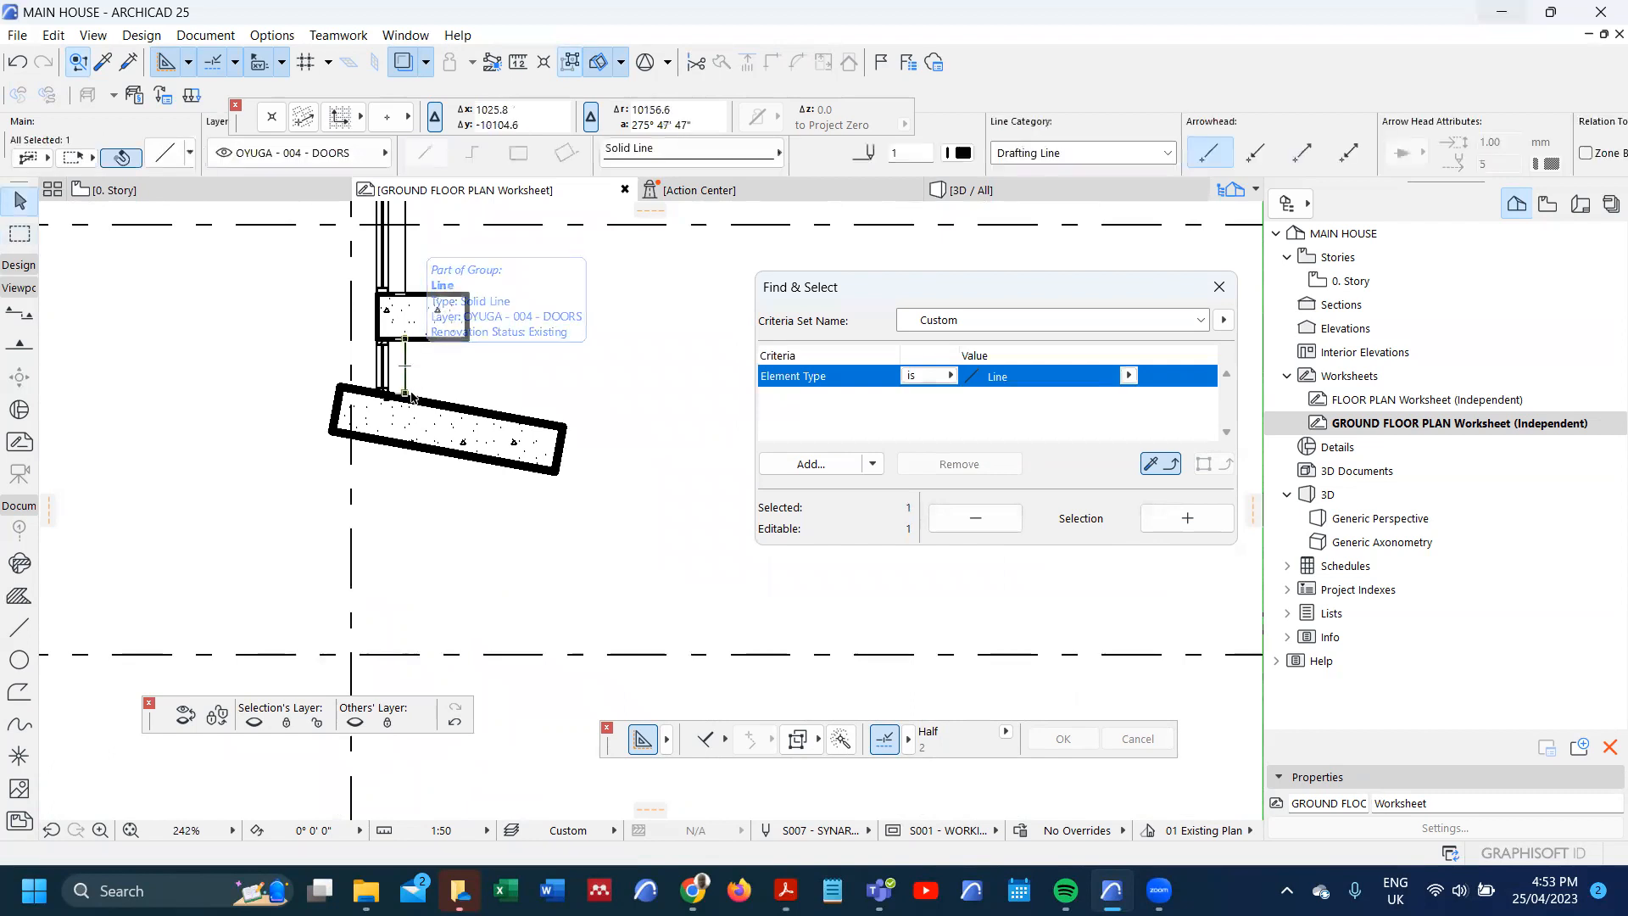
scroll(402, 449, down, 4)
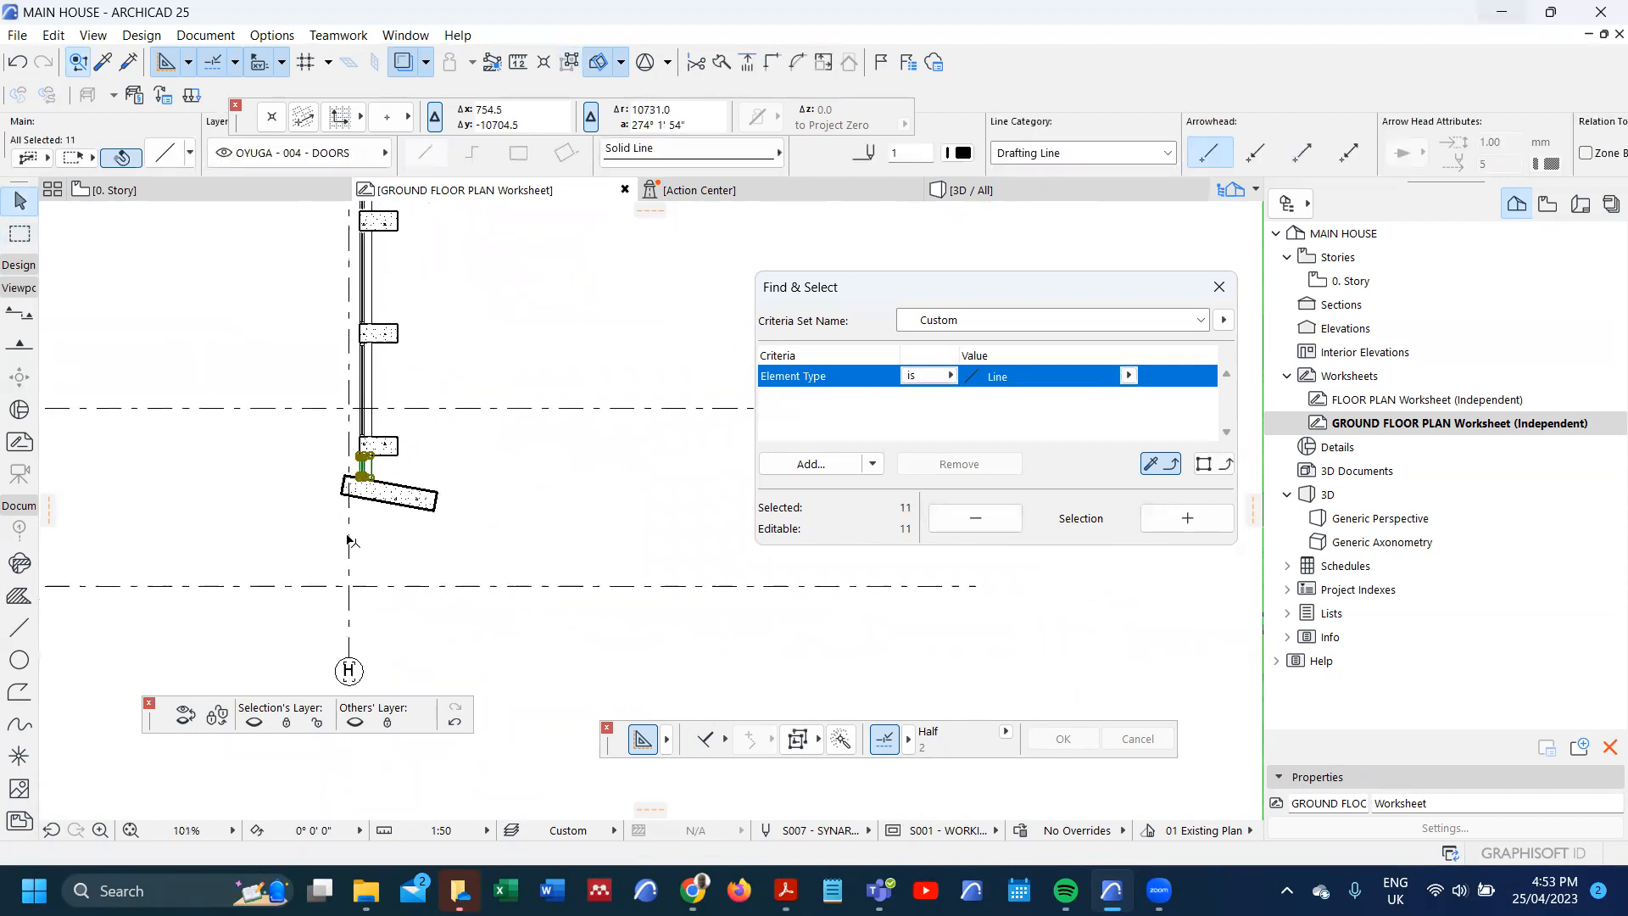
key(ctrl+m)
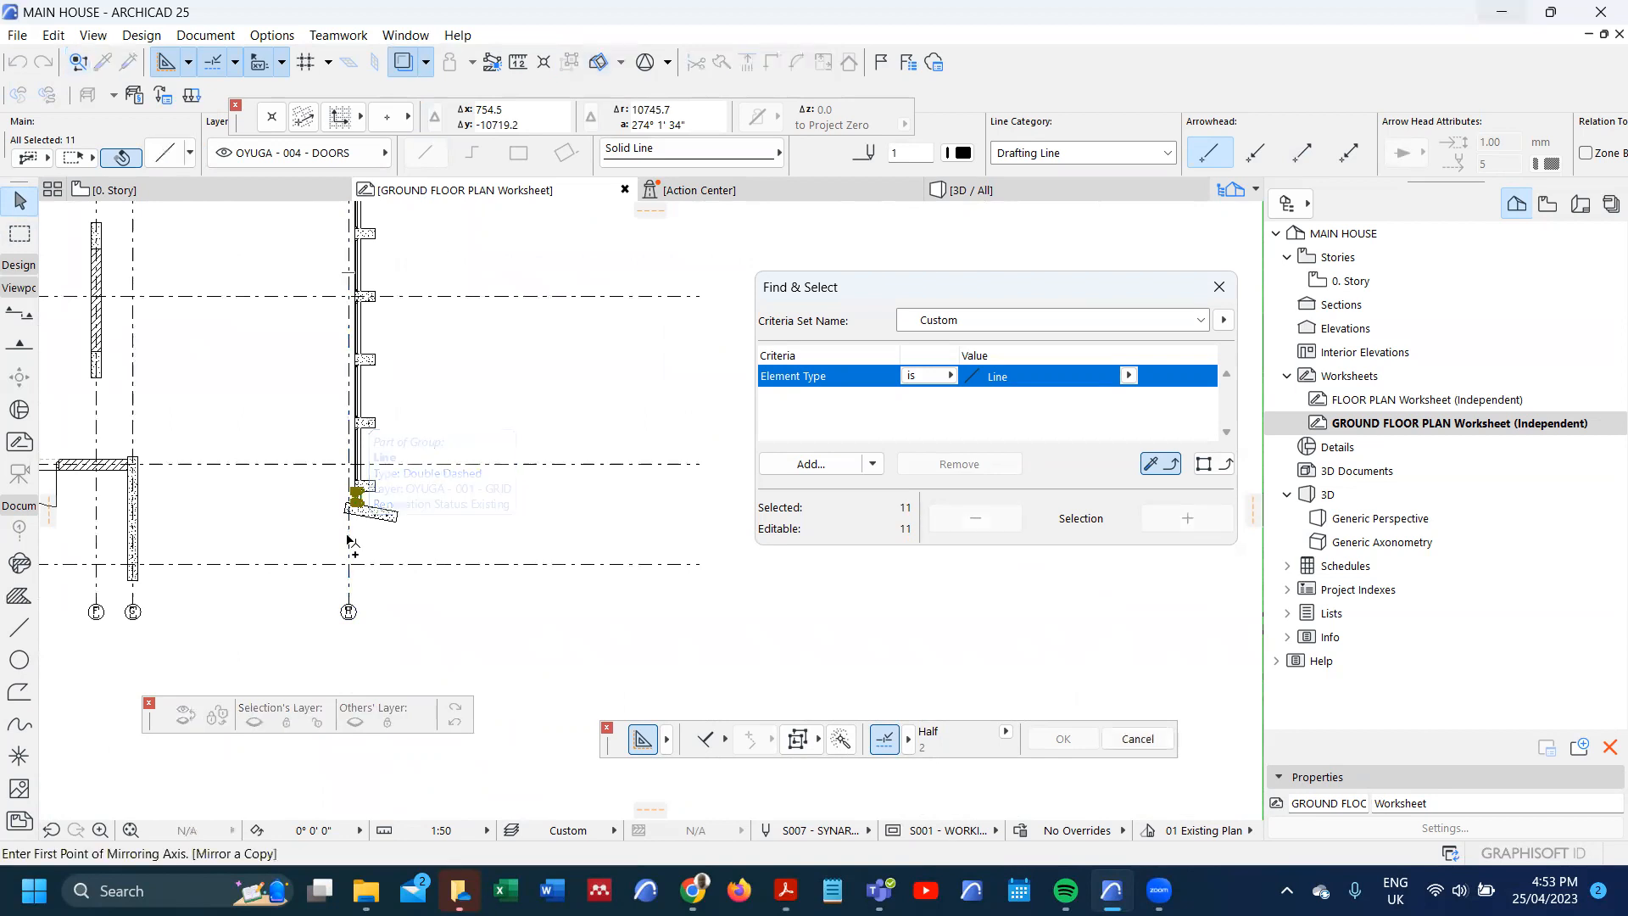
scroll(348, 540, down, 2)
click(352, 368)
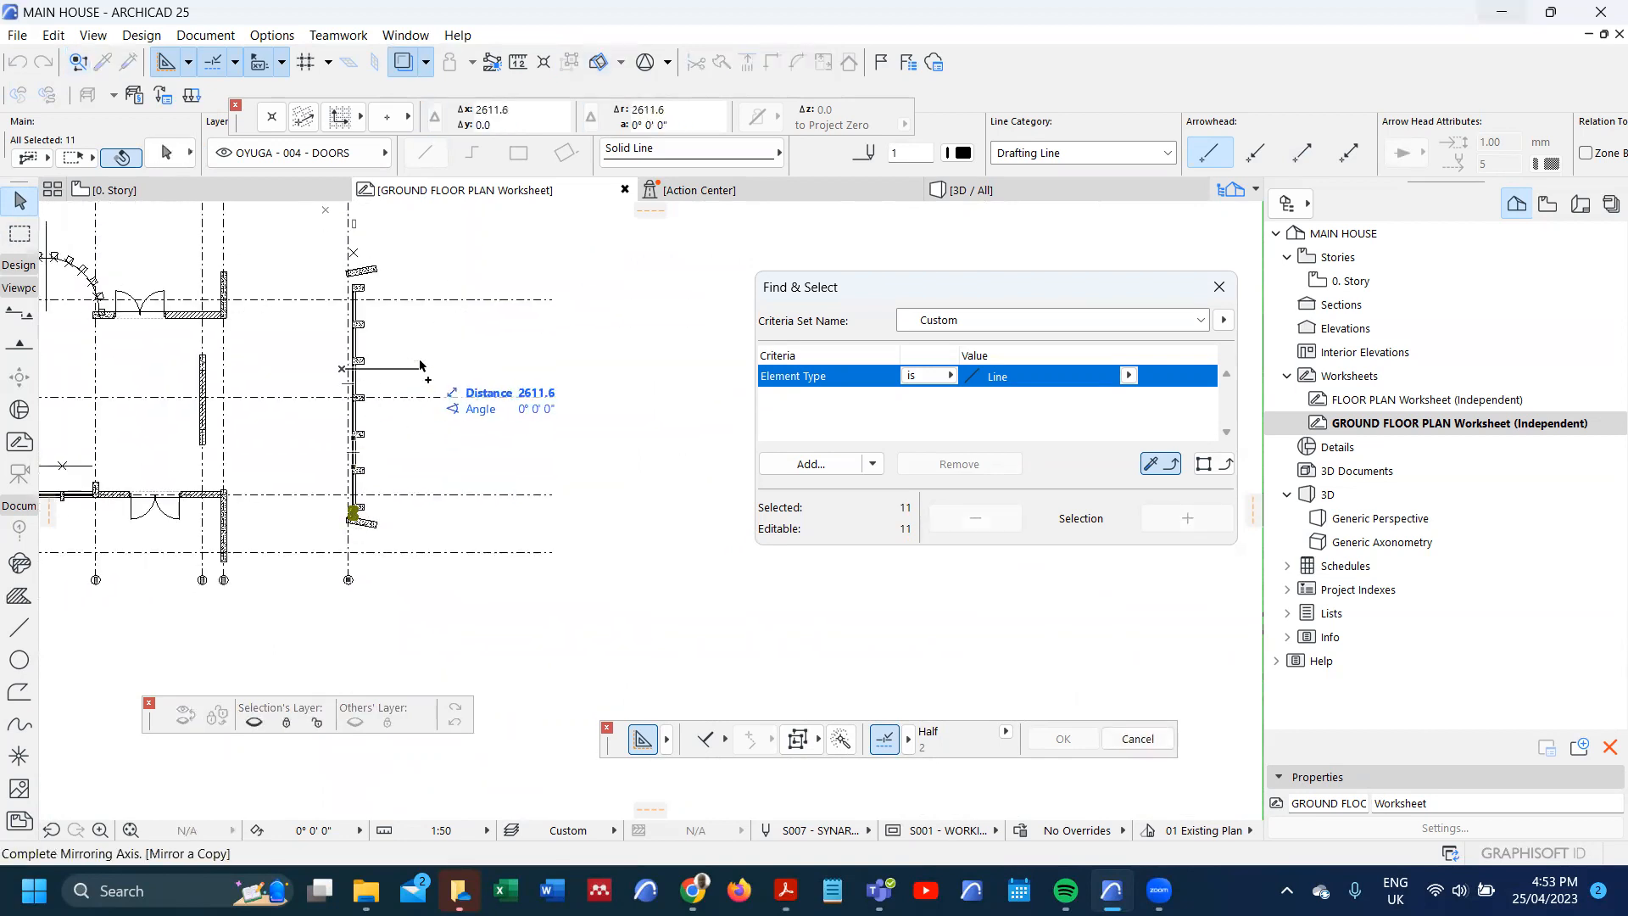
click(430, 368)
scroll(342, 222, up, 2)
scroll(362, 223, up, 2)
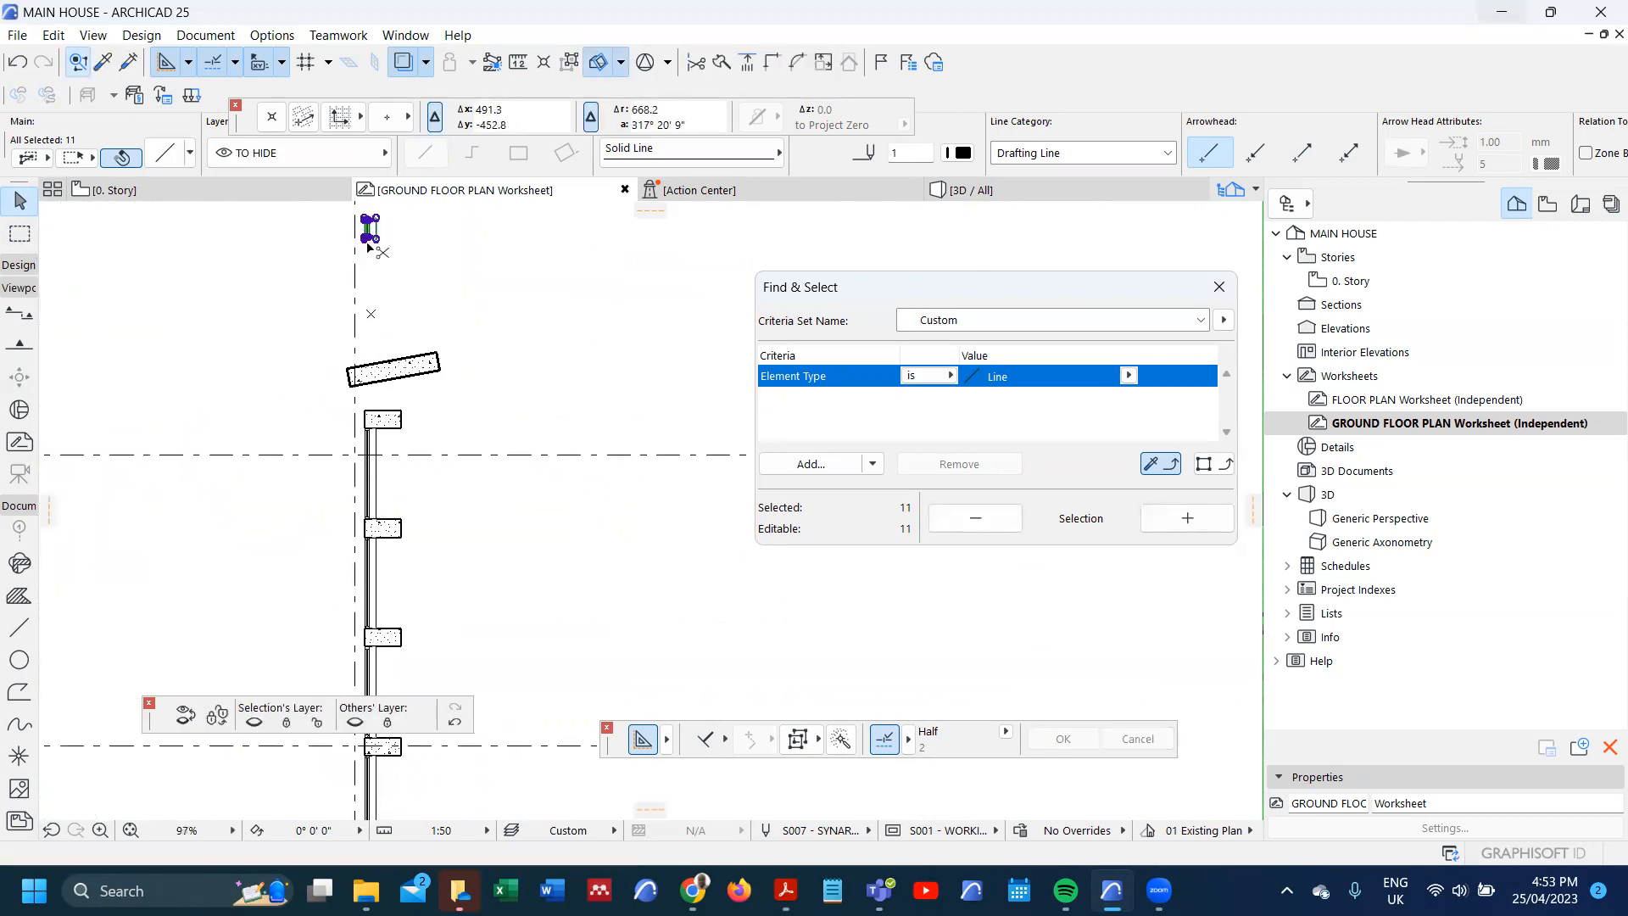
- Move the mirrored window lines down onto the uppermost slat's top edge, aligned with the window lines below
key(ctrl+d)
click(370, 222)
scroll(370, 407, up, 3)
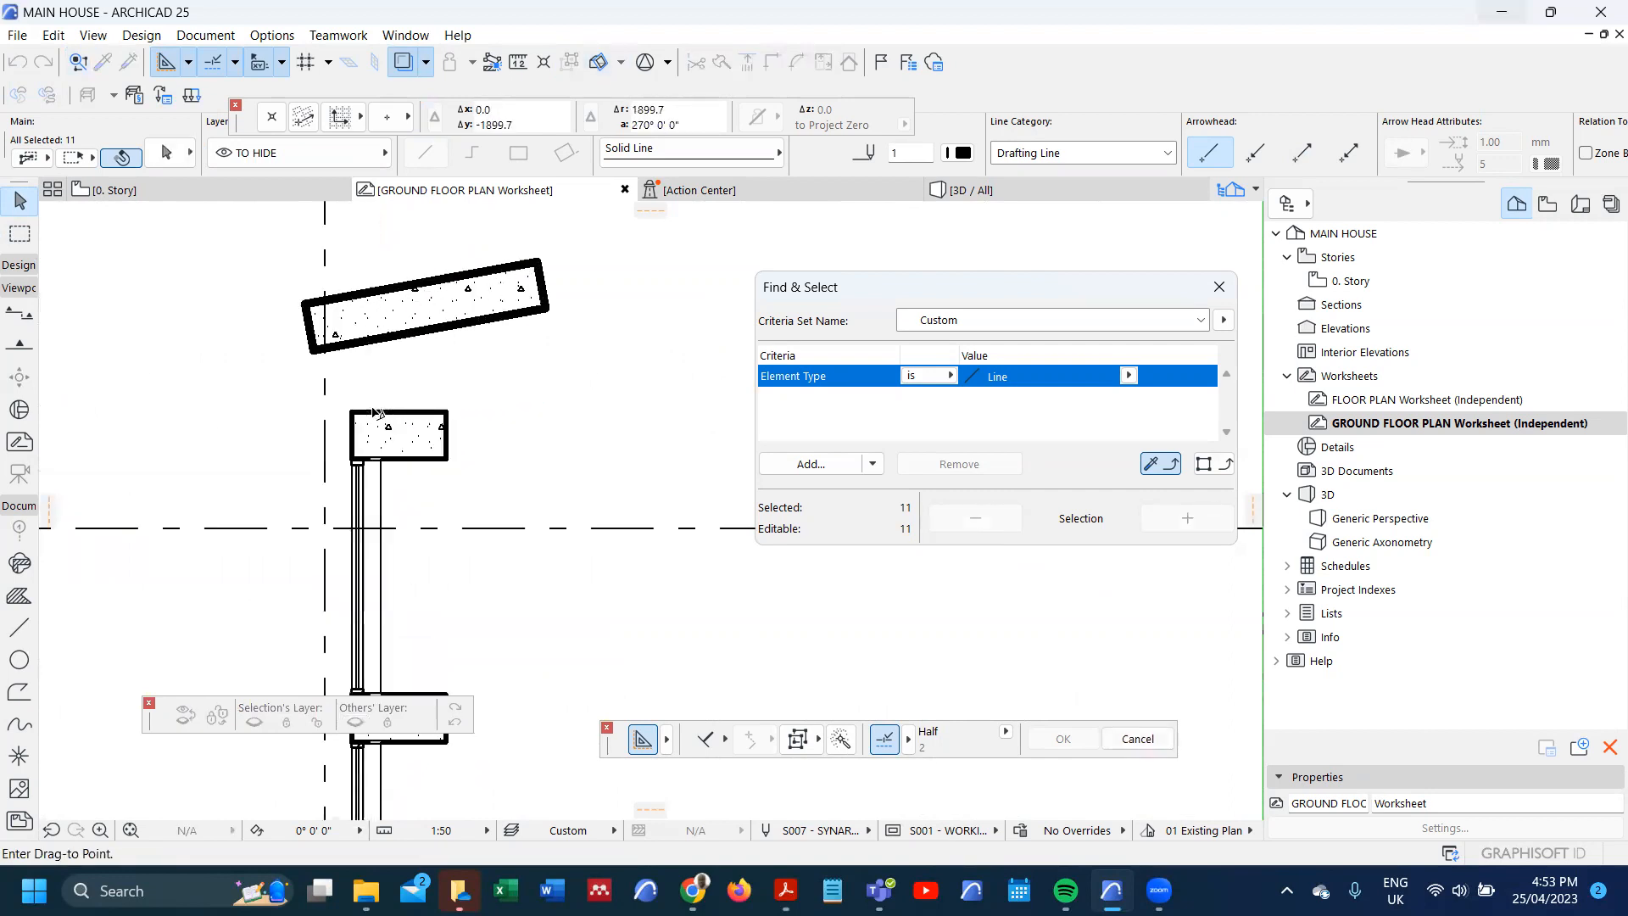
click(351, 413)
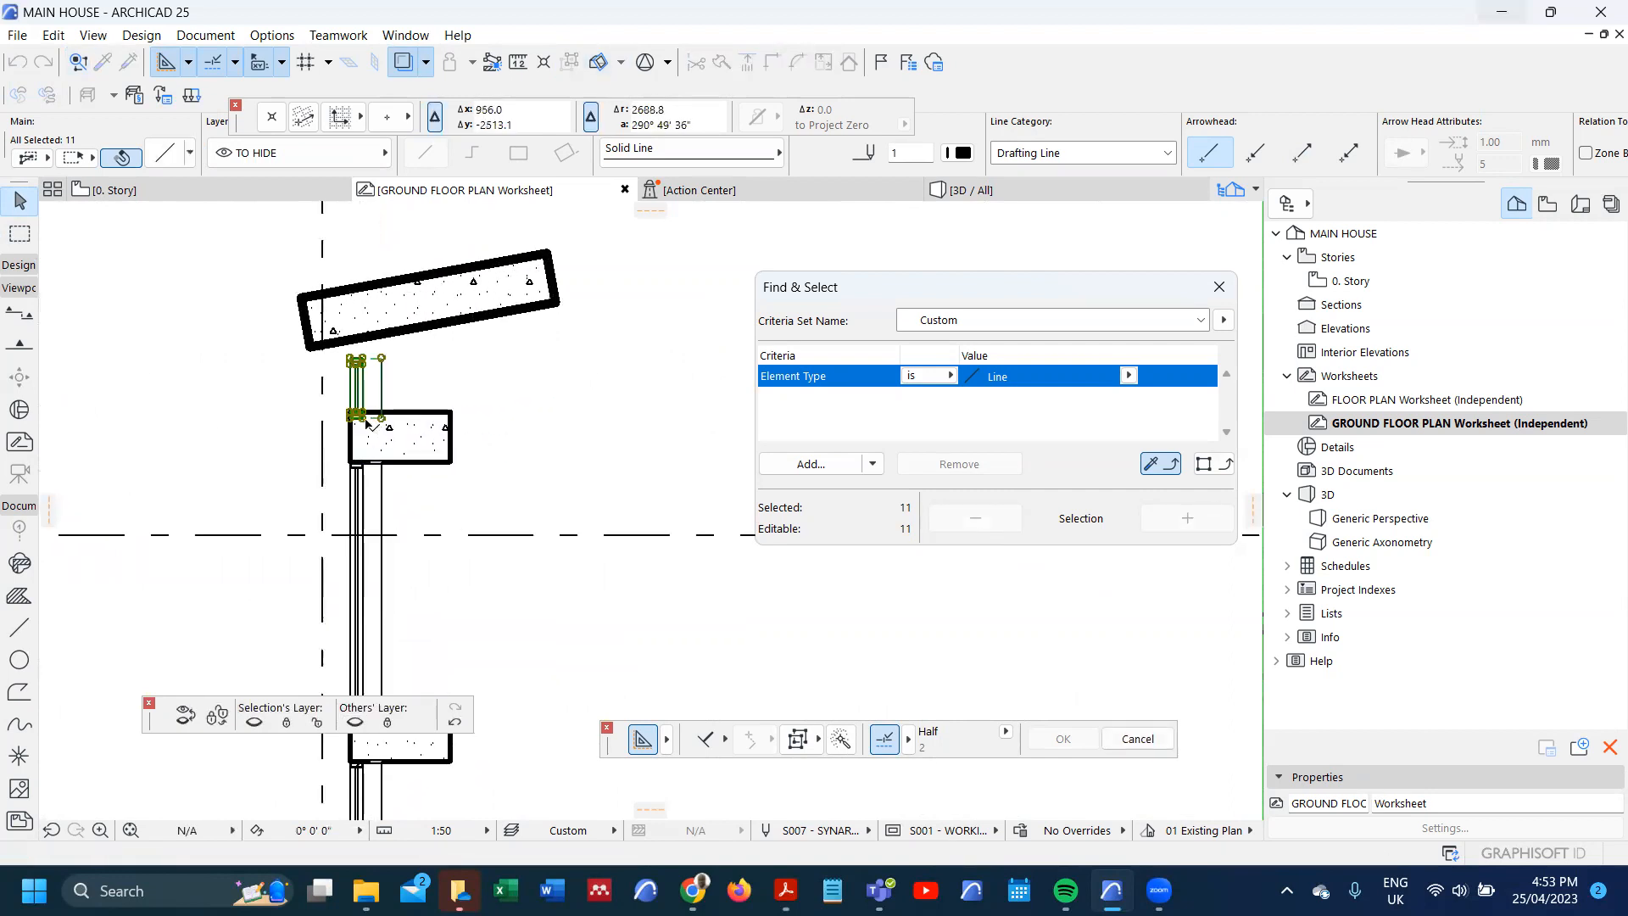
scroll(363, 419, up, 2)
key(ctrl+d)
click(398, 418)
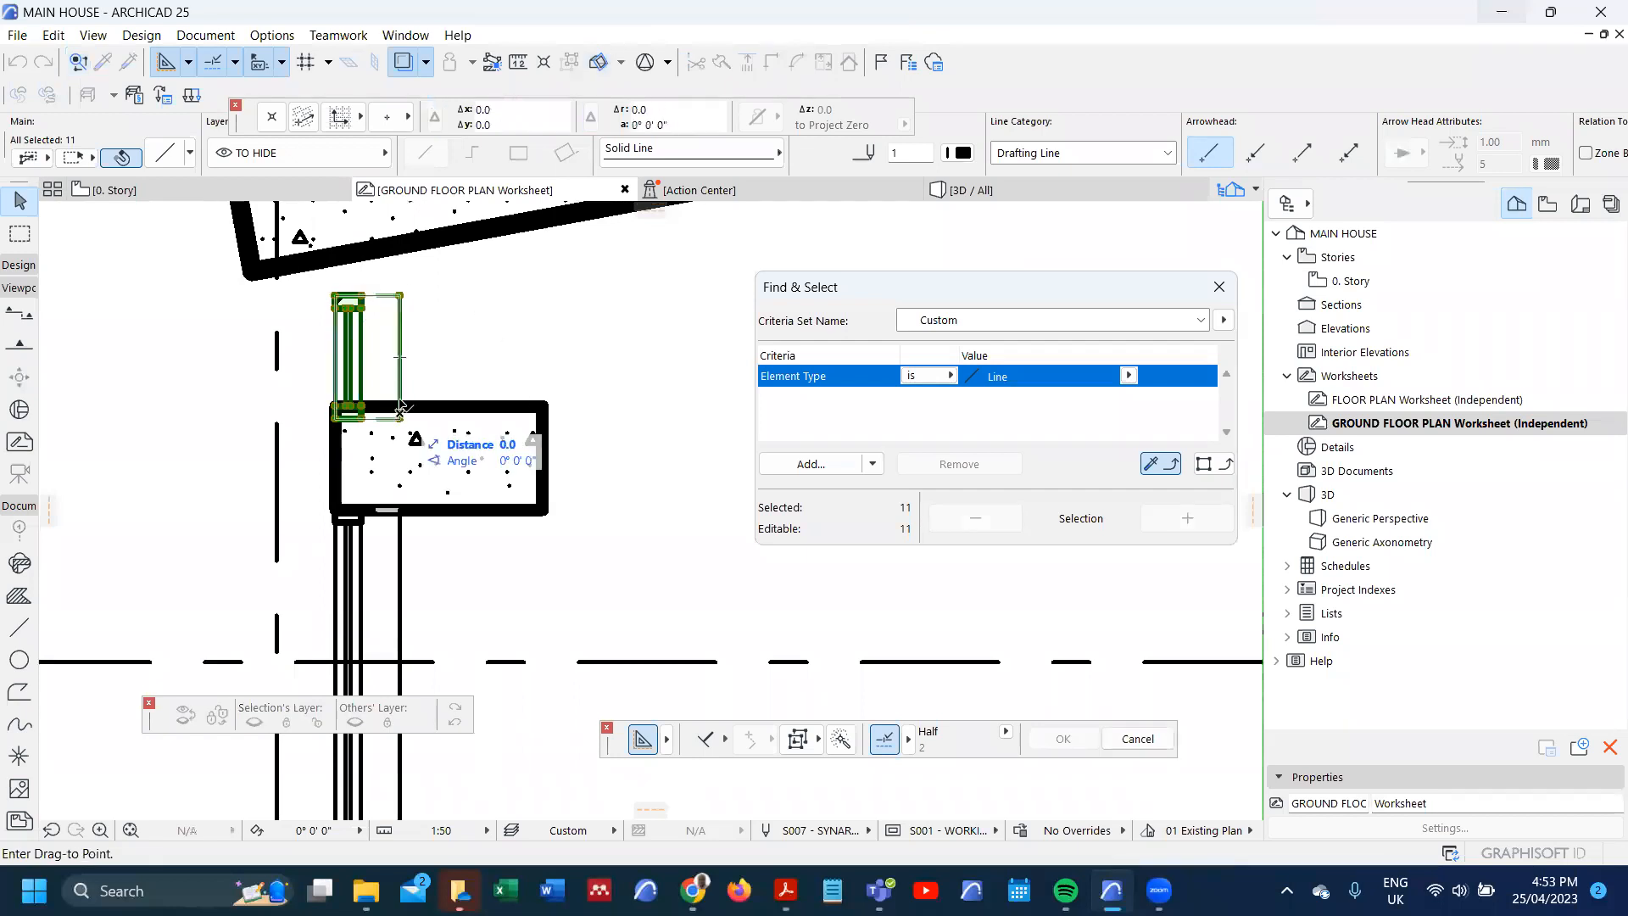
click(334, 407)
key(Escape)
scroll(304, 437, down, 3)
scroll(359, 331, up, 2)
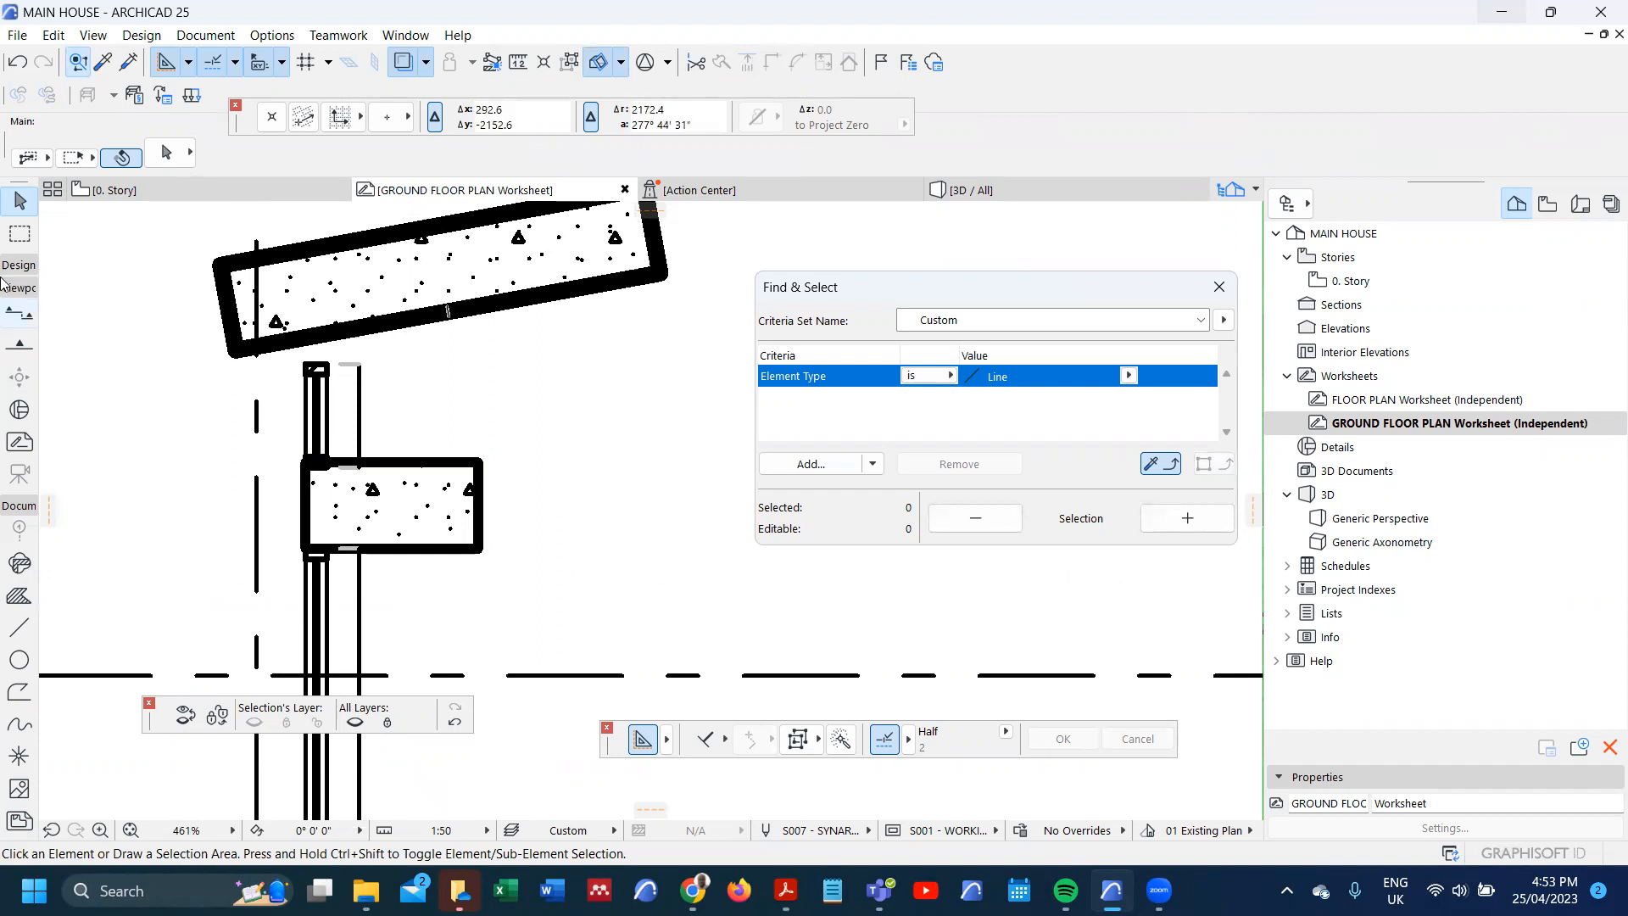
- Draw a marquee around the upper end of the mirrored window lines, just below the upper slanting wall
click(17, 240)
scroll(267, 345, up, 2)
click(307, 363)
click(438, 401)
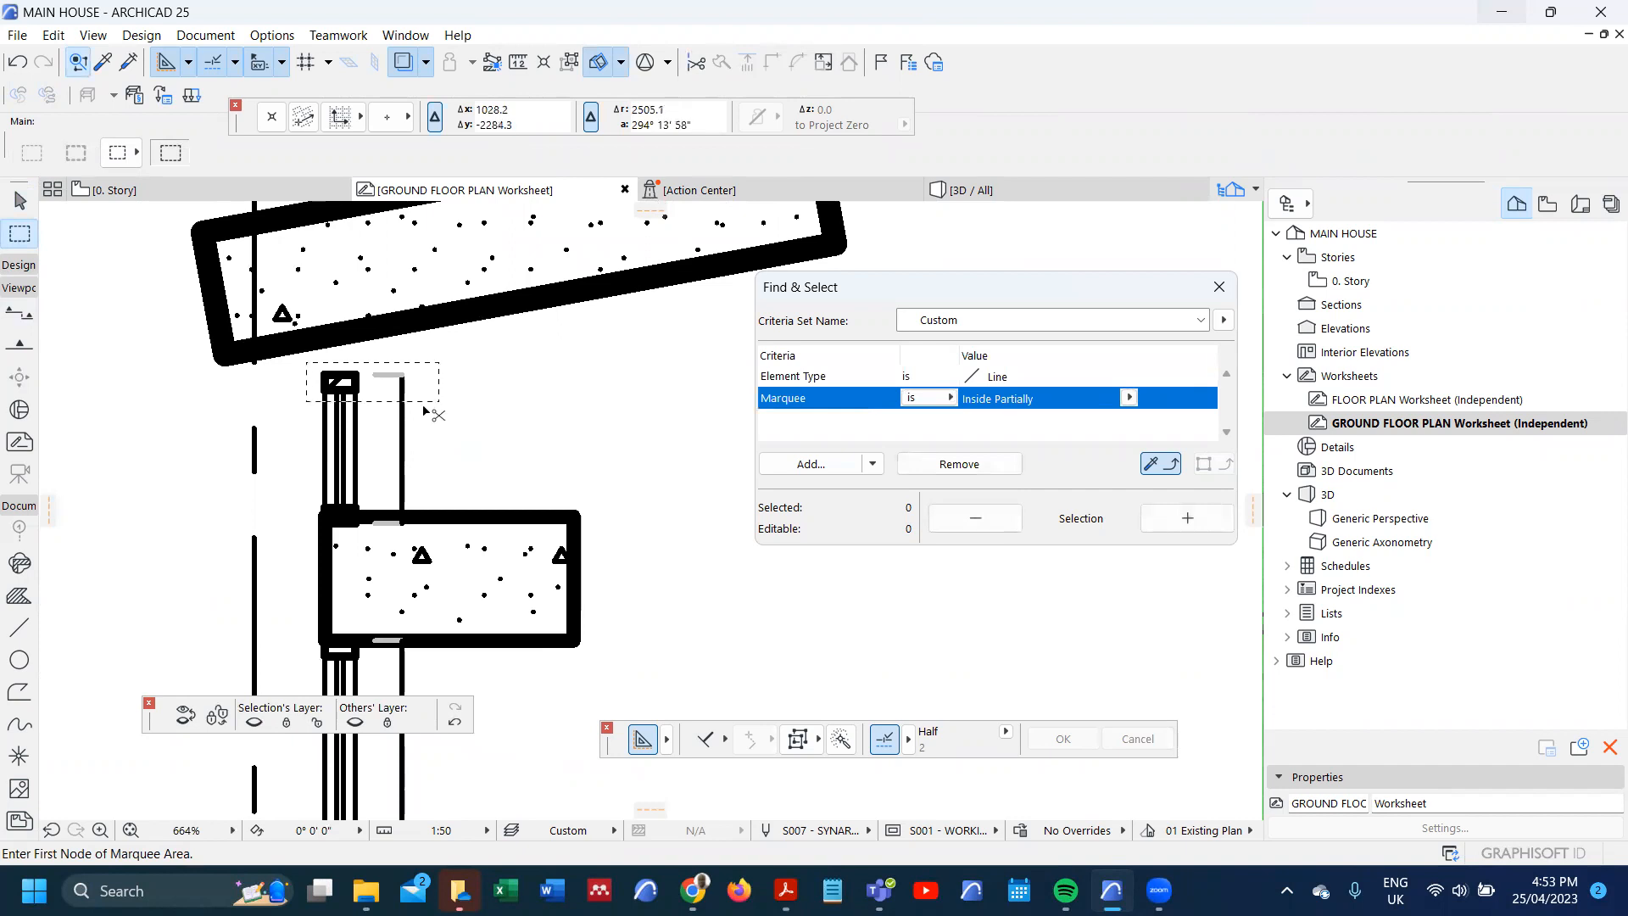
- Try to drag the marqueed upper end of the window lines into the slanting wall and undo the move
key(ctrl+d)
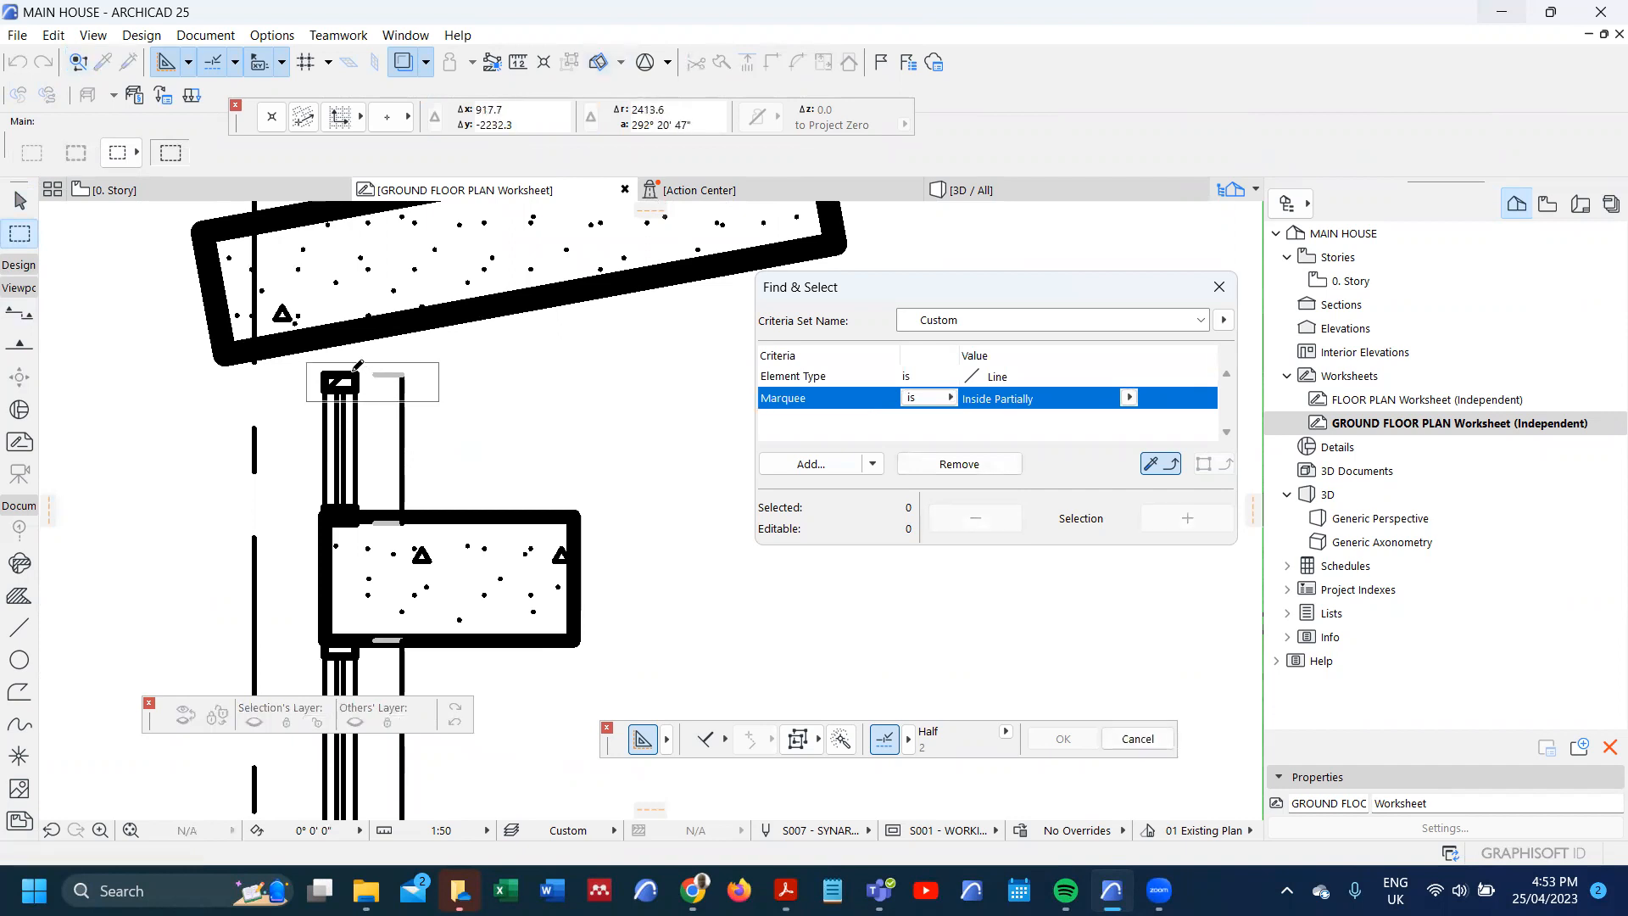
click(354, 374)
click(364, 324)
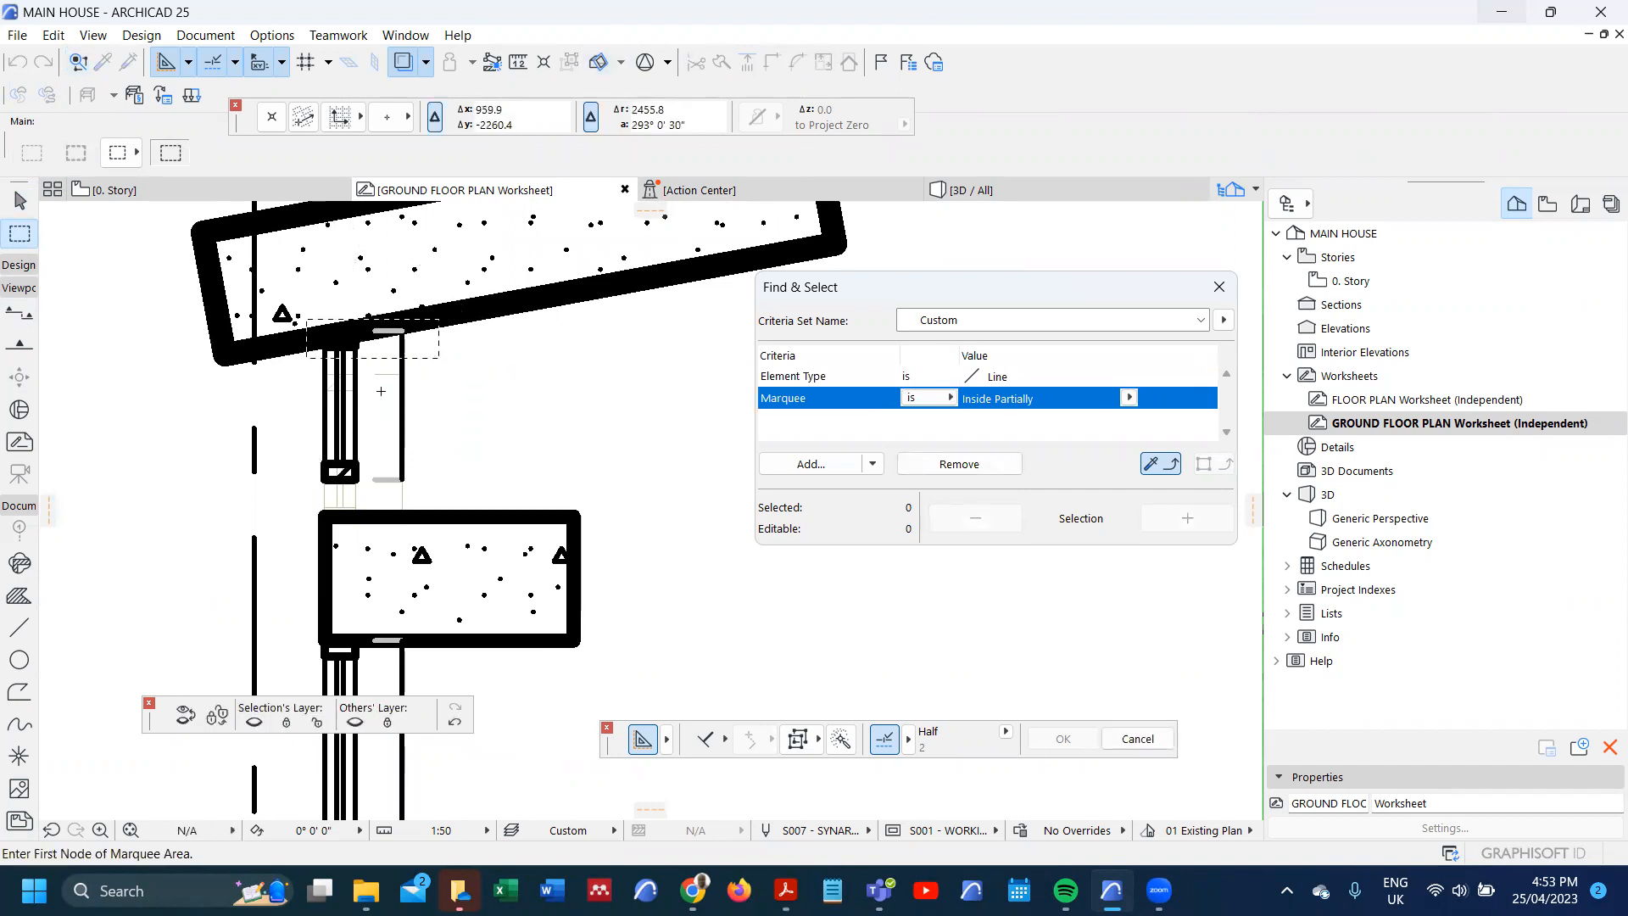
key(ctrl+z)
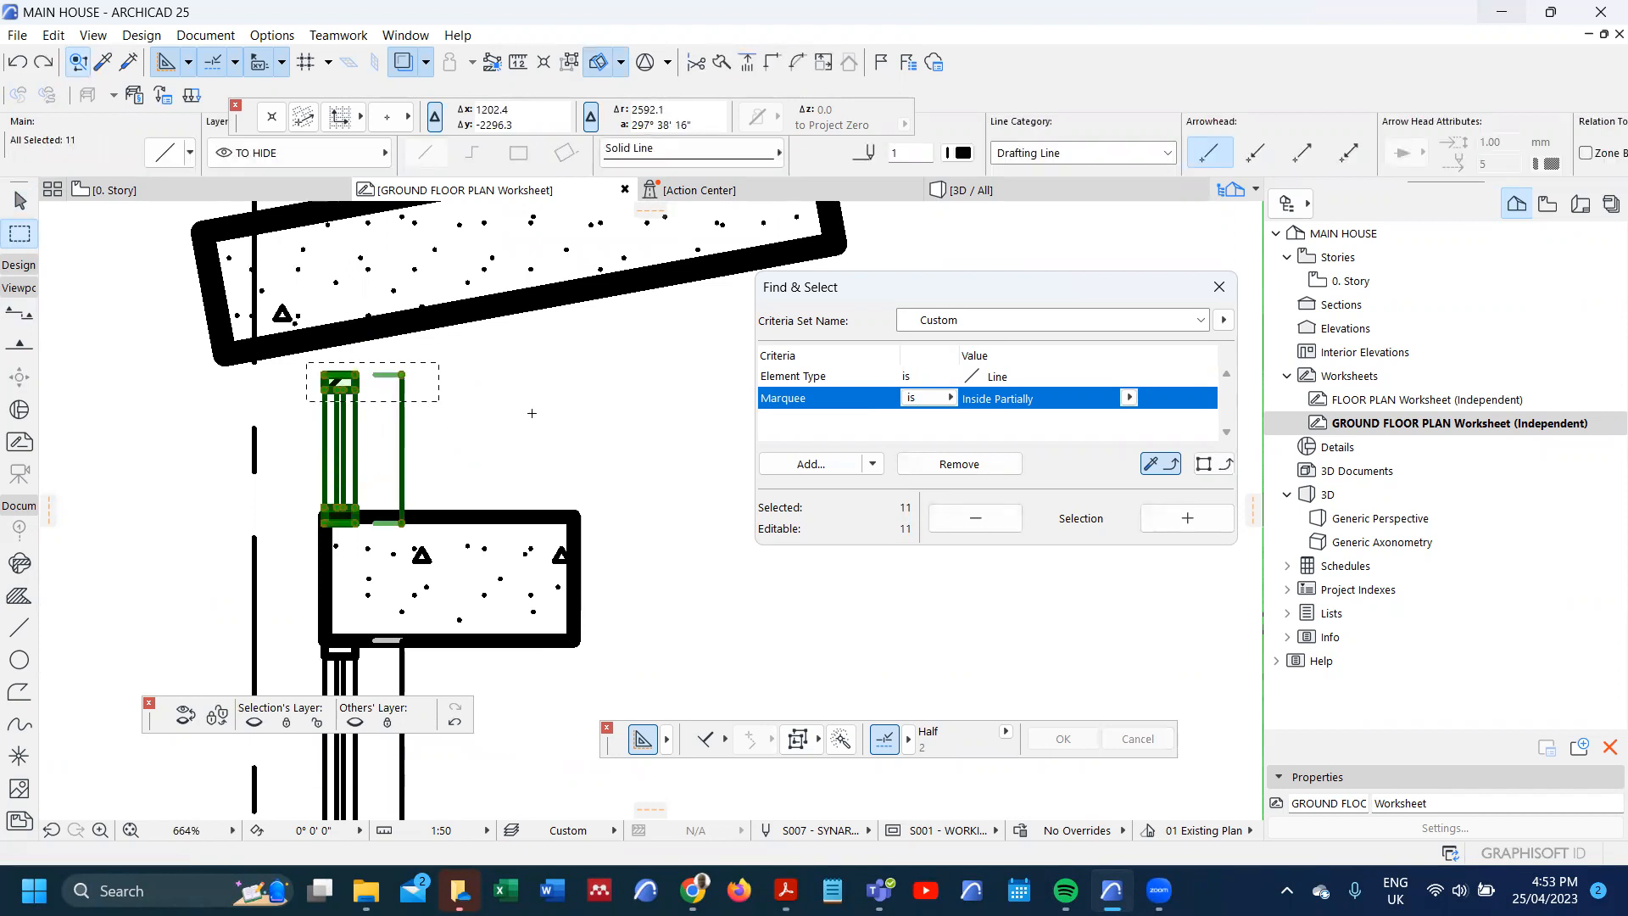
- Stretch the marqueed upper end of the window lines about 71 mm straight up to meet the upper slanting wall
key(Escape)
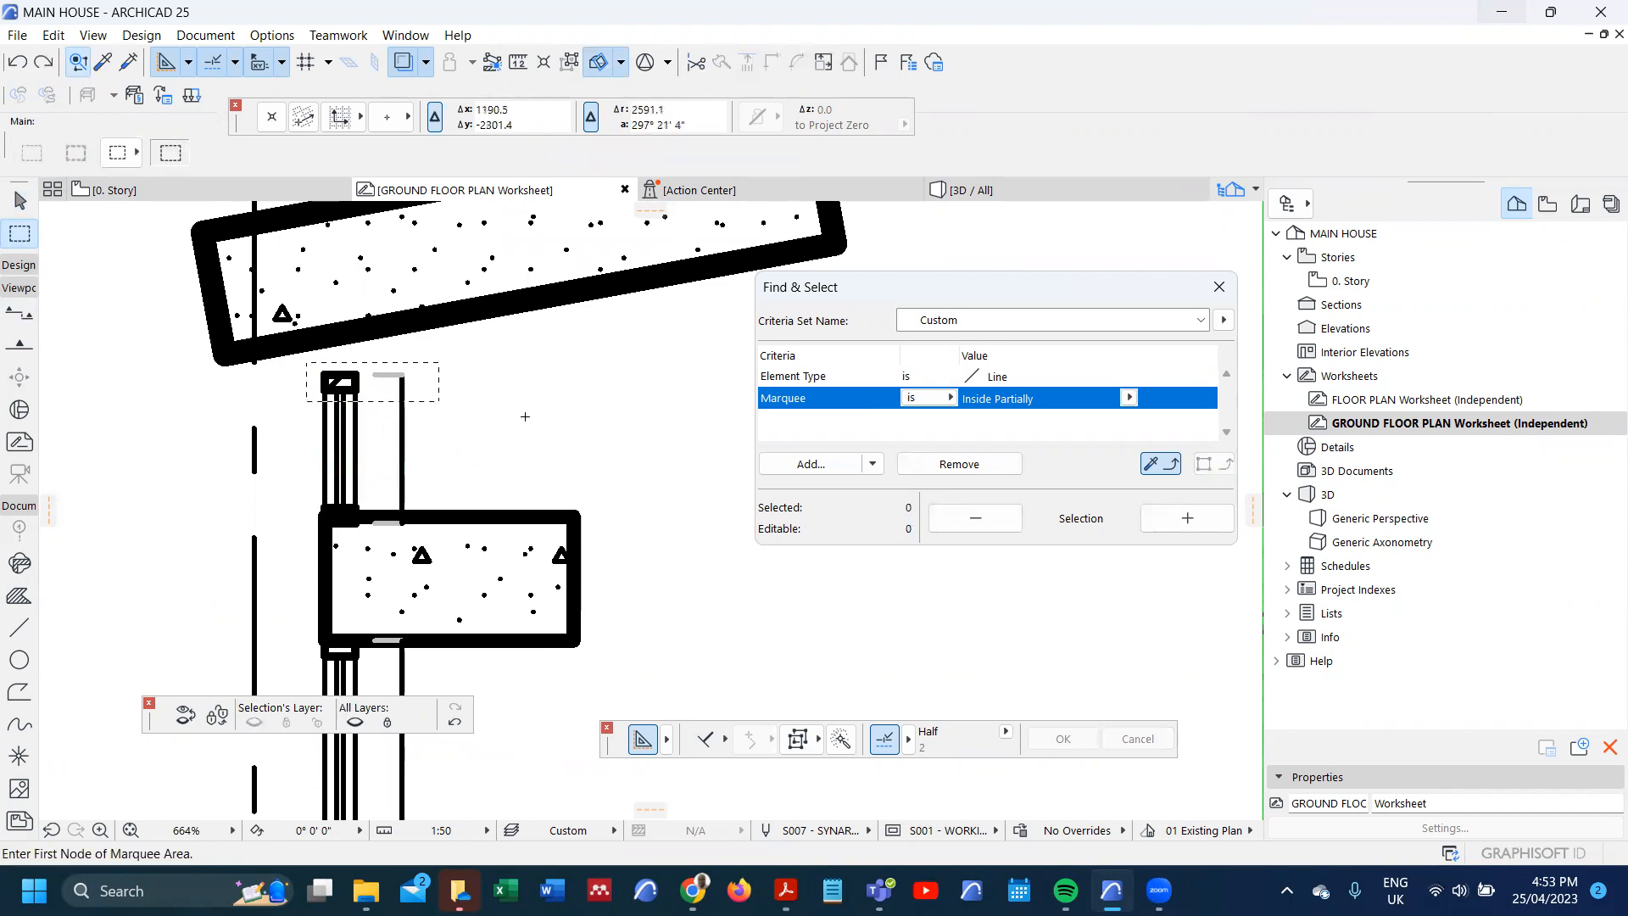
key(ctrl+h)
click(355, 375)
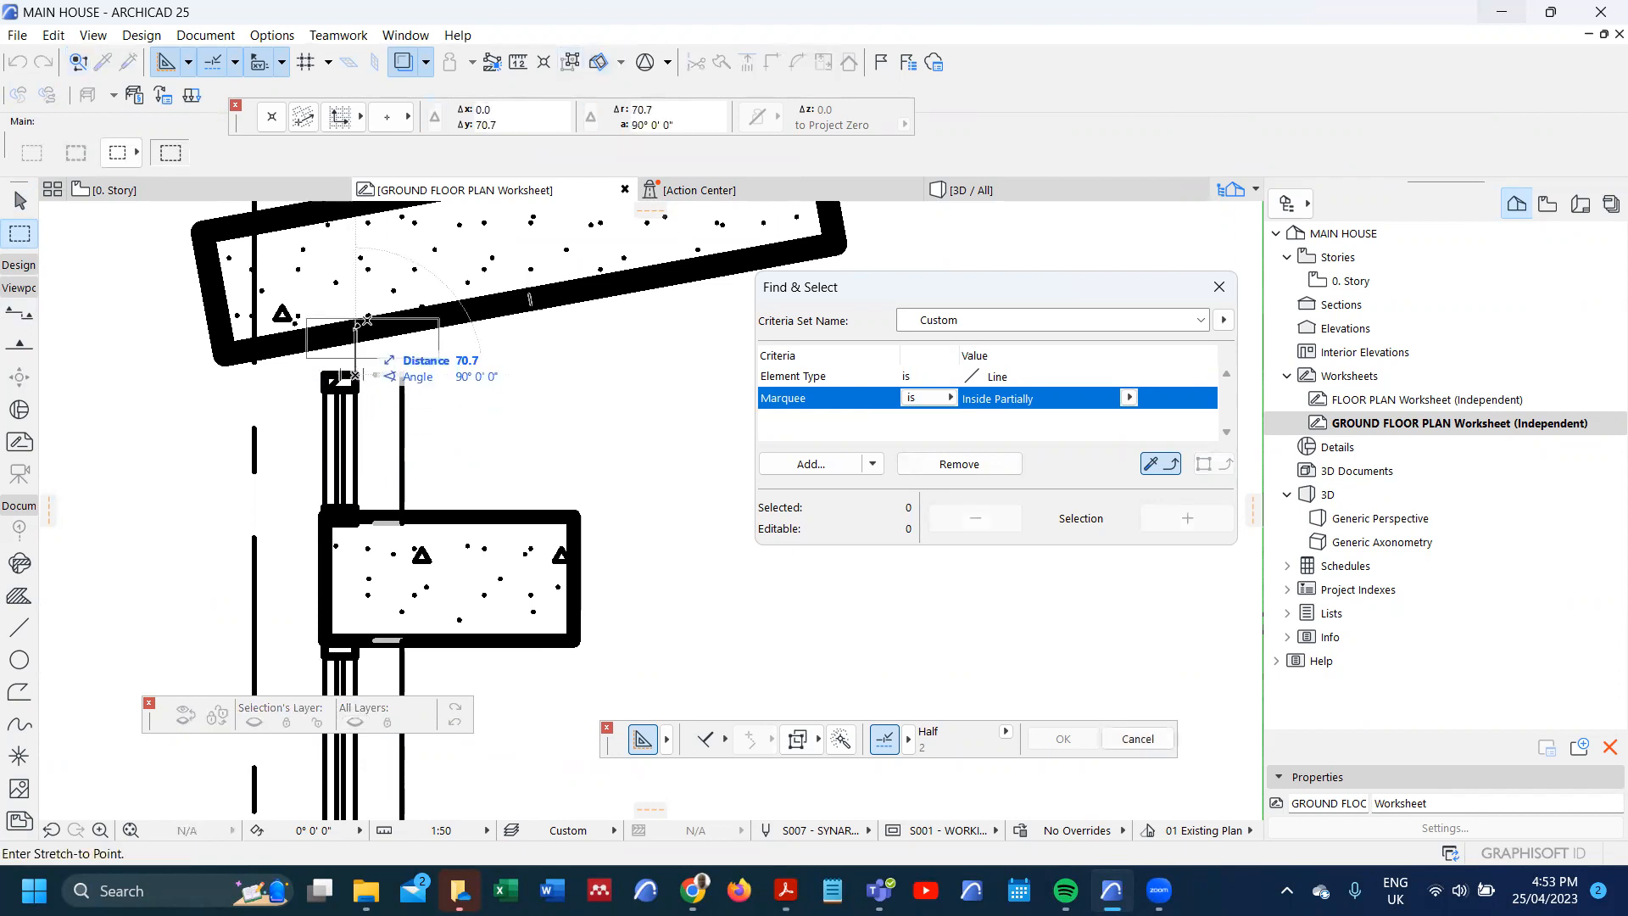
click(366, 319)
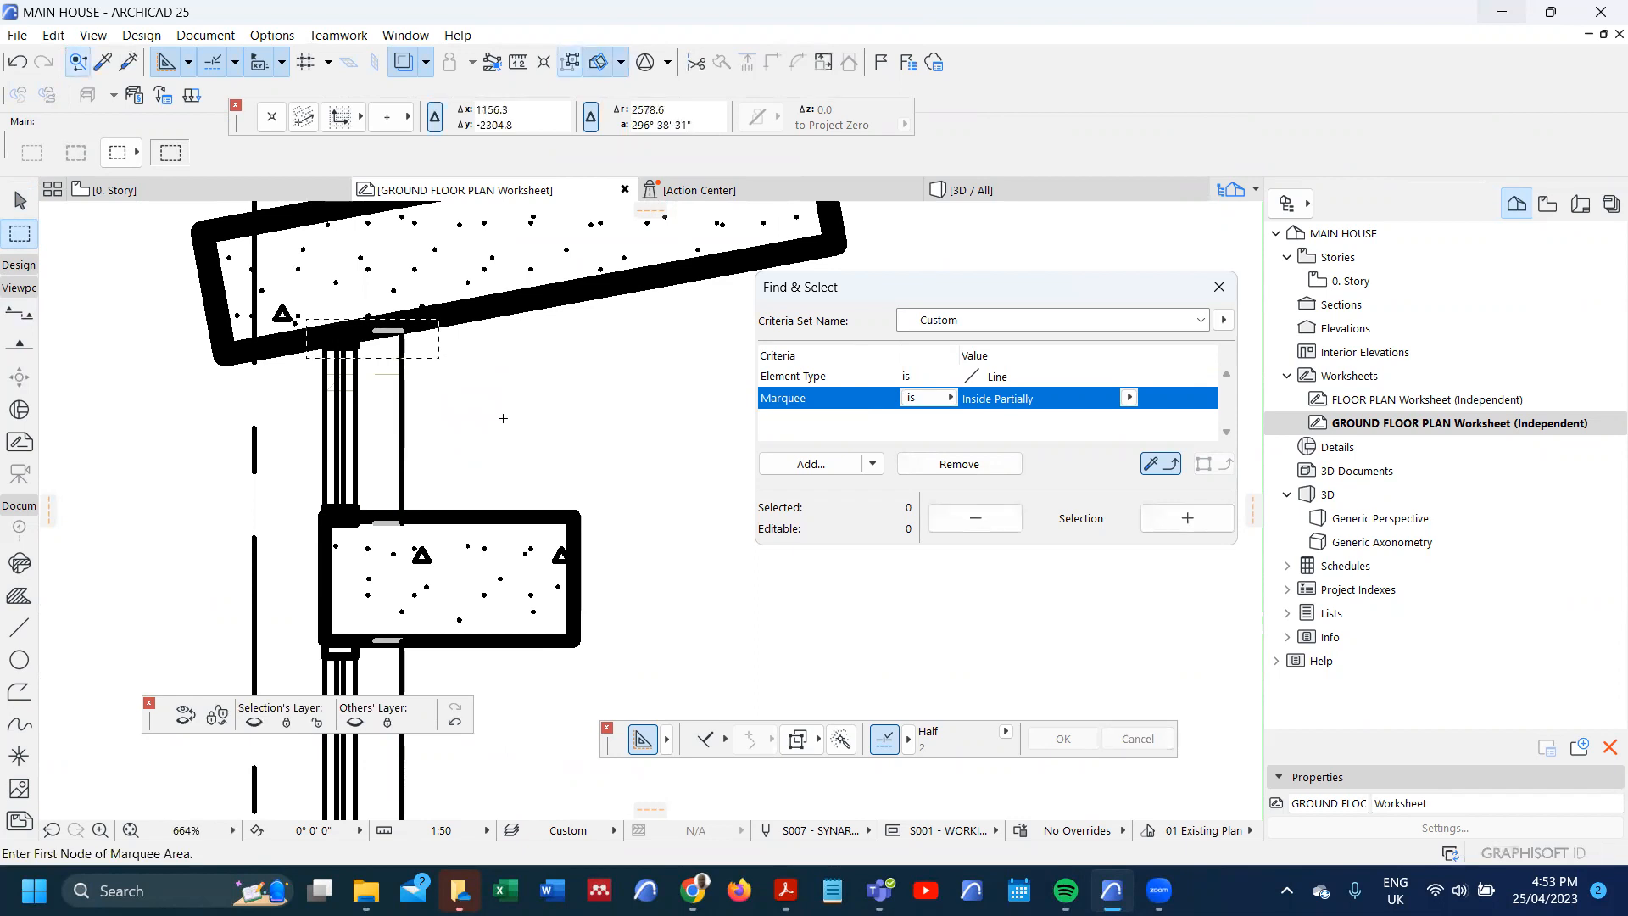
key(Escape)
key(Escape)
- Compare the traced ground floor plan with the hand-drawn scan around the lounge's slanting wall and the guest bedroom
scroll(491, 390, down, 10)
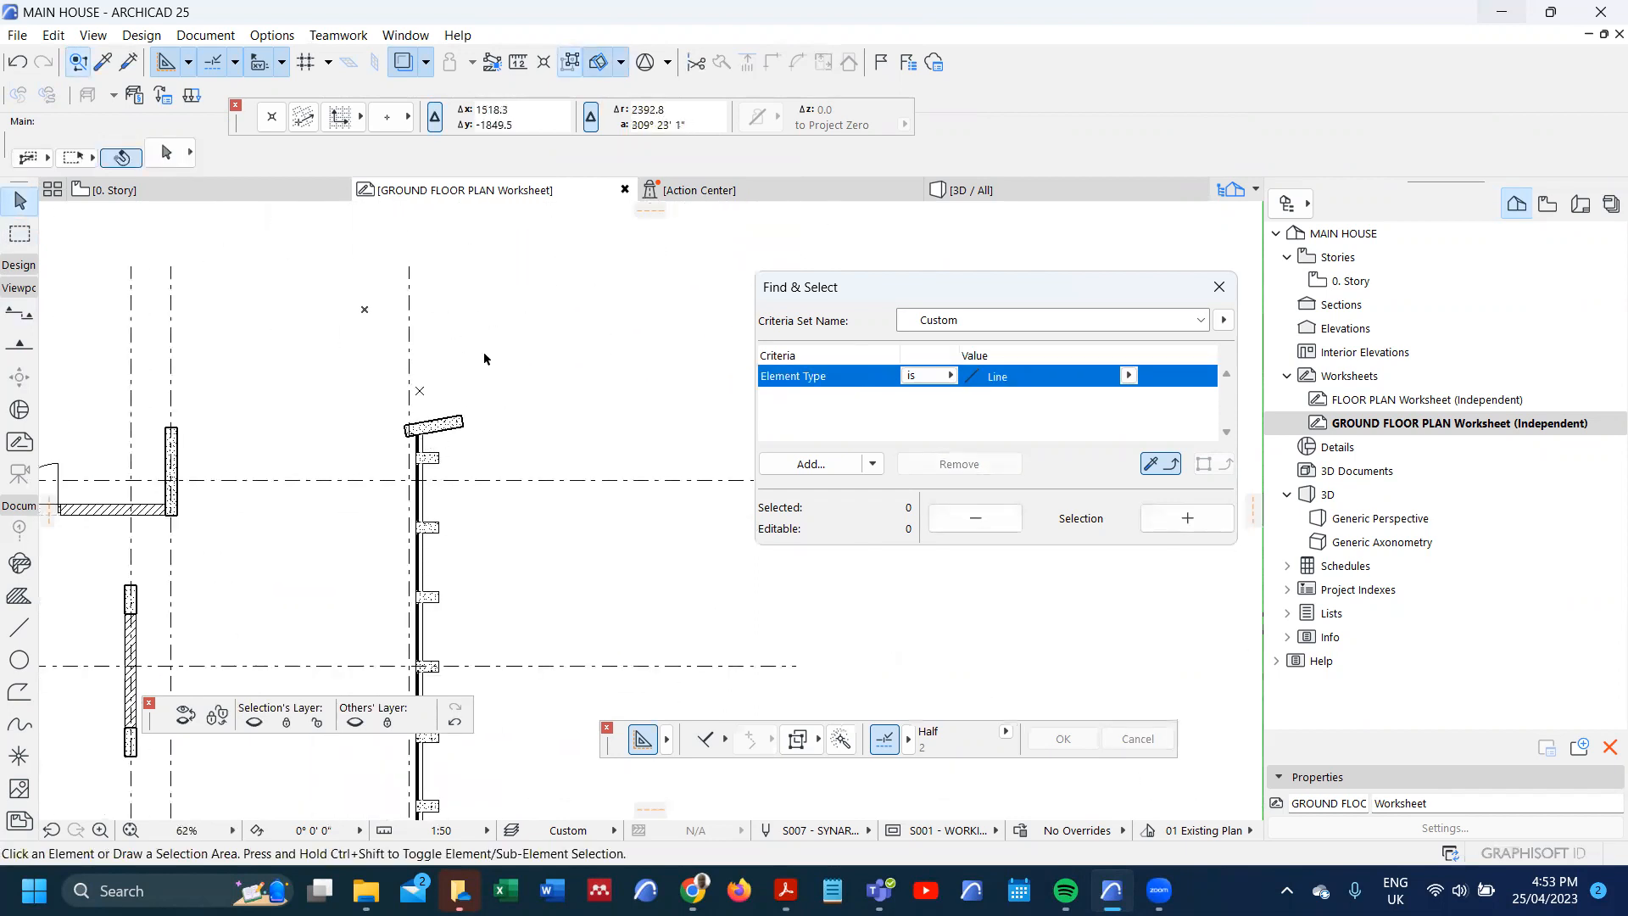
scroll(481, 364, down, 3)
scroll(484, 510, down, 3)
scroll(415, 576, up, 2)
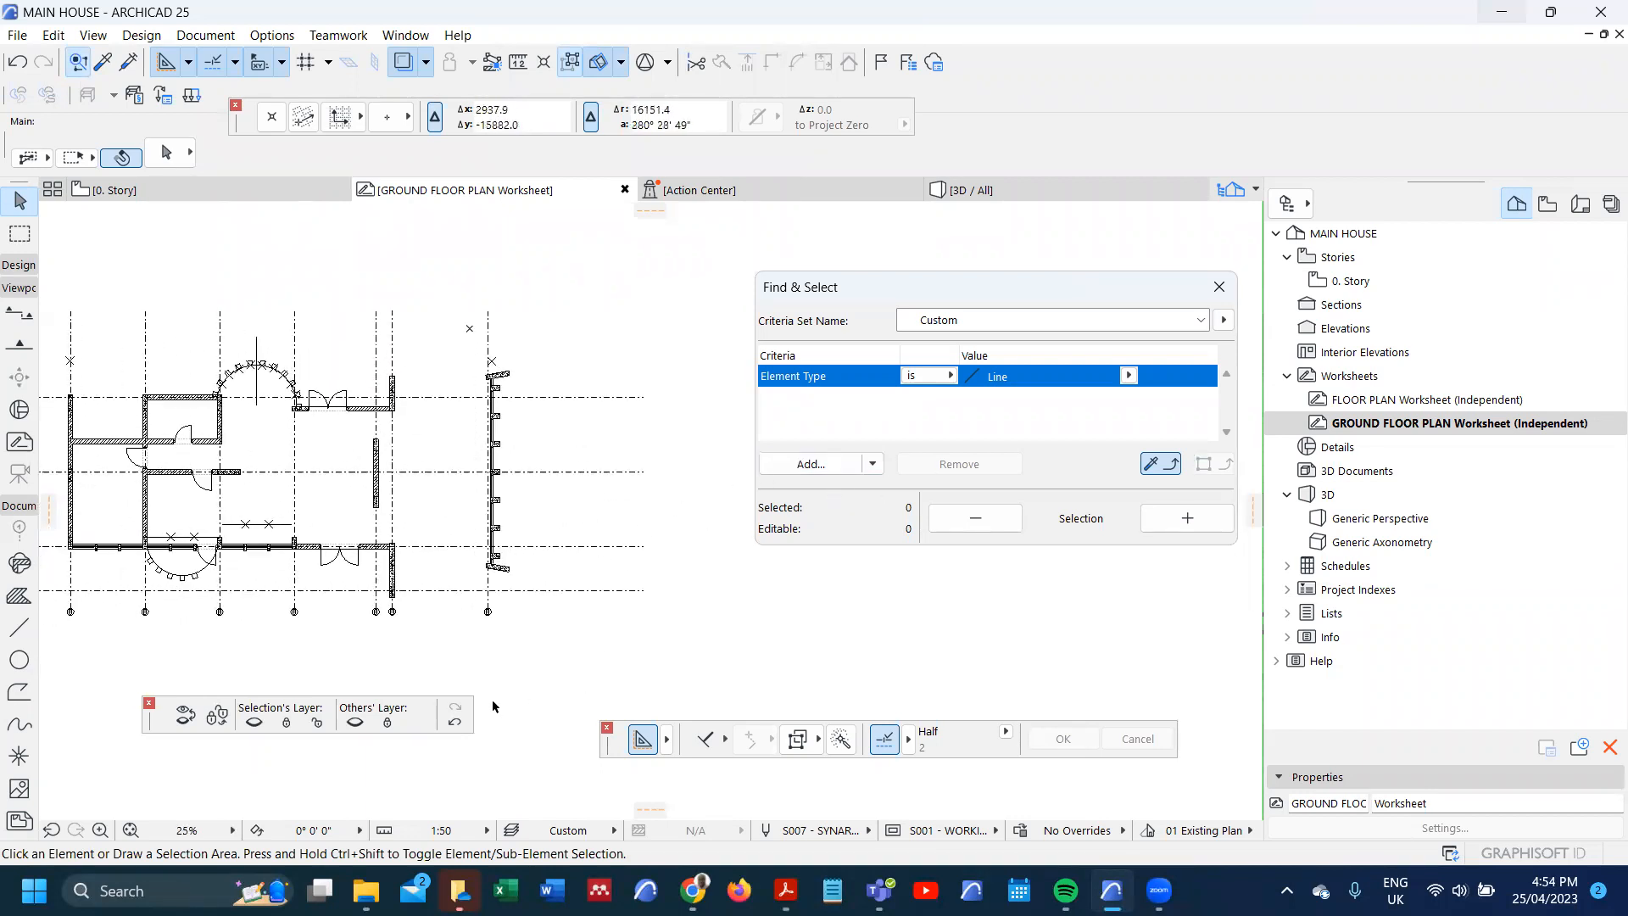
scroll(477, 604, up, 5)
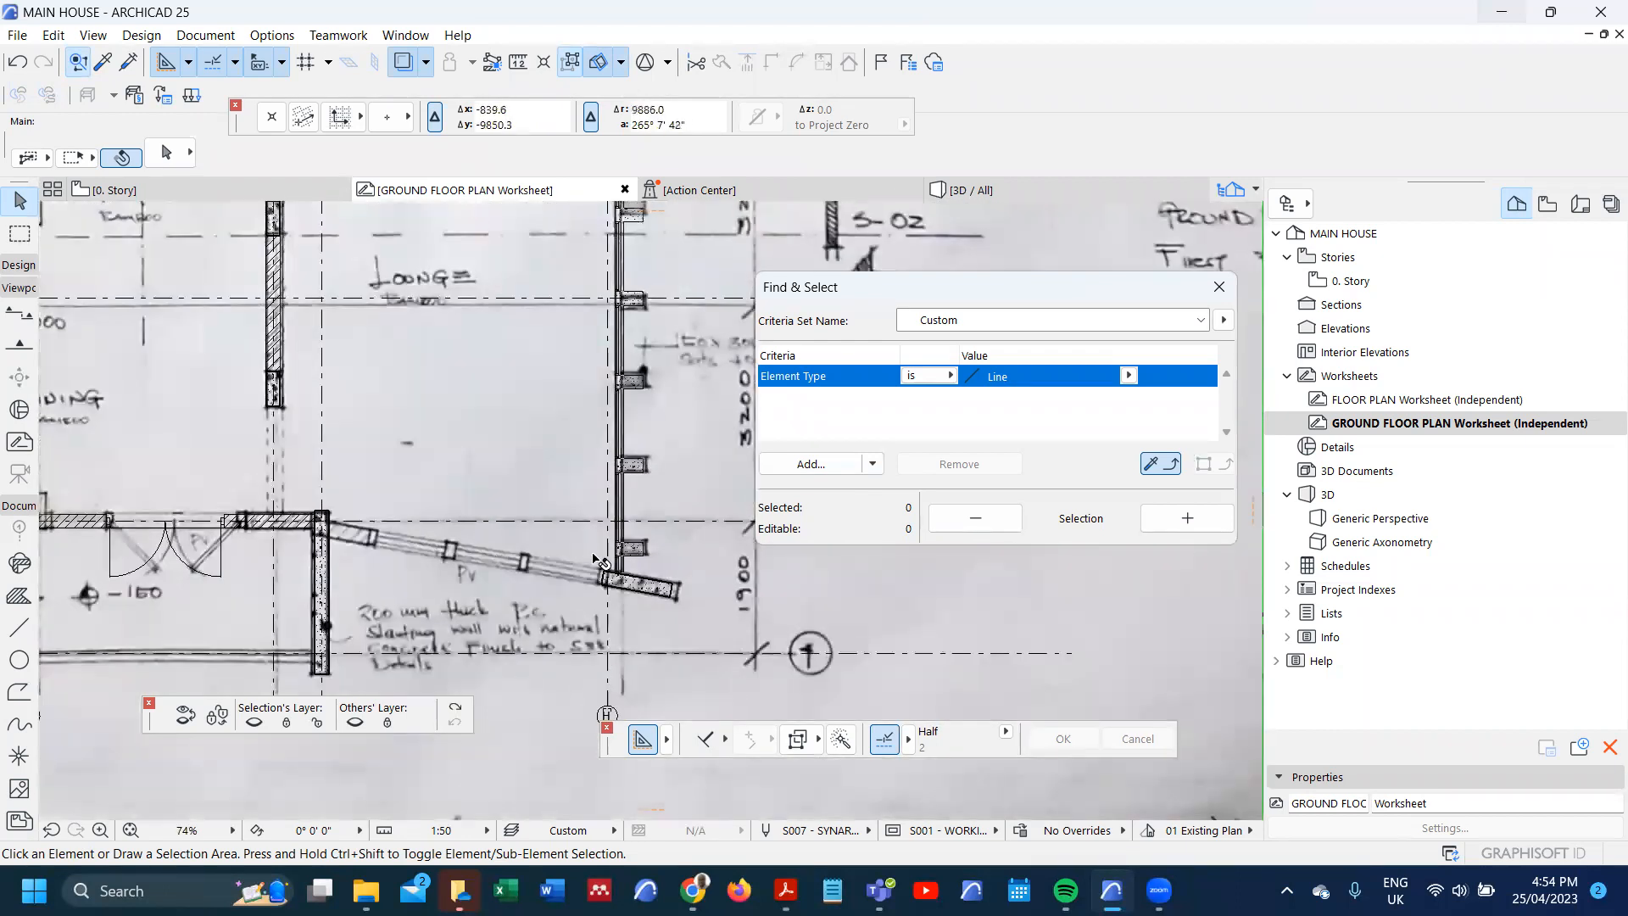
scroll(553, 557, down, 4)
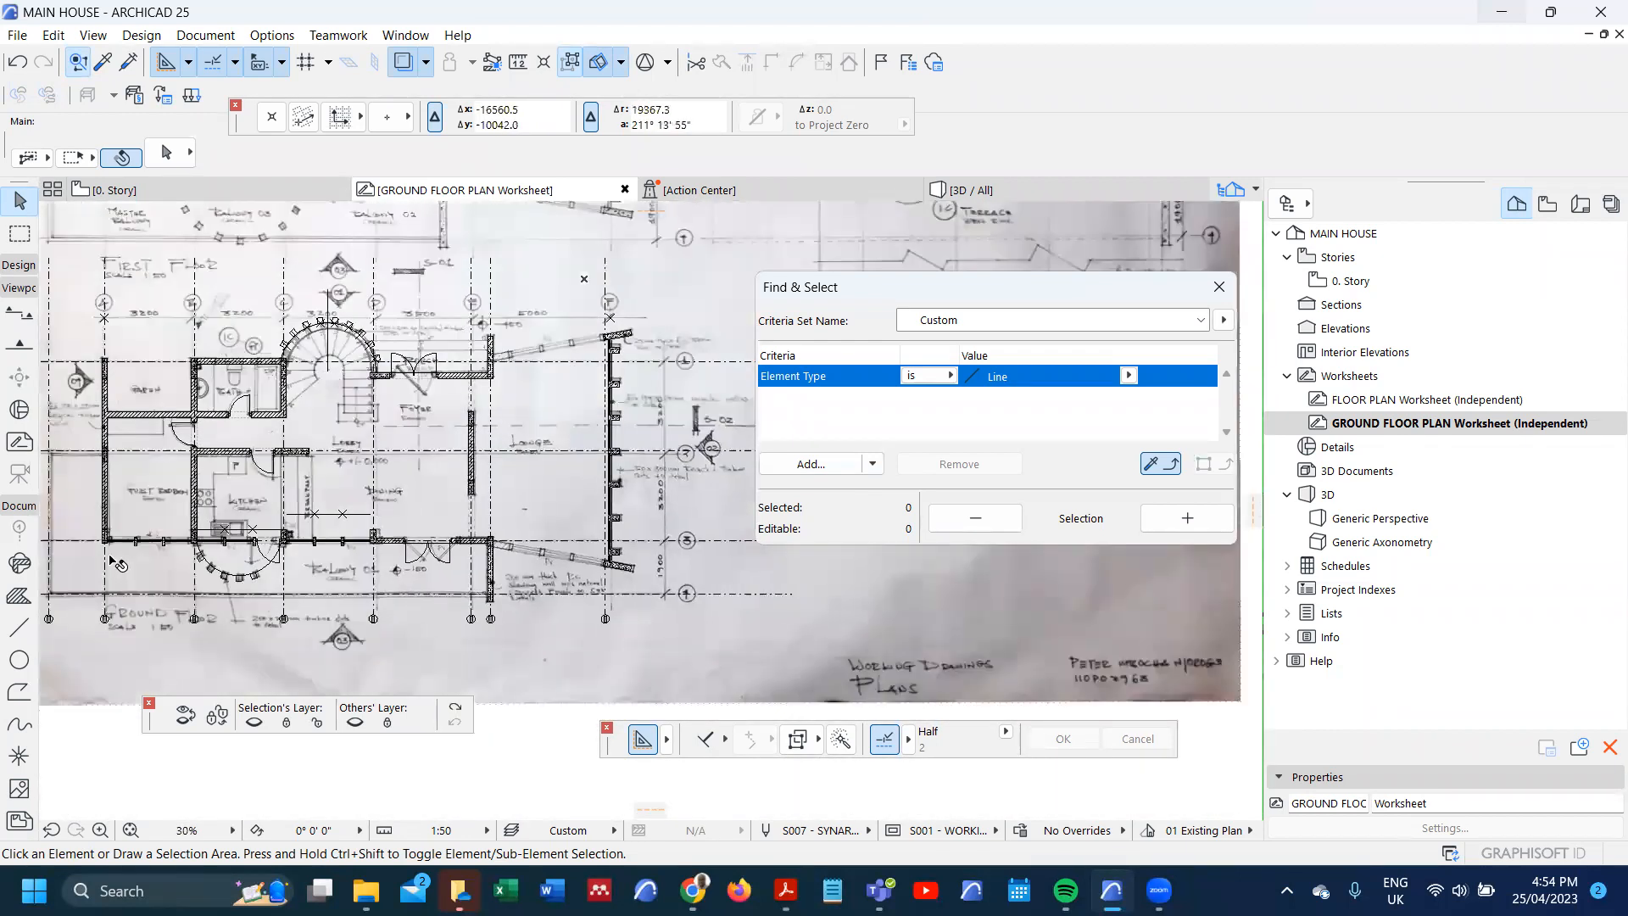
scroll(117, 563, up, 2)
scroll(100, 555, up, 3)
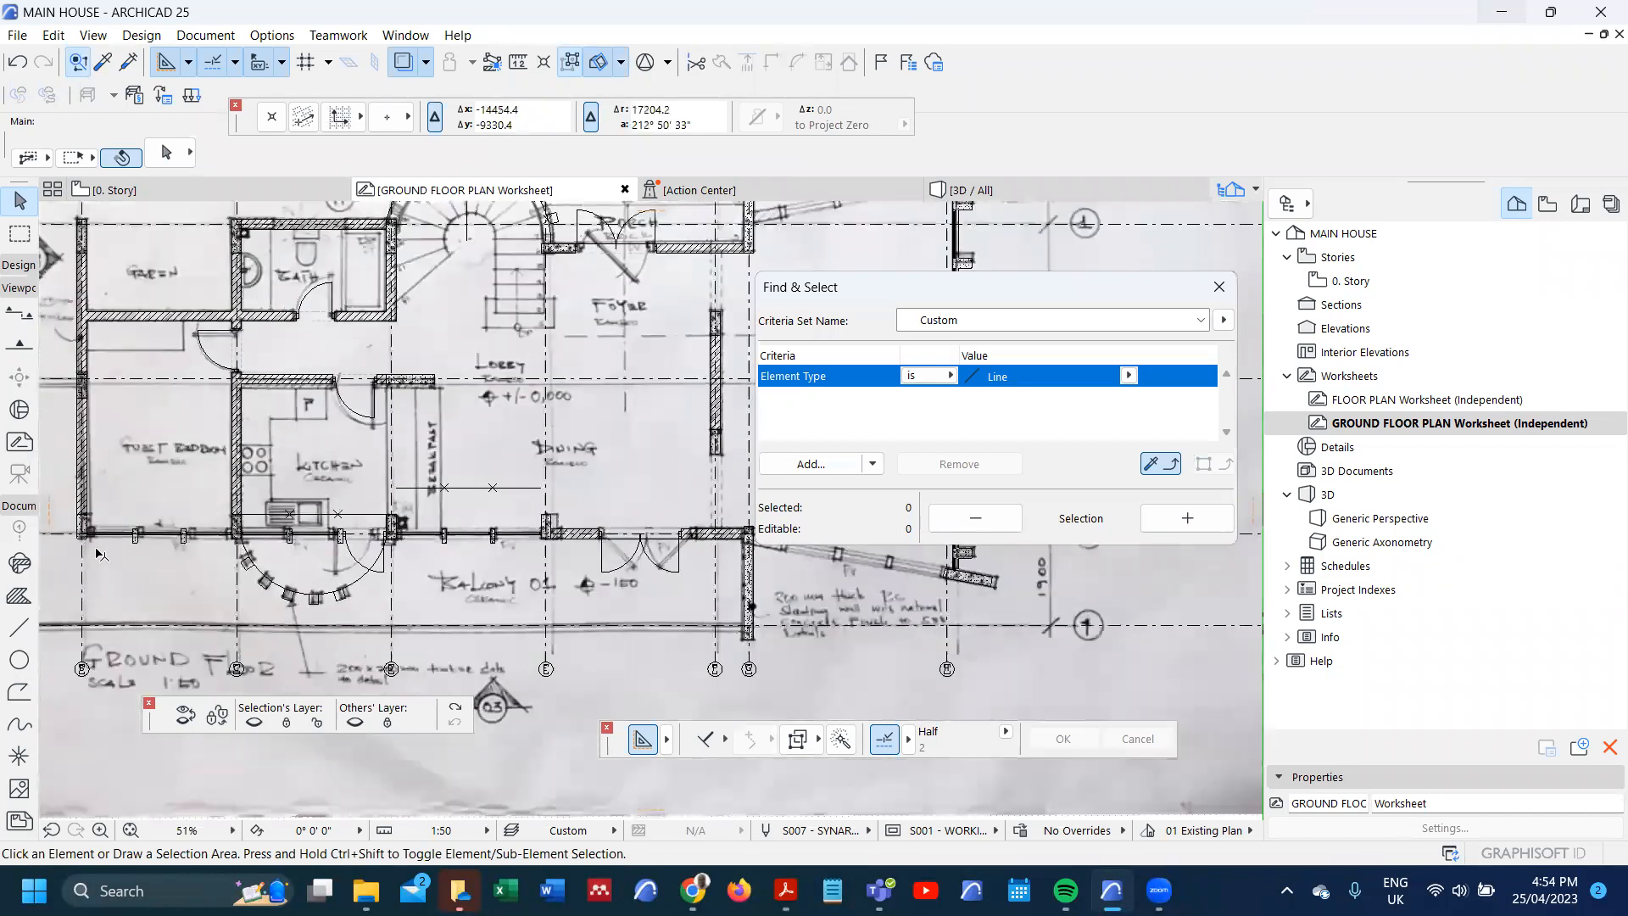
- Examine the guest bedroom's window wall over the hand-drawn scan and hide the scan
scroll(95, 547, up, 4)
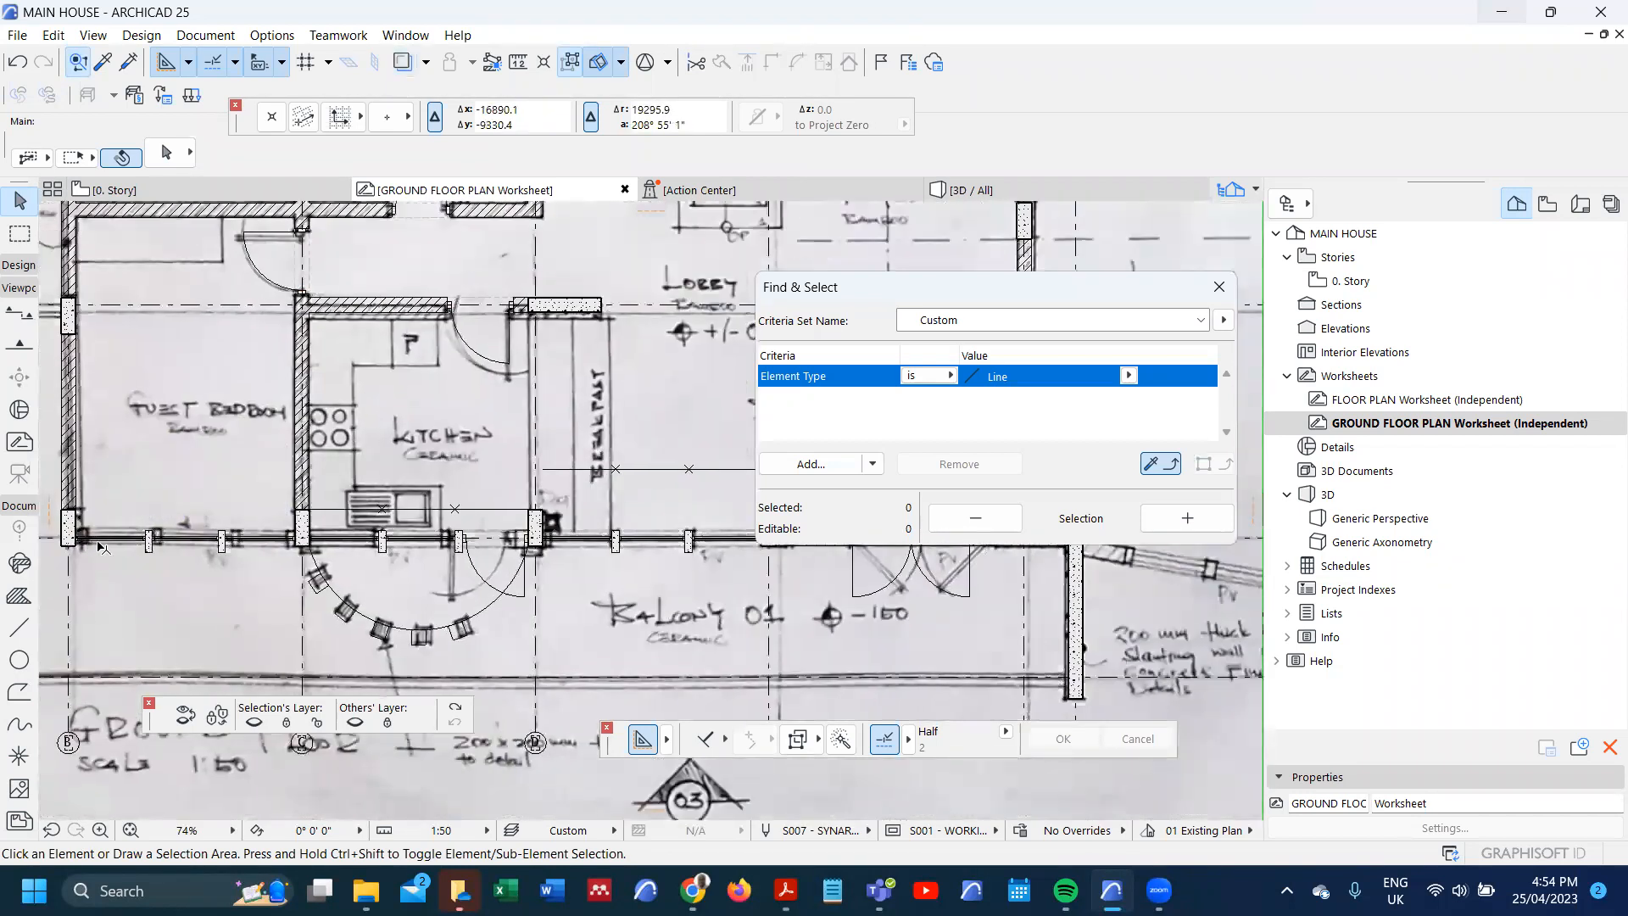
scroll(311, 545, down, 2)
scroll(268, 548, up, 2)
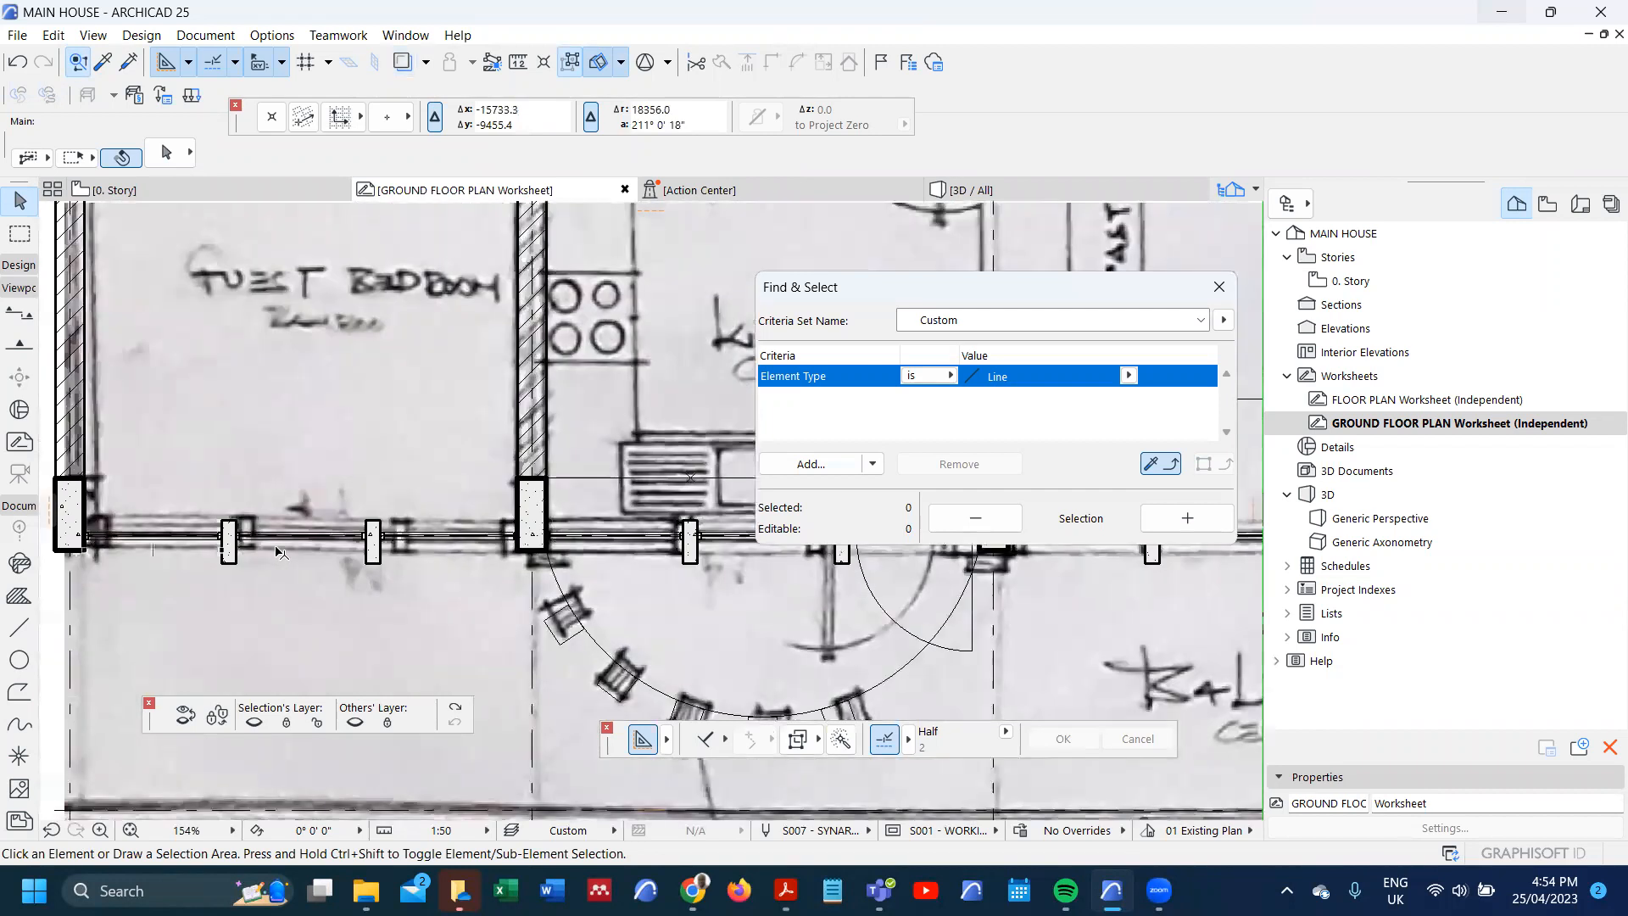
click(280, 551)
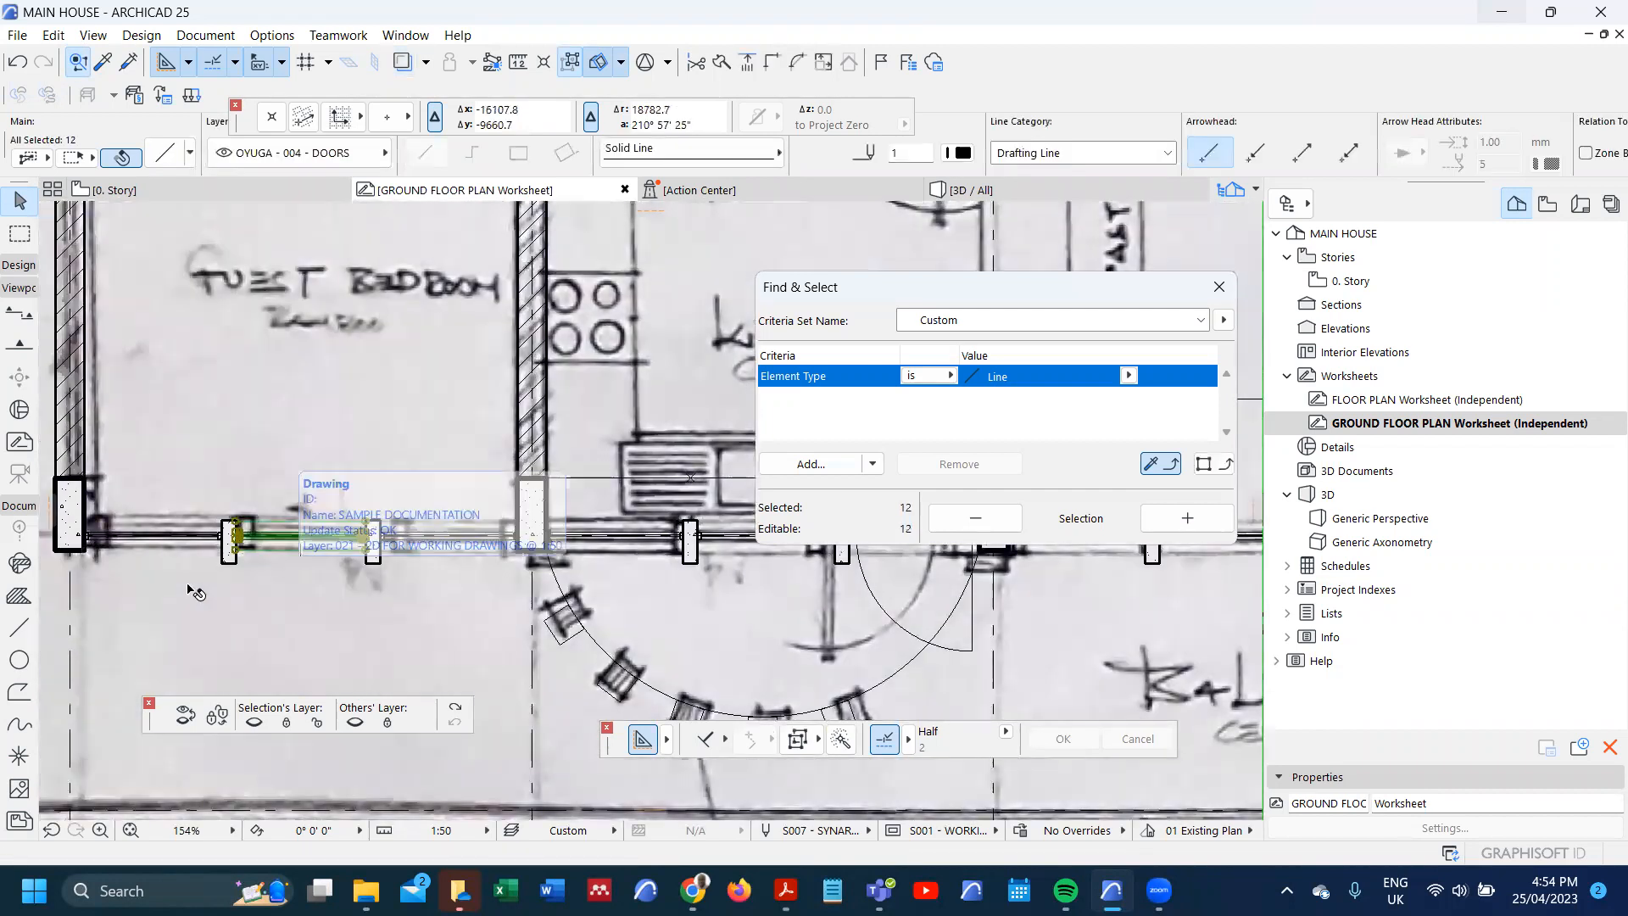
click(115, 581)
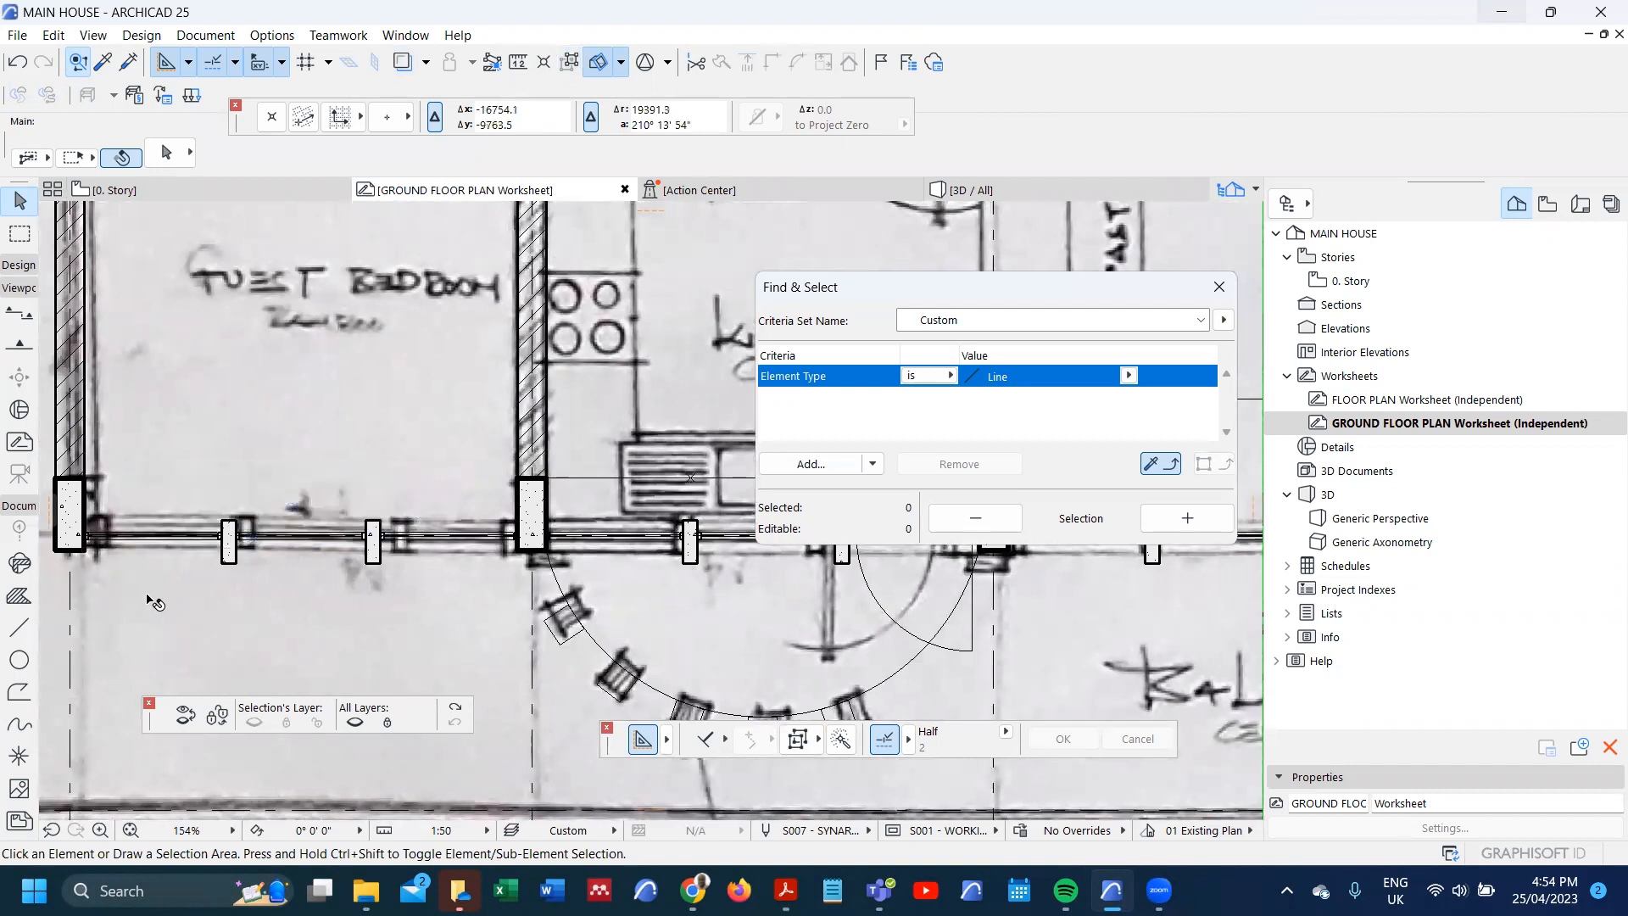
scroll(169, 567, down, 8)
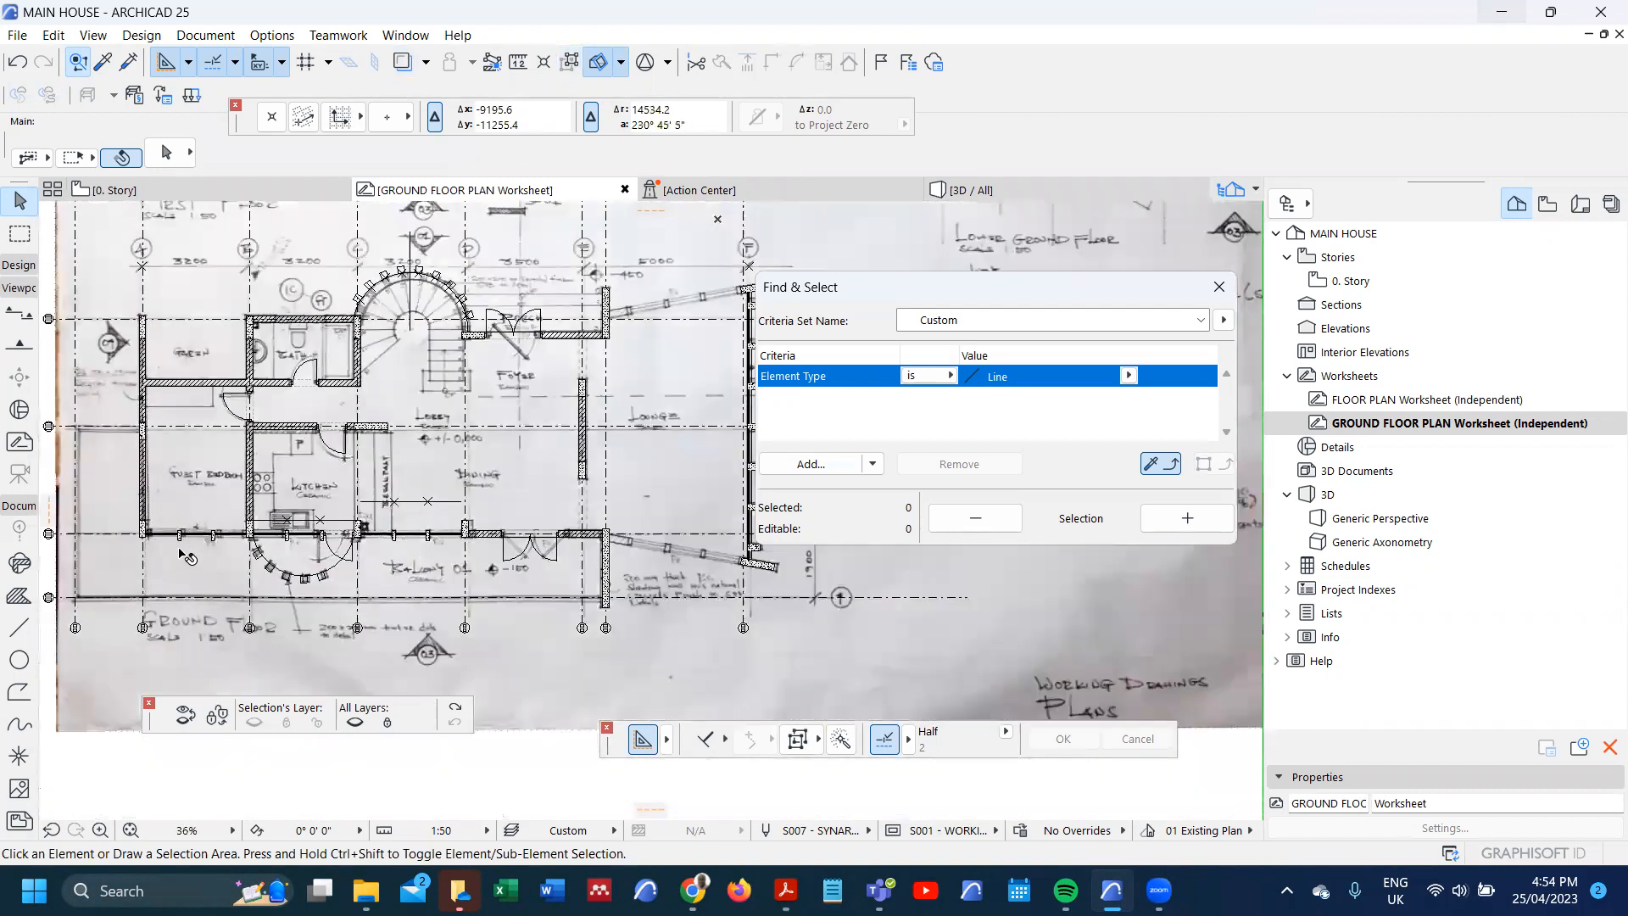
scroll(140, 543, up, 5)
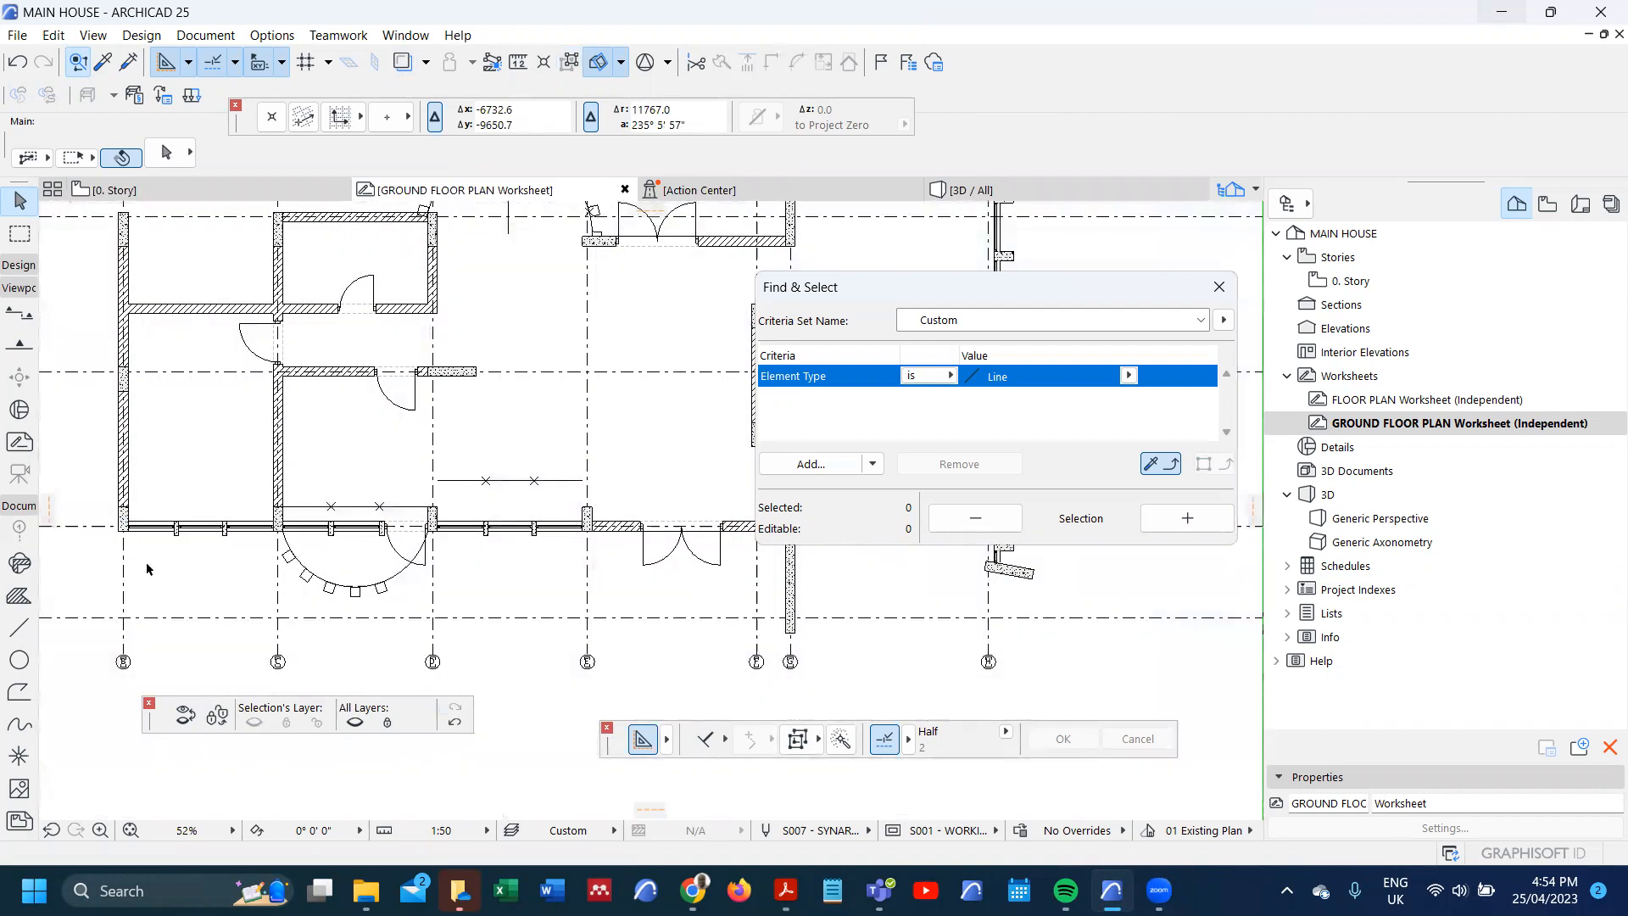
- Copy the guest bedroom's window lines and piers between grids B and C to the corner of the lounge's lower slanting wall at grid H
scroll(139, 544, up, 2)
drag(161, 458, 376, 571)
scroll(376, 571, down, 3)
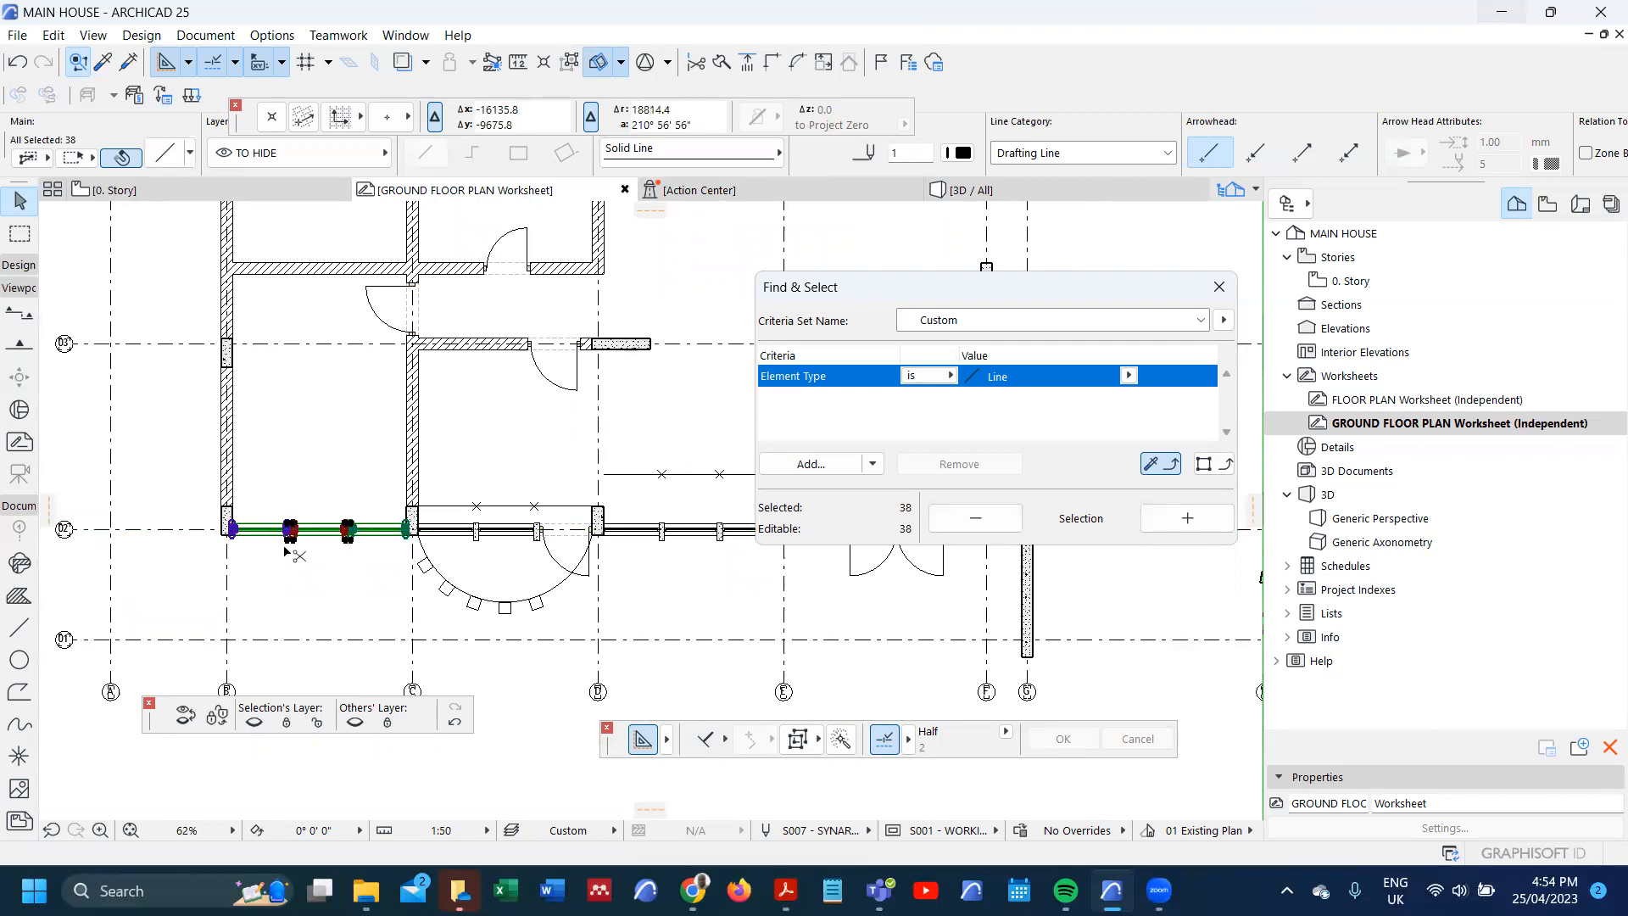
key(ctrl+shift+d)
scroll(458, 517, up, 6)
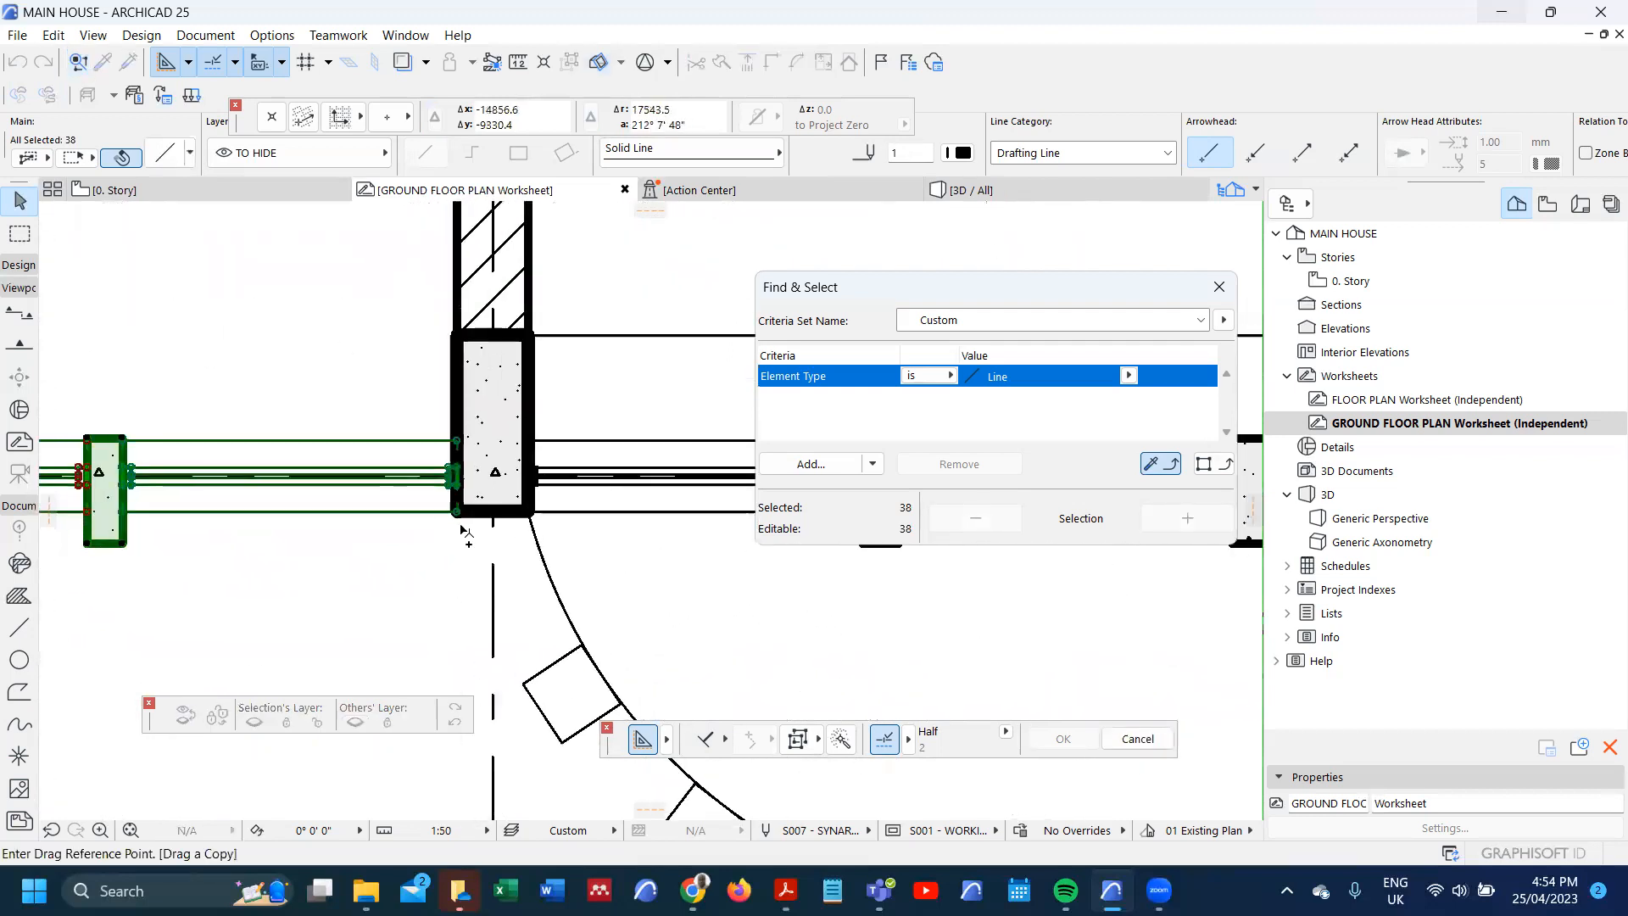
click(459, 512)
scroll(409, 521, down, 8)
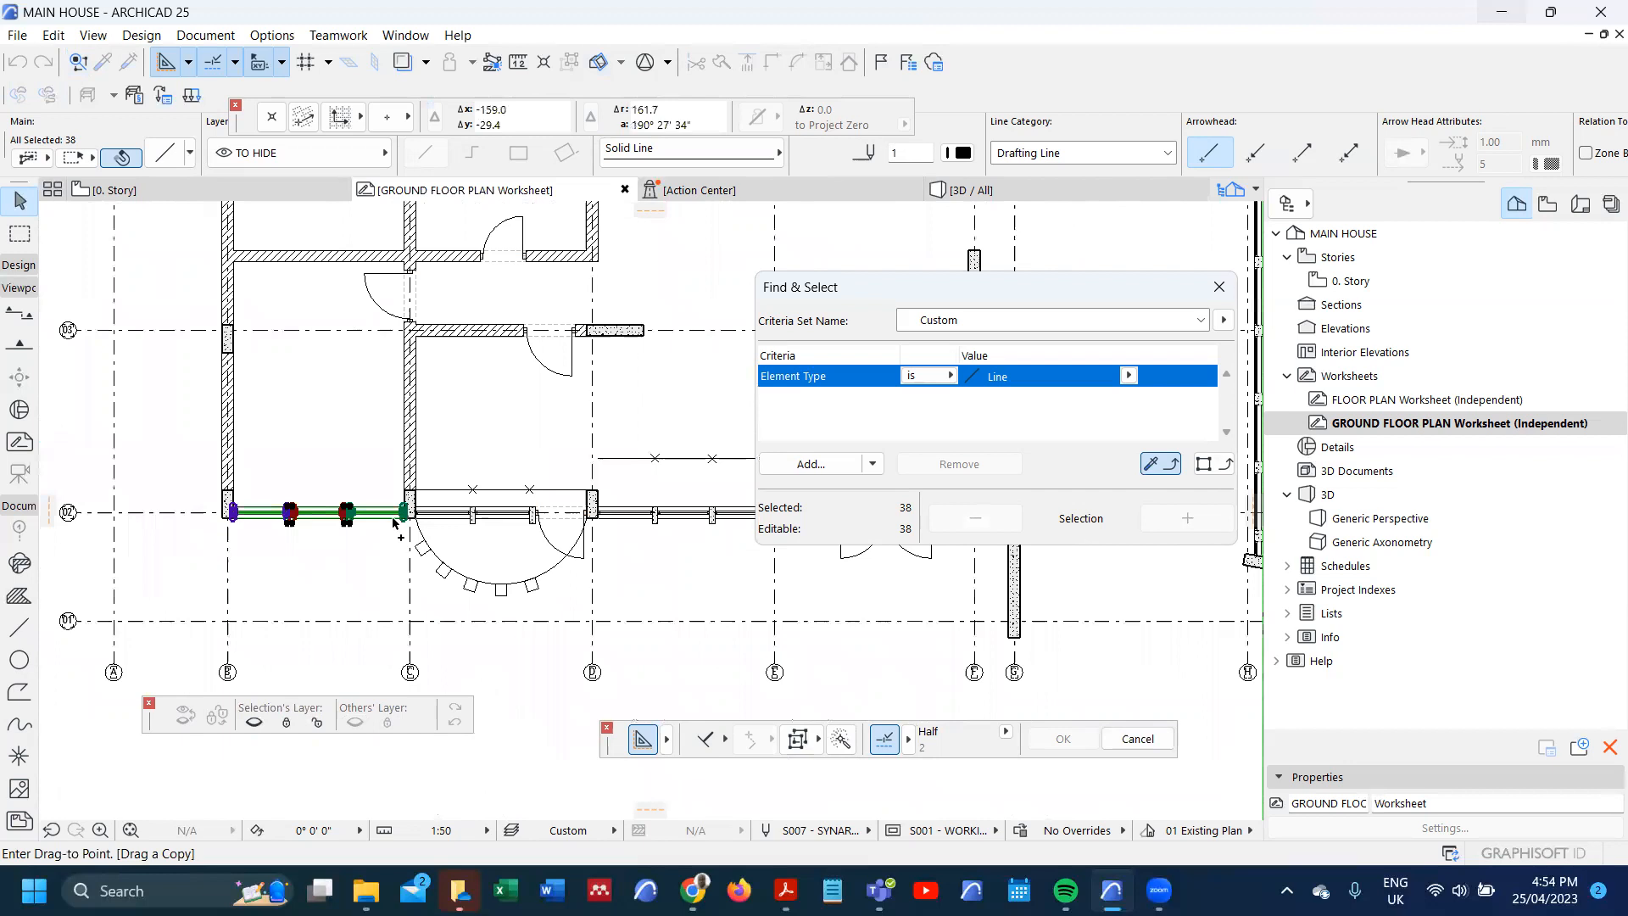
scroll(409, 521, up, 10)
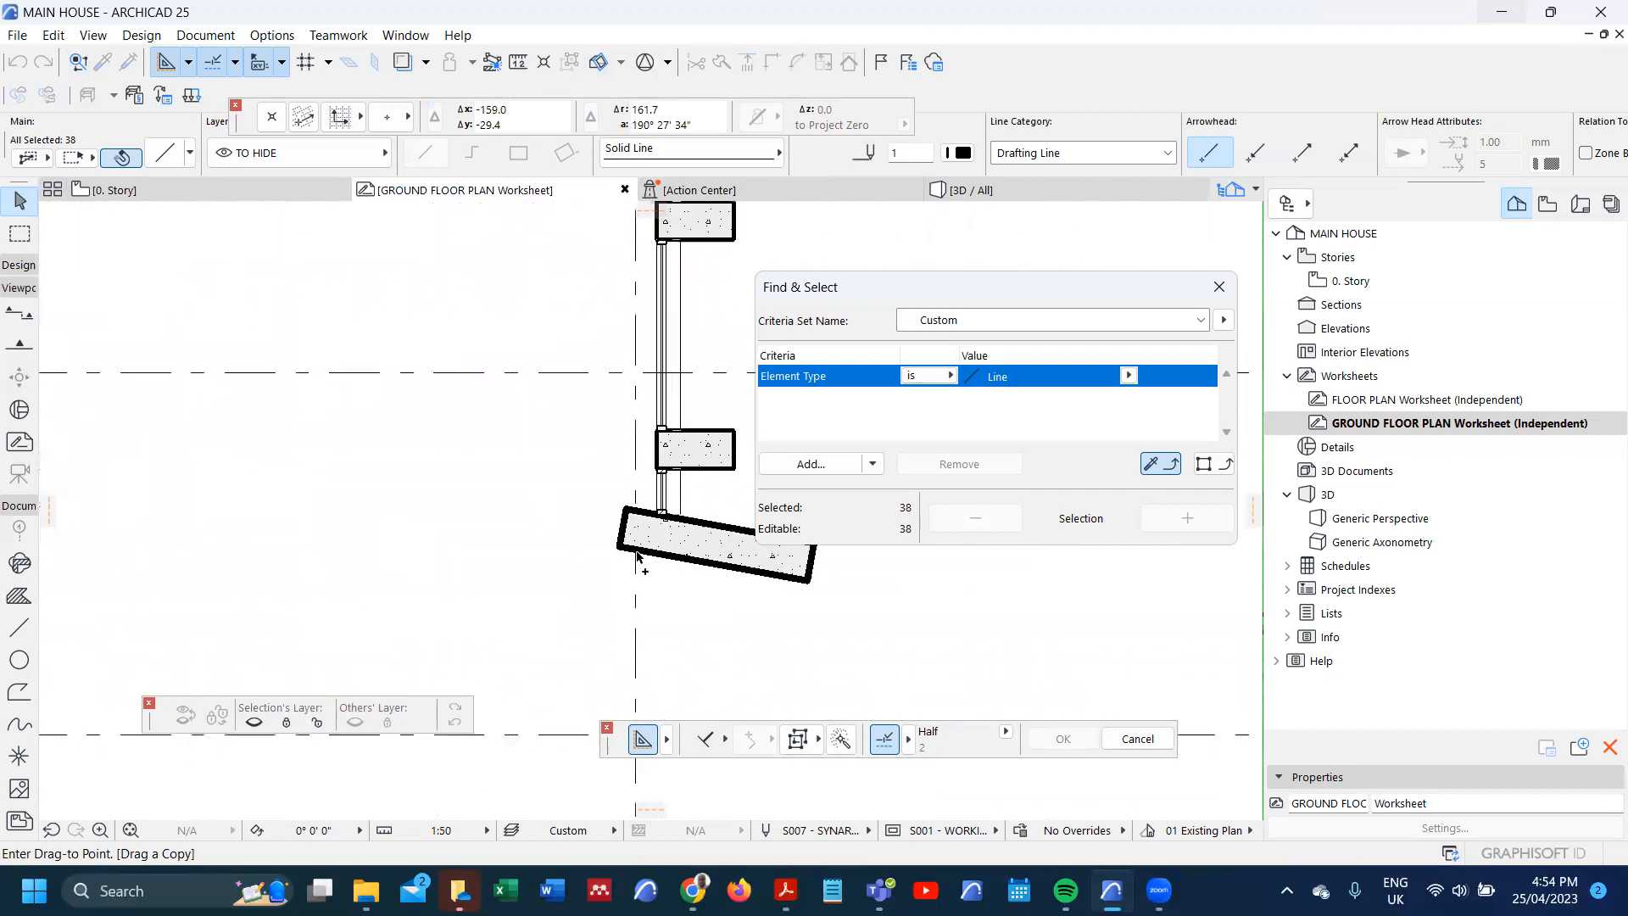
click(625, 549)
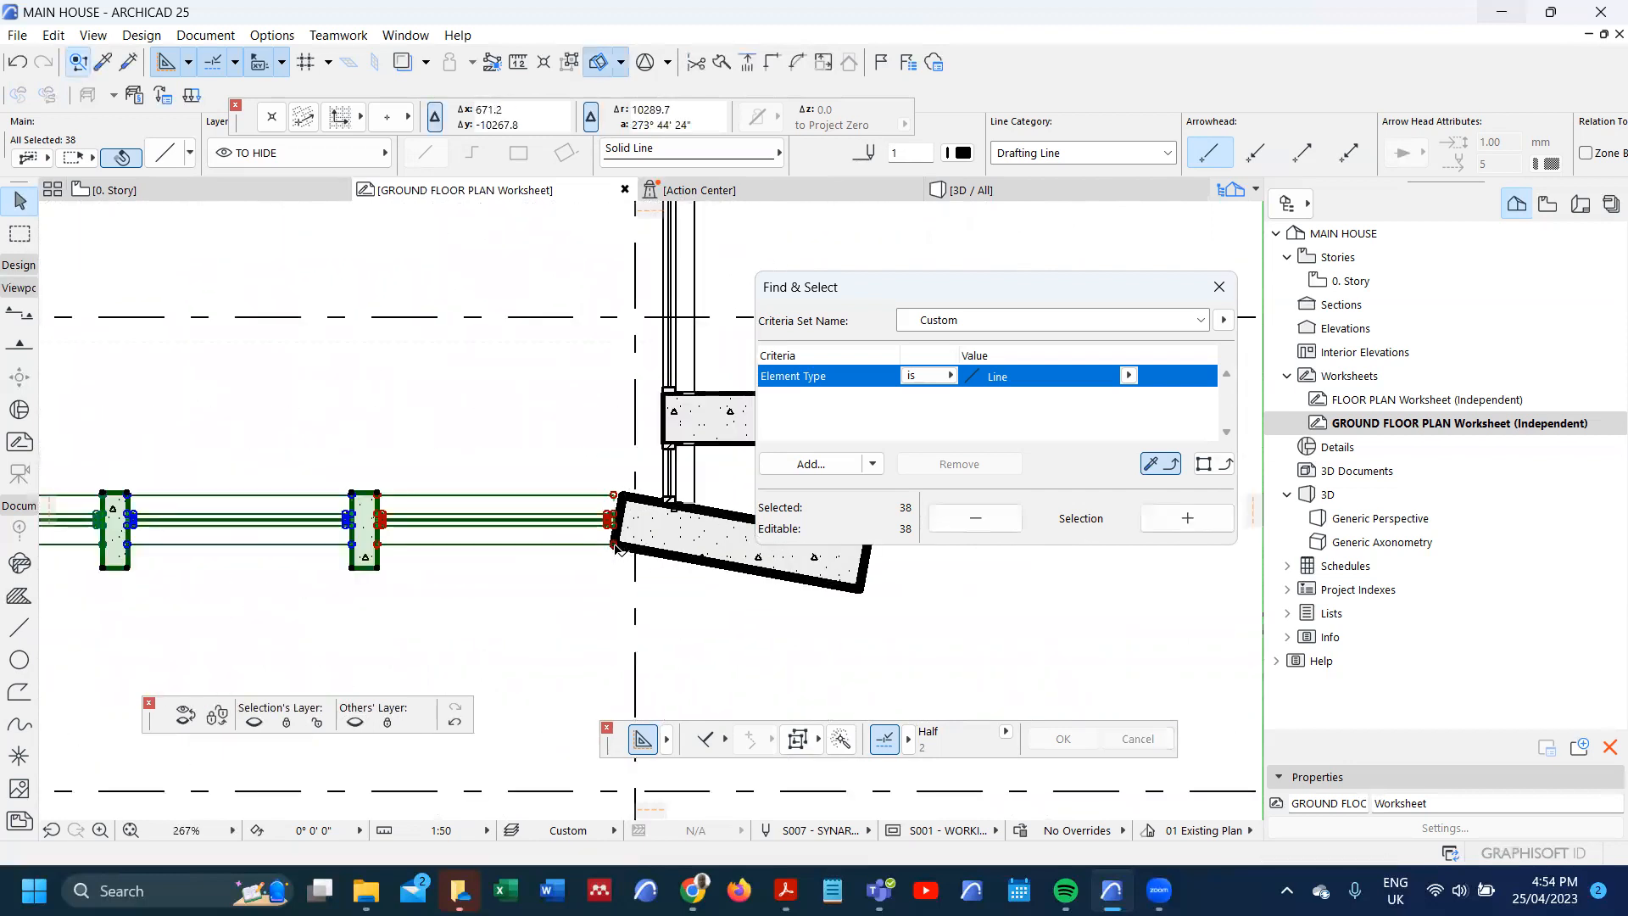
- Rotate the copied window lines and piers about the wall corner at grid H to align with the lower slanting wall
key(ctrl+e)
click(614, 545)
click(614, 472)
click(632, 428)
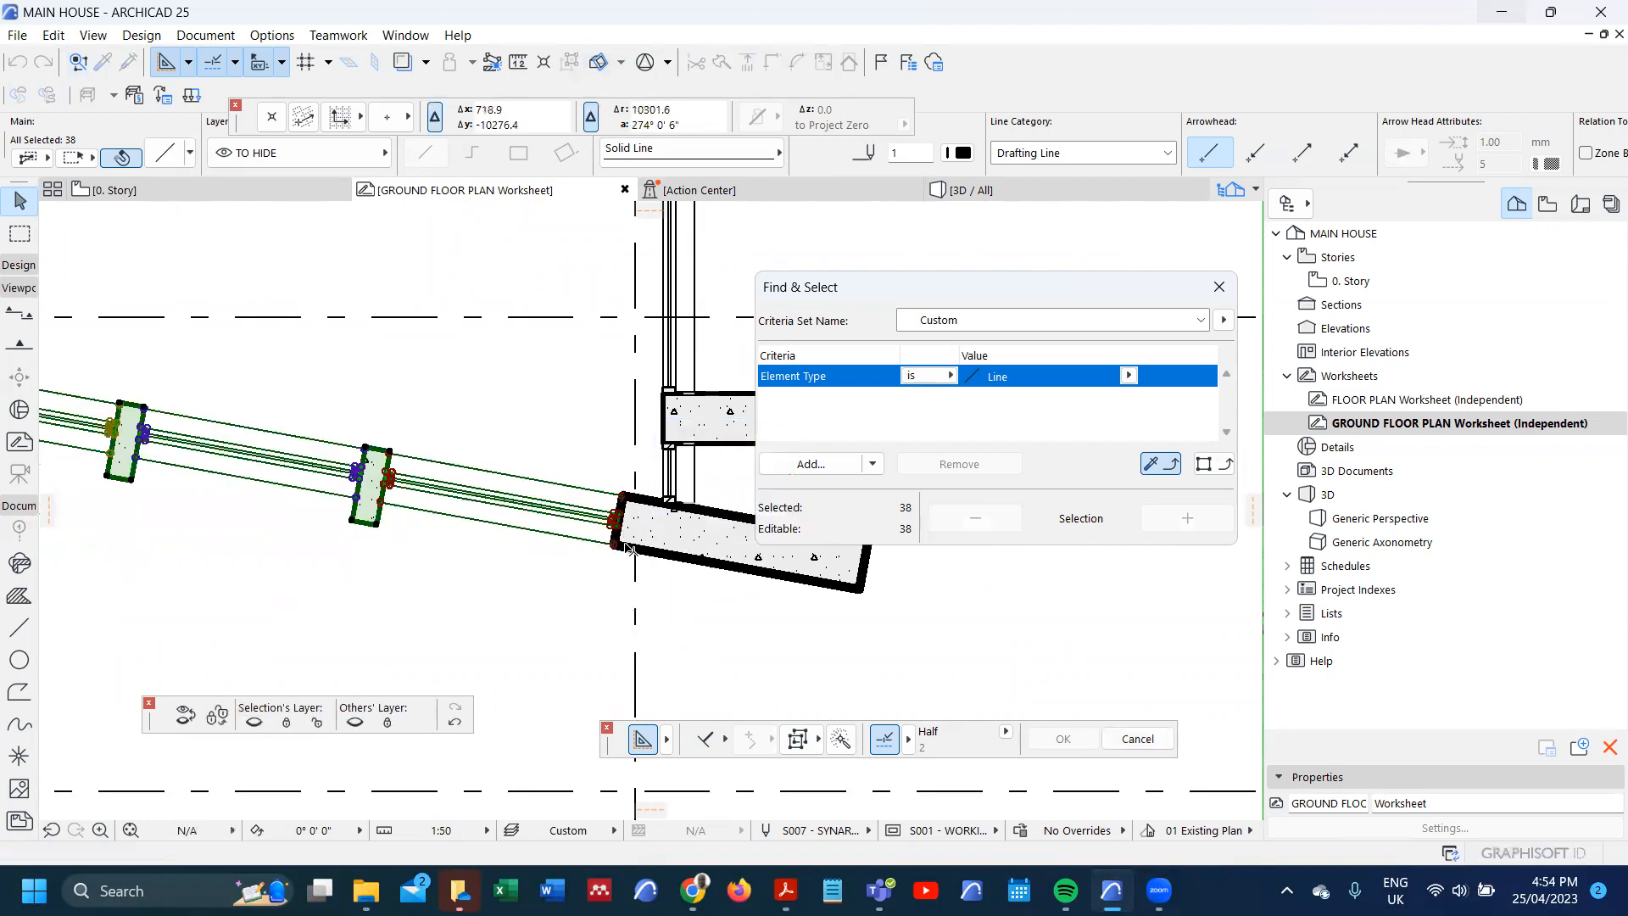
- Show the scan to compare the rotated windows with the hand-drawn slanting wall, and hide it again
scroll(587, 565, down, 4)
scroll(542, 530, down, 2)
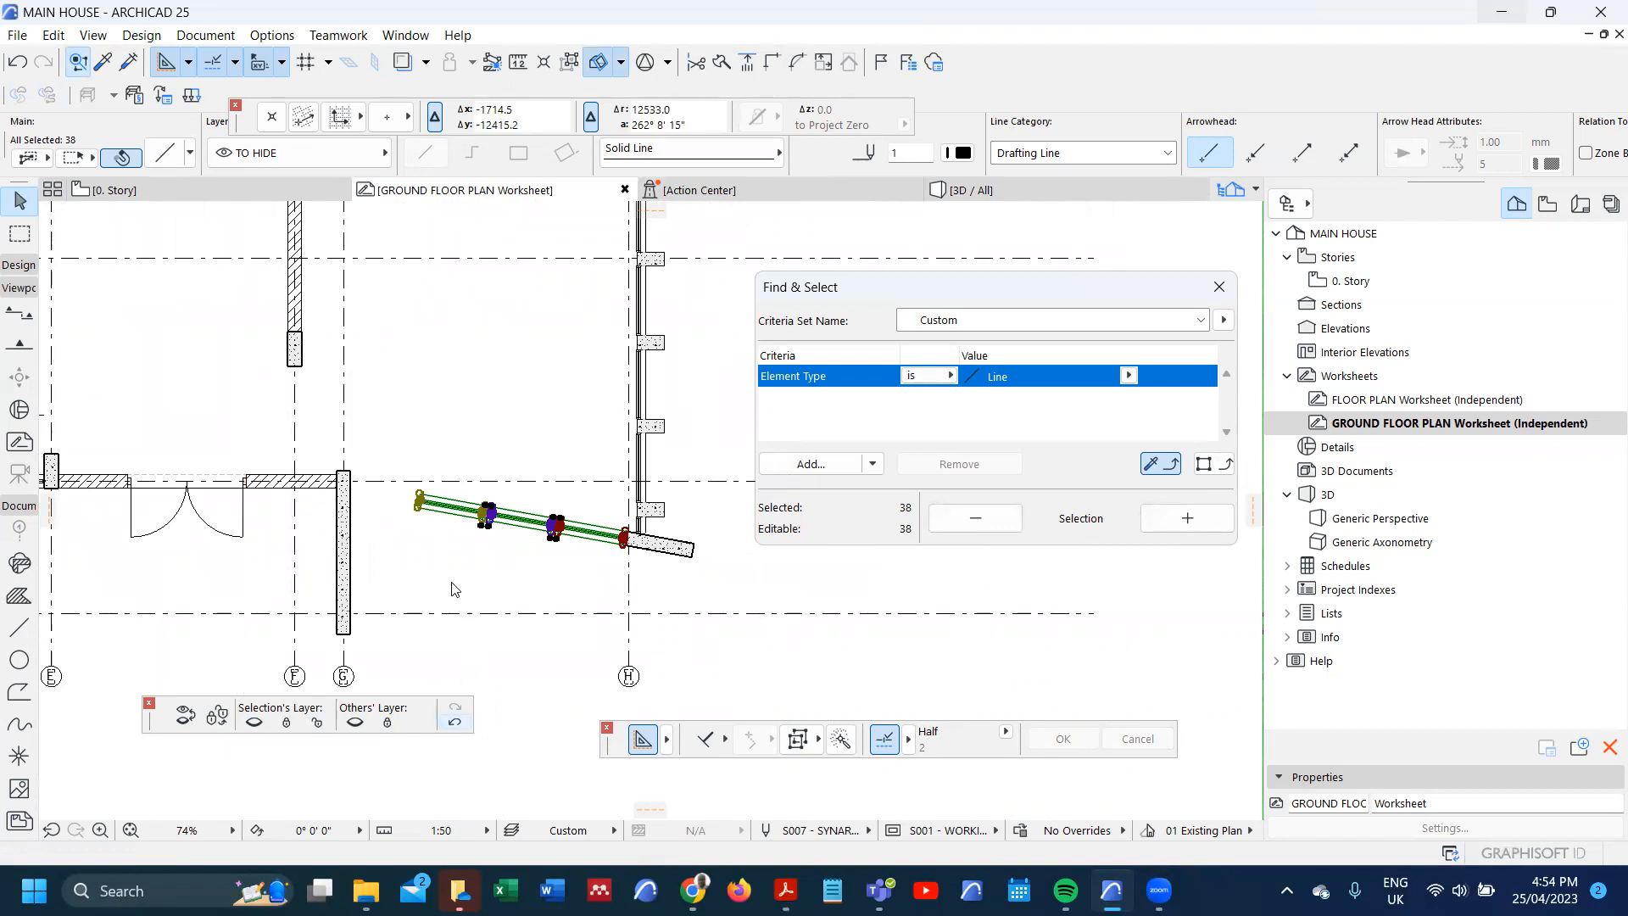
scroll(451, 567, up, 4)
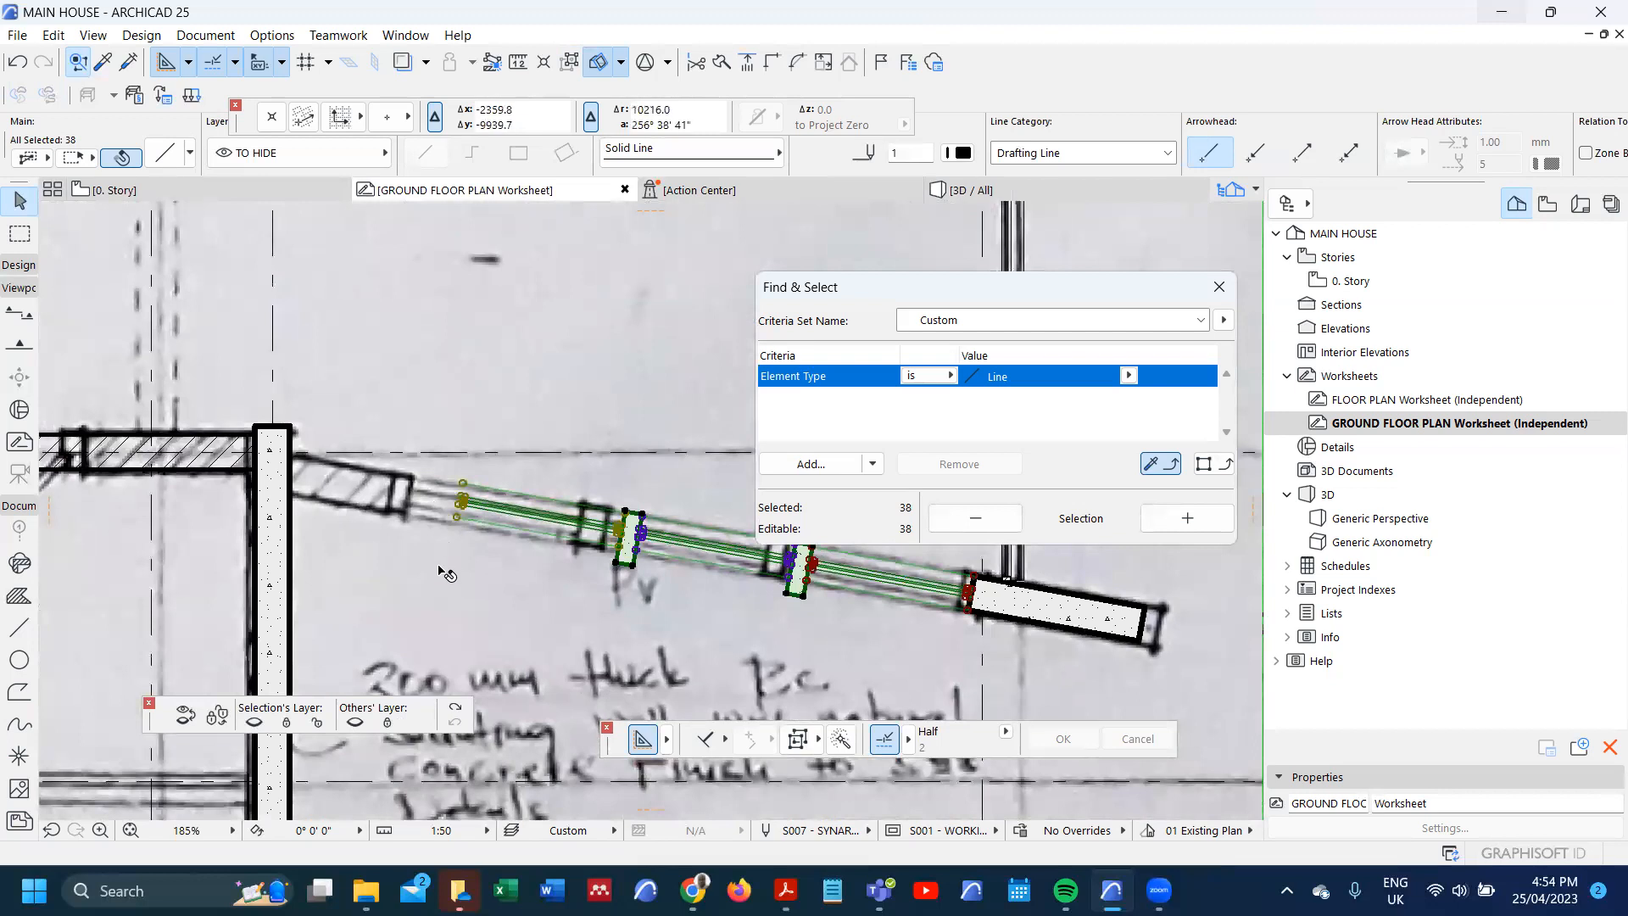
click(451, 583)
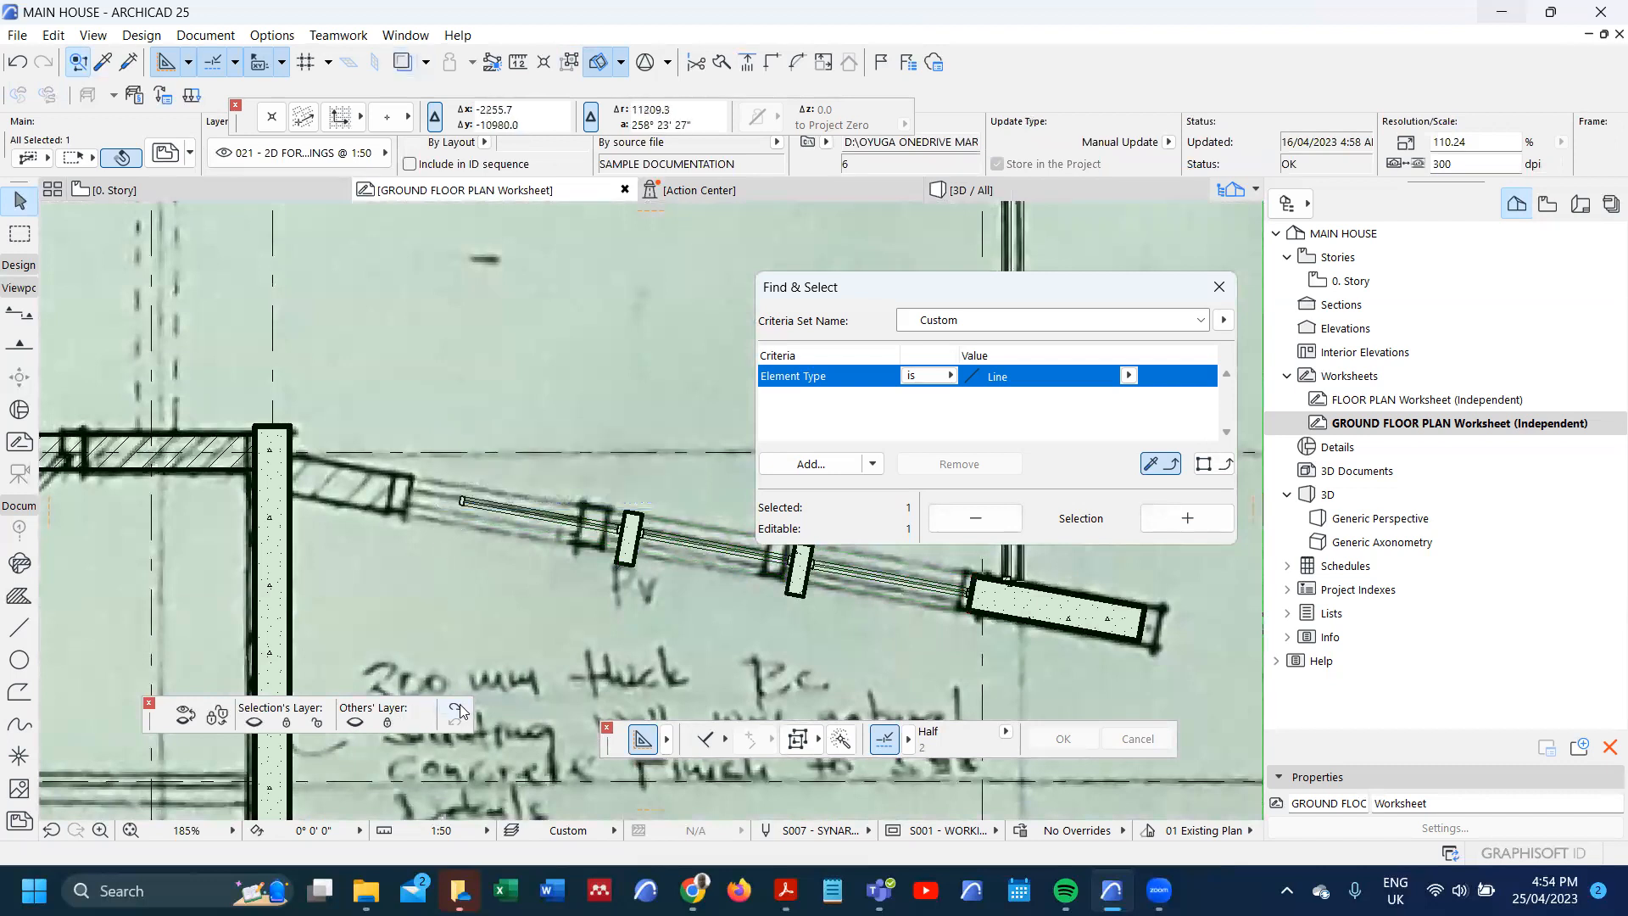
key(Delete)
scroll(319, 502, down, 2)
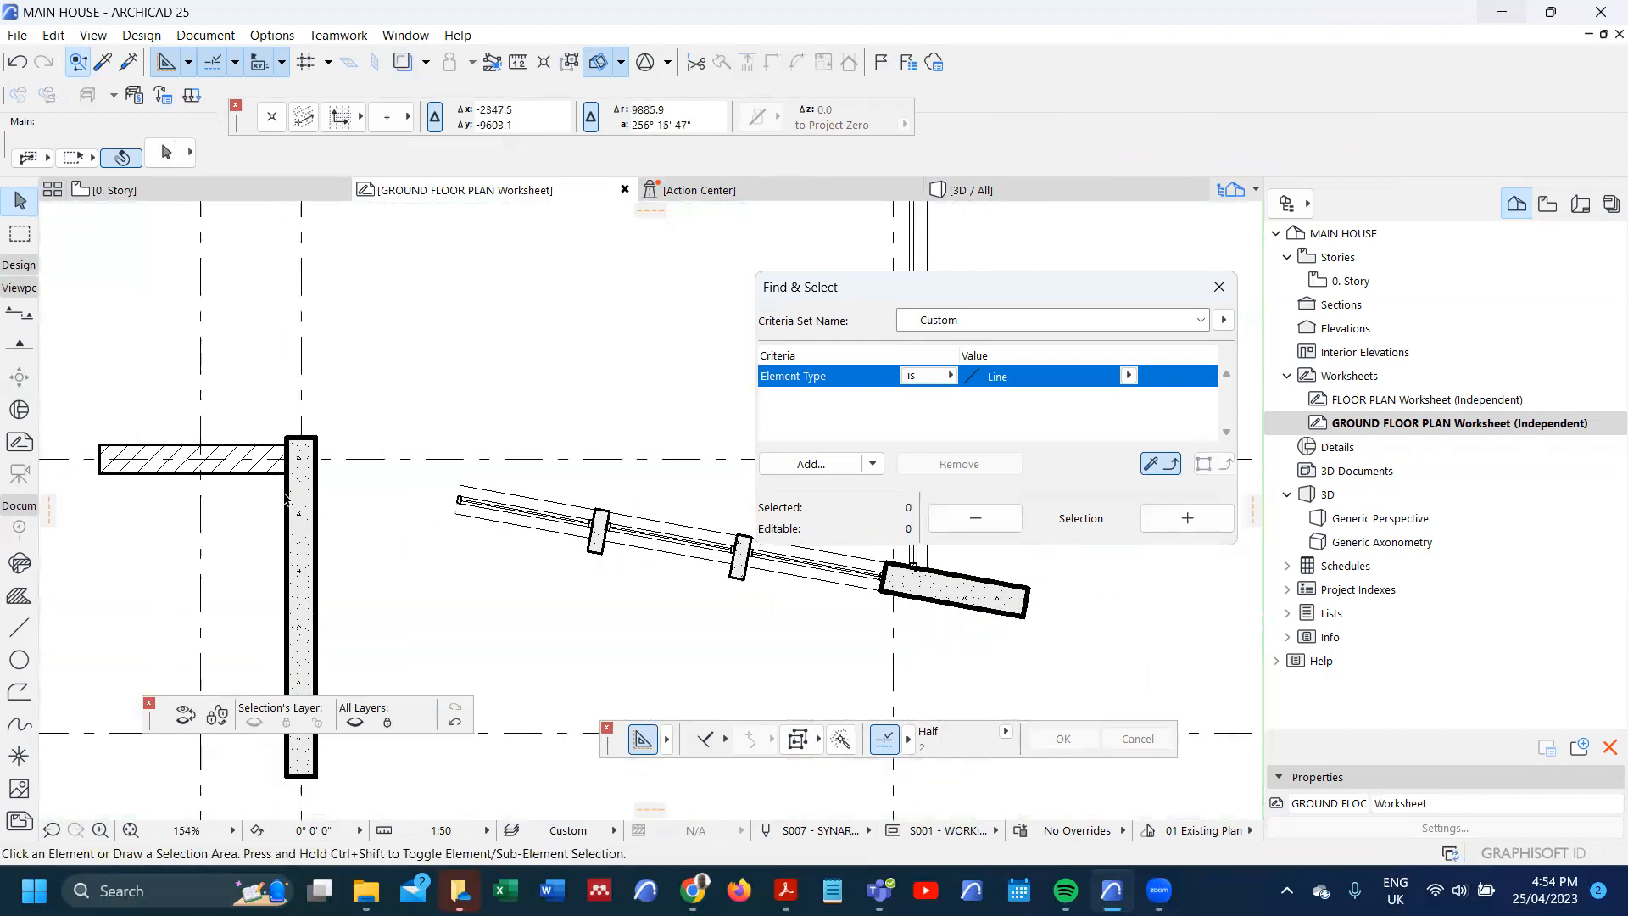
- Draw a rotated rectangular NDARUGU STONE WALL fill from the free end of the slanting windows into the concrete wall at grid G
alt+click(251, 466)
scroll(451, 499, up, 4)
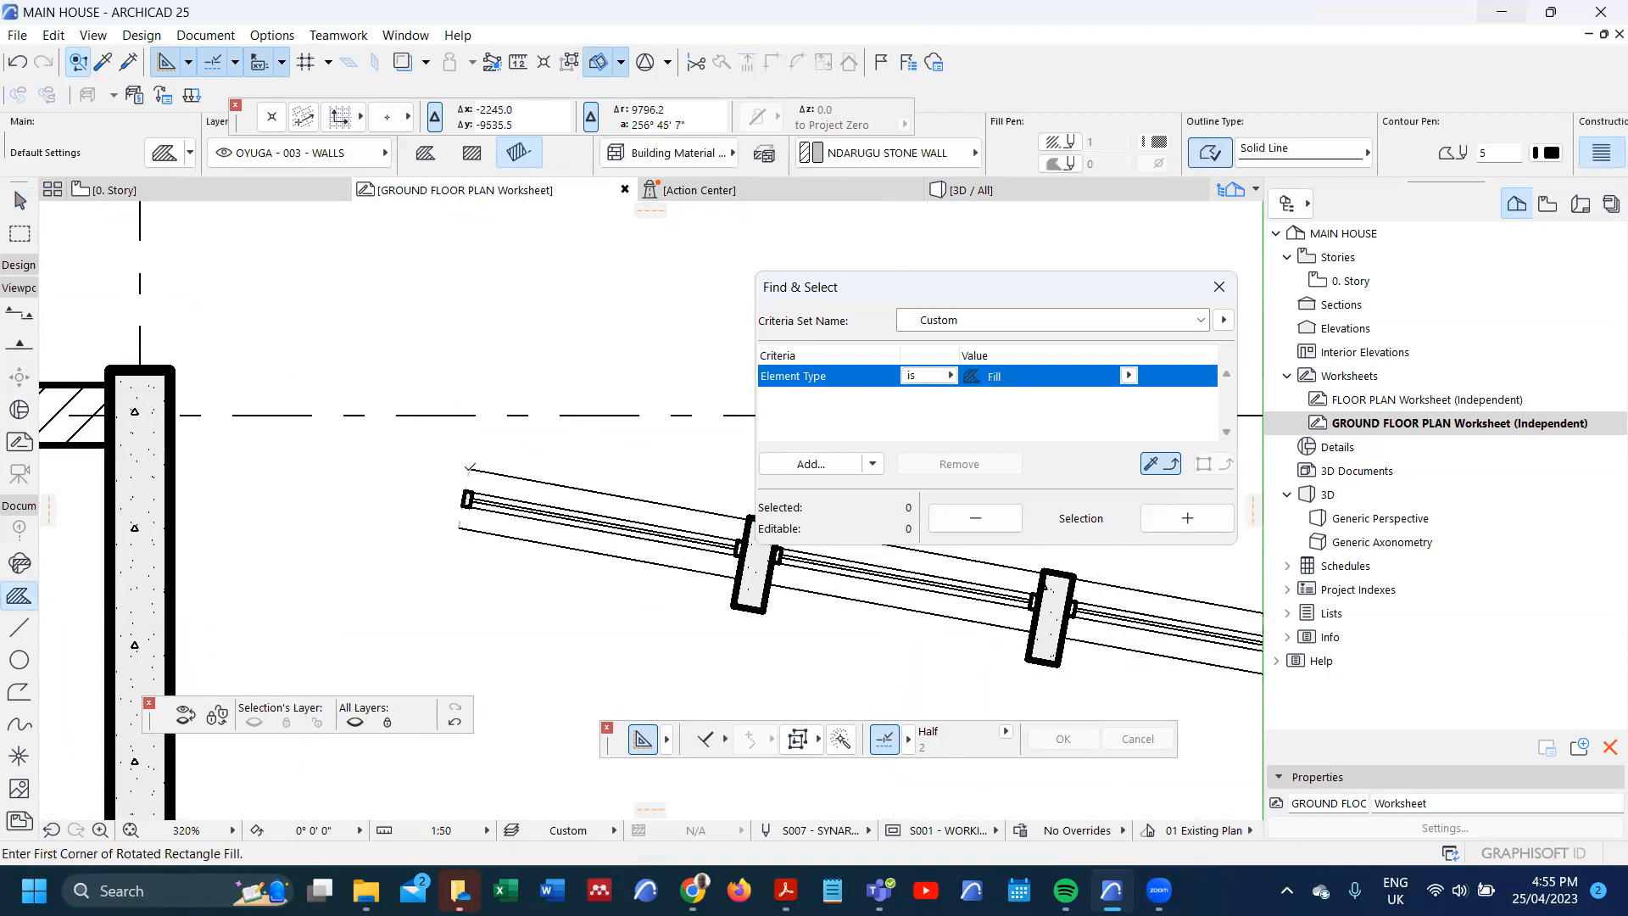
click(469, 467)
click(459, 527)
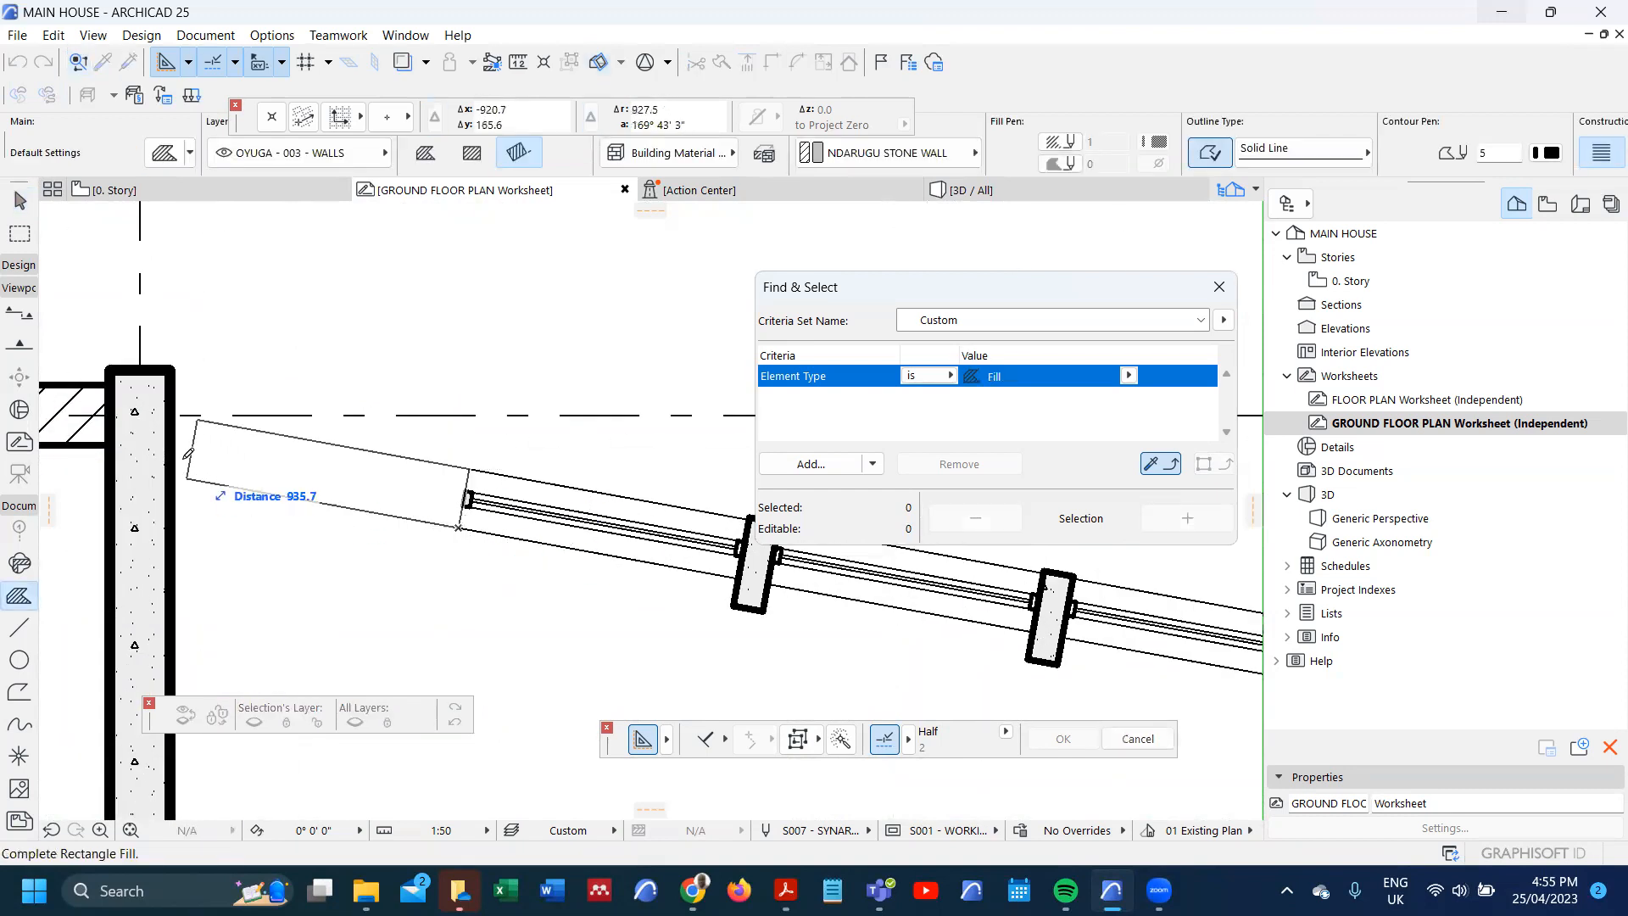
click(170, 462)
- Split the slanting stone fill along the face of the grid G wall and remove the part inside that wall
shift+click(202, 480)
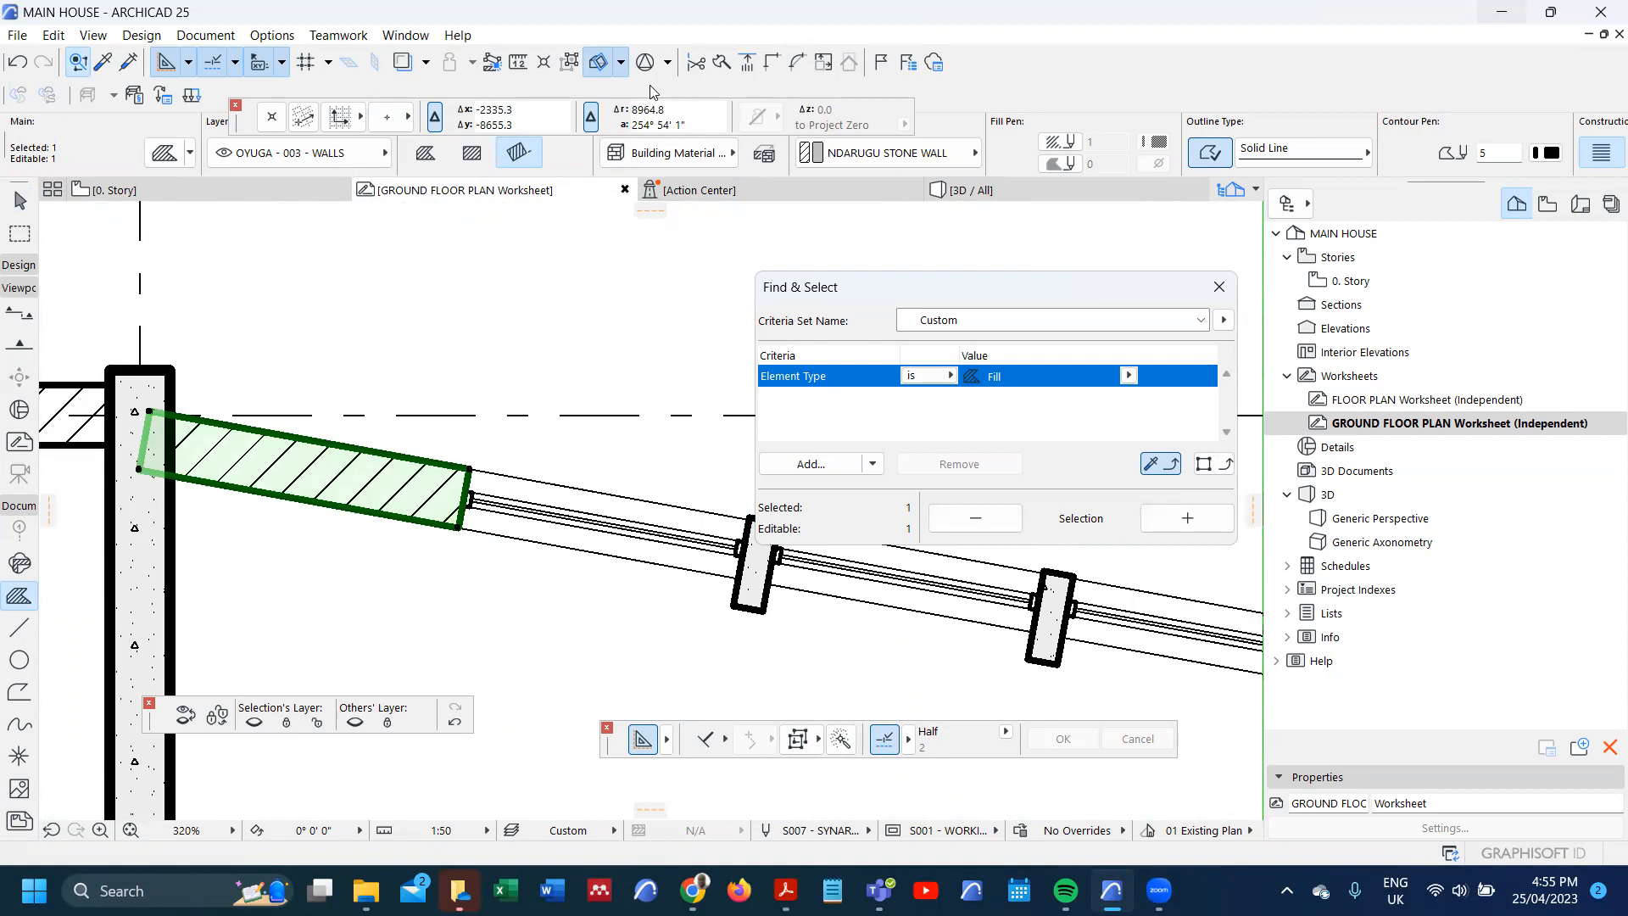
click(742, 71)
click(723, 61)
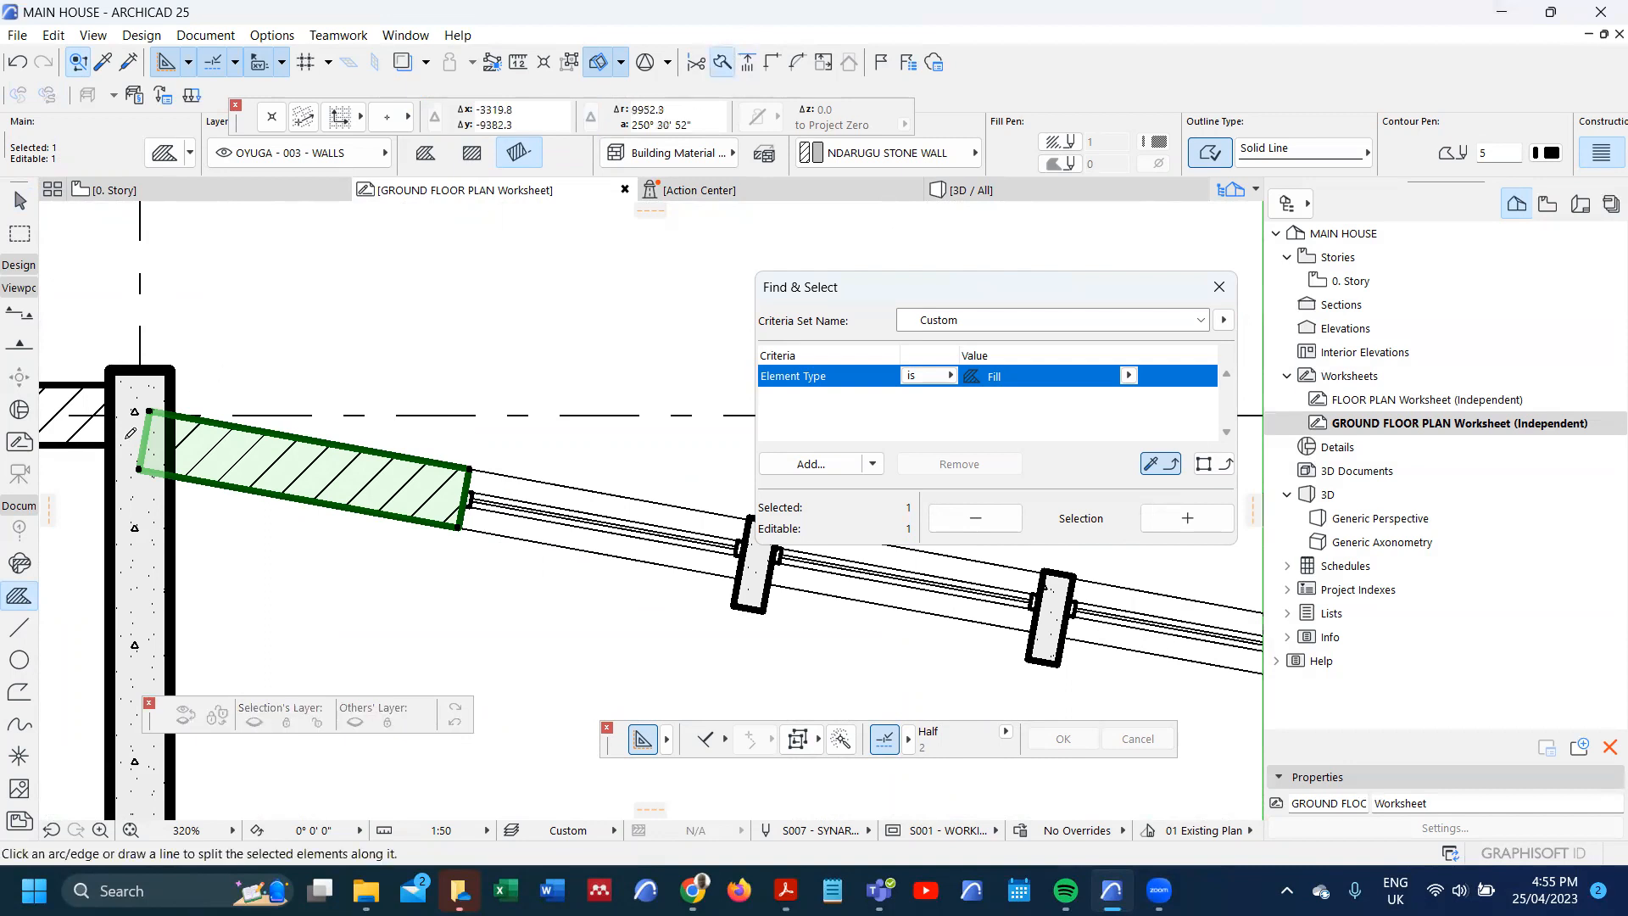
click(168, 370)
click(168, 553)
click(123, 552)
key(Escape)
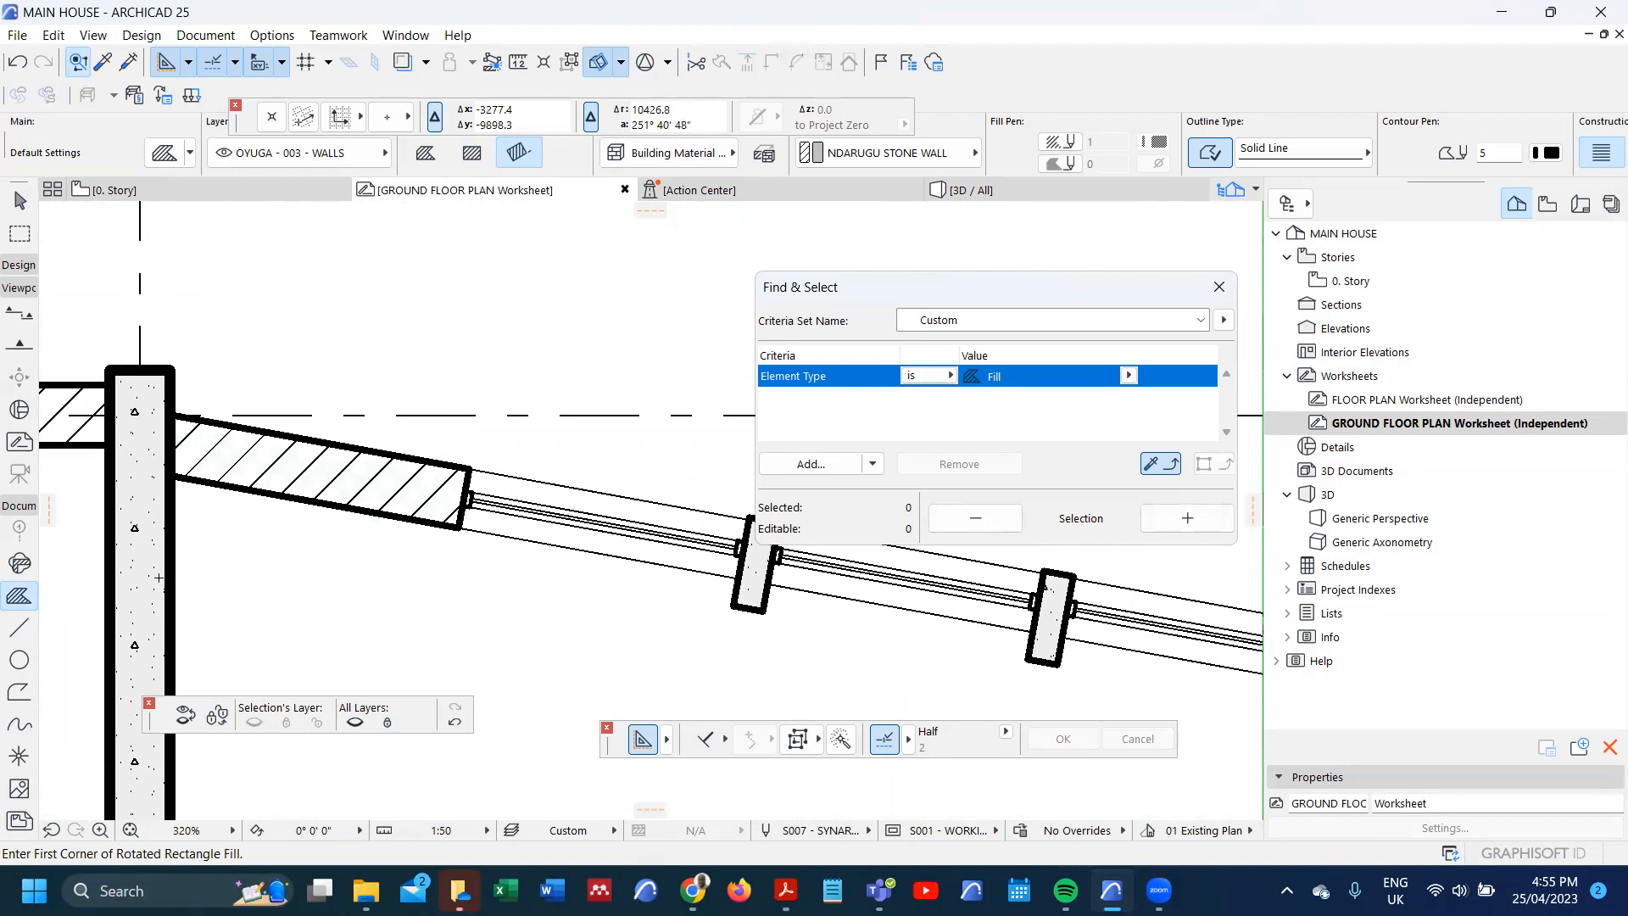
- Select the lower slanting wall's stone fill, window lines and both piers between grids G and H
scroll(305, 610, down, 8)
scroll(305, 610, up, 3)
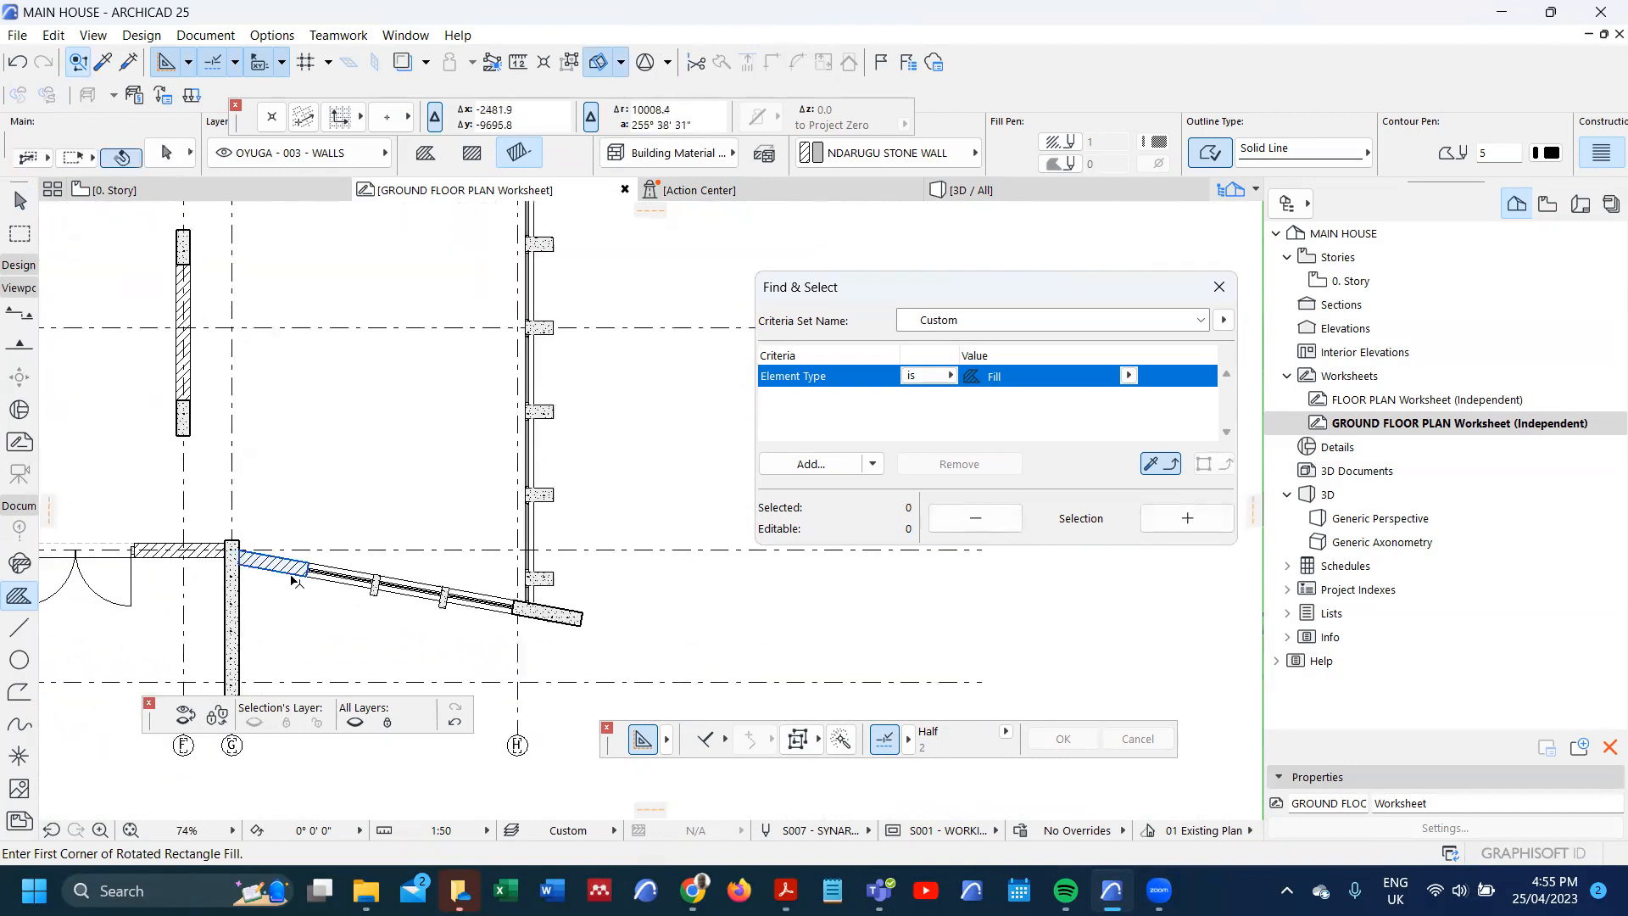
shift+click(295, 574)
shift+click(354, 589)
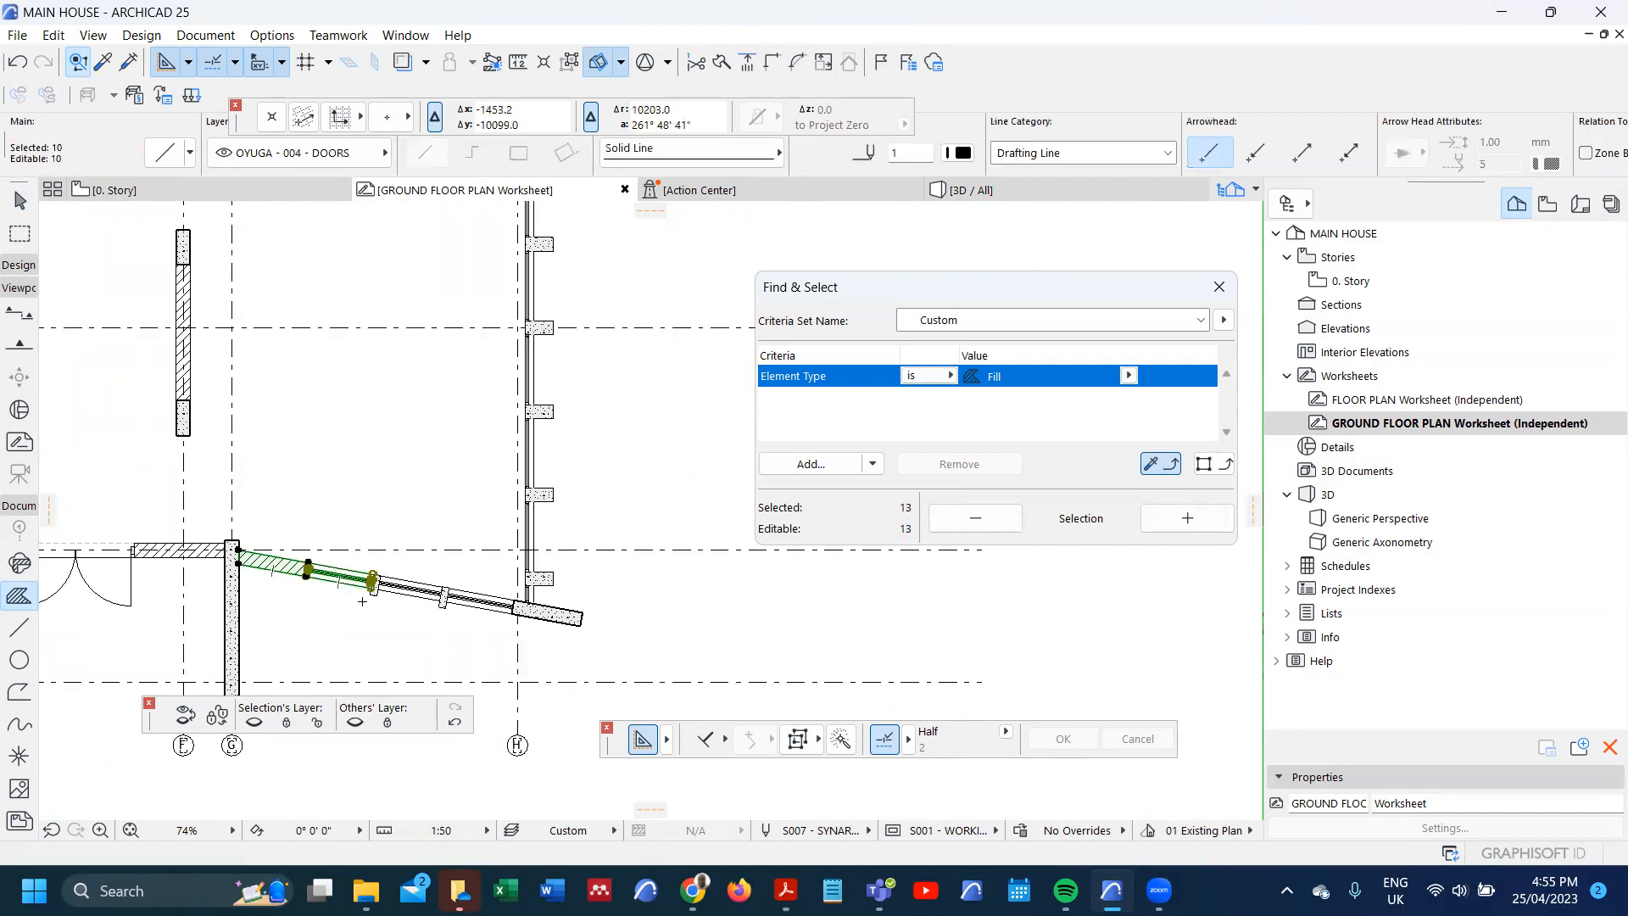
scroll(383, 610, up, 2)
shift+click(371, 590)
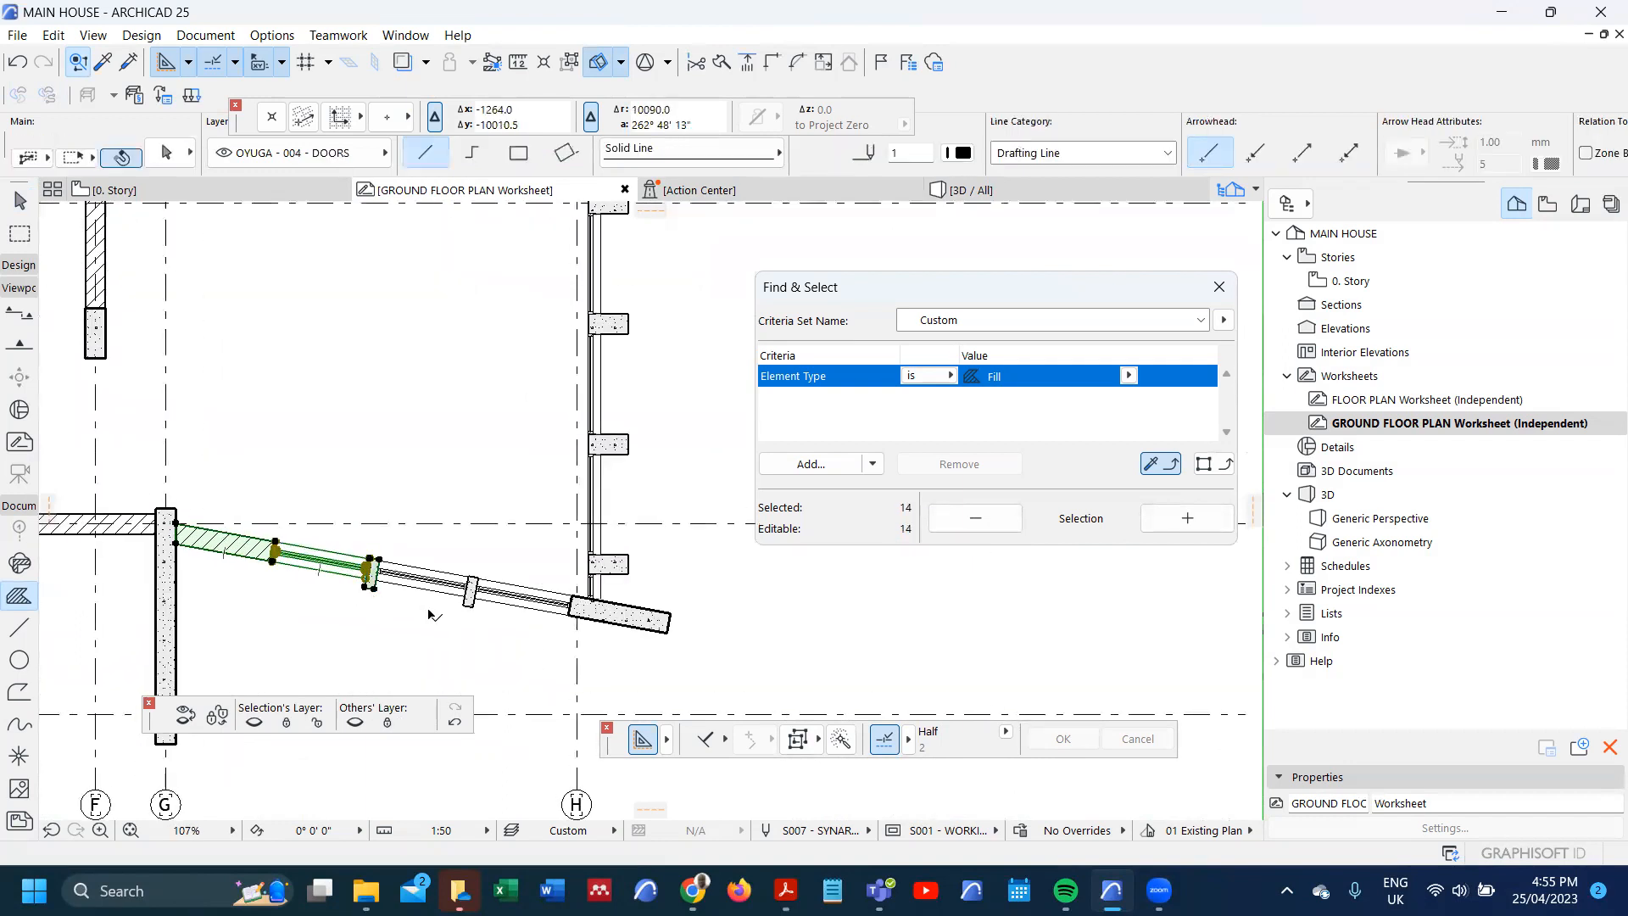
shift+click(469, 604)
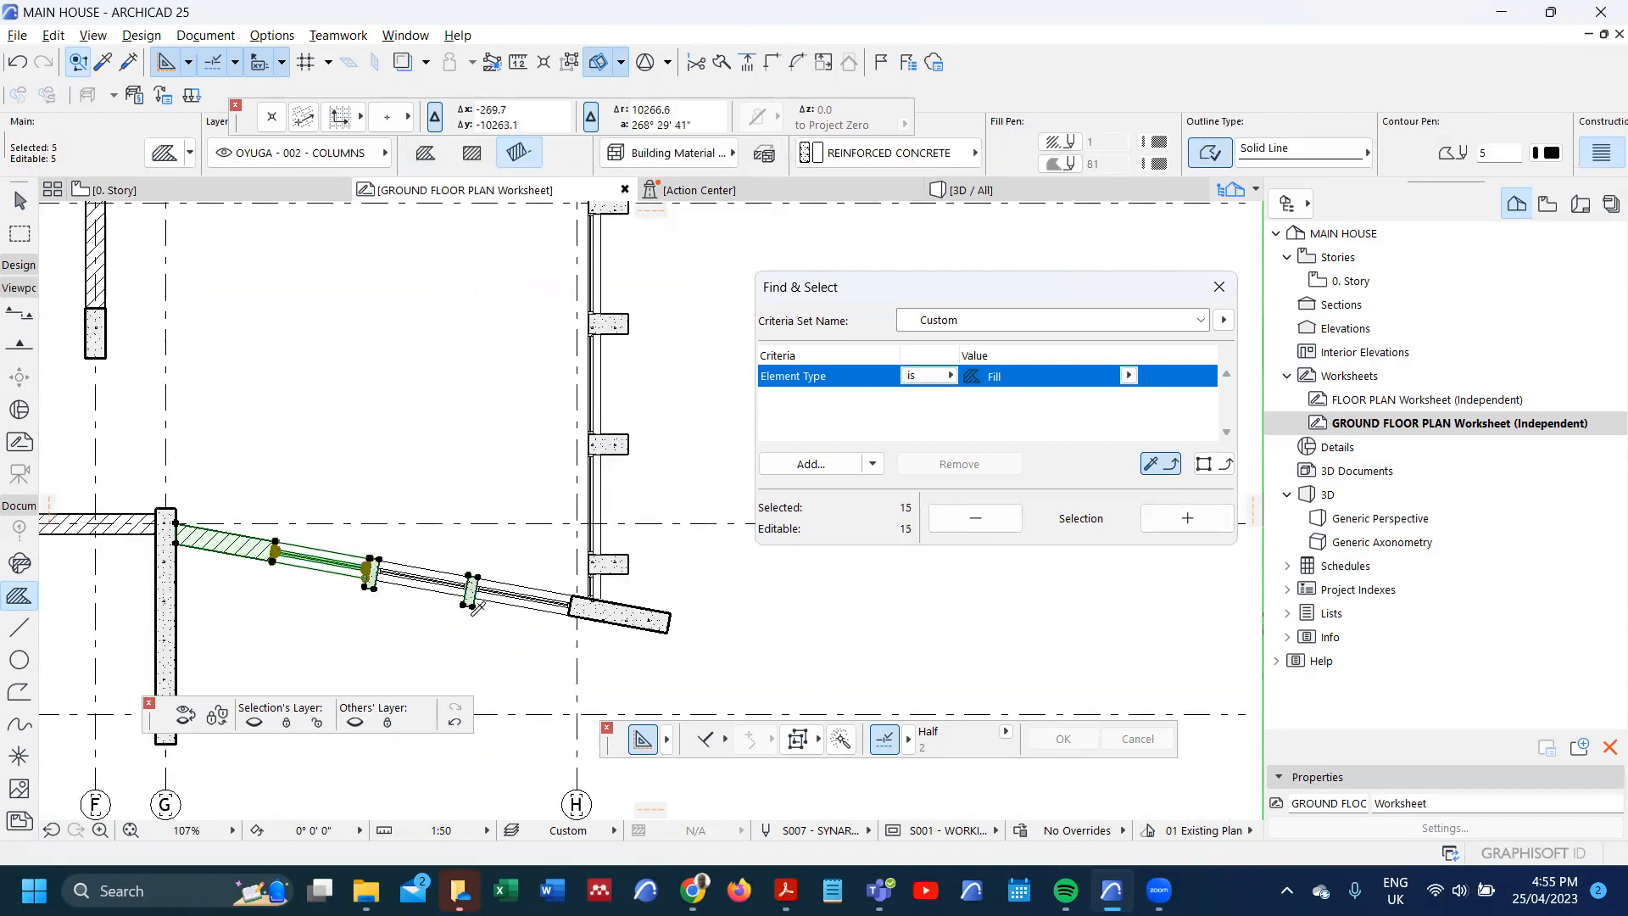
shift+click(462, 599)
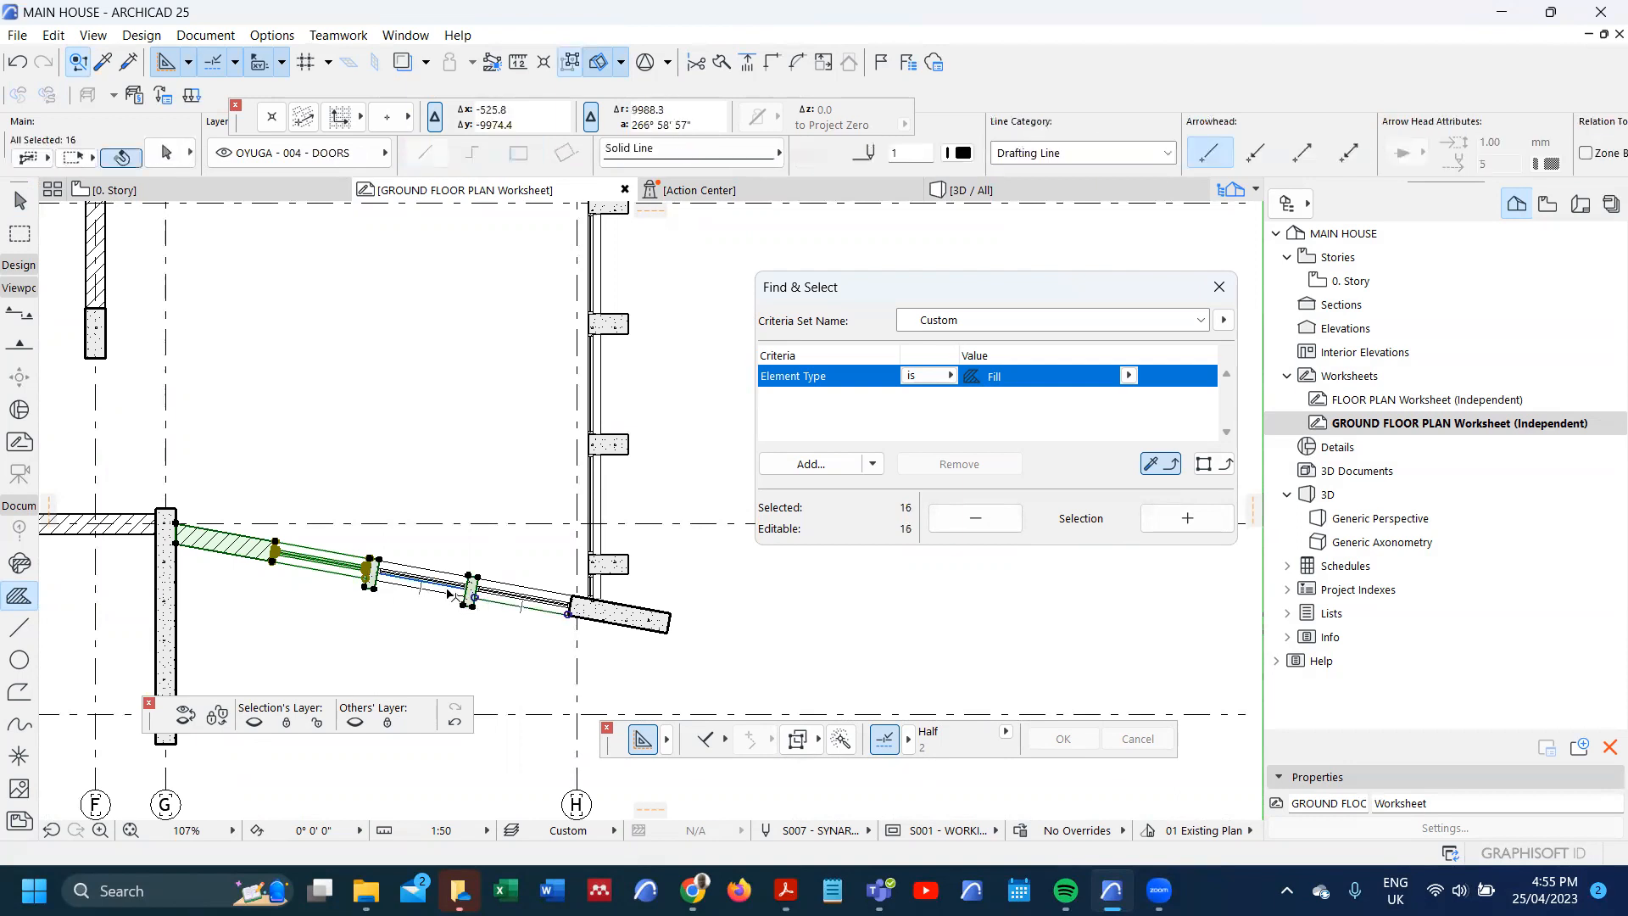
shift+click(462, 589)
key(alt+g)
scroll(397, 642, down, 2)
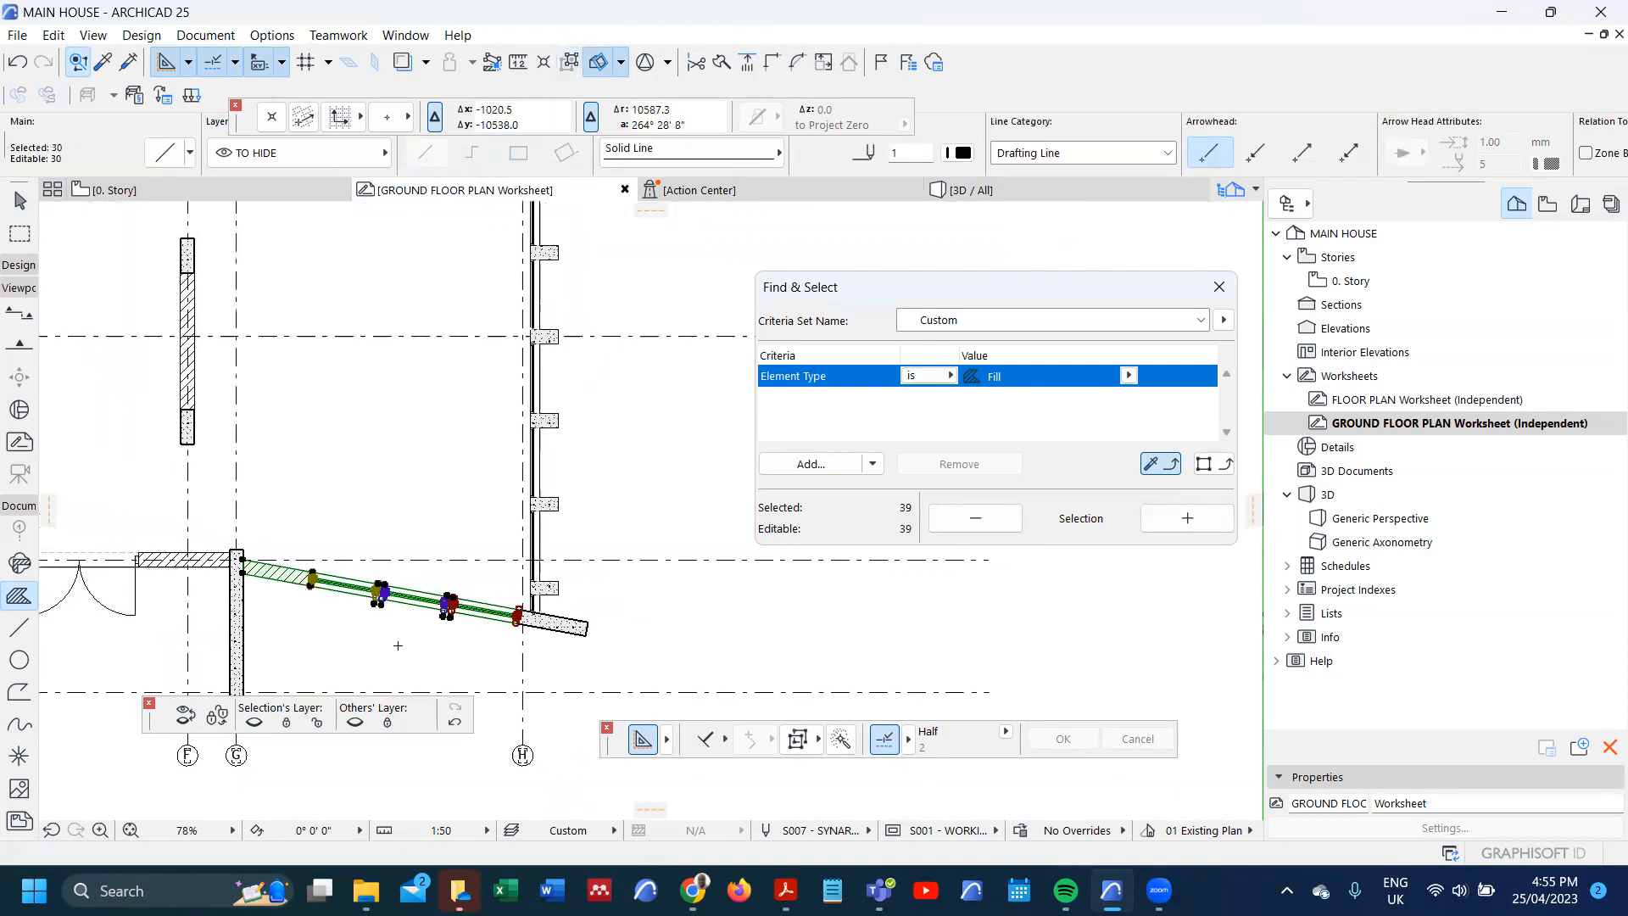
- Mirror a copy of the selected slanting wall assembly about the horizontal grid line through the middle of the lounge
key(Delete)
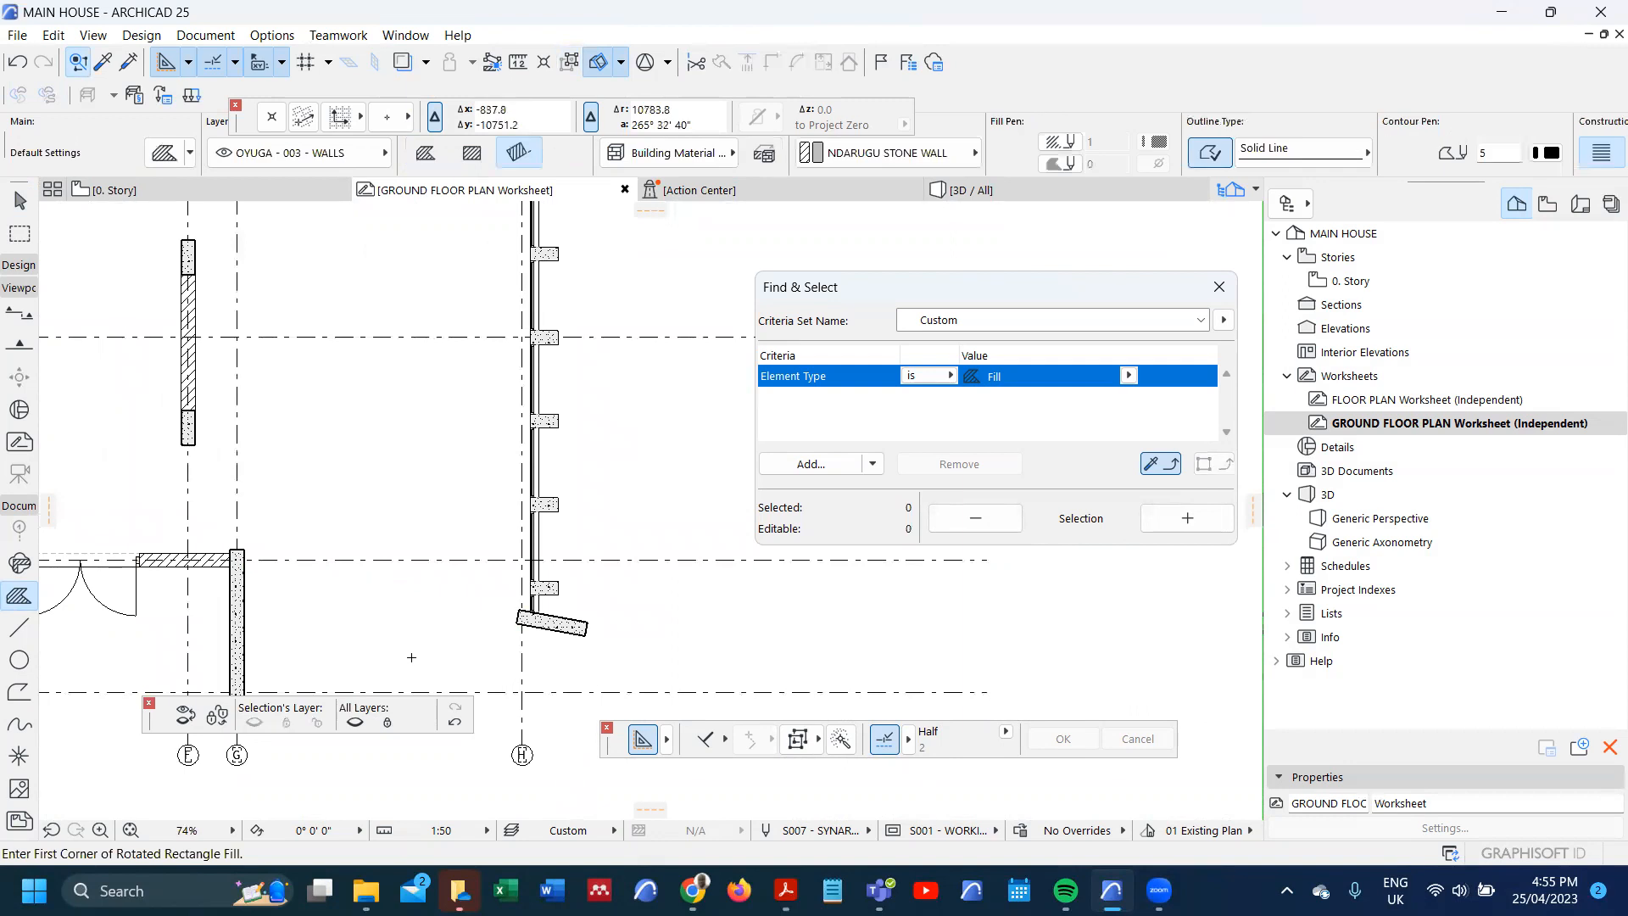
key(ctrl+z)
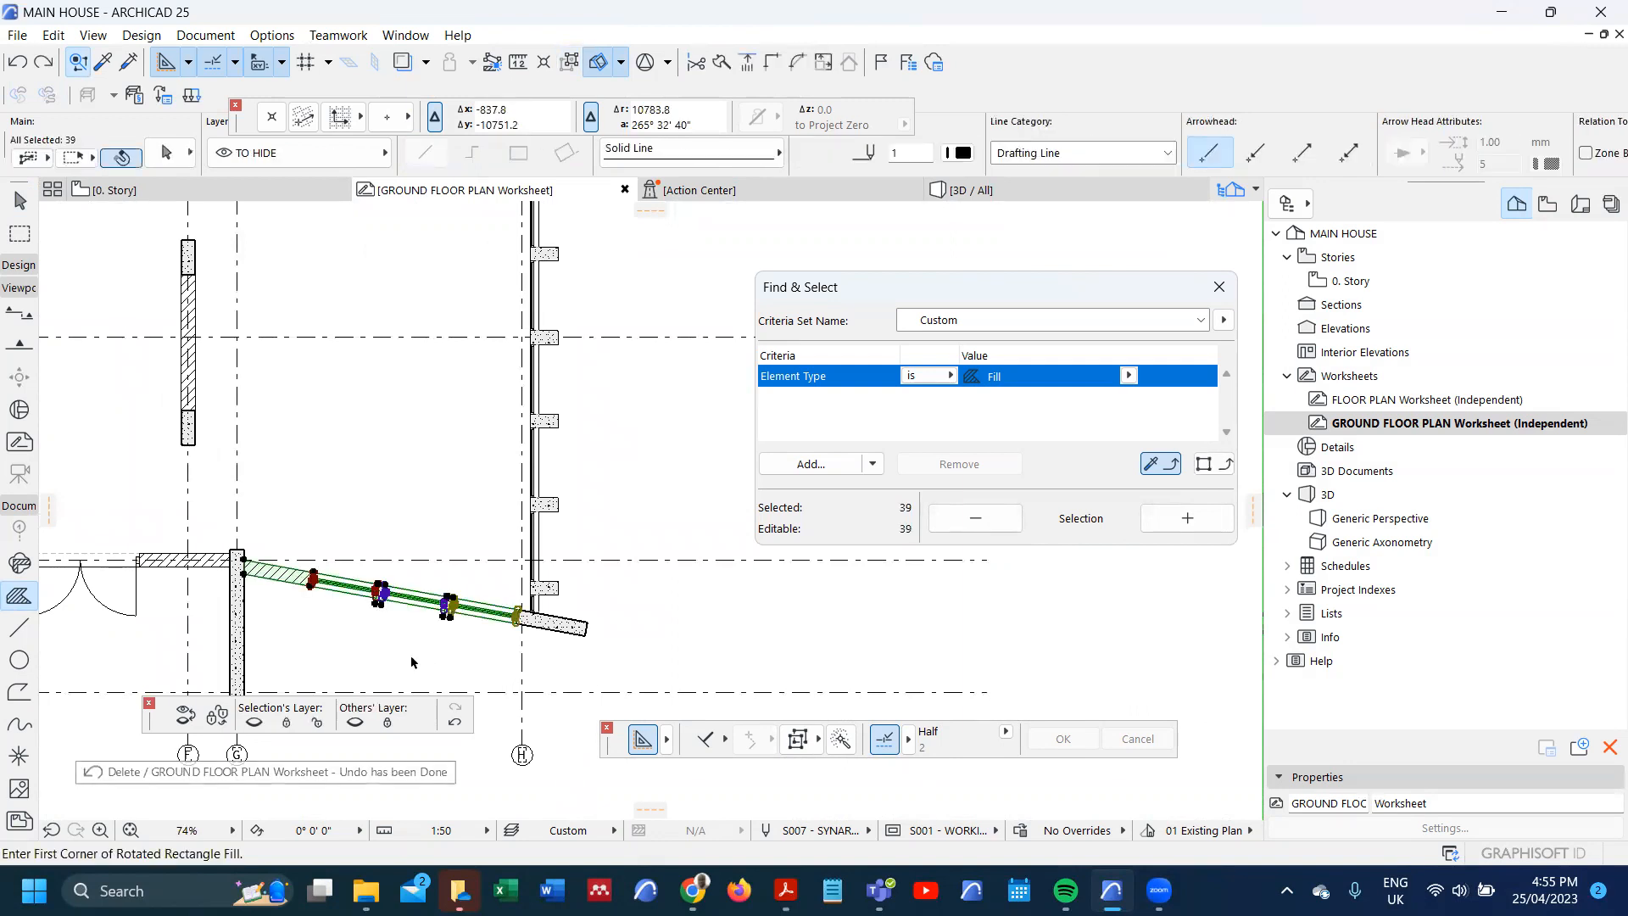
key(ctrl+alt+m)
scroll(412, 663, down, 4)
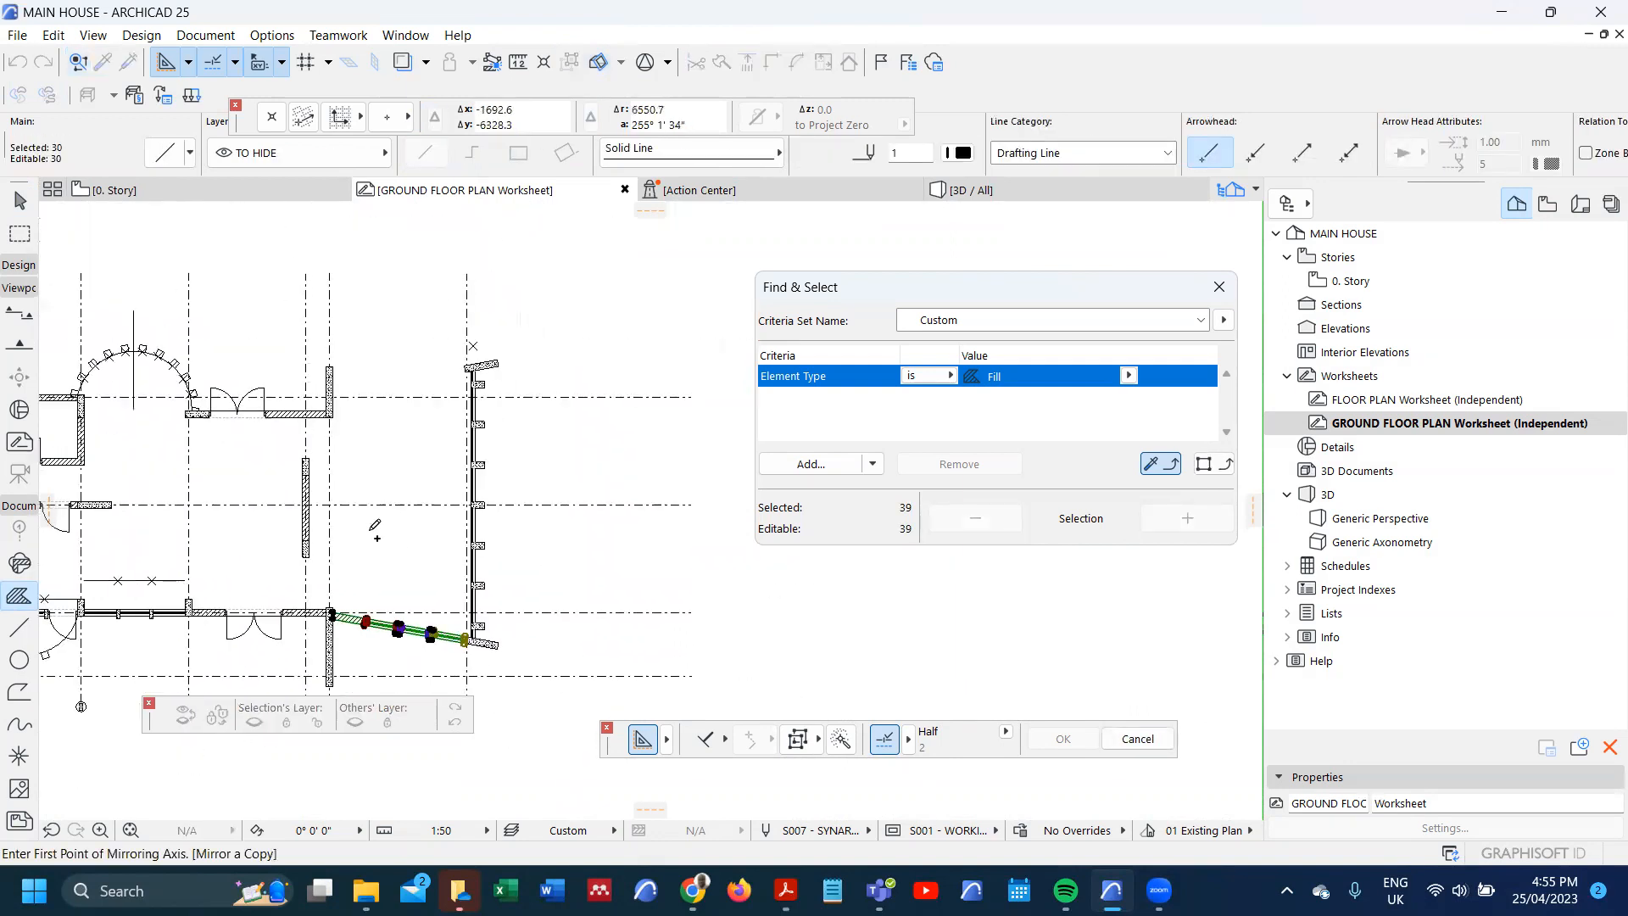
click(412, 505)
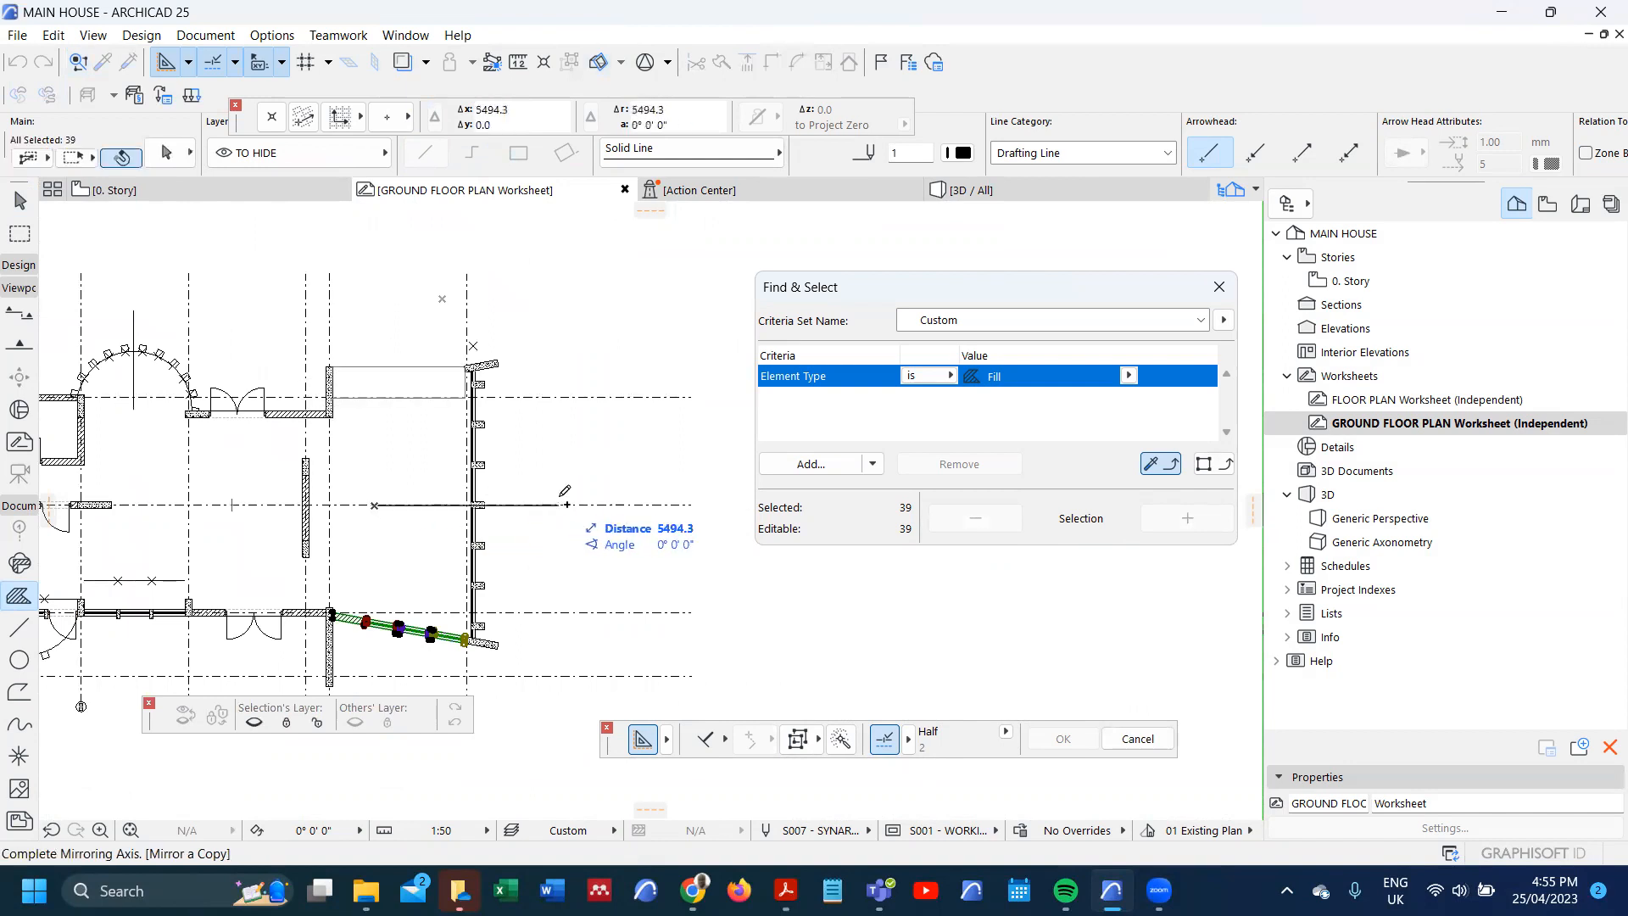
click(562, 504)
- Move the mirrored slanting wall assembly so its outer end meets the corner of the upper slanting wall at grid H
scroll(467, 398, up, 8)
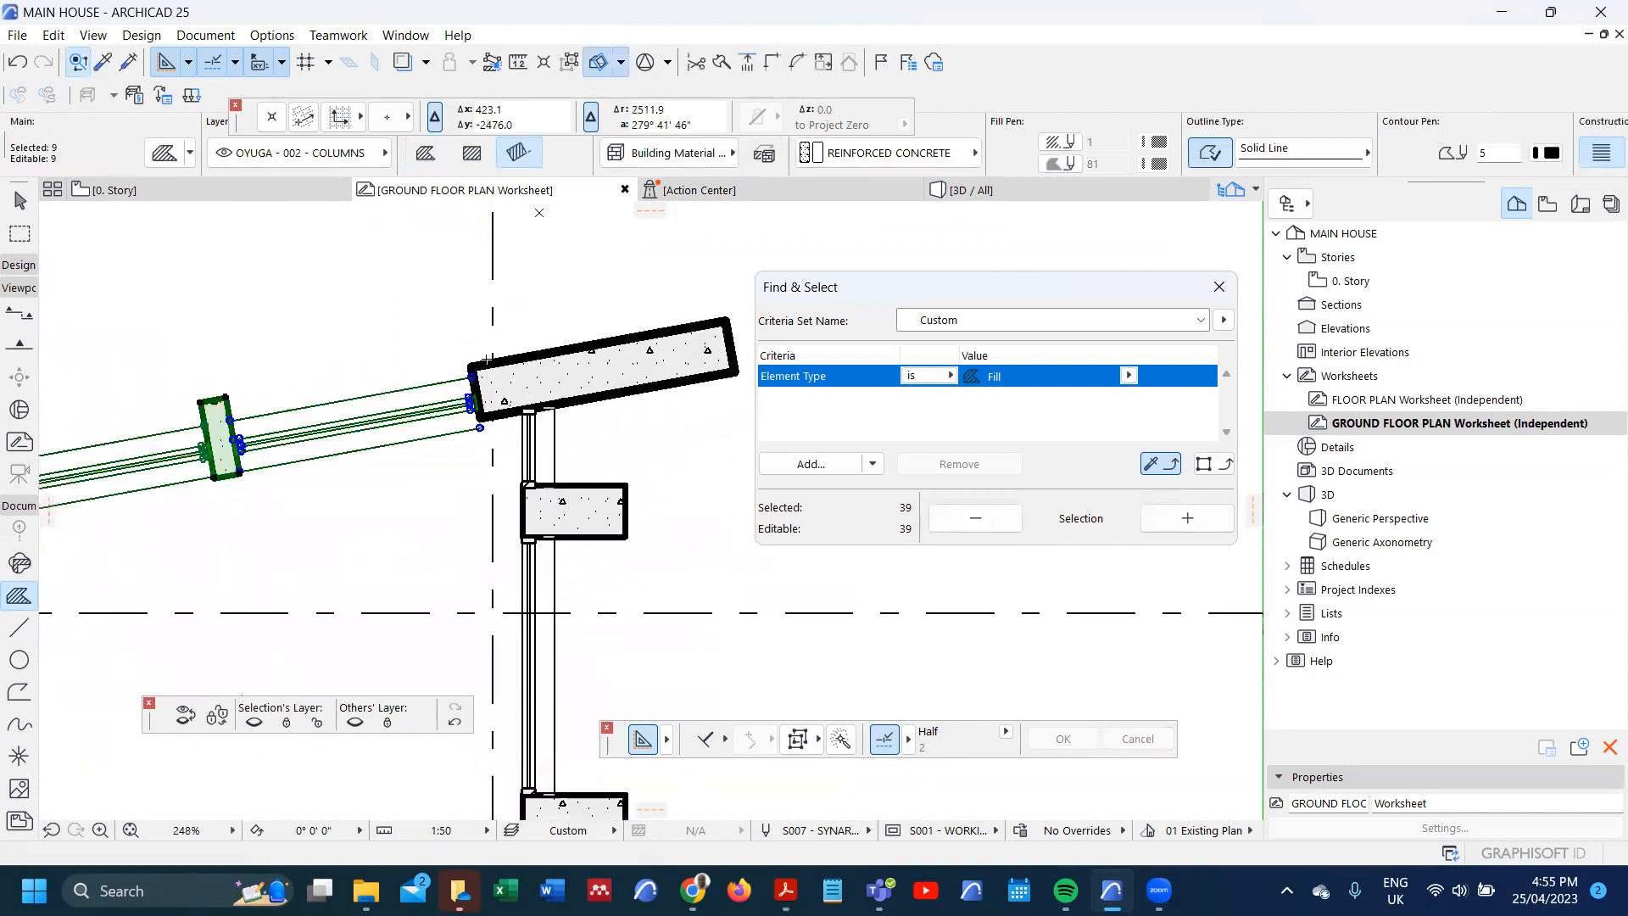
key(ctrl+d)
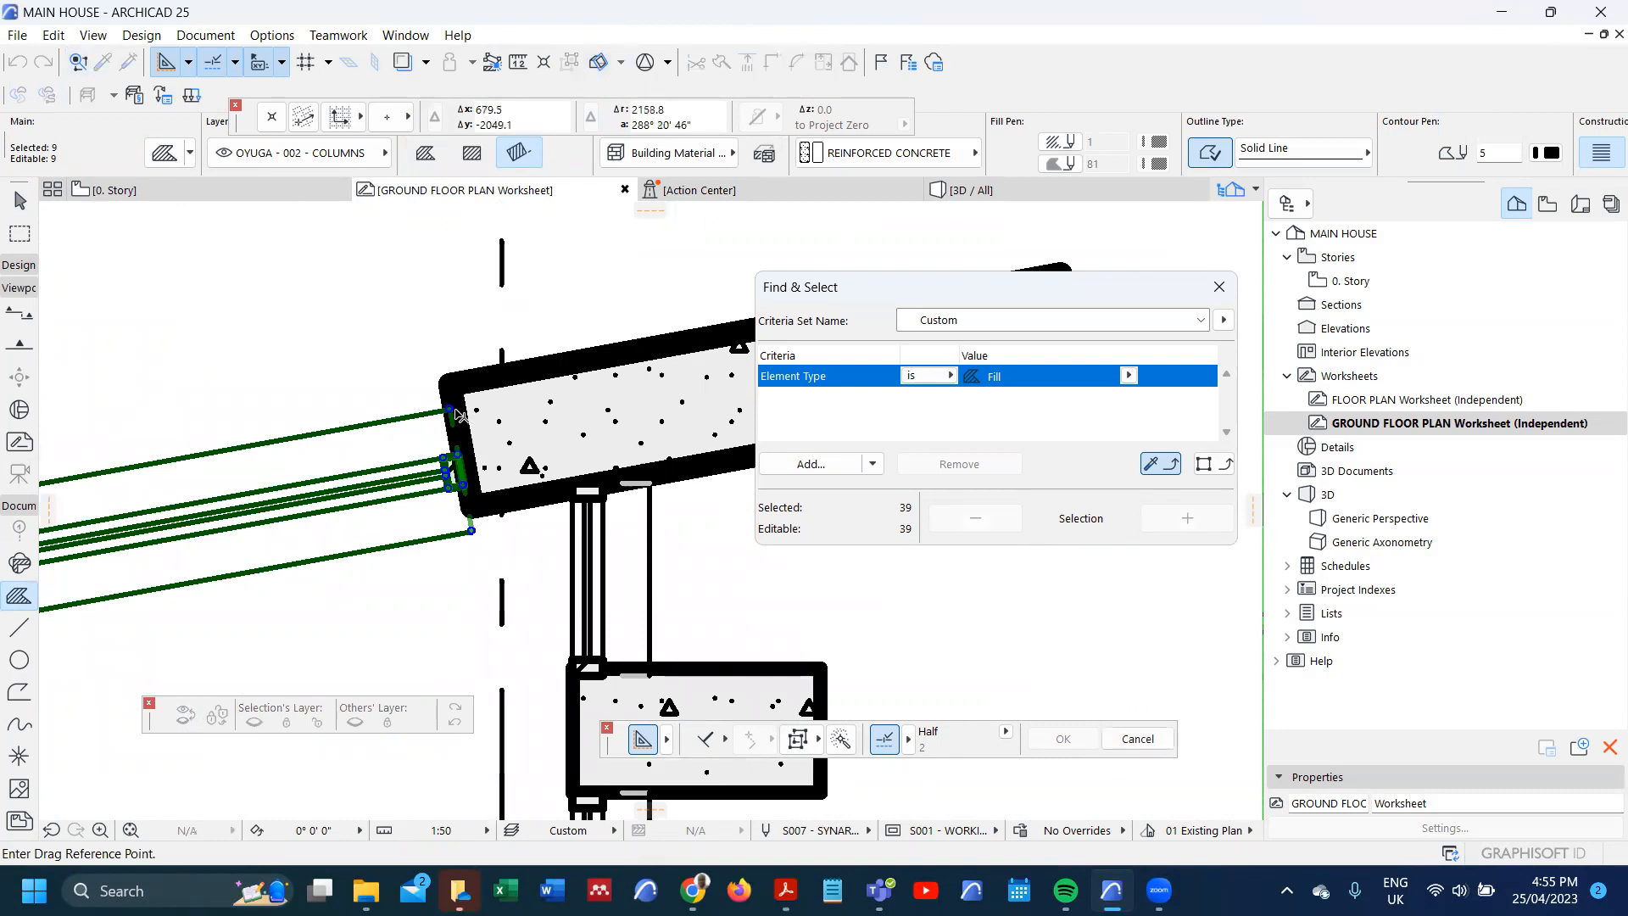
click(451, 411)
click(443, 379)
scroll(512, 373, down, 2)
scroll(511, 373, down, 10)
key(Escape)
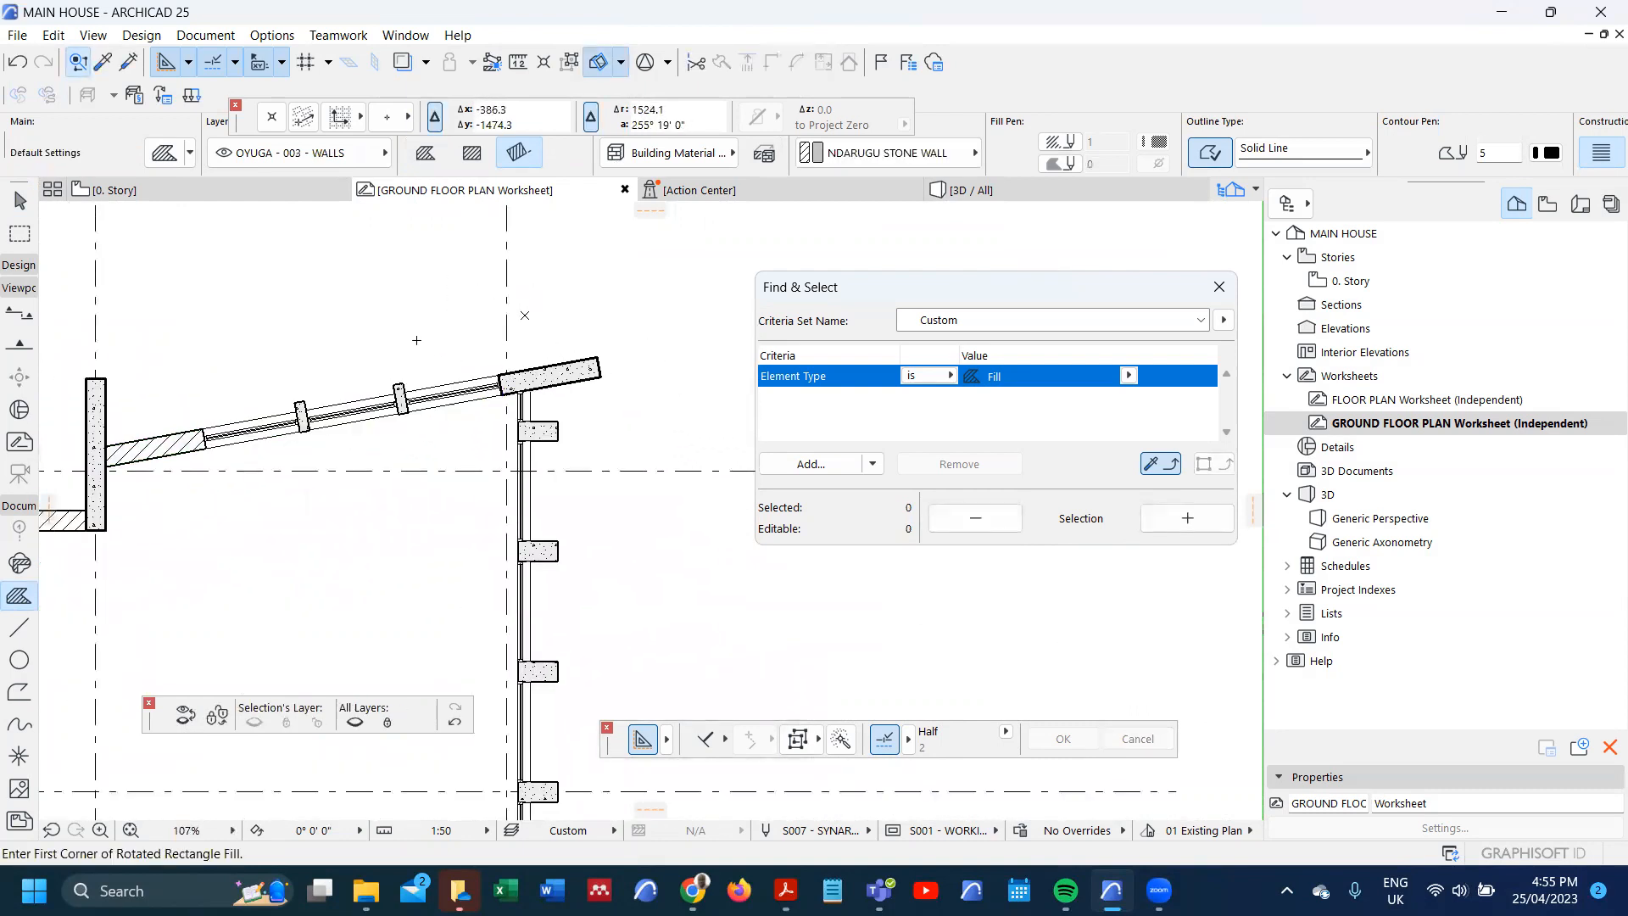
scroll(723, 407, down, 4)
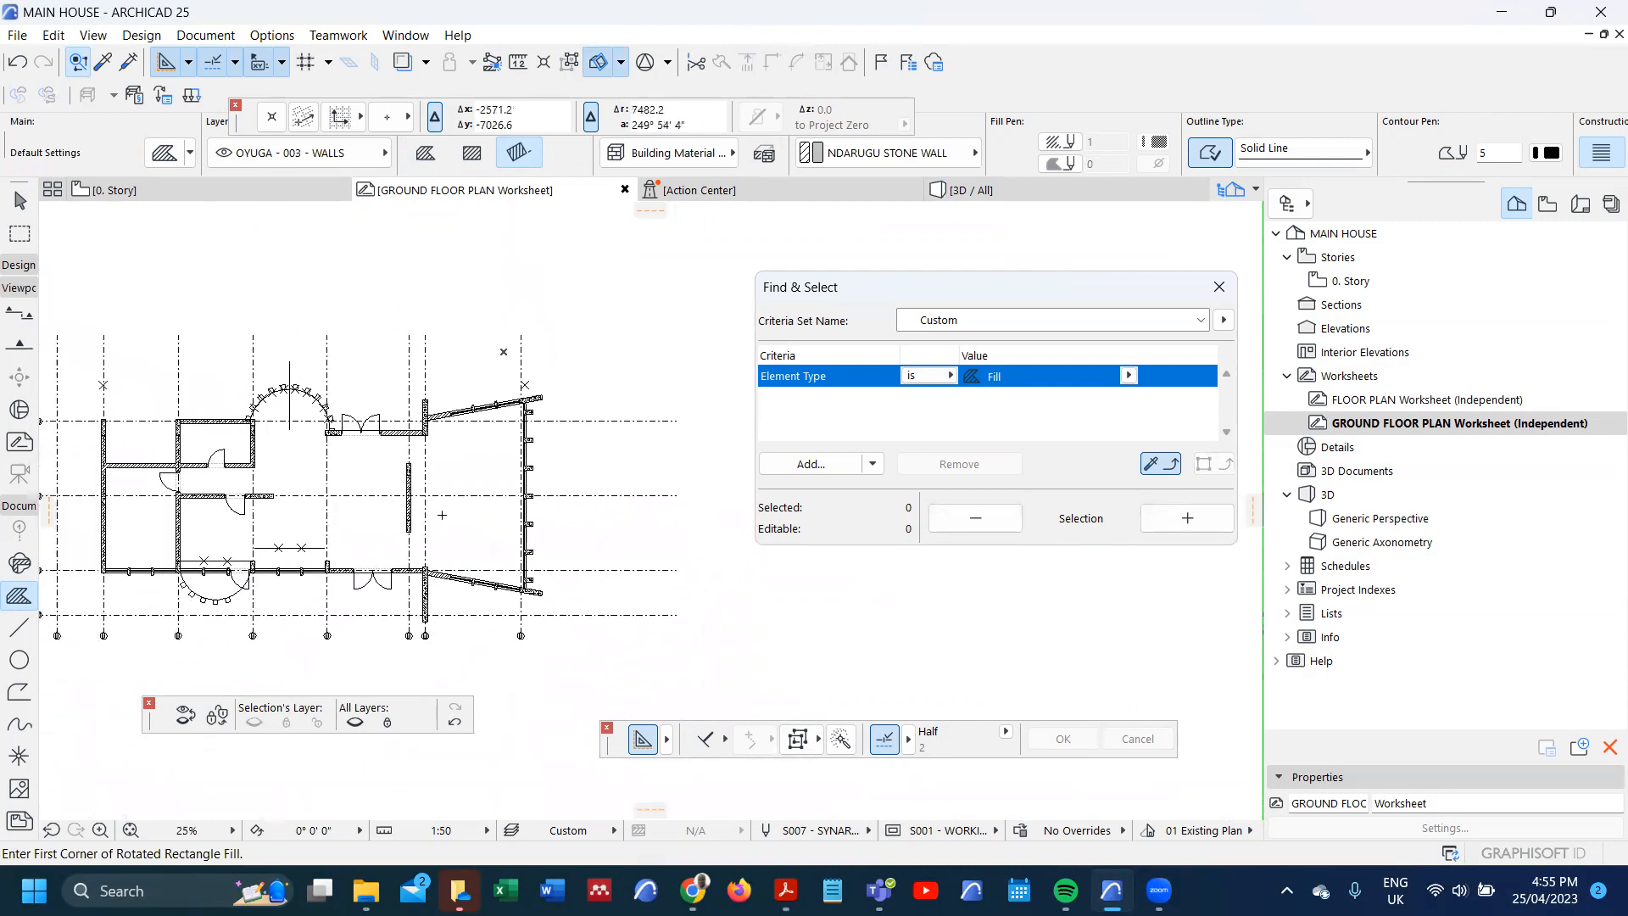
- Adopt the dashed line settings of the kitchen door opening for drawing new lines
scroll(441, 513, up, 1)
scroll(445, 518, up, 1)
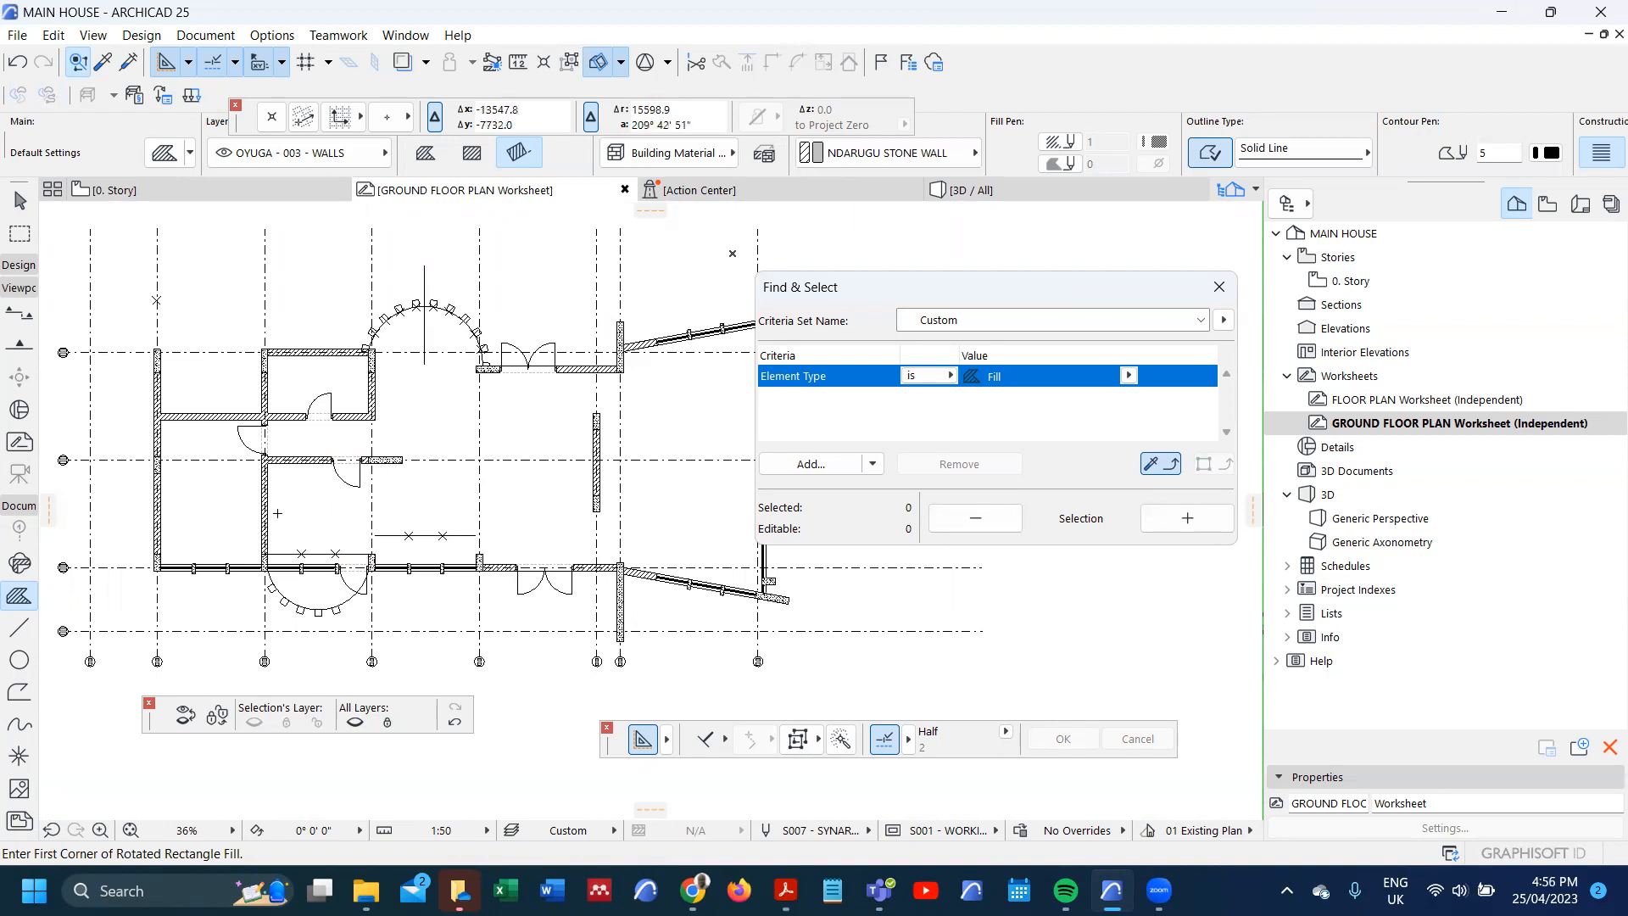
key(alt+g)
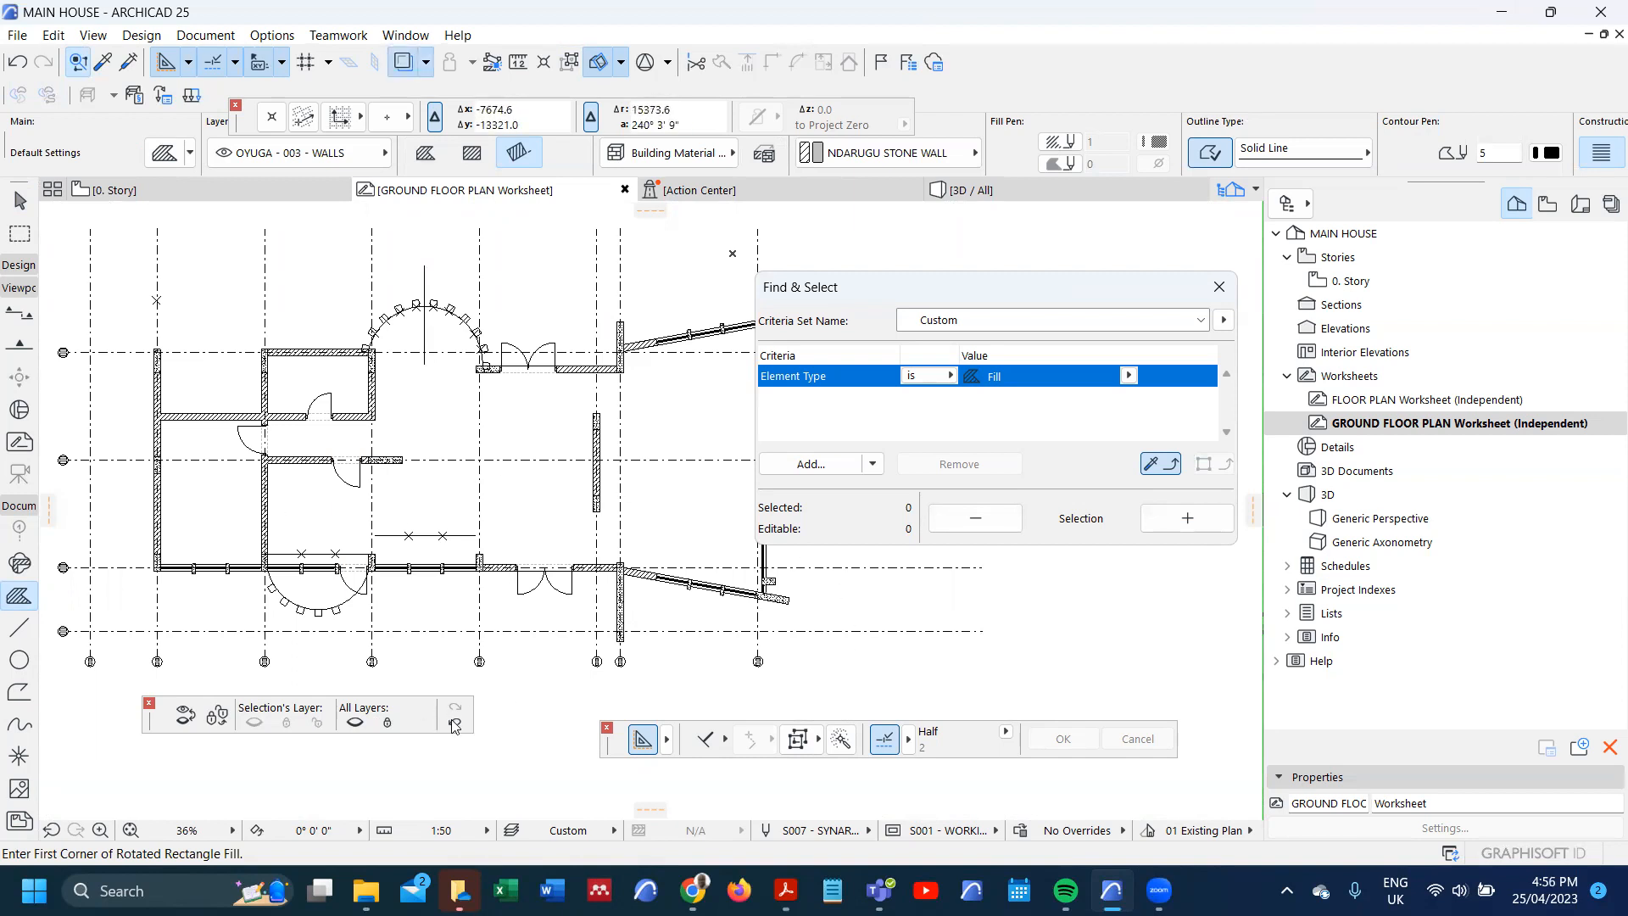
scroll(544, 462, up, 3)
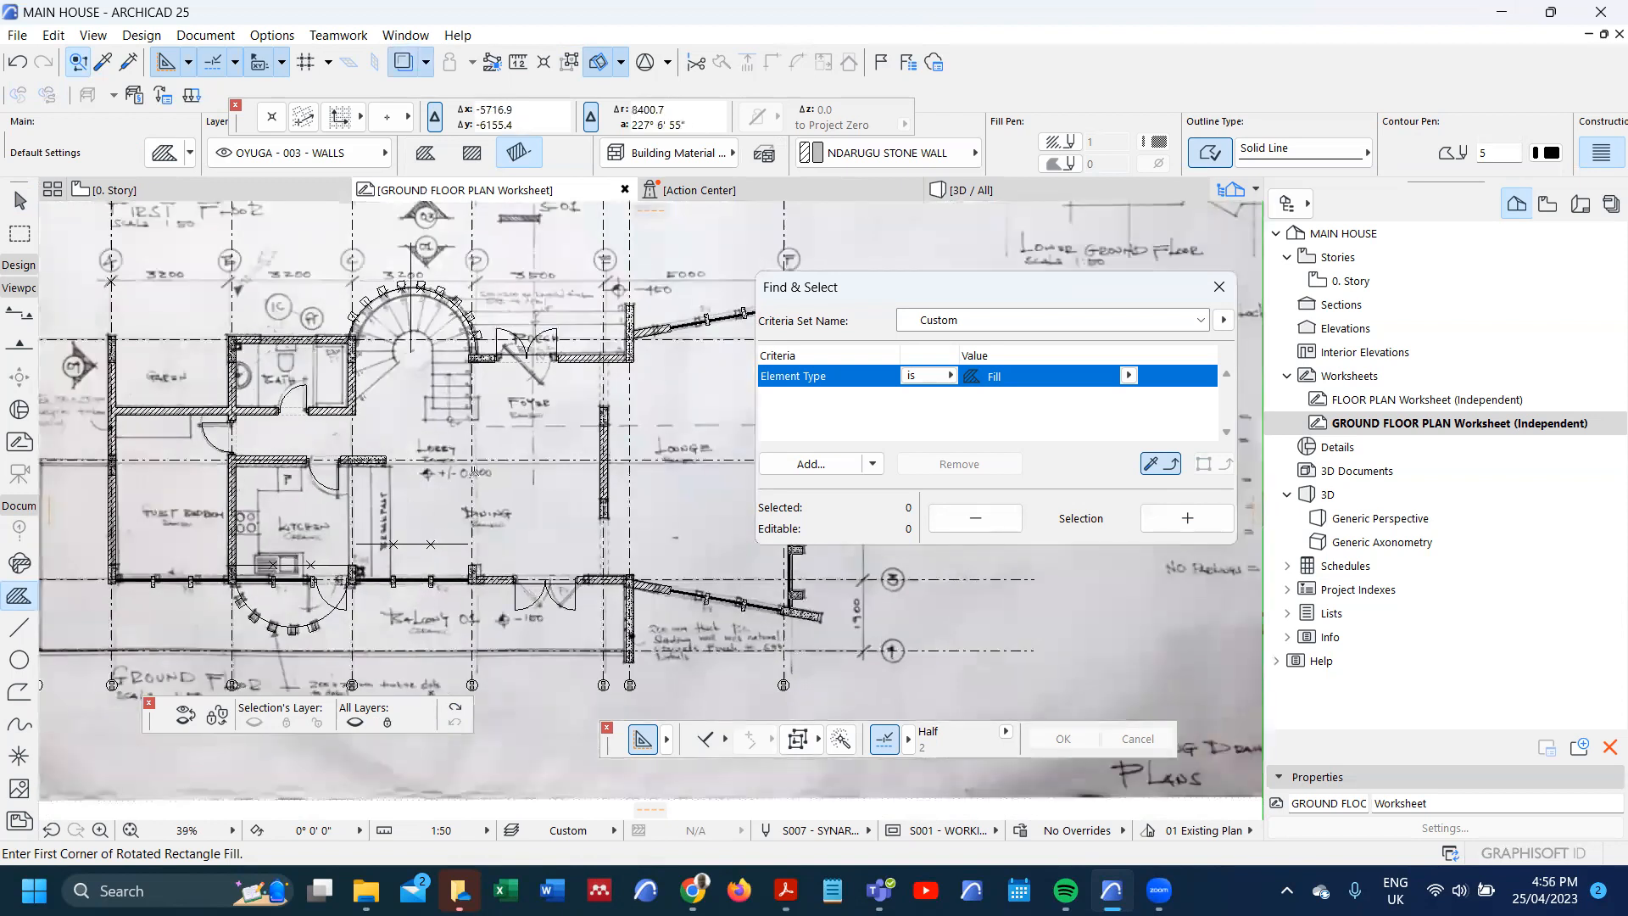
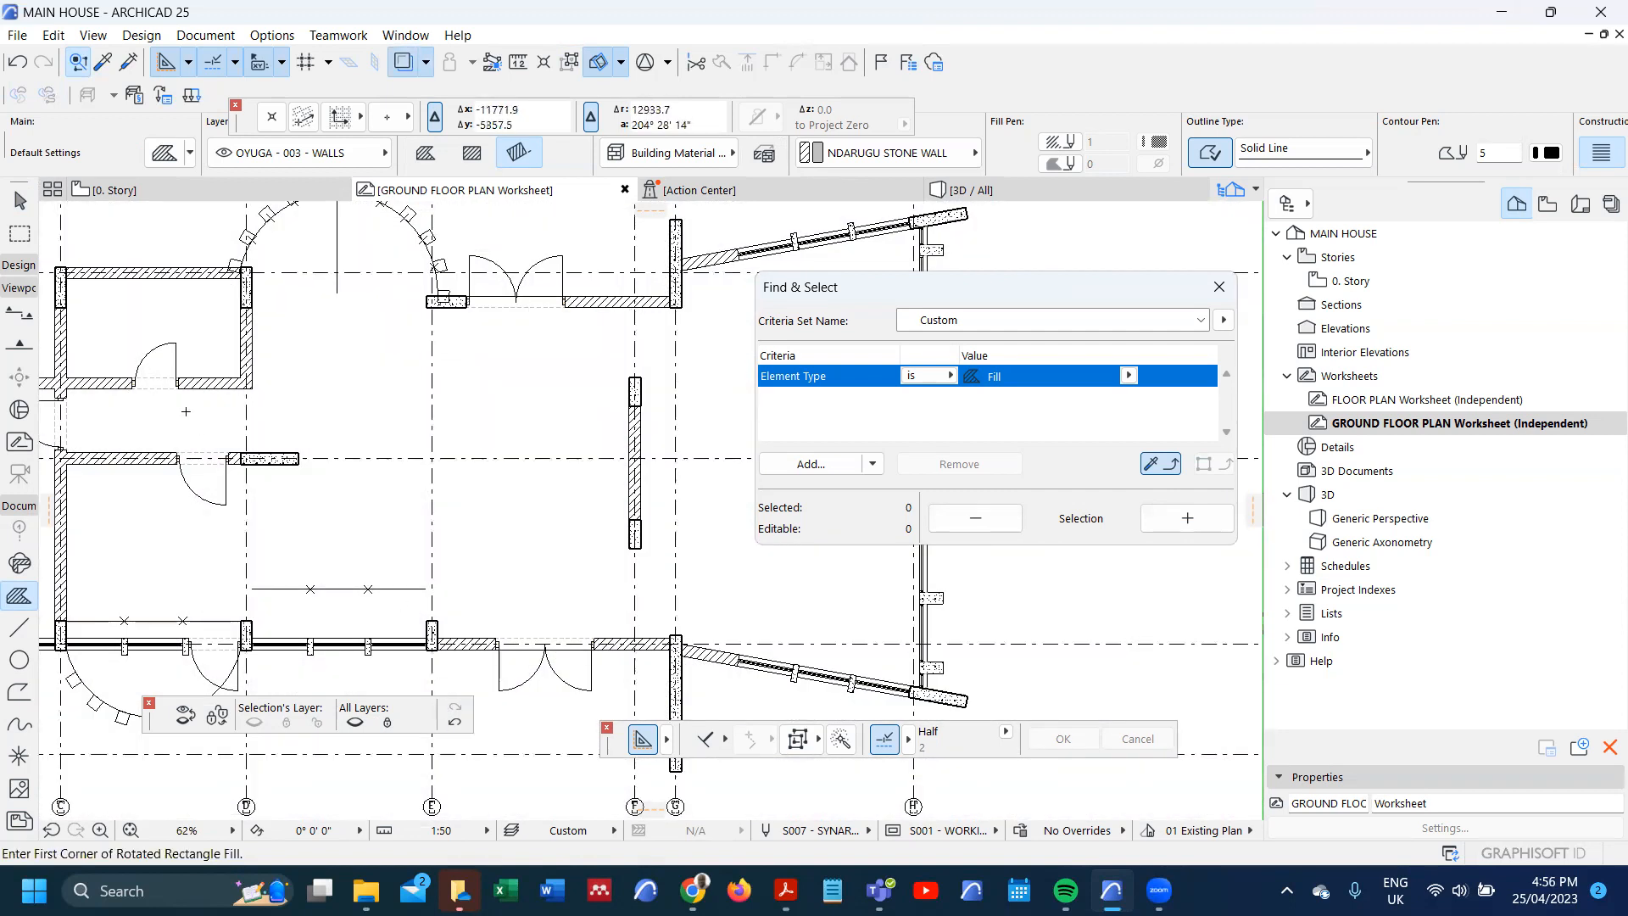
scroll(186, 411, up, 4)
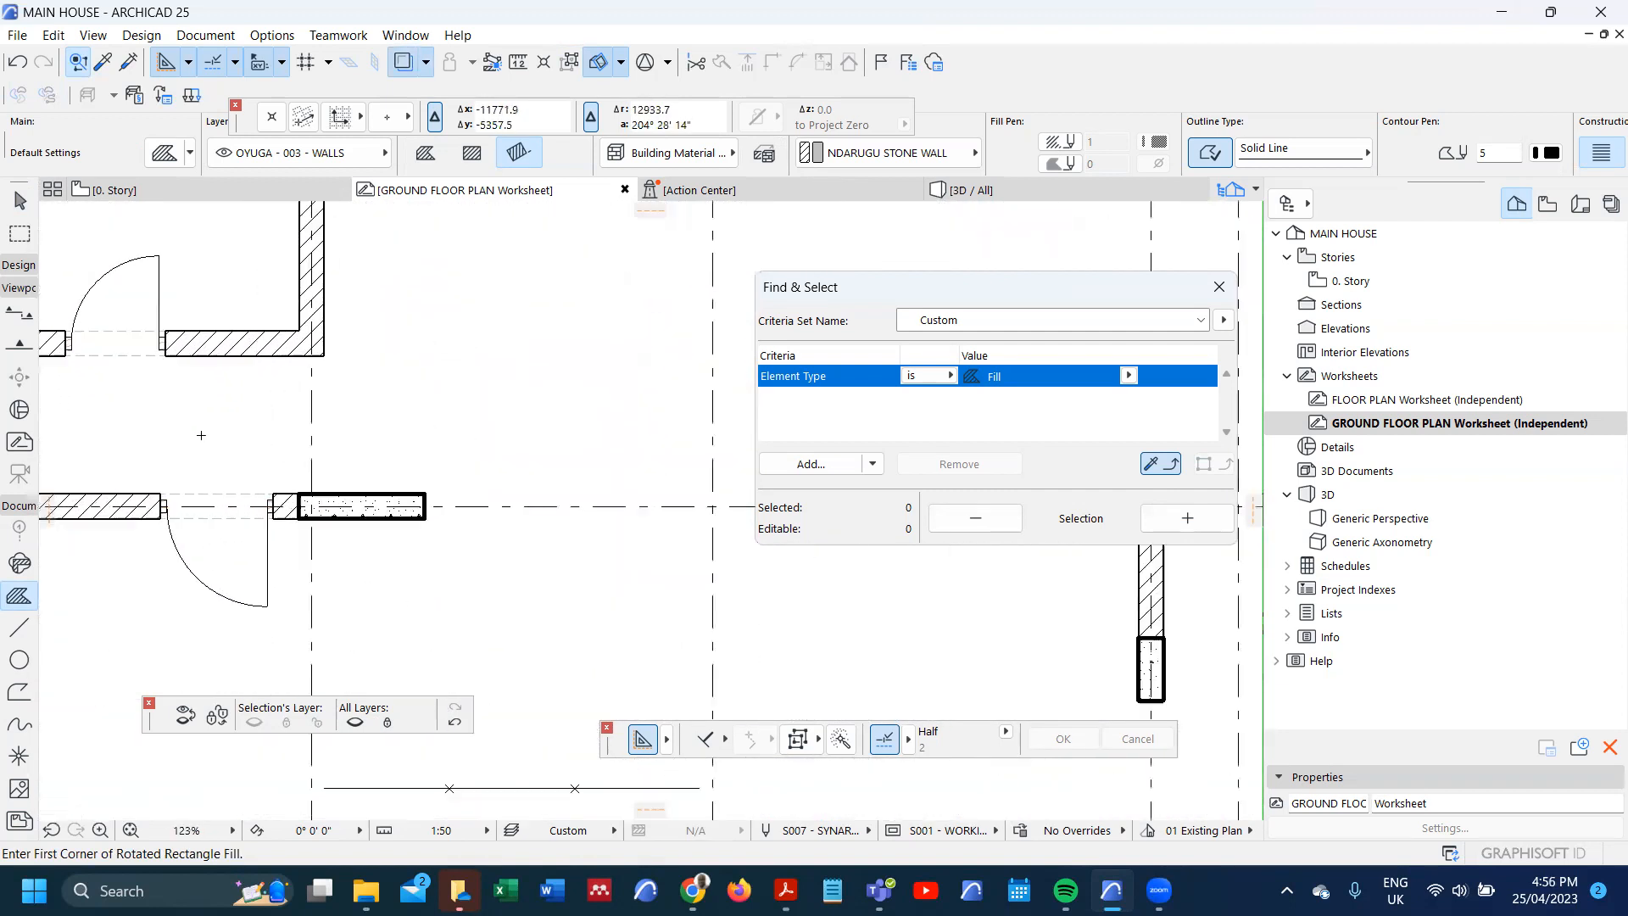
alt+click(223, 504)
scroll(223, 505, down, 5)
scroll(411, 643, up, 2)
click(414, 645)
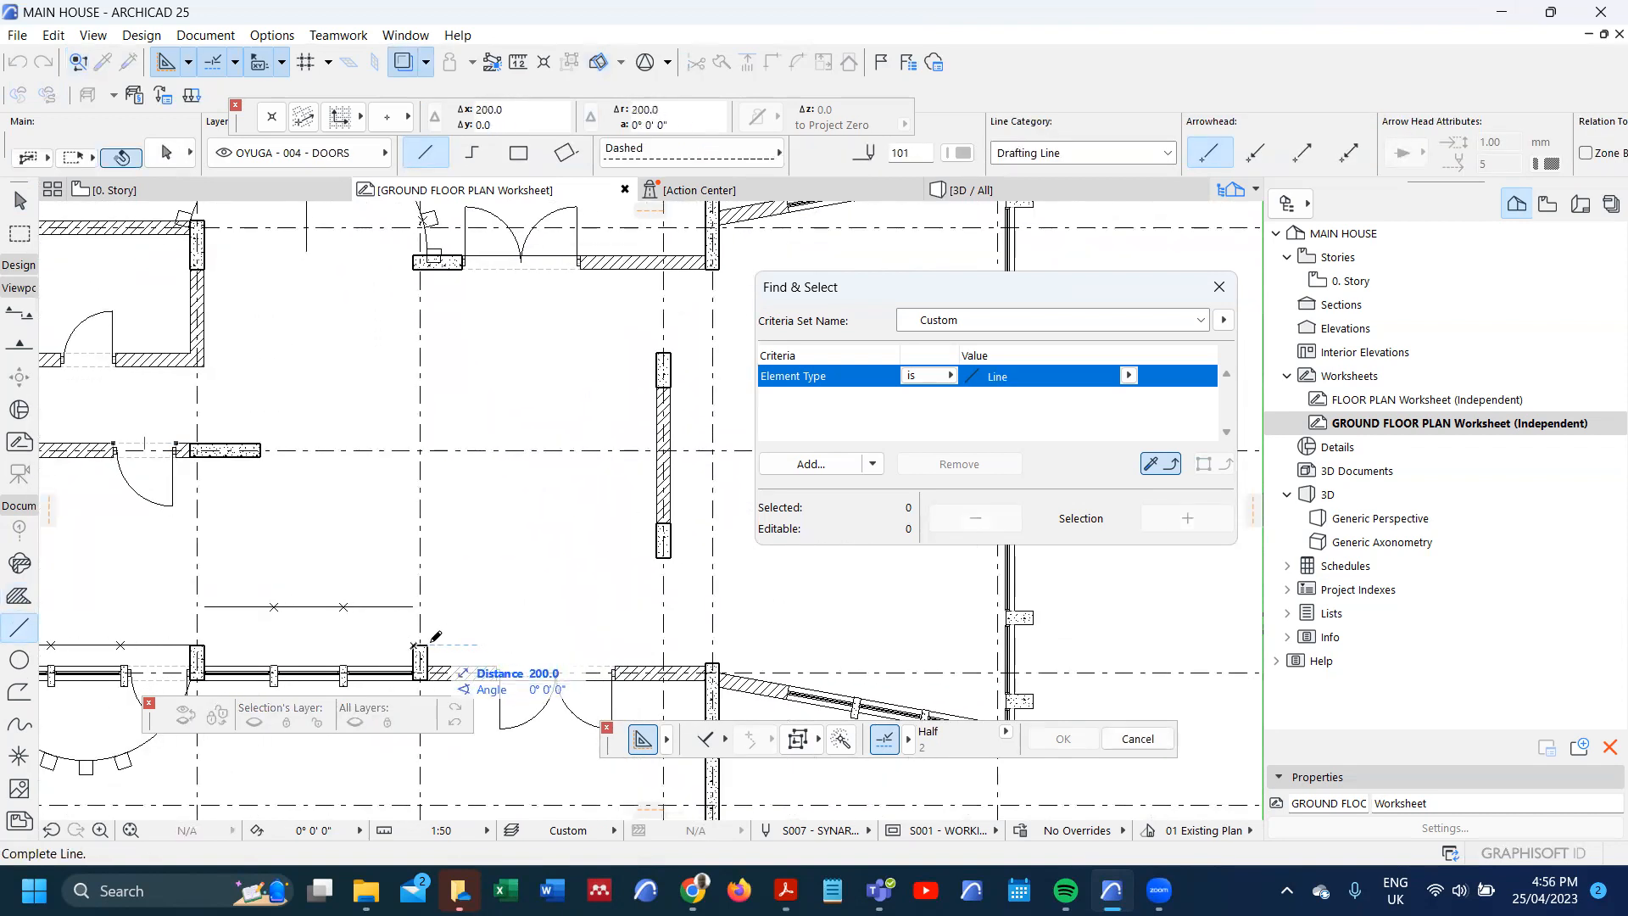
key(Escape)
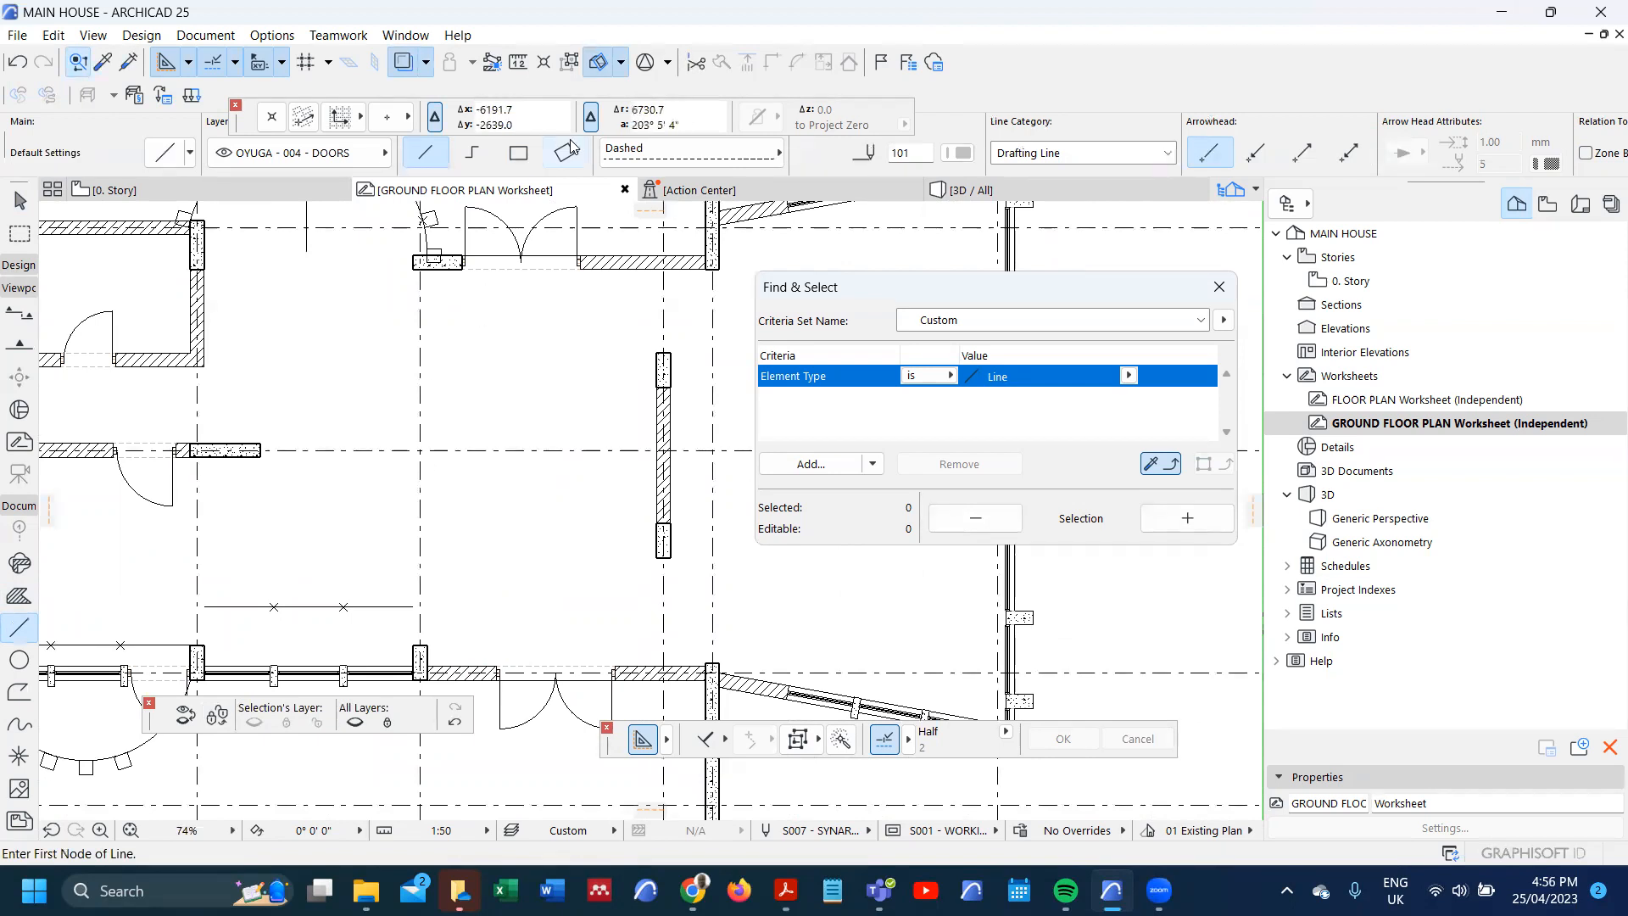
- Draw a dashed rotated rectangle about 200 mm wide along grid E, from the lower pier to the stone pier beside the entrance doors
click(569, 151)
scroll(420, 669, up, 1)
click(414, 644)
click(429, 636)
scroll(471, 429, down, 3)
scroll(447, 304, up, 4)
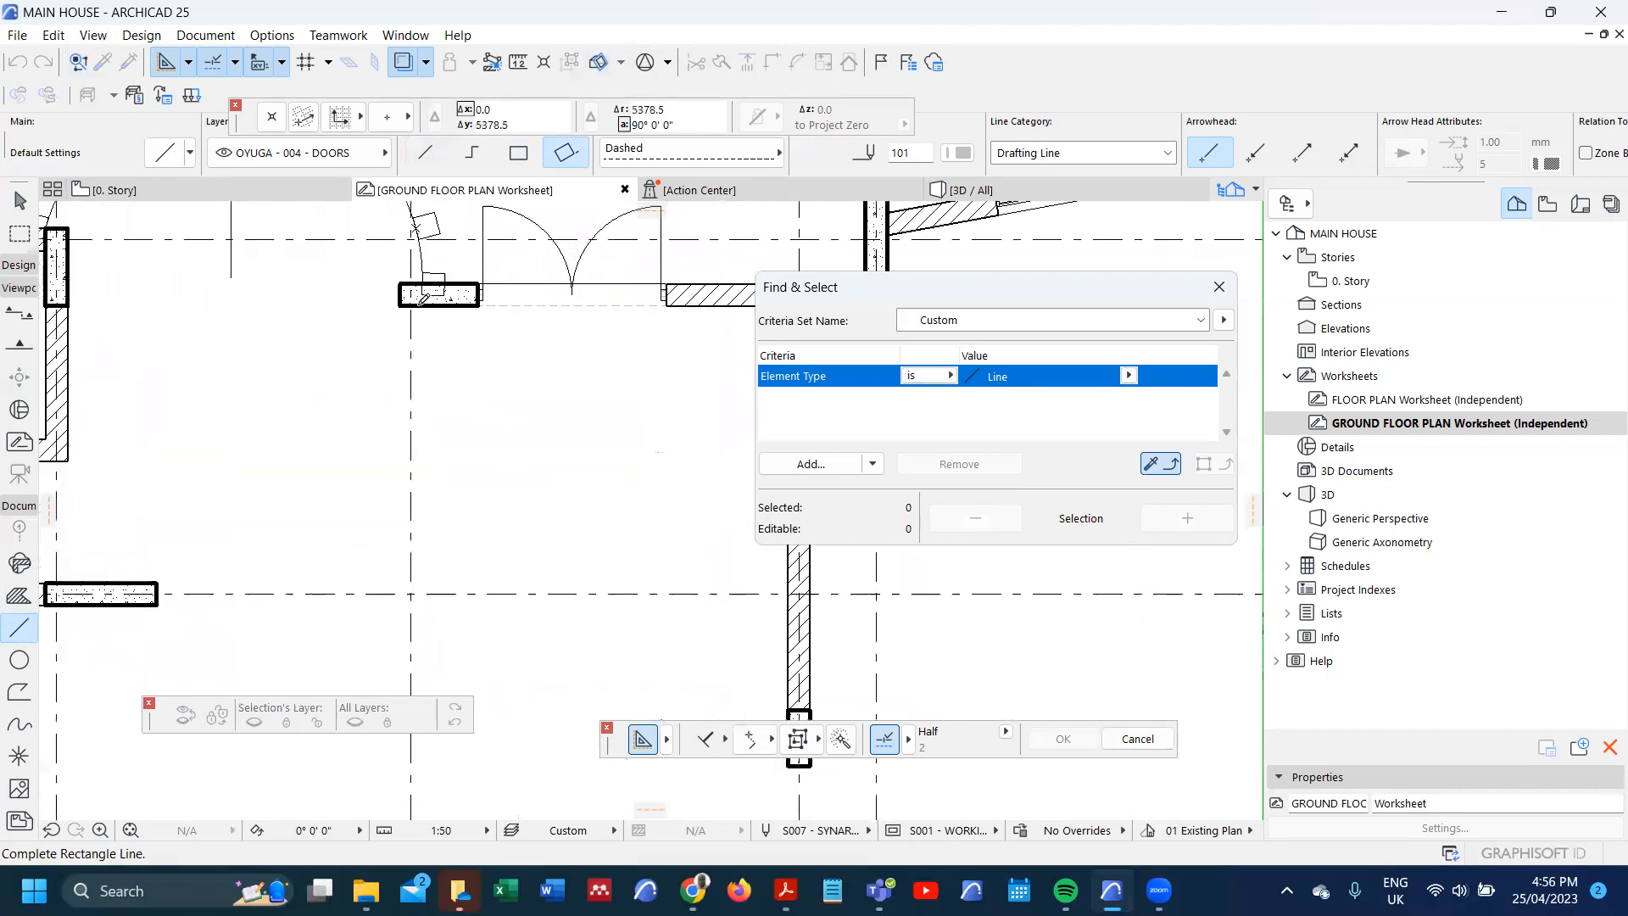
click(423, 329)
scroll(289, 446, down, 2)
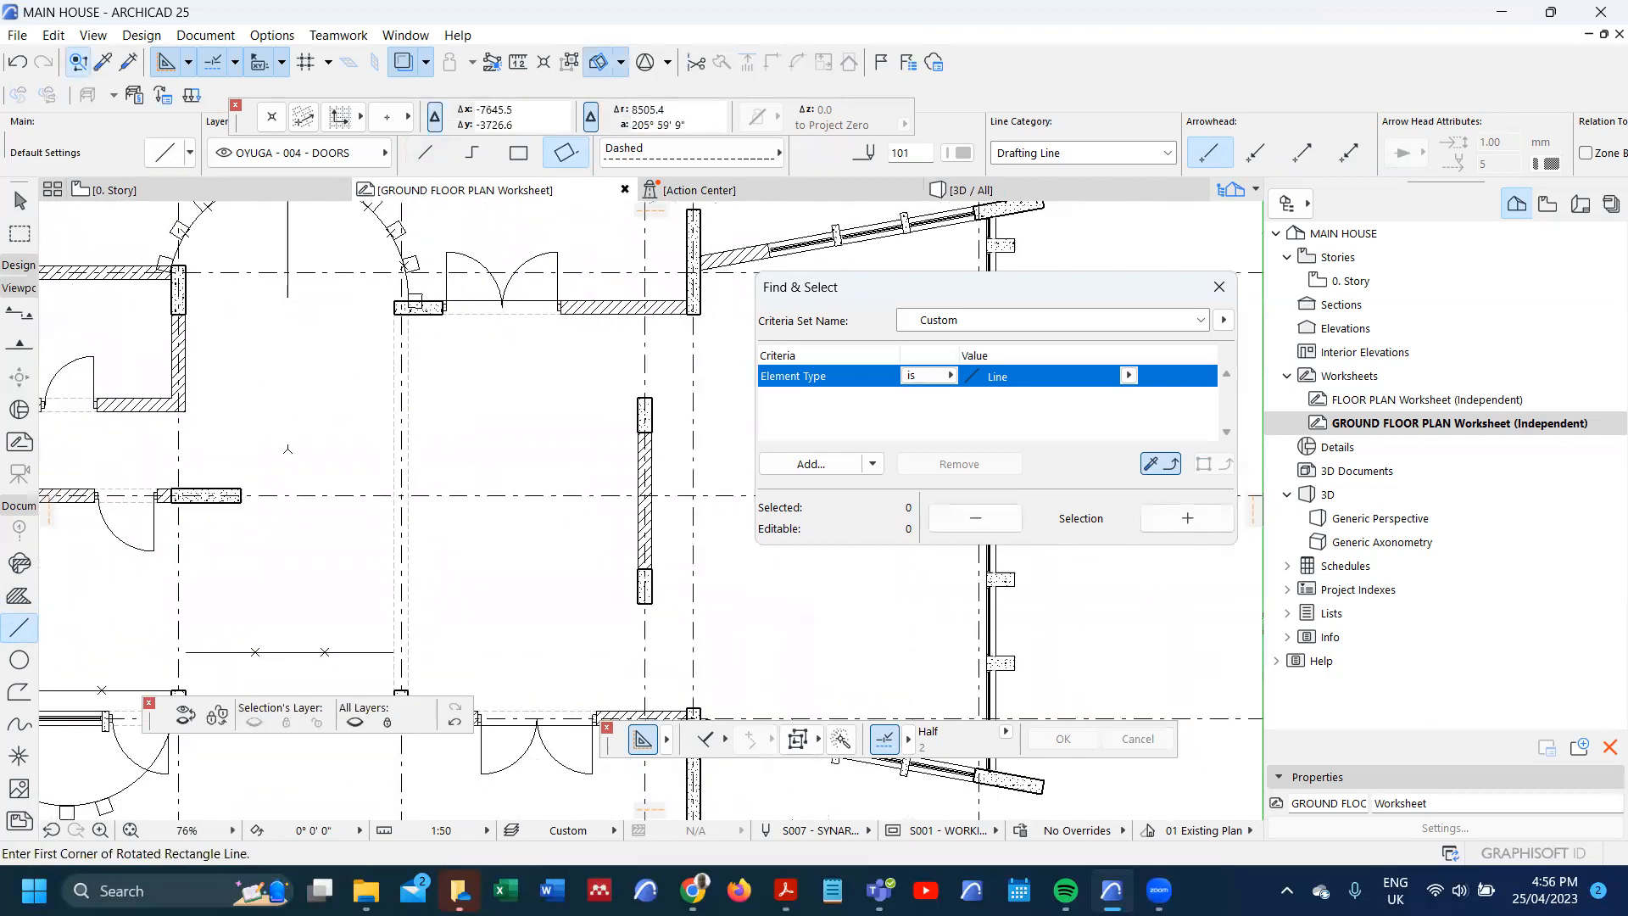
- Draw a dashed rectangle of about 5700 by 200 mm from the end of the kitchen's stub wall to the grid F wall
click(240, 502)
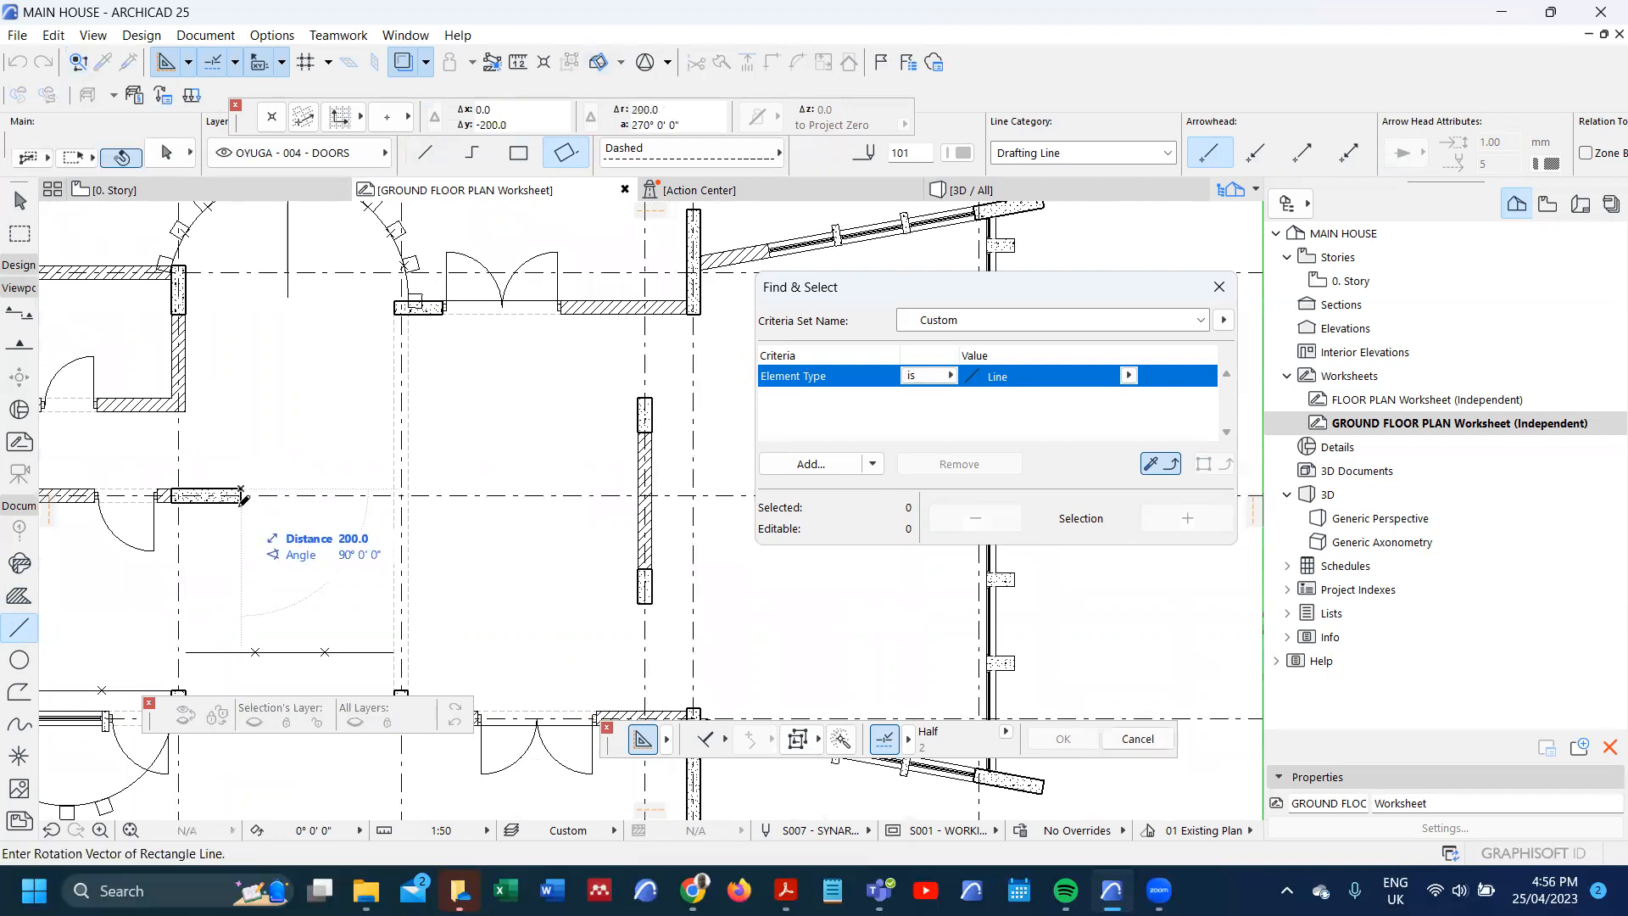
click(627, 501)
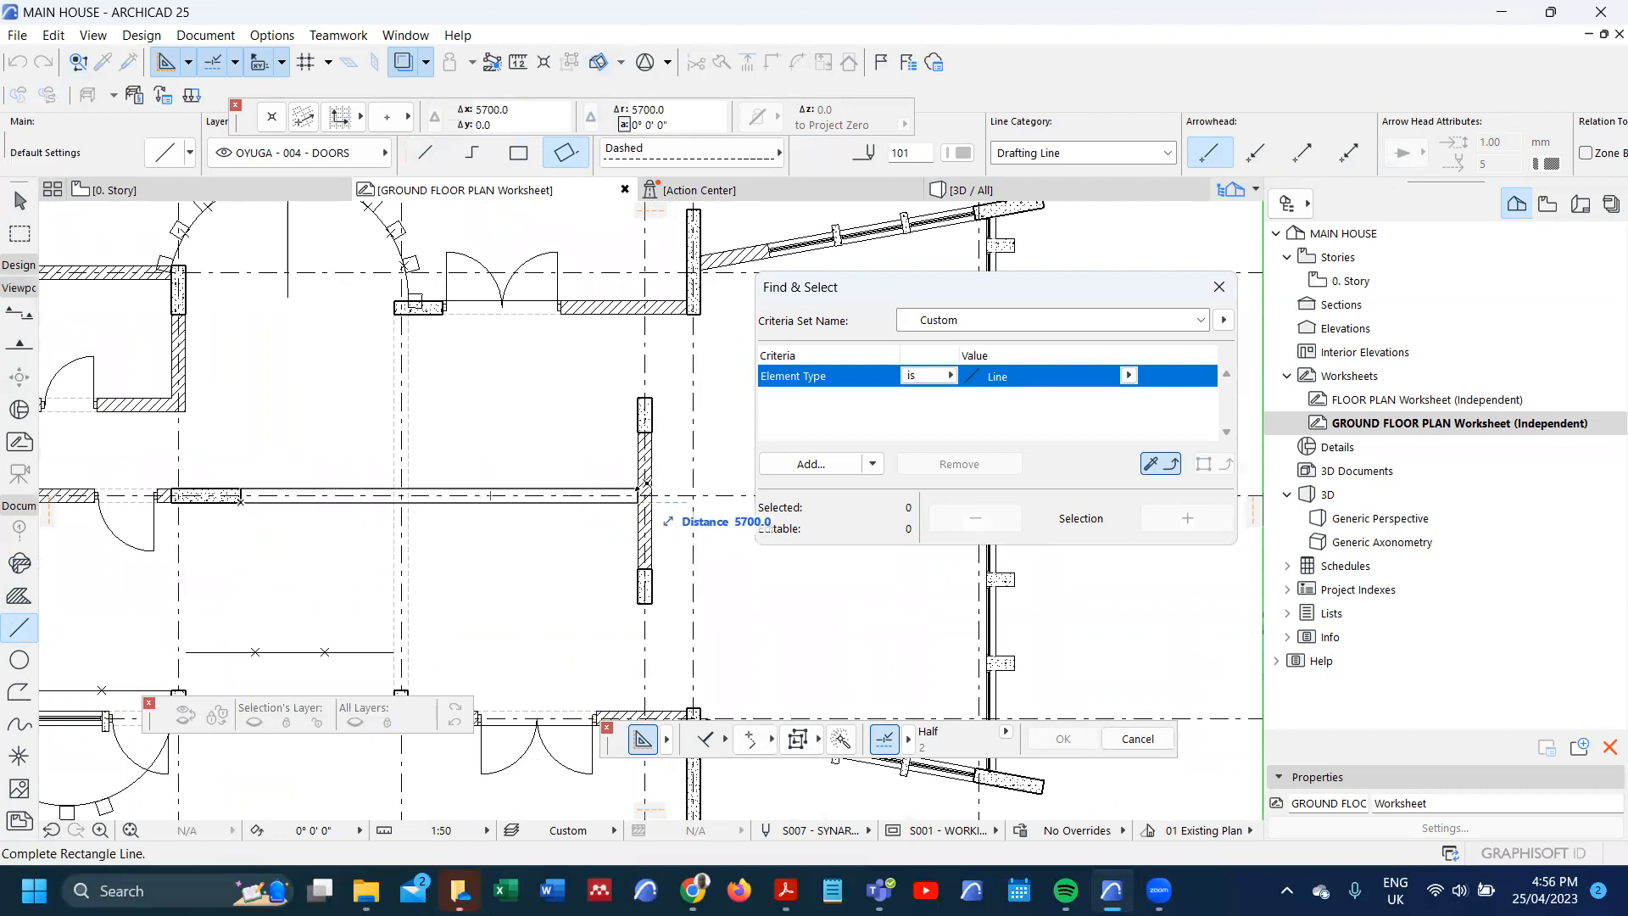
click(628, 499)
scroll(600, 430, down, 2)
scroll(600, 431, up, 3)
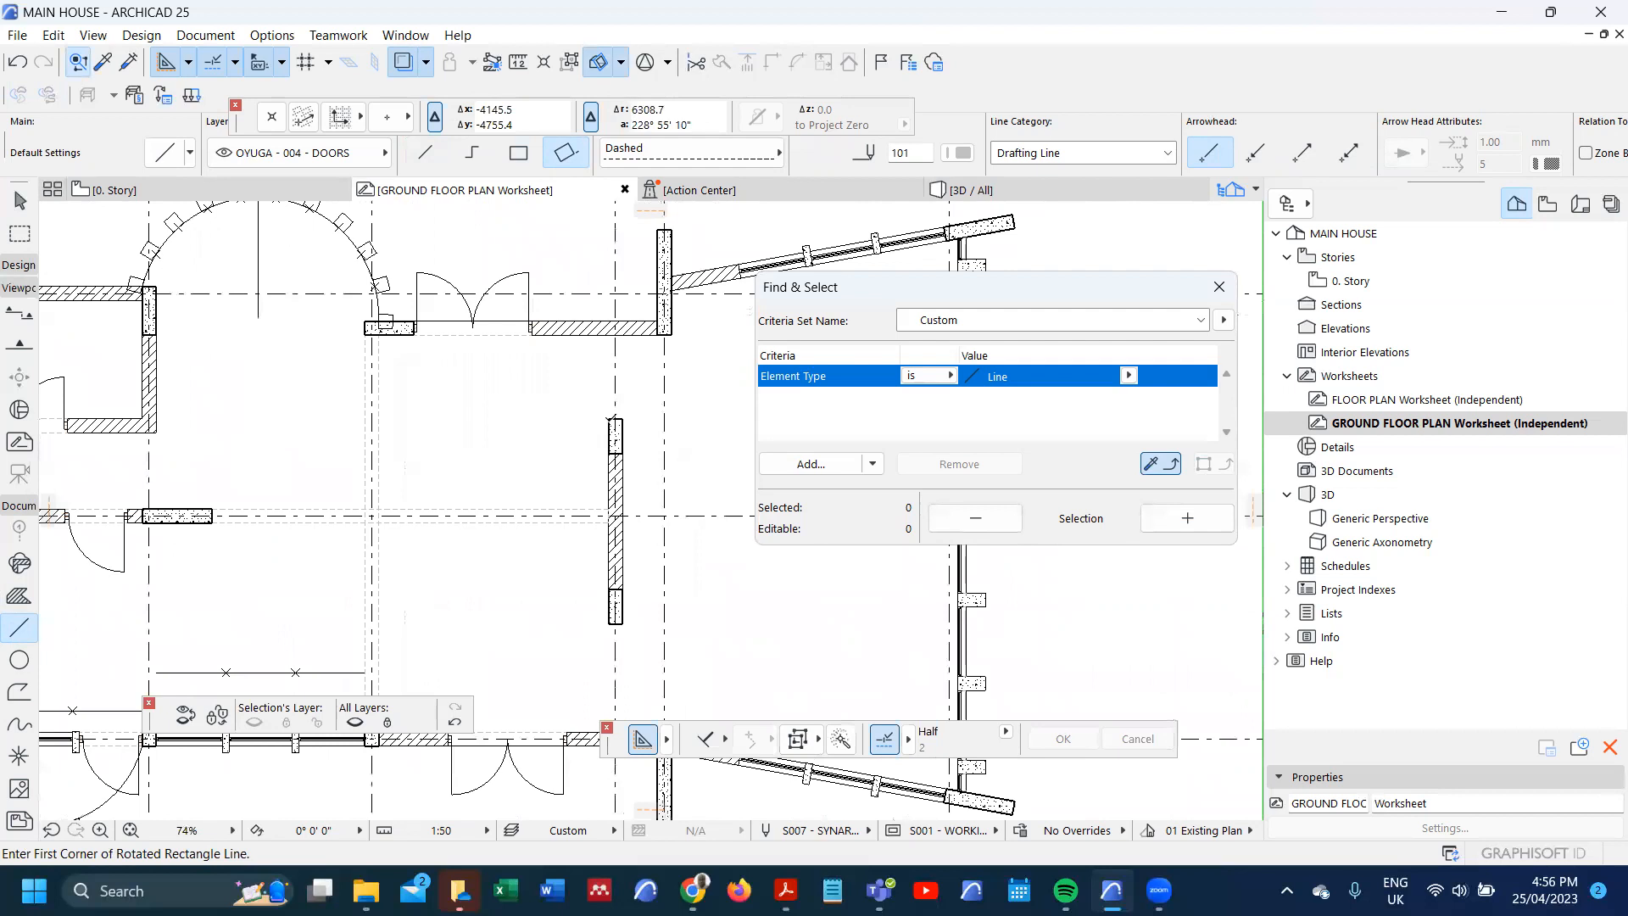
- Draw a dashed rectangle along grid F from the upper end of the freestanding wall to the foyer's outer wall
click(608, 421)
click(609, 335)
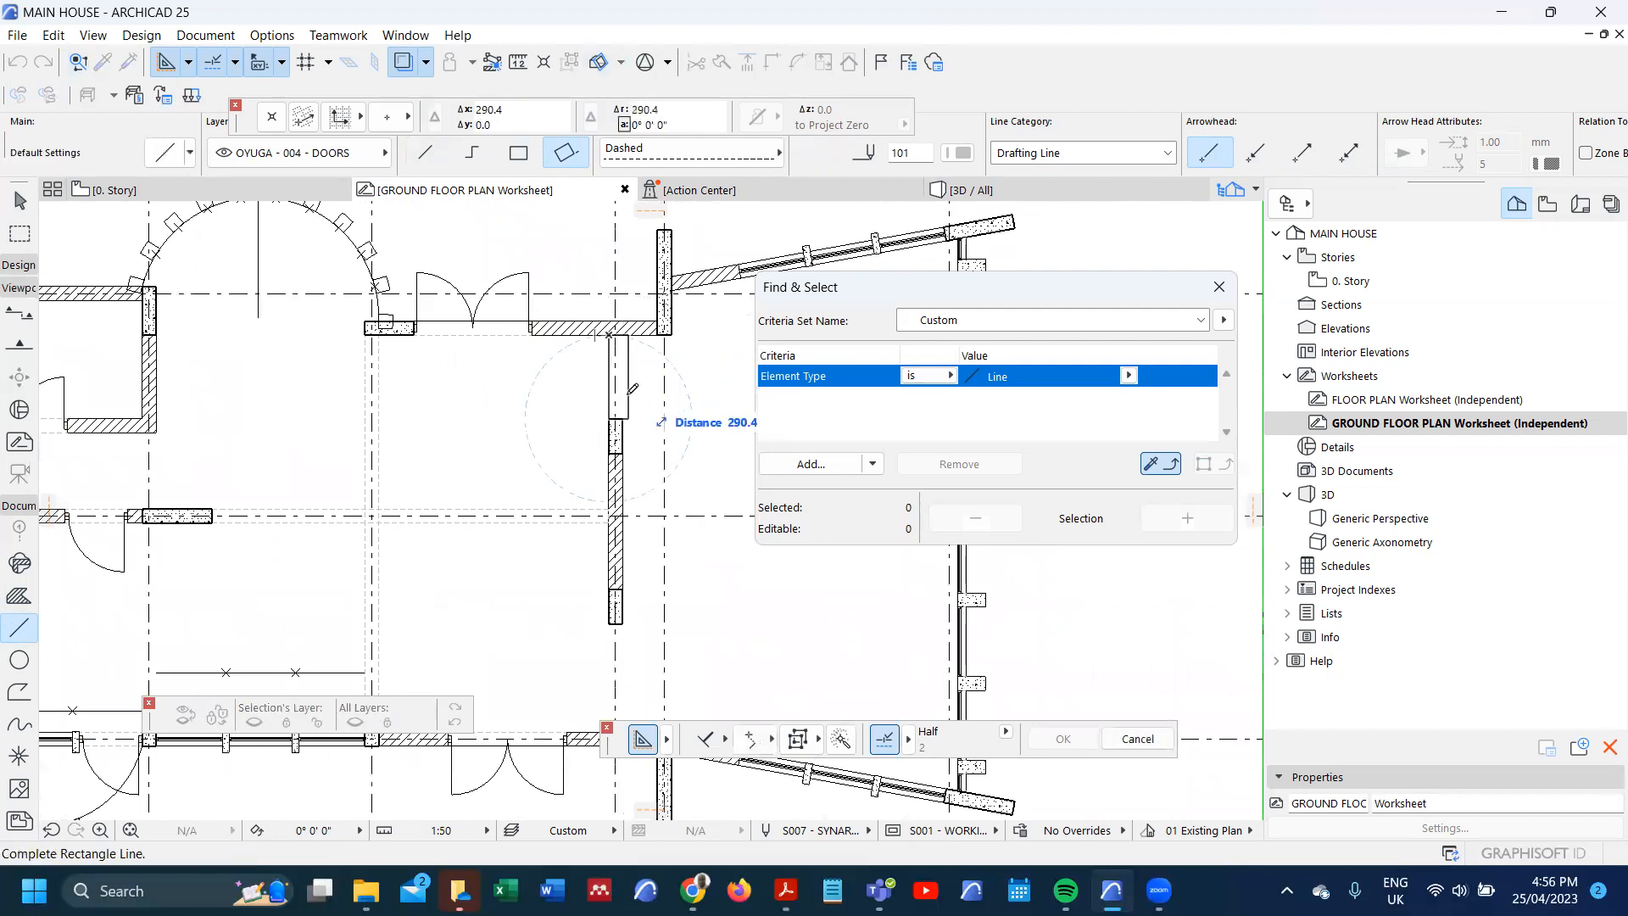
click(622, 419)
key(super+e)
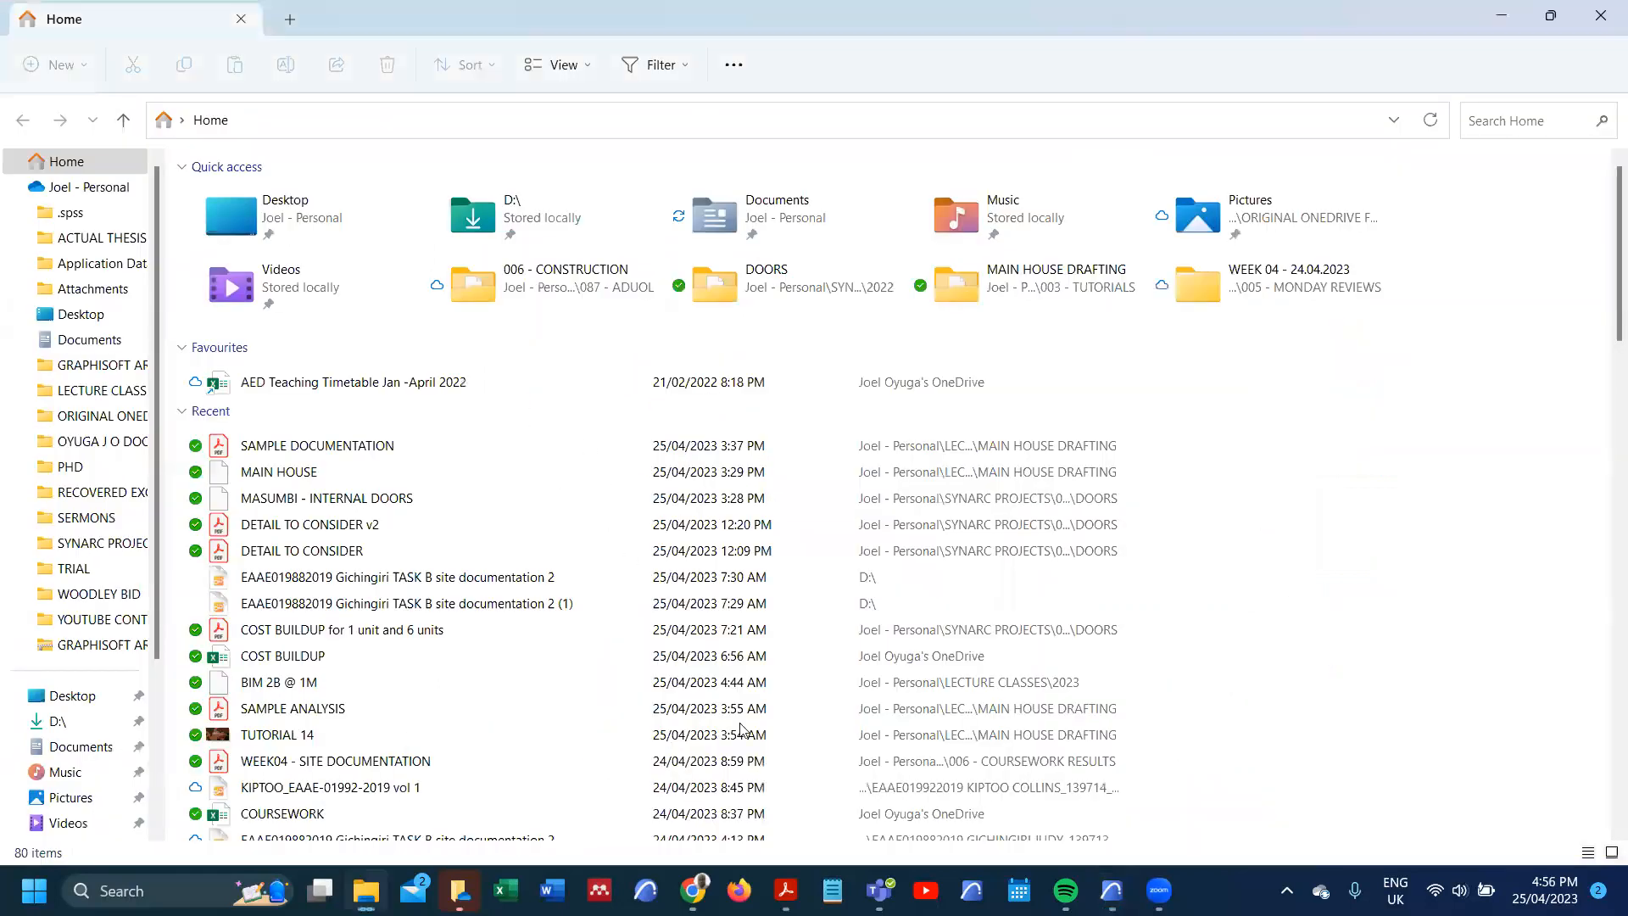
click(1110, 890)
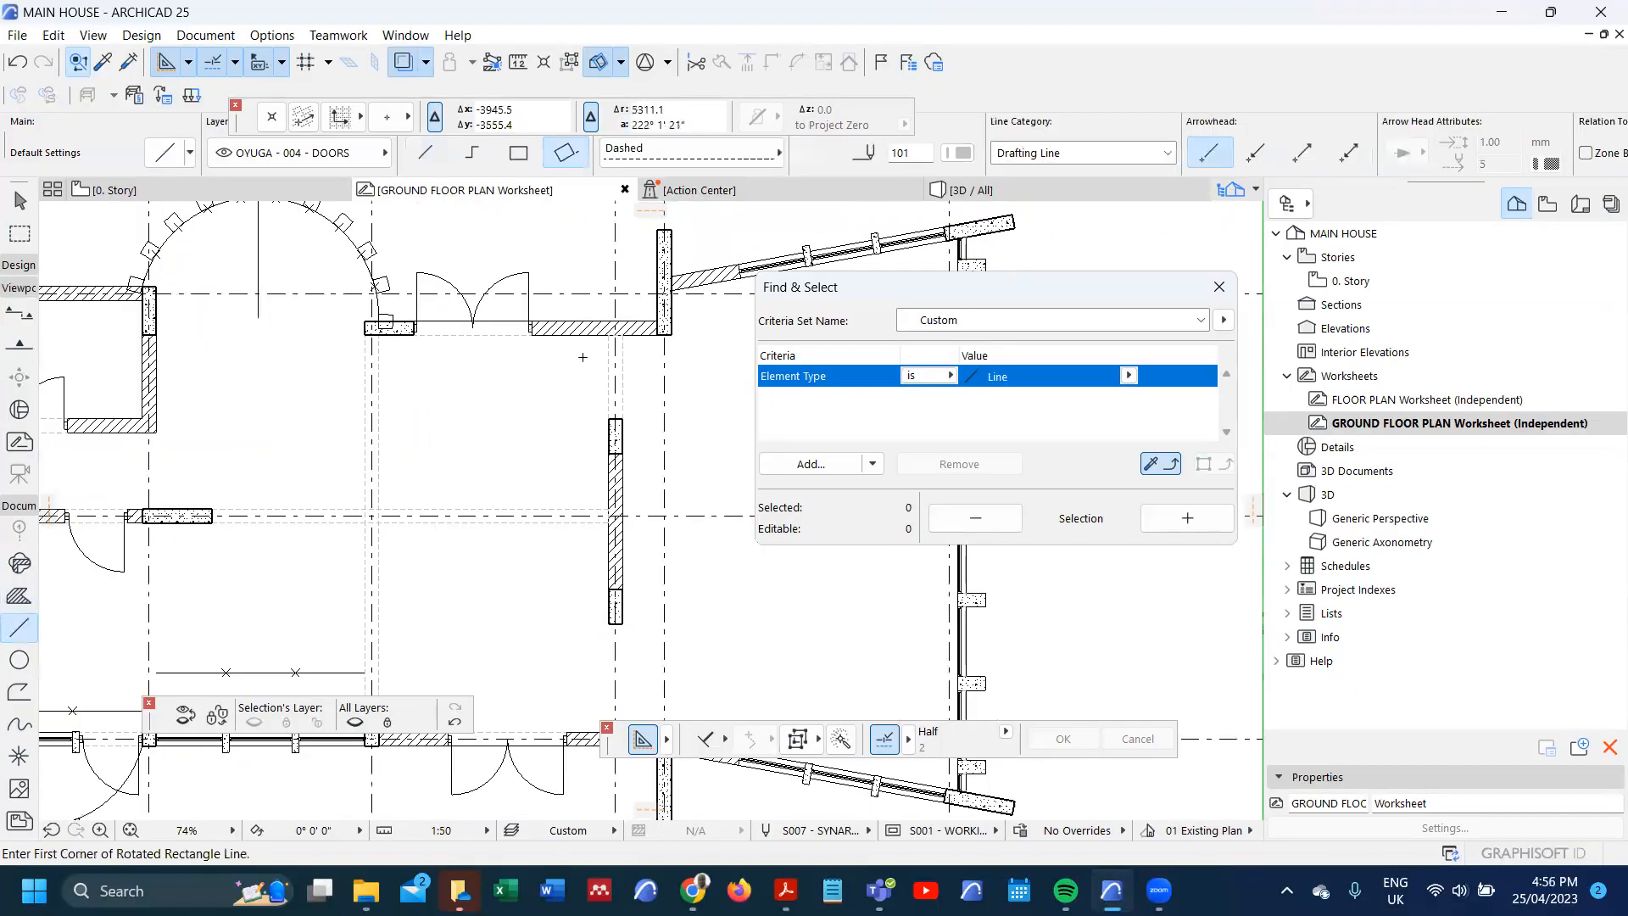
- Draw a dashed rectangle along grid F from the lower end of the freestanding wall to the balcony-side wall
scroll(583, 246, down, 5)
scroll(593, 399, up, 4)
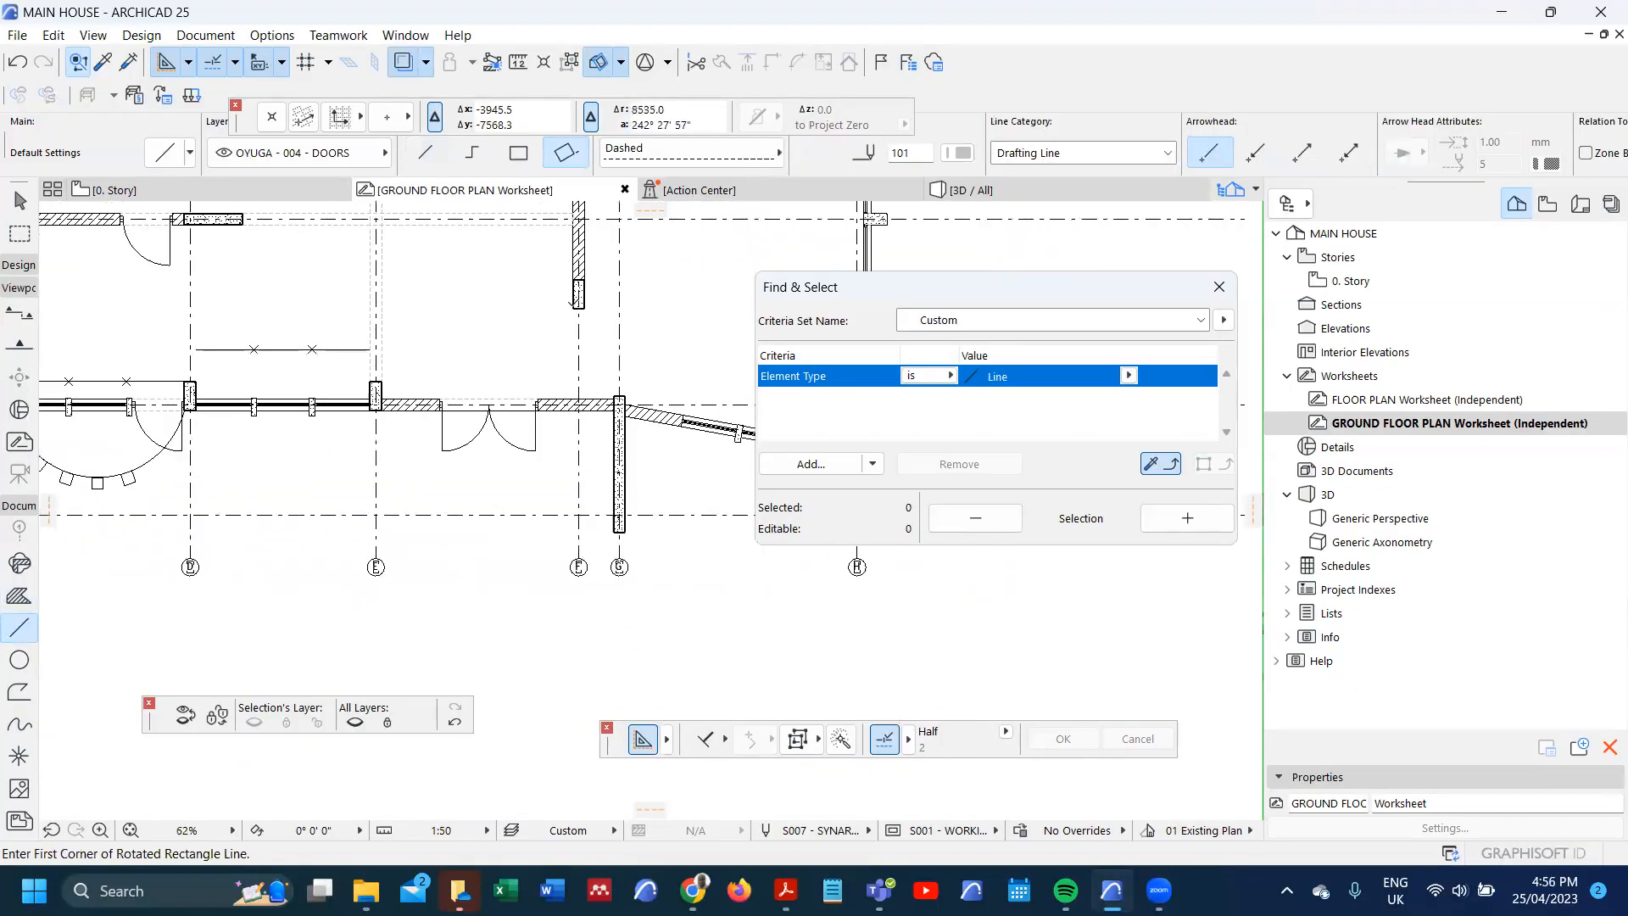
click(573, 309)
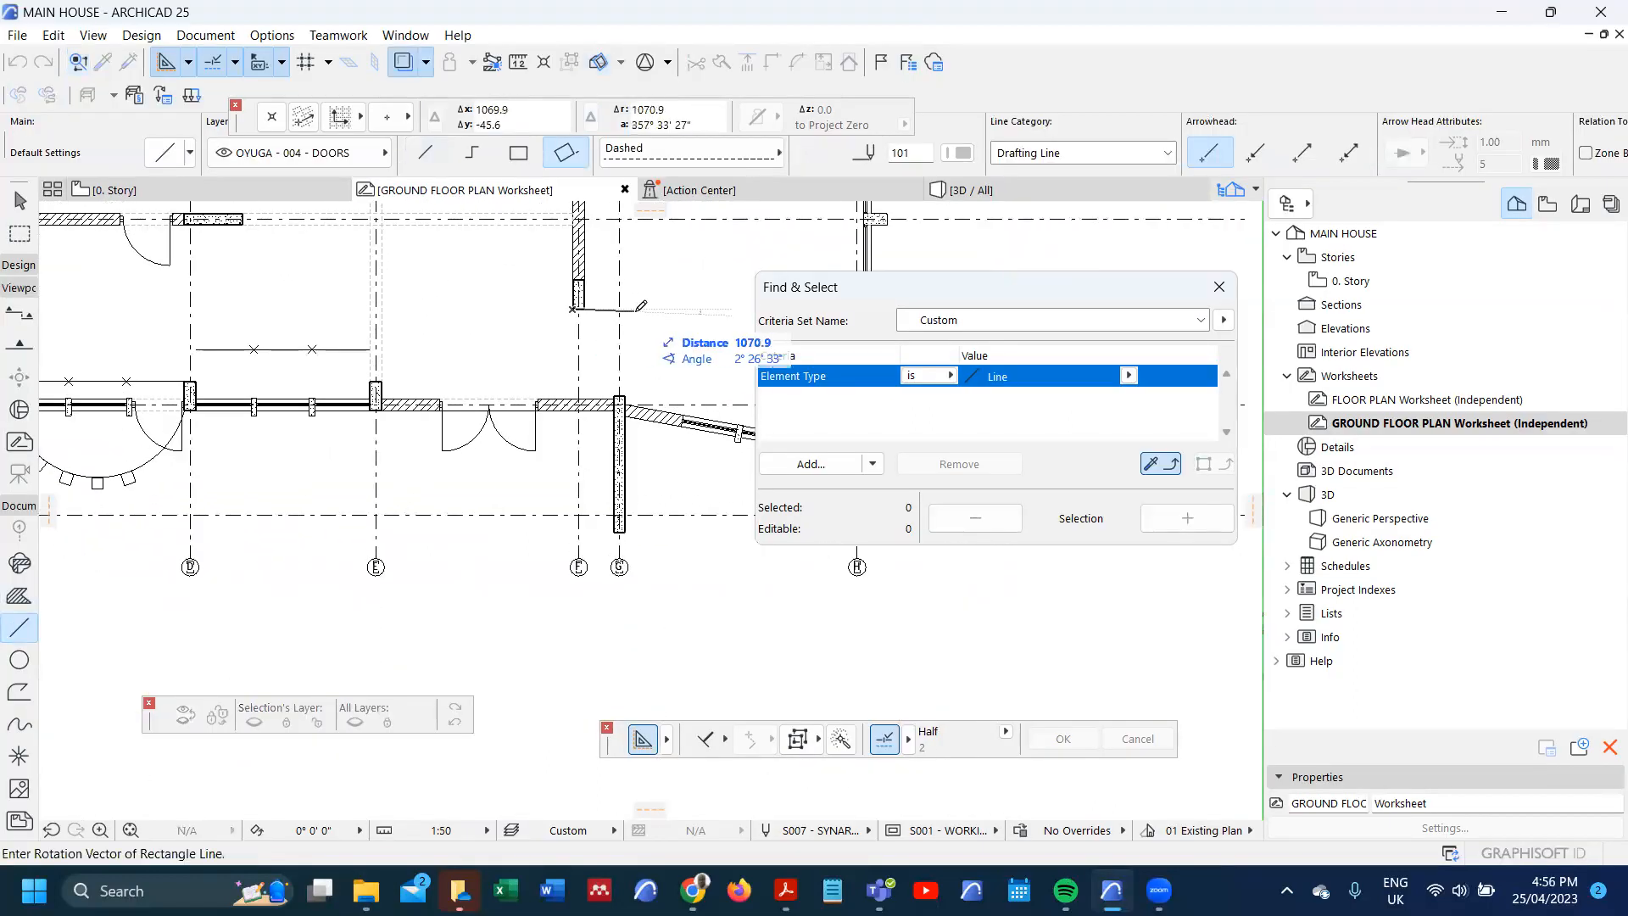
click(584, 309)
click(585, 399)
scroll(553, 541, down, 3)
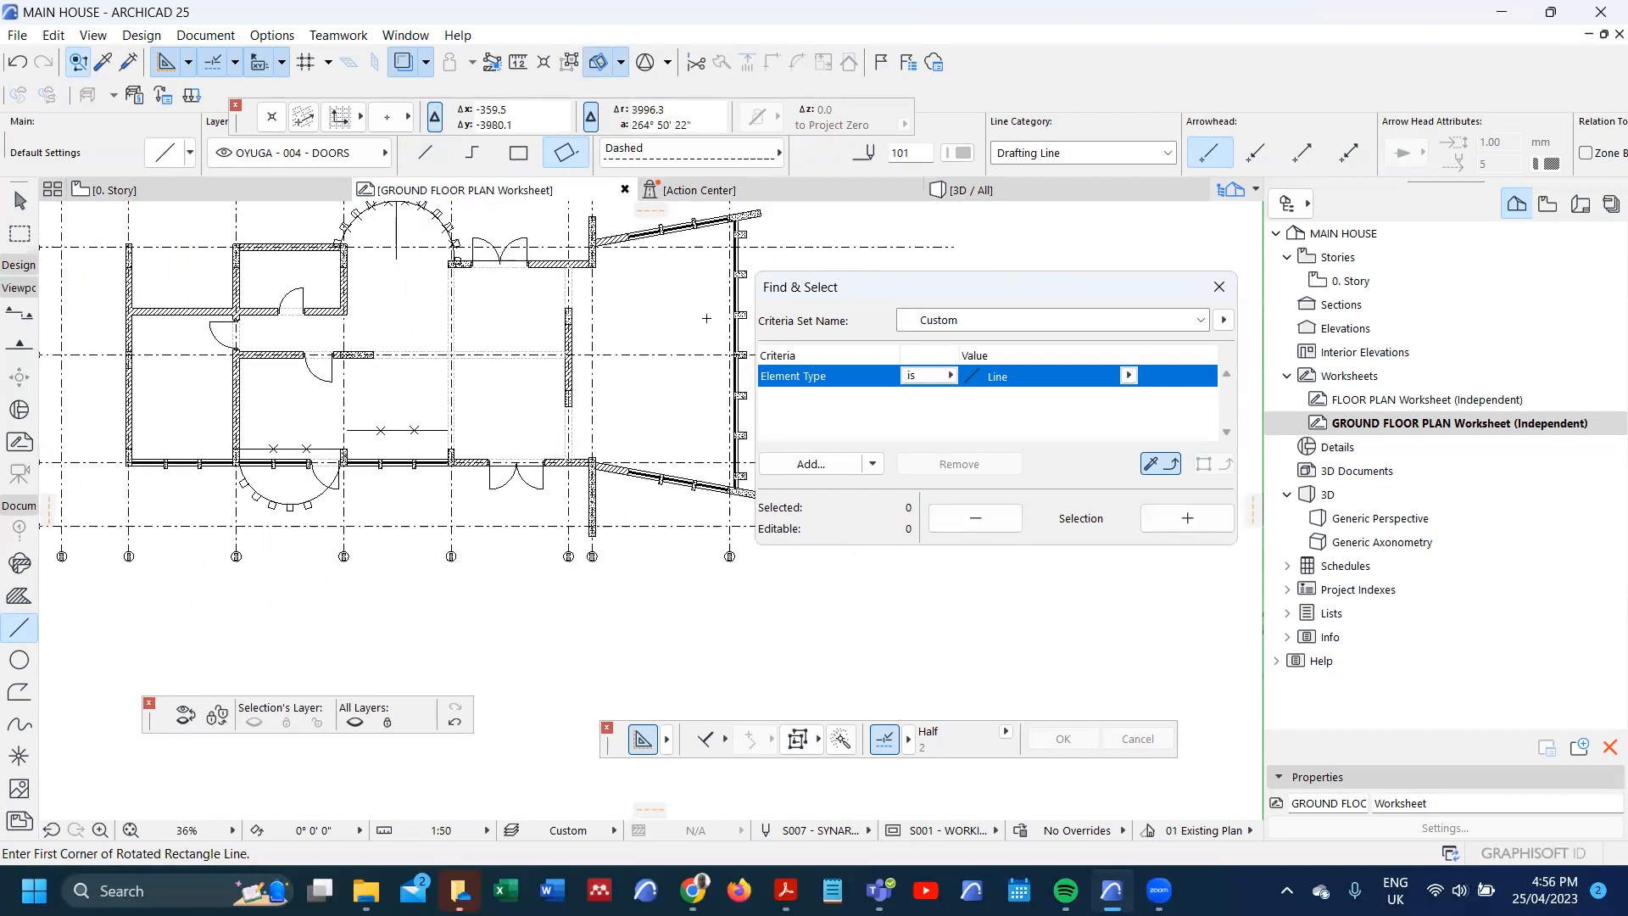
- Draw a dashed rectangle along grid D between the lower pier and the kitchen's stub wall
scroll(355, 449, up, 6)
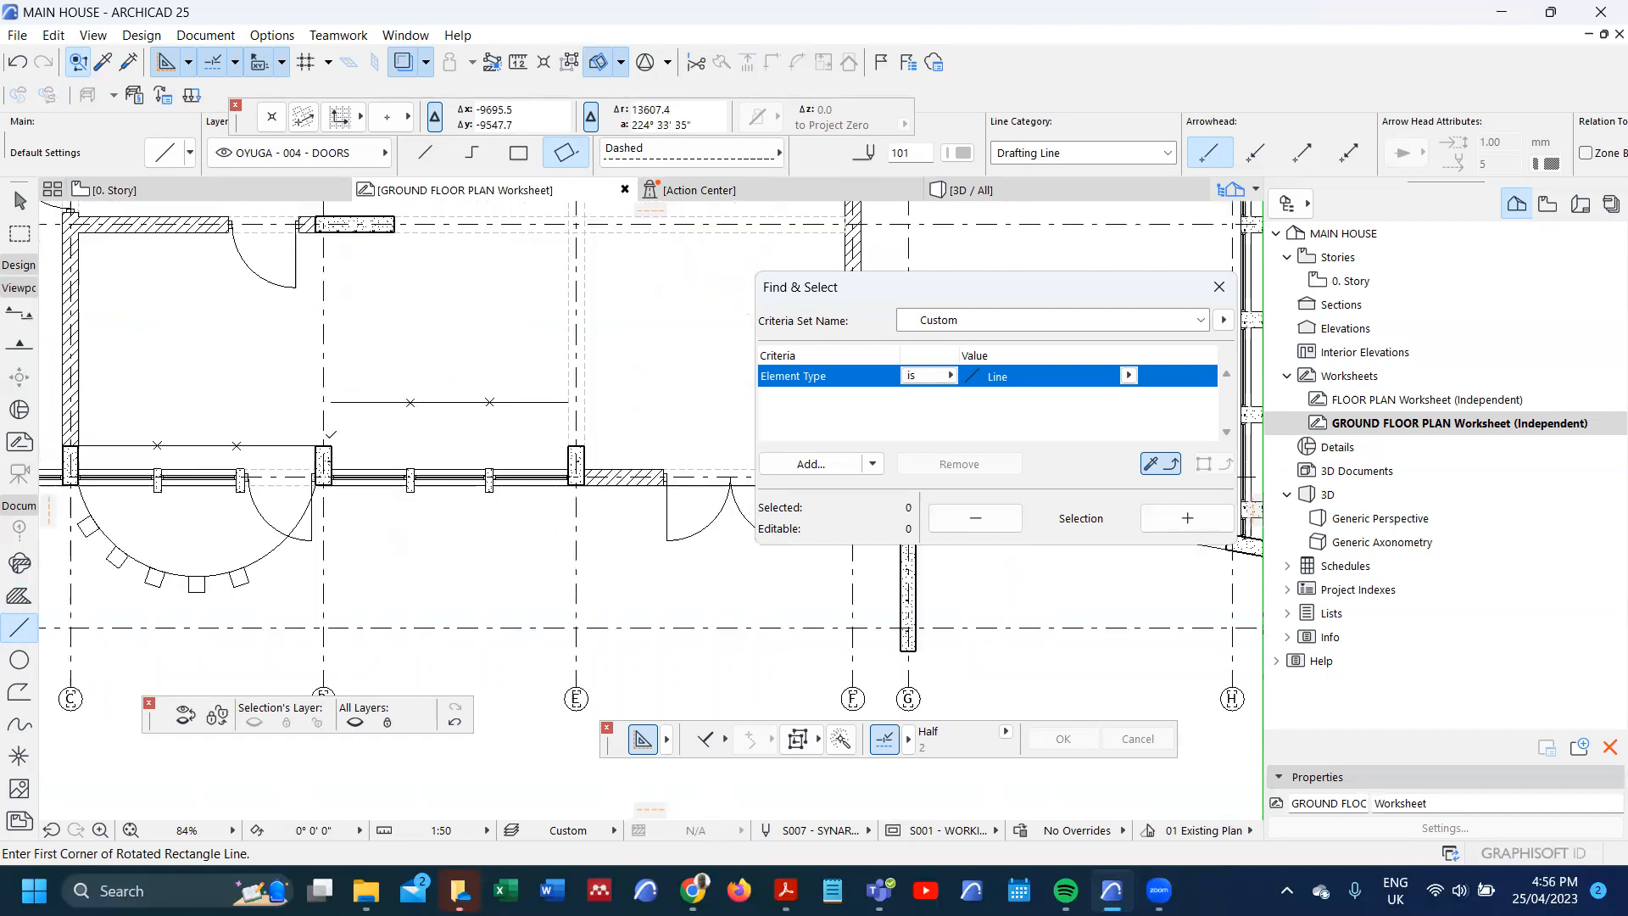
click(311, 447)
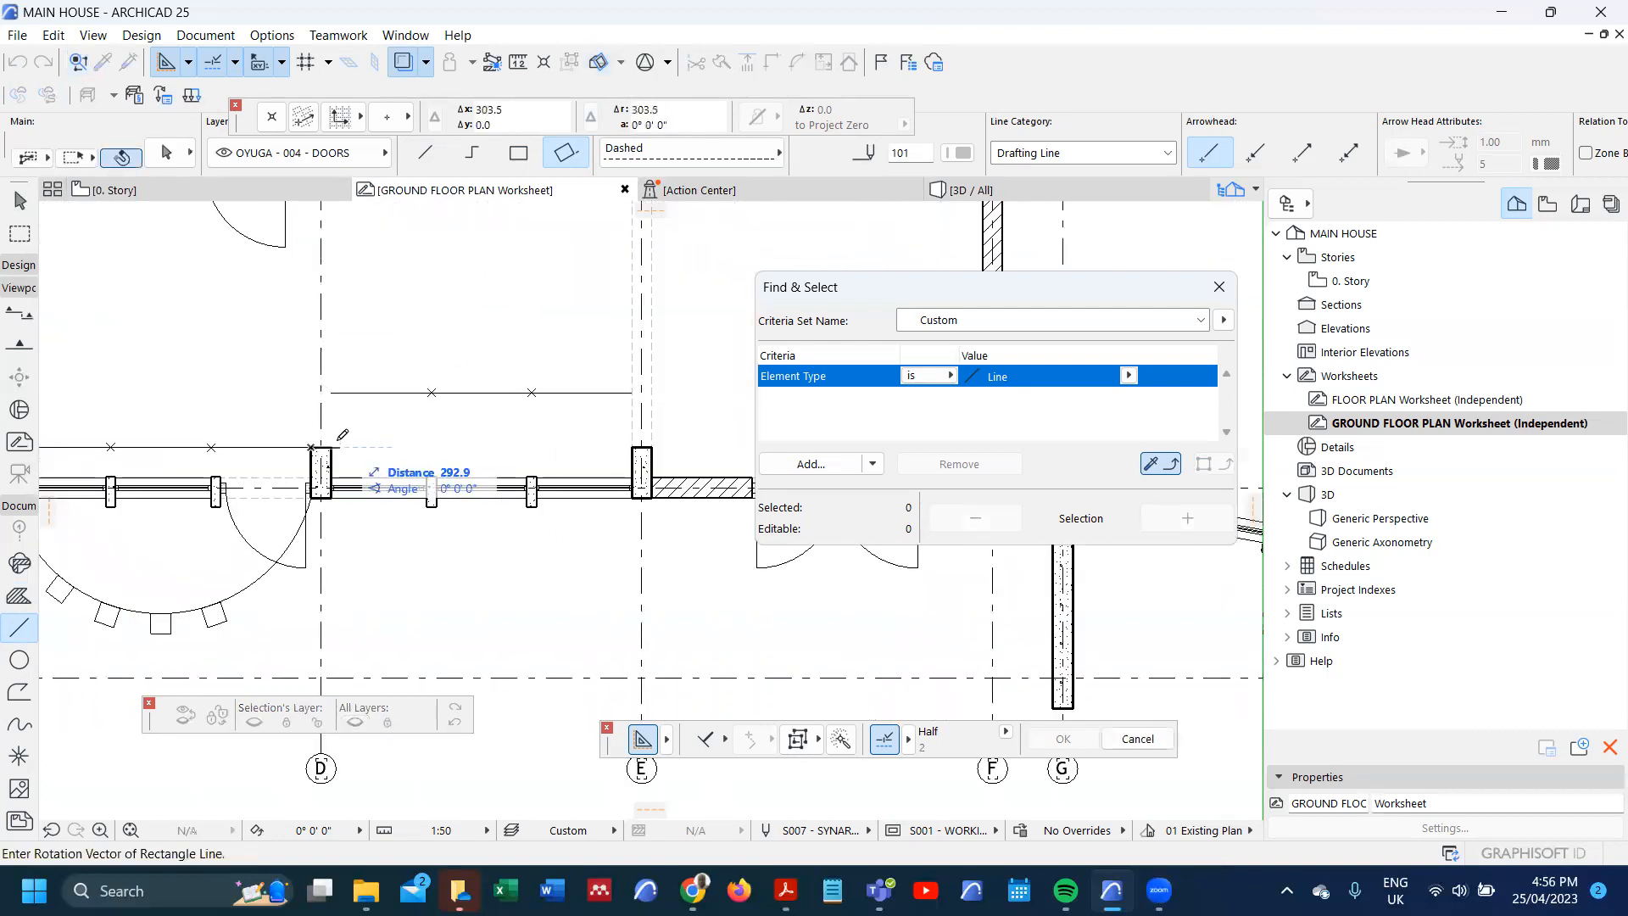
click(370, 361)
scroll(364, 373, down, 3)
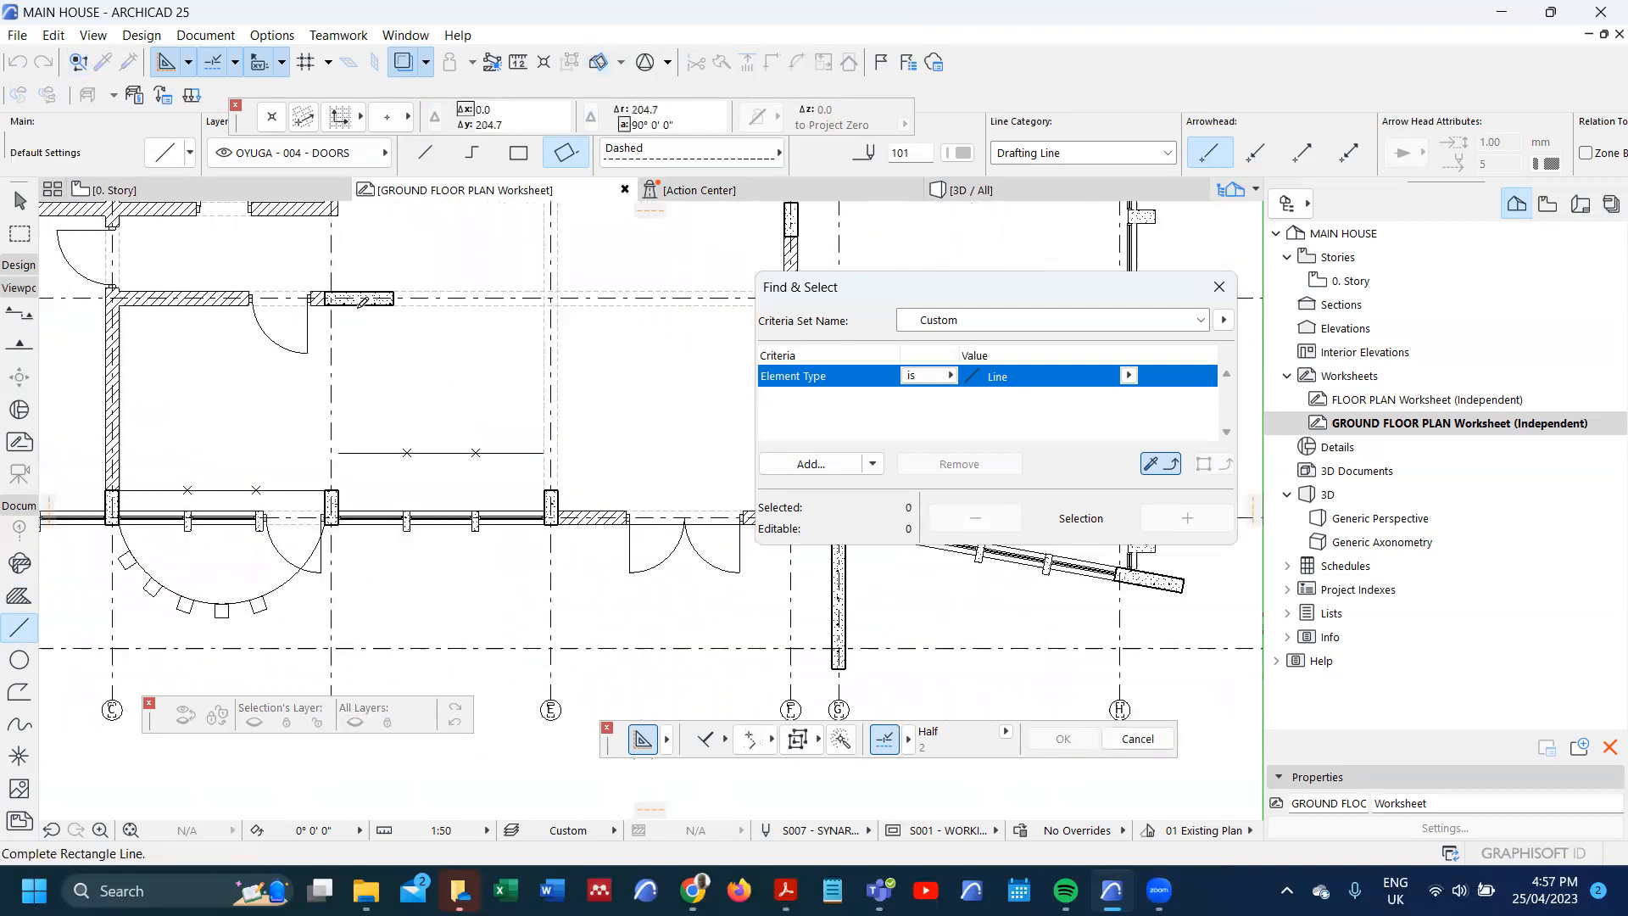
click(332, 302)
scroll(396, 401, down, 3)
scroll(374, 461, down, 2)
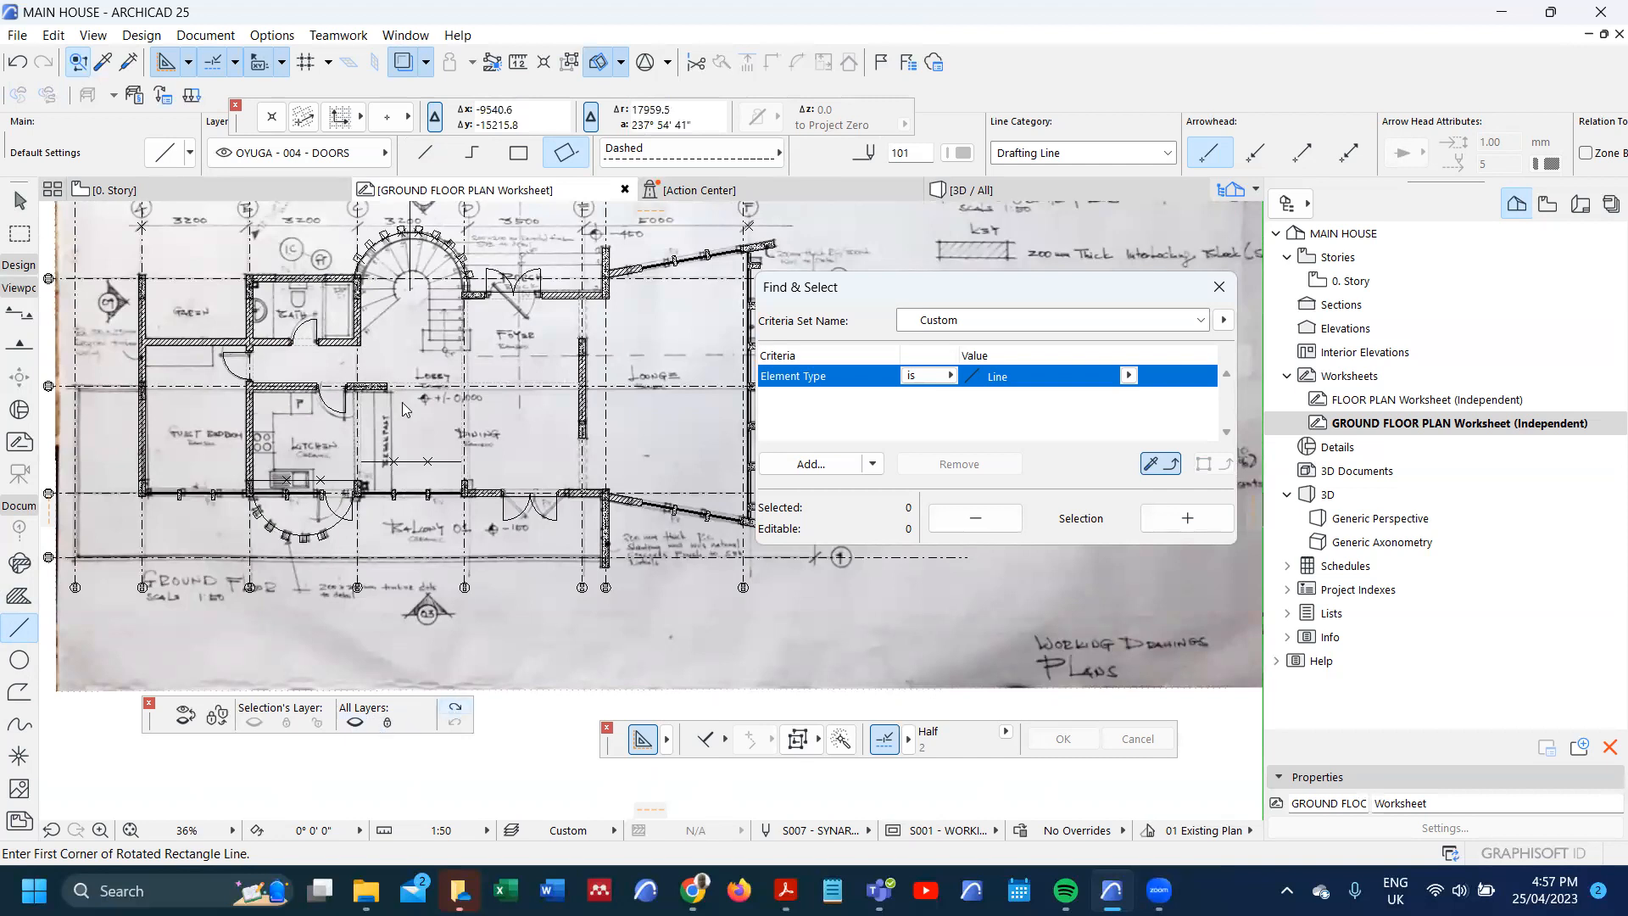
- Draw a dashed rectangle about 3000 mm long from the bath wall's lower corner to the dashed outline on grid E, matching the wall's thickness
scroll(418, 455, up, 4)
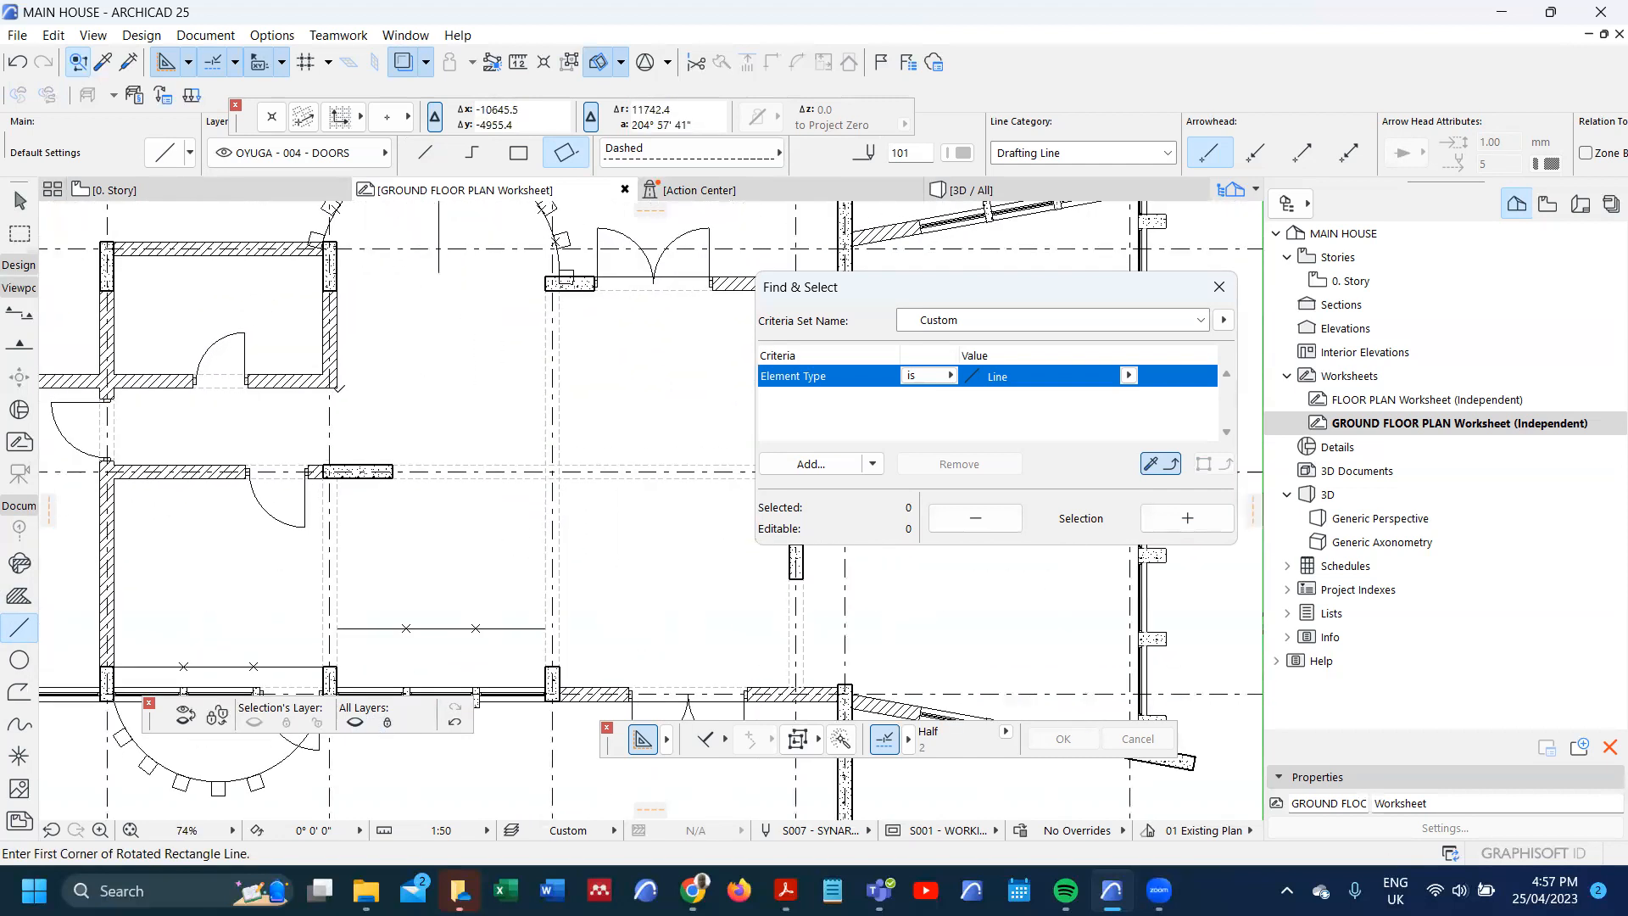
click(333, 387)
scroll(344, 366, up, 5)
click(286, 383)
scroll(287, 382, down, 5)
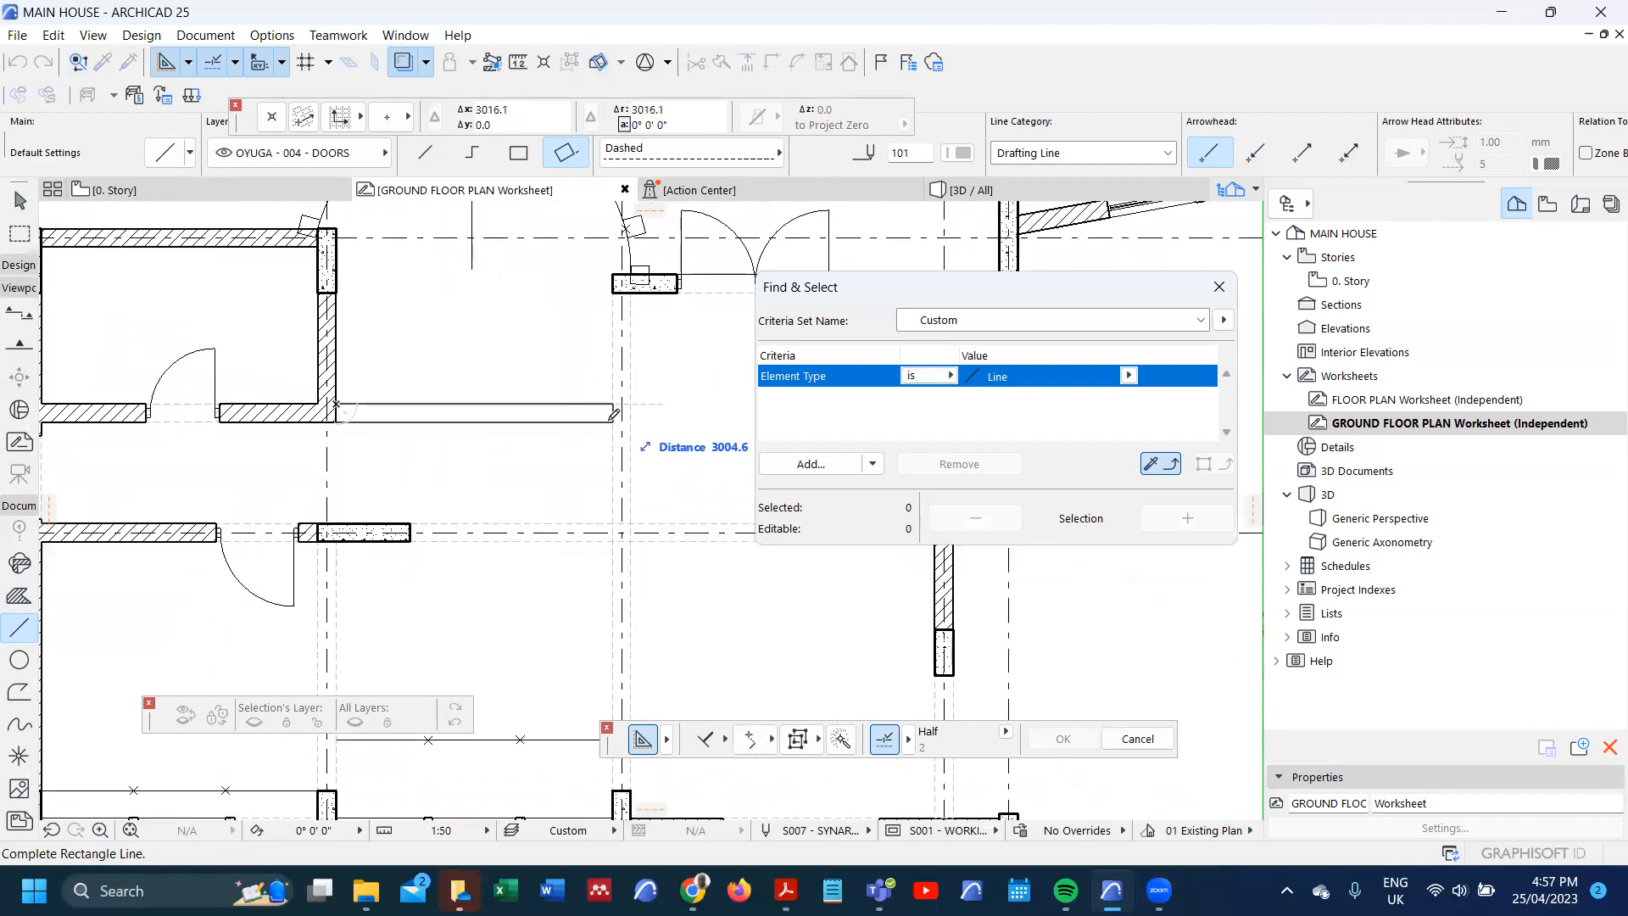
click(612, 294)
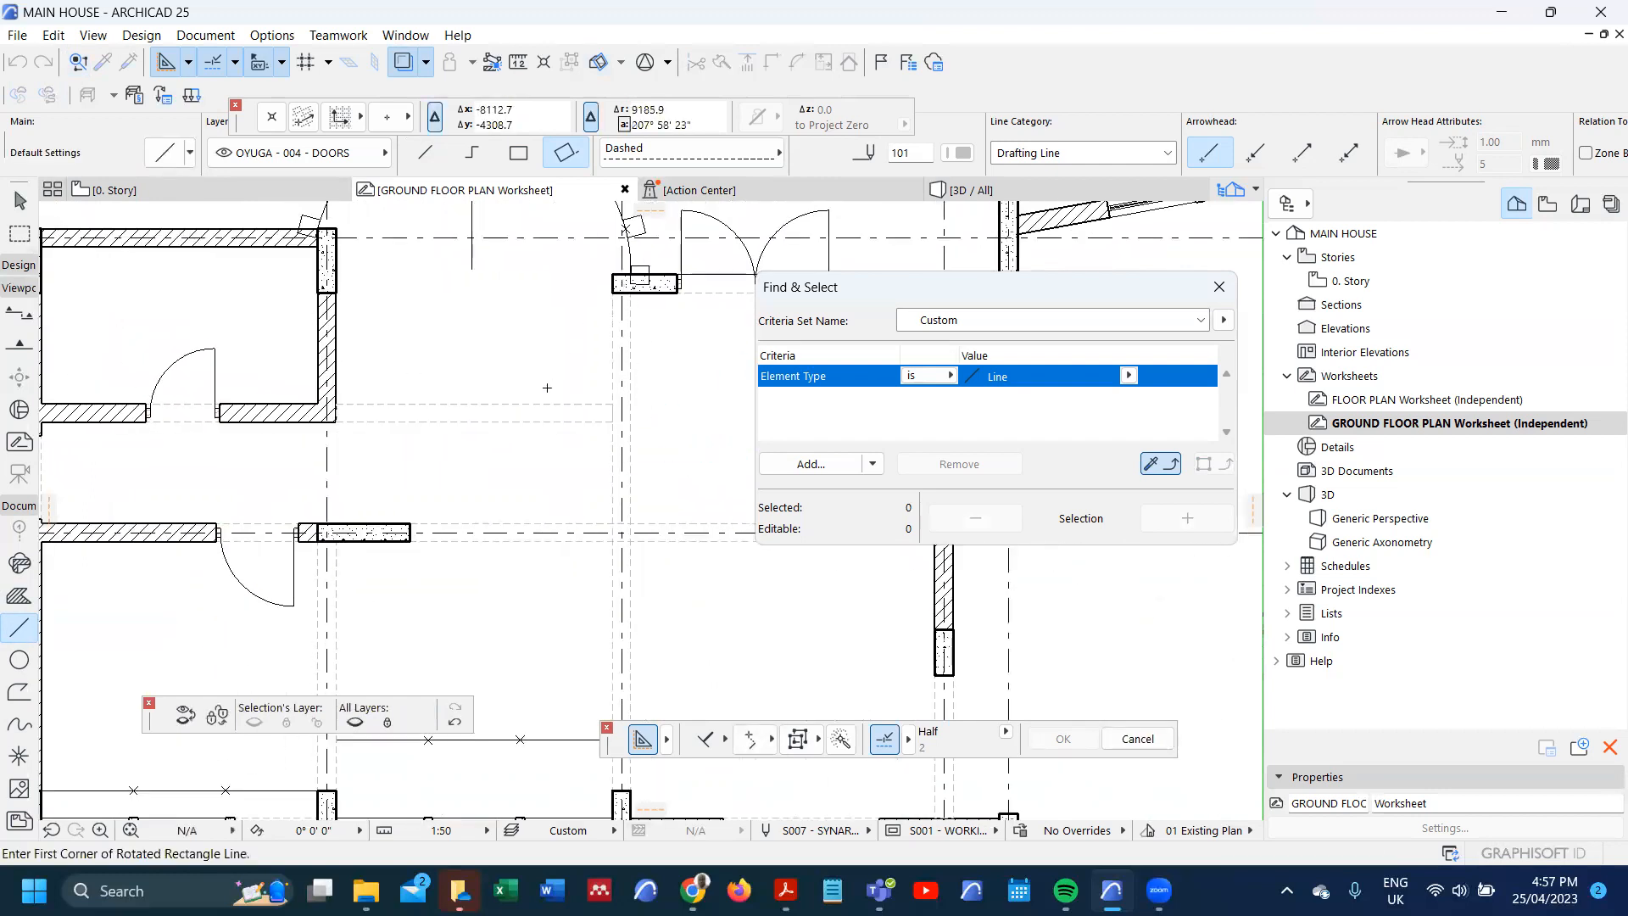
- Compare the traced plan with the scanned ground floor drawing, examining the balcony, kitchen and guest bedroom for elements still missing
scroll(499, 462, down, 3)
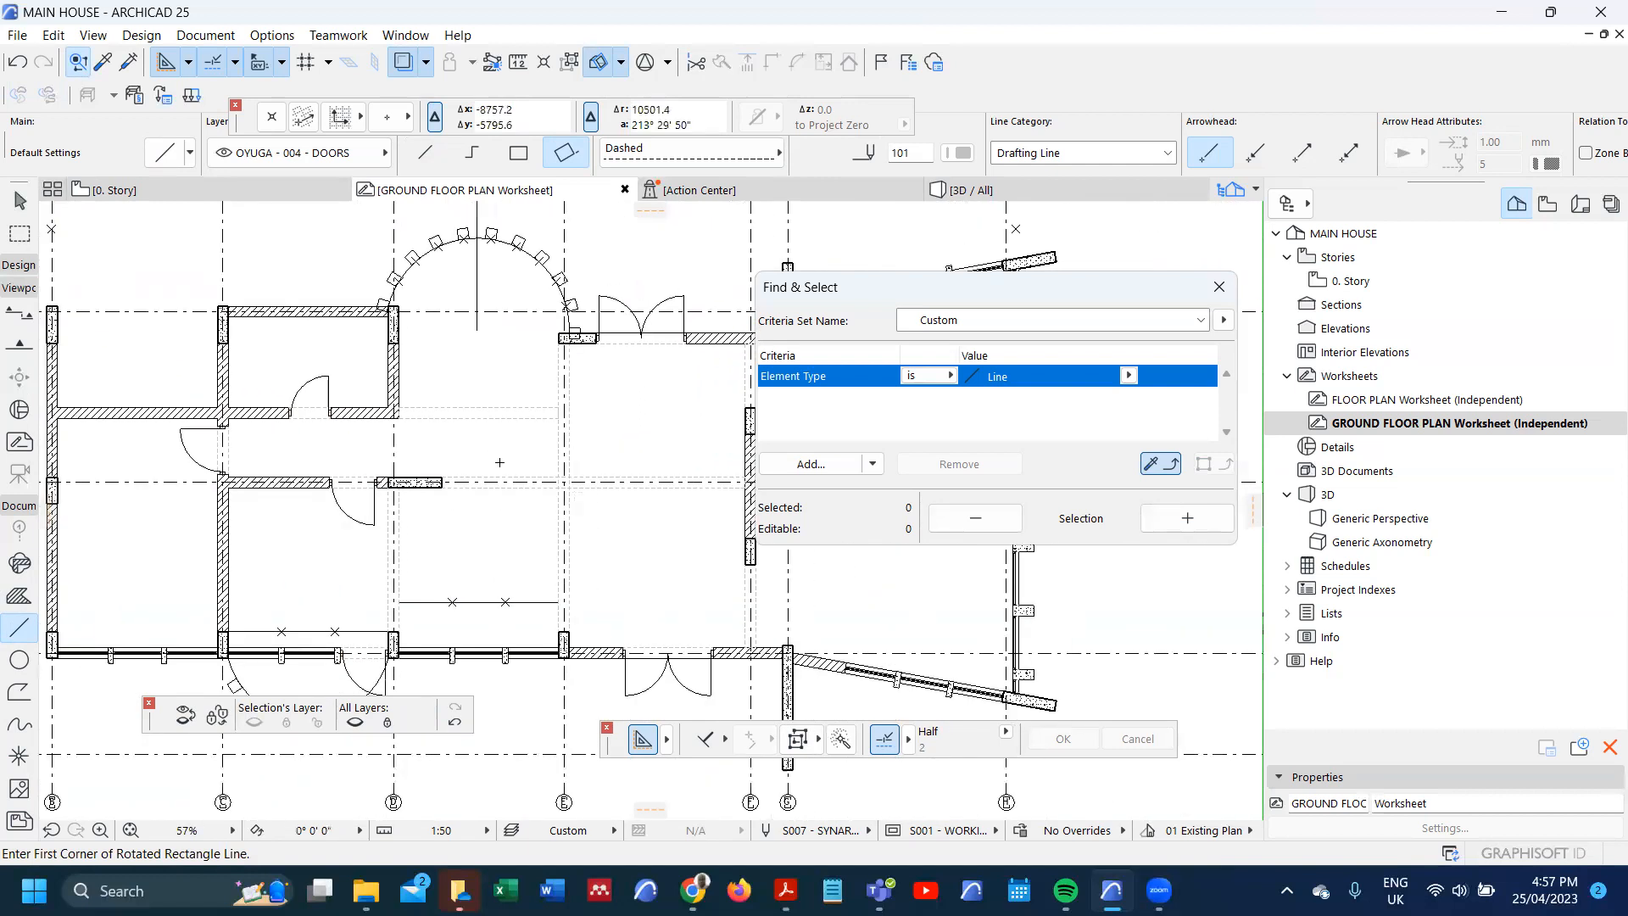
scroll(505, 470, down, 3)
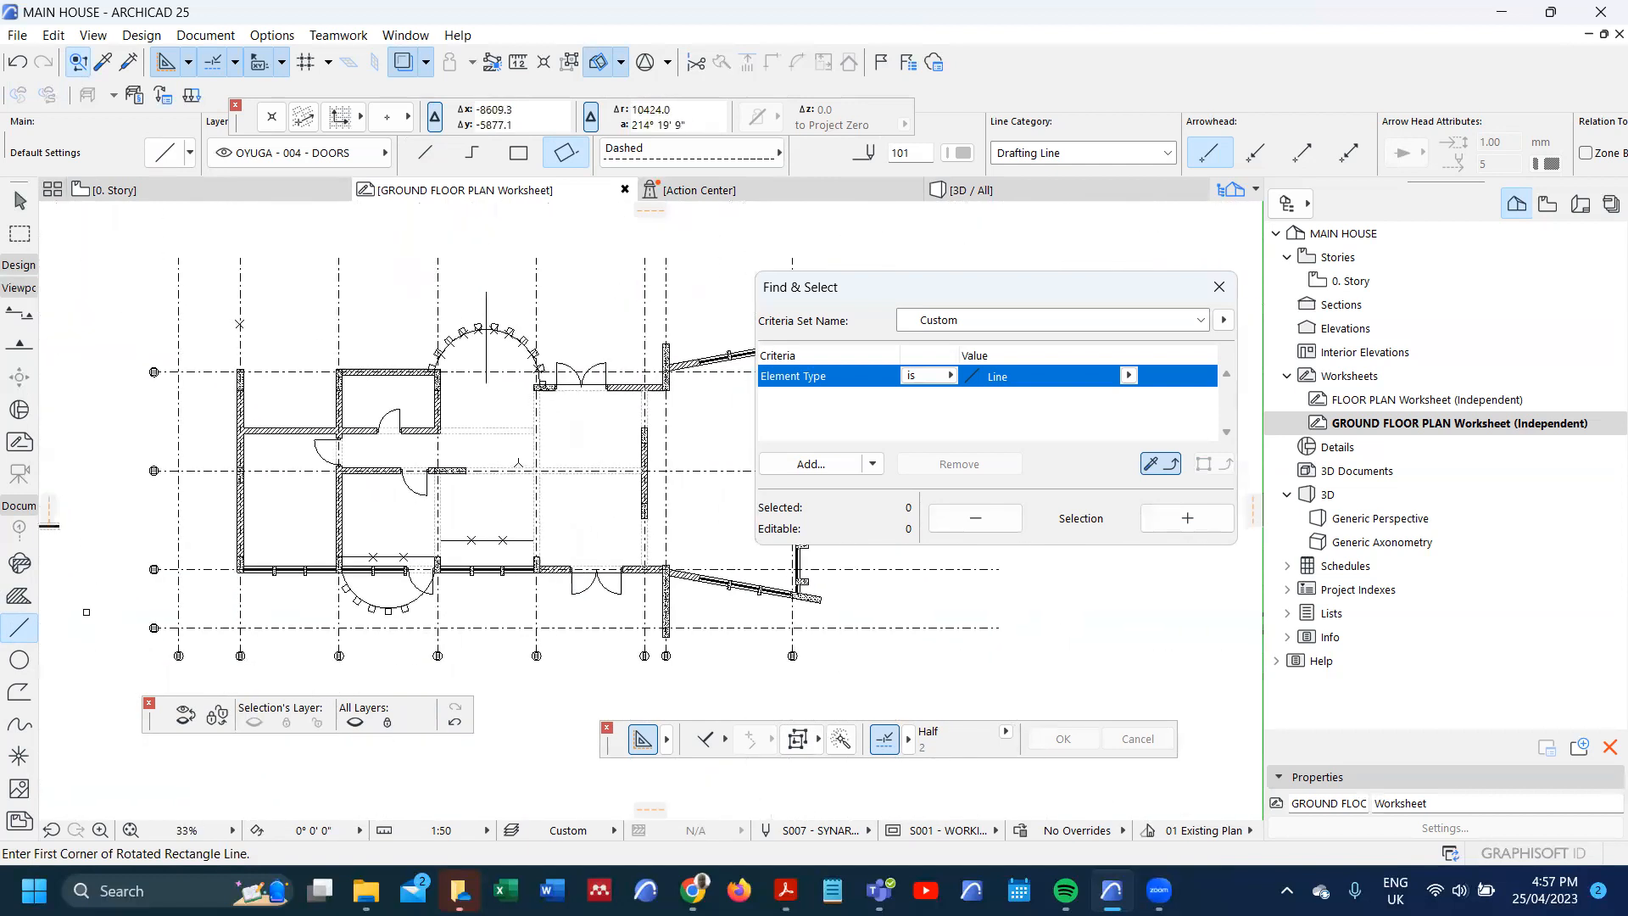
middle_drag(614, 498, 567, 506)
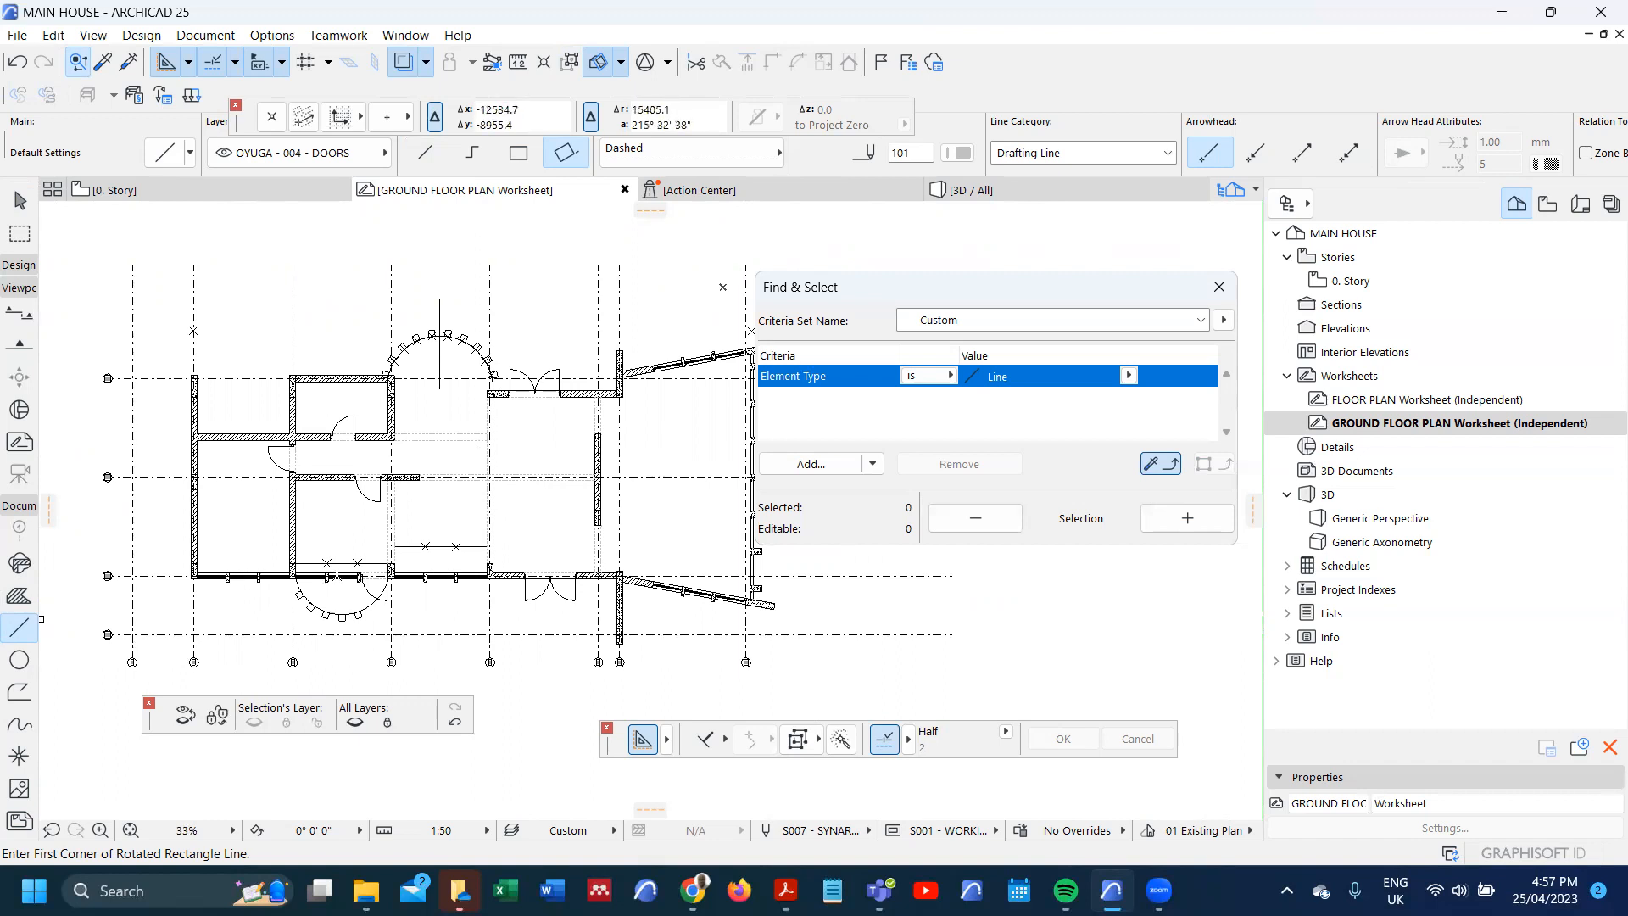
scroll(212, 494, up, 1)
scroll(212, 494, up, 1)
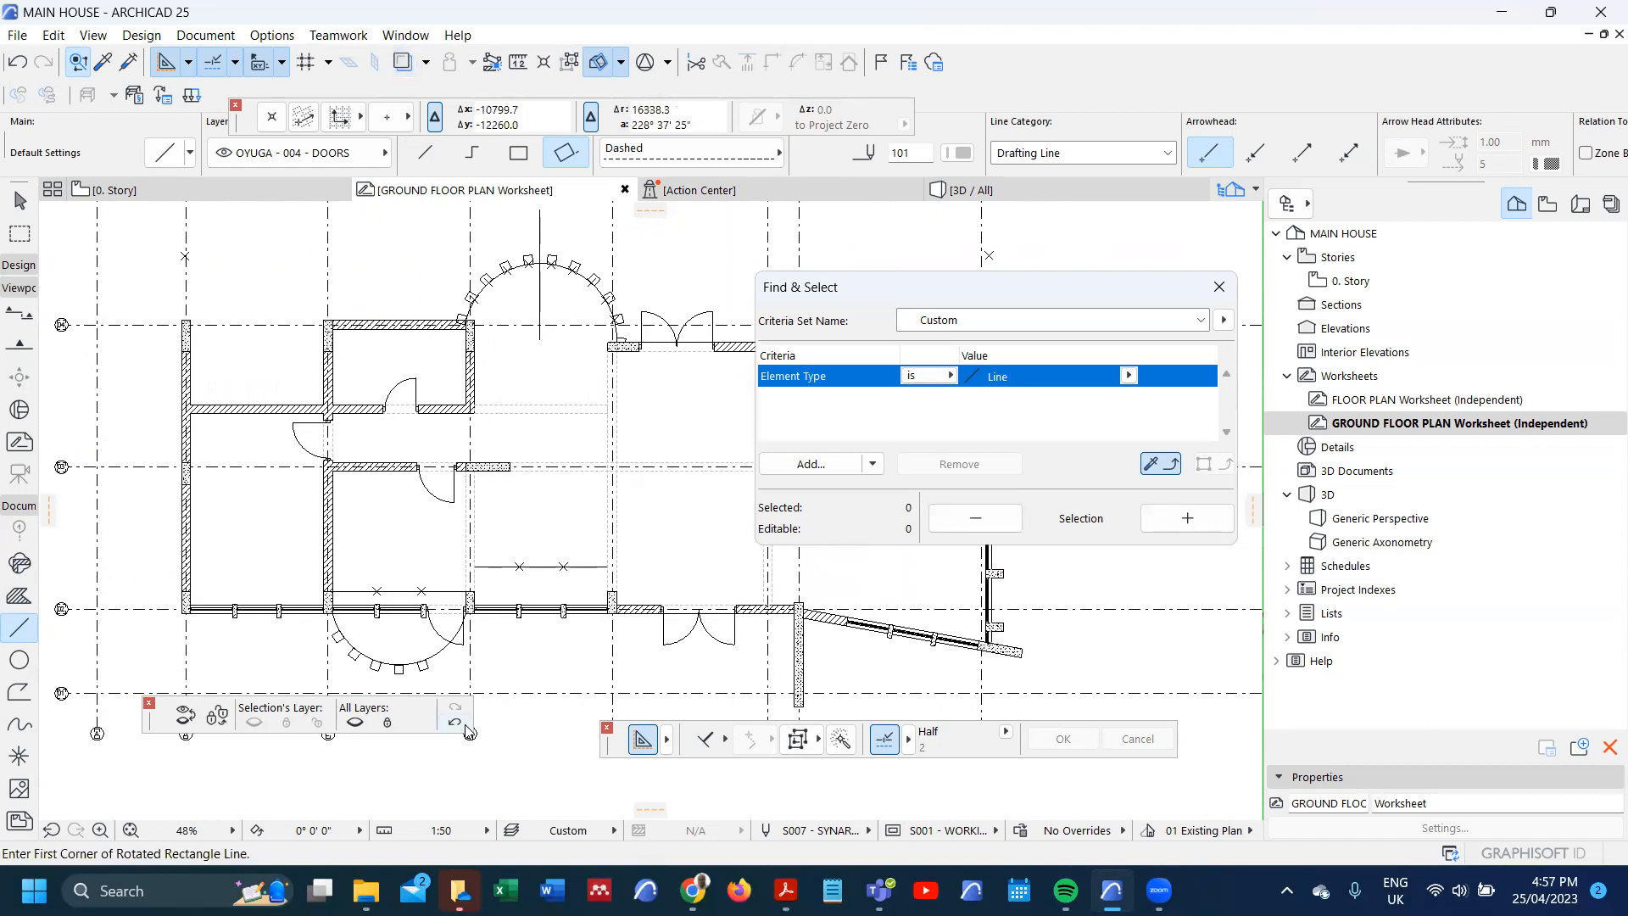
scroll(322, 459, down, 3)
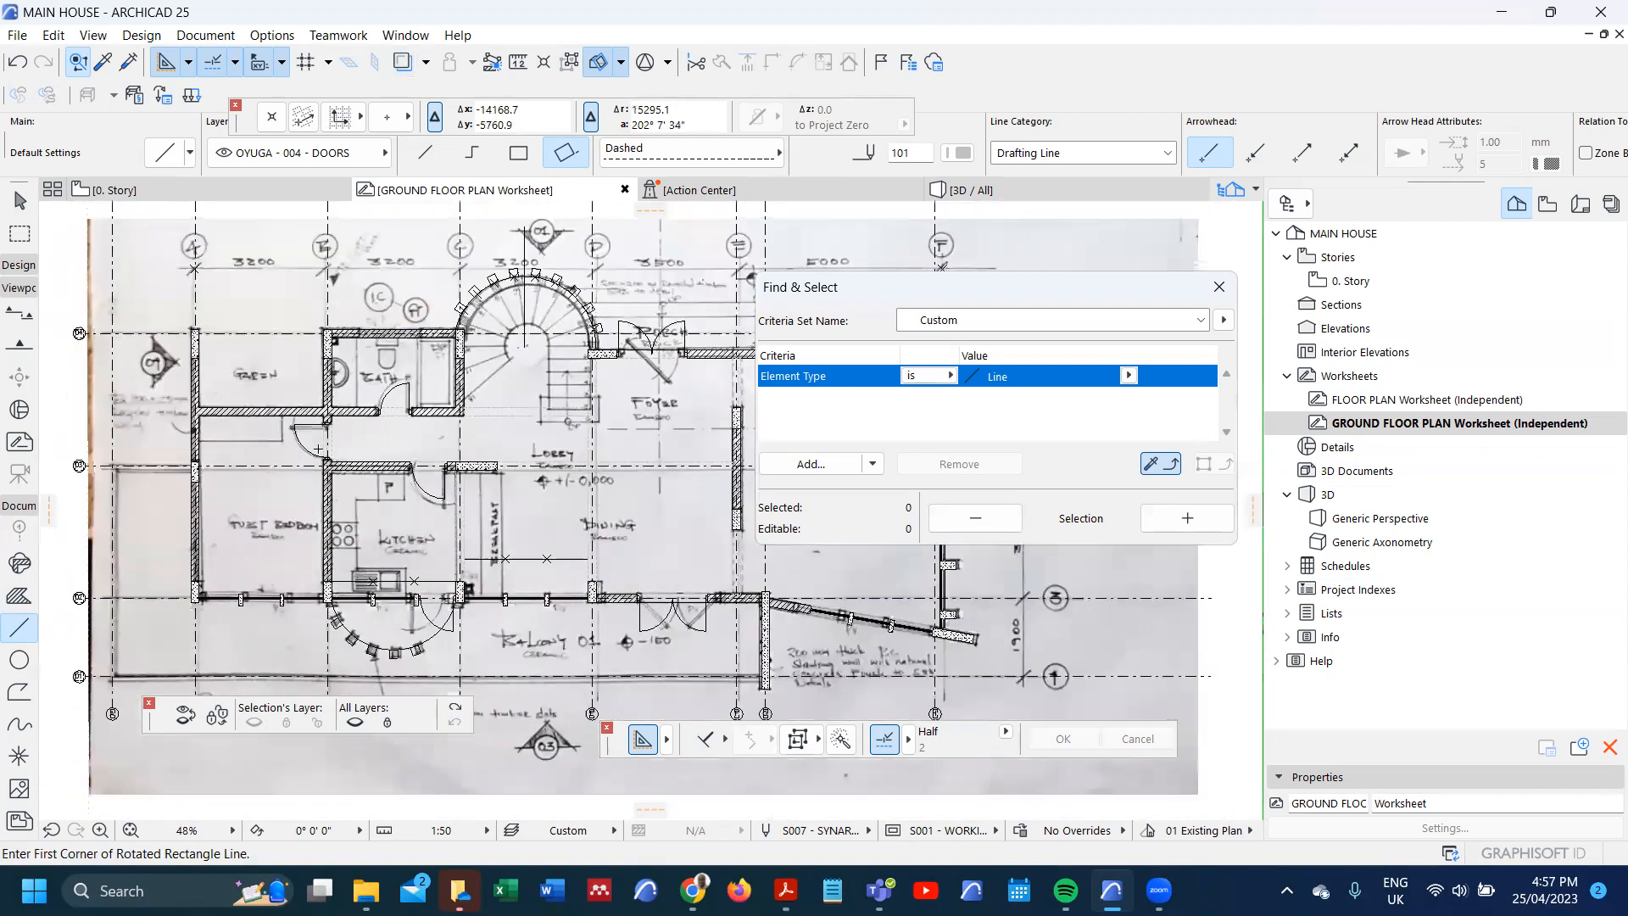
scroll(387, 500, down, 1)
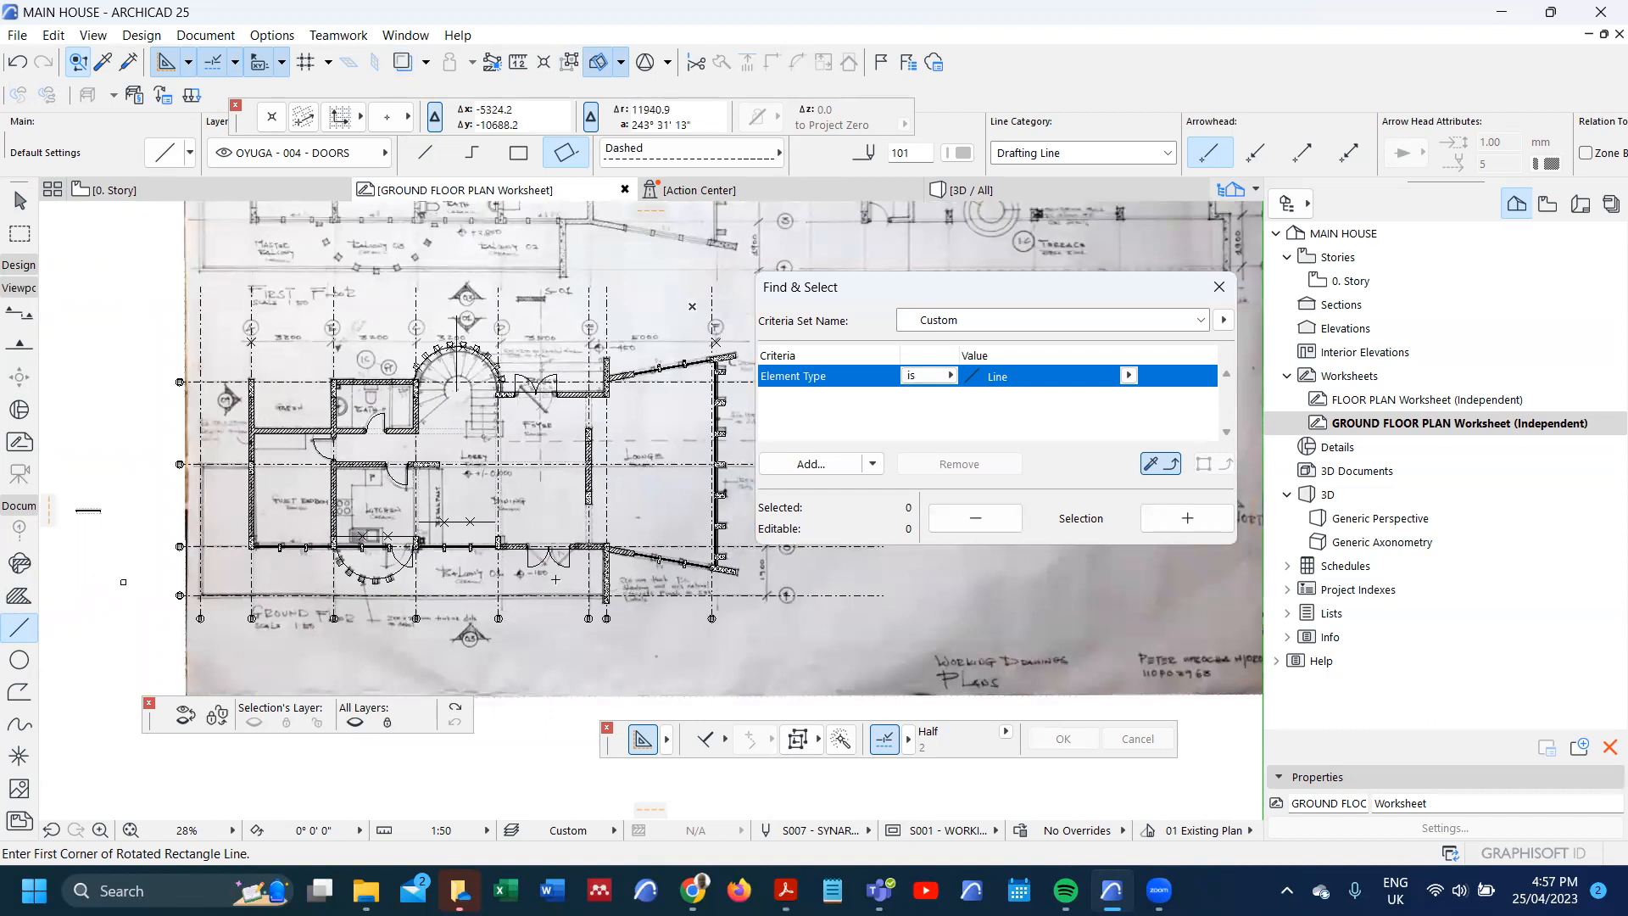
scroll(357, 509, up, 4)
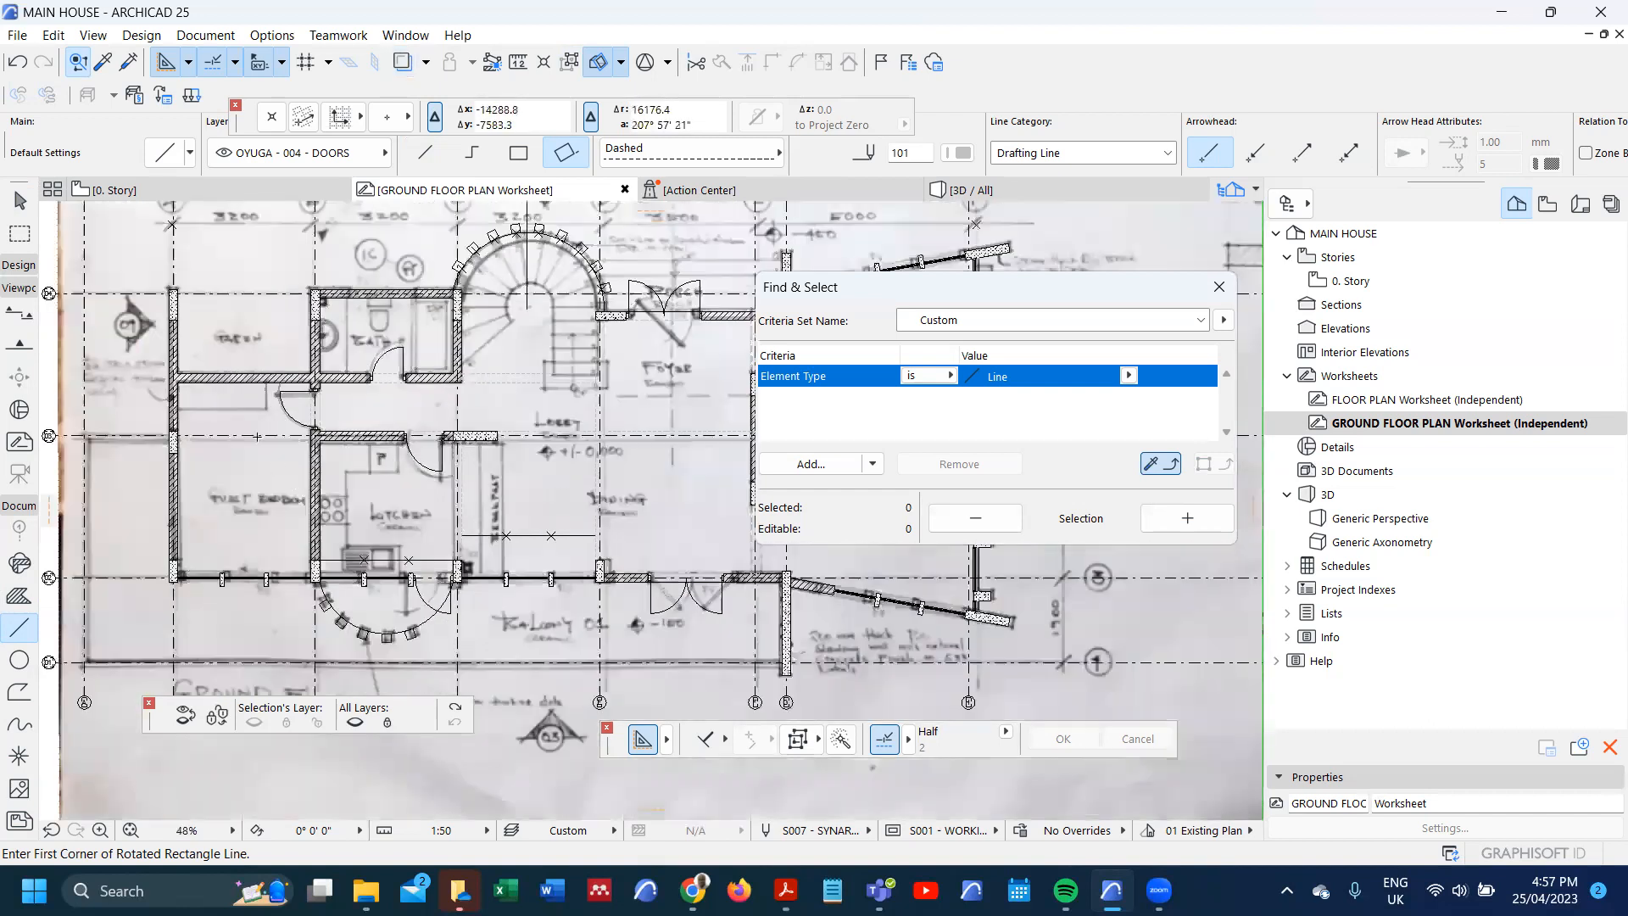
scroll(245, 422, up, 3)
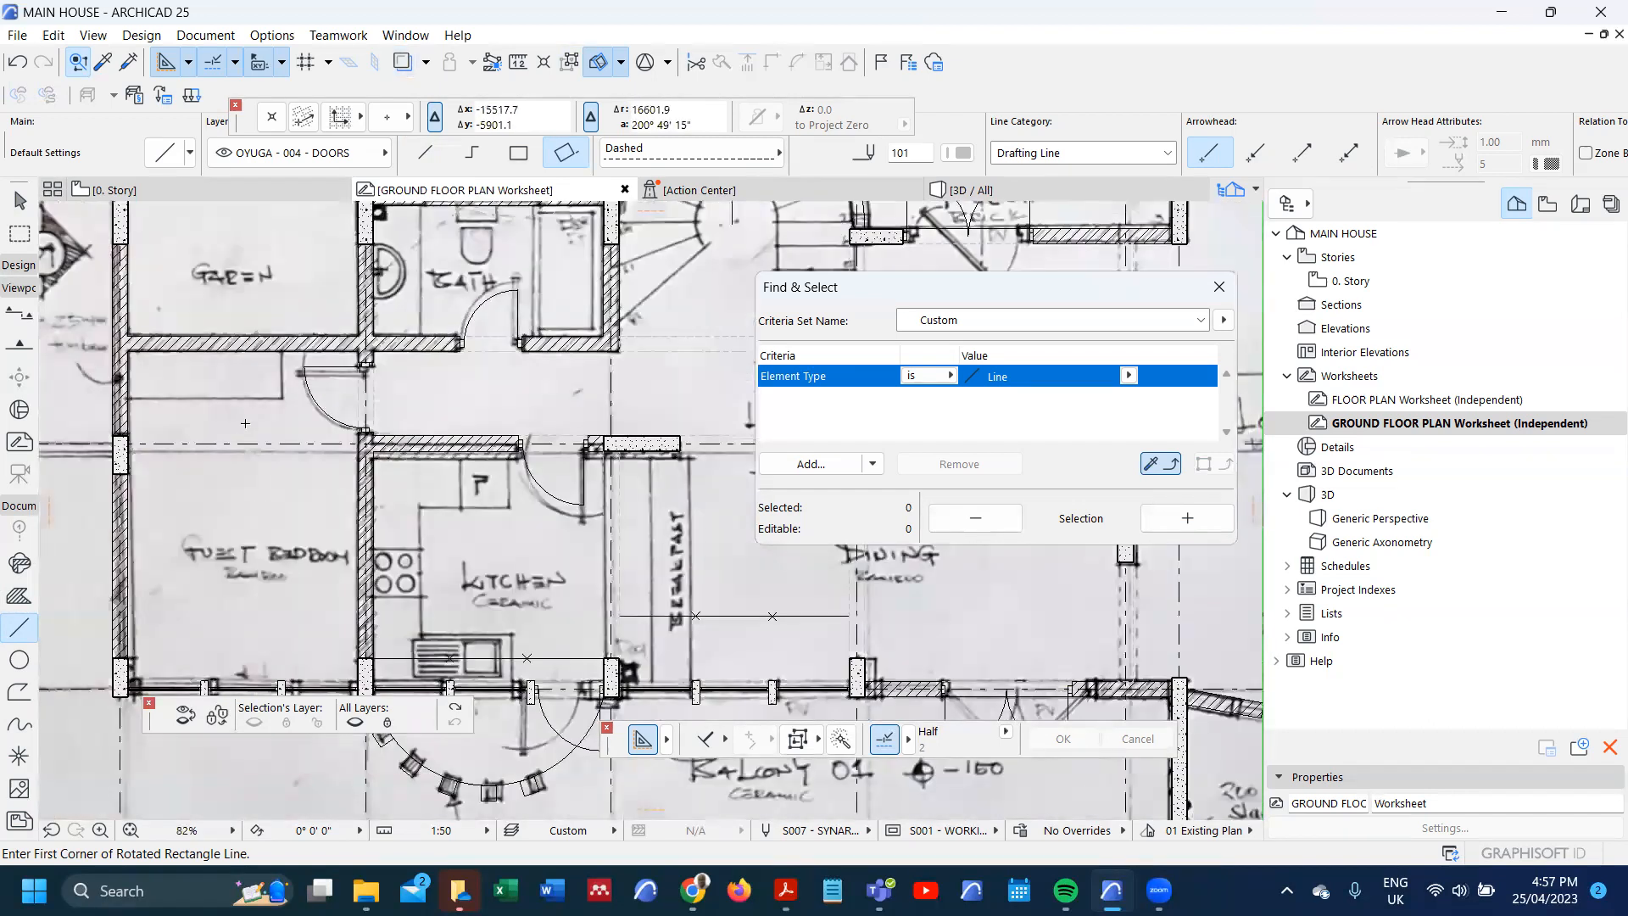
scroll(259, 446, down, 2)
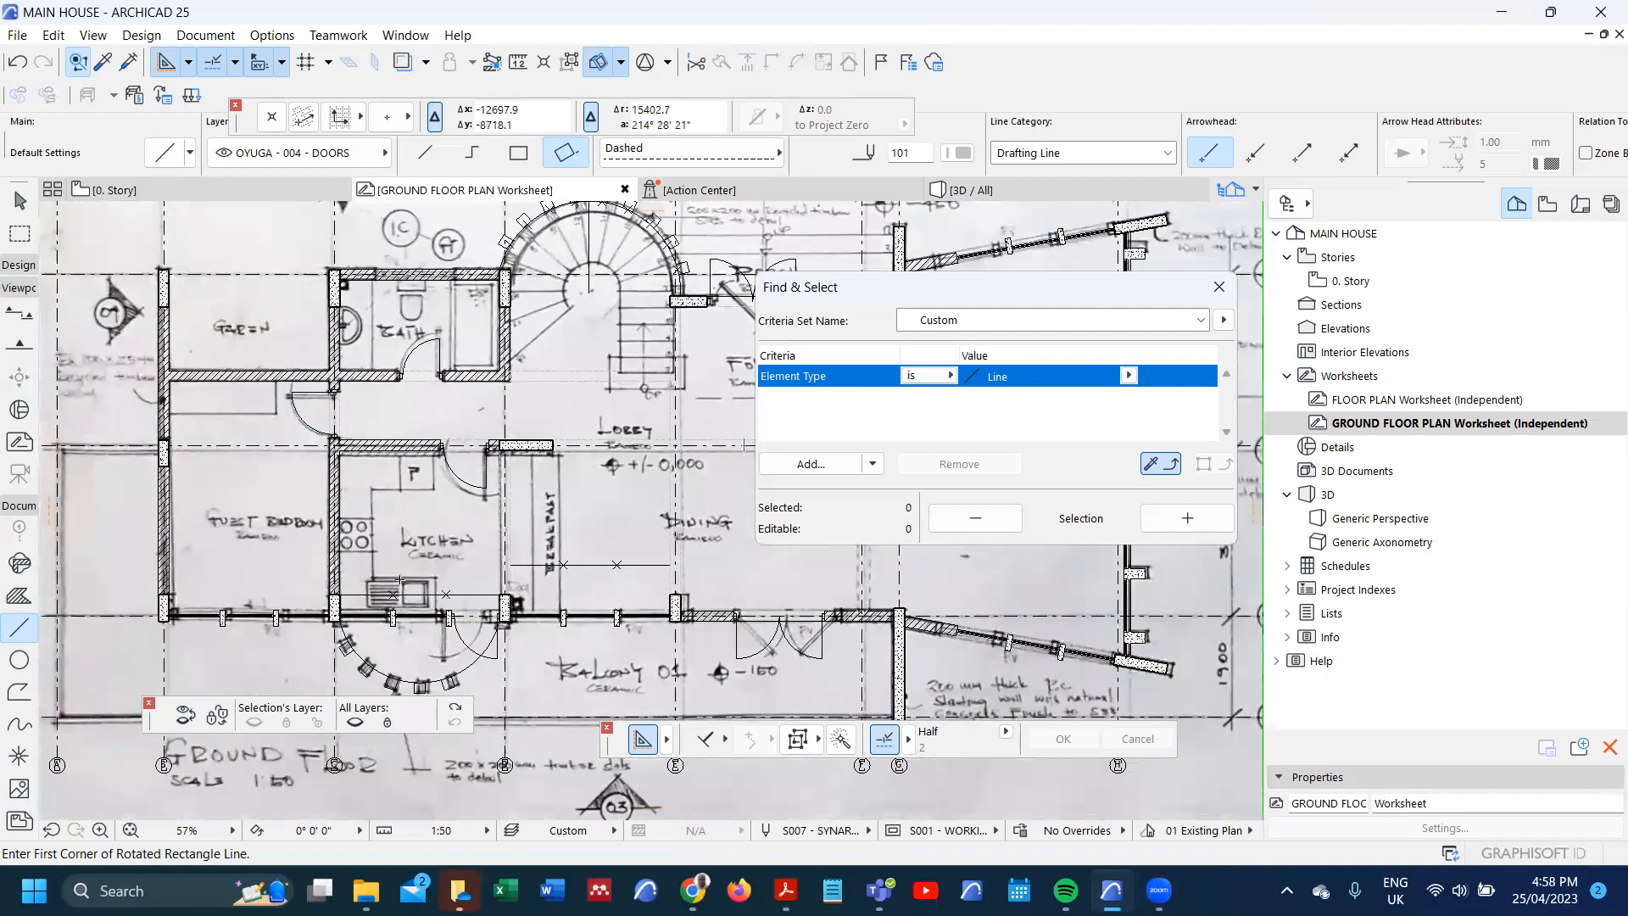
scroll(206, 406, up, 2)
scroll(206, 406, up, 3)
scroll(384, 386, down, 2)
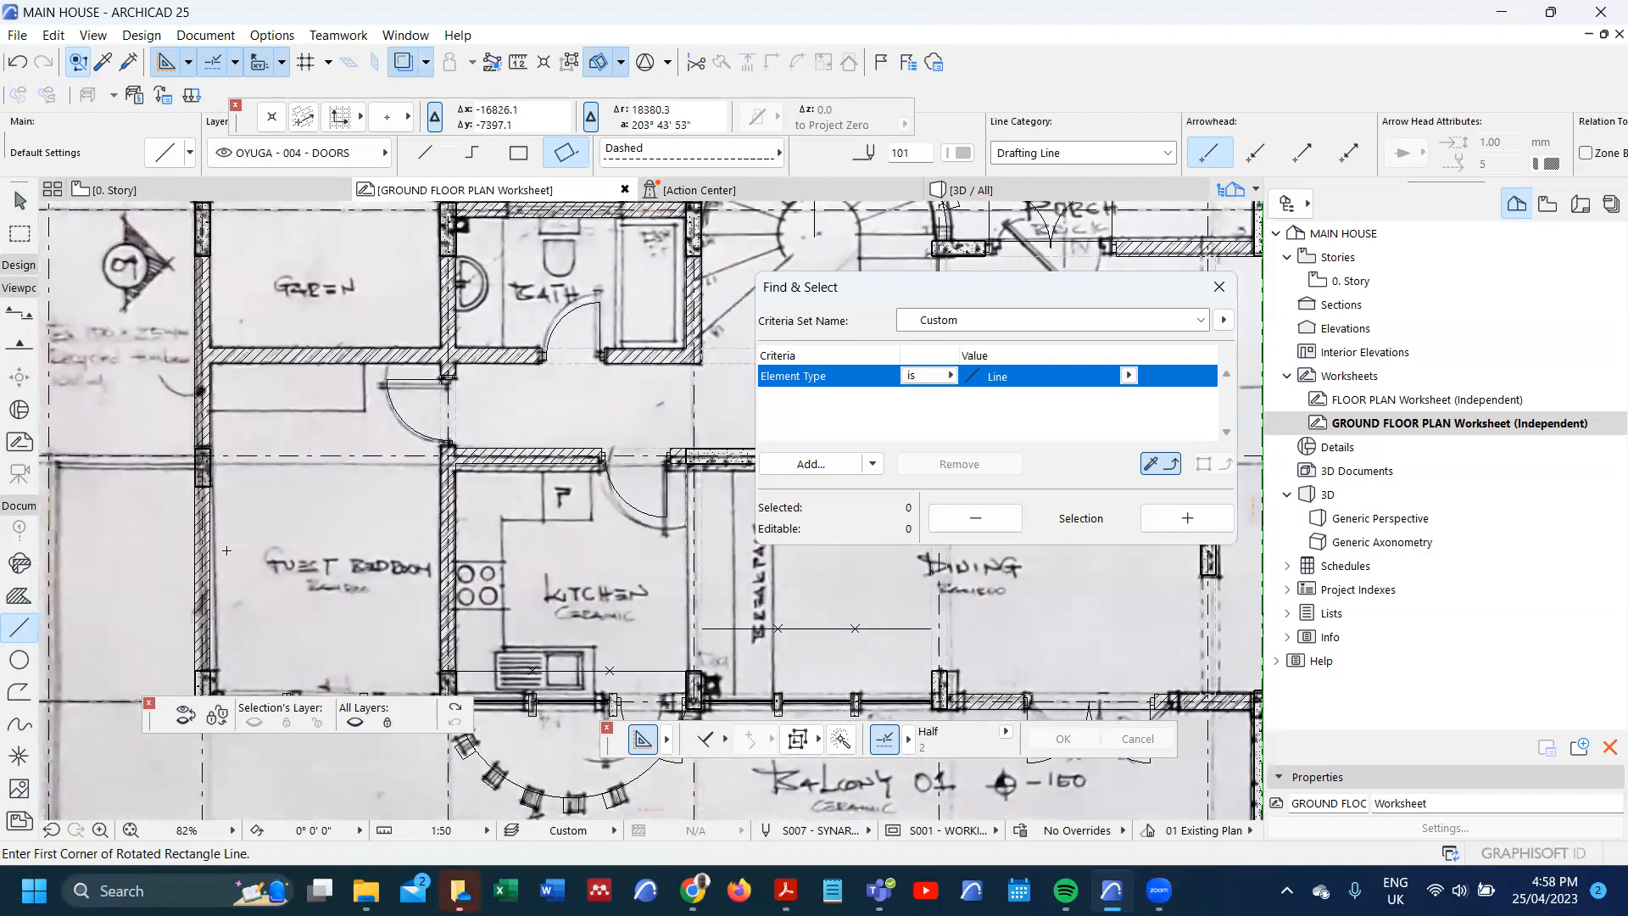
- Set the default fill to a cover fill with the mahogany door image pattern
double_click(19, 595)
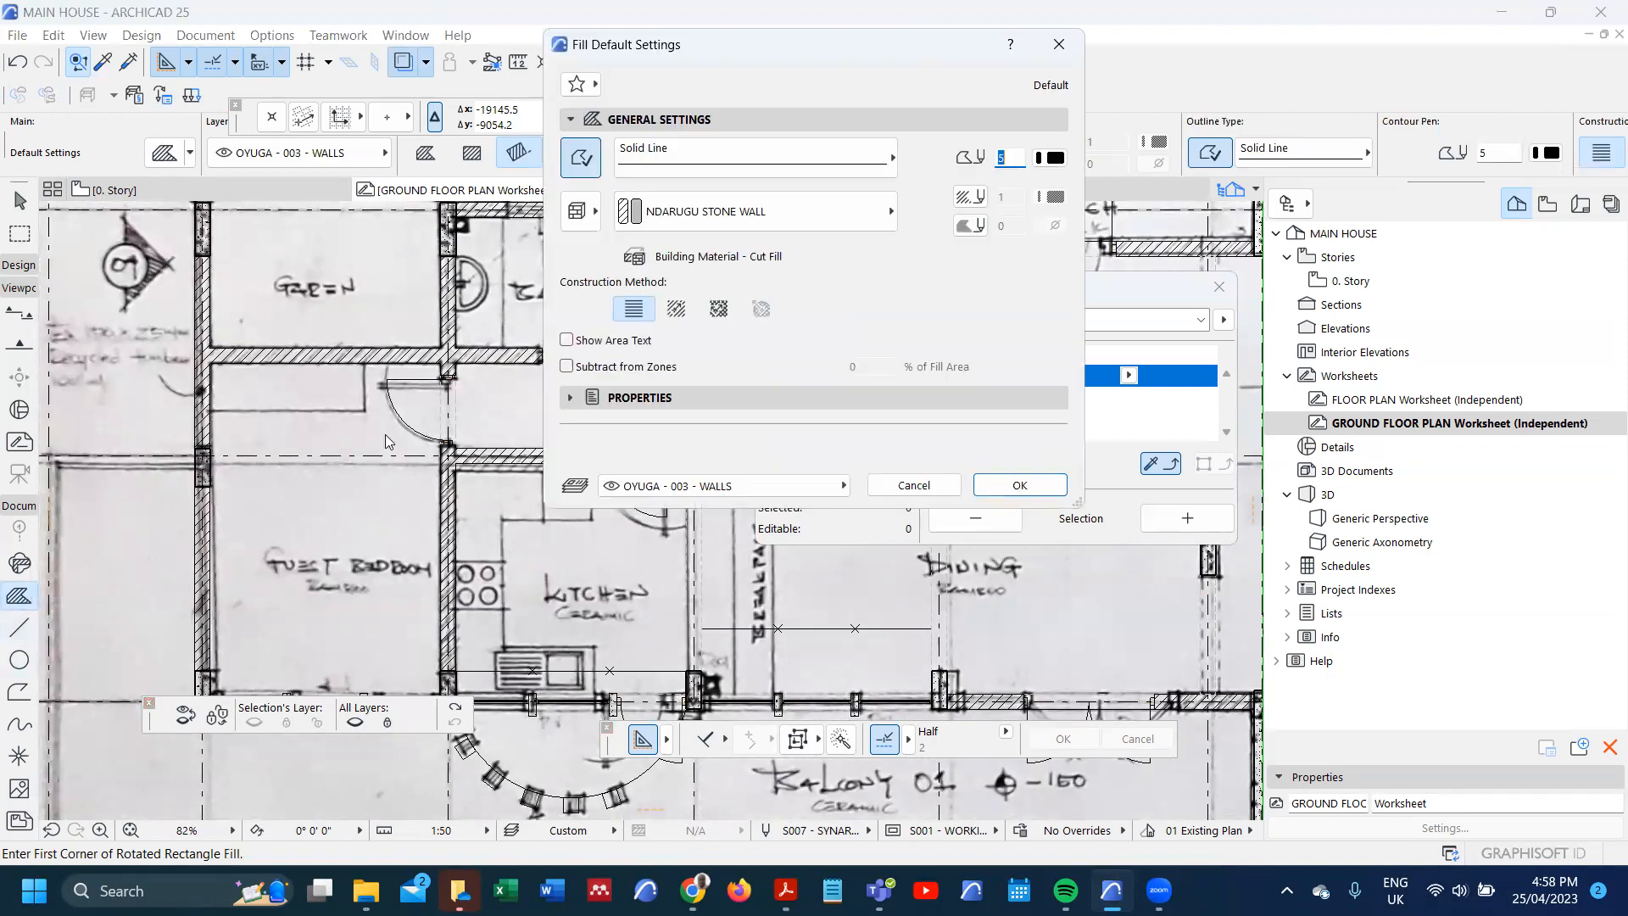
click(755, 212)
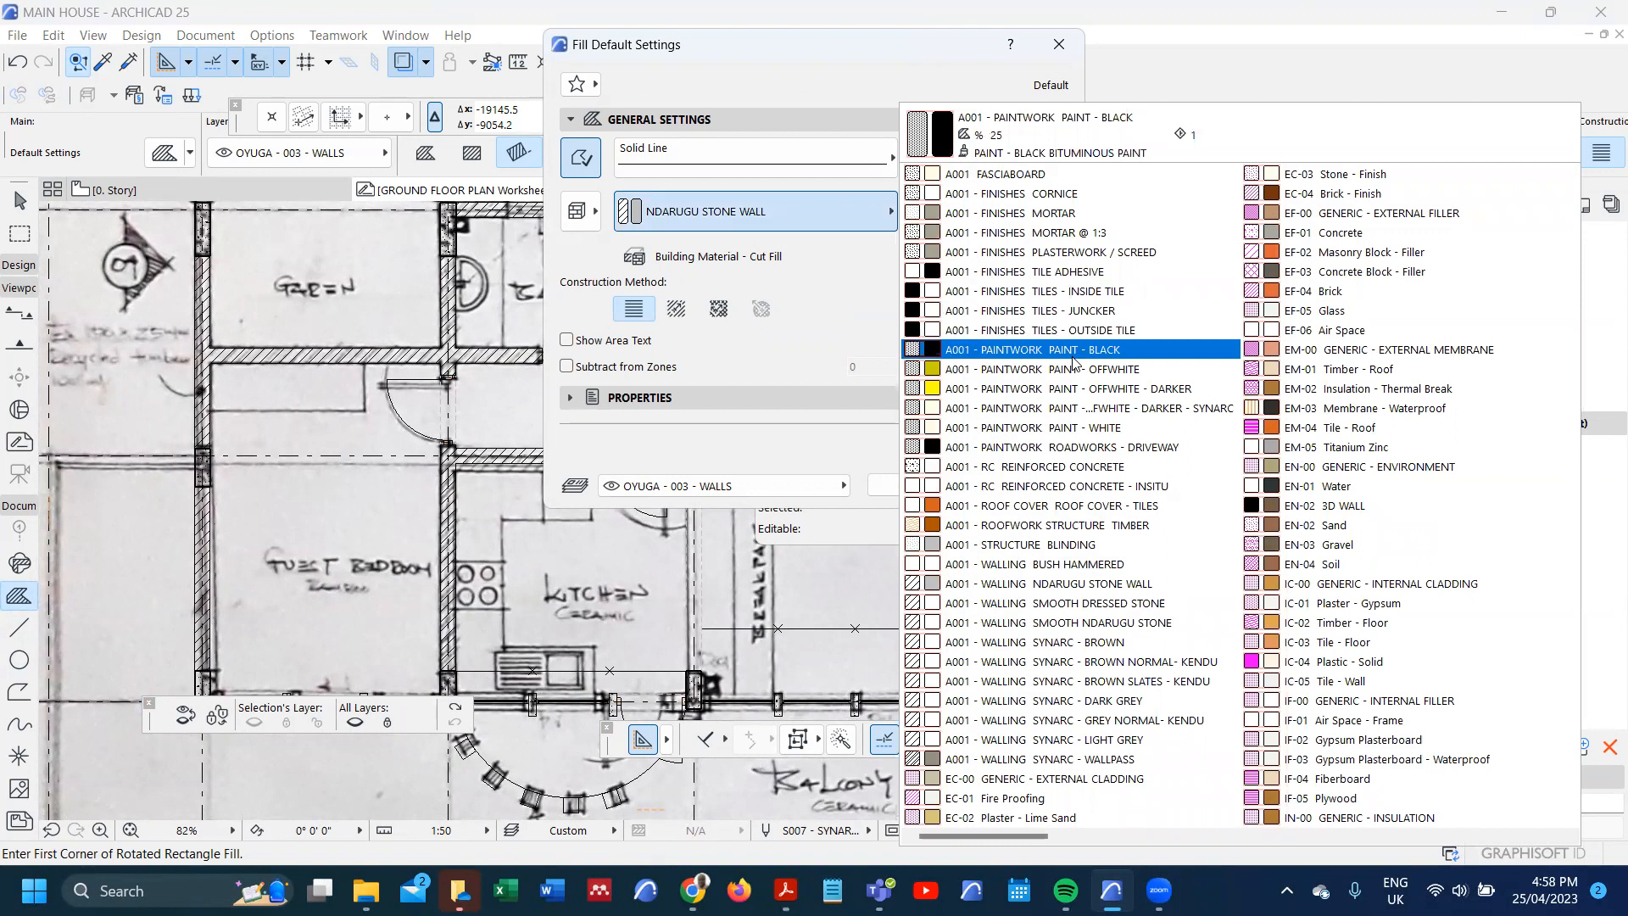
scroll(1073, 363, down, 10)
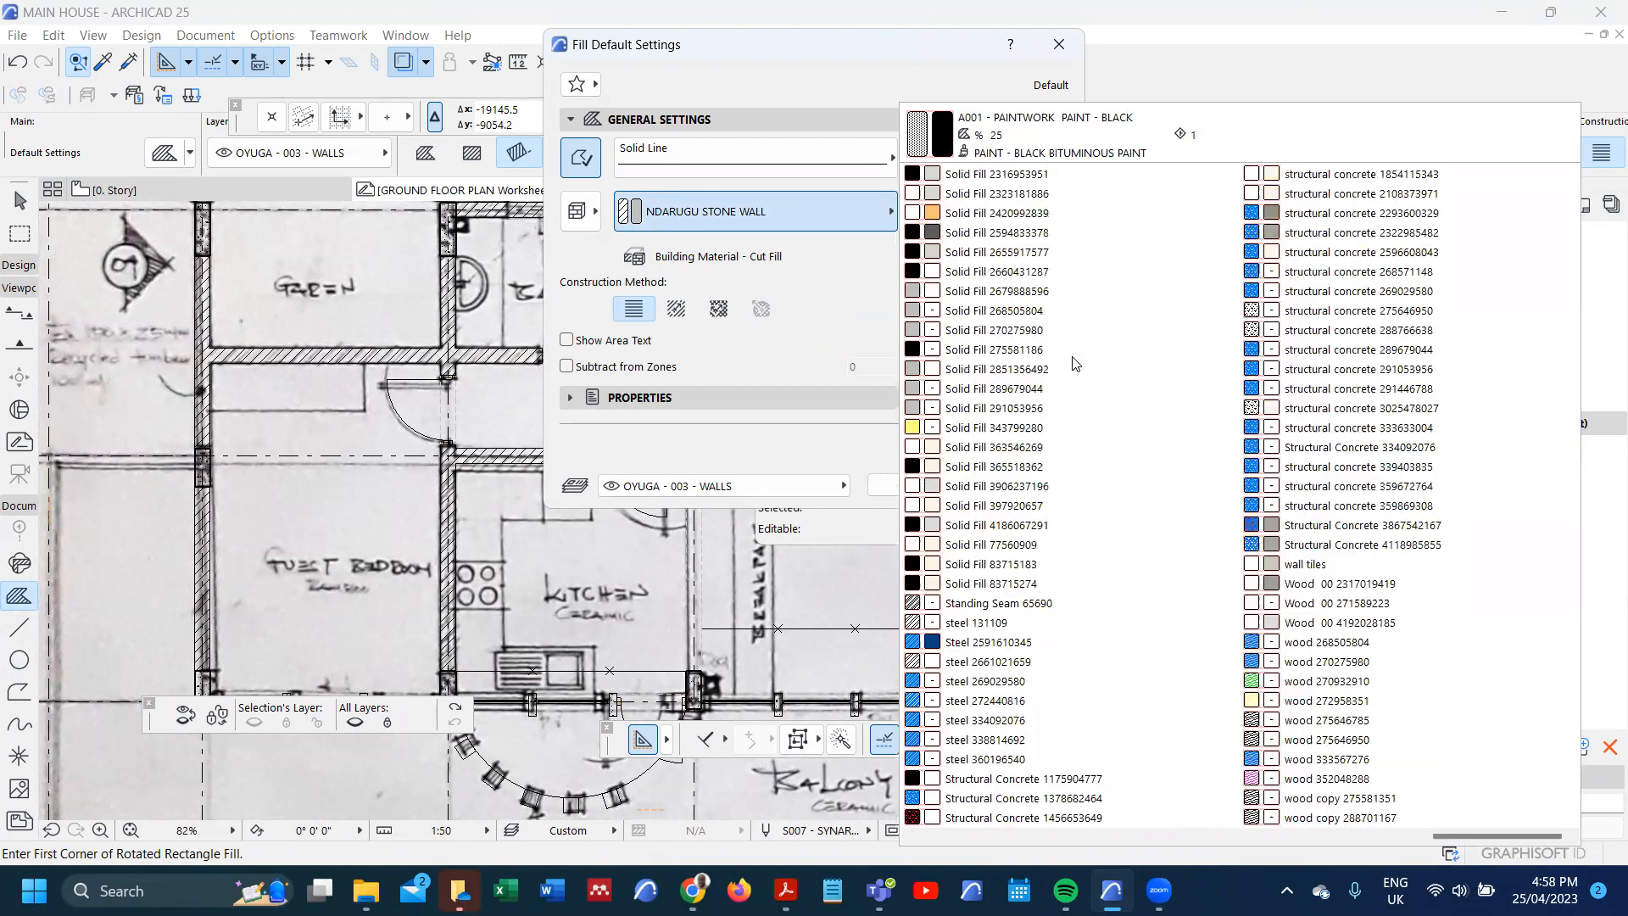
click(846, 219)
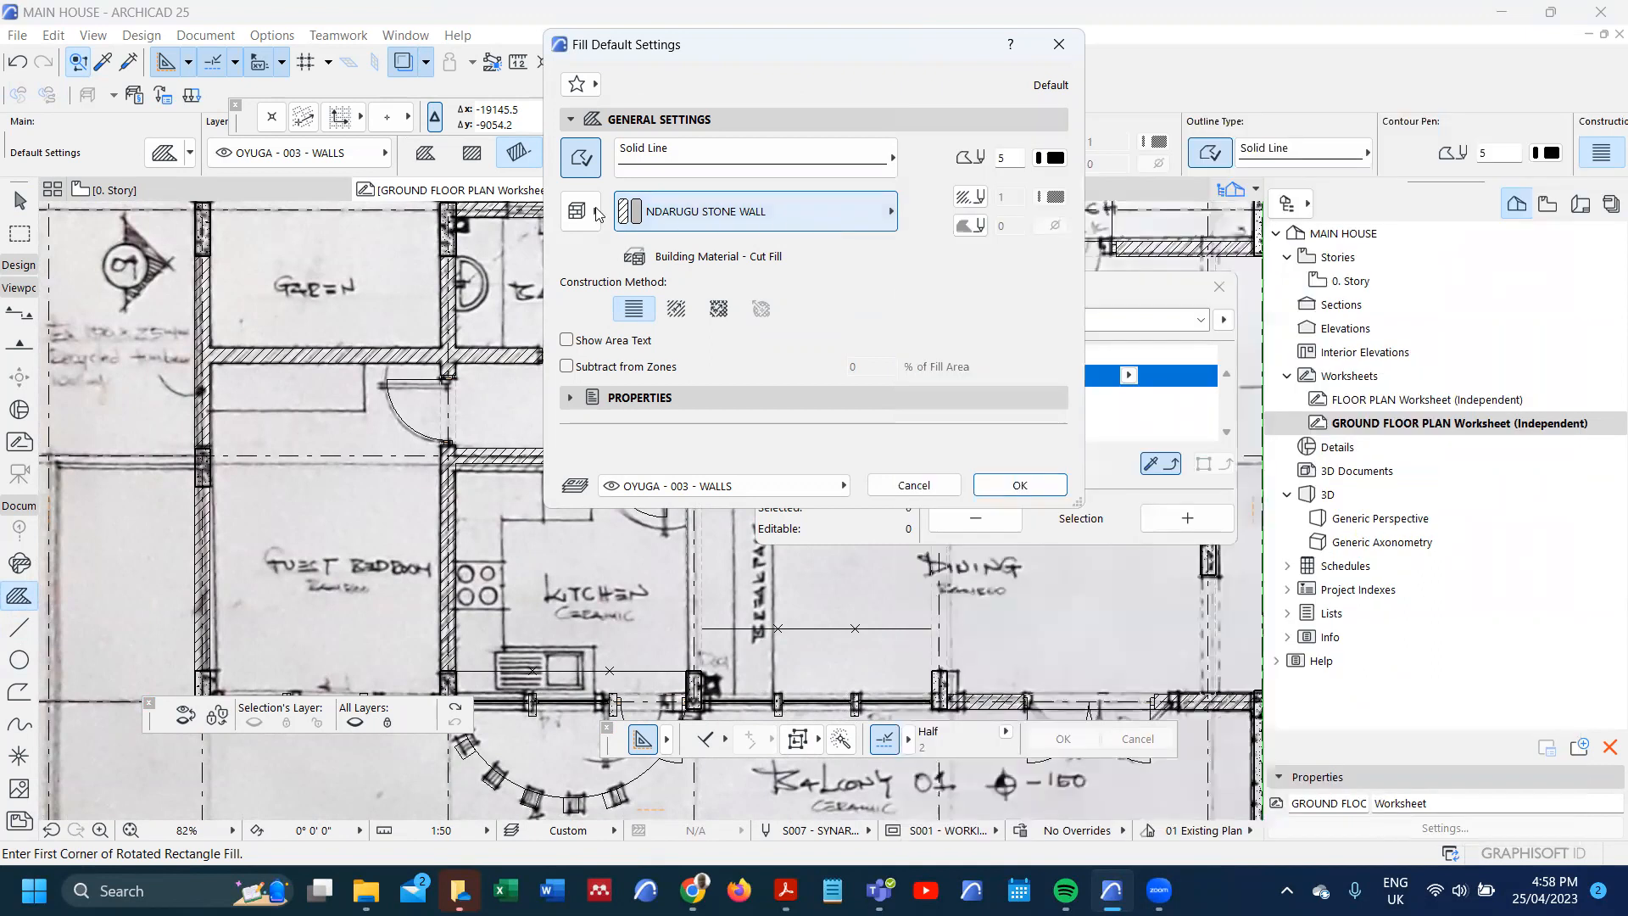
click(585, 212)
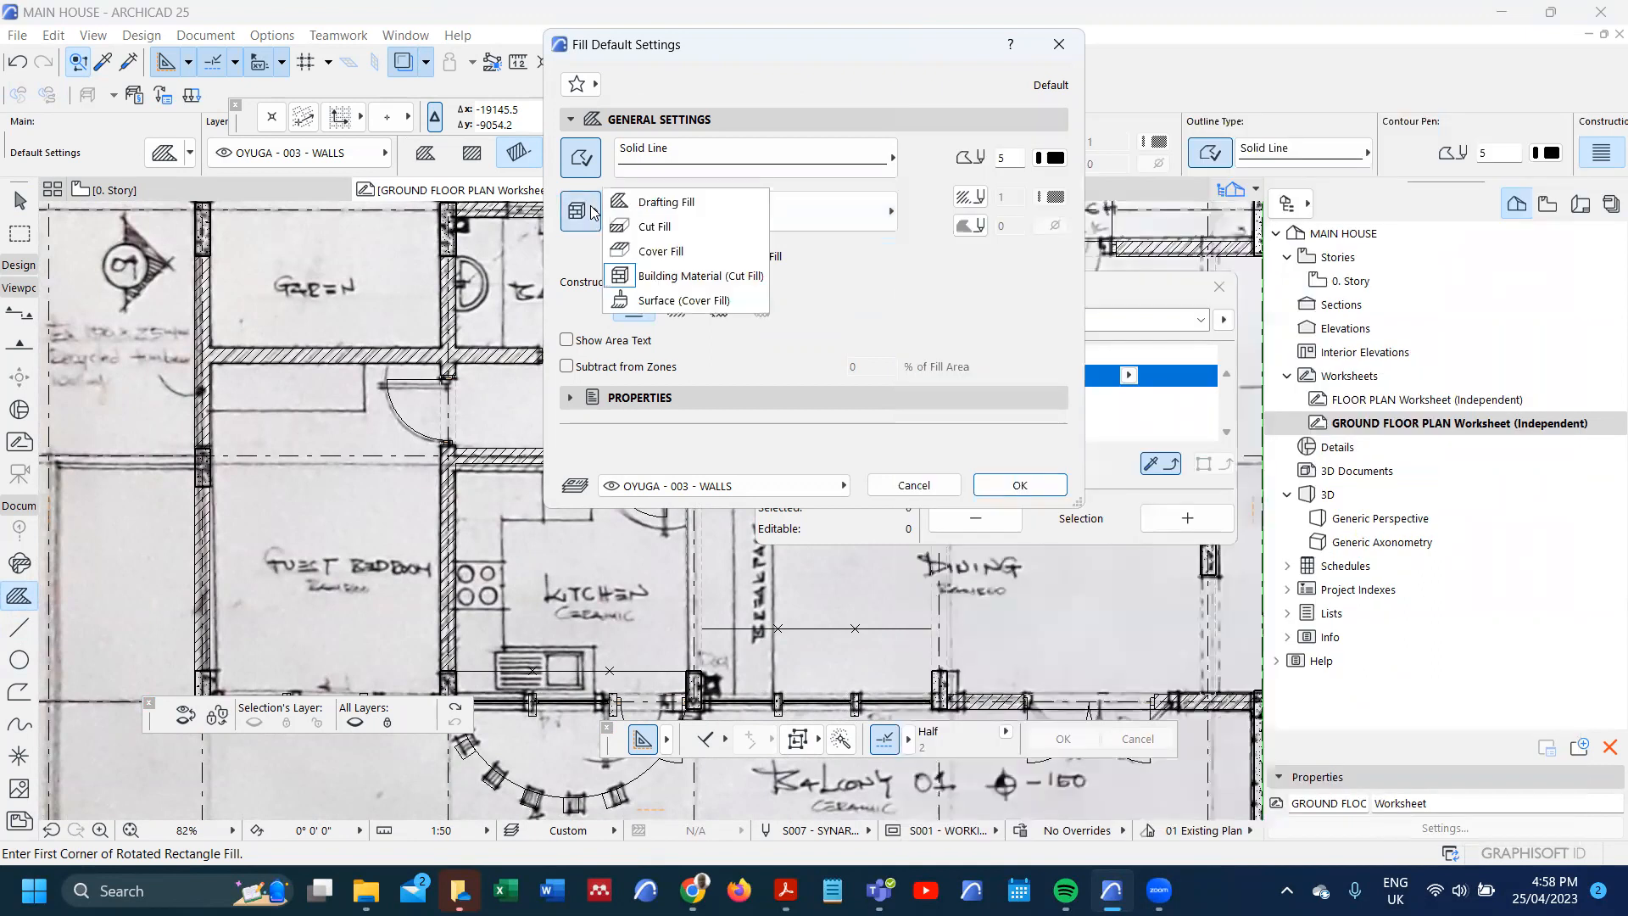
click(660, 251)
click(763, 212)
scroll(1110, 512, down, 6)
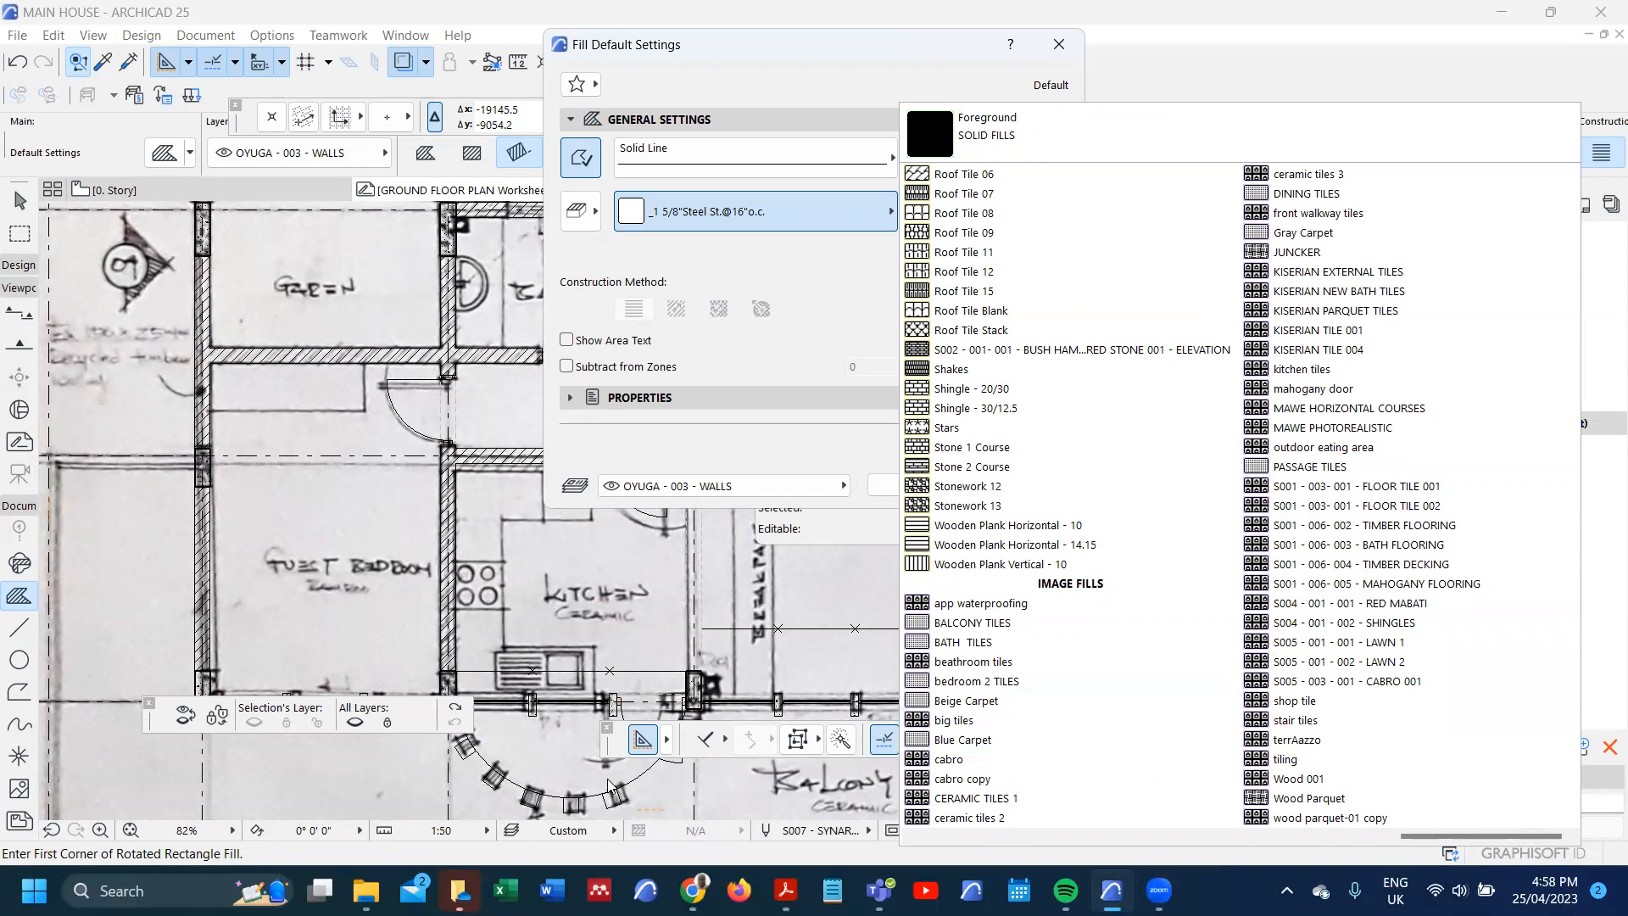
click(890, 234)
click(865, 221)
scroll(1094, 463, down, 10)
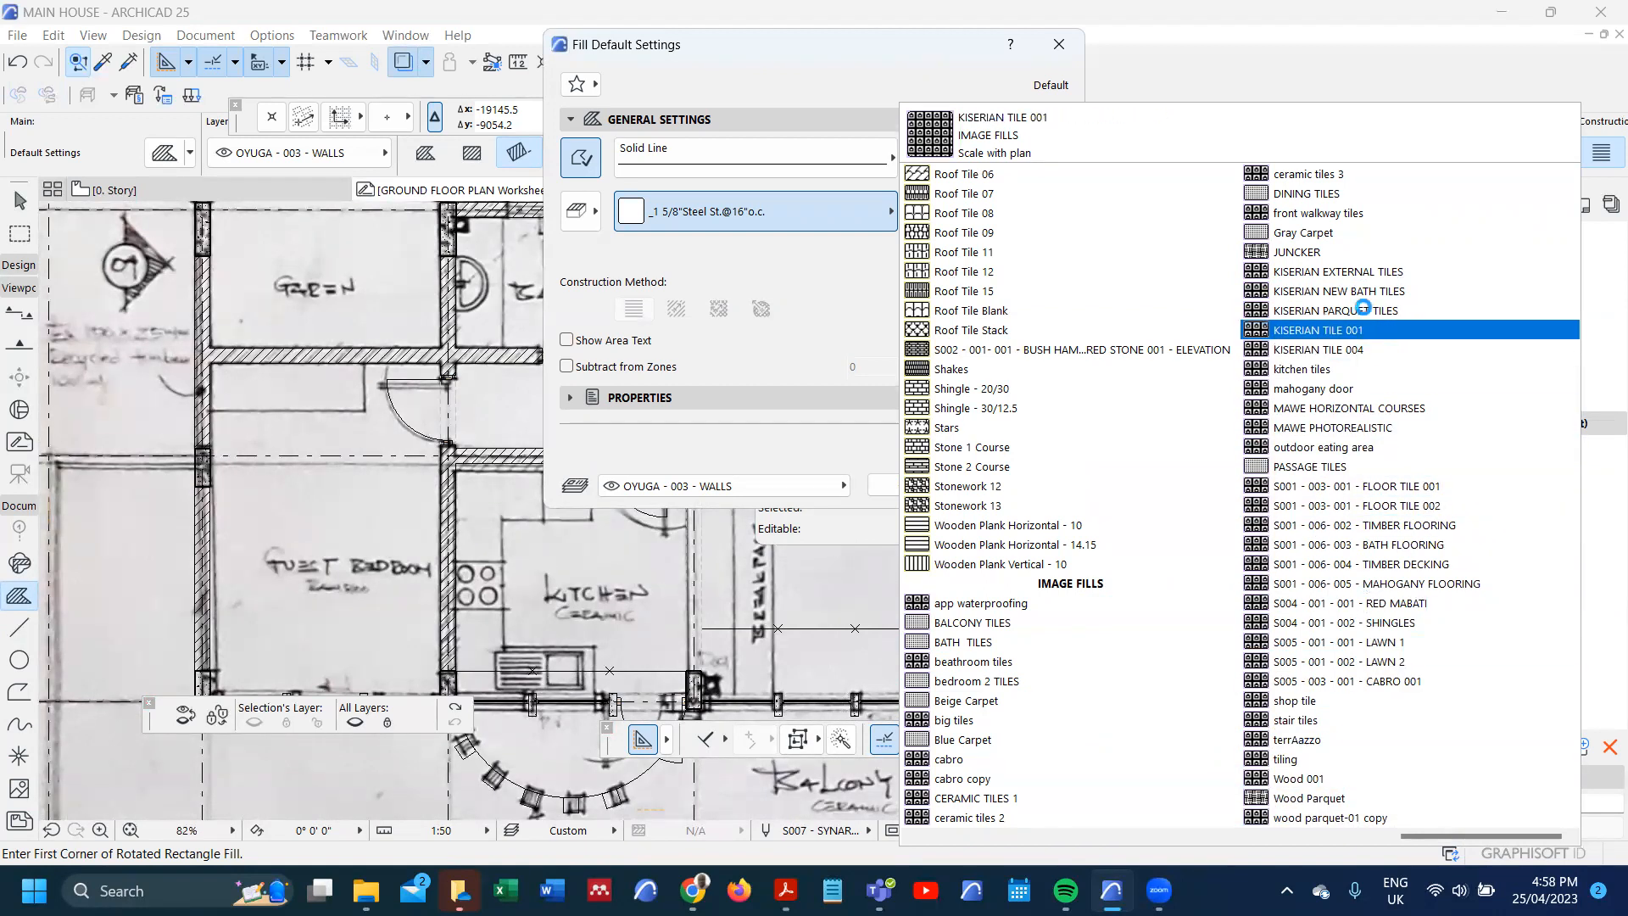
click(1362, 387)
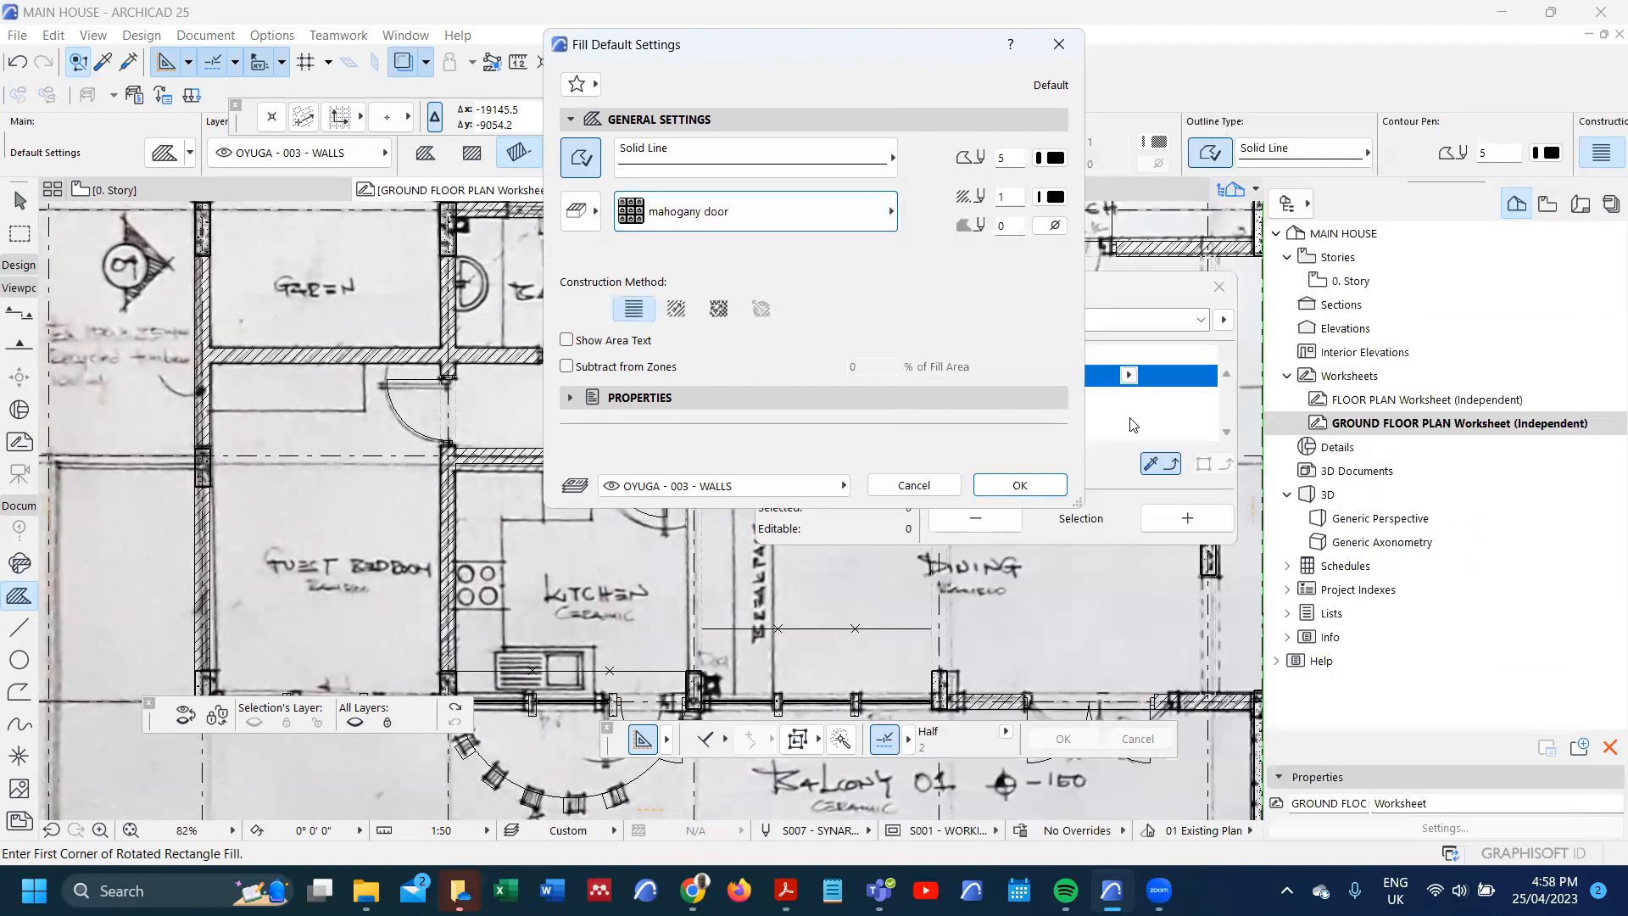
- Set the default fill's contour pen to 1 and accept the fill settings
click(1060, 157)
click(1079, 155)
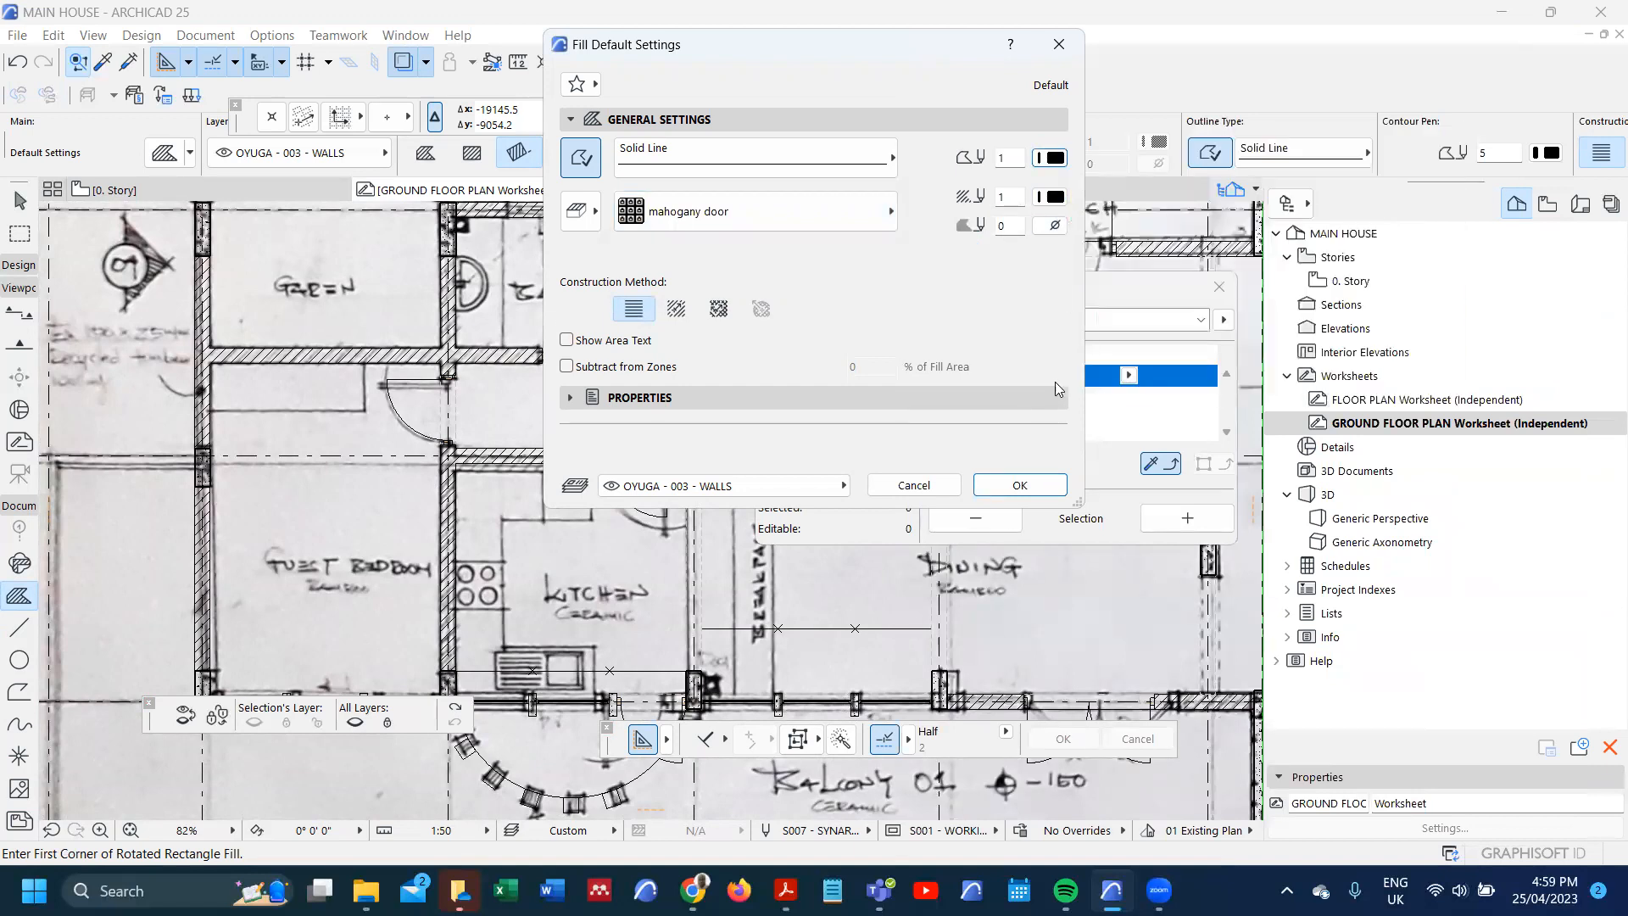
click(1025, 489)
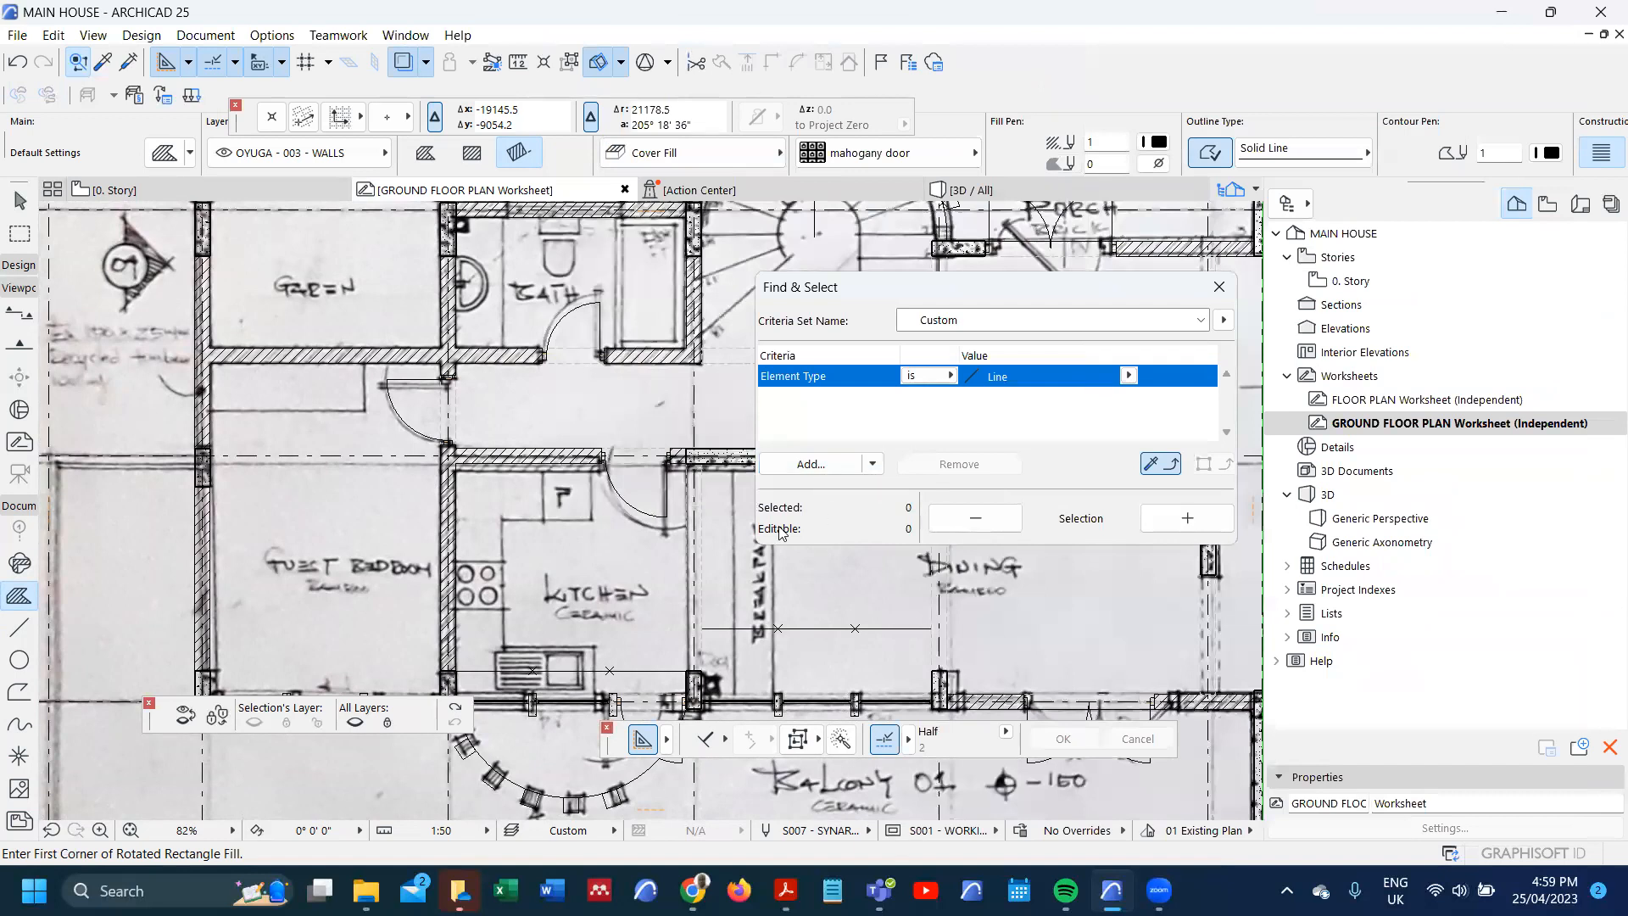
- Draw a sample rectangular fill in the blank area beside the scanned plan, and select it to check its timber texture
scroll(608, 473, down, 5)
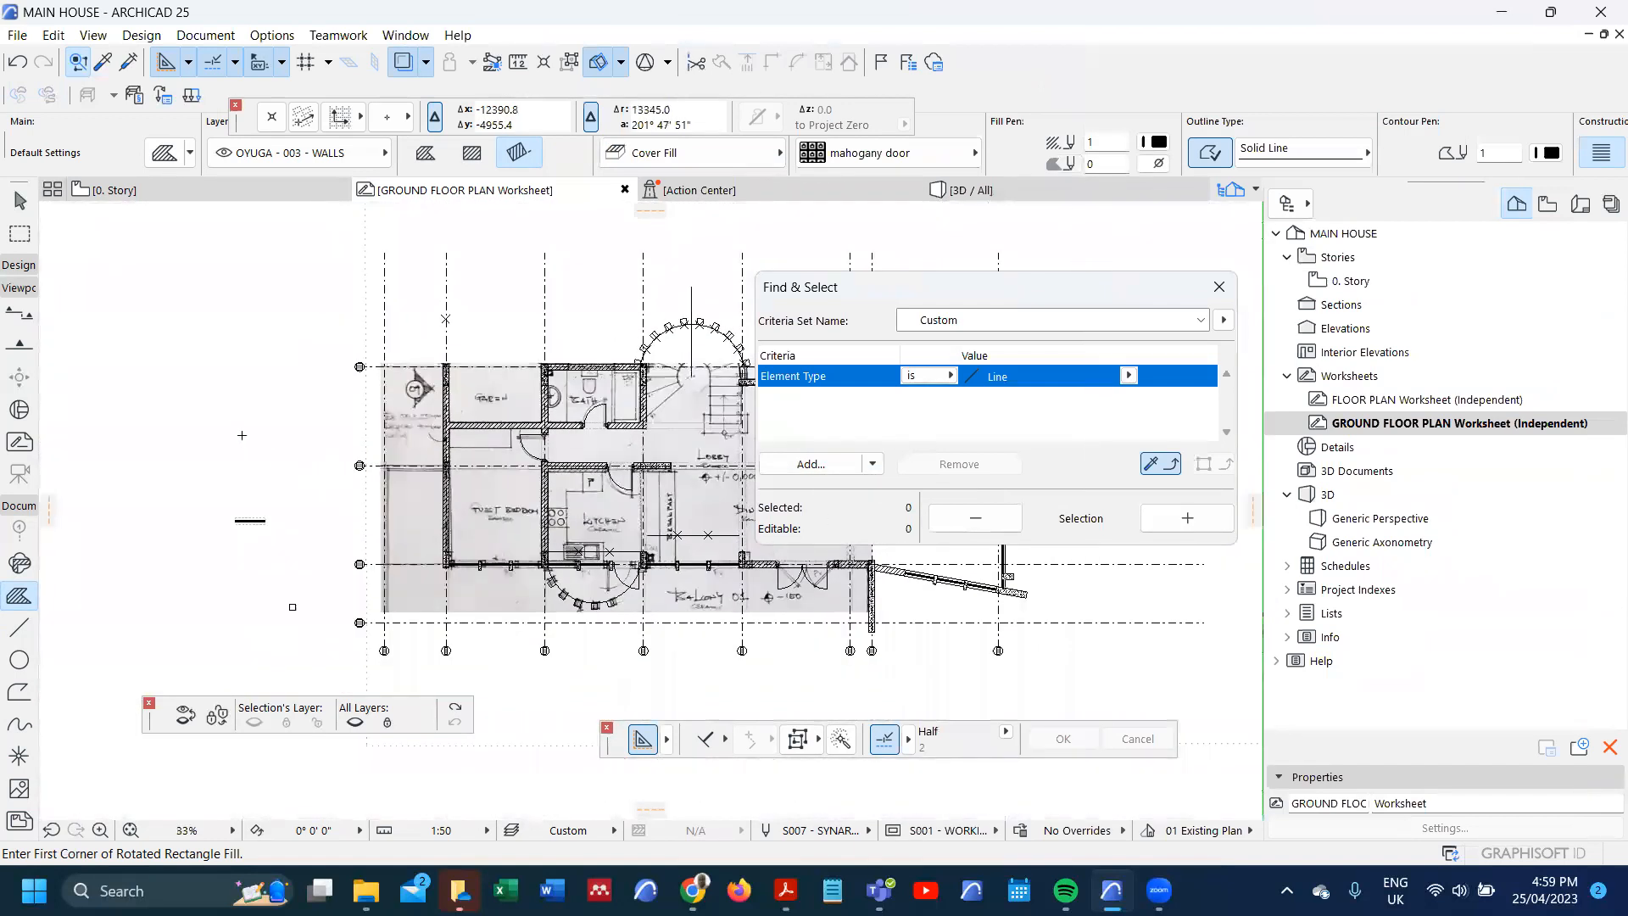
click(231, 420)
click(295, 419)
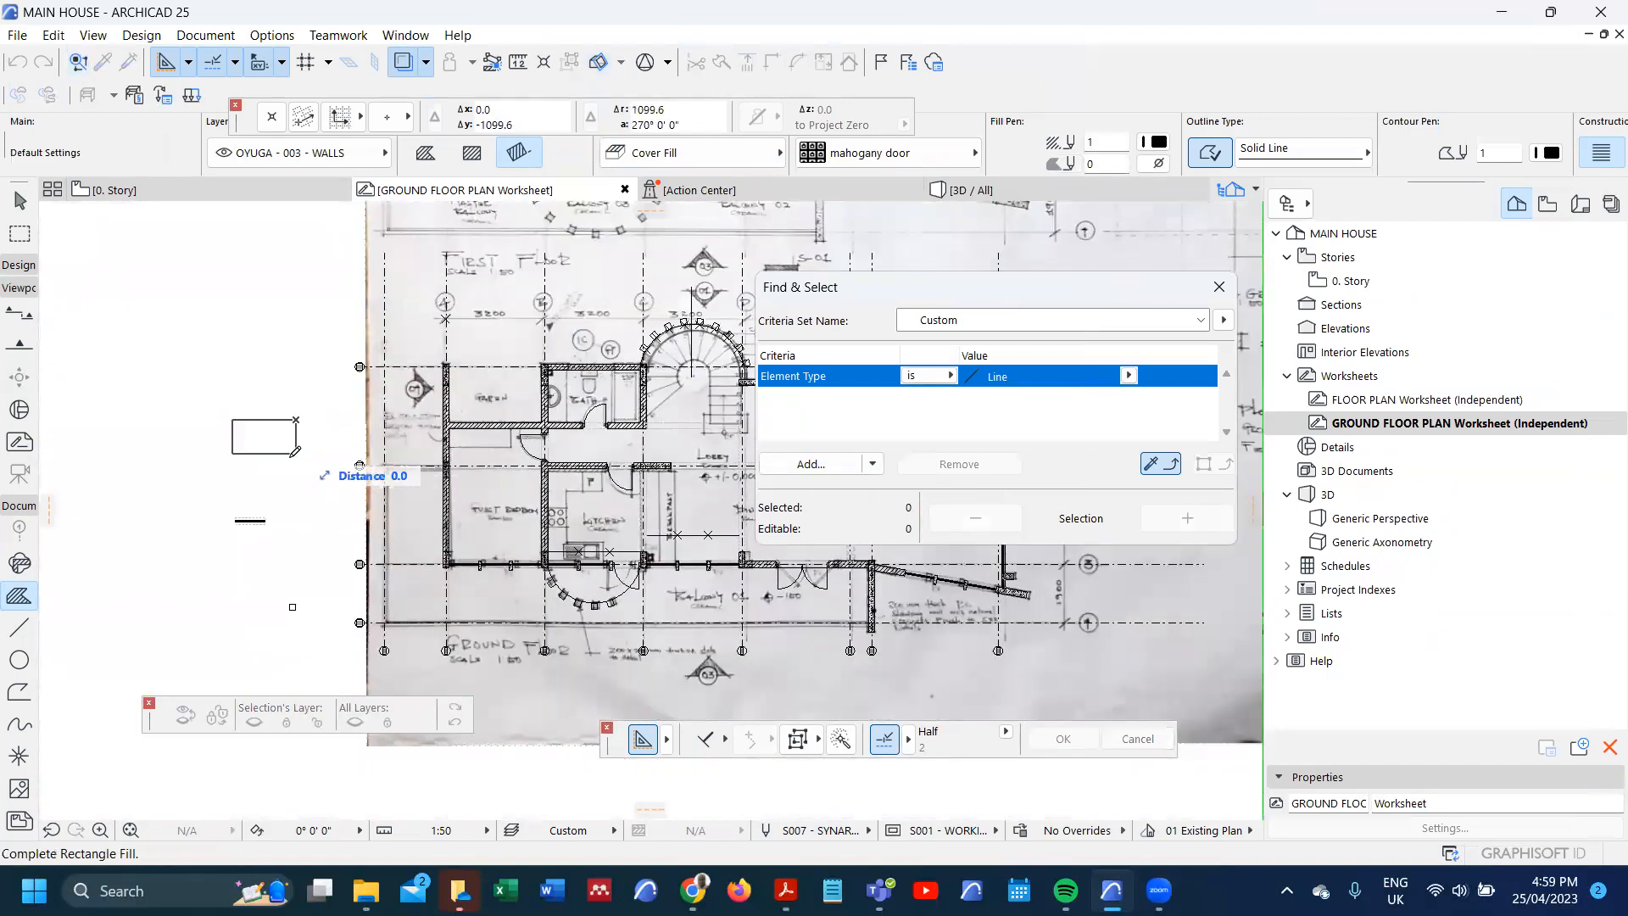
click(296, 457)
scroll(211, 455, up, 1)
scroll(211, 455, up, 4)
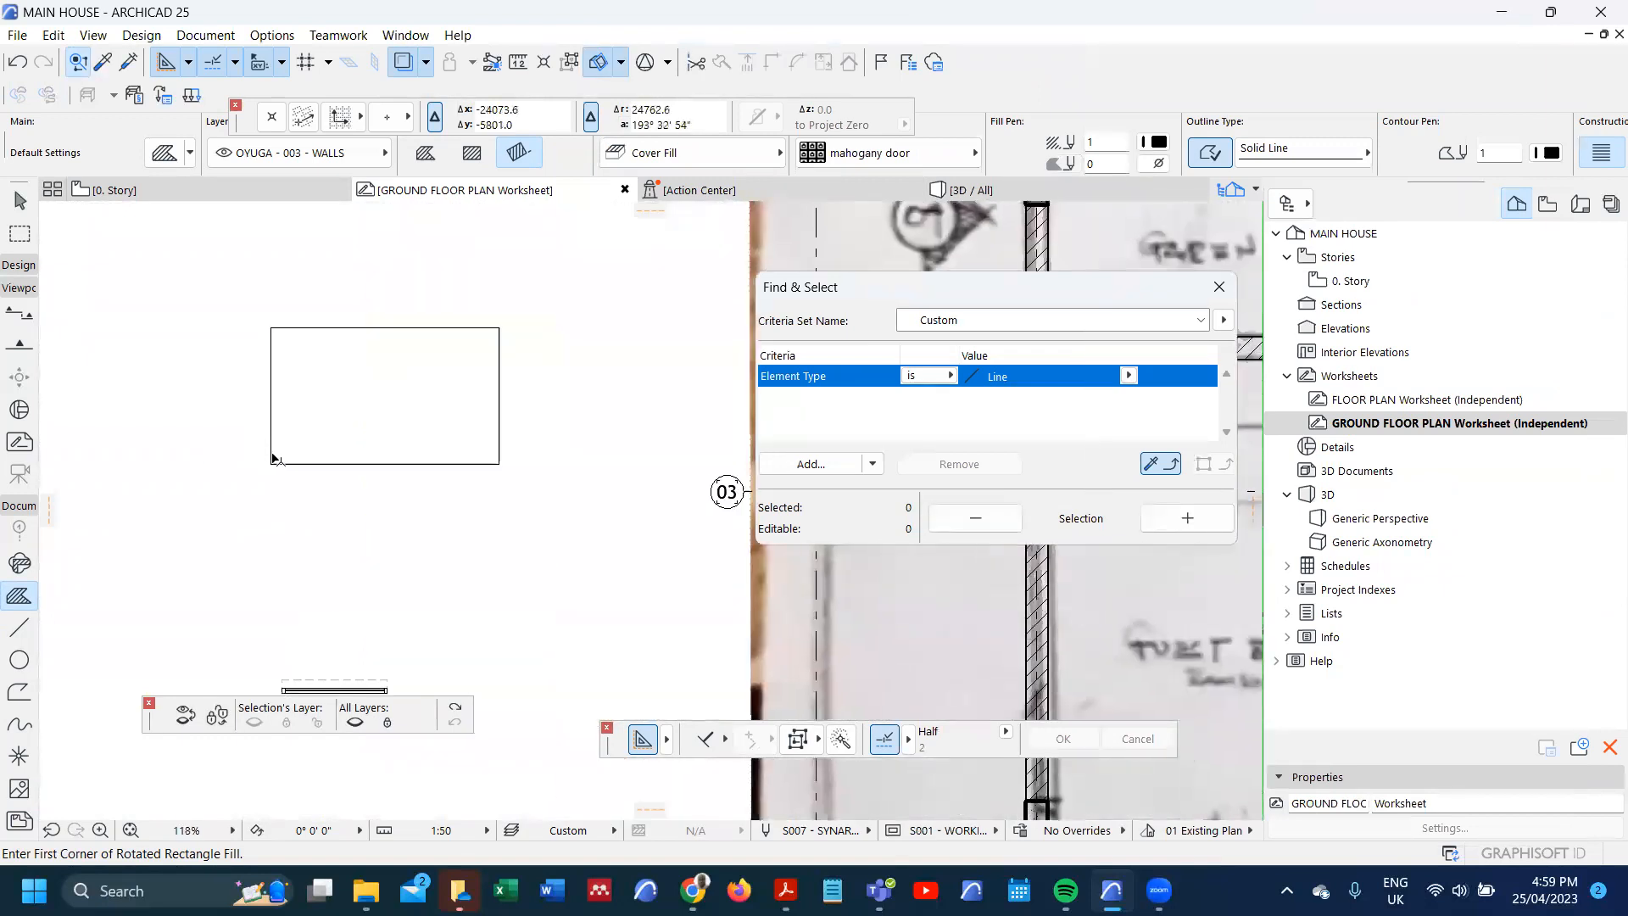
shift+click(272, 462)
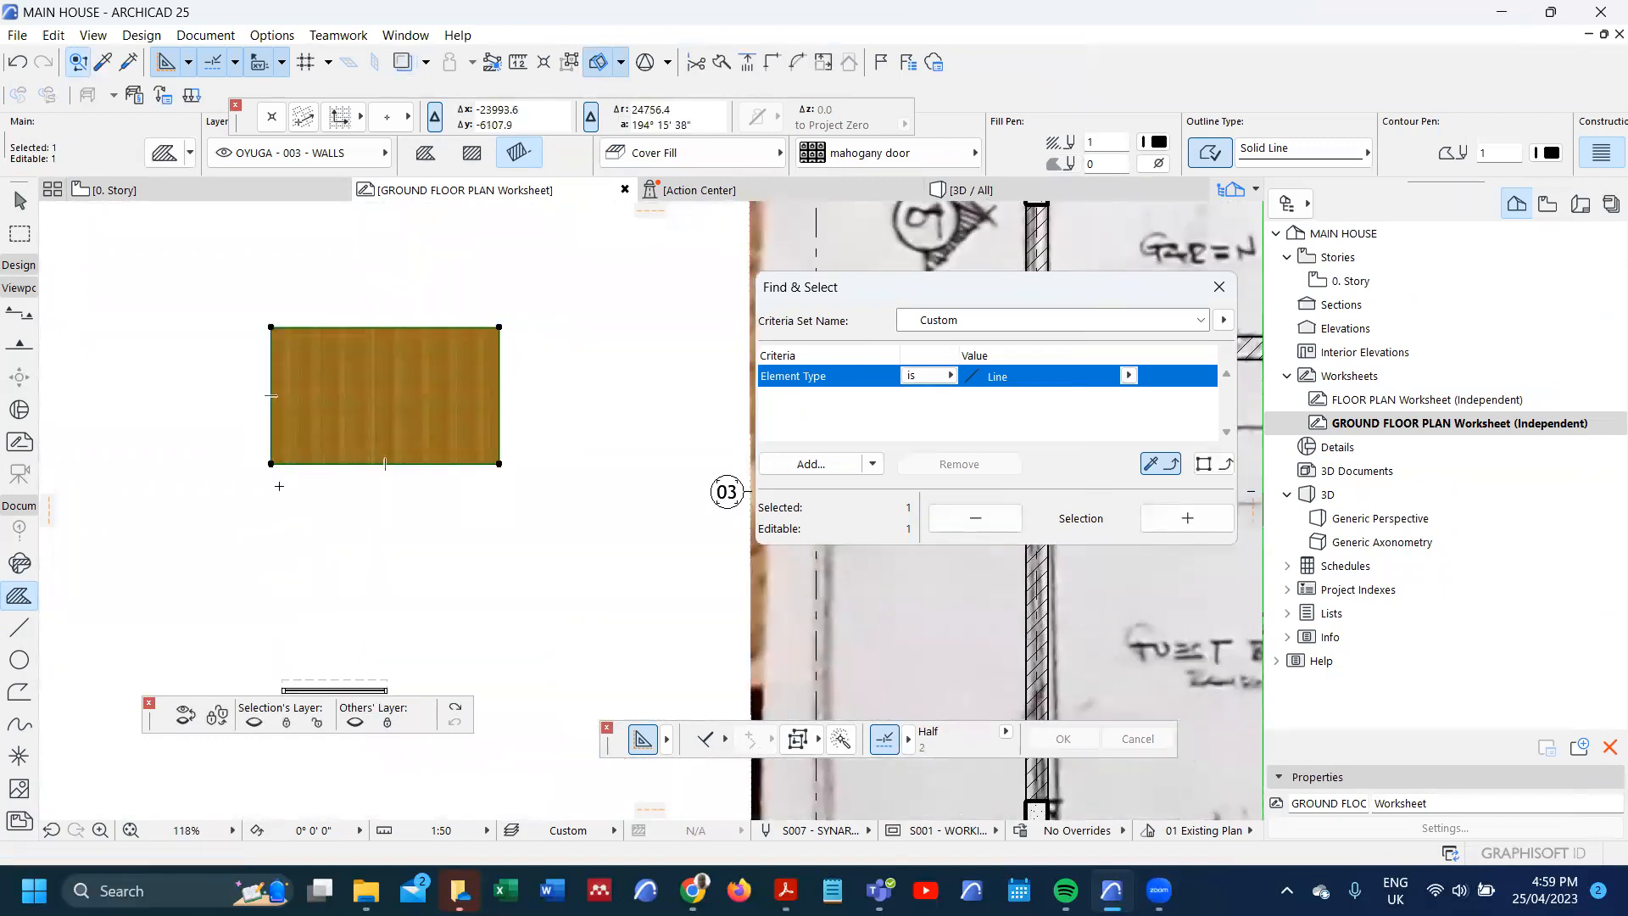
scroll(330, 379, up, 3)
scroll(329, 379, down, 5)
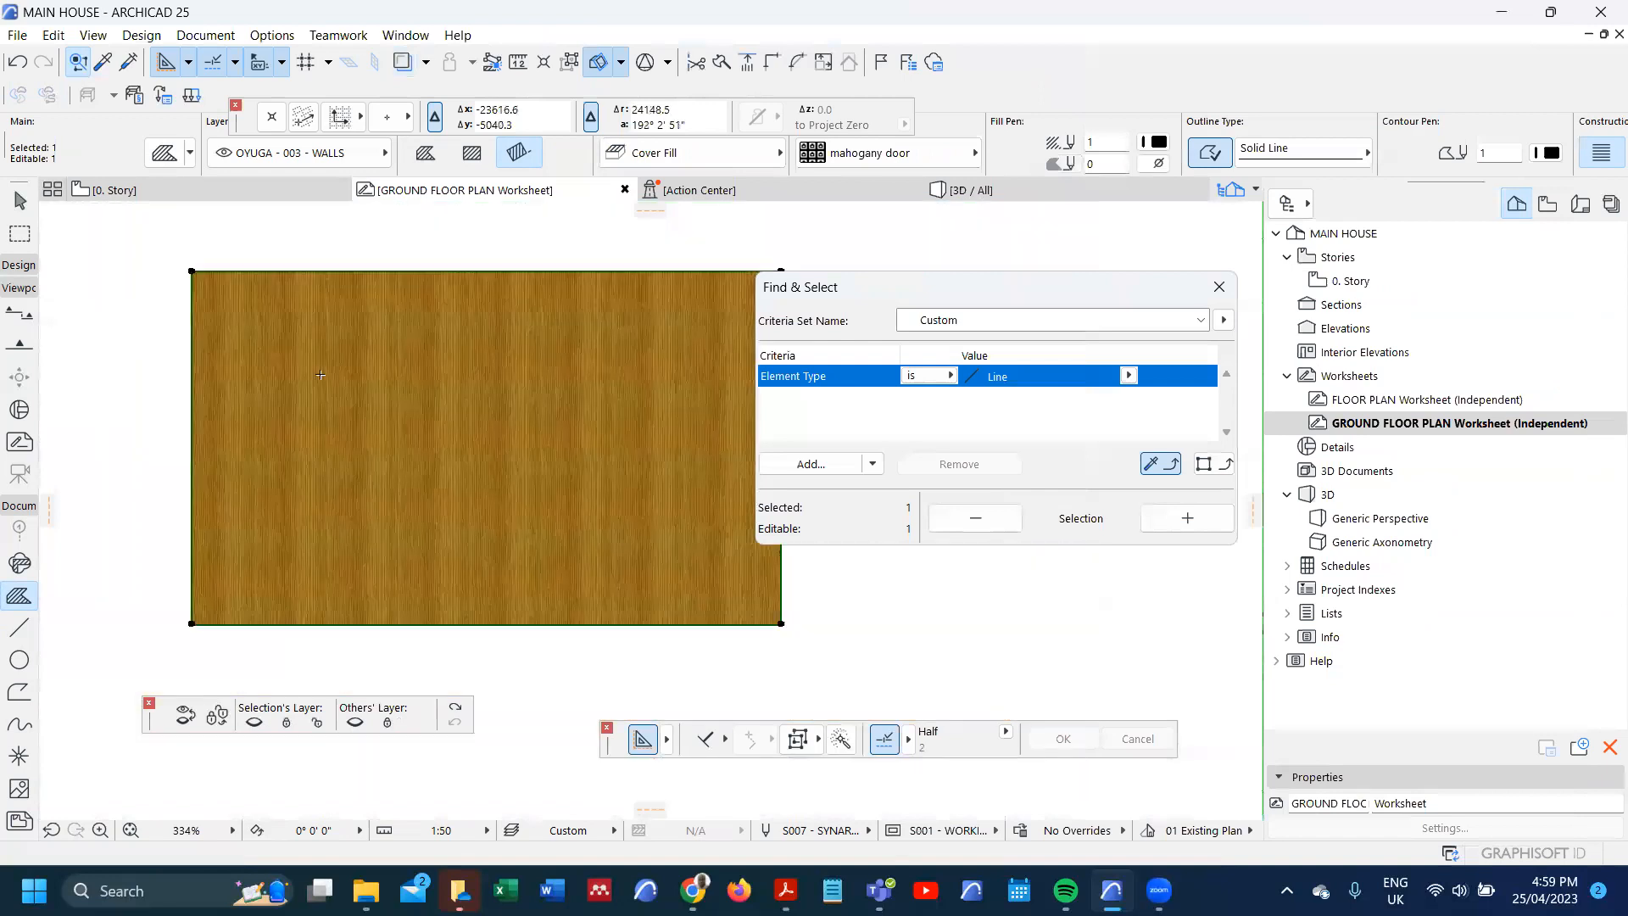
scroll(320, 374, up, 6)
scroll(323, 373, down, 4)
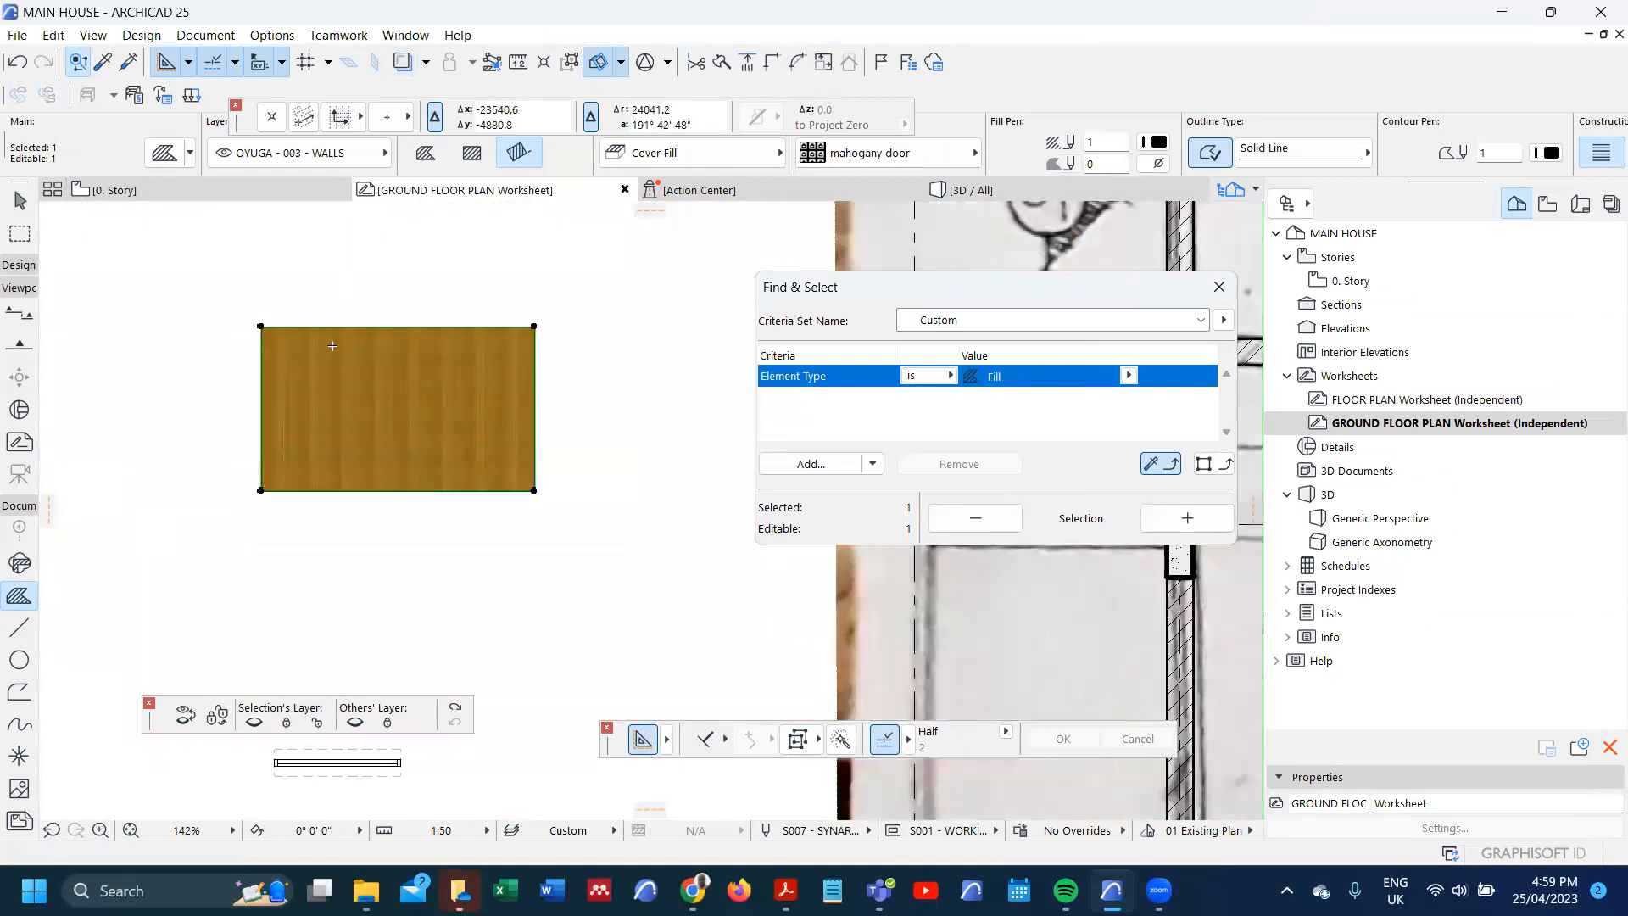
- Duplicate the mahogany door fill attribute as a new fill named MAHOGANY TIMBER
click(206, 35)
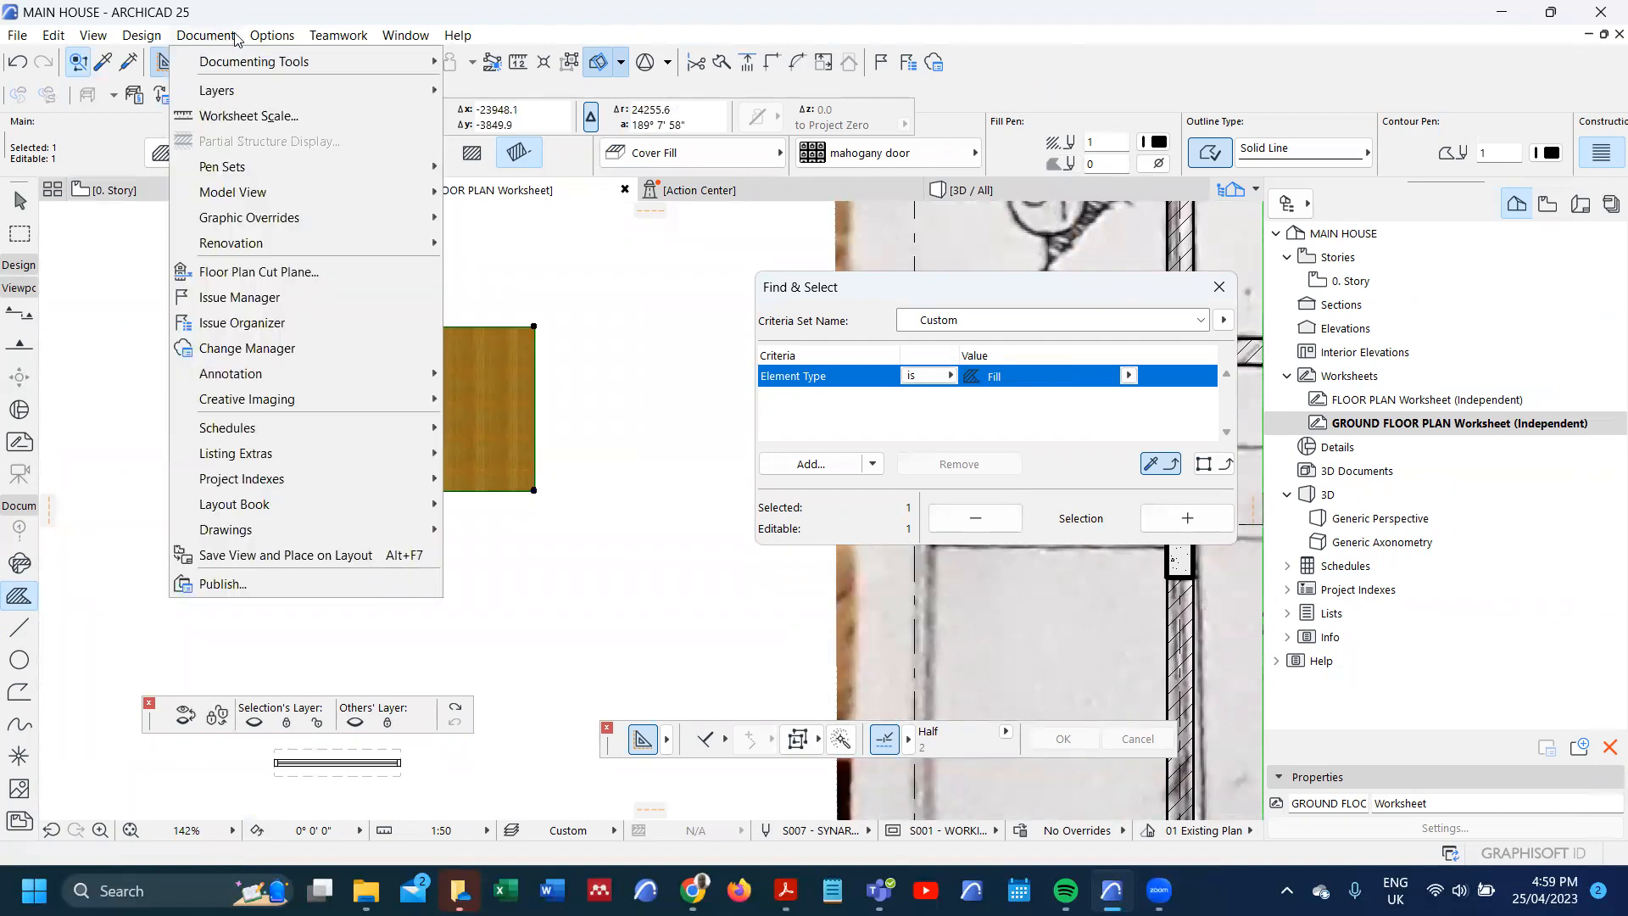
mouse_move(324, 37)
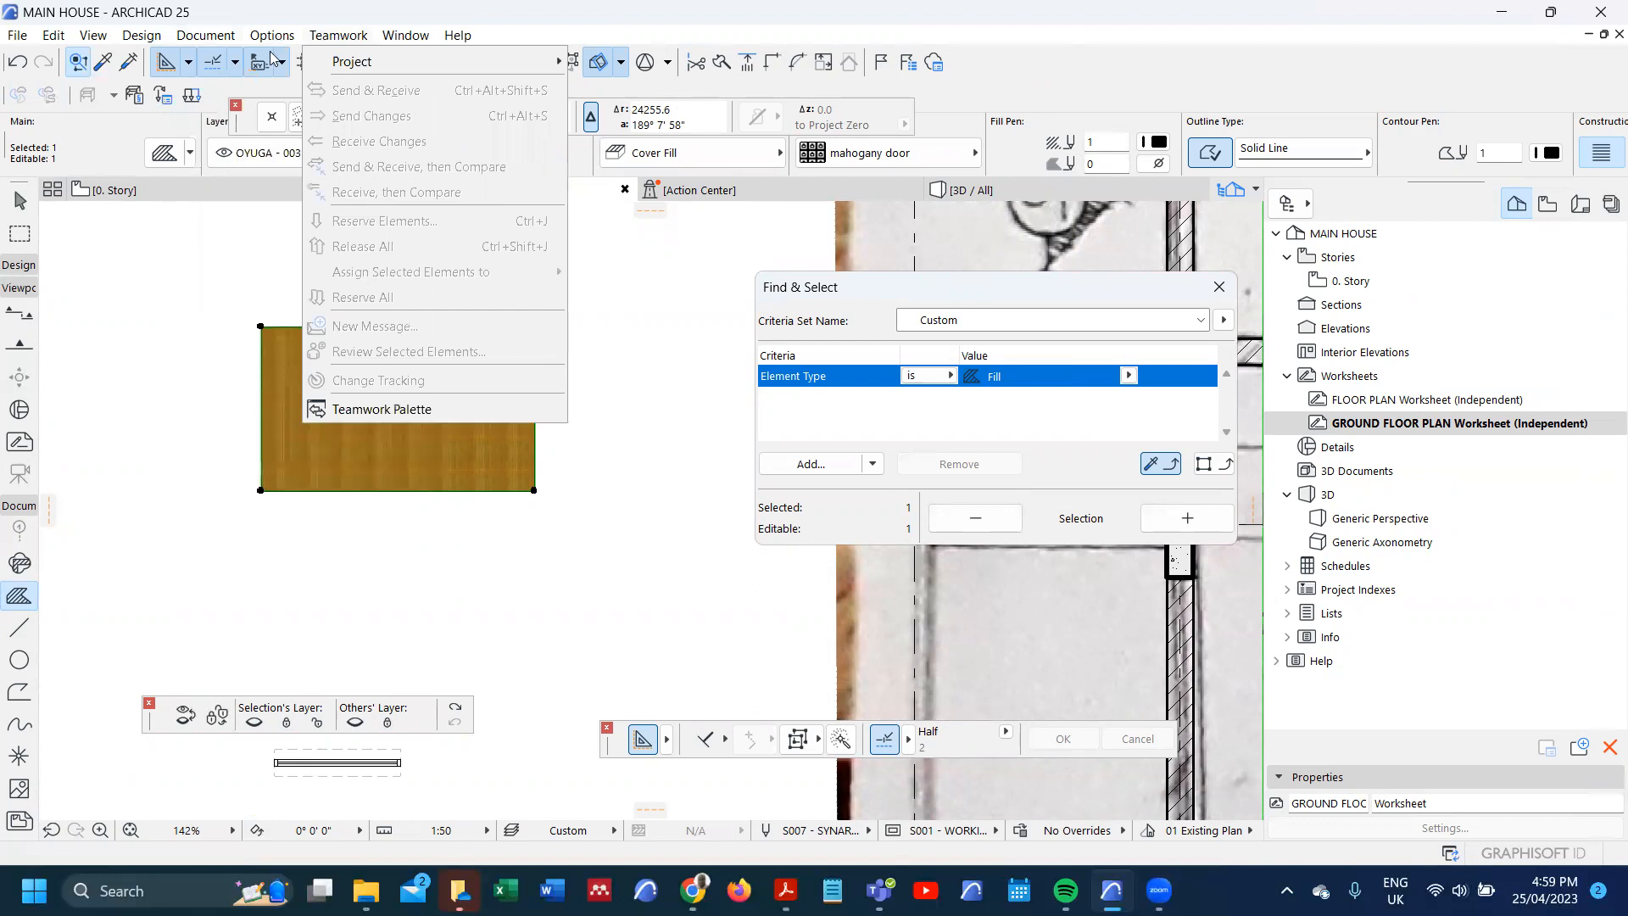
mouse_move(271, 36)
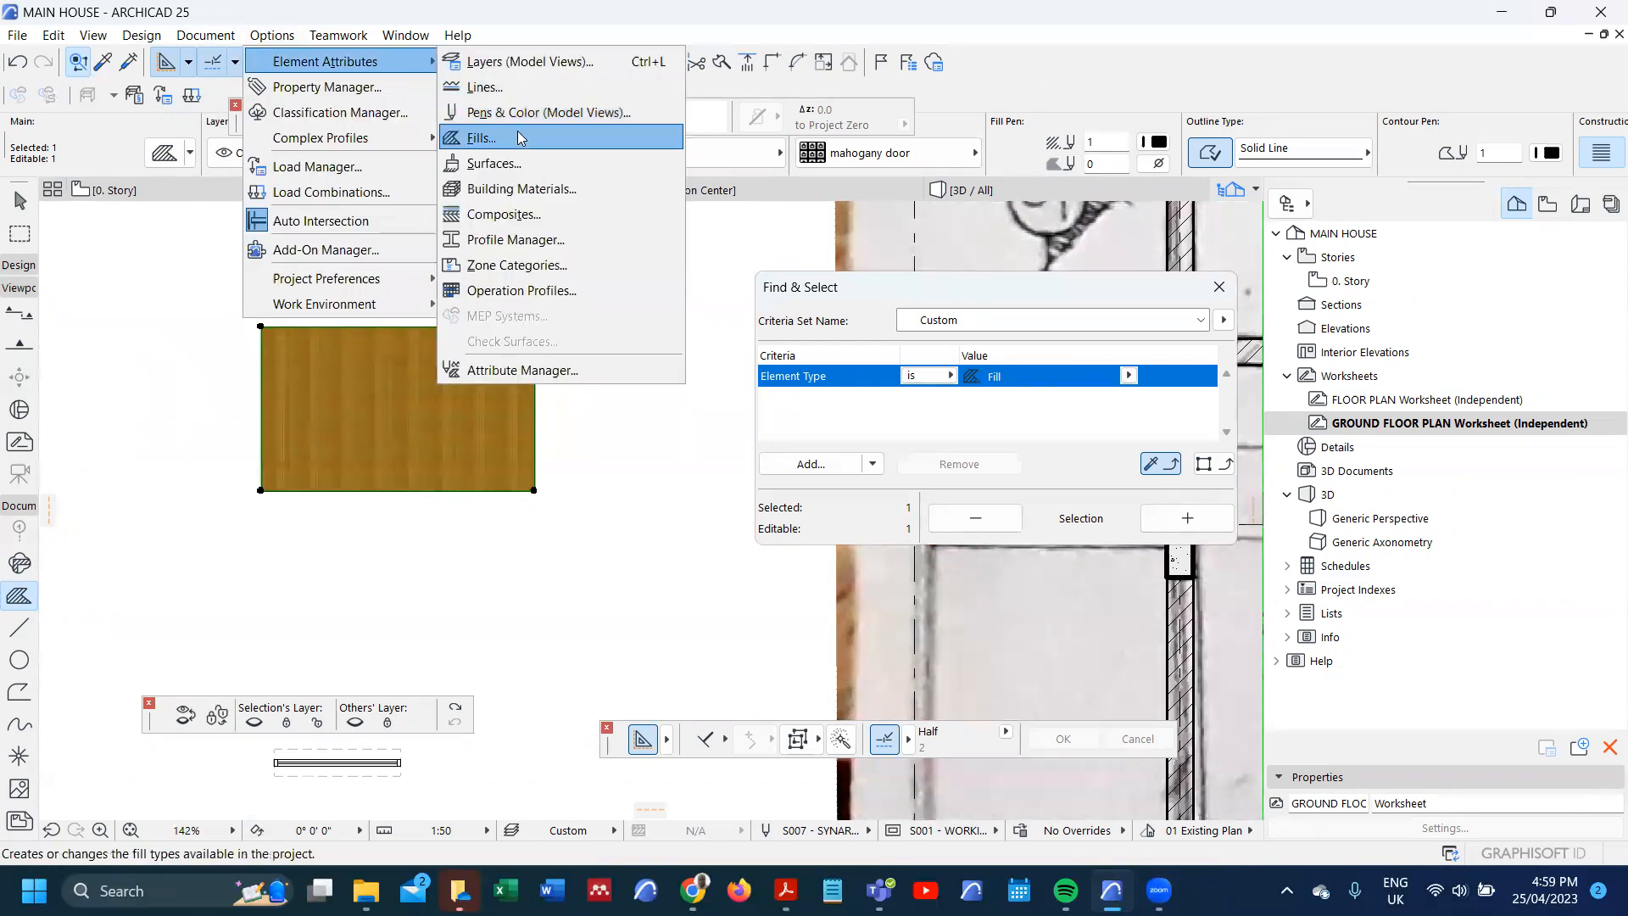
click(518, 136)
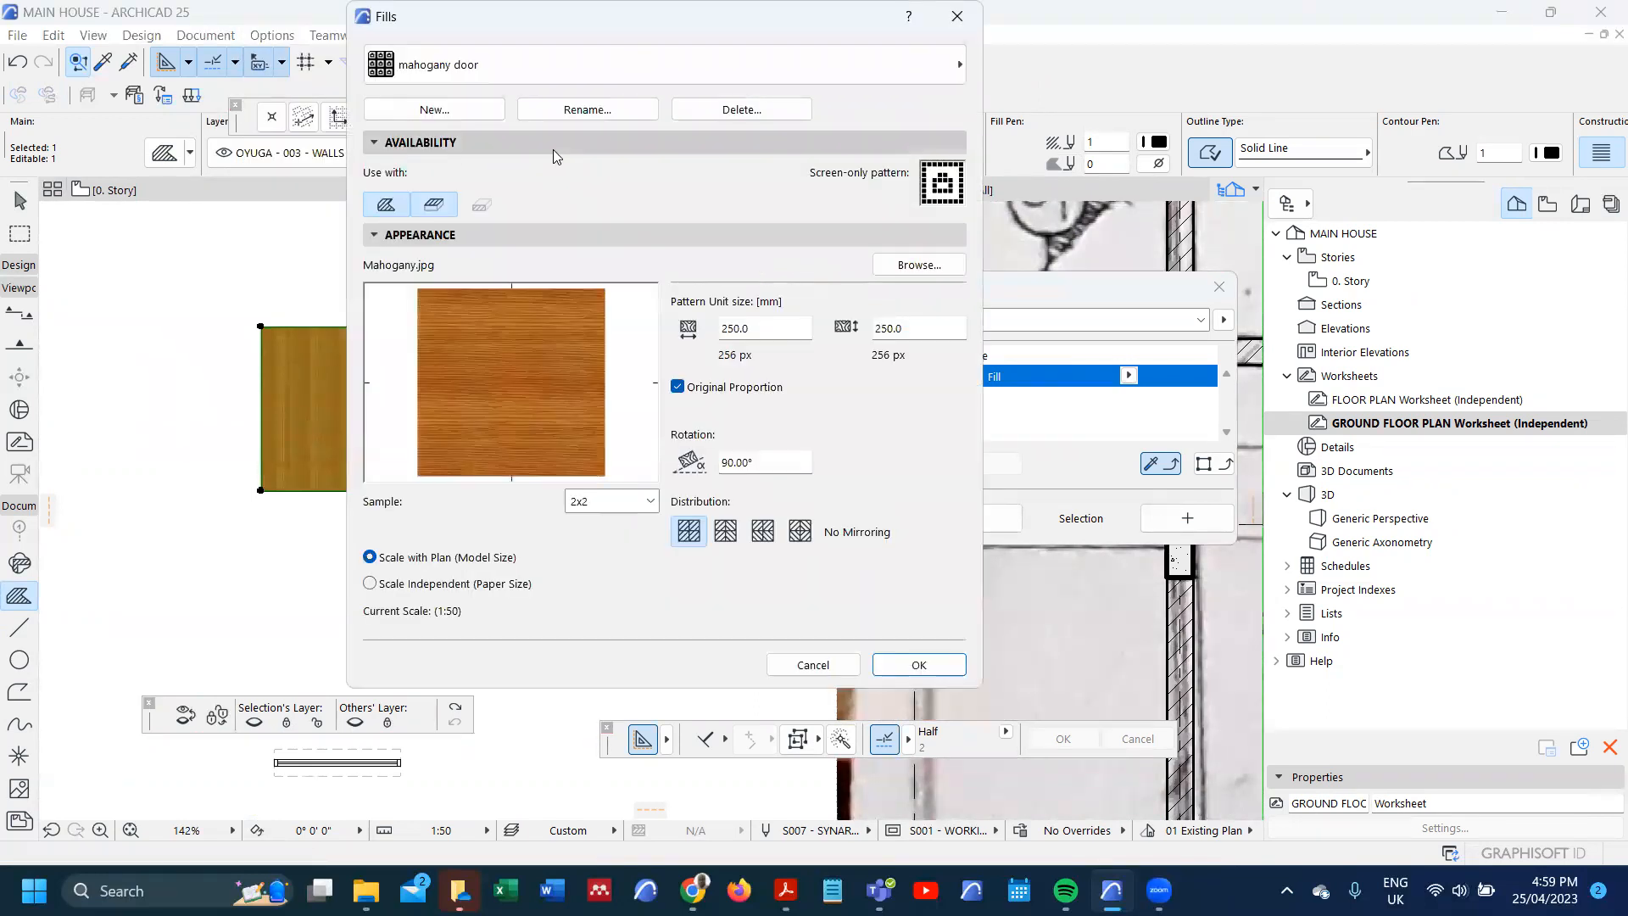
click(480, 114)
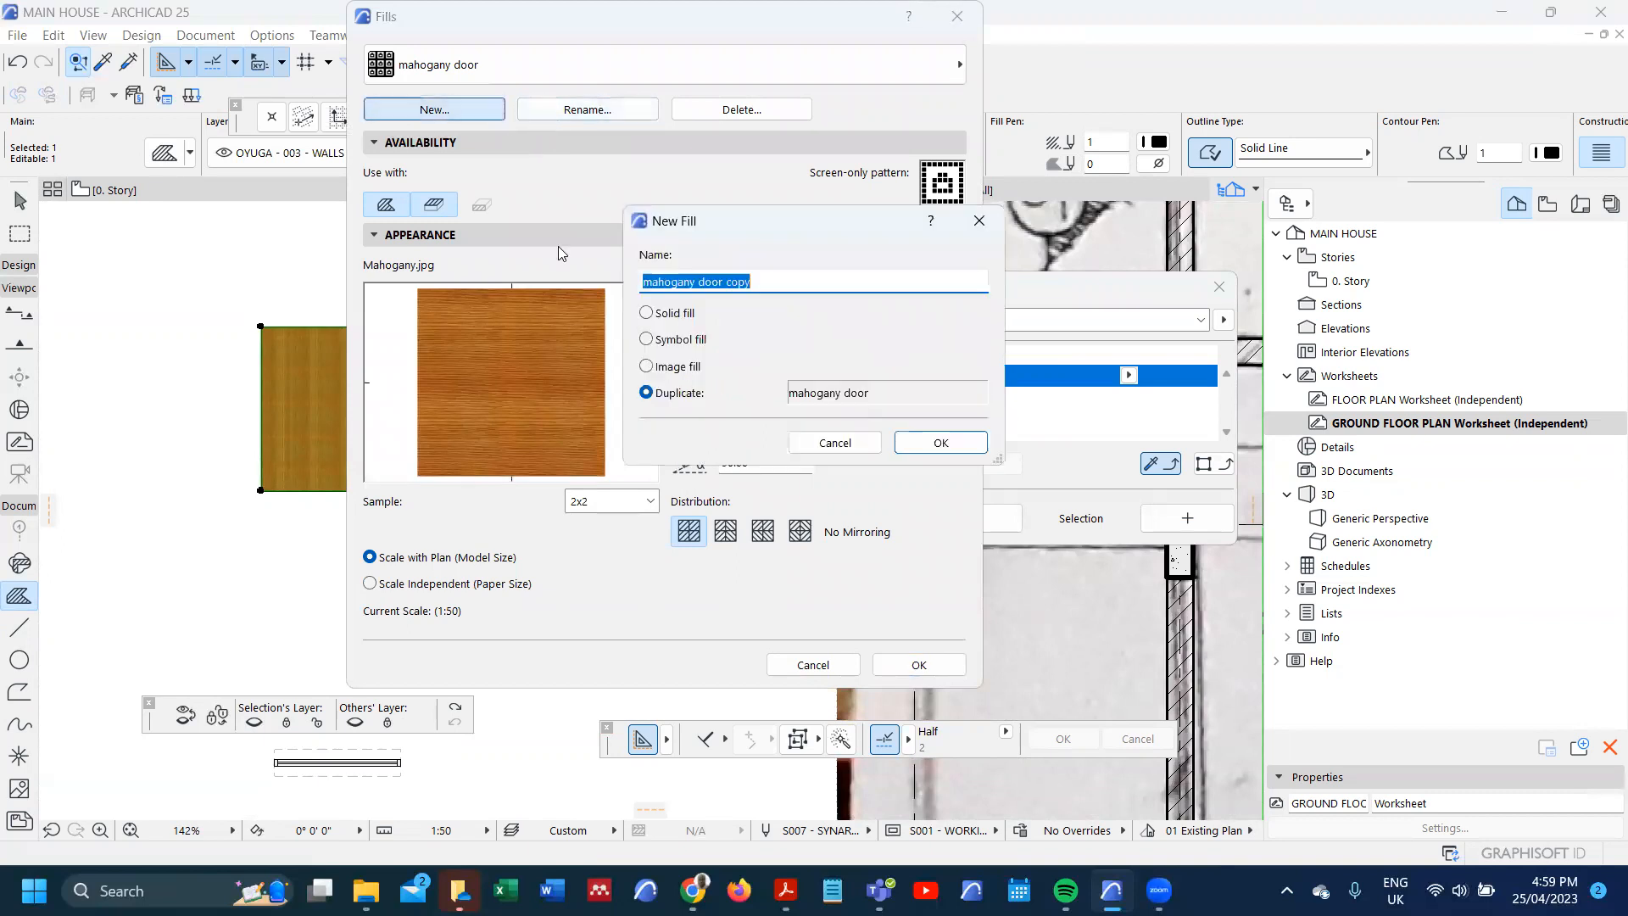
drag(770, 282, 632, 286)
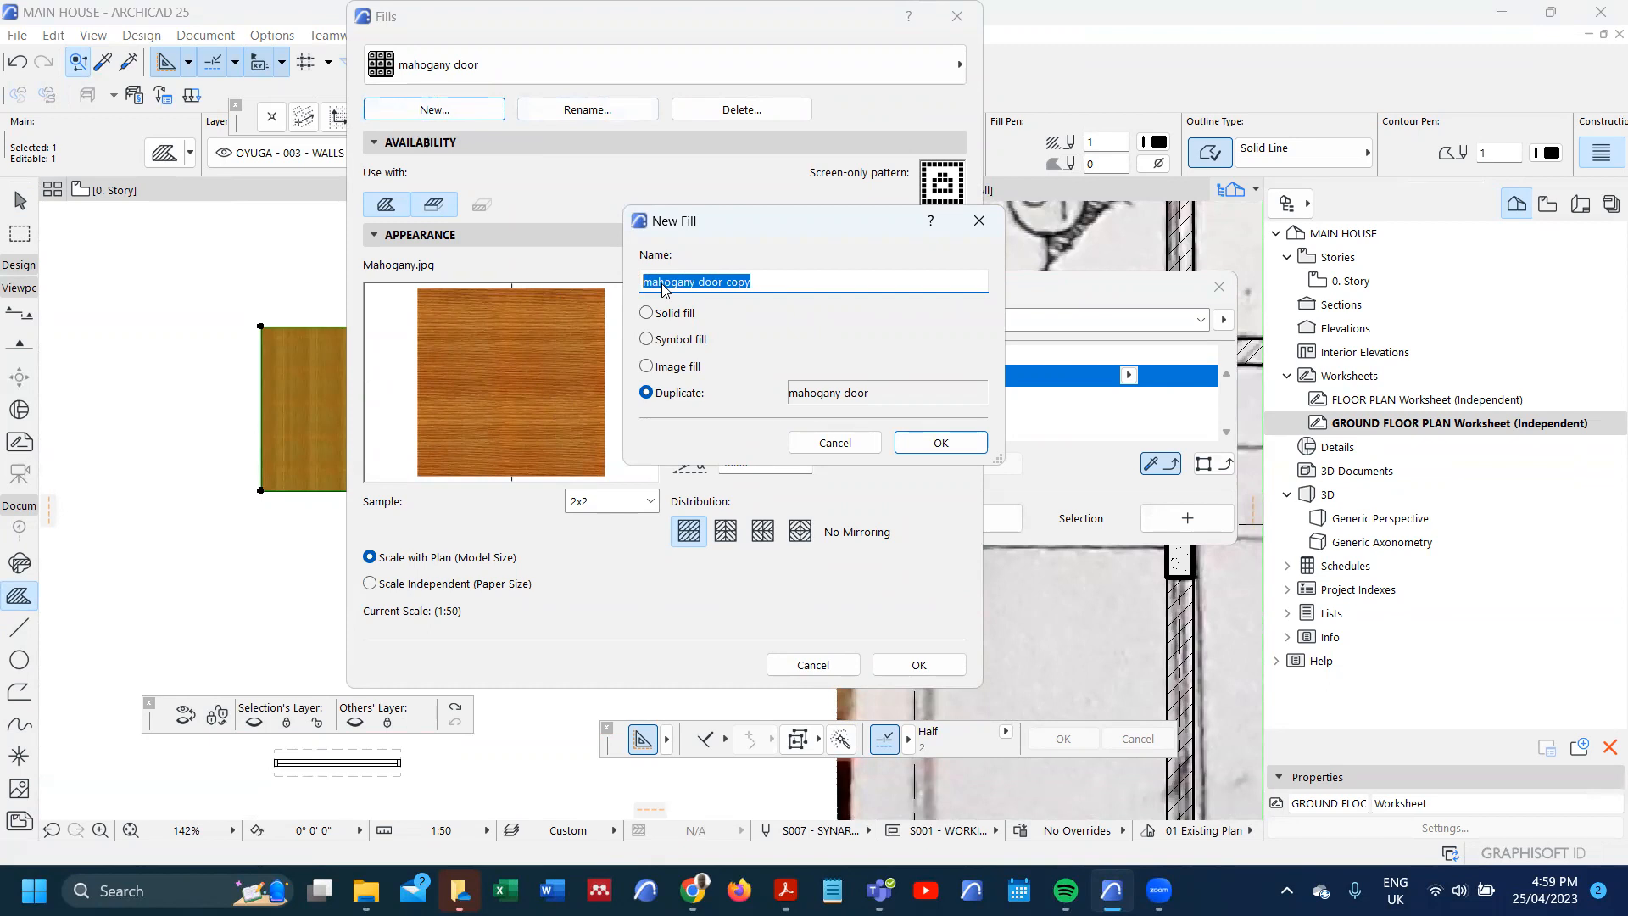
text(MAHOGANY TIMBER)
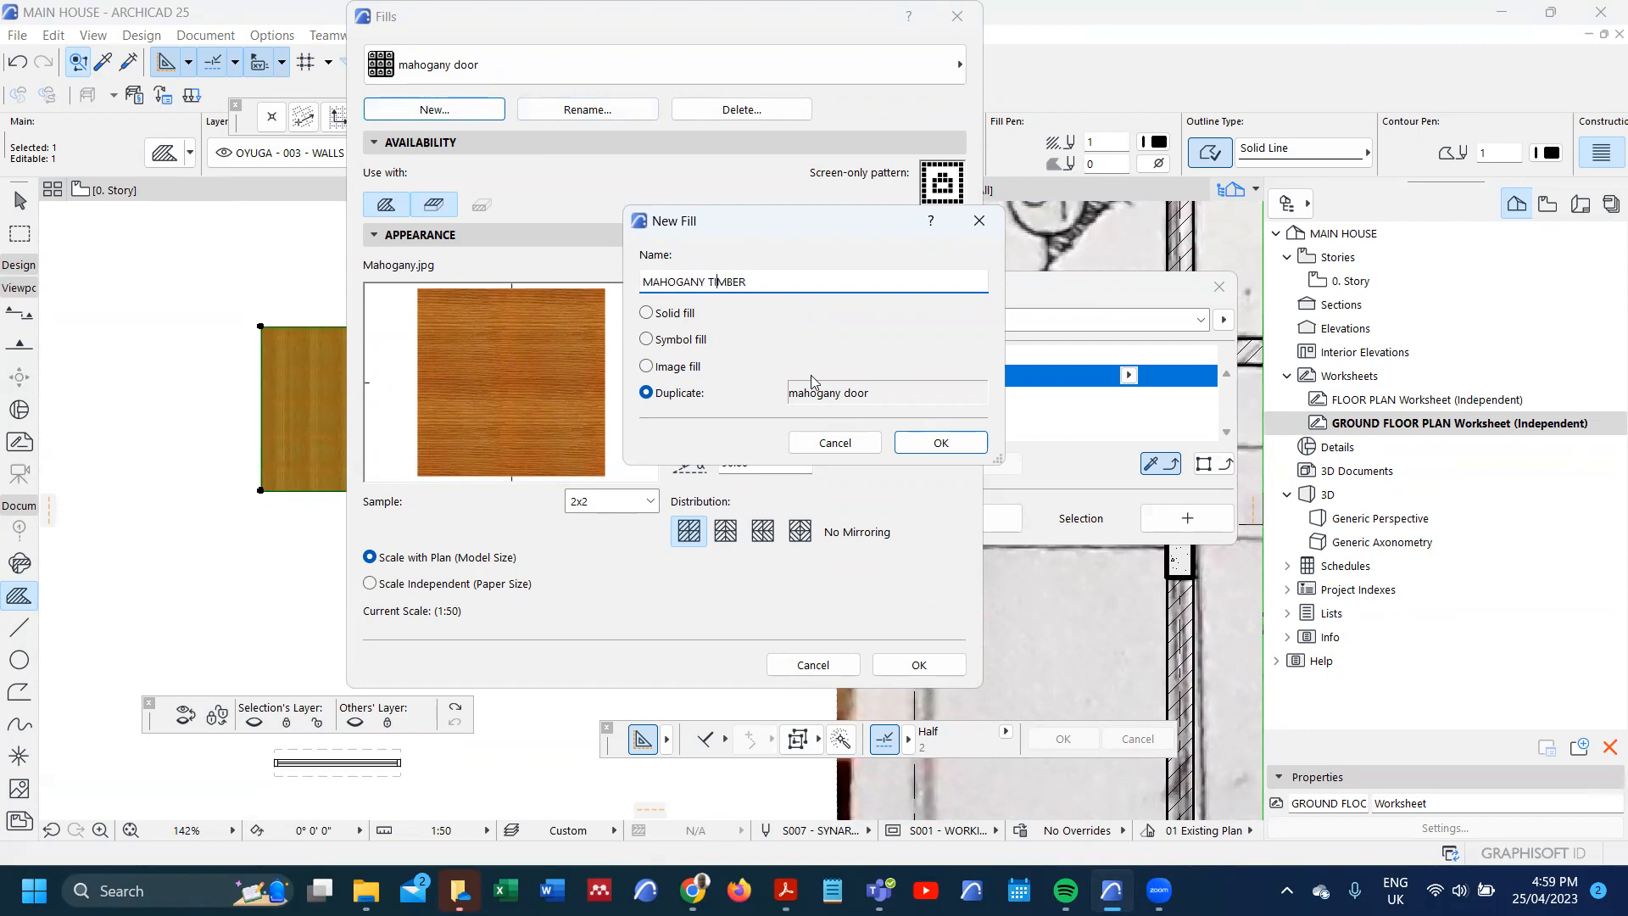
click(914, 439)
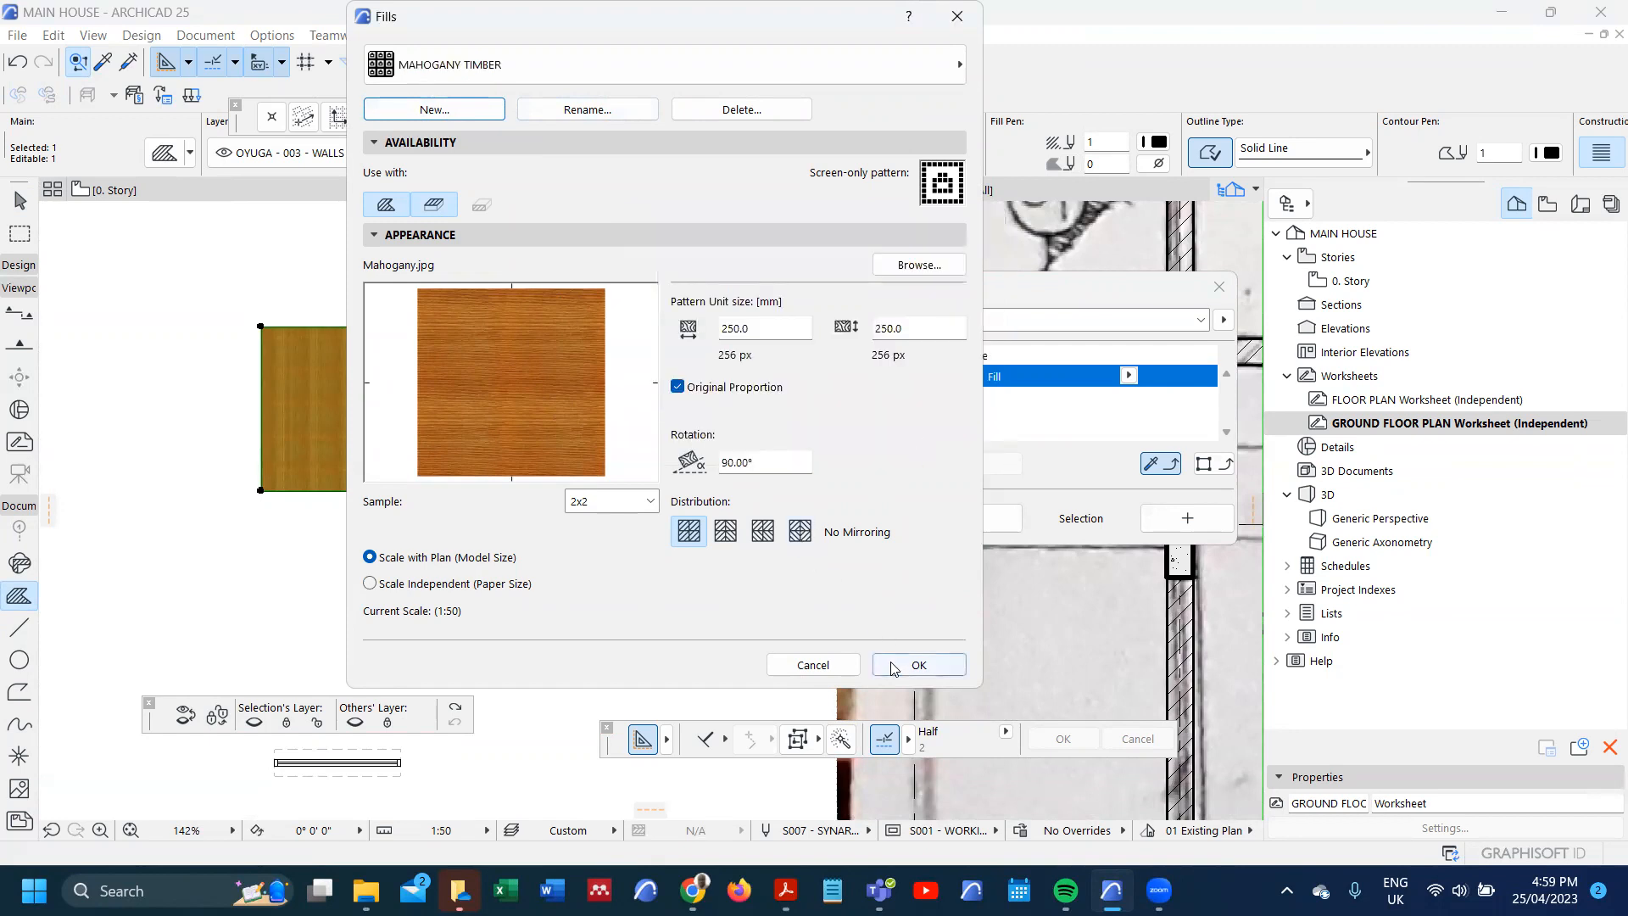
click(914, 665)
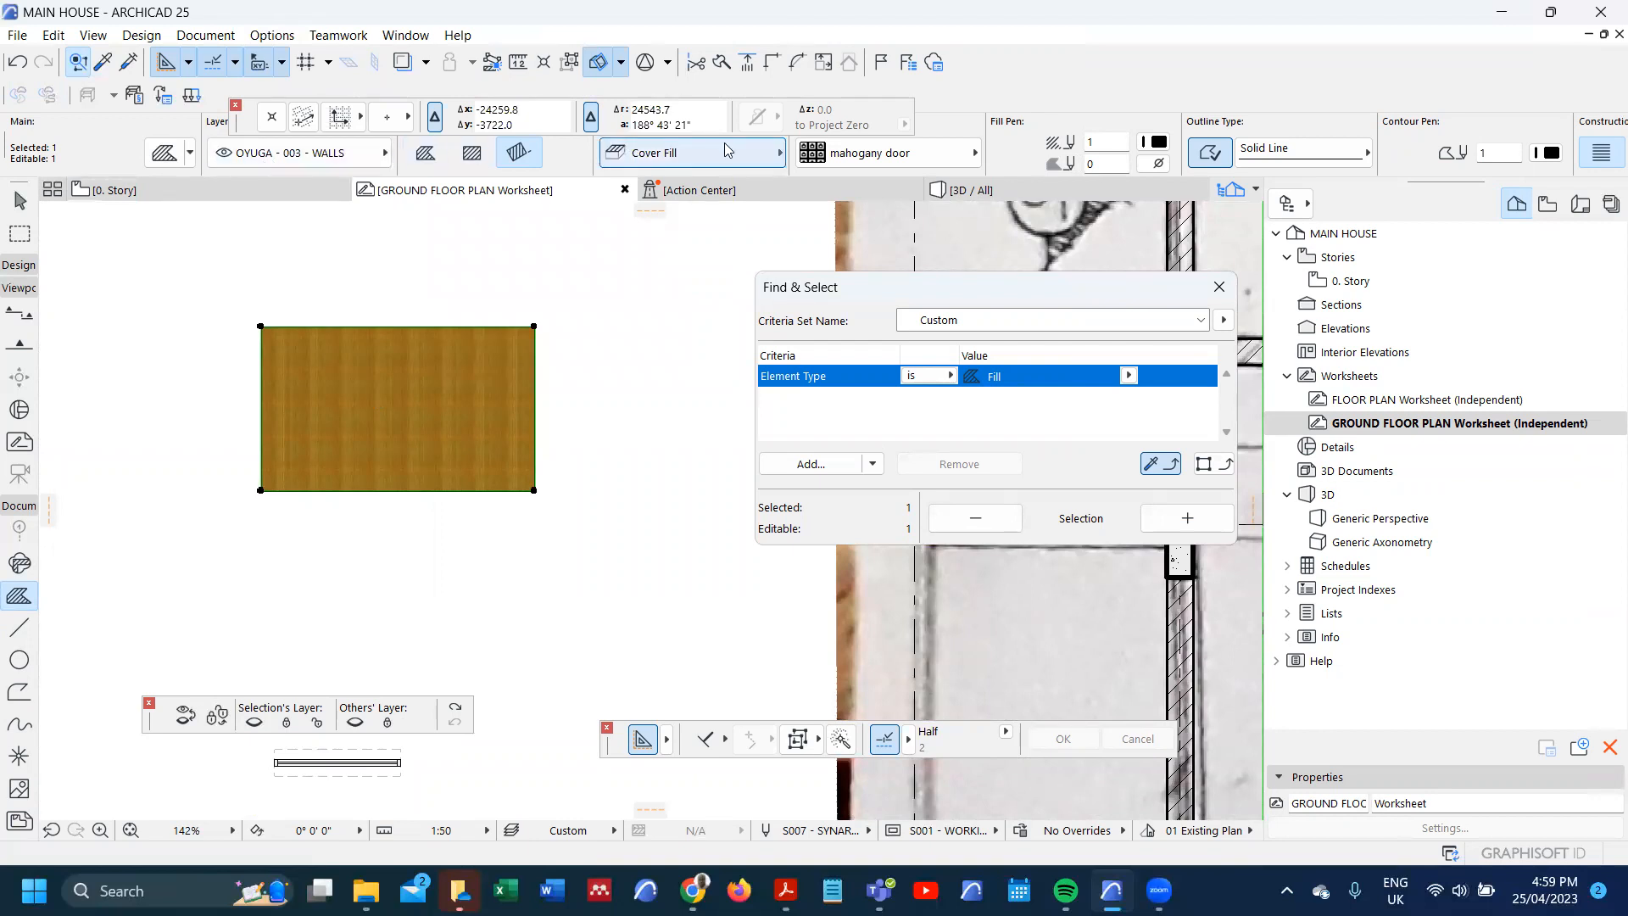
- Change the selected sample rectangle's pattern to MAHOGANY TIMBER and deselect it
click(887, 153)
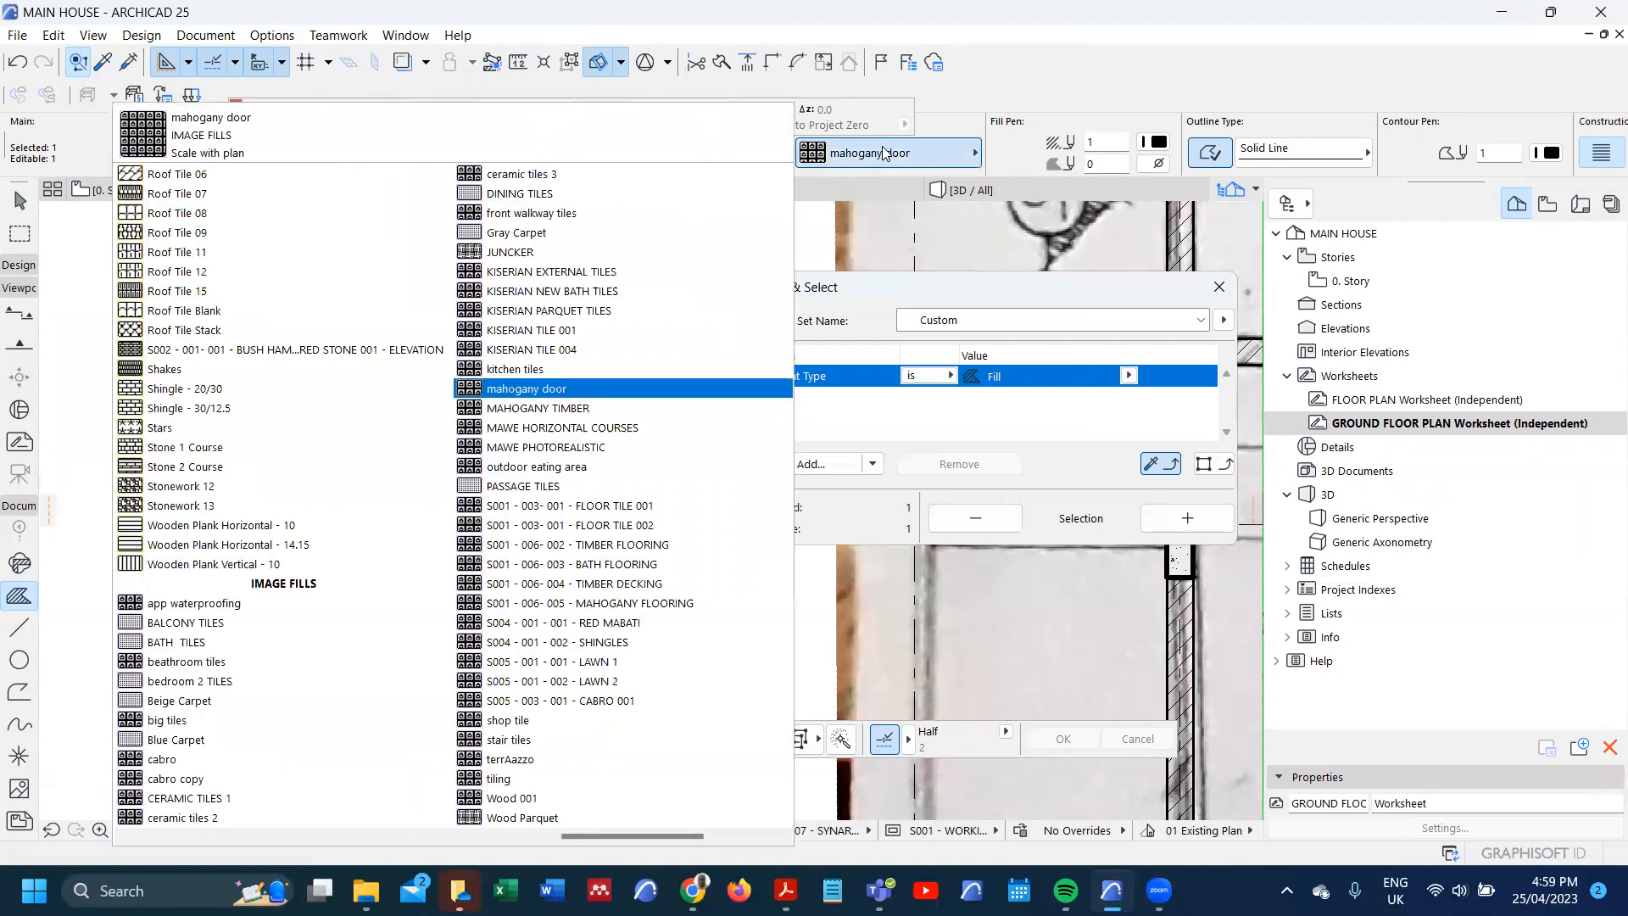
click(609, 408)
scroll(527, 454, down, 6)
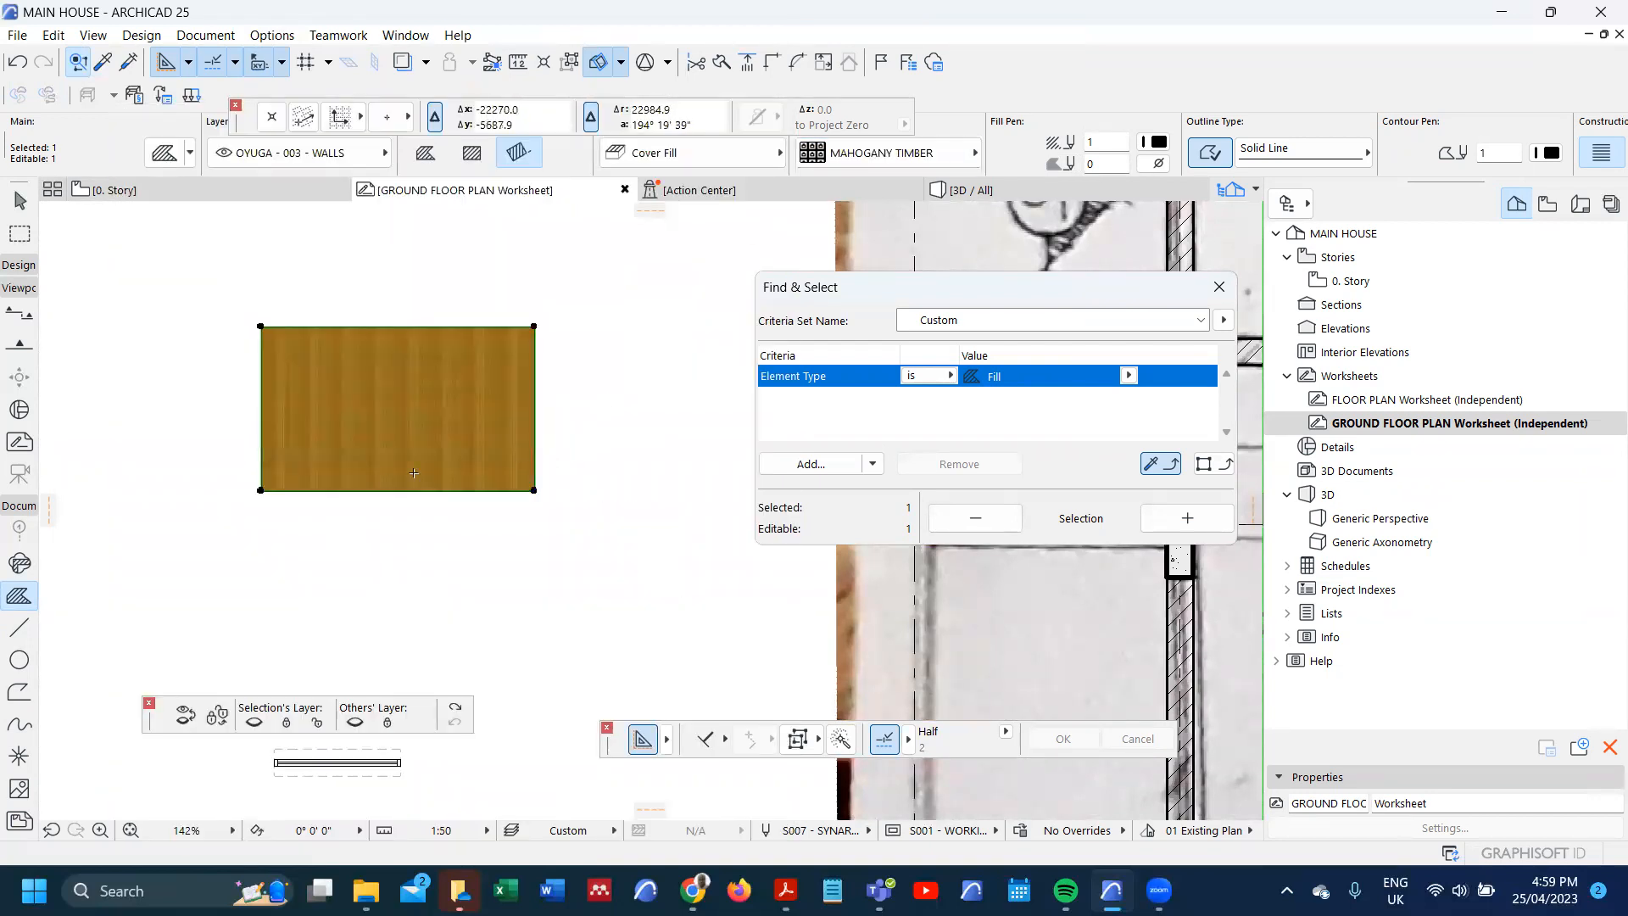
key(Escape)
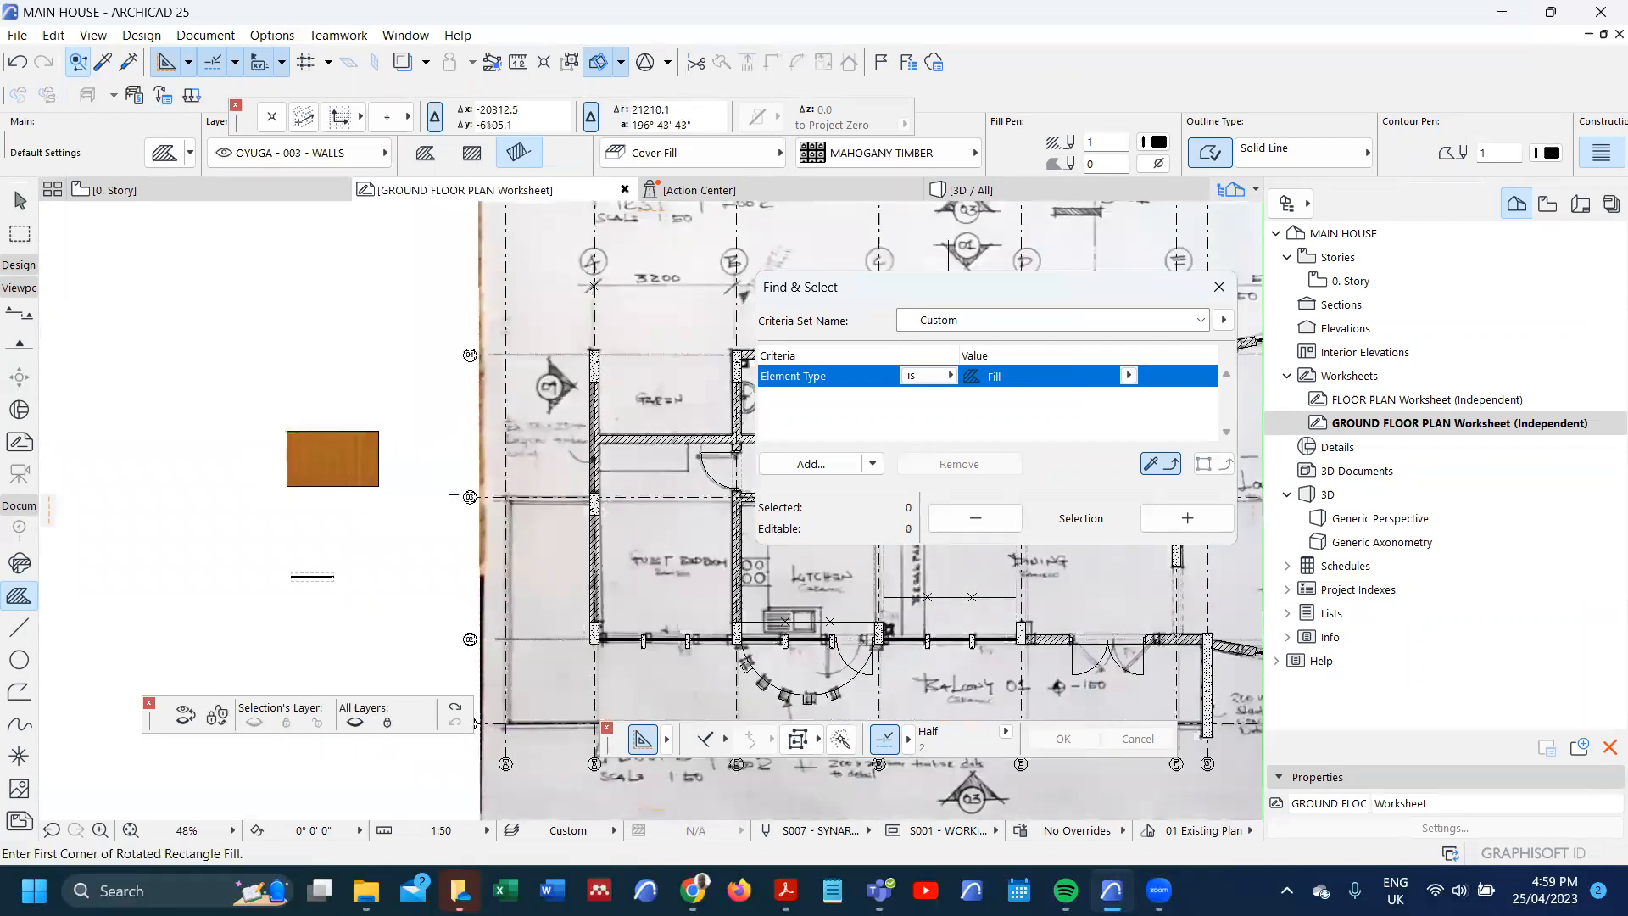
- Draw a 2000 by 600 mm MAHOGANY TIMBER fill over the sketched built-in unit in the guest bedroom's corner below the garden wall
scroll(651, 458, up, 8)
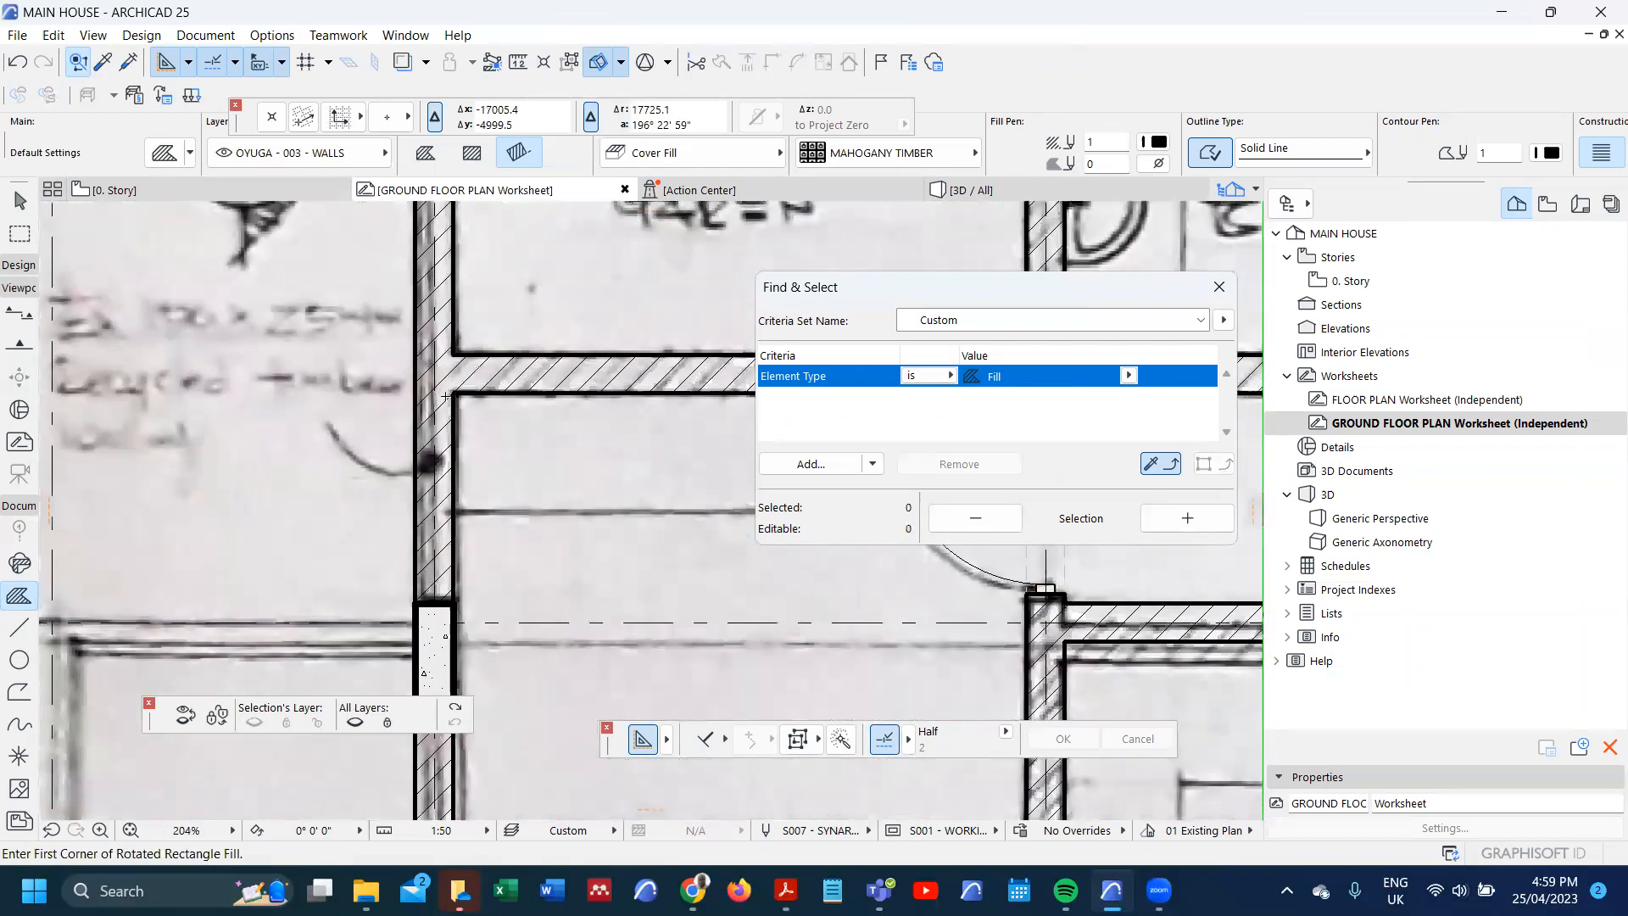
click(453, 392)
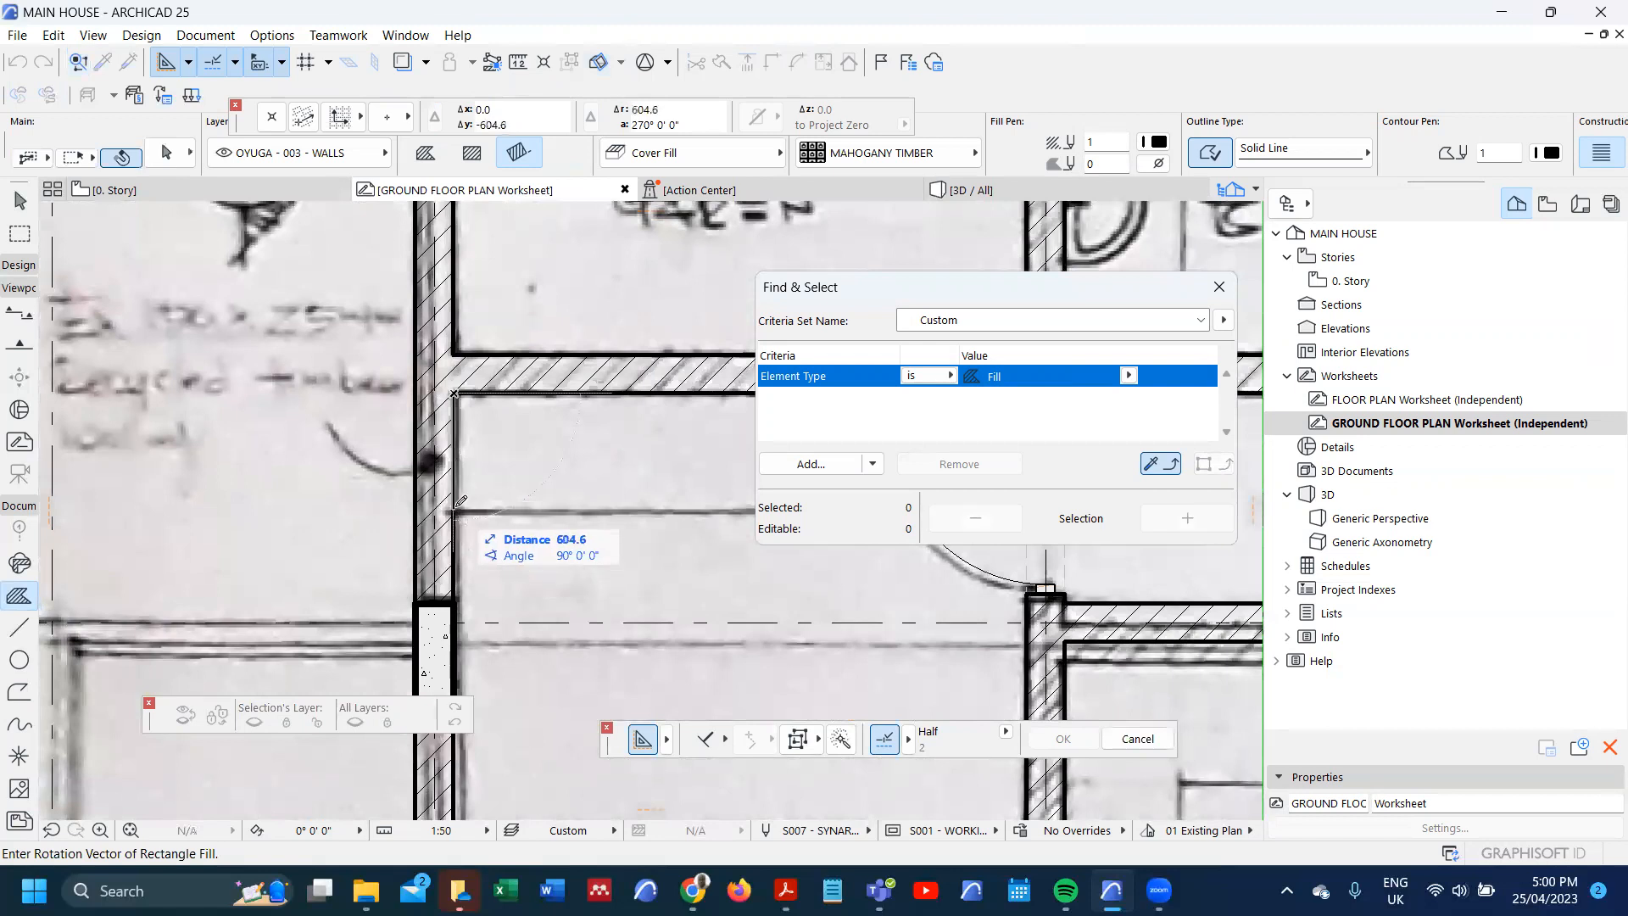
key(Tab)
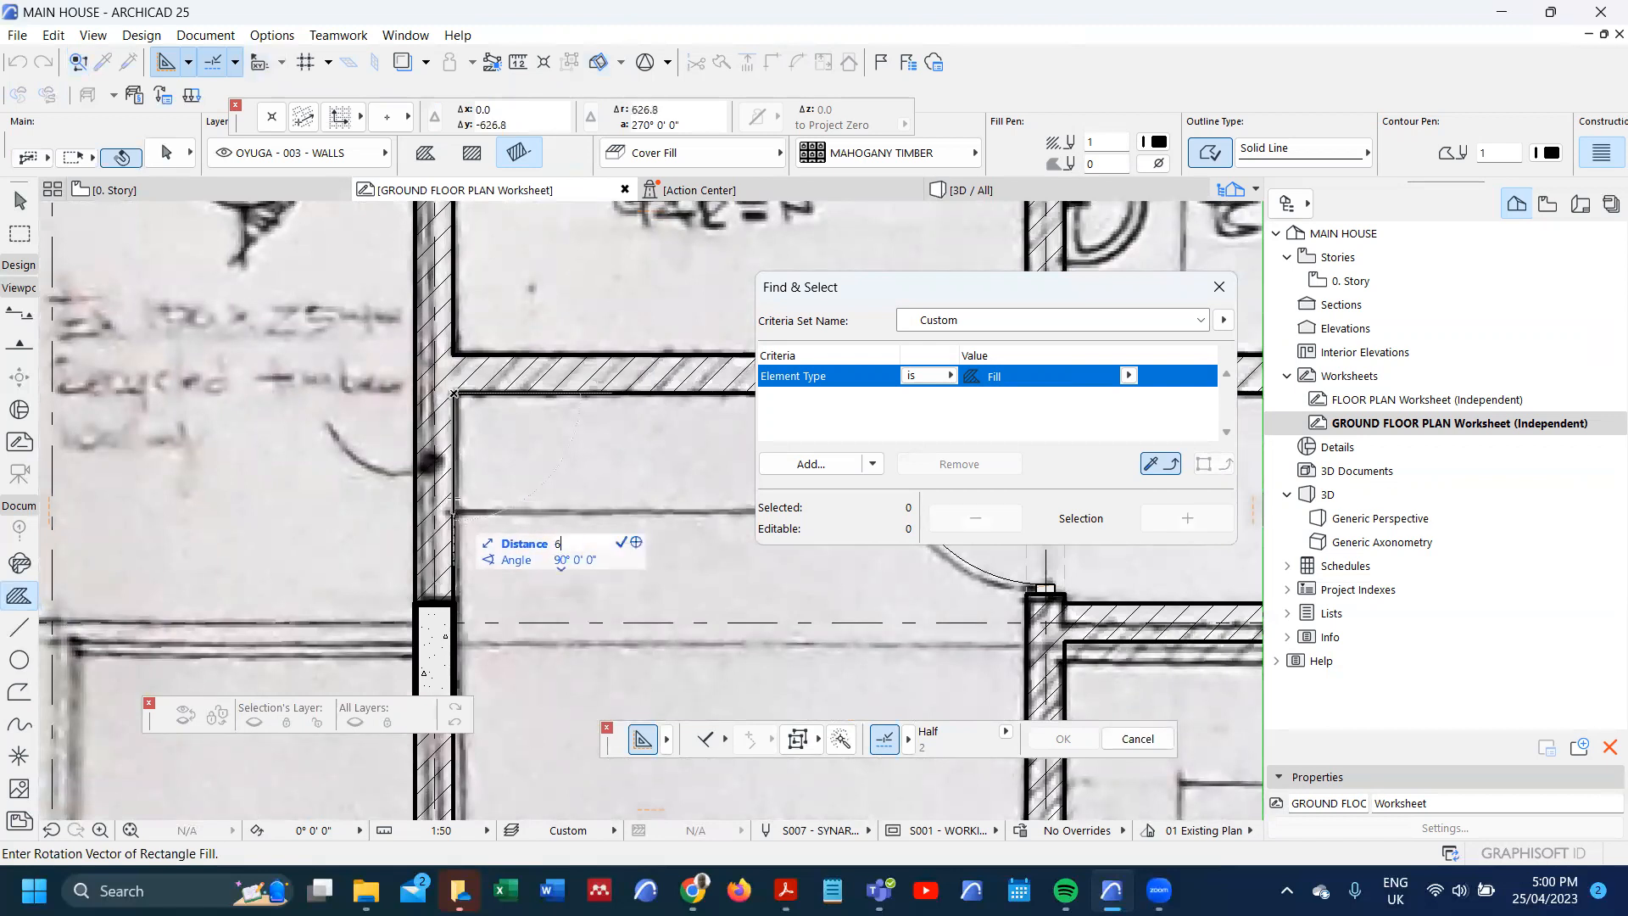
text(600)
key(Return)
scroll(484, 510, down, 3)
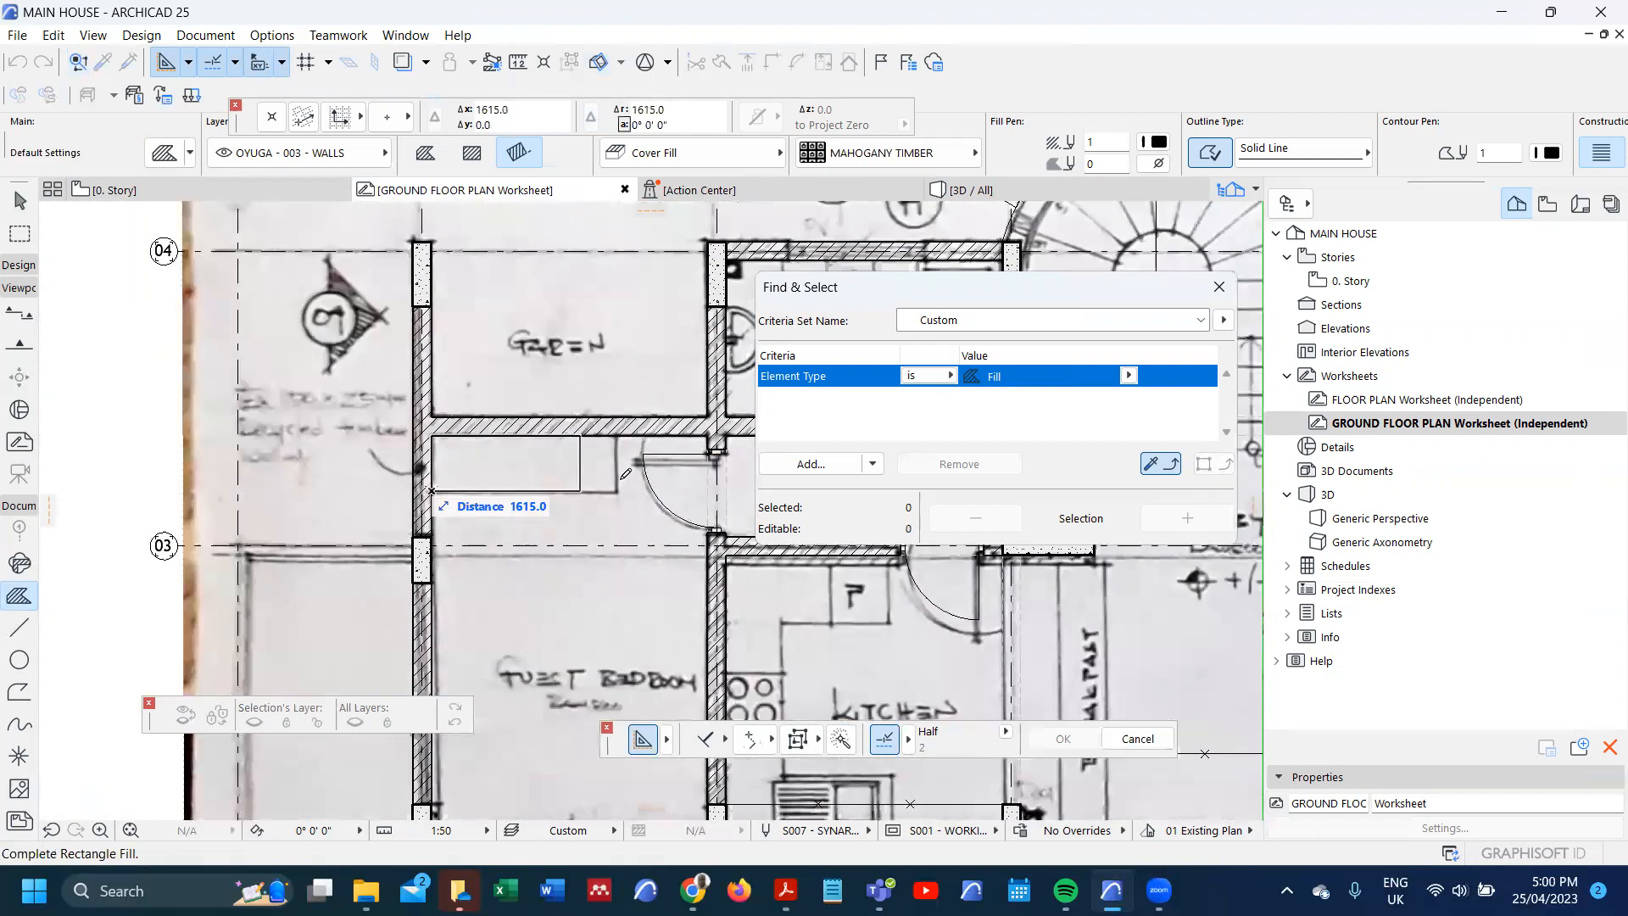
scroll(642, 454, up, 1)
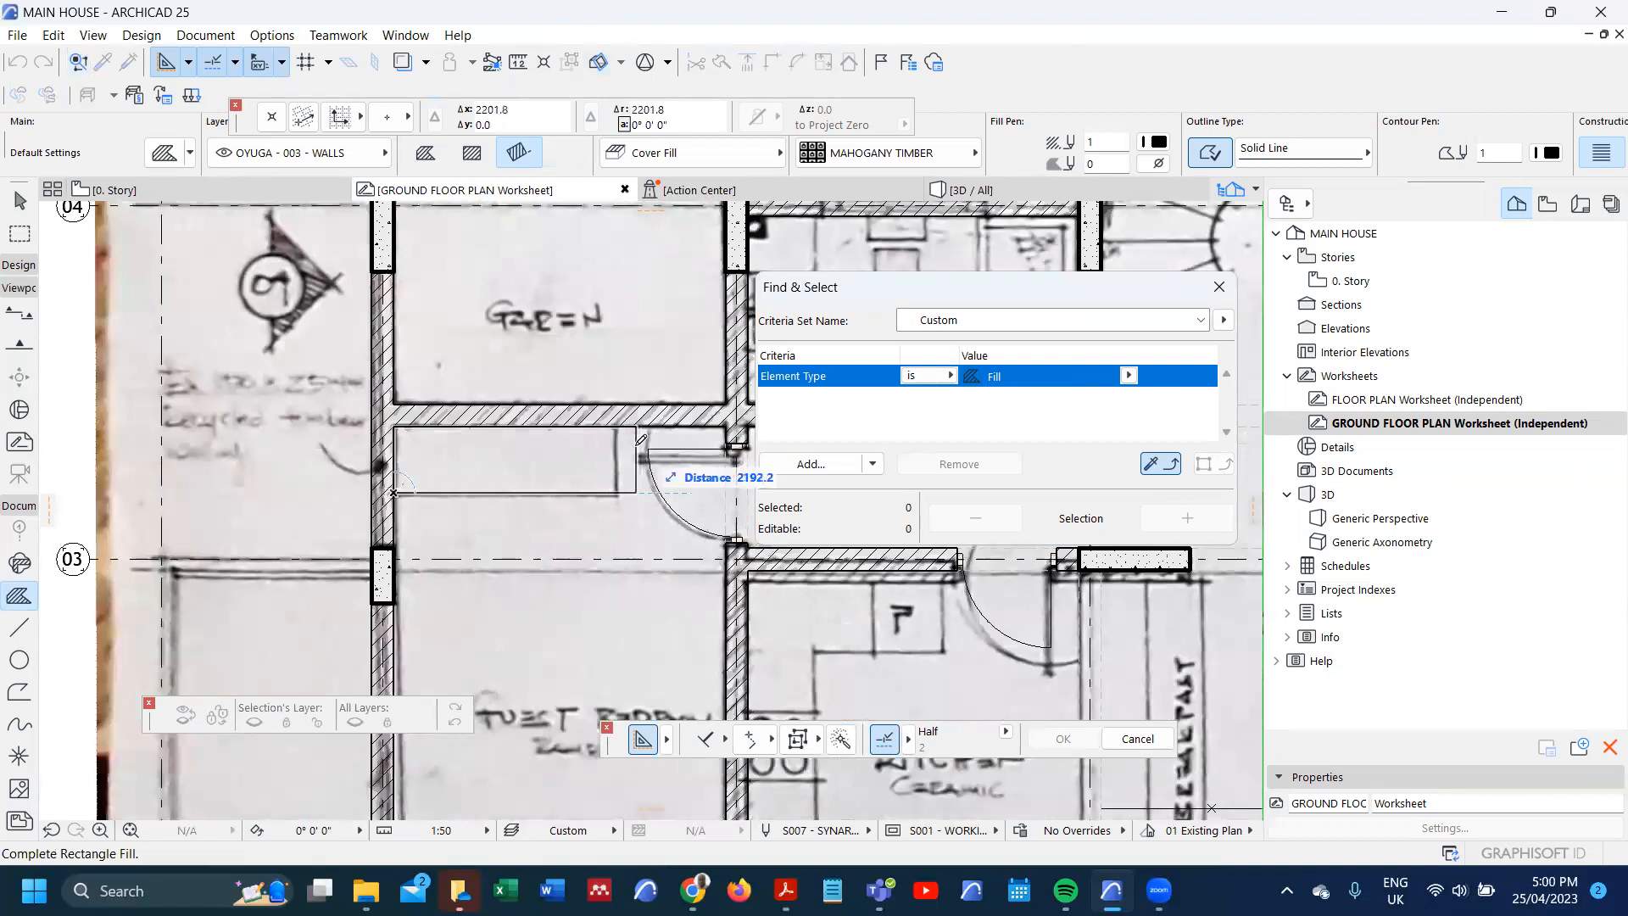
key(Tab)
text(2)
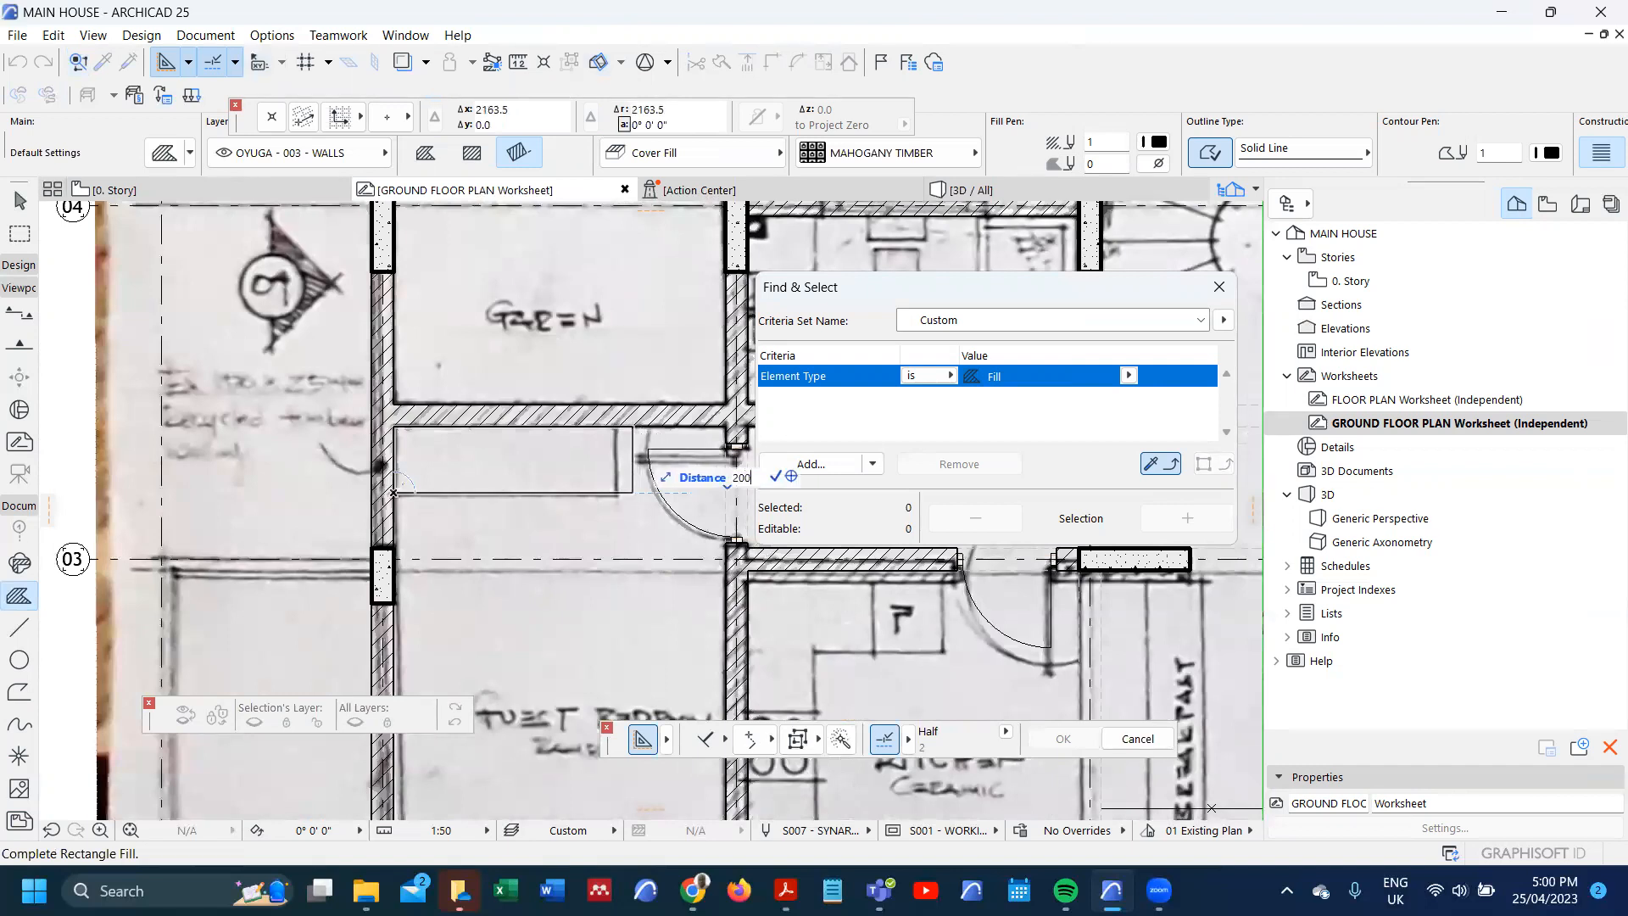
text(000)
key(Return)
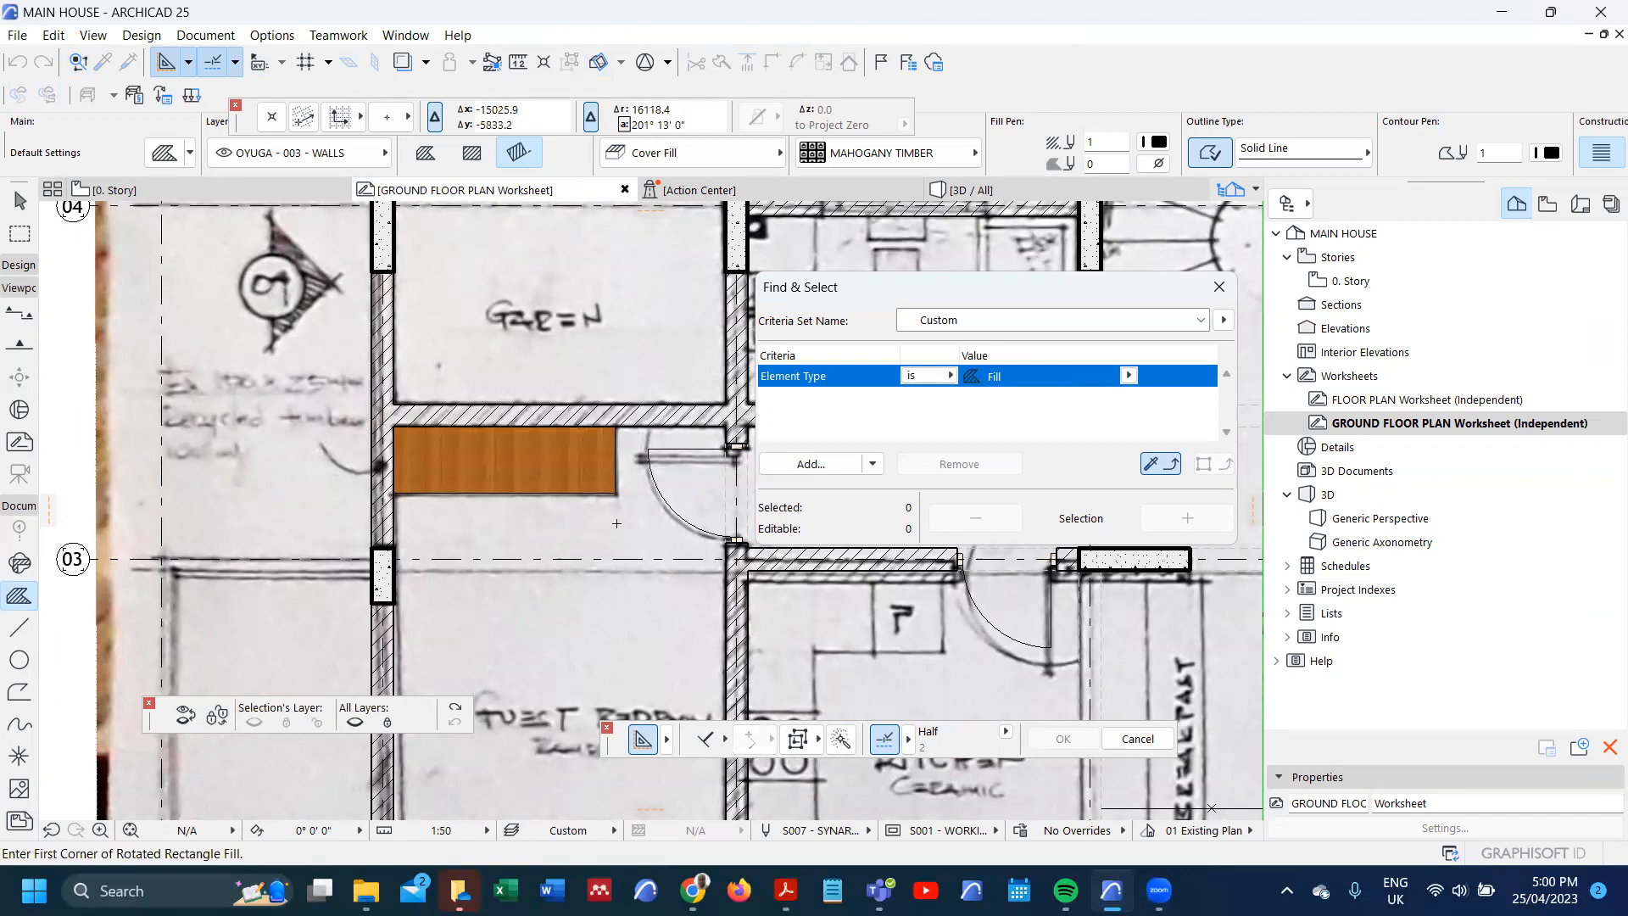
- Link the guest bedroom's mahogany fill pattern to the fill origin and rotate its handle so the timber grain runs lengthwise
scroll(526, 456, down, 2)
scroll(525, 456, up, 2)
scroll(525, 456, up, 4)
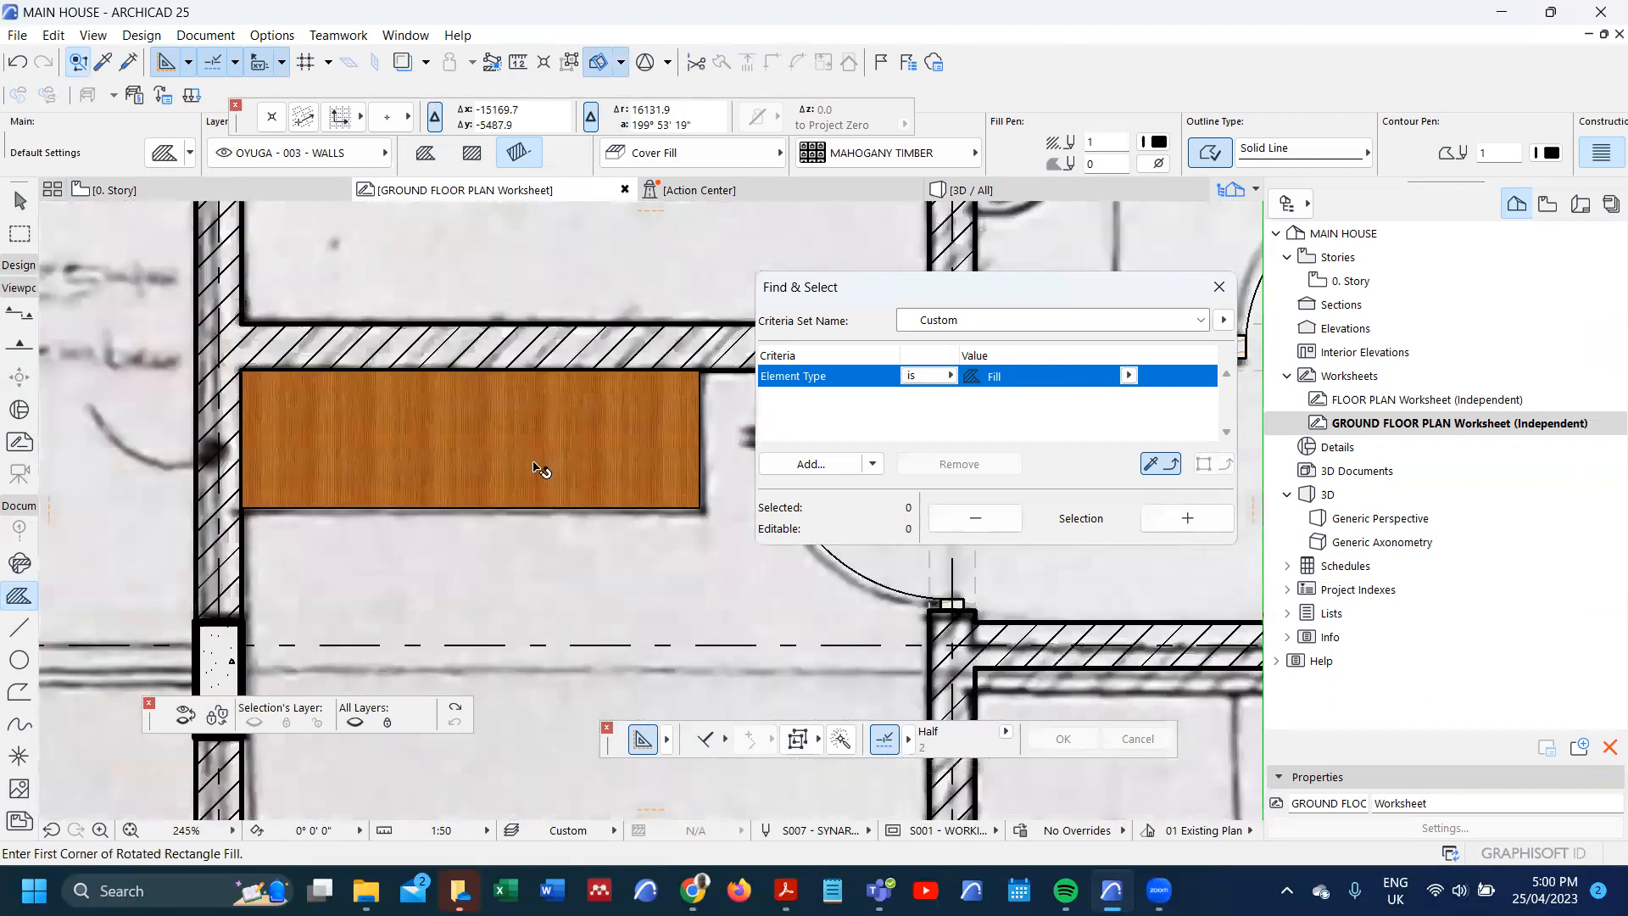
shift+click(542, 472)
scroll(1188, 161, down, 4)
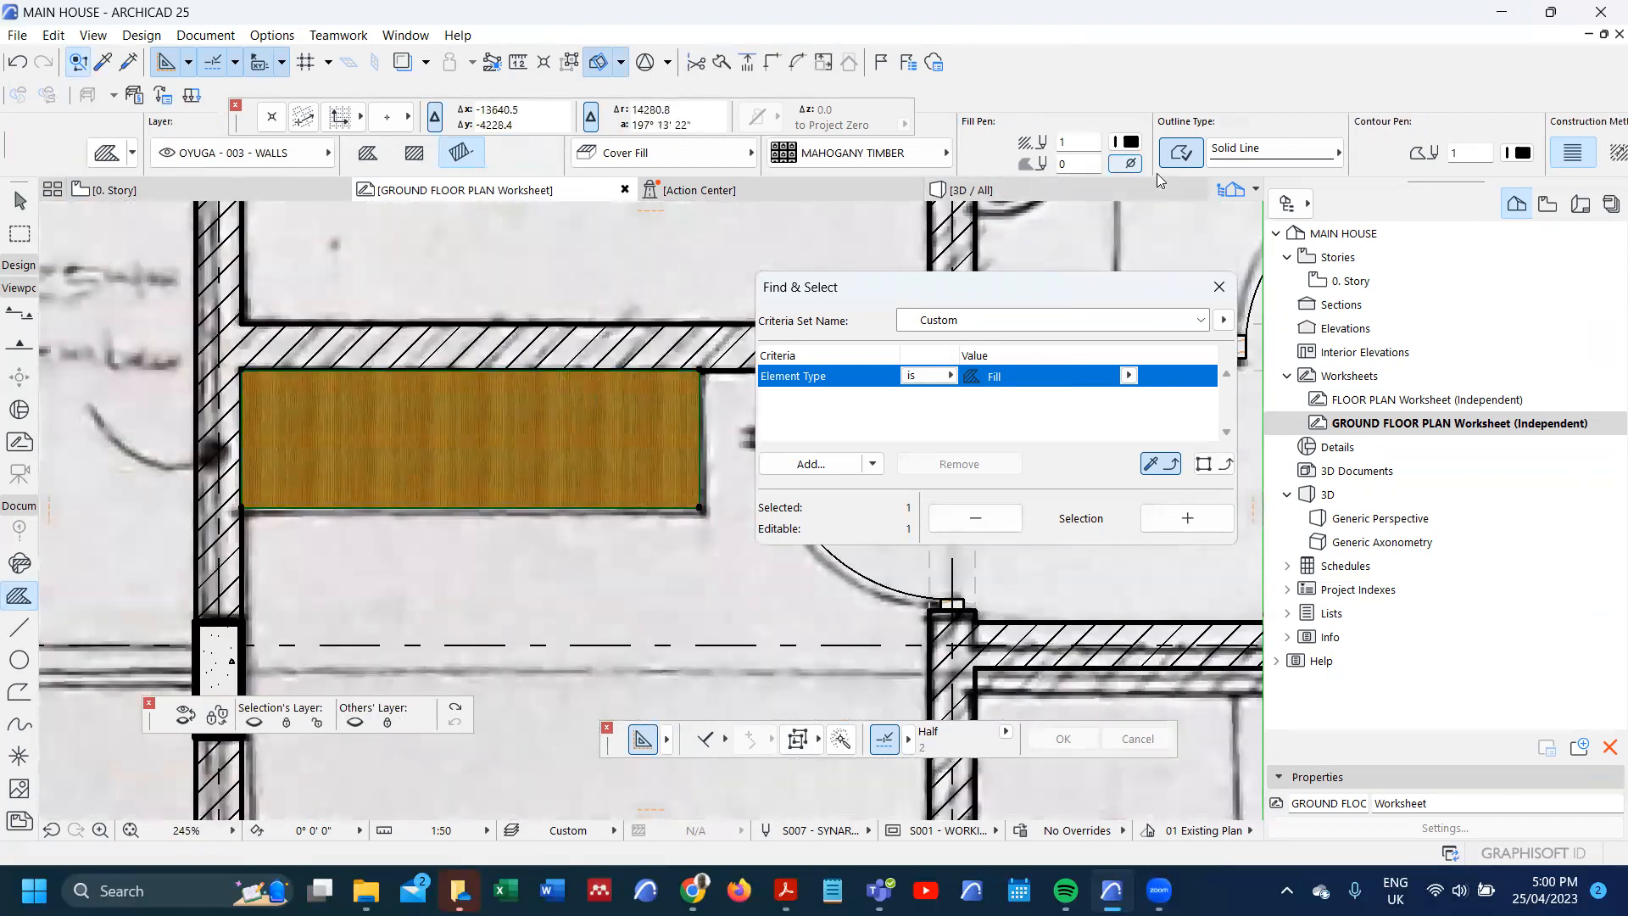
click(1189, 153)
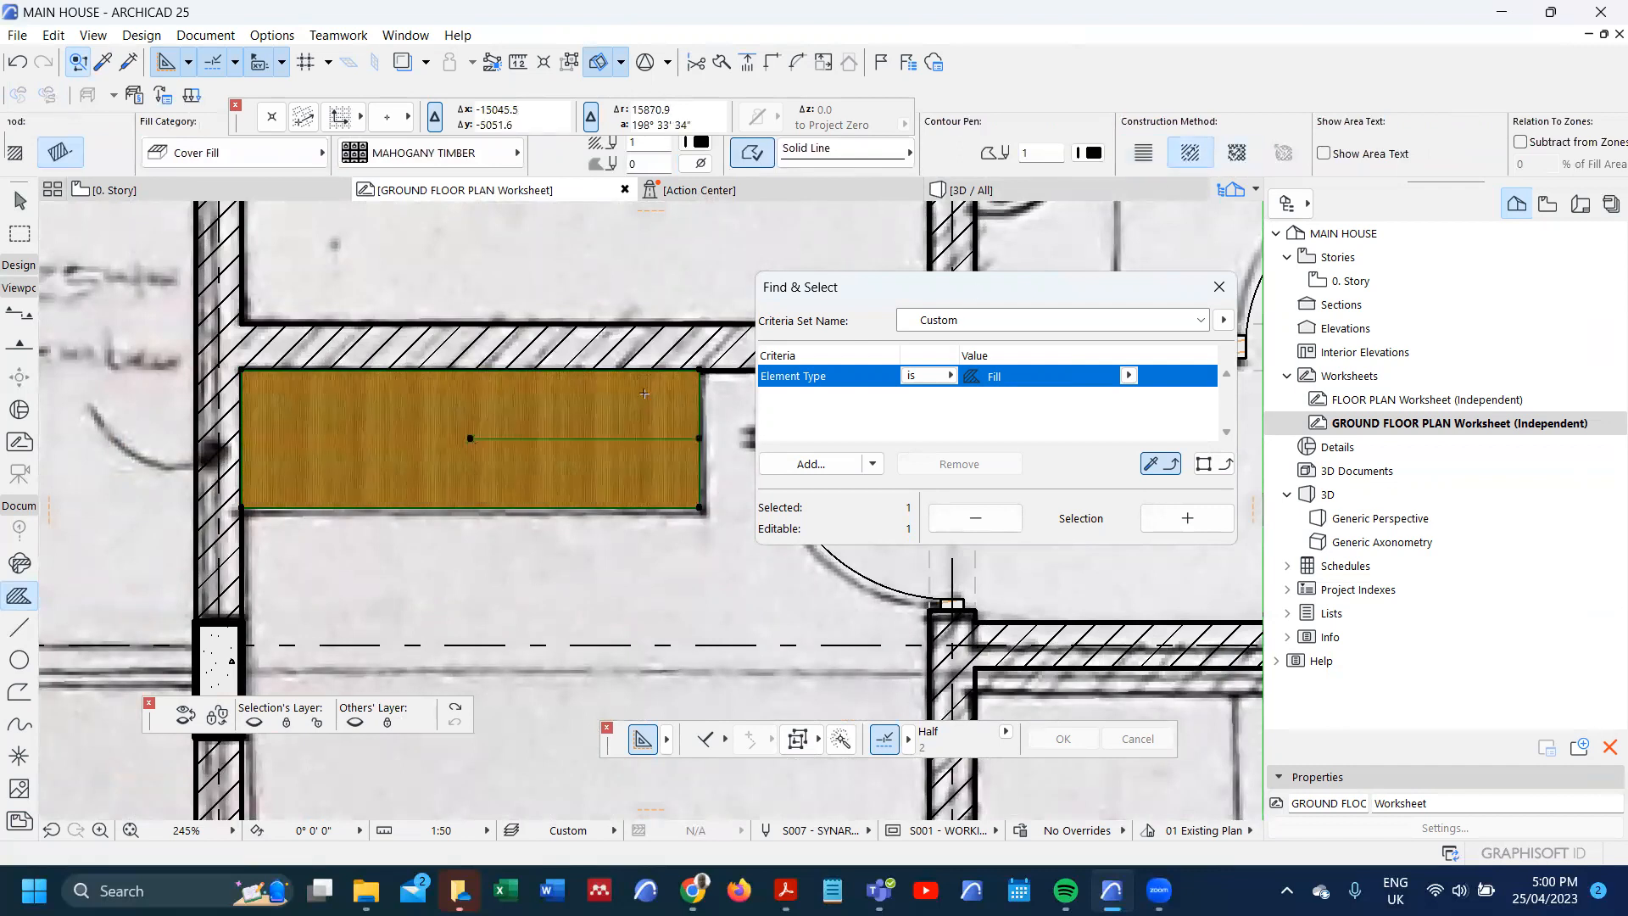
scroll(598, 403, down, 2)
click(670, 428)
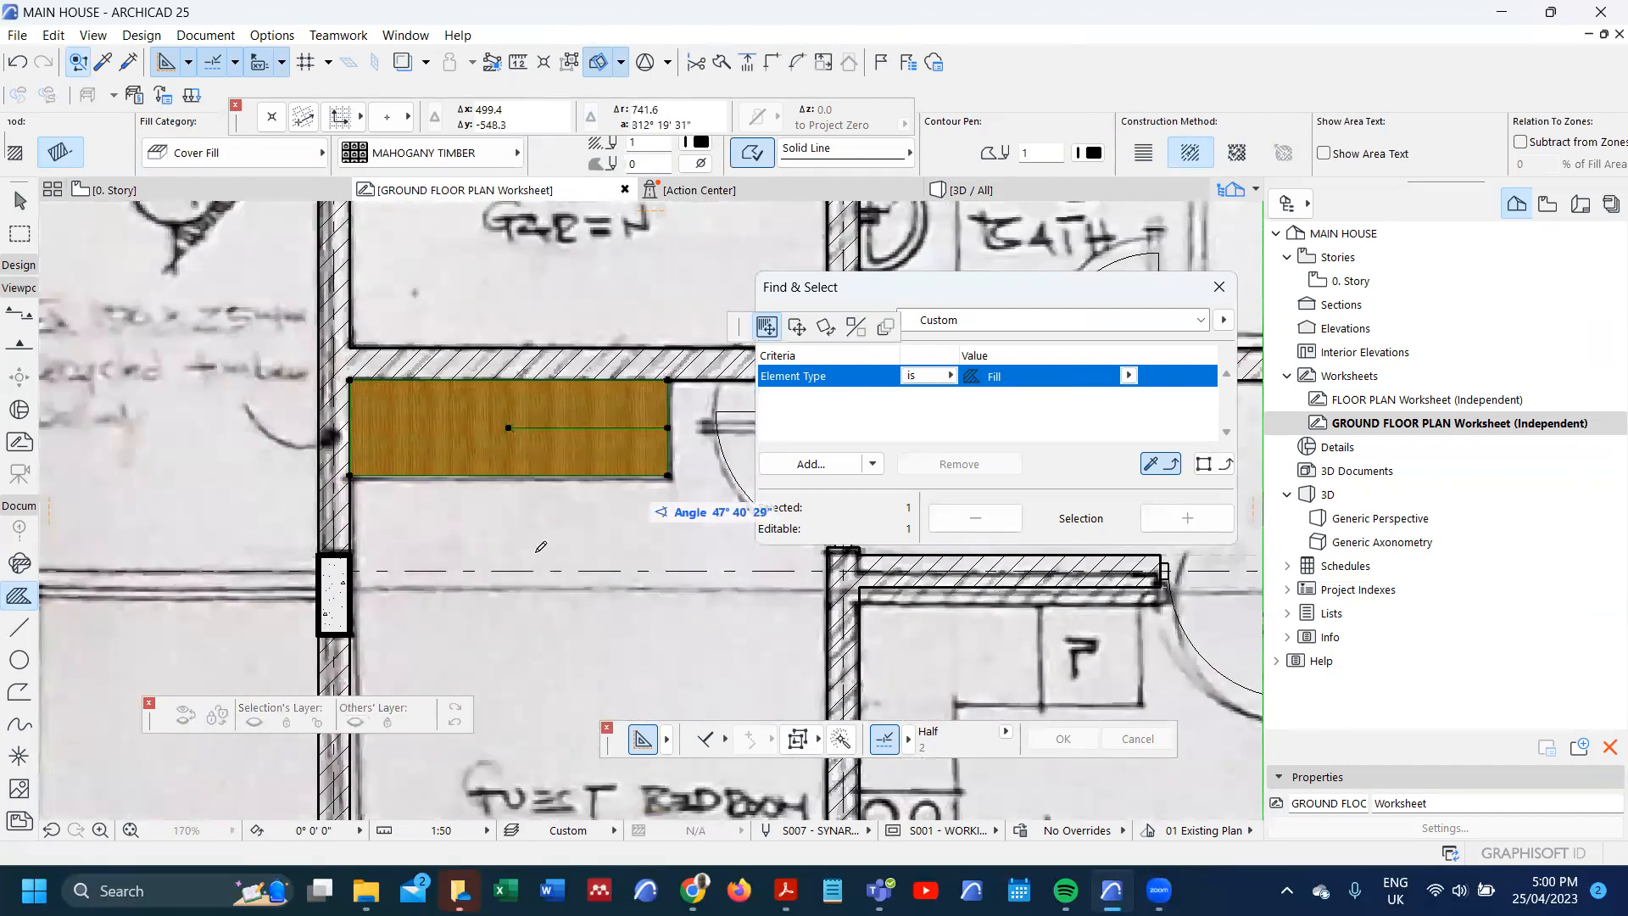
click(520, 585)
key(Escape)
scroll(443, 397, up, 2)
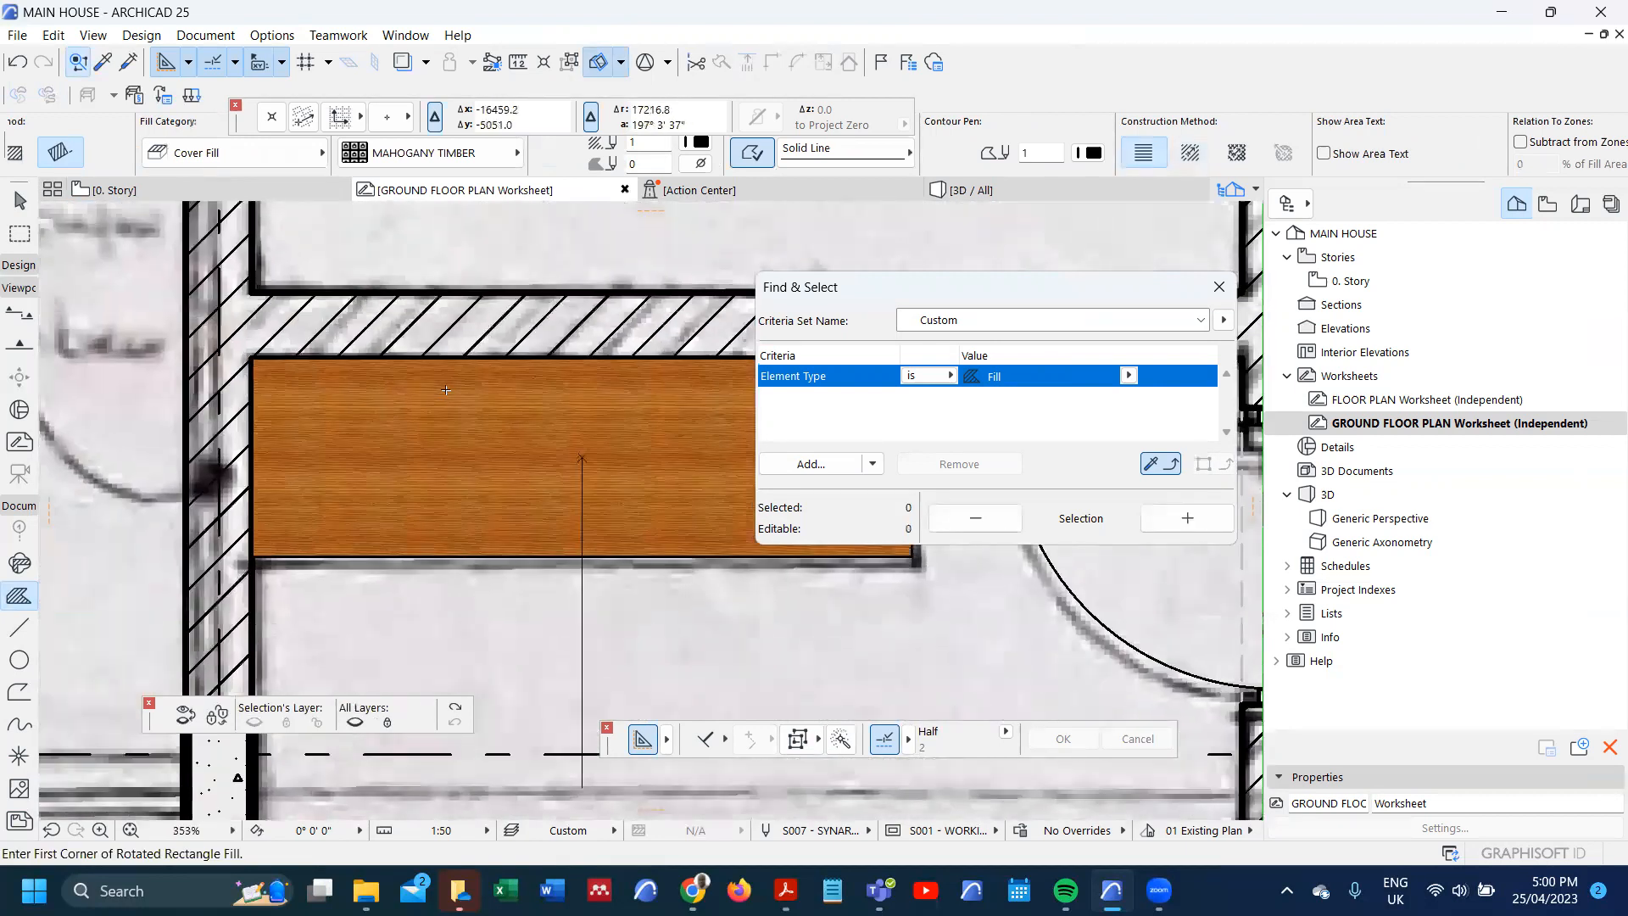
- Hide the scanned floor plan image beneath the traced drawing
scroll(446, 390, down, 5)
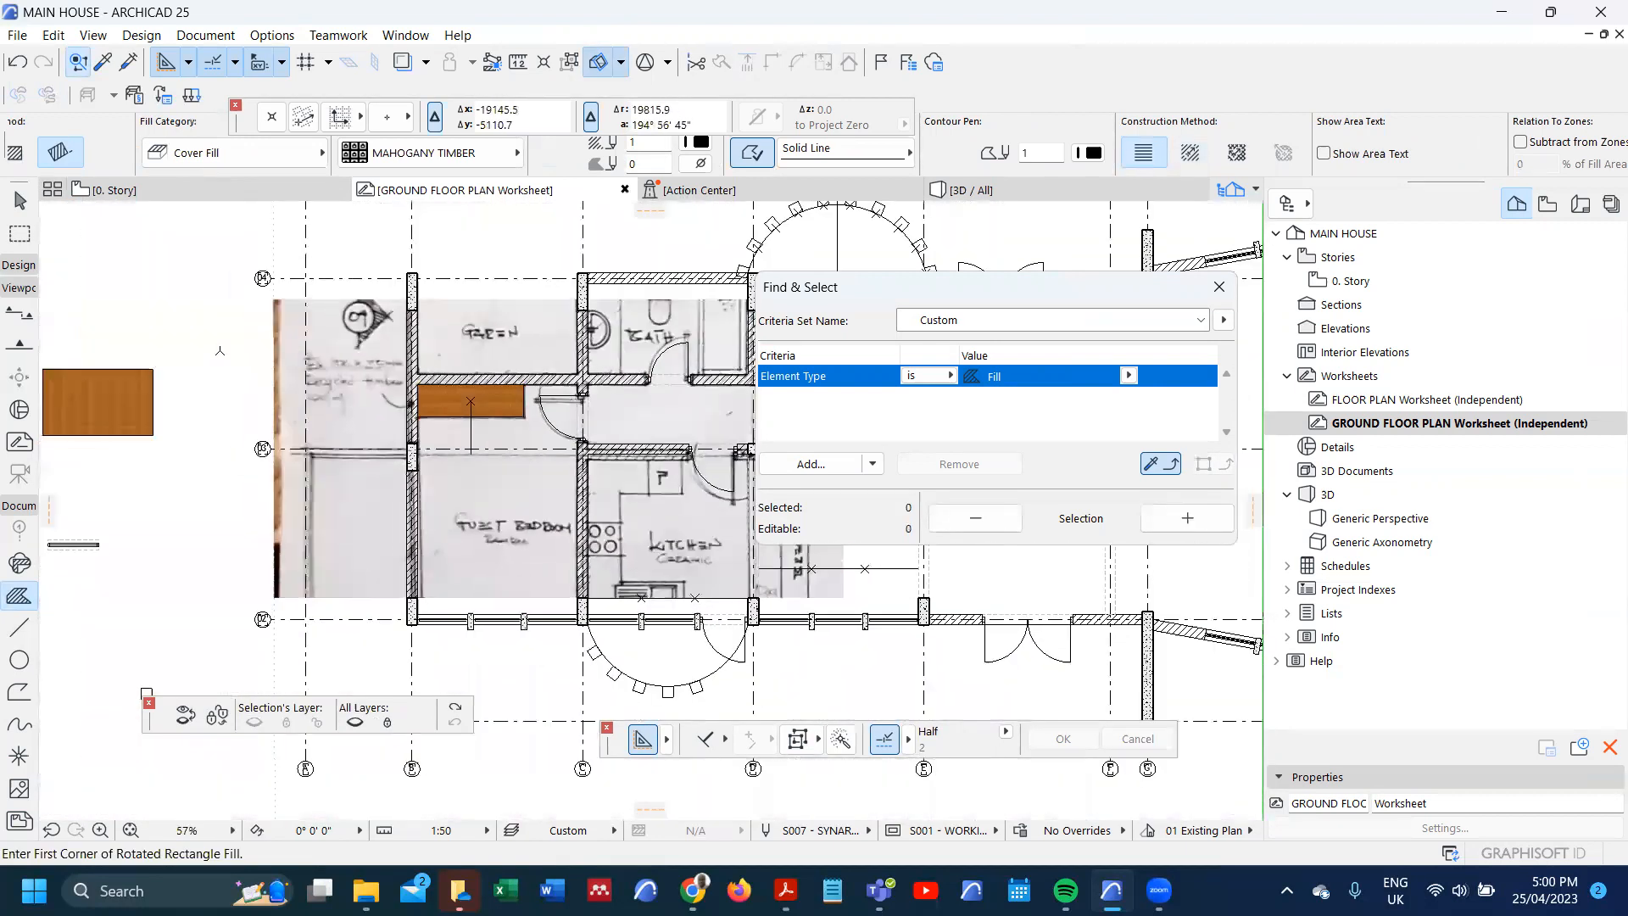
right_click(195, 297)
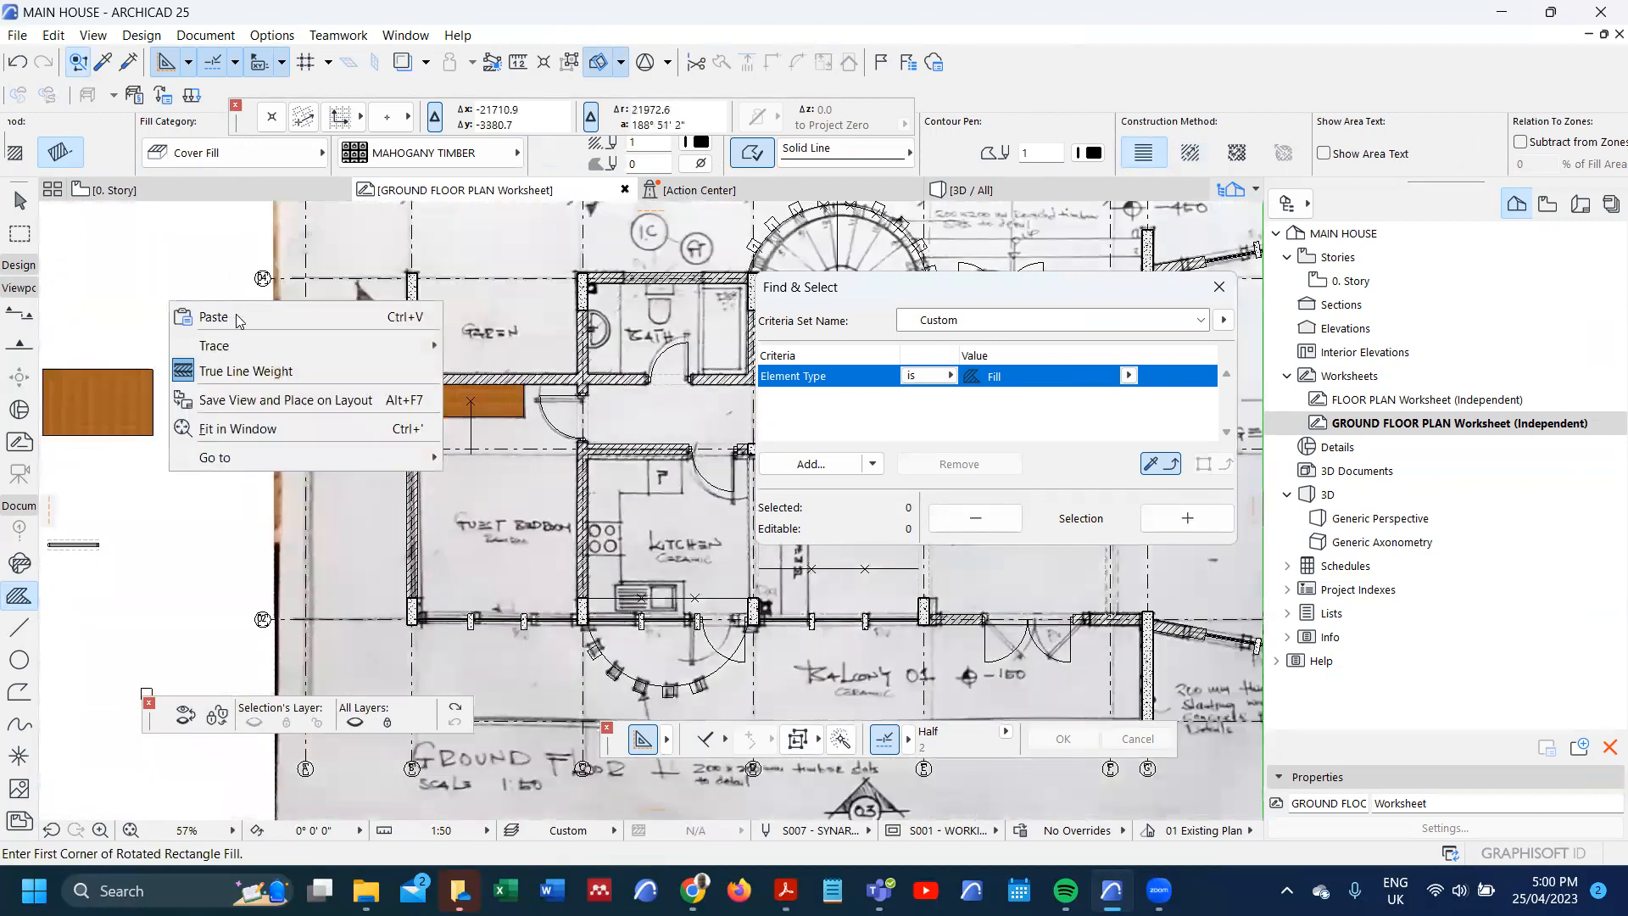
click(158, 331)
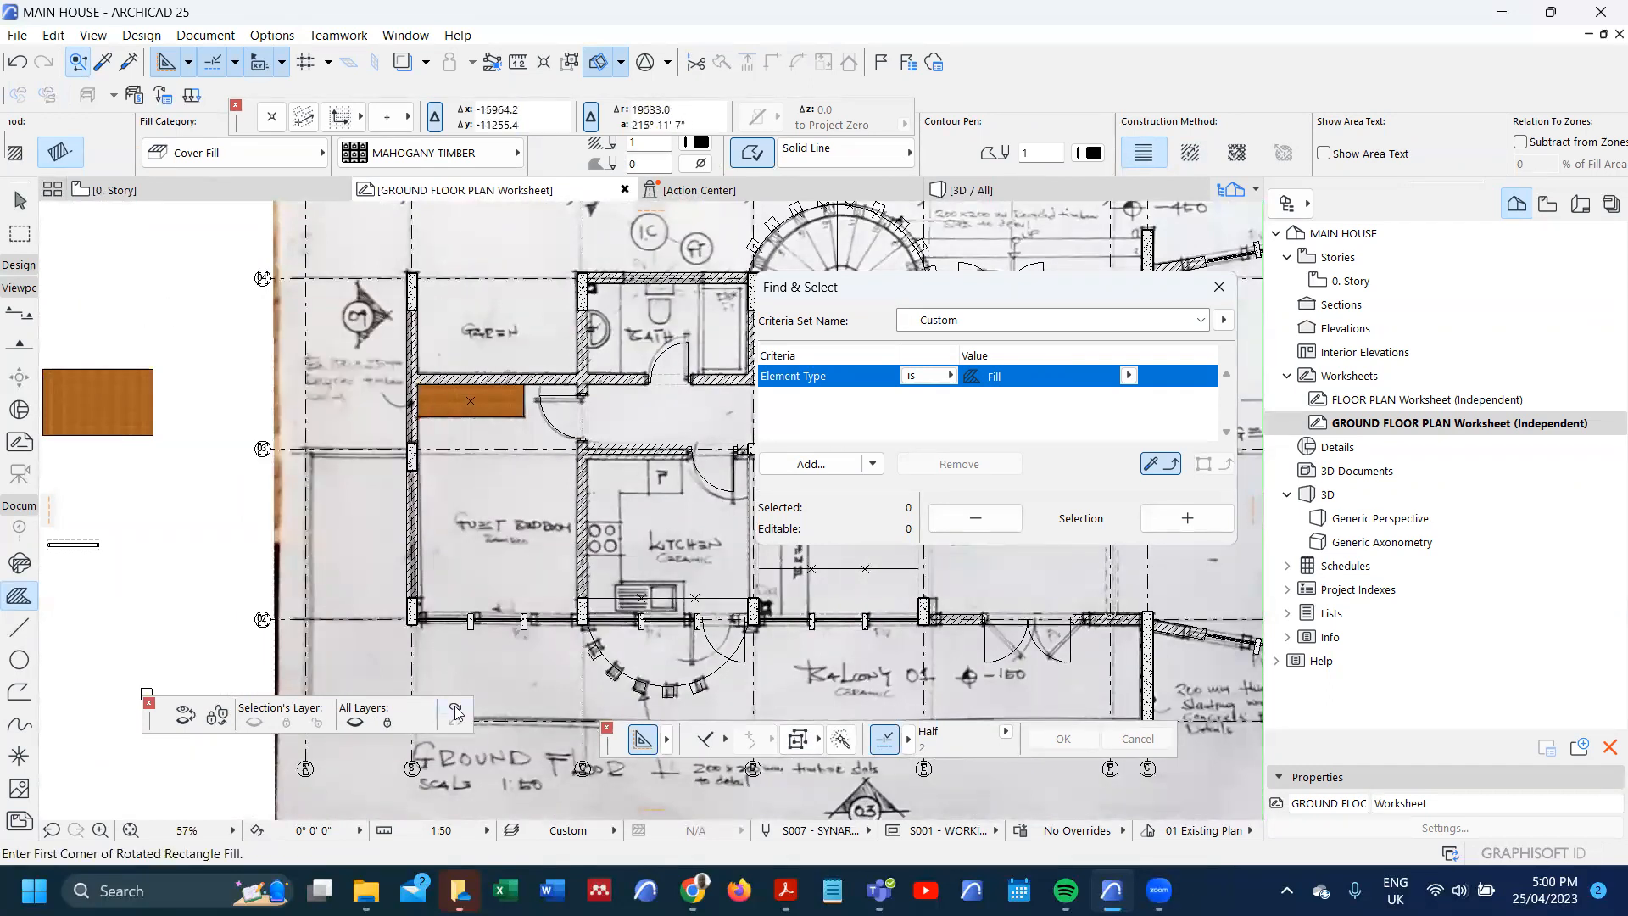
scroll(480, 451, up, 5)
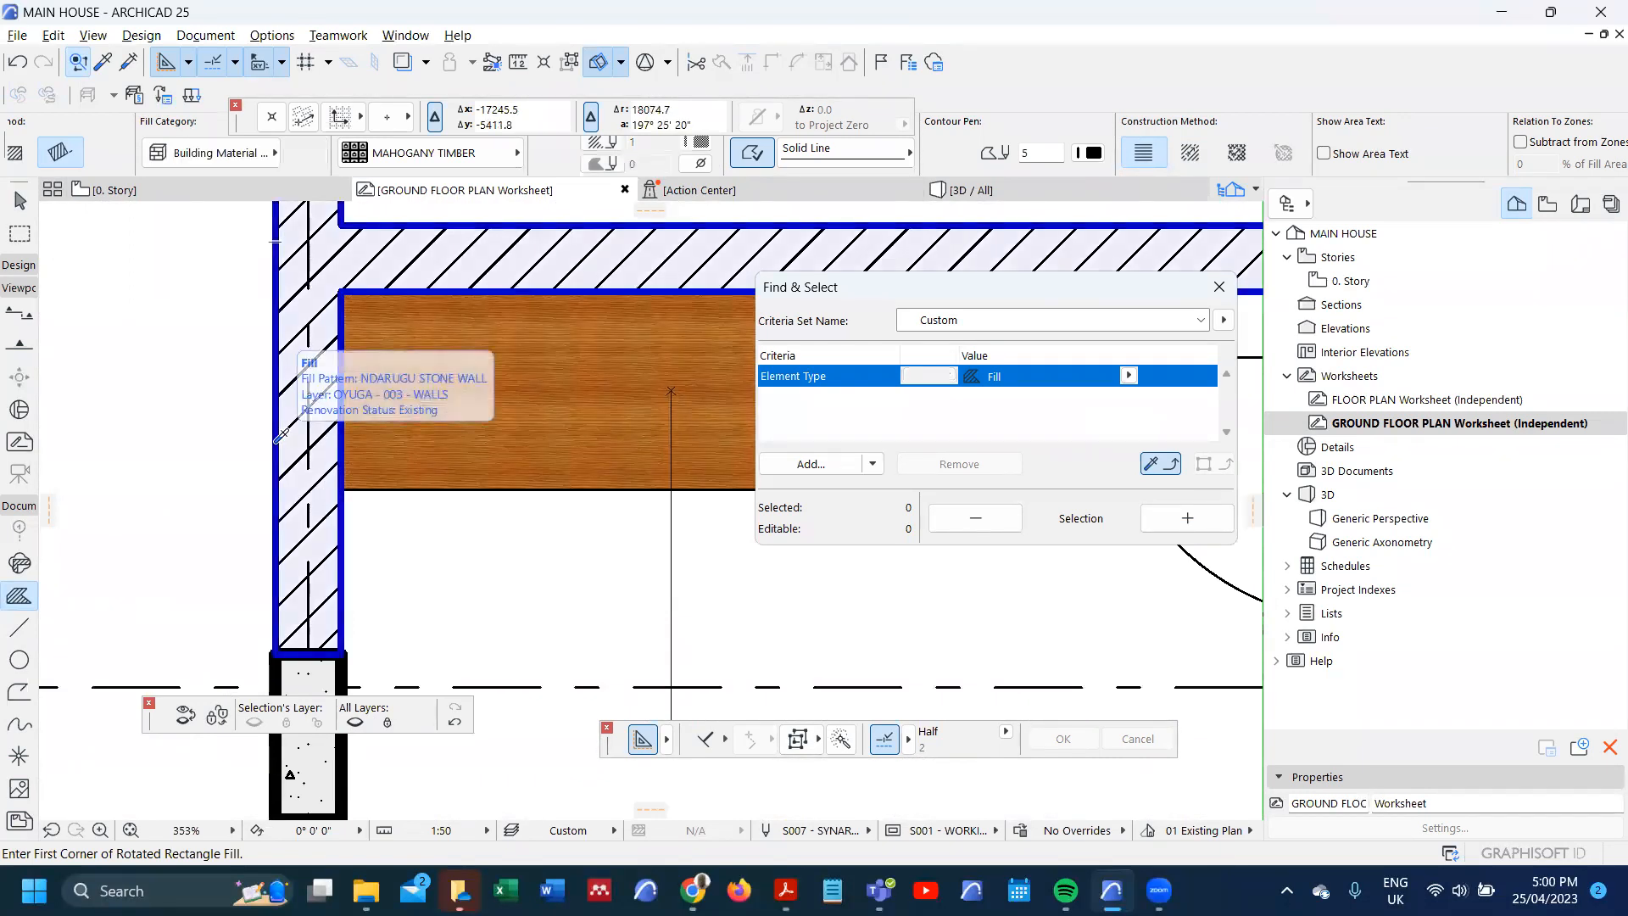
- Pick up the stone wall fill's settings, and send the built-in unit's mahogany fill to the back of the display order
alt+click(277, 441)
shift+click(506, 459)
right_click(506, 459)
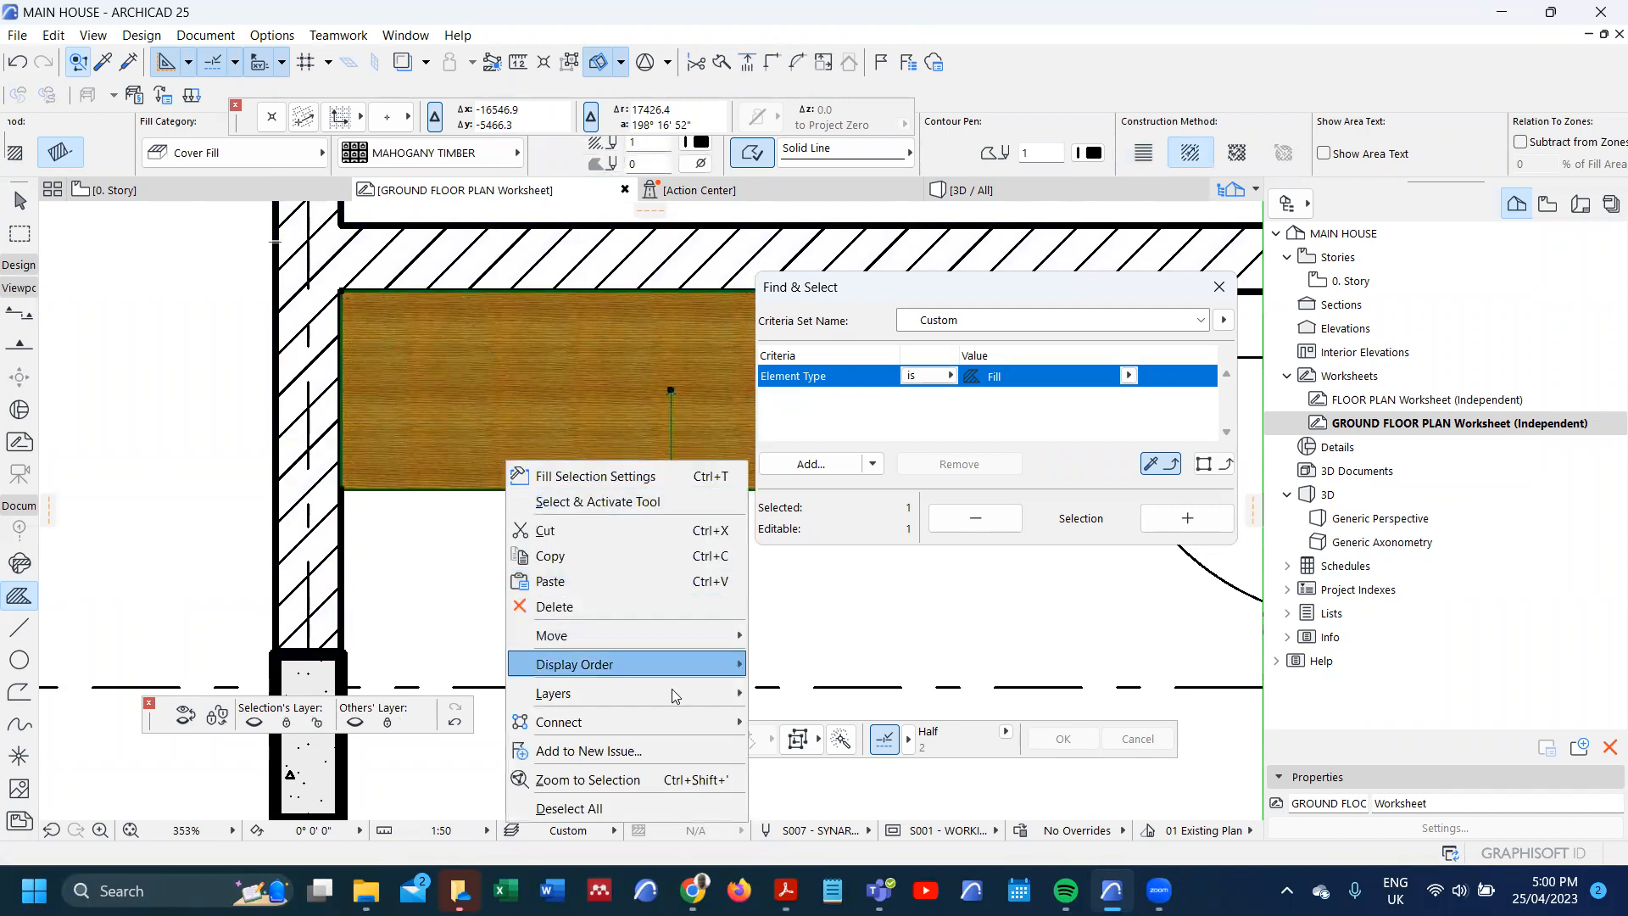
mouse_move(713, 667)
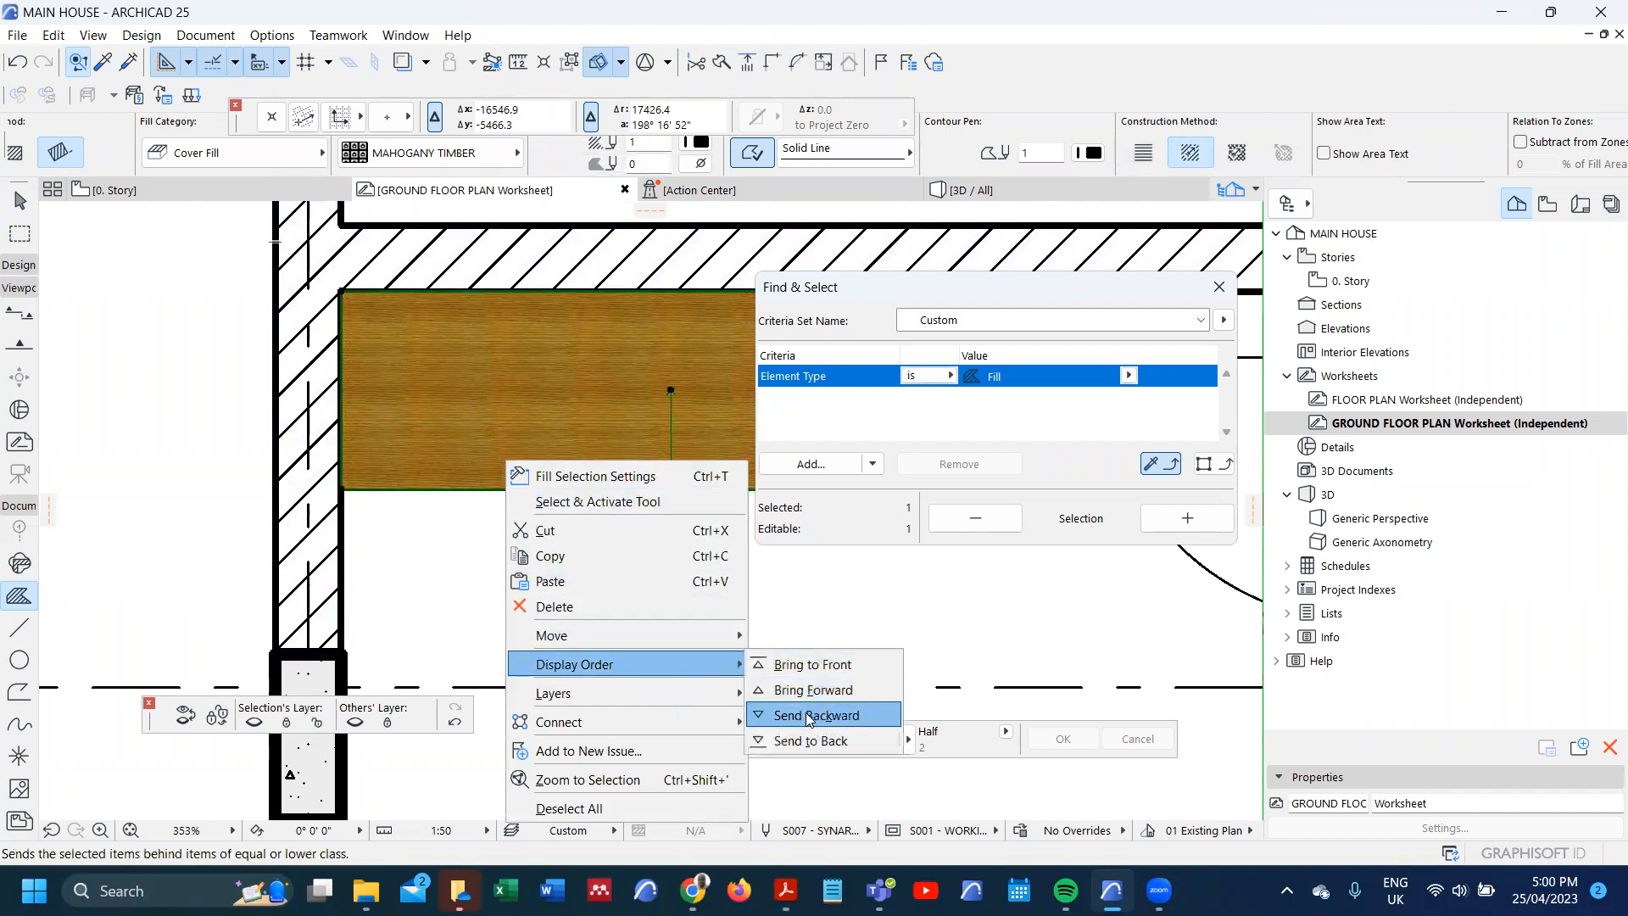
click(811, 743)
key(Escape)
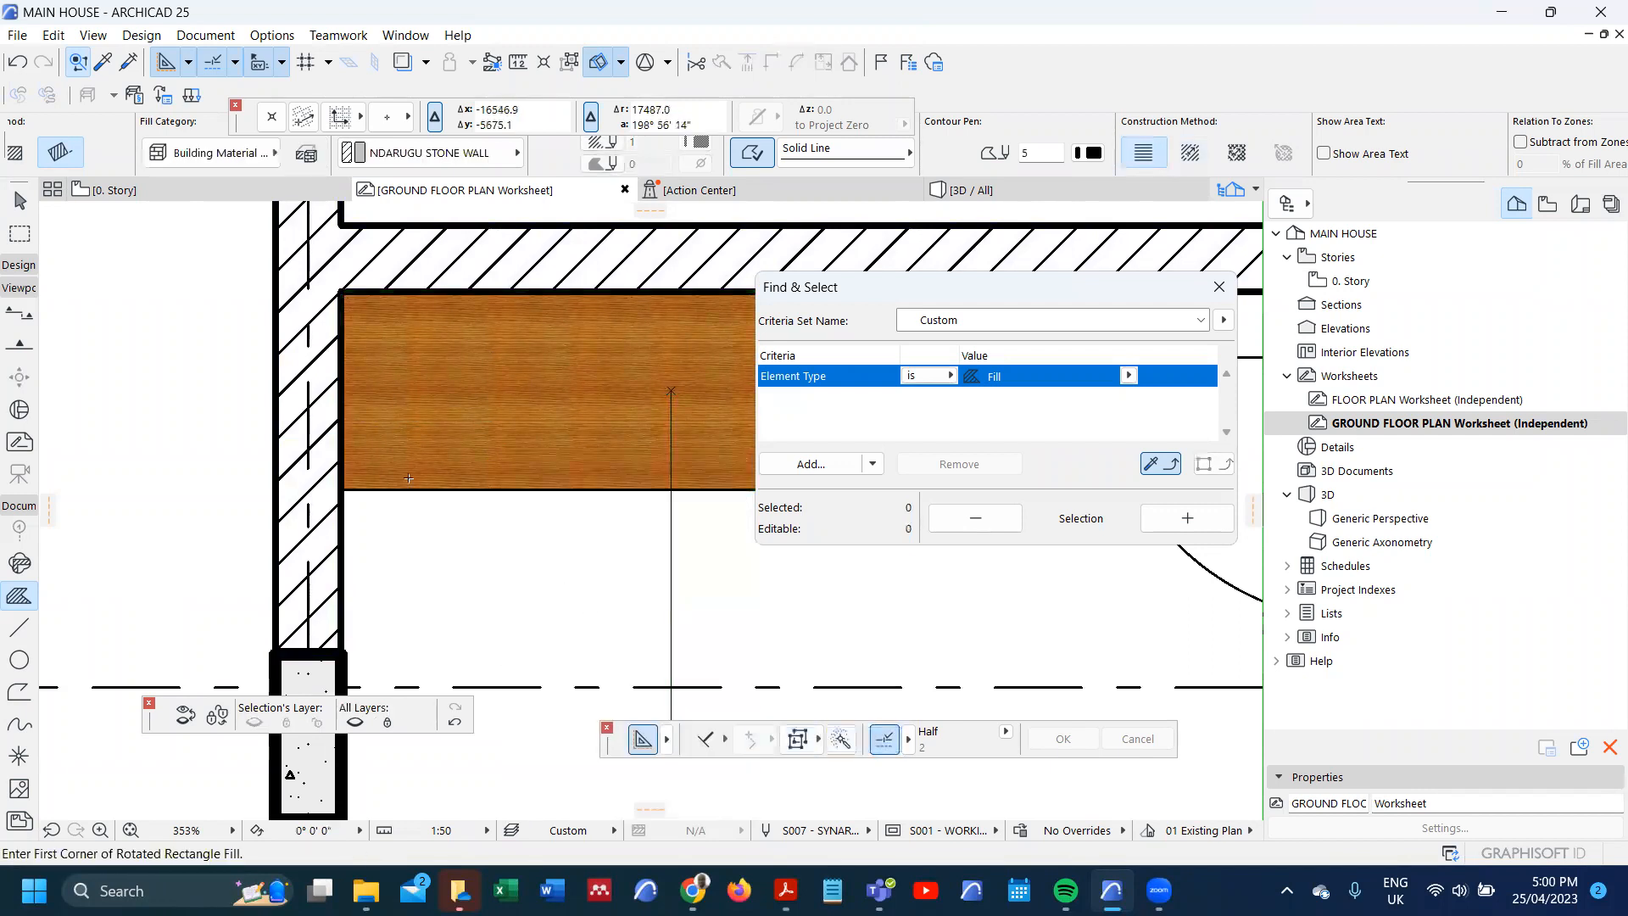
scroll(367, 446, down, 2)
scroll(366, 446, down, 3)
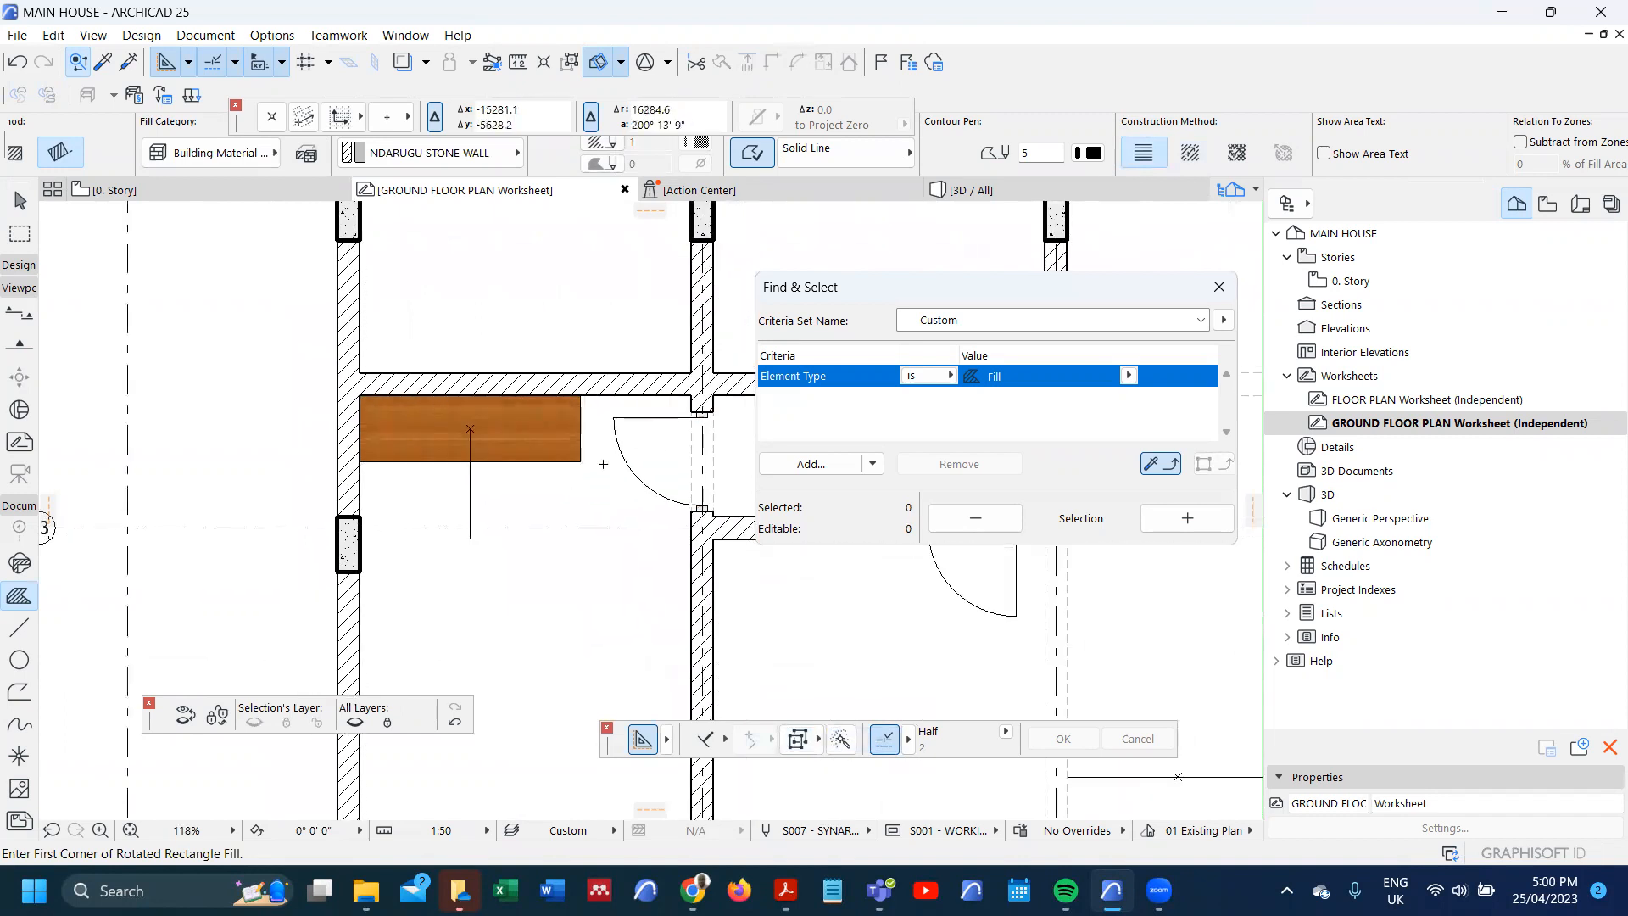
scroll(513, 283, down, 3)
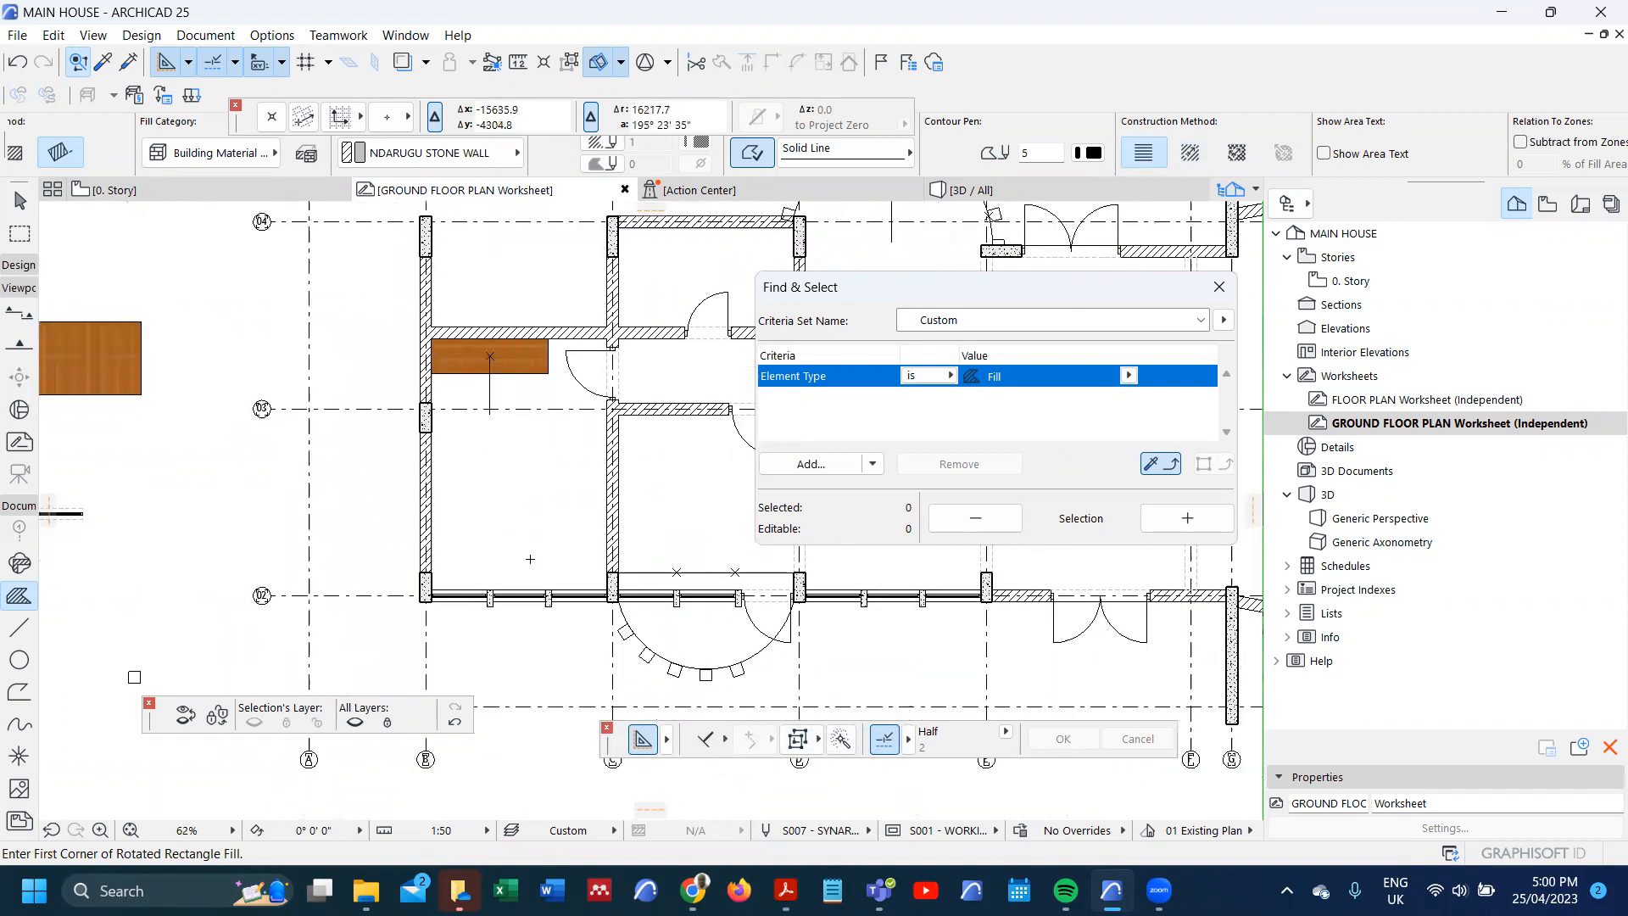
scroll(530, 570, up, 1)
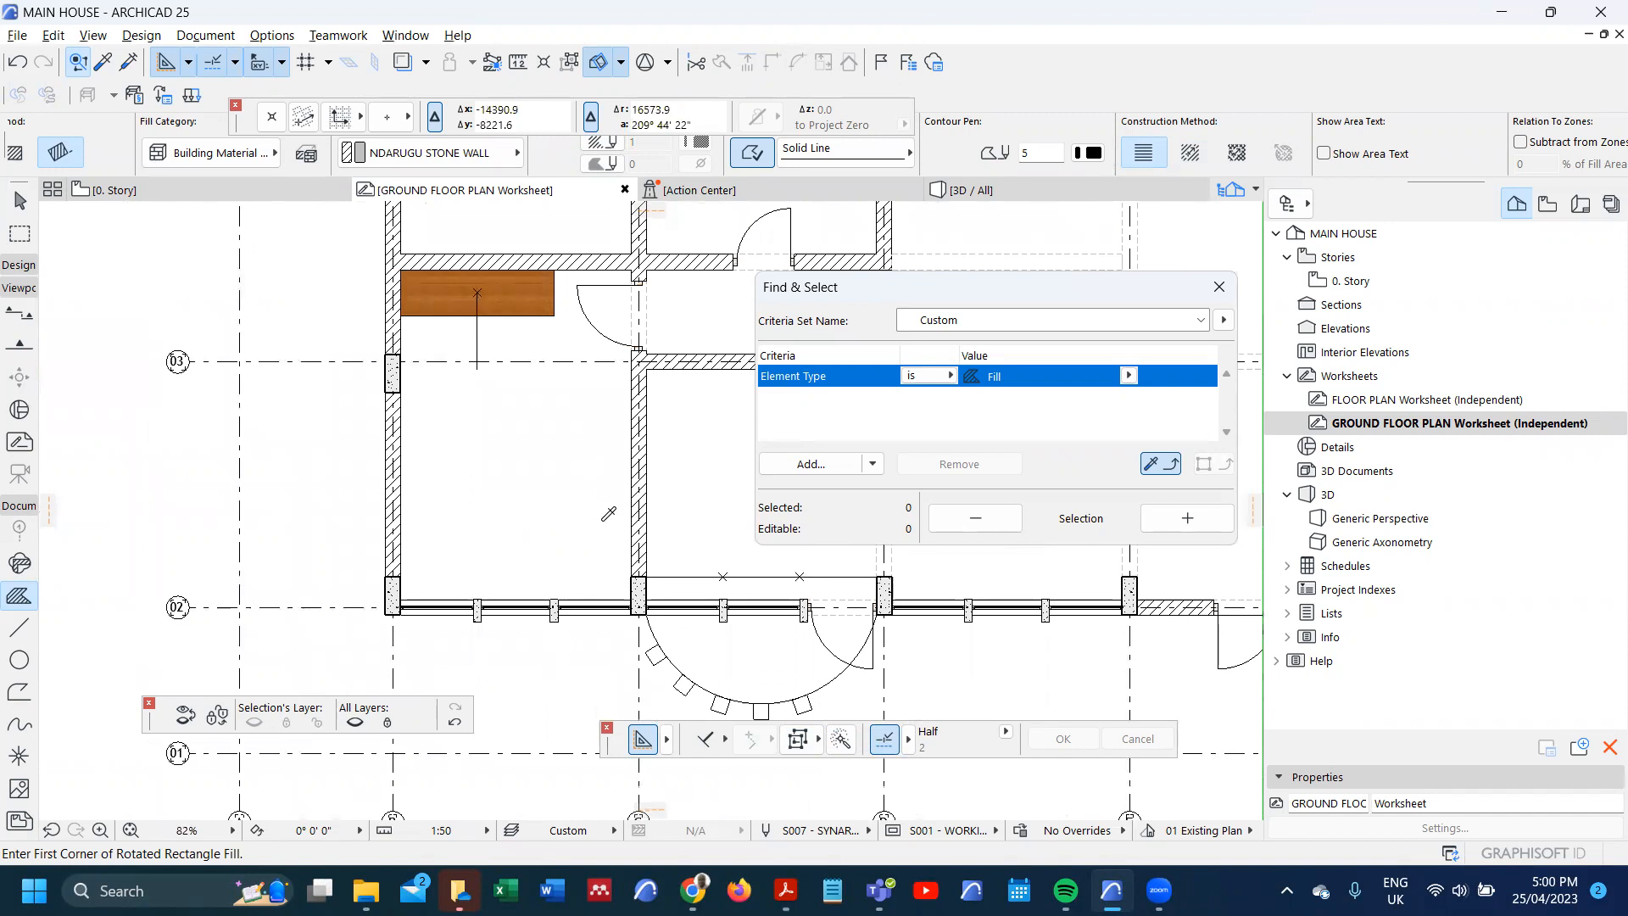
key(alt+F2)
key(alt+F2)
- Open the Object tool's default settings and search the library for "bed"
scroll(19, 704, up, 2)
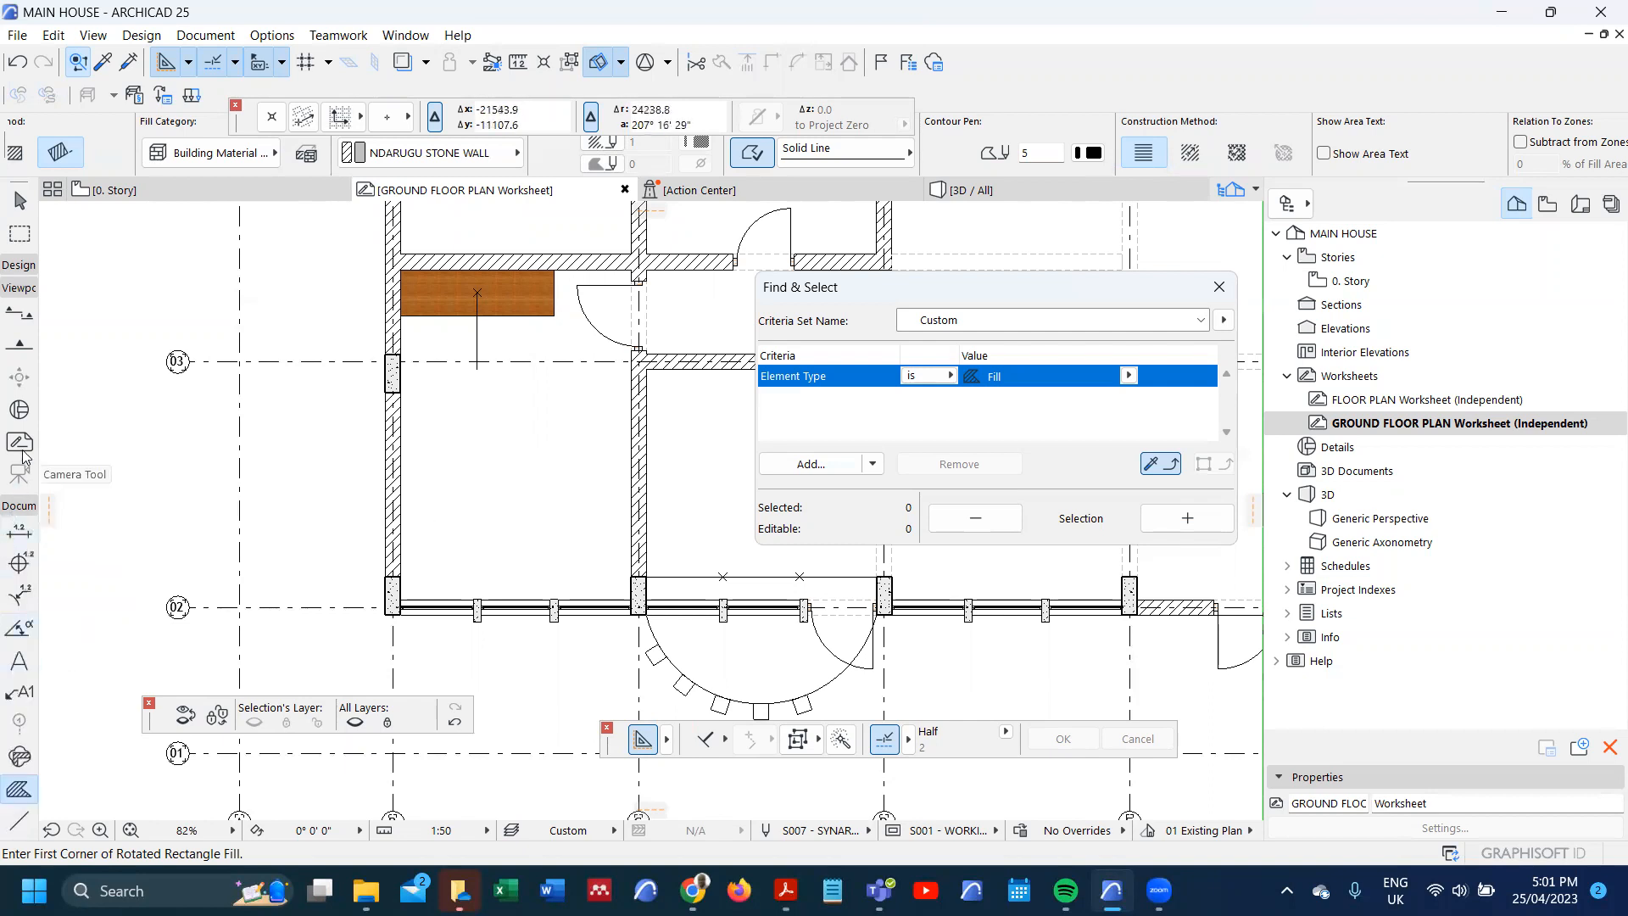
scroll(20, 526, down, 2)
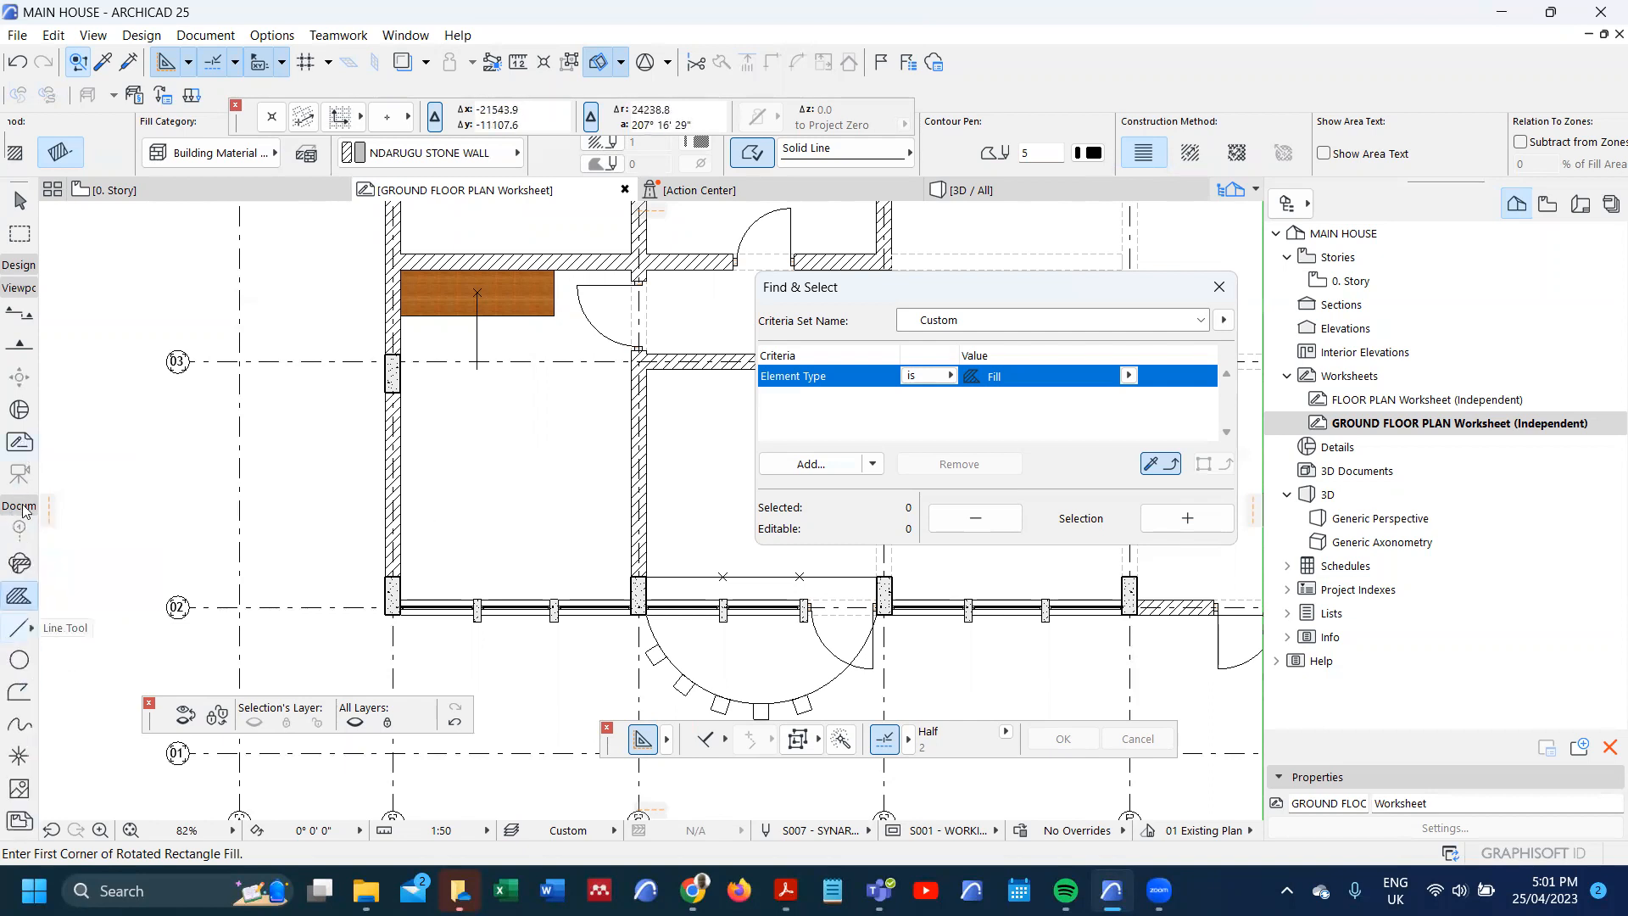
click(17, 266)
scroll(24, 763, down, 3)
click(20, 649)
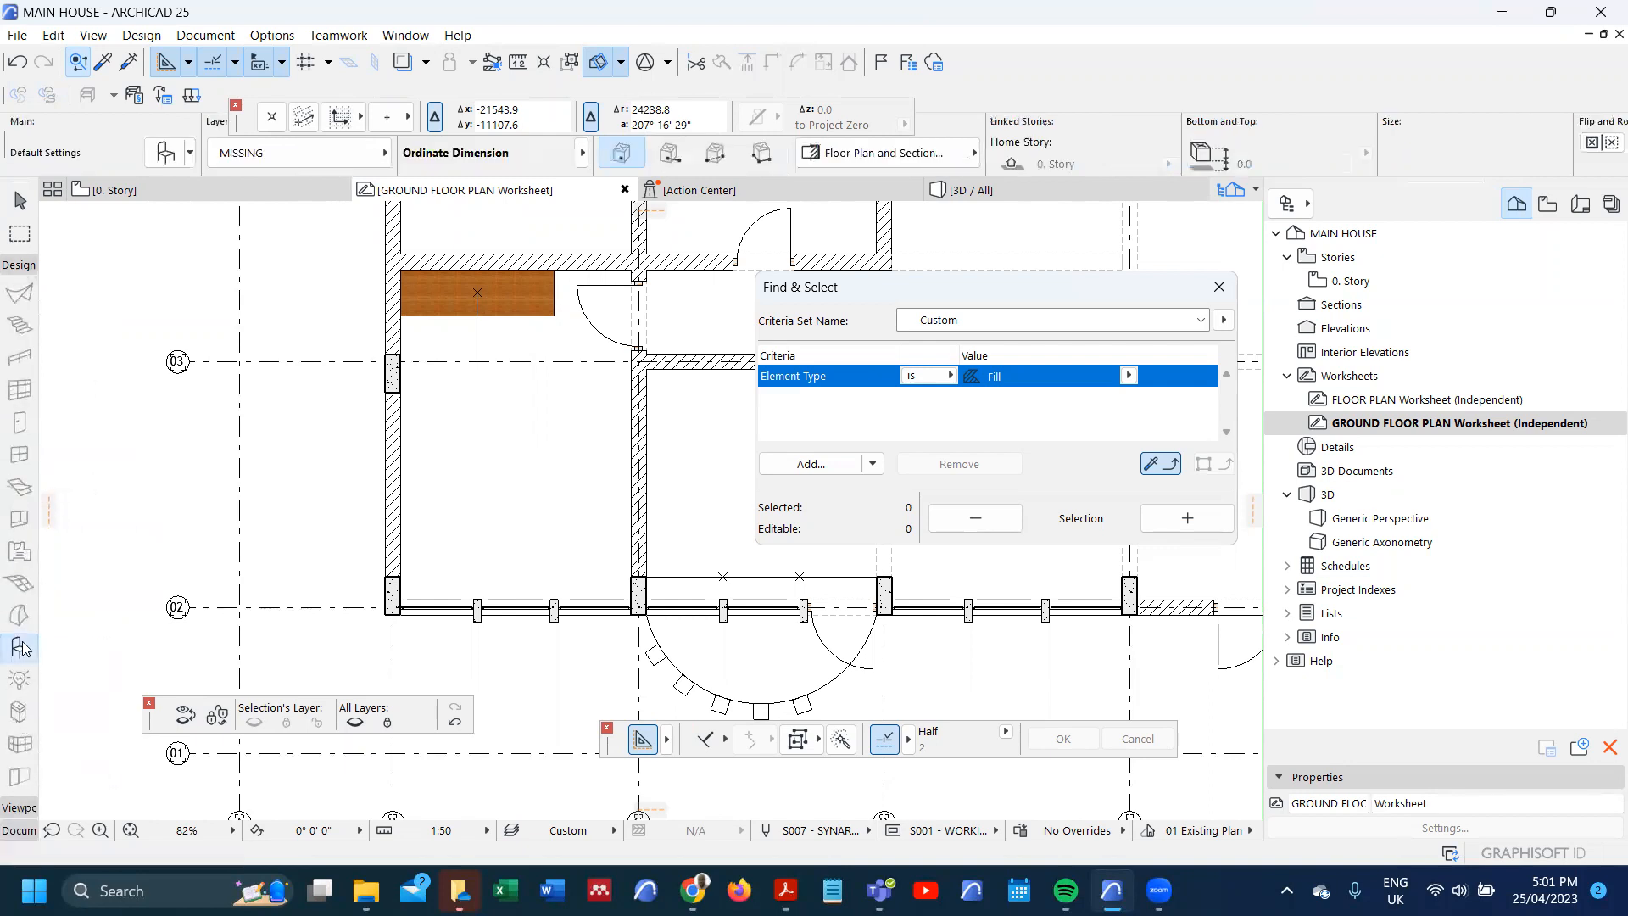
key(ctrl+t)
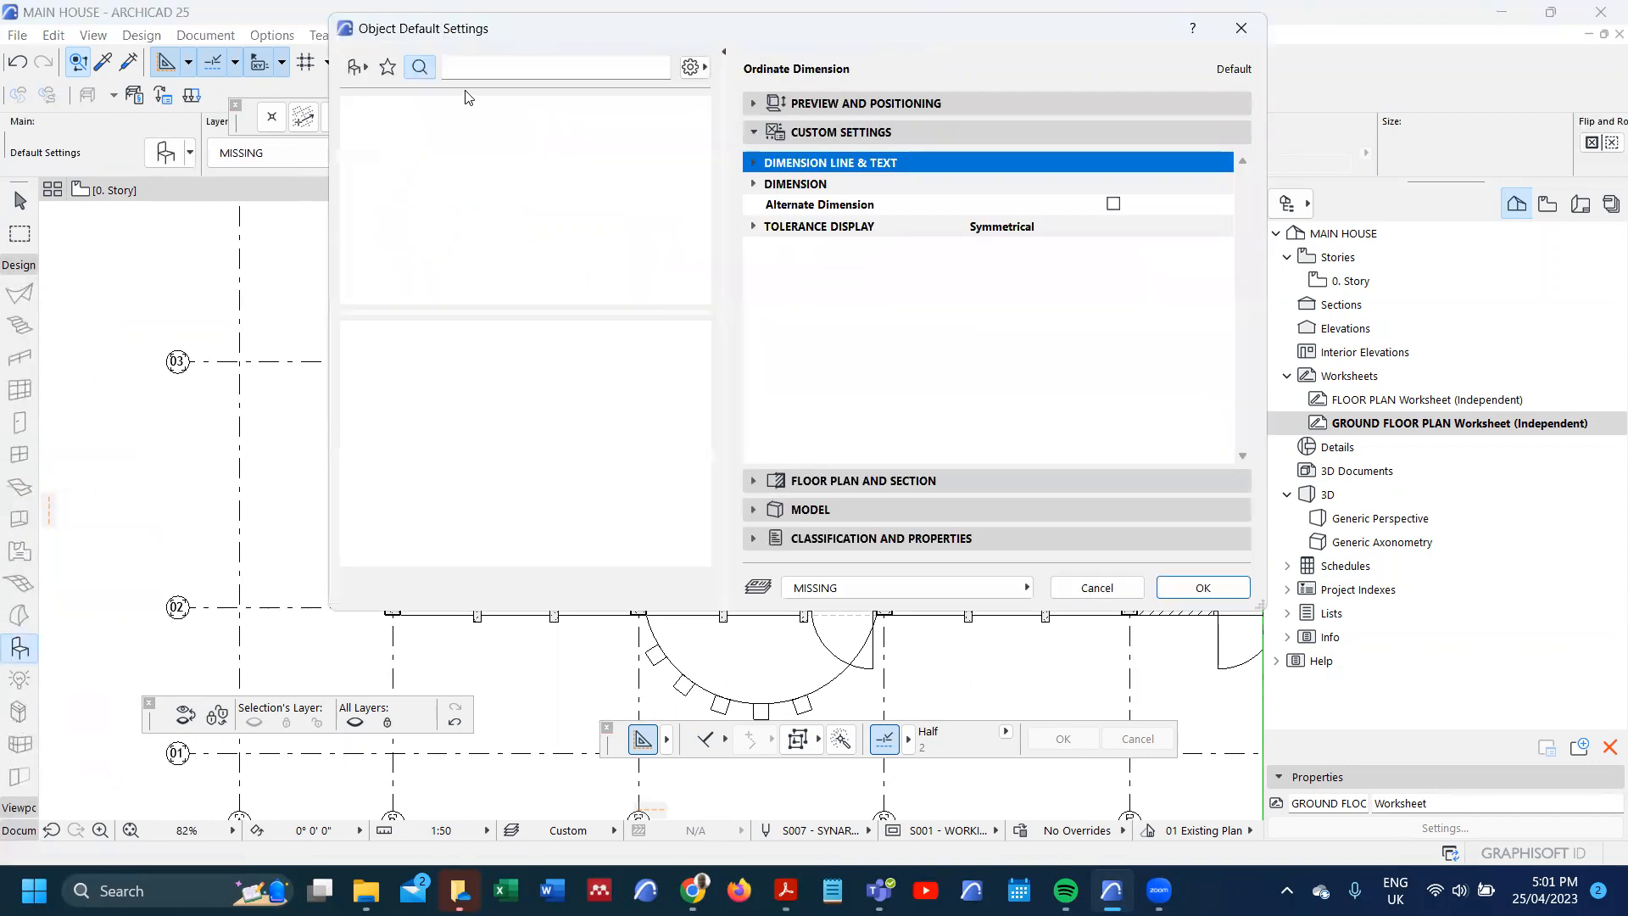
text(bed)
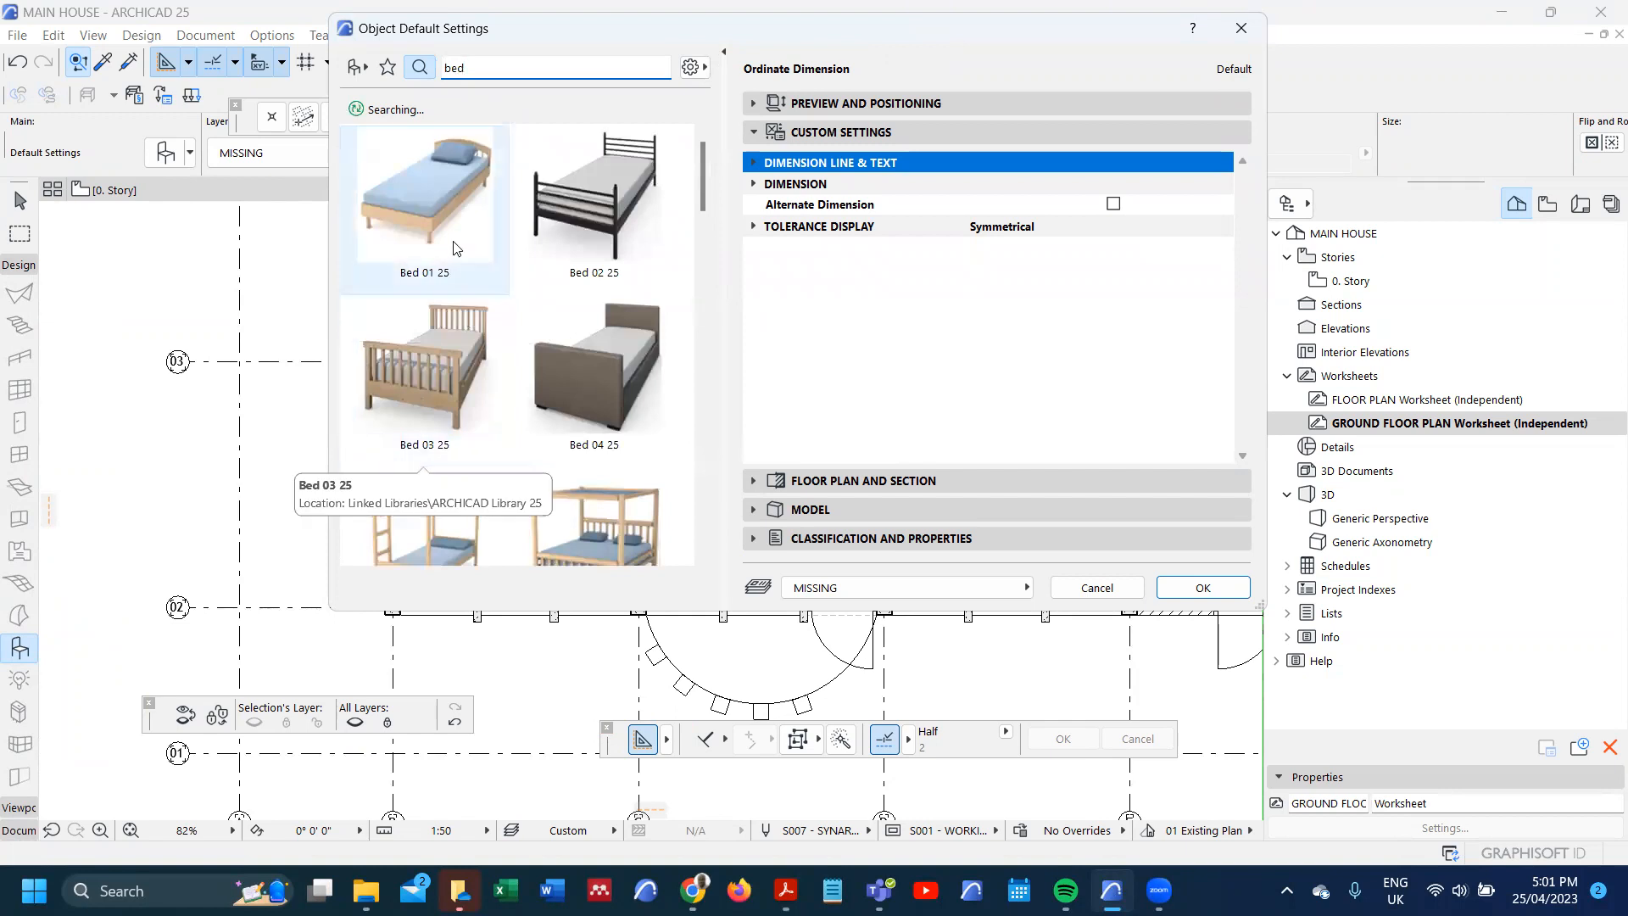
- Preview the Bed 01 25 object, and choose Bed Layout 25 as the default object
click(441, 240)
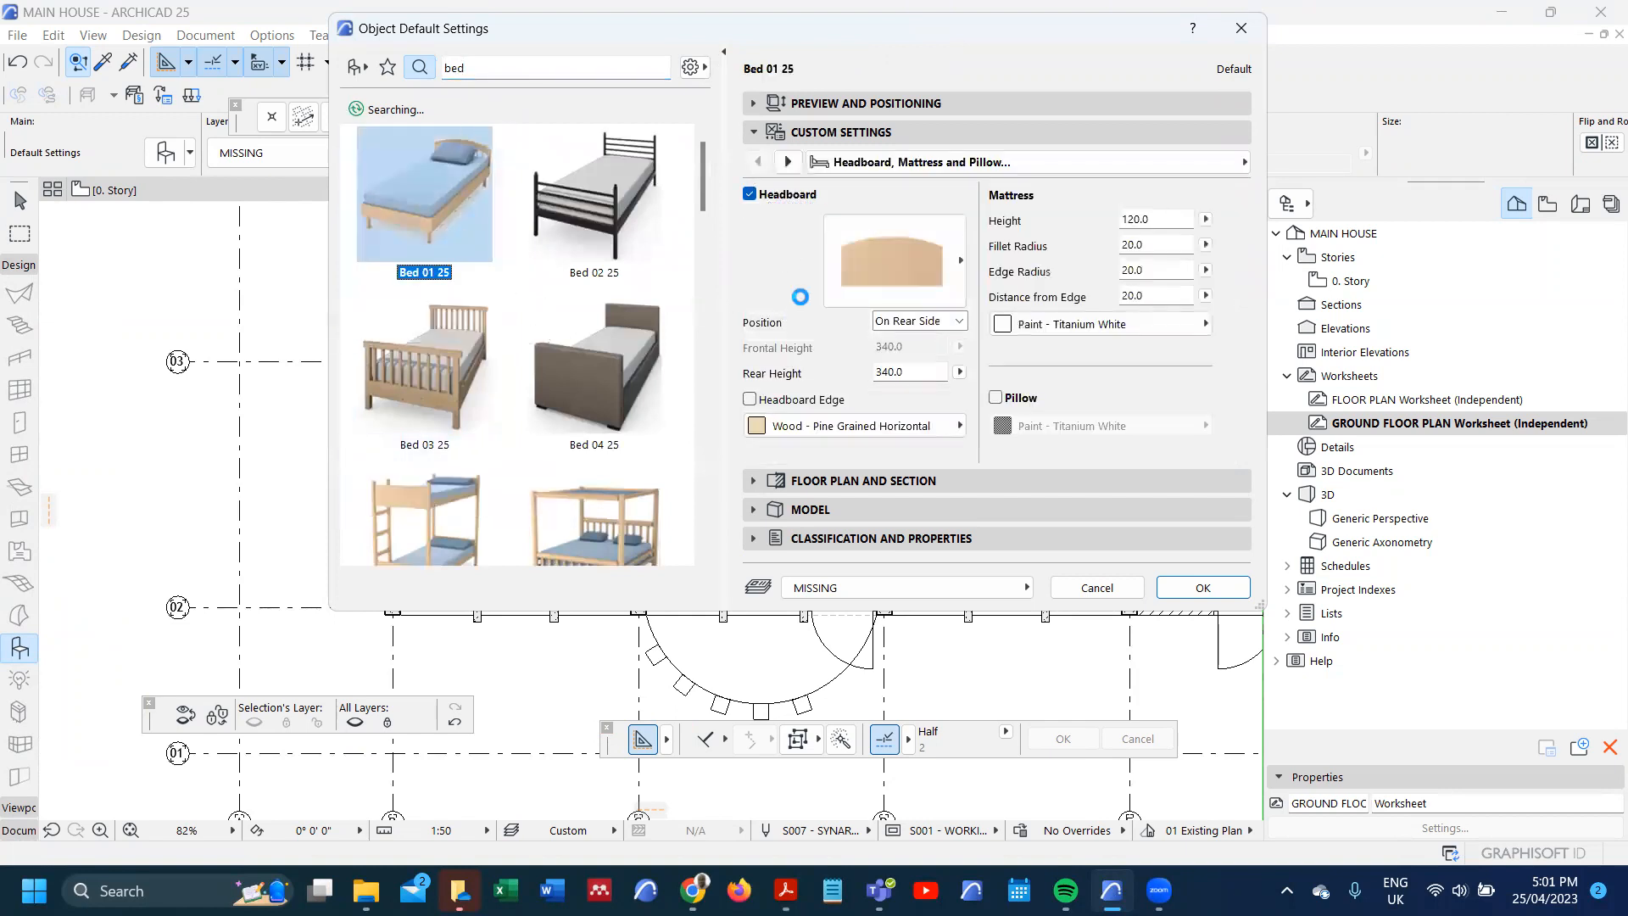
click(754, 106)
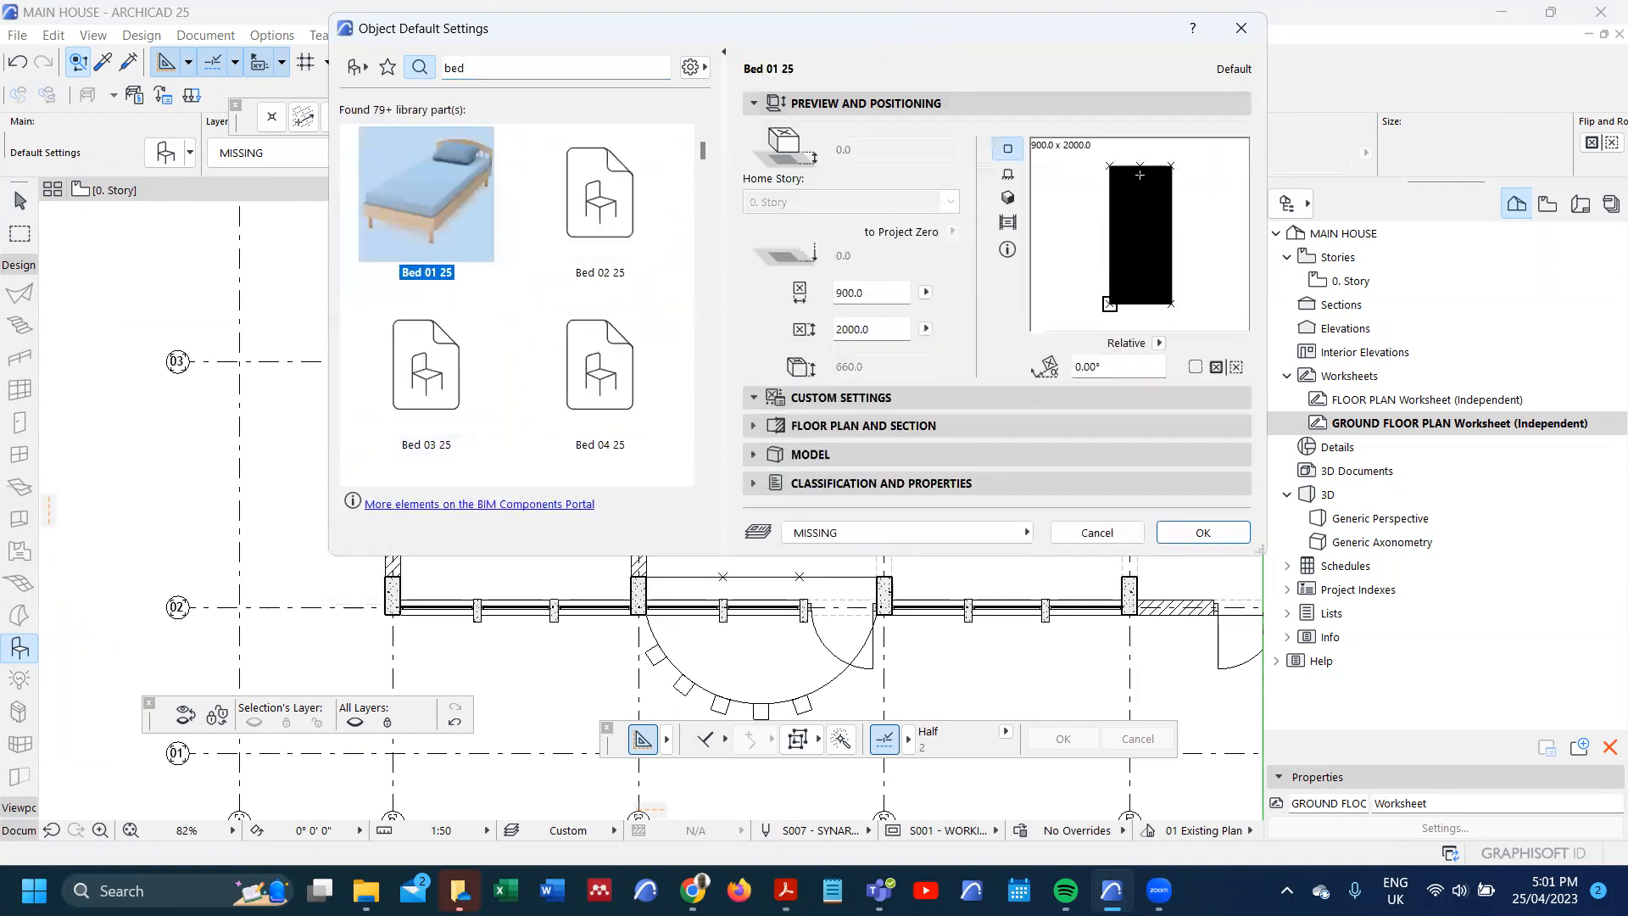
scroll(527, 243, down, 3)
scroll(527, 243, down, 6)
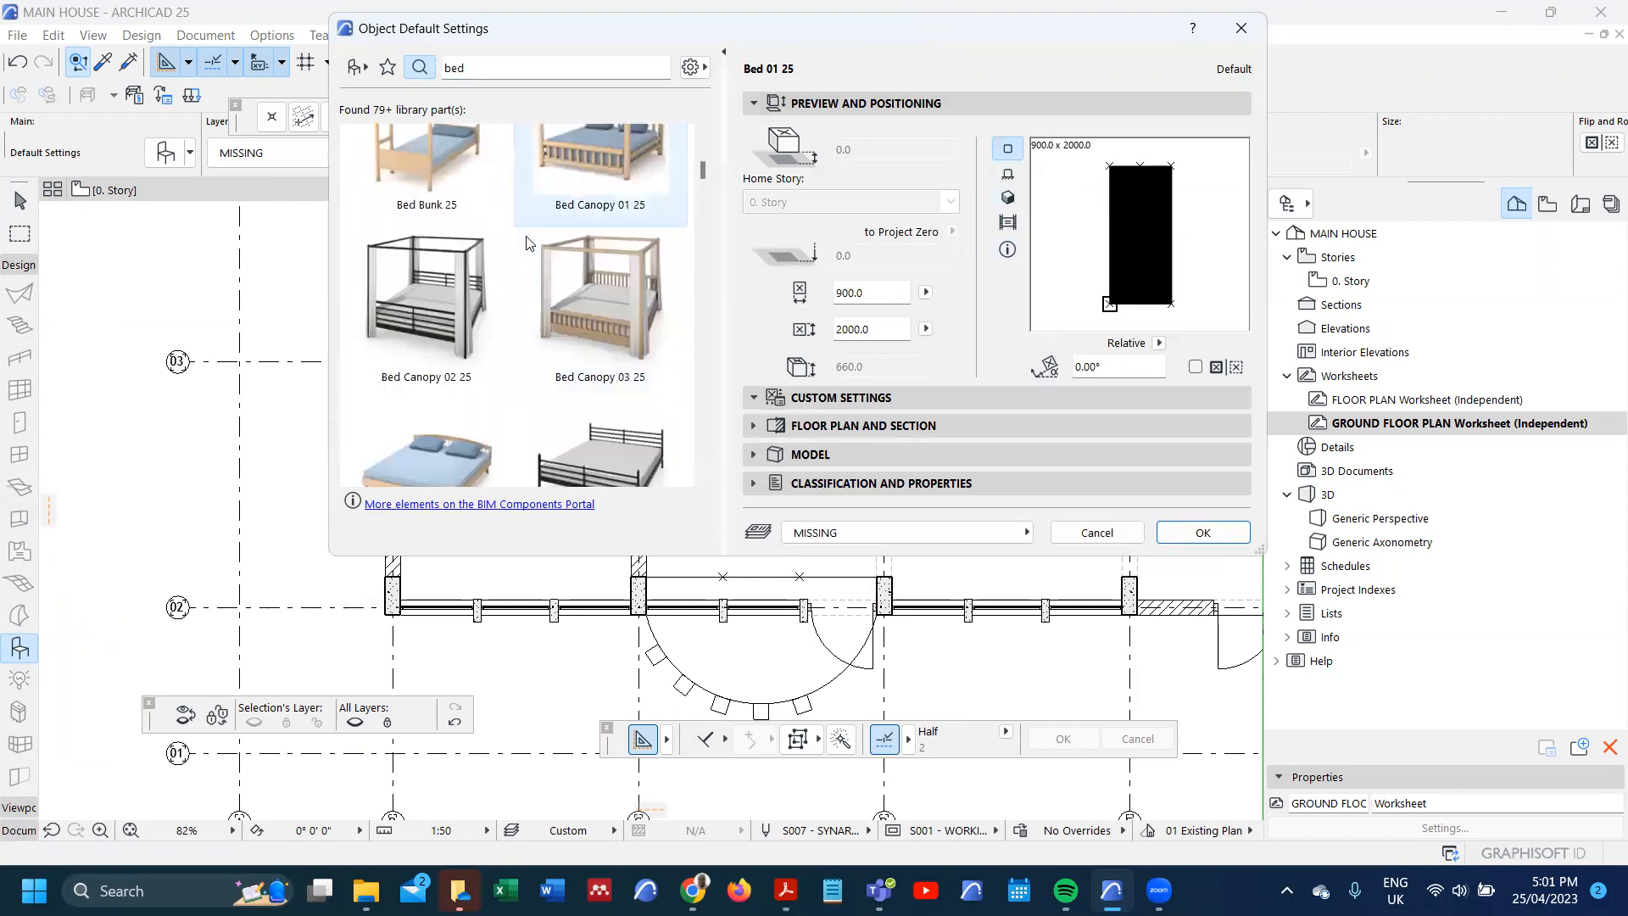
scroll(527, 244, down, 2)
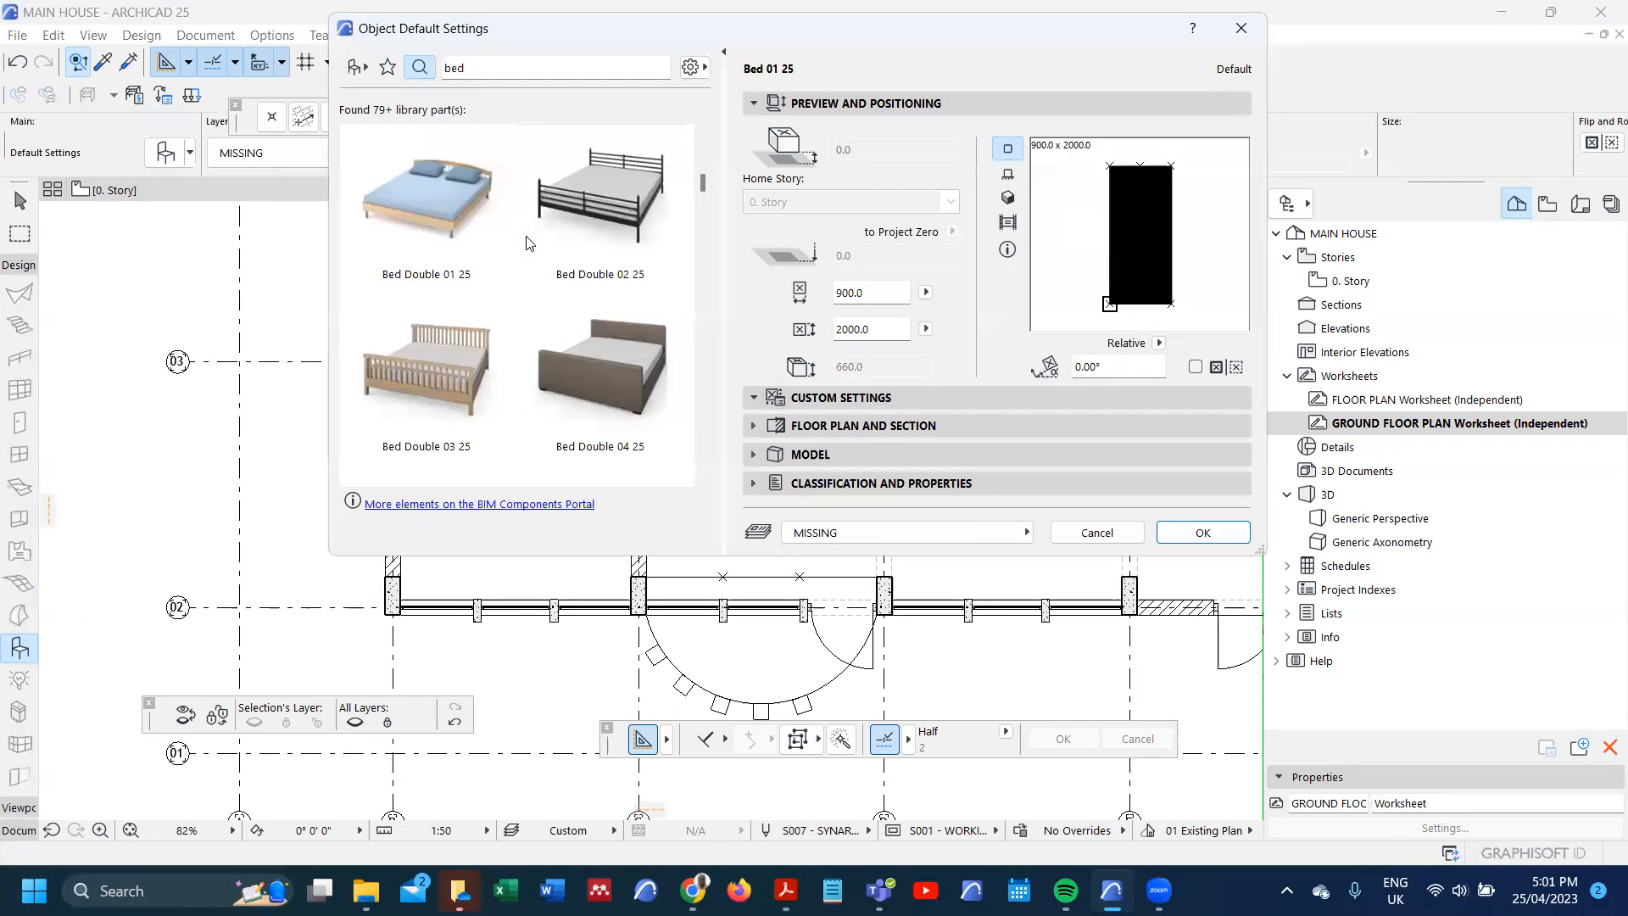
scroll(527, 244, down, 3)
click(626, 422)
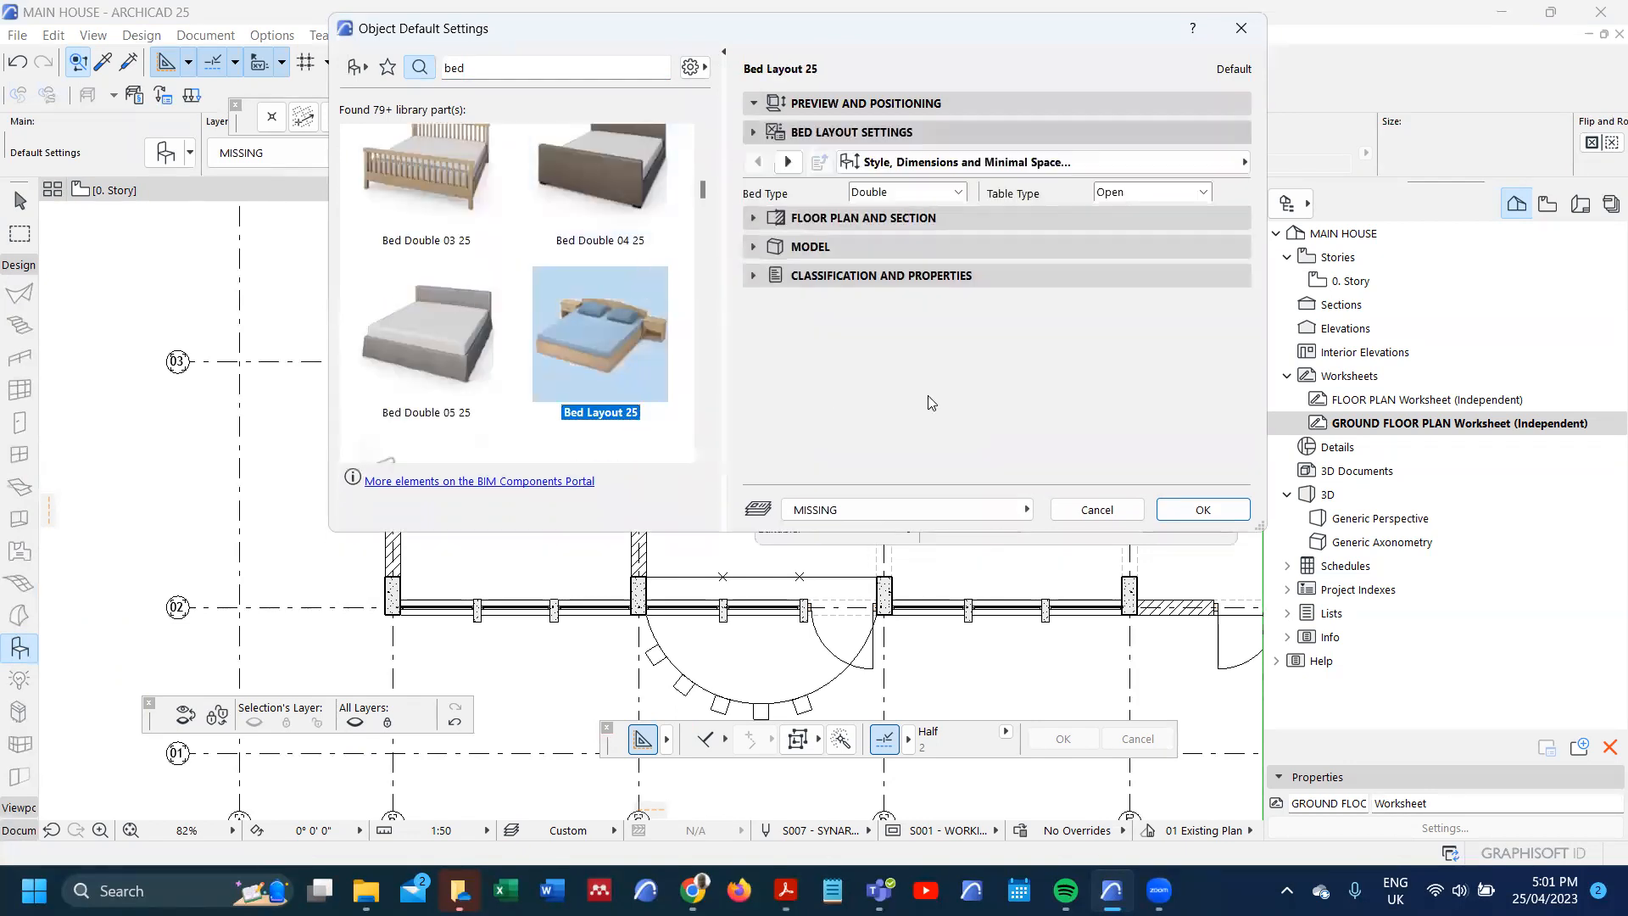
- Set the bed layout to a Single bed with night tables on both sides, Open table type and no lamps
click(942, 193)
click(937, 210)
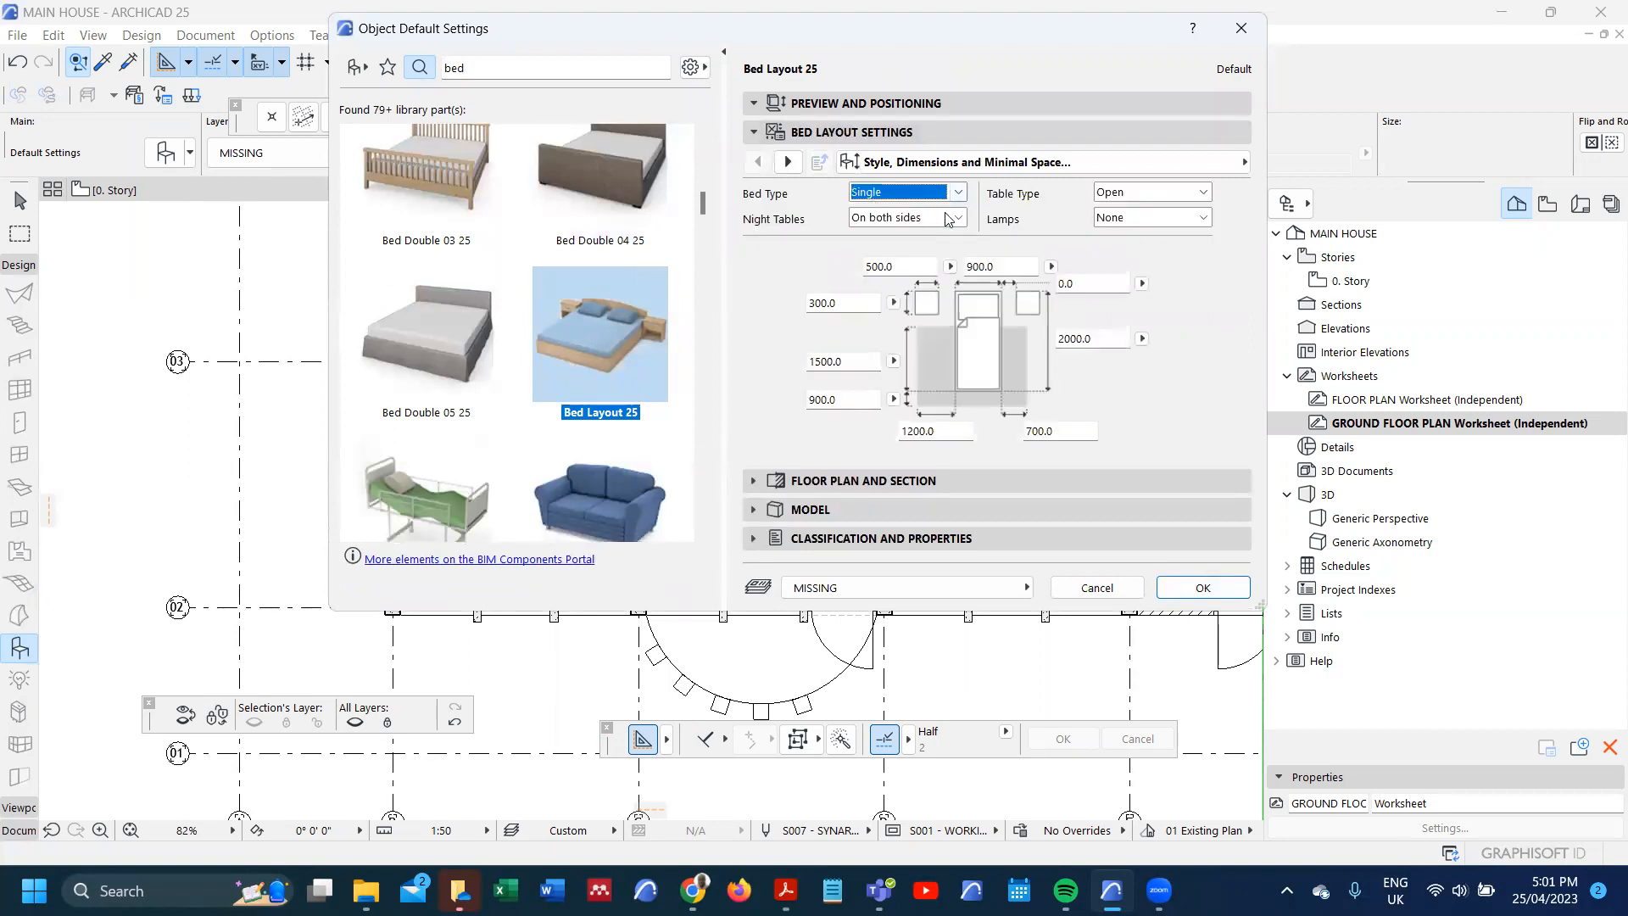
click(956, 219)
click(961, 222)
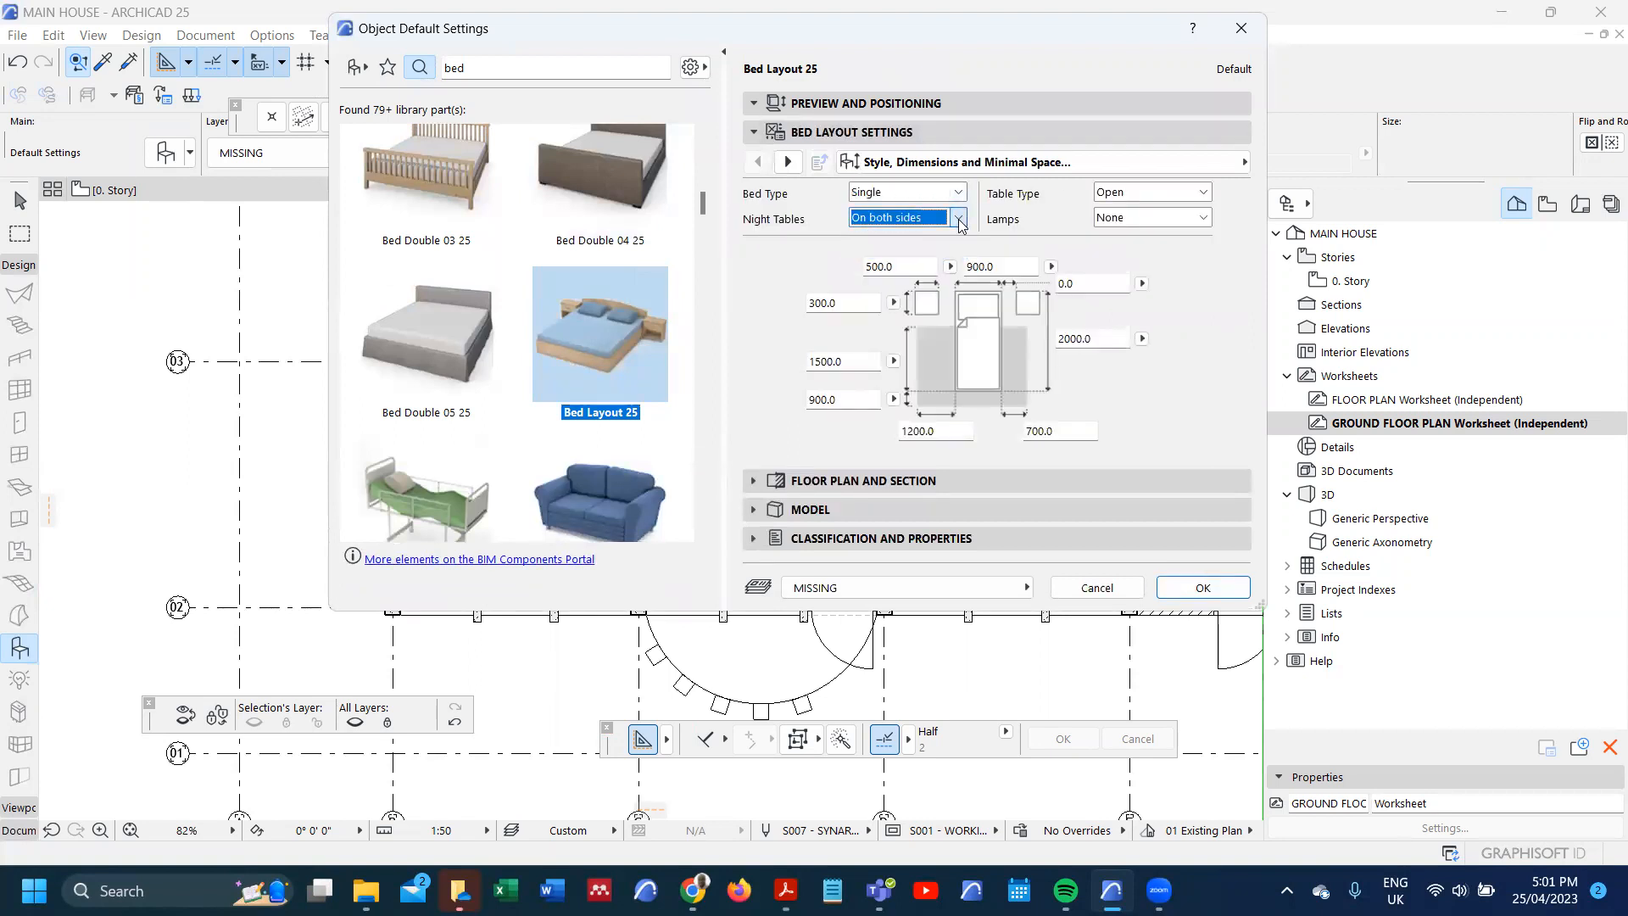
click(1173, 192)
click(1176, 221)
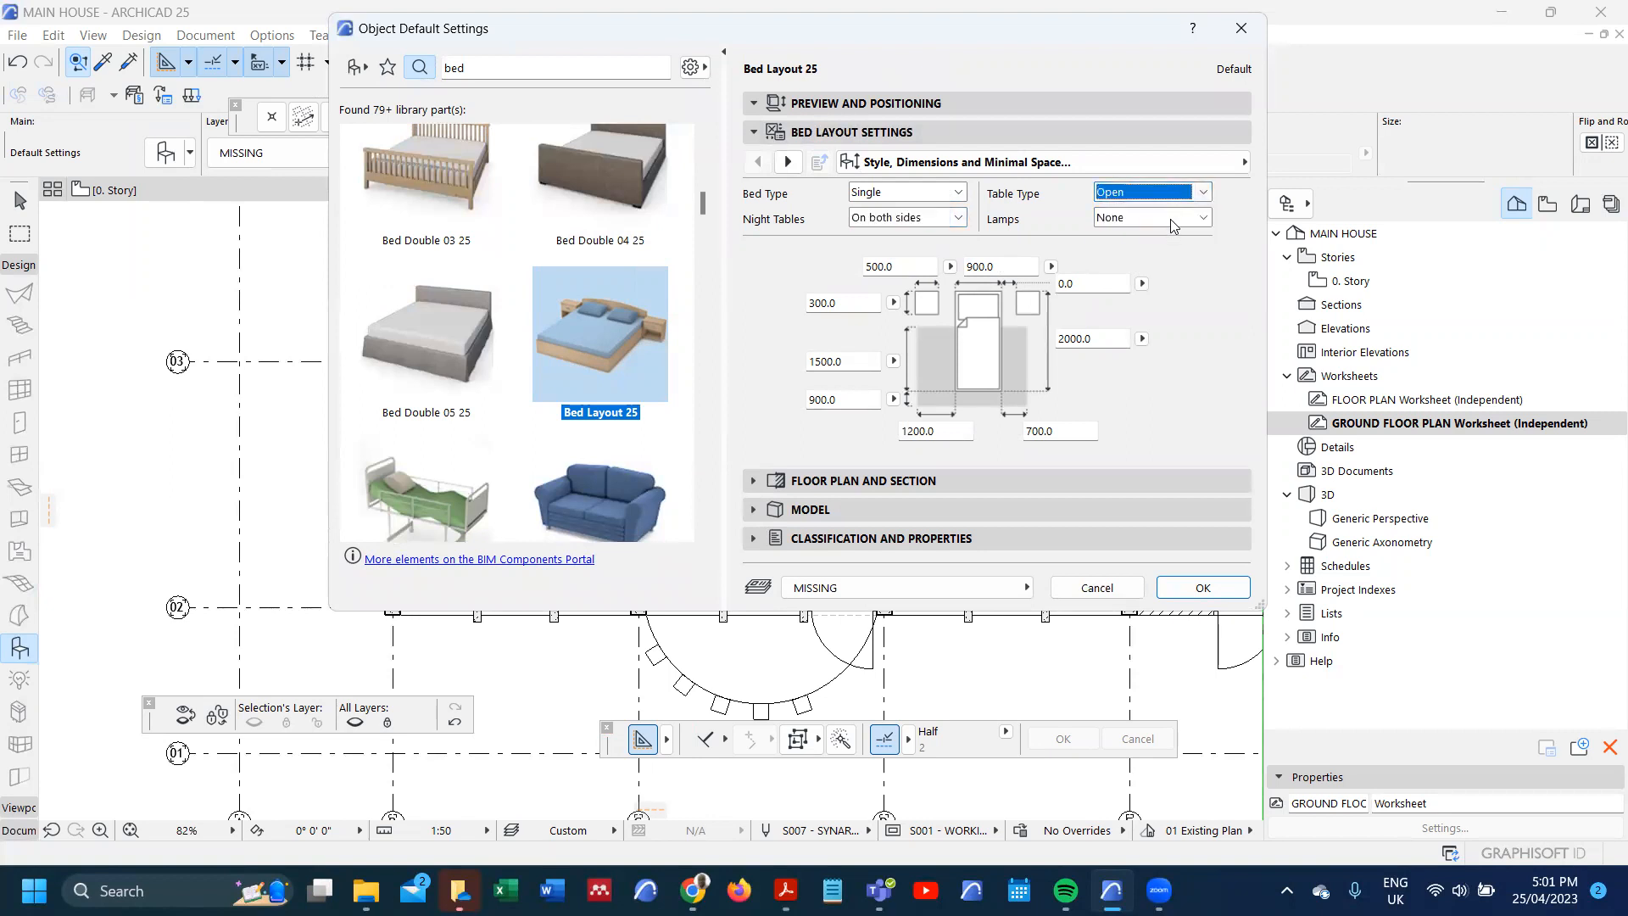
click(1173, 221)
click(1174, 234)
- Set the bed to 1200 mm wide and 1800 mm long with 300 mm wide night tables, and check the preview
drag(998, 266, 929, 260)
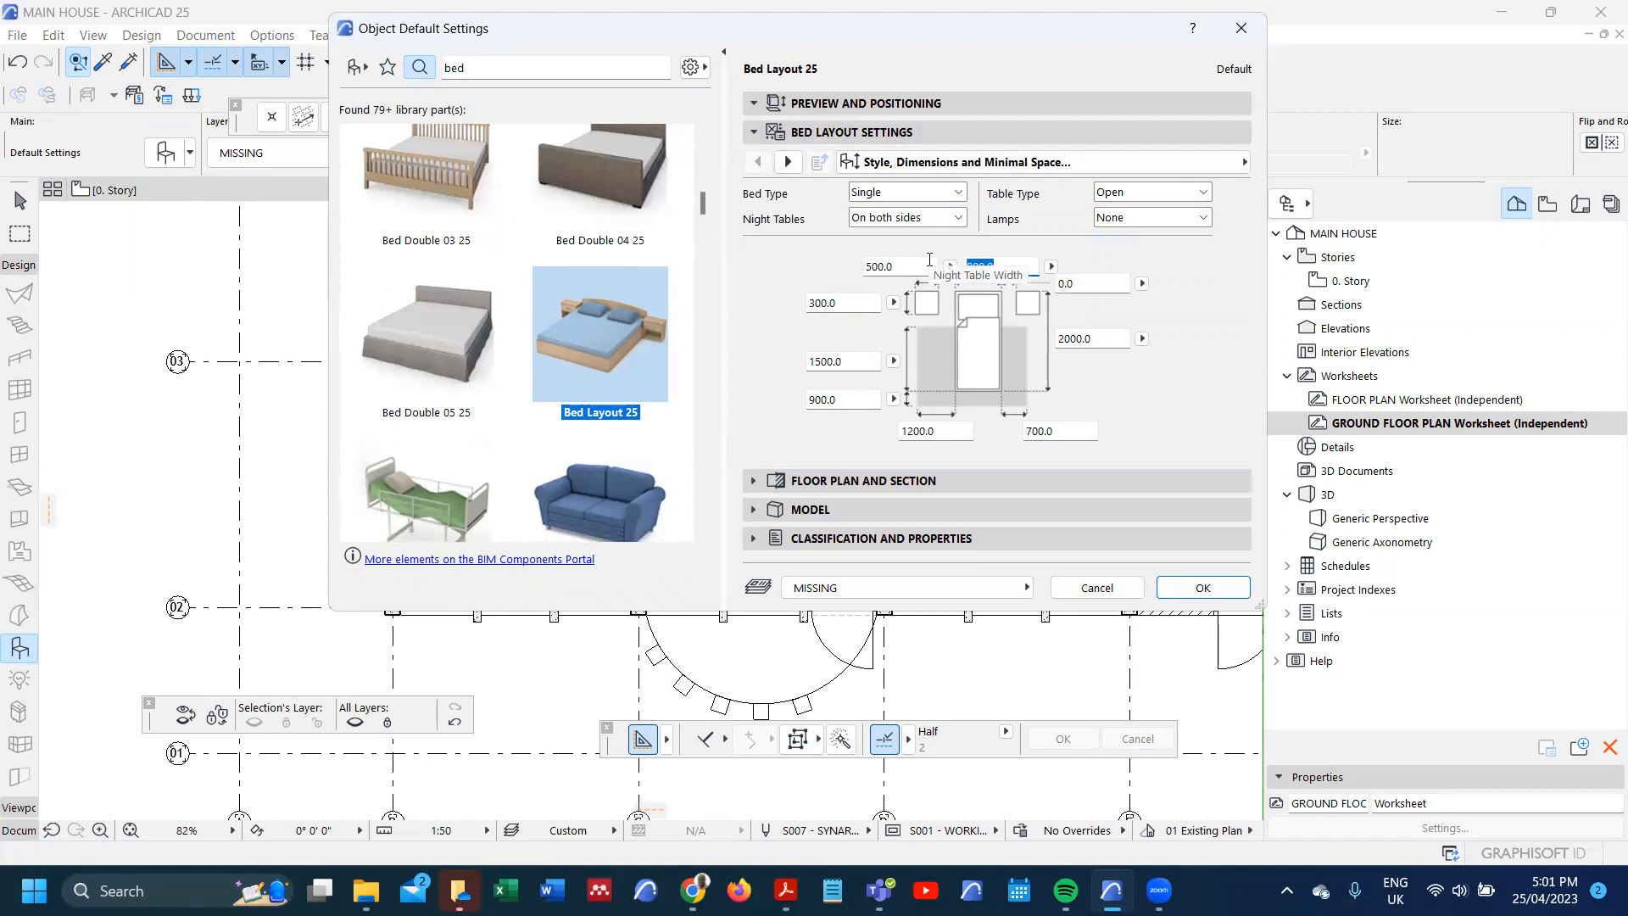
text(1200)
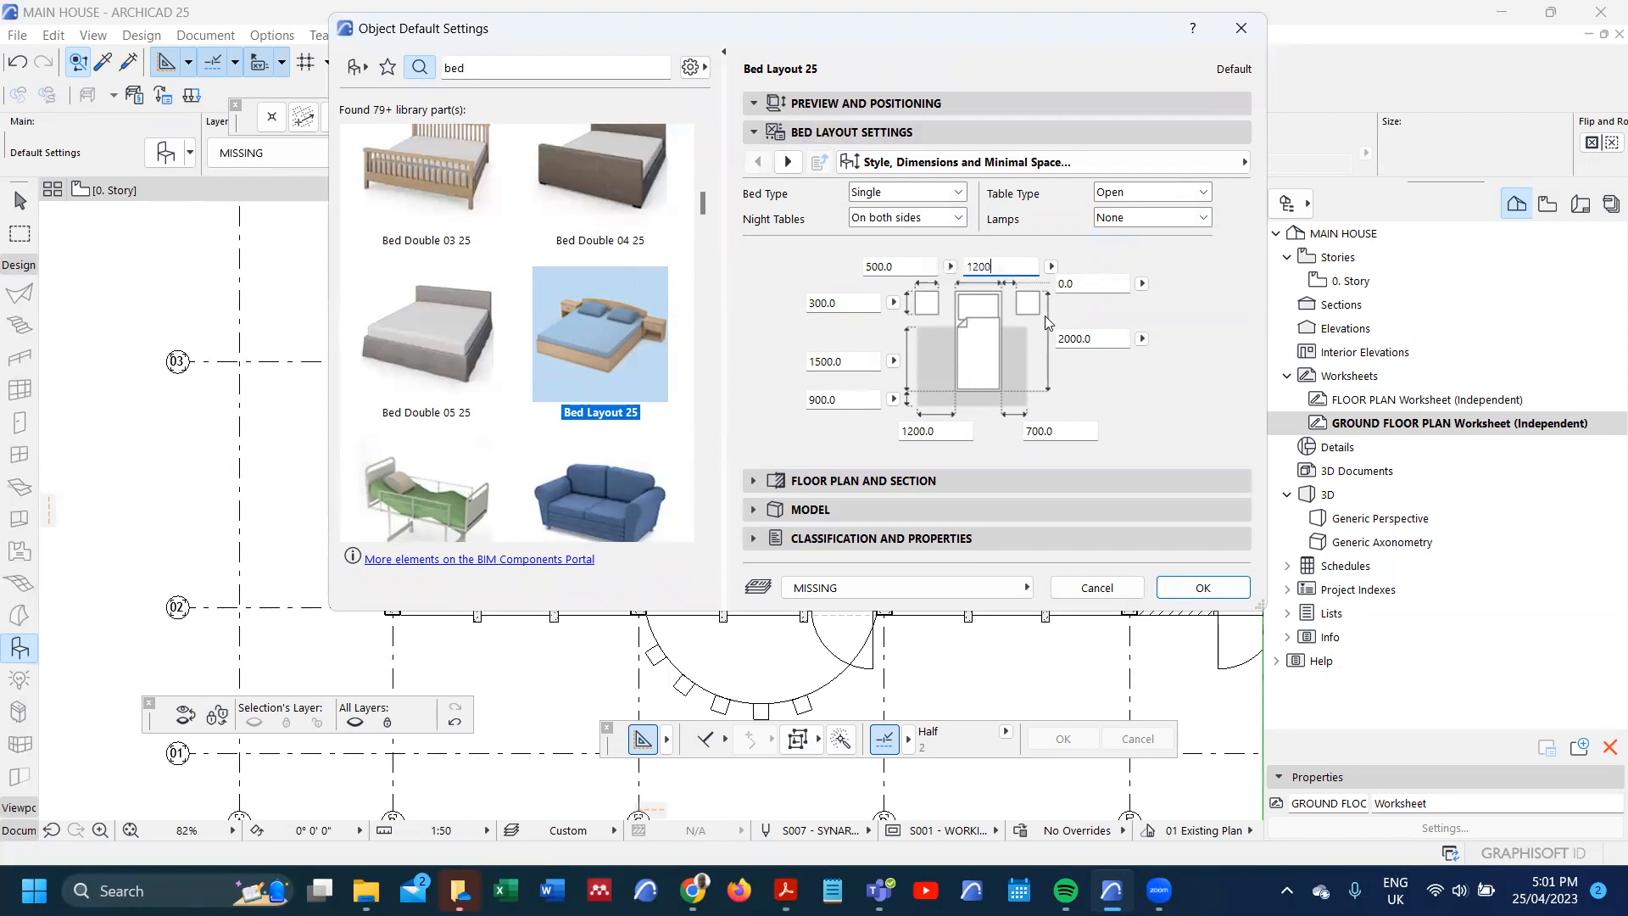
click(1085, 339)
text(1)
key(Return)
click(904, 269)
text(3)
key(Return)
click(750, 103)
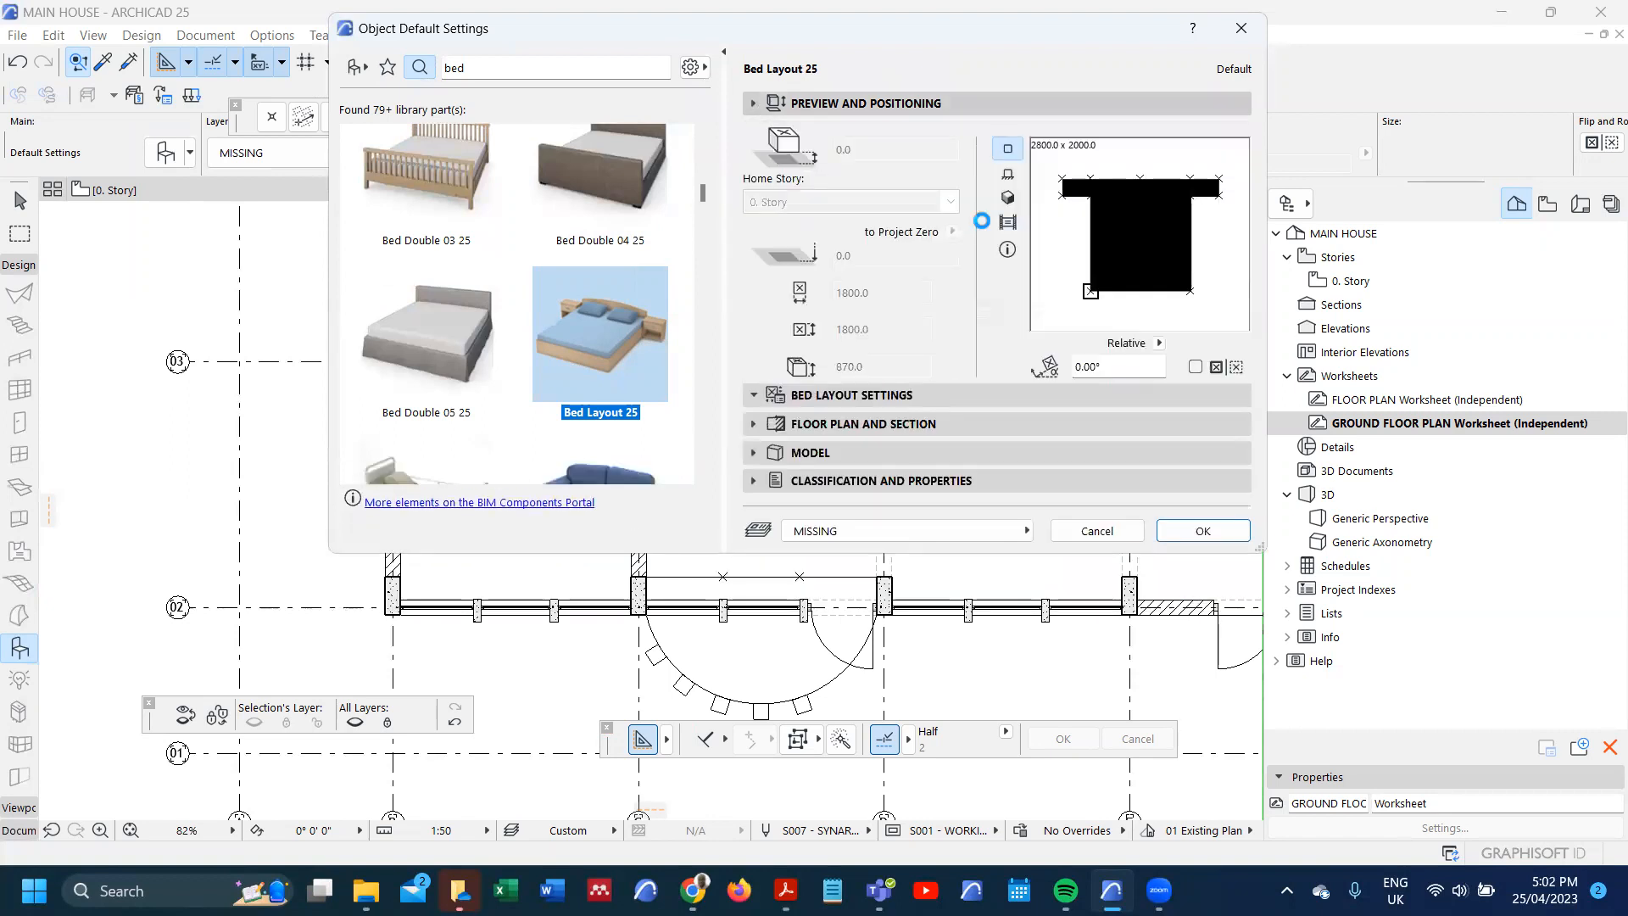
click(752, 398)
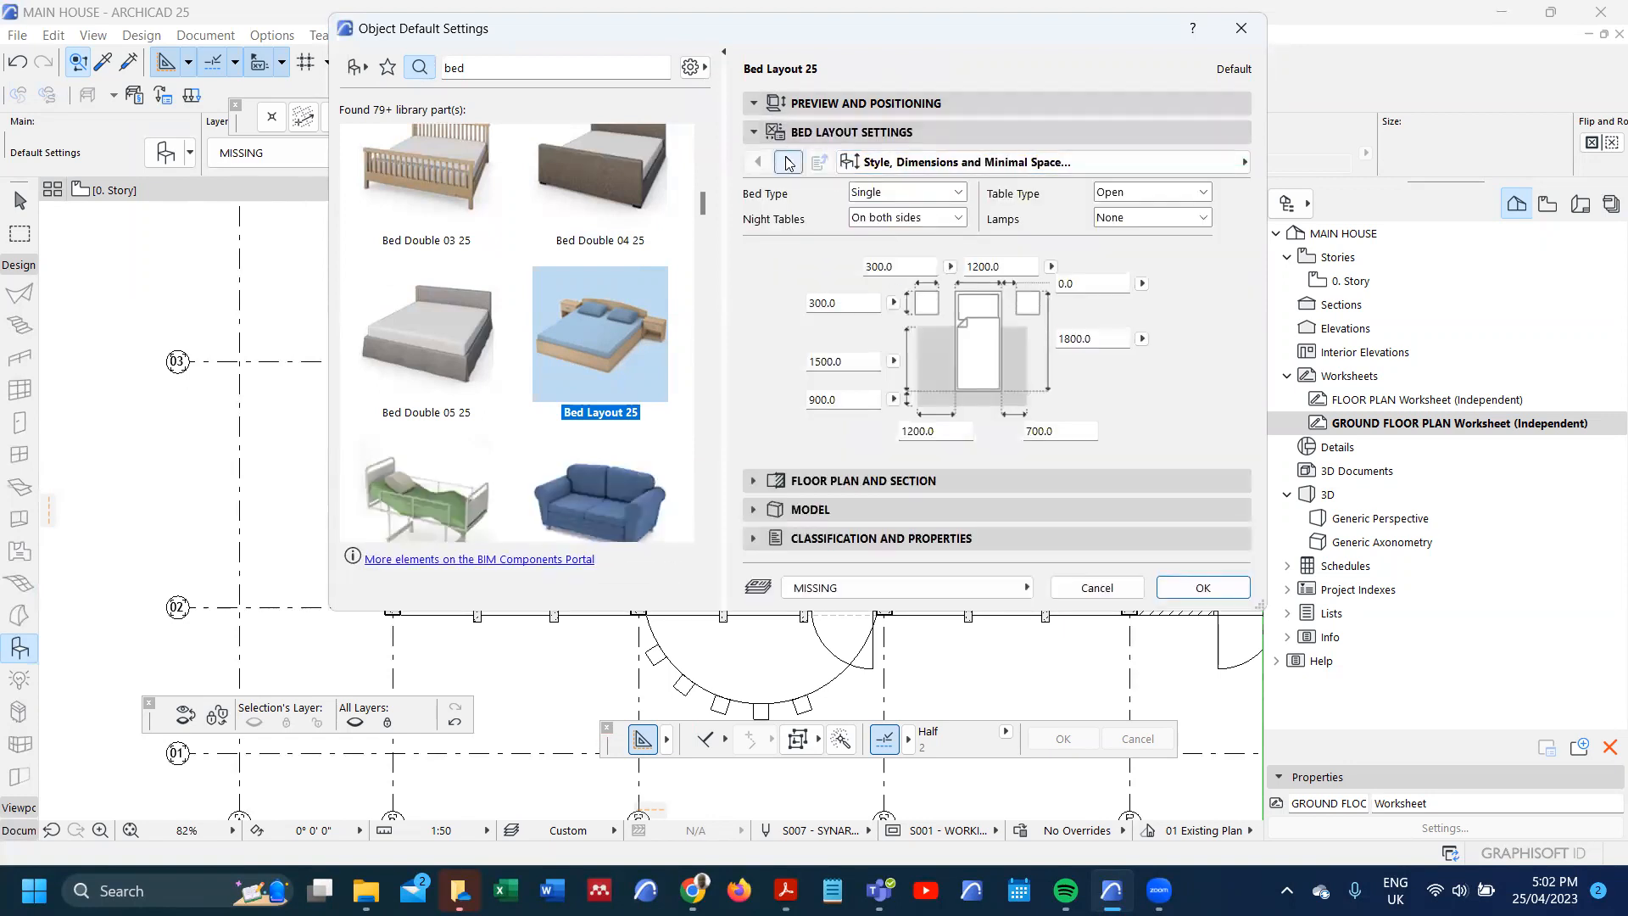
- Enable Uniform Fill Settings in the bed layout's 2D Representation settings
click(789, 163)
click(790, 163)
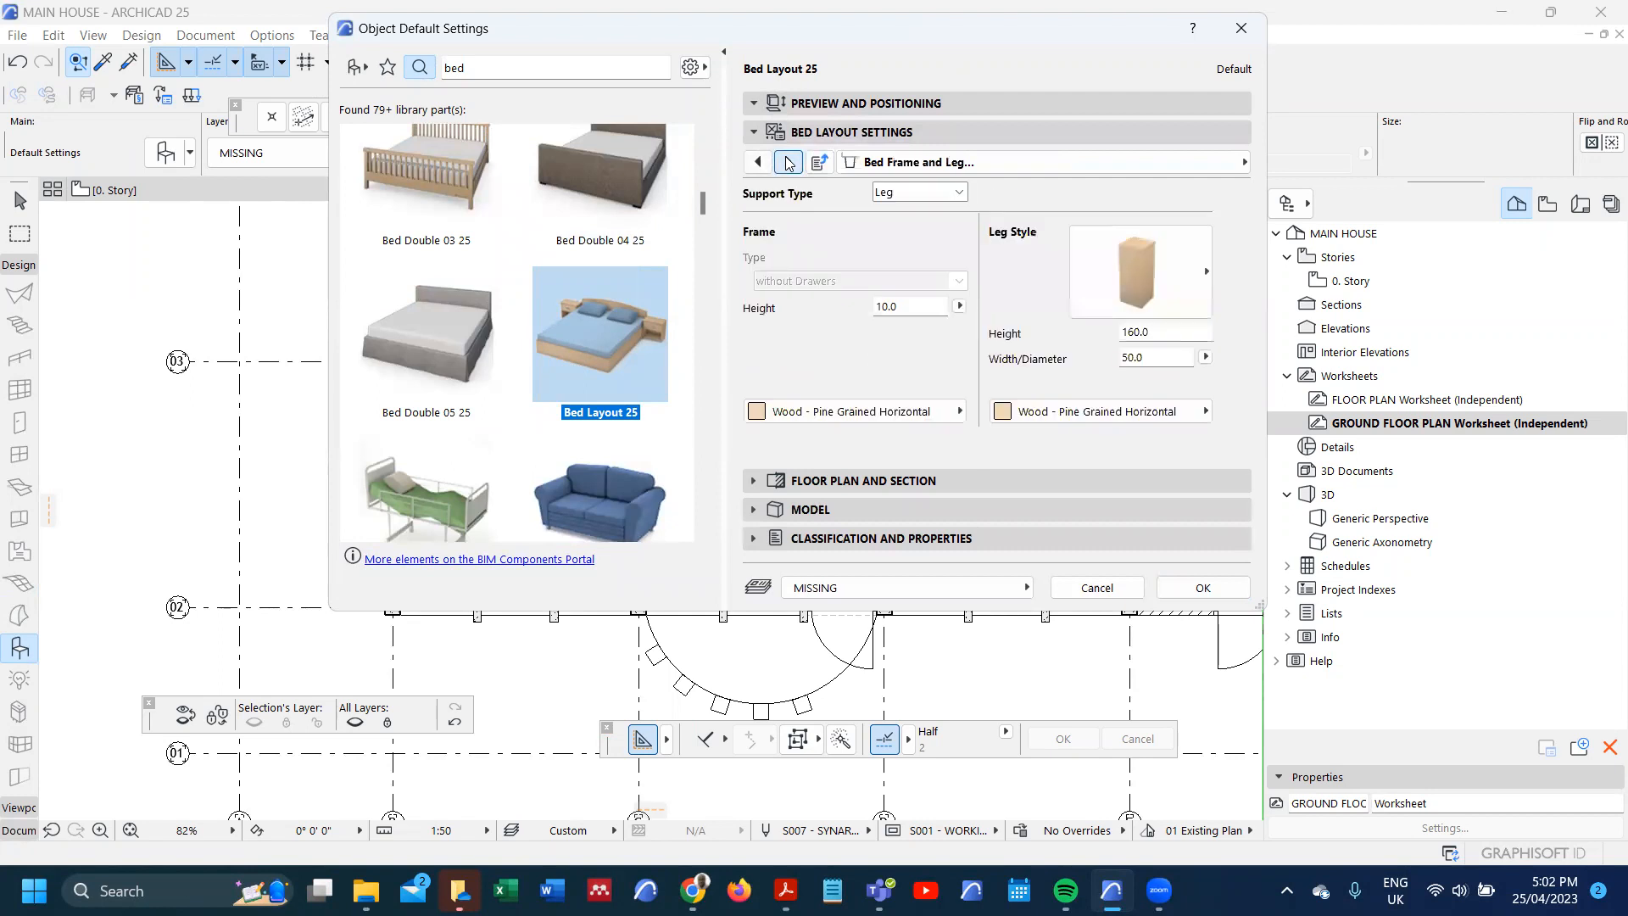
click(789, 163)
click(789, 163)
click(790, 163)
click(789, 163)
click(789, 163)
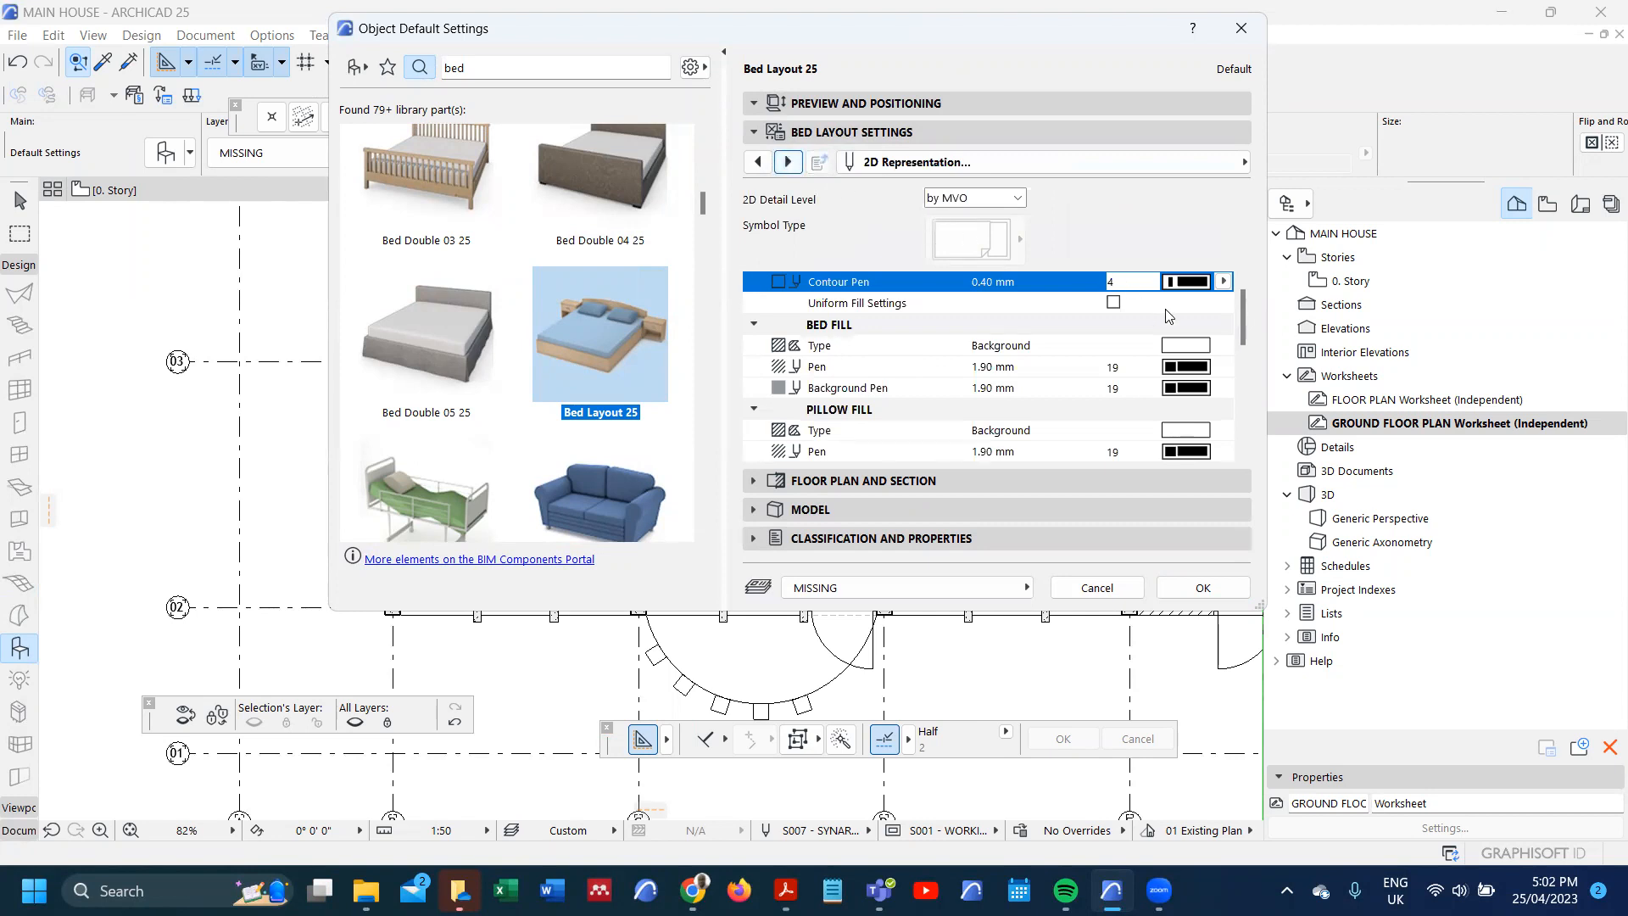
click(1113, 302)
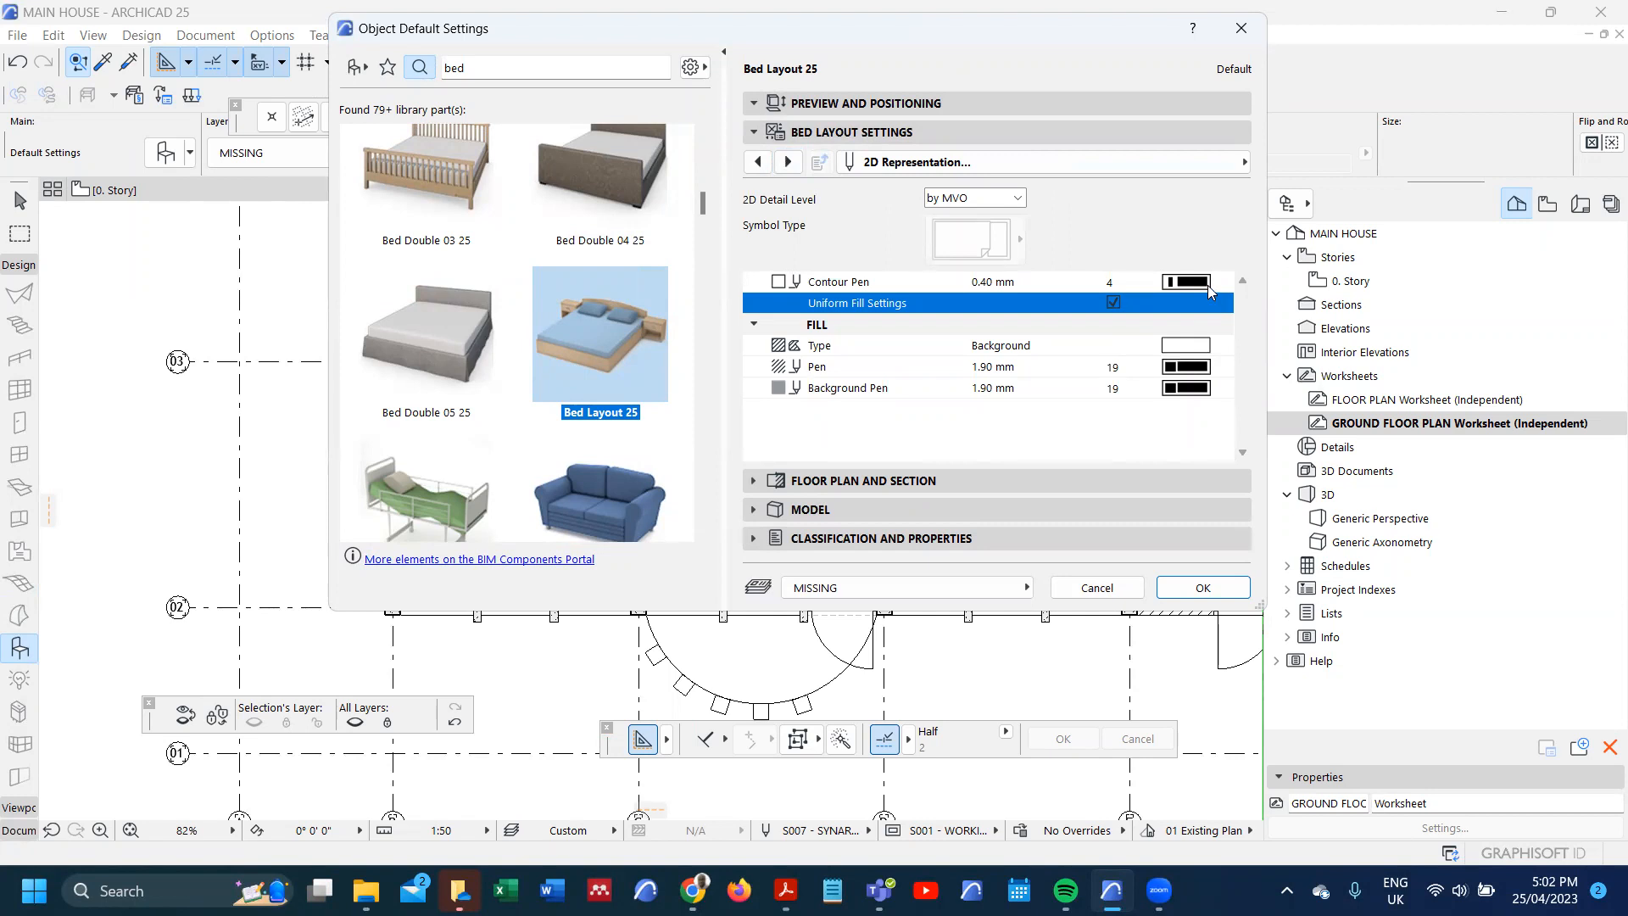
- Set the bed's contour pen to 1 and its fill and background pens to 81, and accept the object settings
click(1209, 286)
click(1052, 377)
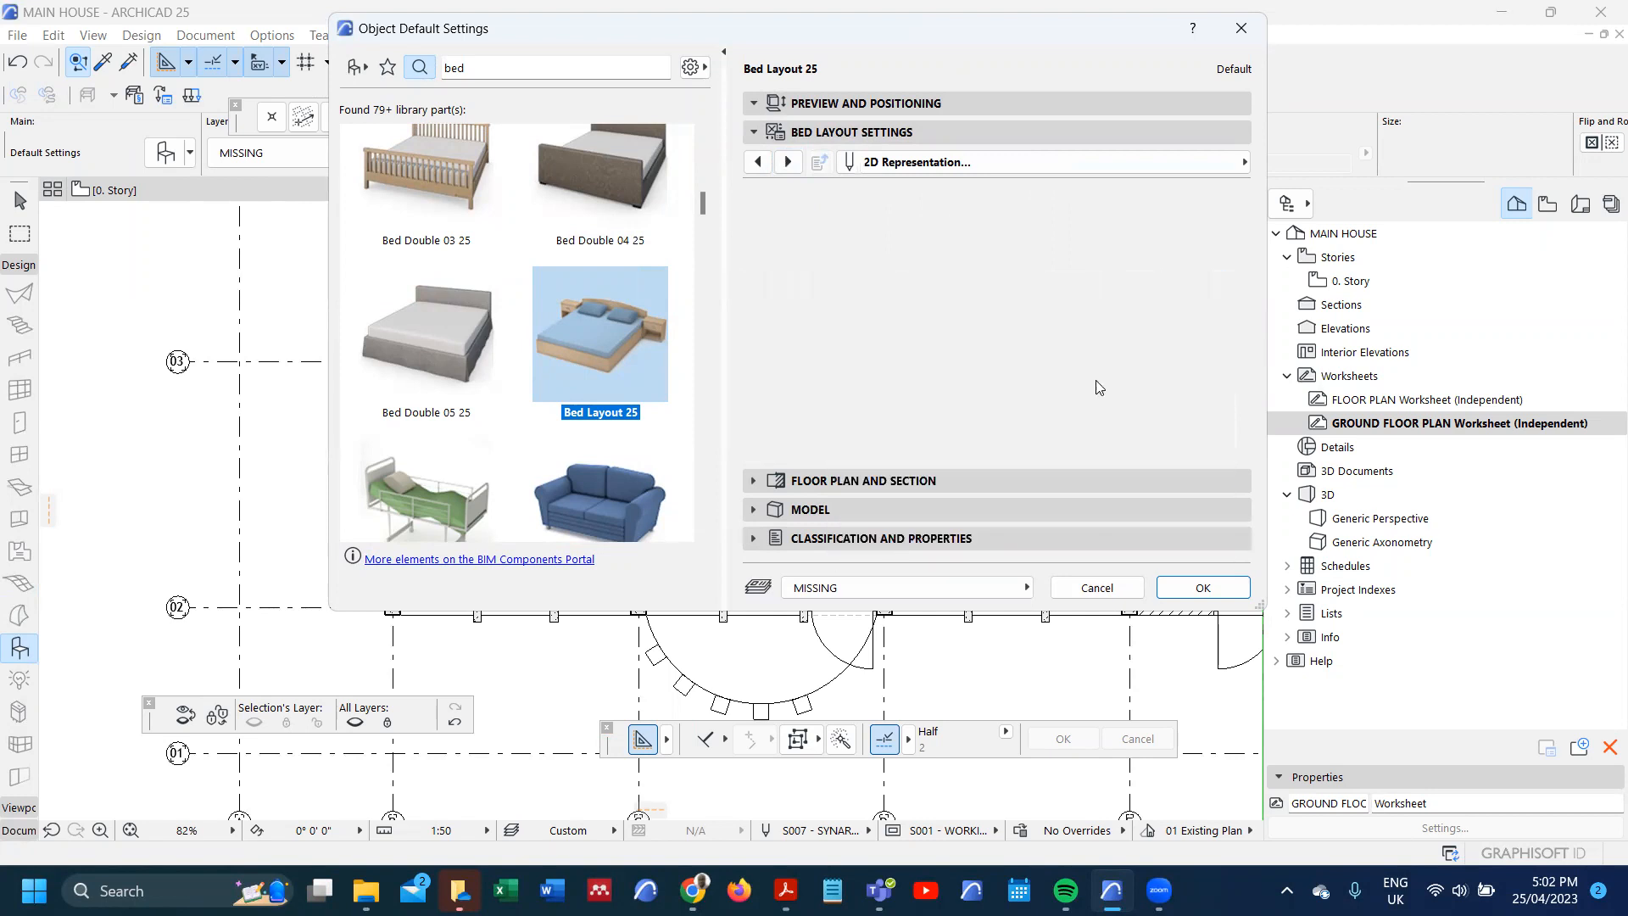
click(1195, 373)
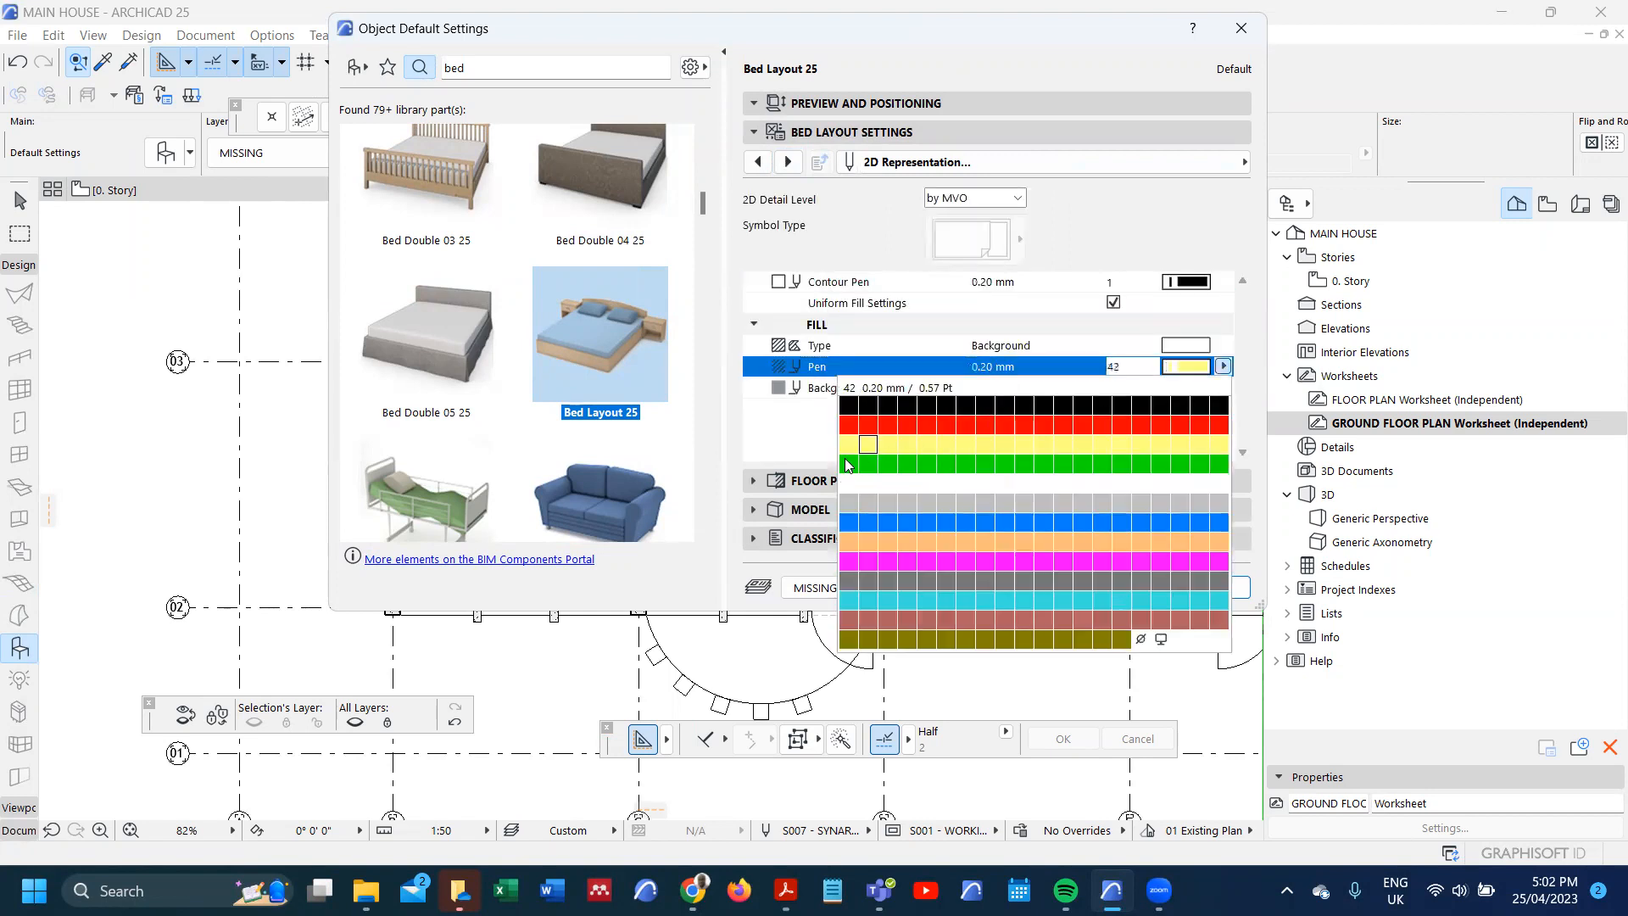
click(849, 485)
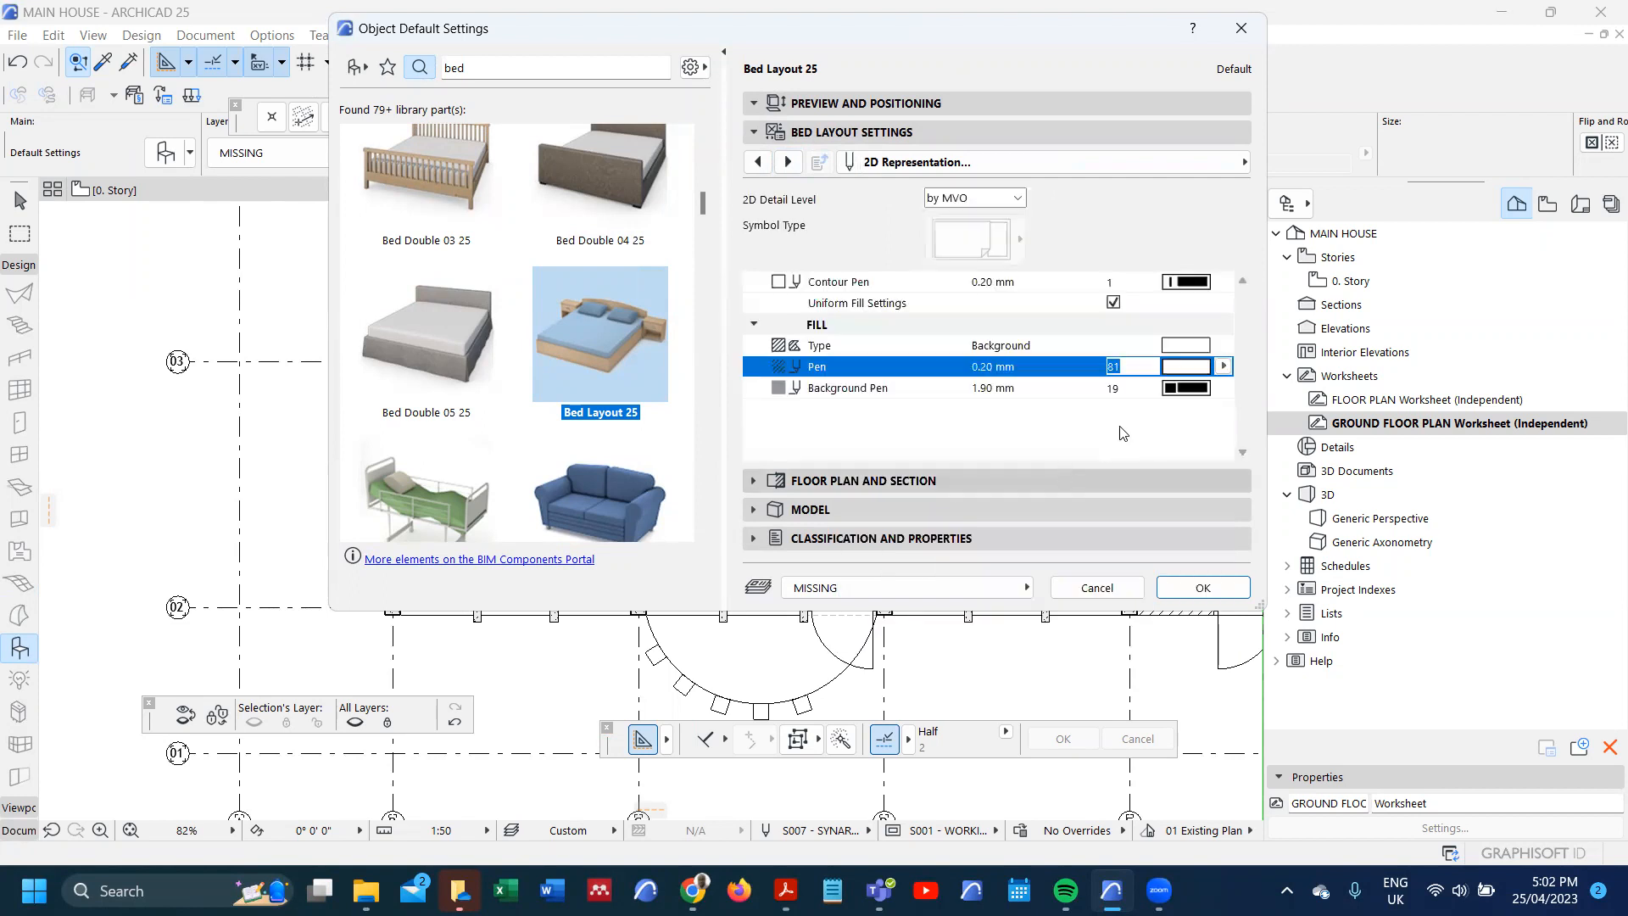
click(1171, 388)
click(849, 505)
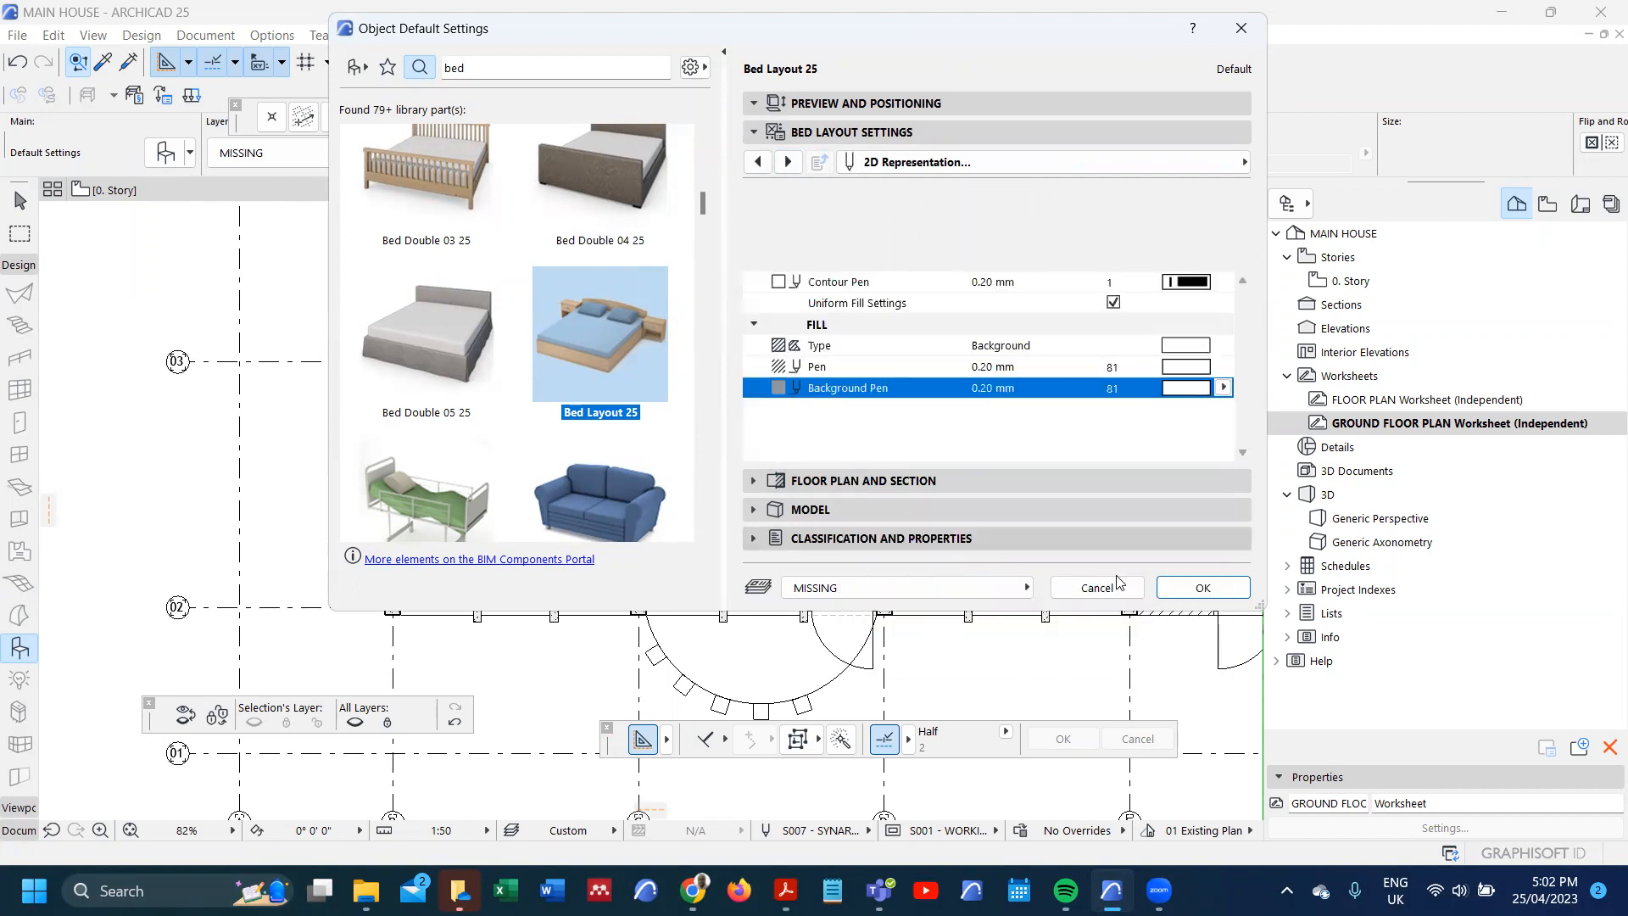
click(1221, 588)
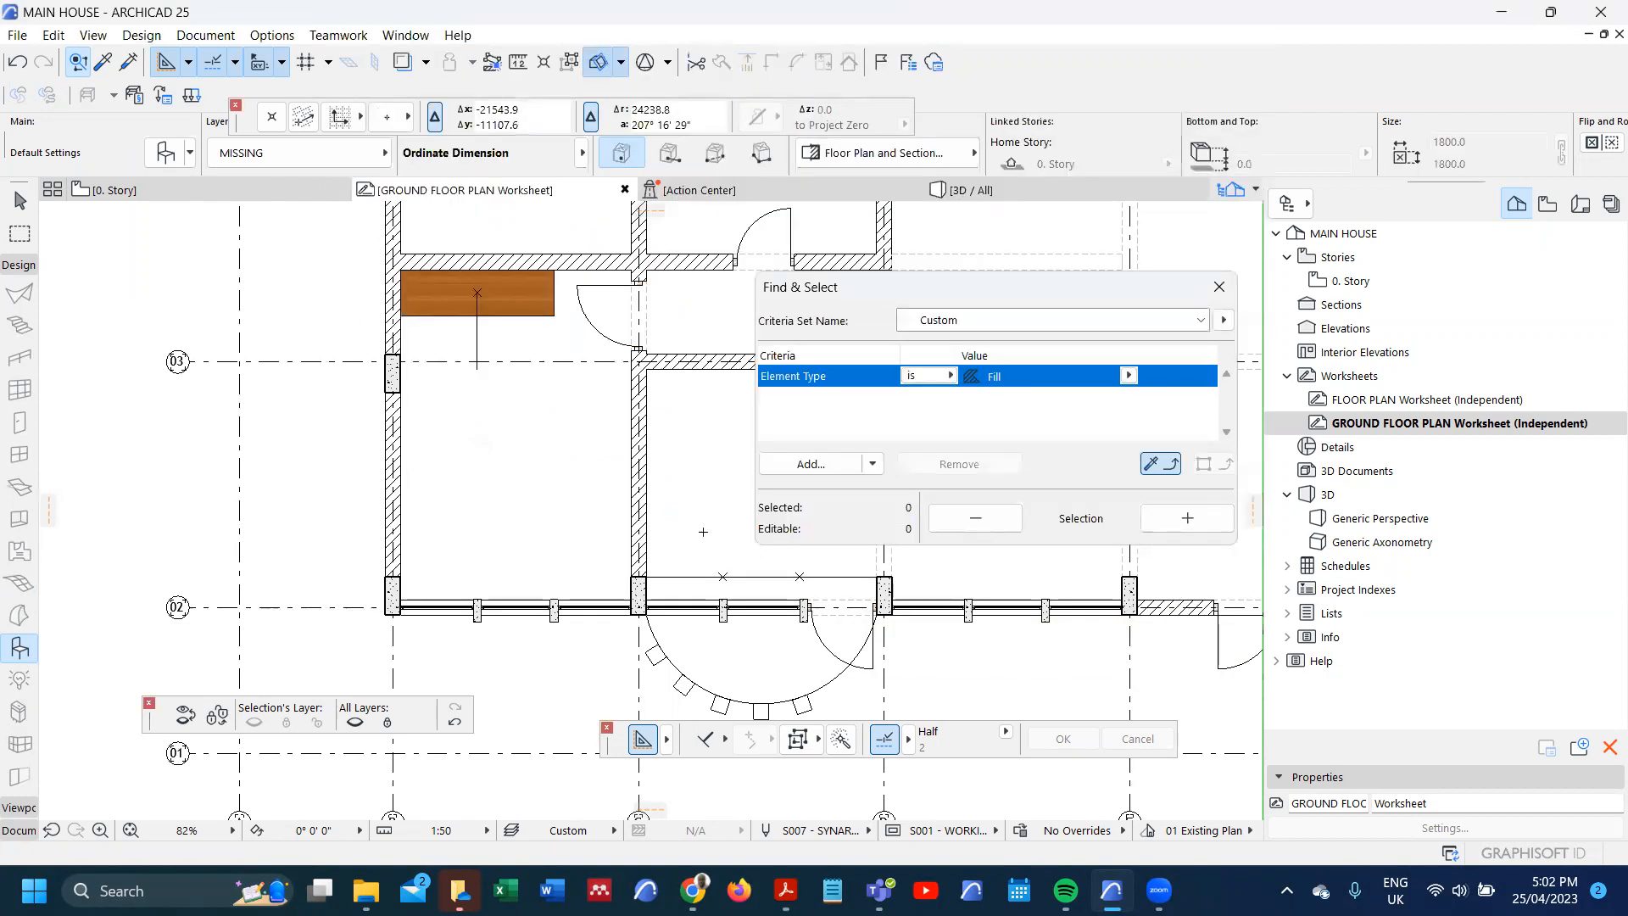
click(521, 476)
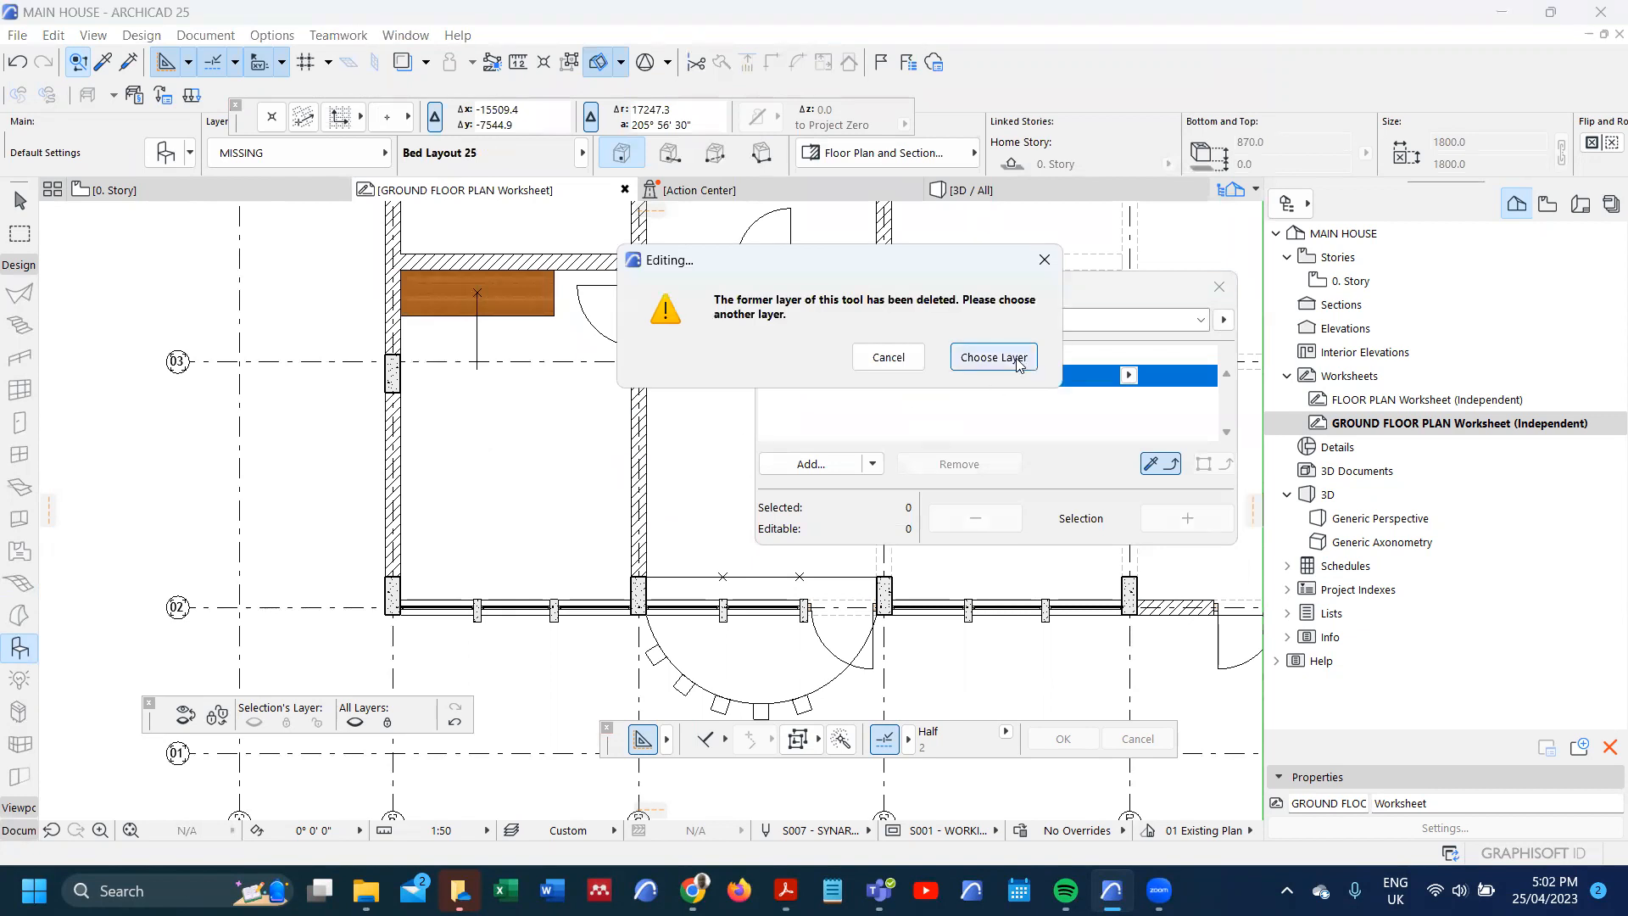
click(889, 357)
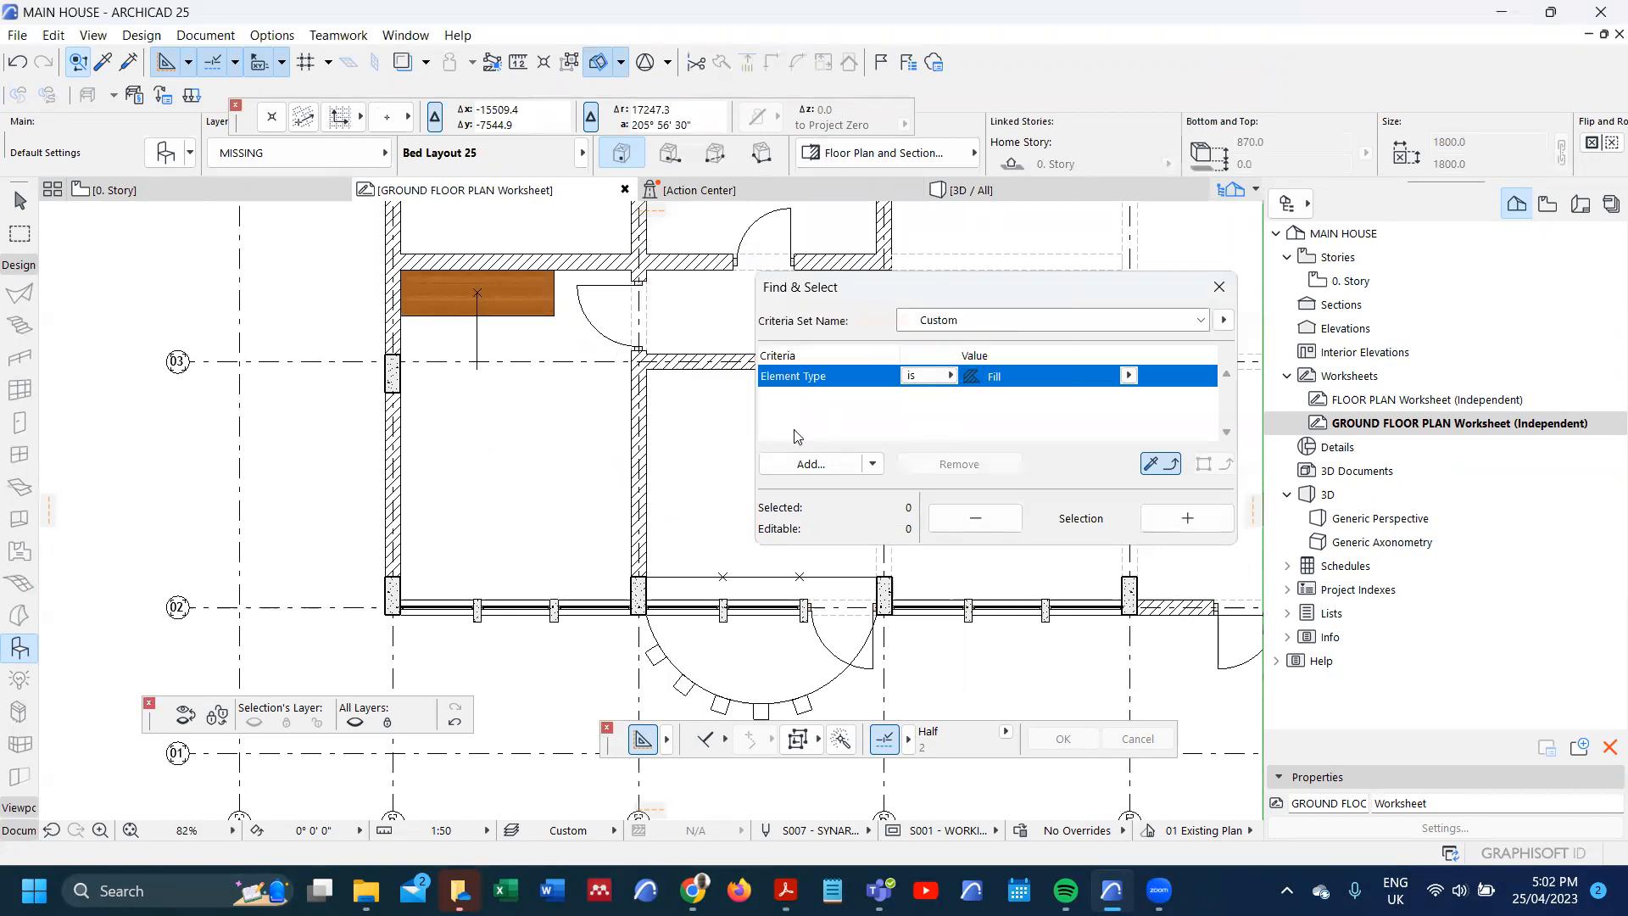
- Create a new layer named OYUGA - 005 - FURNITURE, basing the name on the OYUGA - 004 - DOORS layer
key(ctrl+l)
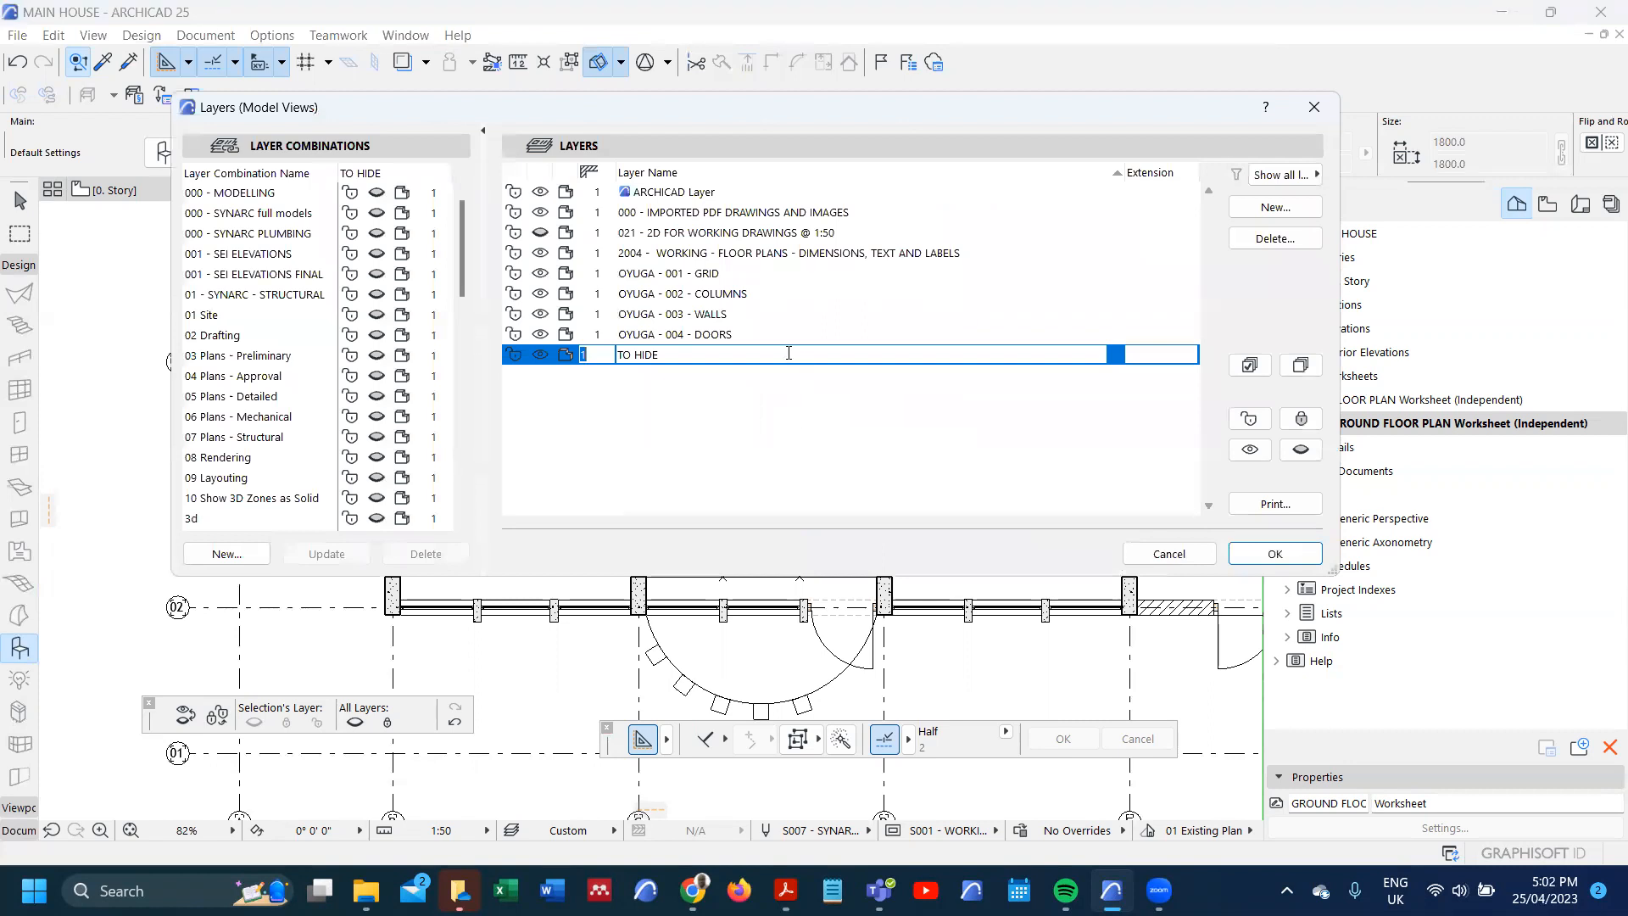
click(788, 336)
key(ctrl+c)
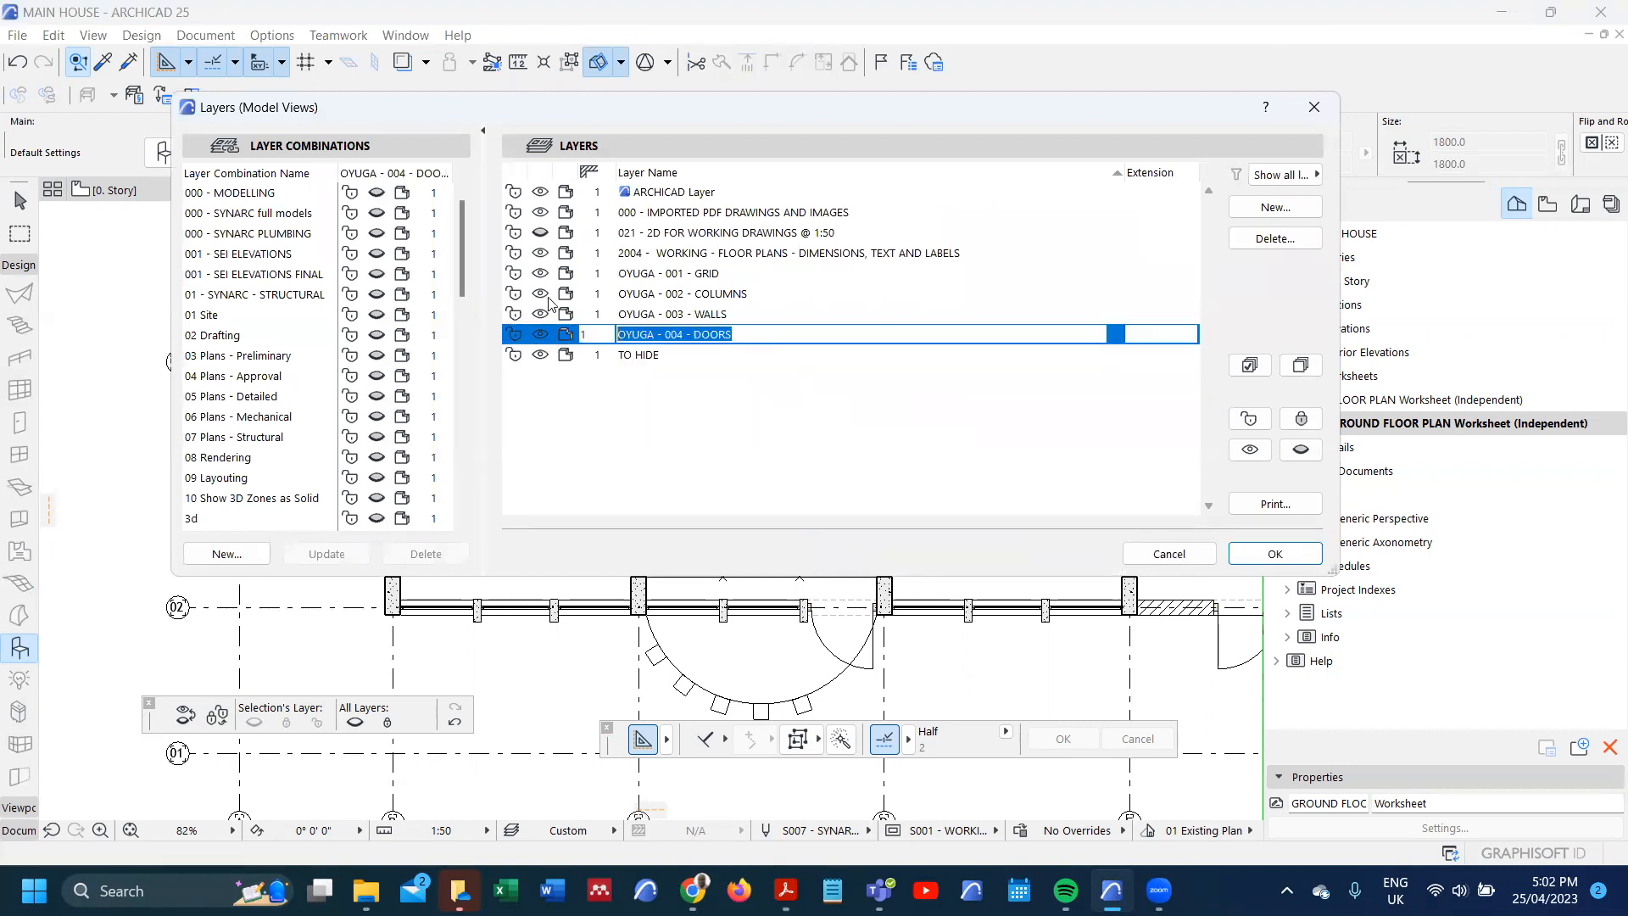
click(1263, 208)
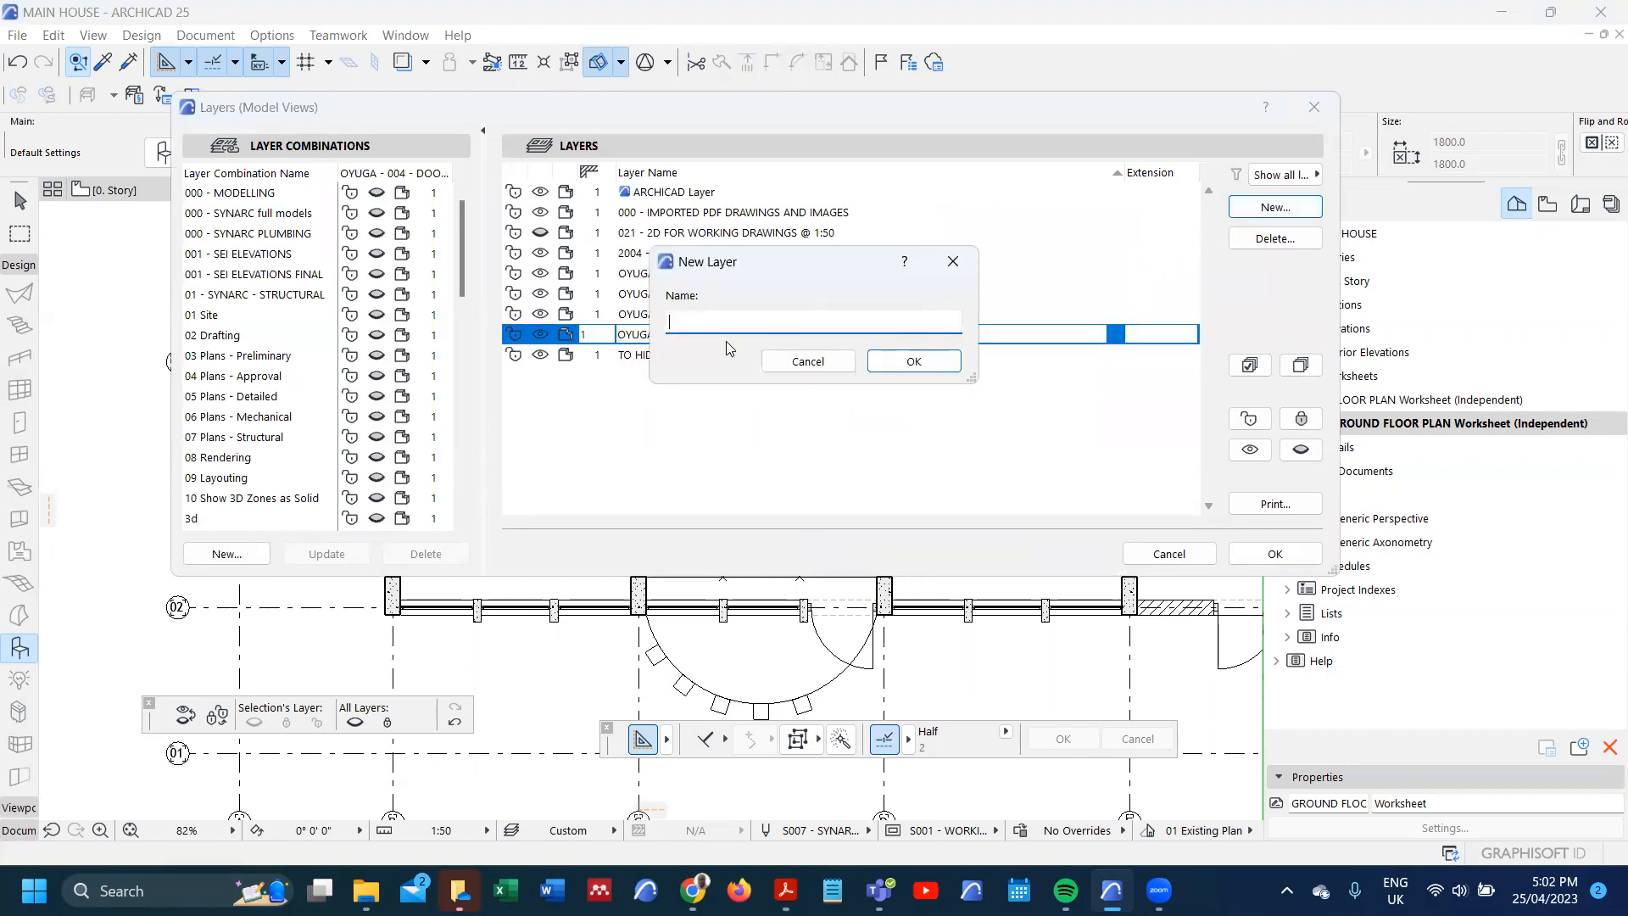
key(ctrl+v)
drag(778, 326, 746, 328)
text(fu)
key(BackSpace)
text(5)
click(921, 363)
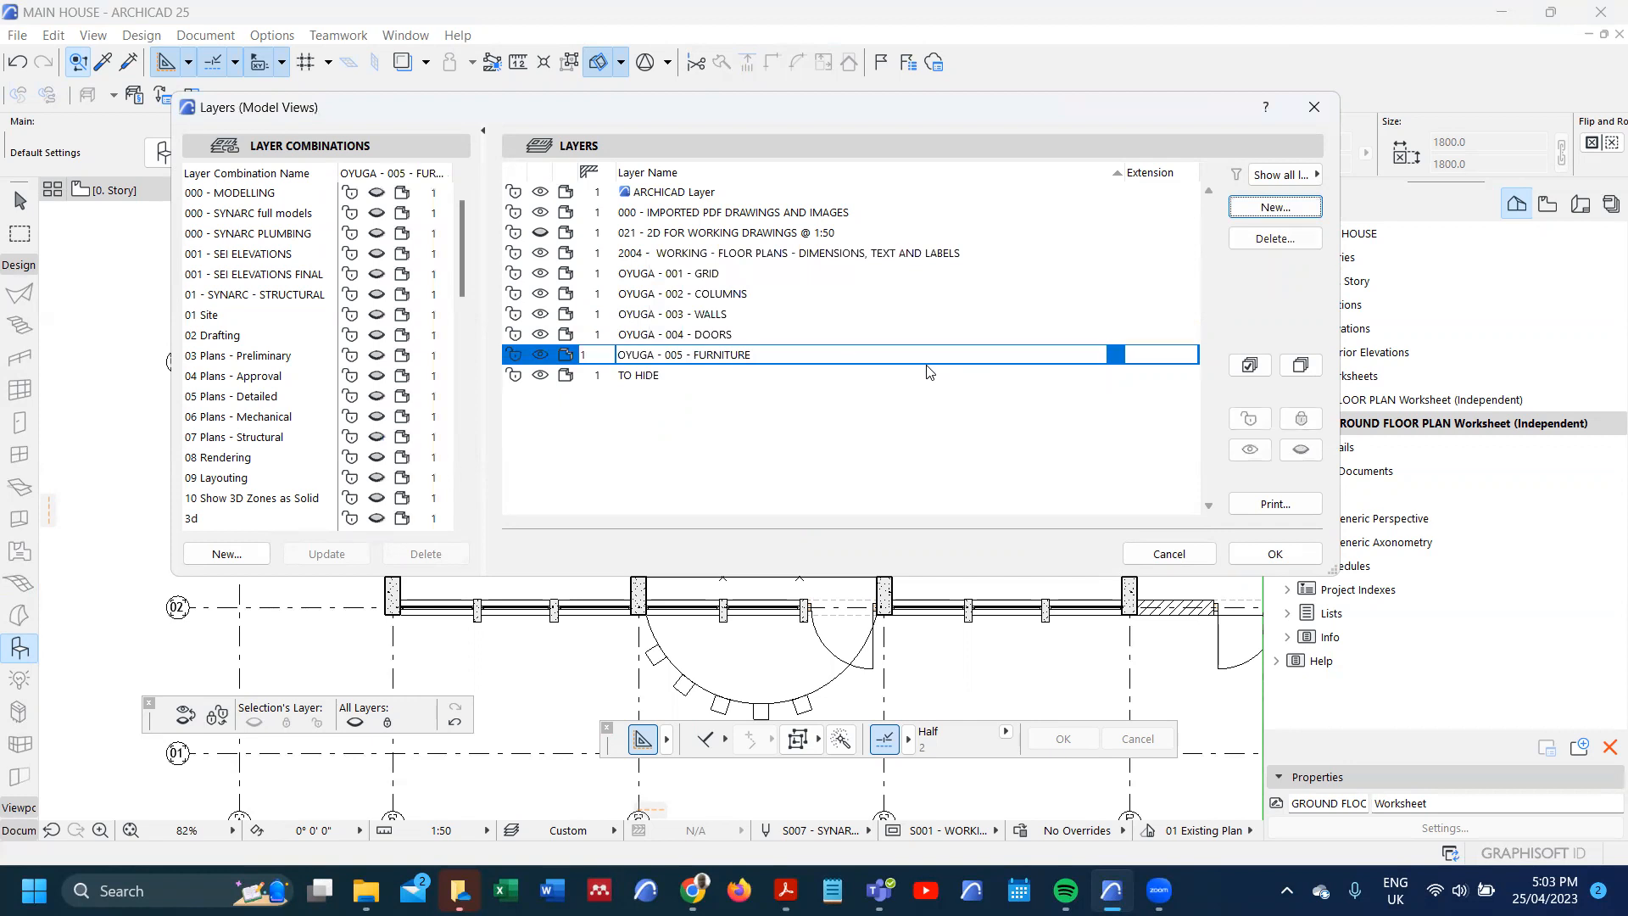
click(1238, 557)
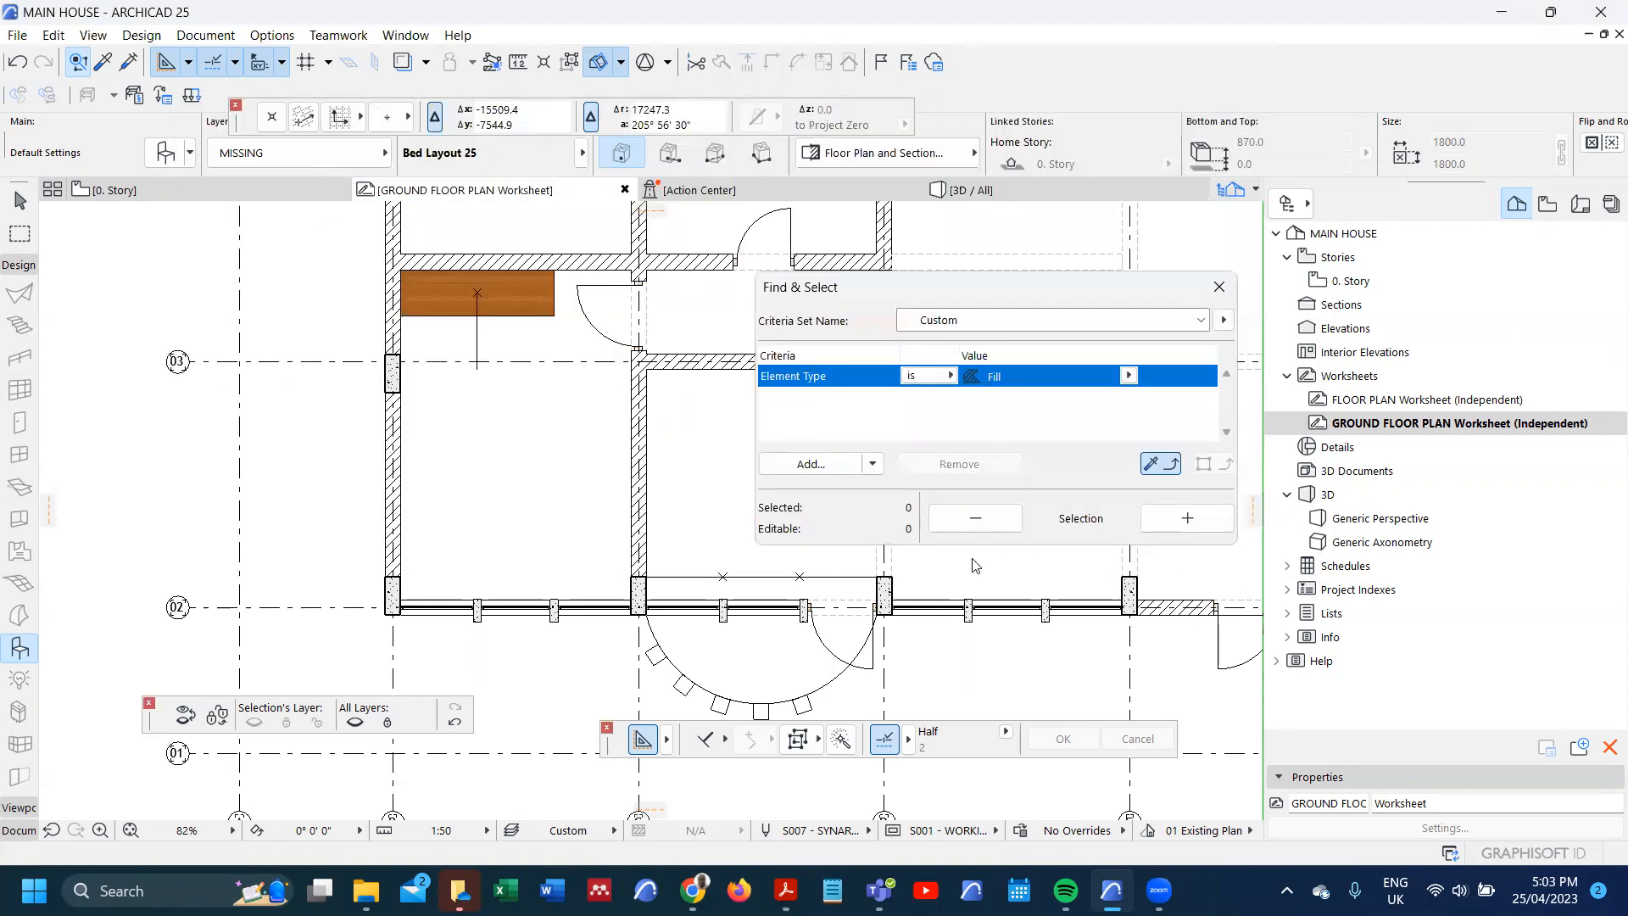
- Assign the bed layout to the OYUGA - 005 - FURNITURE layer and place it in the guest bedroom below the mahogany unit
click(485, 496)
click(1002, 358)
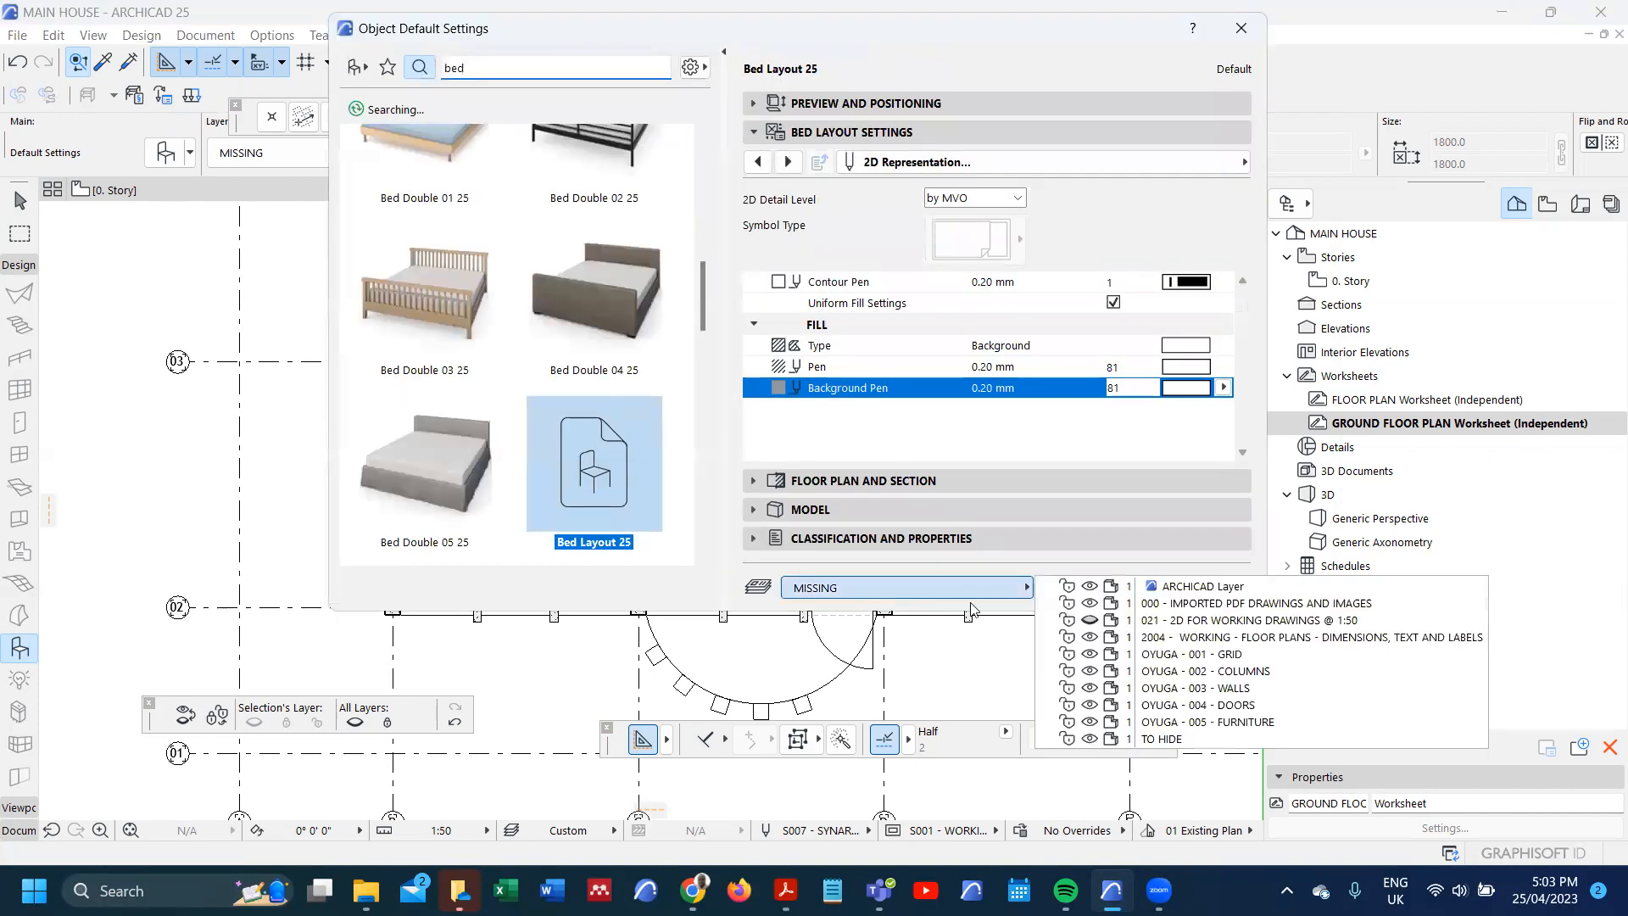
click(1230, 722)
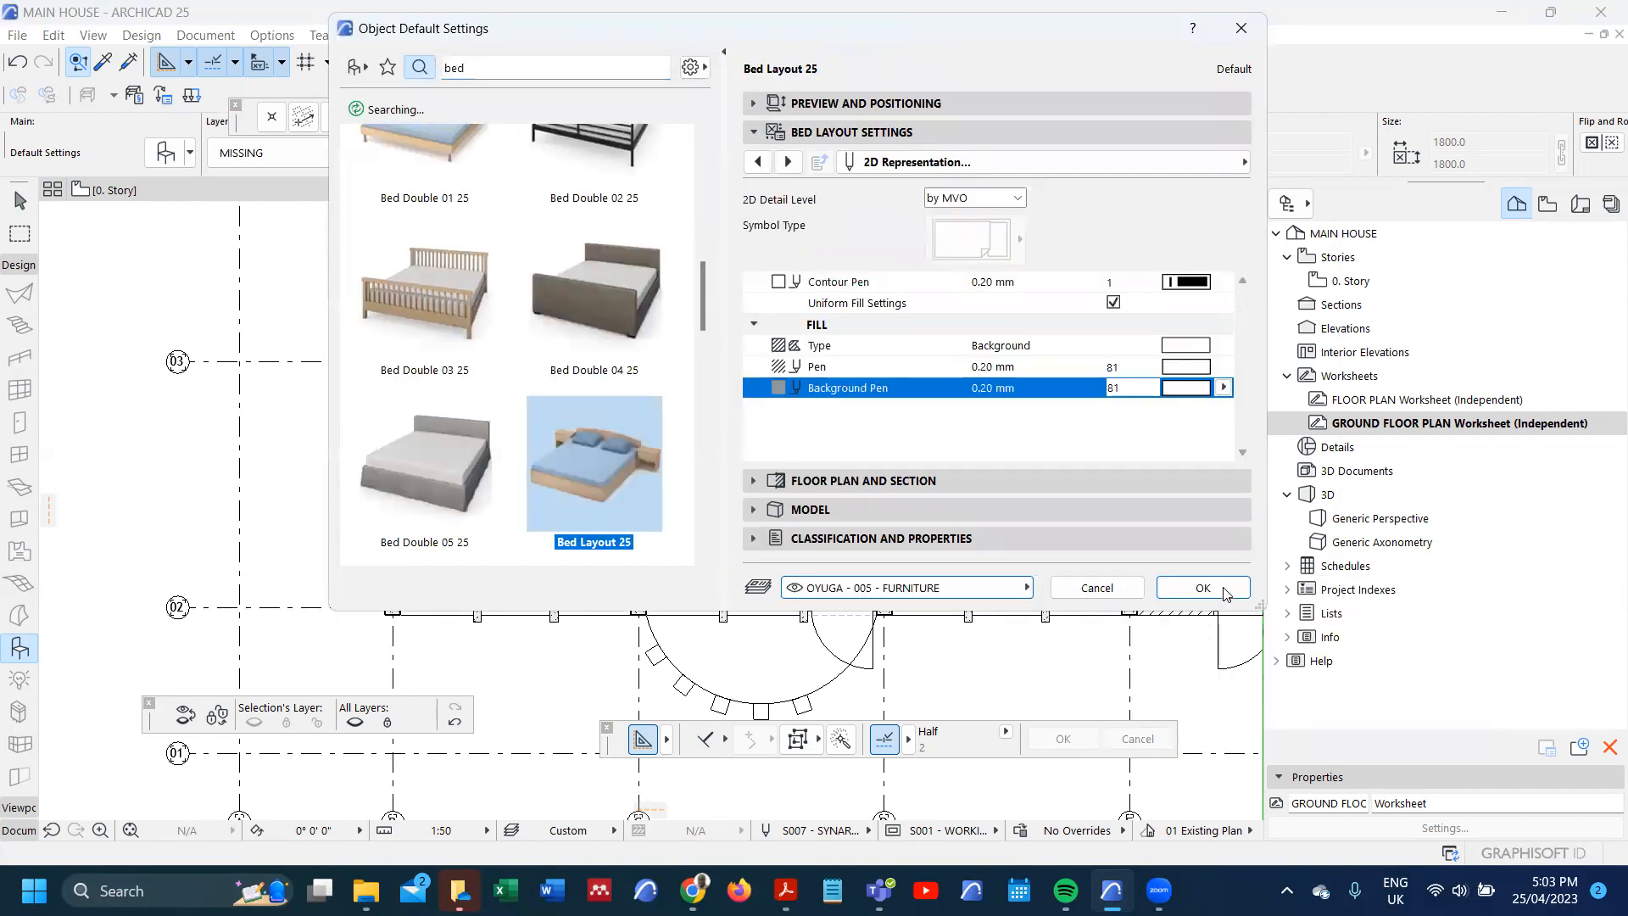
click(1221, 588)
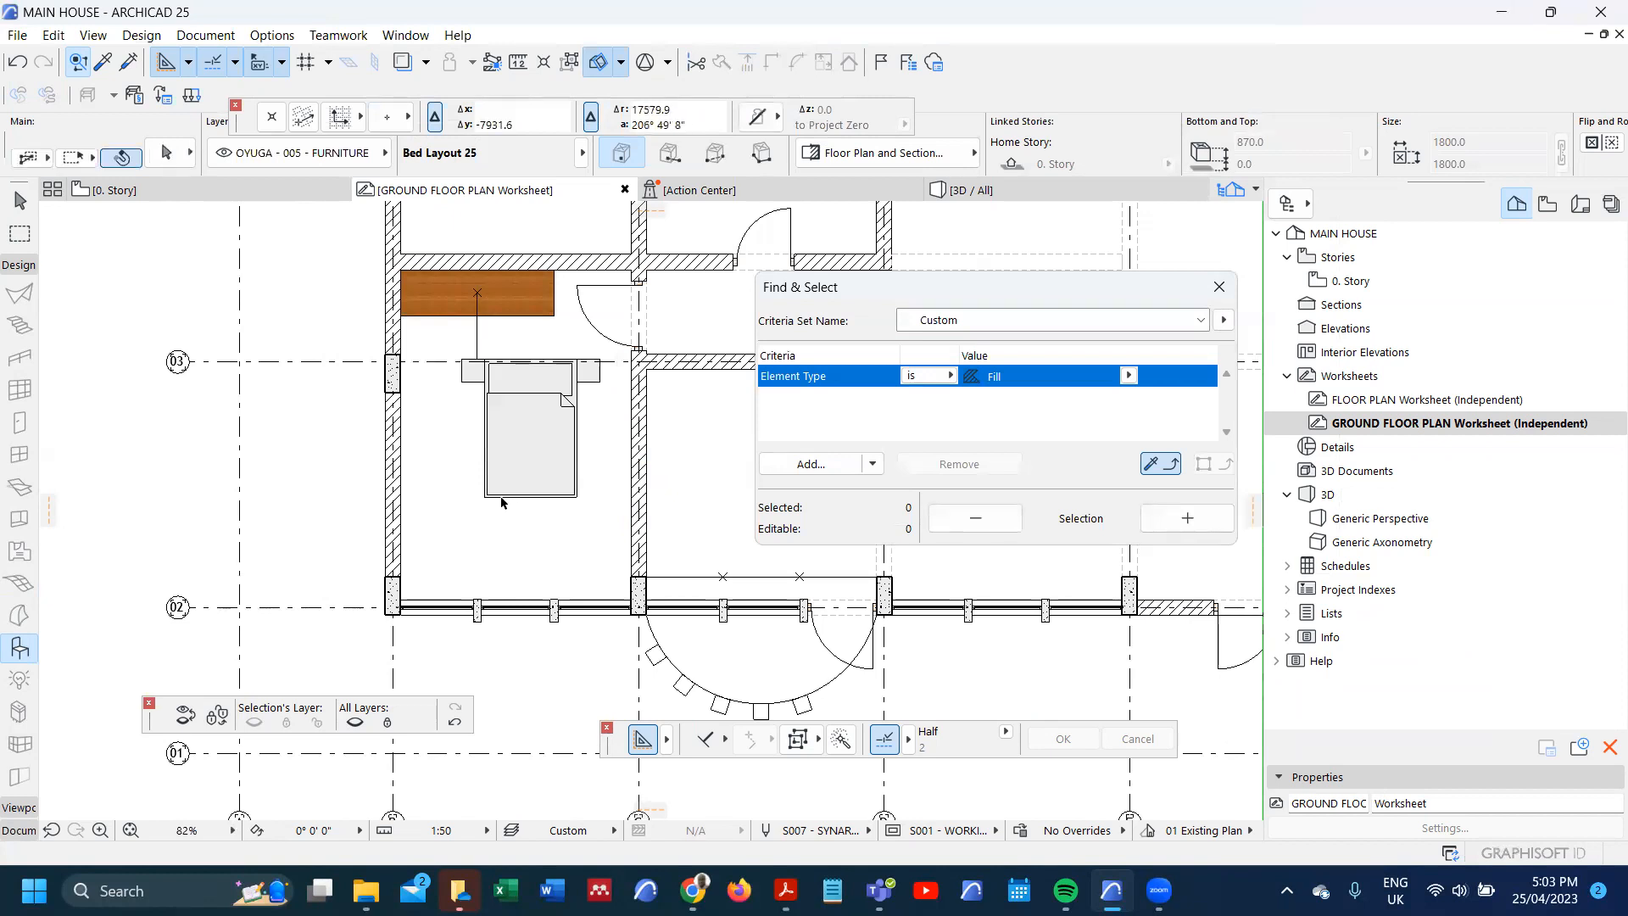
click(486, 497)
- Rotate the placed bed 180° so that its head and night tables face the window wall
shift+click(486, 496)
key(ctrl+e)
click(536, 484)
click(547, 395)
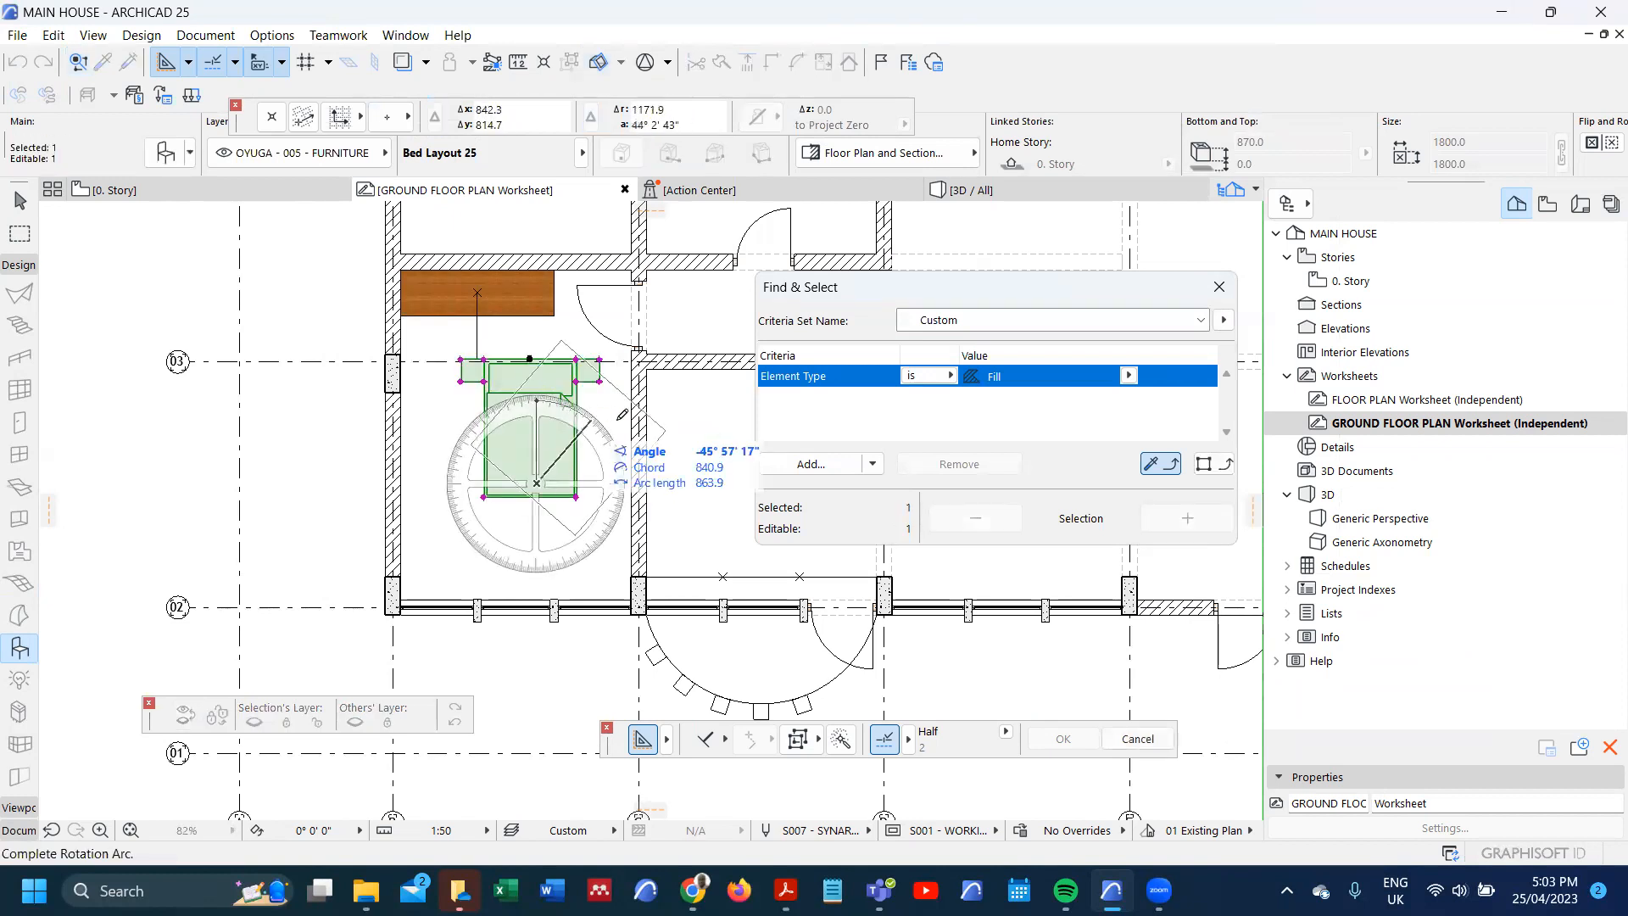
click(547, 636)
- Move the bed clear of the window wall, and drag it vertically until its head sits flush with the wall's inner face
scroll(560, 586, up, 3)
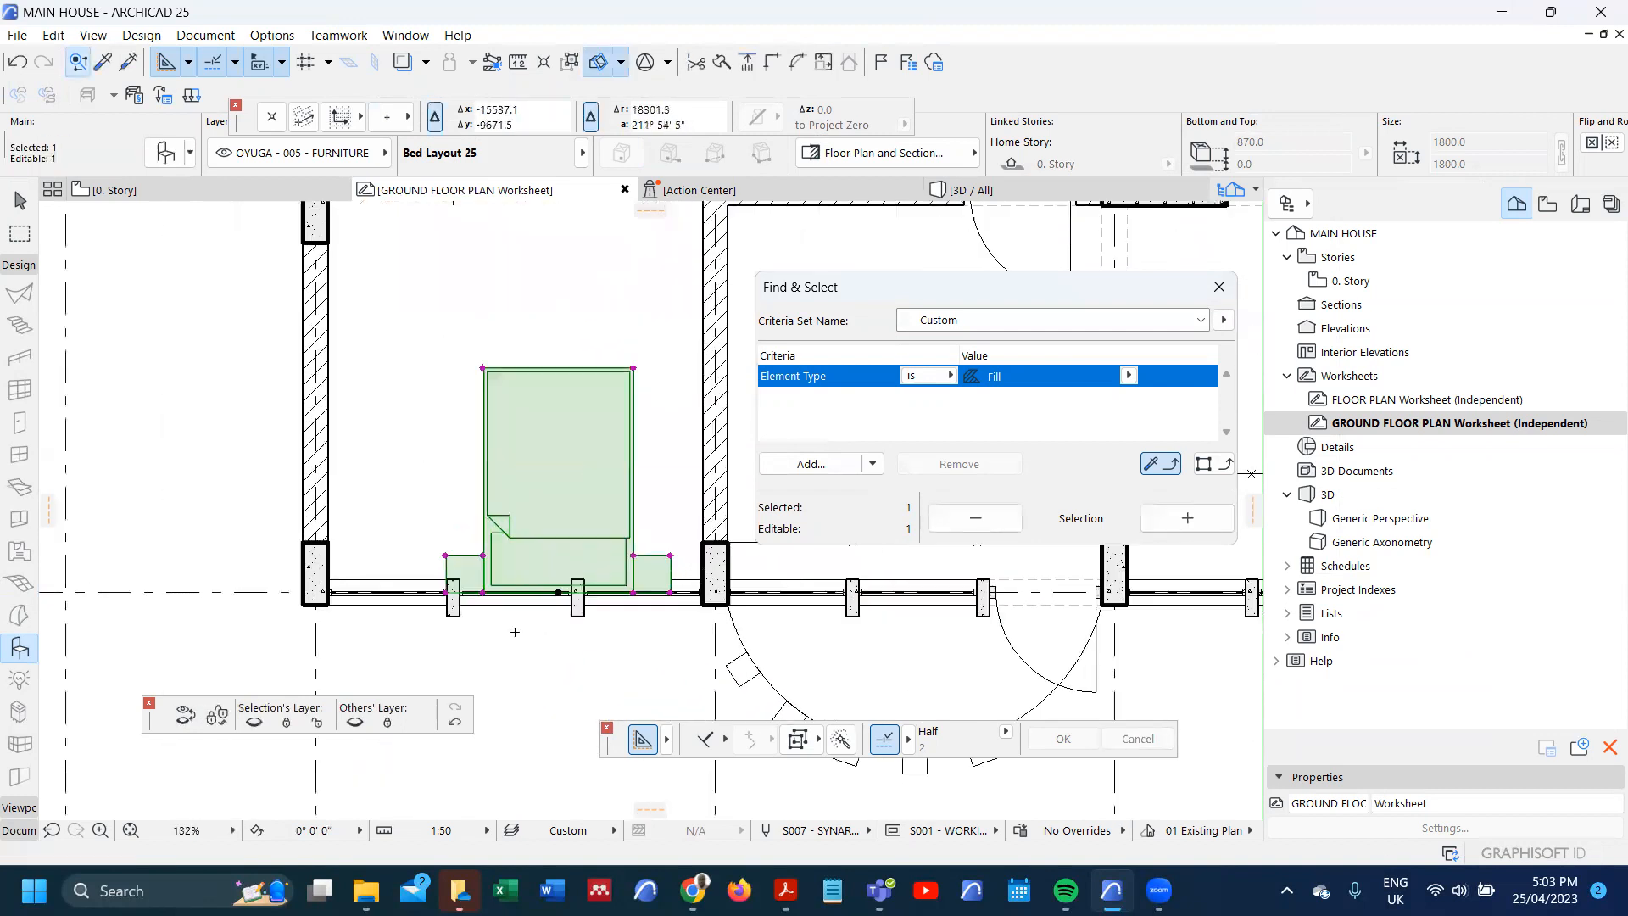
drag(560, 586, 544, 521)
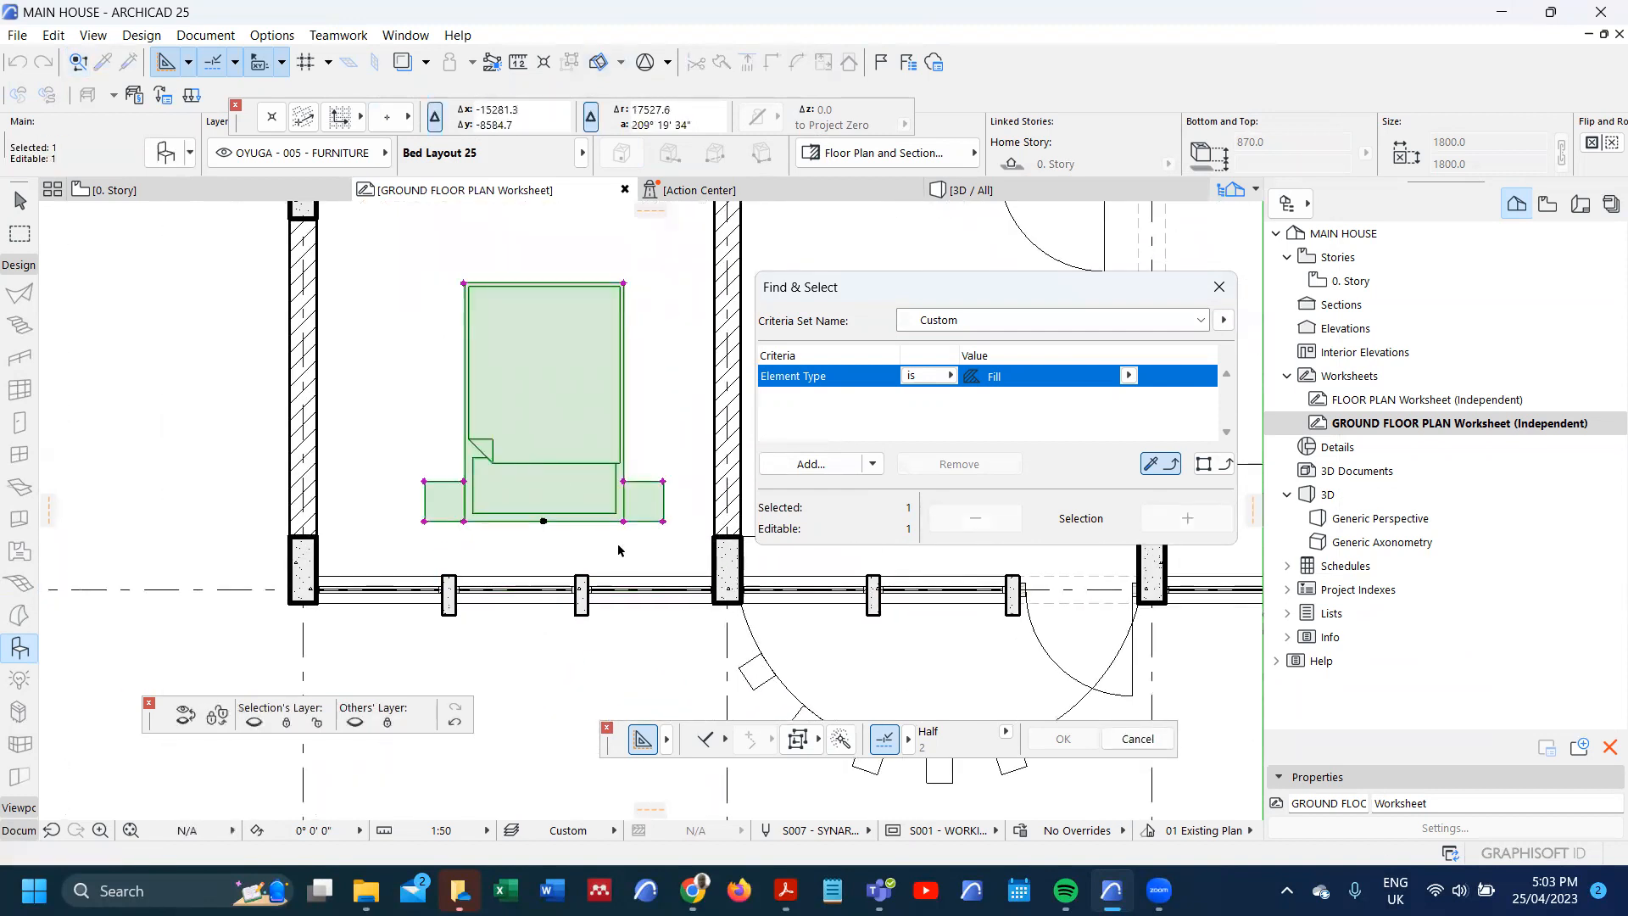
key(ctrl+d)
click(664, 522)
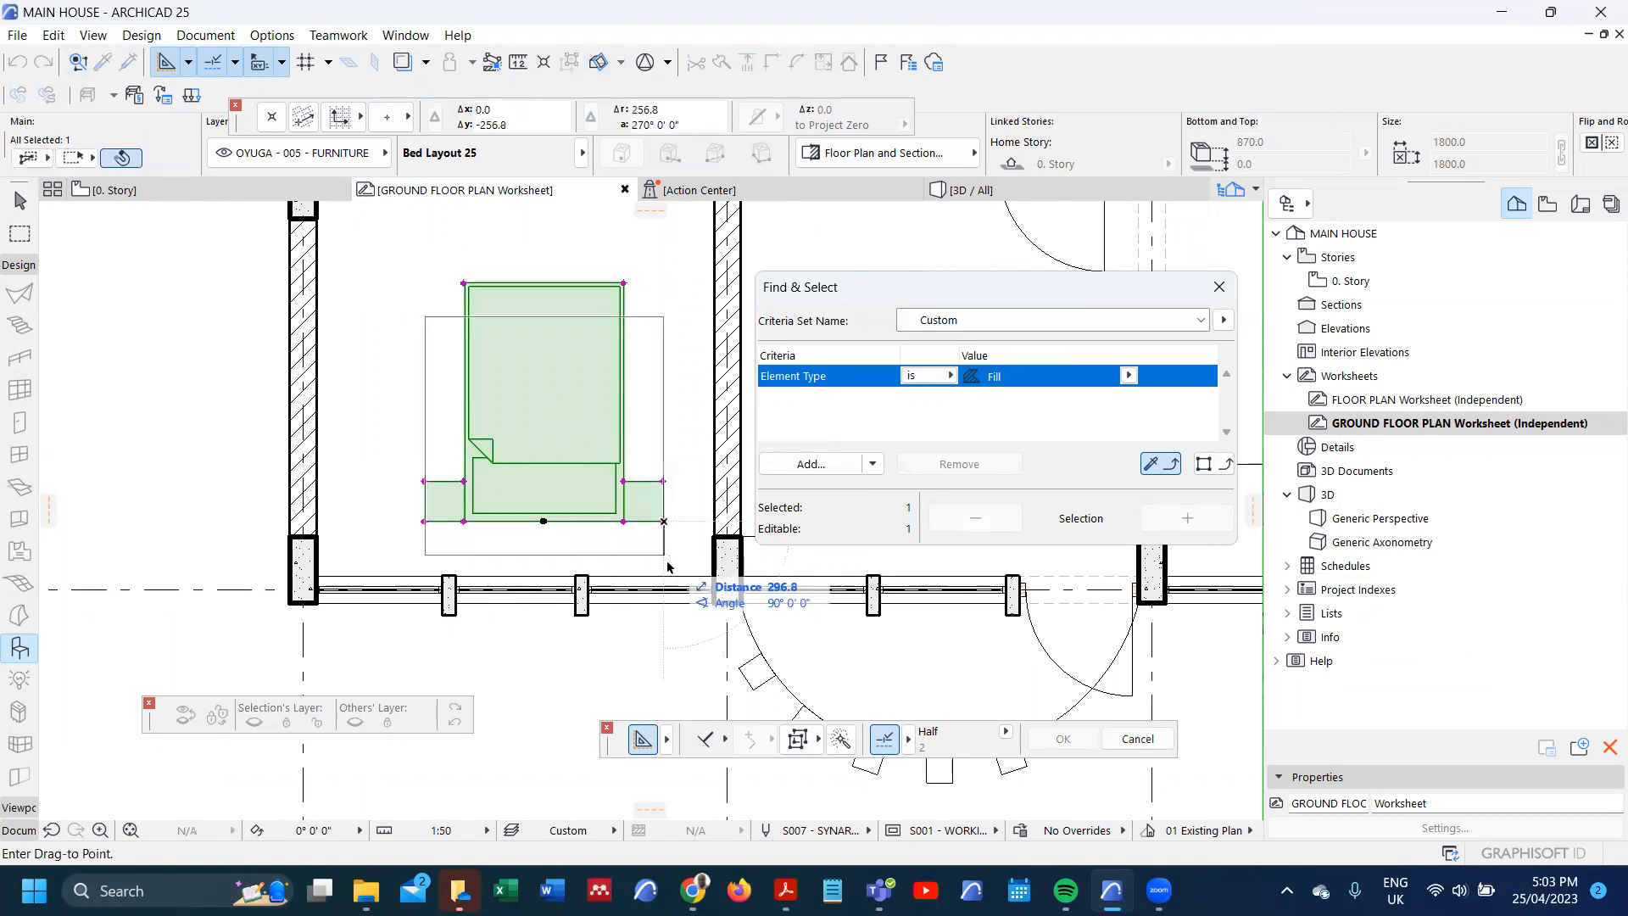
click(664, 577)
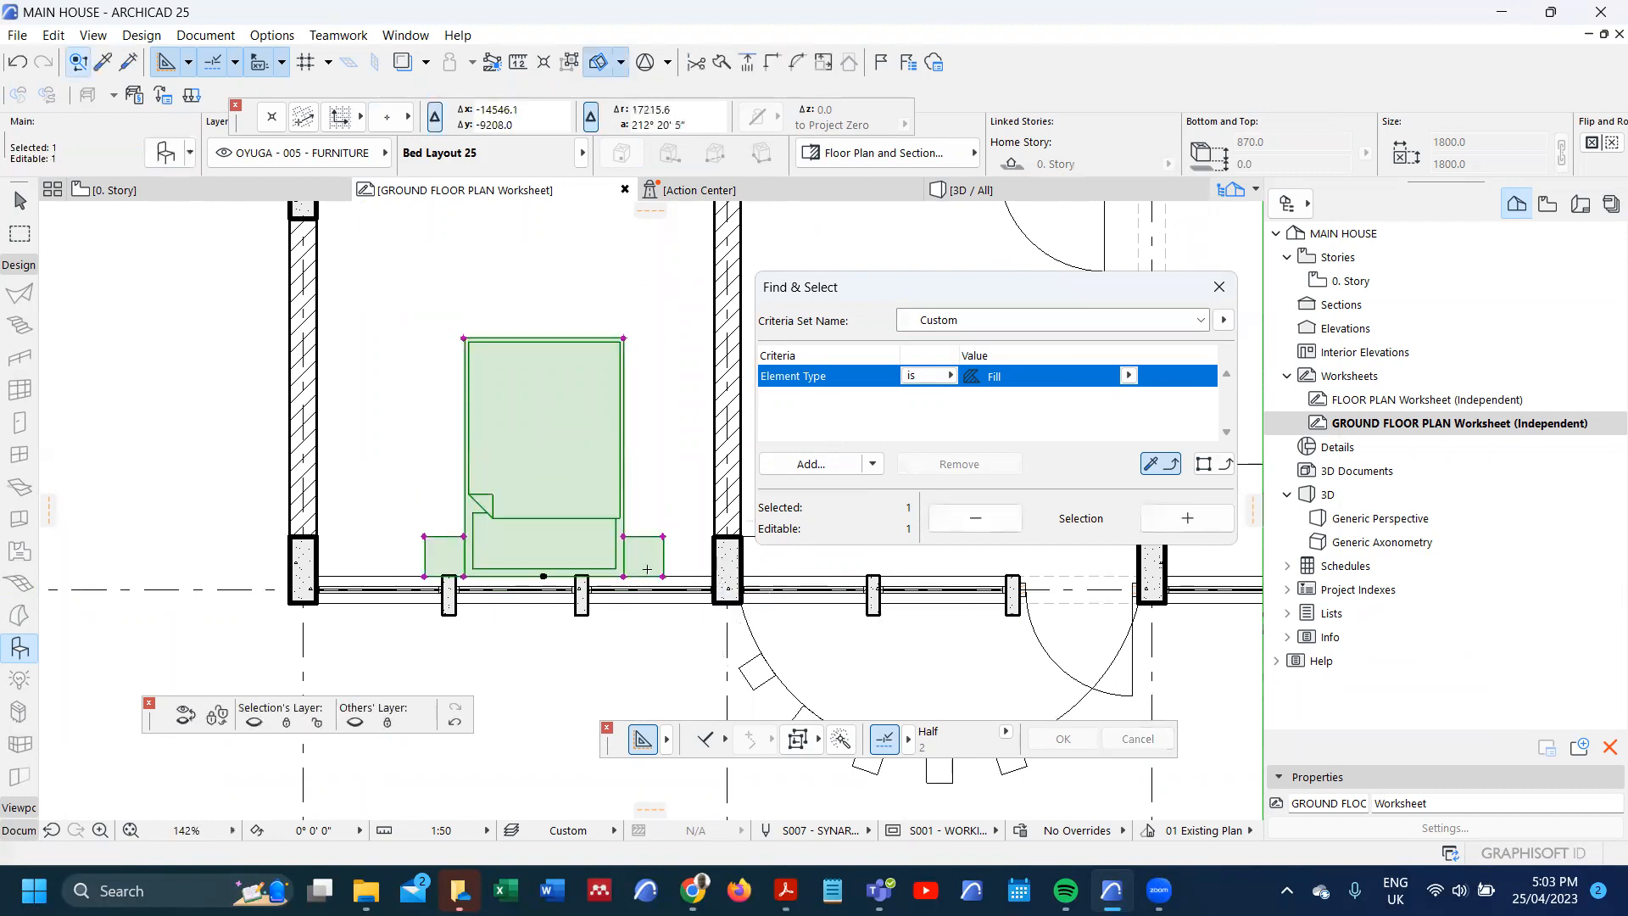
- Align the bed's outer night table with the exterior corner column, and shift the bed 600 mm along the window wall to centre it
key(ctrl+d)
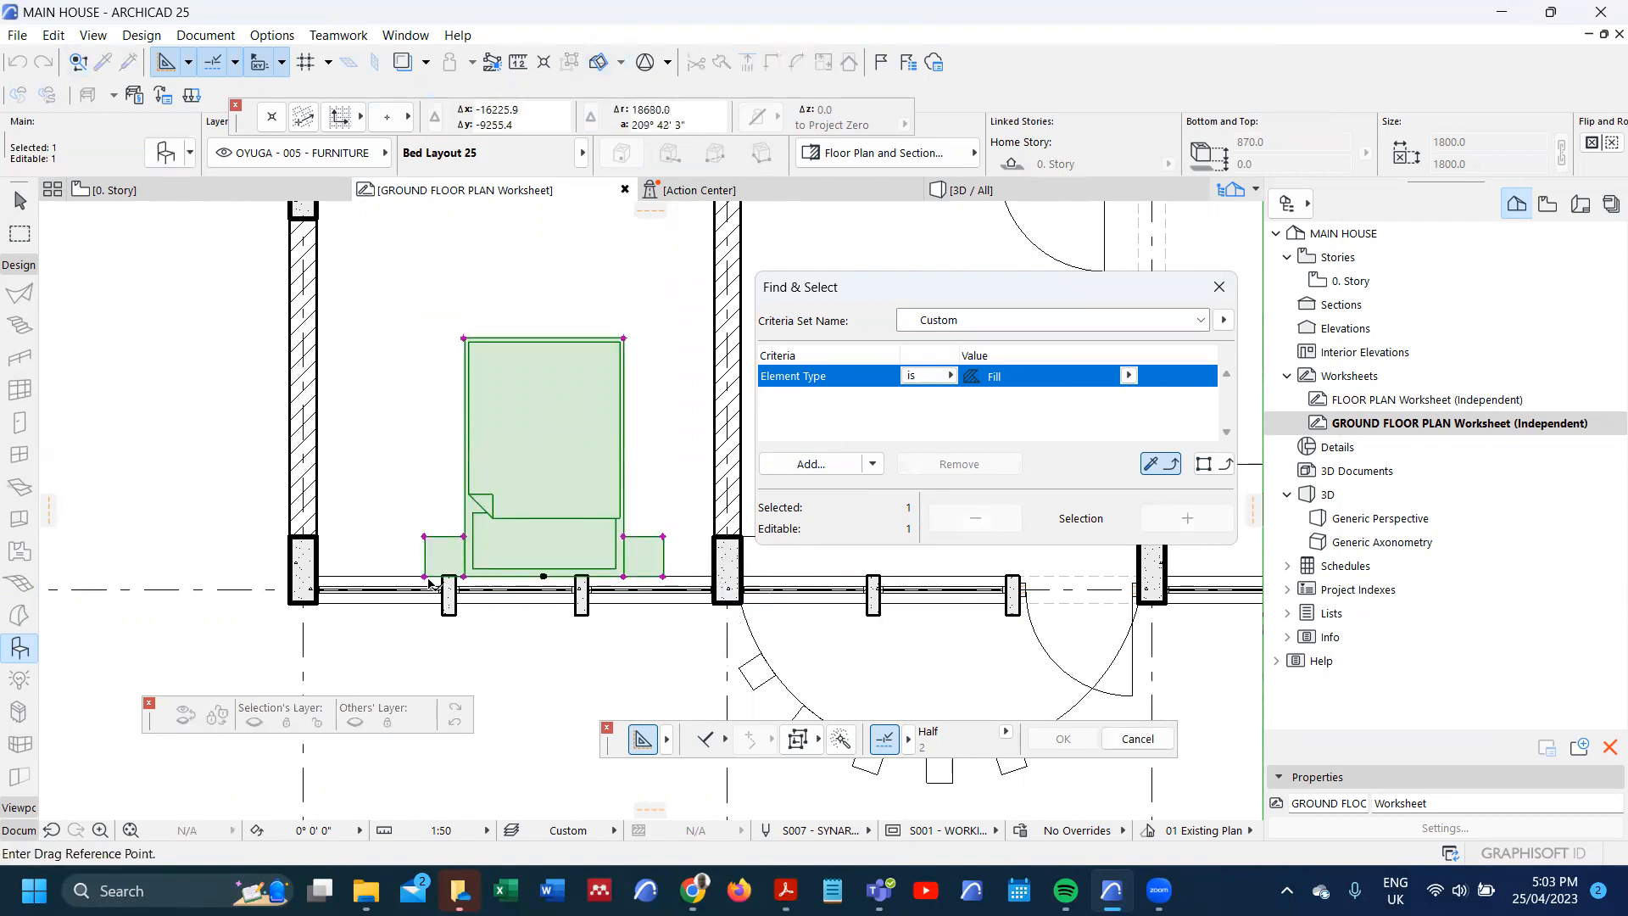
click(425, 576)
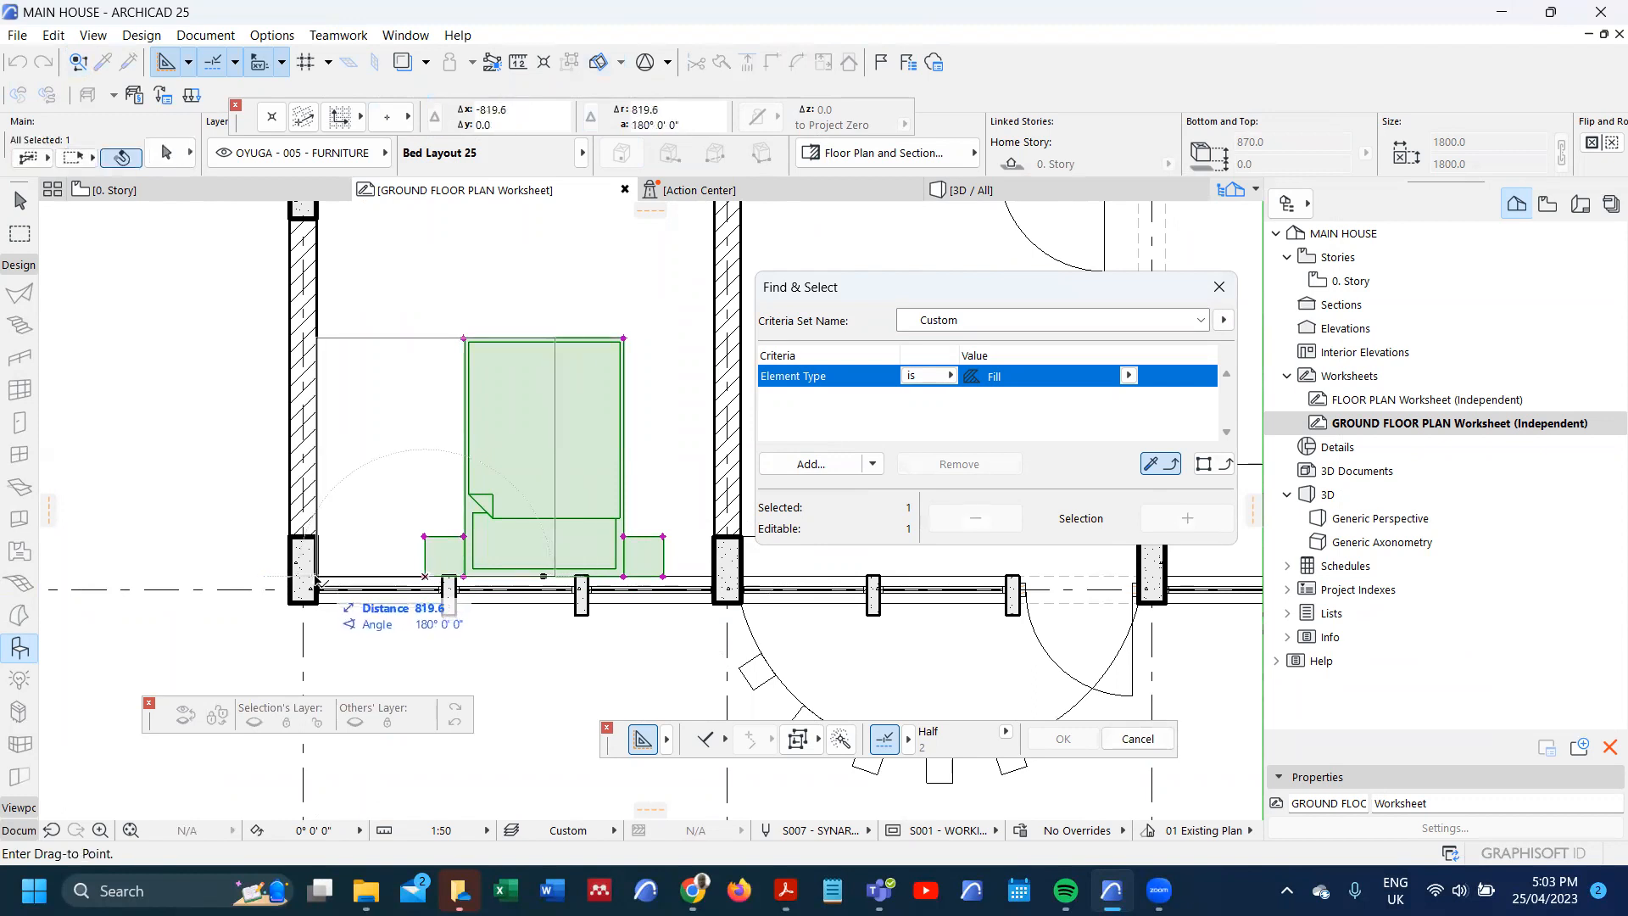
click(316, 577)
key(ctrl+d)
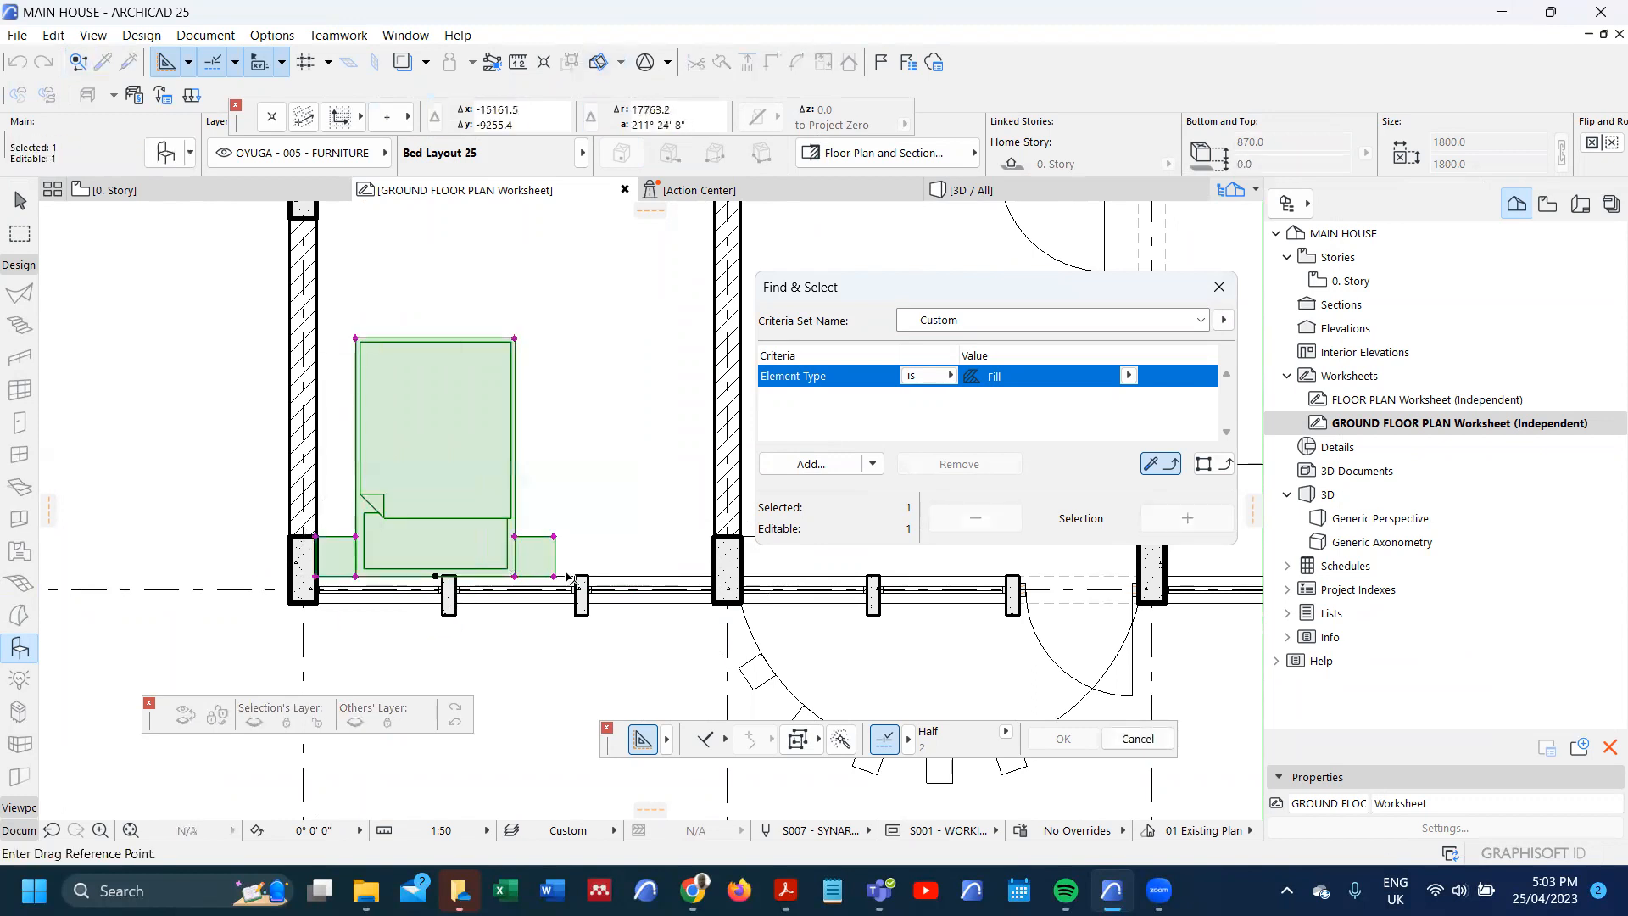
click(555, 576)
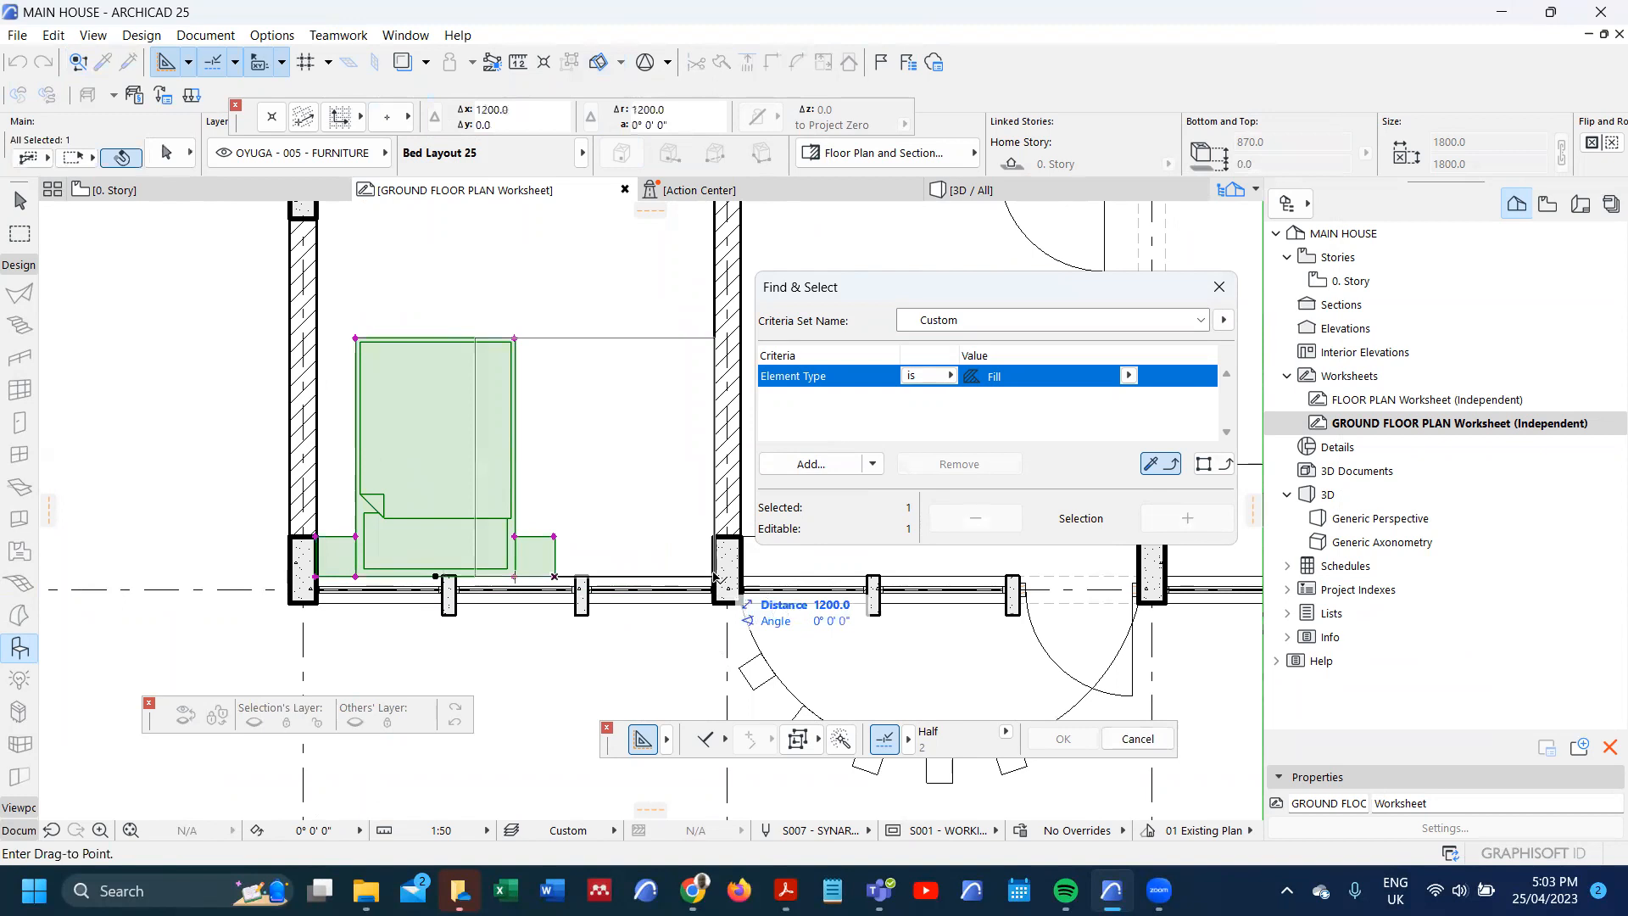
text(r600)
key(Return)
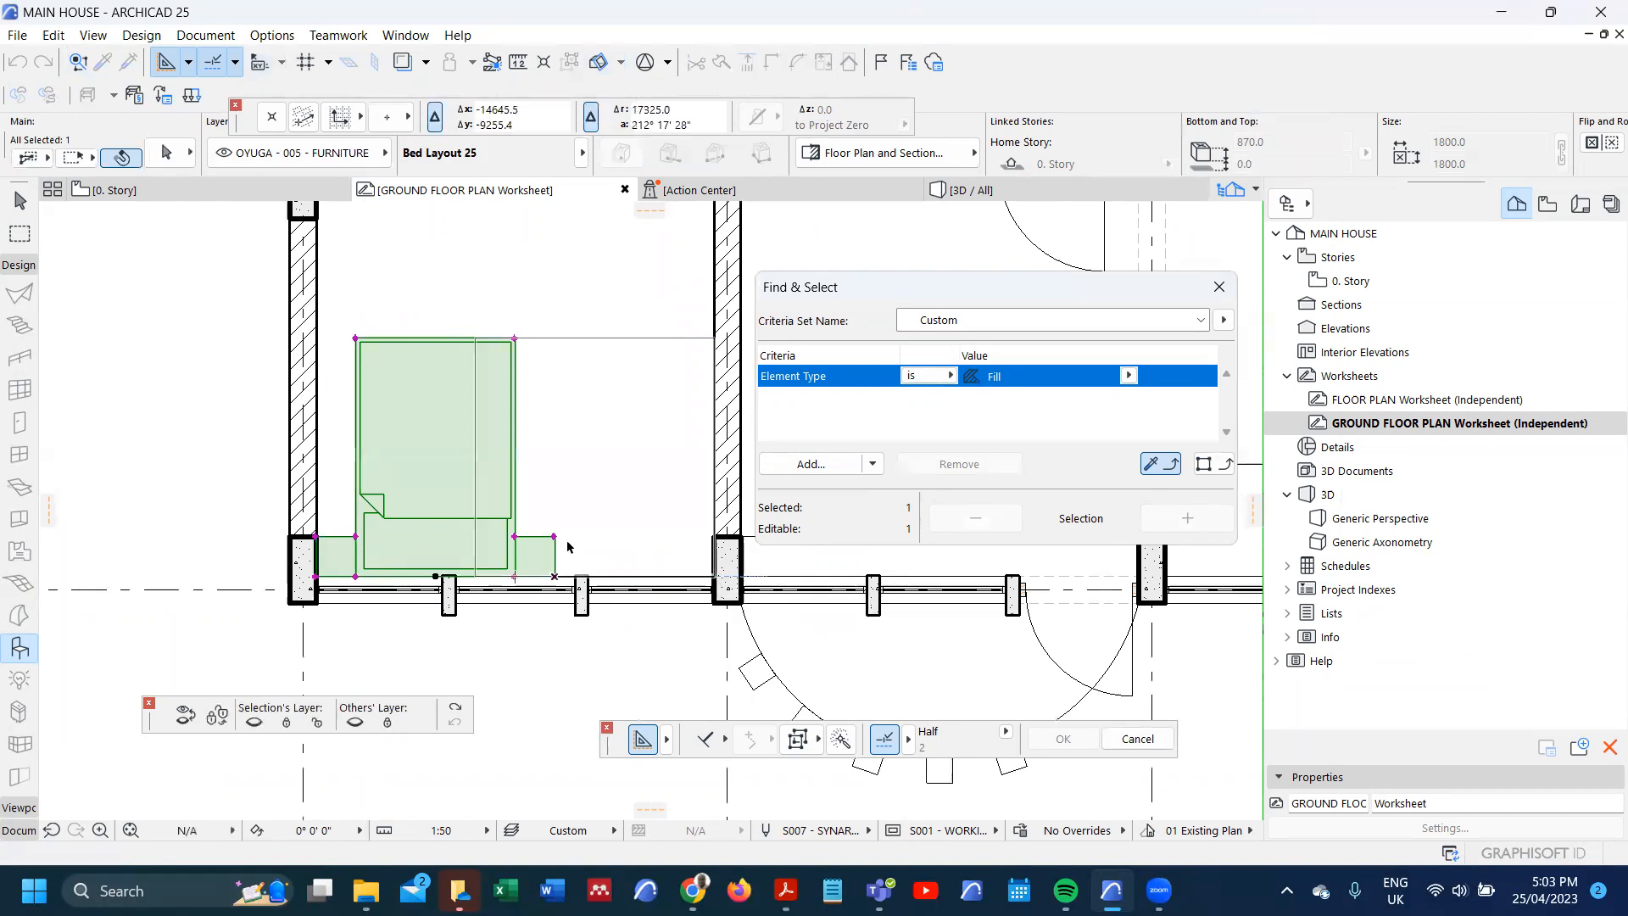
scroll(552, 532, down, 1)
scroll(552, 532, down, 2)
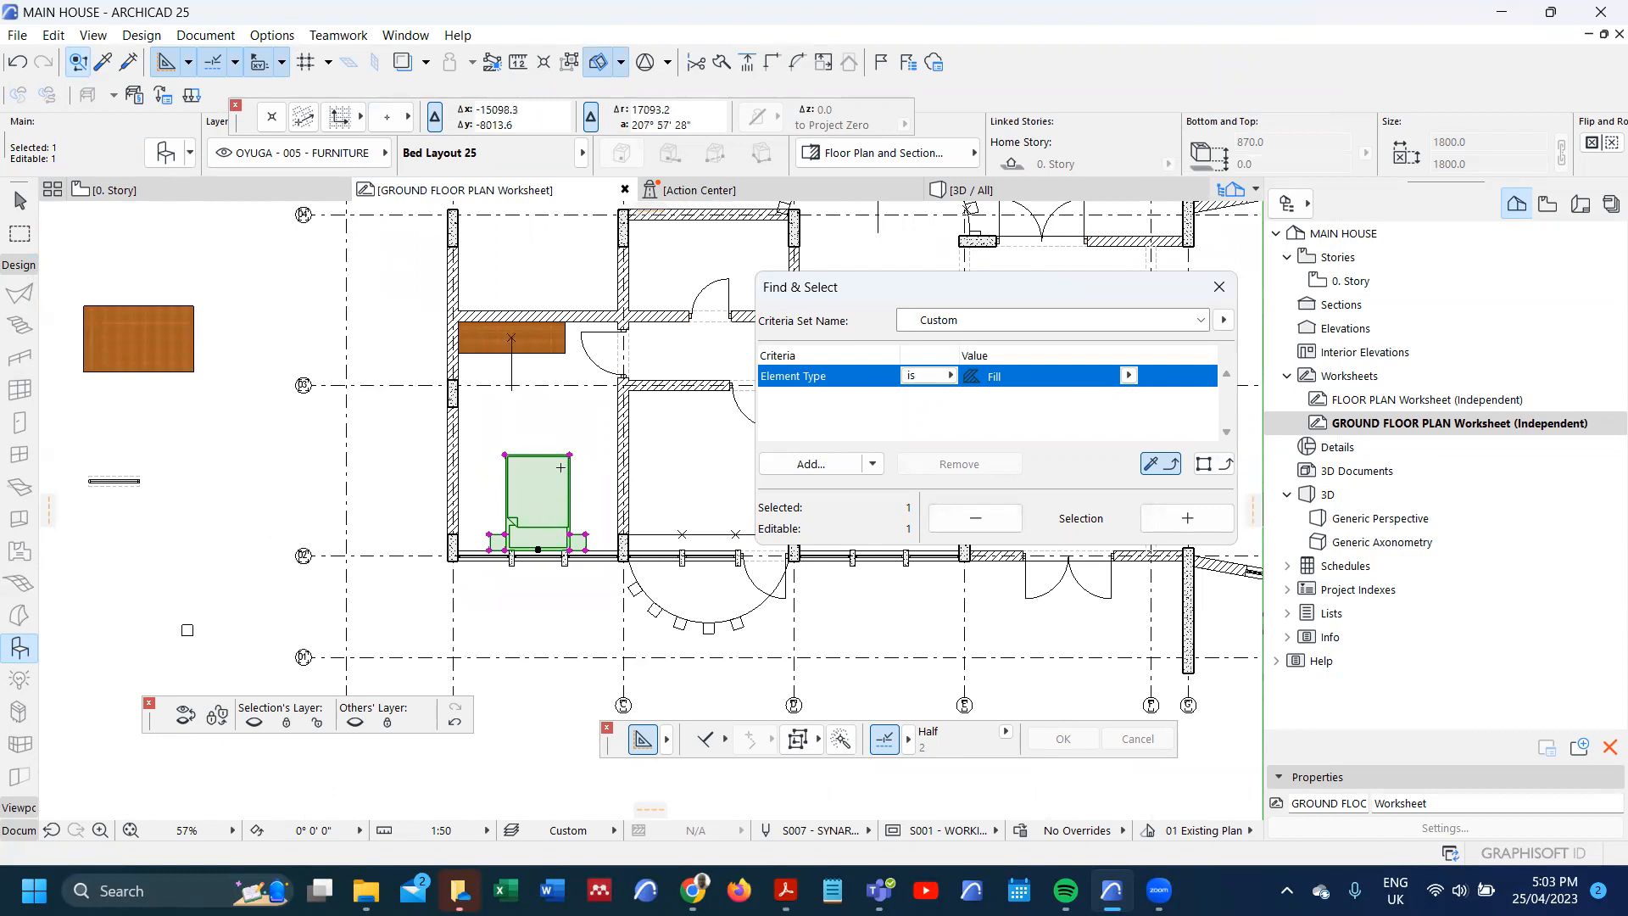
key(Escape)
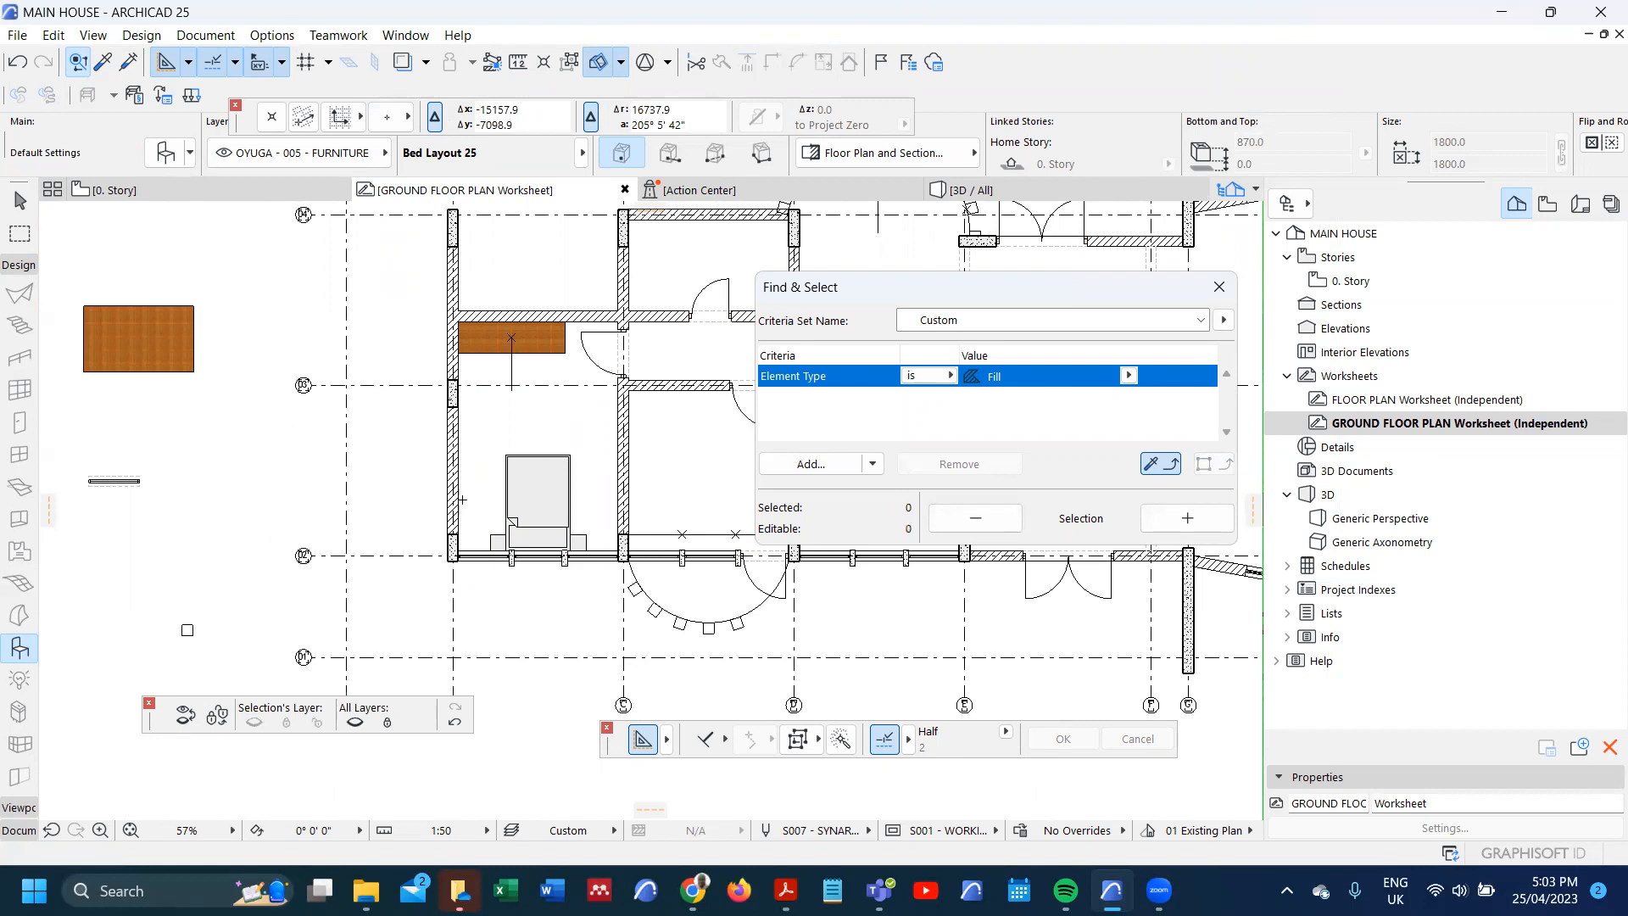
- Switch to Chrome and search Google for "top view bed png"
click(693, 890)
click(219, 63)
text(TOPVIW)
key(BackSpace)
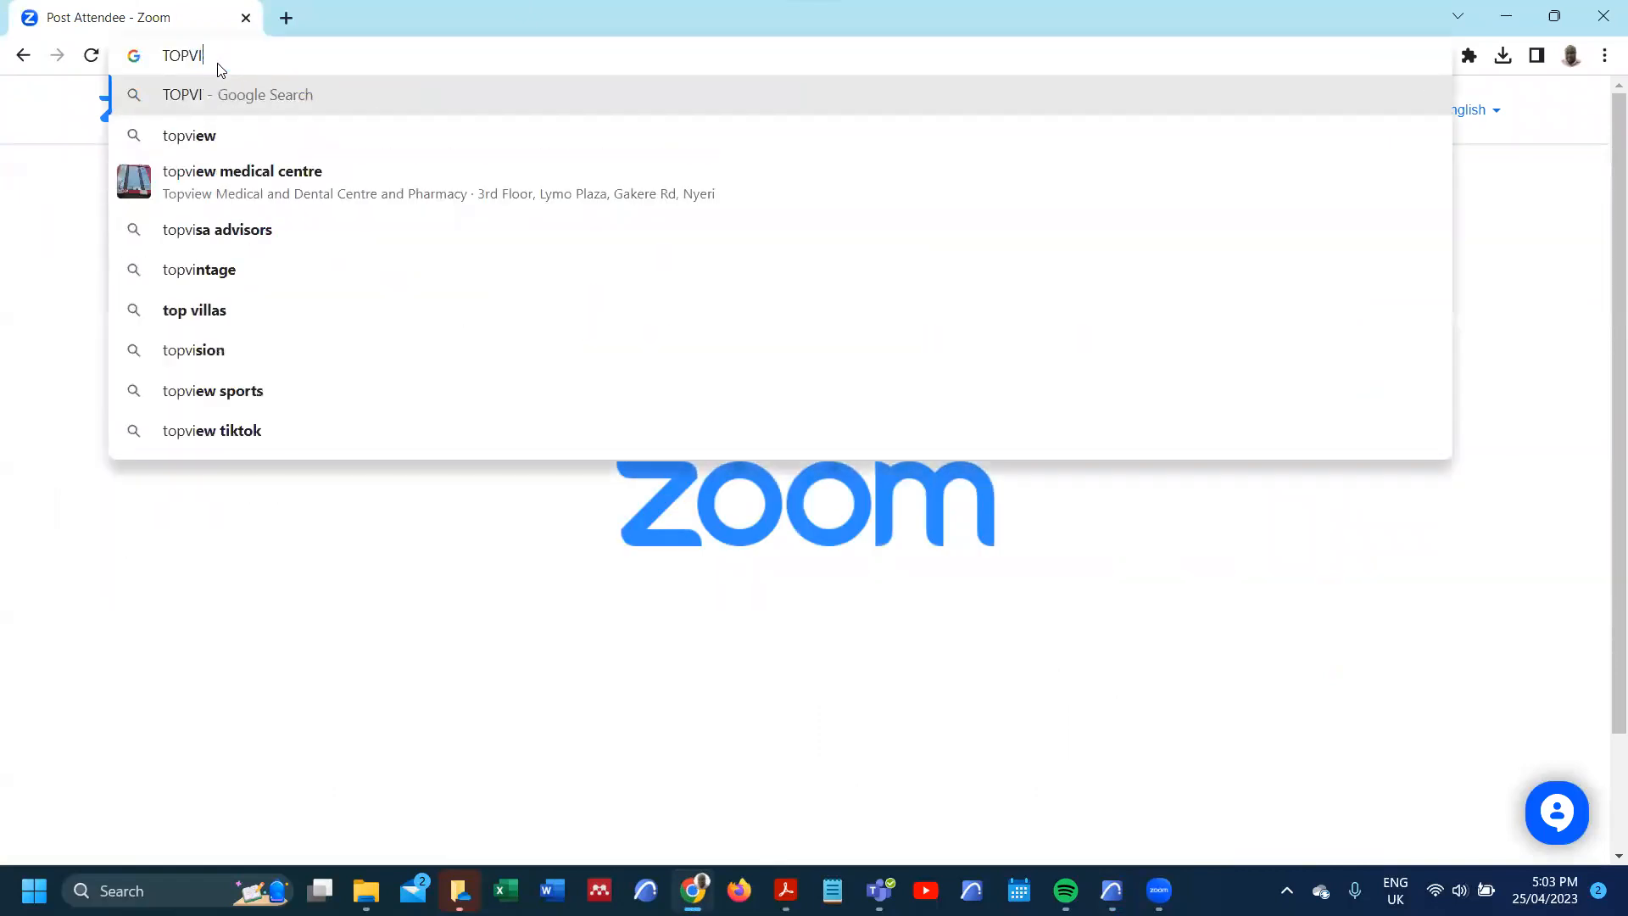
text(EW )
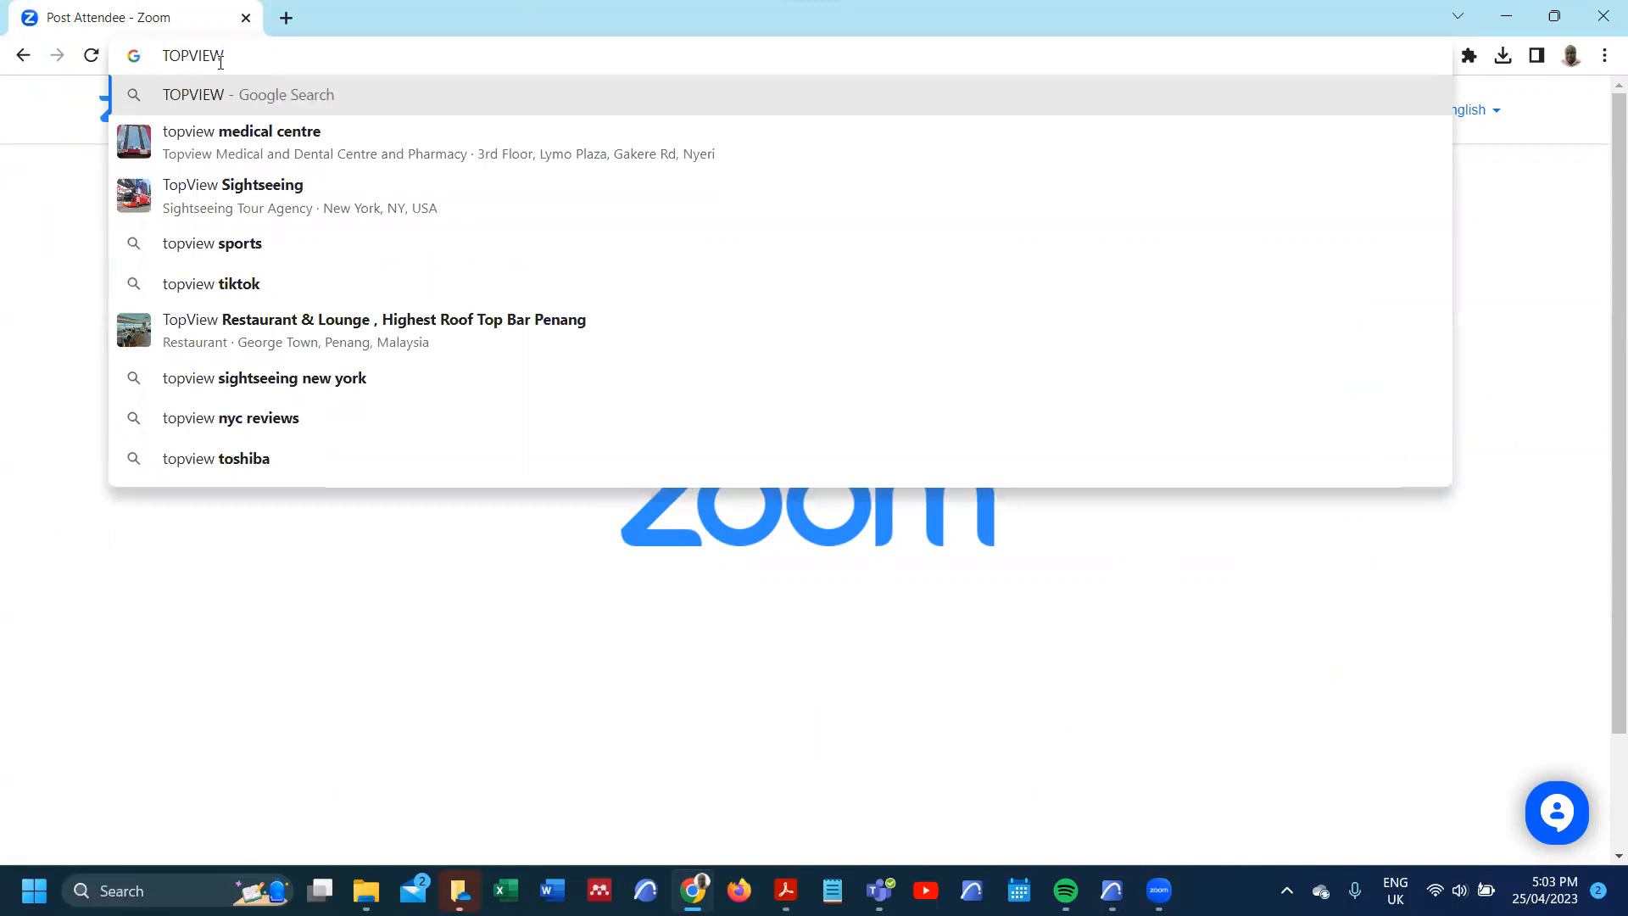
text(BED)
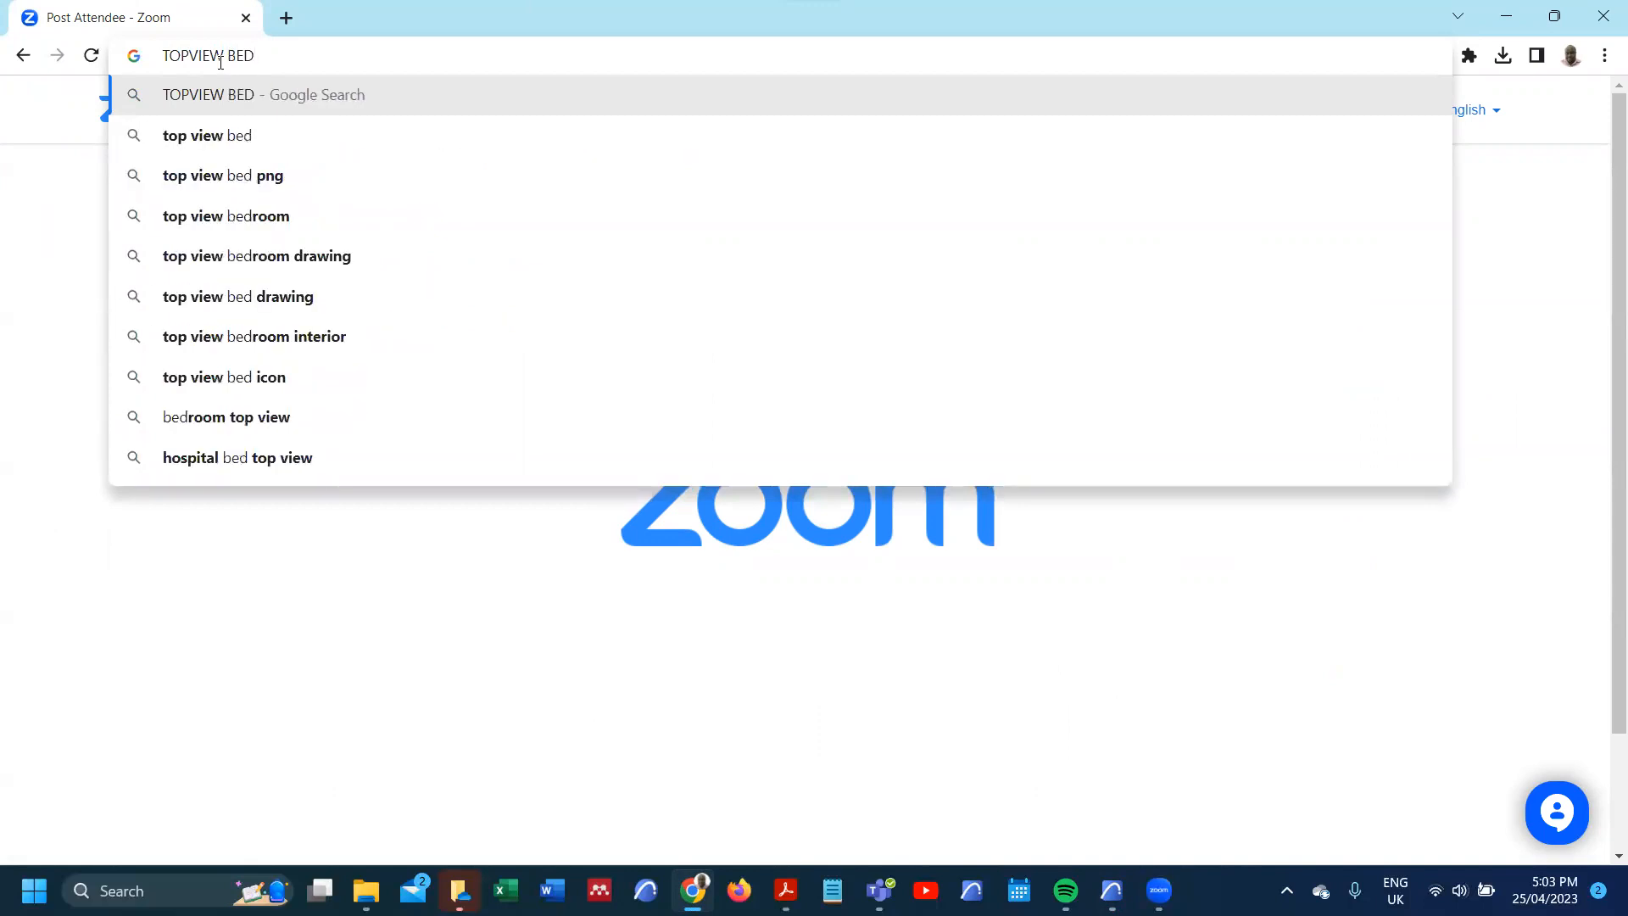
click(239, 175)
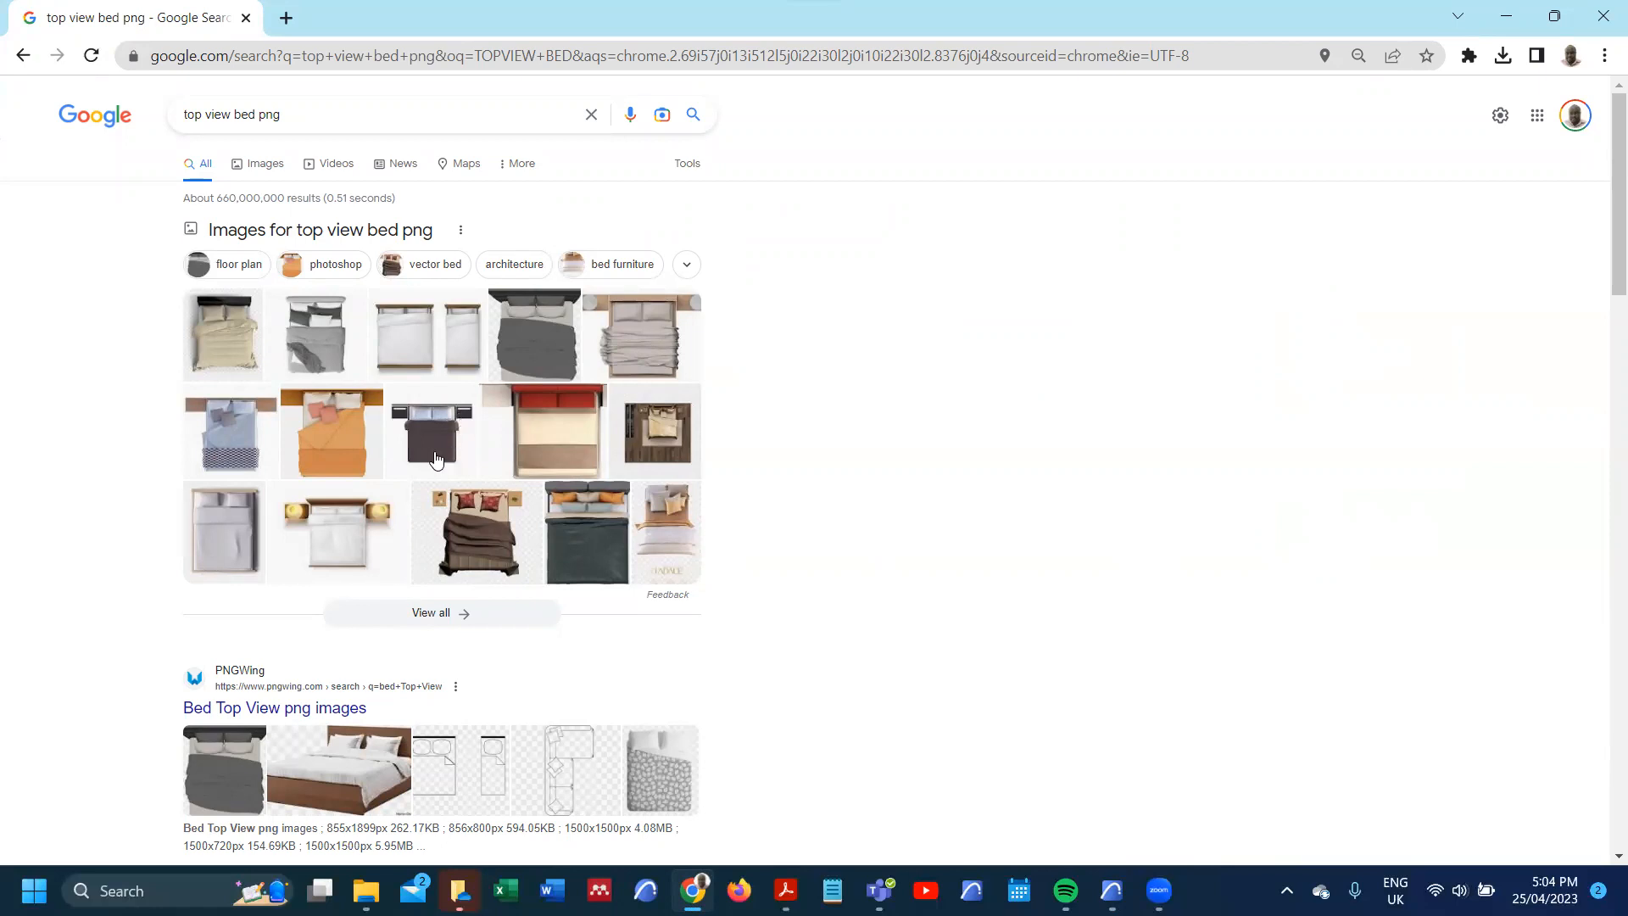
- Search for "top view SINGLE bed png", and return to the previous bed image results
click(236, 114)
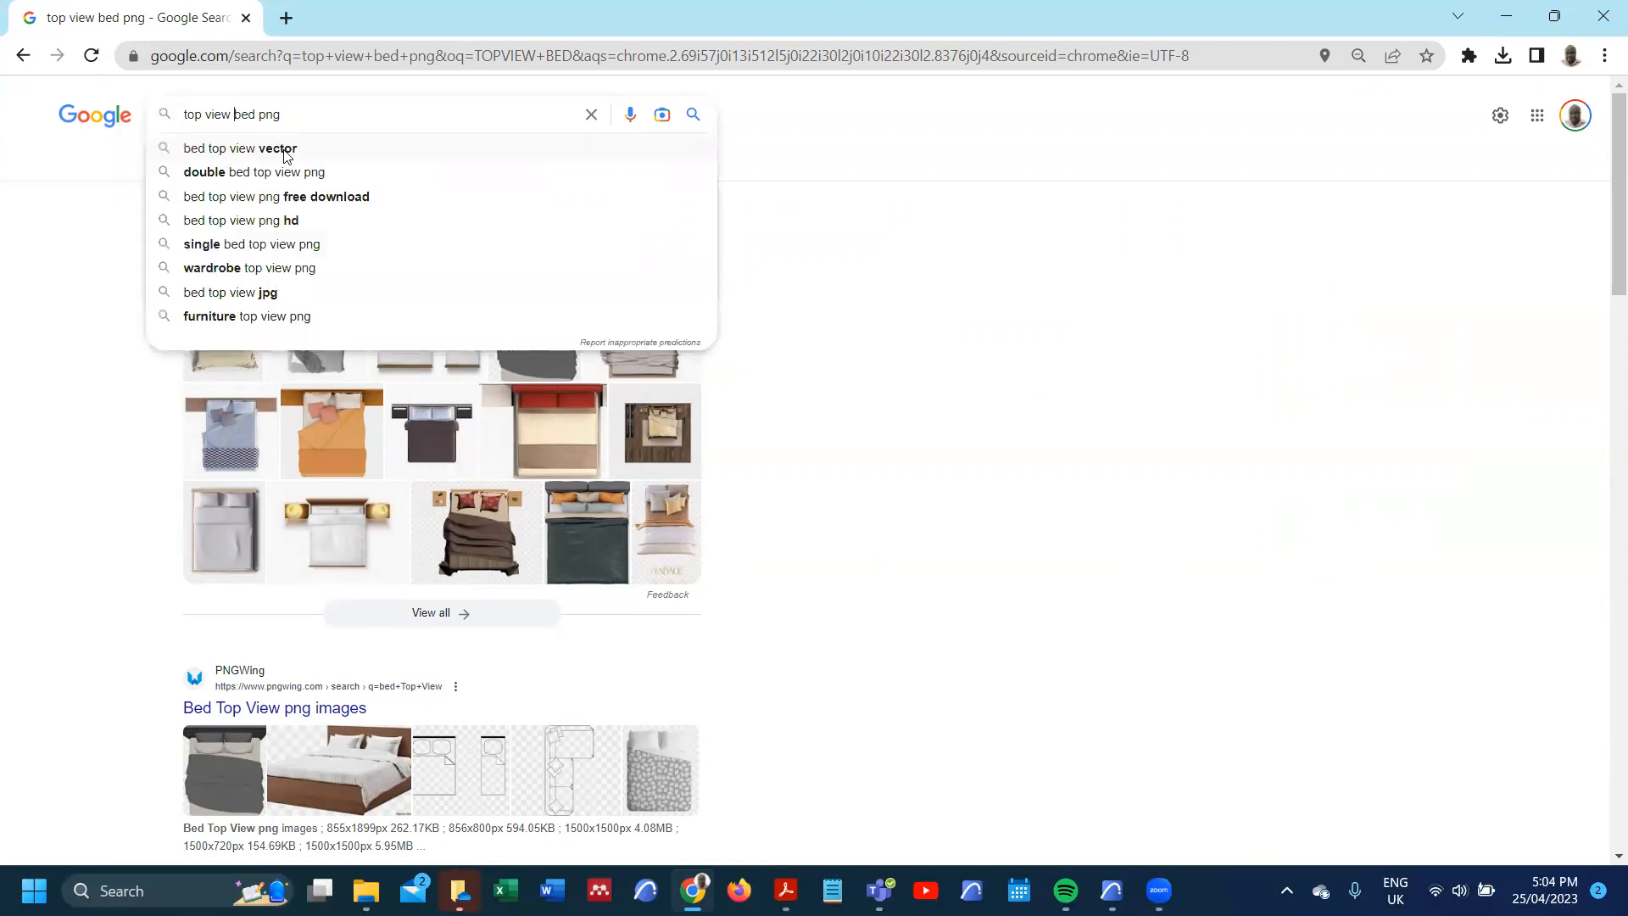
text(SINGLE)
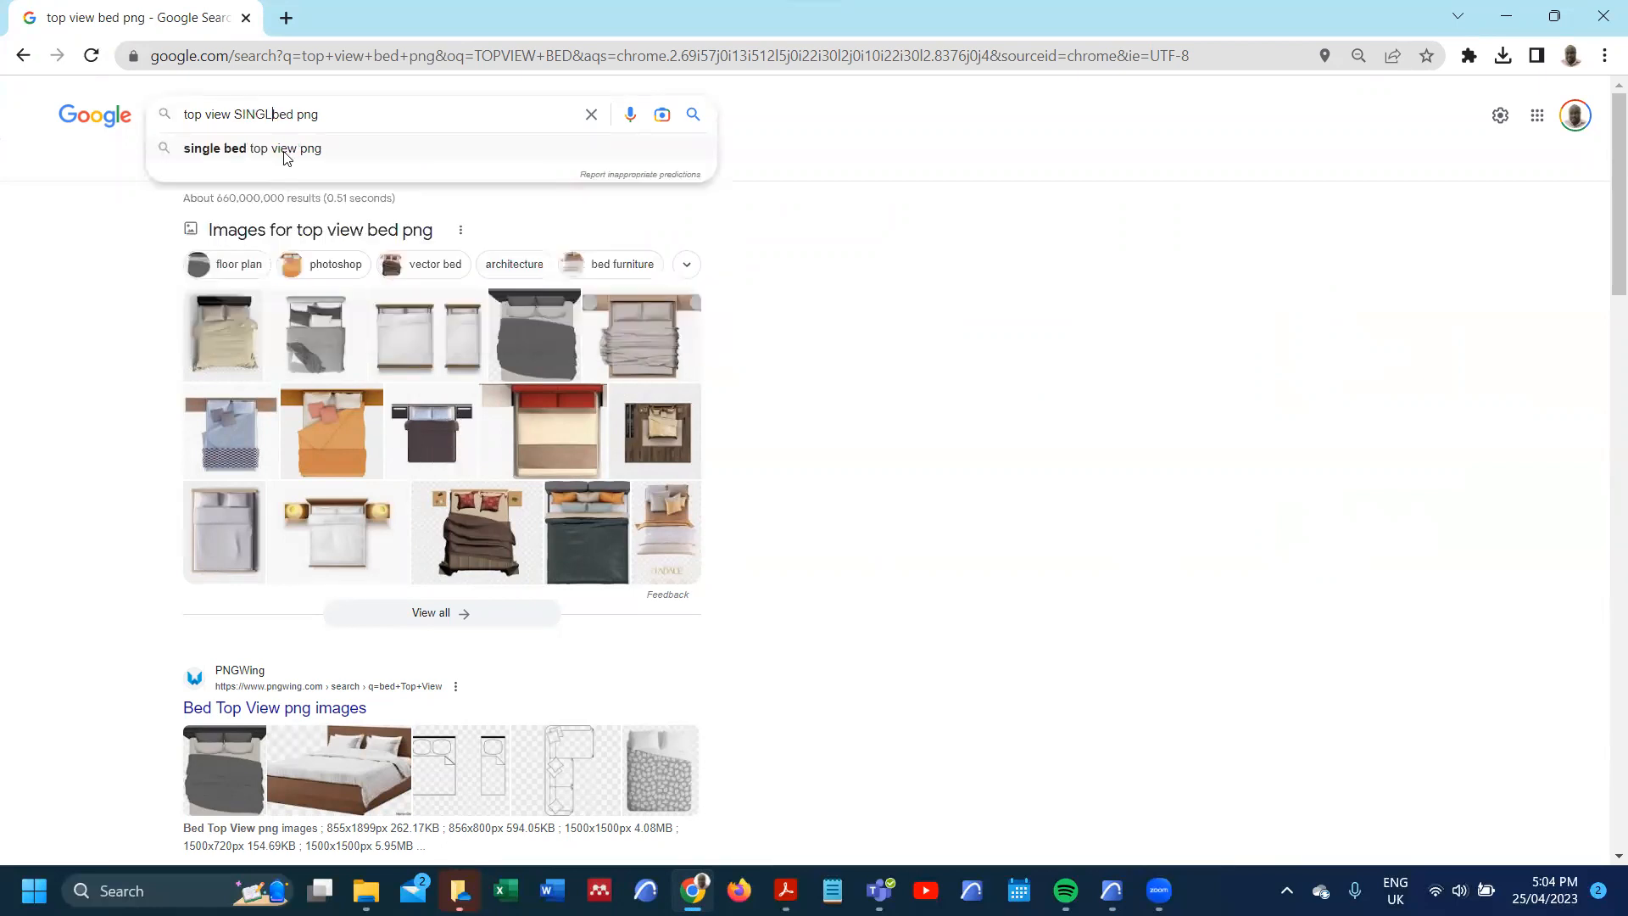
key(Return)
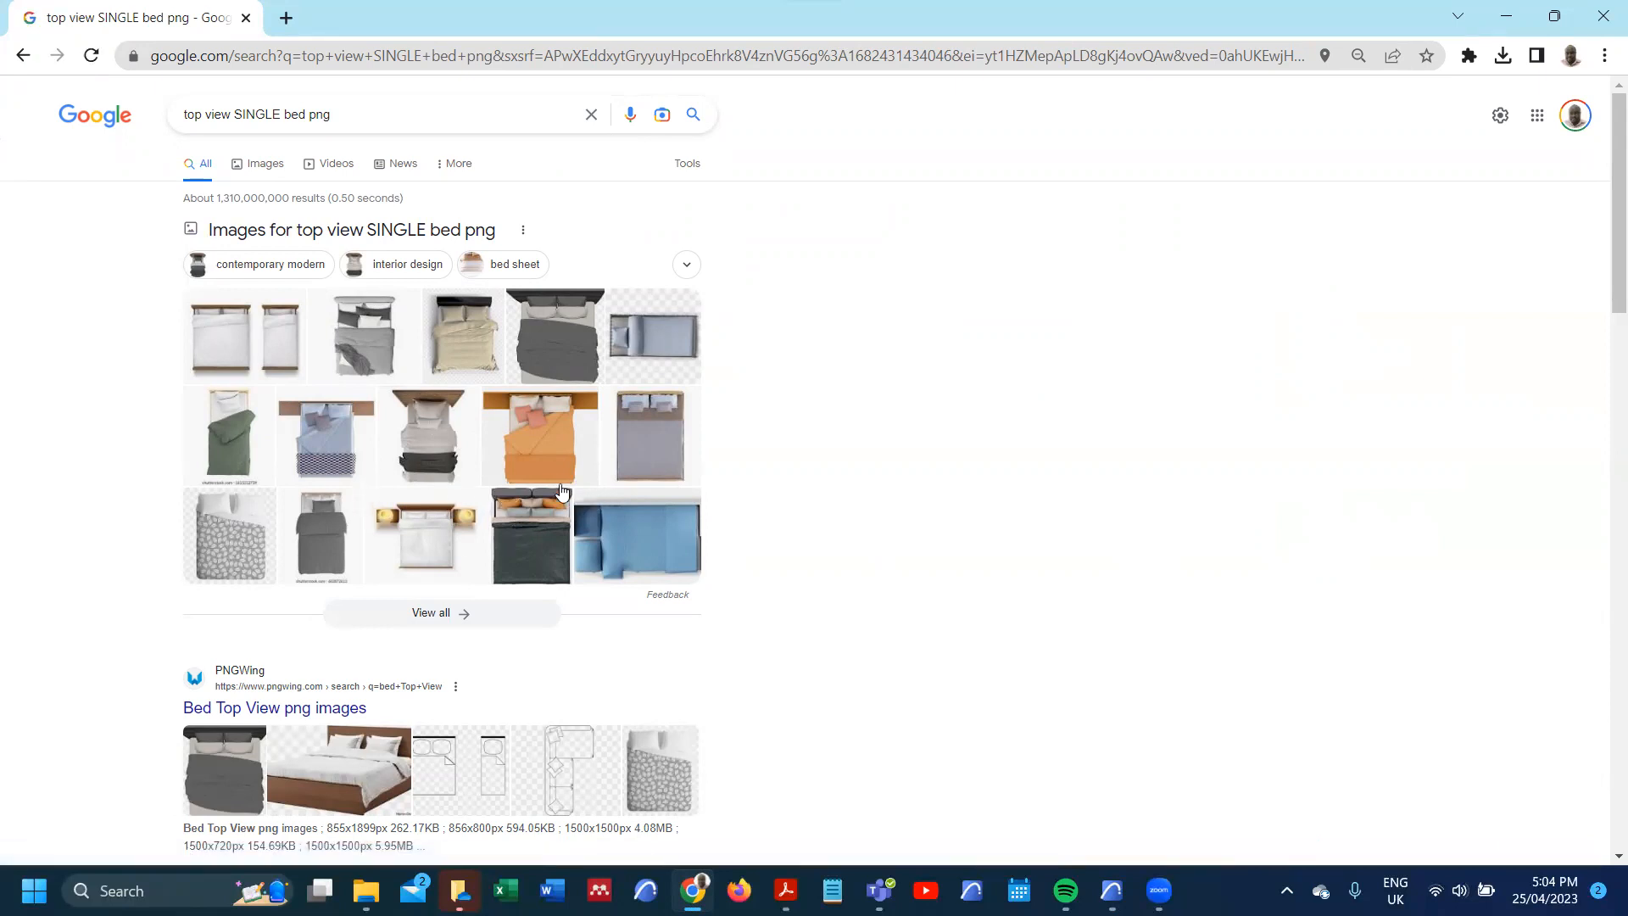
click(23, 56)
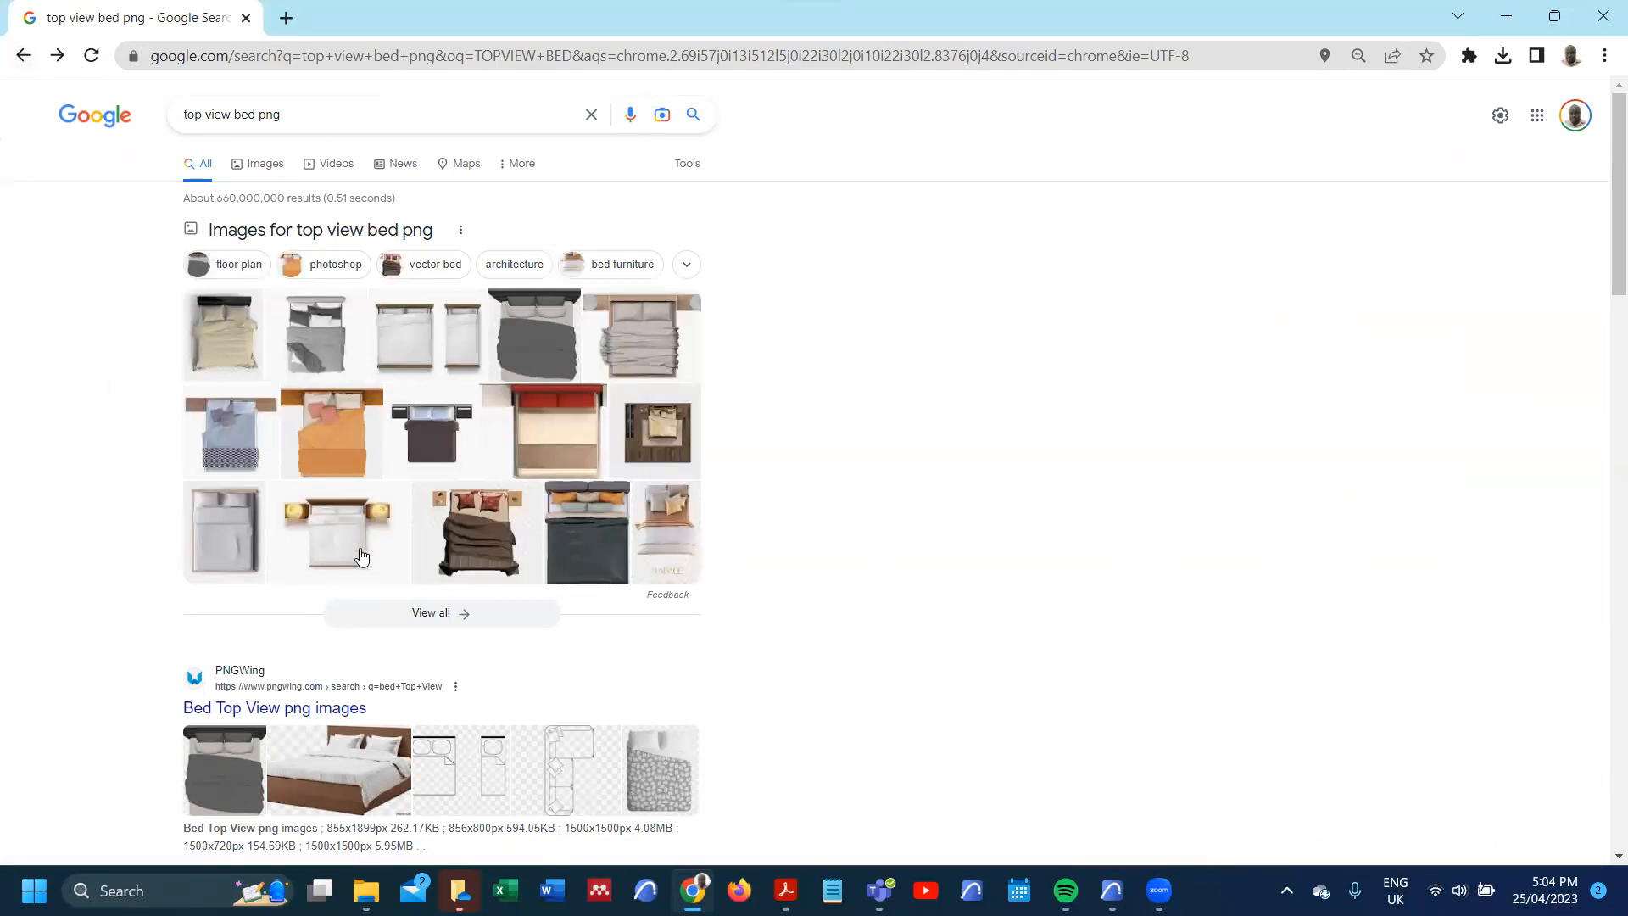
- Open the full-size Pngtree image of the dark brown double bed with two night tables in a new tab
click(419, 437)
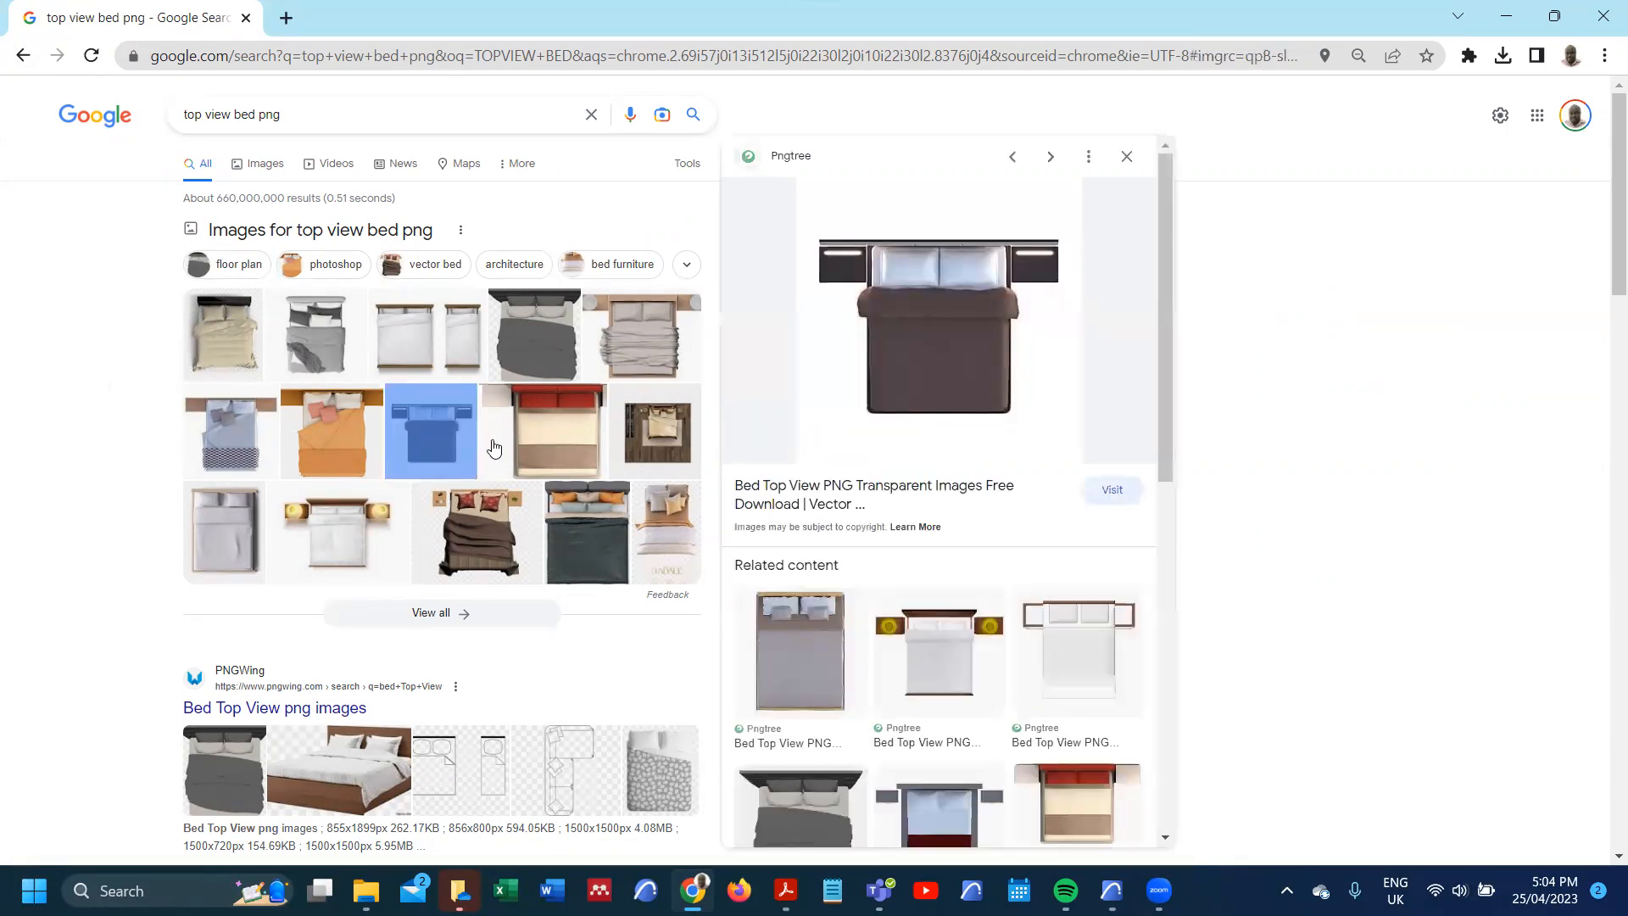
right_click(979, 326)
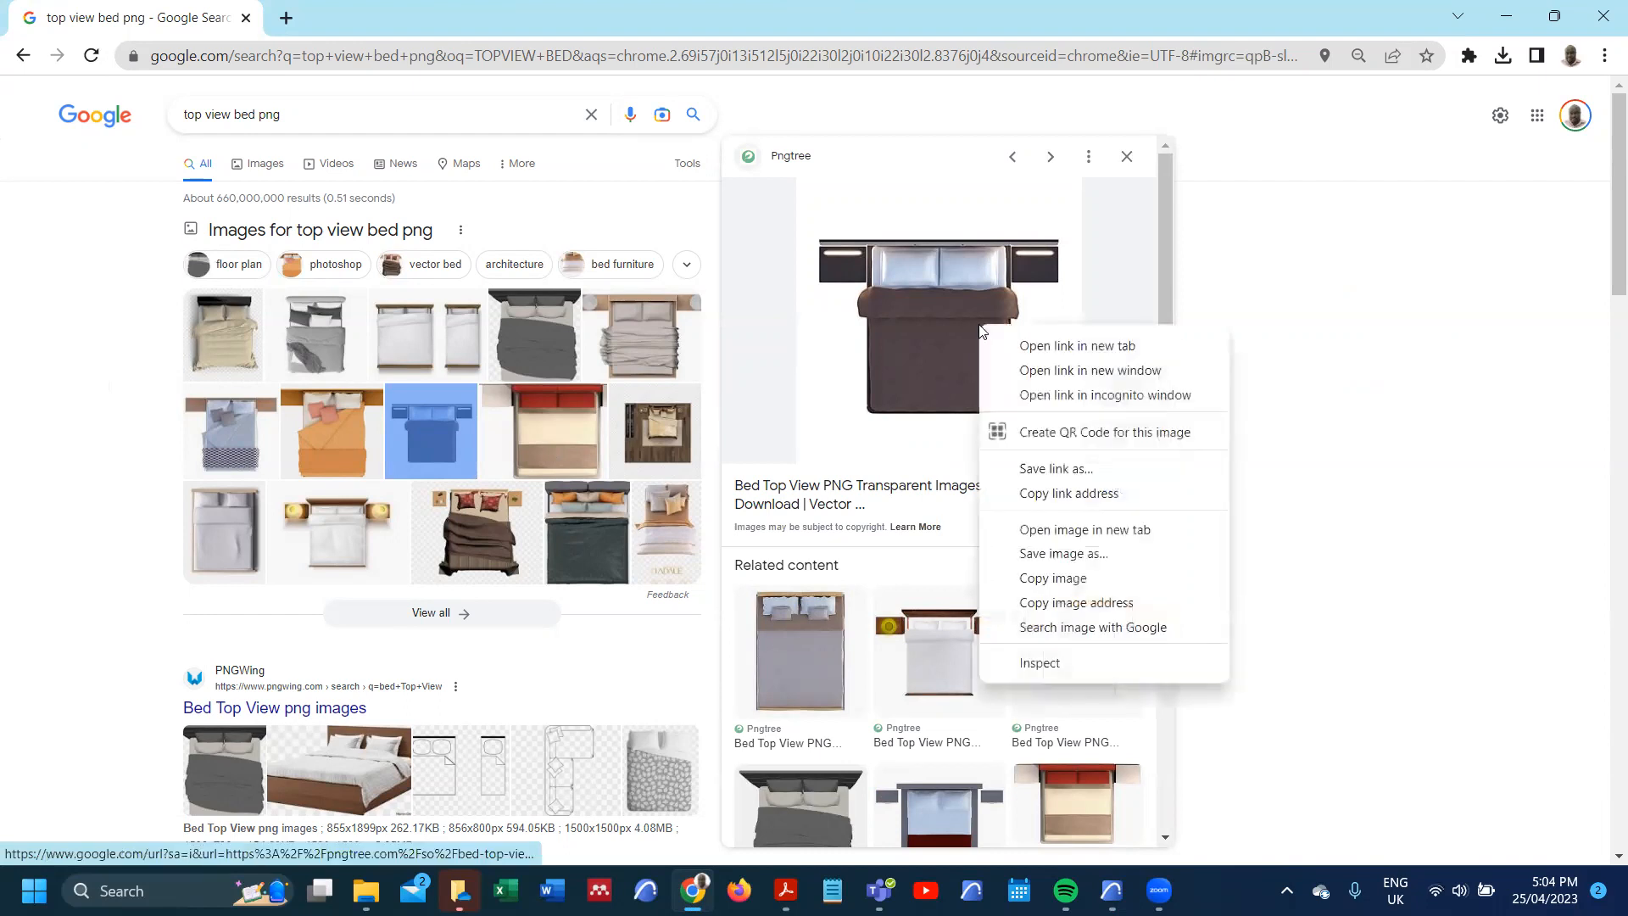
click(1075, 530)
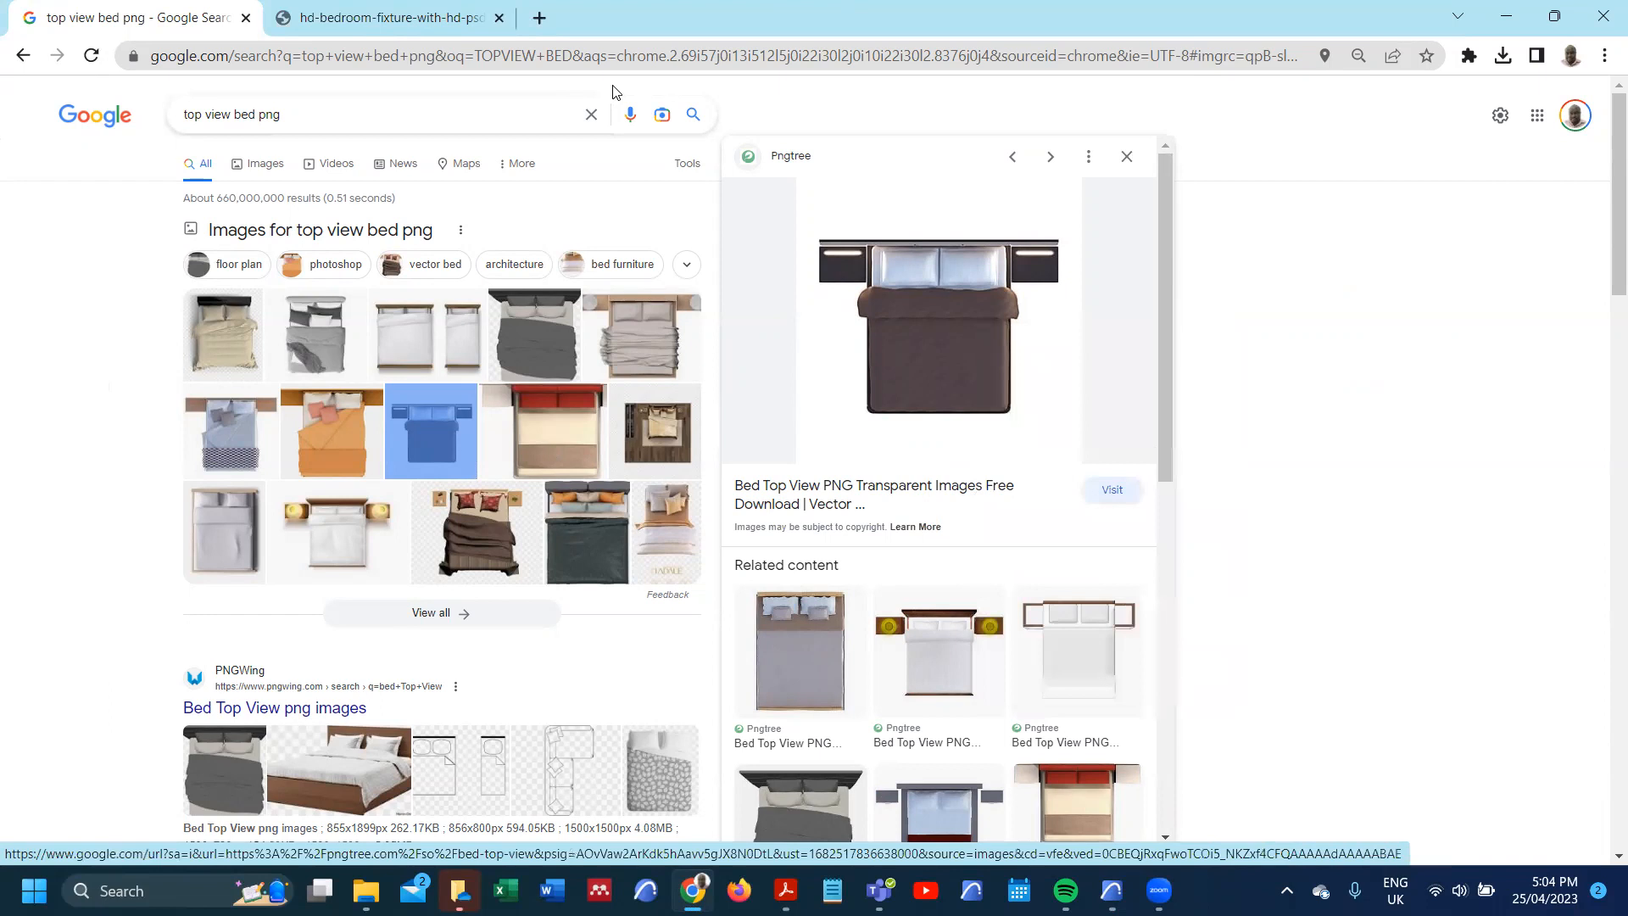
click(379, 18)
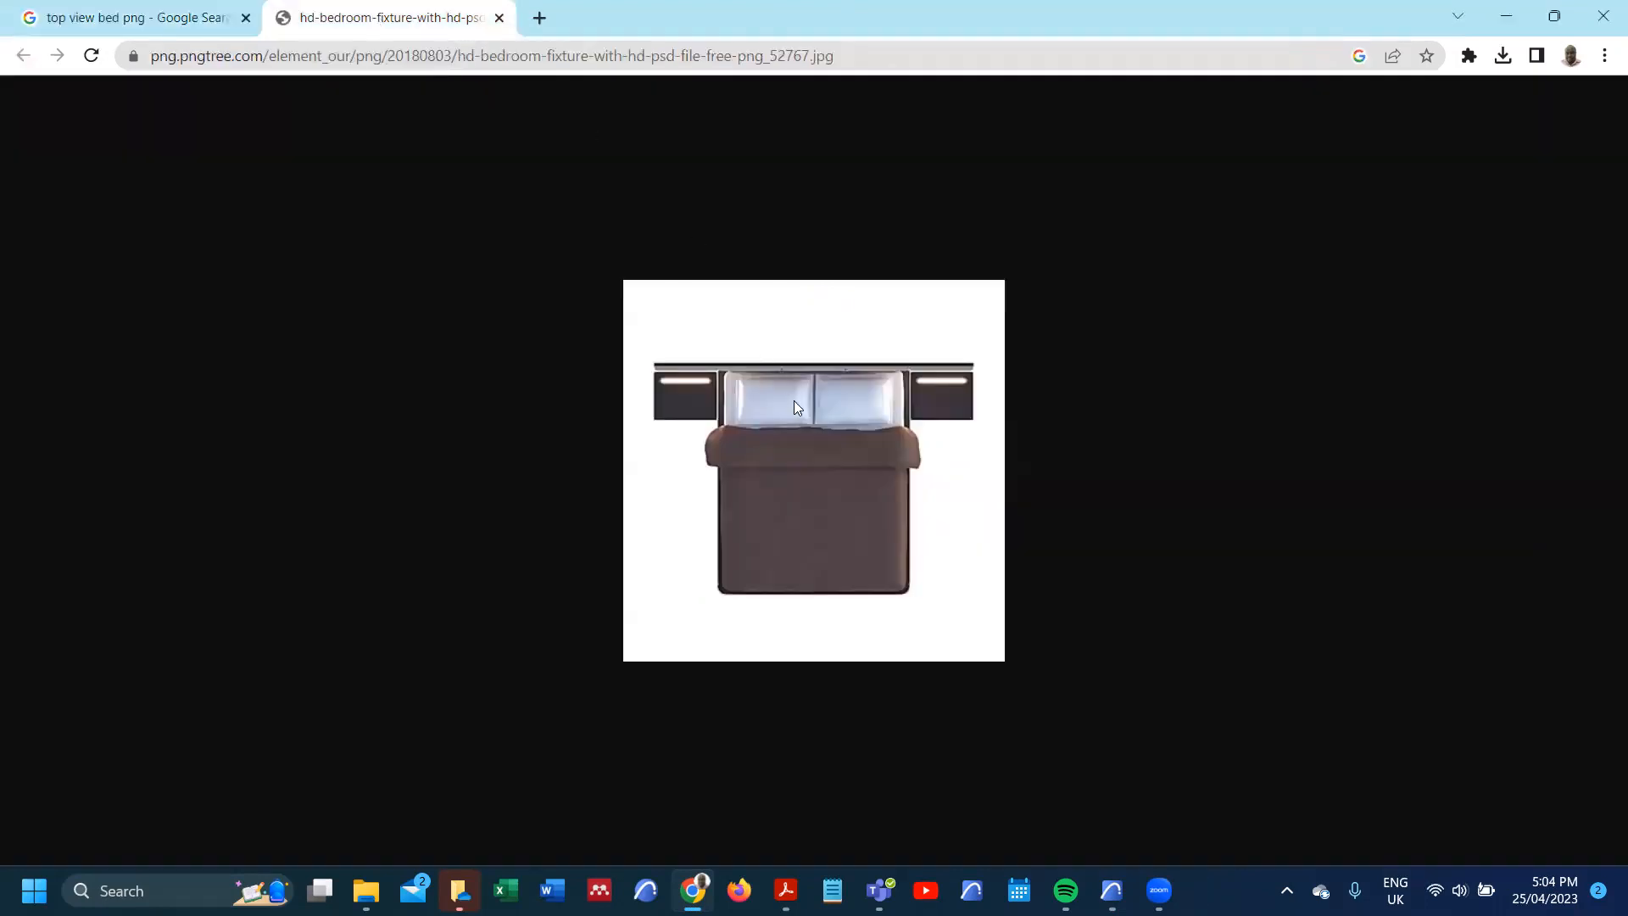
- Save the bed image as a JPEG named BED in the MAIN HOUSE DRAFTING folder under 003 - TUTORIALS, and close its preview
right_click(834, 487)
click(897, 530)
click(241, 427)
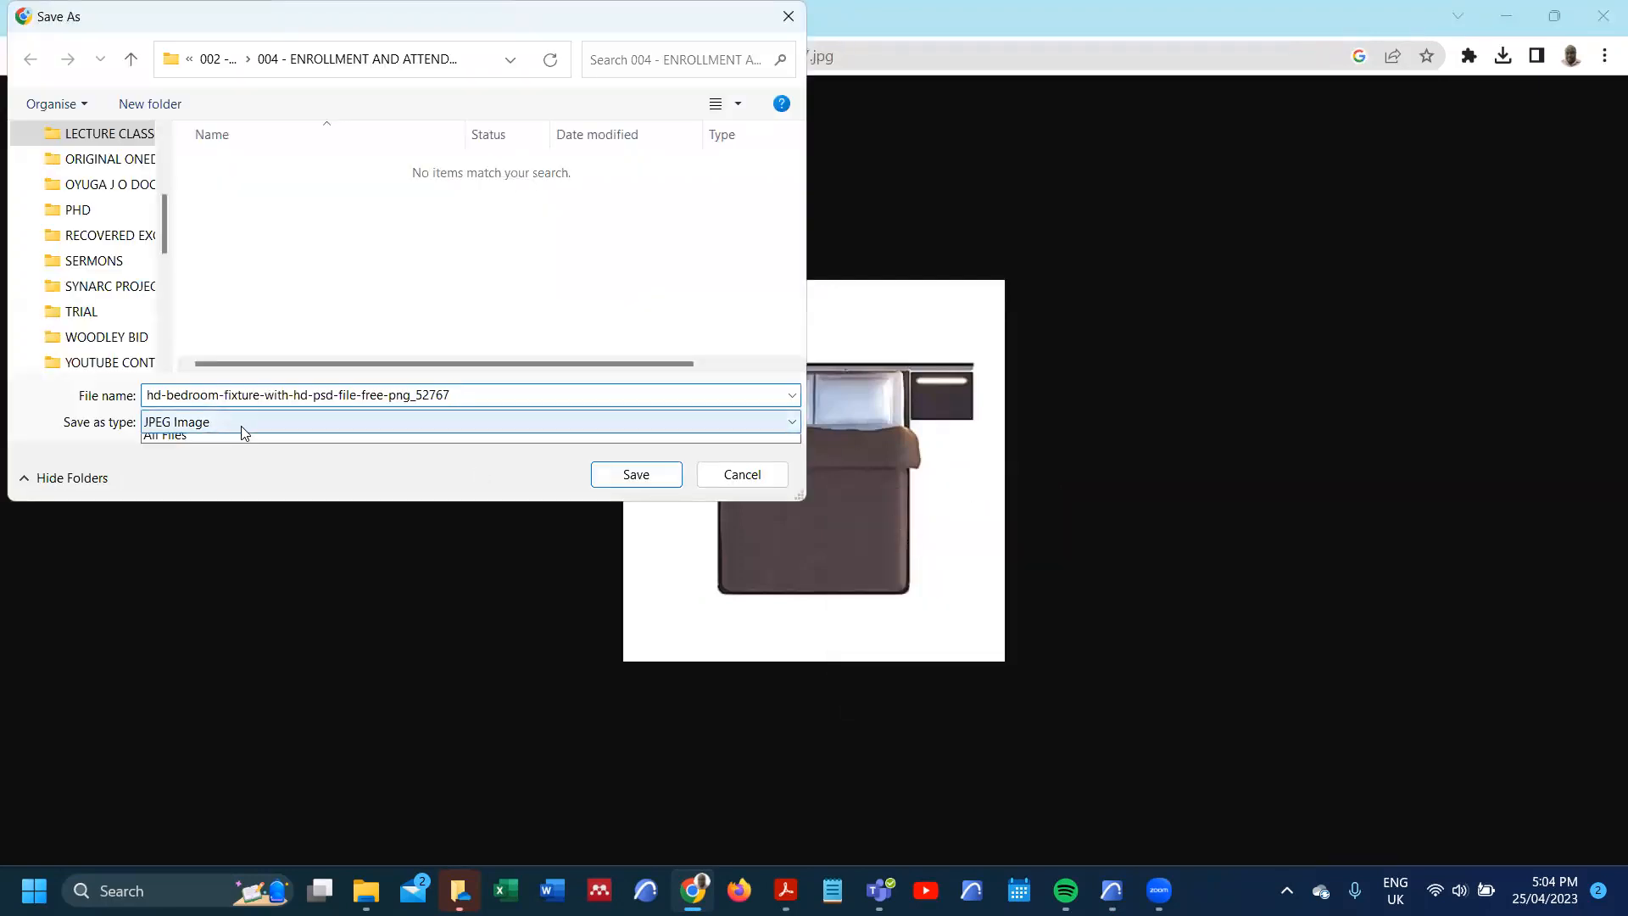
click(242, 426)
drag(163, 195, 160, 175)
click(133, 59)
double_click(279, 213)
double_click(272, 167)
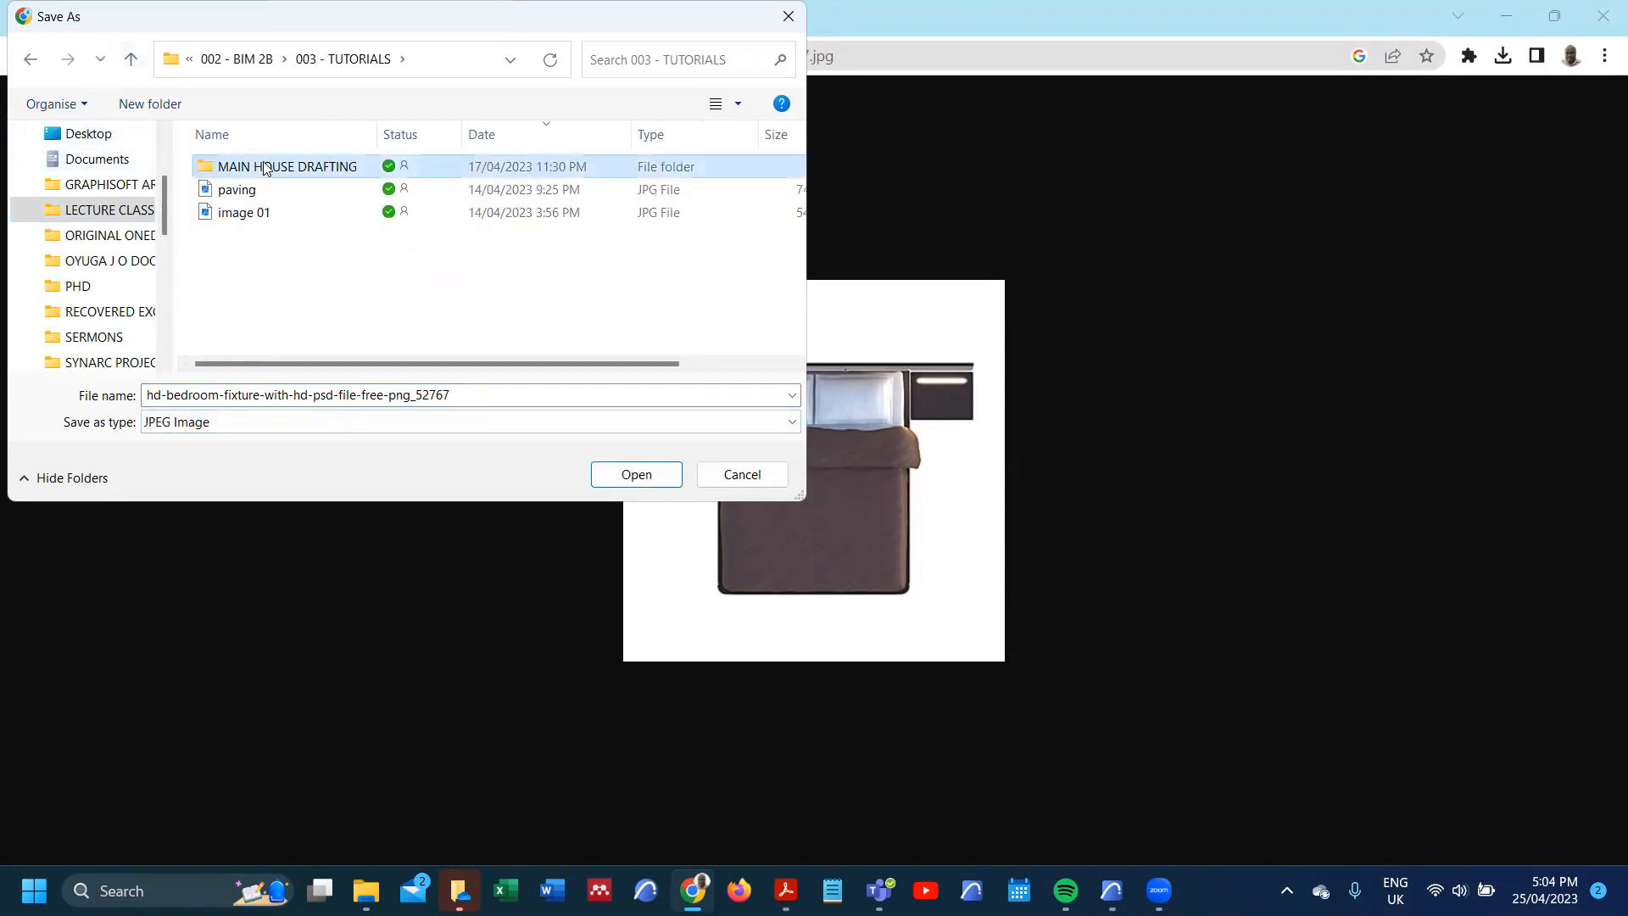
click(320, 394)
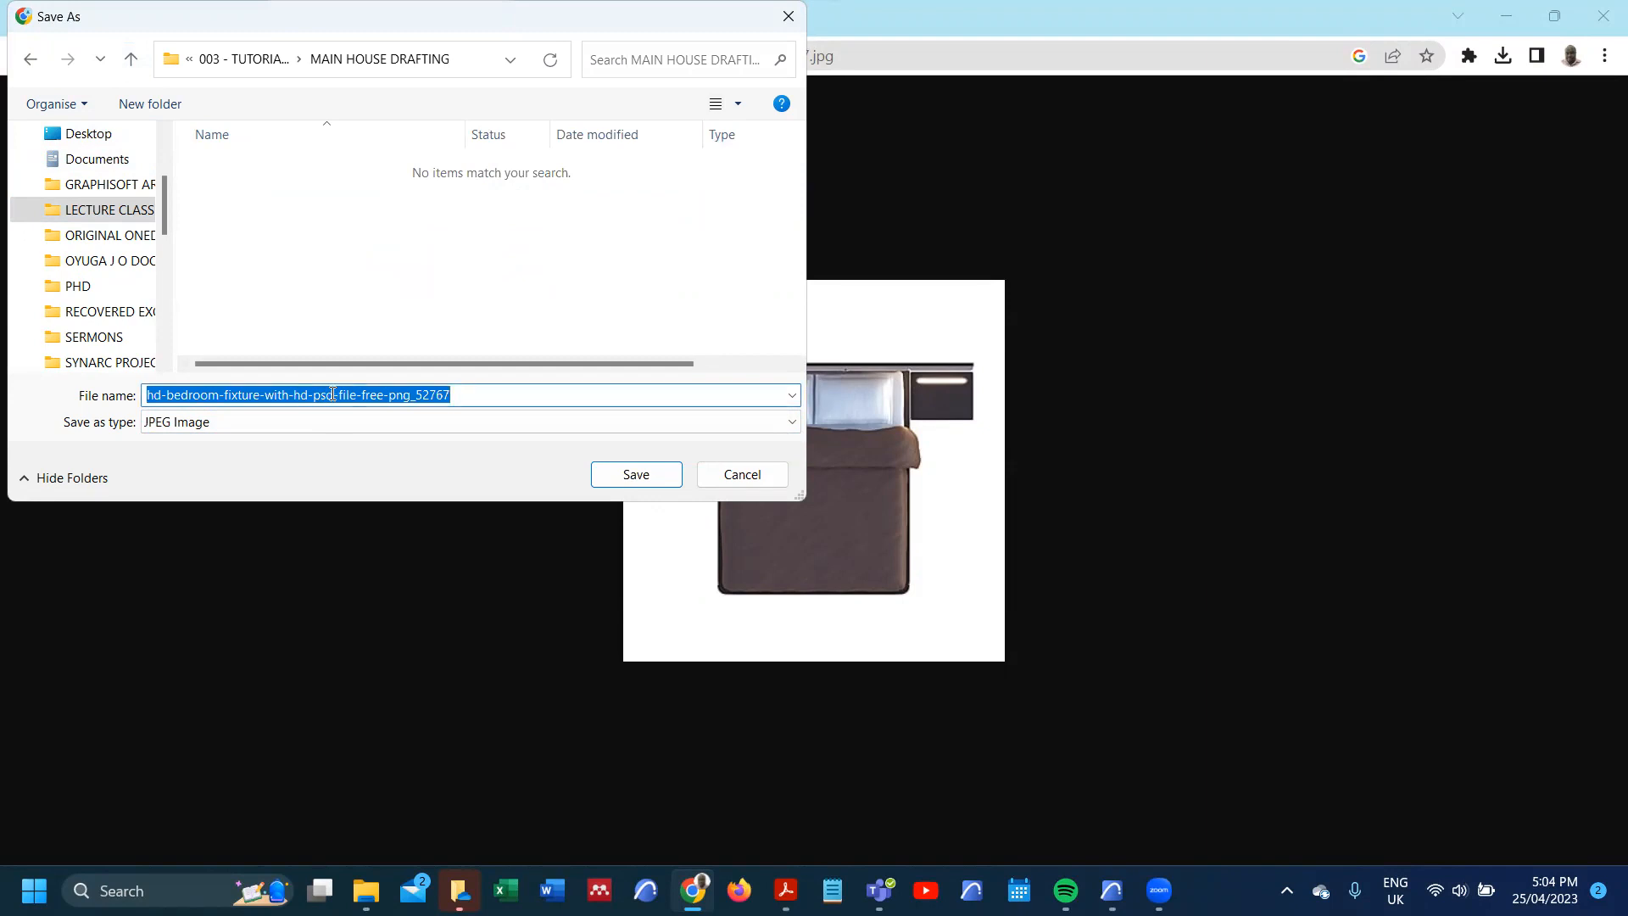
text(BED)
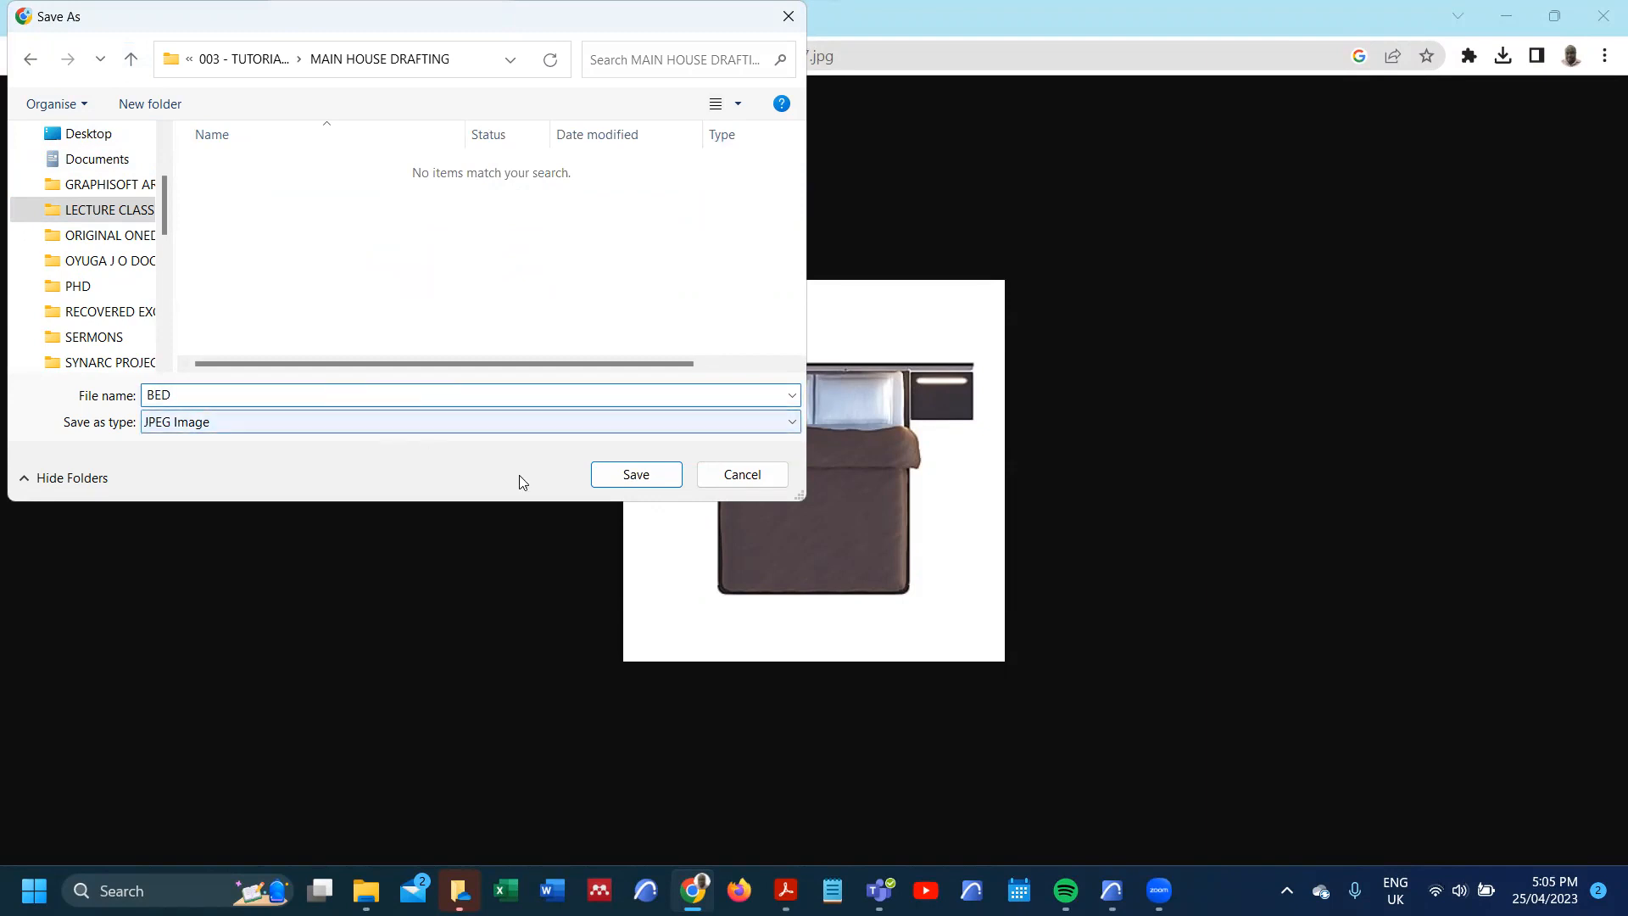
click(634, 474)
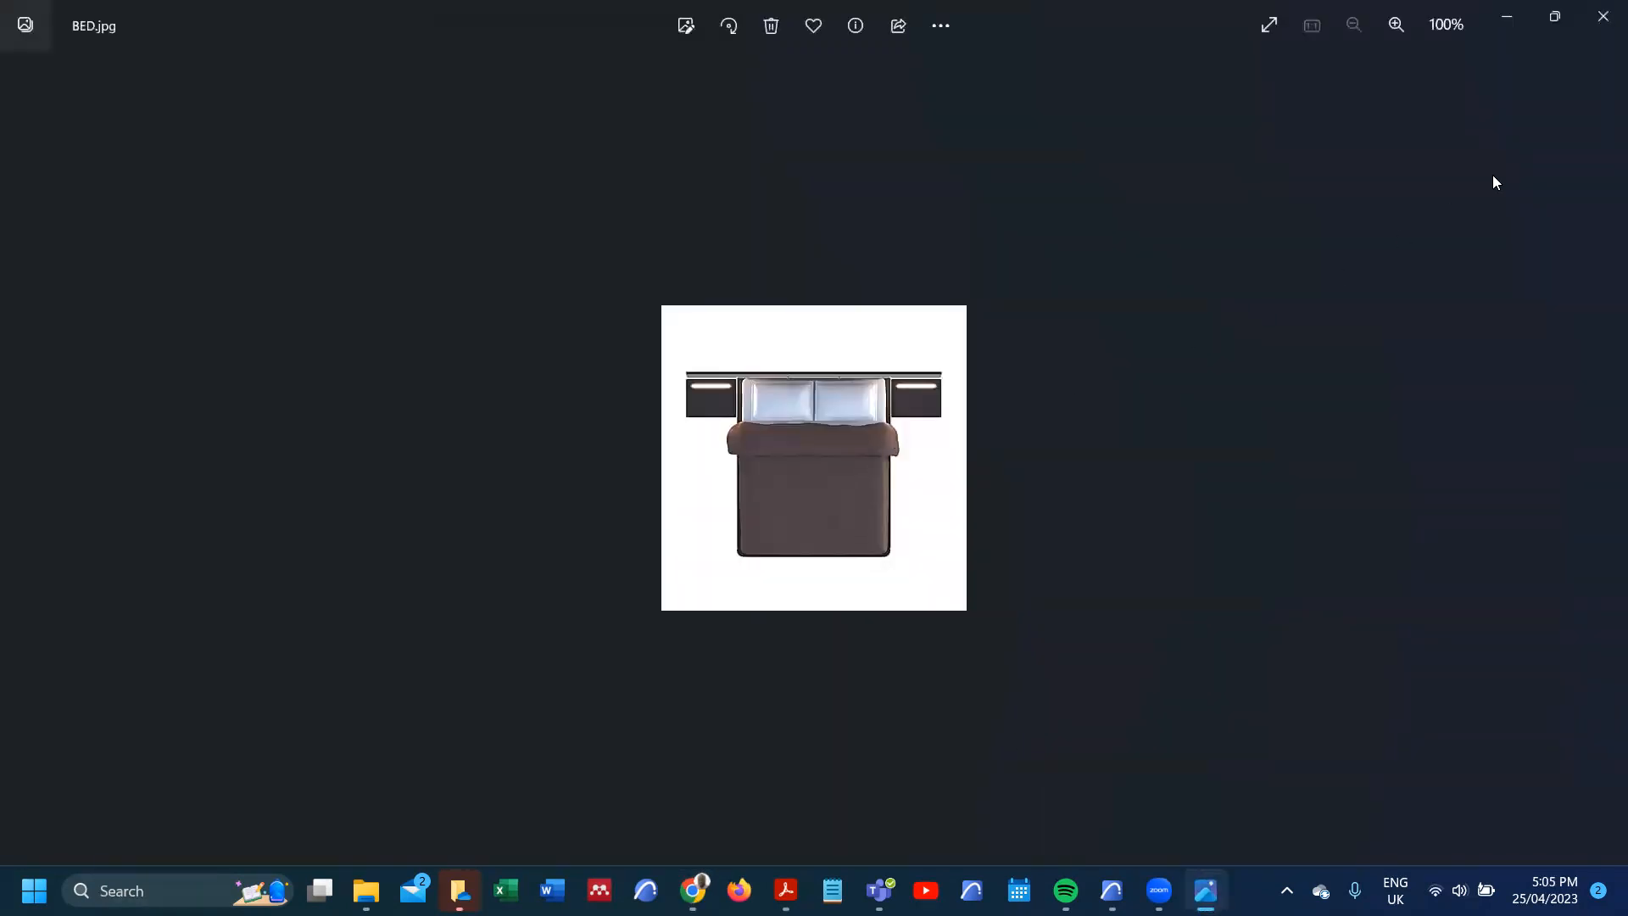
click(1603, 19)
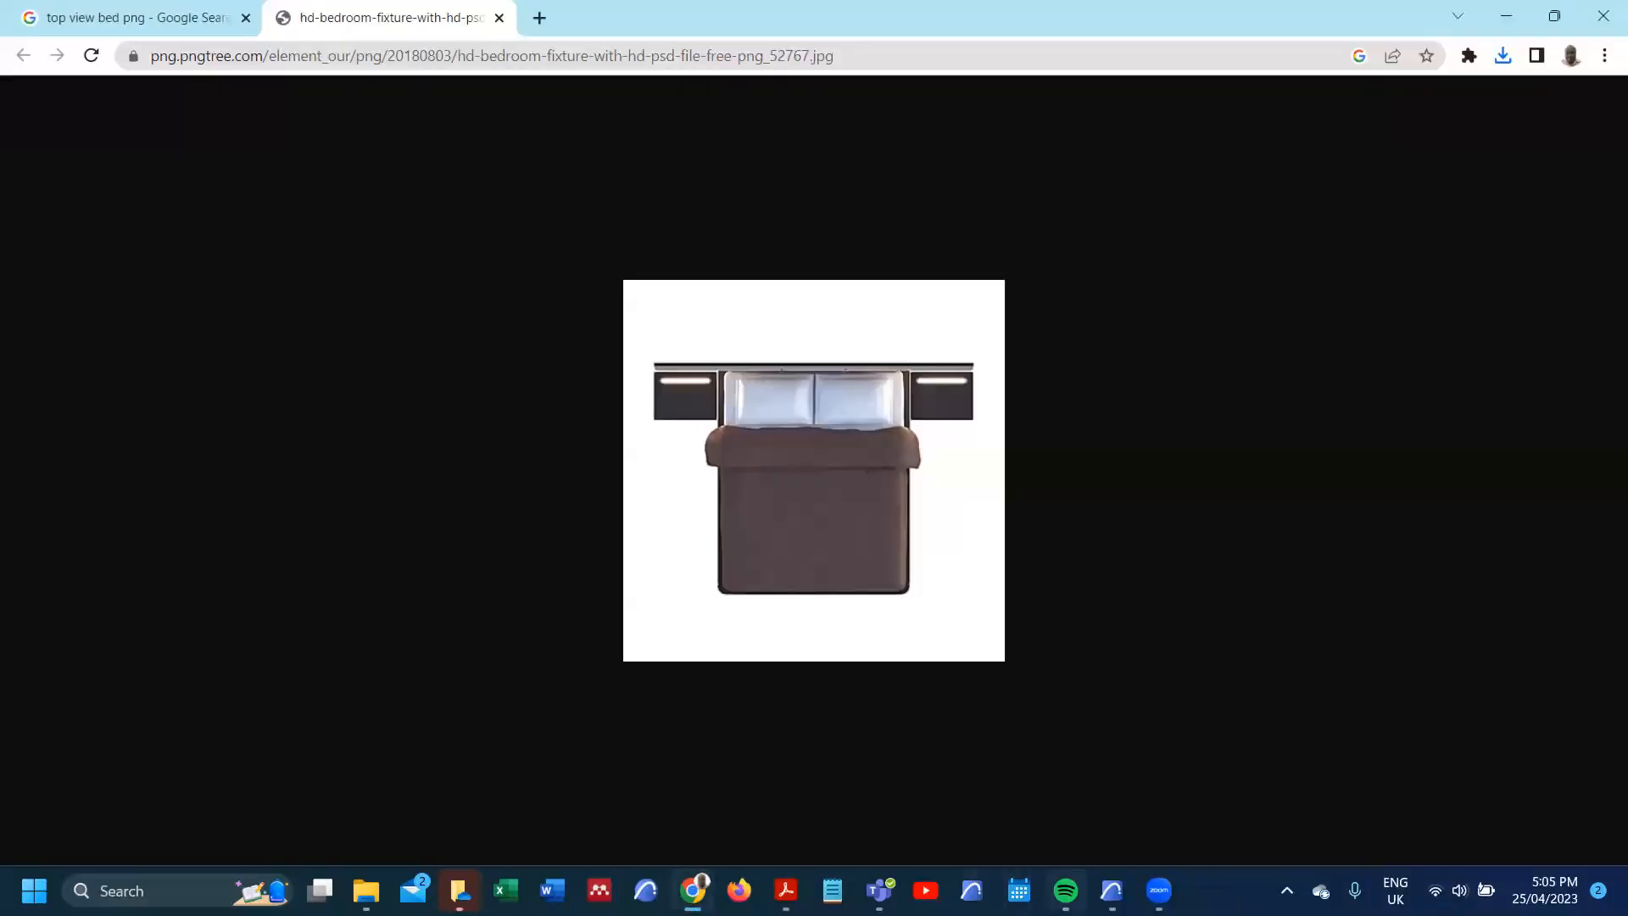
- Switch to Archicad, activate the Drawing tool, and set its default layer to OYUGA - 005 - FURNITURE
click(1112, 891)
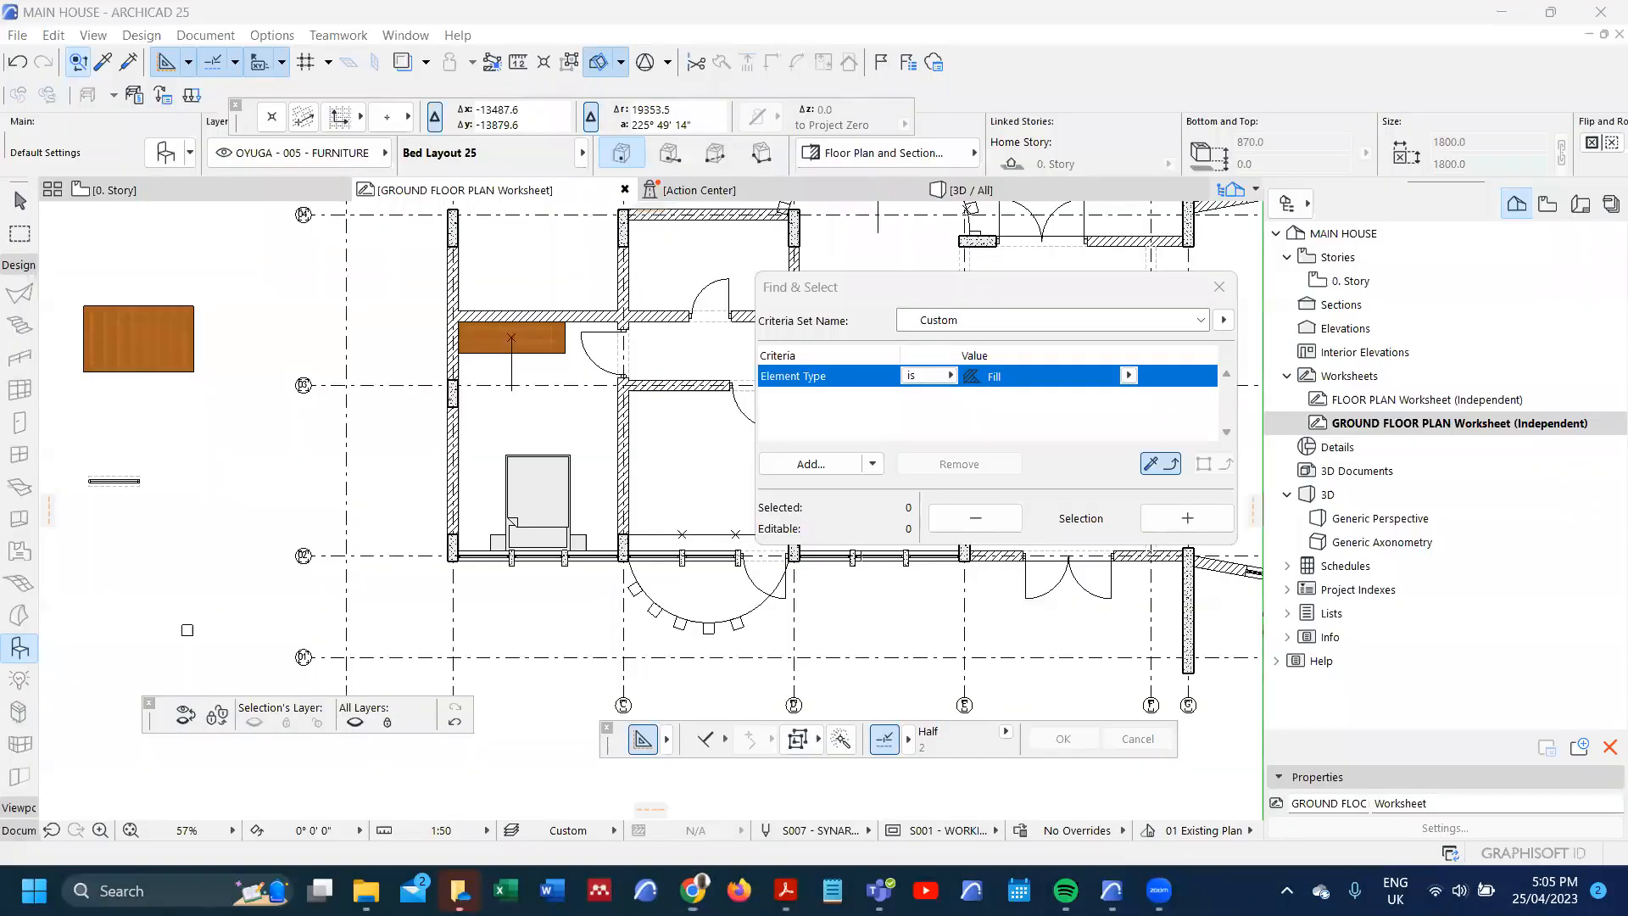
scroll(558, 427, down, 3)
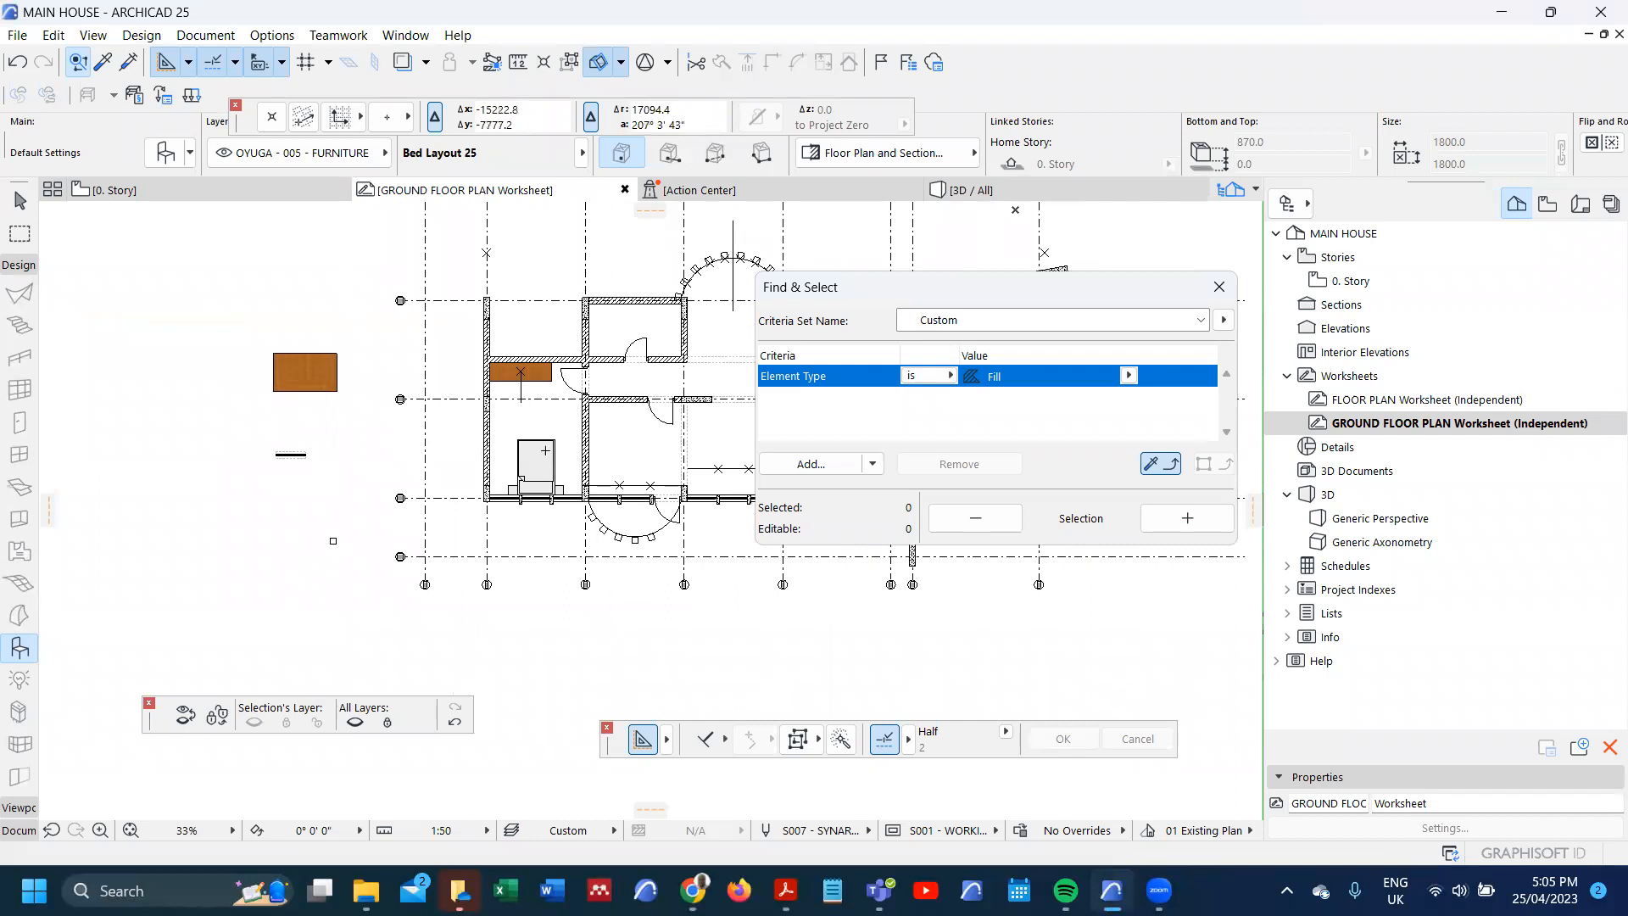
alt+click(520, 479)
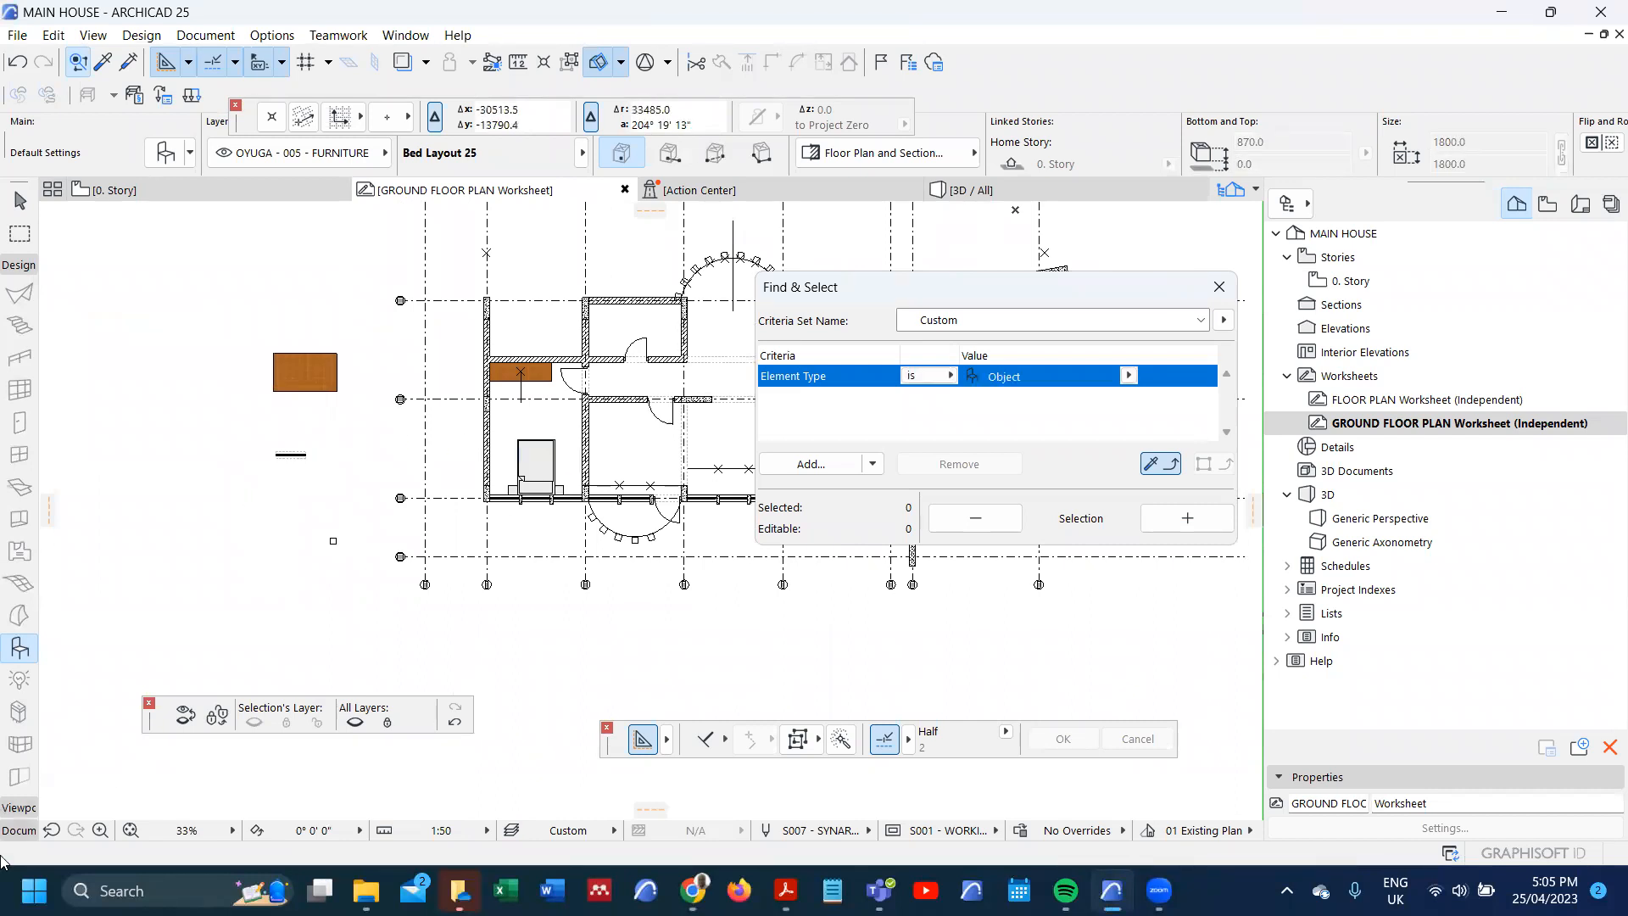
click(12, 833)
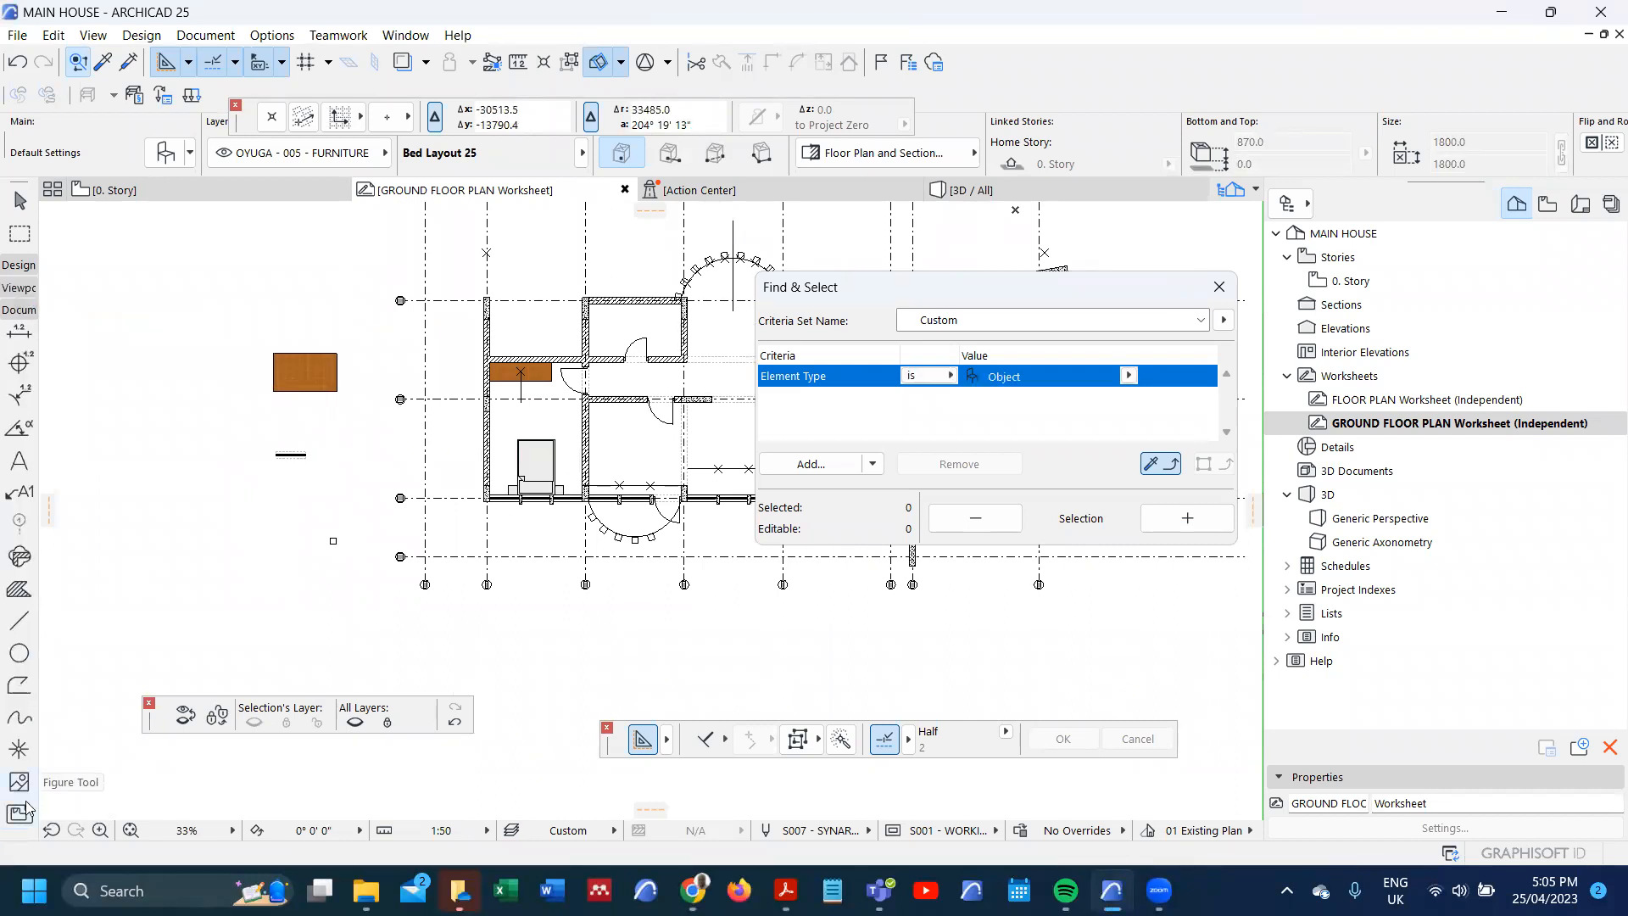
click(162, 529)
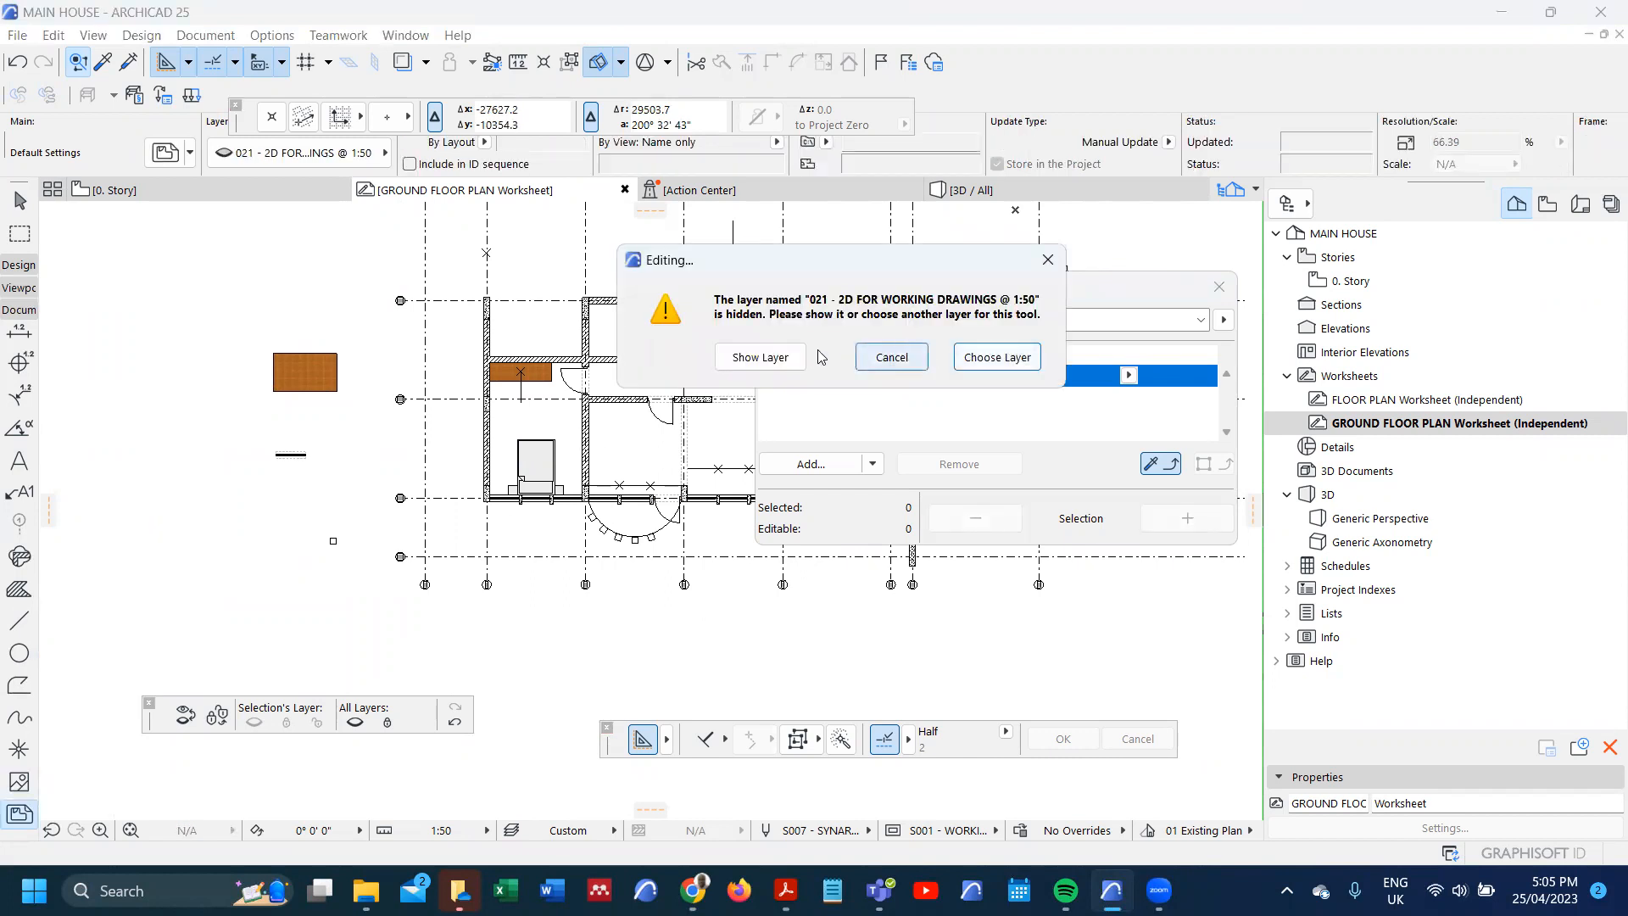
click(978, 358)
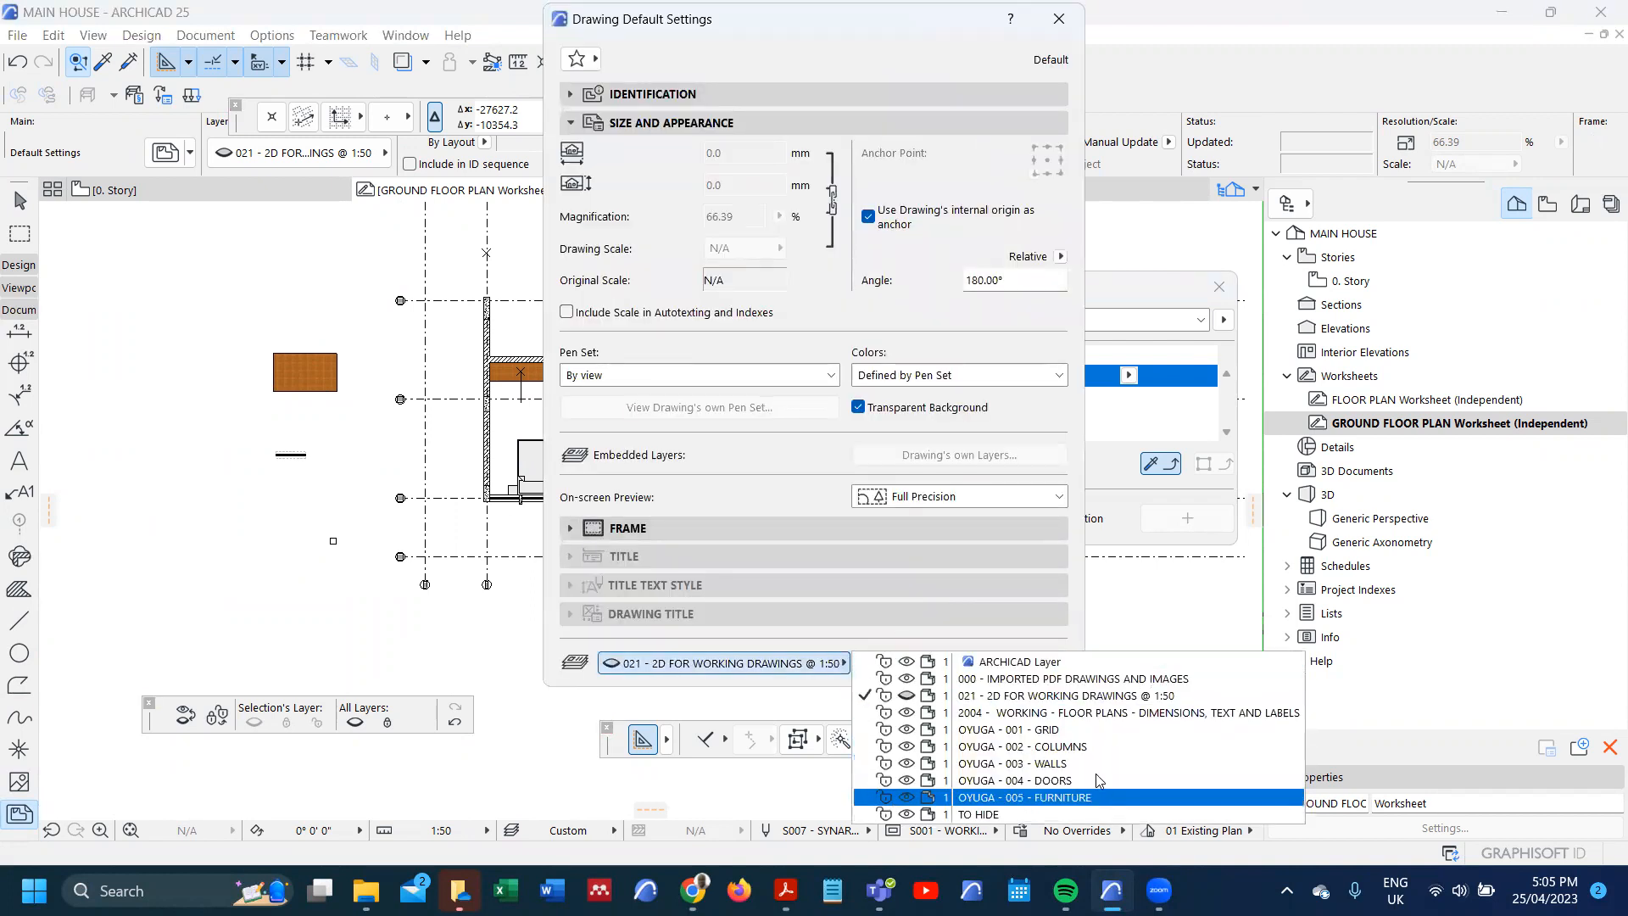
click(1043, 797)
click(1003, 662)
- Place the BED image from the local MAIN HOUSE DRAFTING folder in the empty area beside the floor plan
click(440, 549)
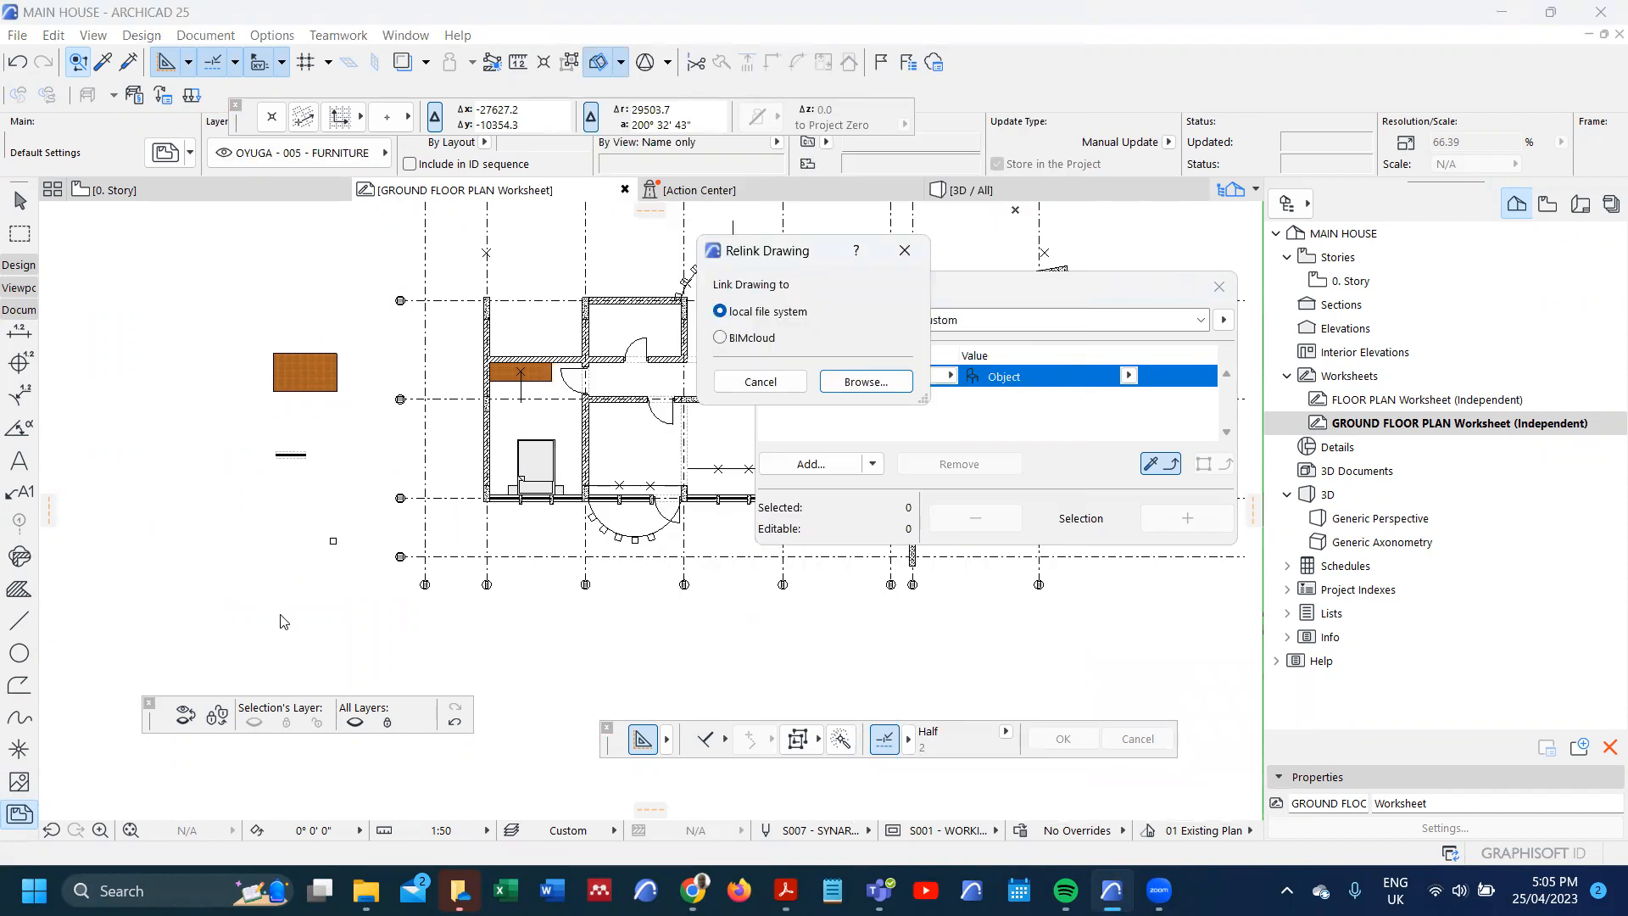
click(869, 380)
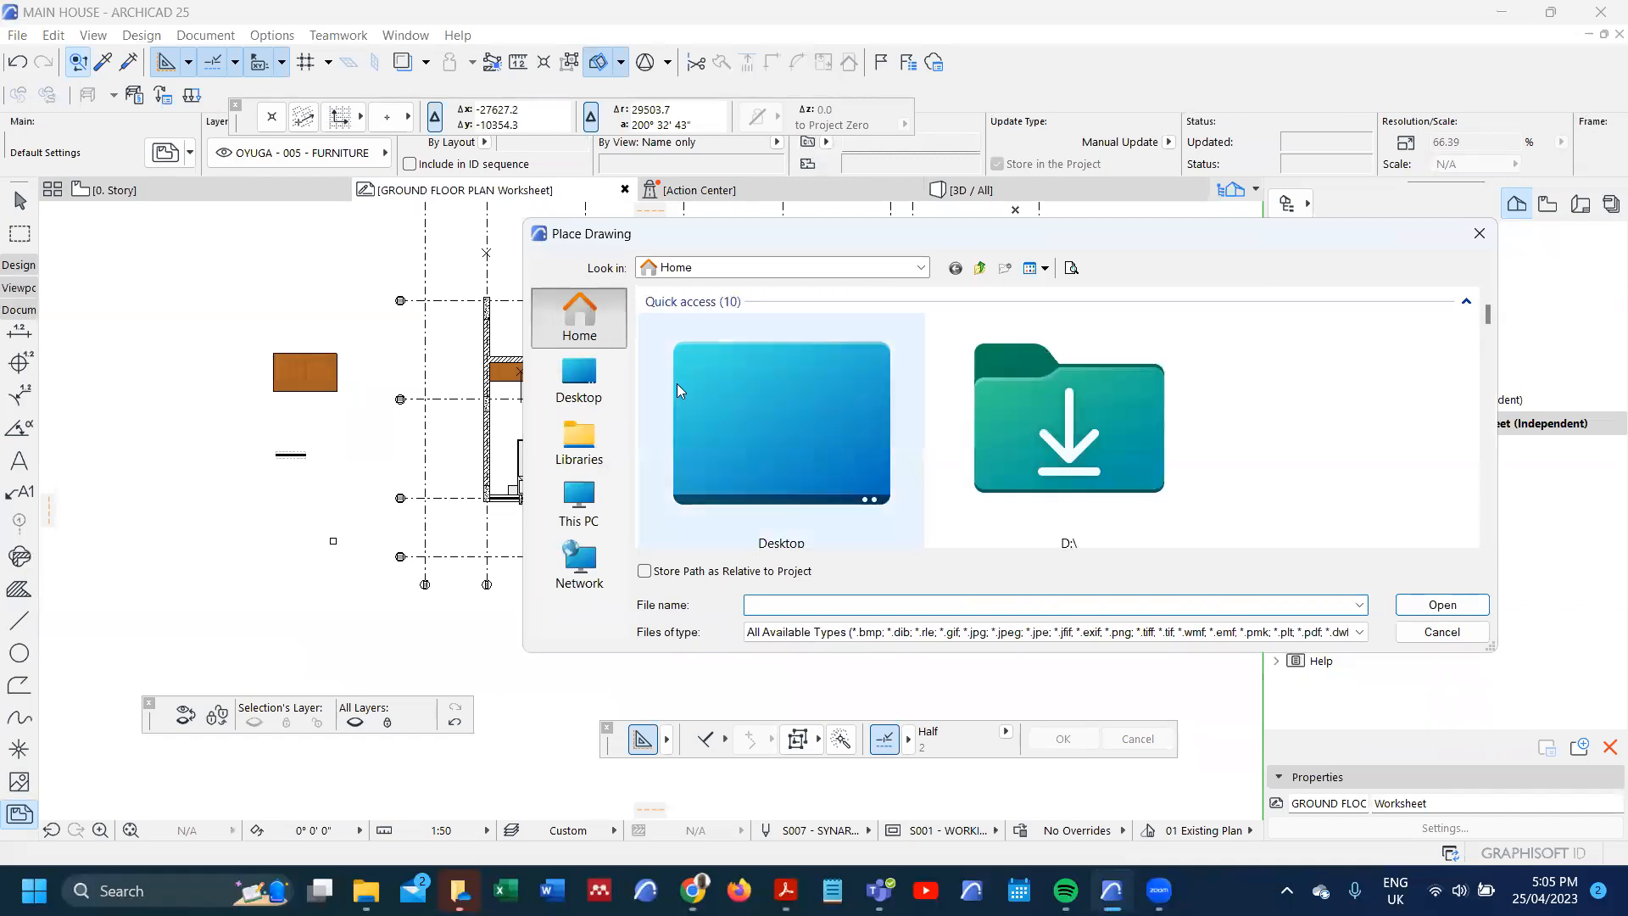
scroll(677, 387, down, 5)
scroll(677, 390, down, 8)
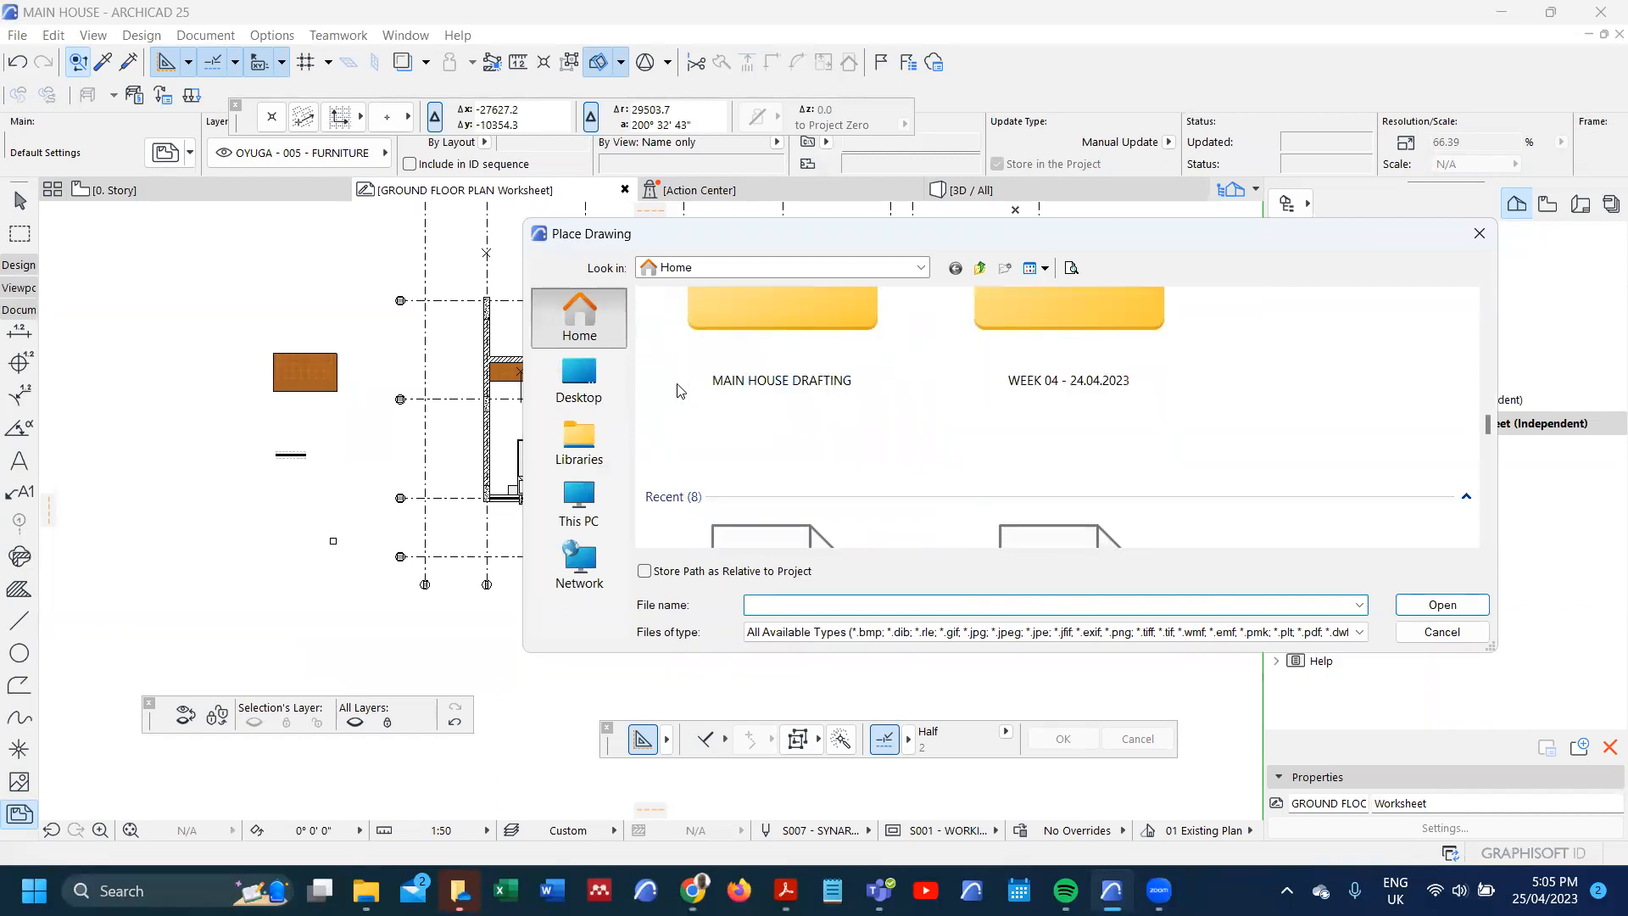
click(755, 363)
click(1451, 612)
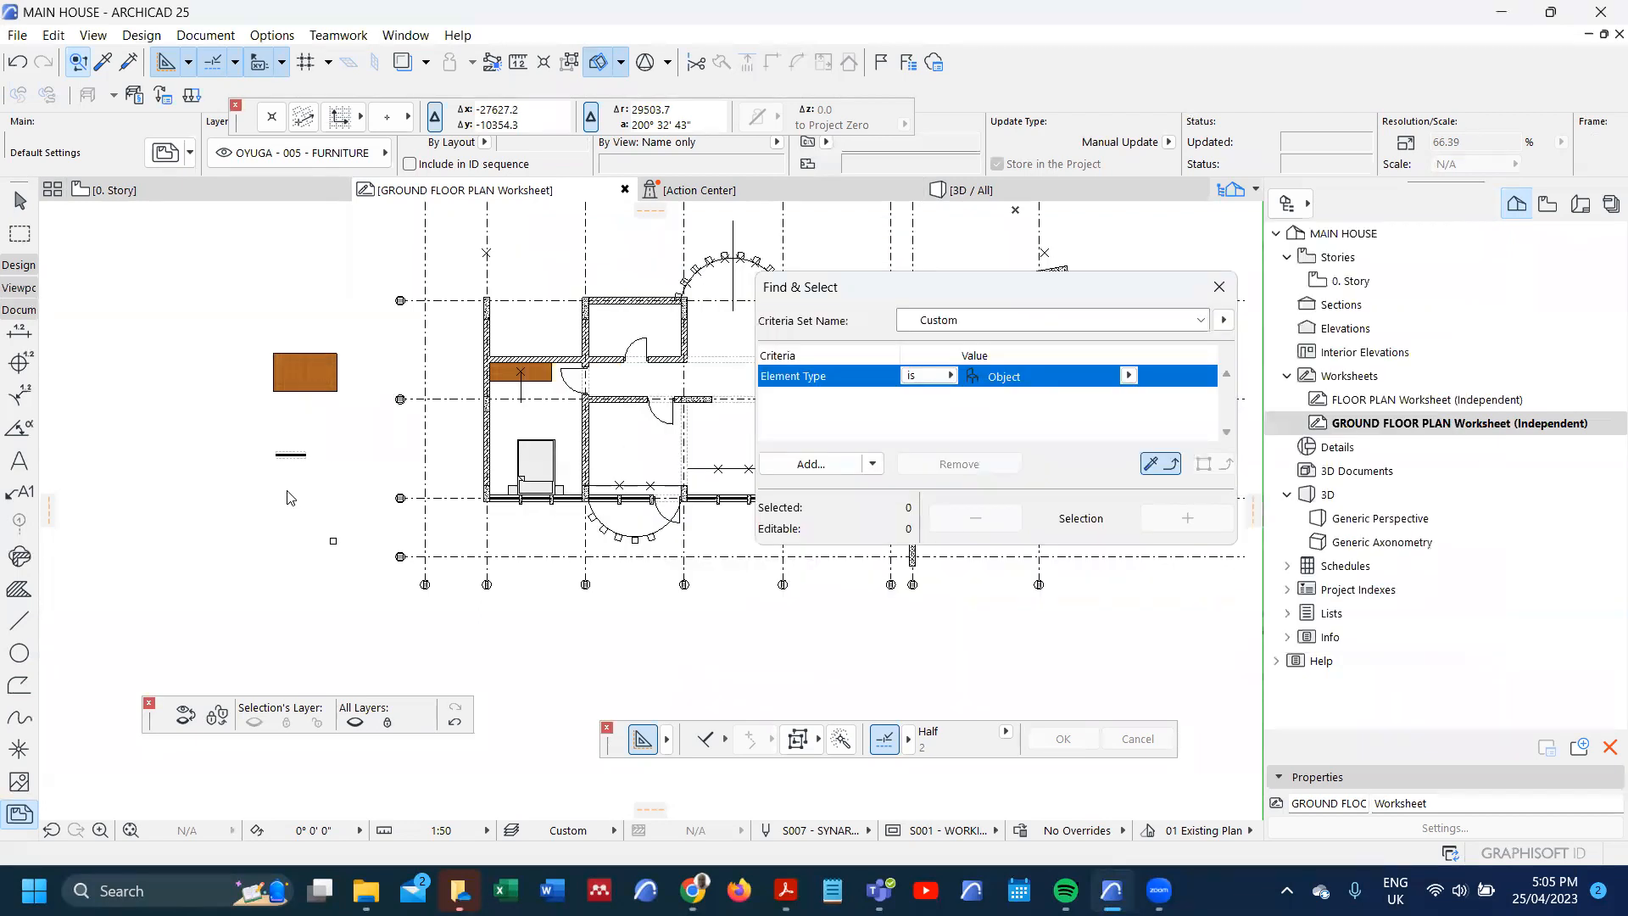
scroll(267, 503, down, 3)
- Crop the placed bed image's two side edges inward to the outer edges of the night tables
shift+click(173, 576)
scroll(84, 606, up, 1)
scroll(84, 606, up, 2)
click(107, 549)
scroll(136, 561, up, 3)
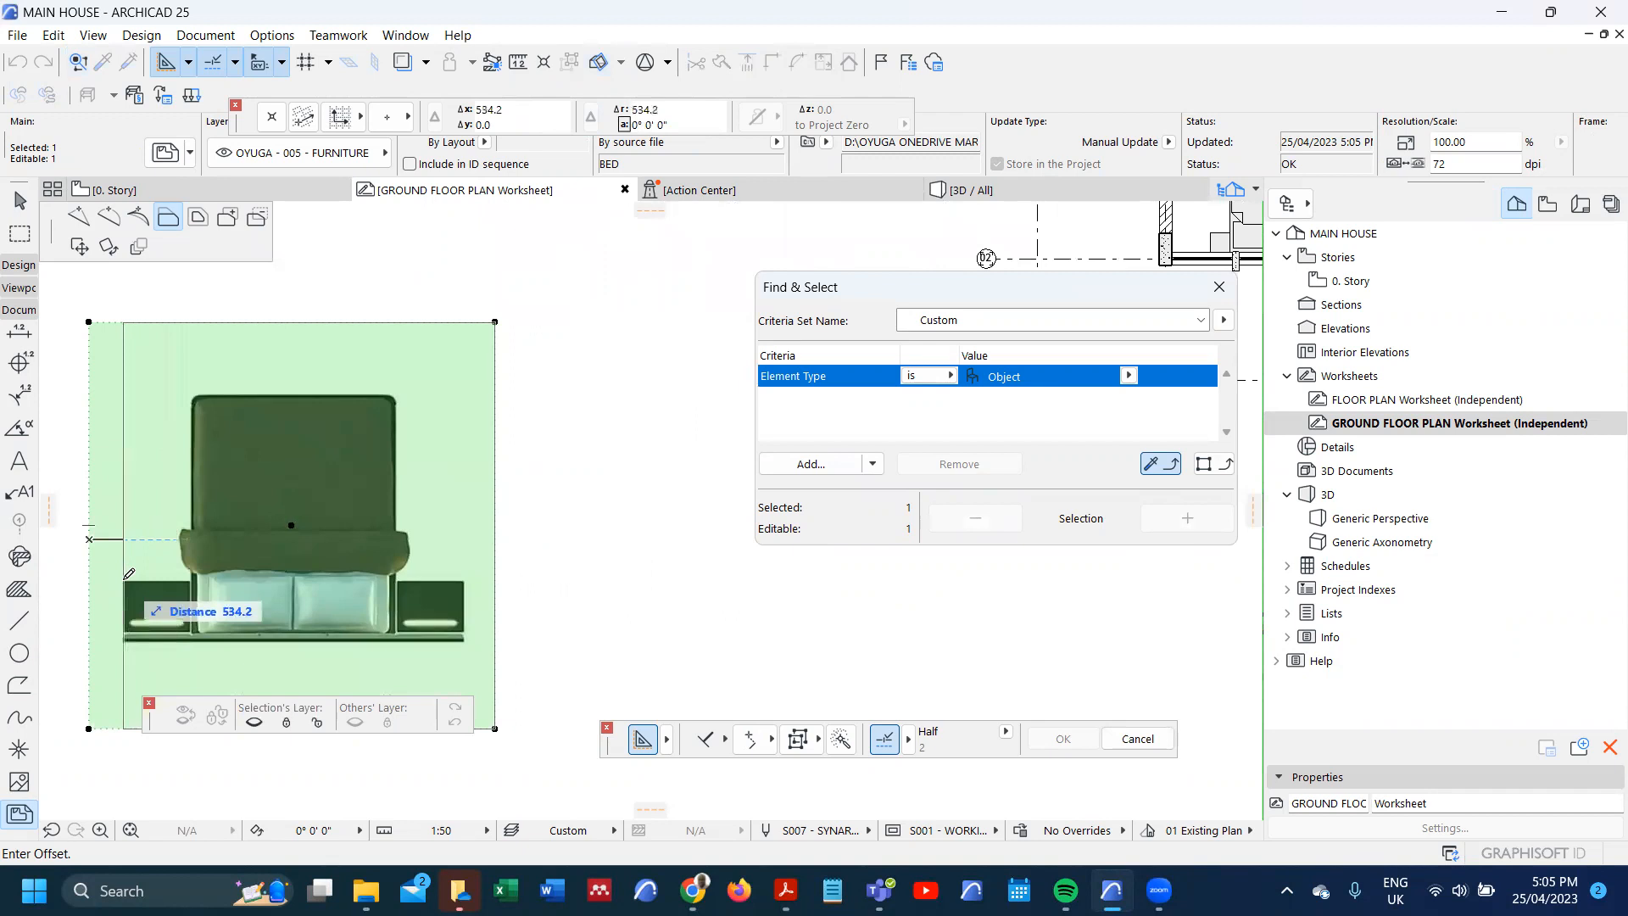
key(Escape)
scroll(173, 528, down, 3)
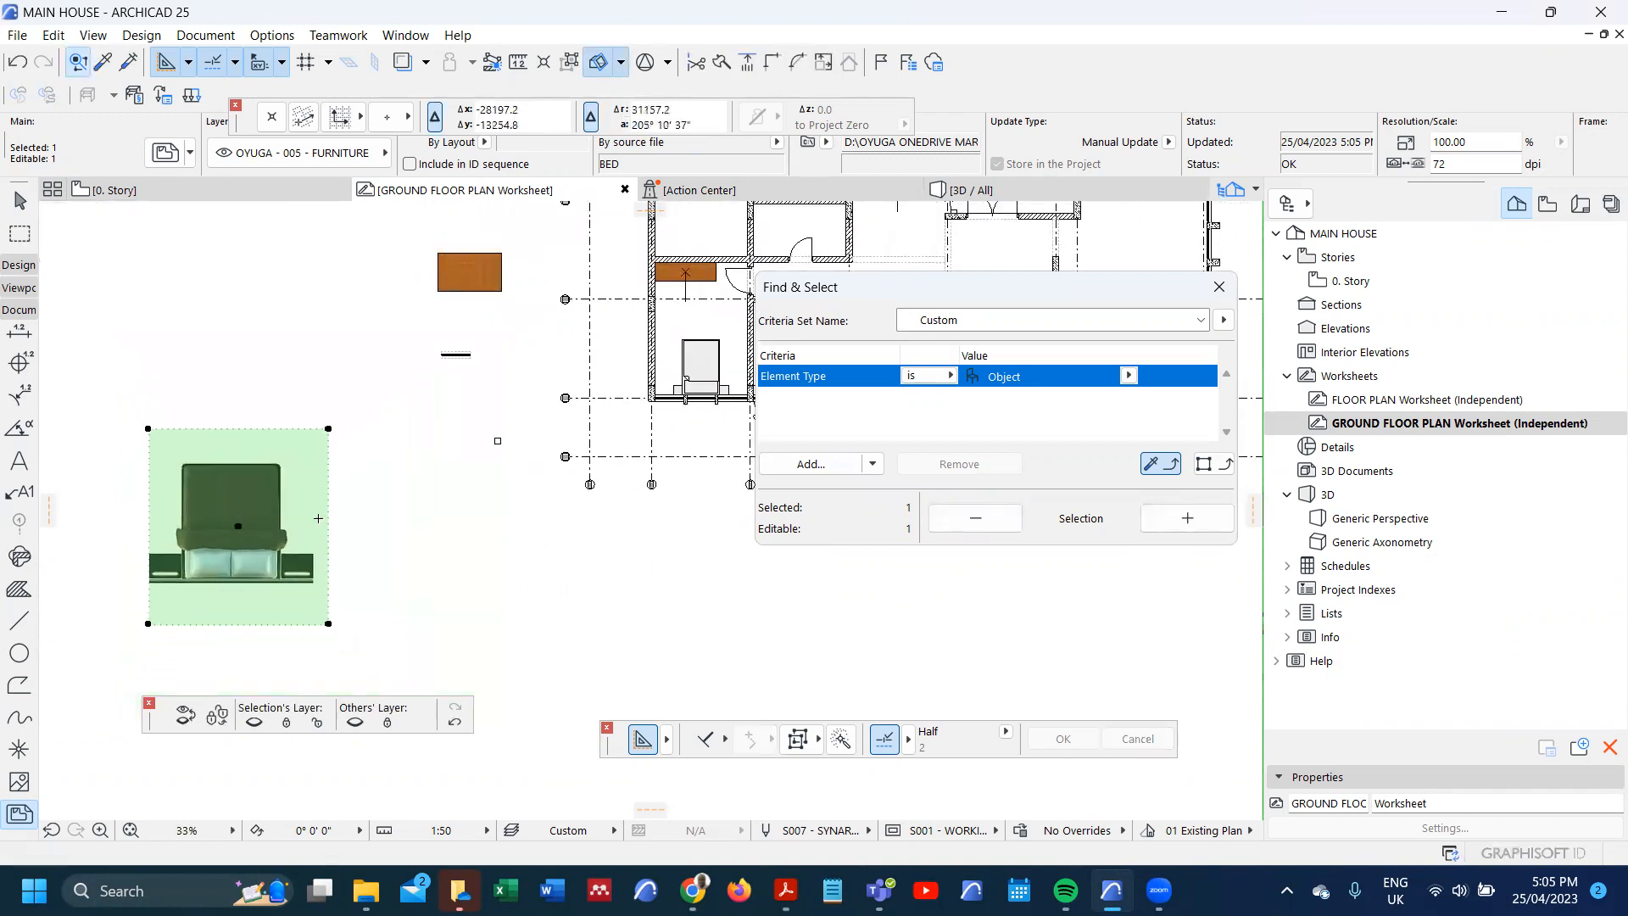
click(328, 535)
click(313, 543)
- Crop the bed image's headboard-side and foot-side edges flush with the headboard and the foot of the bed
click(280, 624)
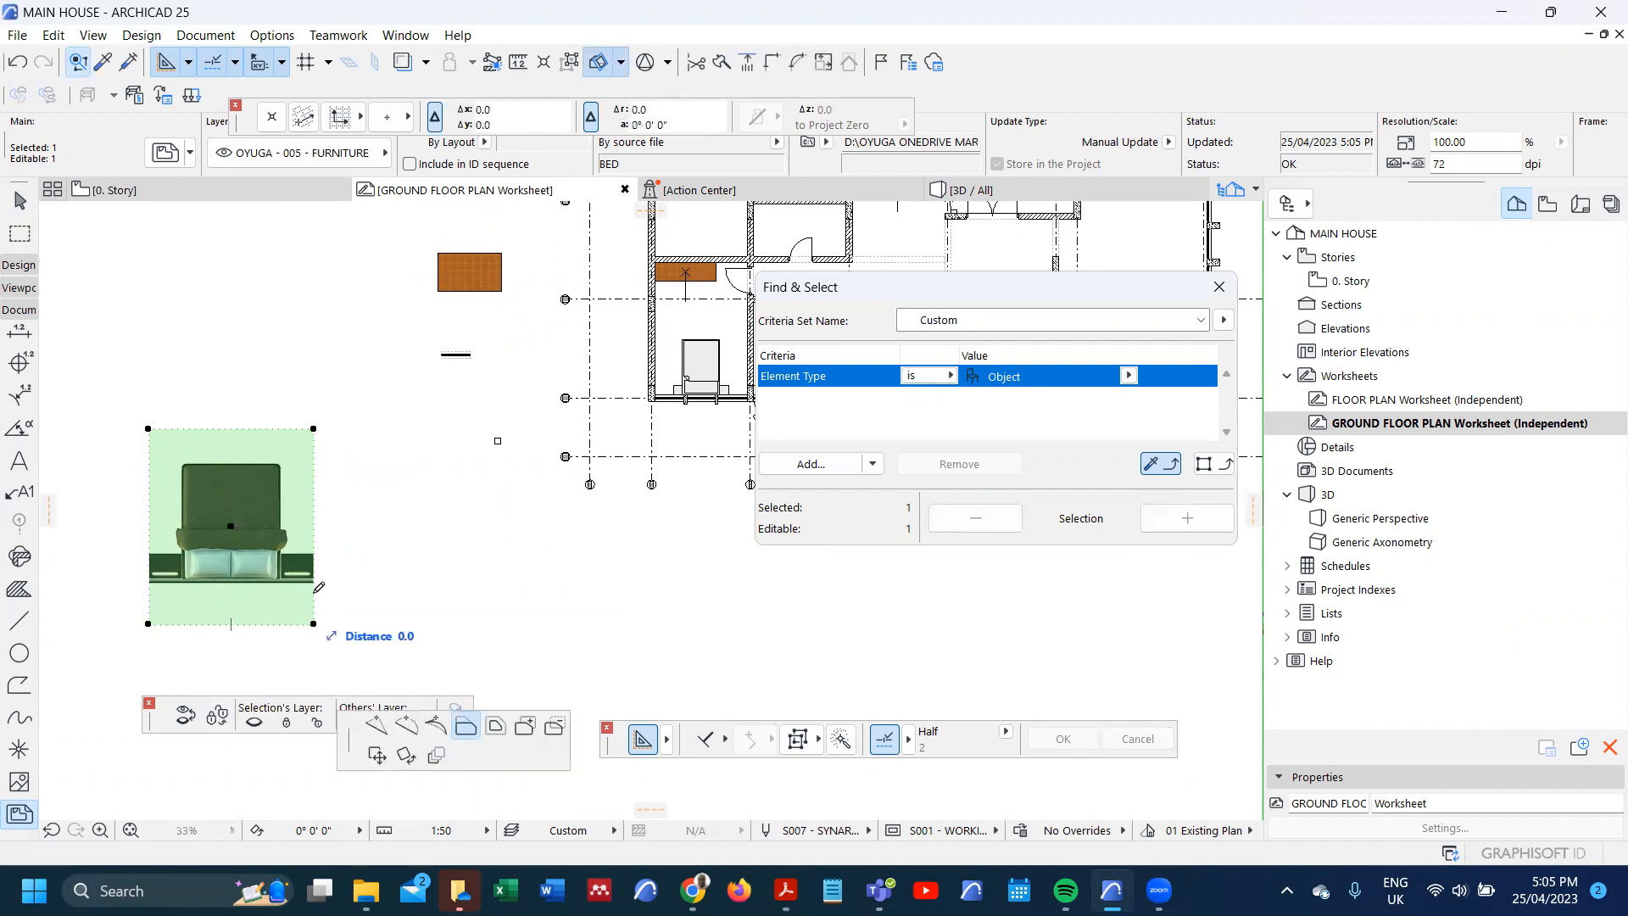
click(315, 581)
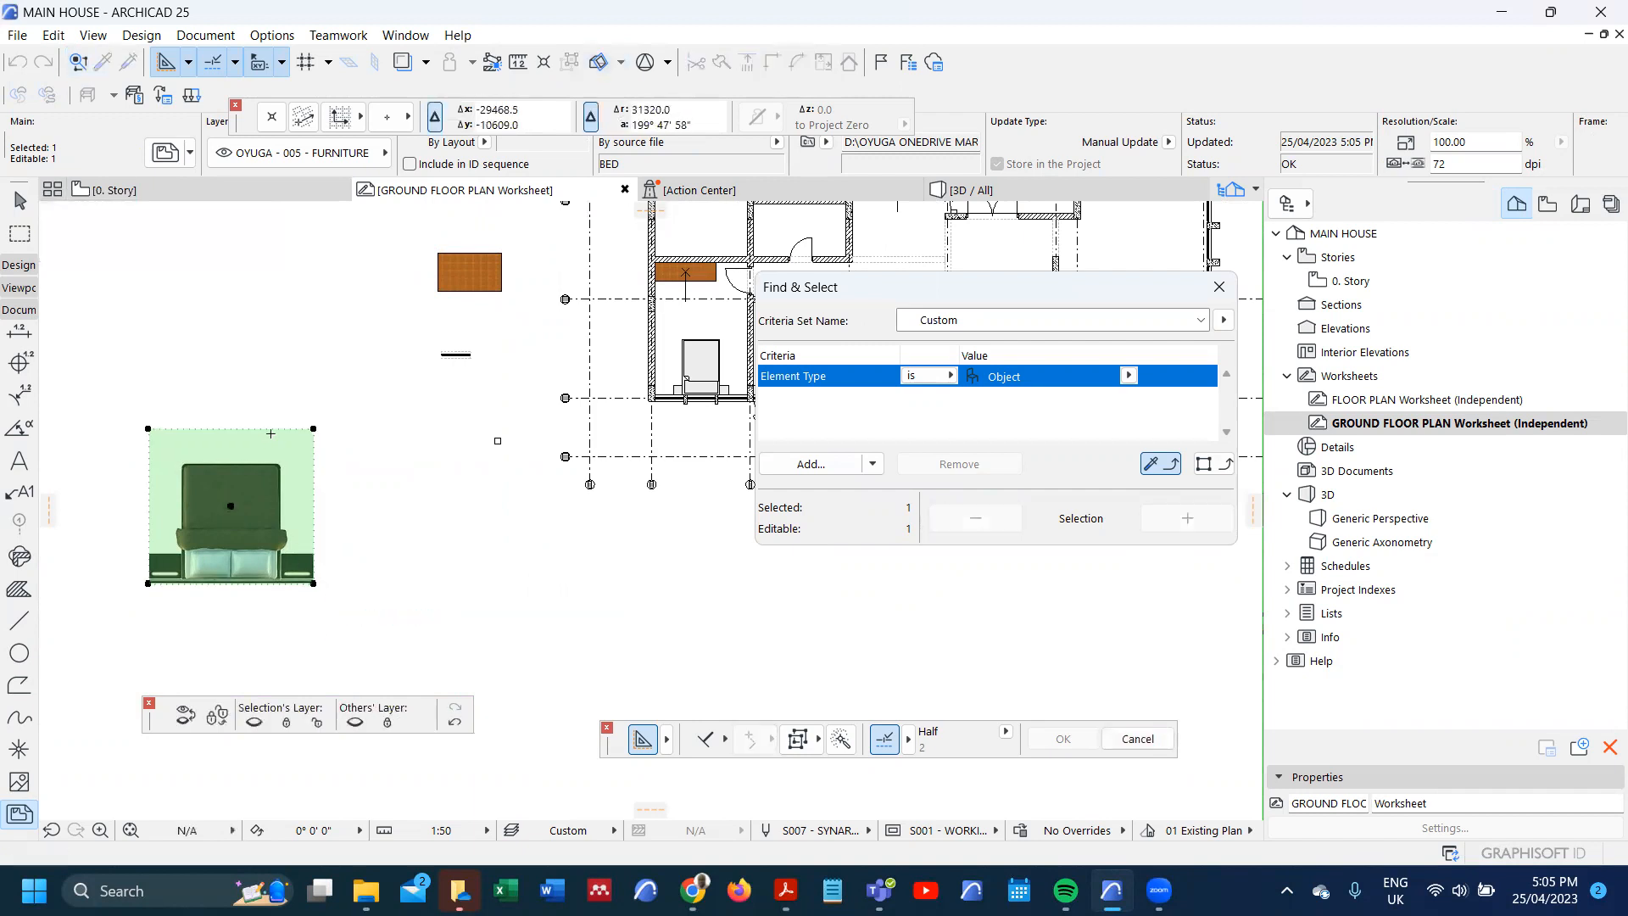
click(271, 430)
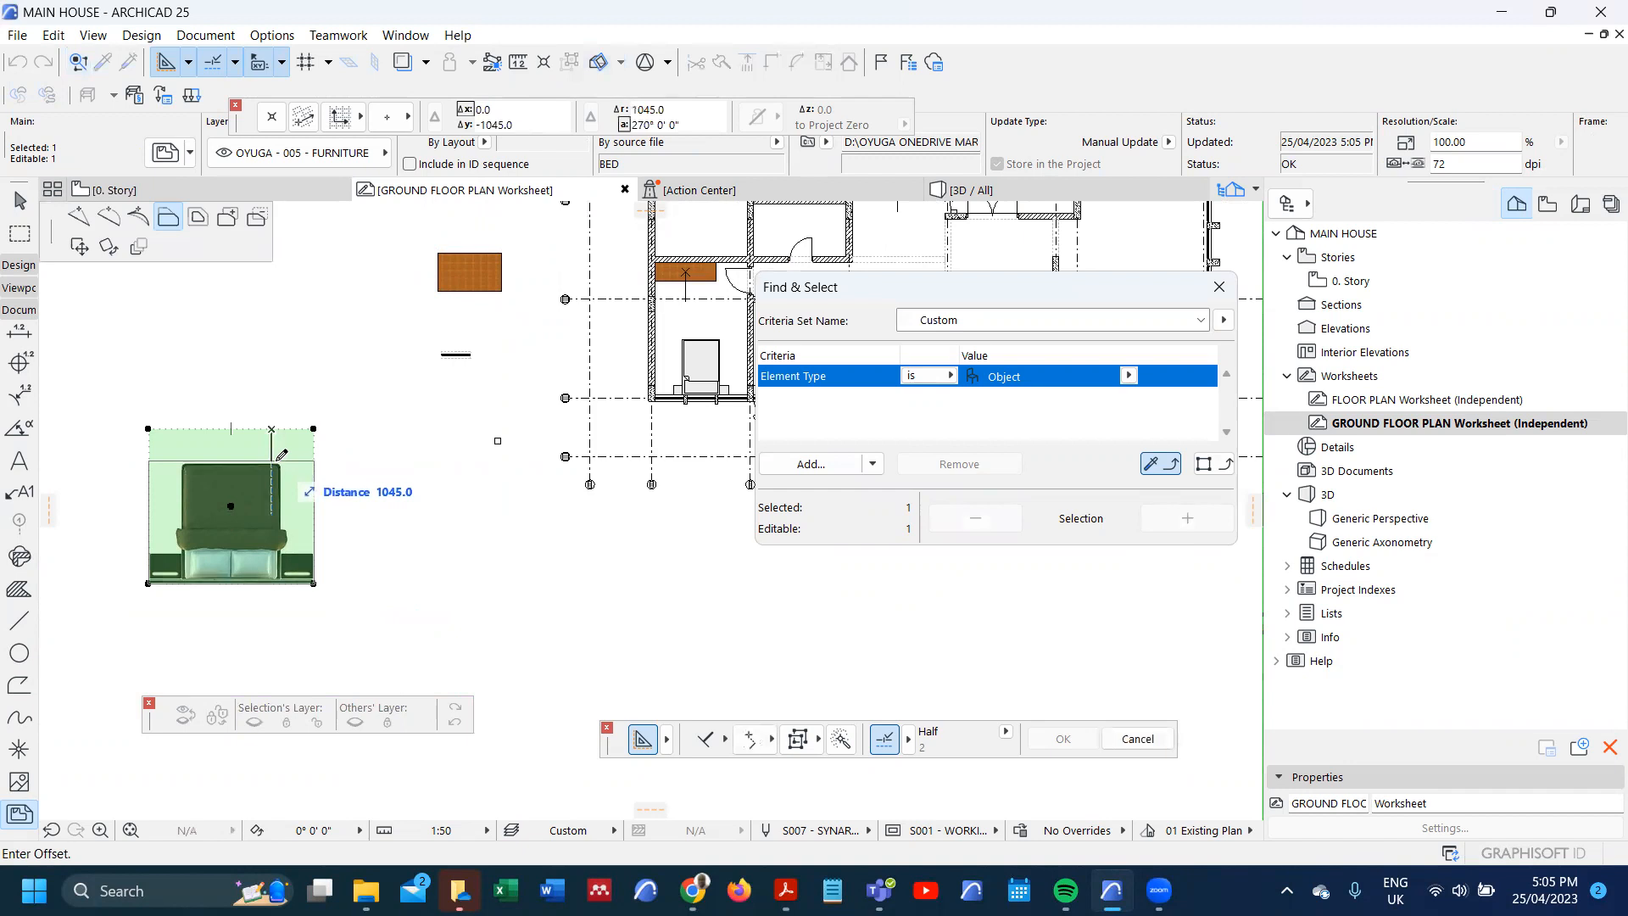
click(283, 456)
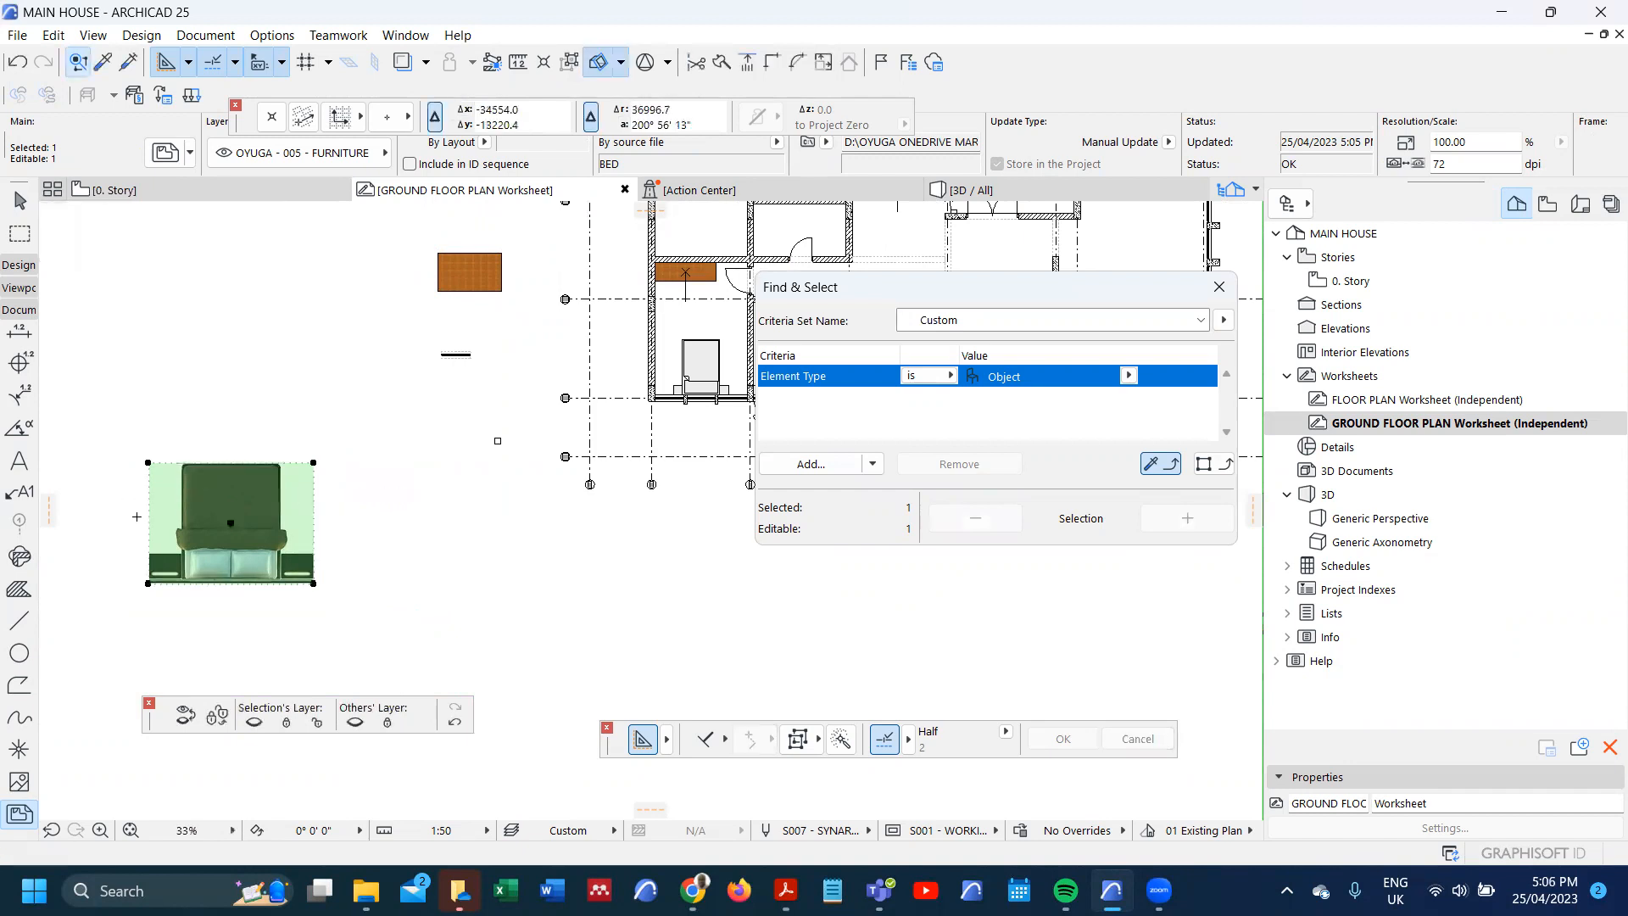
- Subtract a rectangular polygon from the bed image to remove the blank area between its left night table and the foot of the bed
scroll(174, 500, up, 3)
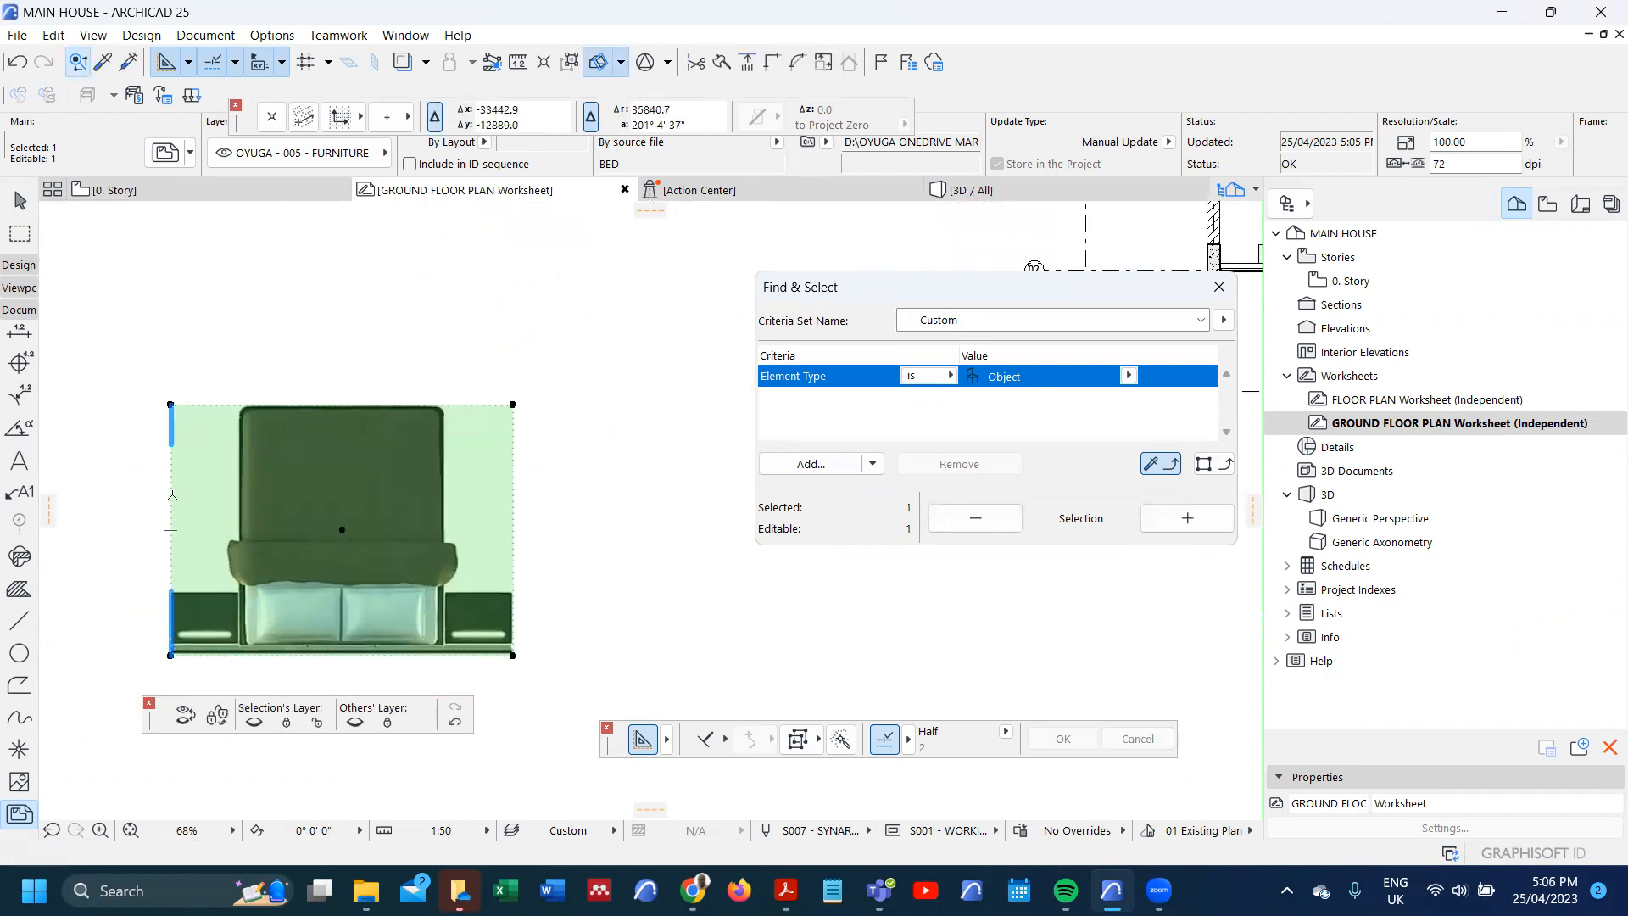
click(170, 404)
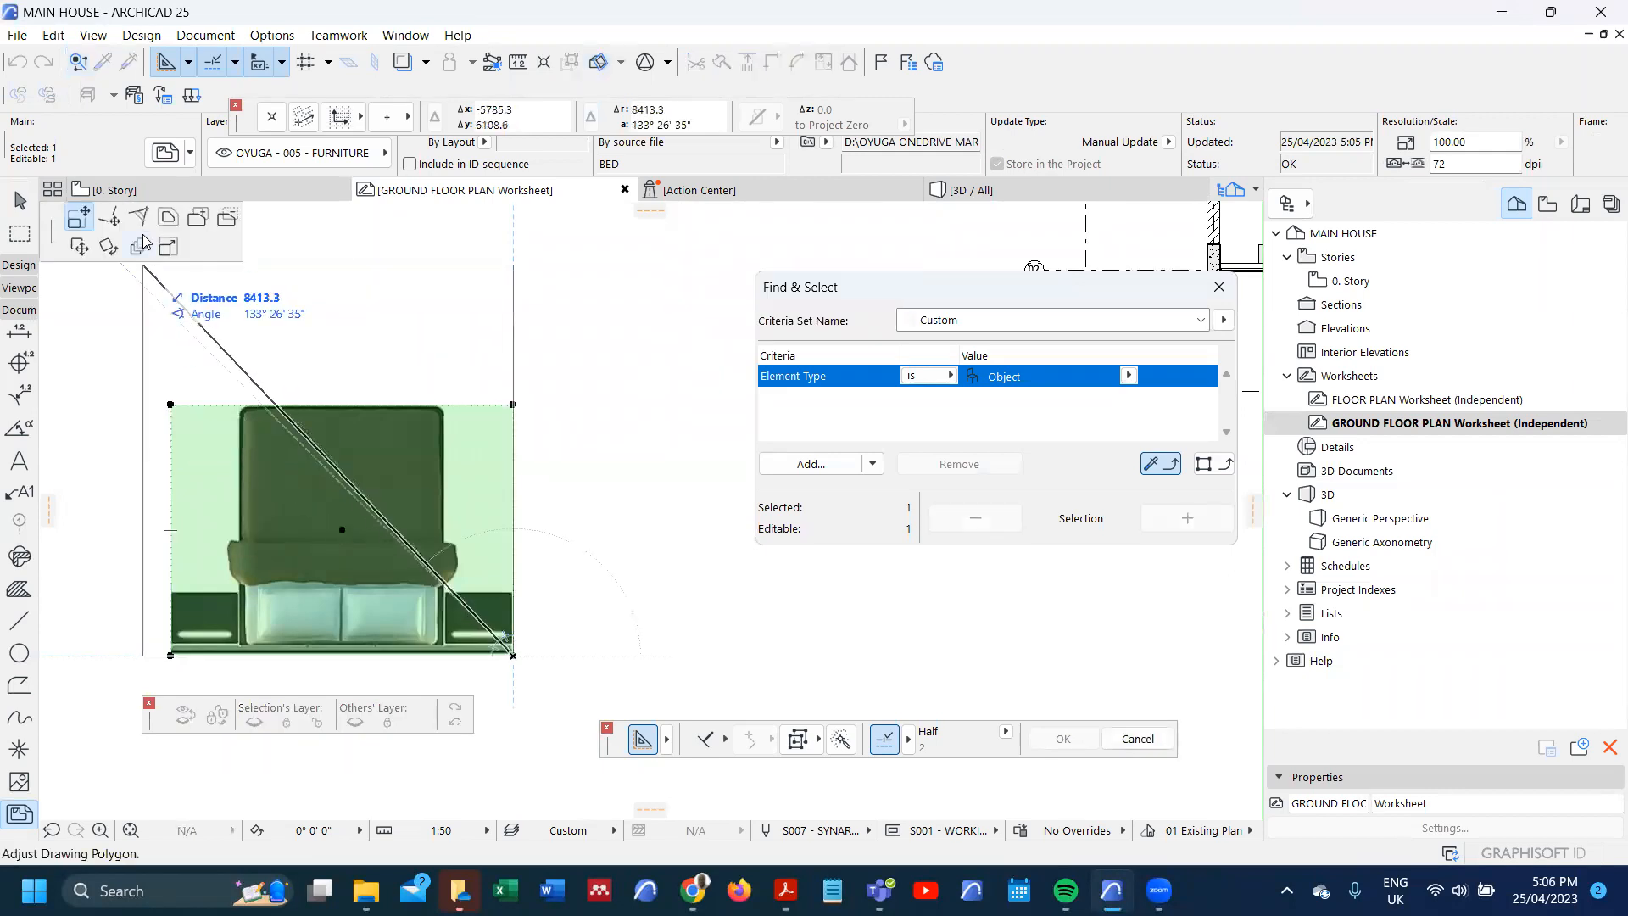
click(227, 219)
click(160, 377)
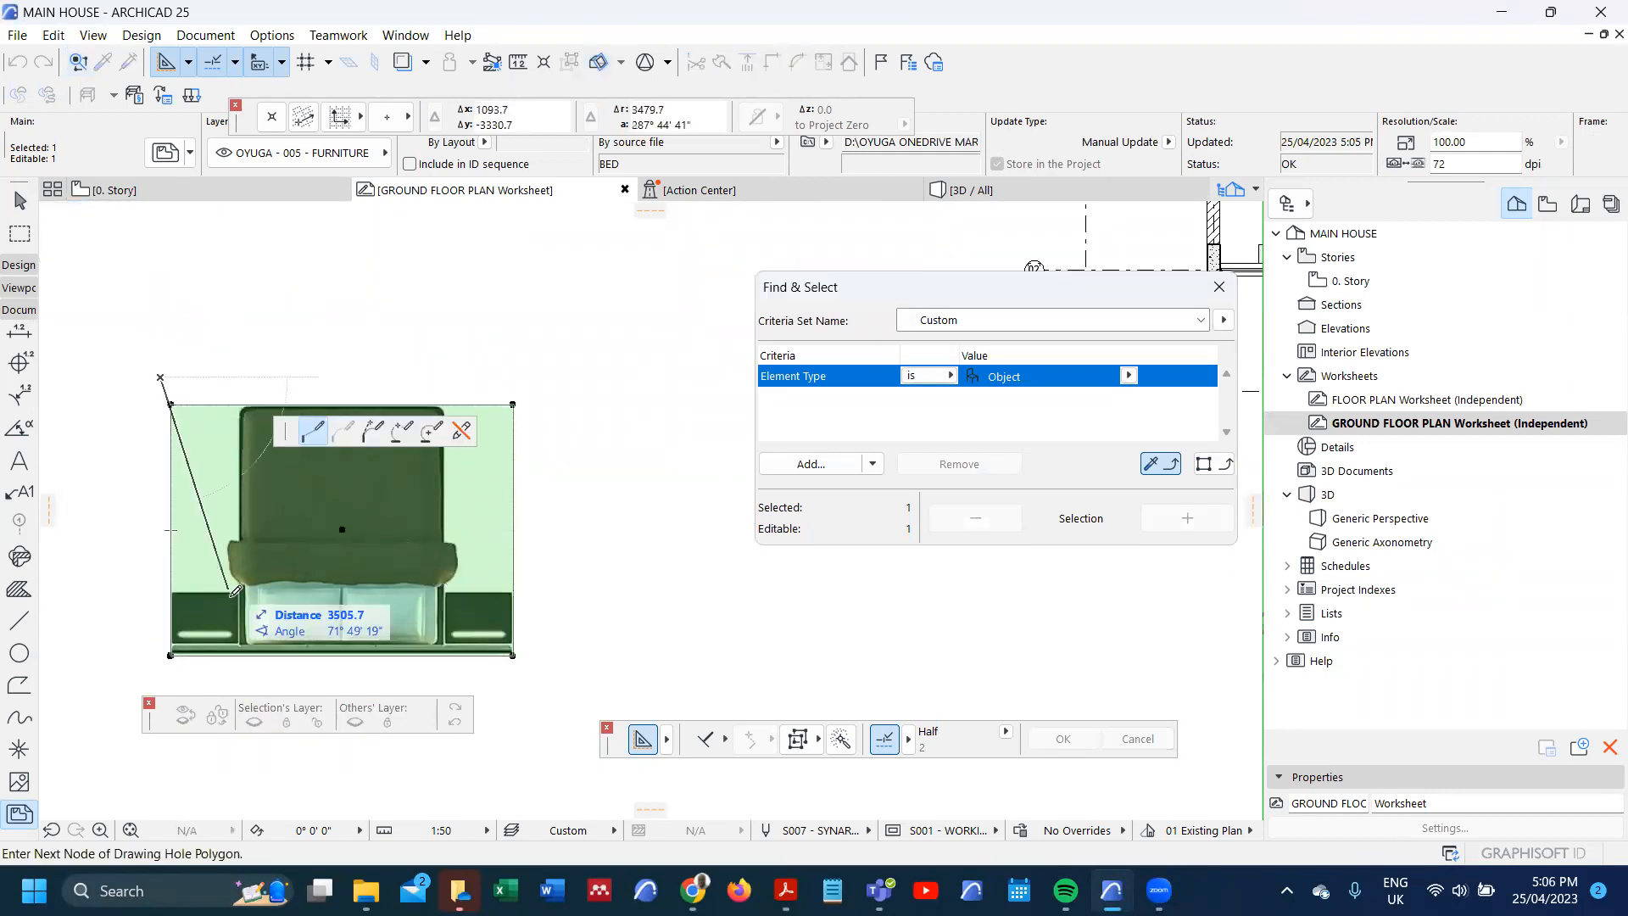
scroll(165, 615, up, 4)
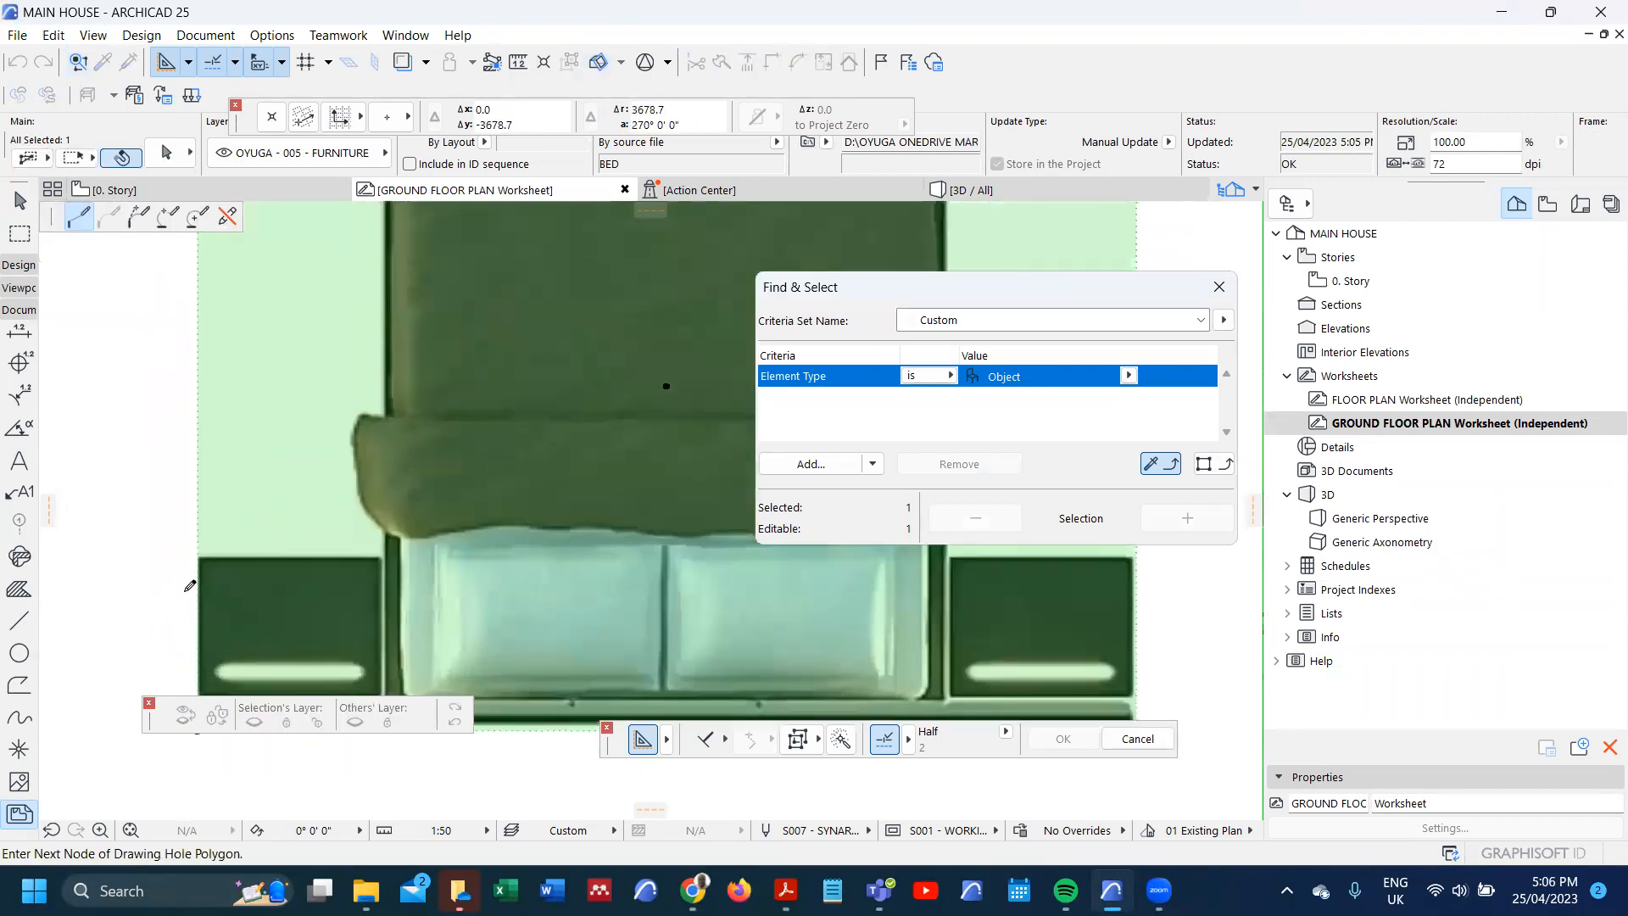
click(228, 559)
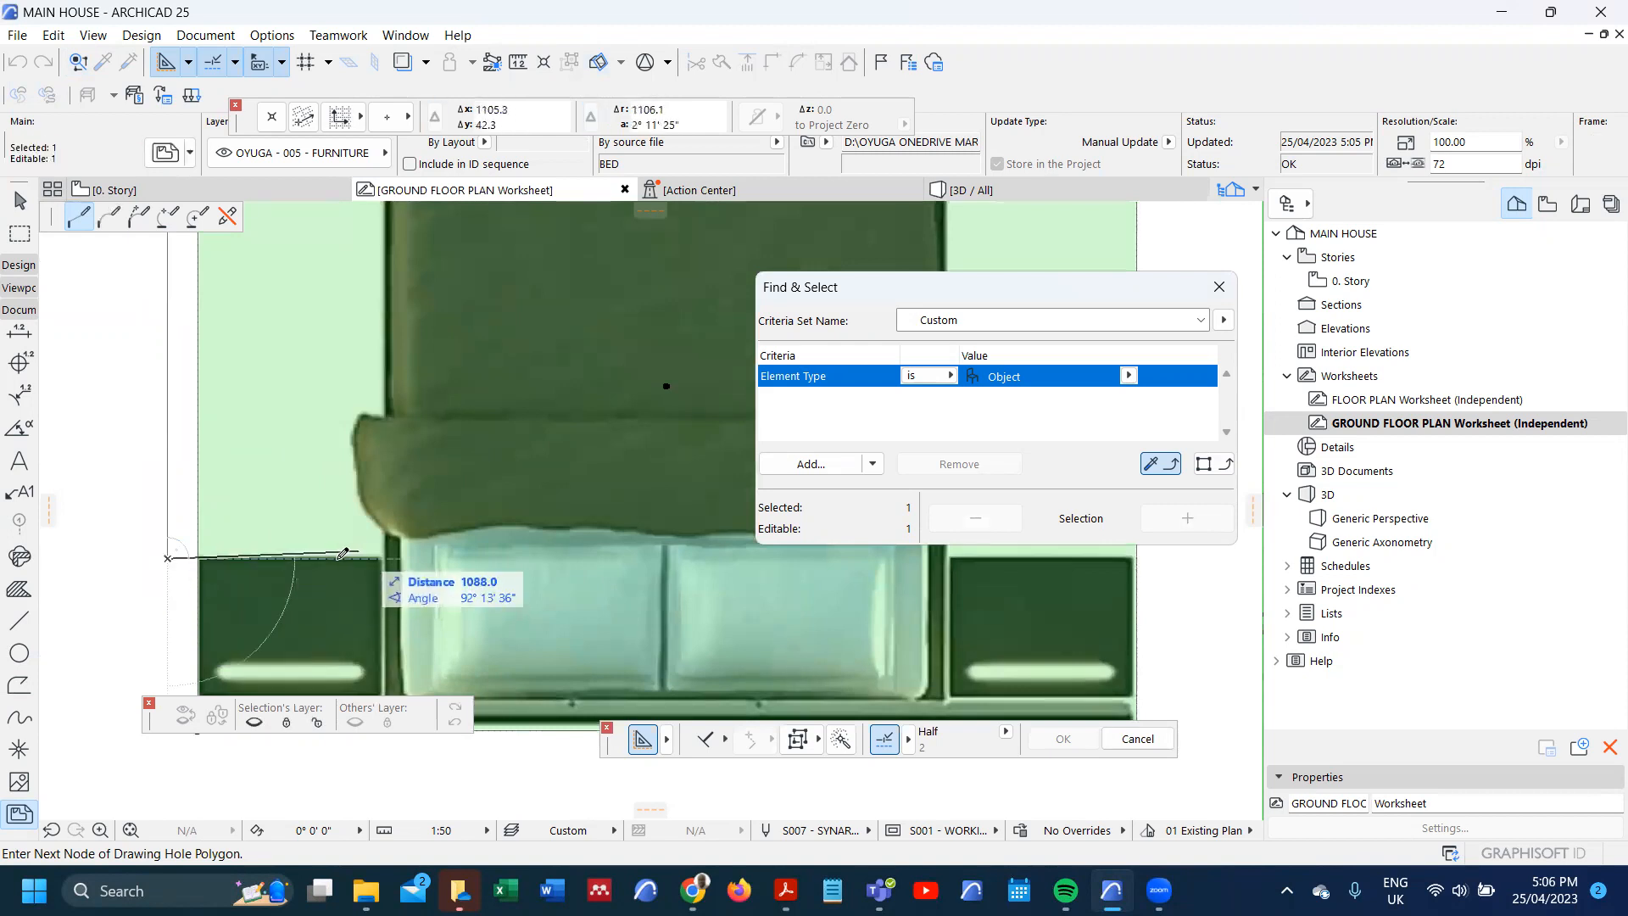
scroll(350, 557, down, 2)
scroll(350, 558, down, 3)
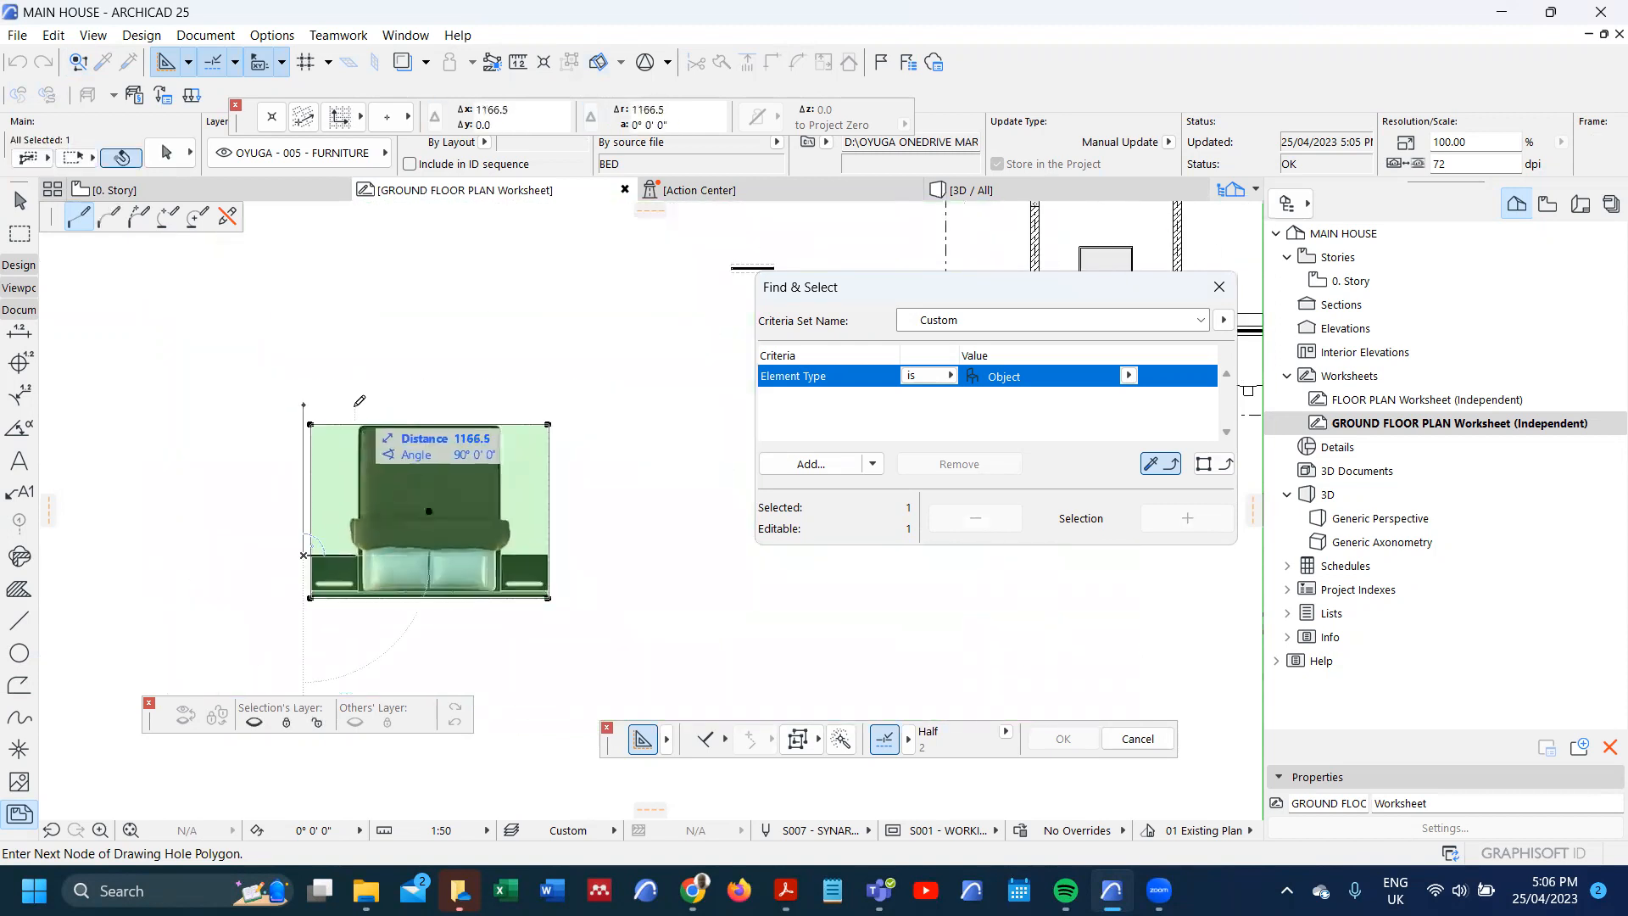
click(351, 381)
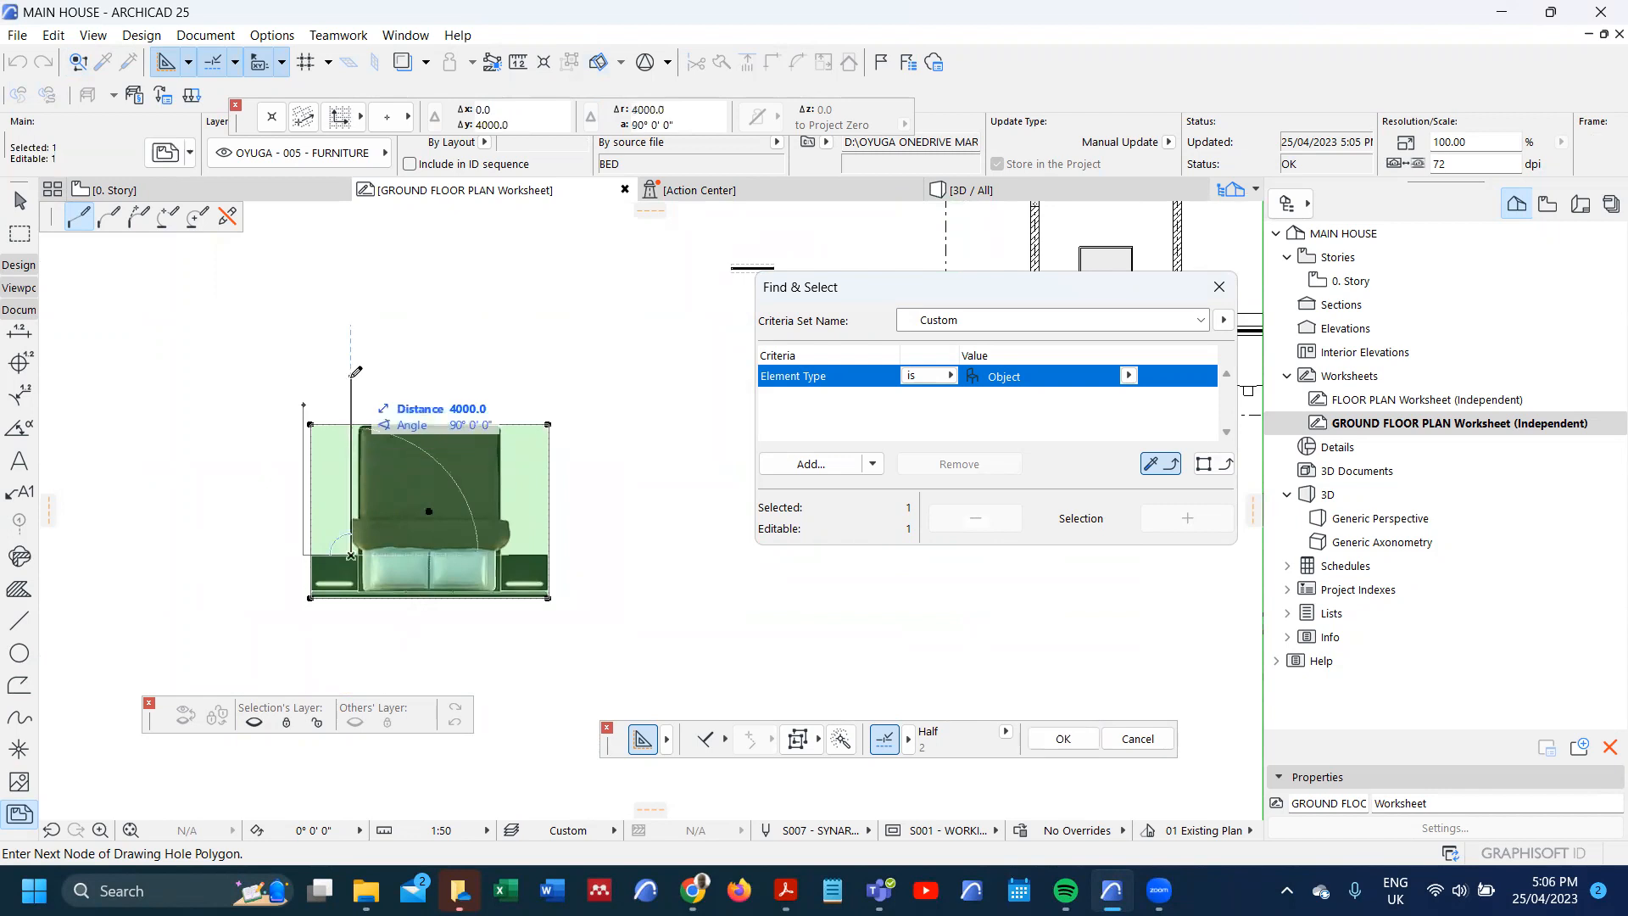
click(351, 405)
click(310, 407)
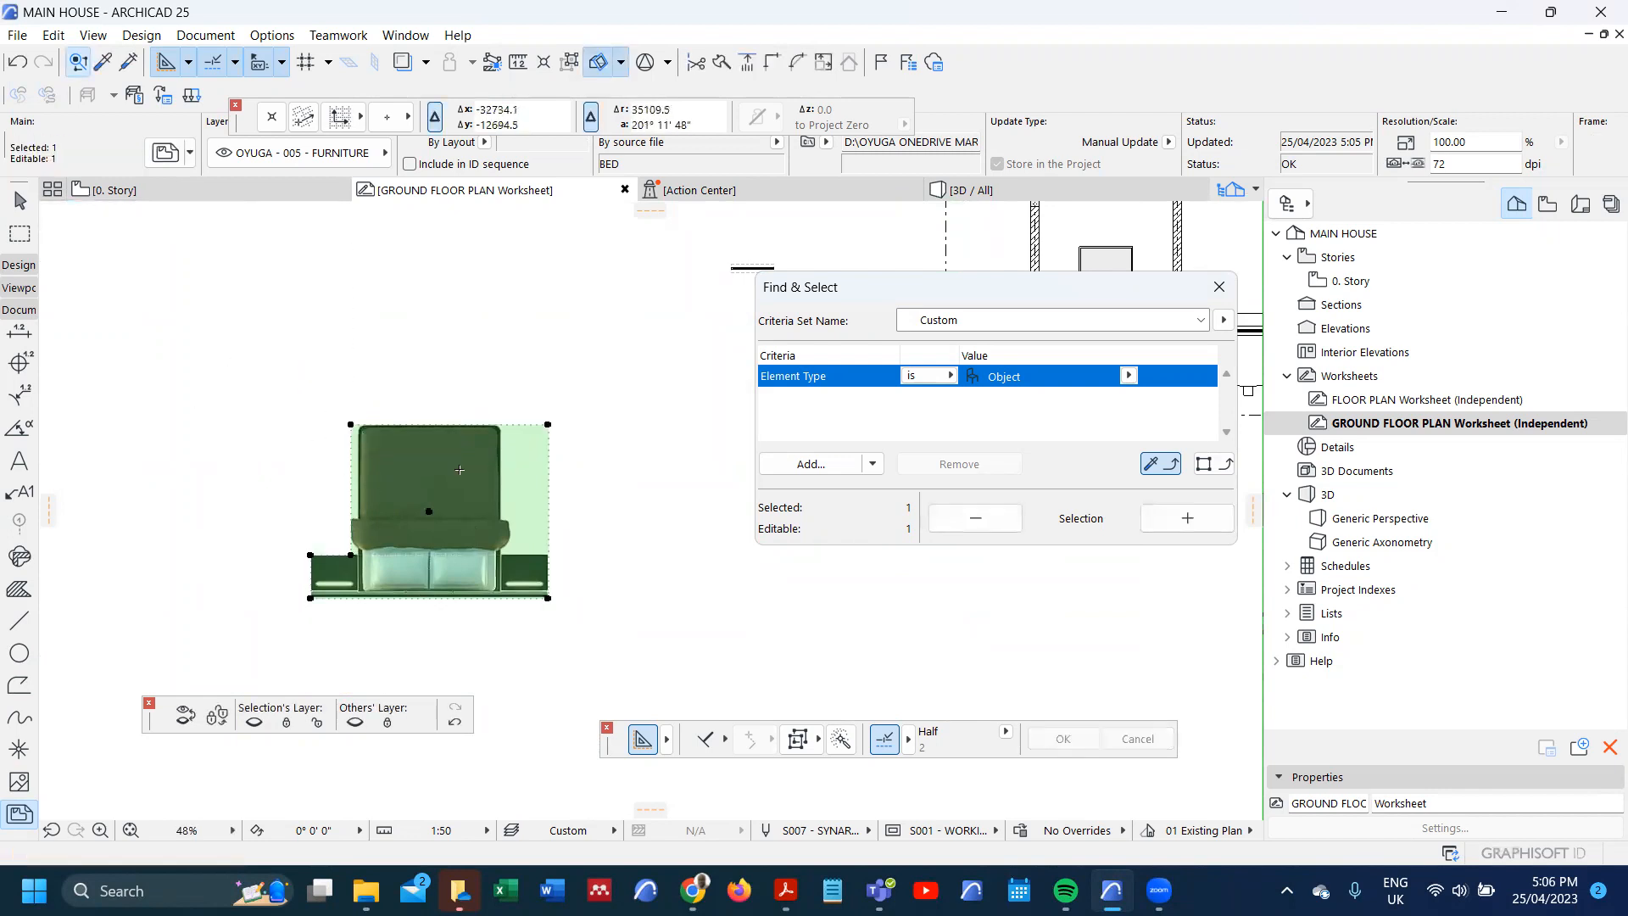
- Subtract a rectangular polygon from the bed image to remove the blank area between its right night table and the foot of the bed
key(ctrl+t)
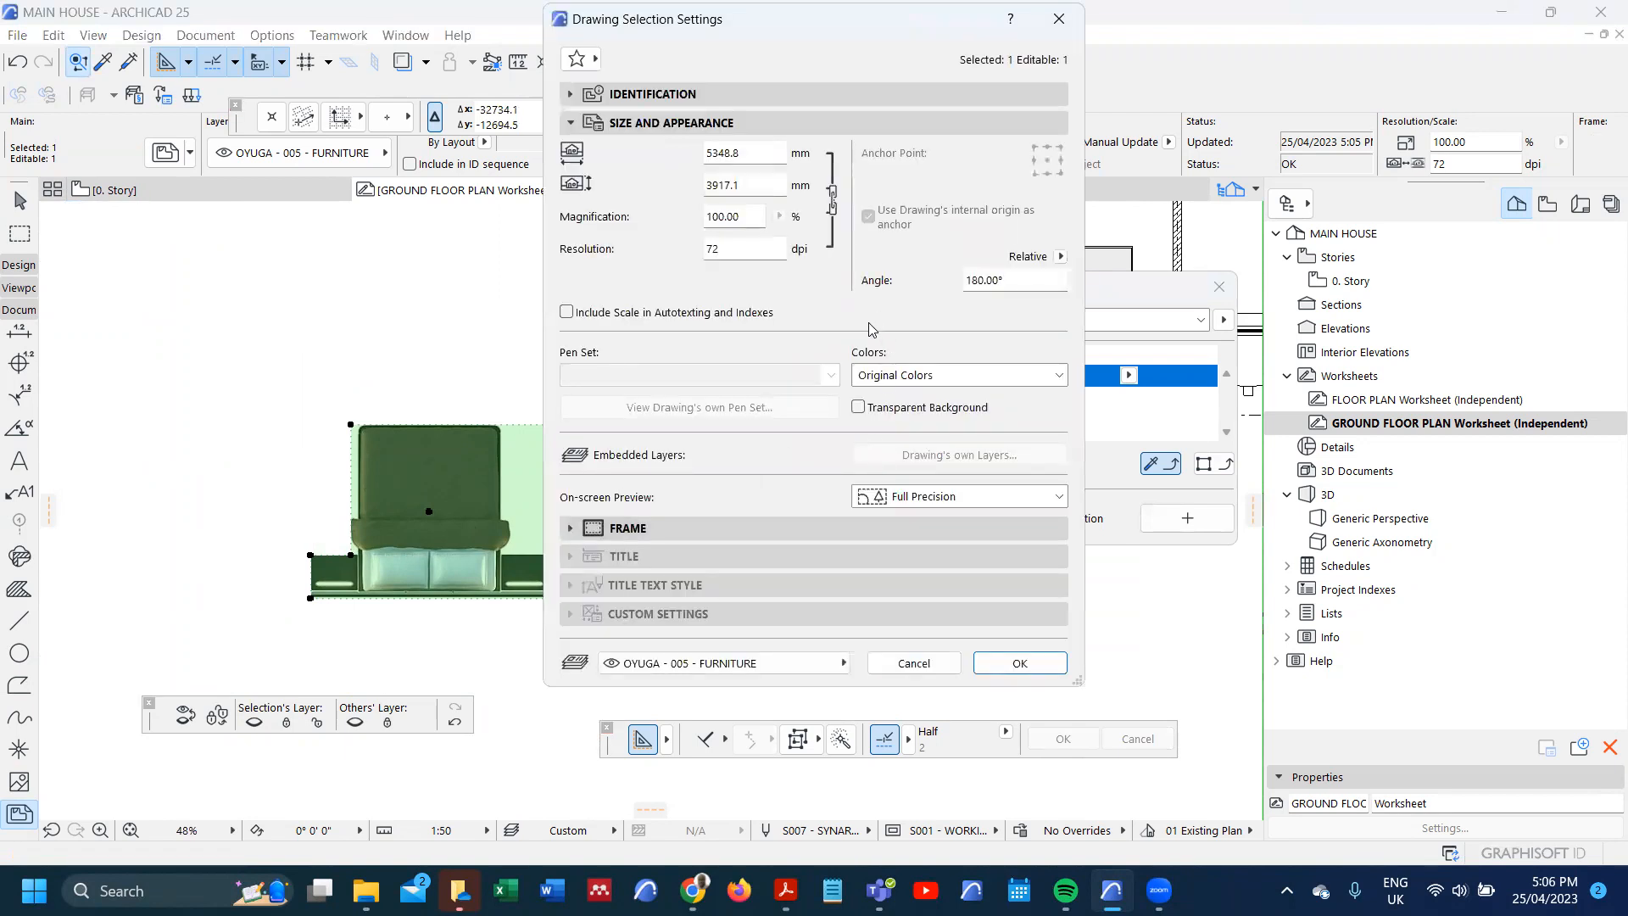
click(1005, 668)
scroll(432, 492, up, 2)
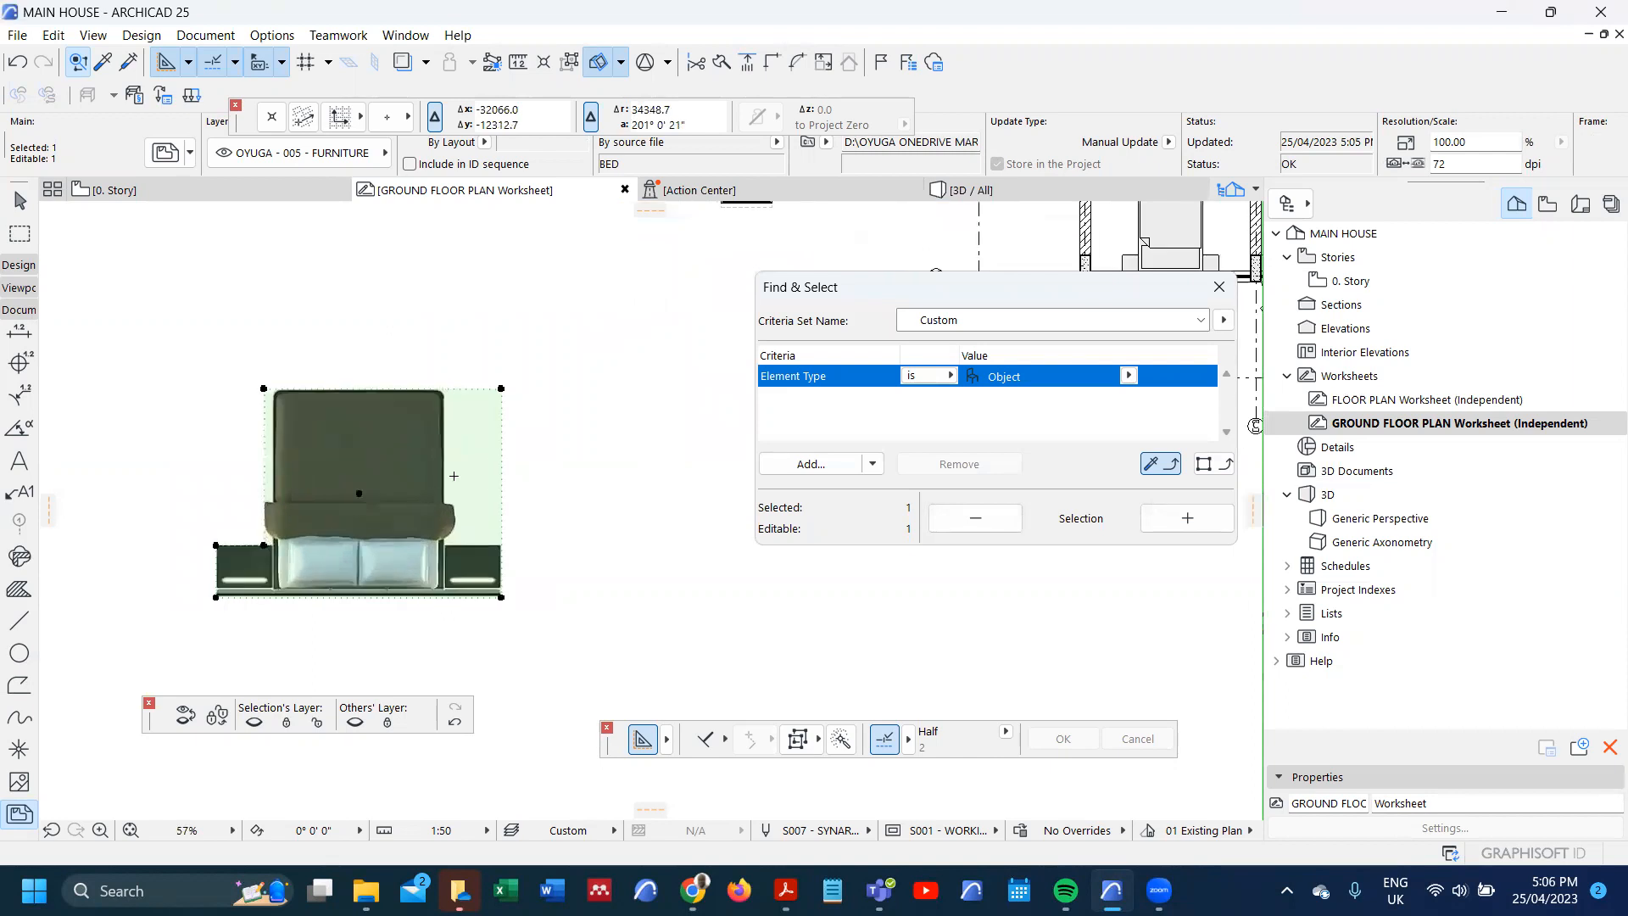
click(502, 387)
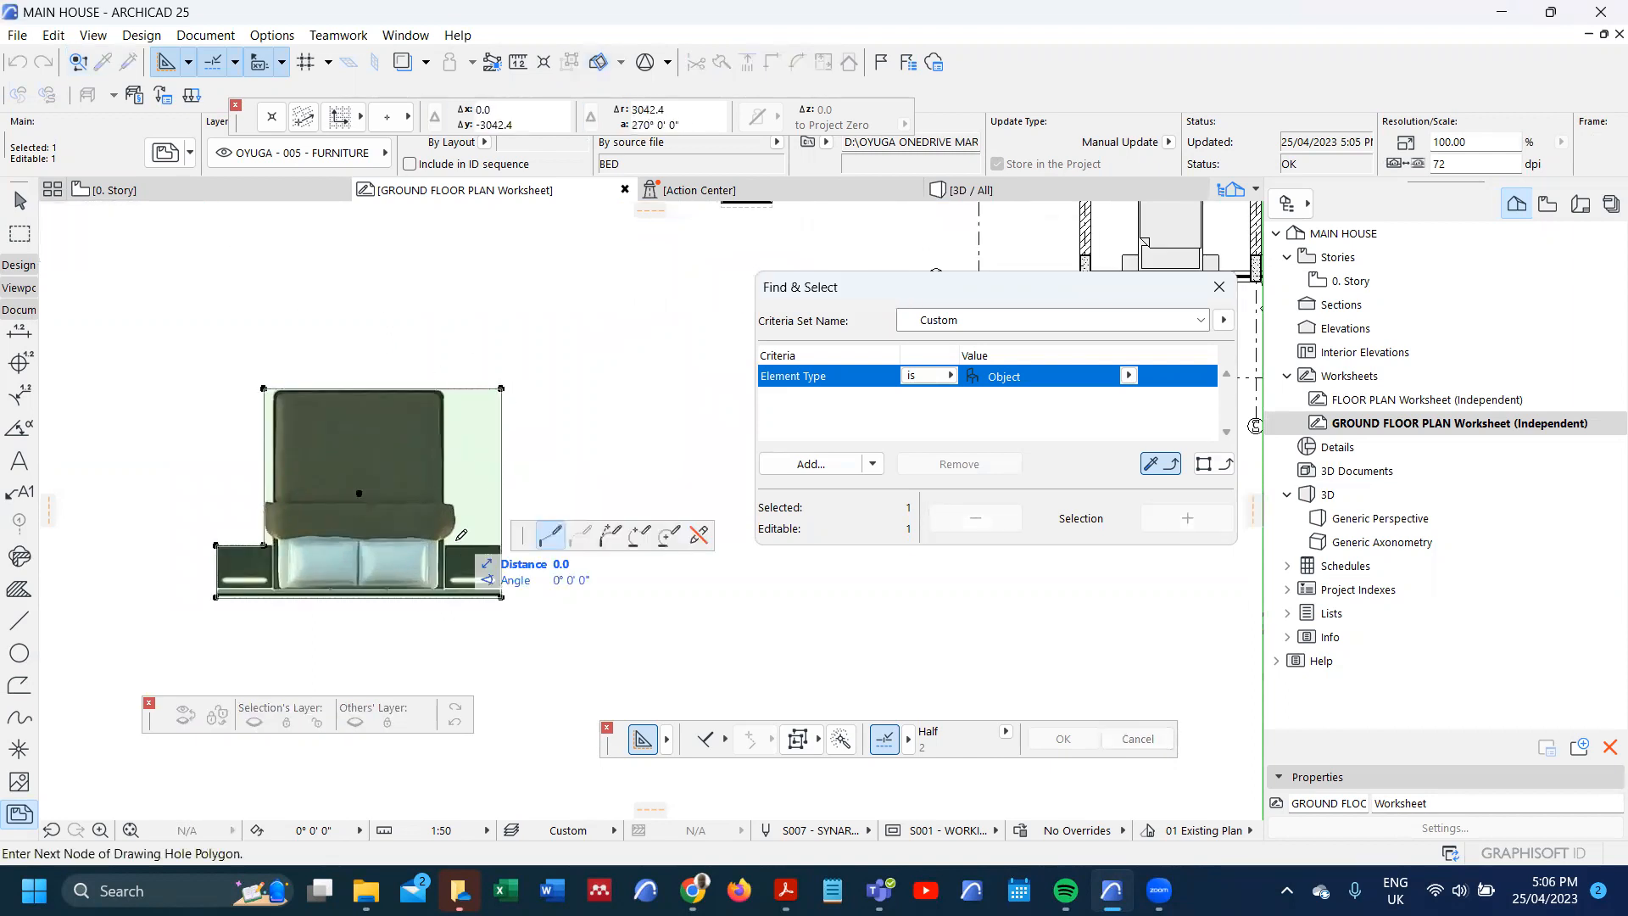
click(452, 375)
click(454, 542)
click(536, 542)
double_click(559, 345)
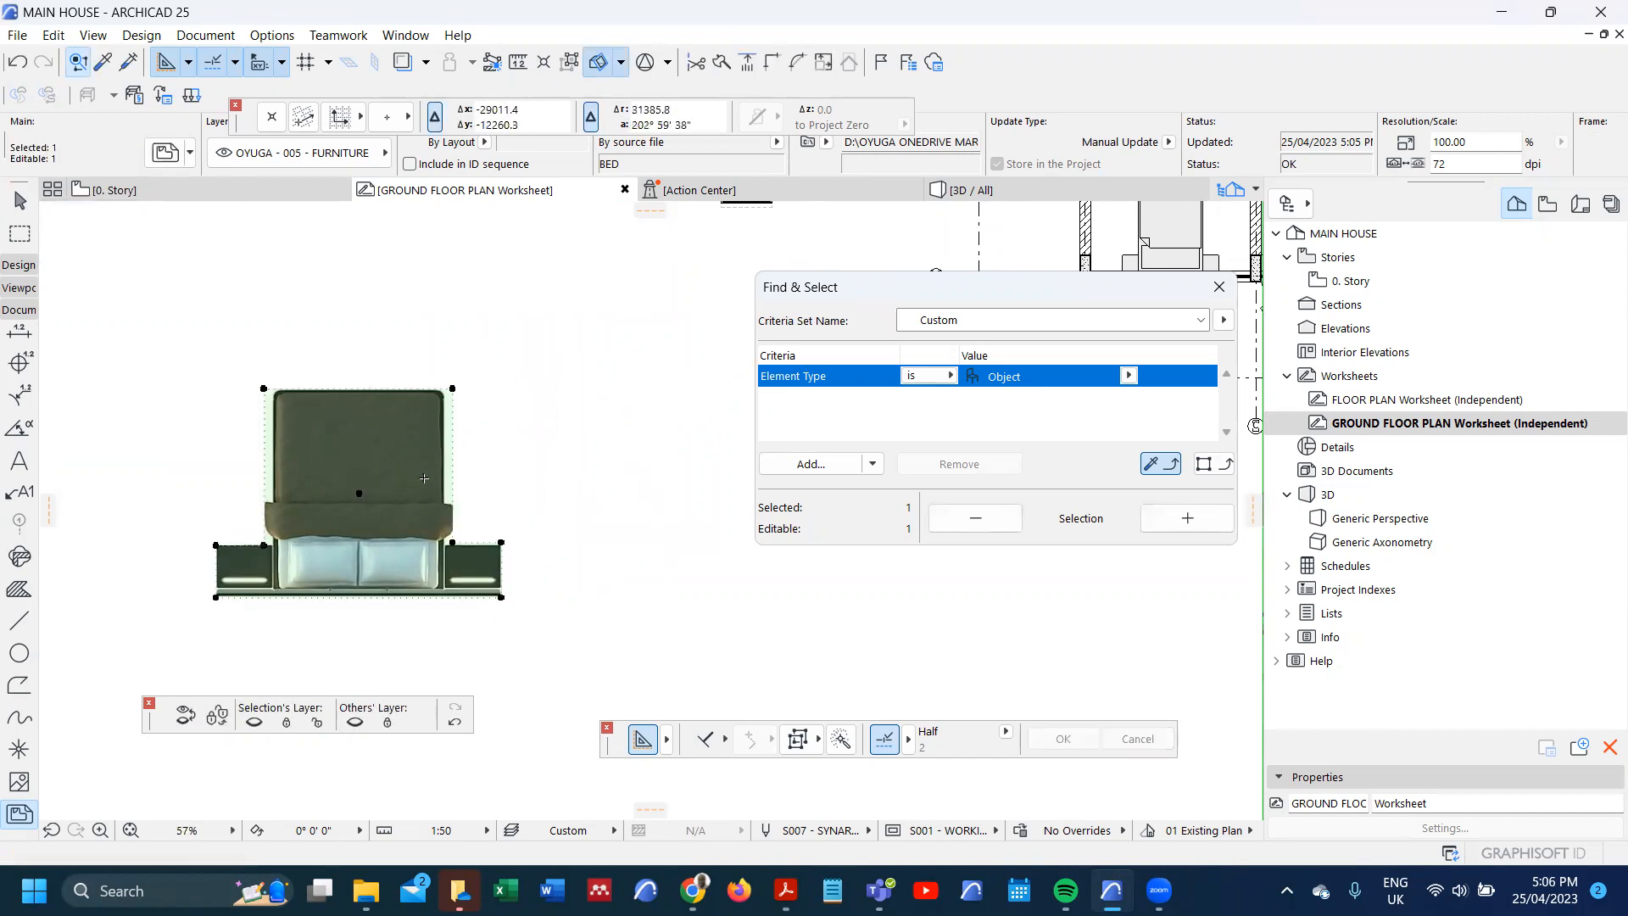
- Offset the bed image's right cropped edge slightly outward so the full folded blanket is included
scroll(497, 418, up, 5)
click(493, 396)
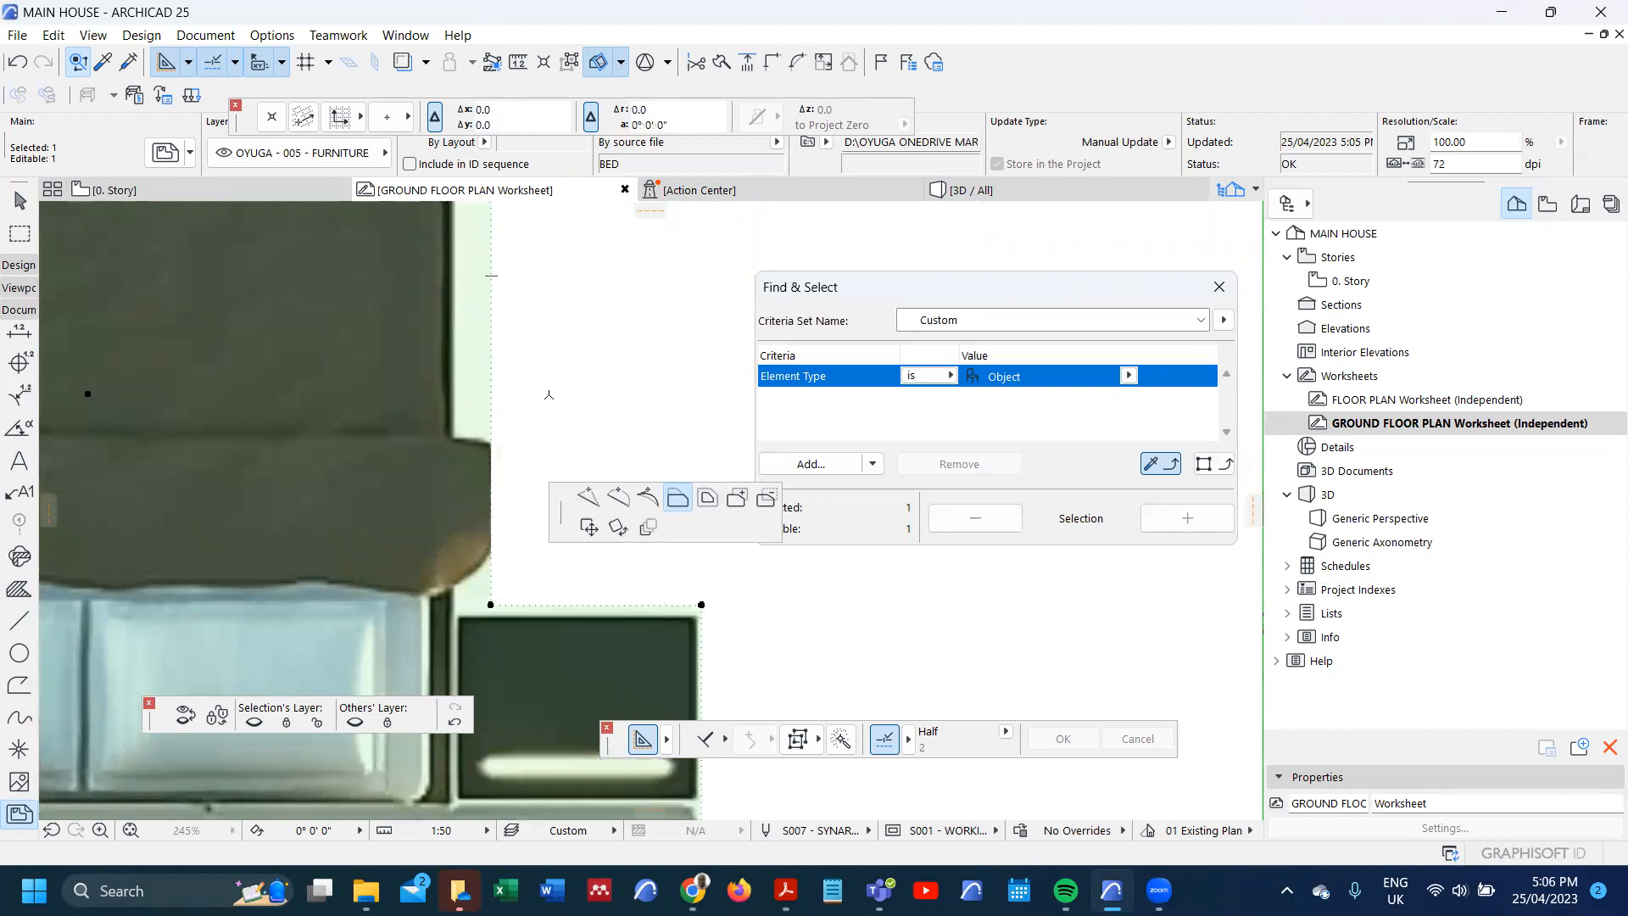
click(550, 399)
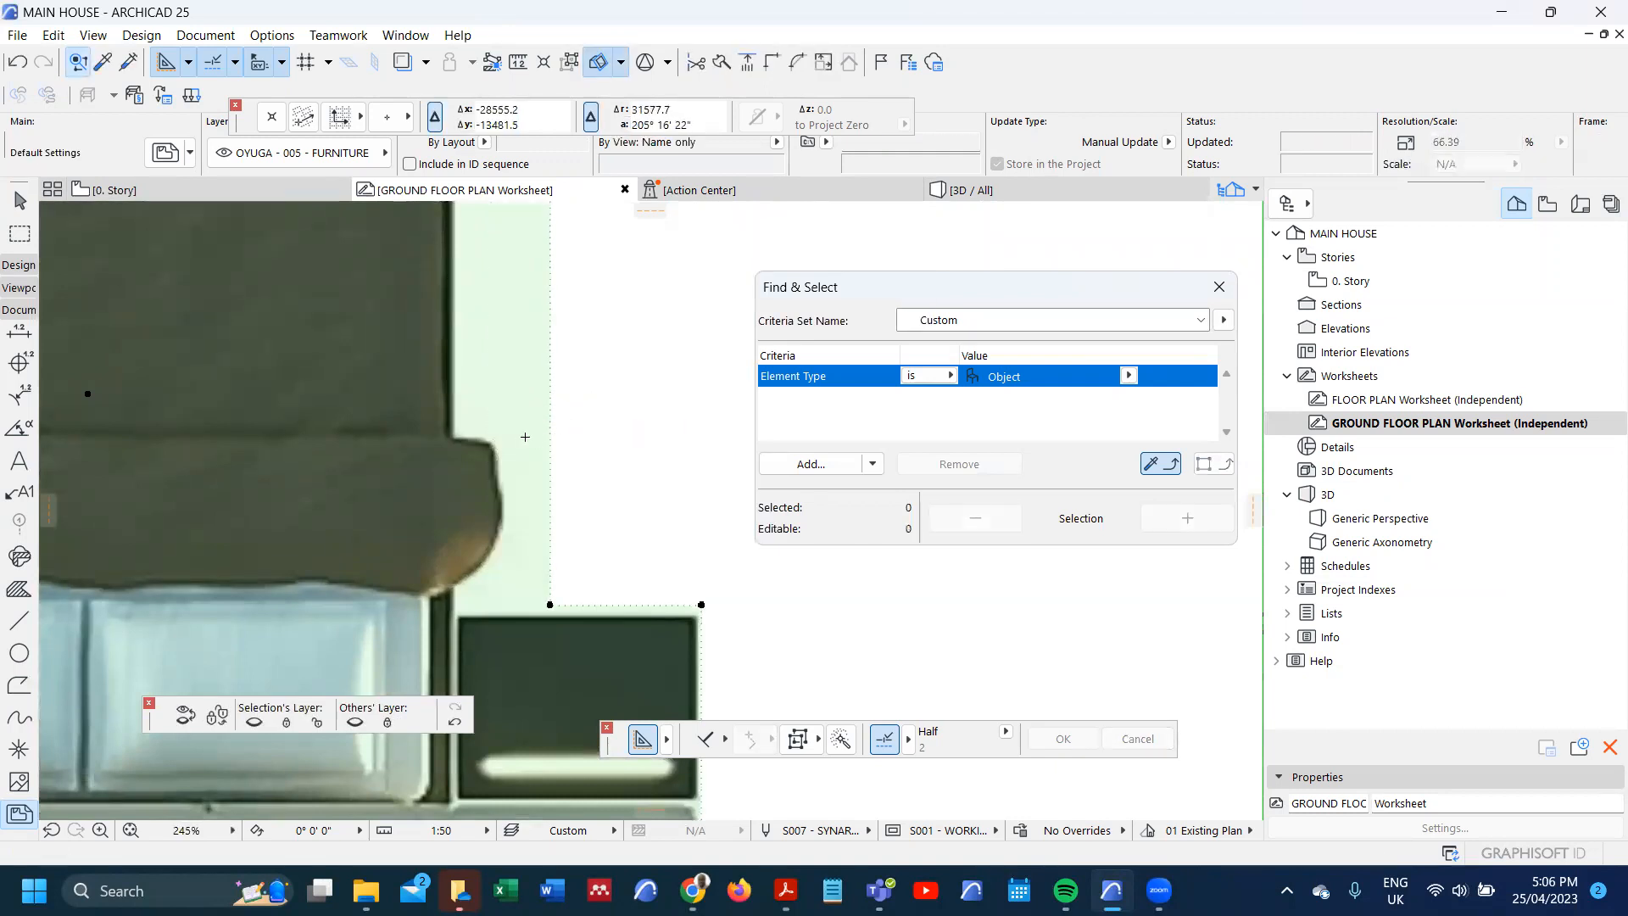
- Resize the bed image graphically, using the mattress width at the foot as reference and setting it to 2000 mm
scroll(414, 411, down, 5)
click(415, 411)
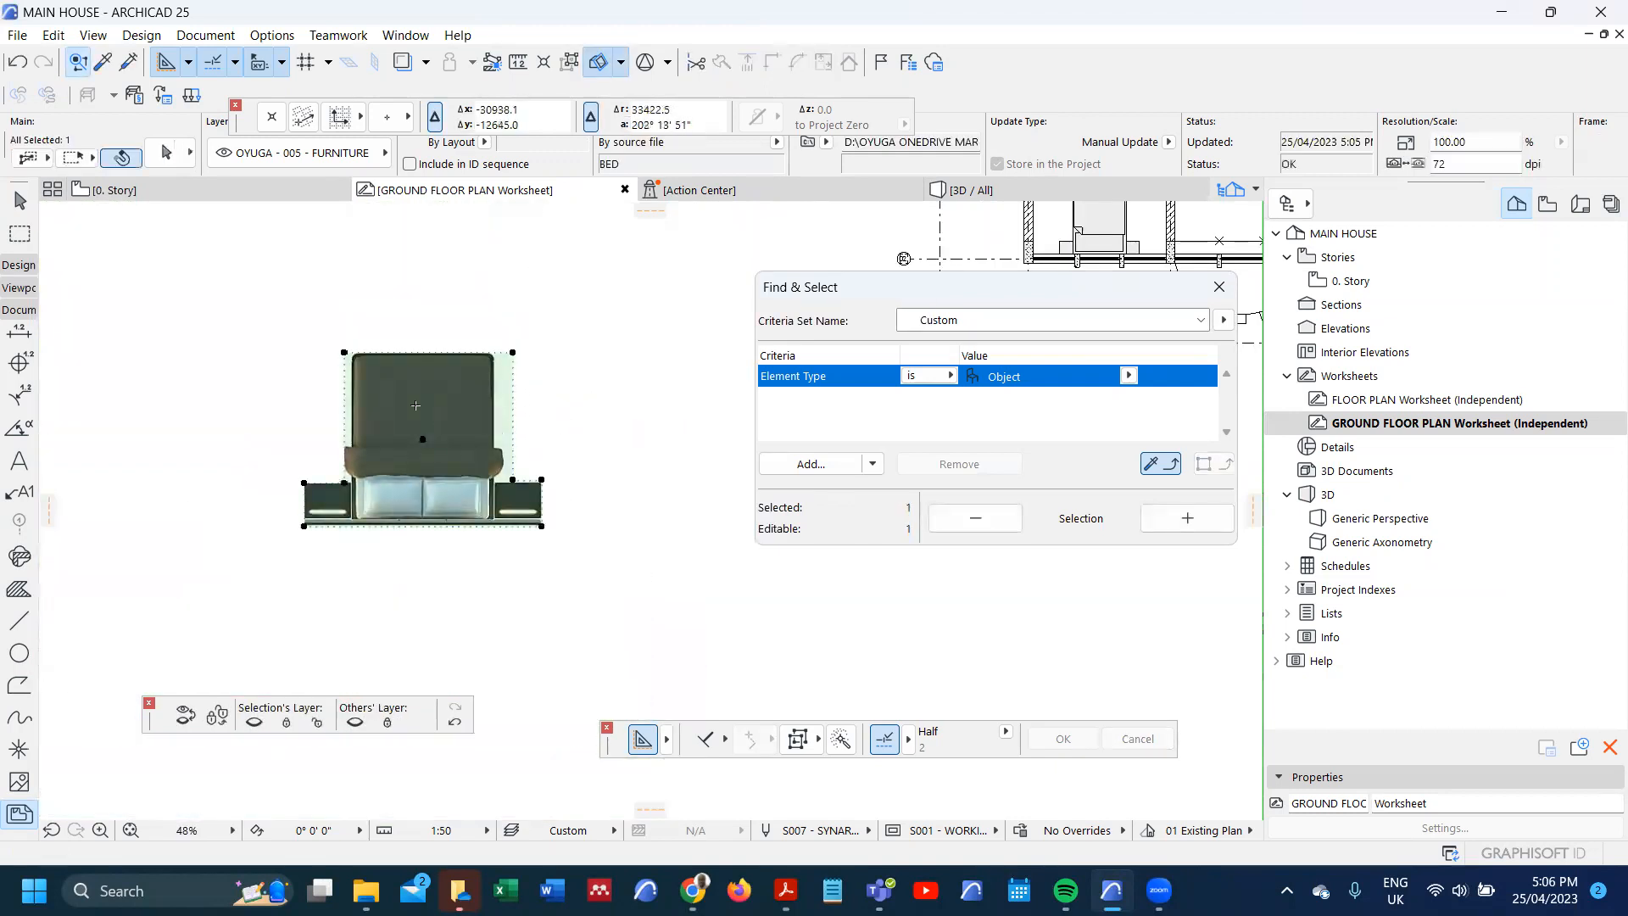
key(ctrl+k)
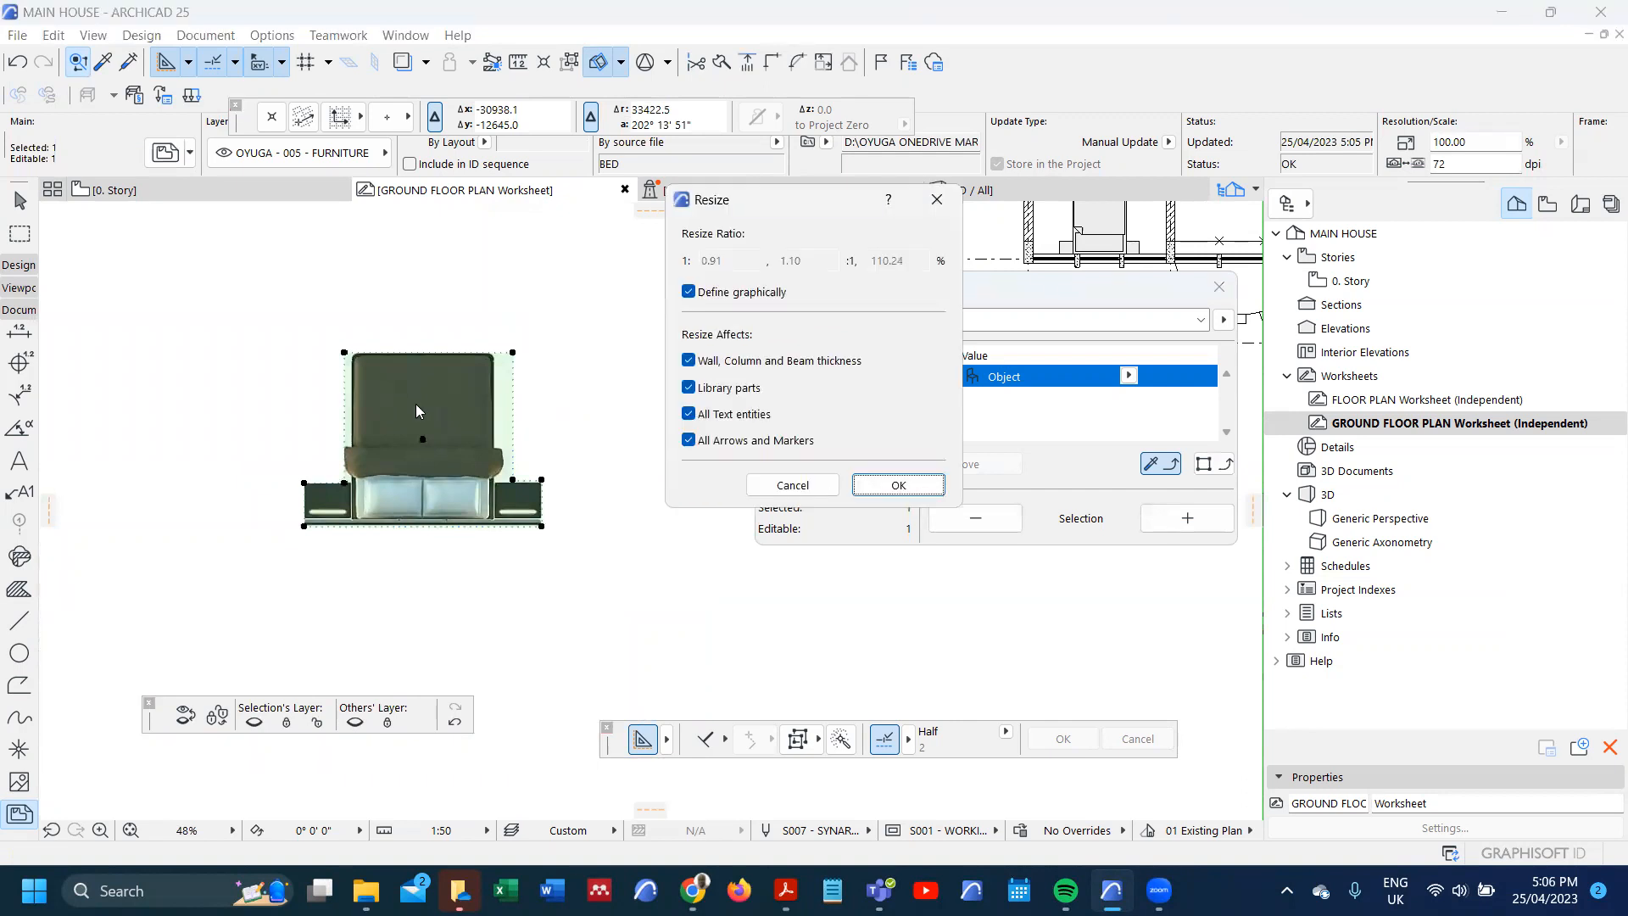
click(896, 487)
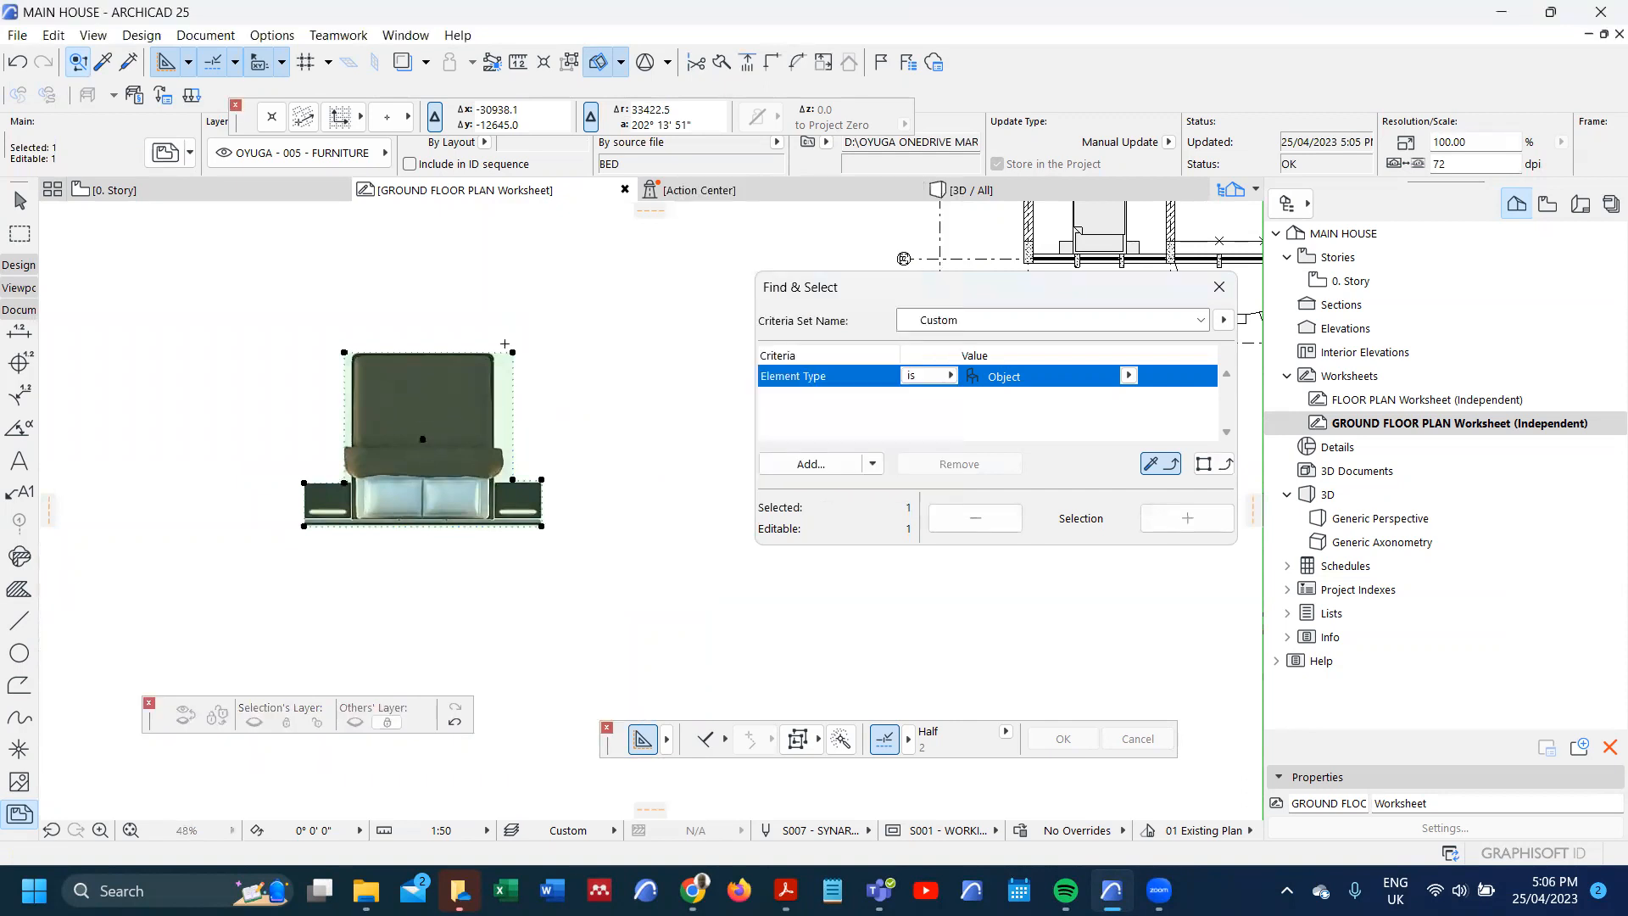
scroll(415, 322, up, 4)
click(262, 403)
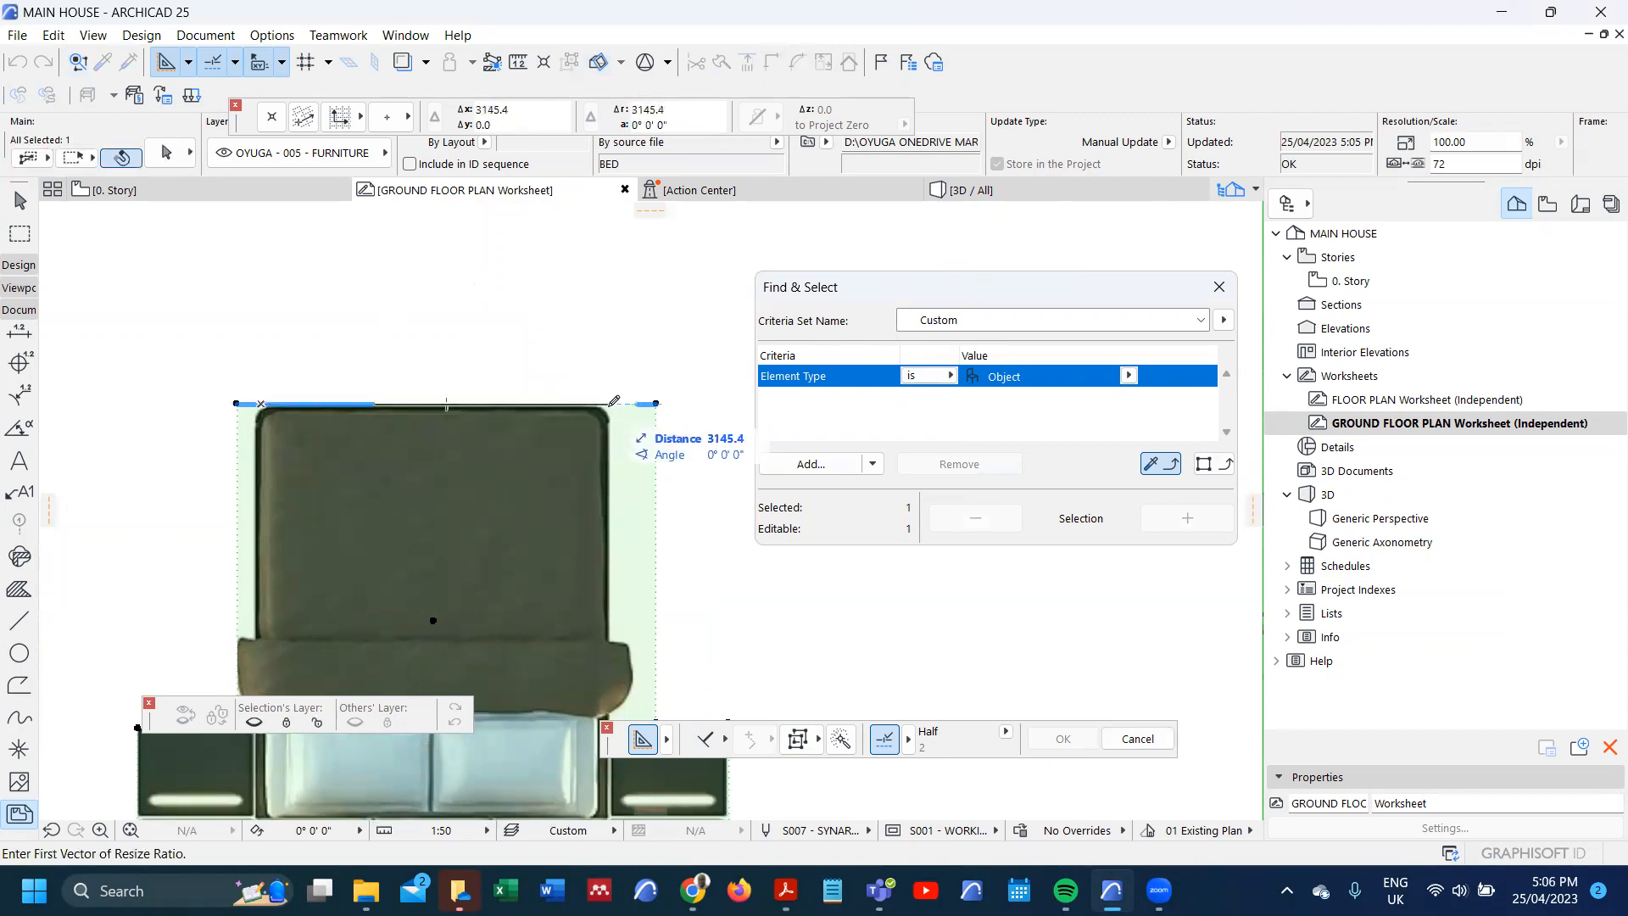
click(657, 403)
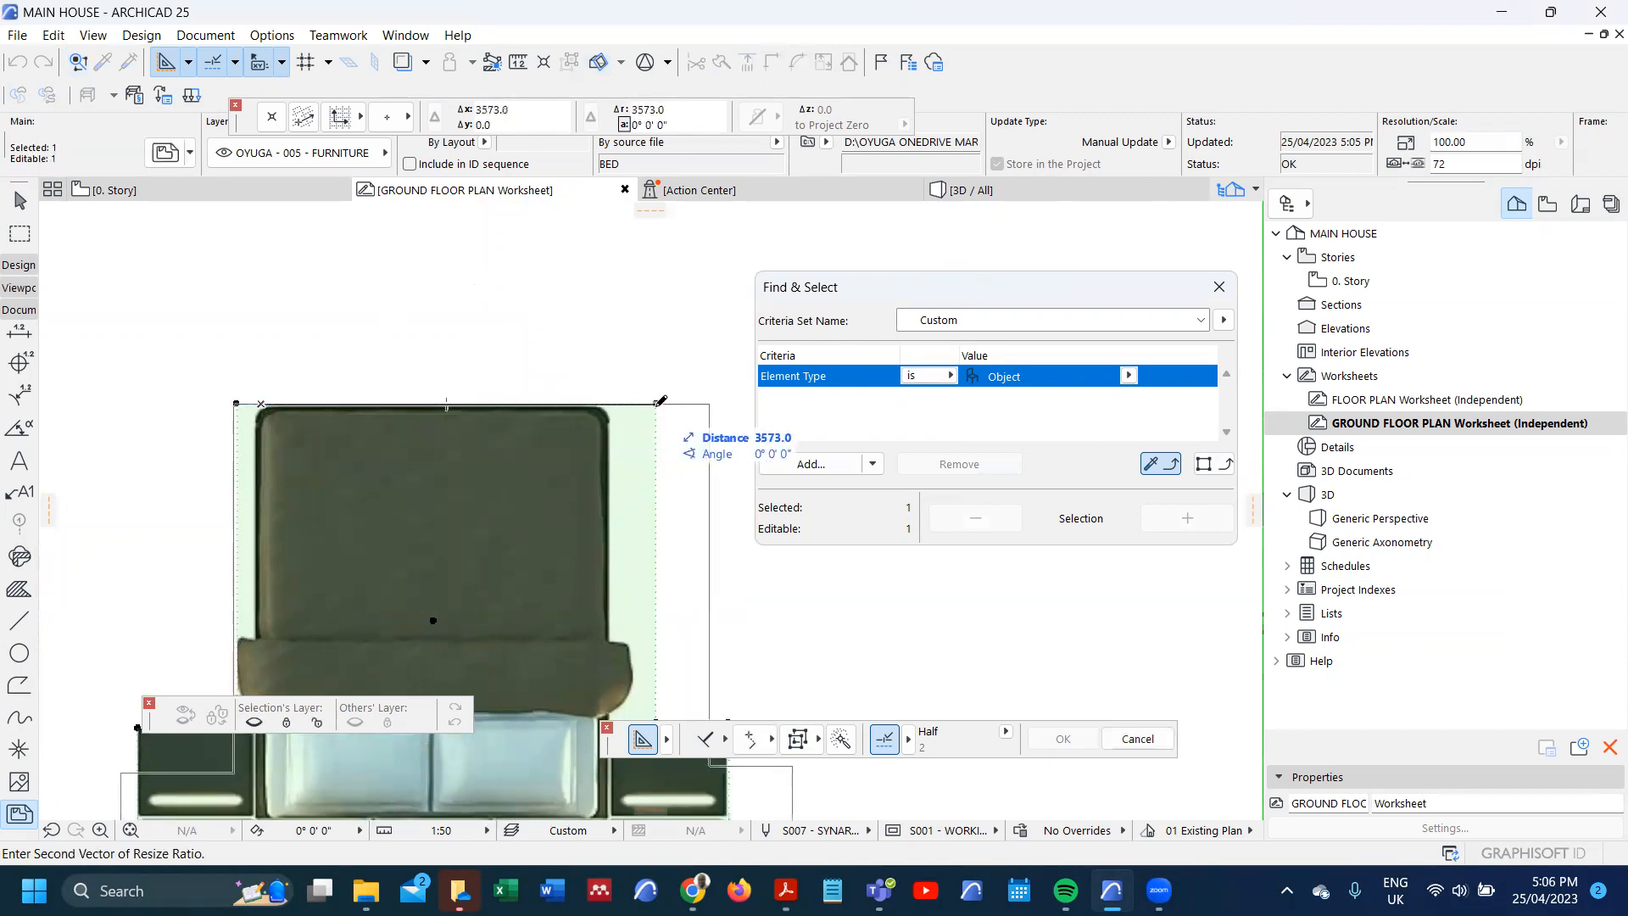
text(2)
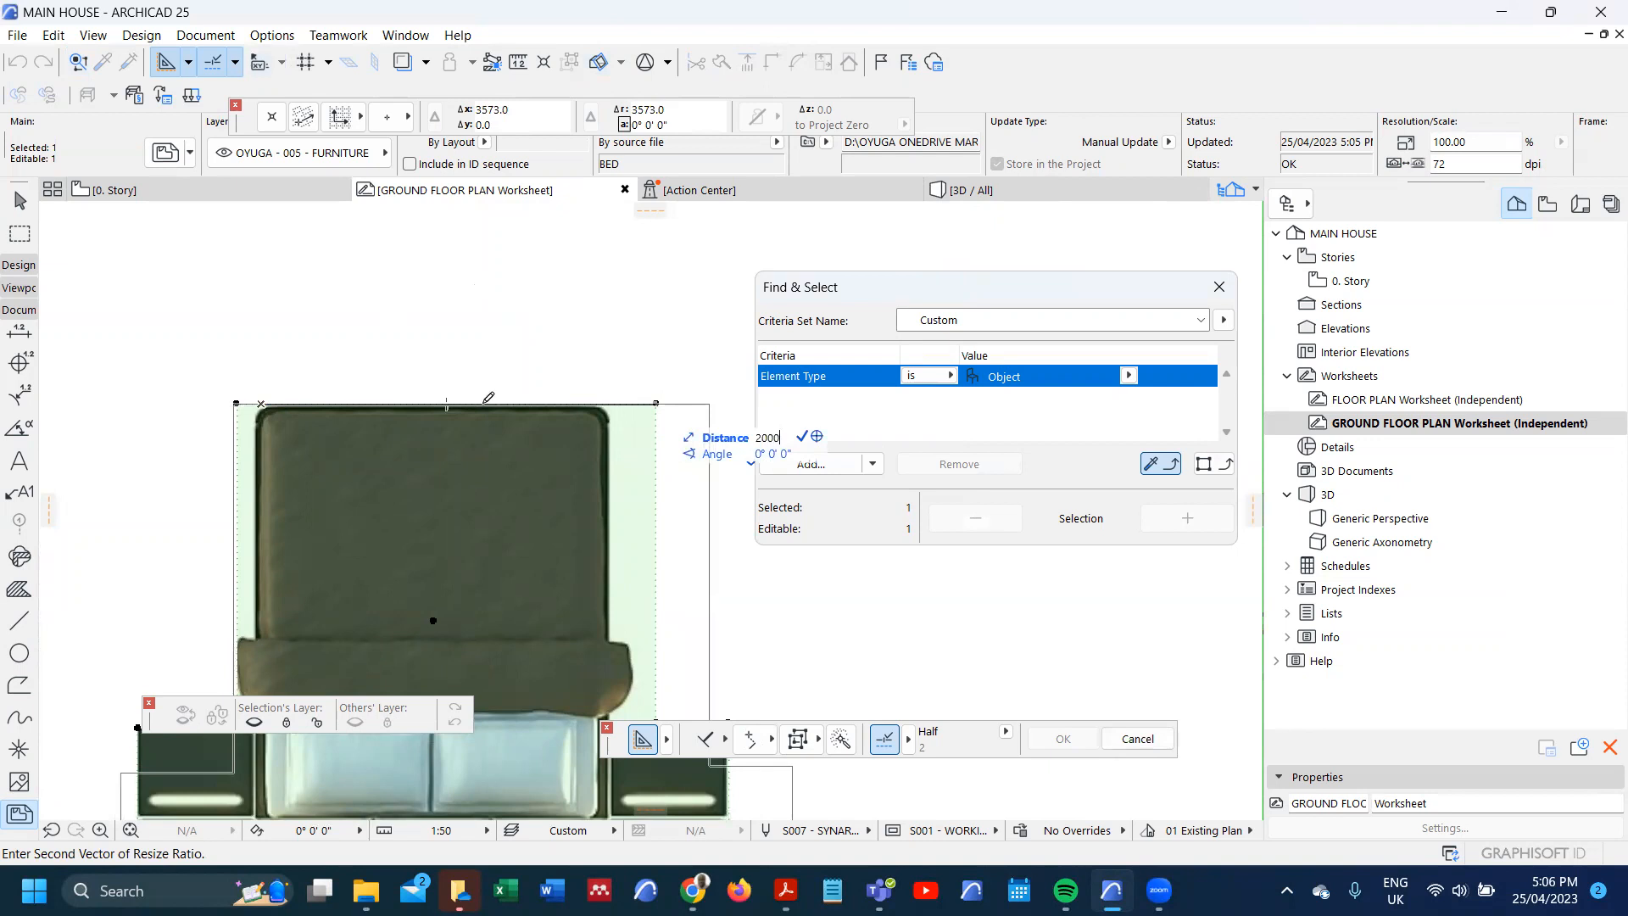
text(000)
key(Return)
- Move the resized bed image by its lower headboard corner to the empty area just beside the floor plan
scroll(317, 441, down, 5)
click(315, 501)
click(365, 430)
key(ctrl+d)
click(378, 431)
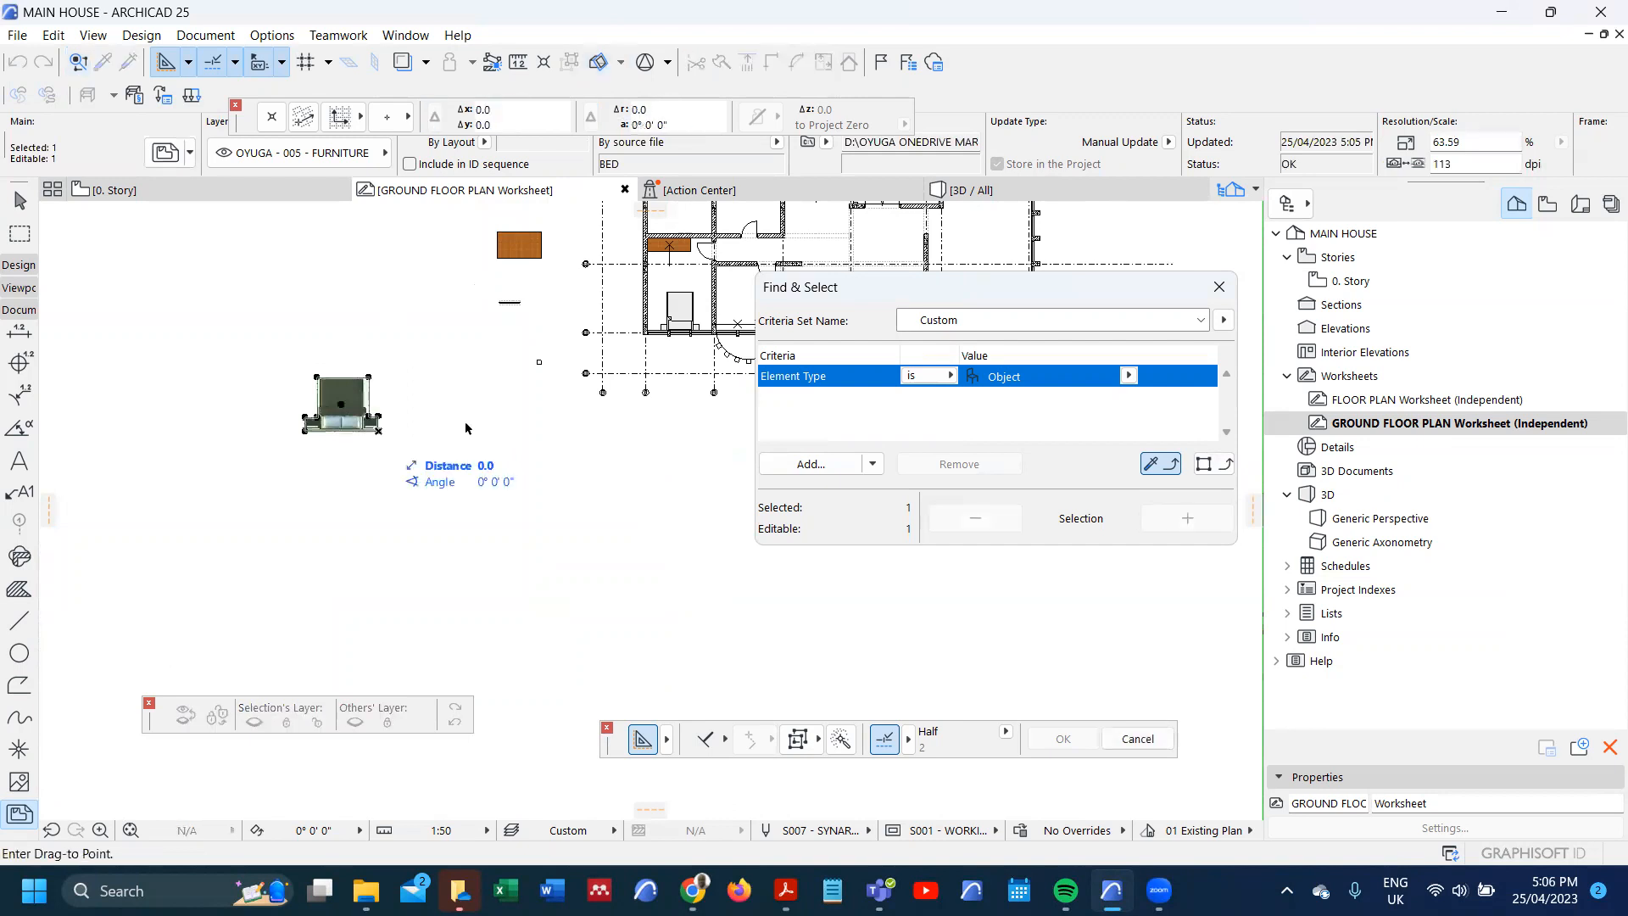
scroll(731, 311, up, 3)
scroll(709, 330, up, 3)
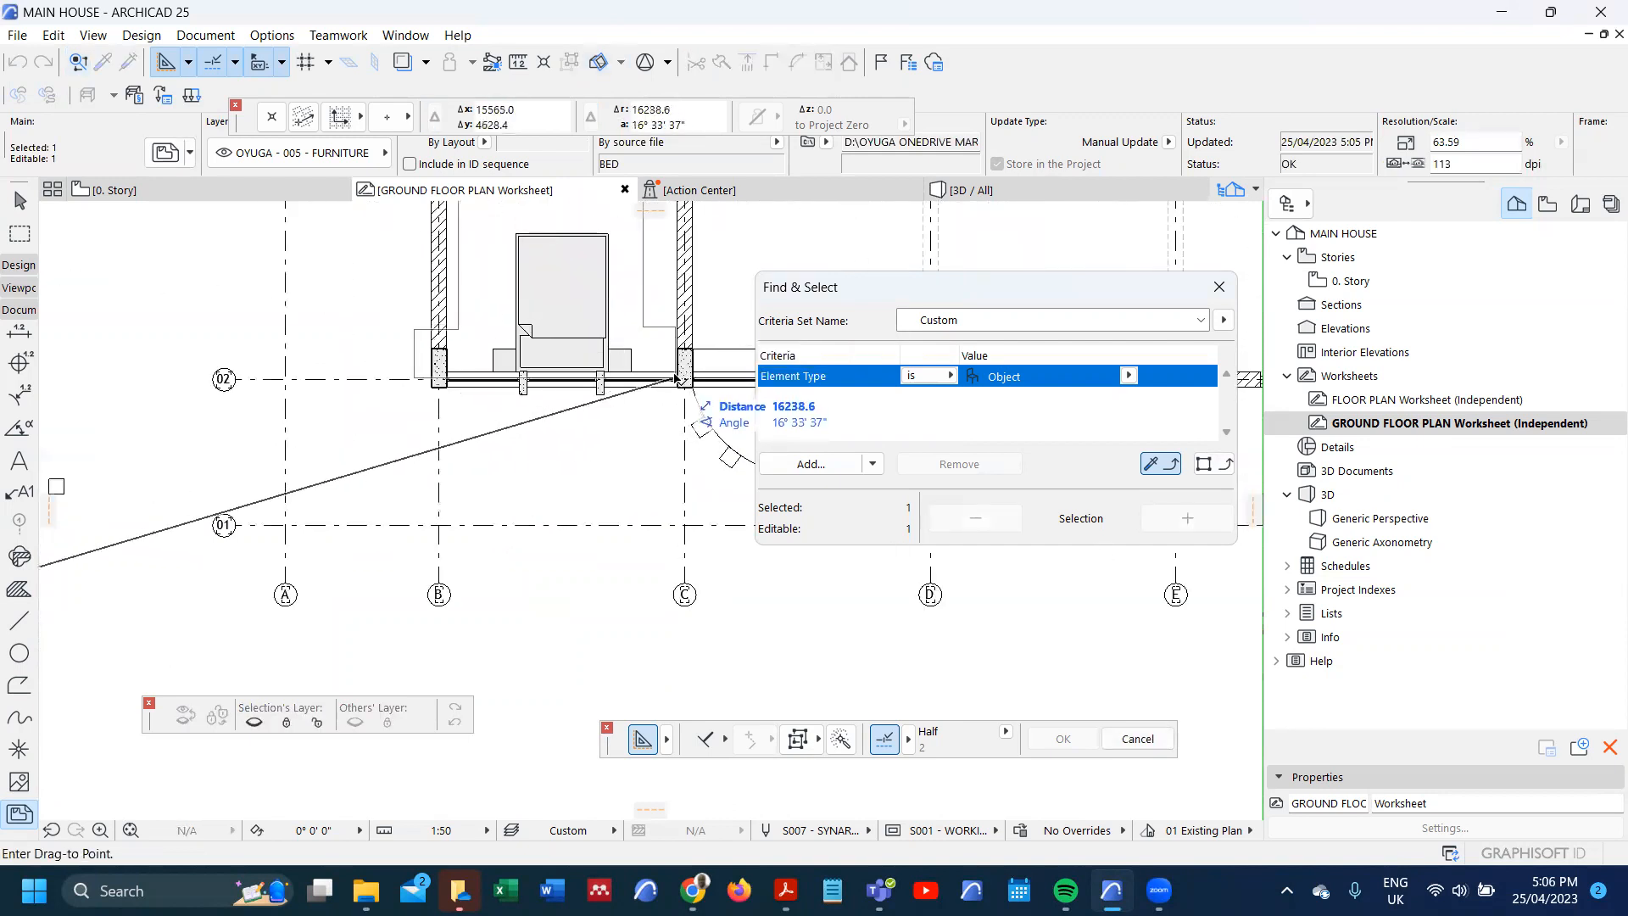
scroll(401, 366, down, 3)
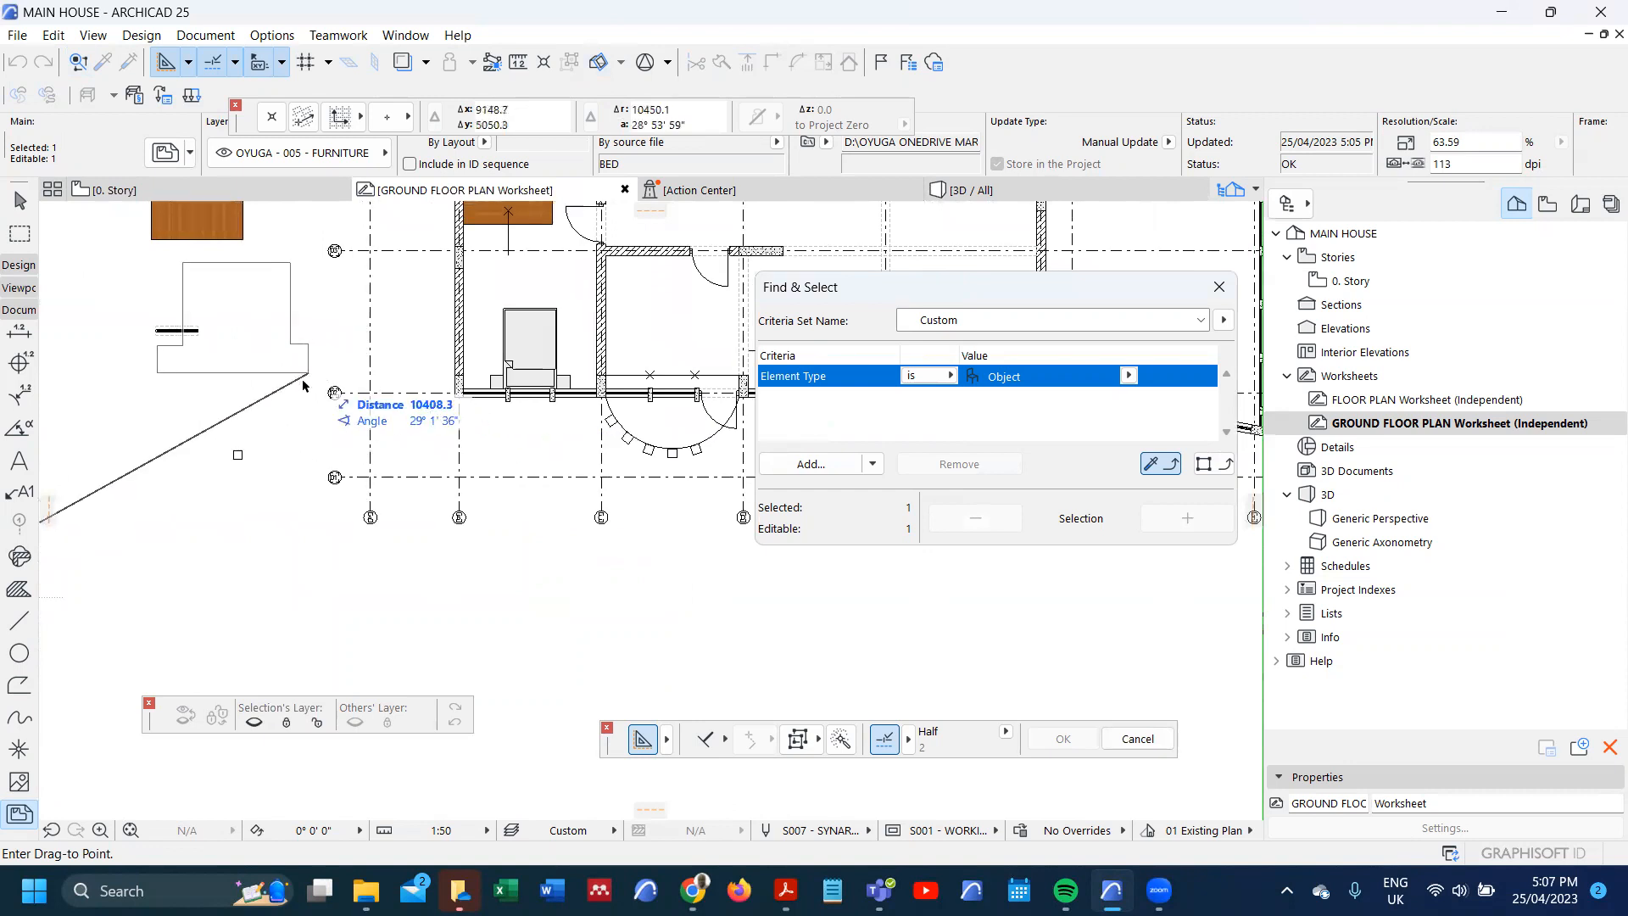
click(255, 478)
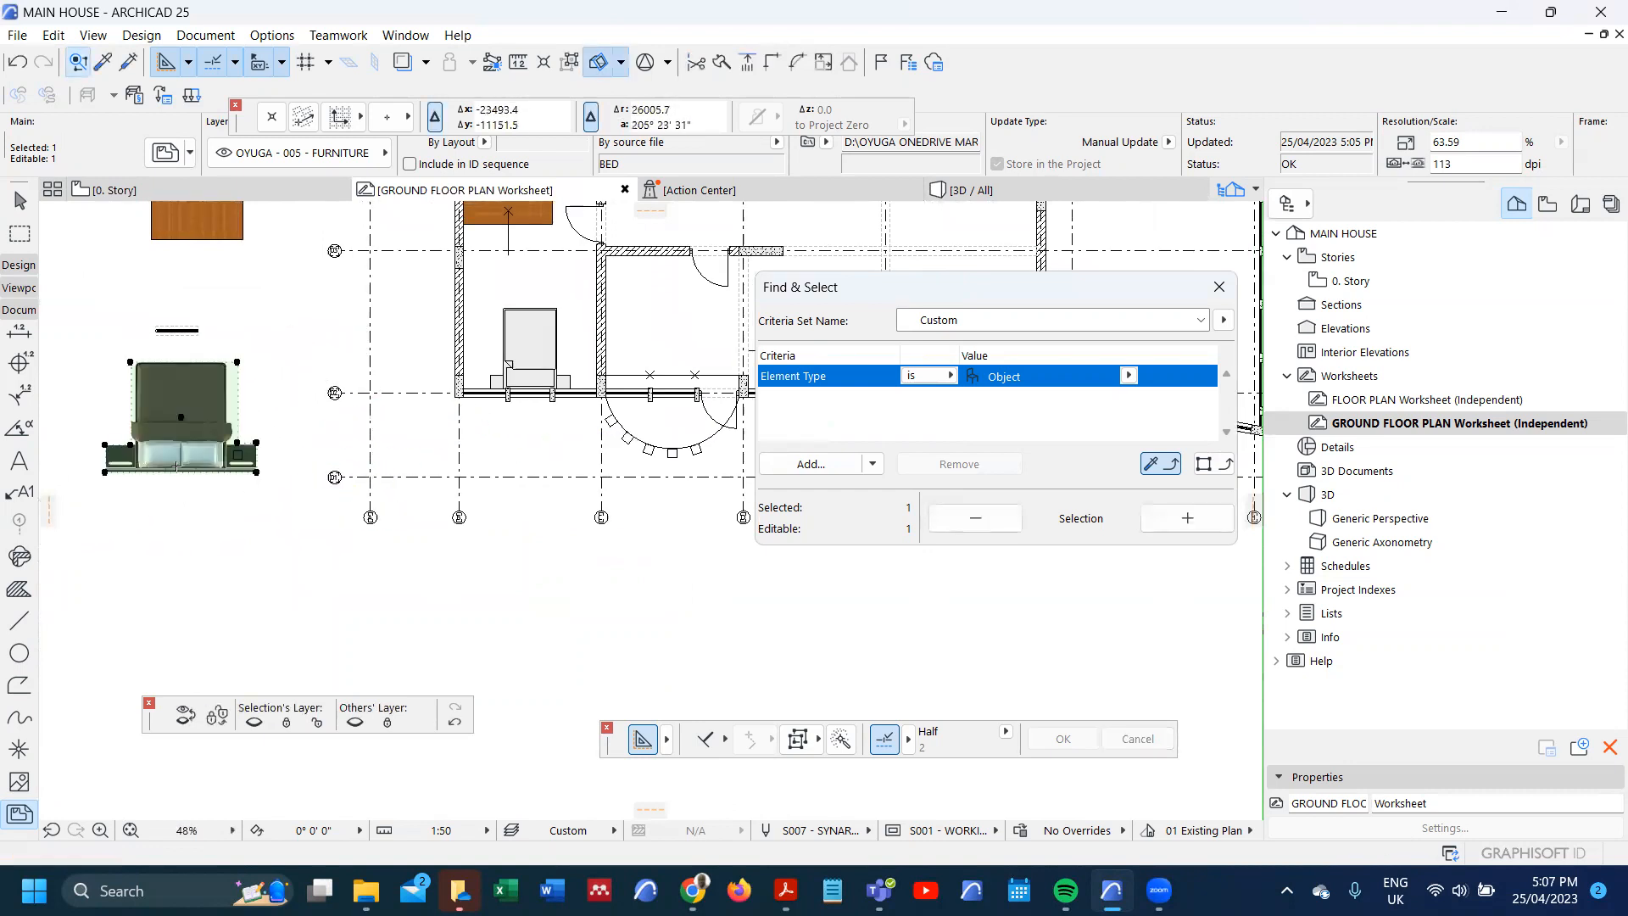
- Rotate the bed image 90° counterclockwise about a point on the bed so the headboard faces the floor plan
scroll(176, 466, up, 1)
key(ctrl+e)
click(164, 426)
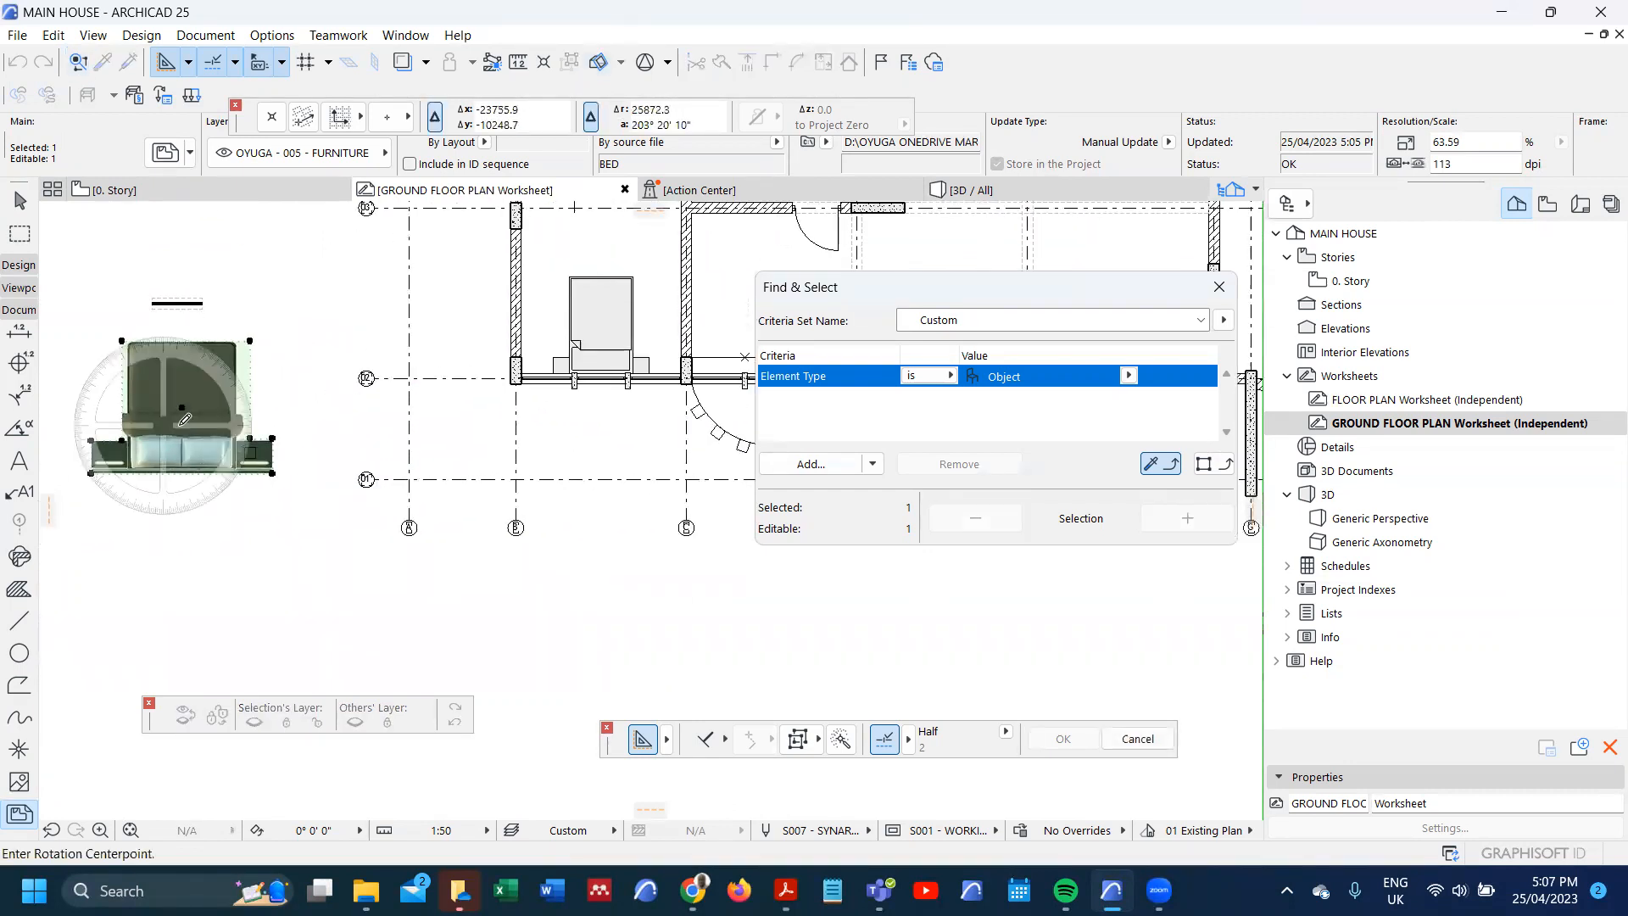
click(169, 300)
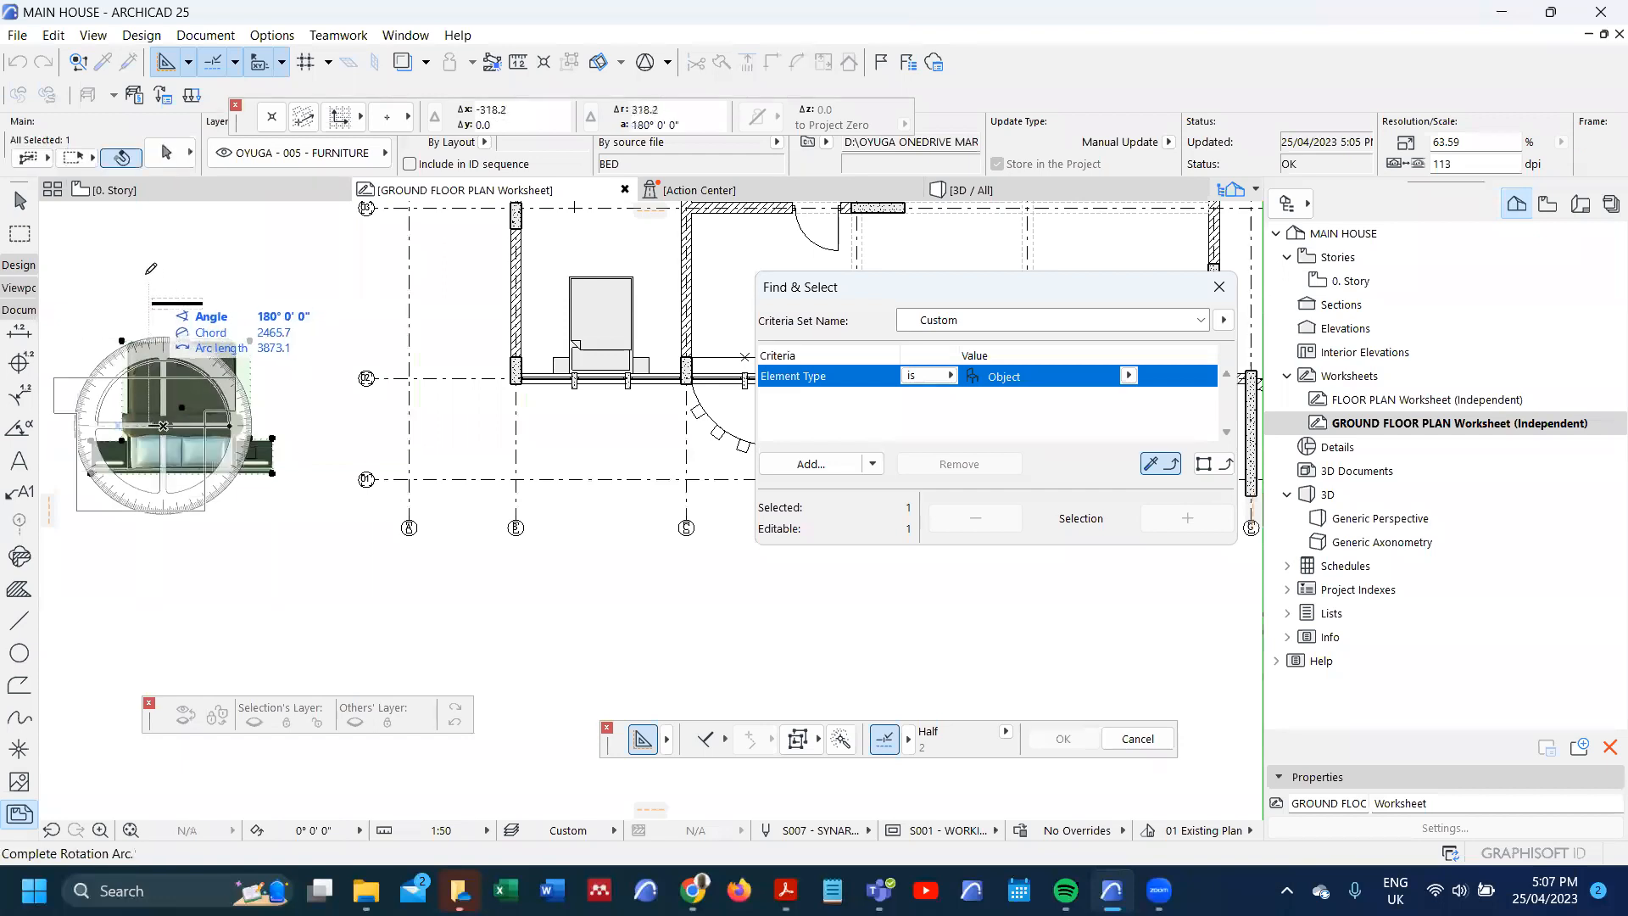
click(159, 265)
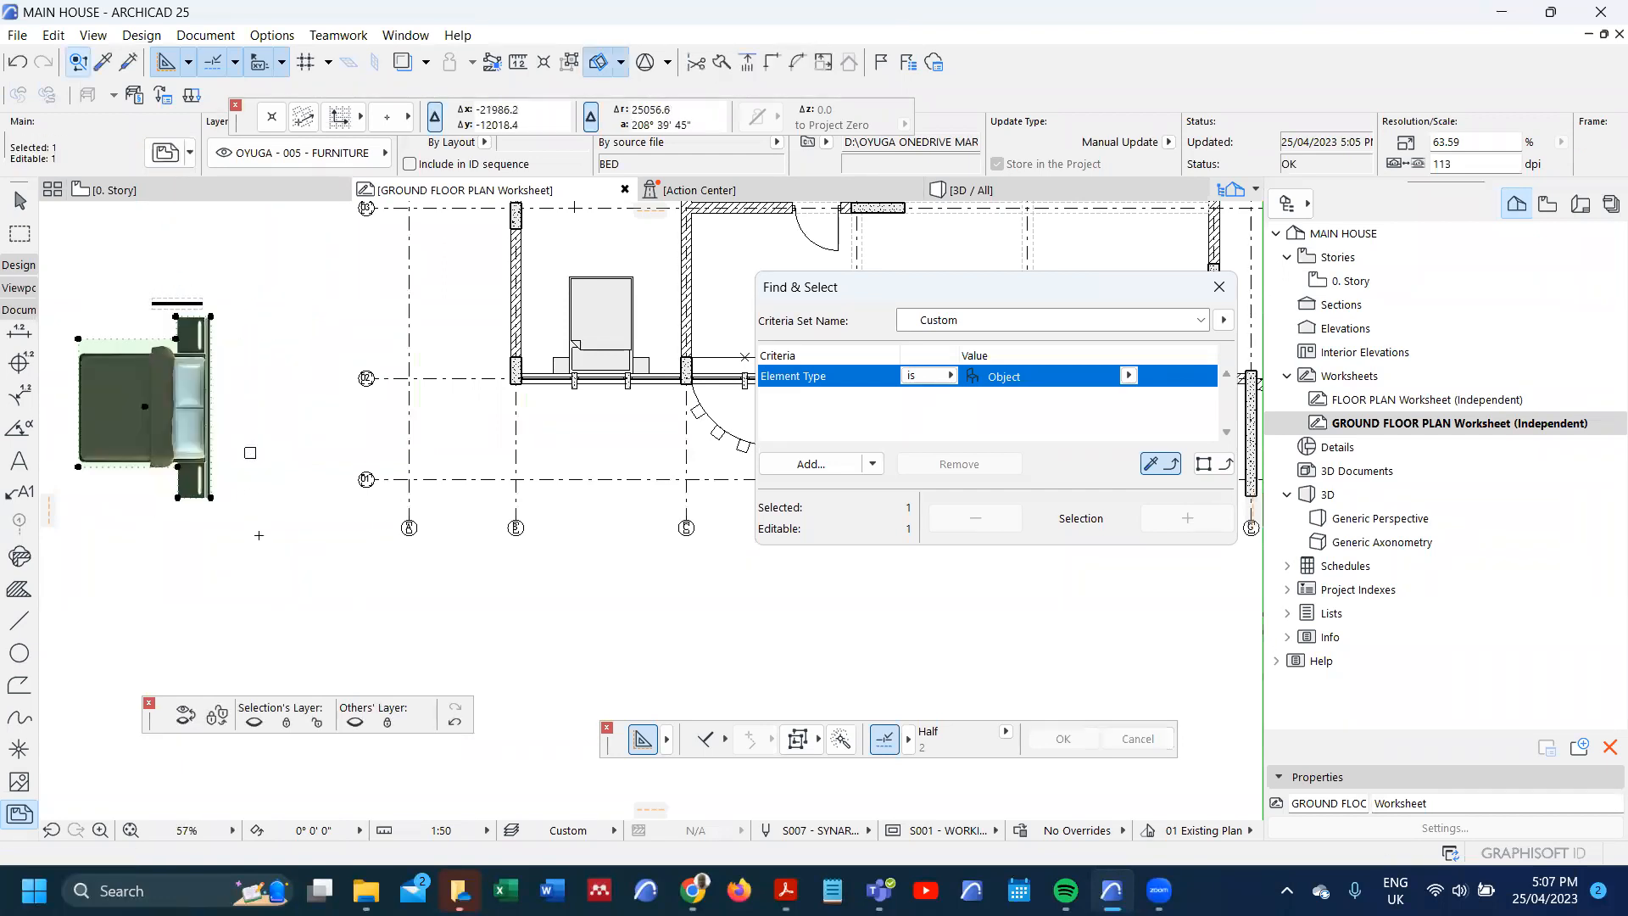
- Move the rotated bed image using its lower headboard-side corner as the reference point
key(ctrl+d)
click(212, 498)
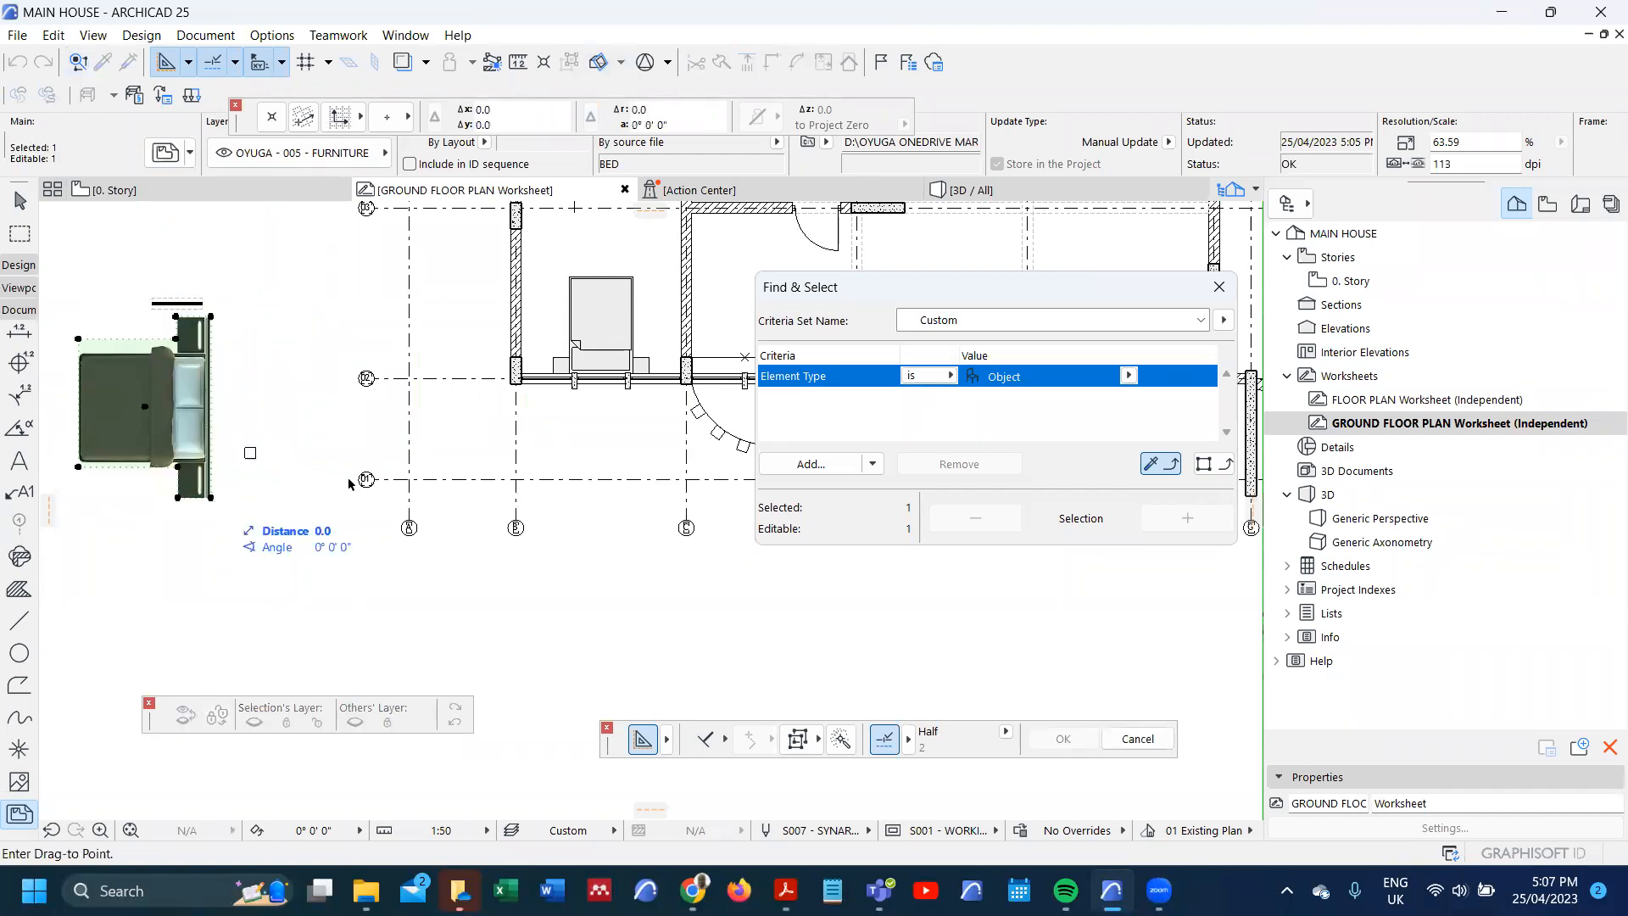
- Try moving the bed image into the bedroom against the wall on its headboard side, and undo the move
click(683, 375)
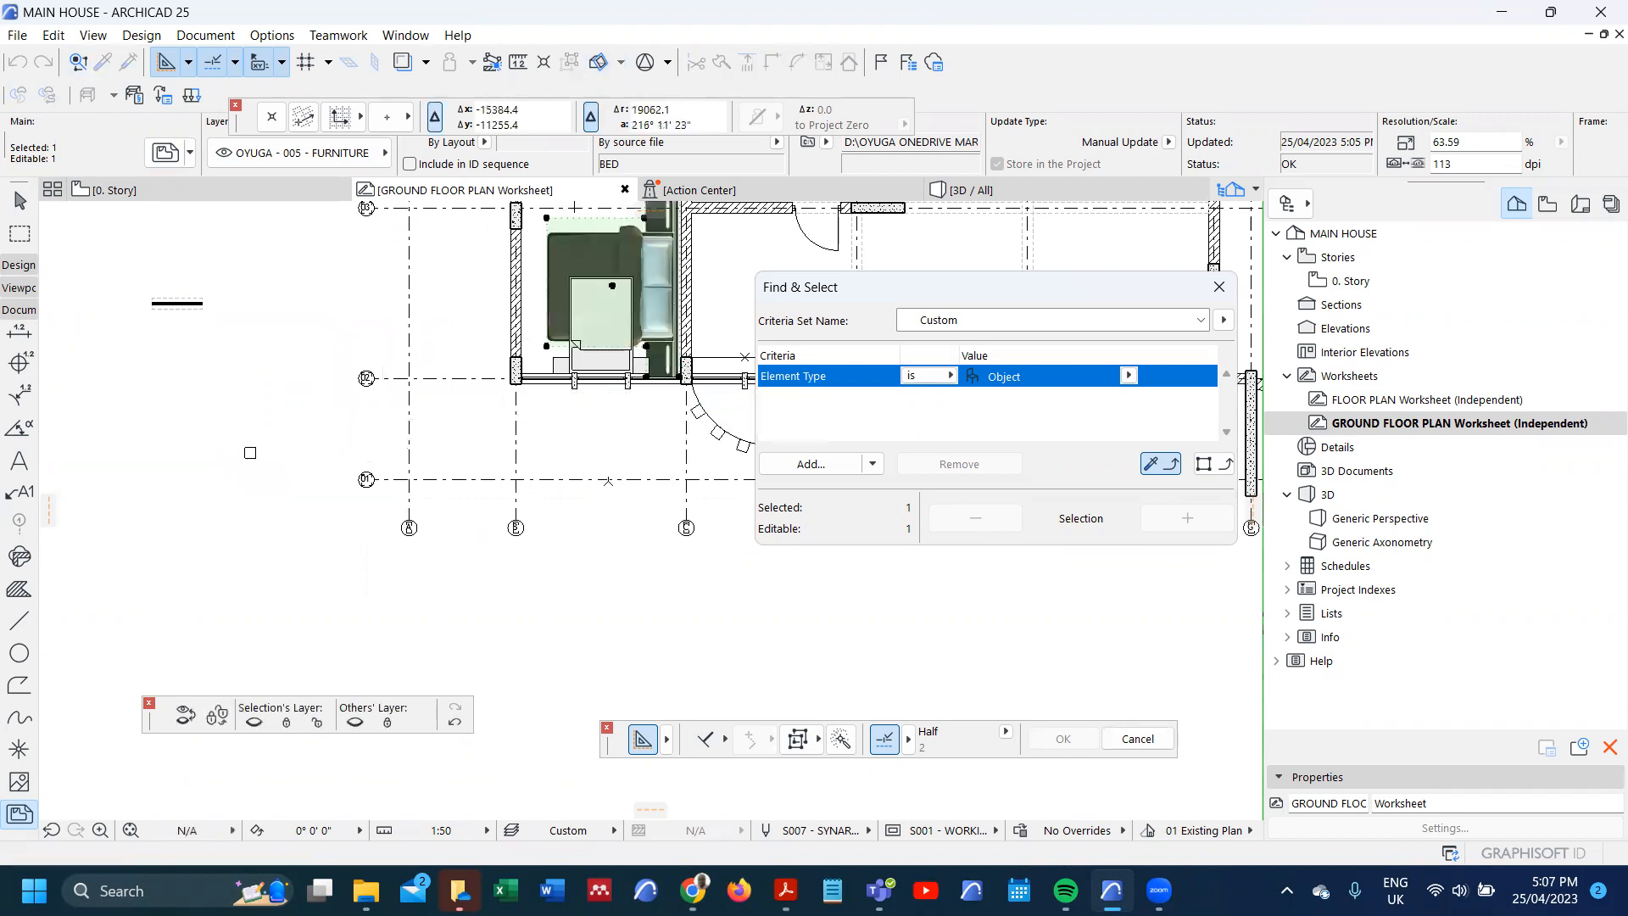
scroll(594, 471, down, 3)
scroll(613, 373, up, 2)
scroll(619, 402, up, 3)
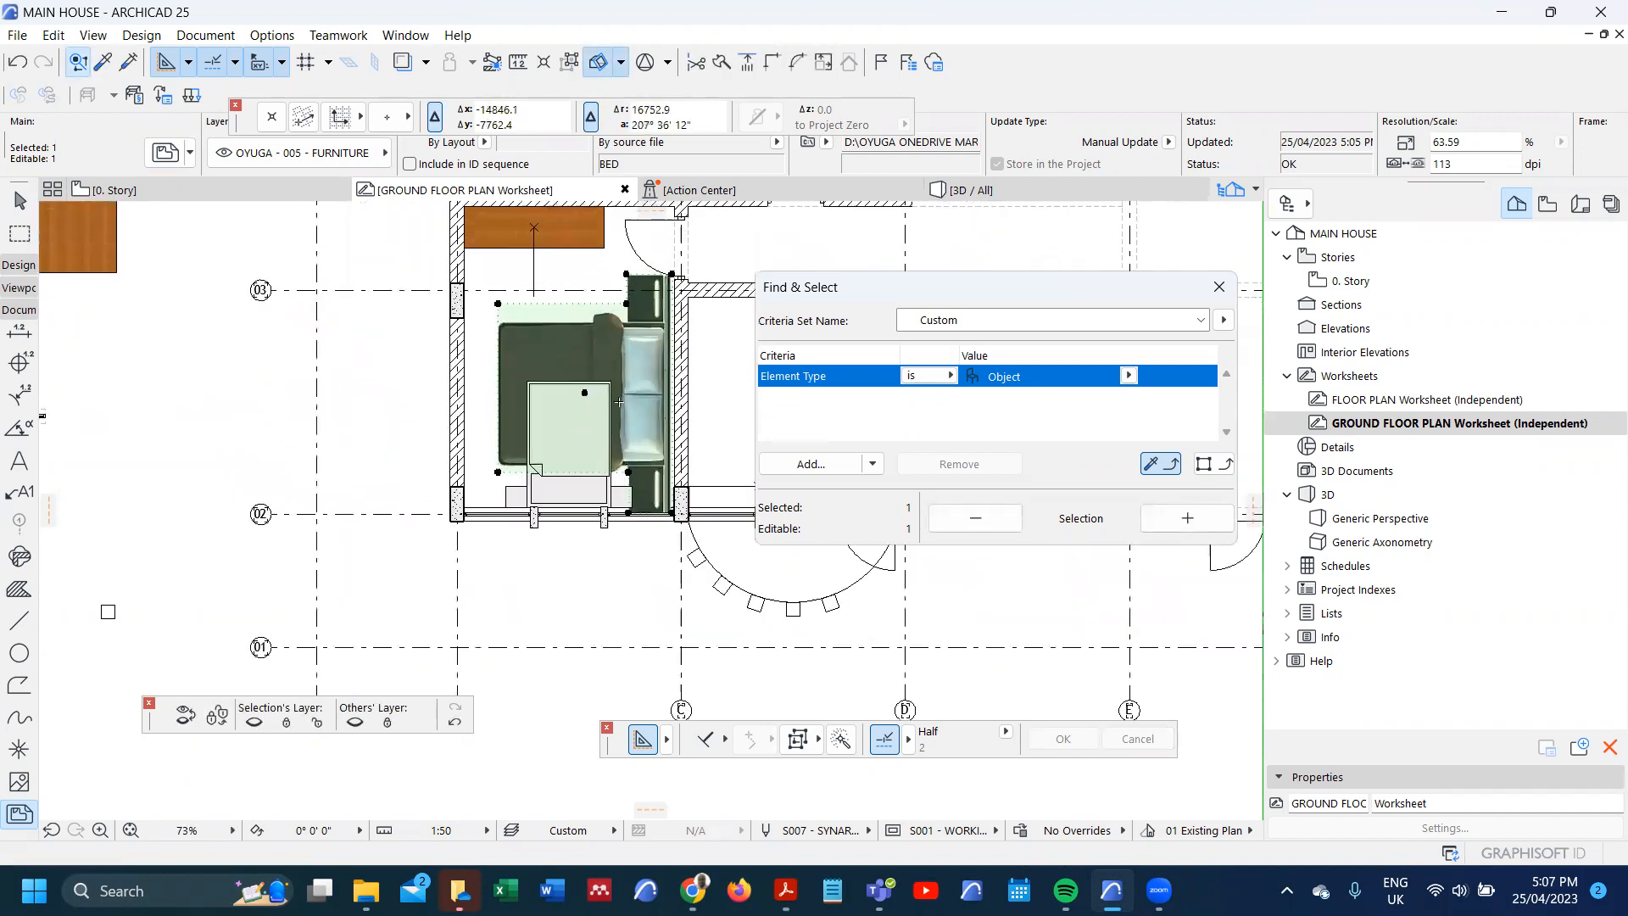
scroll(513, 458, down, 3)
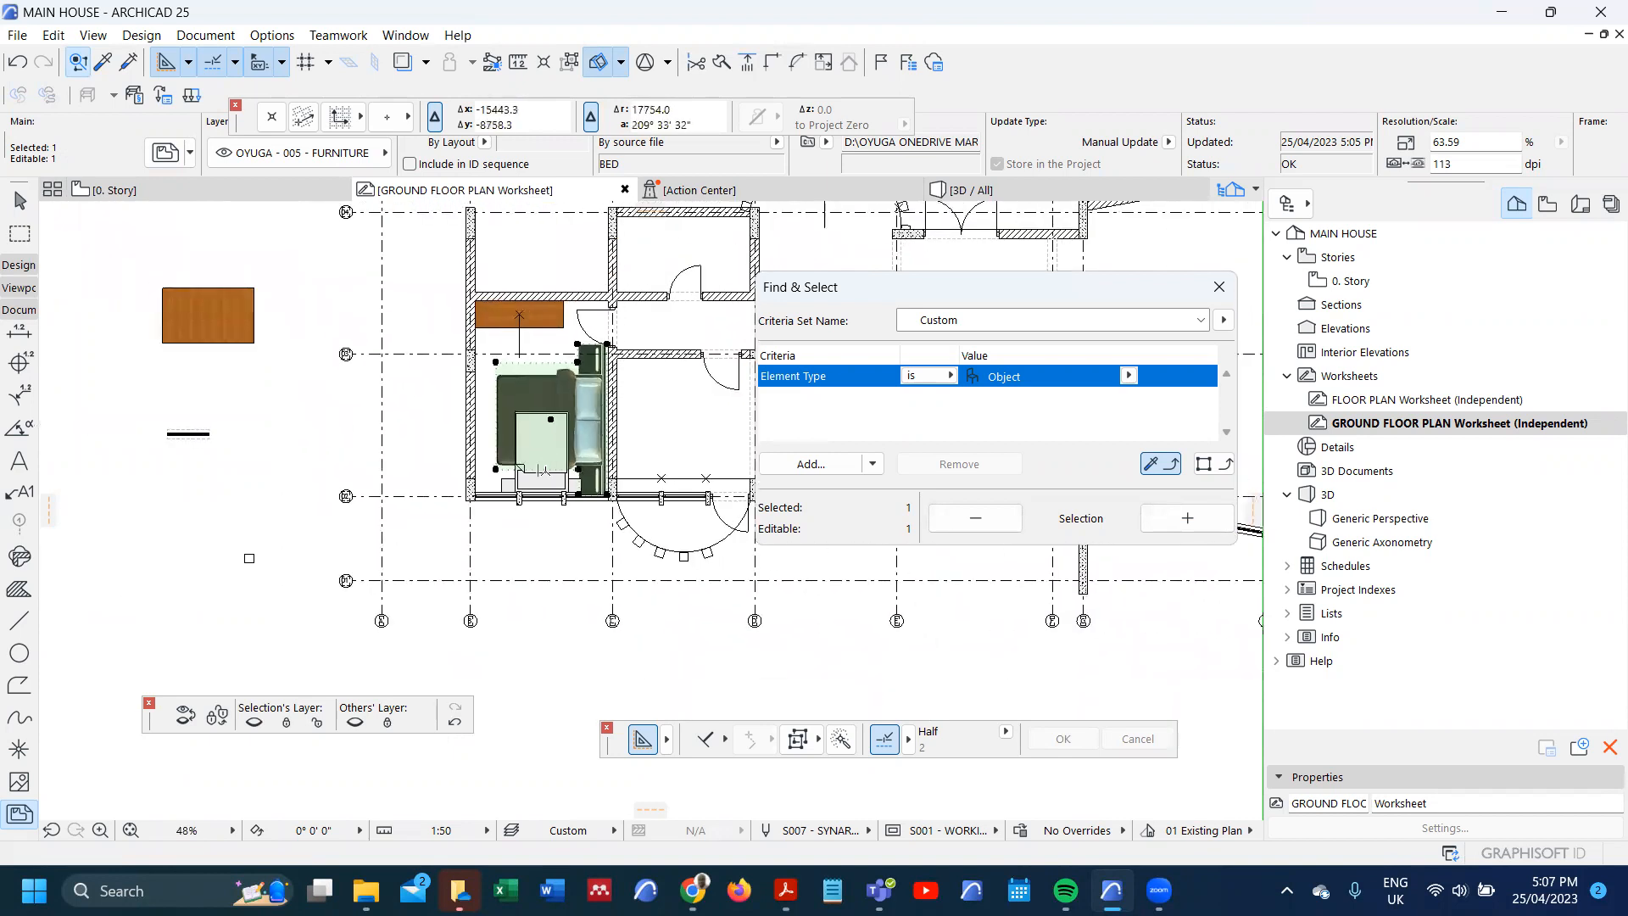
key(ctrl+z)
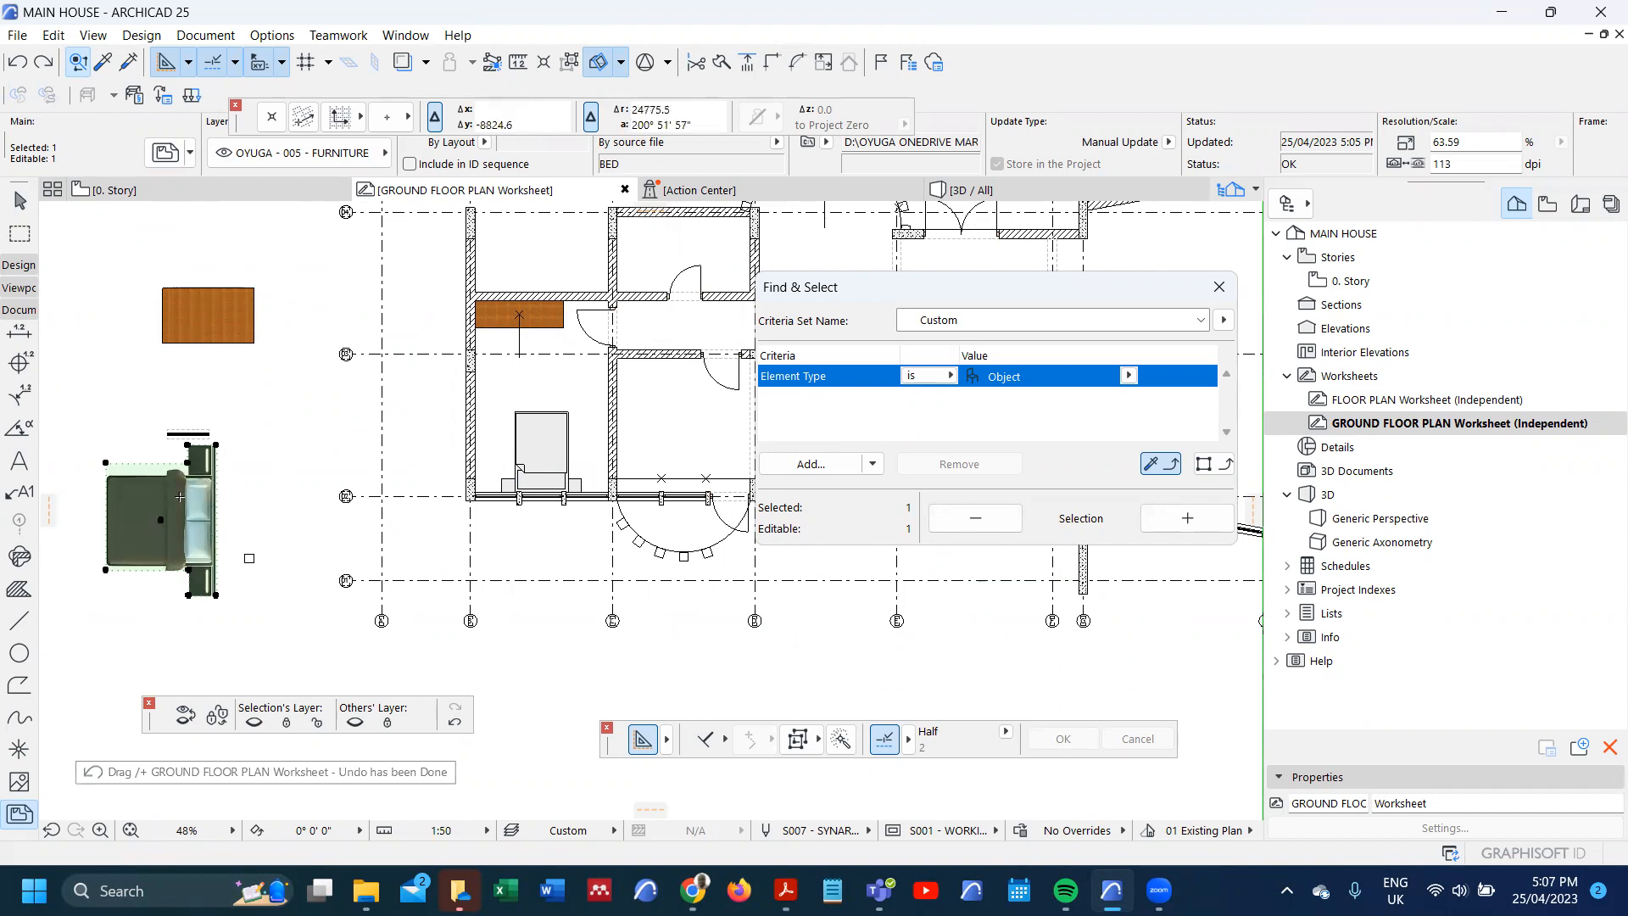
- Pick up the settings of the existing bed image as drawing defaults and clear the selection
alt+click(184, 493)
key(Escape)
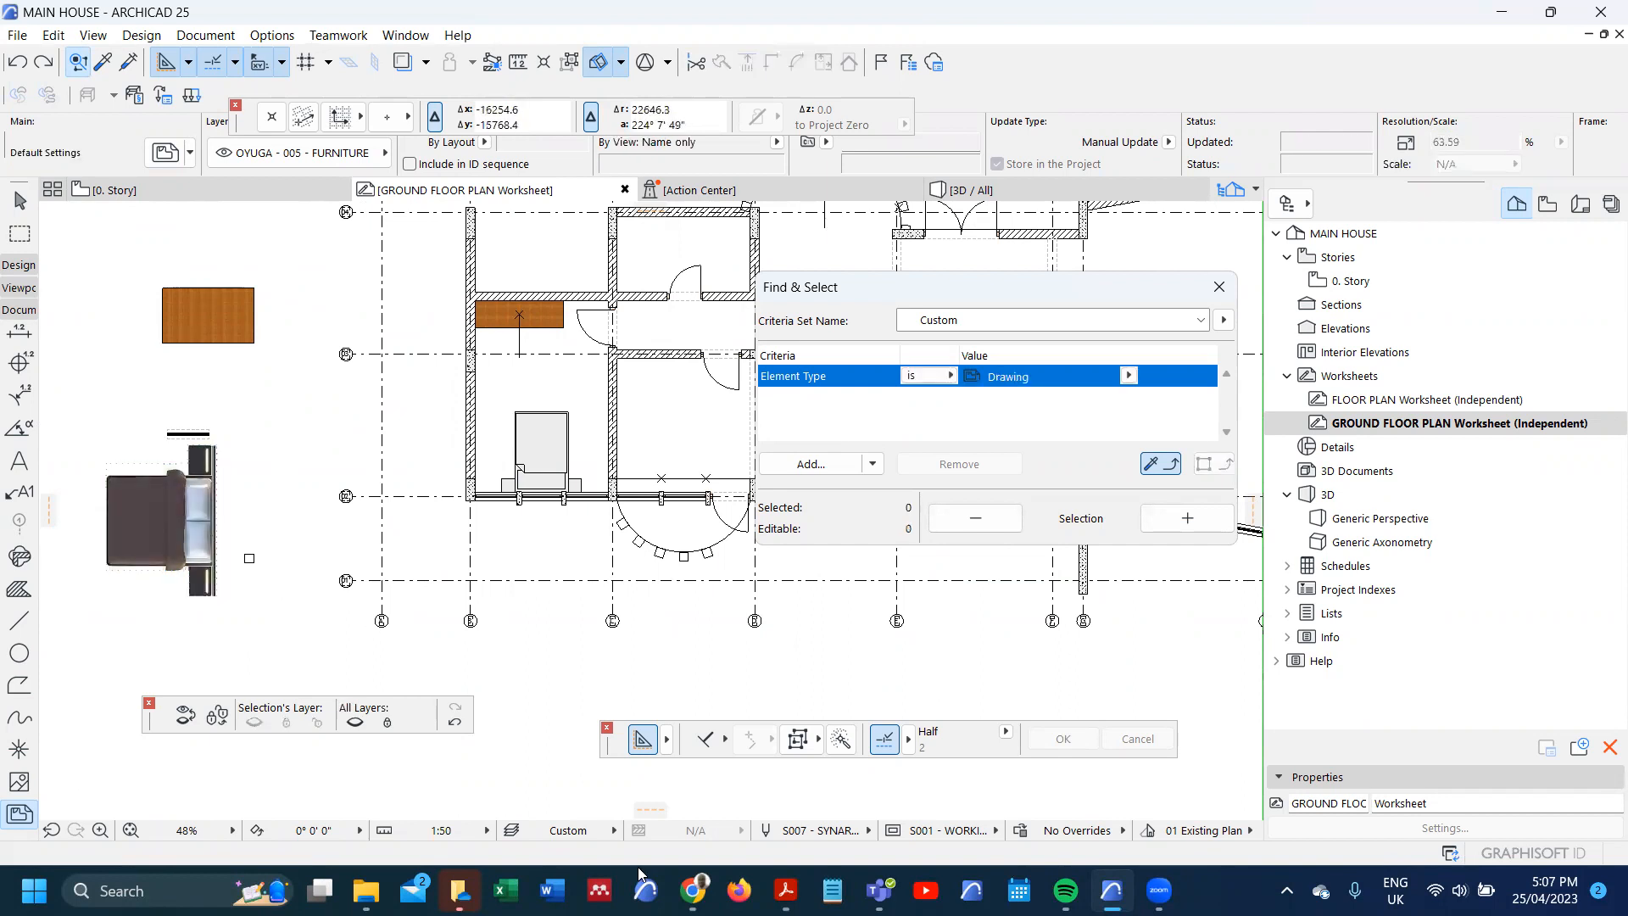
- Switch to Chrome and search Google for "top view single bed png"
key(alt+Tab)
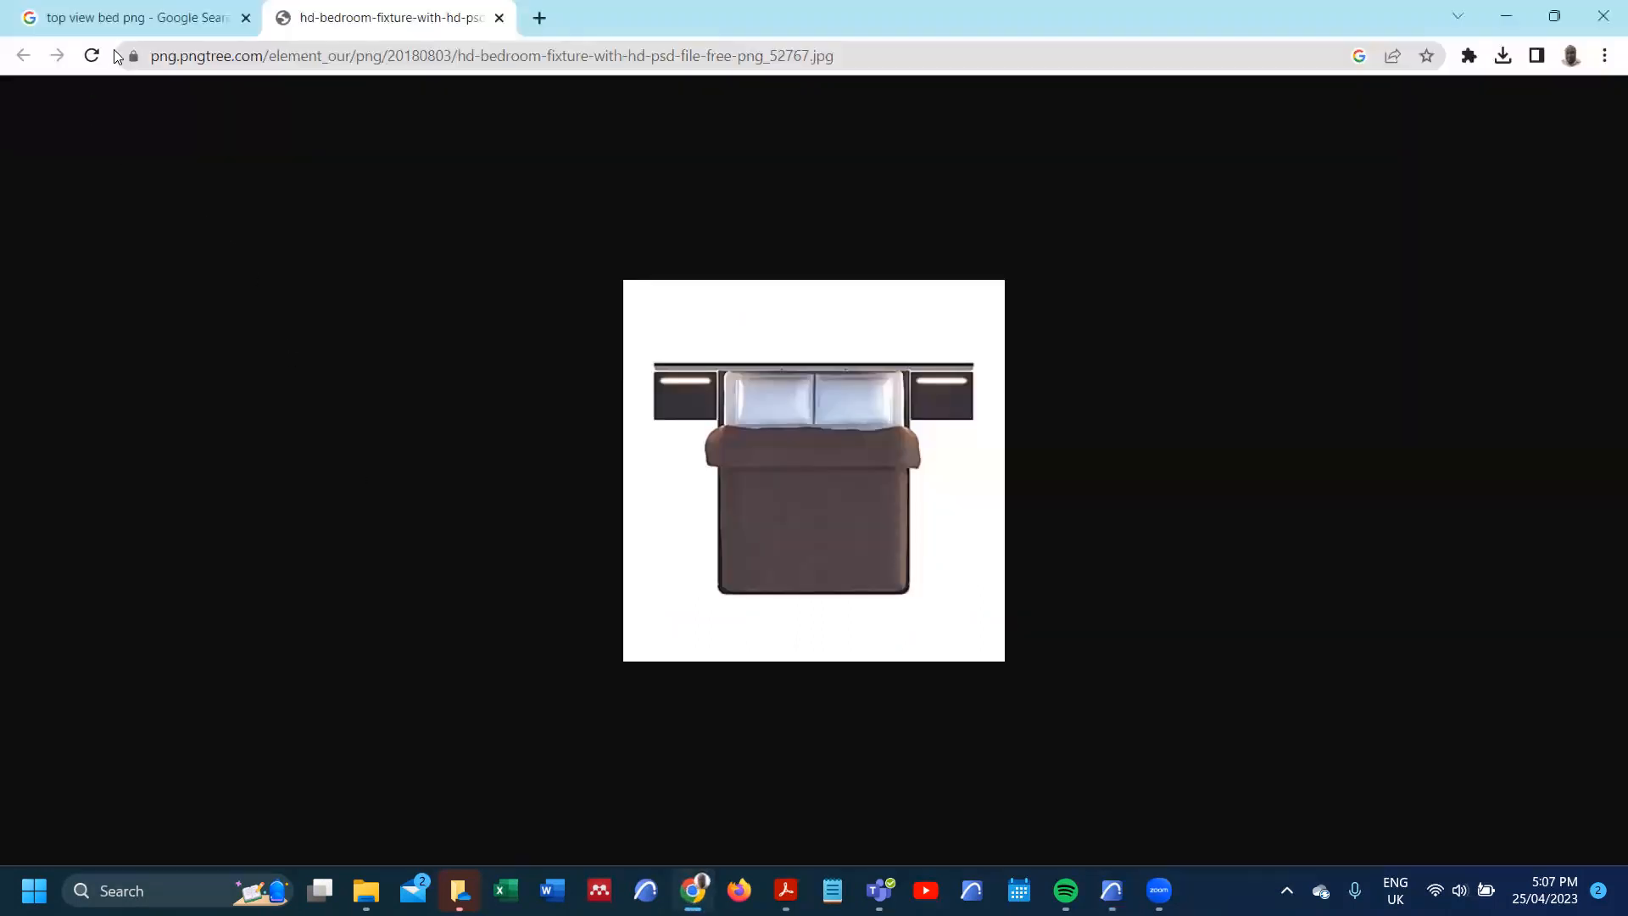
click(136, 18)
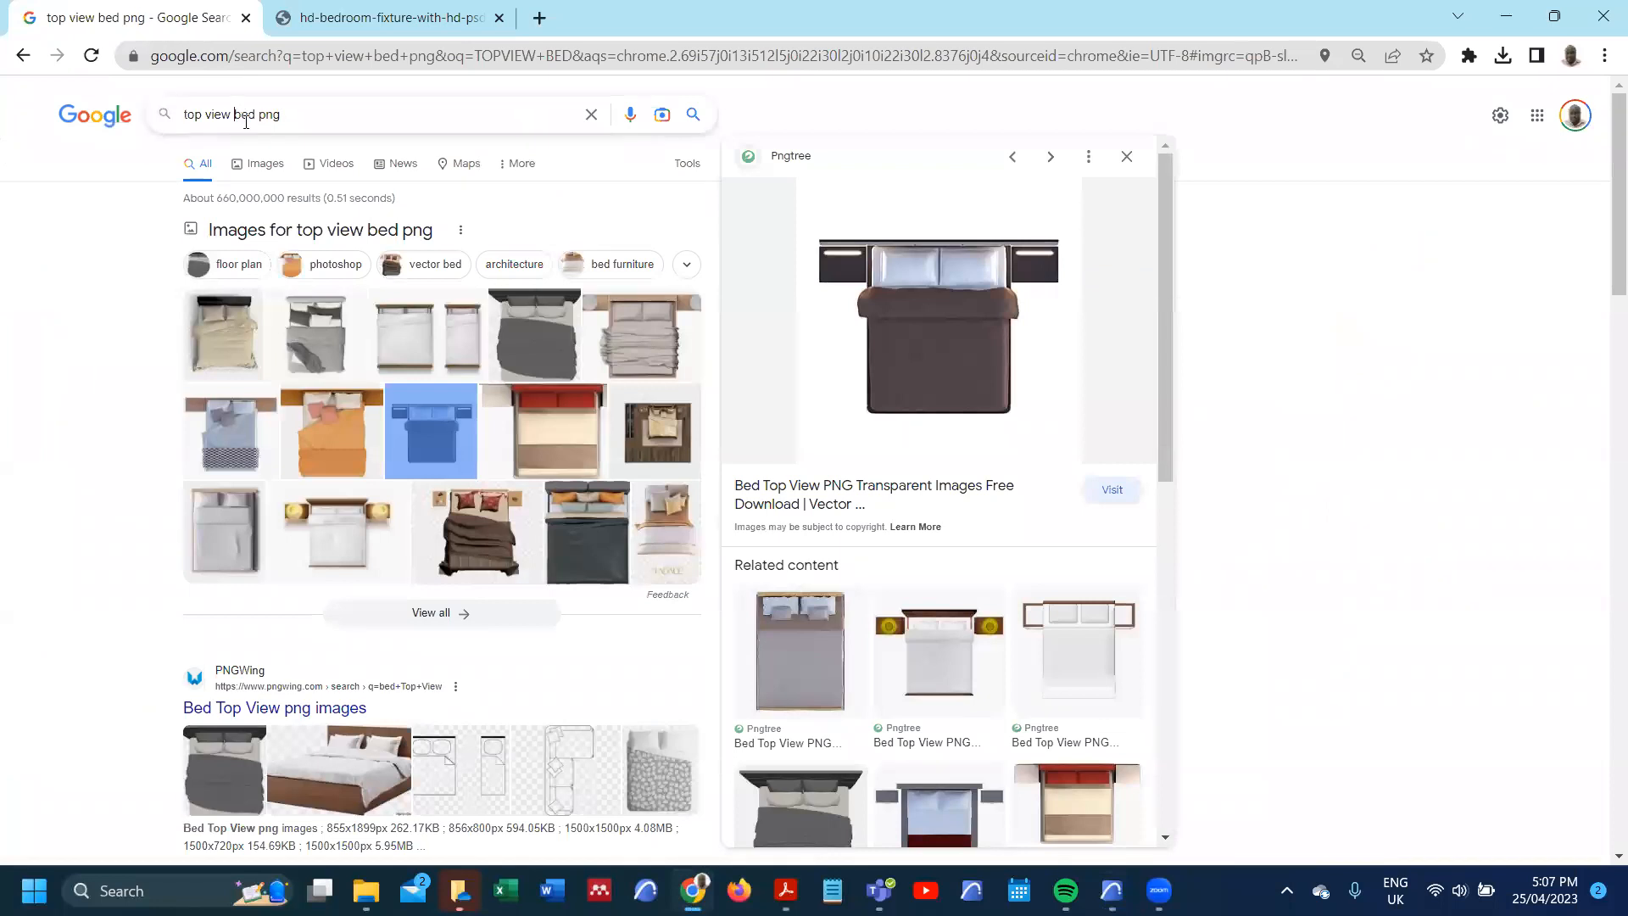
click(242, 118)
text(single)
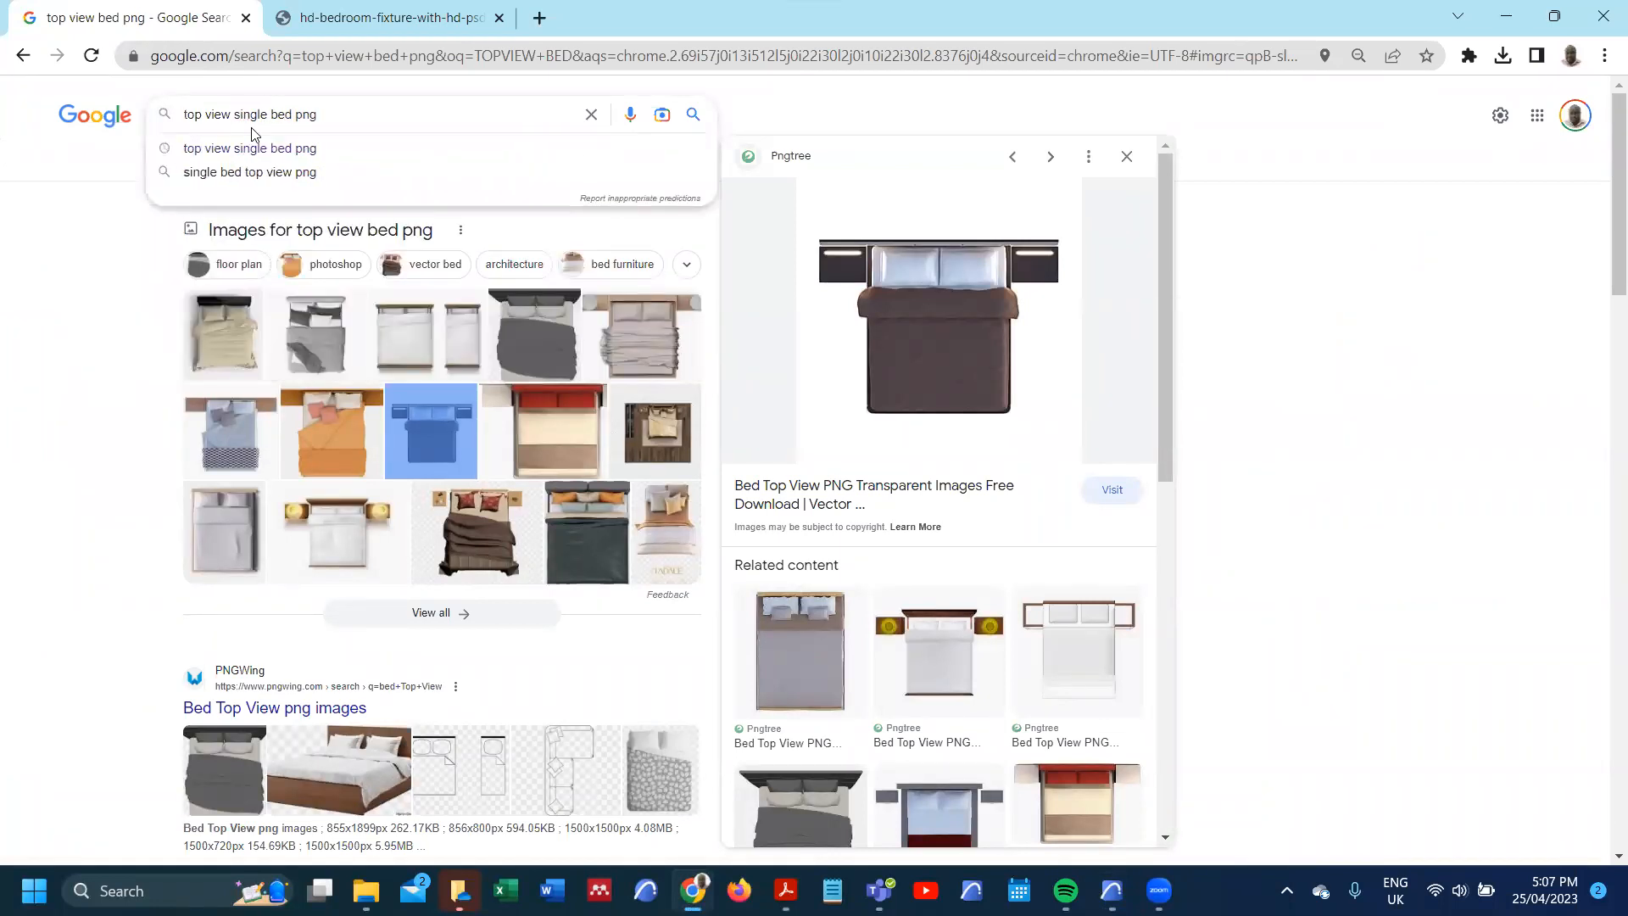
click(259, 147)
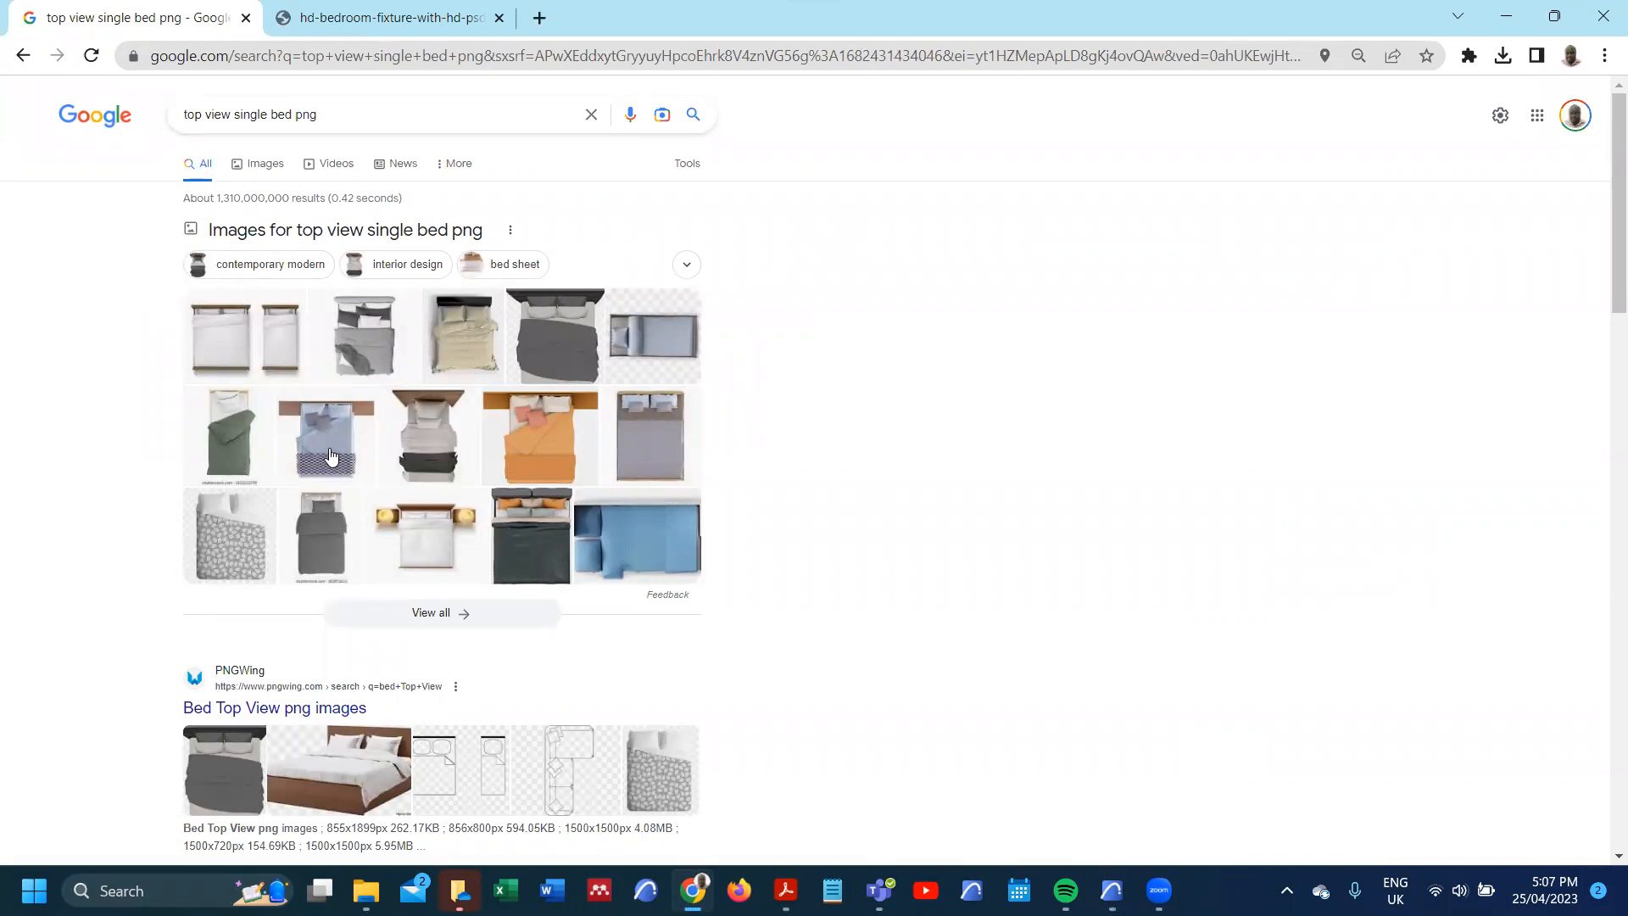
- Open the Pngtree image of the blue bed with the checkered blanket in its own browser tab
click(330, 458)
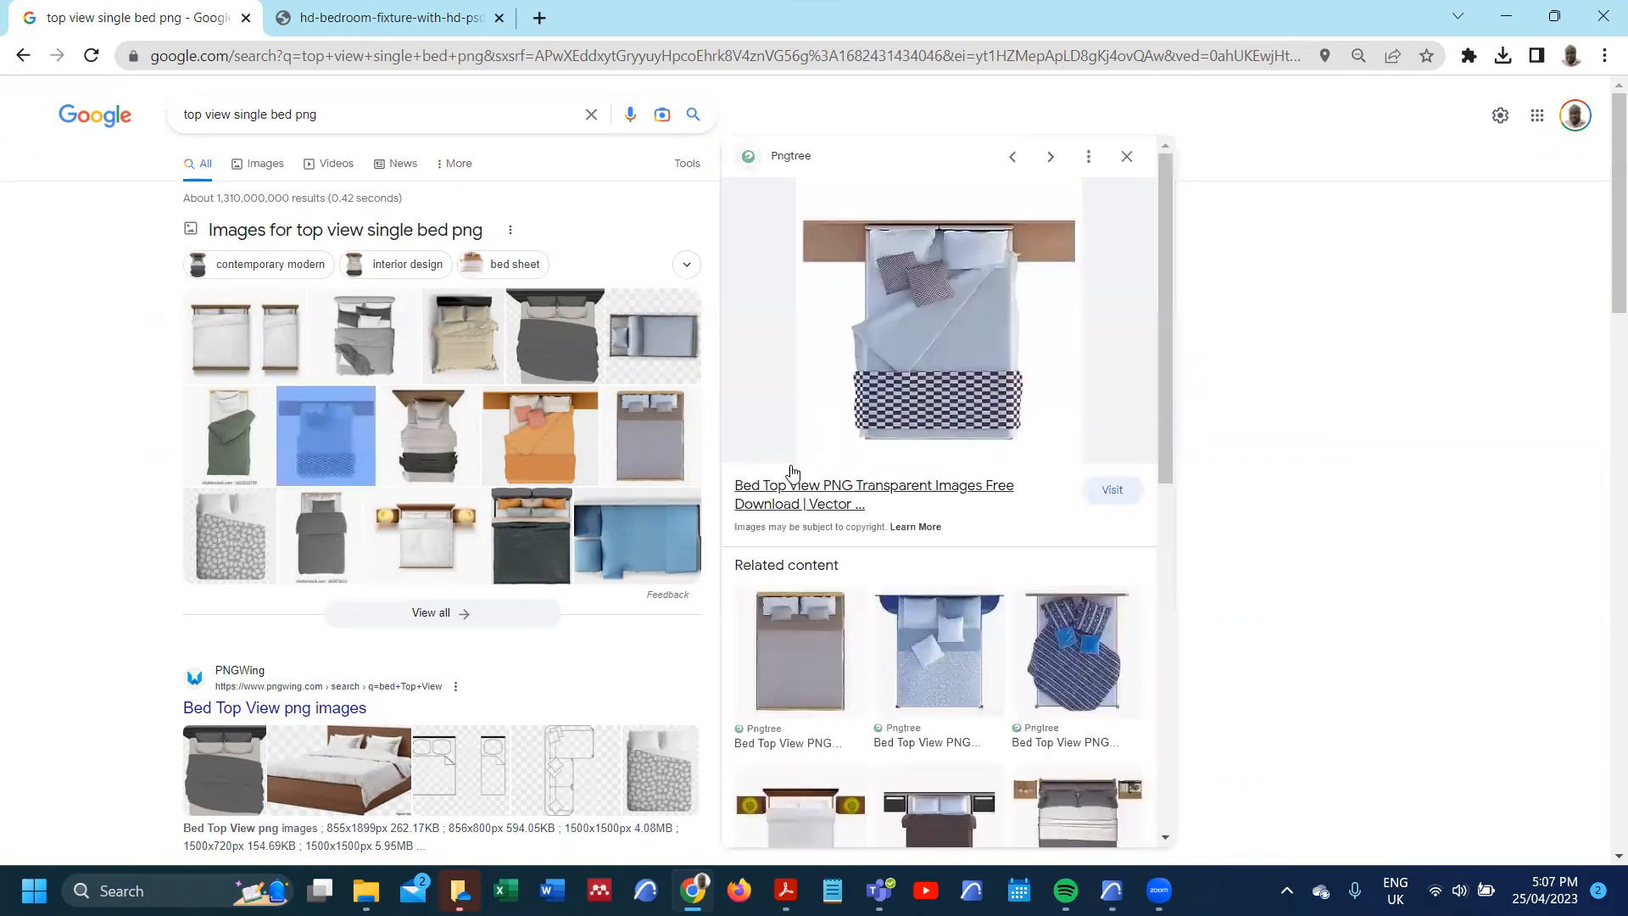
right_click(938, 371)
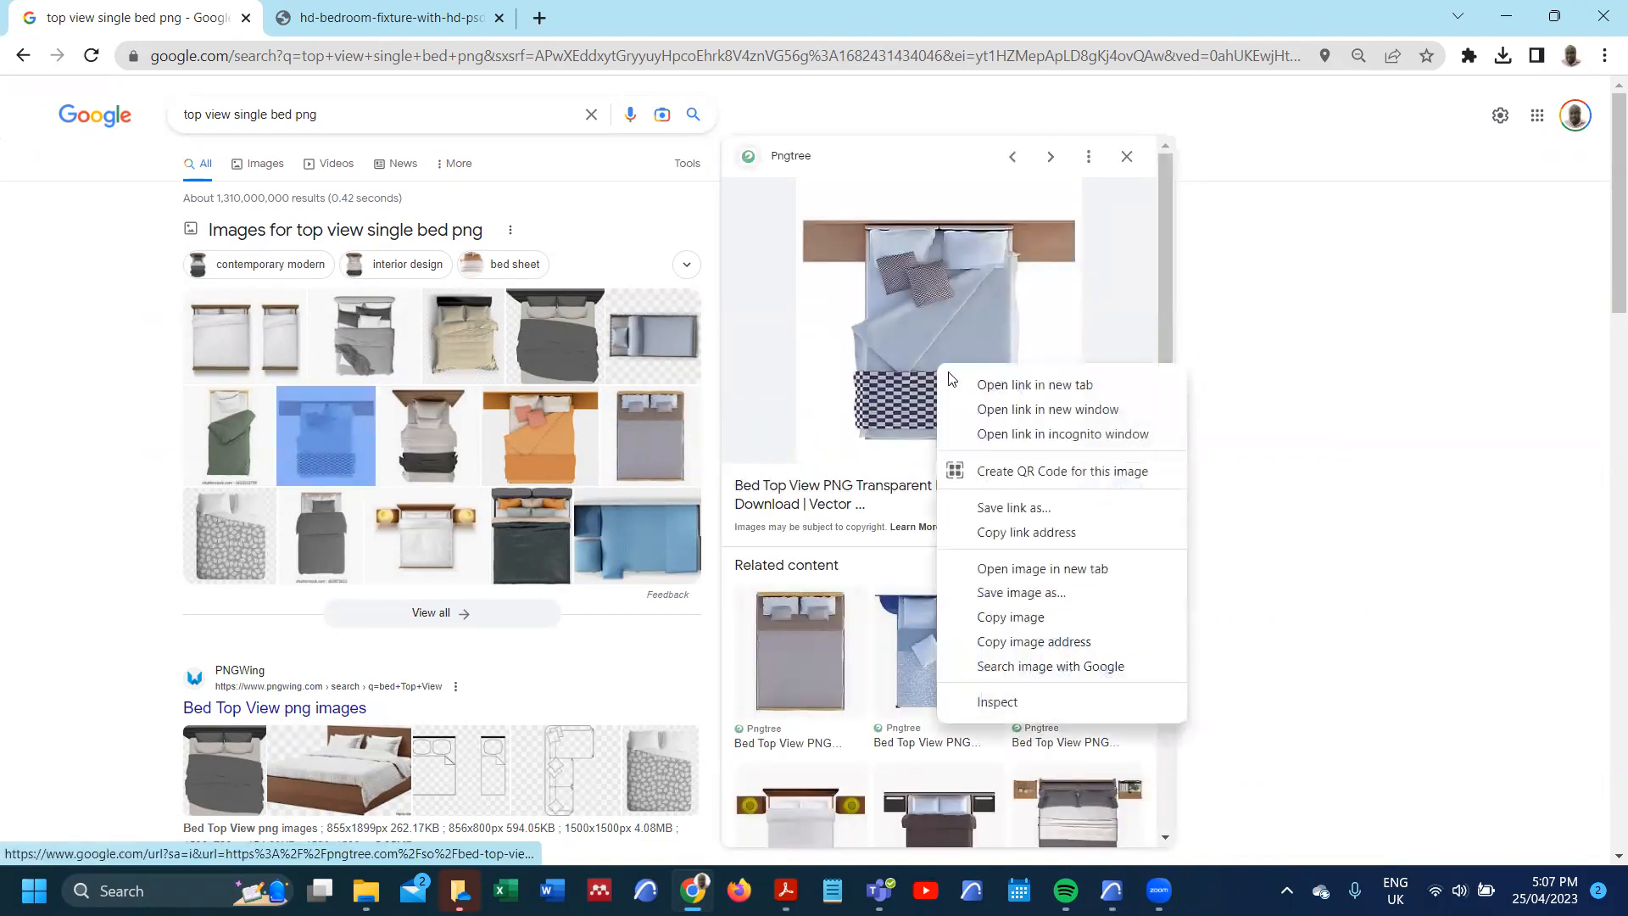
click(1042, 569)
click(600, 20)
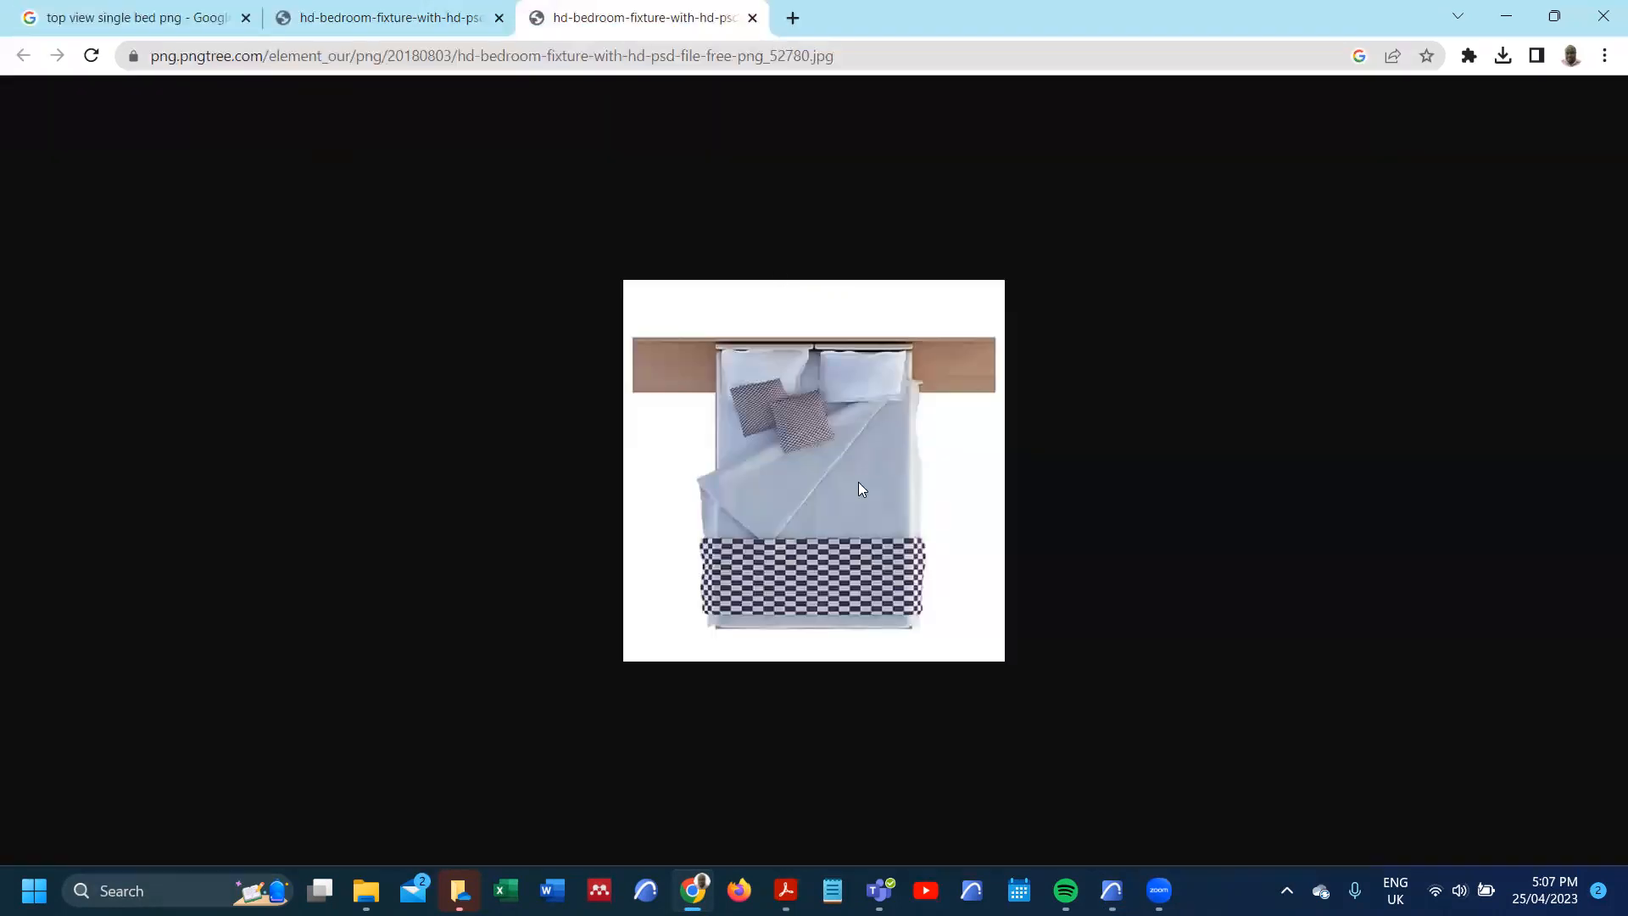
- Save the blue bed image as a JPEG named "bed 2" in the MAIN HOUSE DRAFTING folder
right_click(880, 482)
click(989, 532)
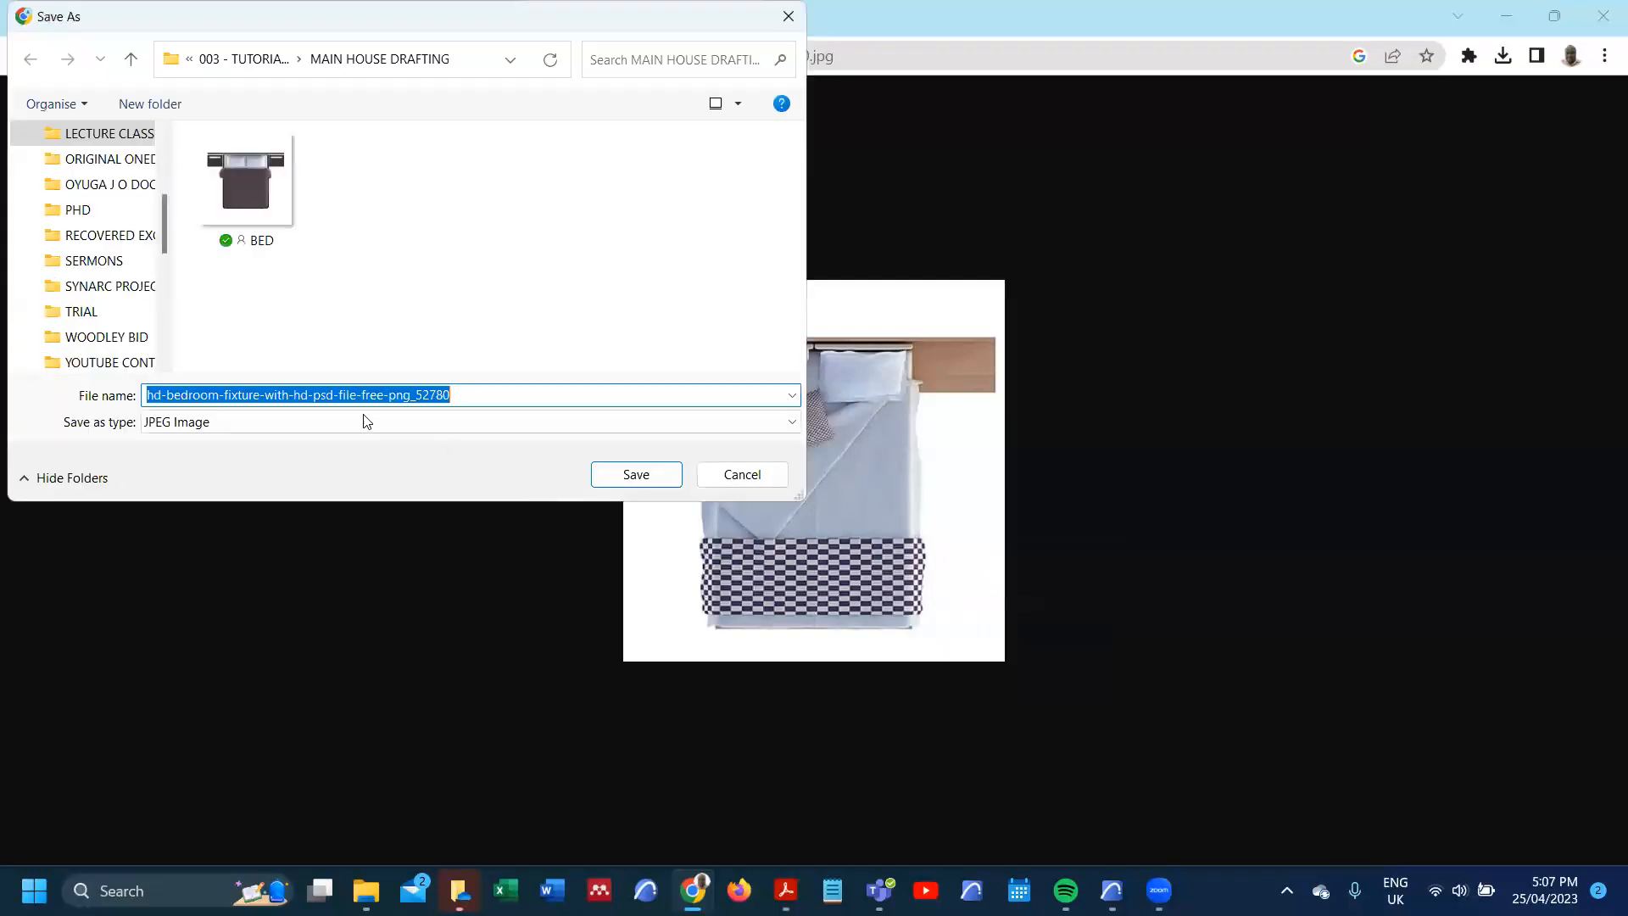
text(bed 2)
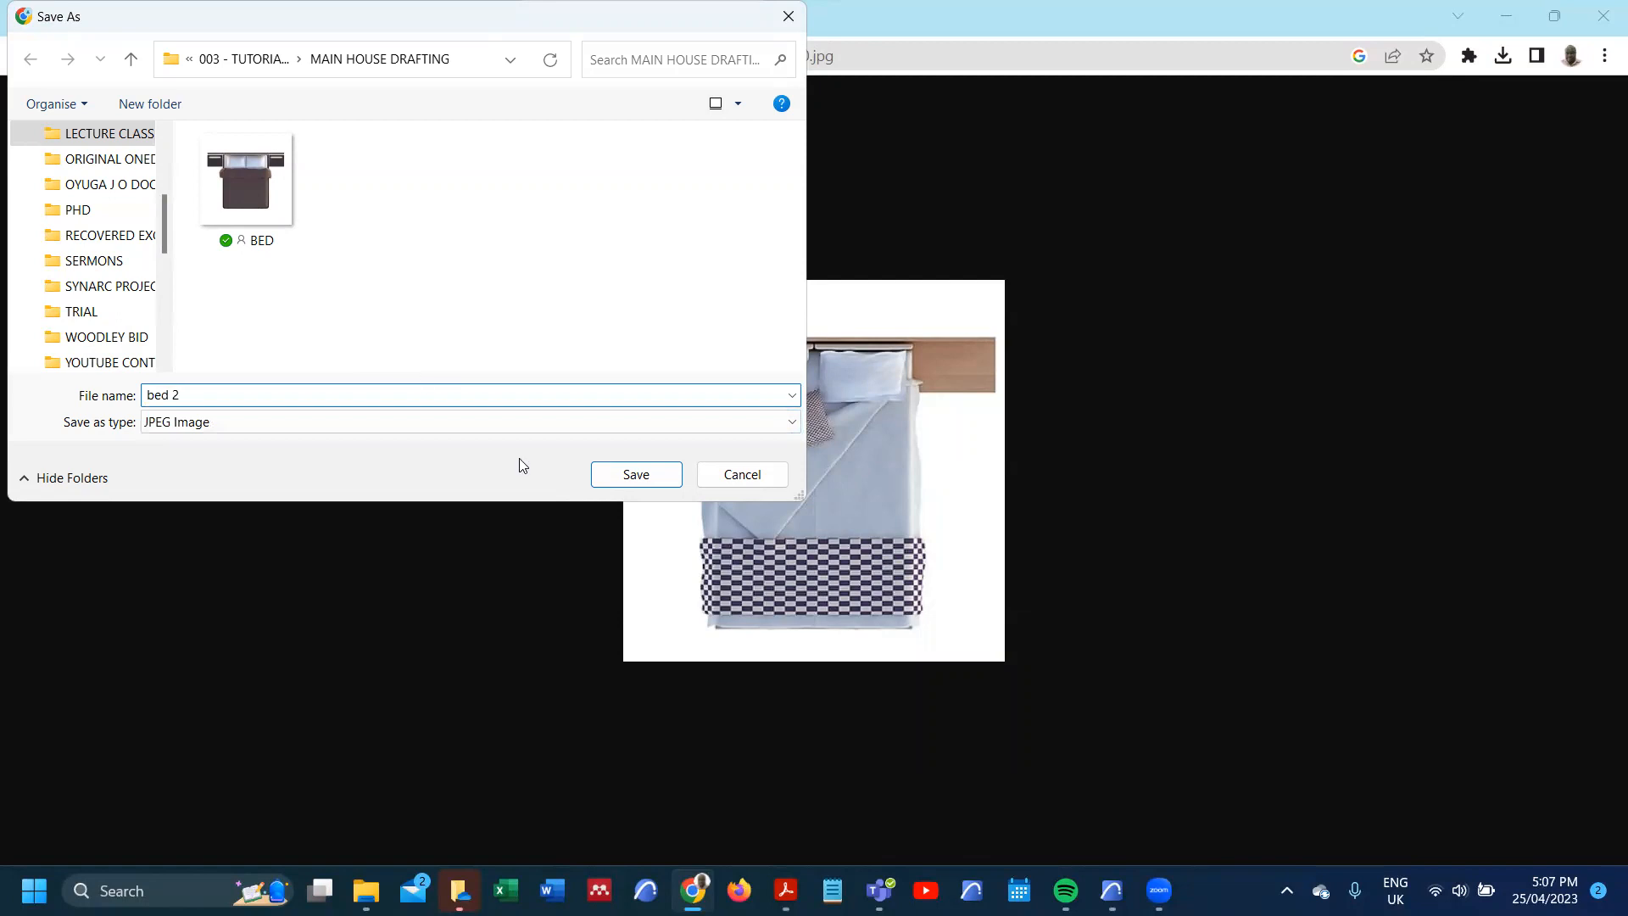
click(659, 471)
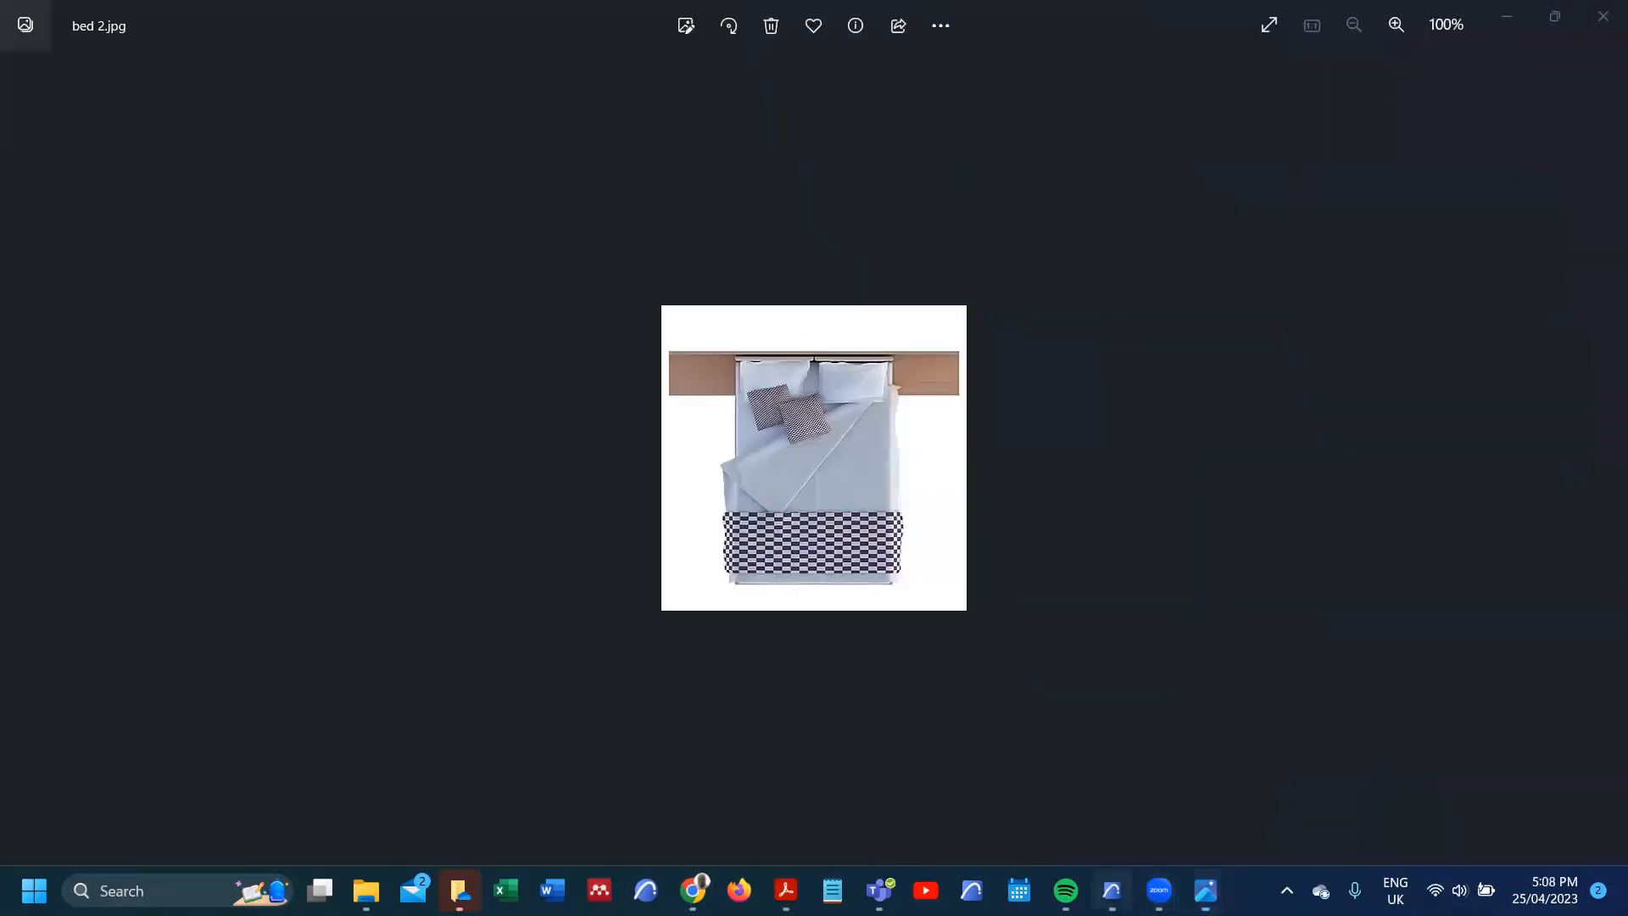
- Switch back to Archicad and place the bed 2 image from the local file system below the existing bed image
click(1112, 891)
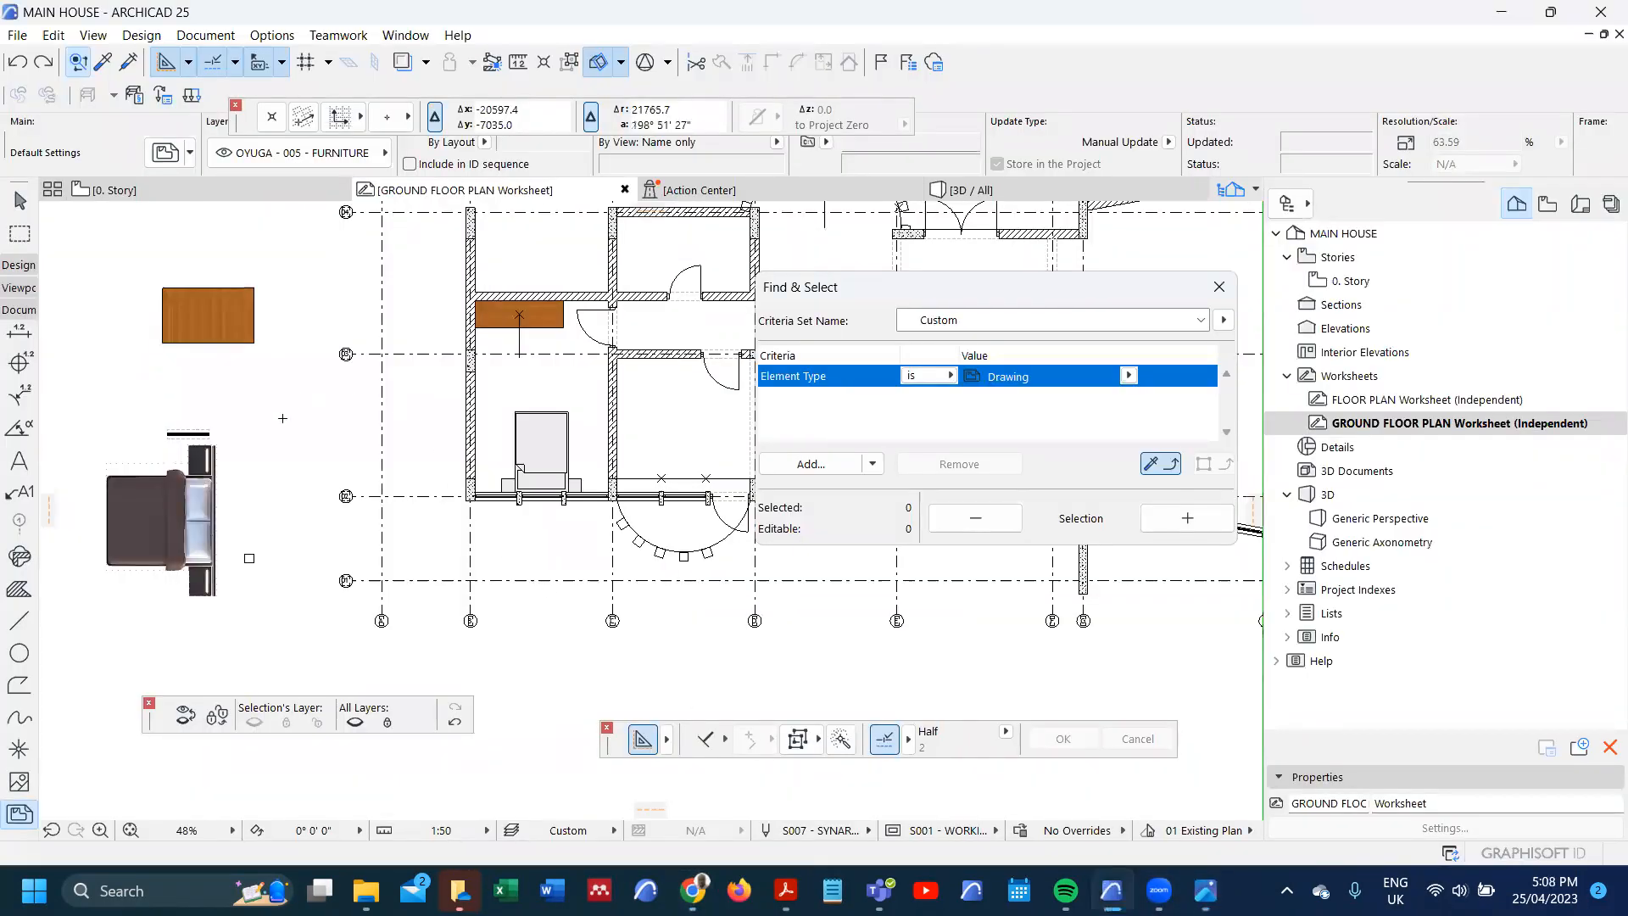
scroll(291, 428, down, 4)
scroll(181, 564, up, 3)
click(180, 564)
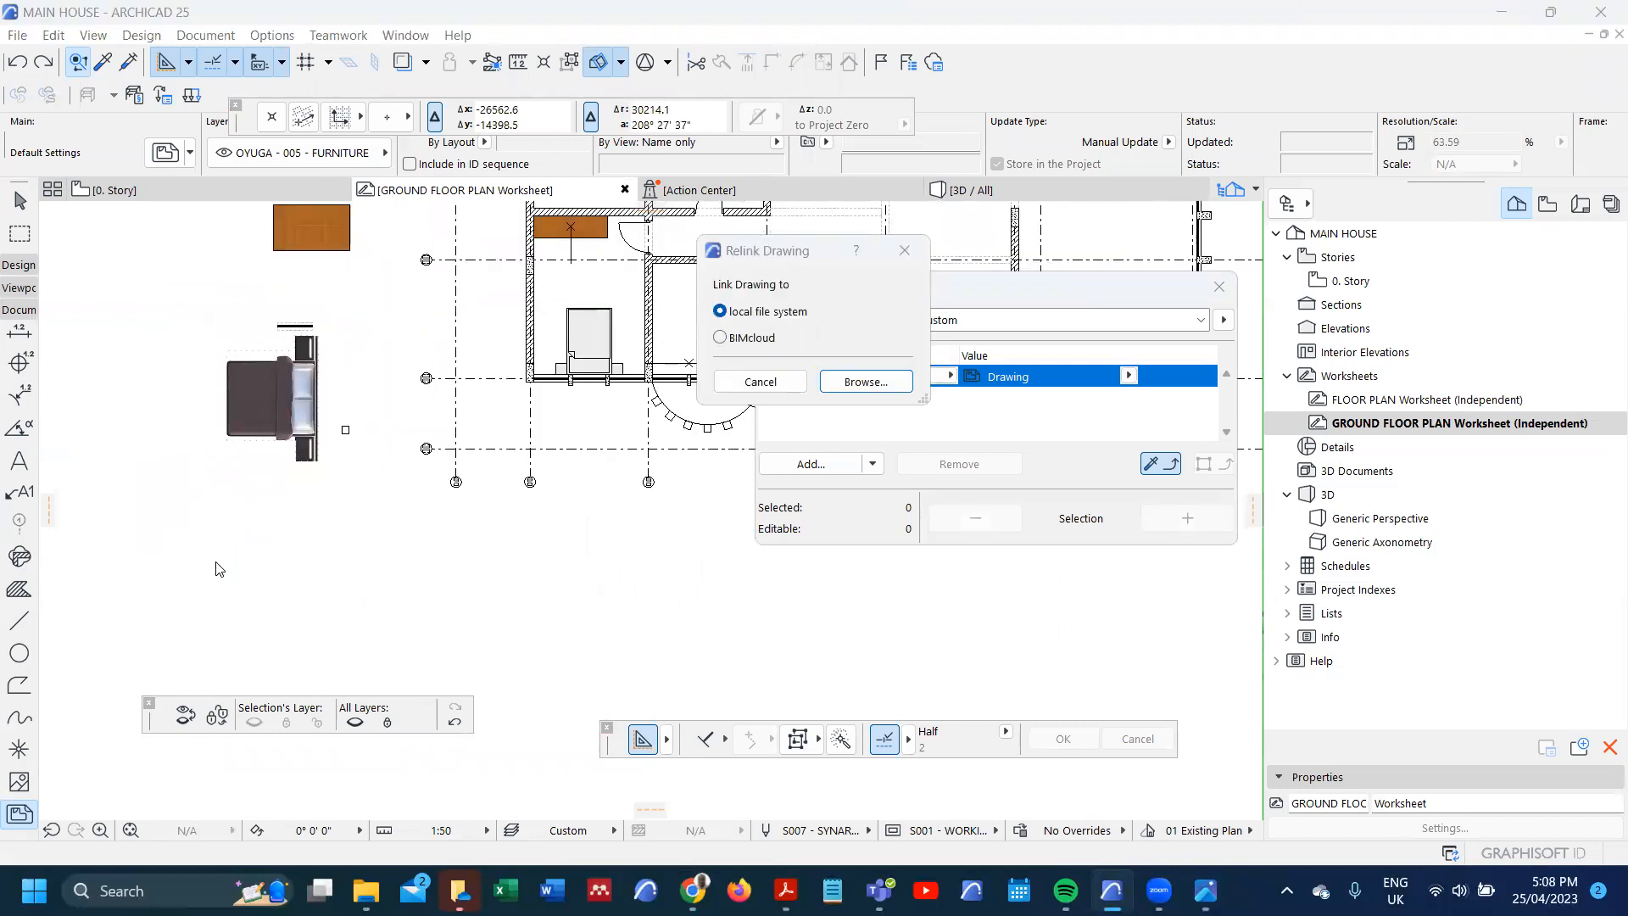
click(864, 383)
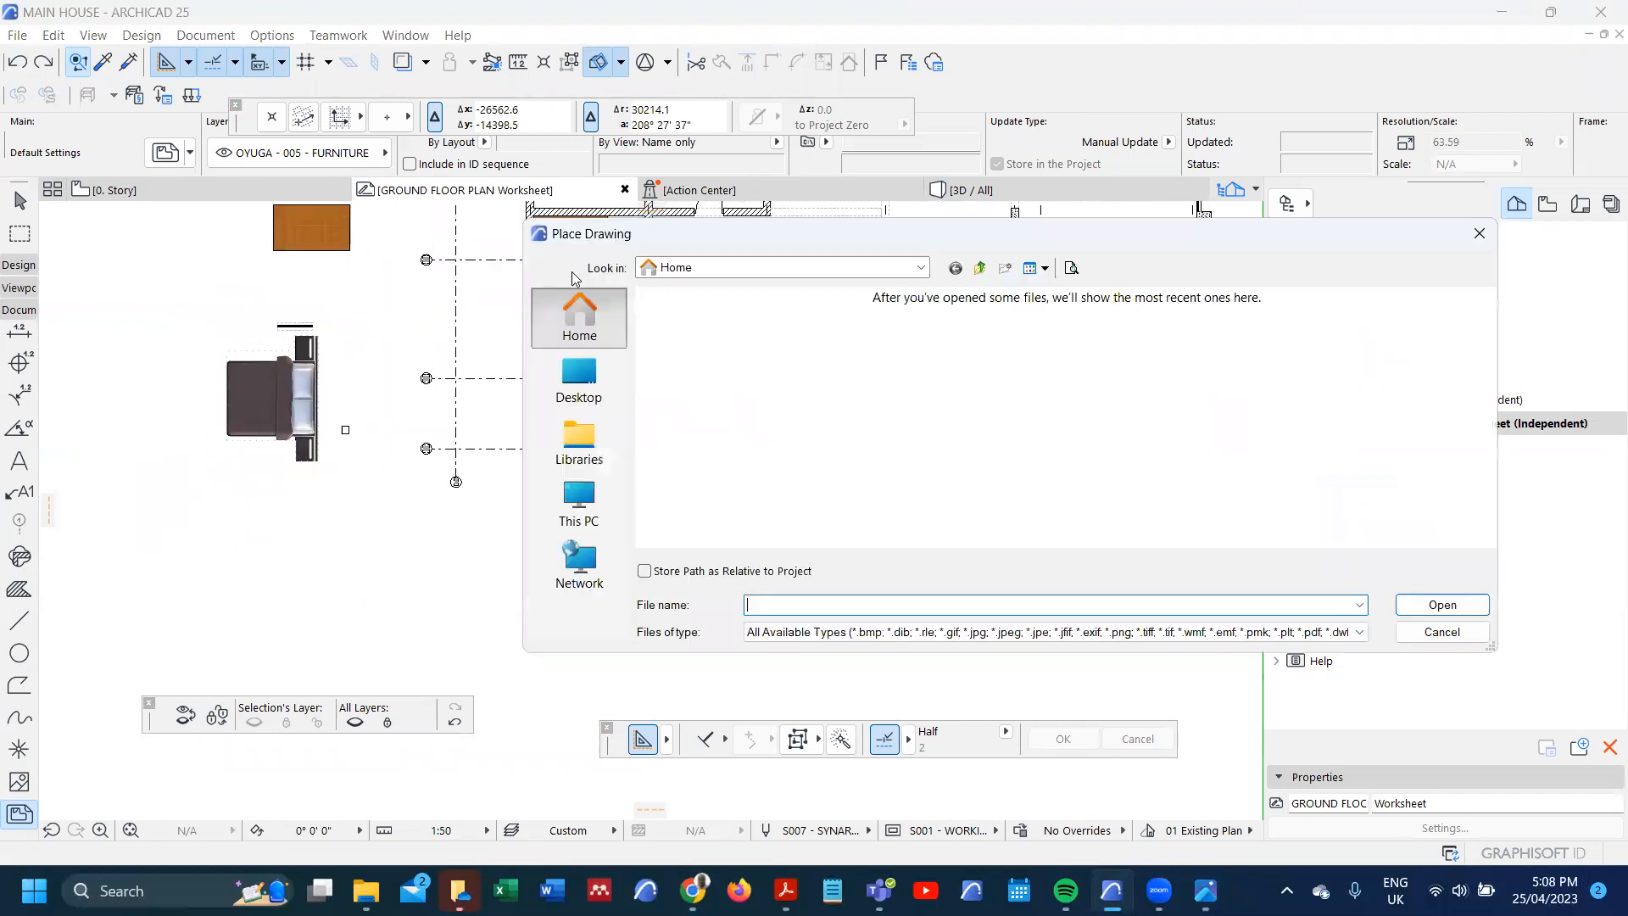
scroll(772, 424, down, 3)
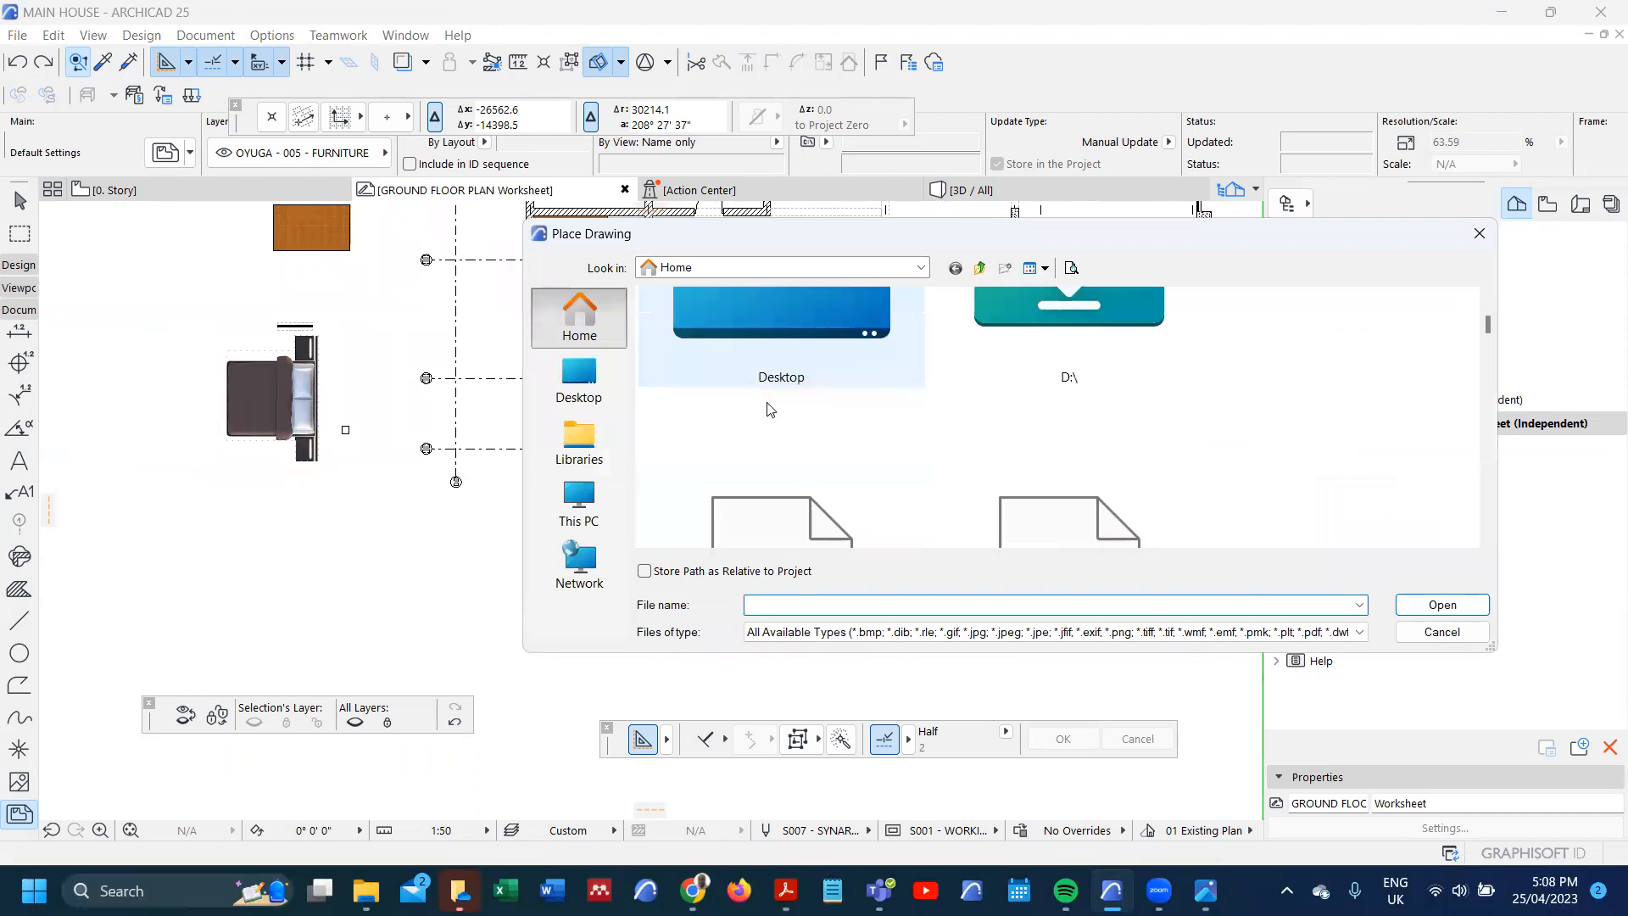
scroll(770, 410, down, 10)
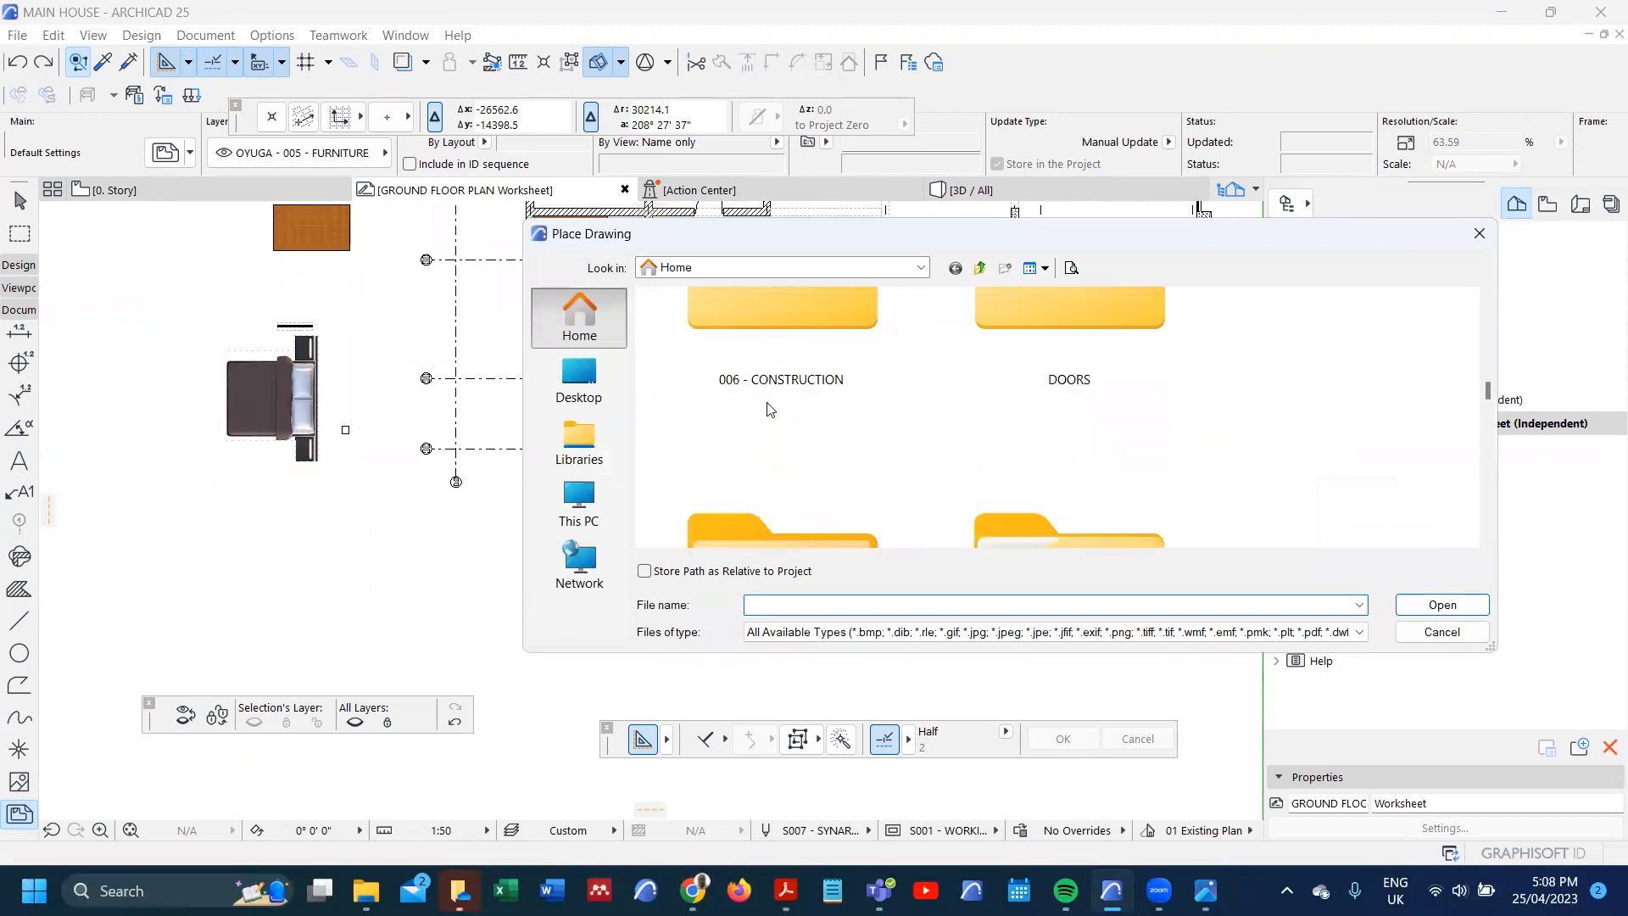
click(769, 410)
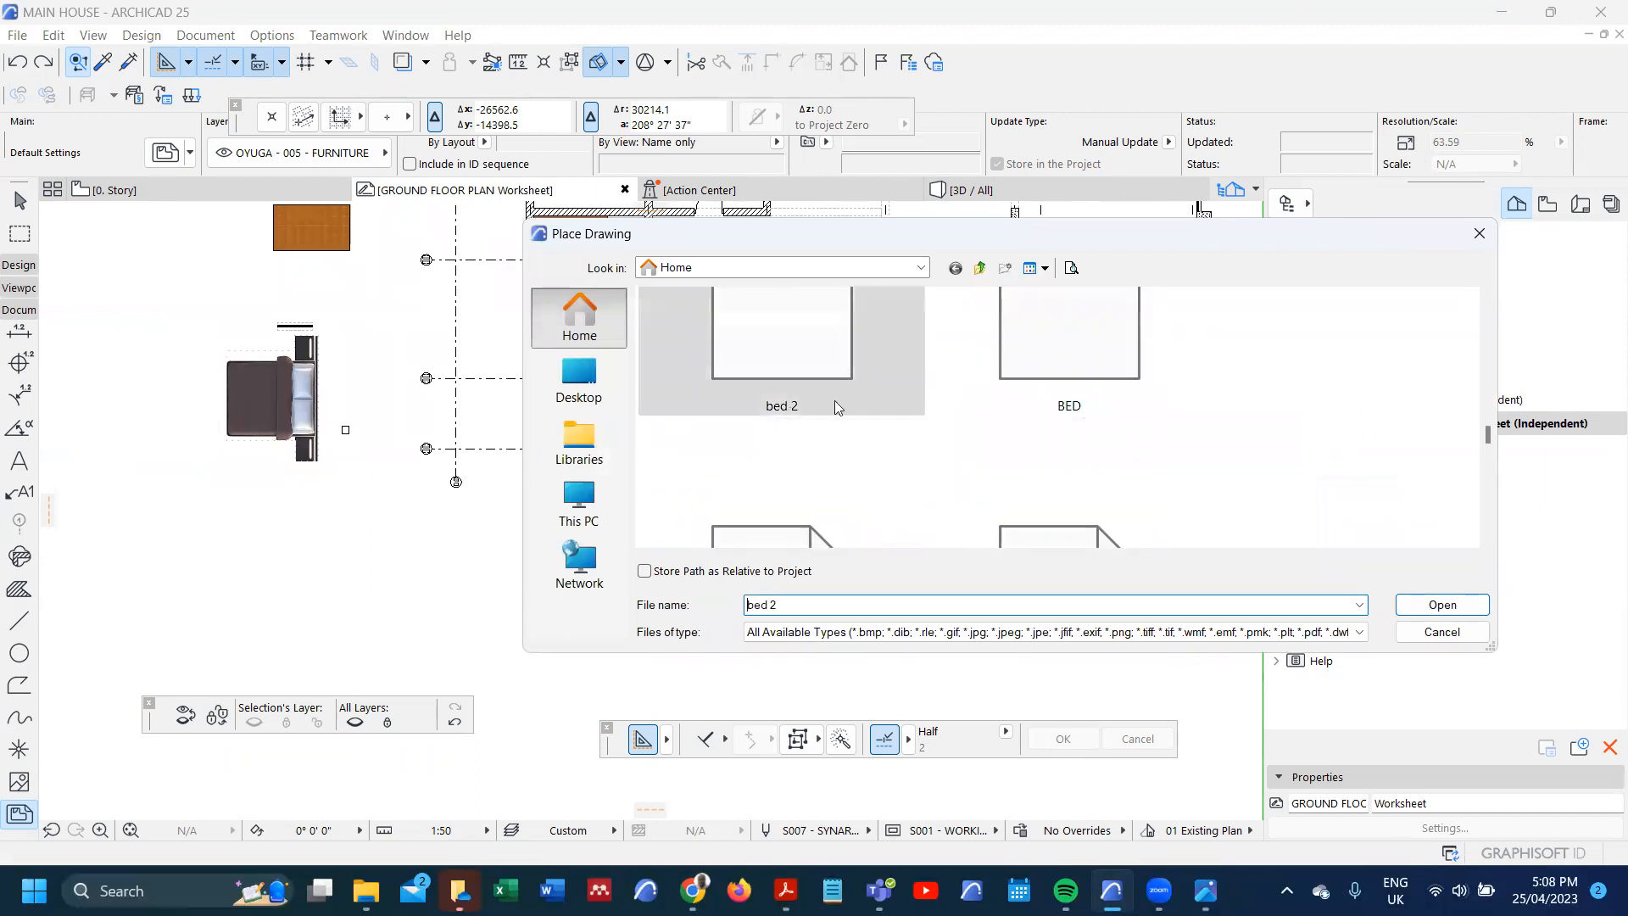
click(1442, 605)
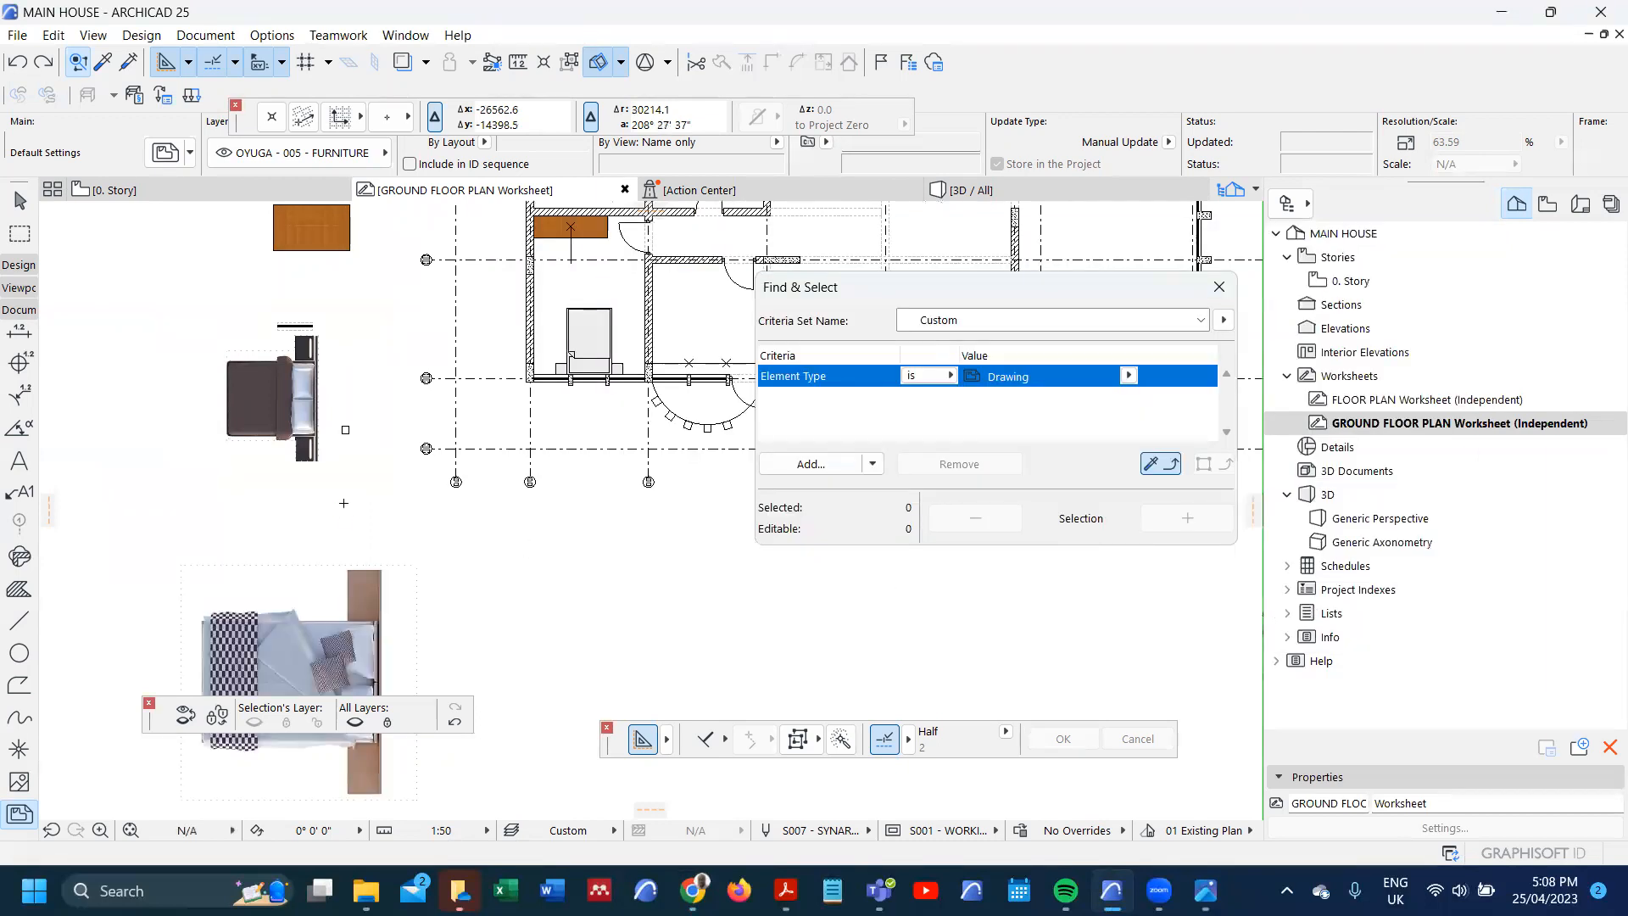
- Resize the bed 2 image graphically, using the bed's foot edge as reference and setting its width to 1300
click(355, 587)
scroll(351, 629, down, 2)
scroll(350, 628, up, 3)
scroll(351, 629, up, 2)
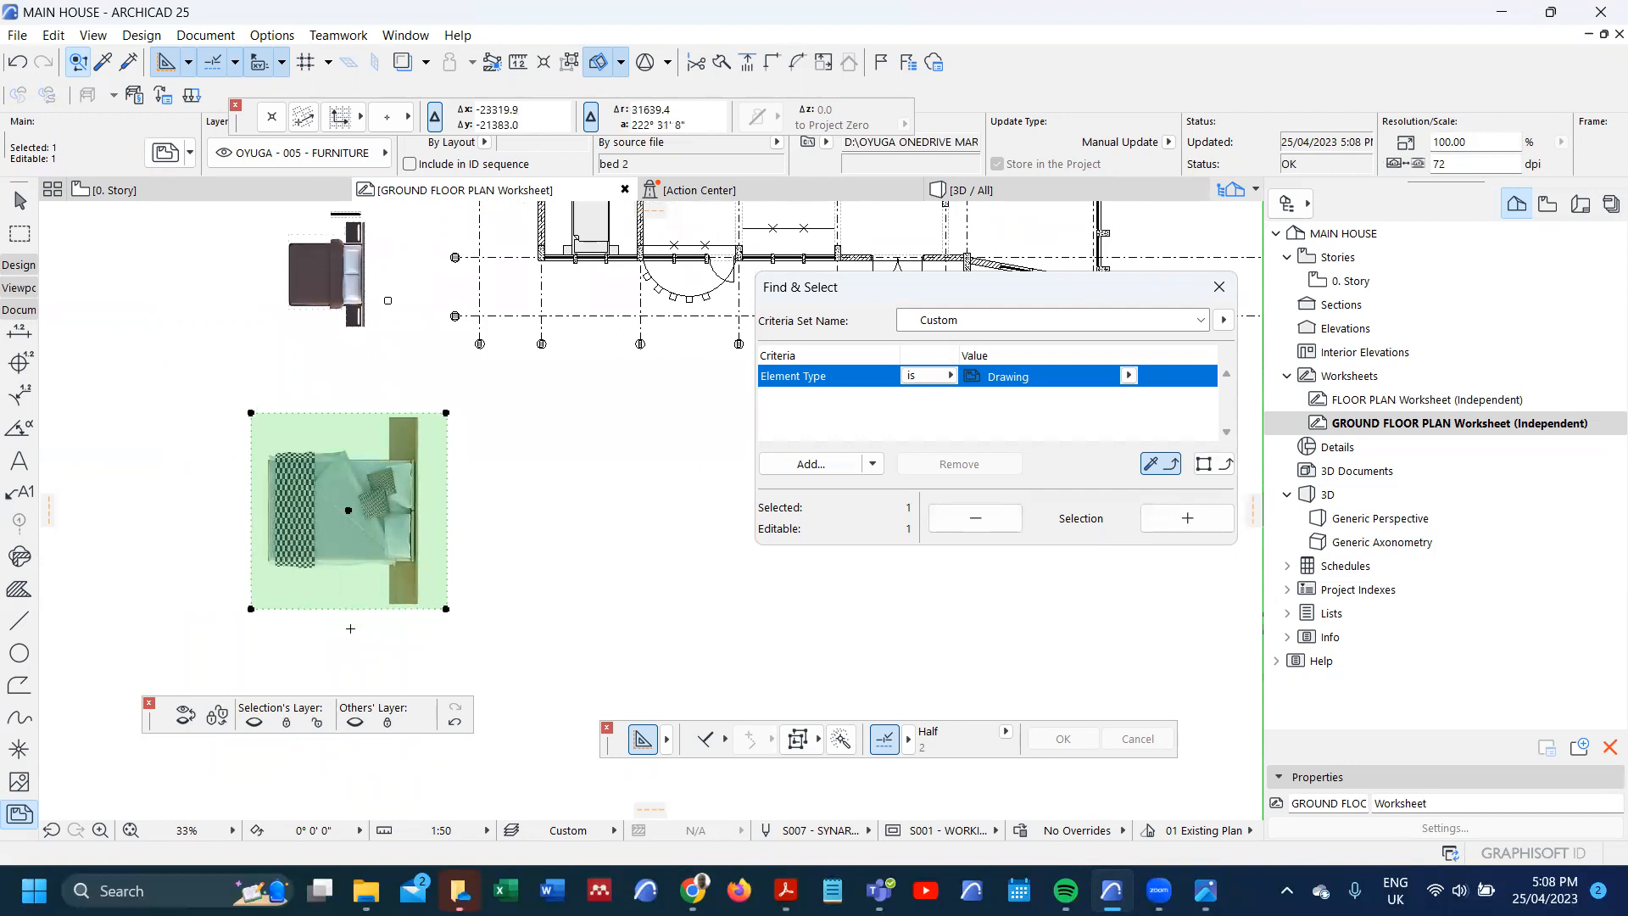
key(ctrl+k)
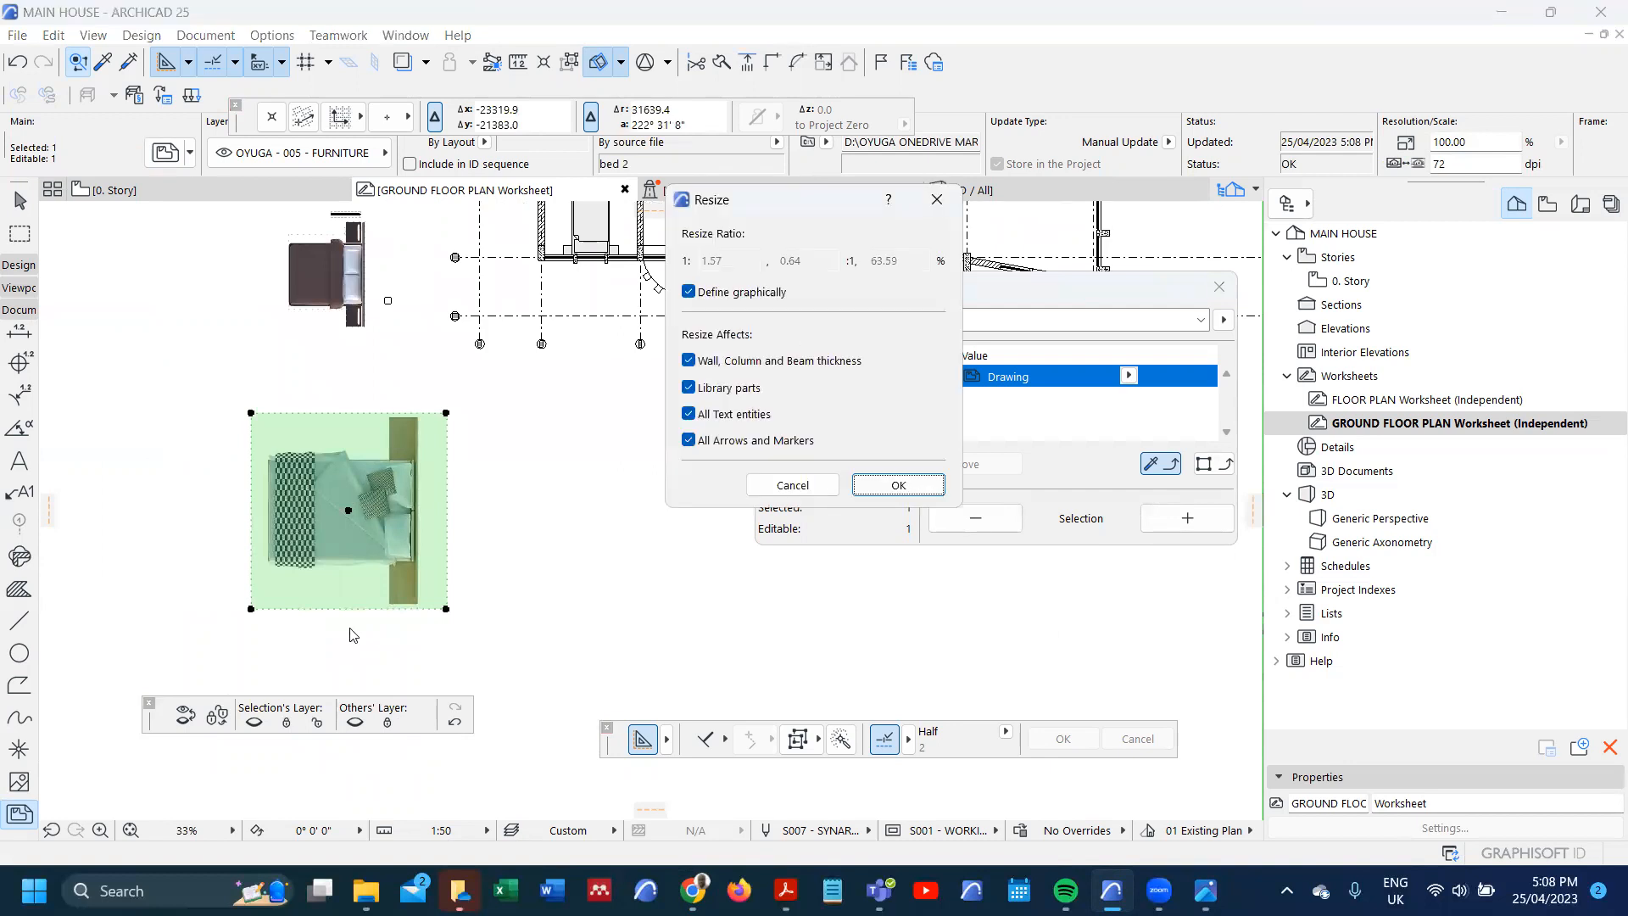
key(Return)
click(288, 552)
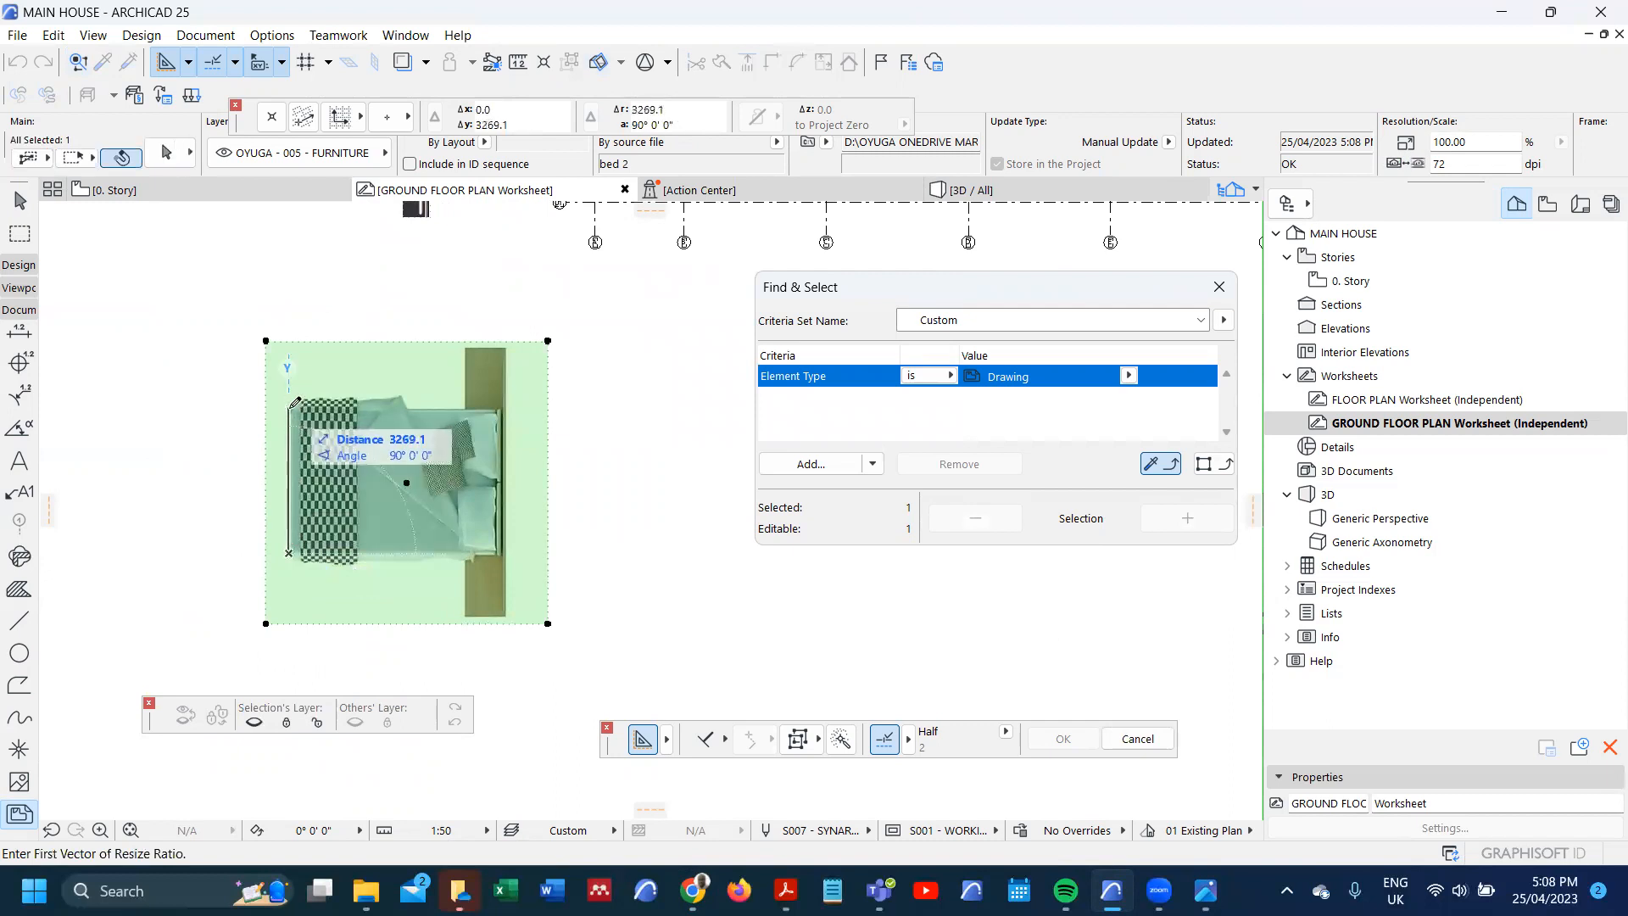
scroll(294, 403, up, 5)
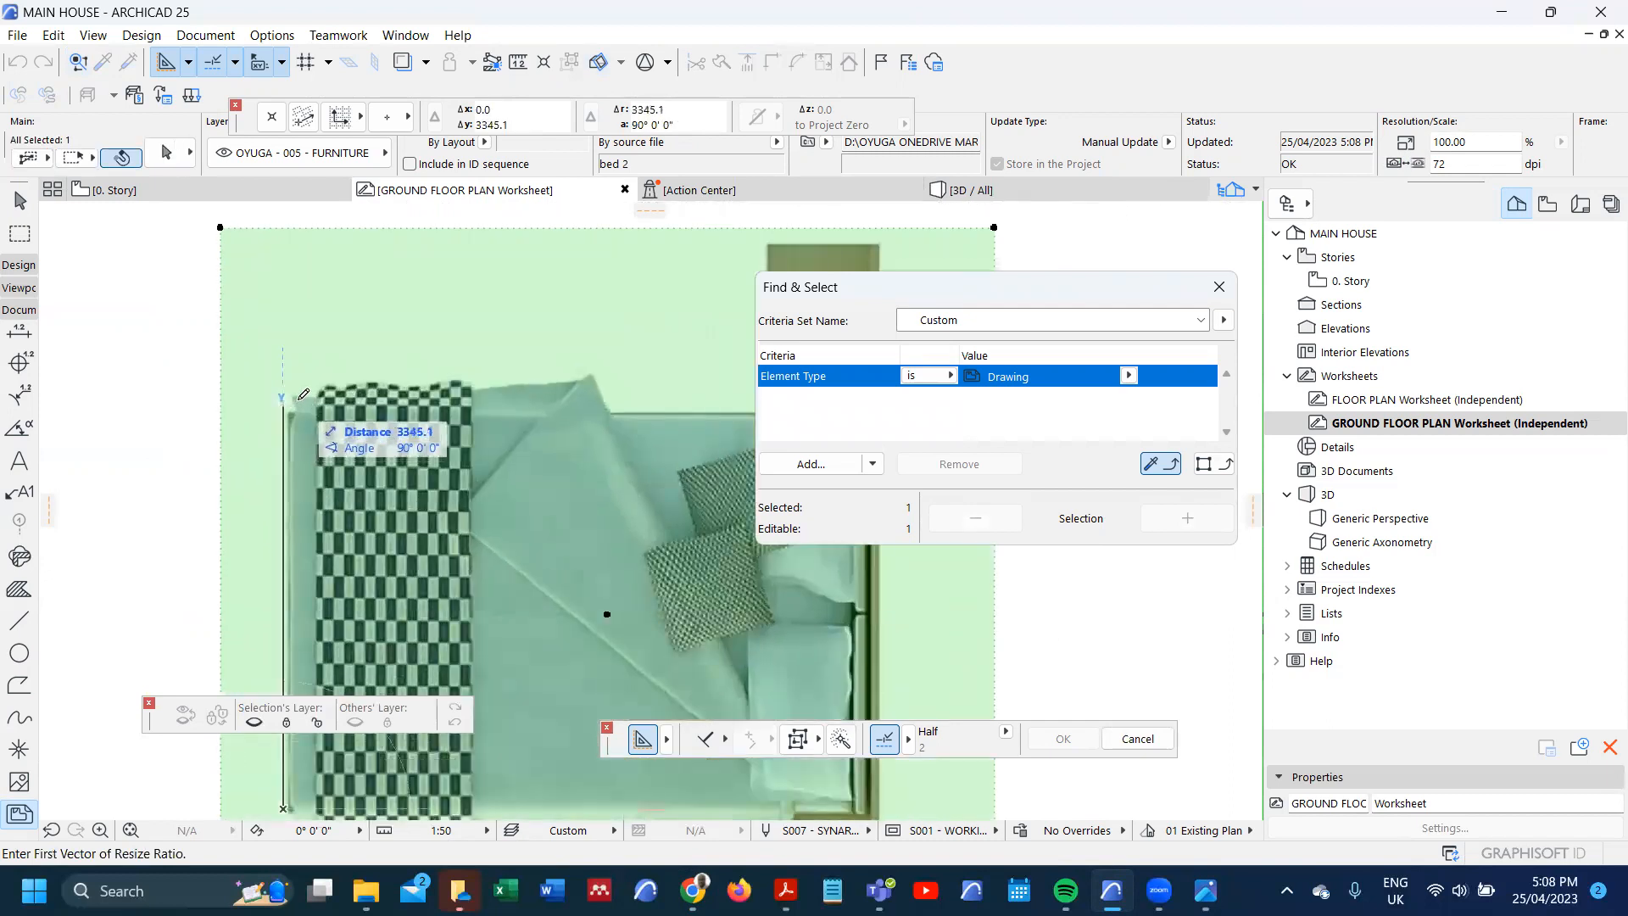
click(303, 395)
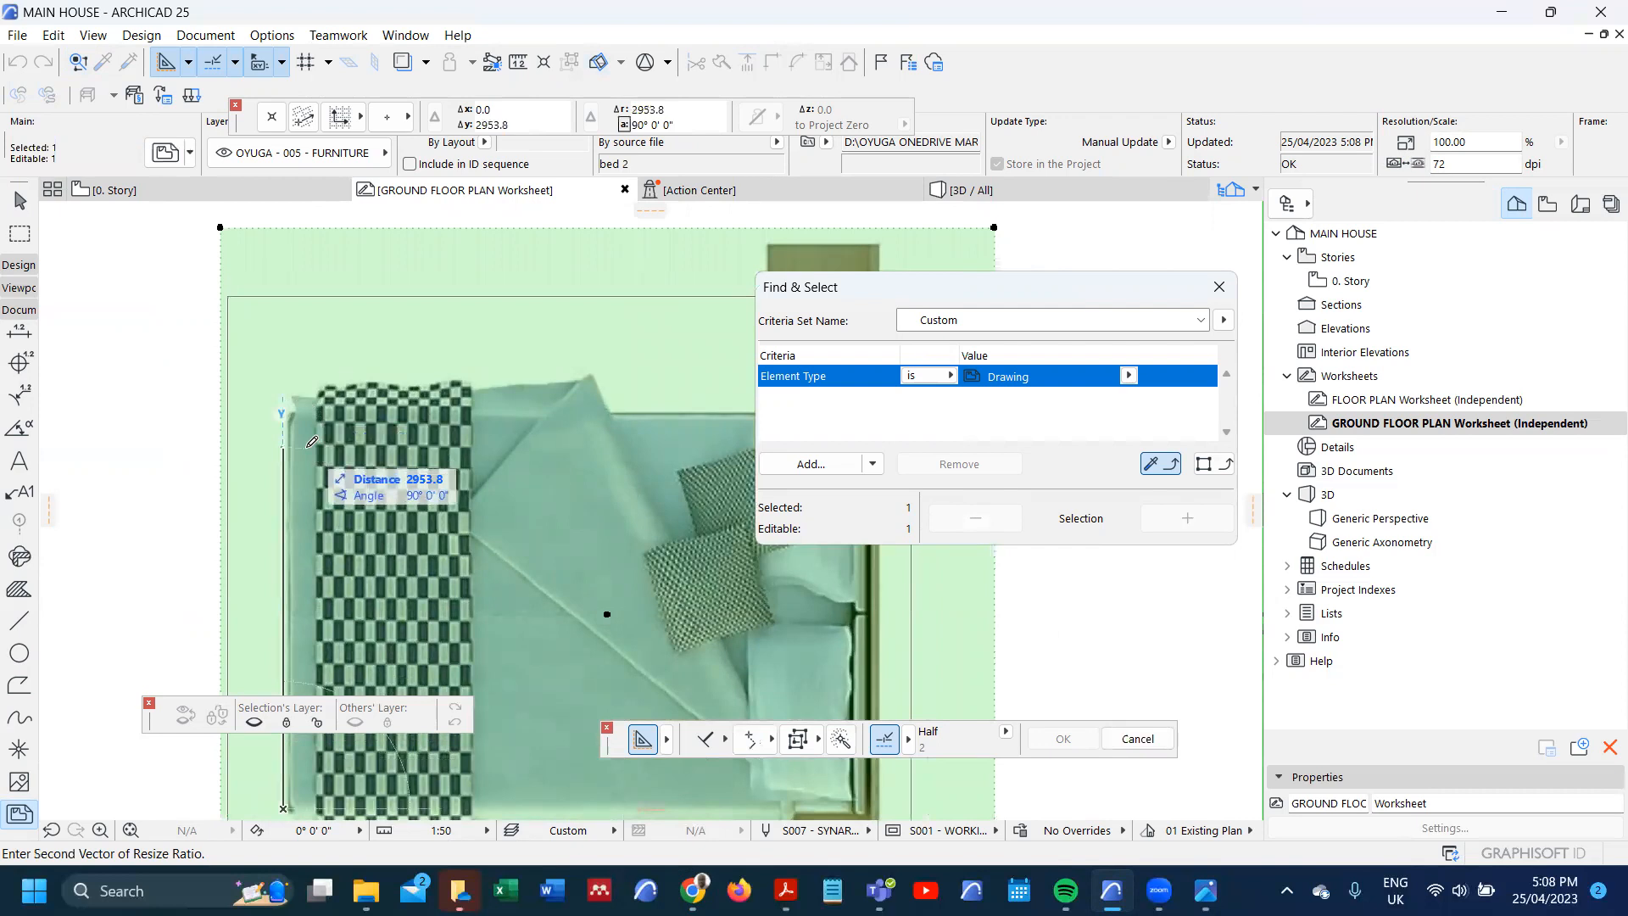
text(130)
key(Return)
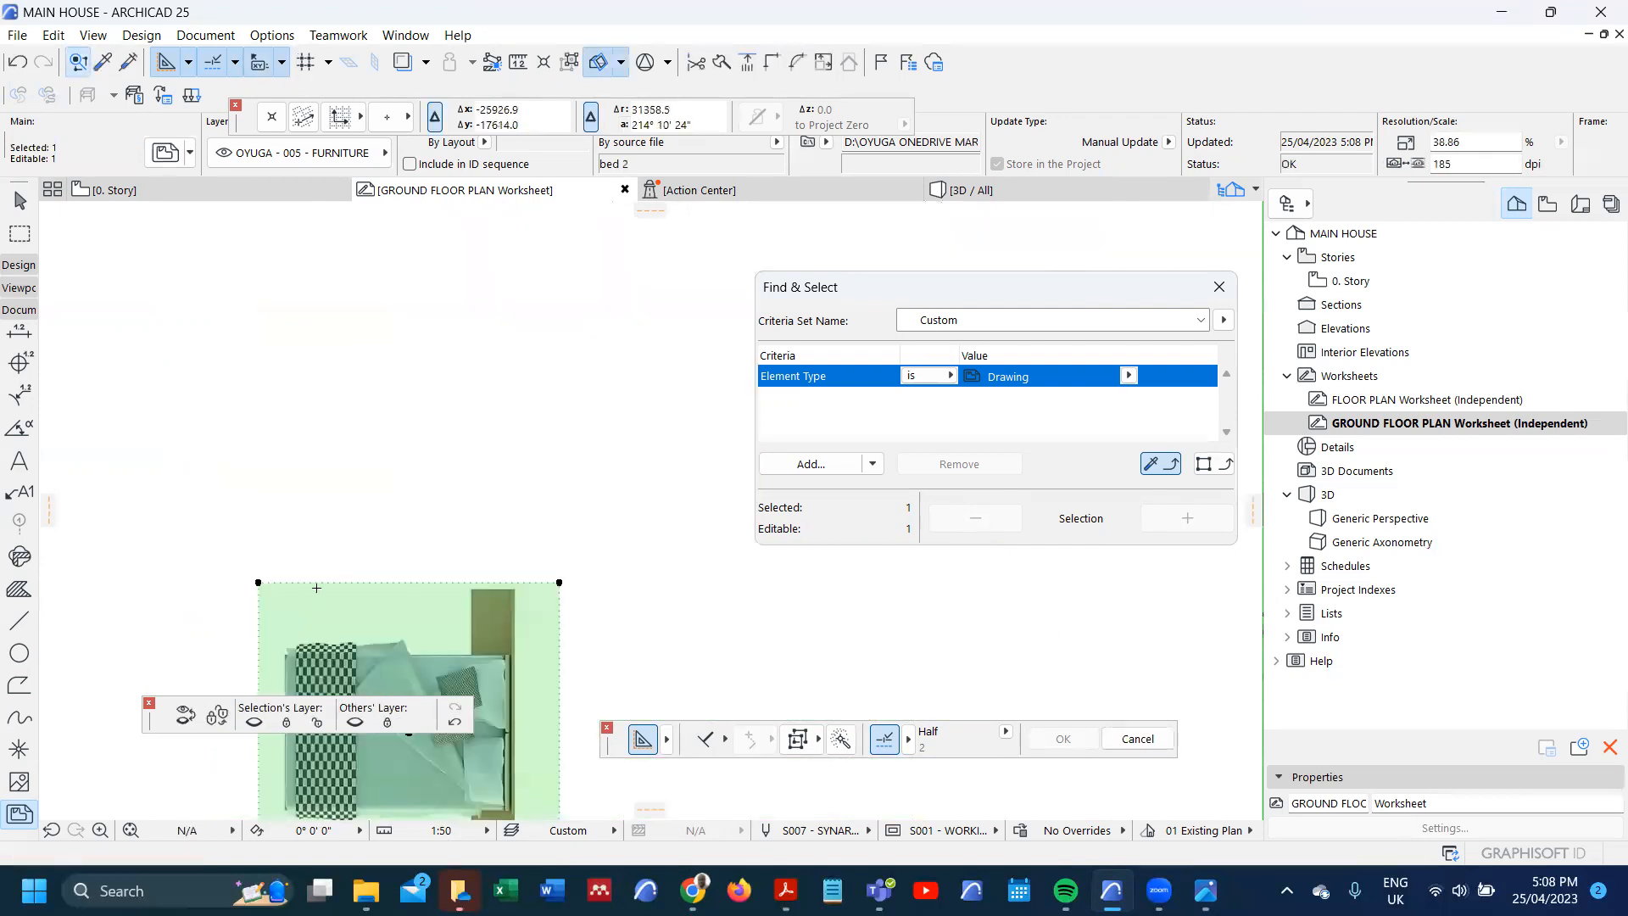
- Measure the length of the bed in the resized bed 2 image from its foot to the headboard
scroll(377, 625, down, 5)
scroll(386, 551, down, 2)
scroll(367, 654, up, 2)
key(m)
scroll(369, 655, up, 3)
scroll(355, 608, up, 2)
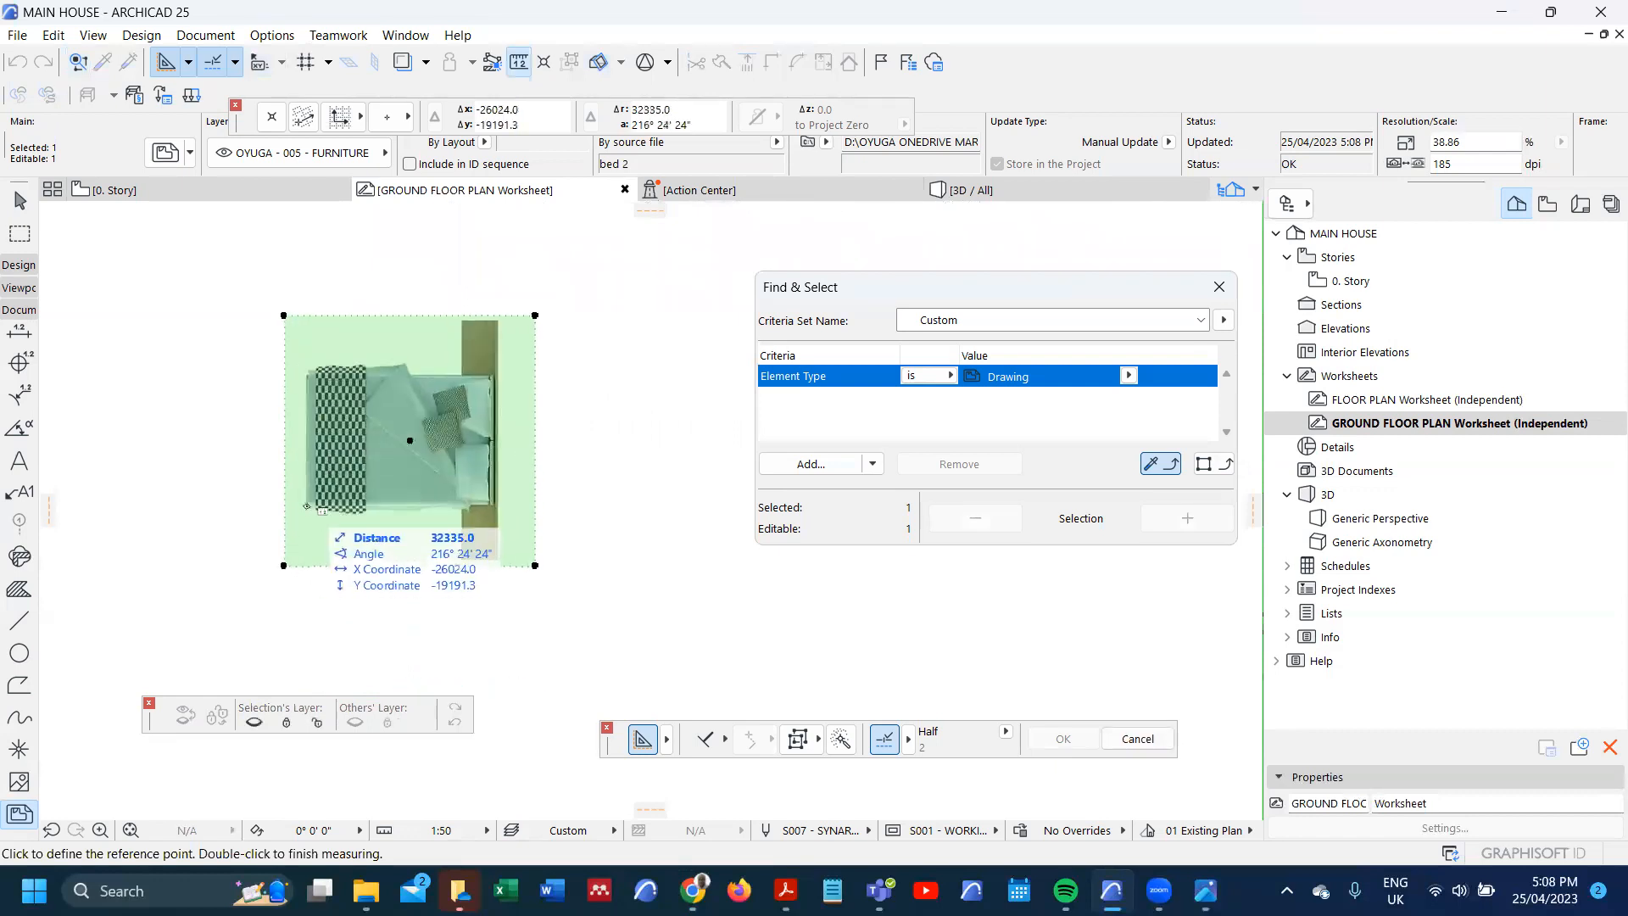
click(307, 505)
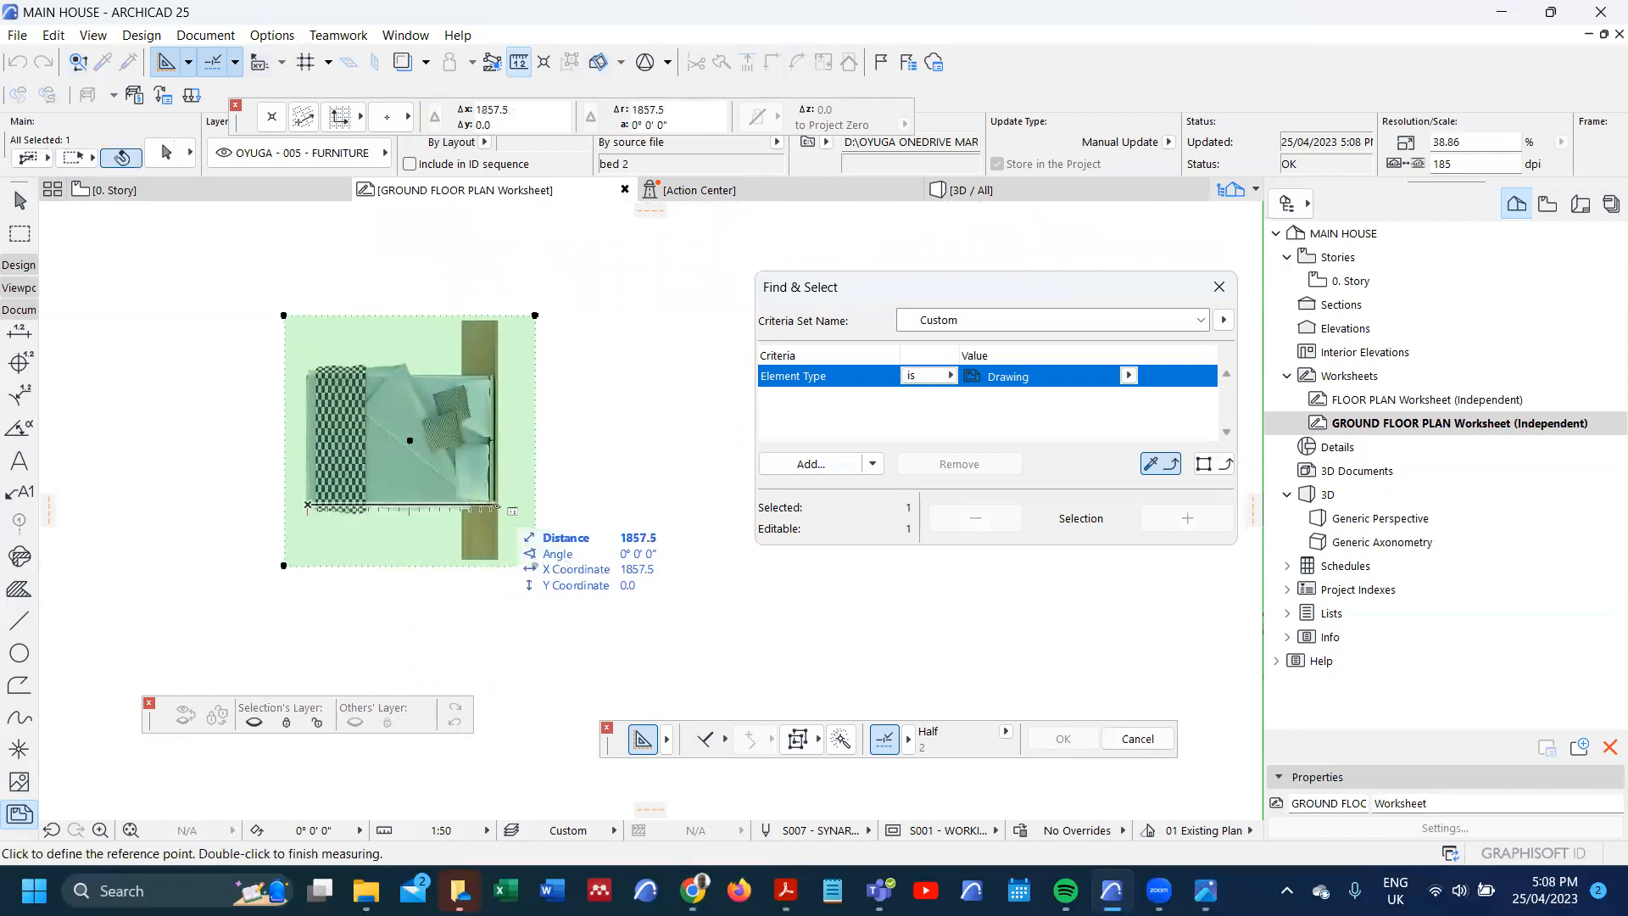
key(Escape)
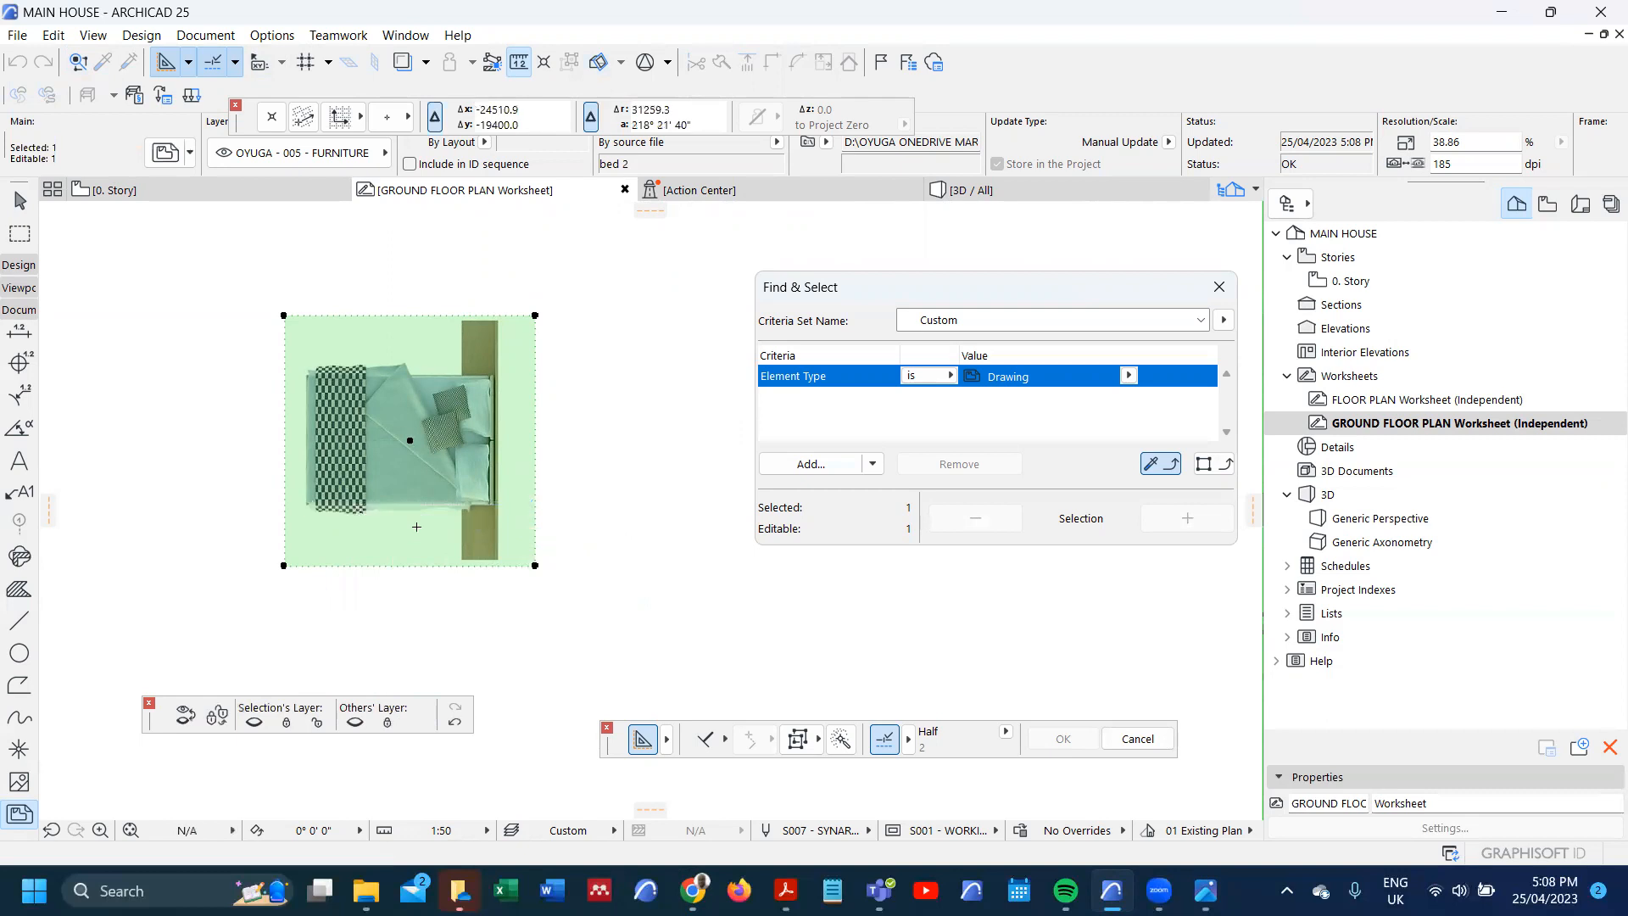
- Crop the bed 2 drawing's headboard-side and lower edges in to the outline of the brown bedside strip
scroll(420, 518, down, 3)
scroll(420, 518, up, 2)
scroll(482, 534, up, 3)
click(491, 531)
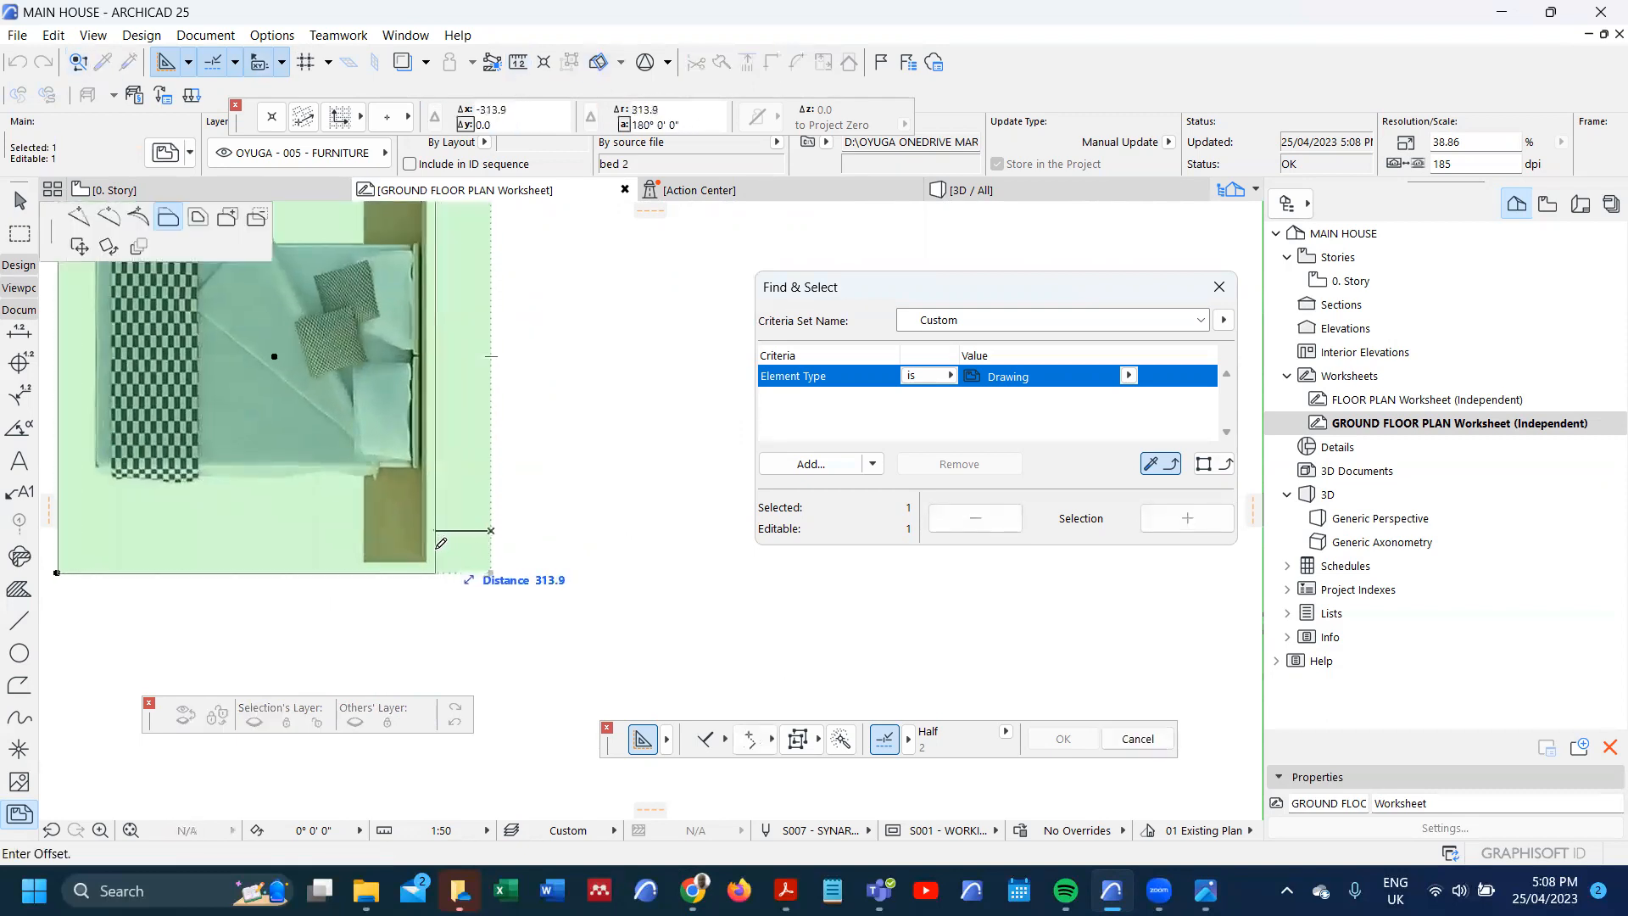
click(430, 547)
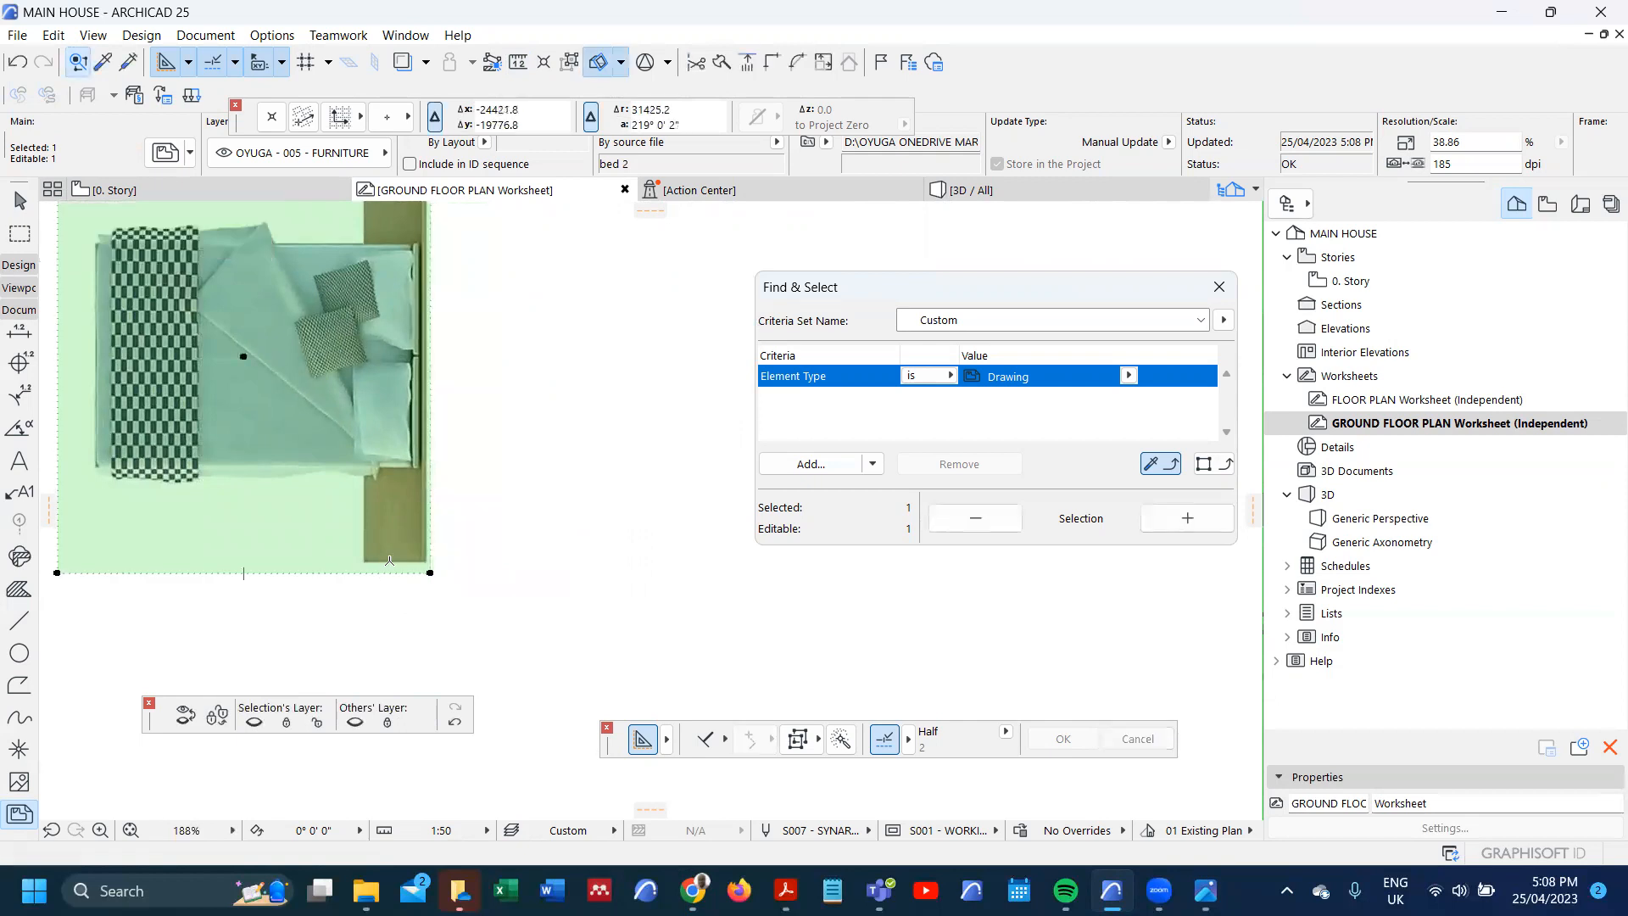
click(383, 569)
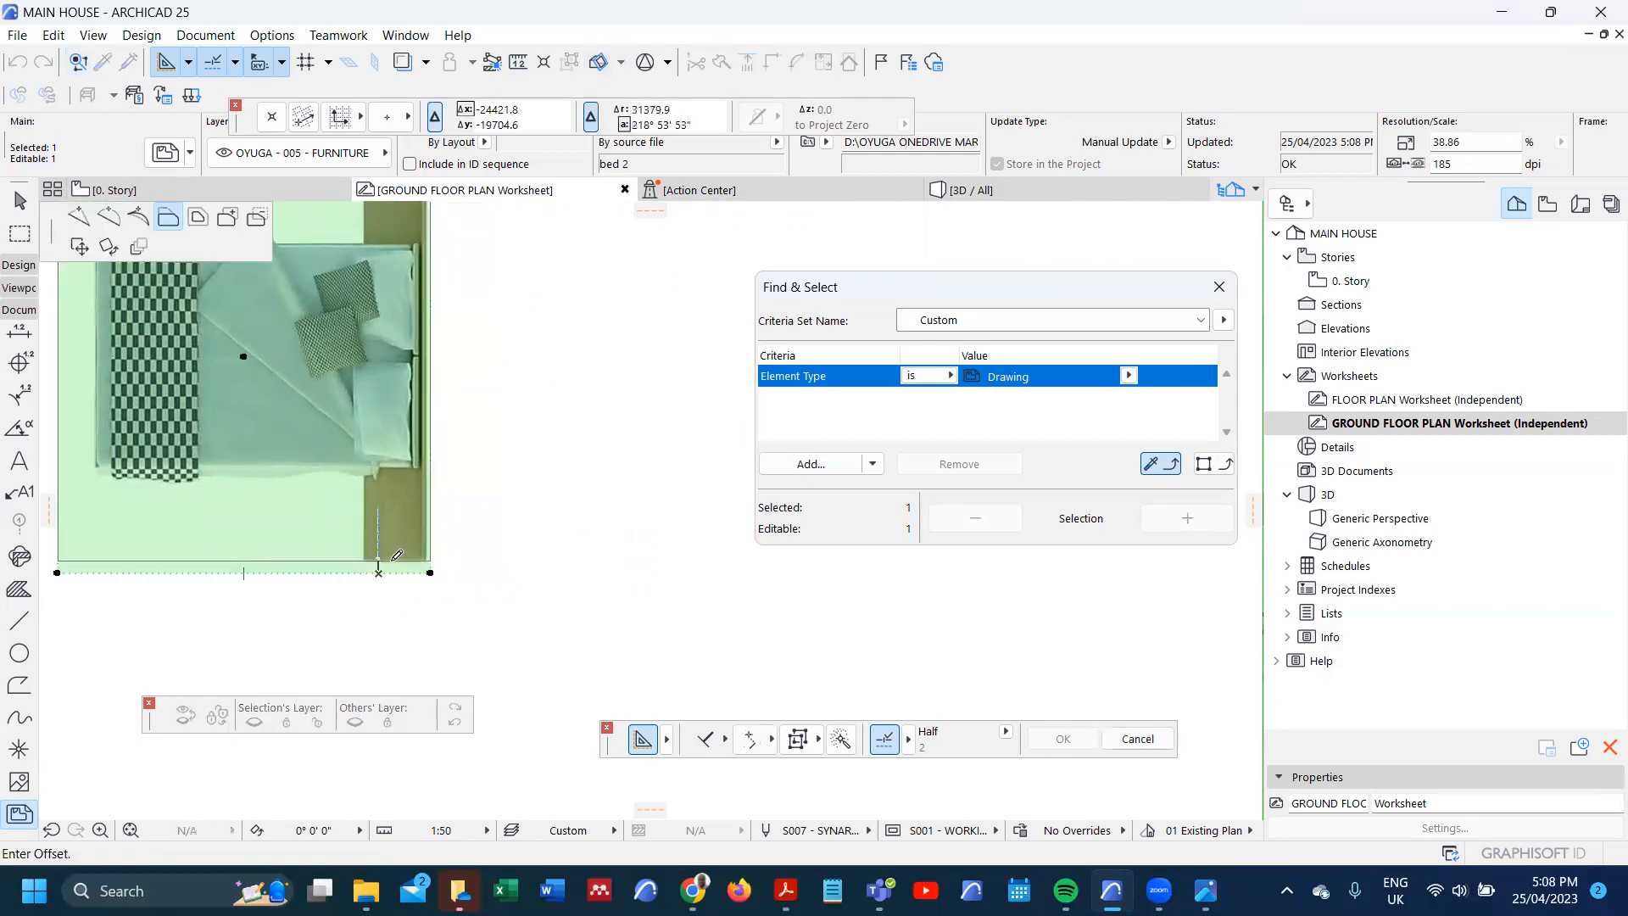
click(394, 558)
- Crop the bed 2 drawing's upper edge to the end of the bedside strip and its foot-side edge to the bed frame
scroll(303, 309, down, 3)
click(324, 360)
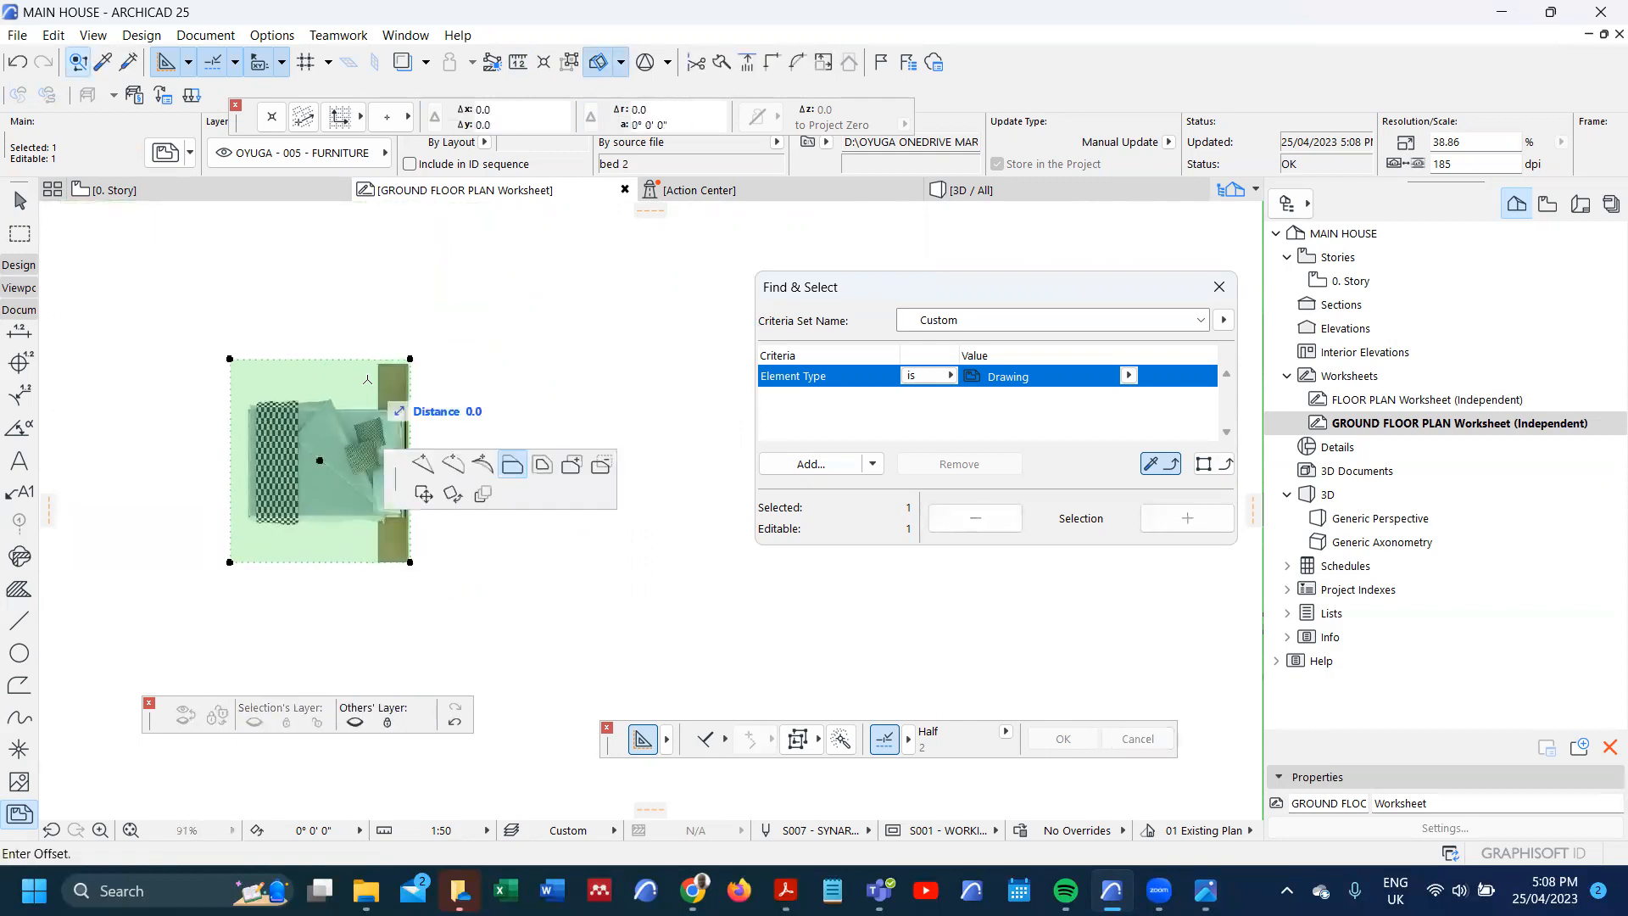
scroll(379, 360, up, 5)
click(402, 345)
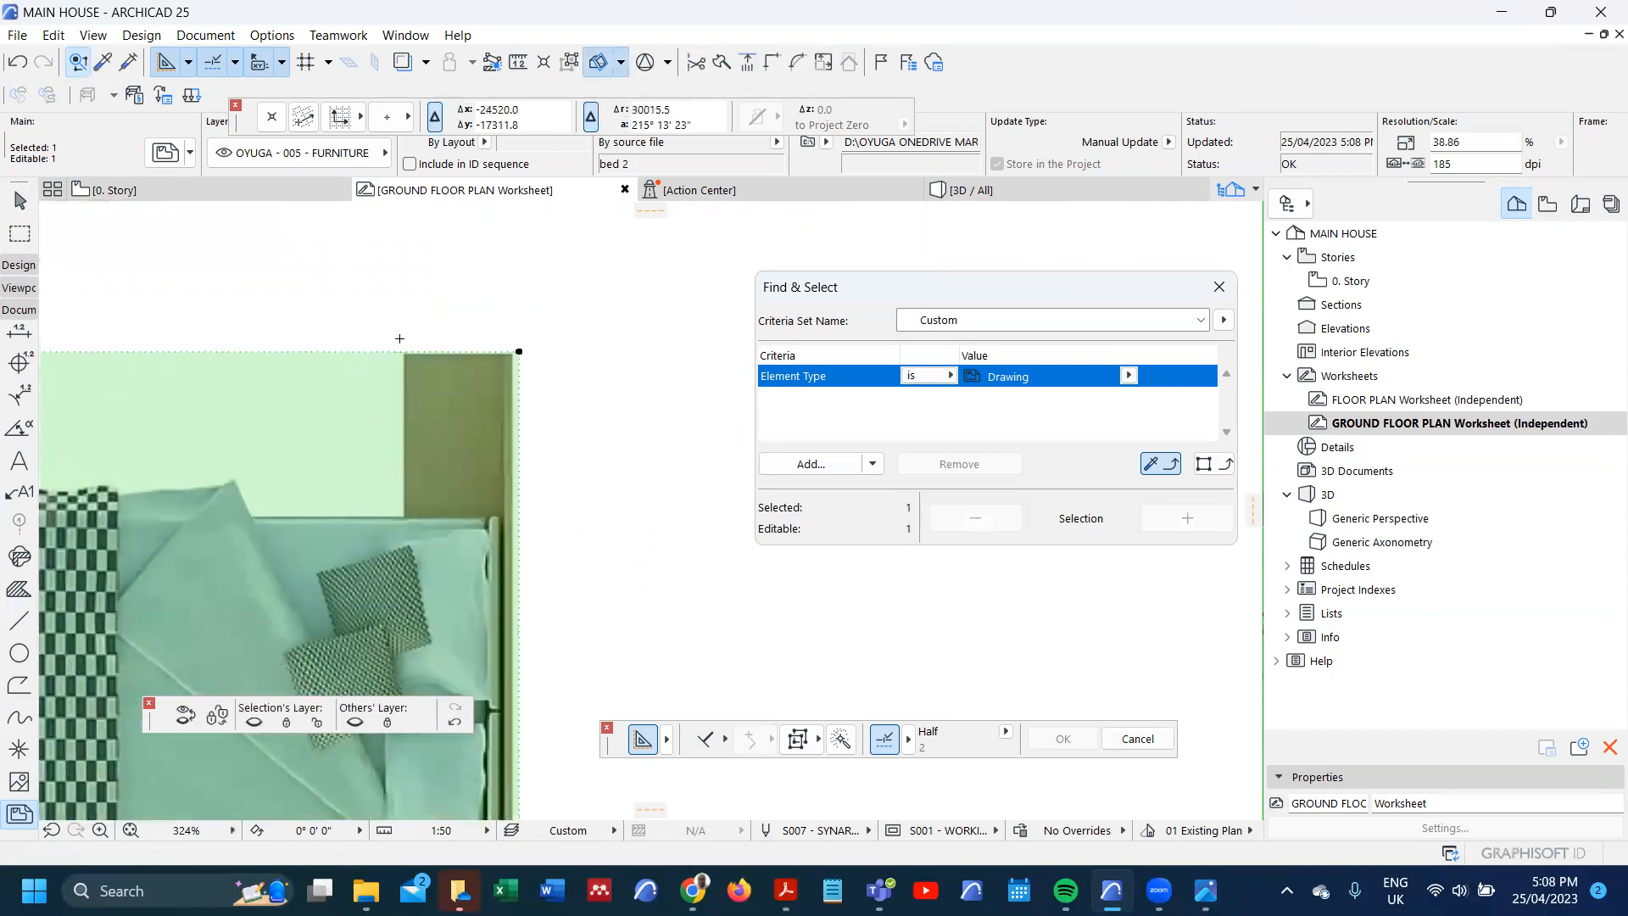
scroll(394, 346, down, 5)
click(279, 401)
scroll(314, 416, up, 7)
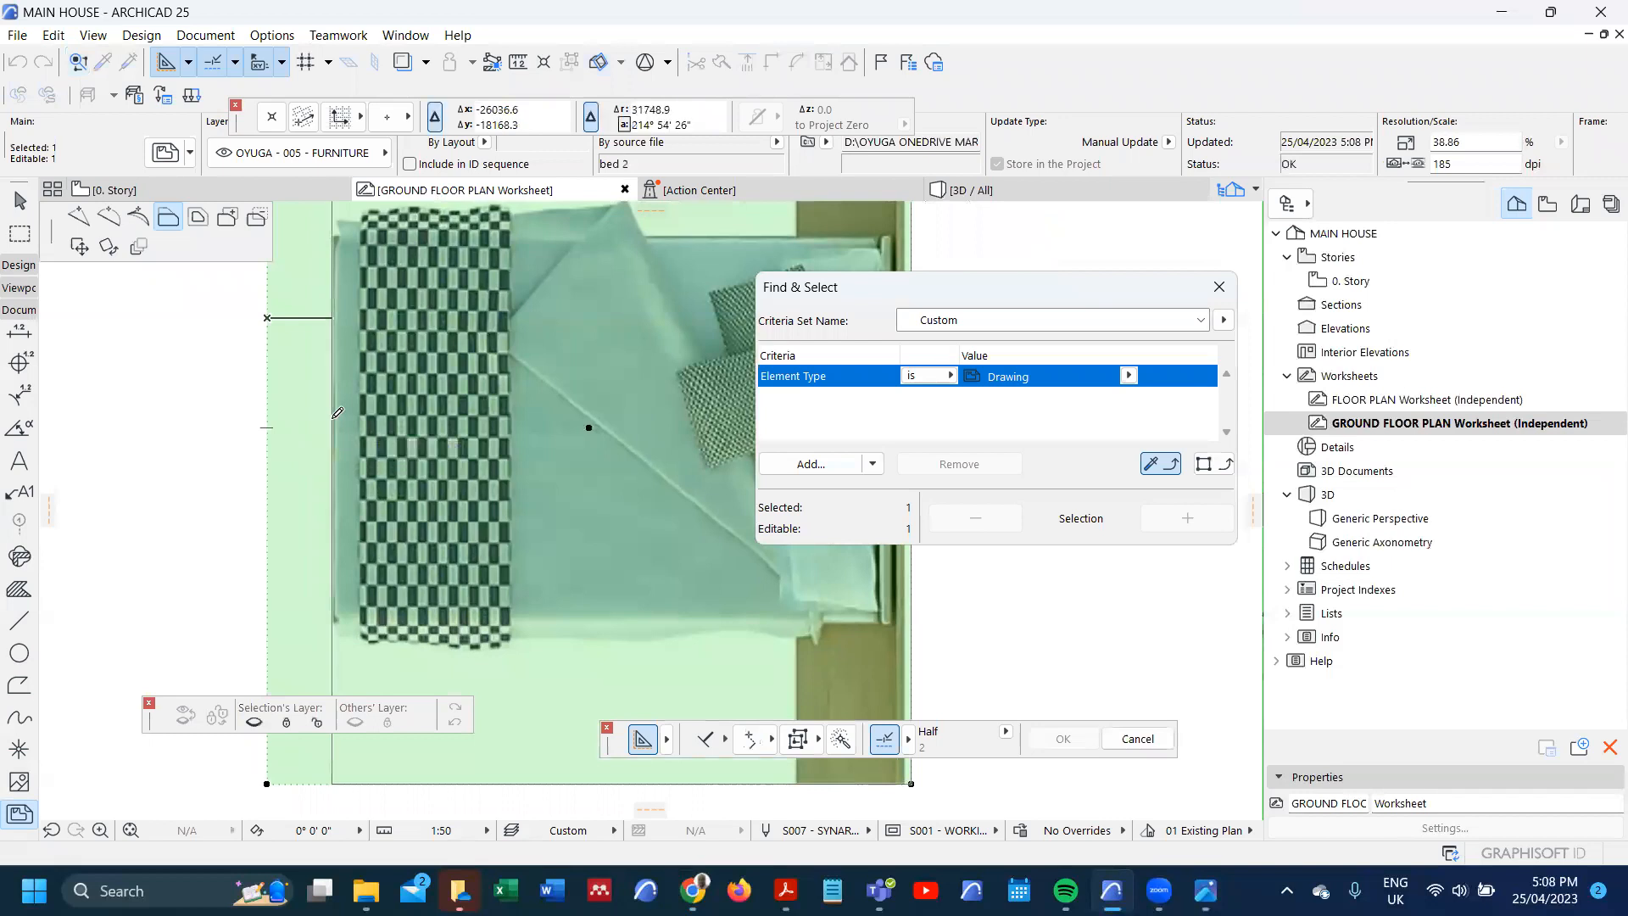
click(338, 413)
- Give the cropped bed 2 drawing a transparent background in its selection settings
scroll(335, 420, down, 7)
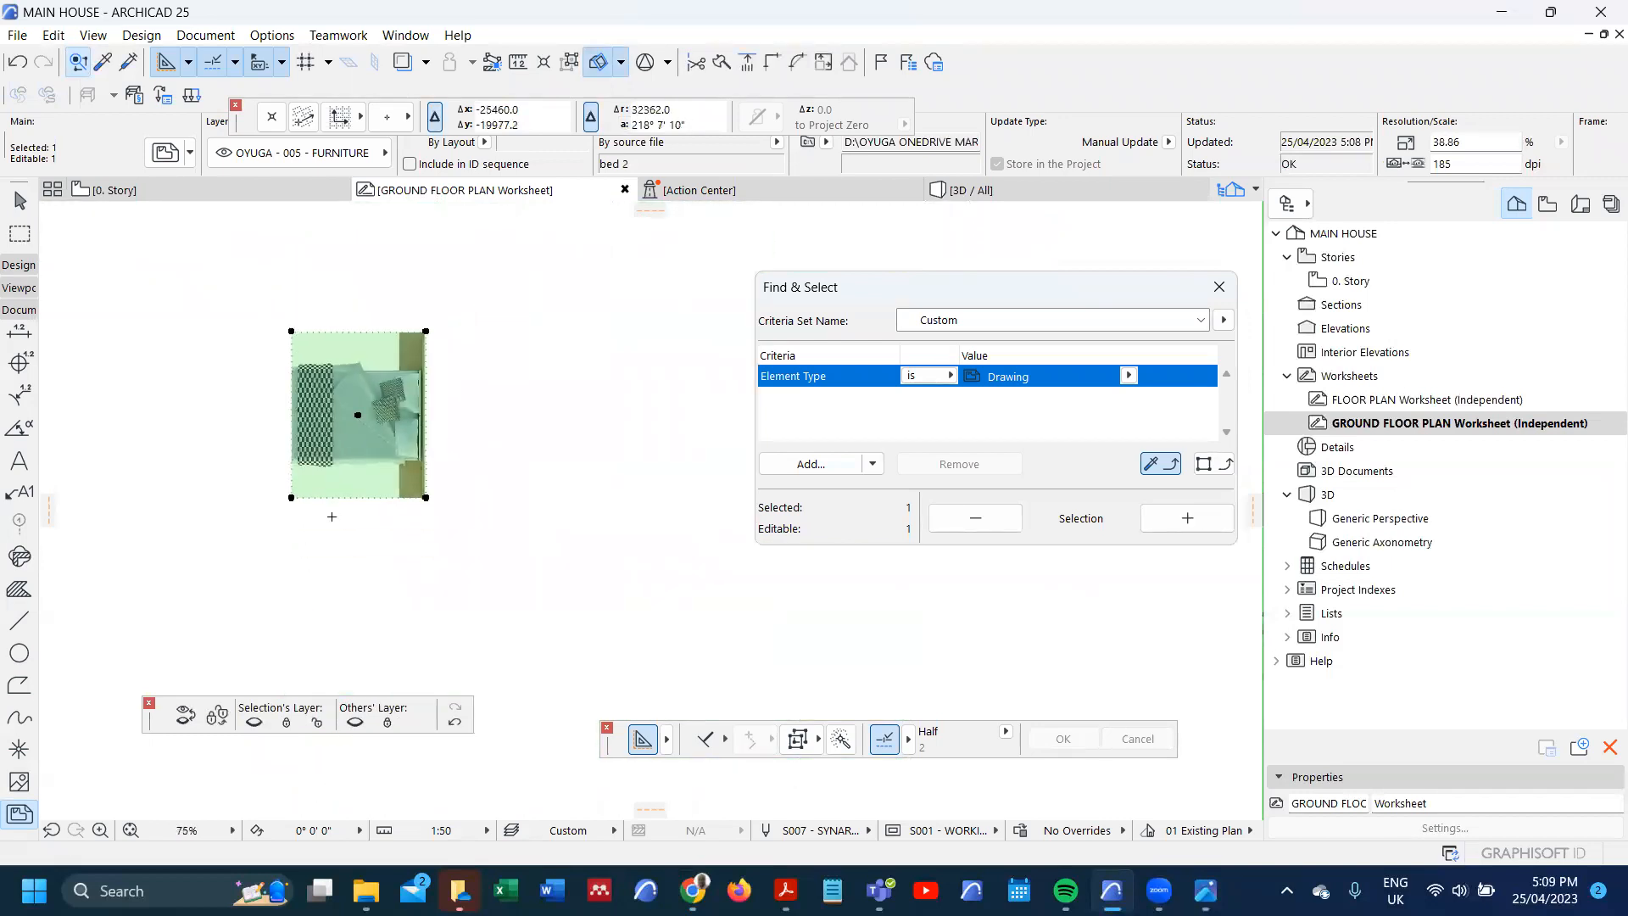
key(ctrl+t)
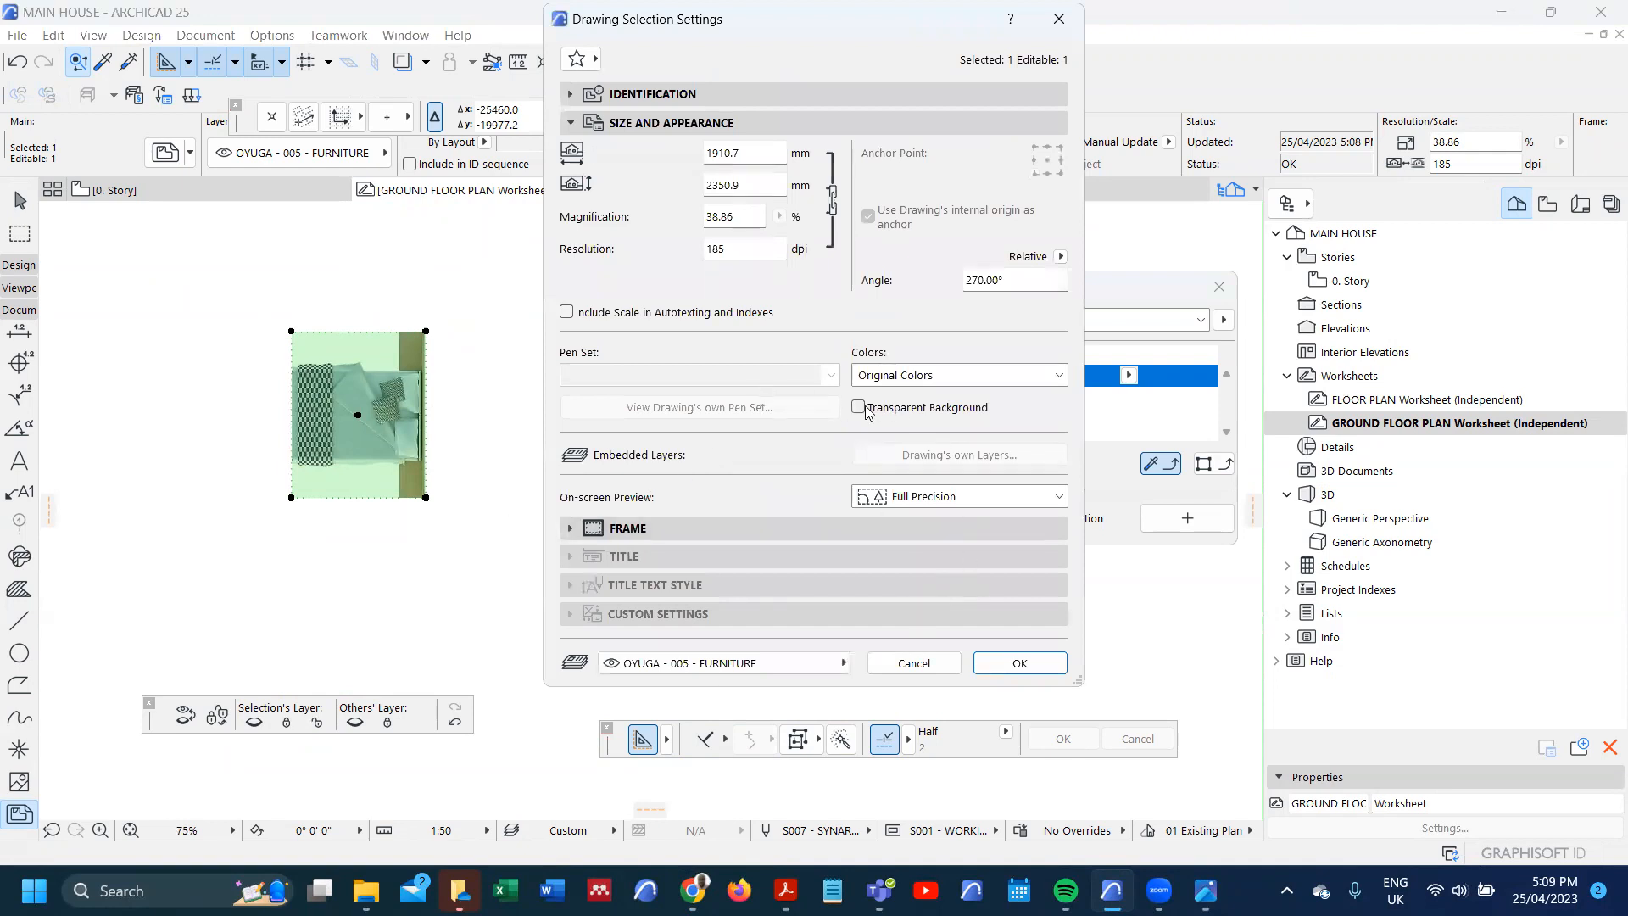
click(1020, 663)
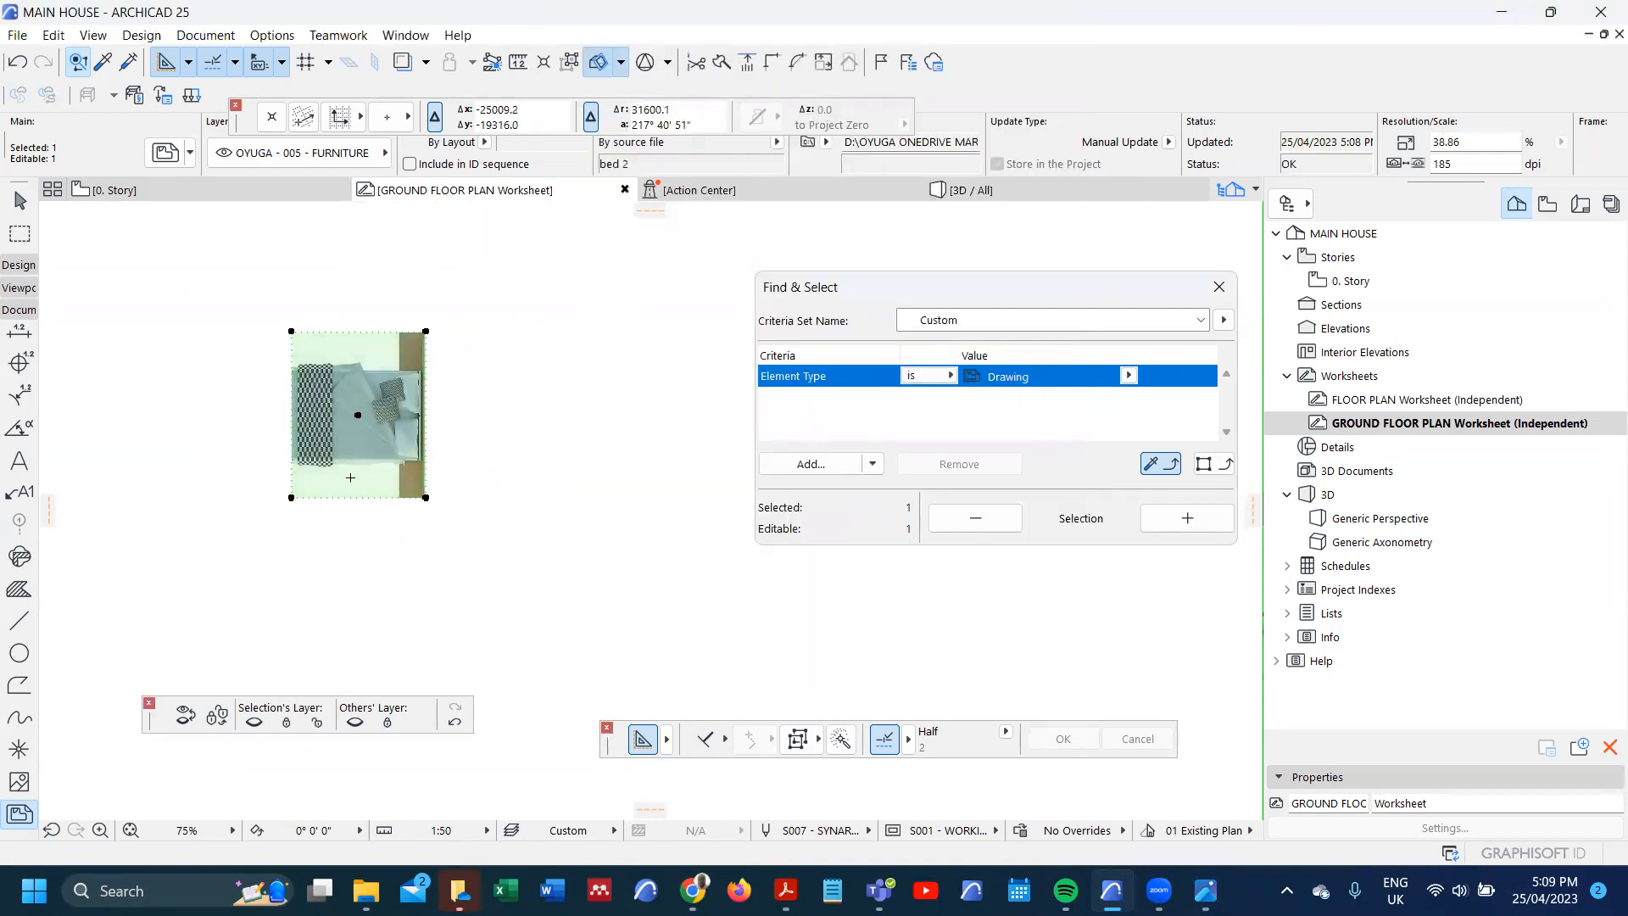
- Move the bed 2 drawing up beside the floor plan, above the dark bed image
scroll(350, 478, down, 3)
scroll(351, 477, down, 2)
key(ctrl+d)
click(371, 460)
scroll(549, 242, up, 5)
scroll(464, 329, down, 3)
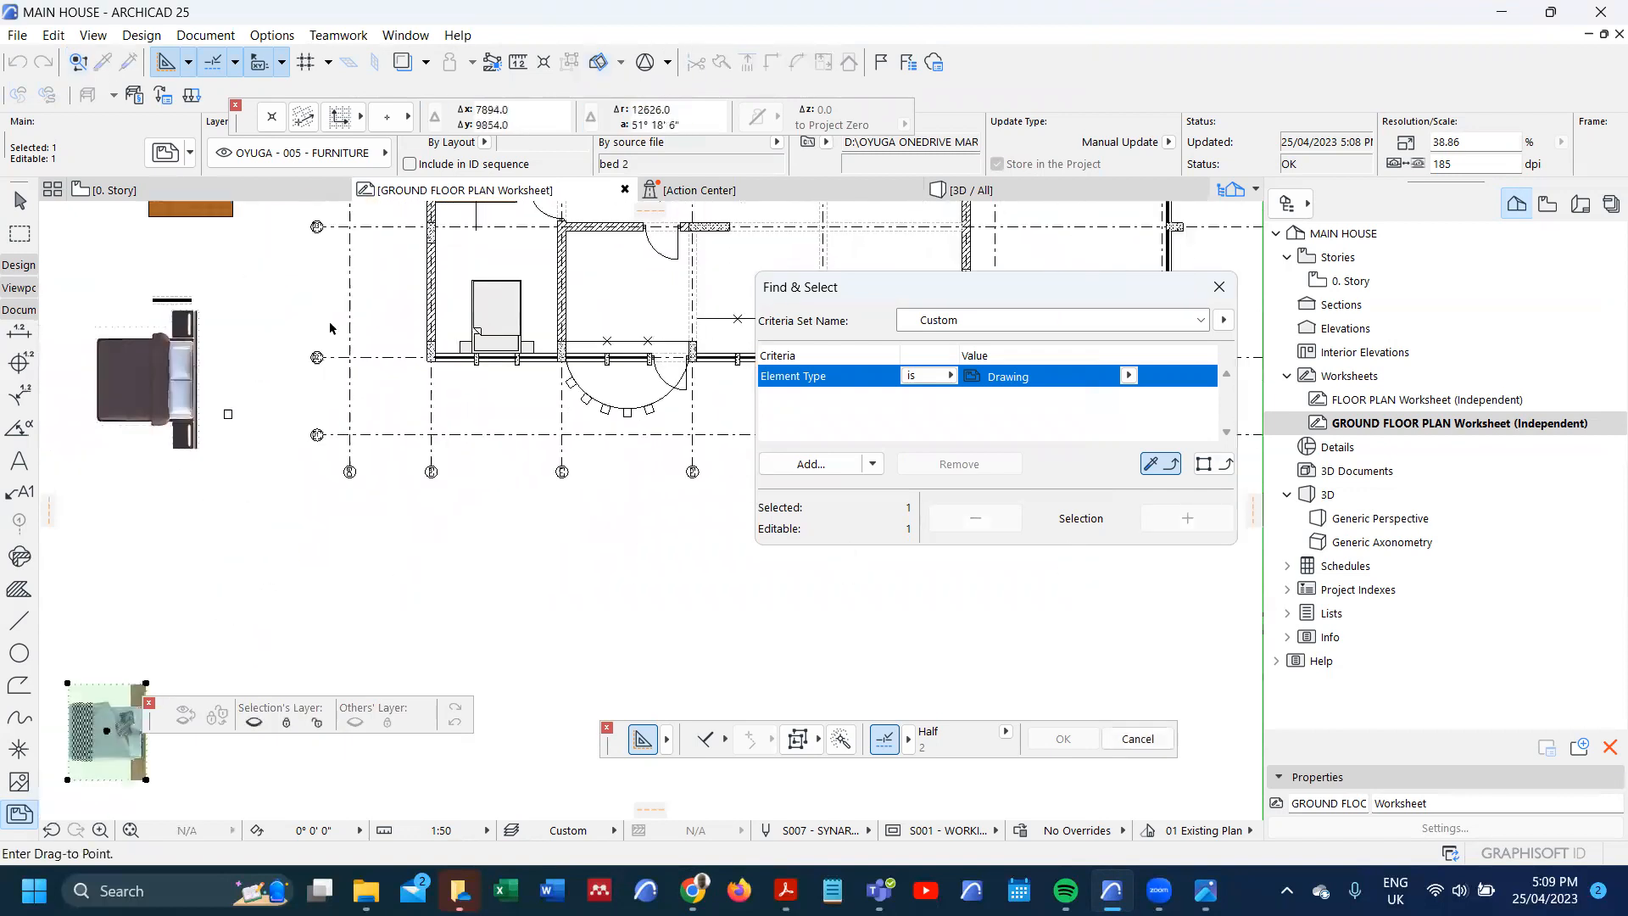
click(314, 327)
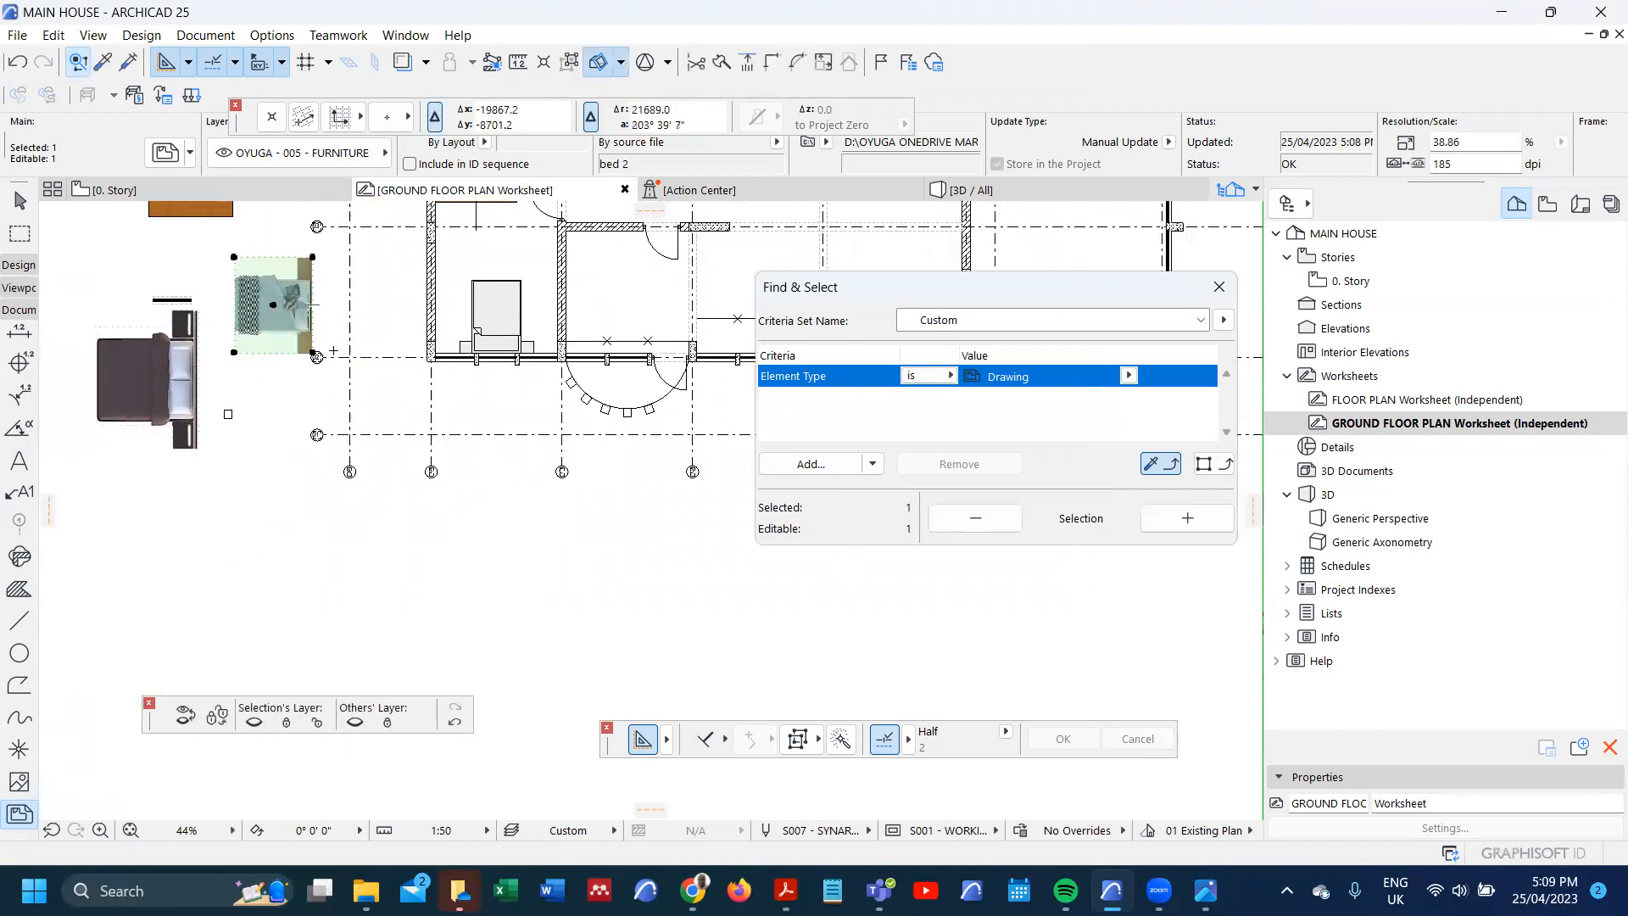
- Move the bed 2 drawing by its lower corner into the bedroom between grids B and C, at the window wall
key(ctrl+d)
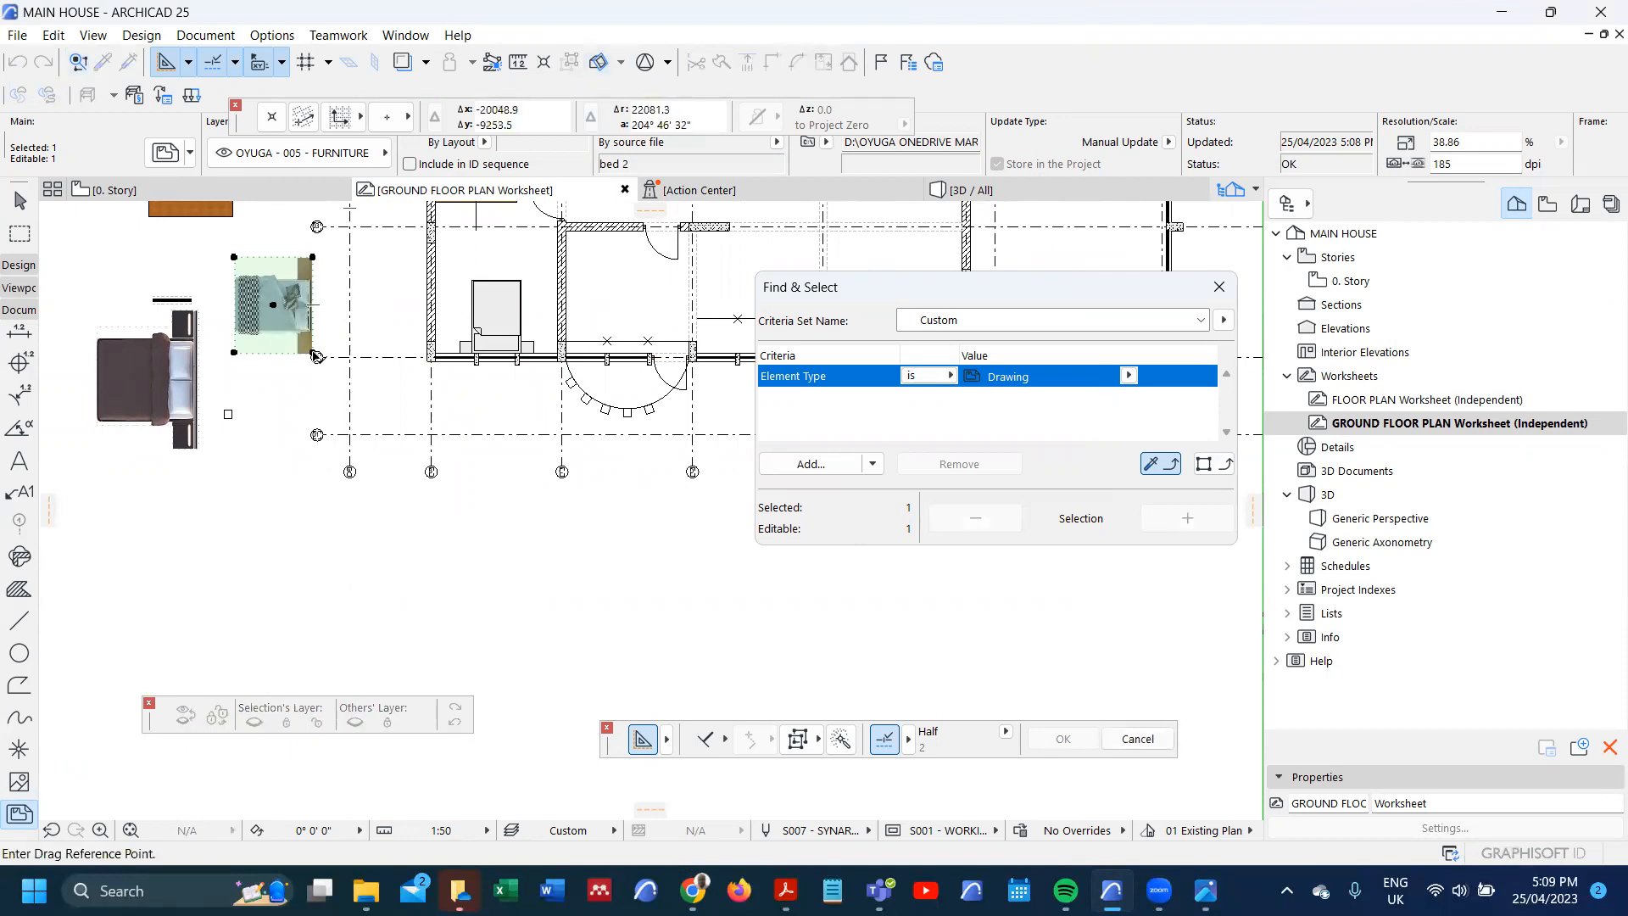
click(314, 354)
scroll(535, 354, up, 3)
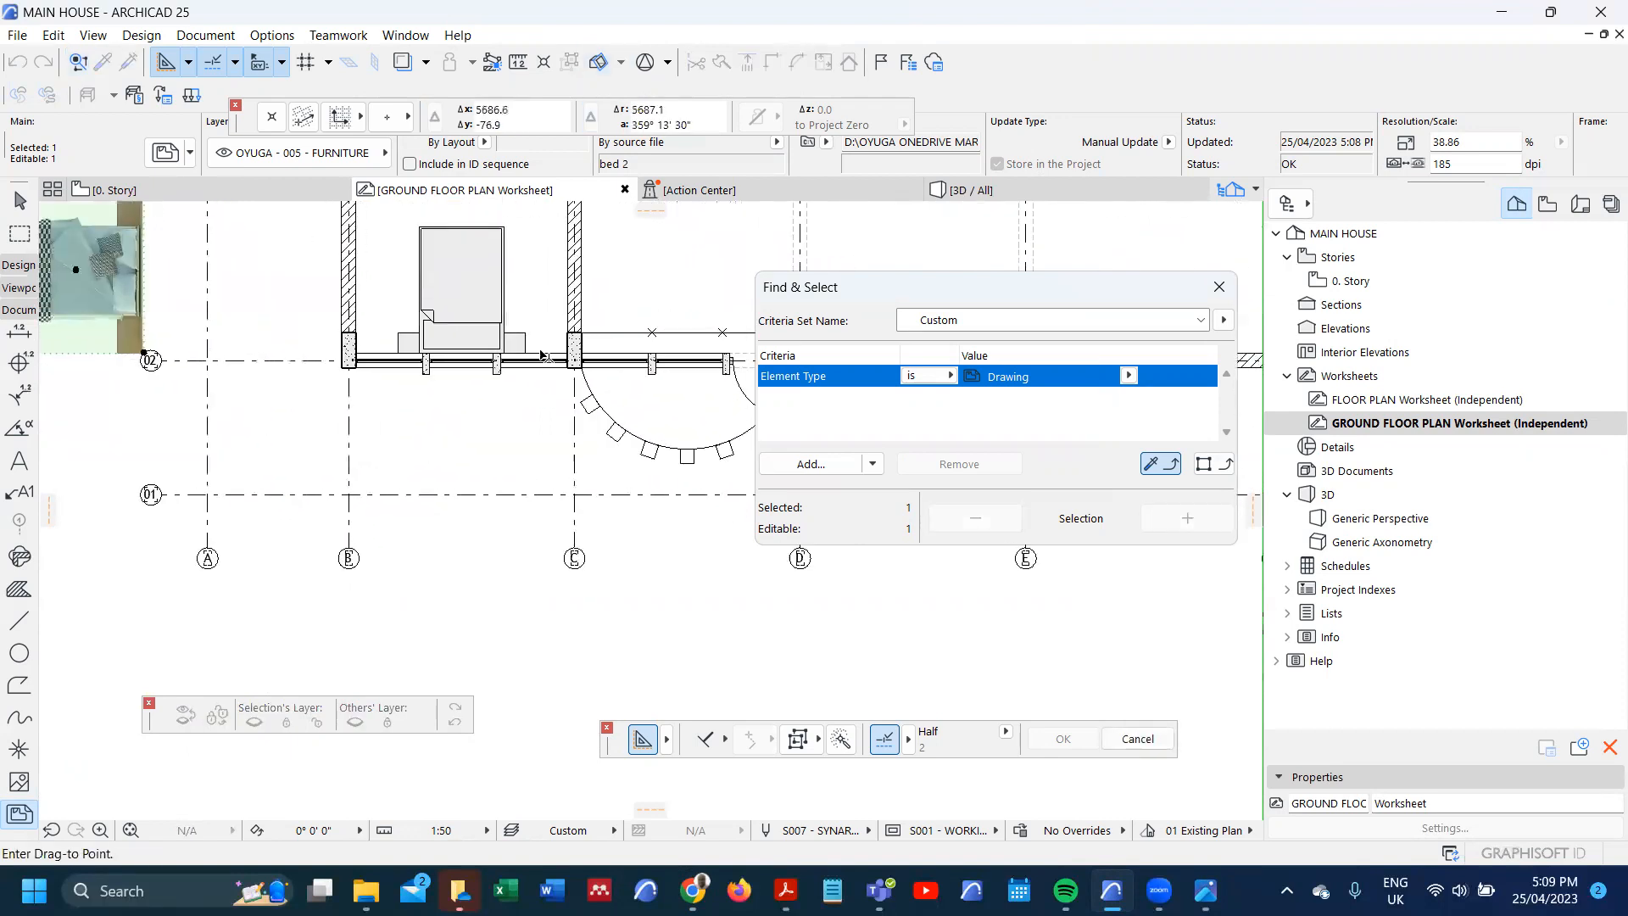
click(534, 356)
scroll(509, 356, down, 3)
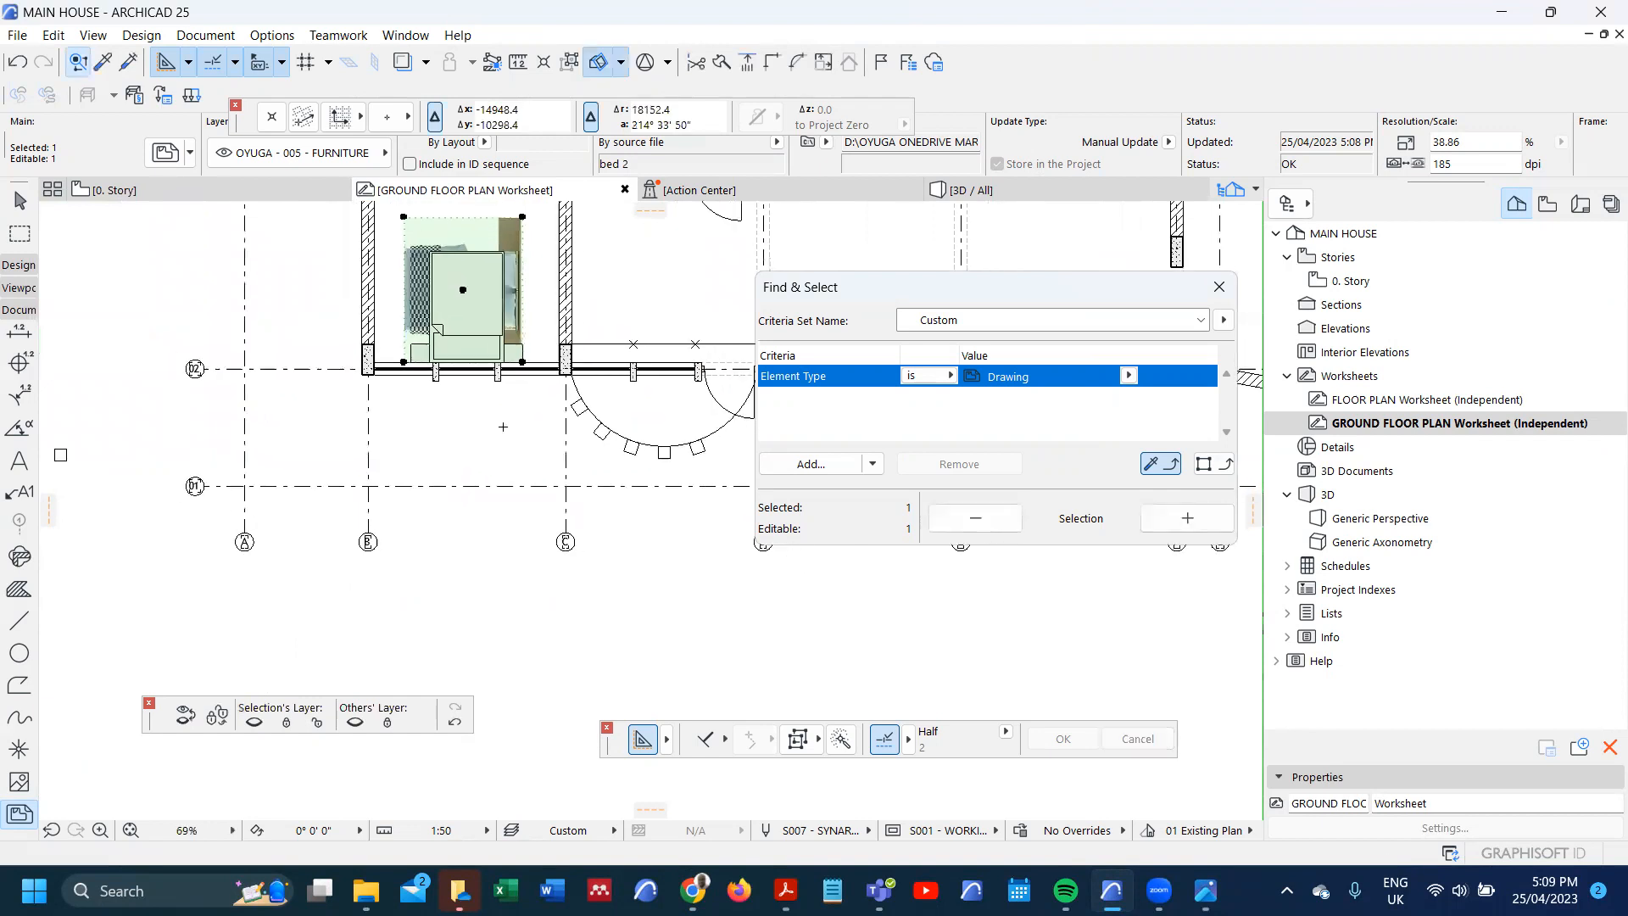
- Rotate the bed 2 drawing 90° clockwise about its centre so the headboard faces the window wall
scroll(480, 304, up, 2)
key(ctrl+e)
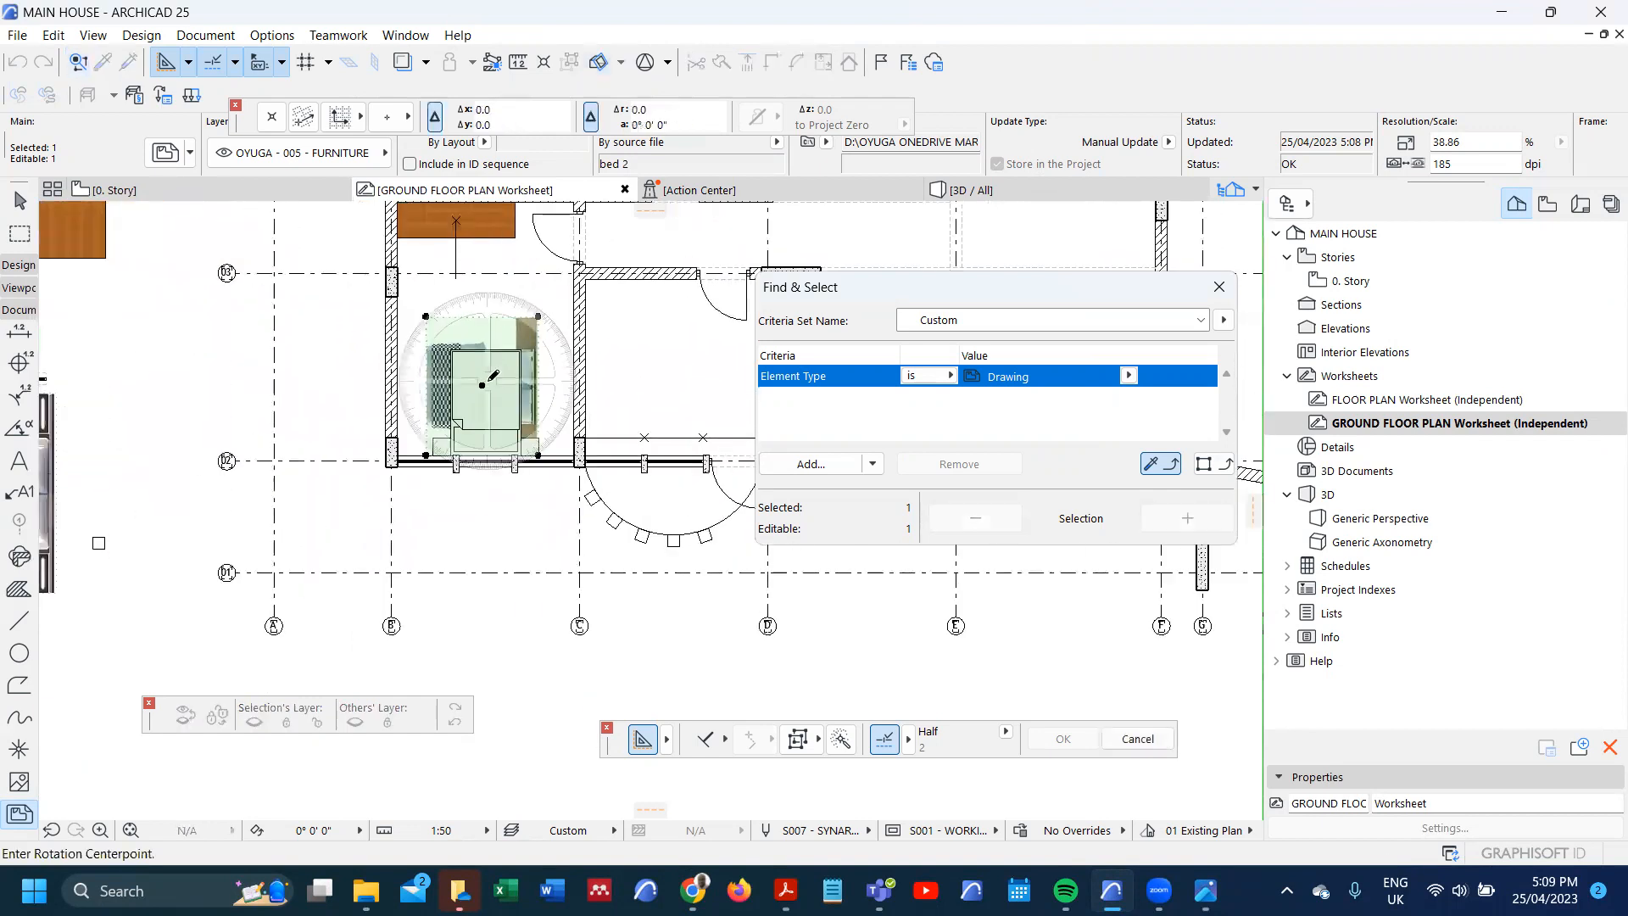
click(486, 382)
click(487, 326)
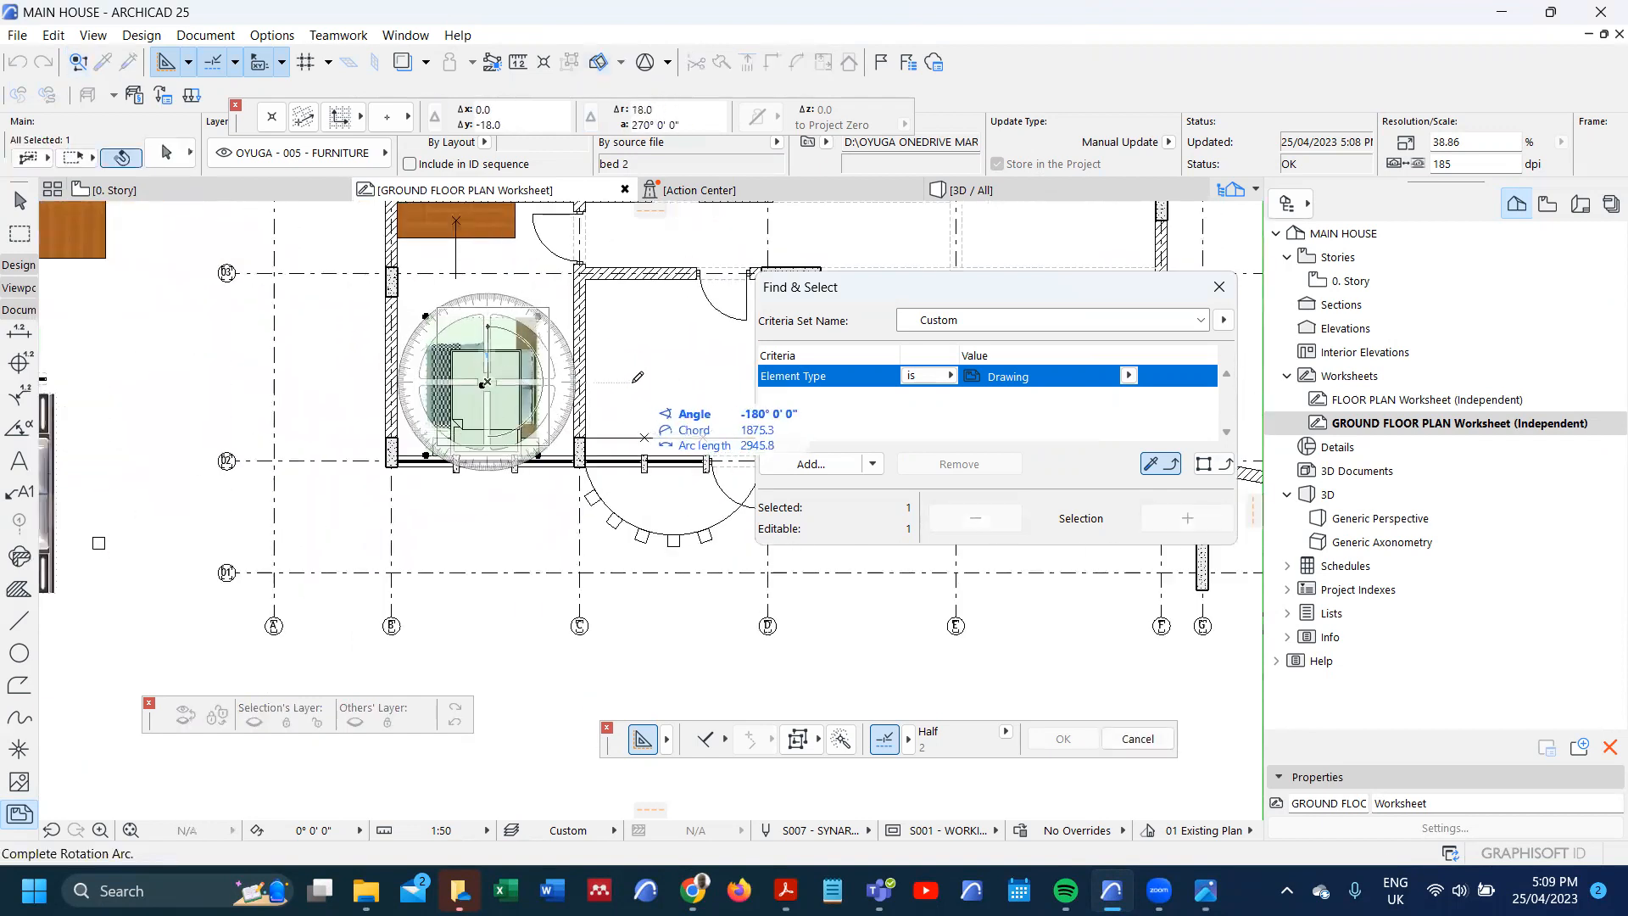
shift+click(665, 381)
- Move the rotated bed 2 drawing down so its headboard edge sits against the inner face of the window wall
scroll(506, 443, up, 5)
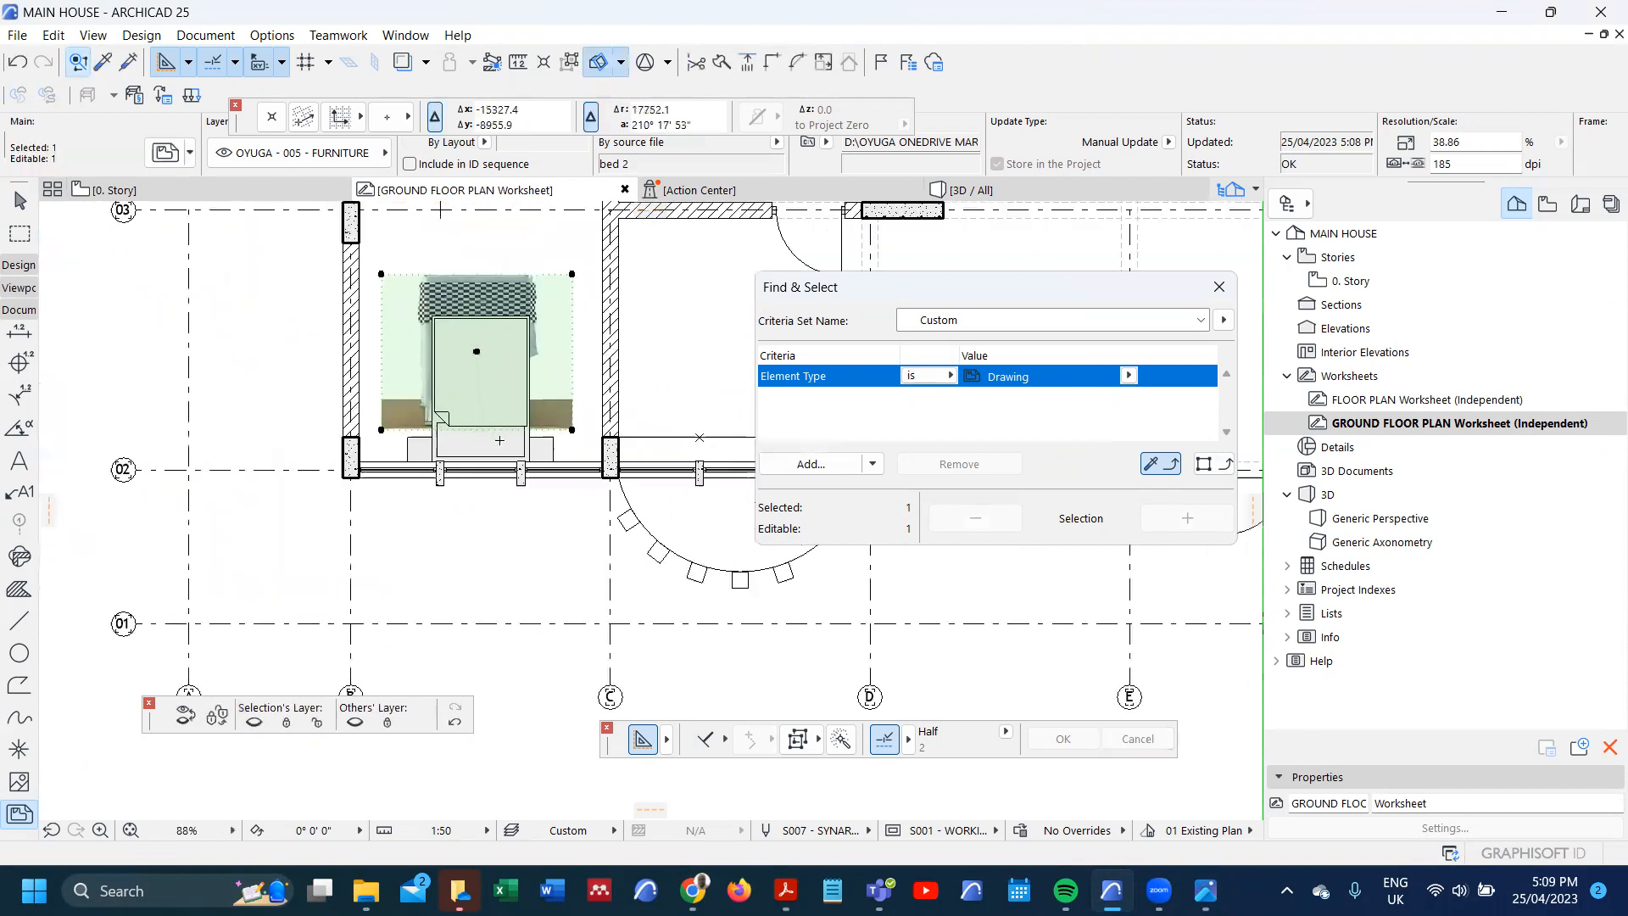
key(ctrl+d)
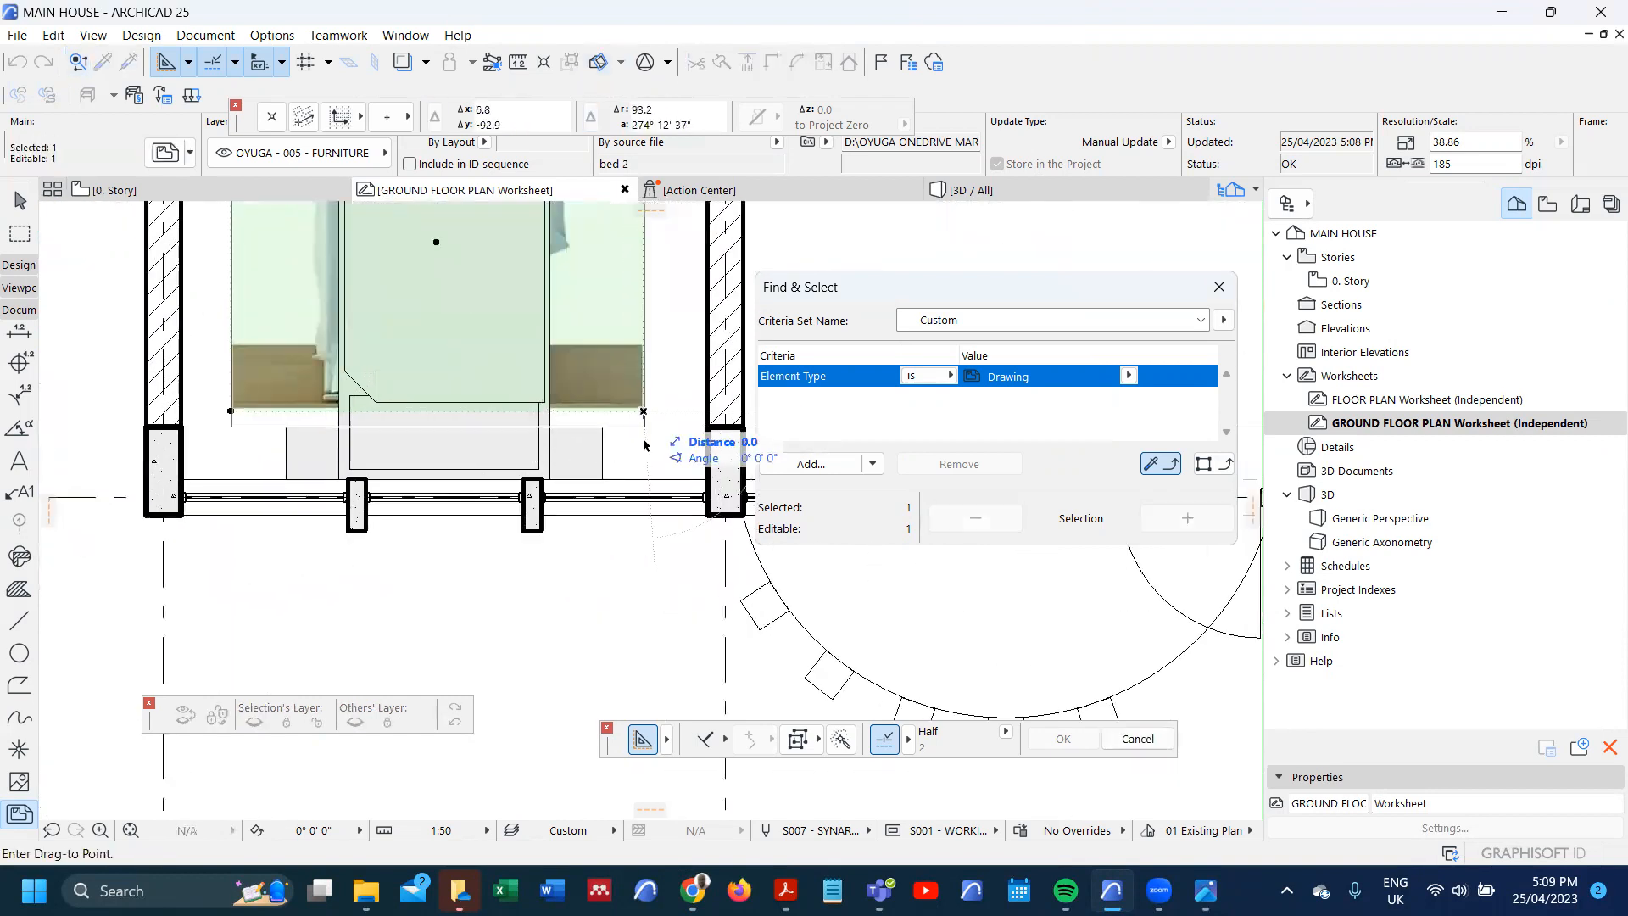
click(644, 412)
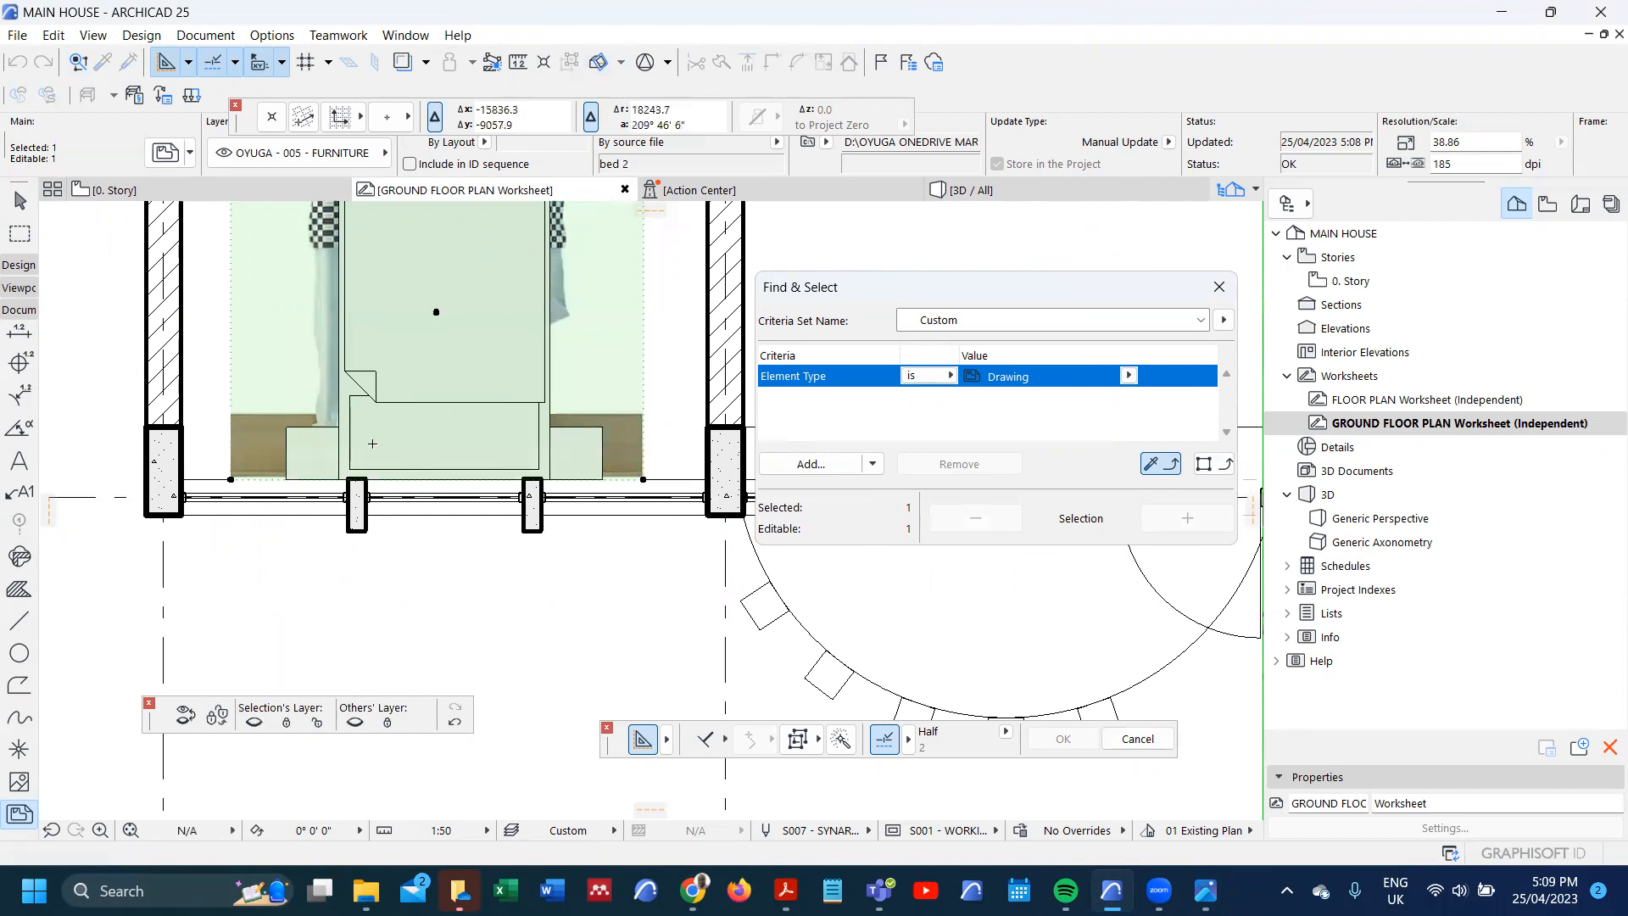
click(644, 480)
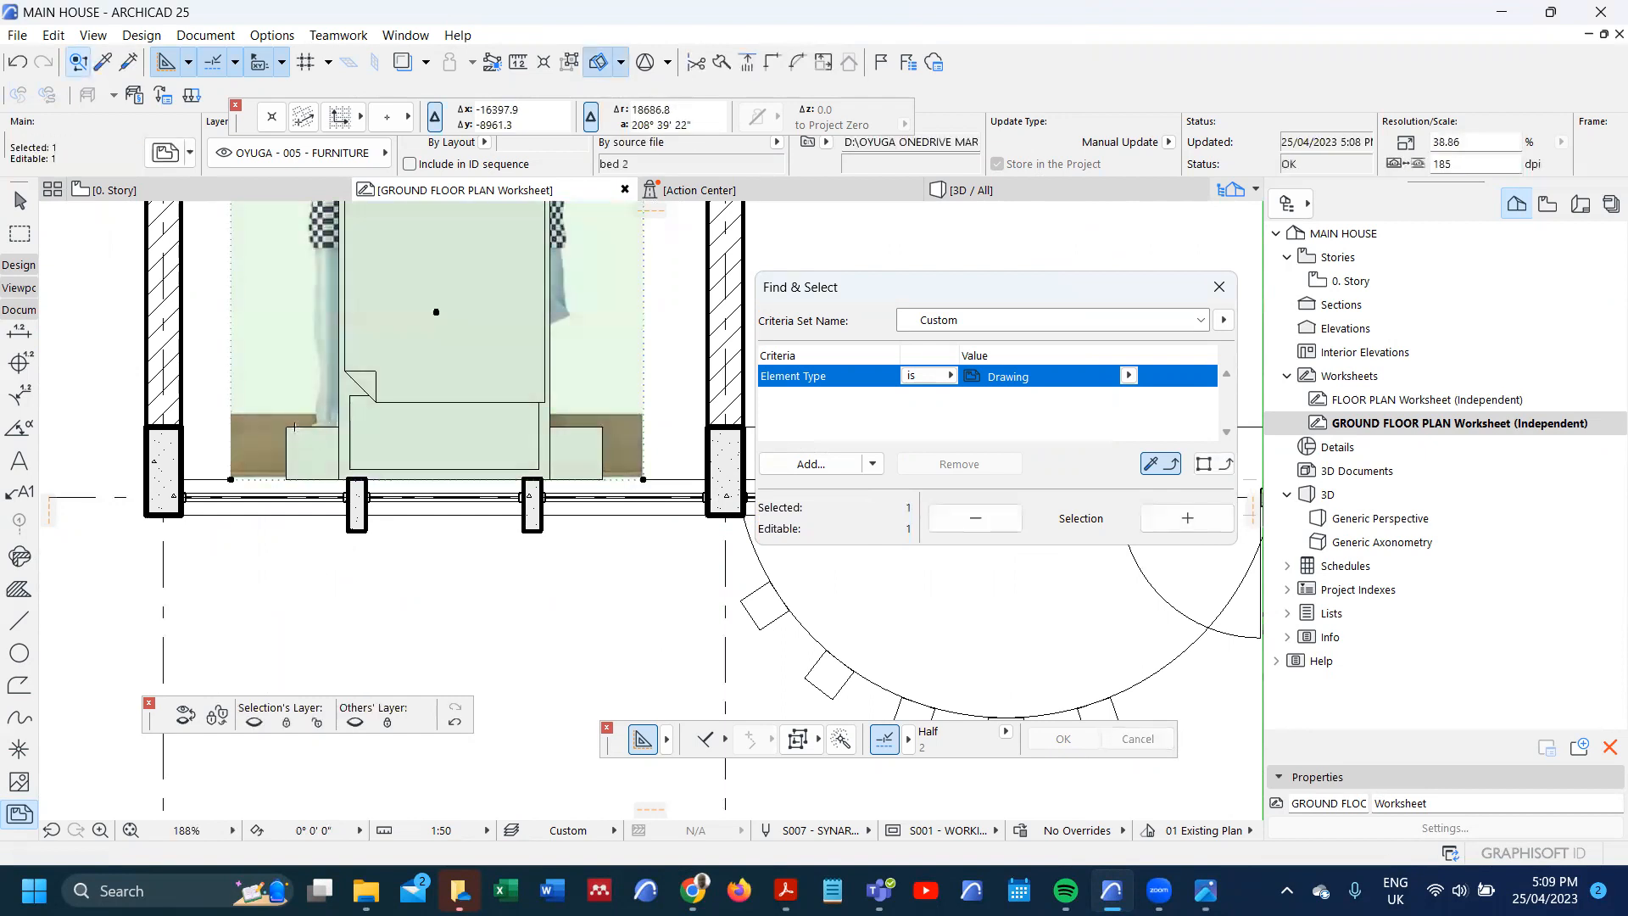
- Assign the Bed Layout 25 object over the bed image to the layer "021 - 2D FOR WORKING DRAWINGS @ 1:50"
scroll(296, 433, down, 3)
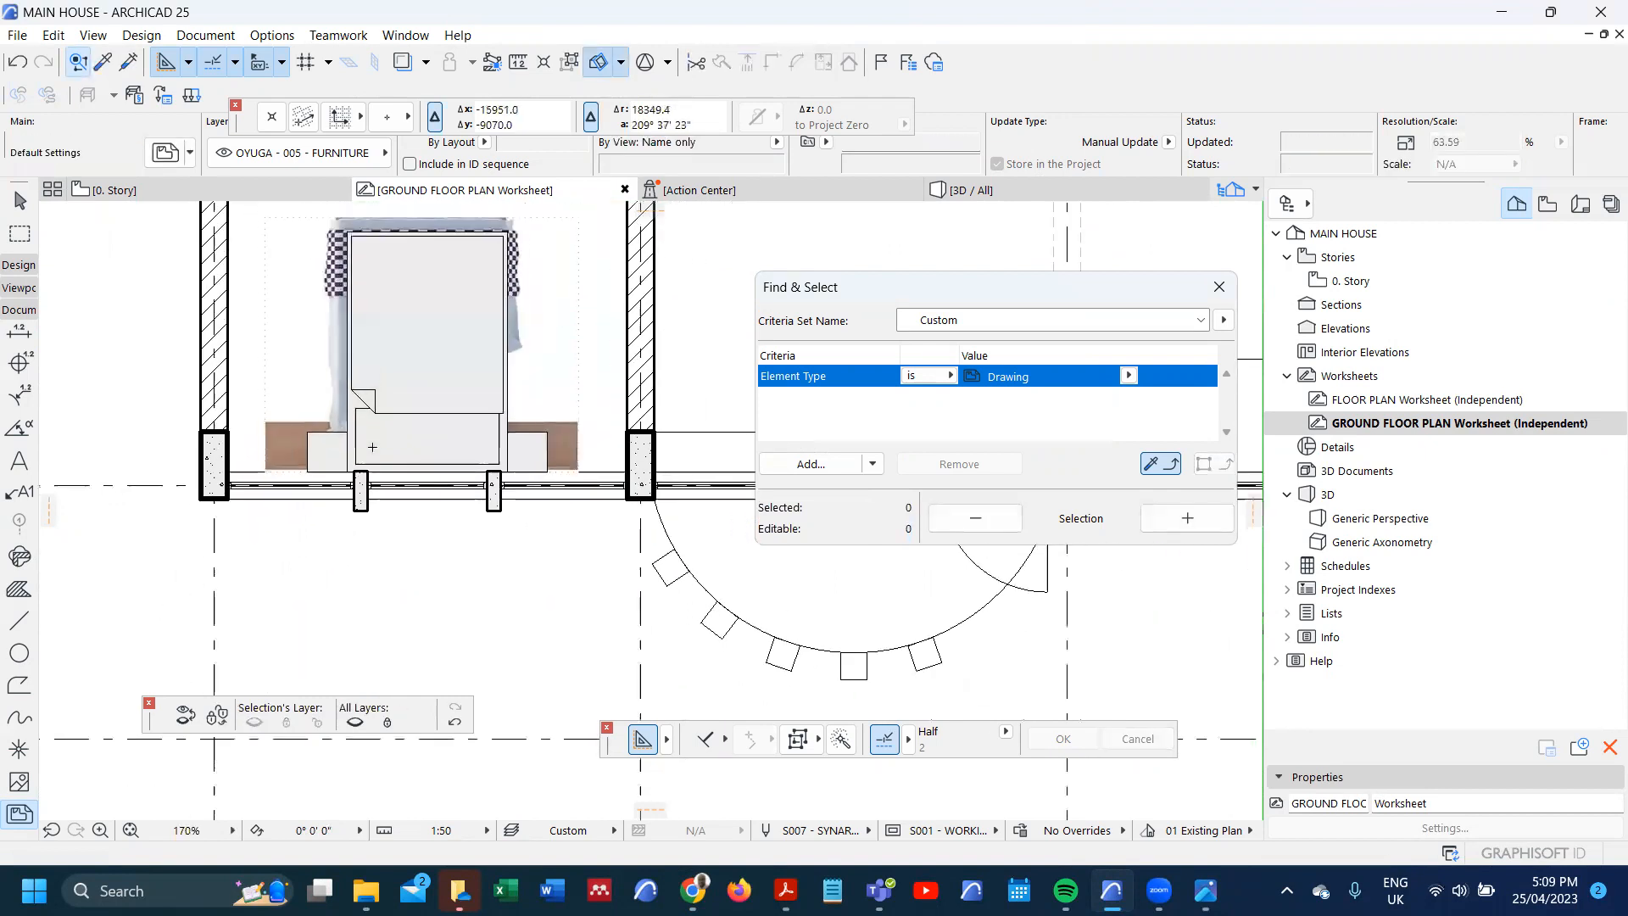
shift+click(328, 440)
scroll(415, 415, down, 3)
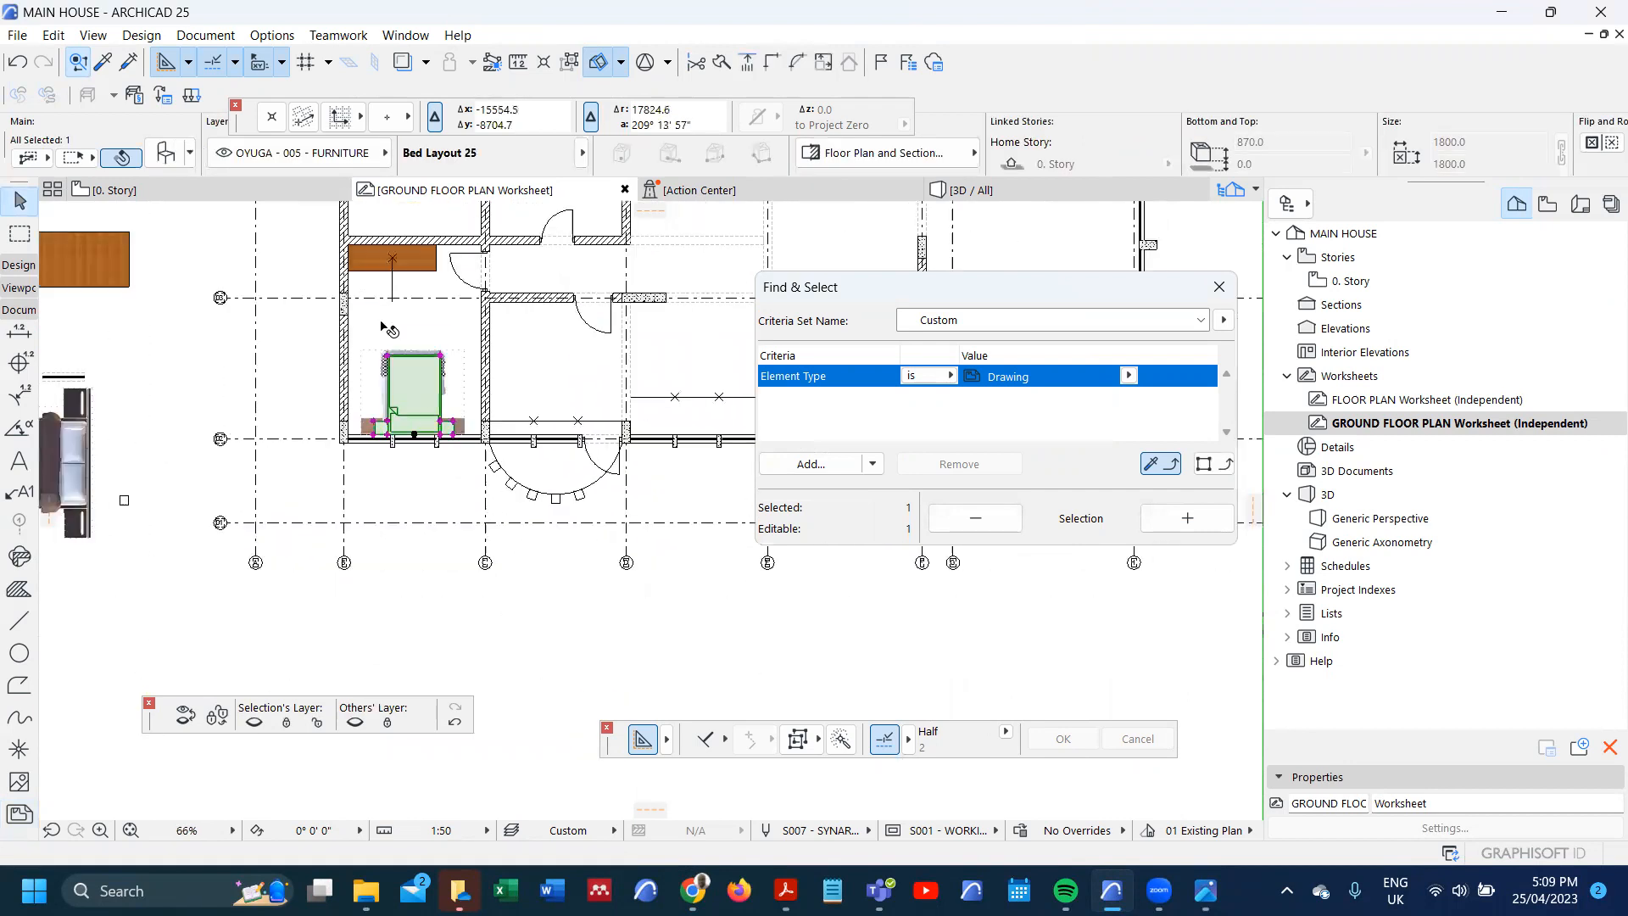
click(327, 160)
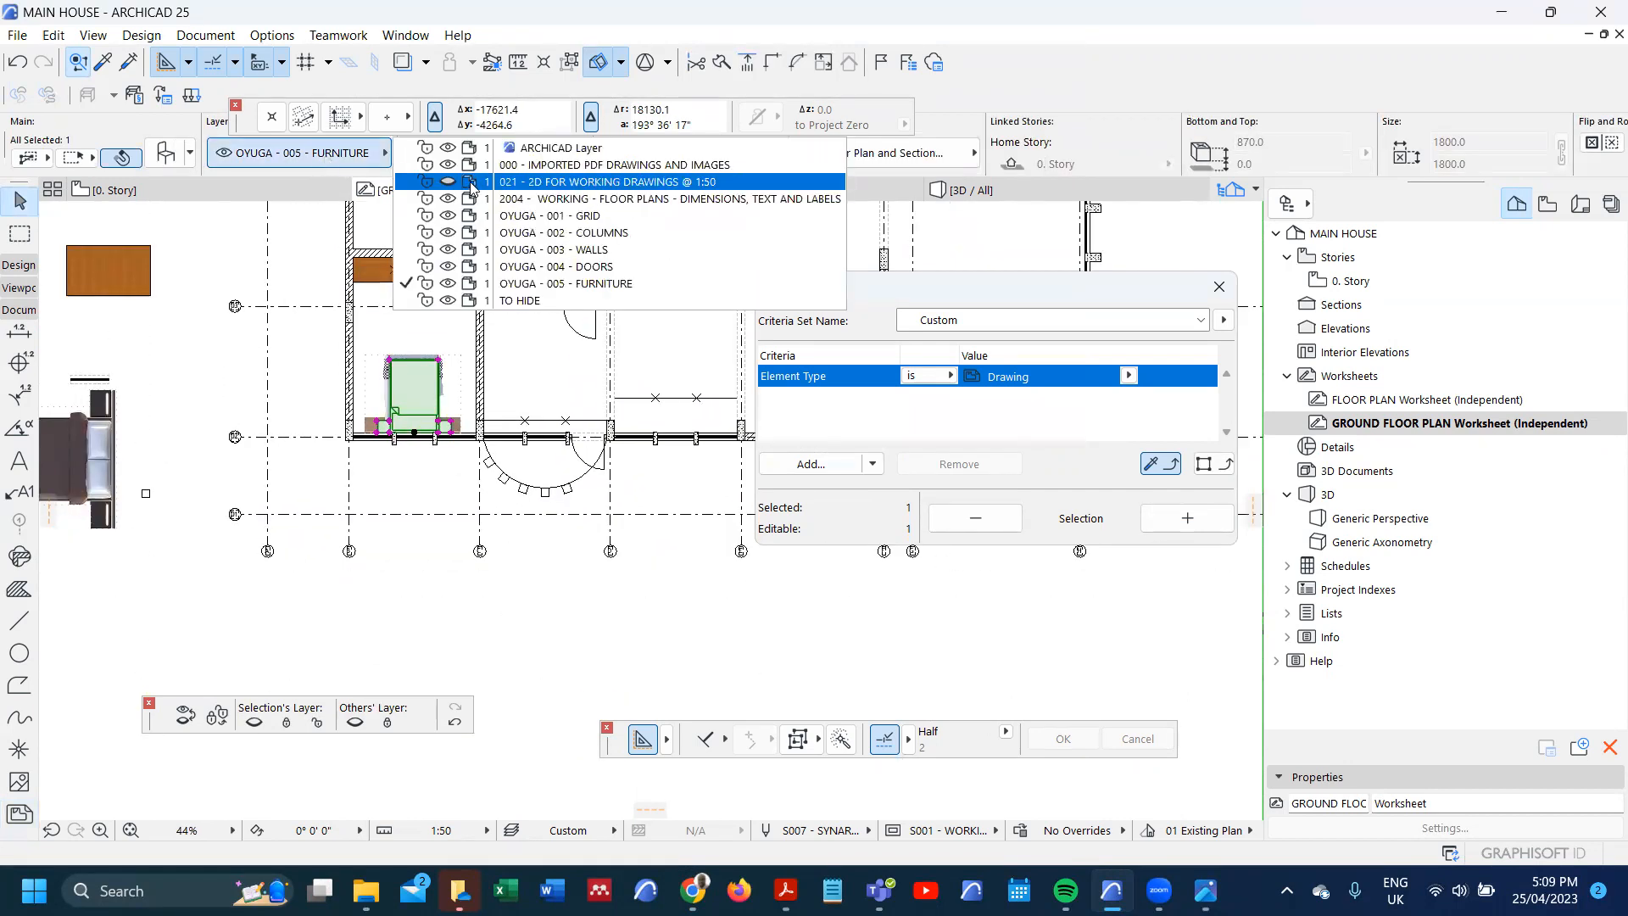
click(540, 300)
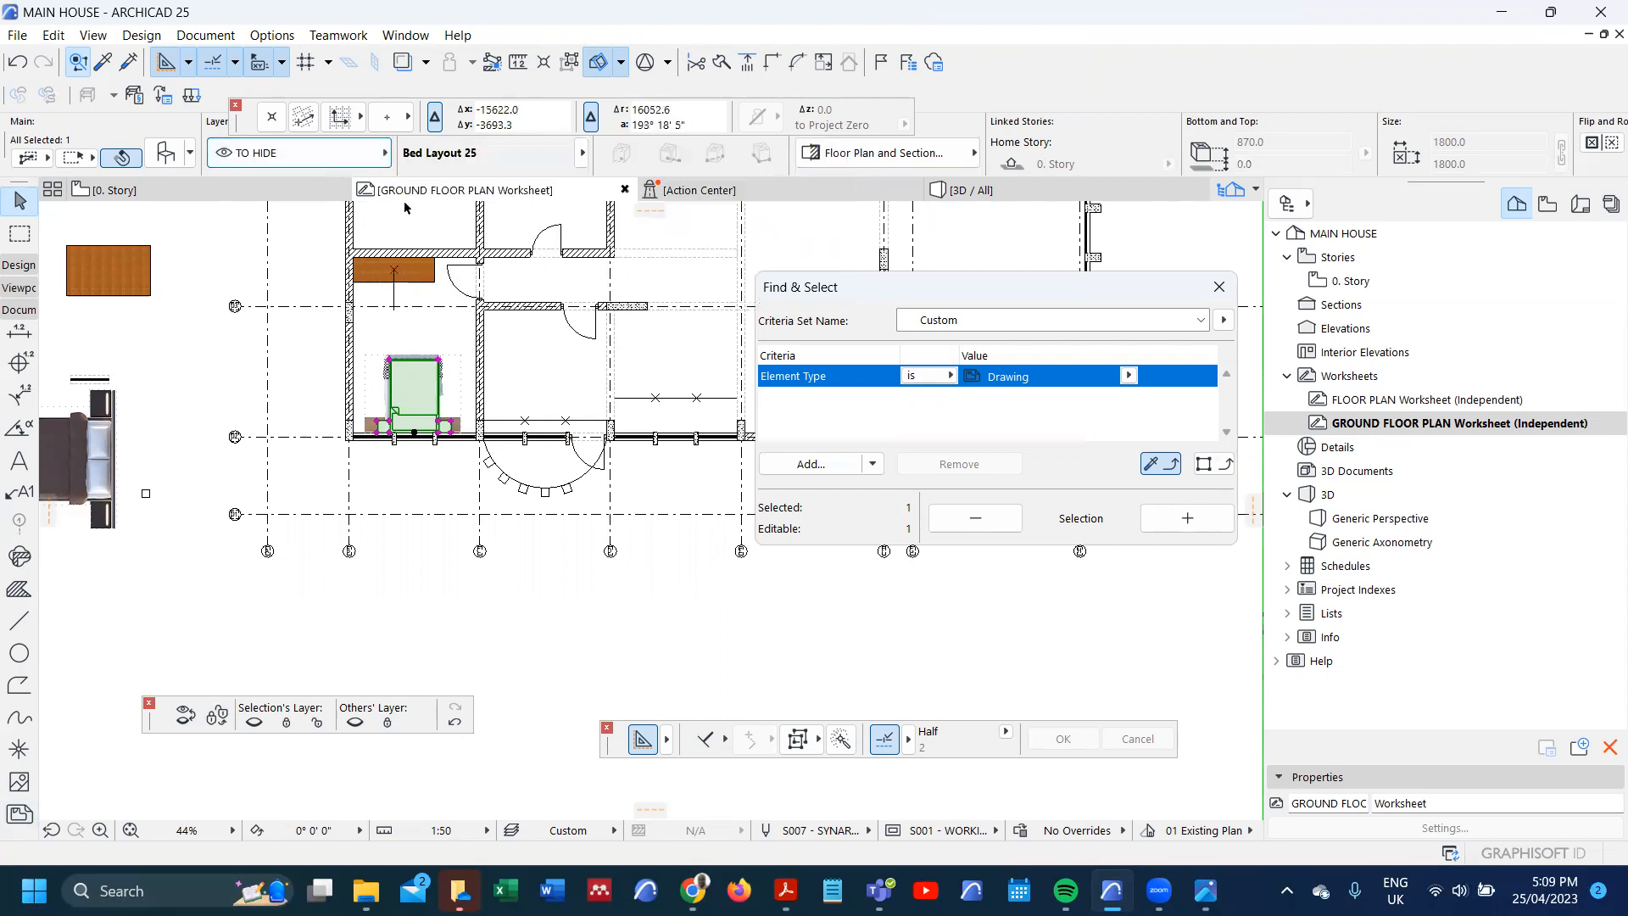
click(361, 155)
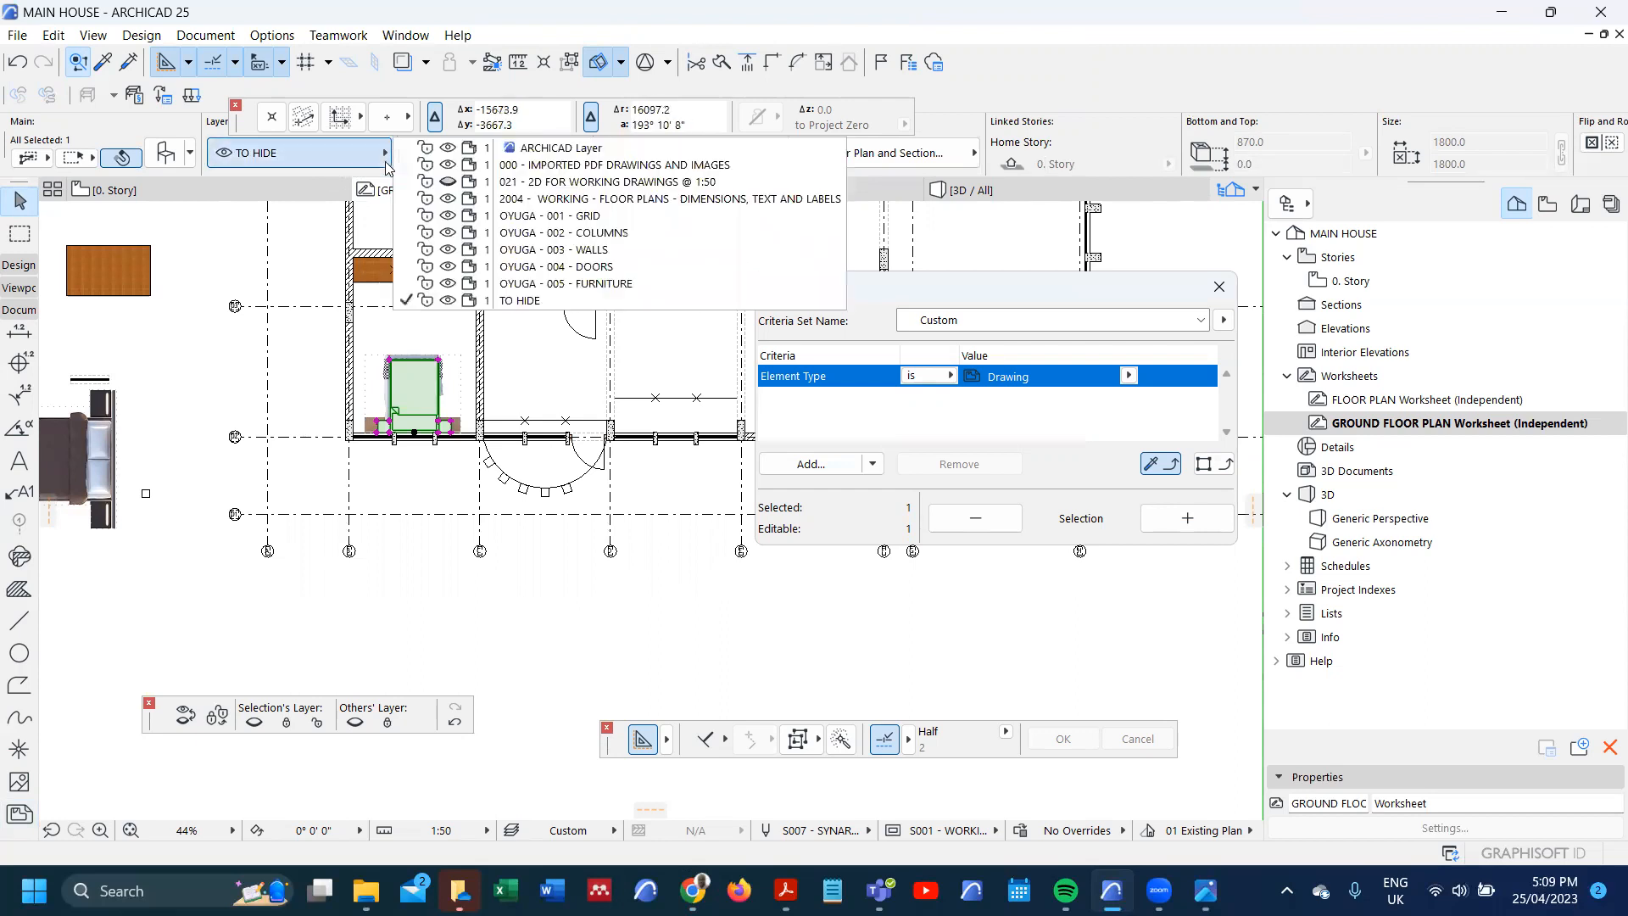
click(598, 182)
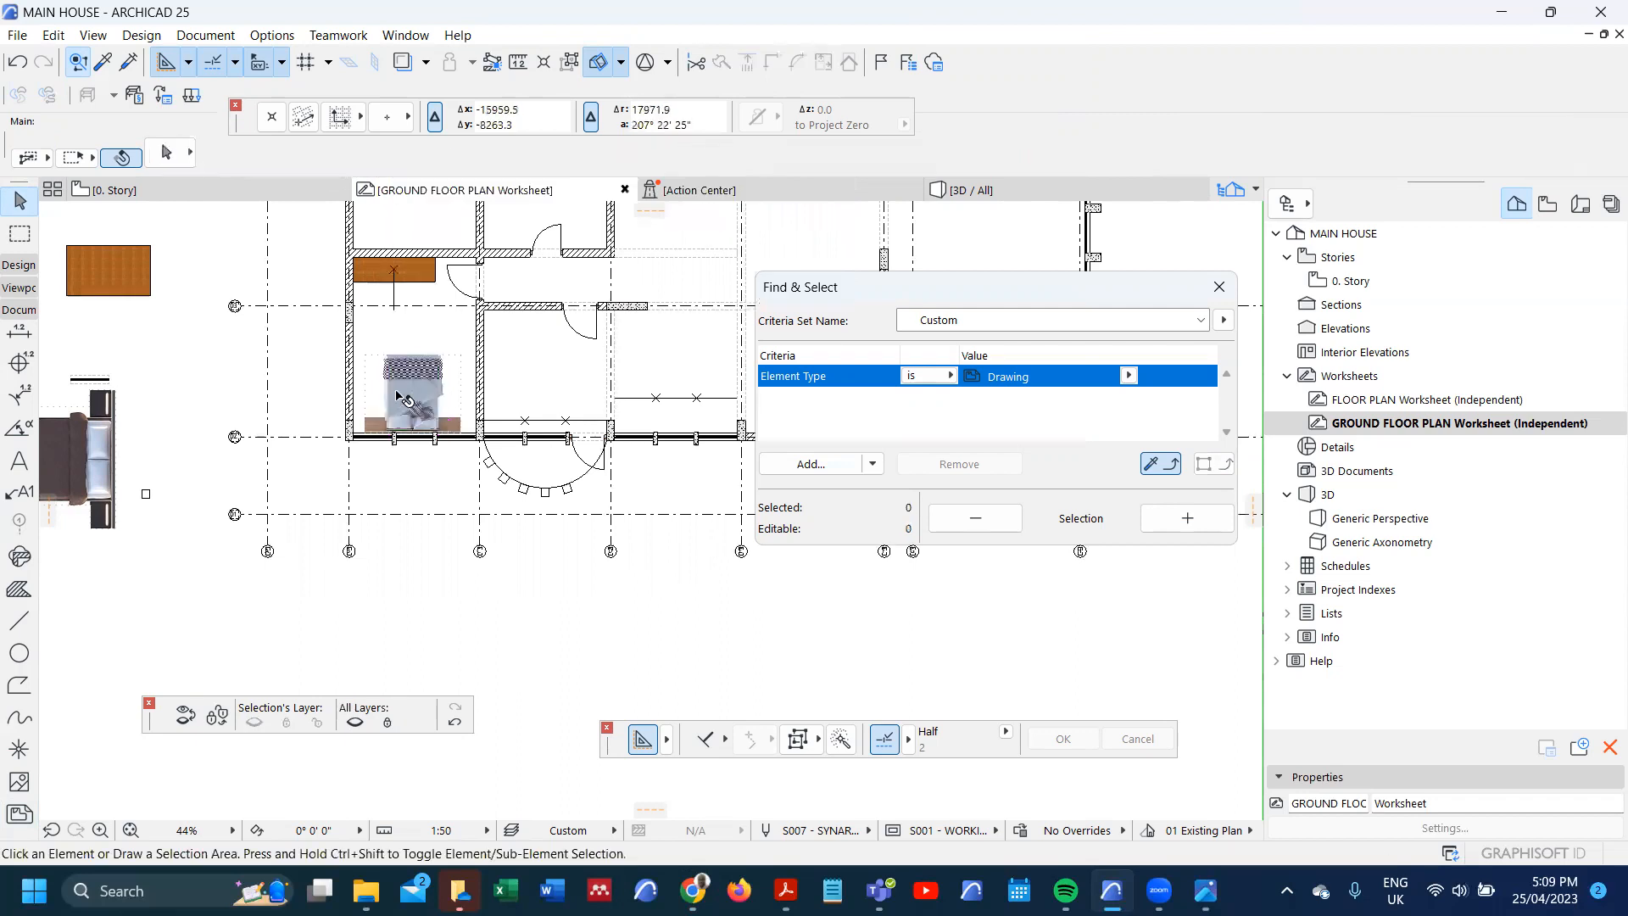
- Examine the bed 2 drawing's placement in the bedroom, temporarily showing all layers to compare it with the hand-drawn sketch
scroll(400, 398, up, 5)
scroll(383, 507, down, 5)
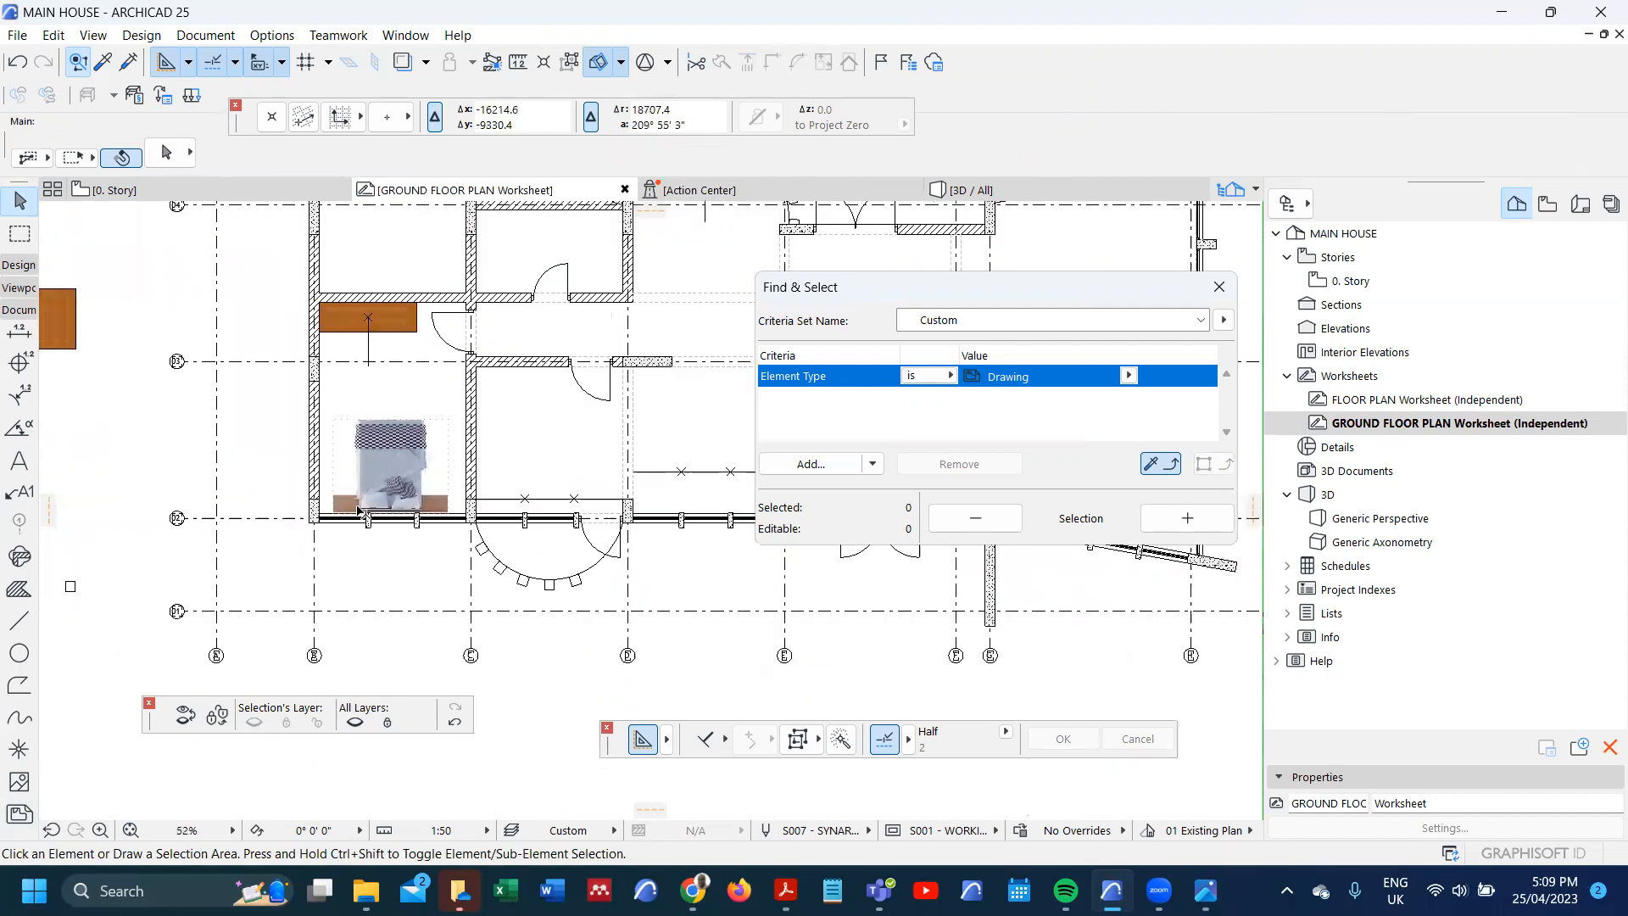
scroll(358, 458, up, 2)
scroll(356, 458, down, 2)
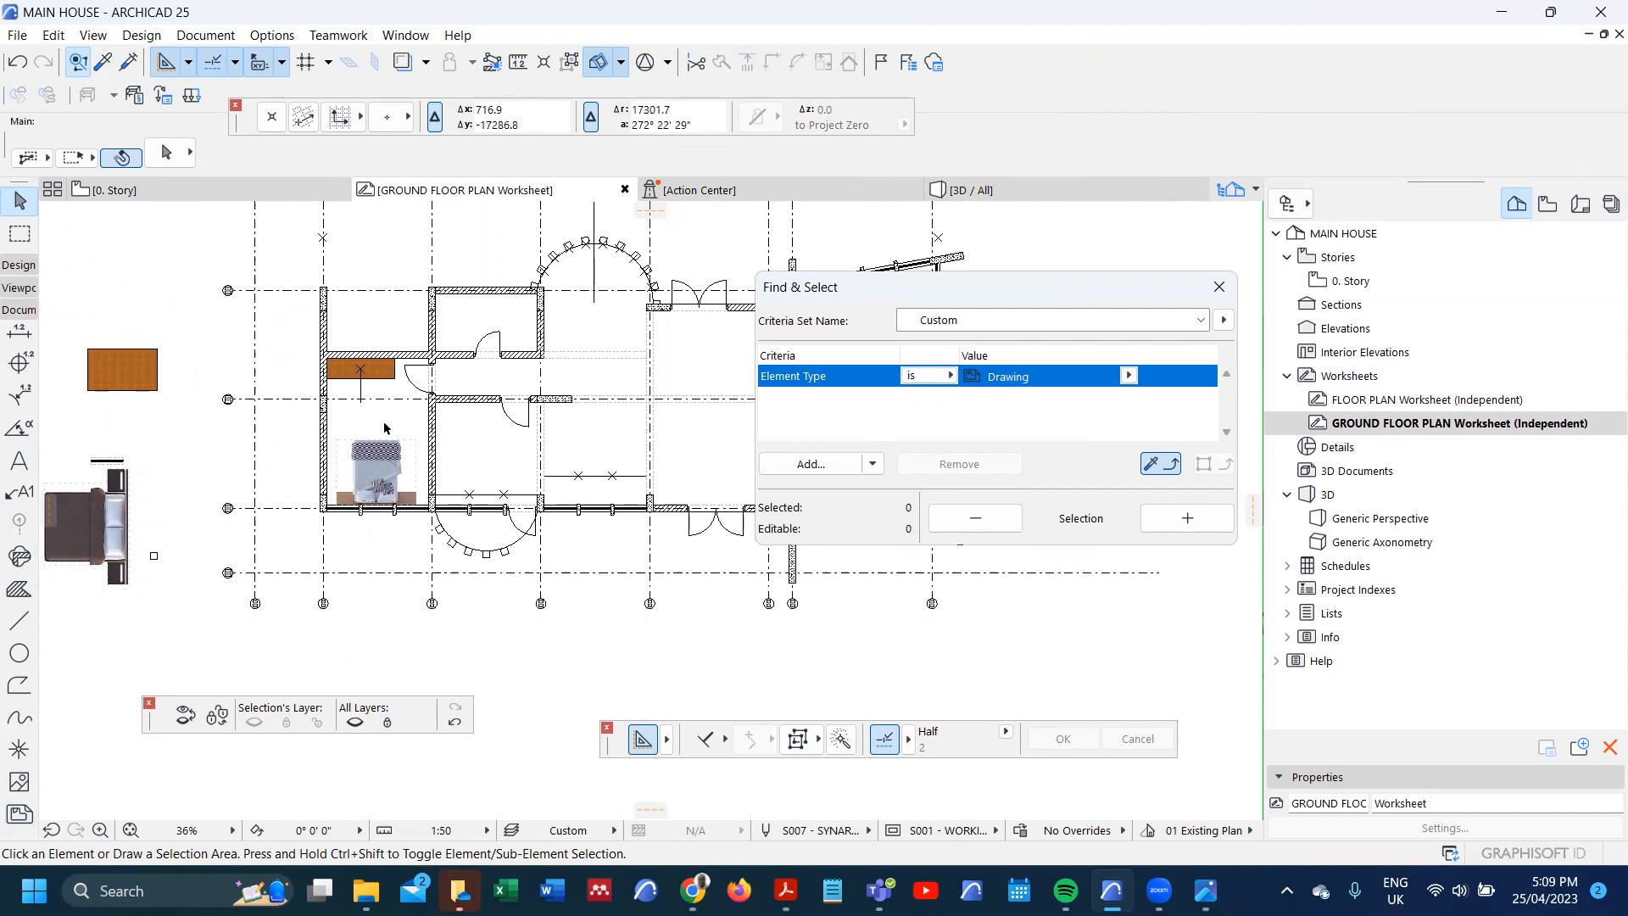
scroll(356, 479, up, 1)
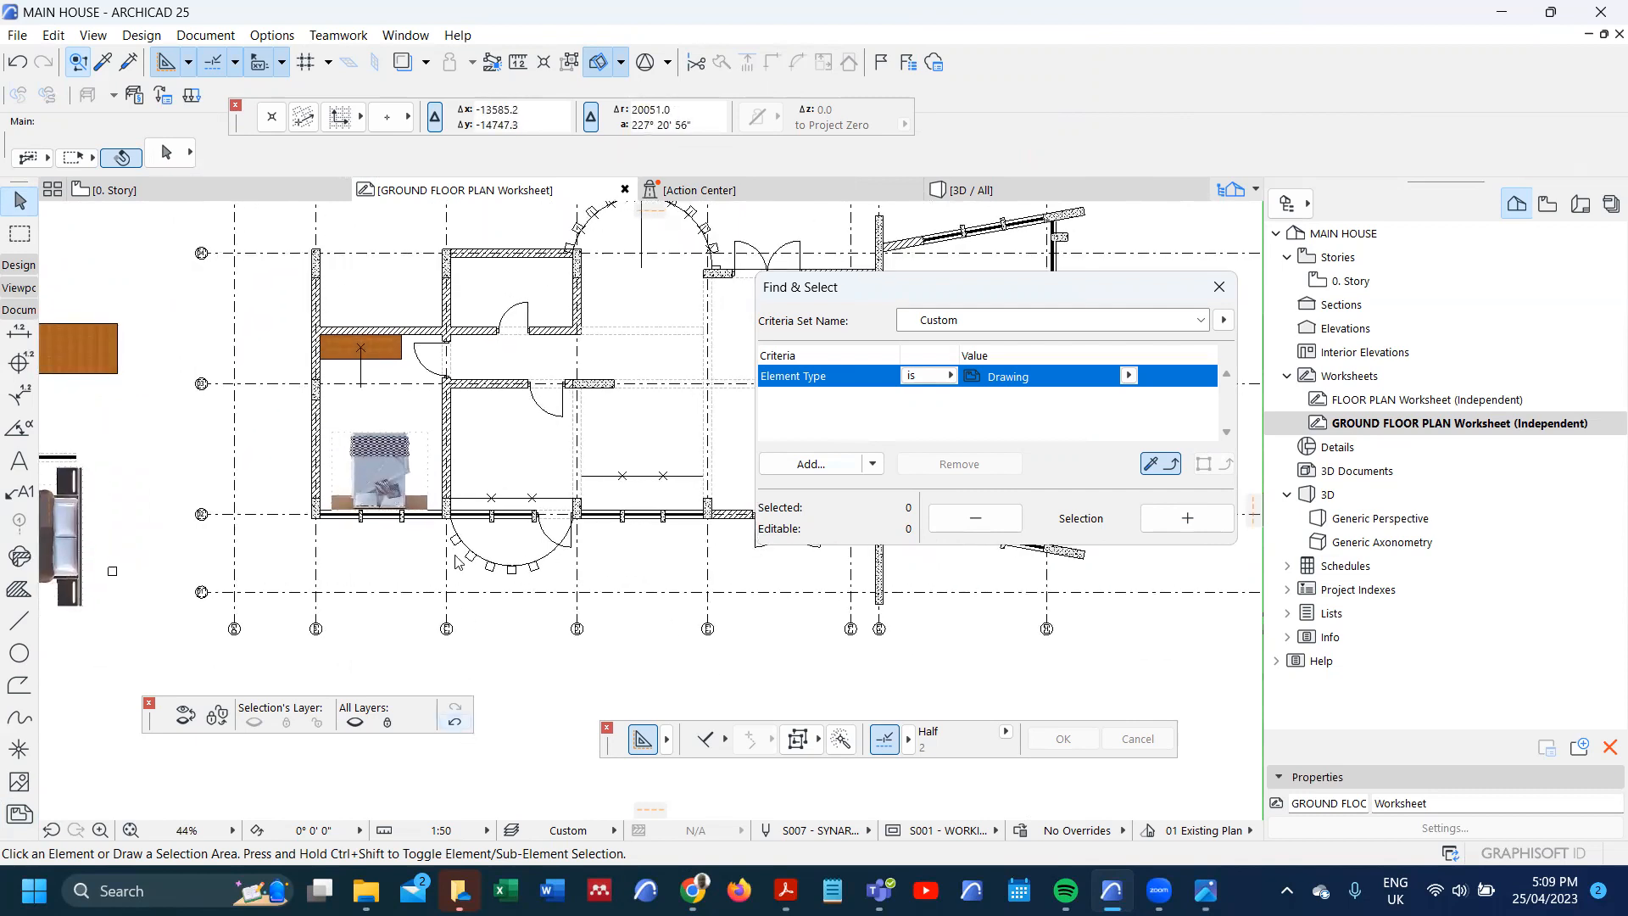
scroll(452, 475, up, 4)
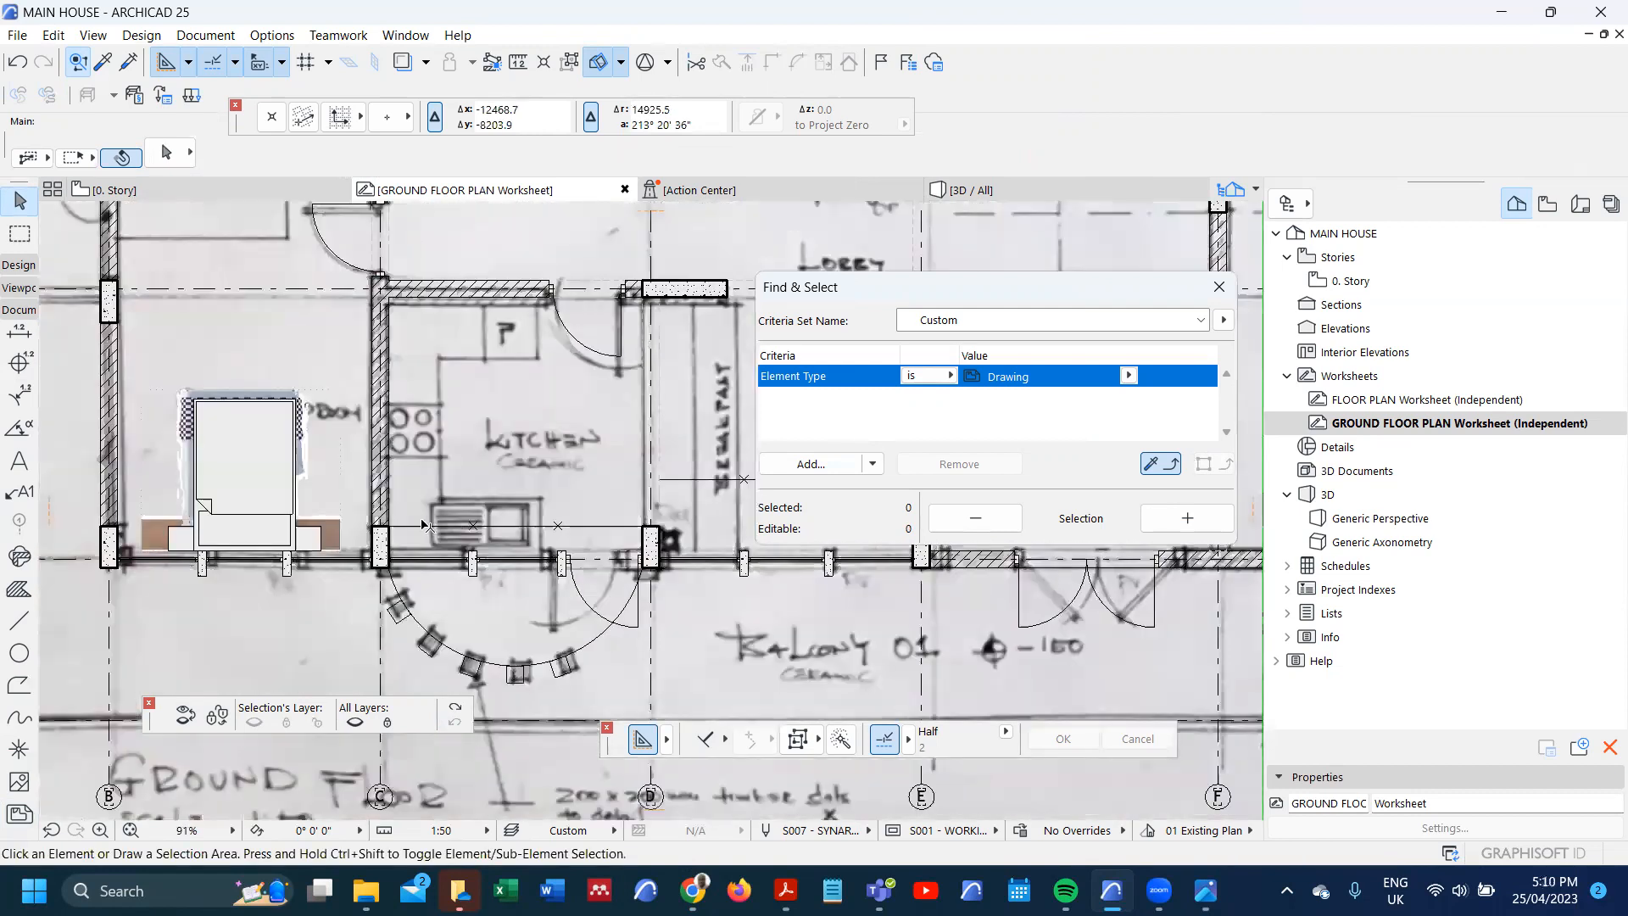
scroll(431, 502, up, 2)
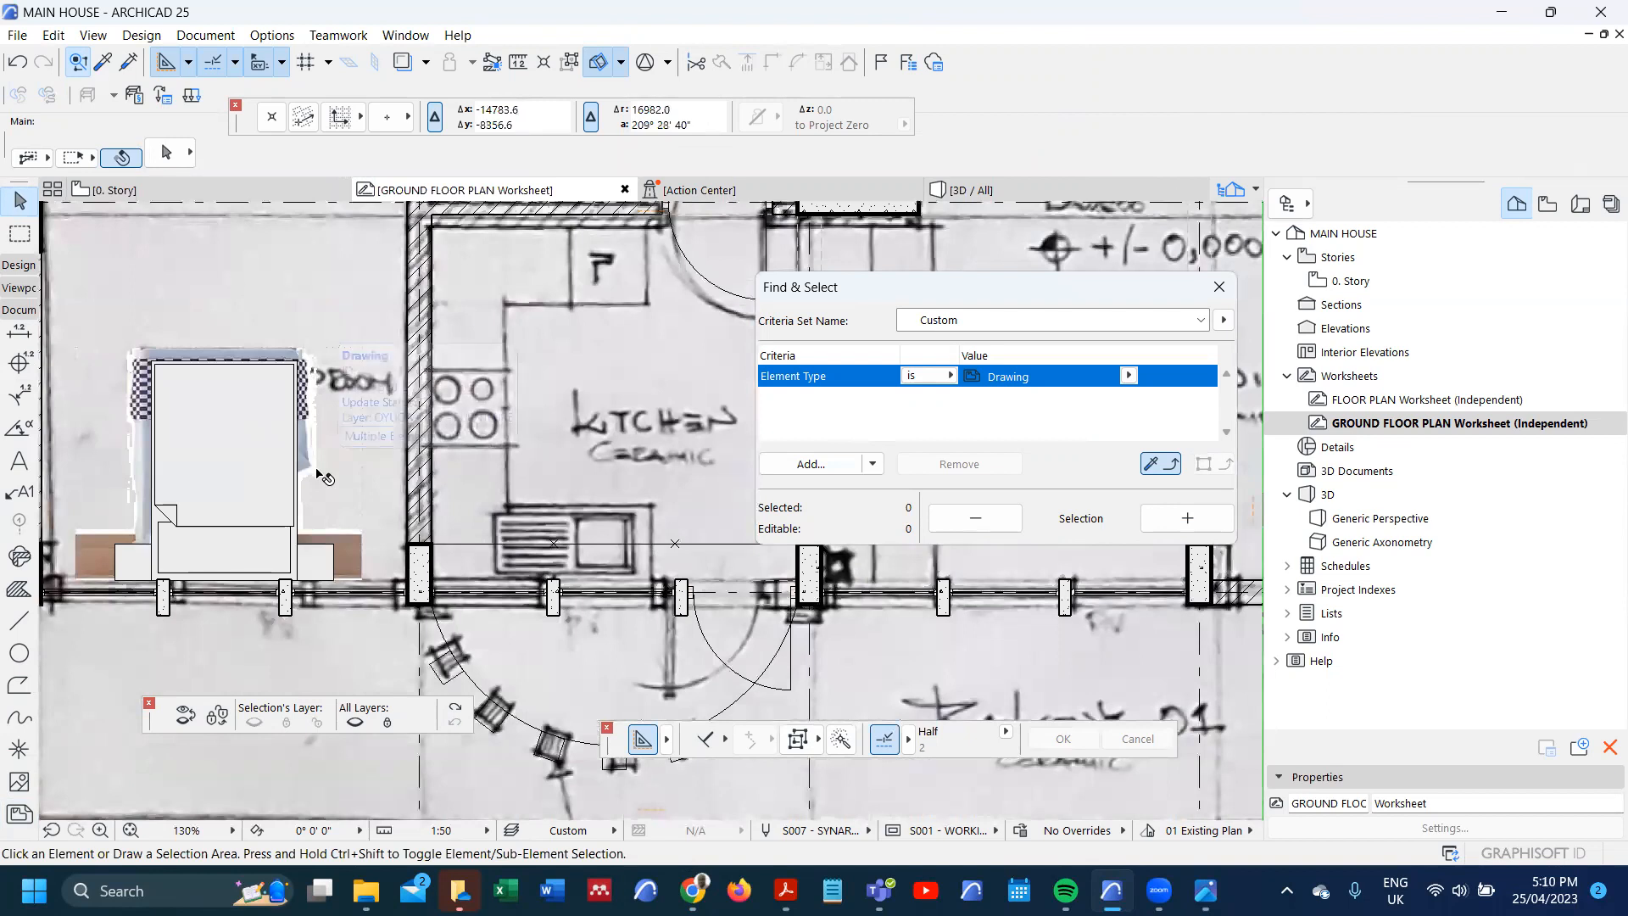
click(317, 467)
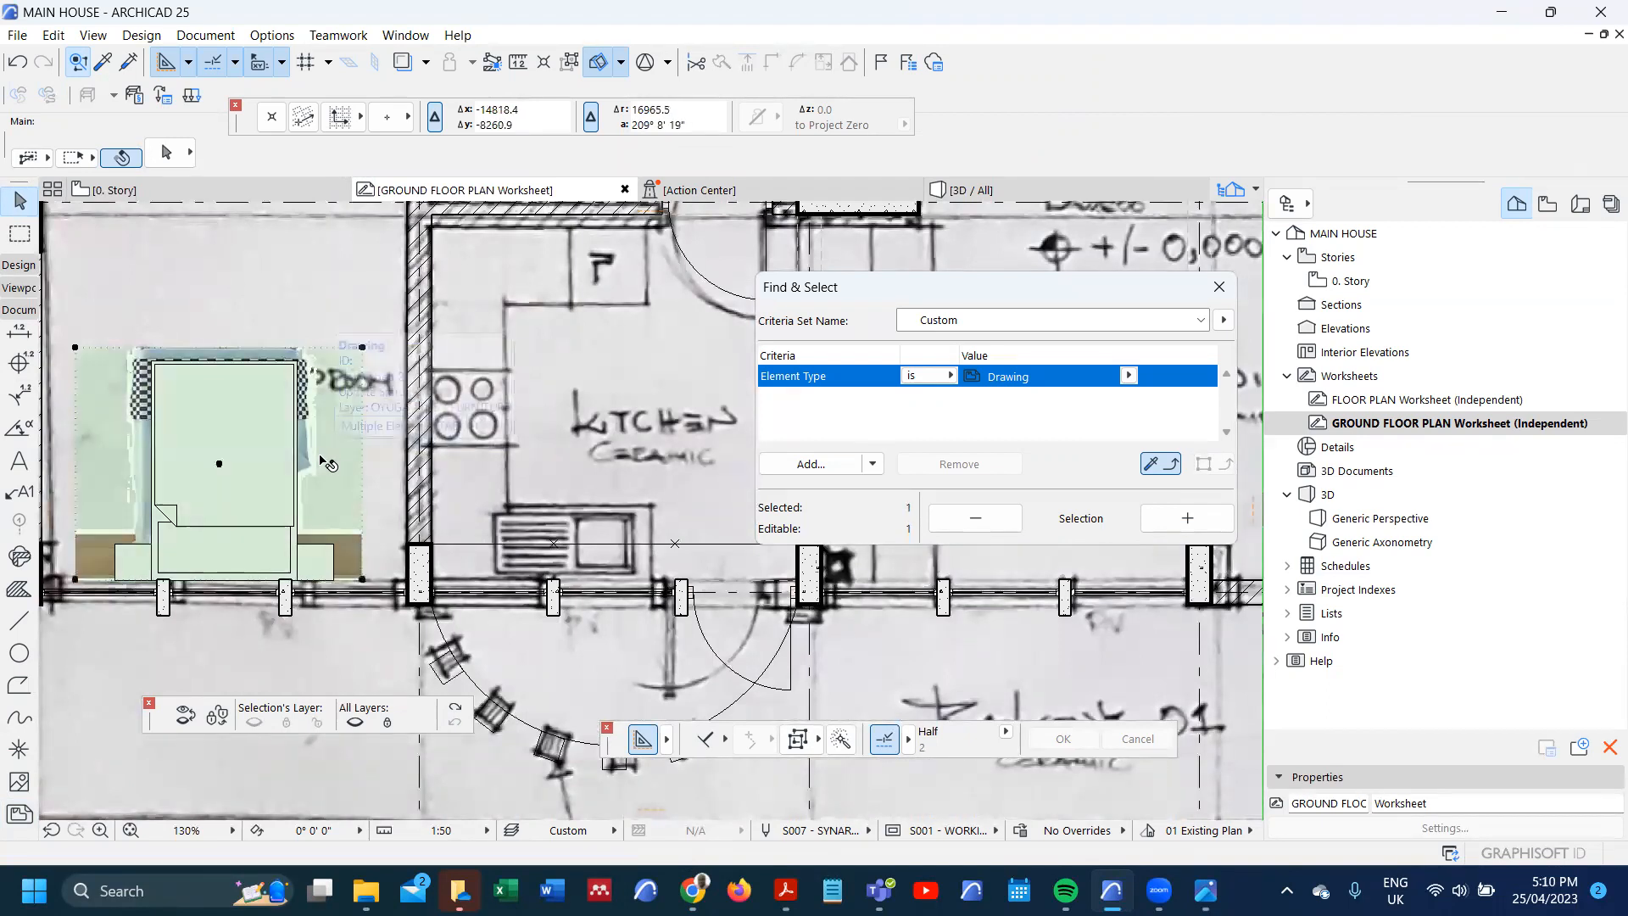
scroll(322, 458, down, 4)
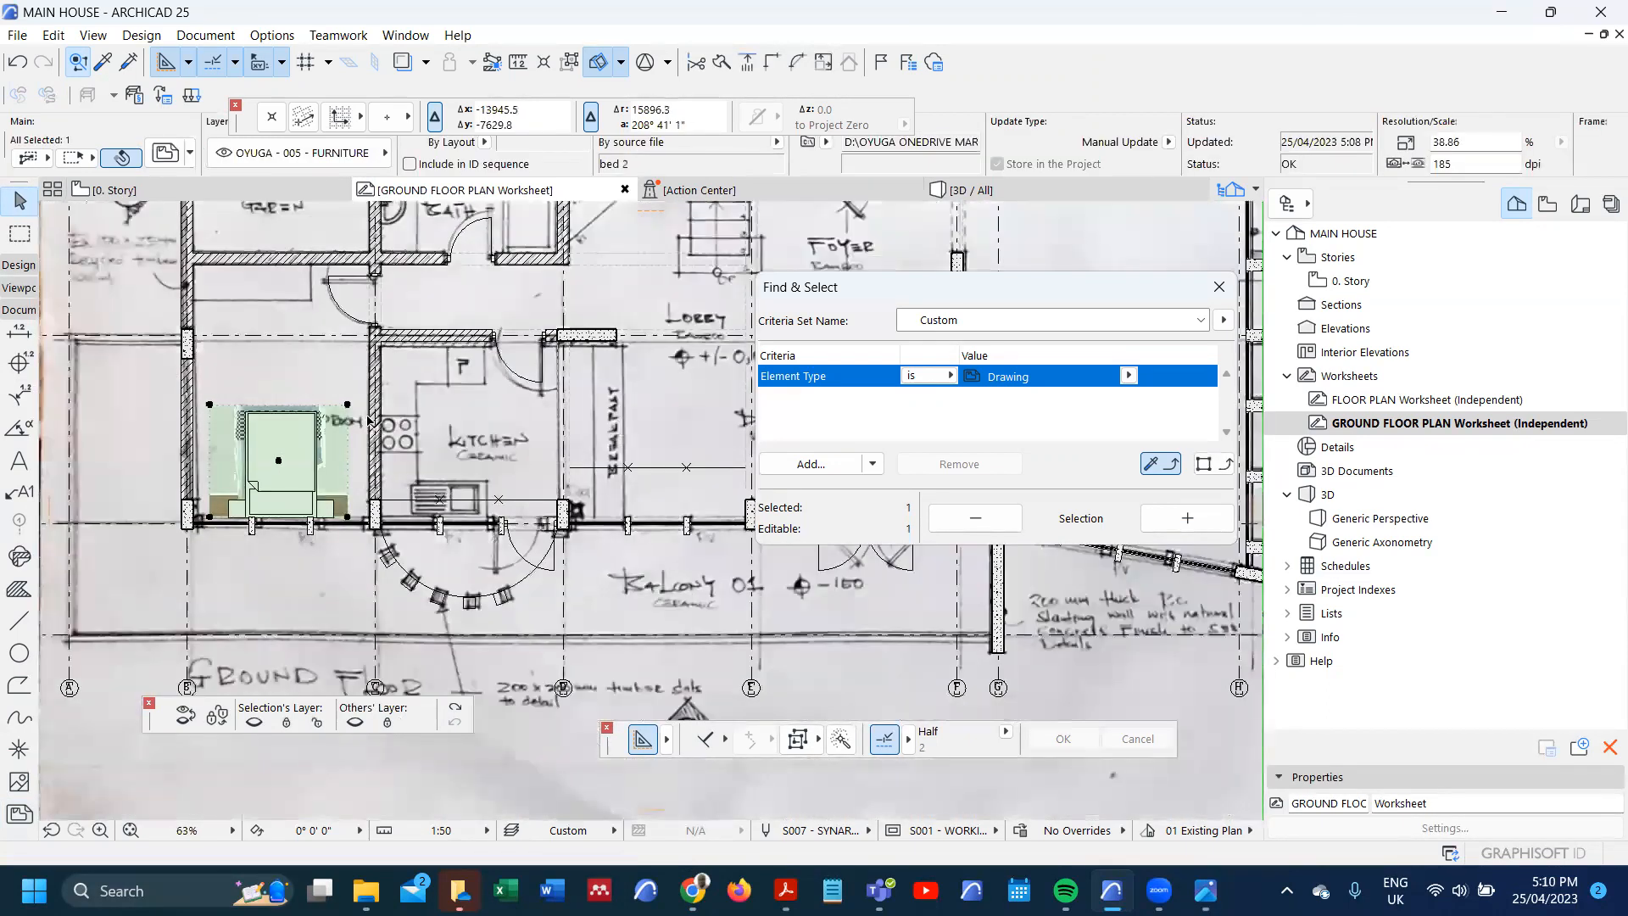
key(Escape)
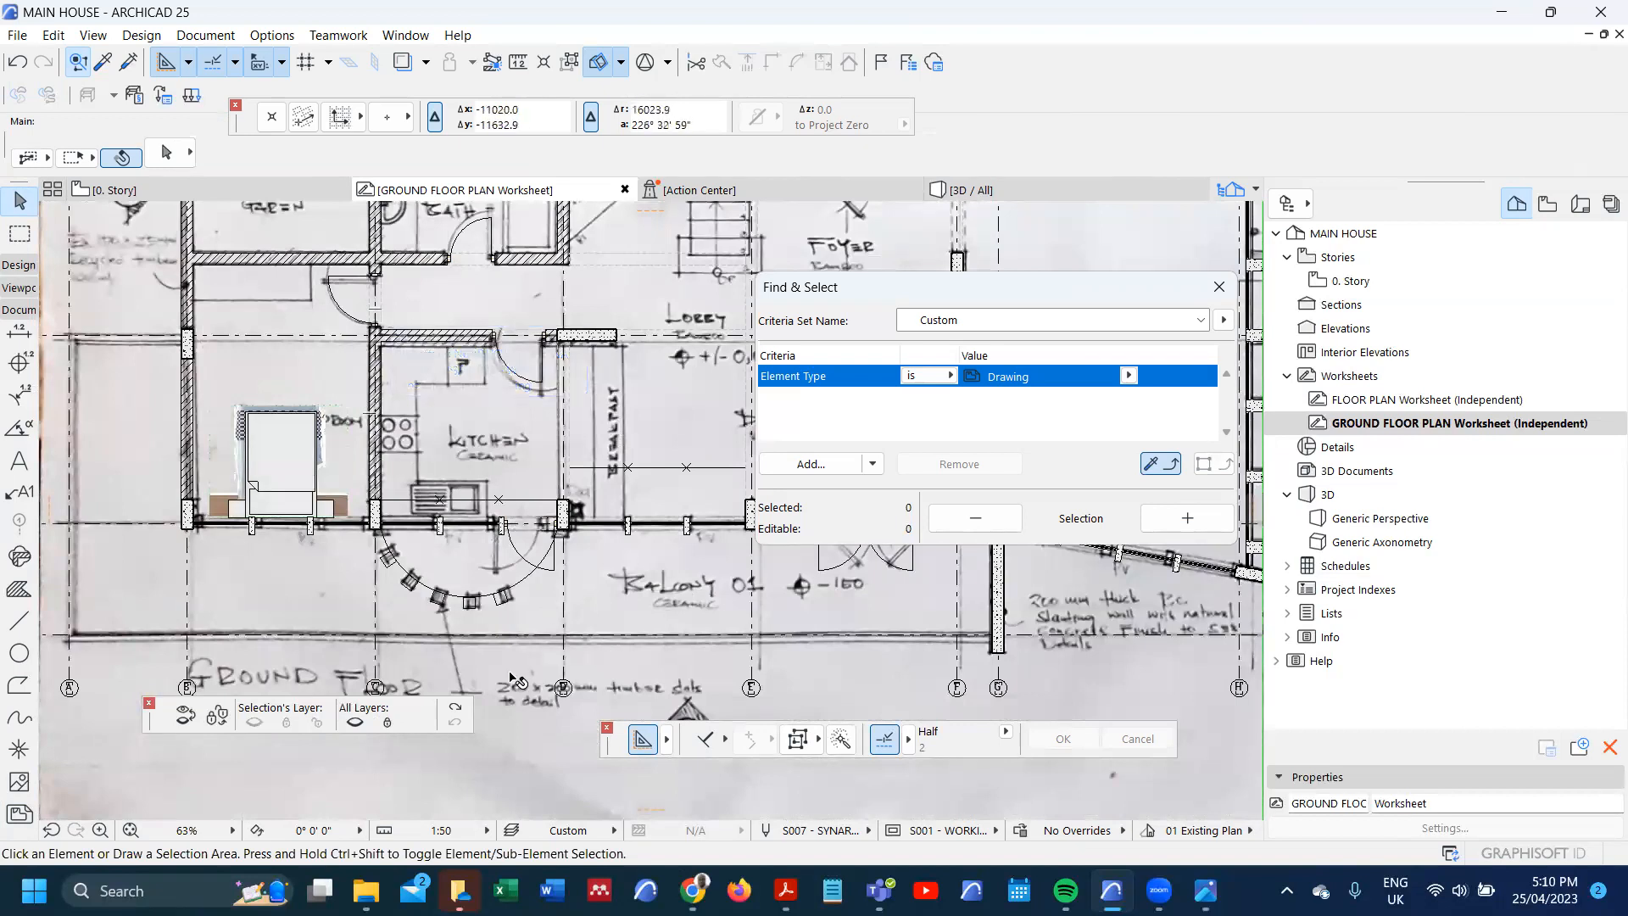
click(456, 711)
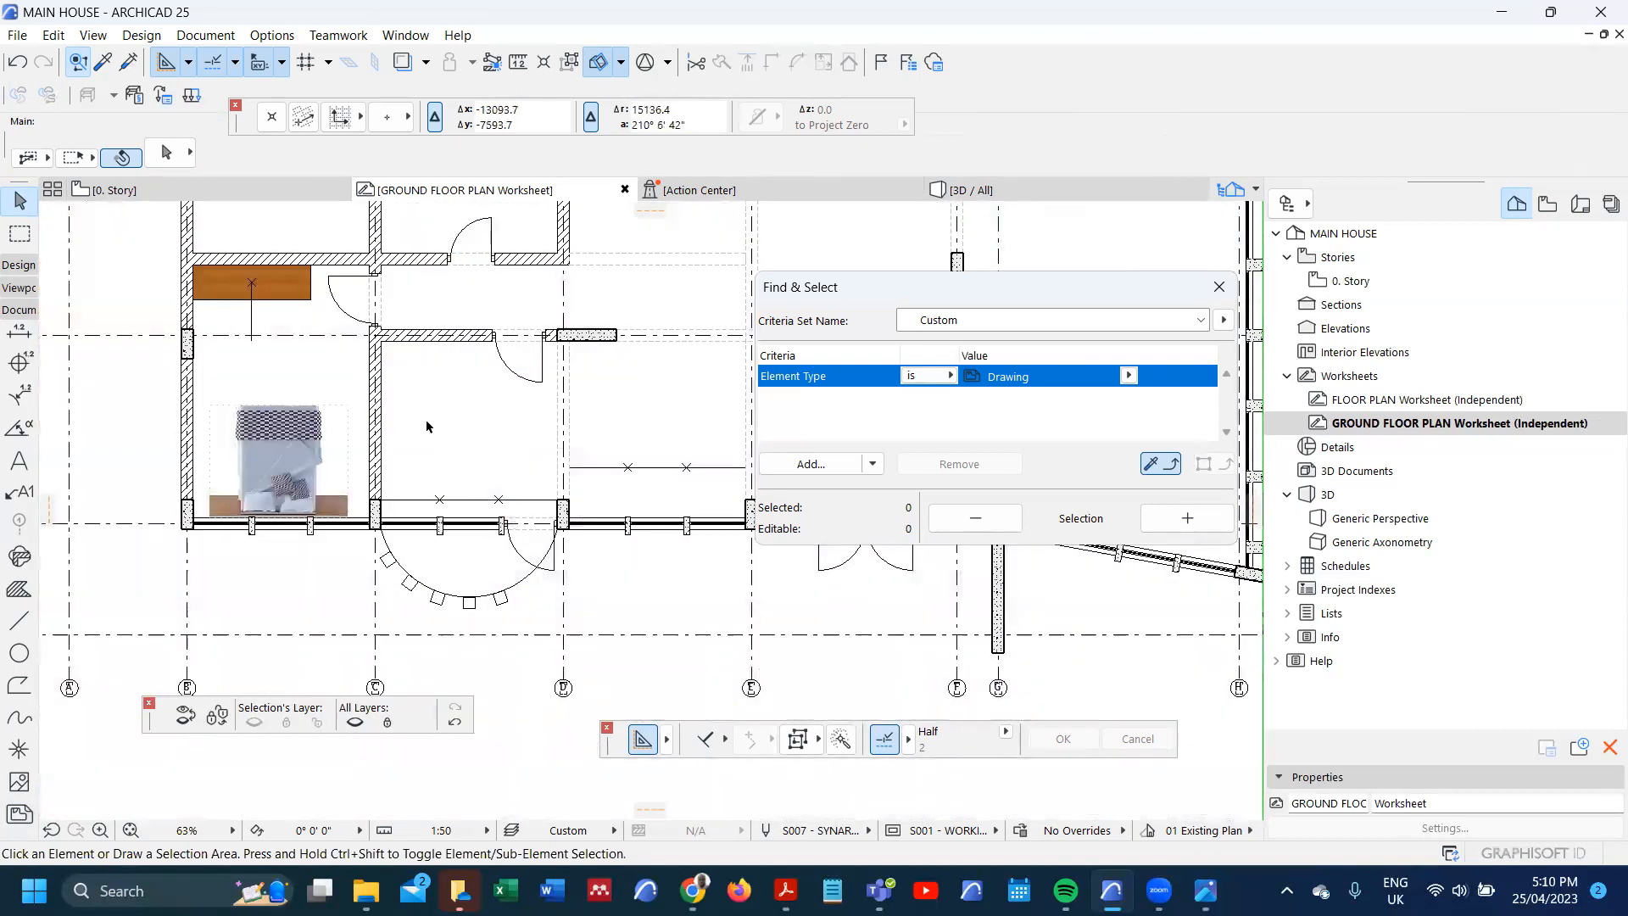
- Draw a three-segment solid-line polyline along the inner wall faces between gridlines C and D, from the door jamb to the window wall
scroll(403, 386, up, 1)
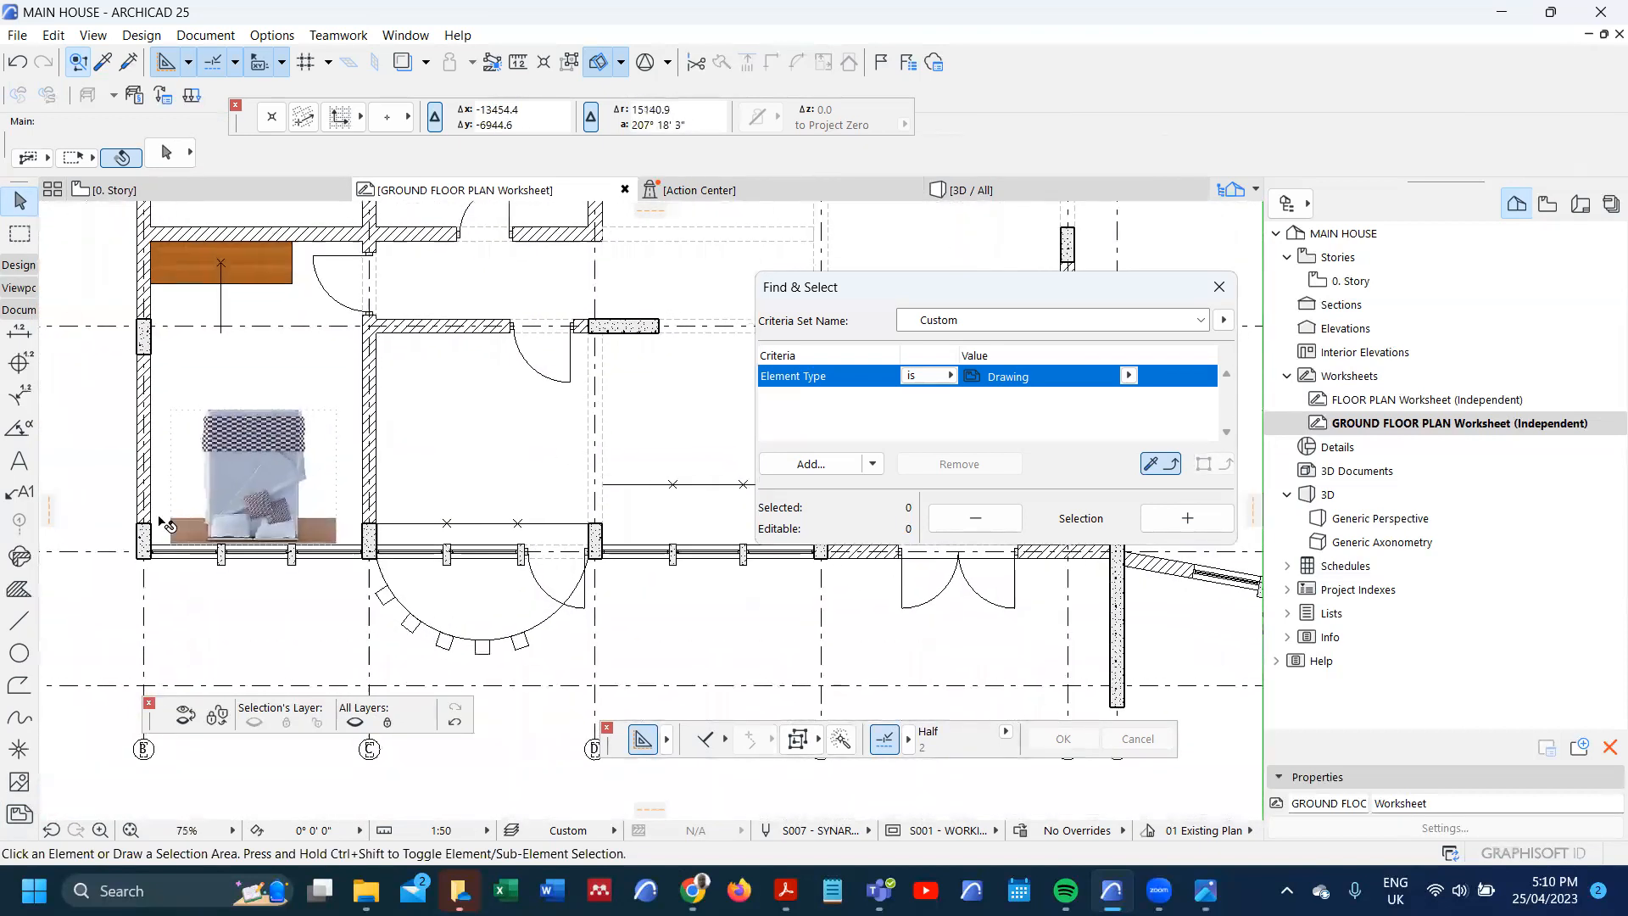
click(20, 619)
scroll(451, 483, up, 2)
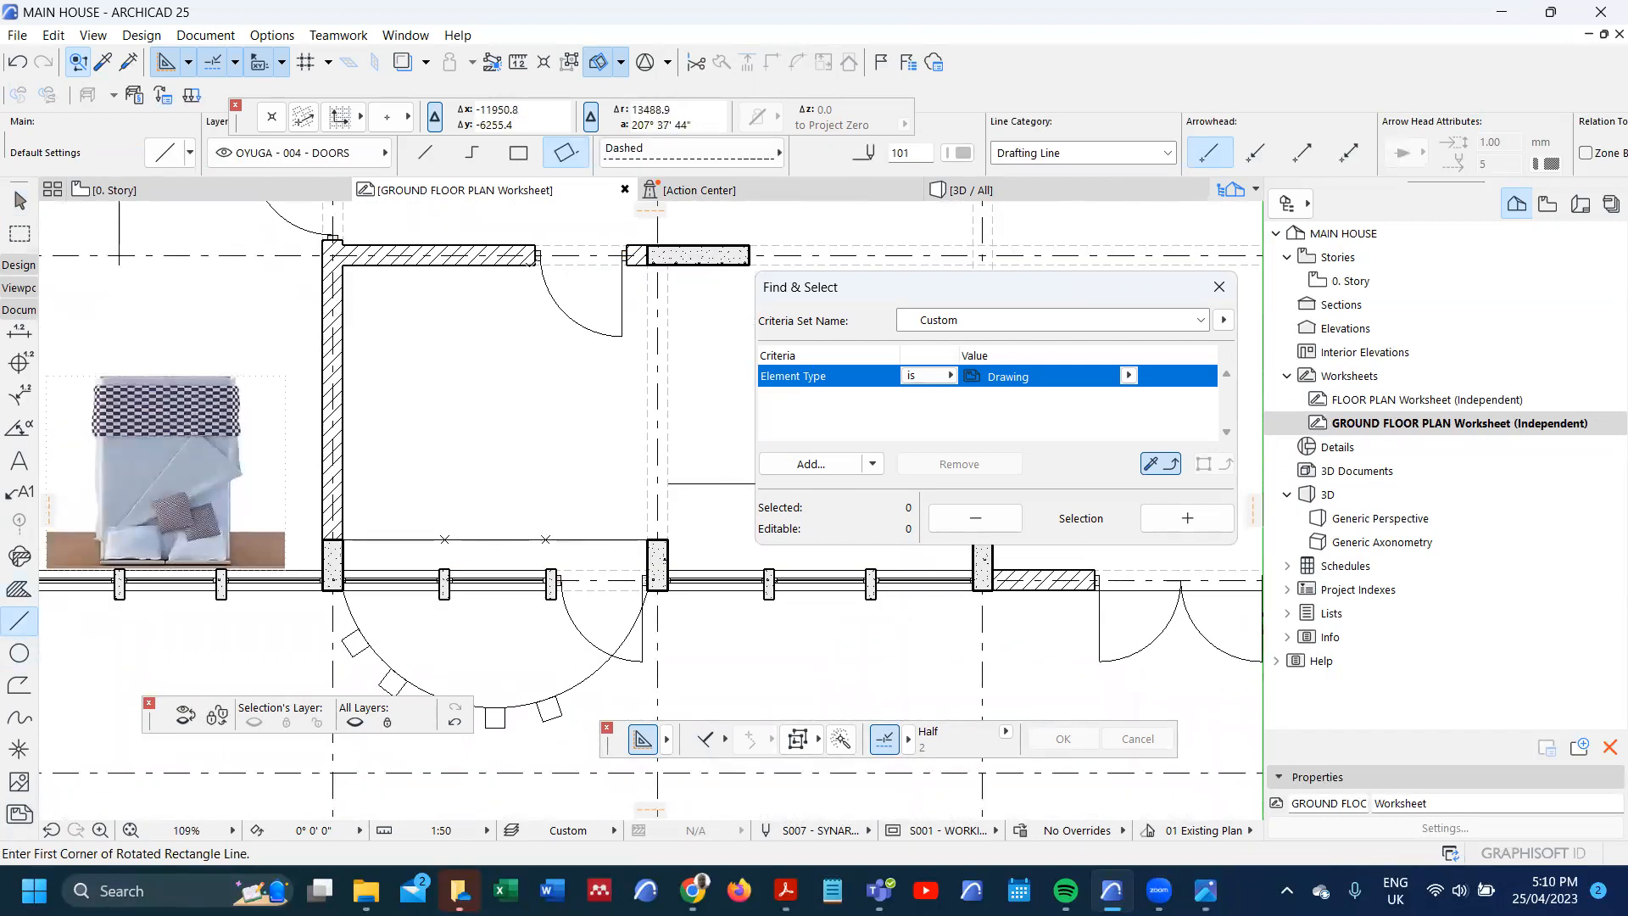
click(687, 152)
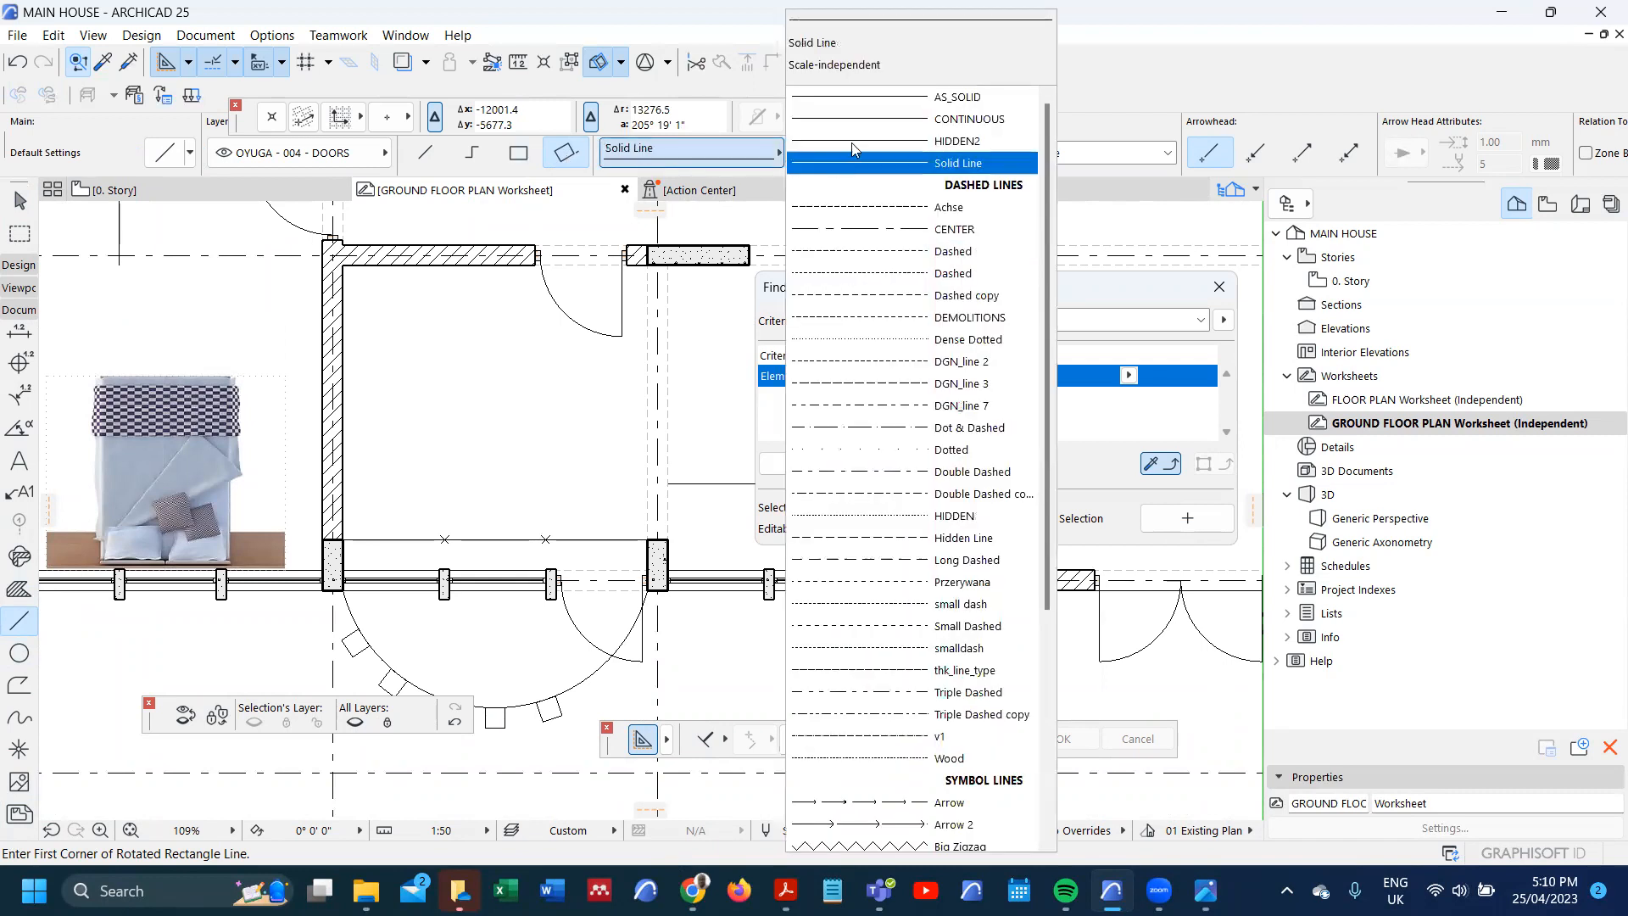
click(895, 163)
click(535, 264)
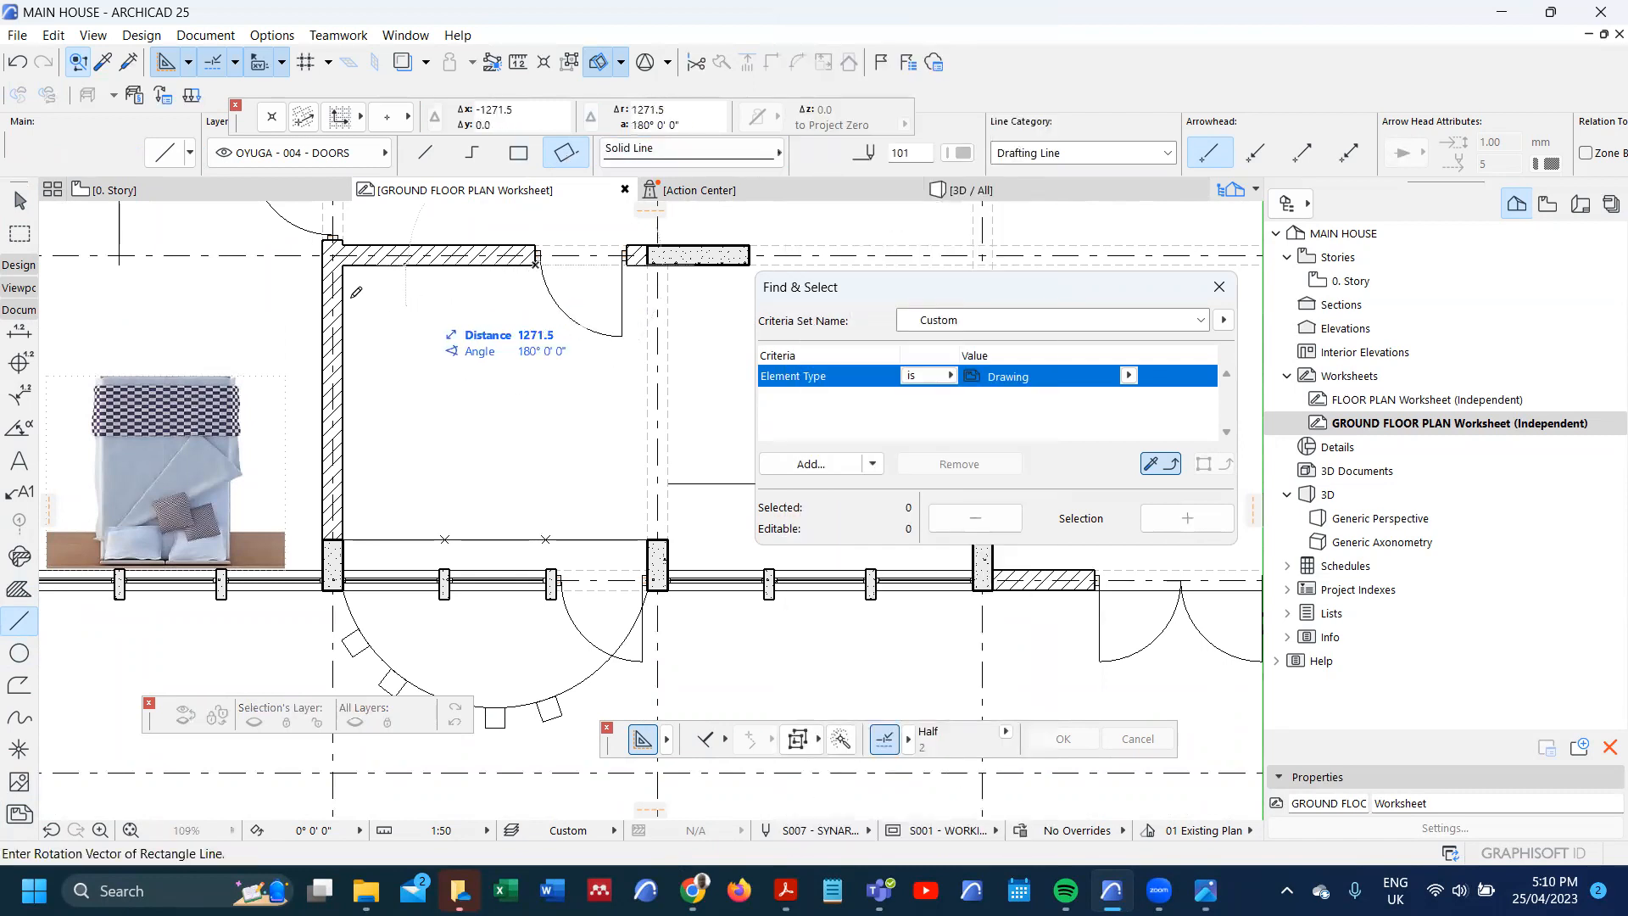
click(472, 152)
click(342, 263)
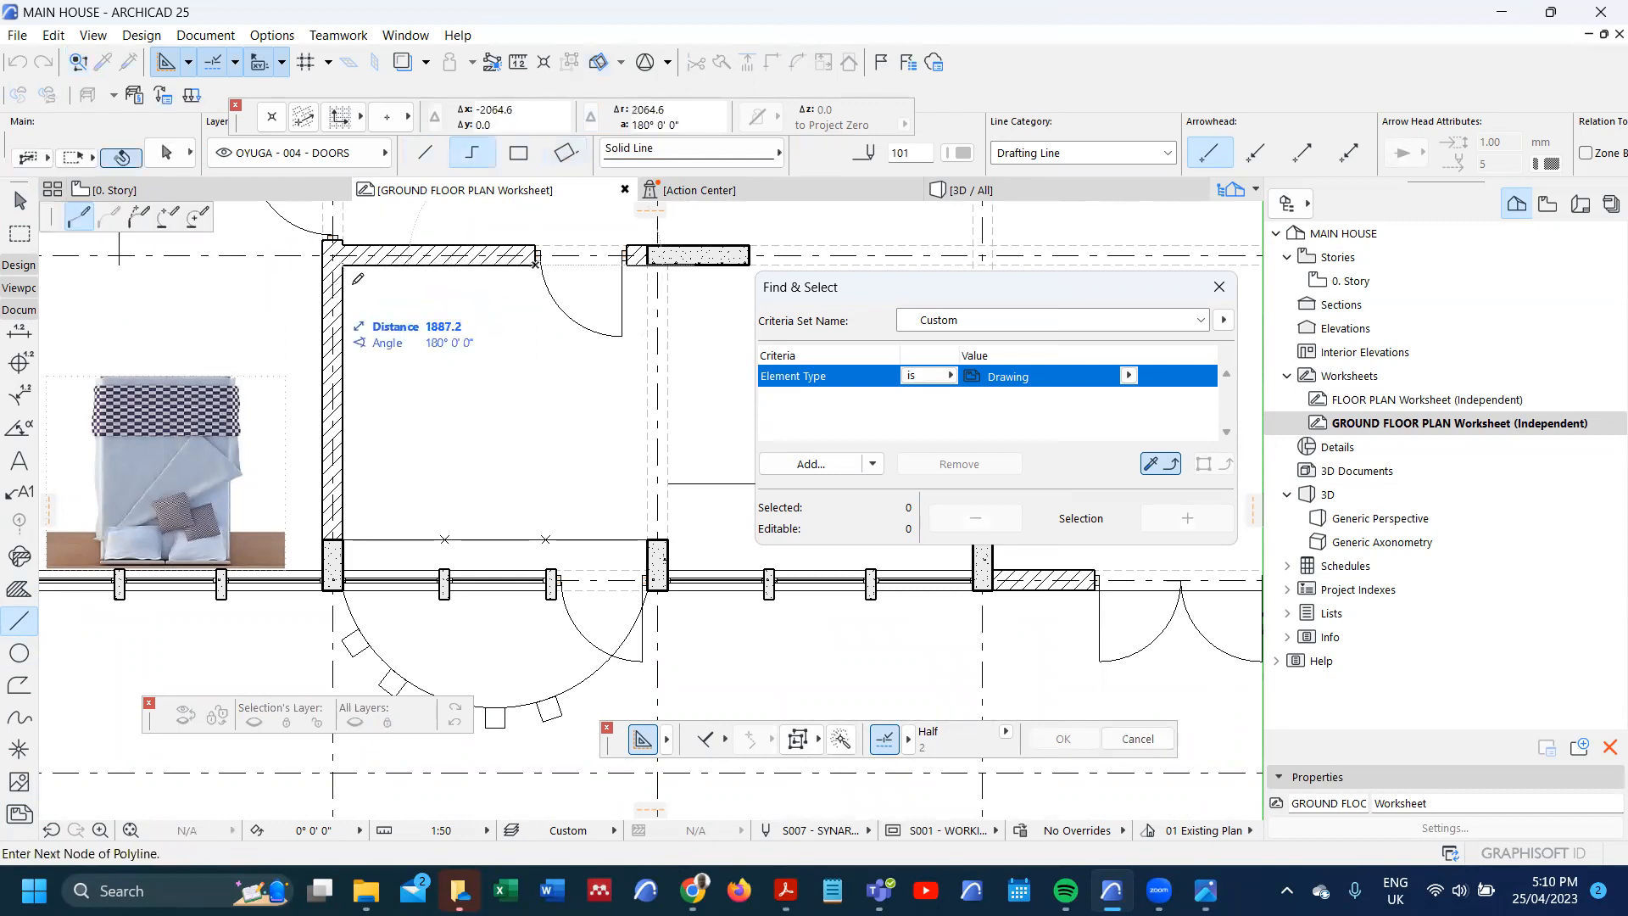
shift+click(343, 570)
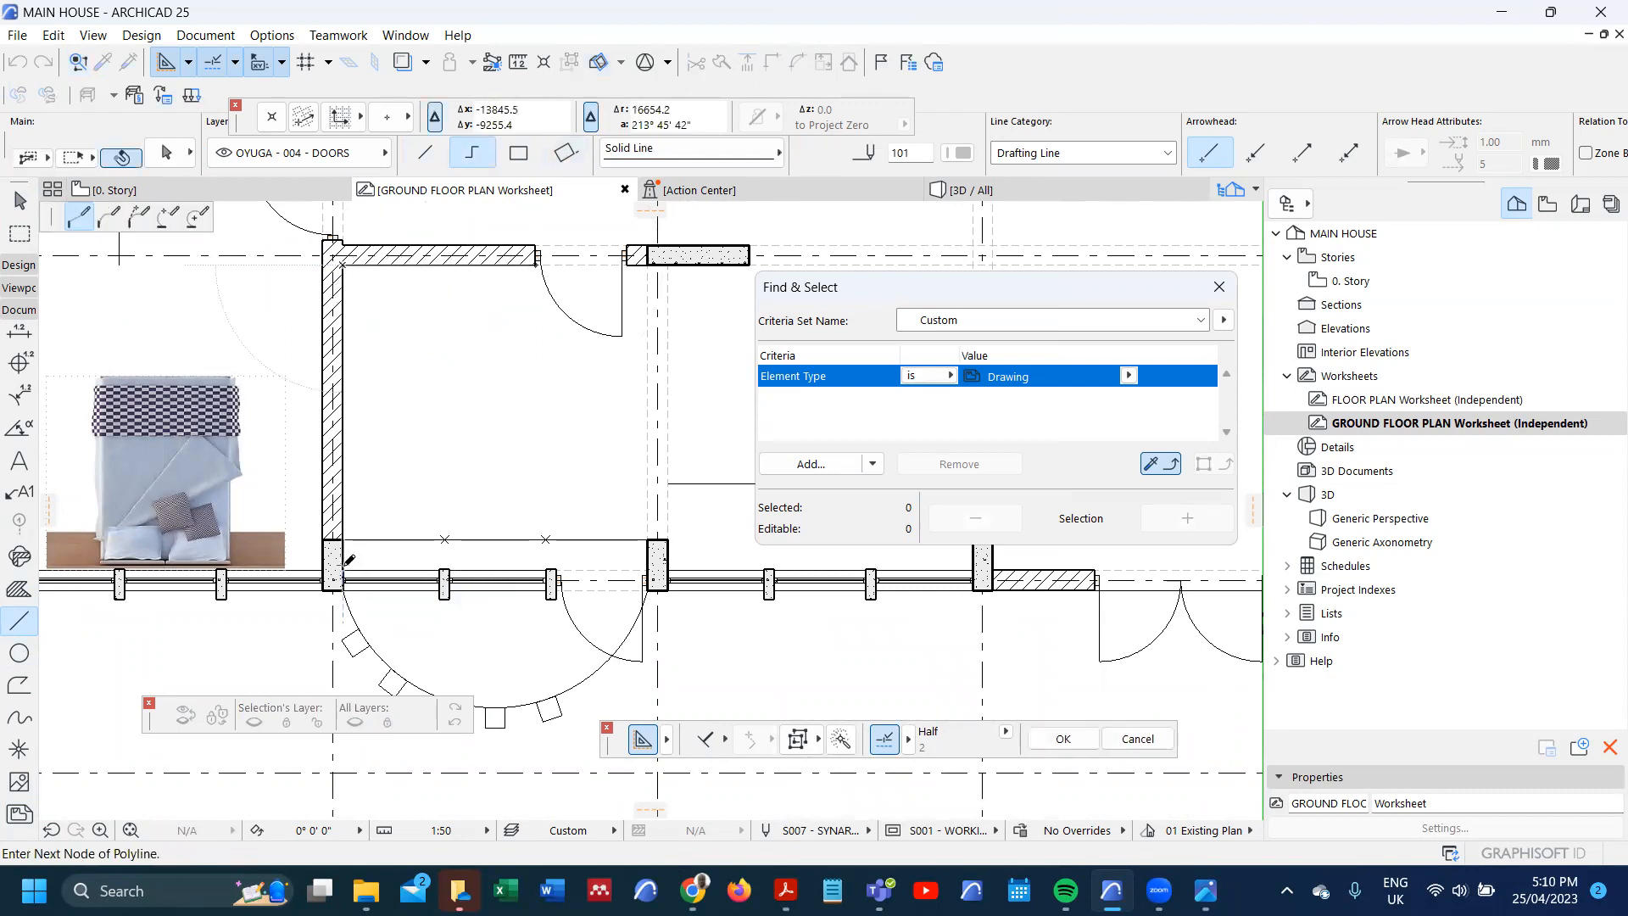
double_click(547, 570)
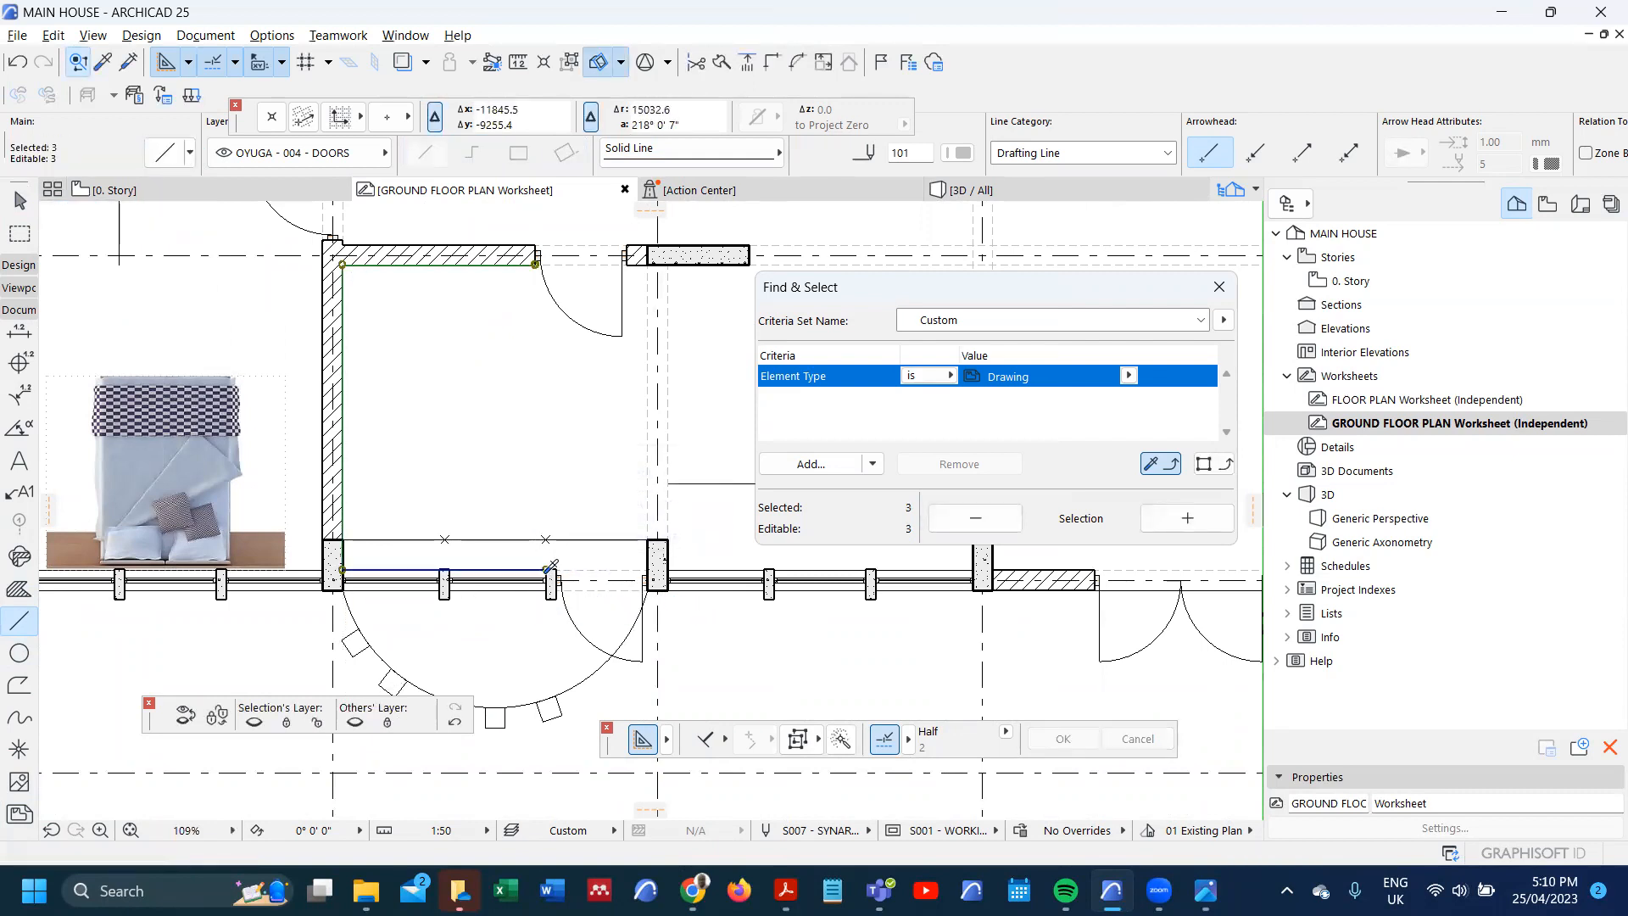
- Offset the whole polyline 600 mm into the room to form the front edge of the kitchen counter
click(546, 570)
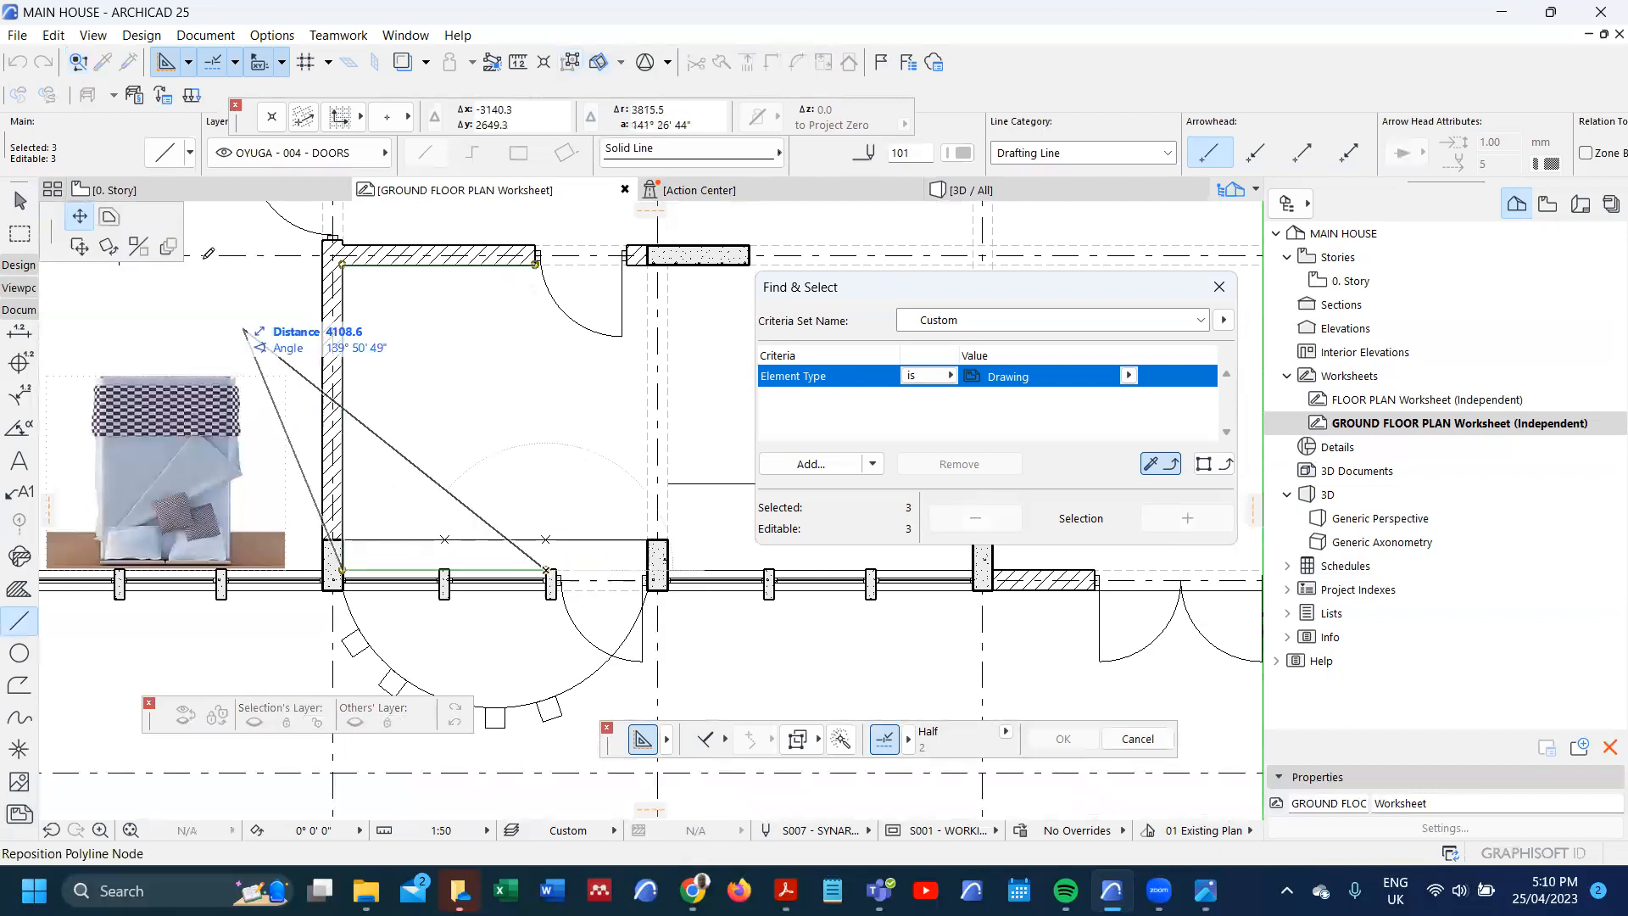
click(109, 218)
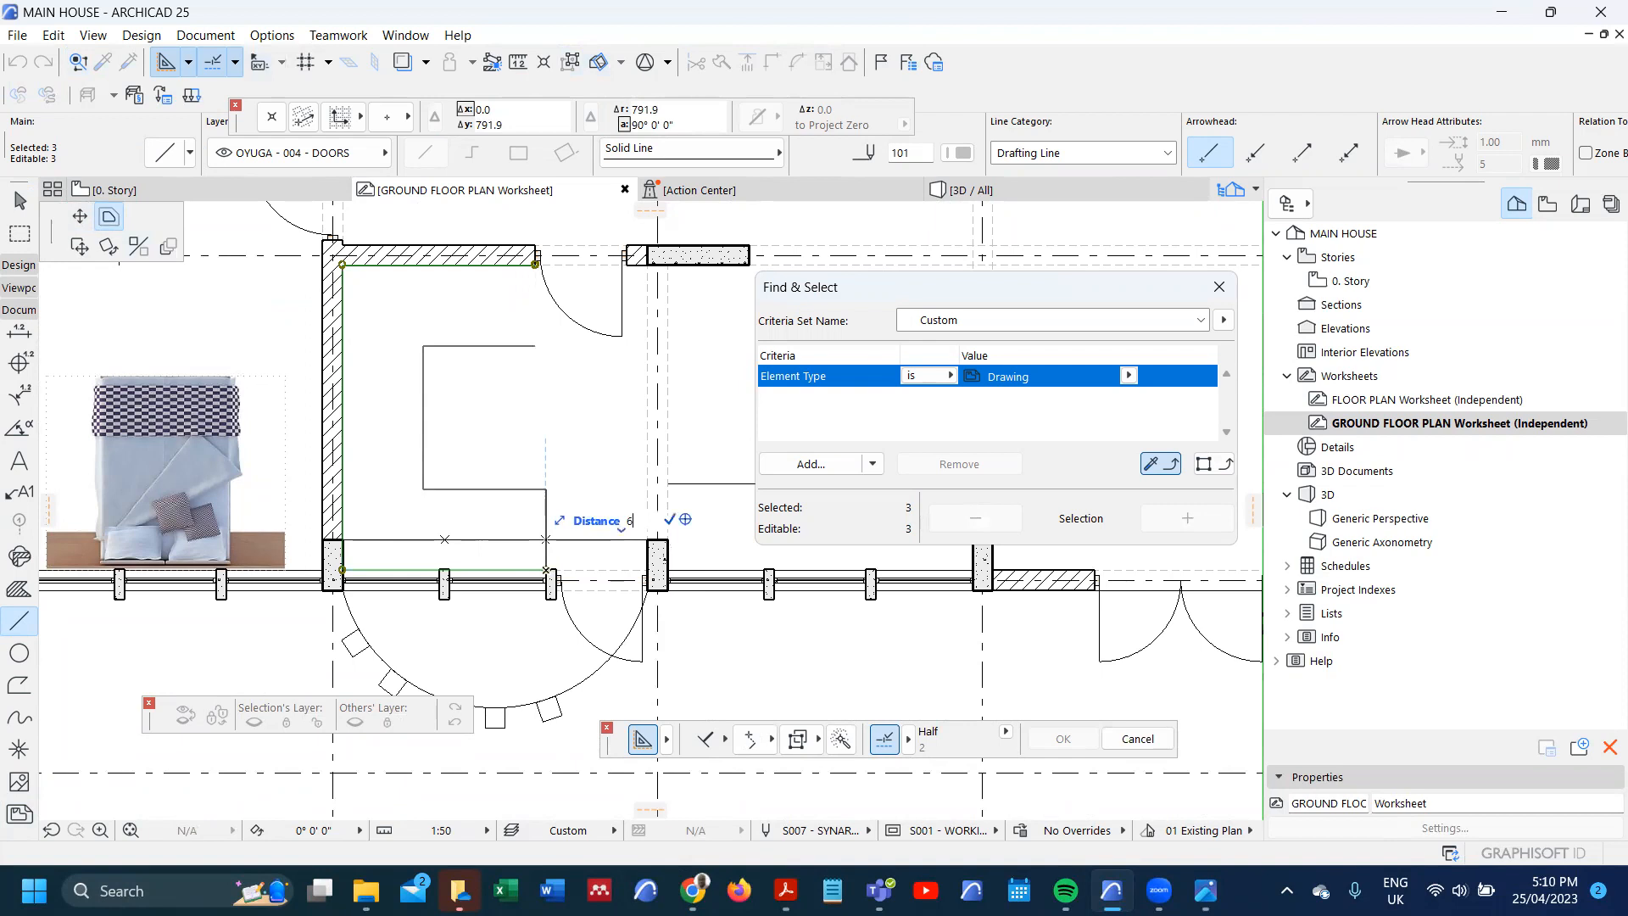
text(600)
key(Return)
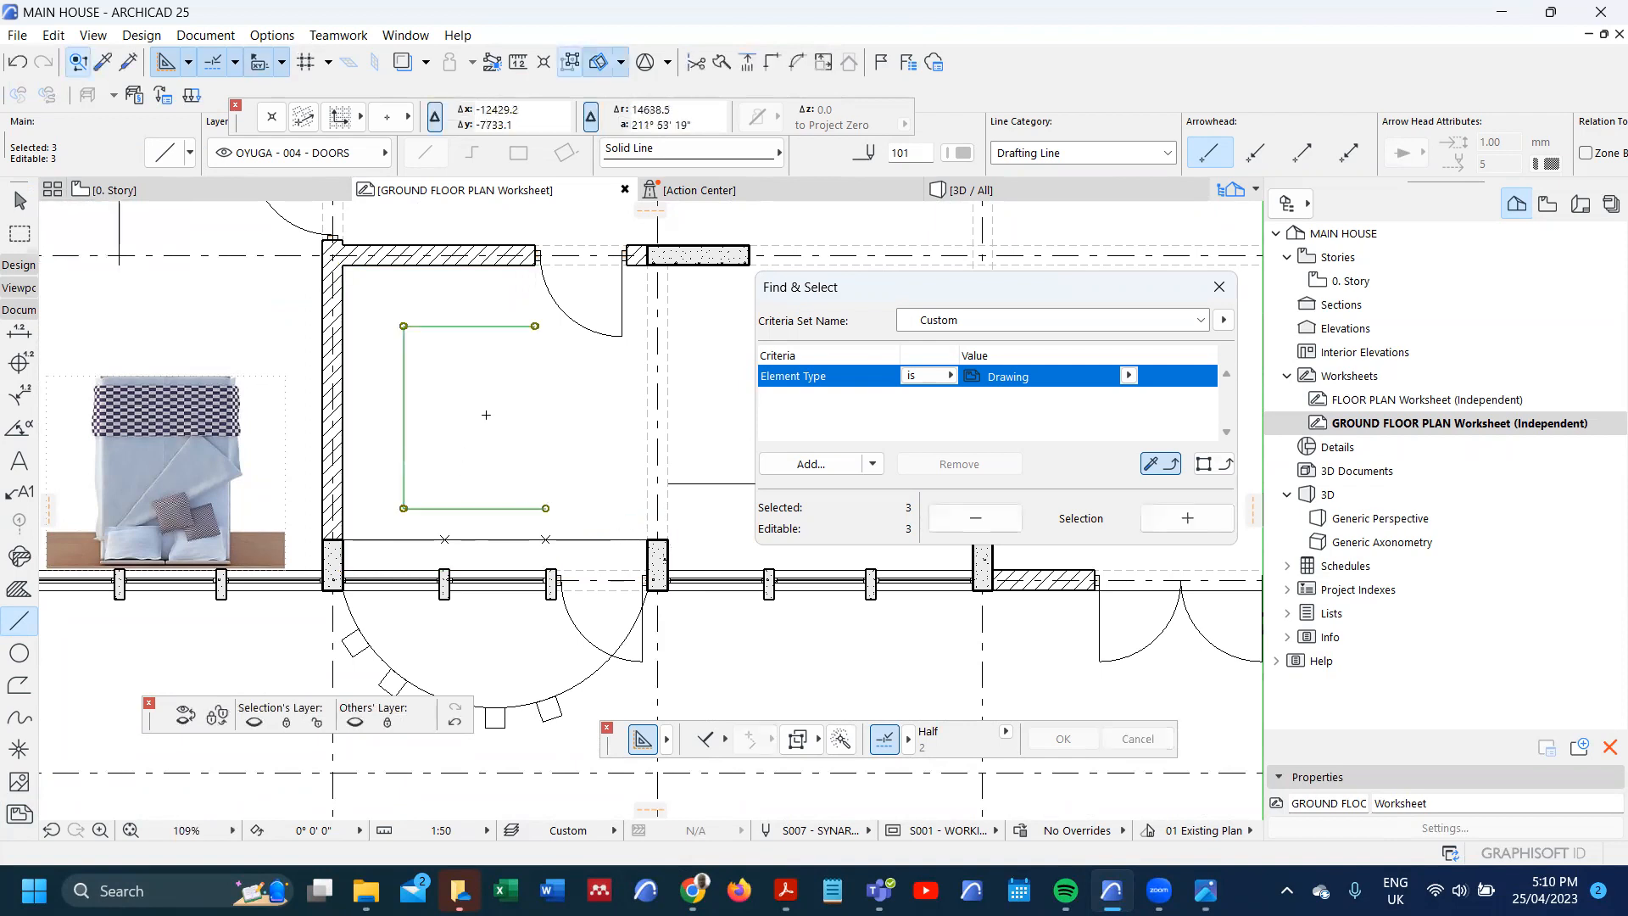
key(Escape)
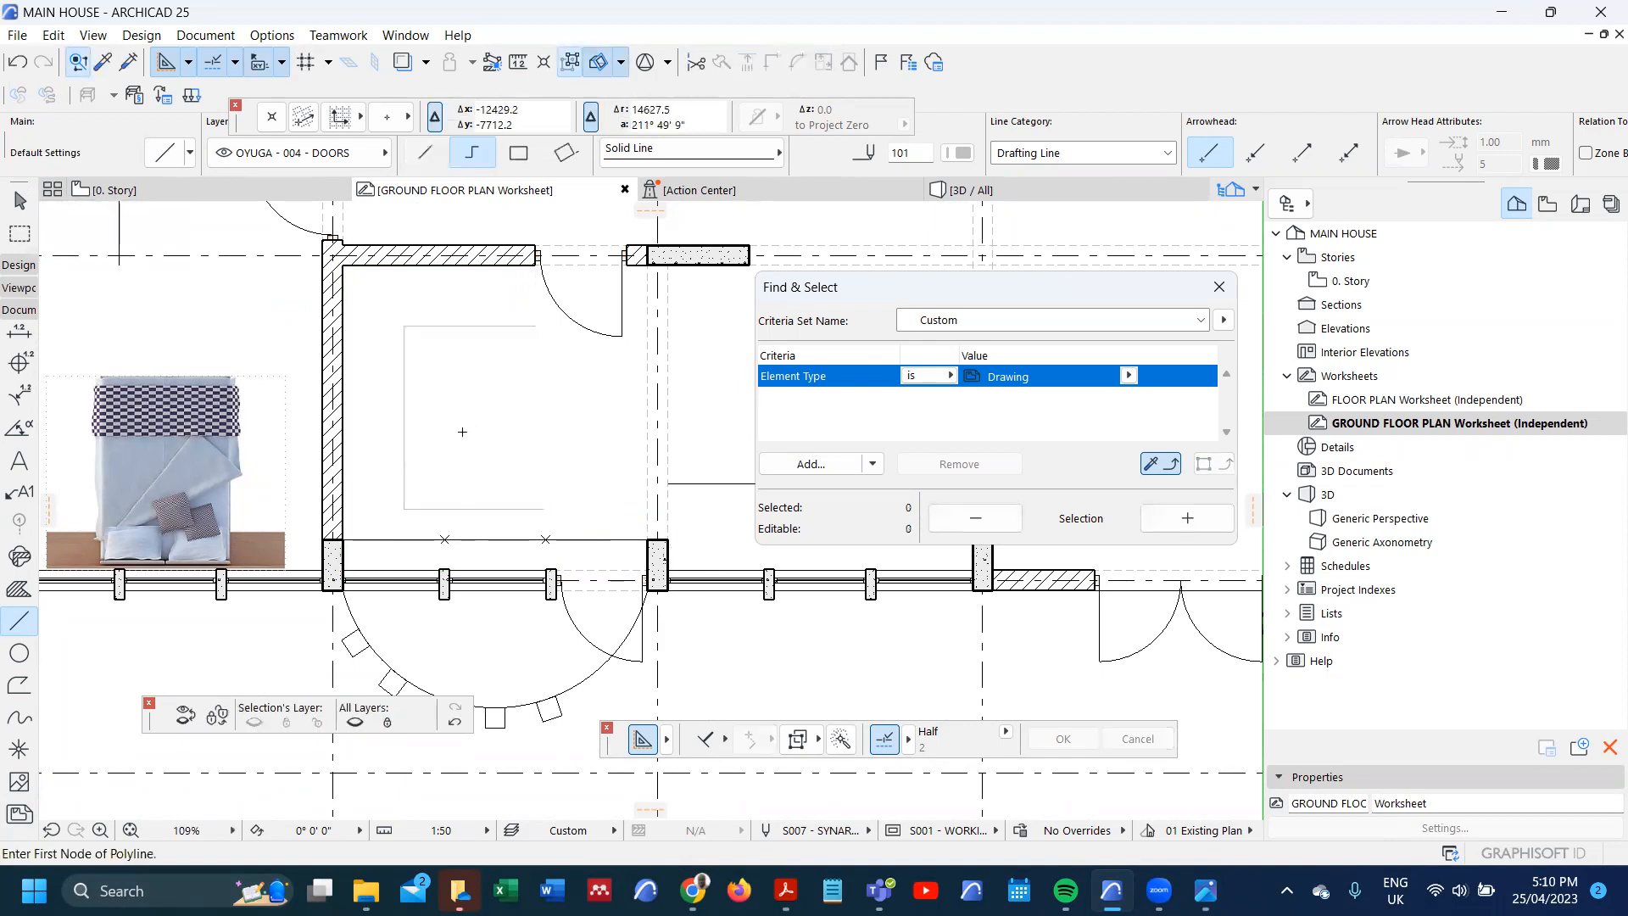
- Pick up the wardrobe's MAHOGANY TIMBER cover fill as the default for new fills
double_click(15, 591)
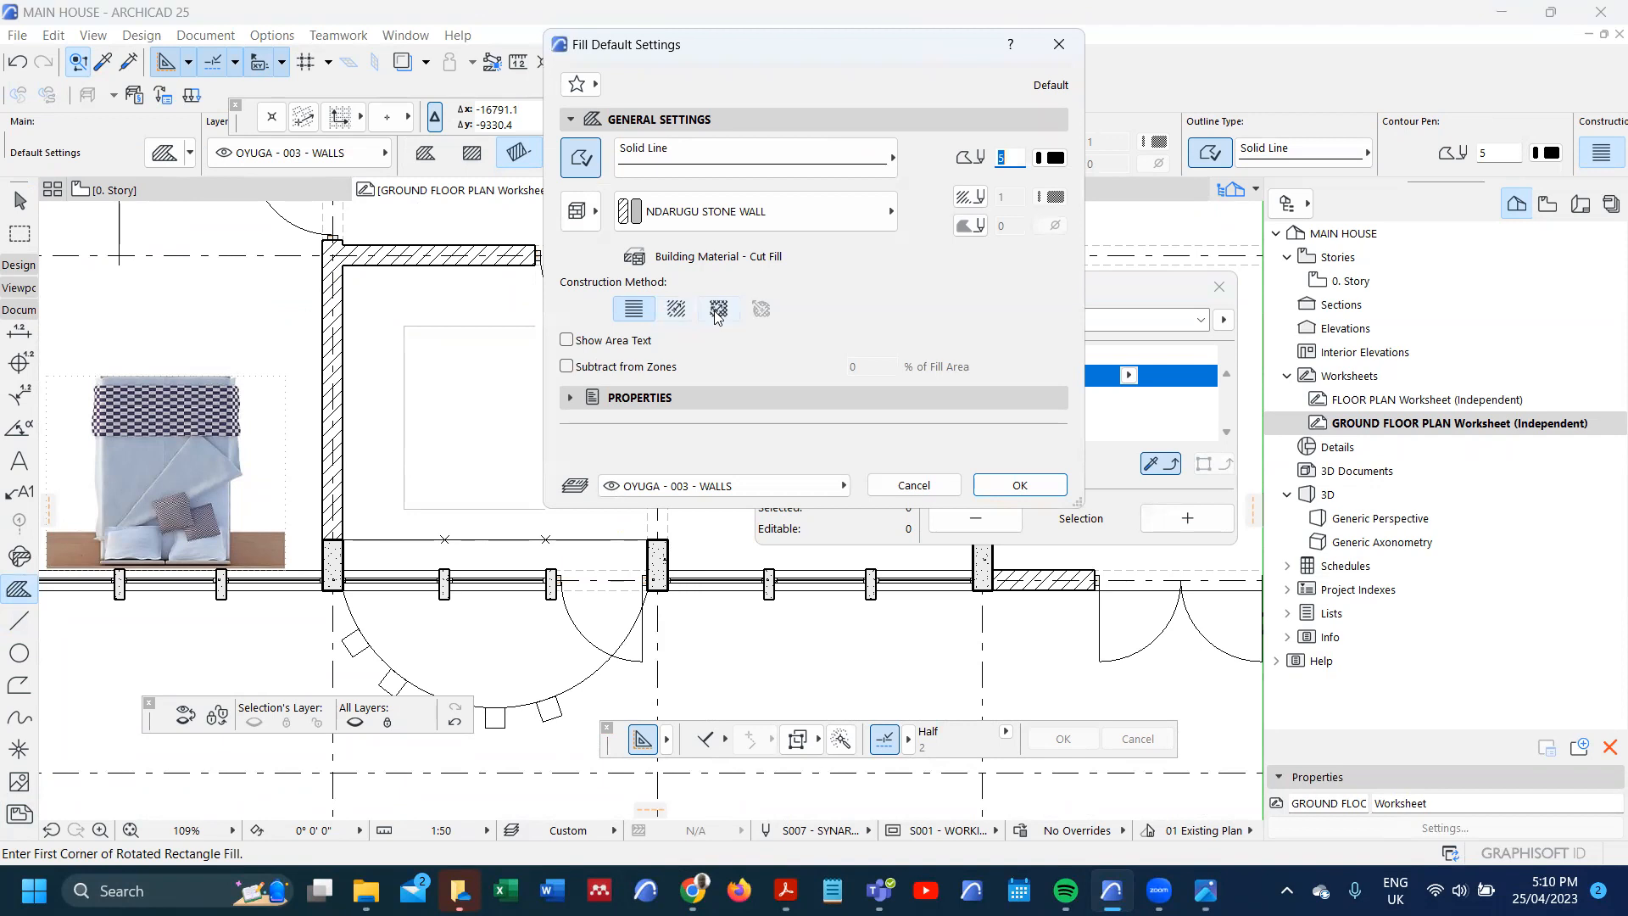
click(954, 492)
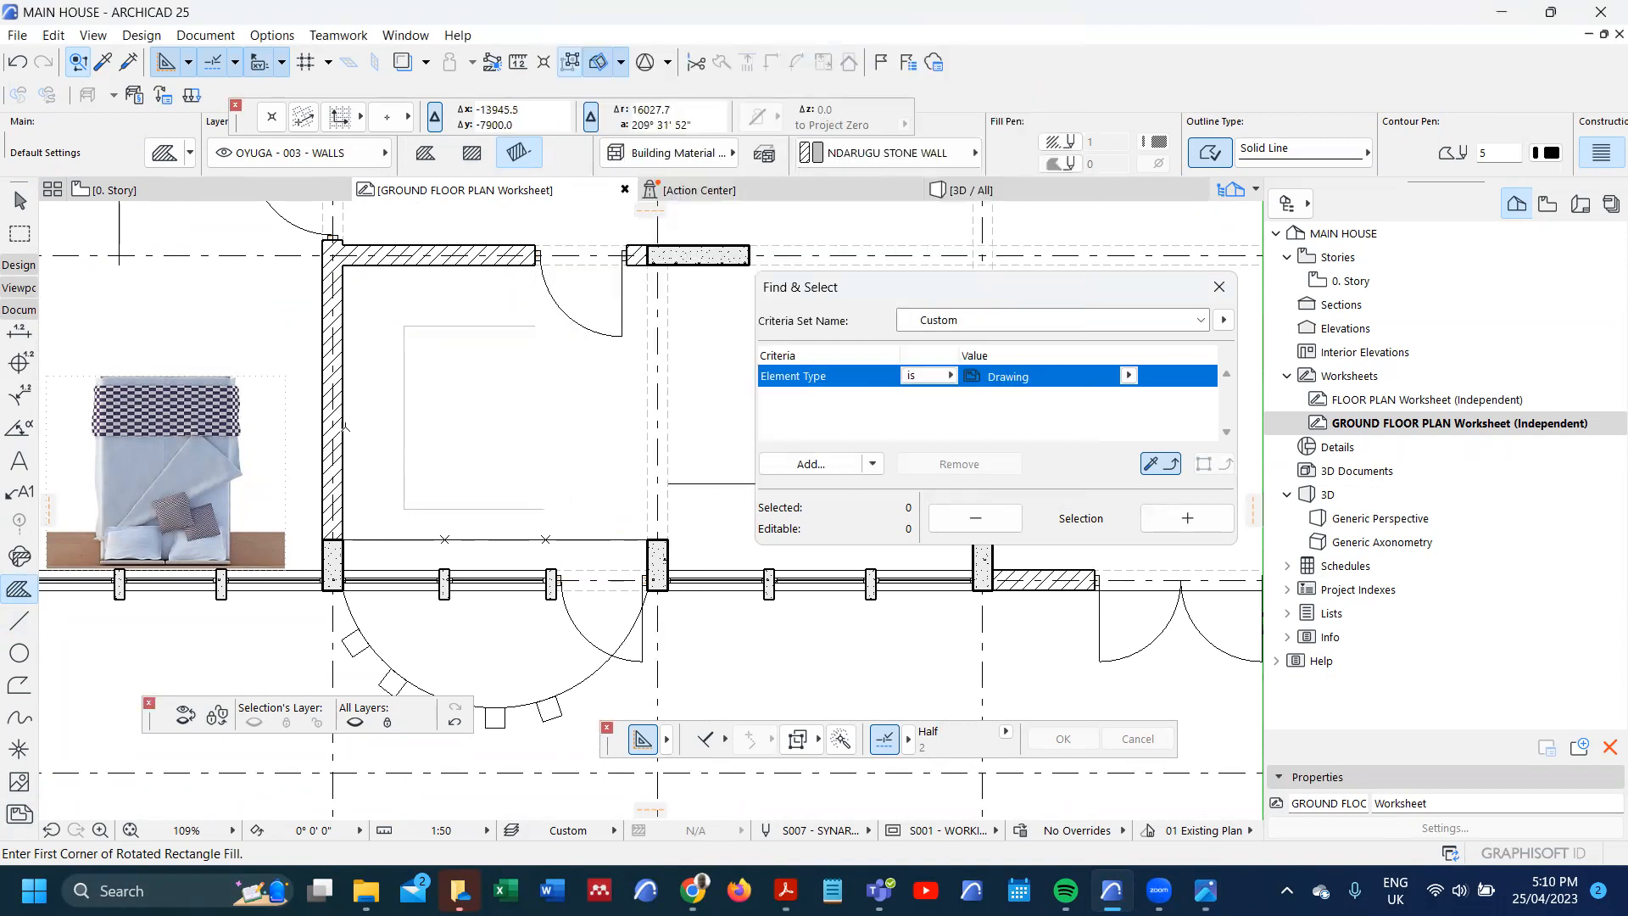
scroll(308, 371, down, 4)
scroll(307, 372, up, 1)
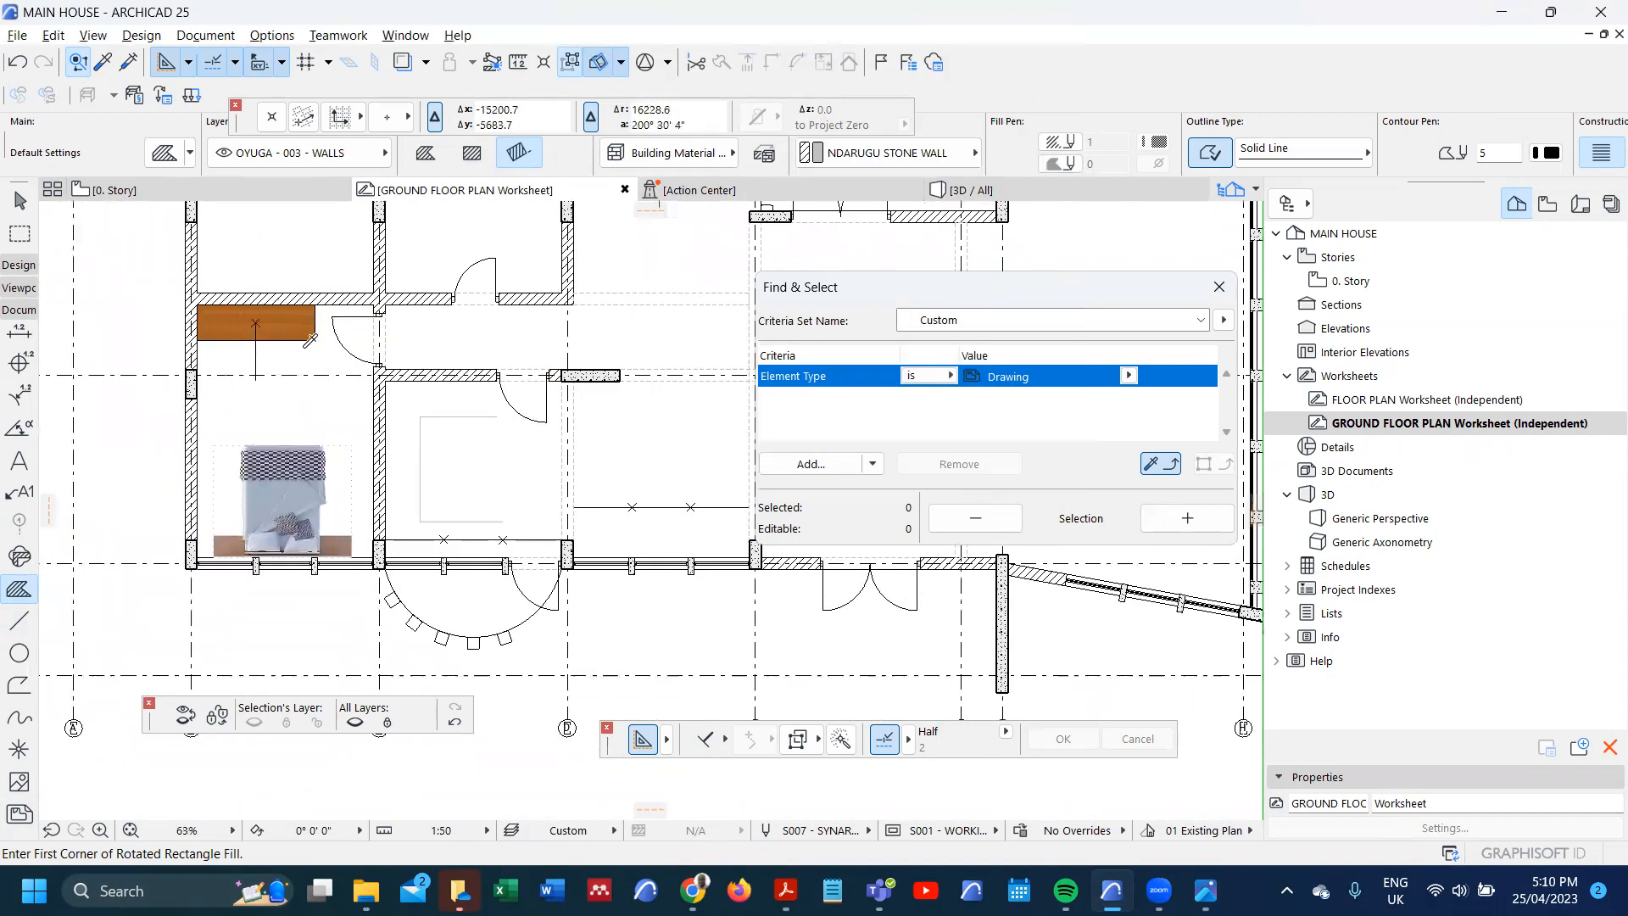
alt+click(256, 325)
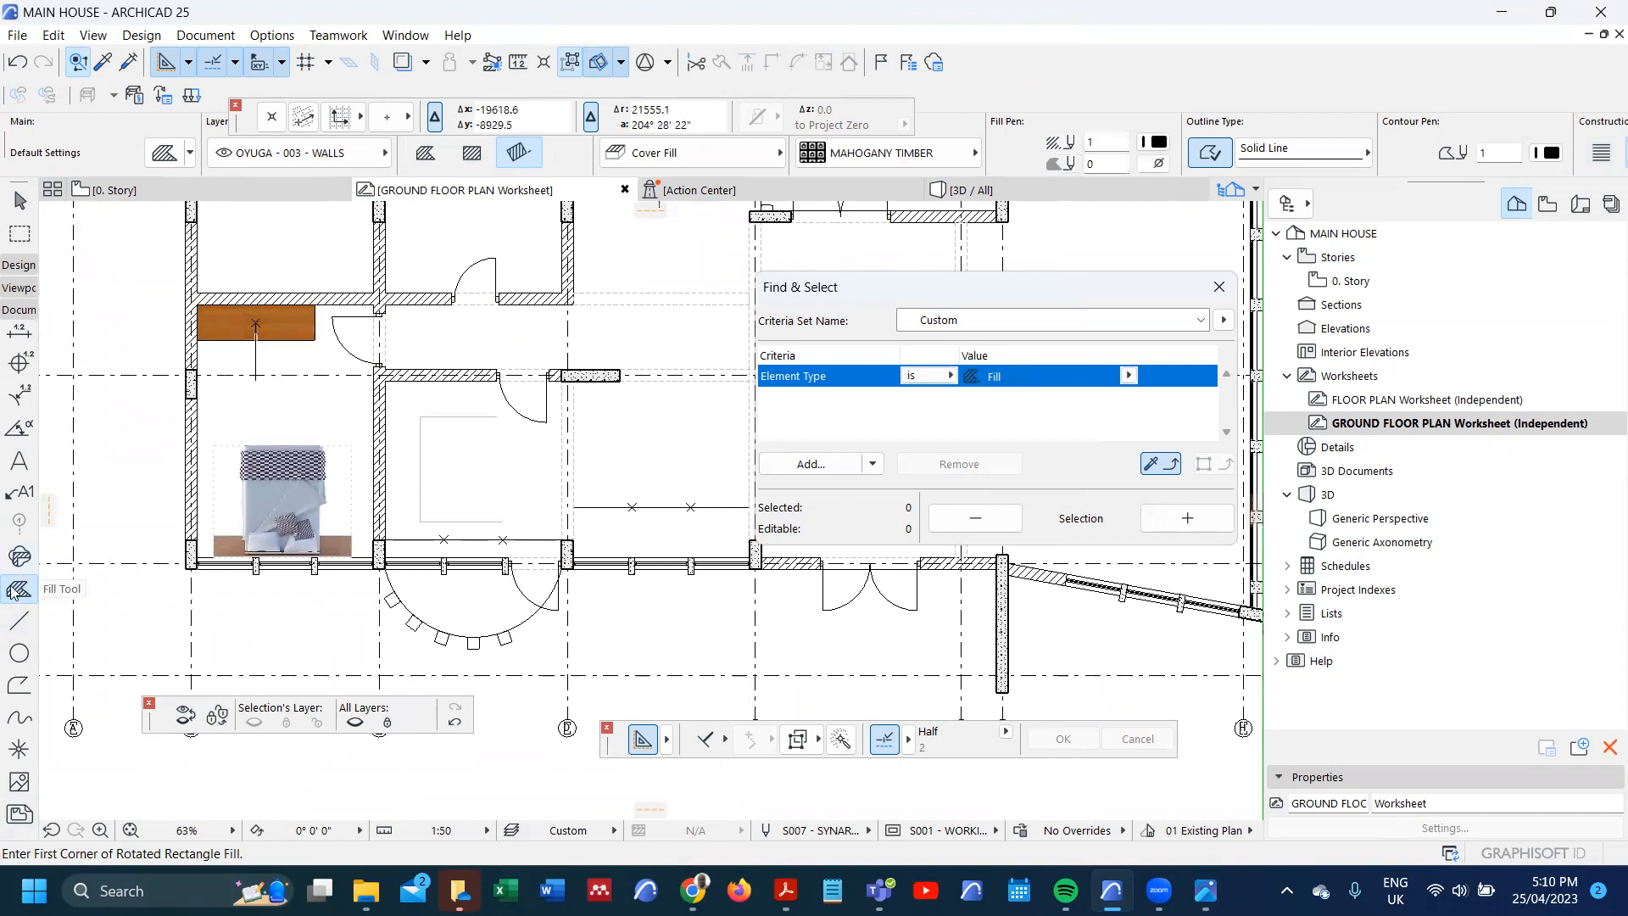
- Look through the image fills in the default fill settings for a suitable kitchen counter finish
double_click(12, 591)
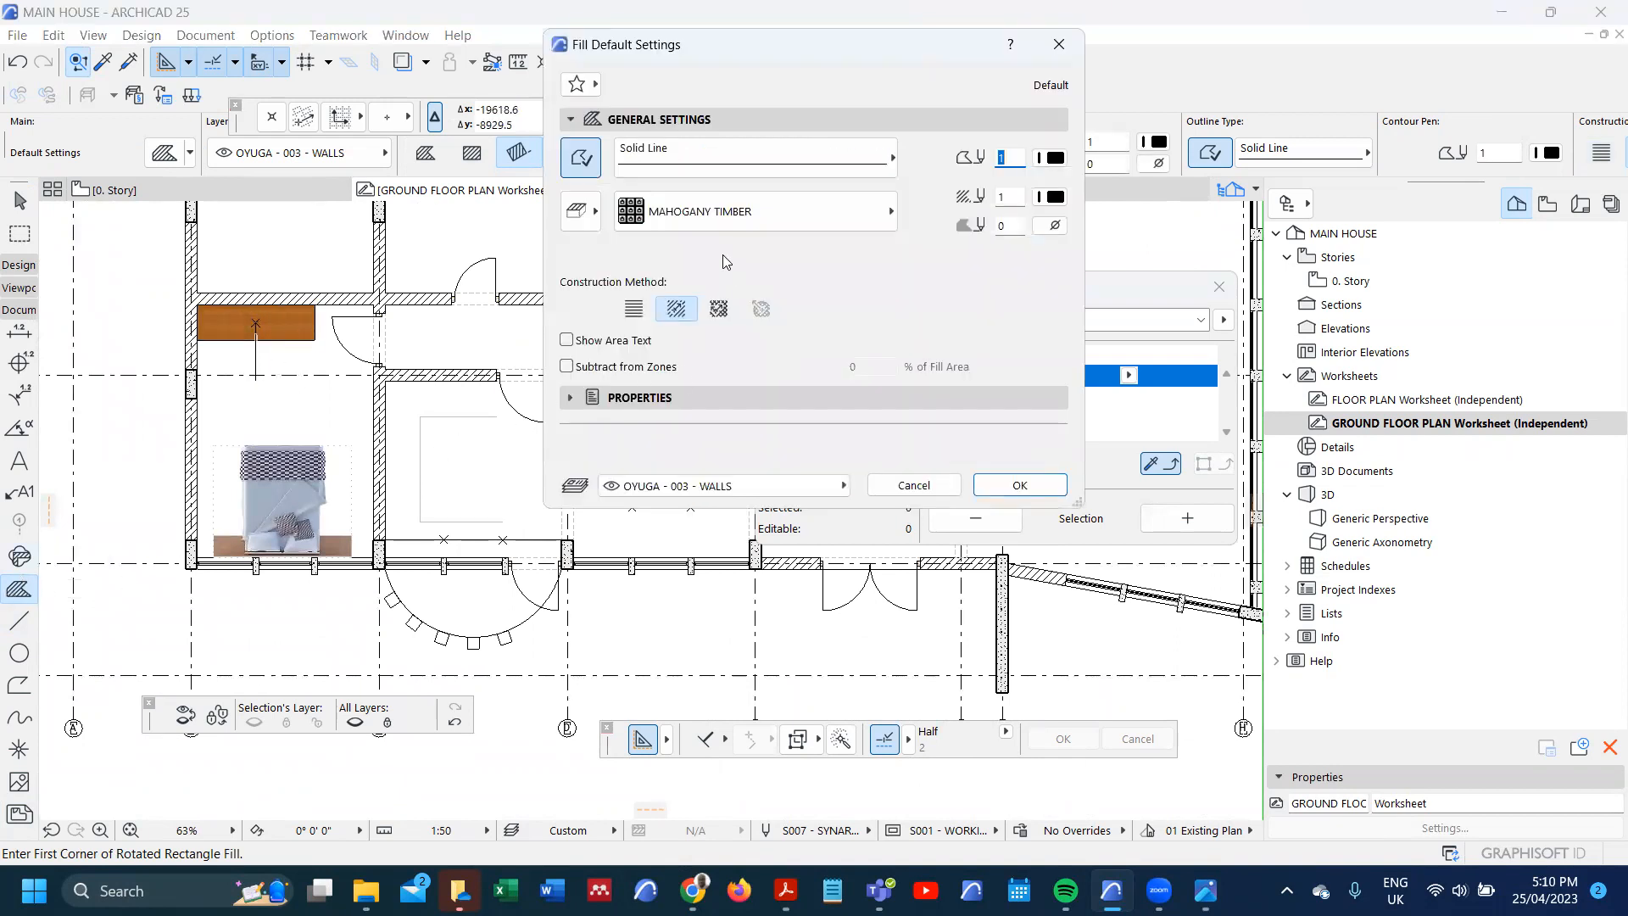
click(767, 229)
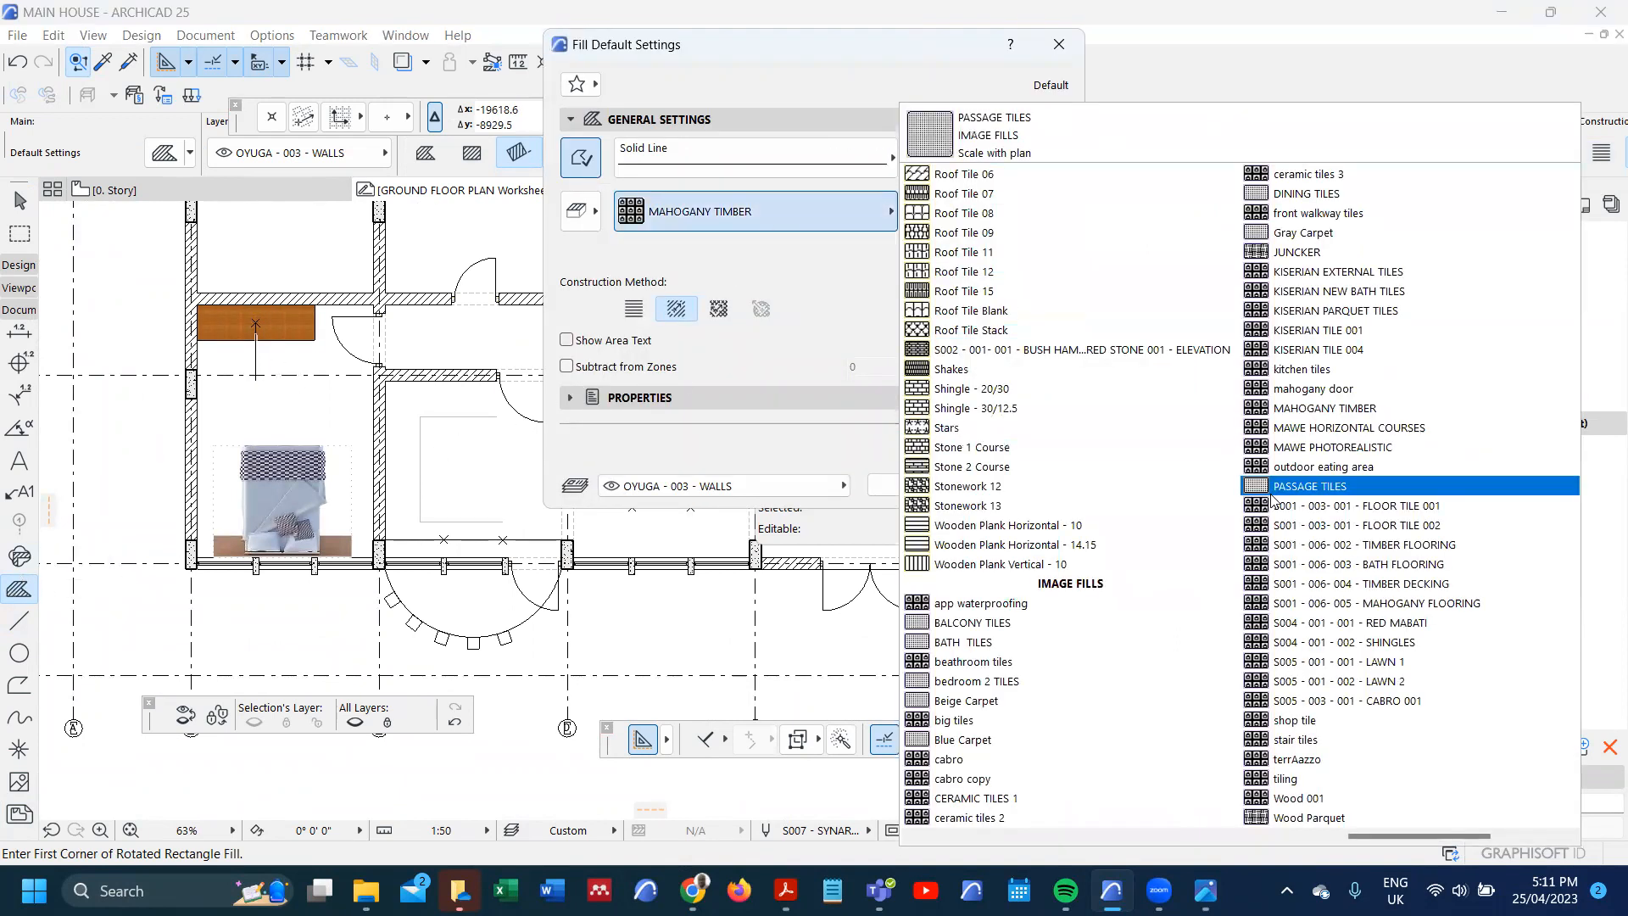
scroll(1275, 504, down, 2)
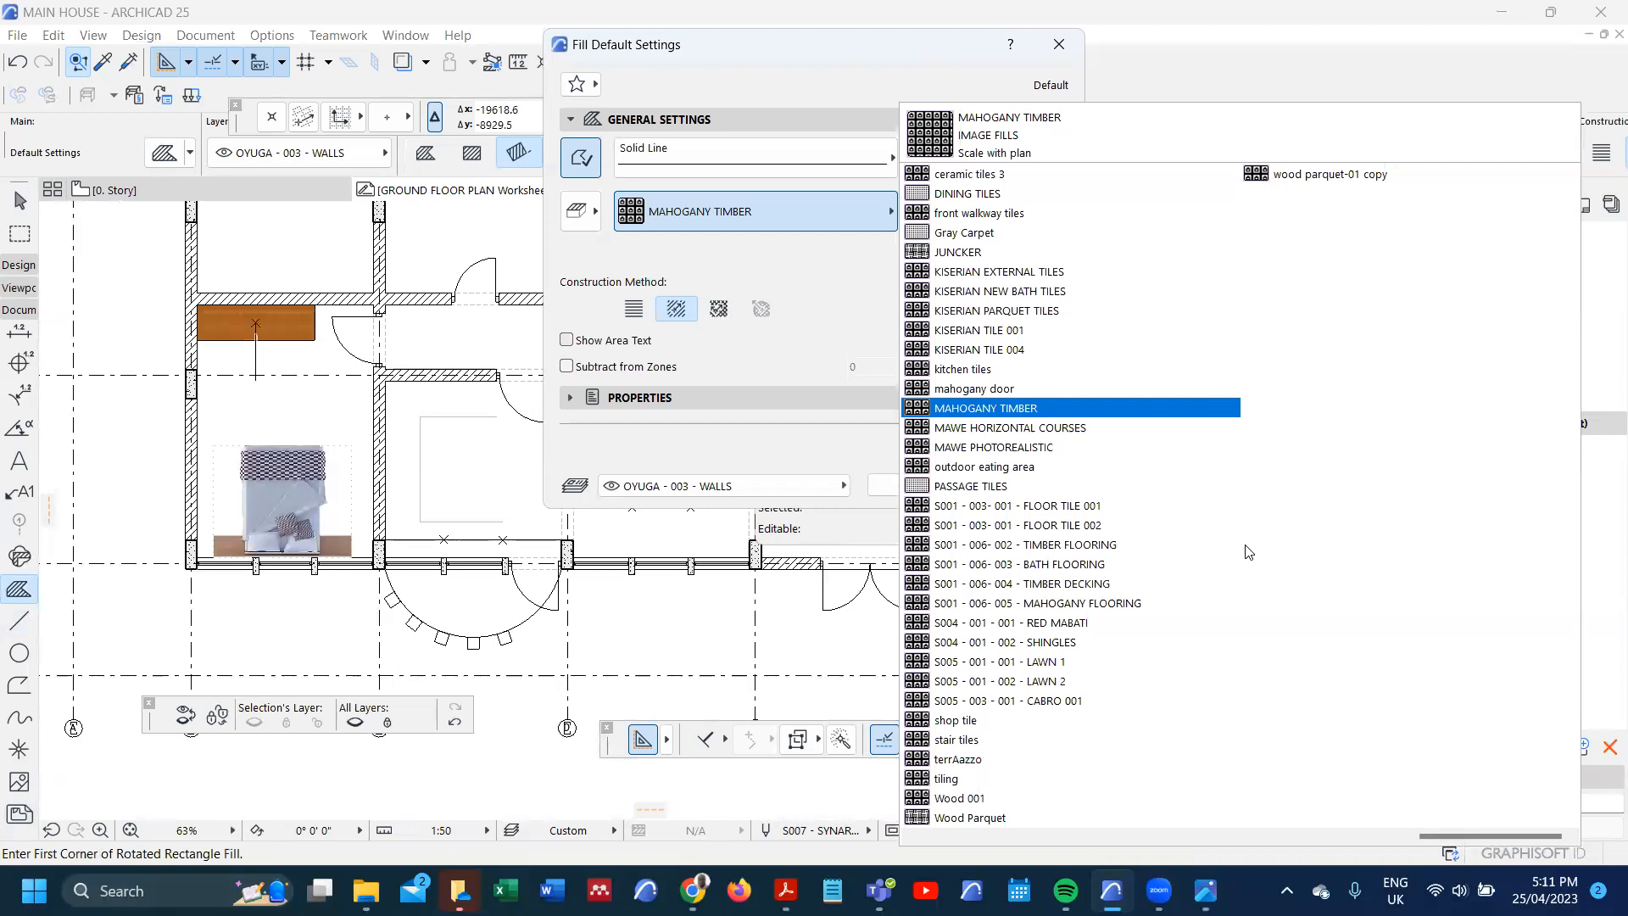
scroll(1247, 552, up, 2)
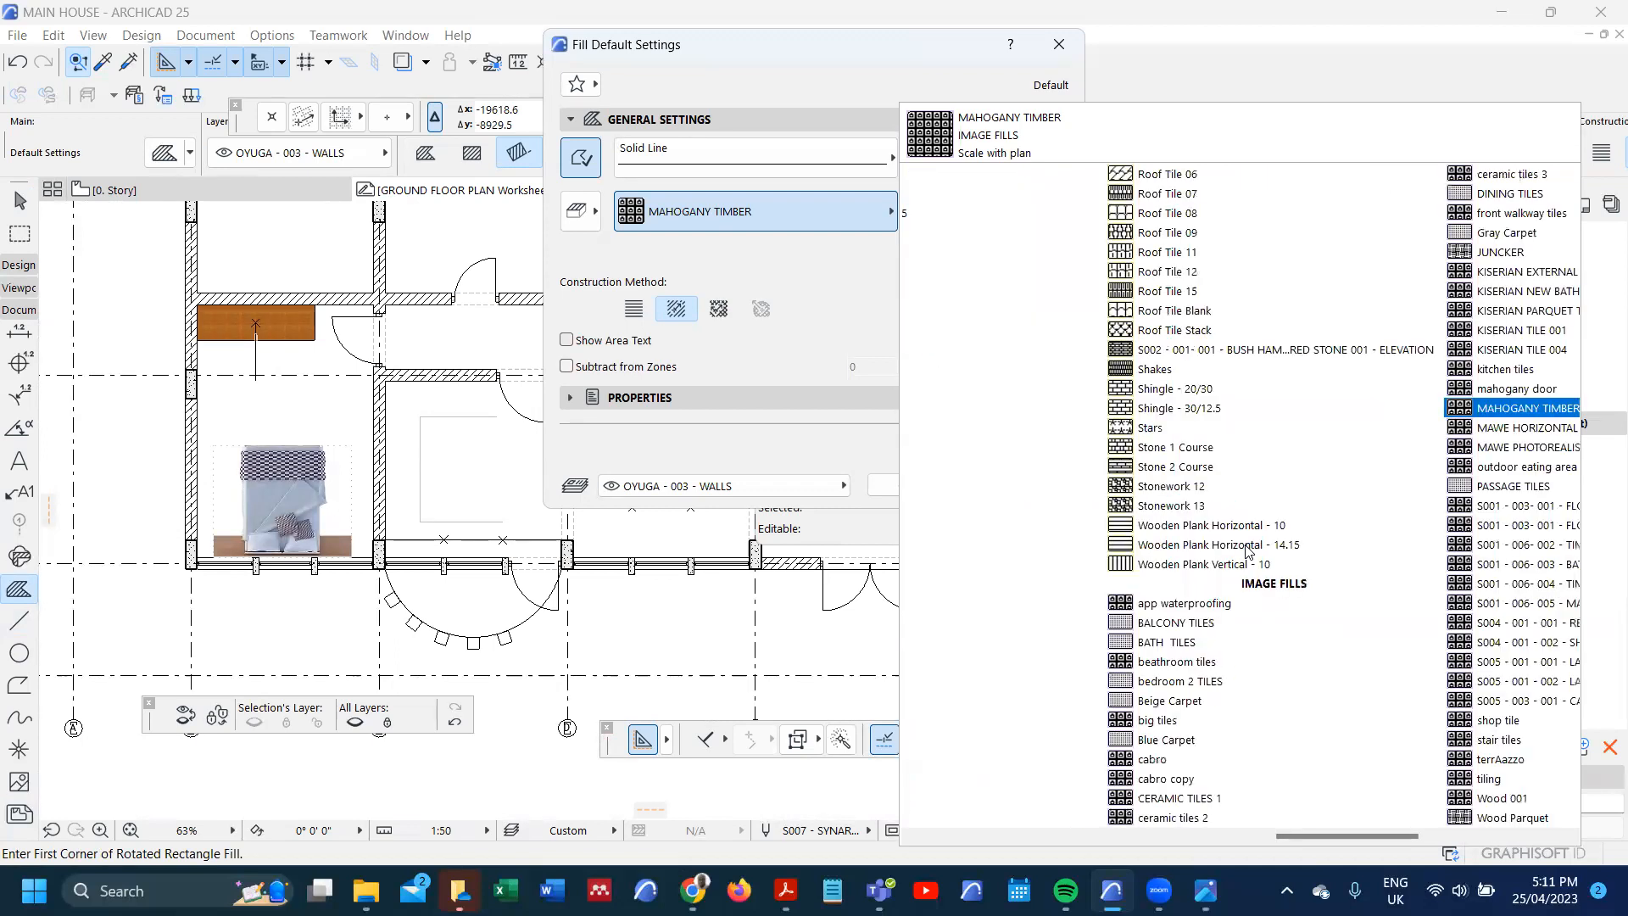
scroll(1248, 552, up, 3)
scroll(1247, 552, down, 3)
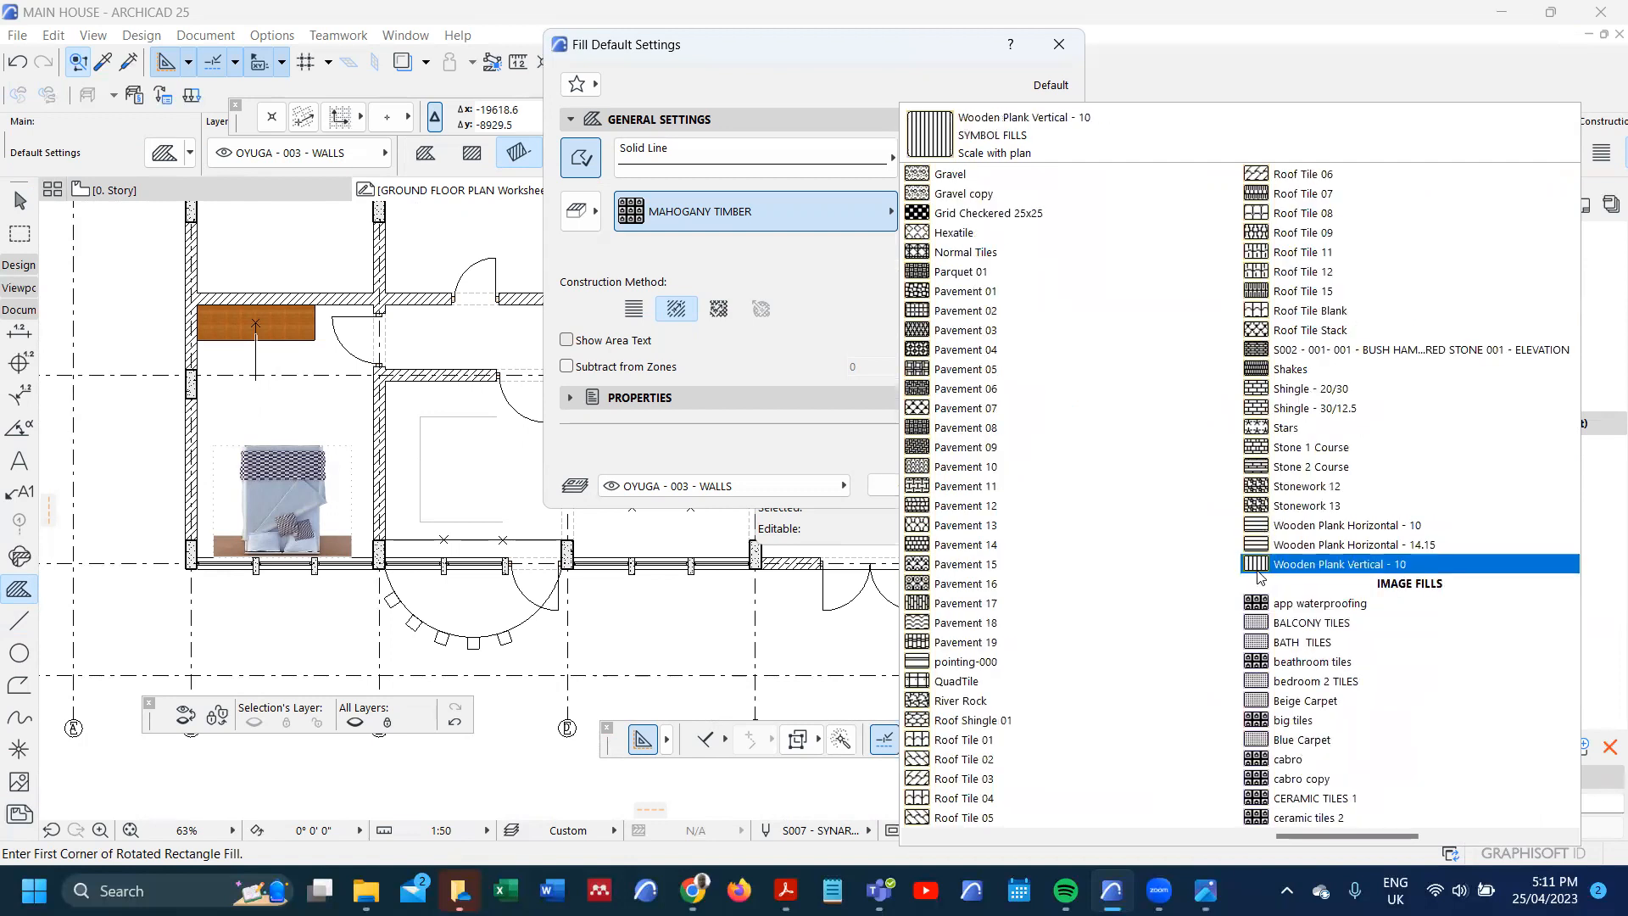
scroll(1275, 594, down, 2)
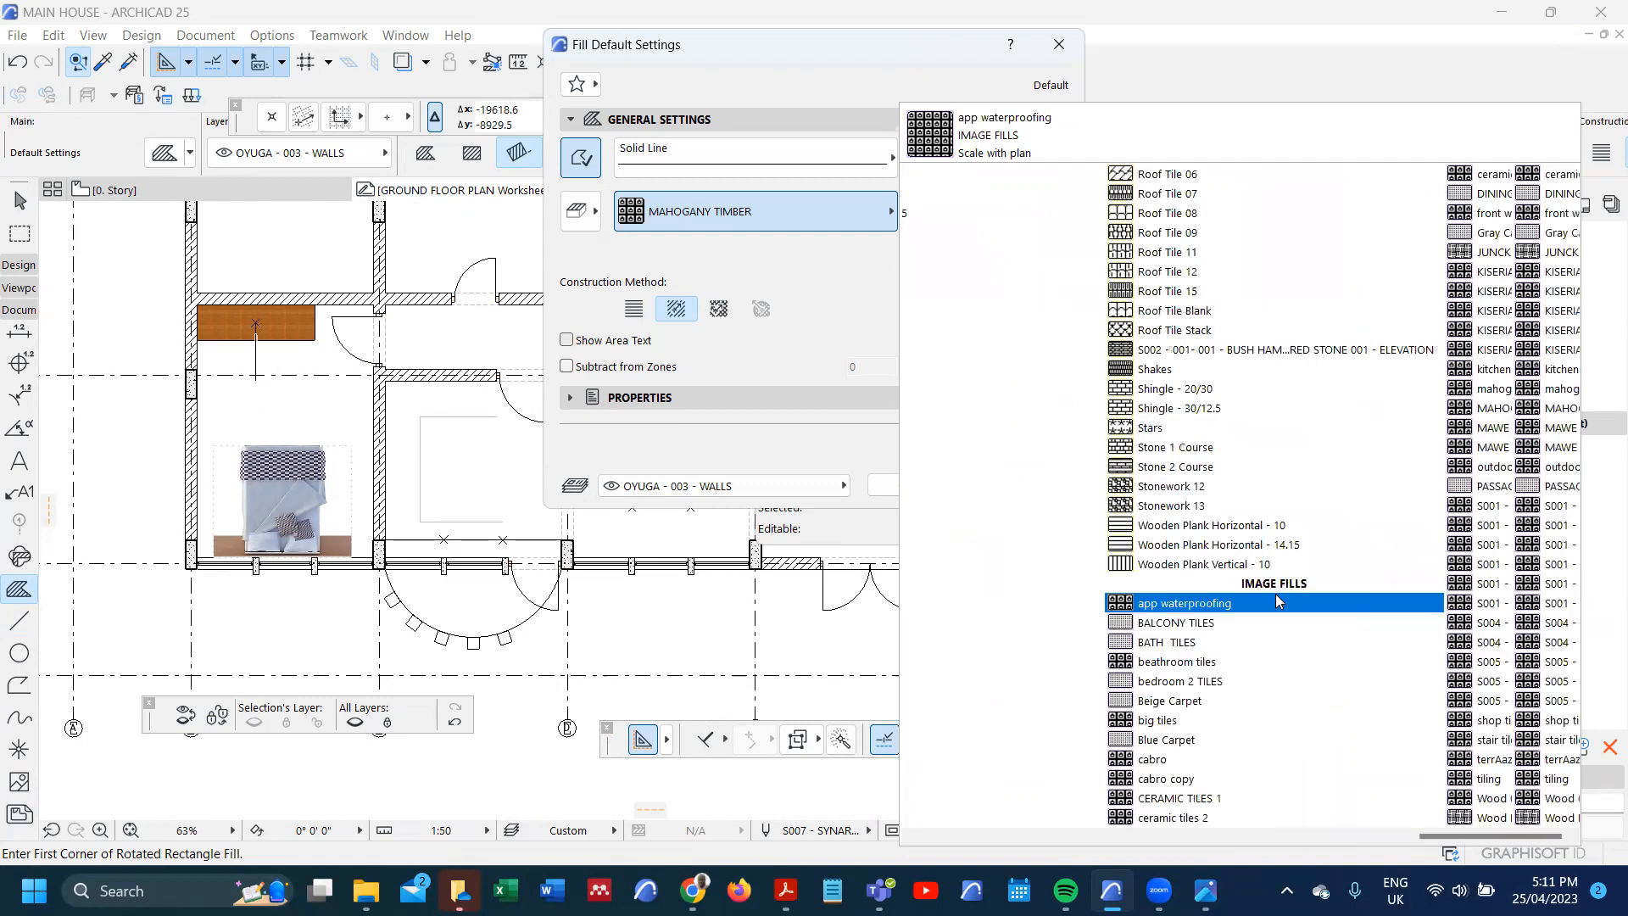
scroll(1275, 594, down, 2)
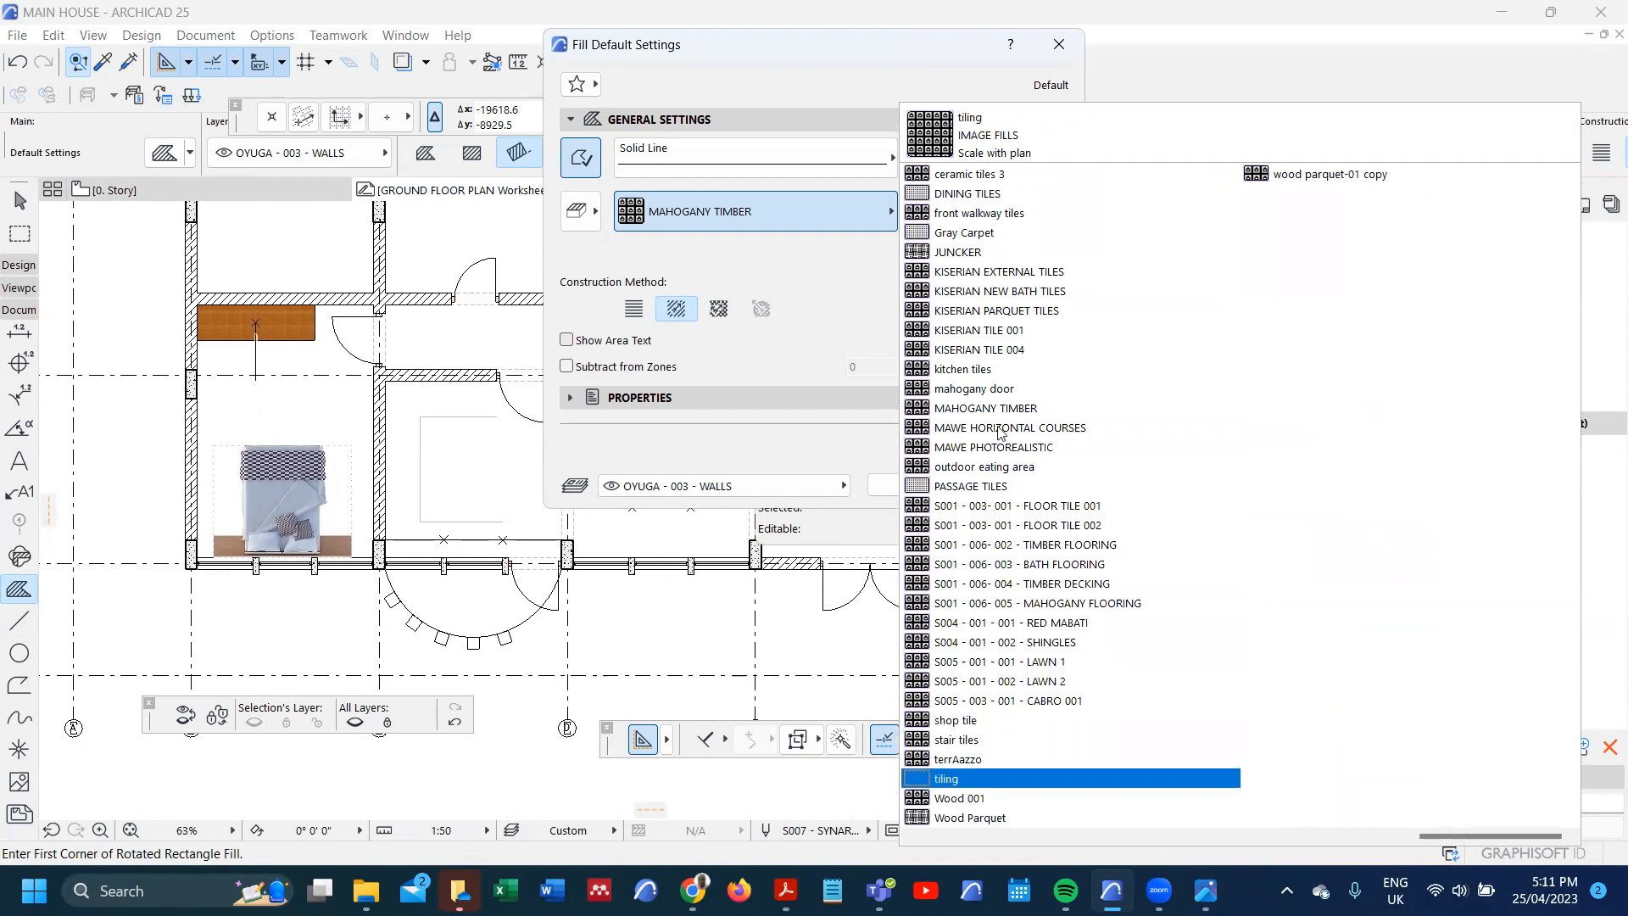
click(951, 786)
click(846, 219)
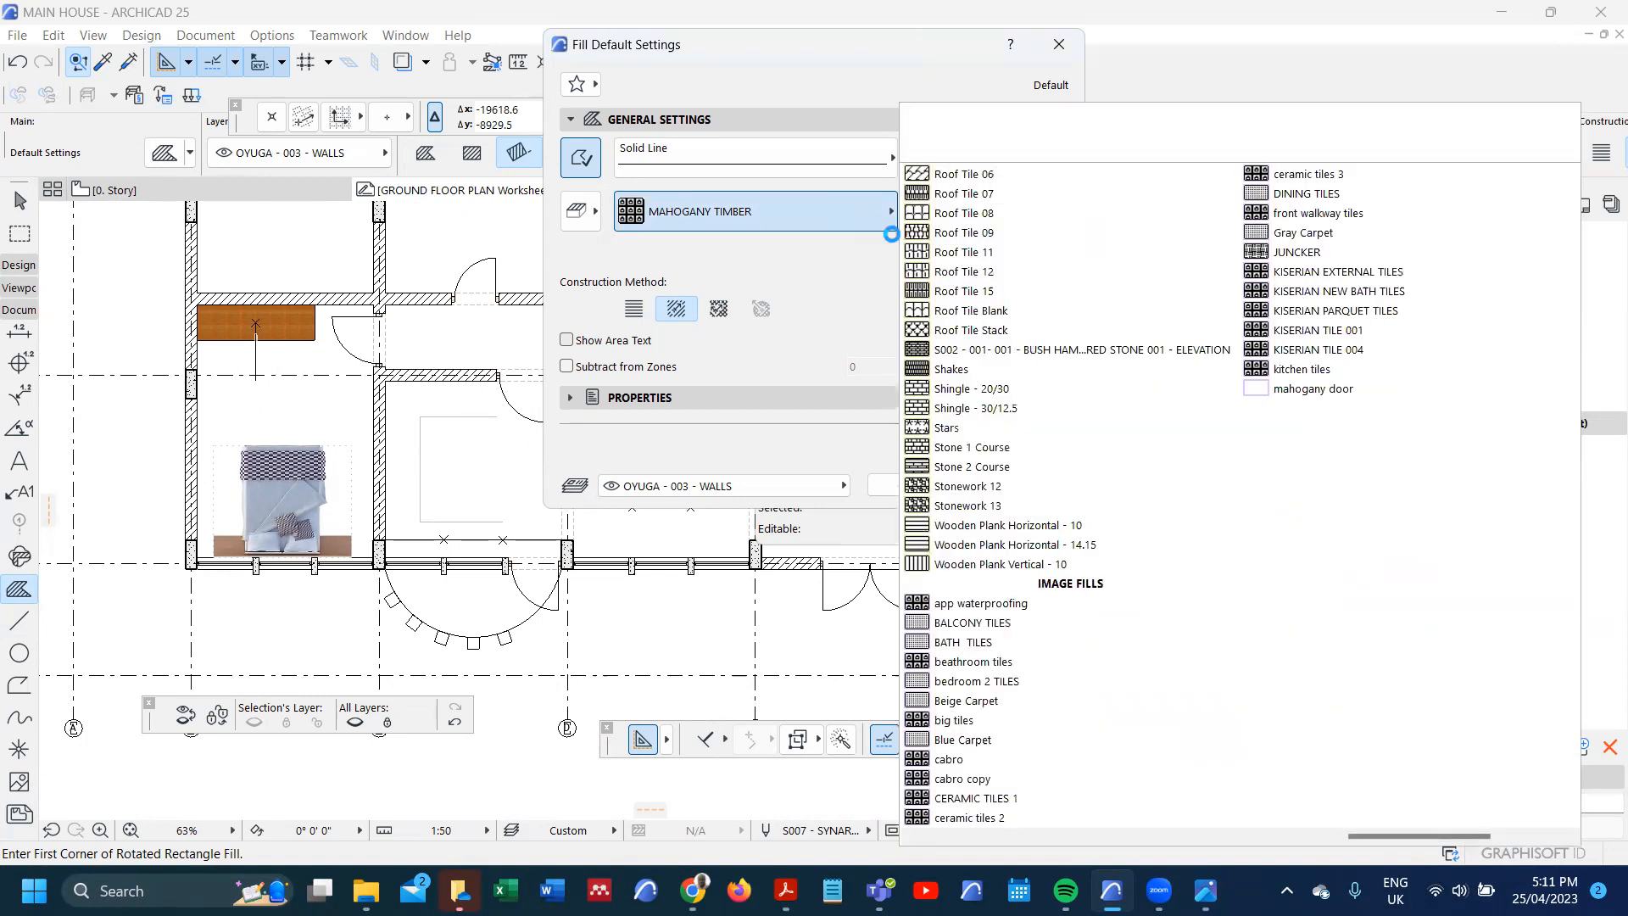
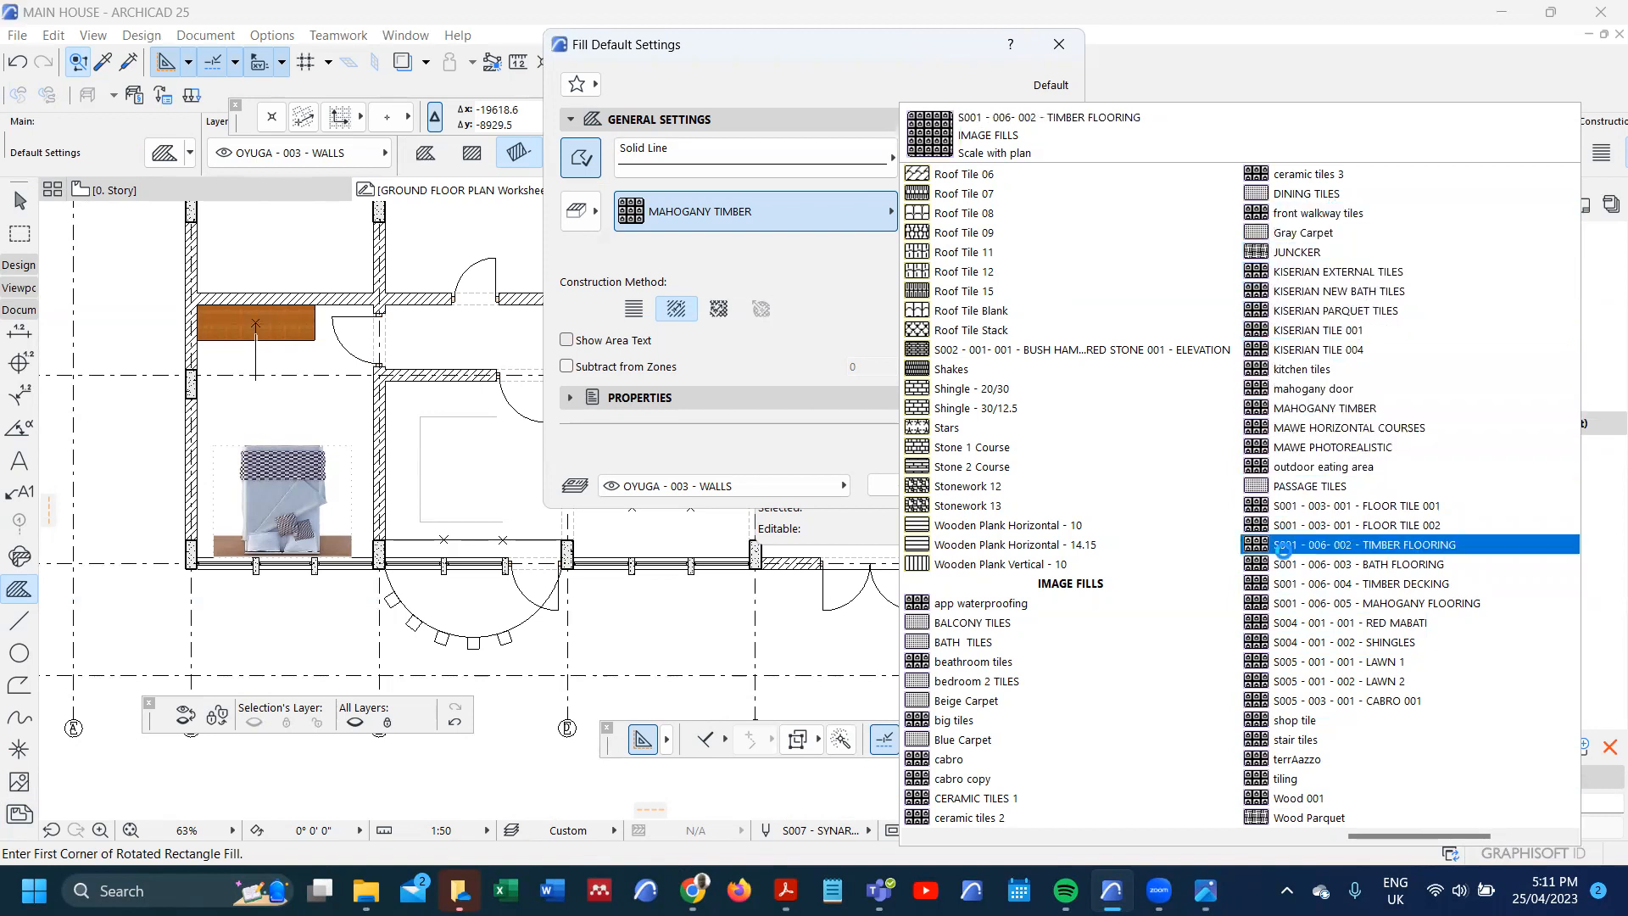
scroll(1273, 641, down, 1)
scroll(1273, 641, up, 1)
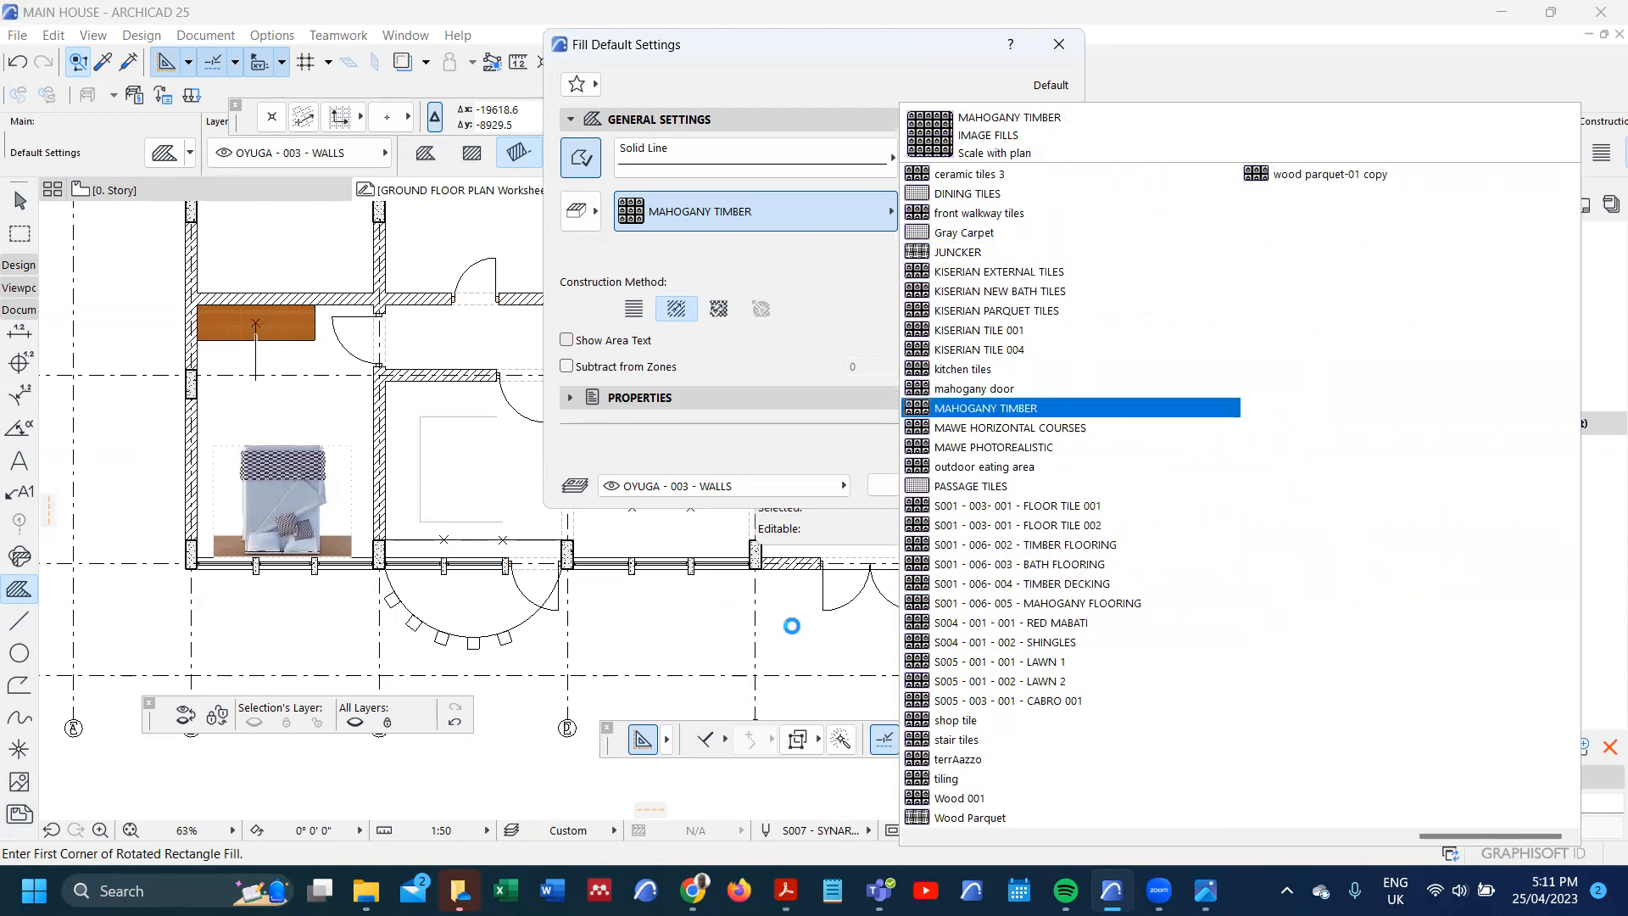
click(804, 642)
- Switch to Chrome and search Google for "kitchen top material"
click(692, 890)
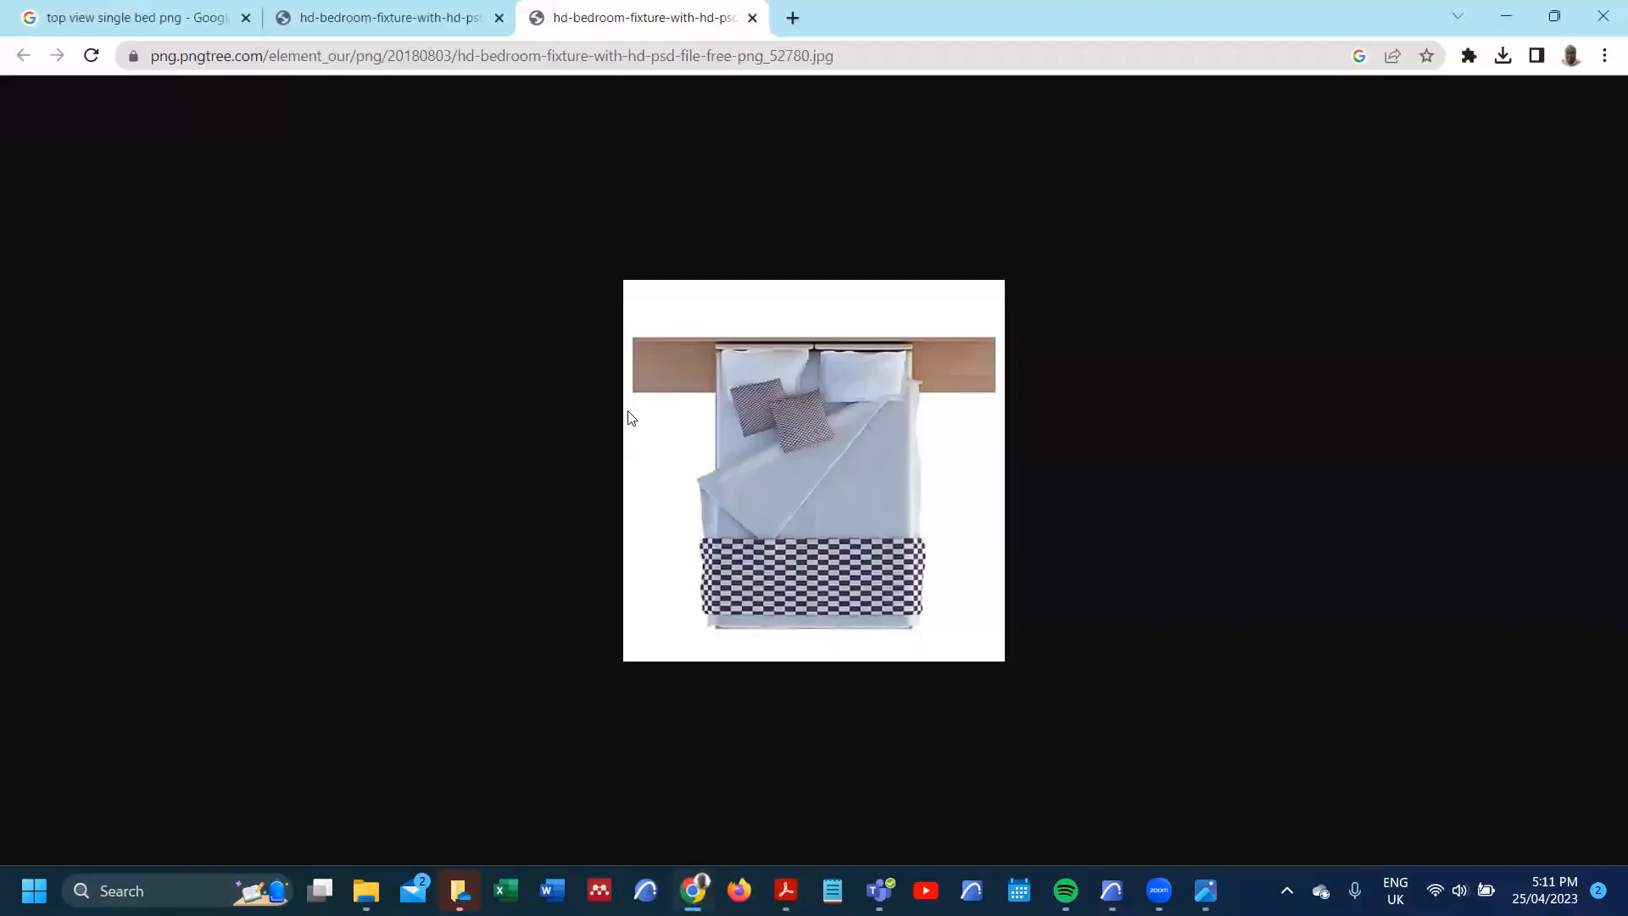
click(164, 18)
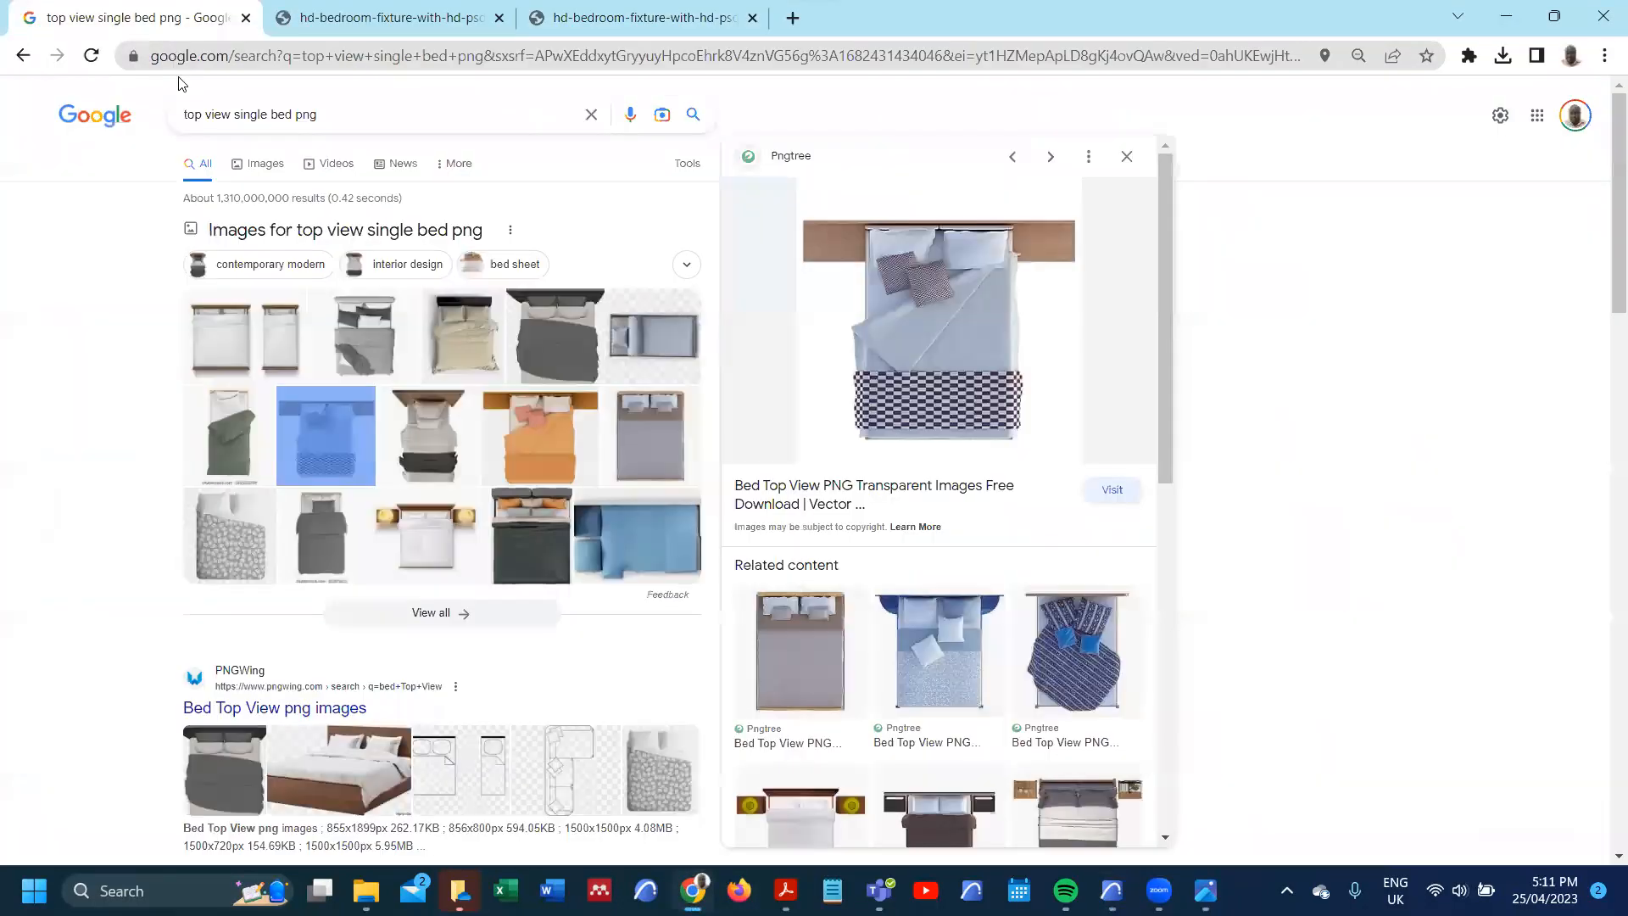
click(210, 61)
text(k)
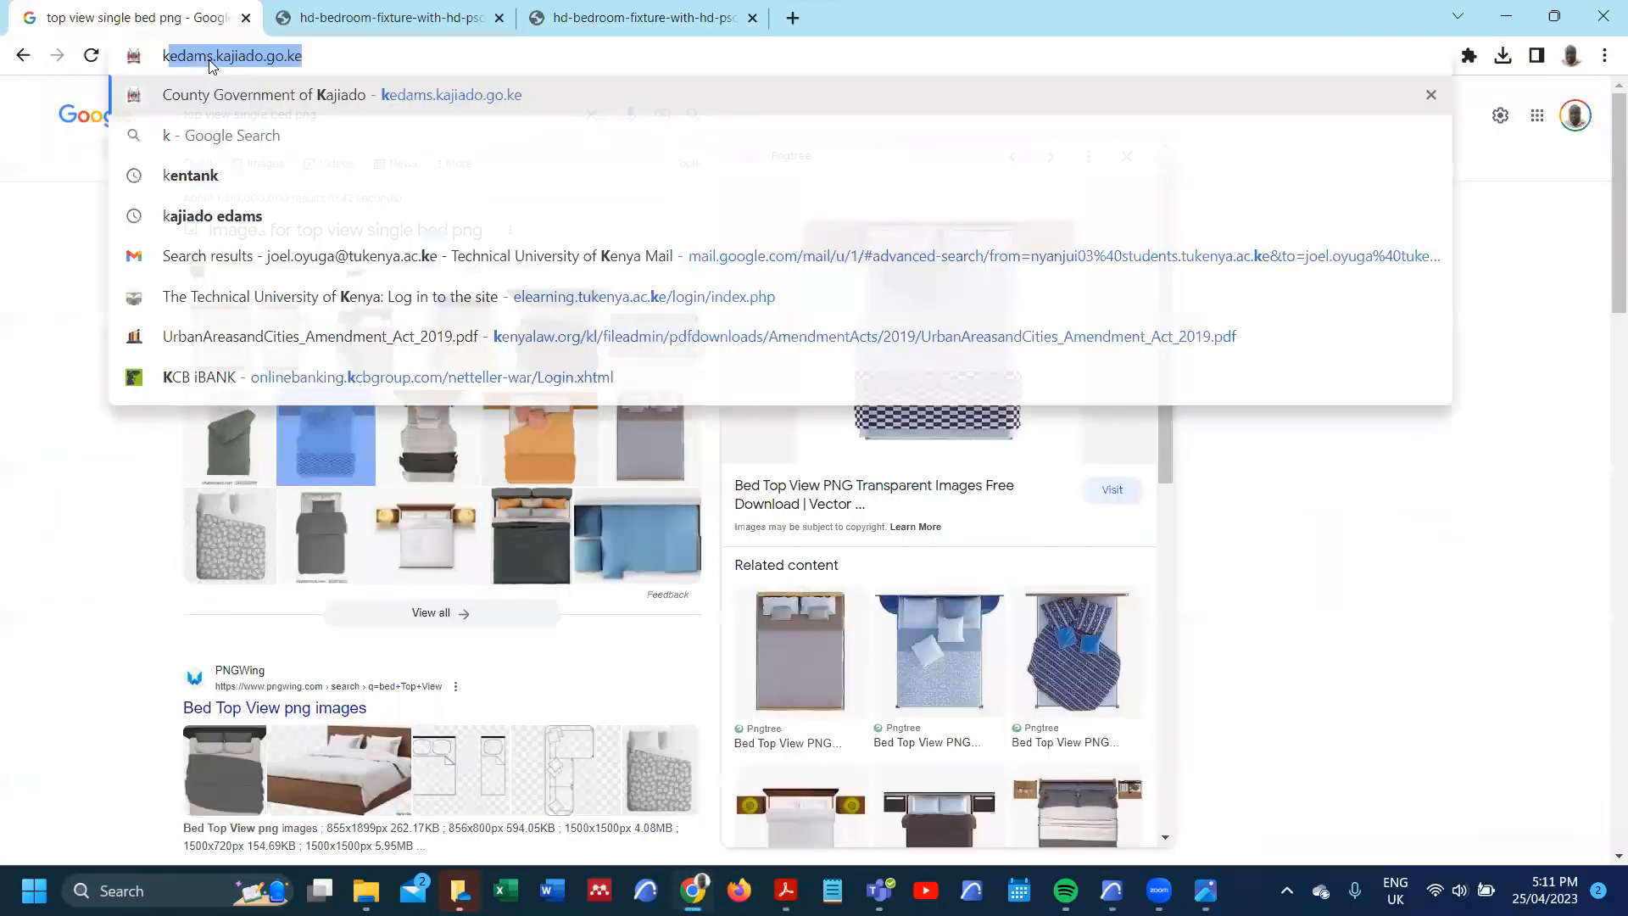
text(itchen top m)
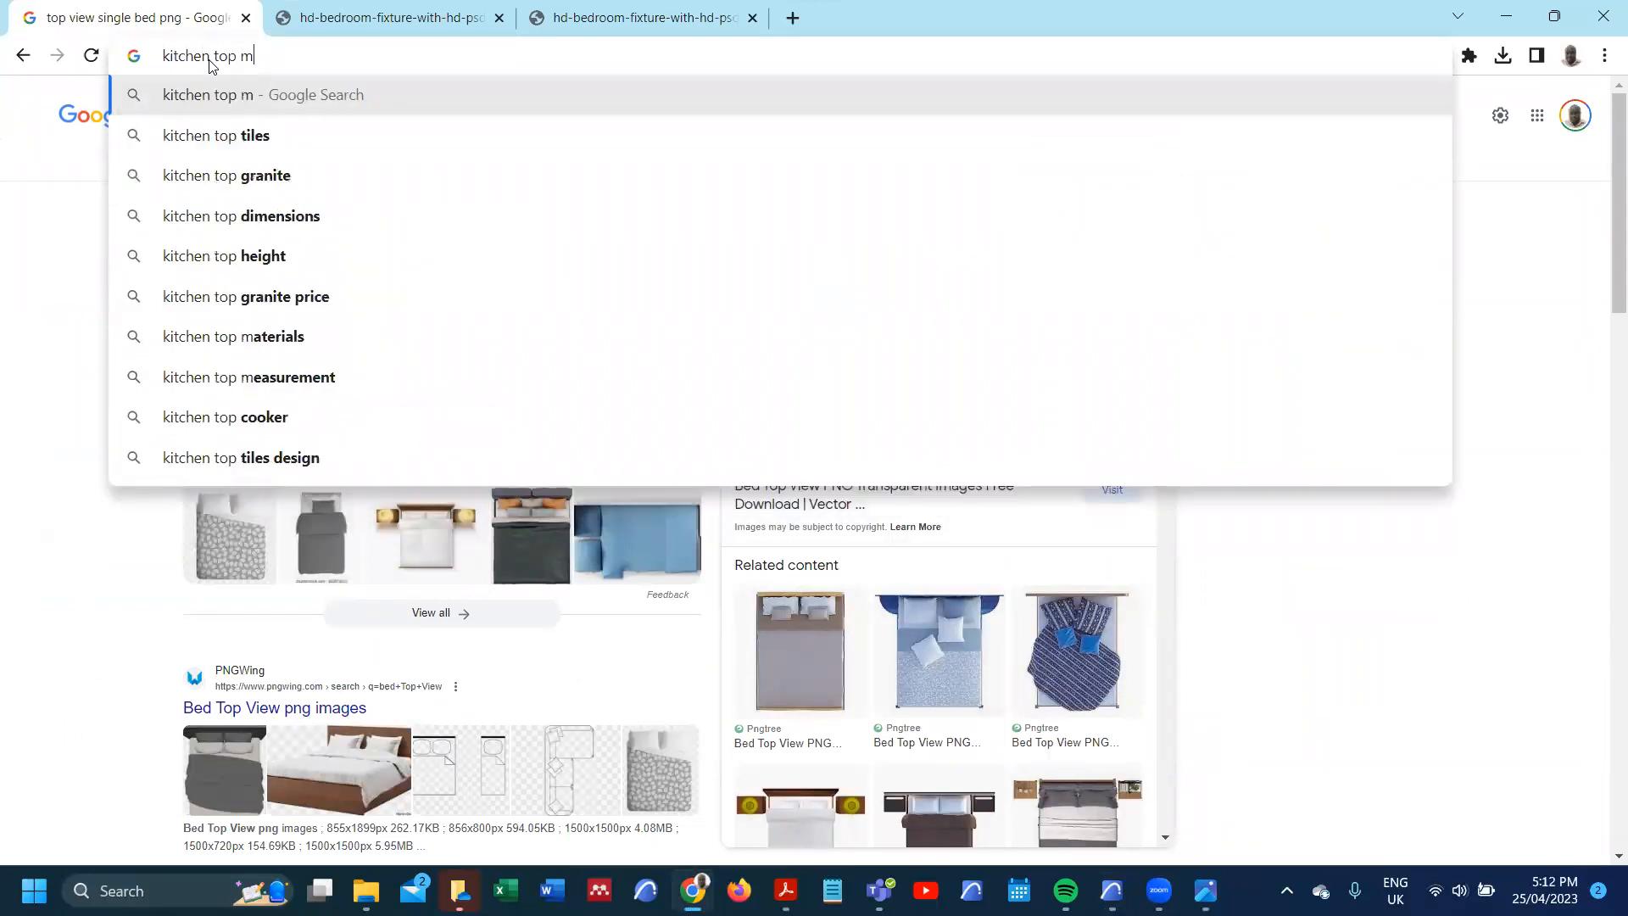
text(aterial)
key(Return)
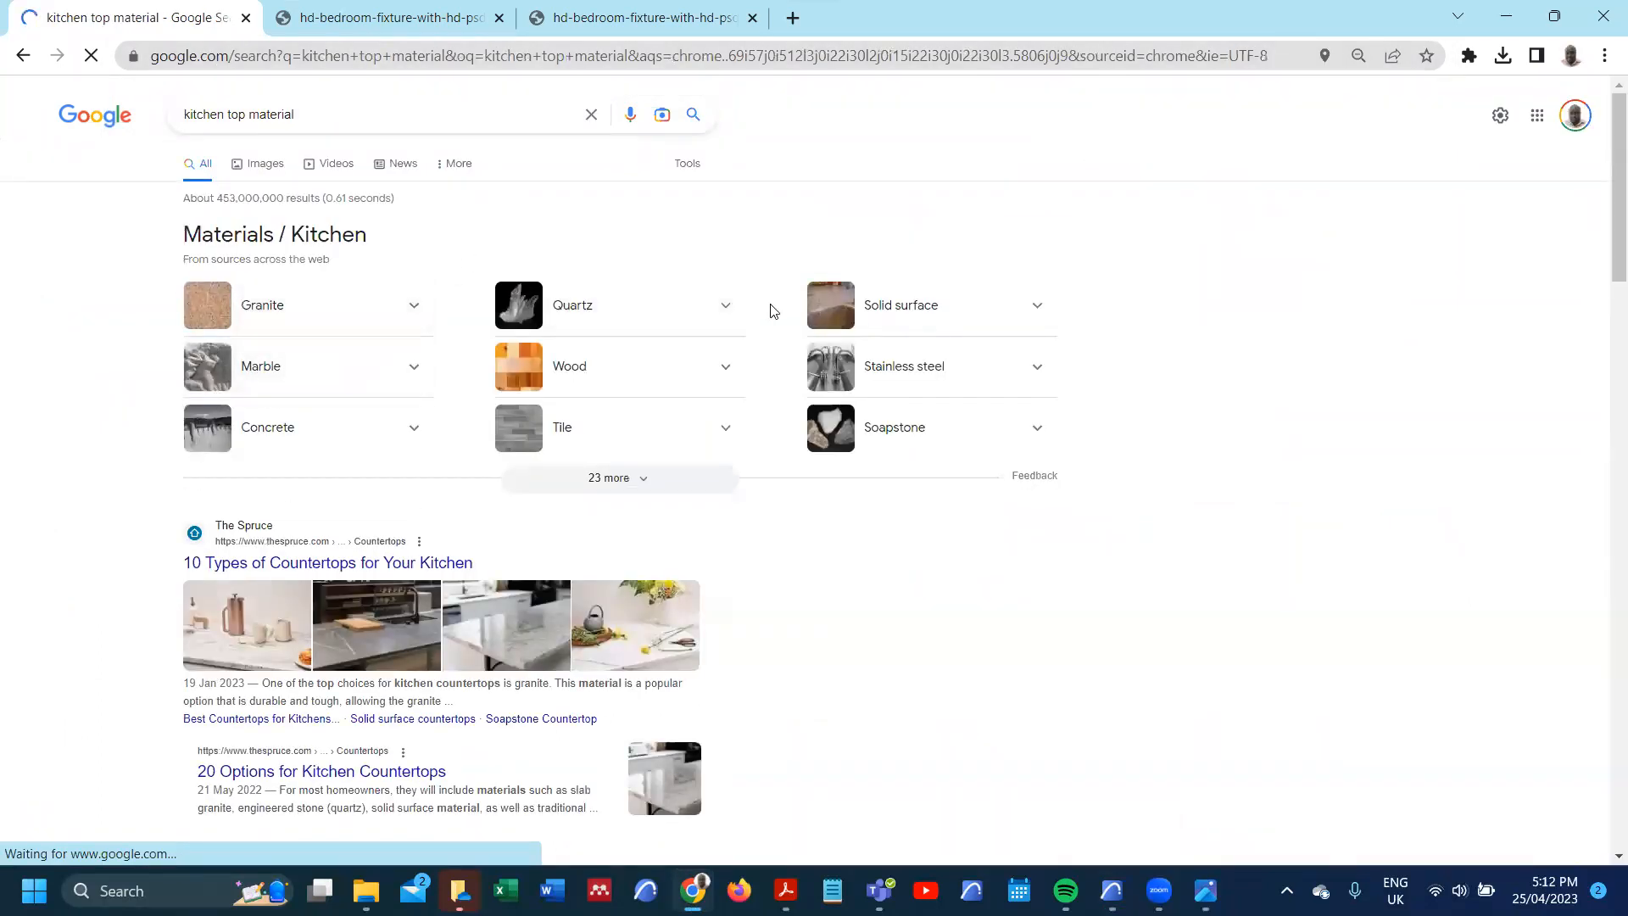
triple_click(255, 111)
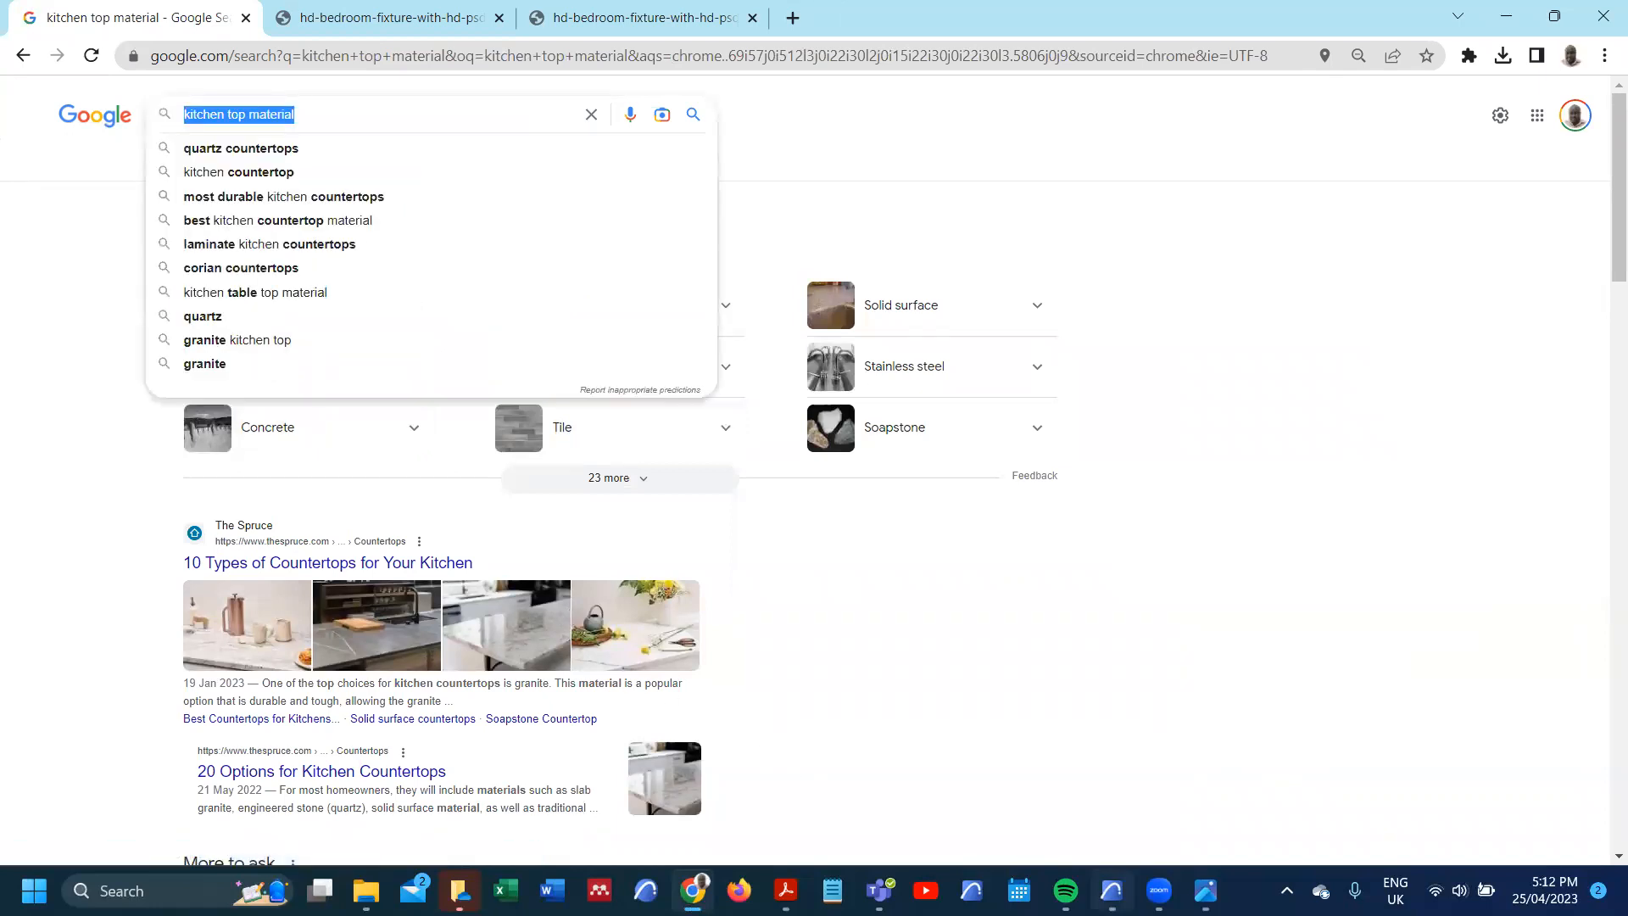
- Return to Archicad, review the image fills again and leave the default fill settings without changing them
mouse_move(1112, 890)
click(1054, 744)
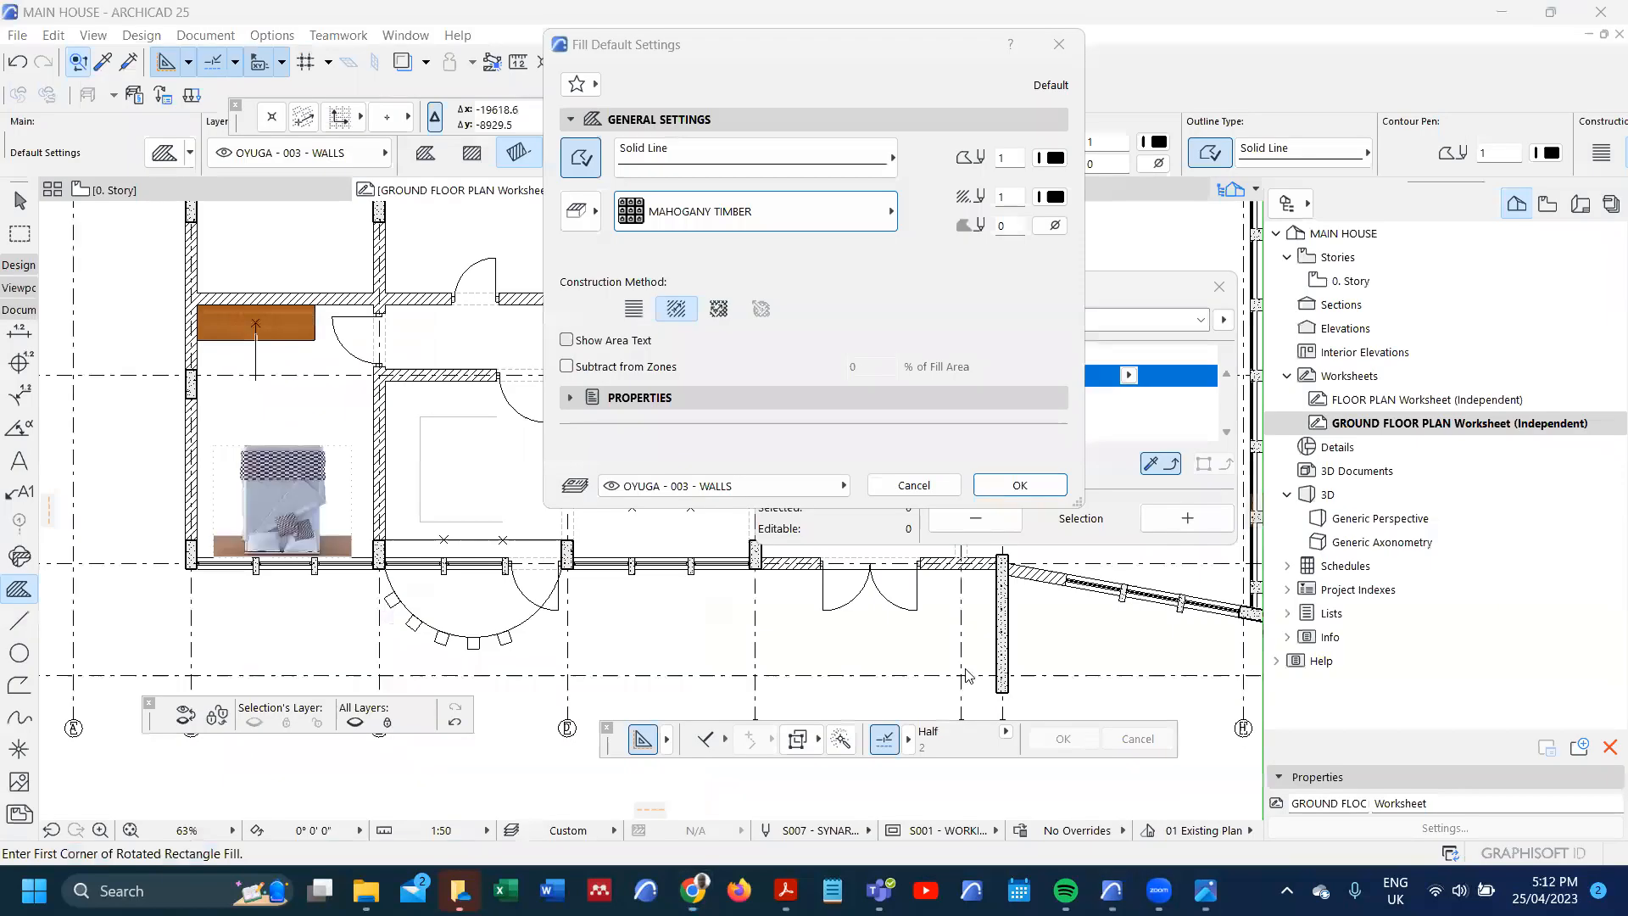
click(859, 219)
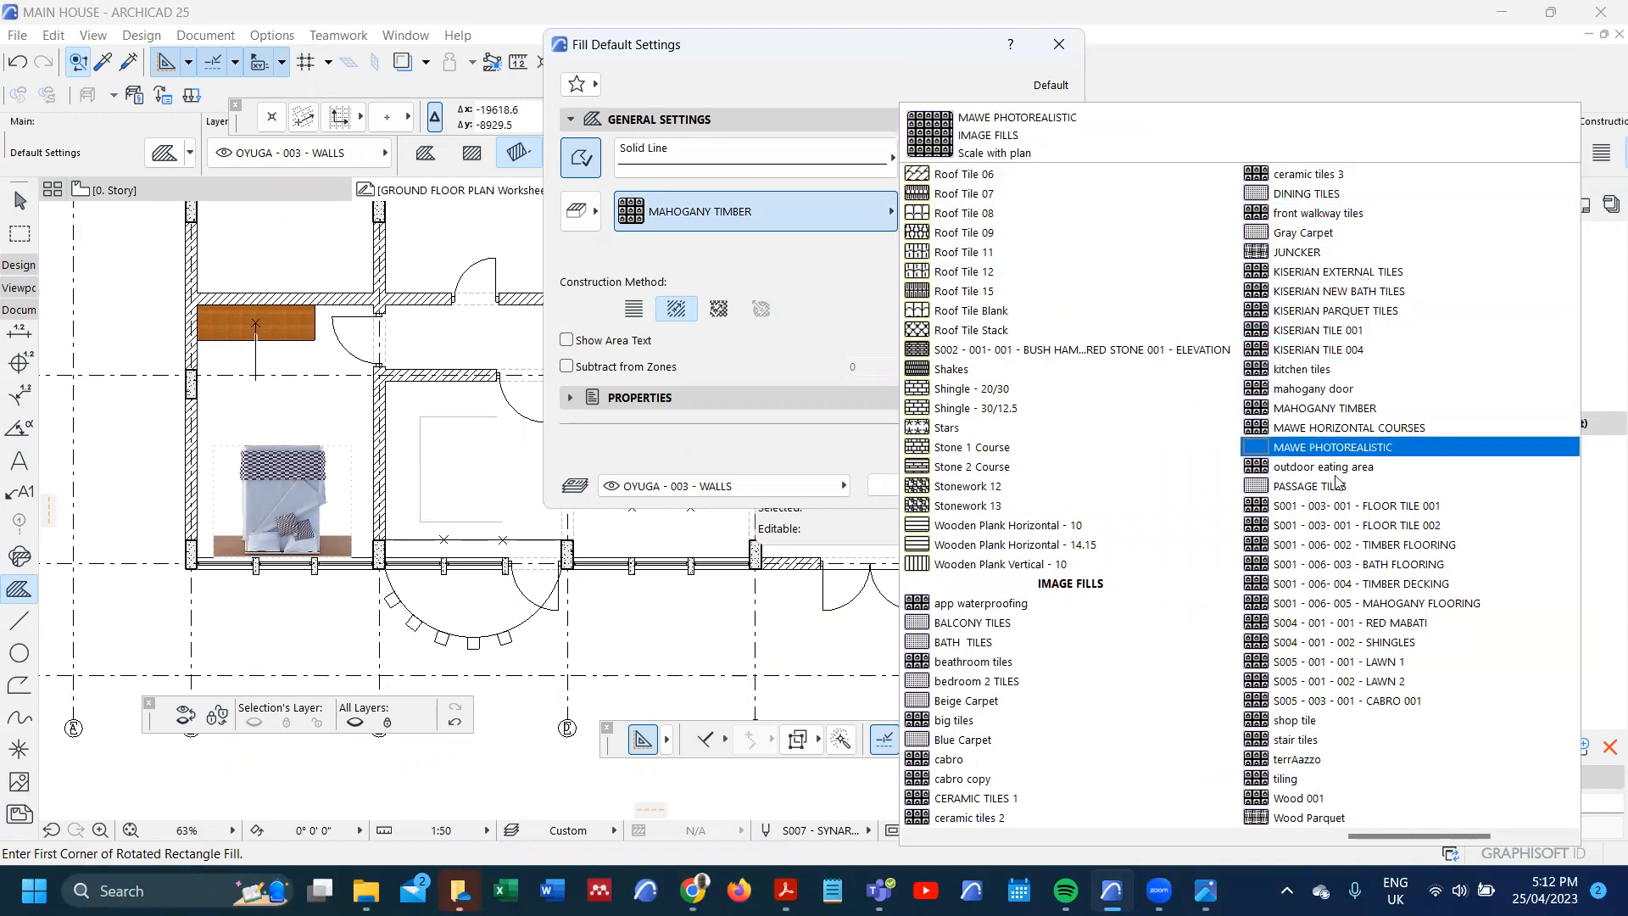
click(1325, 408)
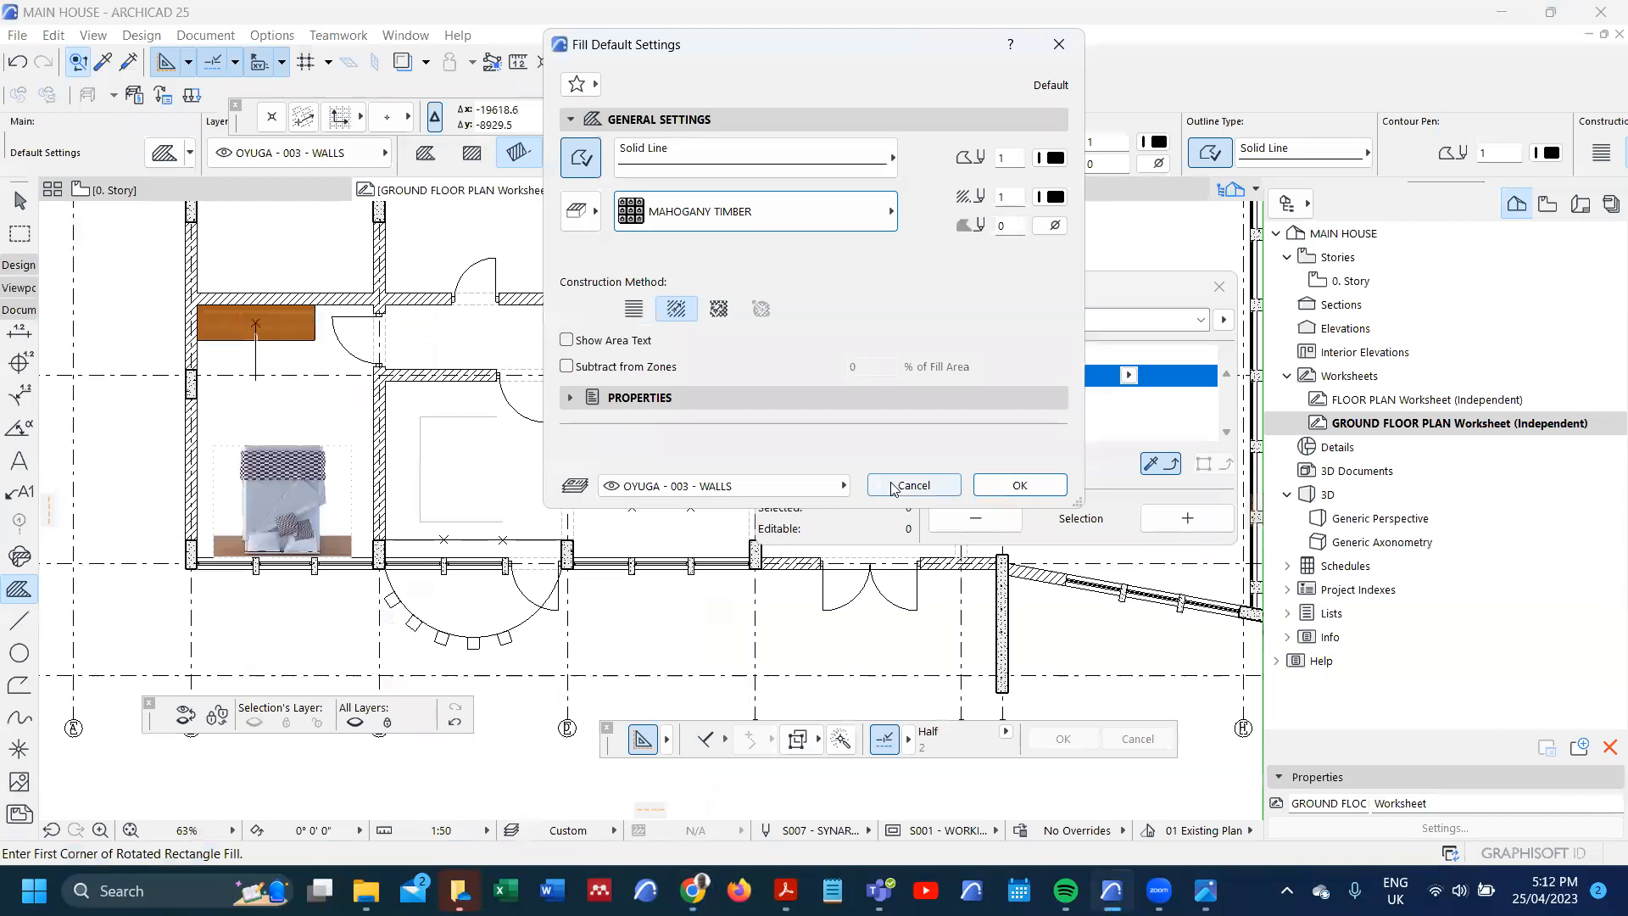
click(914, 486)
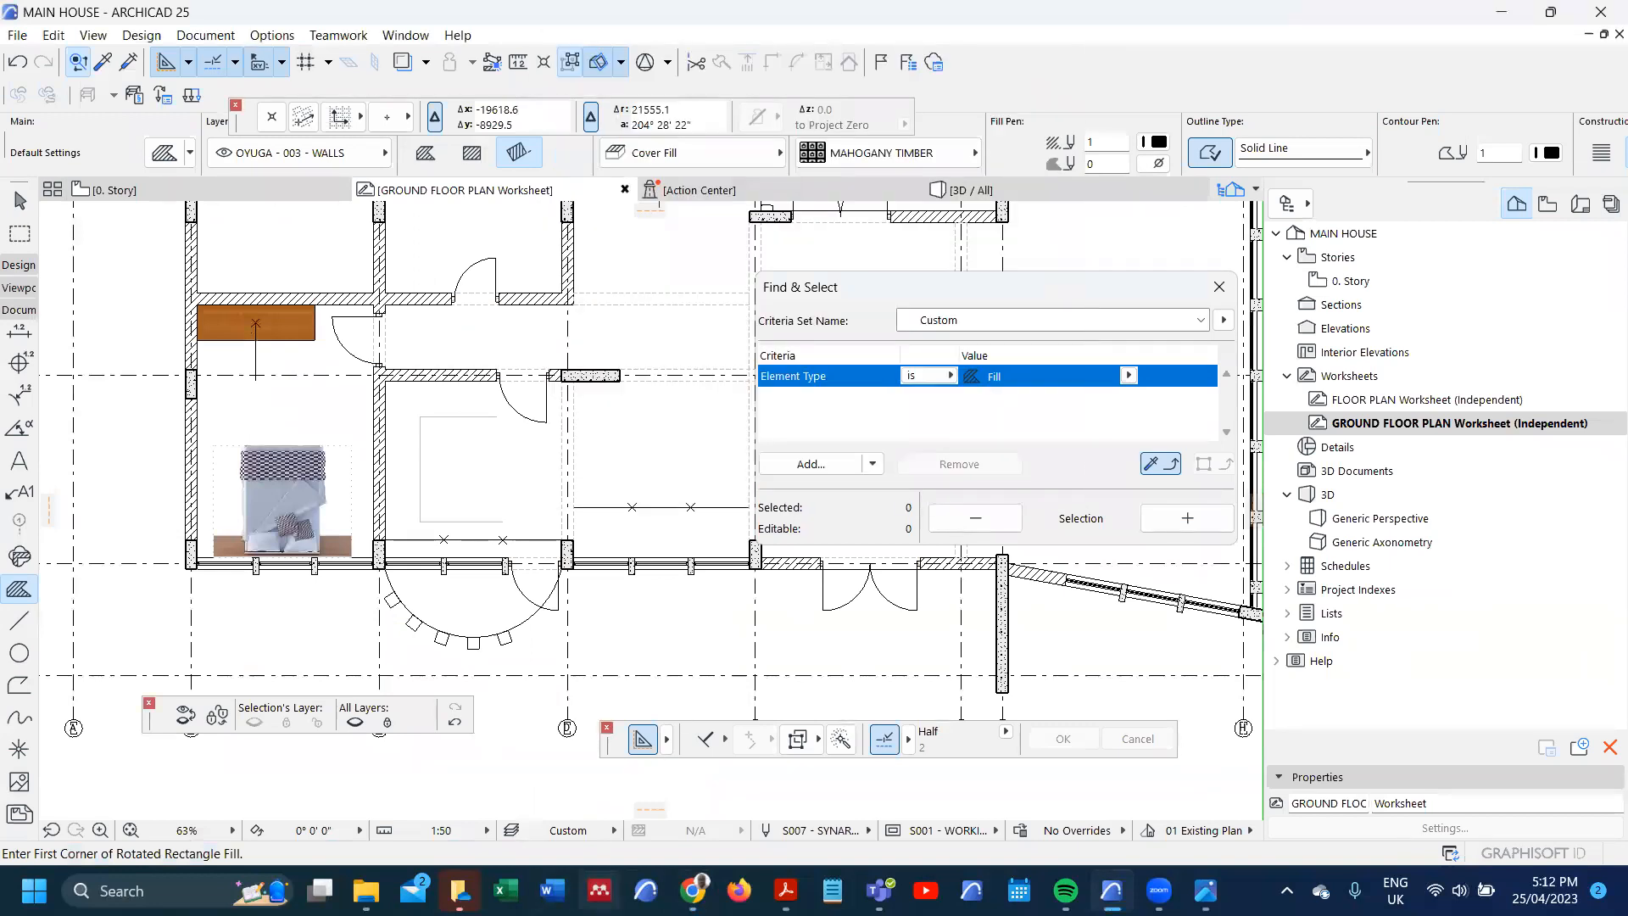
- Switch to Chrome, search Google for "granite top view" and preview the plain black granite image from iStock
click(704, 780)
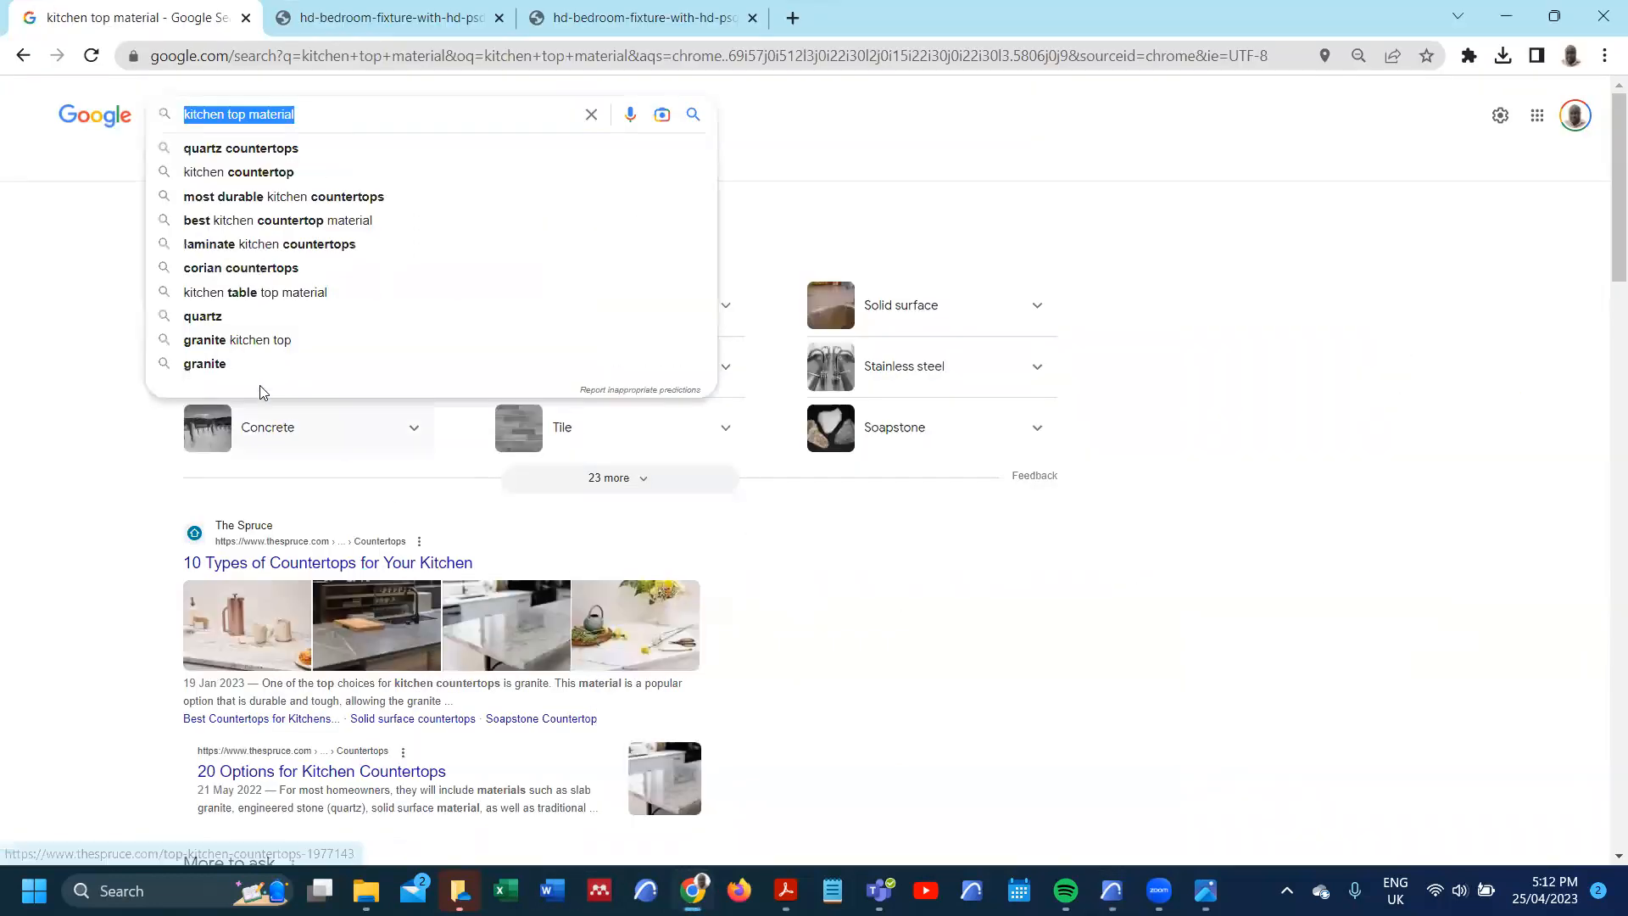
text(granite )
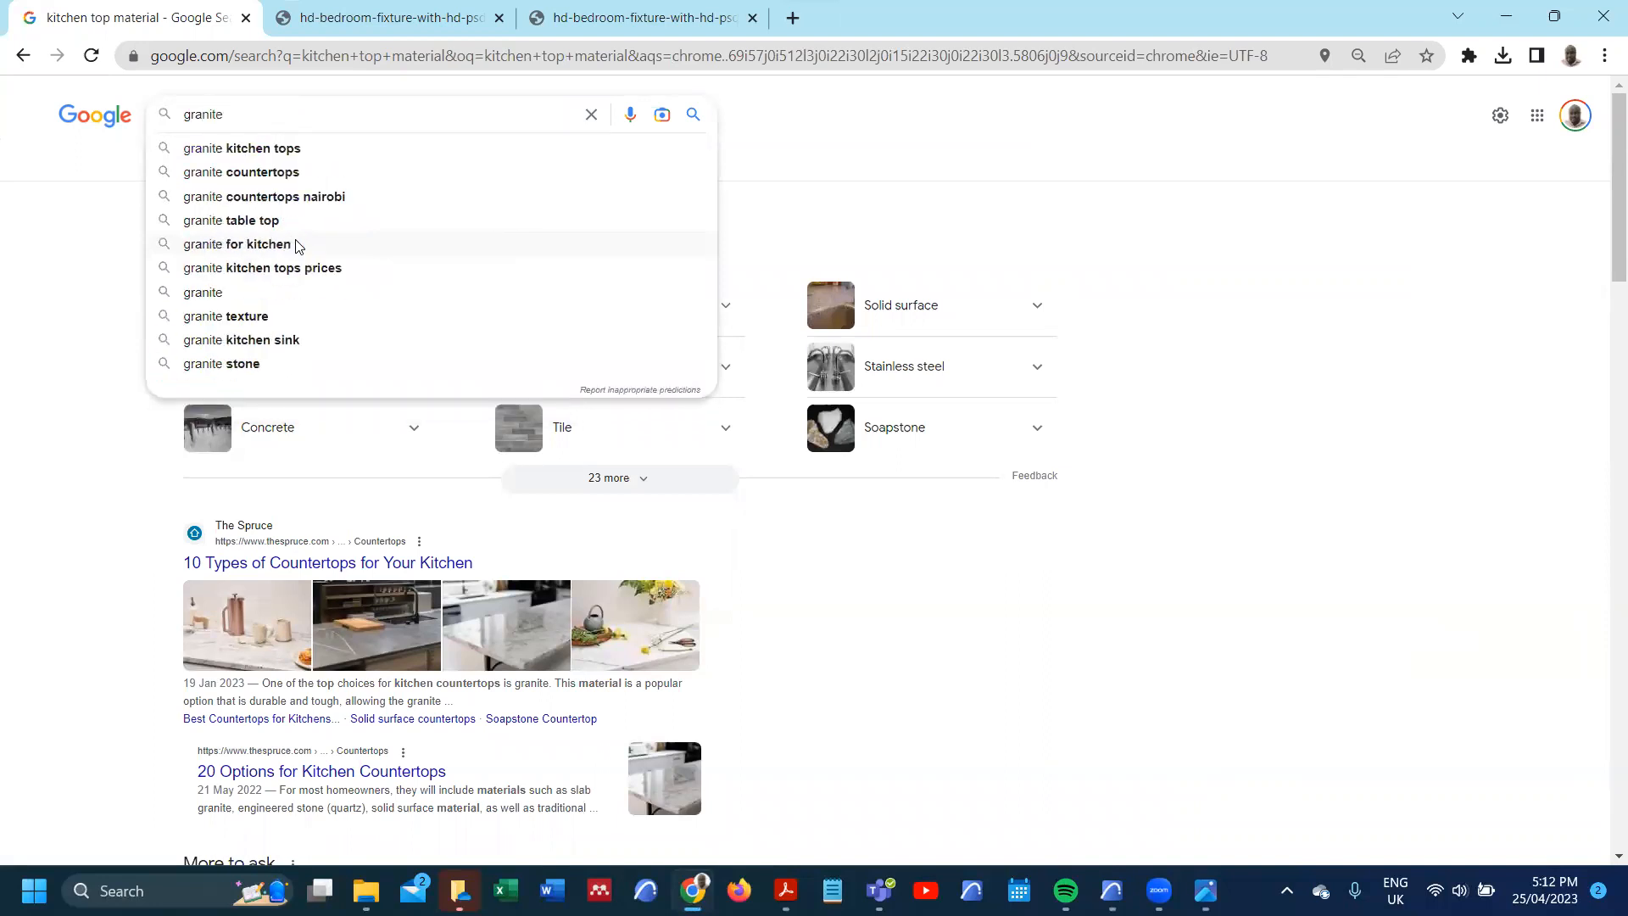
text(top view)
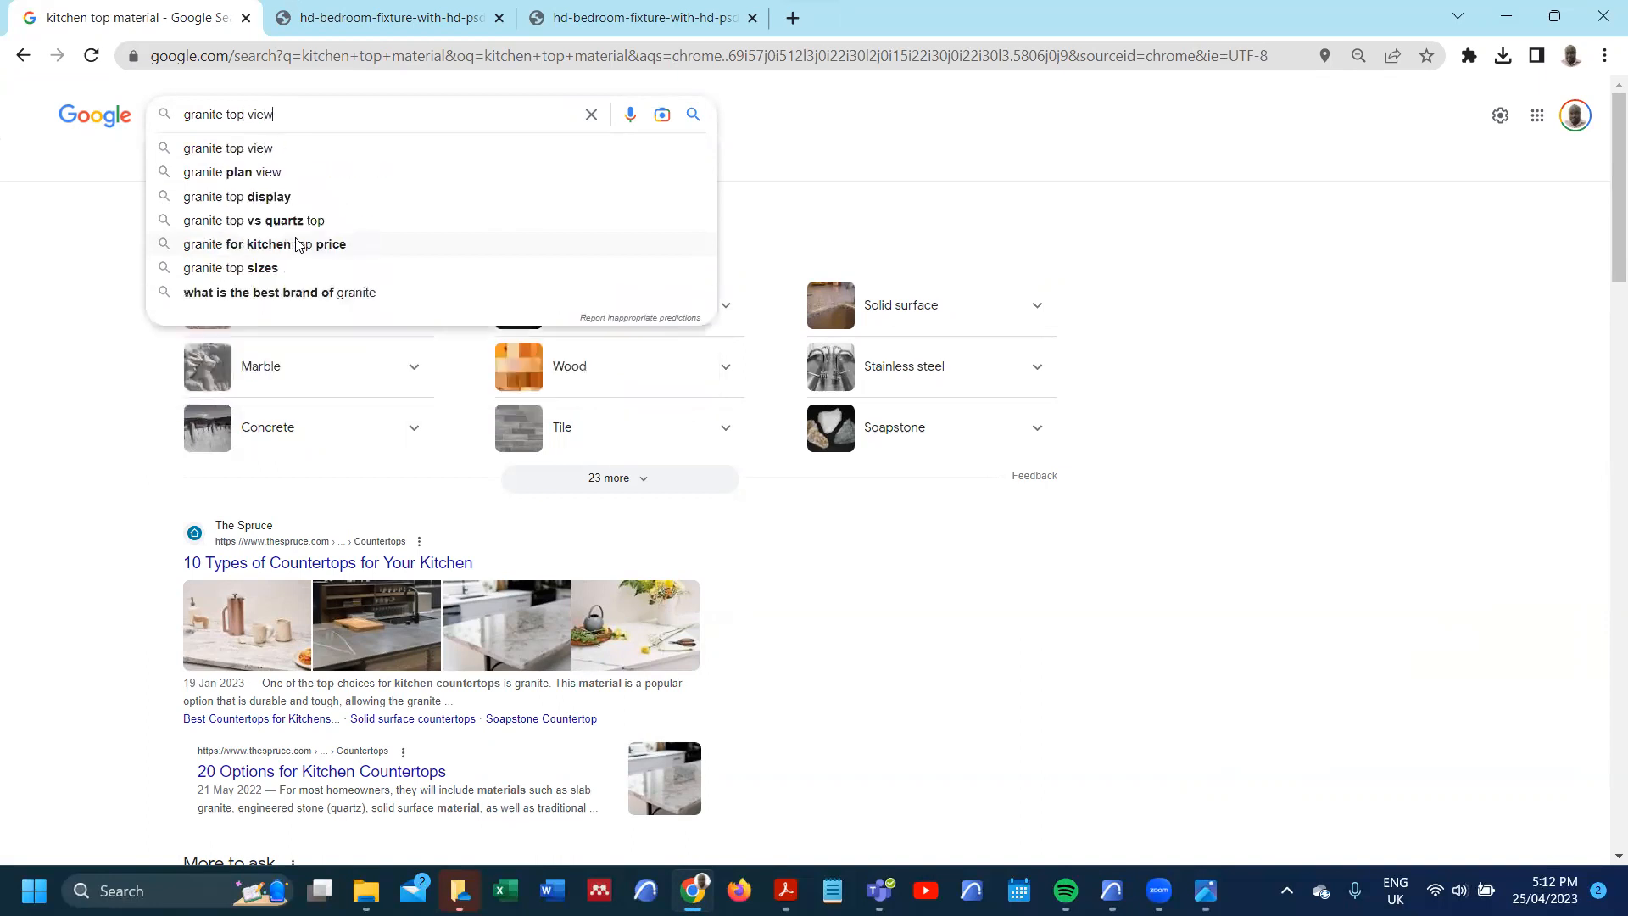
key(Return)
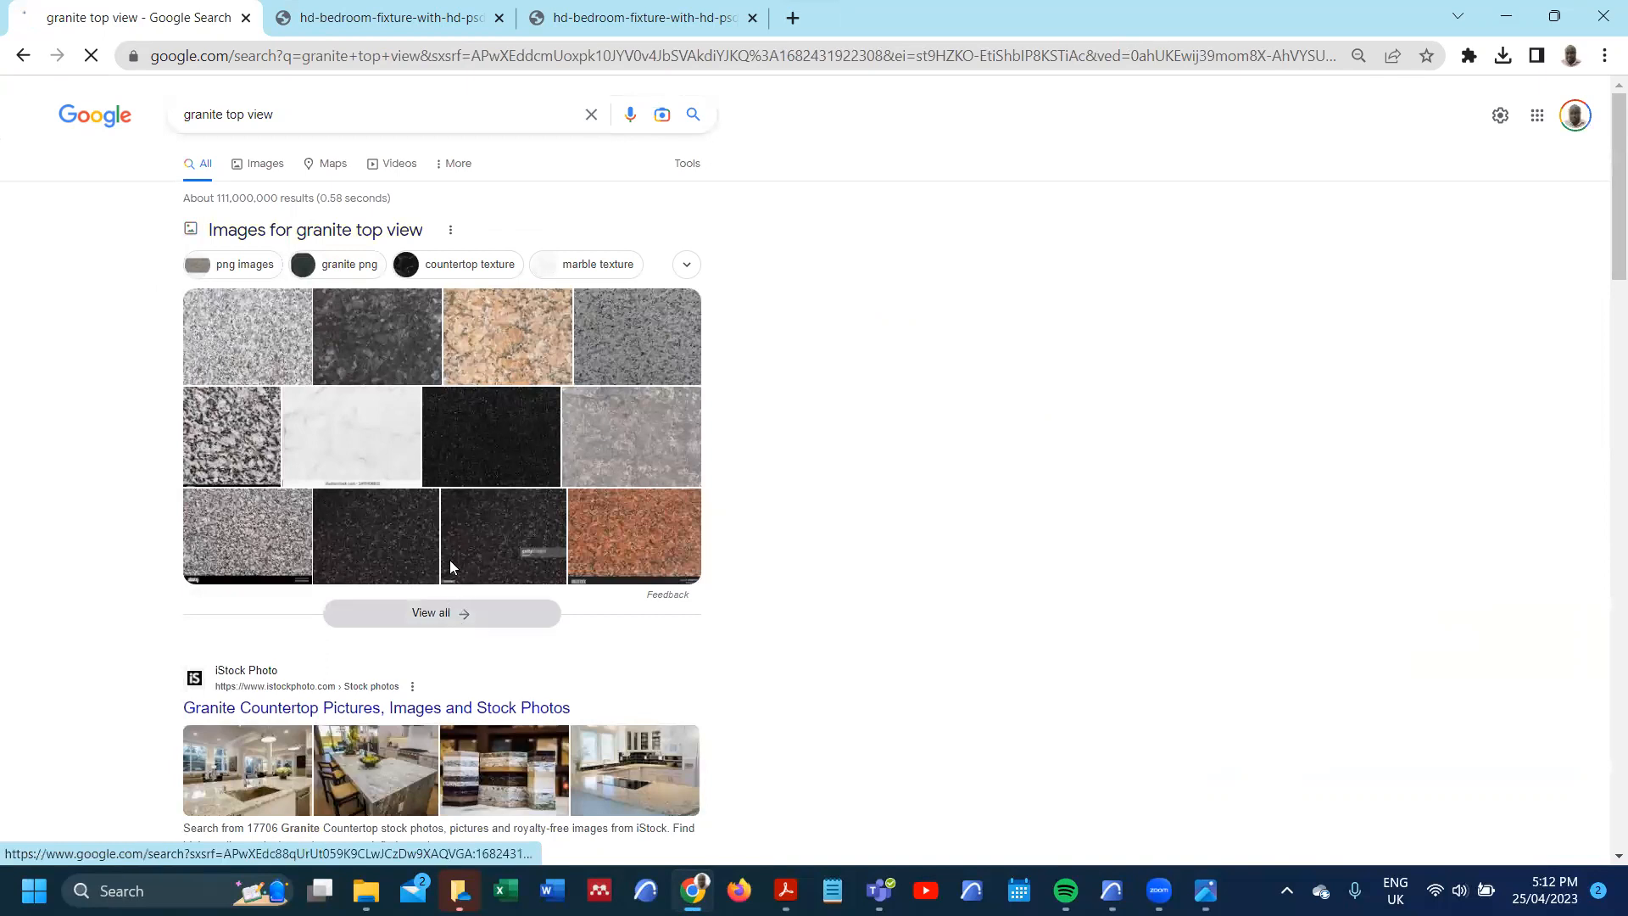
click(495, 437)
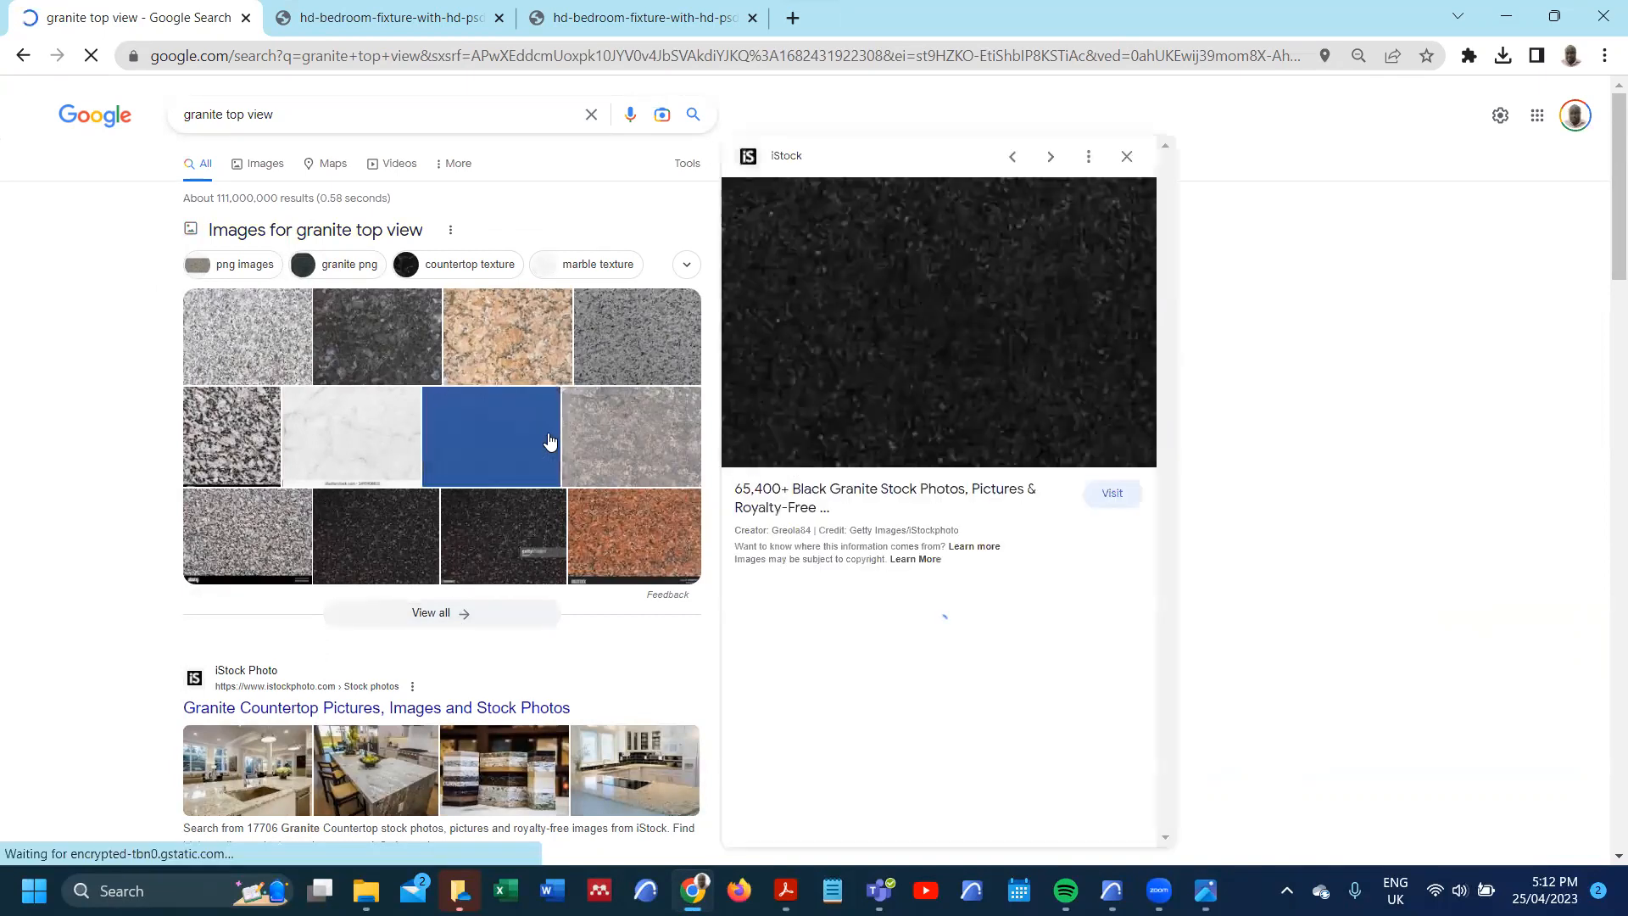
- Open the image's iStock page, look through the black granite pictures and return to the Google results
click(912, 353)
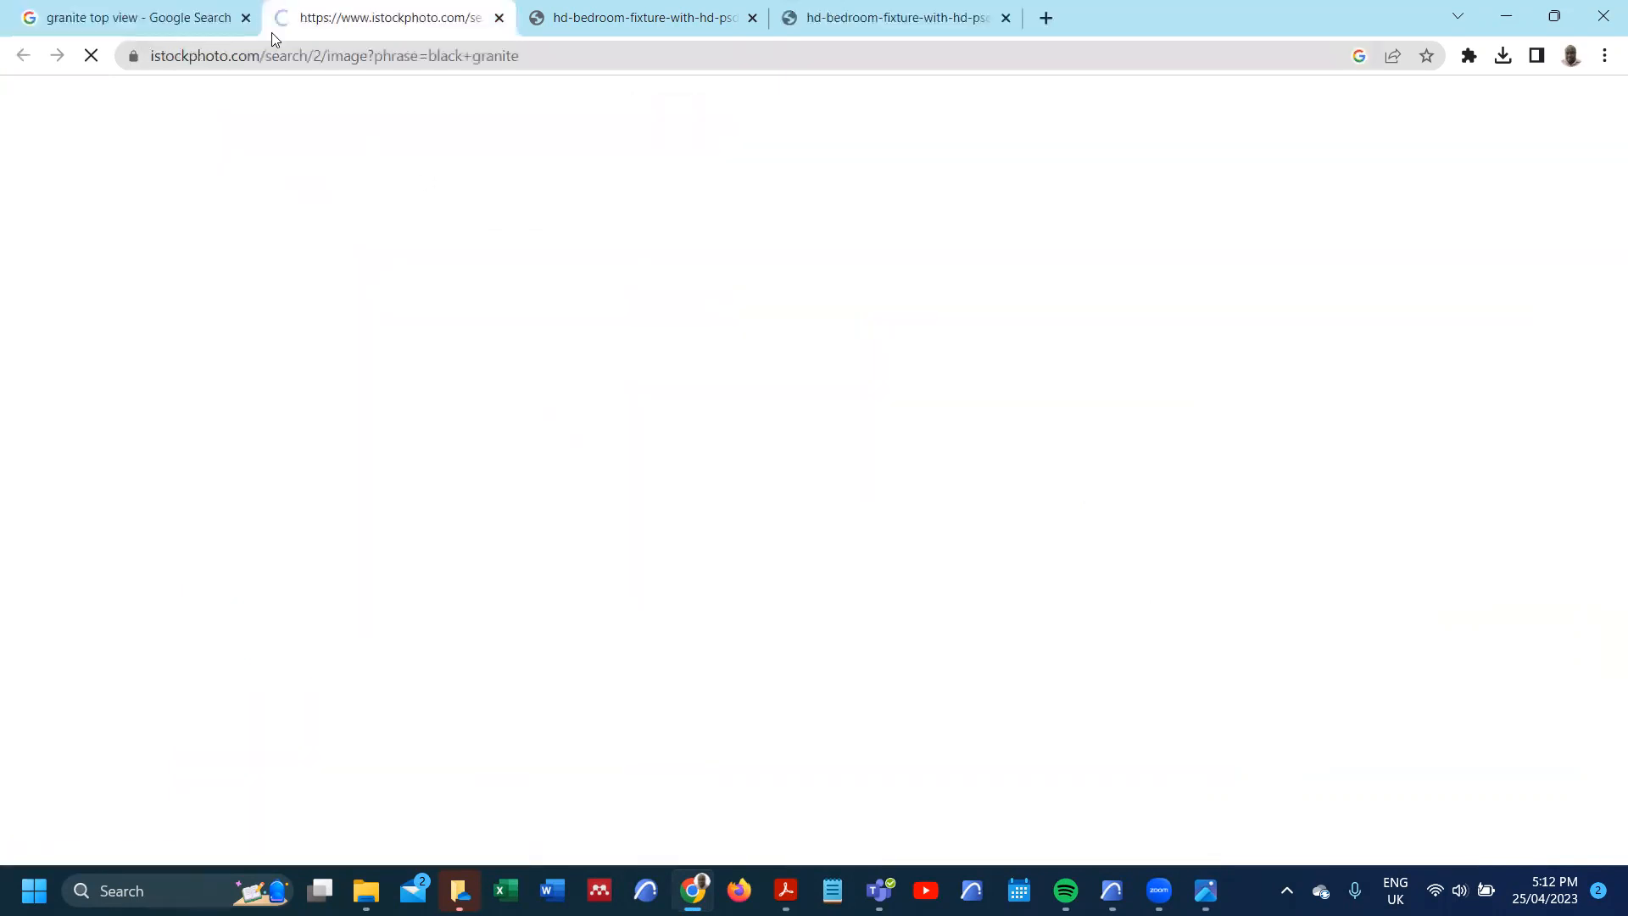
scroll(743, 649, down, 3)
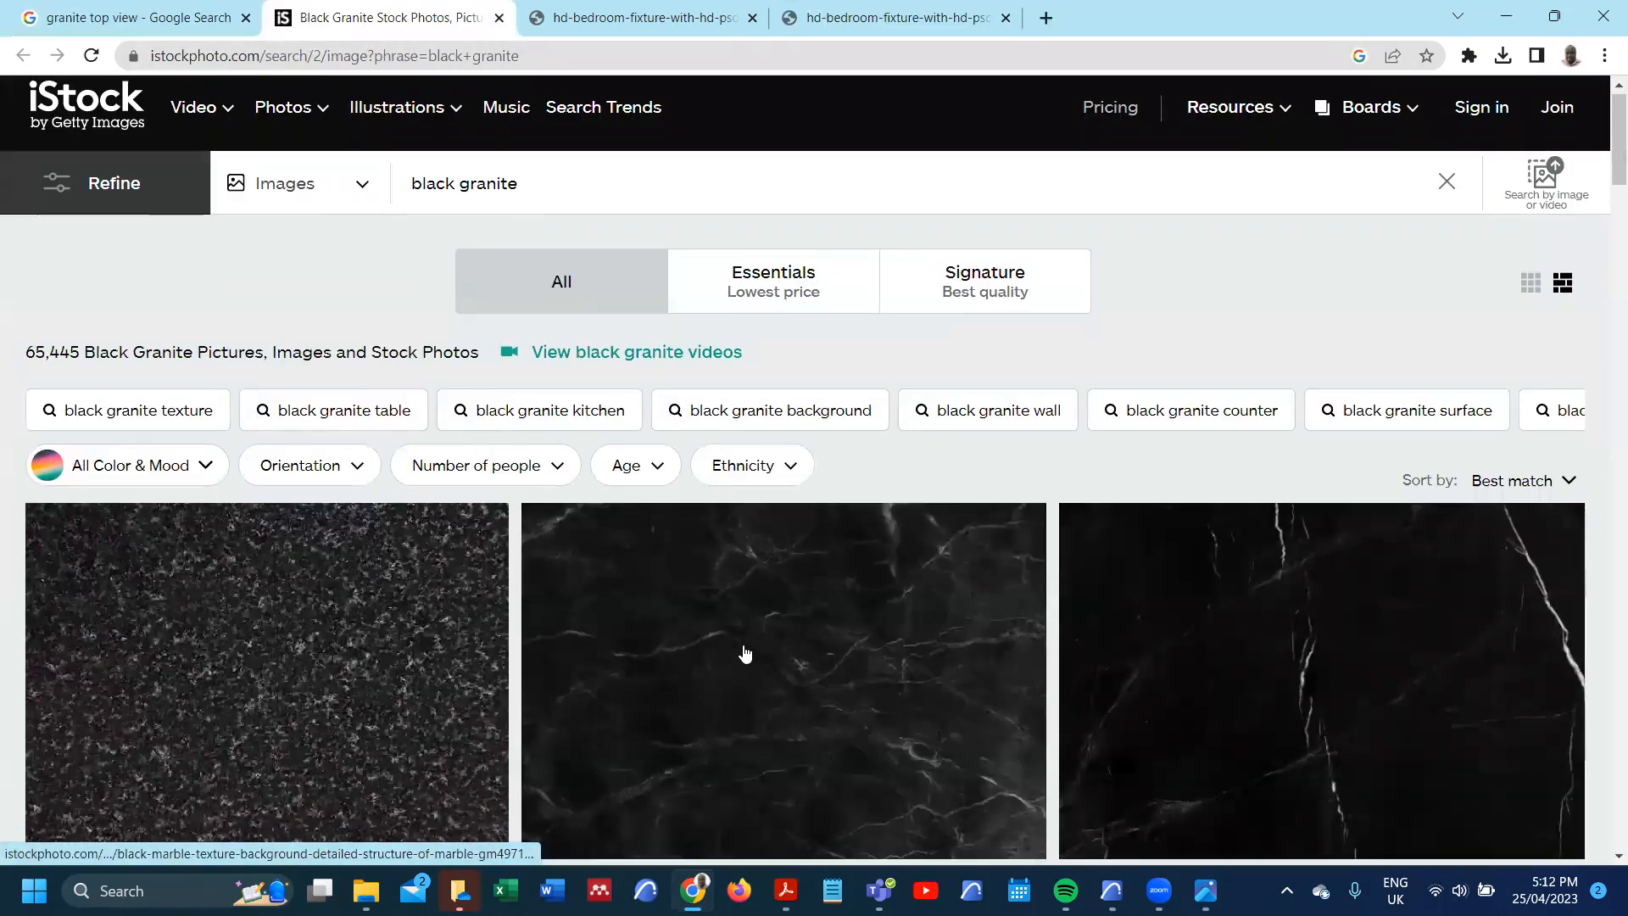
scroll(744, 652, down, 4)
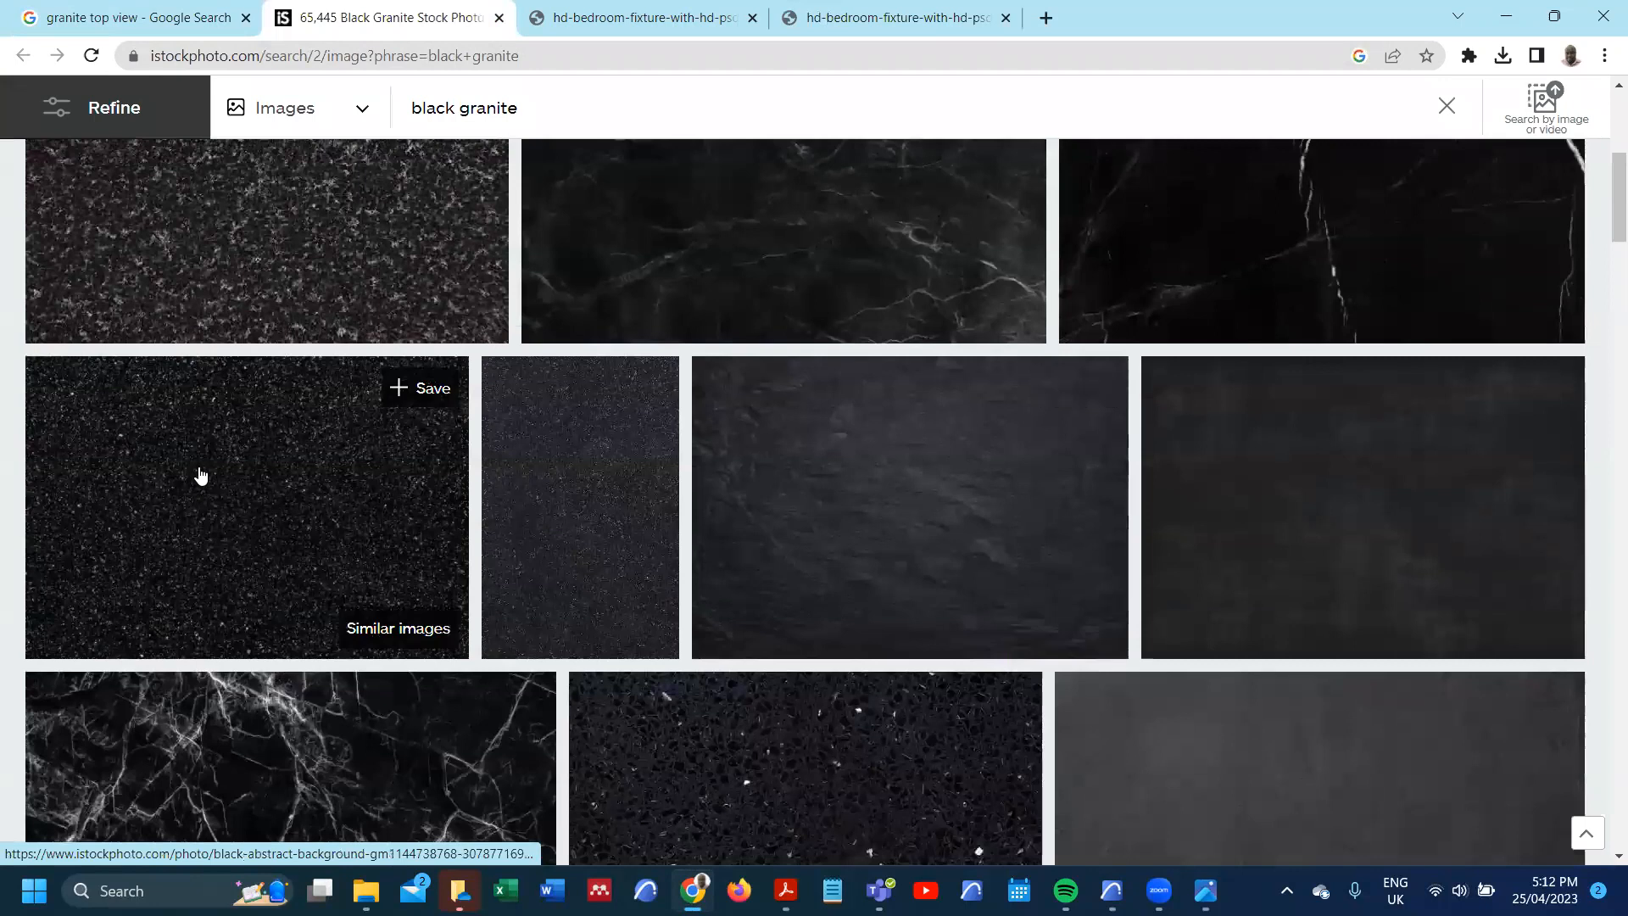
scroll(697, 515, up, 4)
scroll(725, 467, down, 1)
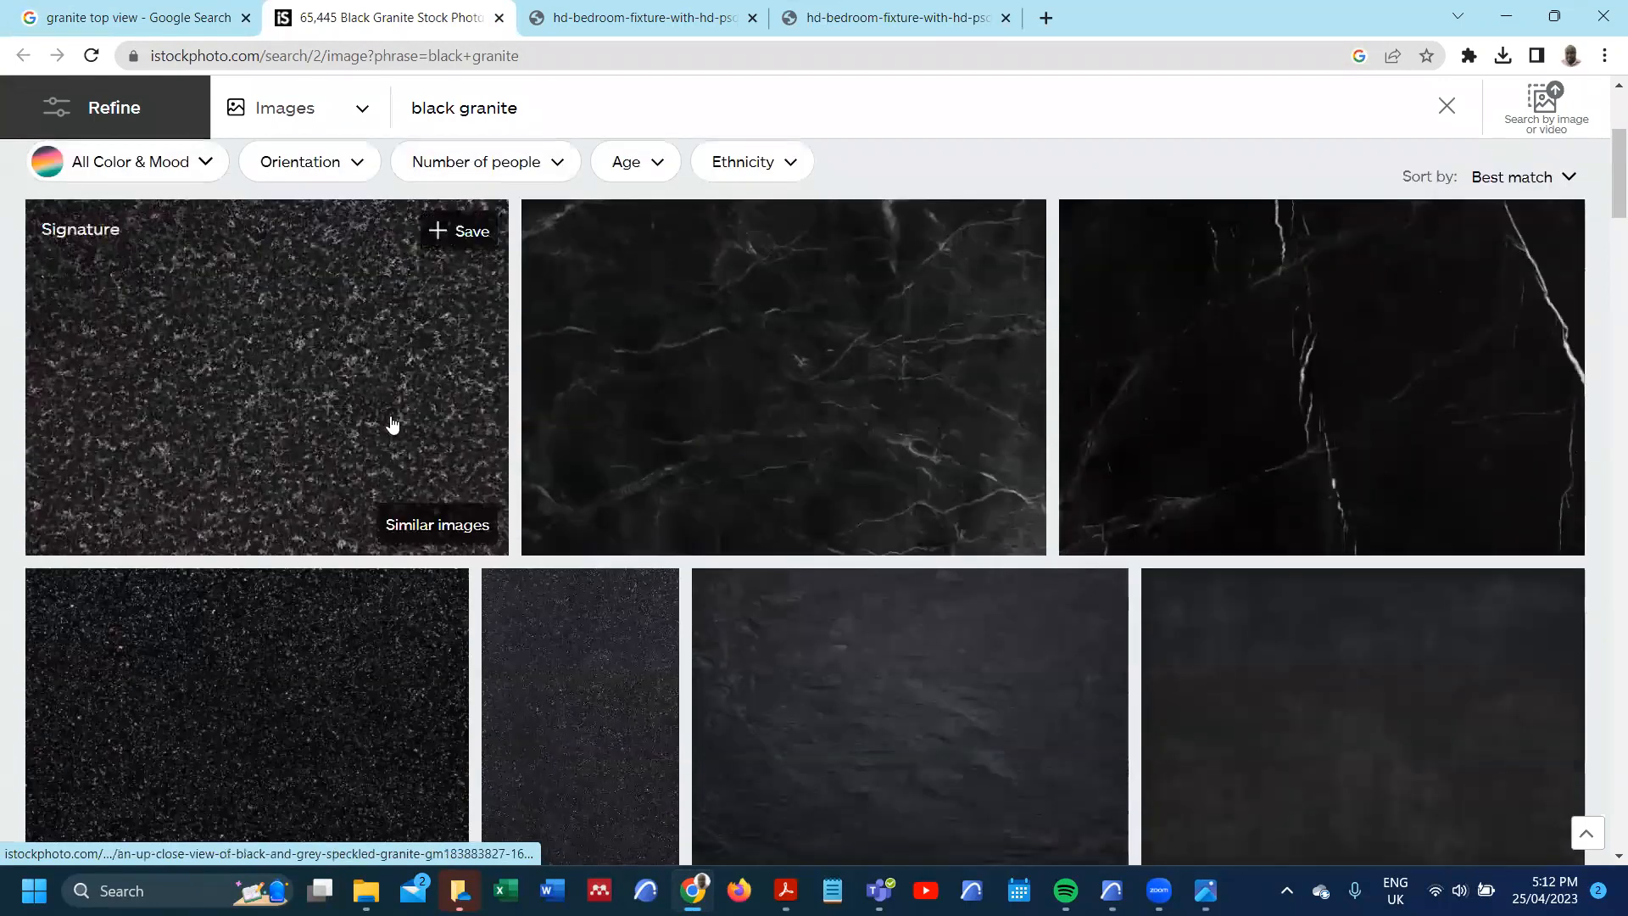
click(164, 23)
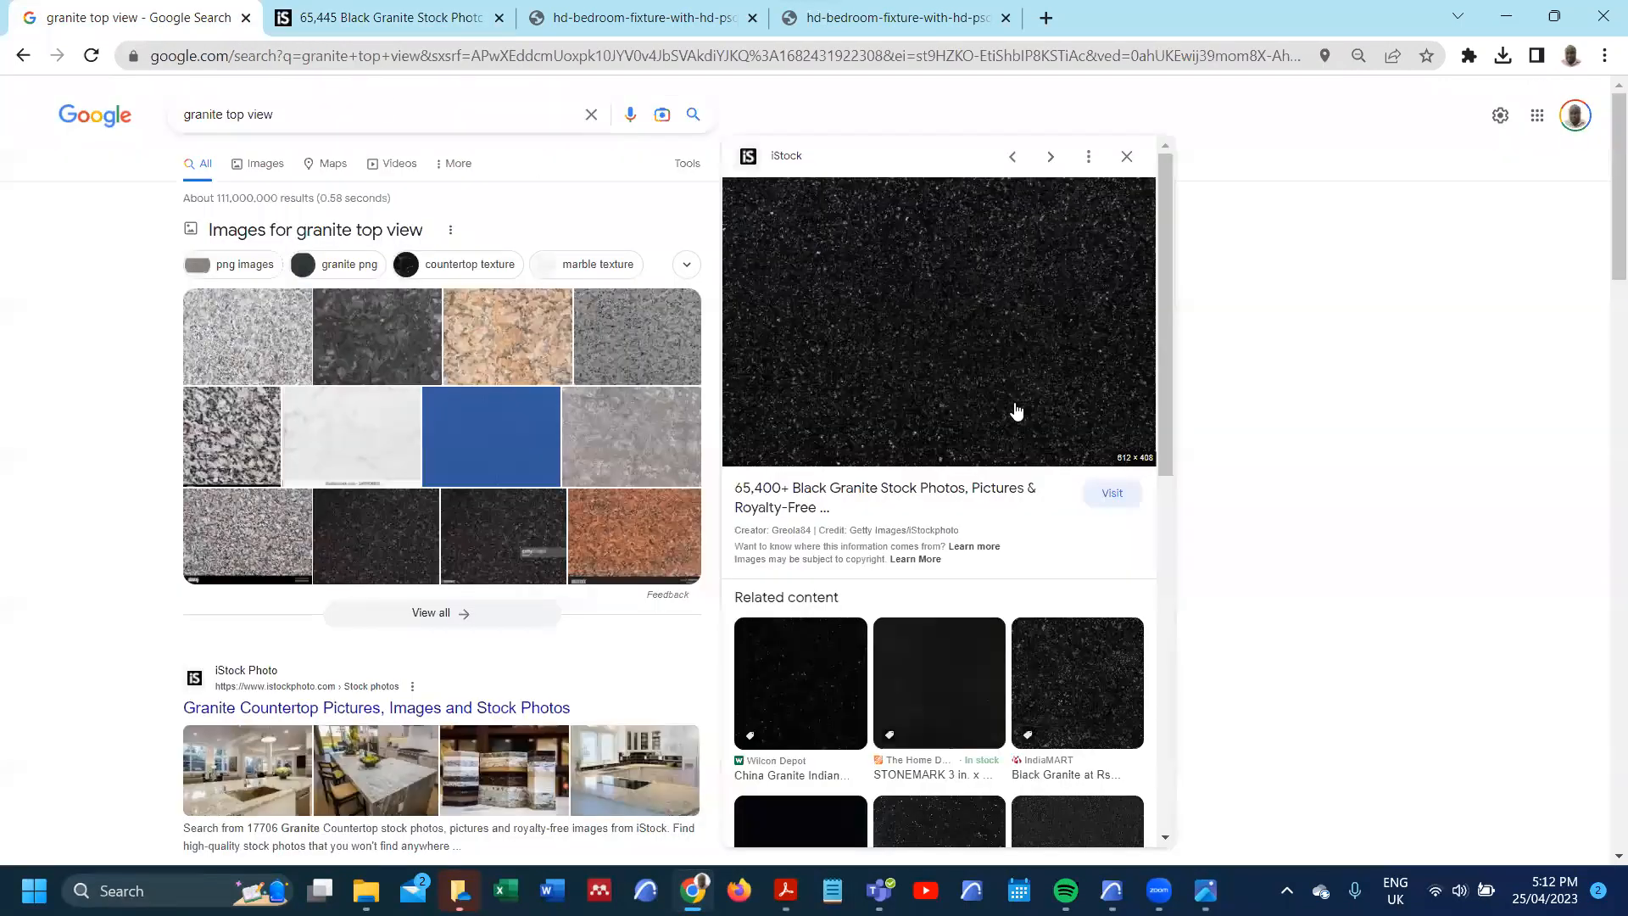
- Open the previewed black granite image on its own and save it as GRANITE in the MAIN HOUSE DRAFTING folder
right_click(979, 266)
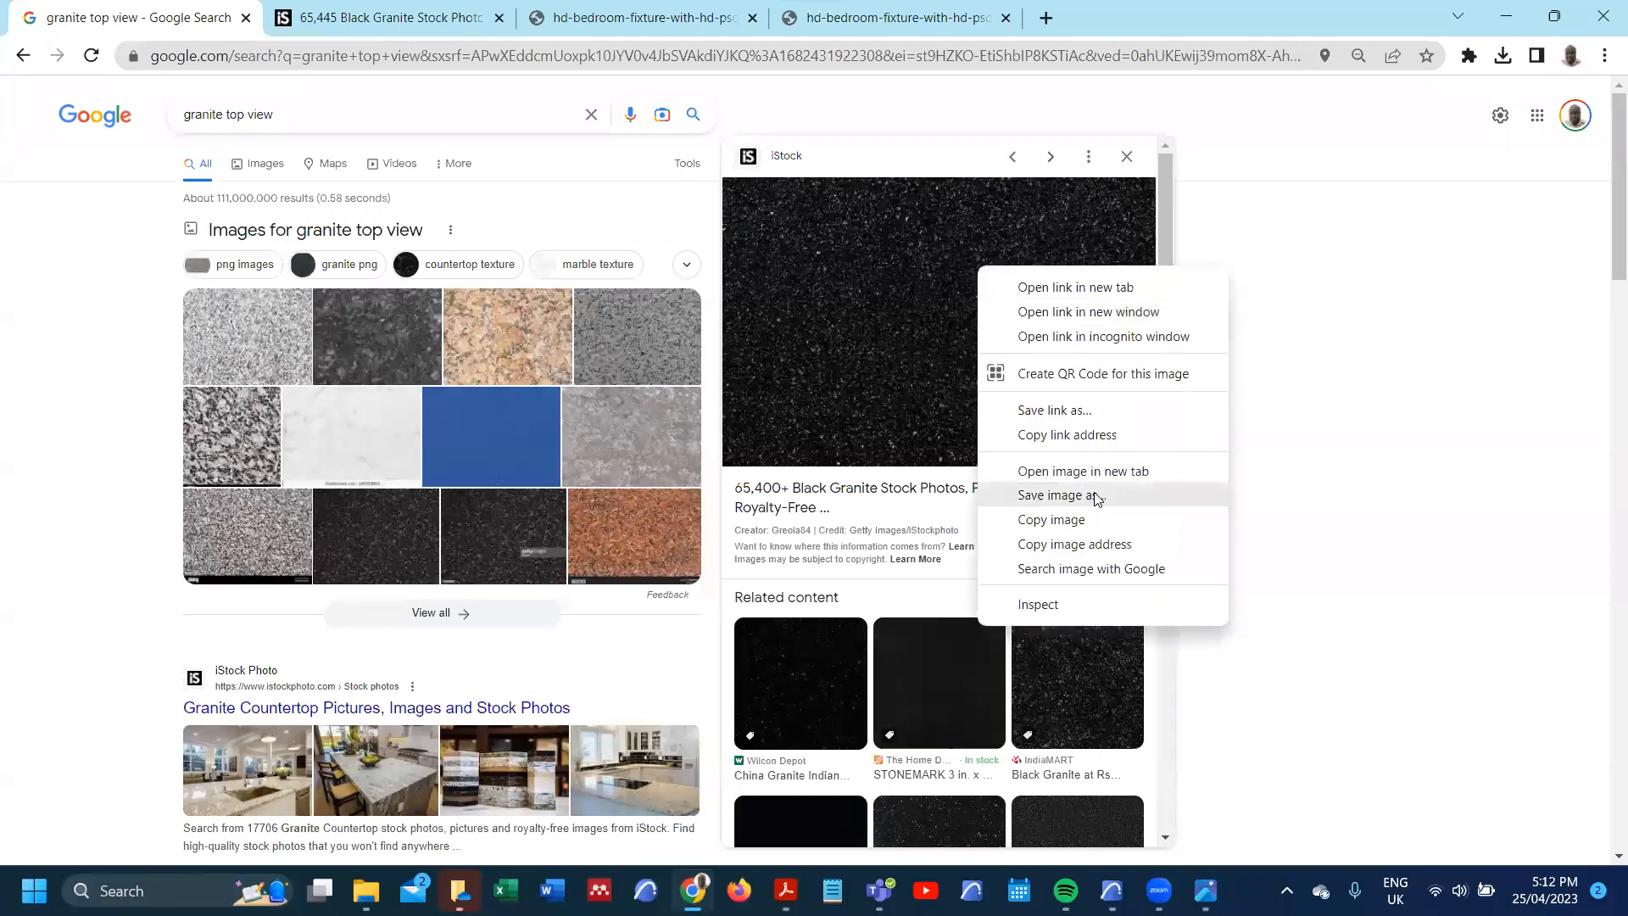
click(1090, 470)
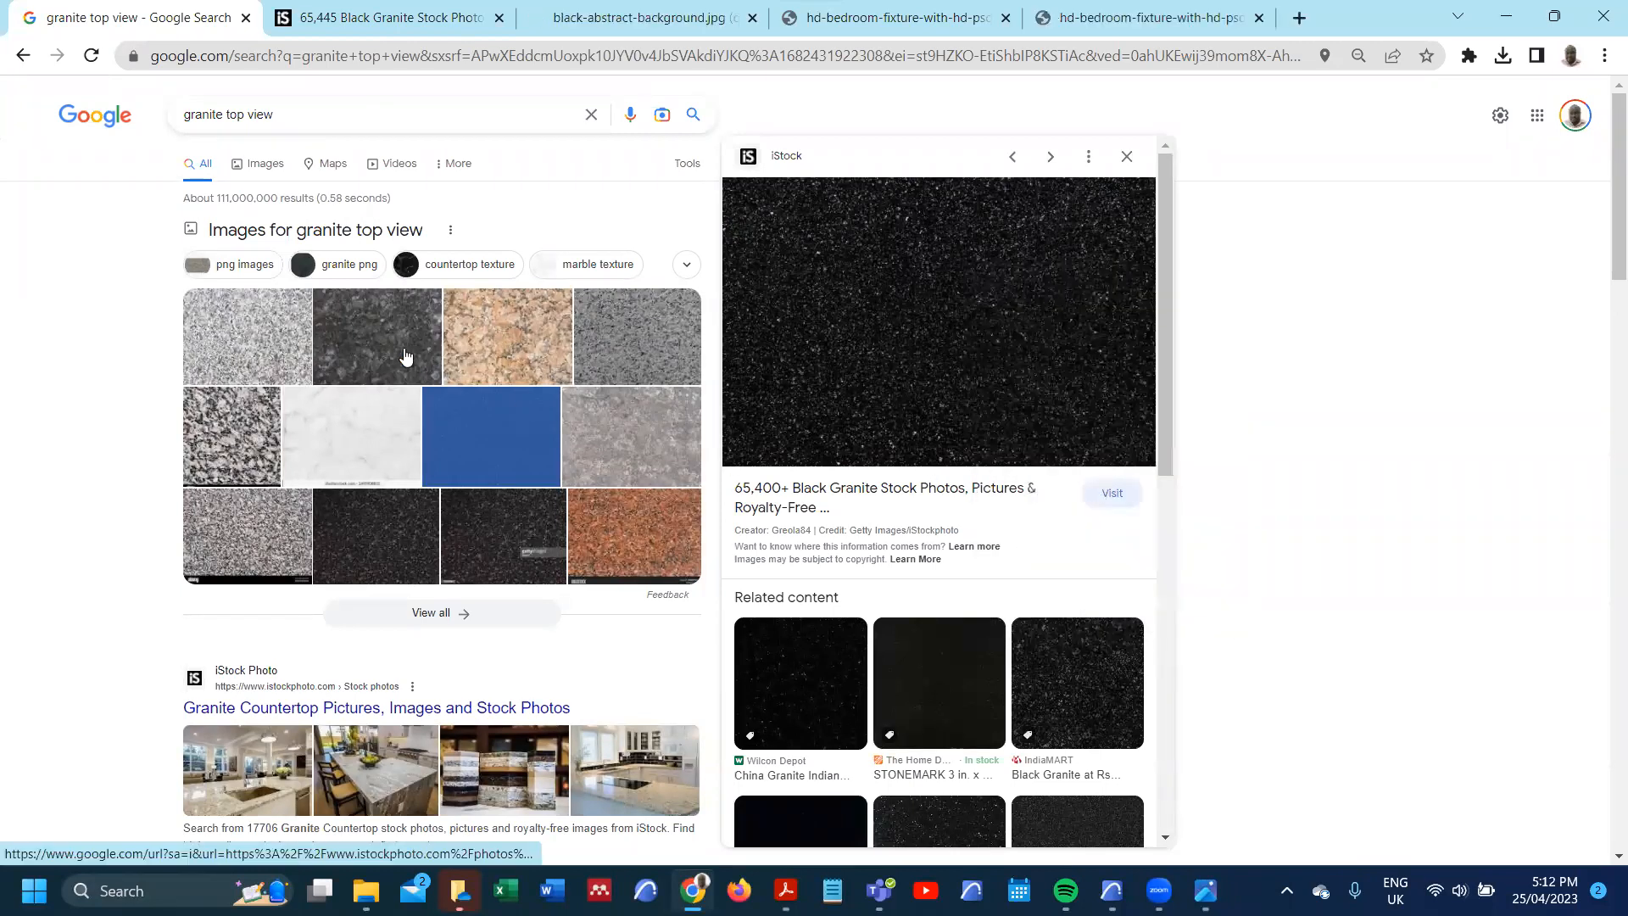
click(364, 18)
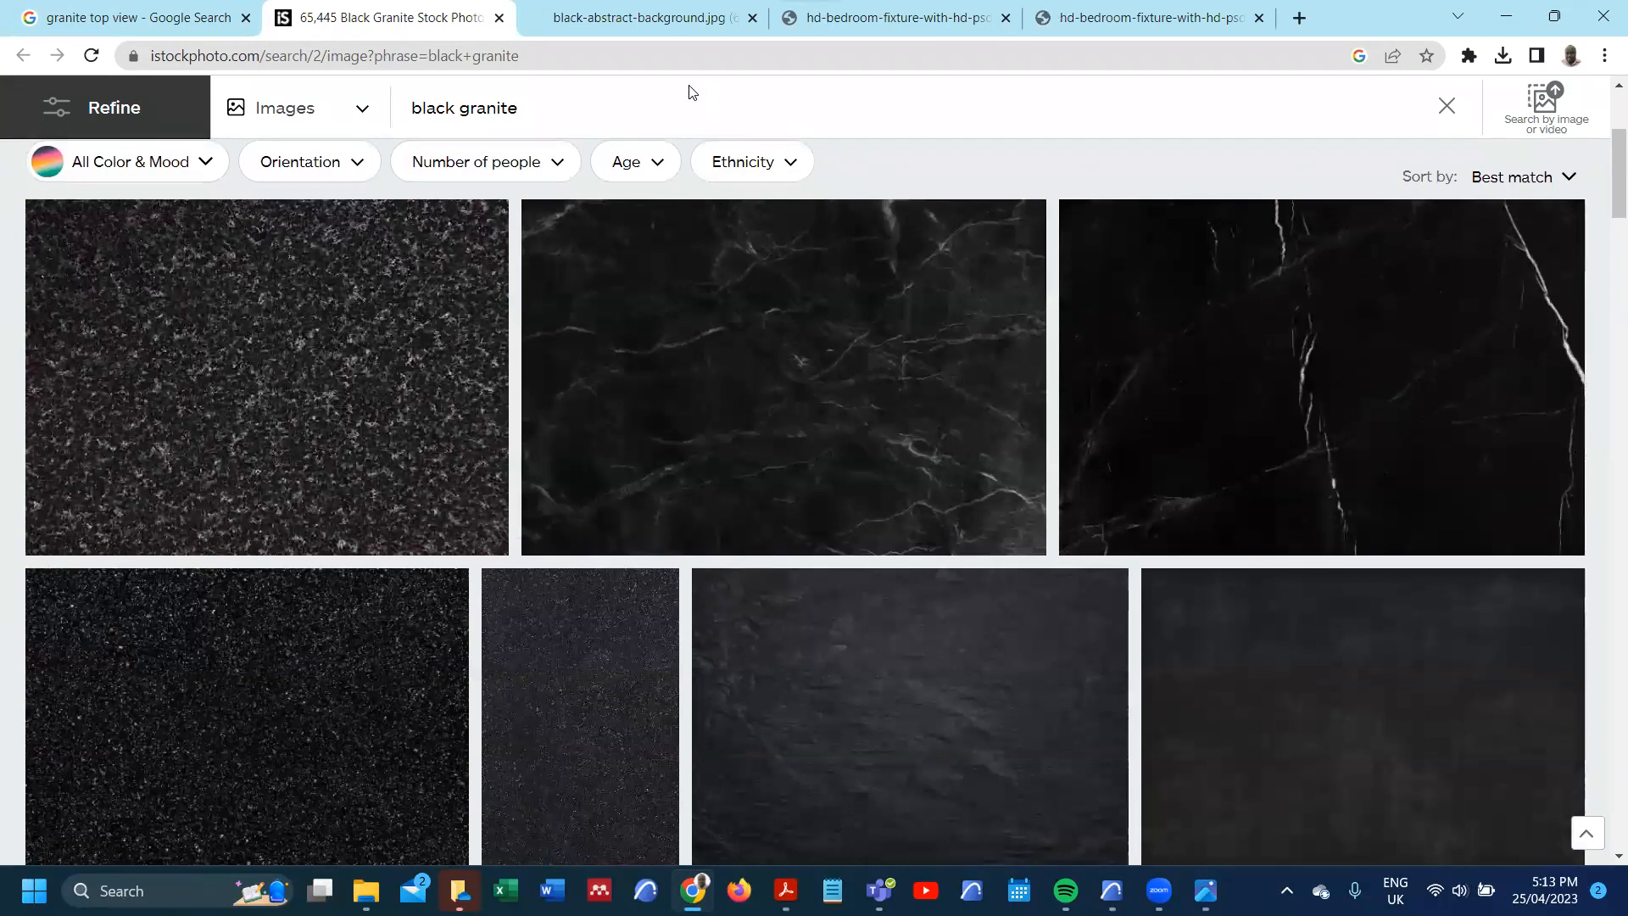
key(ctrl+Tab)
right_click(887, 425)
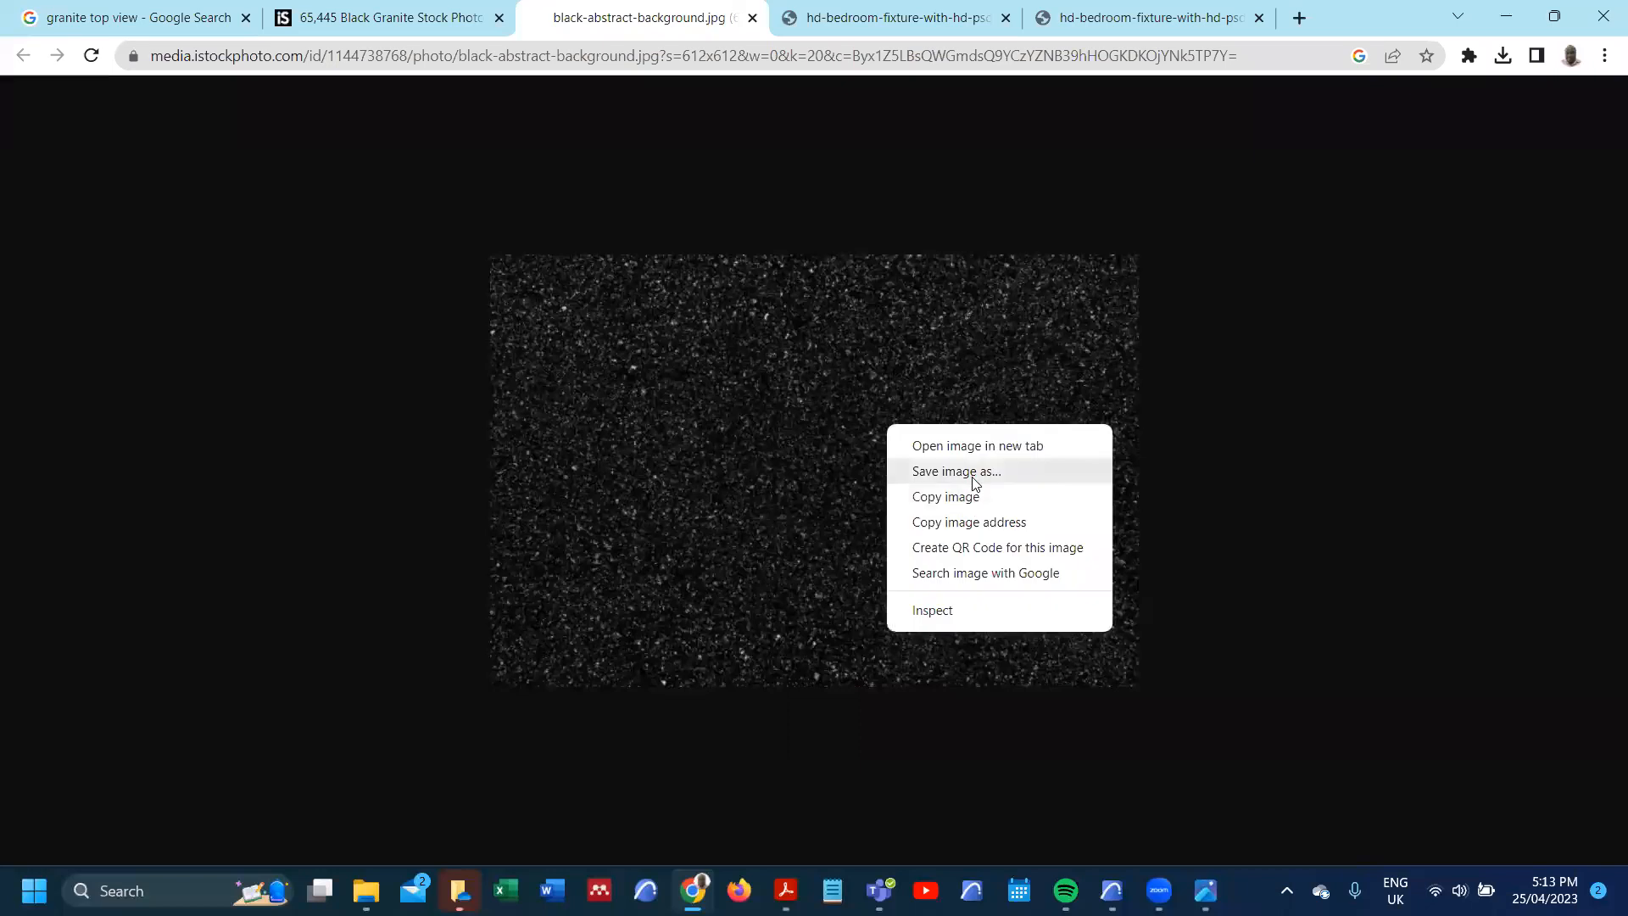
click(974, 474)
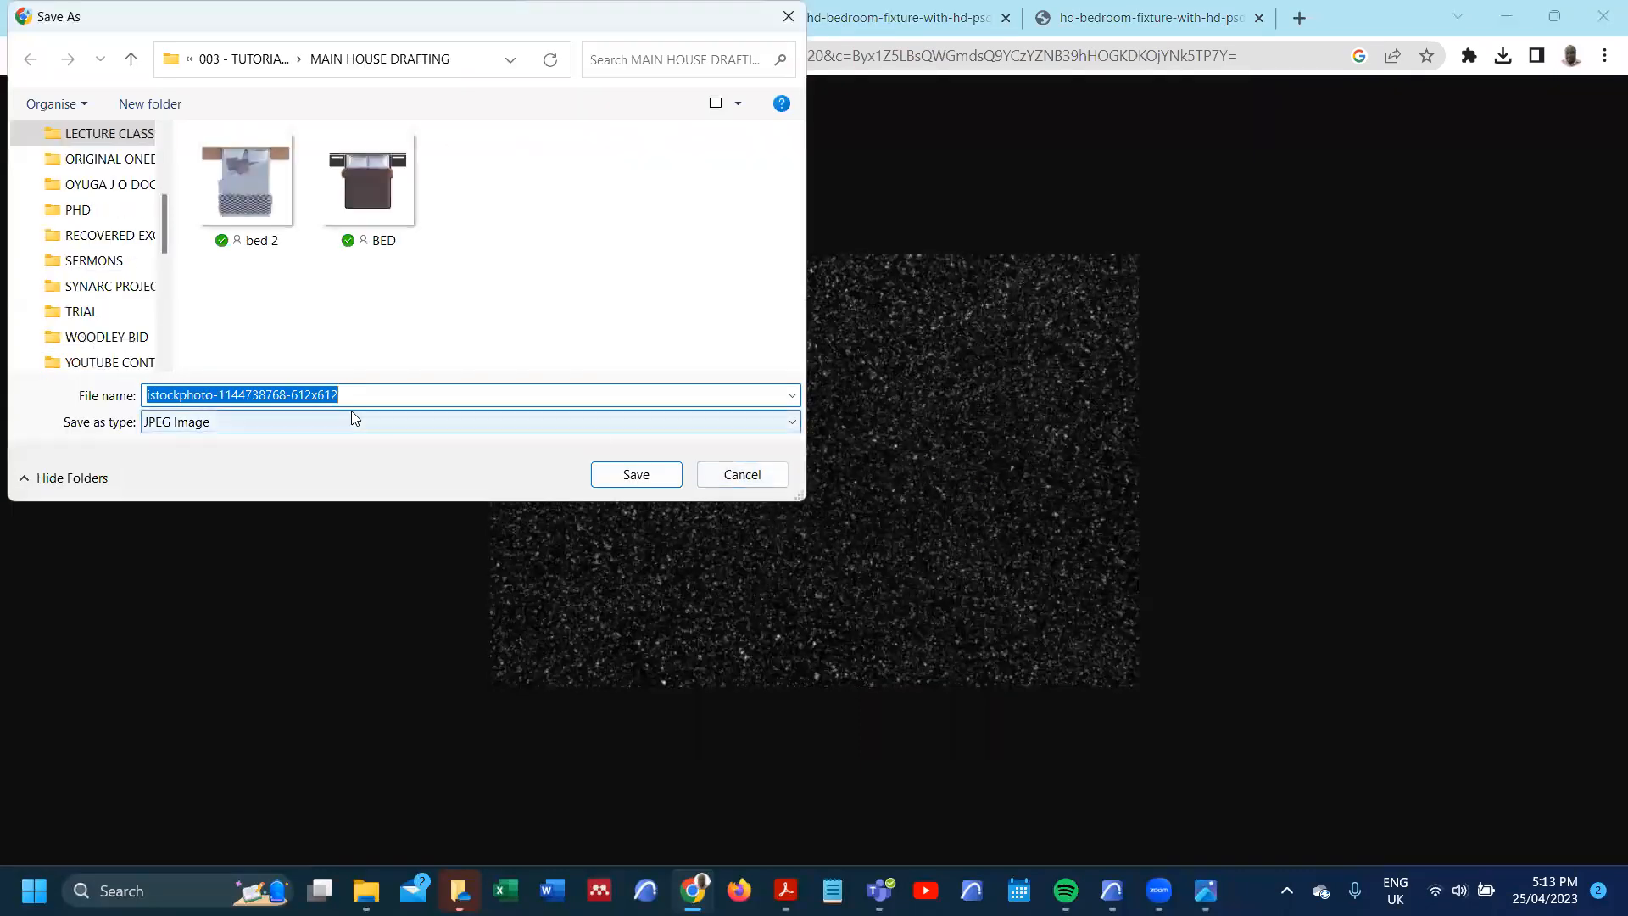
text(g)
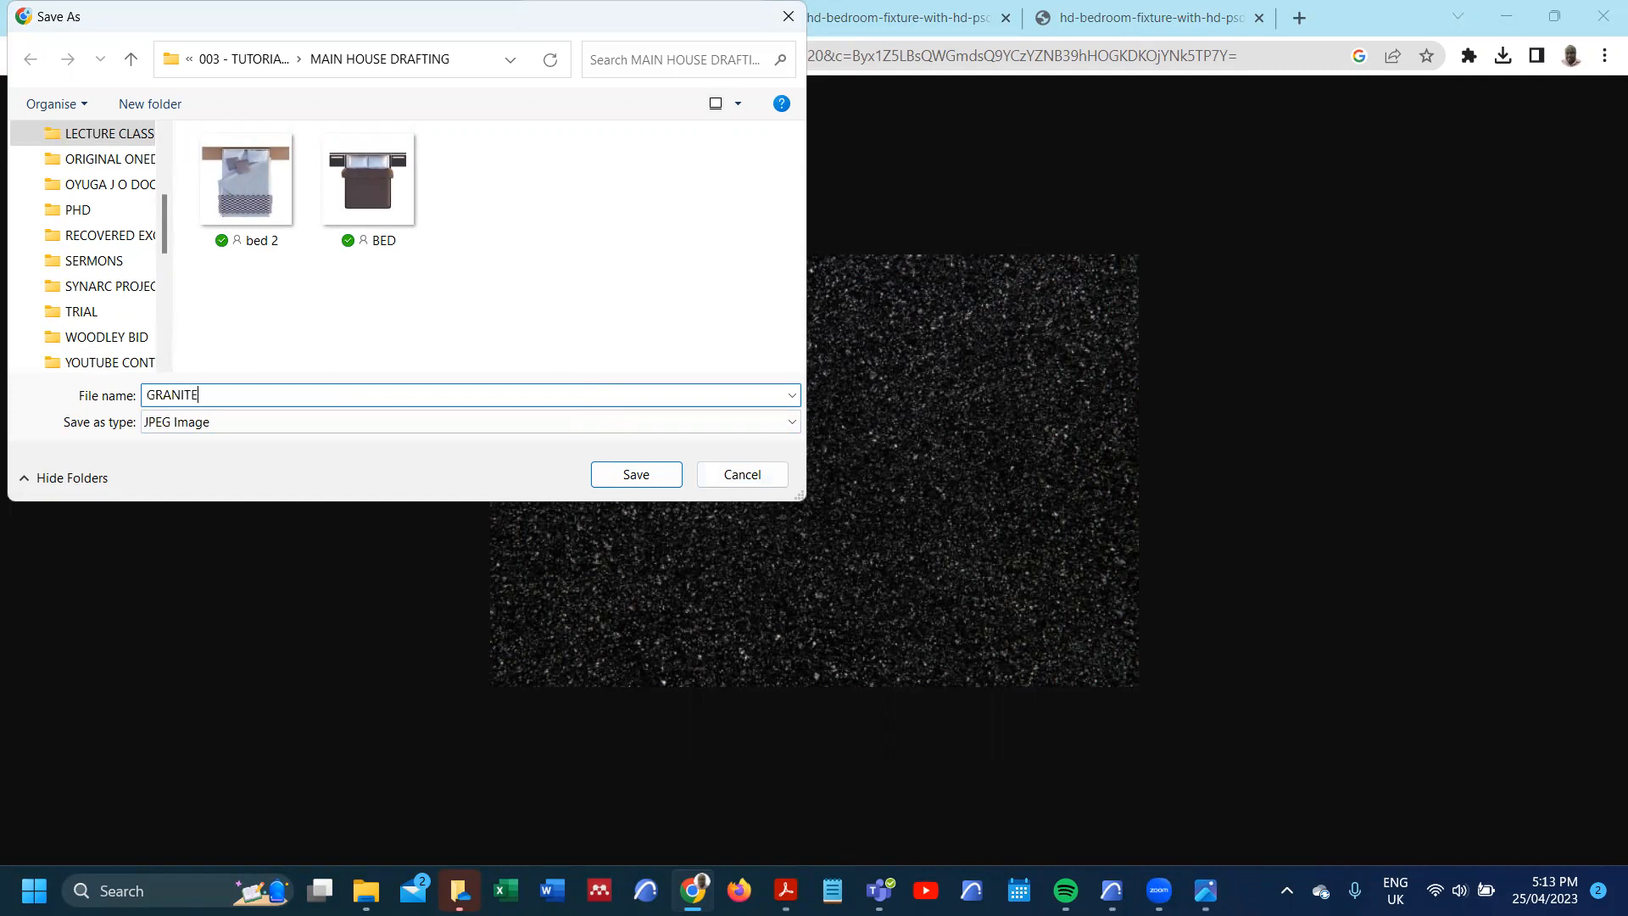
click(622, 479)
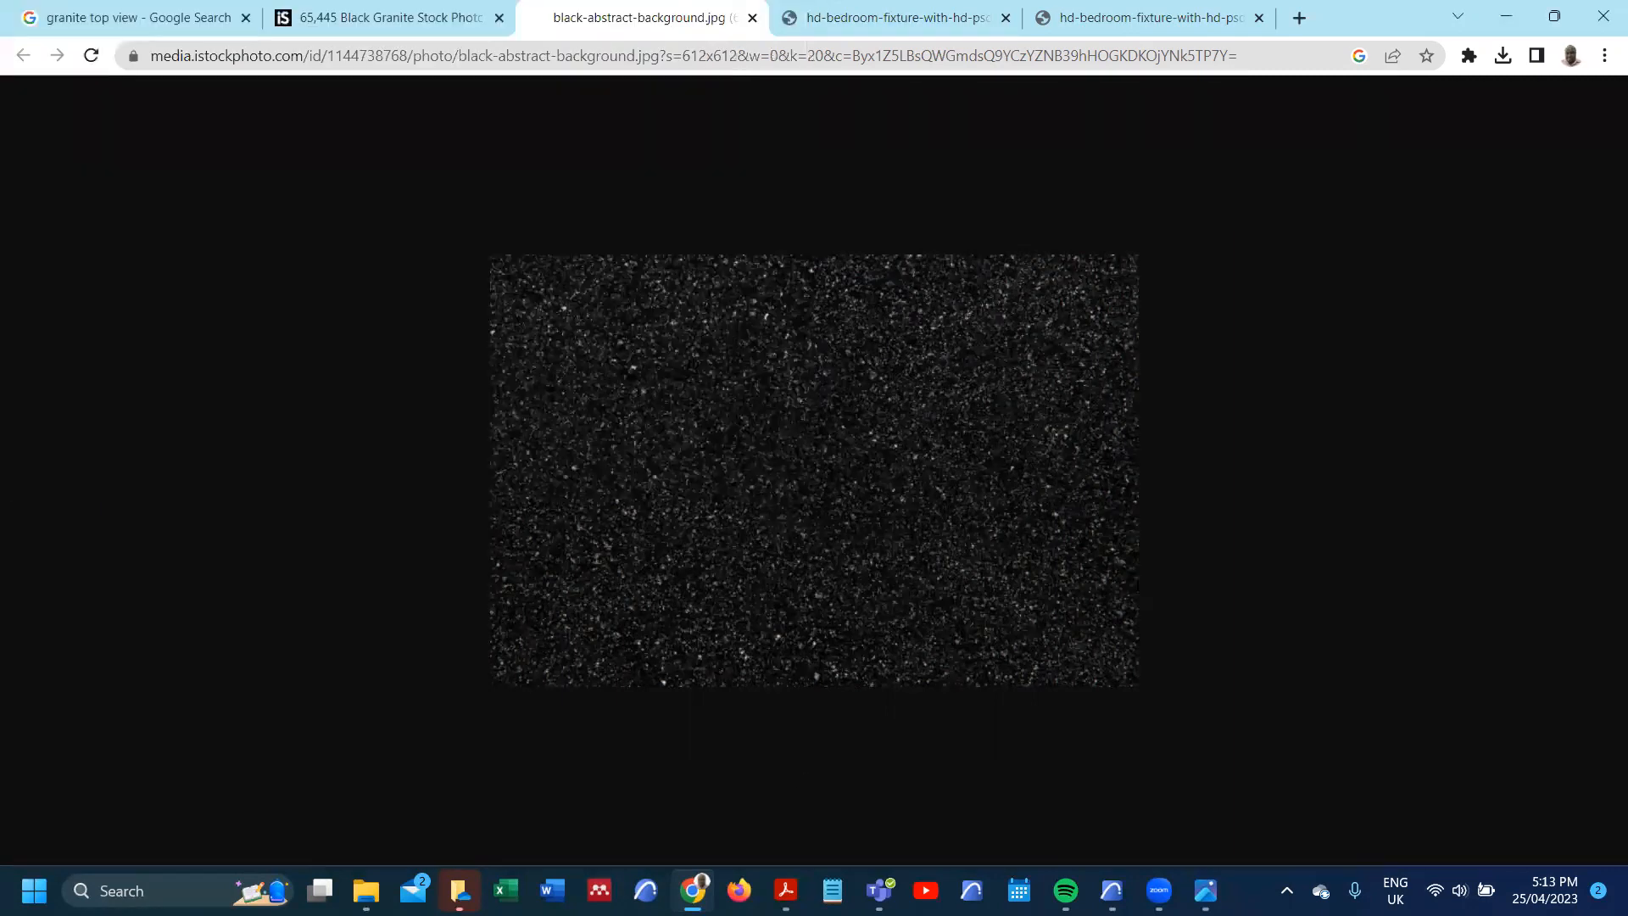
- Return to Archicad and create a fill attribute named GRANITE as a duplicate of MAHOGANY TIMBER
click(693, 891)
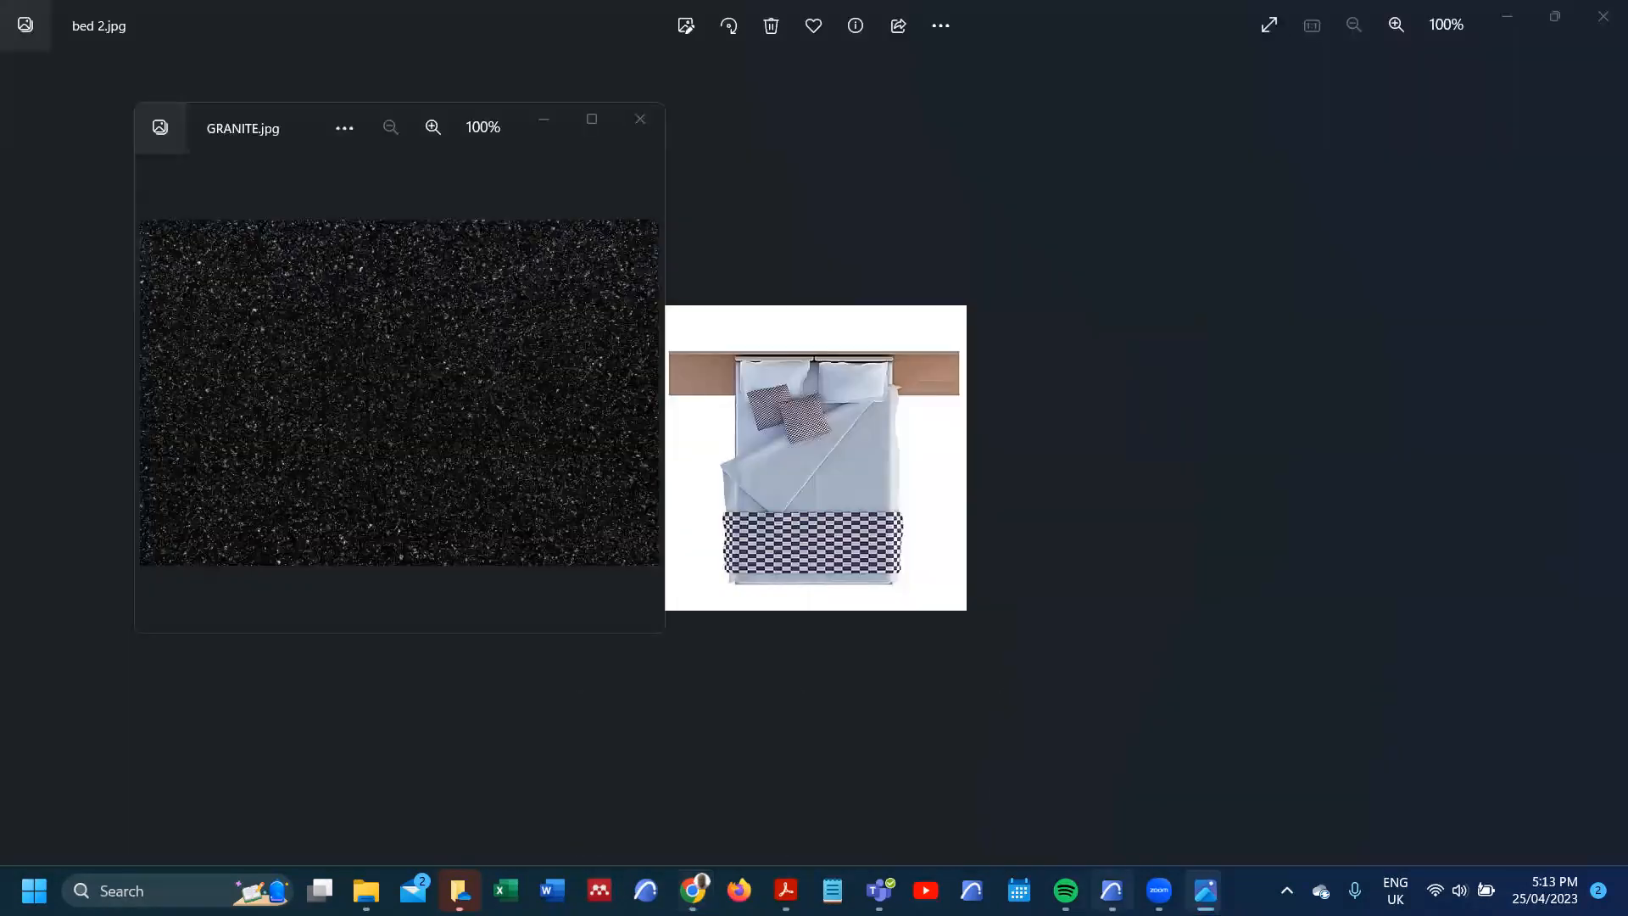
click(1112, 890)
scroll(669, 468, down, 3)
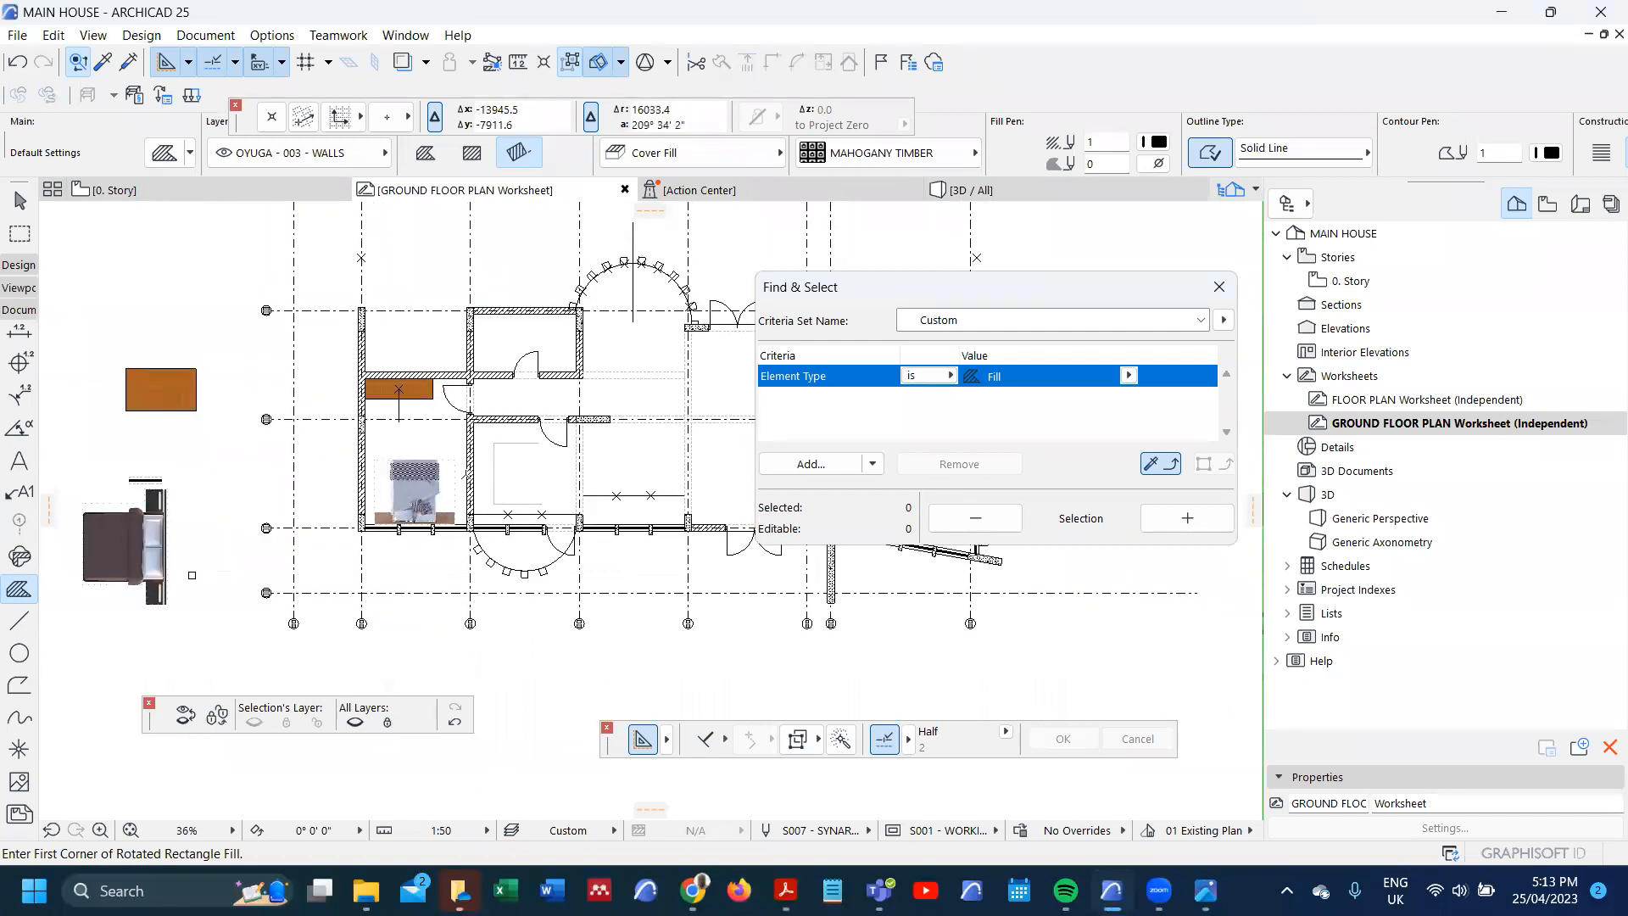
scroll(560, 453, up, 2)
click(398, 354)
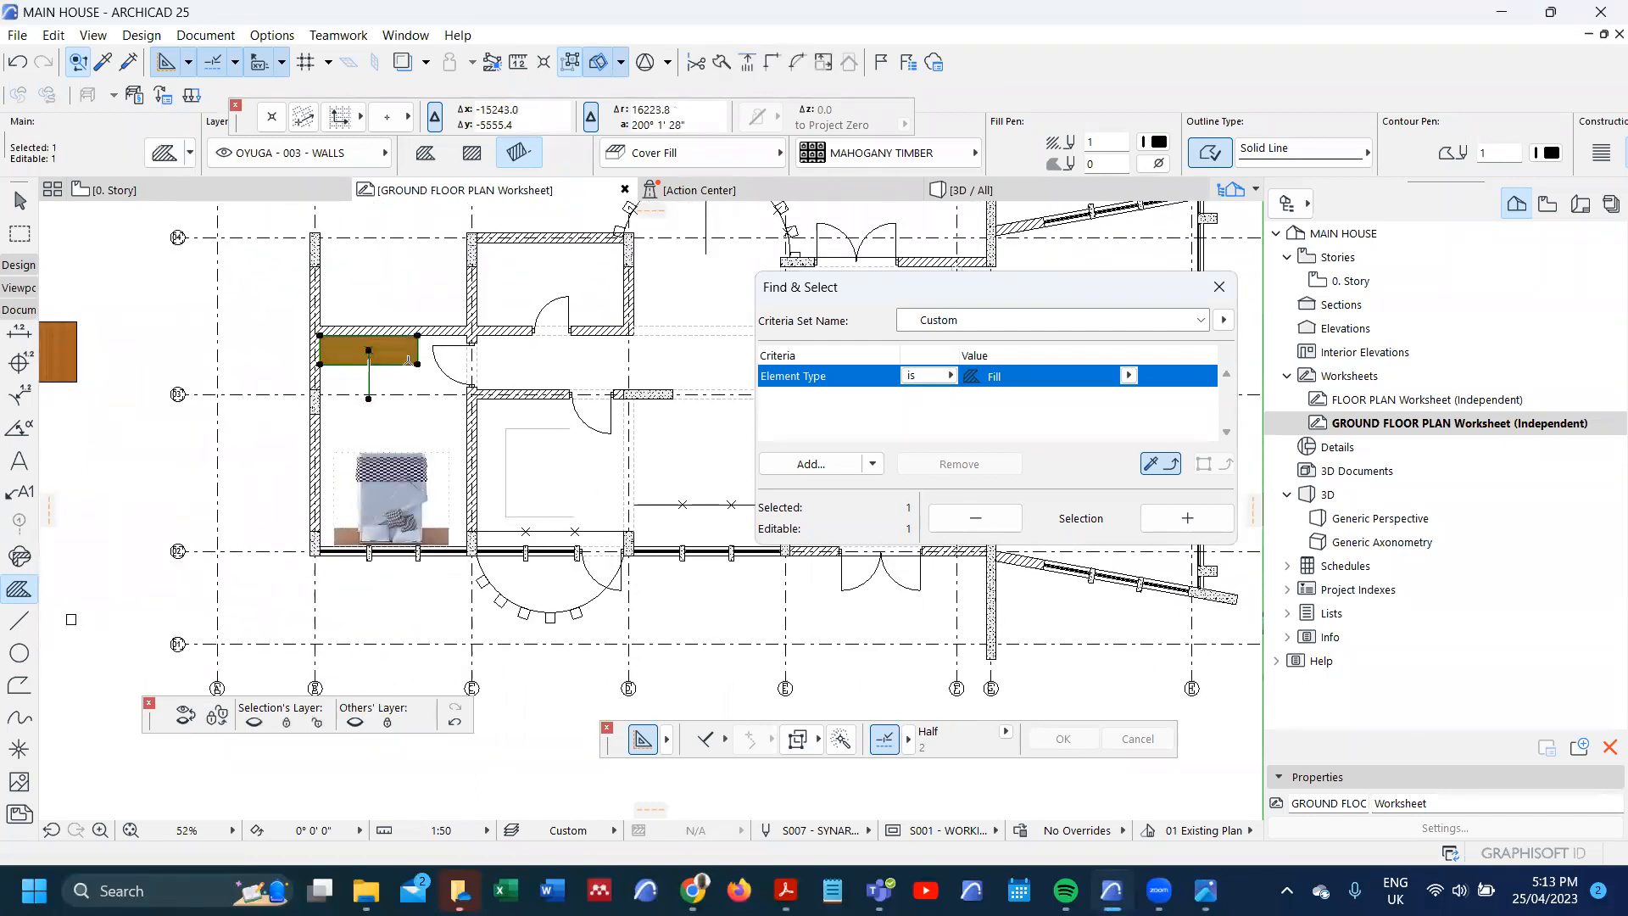
key(Escape)
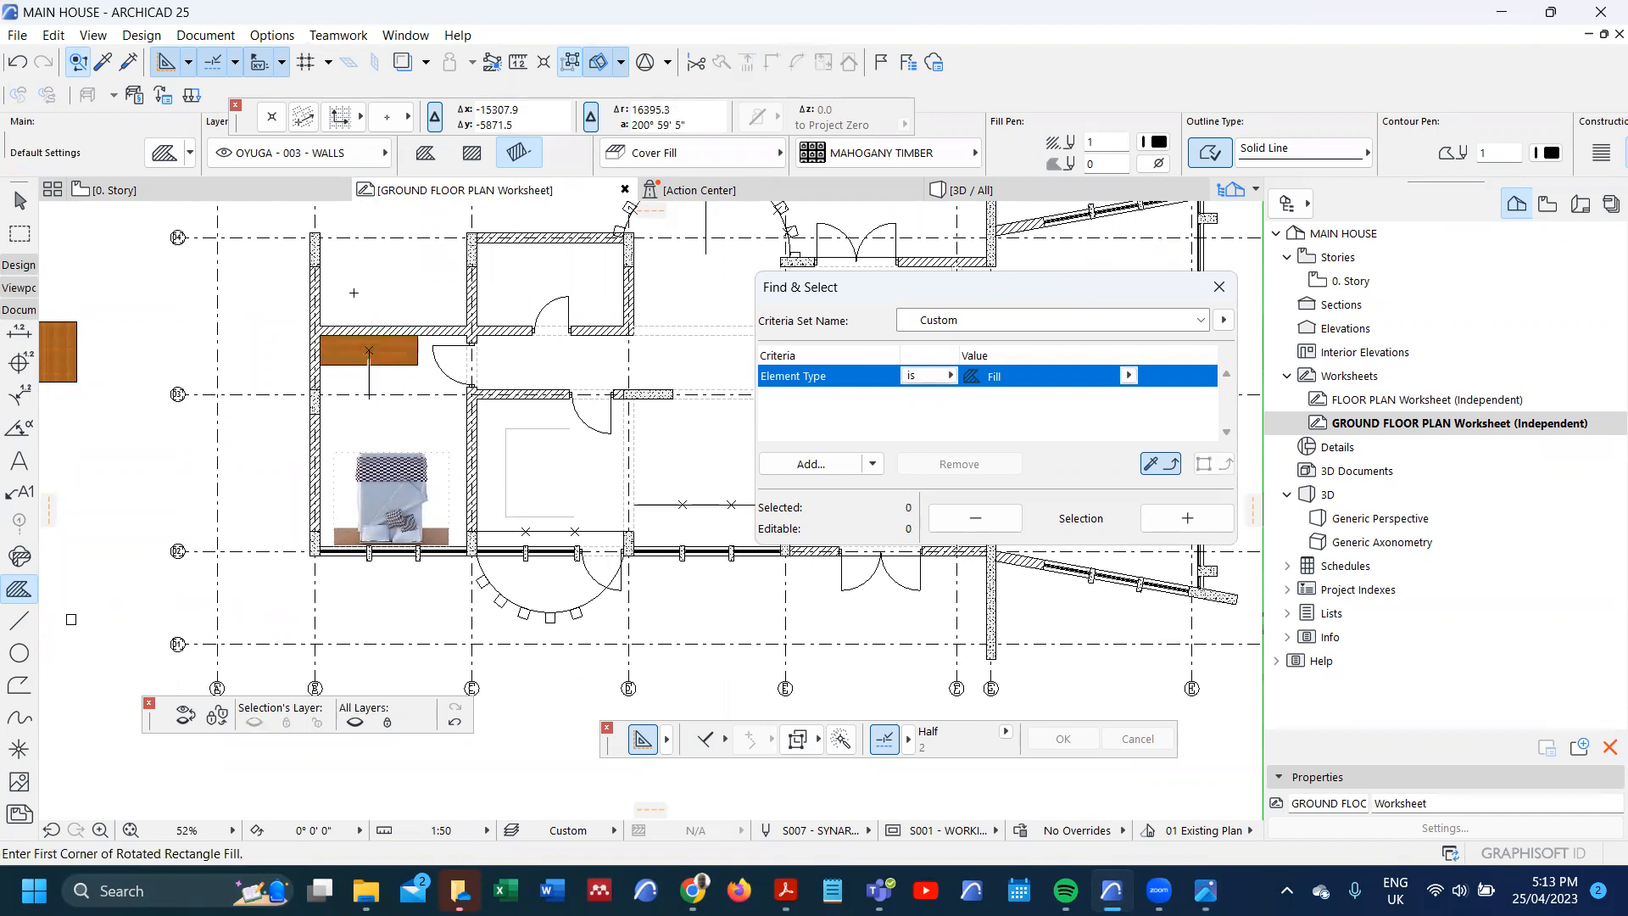
click(251, 37)
mouse_move(375, 62)
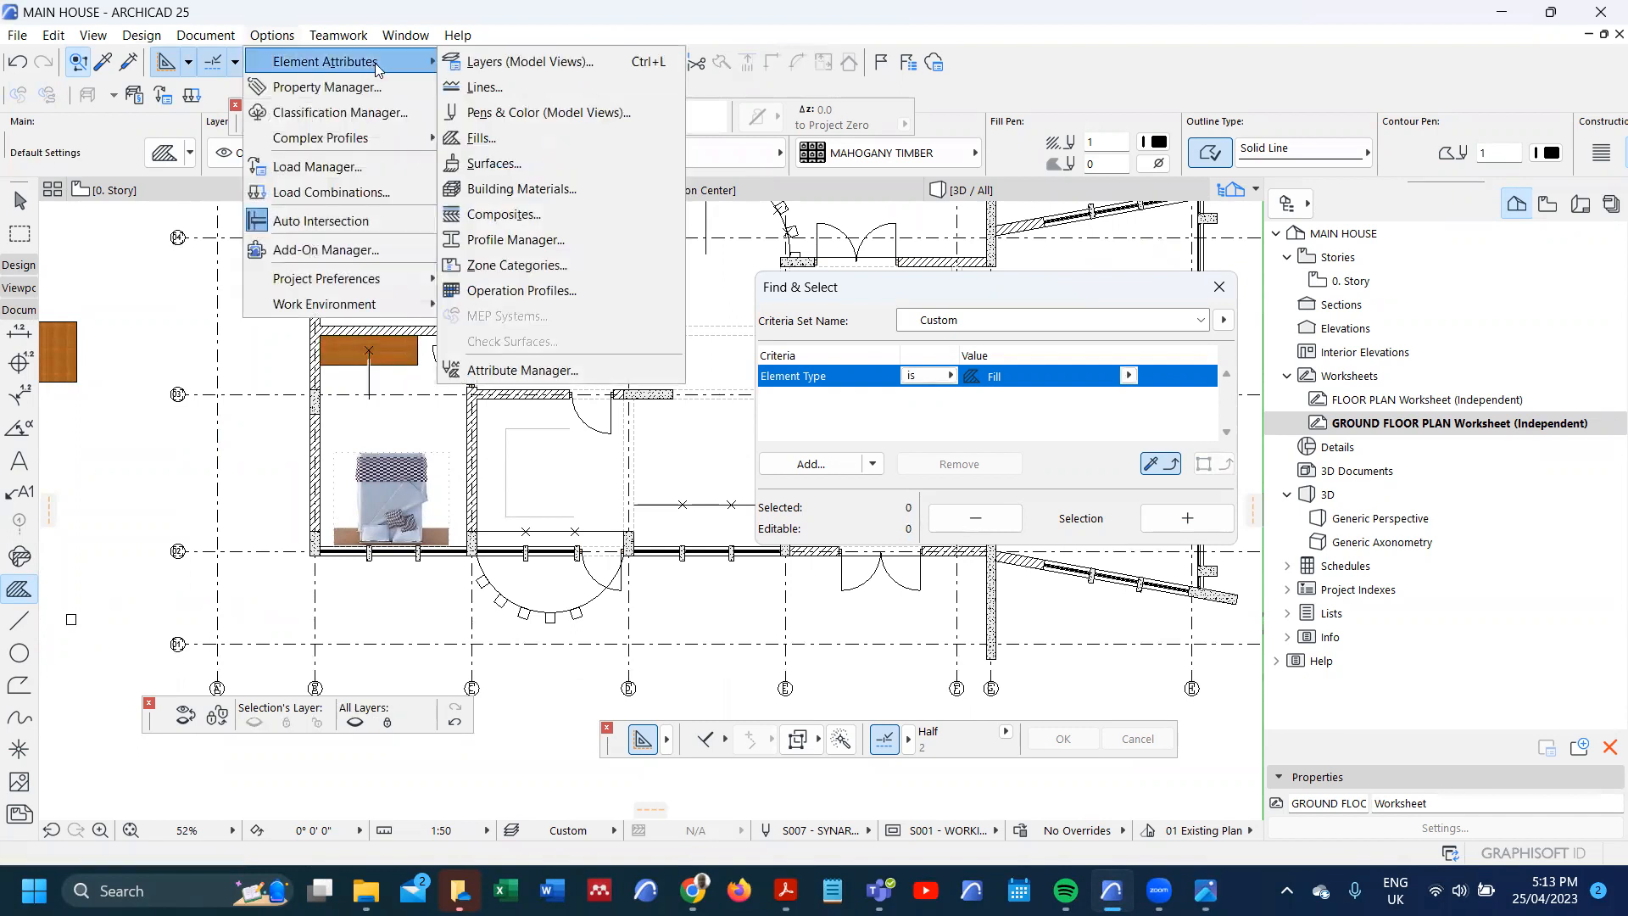
click(519, 141)
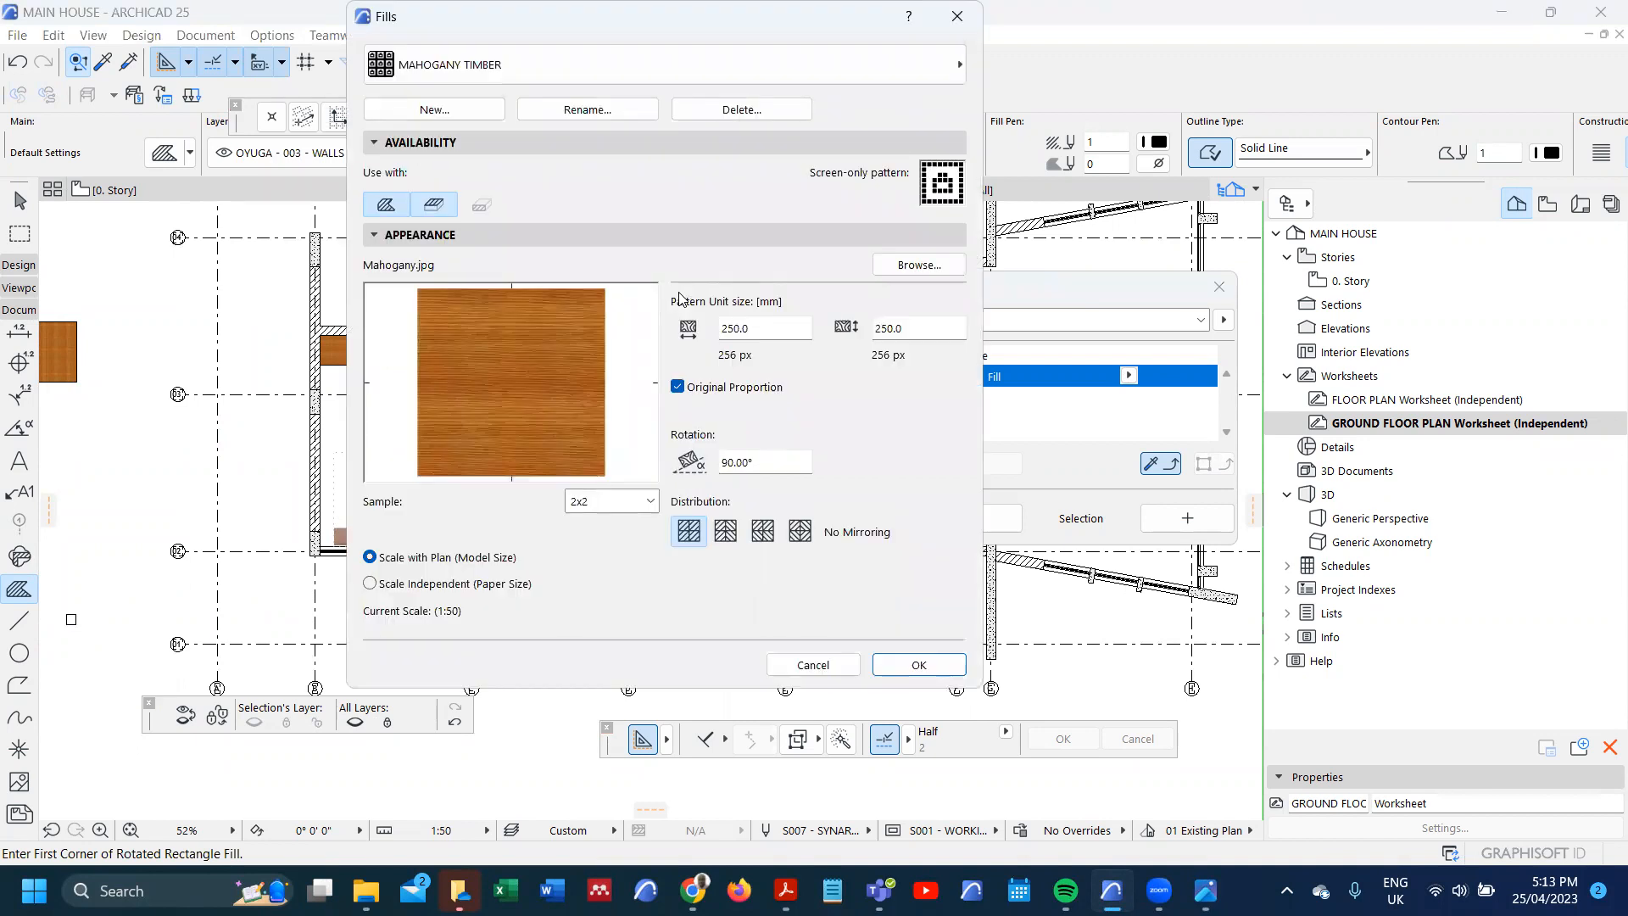
click(434, 109)
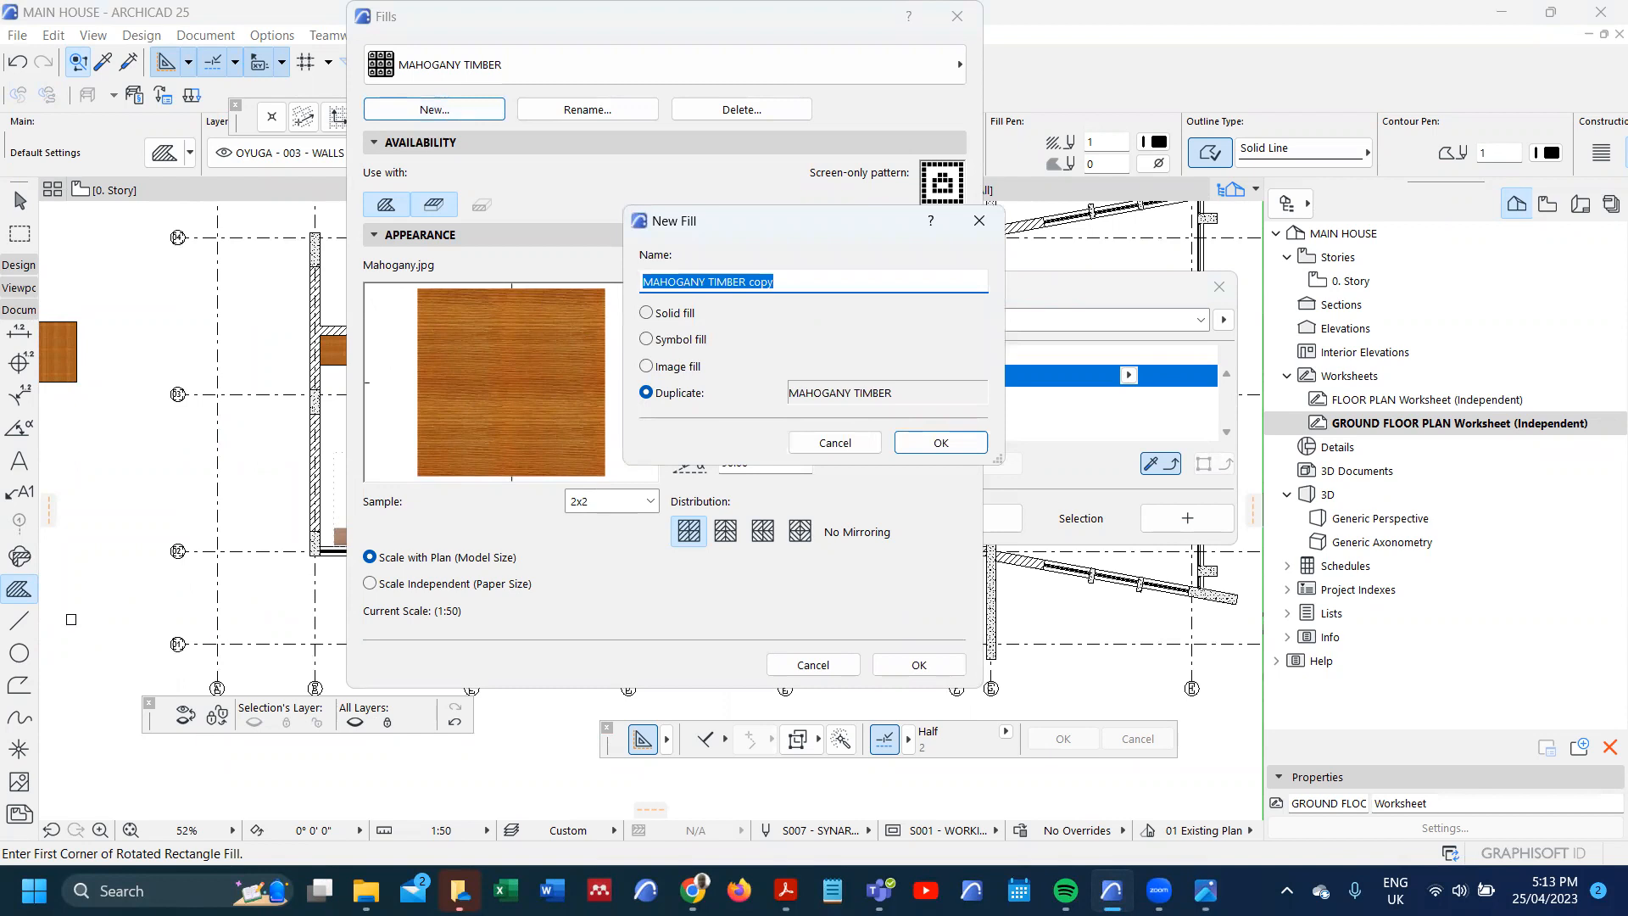
text(GRANITE)
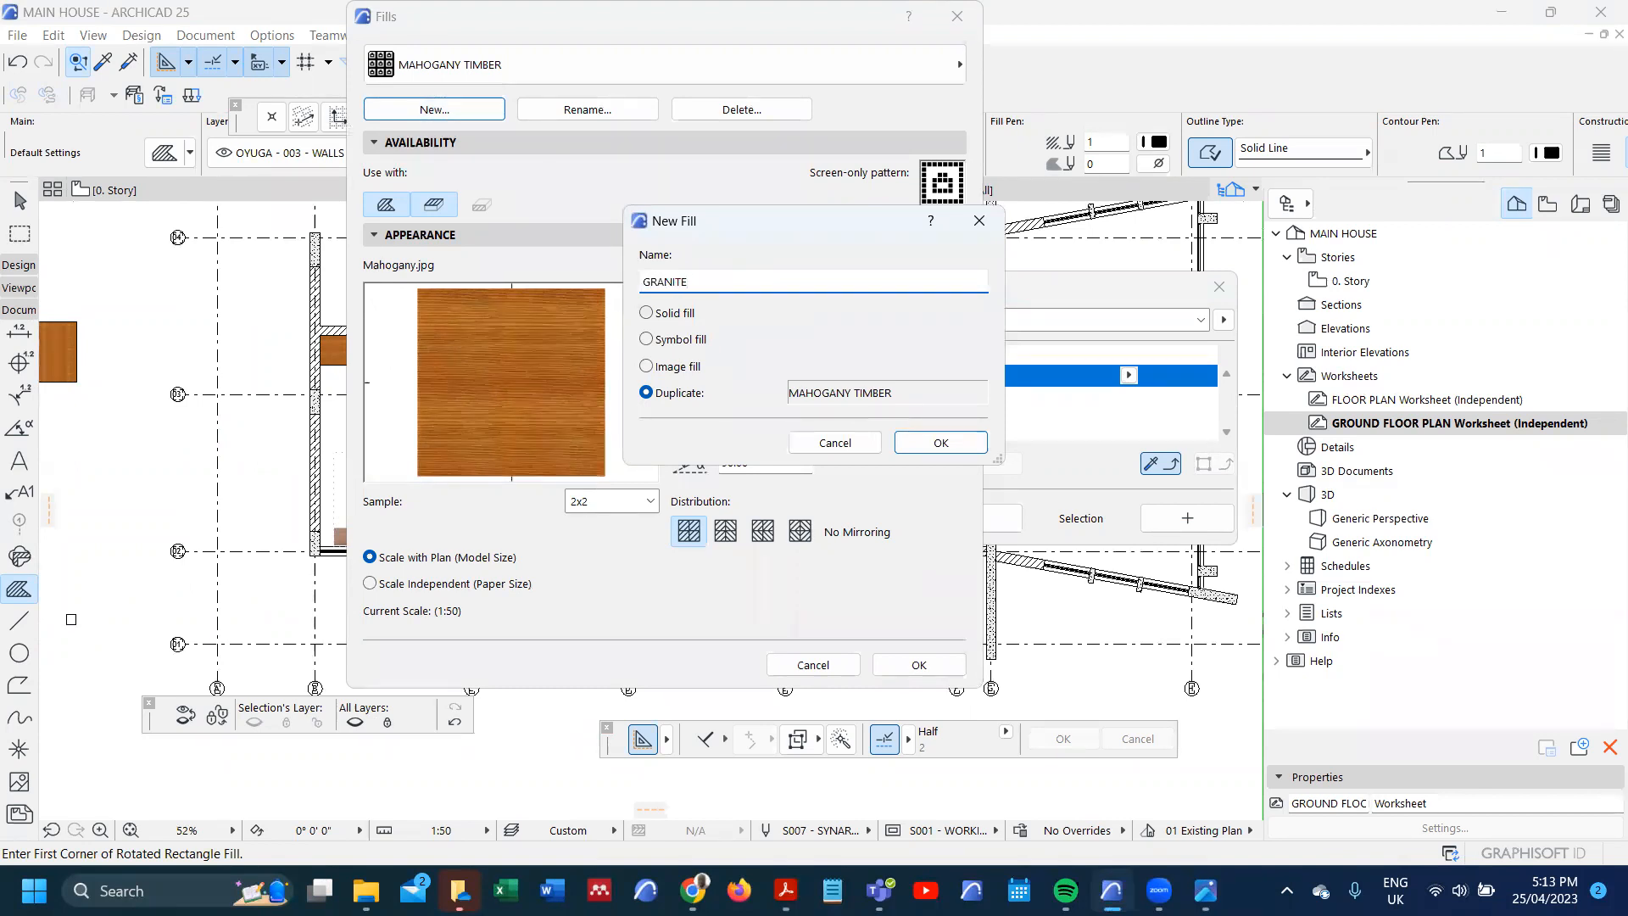
click(939, 442)
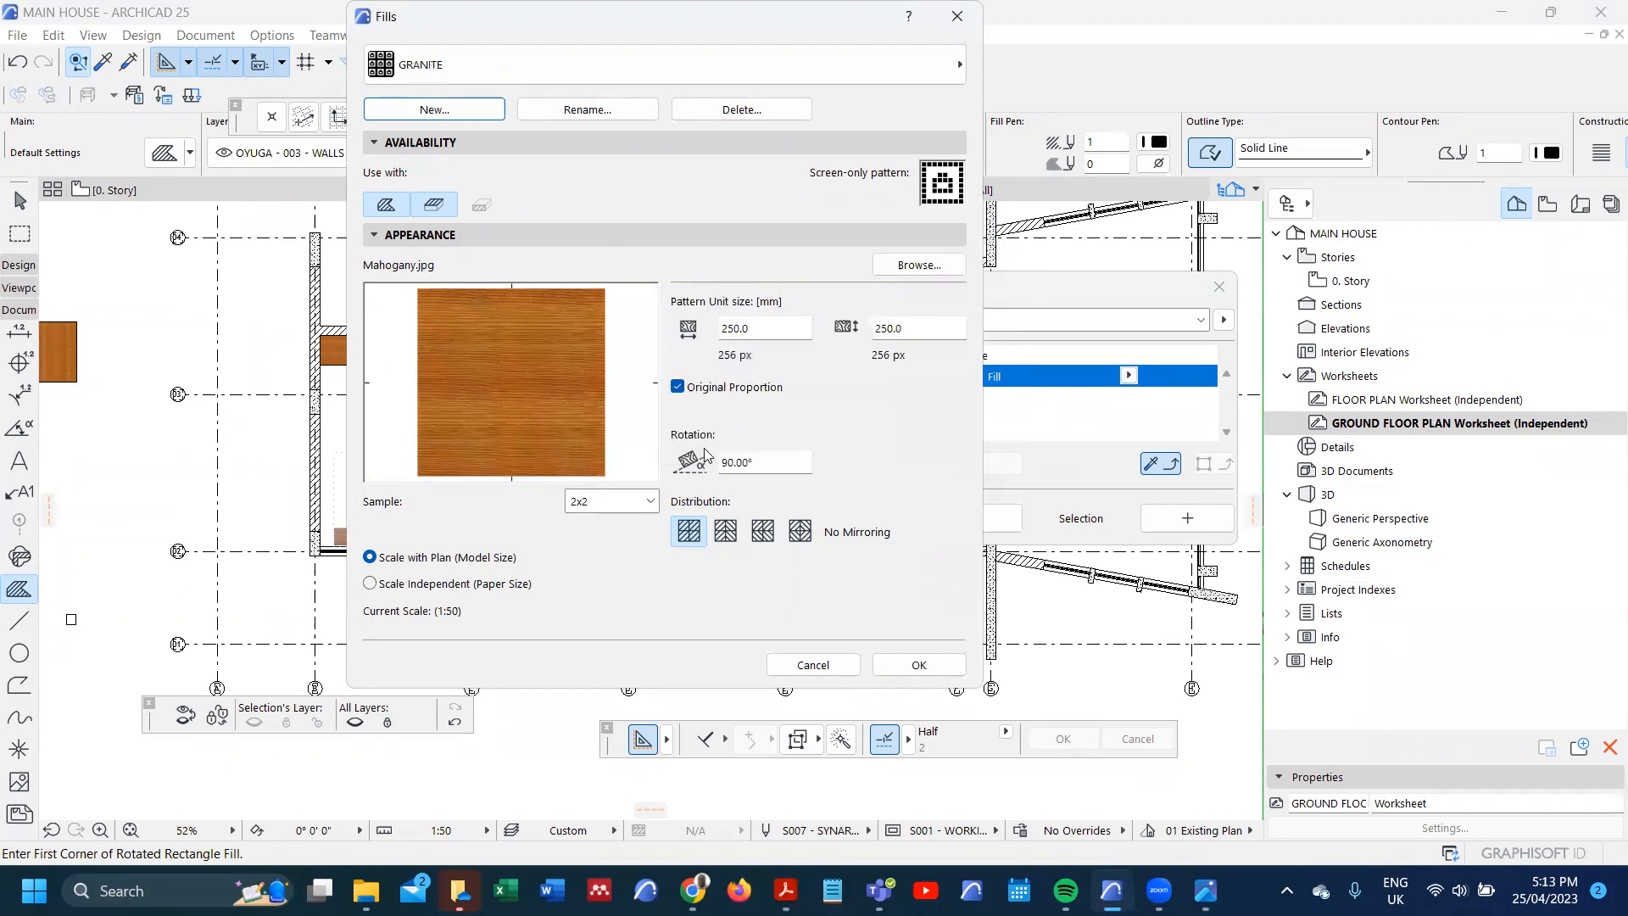
- Add the GRANITE image from the MAIN HOUSE DRAFTING folder to the embedded library and use it as the GRANITE fill's pattern image
click(910, 267)
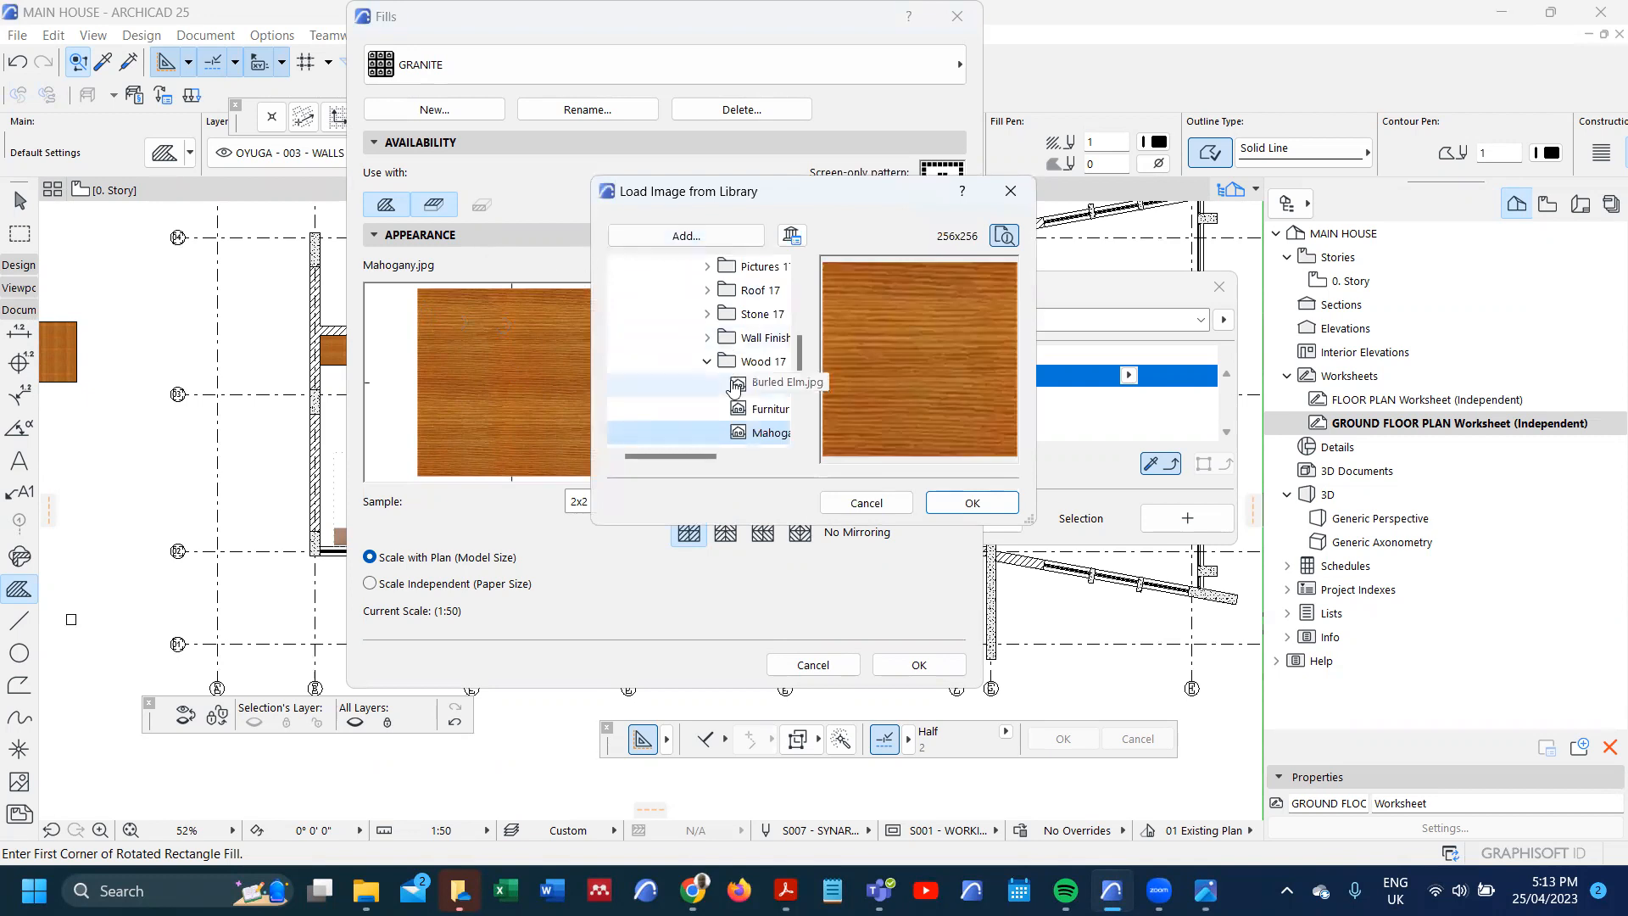
scroll(734, 398, down, 3)
scroll(738, 399, up, 10)
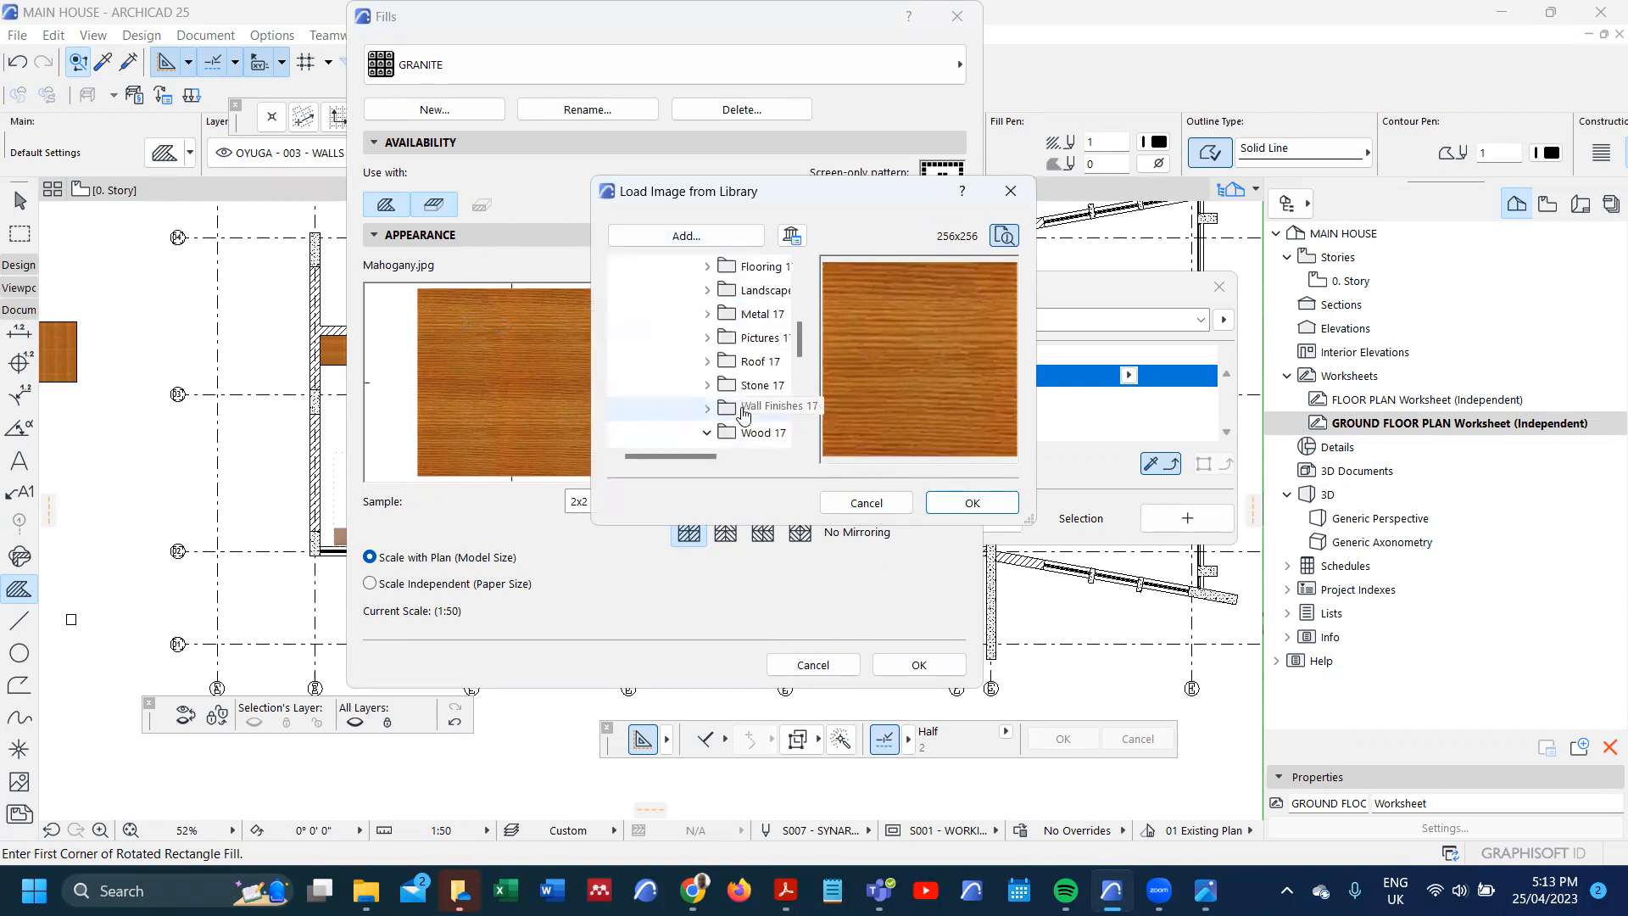
scroll(717, 337, down, 6)
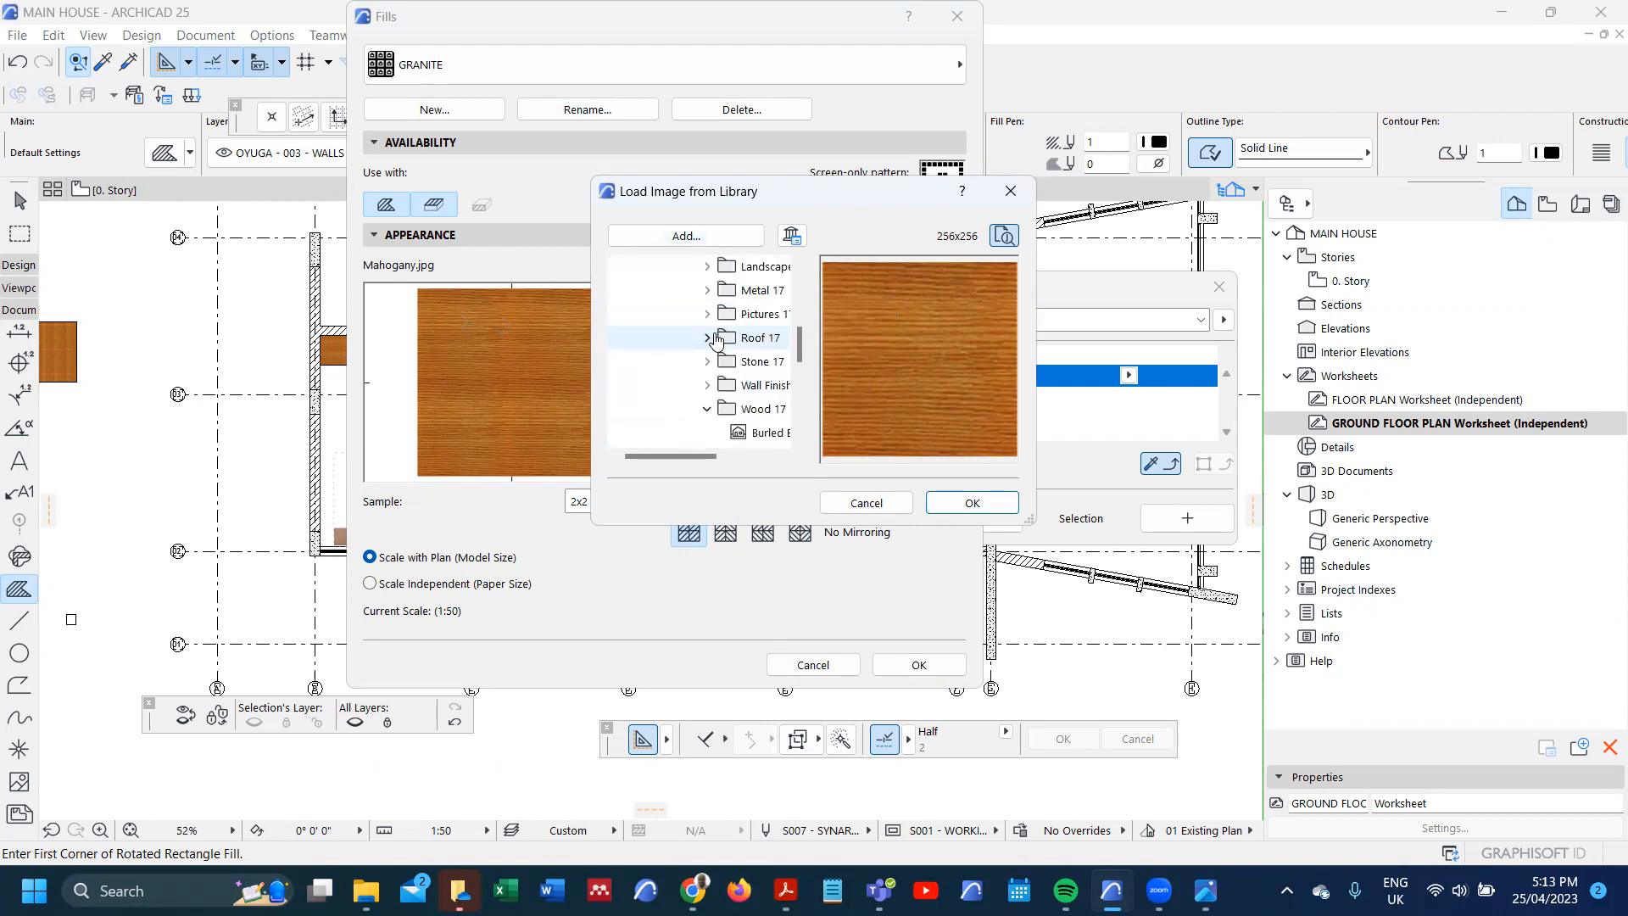
click(711, 237)
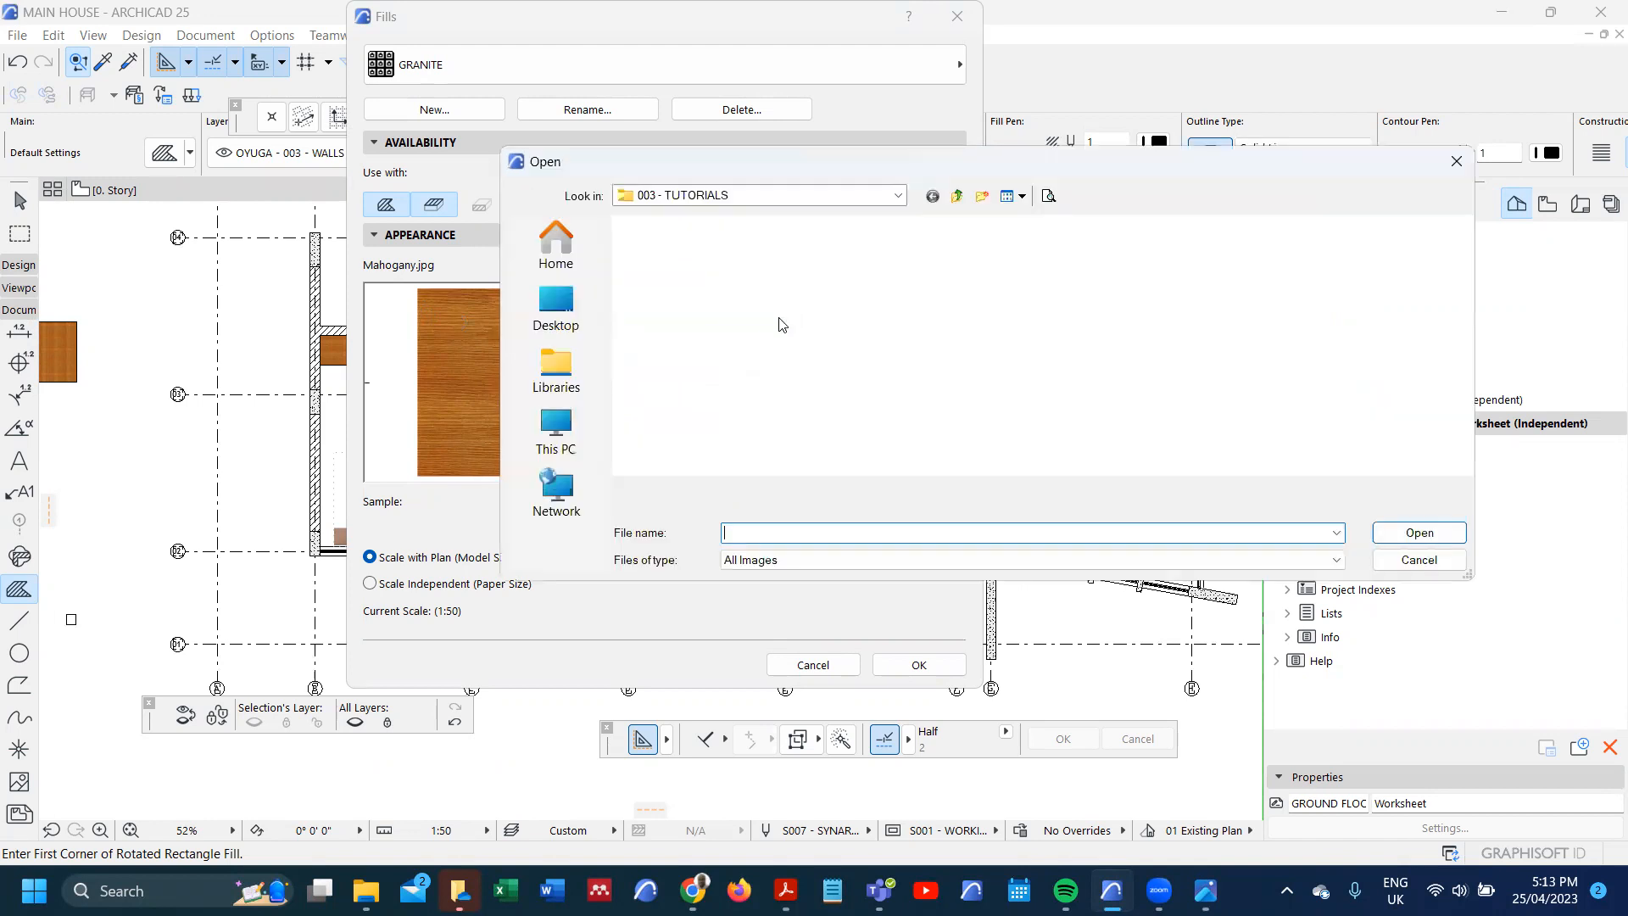
scroll(778, 365, down, 5)
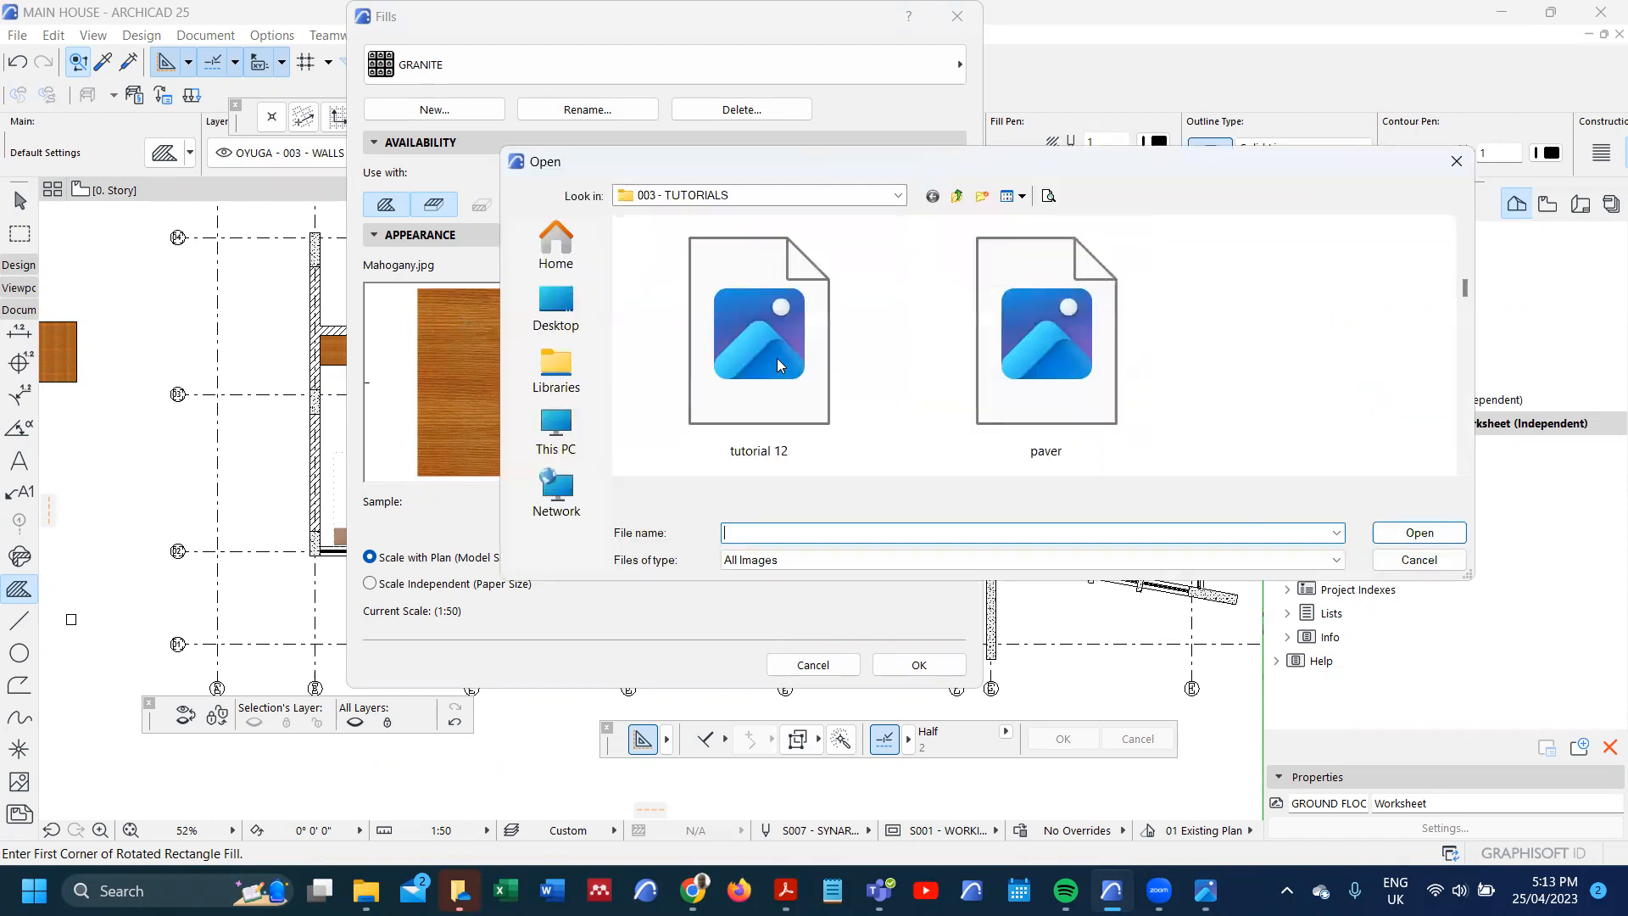
scroll(780, 365, up, 5)
click(806, 333)
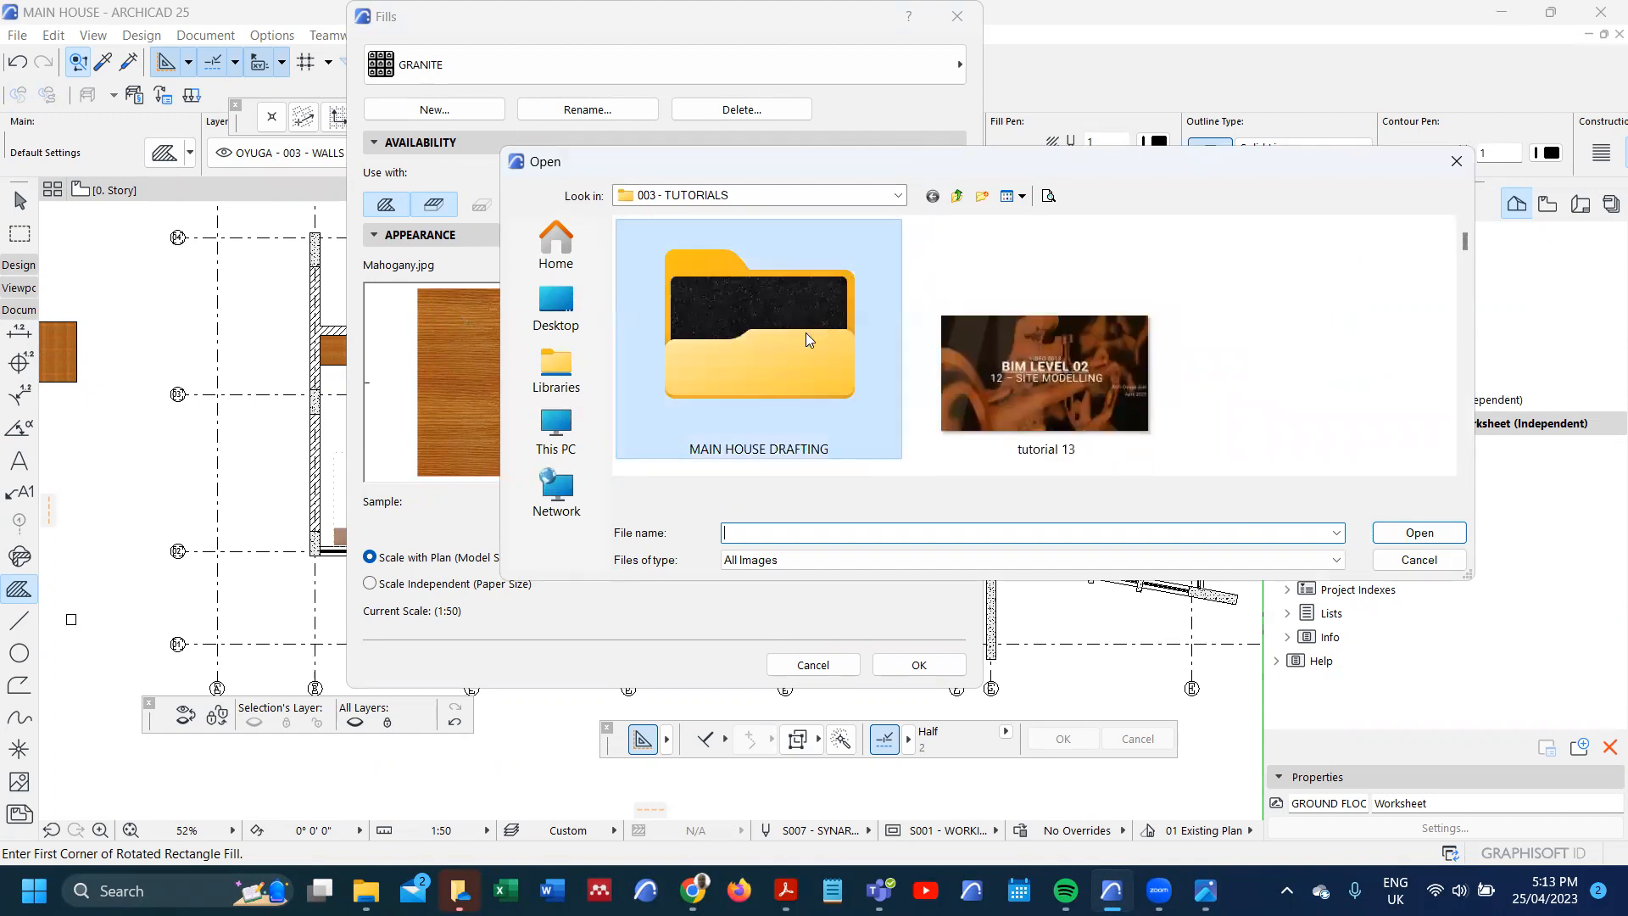
double_click(805, 333)
click(960, 284)
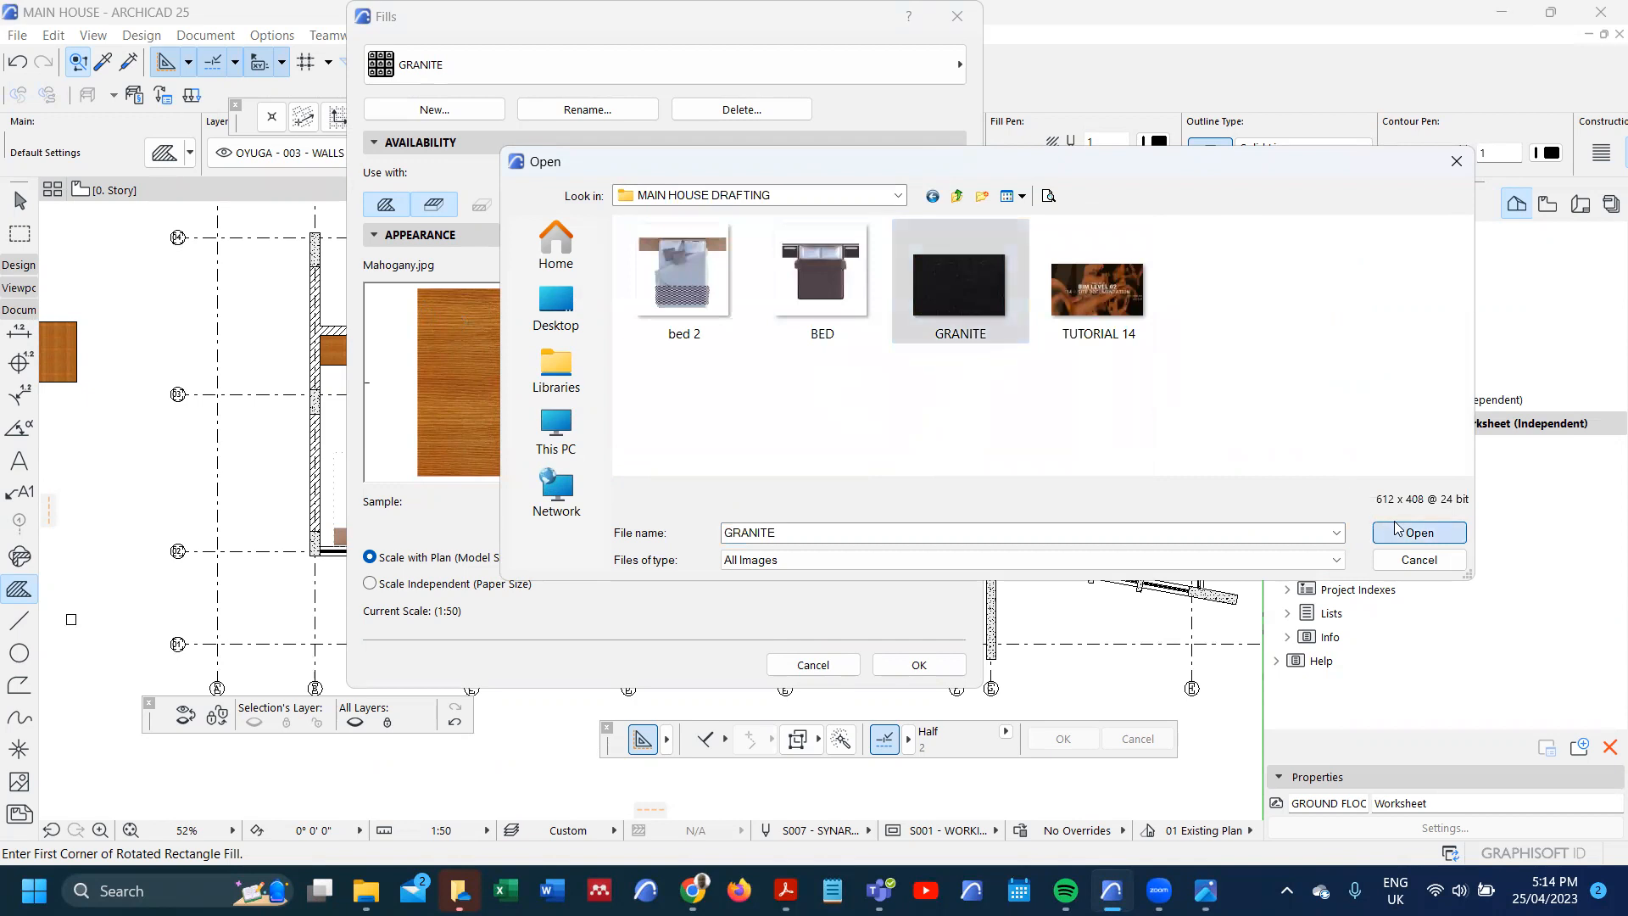
click(1397, 531)
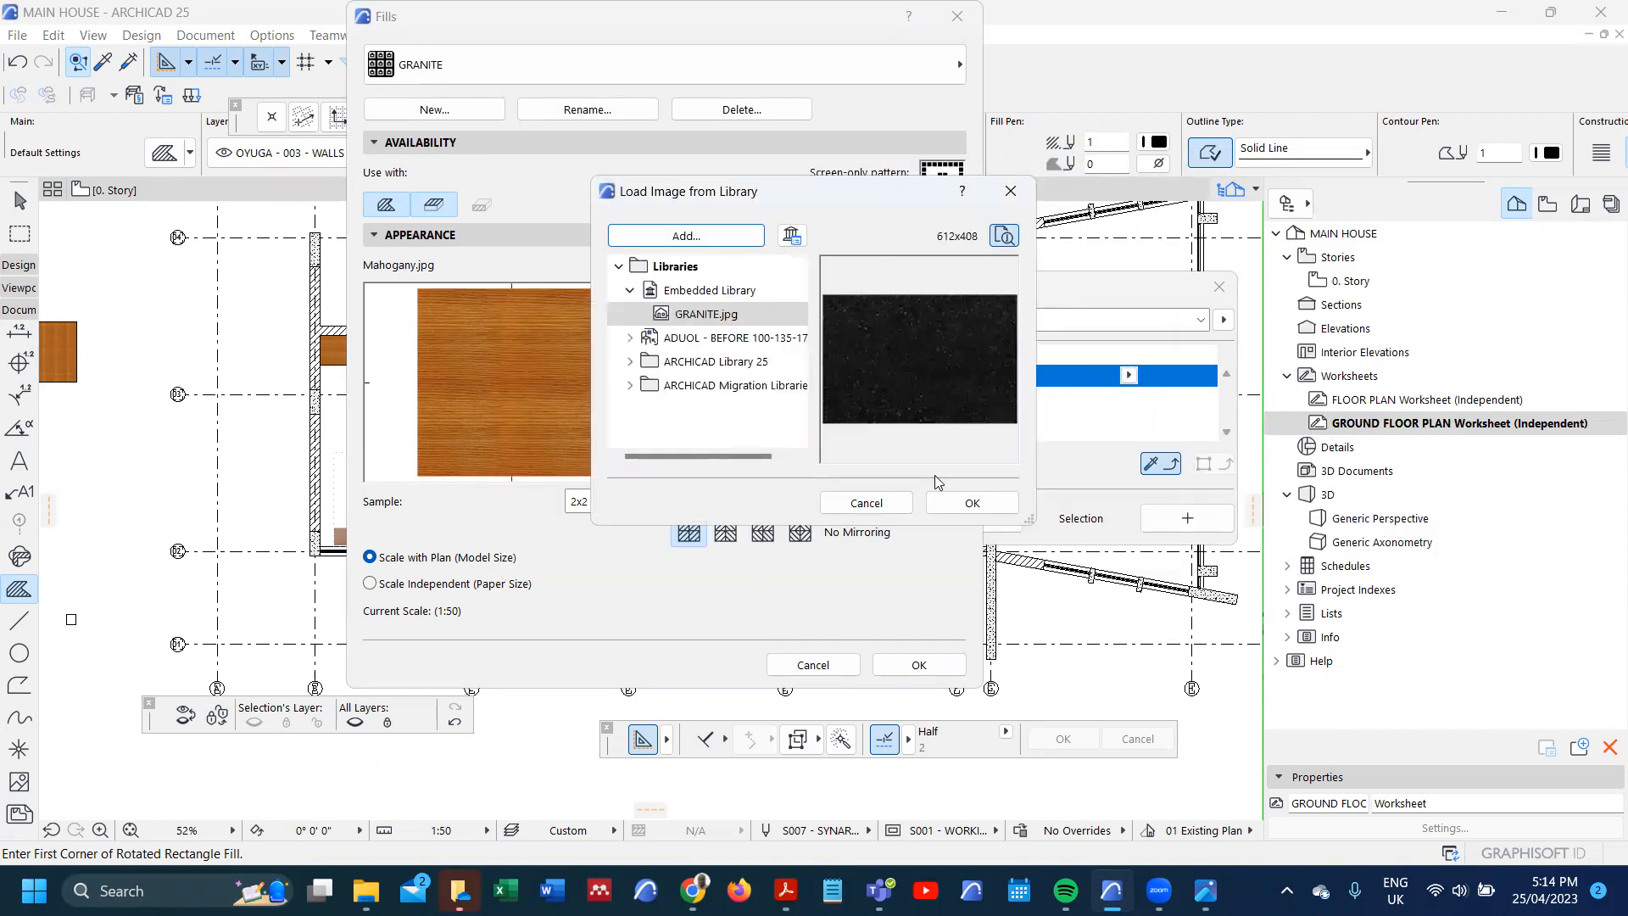
click(973, 500)
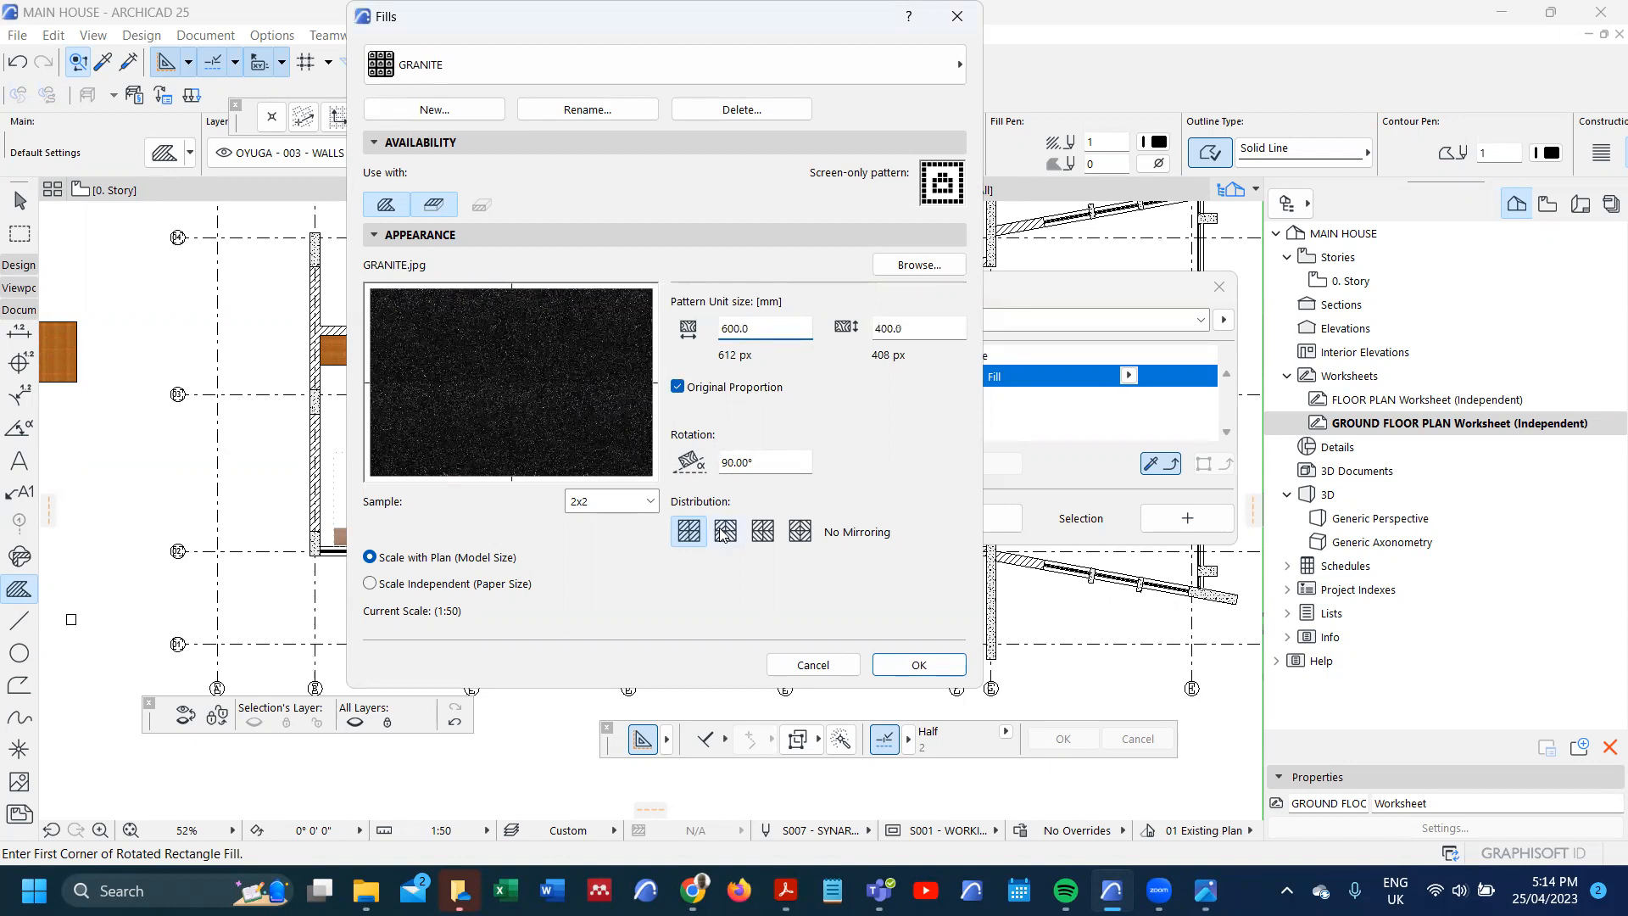
- Accept the GRANITE fill definition and make GRANITE the default cover fill
click(917, 666)
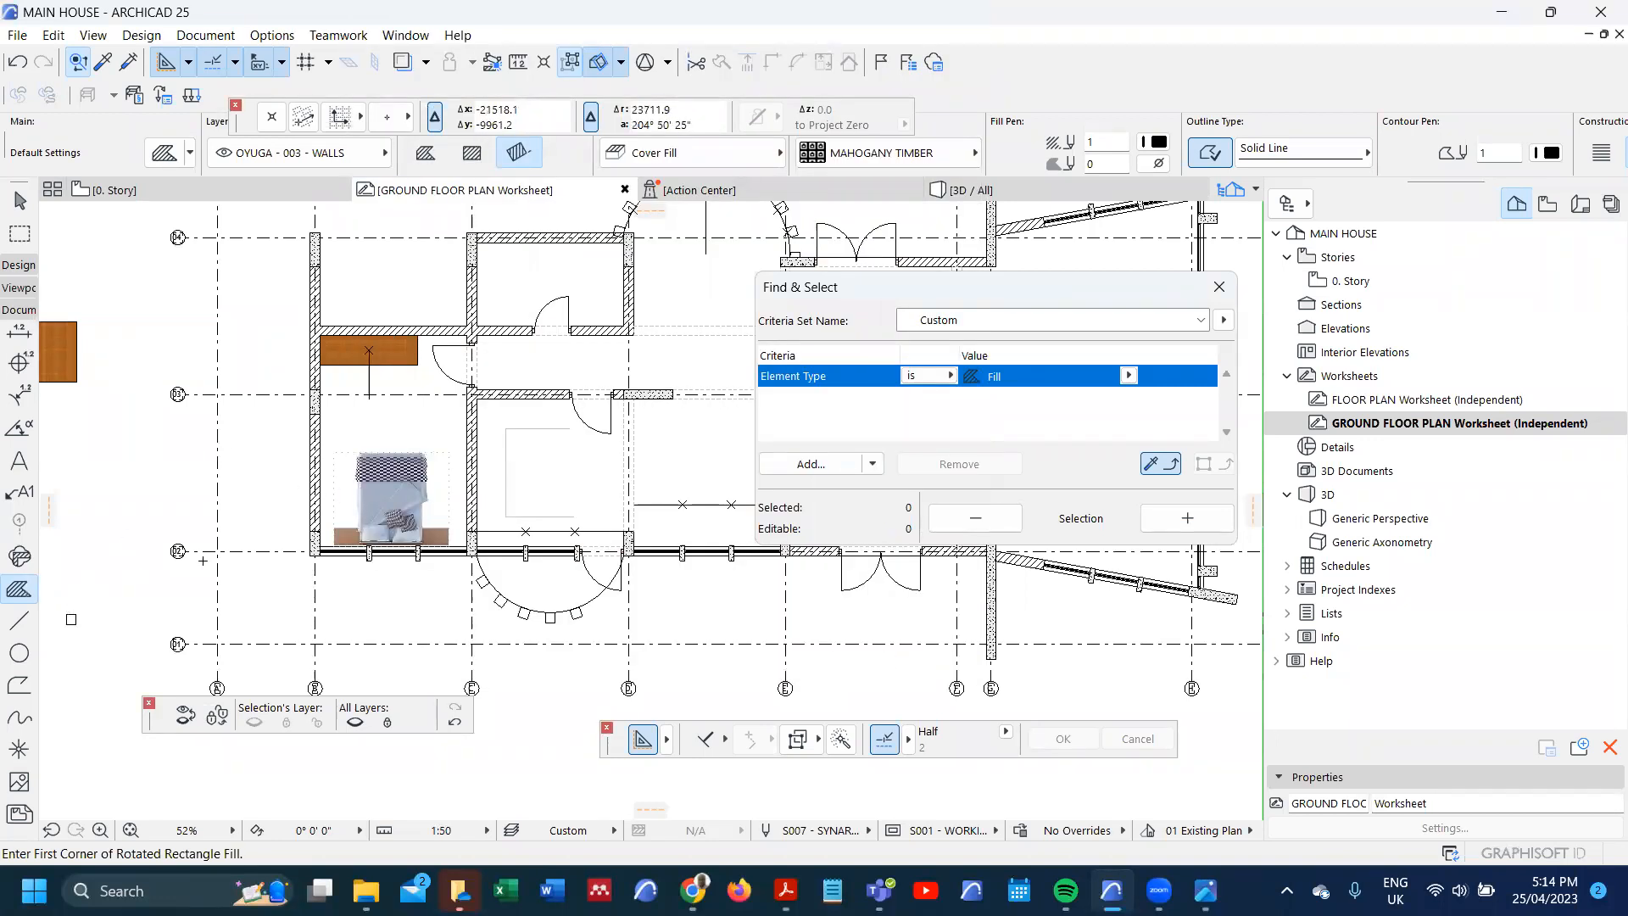
click(923, 161)
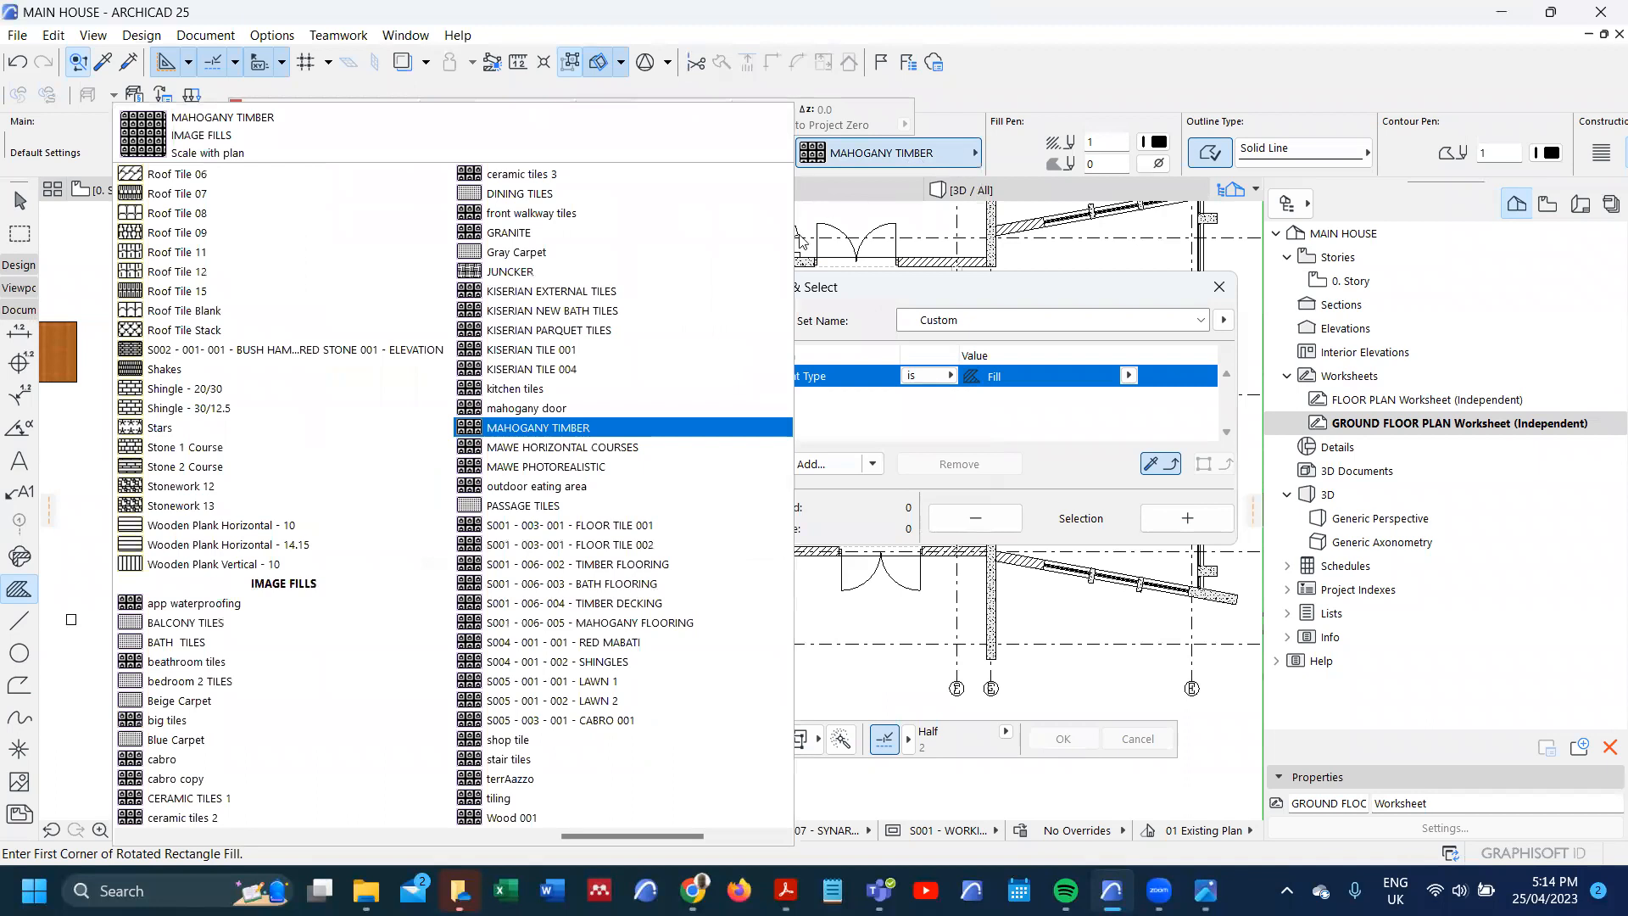
click(552, 234)
- Try to fill the enclosed kitchen area with GRANITE and undo that fill
scroll(467, 513, up, 1)
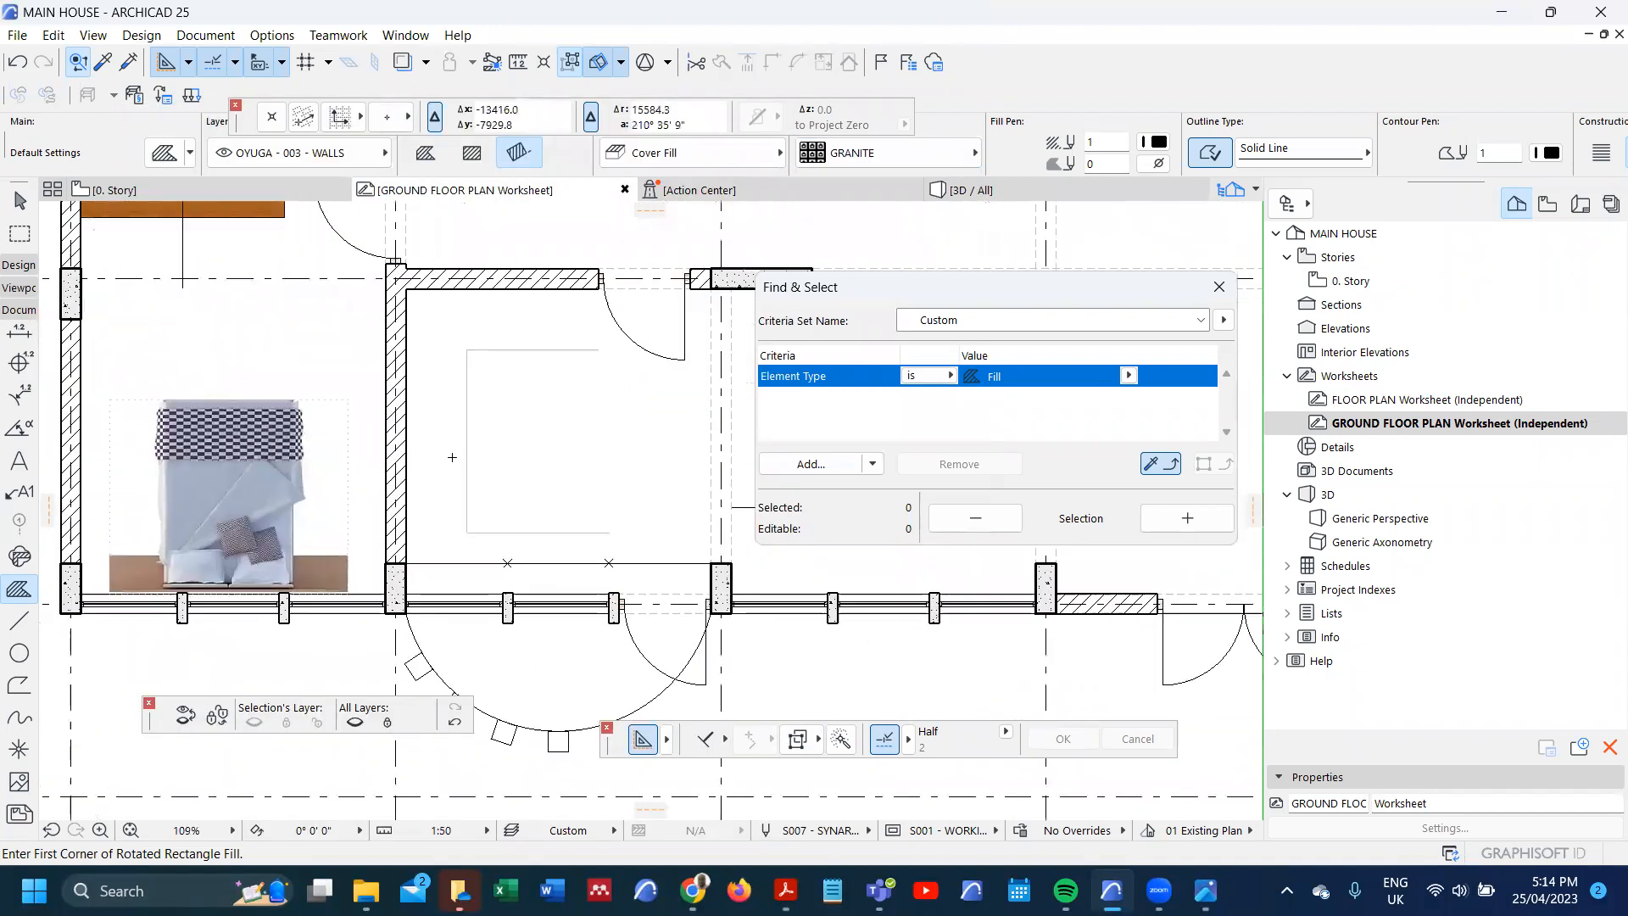
click(453, 457)
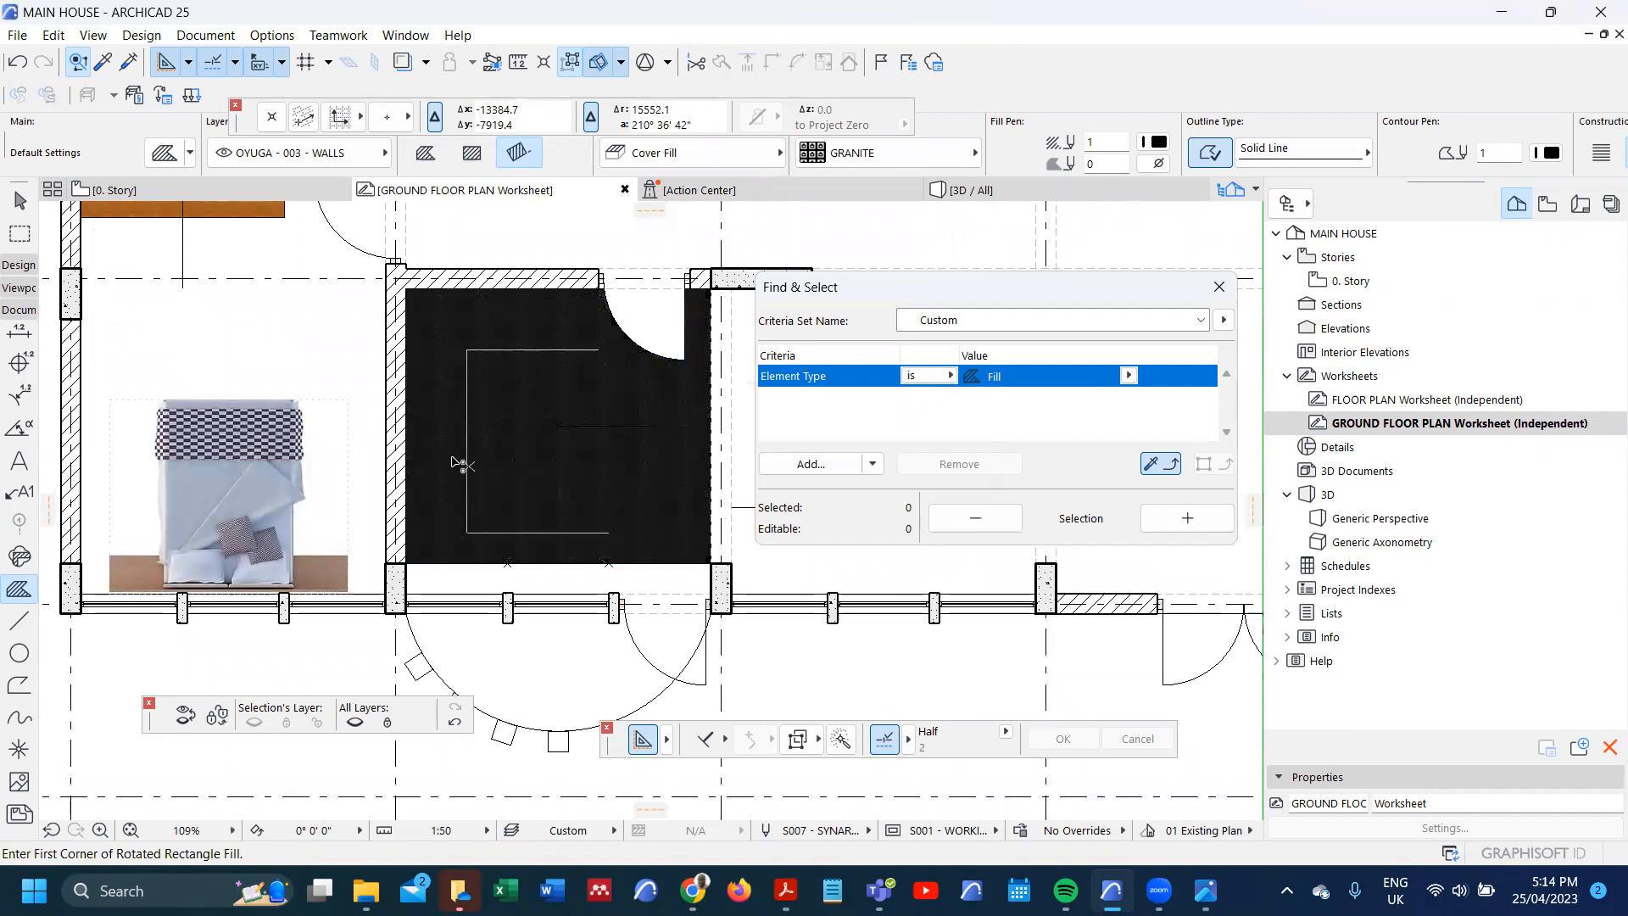
key(ctrl+z)
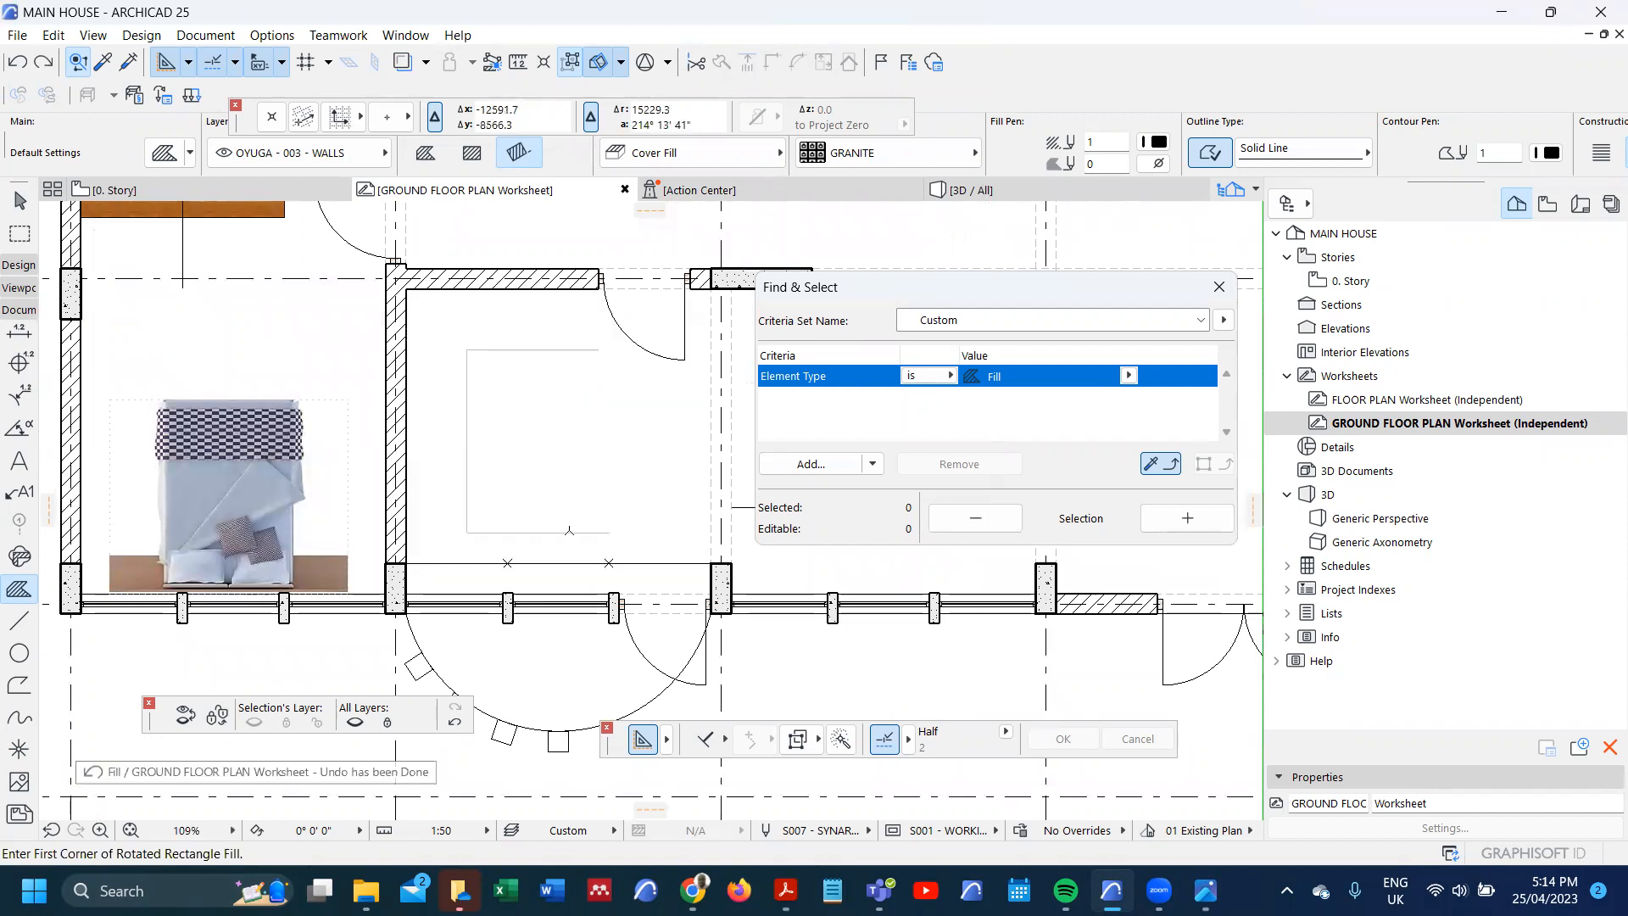
- Draw a single vertical line from the open end of the lower counter edge up to the kitchen's upper wall, using the counter line's settings
alt+click(574, 532)
click(609, 533)
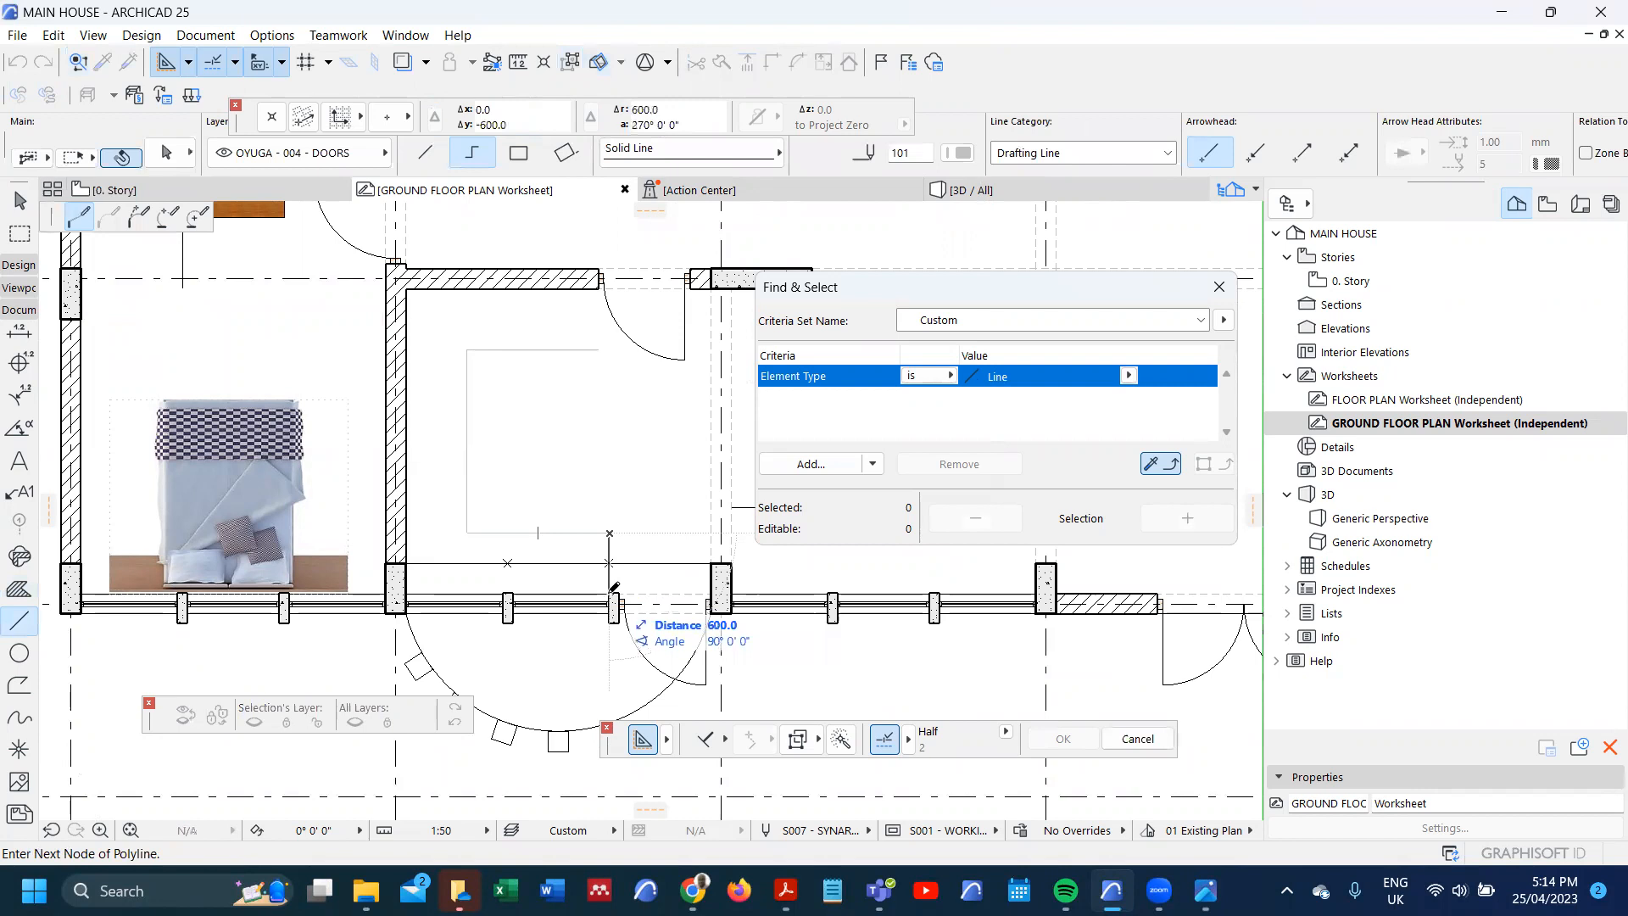
click(613, 593)
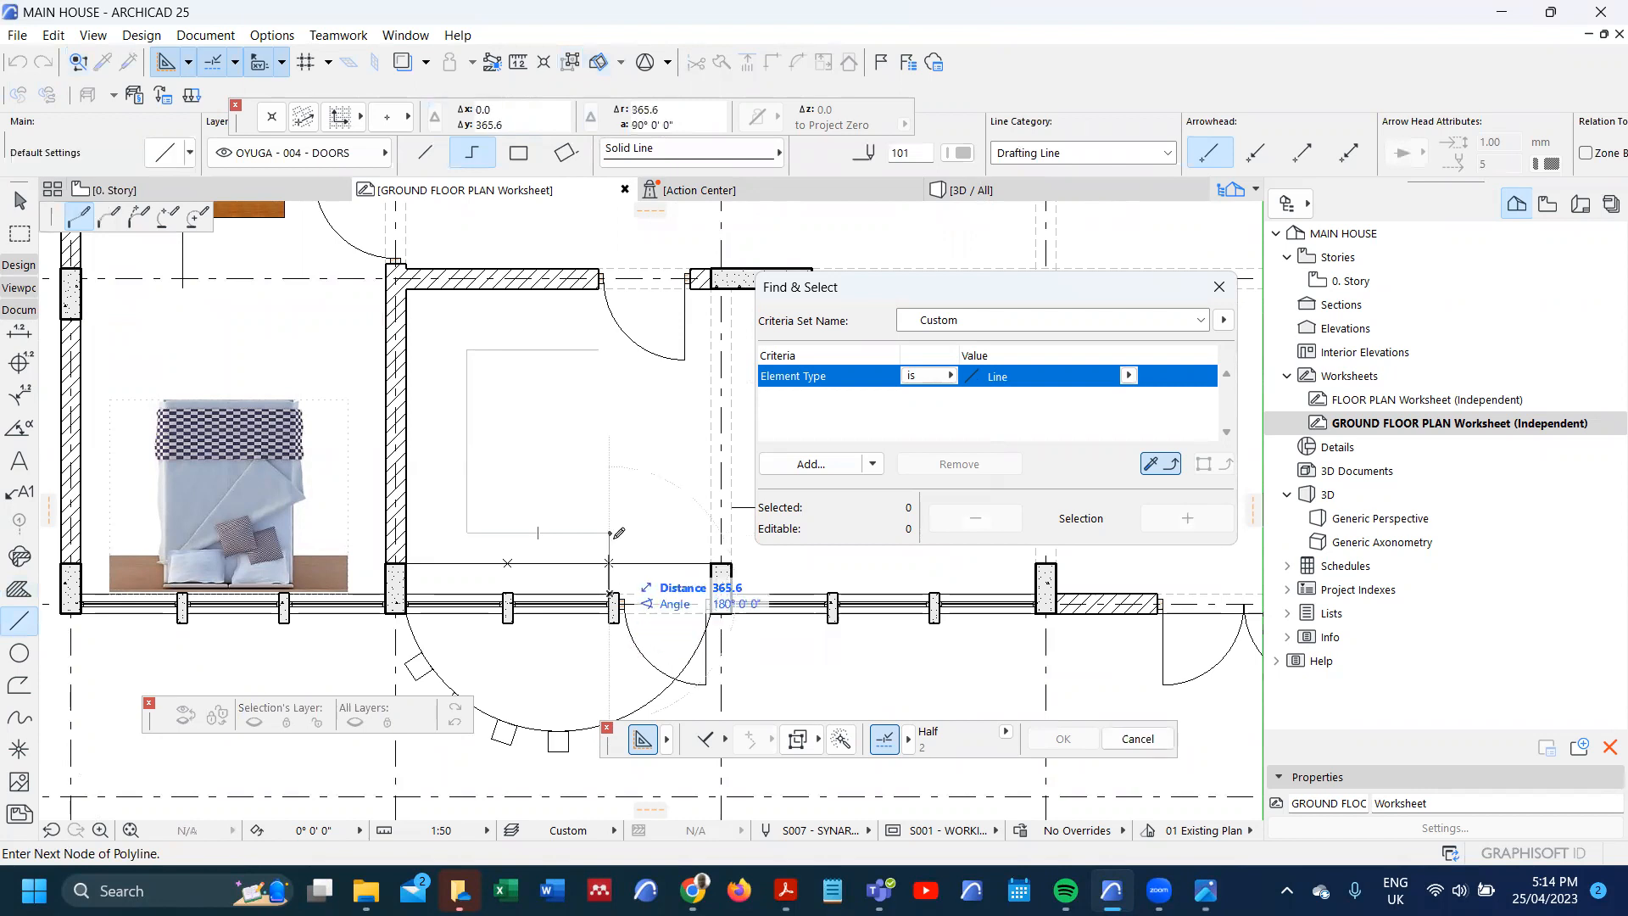
click(424, 151)
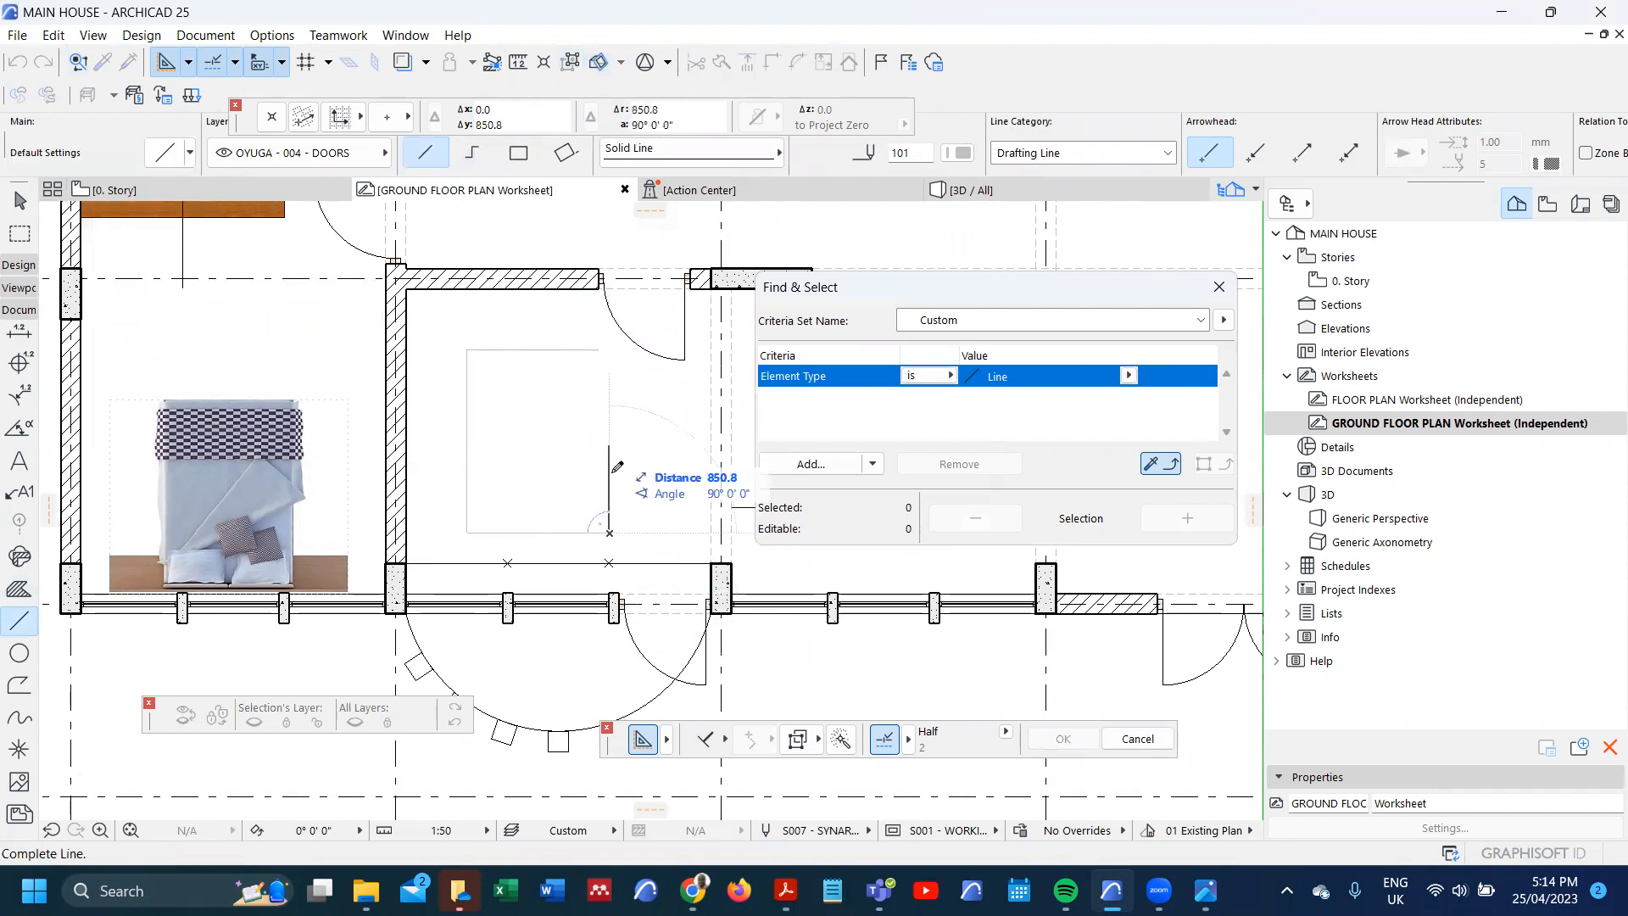
click(597, 287)
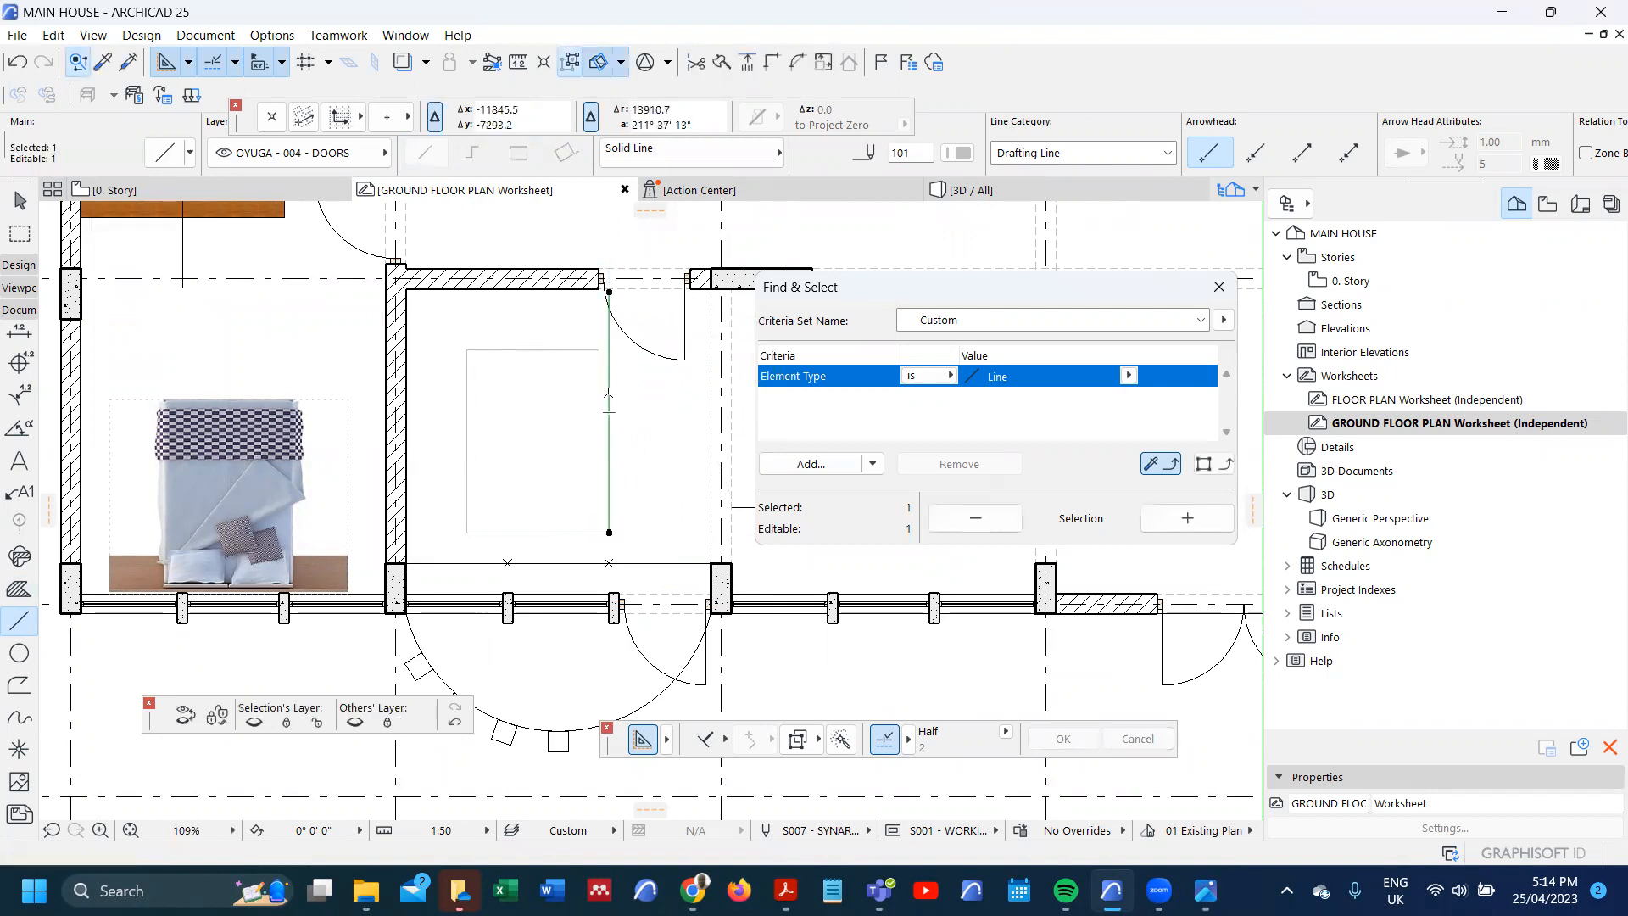
- Move the vertical line to the upper counter edge's end, shift it 100 mm further left and extend it down to the window wall
click(609, 398)
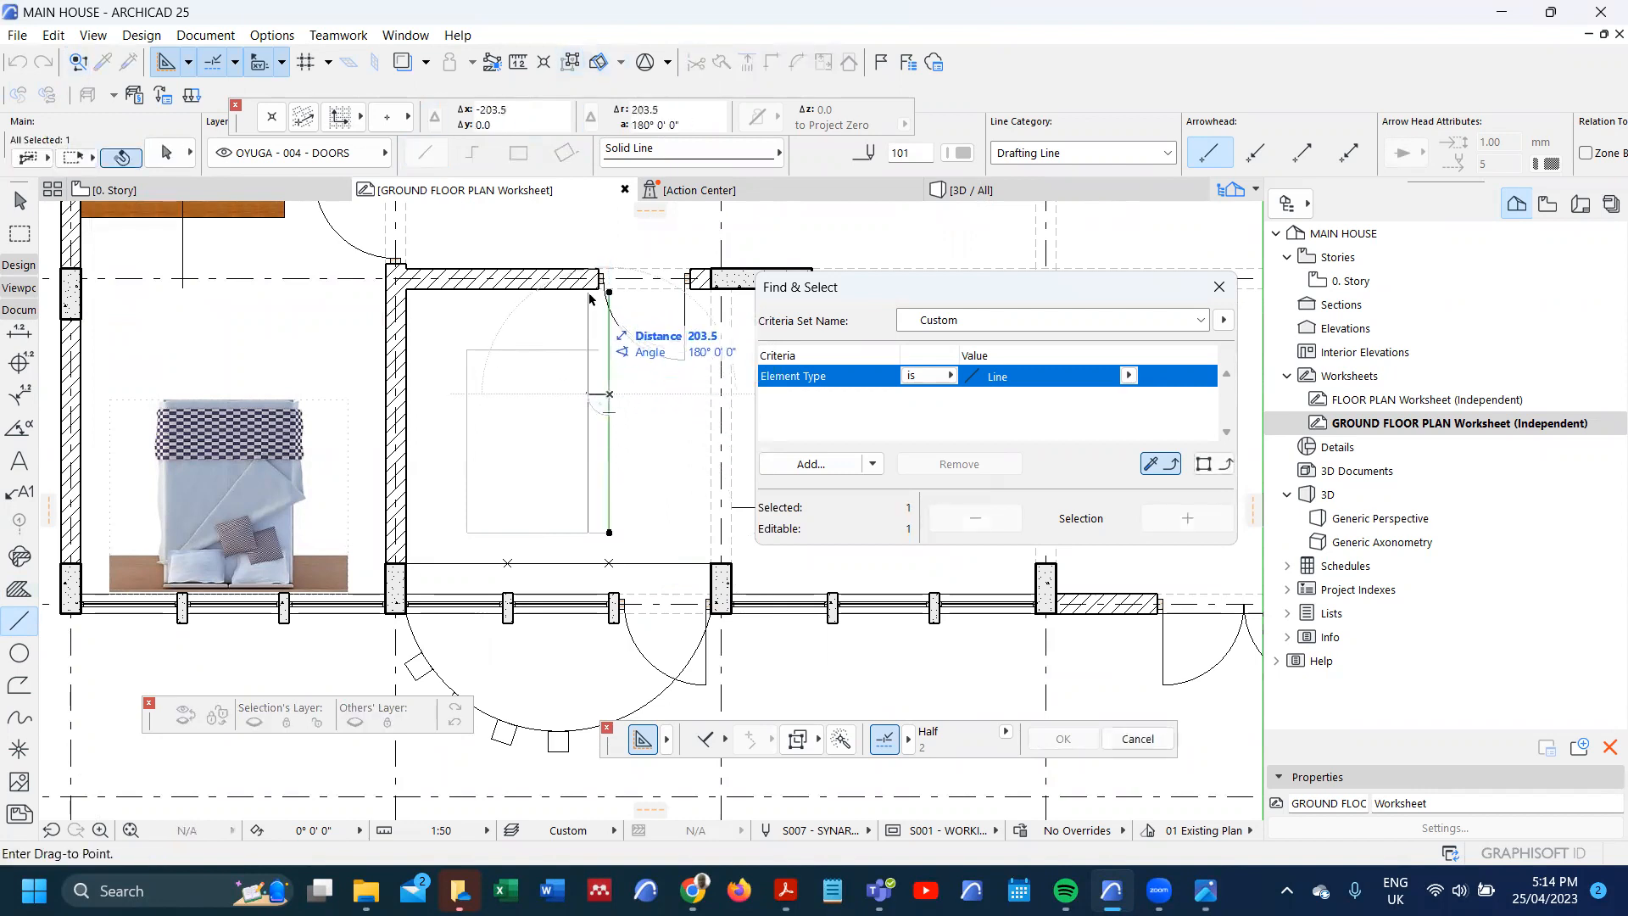
click(598, 357)
click(598, 351)
key(Tab)
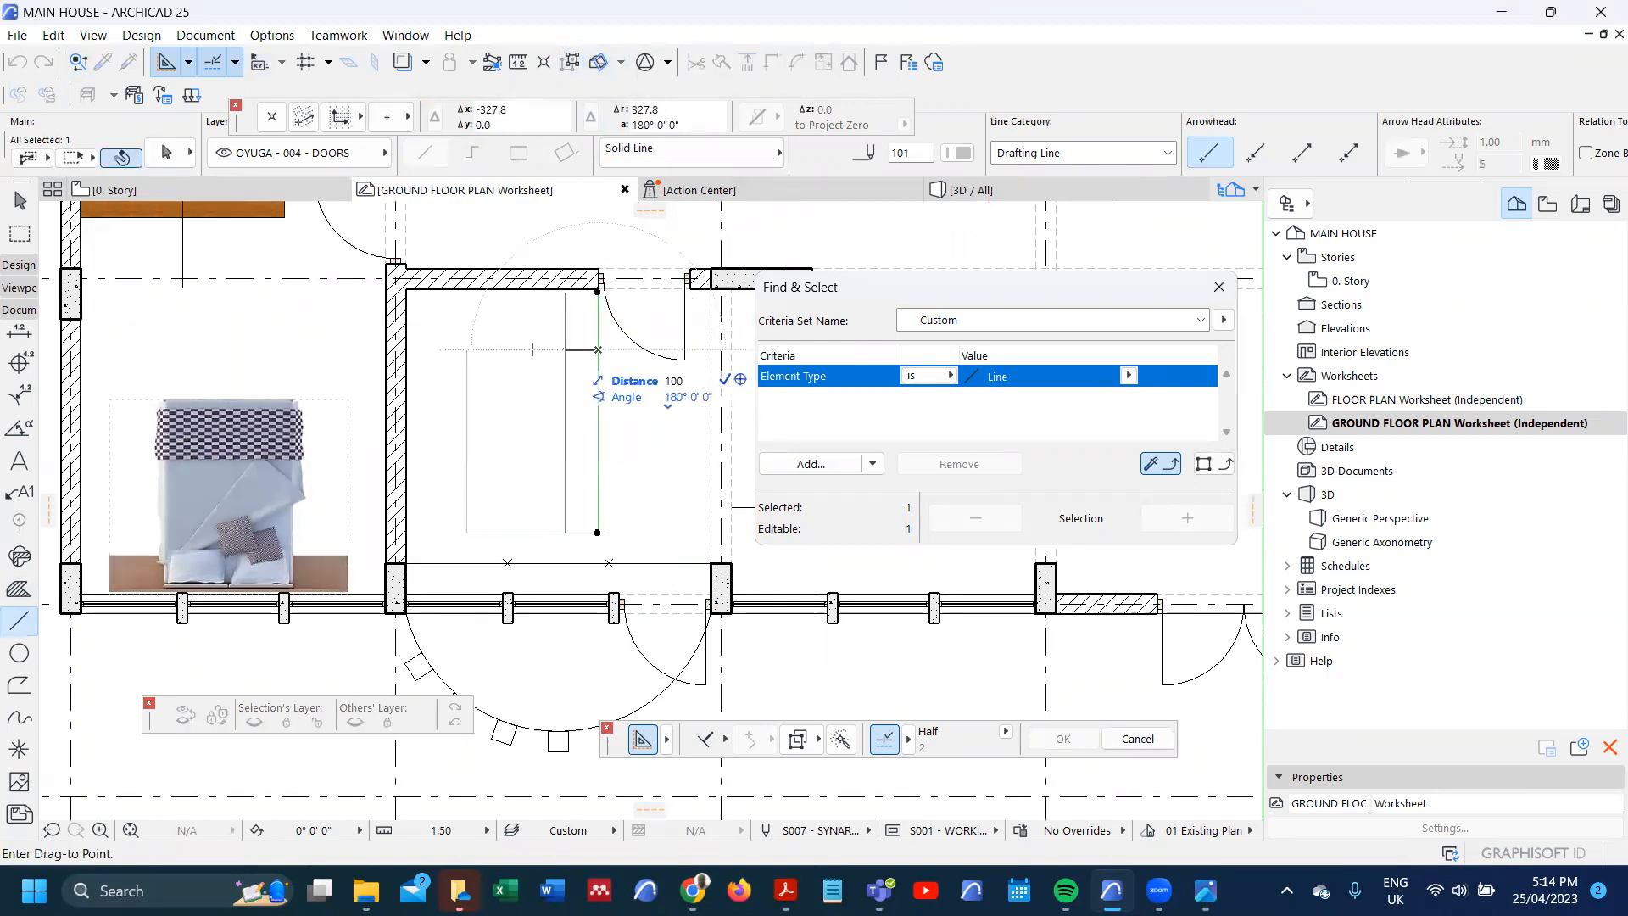
key(Return)
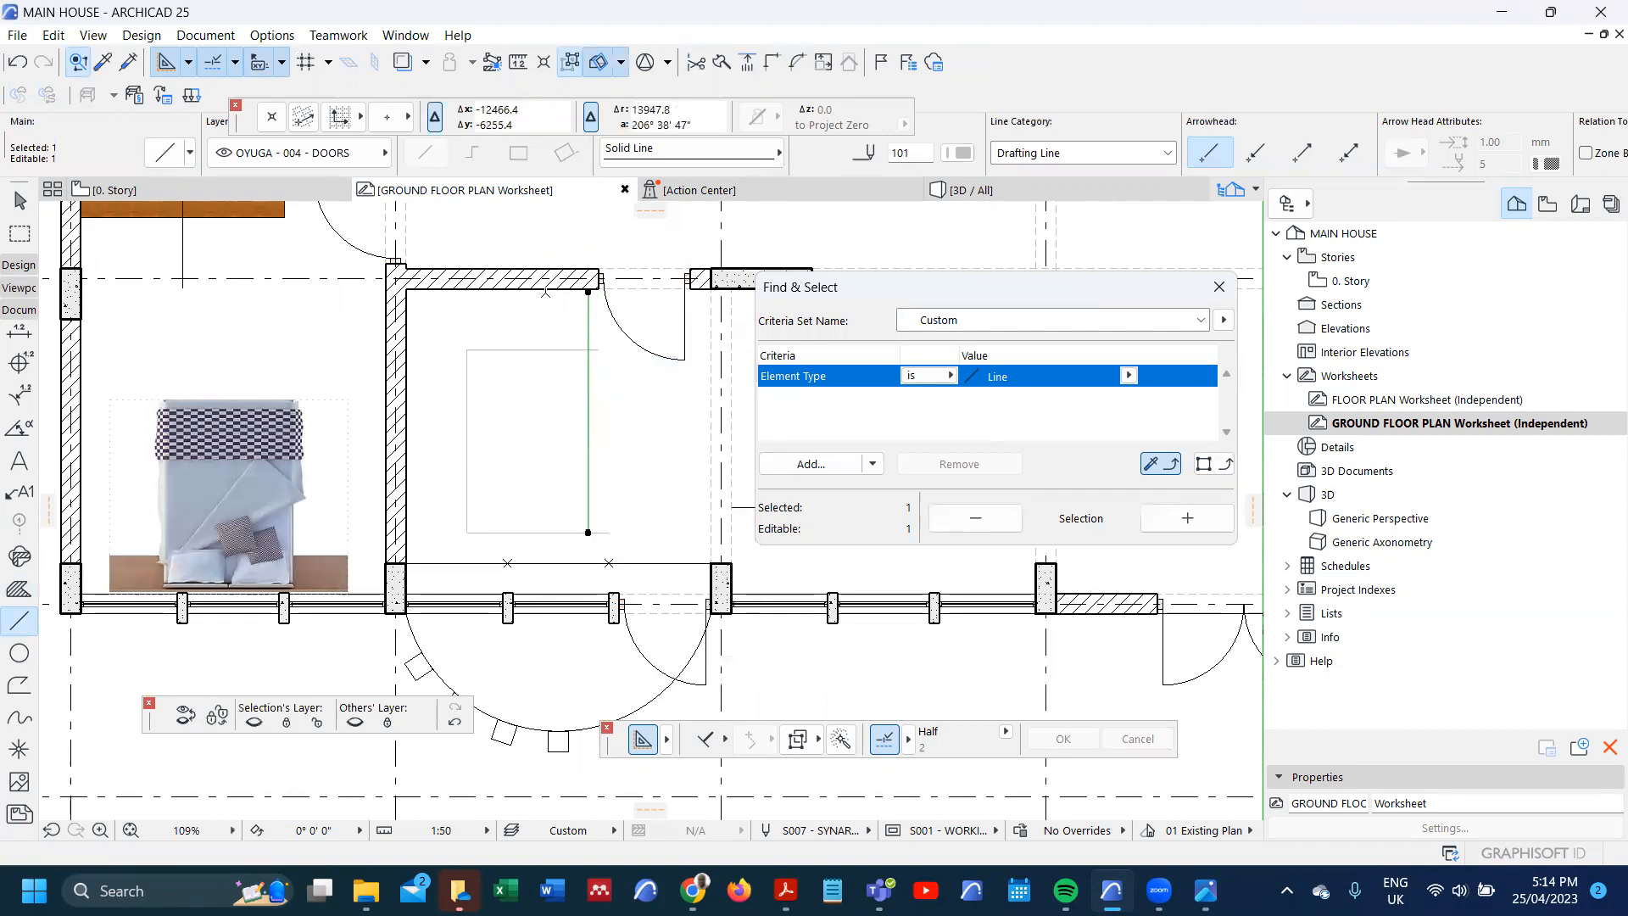
scroll(555, 594, up, 3)
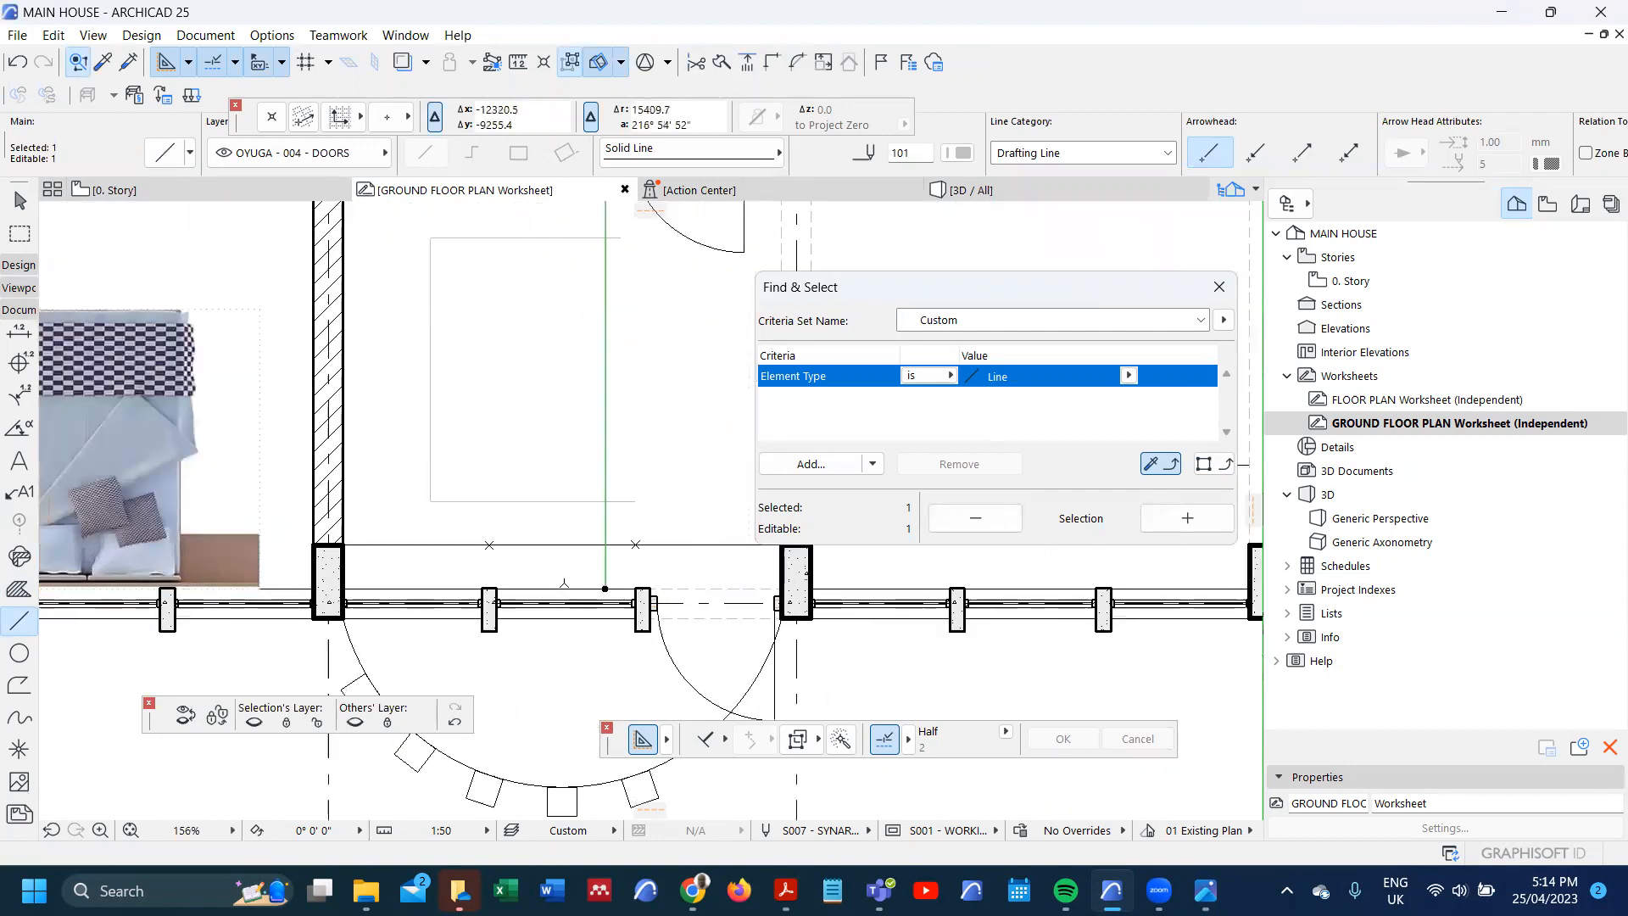
click(530, 501)
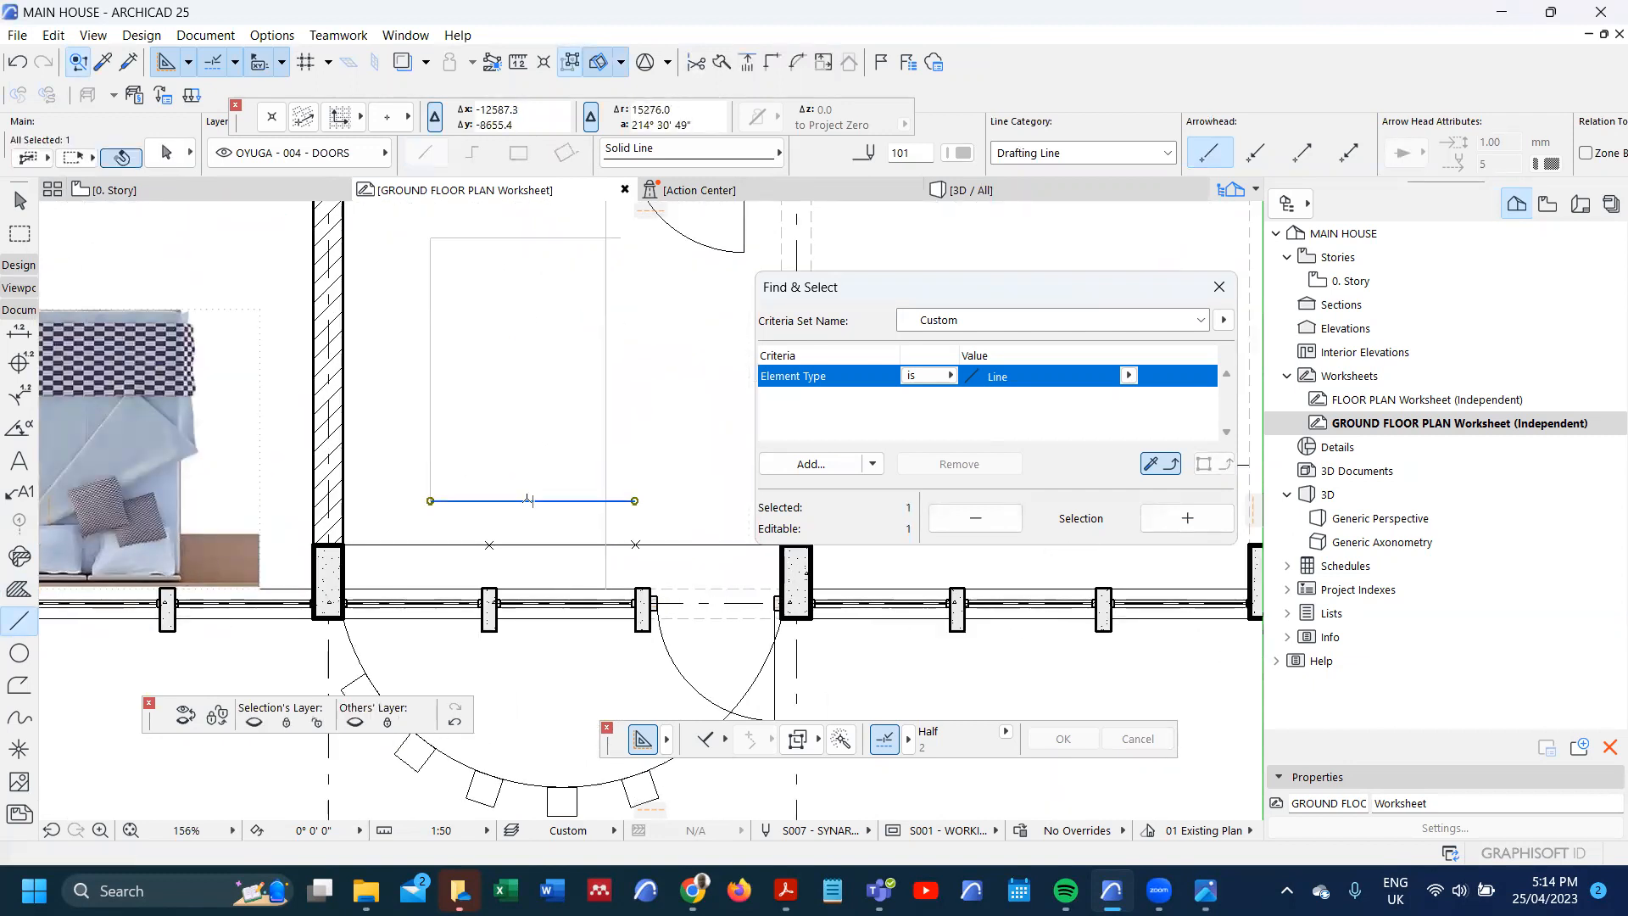
key(alt+g)
click(530, 500)
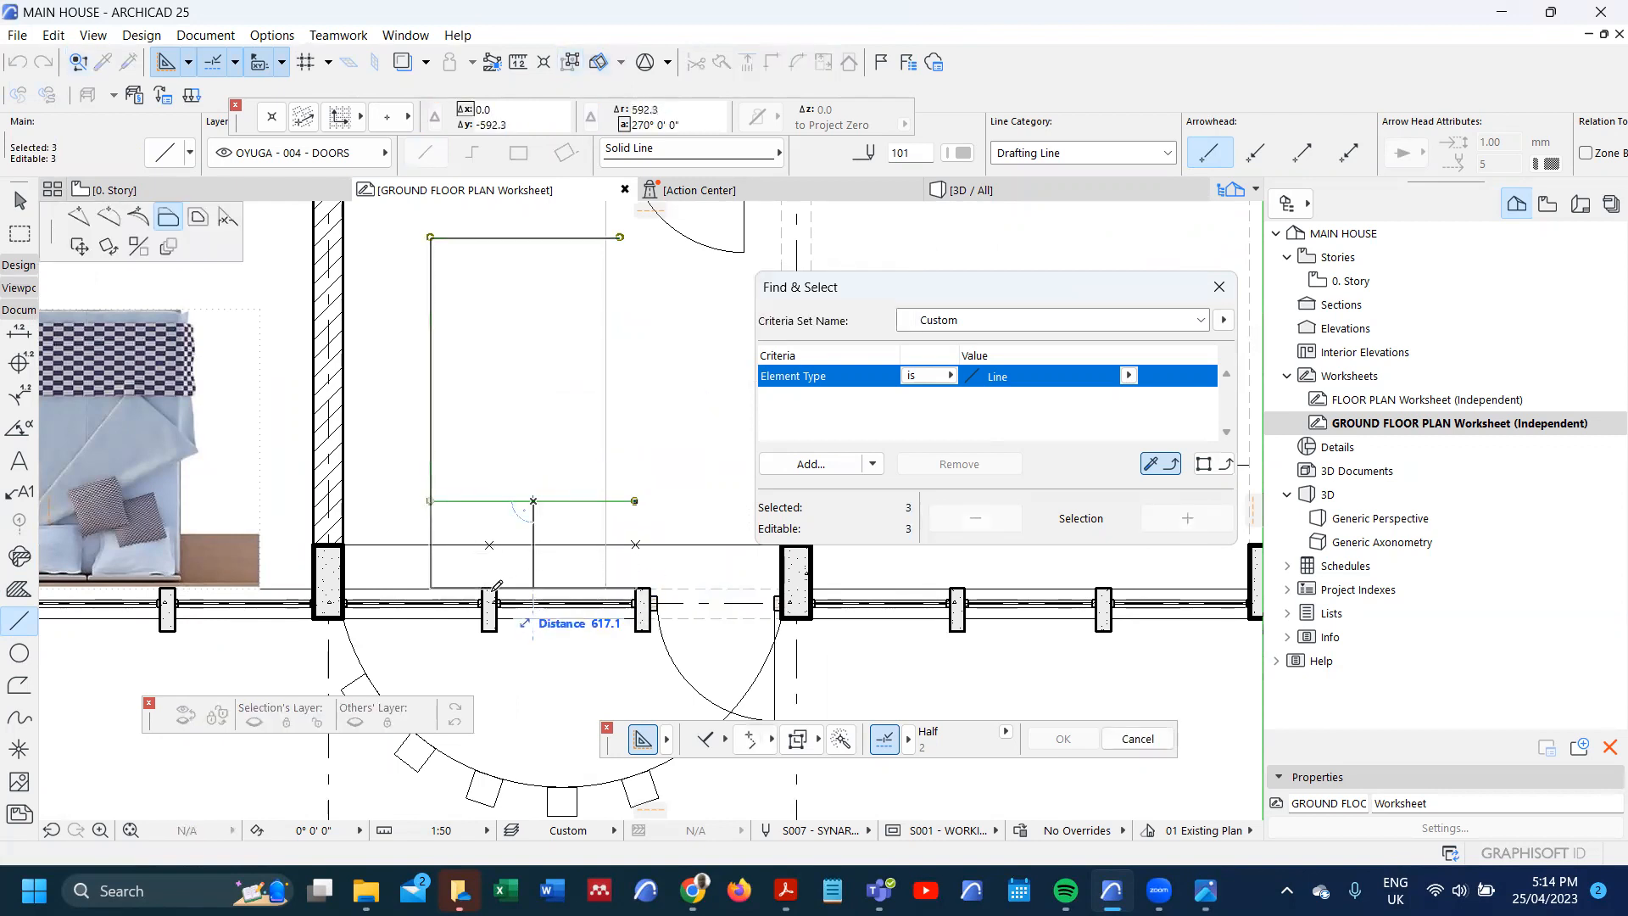
key(Escape)
key(Escape)
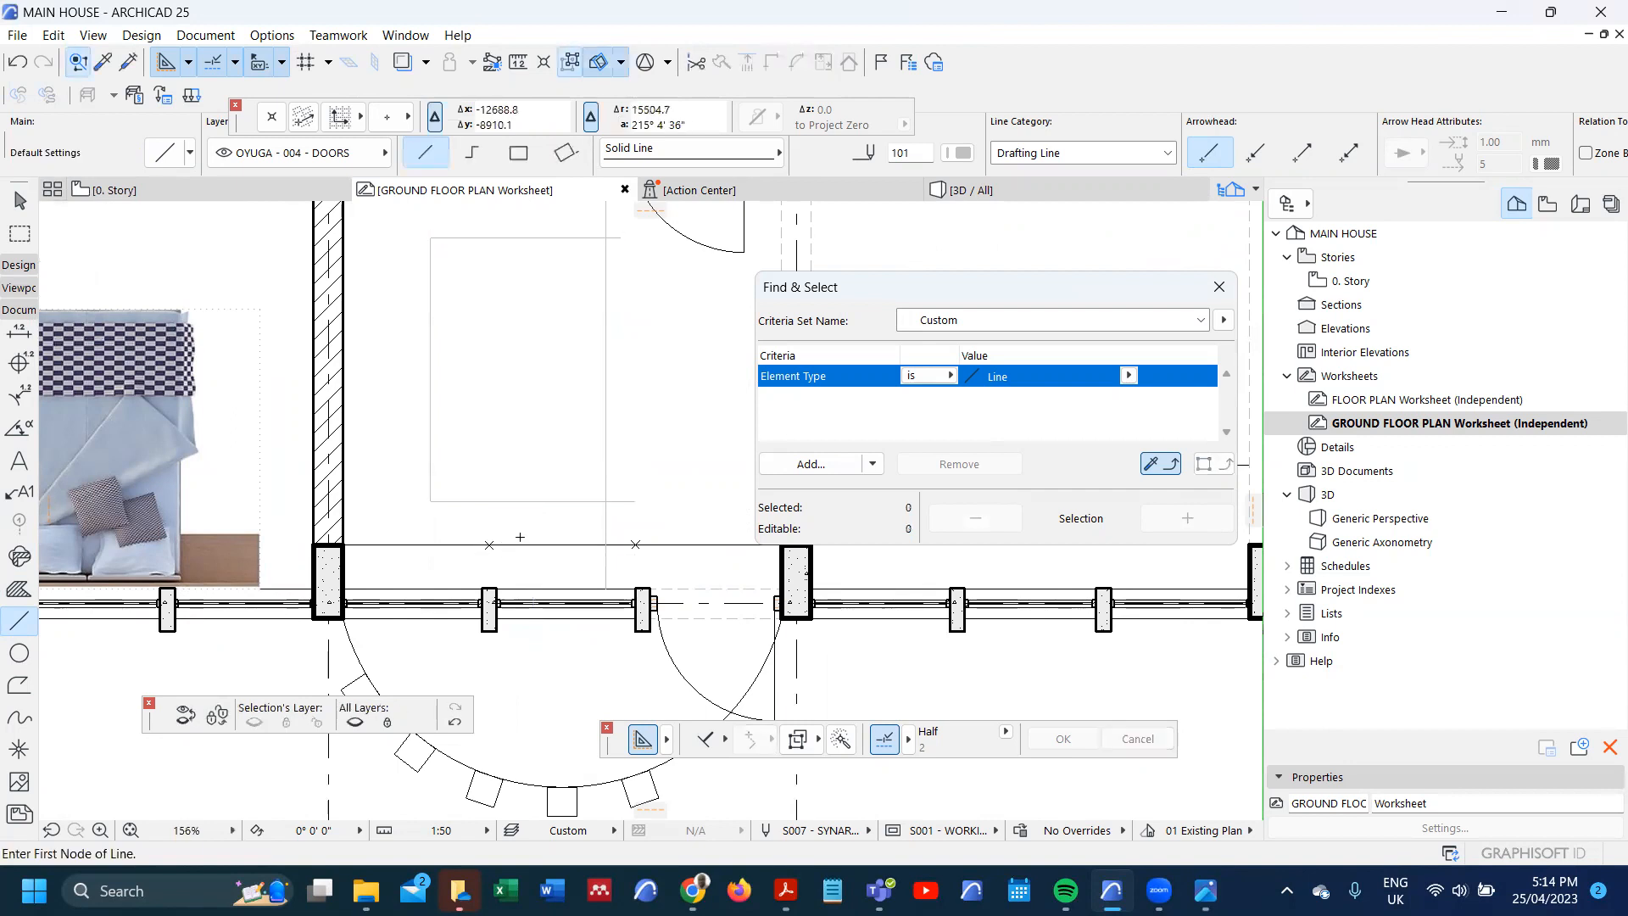
- Hide the TO HIDE layer by way of the horizontal line crossing the lower counter strip
shift+click(513, 545)
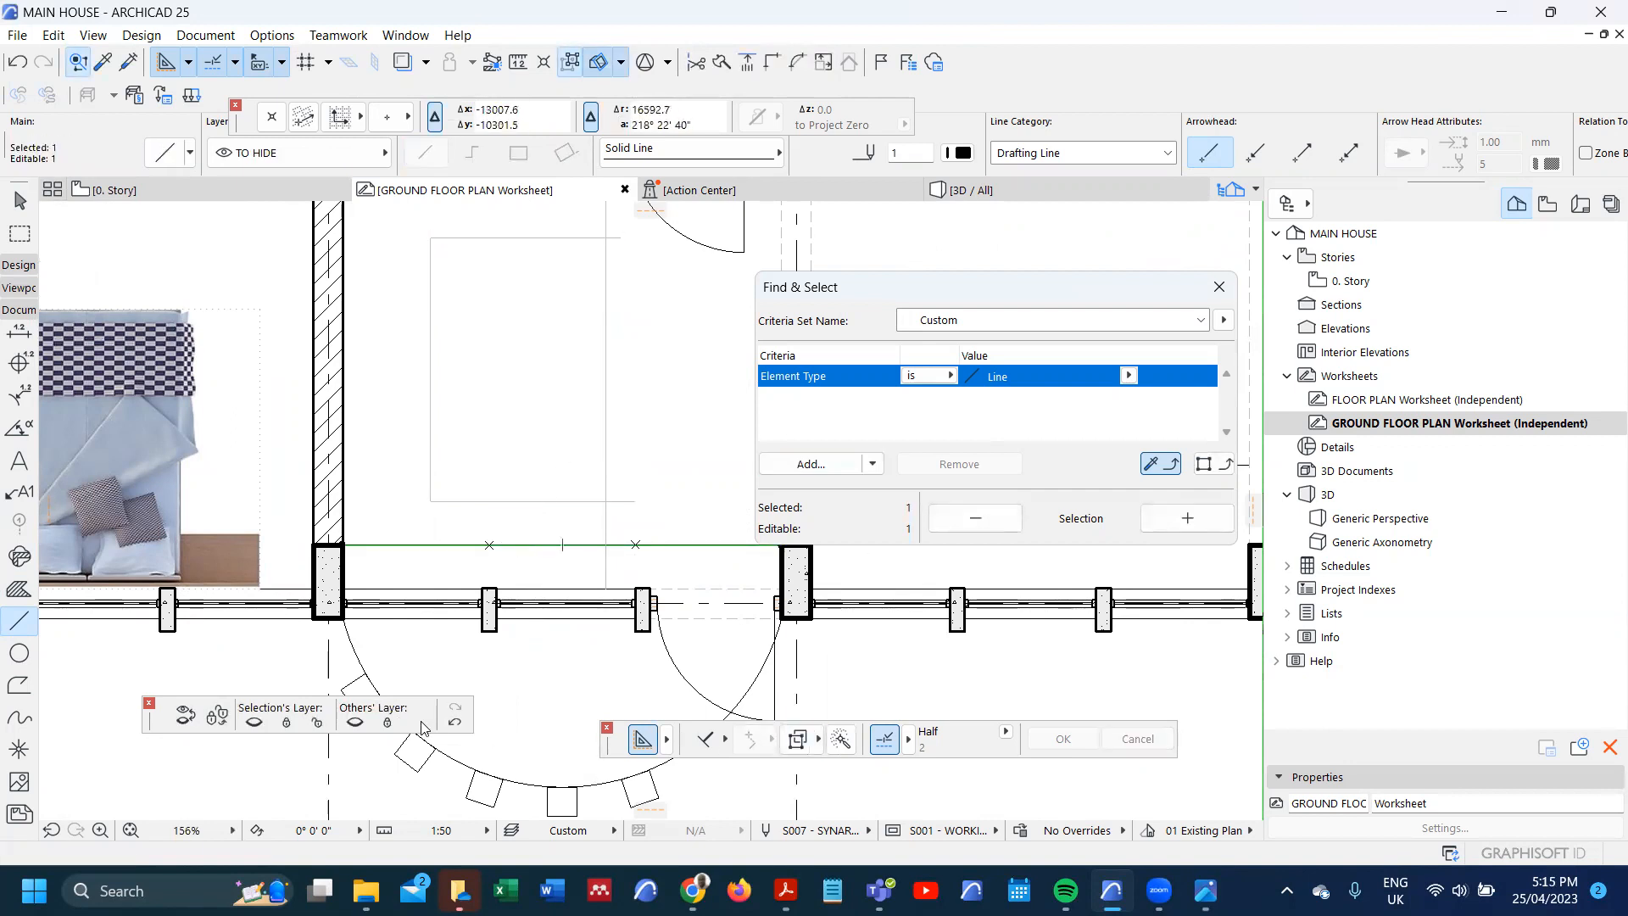
click(286, 717)
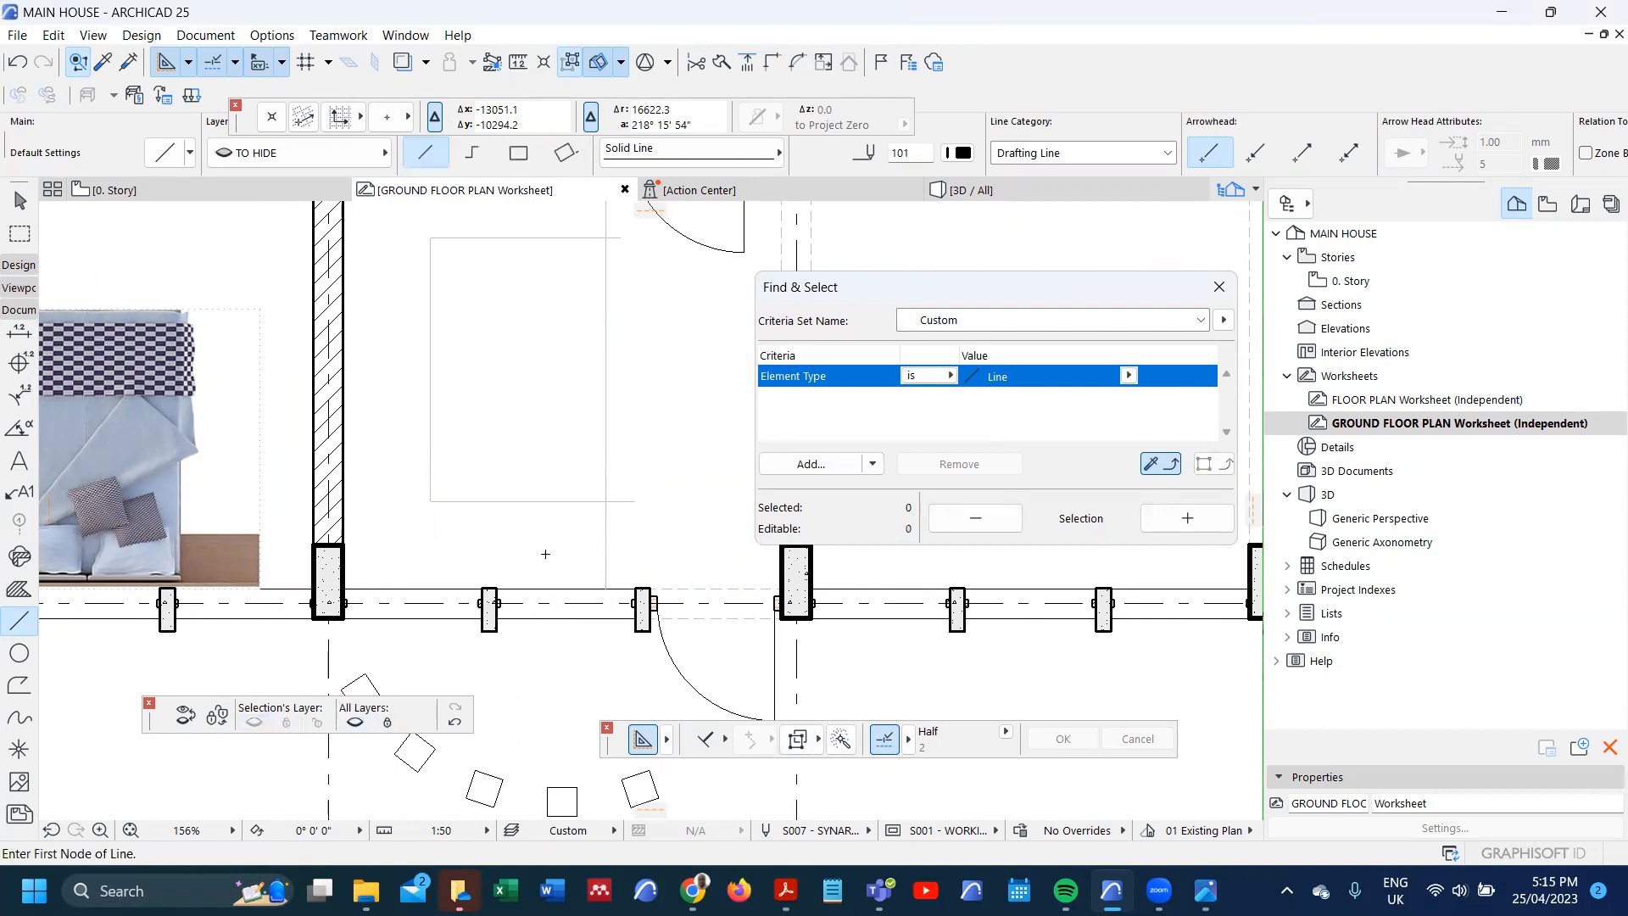
scroll(526, 564, down, 3)
scroll(527, 564, down, 2)
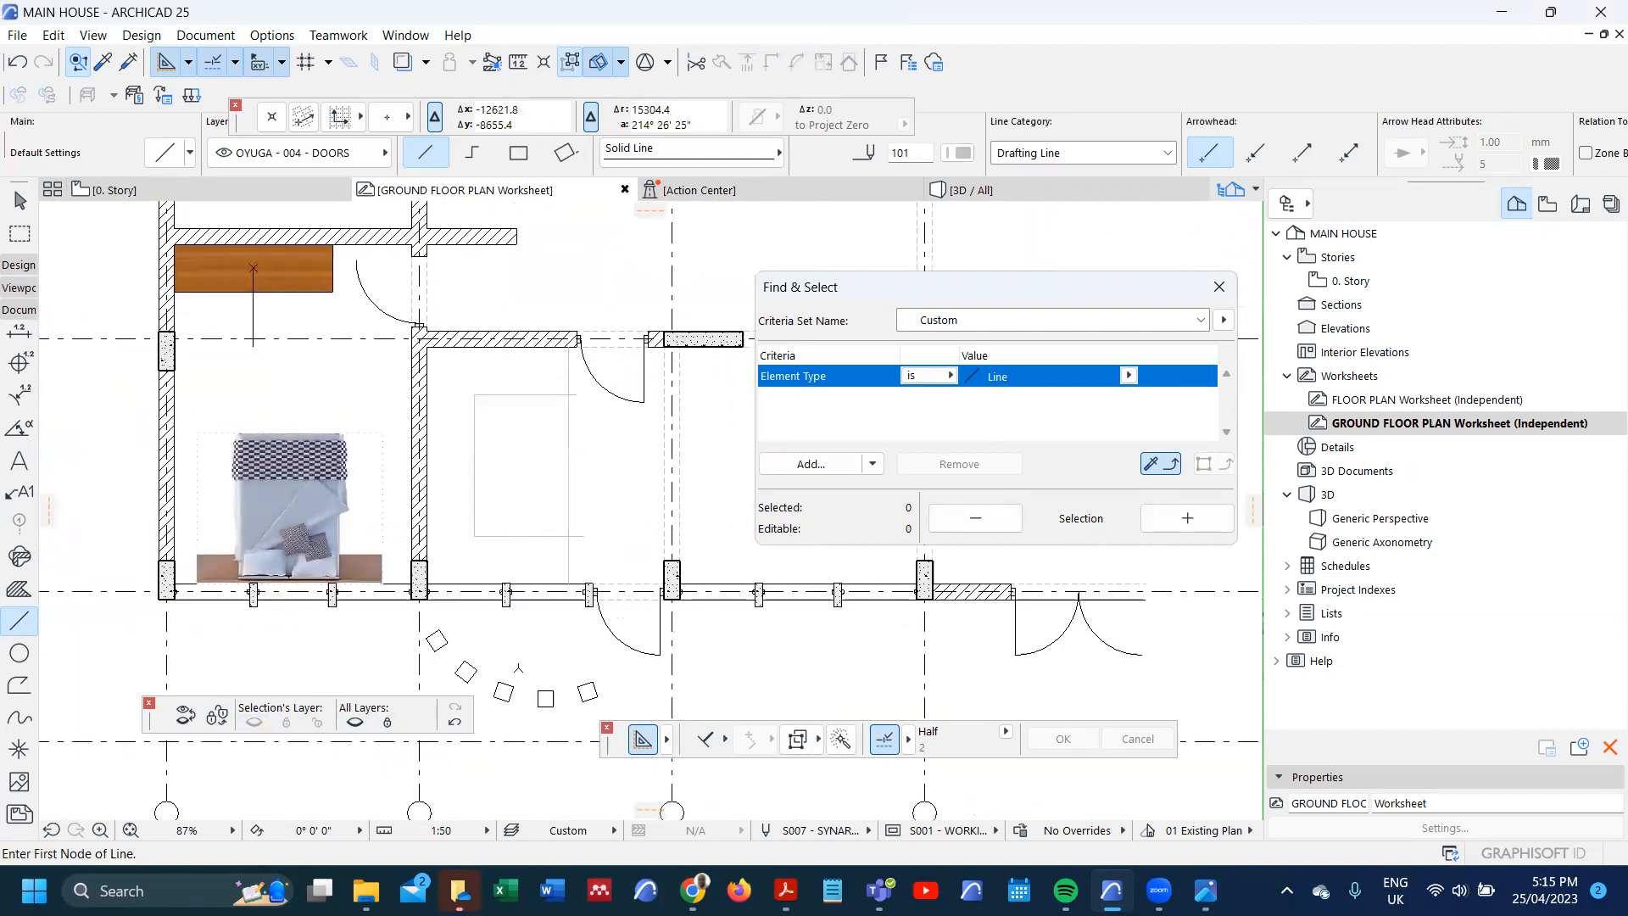
scroll(513, 622, up, 2)
scroll(501, 525, down, 2)
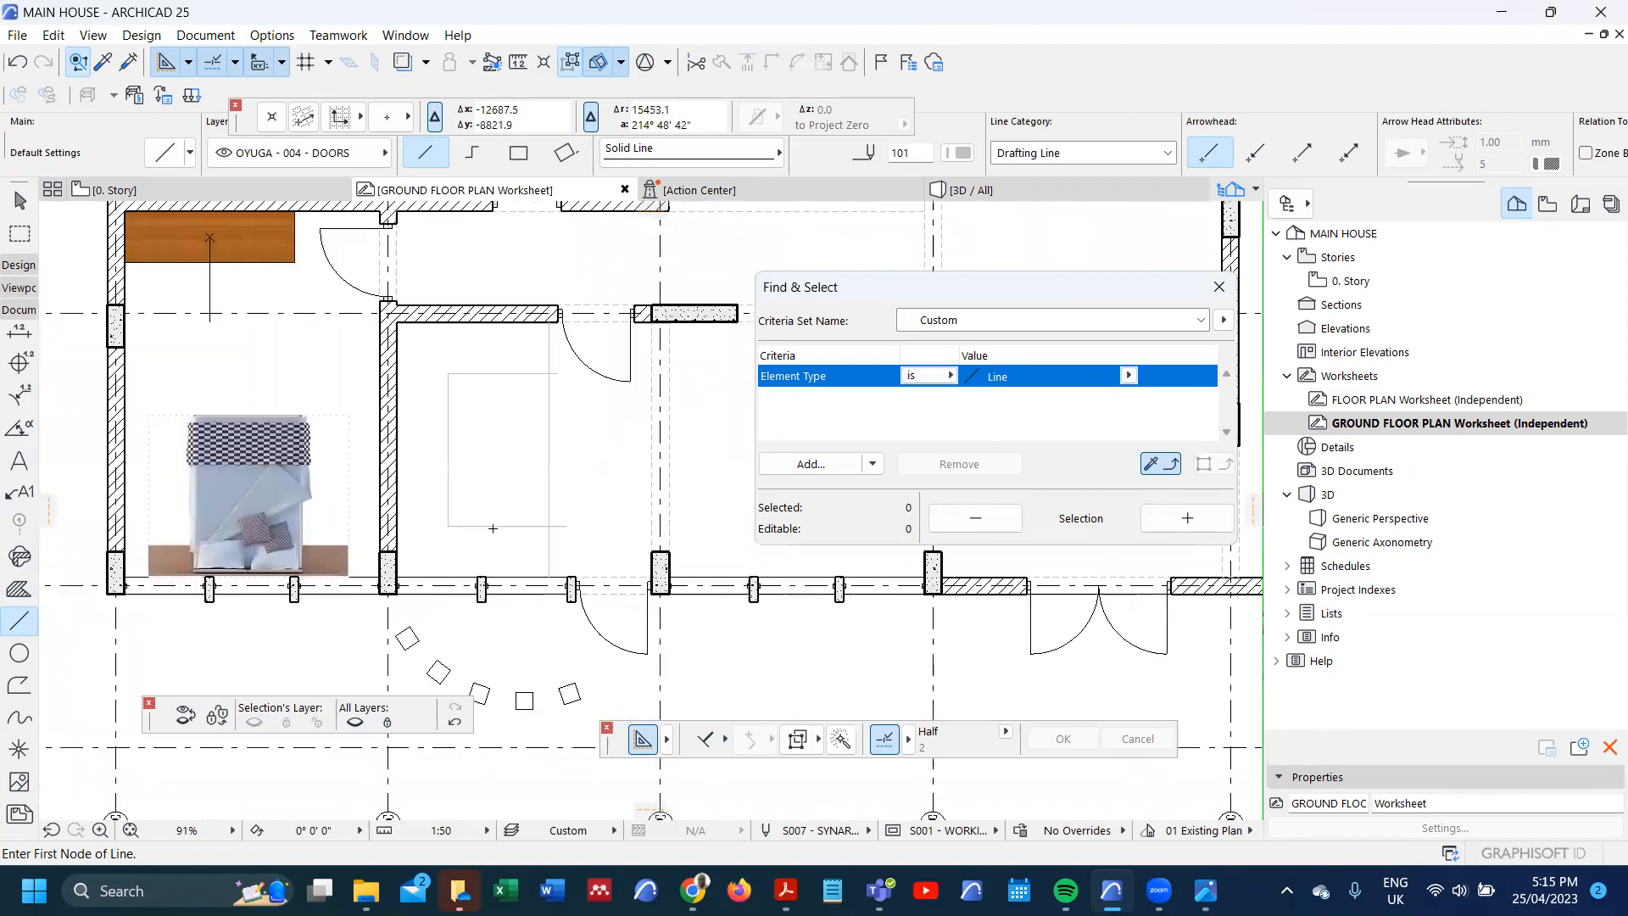
- Fill the C-shaped kitchen counter outline with the GRANITE cover fill
click(17, 590)
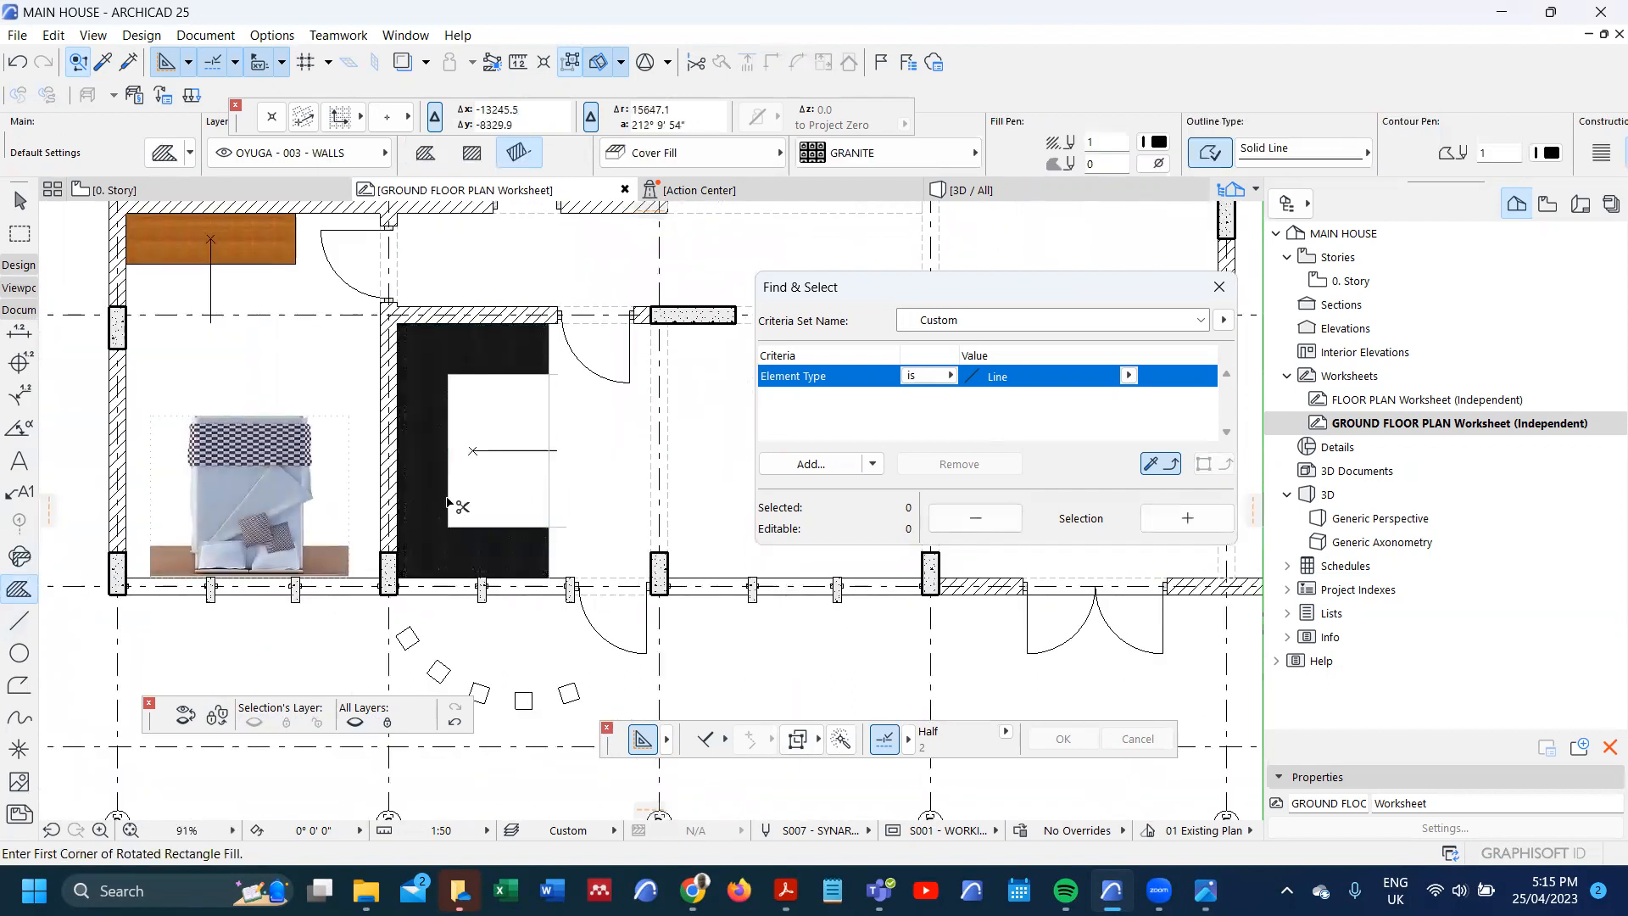
key(ctrl+shift+z)
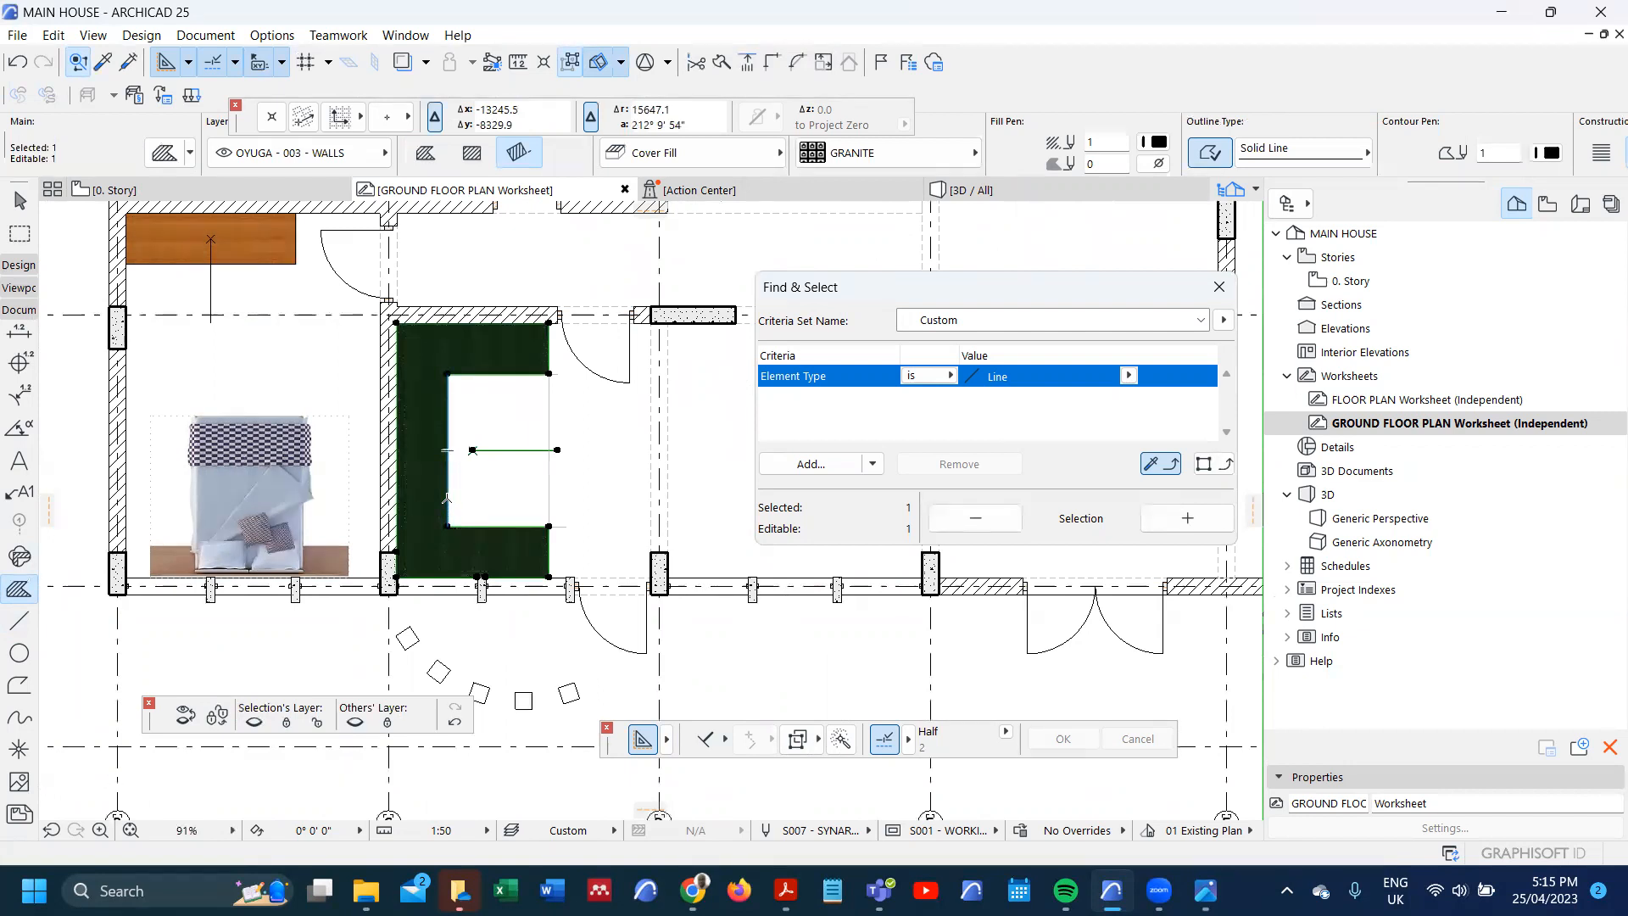
key(Escape)
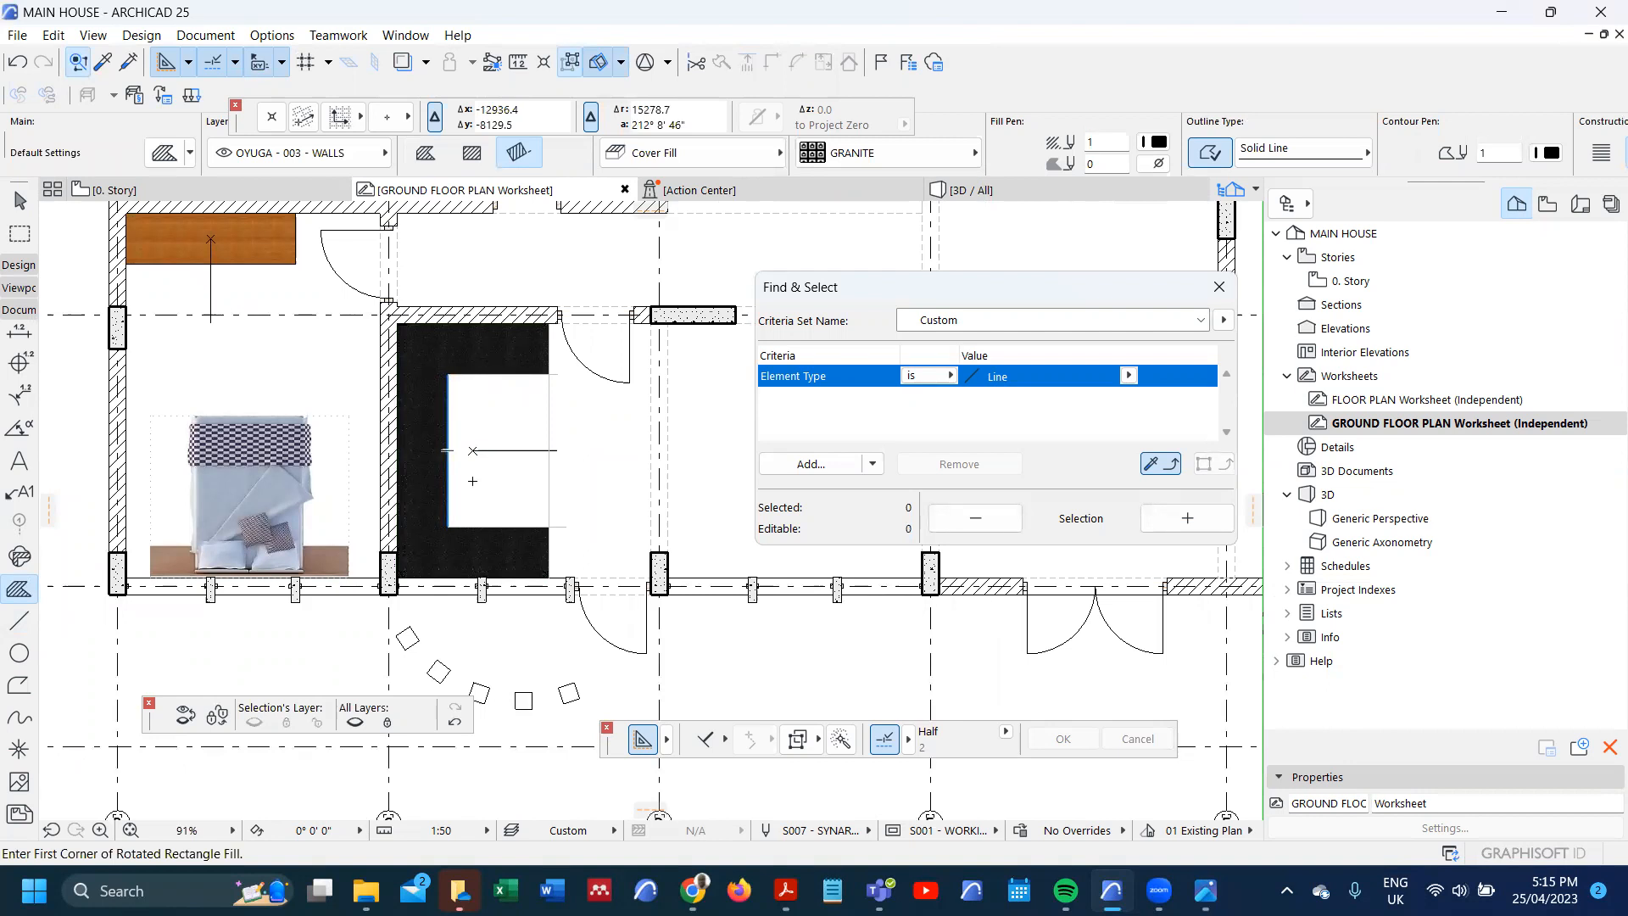
- Restore the hidden layers and show the granite counter fill in front of the scanned floor plan sketch
click(454, 724)
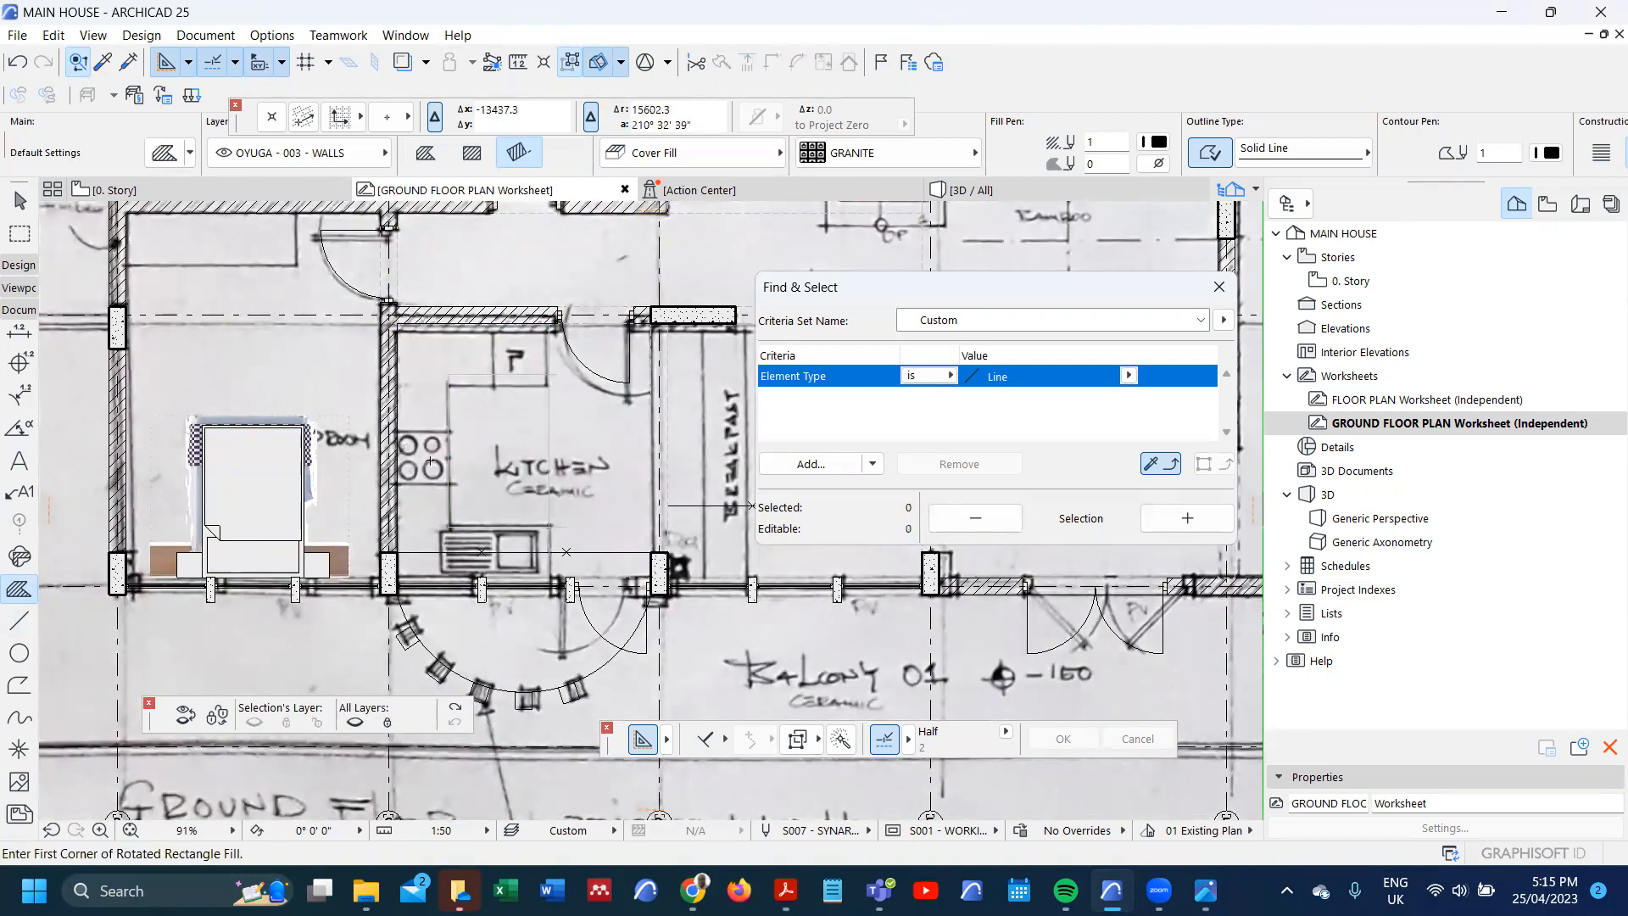
scroll(430, 462, up, 2)
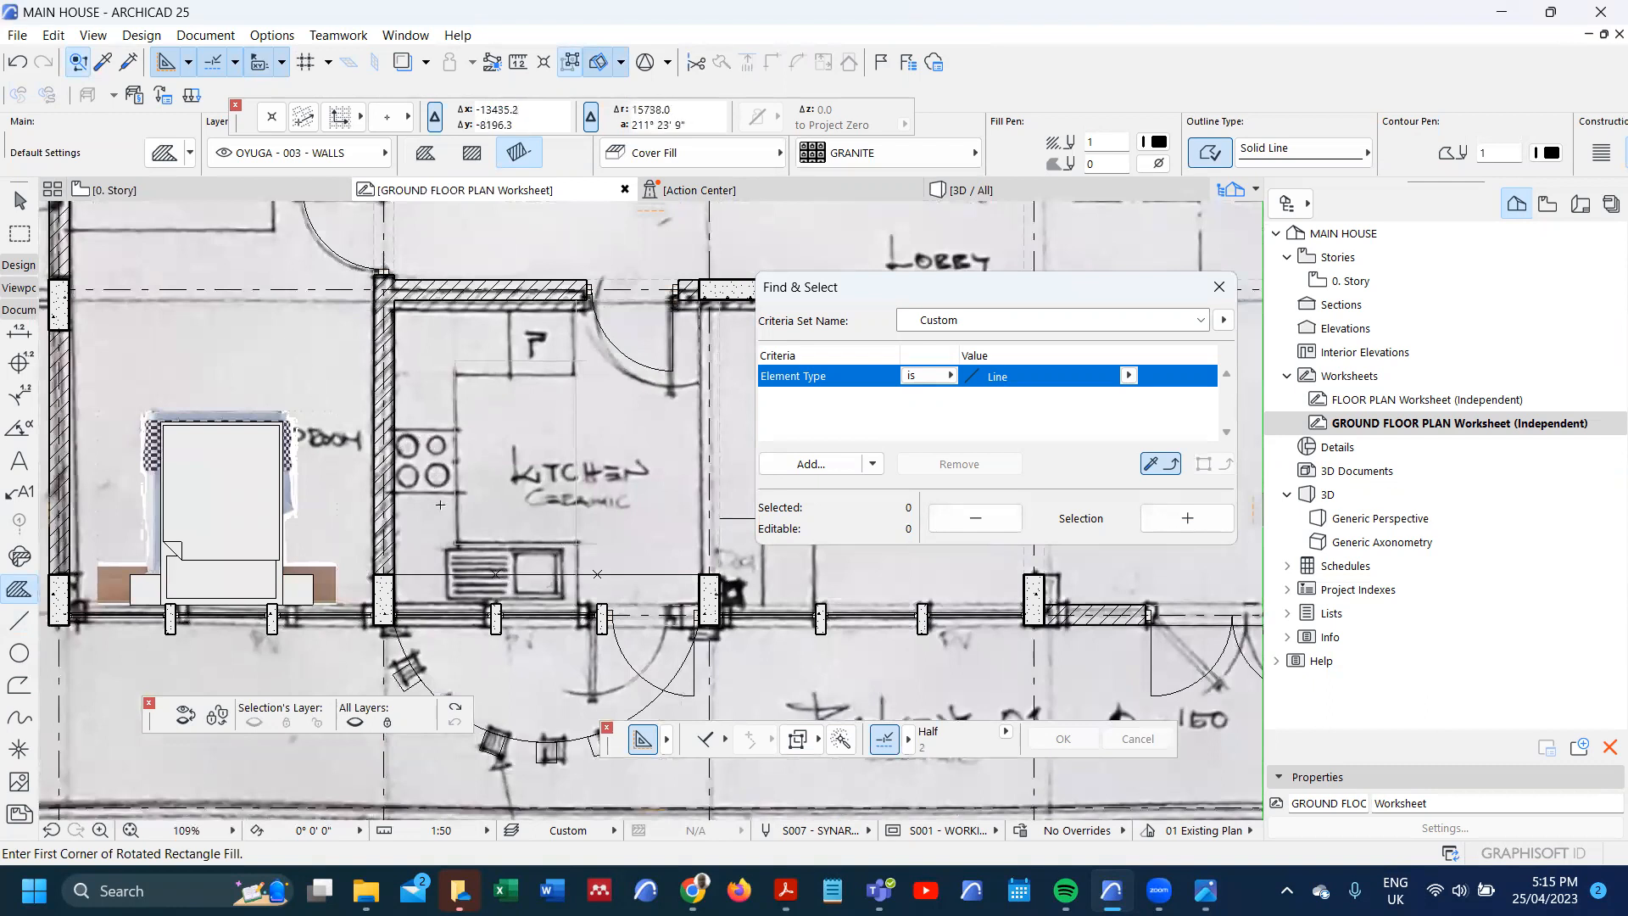
key(ctrl+z)
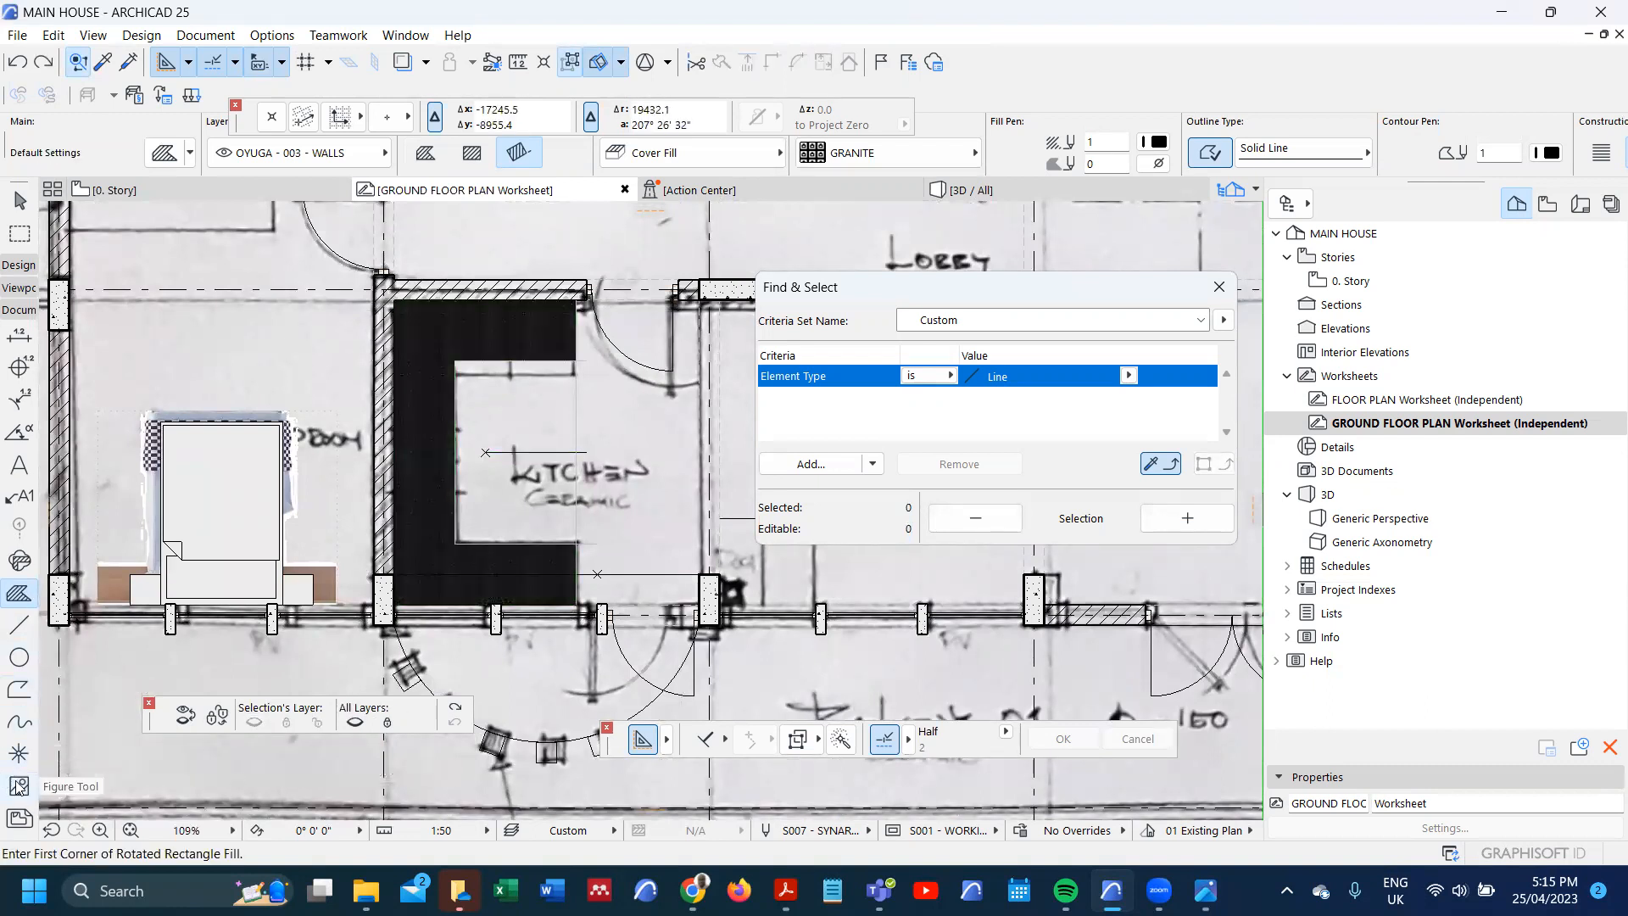
- Search the object library for SINK and set Sink General 25 as the default object, starting from the bed object's settings
alt+click(257, 600)
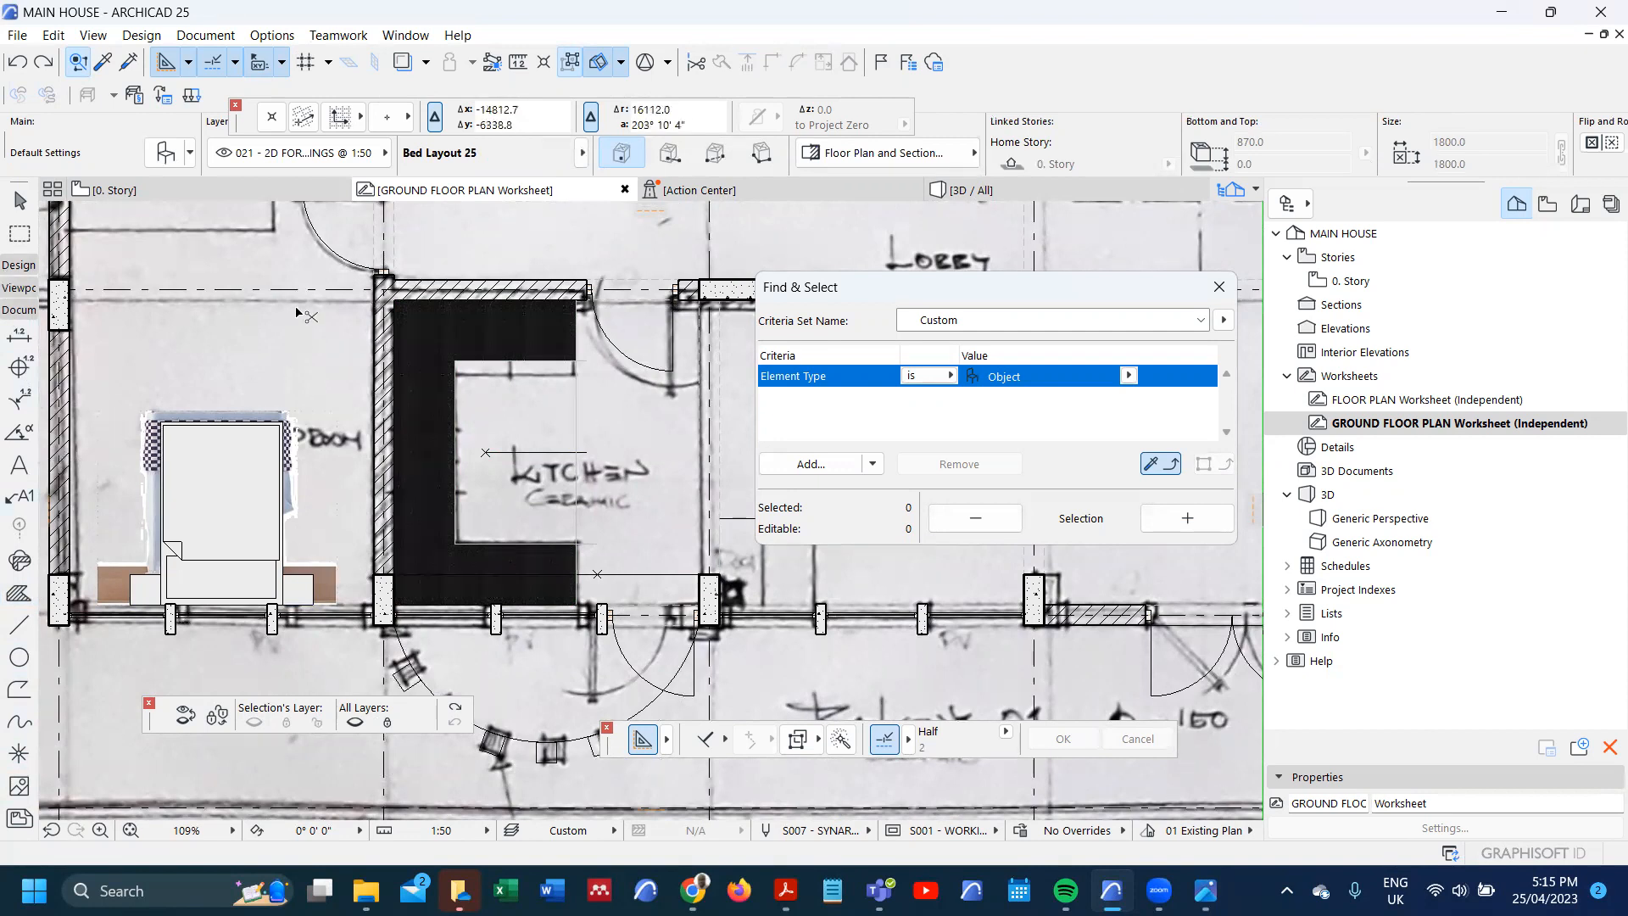
key(ctrl+t)
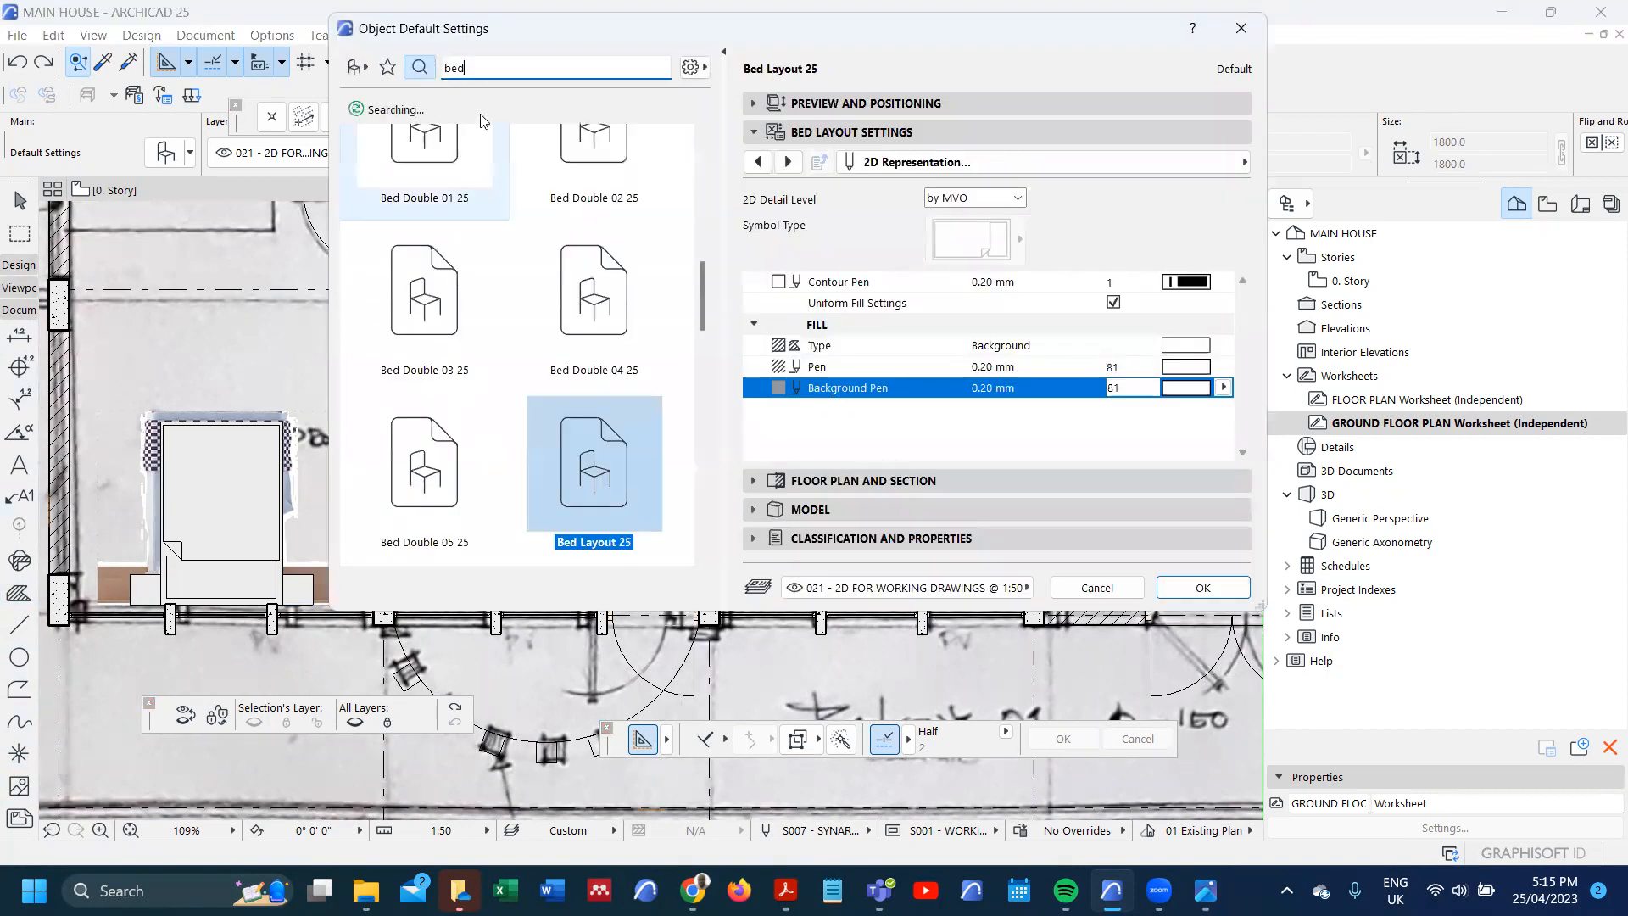
text(SINL)
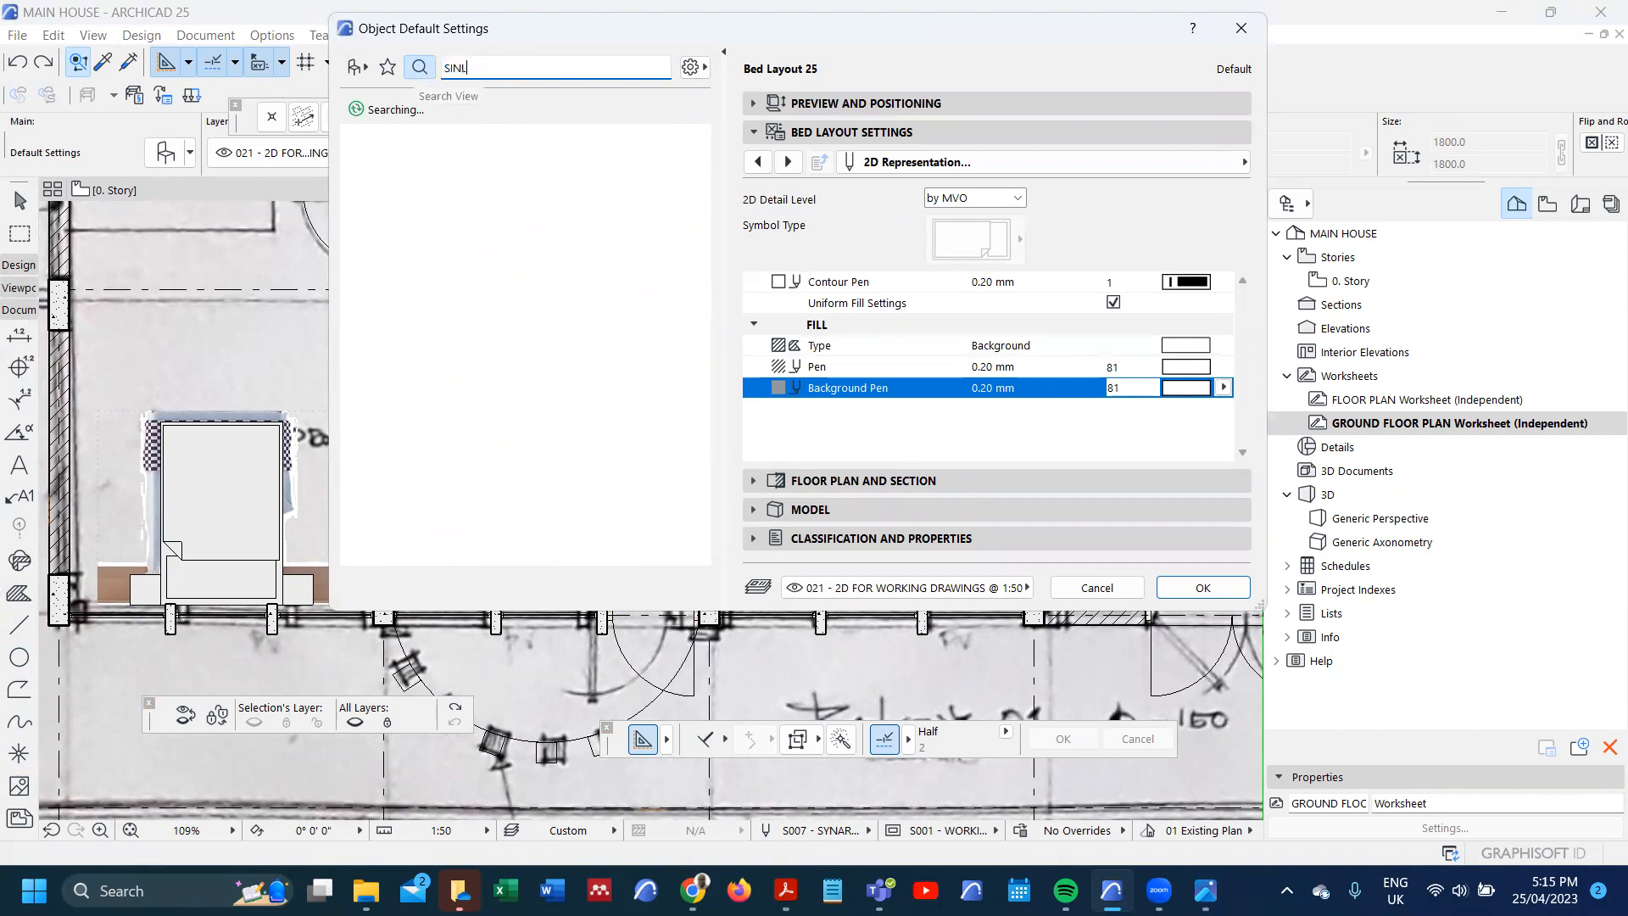
key(BackSpace)
text(K)
scroll(496, 318, down, 3)
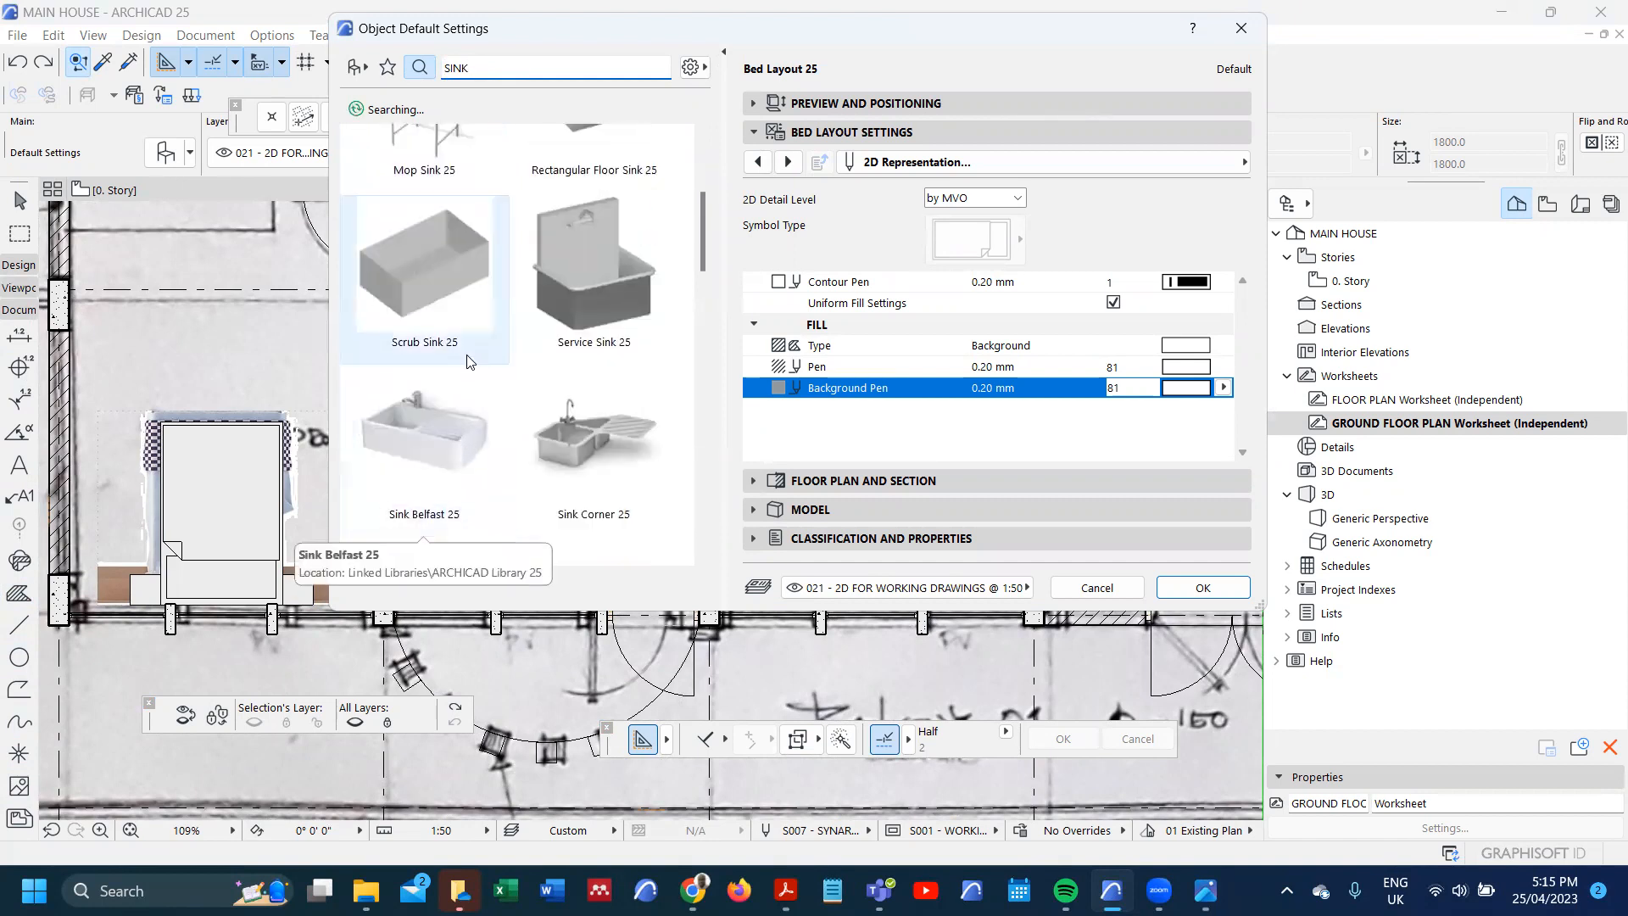
scroll(465, 433, down, 2)
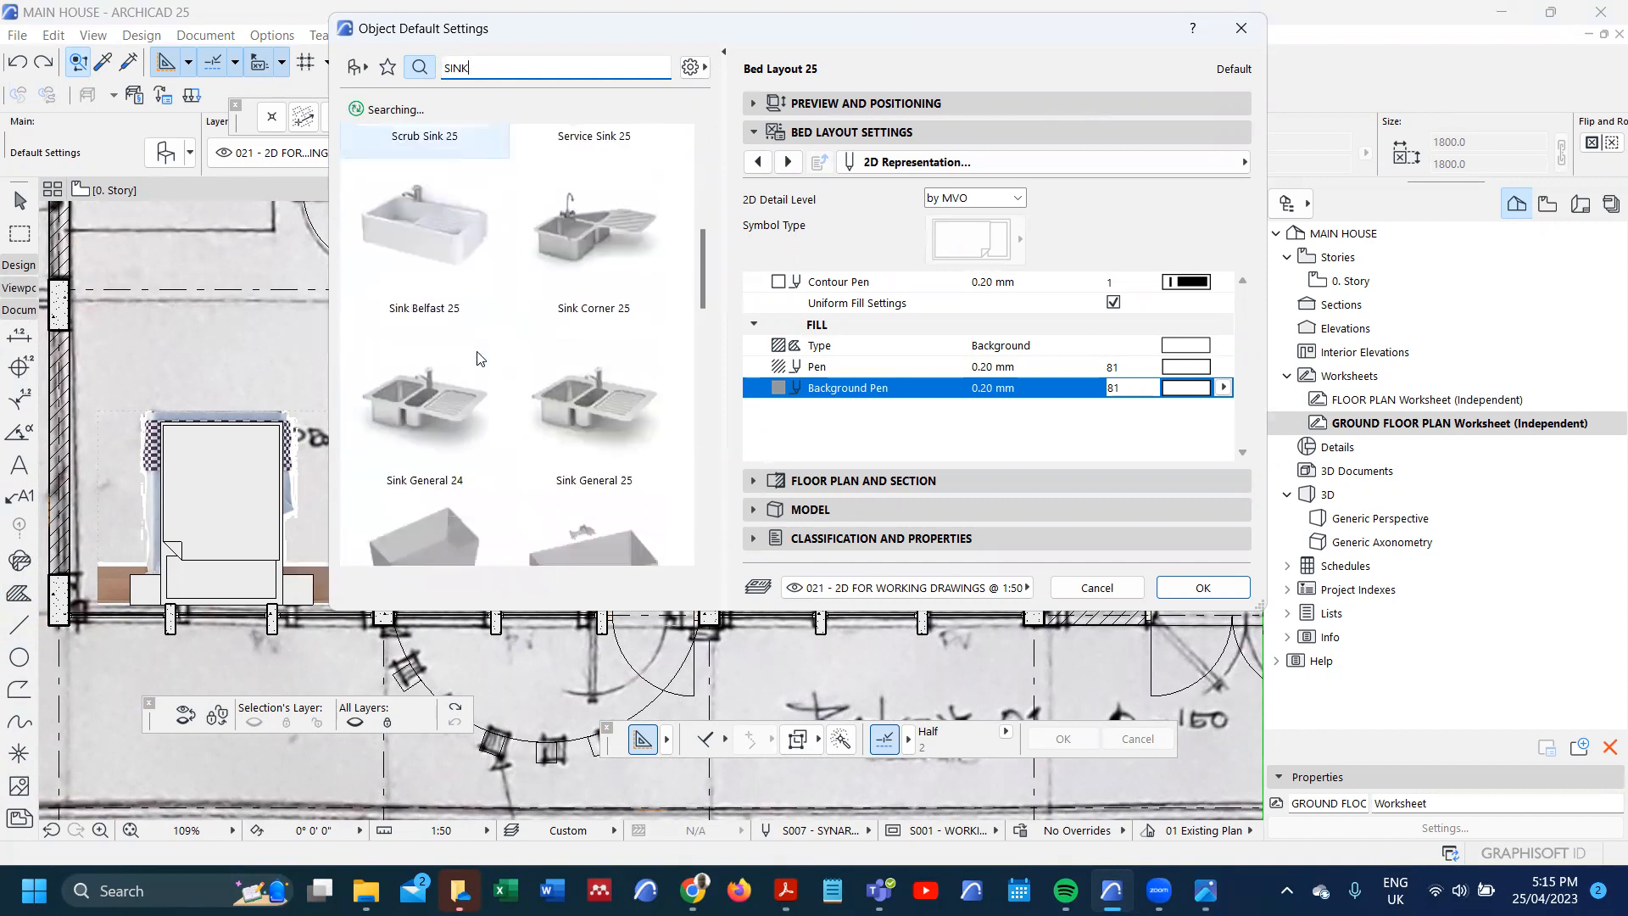
click(583, 399)
click(756, 106)
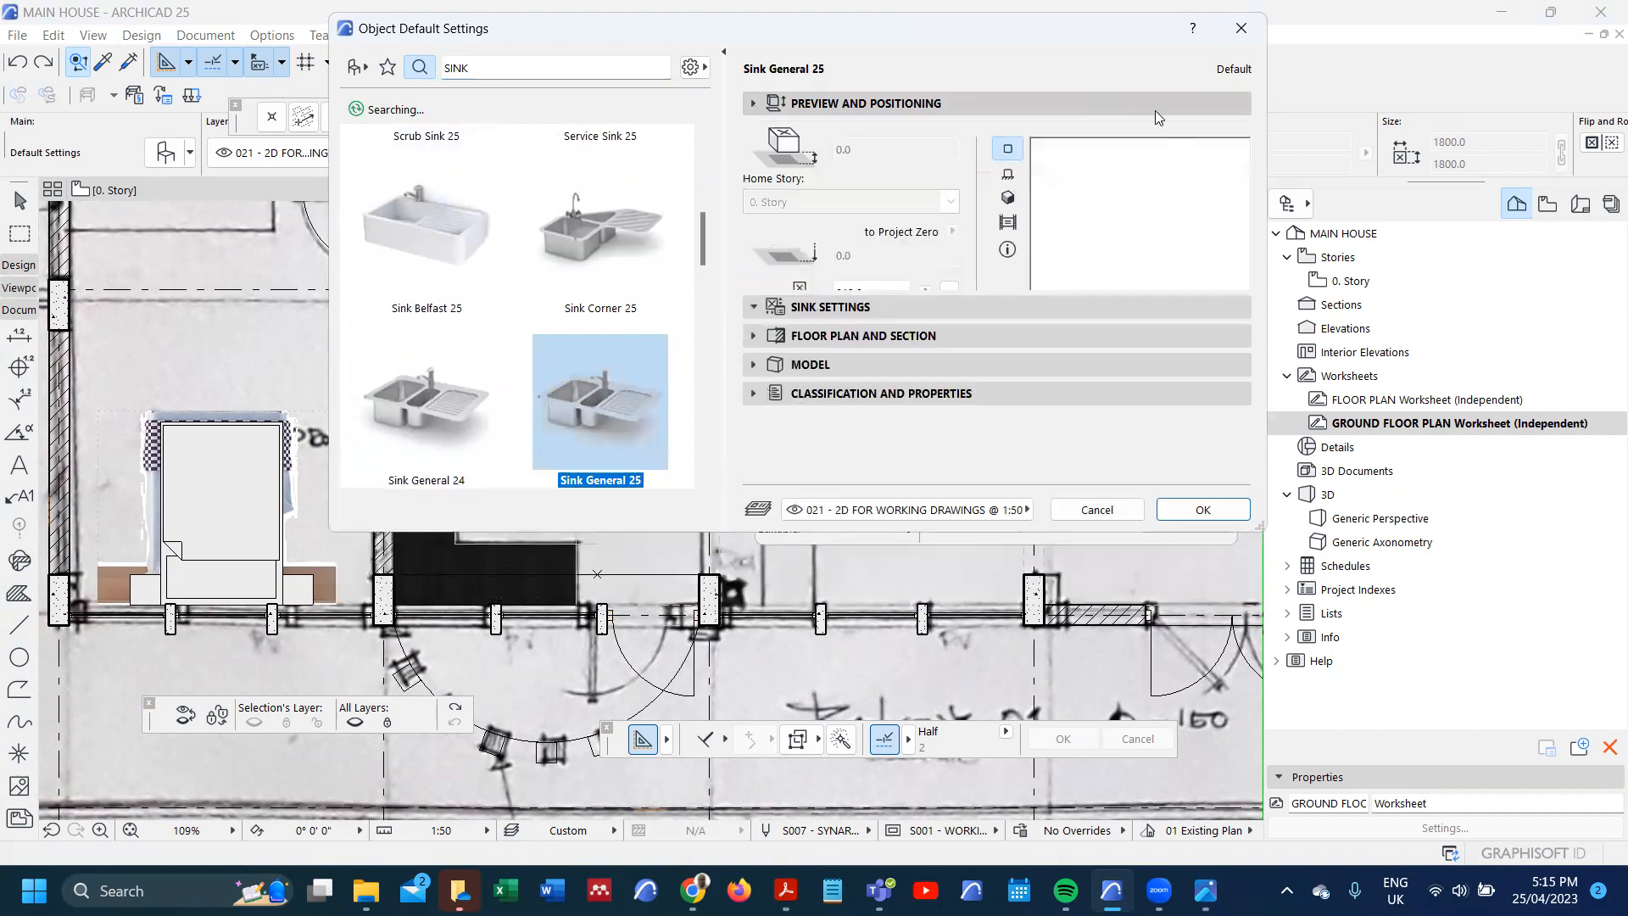
click(1189, 533)
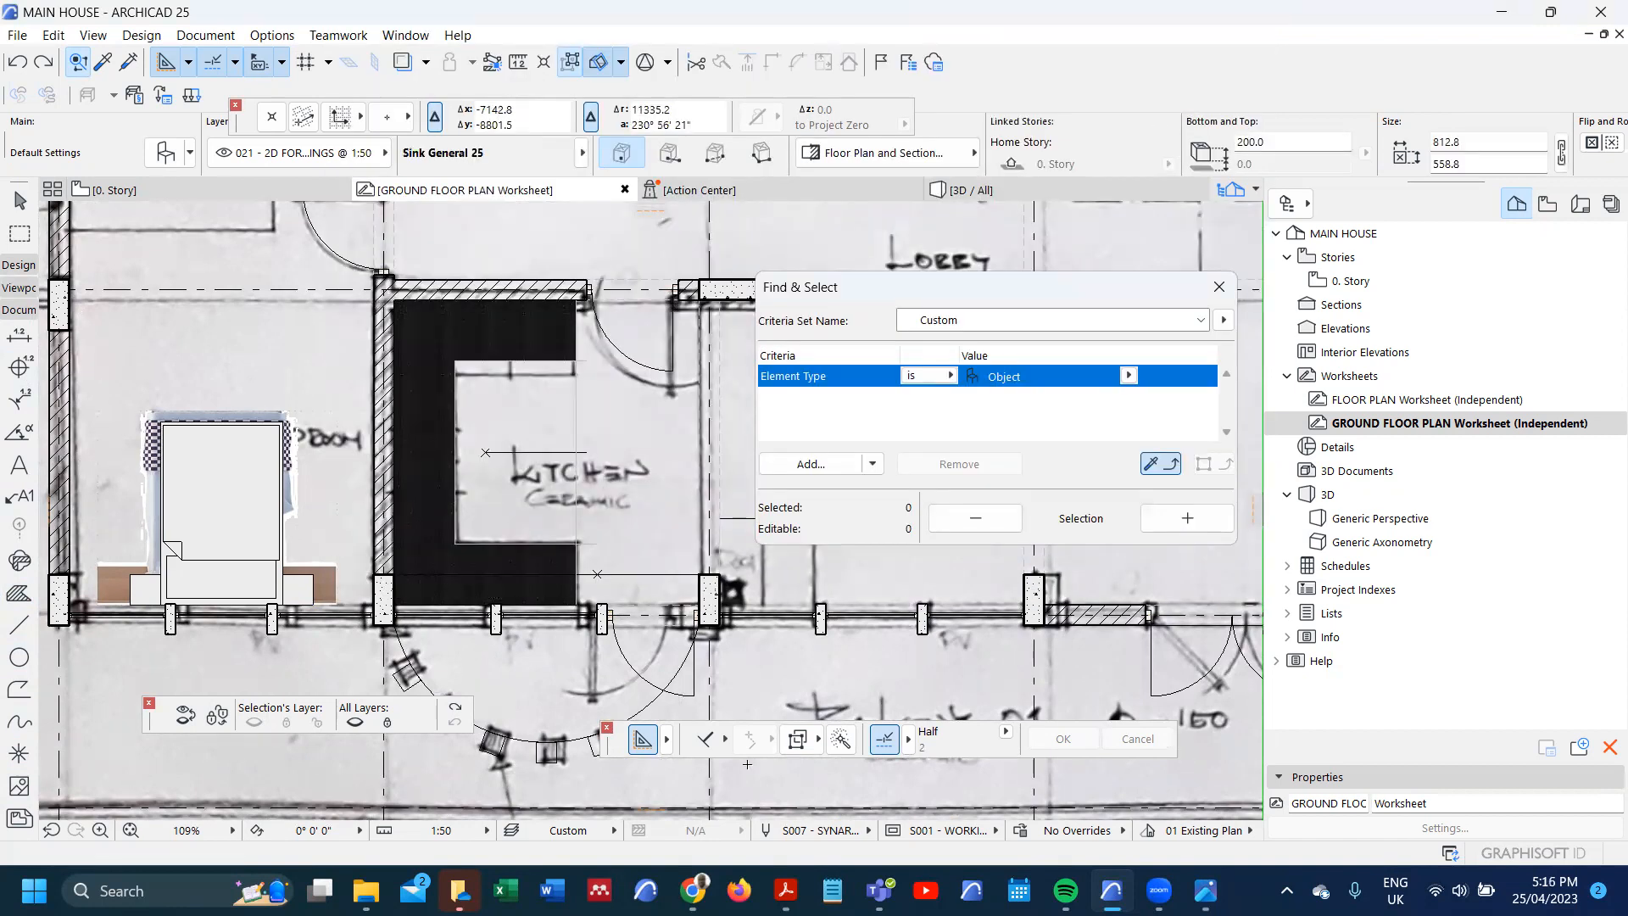
- Switch to Chrome and search Google for "sink top view png"
key(alt+Tab)
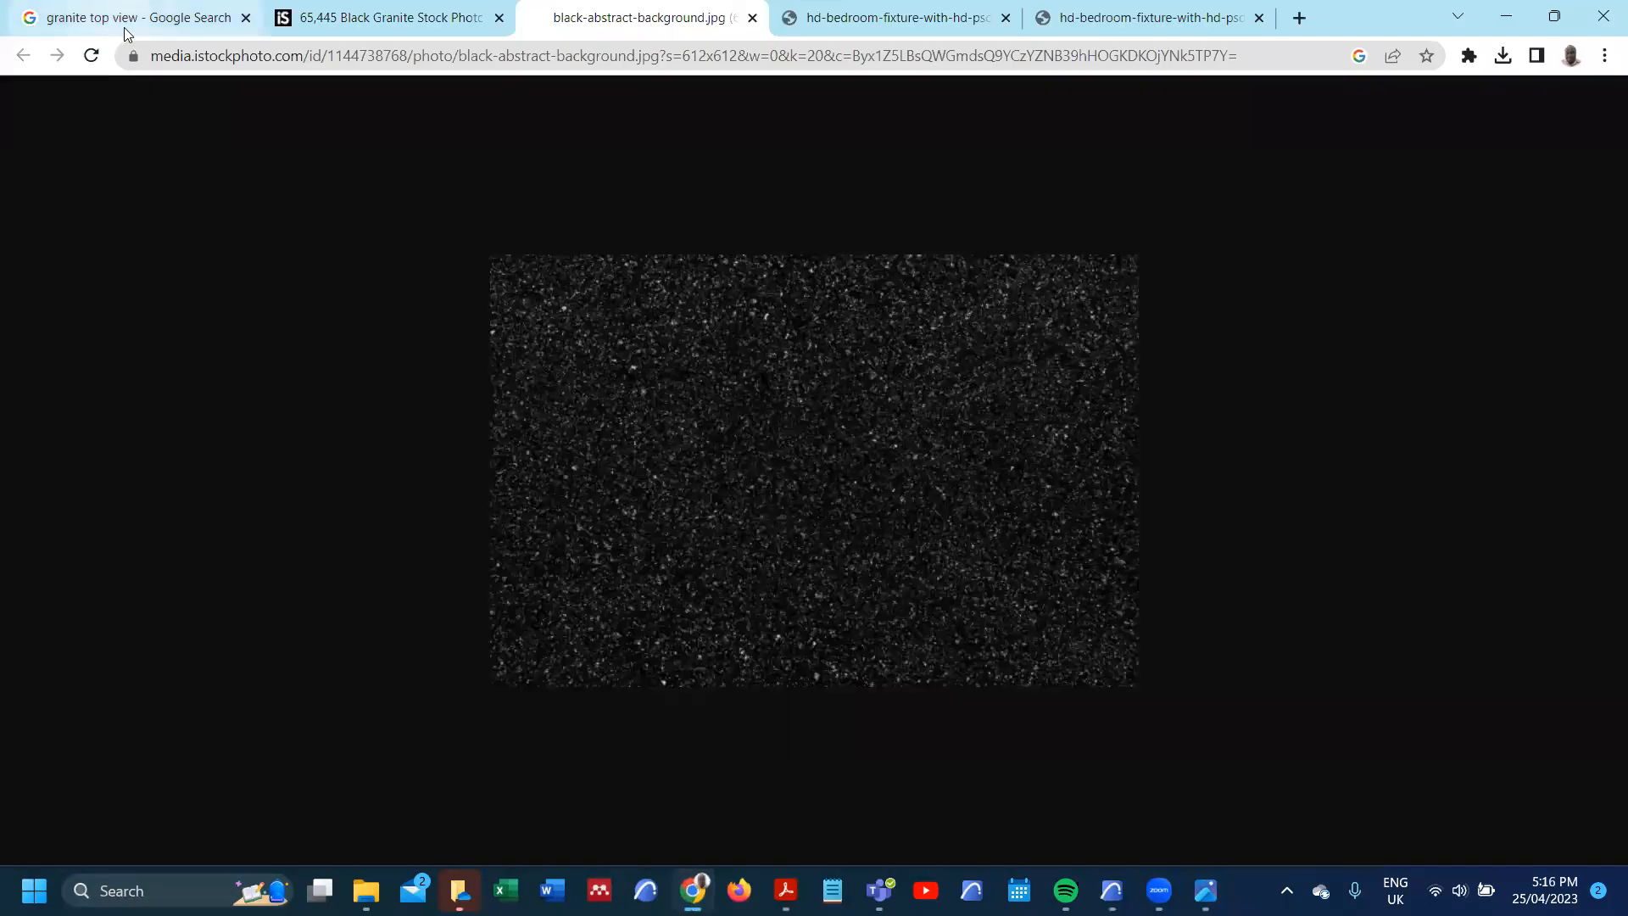
click(146, 18)
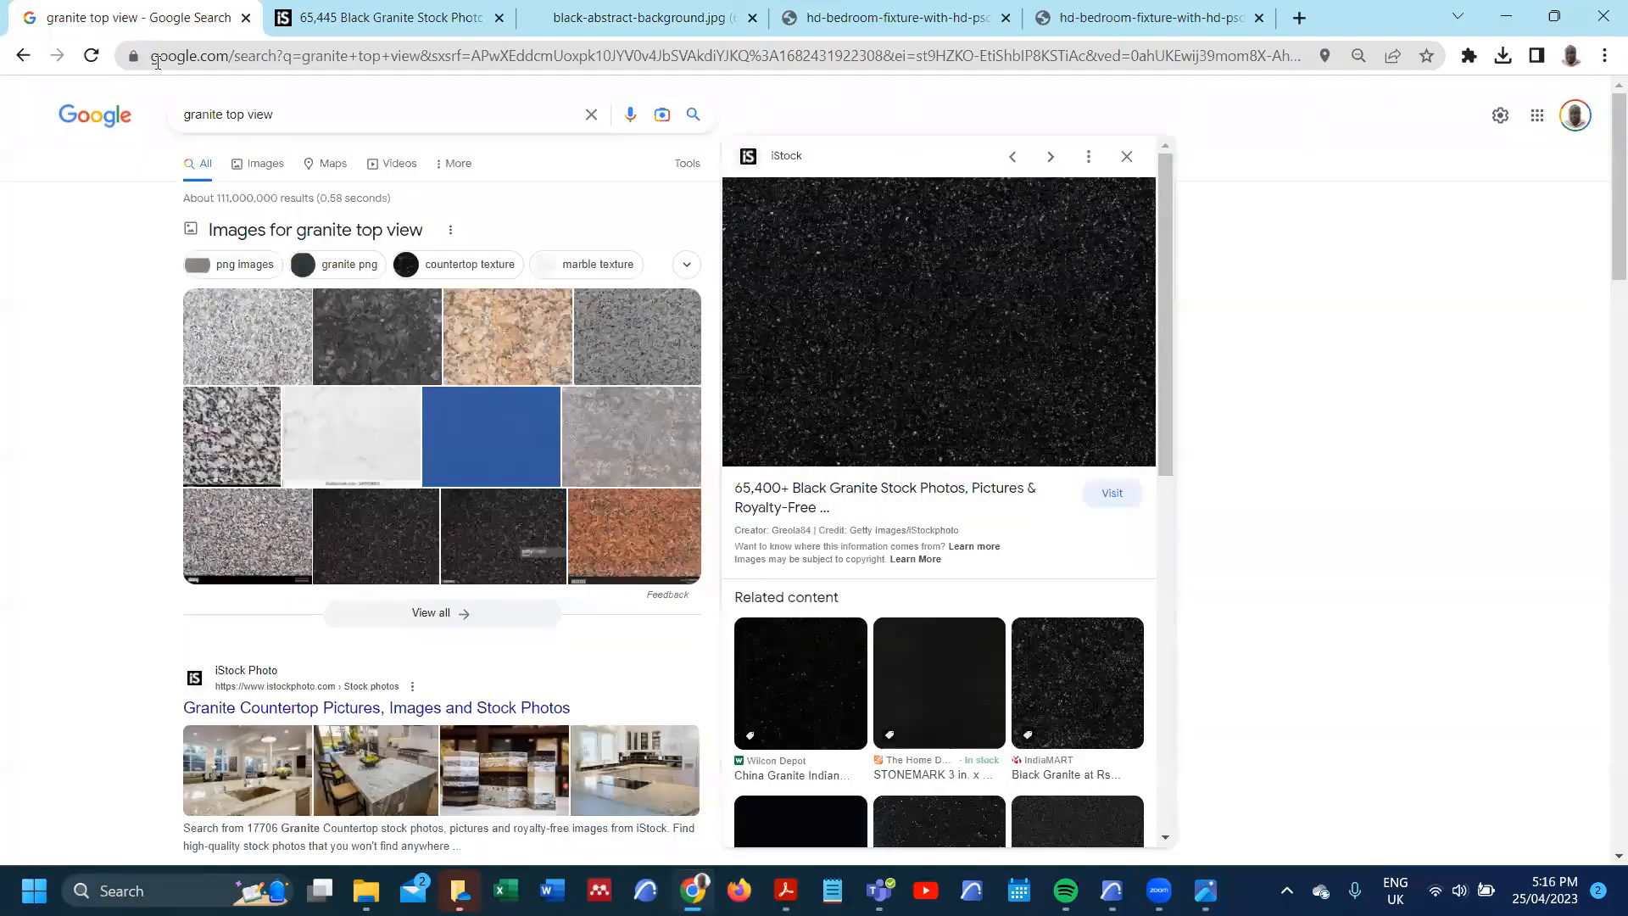
triple_click(214, 114)
text(SINK)
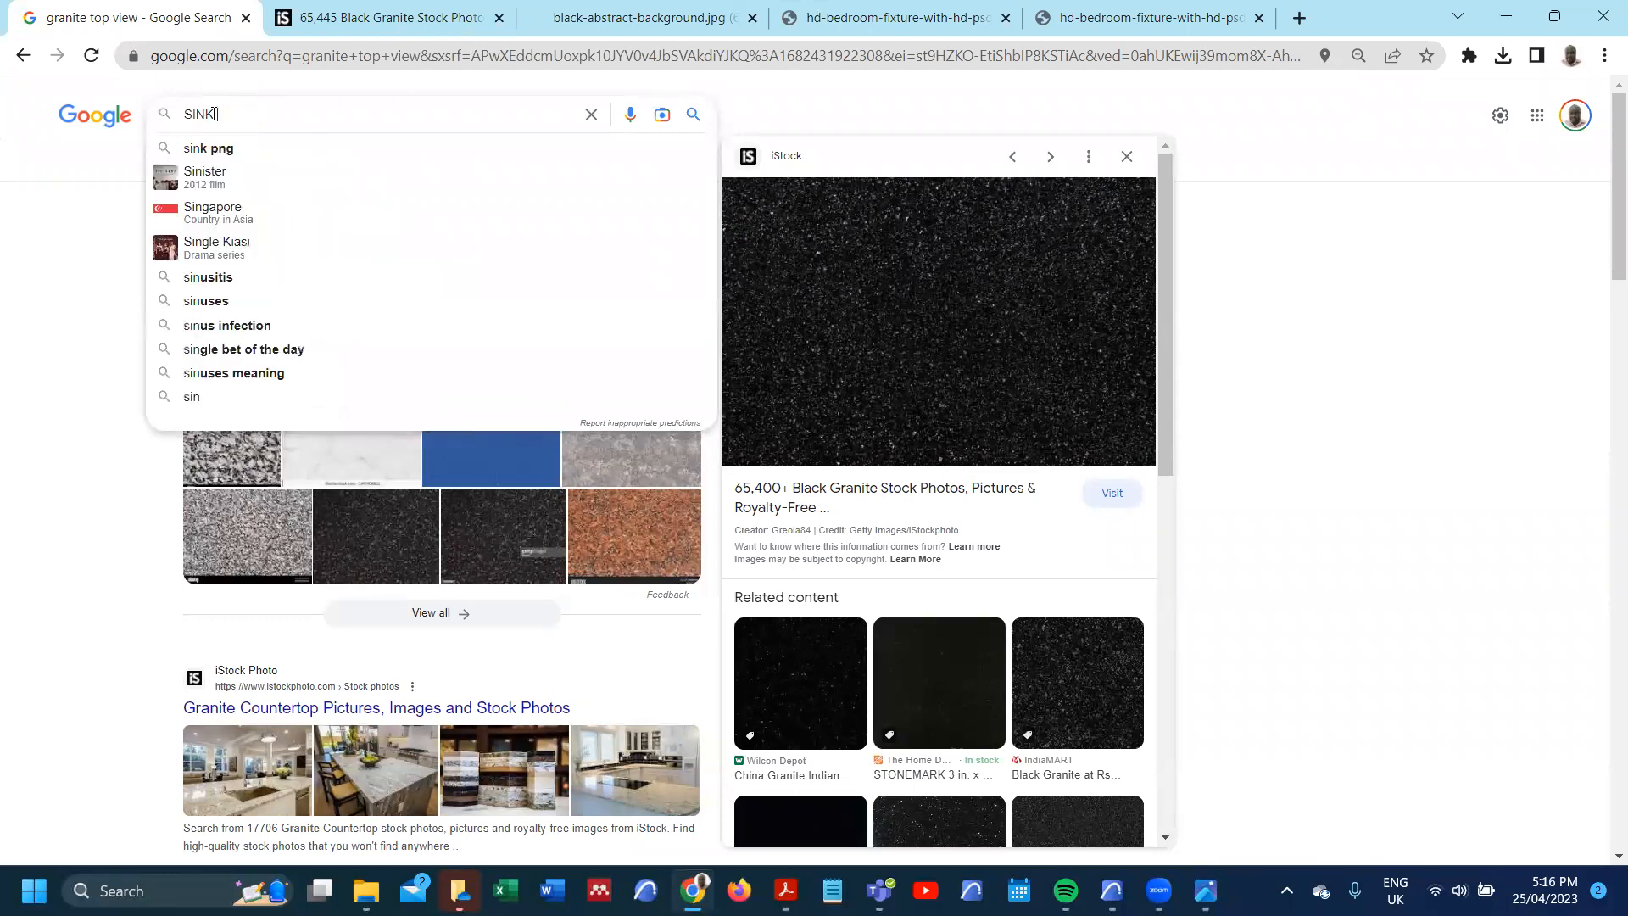
text( TOP VIEW)
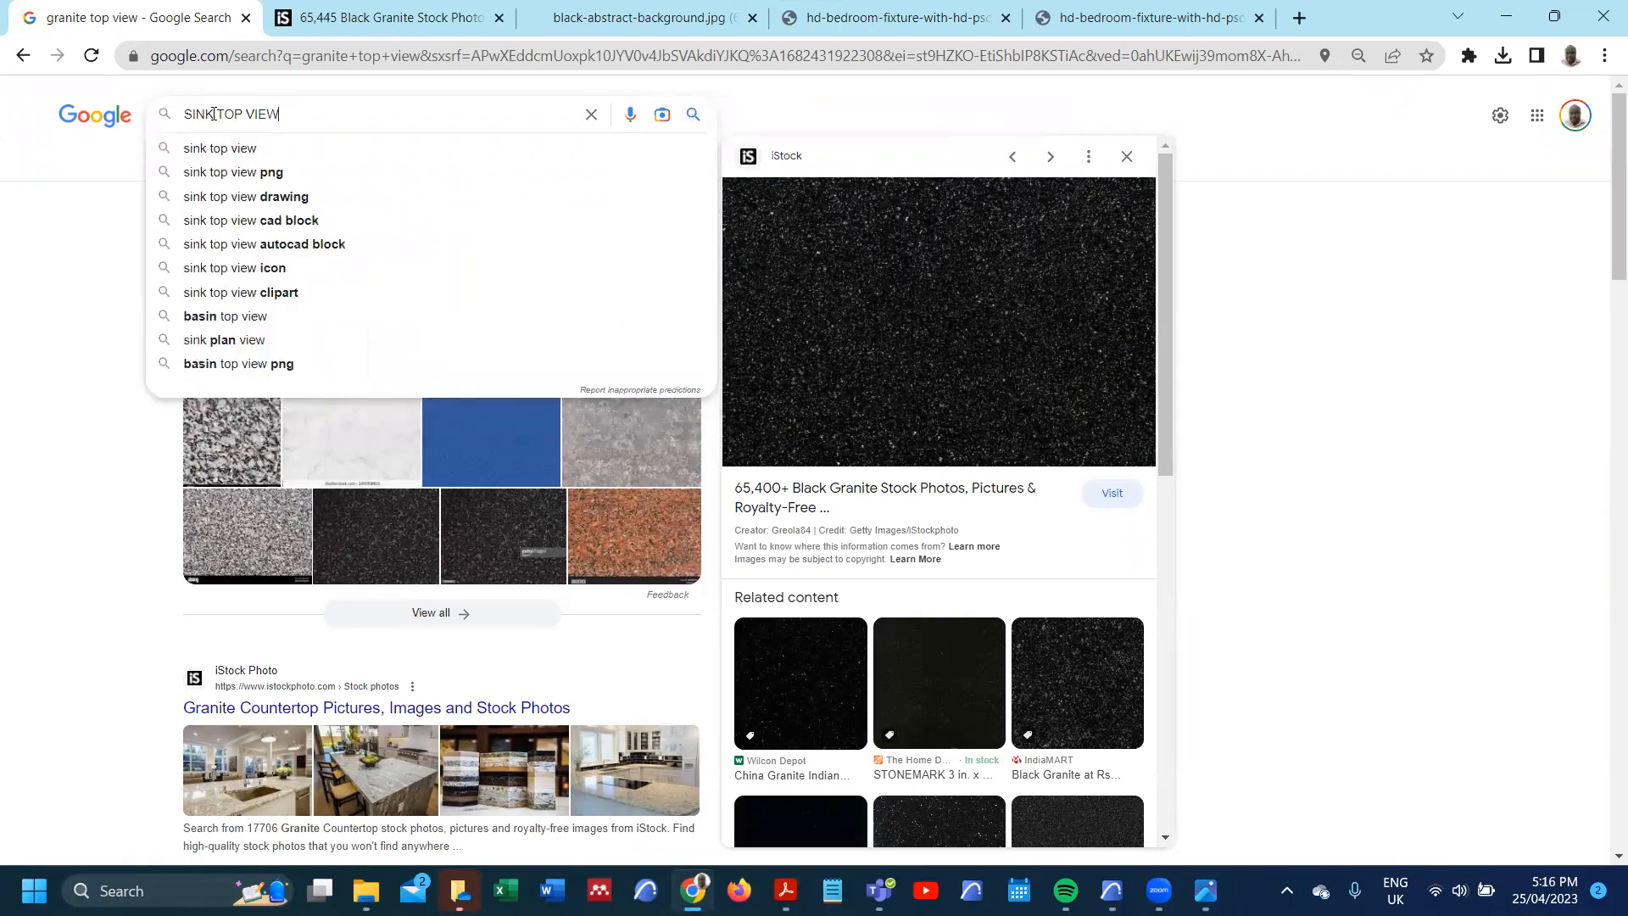
click(245, 173)
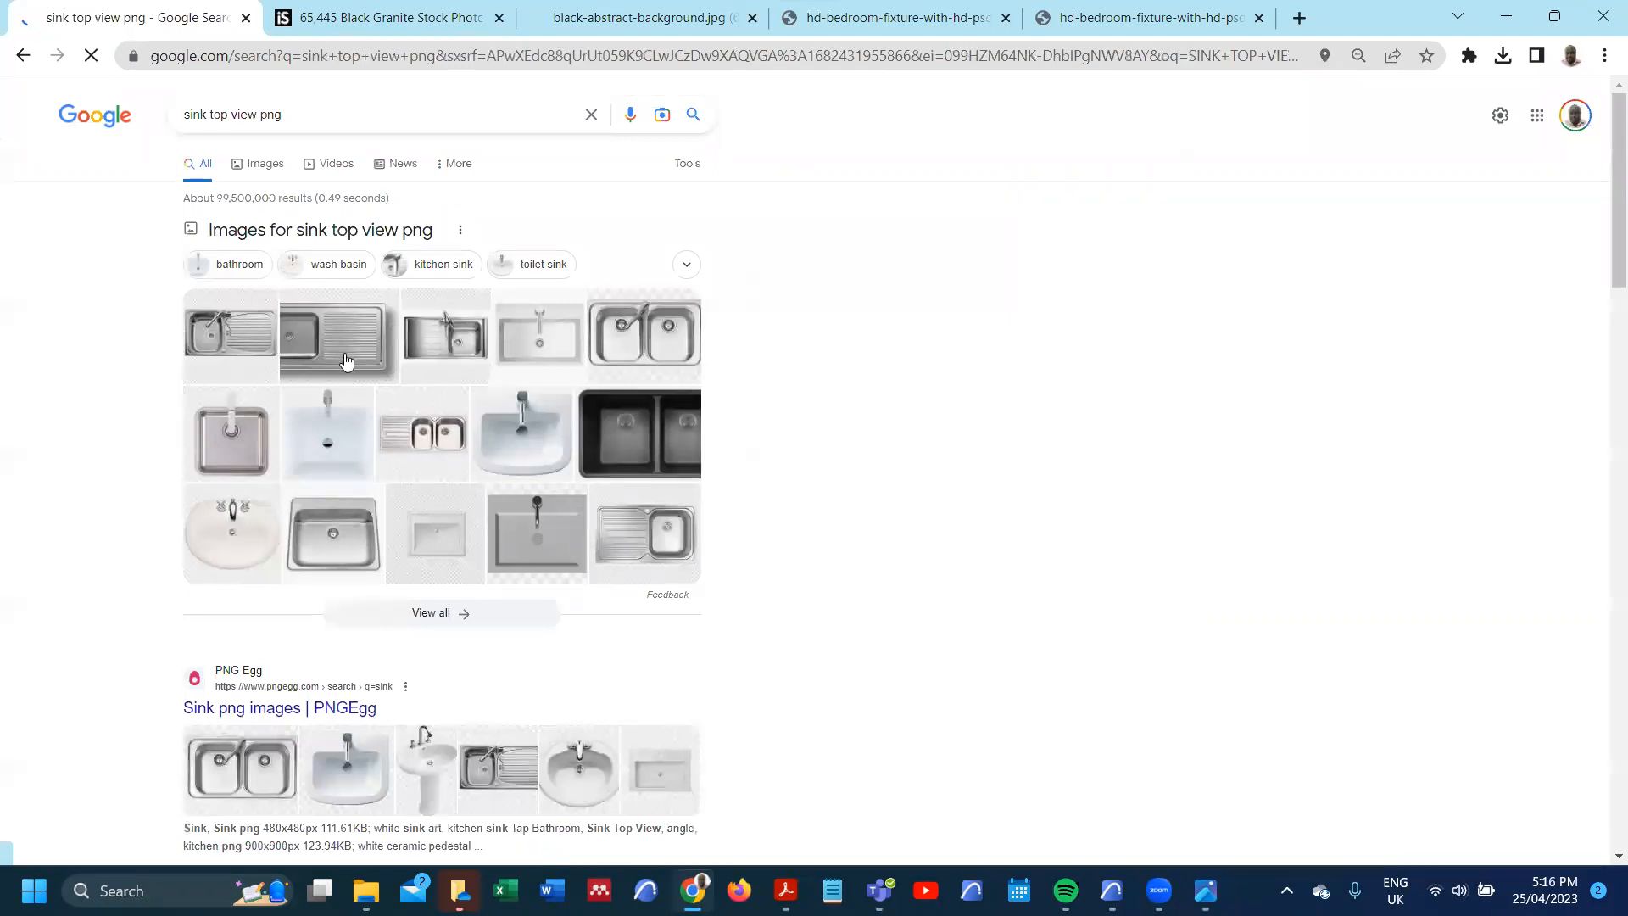
- Open the Pngtree stainless steel sink image with ribbed drainboard in its own tab and close one bed image tab
click(346, 362)
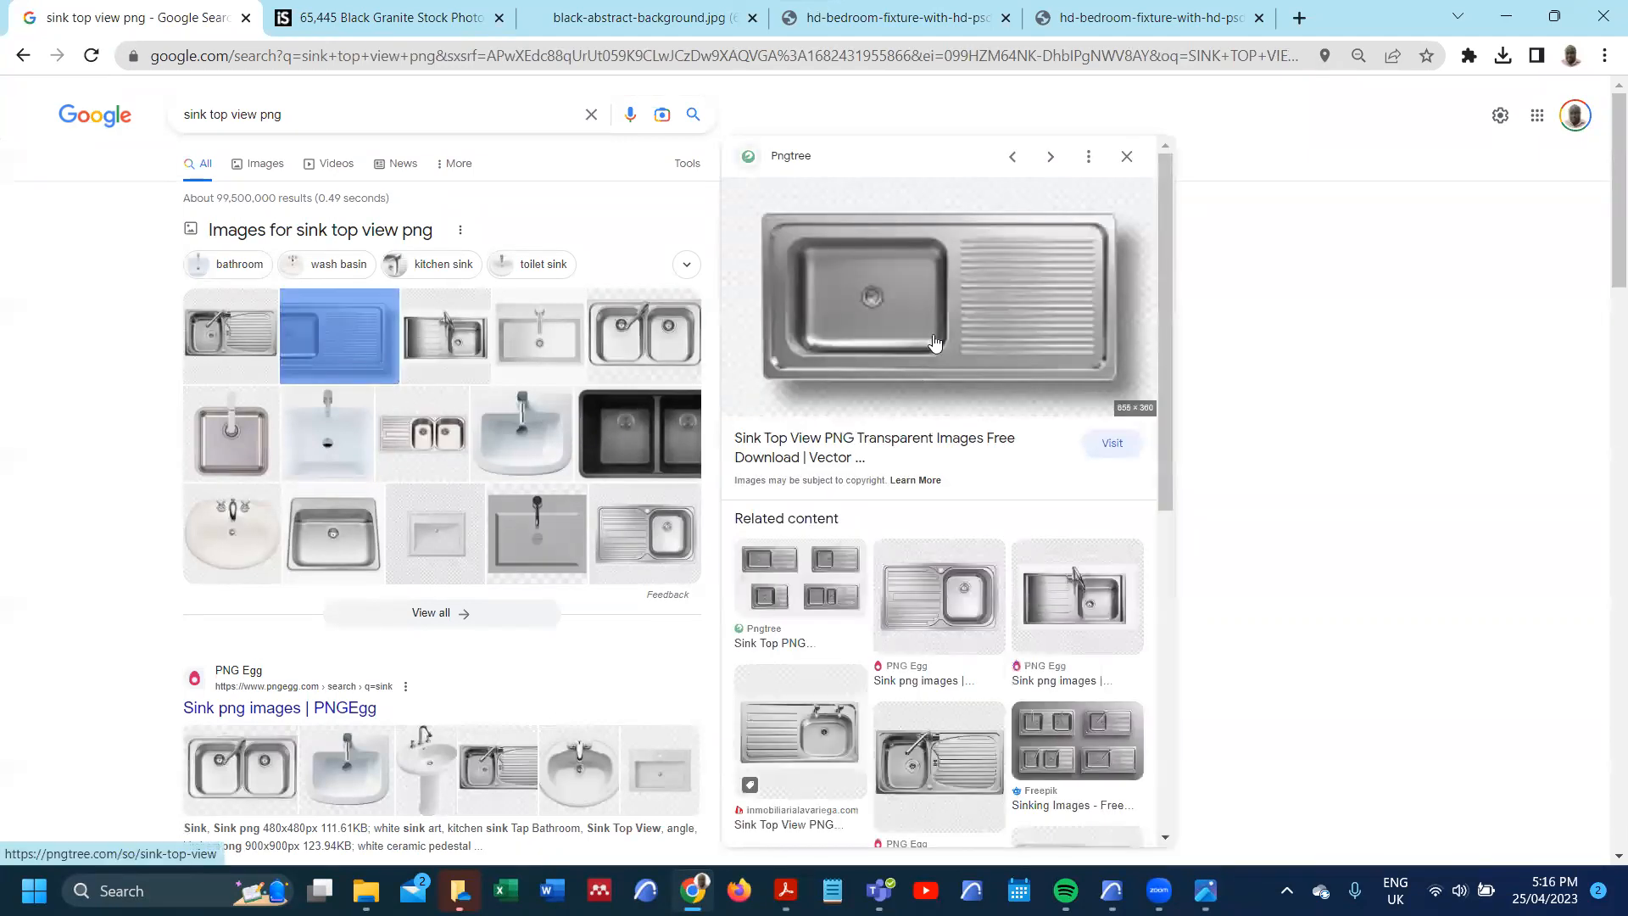
right_click(963, 301)
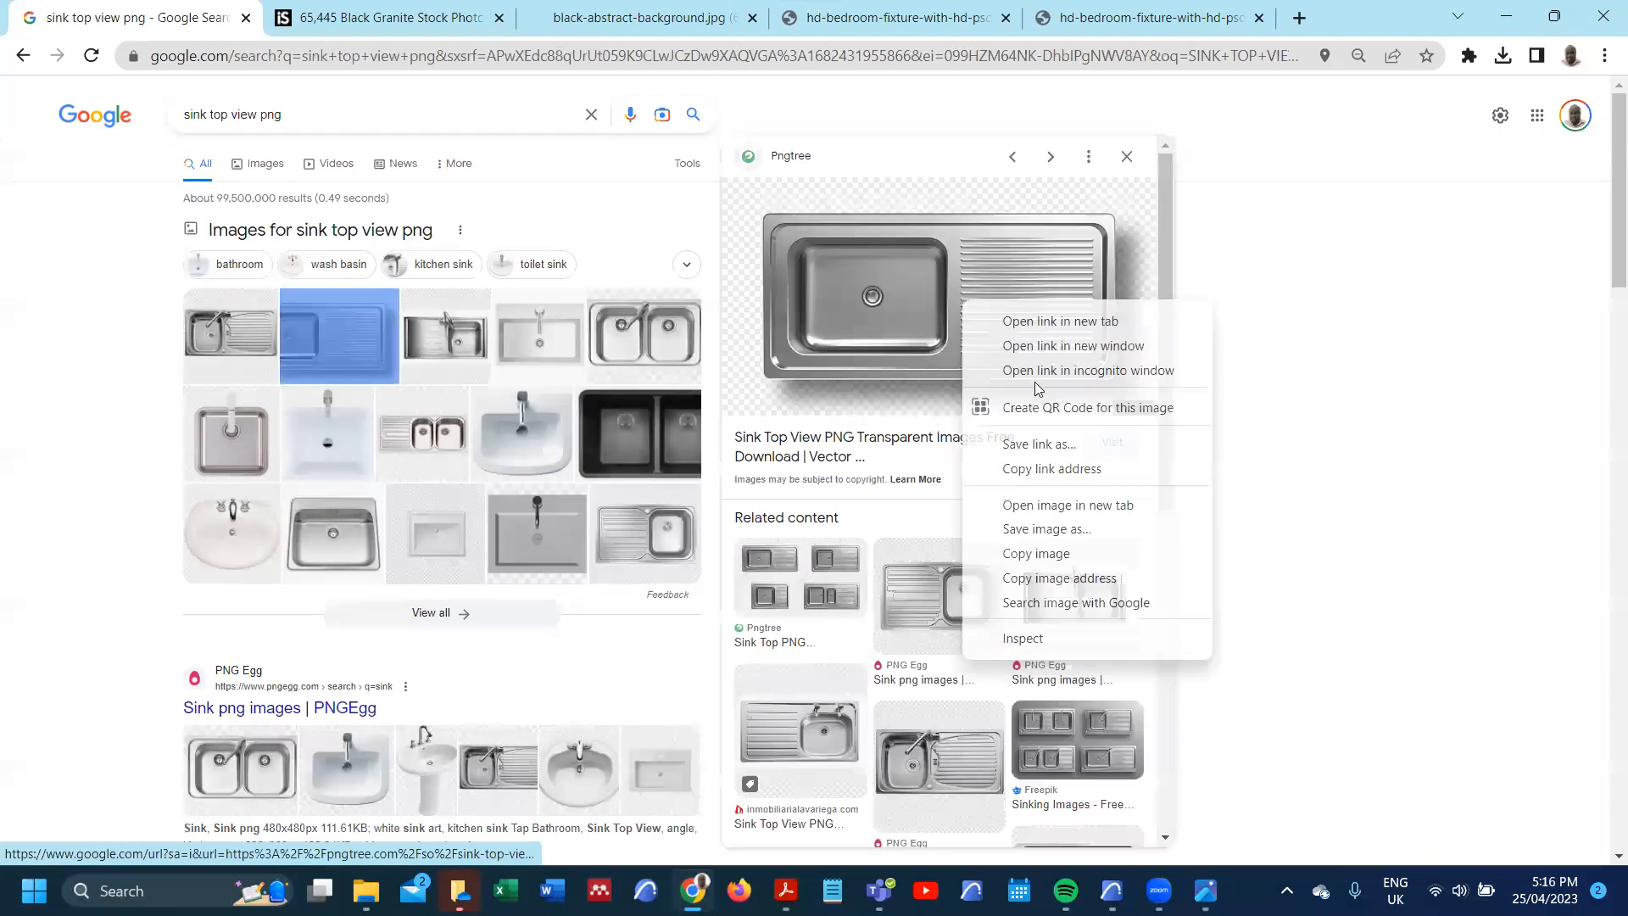
click(1102, 506)
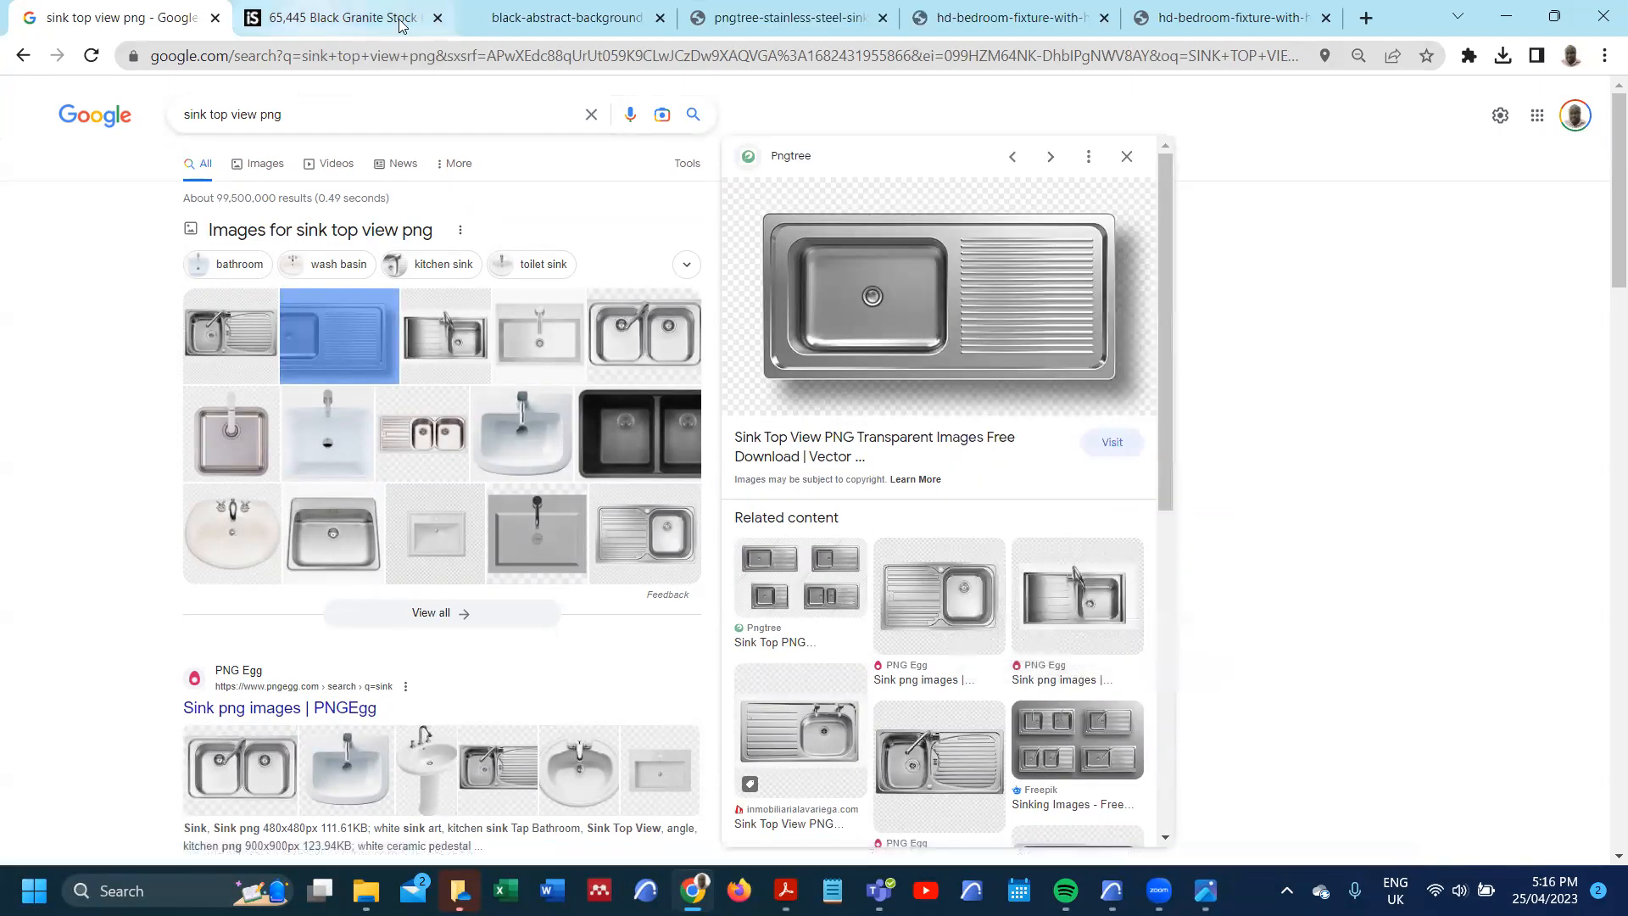
click(1162, 24)
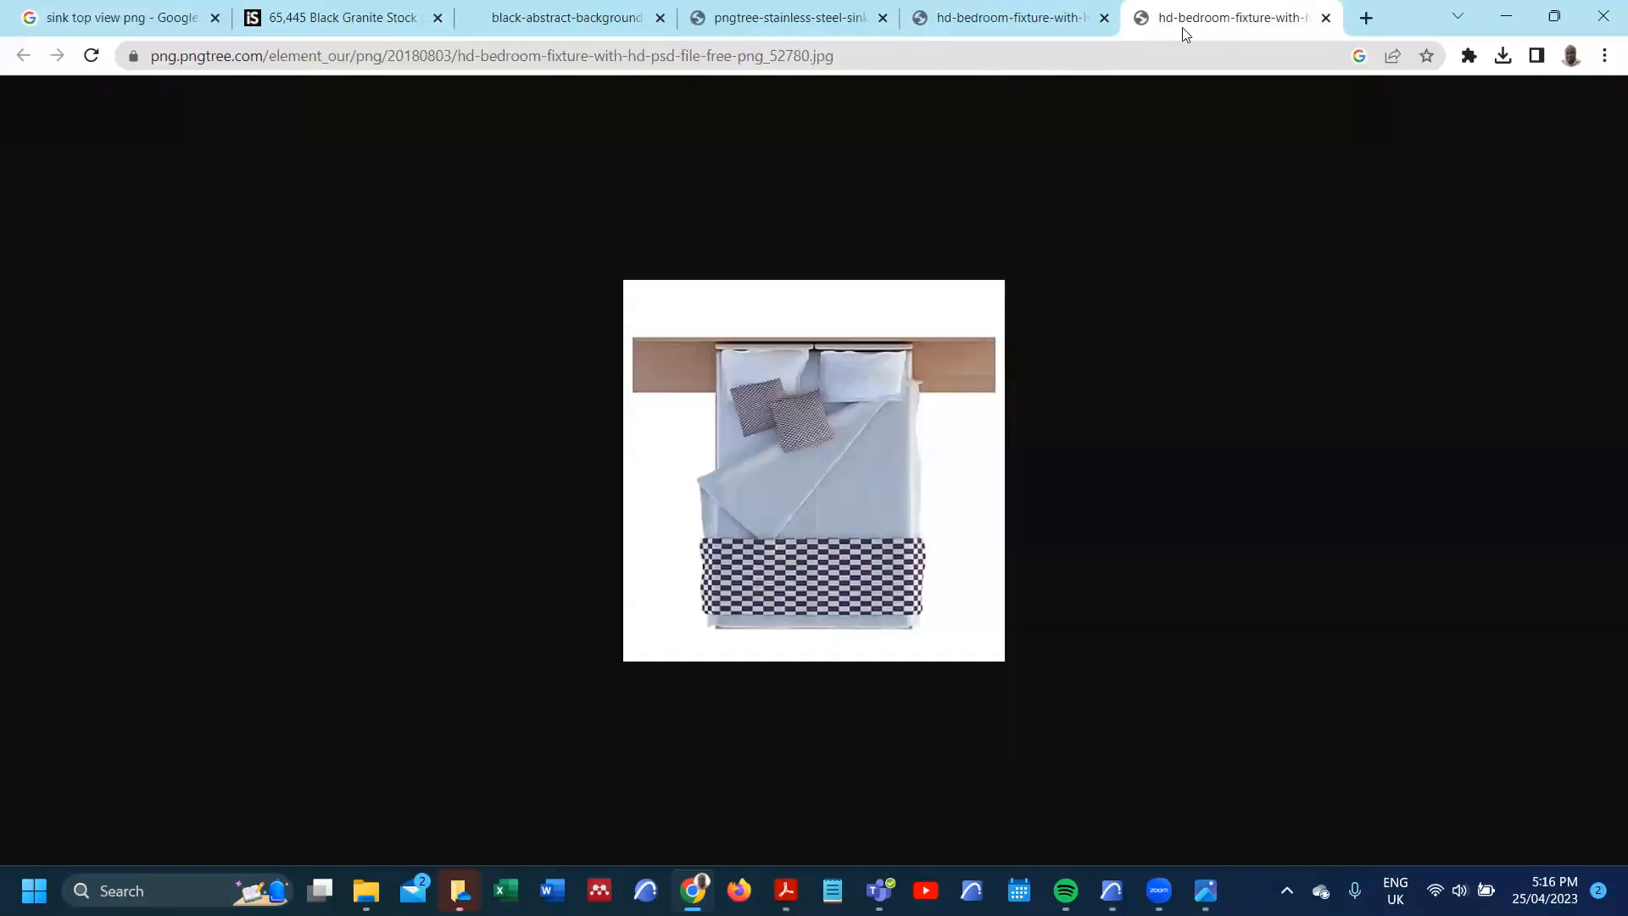
click(1325, 18)
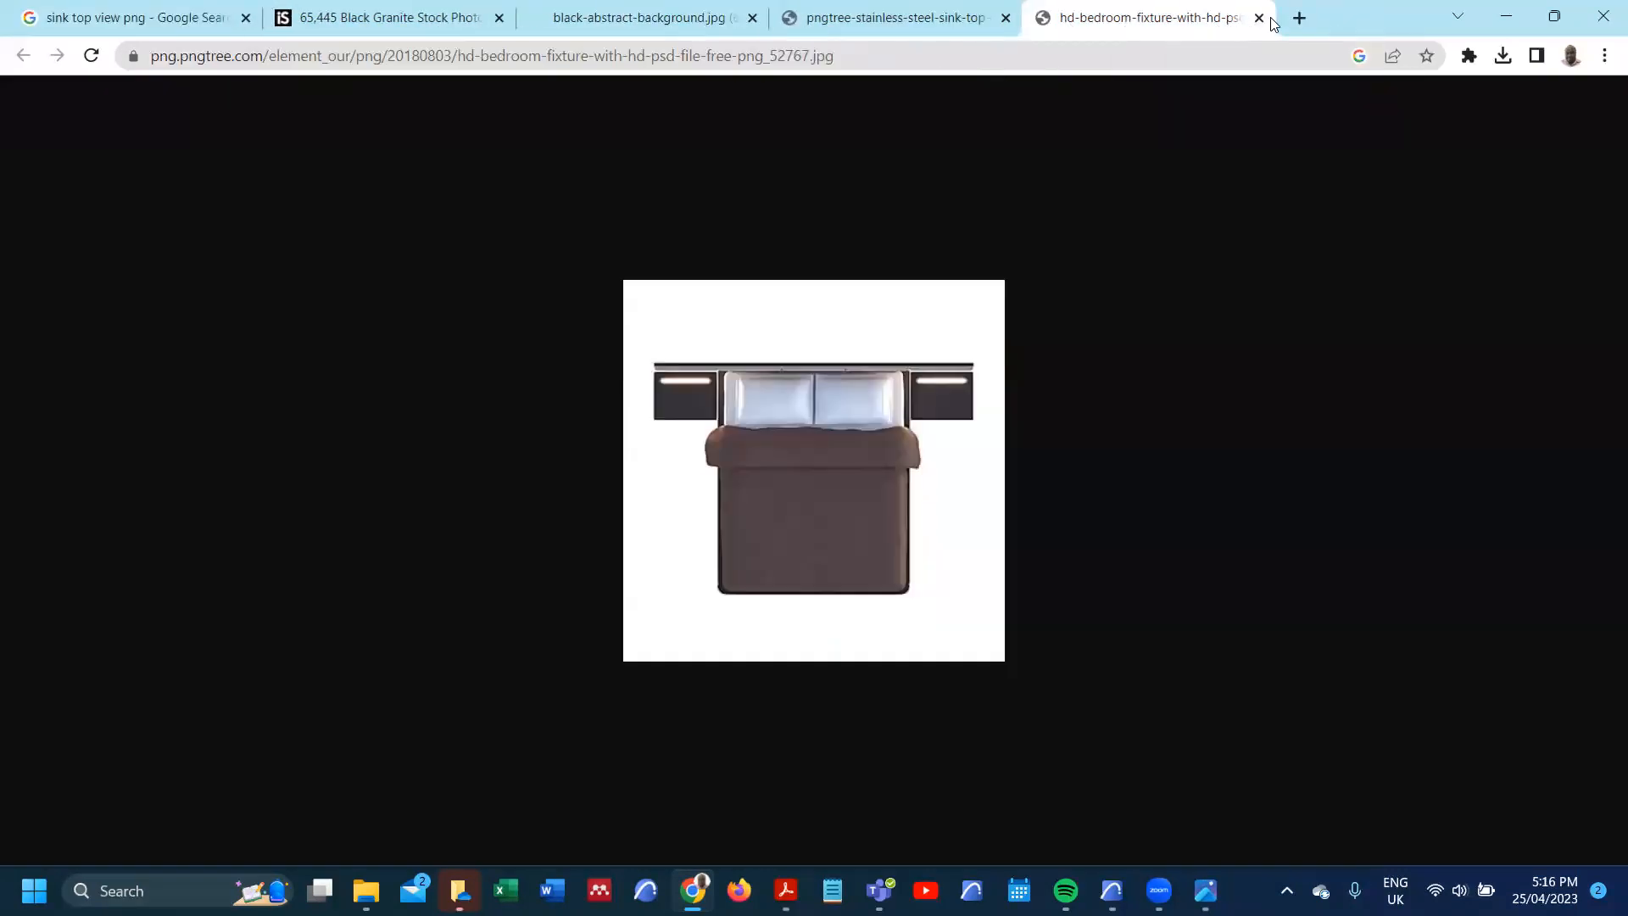
click(933, 24)
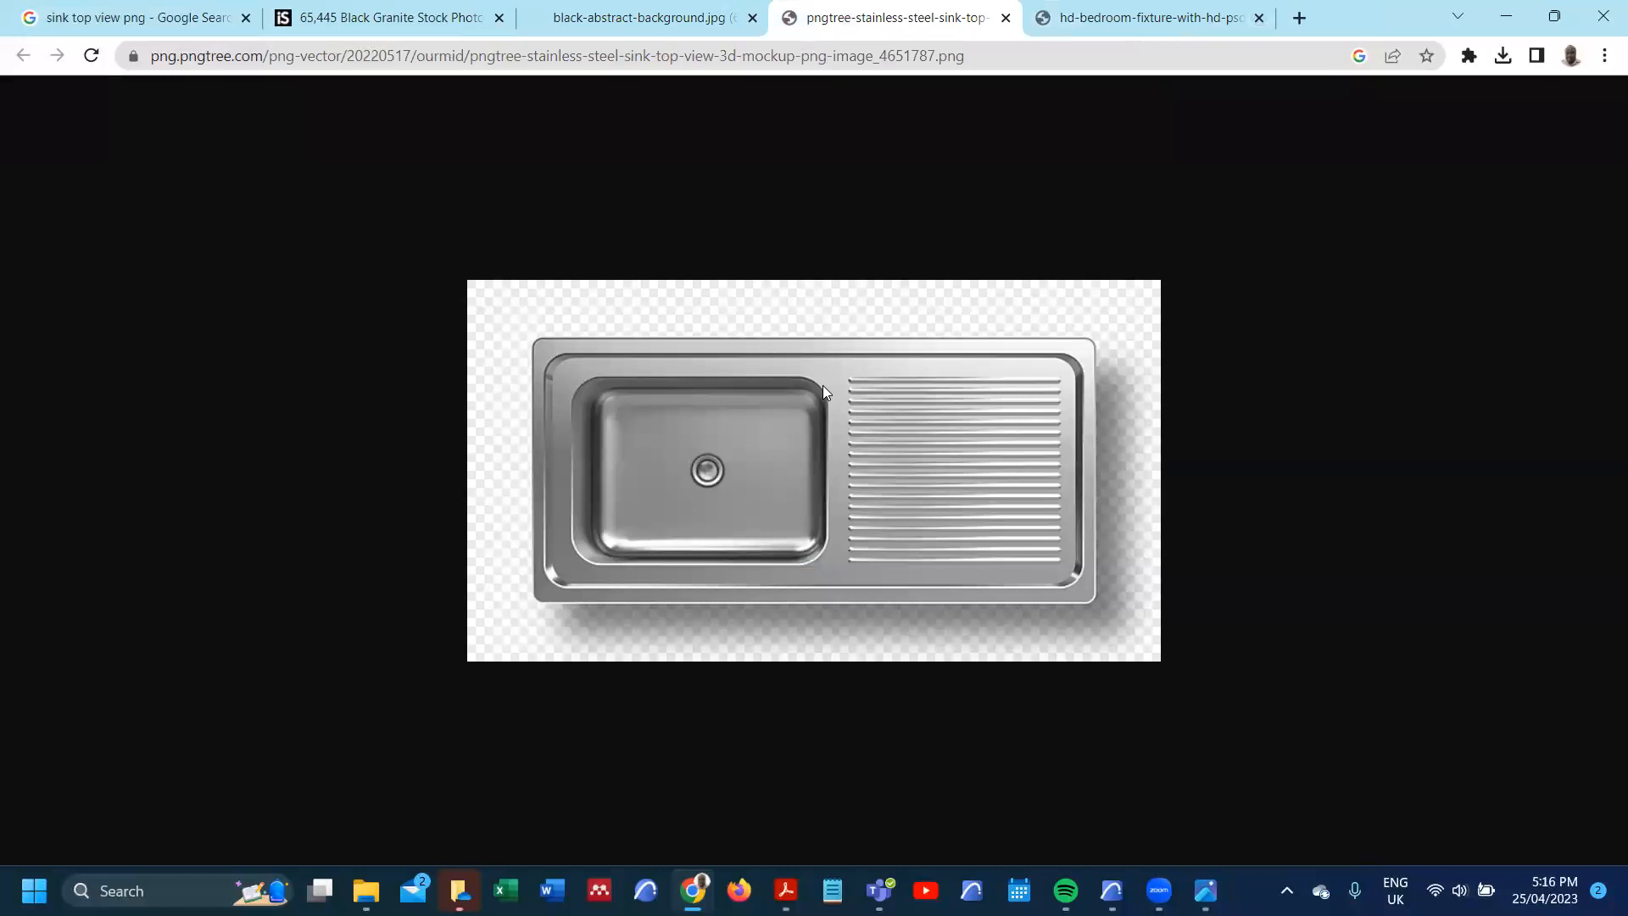
- Save the sink image as a PNG named SINK in the MAIN HOUSE DRAFTING folder
right_click(823, 385)
click(910, 436)
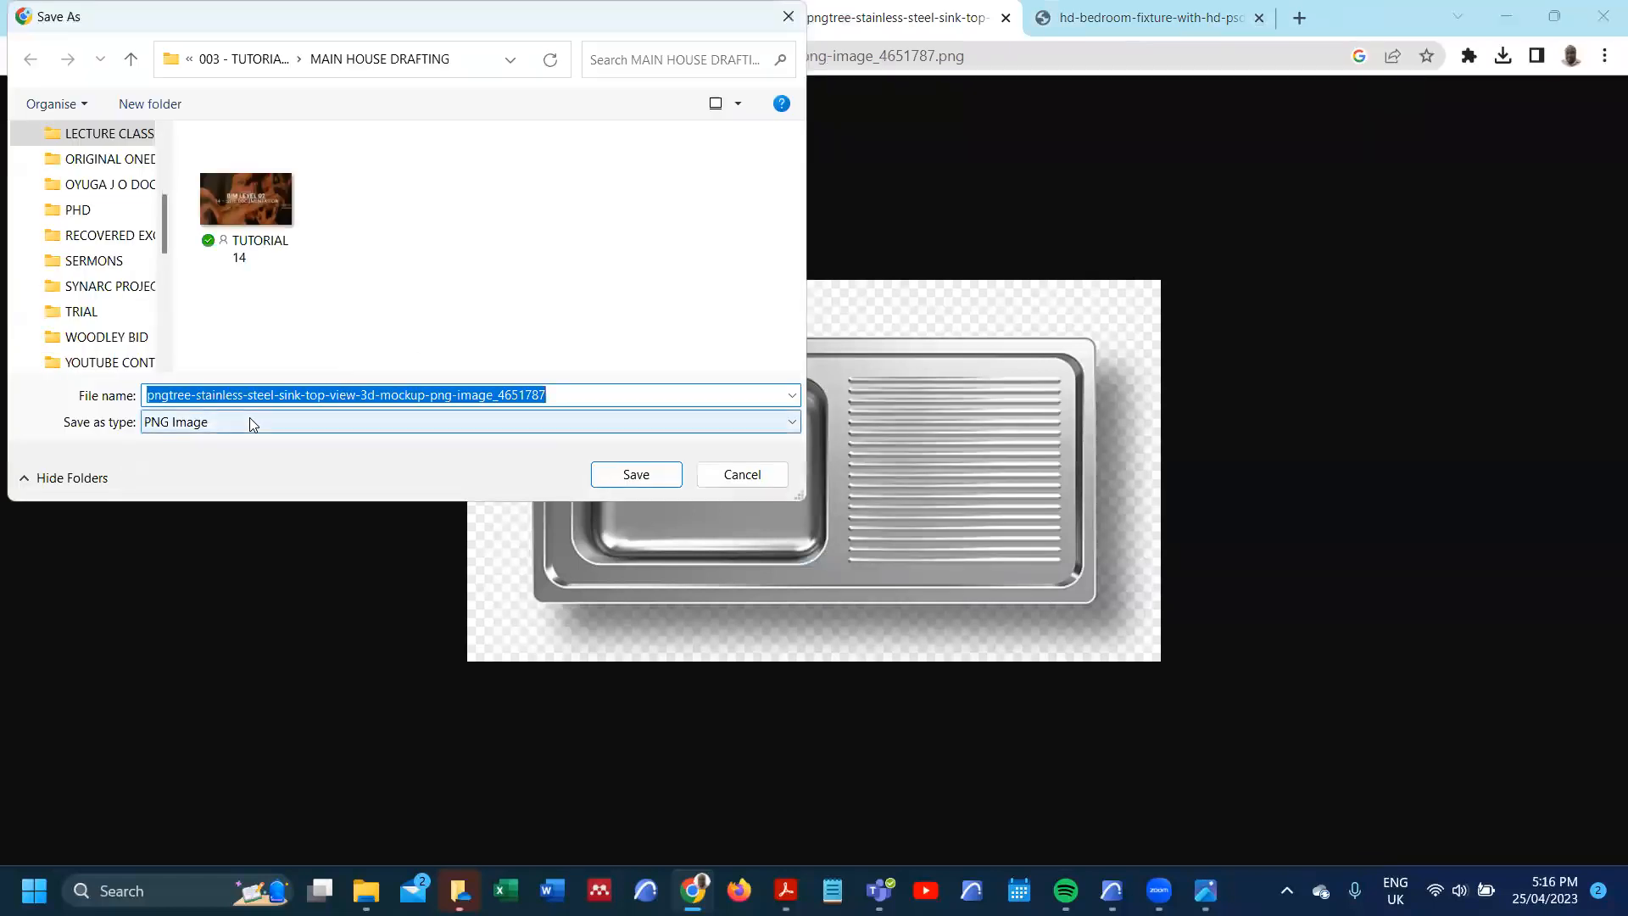
text(SINK)
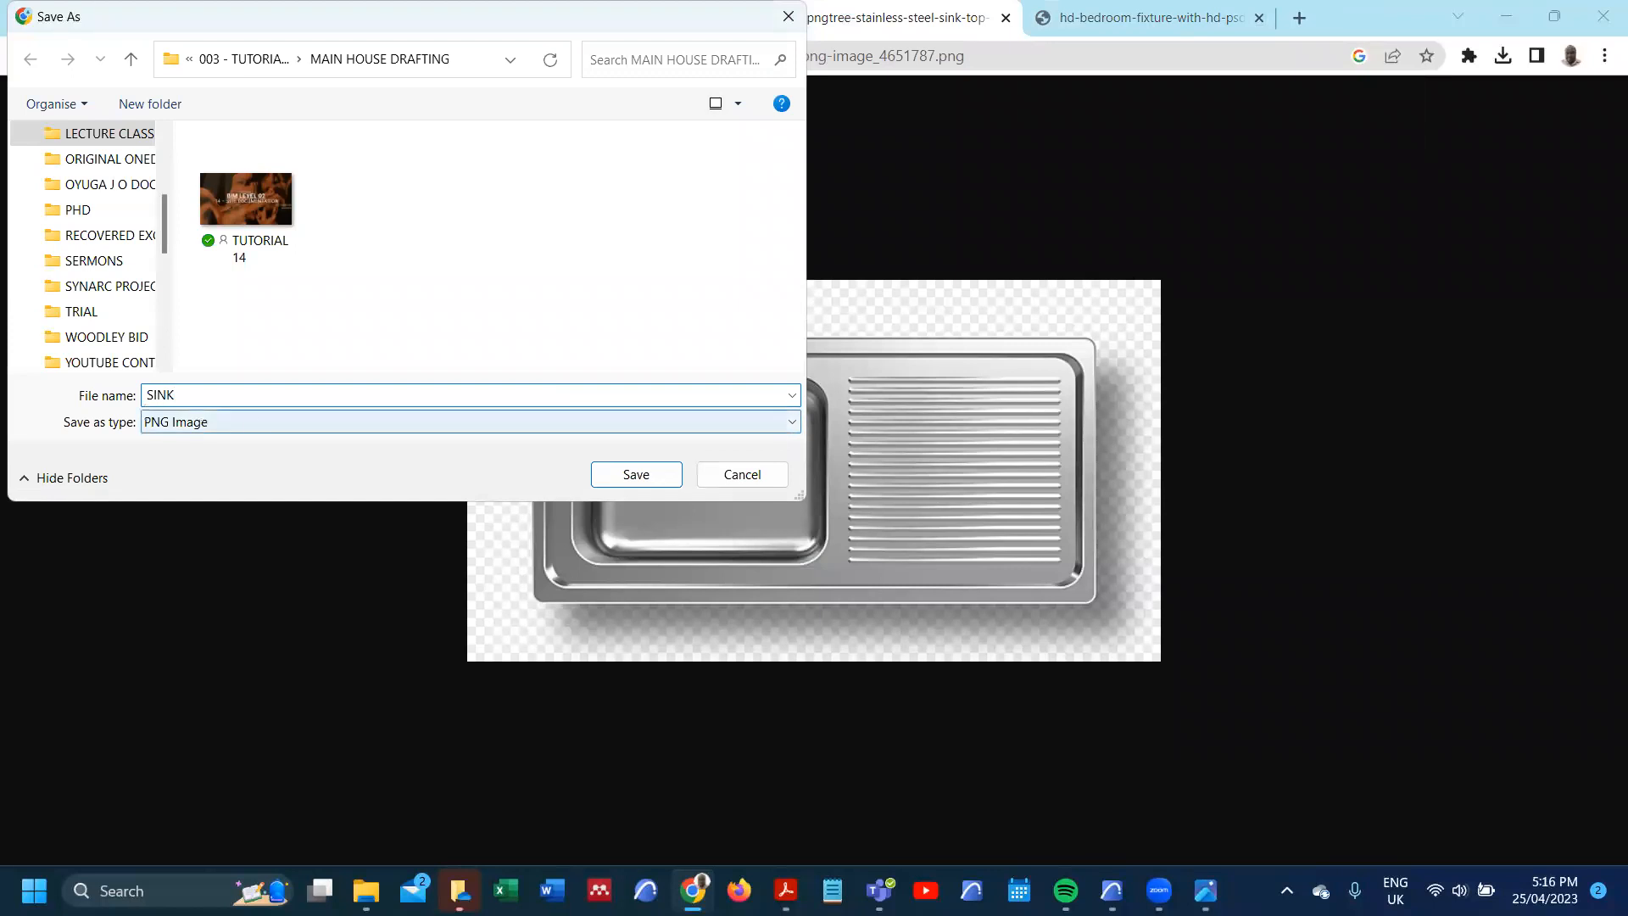
click(635, 472)
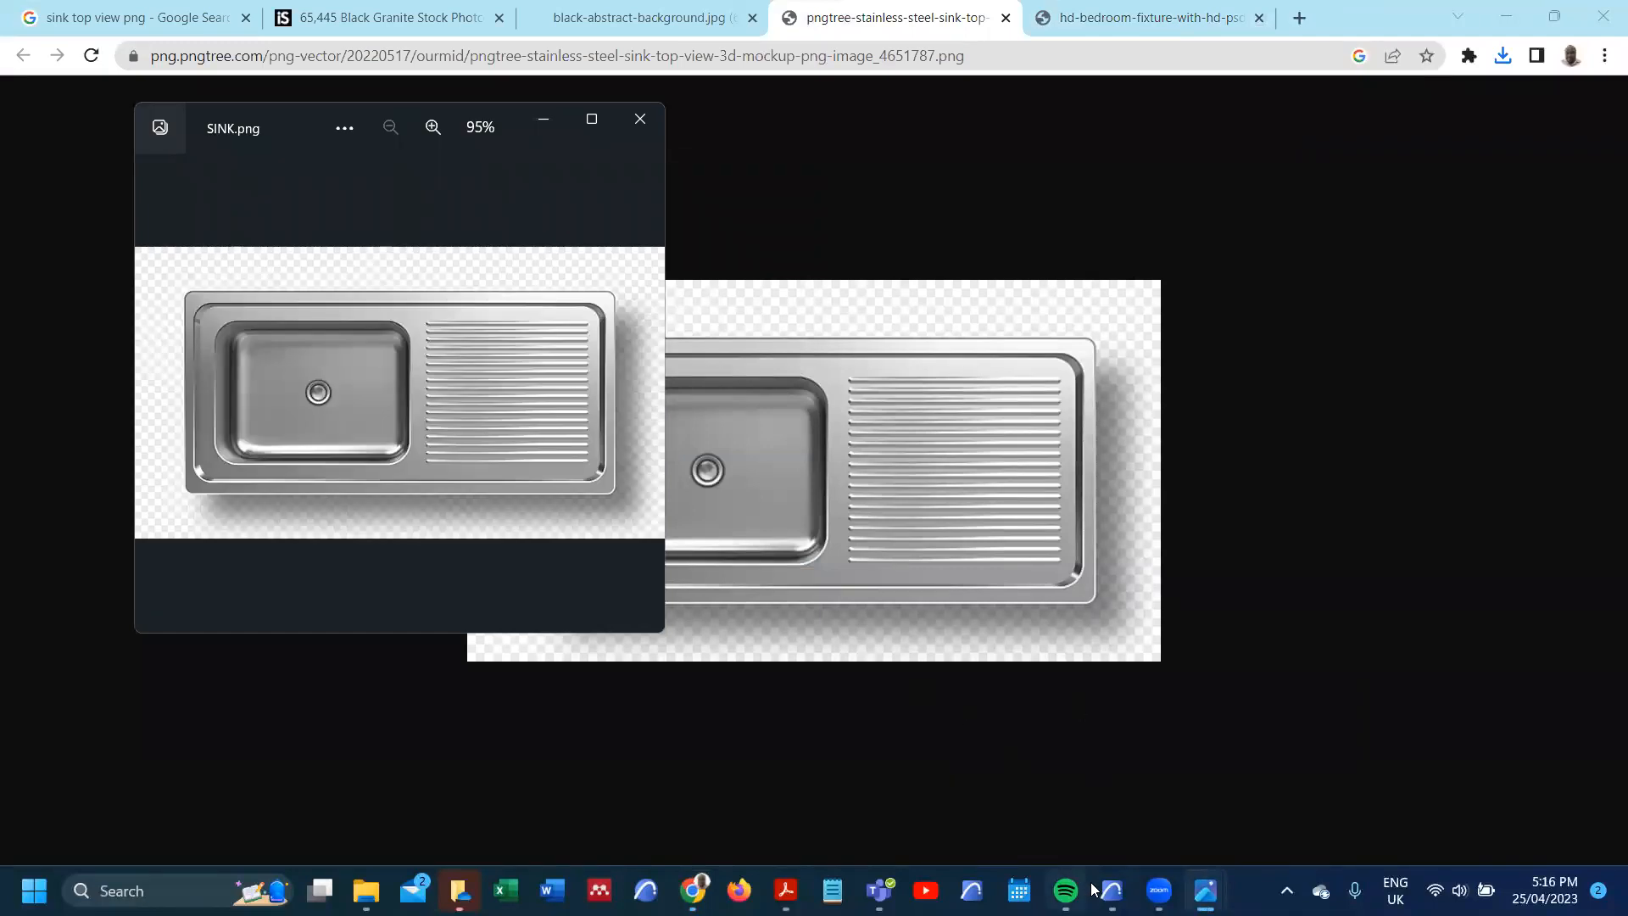
- Switch back to Archicad and place the SINK image as a drawing at the kitchen on the ground floor worksheet
click(1111, 890)
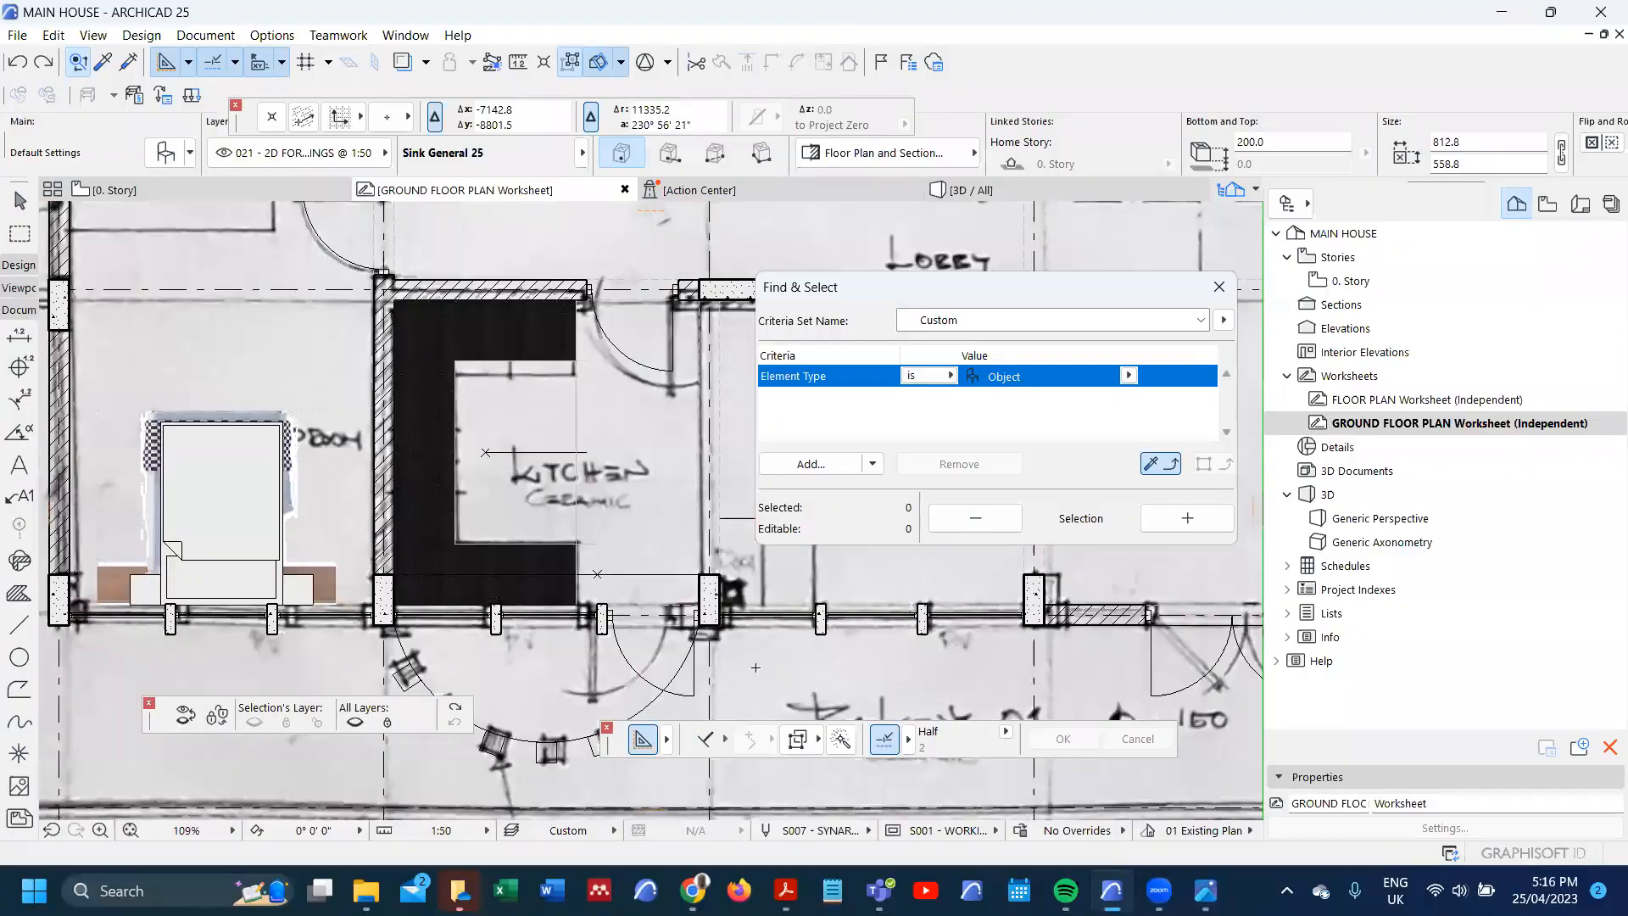
scroll(752, 664, up, 2)
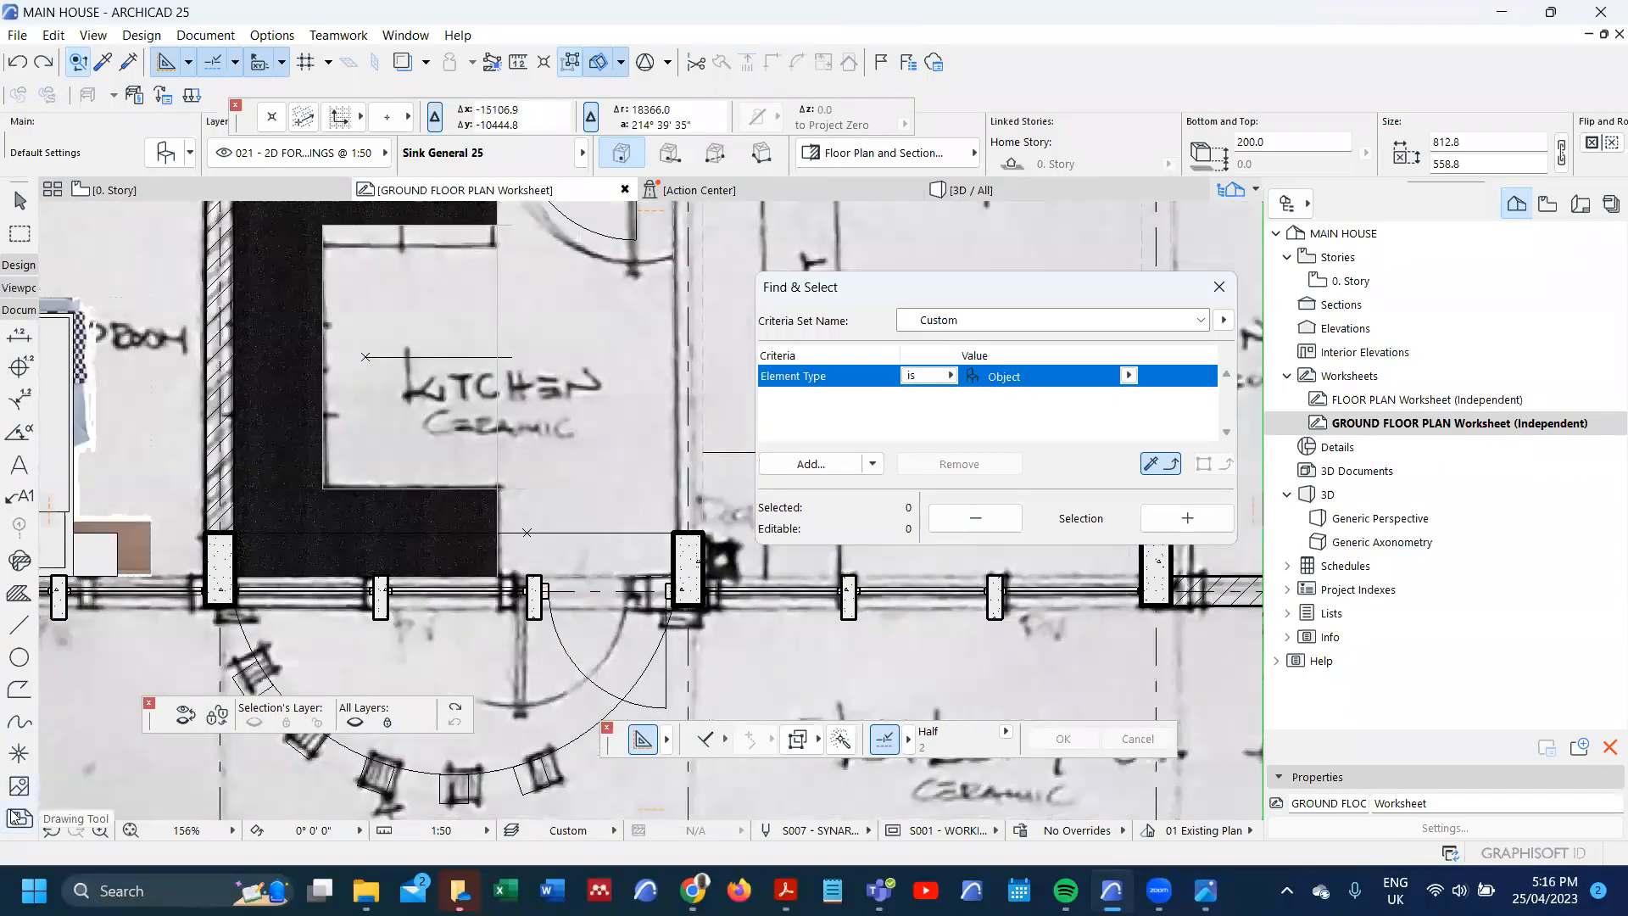
click(141, 538)
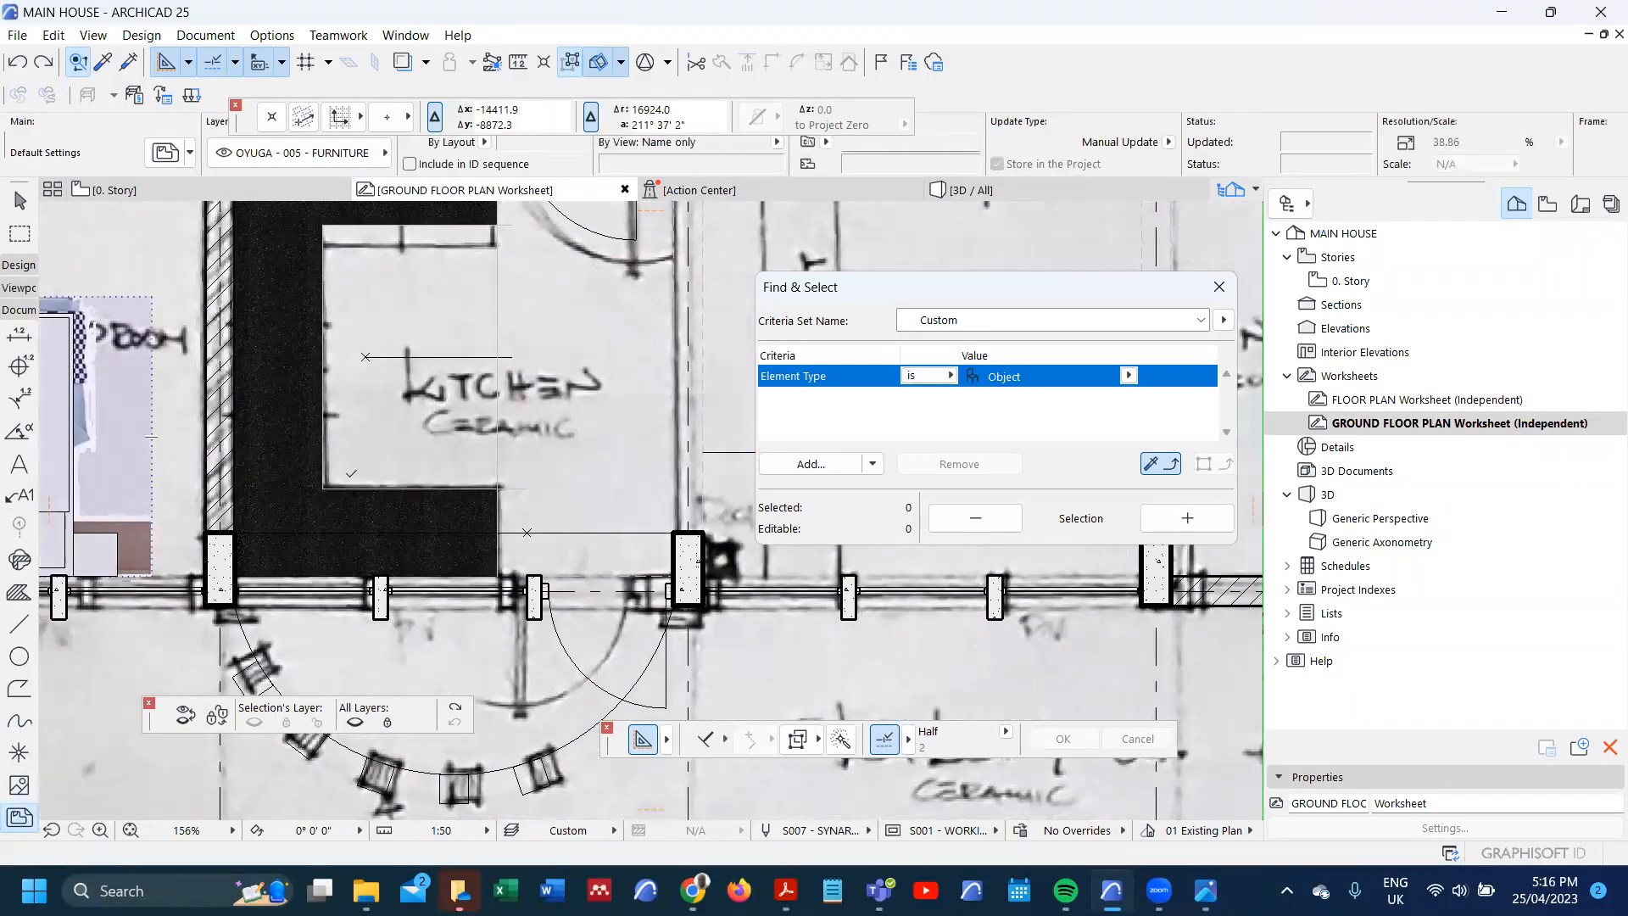
click(283, 492)
click(847, 376)
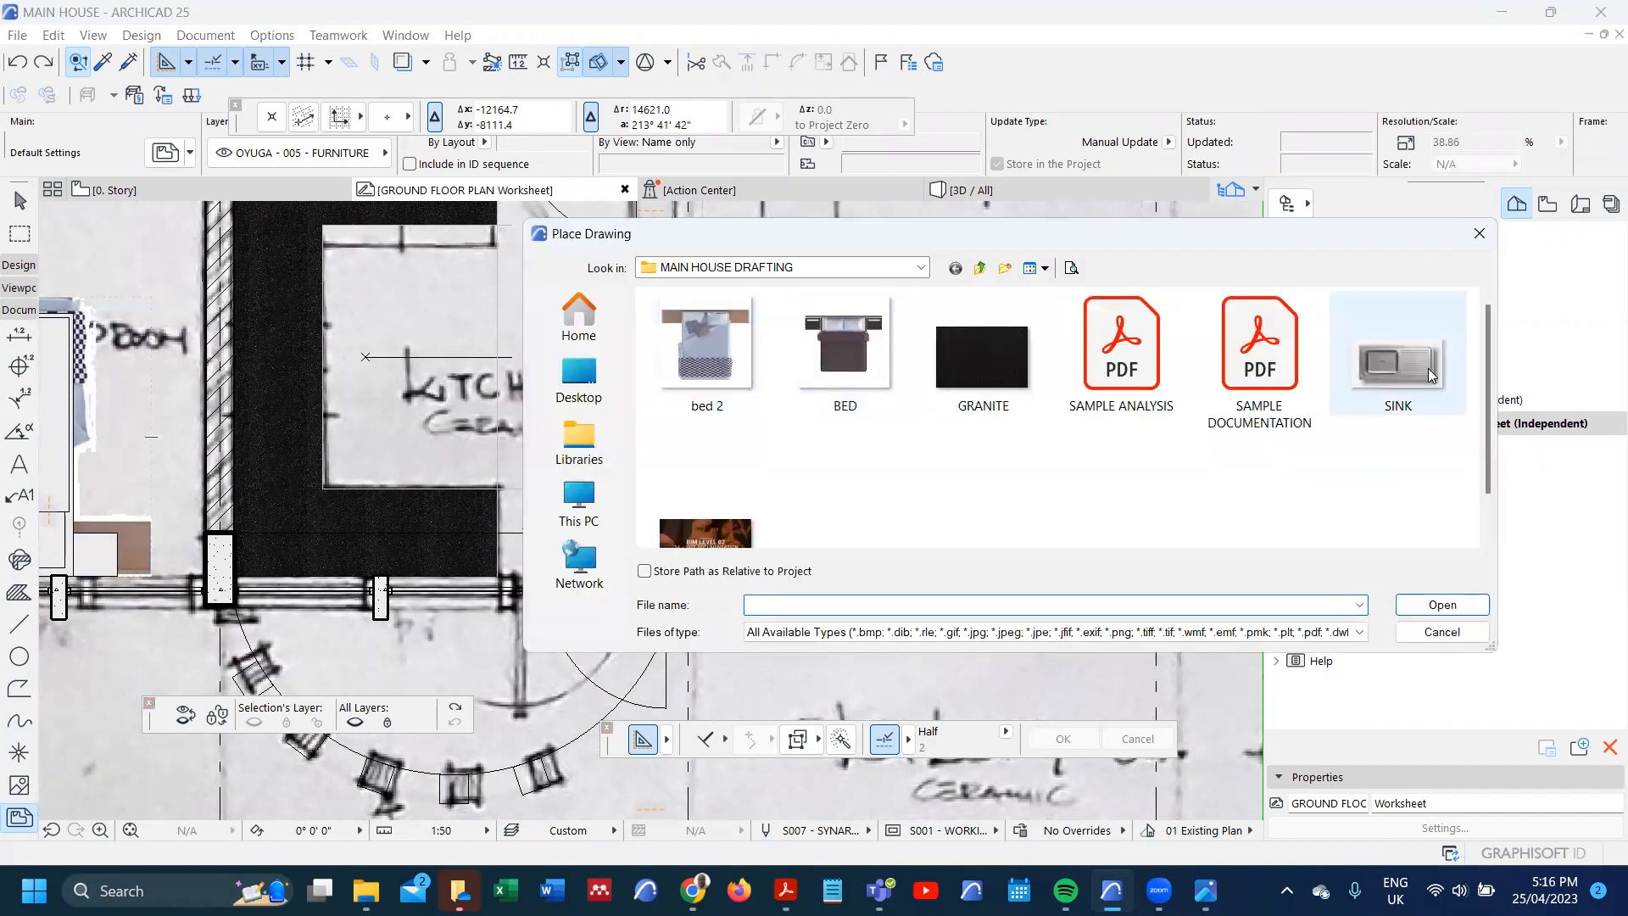
click(1431, 375)
click(1443, 605)
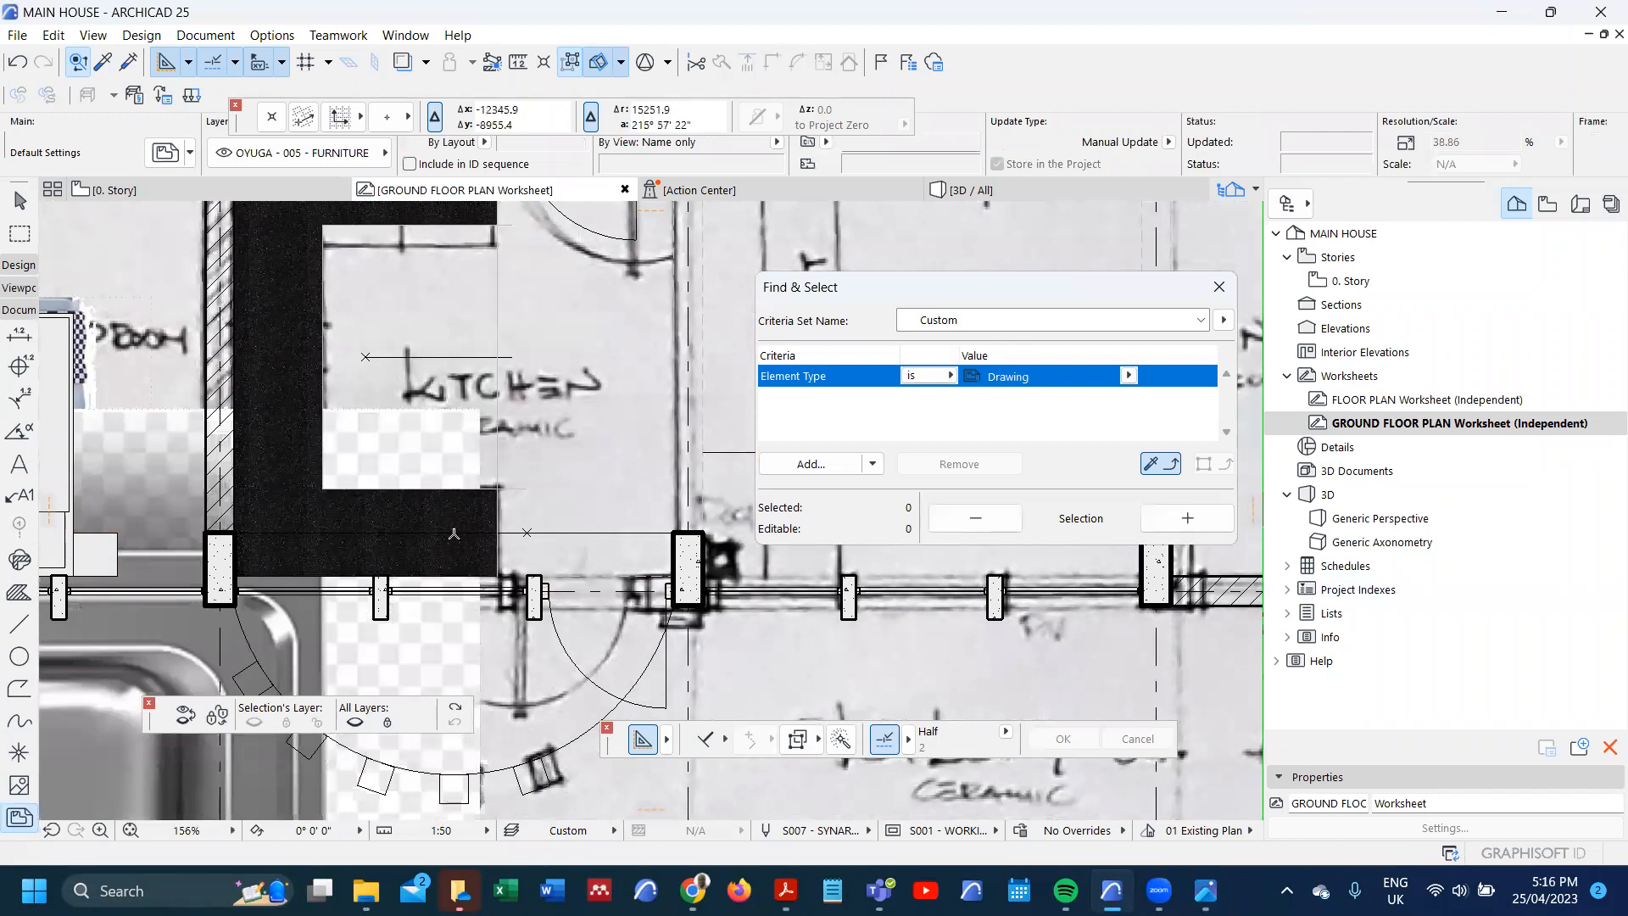
- Move the oversized sink drawing straight down into the empty area below the scanned floor plan
scroll(569, 423, down, 7)
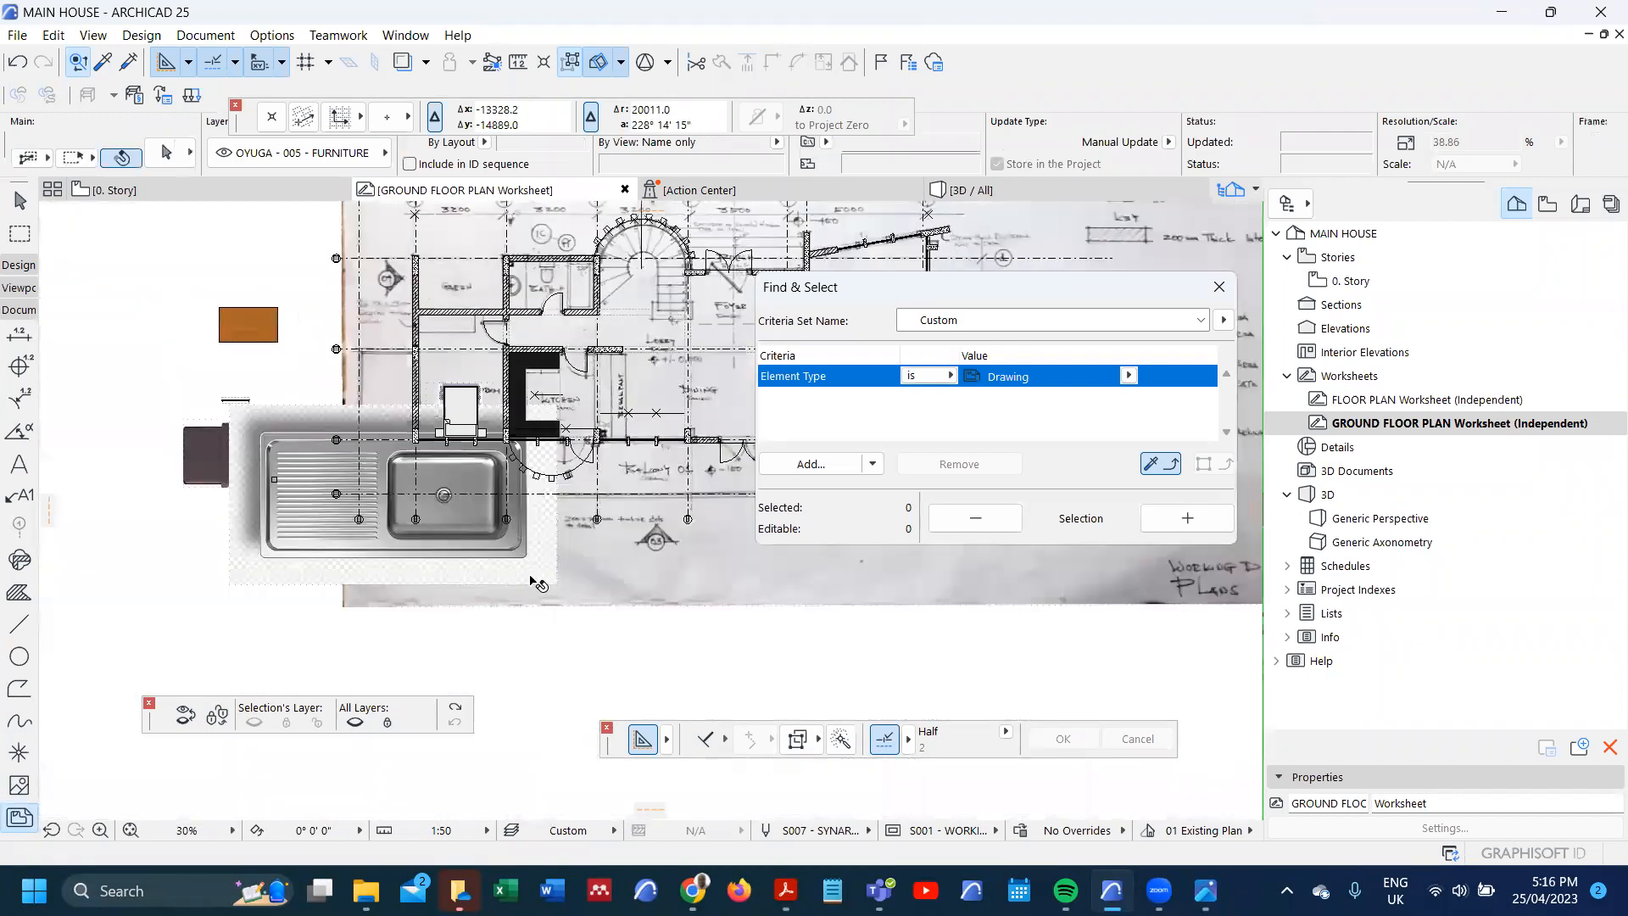
shift+click(534, 582)
scroll(561, 516, down, 2)
key(ctrl+d)
click(543, 557)
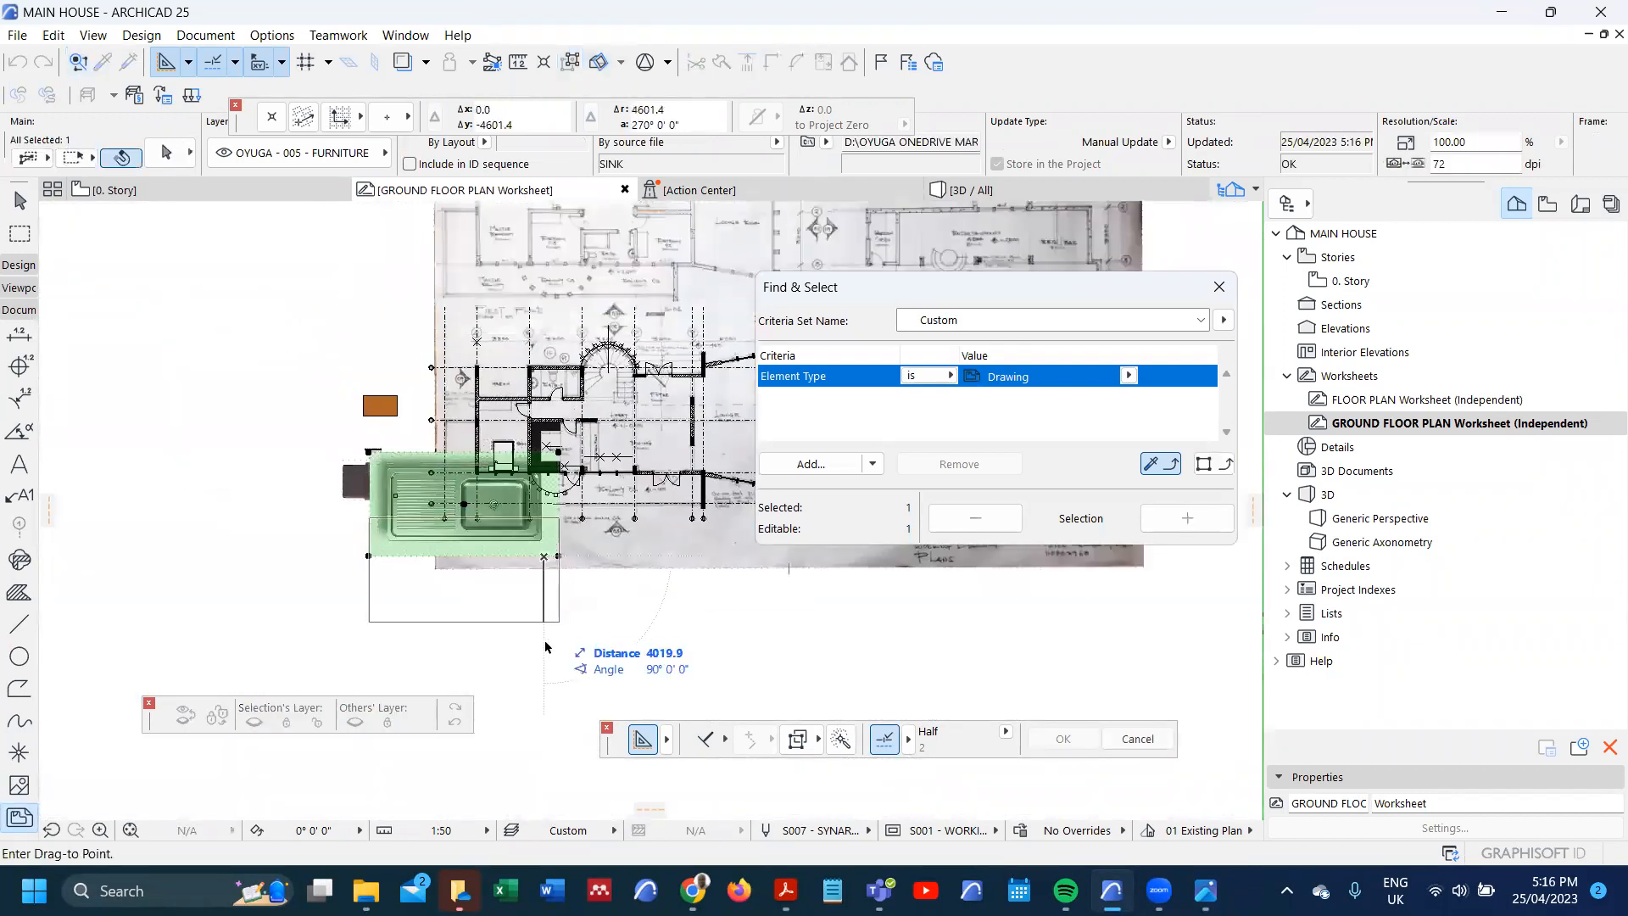
click(546, 709)
scroll(435, 603, down, 4)
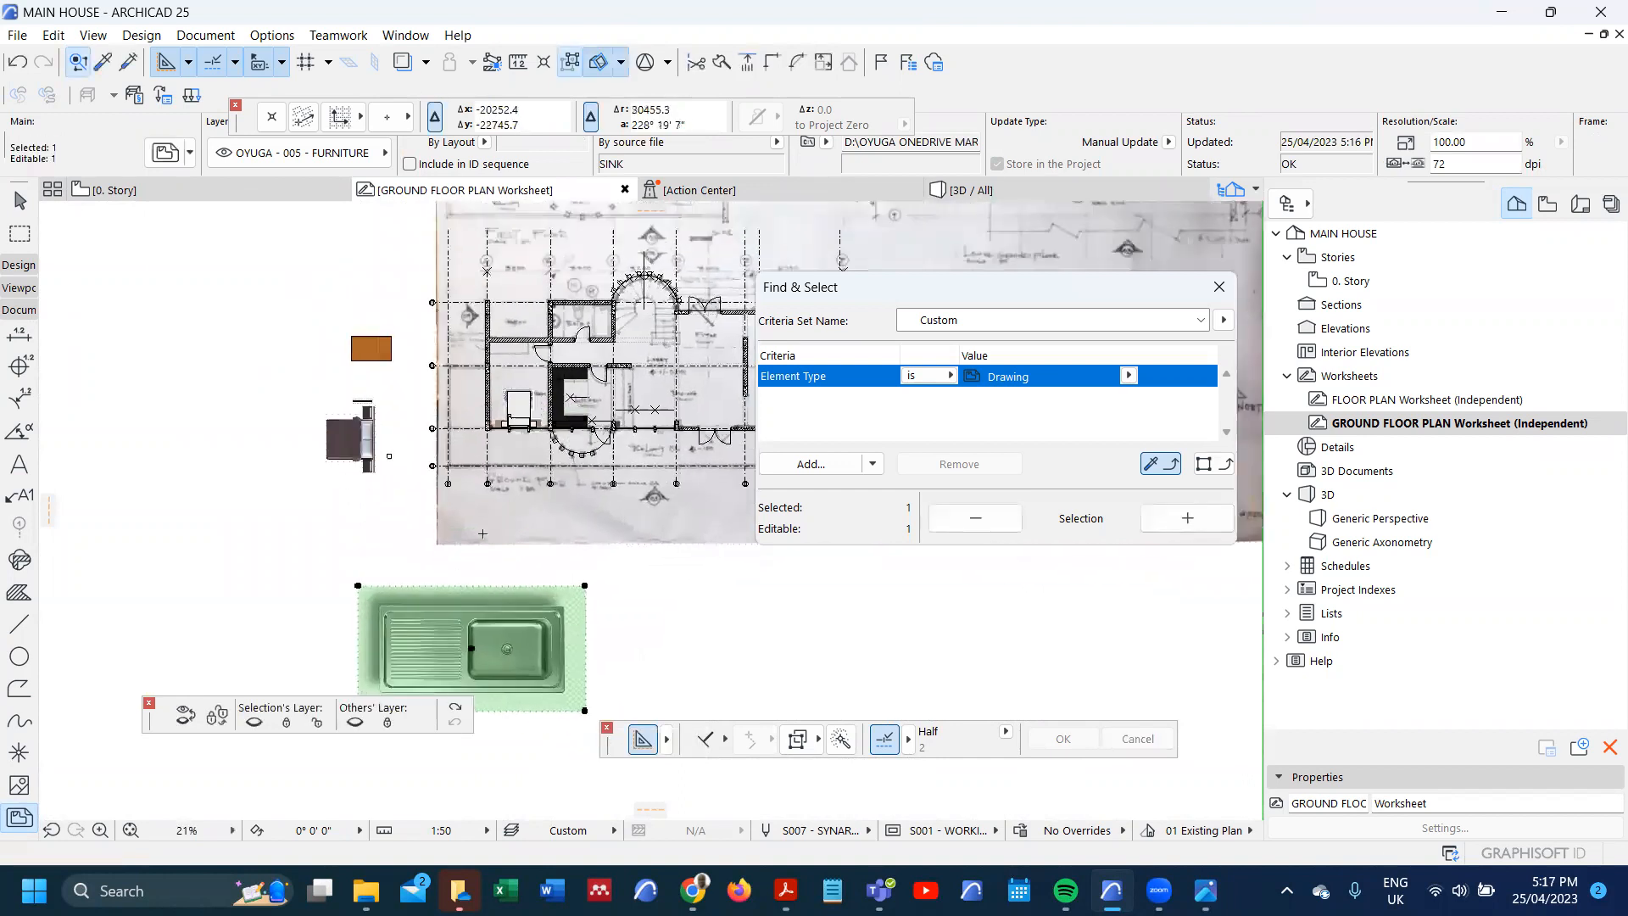
- Resize the sink drawing graphically so the sink's depth between its upper and lower edges is 500 mm
scroll(435, 604, up, 3)
key(ctrl+k)
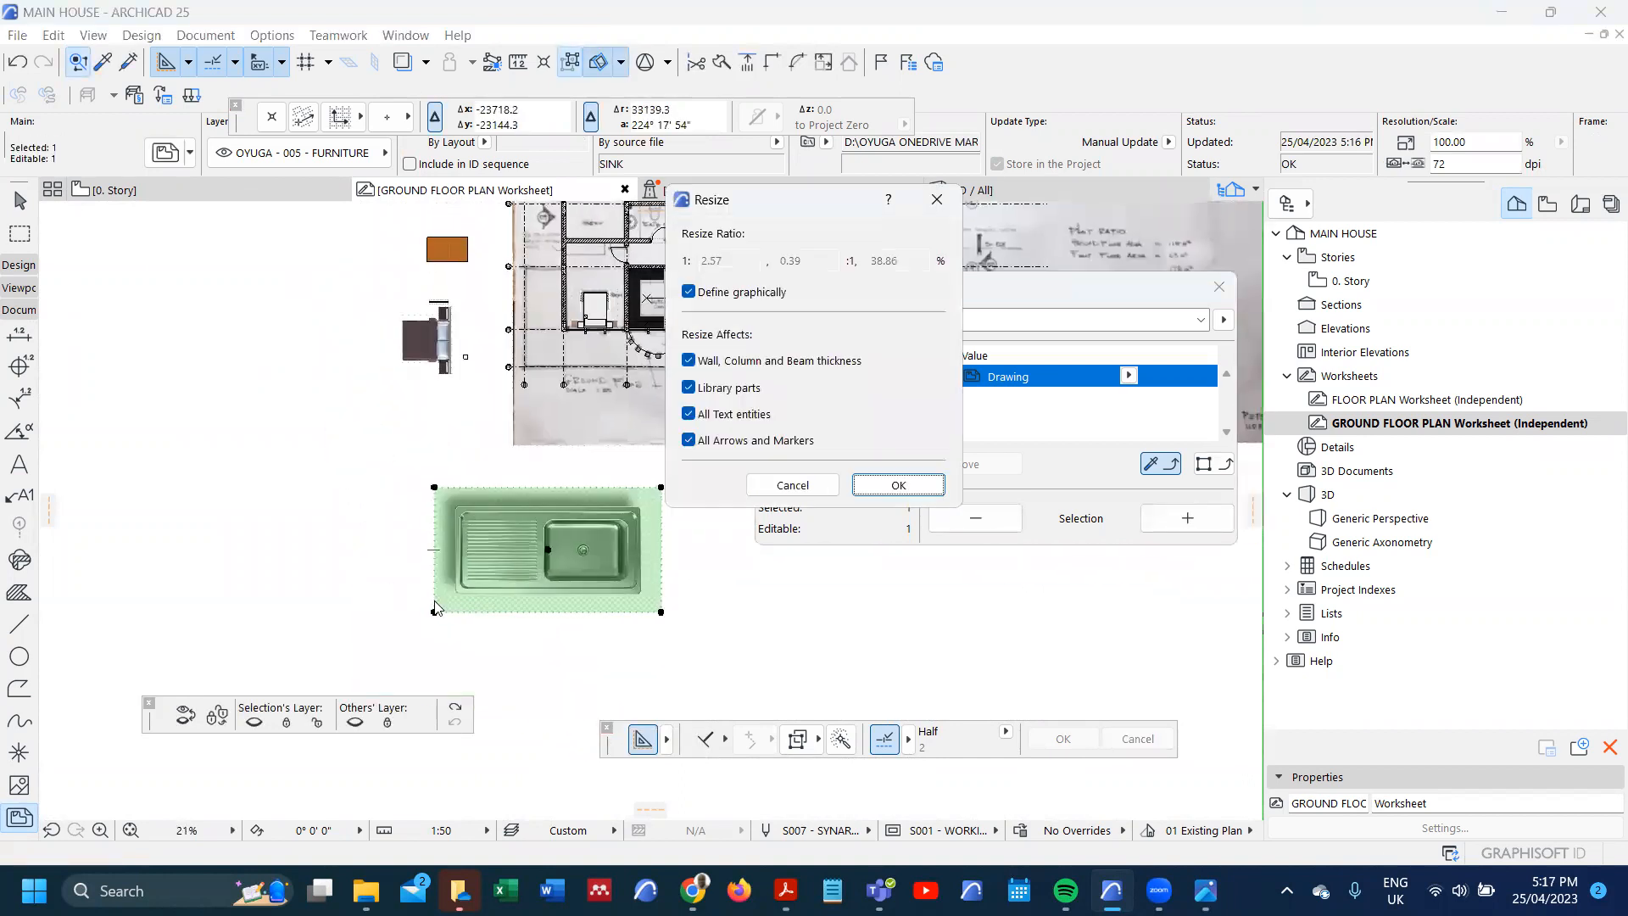
key(Return)
scroll(458, 542, up, 5)
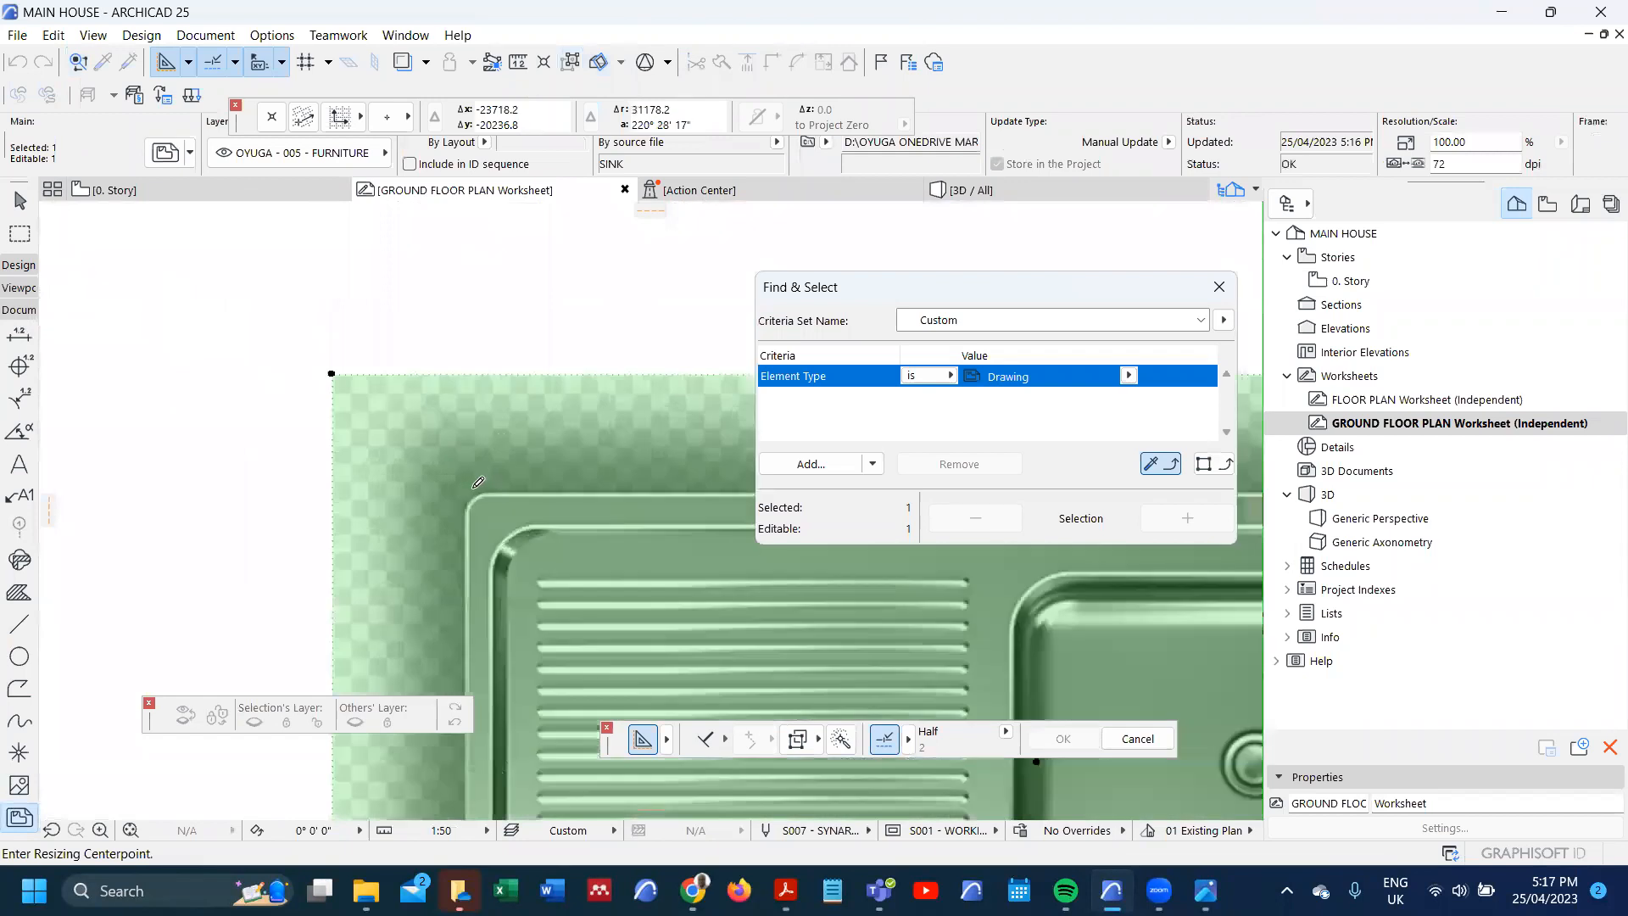
click(502, 491)
scroll(509, 526, down, 4)
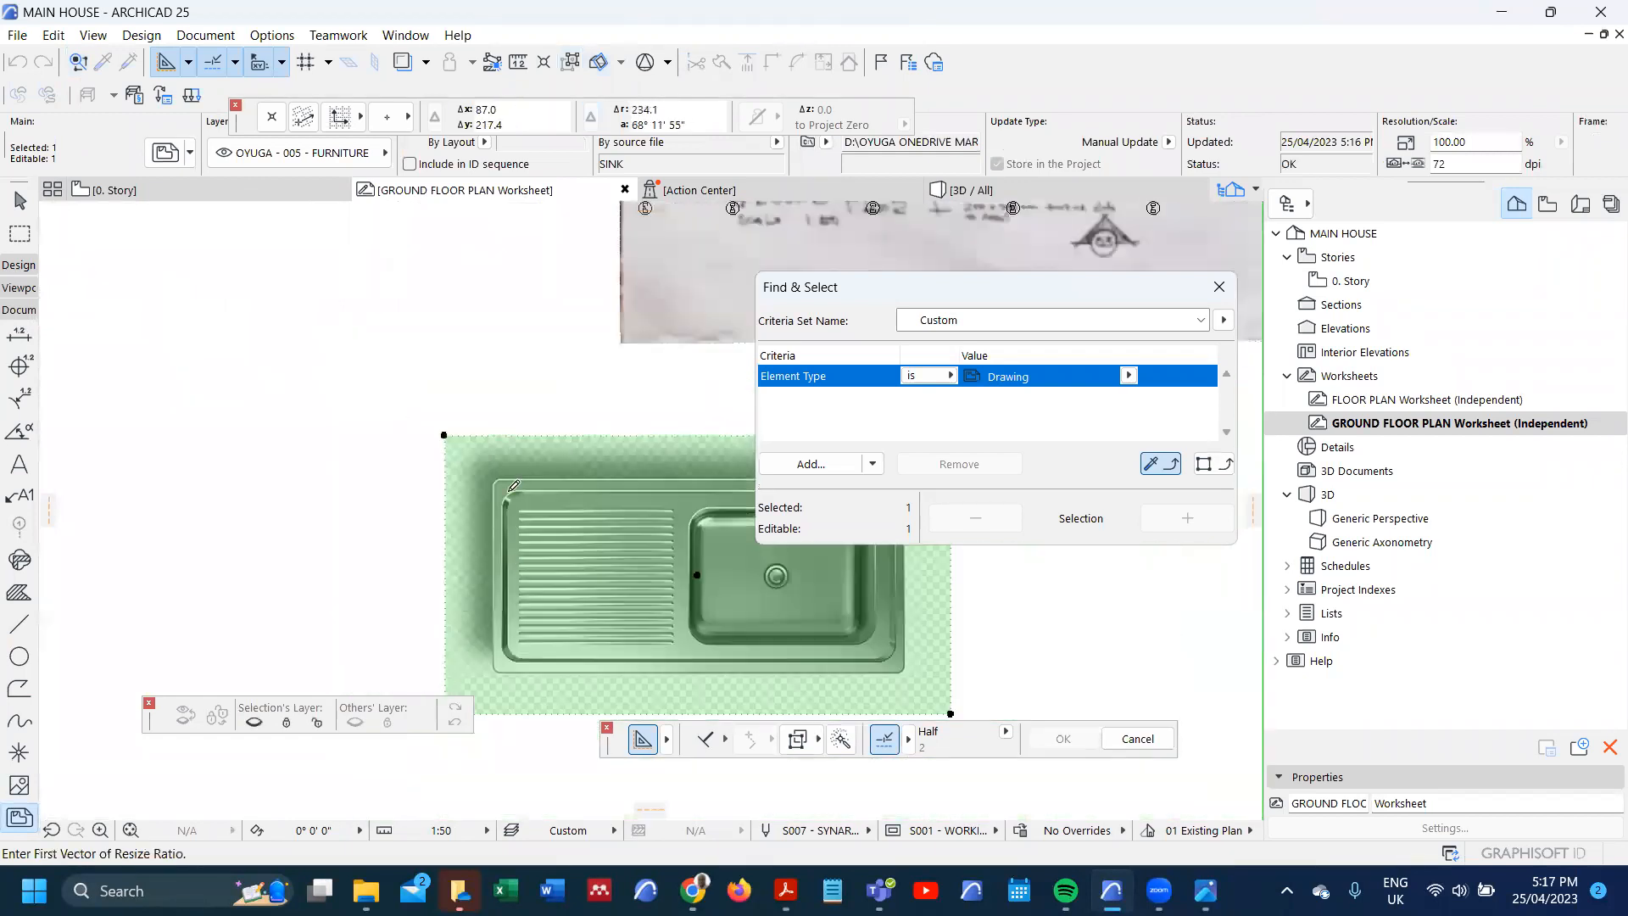
scroll(520, 592, up, 6)
click(519, 590)
text(50)
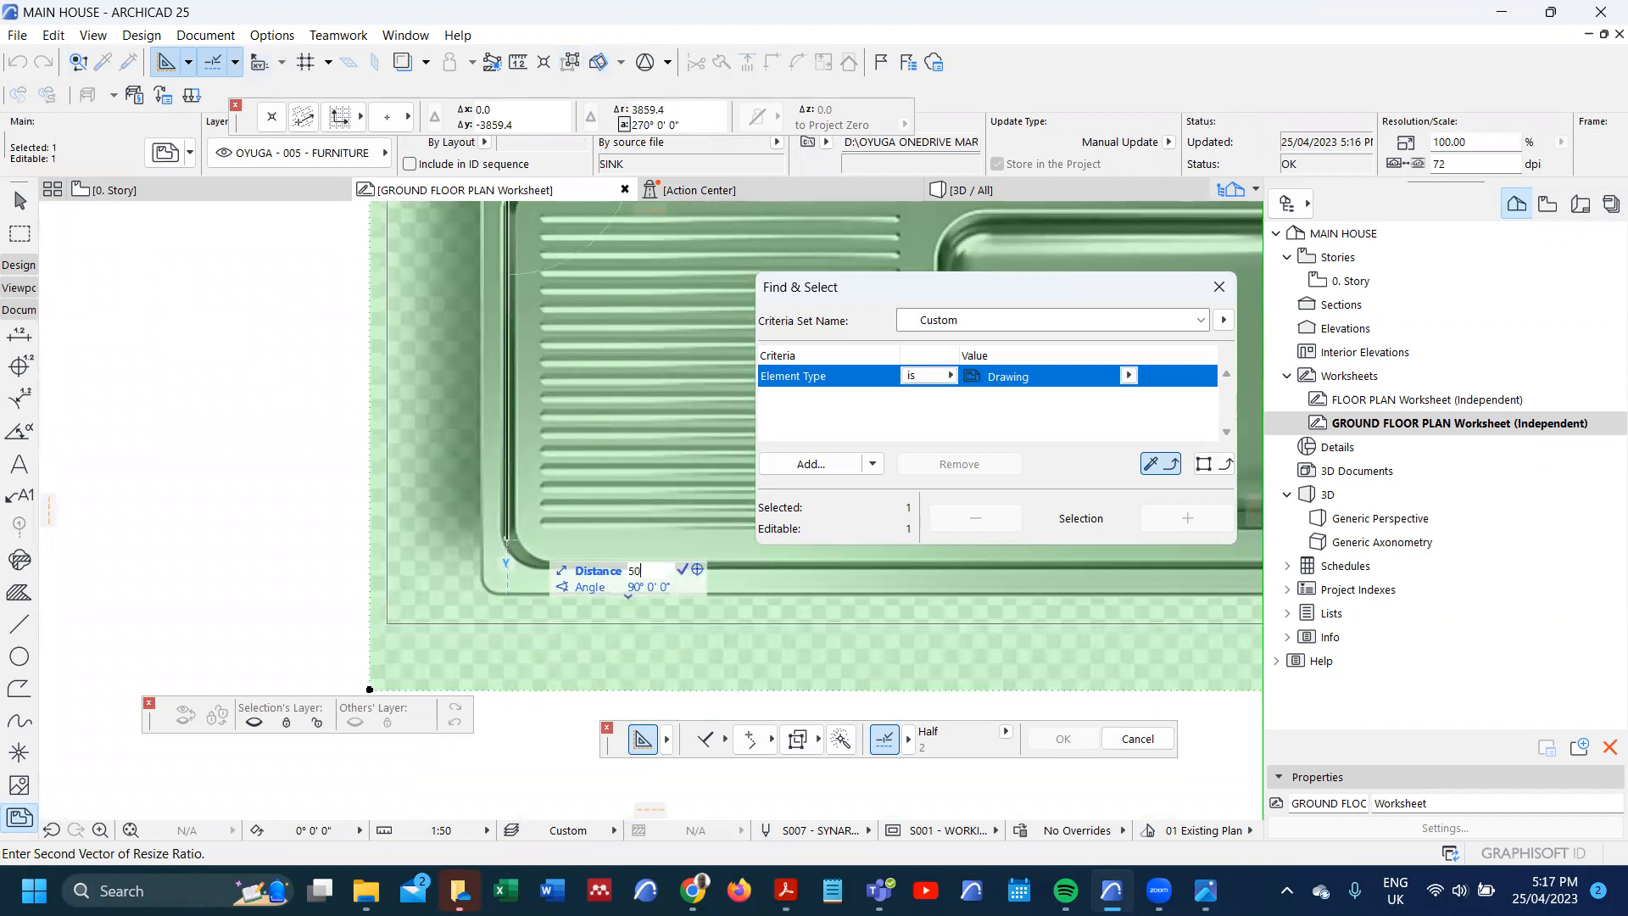
text(0)
key(Return)
- Turn on Transparent Background for the sink drawing in its selection settings
scroll(416, 378, down, 4)
scroll(496, 297, up, 3)
scroll(420, 362, up, 3)
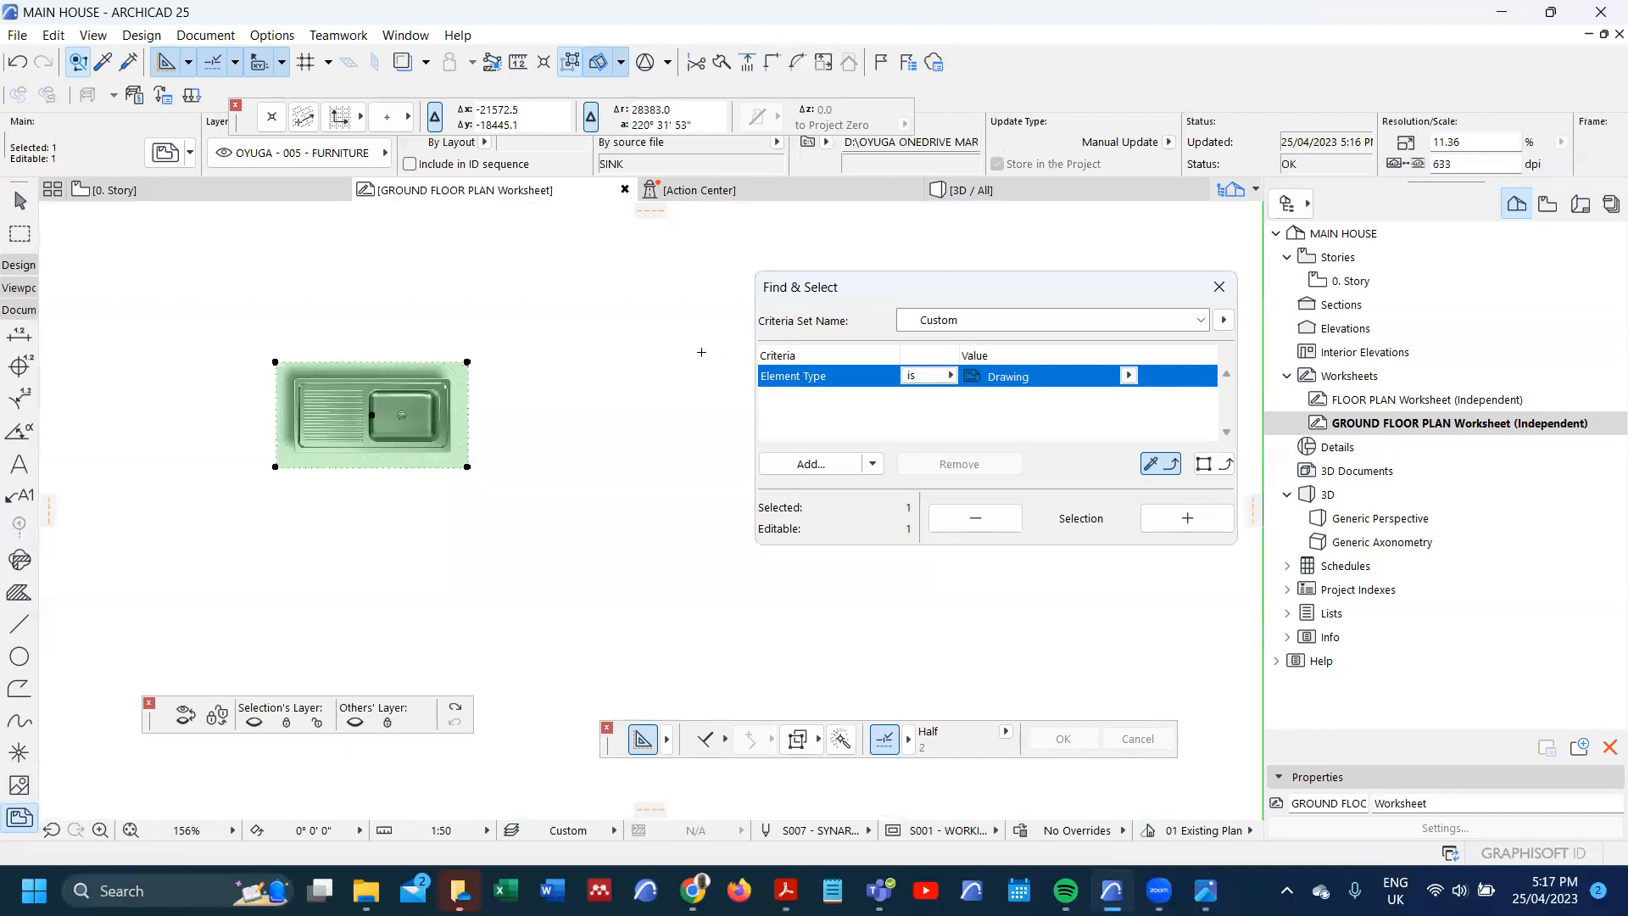
key(ctrl+t)
click(864, 411)
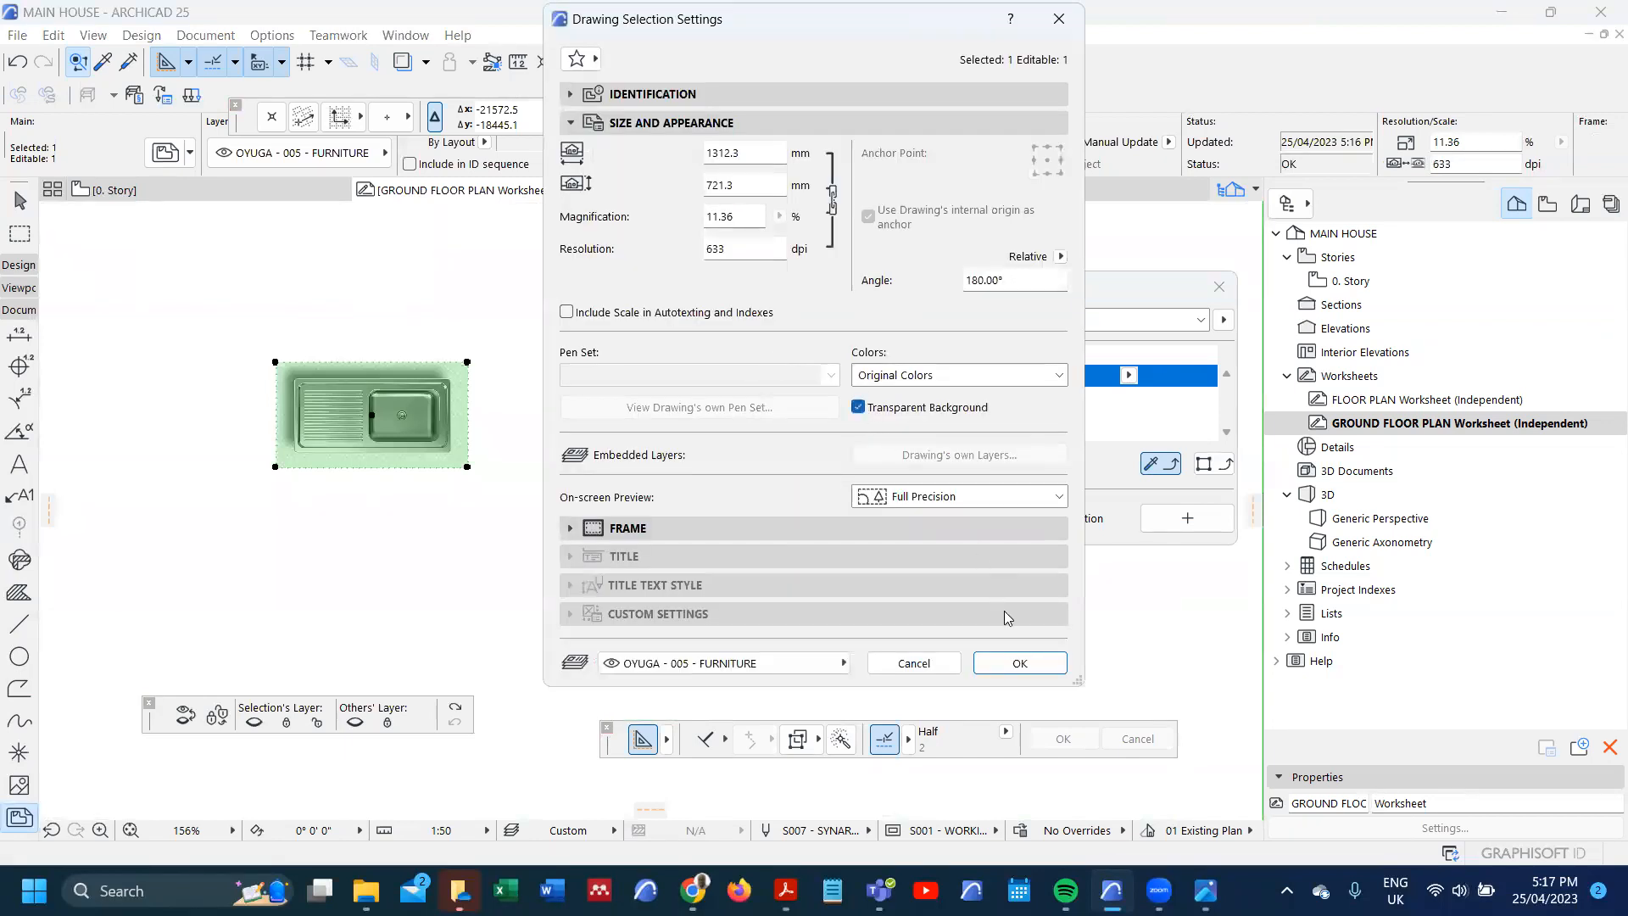
click(1020, 663)
- Crop all four sides of the sink drawing's frame to the steel rim, offsetting the lower and upper edges about 105 mm inward
scroll(322, 466, up, 2)
scroll(305, 454, up, 3)
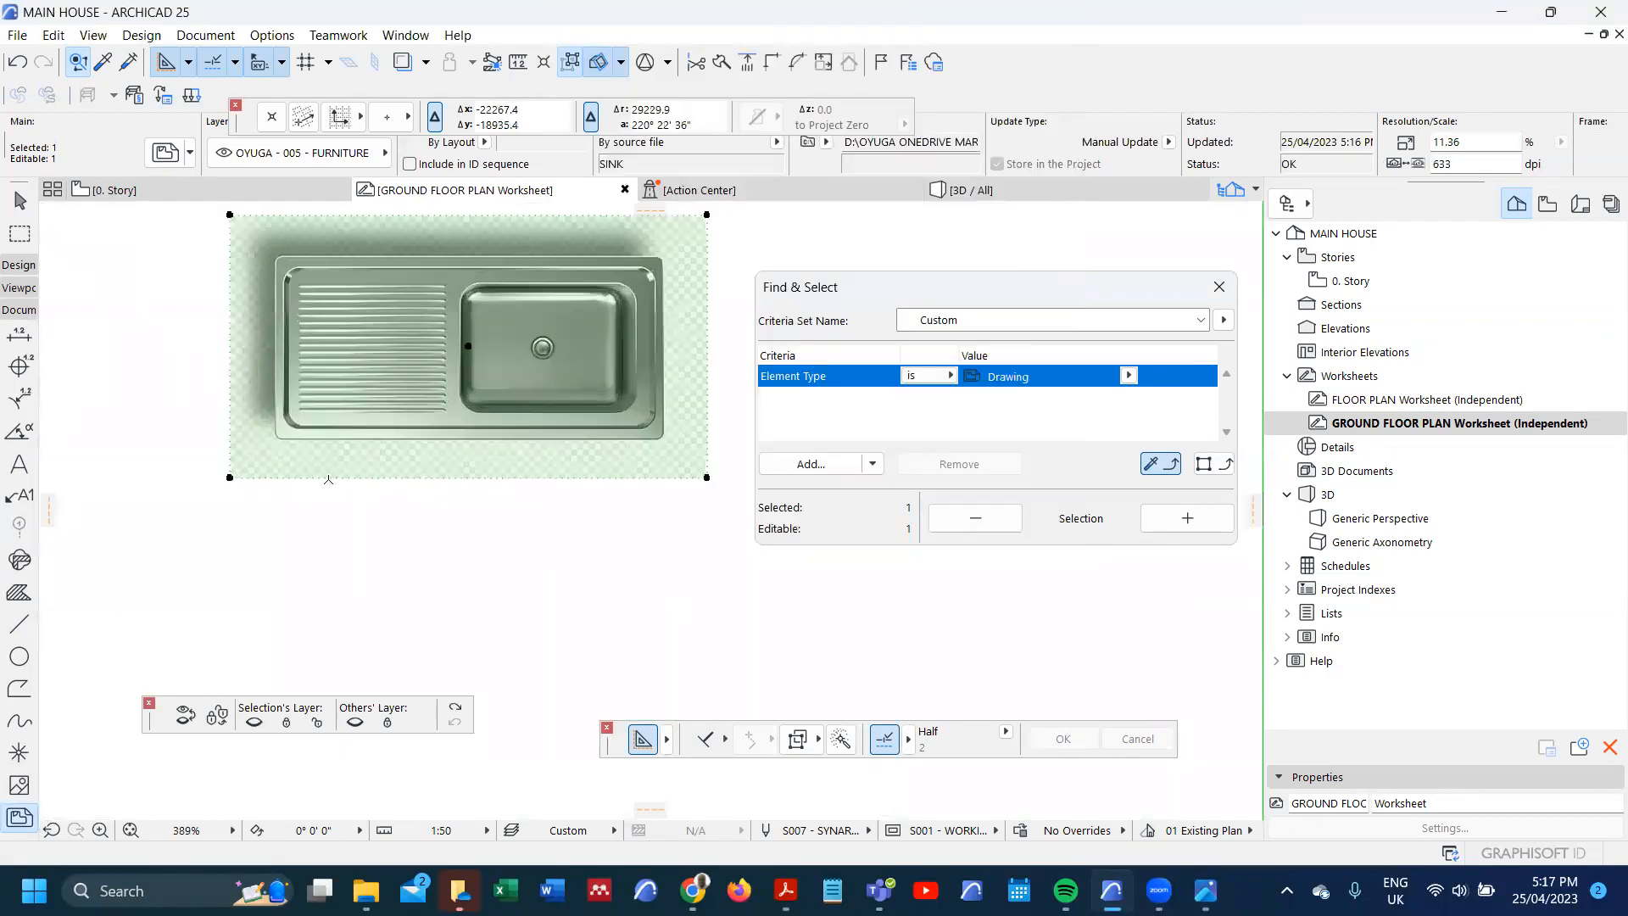
click(329, 477)
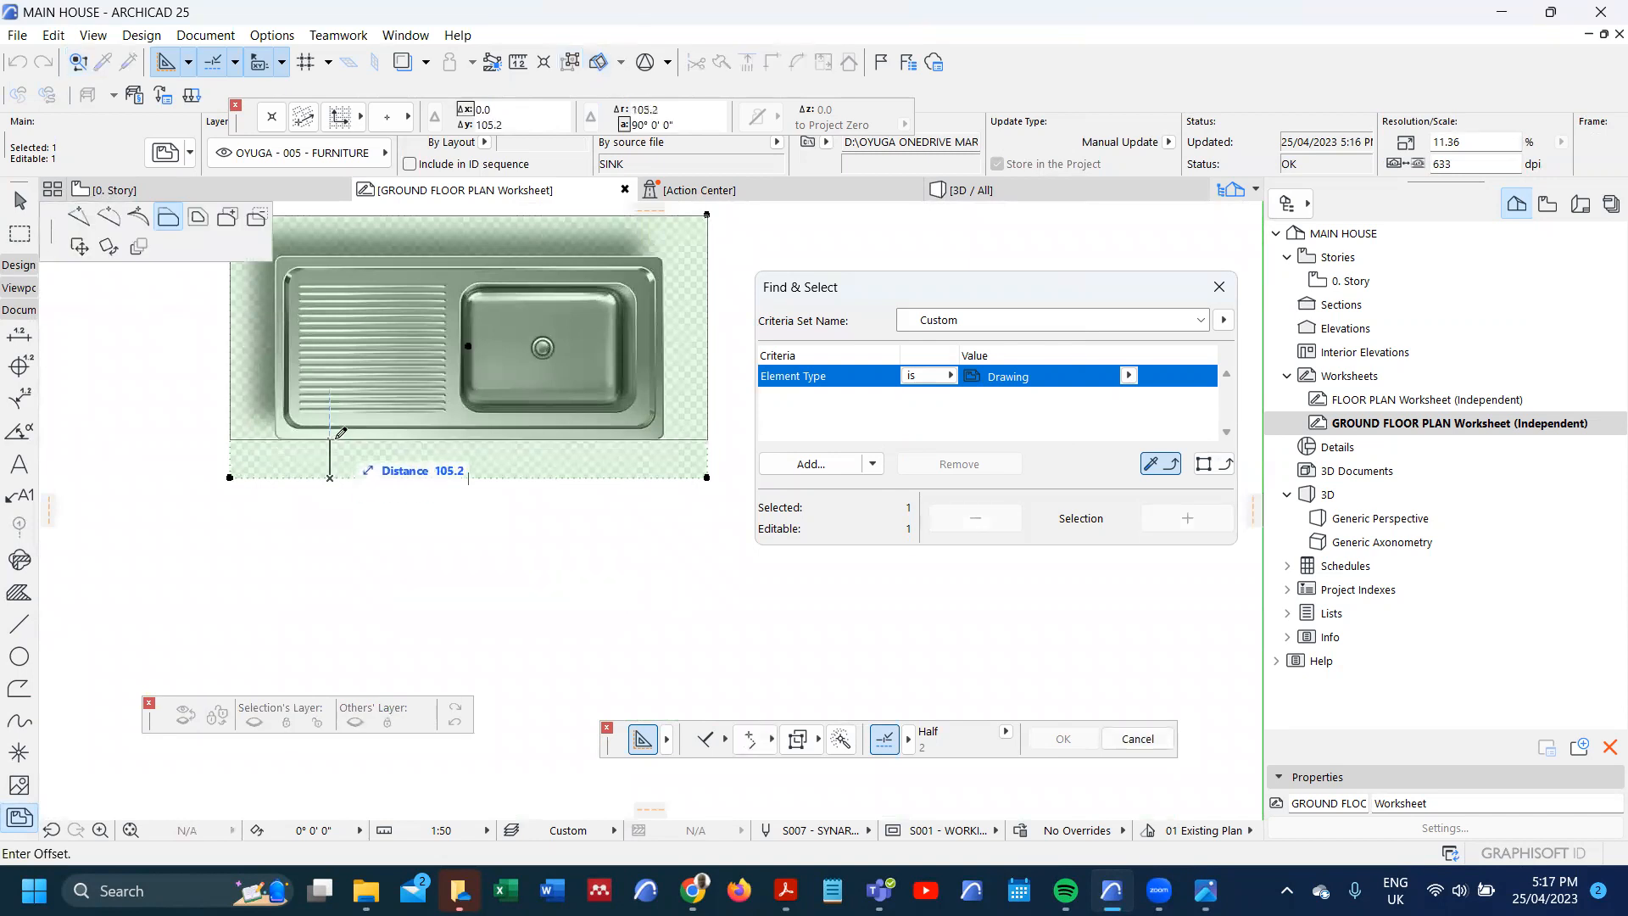
click(339, 439)
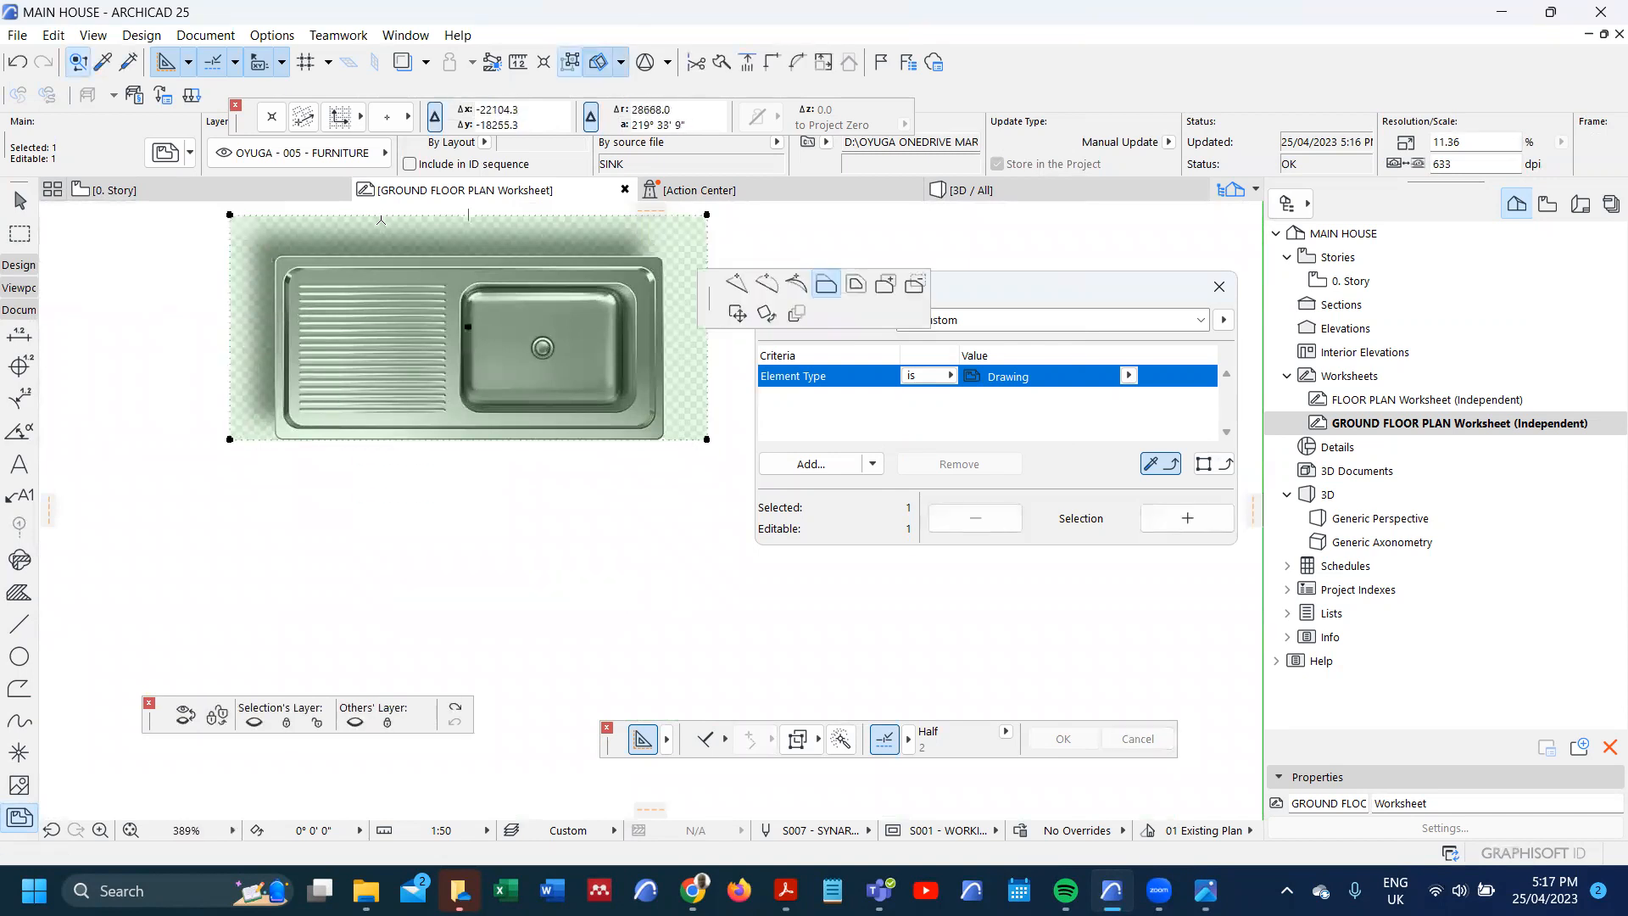
click(380, 214)
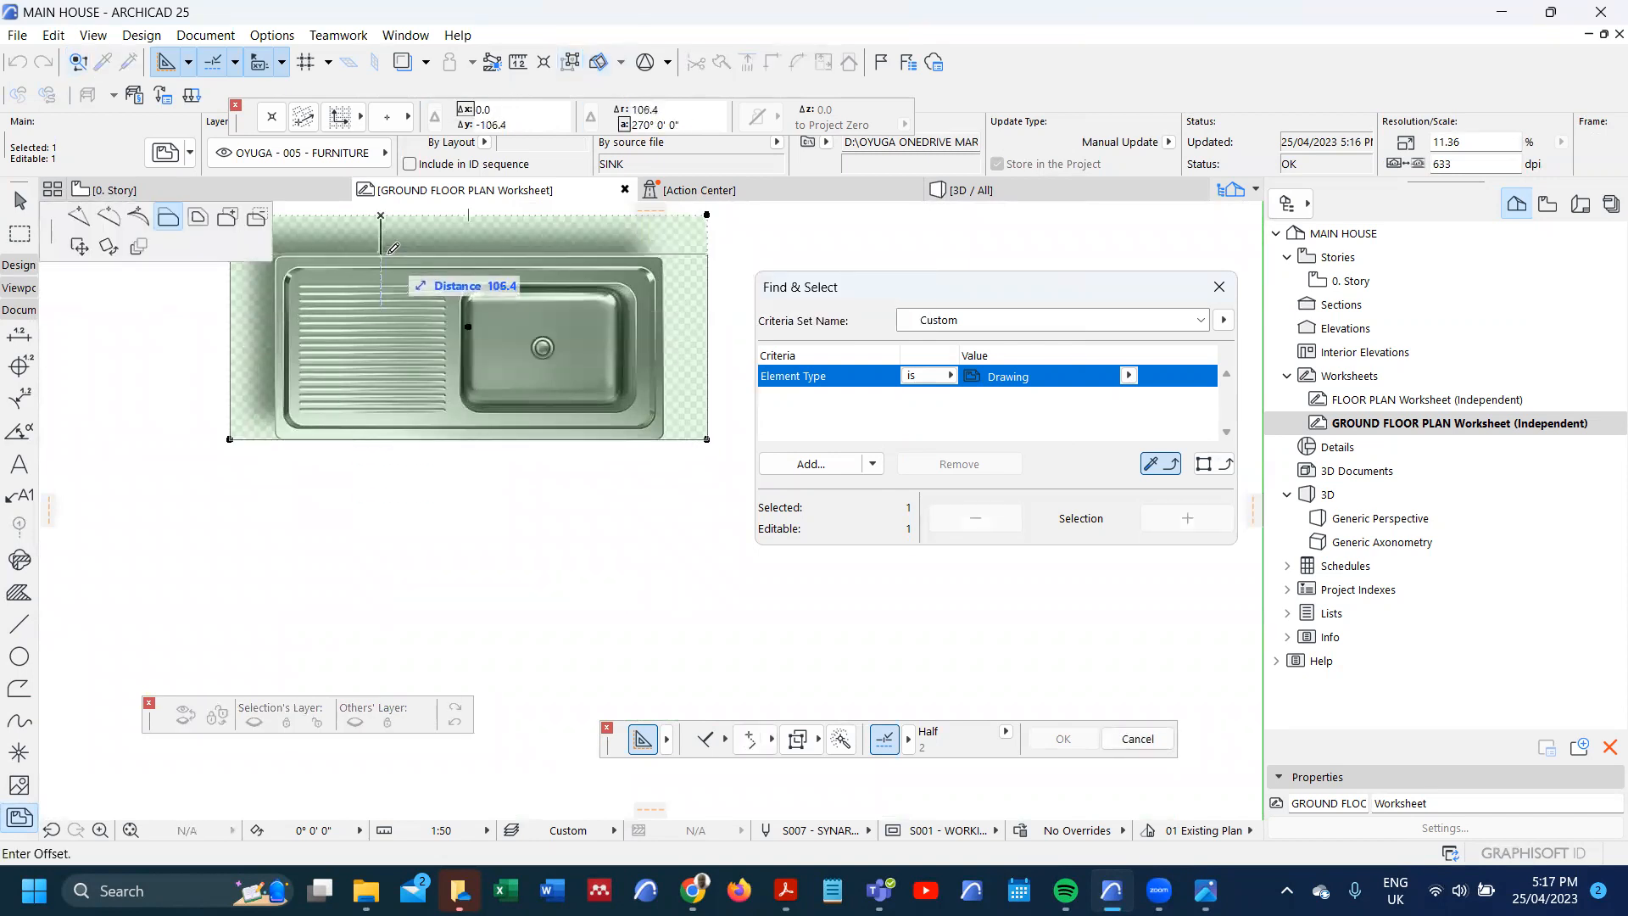
click(392, 253)
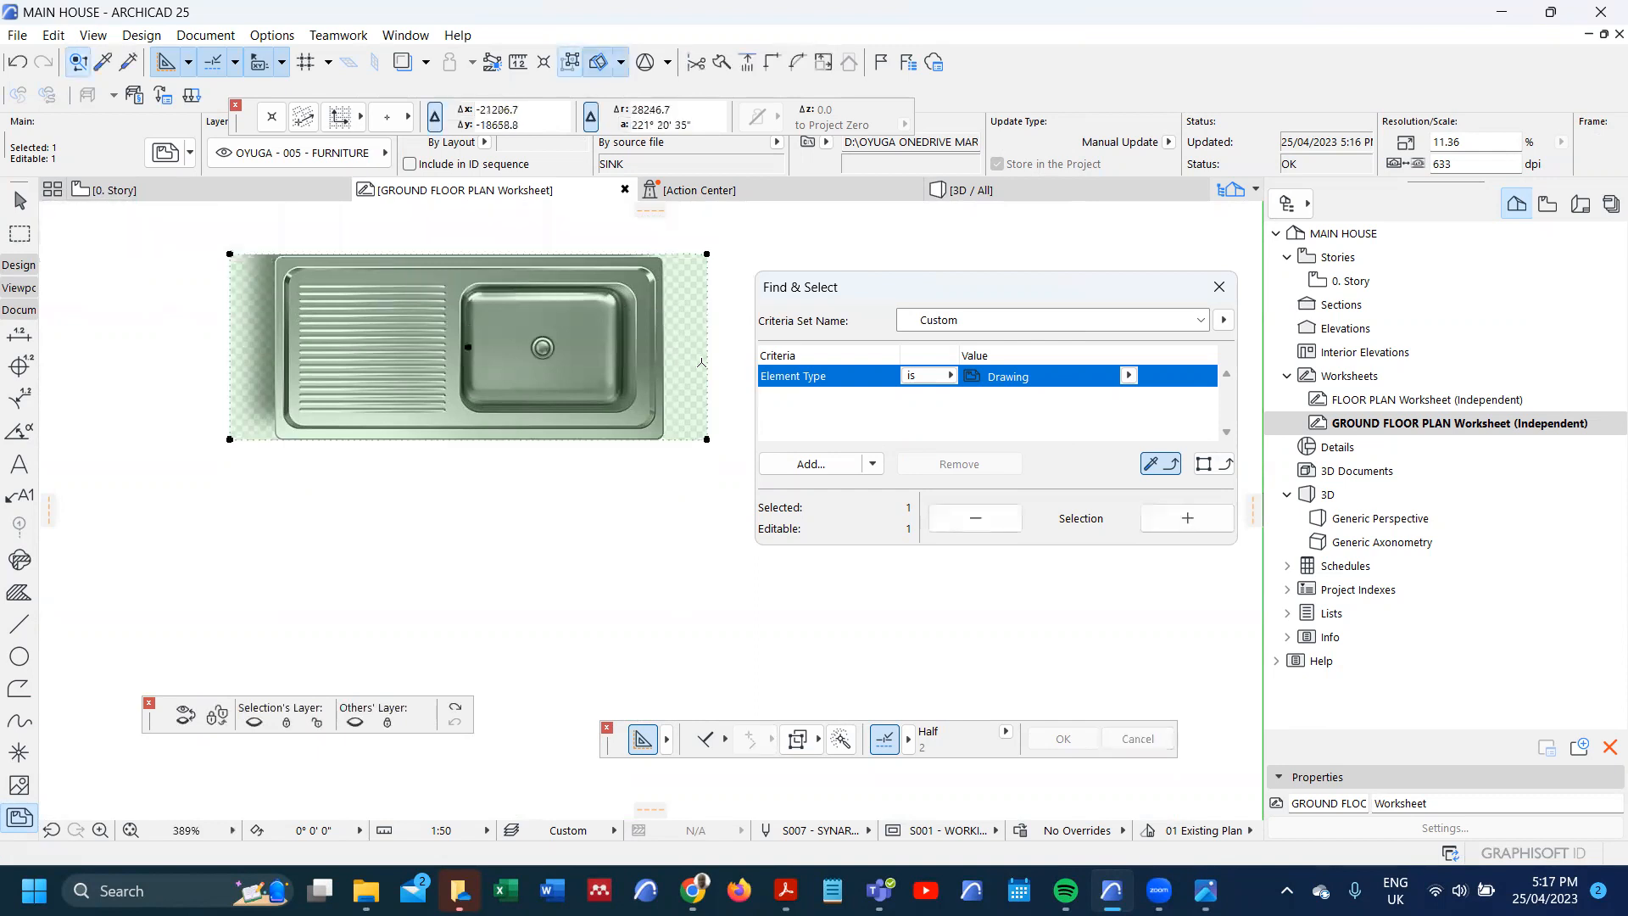
click(702, 363)
click(665, 363)
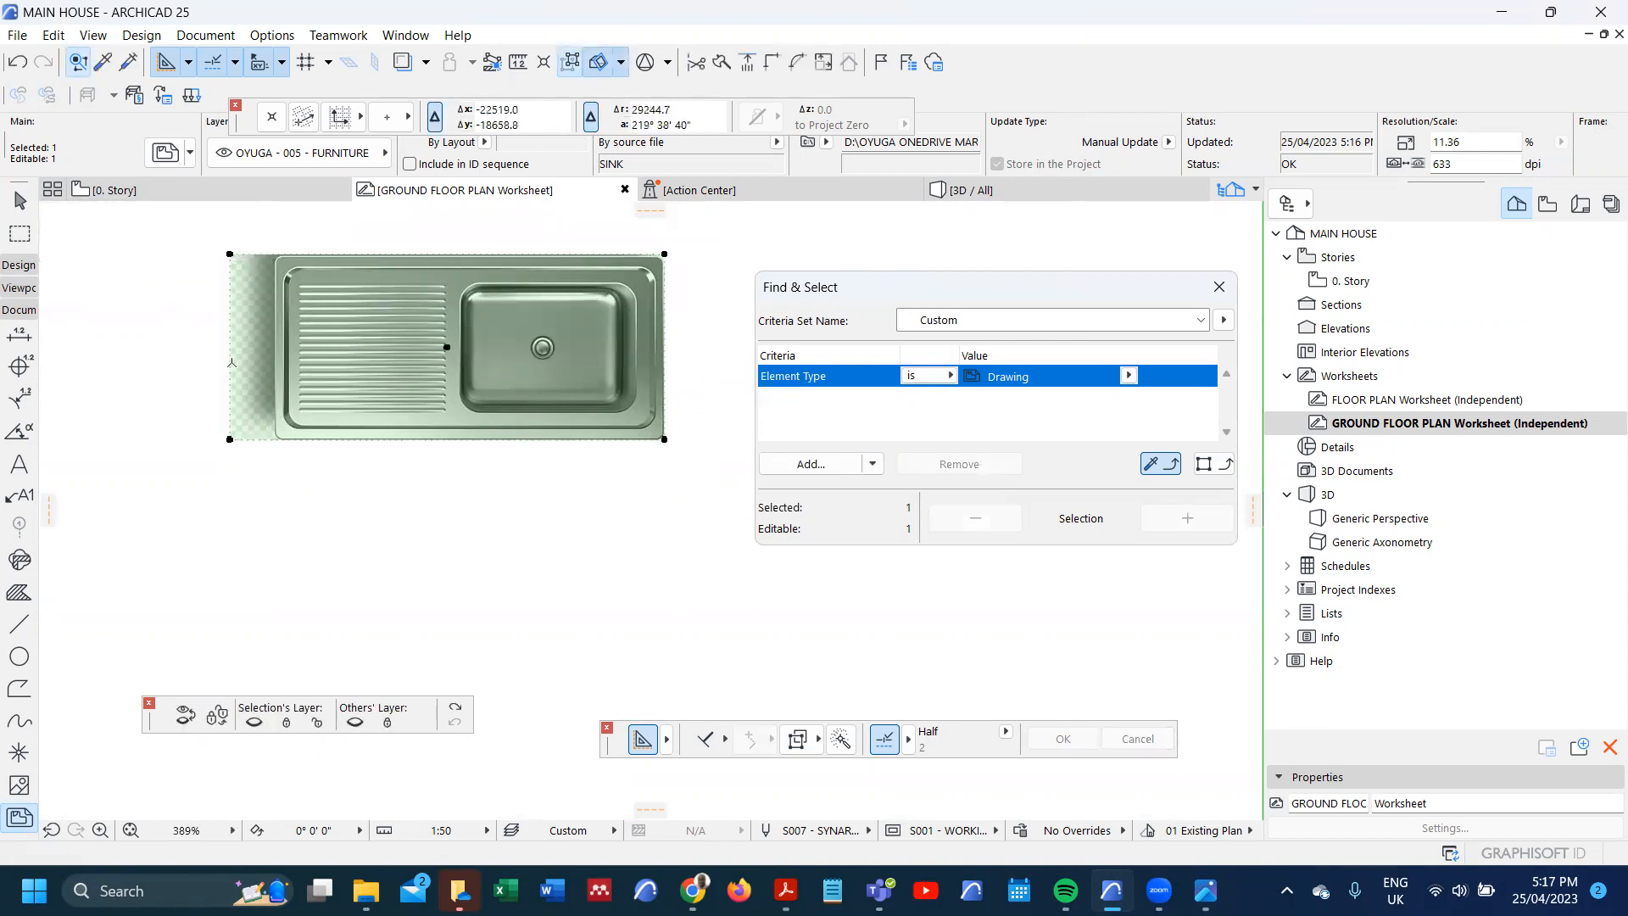
click(231, 363)
click(273, 385)
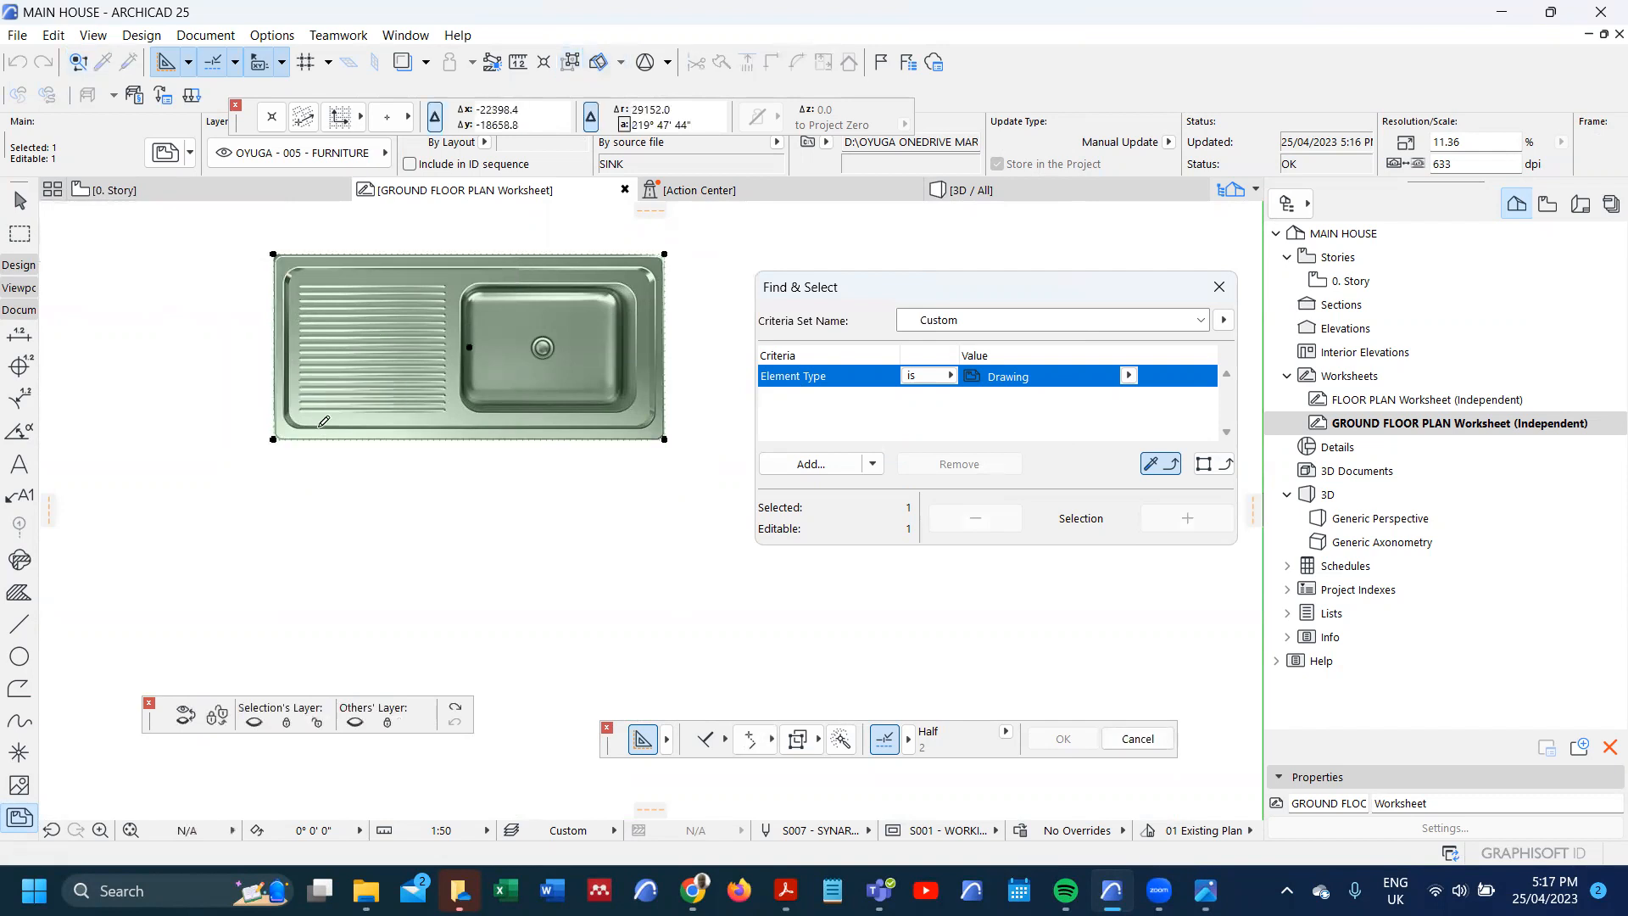
- Move the sink drawing from below the plan onto the kitchen counter, its lower-right corner on the granite fill's lower-right corner
scroll(321, 423, down, 4)
key(ctrl+d)
click(411, 449)
scroll(505, 398, up, 8)
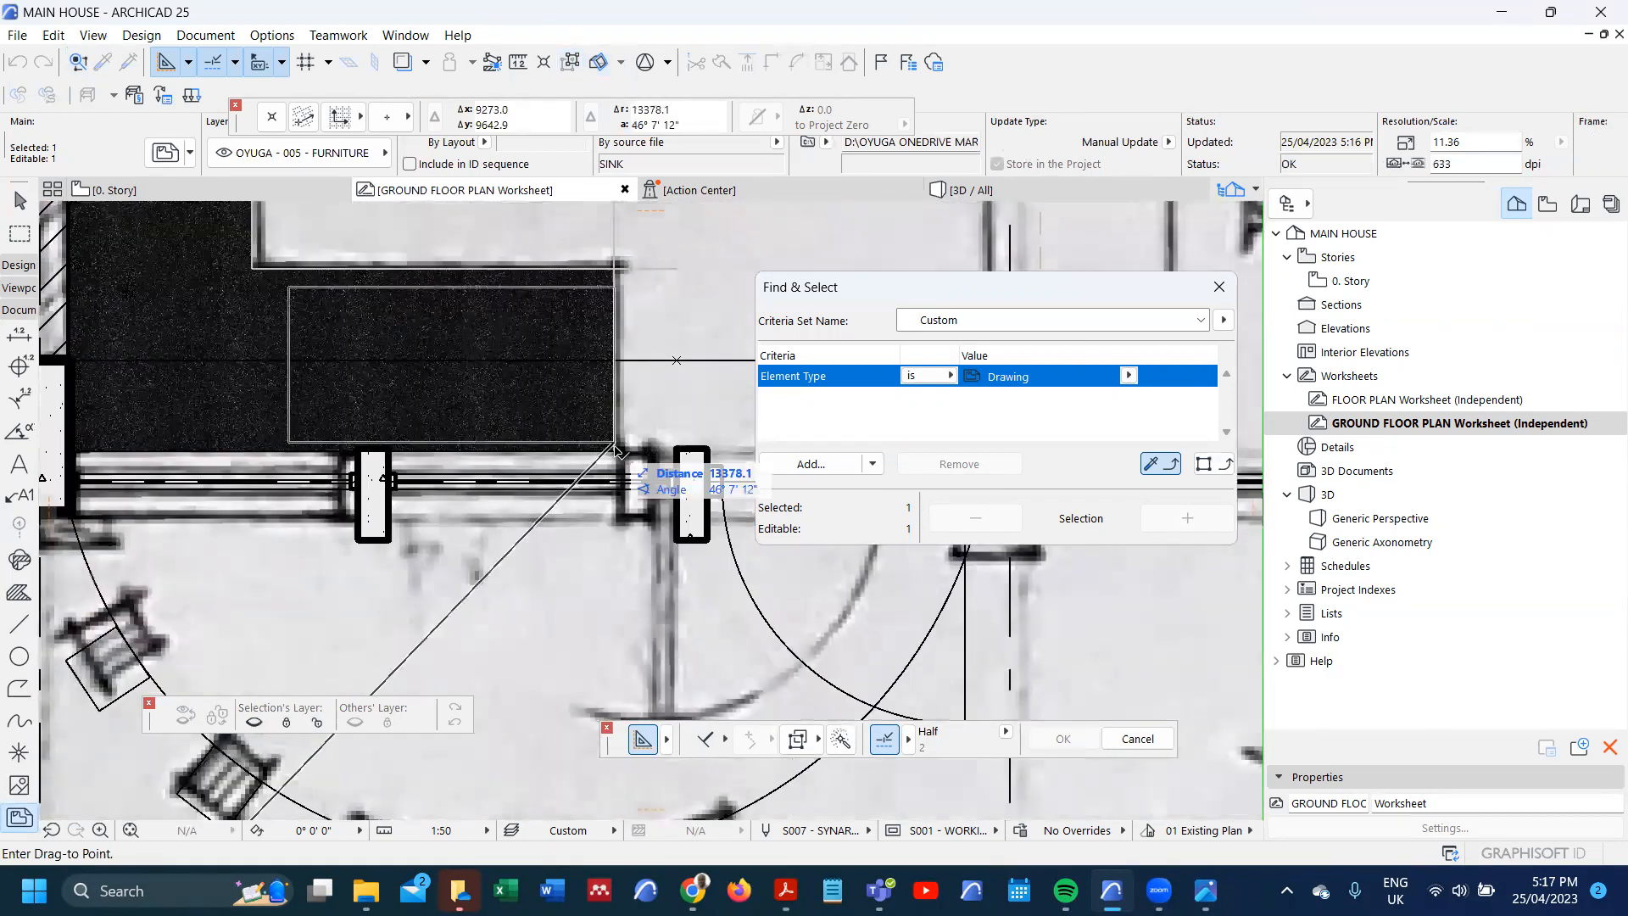
click(617, 449)
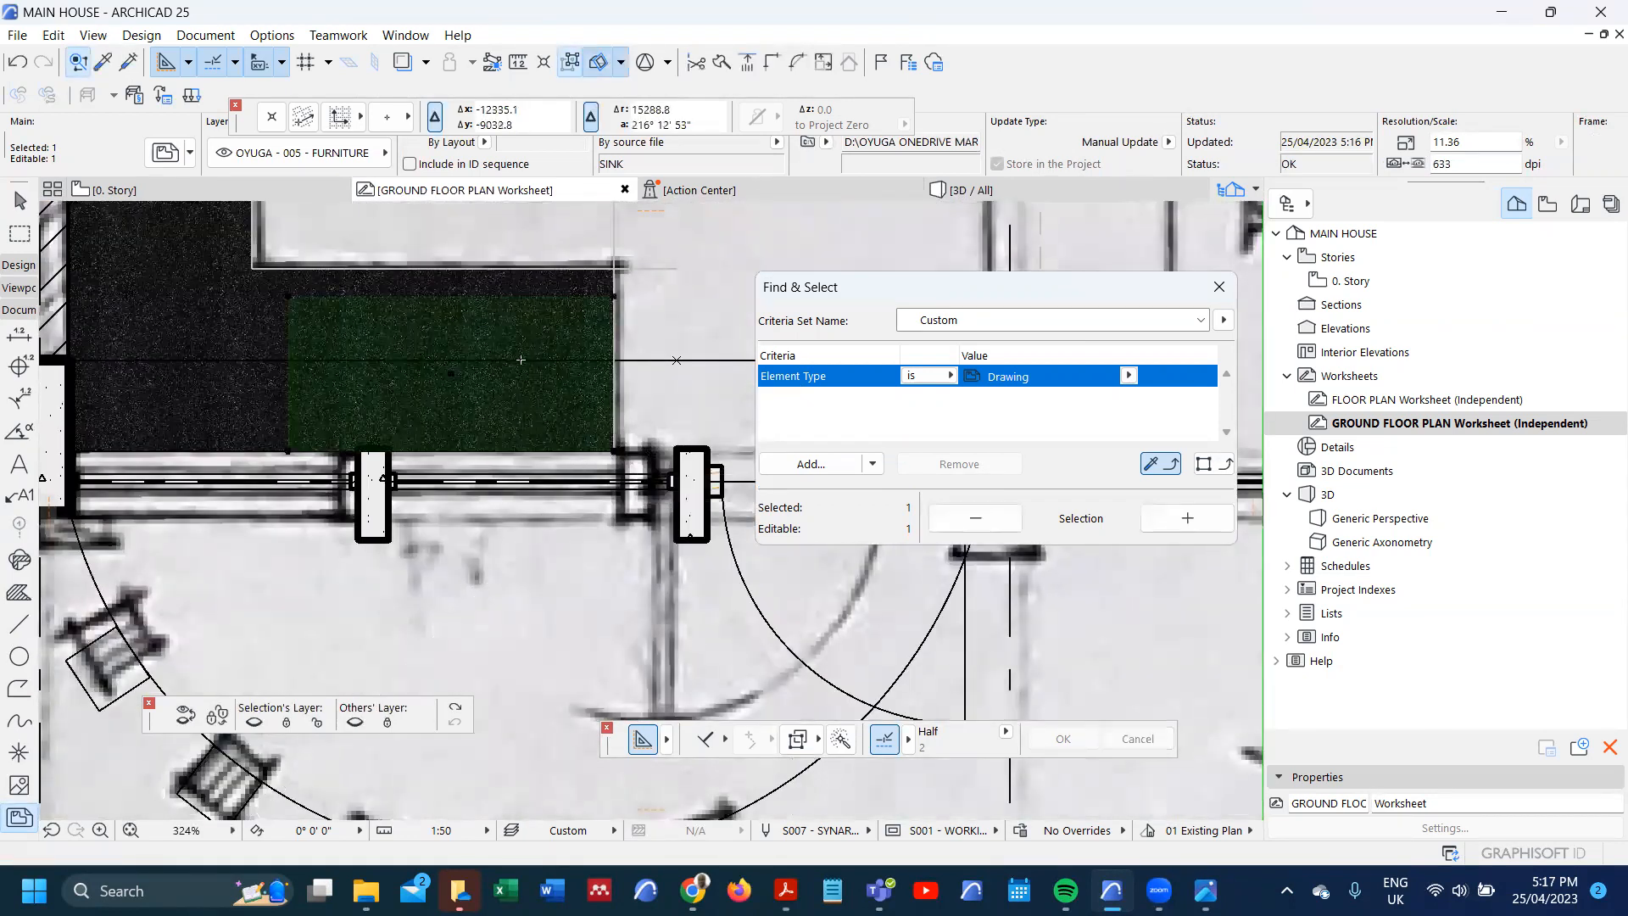
- Bring the sink drawing to the front of the display order, above the granite fill
right_click(515, 326)
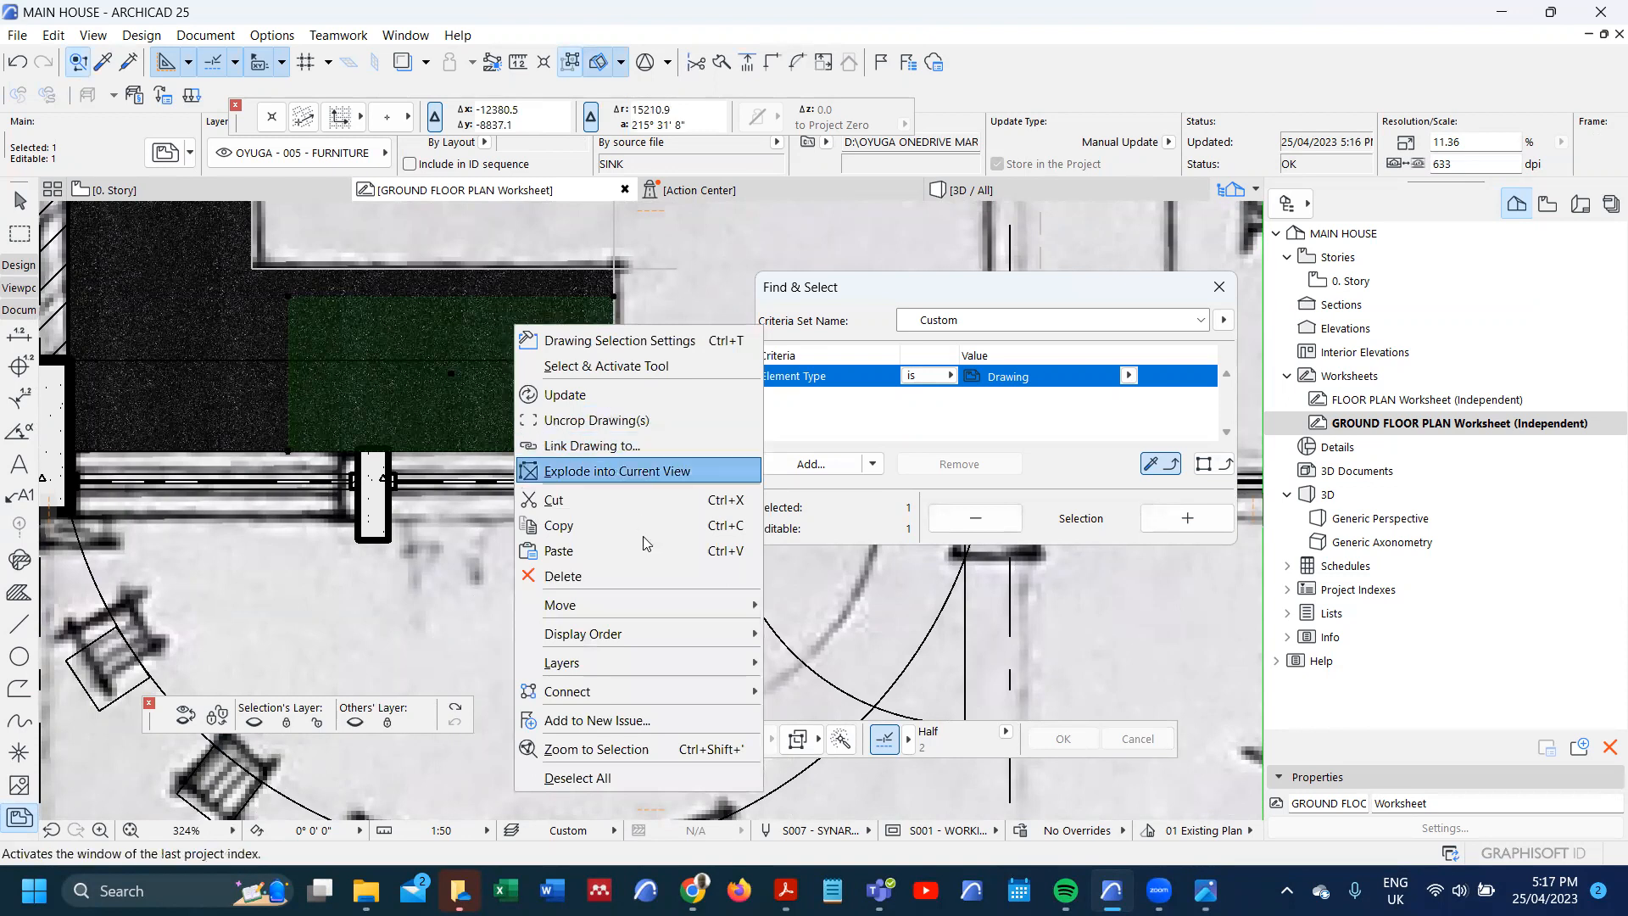
mouse_move(662, 634)
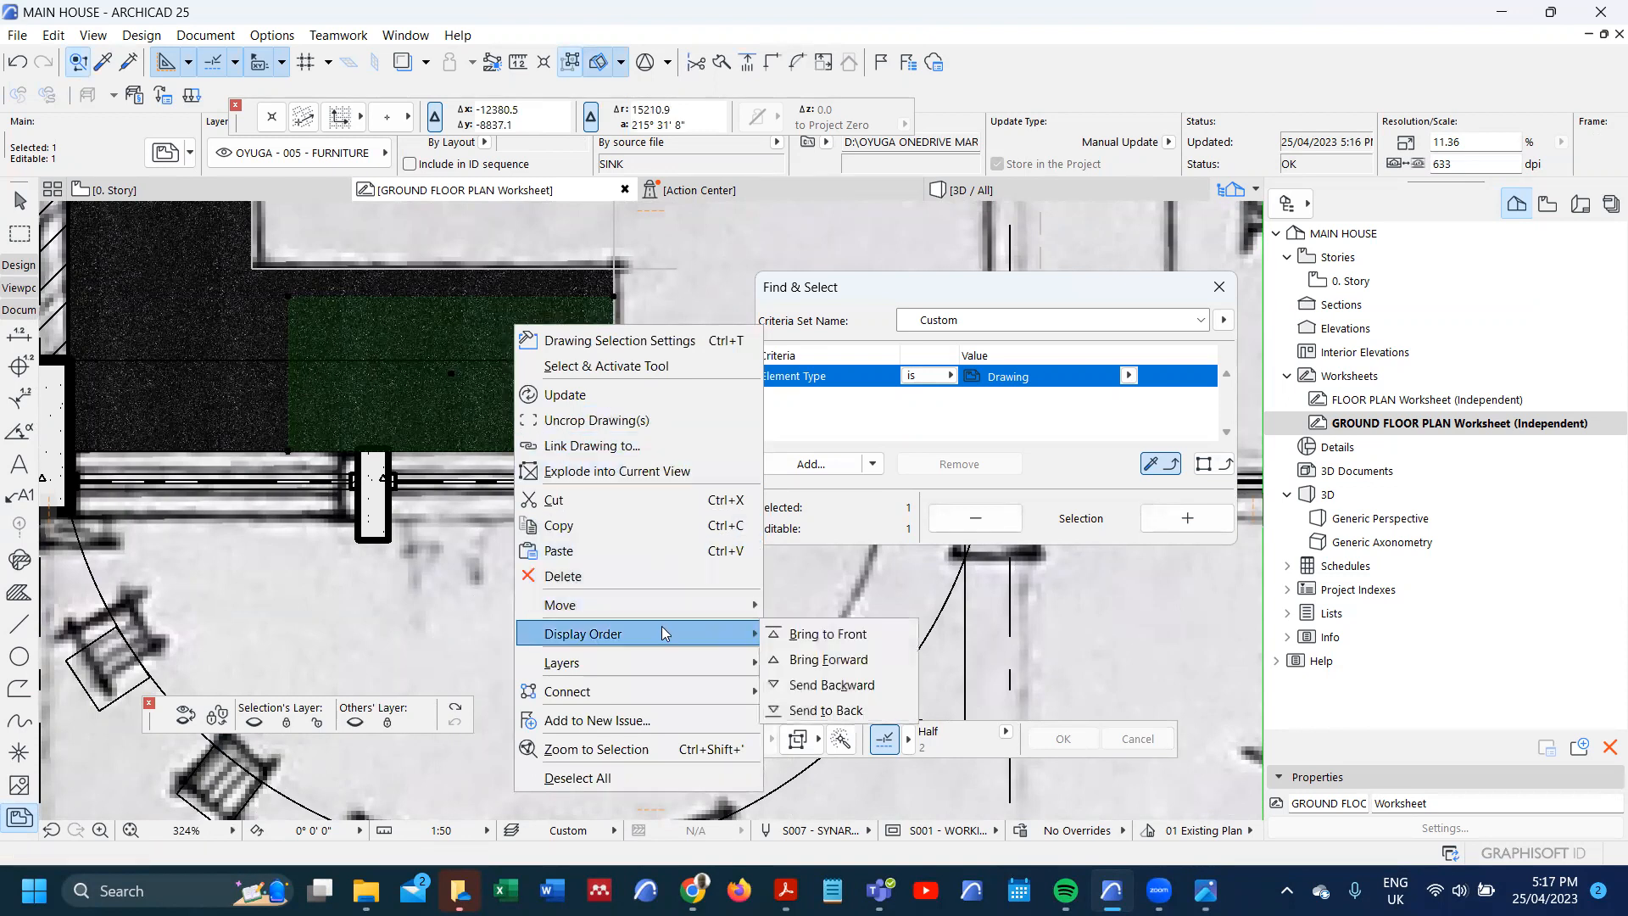
click(805, 633)
- Move the sink about 305 mm horizontally to the right, aligning its lower-right corner with the outer edge of the window column
scroll(407, 381, down, 3)
scroll(547, 436, up, 2)
key(ctrl+d)
click(521, 423)
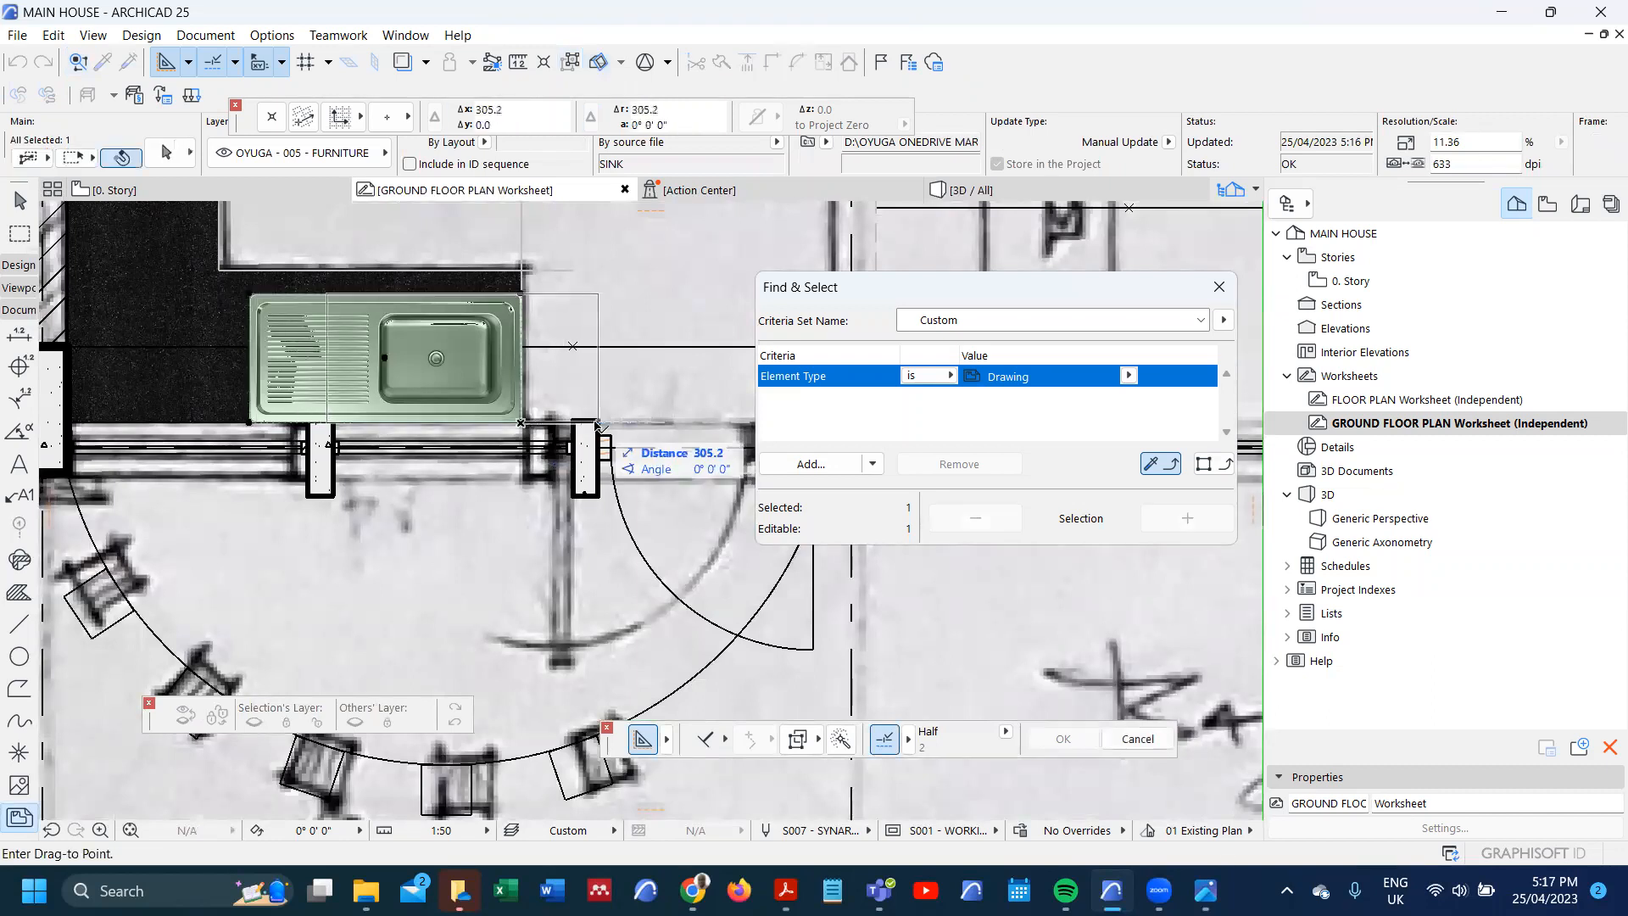
click(598, 422)
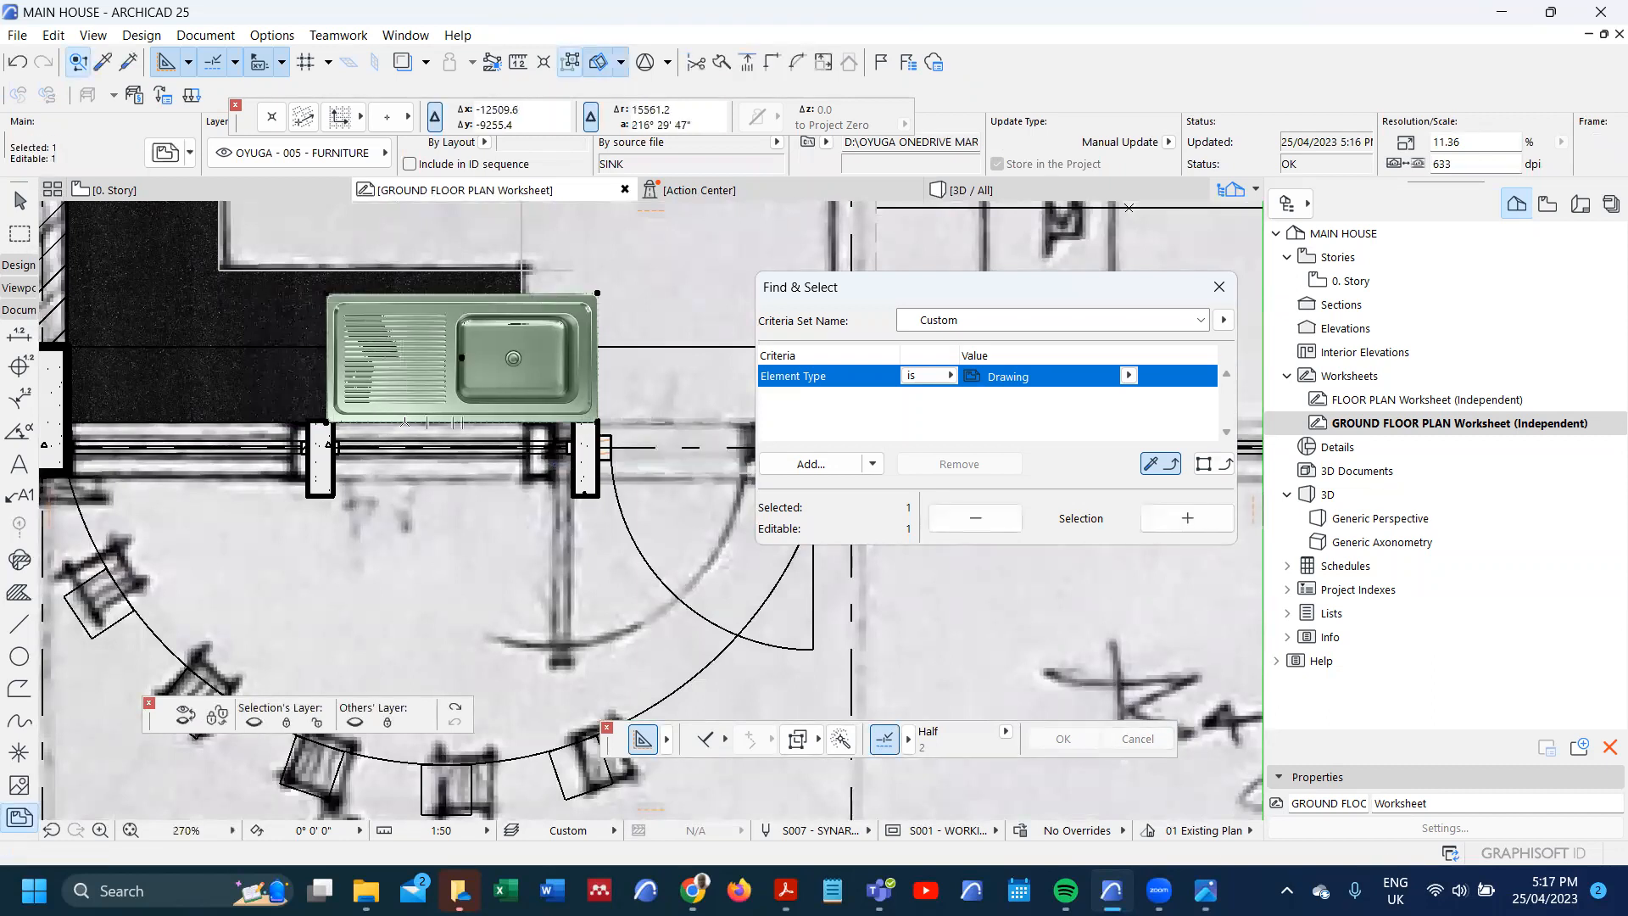
- Shift the sink drawing 37 mm horizontally to the left along the counter
click(327, 421)
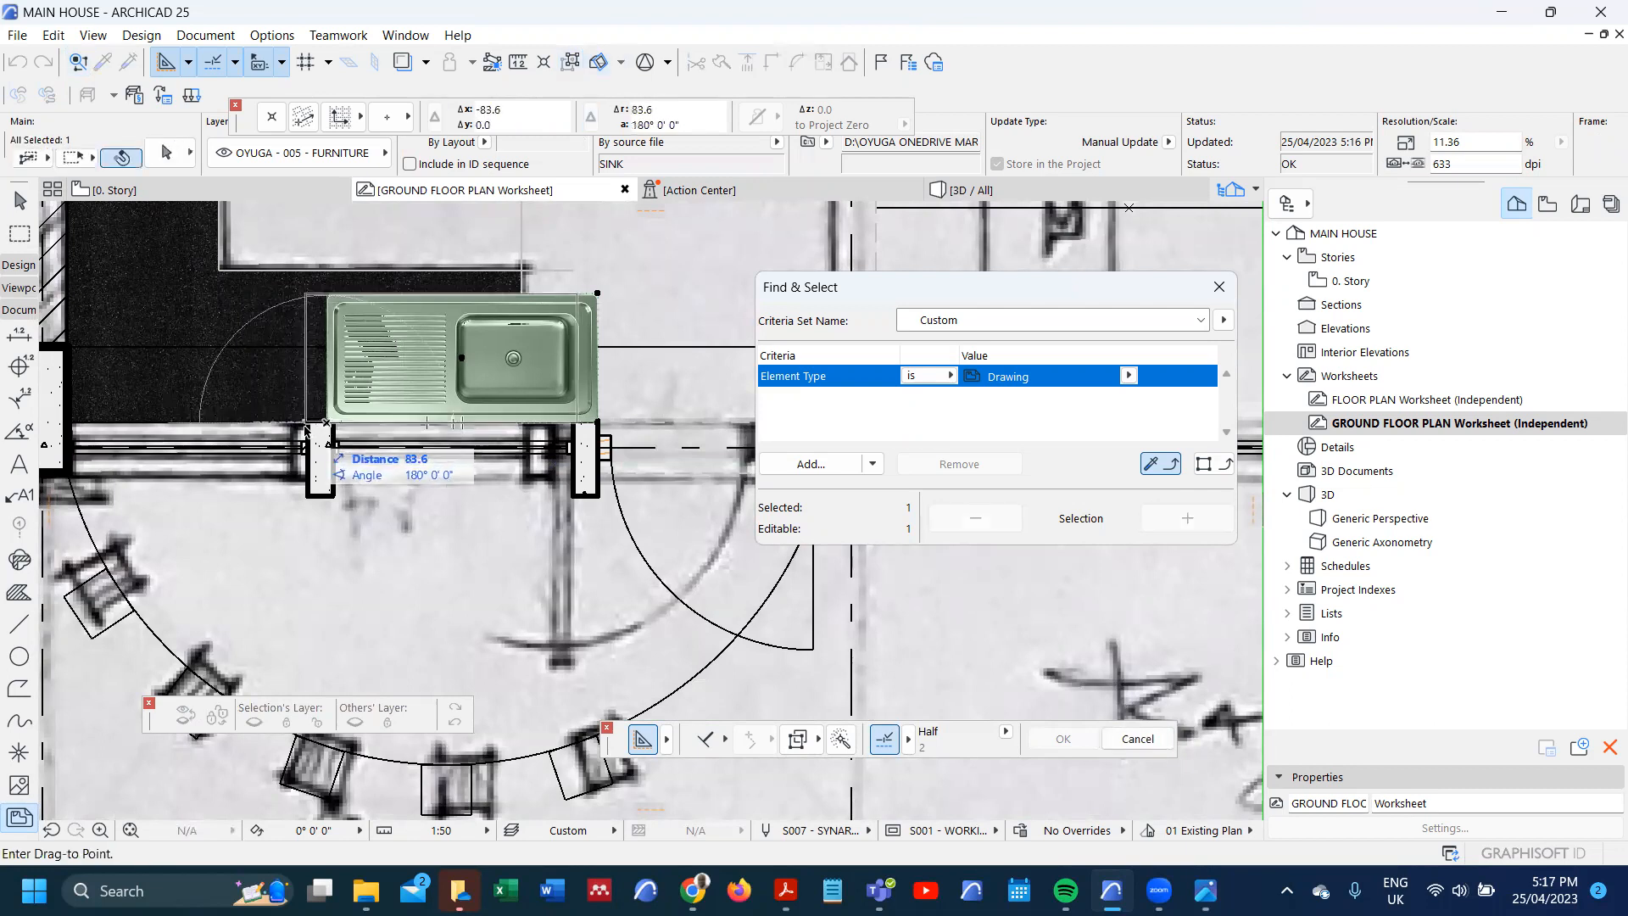
key(Tab)
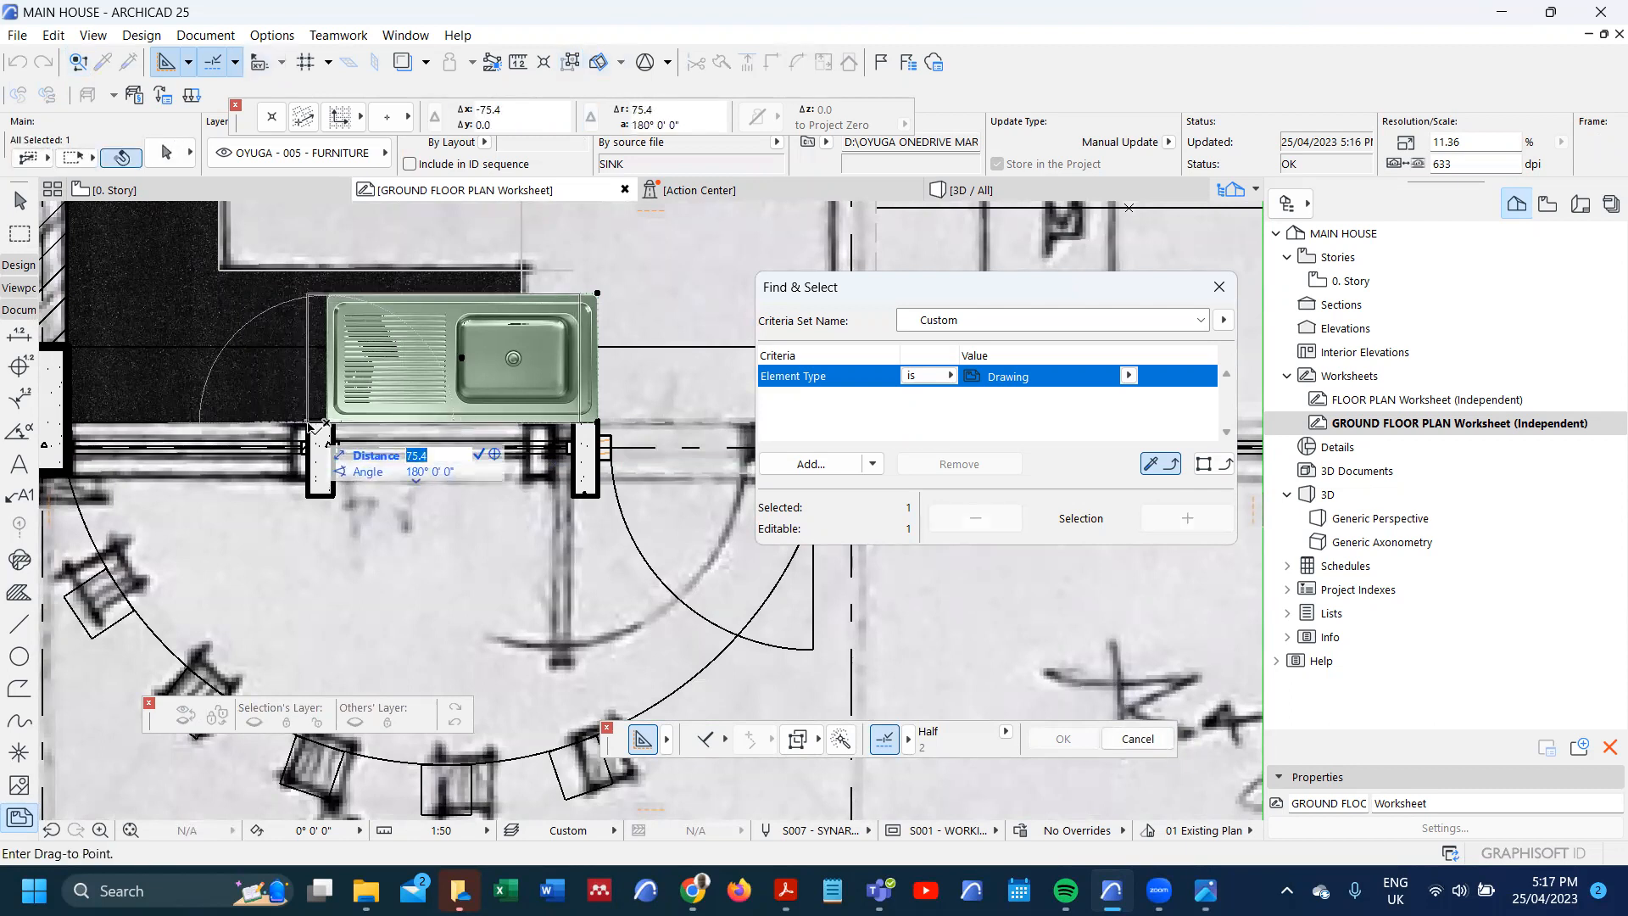
text(37)
key(Return)
- Move the sink drawing 50 mm straight up, away from the window wall, and deselect it
key(ctrl+d)
click(374, 396)
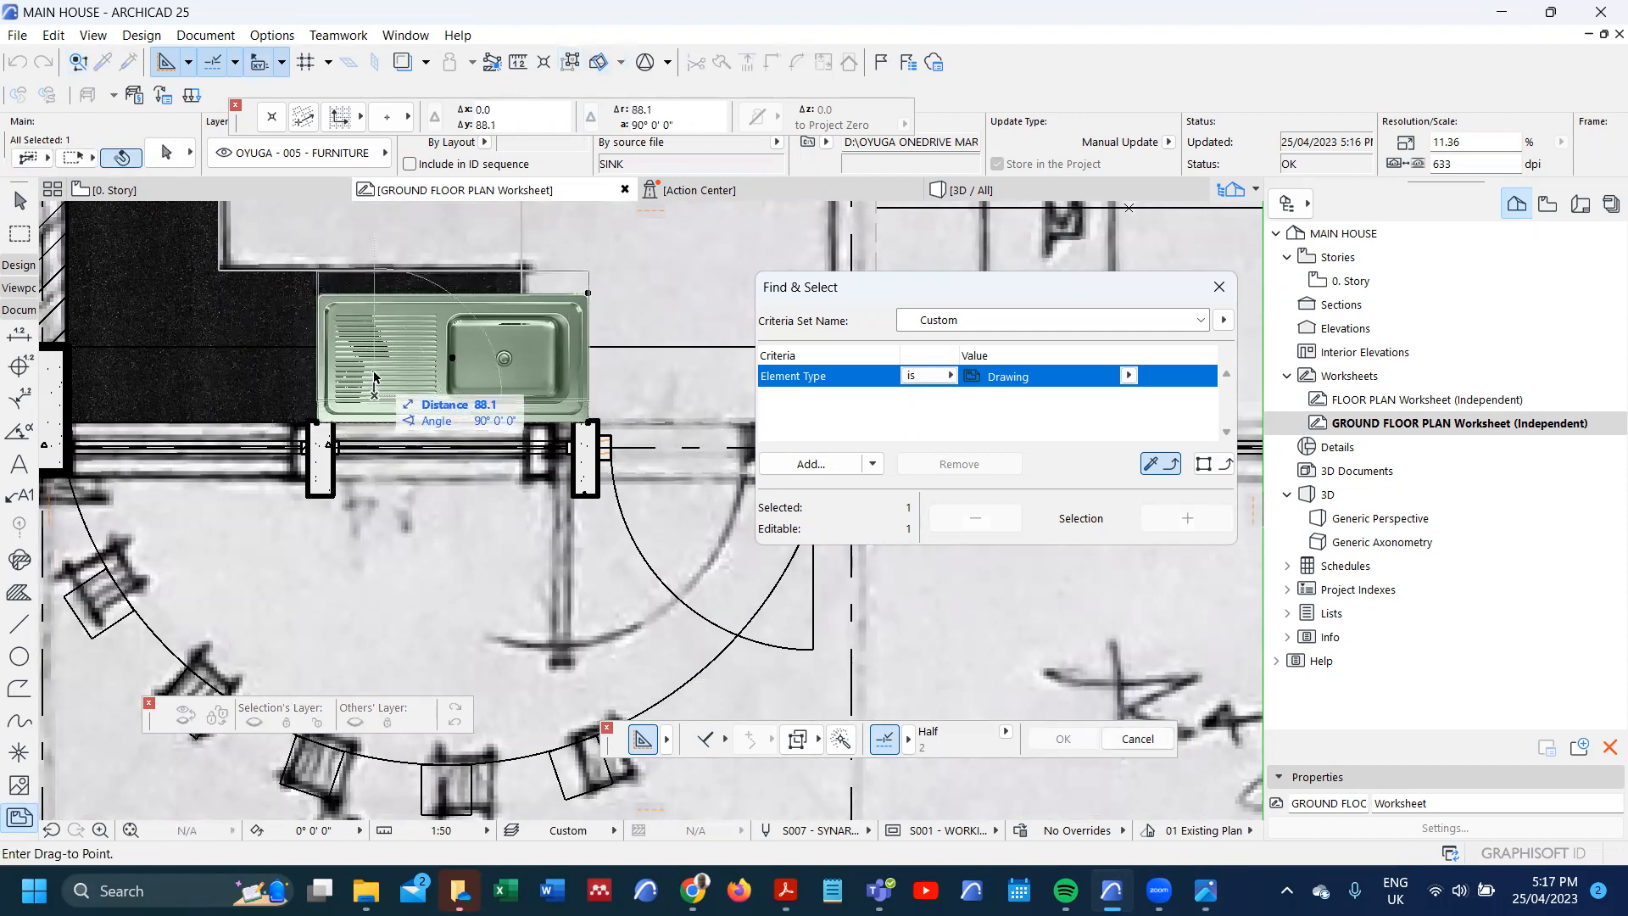
key(Tab)
text(50)
key(Return)
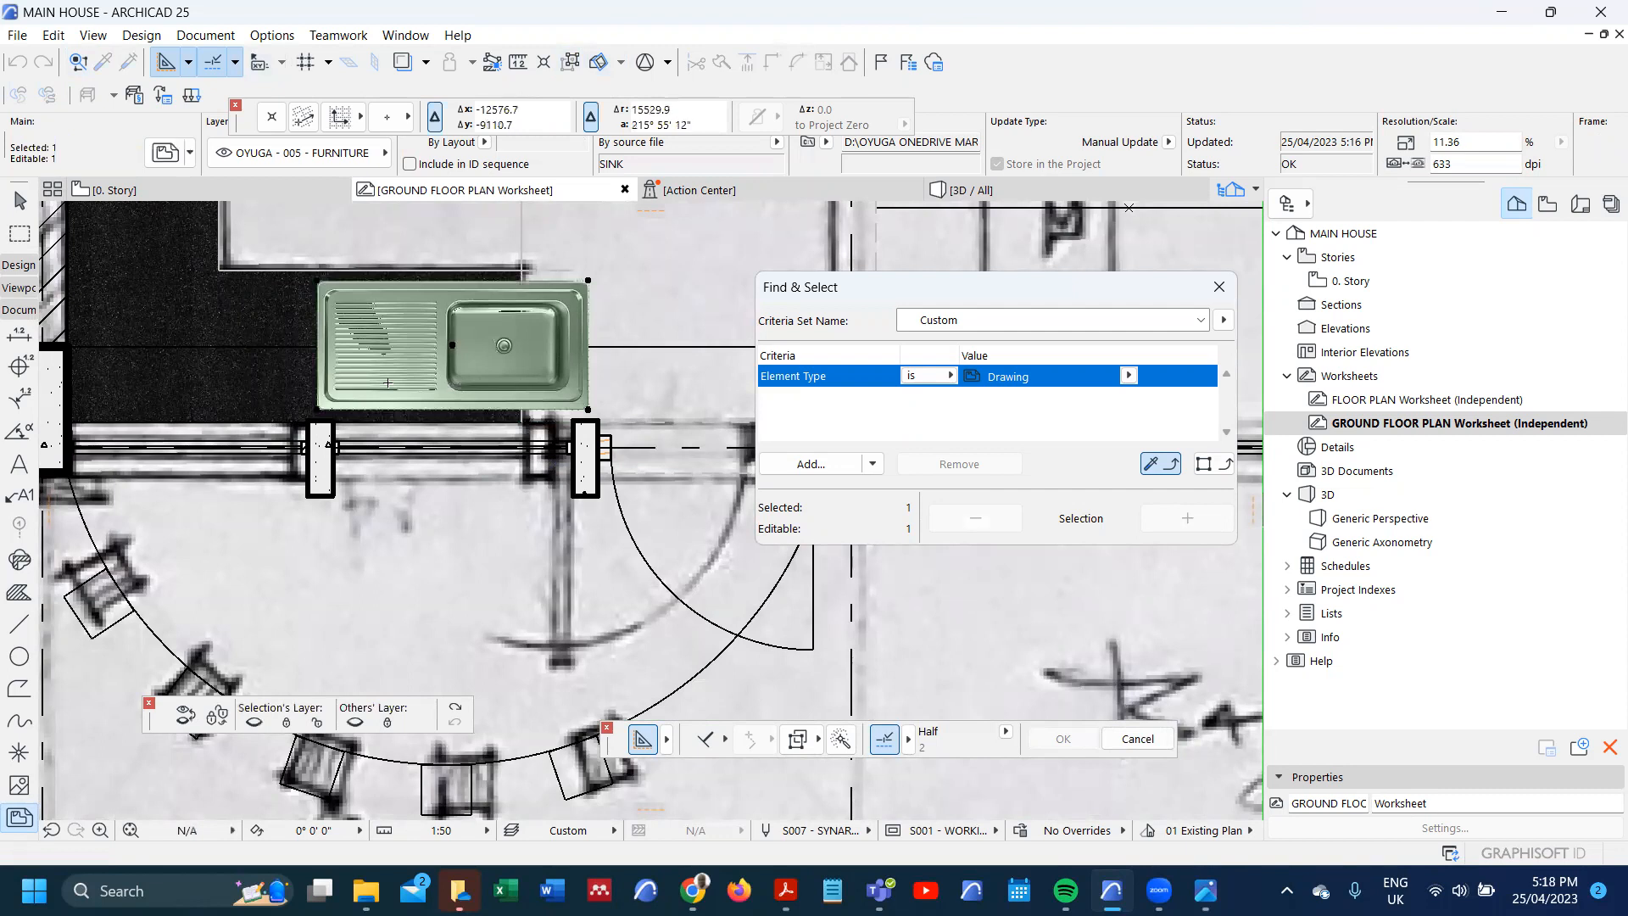
key(Escape)
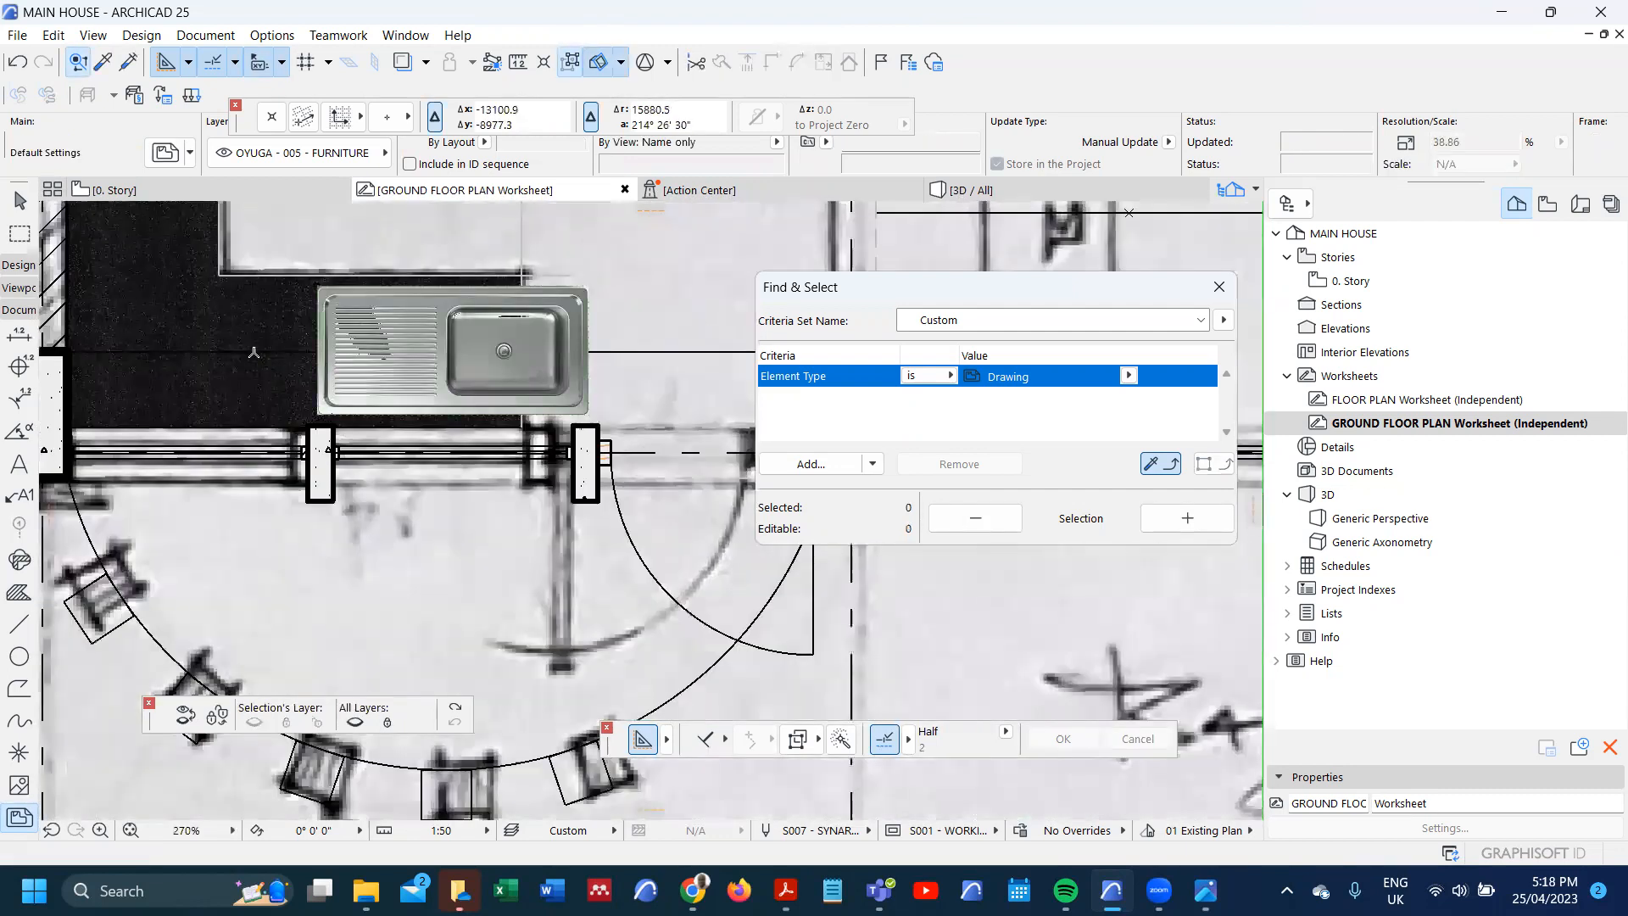
- Offset the granite fill's right edge outward to the window column so the counter extends just past the sink
alt+click(255, 352)
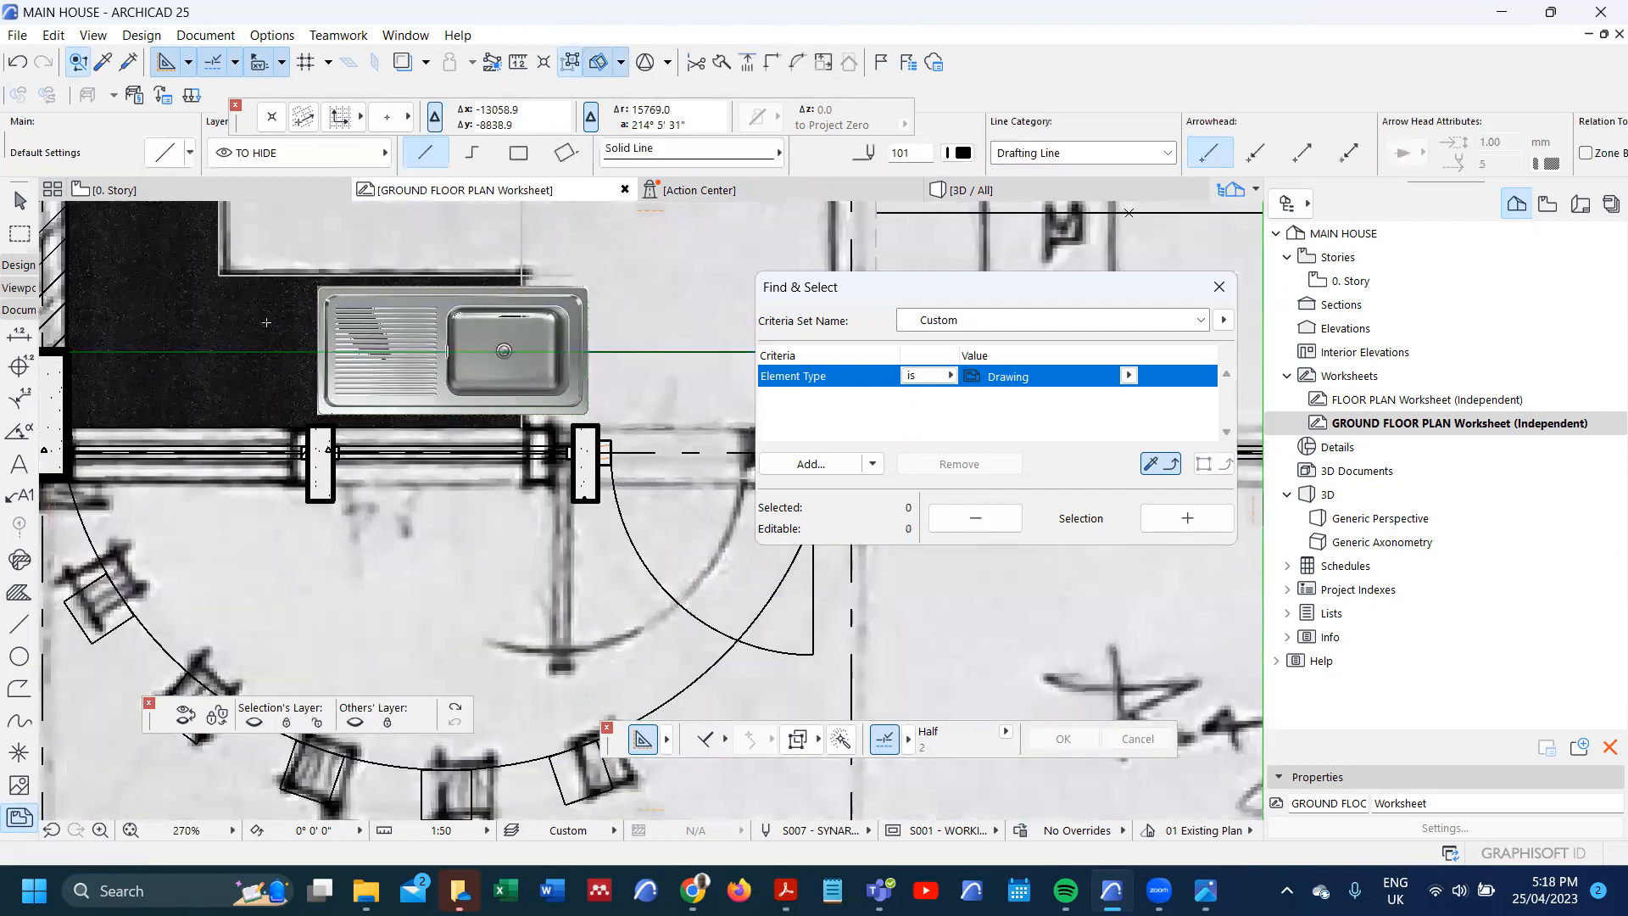
click(267, 322)
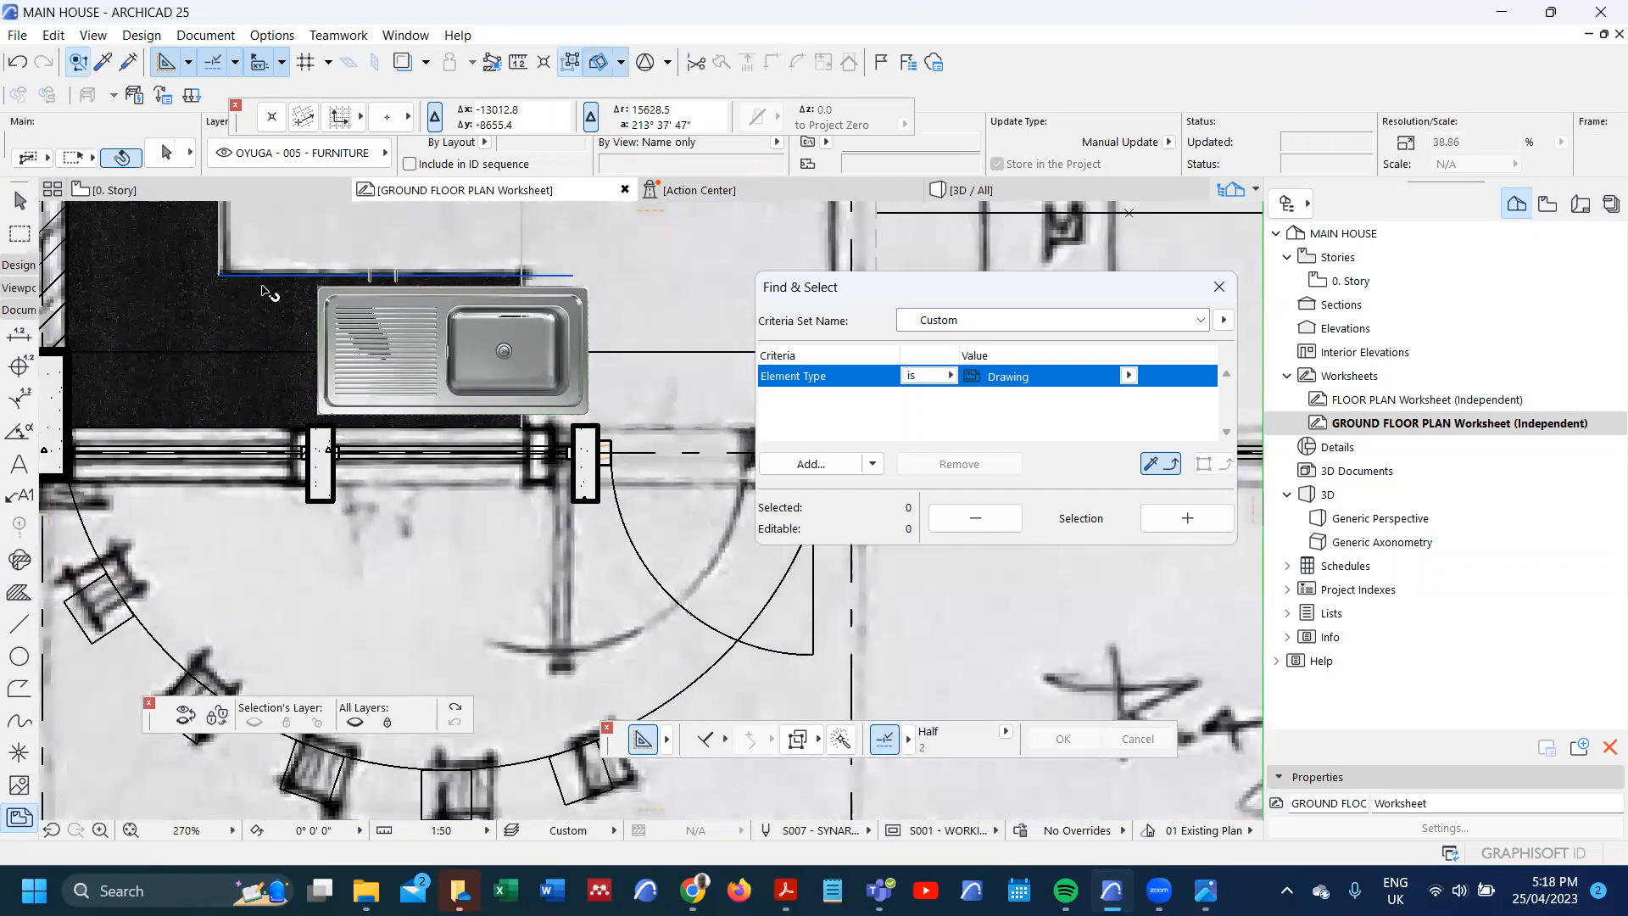
click(22, 591)
shift+click(520, 296)
click(520, 296)
click(708, 399)
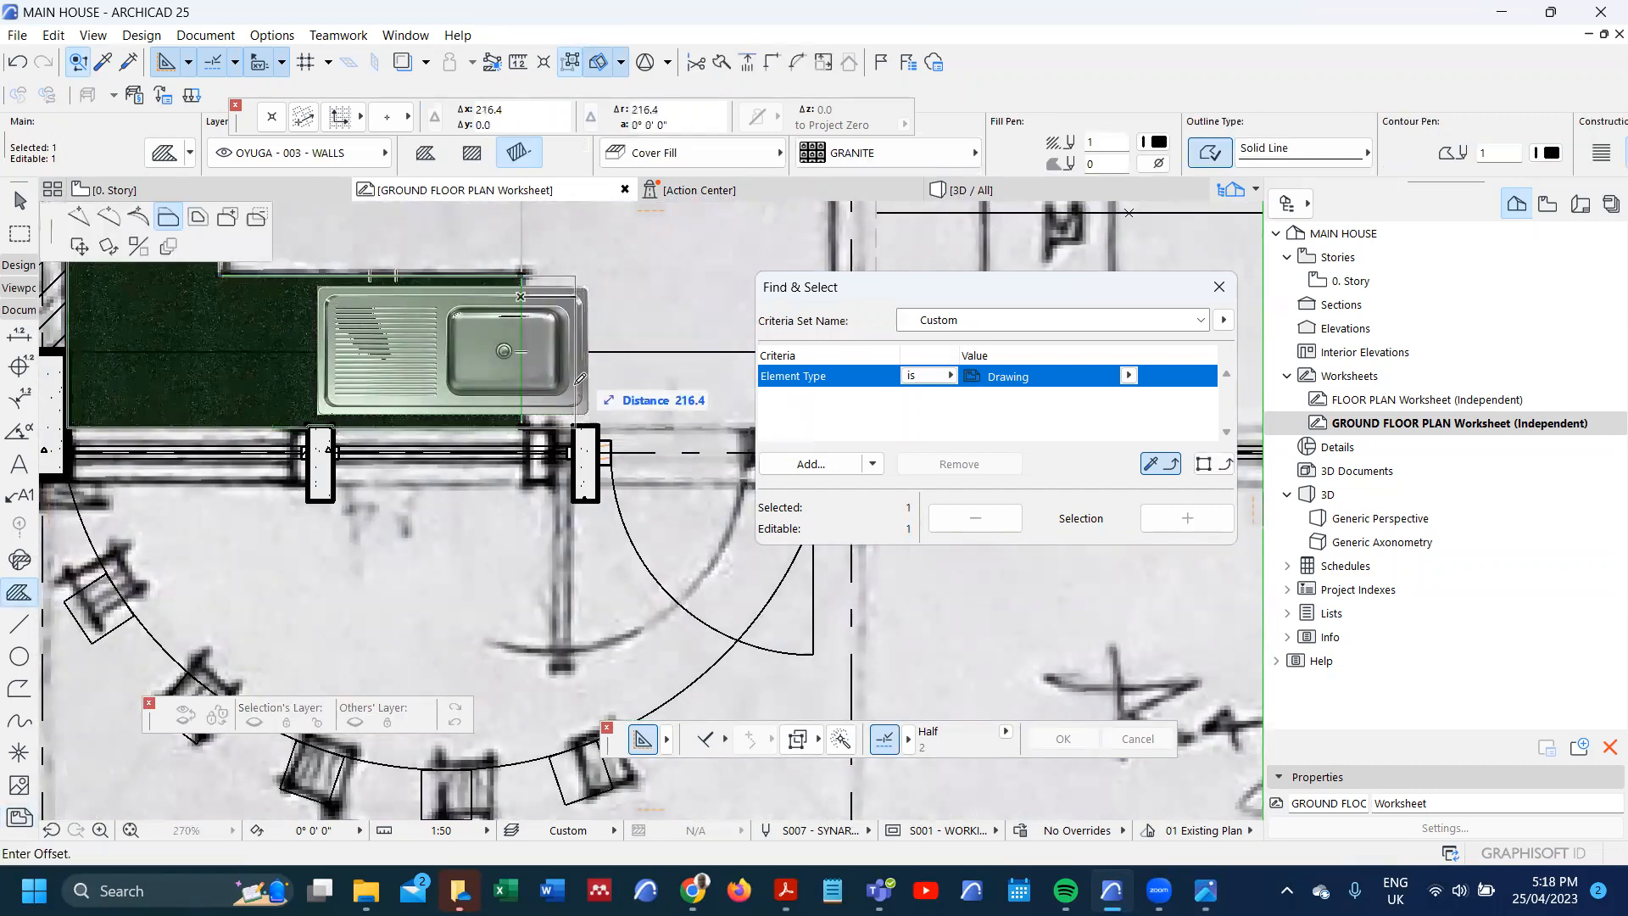
click(591, 424)
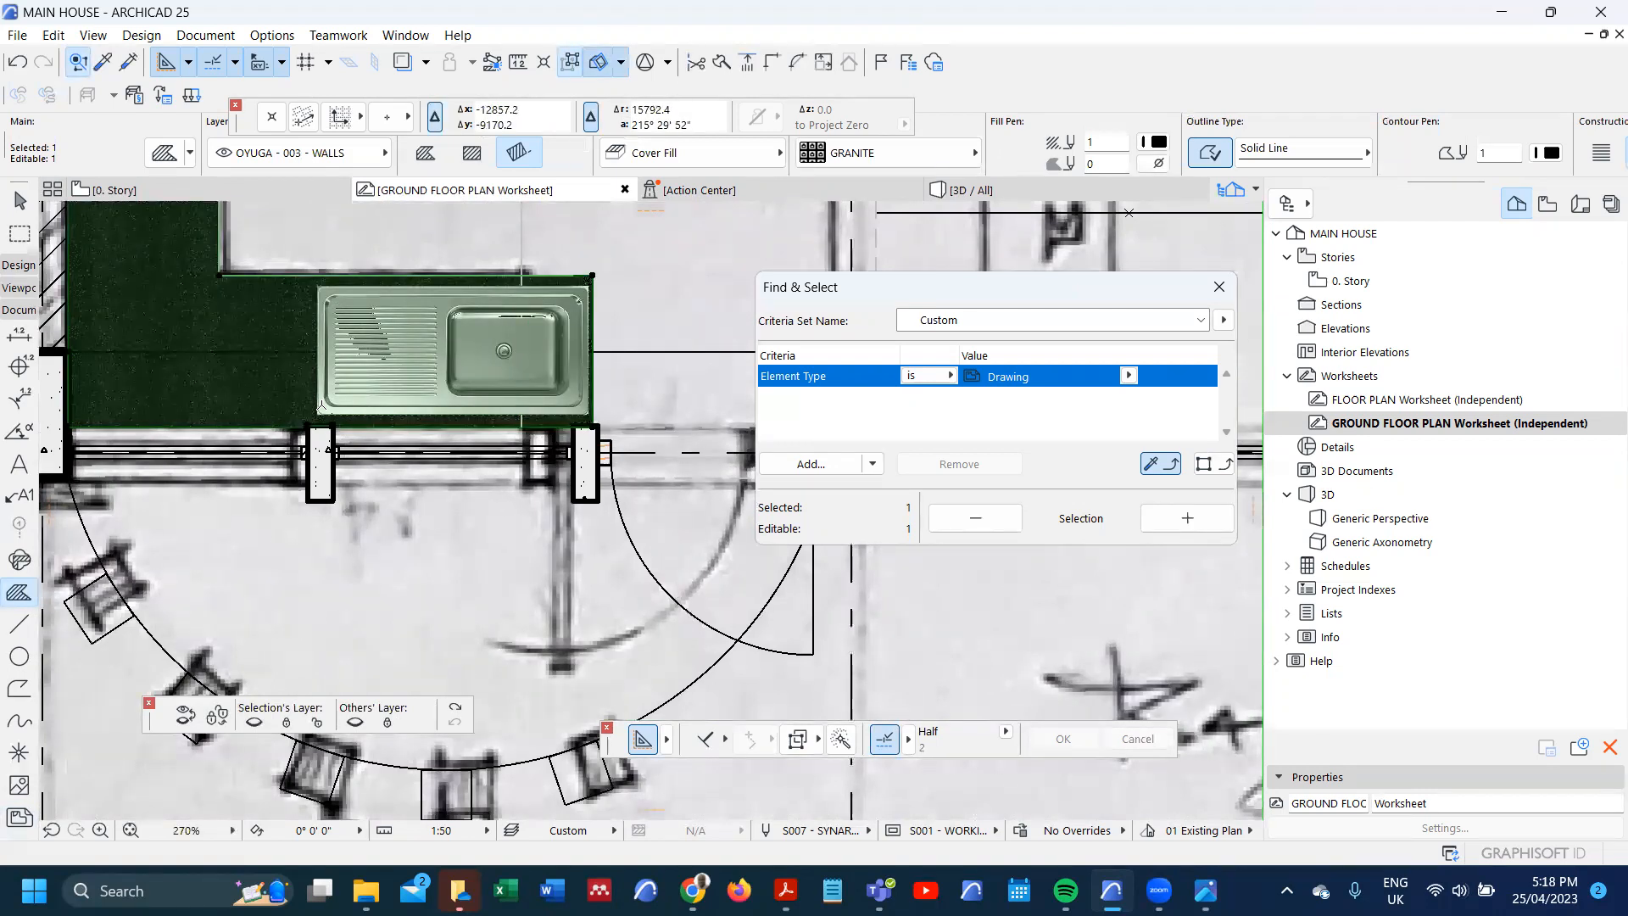
key(Escape)
scroll(321, 405, down, 5)
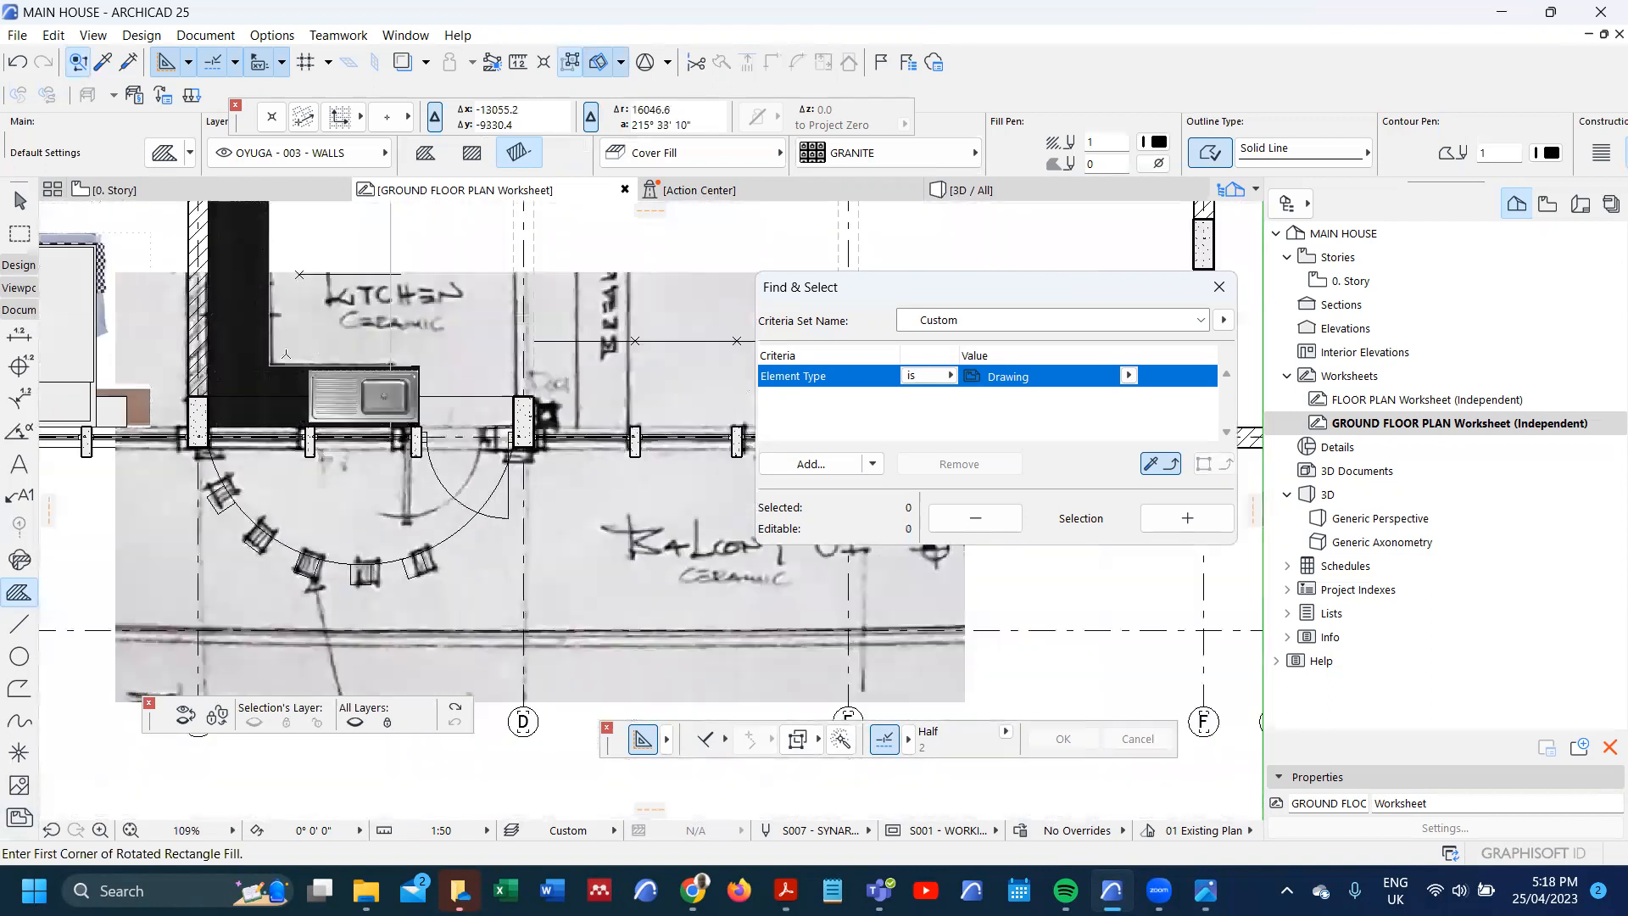
scroll(284, 363, down, 2)
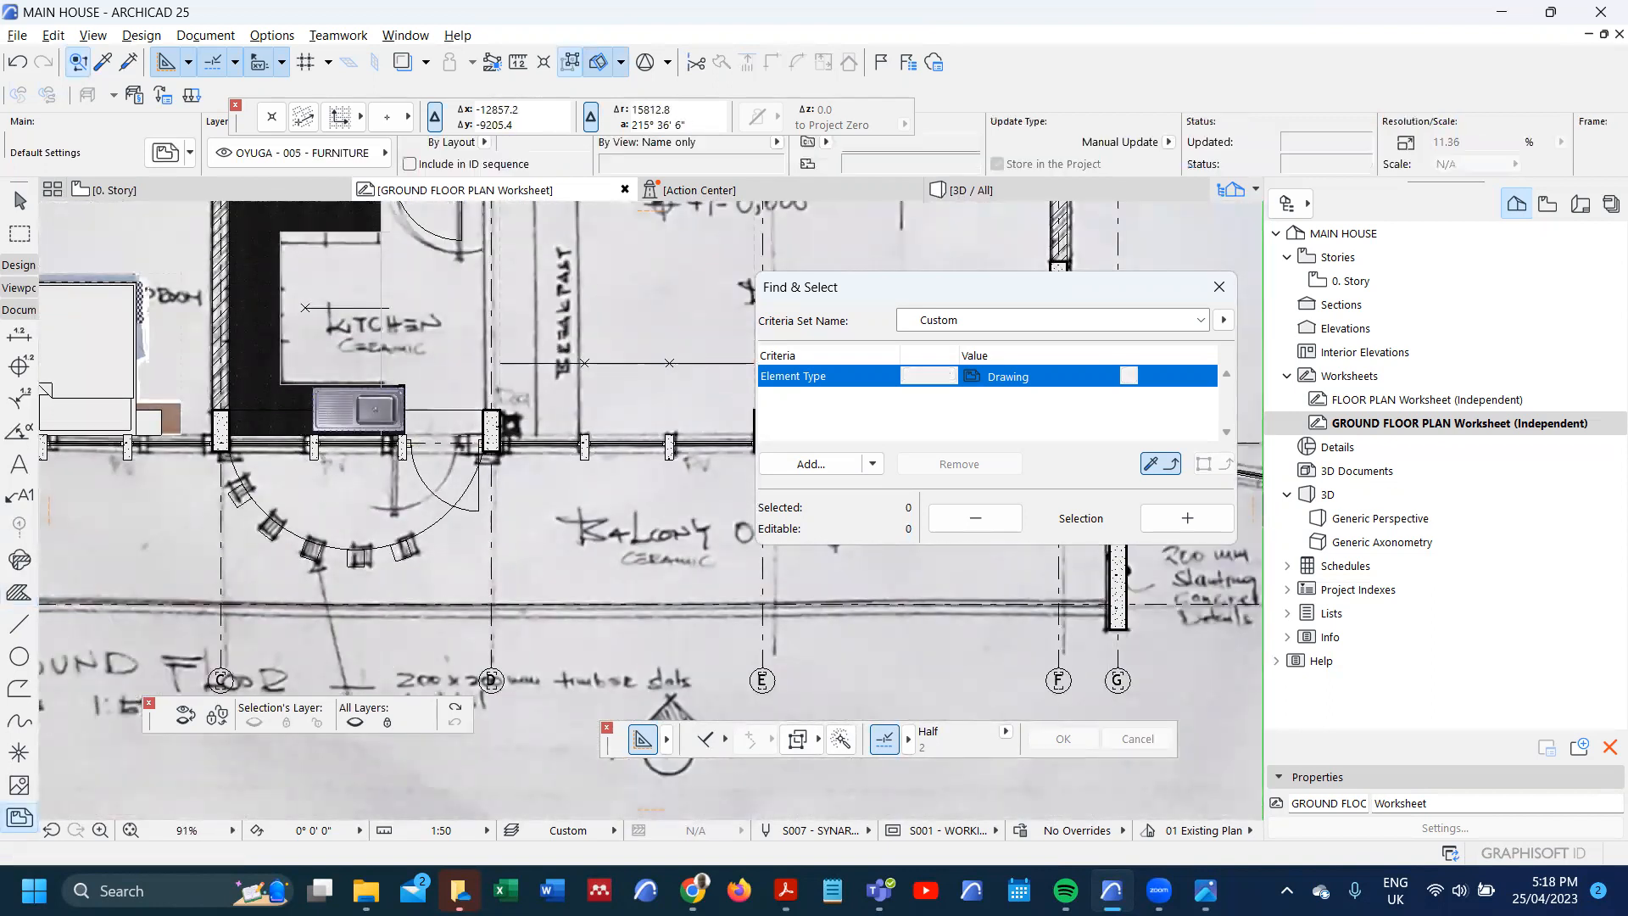
- Switch to Chrome, search Google for "cooker top view png" and preview the four-burner FAVPNG stove image
click(692, 890)
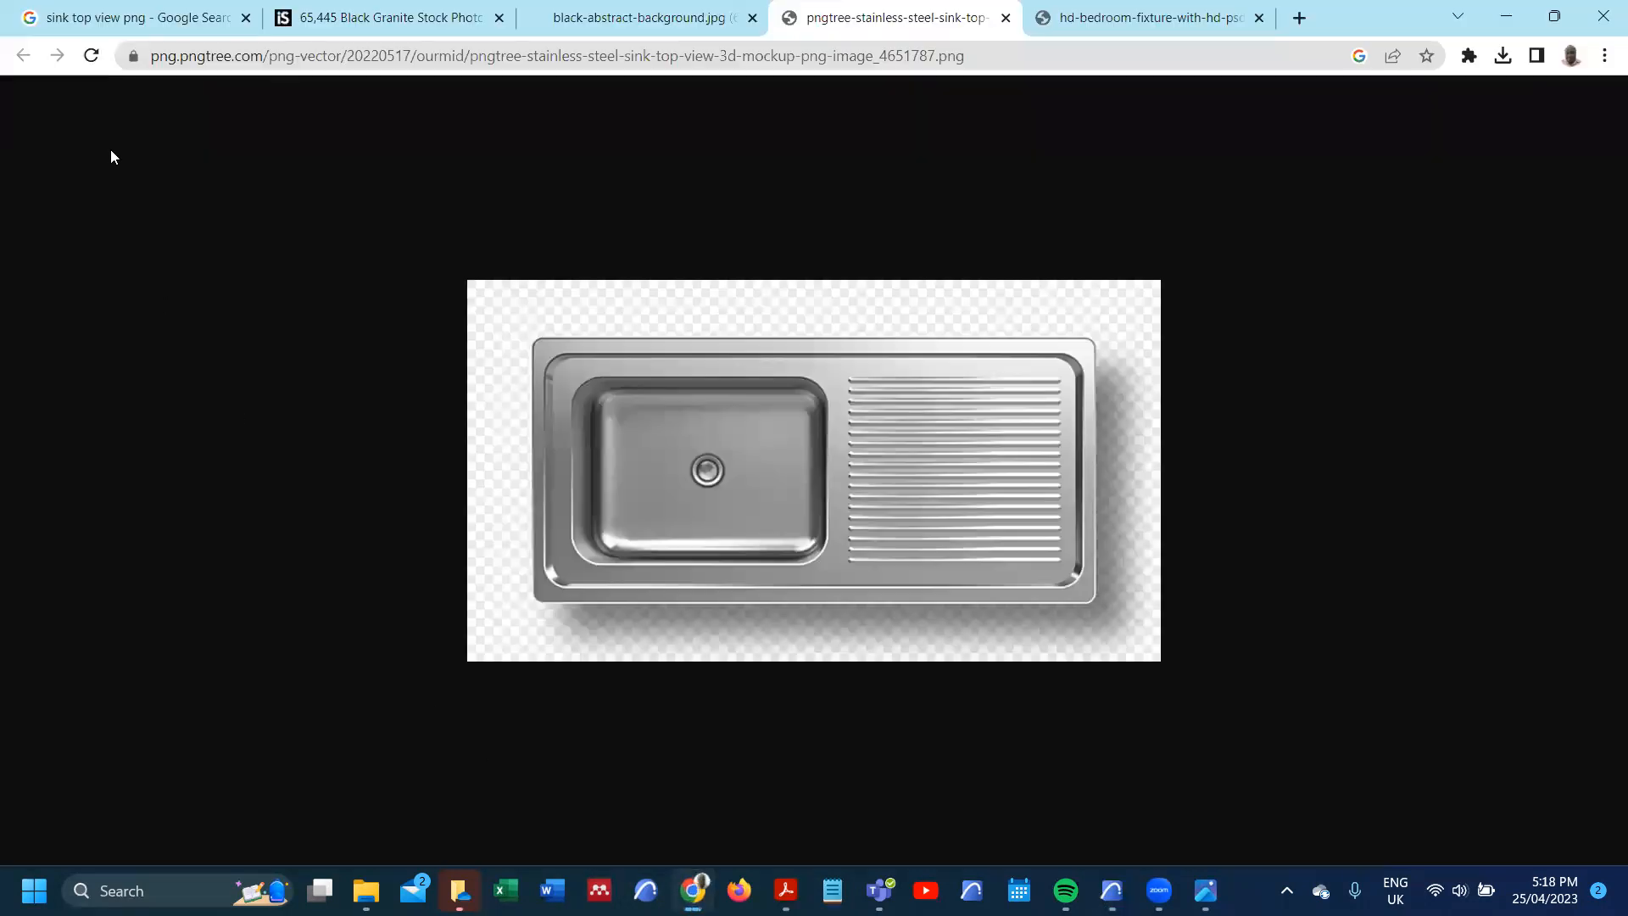
click(105, 30)
click(207, 115)
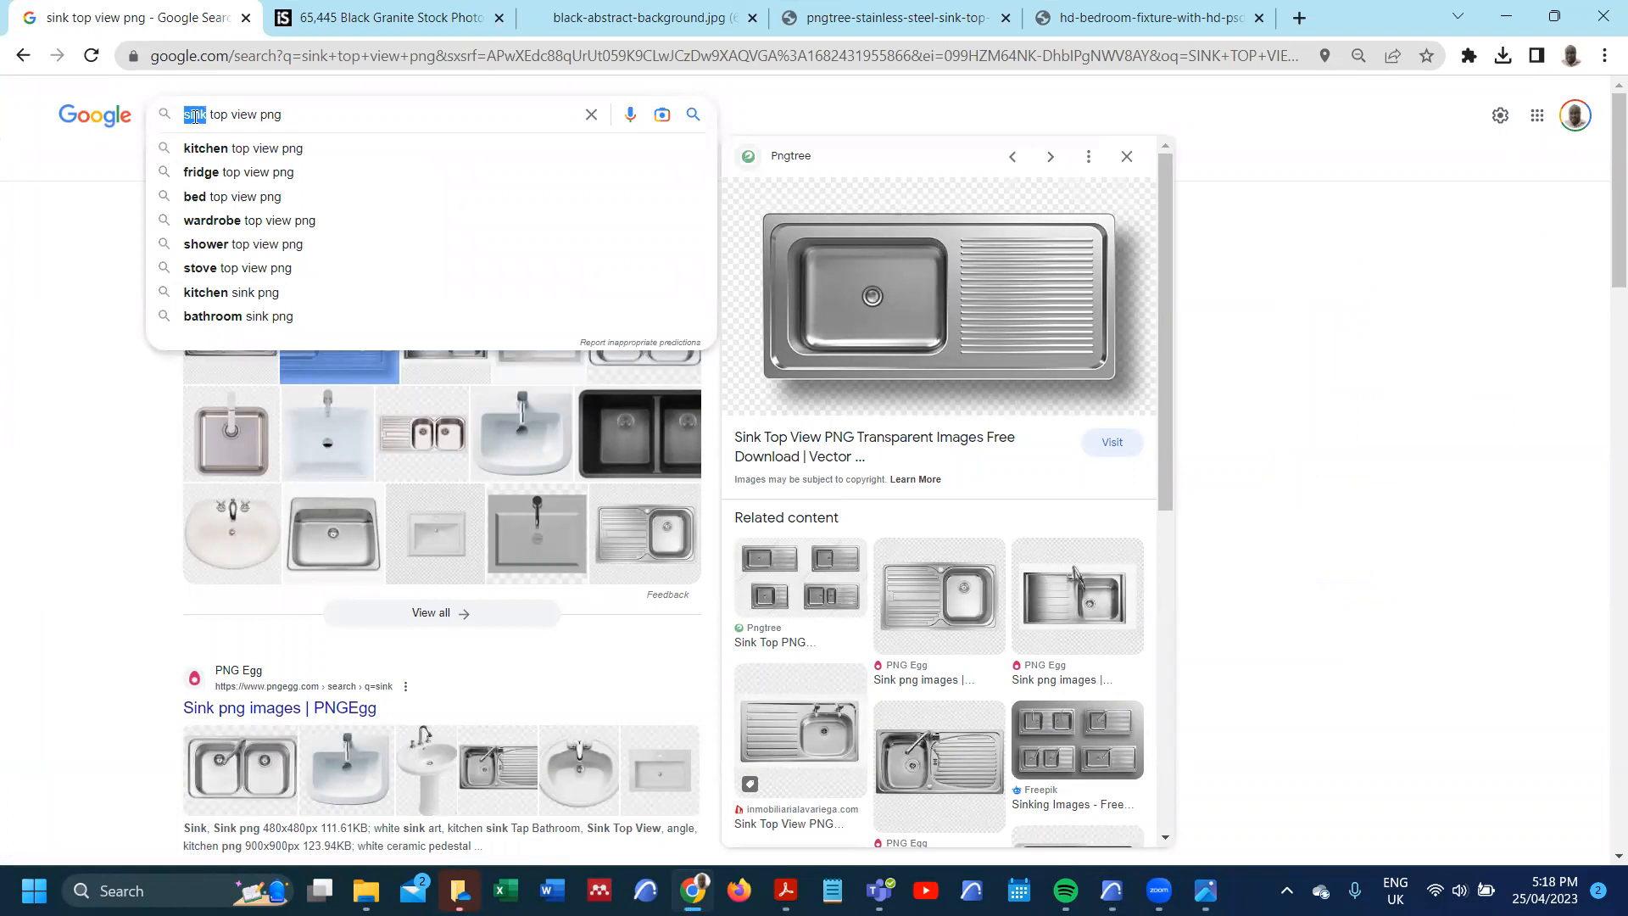
text(ooker)
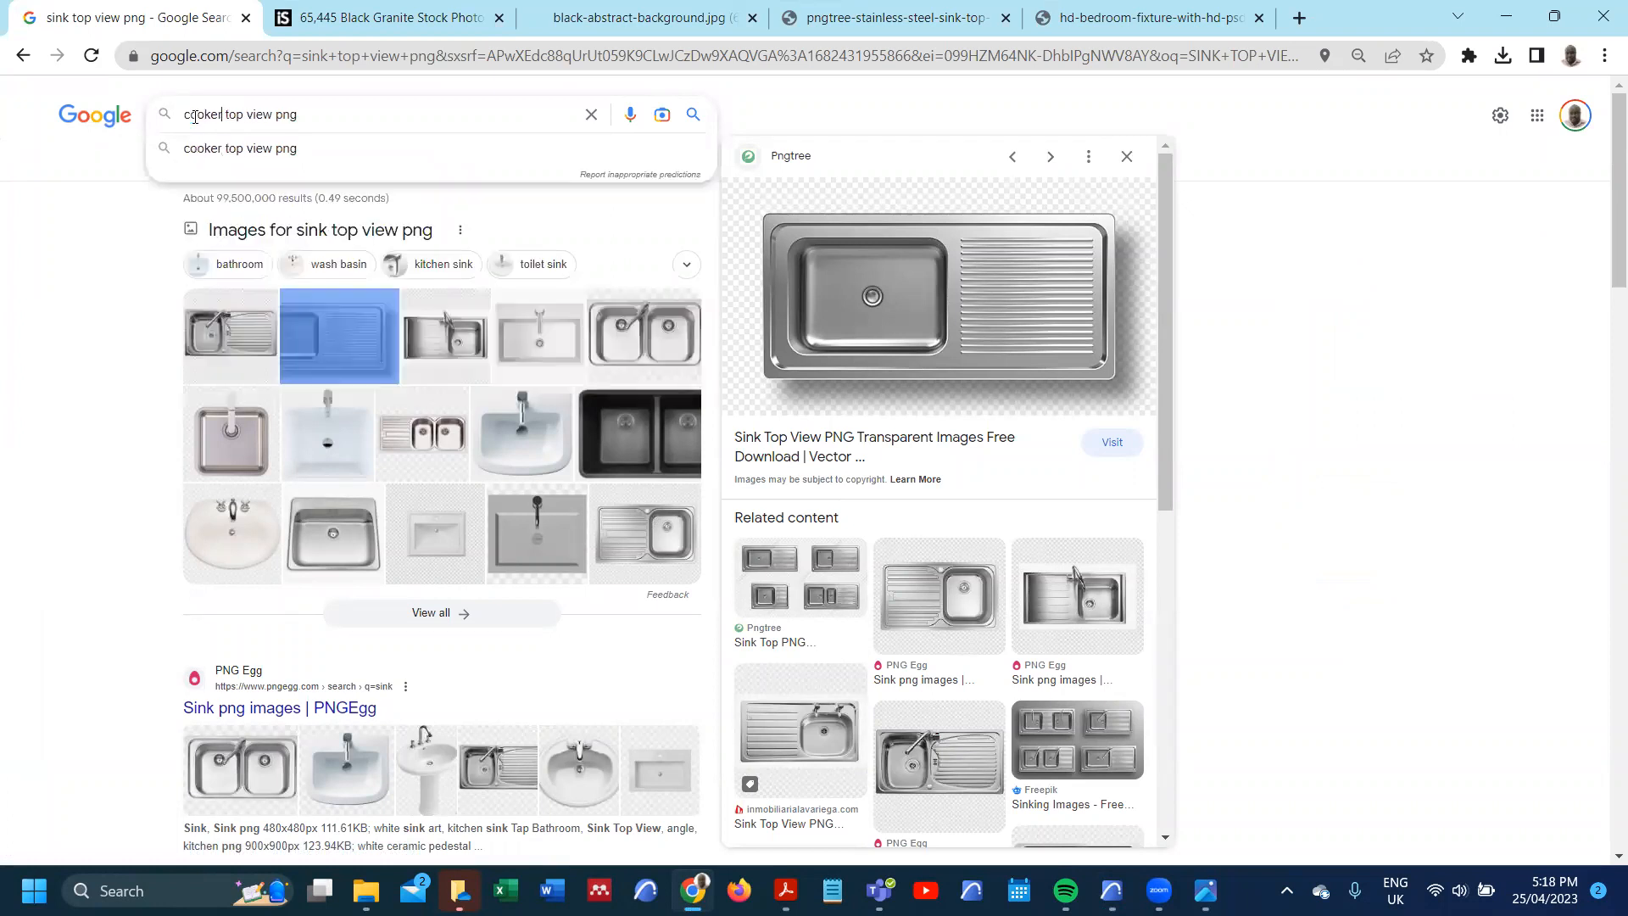
click(218, 147)
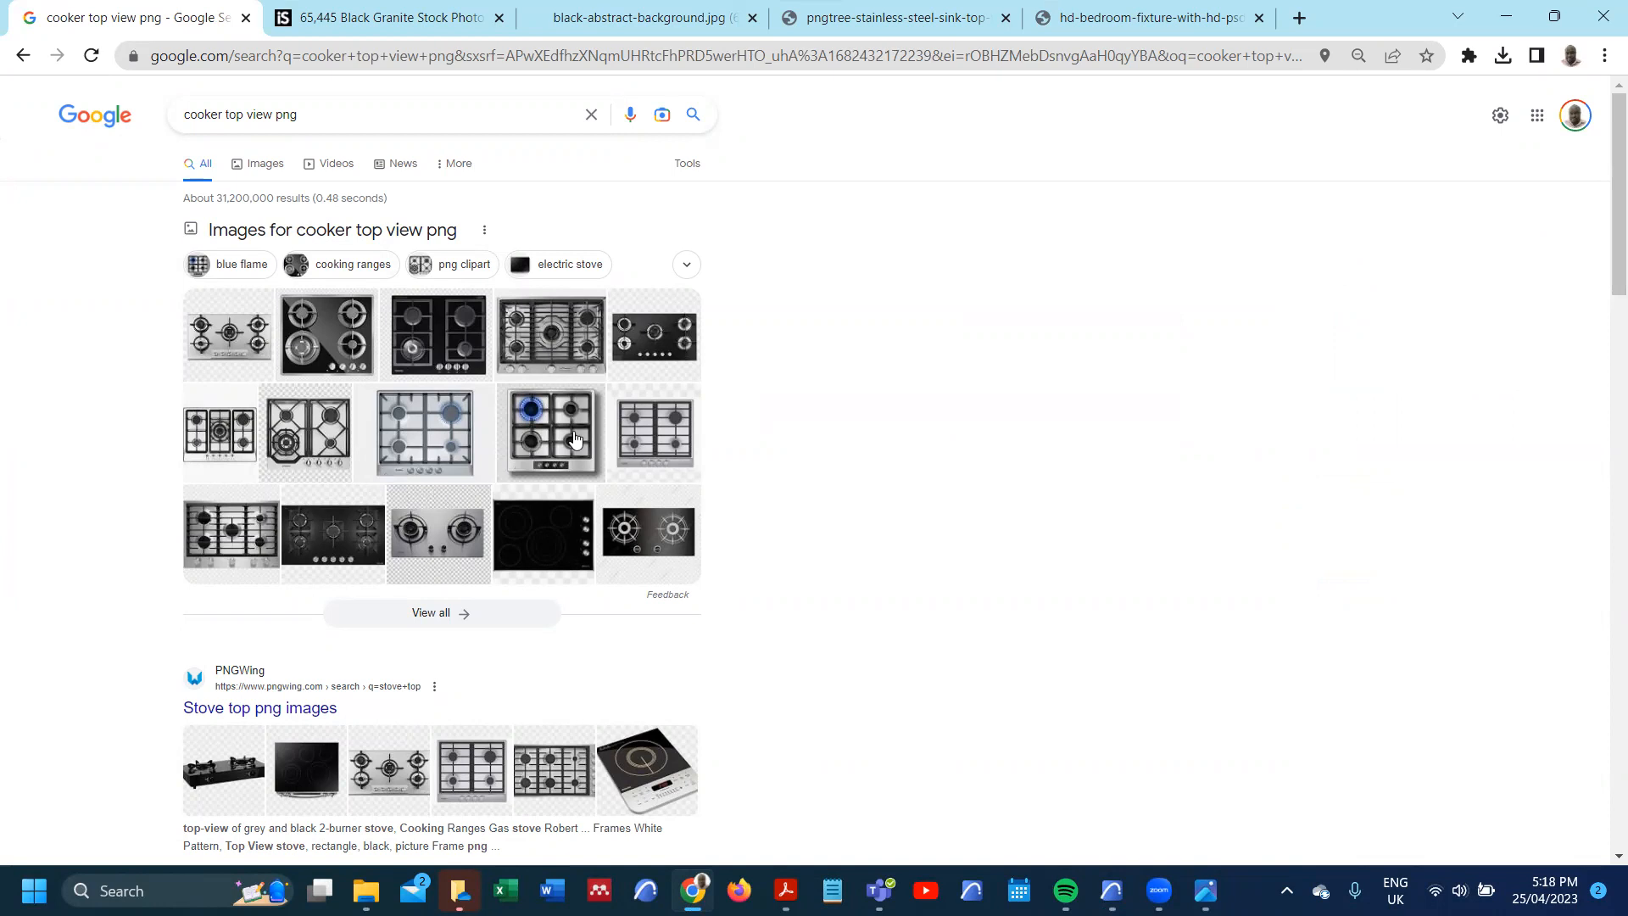
click(666, 438)
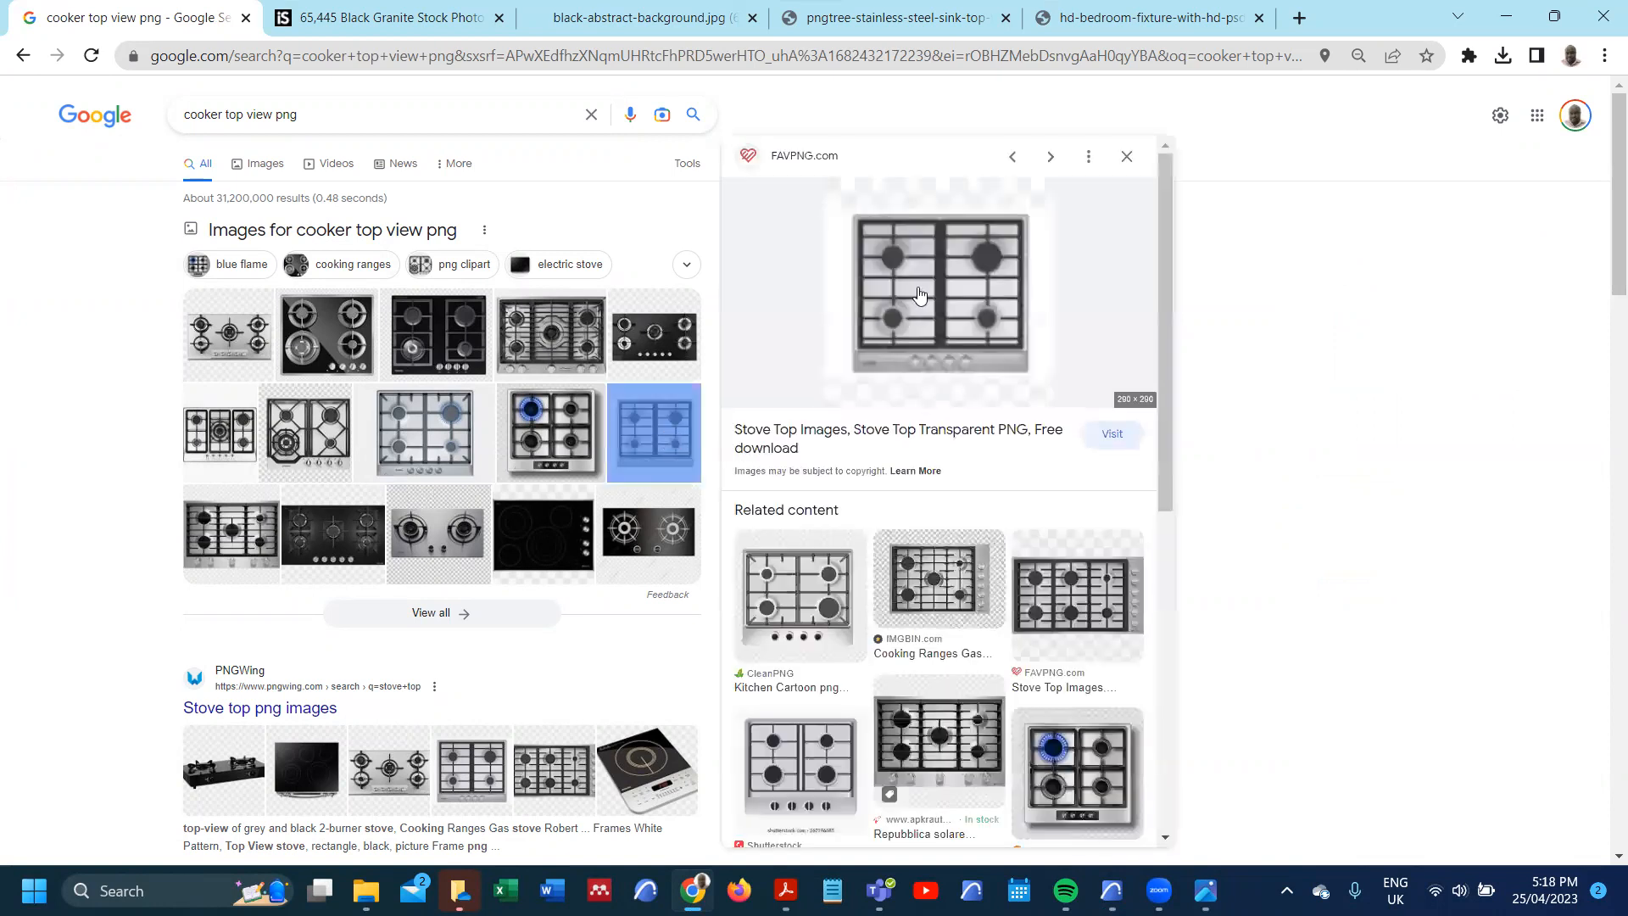
right_click(930, 291)
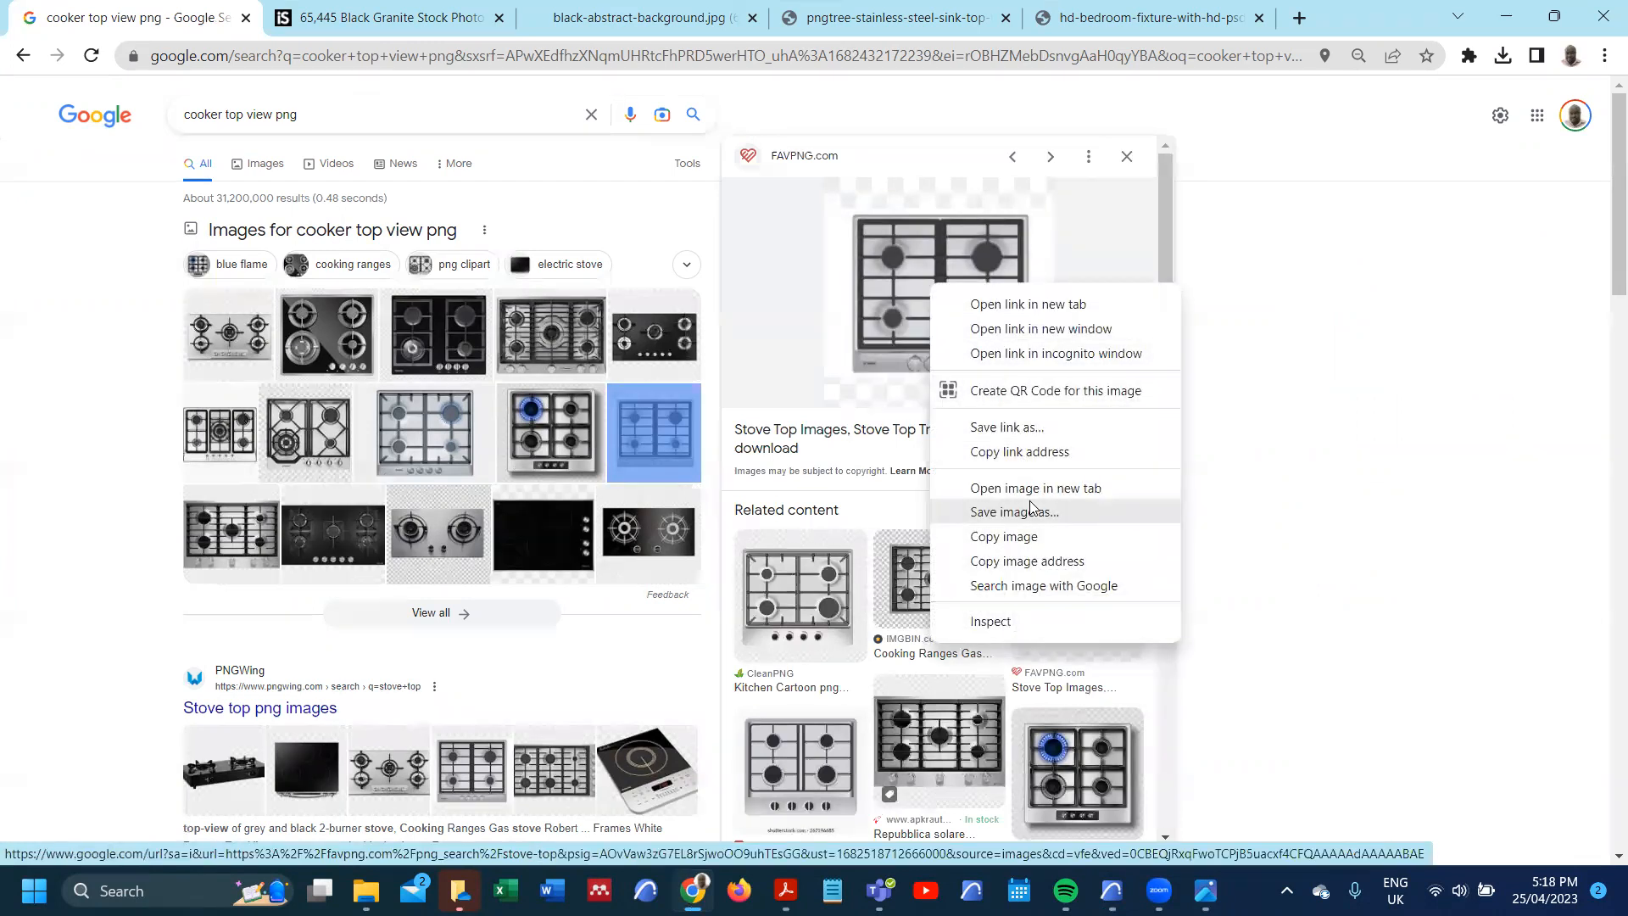
click(527, 212)
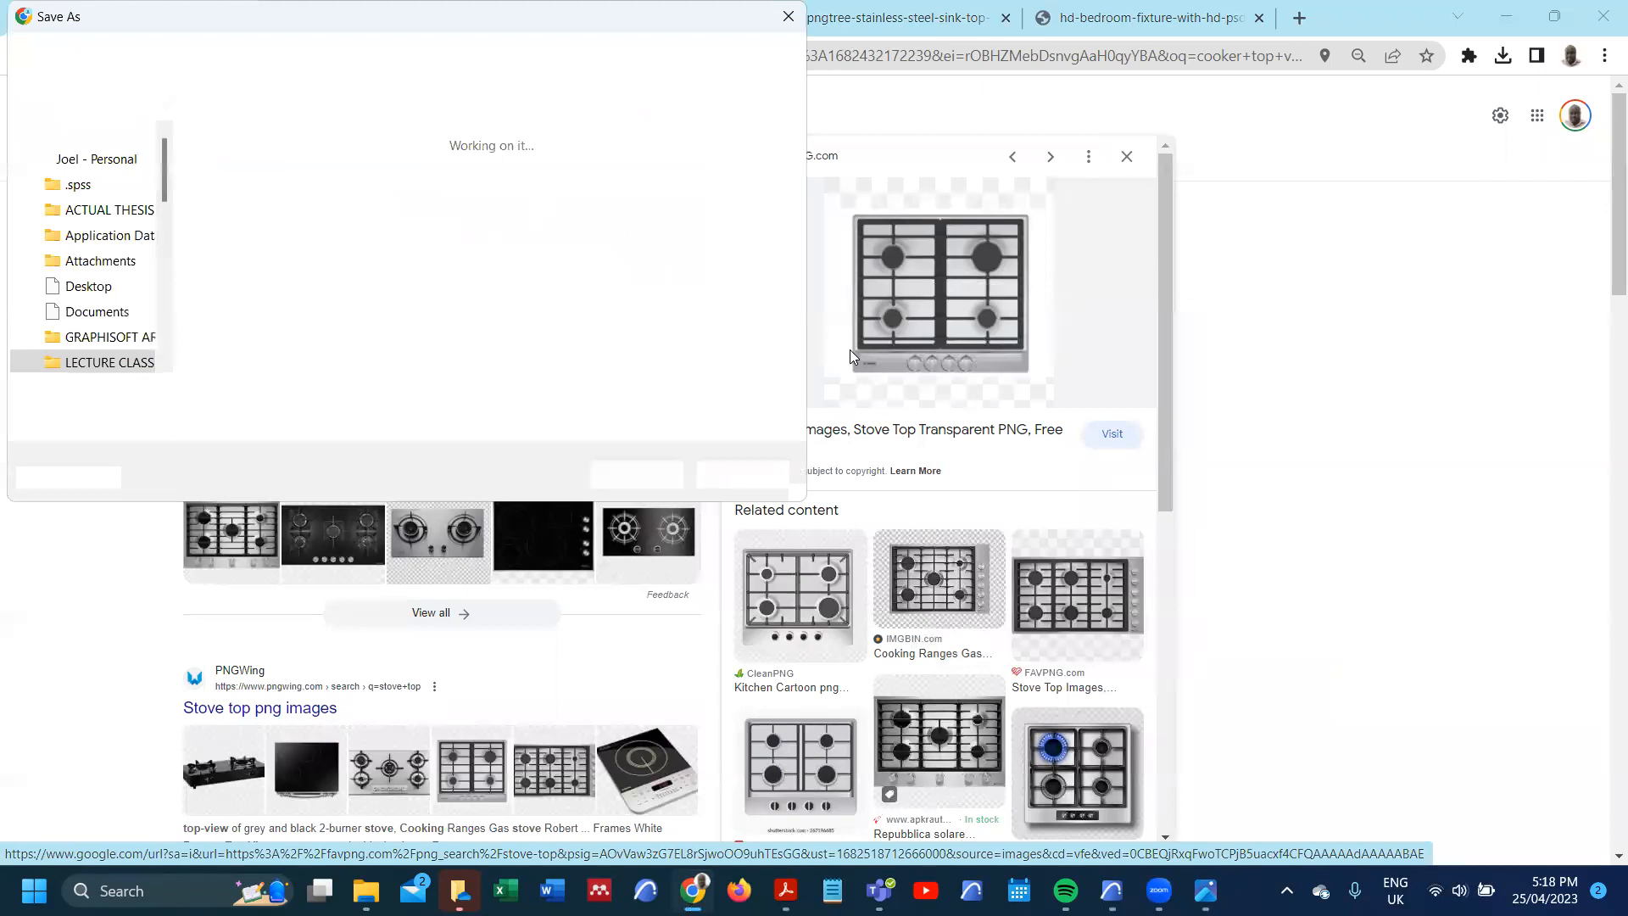
click(743, 474)
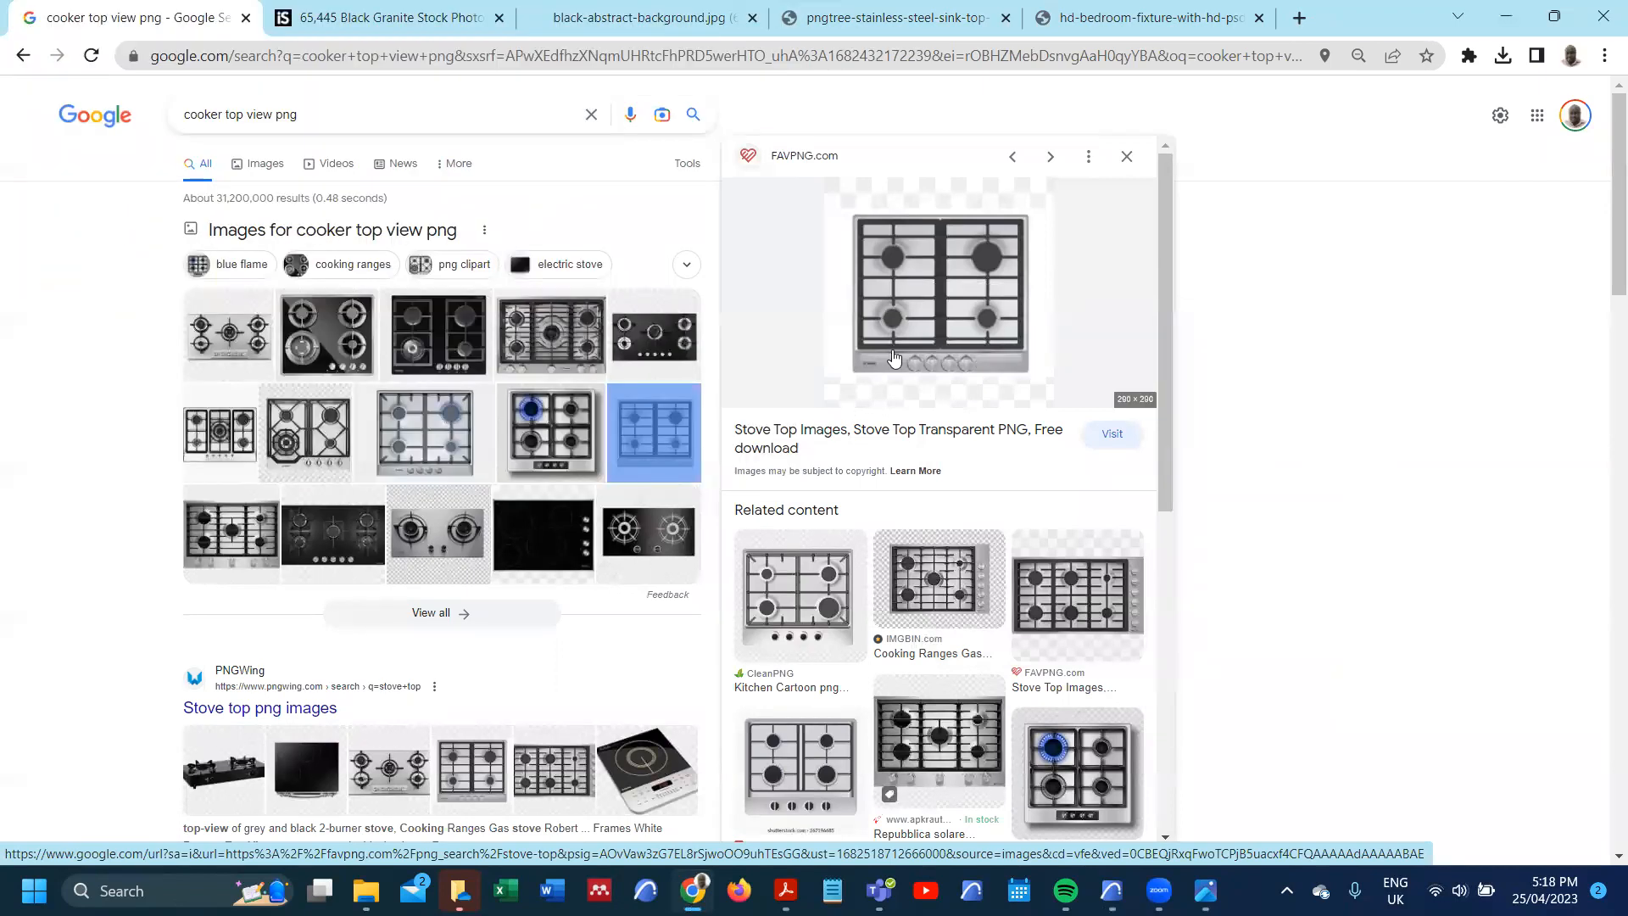
- Open the previewed four-burner stove image in its own browser tab and show that tab
right_click(914, 318)
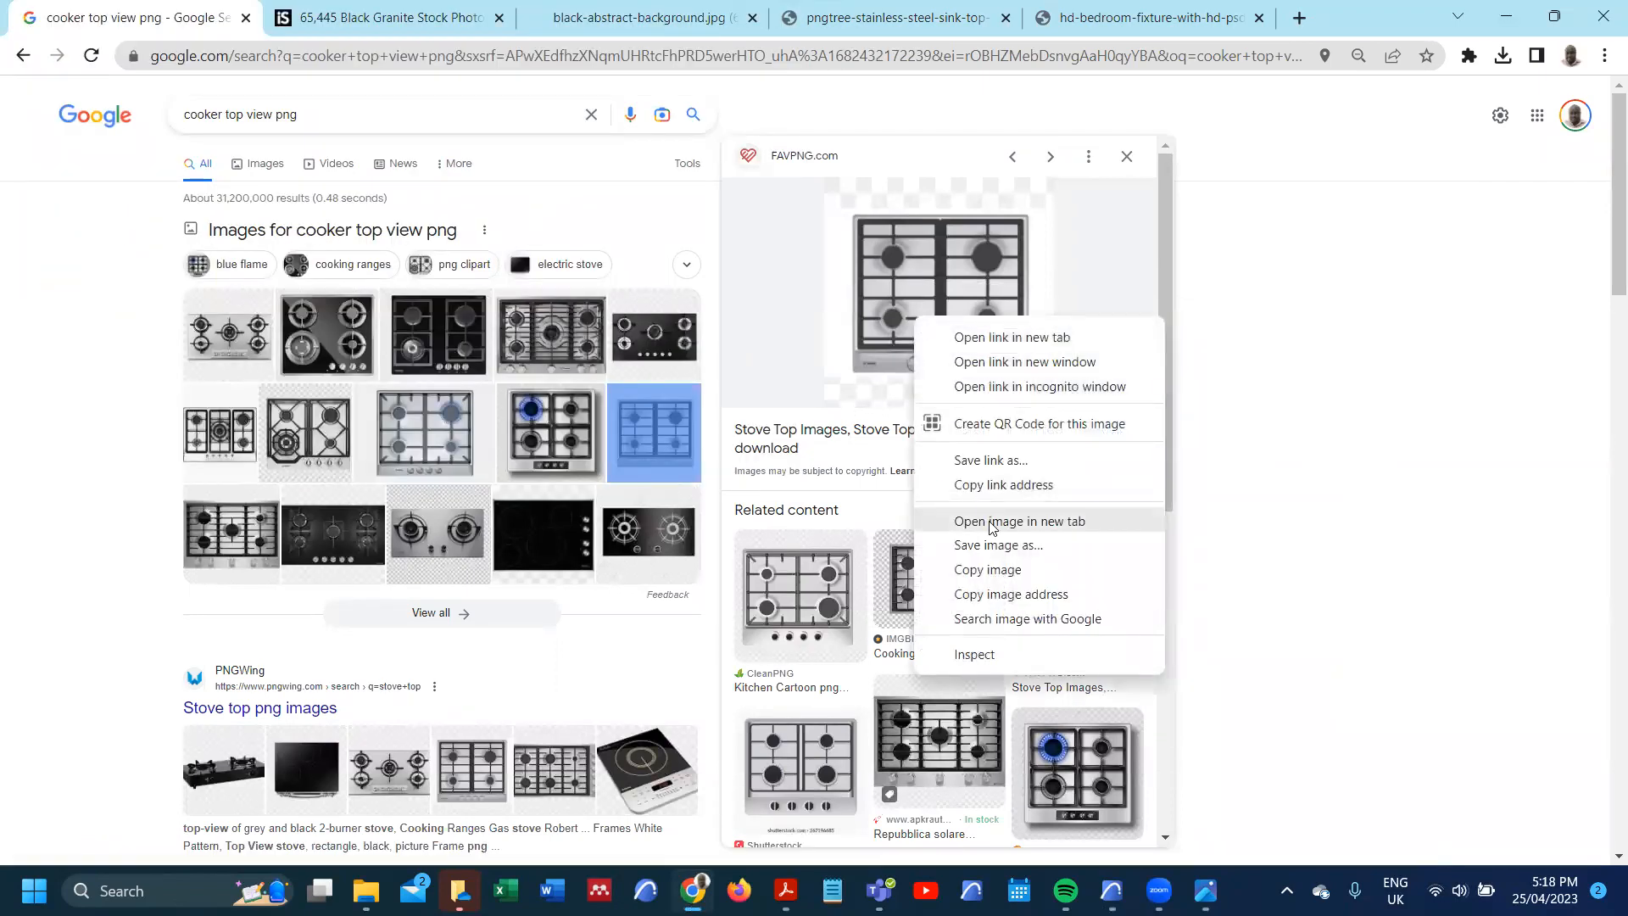
click(970, 486)
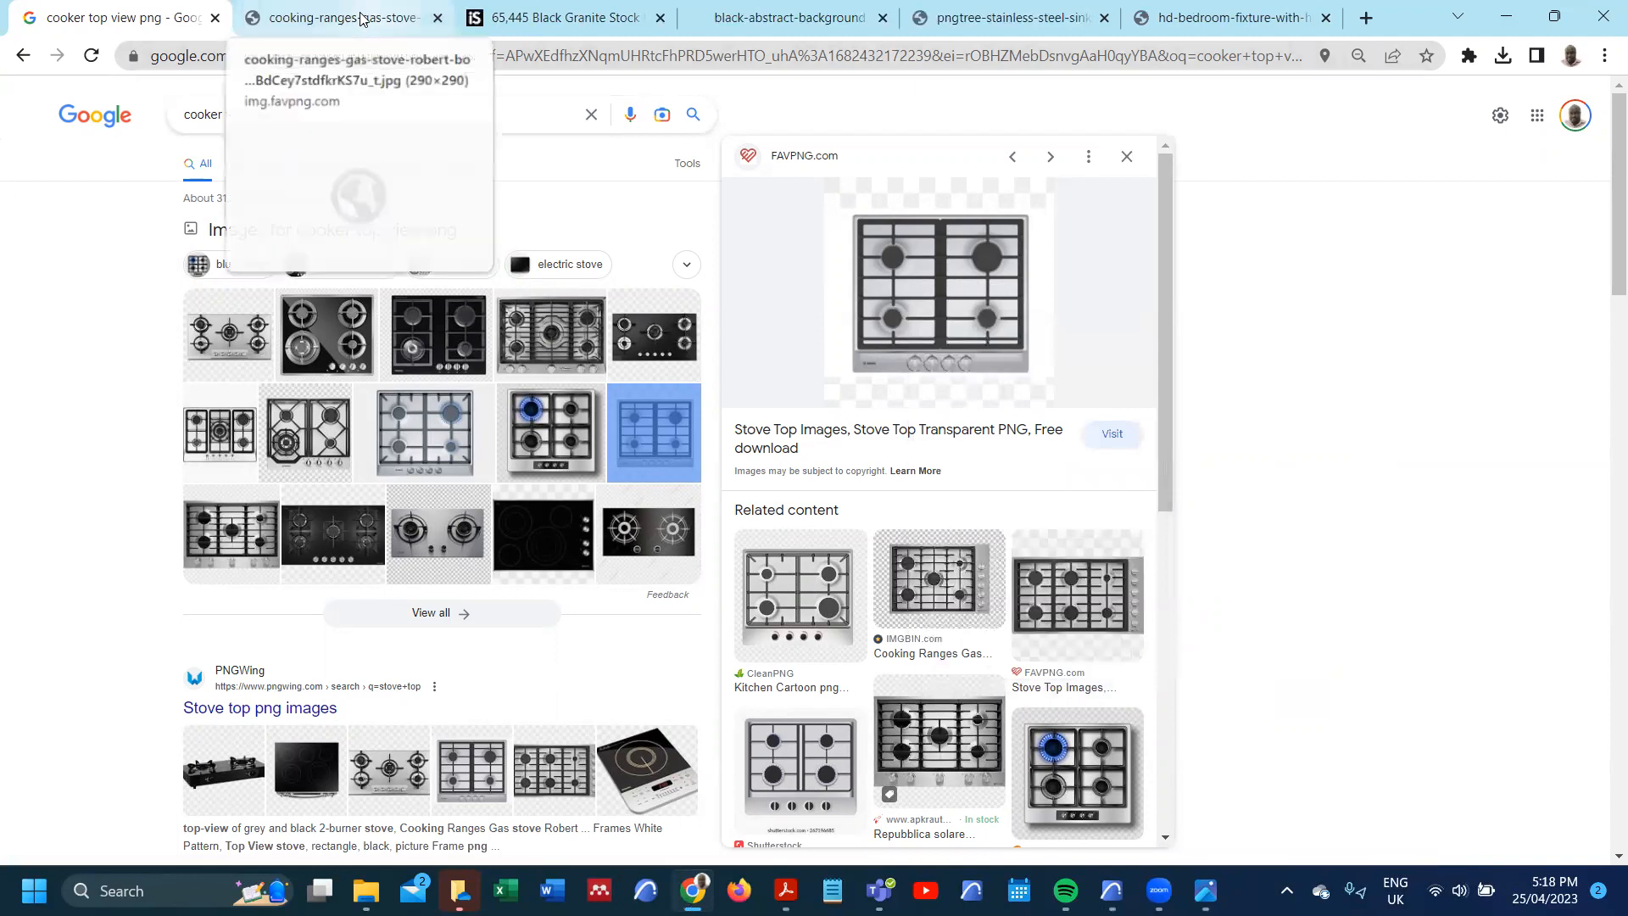
click(344, 17)
- Save the stove image as a JPEG named "cooker" in the MAIN HOUSE DRAFTING folder
right_click(792, 441)
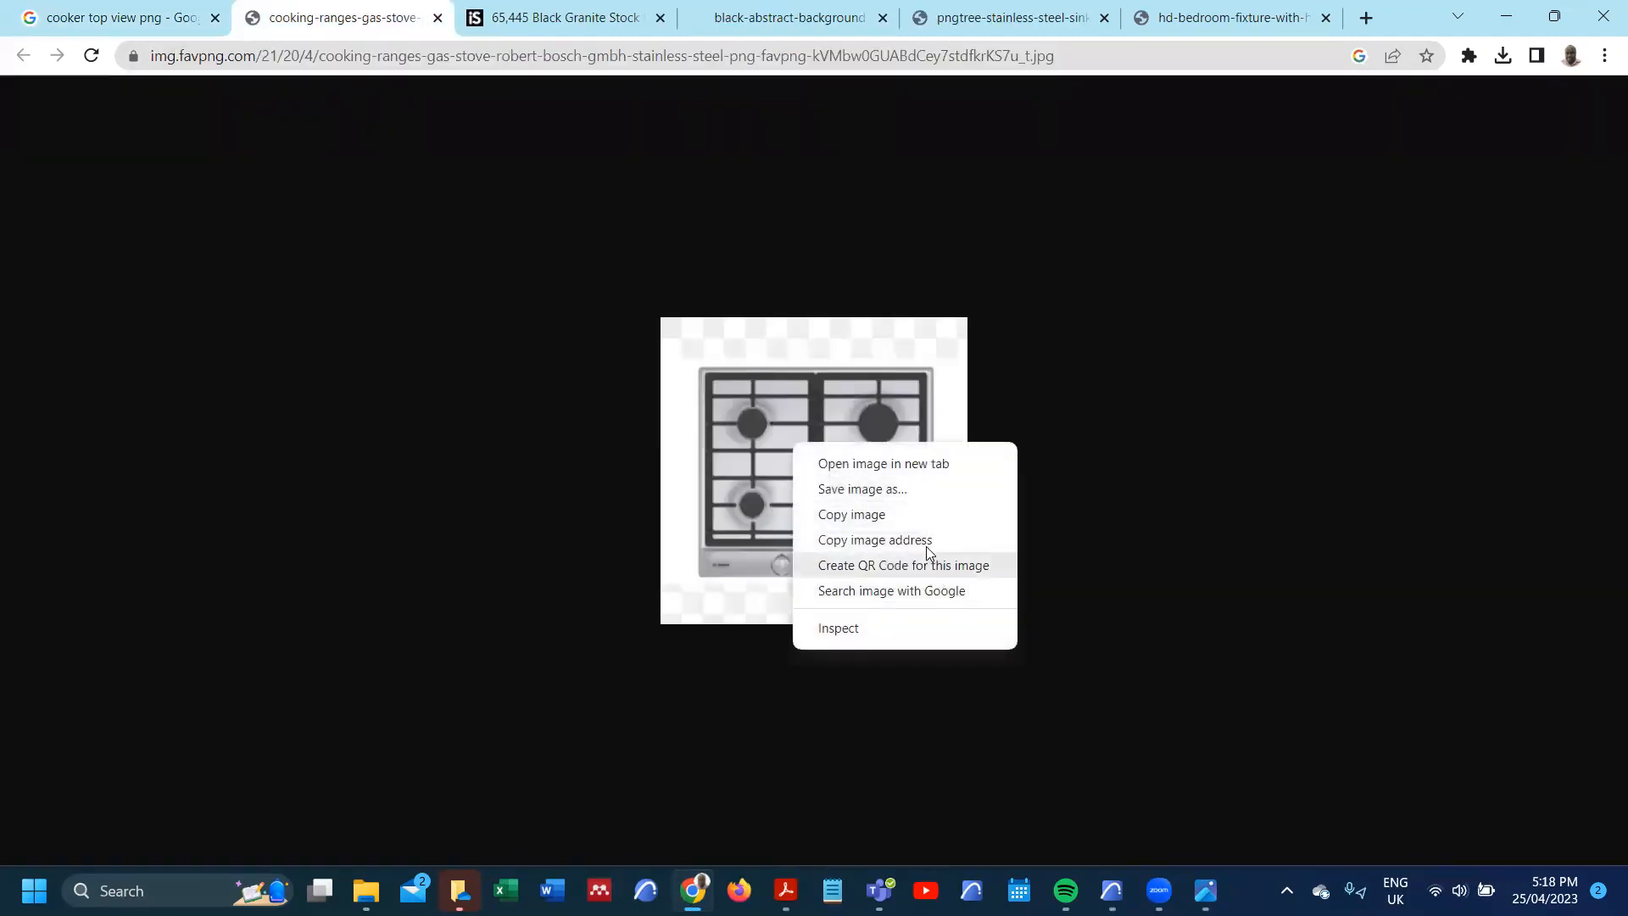
click(910, 490)
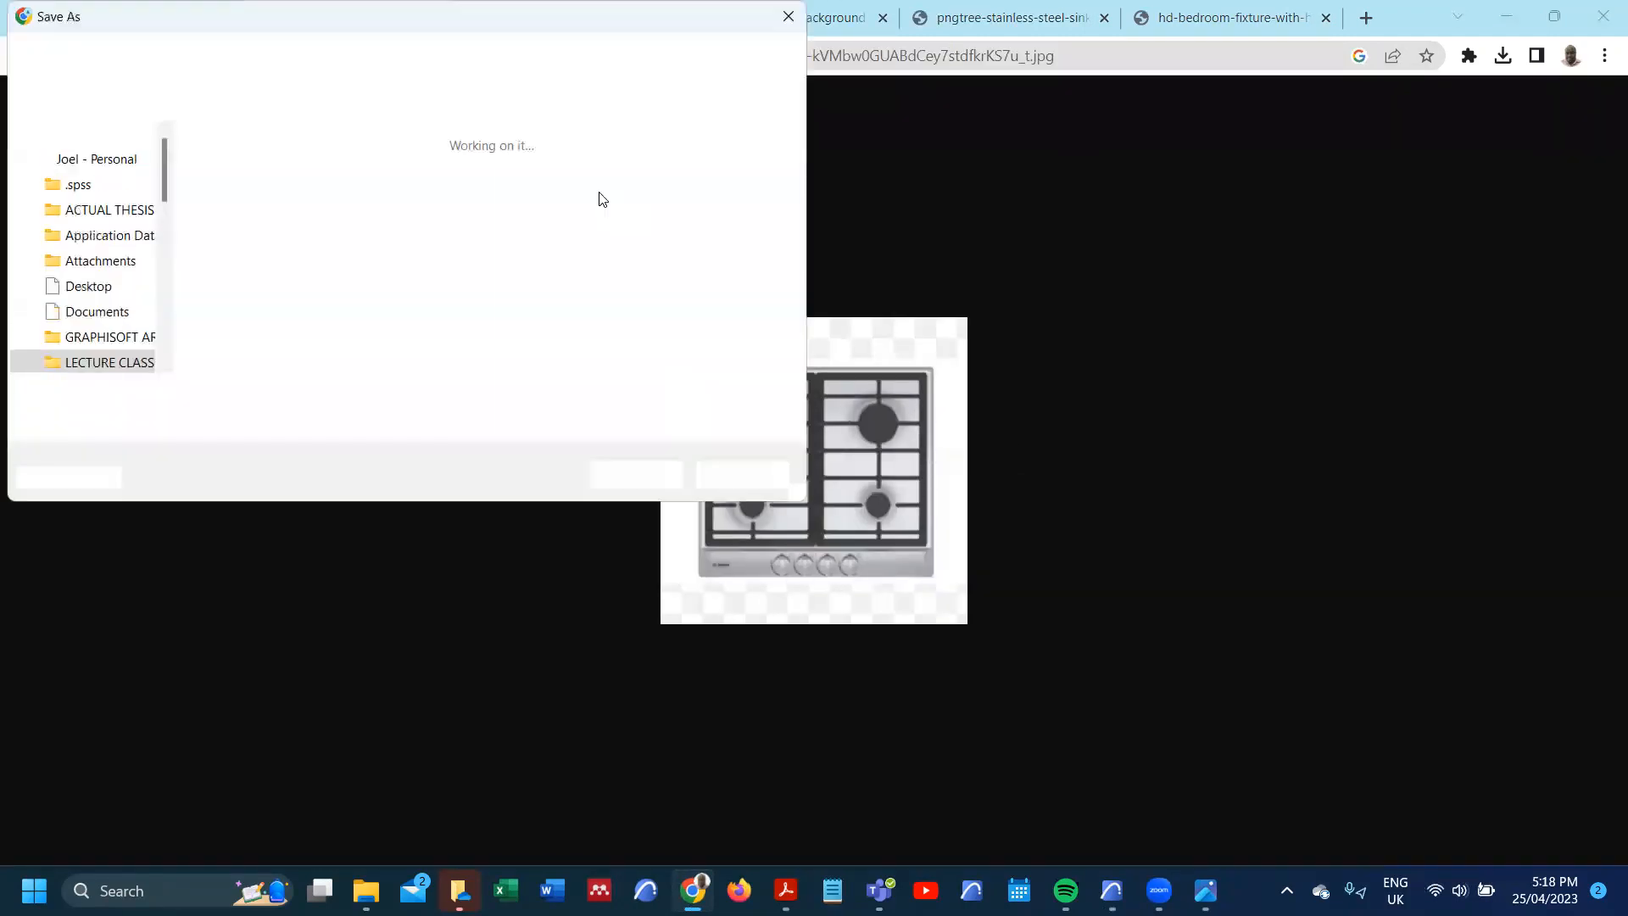
text(cooker)
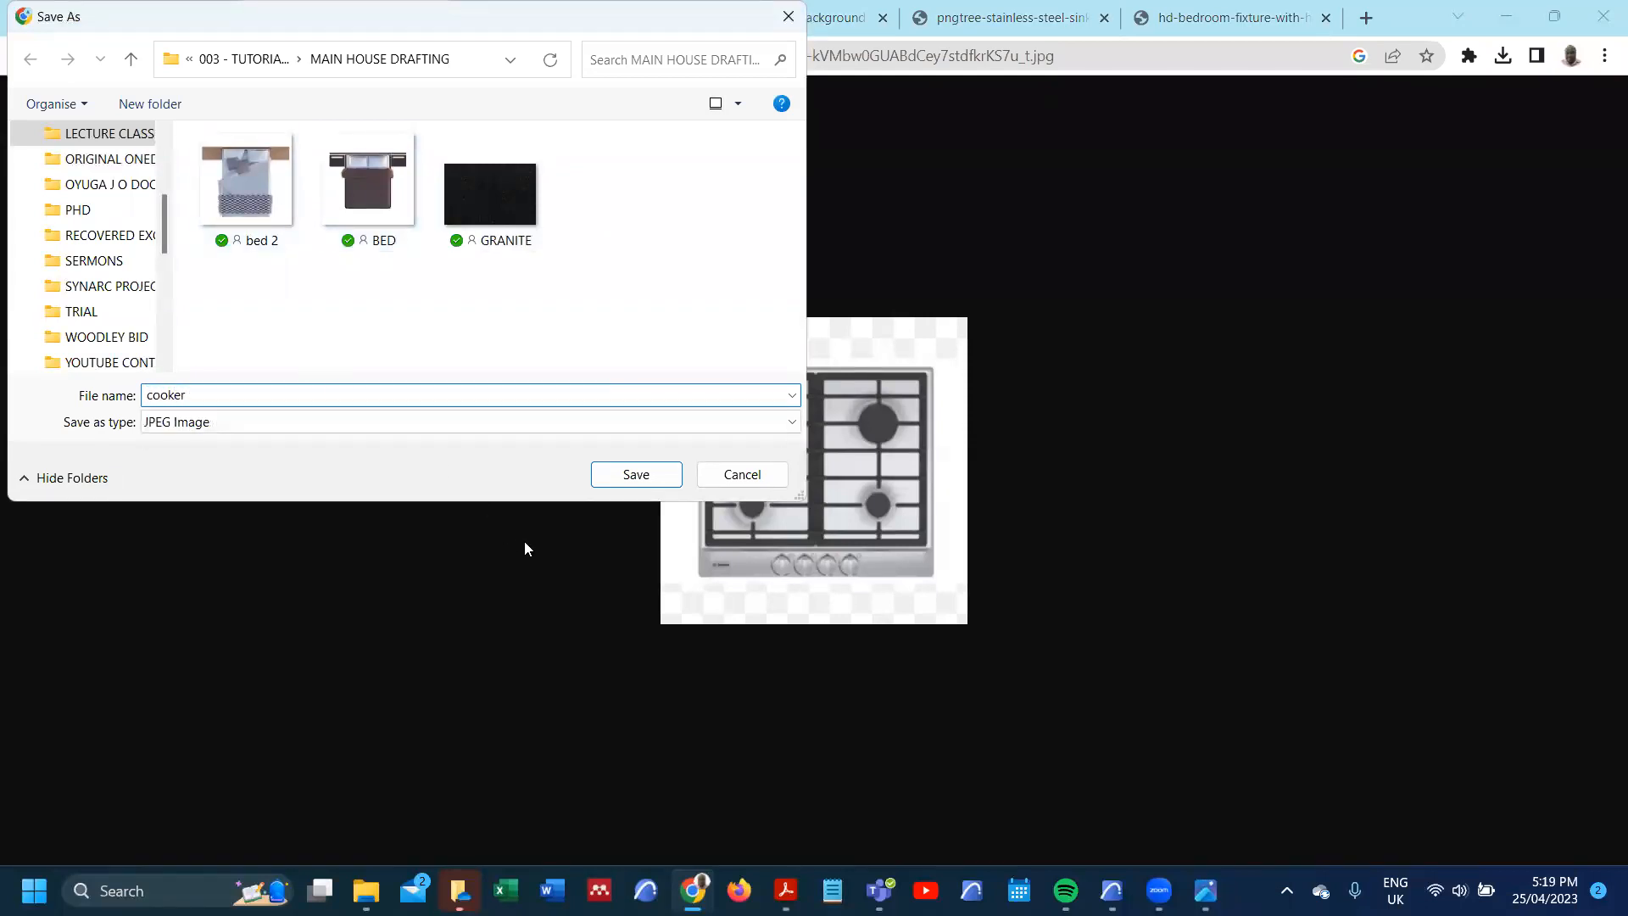
click(619, 480)
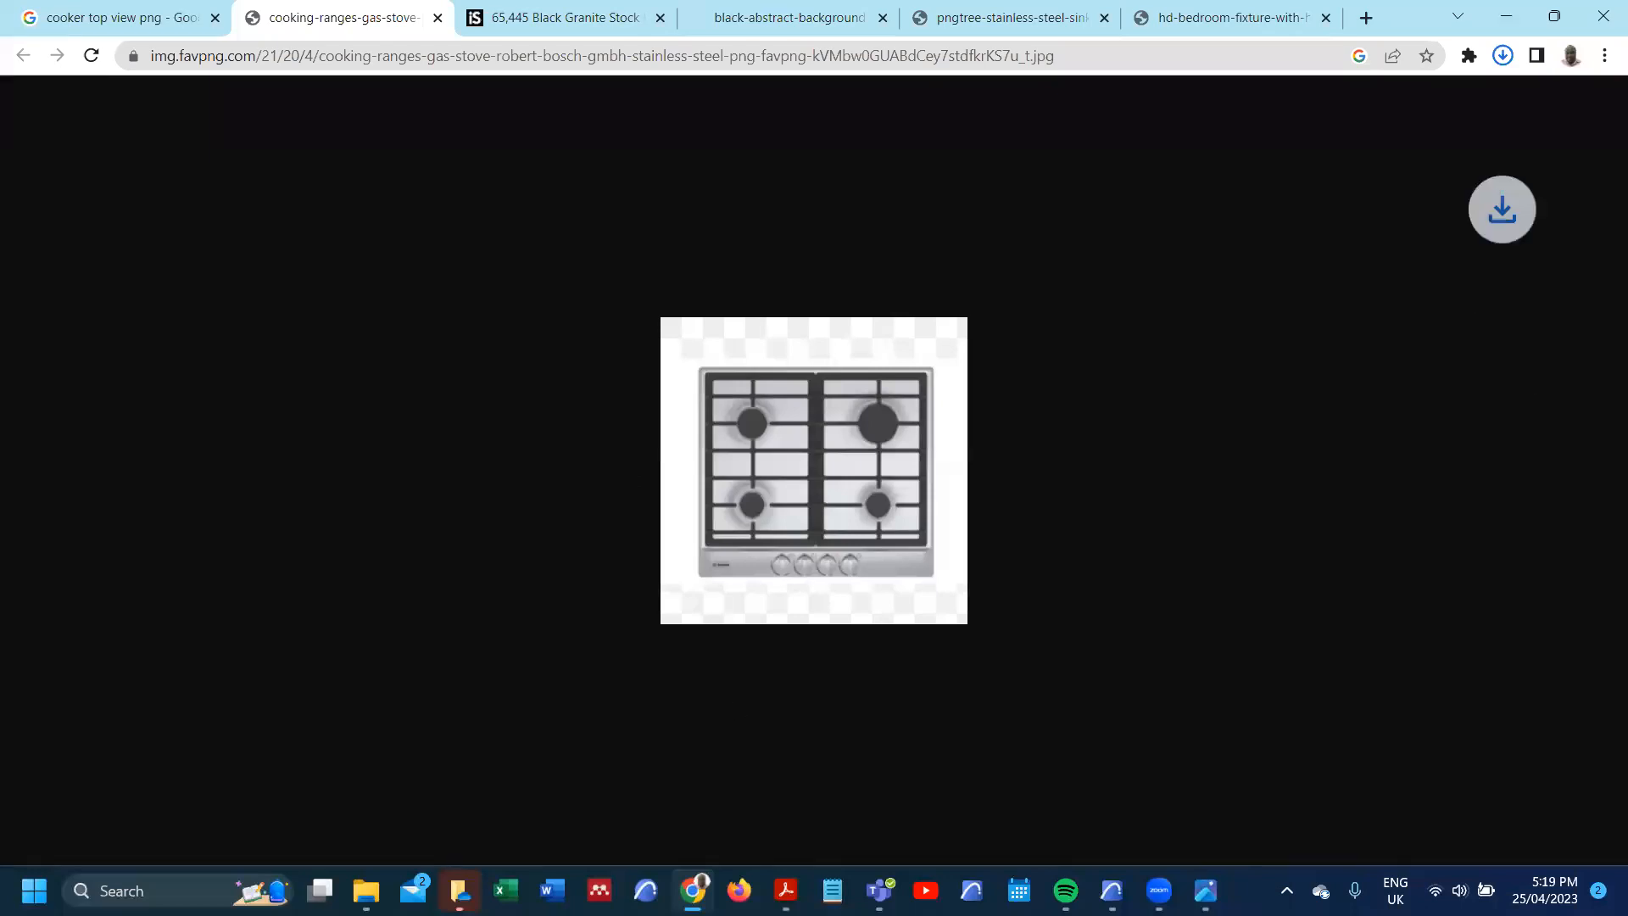
- Switch to Archicad and place the "cooker" image from the MAIN HOUSE DRAFTING folder as a drawing beside the kitchen
click(1204, 890)
mouse_move(1111, 890)
click(1110, 785)
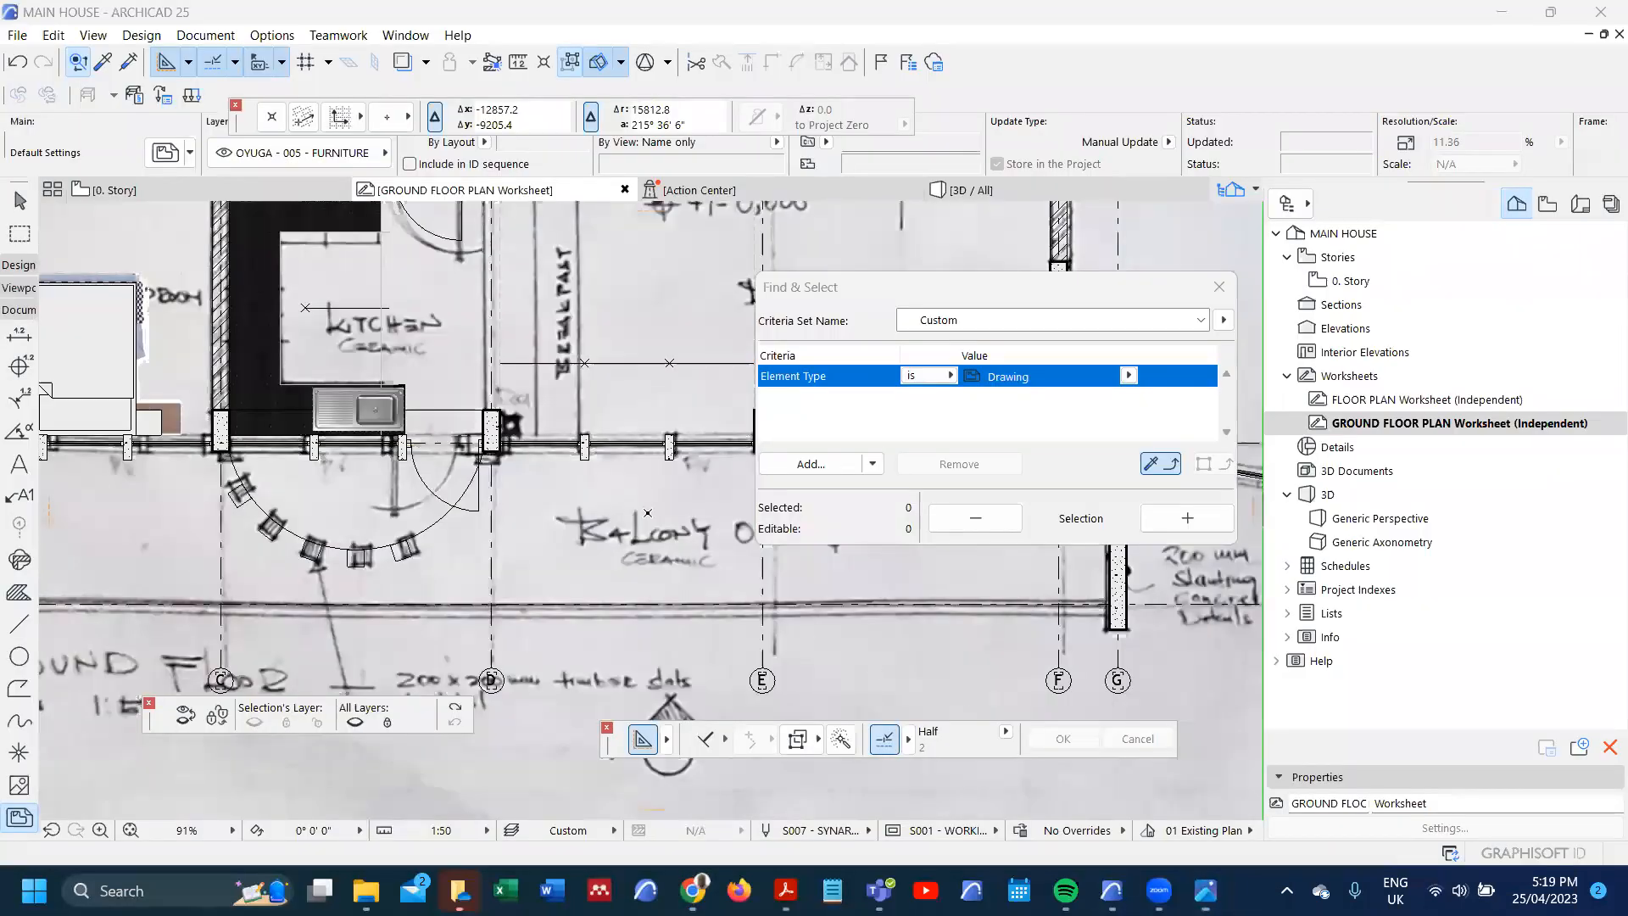
scroll(459, 440, down, 3)
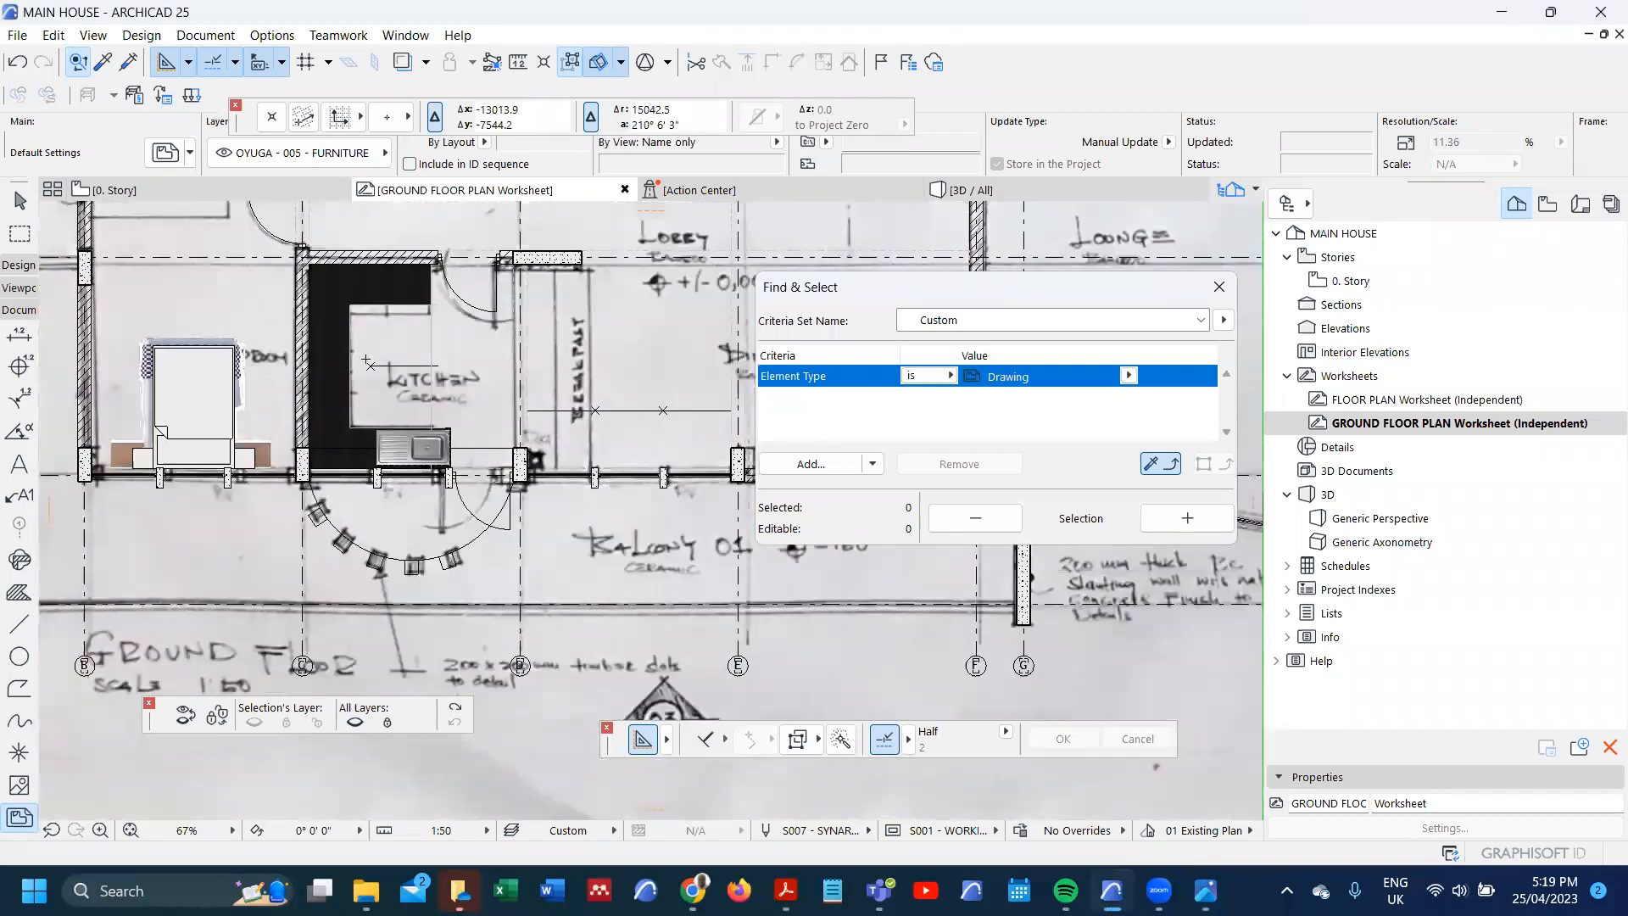
scroll(377, 407, up, 5)
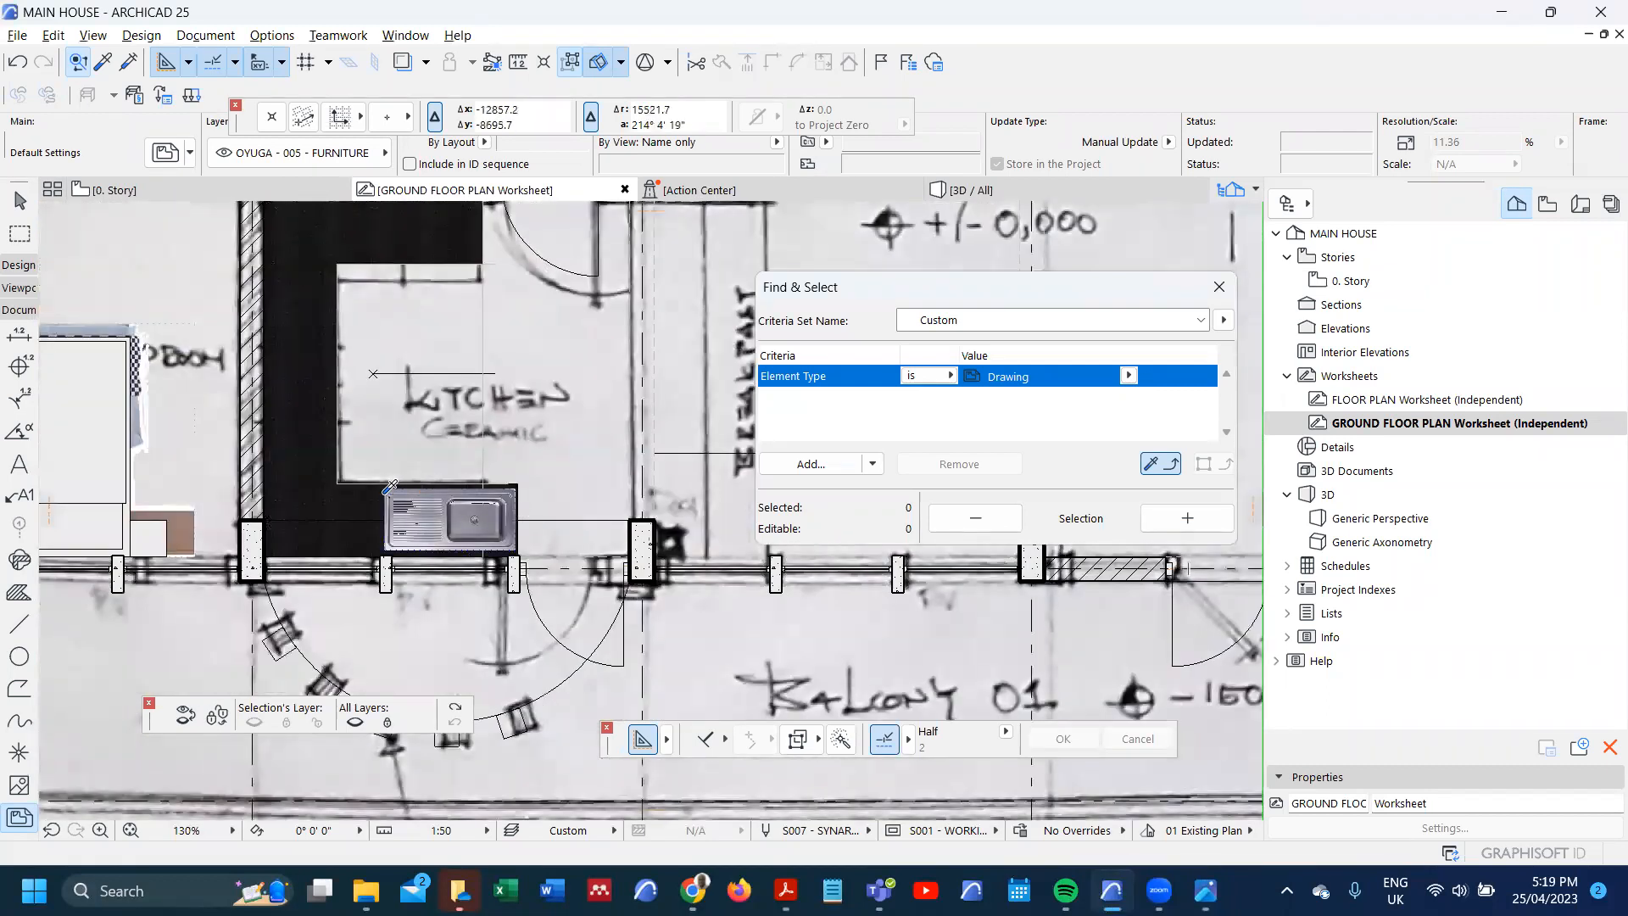
double_click(382, 411)
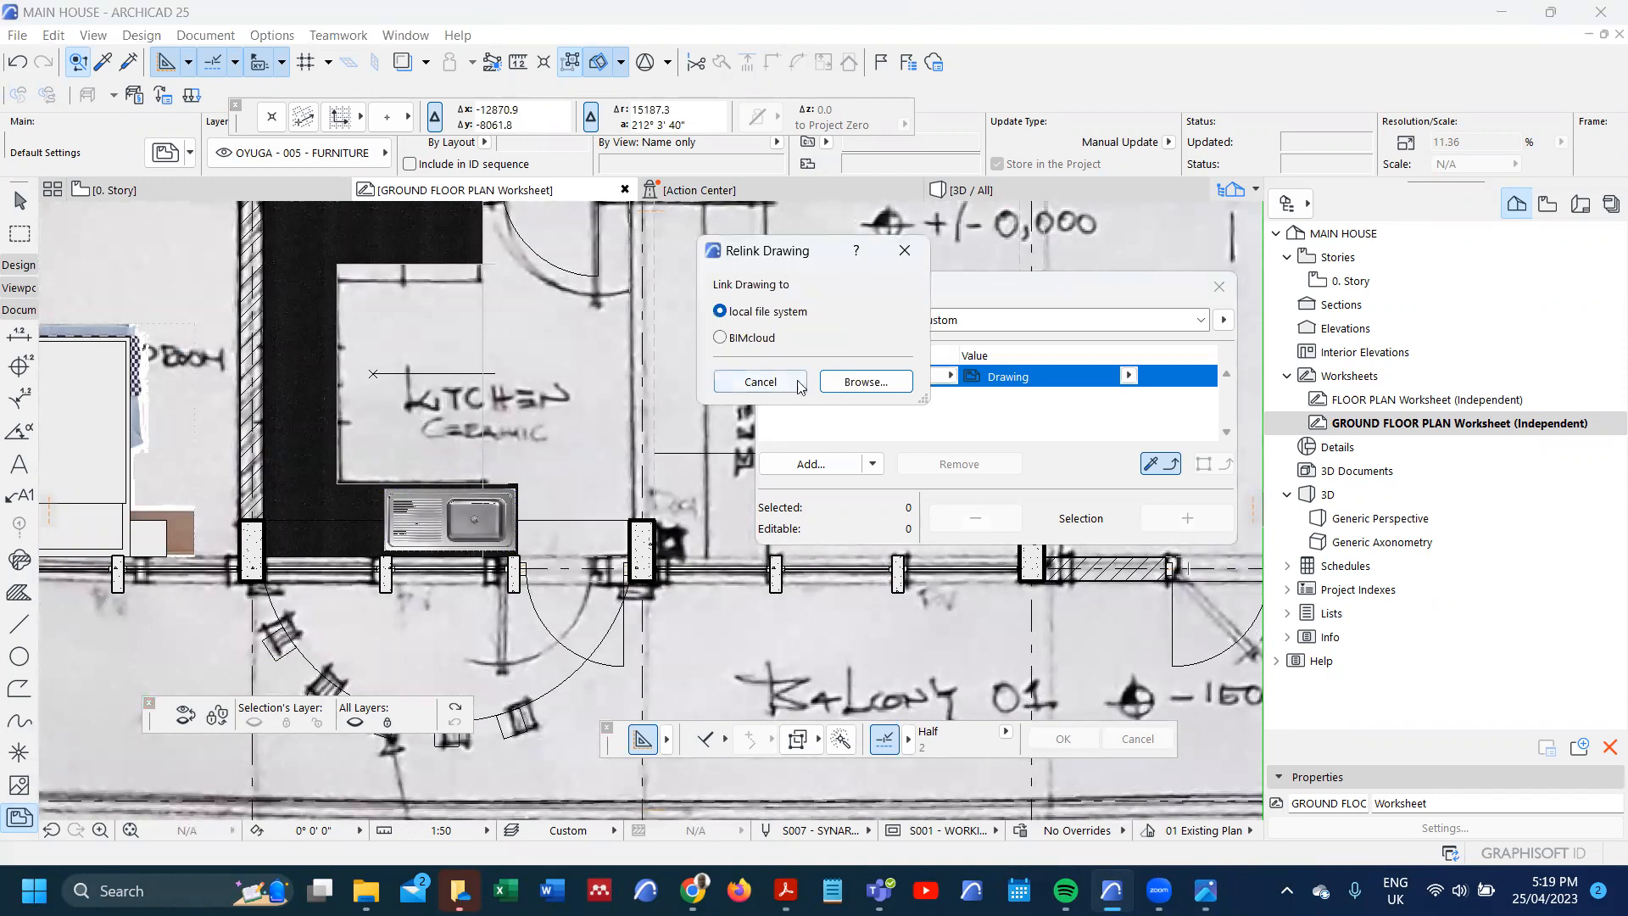
click(861, 382)
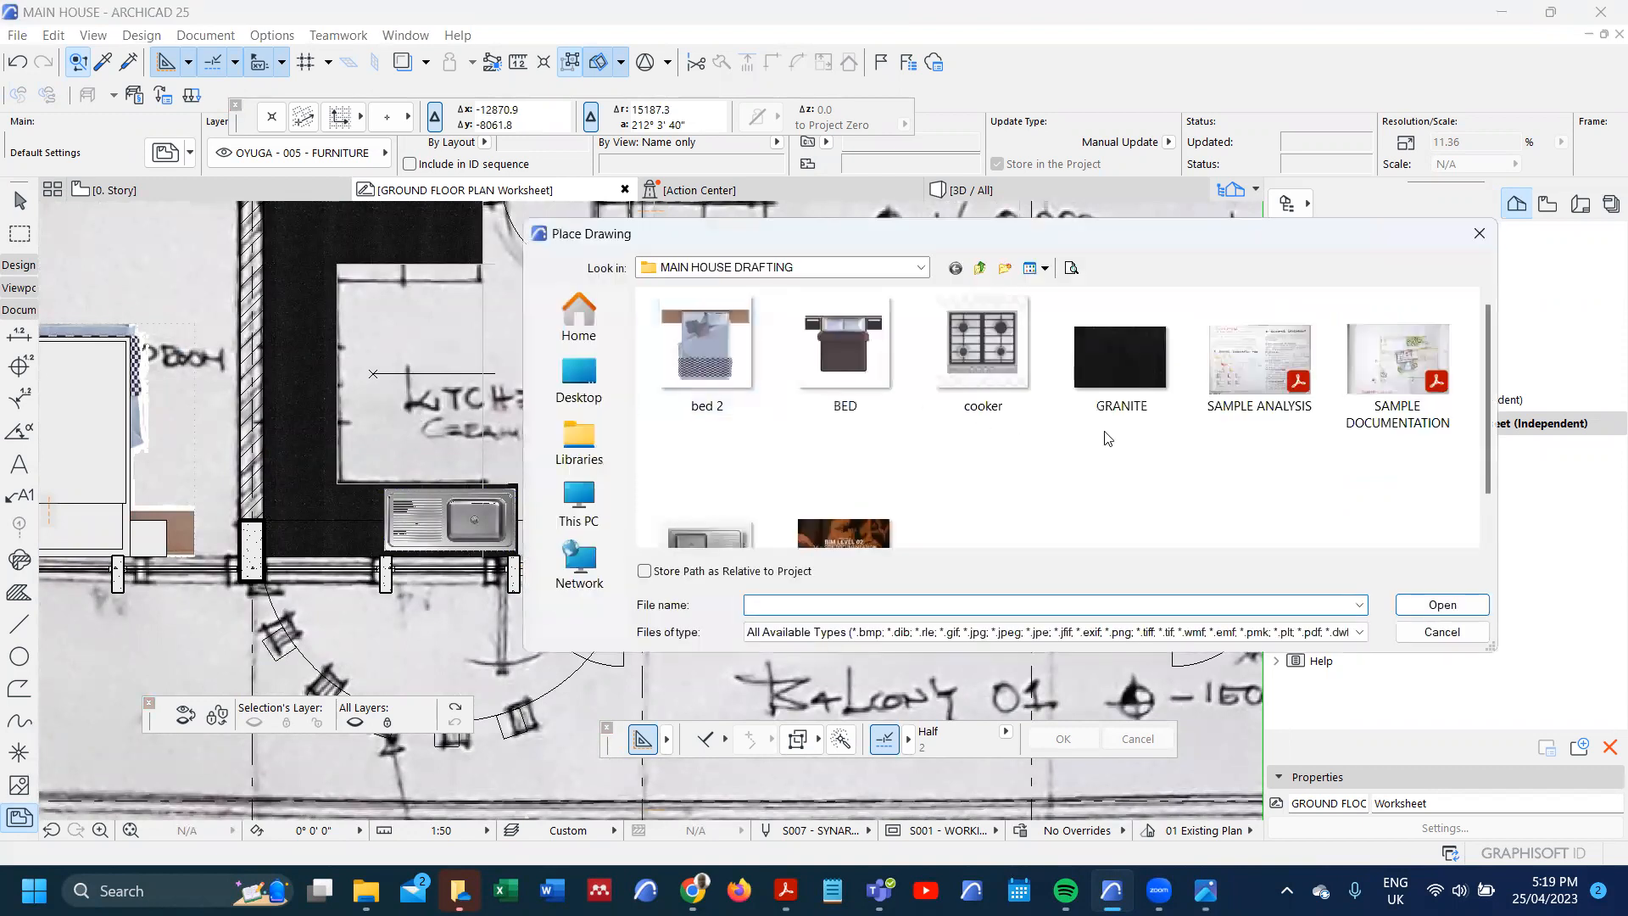
scroll(1179, 394, down, 1)
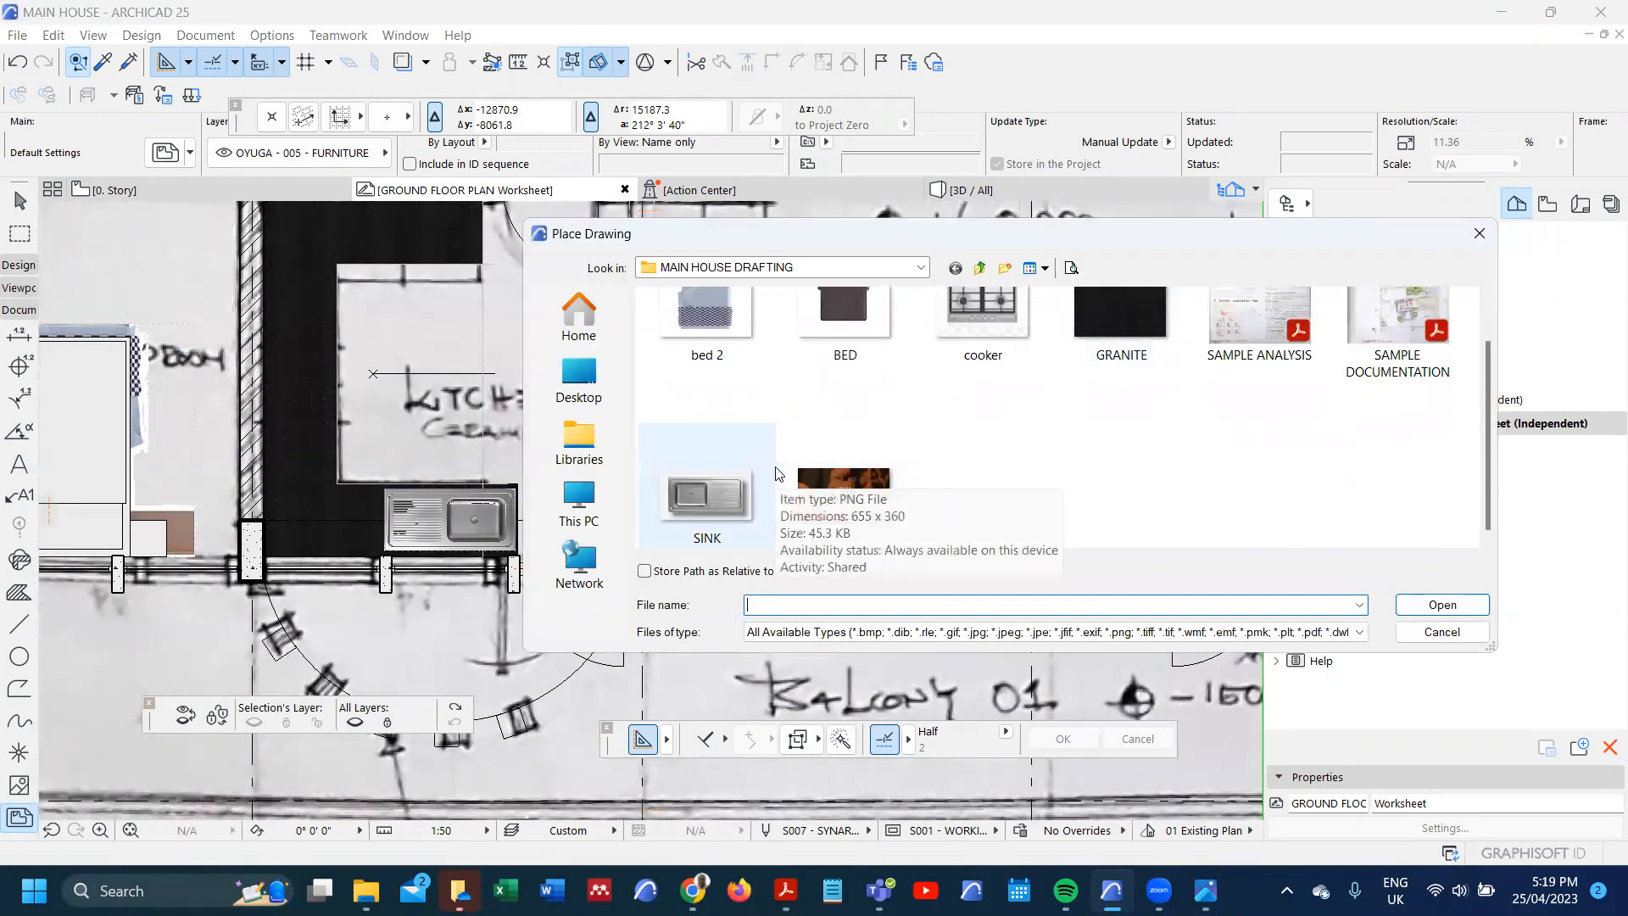
click(947, 340)
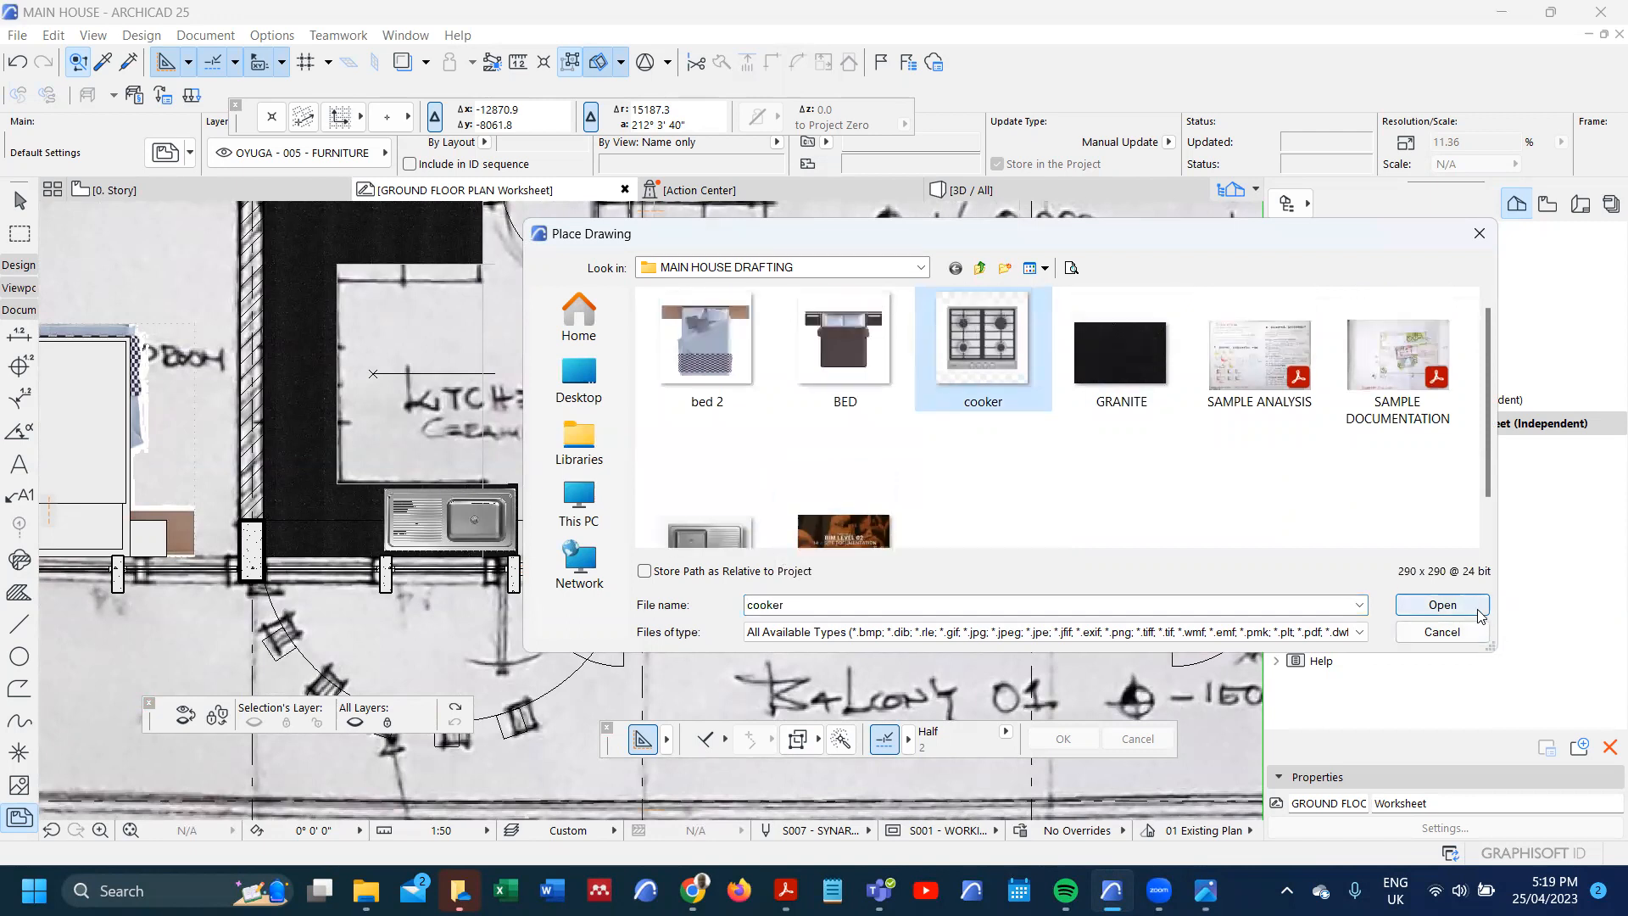
click(1480, 616)
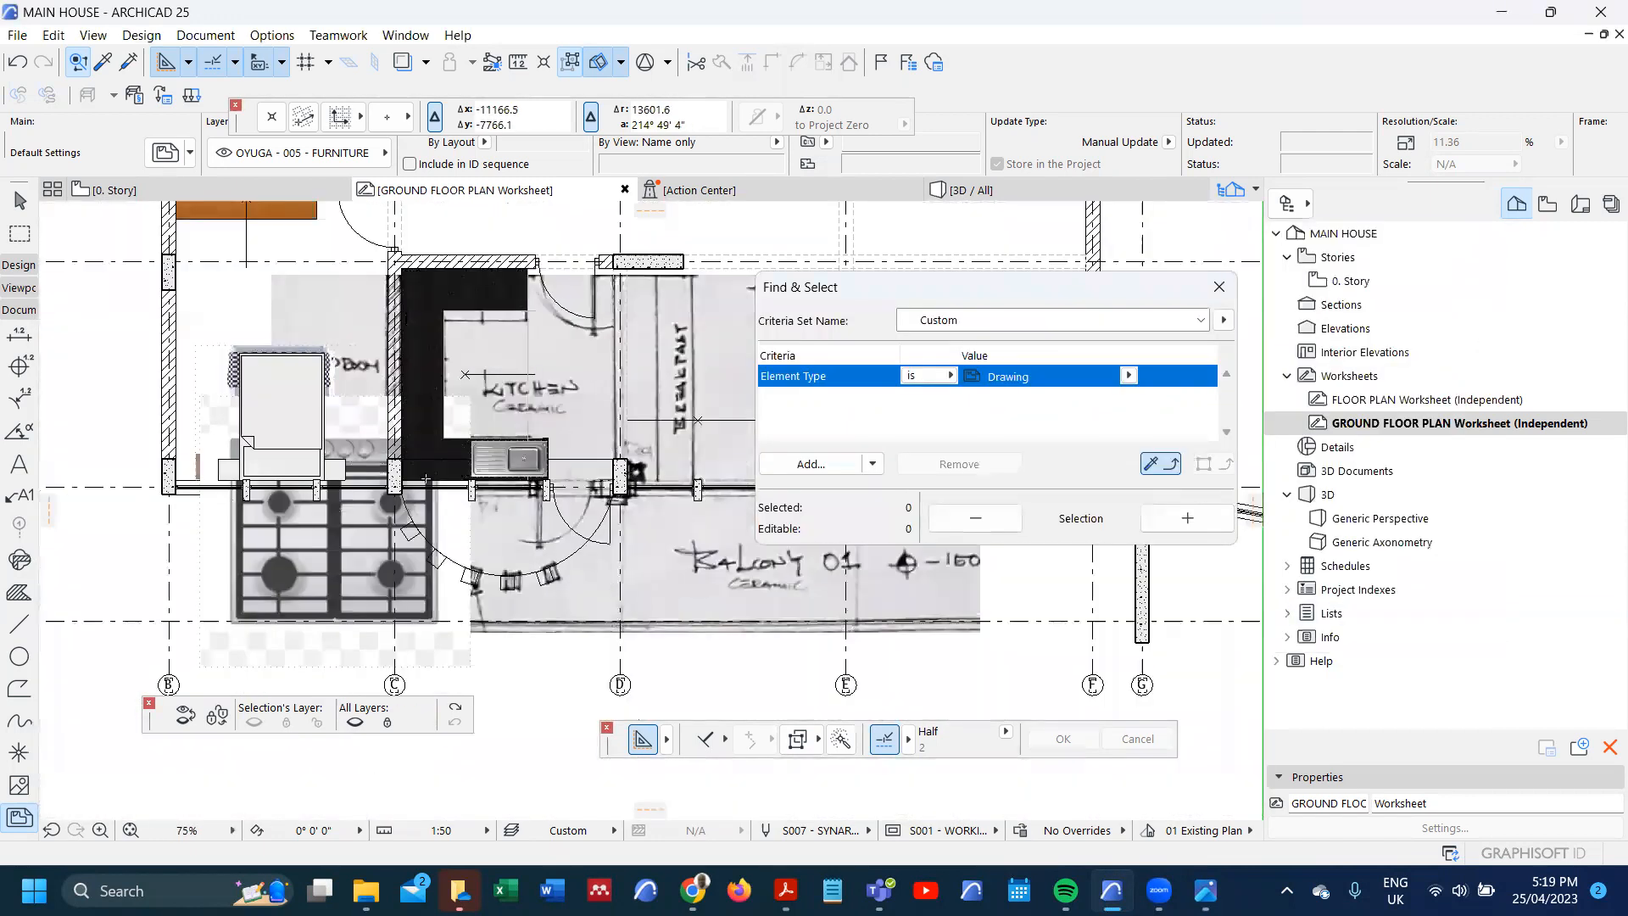
- Move the cooker drawing off the floor plan to the blank area below the spare bed image
scroll(391, 507, down, 3)
click(390, 509)
scroll(391, 507, down, 4)
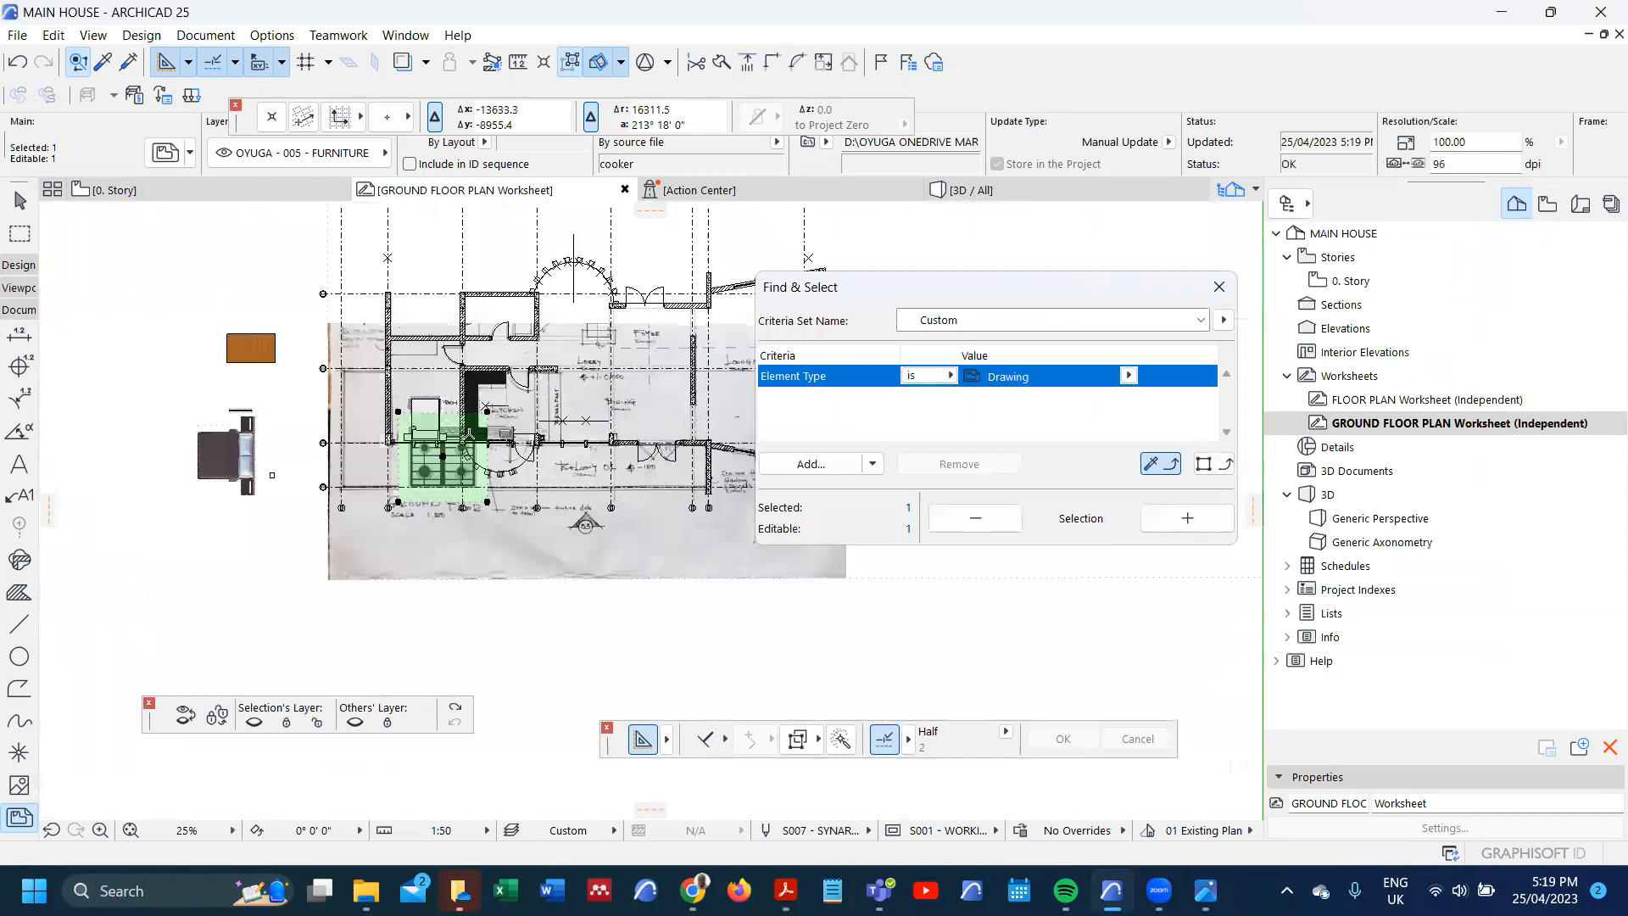
click(284, 641)
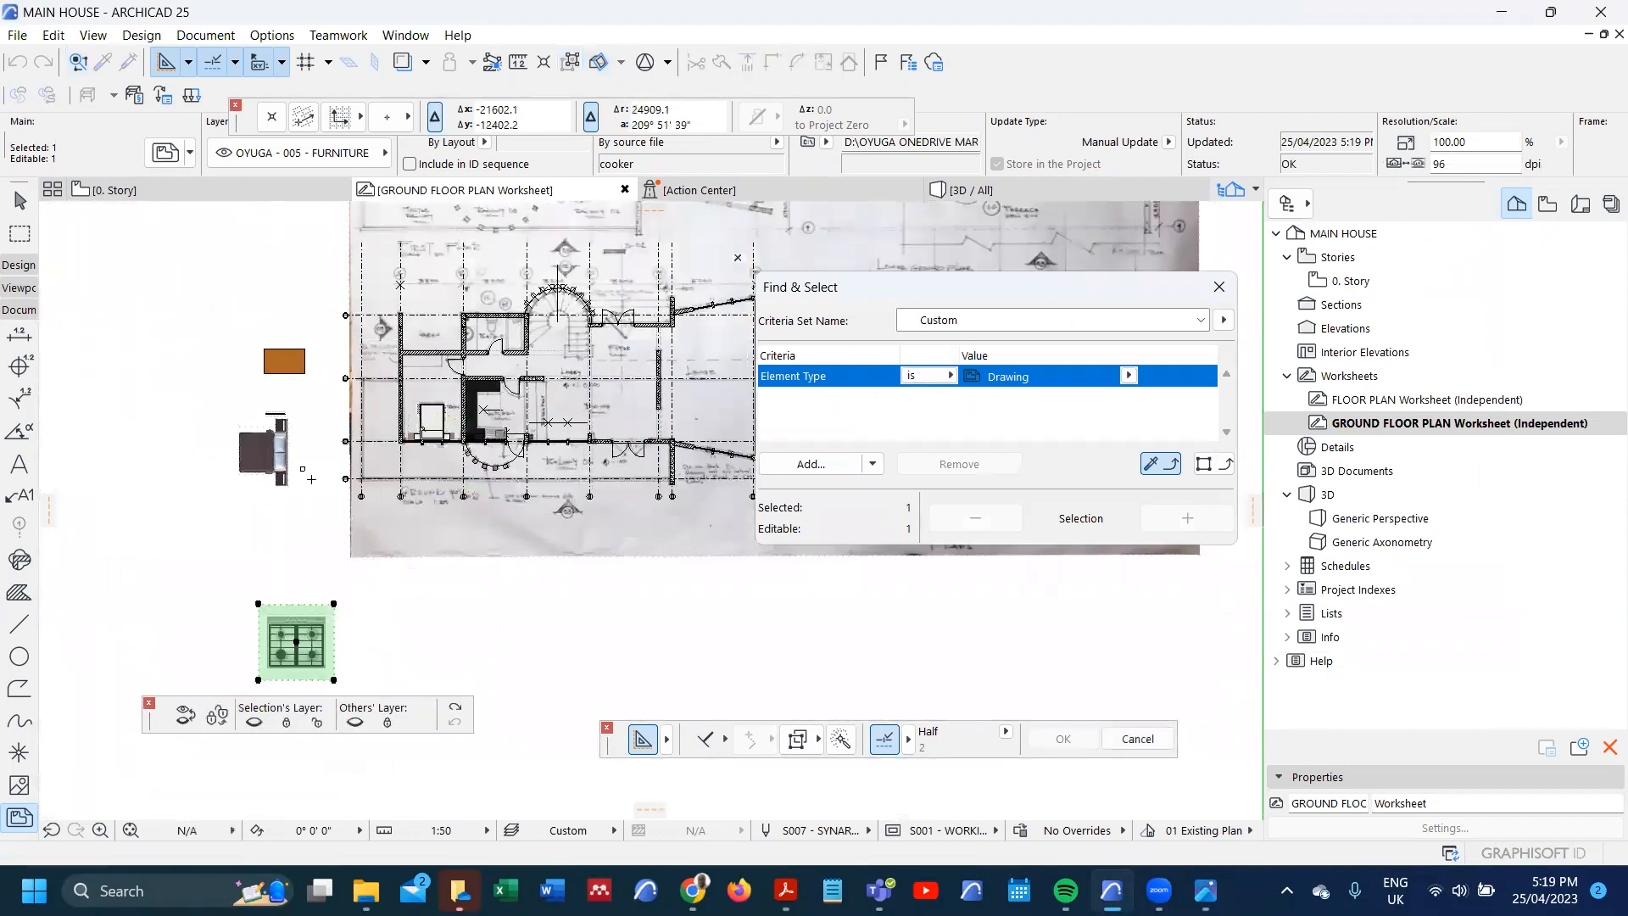
scroll(305, 509, down, 3)
- Crop the cooker drawing's bottom and left frame edges inward to the stove's outline
scroll(331, 449, up, 4)
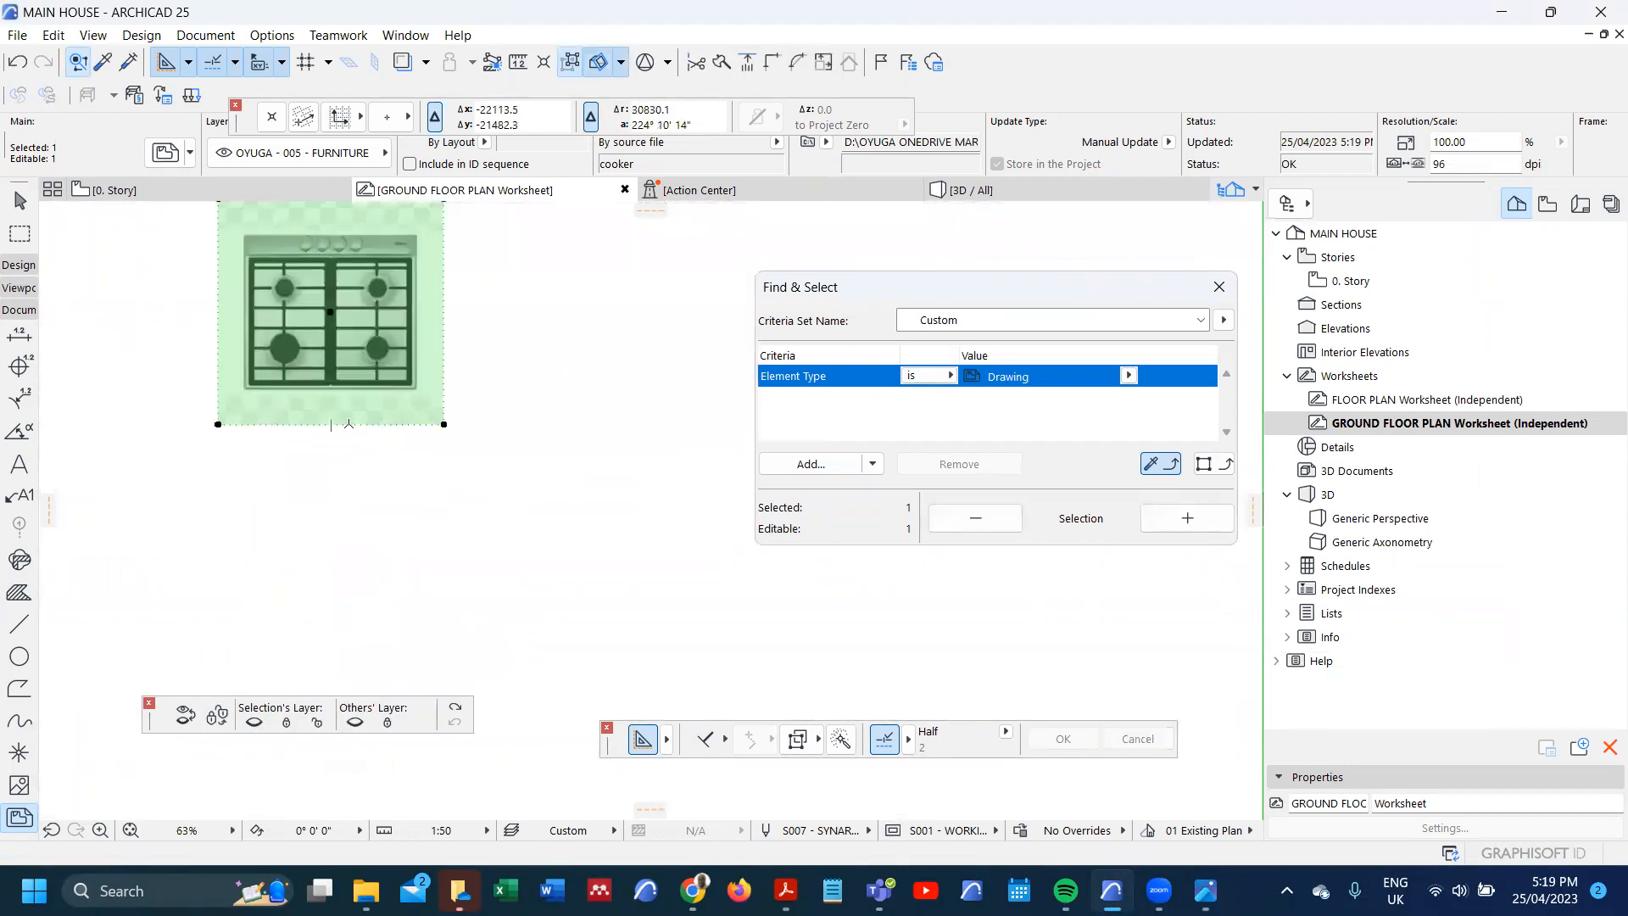
click(349, 423)
scroll(381, 458, up, 3)
click(486, 396)
scroll(352, 523, down, 3)
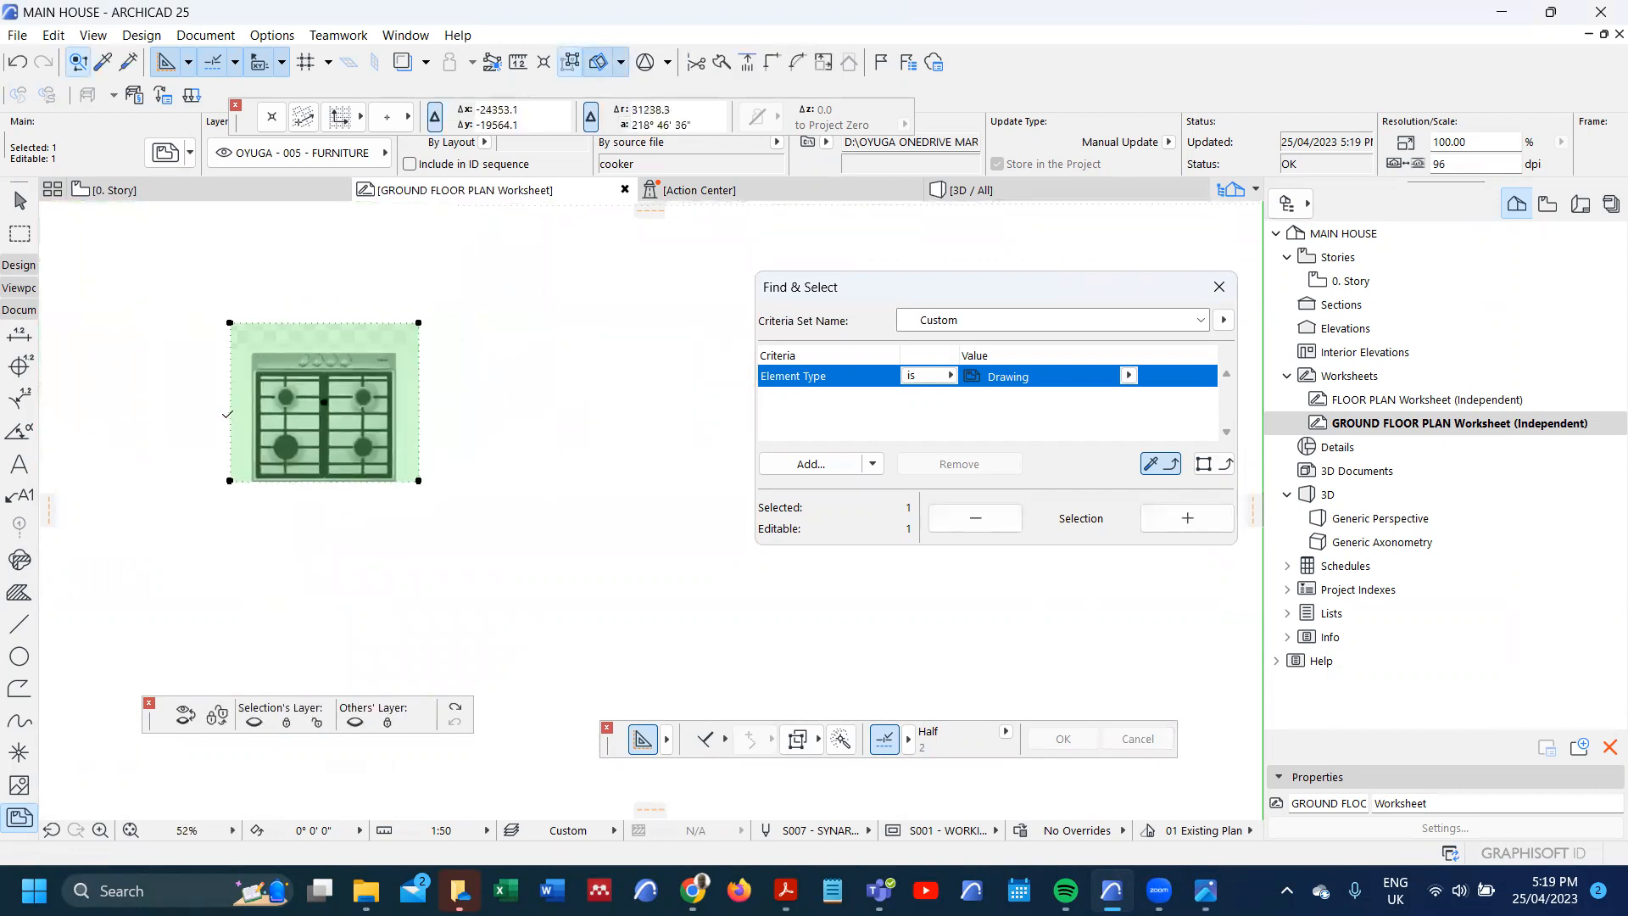
click(228, 411)
scroll(246, 401, up, 3)
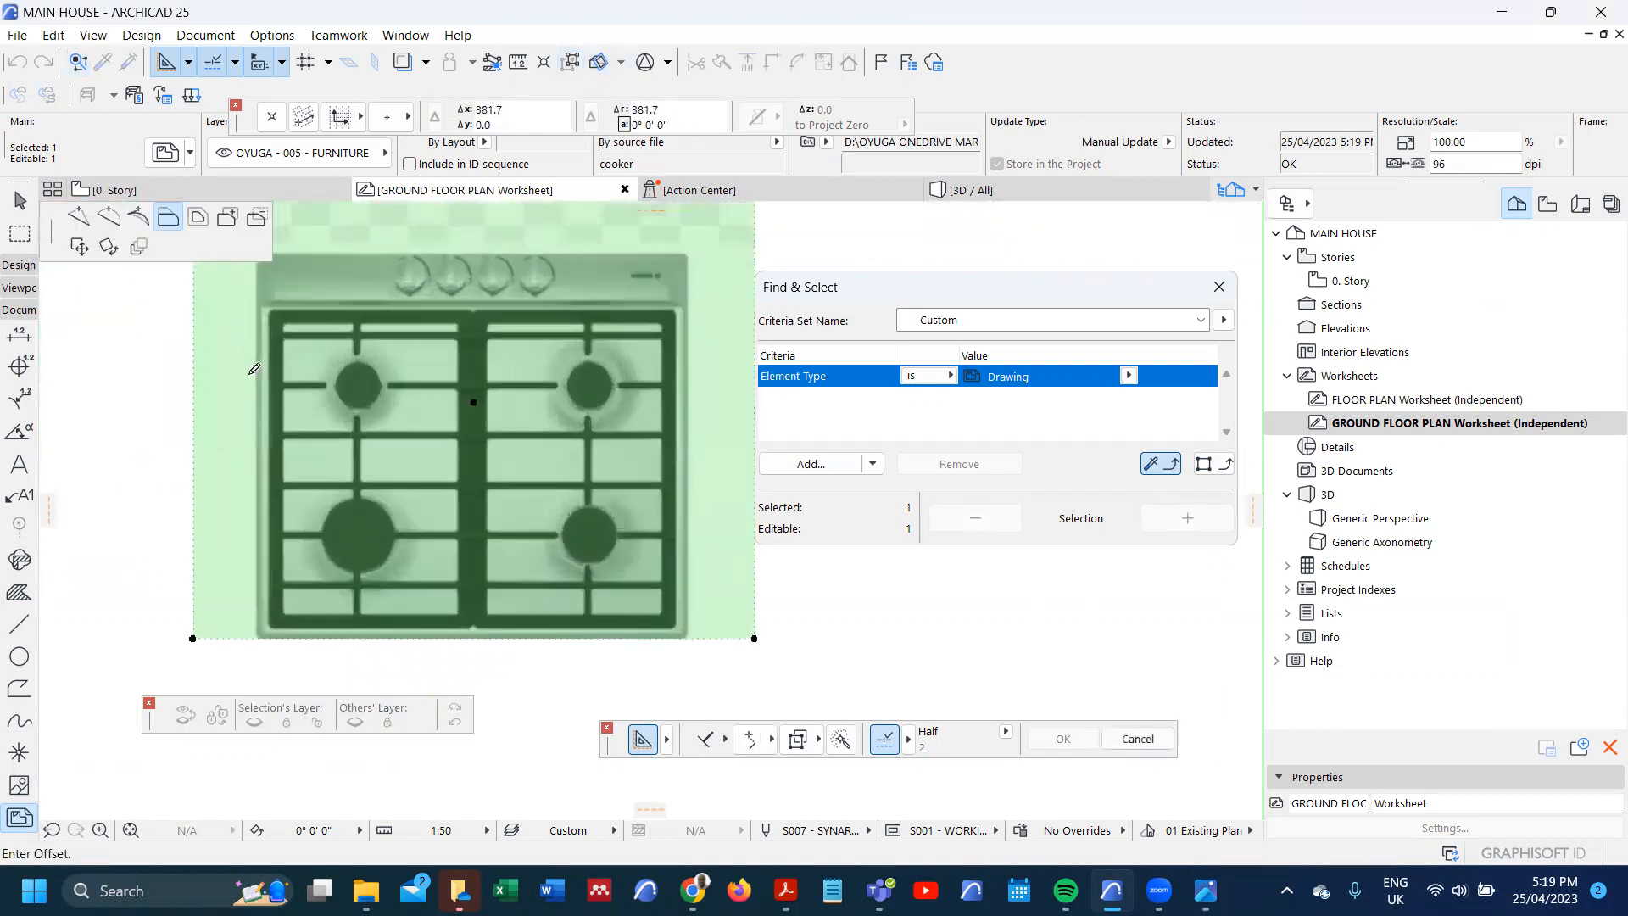
click(257, 365)
- Crop the cooker drawing's top and right frame edges inward to the stove's outline
scroll(268, 407, down, 3)
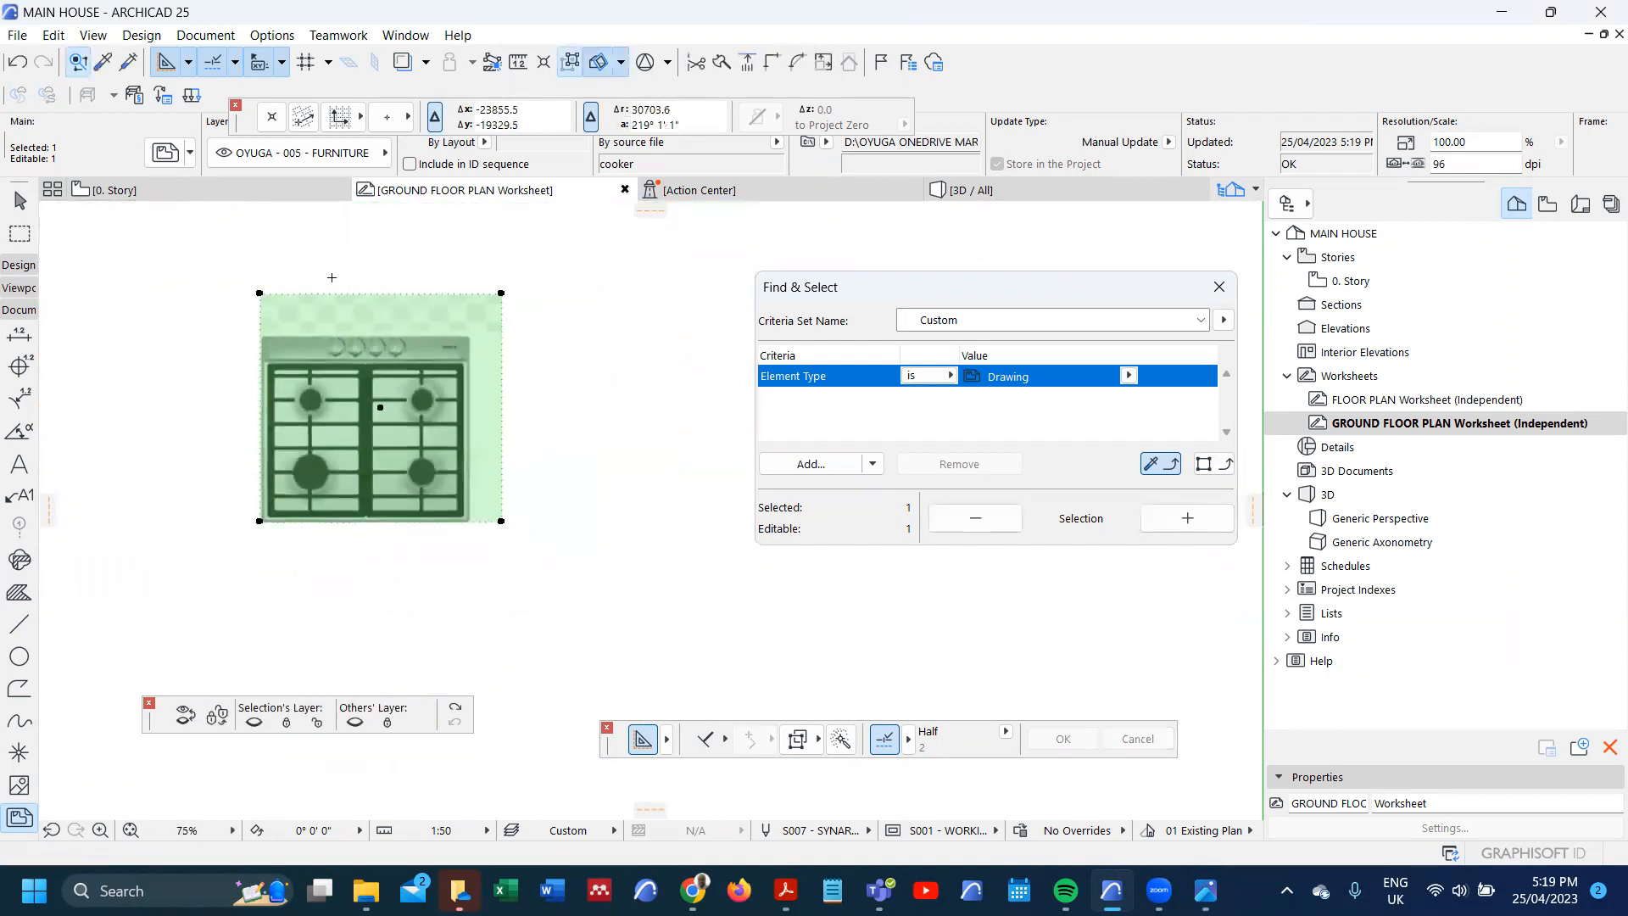
click(340, 294)
click(450, 301)
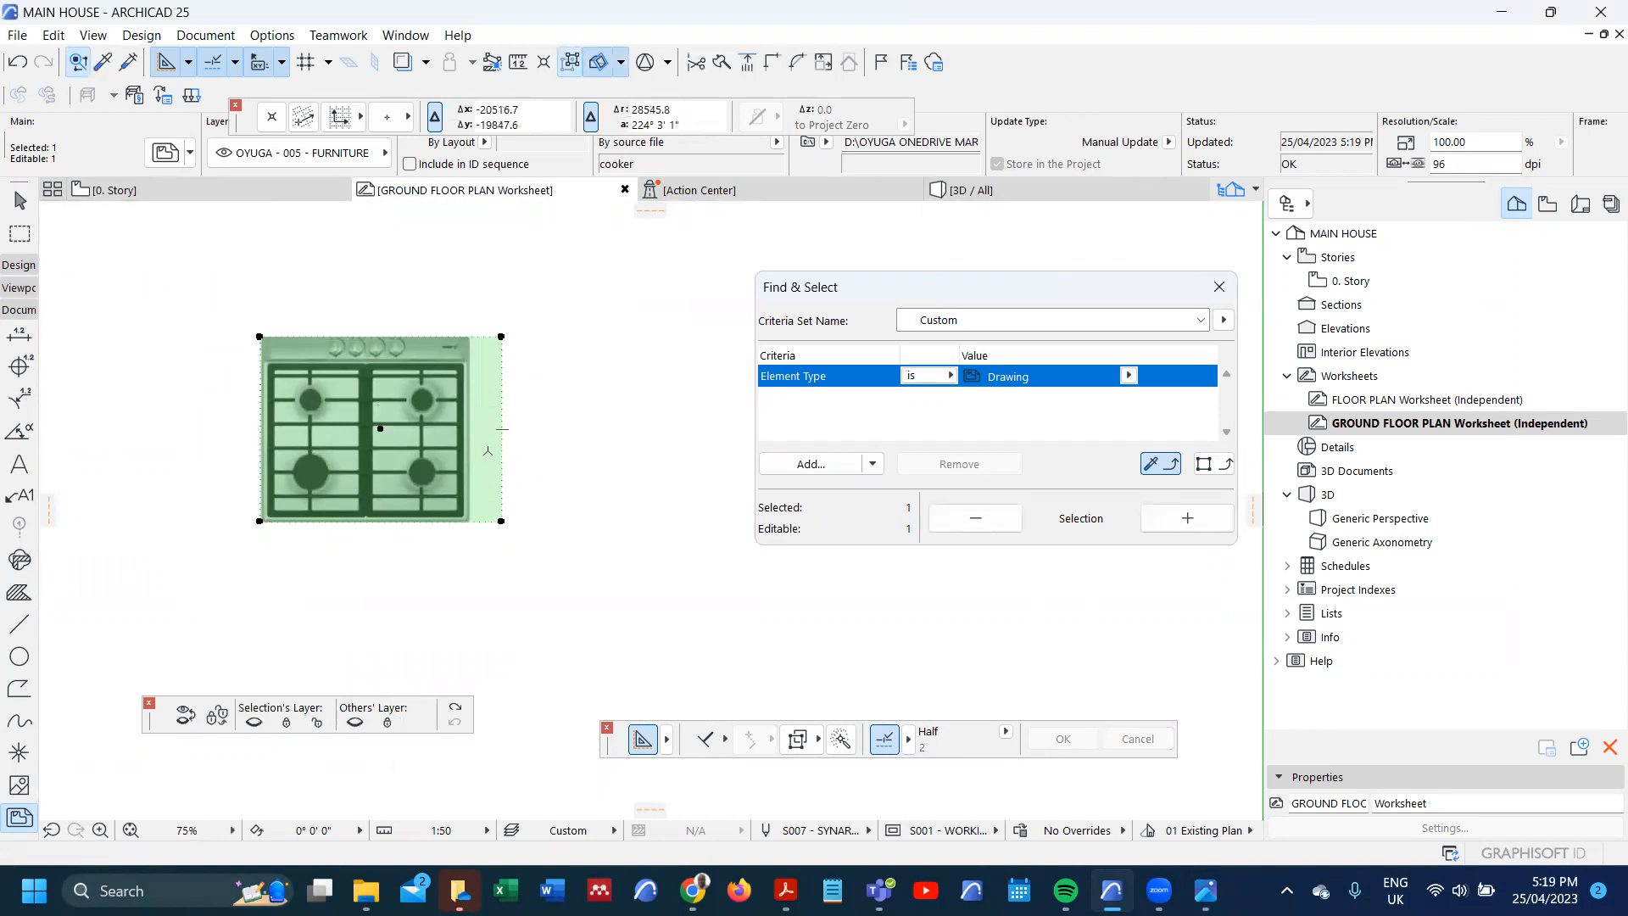
click(501, 449)
click(472, 449)
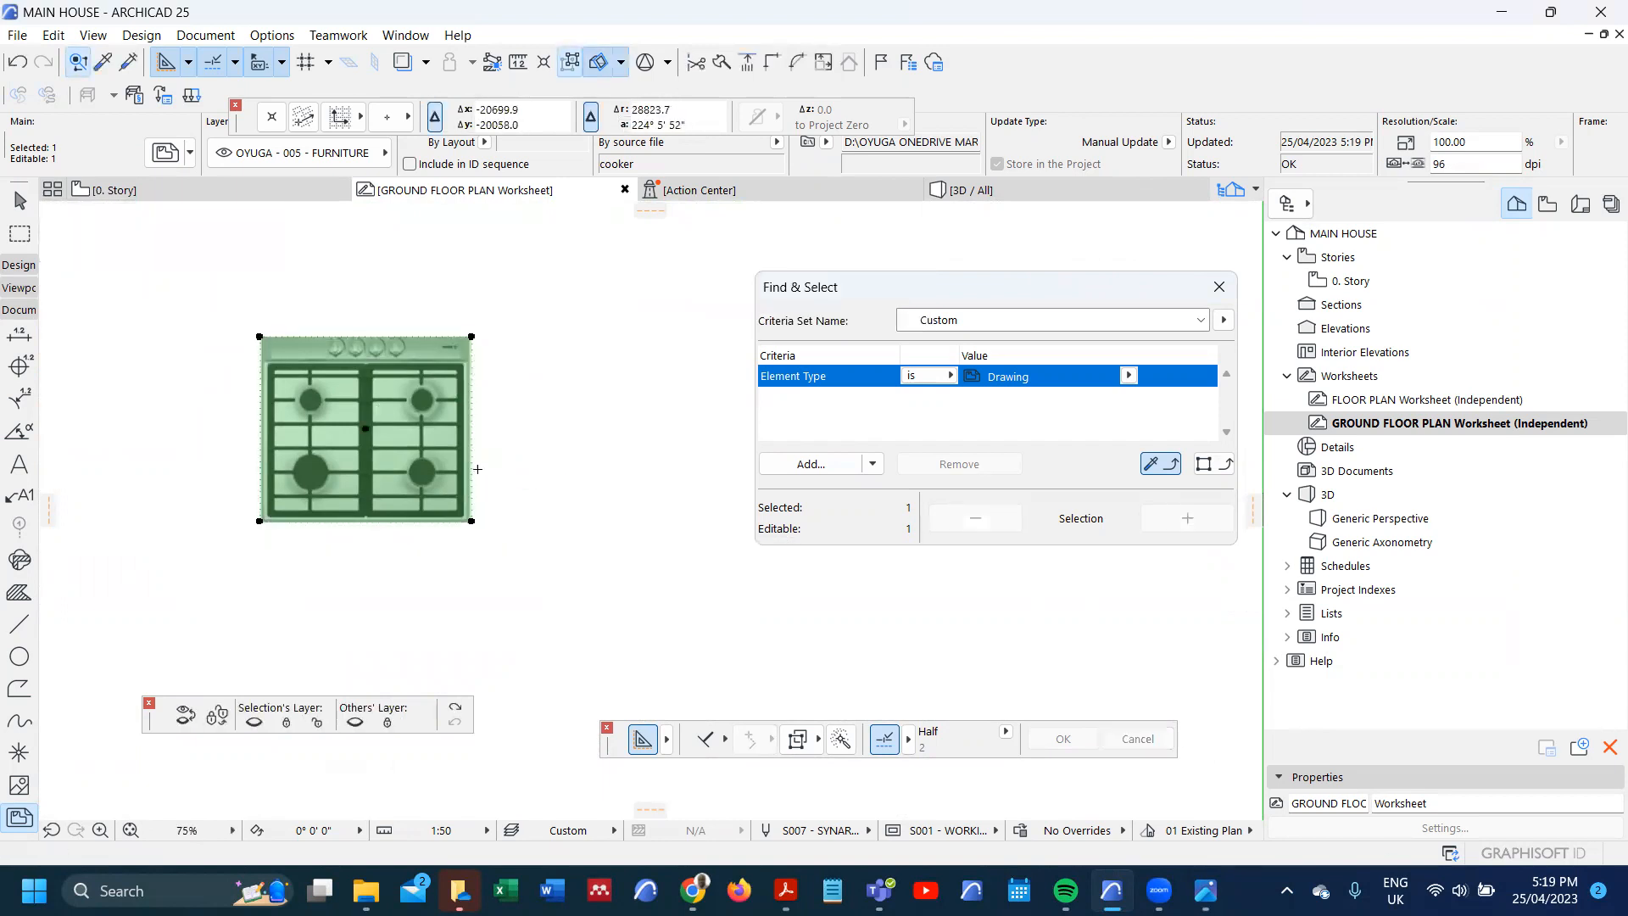
- Rotate the cropped cooker drawing 180° so its control knobs are along the lower edge
key(ctrl+e)
click(399, 449)
click(502, 448)
click(252, 449)
- Resize the cooker drawing from its upper-left corner so its left side is 500 mm long
key(ctrl+k)
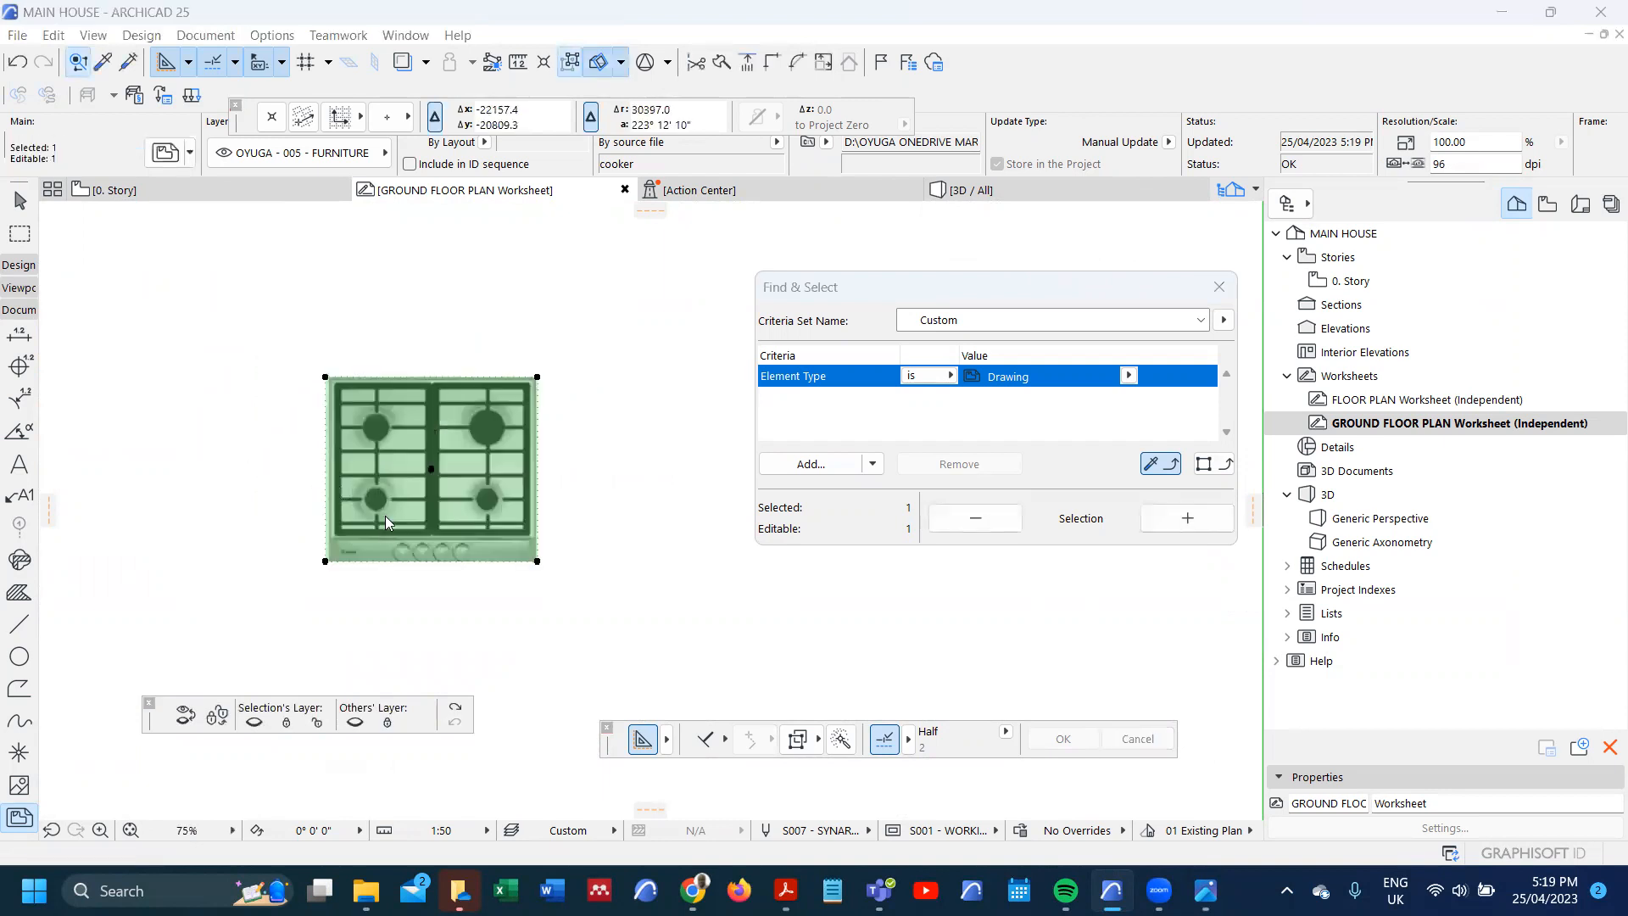
key(Return)
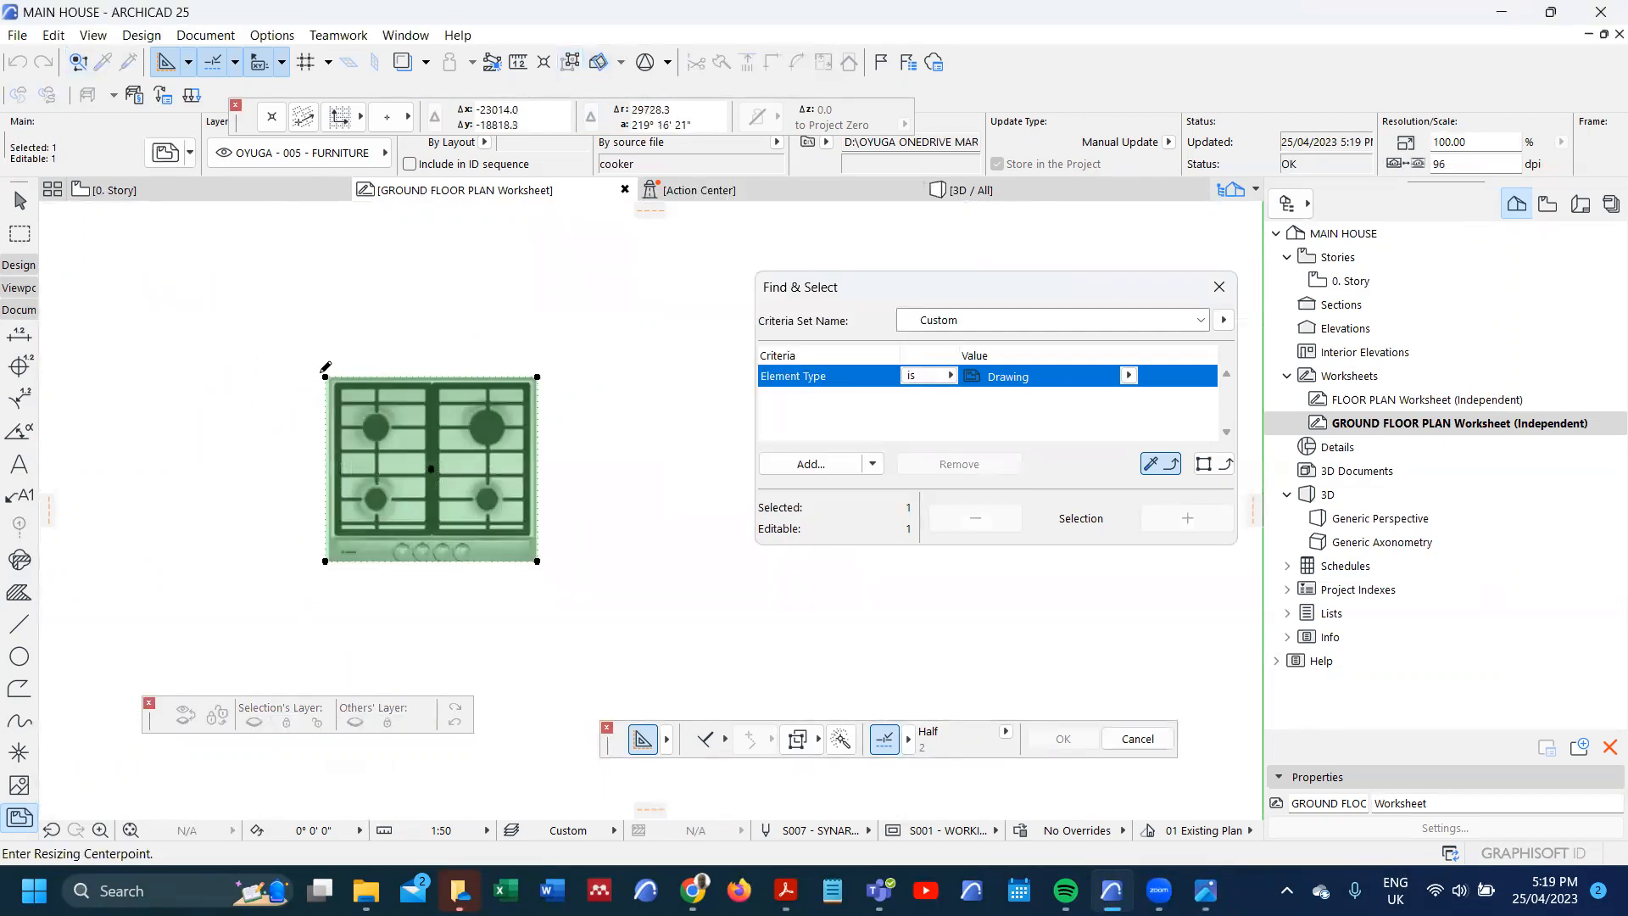
click(325, 377)
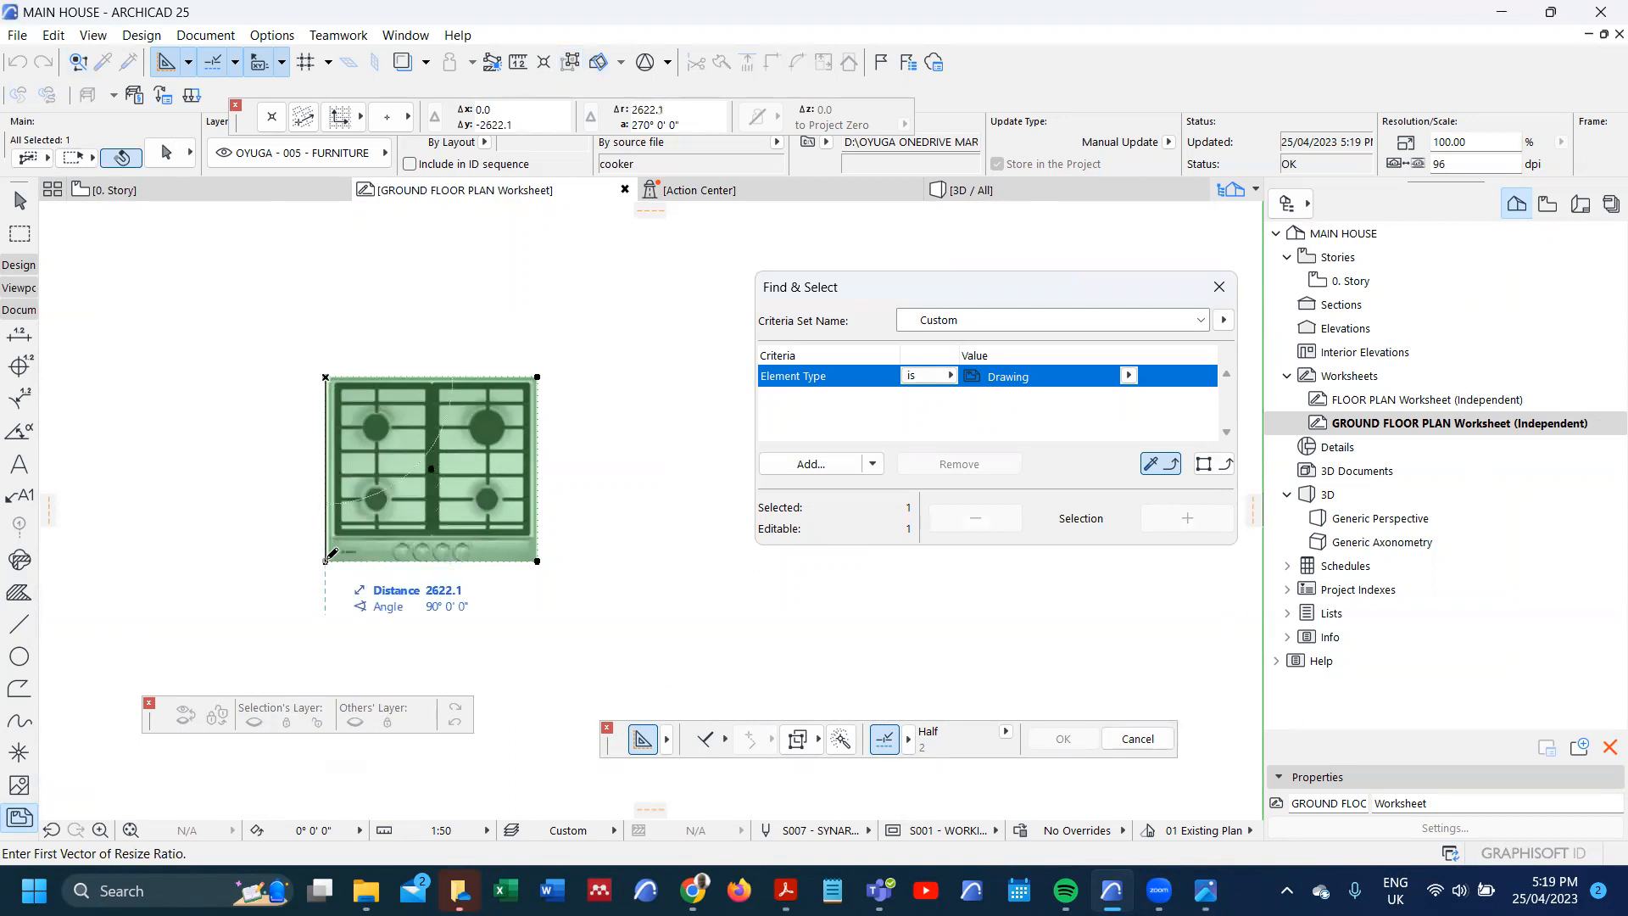
click(326, 561)
key(Tab)
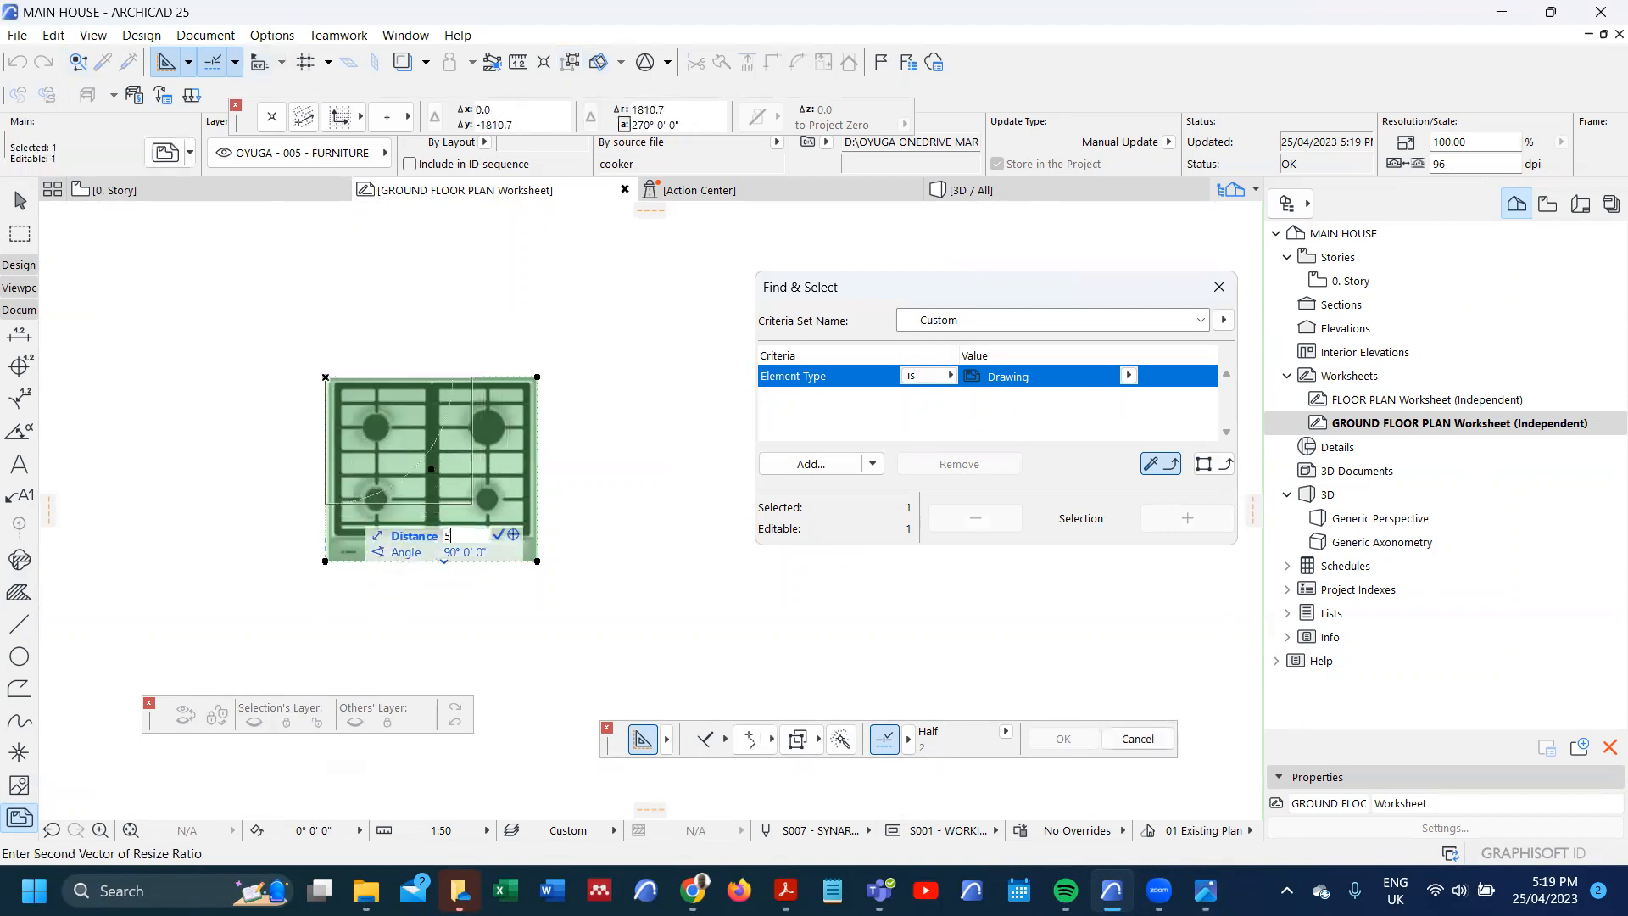
text(500)
key(Return)
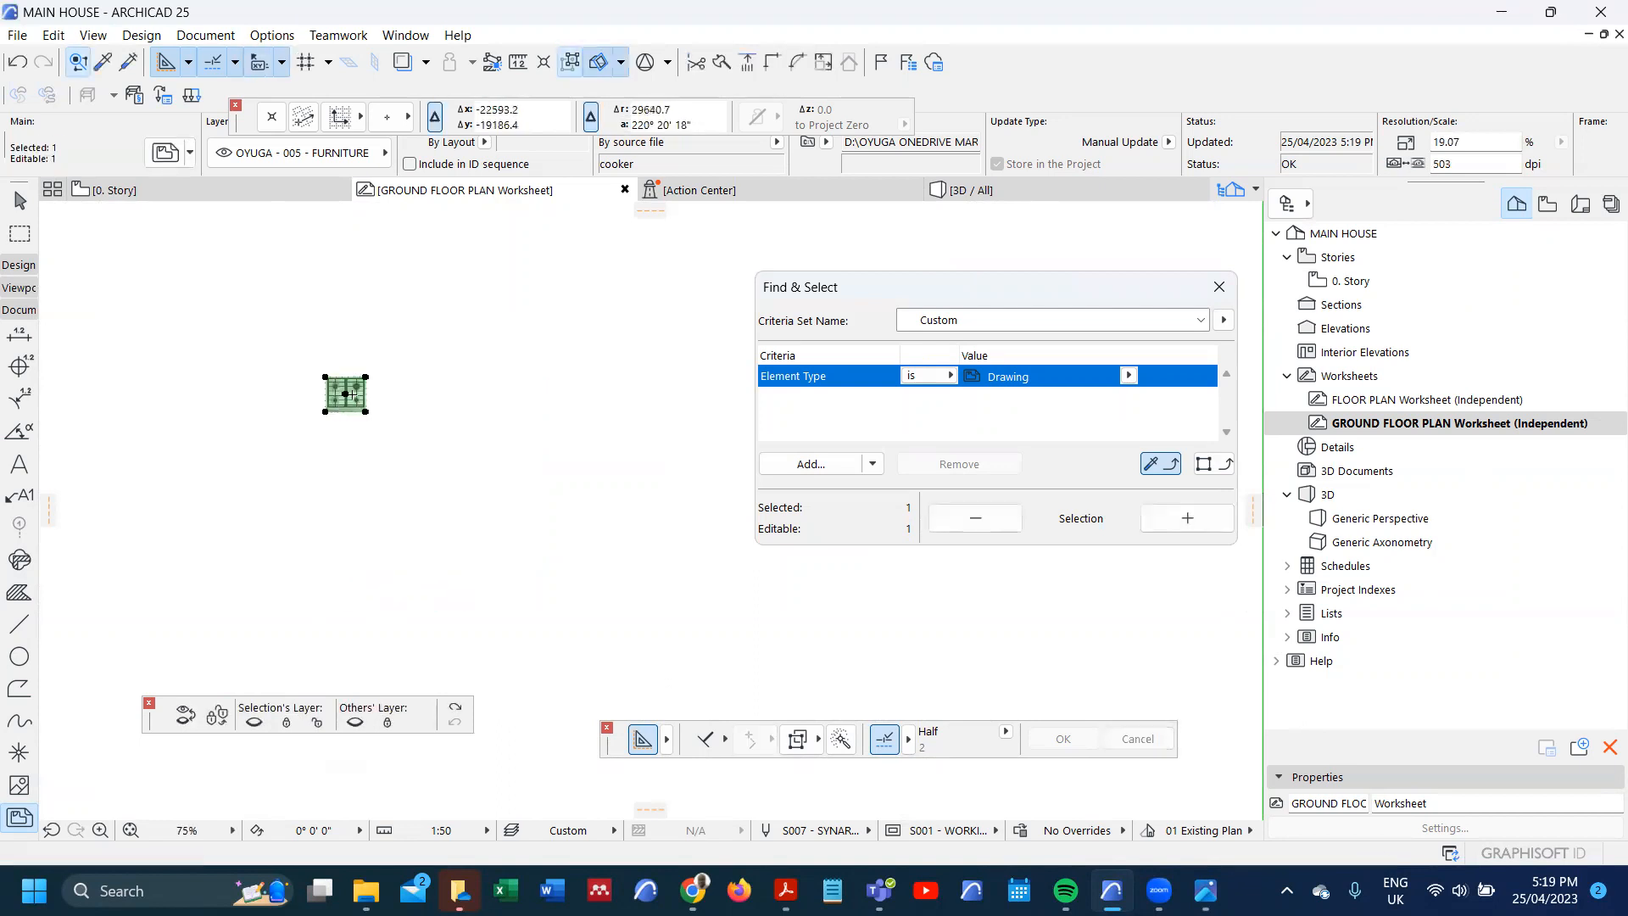
- Move the scaled cooker drawing into the kitchen, just inside the granite counter
key(ctrl+d)
click(346, 393)
scroll(392, 517, down, 5)
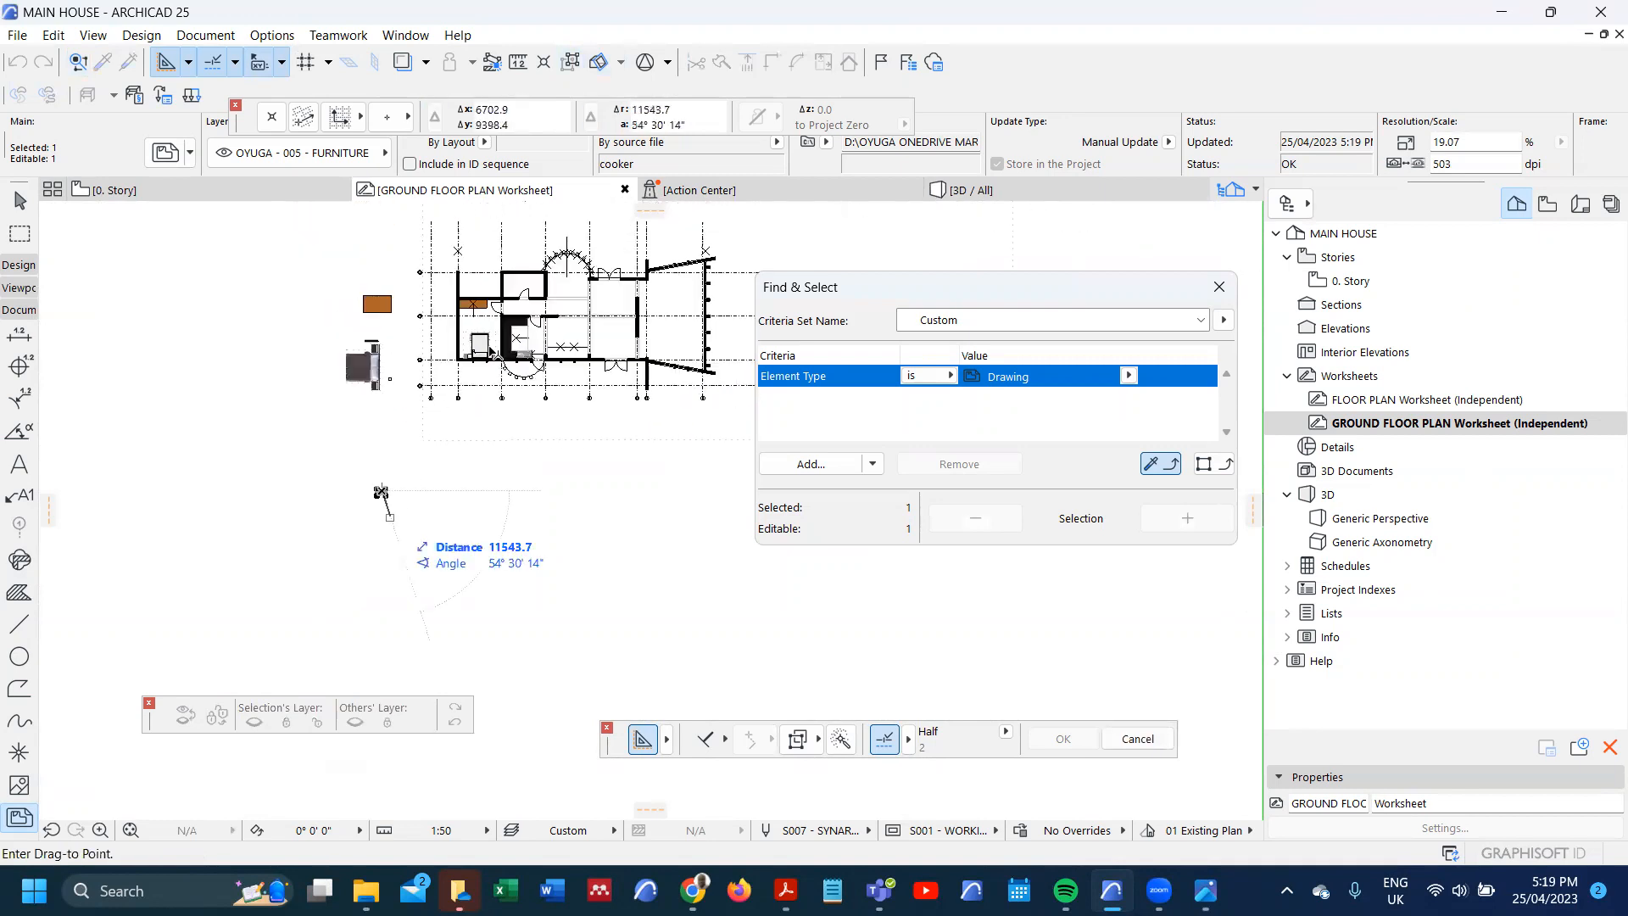
scroll(480, 366, up, 8)
click(566, 340)
- Rotate the cooker drawing 90° counter-clockwise so its control knobs face the kitchen floor
key(ctrl+e)
click(566, 337)
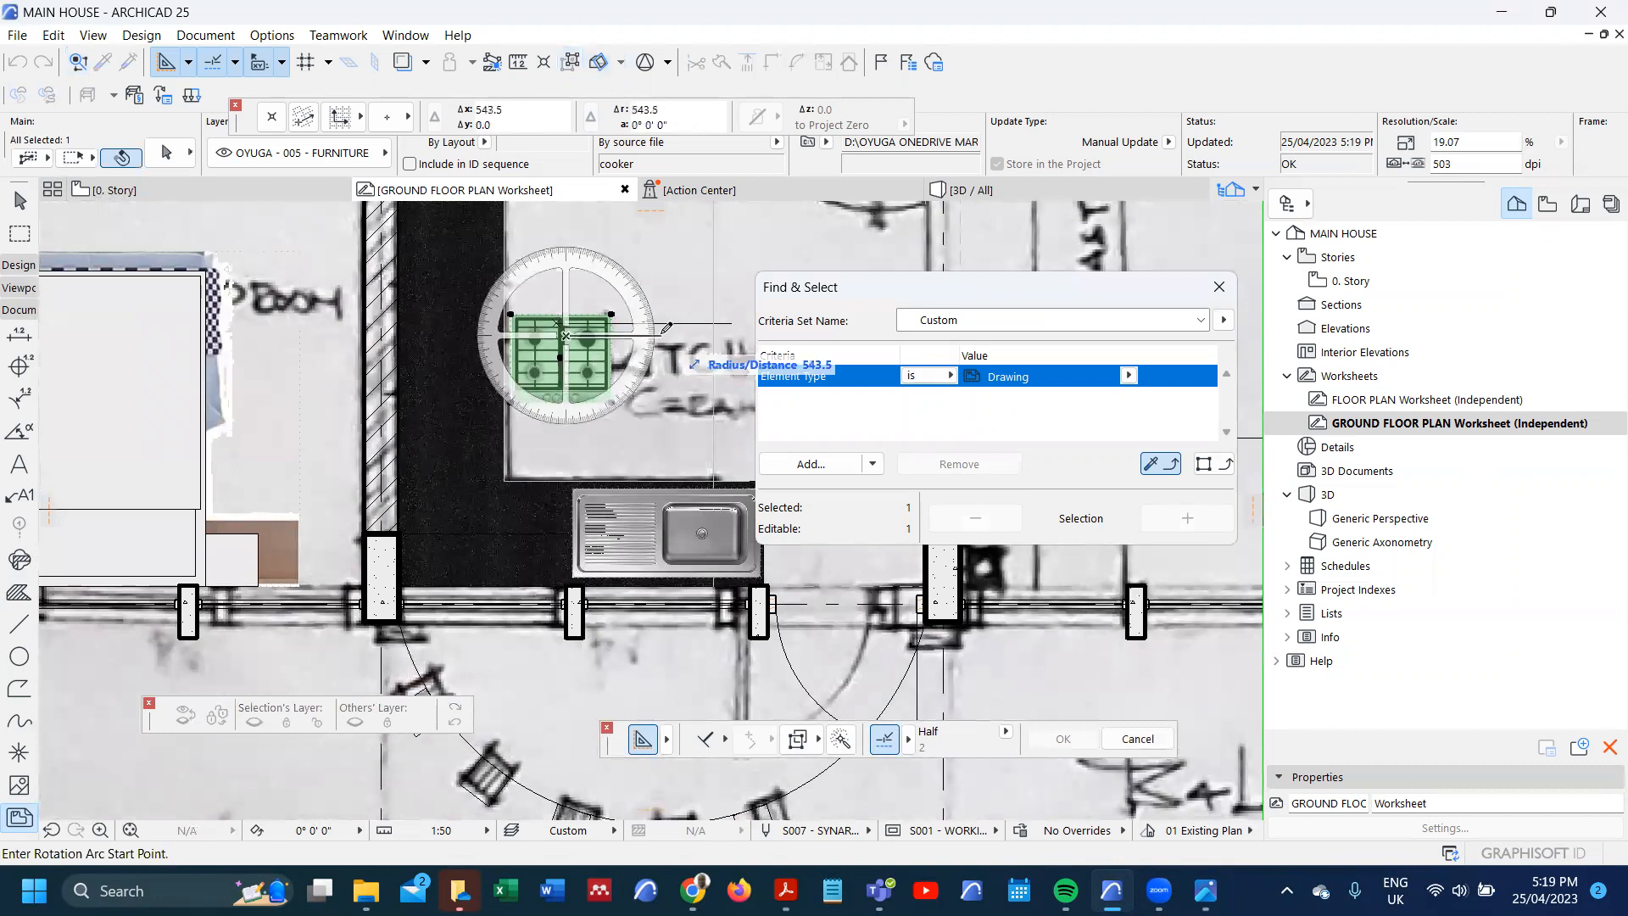
click(661, 337)
click(578, 259)
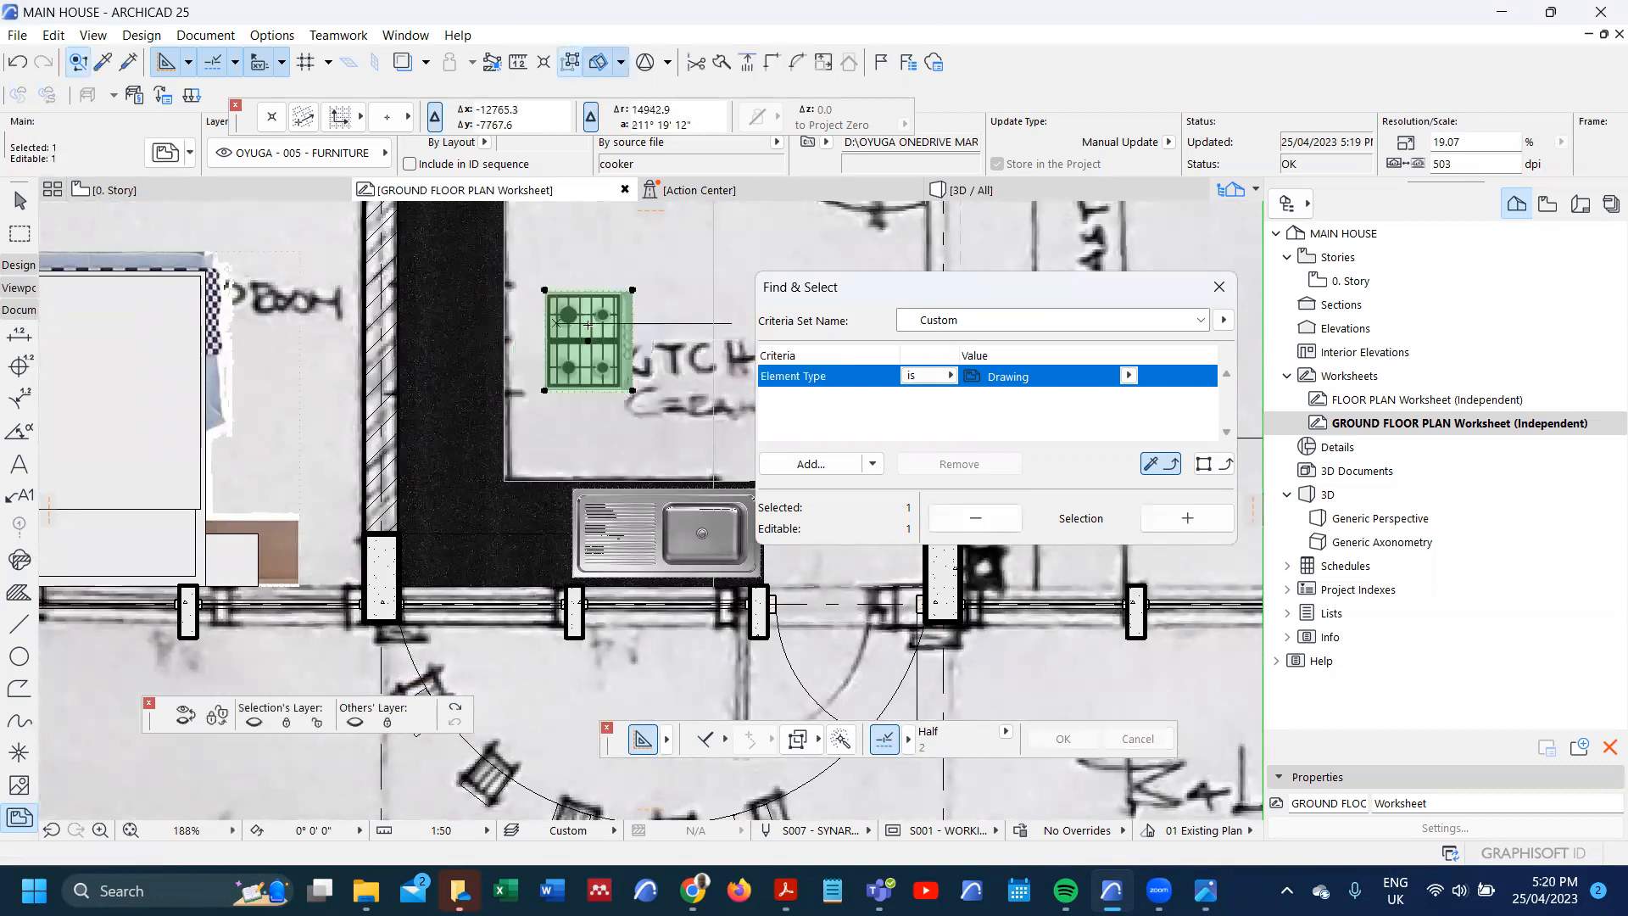
- Move the cooker onto the left granite counter against the wall, and shift it sideways to centre it across the counter's depth
key(ctrl+d)
click(543, 392)
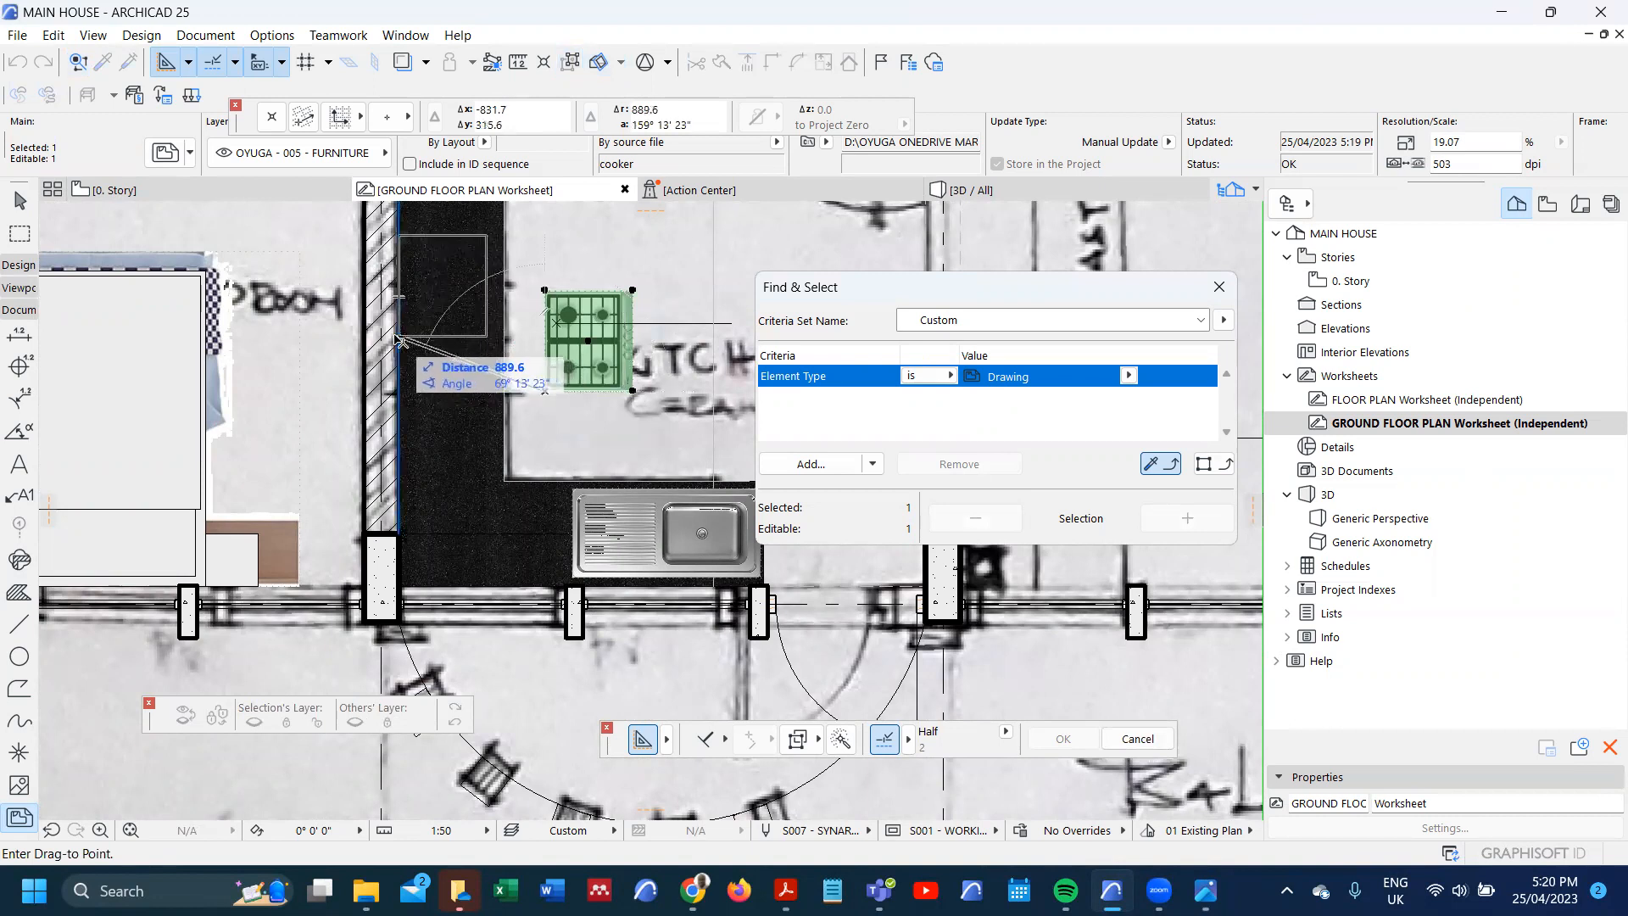
click(399, 337)
key(ctrl+d)
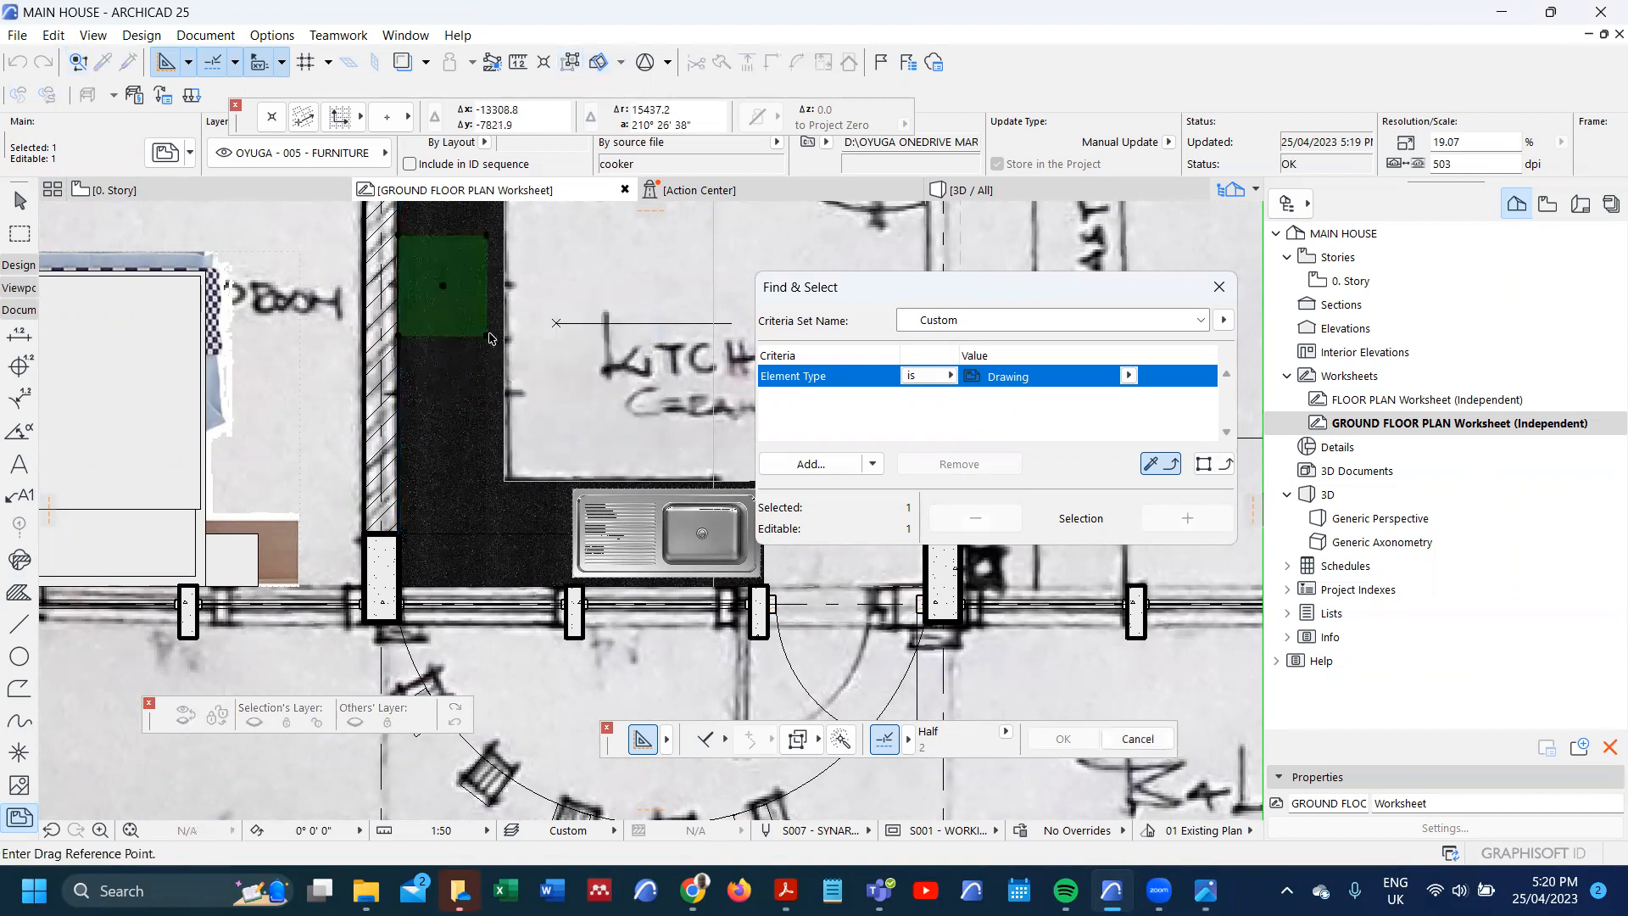
click(488, 337)
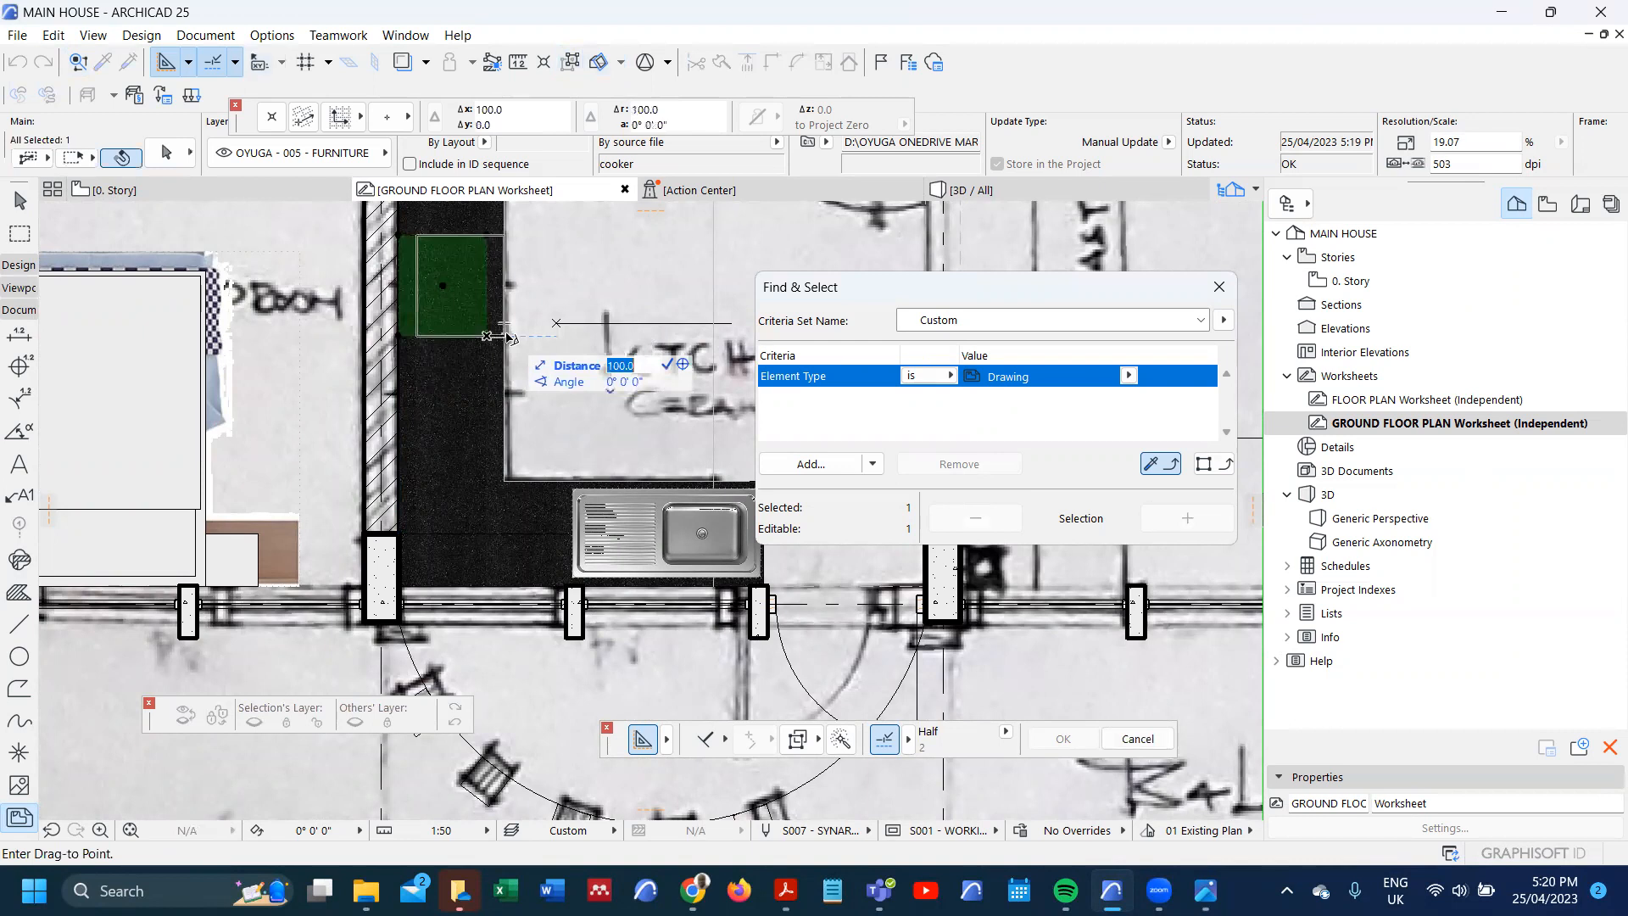
click(496, 337)
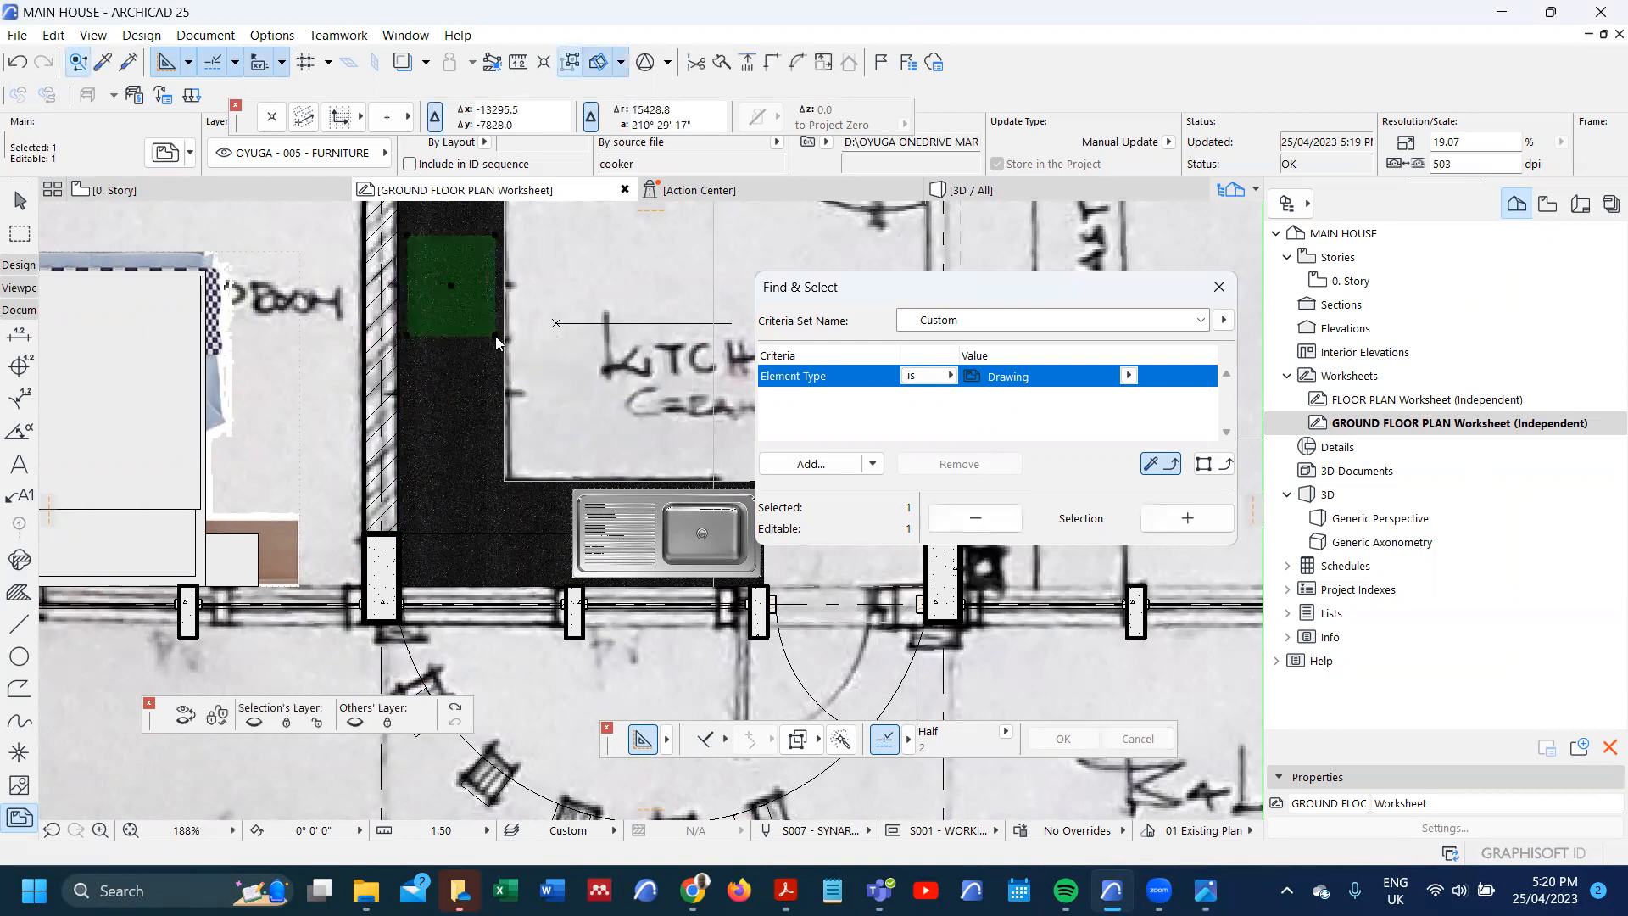
- Bring the cooker drawing to the front of the display order, above the granite fill, and deselect it
right_click(497, 341)
mouse_move(594, 645)
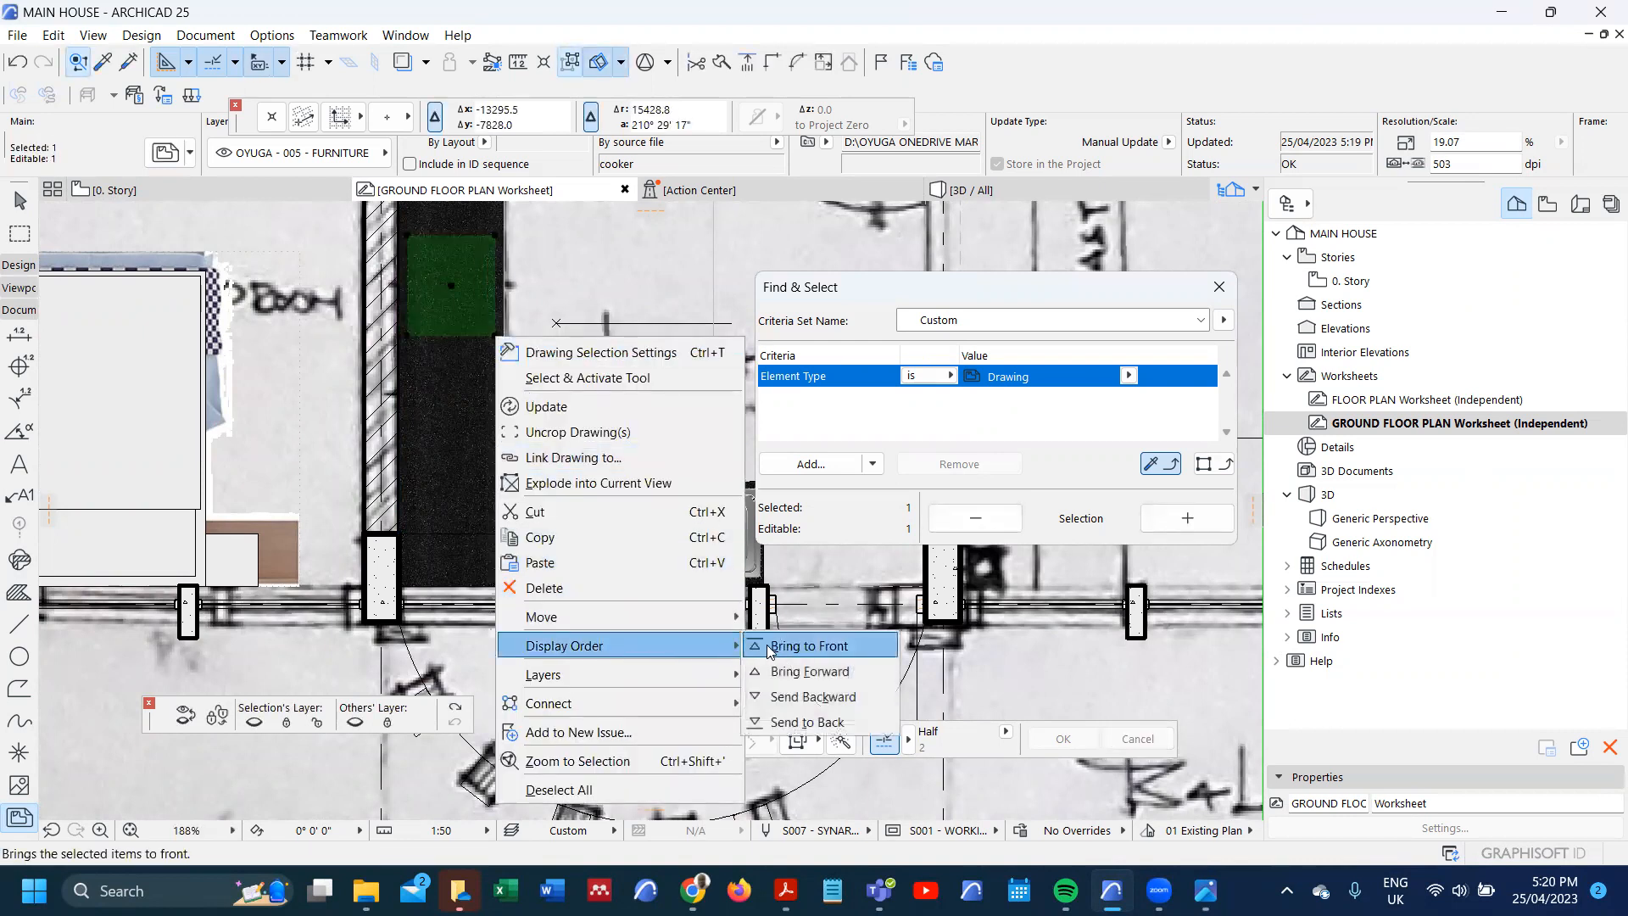
click(770, 648)
key(Escape)
scroll(427, 468, down, 3)
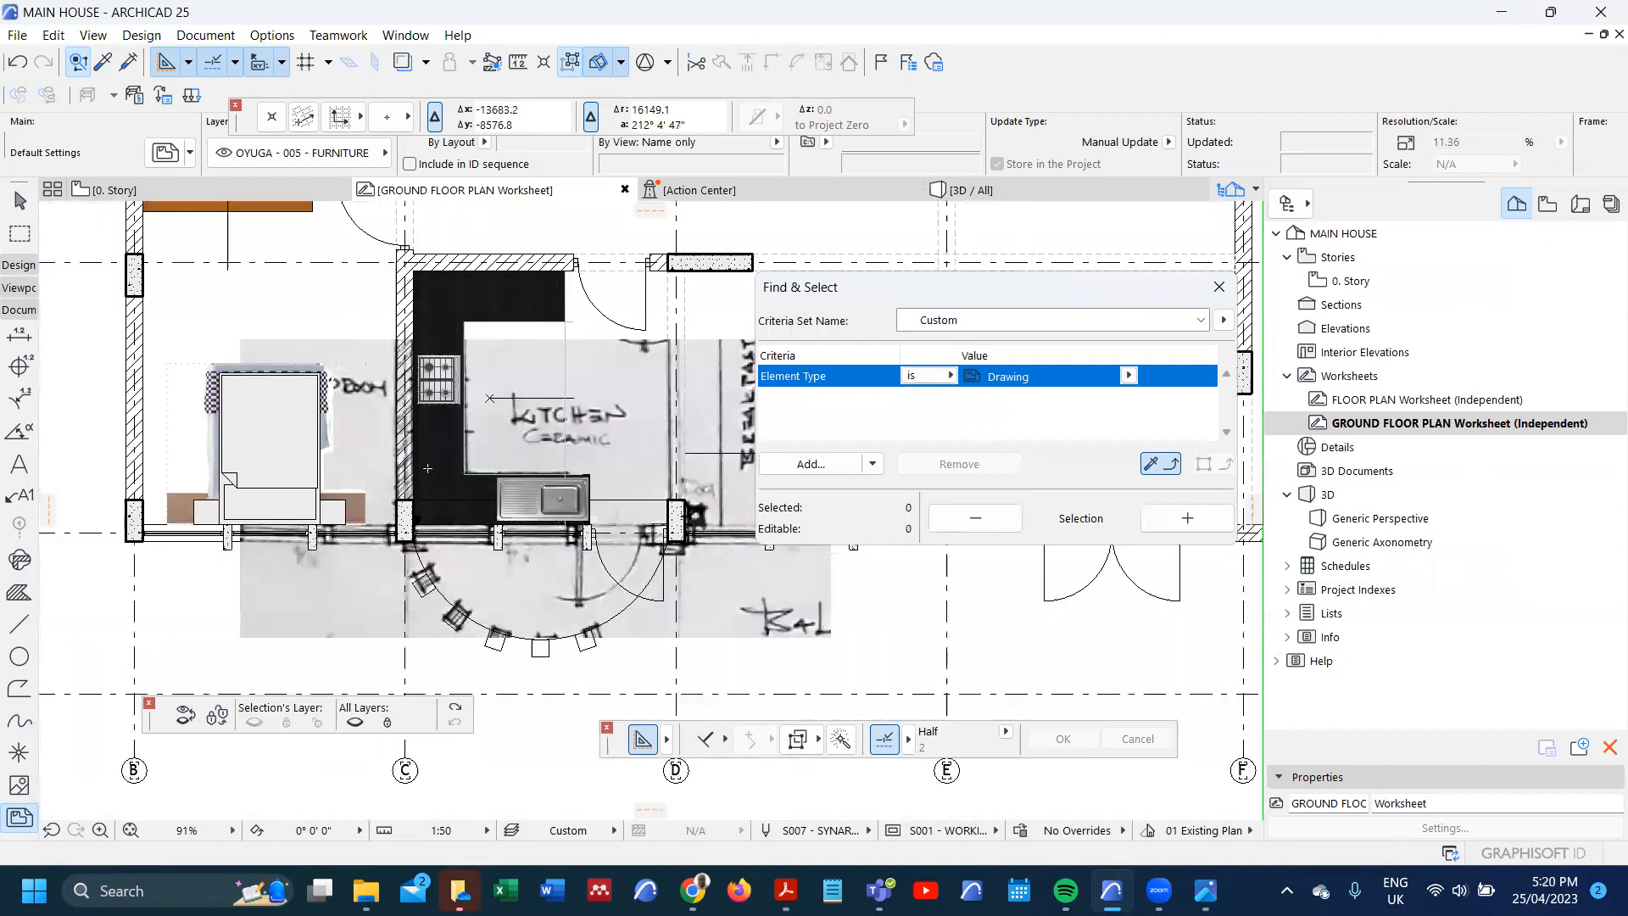
scroll(434, 443, up, 3)
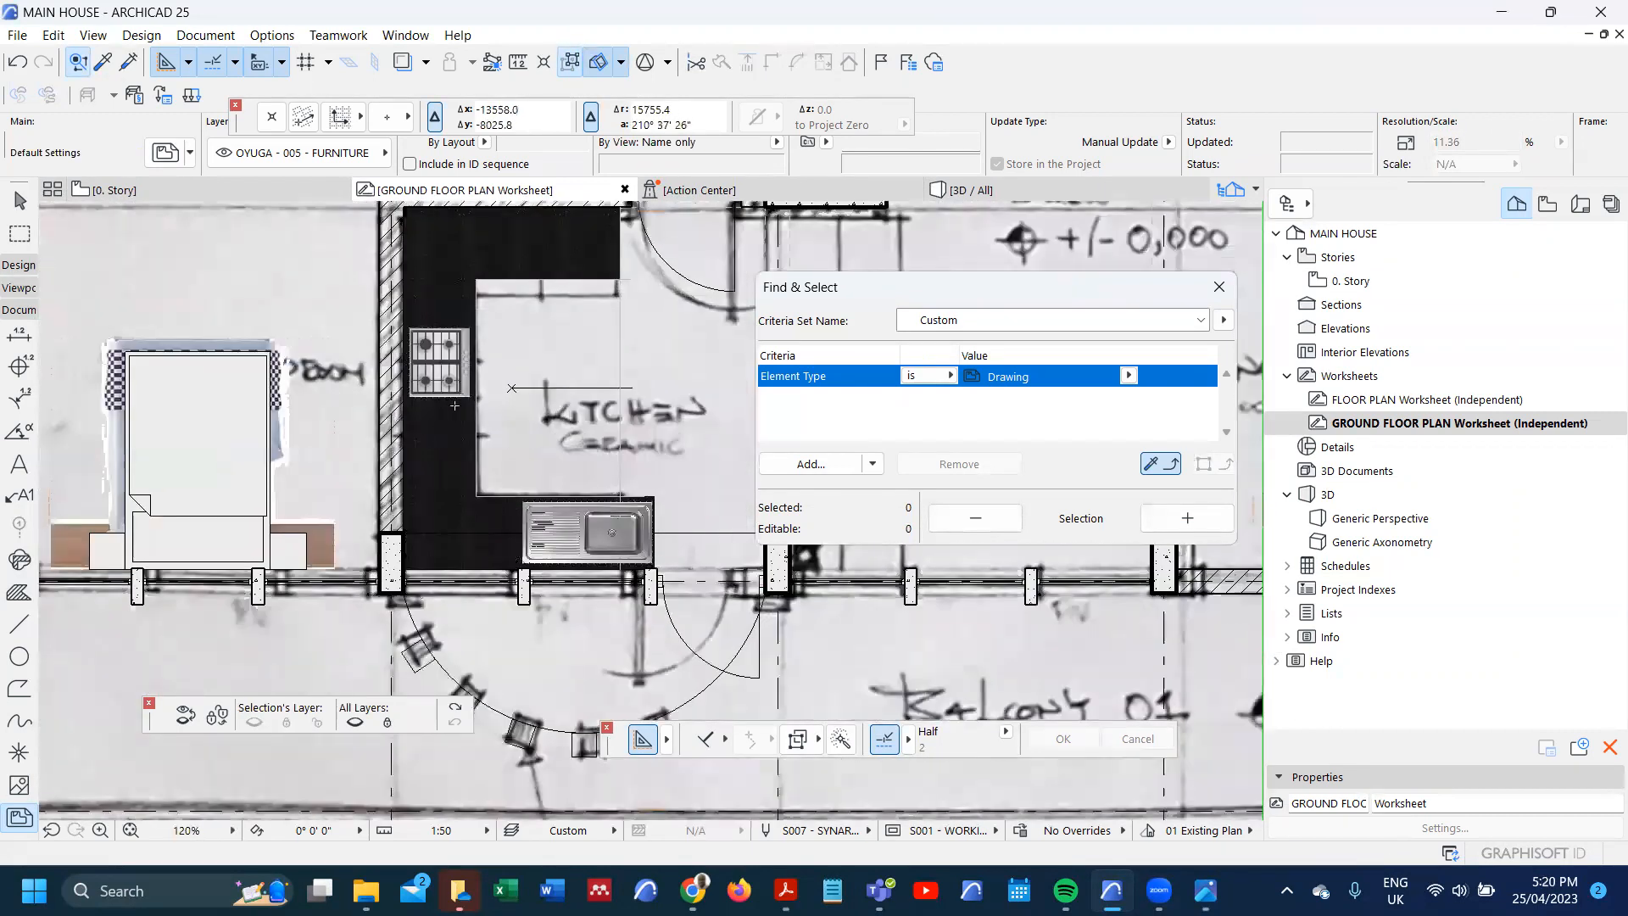
- Move the cooker straight up the left counter until its centre aligns with the upper counter's inner edge
click(460, 391)
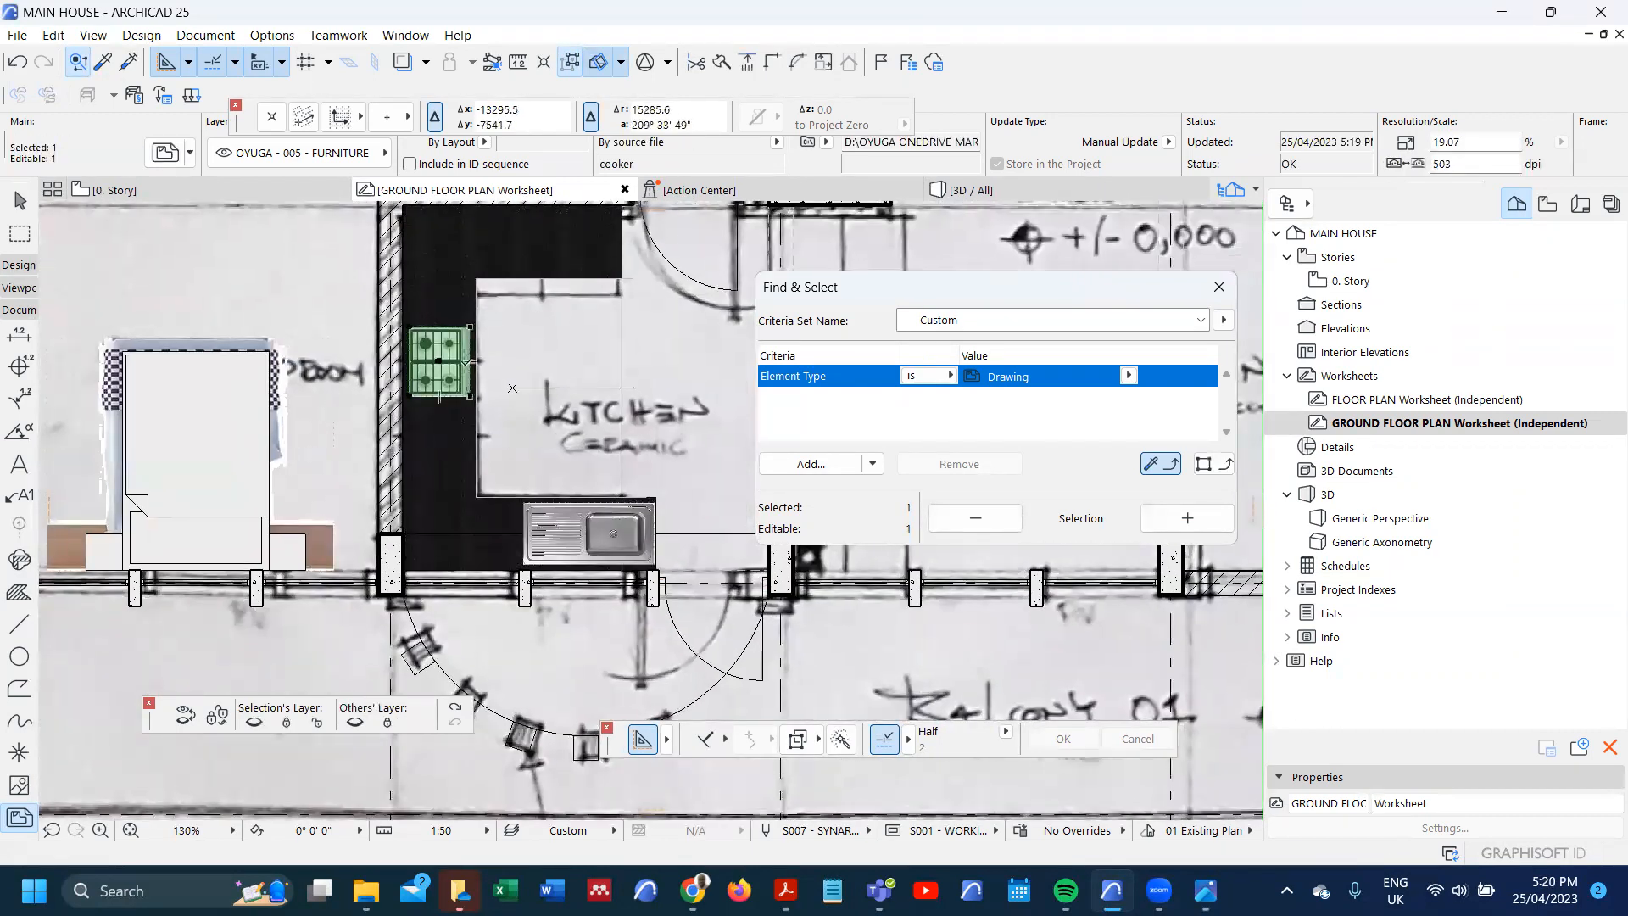
key(ctrl+d)
click(440, 365)
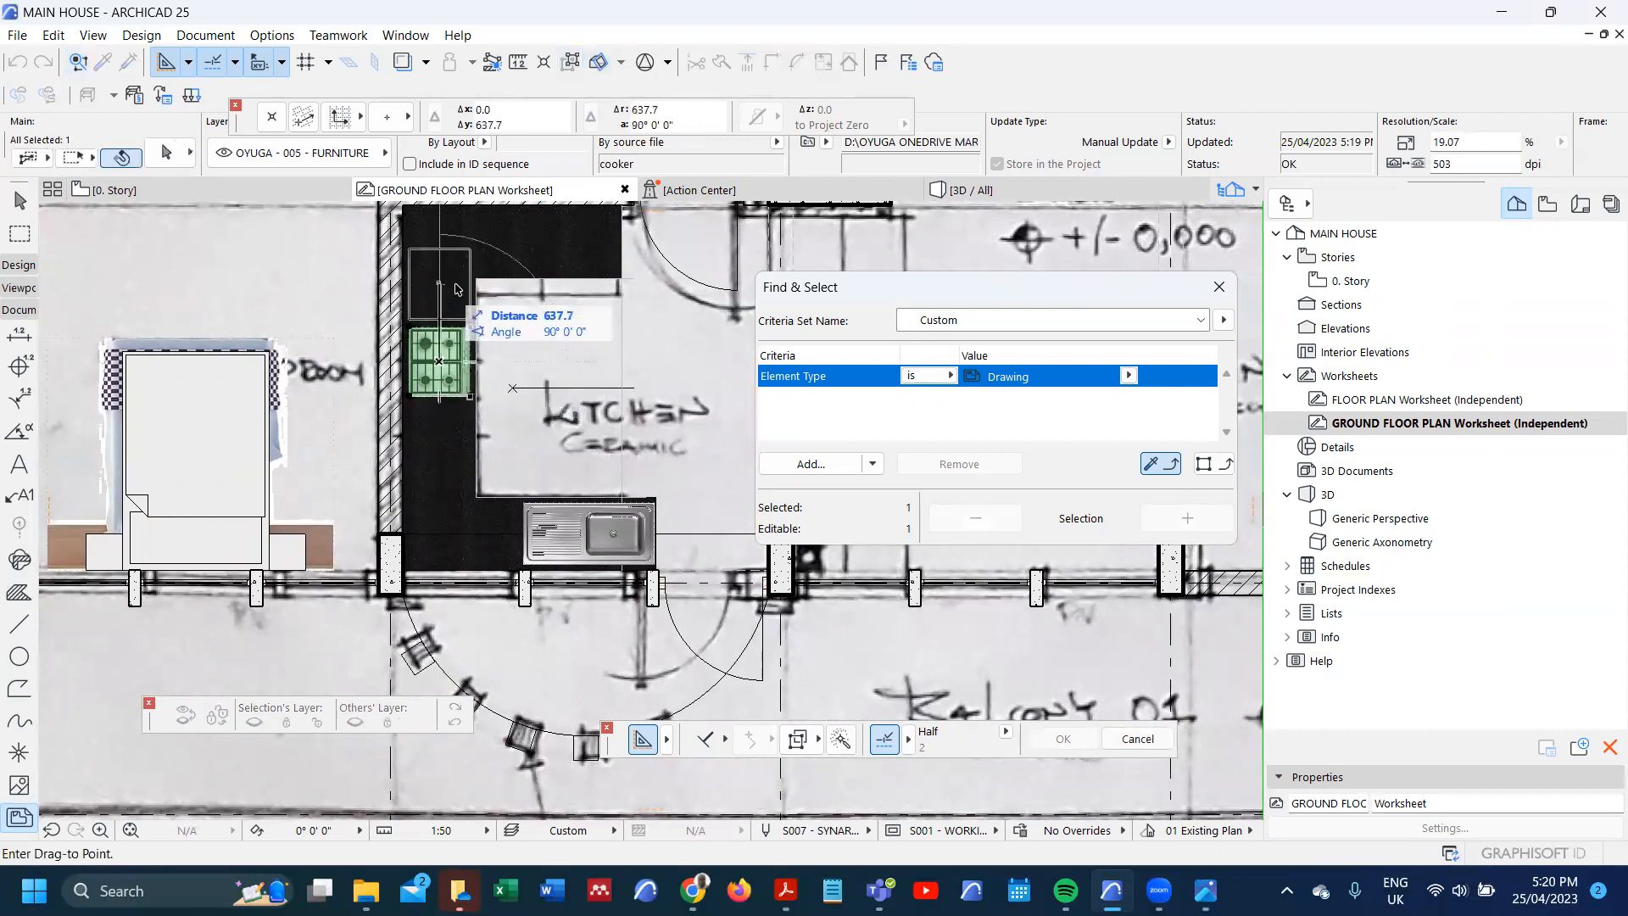
click(439, 280)
- Move the cooker 900 mm straight down along the left granite counter and deselect it
key(ctrl+d)
click(438, 278)
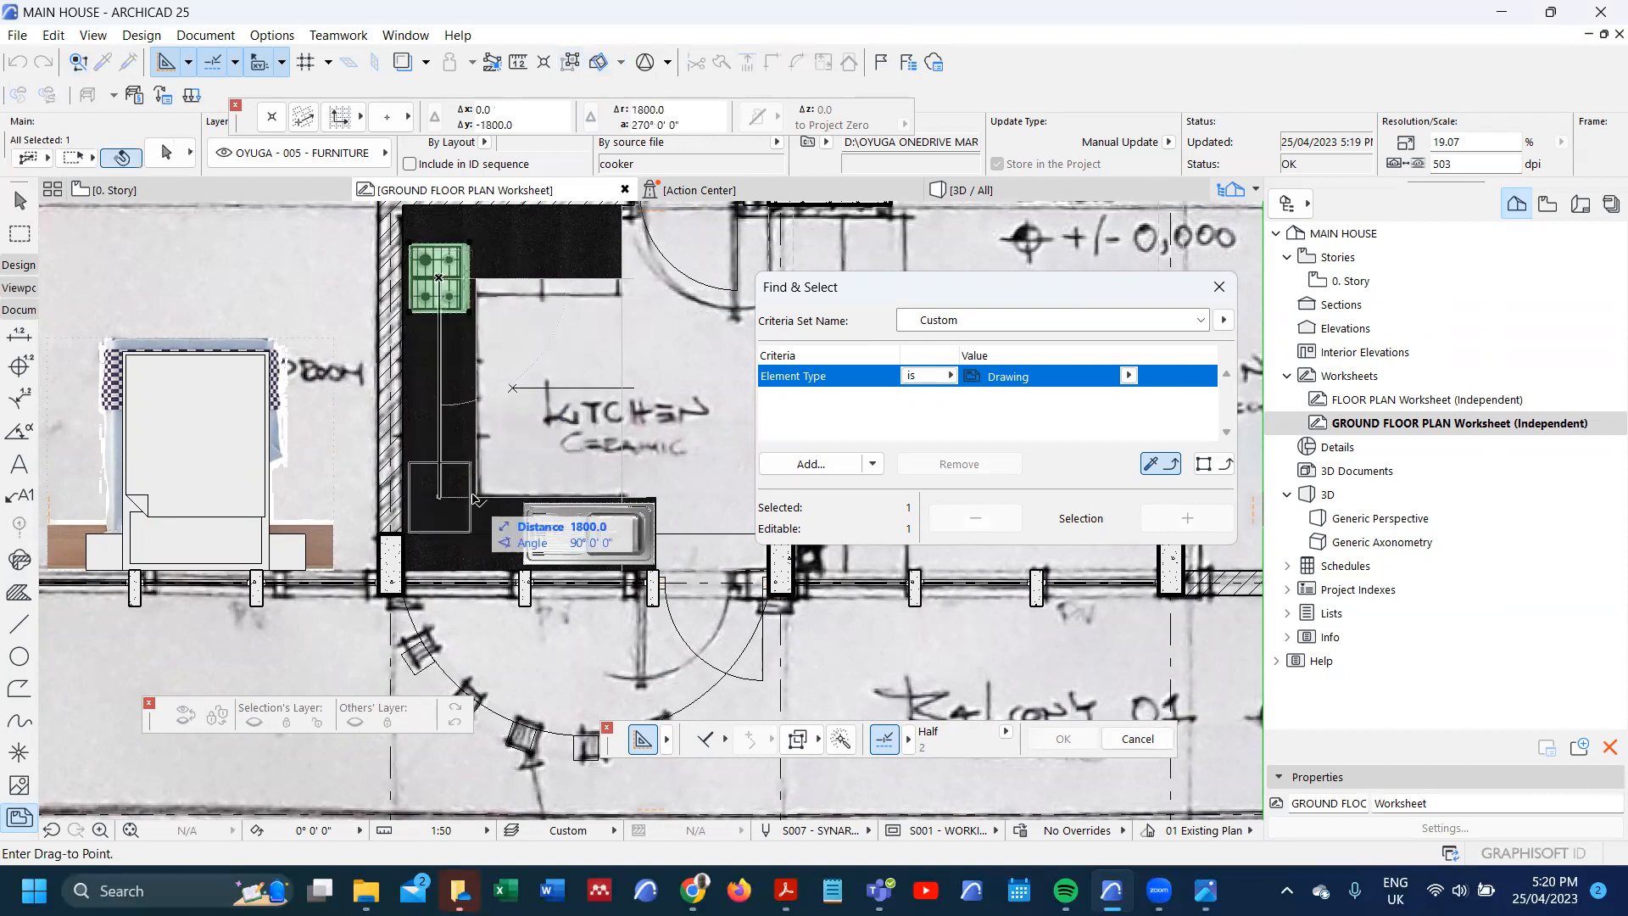
key(Tab)
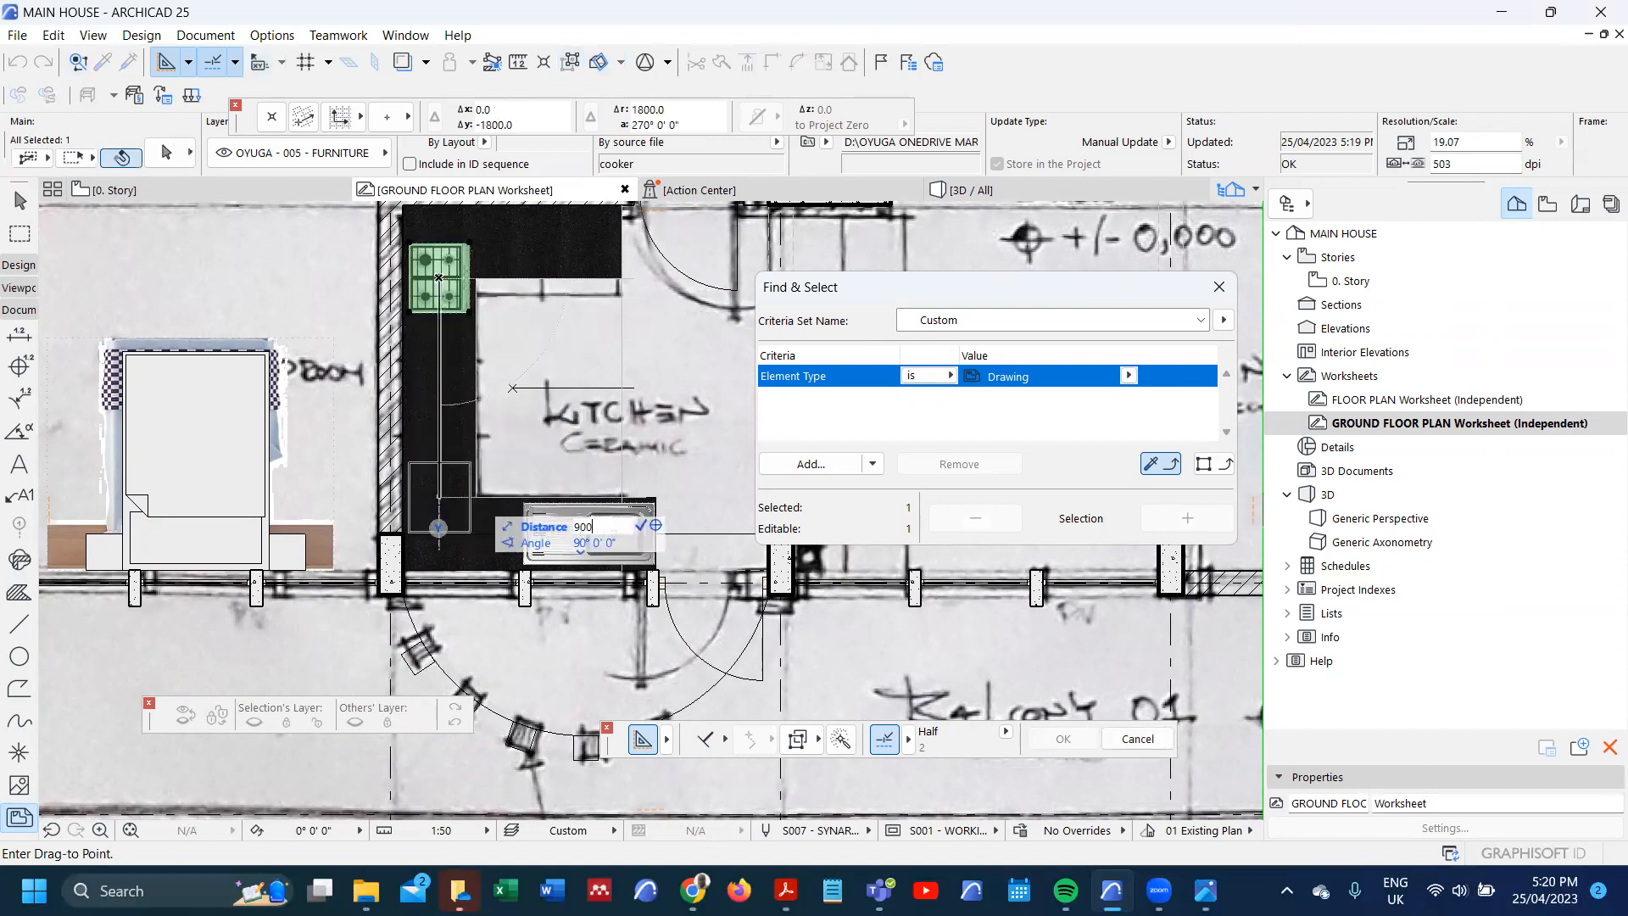
text(900)
key(Return)
key(Escape)
- Examine the ground floor plan around the kitchen, bath, breakfast and dining areas for what remains to furnish
scroll(436, 435, down, 2)
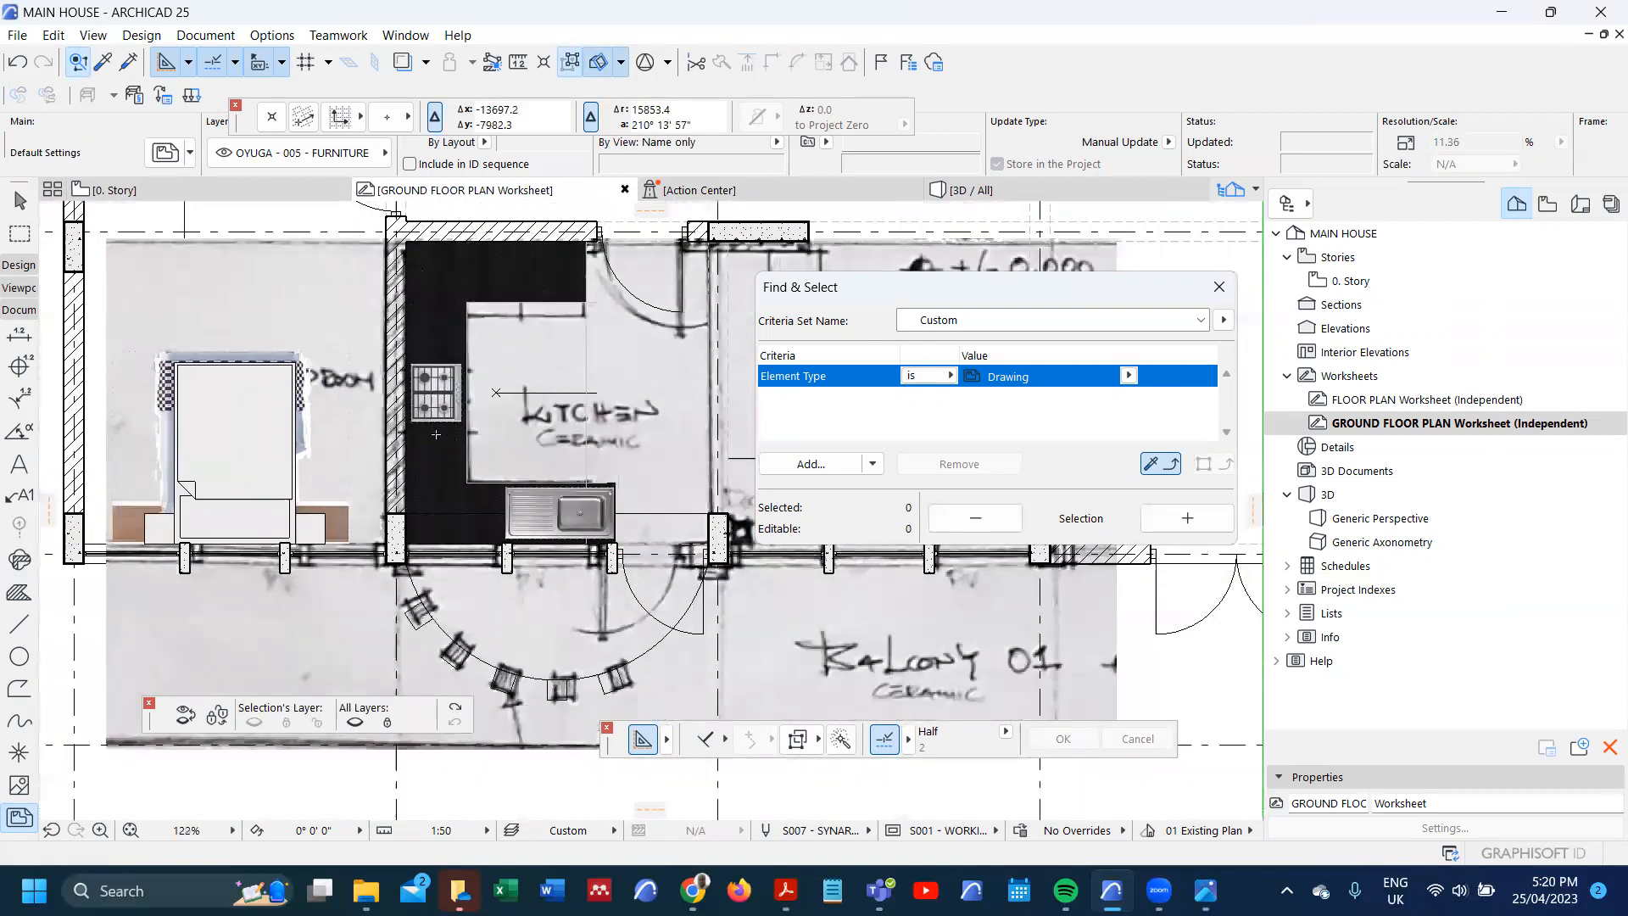
scroll(436, 434, down, 2)
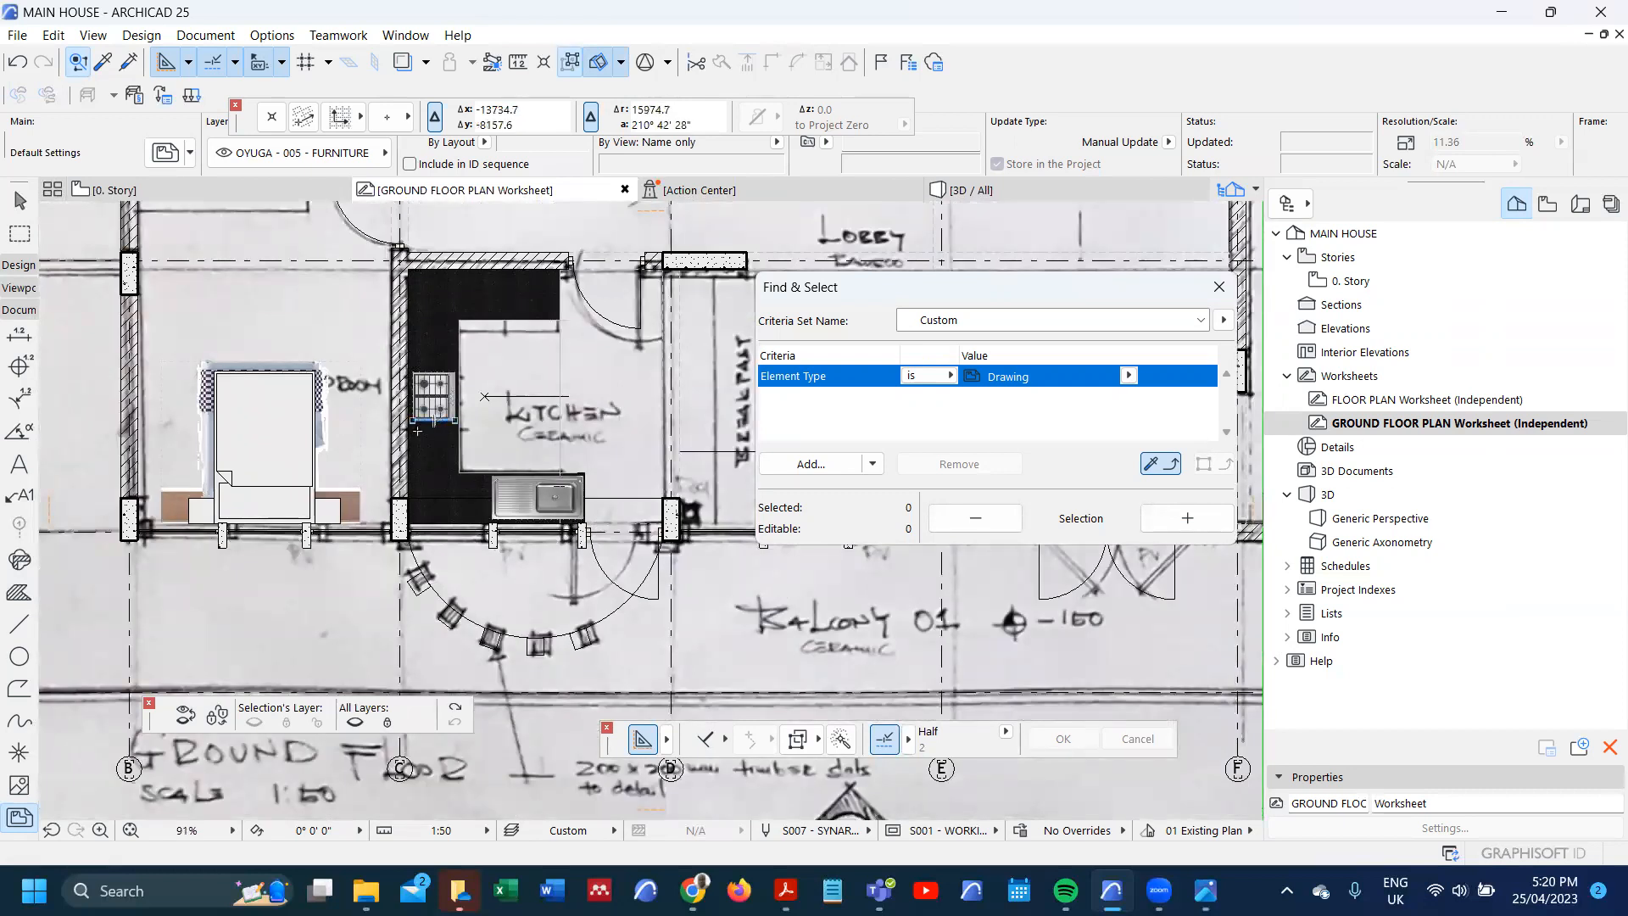
scroll(417, 430, down, 3)
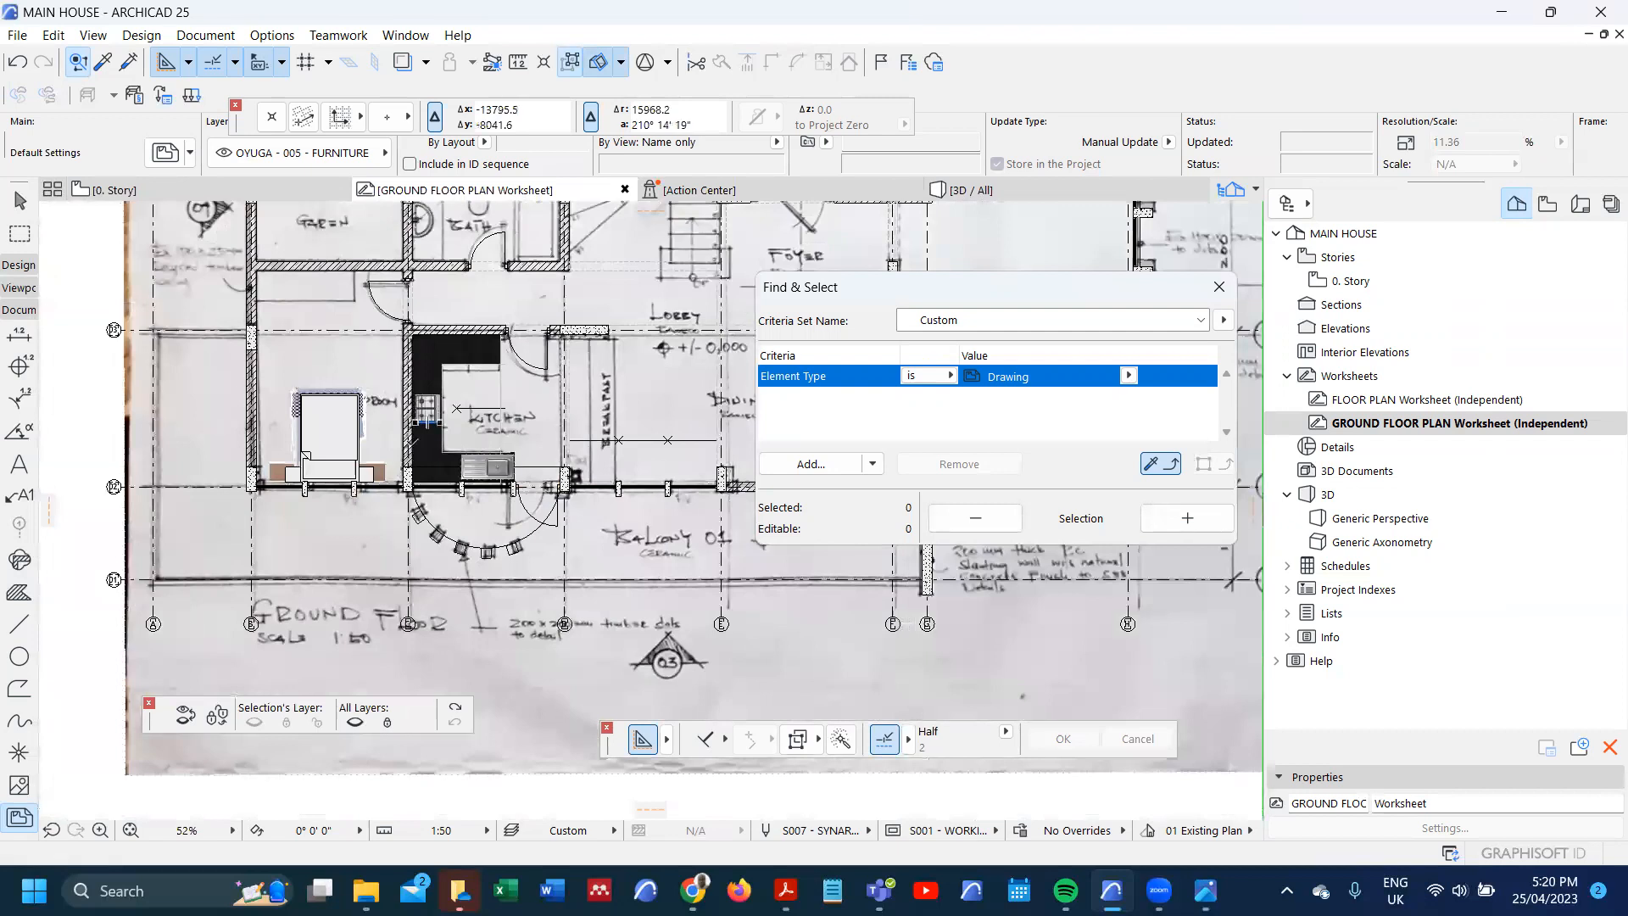
scroll(418, 423, down, 1)
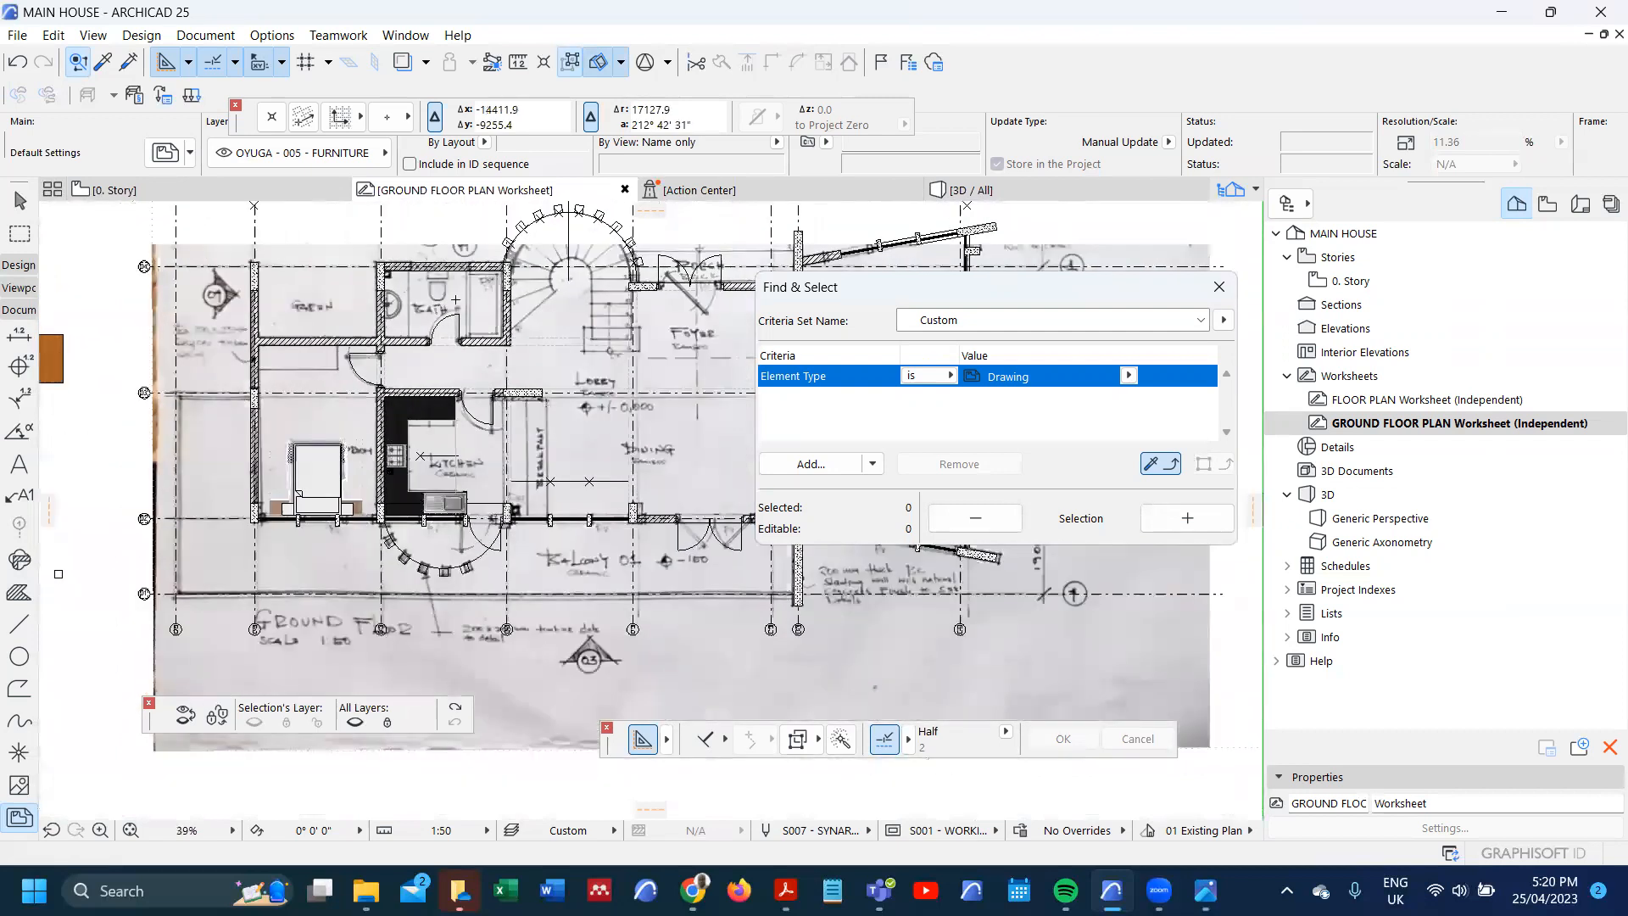
scroll(454, 295, up, 2)
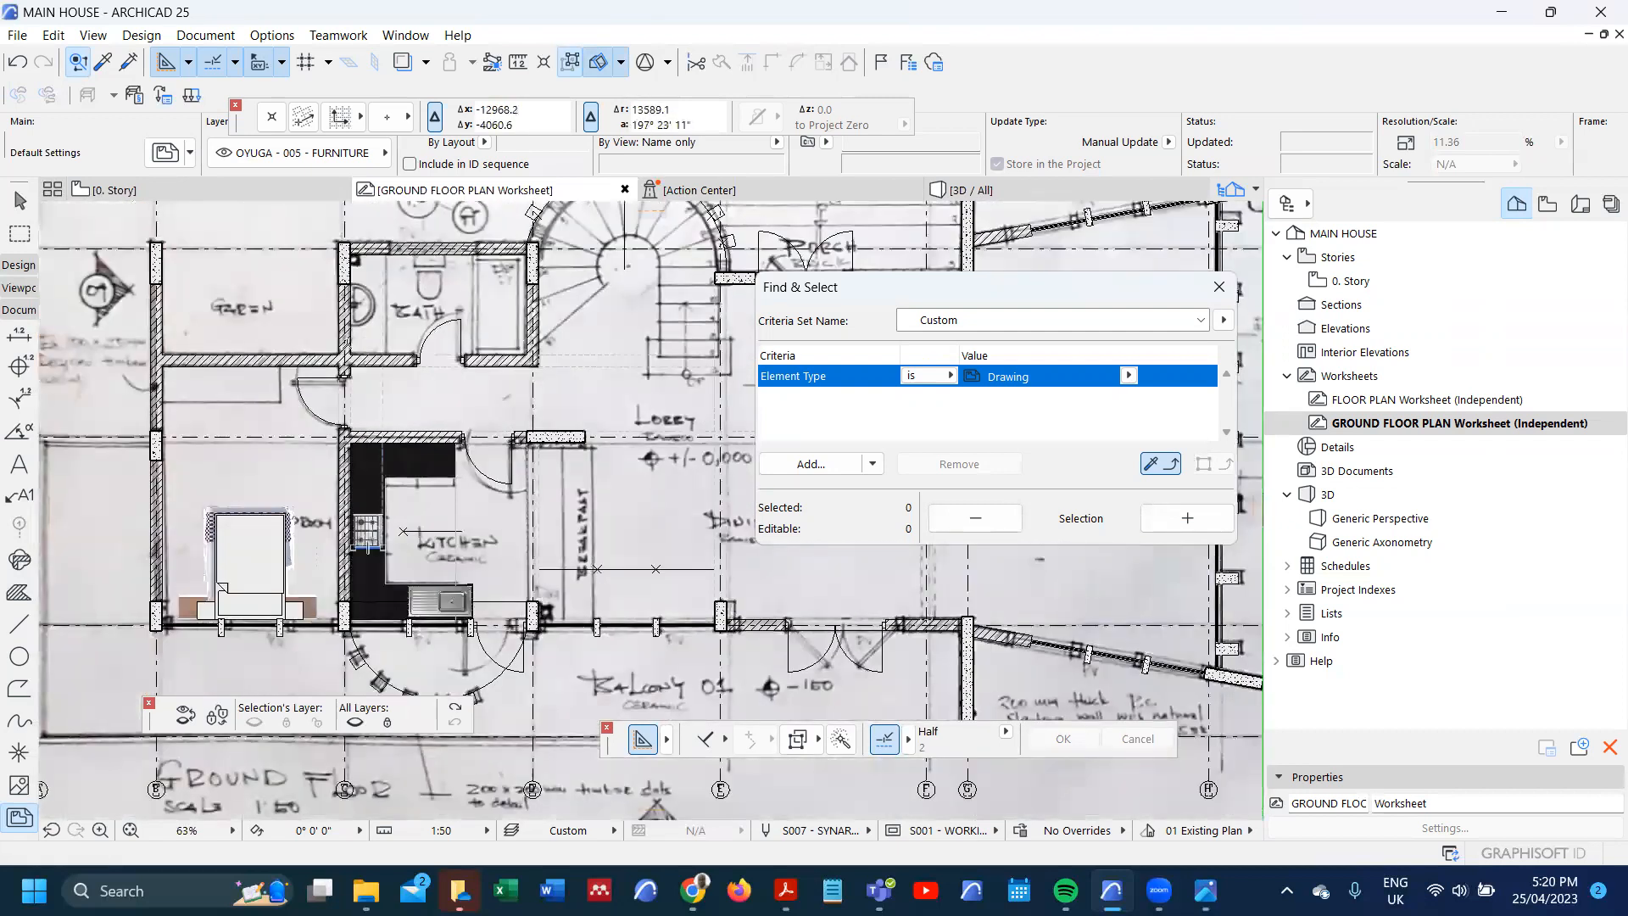
scroll(371, 336, down, 2)
scroll(535, 353, up, 1)
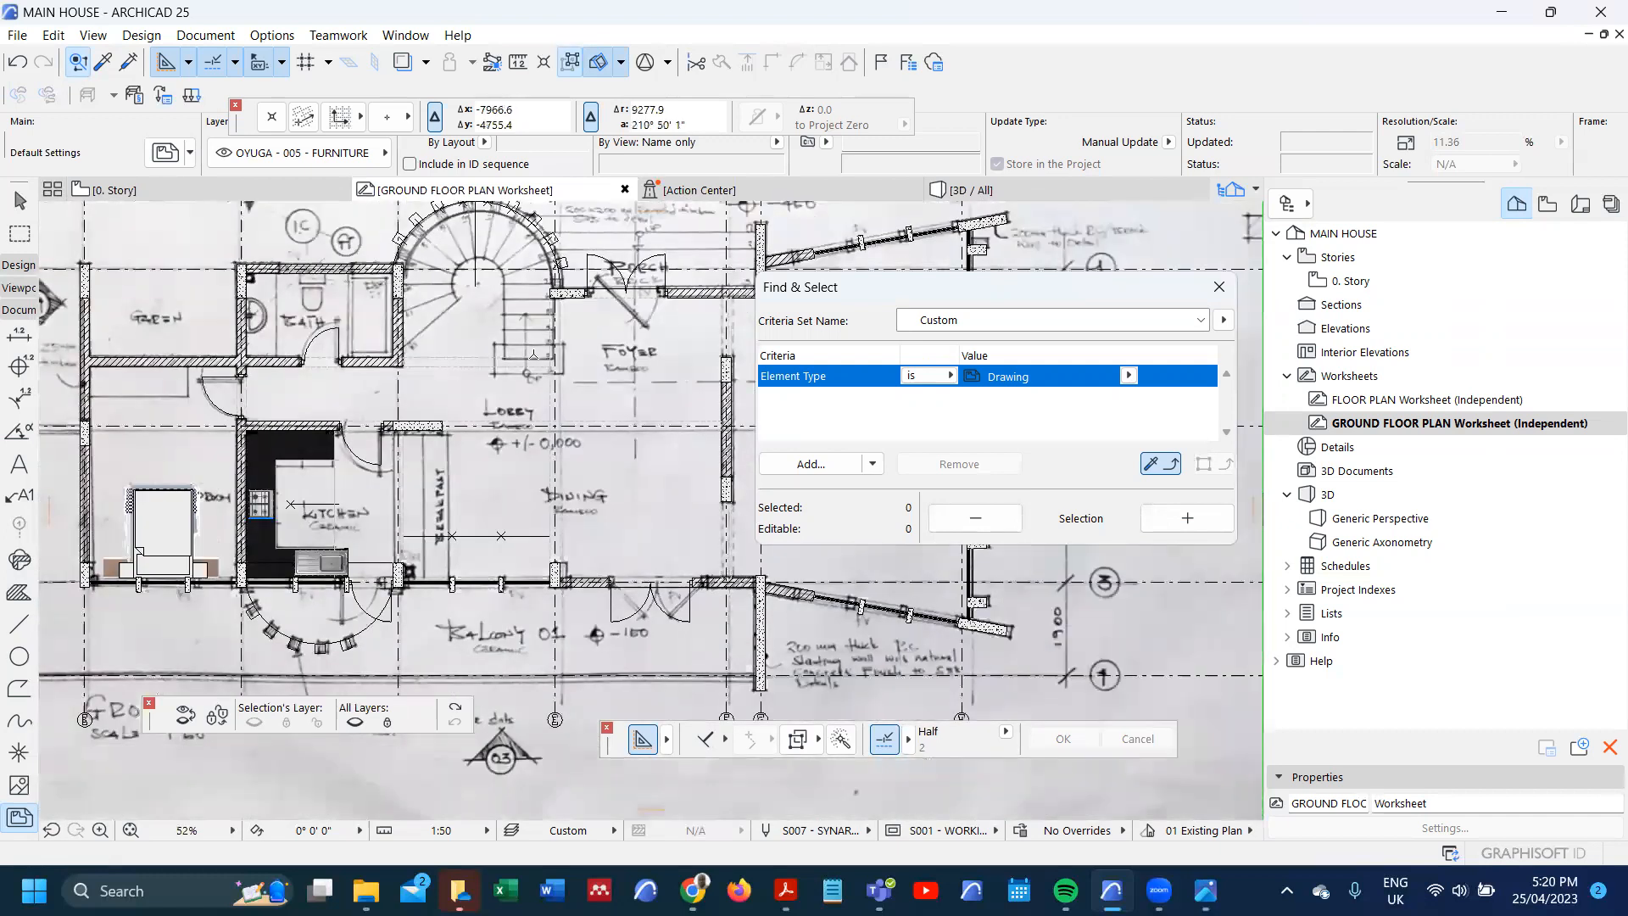
scroll(532, 355, down, 1)
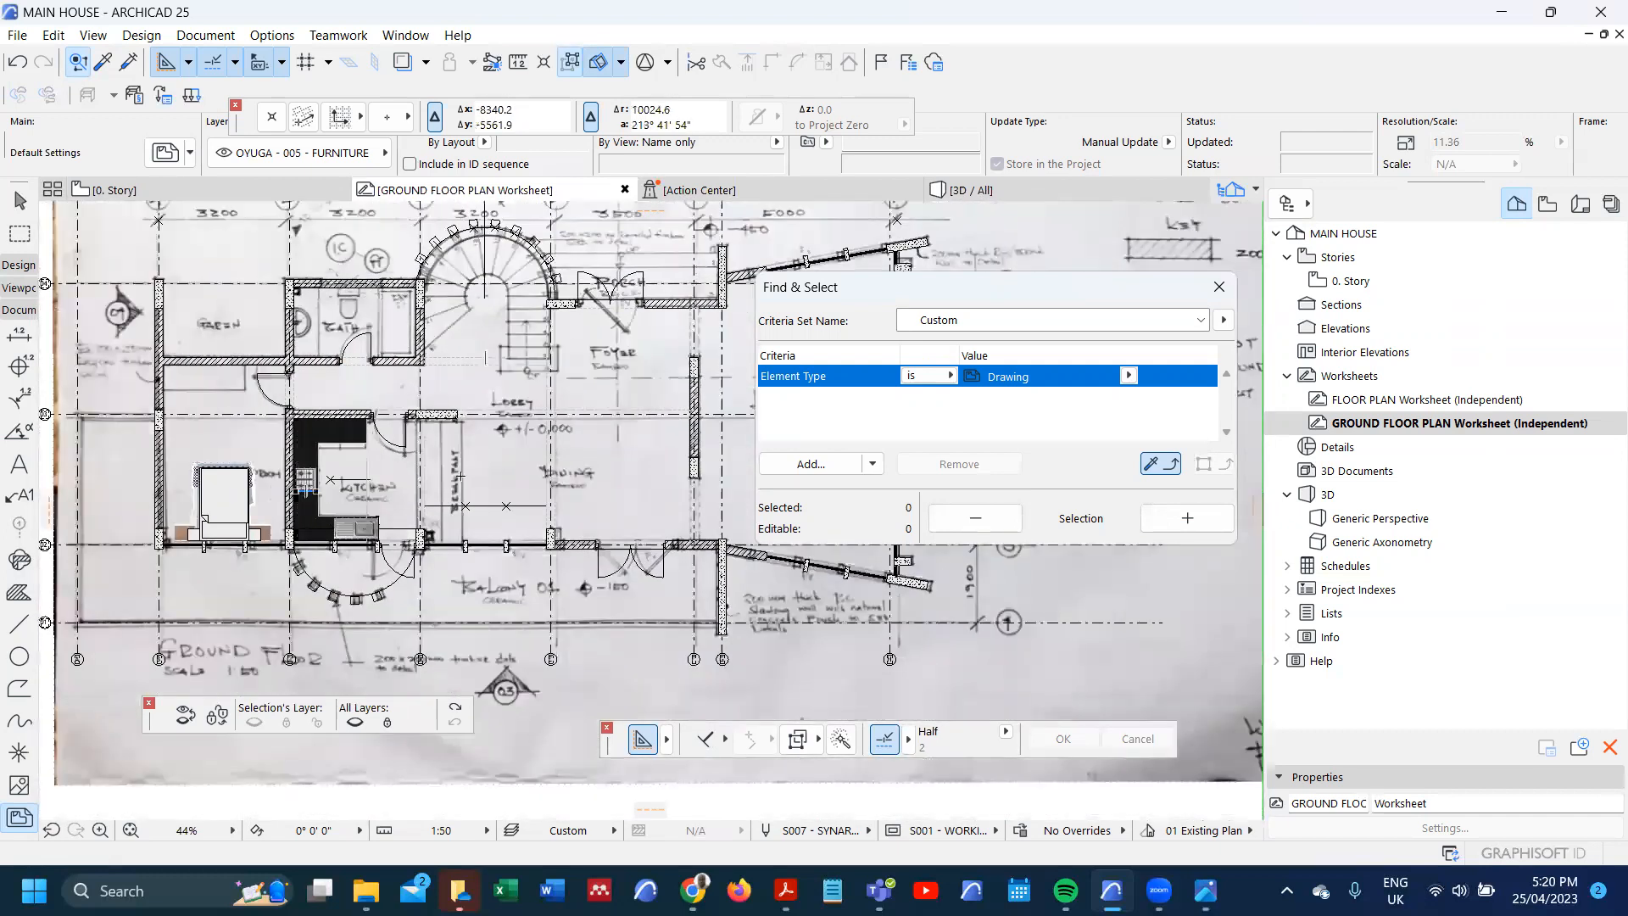
- Copy the kitchen counter's GRANITE fill settings and draw a rectangular fill over the breakfast counter, from the upper column down to the window wall
scroll(338, 431, up, 2)
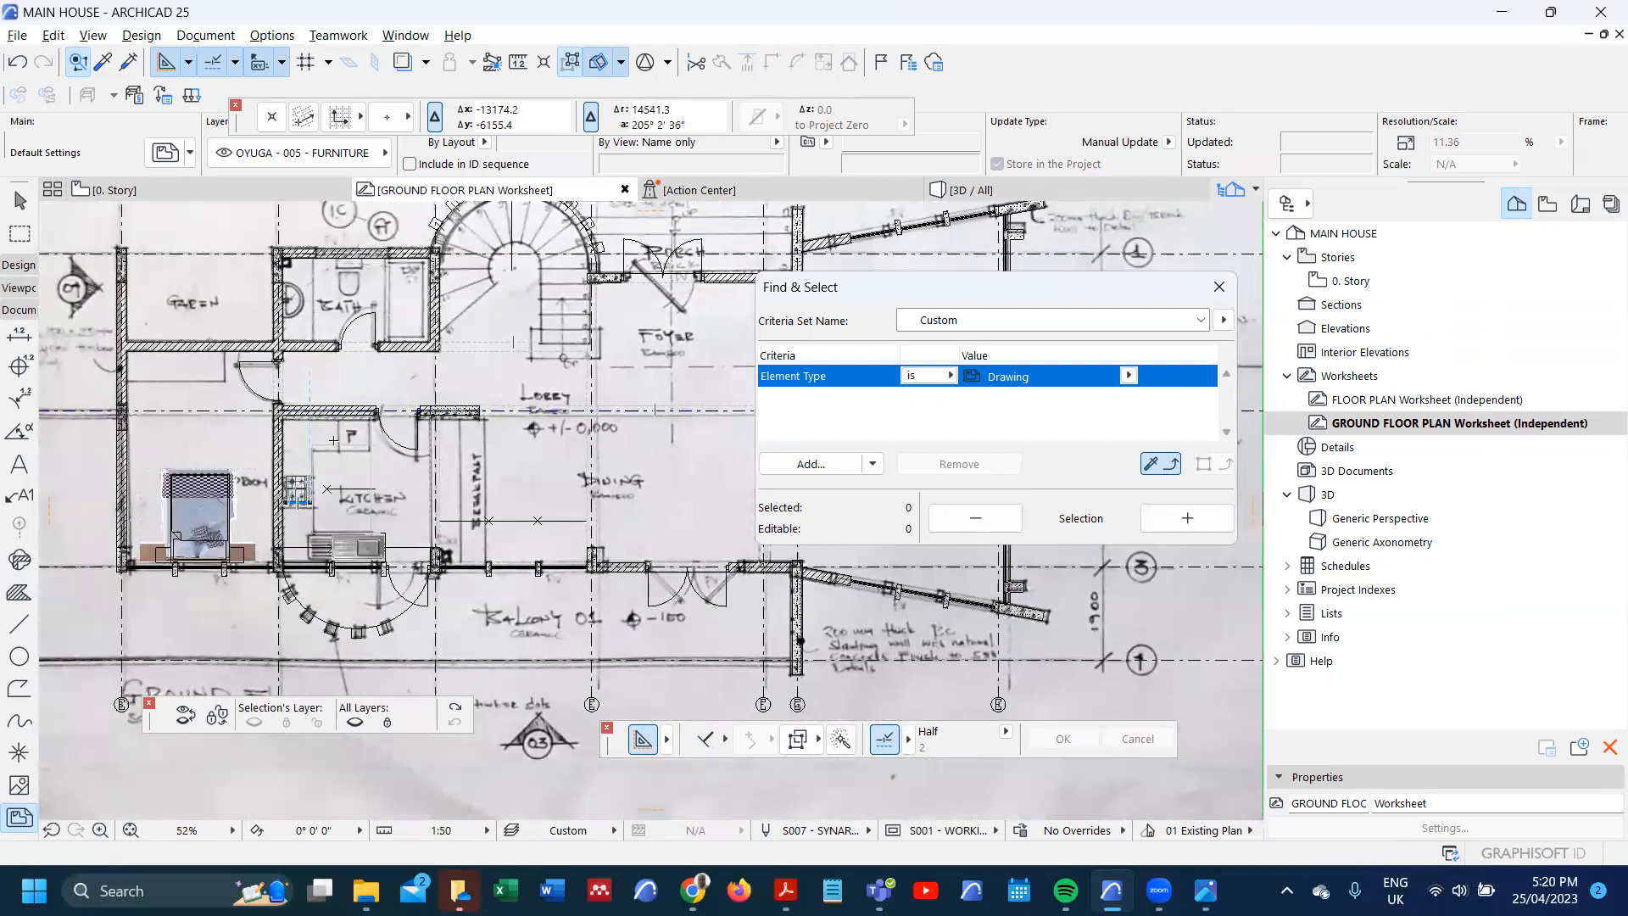
scroll(343, 464, up, 3)
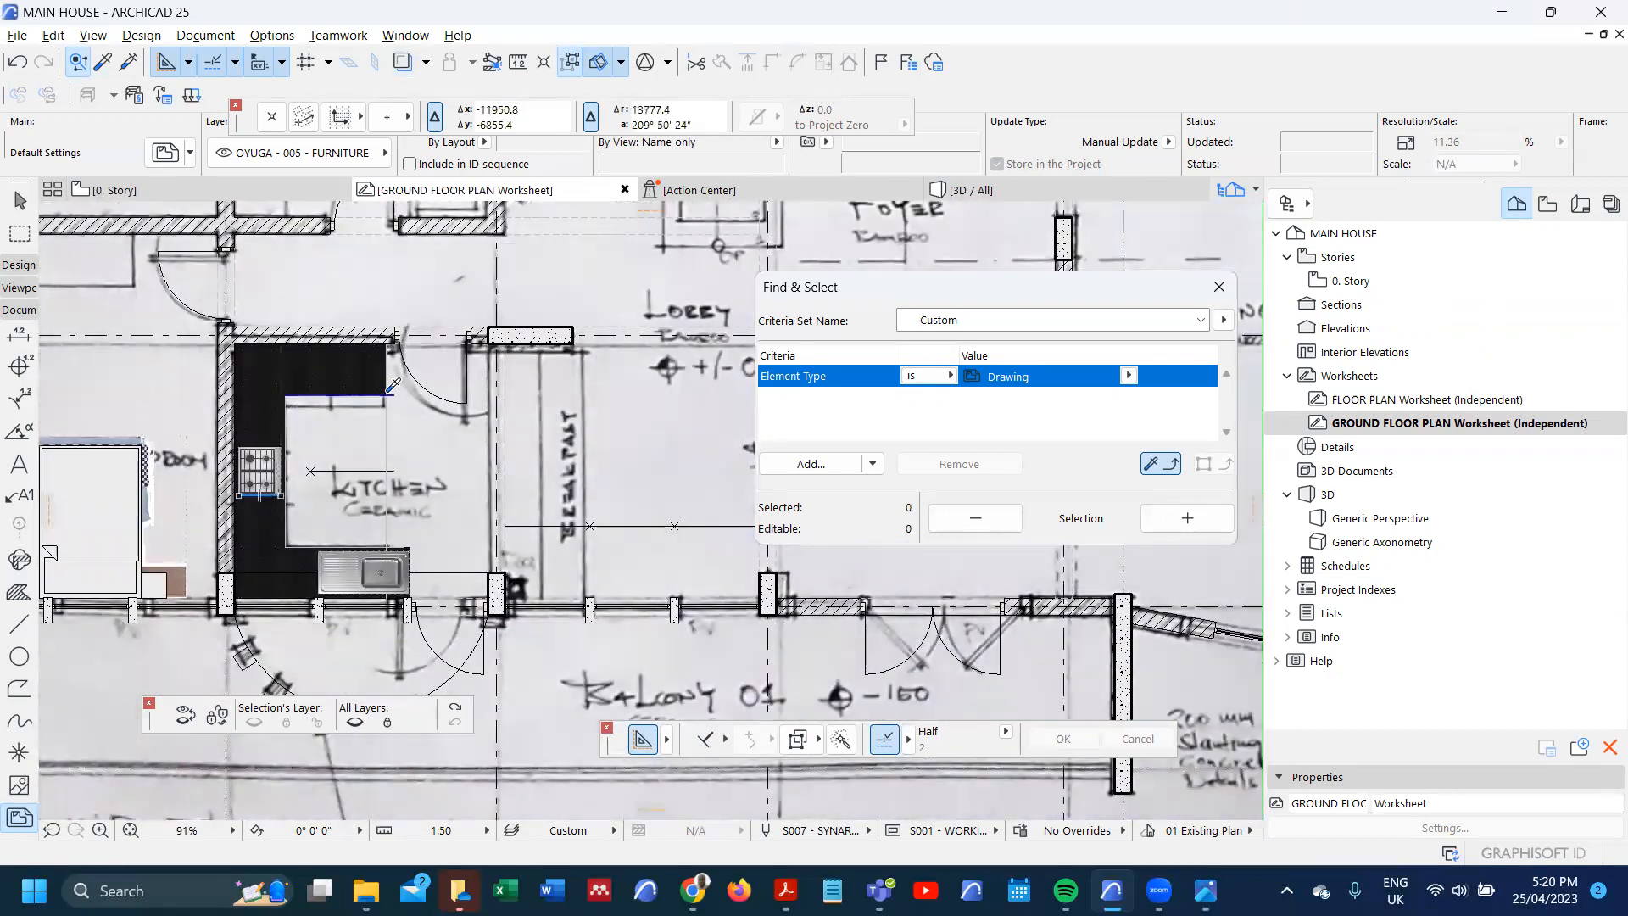
alt+click(385, 377)
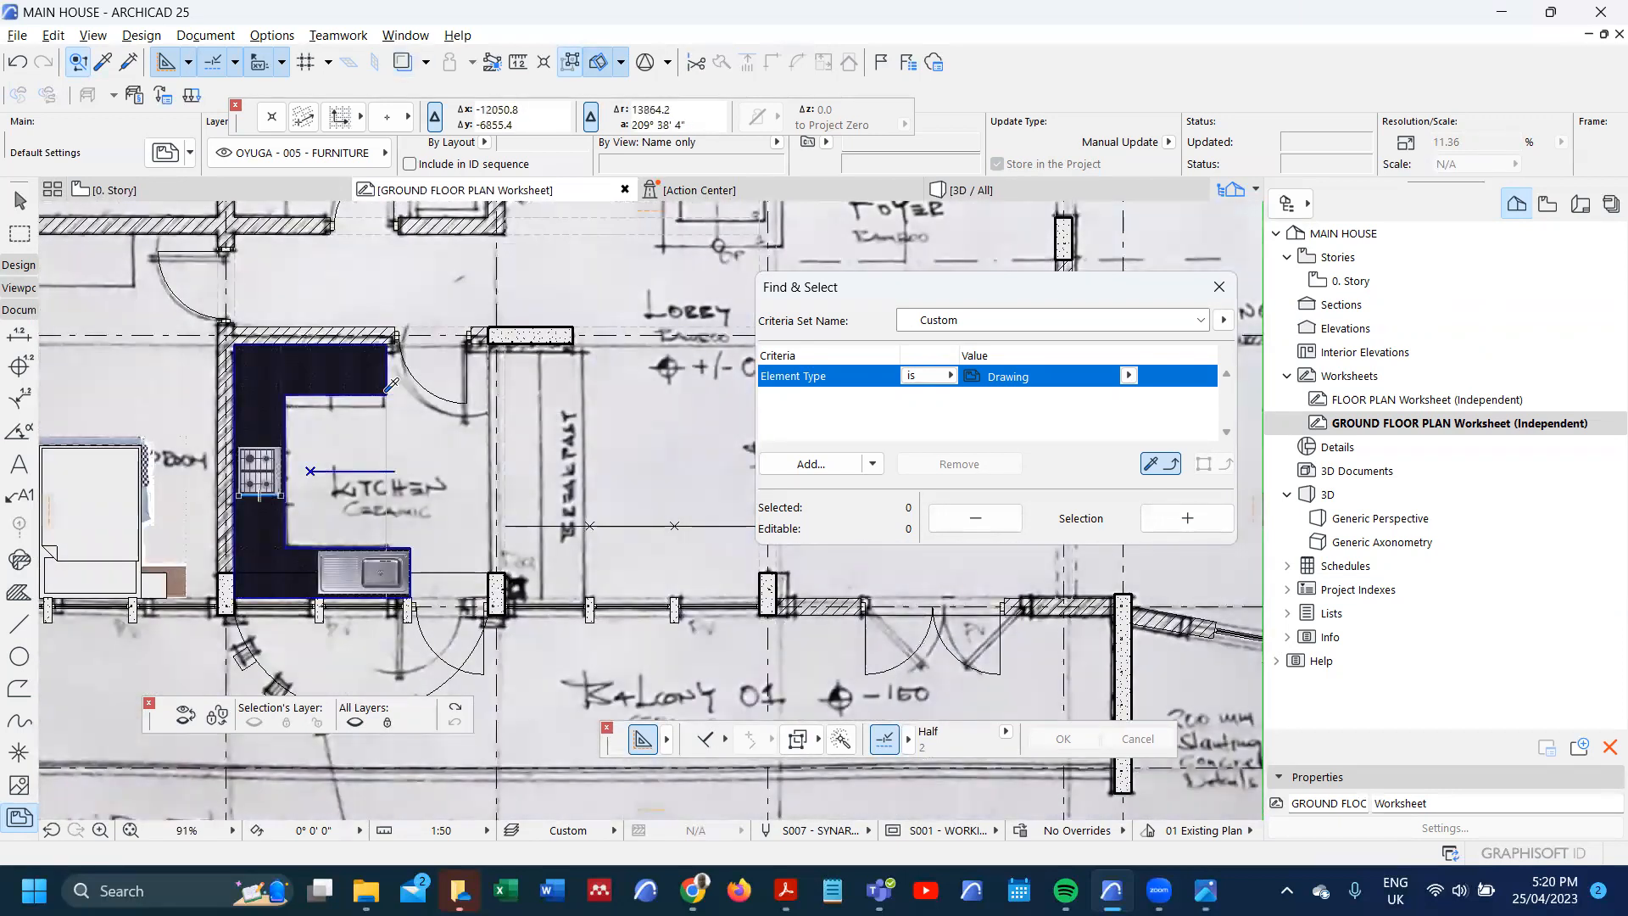
scroll(559, 371, up, 2)
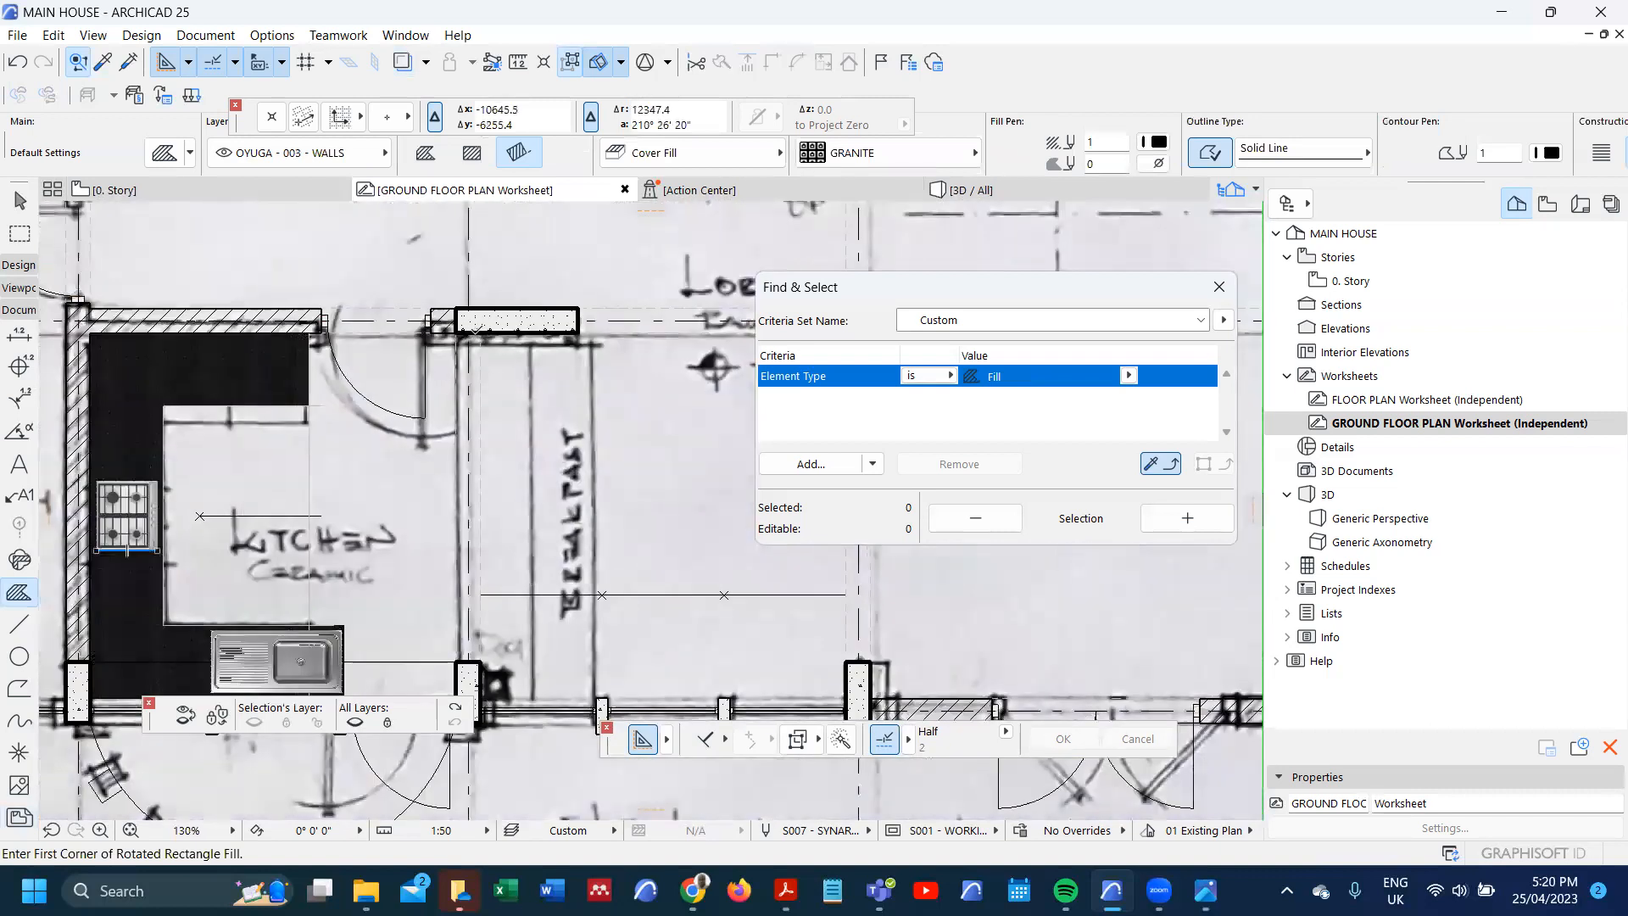
click(459, 332)
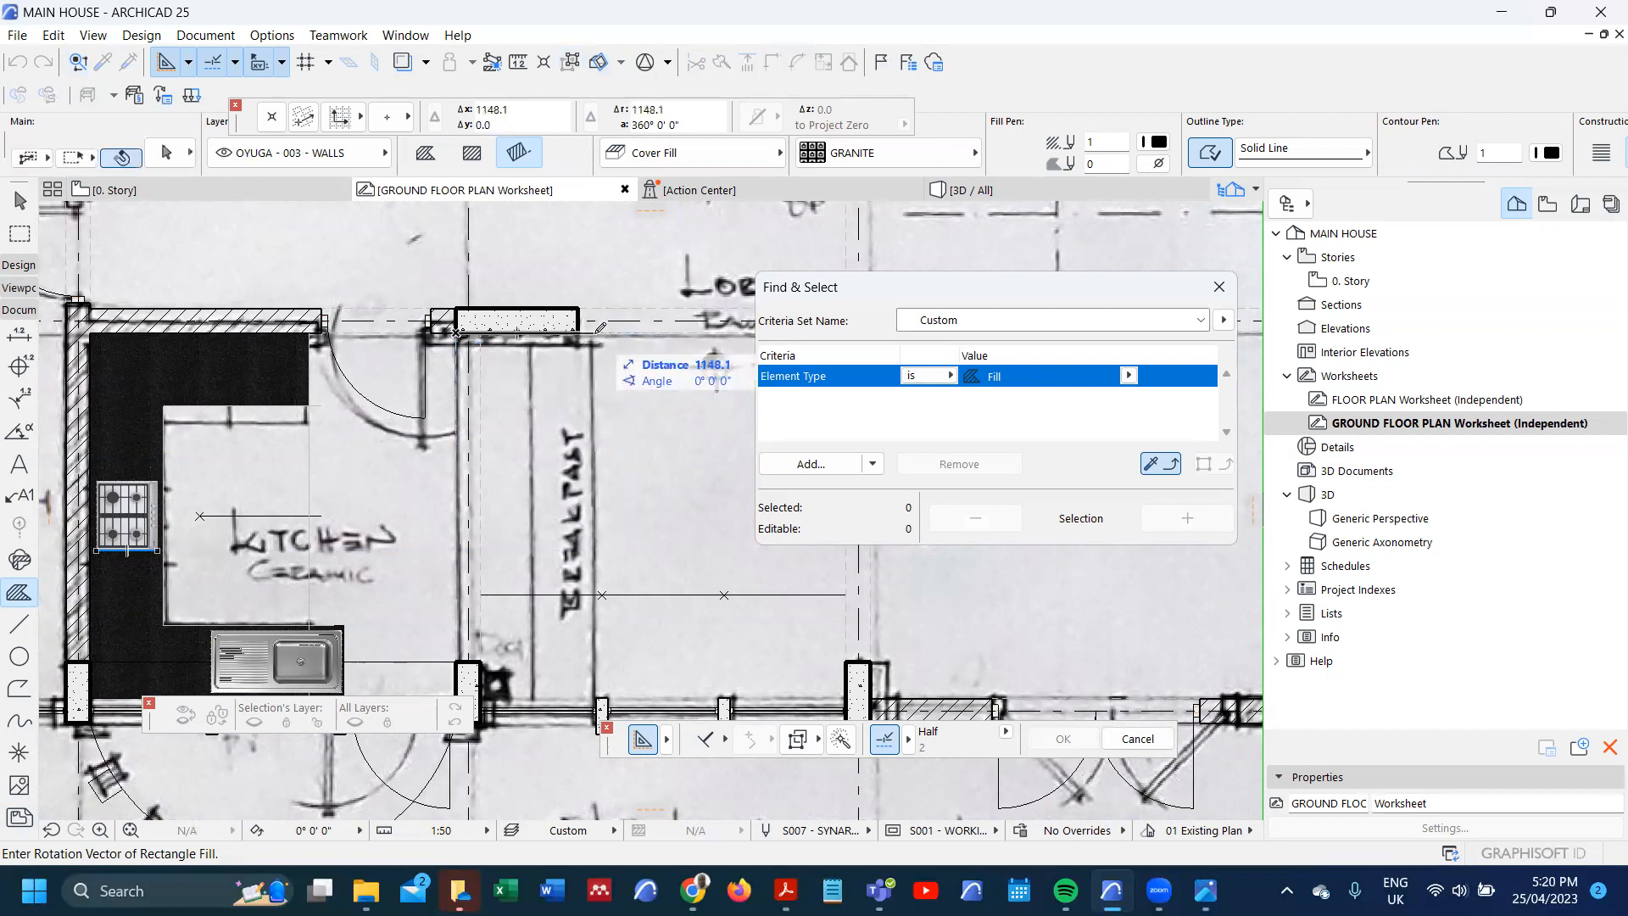
key(Tab)
key(Return)
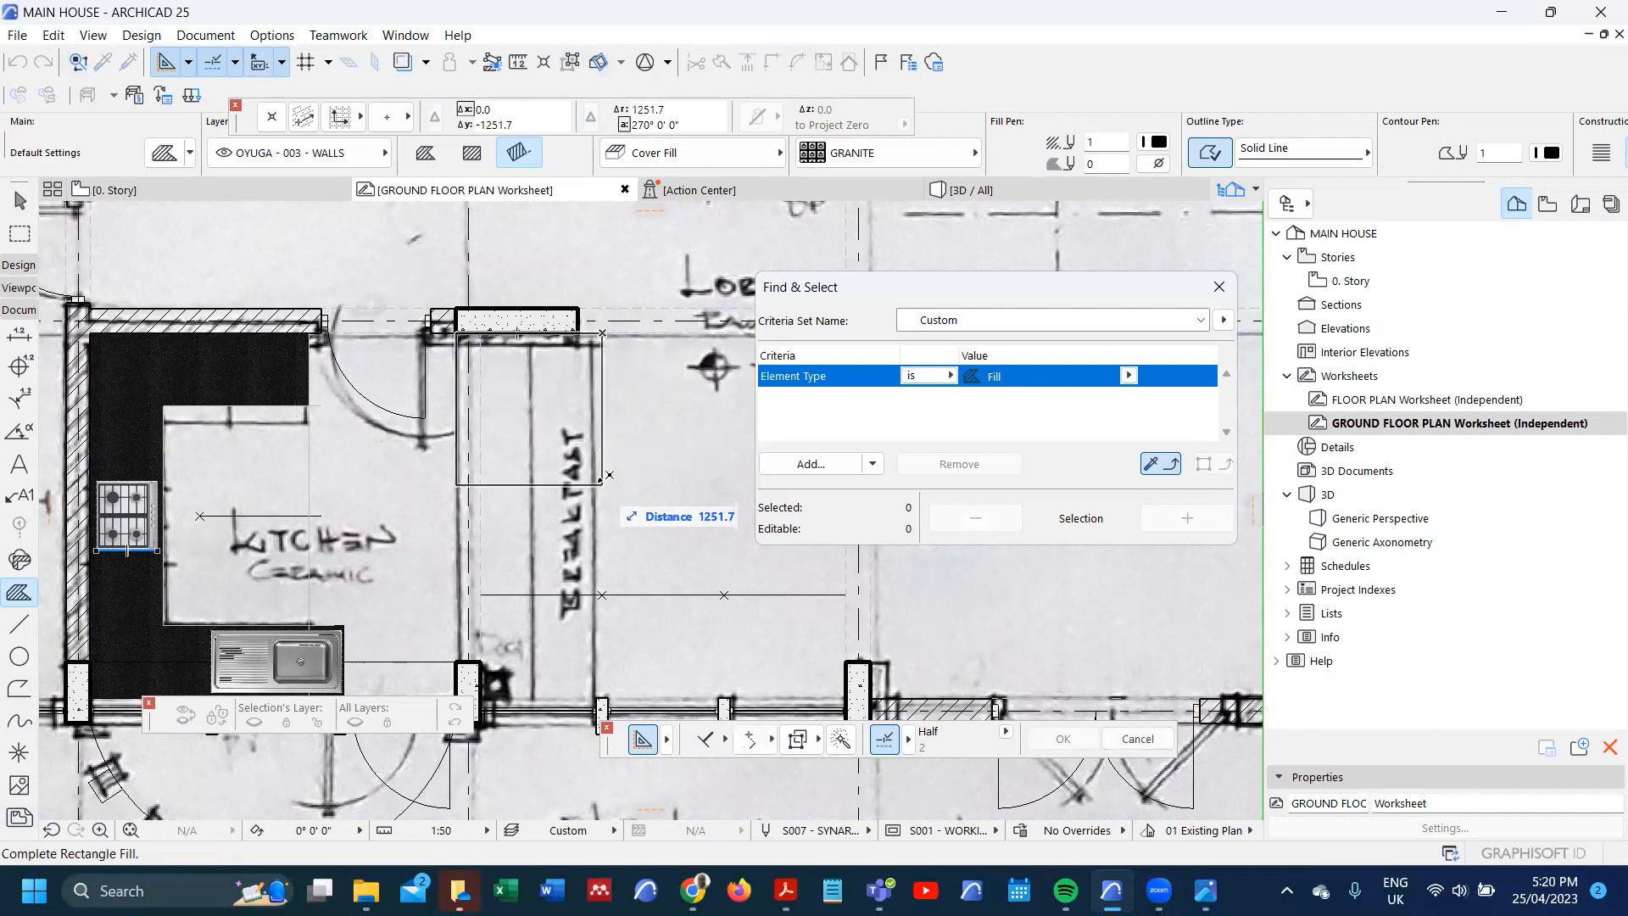
scroll(543, 644, down, 2)
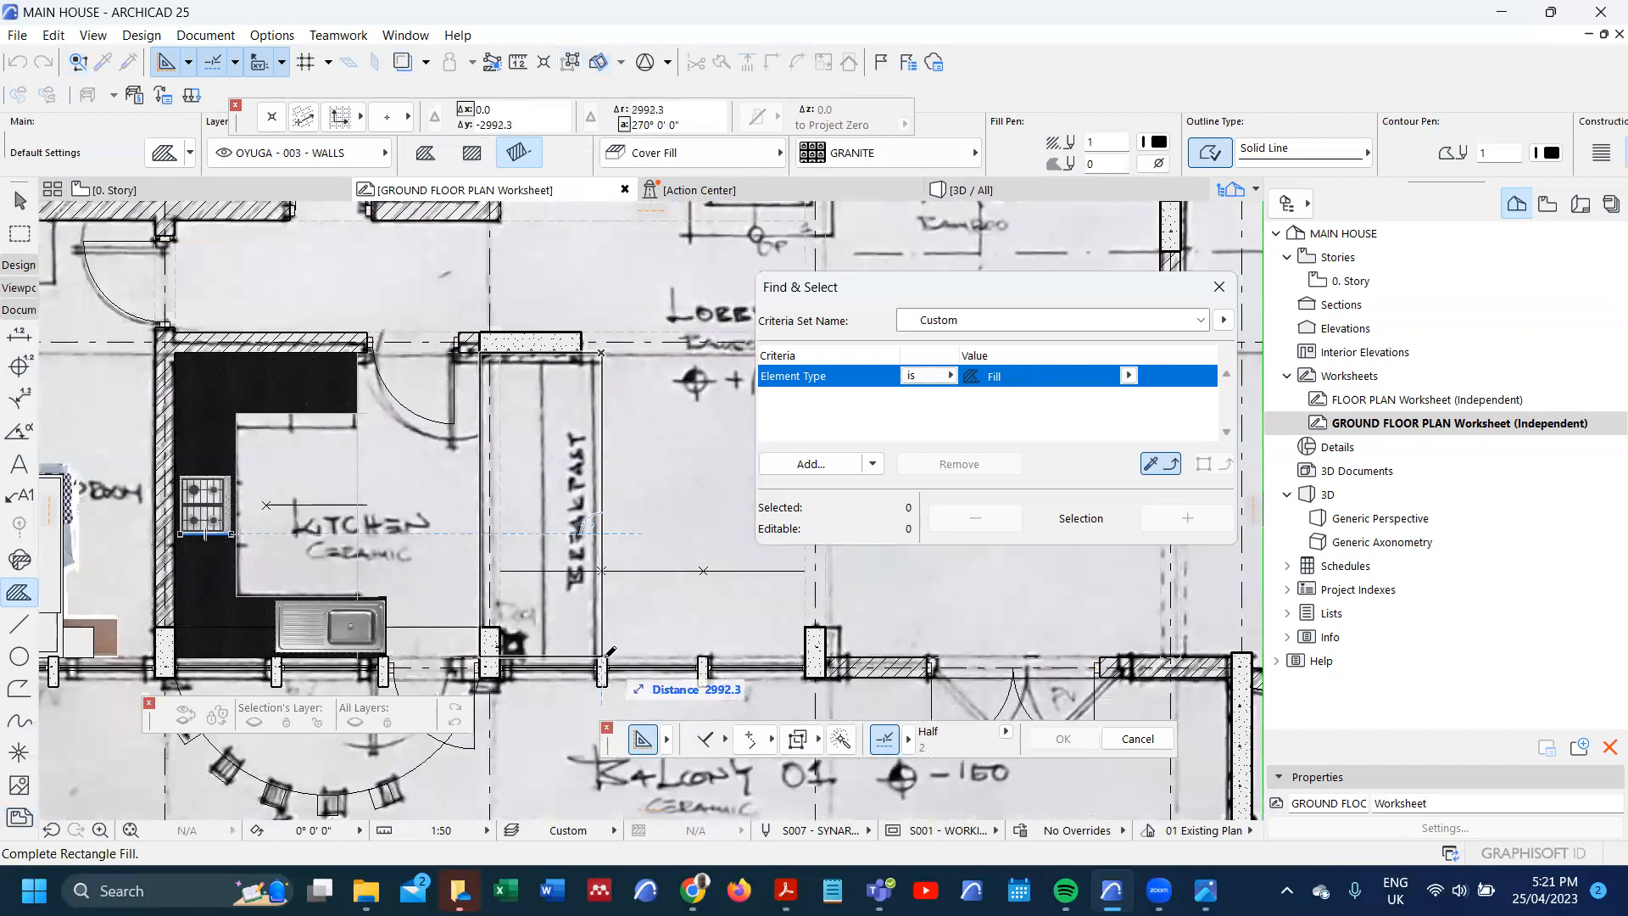
click(605, 654)
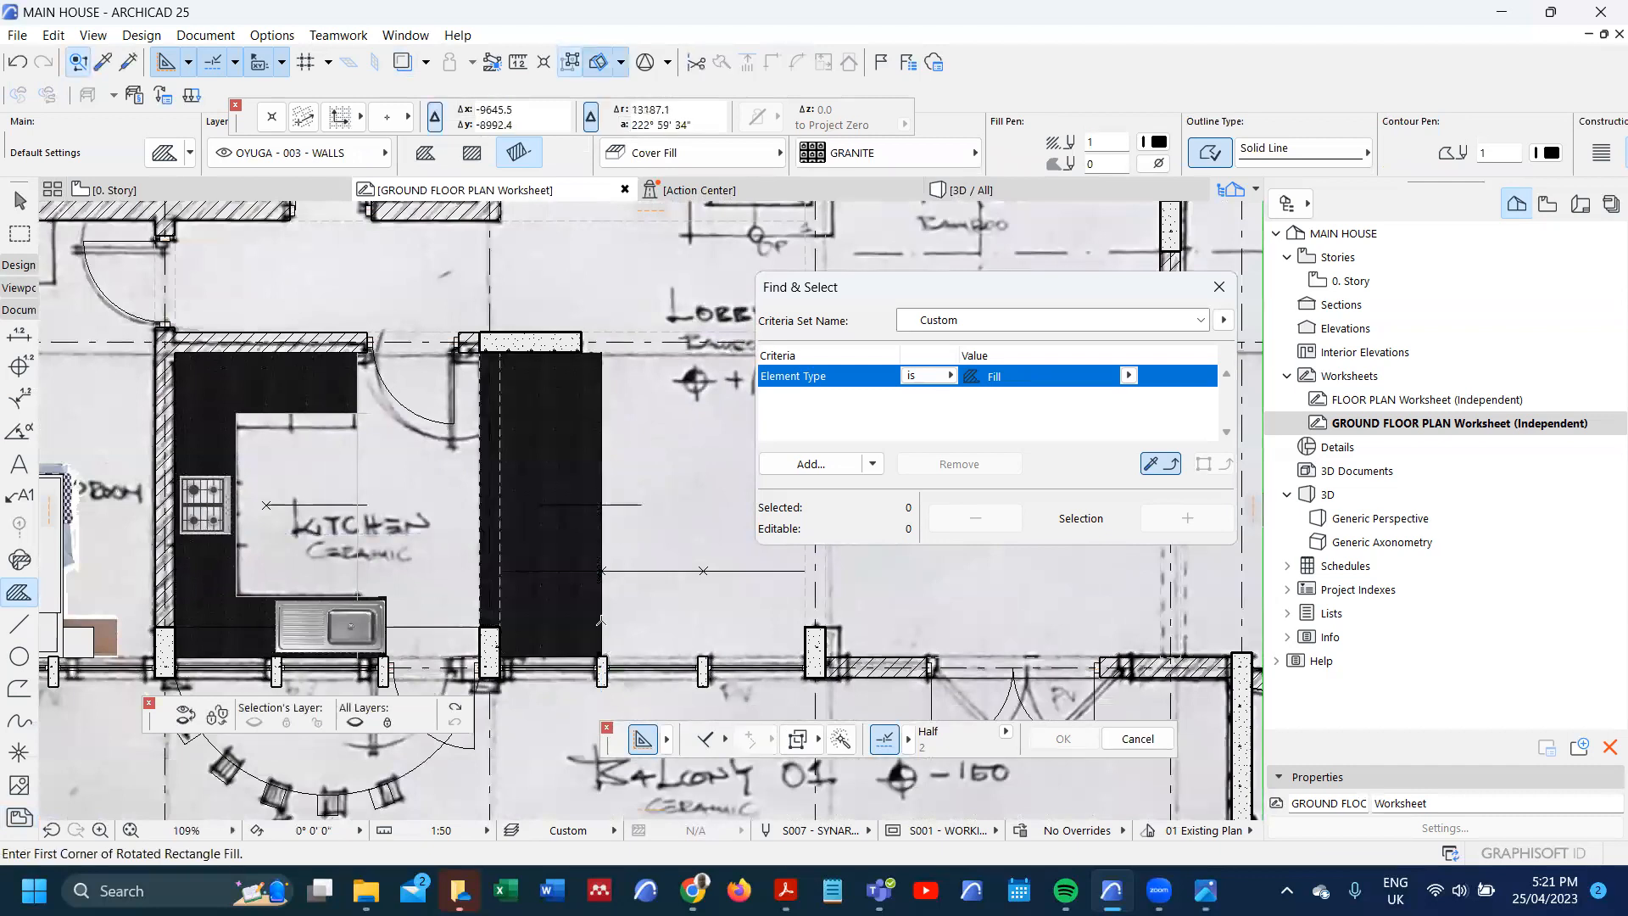
shift+click(601, 618)
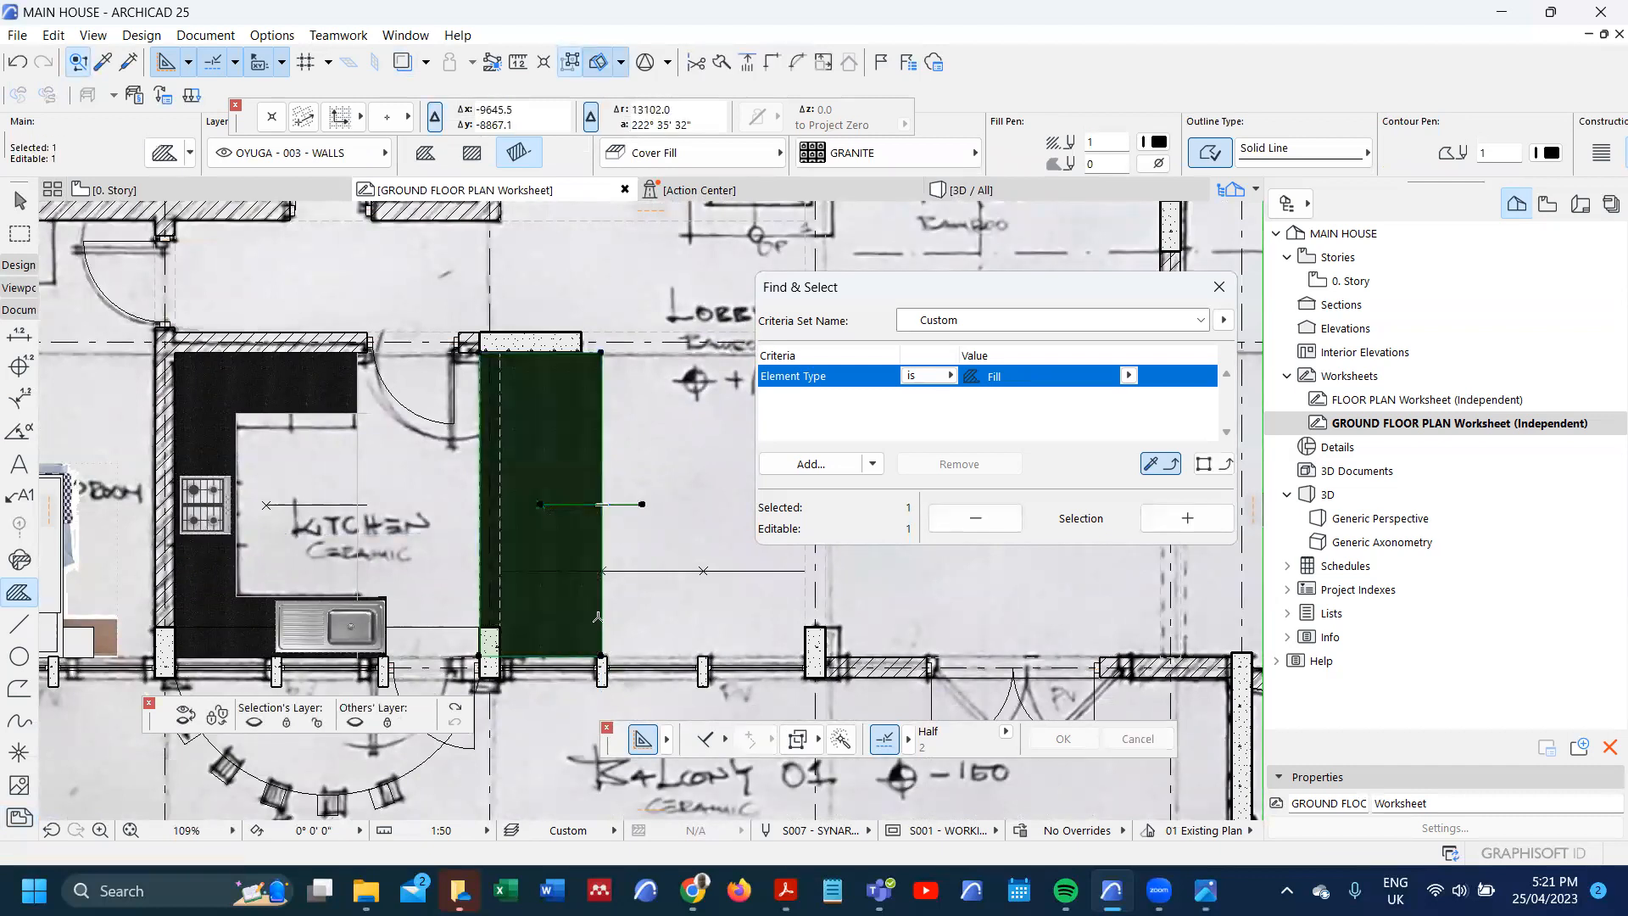
click(601, 618)
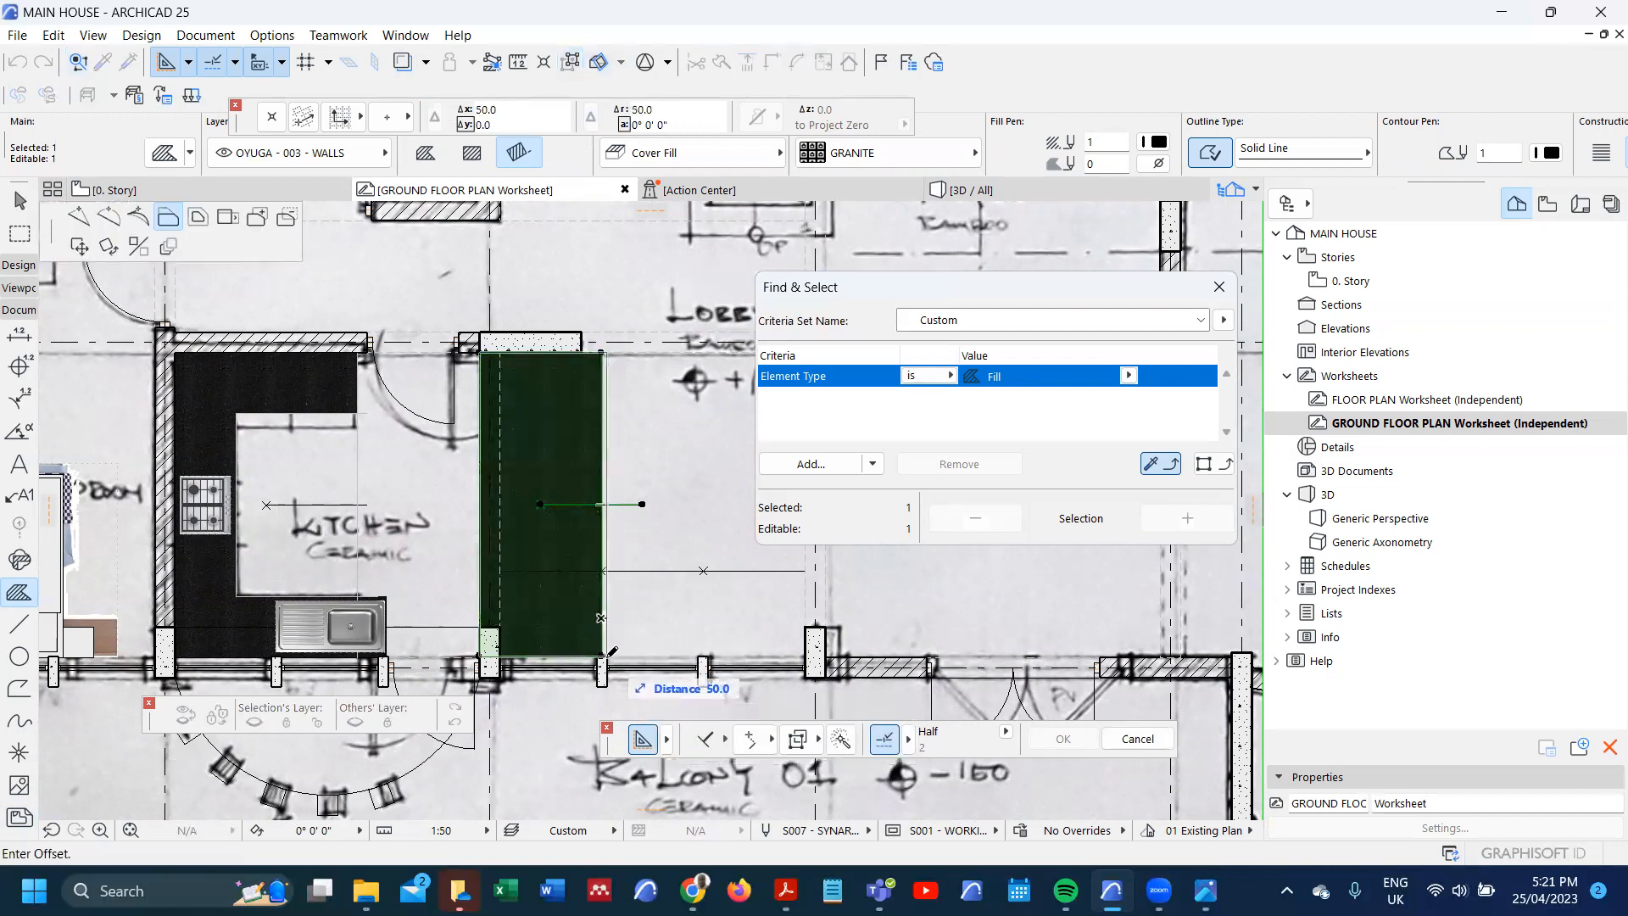
key(Escape)
key(Escape)
- Set the default pattern for new fills to S001 - 006- 002 - TIMBER FLOORING
scroll(596, 566, down, 3)
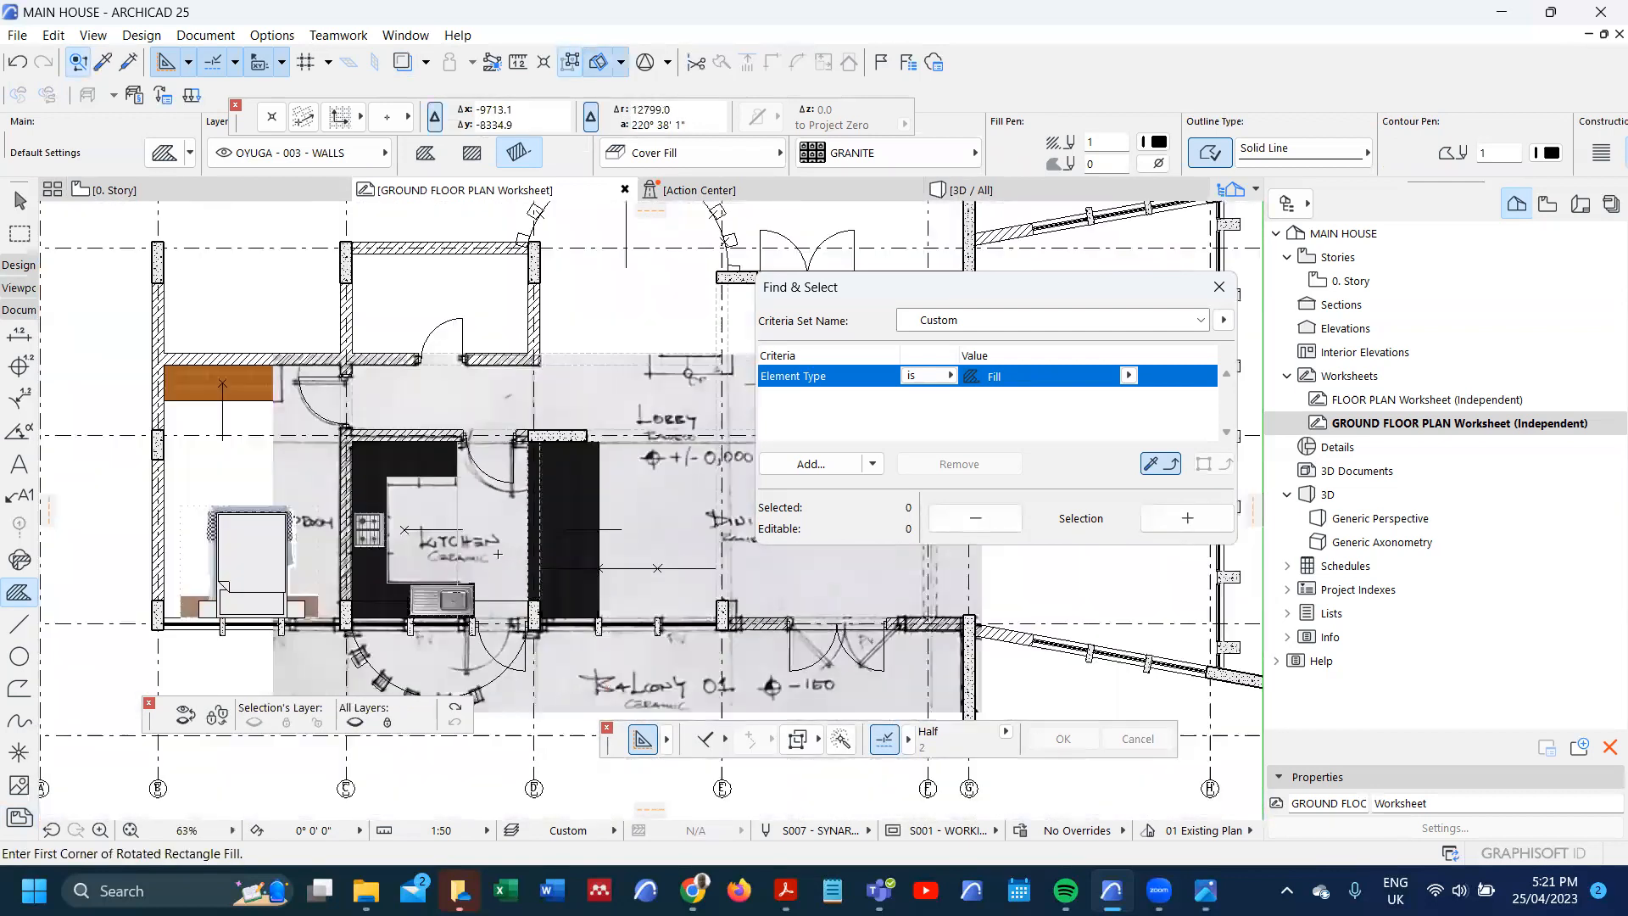
scroll(340, 476, down, 3)
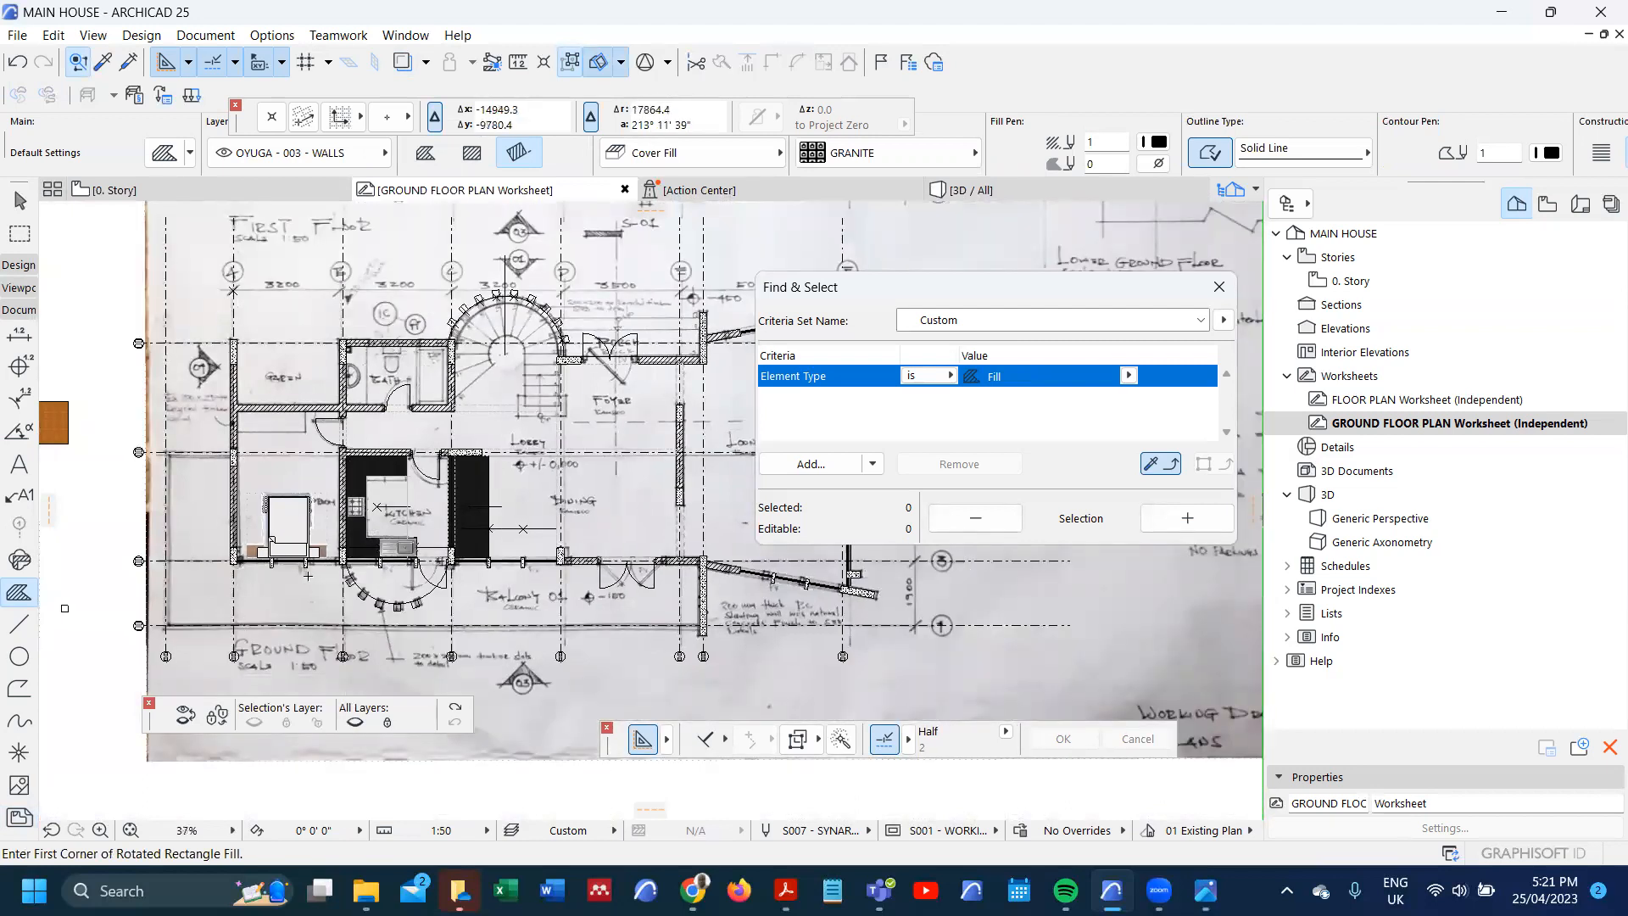
scroll(308, 576, up, 2)
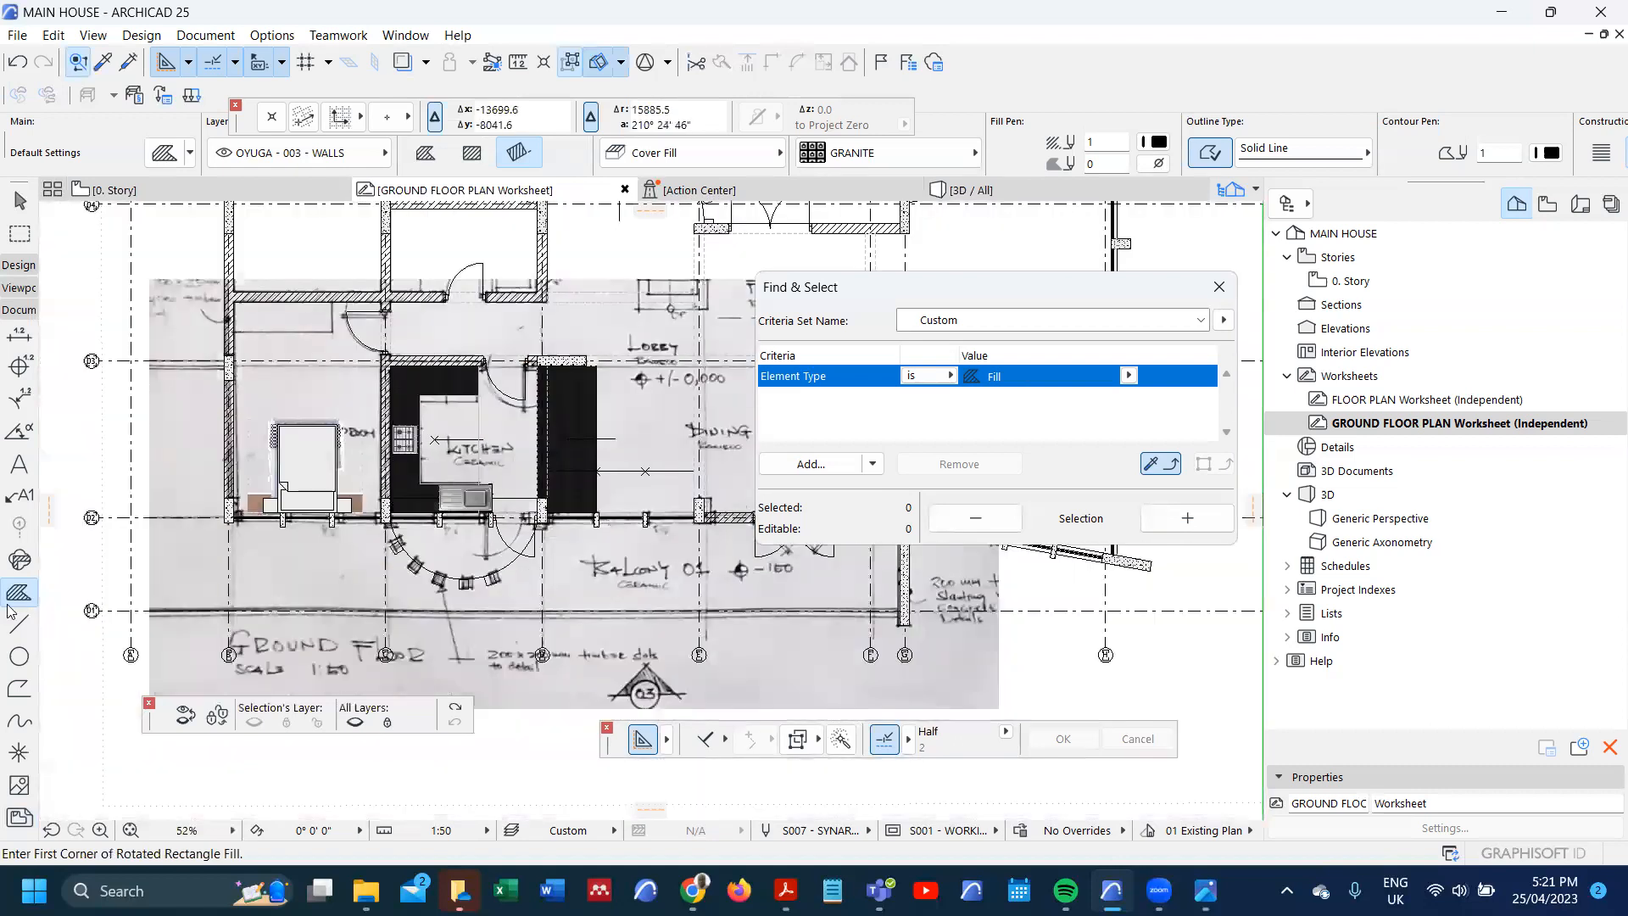
double_click(19, 592)
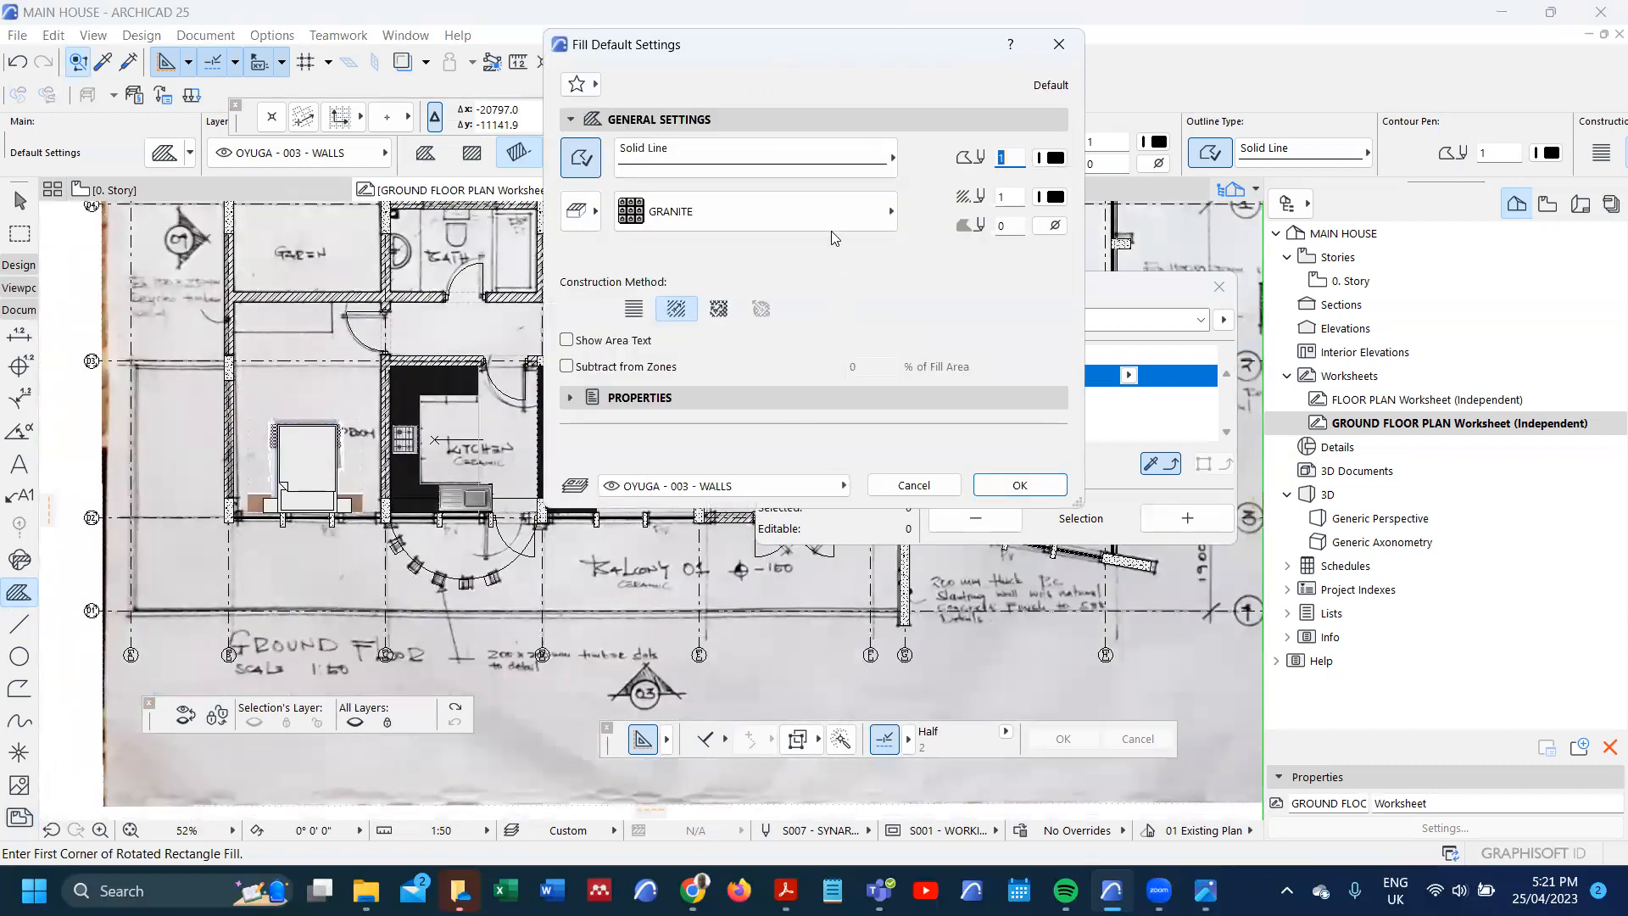
click(831, 213)
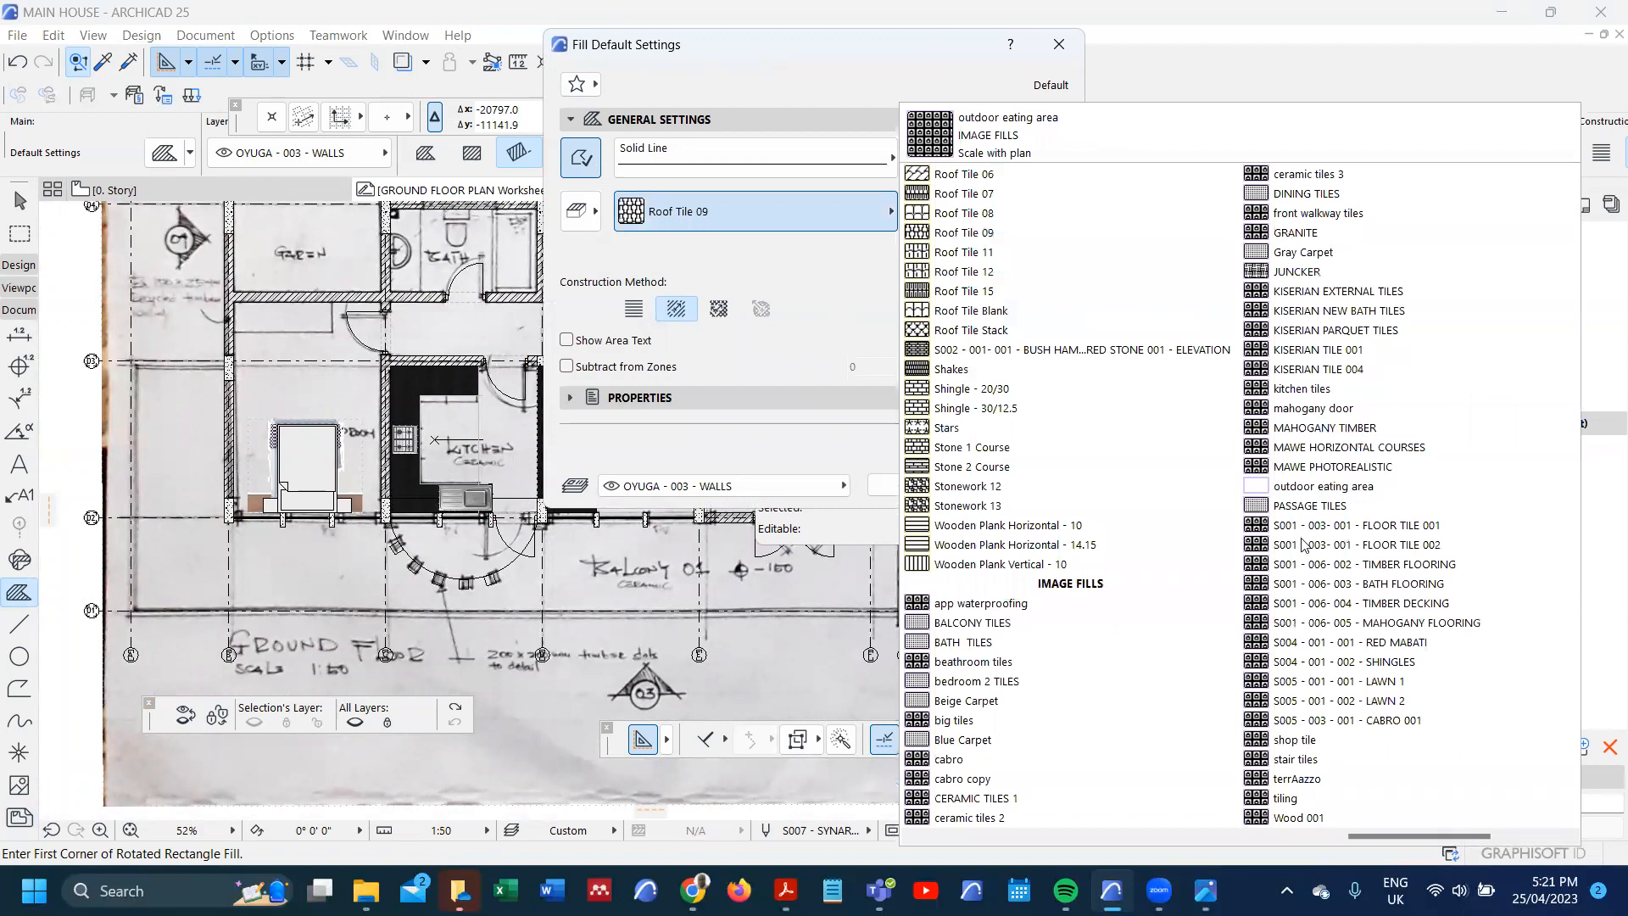
click(1324, 565)
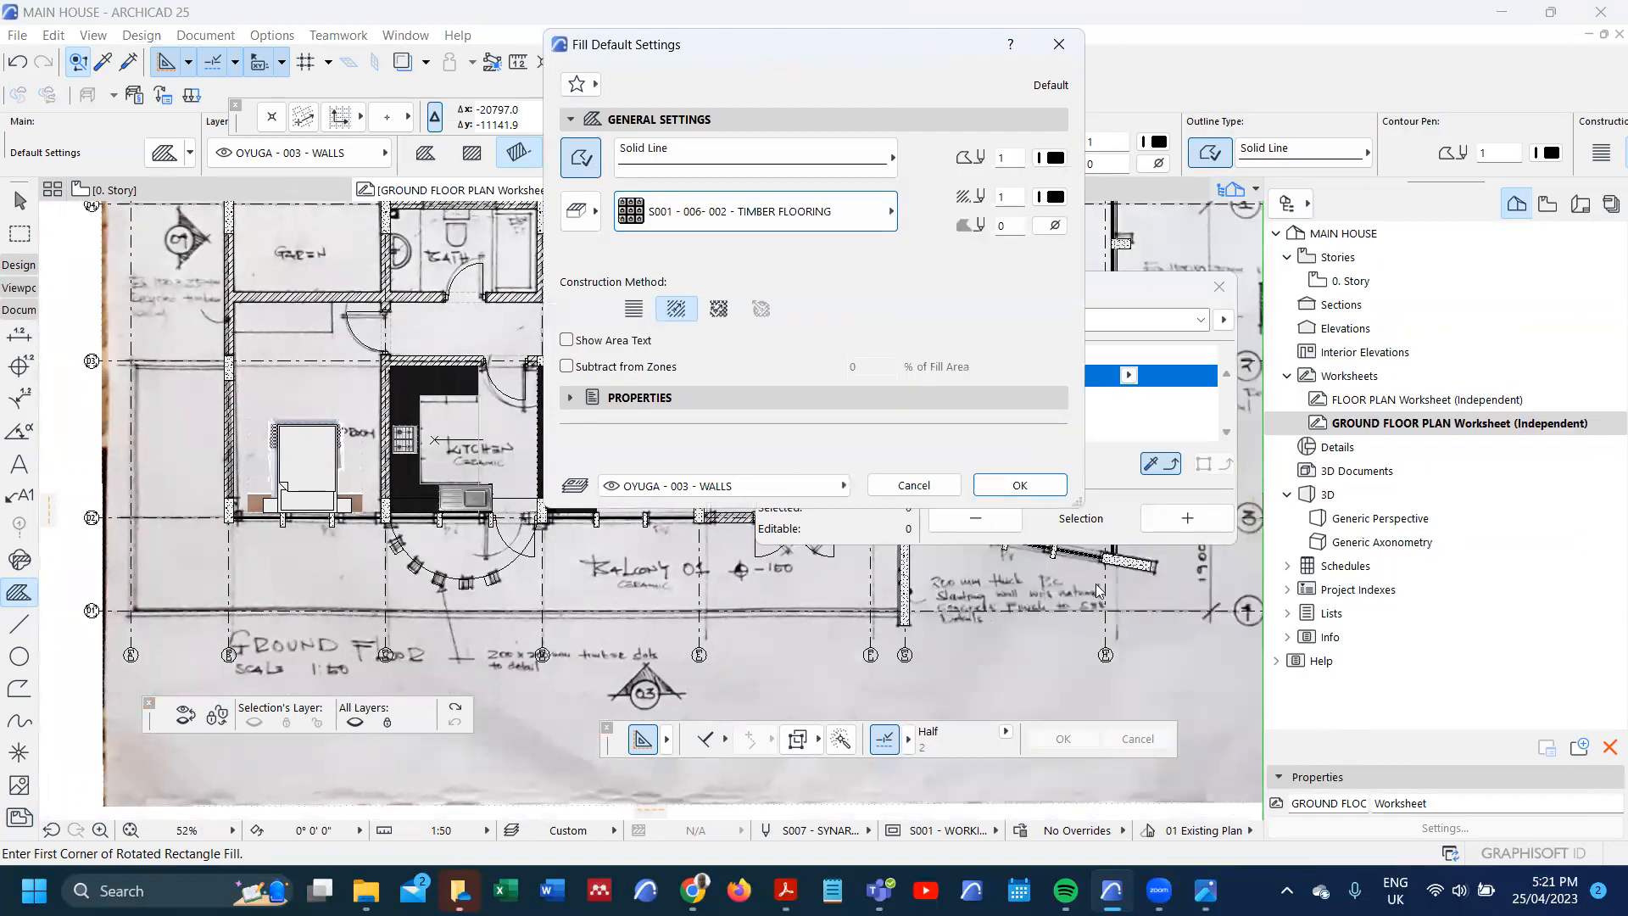
click(1020, 485)
- Draw a sample fill rectangle about 3800 mm wide in the empty area below the spare bed image, and select it
scroll(638, 422, down, 3)
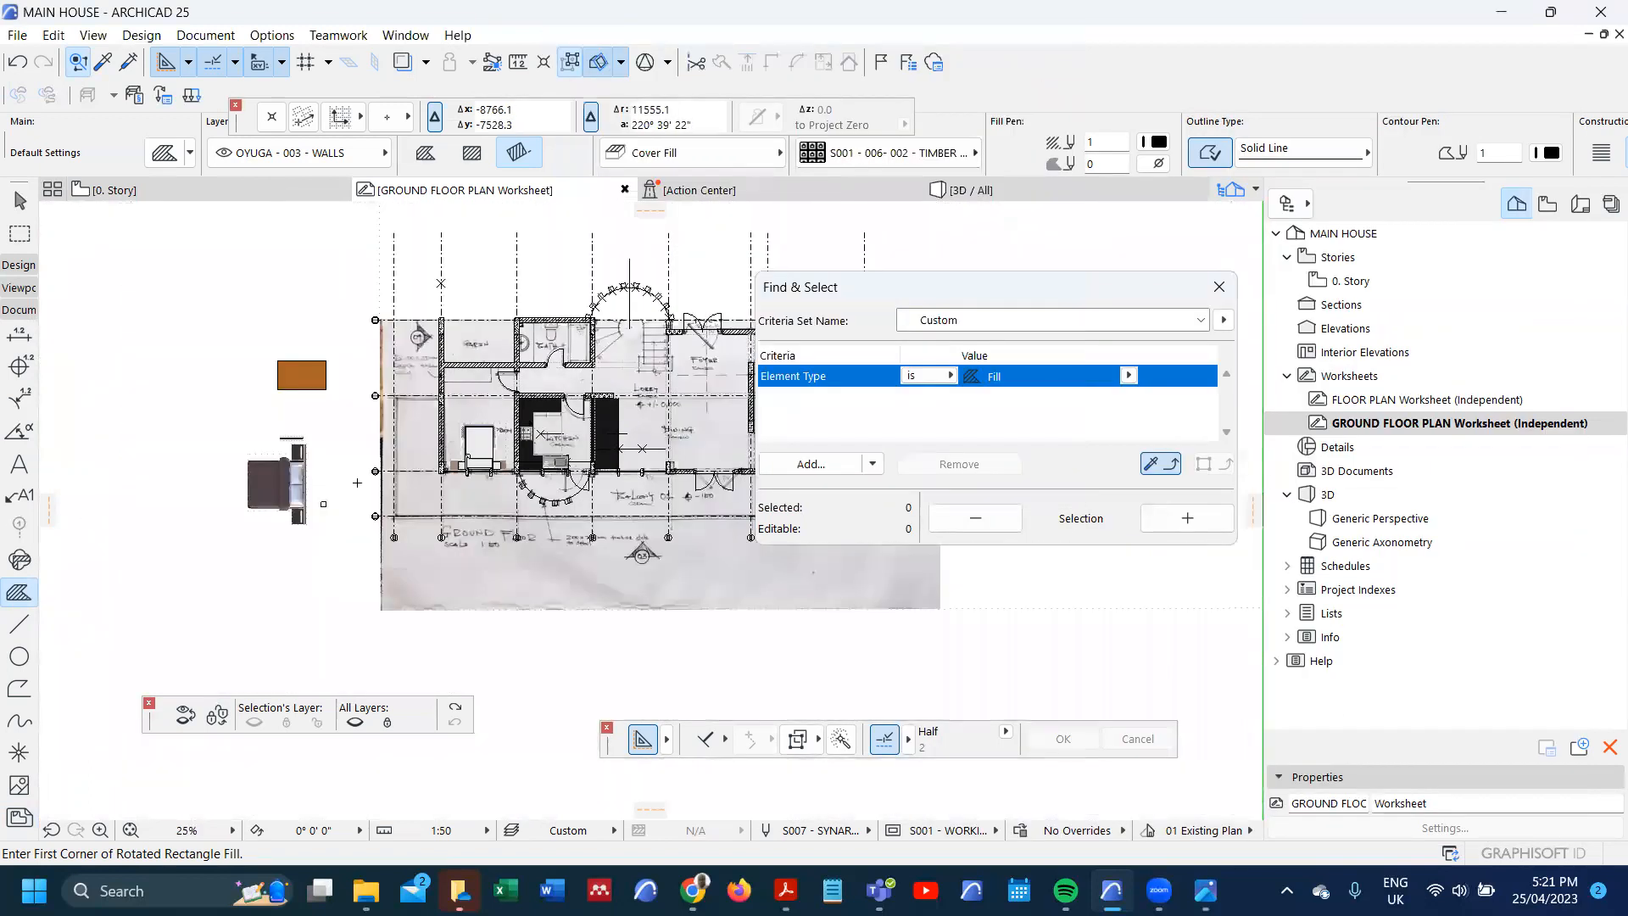
click(285, 561)
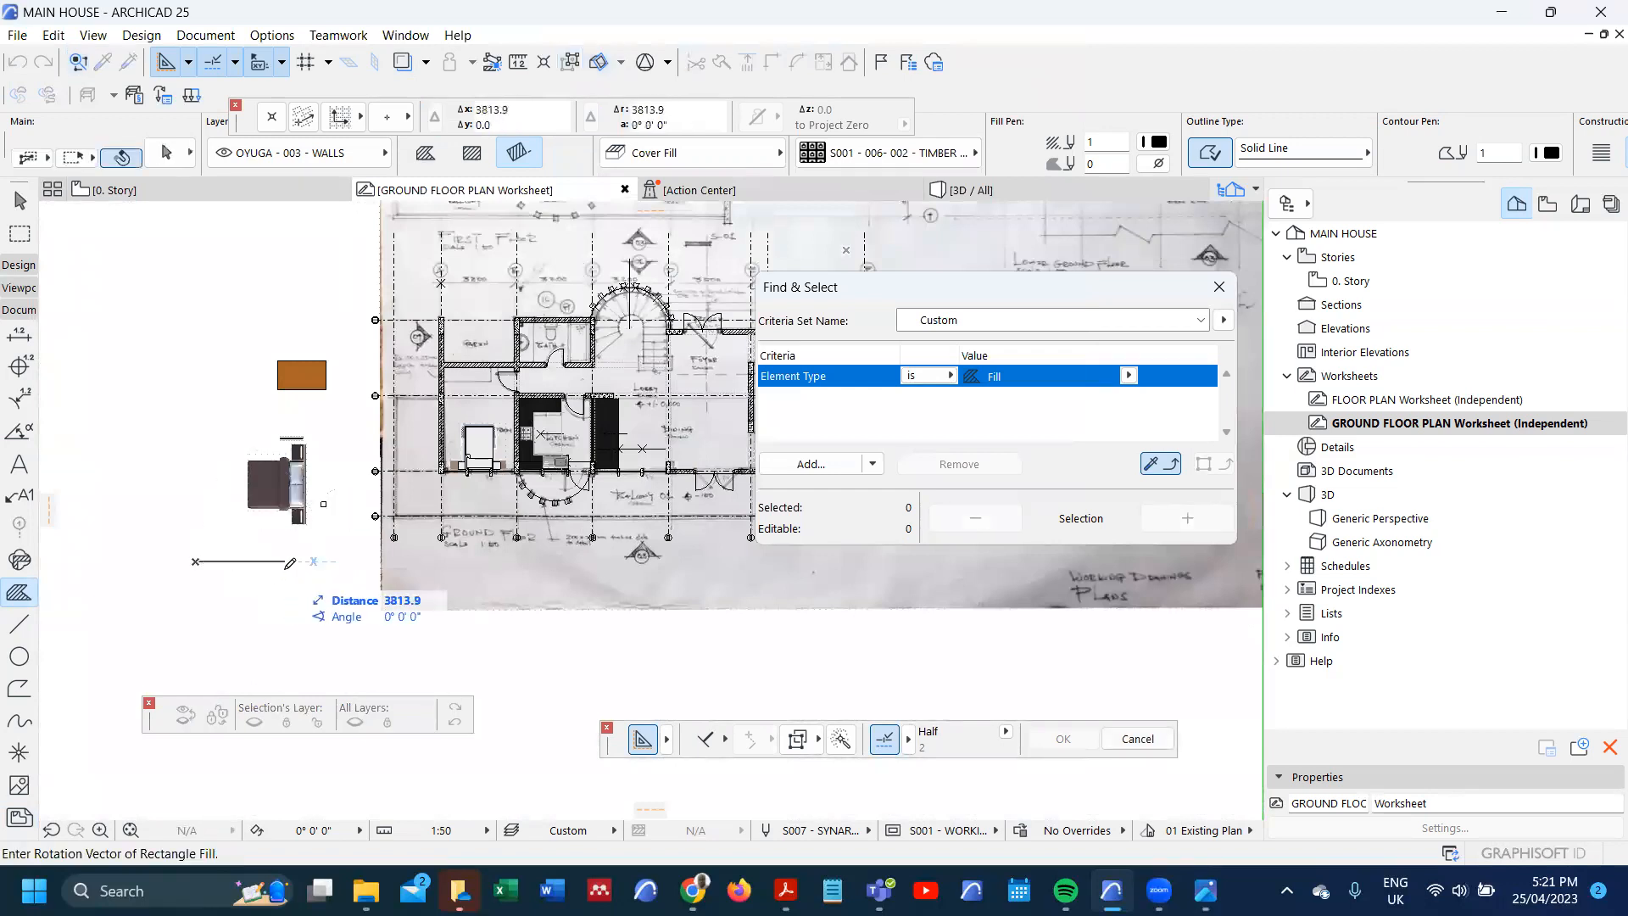
click(287, 620)
scroll(302, 483, up, 6)
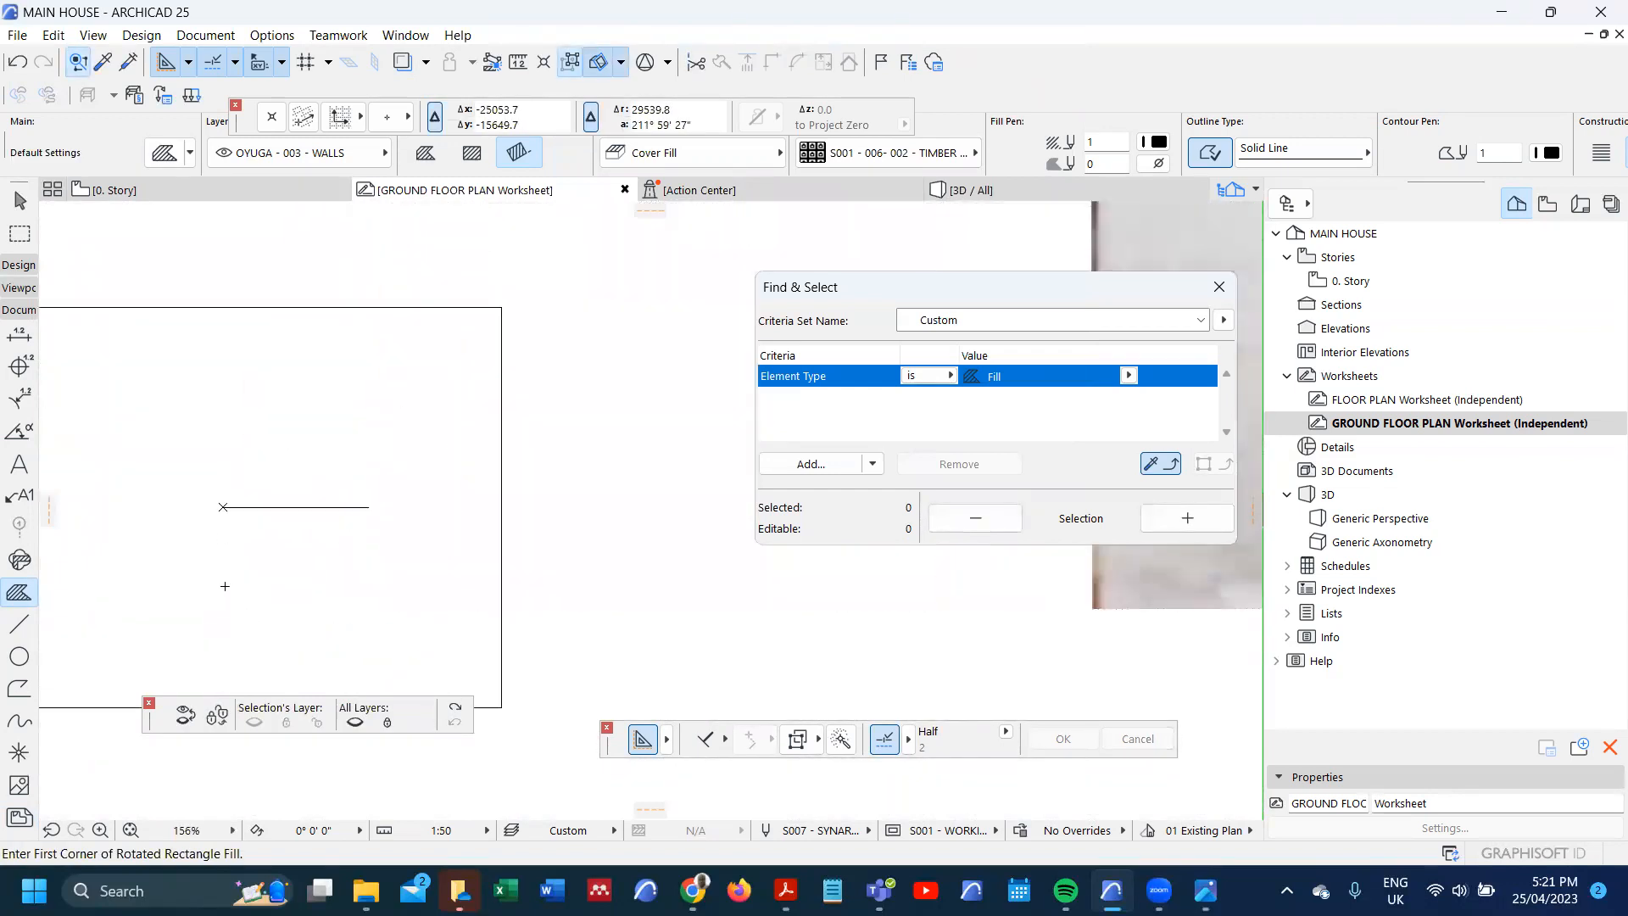
scroll(303, 482, down, 2)
shift+click(305, 484)
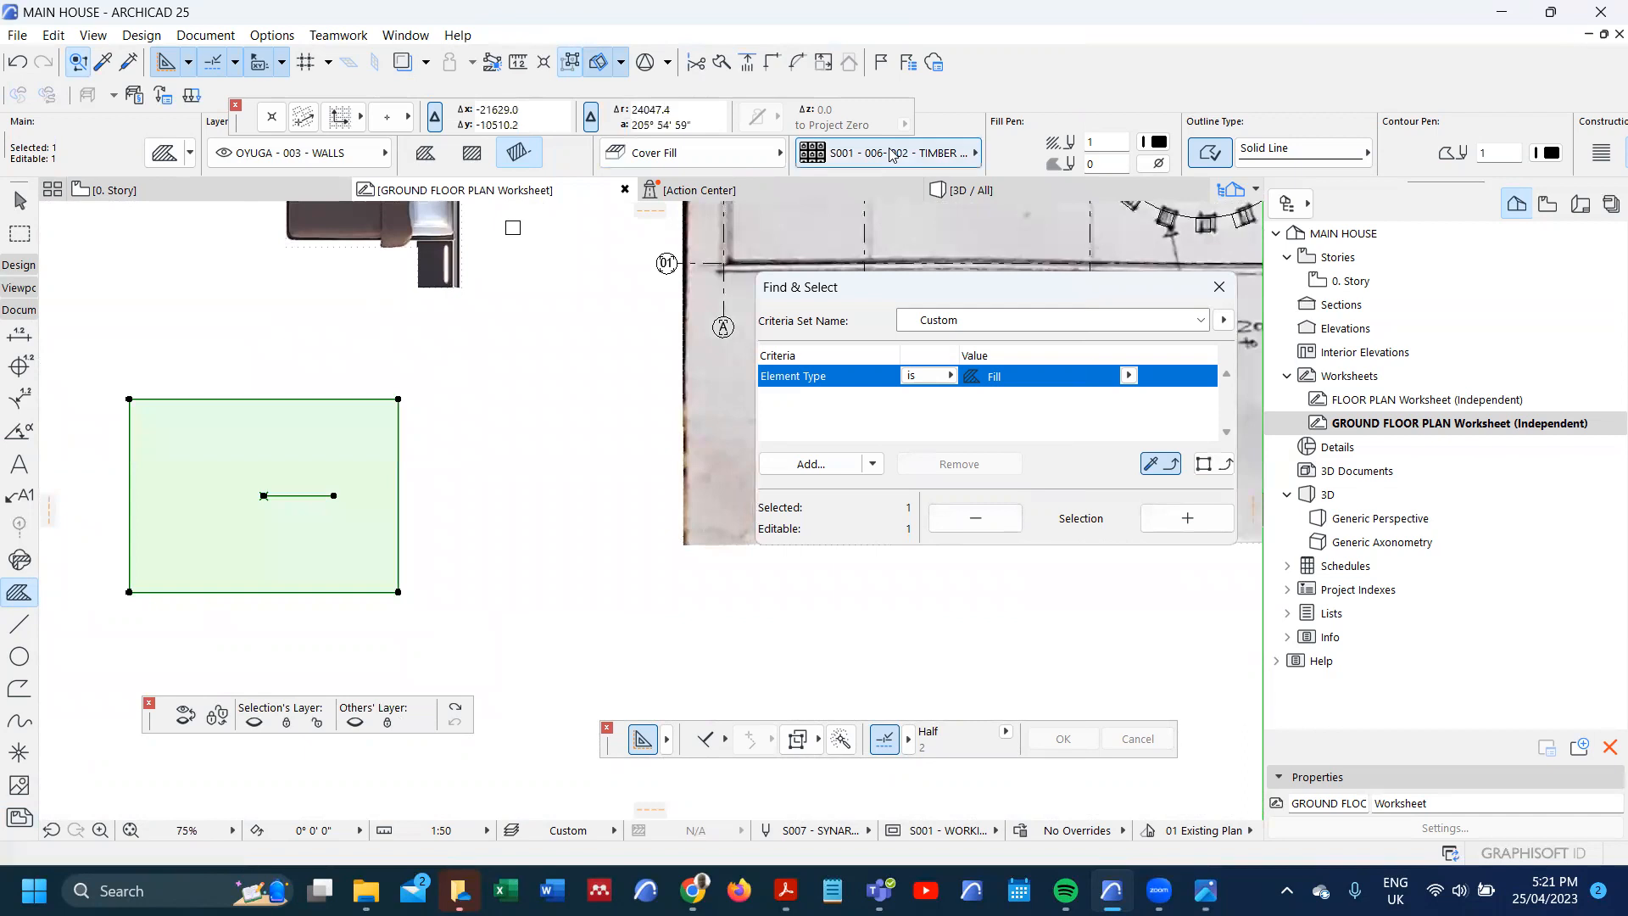
- Try the S001 - 006- 004 - TIMBER DECKING and JUNCKER image fills on the selected sample rectangle
click(887, 153)
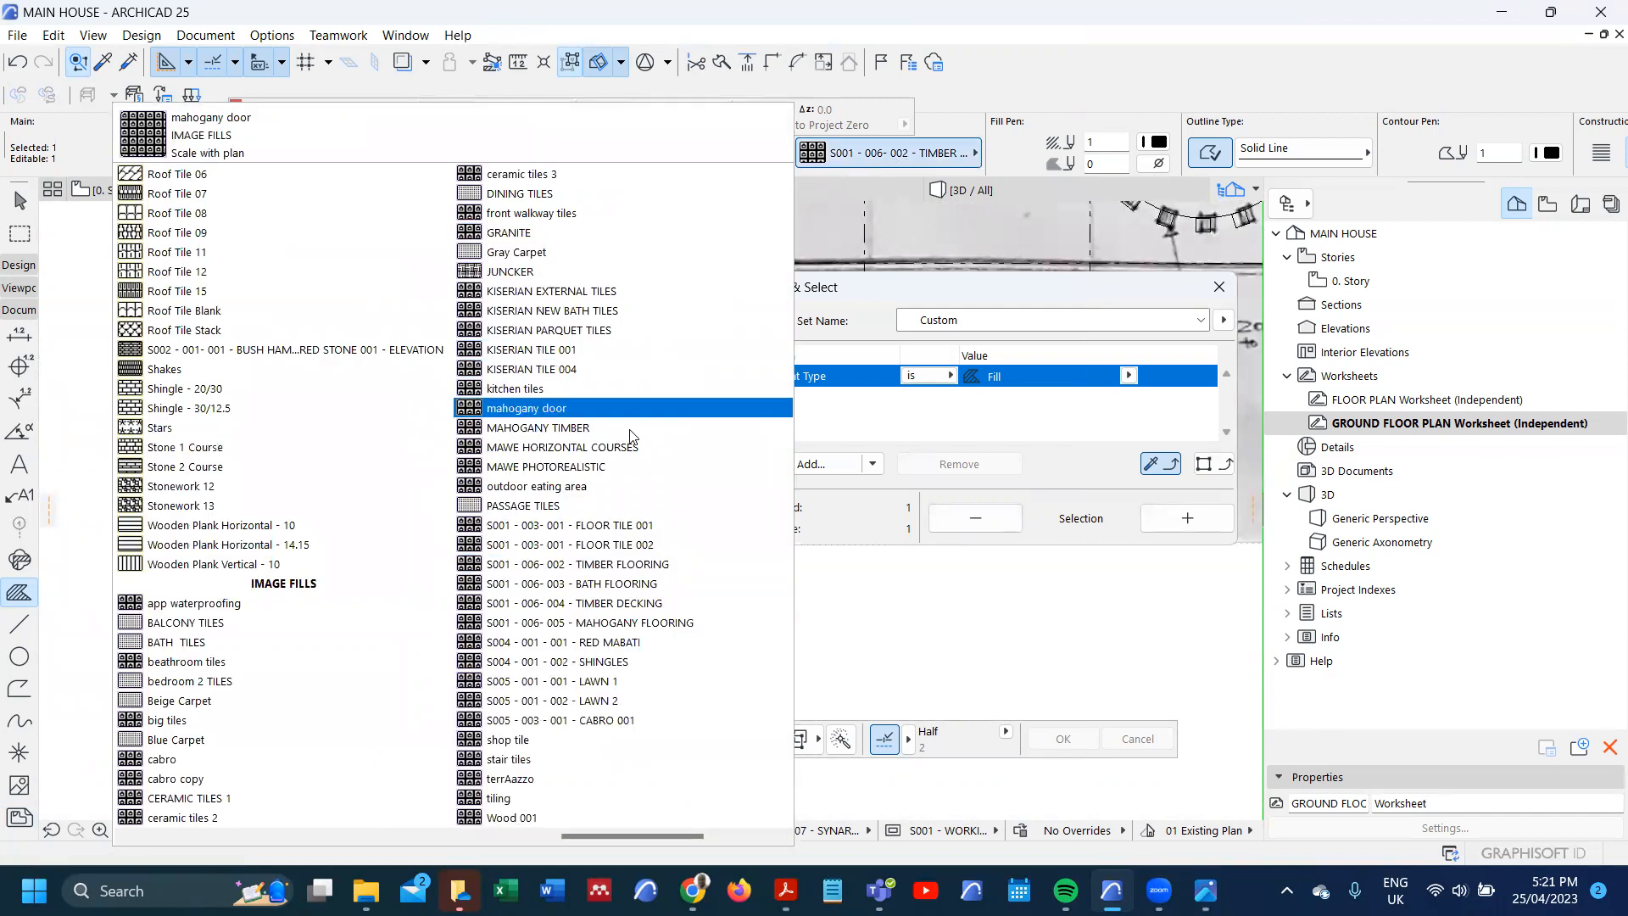
click(623, 604)
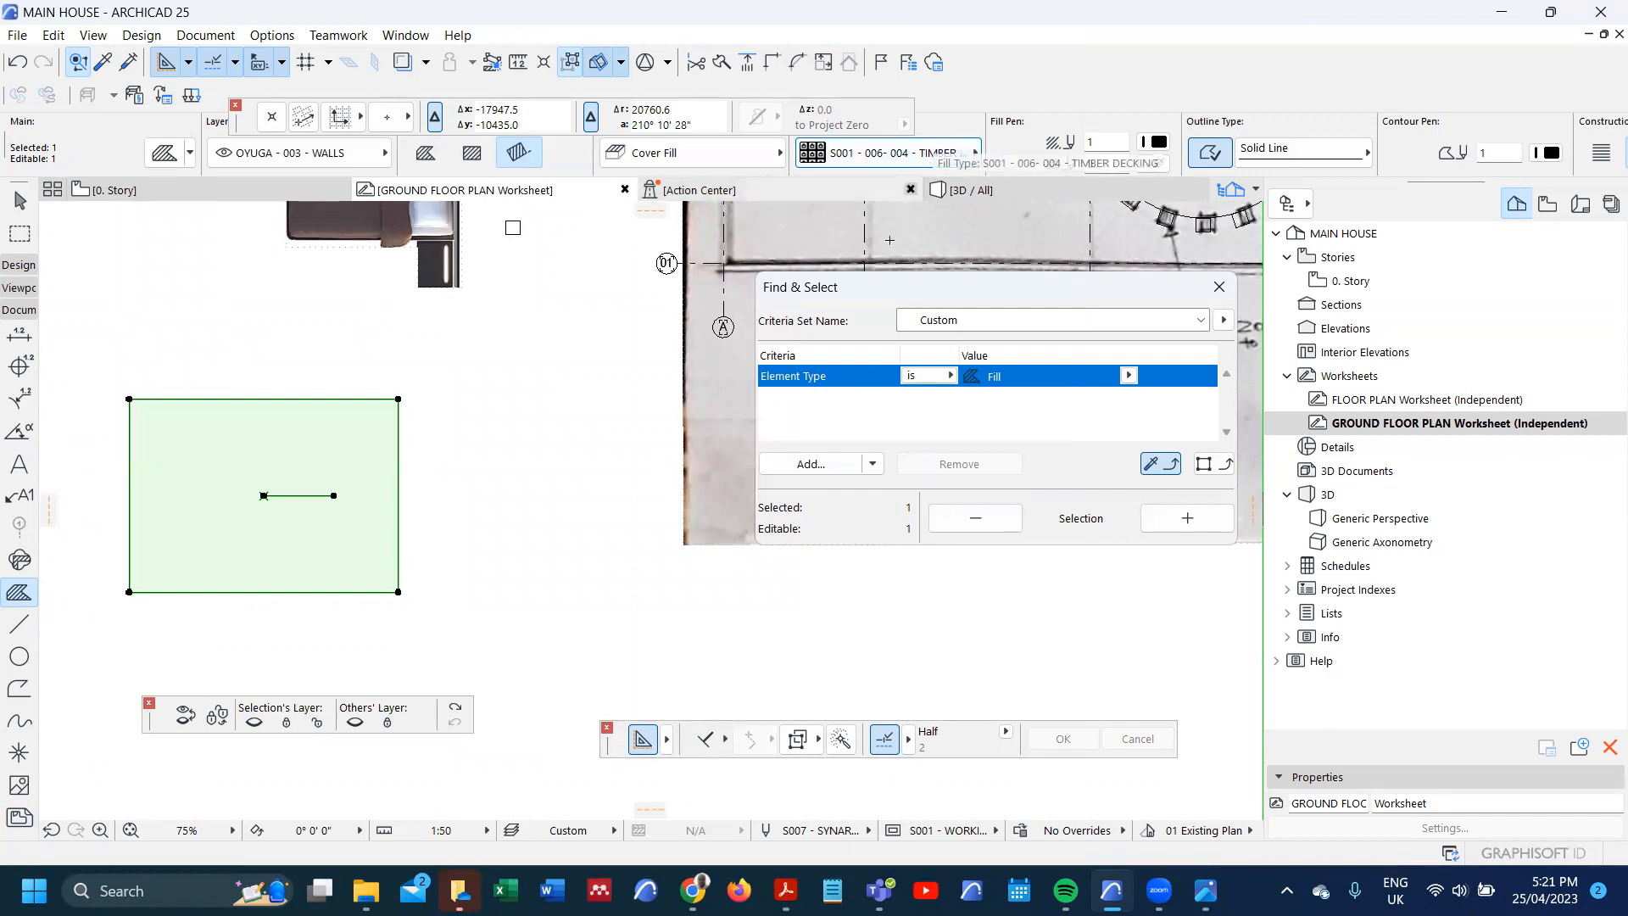
click(931, 154)
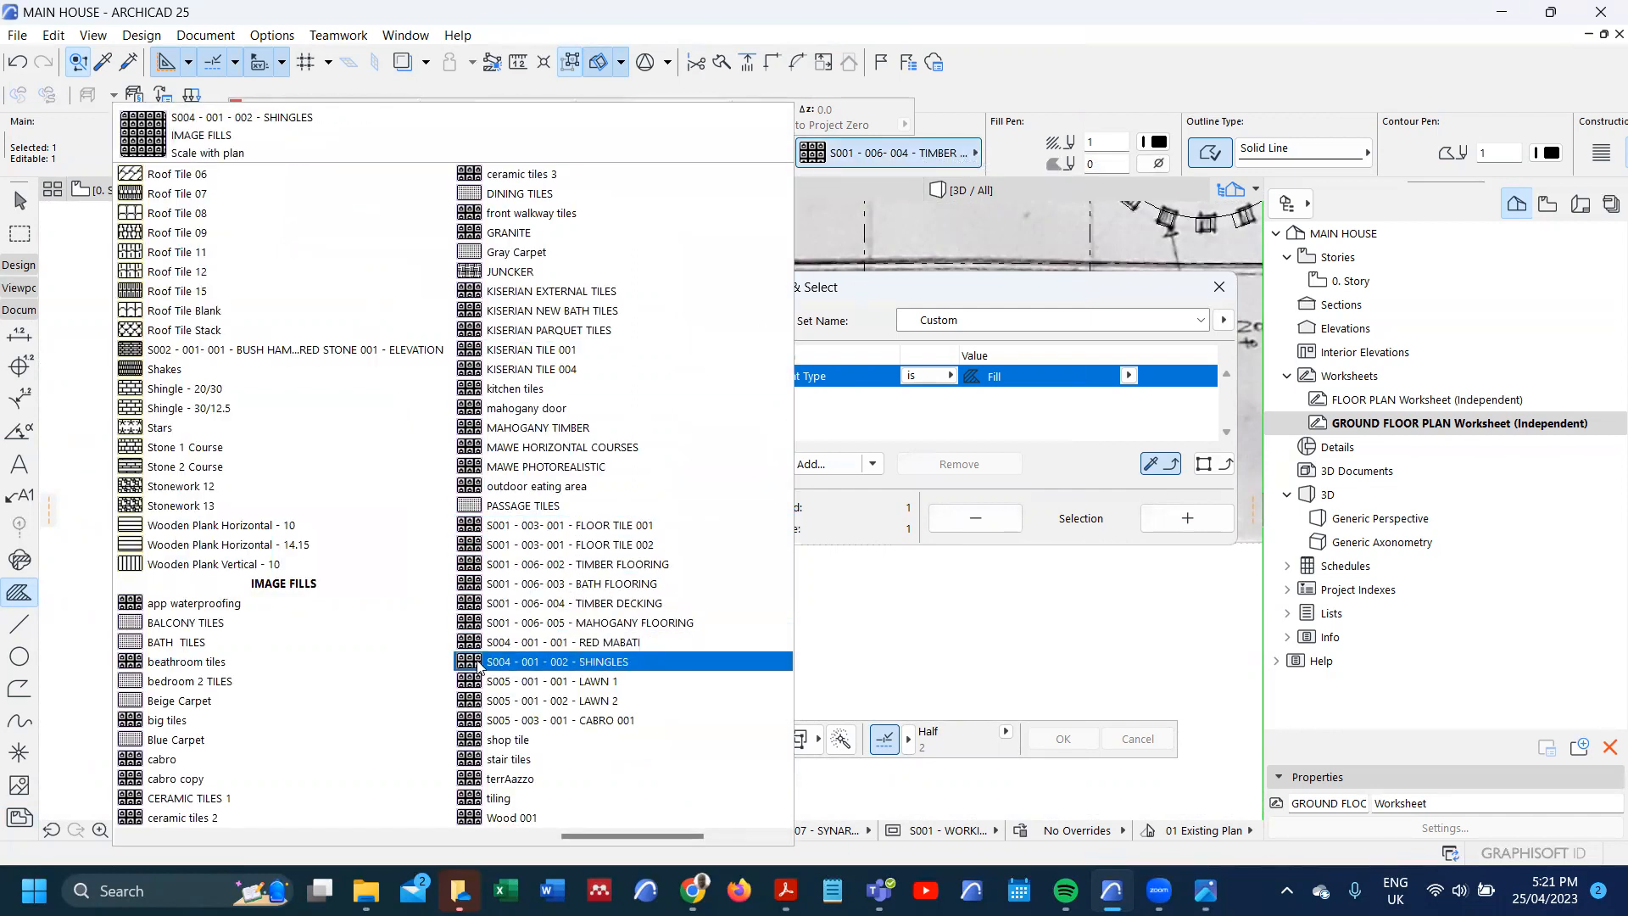
click(576, 271)
scroll(260, 482, up, 5)
scroll(260, 483, down, 5)
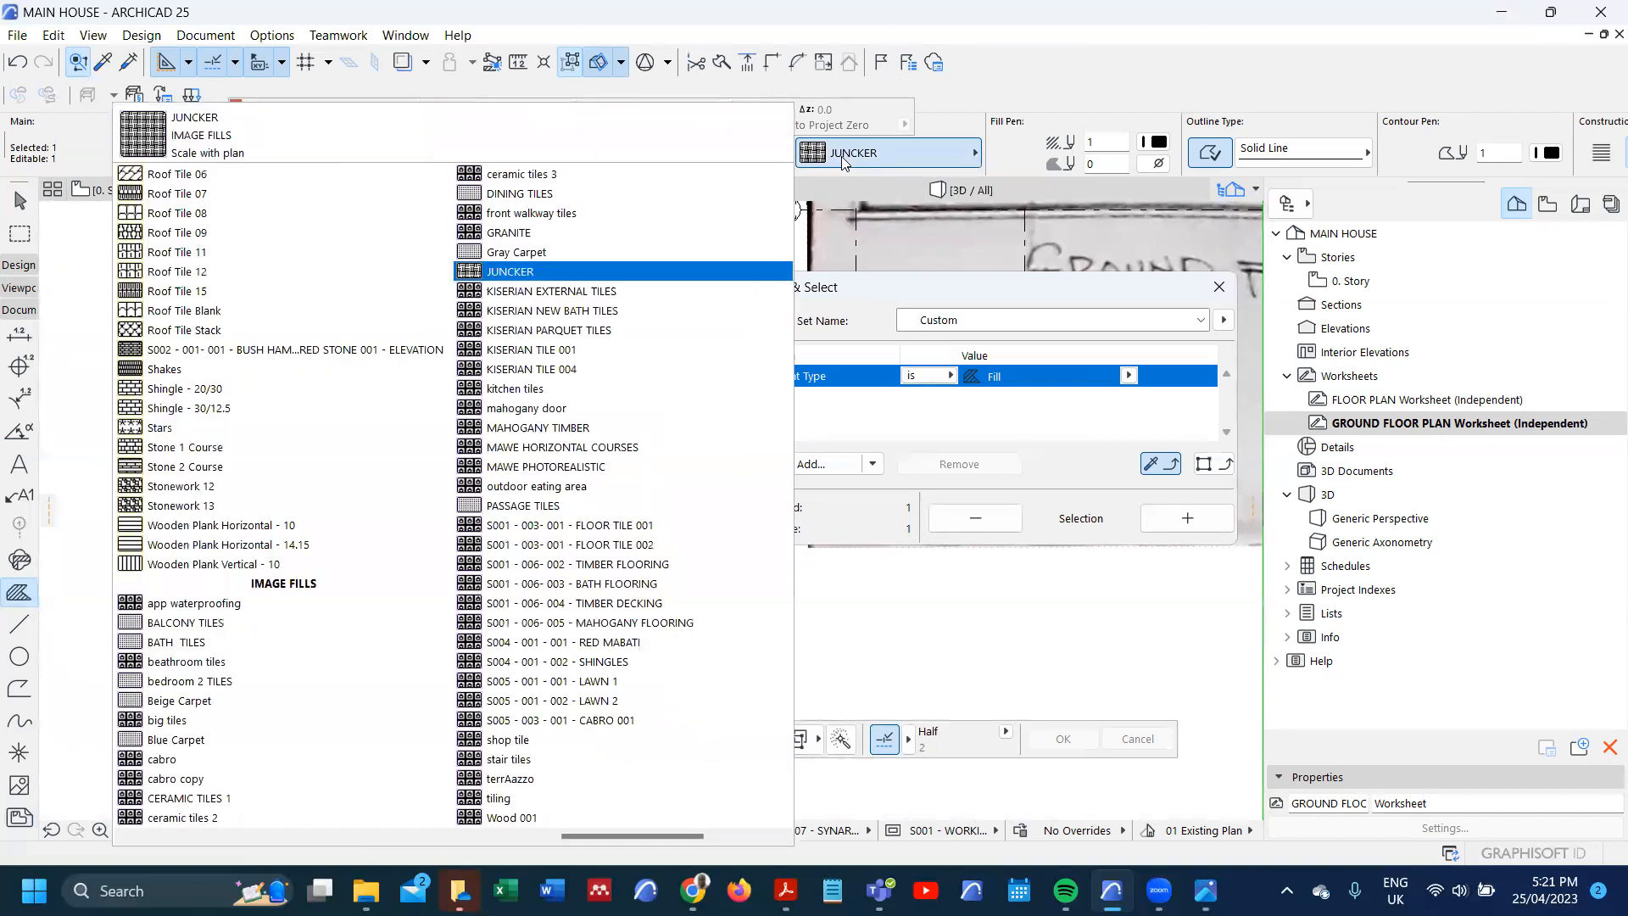
- Apply the wood parquet-01 copy image fill to the sample rectangle
scroll(491, 440, down, 1)
scroll(489, 441, up, 2)
scroll(488, 442, down, 2)
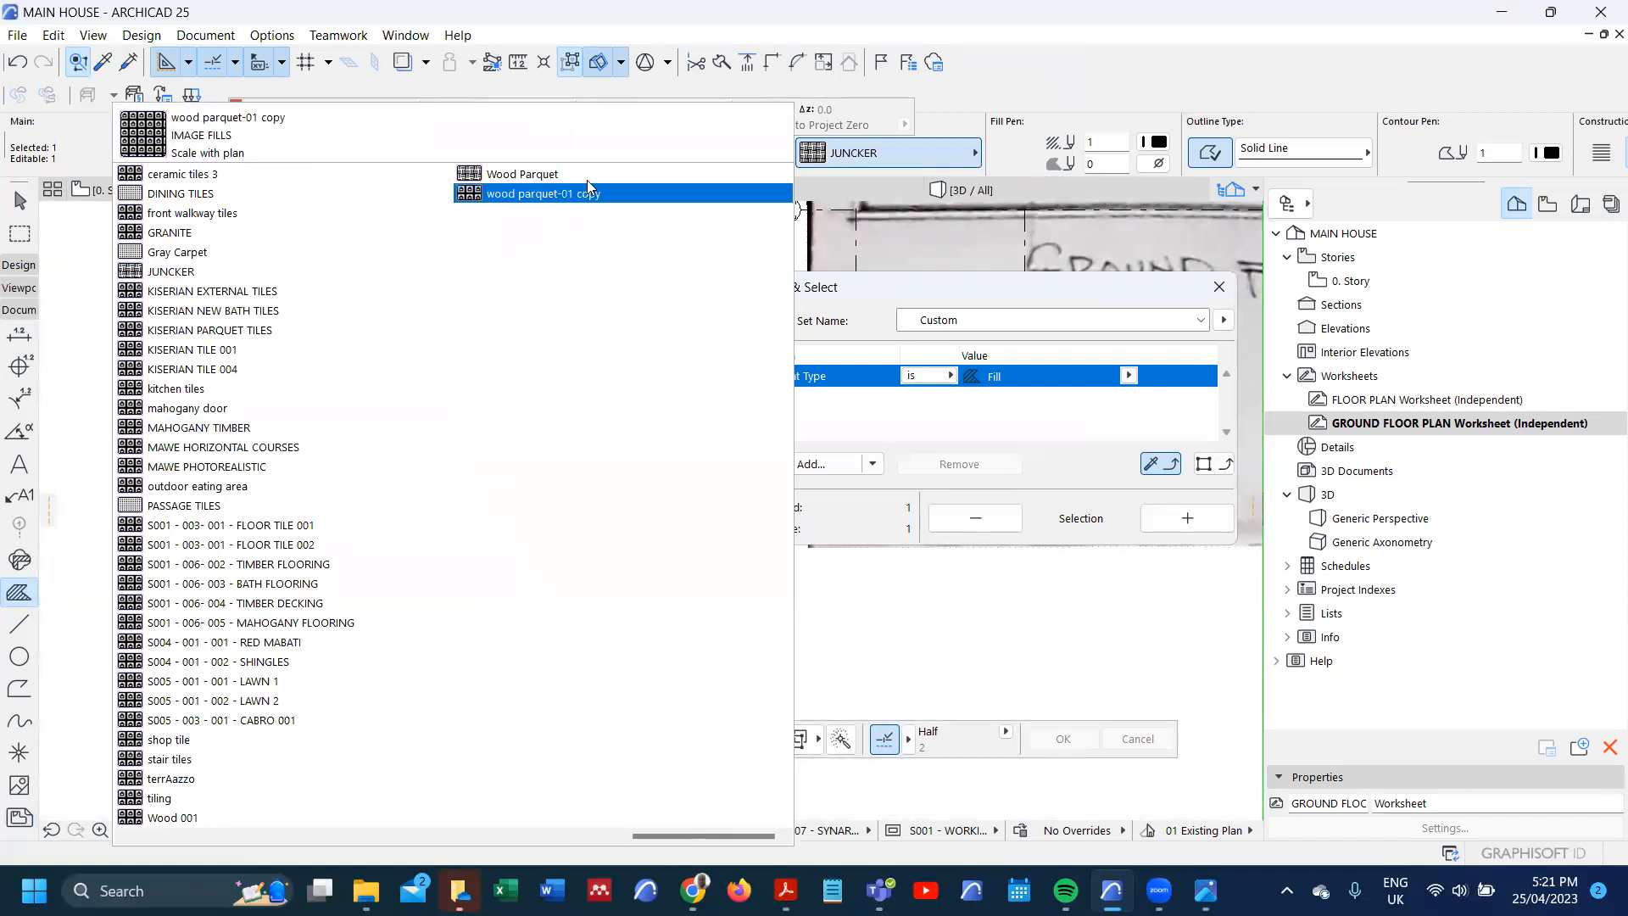
click(551, 193)
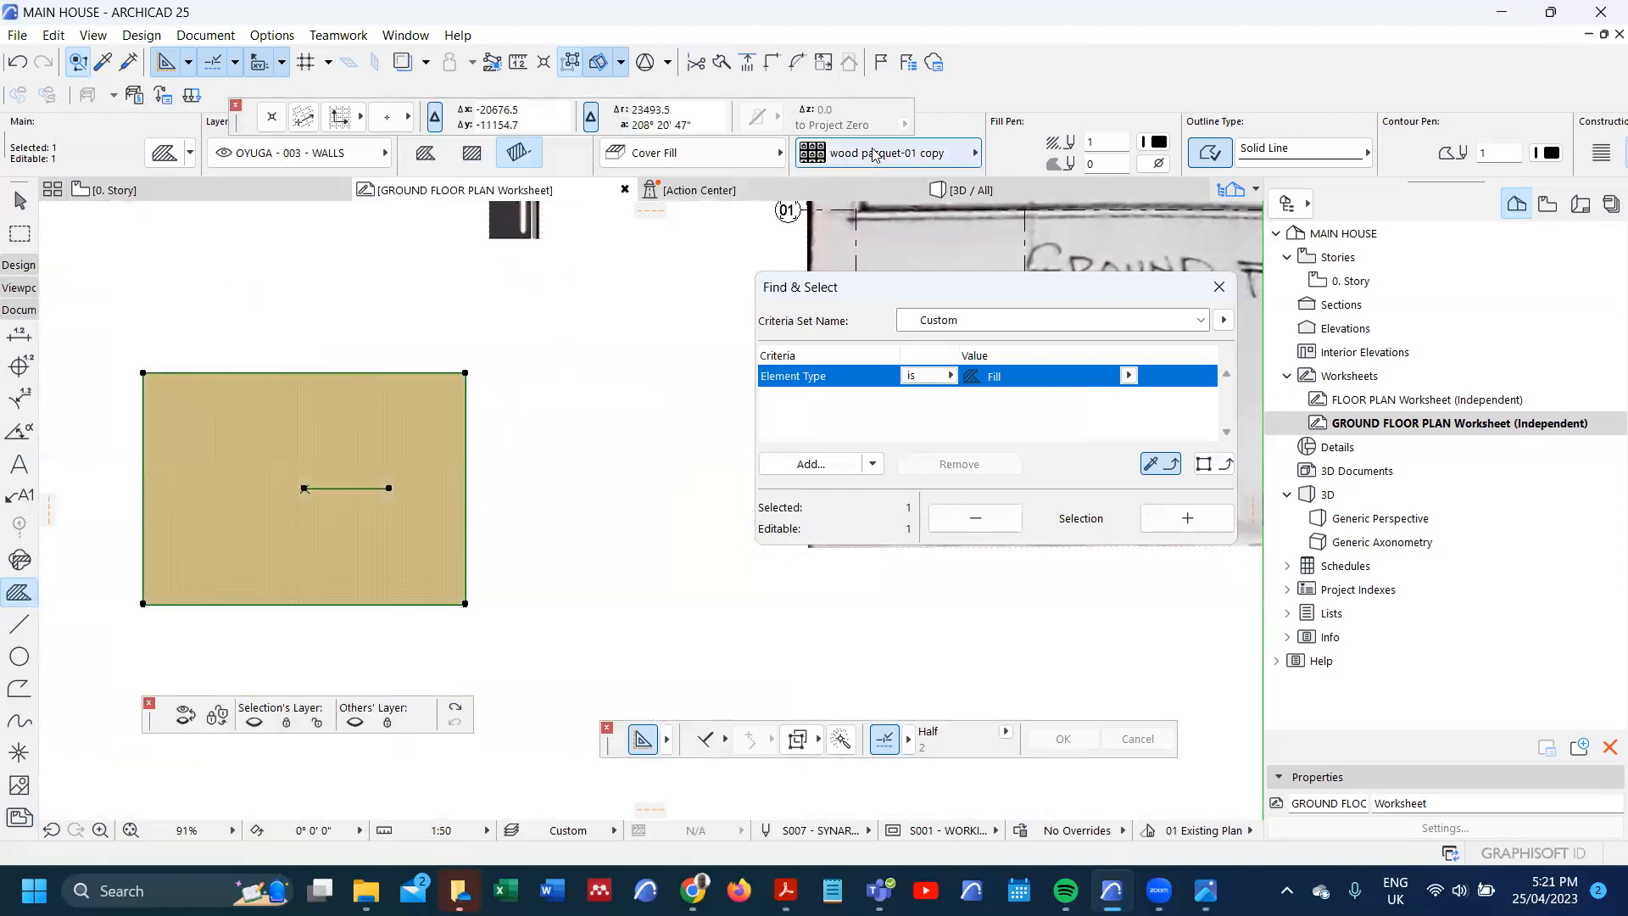
- Try the Wood Parquet, S001 - 003- 001 - FLOOR TILE 001 and FLOOR TILE 002 image fills on the sample rectangle
click(916, 155)
click(661, 185)
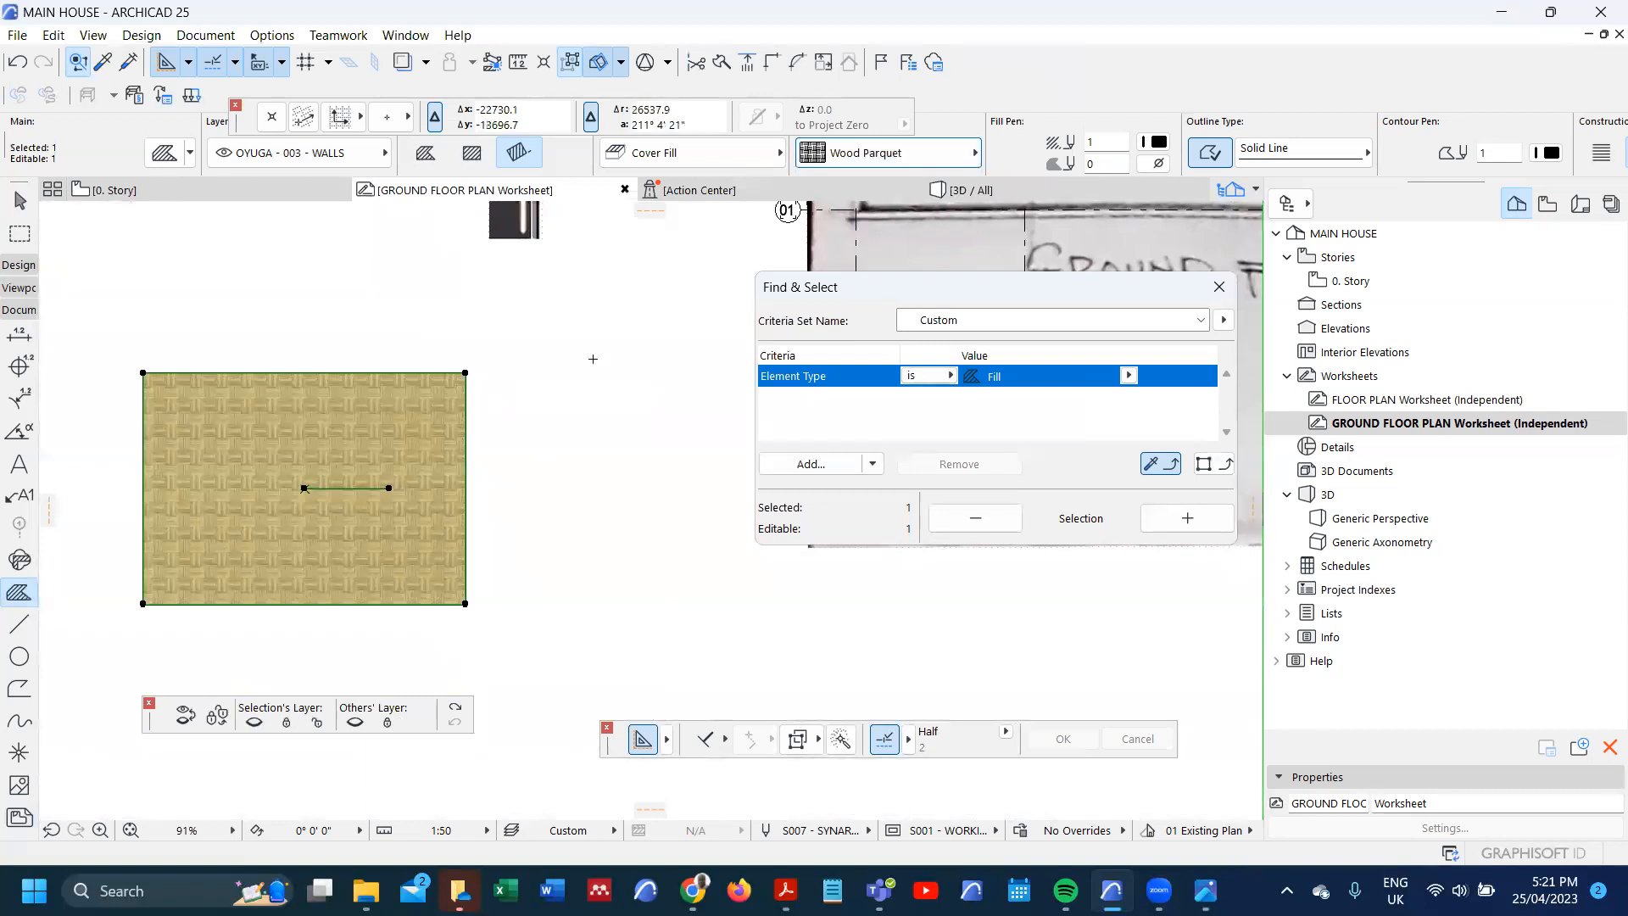
click(851, 161)
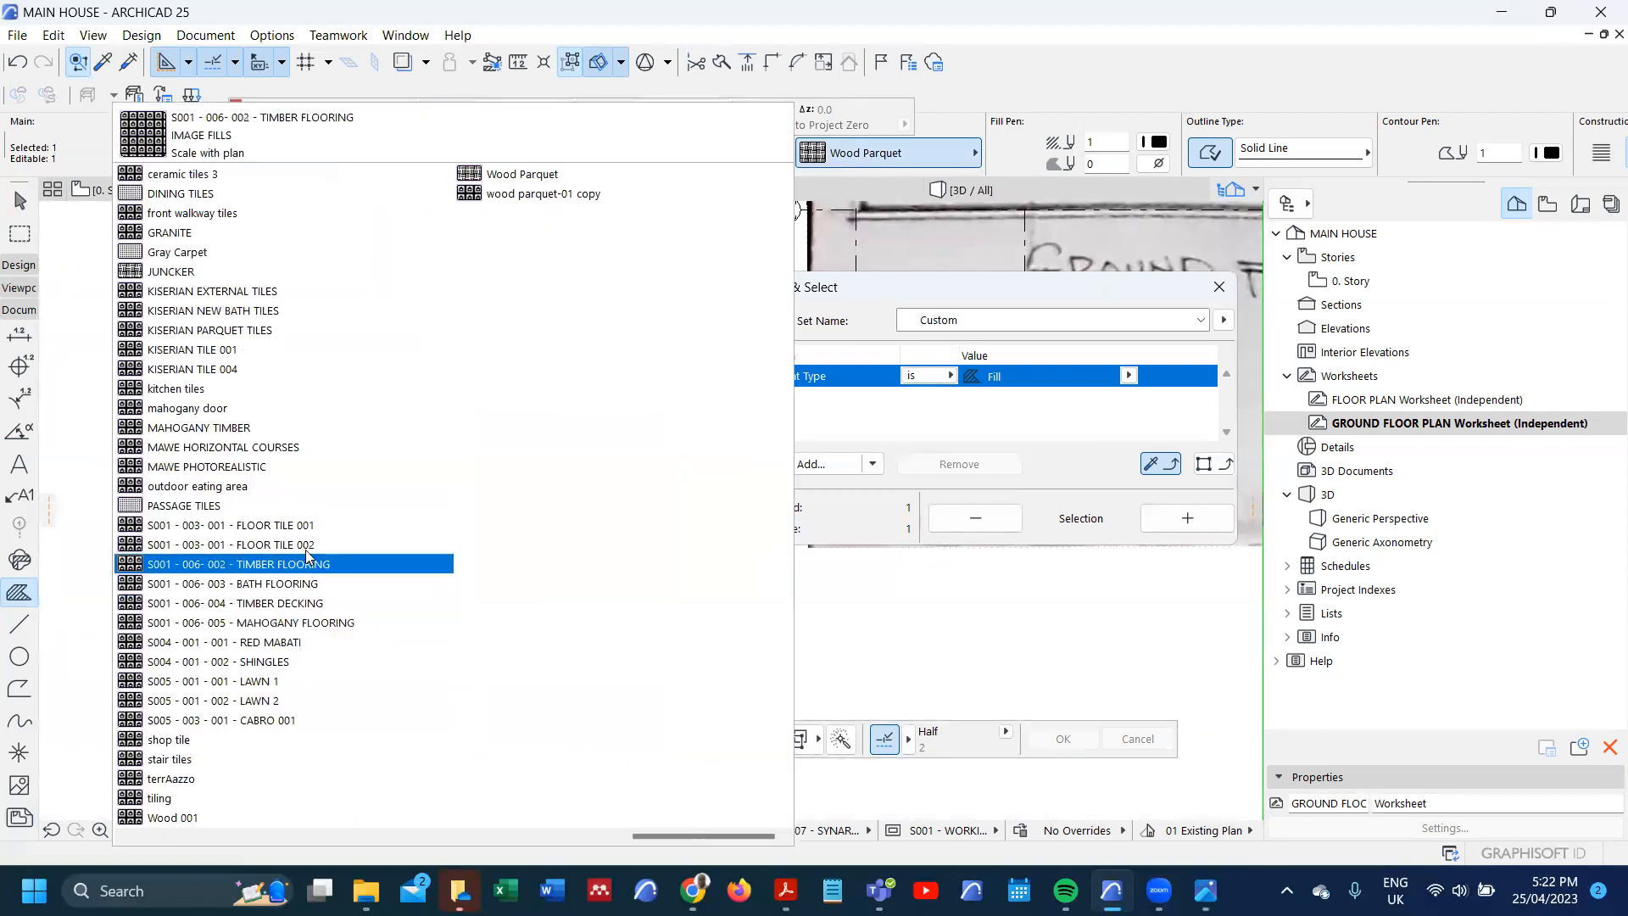
click(323, 525)
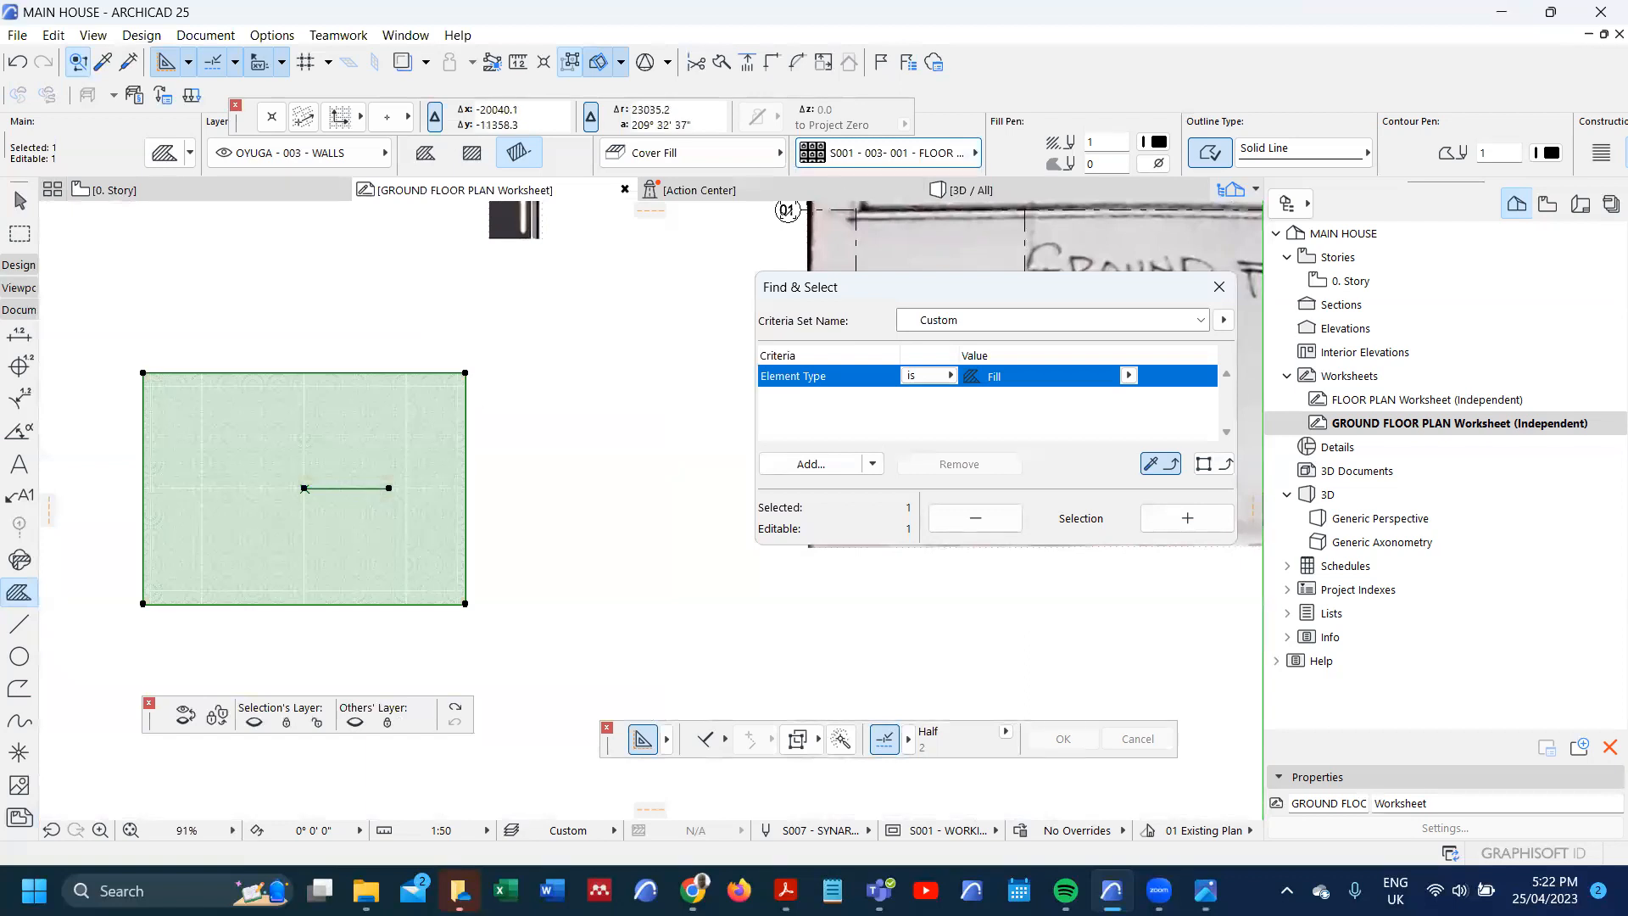
click(886, 153)
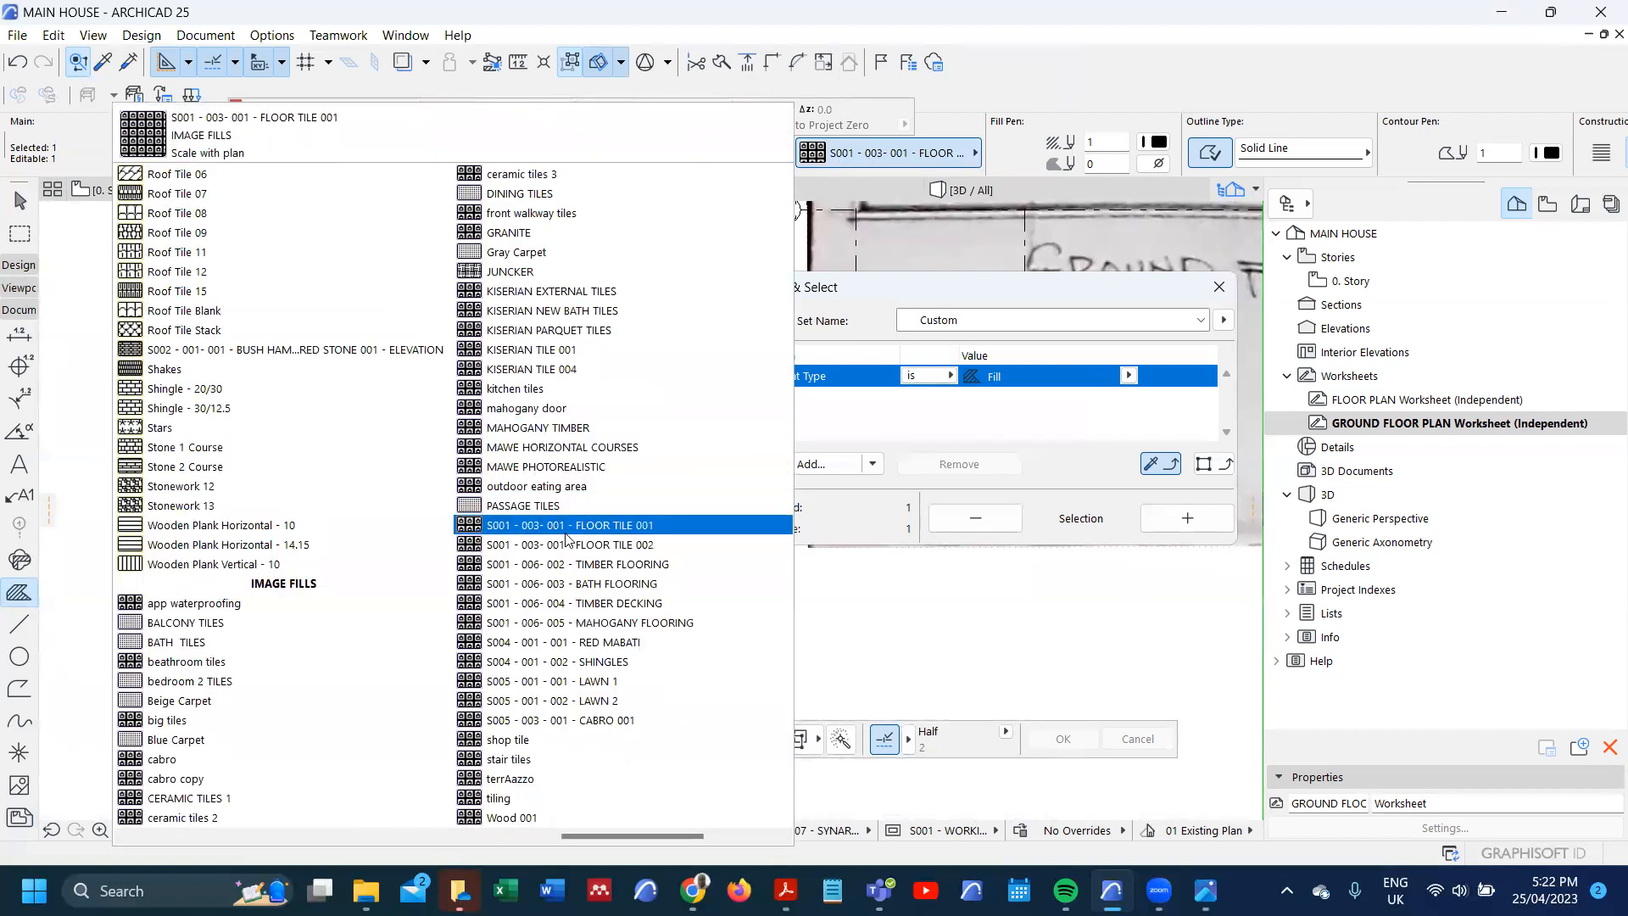
click(572, 545)
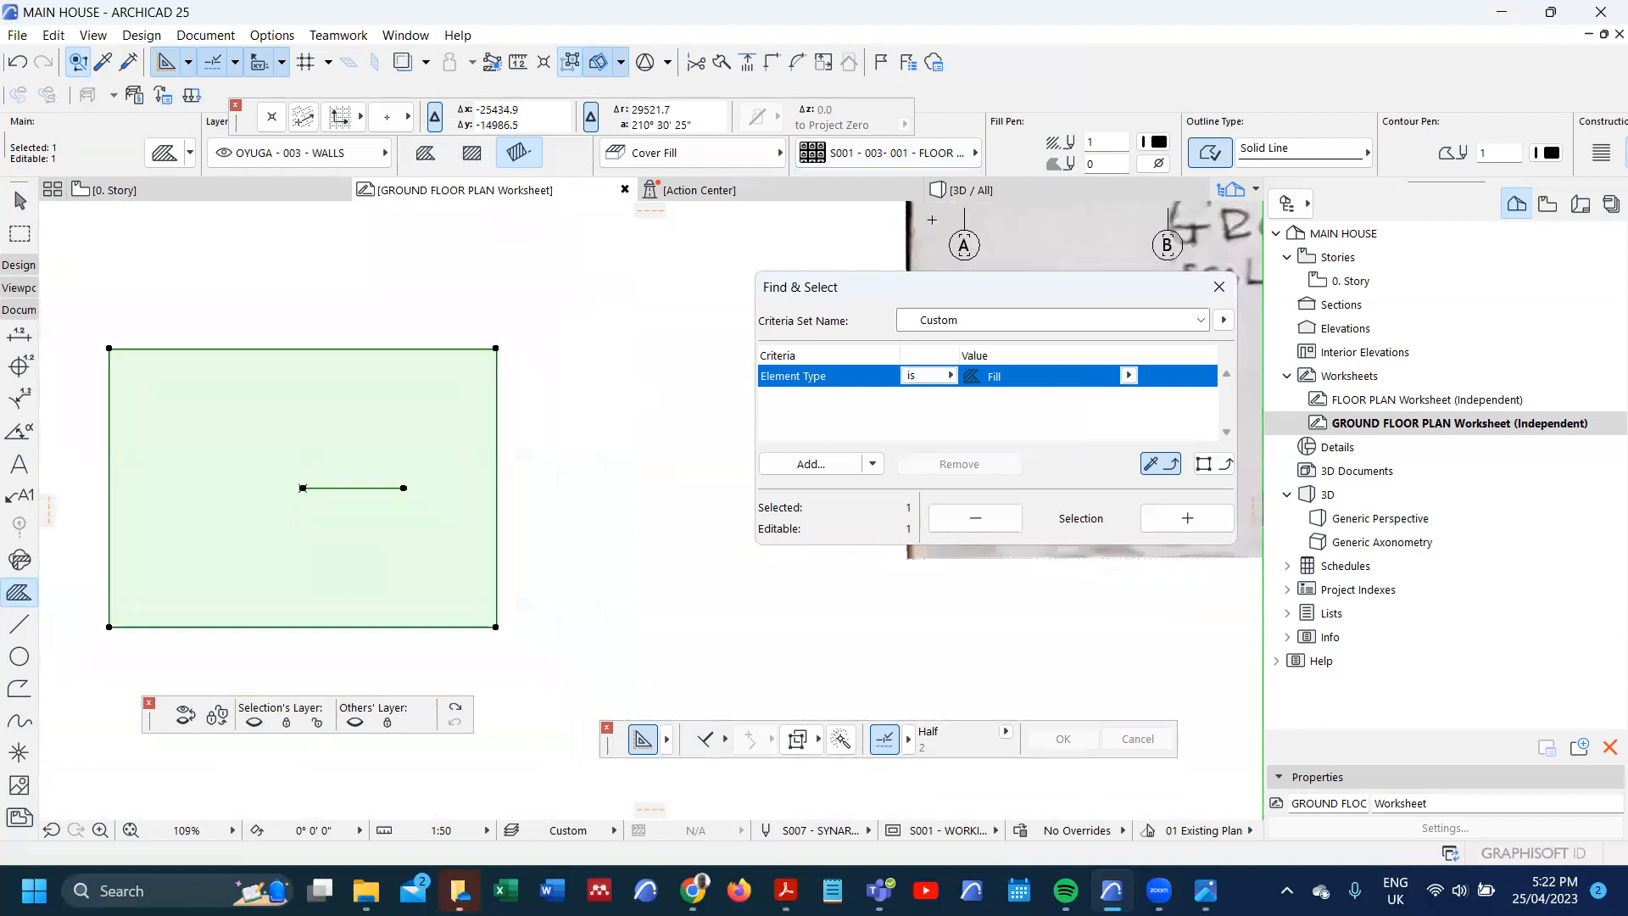
- Apply the S001 - 003- 001 - FLOOR TILE 001 image fill to the sample rectangle and pick up its settings as the fill defaults
click(886, 152)
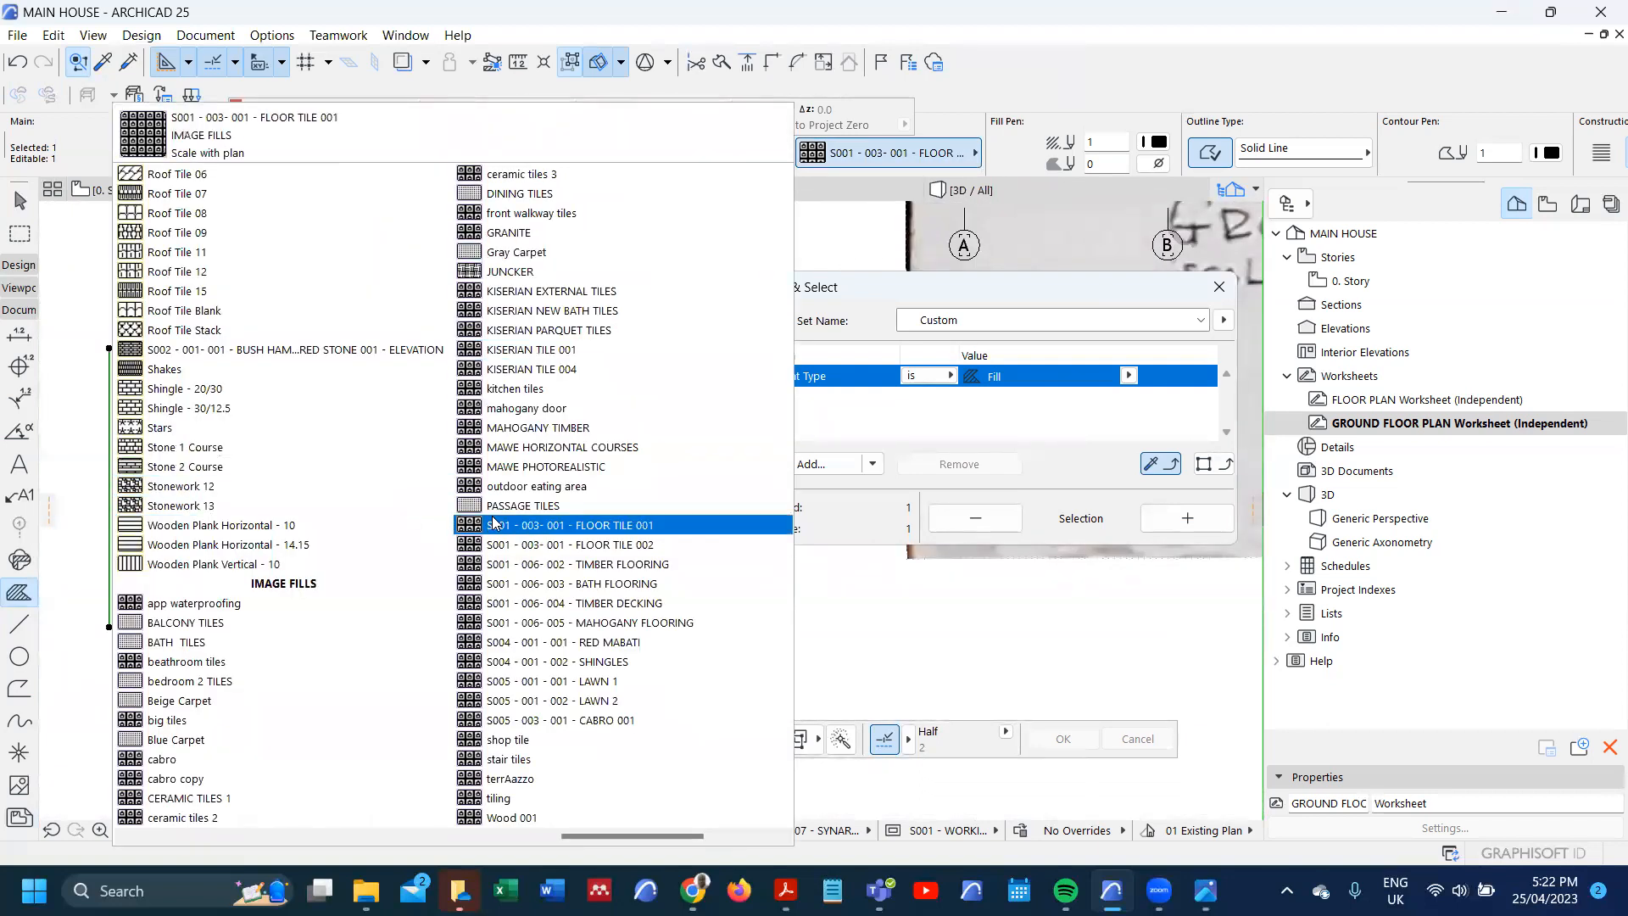
click(527, 526)
scroll(307, 571, up, 5)
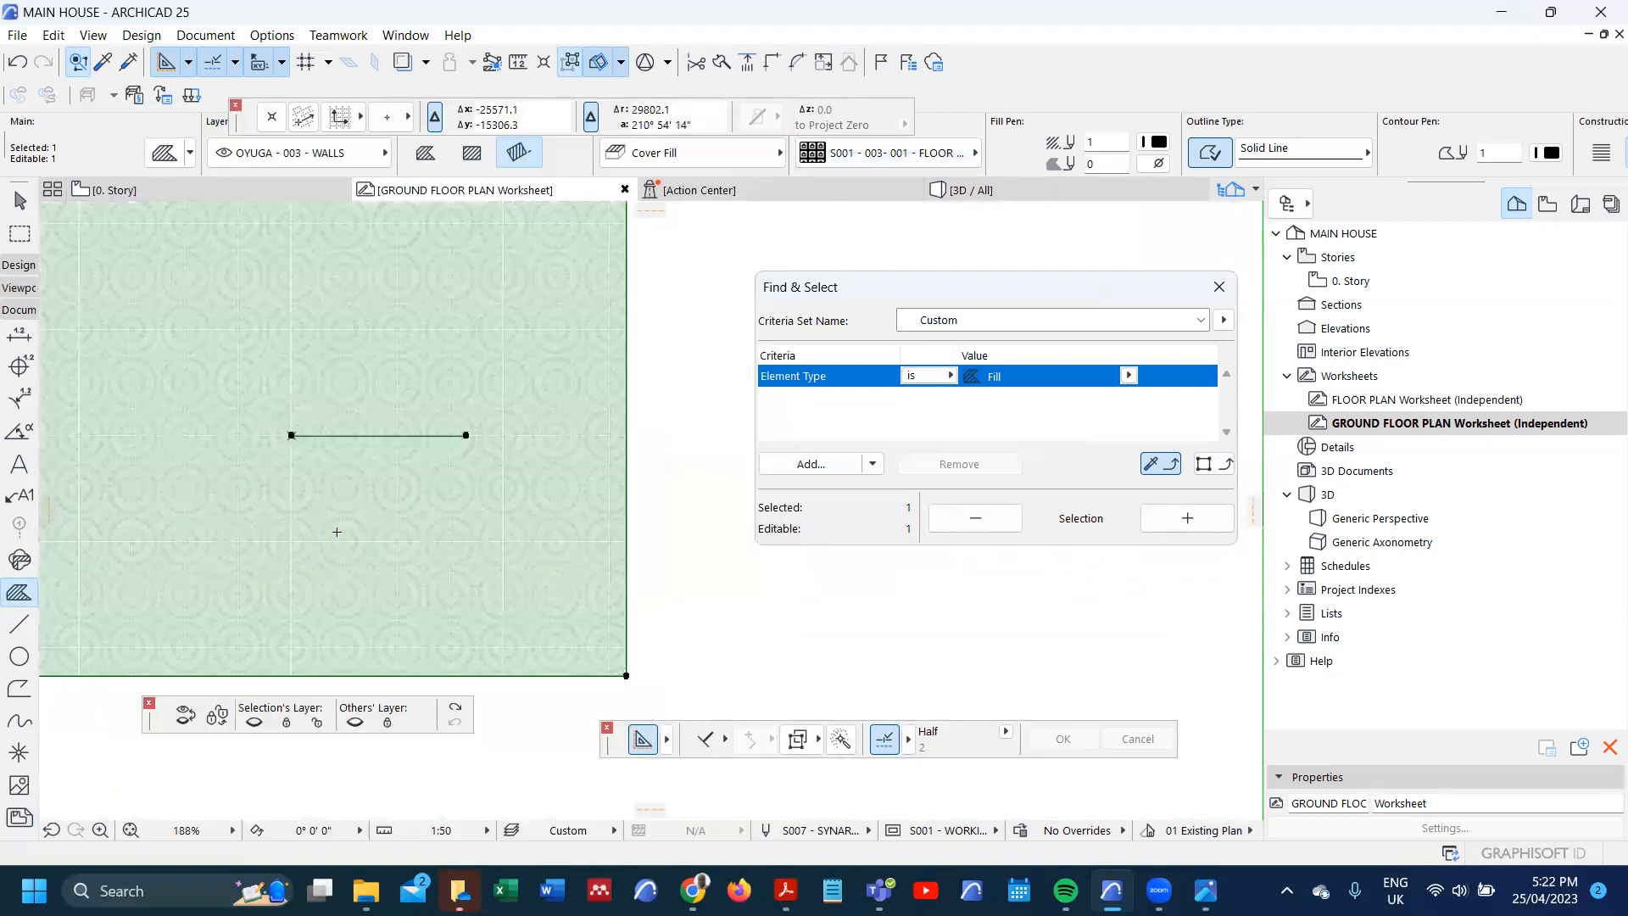
scroll(339, 531, down, 8)
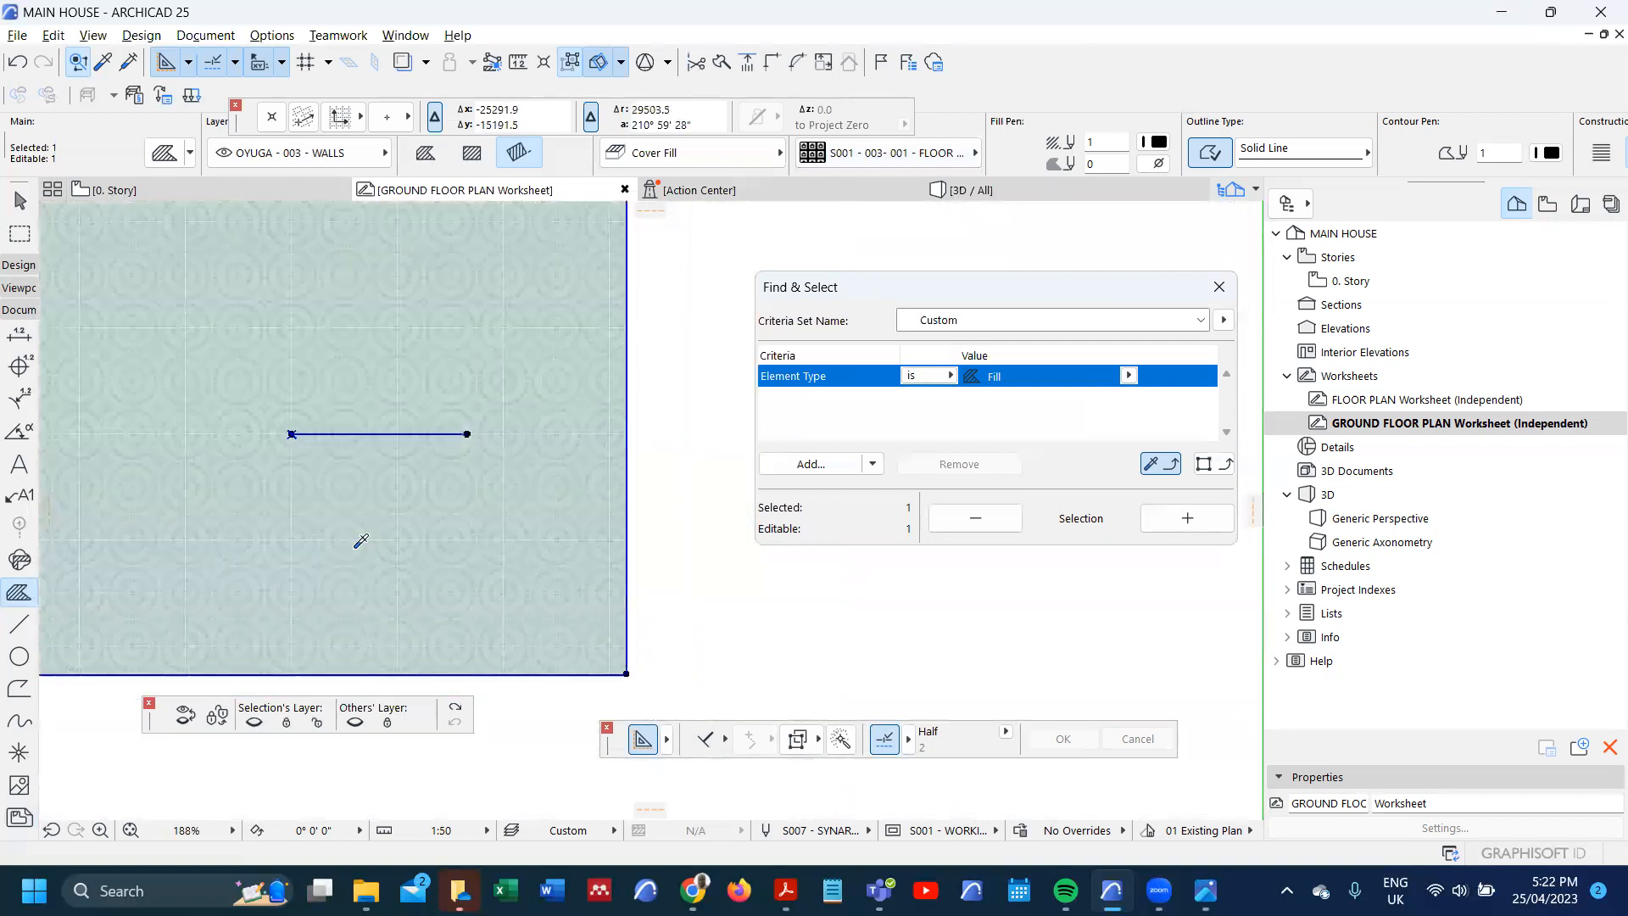
scroll(351, 544, down, 2)
key(Escape)
- Select the scanned ground floor sketch behind the plan and remove it from view
scroll(360, 603, down, 3)
scroll(566, 421, up, 7)
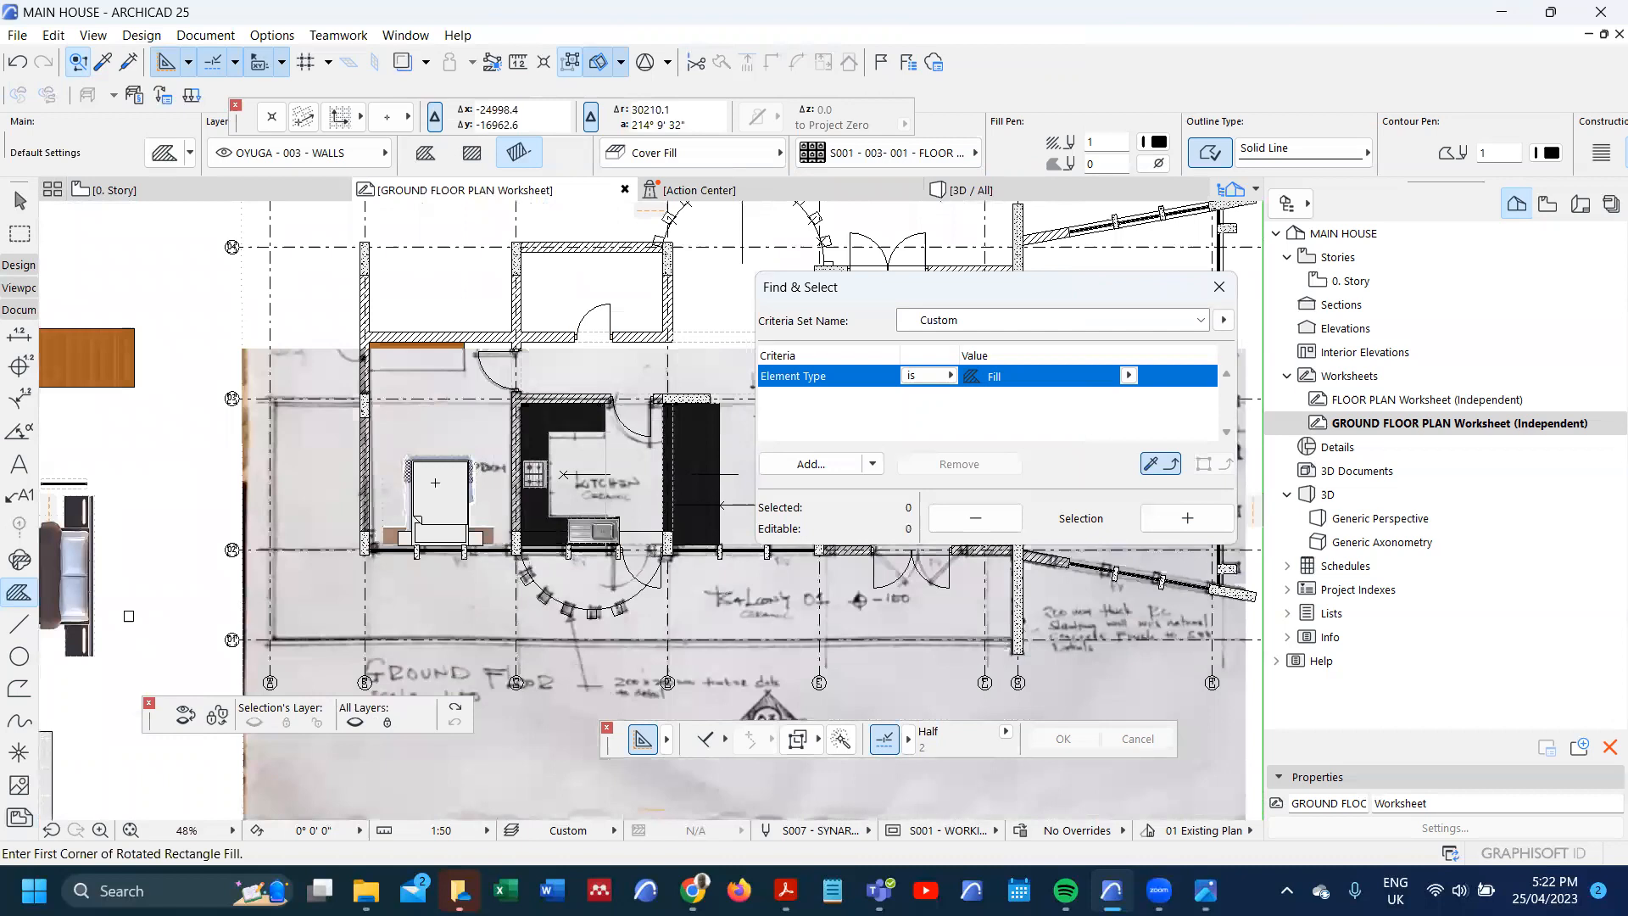
scroll(378, 535, down, 2)
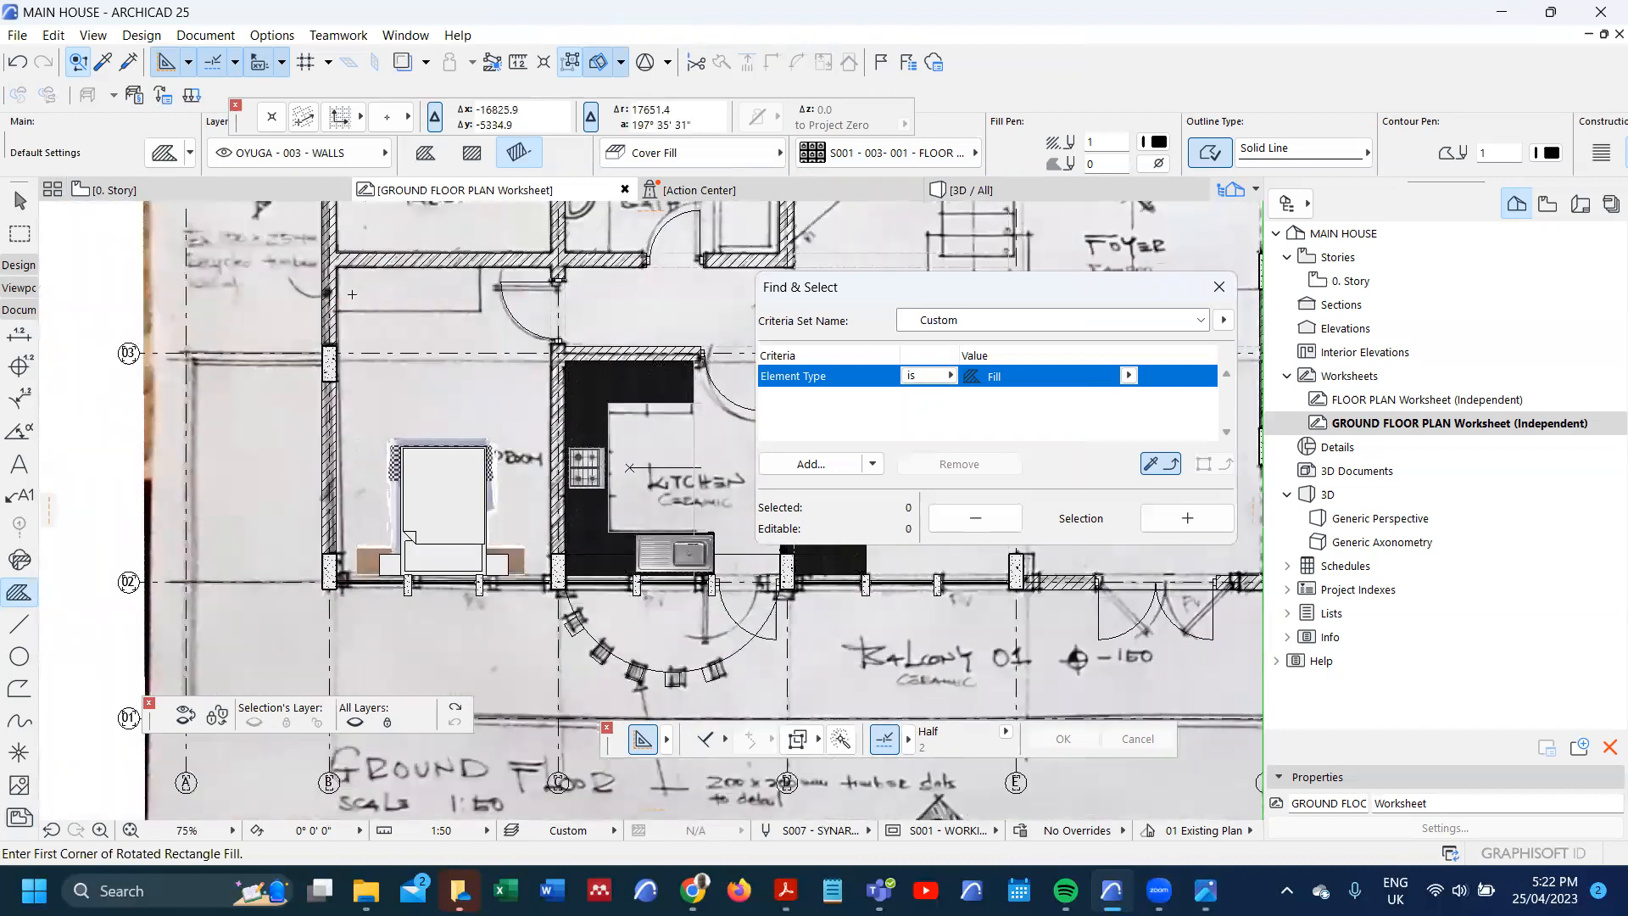
scroll(336, 319, up, 2)
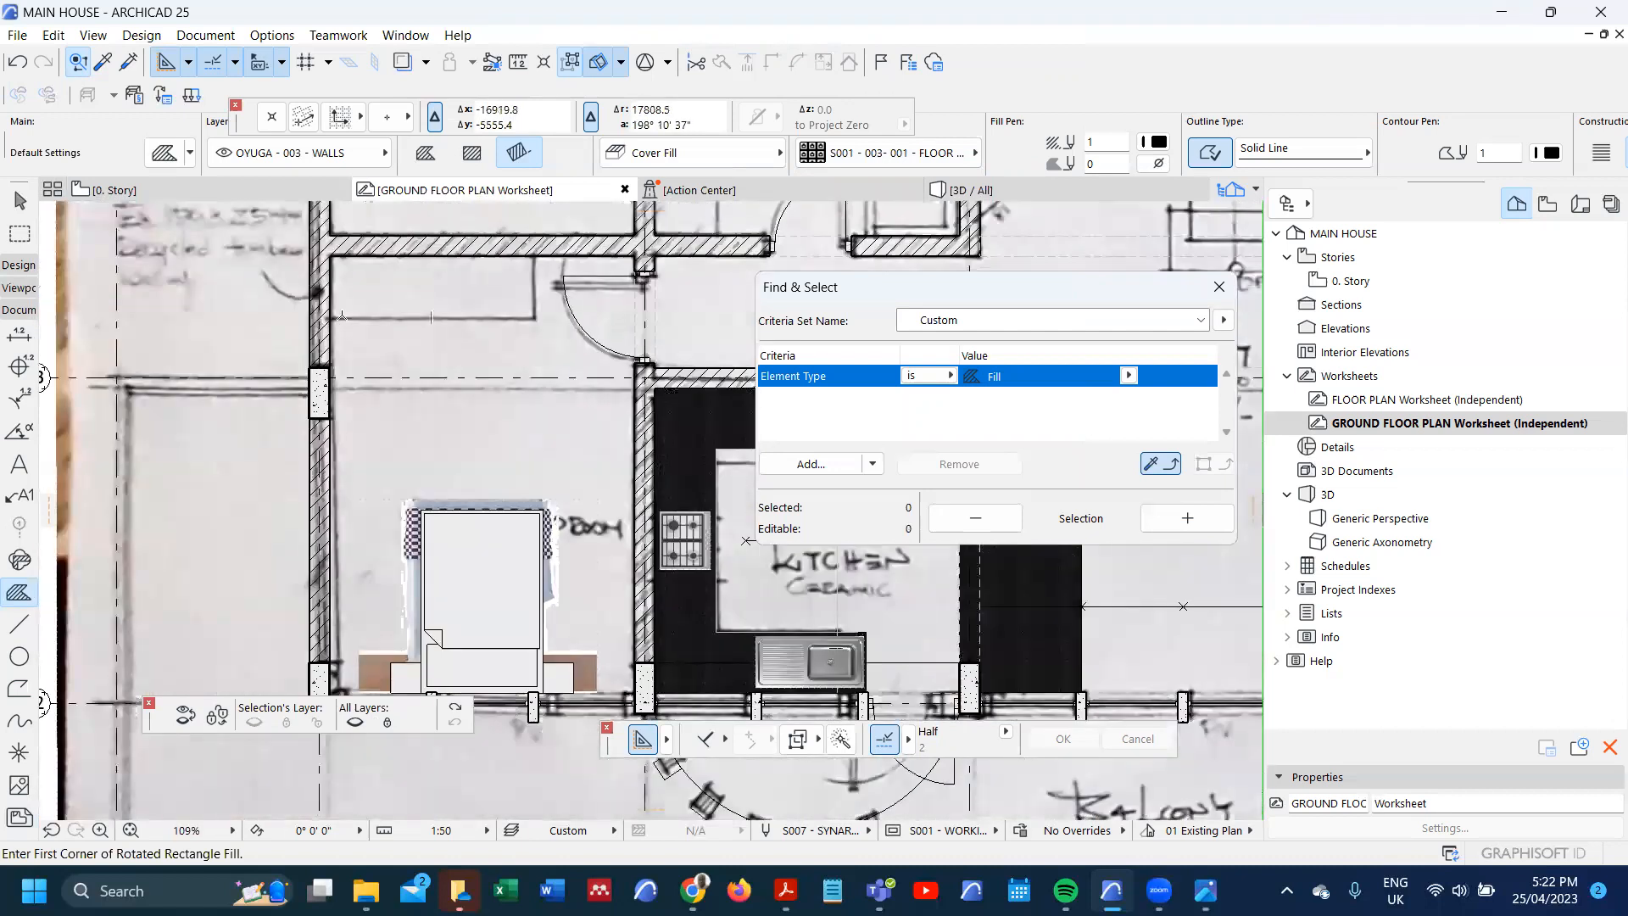
scroll(342, 316, down, 2)
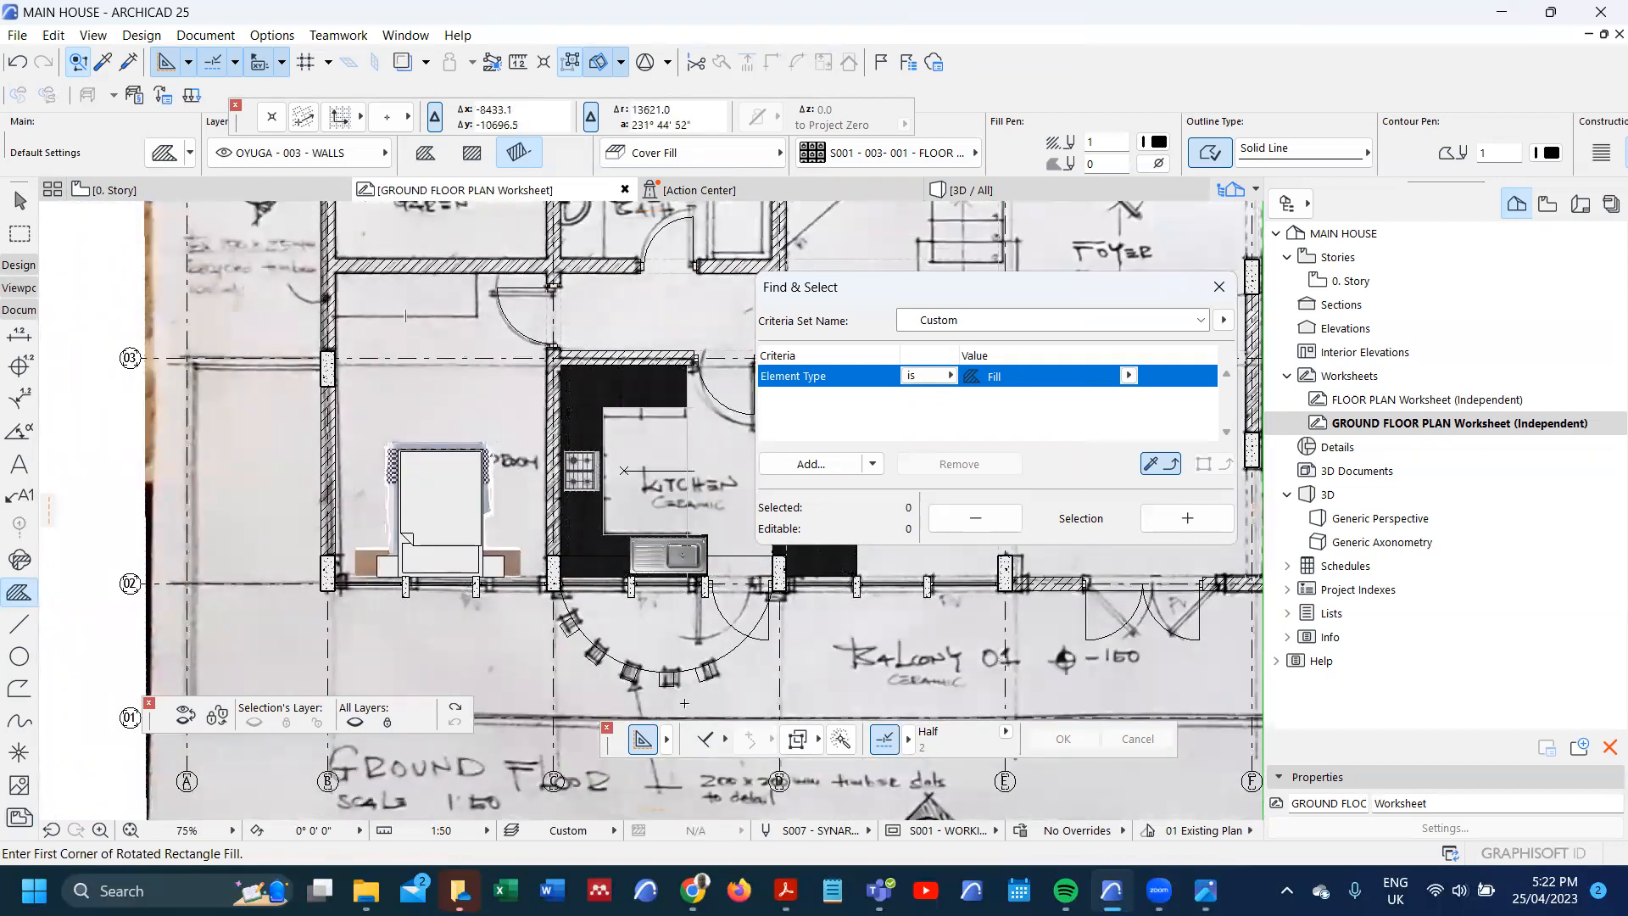
shift+click(743, 608)
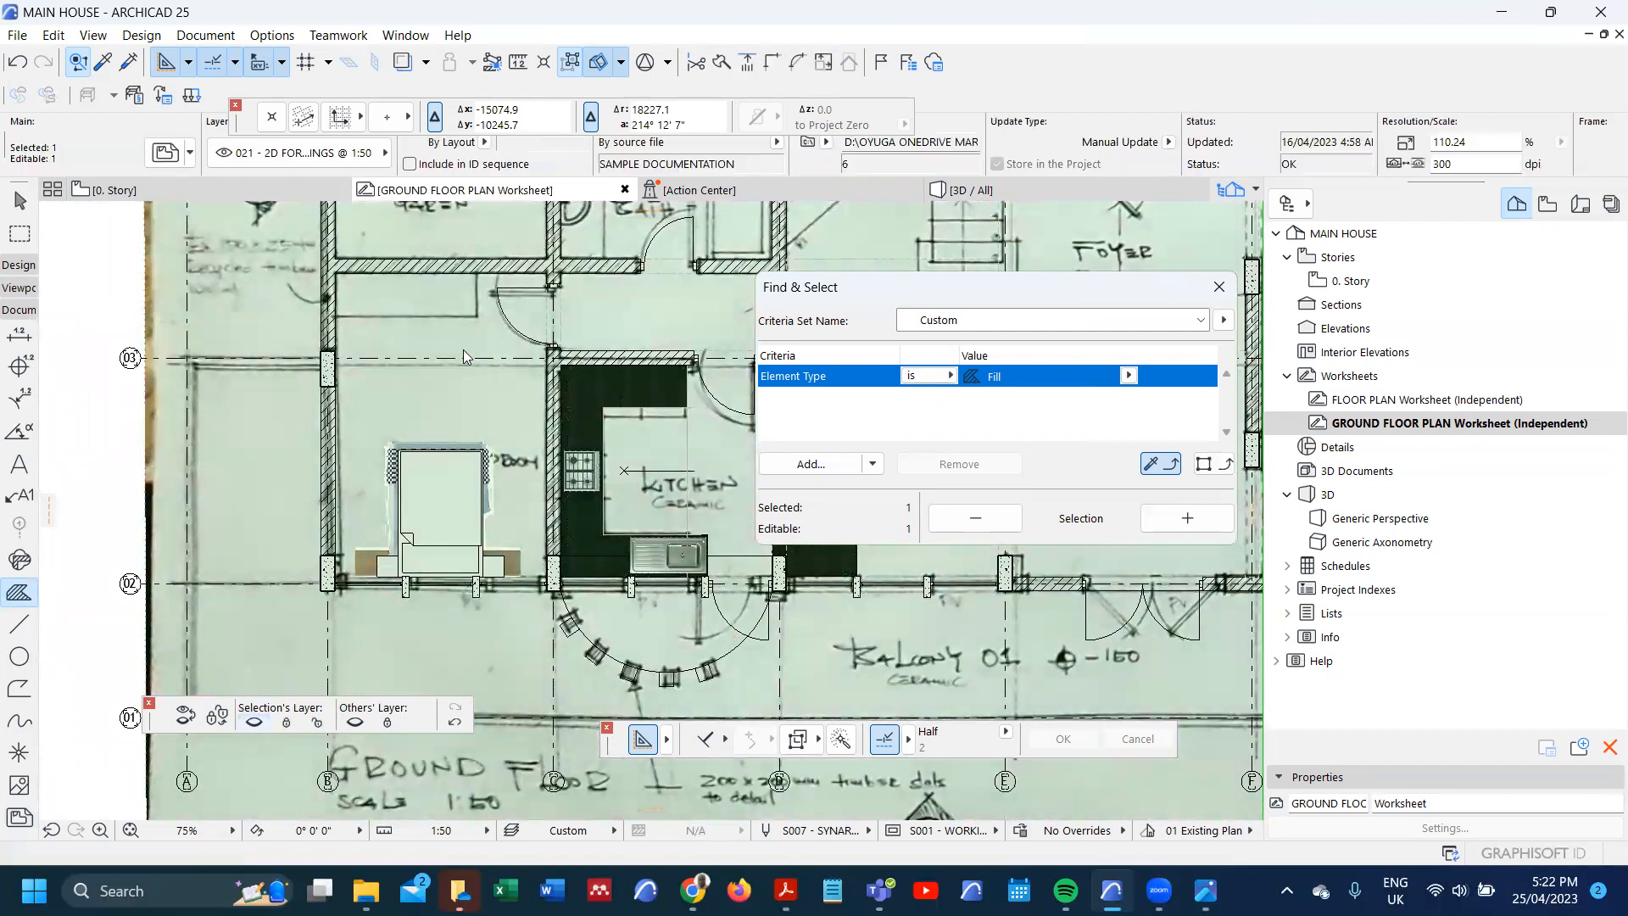
key(Escape)
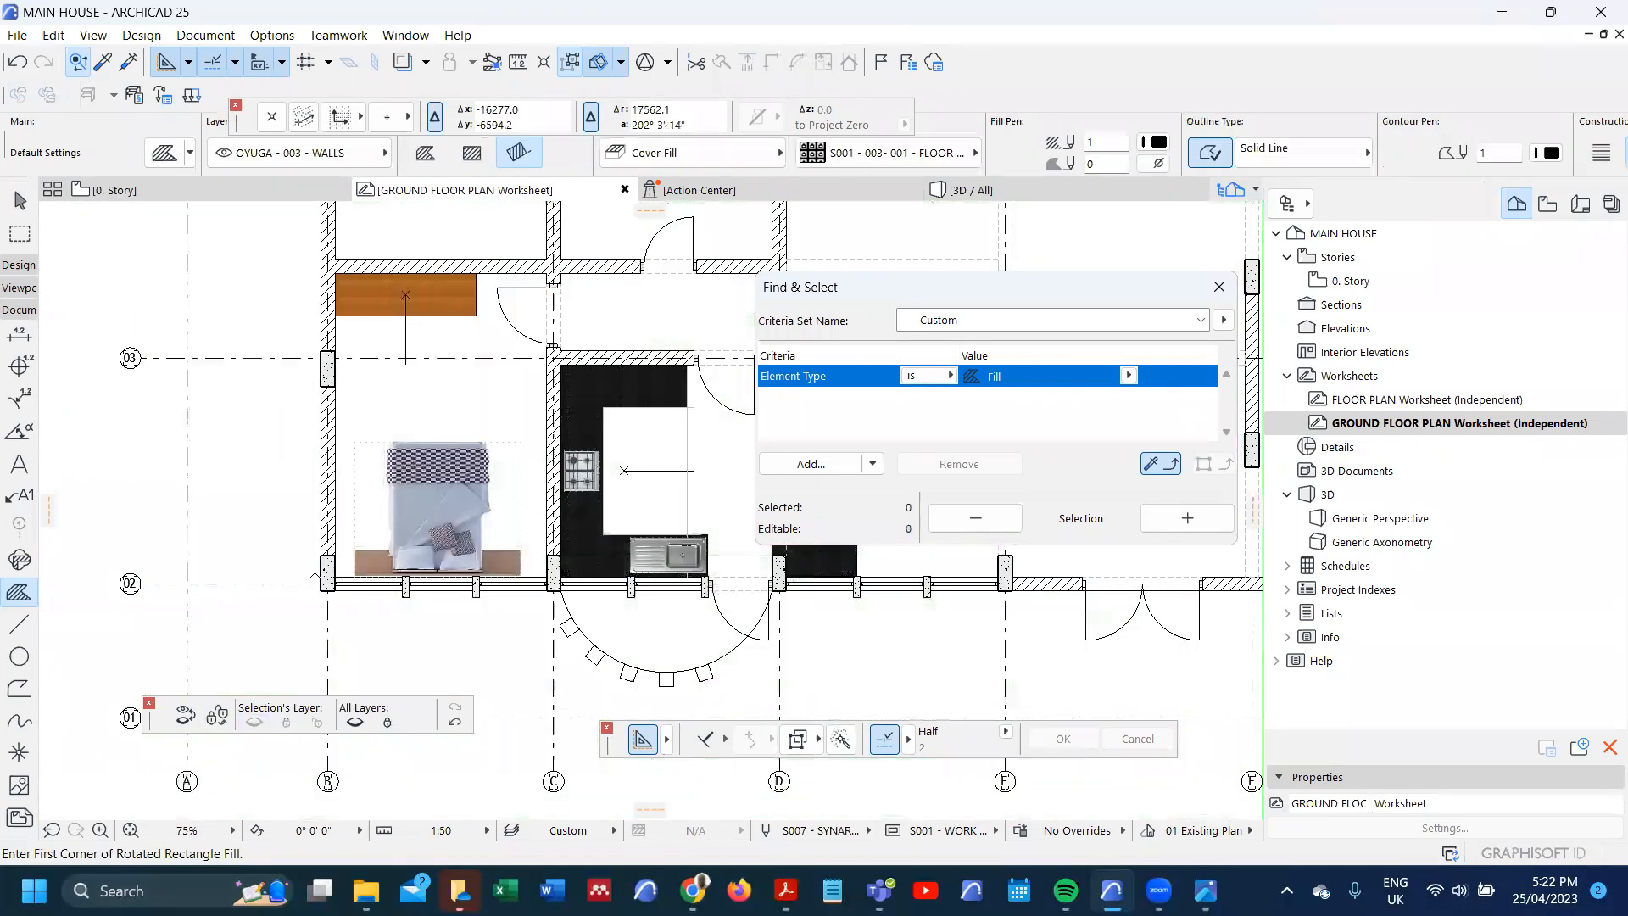
- Draw a rectangular floor tile fill over the whole bedroom floor, 4300 mm long between its inner wall corners
scroll(343, 522, up, 3)
click(329, 617)
scroll(359, 559, down, 2)
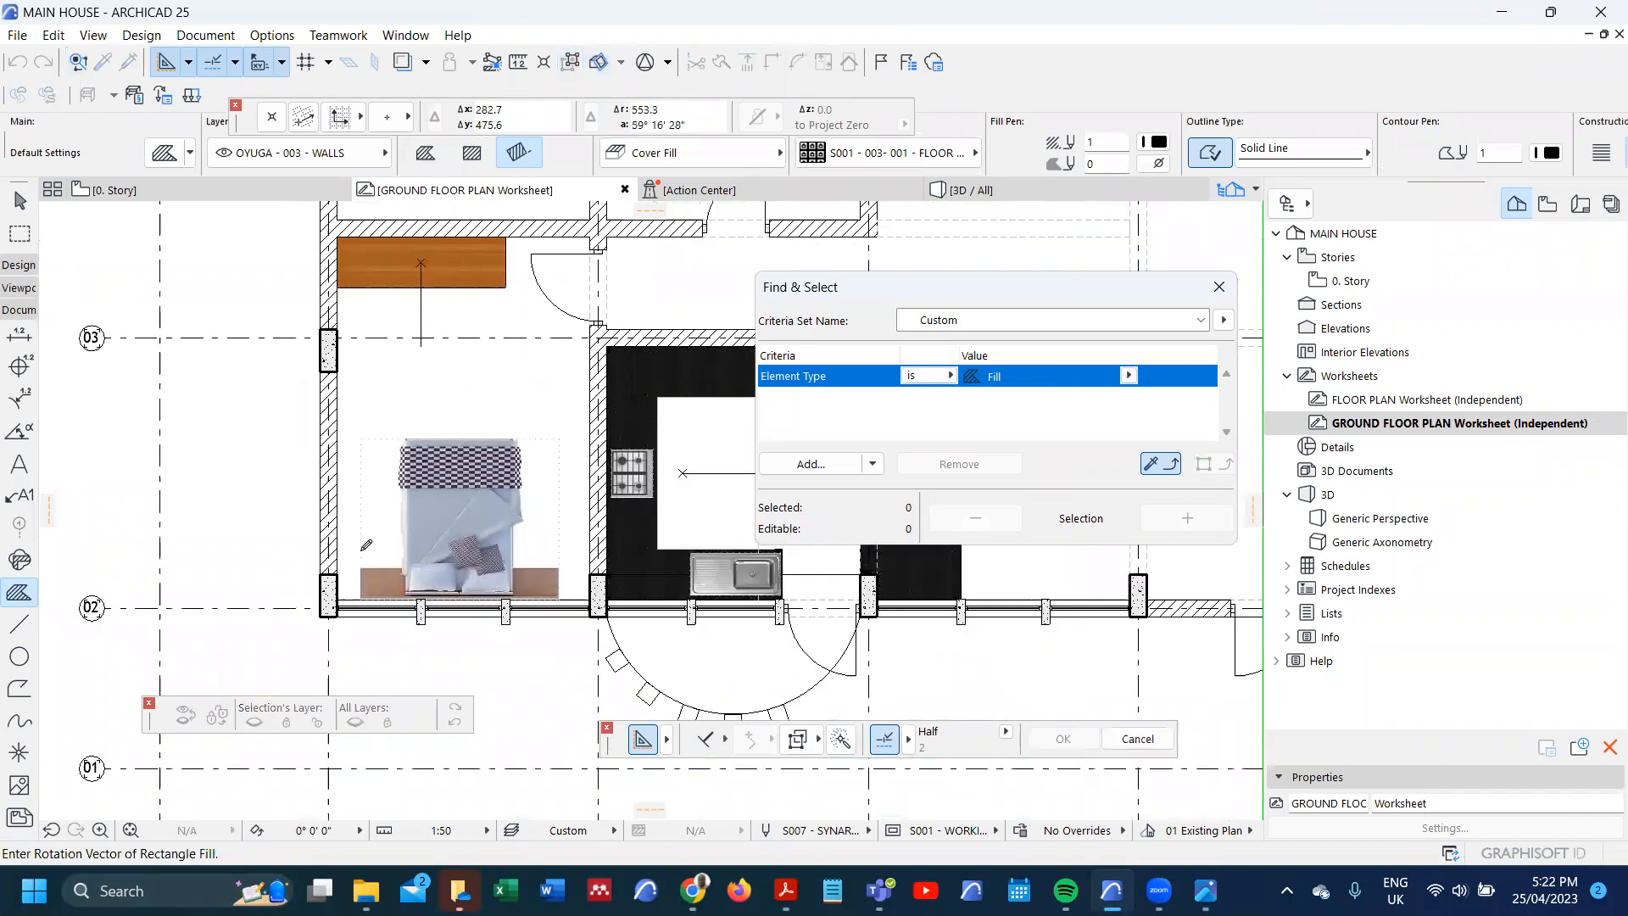
scroll(365, 553, down, 1)
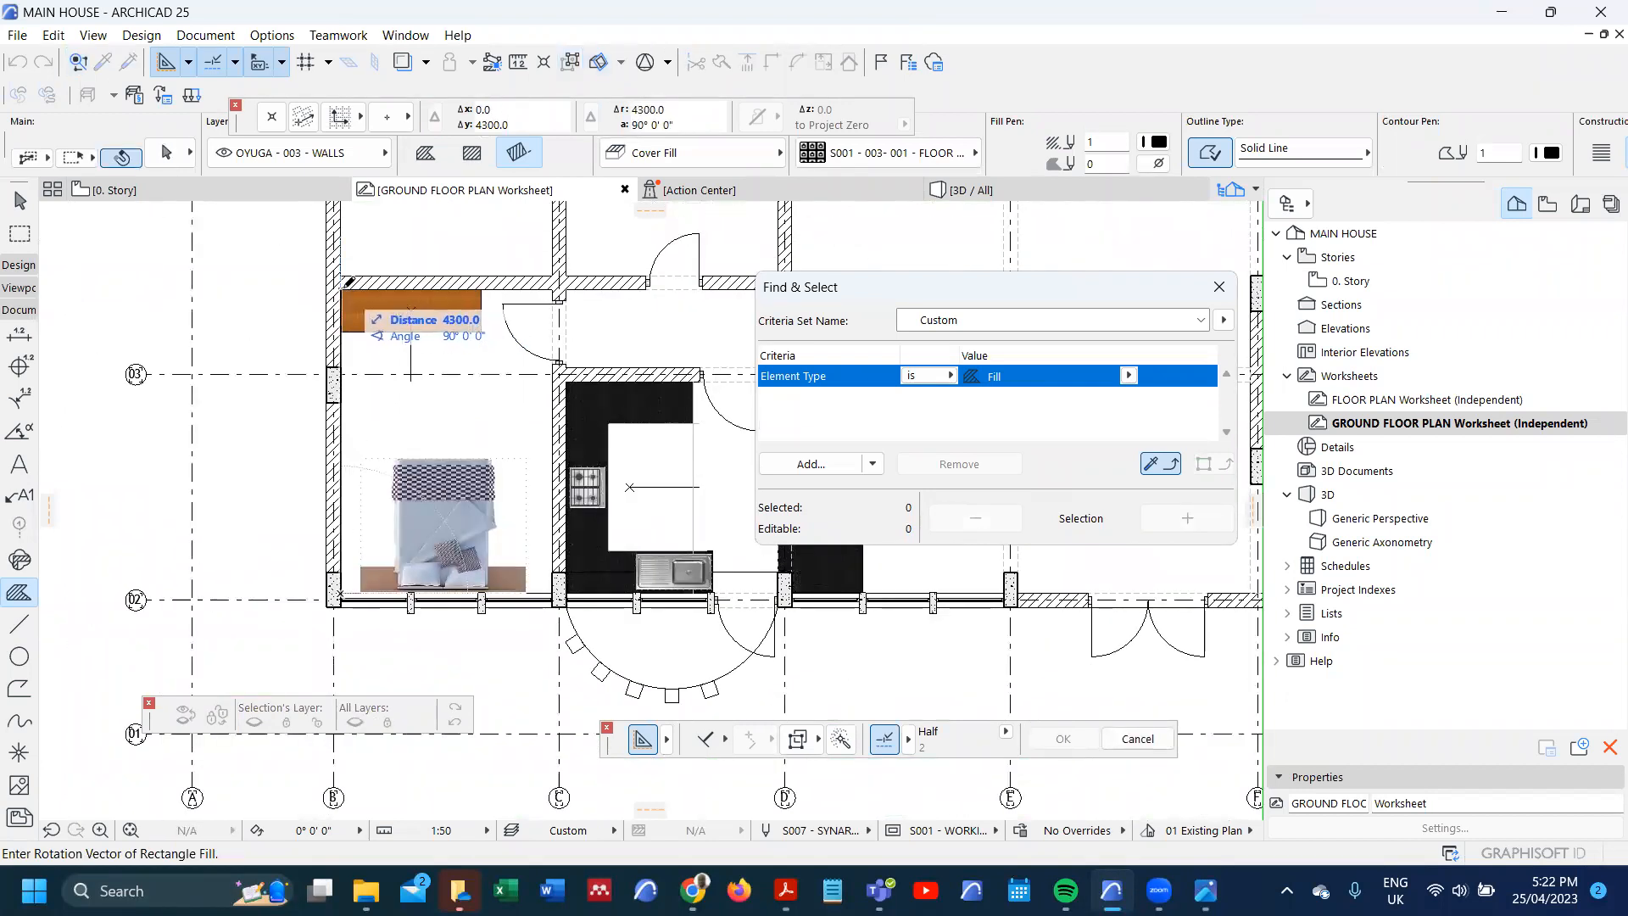
click(347, 282)
click(555, 285)
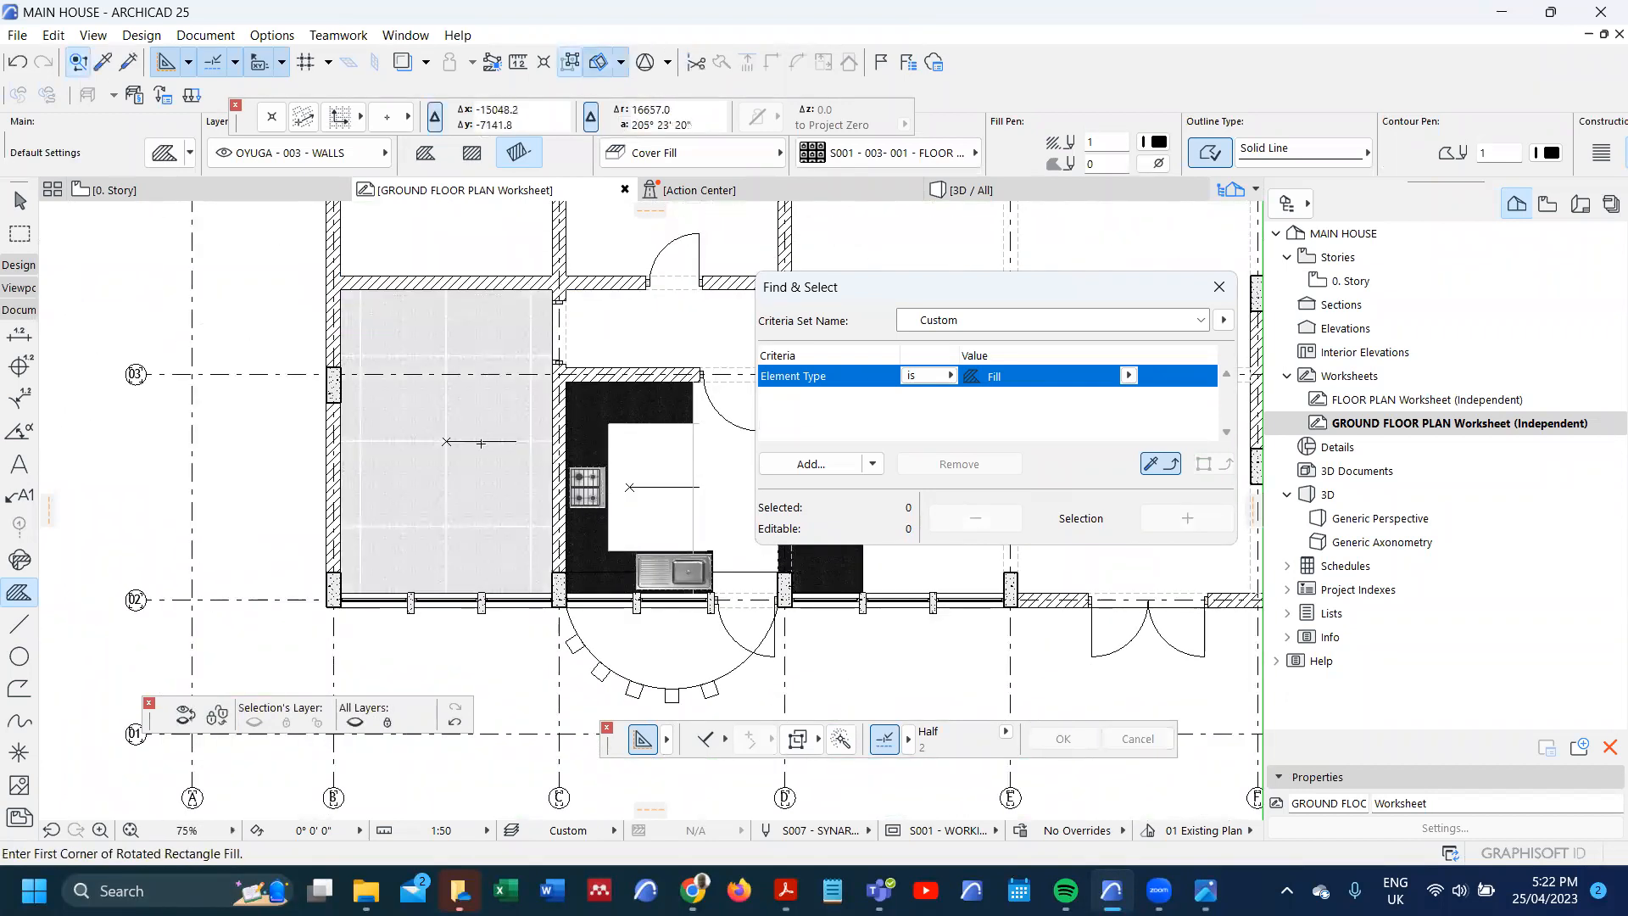
- Send the bedroom's floor tile fill to the back of the display order and deselect it
right_click(503, 399)
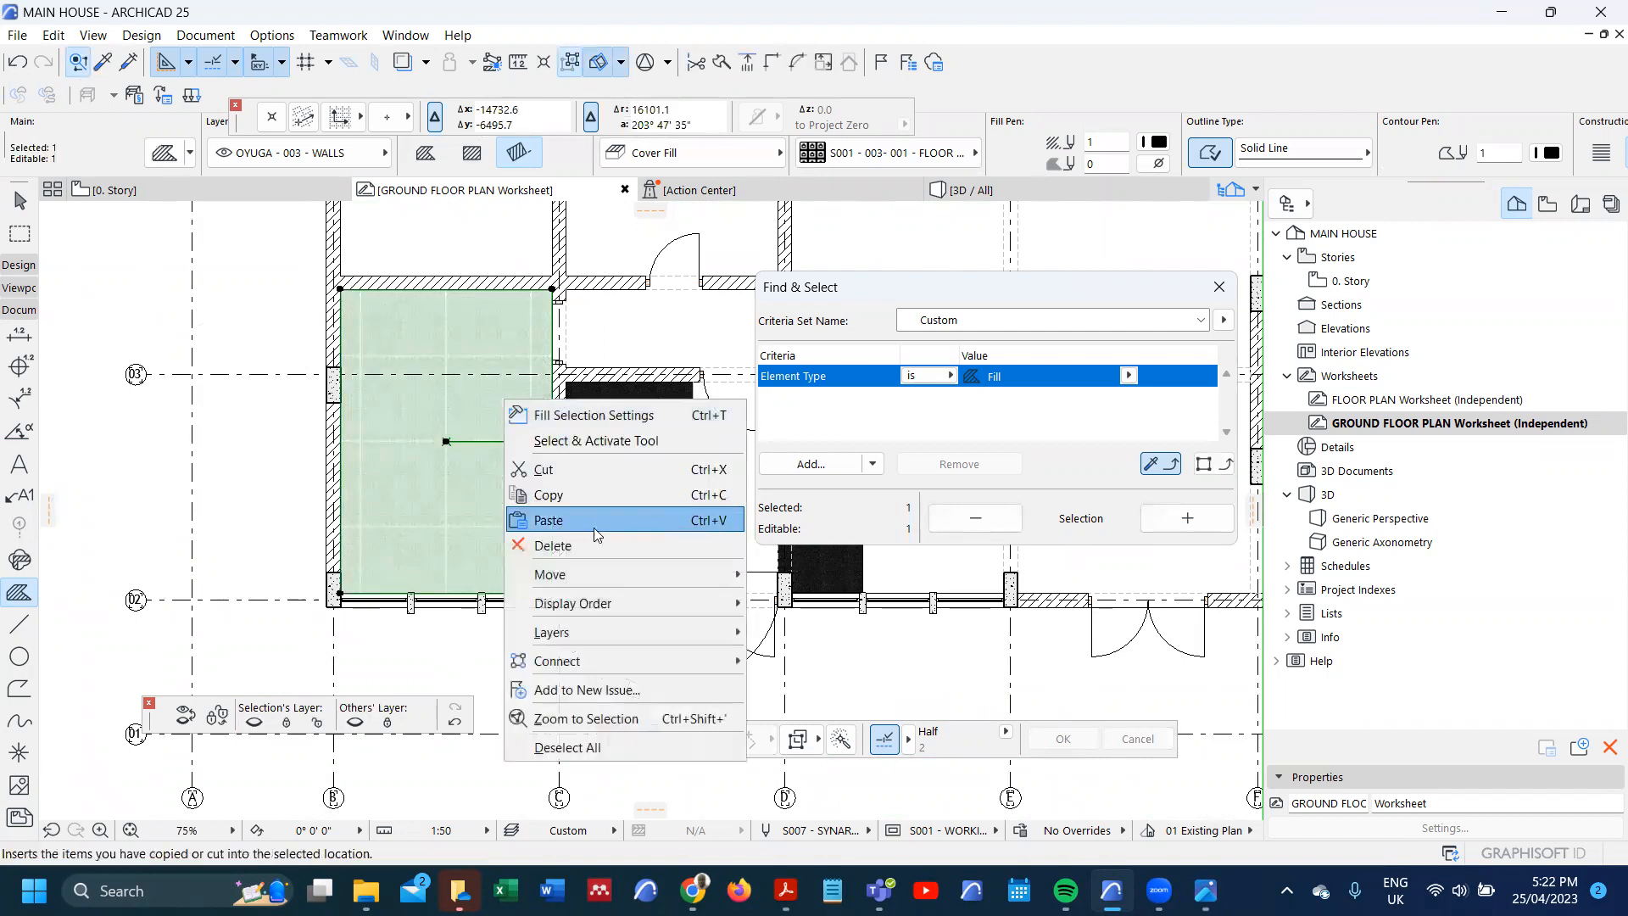
mouse_move(653, 603)
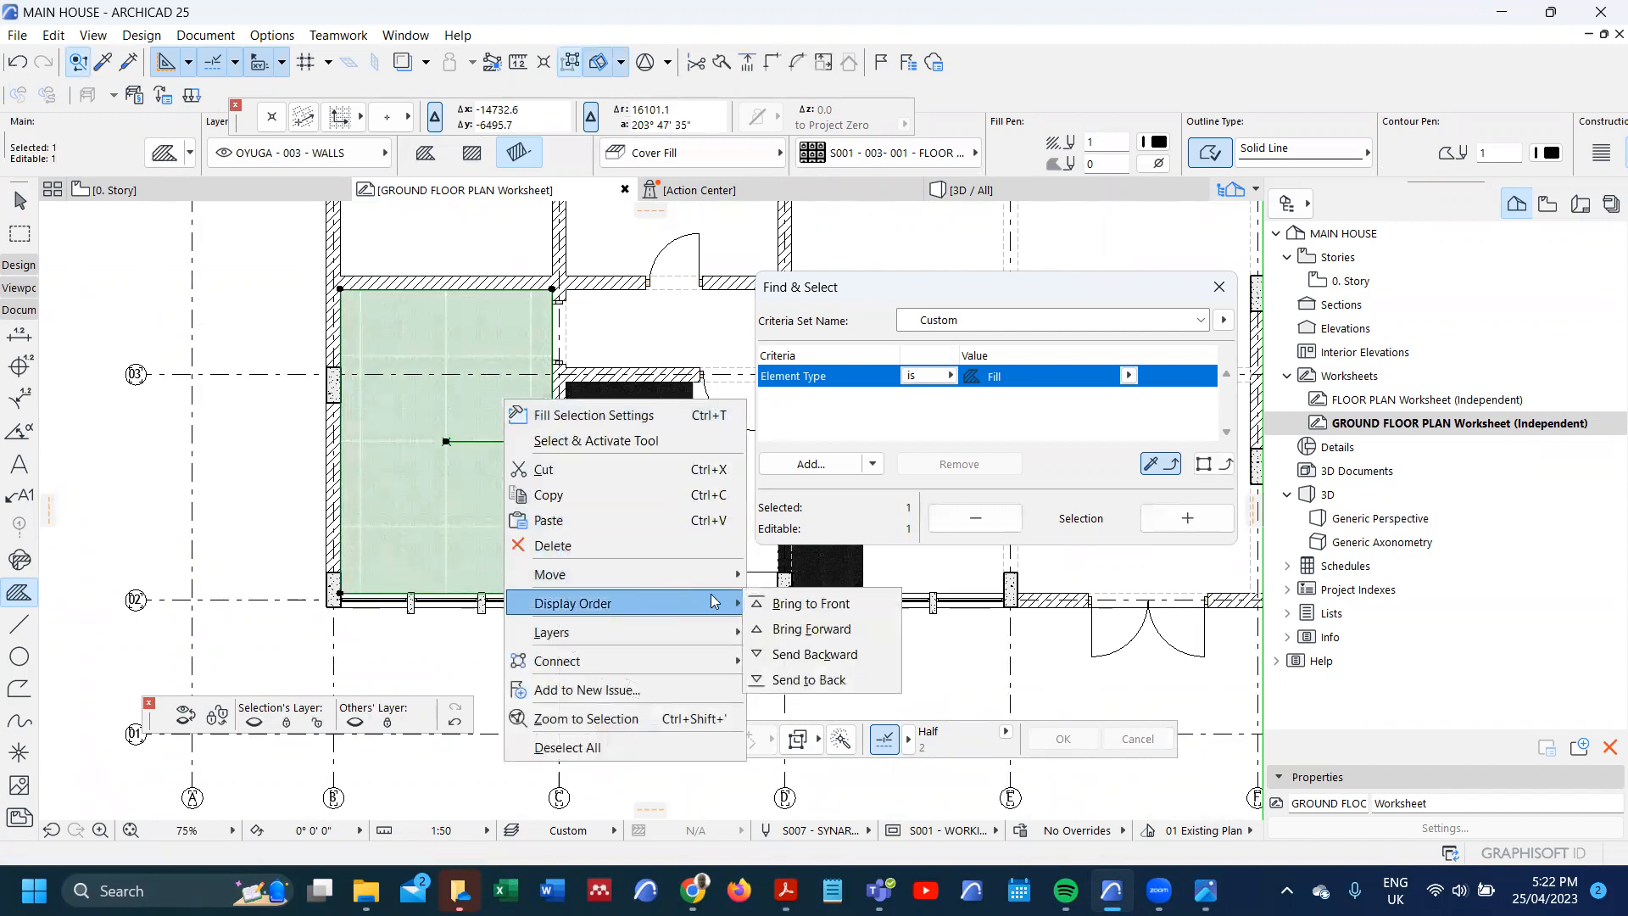
click(861, 677)
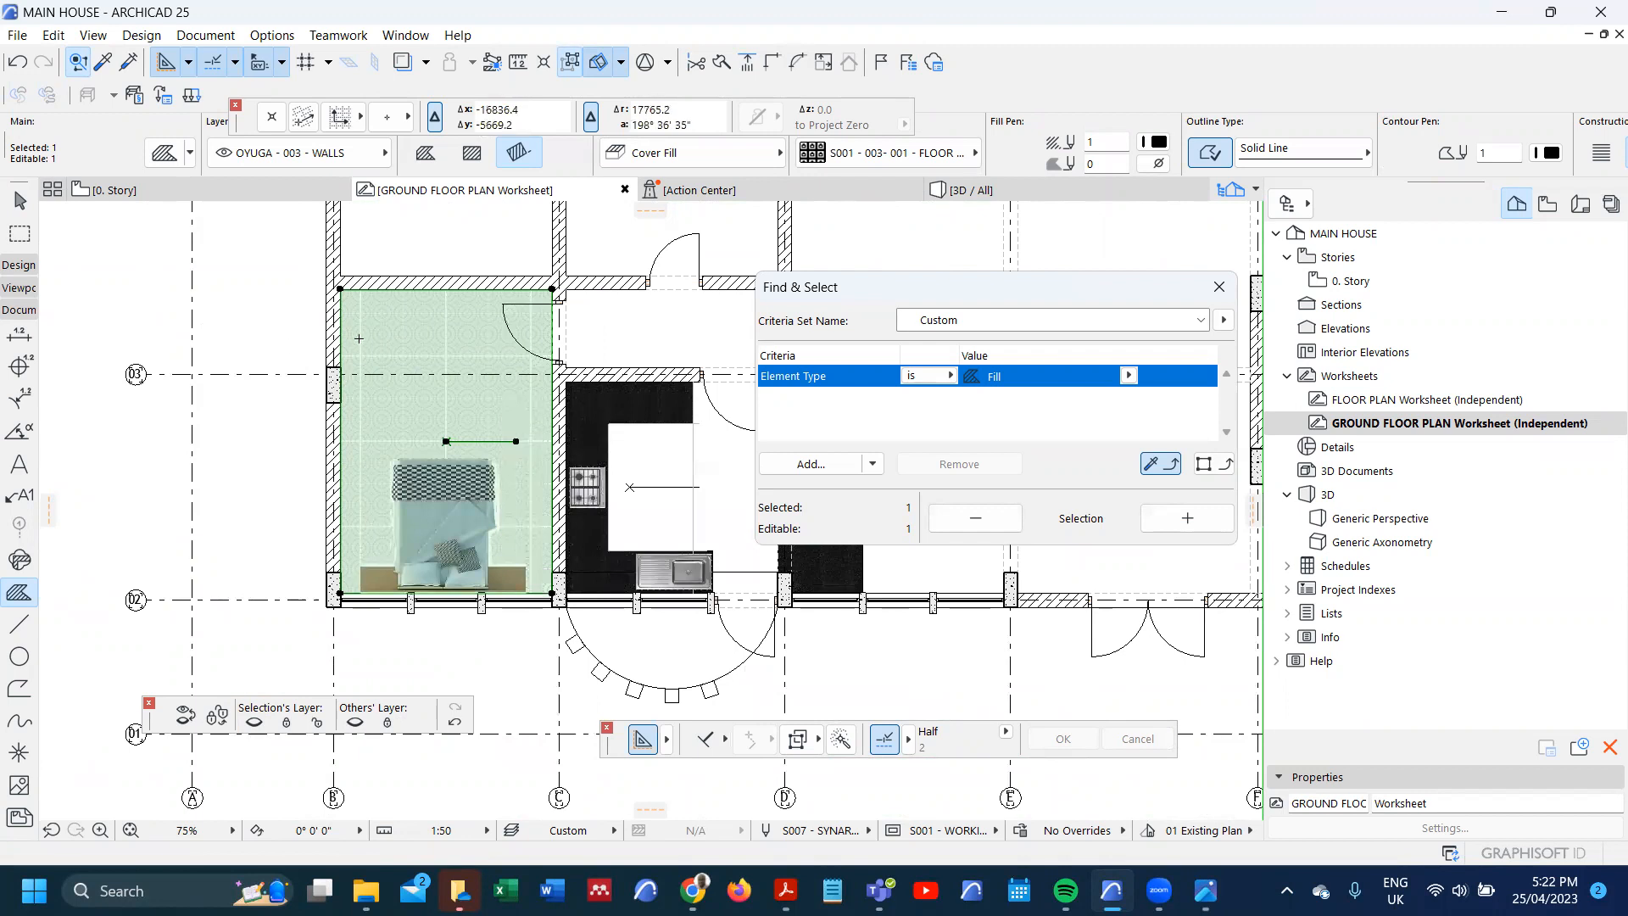
scroll(357, 343, up, 3)
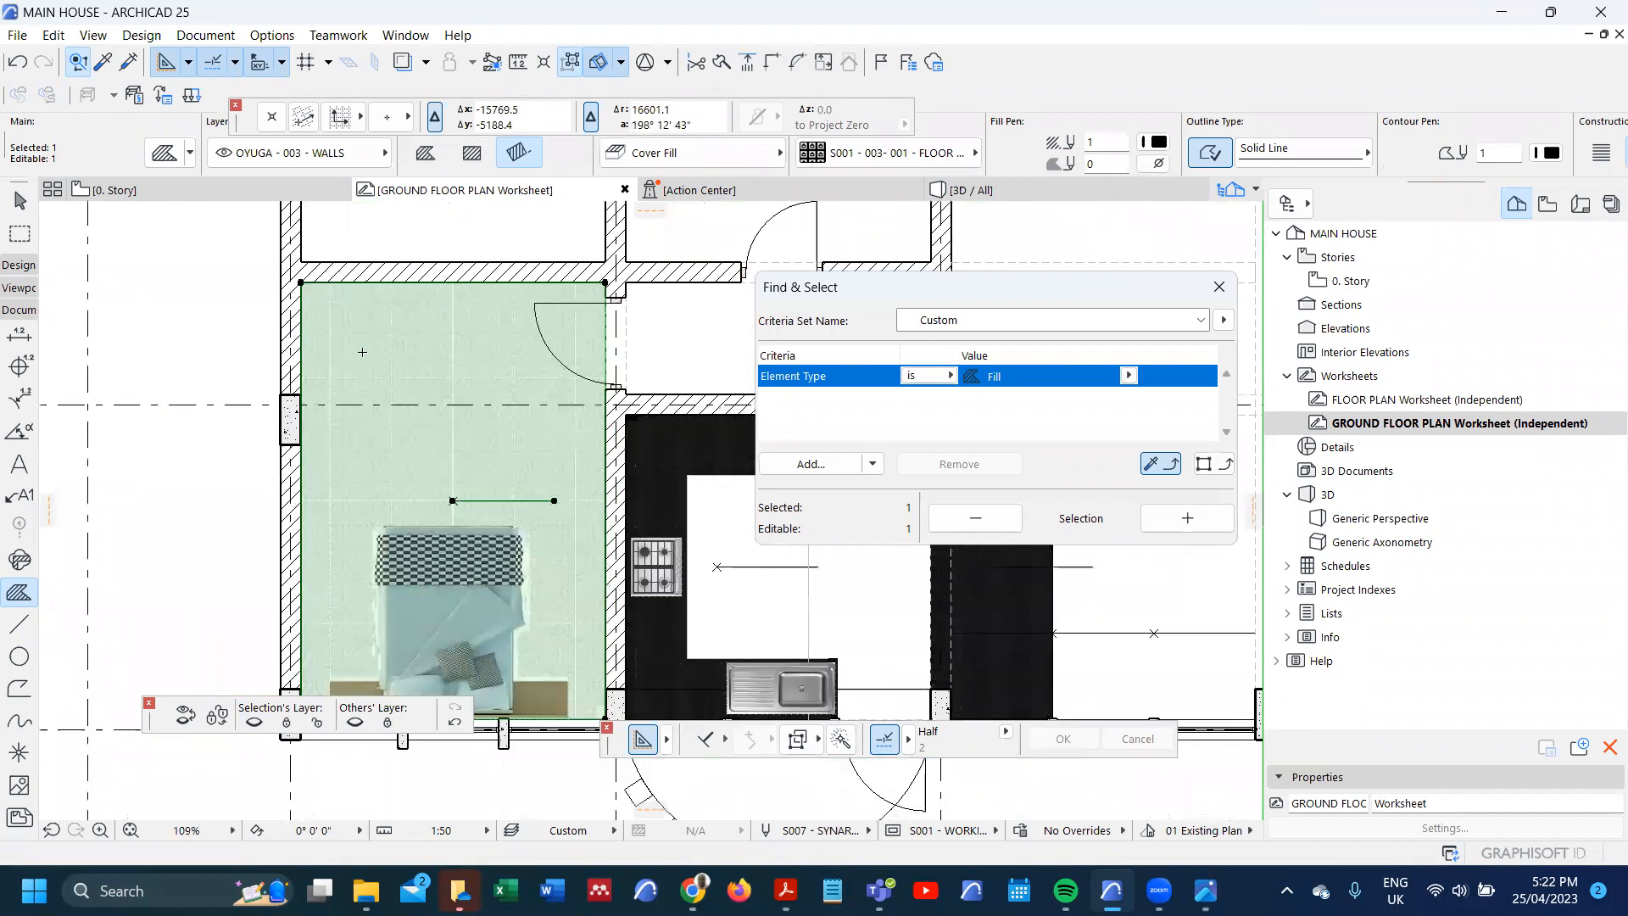
key(Escape)
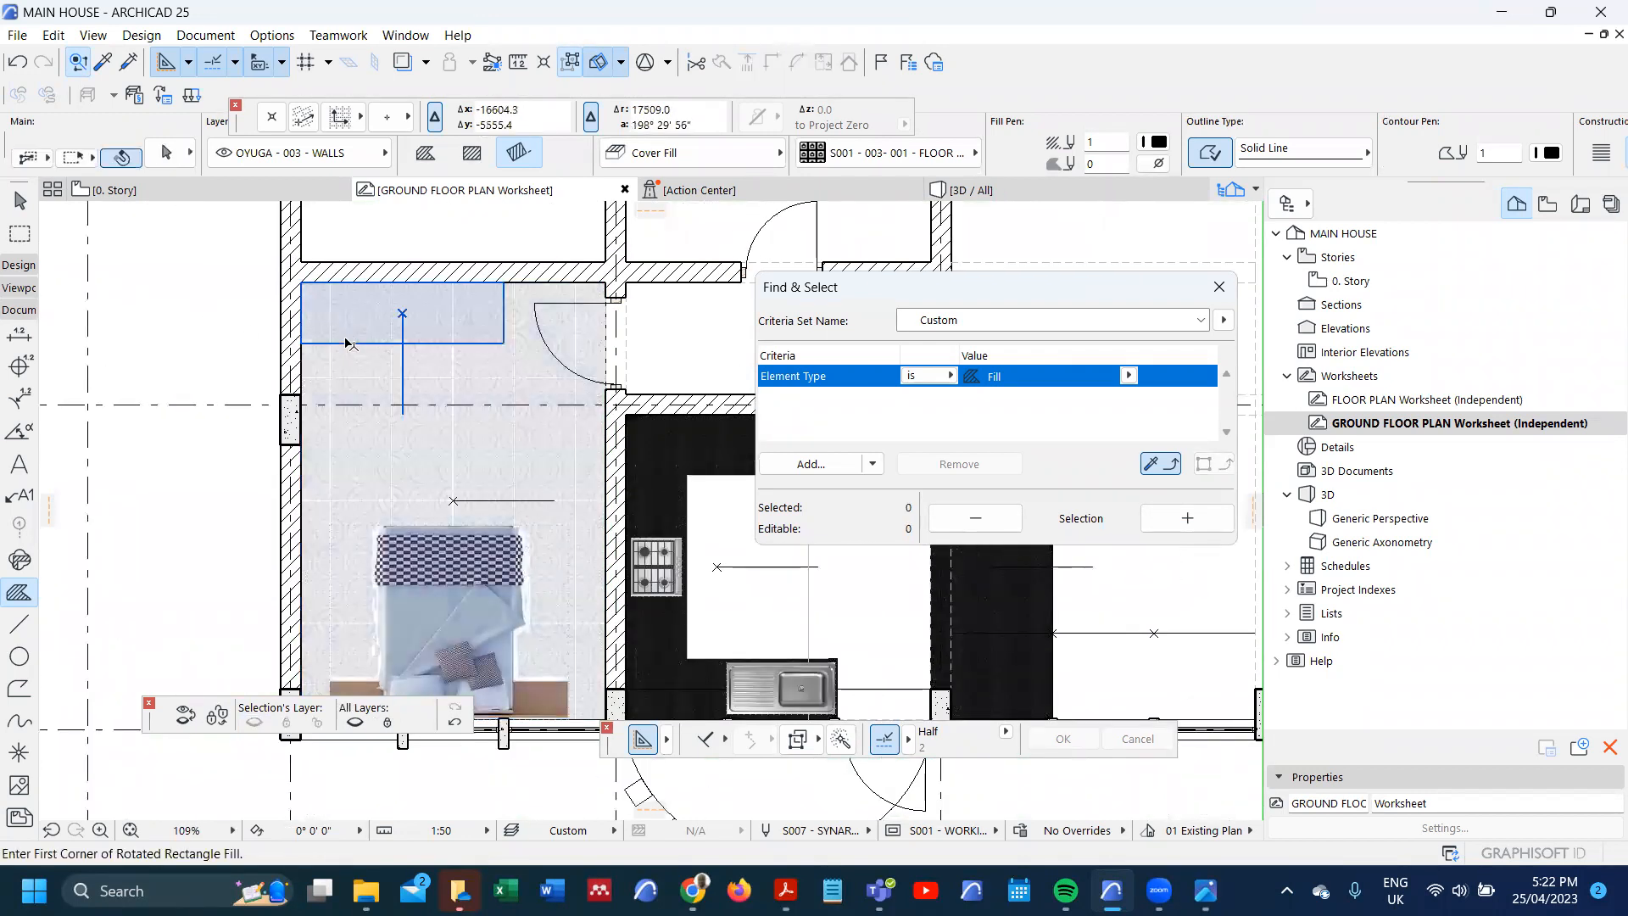
- Bring the bedroom's MAHOGANY TIMBER wardrobe fill forward above the floor tiles
shift+click(345, 340)
right_click(345, 340)
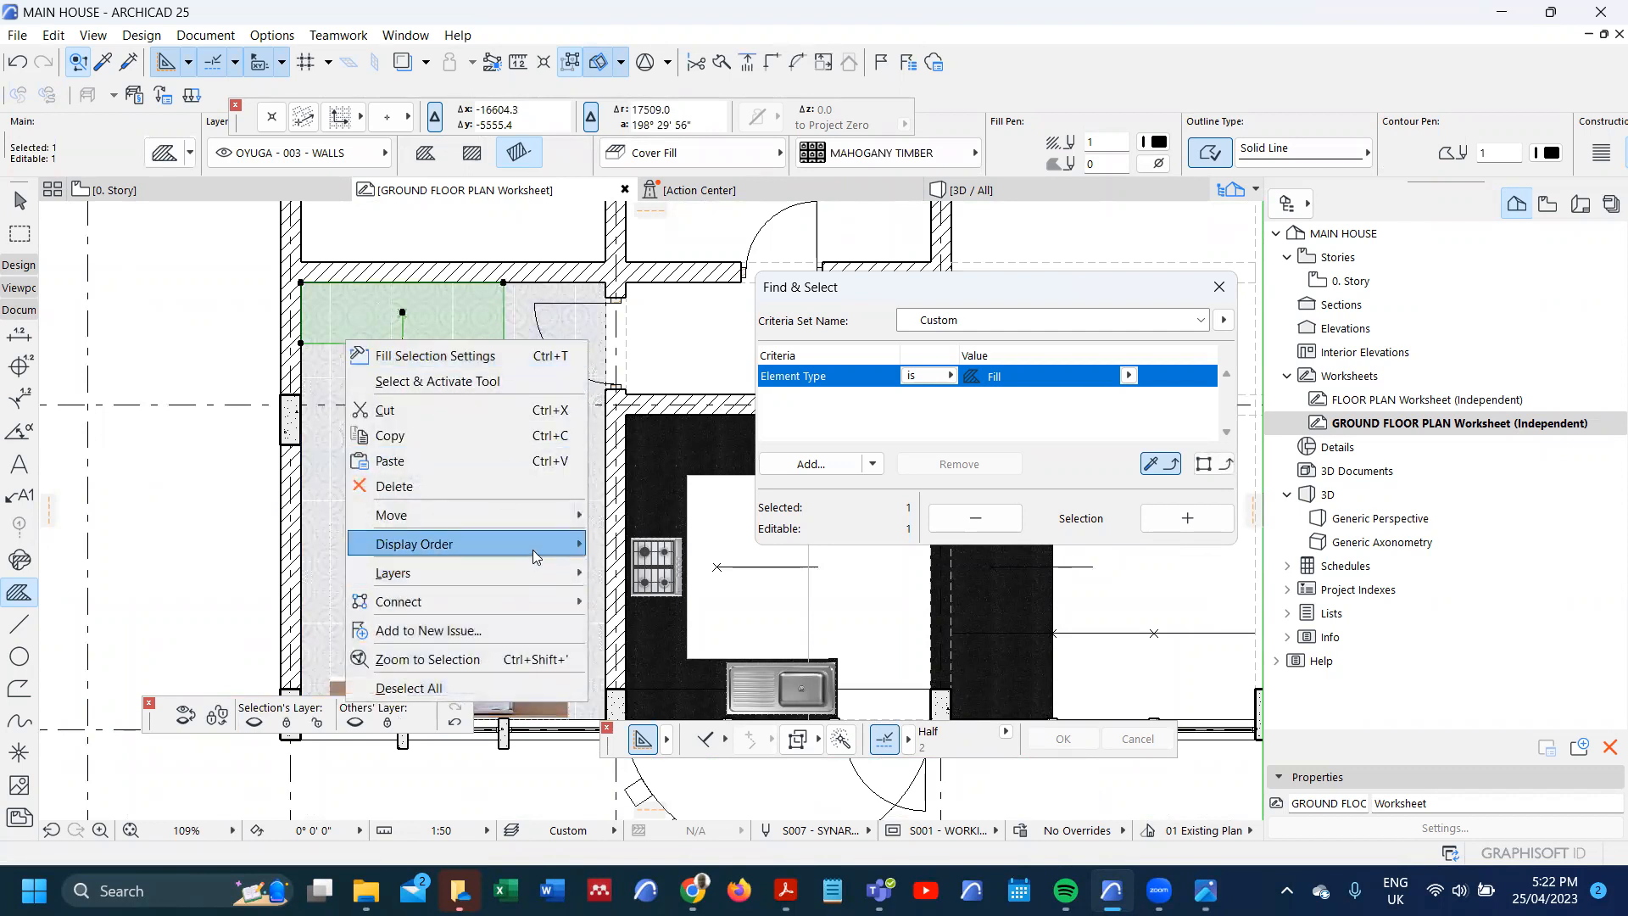
mouse_move(532, 549)
click(630, 570)
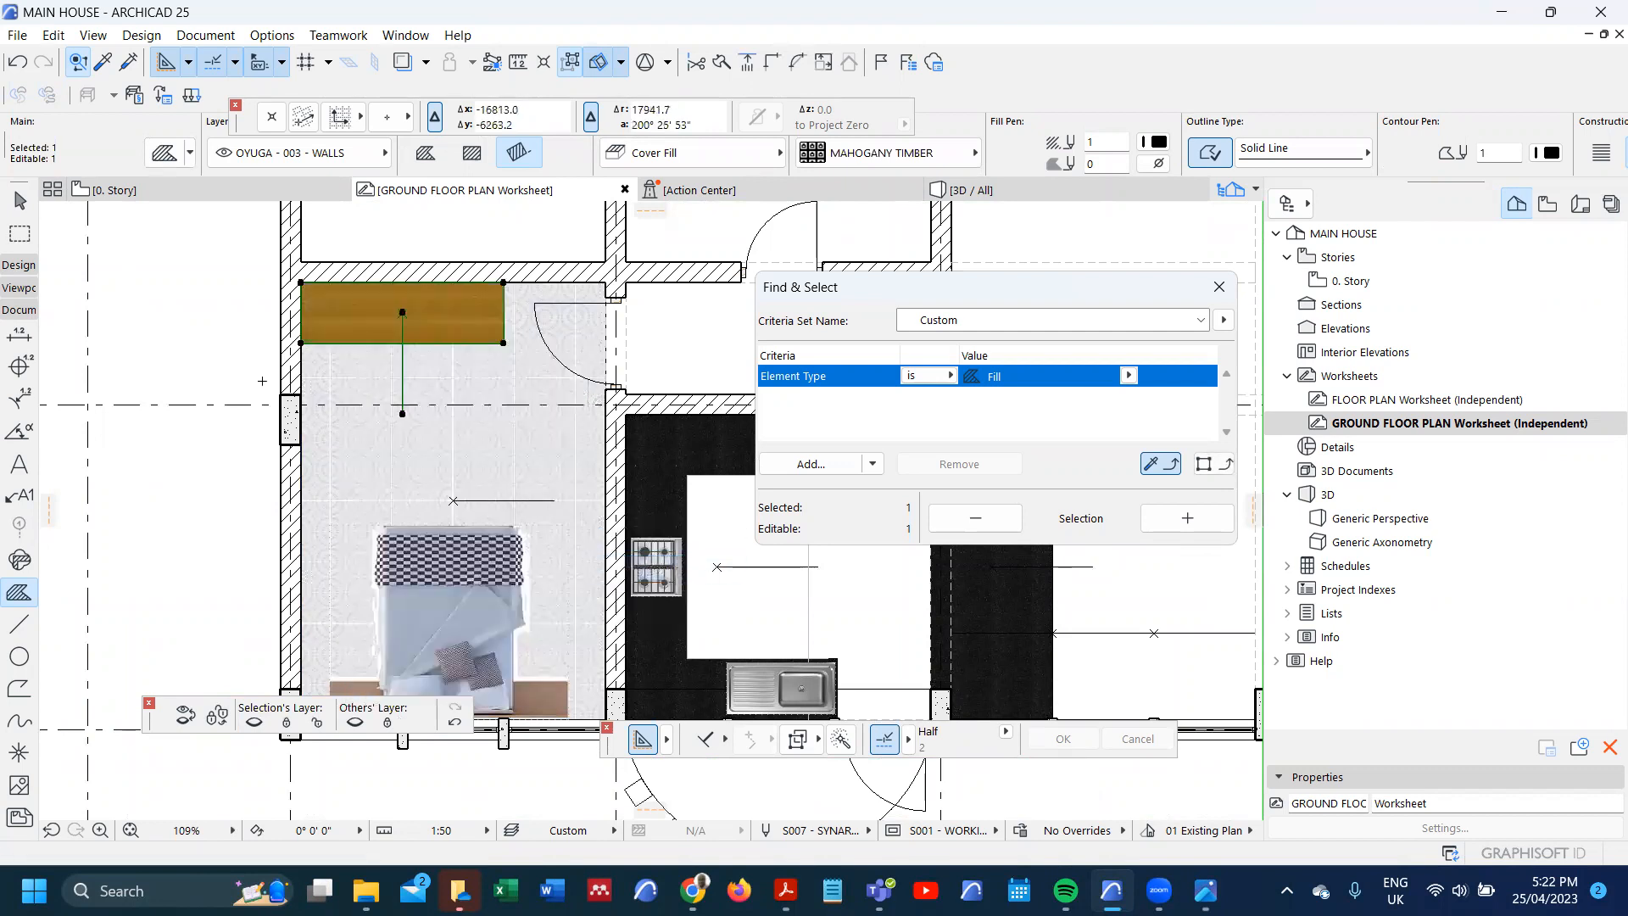
key(Escape)
- Extend the bedroom's floor tile fill with an added 900 mm wide rectangle running from the door opening along the corridor above the kitchen
scroll(472, 443, down, 2)
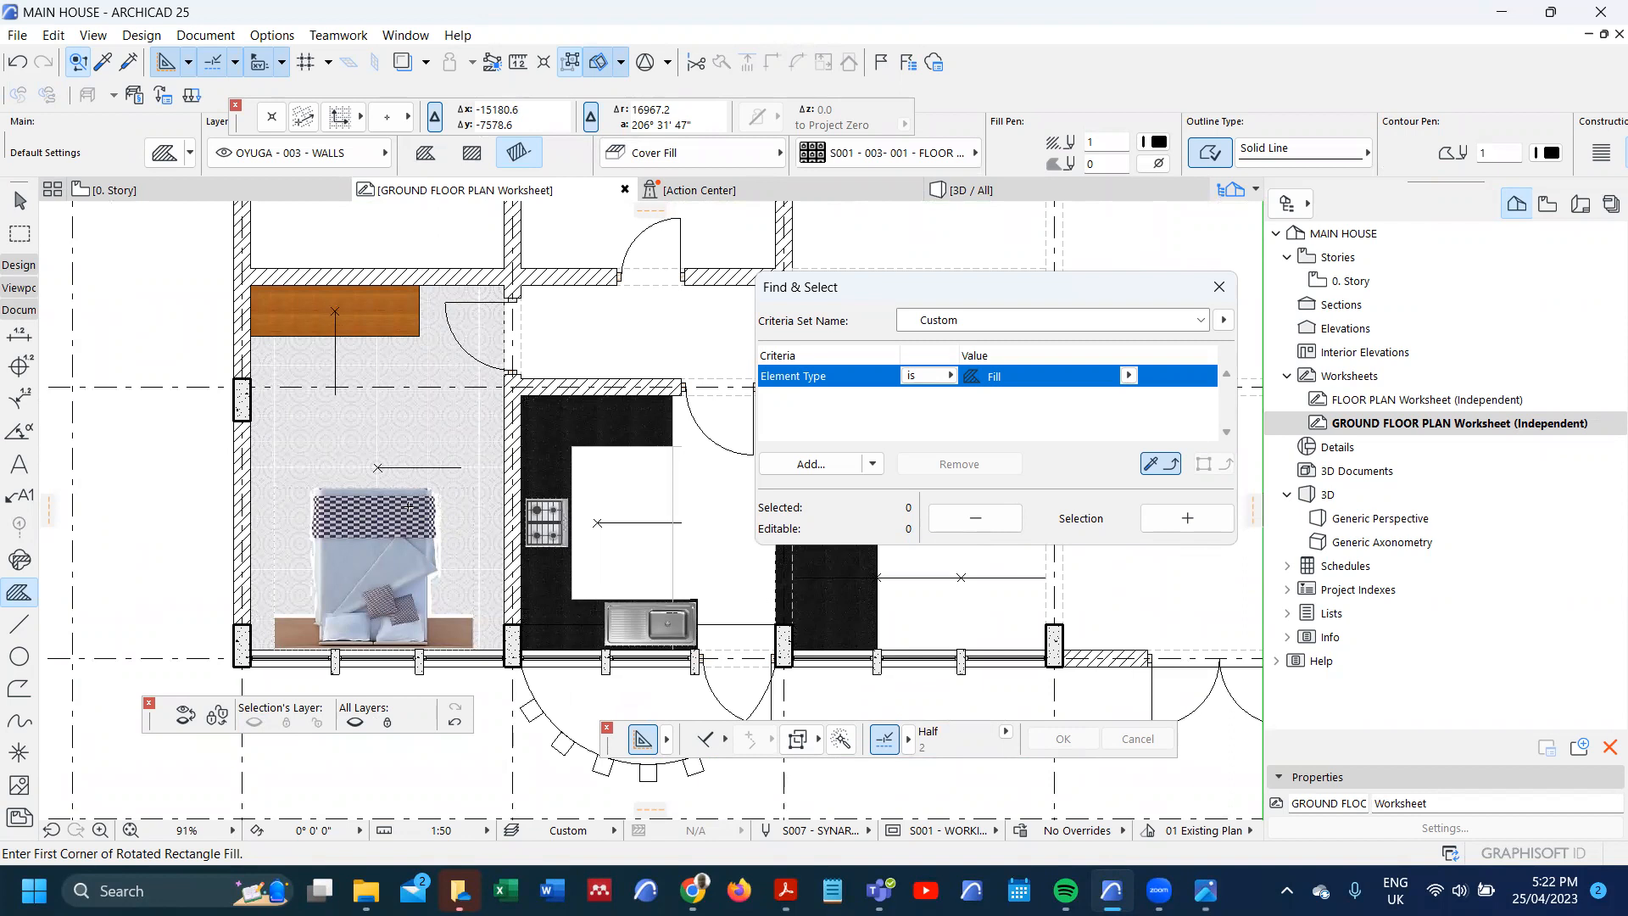
shift+click(378, 467)
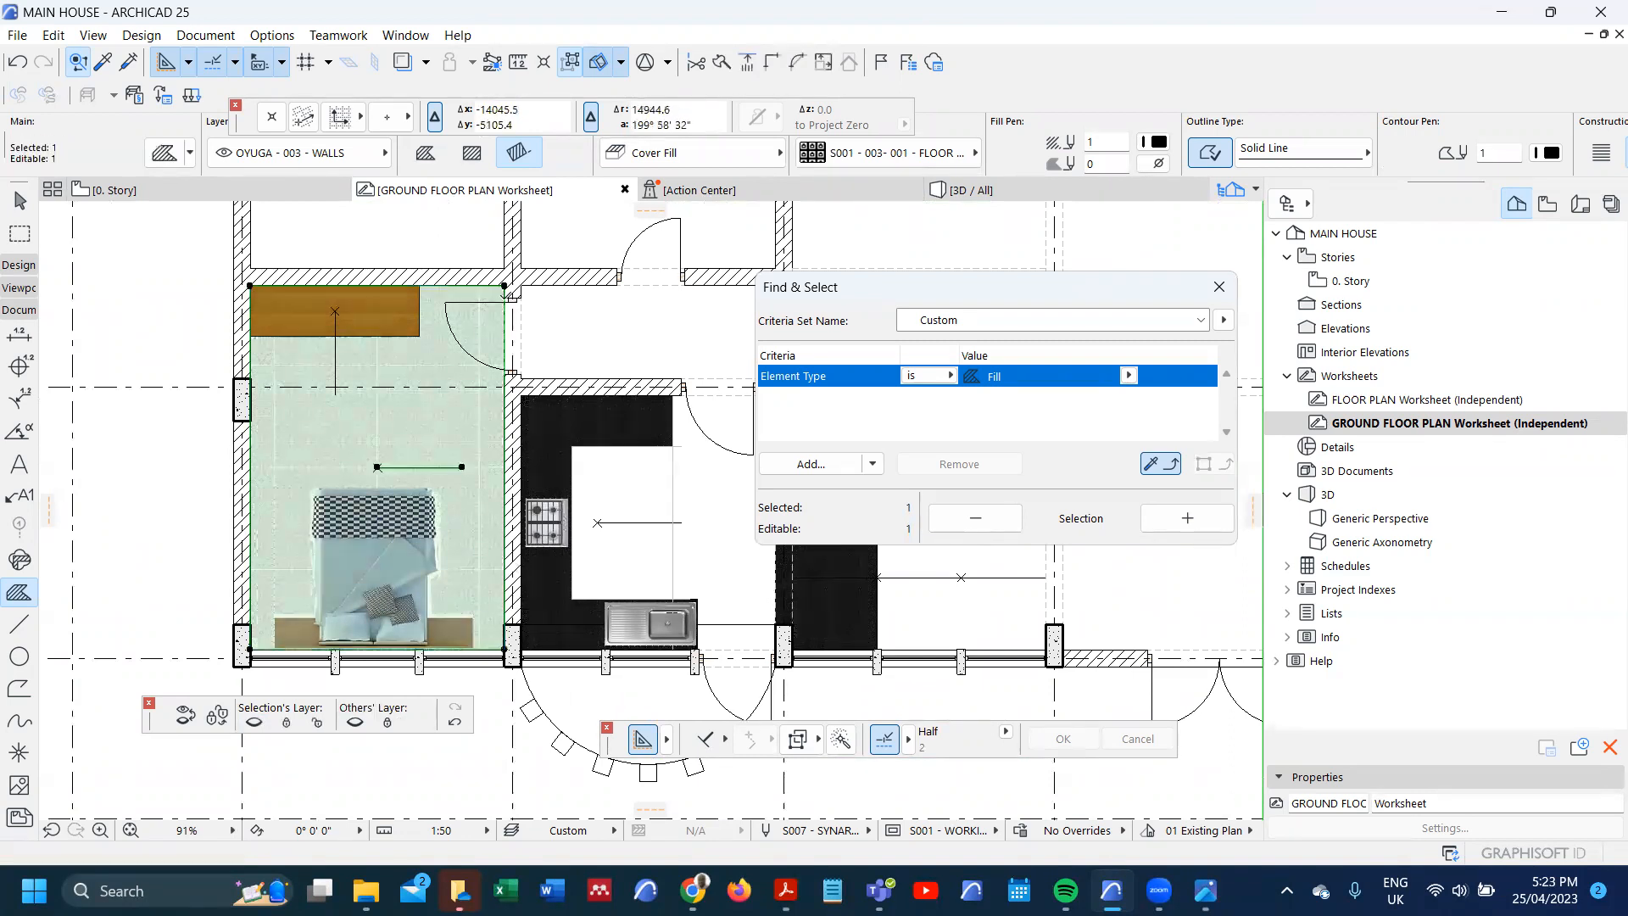
scroll(506, 292, up, 6)
click(504, 275)
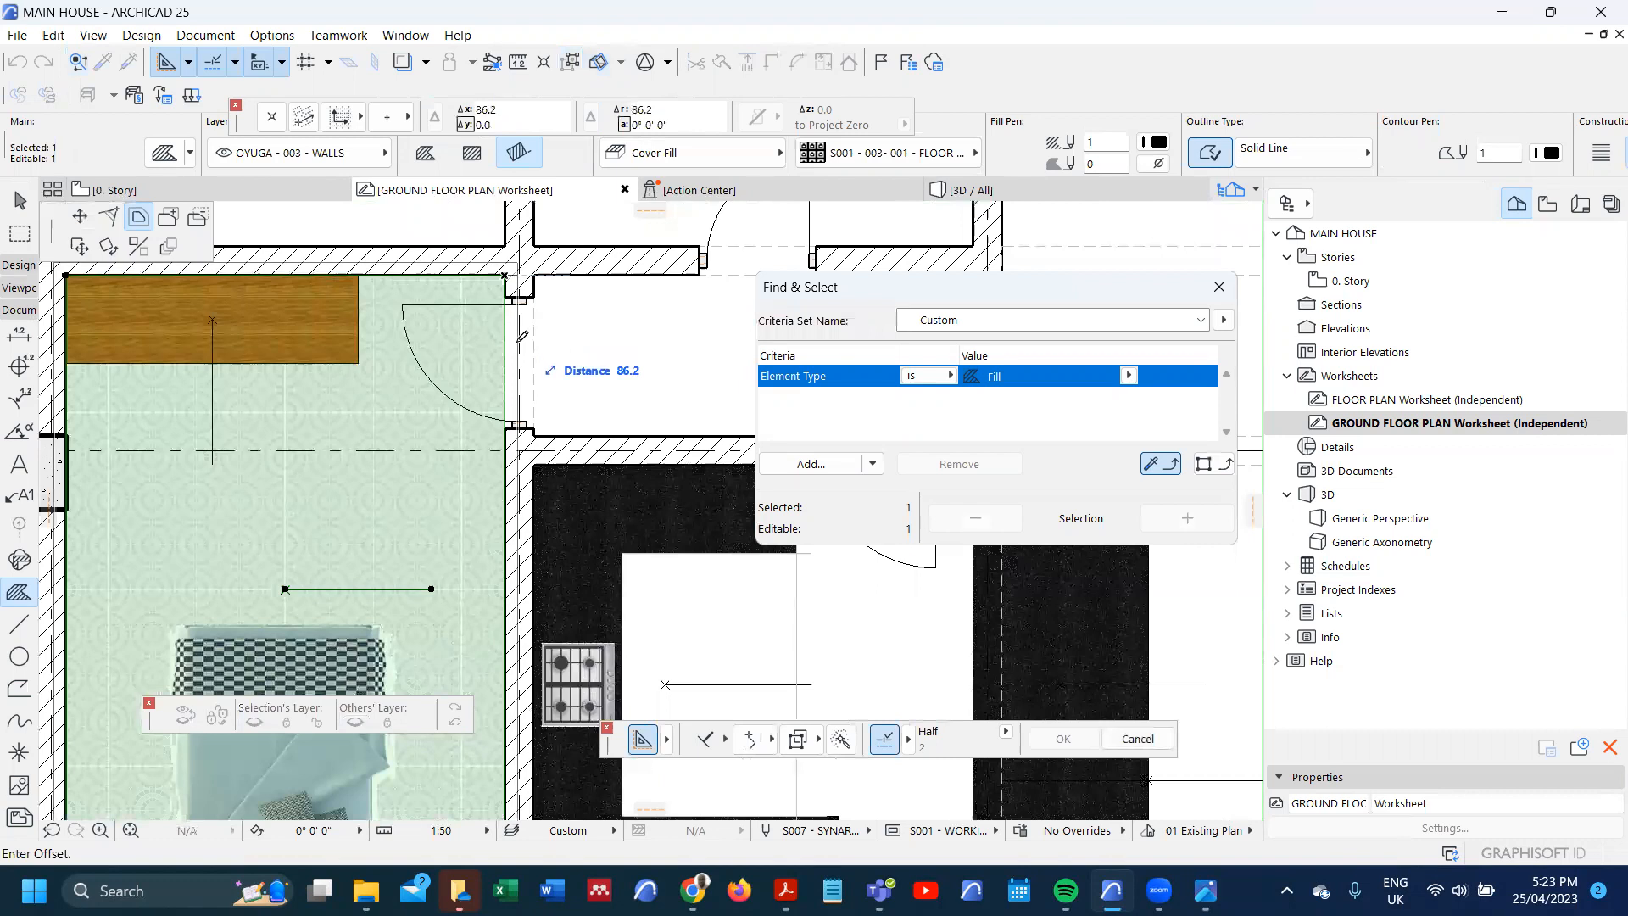
click(168, 217)
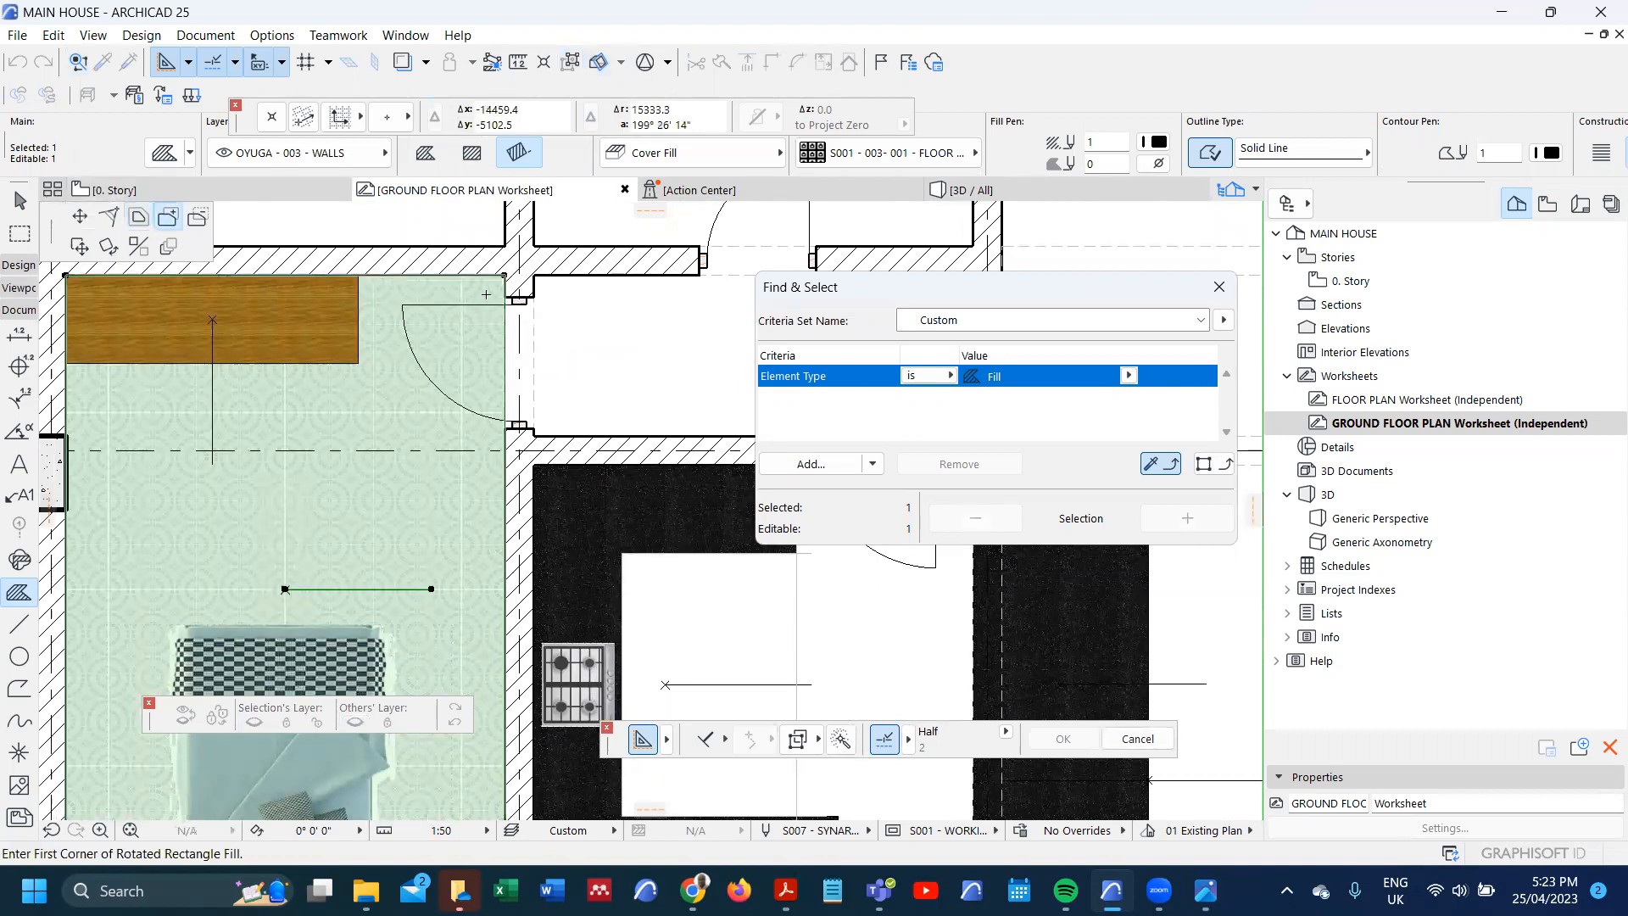
click(504, 297)
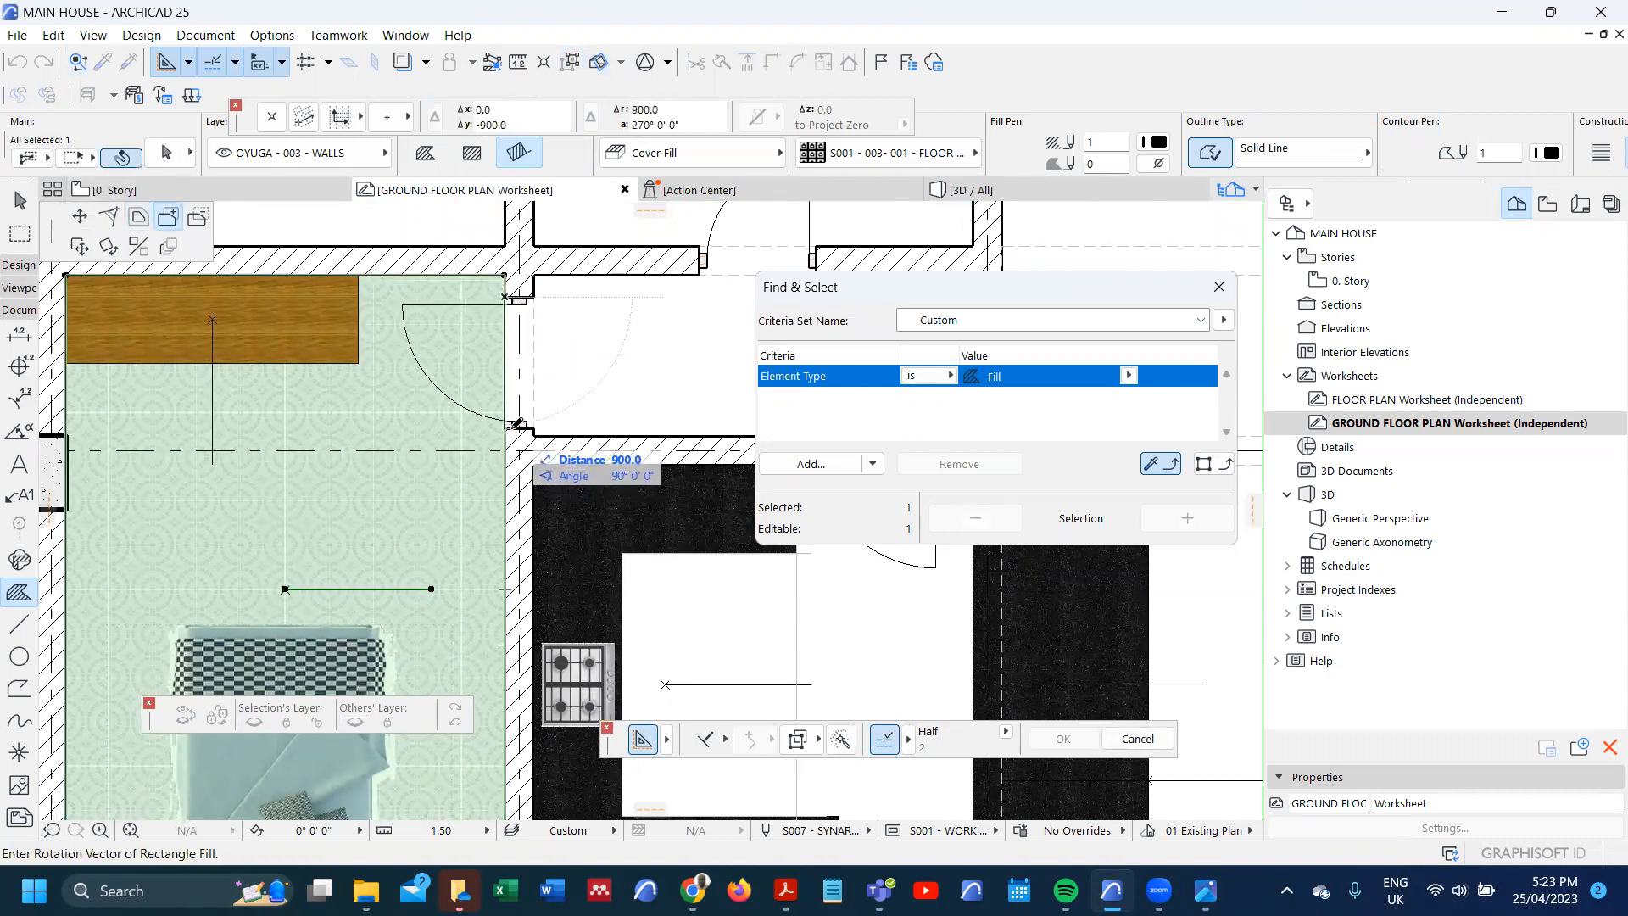
click(504, 428)
scroll(462, 399, down, 1)
scroll(465, 396, down, 2)
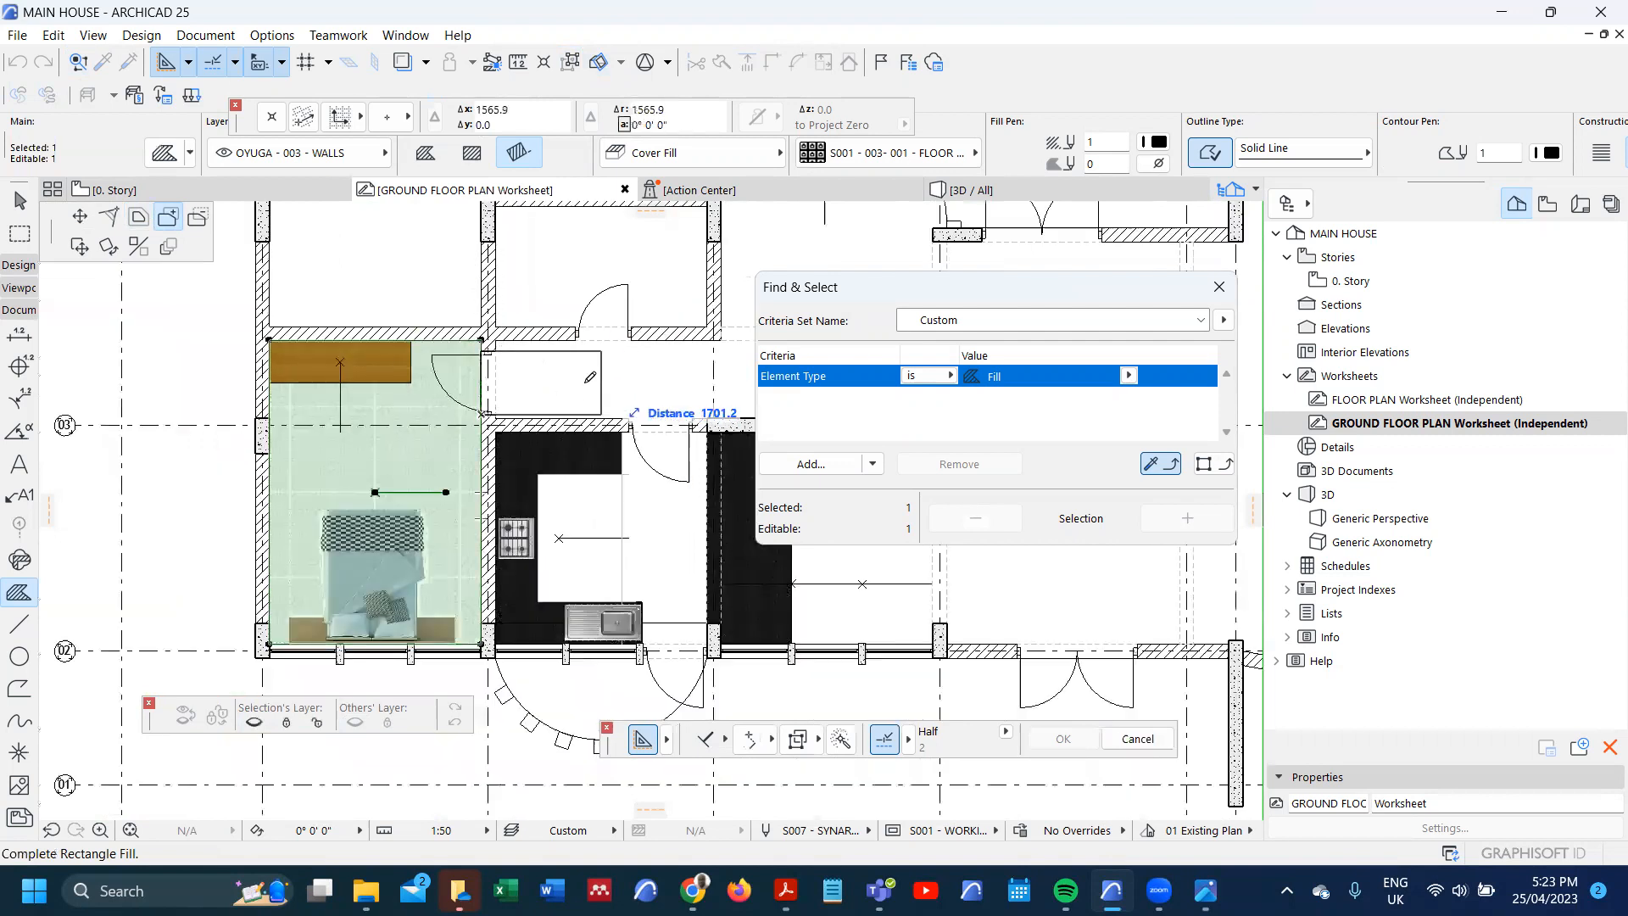
scroll(551, 415, down, 2)
scroll(693, 391, up, 2)
click(700, 352)
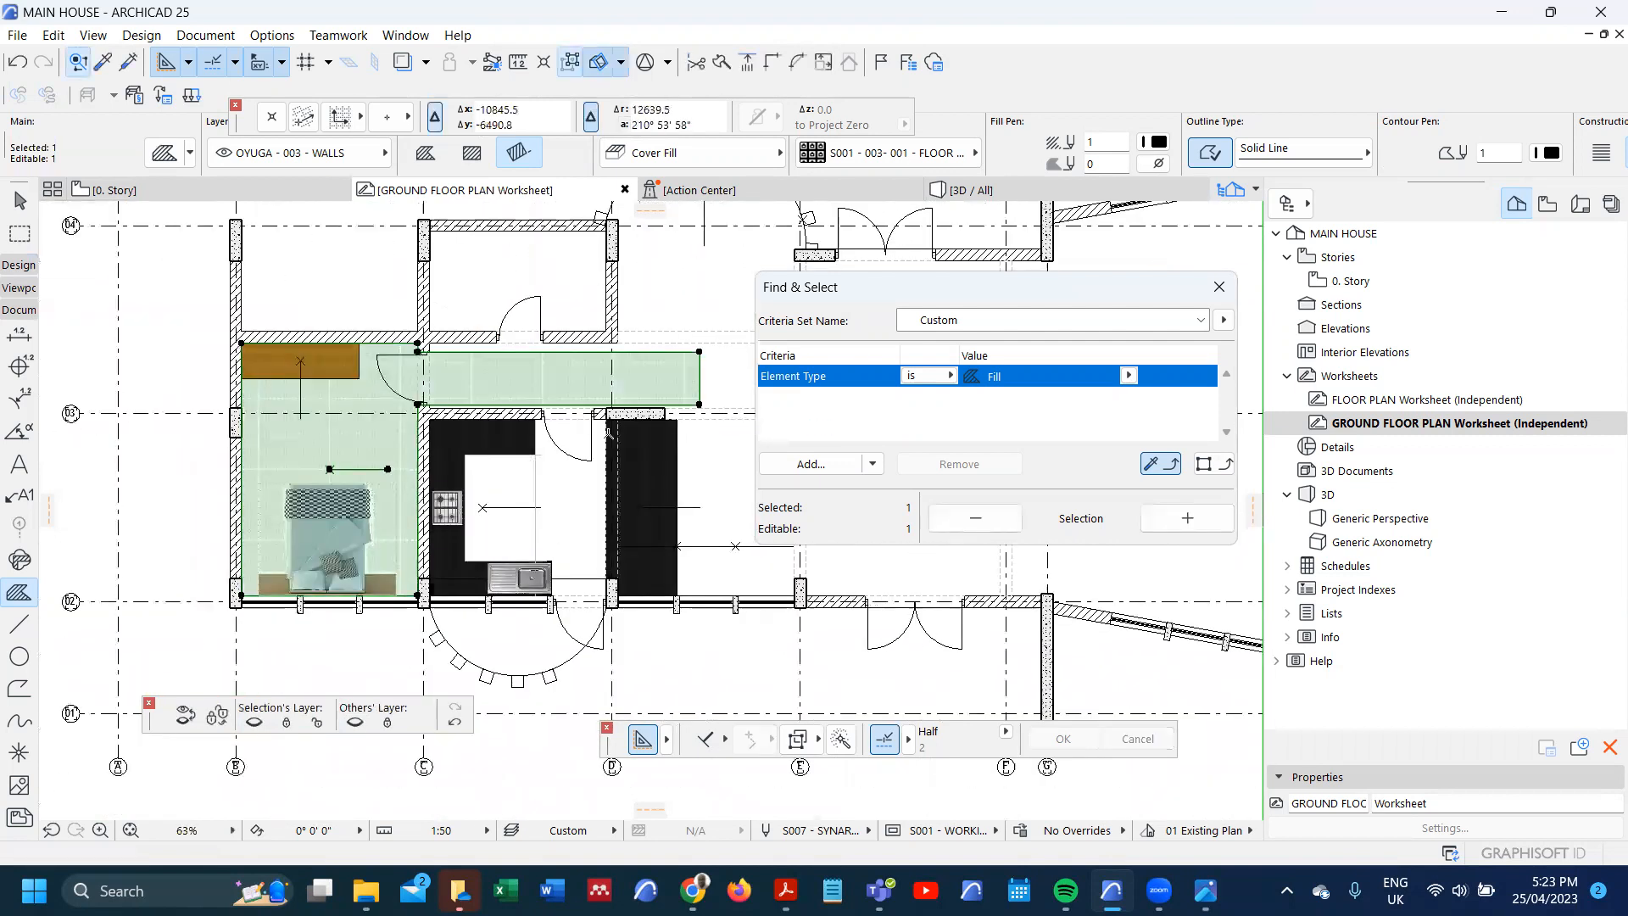
- Extend the corridor's floor tile fill with an added rectangle spanning the kitchen door opening down to the wall's inner face
scroll(594, 407, up, 4)
click(557, 373)
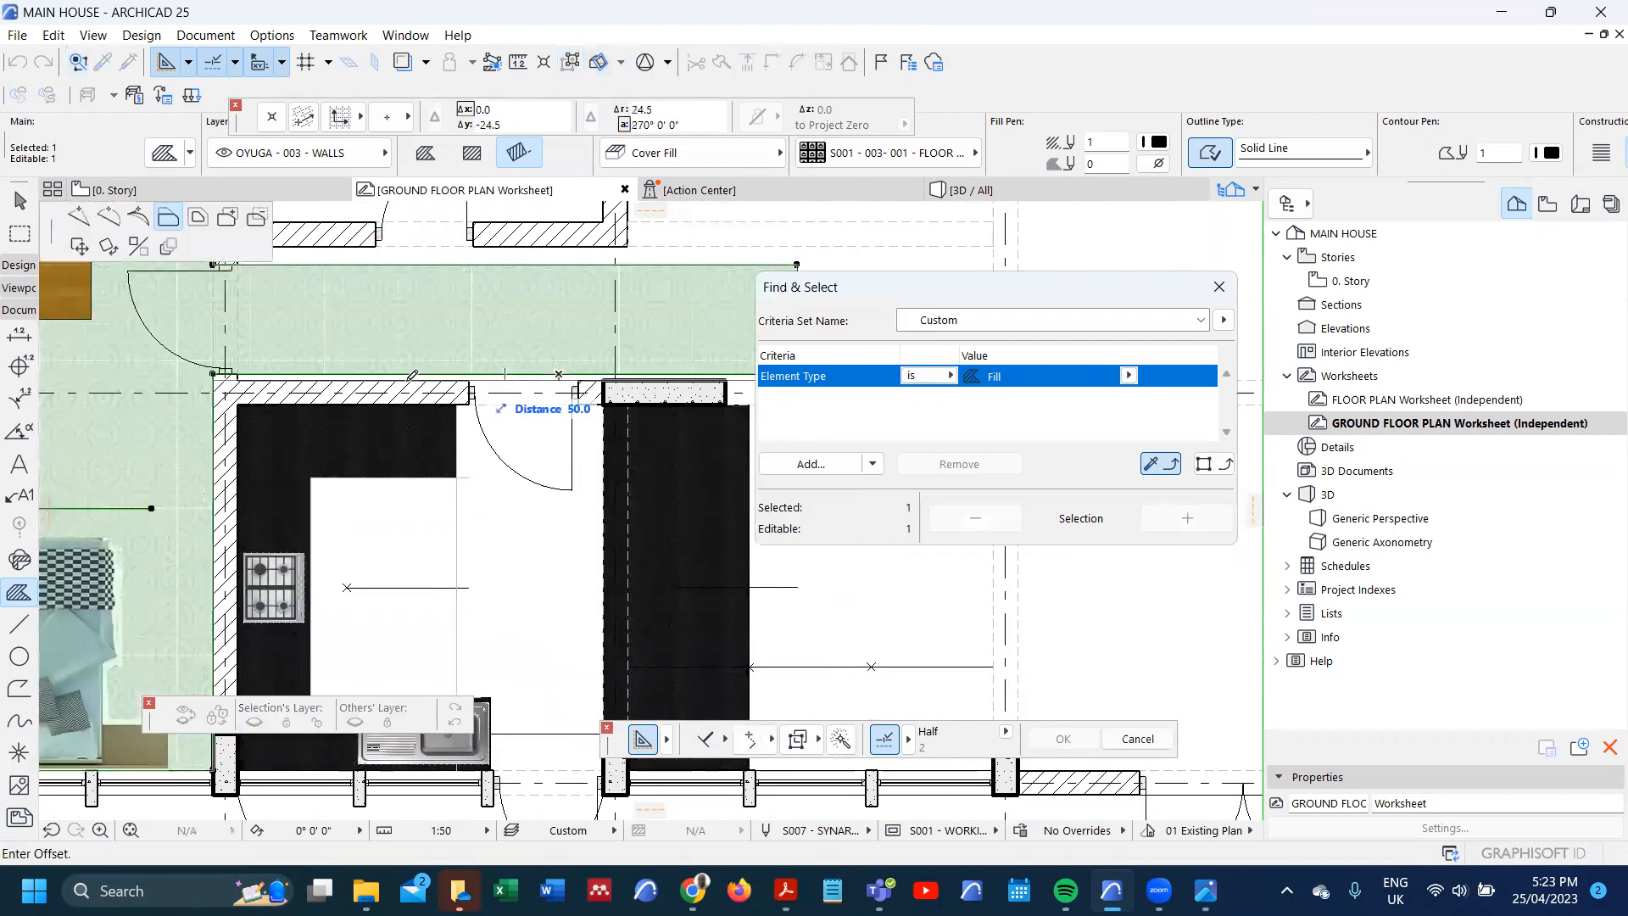
click(234, 221)
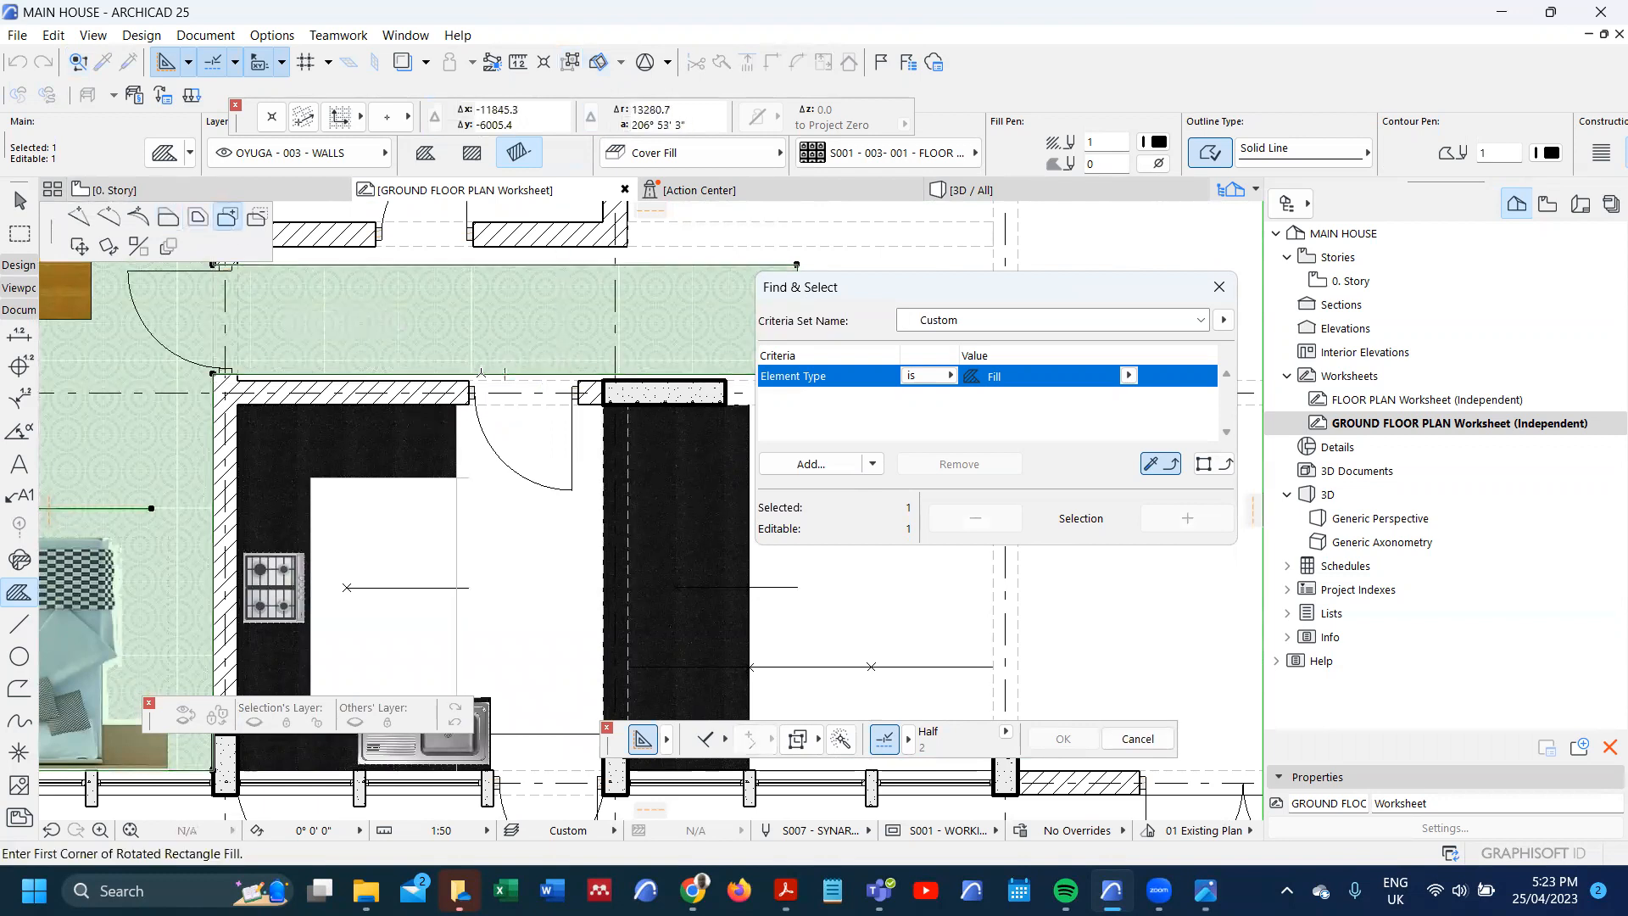
scroll(481, 374, up, 3)
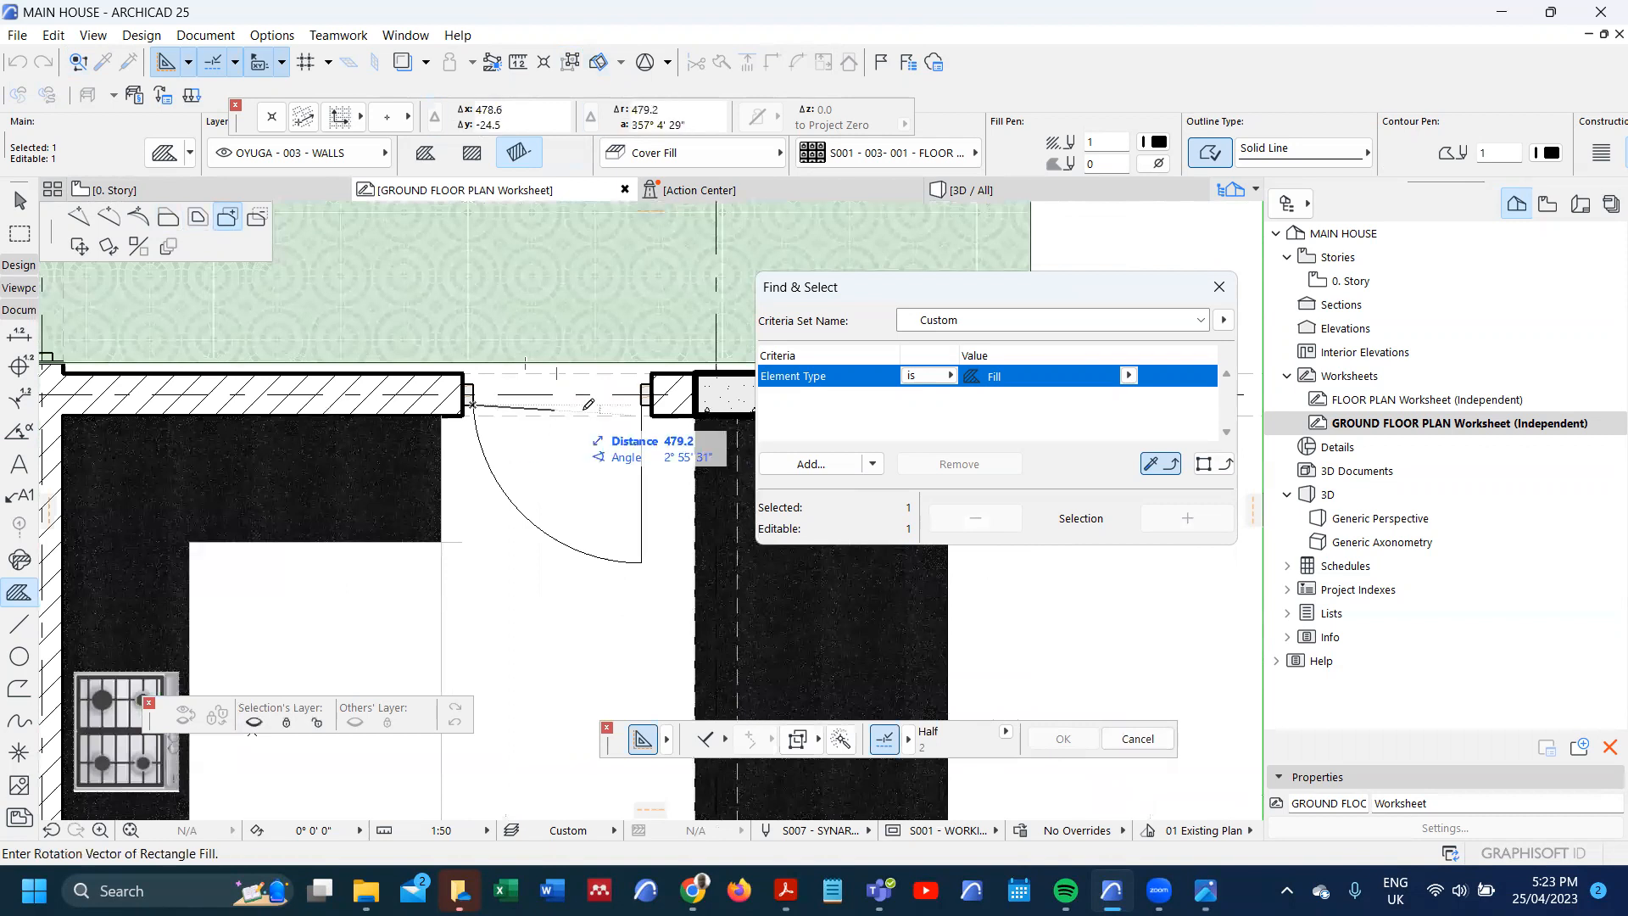
click(641, 405)
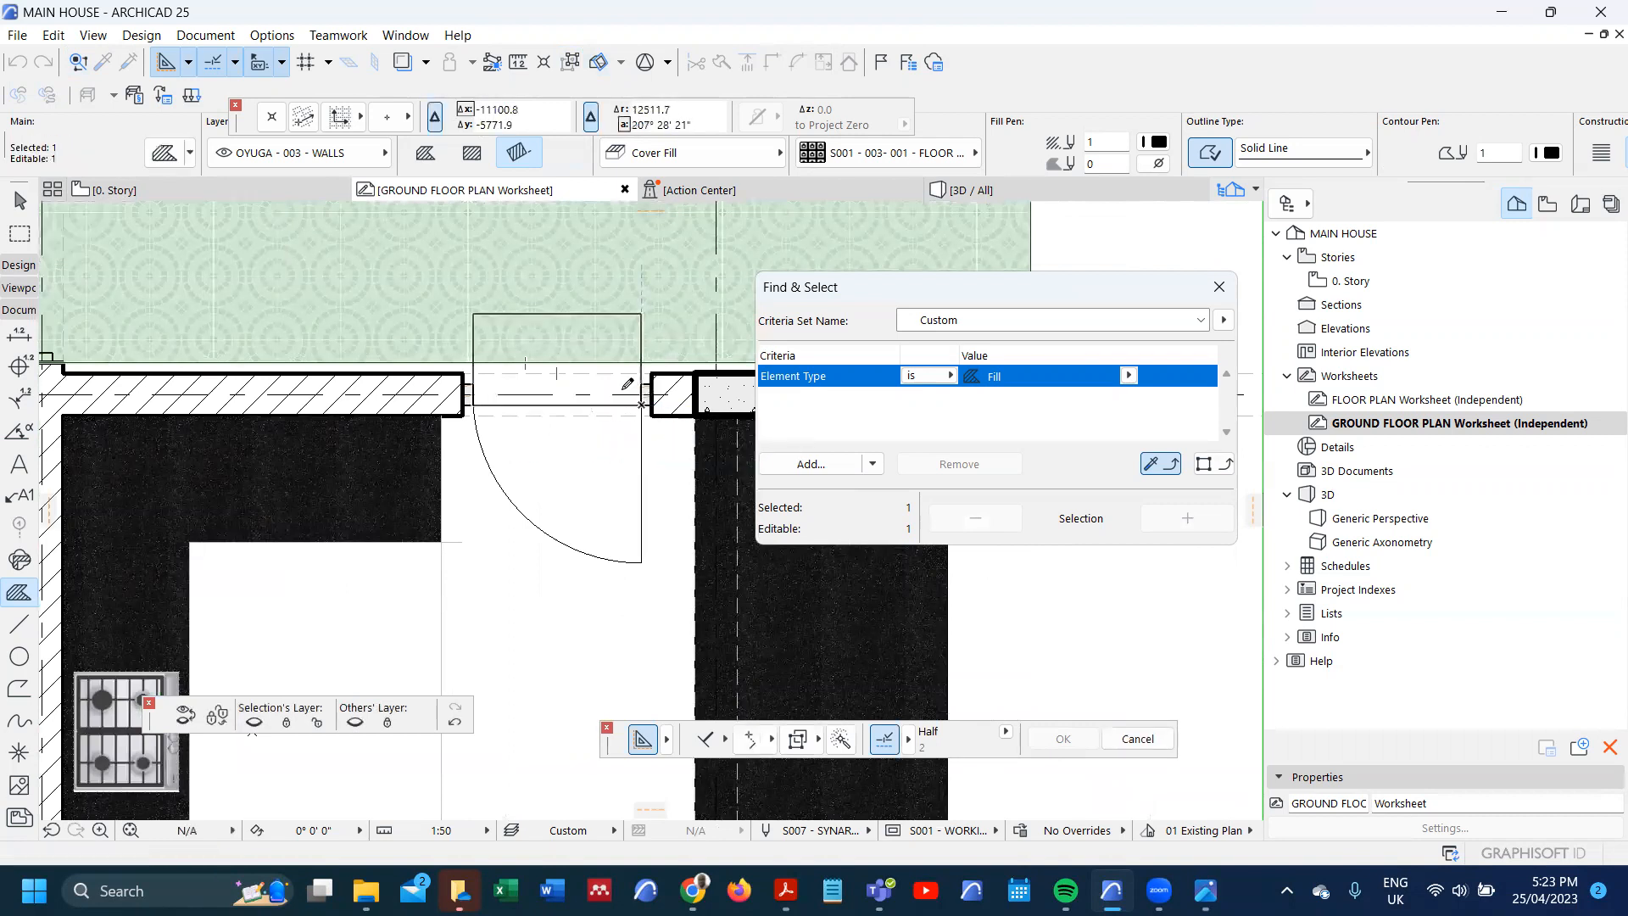
click(632, 356)
click(641, 405)
scroll(566, 352, down, 2)
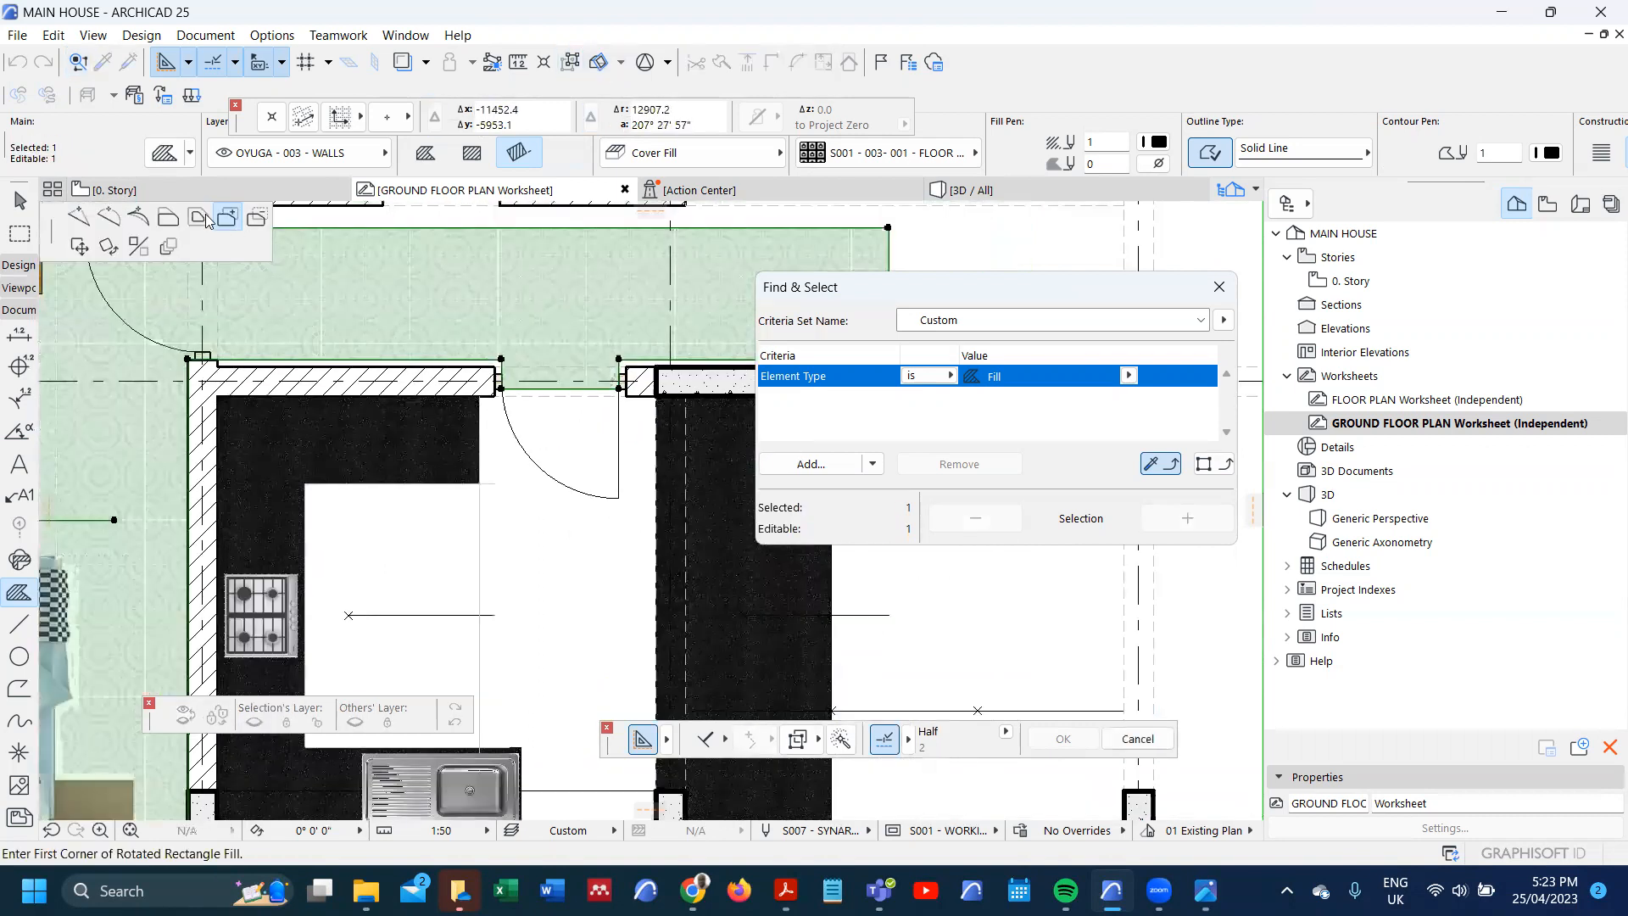
- Offset the tile fill's edge at the kitchen door about 2330 mm into the kitchen and deselect the fill
click(168, 217)
scroll(419, 289, down, 3)
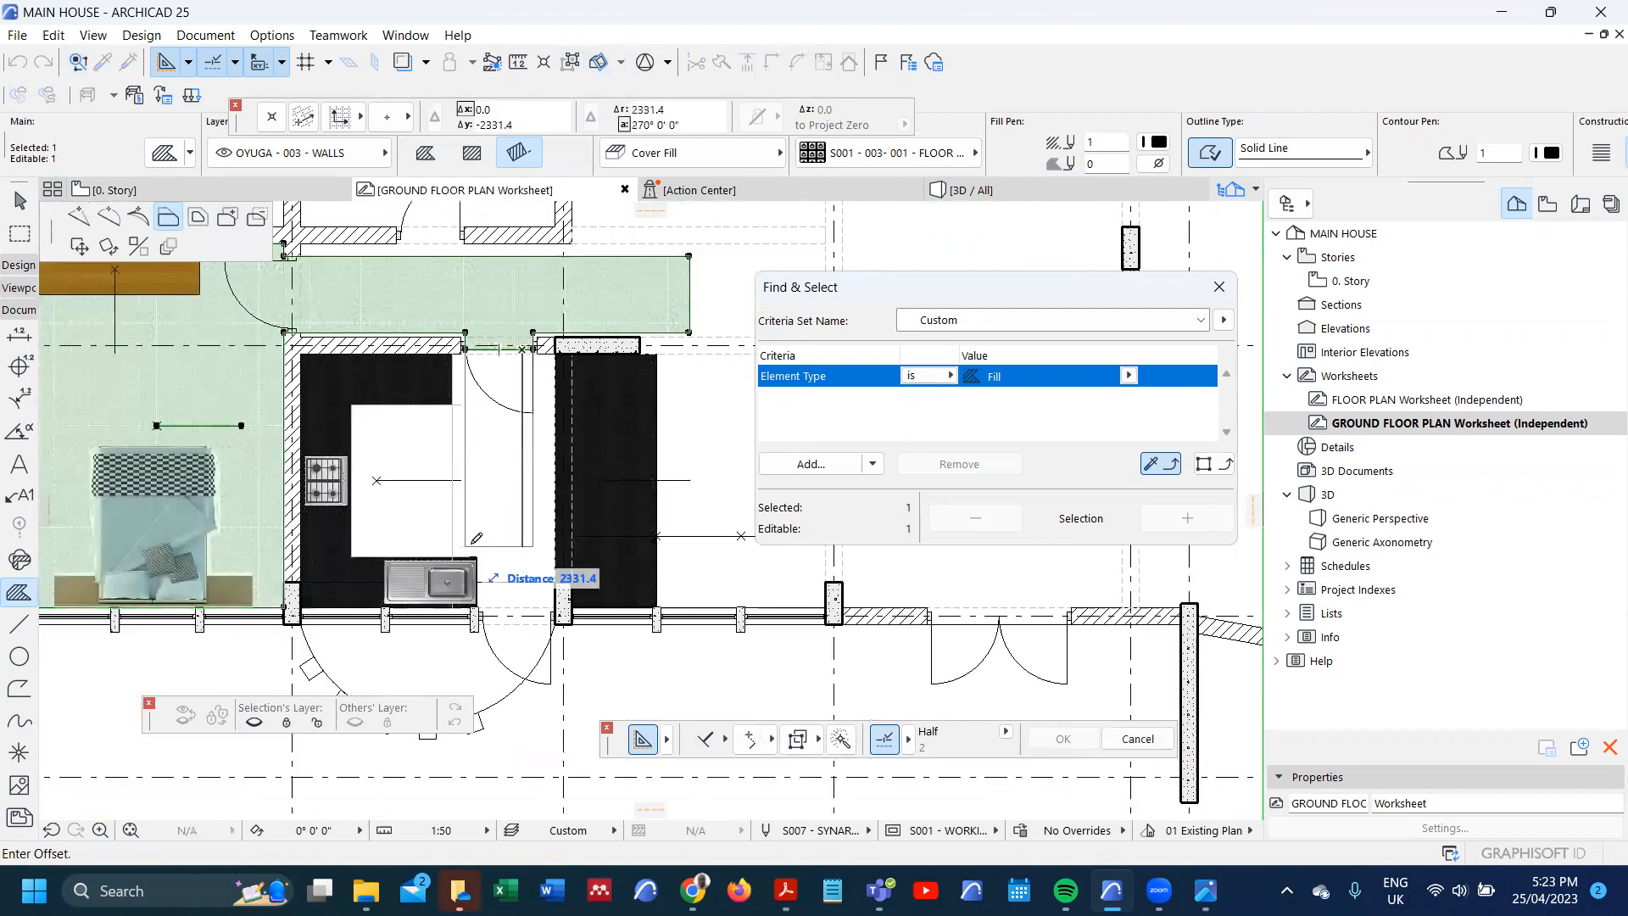
click(466, 545)
key(Escape)
- Move the vertical line crossing the kitchen floor onto the TO HIDE layer and hide that layer
shift+click(452, 509)
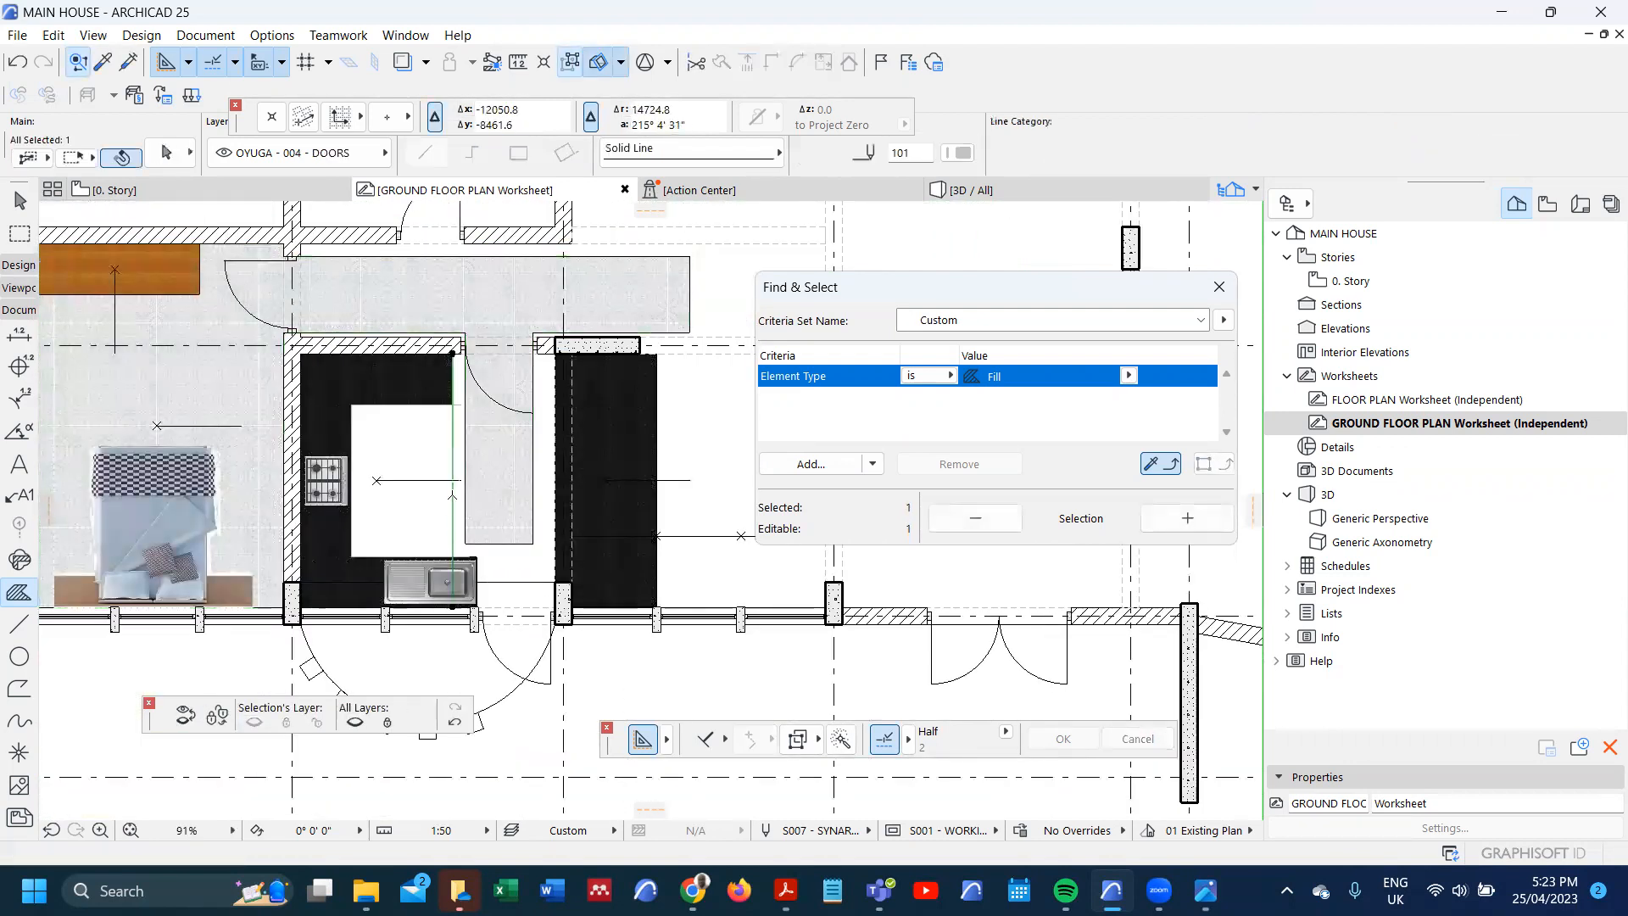
click(313, 157)
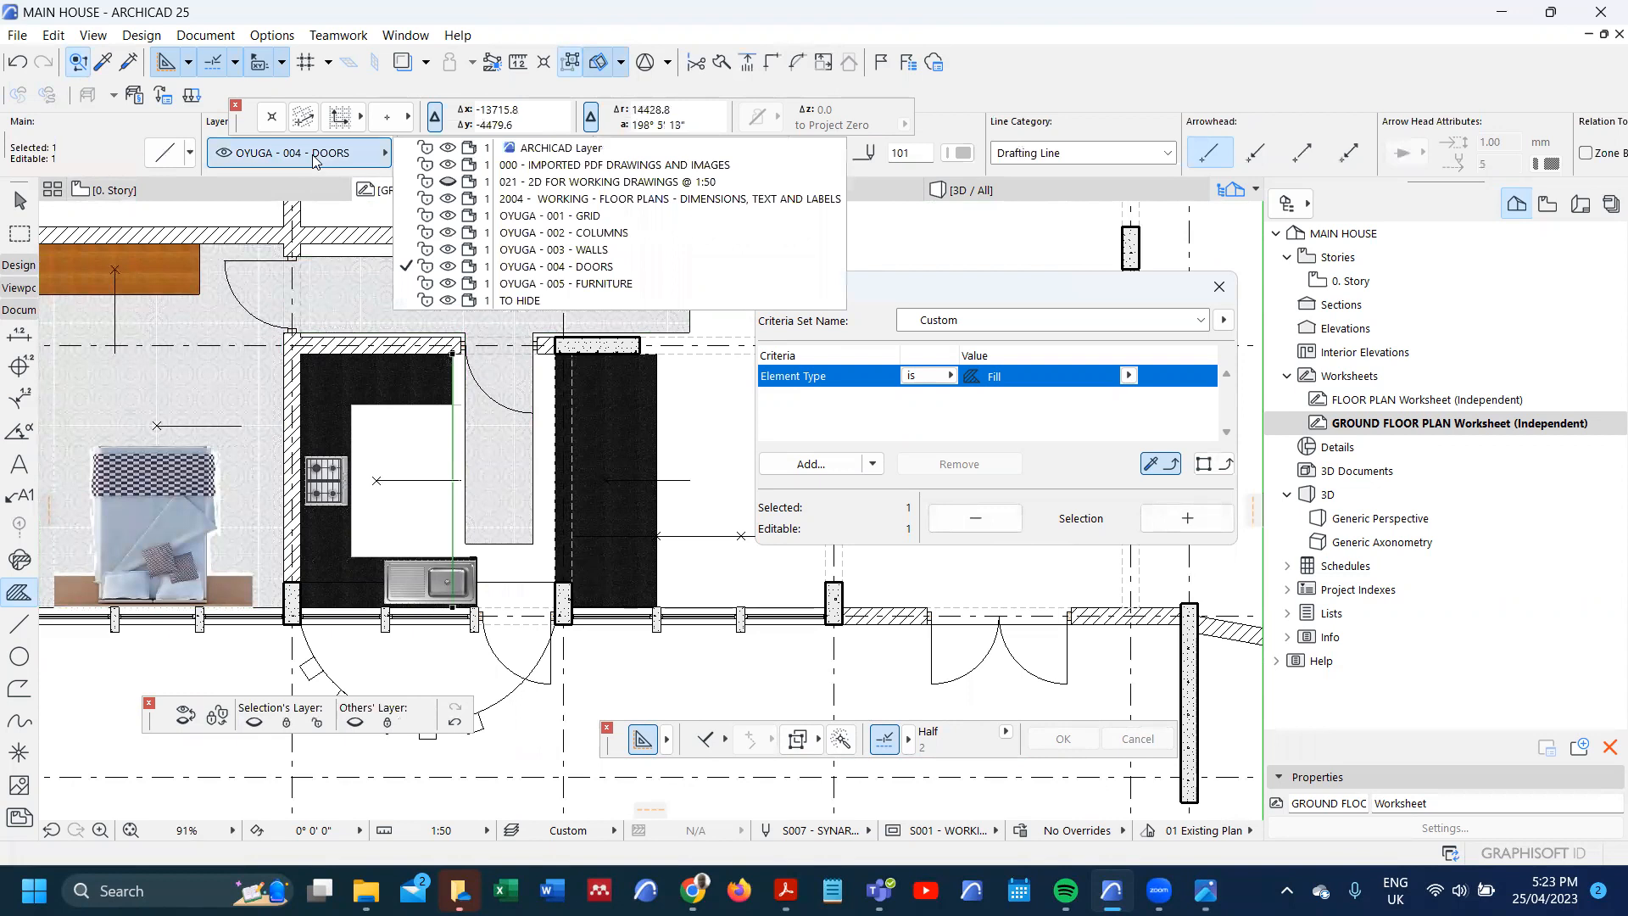
click(522, 301)
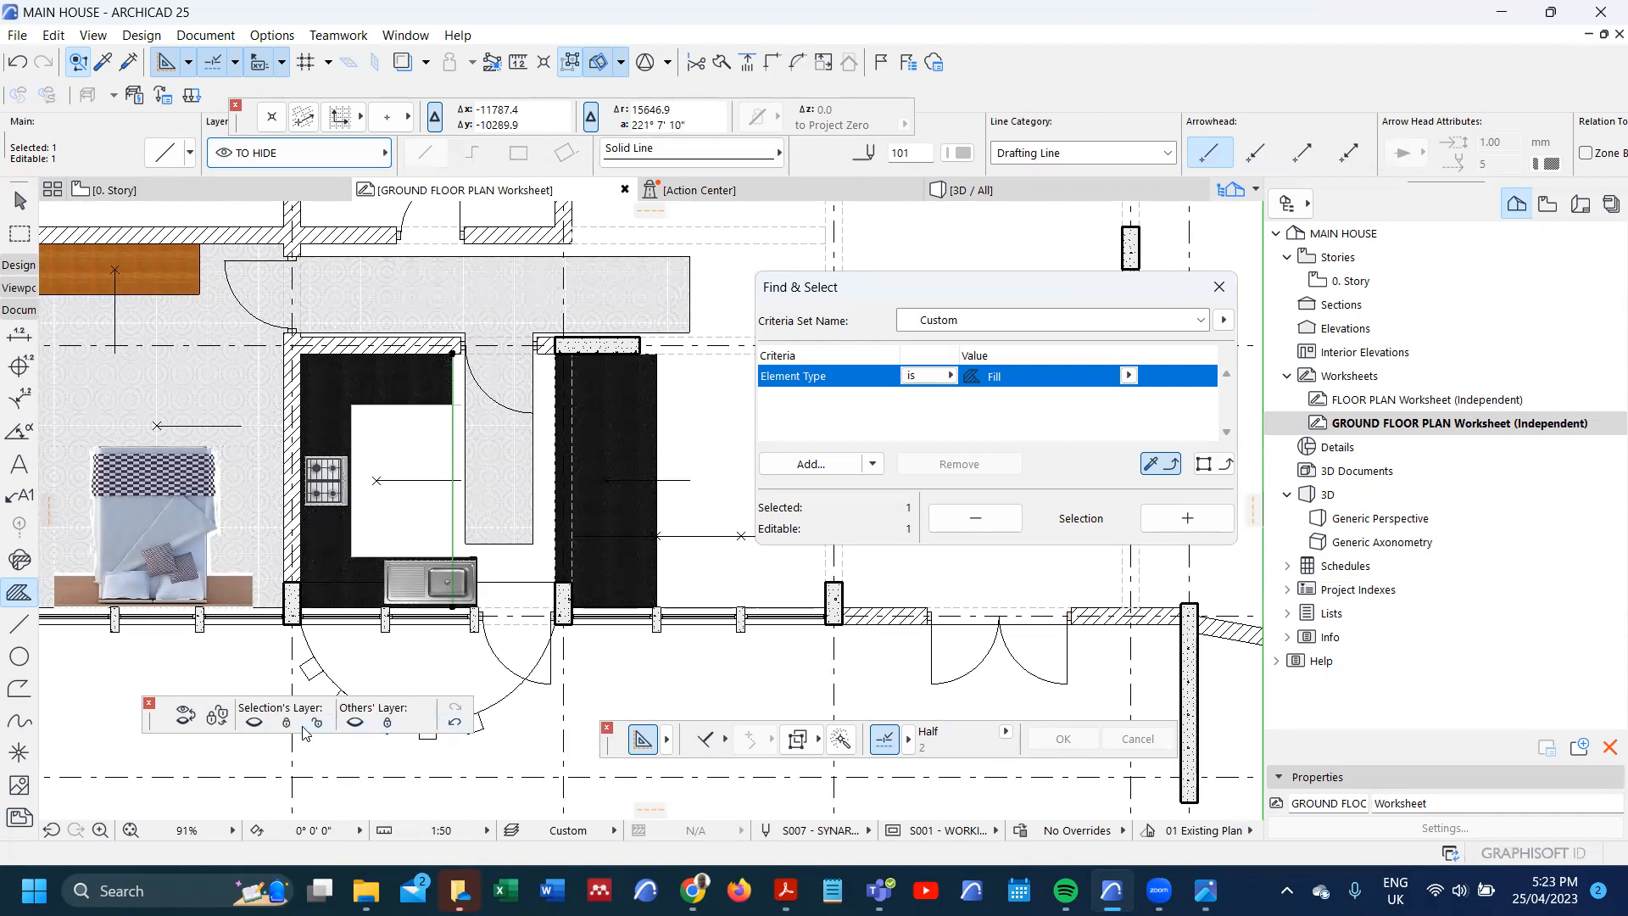
click(254, 723)
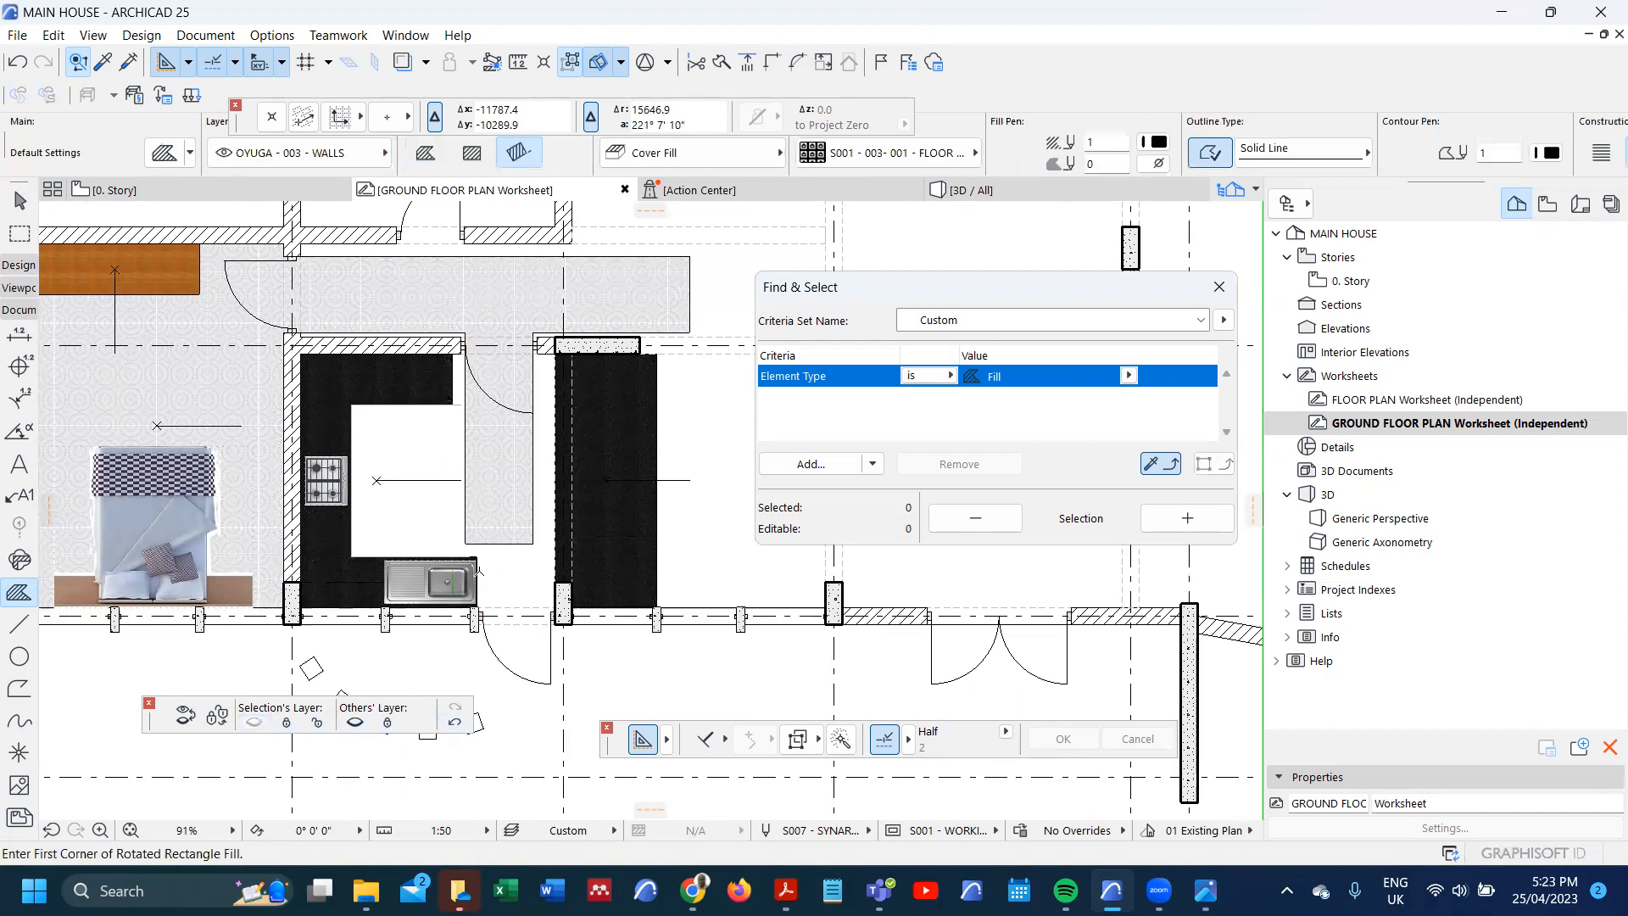
- Add the remaining kitchen floor between the granite counters to the tile fill using the Magic Wand
scroll(491, 547, up, 1)
scroll(491, 547, up, 1)
key(ctrl+z)
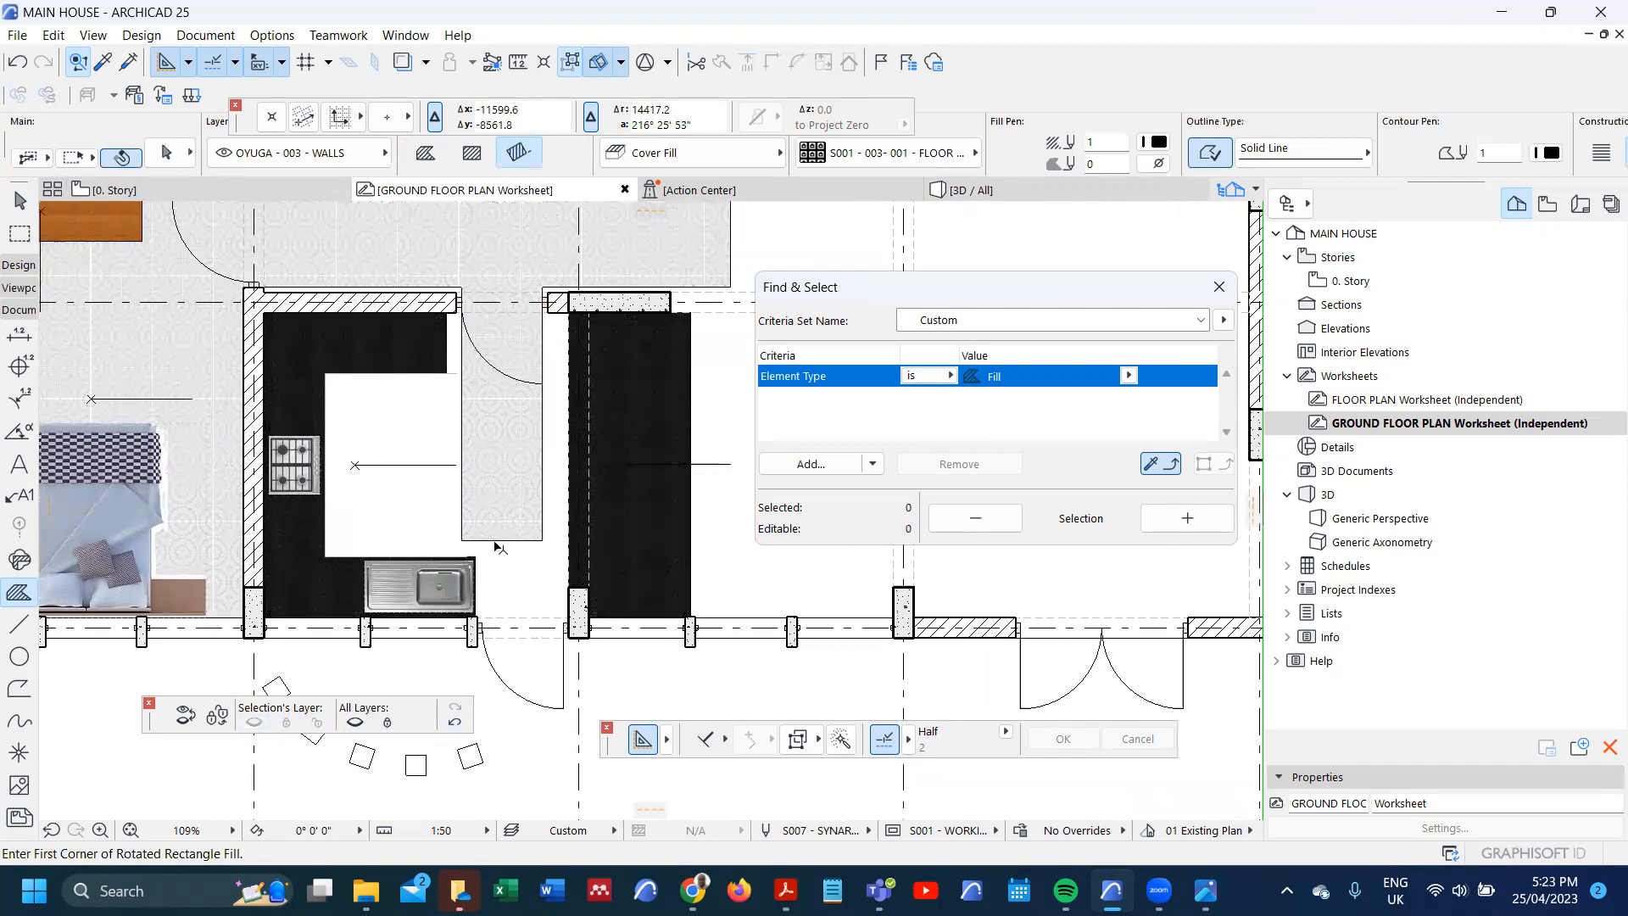
click(461, 538)
scroll(273, 576, up, 2)
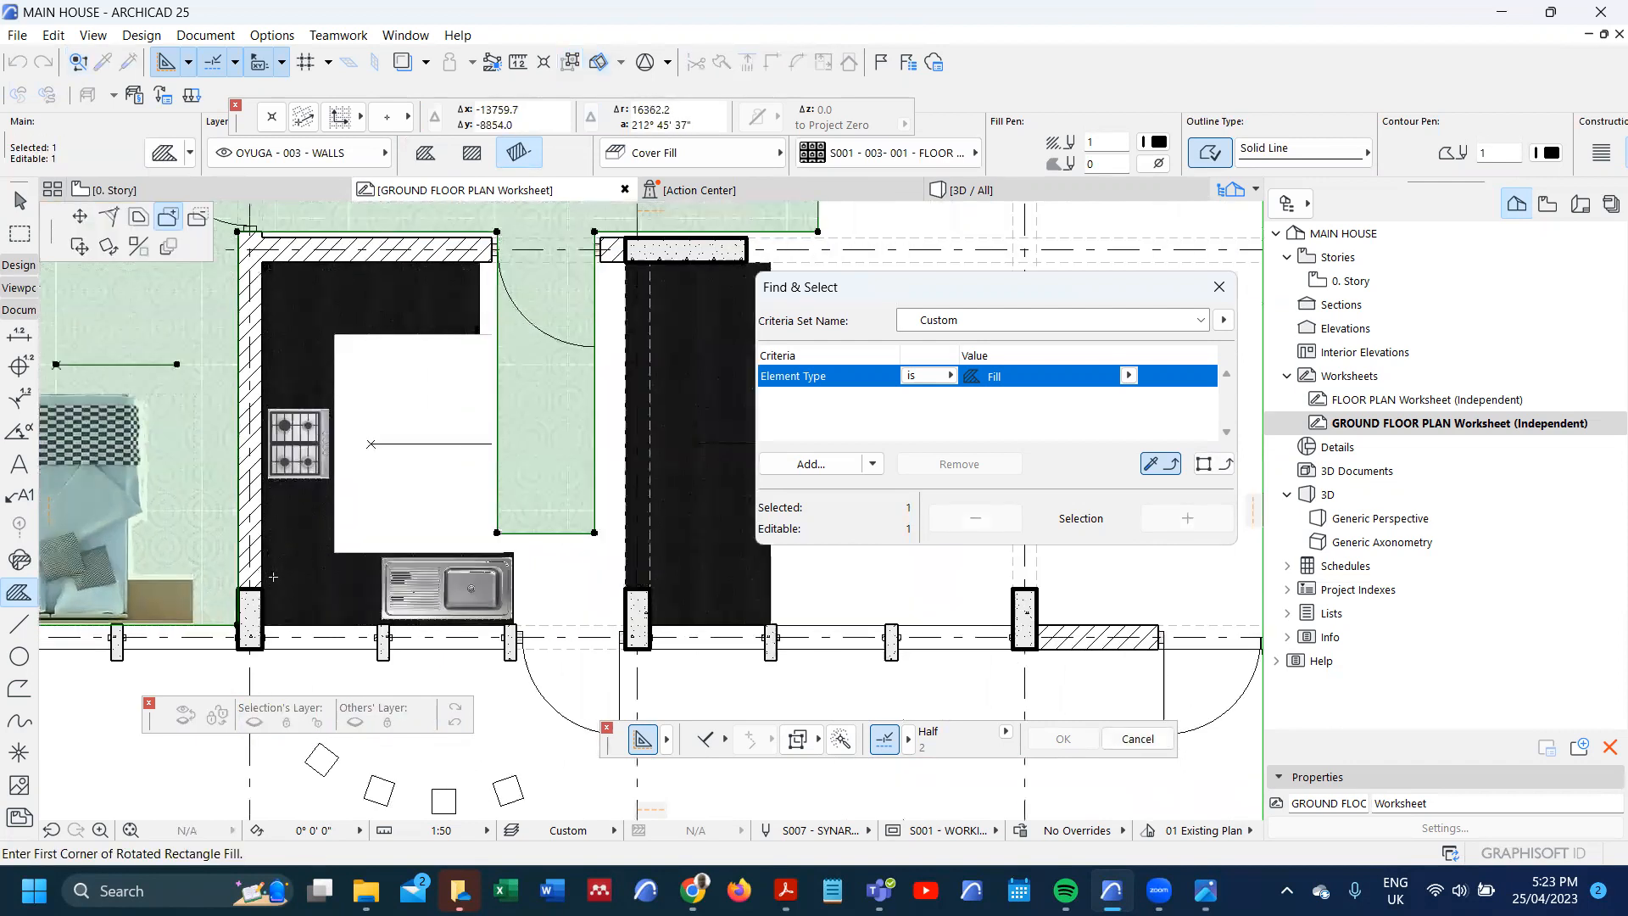
click(335, 551)
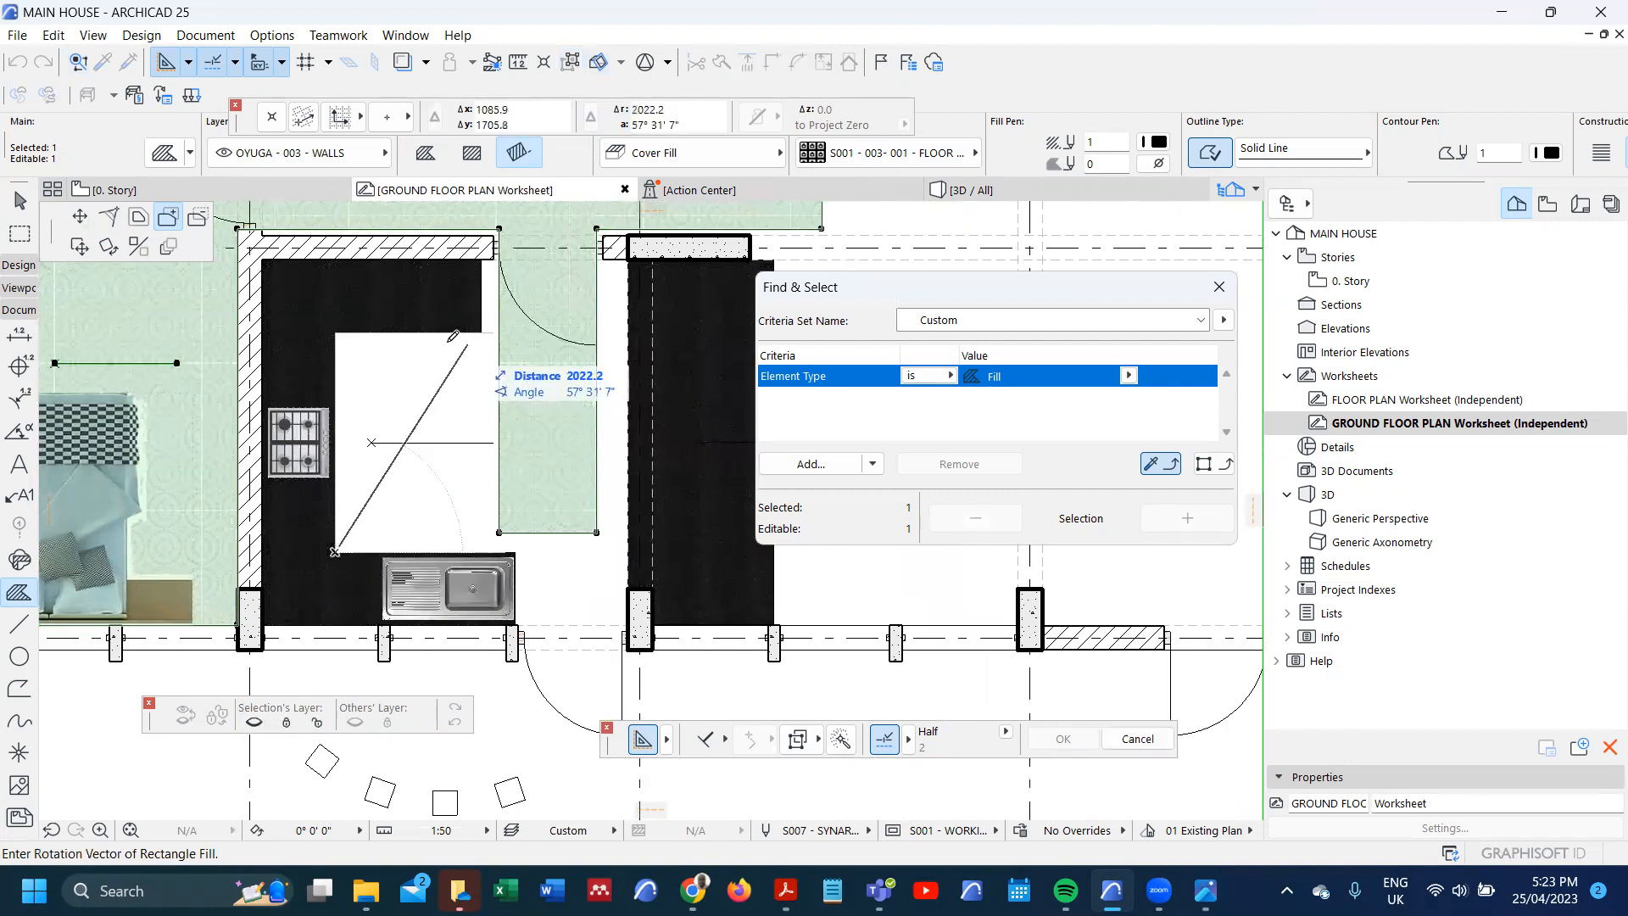
key(Escape)
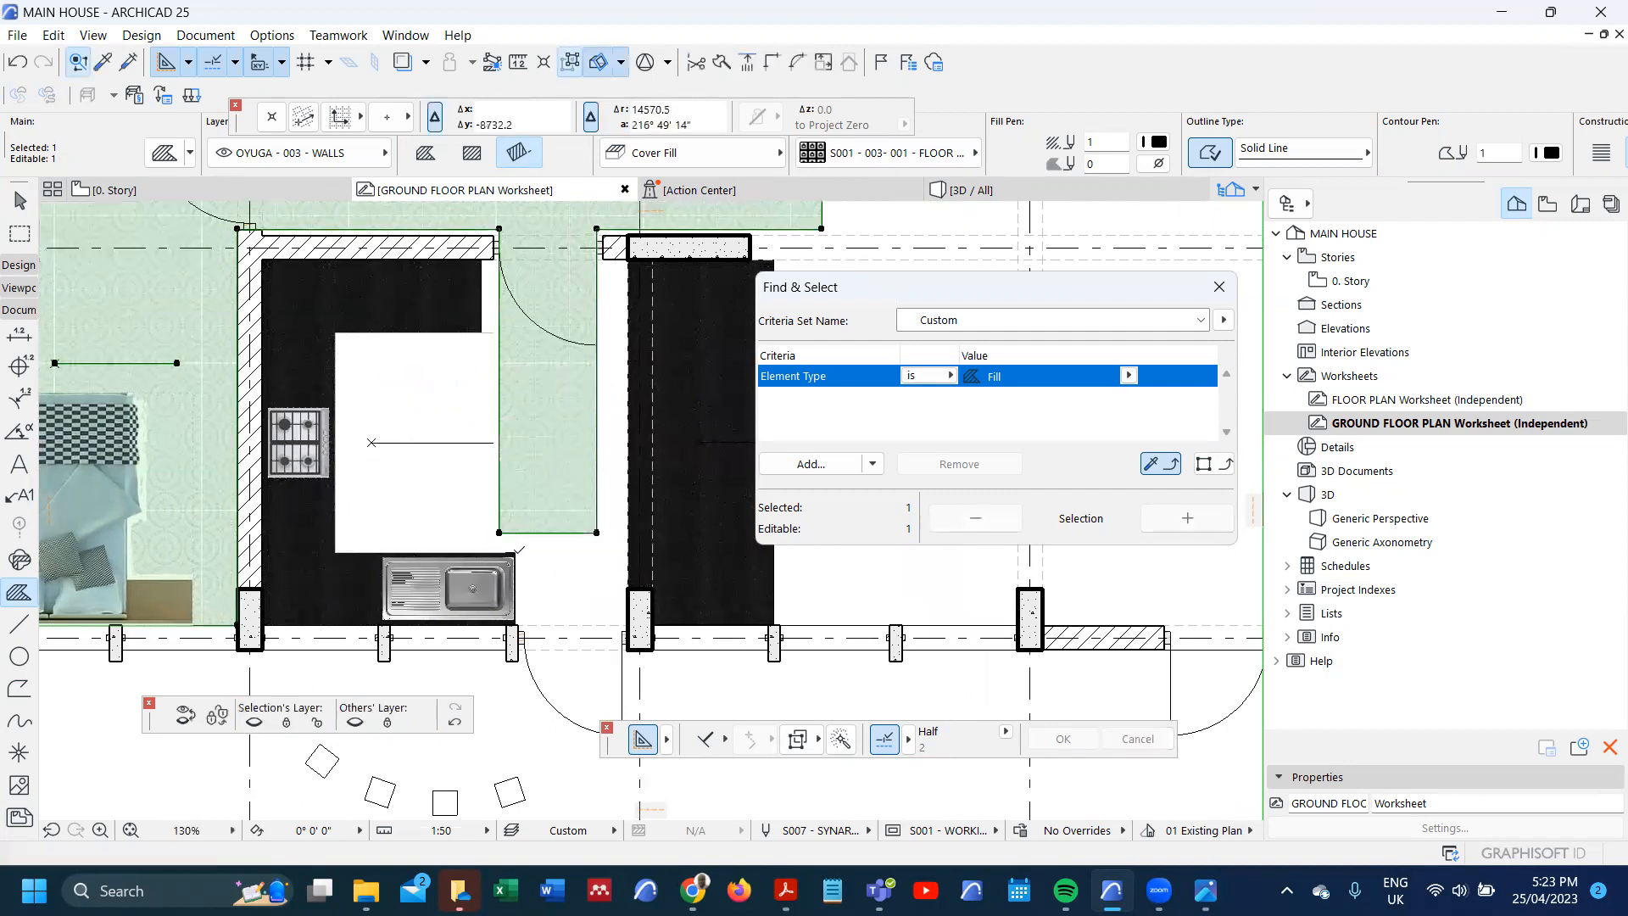
key(space)
click(396, 393)
- Offset the corridor tile fill's upper edge to the face of the wall above it
scroll(344, 784, down, 3)
scroll(447, 388, up, 4)
scroll(331, 370, up, 2)
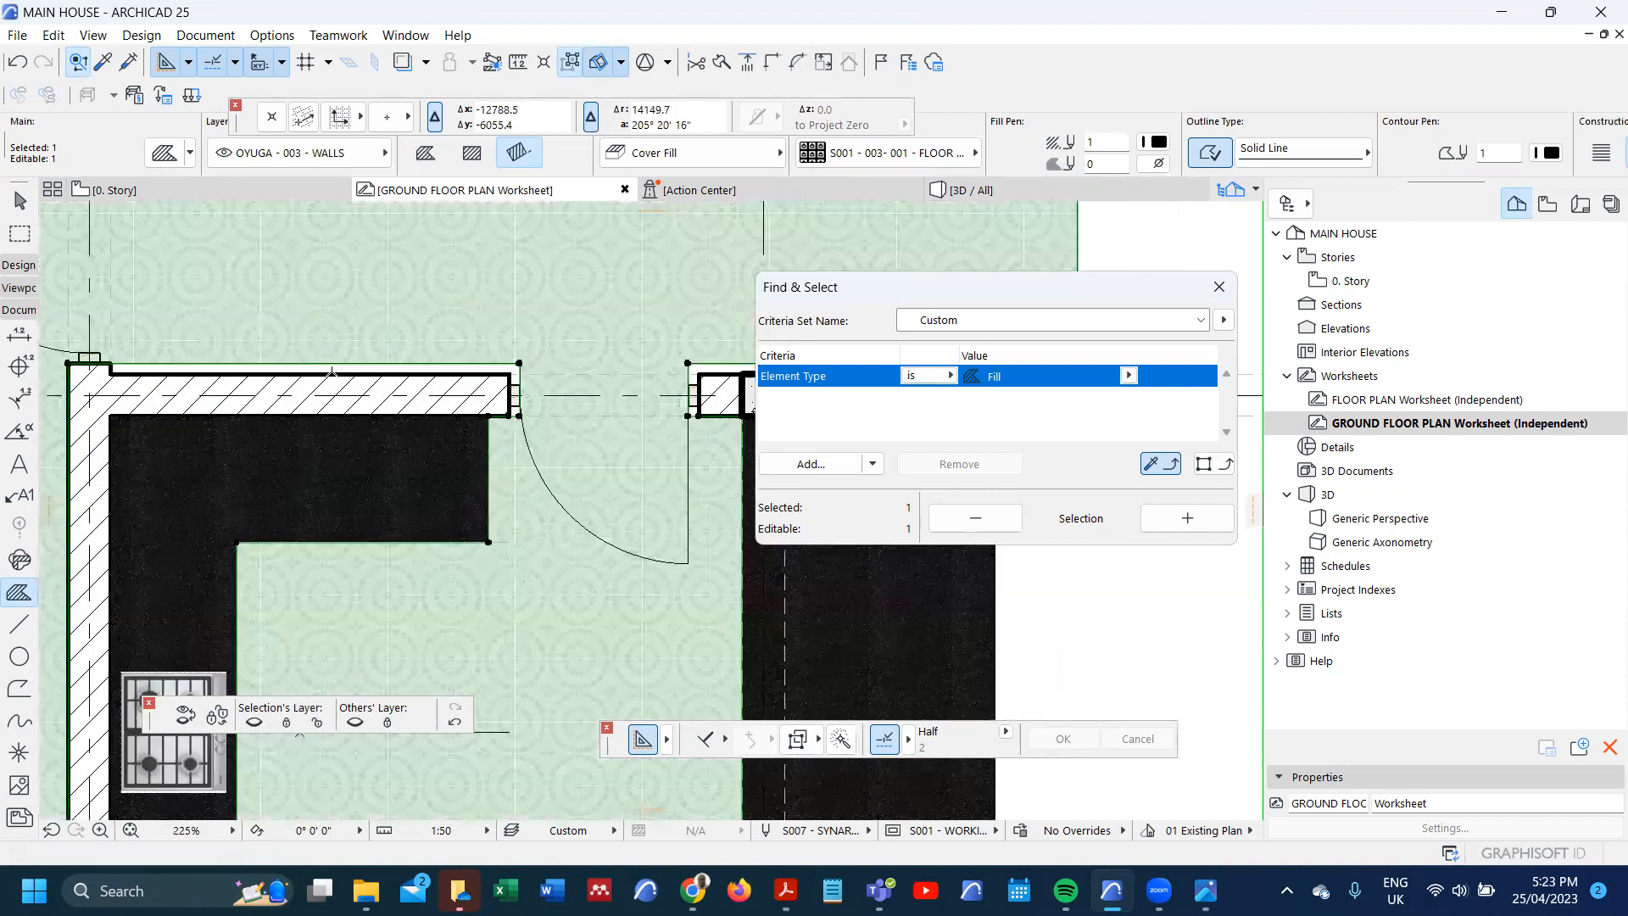
scroll(332, 370, down, 6)
scroll(414, 307, up, 2)
click(414, 306)
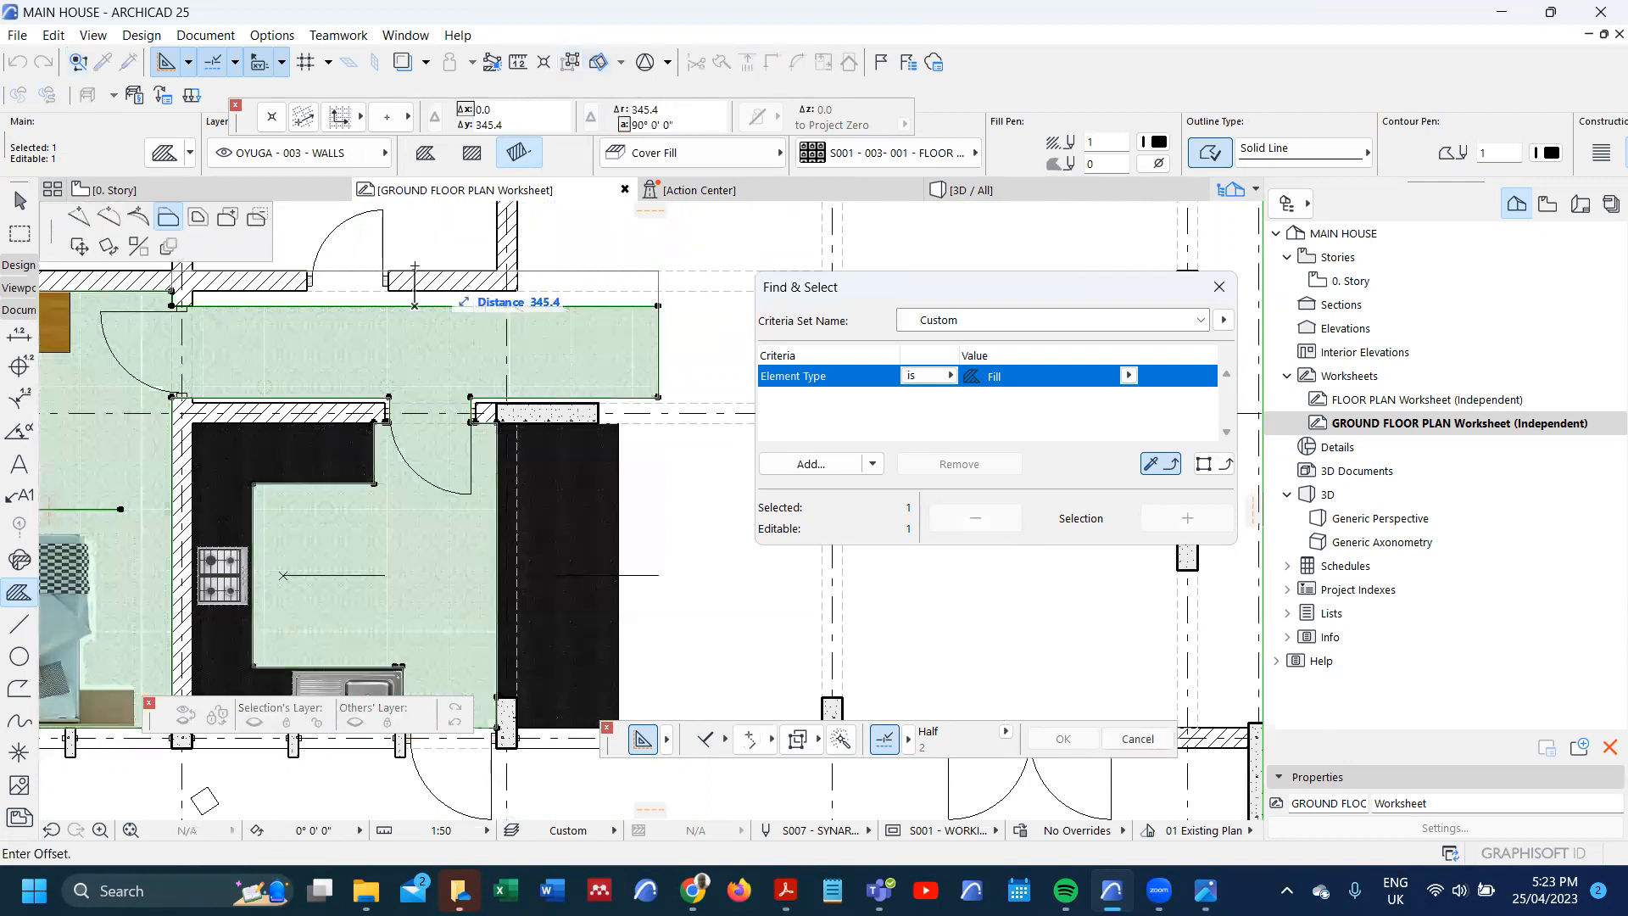
click(503, 287)
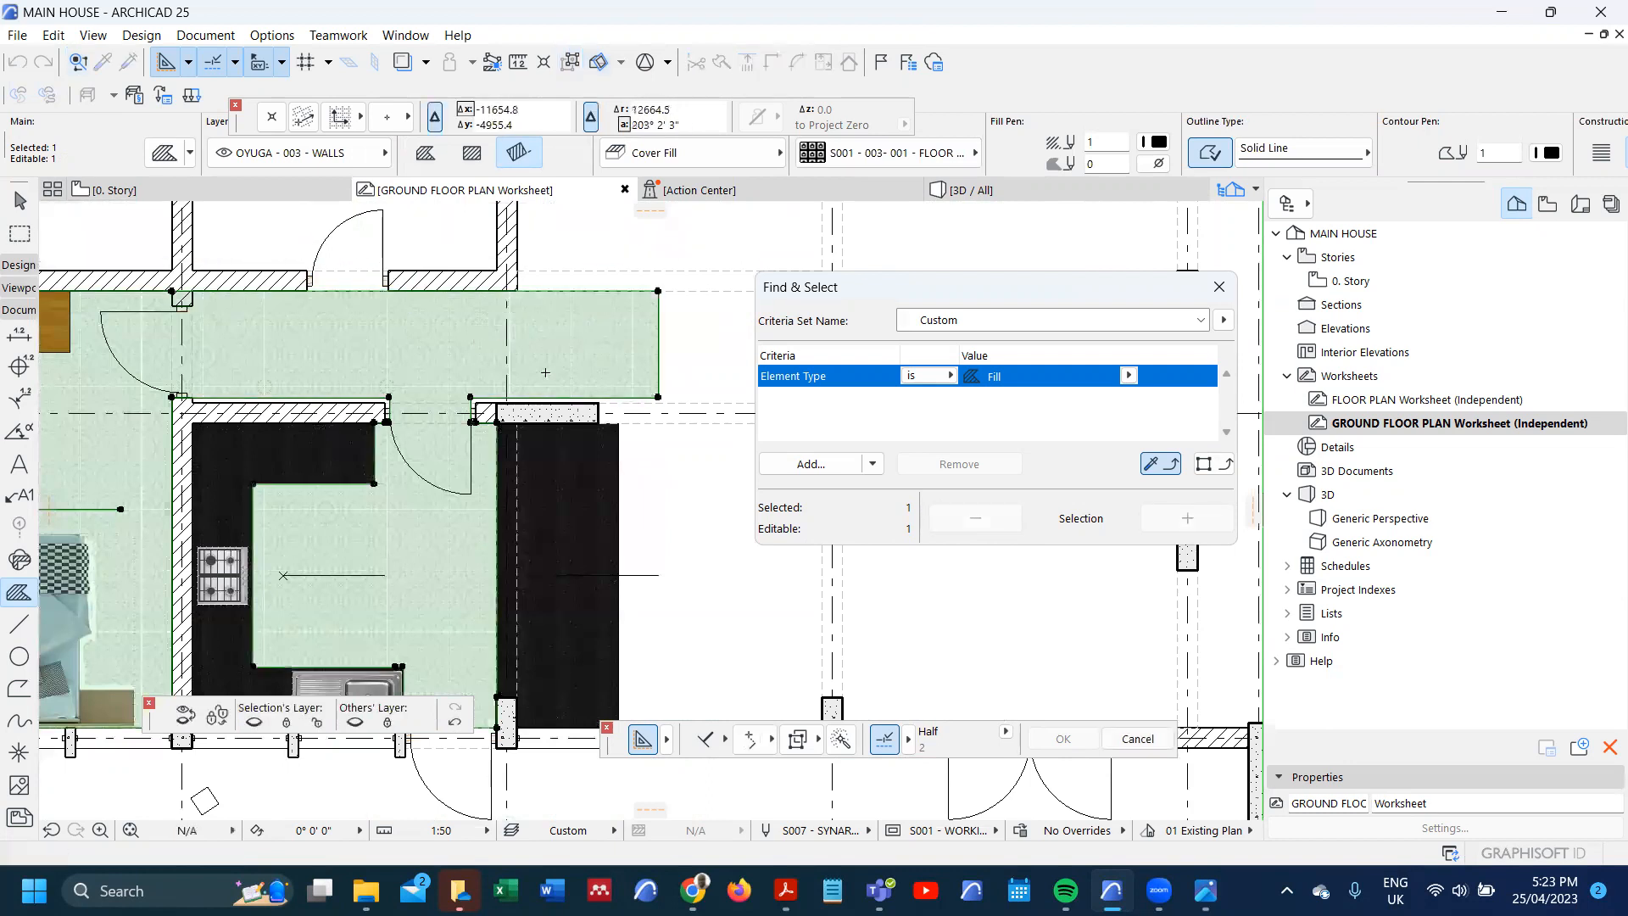
- Offset the corridor tile fill's lower edges on both sides of the kitchen door to the wall faces and deselect the fill
scroll(390, 405, up, 3)
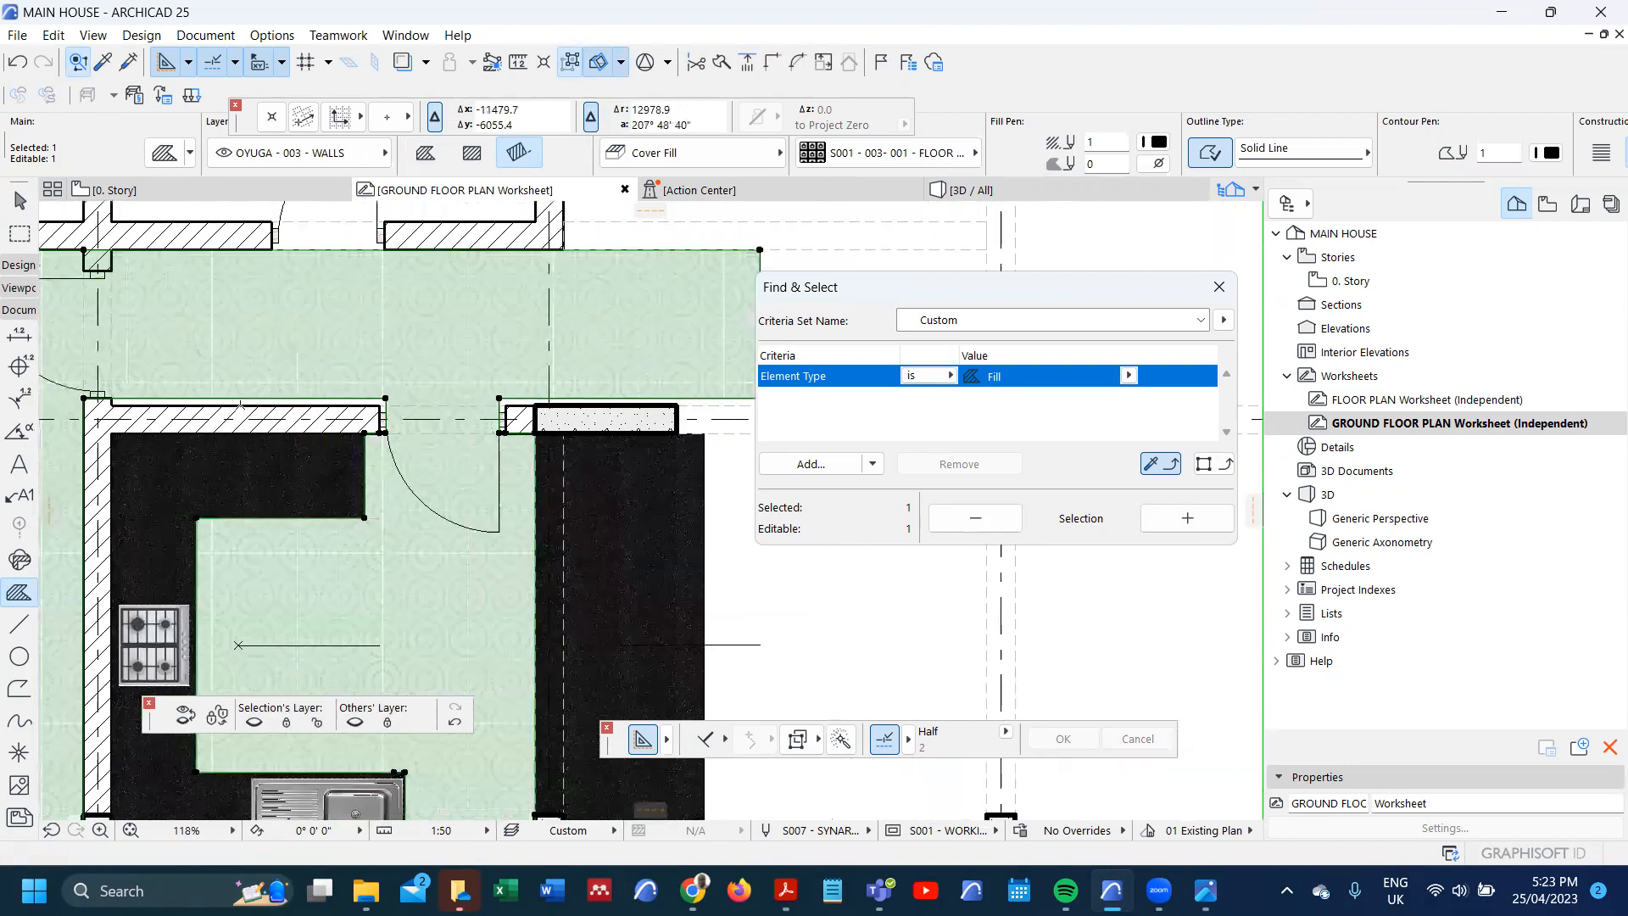
scroll(236, 408, up, 5)
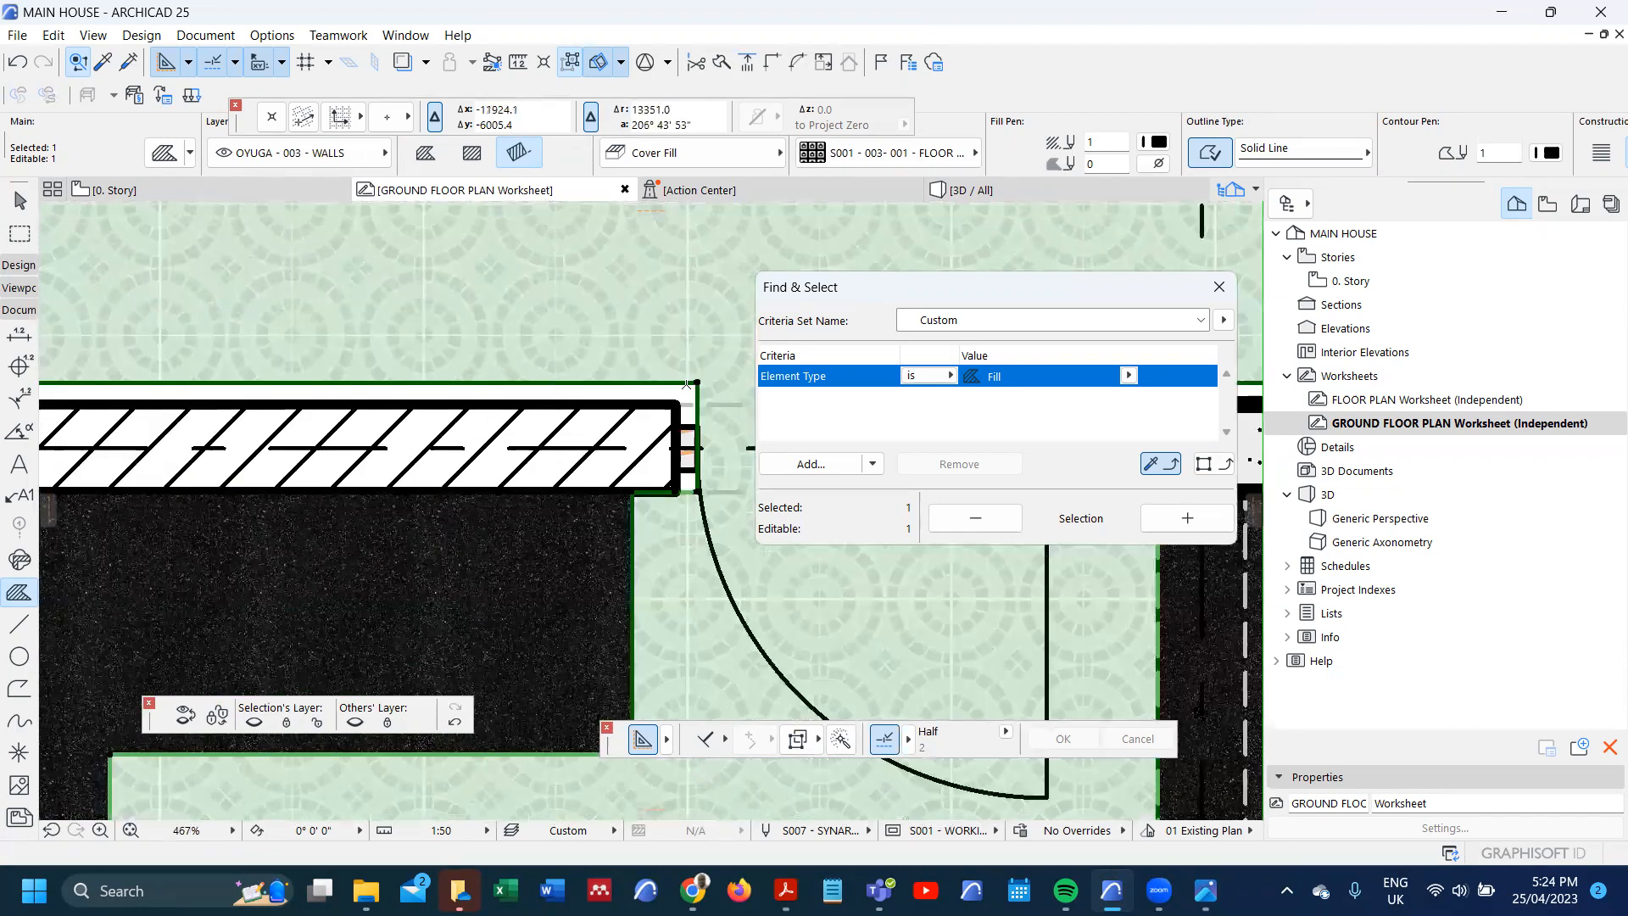
click(696, 383)
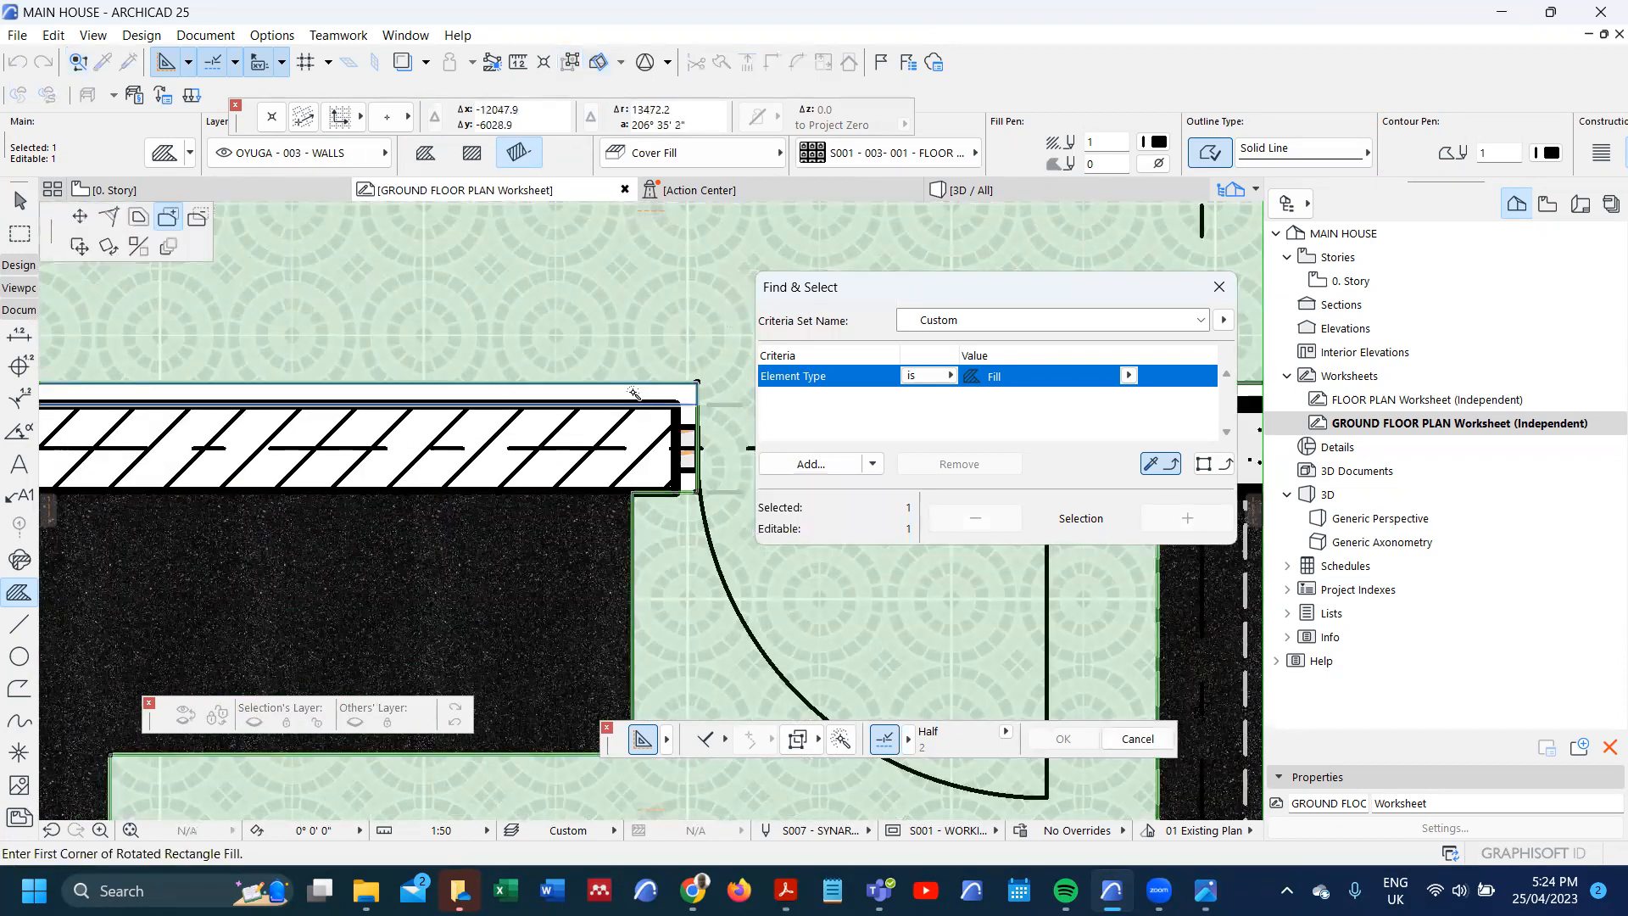
click(633, 403)
scroll(478, 416, down, 6)
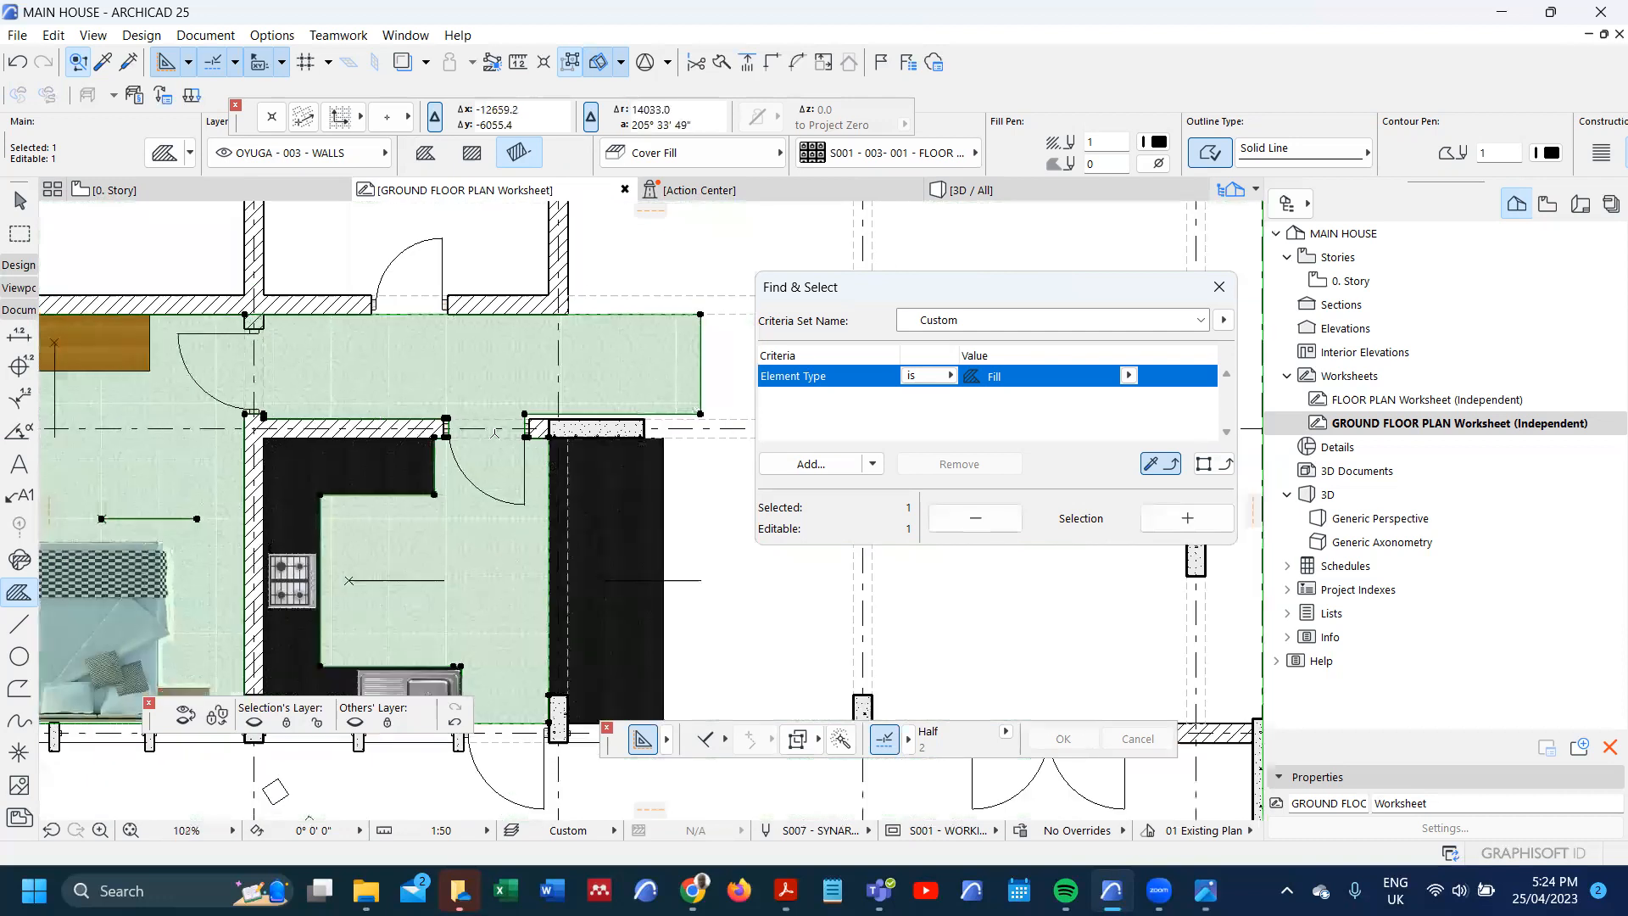
scroll(529, 413, up, 5)
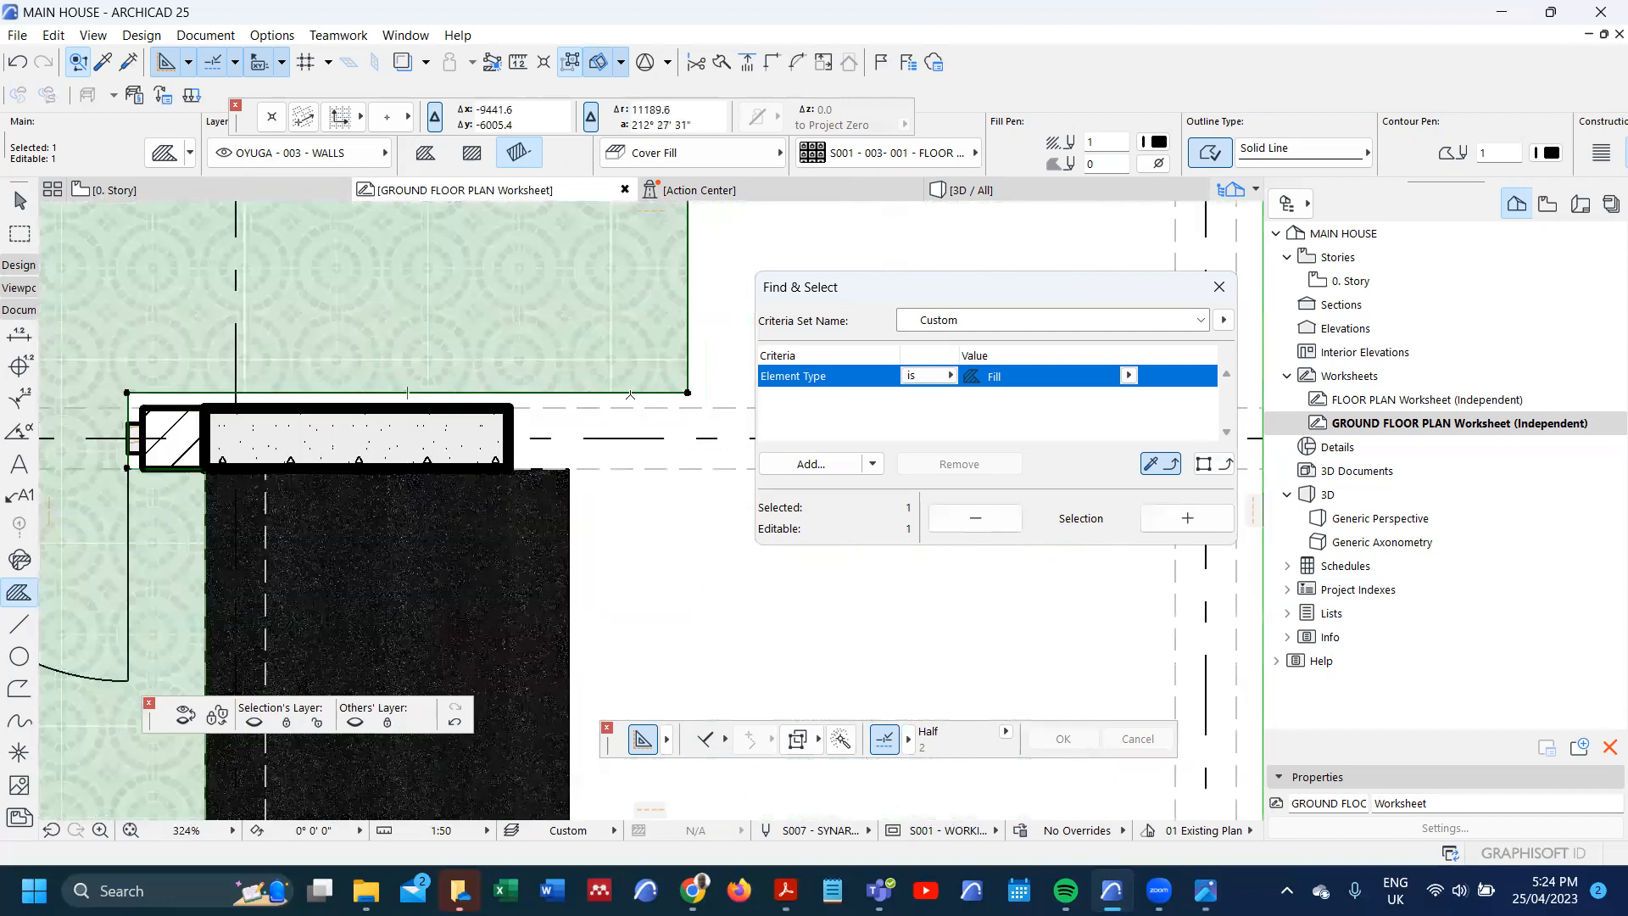
click(631, 393)
click(628, 404)
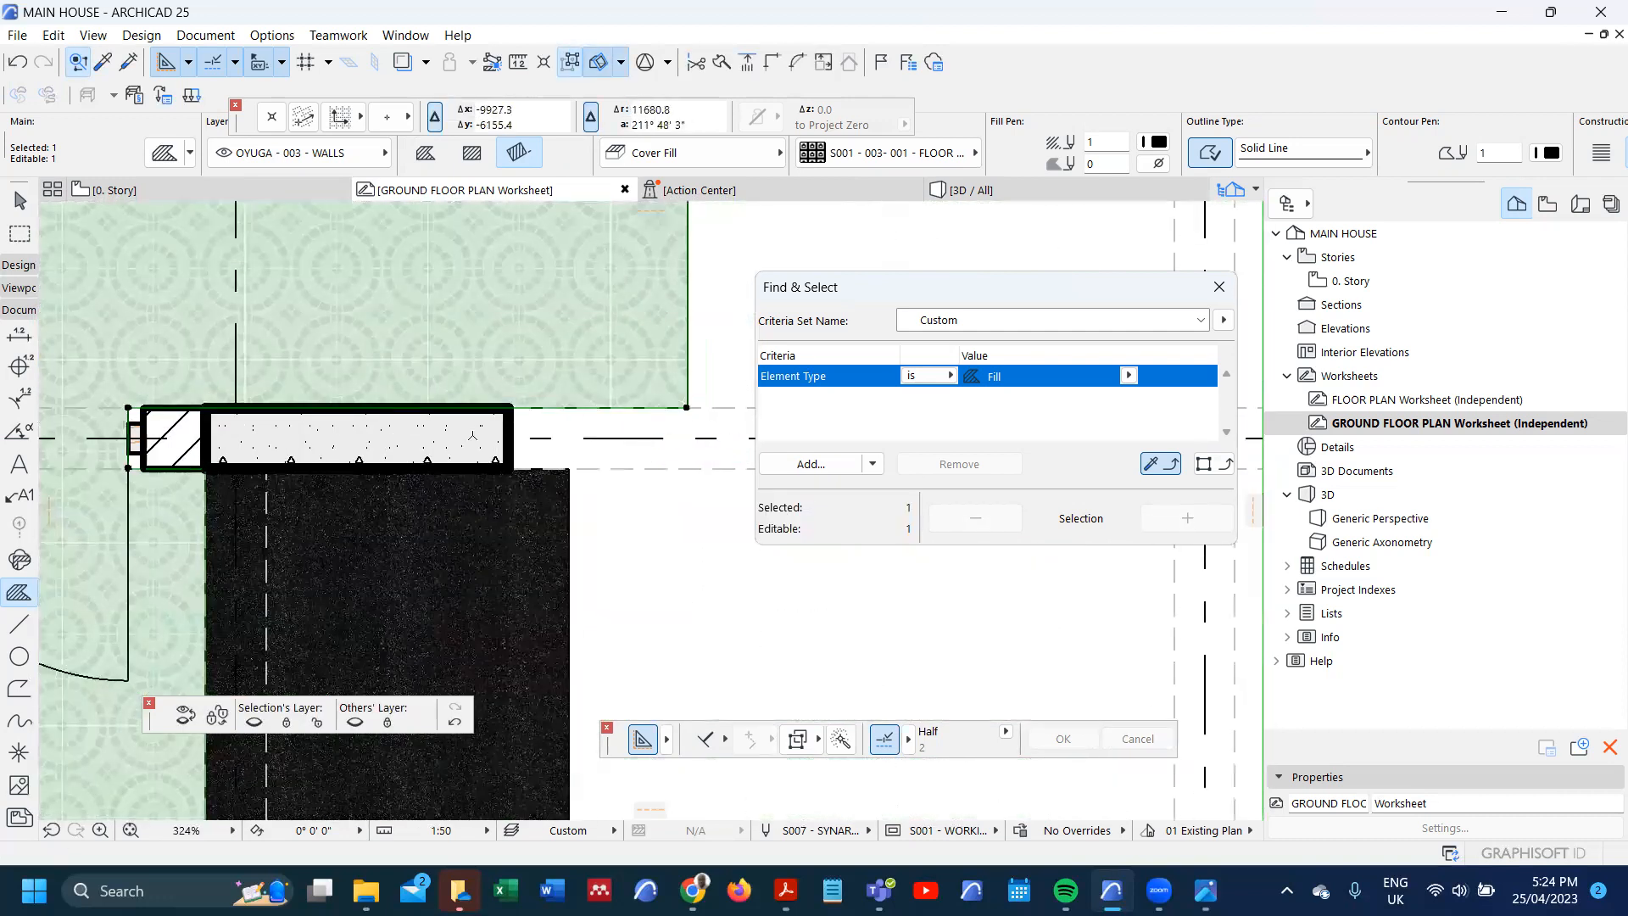
scroll(473, 436, down, 5)
scroll(471, 435, down, 5)
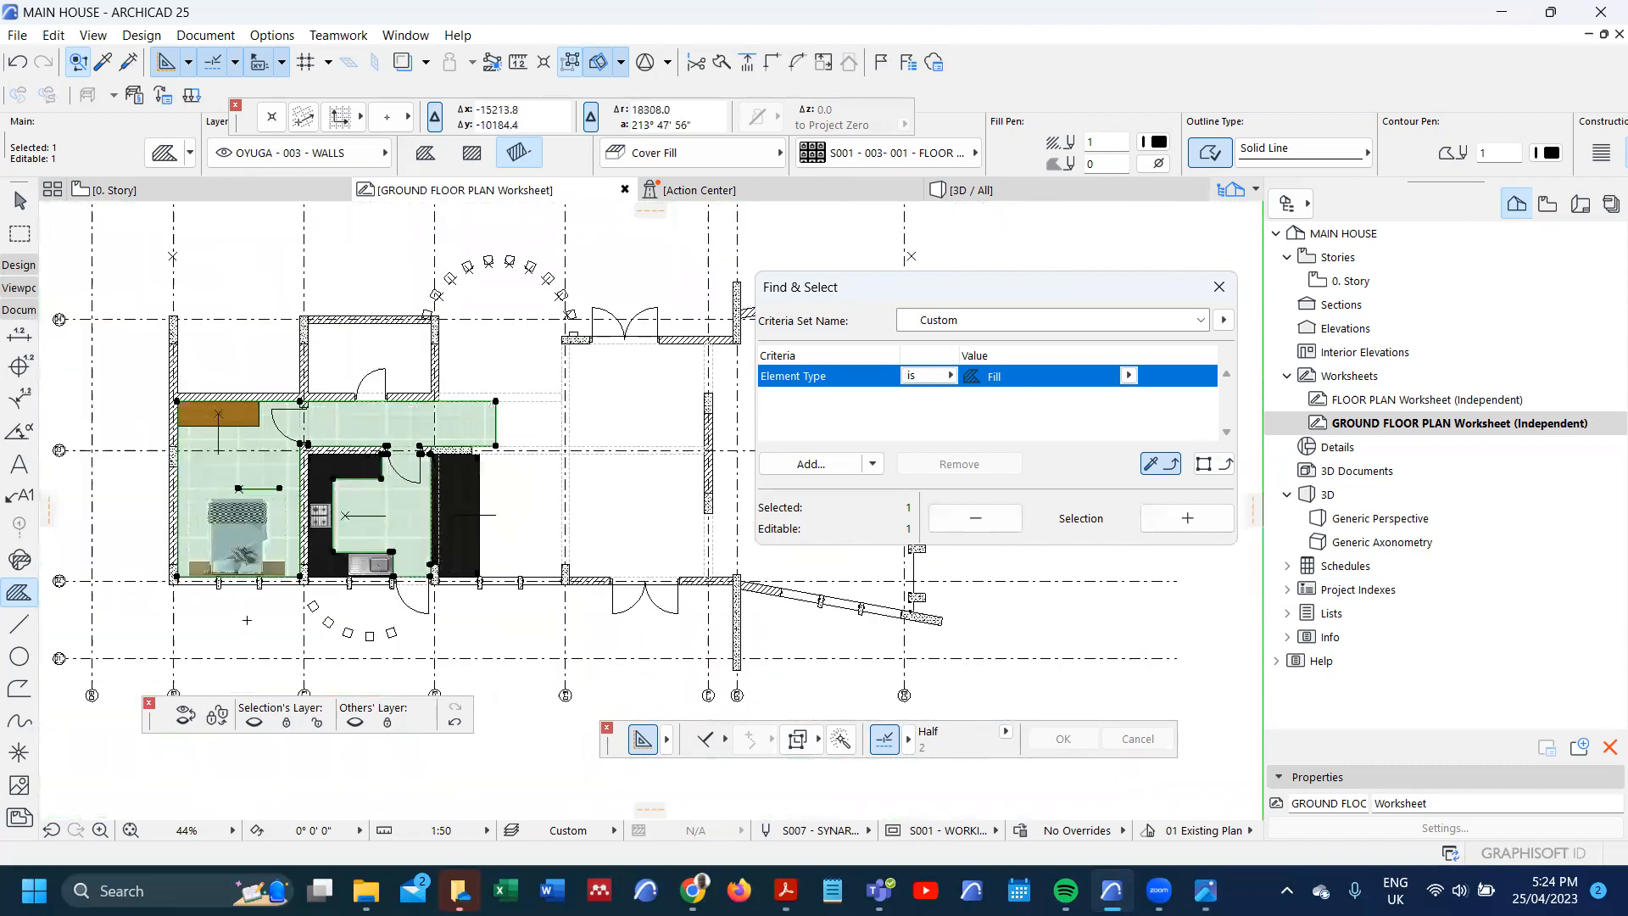
key(Escape)
- Place a text block above the bed in the bedroom and enter "GUES" as the beginning of the room label
scroll(228, 623, up, 4)
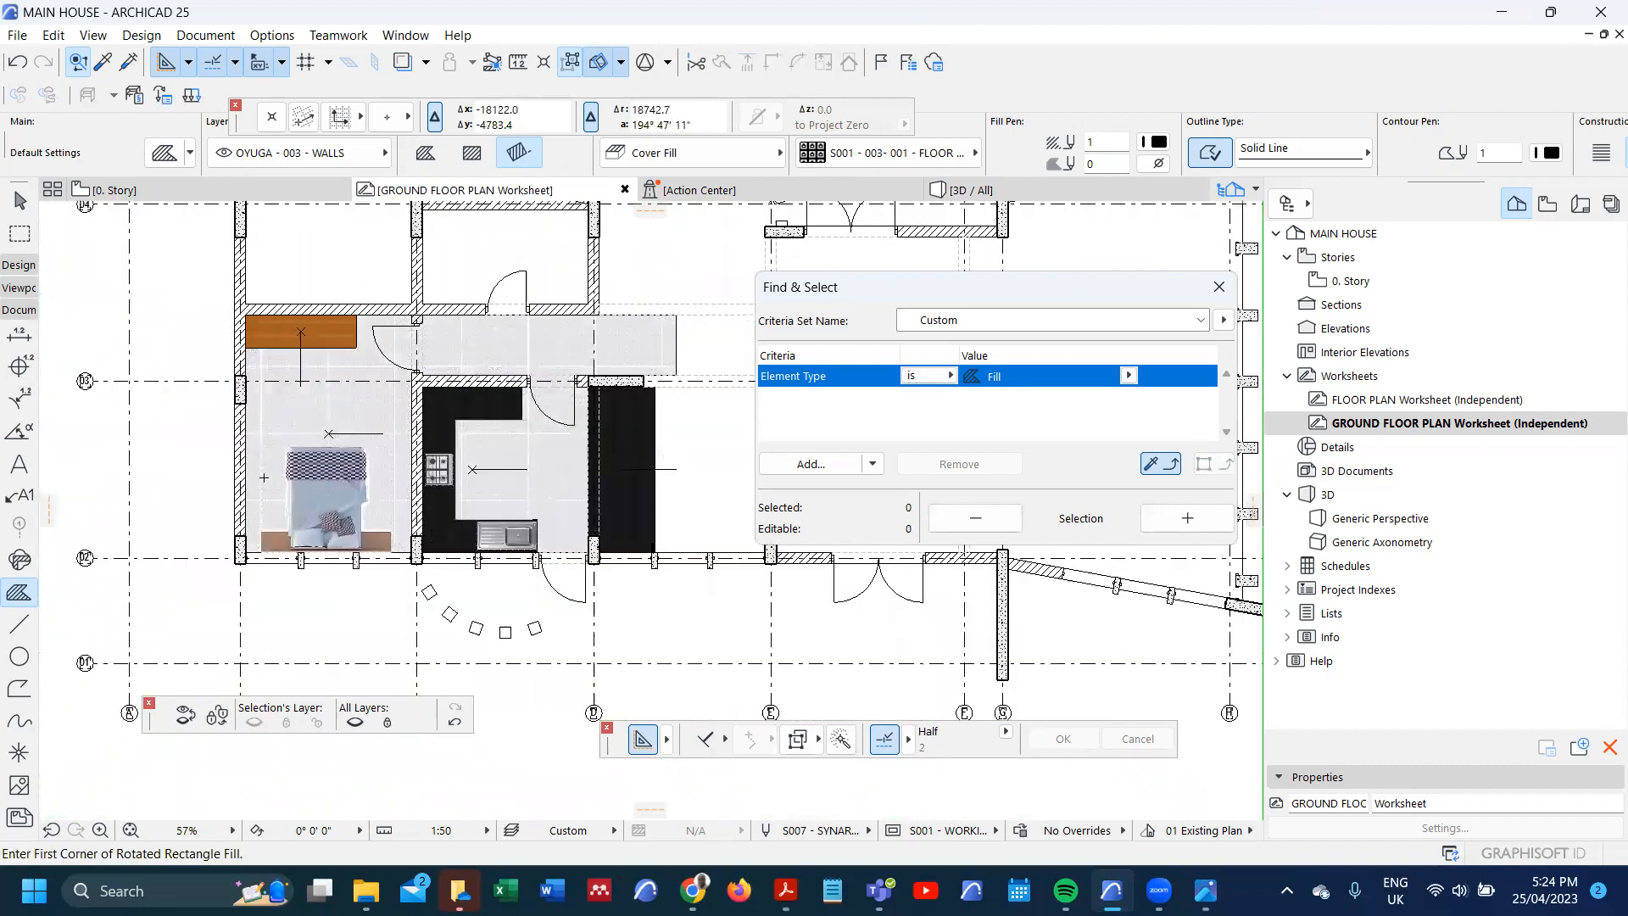
scroll(335, 319, up, 2)
scroll(450, 293, down, 3)
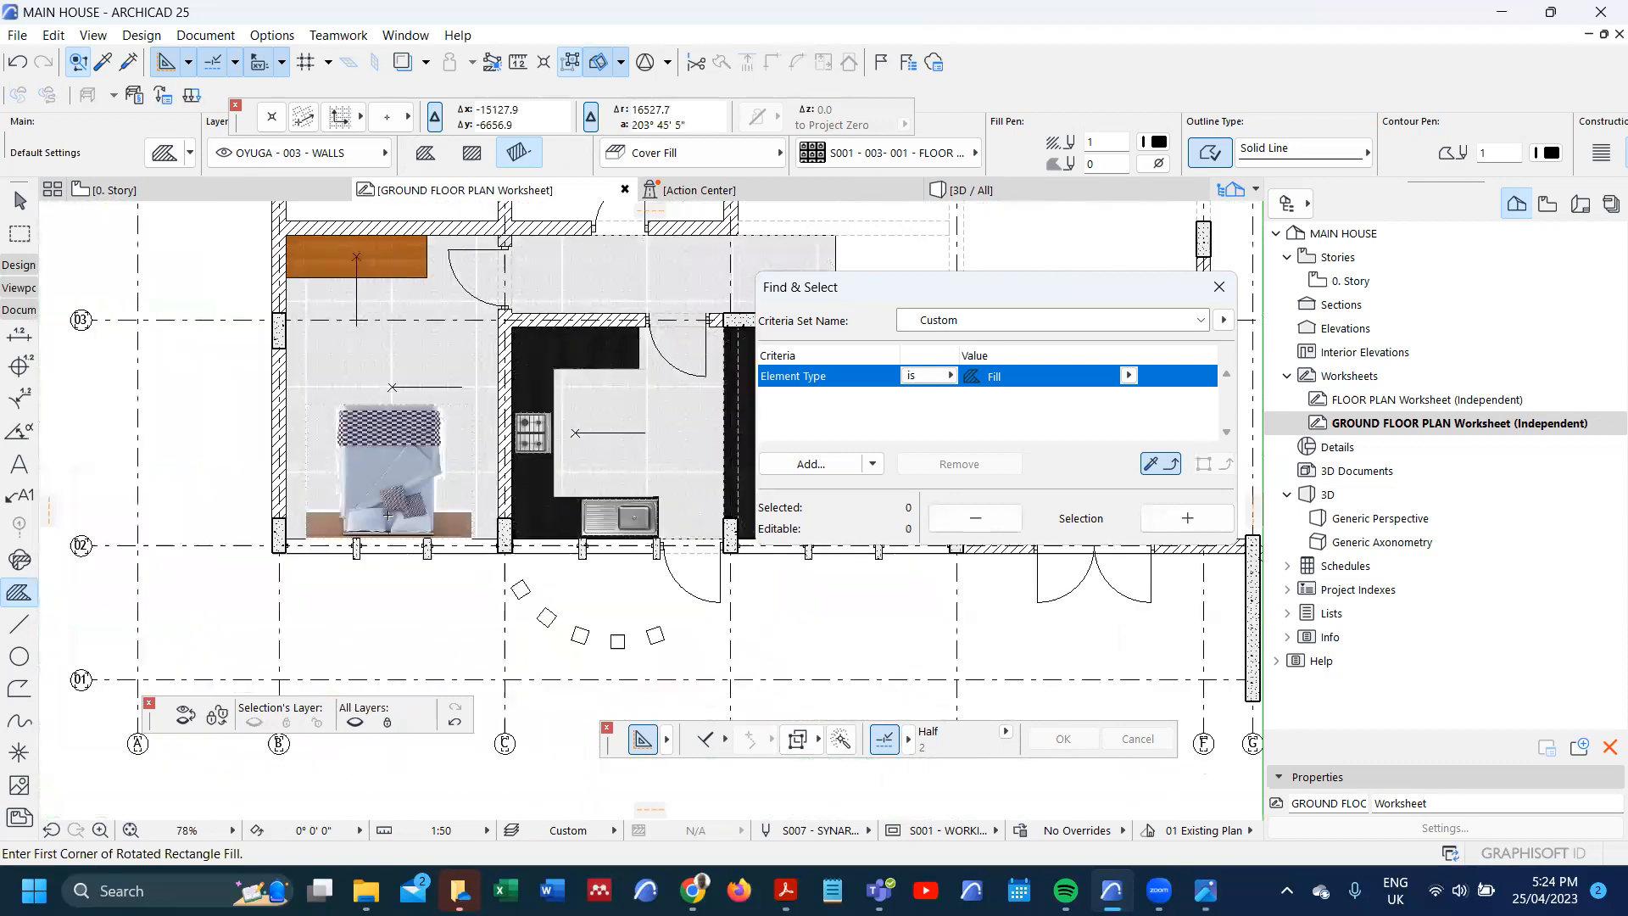
scroll(422, 436, down, 2)
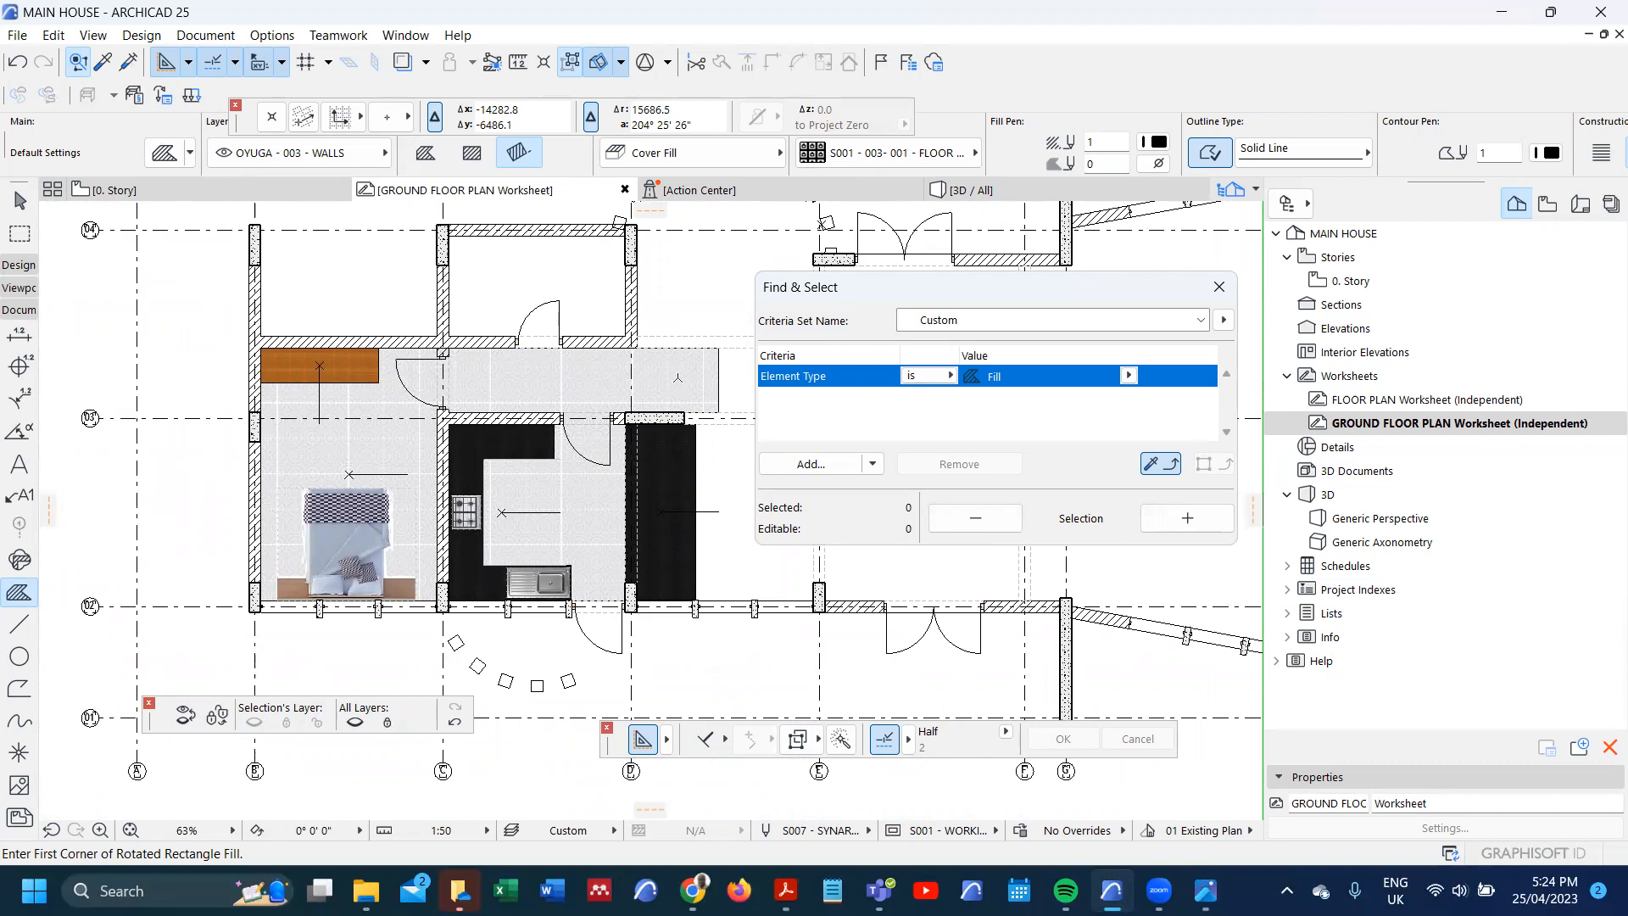
click(19, 466)
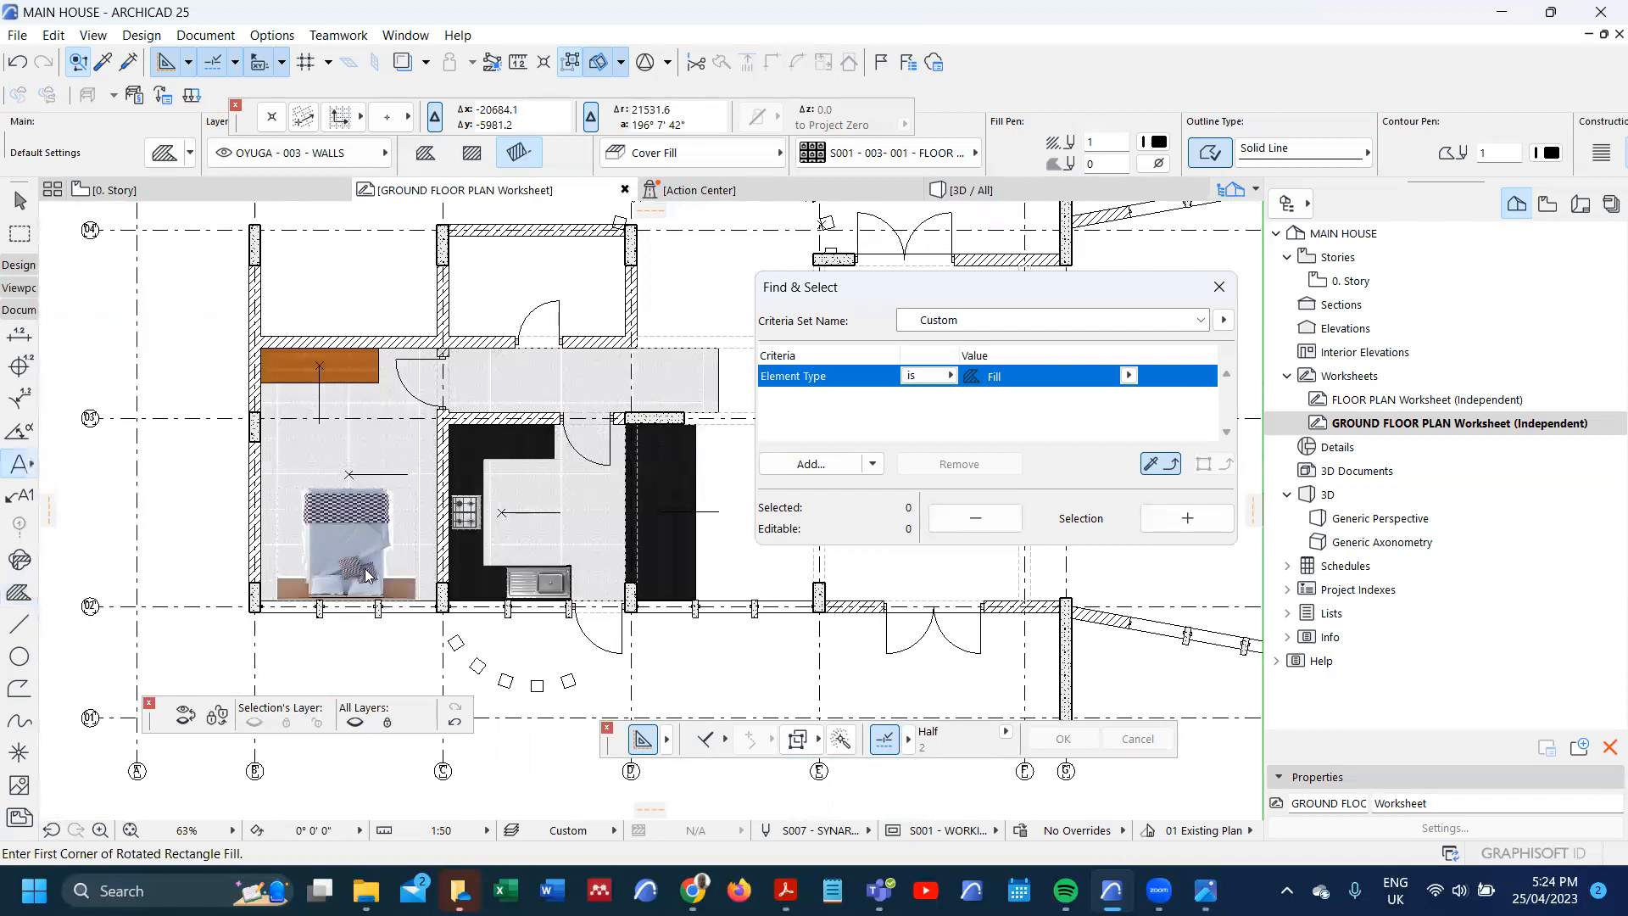
double_click(349, 474)
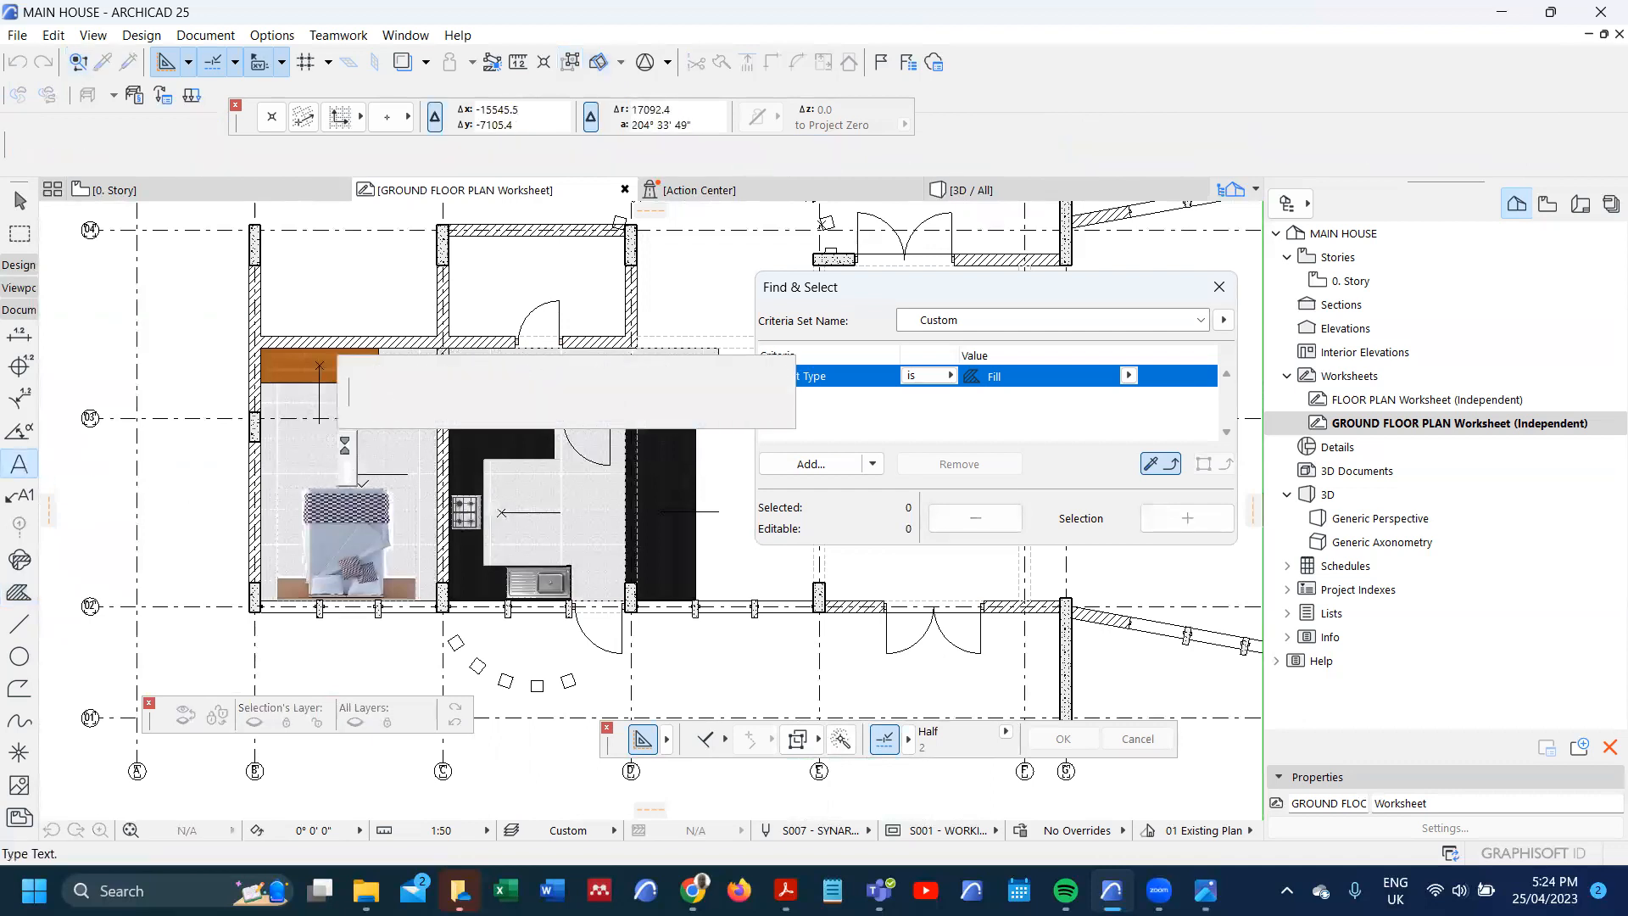
text(1)
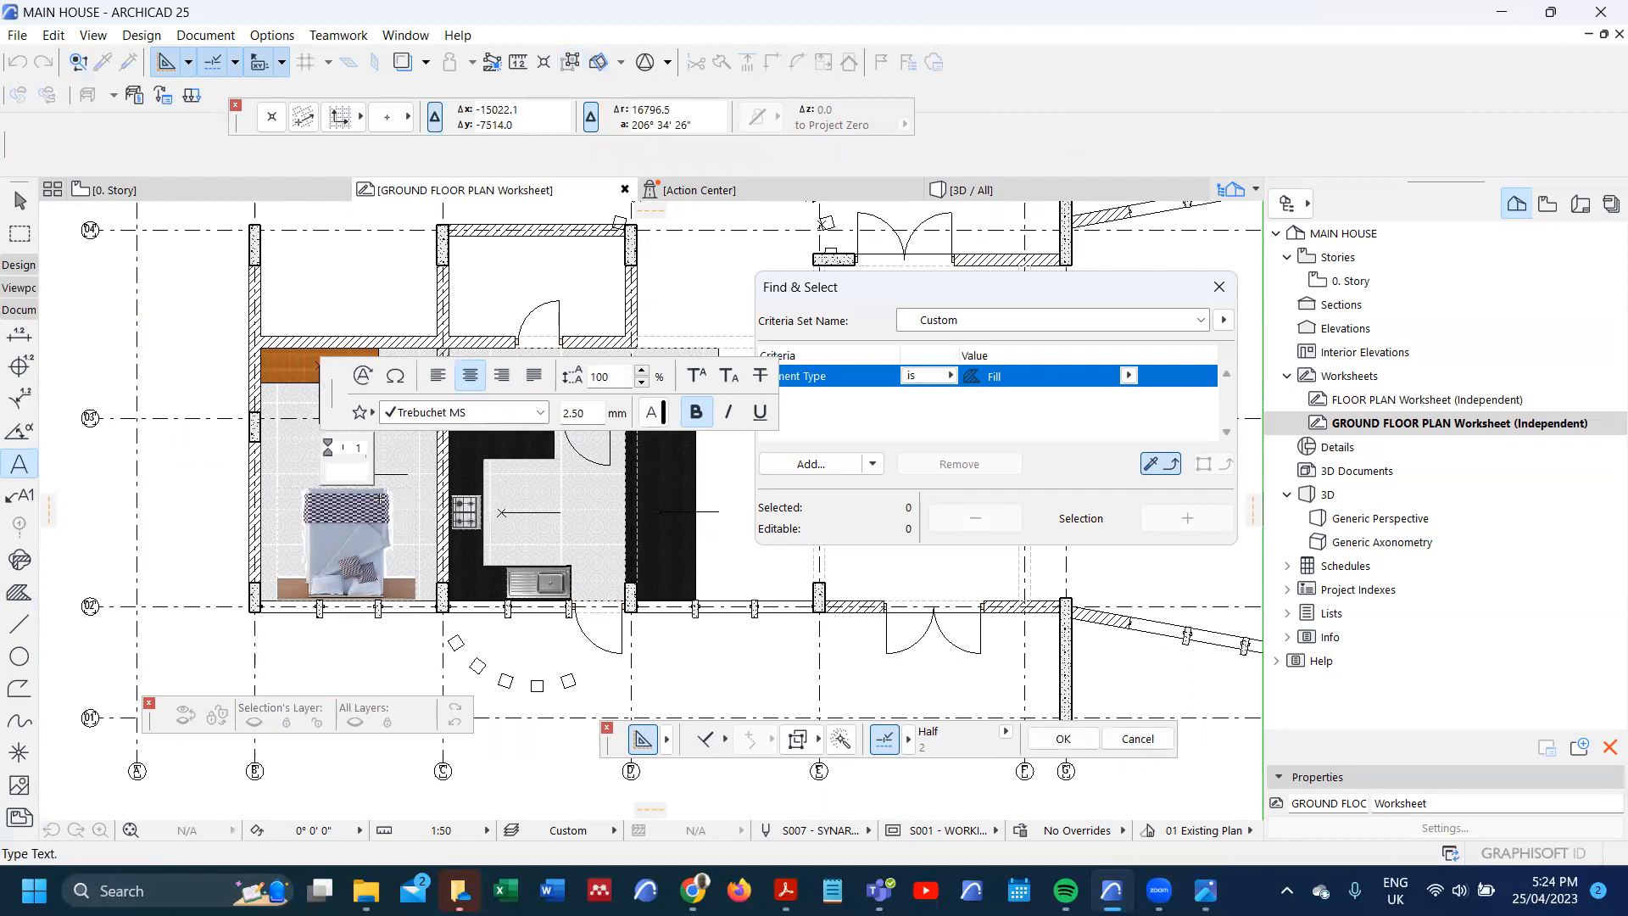
key(BackSpace)
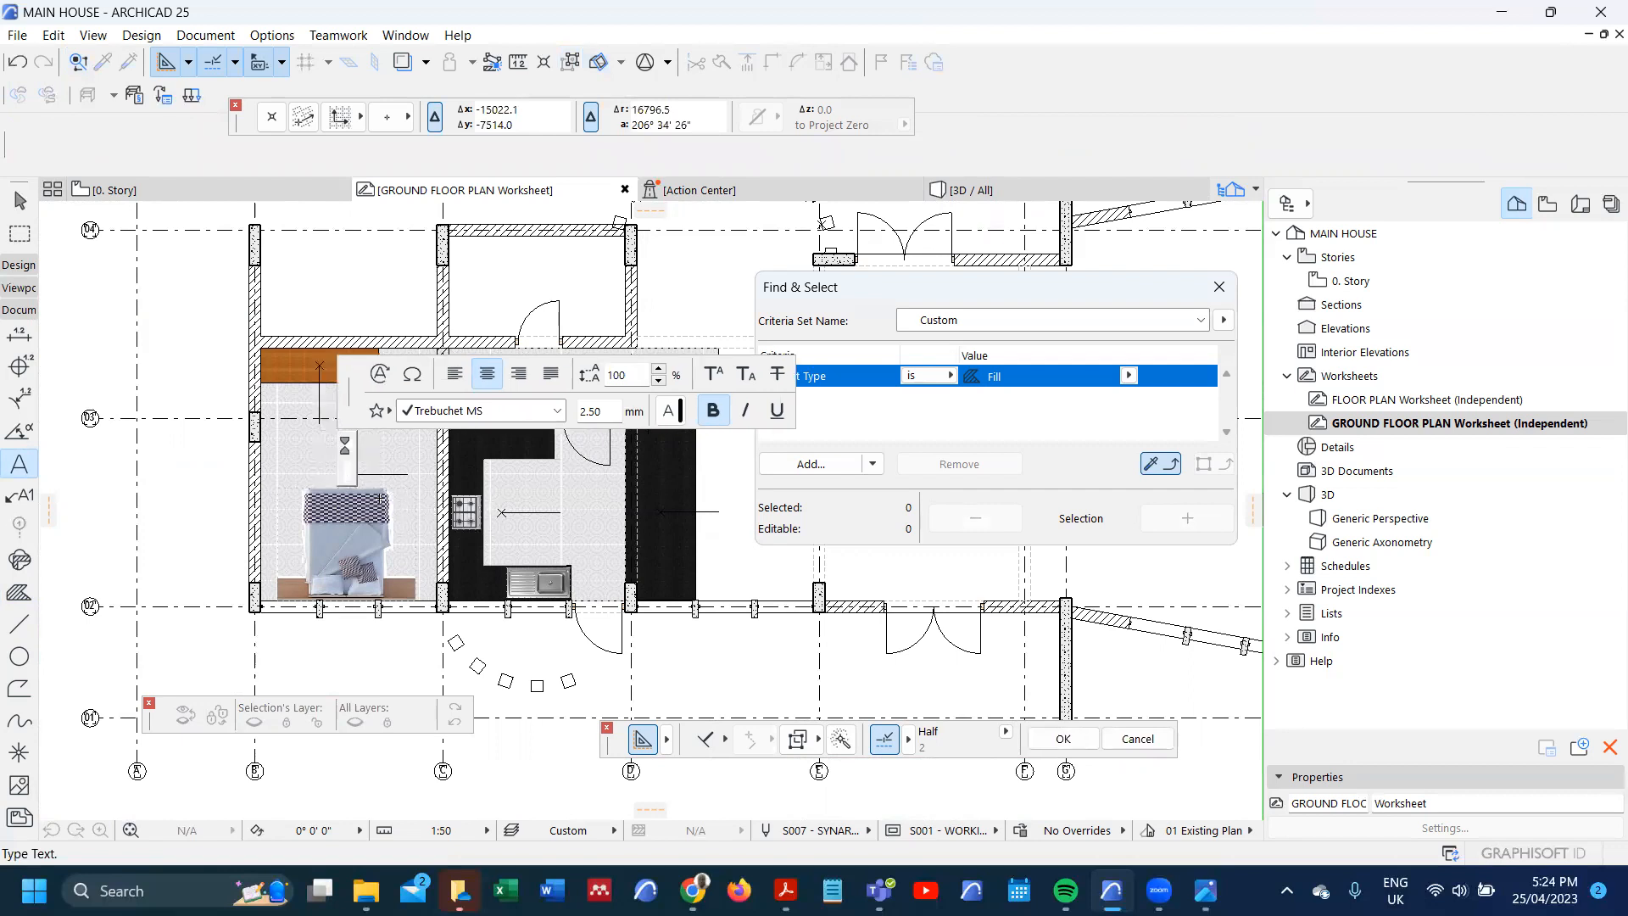
text(GUES)
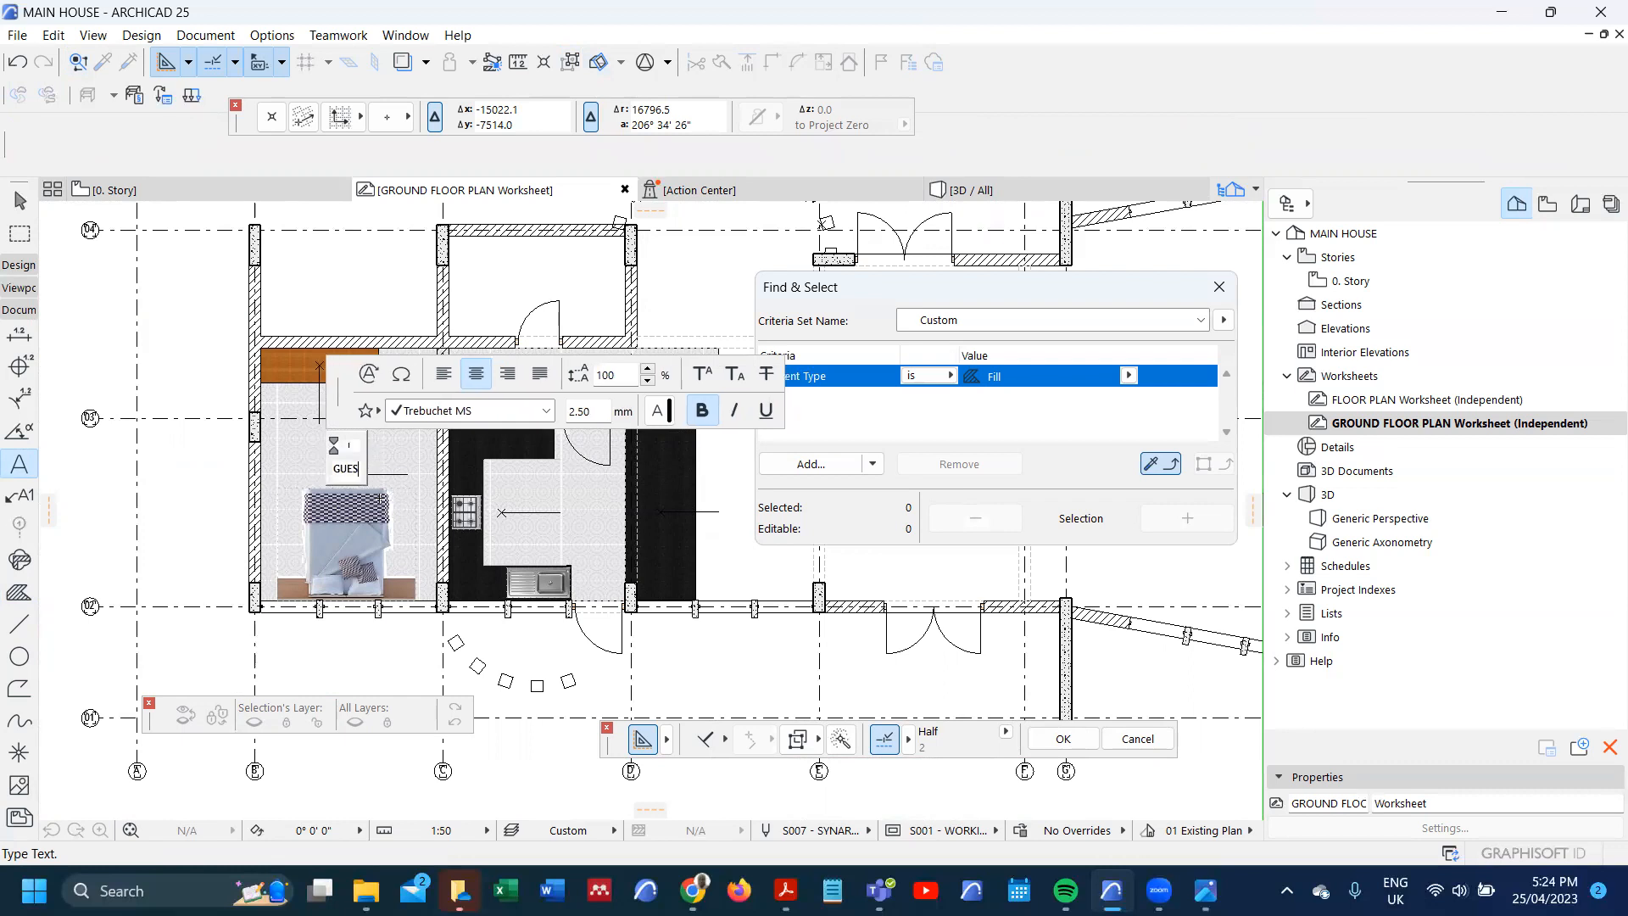
- Complete the bedroom label as GUEST ROOM over (ceramic tiles), with the heading line sized at 5.00 mm
text(T ROOM)
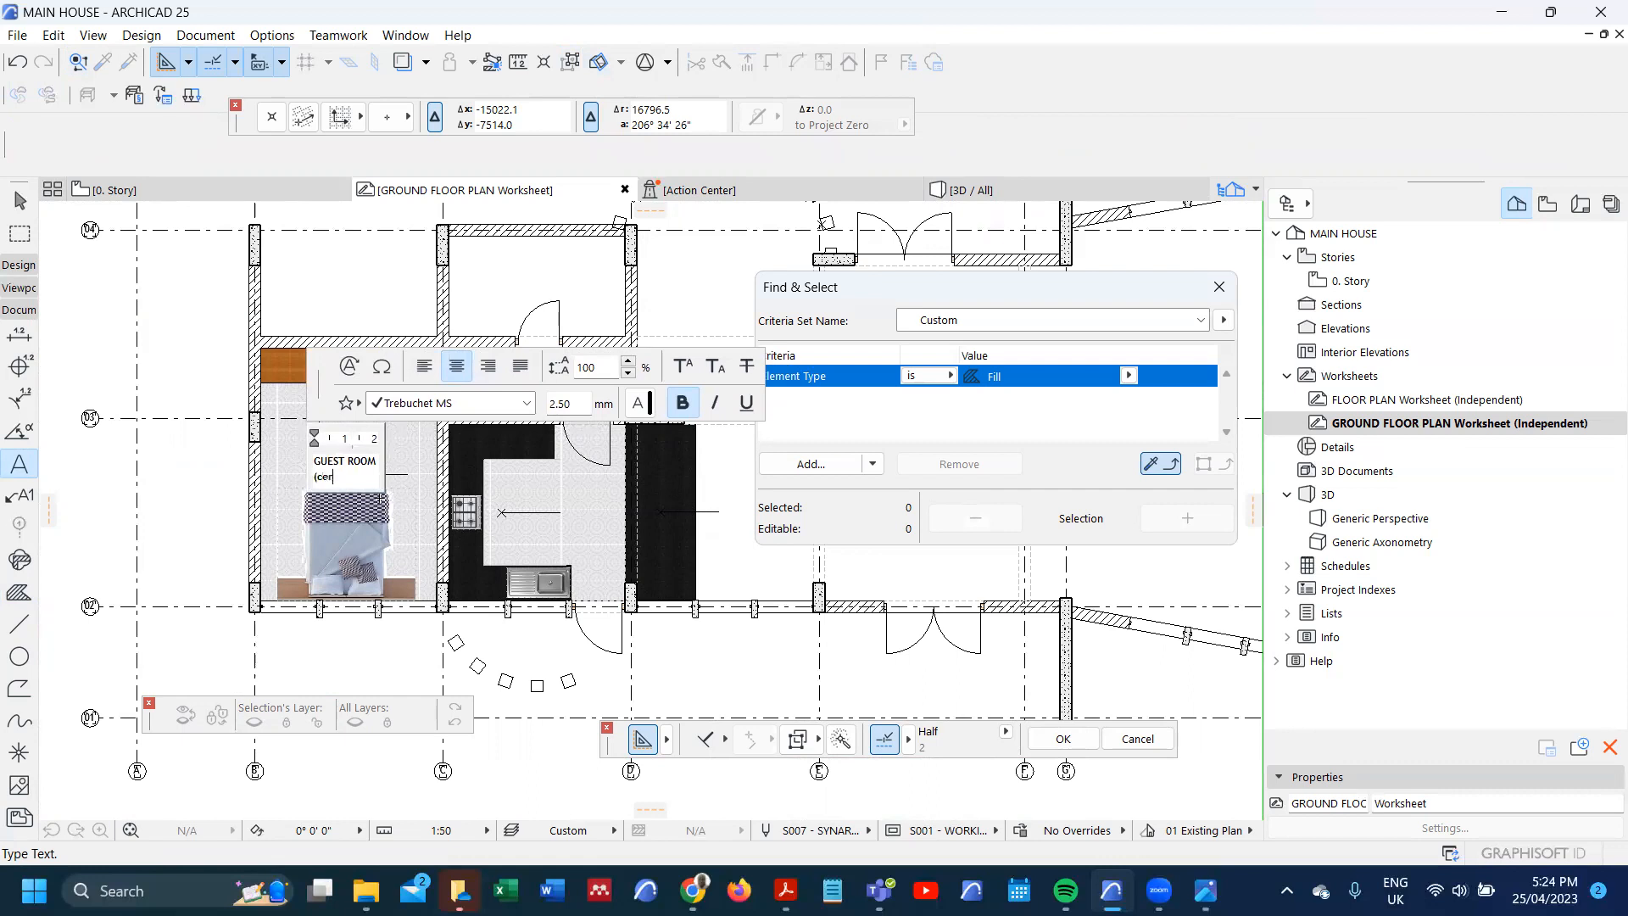
text((ceramic tiles))
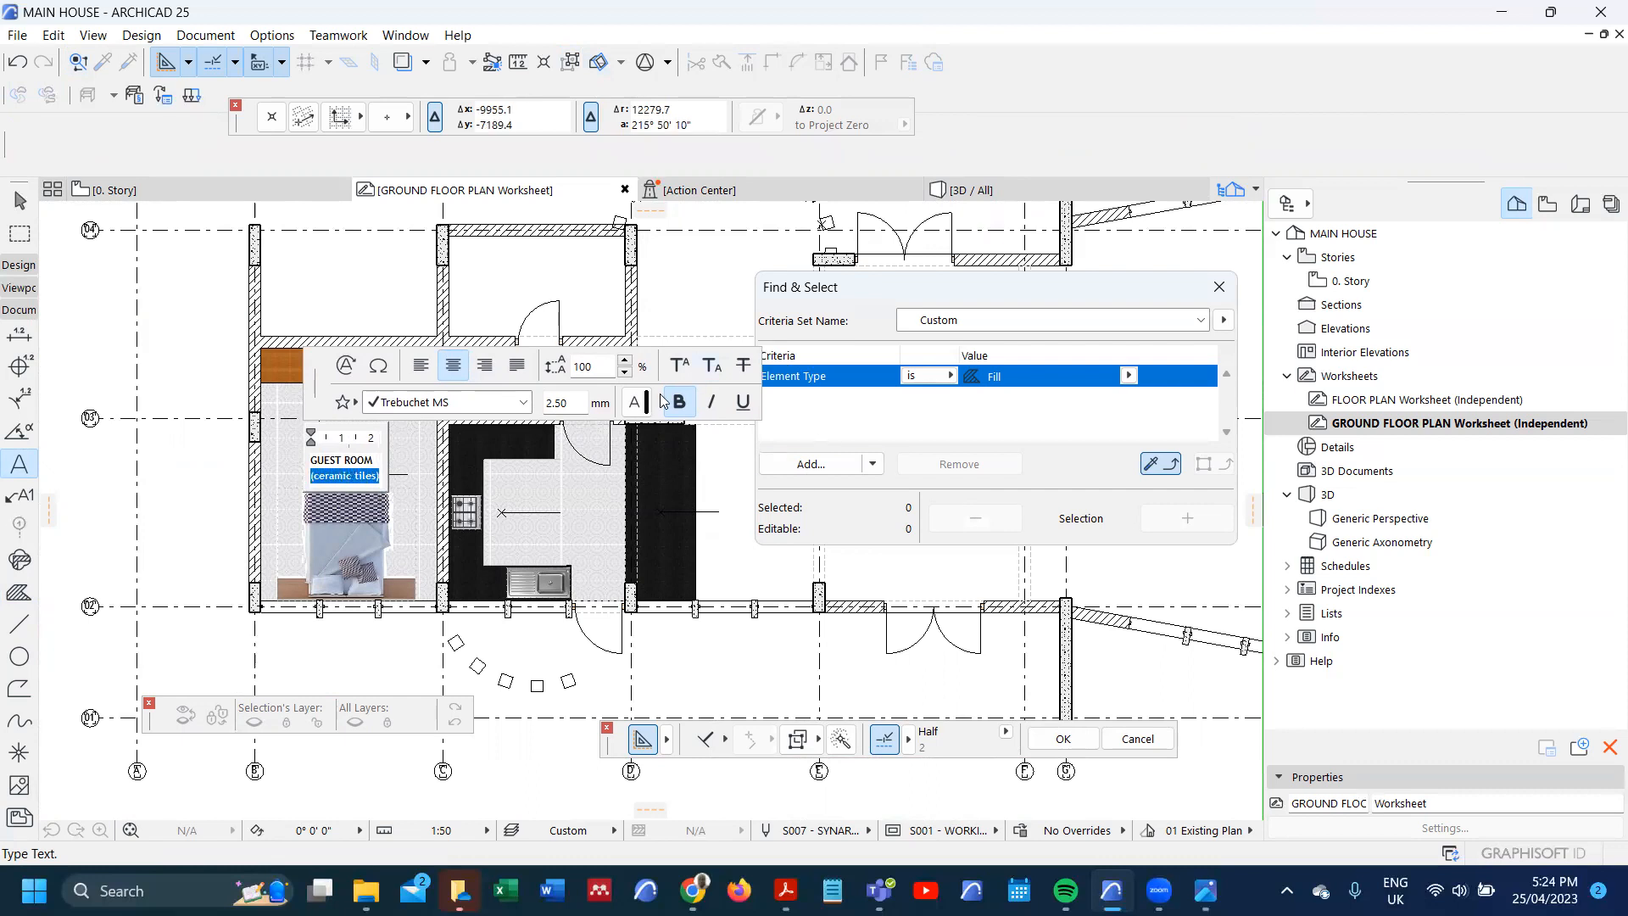
click(346, 459)
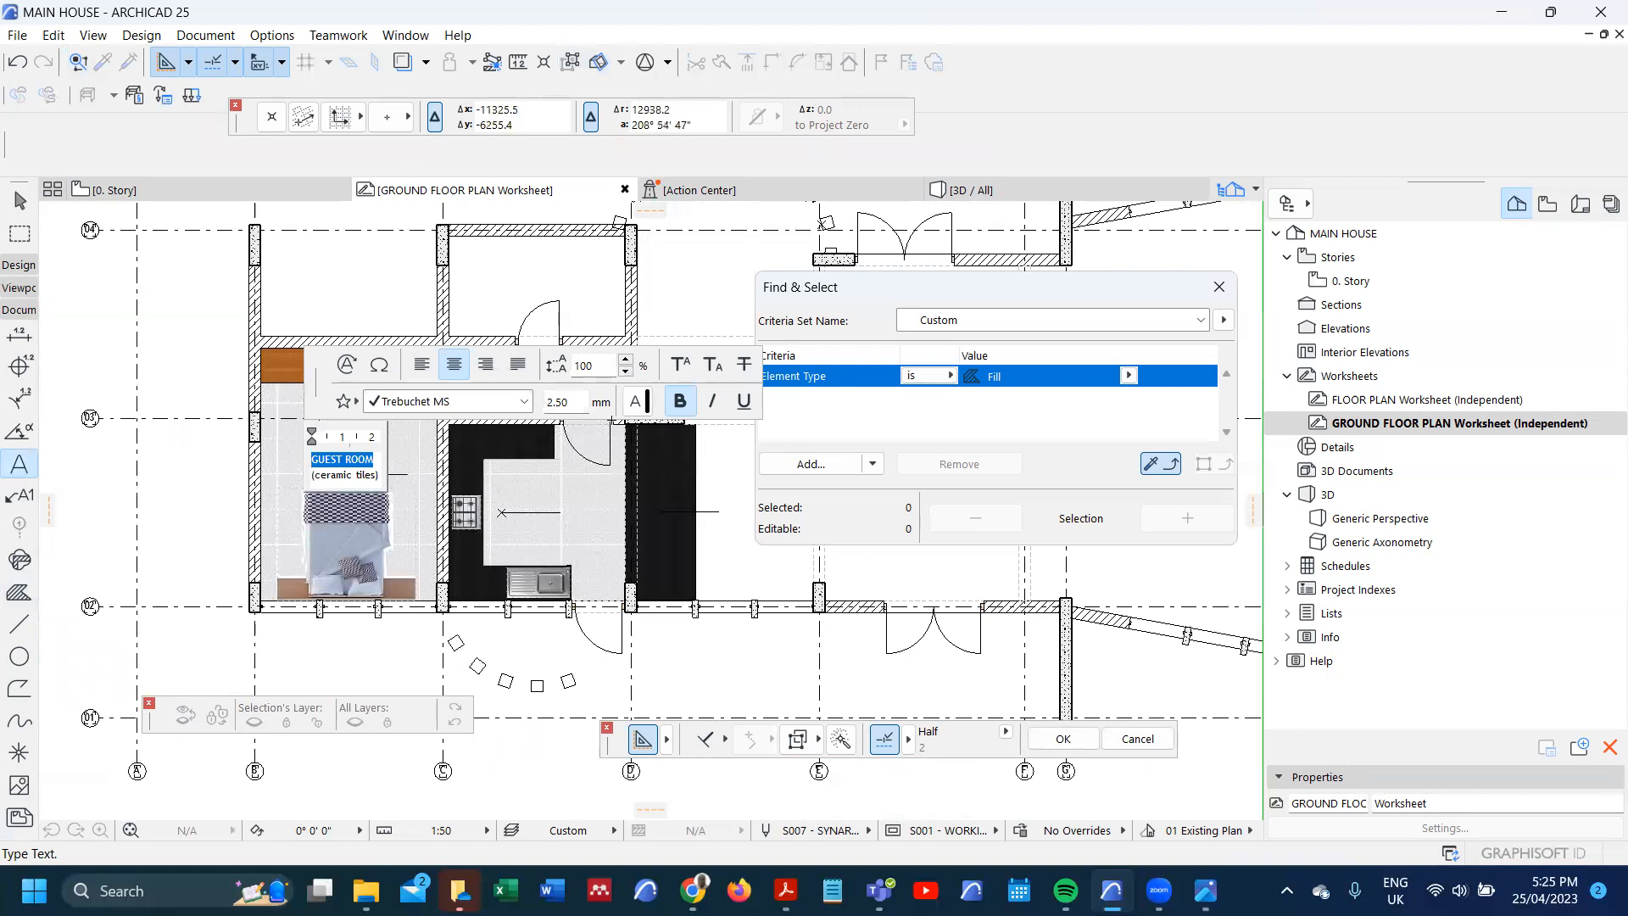
click(567, 400)
text(5.00)
key(Return)
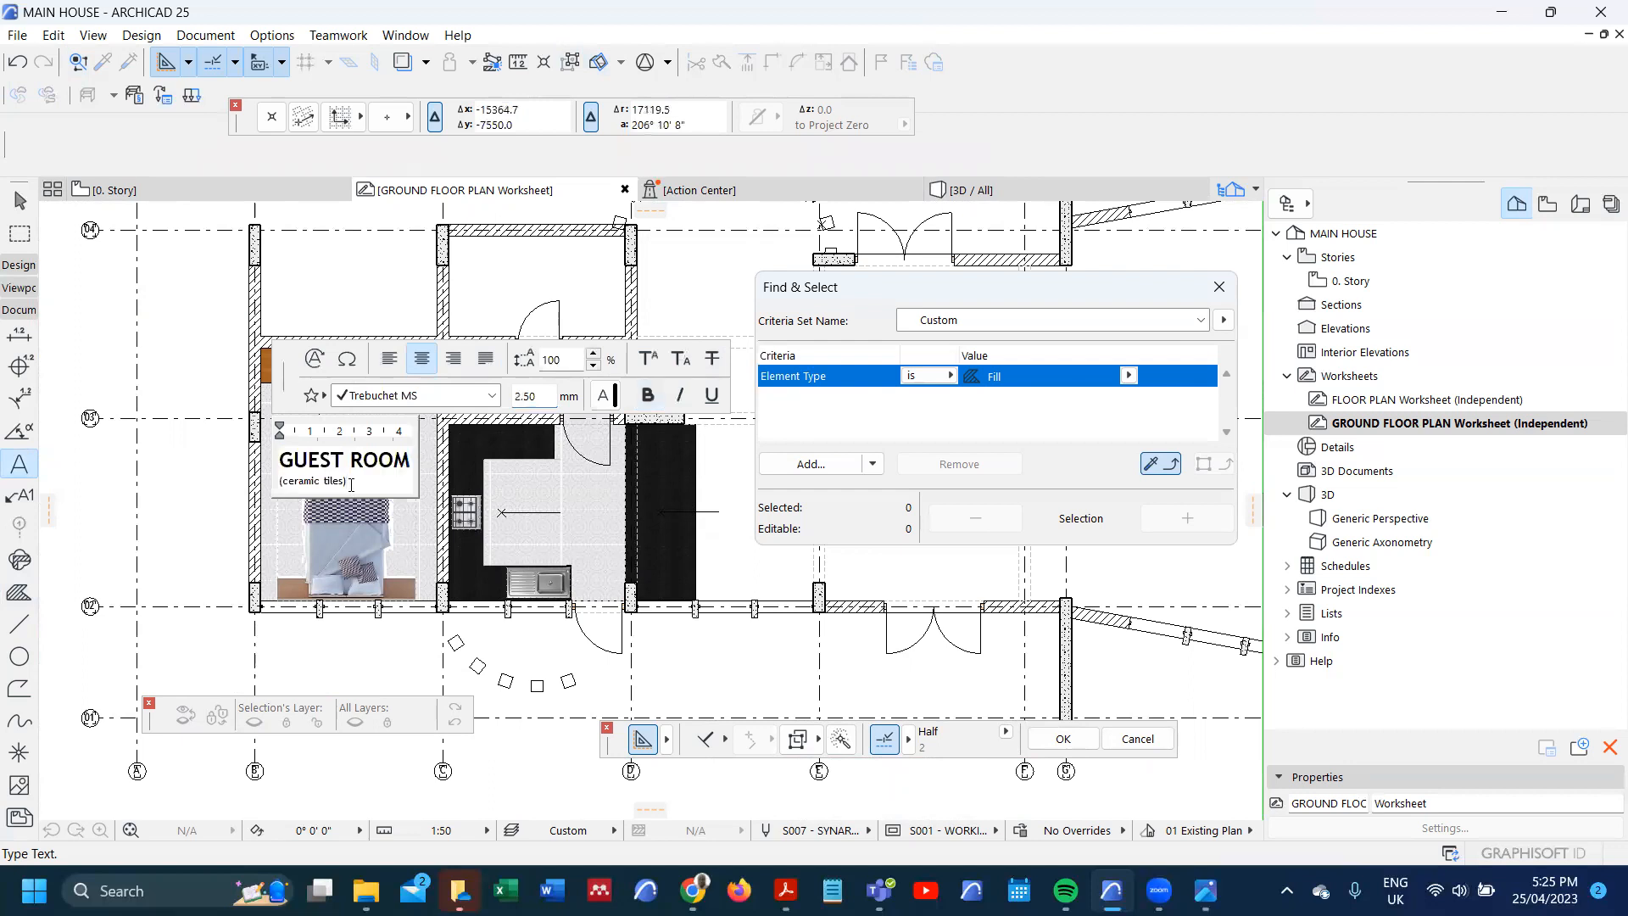
key(ctrl+a)
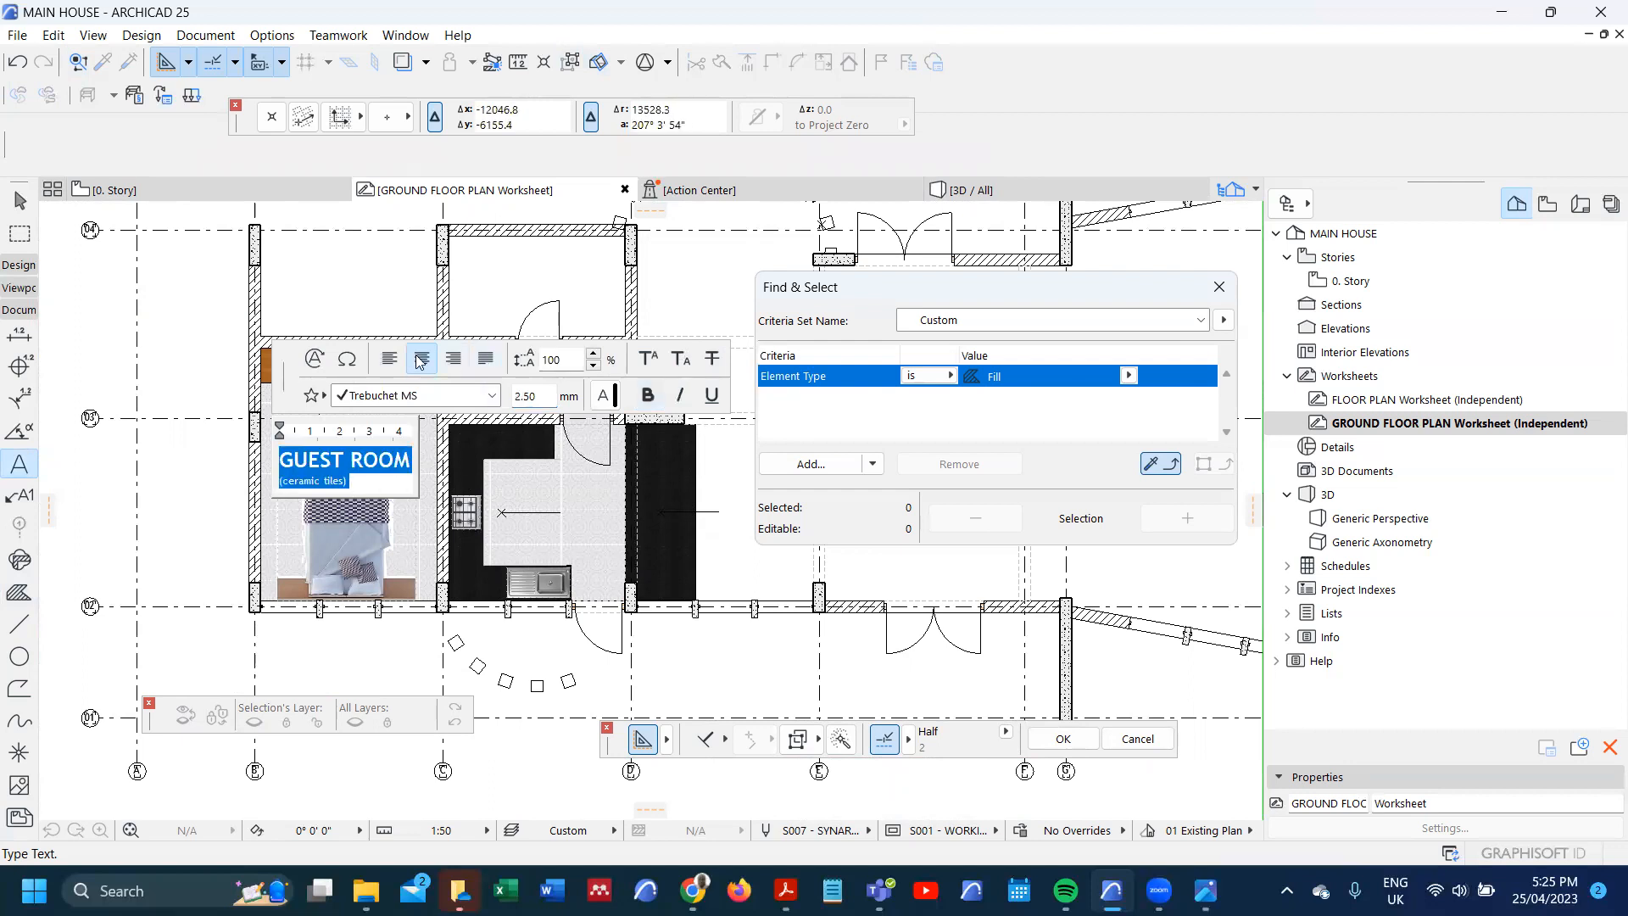
click(410, 547)
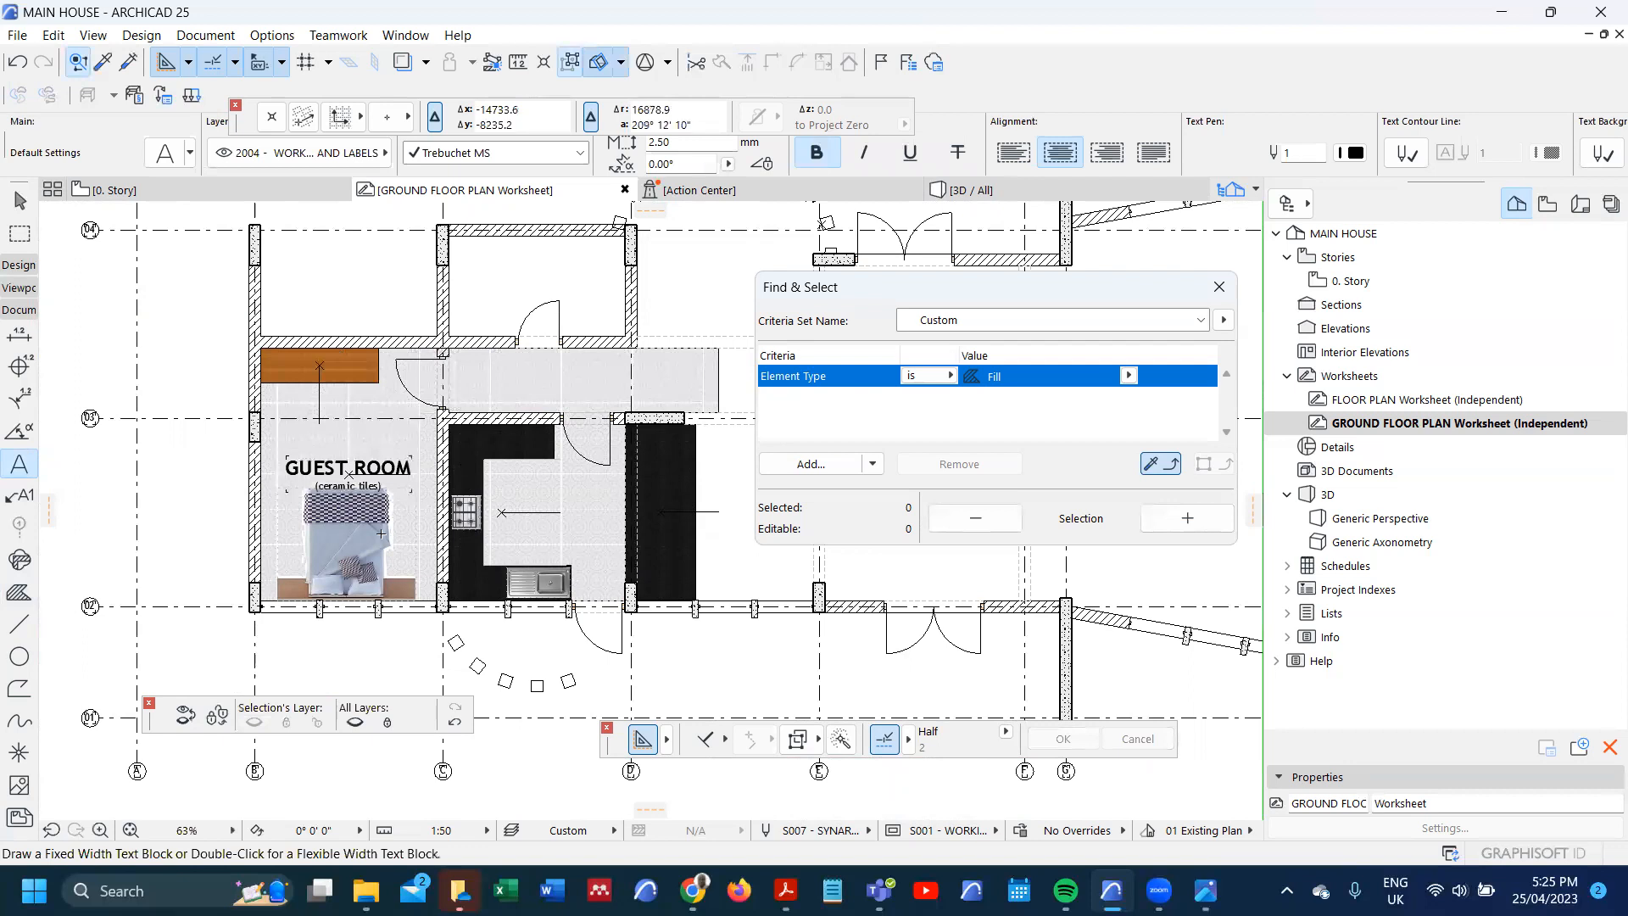
- Move the GUEST ROOM text block straight up by about 309 mm so it sits clear of the bed
scroll(357, 510, up, 3)
shift+click(252, 483)
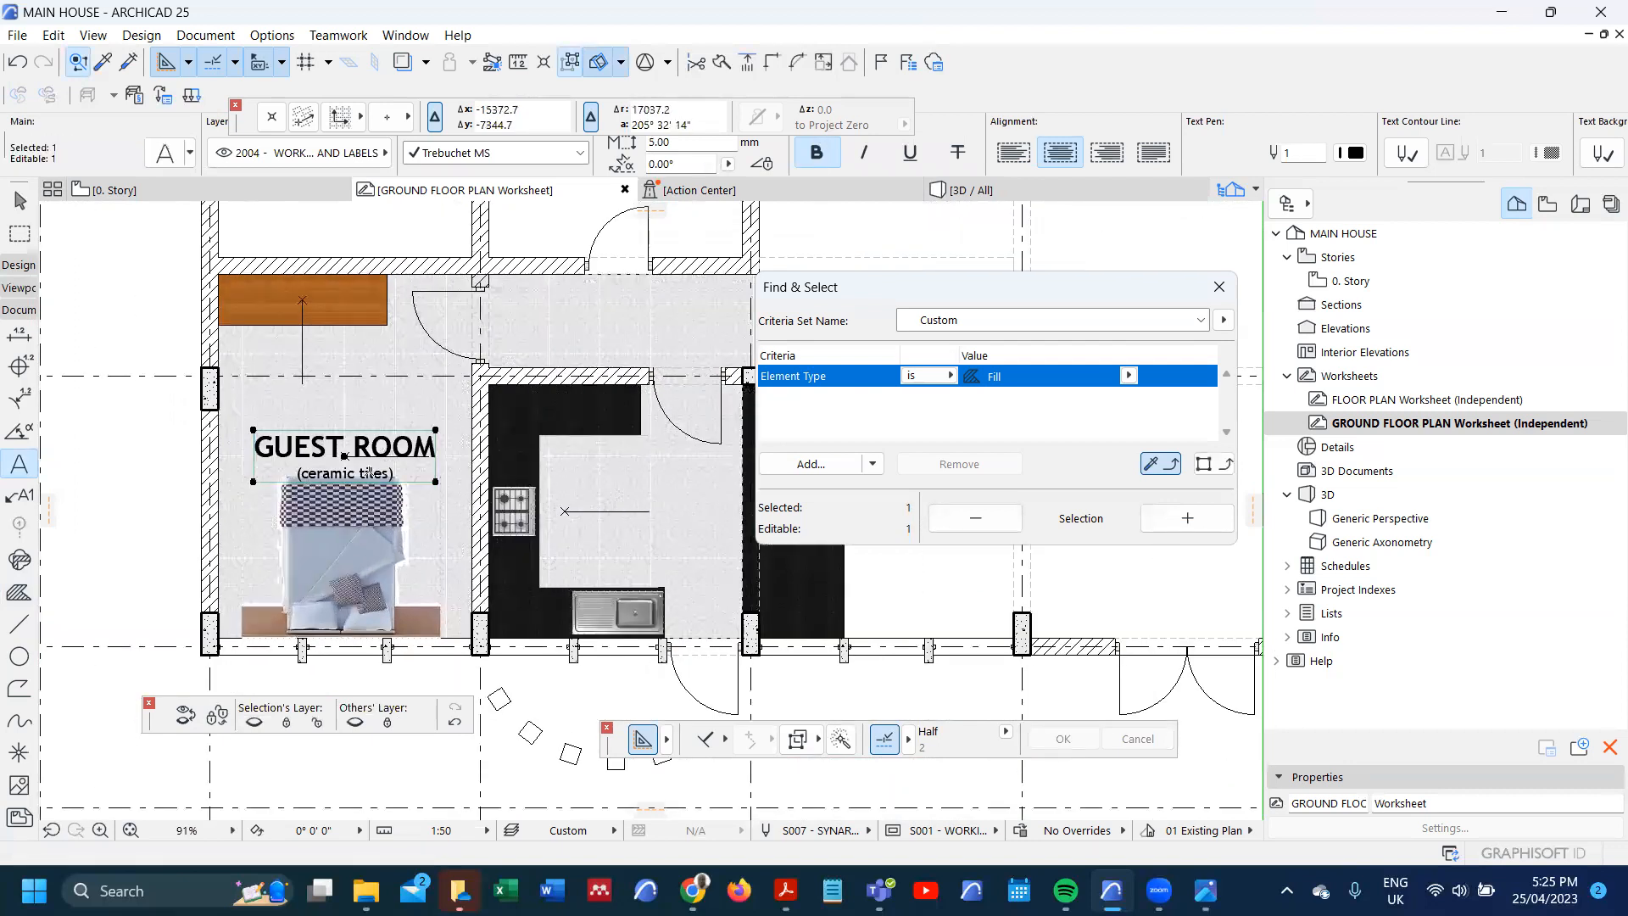
key(ctrl+d)
click(345, 458)
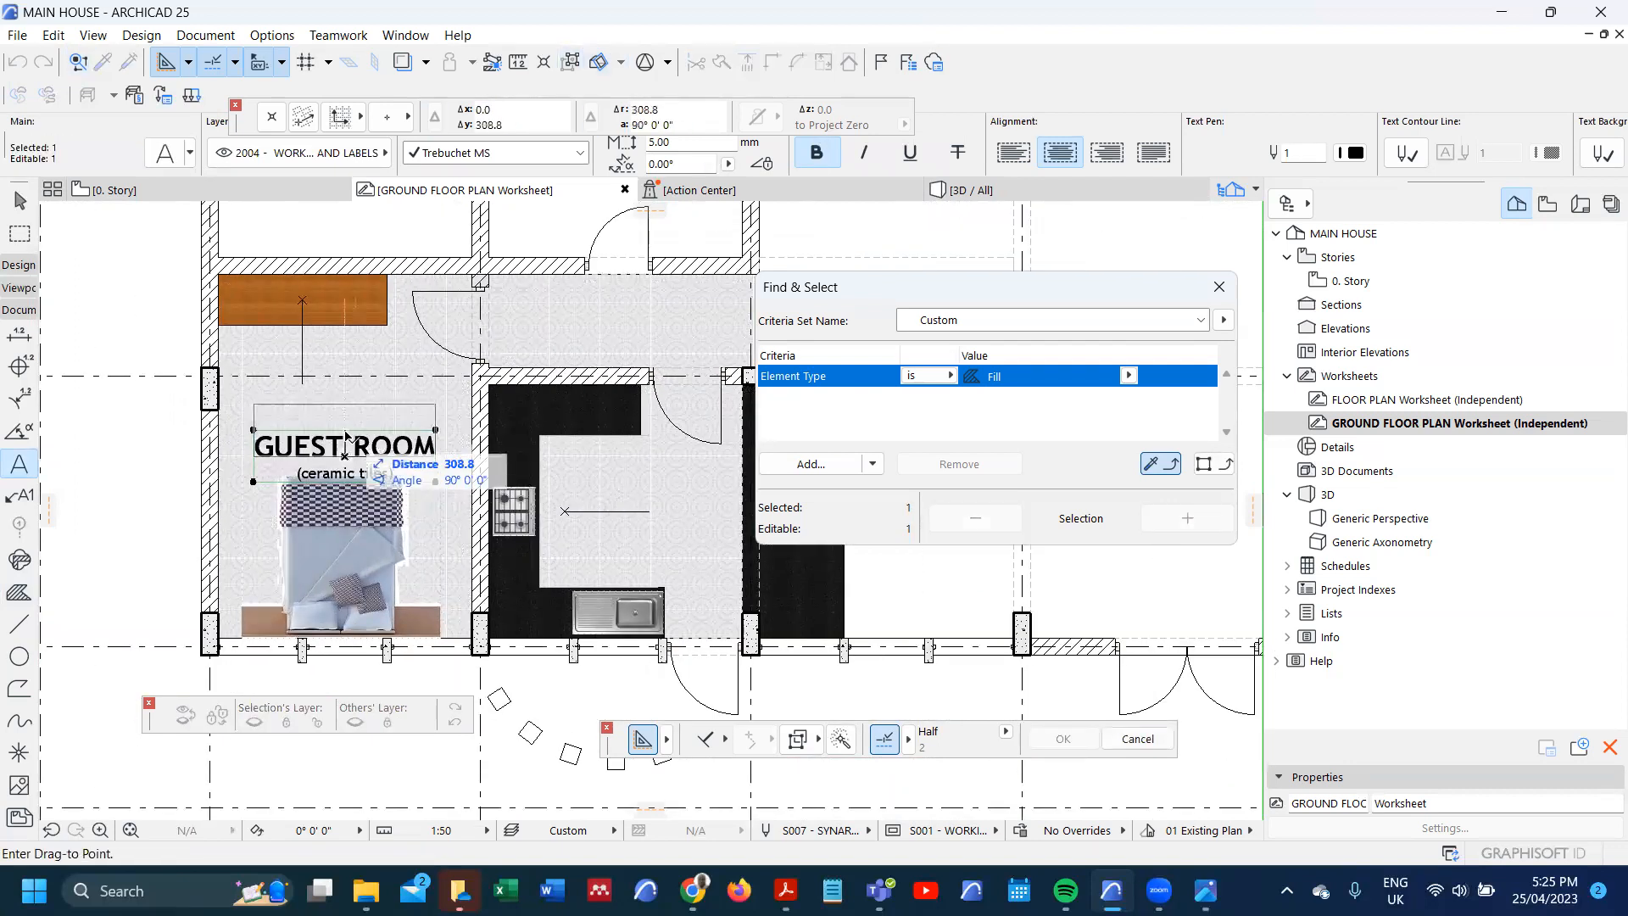
click(345, 432)
scroll(430, 406, down, 3)
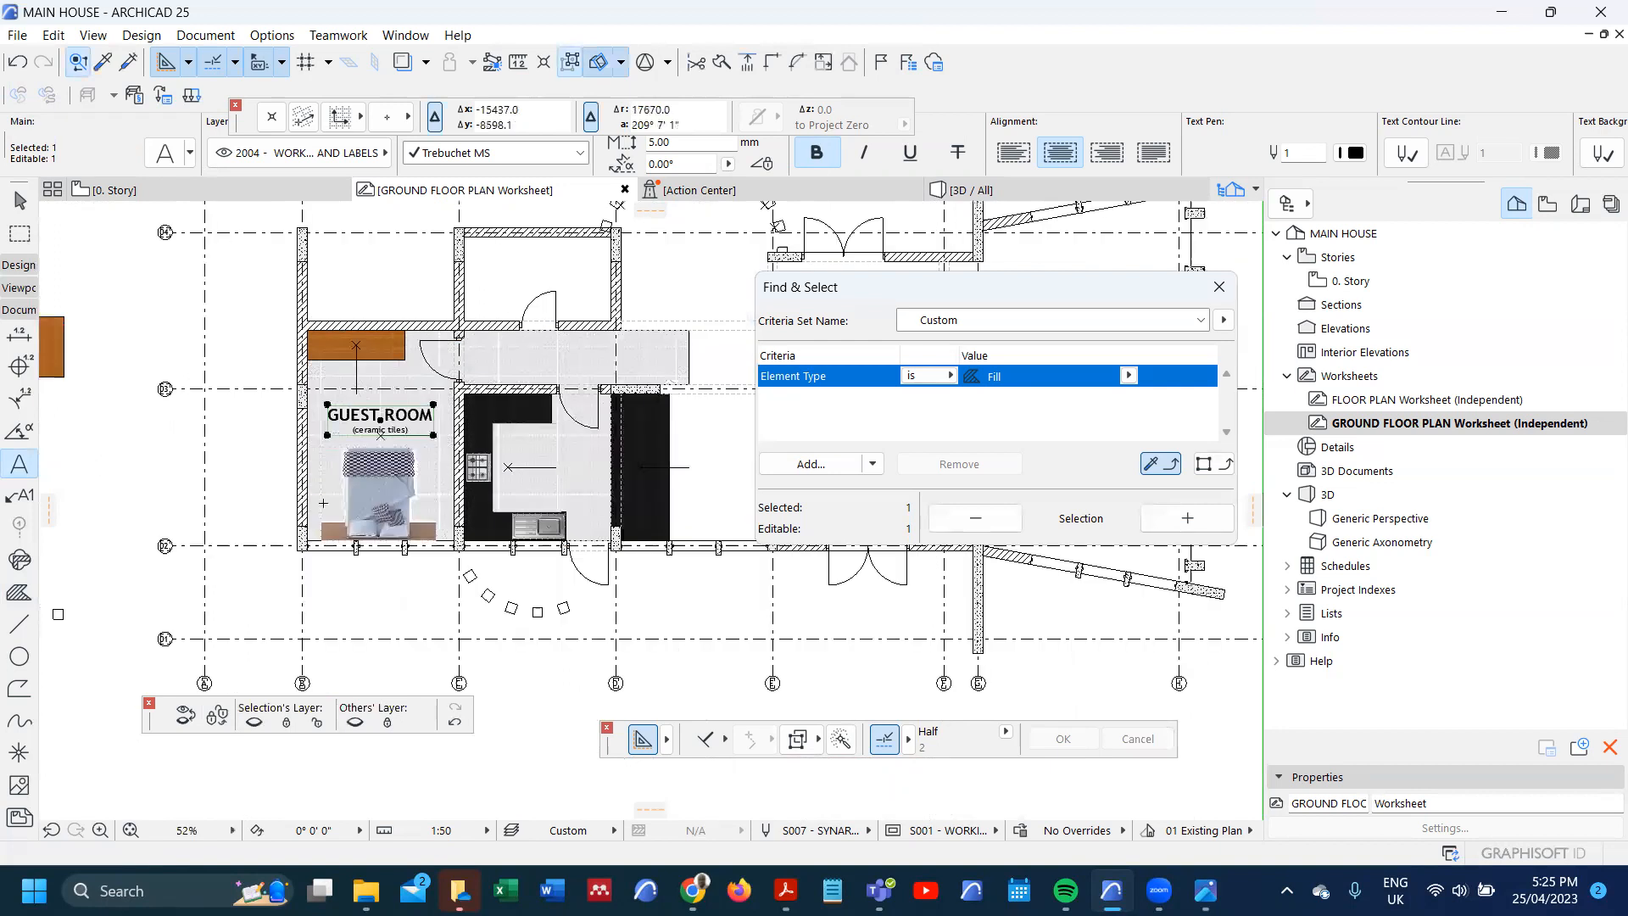
key(Escape)
scroll(94, 555, up, 1)
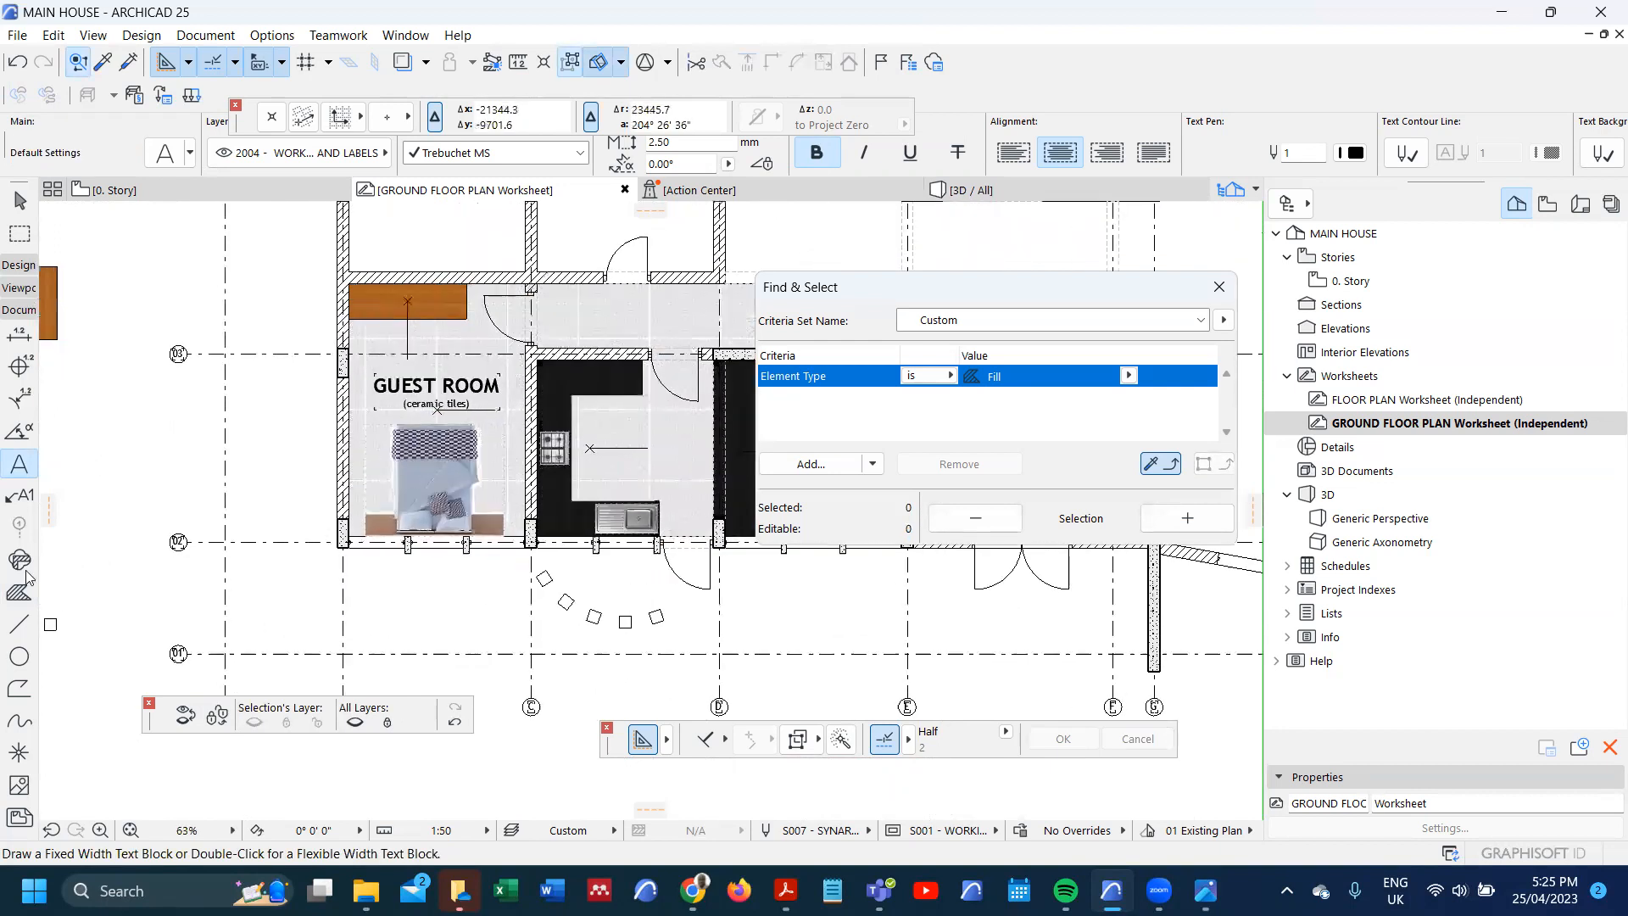
click(14, 337)
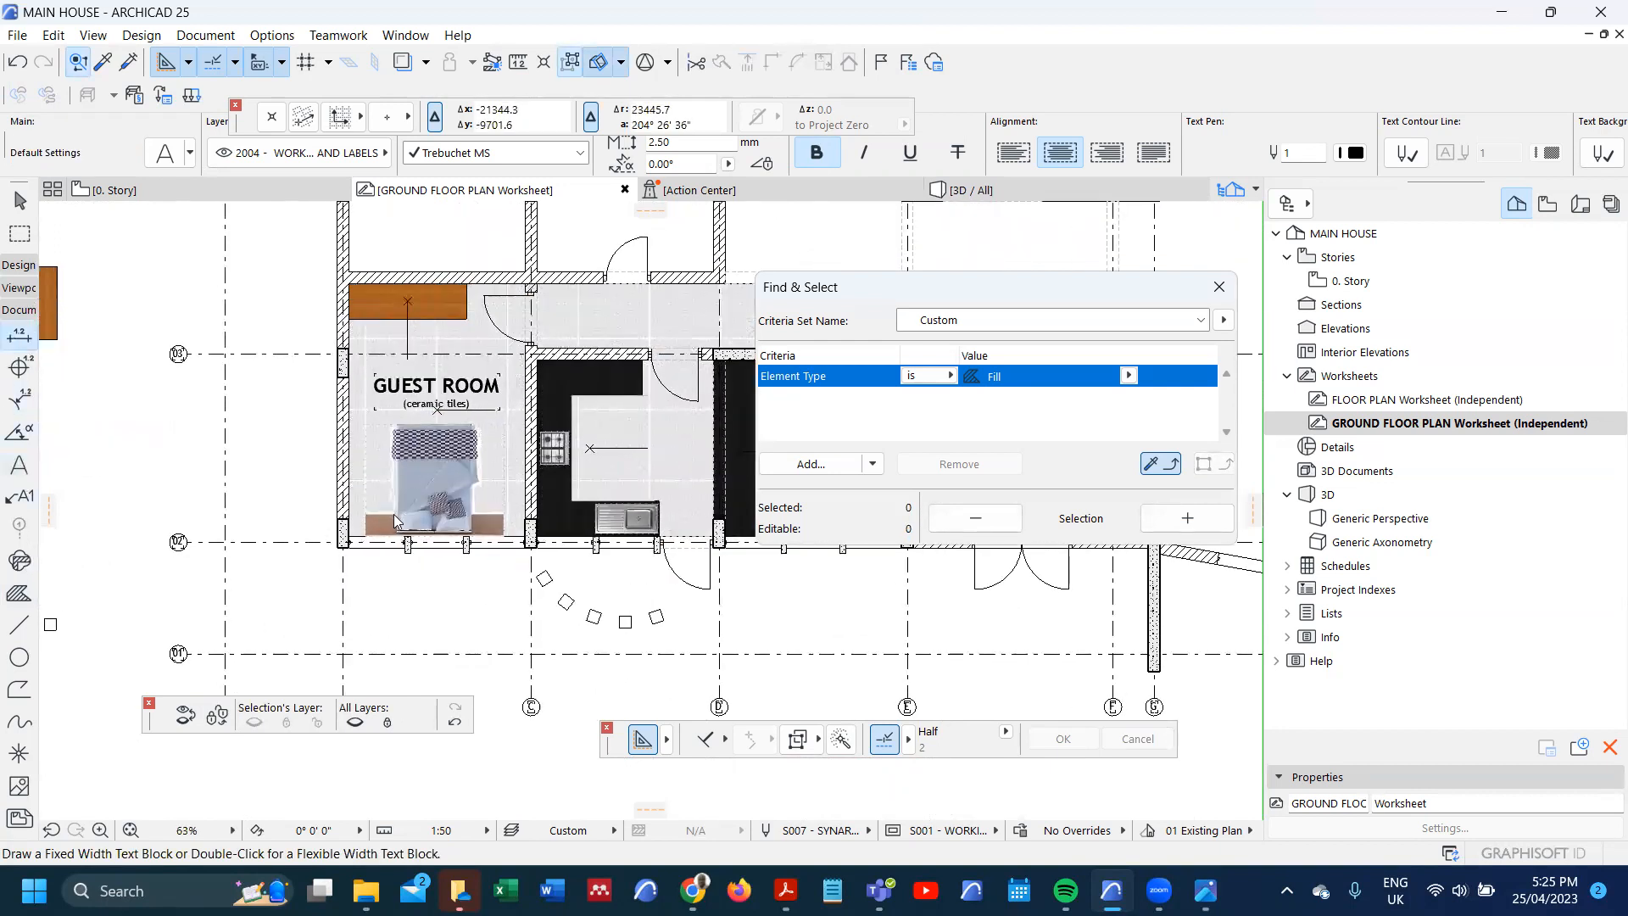
scroll(405, 521, up, 5)
scroll(340, 528, up, 3)
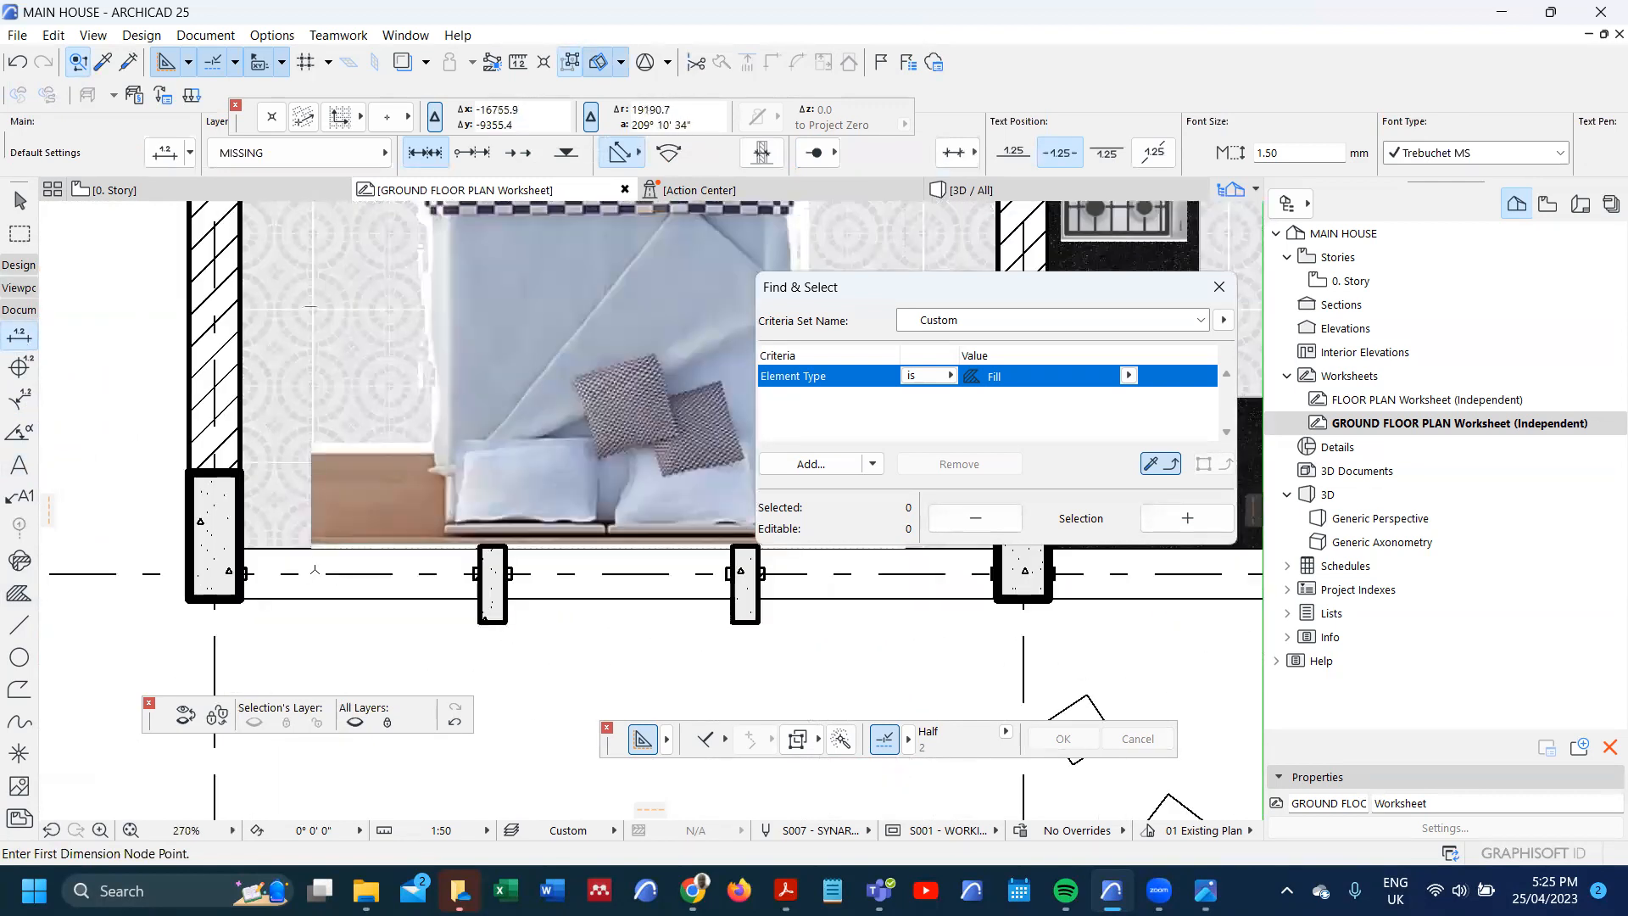
scroll(315, 570, up, 2)
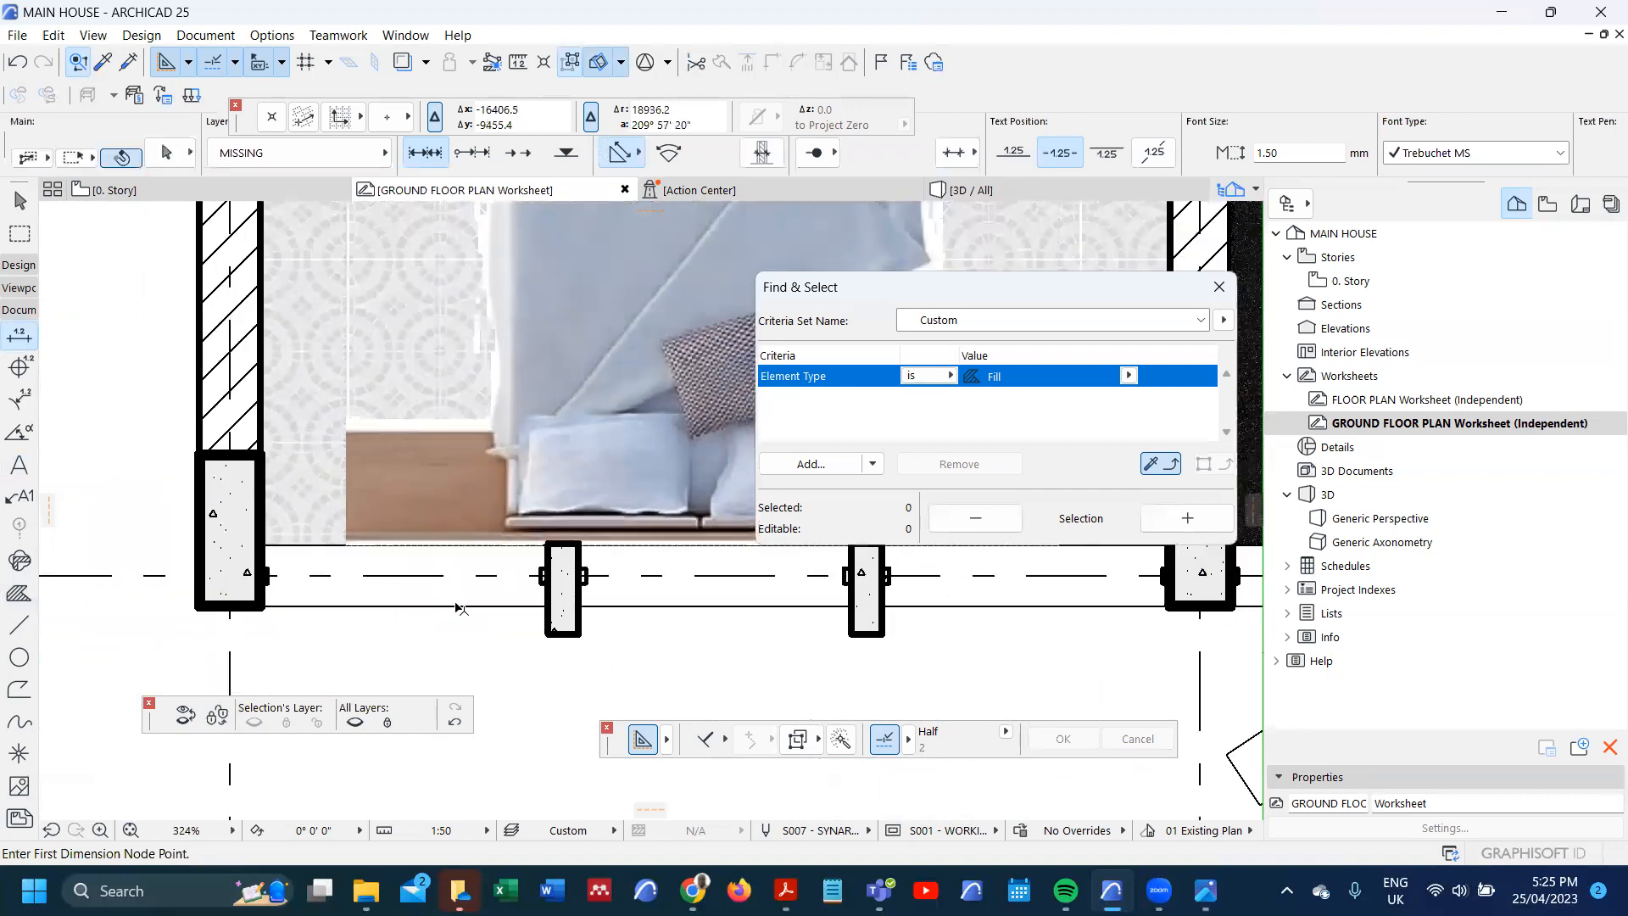
scroll(512, 604, up, 2)
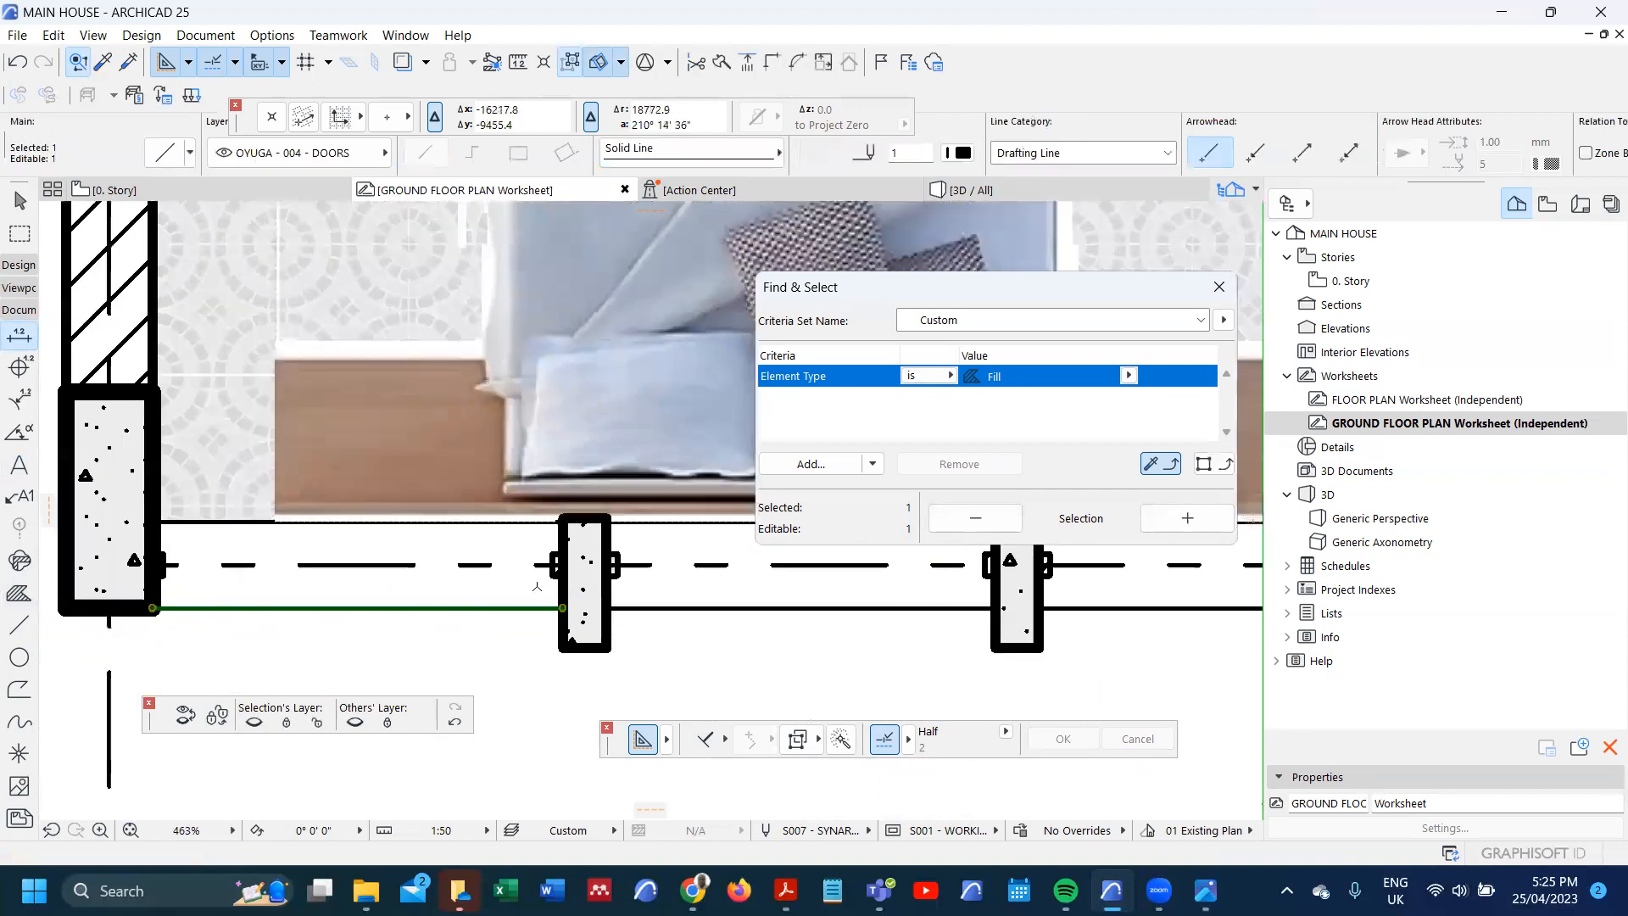
key(Escape)
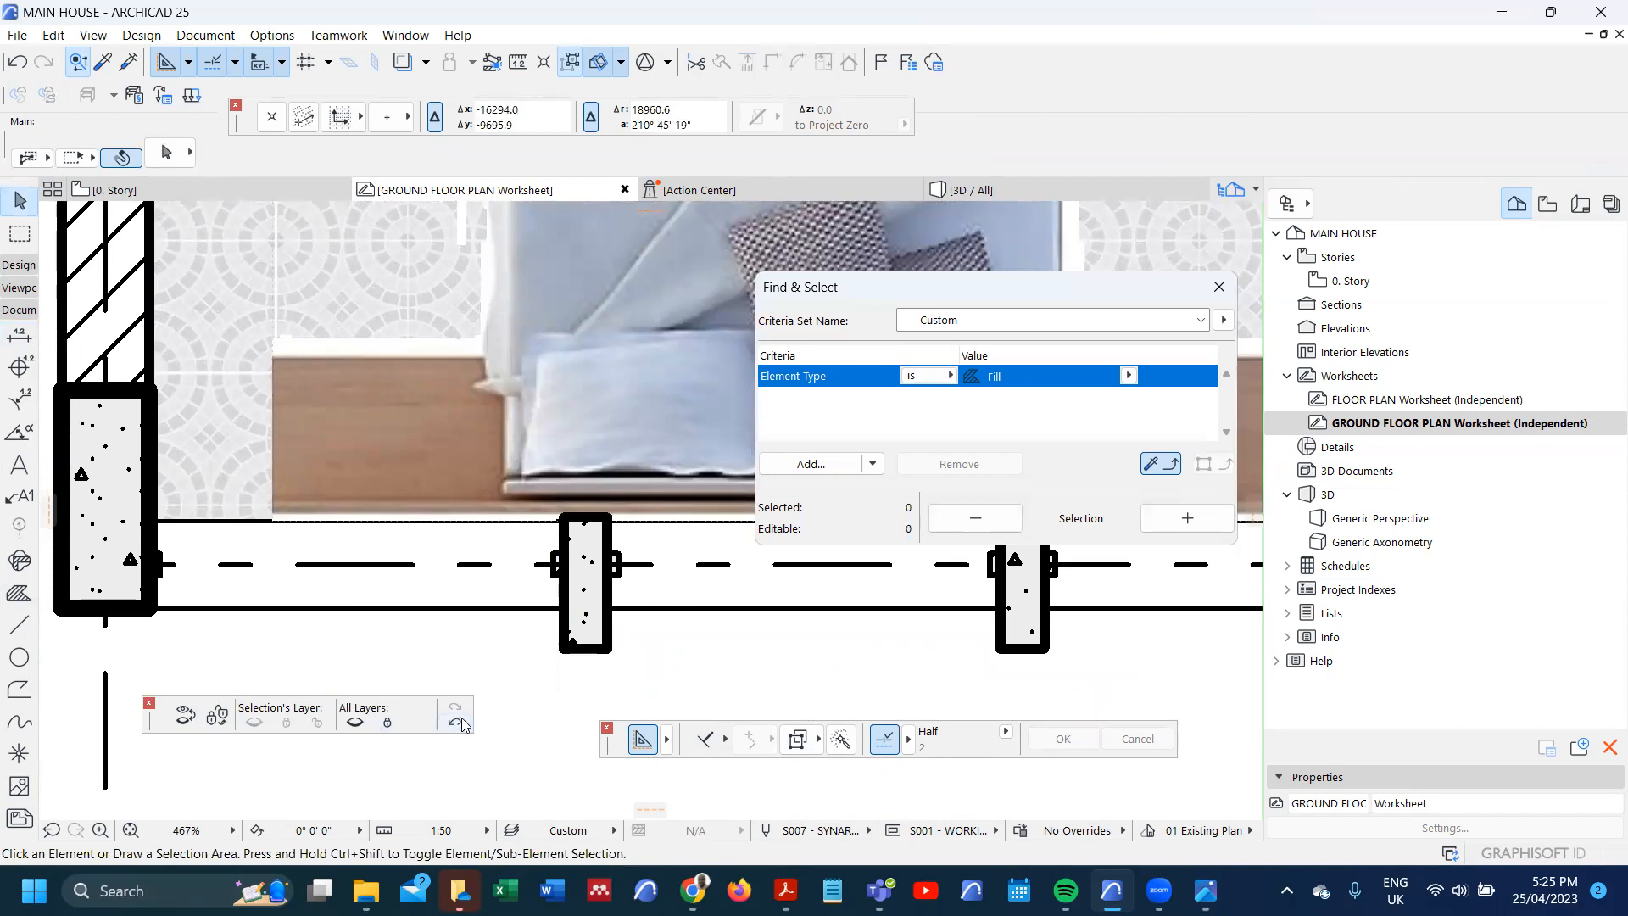
- Assign the three window groups along the guest room's exterior wall to the OYUGA - 004 - DOORS layer
click(461, 723)
click(548, 576)
key(alt+g)
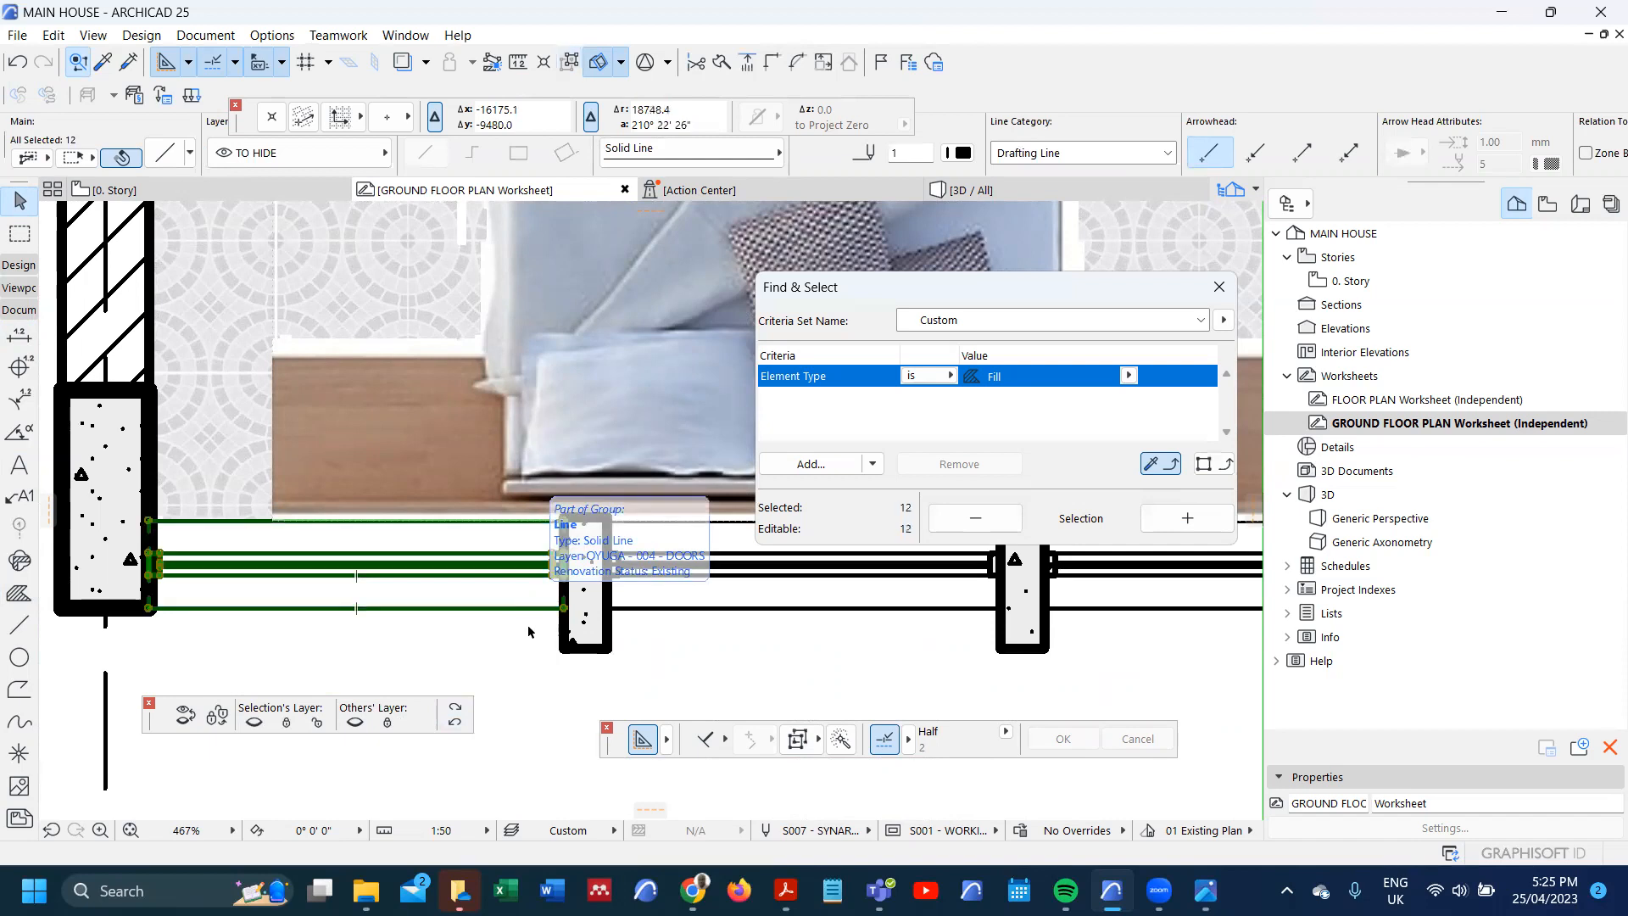
scroll(328, 550, down, 2)
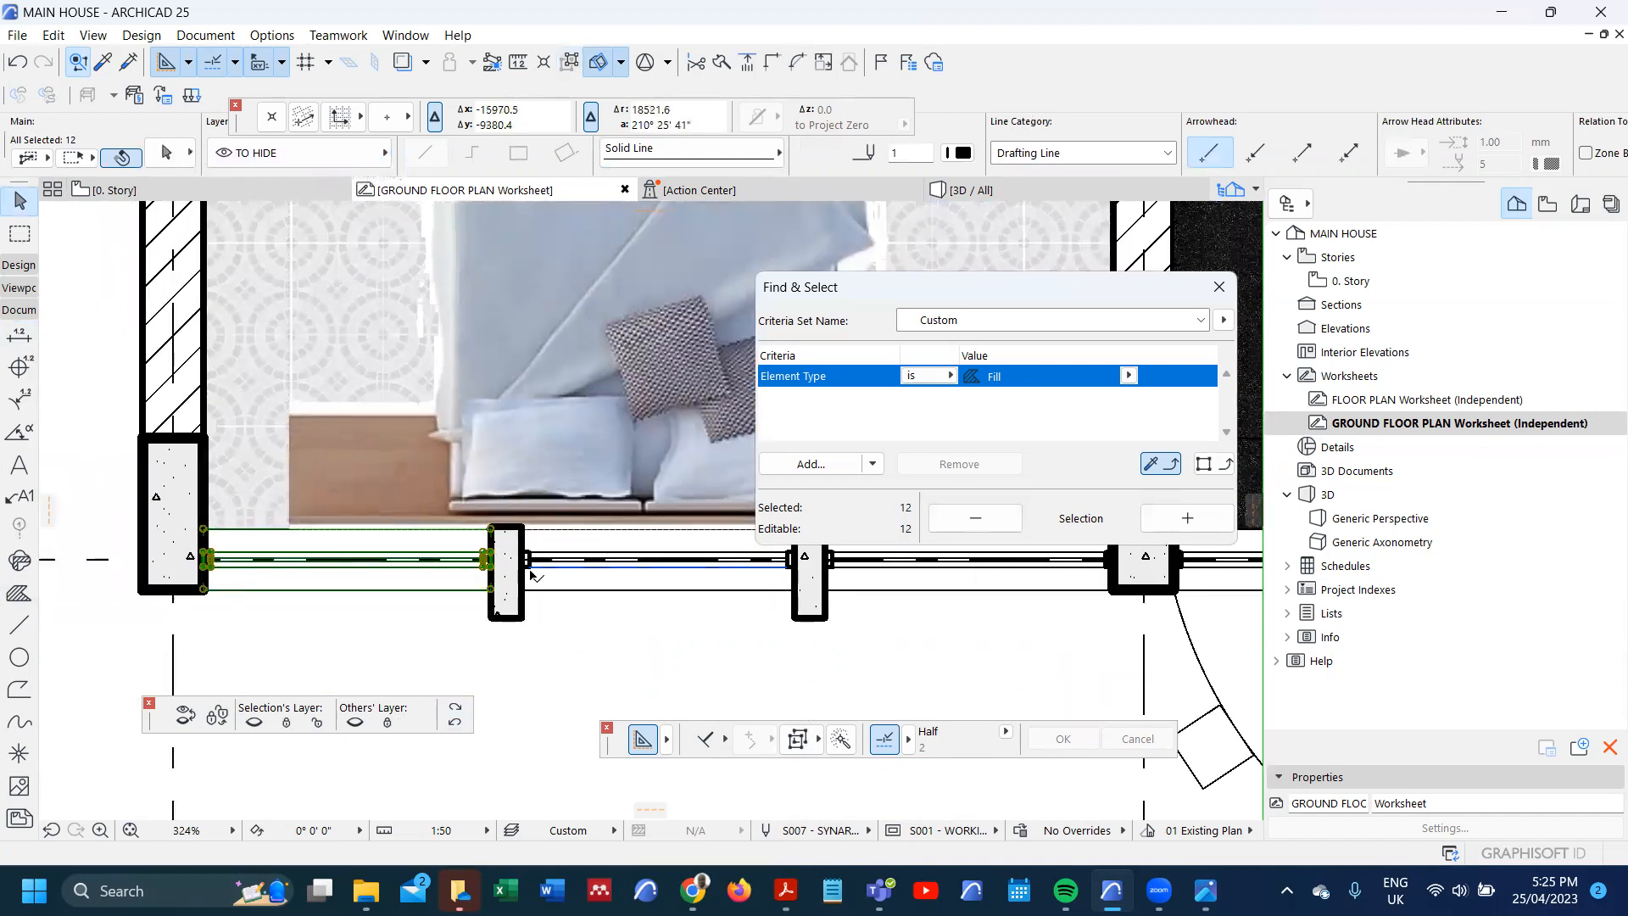
shift+click(528, 567)
shift+click(848, 590)
click(363, 160)
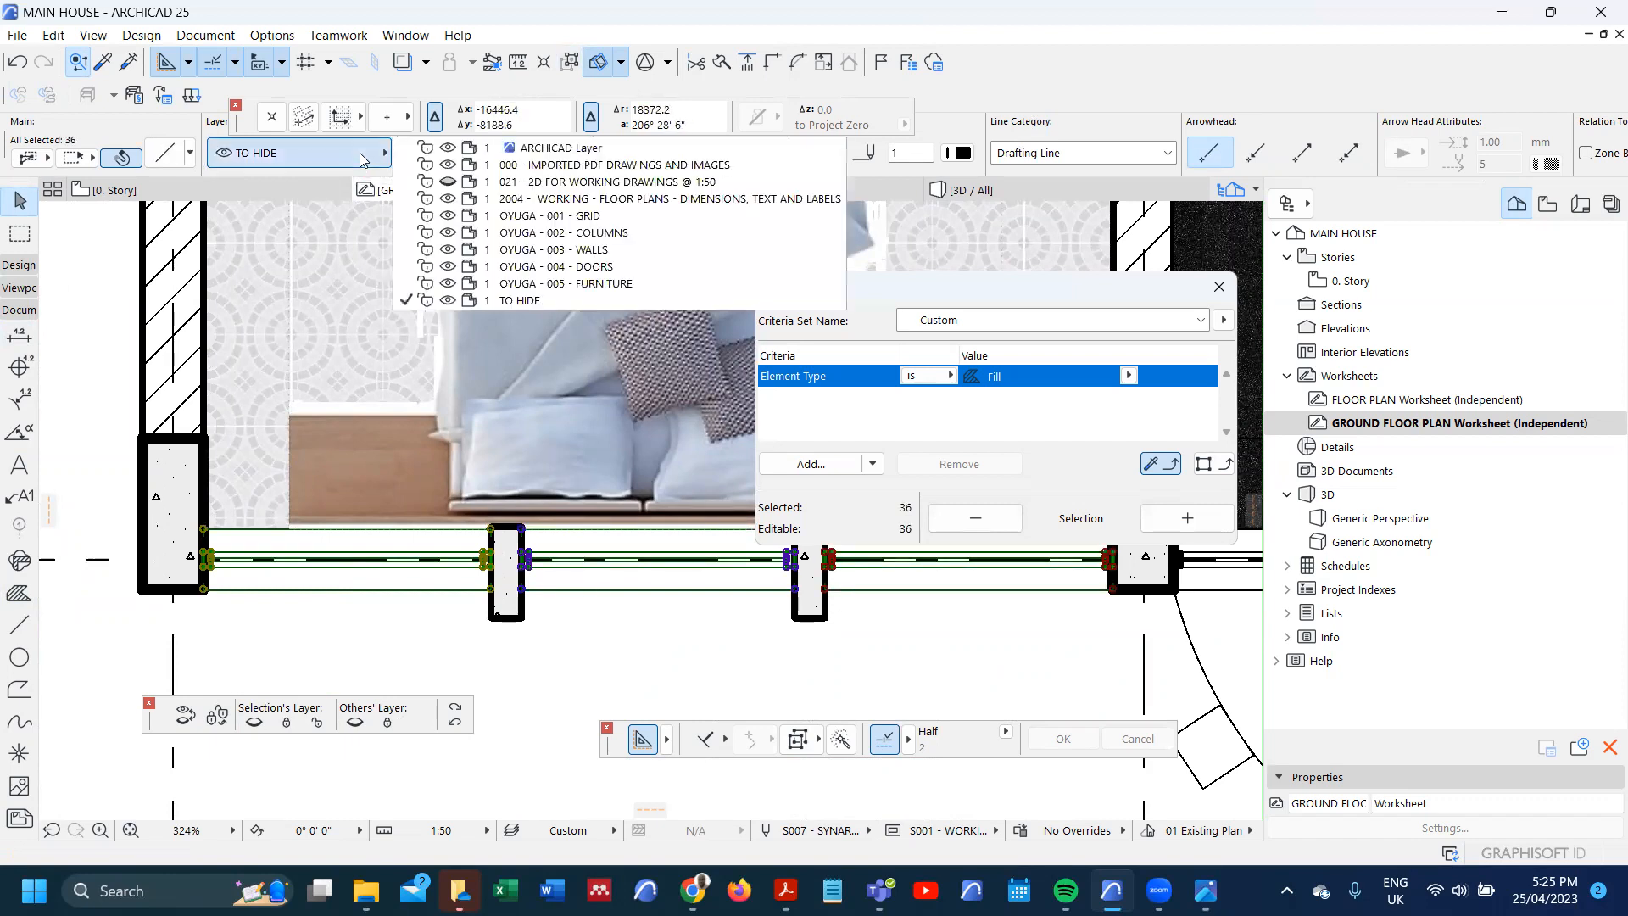
click(560, 267)
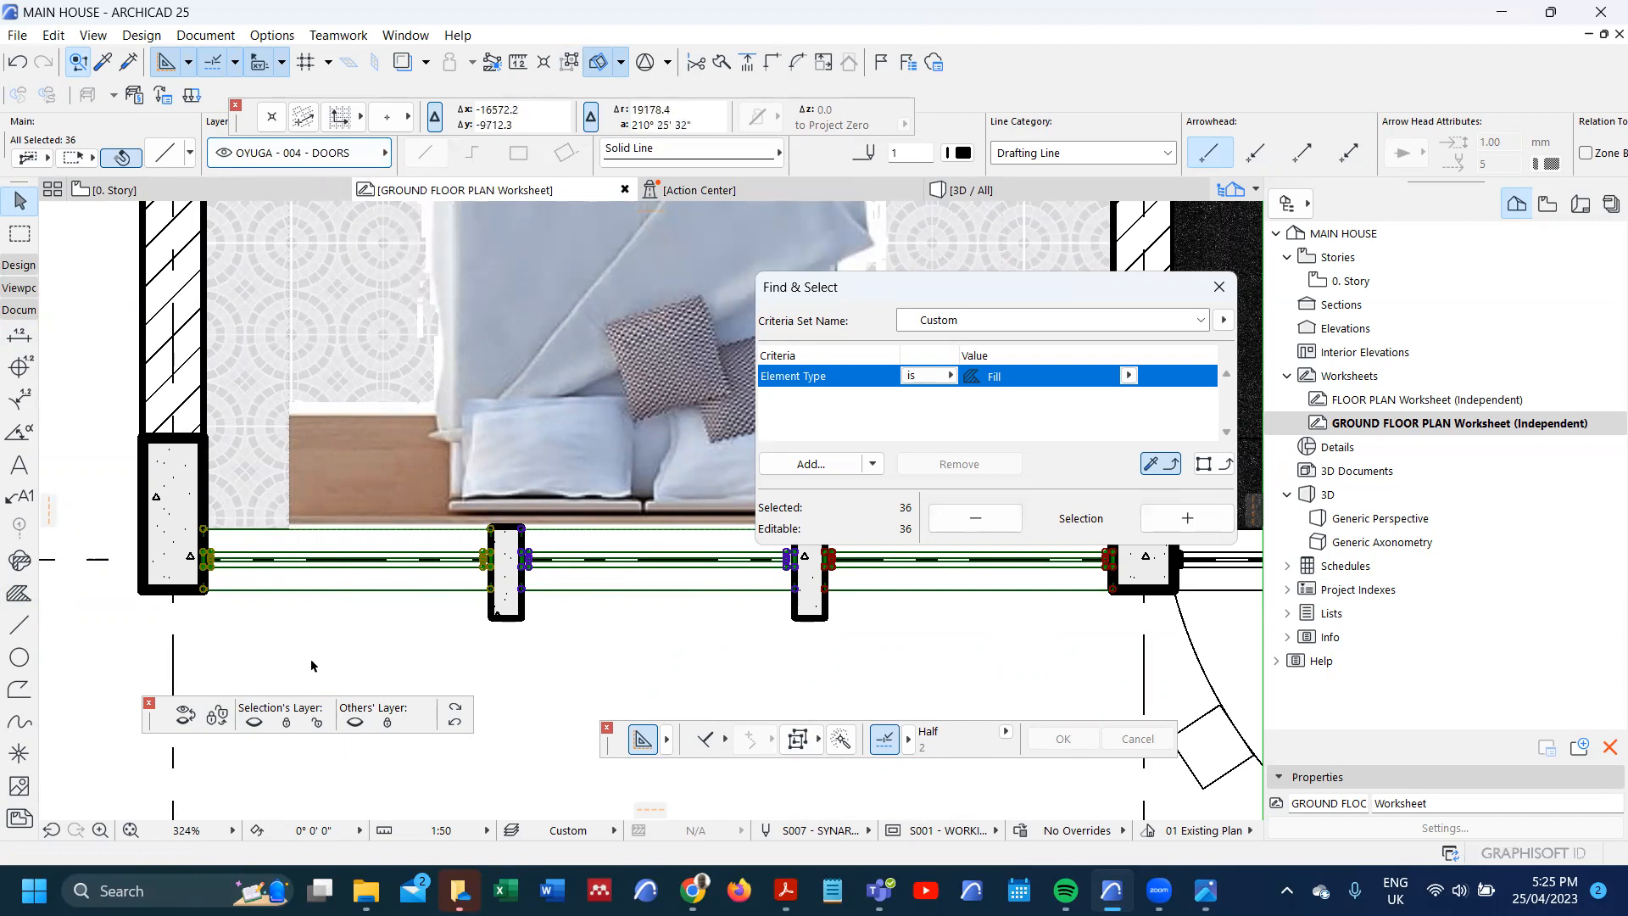
- Review the layer assignment of the selected window lines in their selection settings
double_click(19, 625)
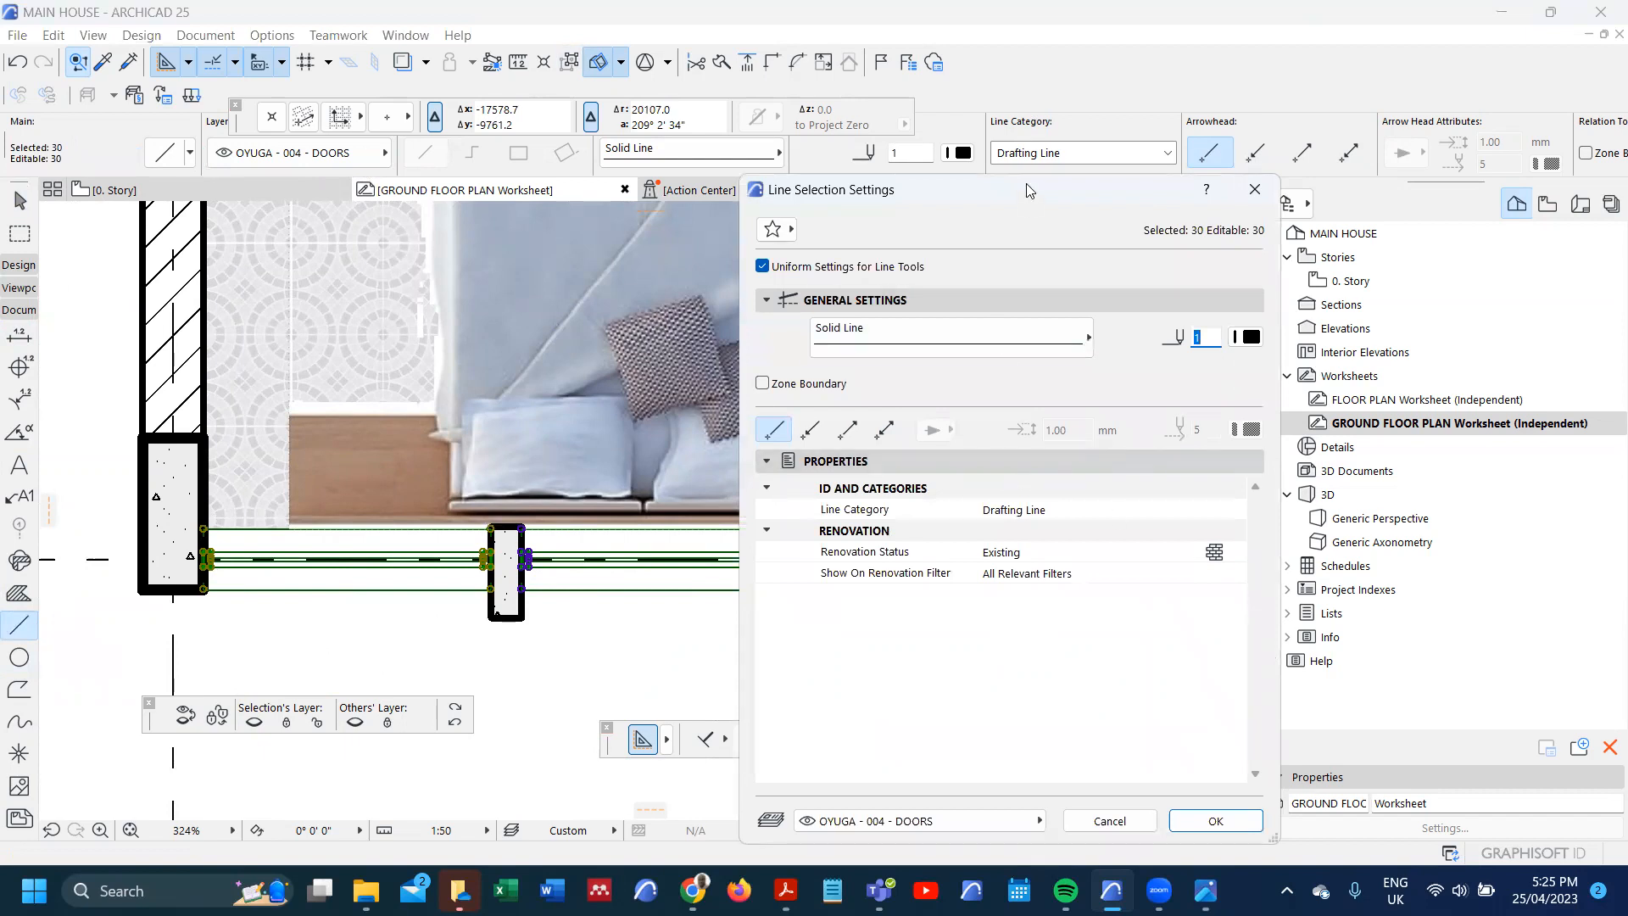
drag(1026, 189, 1026, 51)
click(1218, 683)
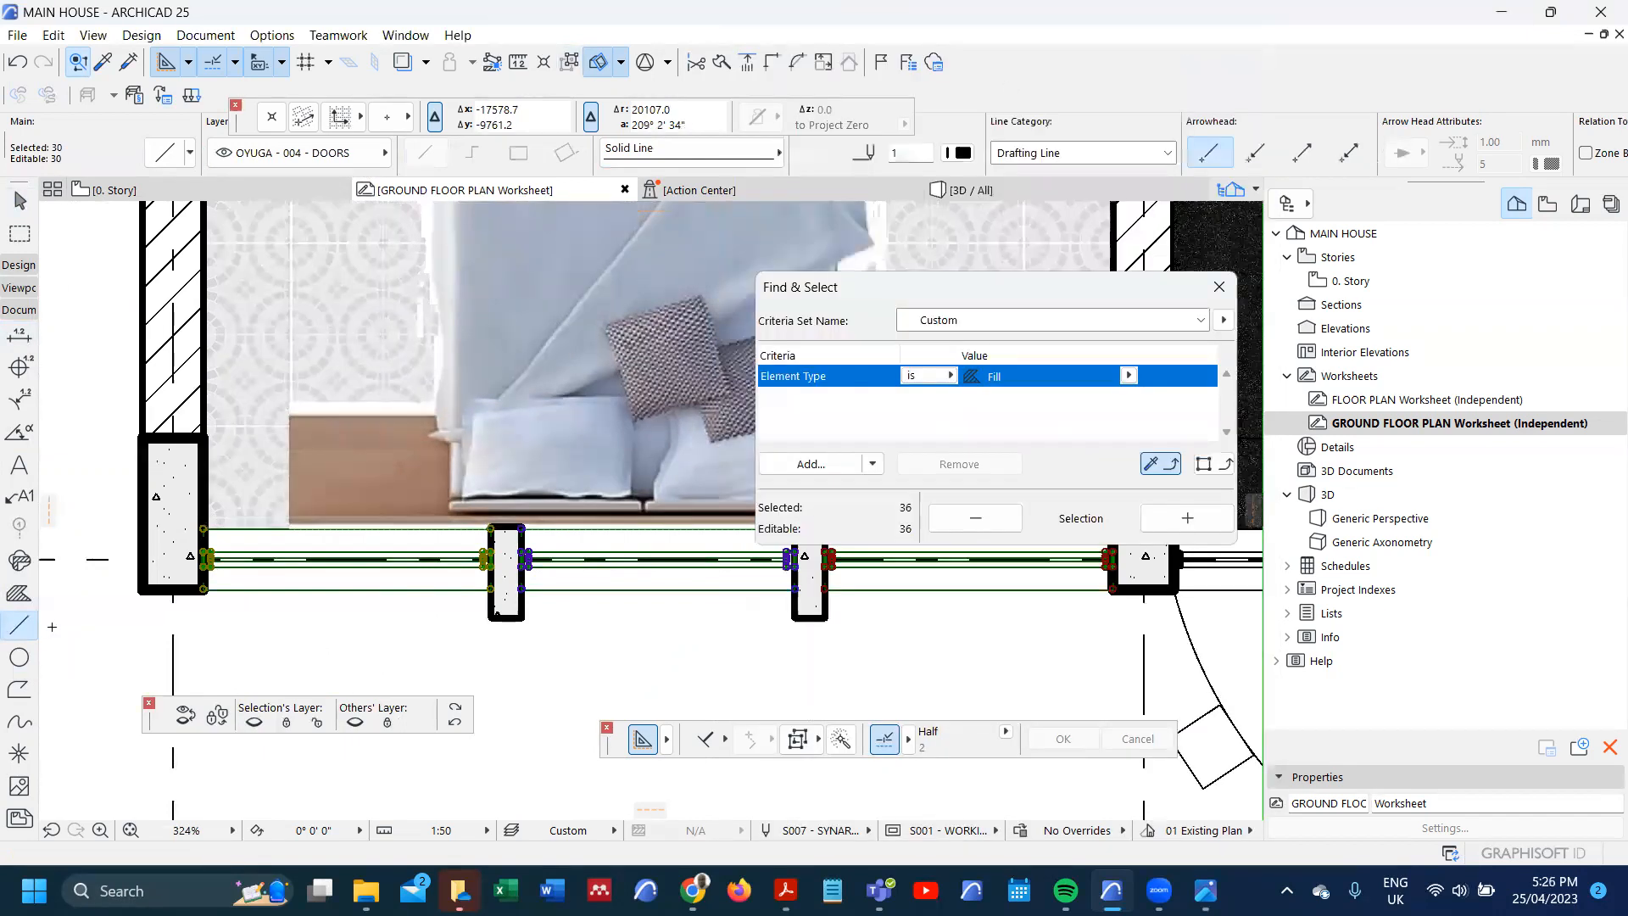
- Assign the fills of the selected window groups to the OYUGA - 004 - DOORS layer
double_click(18, 593)
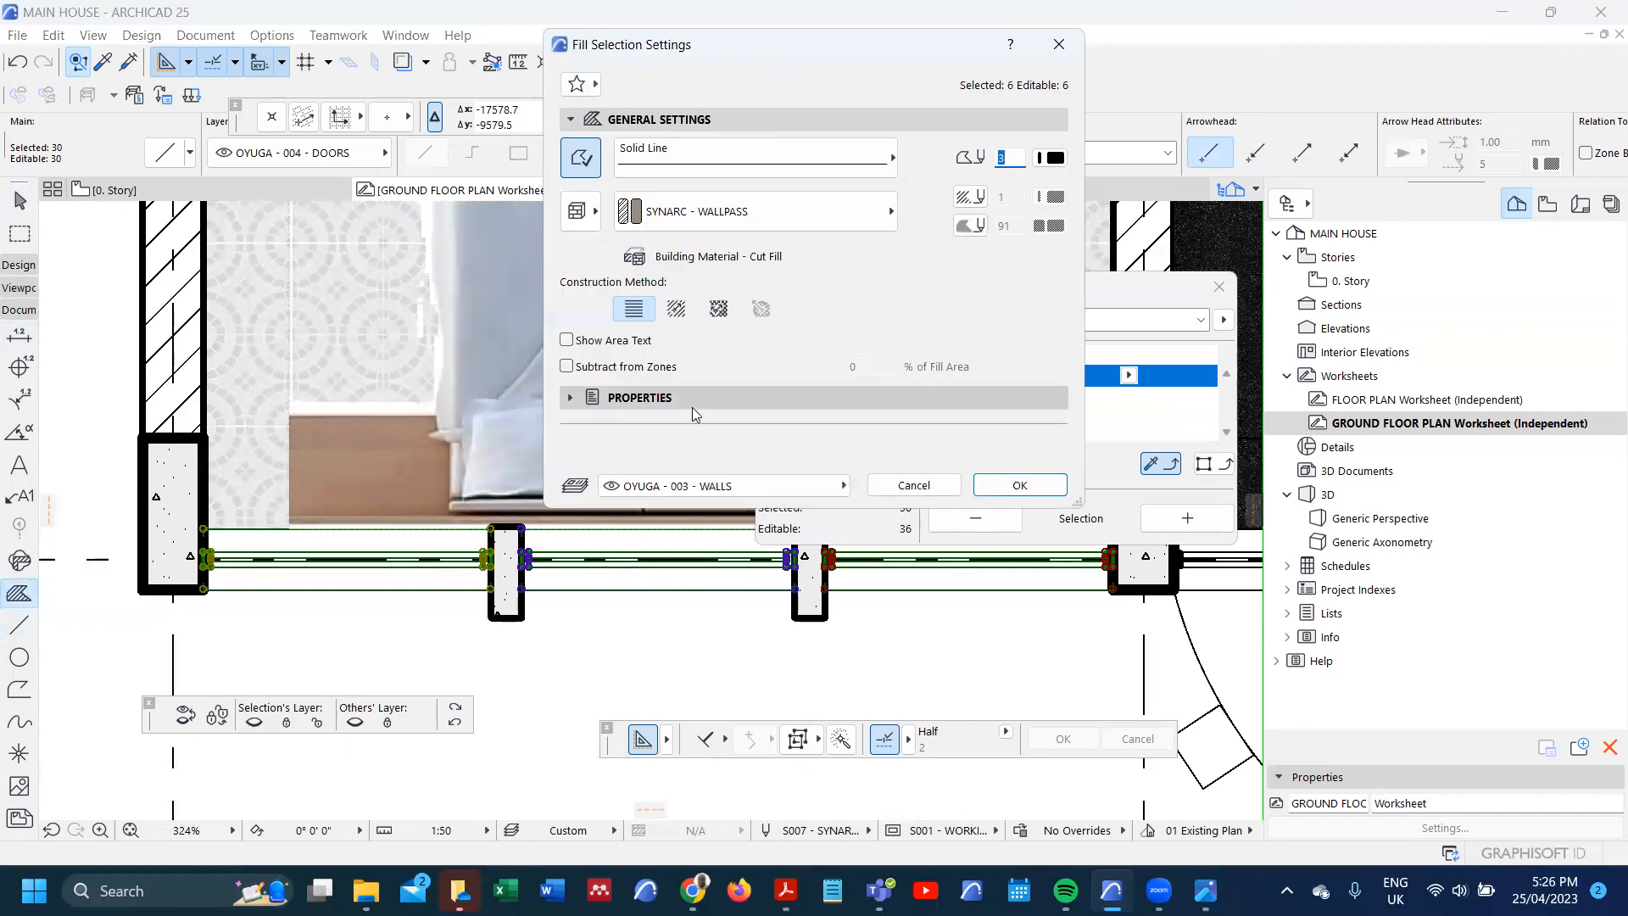
click(738, 486)
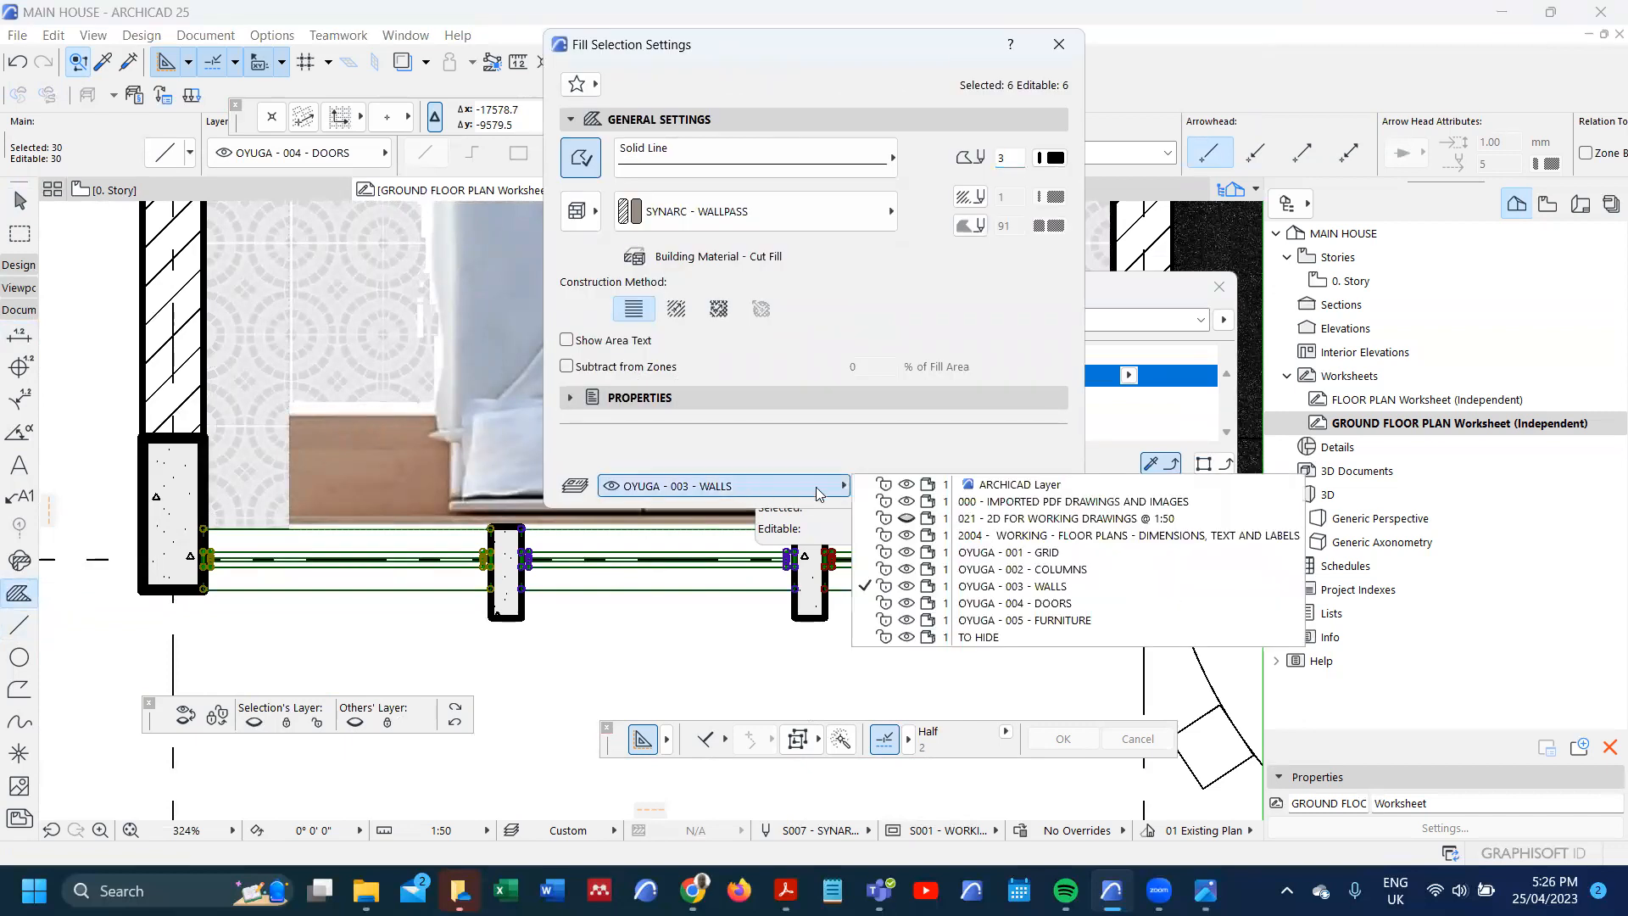
click(1051, 603)
click(1055, 493)
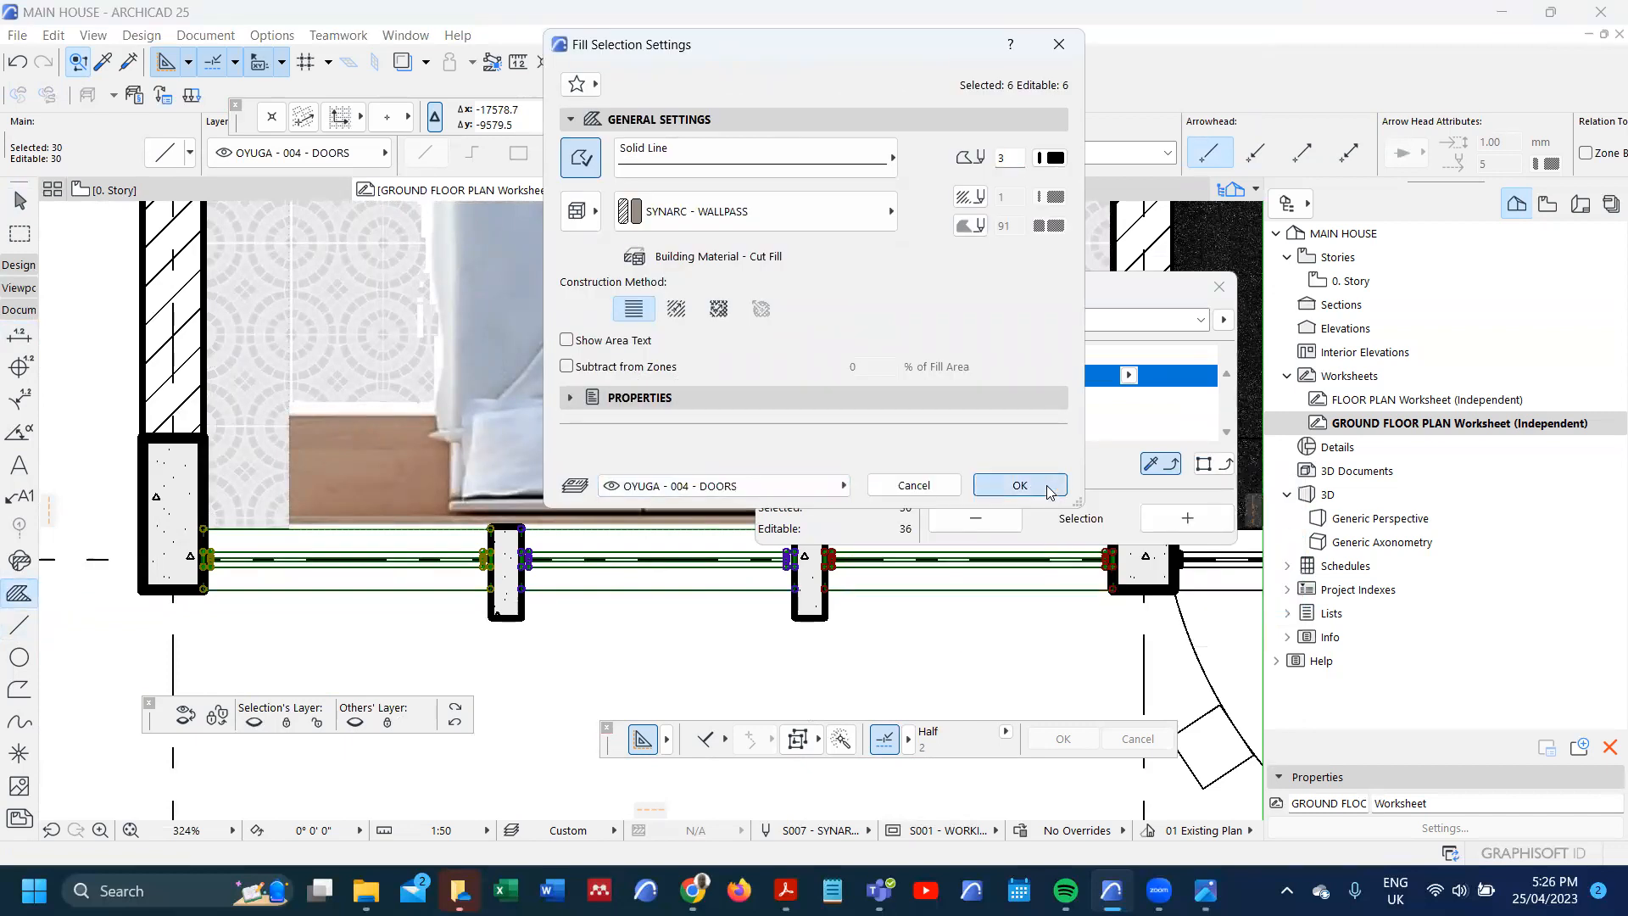
key(Escape)
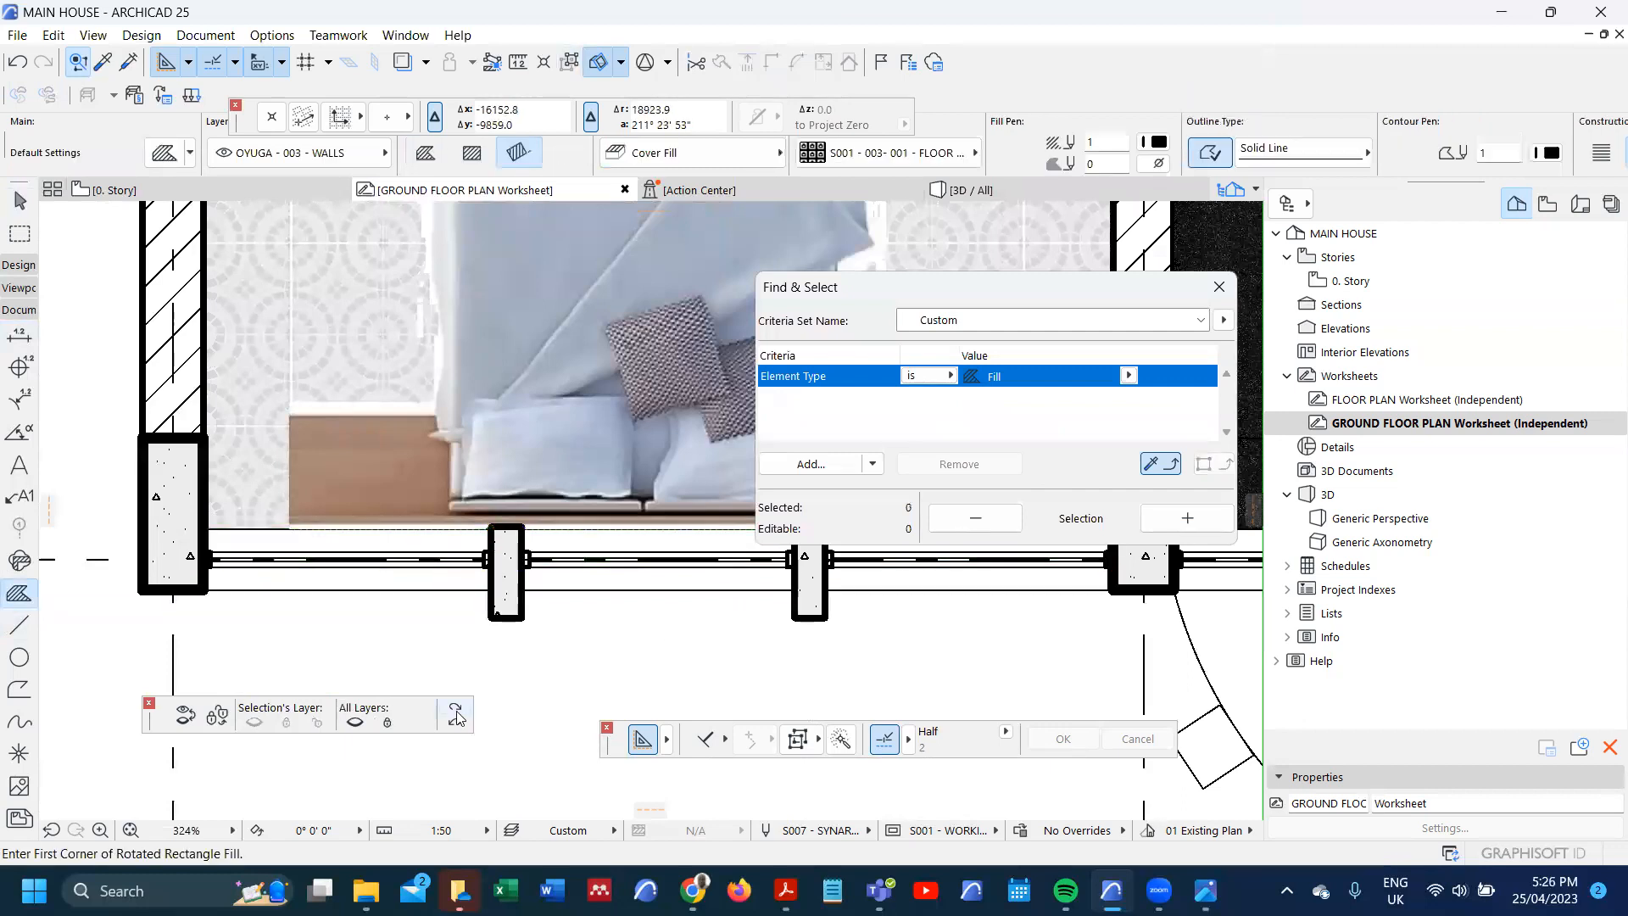
- Send the guest room's tiled floor fill backward in the display order
scroll(399, 662, down, 3)
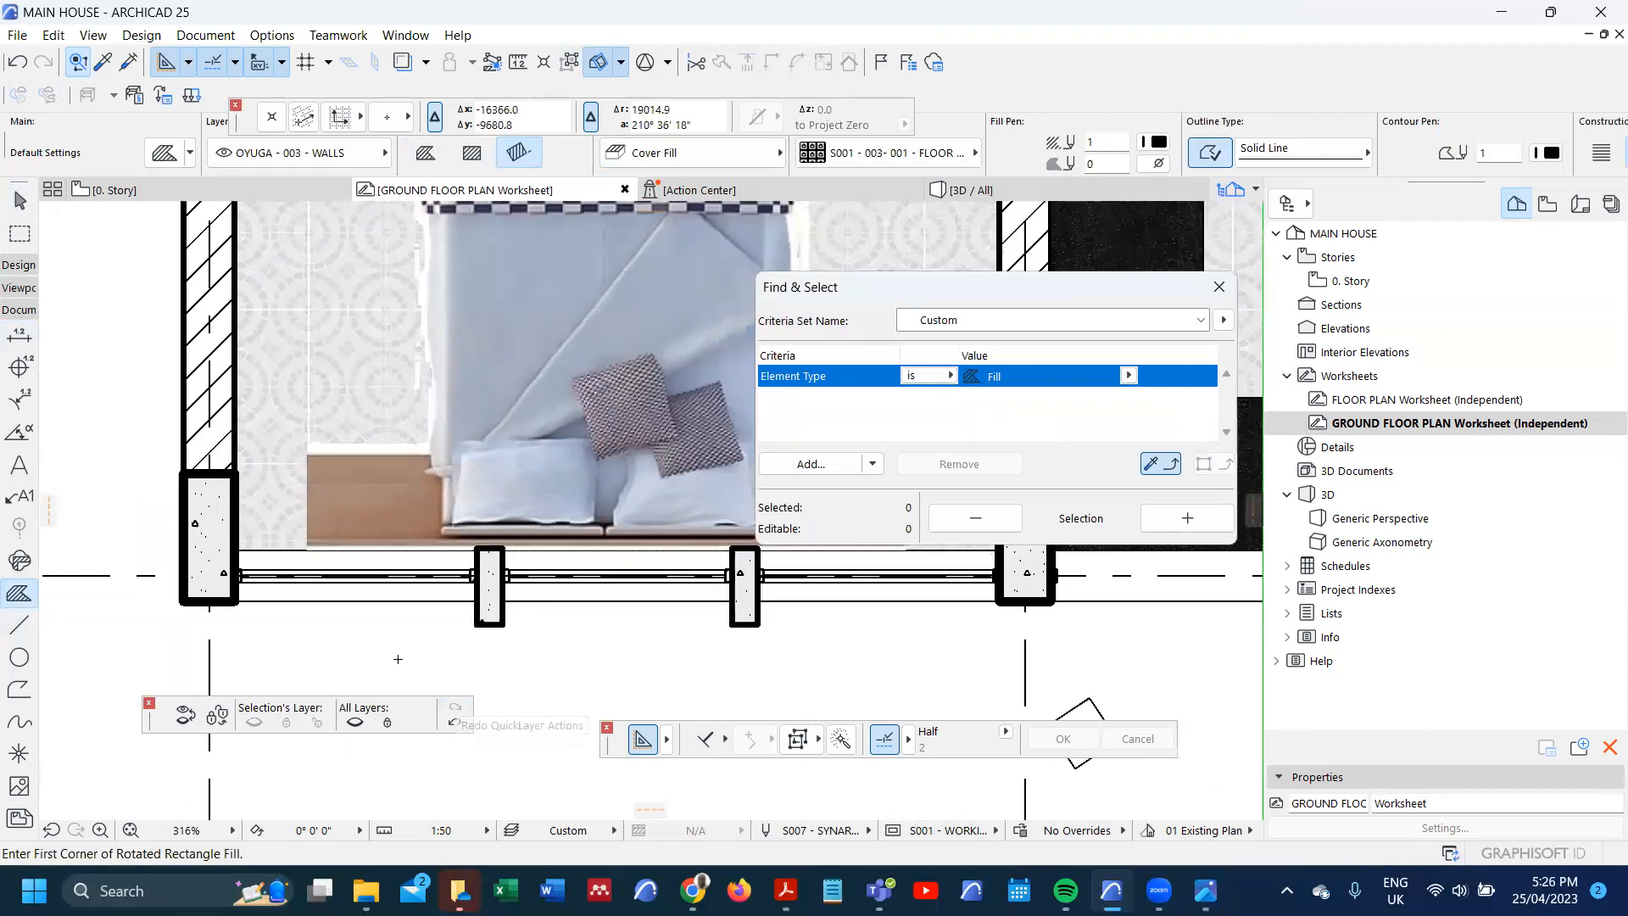
scroll(446, 549, up, 2)
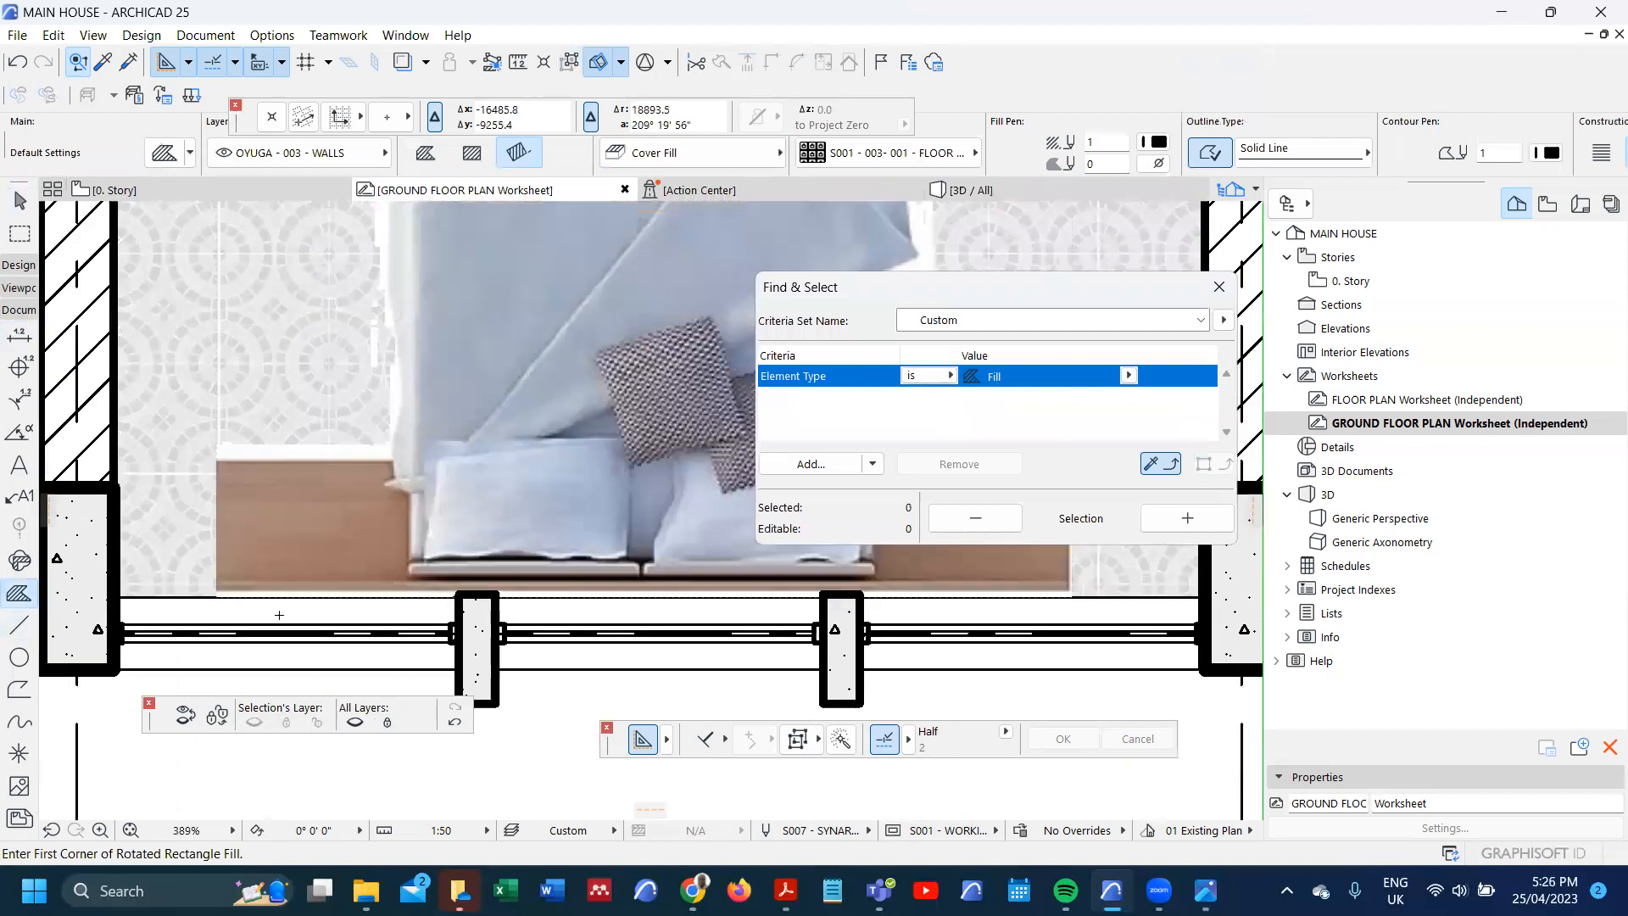
scroll(267, 597, up, 4)
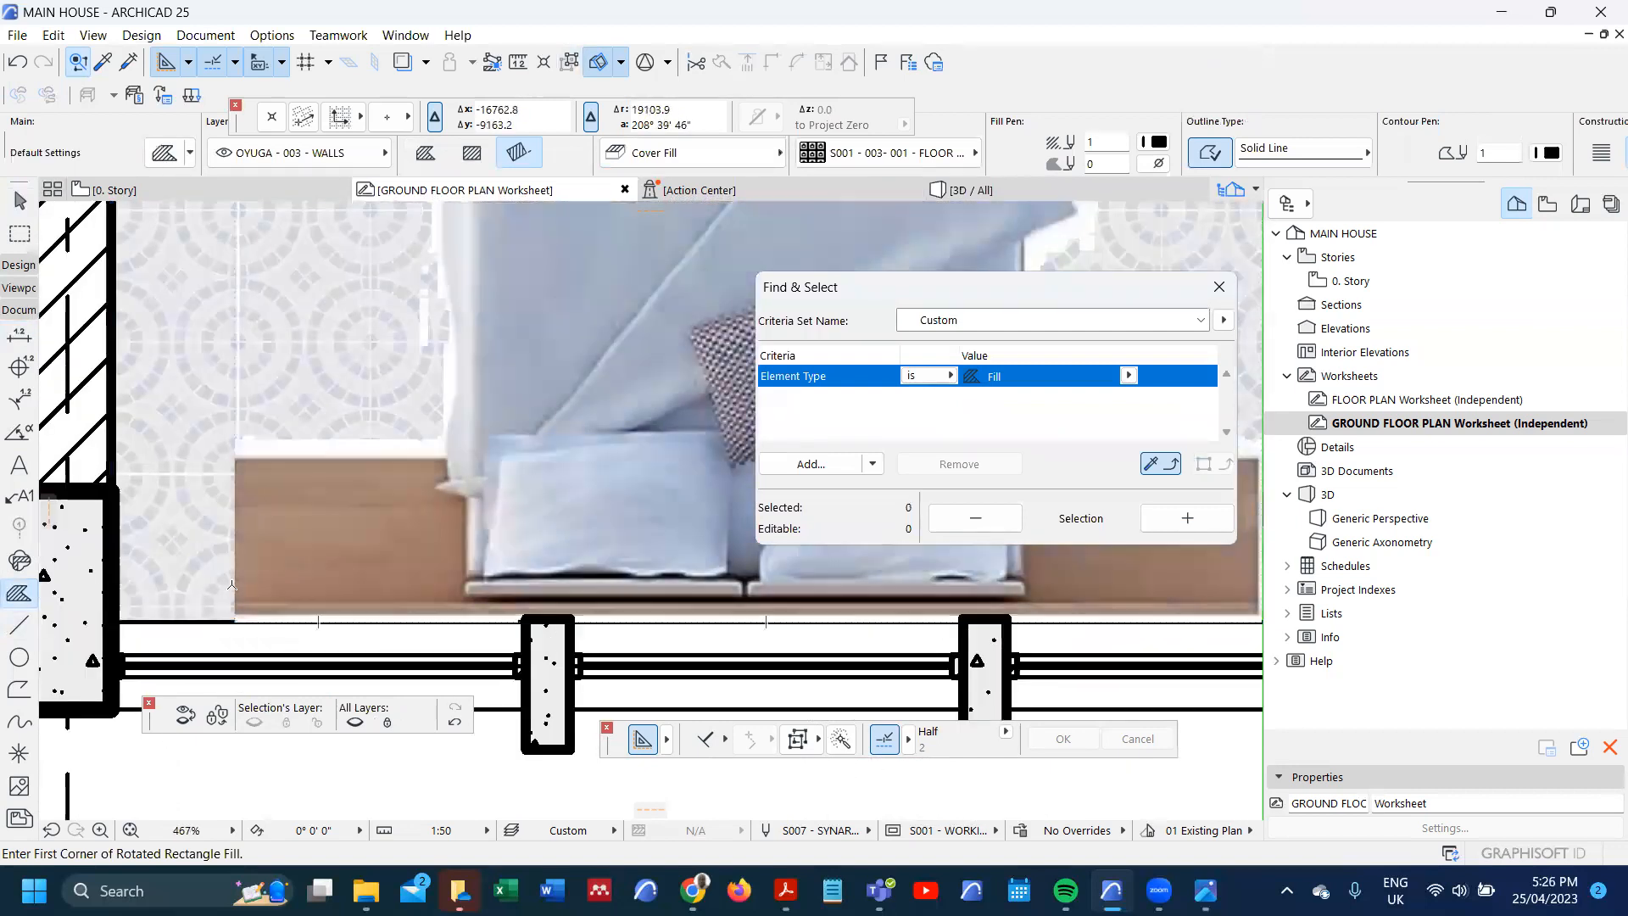
shift+click(240, 624)
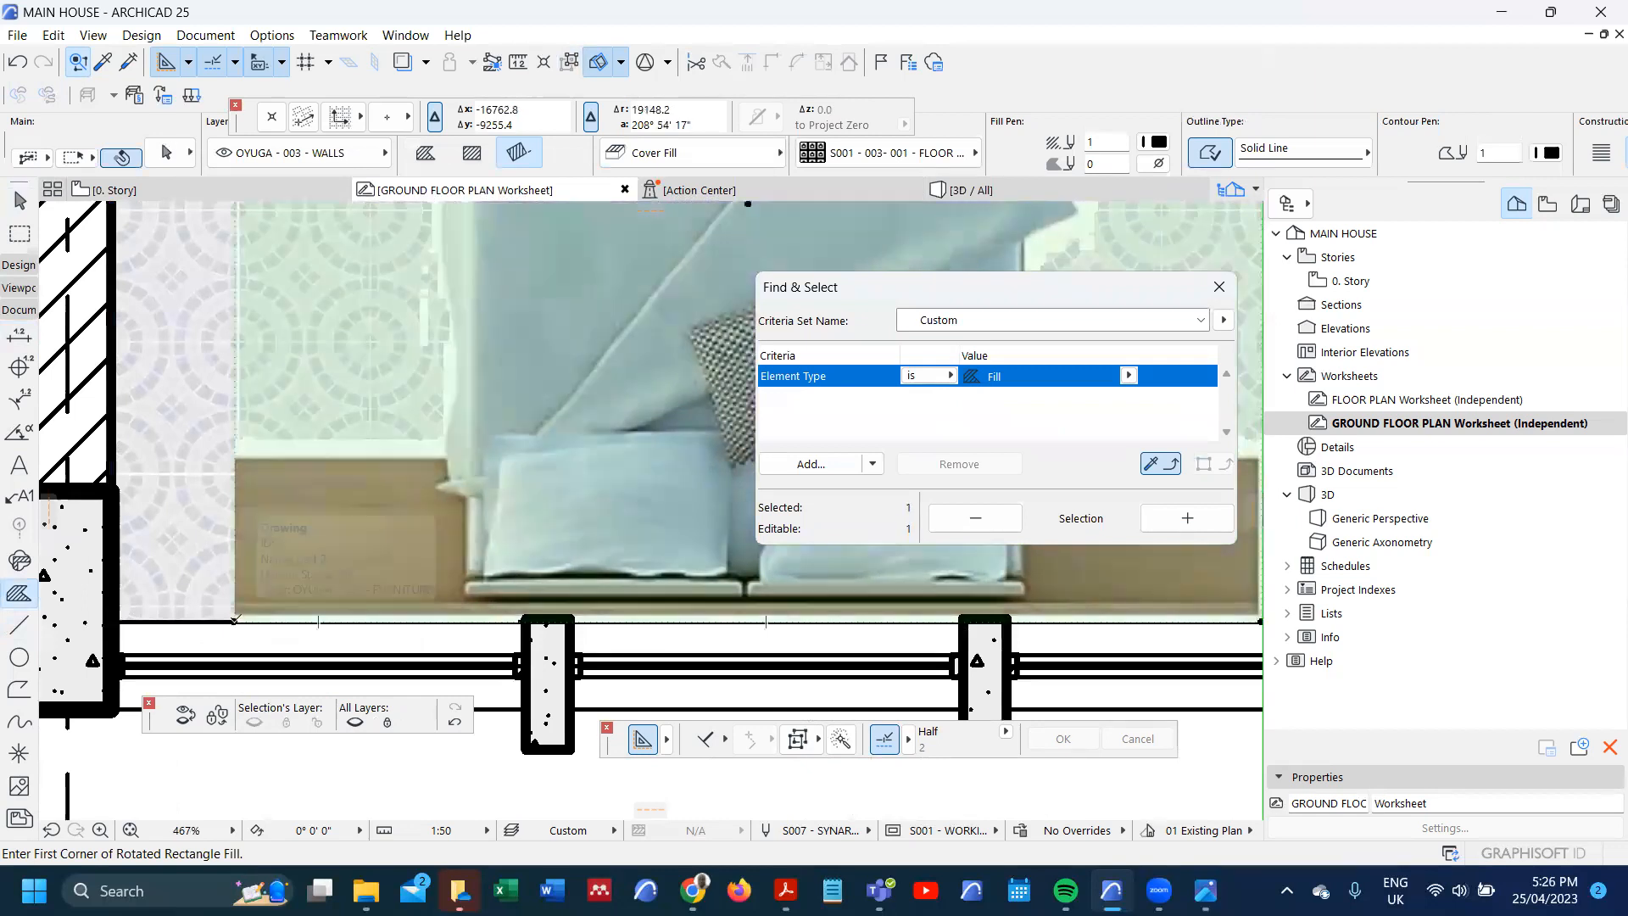
right_click(240, 624)
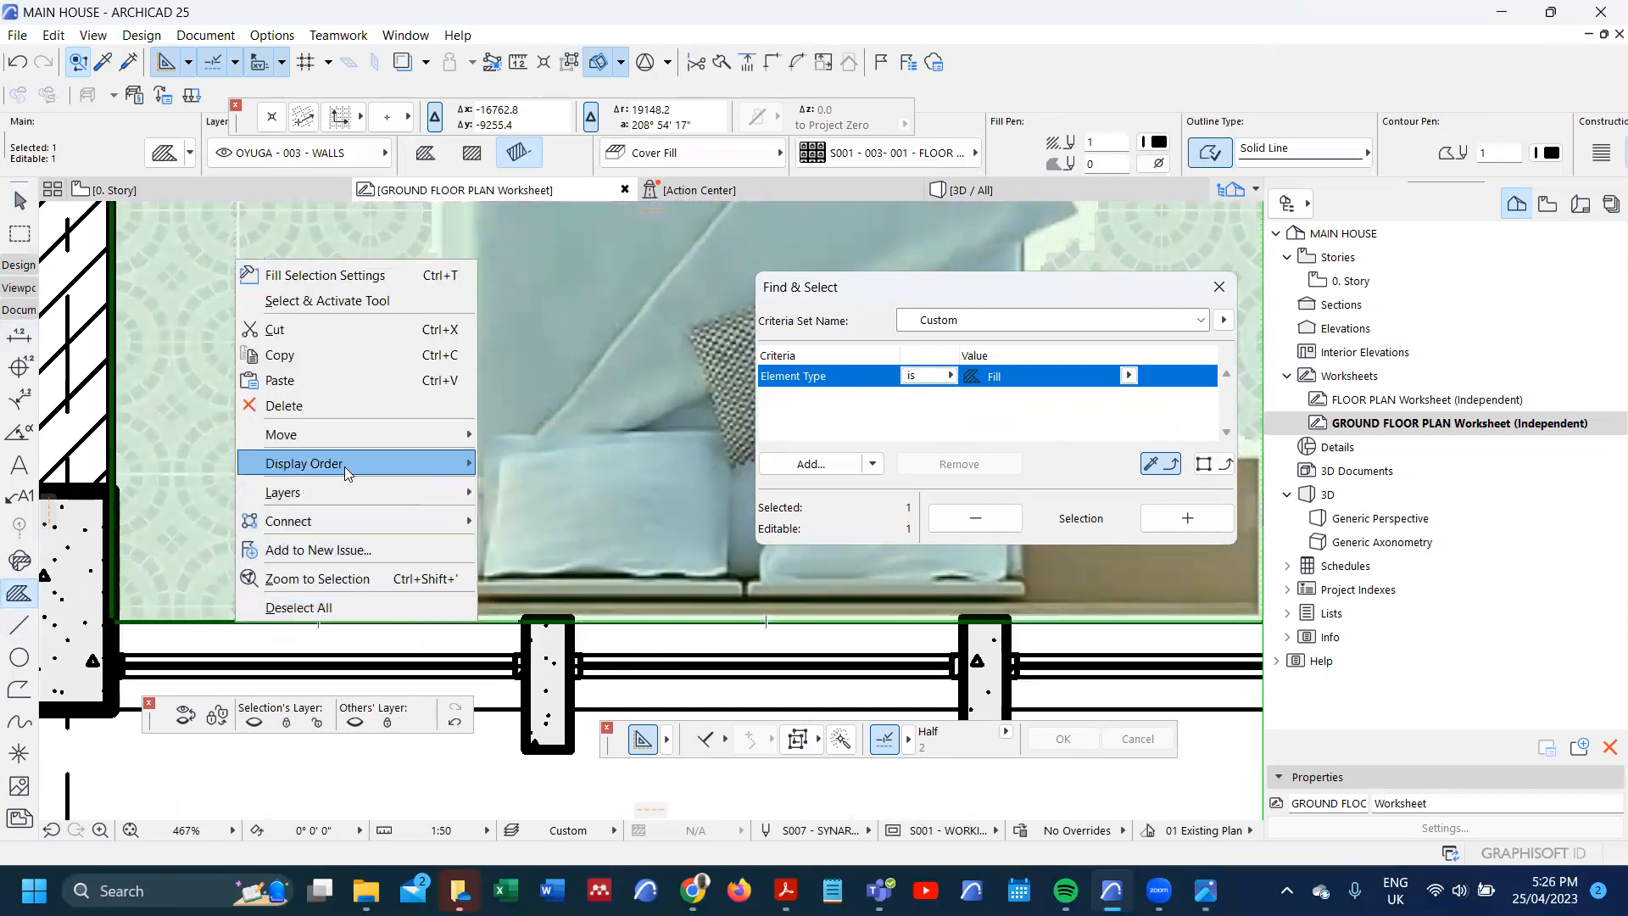
mouse_move(384, 463)
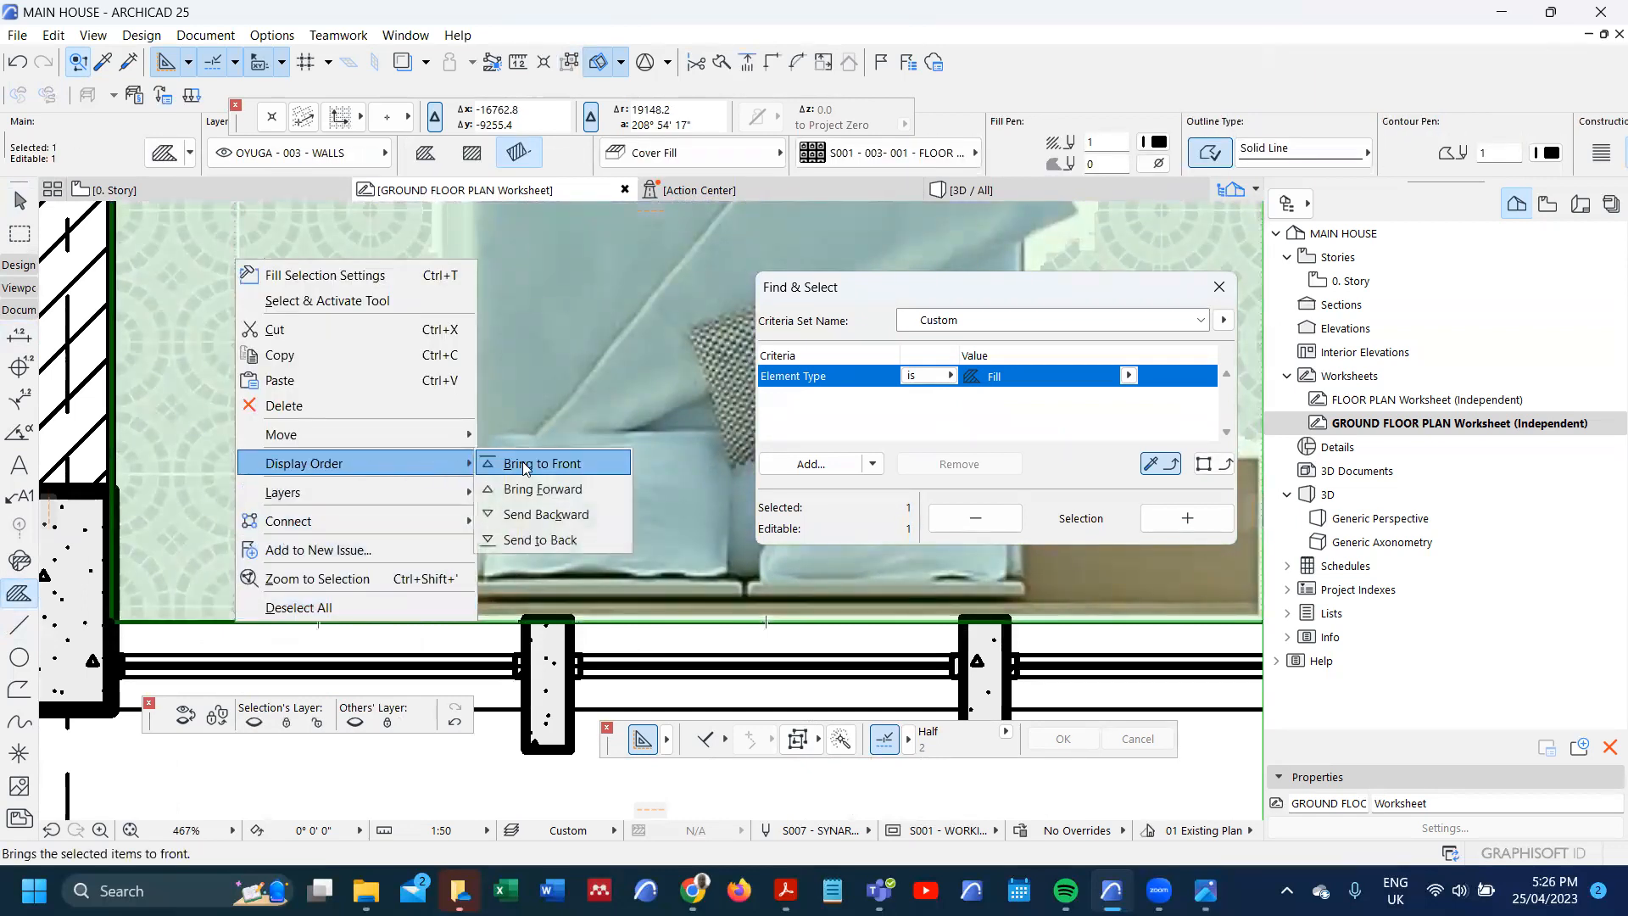
click(553, 512)
click(999, 367)
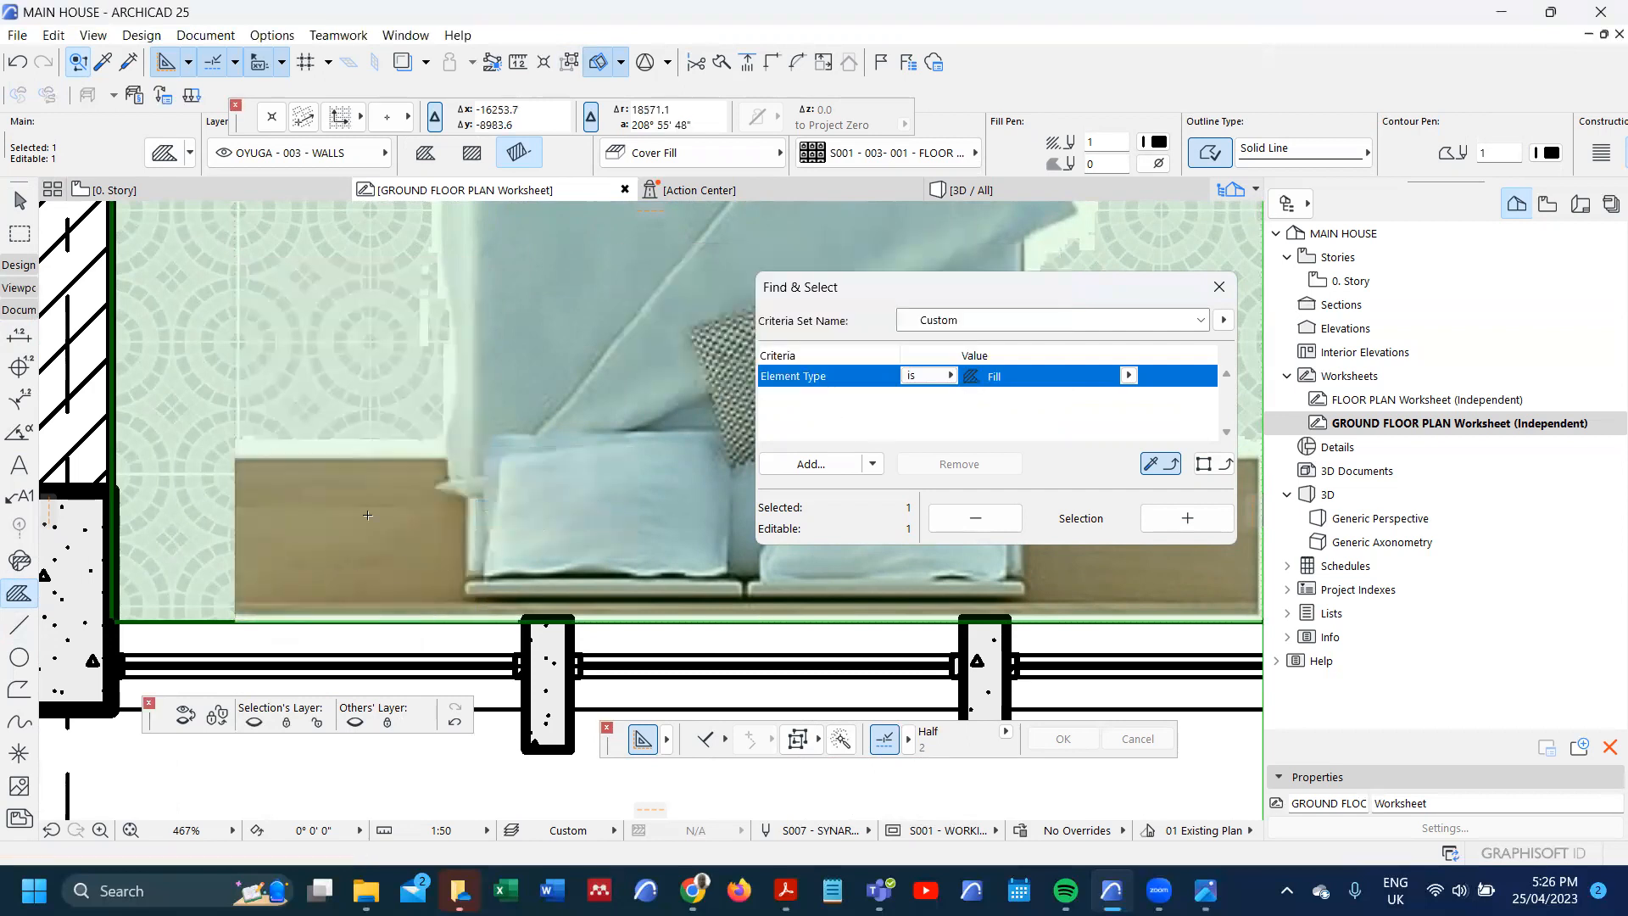
scroll(348, 407, down, 2)
click(220, 522)
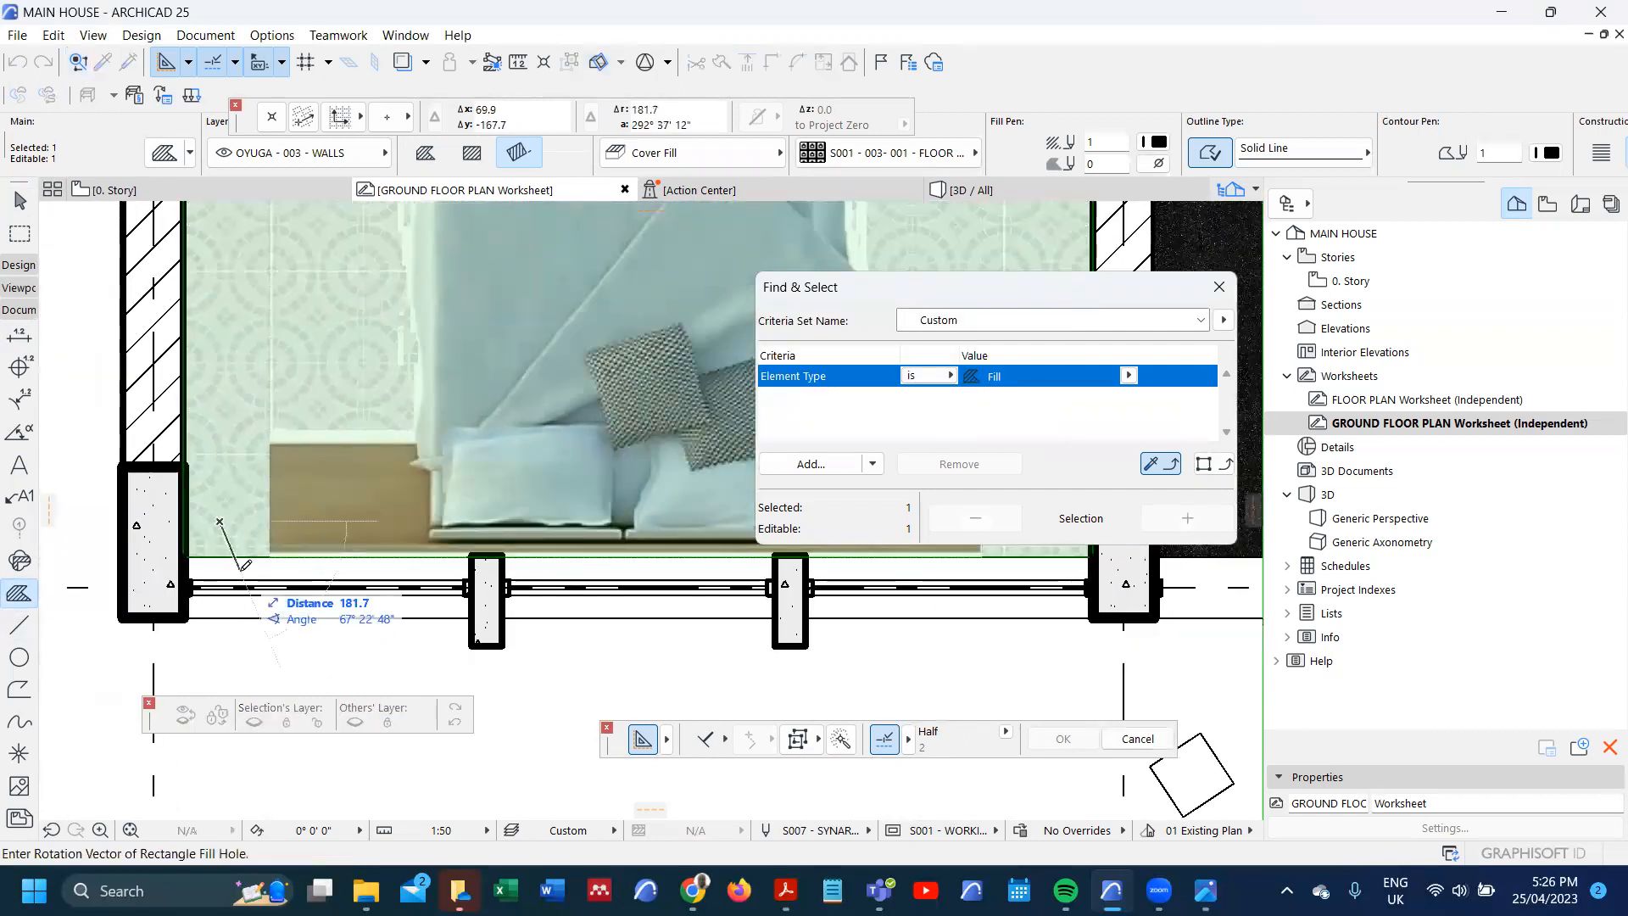
key(Escape)
key(Escape)
- Bring the leftmost window group on the guest room's exterior wall forward in the display order
shift+click(248, 583)
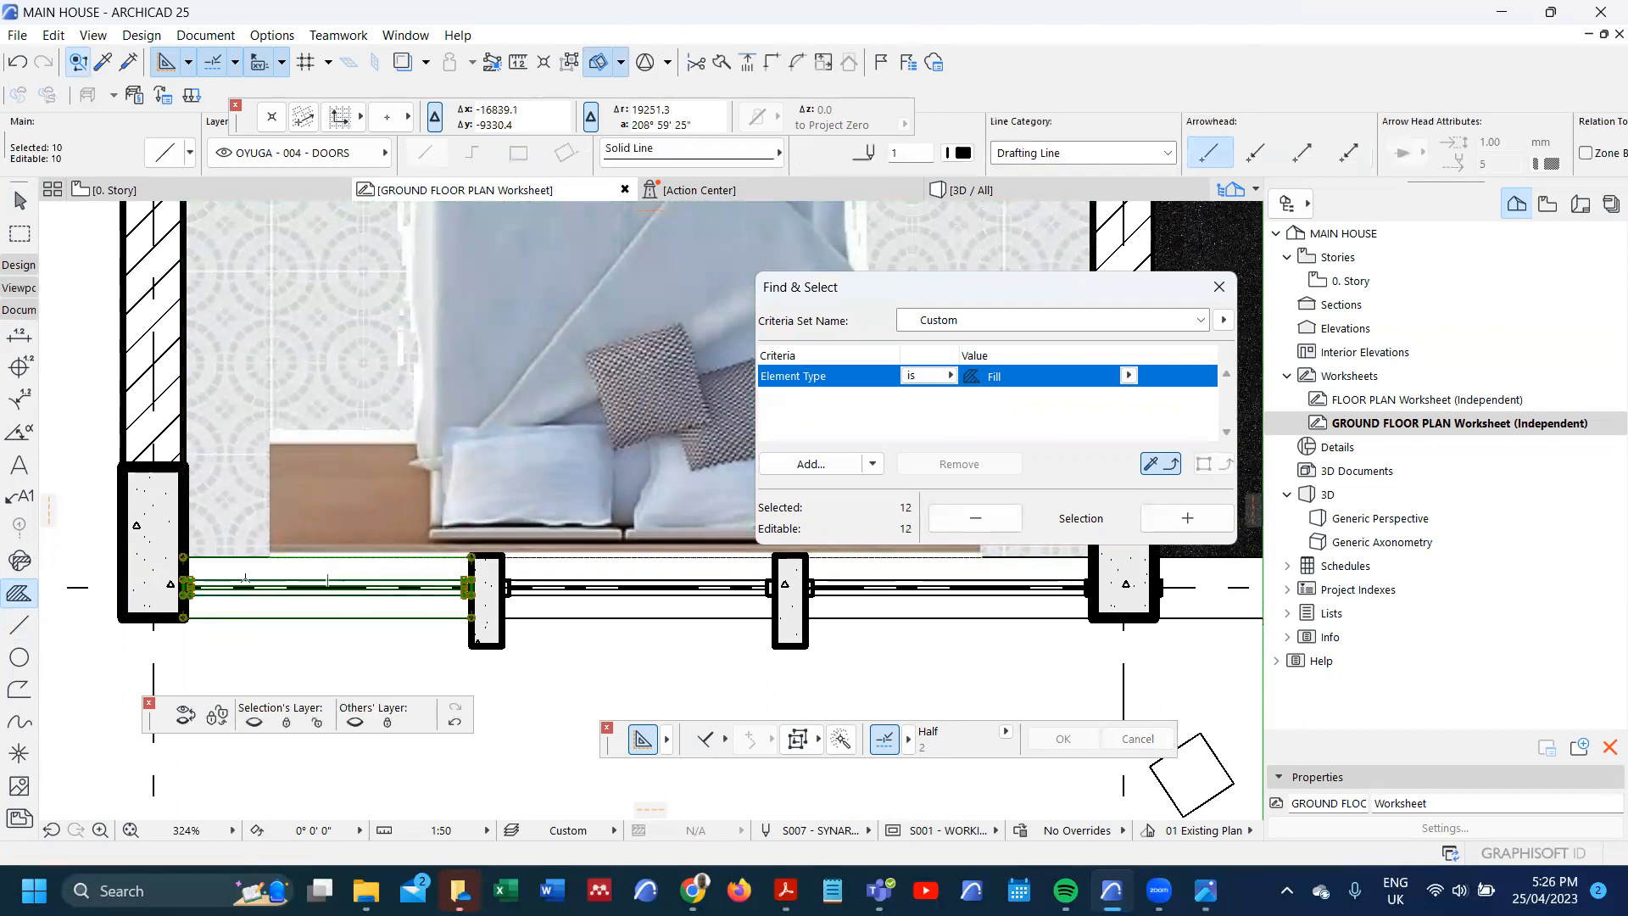
right_click(245, 567)
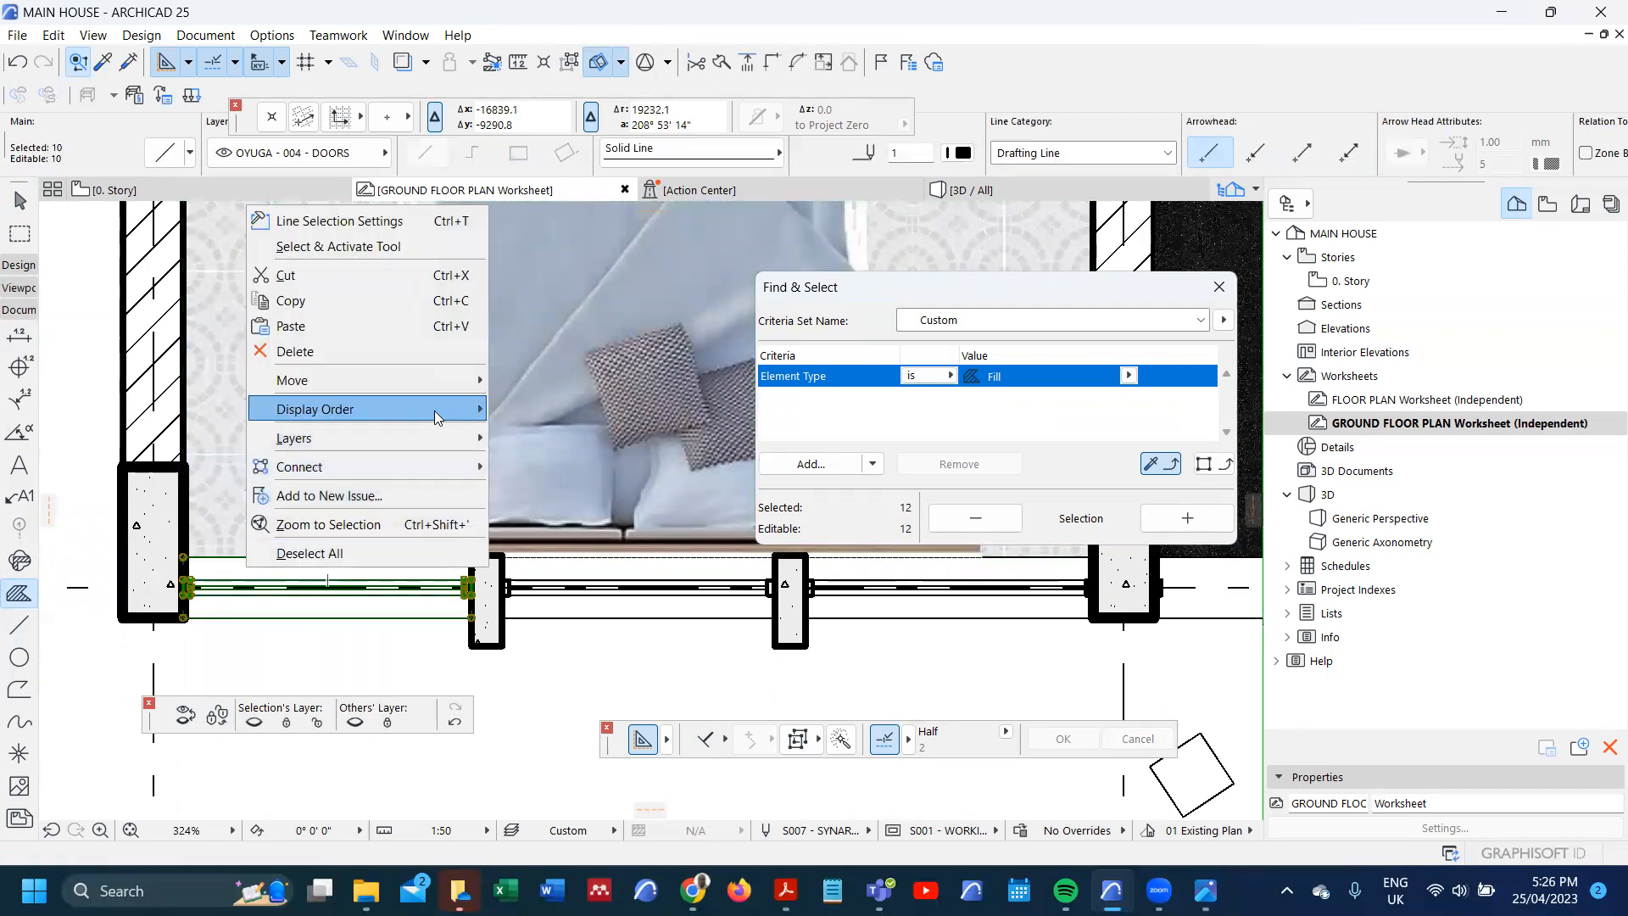
mouse_move(435, 411)
click(553, 435)
scroll(254, 560, up, 5)
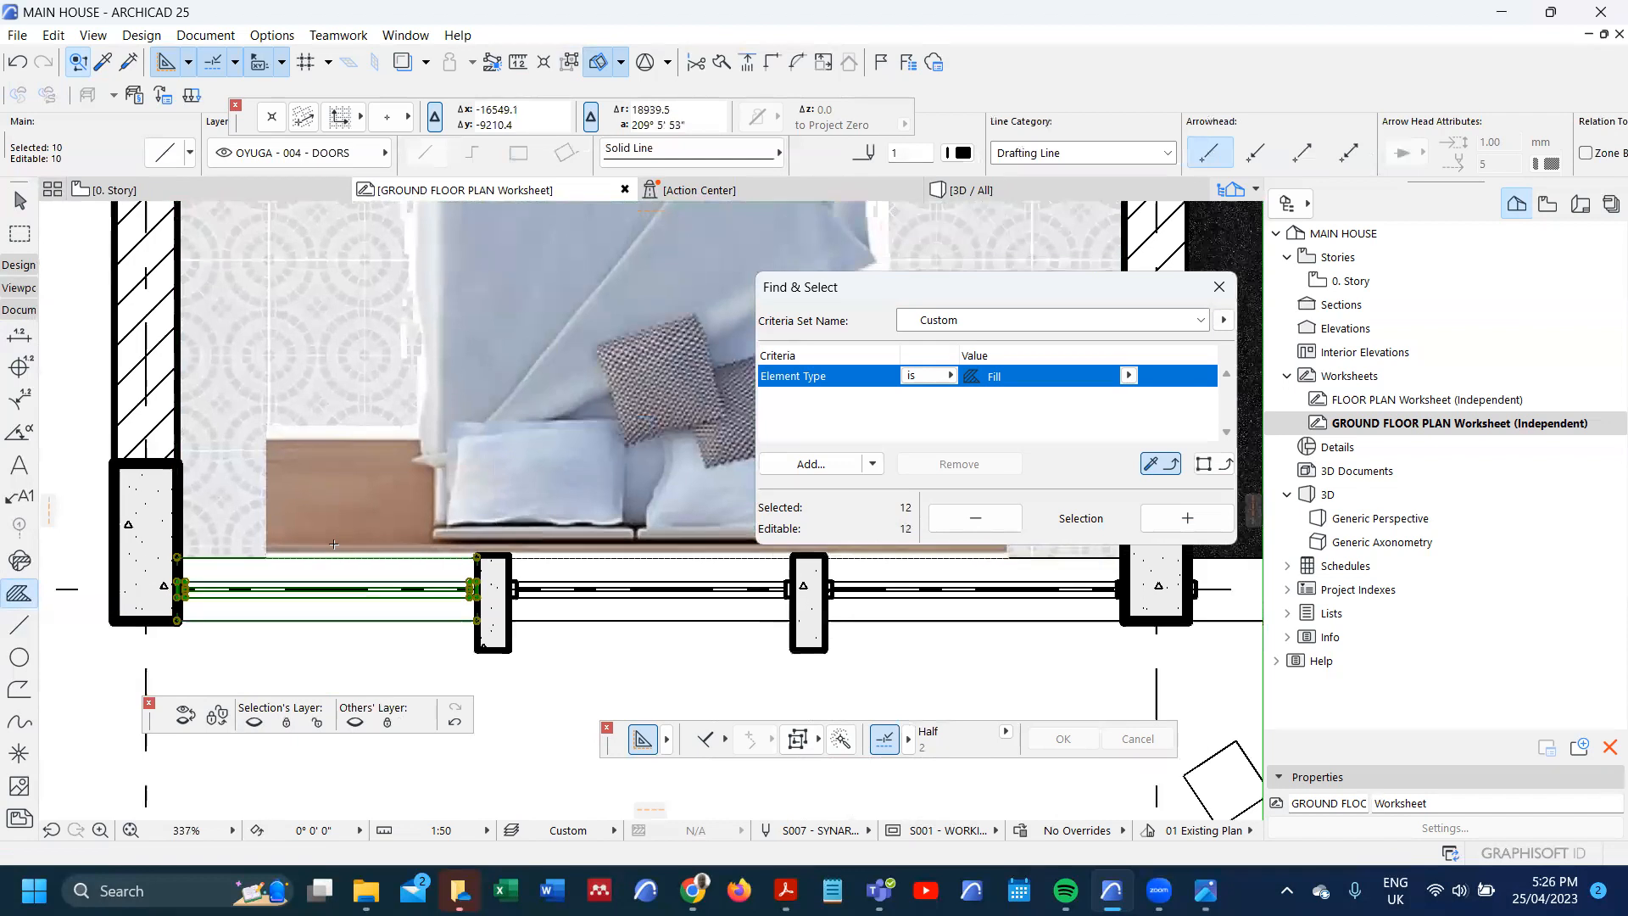
scroll(239, 561, up, 2)
key(Escape)
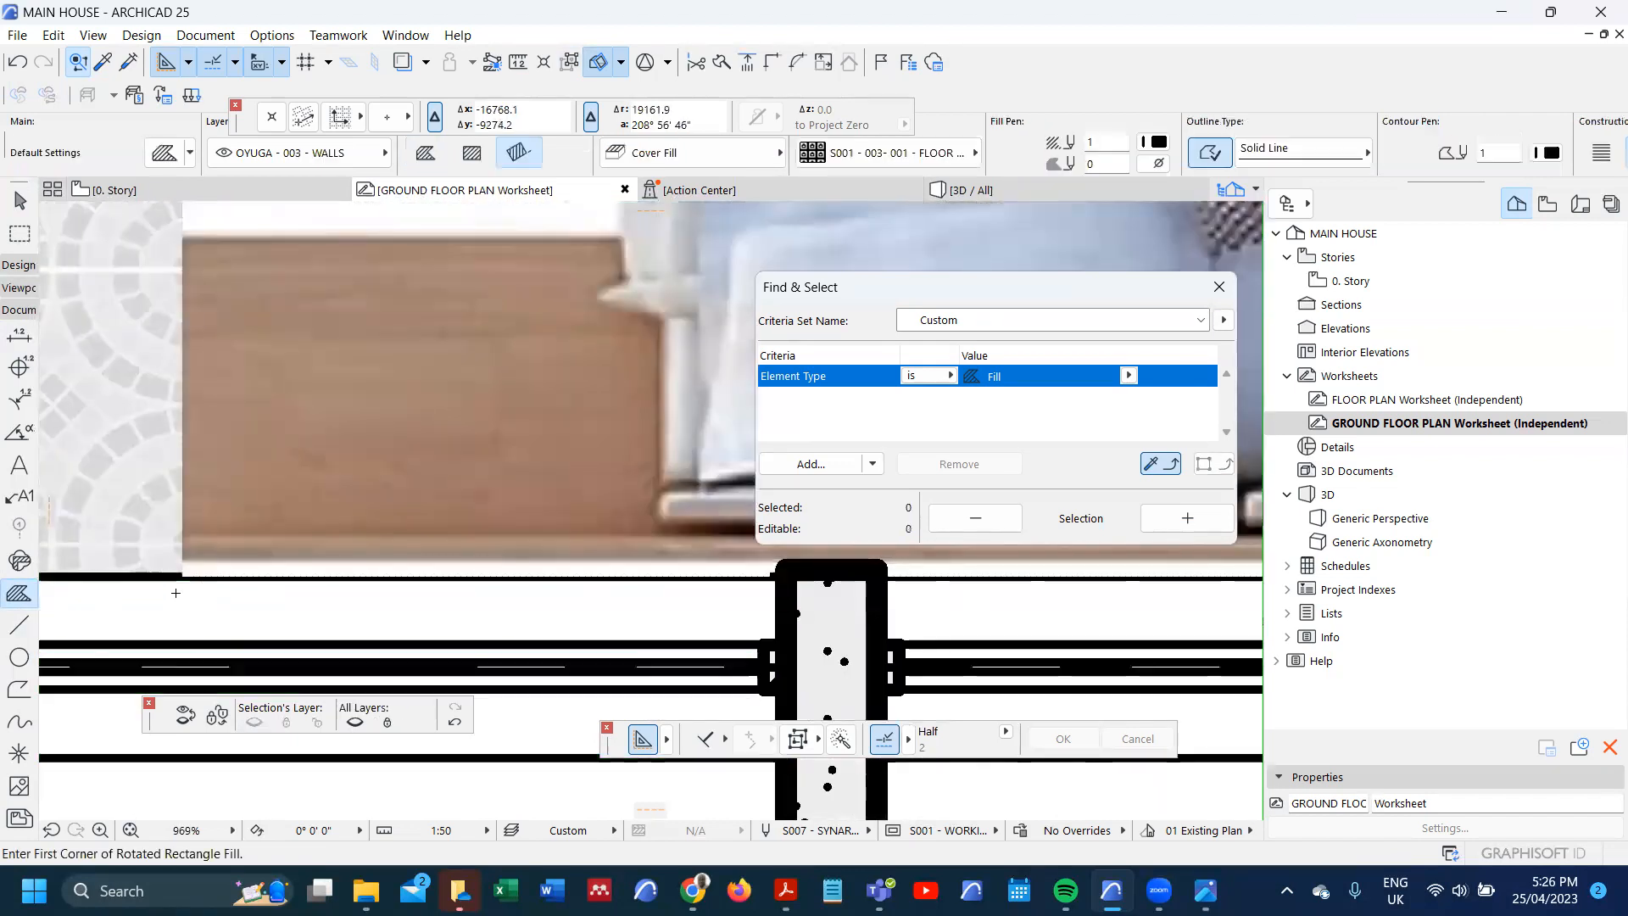
- Bring the guest room's leftmost window group to the front of the display order
shift+click(178, 648)
right_click(178, 649)
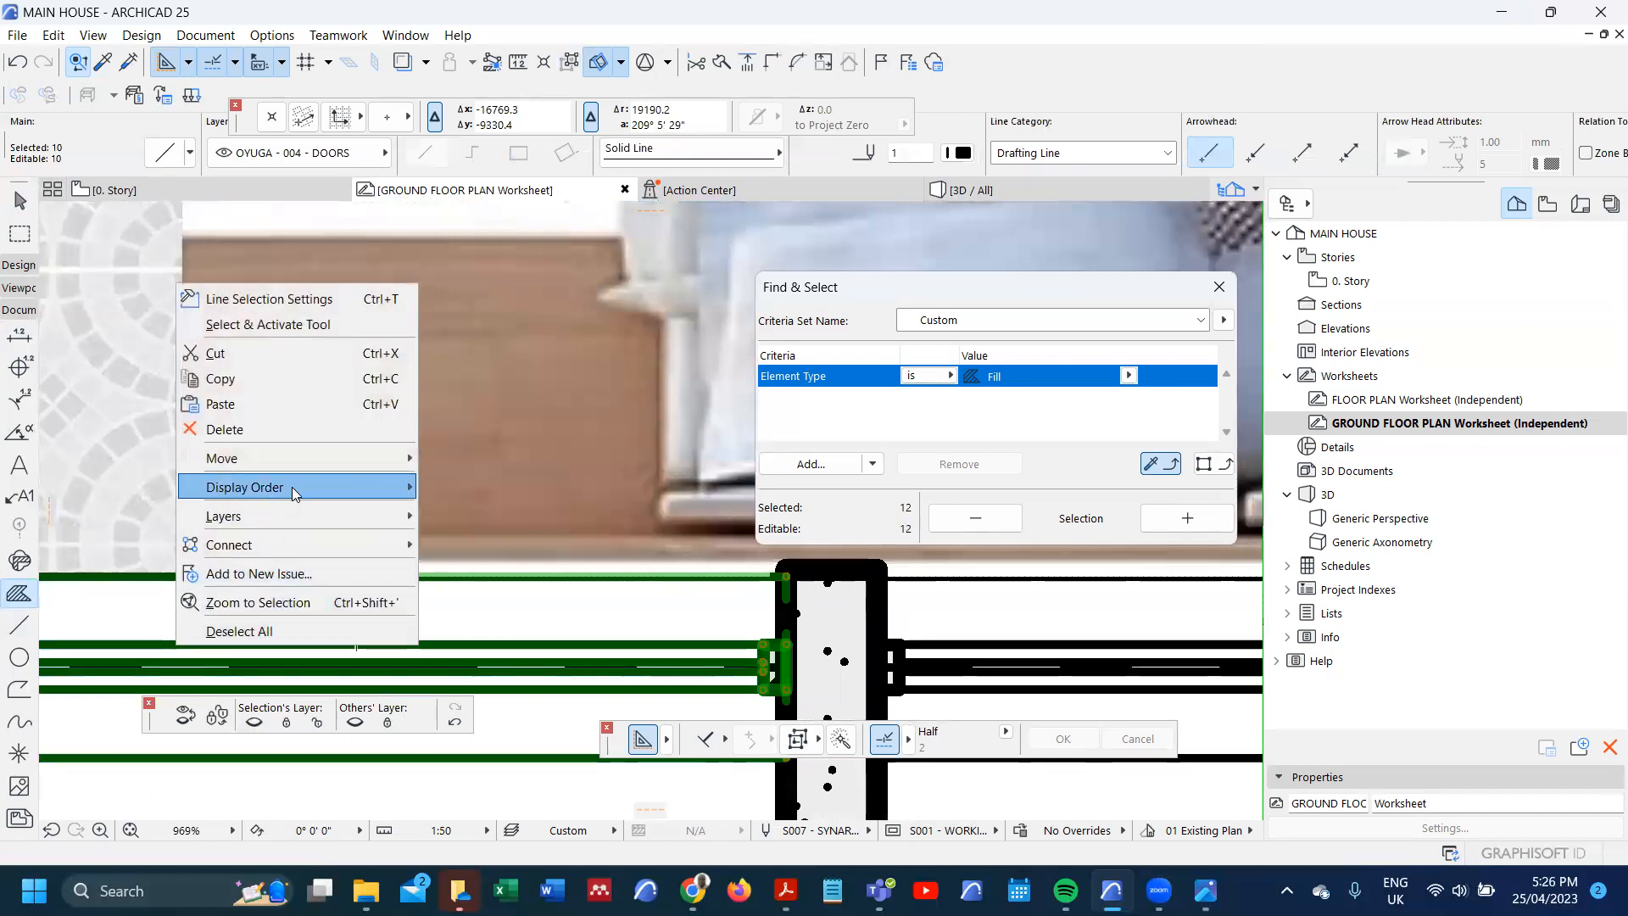
mouse_move(292, 486)
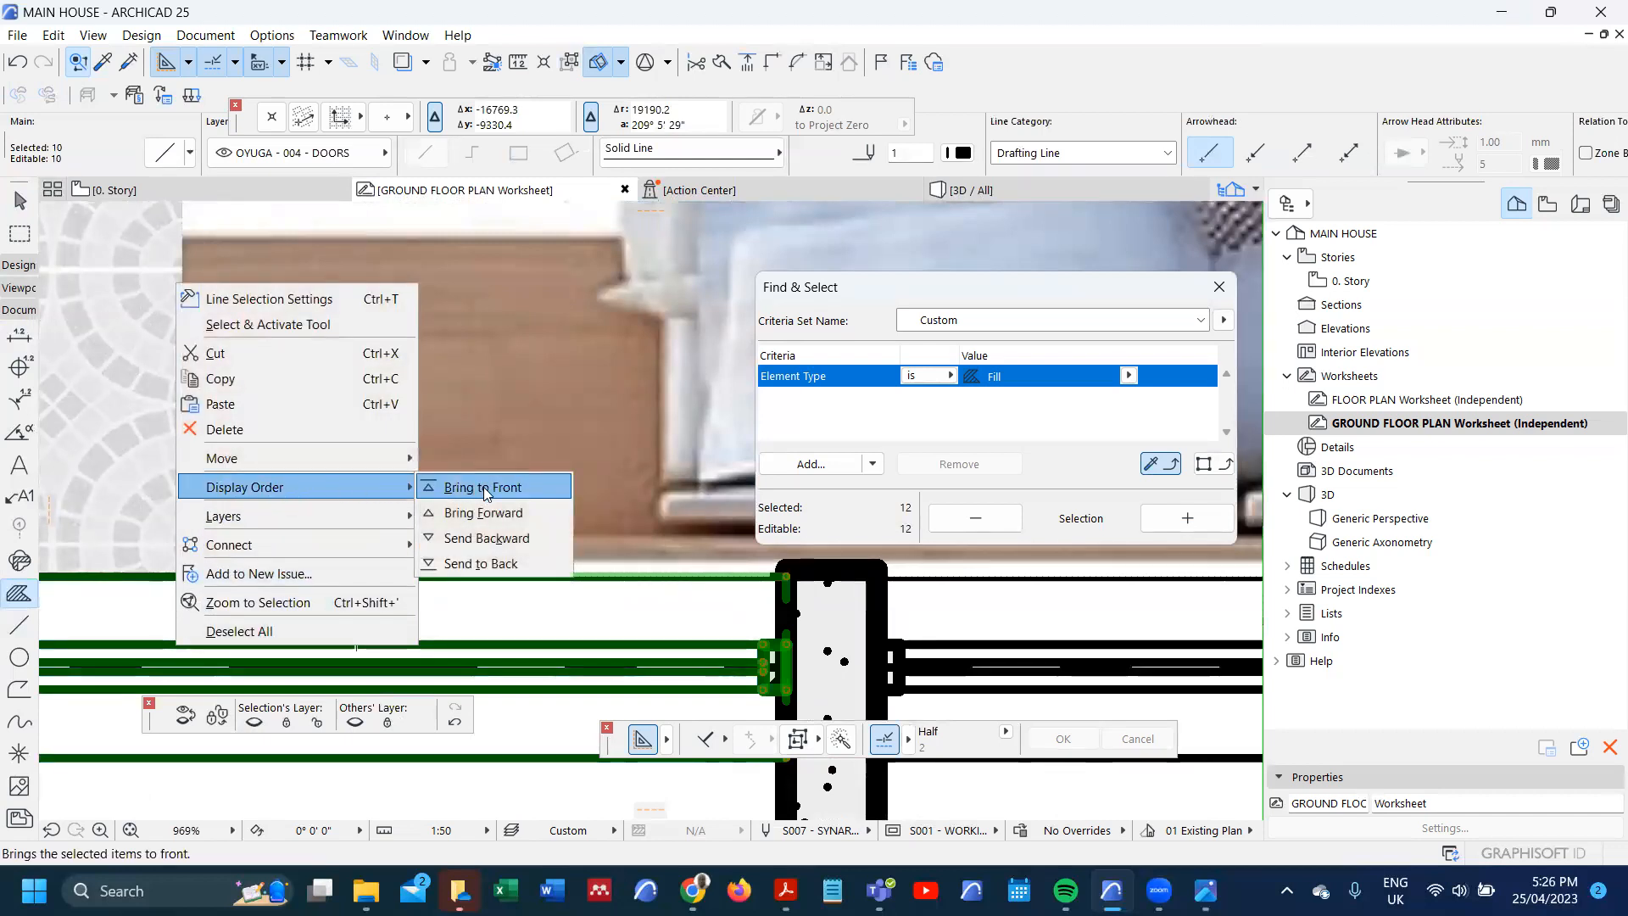
click(485, 490)
scroll(762, 684, up, 2)
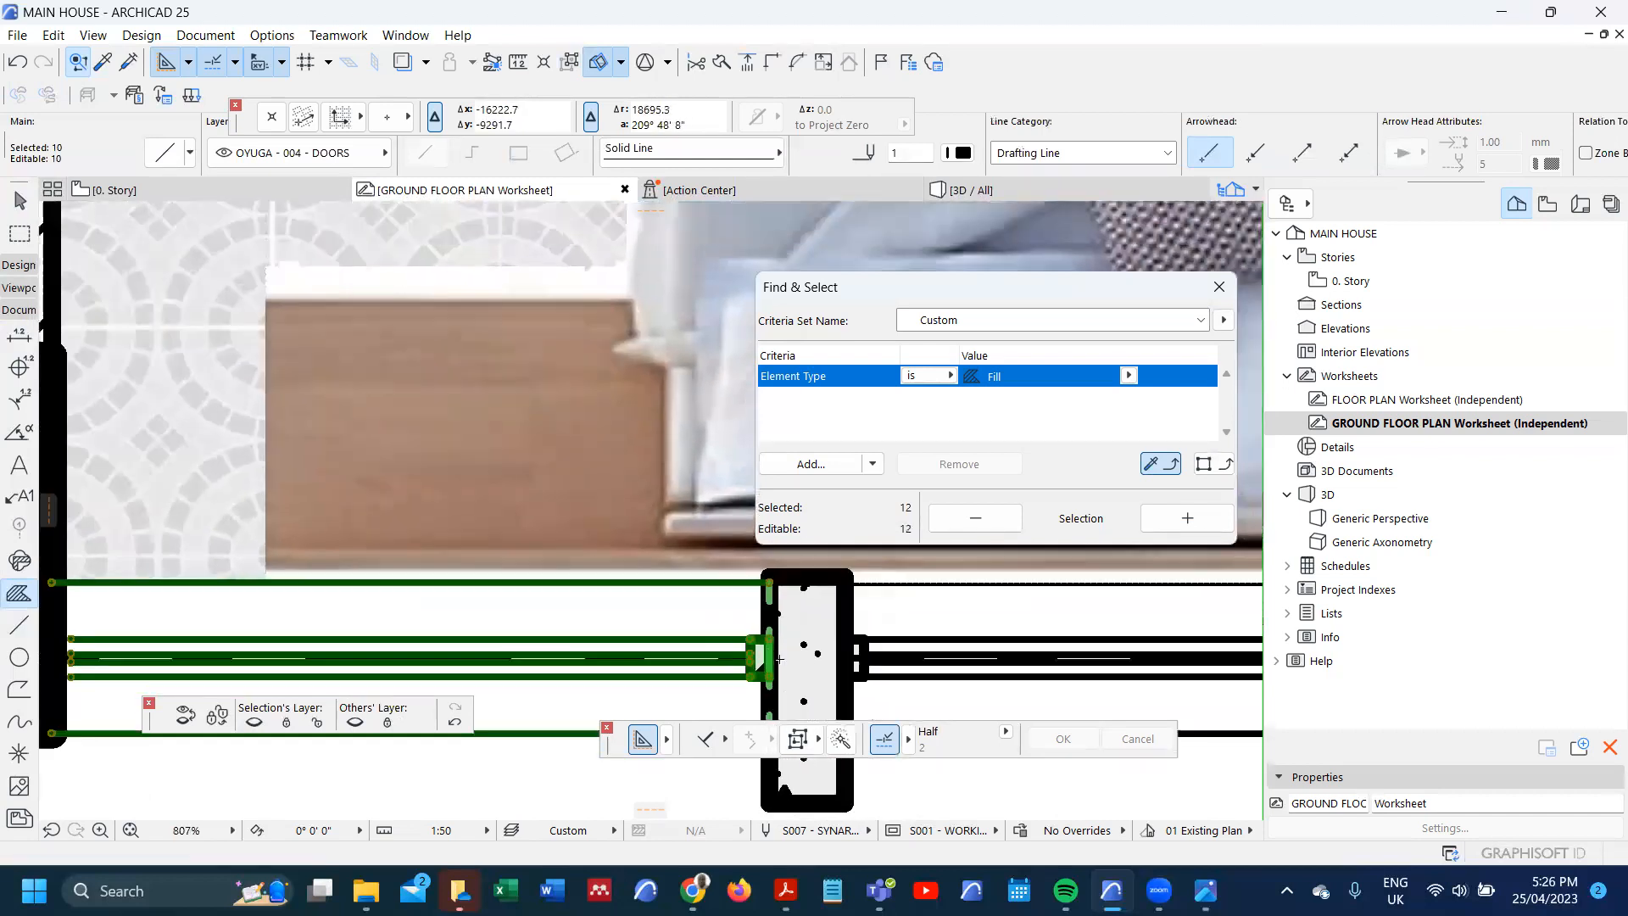
- Send the leftmost window group backward in the display order, then deselect it
right_click(772, 607)
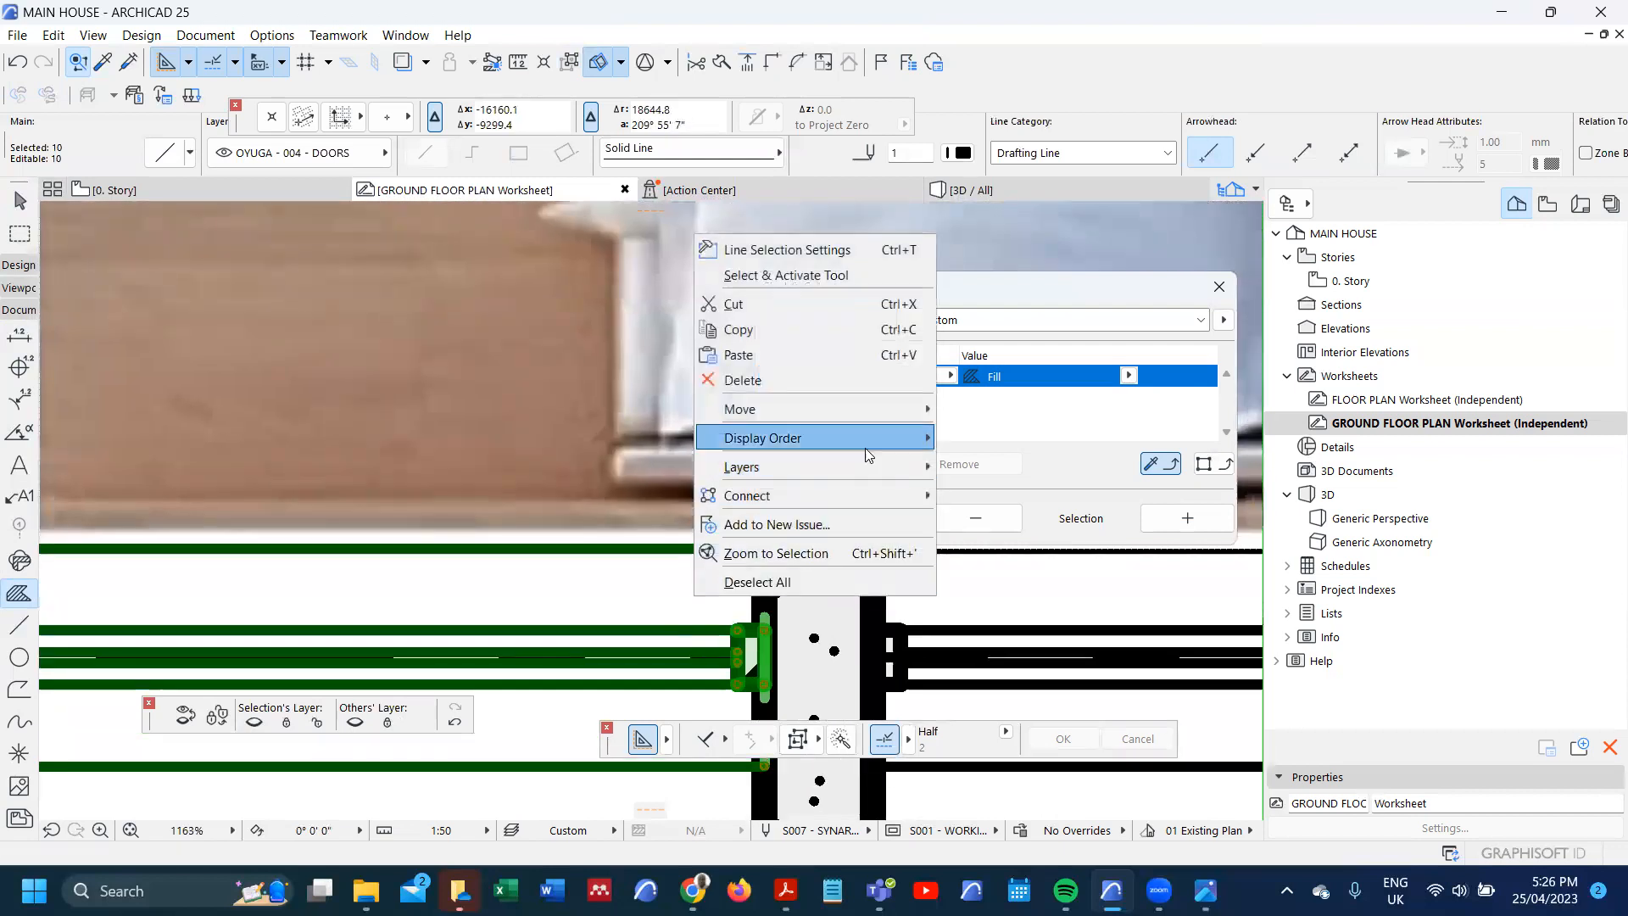
mouse_move(886, 439)
click(1003, 490)
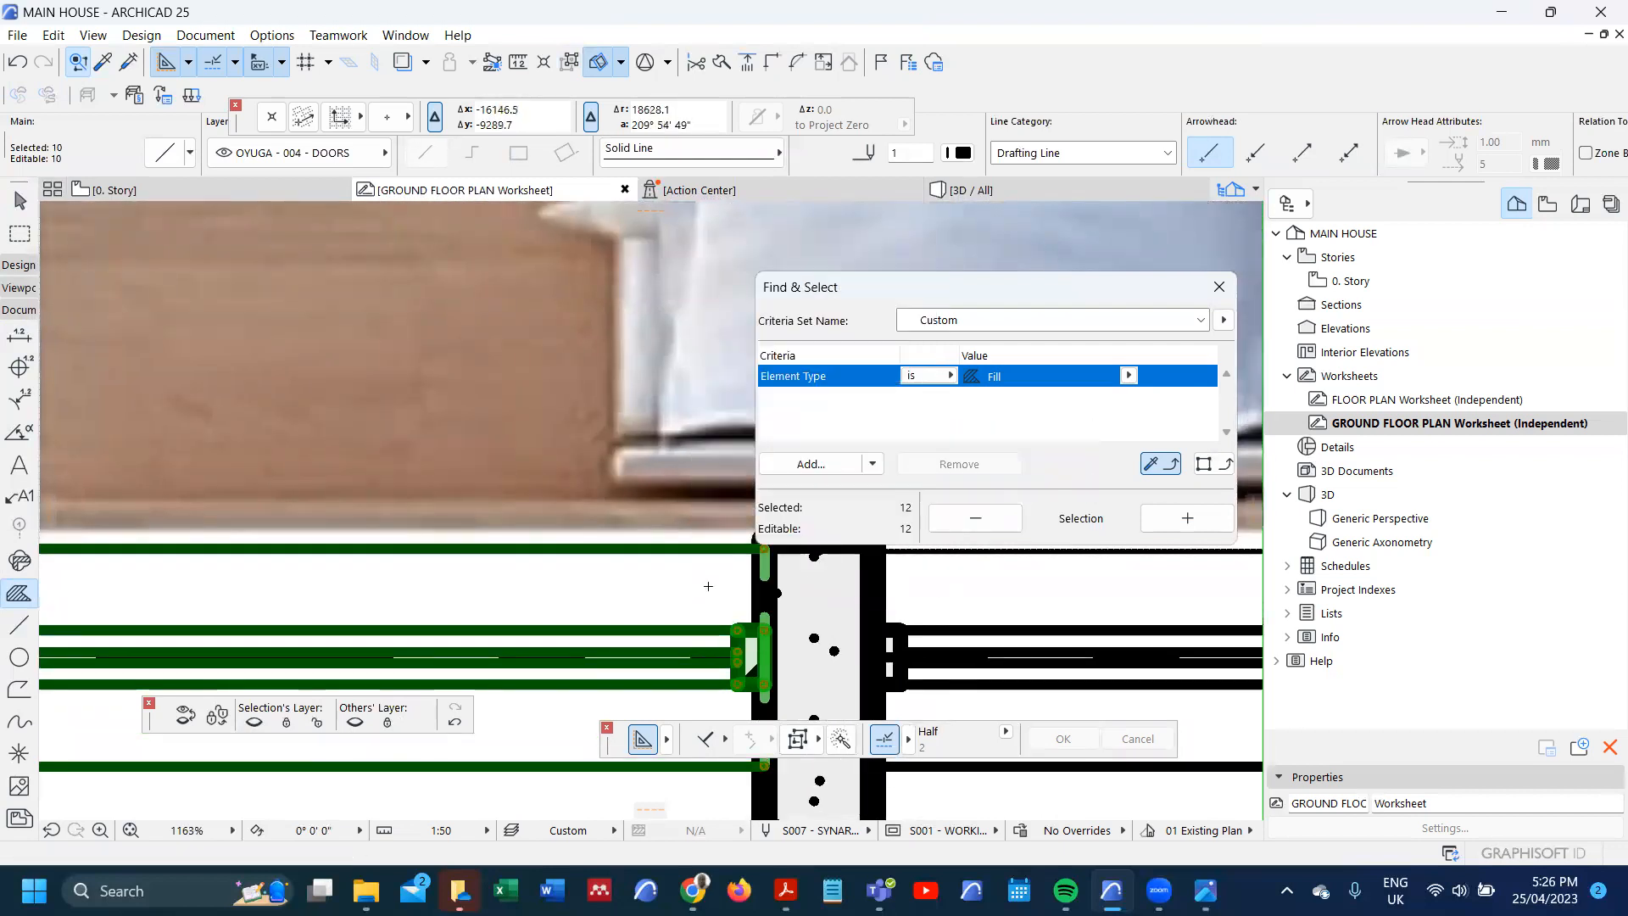
key(Escape)
scroll(684, 591, down, 1)
scroll(684, 591, down, 2)
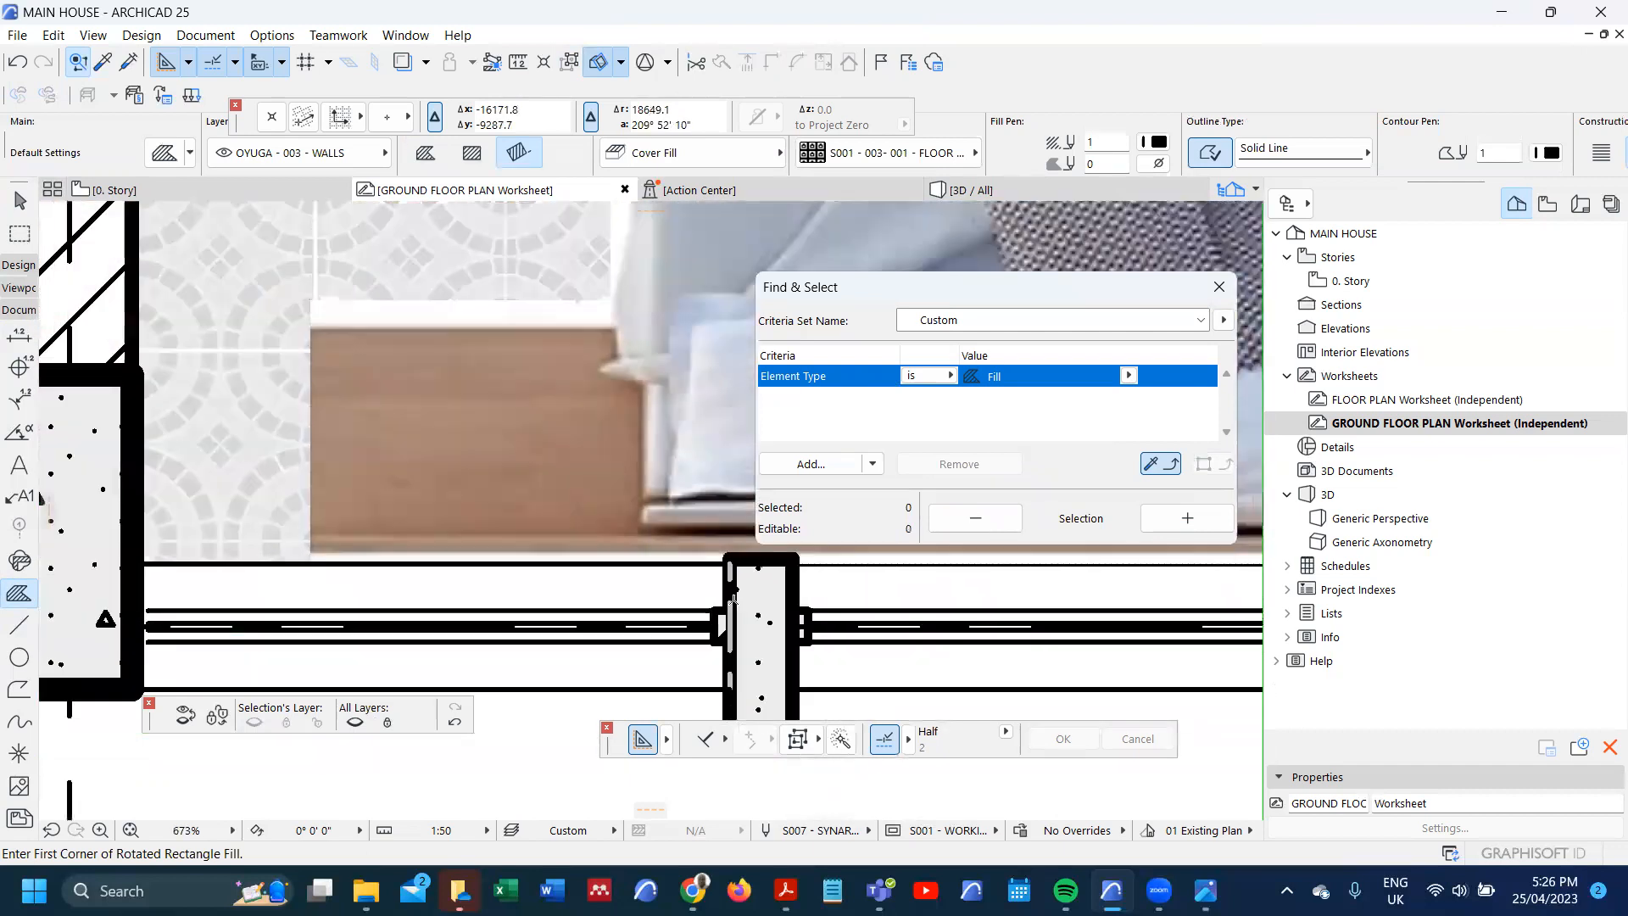
scroll(711, 617, down, 7)
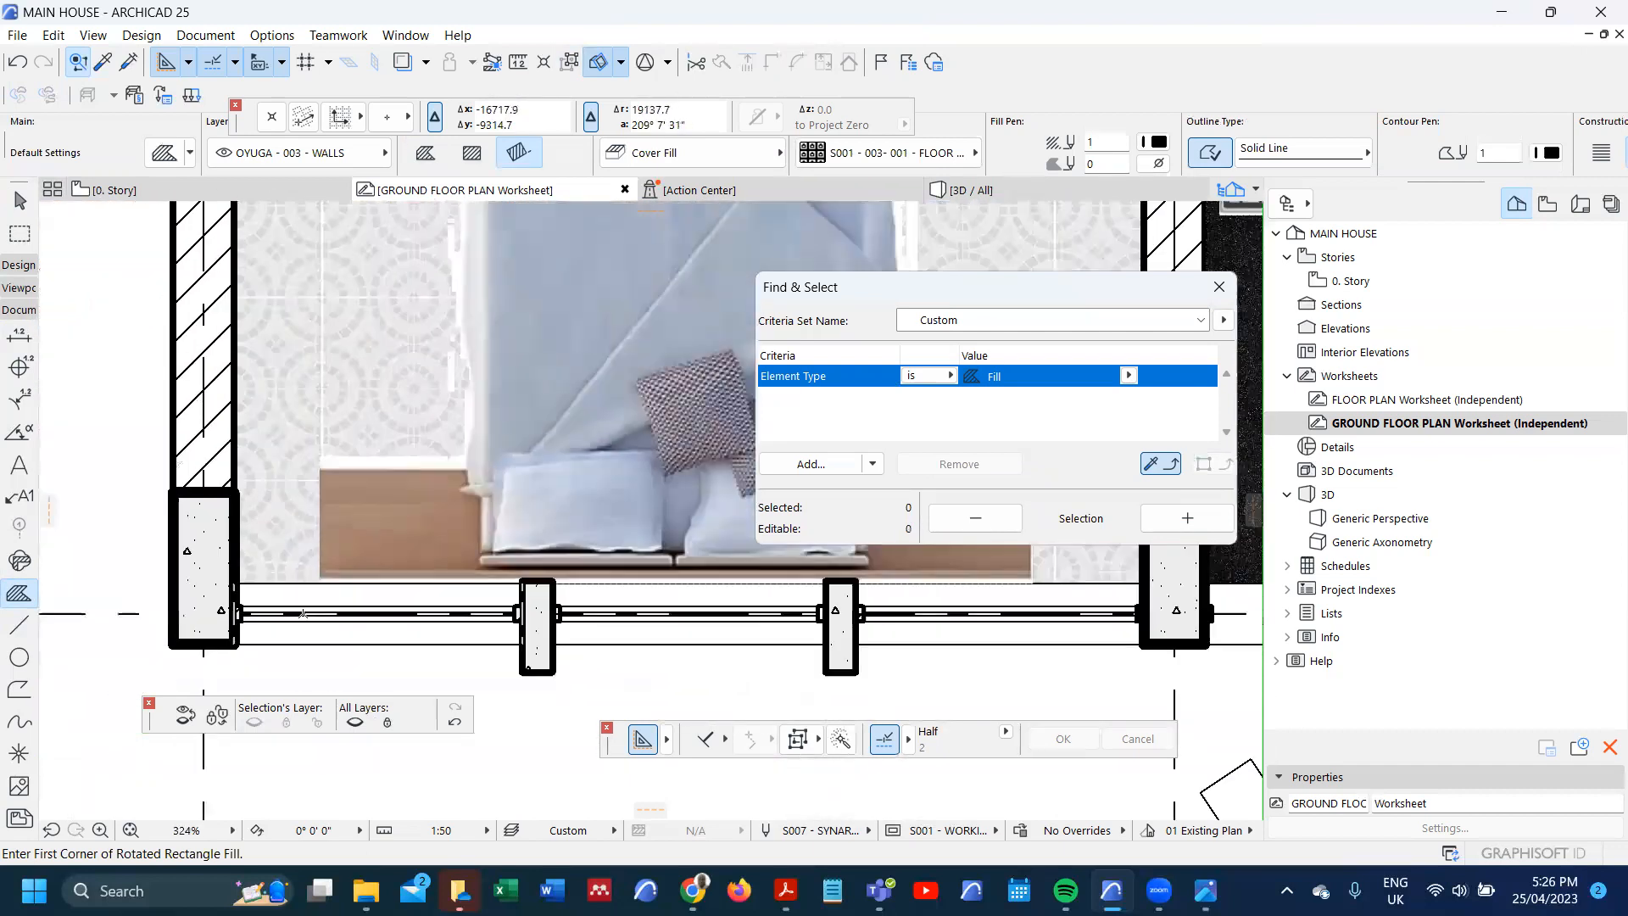
scroll(269, 634, down, 2)
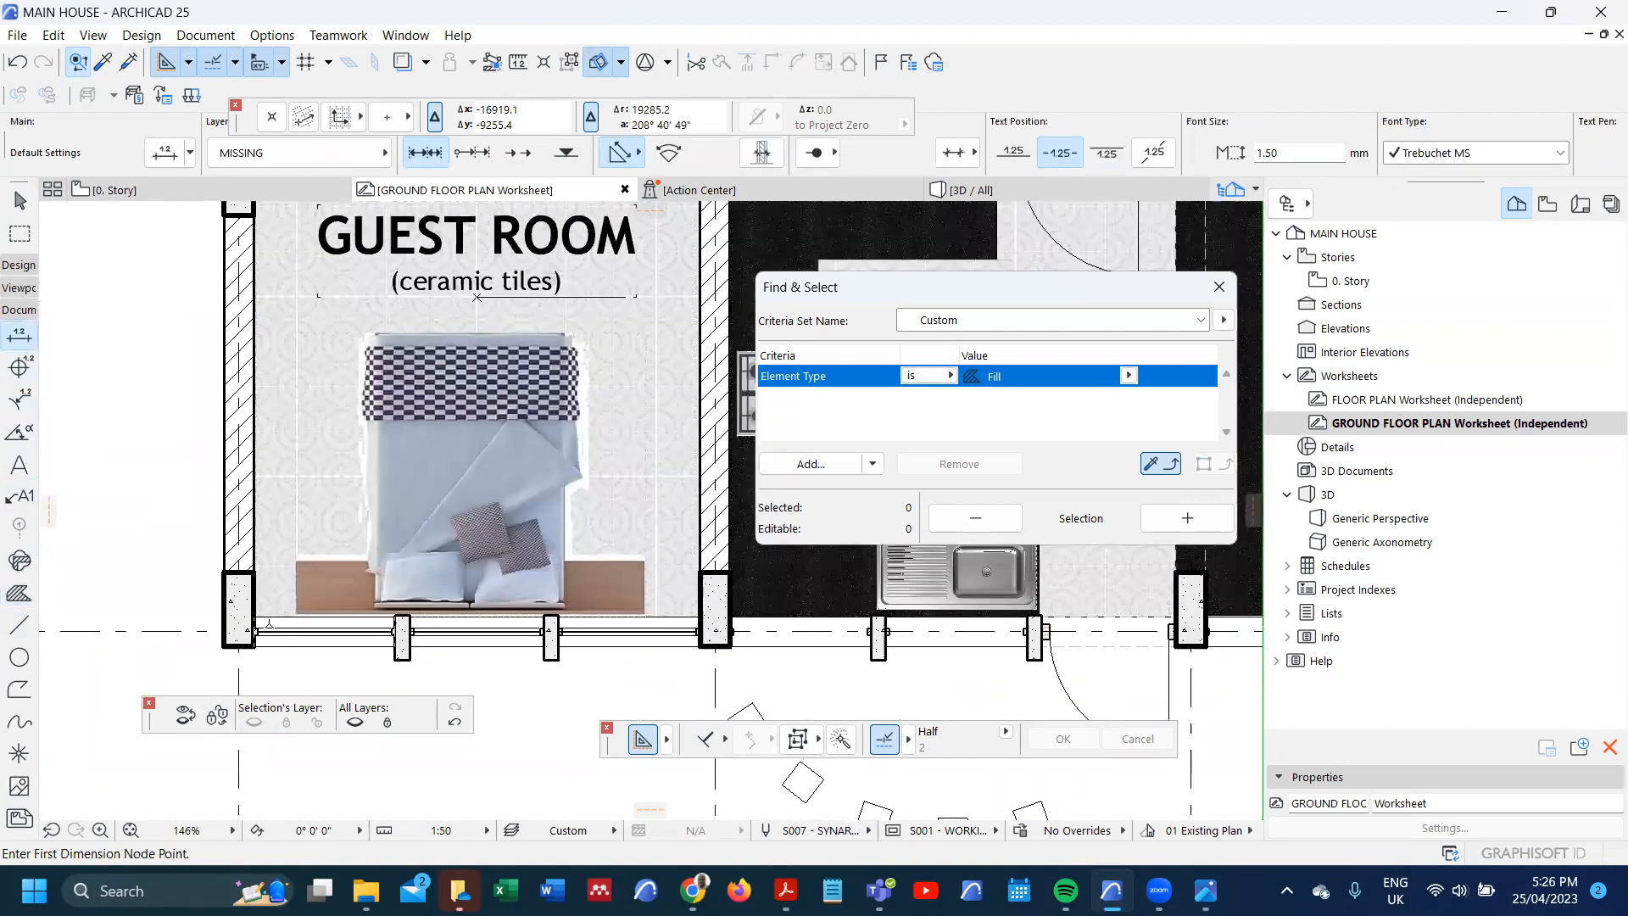
- Assign the Dimension tool to the layer 021 - 2D FOR WORKING DRAWINGS @ 1:50 in place of its missing layer
scroll(273, 625, up, 7)
click(218, 566)
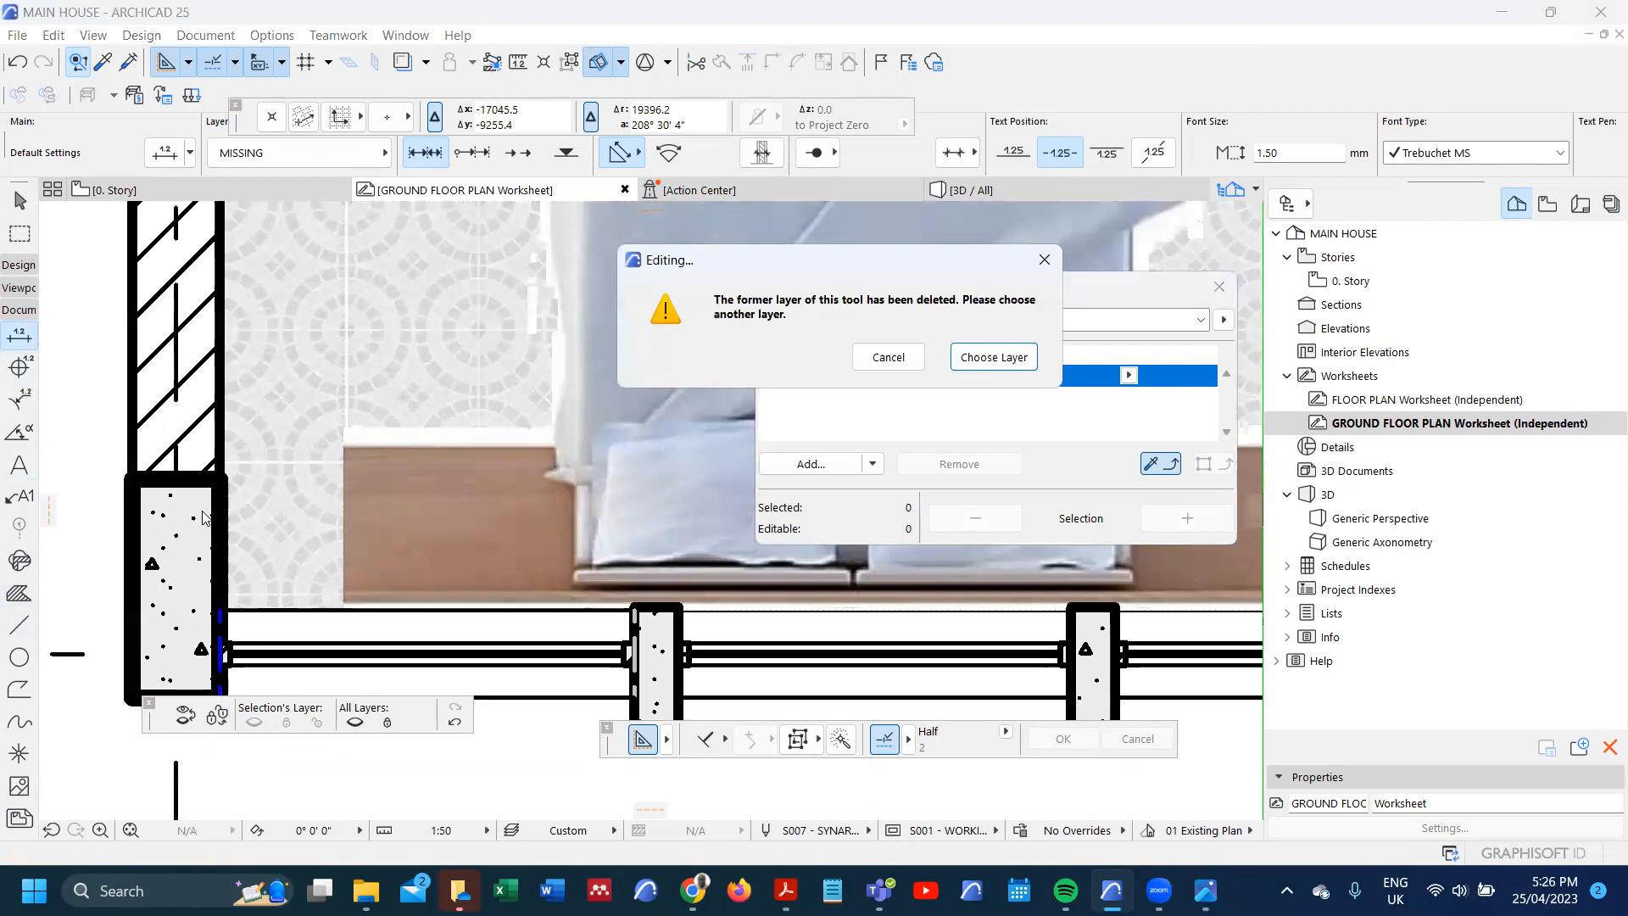
key(Escape)
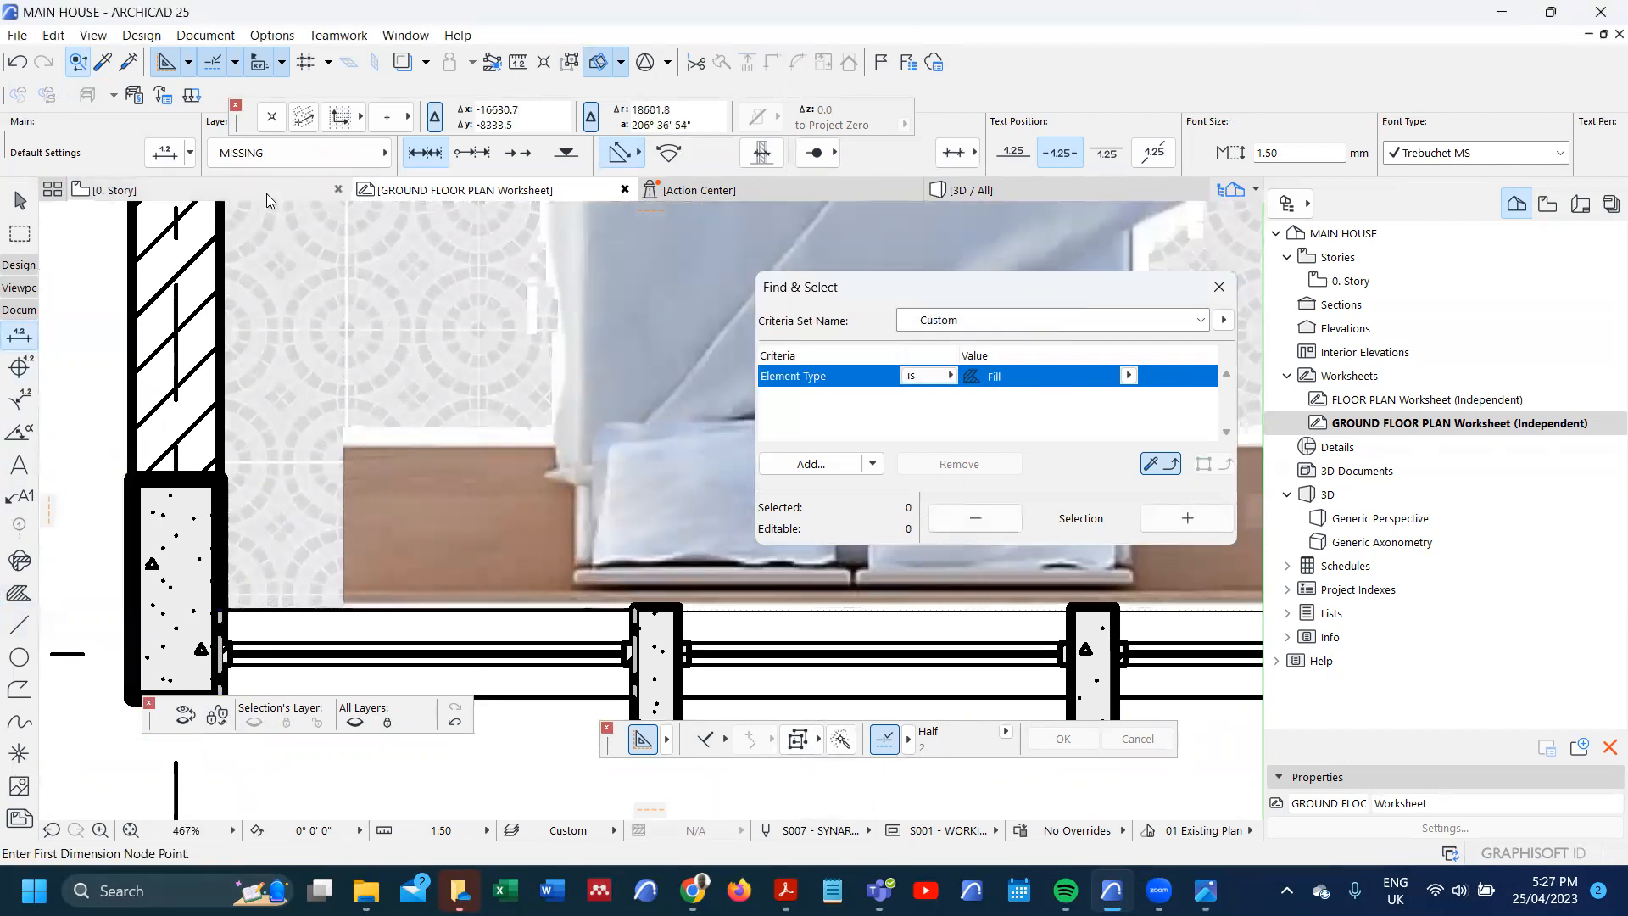
click(292, 153)
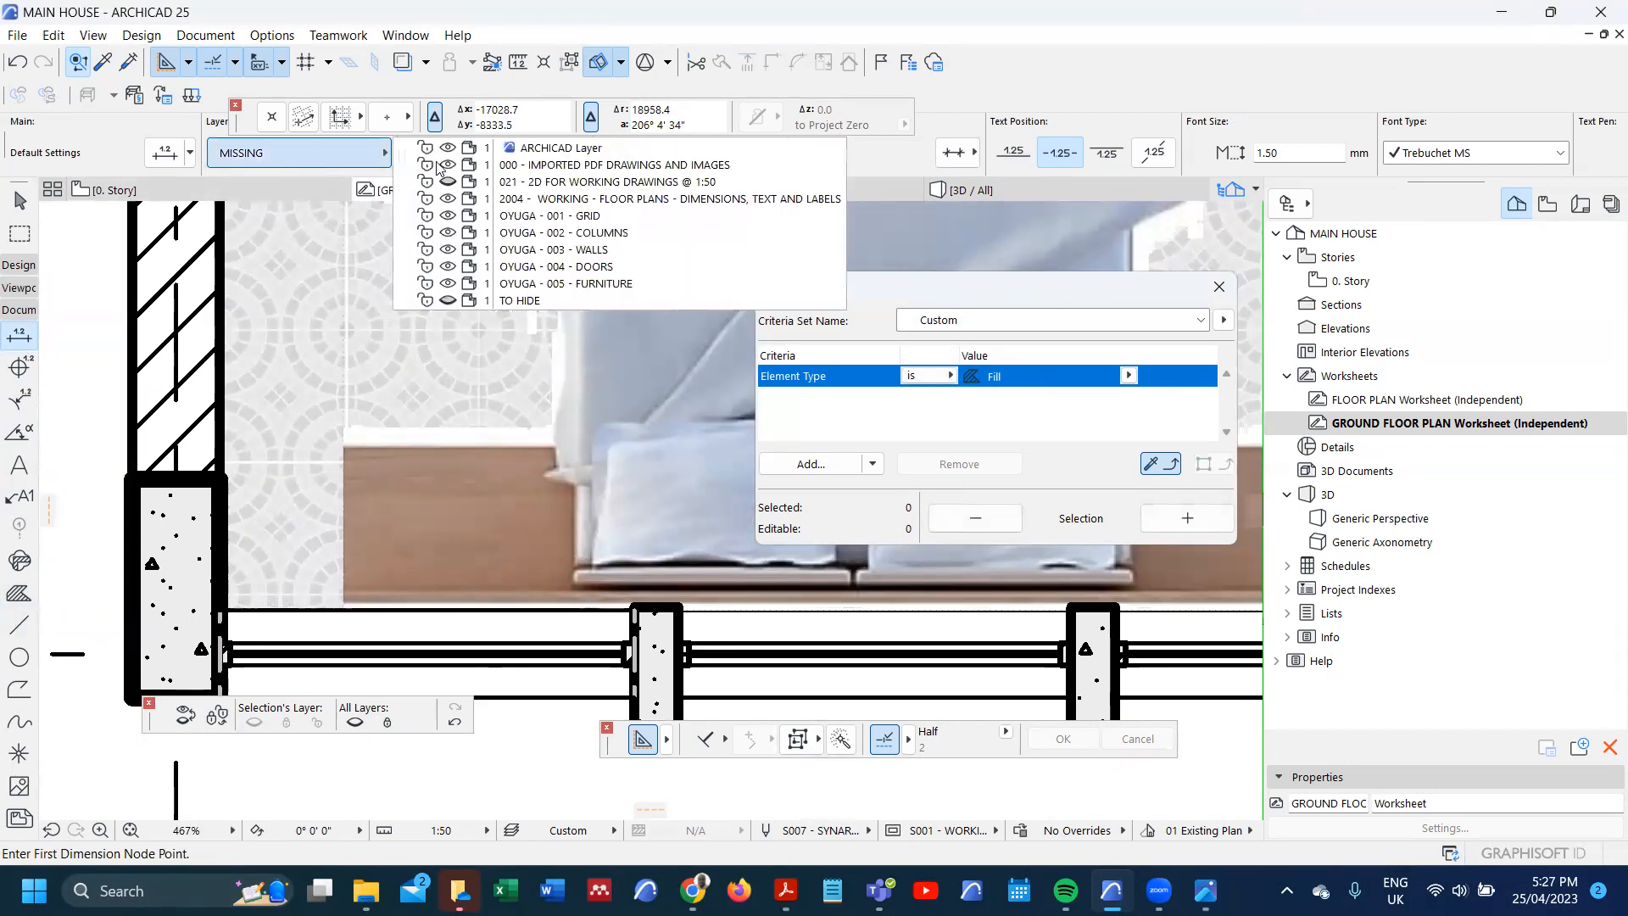
click(643, 189)
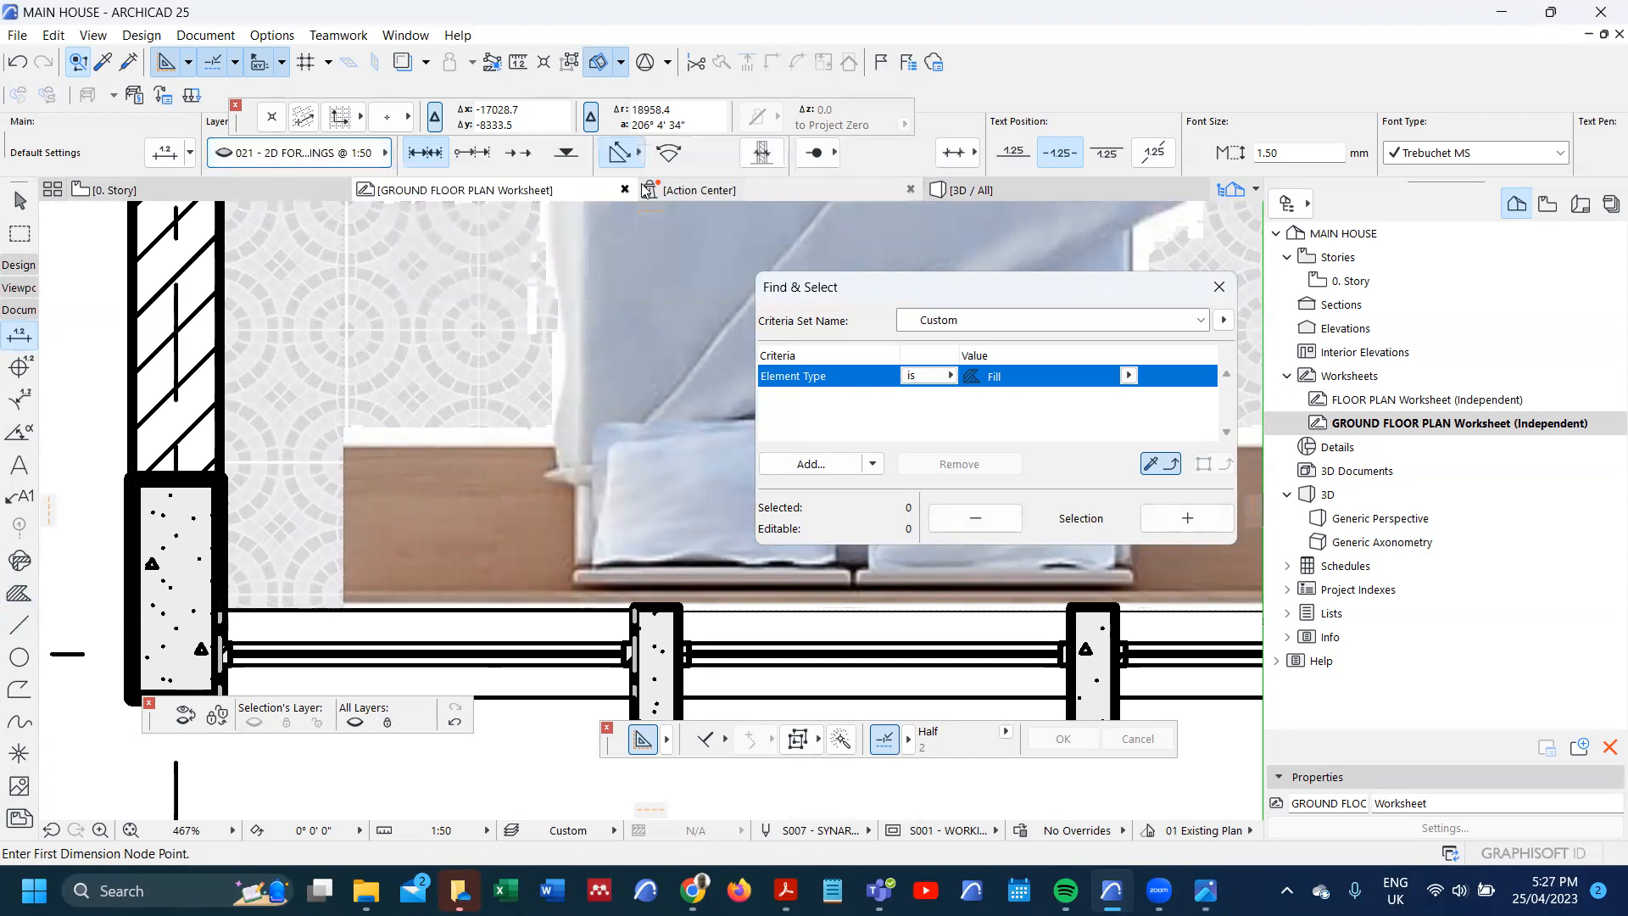
click(1186, 526)
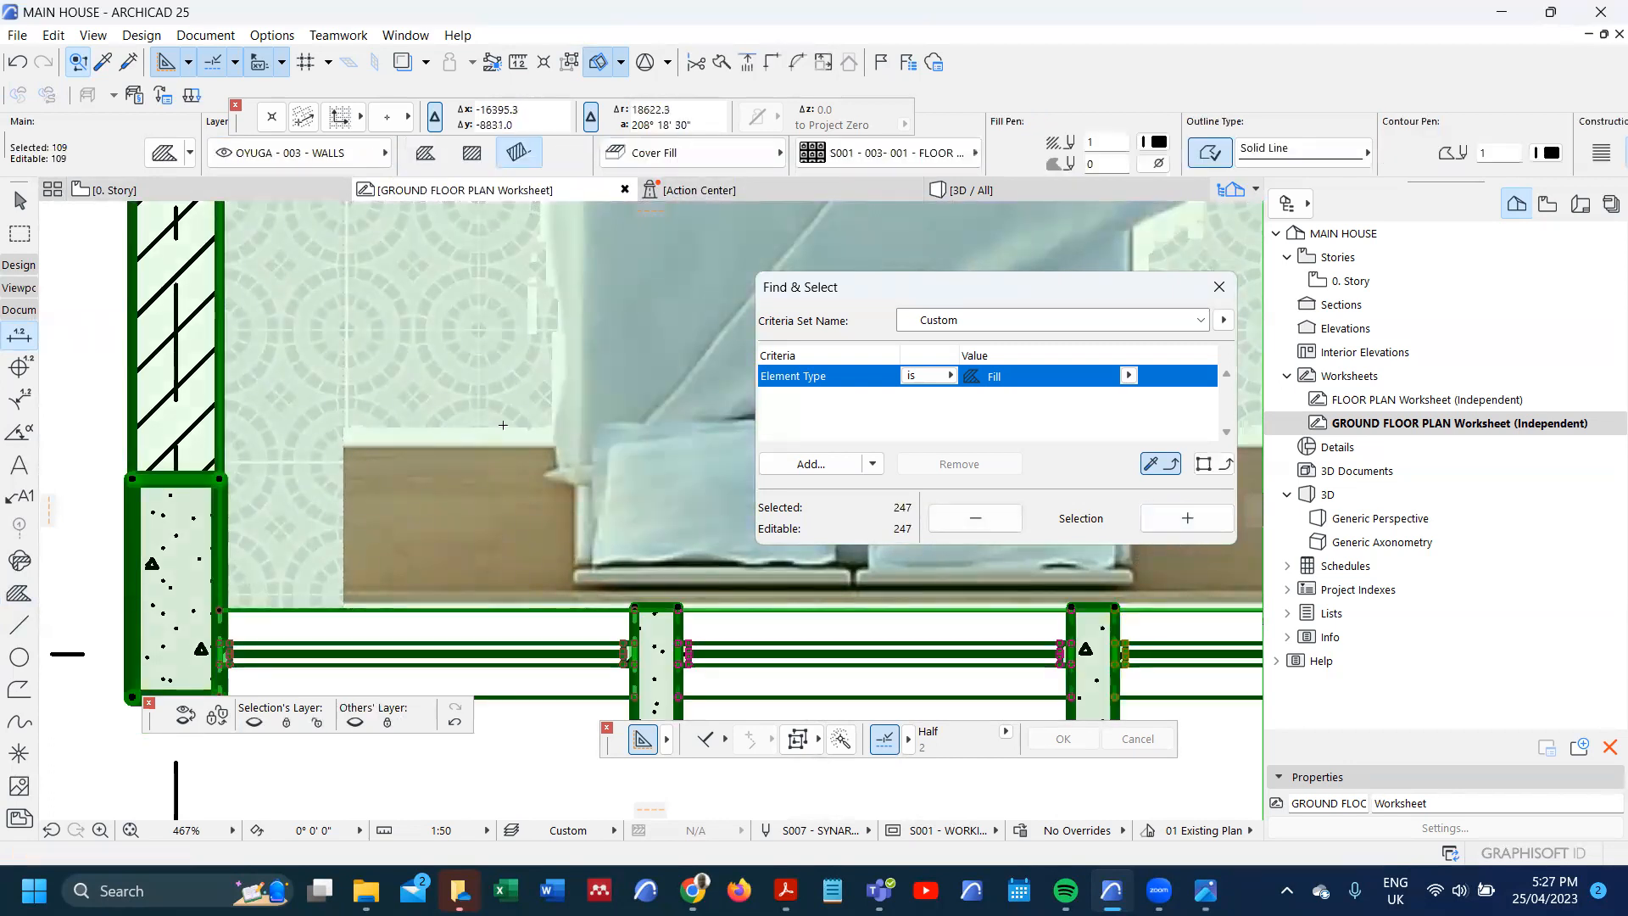
key(Escape)
key(Escape)
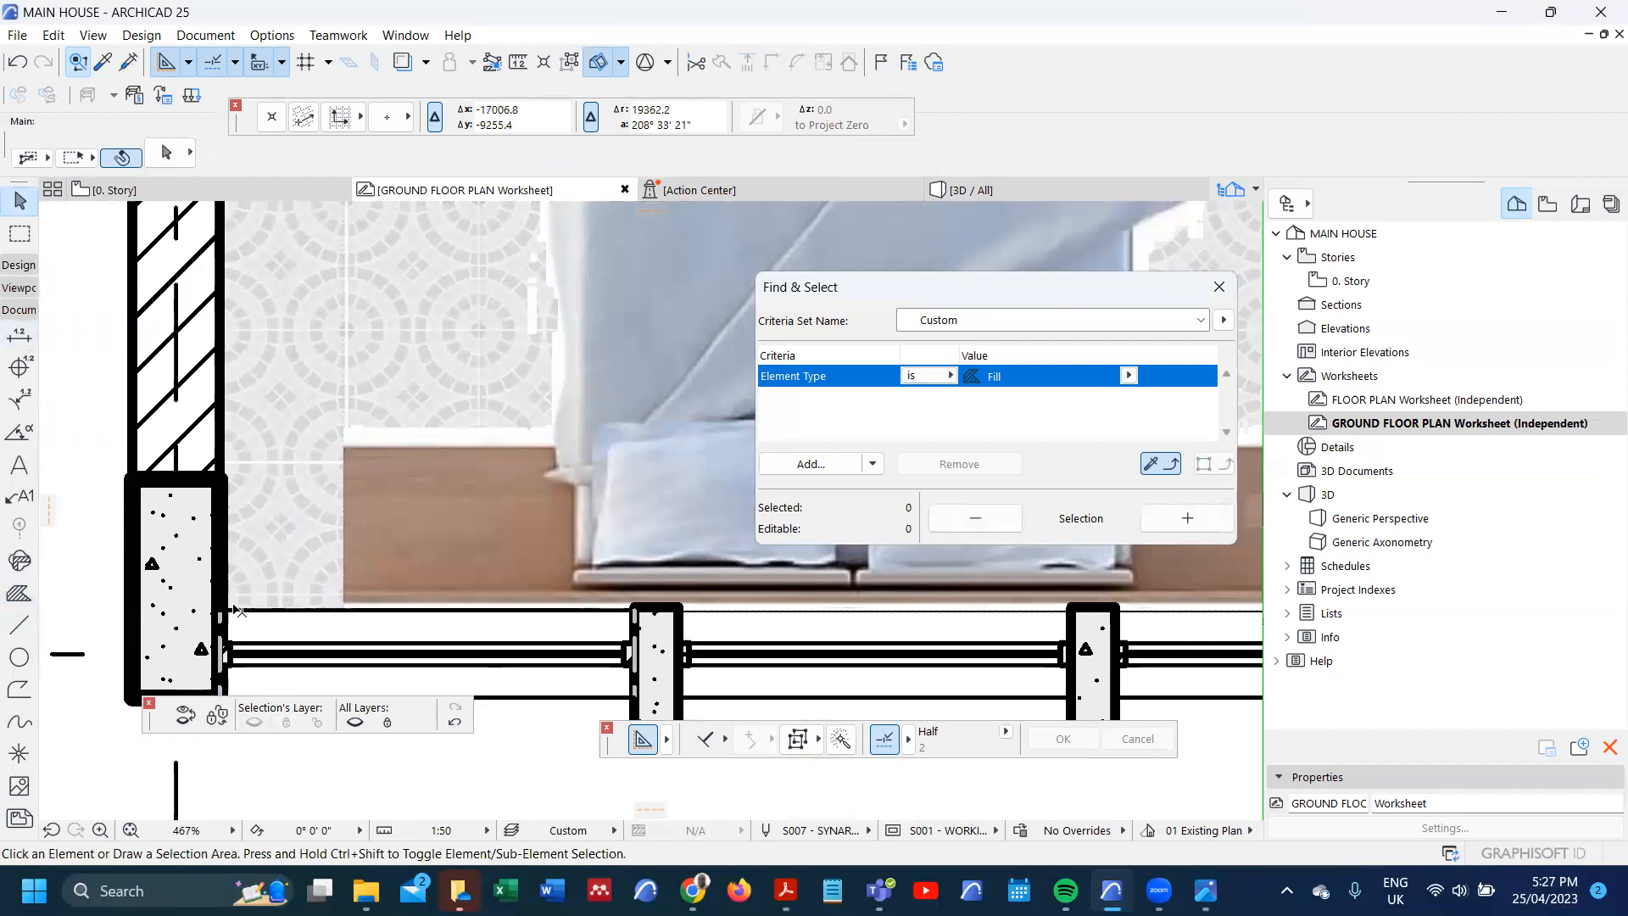
- Try to dimension the guest room, showing the hidden 021 - 2D FOR WORKING DRAWINGS @ 1:50 layer, and cancel the dimension
click(18, 336)
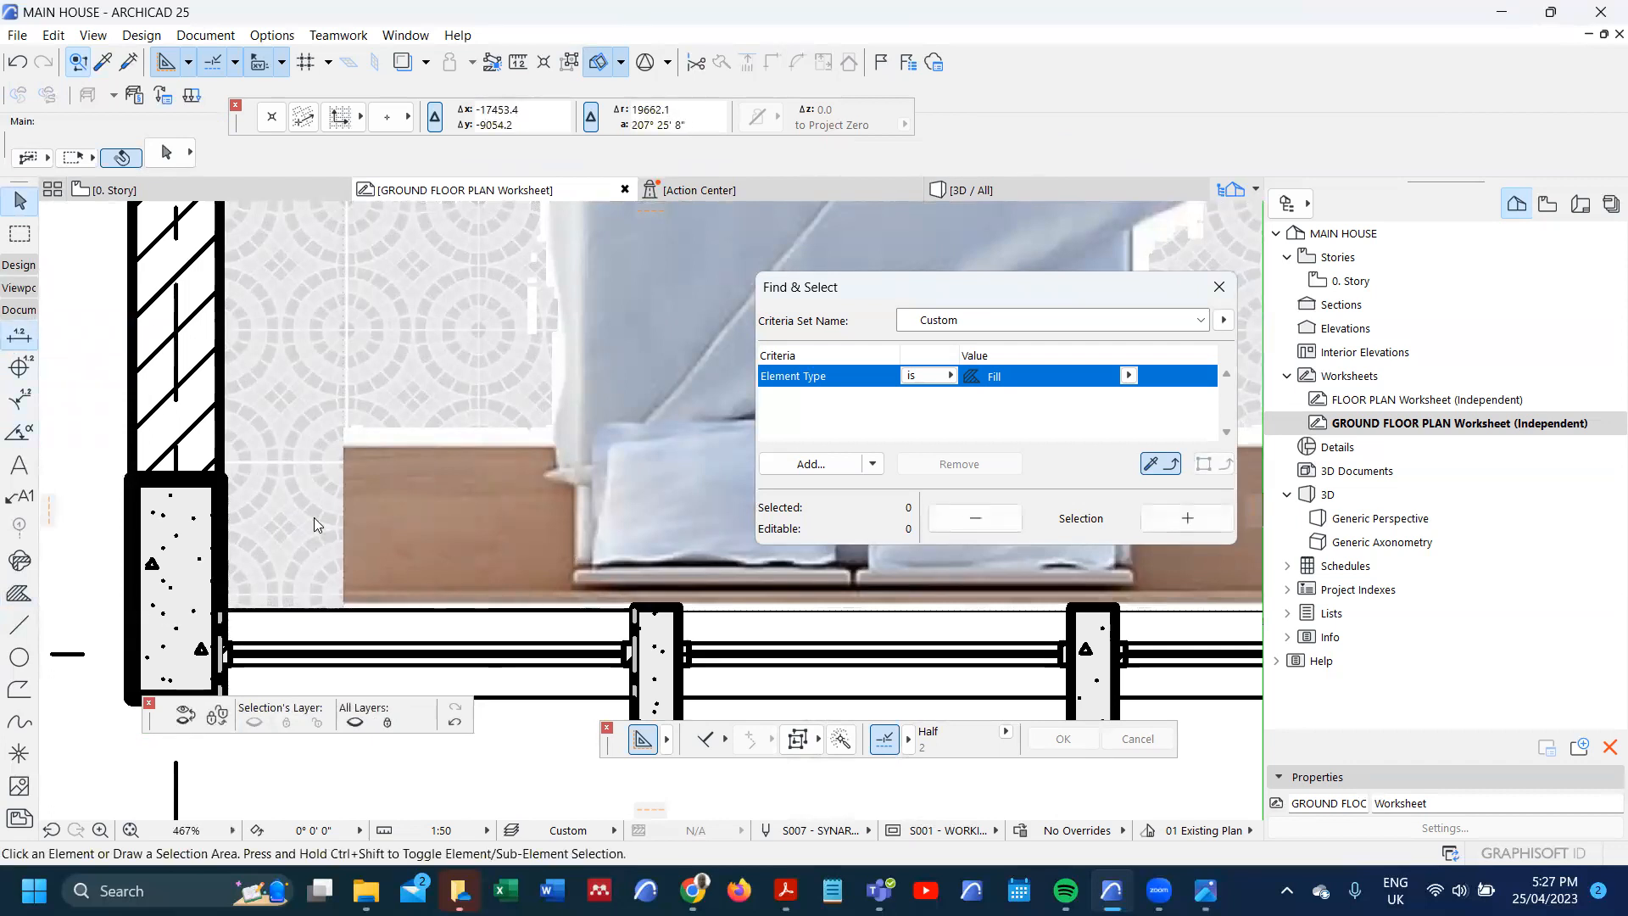
click(325, 620)
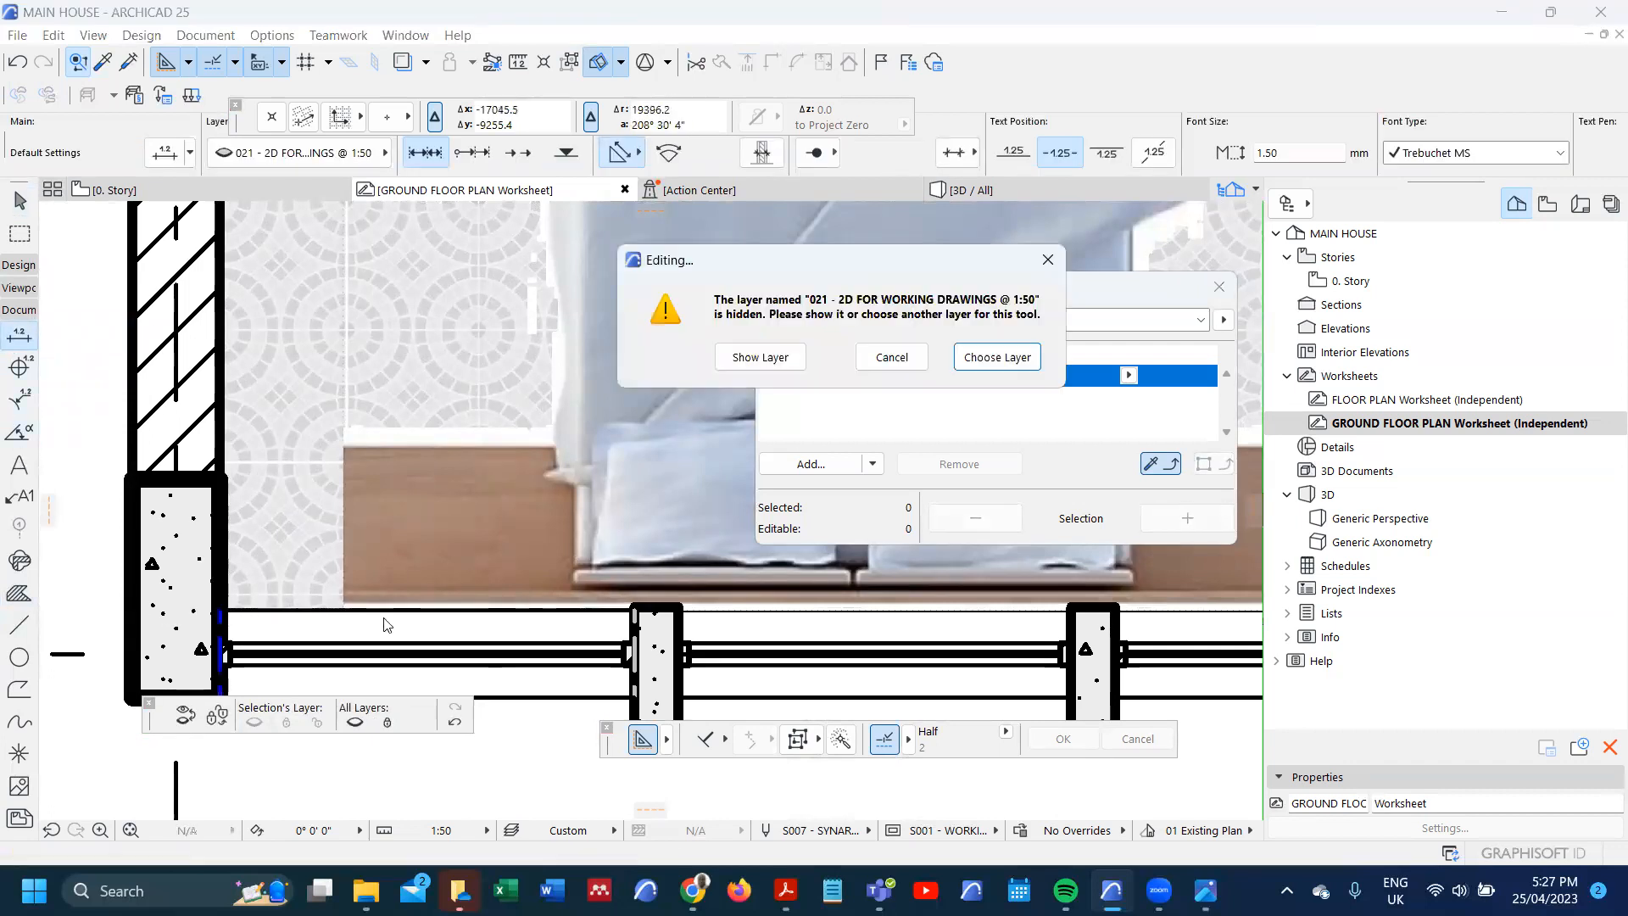
click(778, 368)
scroll(254, 606, down, 5)
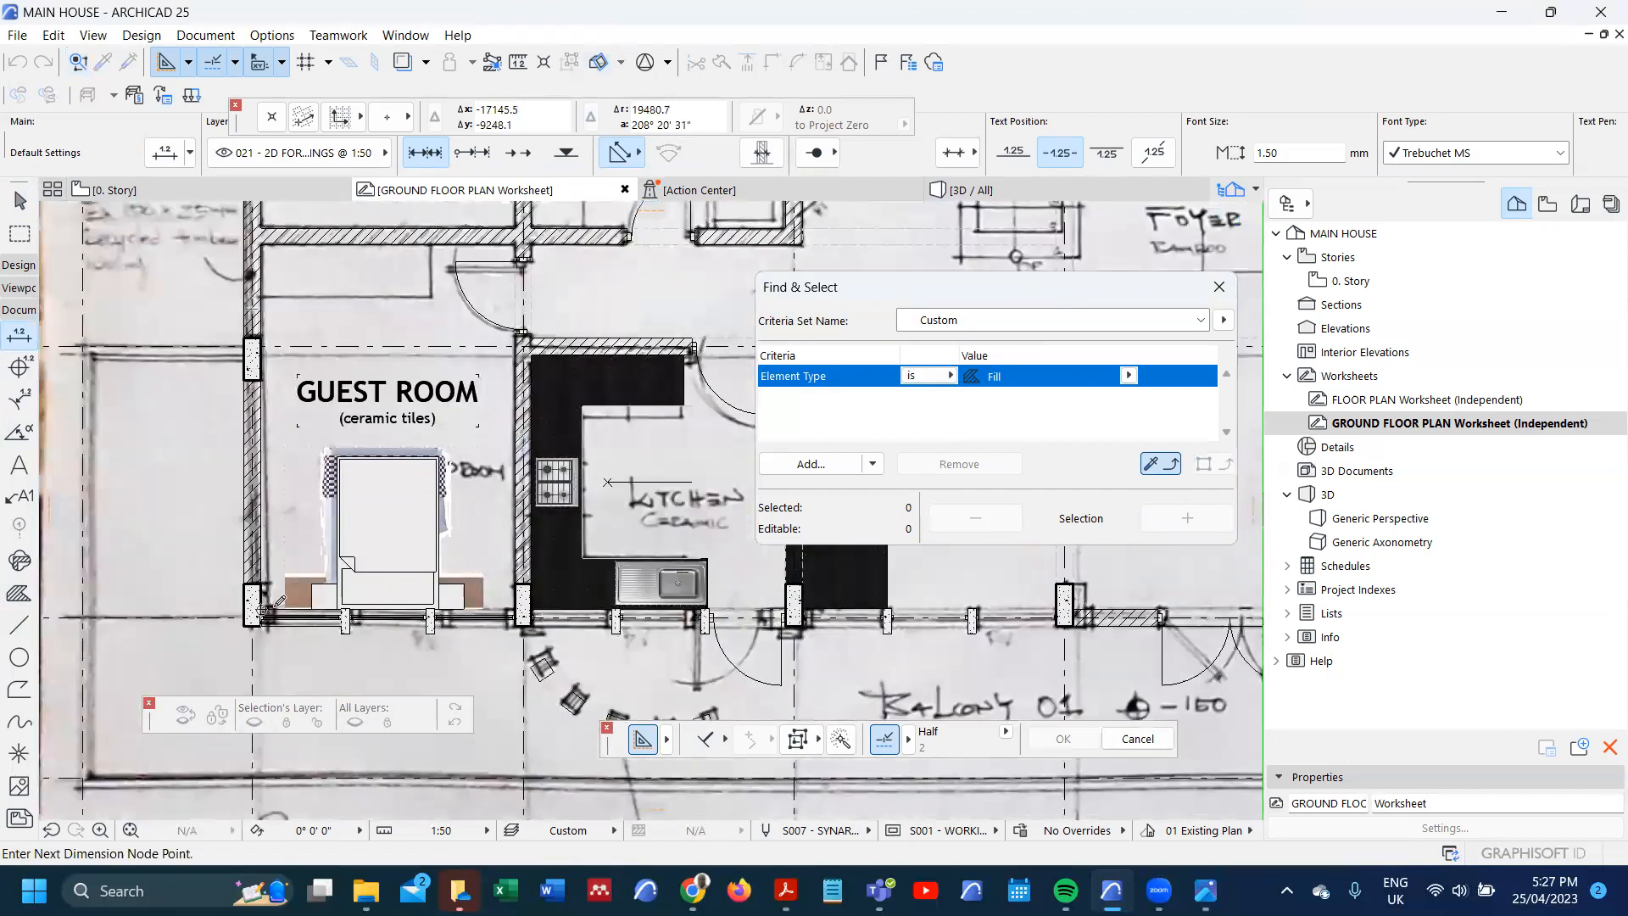
scroll(540, 607, up, 4)
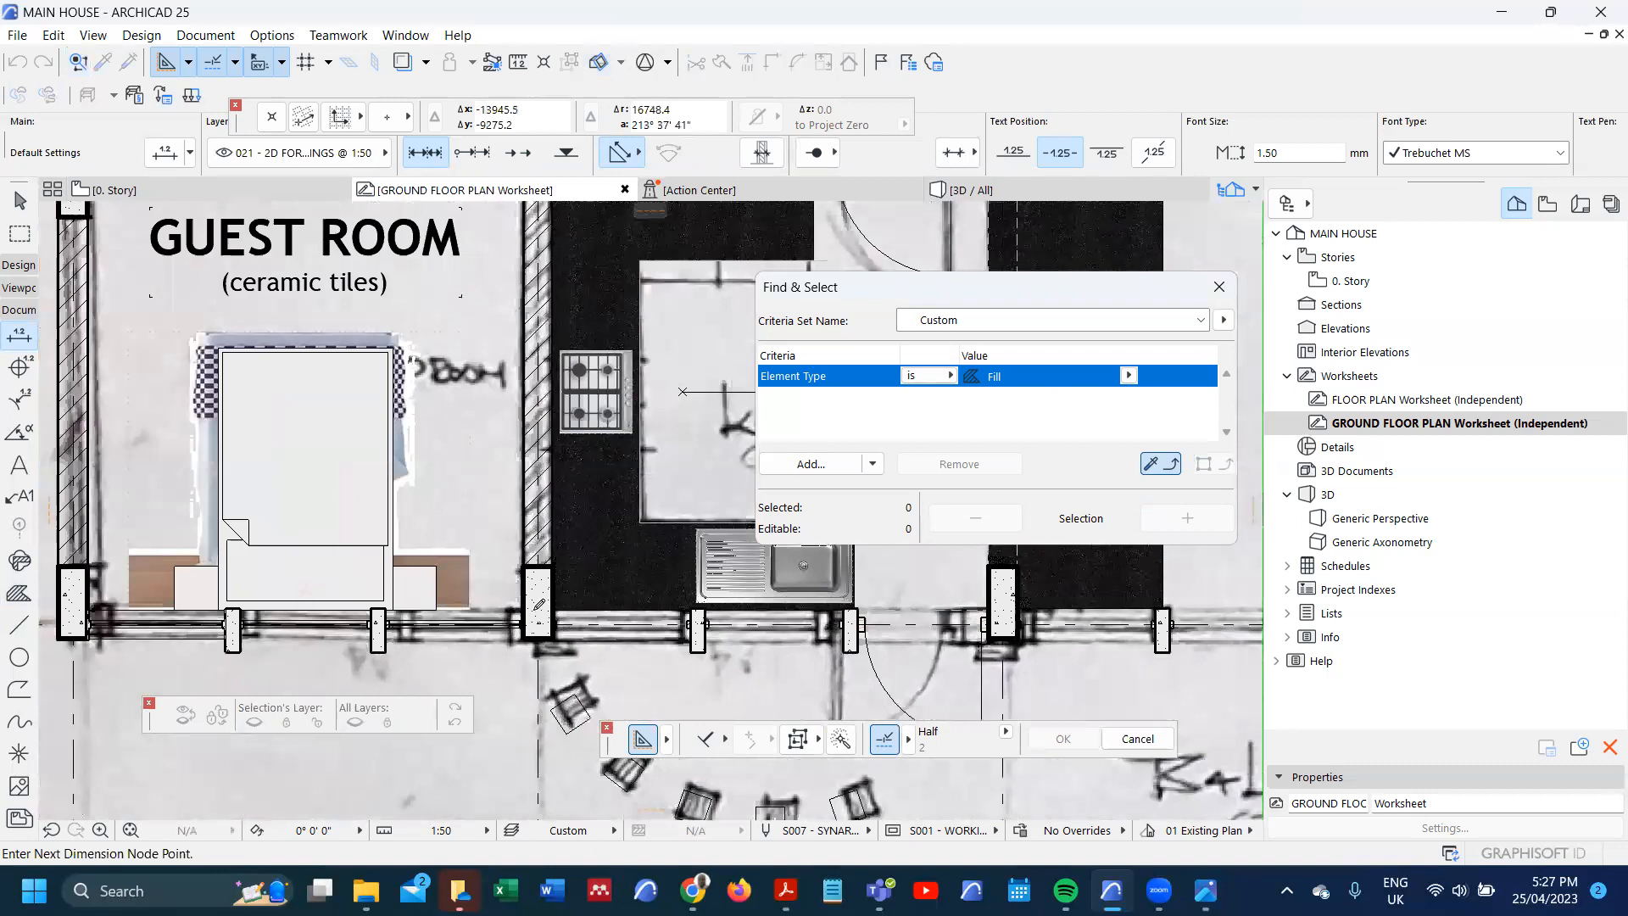
key(Escape)
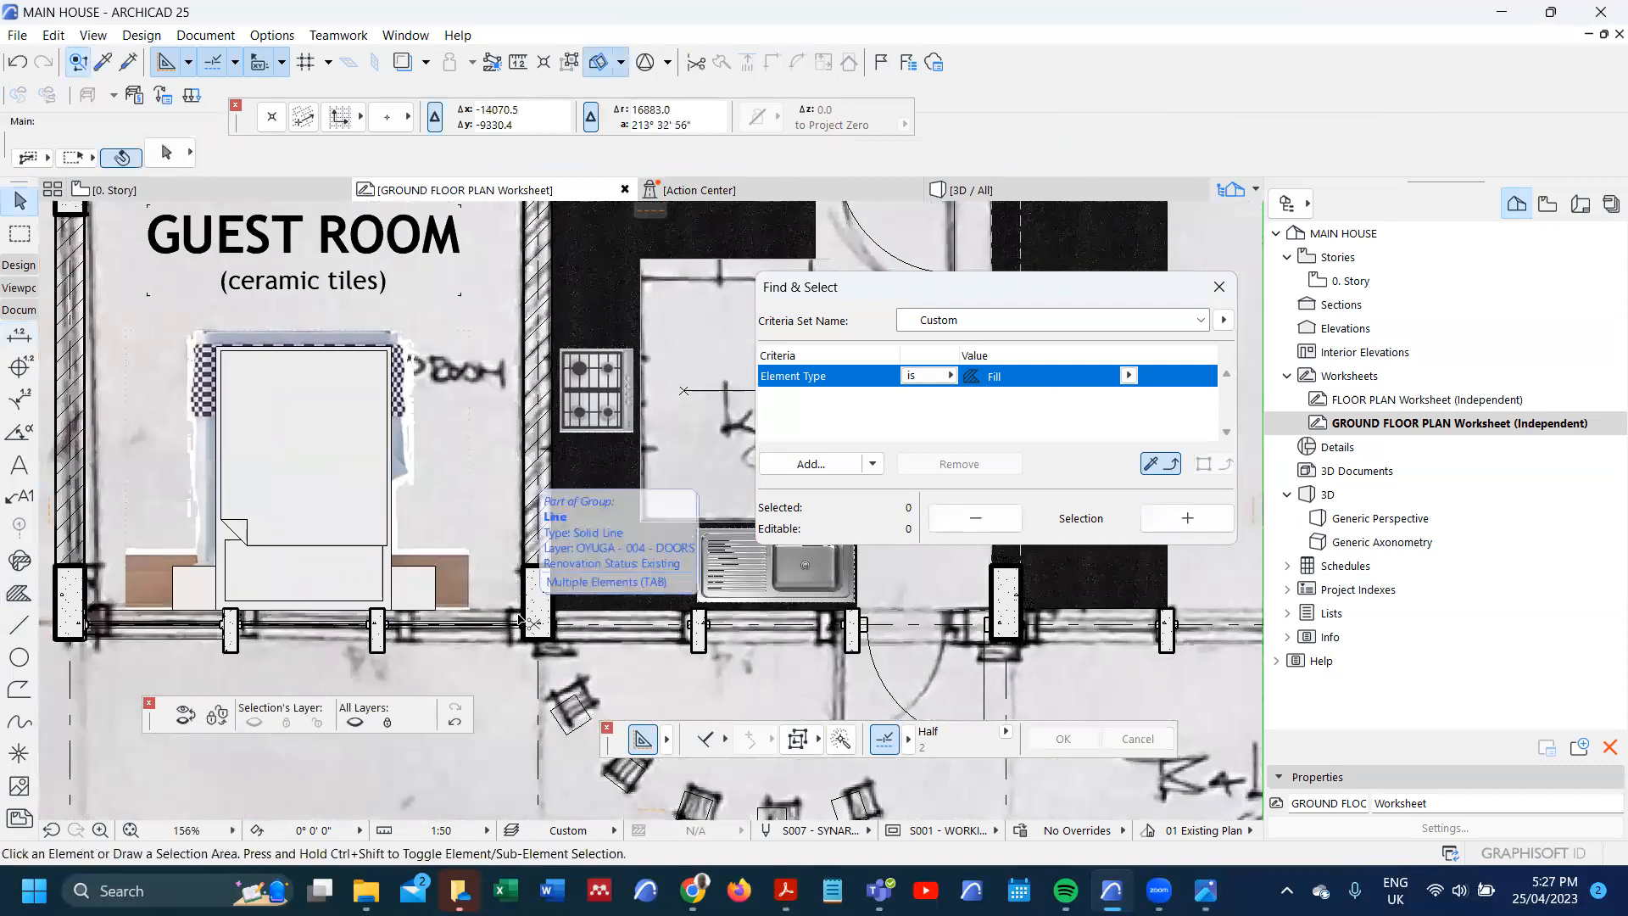
- Create a new layer named OYUGA - 006 - DIMENSIONS, reusing the naming of the furniture layer
key(ctrl+l)
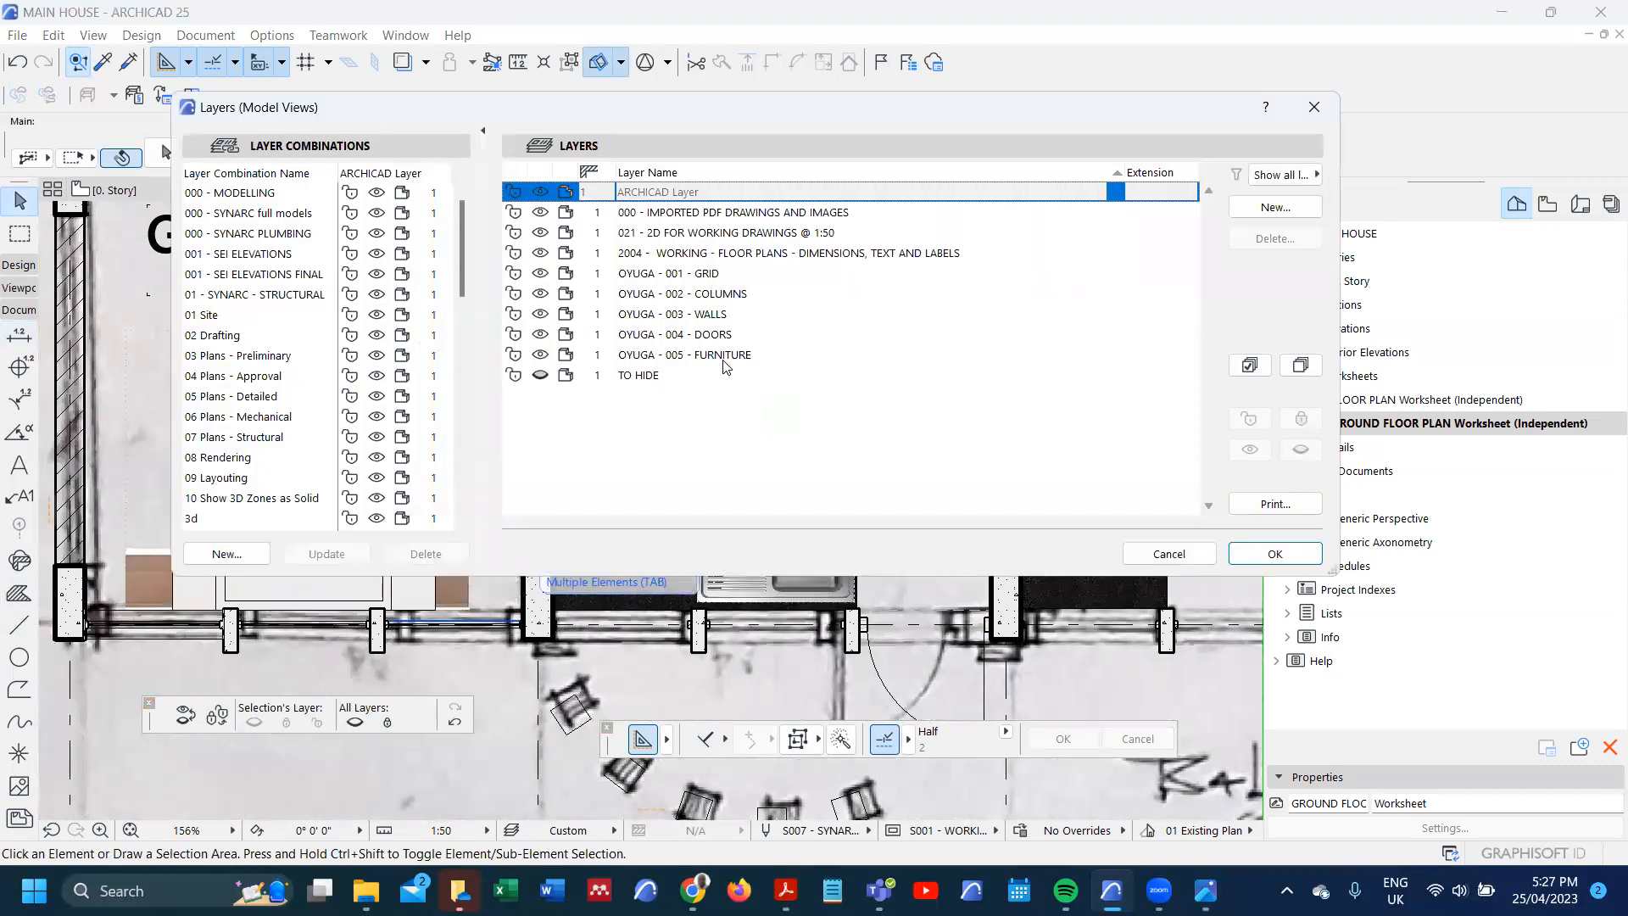
click(724, 358)
key(ctrl+c)
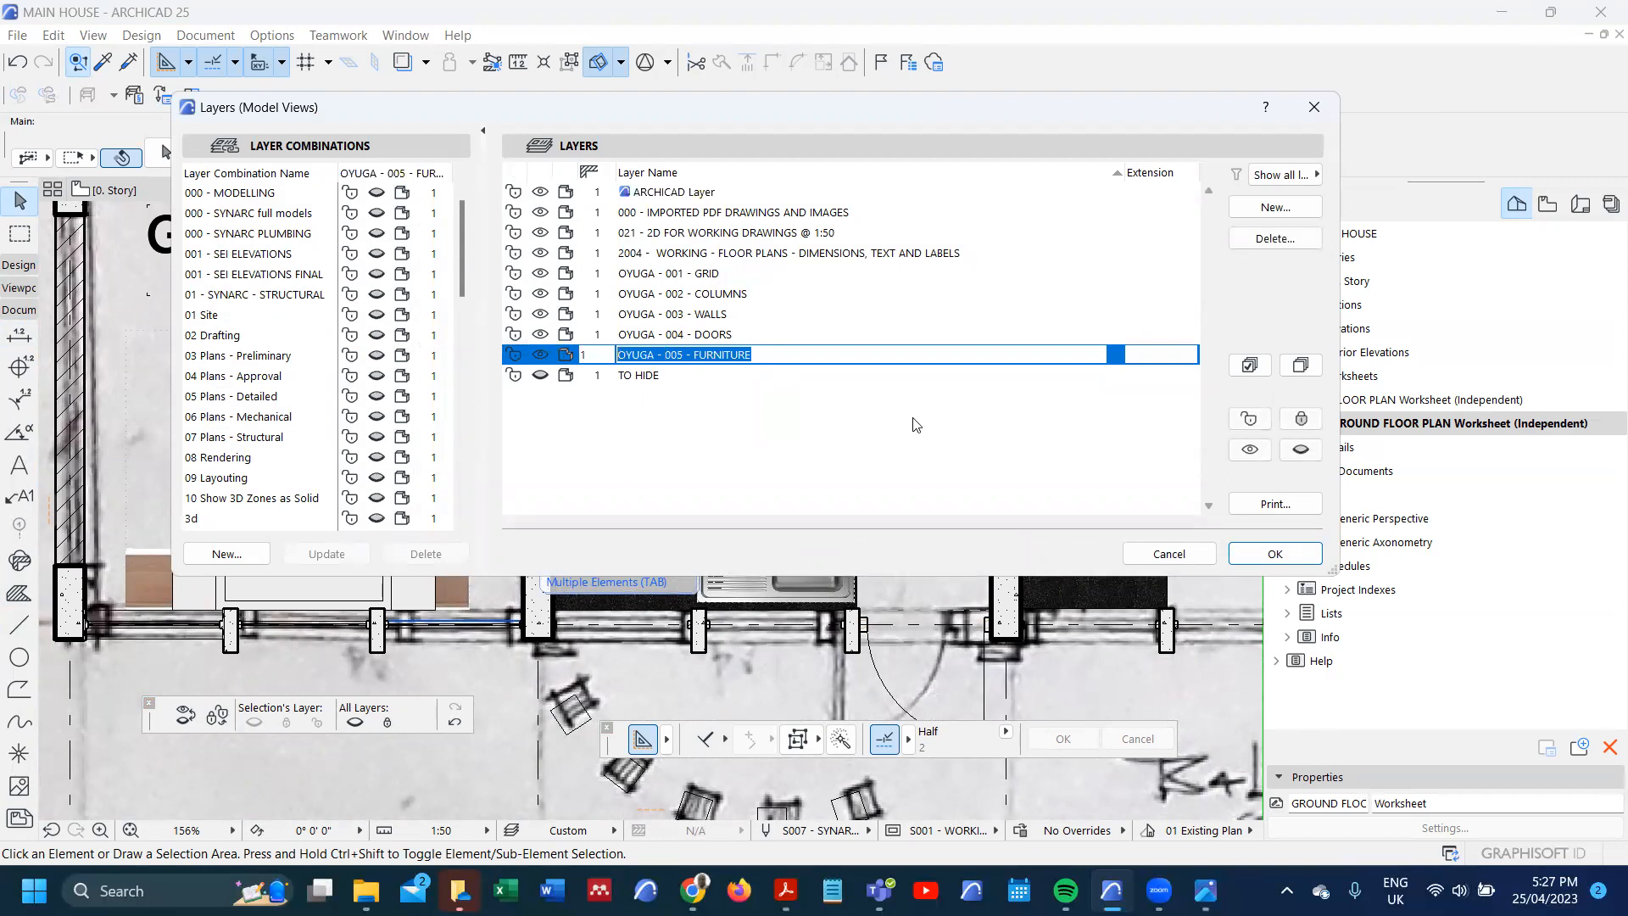
click(1270, 208)
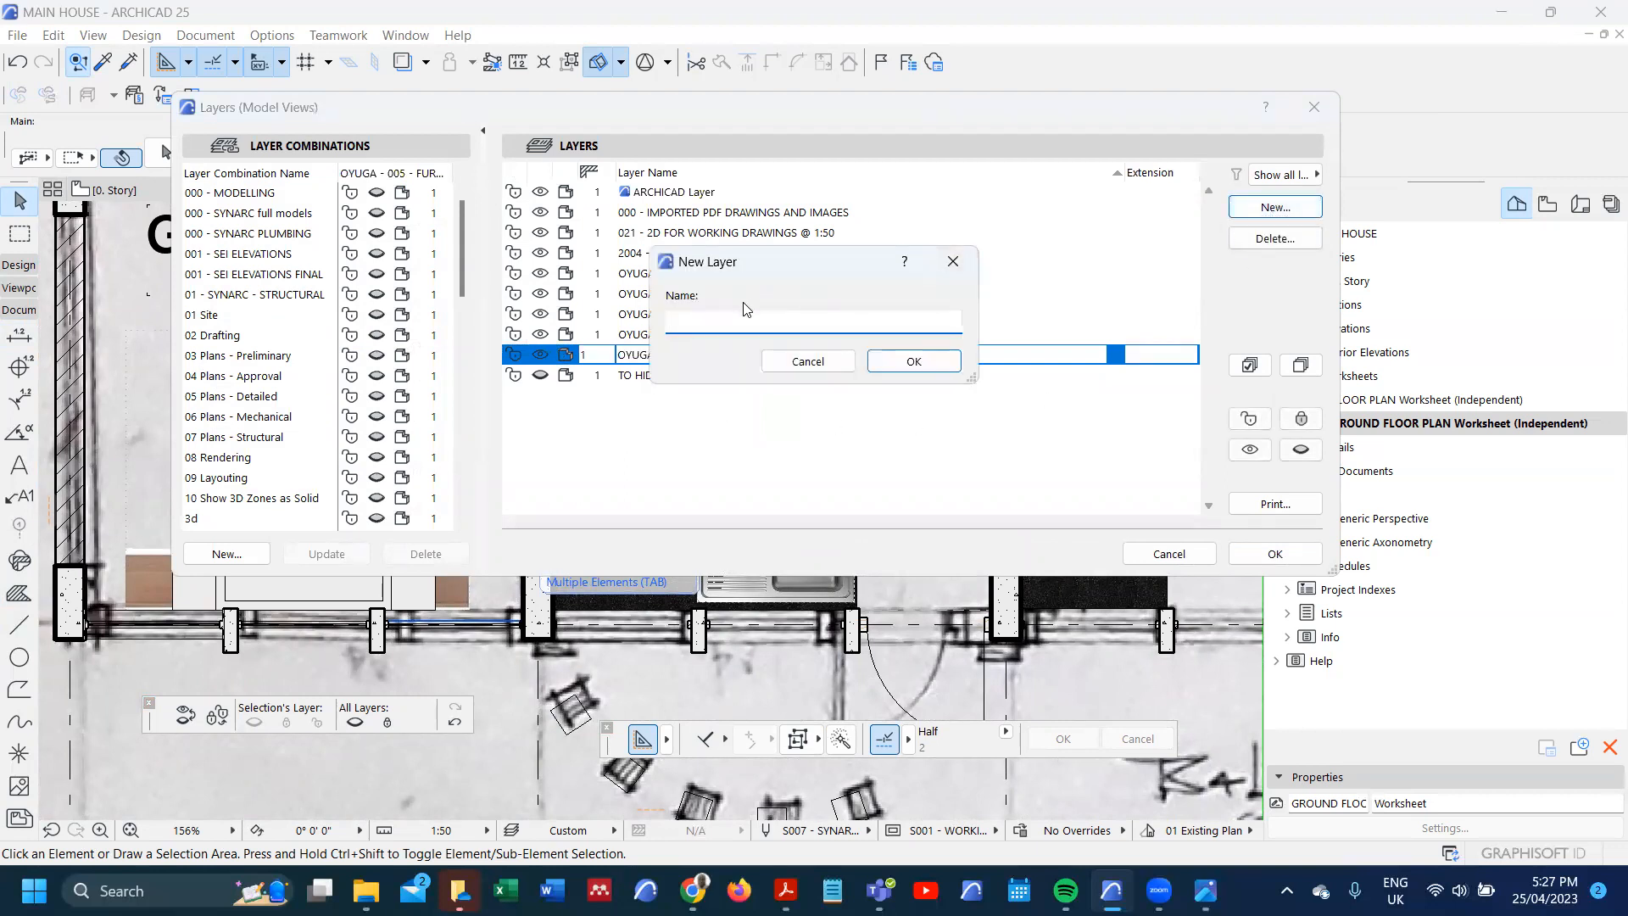
key(ctrl+v)
click(913, 361)
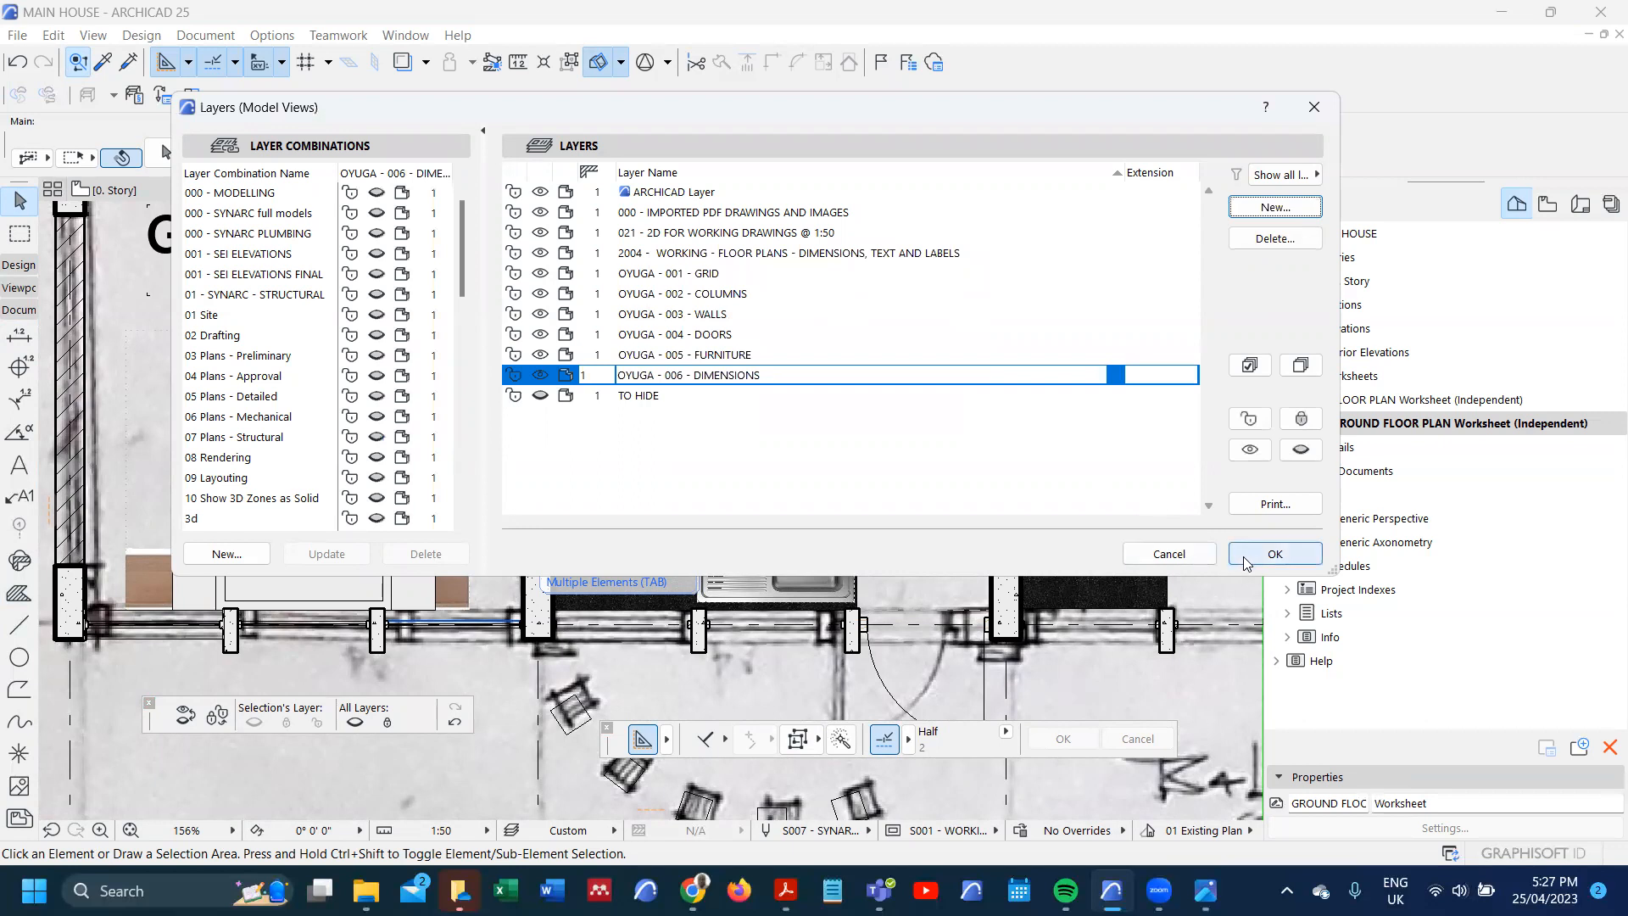
click(1244, 560)
- Hide the 021 - 2D FOR WORKING DRAWINGS @ 1:50 layer that holds the scanned sketch
middle_drag(487, 541, 487, 501)
middle_drag(350, 492, 407, 514)
middle_drag(227, 565, 332, 540)
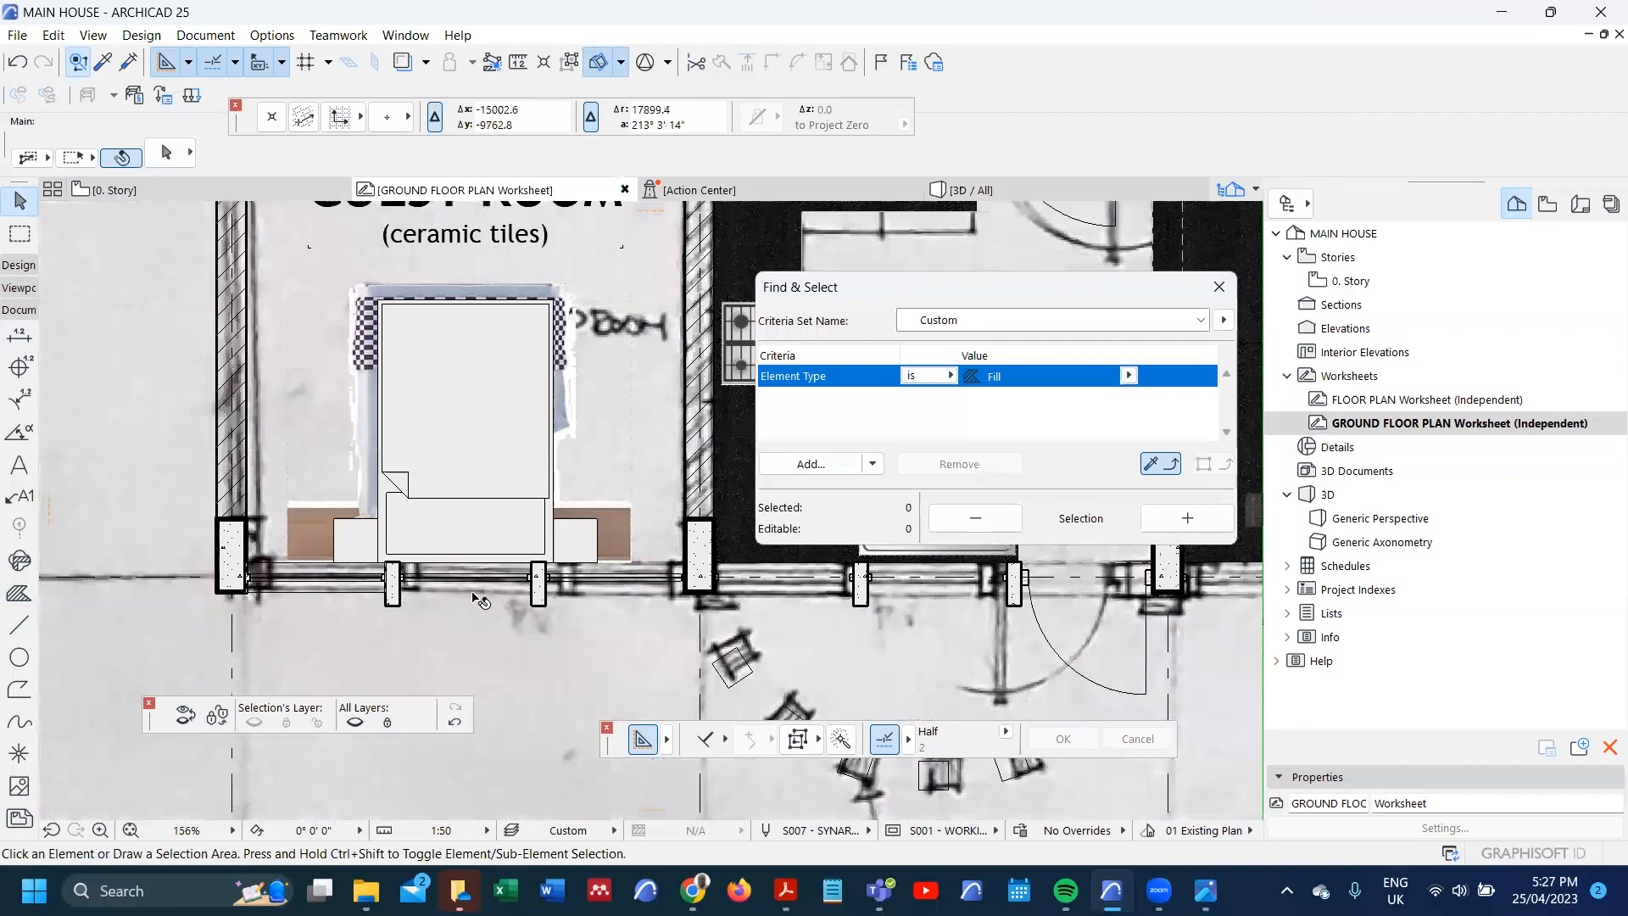
click(331, 668)
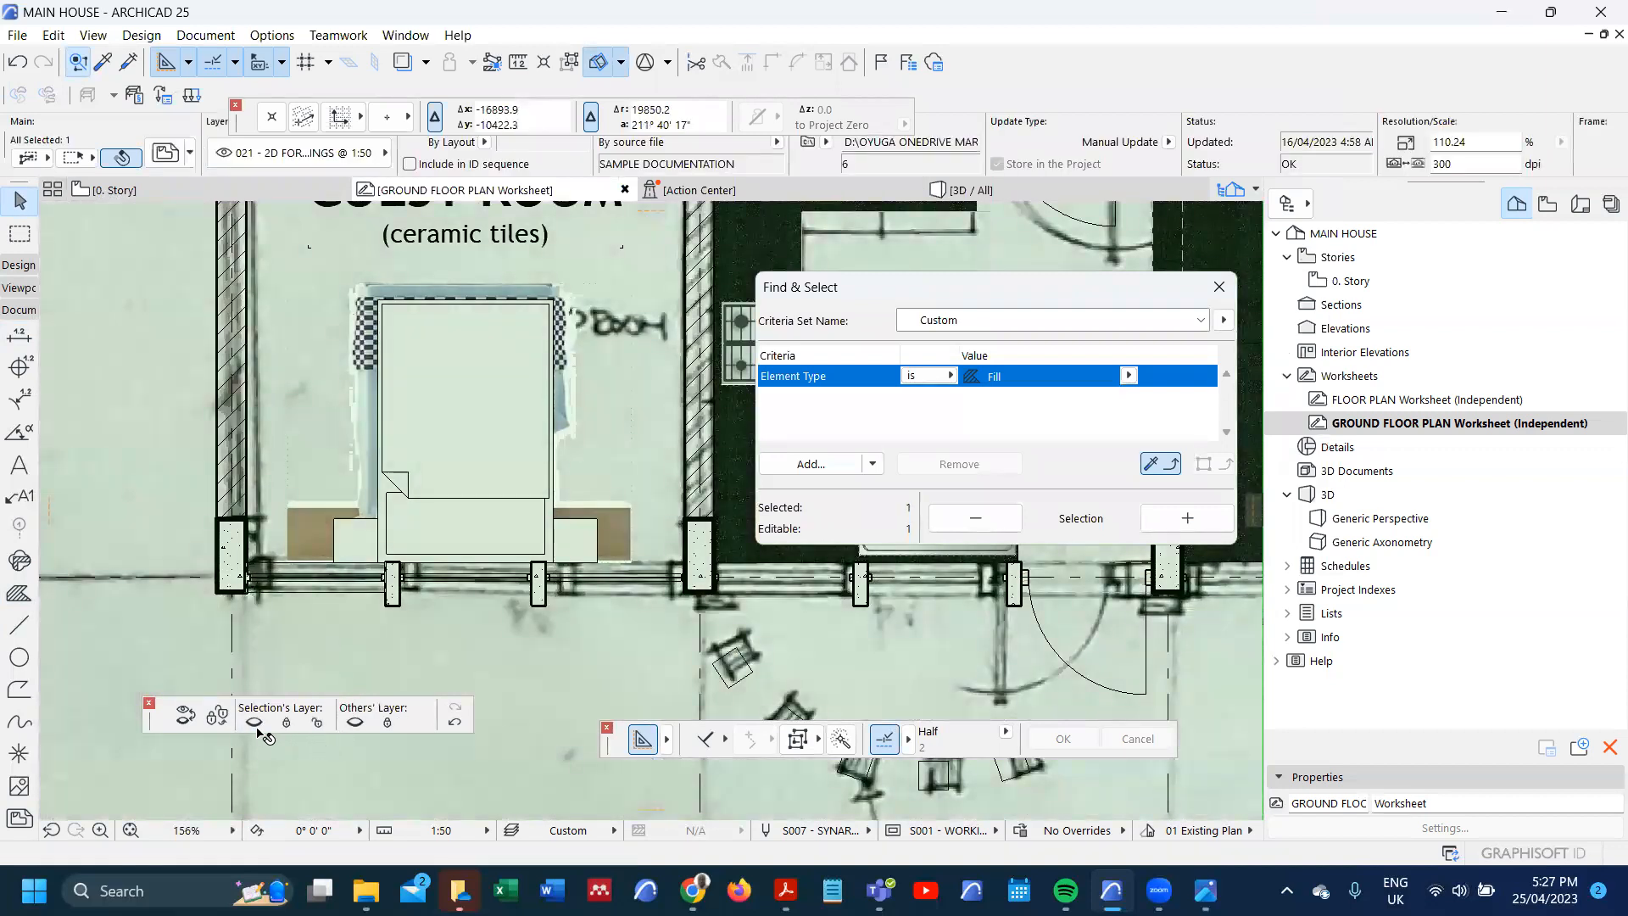
key(Escape)
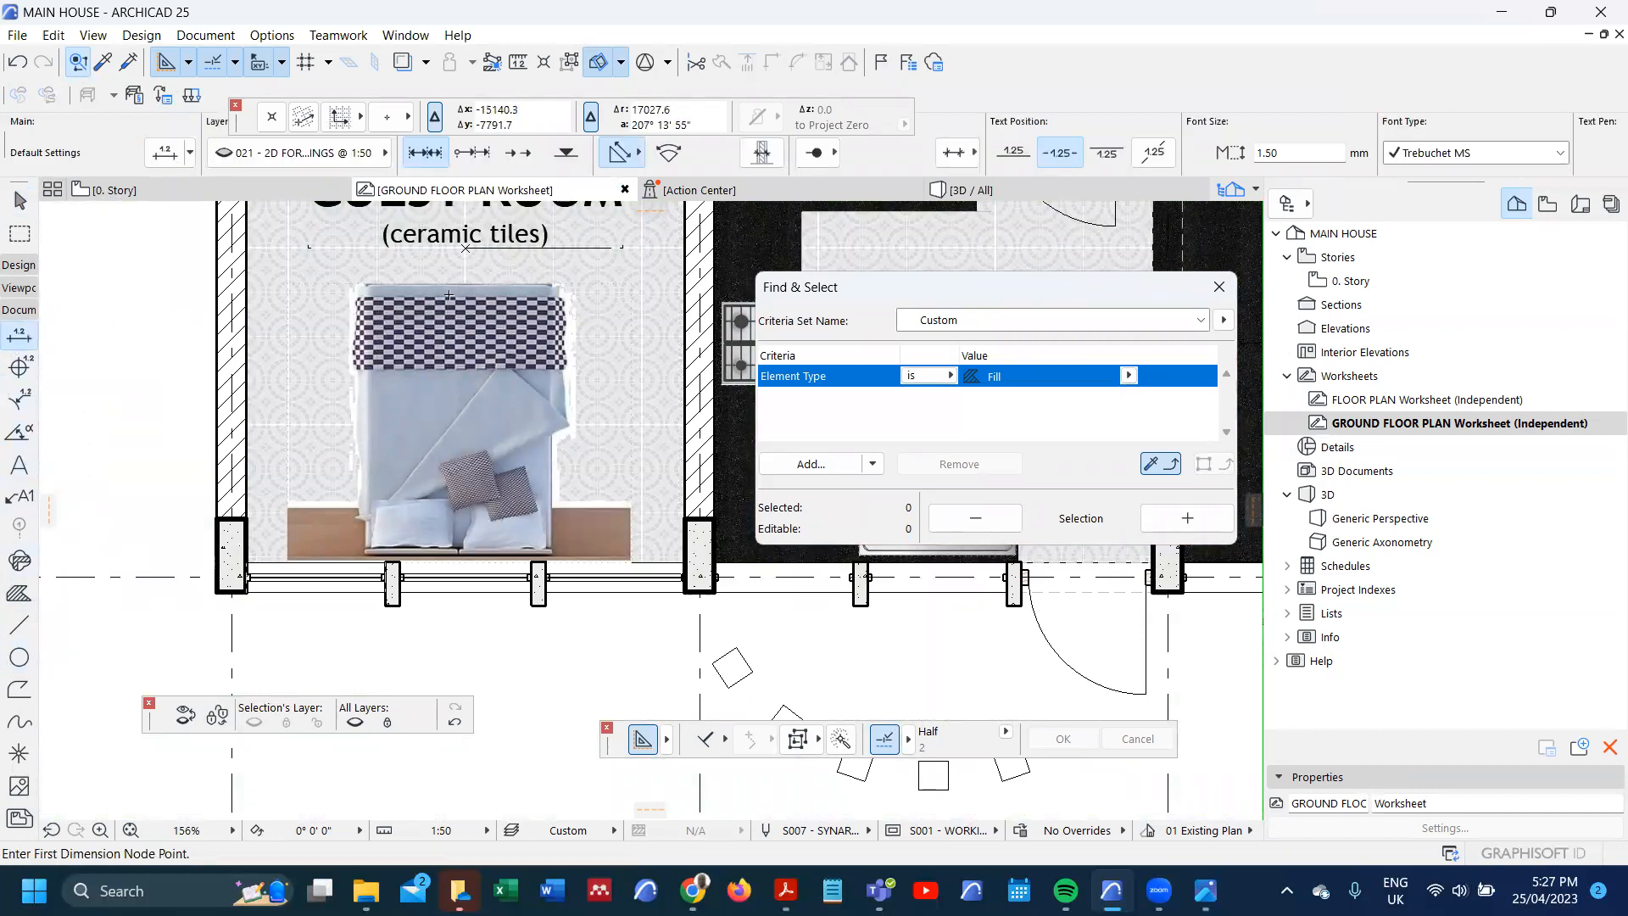
- Dimension the guest room's internal width between the columns, just inside the window wall, on the OYUGA - 006 - DIMENSIONS layer
click(383, 153)
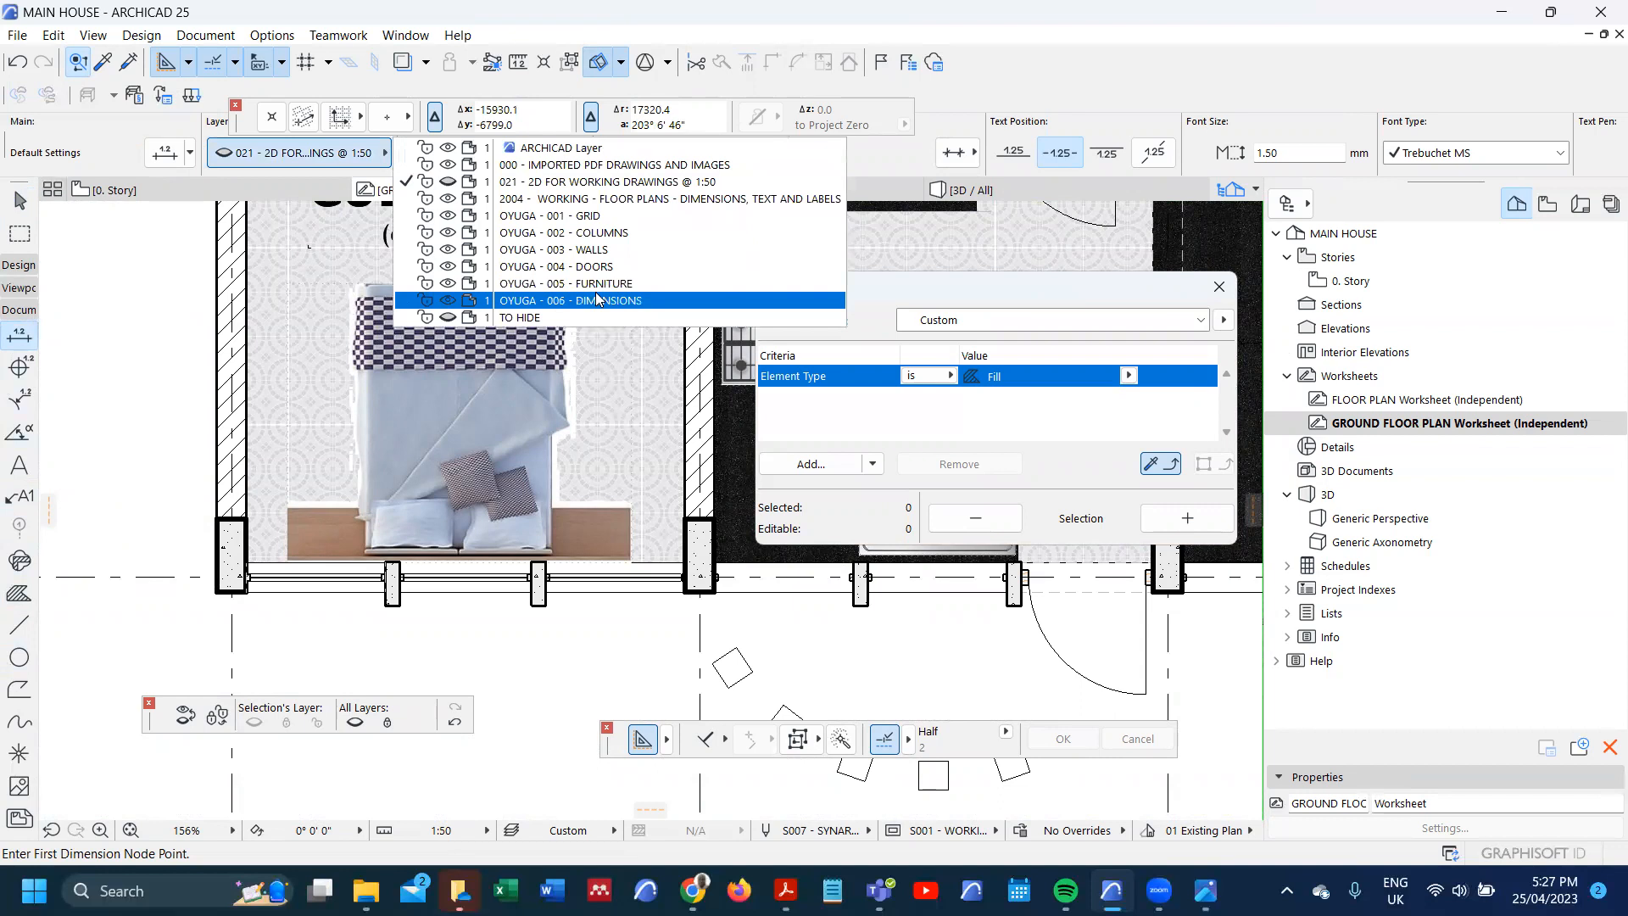
click(509, 301)
scroll(240, 579, up, 3)
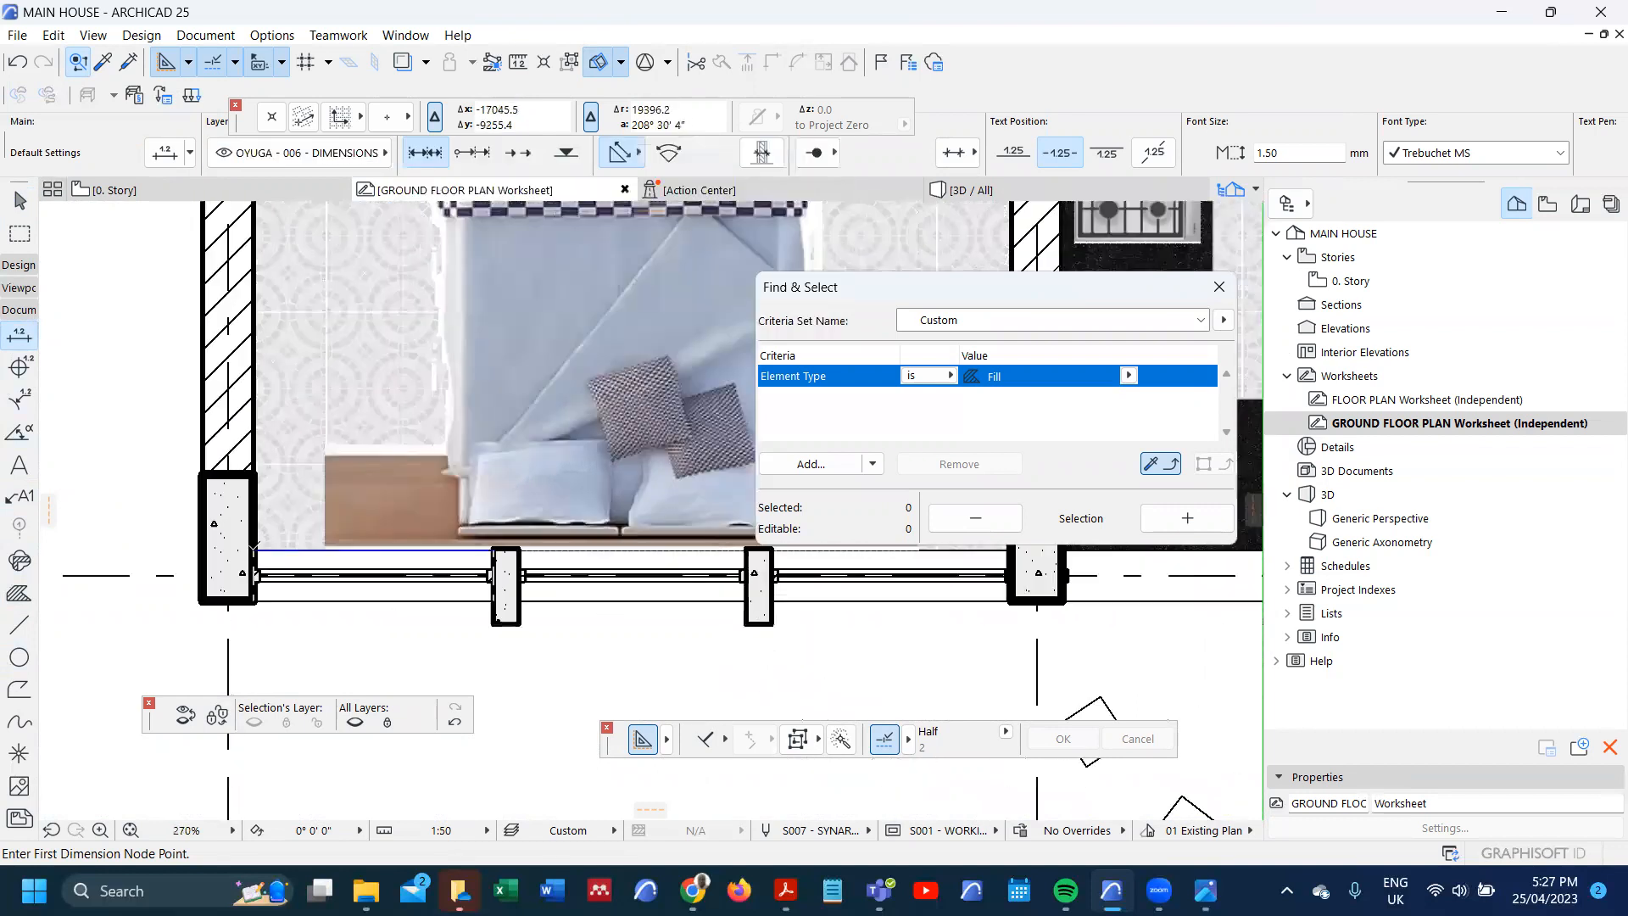
click(255, 550)
scroll(988, 551, down, 2)
middle_drag(987, 551, 628, 538)
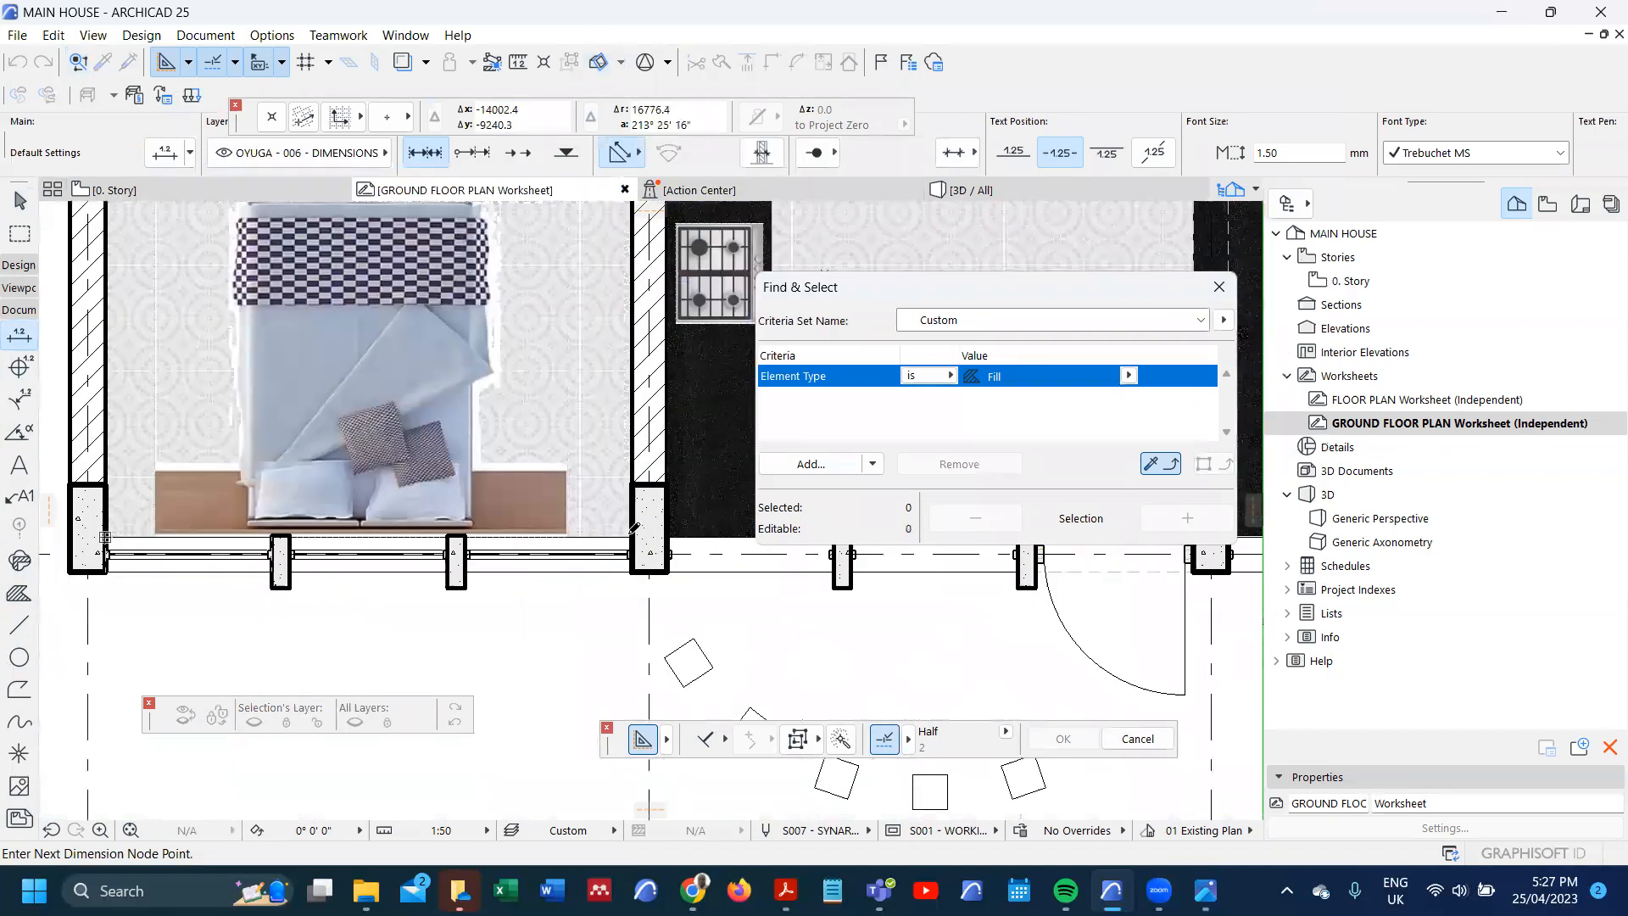
click(631, 537)
double_click(625, 515)
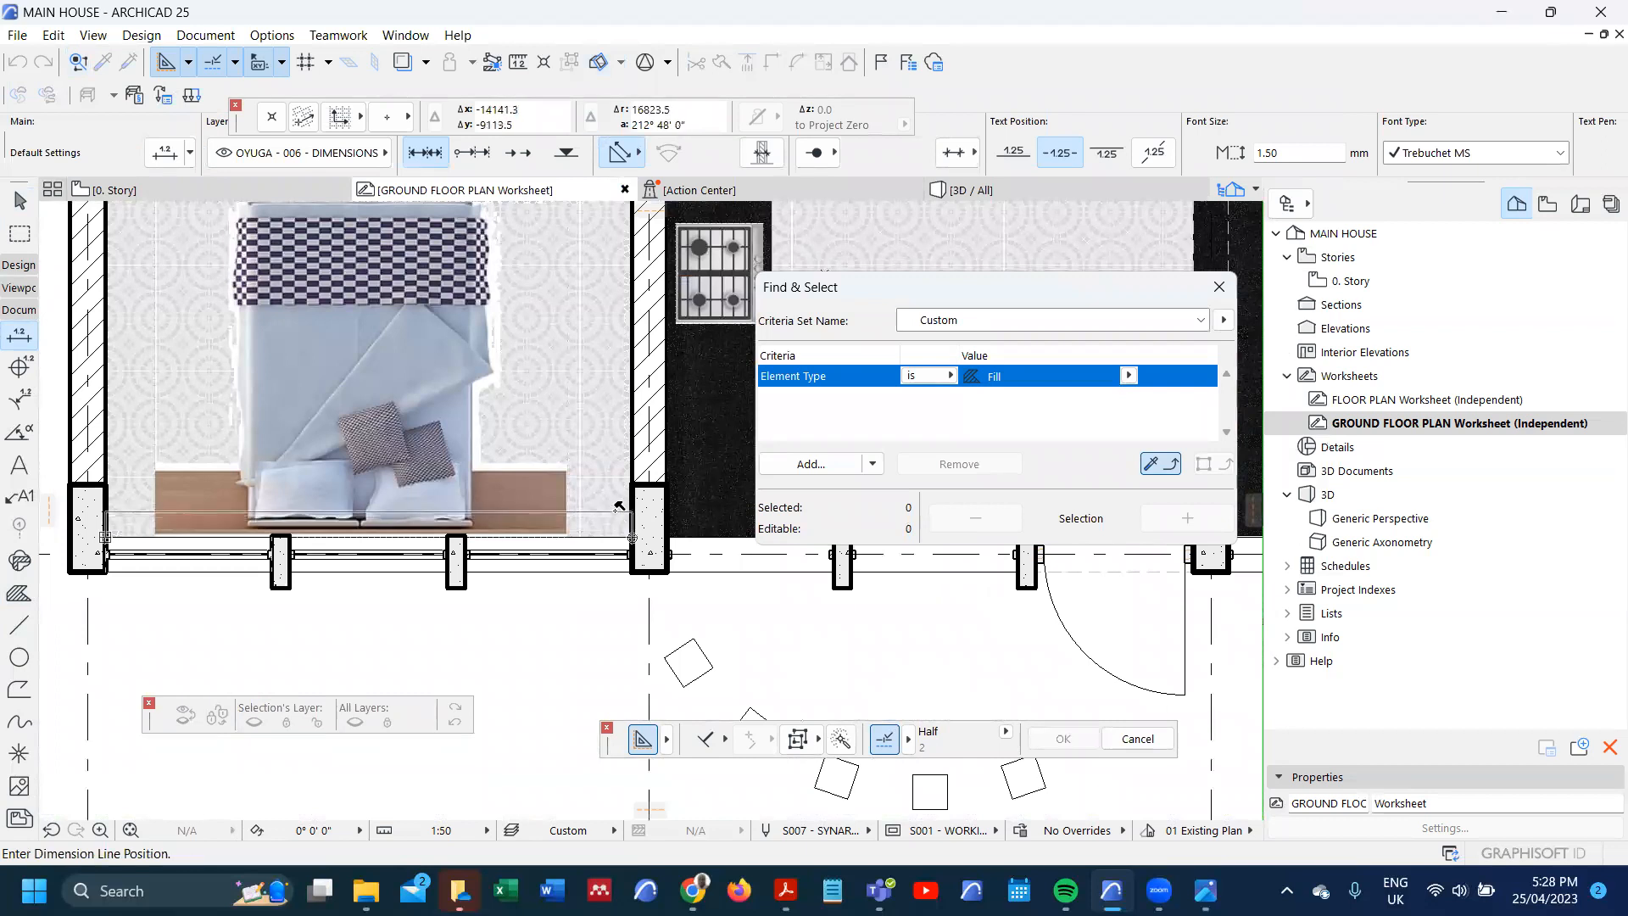
click(615, 506)
right_click(614, 506)
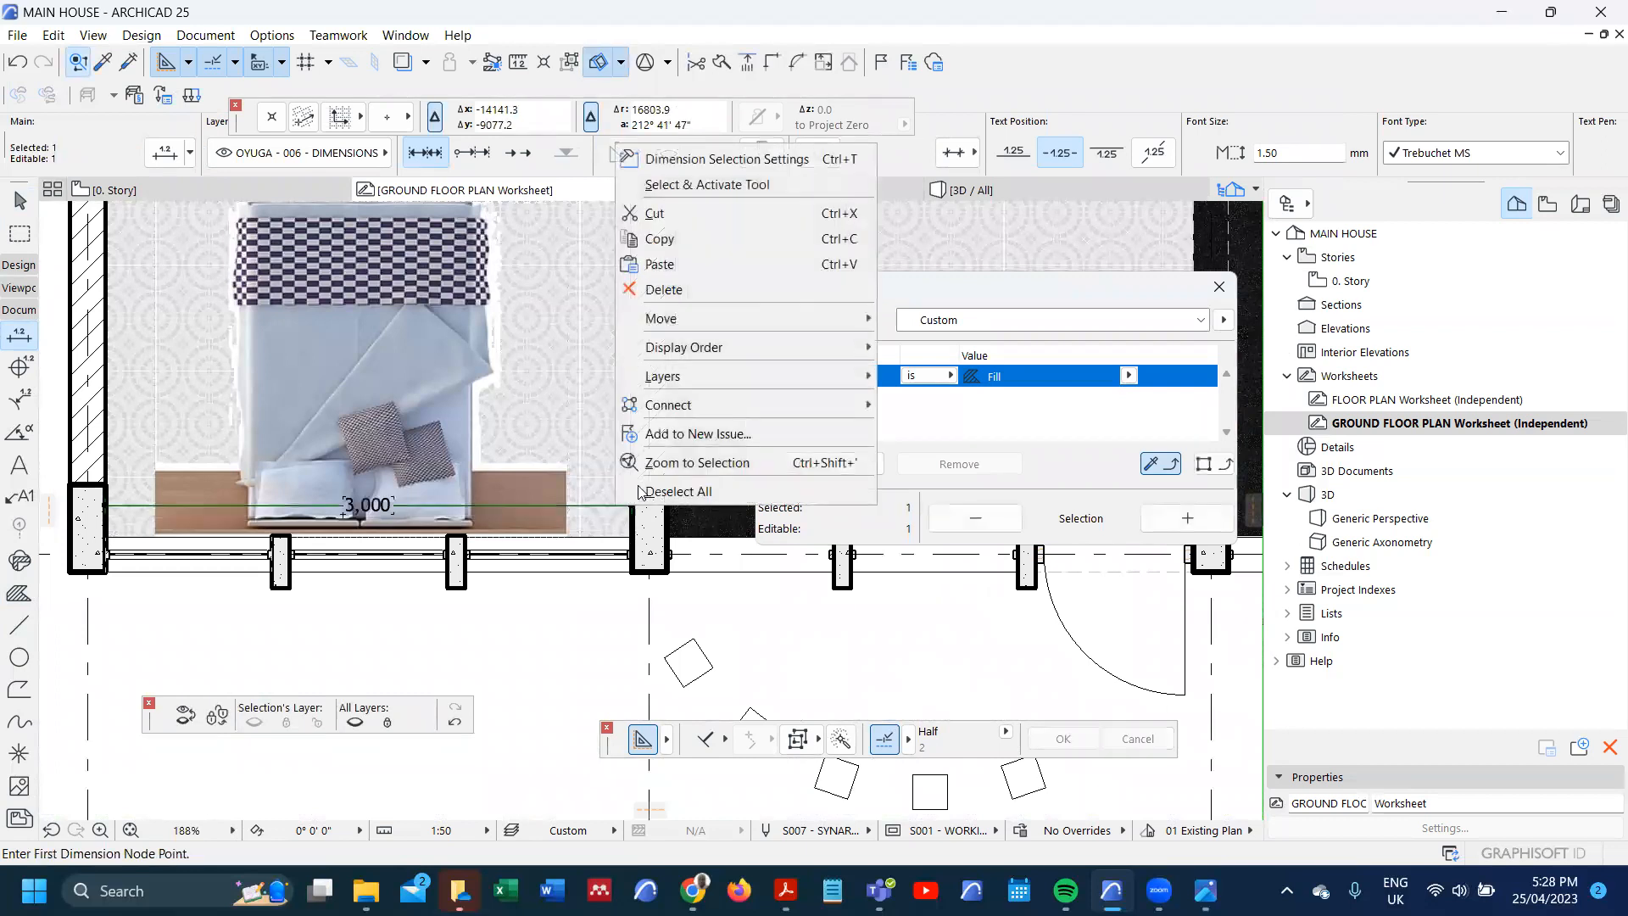
- Bring the guest room's 3,000 width dimension to the front of the display order
mouse_move(869, 356)
click(937, 347)
key(Escape)
- Dimension the guest room's internal length from the window wall to the wall behind the wardrobe, alongside the kitchen-side wall
scroll(749, 348, down, 1)
scroll(749, 347, up, 1)
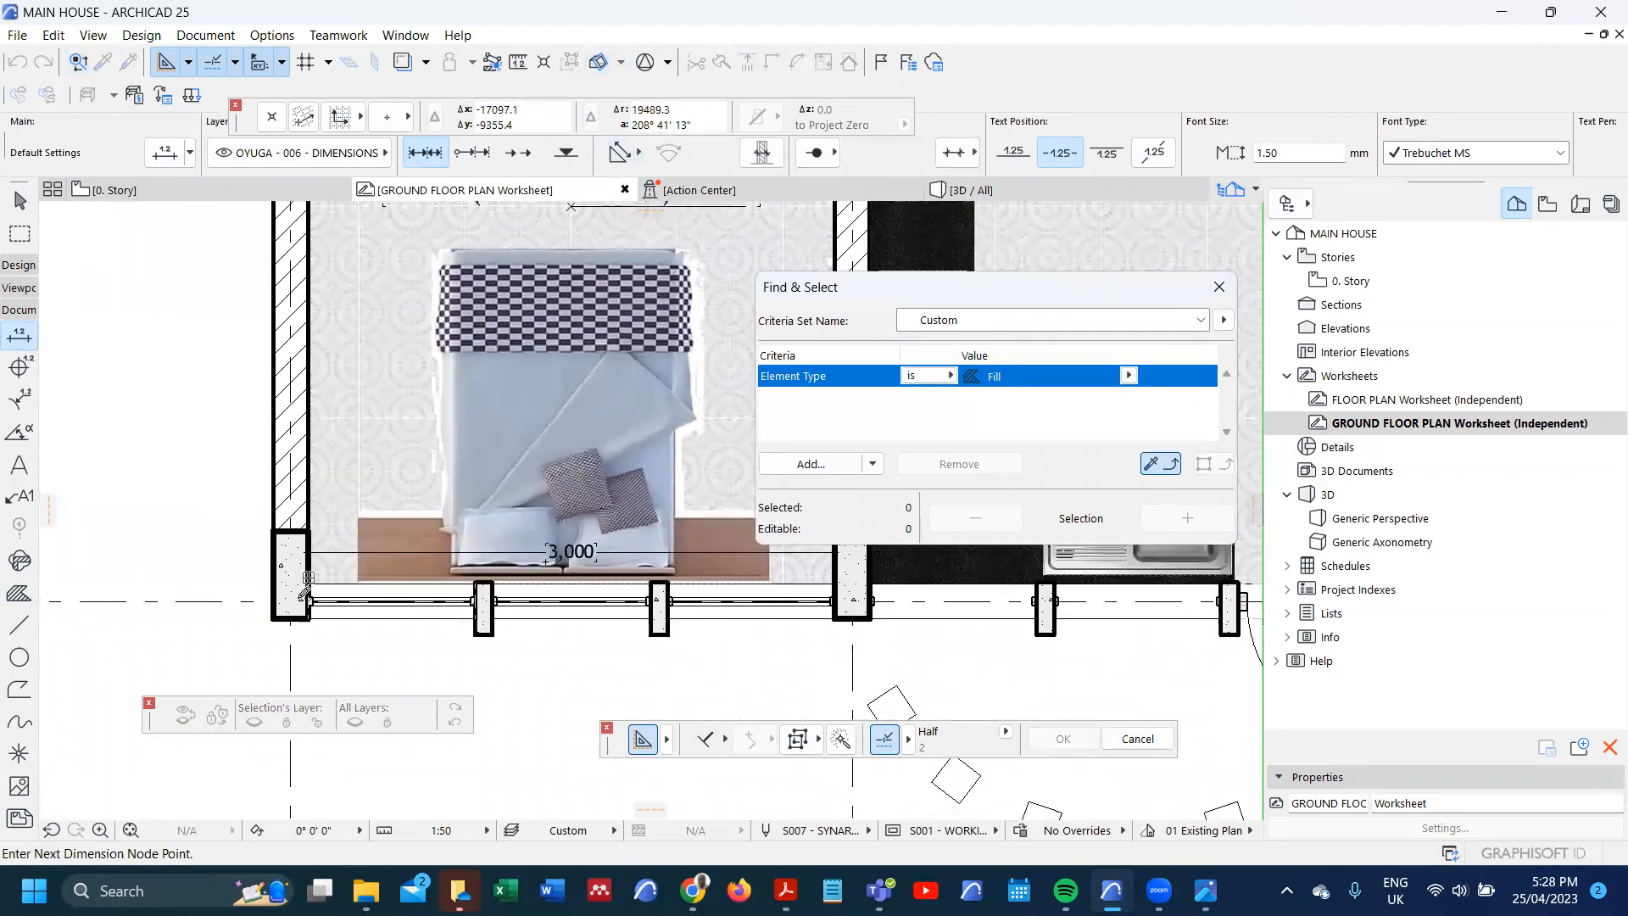
scroll(305, 588, down, 5)
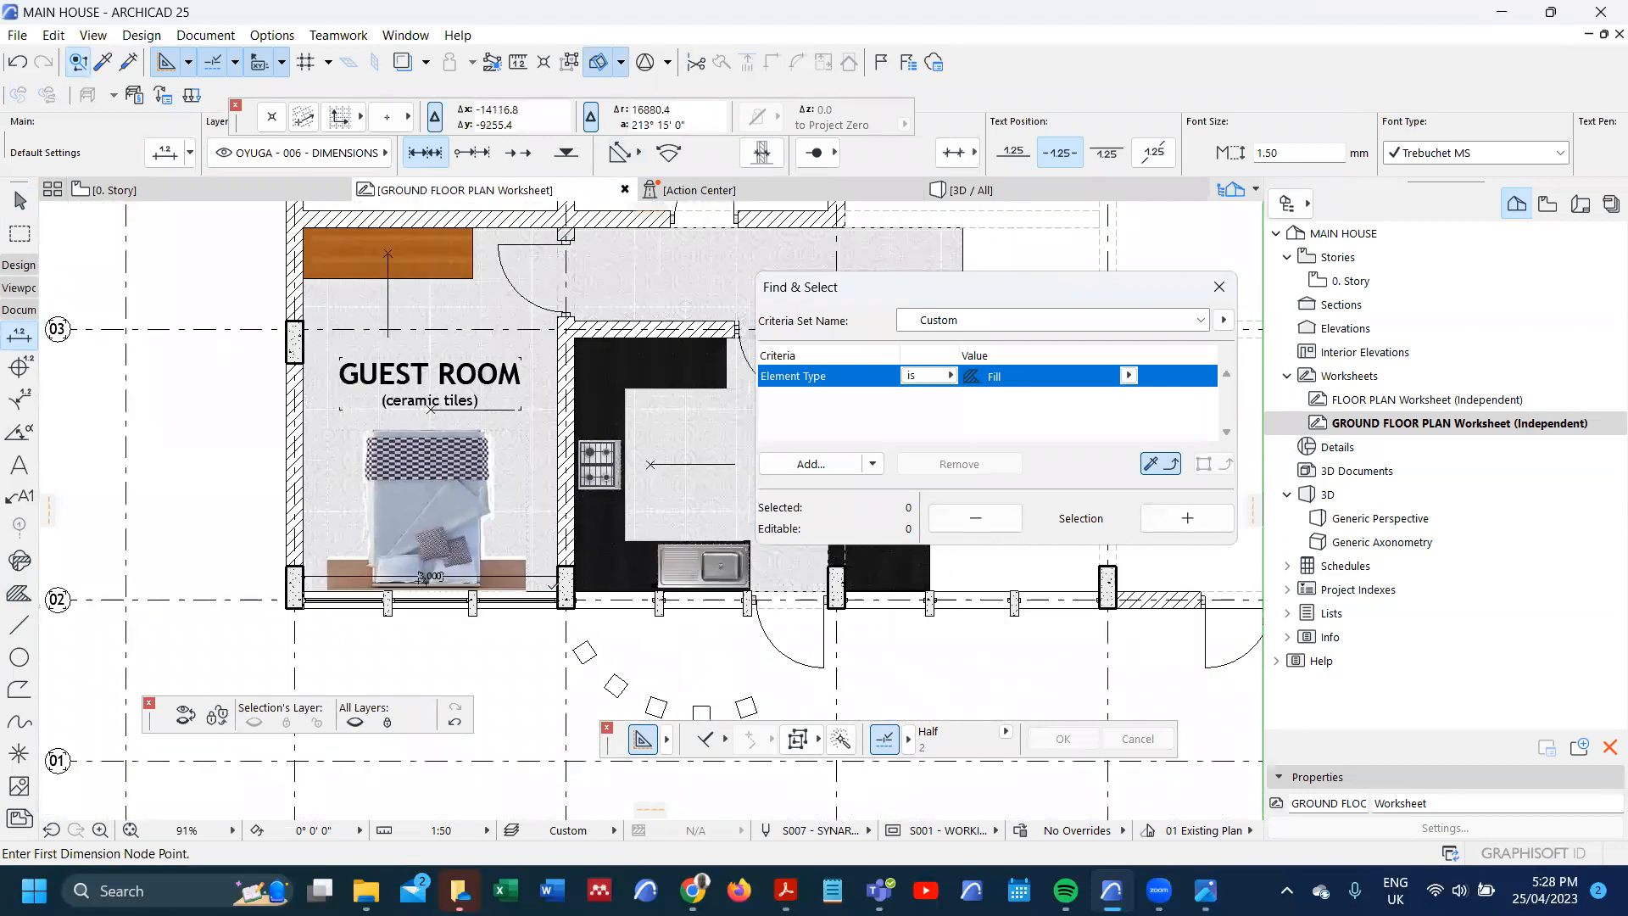
click(552, 588)
scroll(557, 524, down, 3)
scroll(566, 356, up, 5)
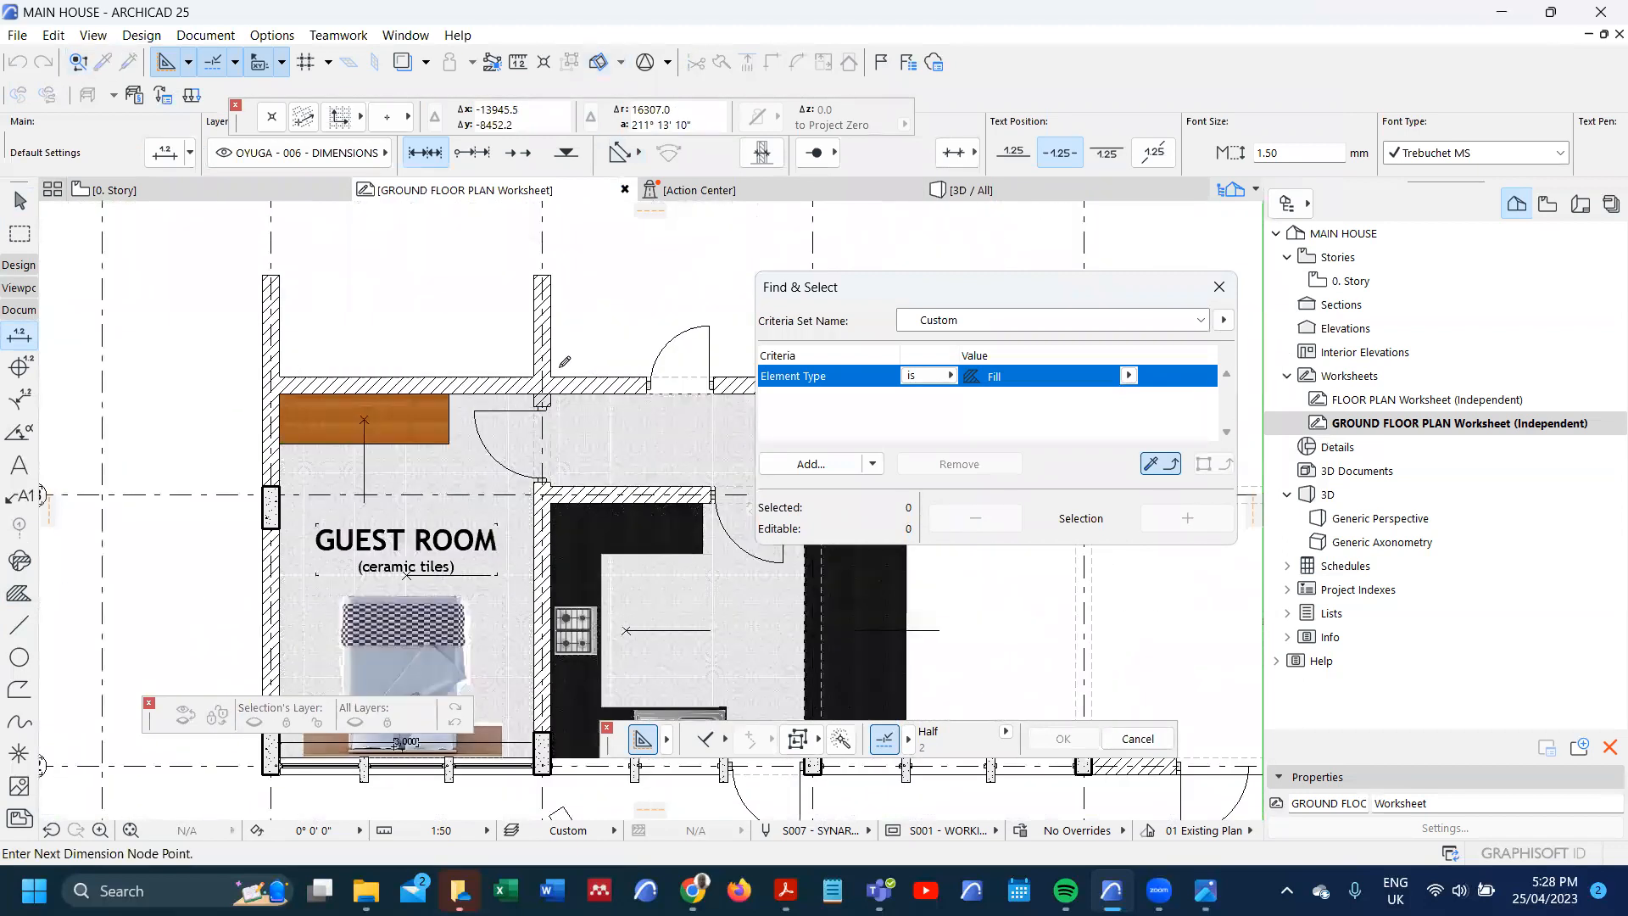
double_click(519, 415)
click(506, 490)
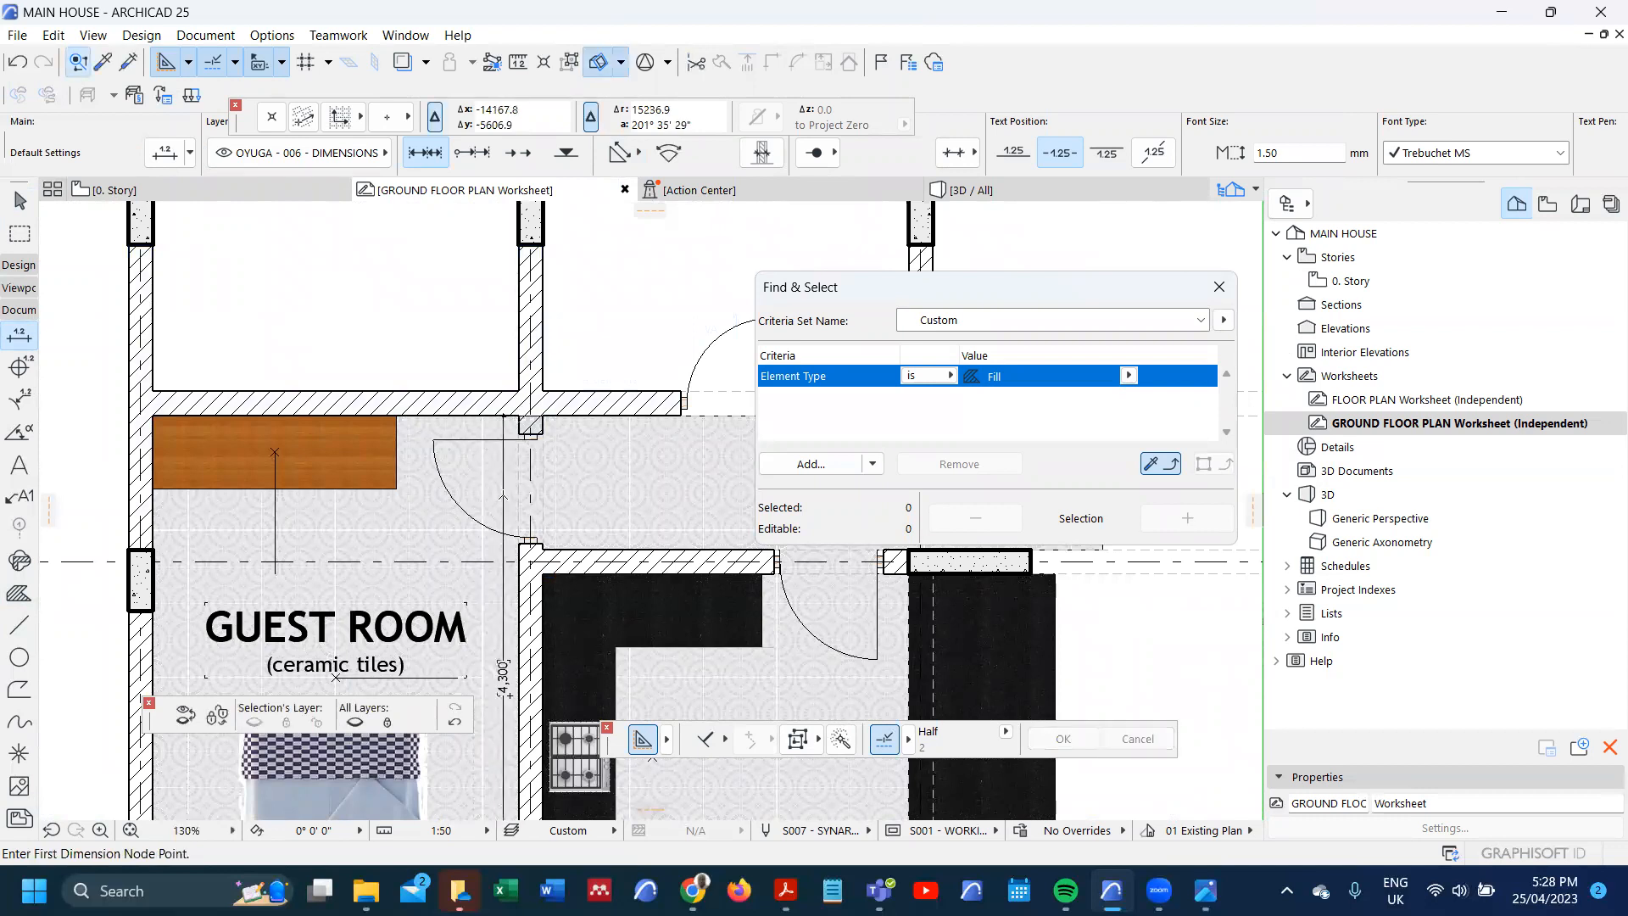
- Select the wall fill beside the guest room door and set its NDARUGU STONE WALL building material's background pen to 81
scroll(502, 496, up, 2)
scroll(523, 384, up, 1)
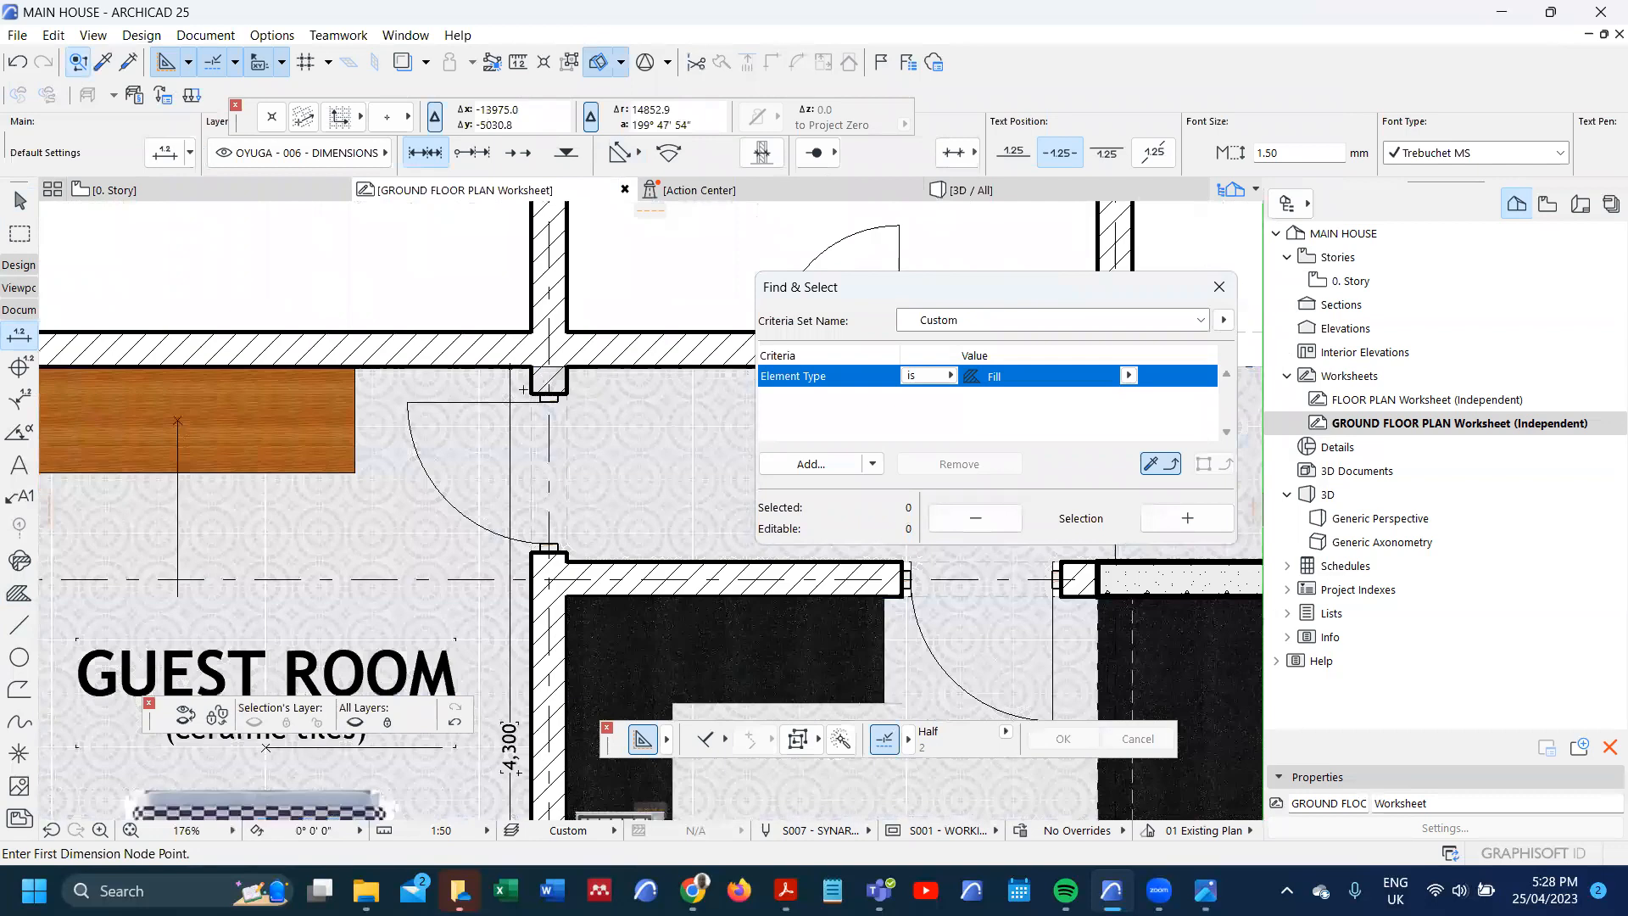
scroll(523, 384, up, 10)
shift+click(521, 414)
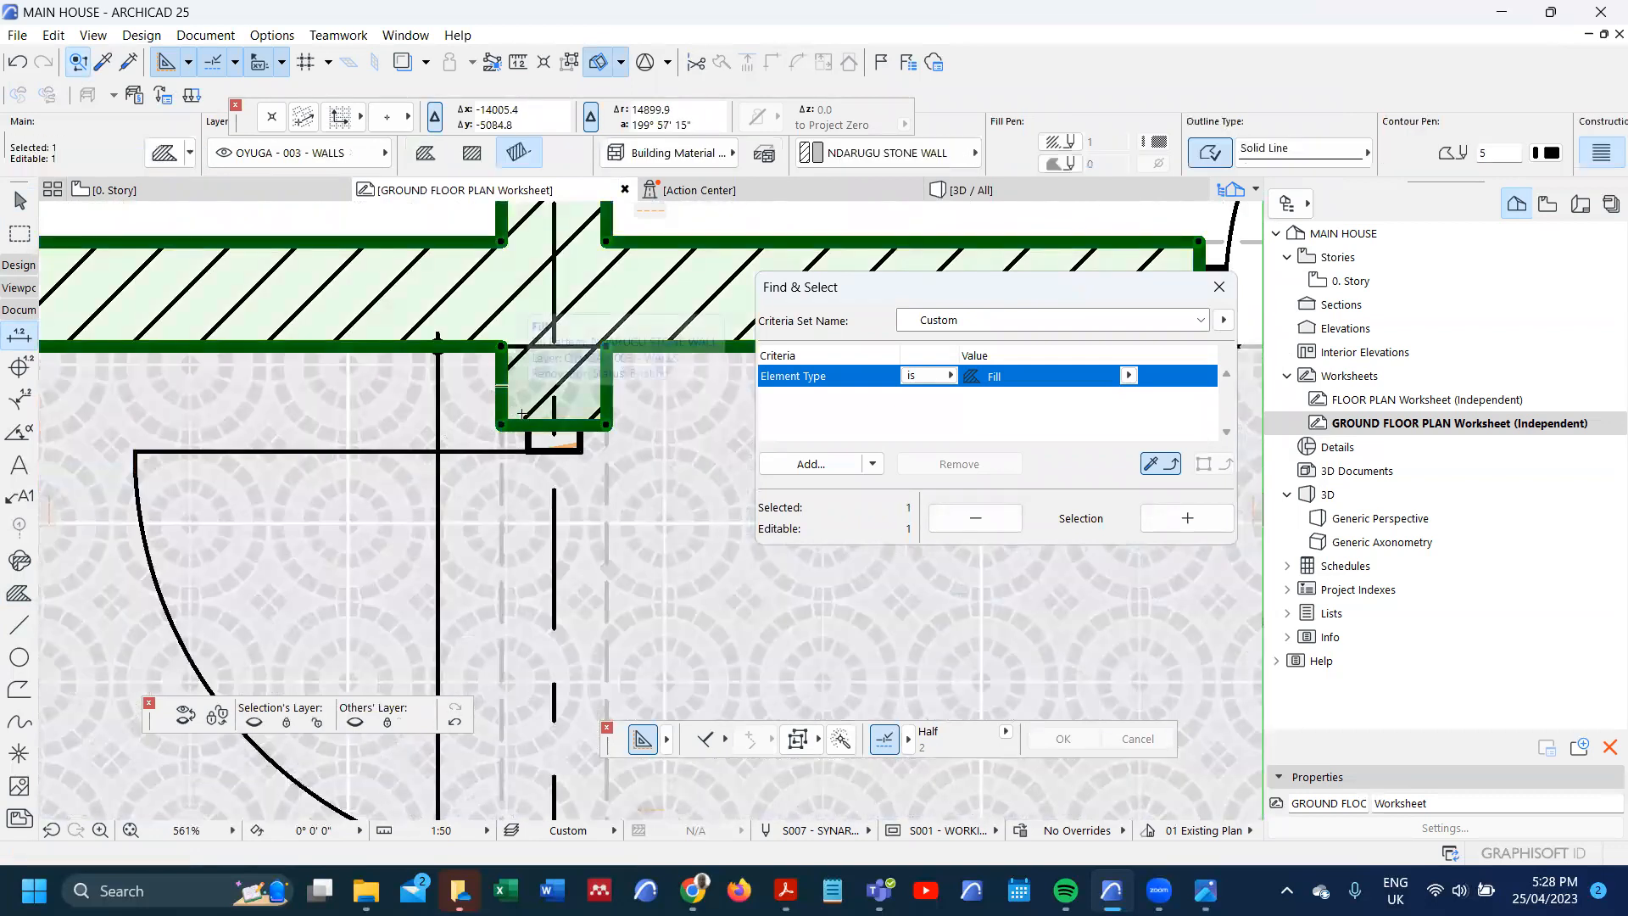
scroll(521, 414, down, 6)
scroll(509, 398, up, 2)
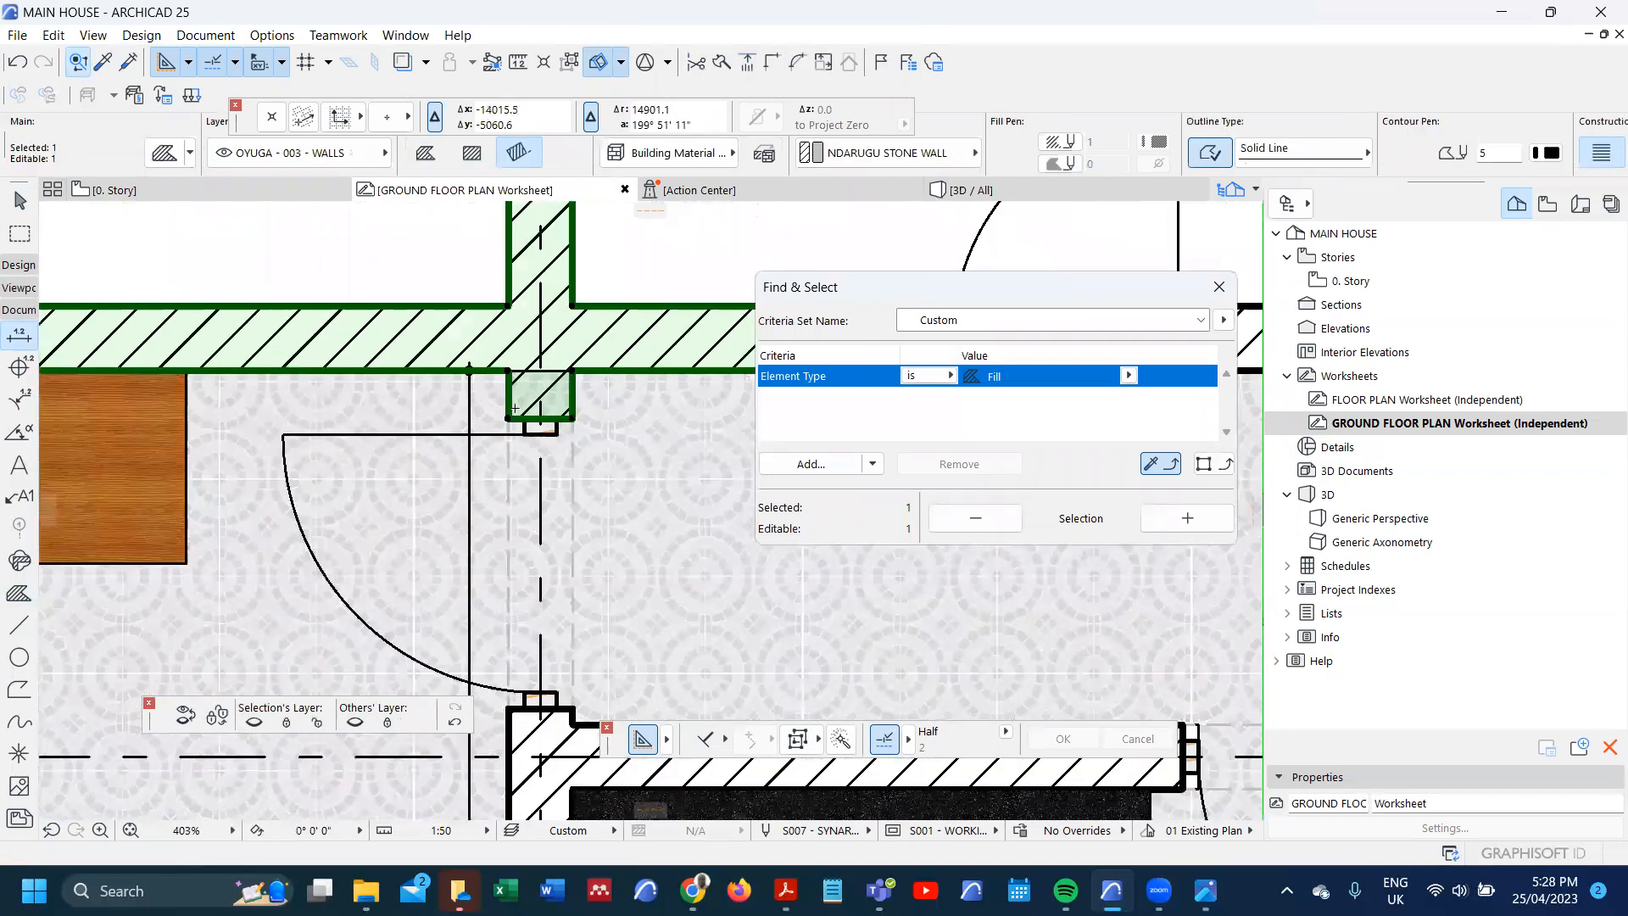
scroll(545, 409, up, 1)
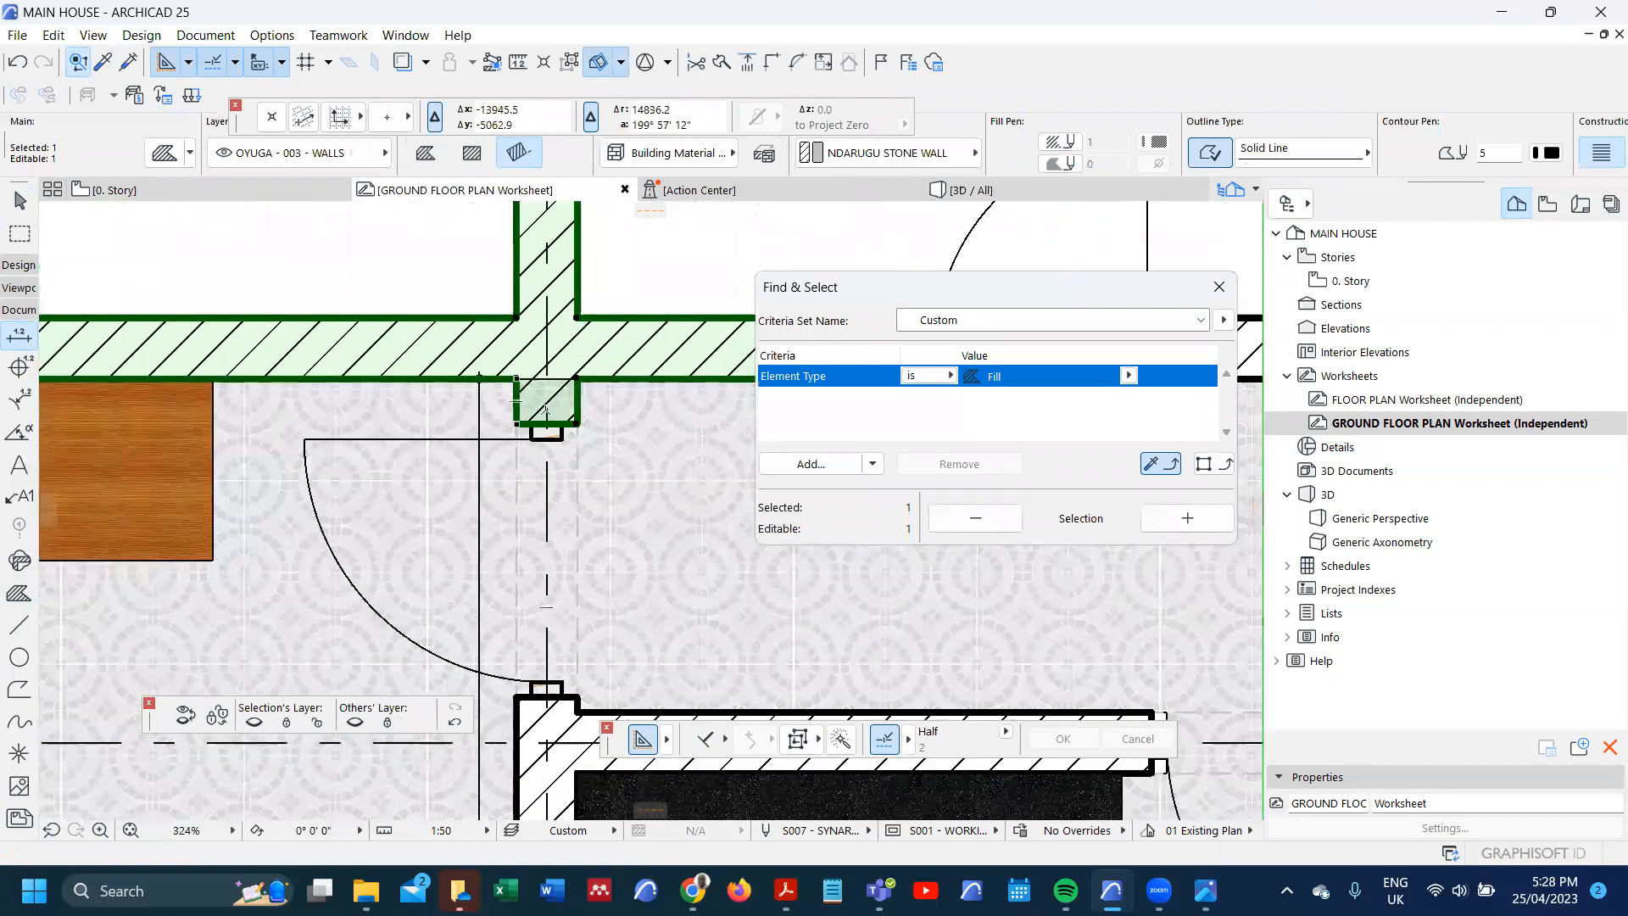
click(275, 35)
click(283, 38)
click(285, 38)
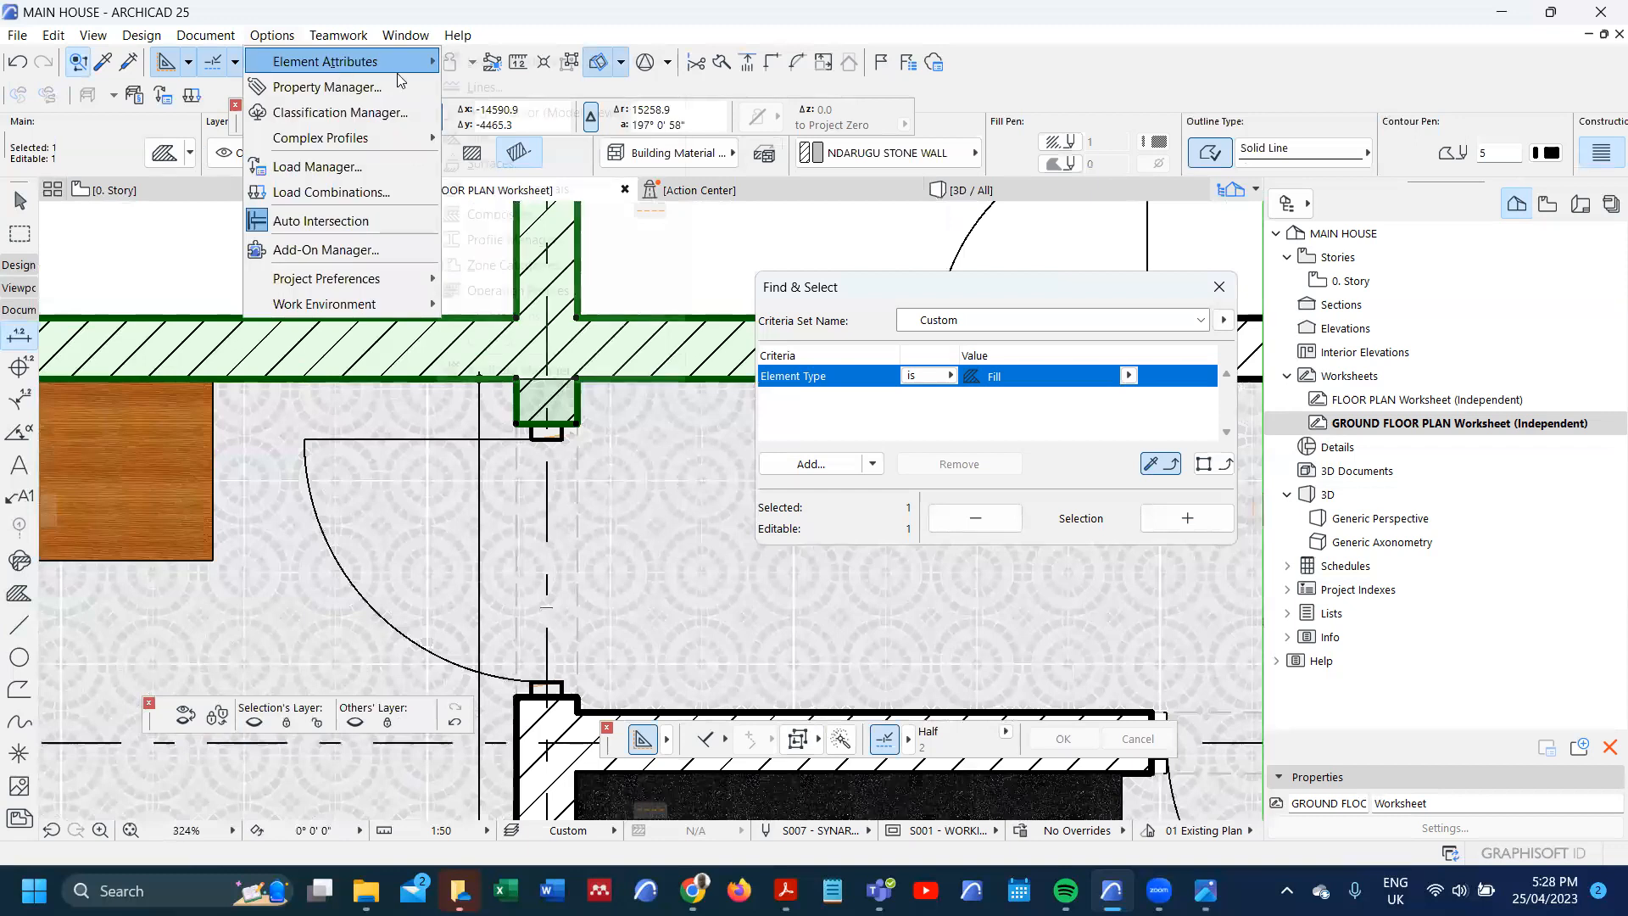
mouse_move(365, 70)
click(502, 188)
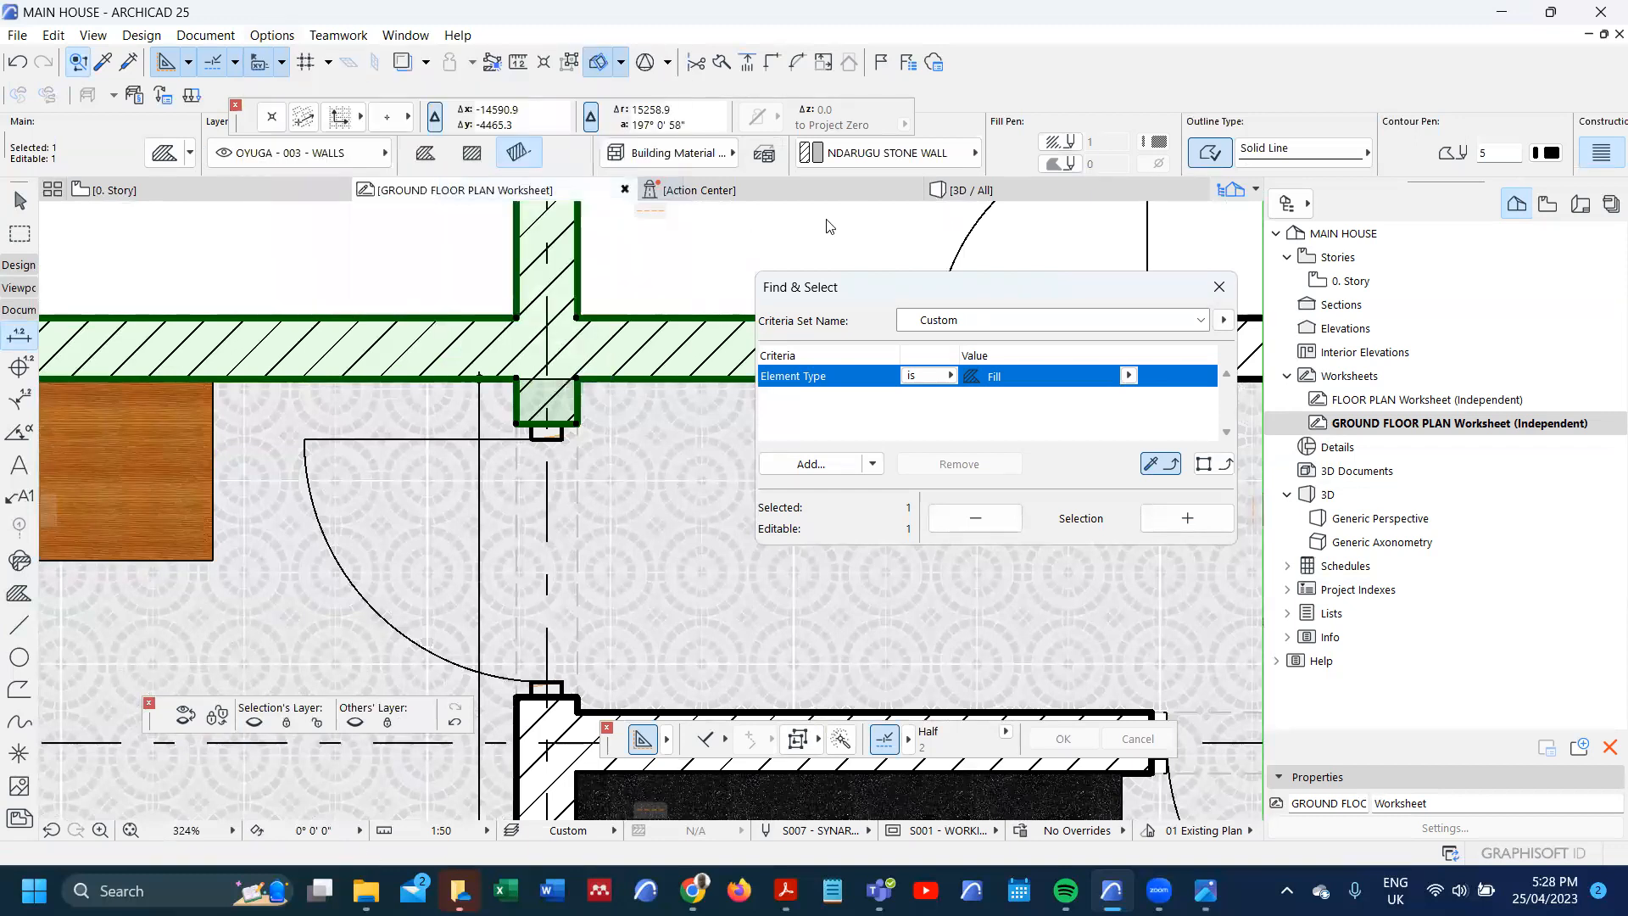
click(1320, 243)
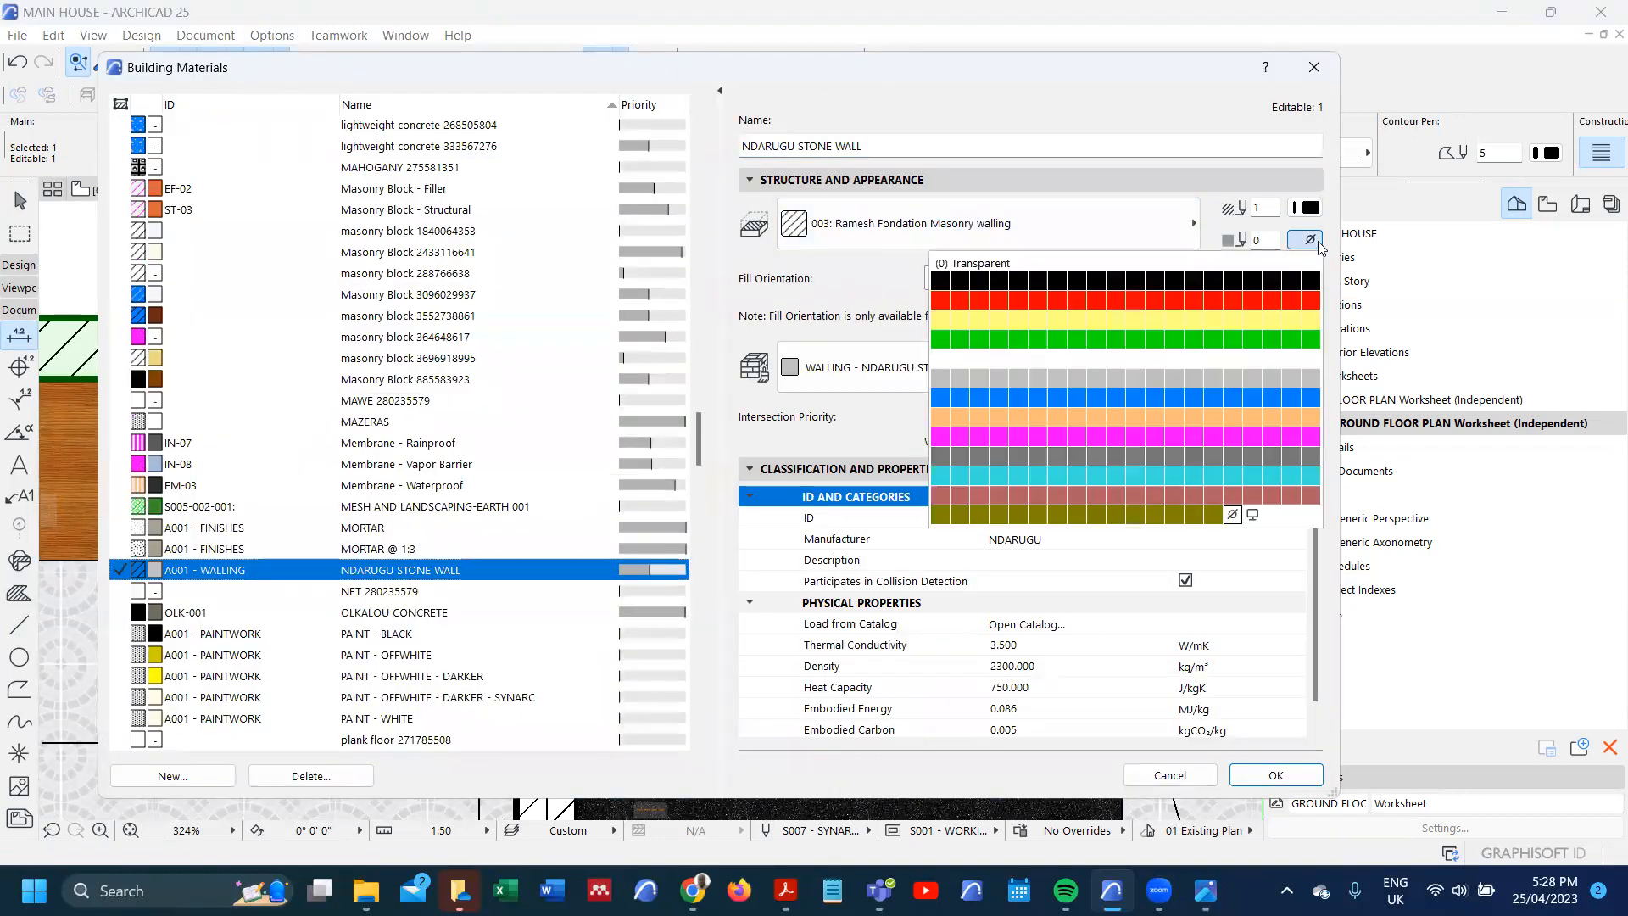
click(940, 358)
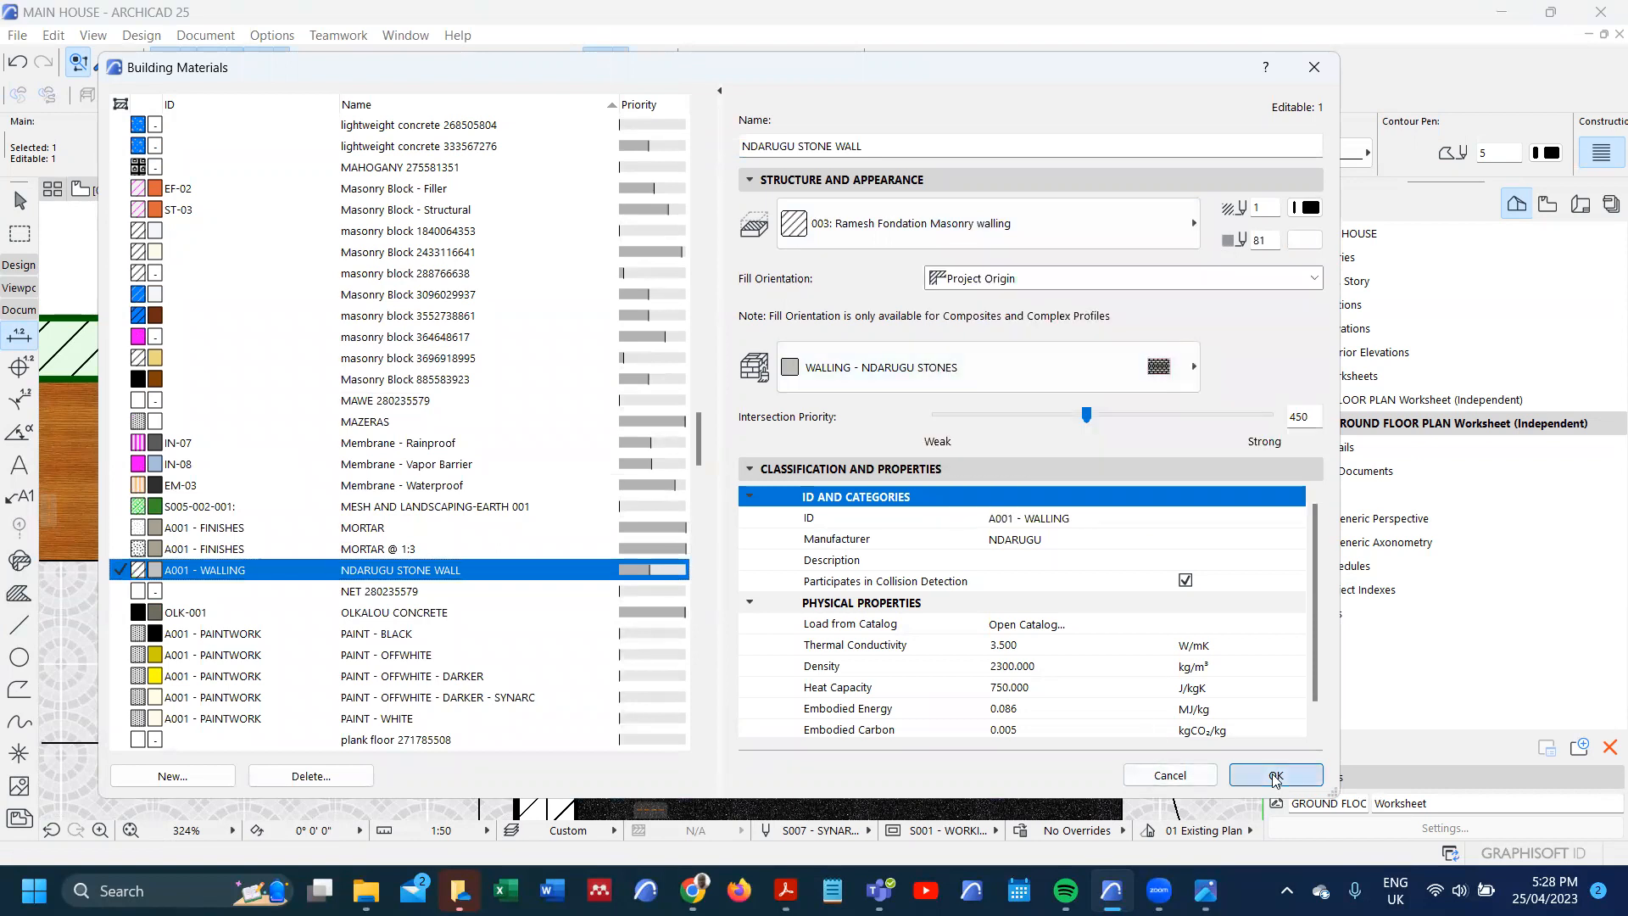
click(1275, 777)
scroll(537, 494, down, 6)
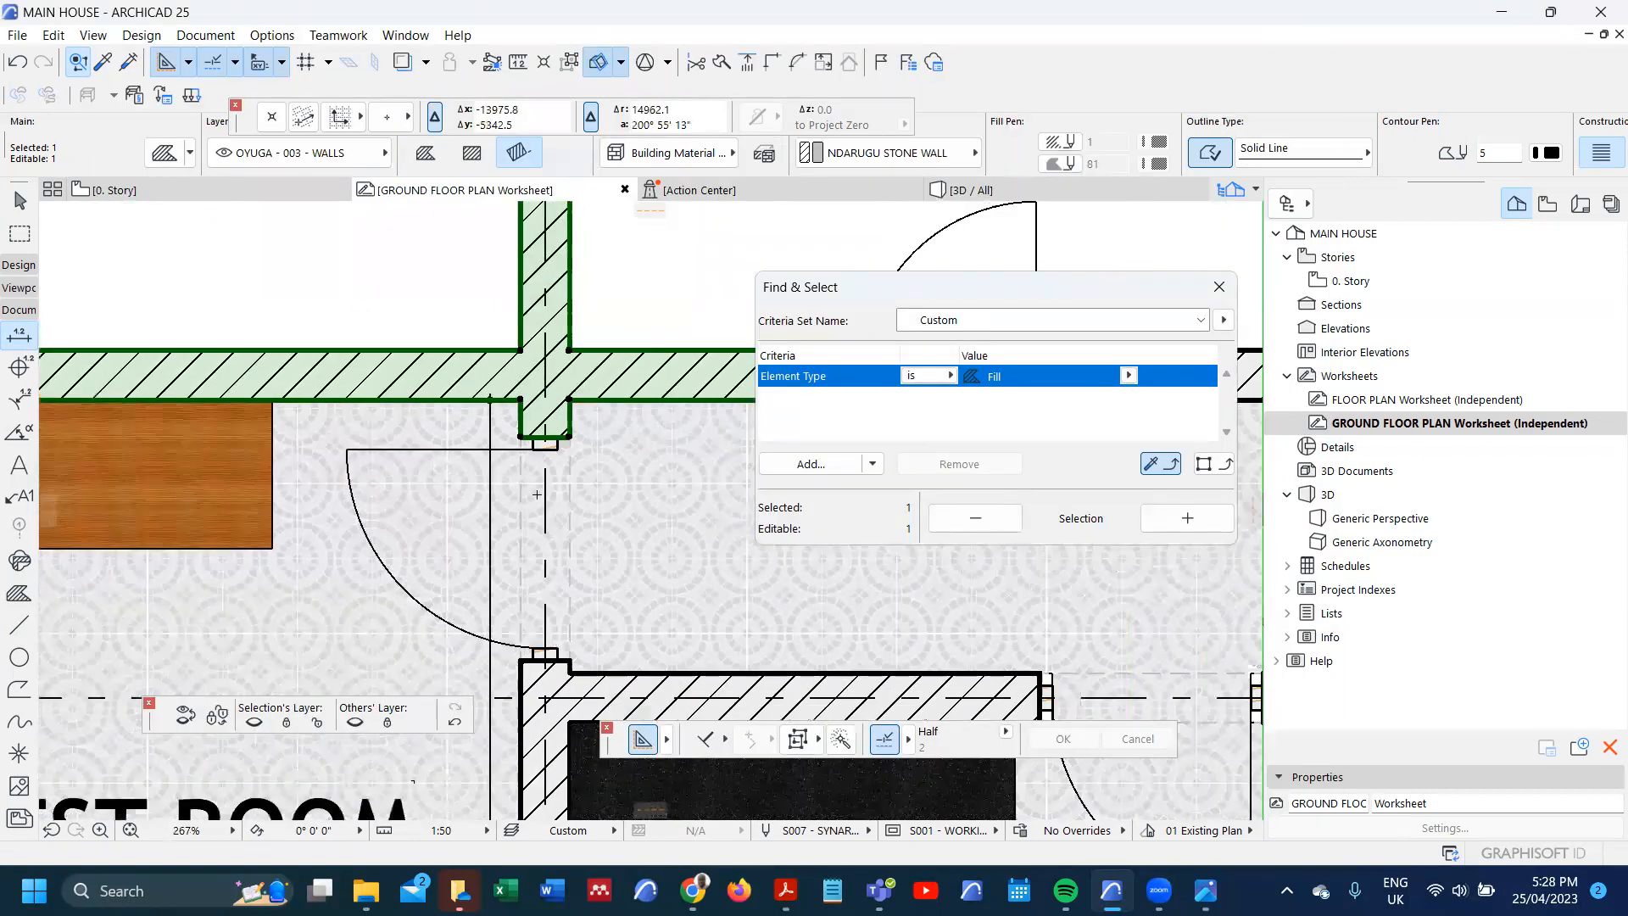
key(Escape)
- Dimension the overall distance from grid line A to grid line H, placing the dimension line just above the grid bubbles
middle_drag(551, 475, 525, 425)
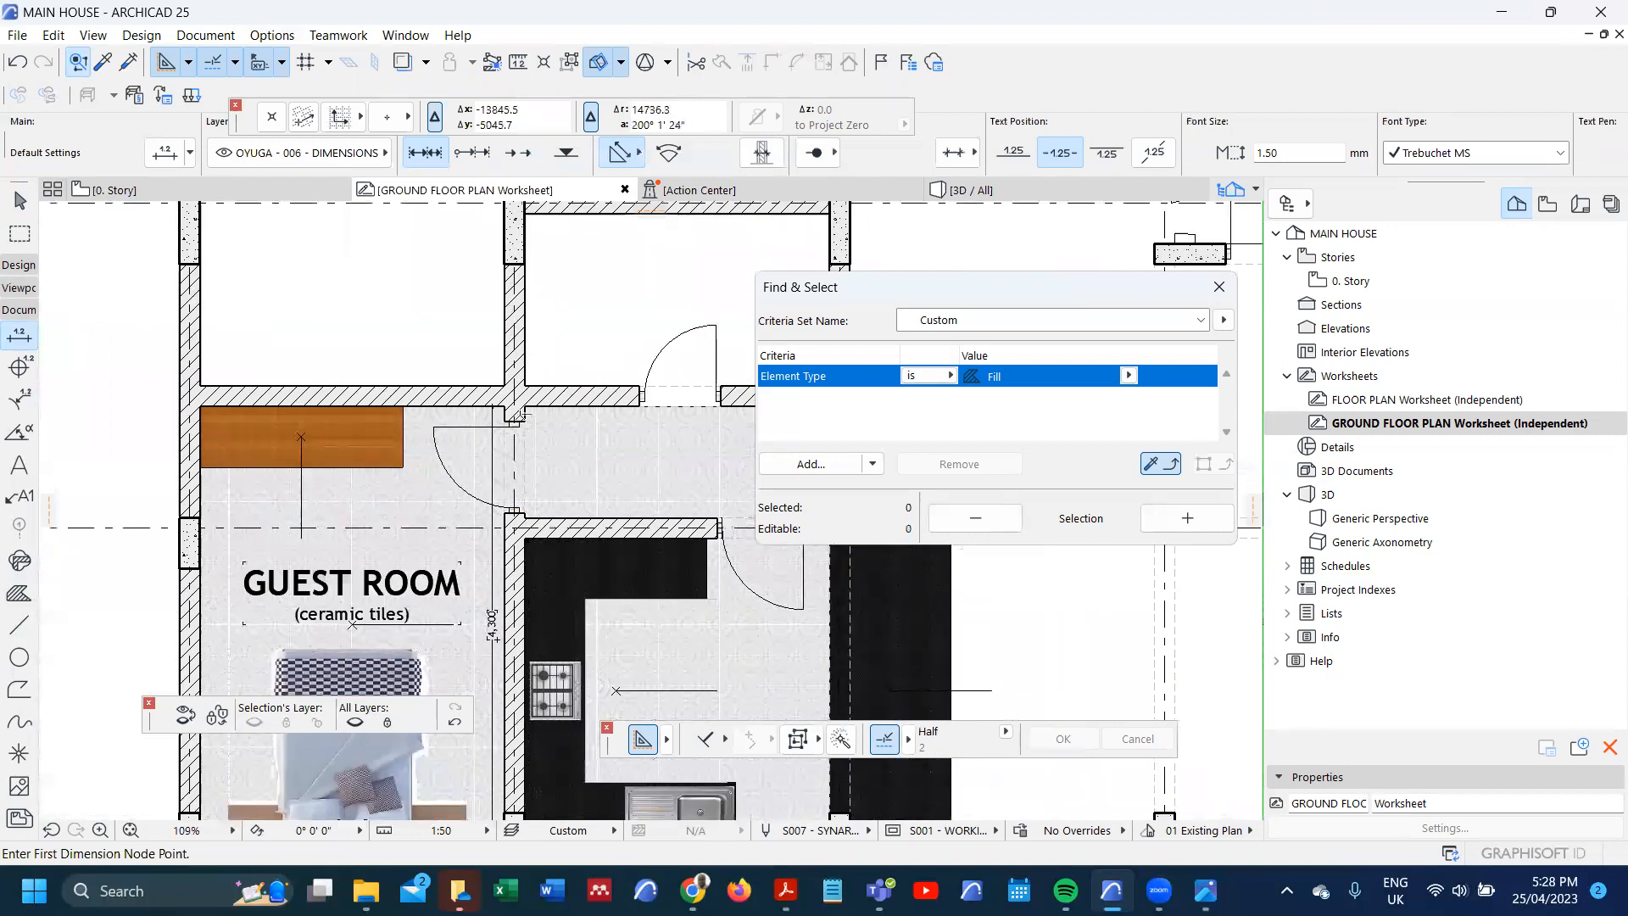
scroll(470, 272, down, 3)
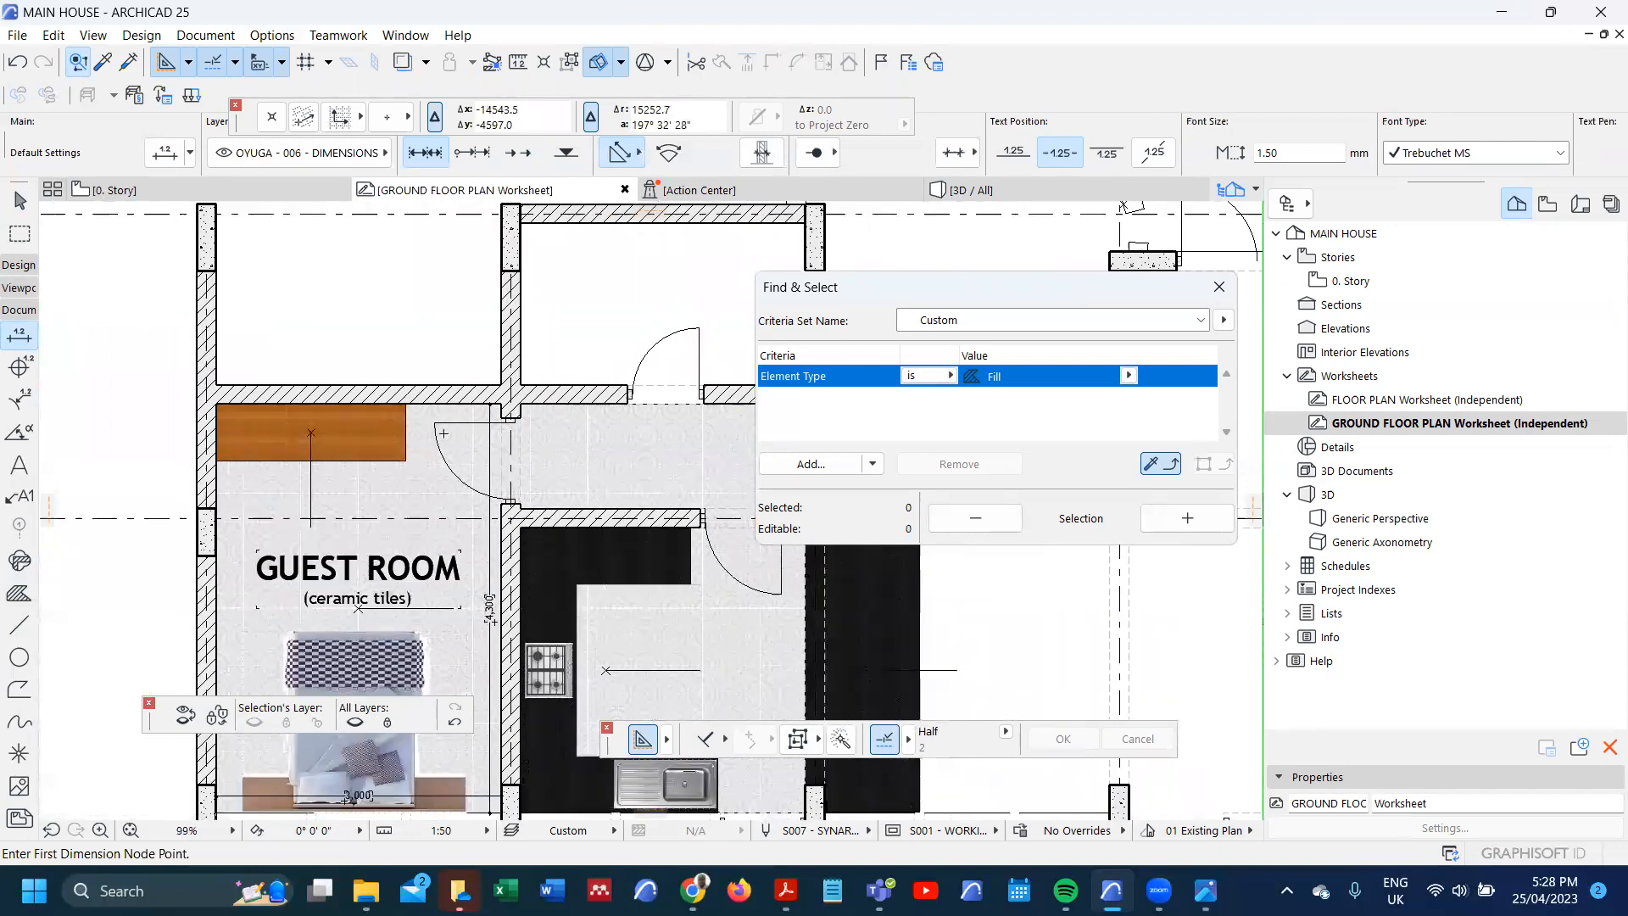
scroll(405, 610, up, 2)
scroll(328, 557, up, 3)
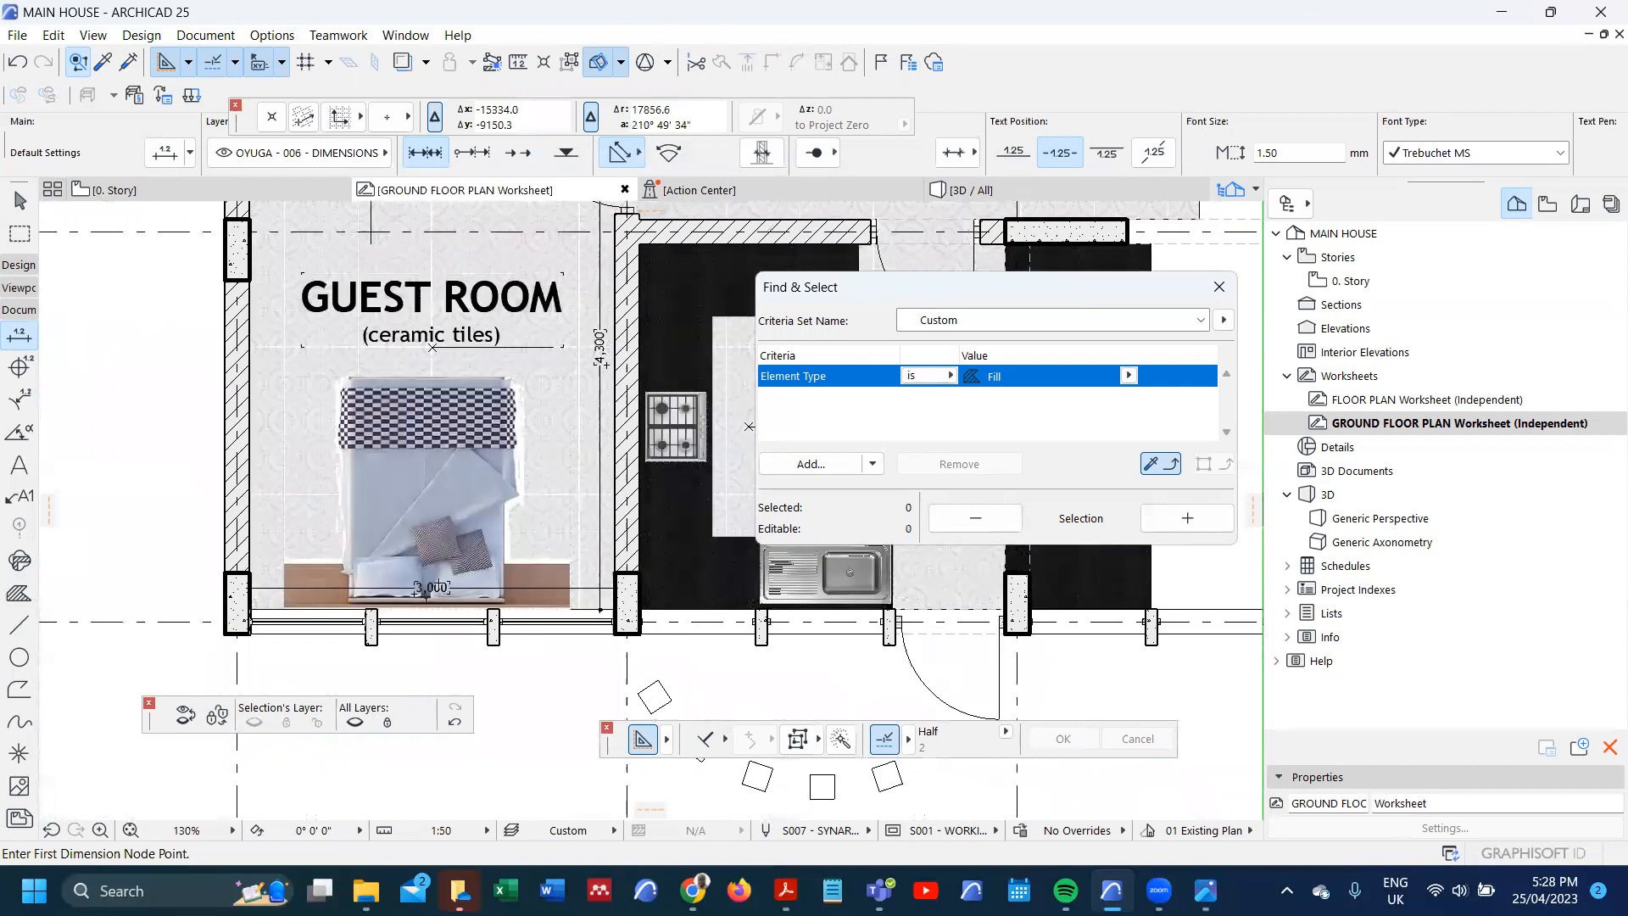
scroll(425, 546, down, 5)
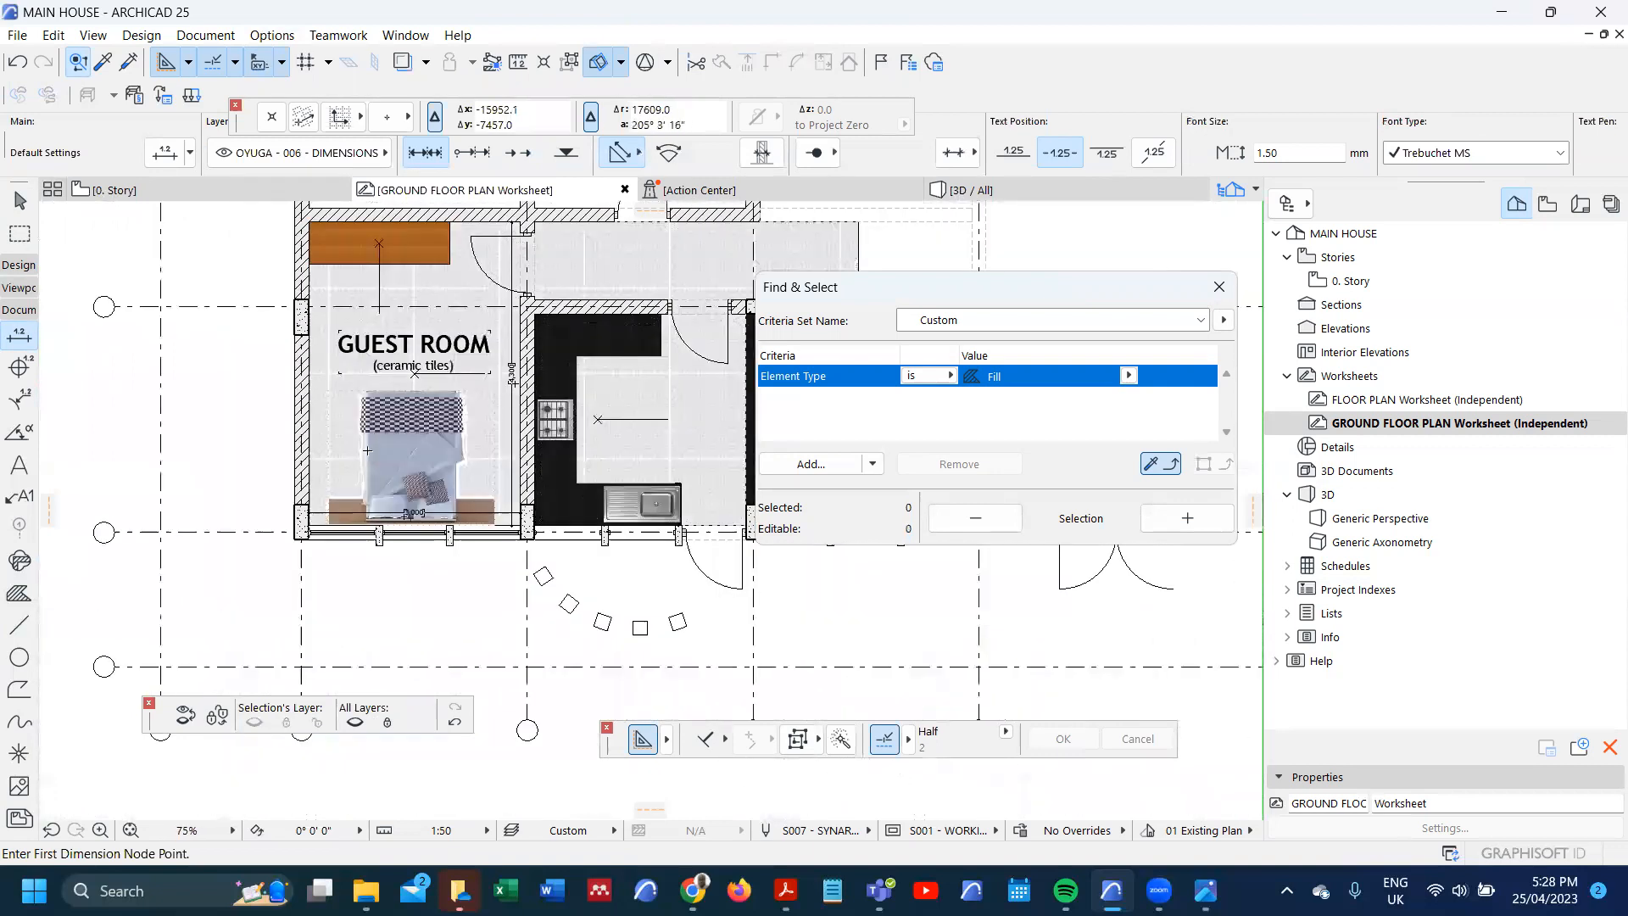
scroll(262, 604, up, 2)
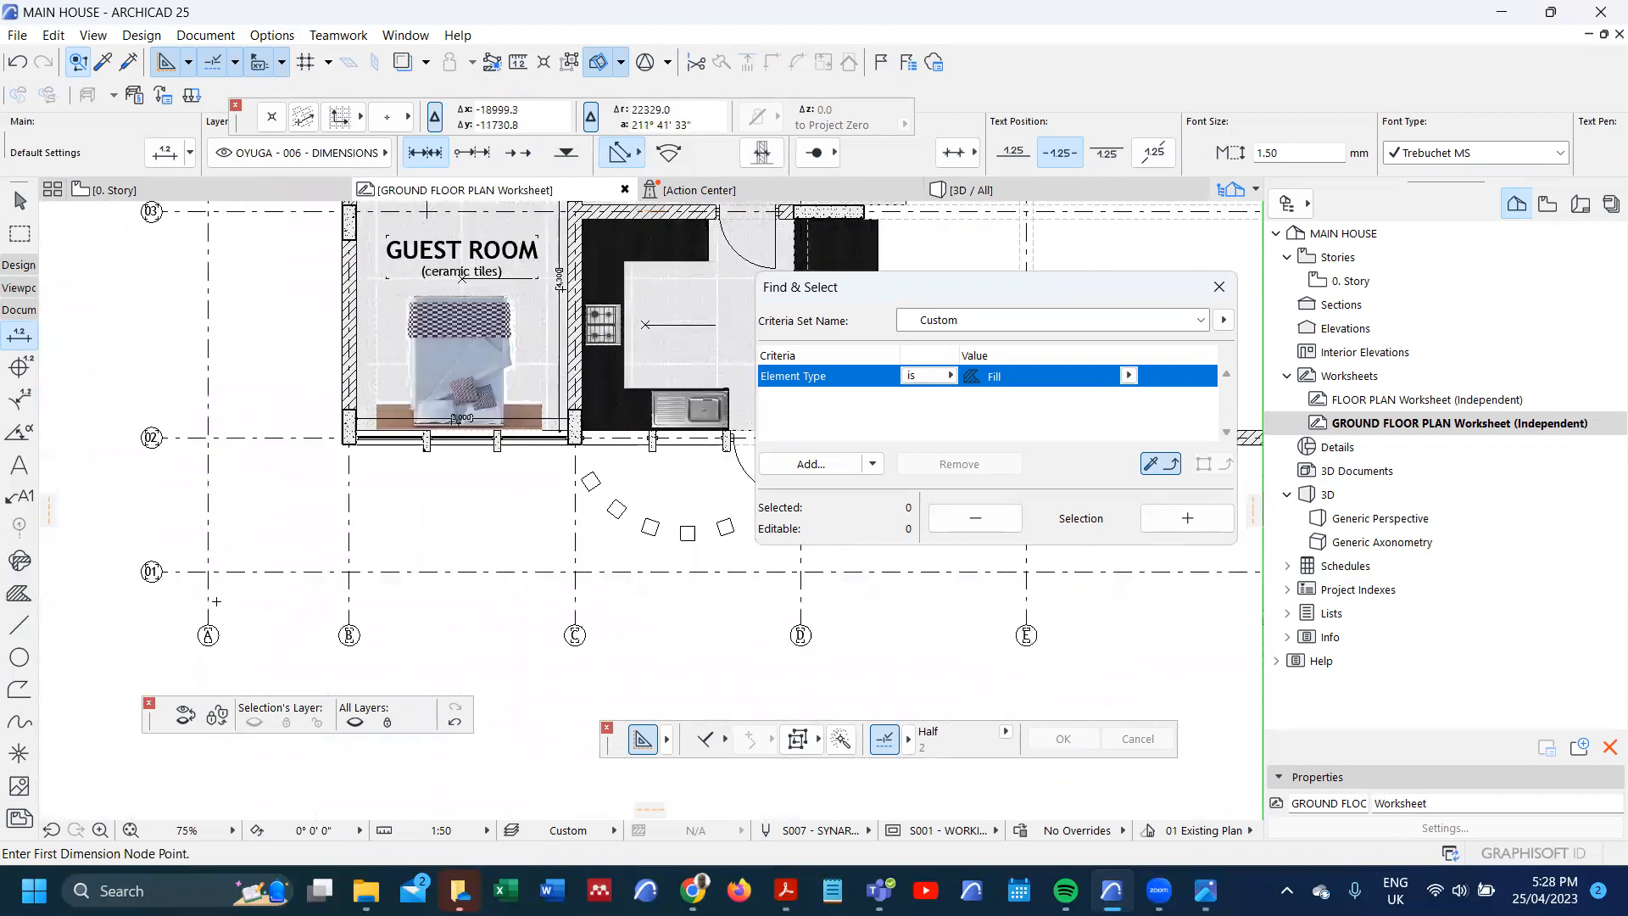
click(209, 627)
scroll(217, 572, down, 4)
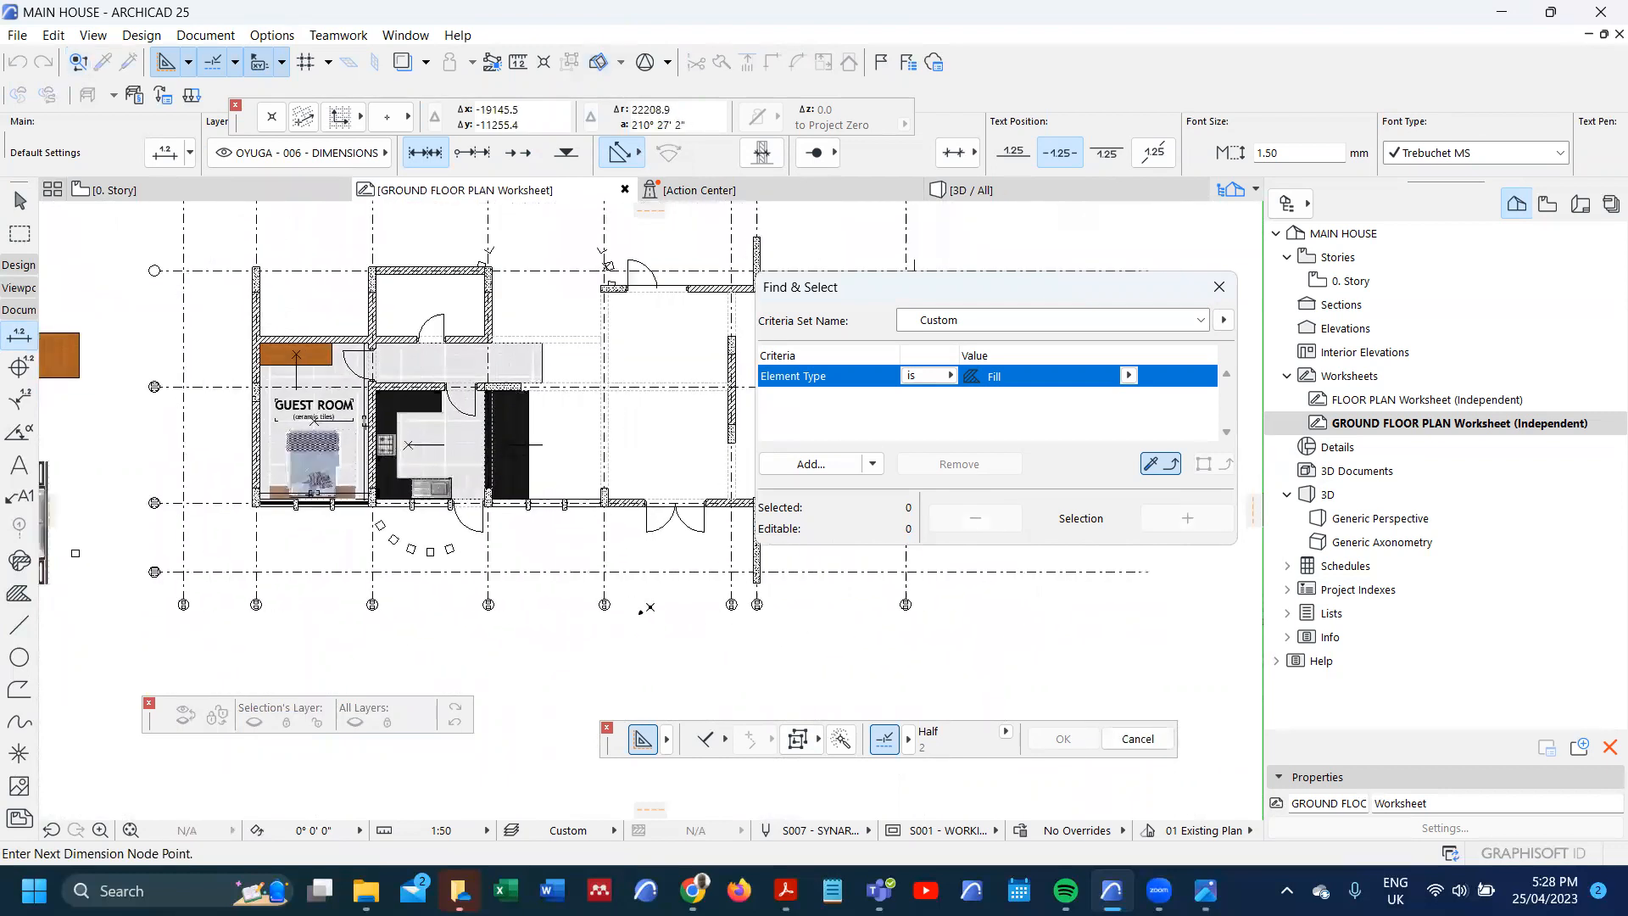
scroll(950, 612, up, 2)
click(905, 591)
double_click(584, 565)
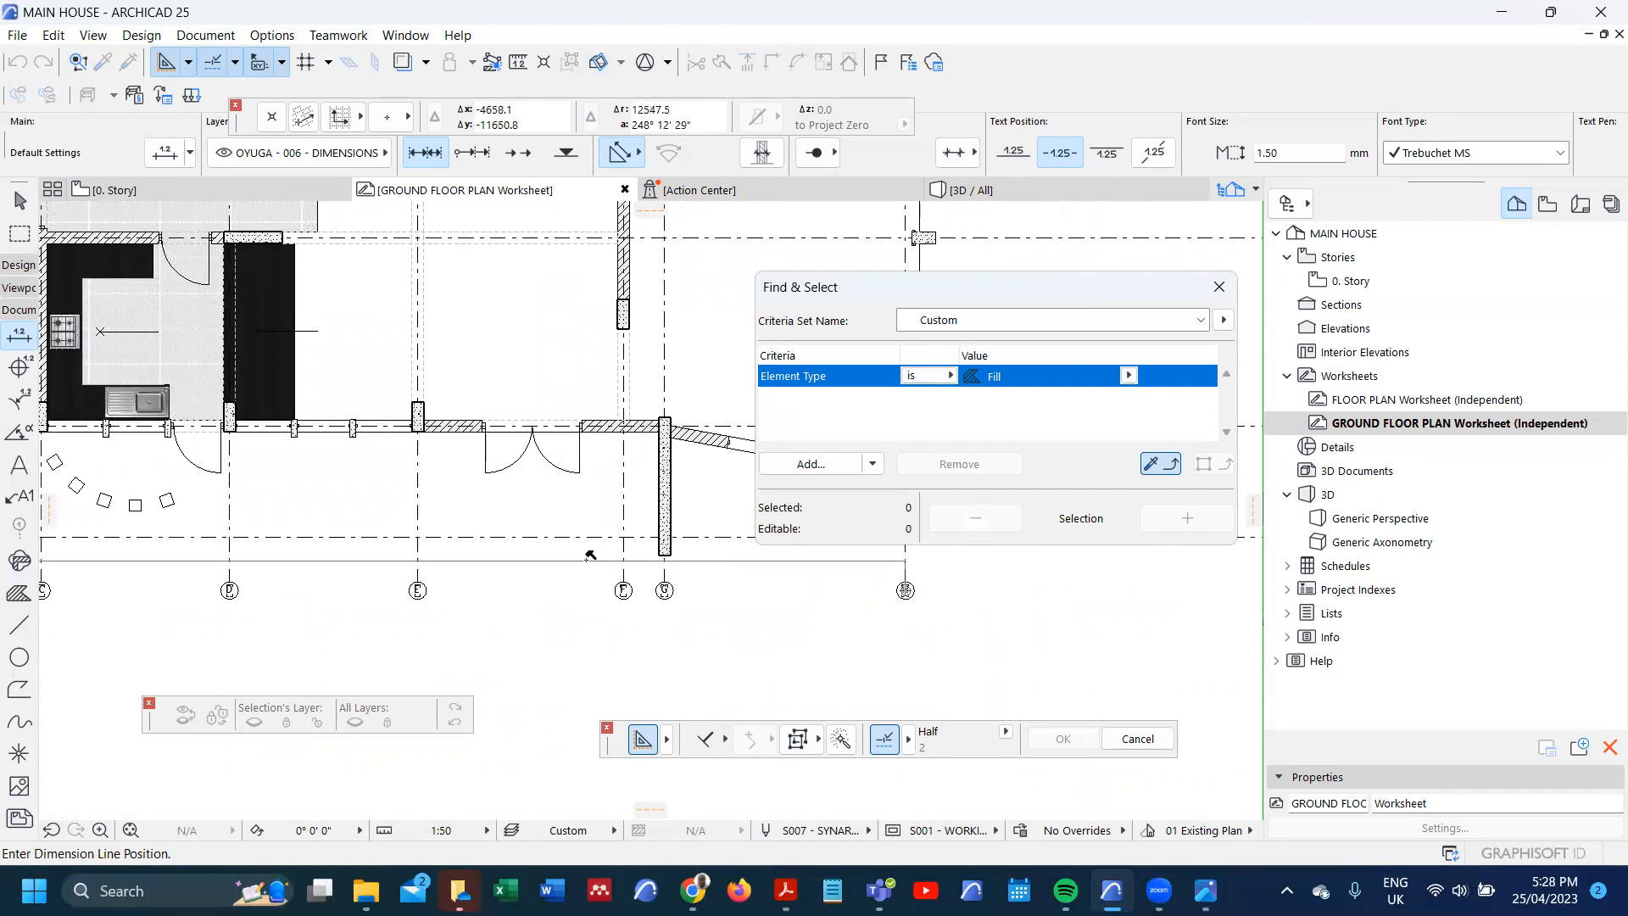
click(590, 556)
- Drag a copy of the overall A–H dimension line 200 mm down towards the grid bubbles
scroll(723, 553, down, 2)
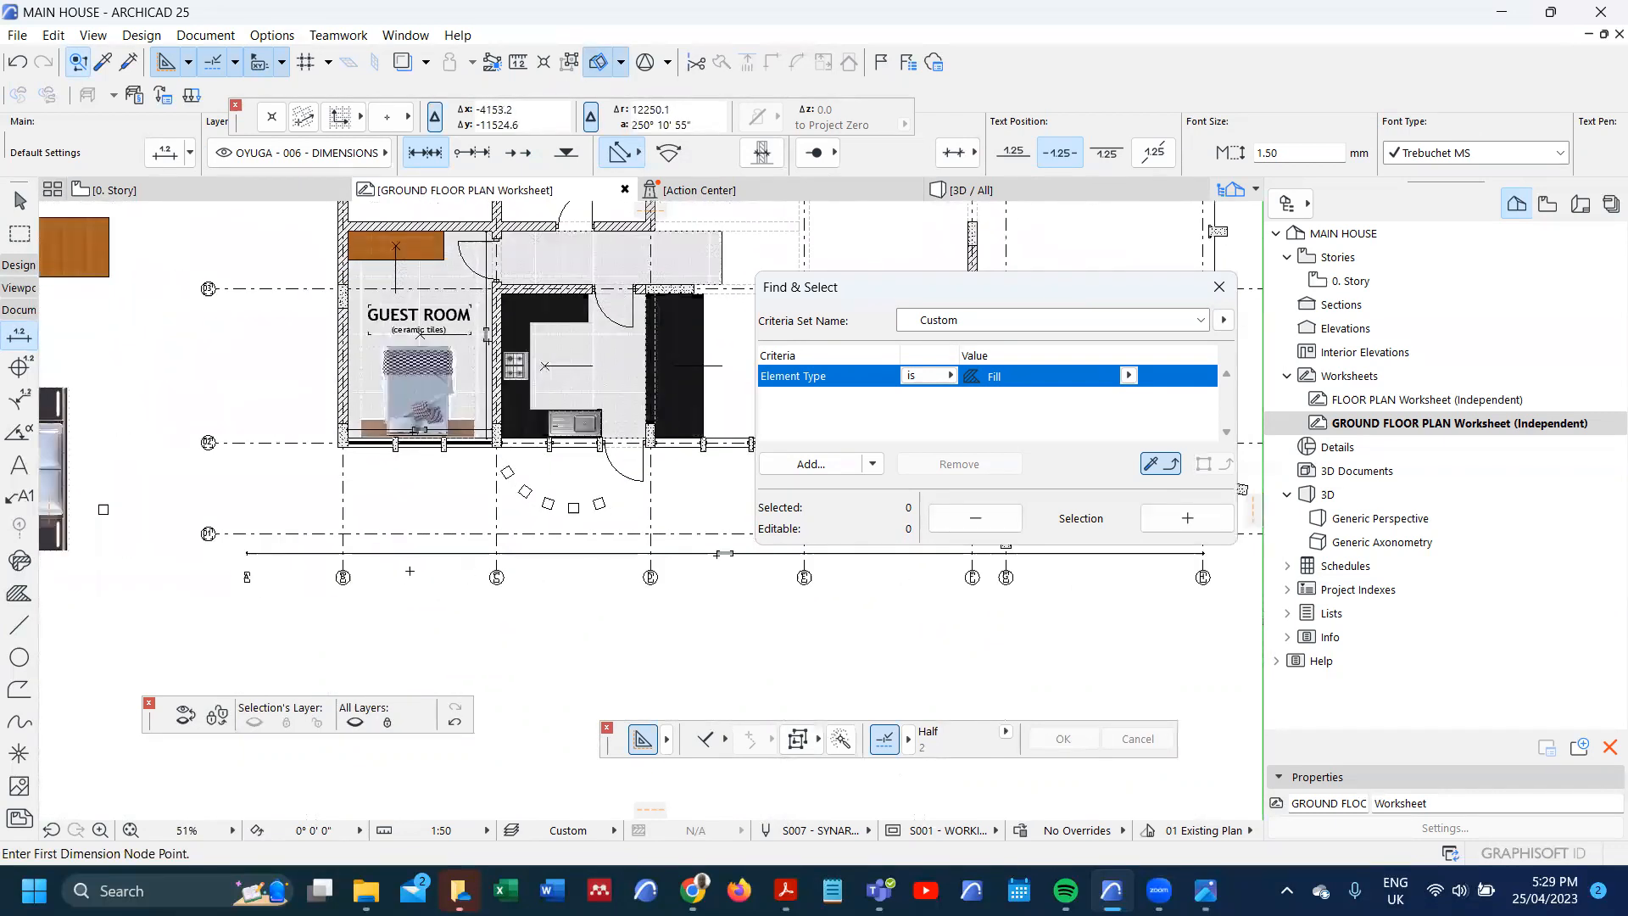
scroll(835, 560, up, 2)
shift+click(404, 547)
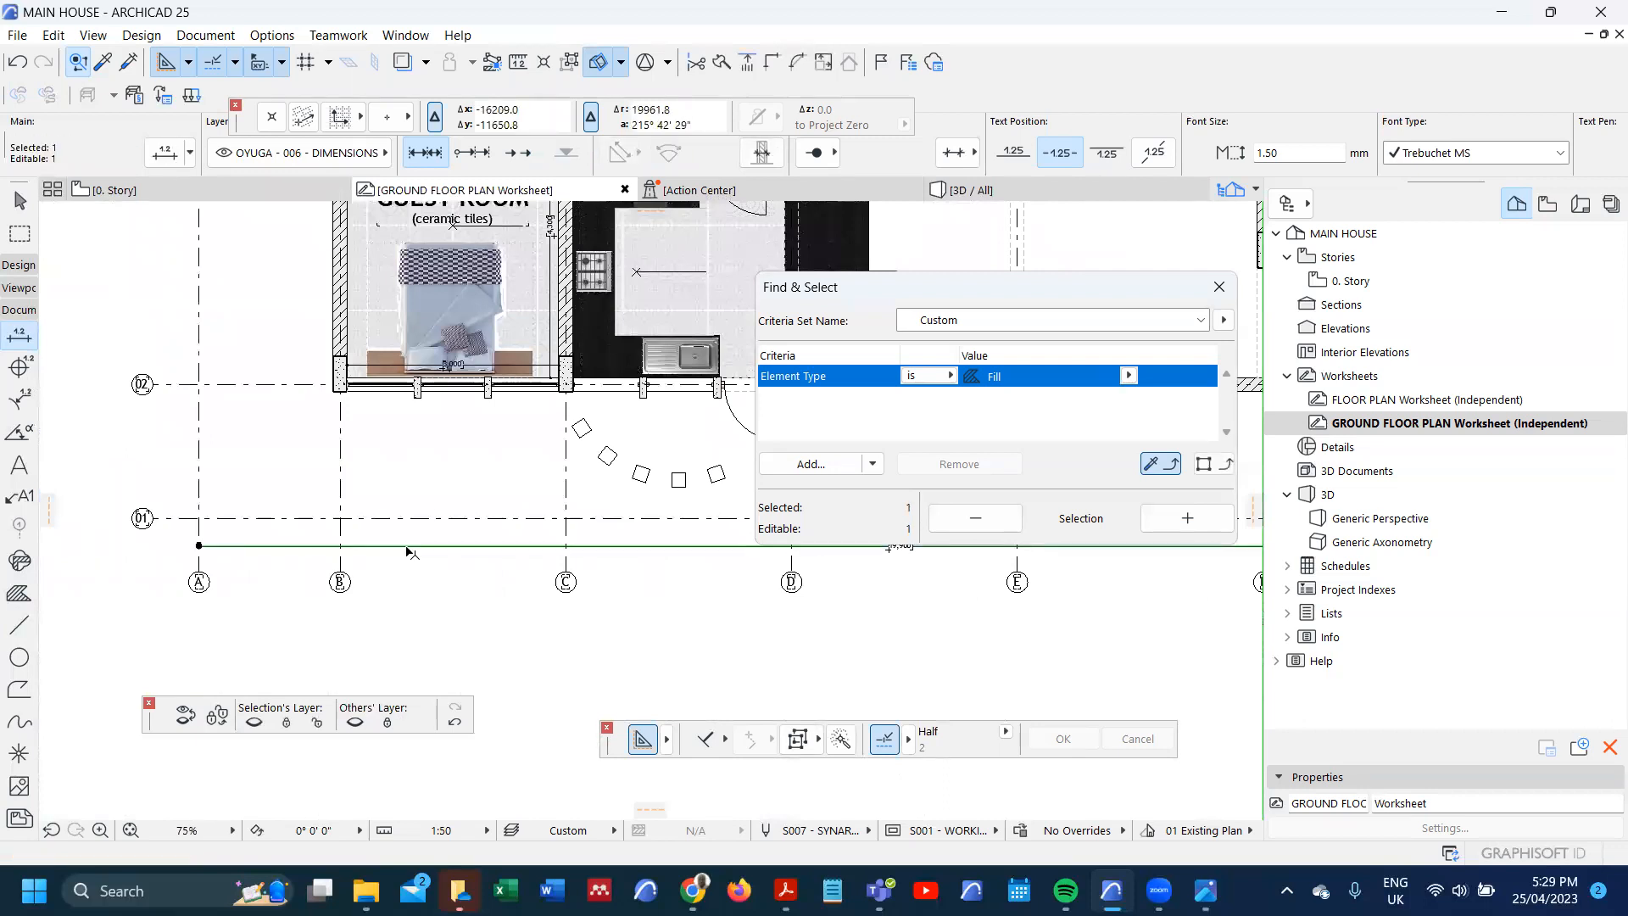
key(ctrl+shift+d)
click(407, 546)
key(Tab)
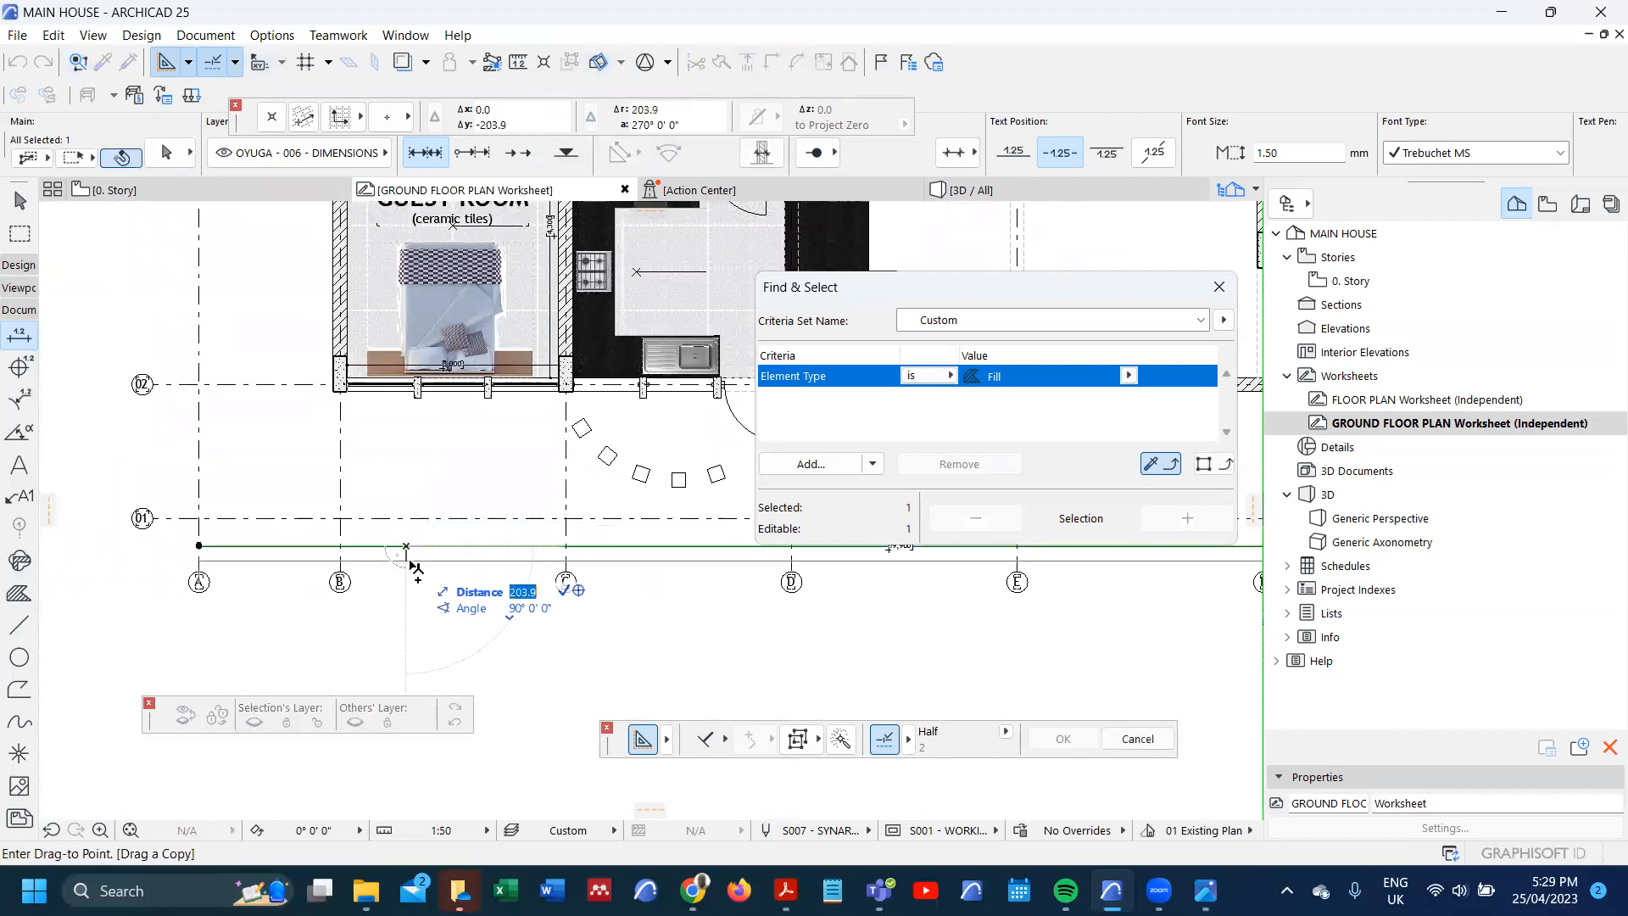
text(200)
key(Return)
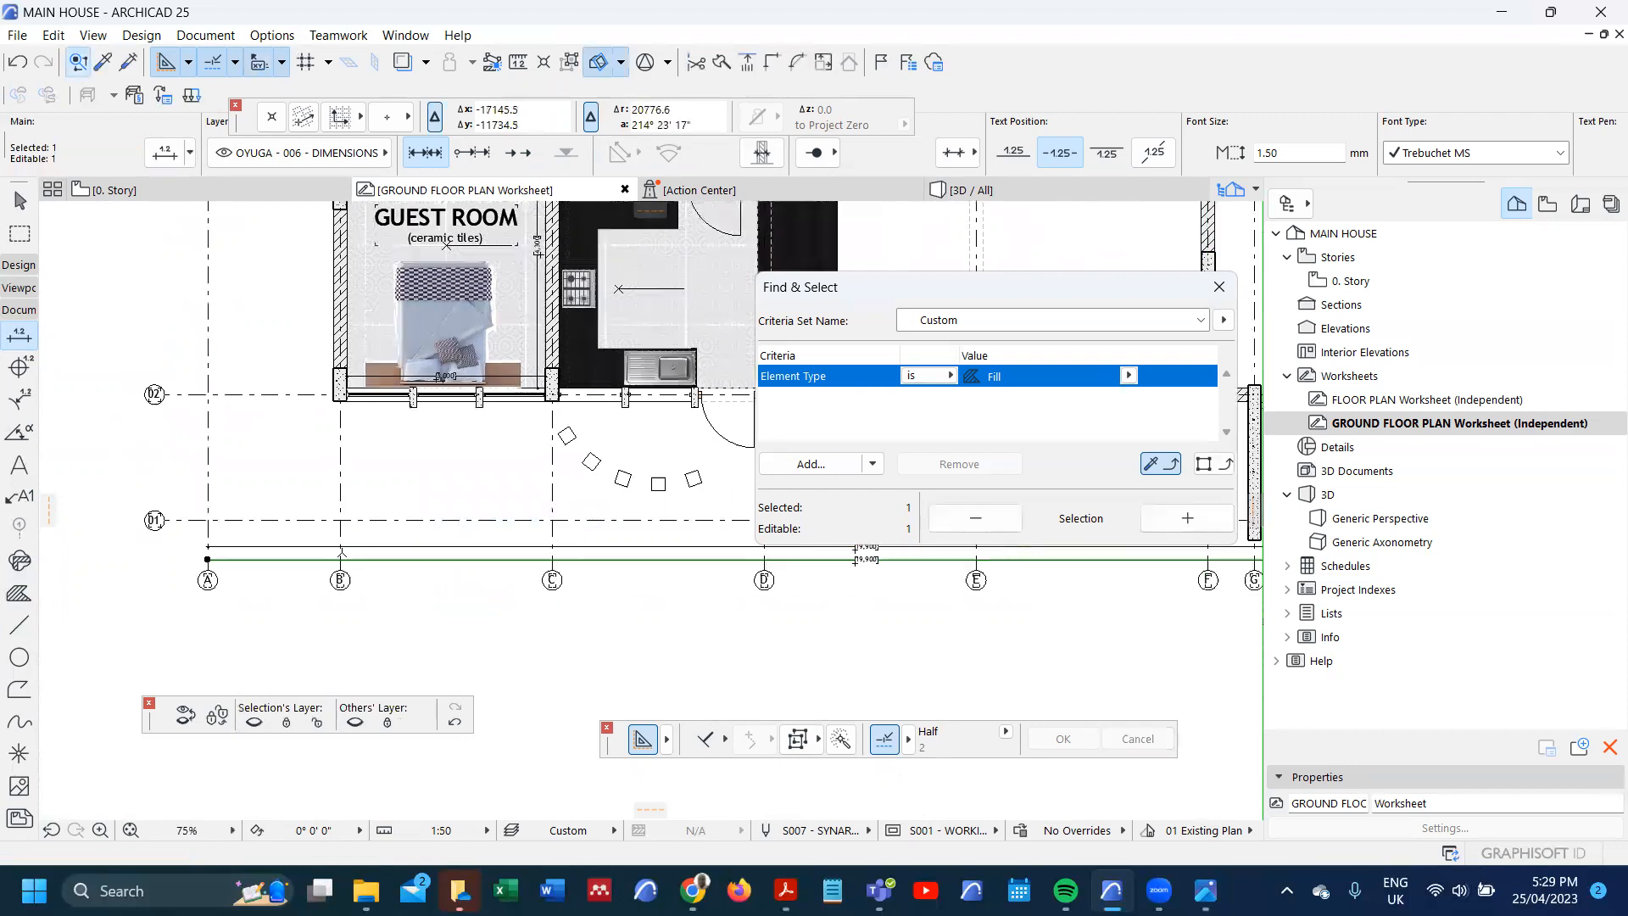
- Select the upper of the two overall dimension lines and insert dimension points at grid lines B, C, D and E
scroll(813, 564, up, 3)
scroll(764, 574, down, 4)
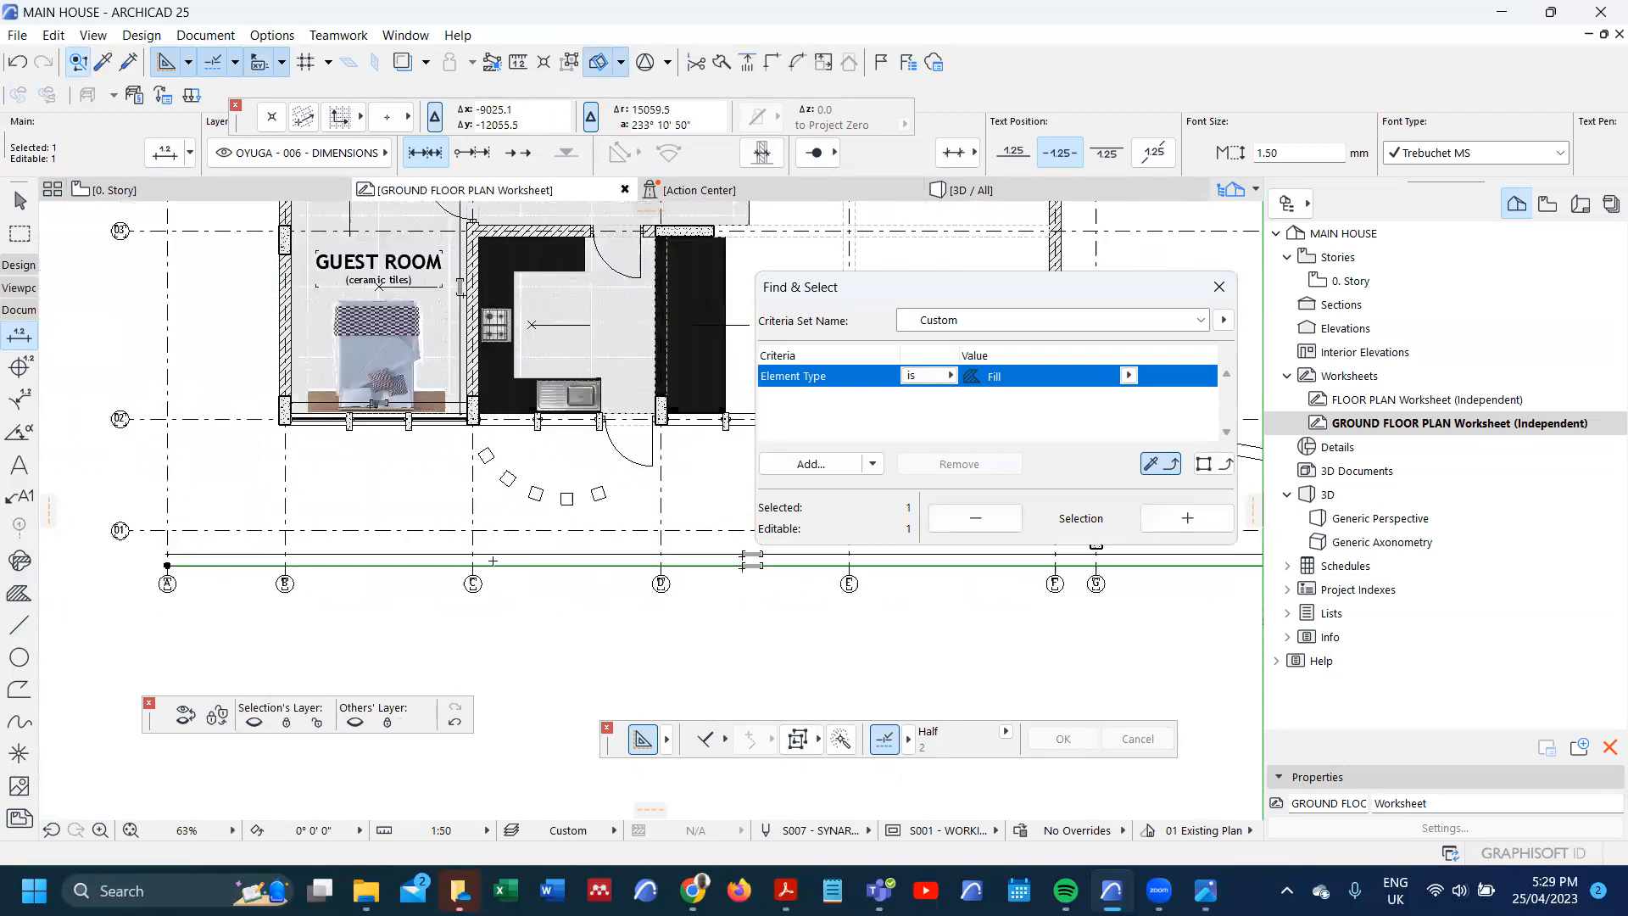
key(Escape)
click(506, 556)
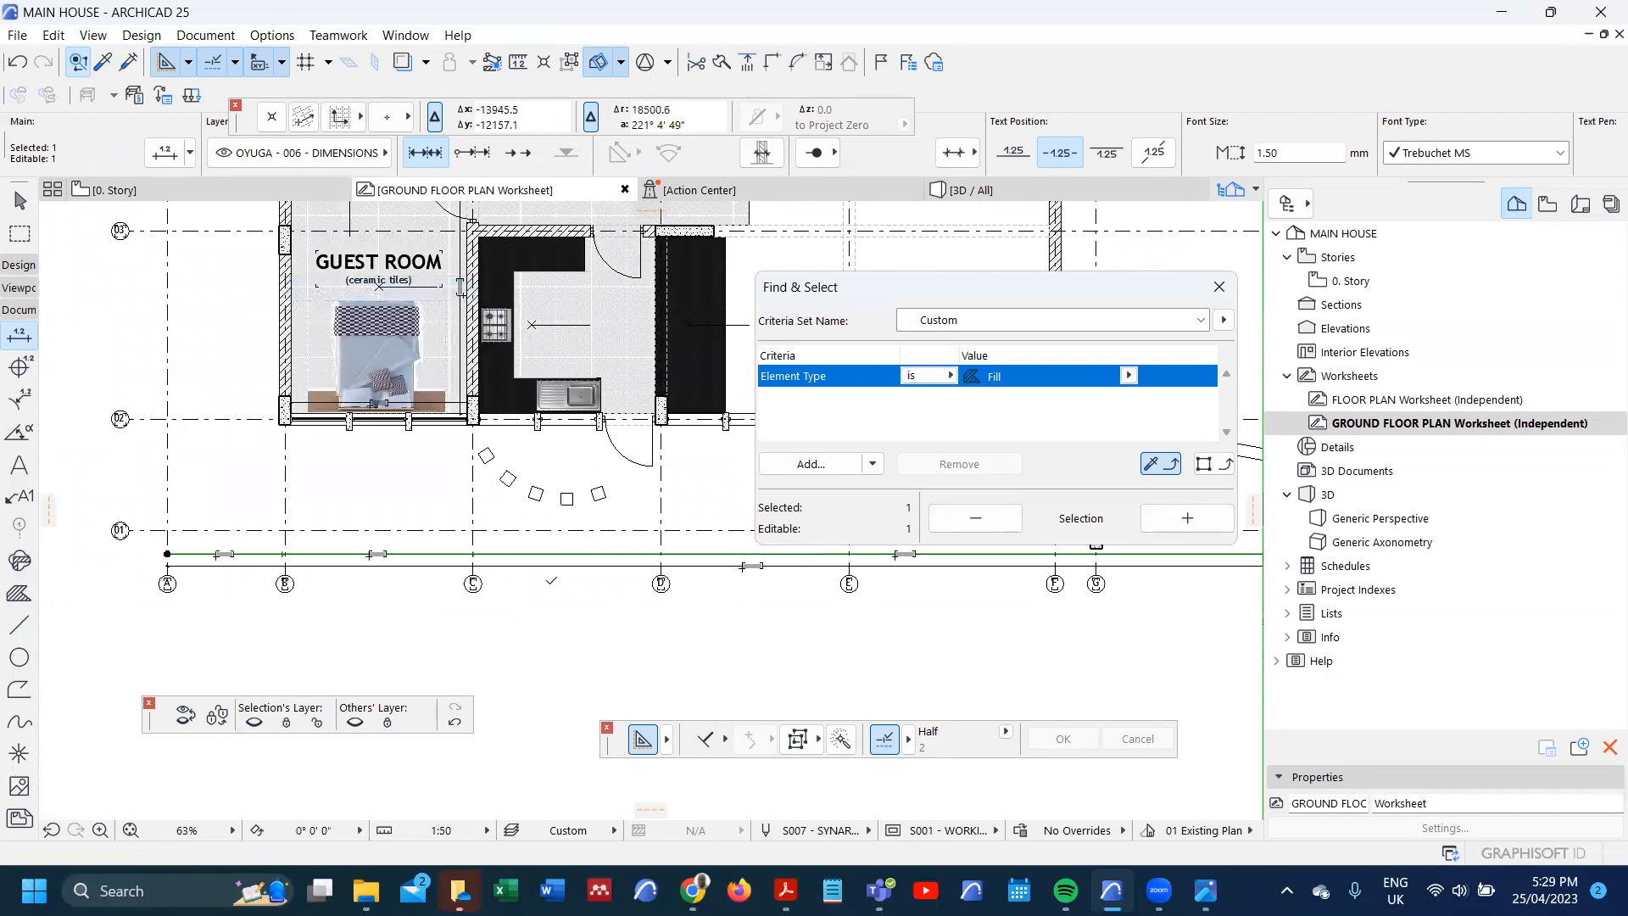
scroll(399, 607, down, 2)
middle_drag(726, 631, 516, 607)
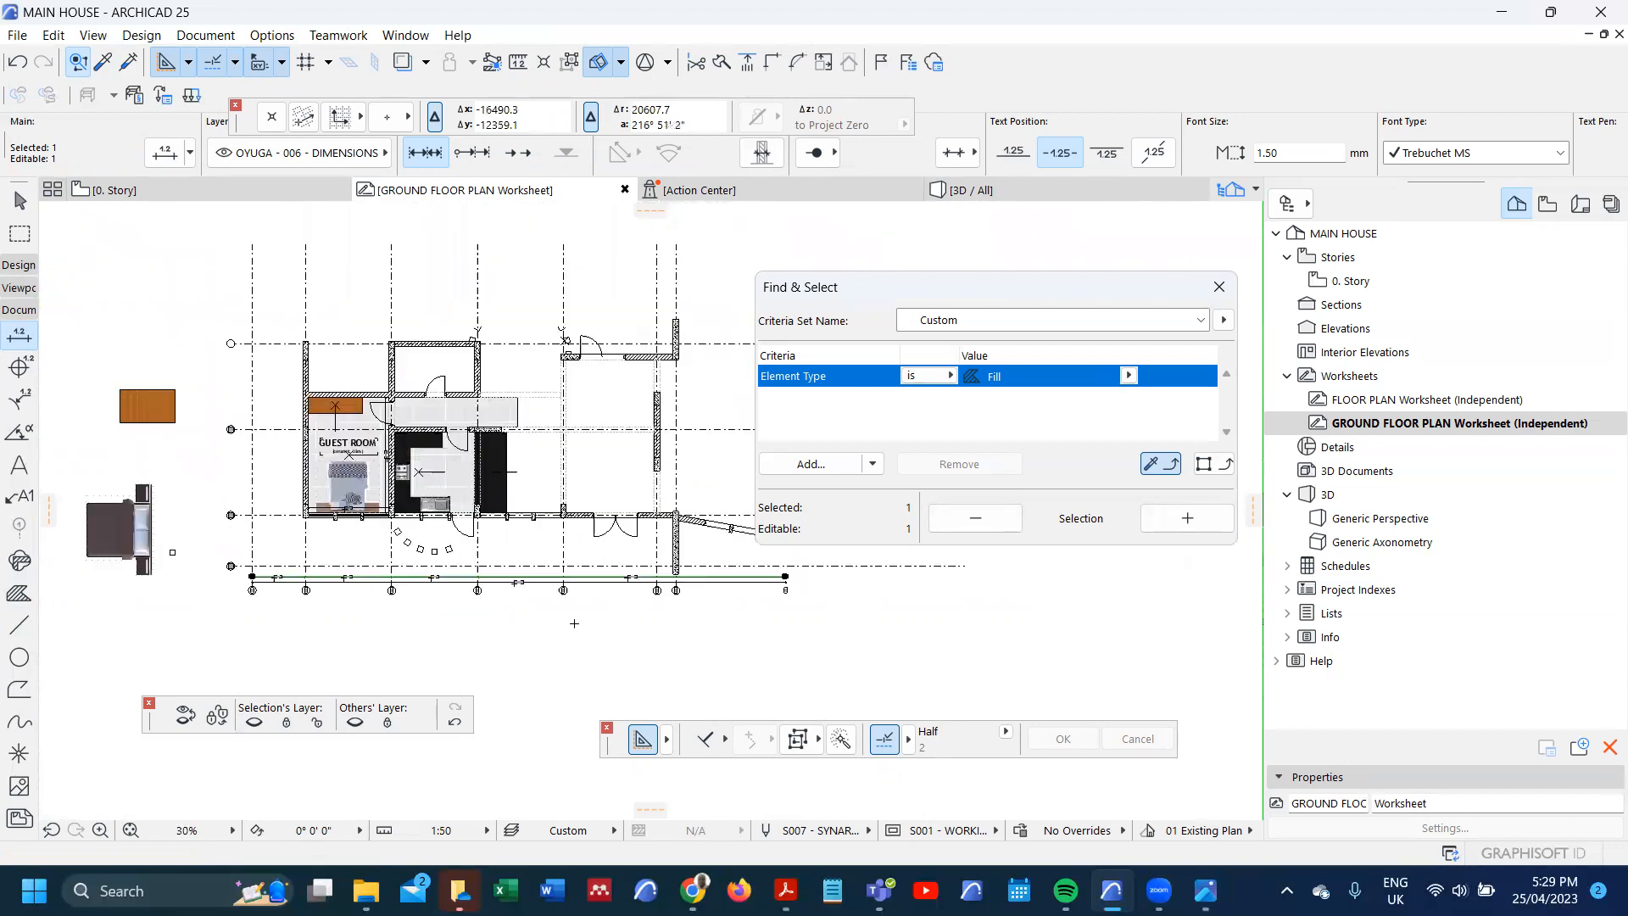
scroll(517, 607, up, 2)
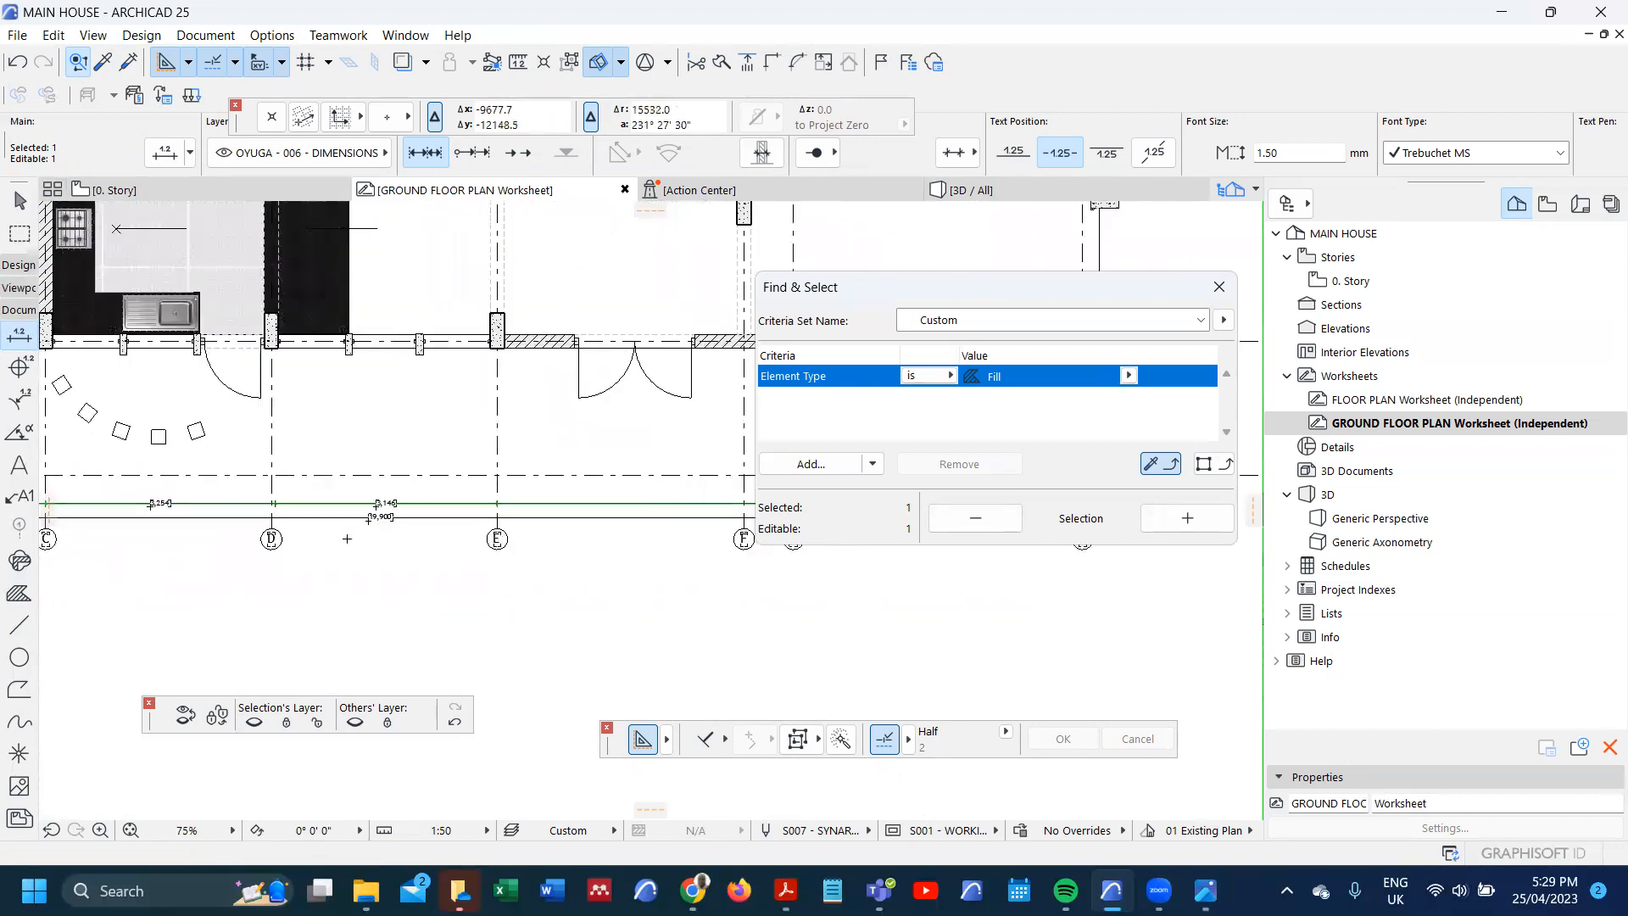
scroll(508, 517, up, 3)
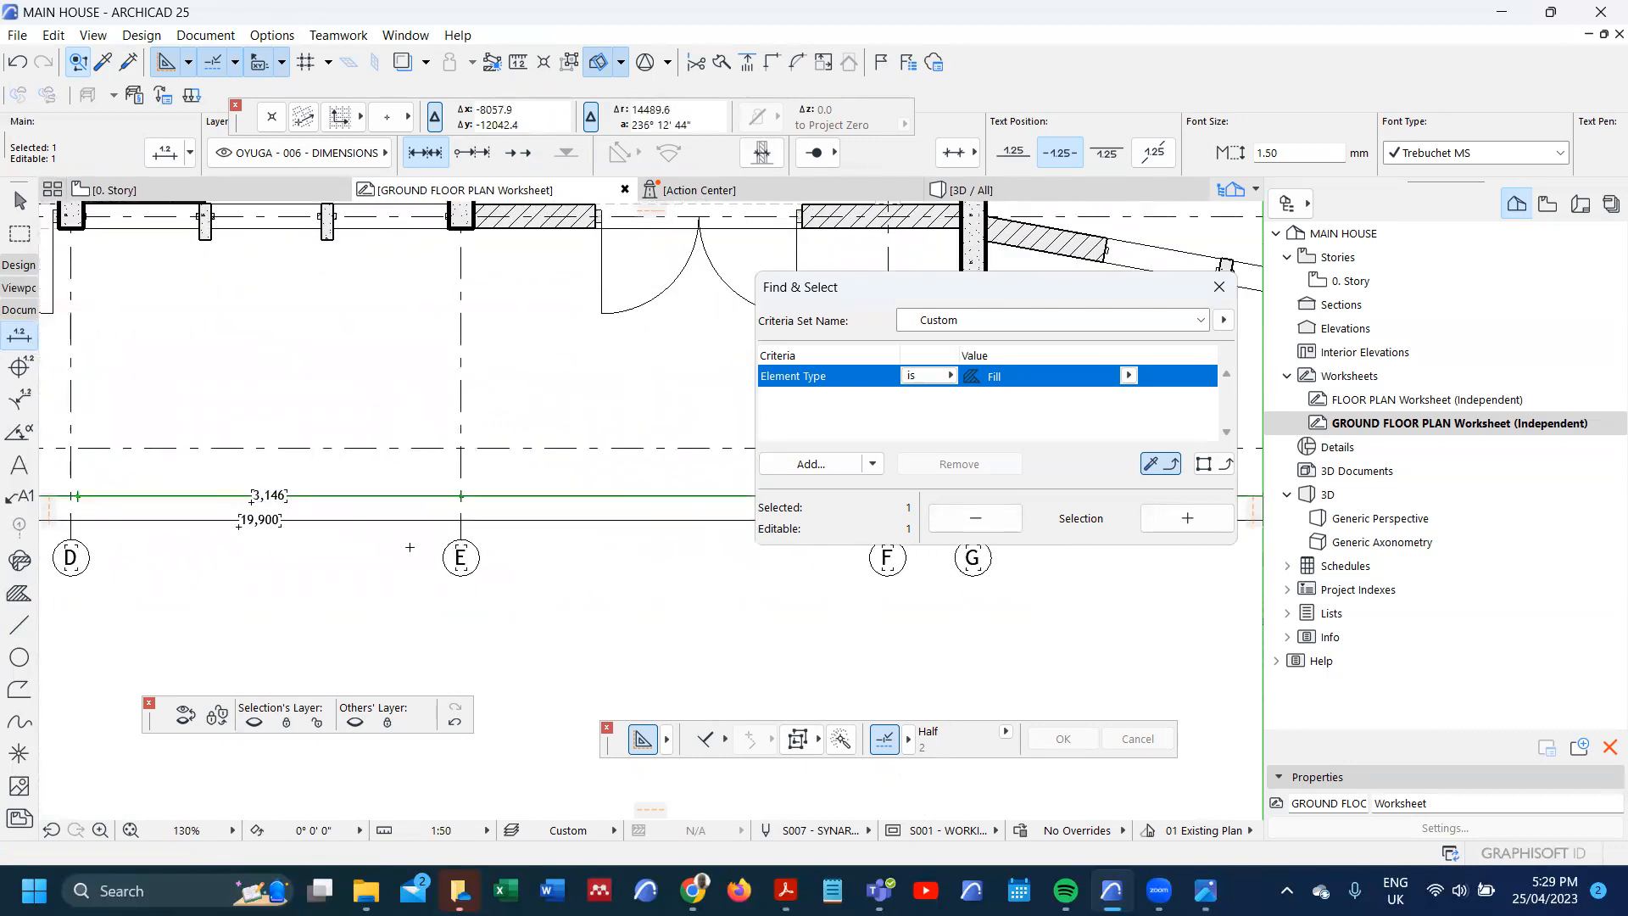
- Undo the dimension points inserted at grid lines D and E, and insert a new point exactly at grid line D
scroll(424, 536, up, 2)
scroll(519, 511, down, 3)
scroll(343, 570, up, 2)
scroll(341, 568, up, 1)
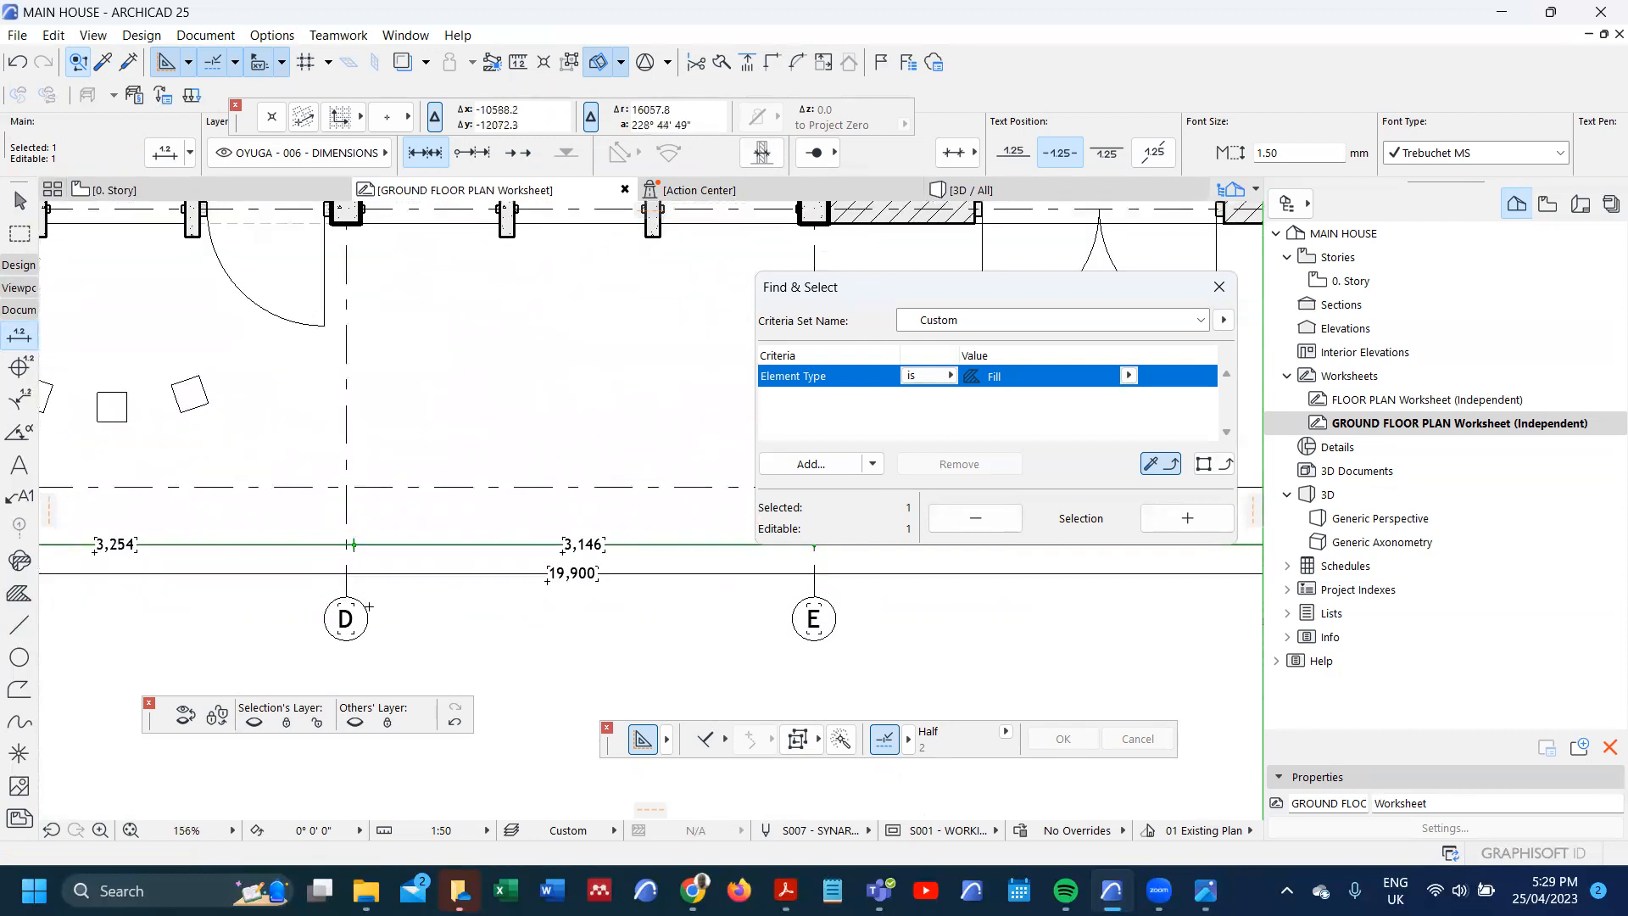
key(ctrl+z)
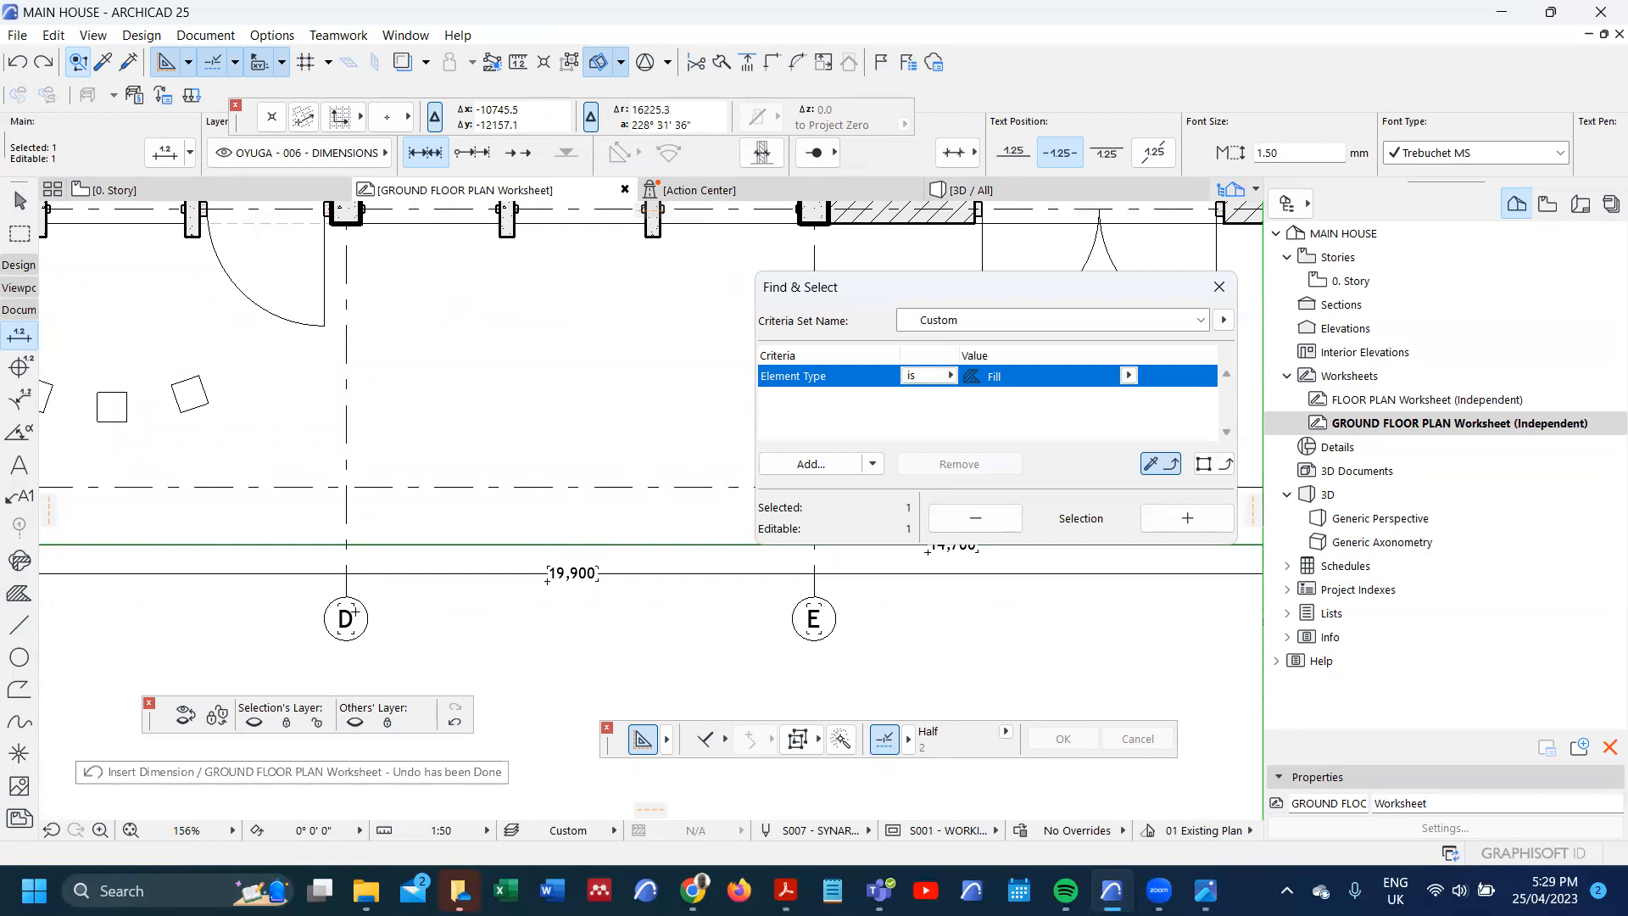
scroll(547, 579, down, 3)
scroll(728, 528, up, 2)
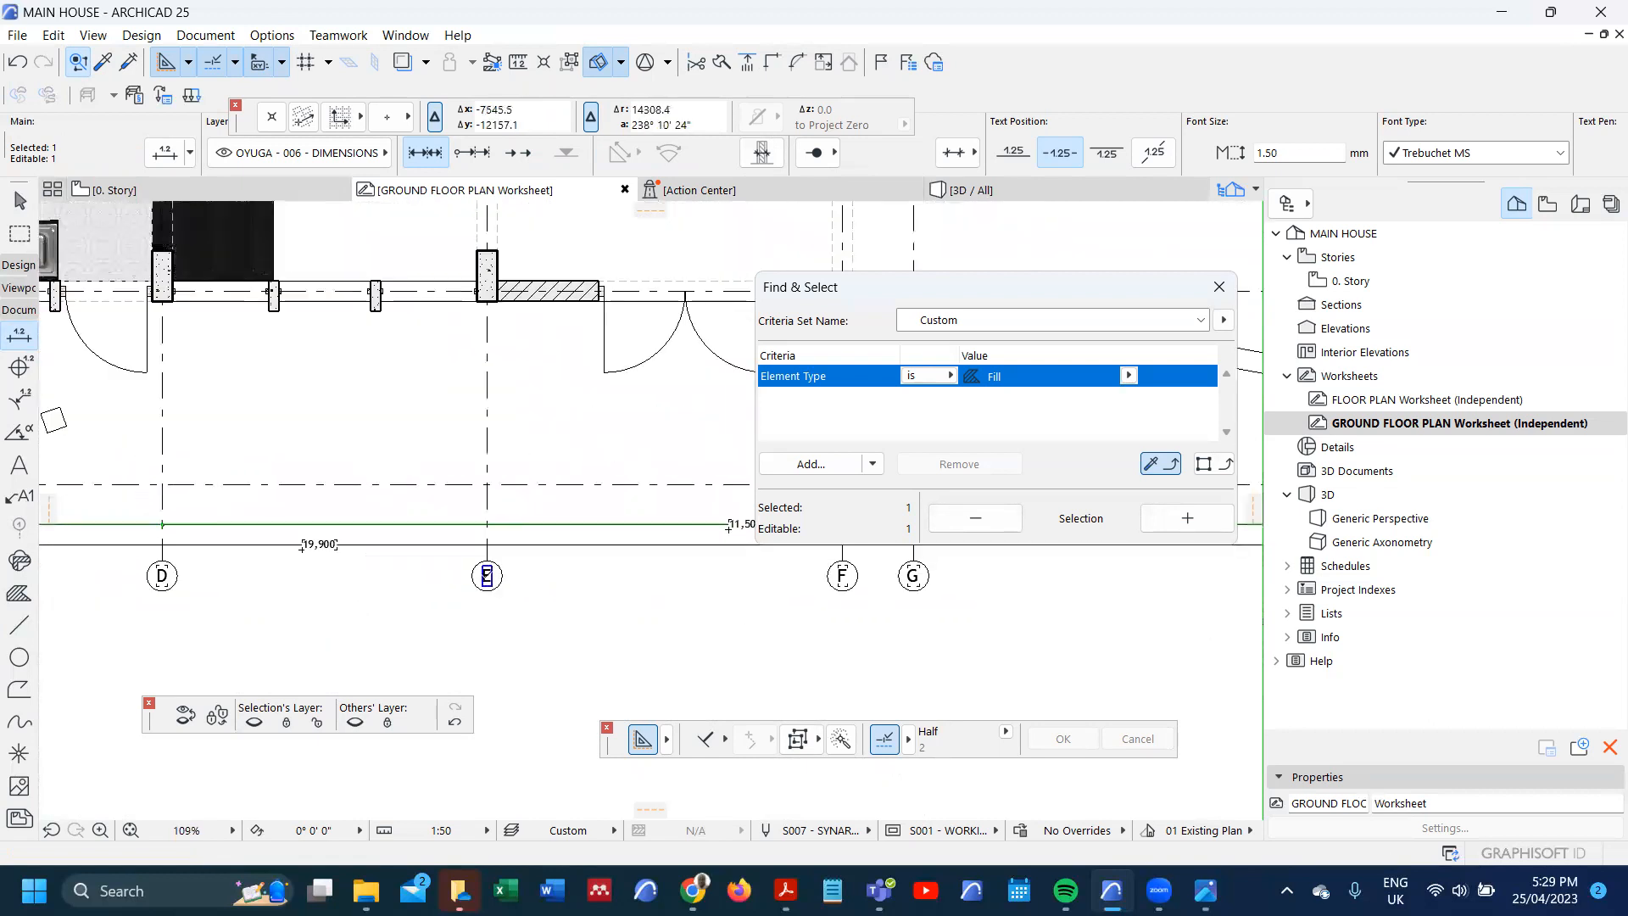
- Insert dimension points at grid lines E, F and G in the upper dimension line
scroll(449, 575, down, 2)
middle_drag(669, 574, 507, 552)
scroll(482, 545, up, 3)
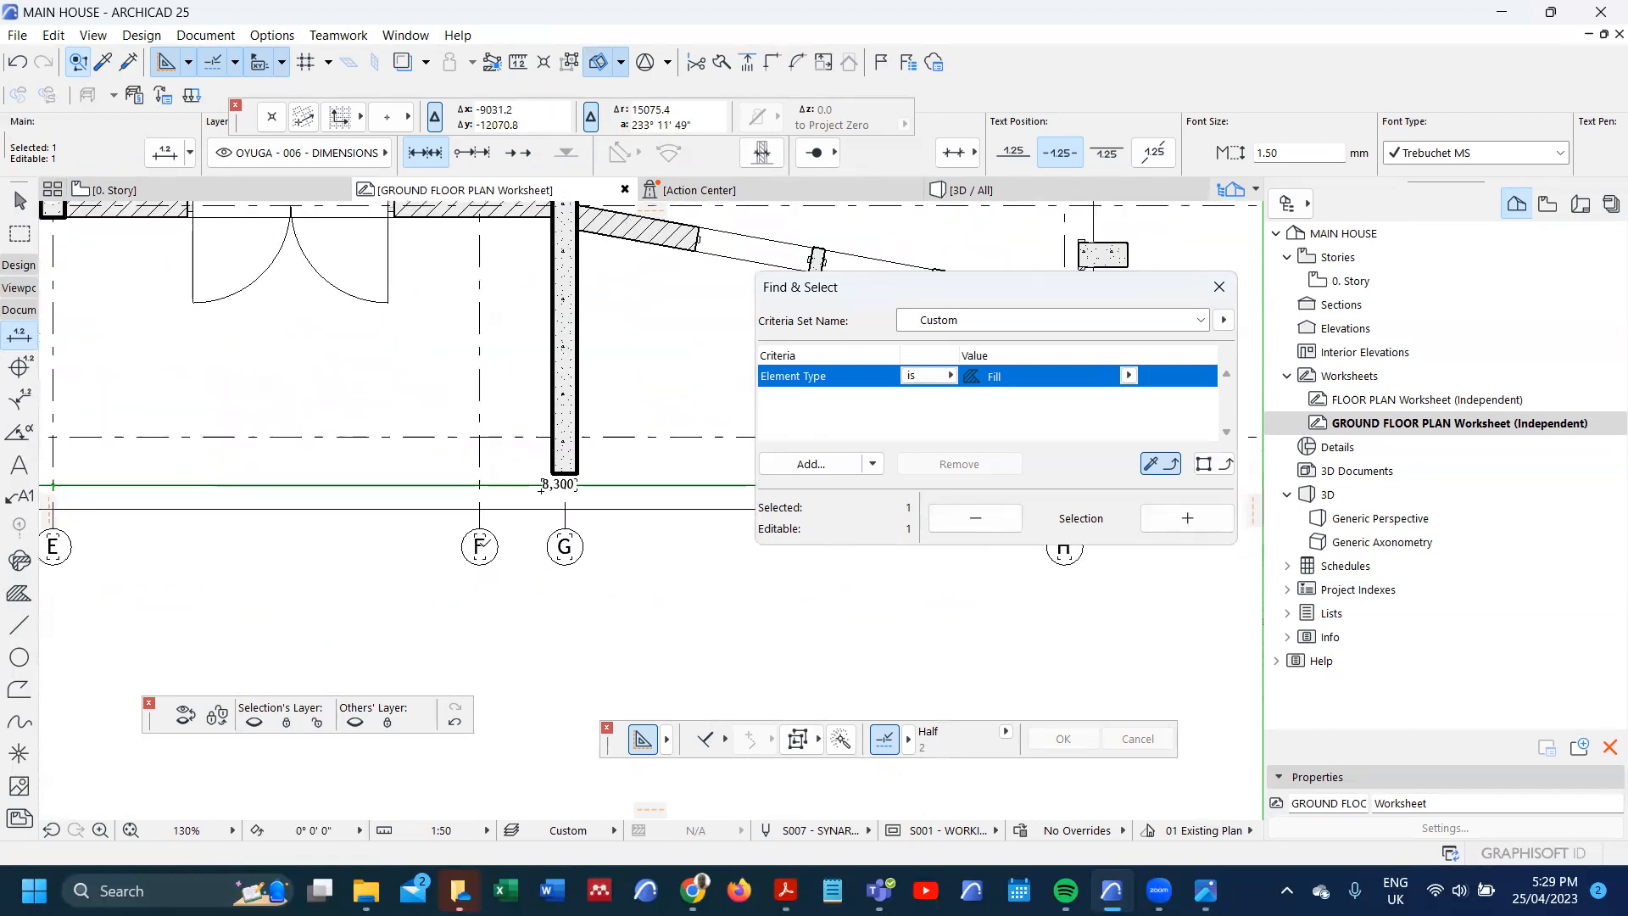
click(479, 546)
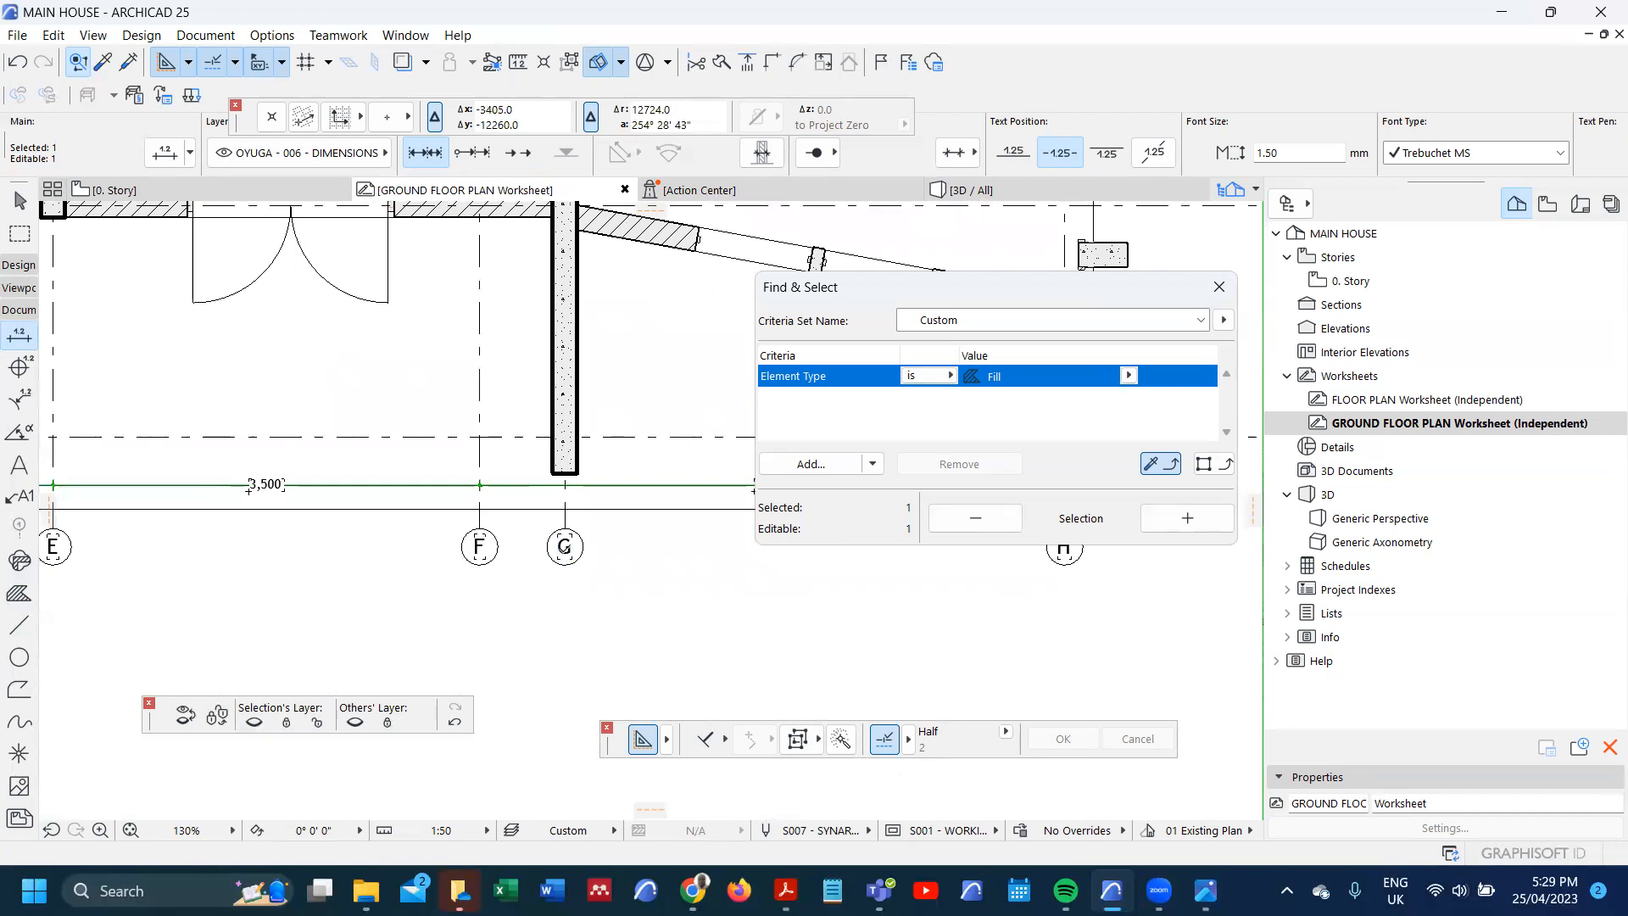
ctrl+click(565, 547)
scroll(318, 512, down, 4)
scroll(667, 543, up, 3)
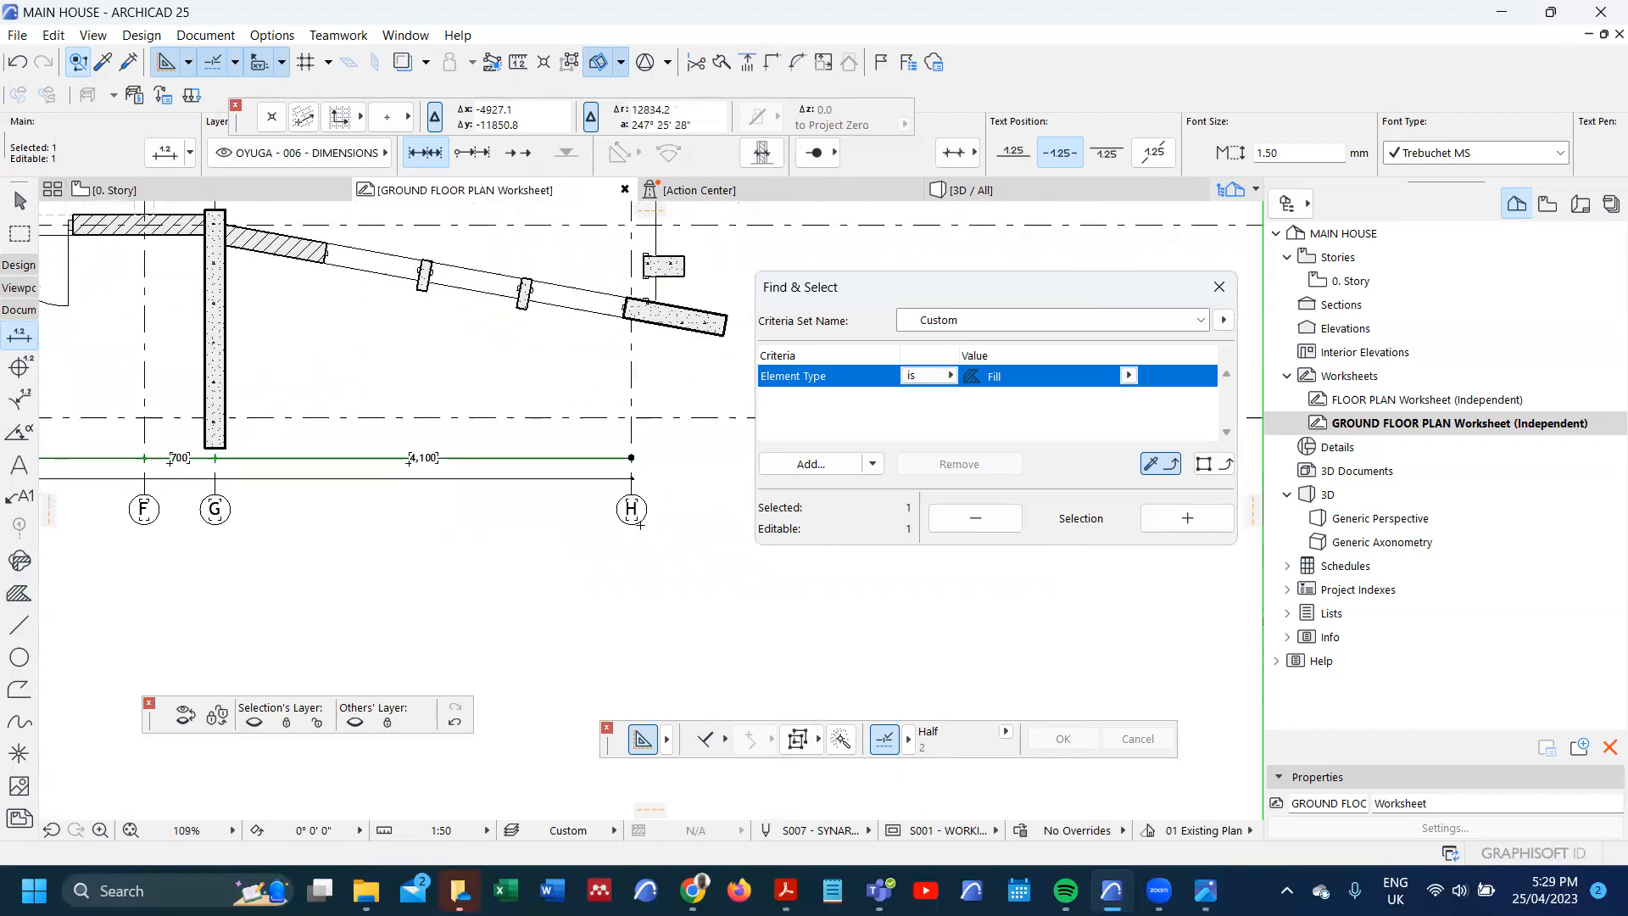
- Add a vertical overall dimension from grid line 01 to grid line 04, placed between grid line A and the guest room wall
scroll(598, 534, down, 5)
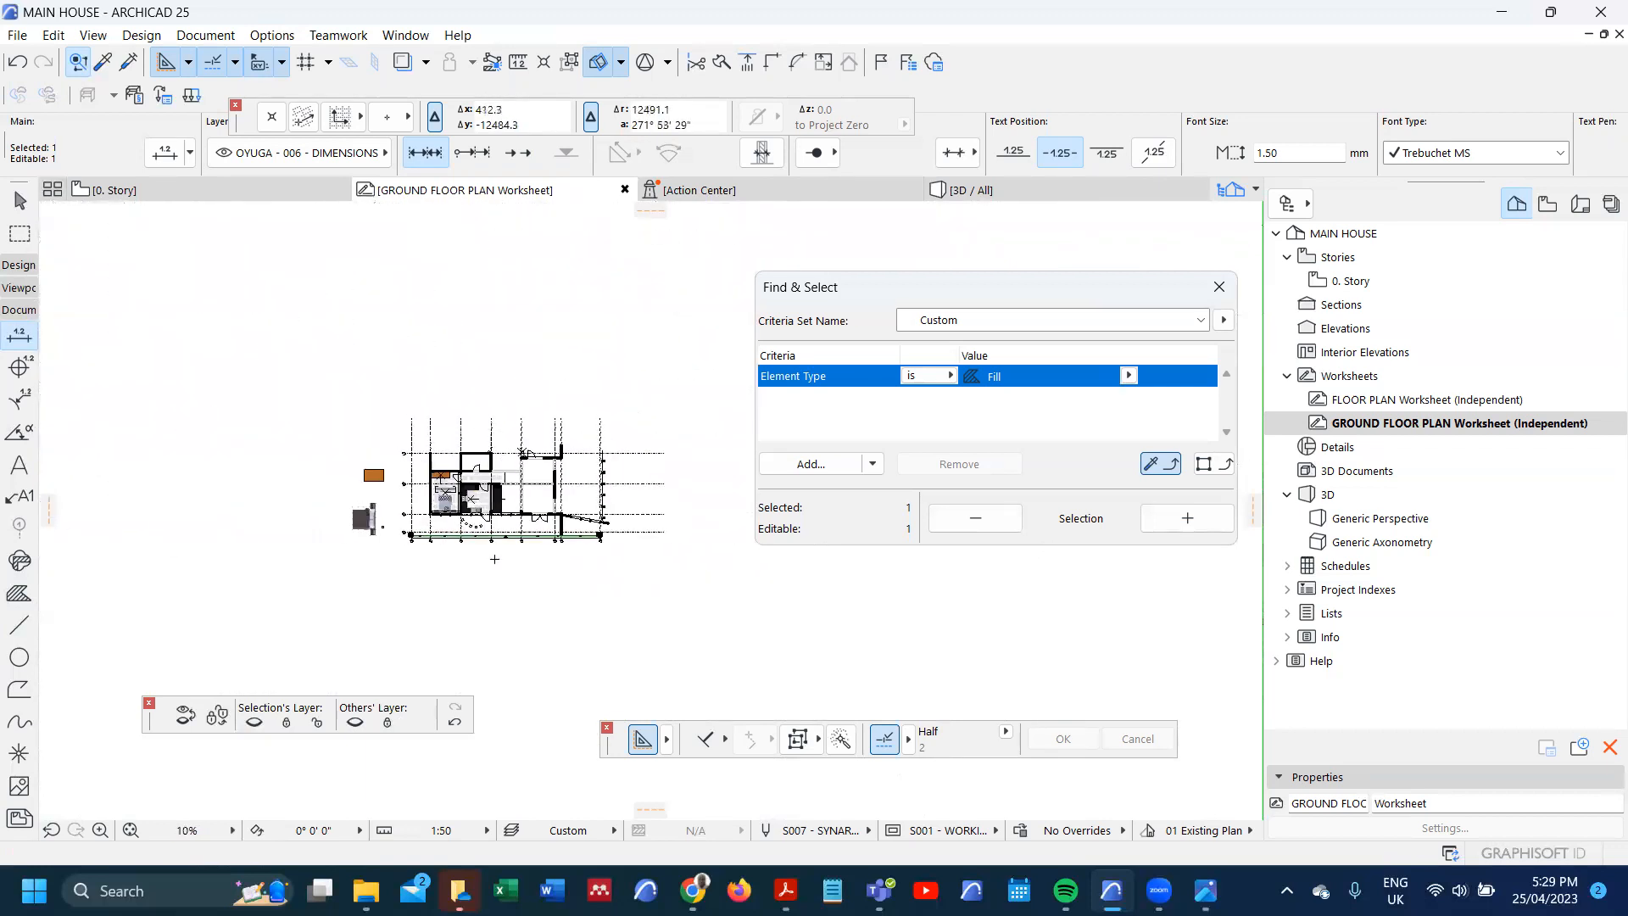
scroll(383, 550, up, 3)
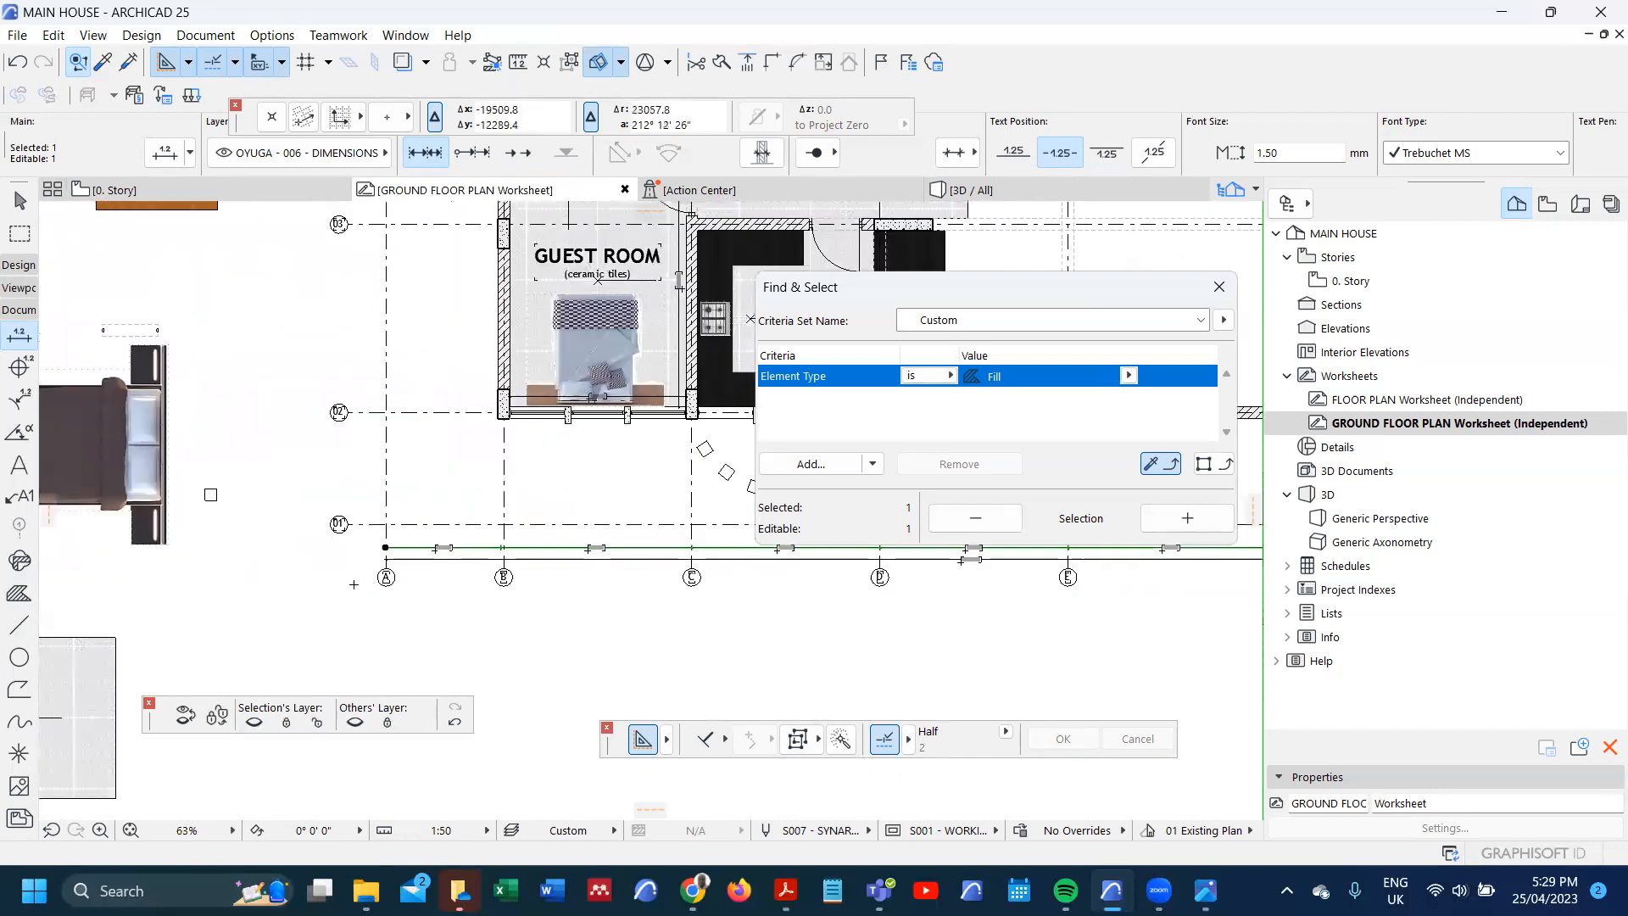
key(Escape)
click(339, 523)
scroll(347, 523, up, 5)
scroll(347, 519, down, 8)
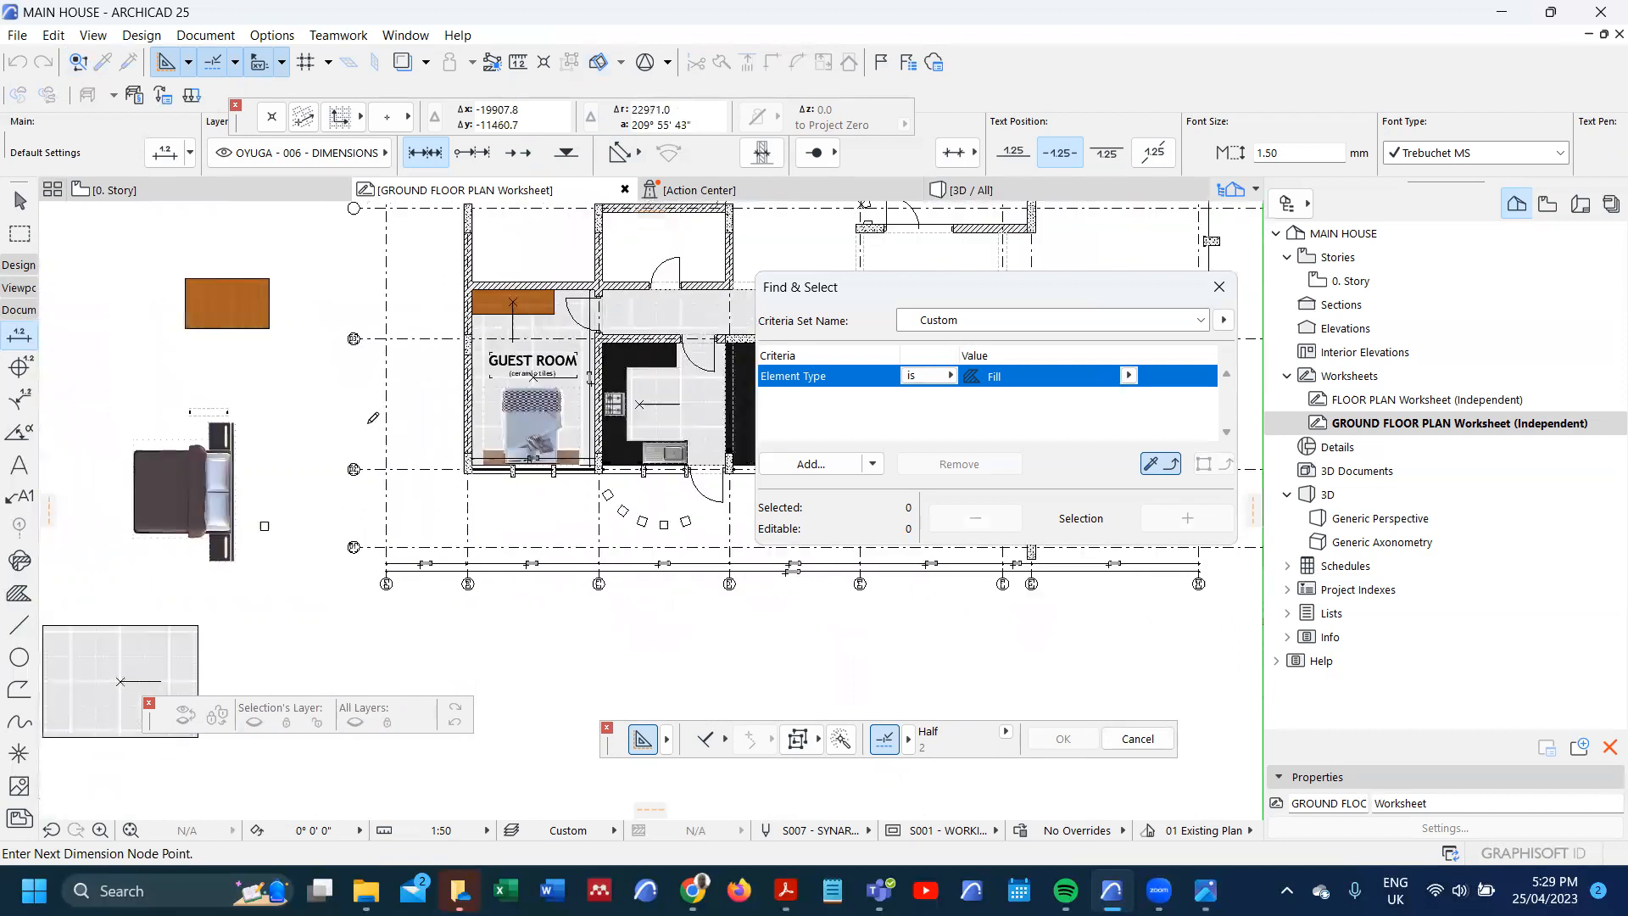
scroll(351, 296, up, 6)
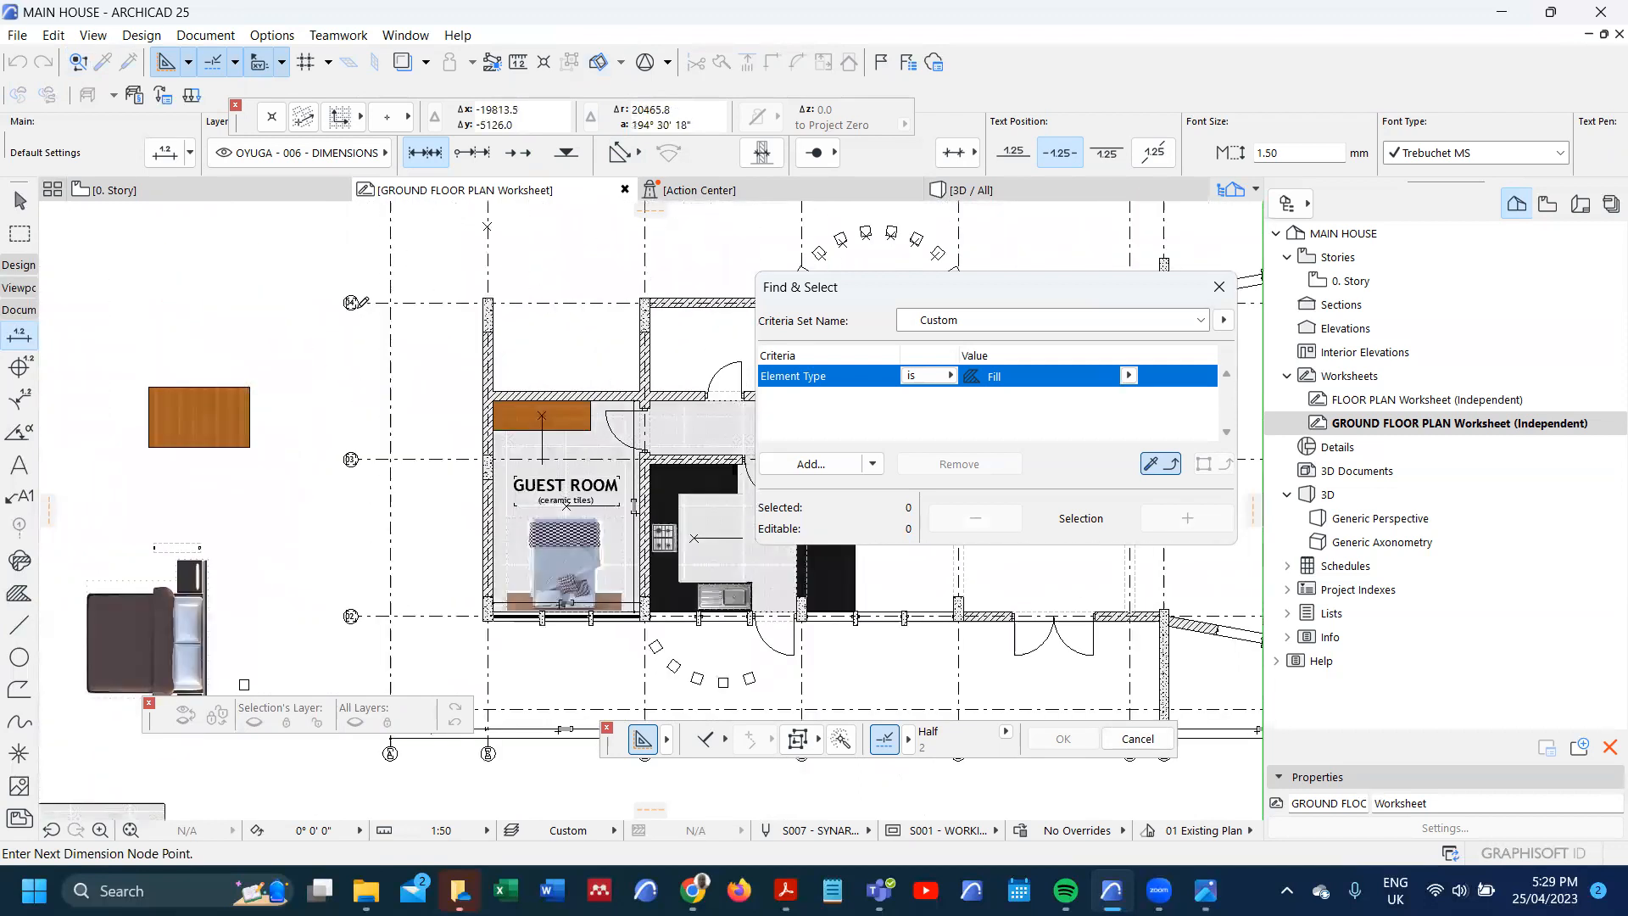
double_click(343, 296)
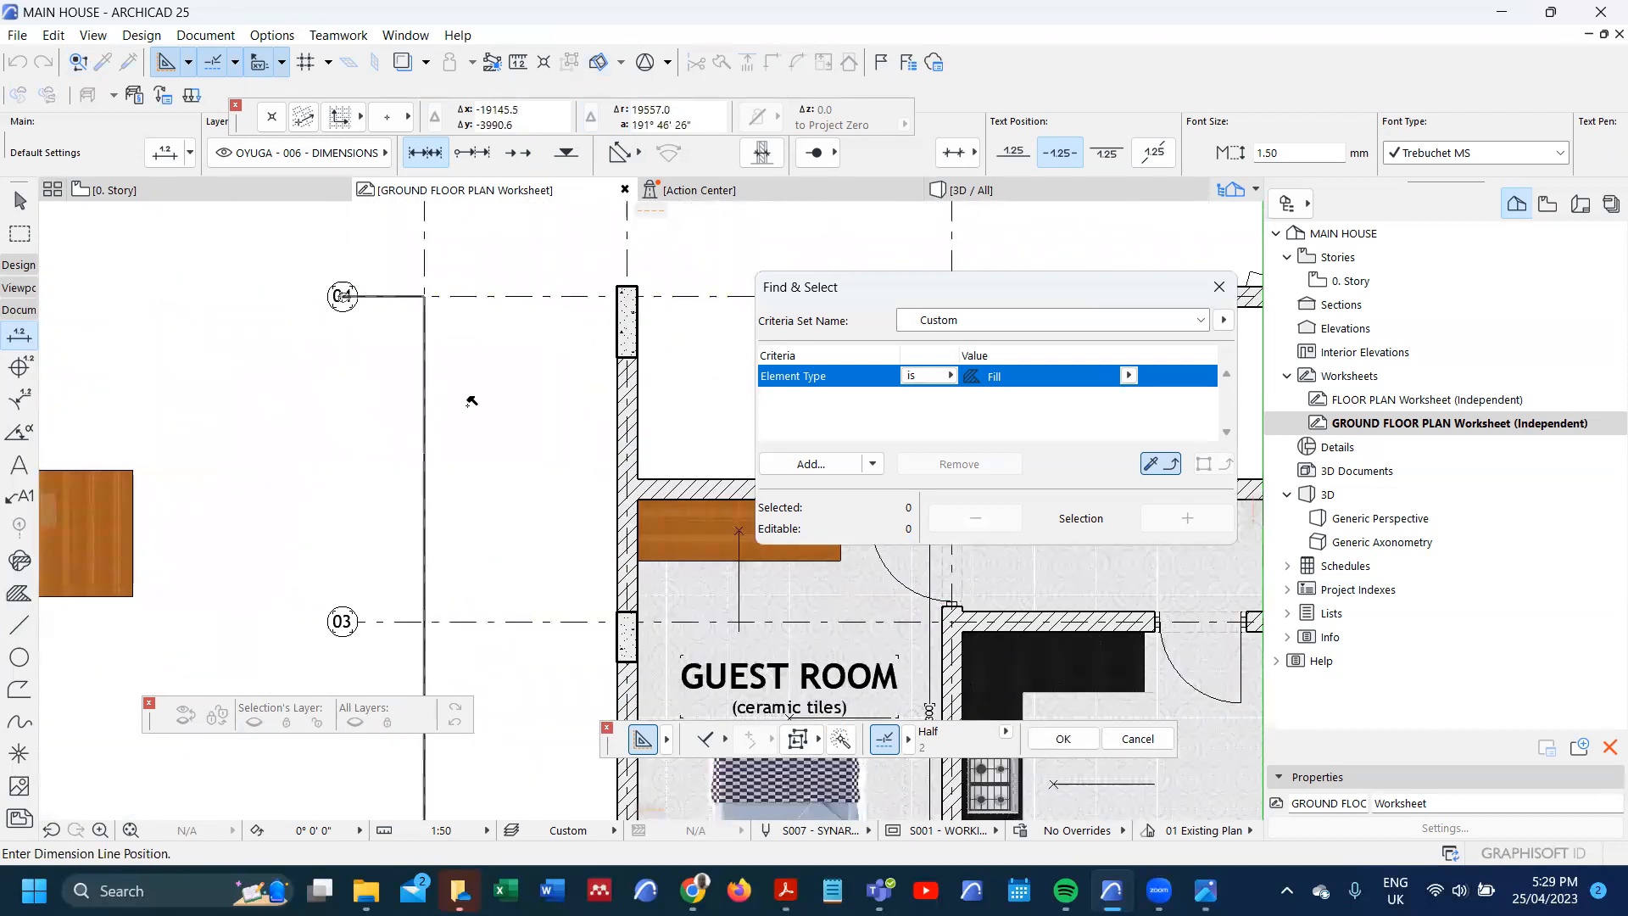
click(524, 405)
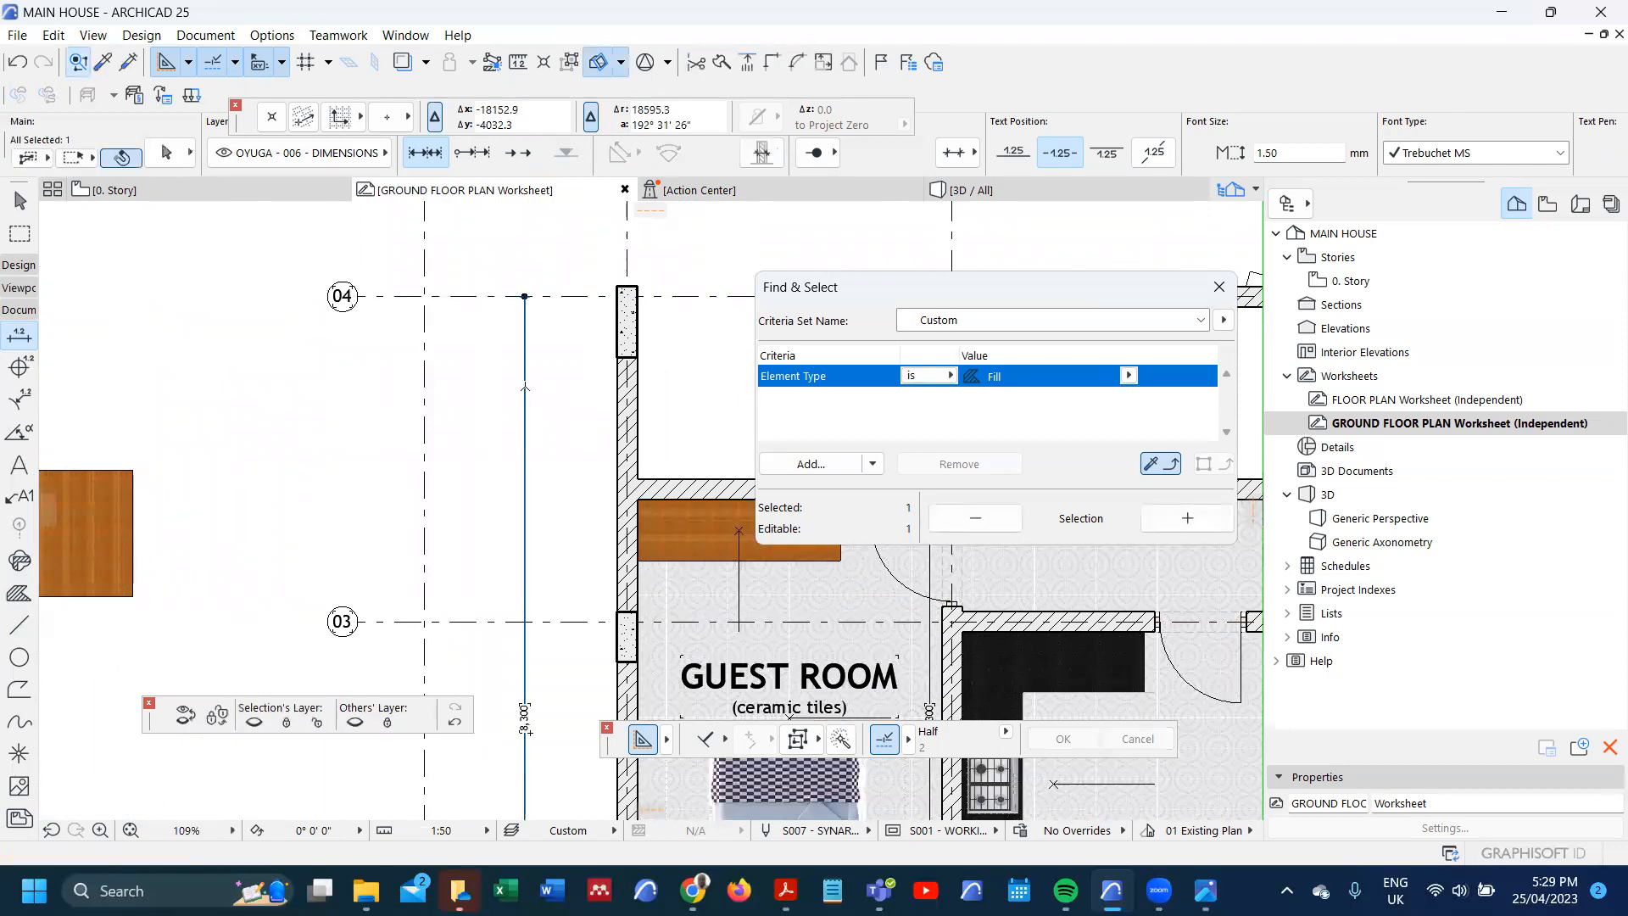
- Move the vertical 01–04 dimension line about 1,500 mm horizontally, past grid line A towards the numbered grid bubbles
scroll(531, 365, down, 3)
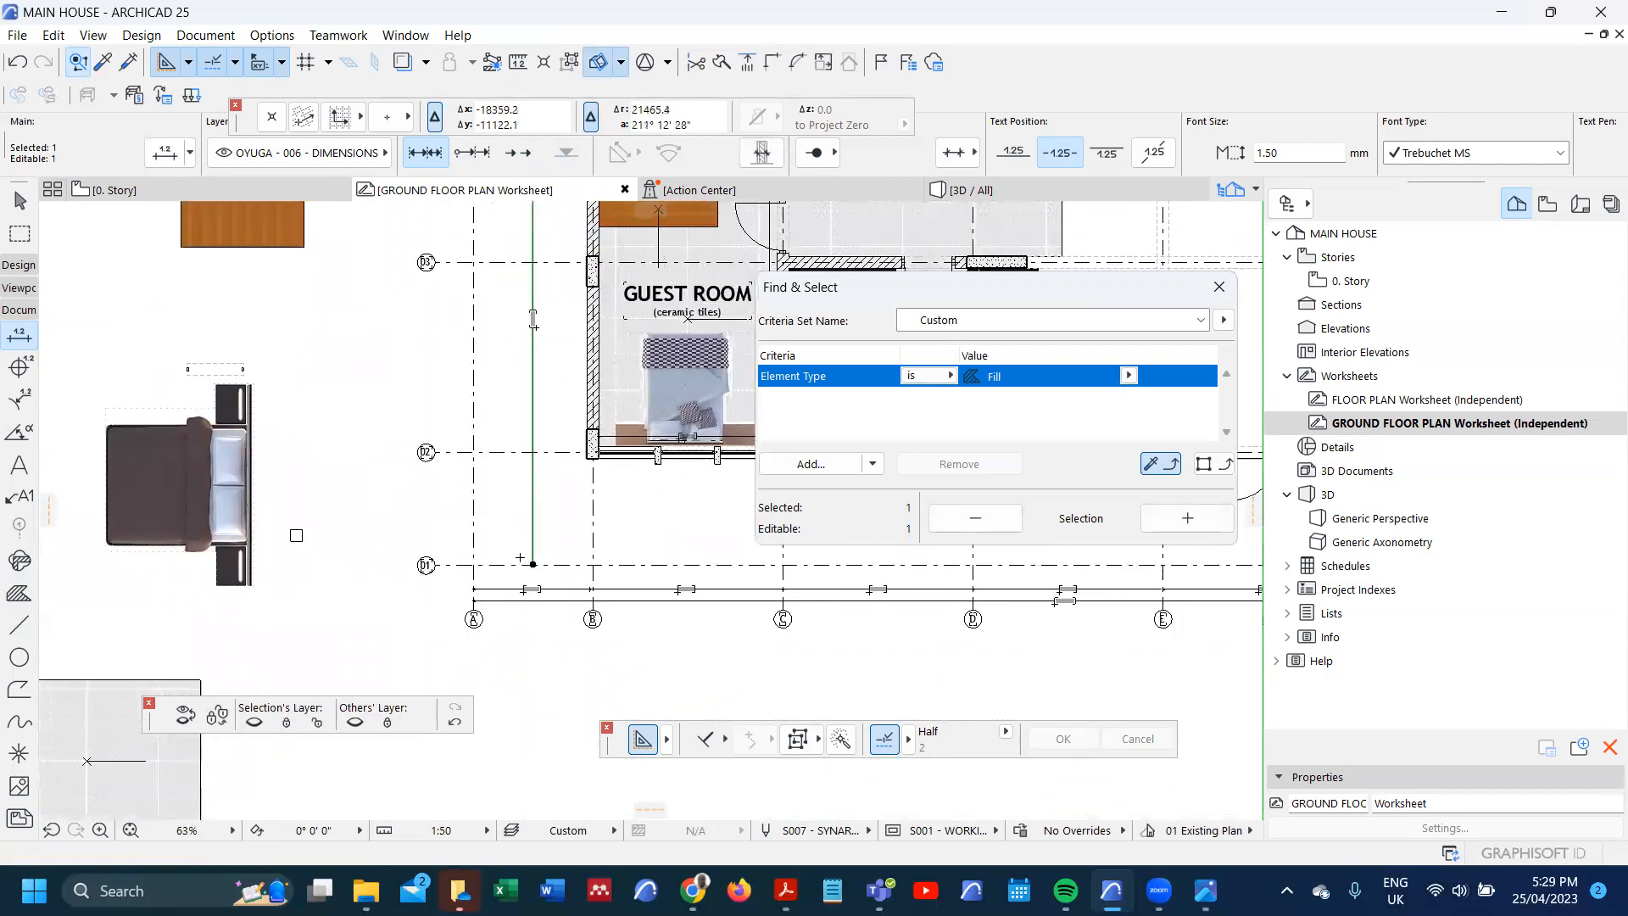
scroll(519, 560, up, 3)
scroll(531, 578, down, 2)
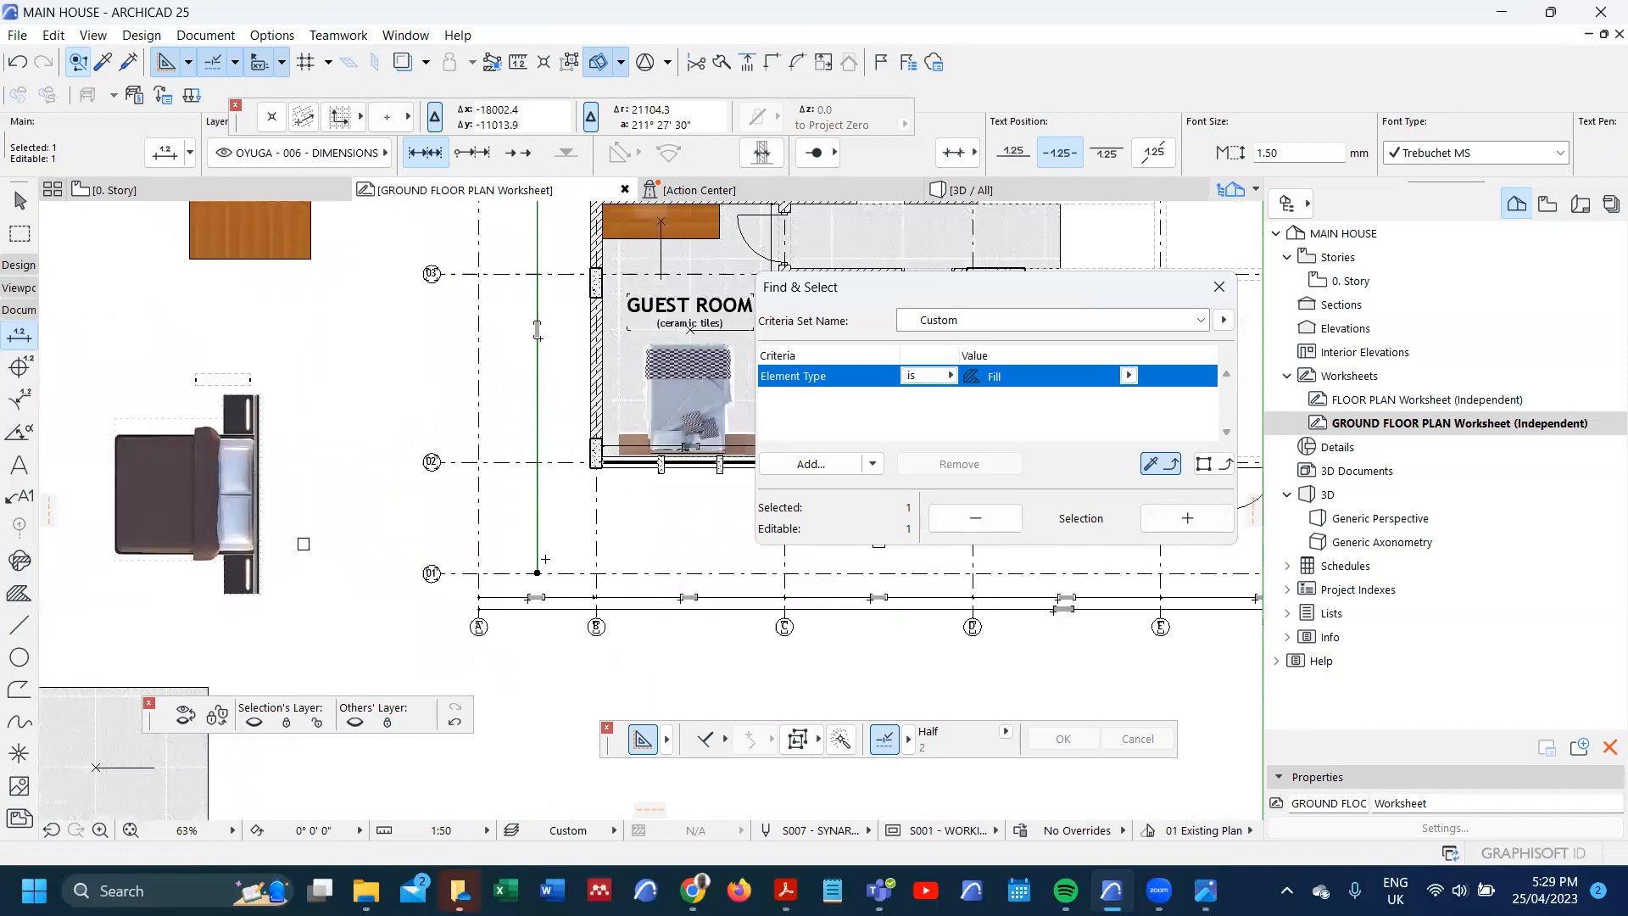
click(545, 545)
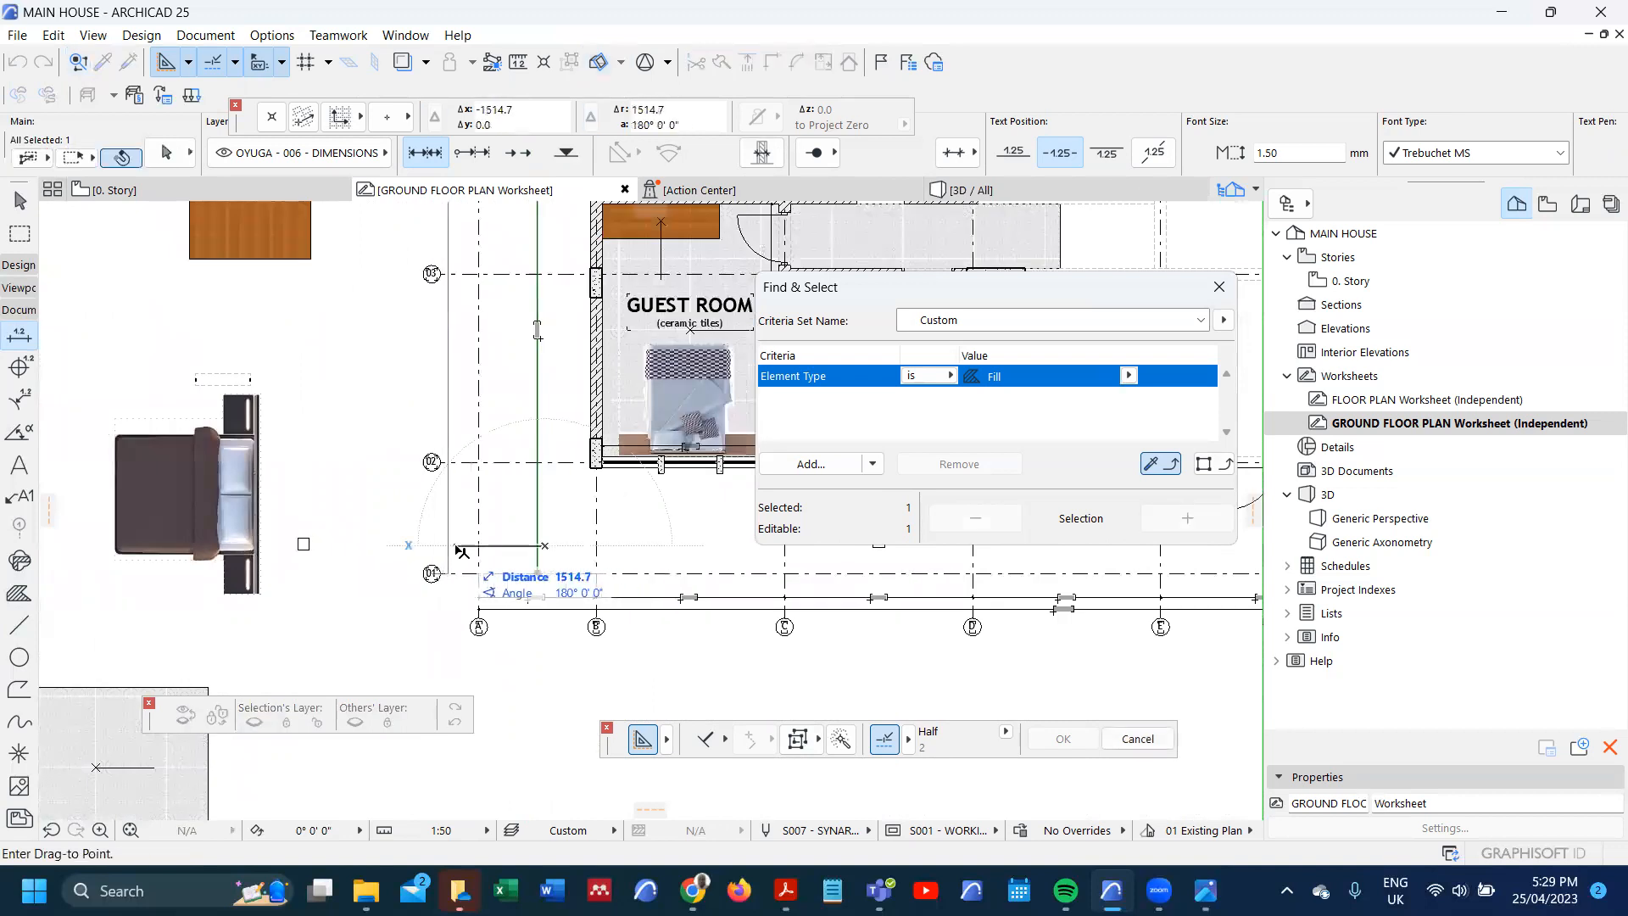
click(466, 548)
scroll(540, 452, up, 3)
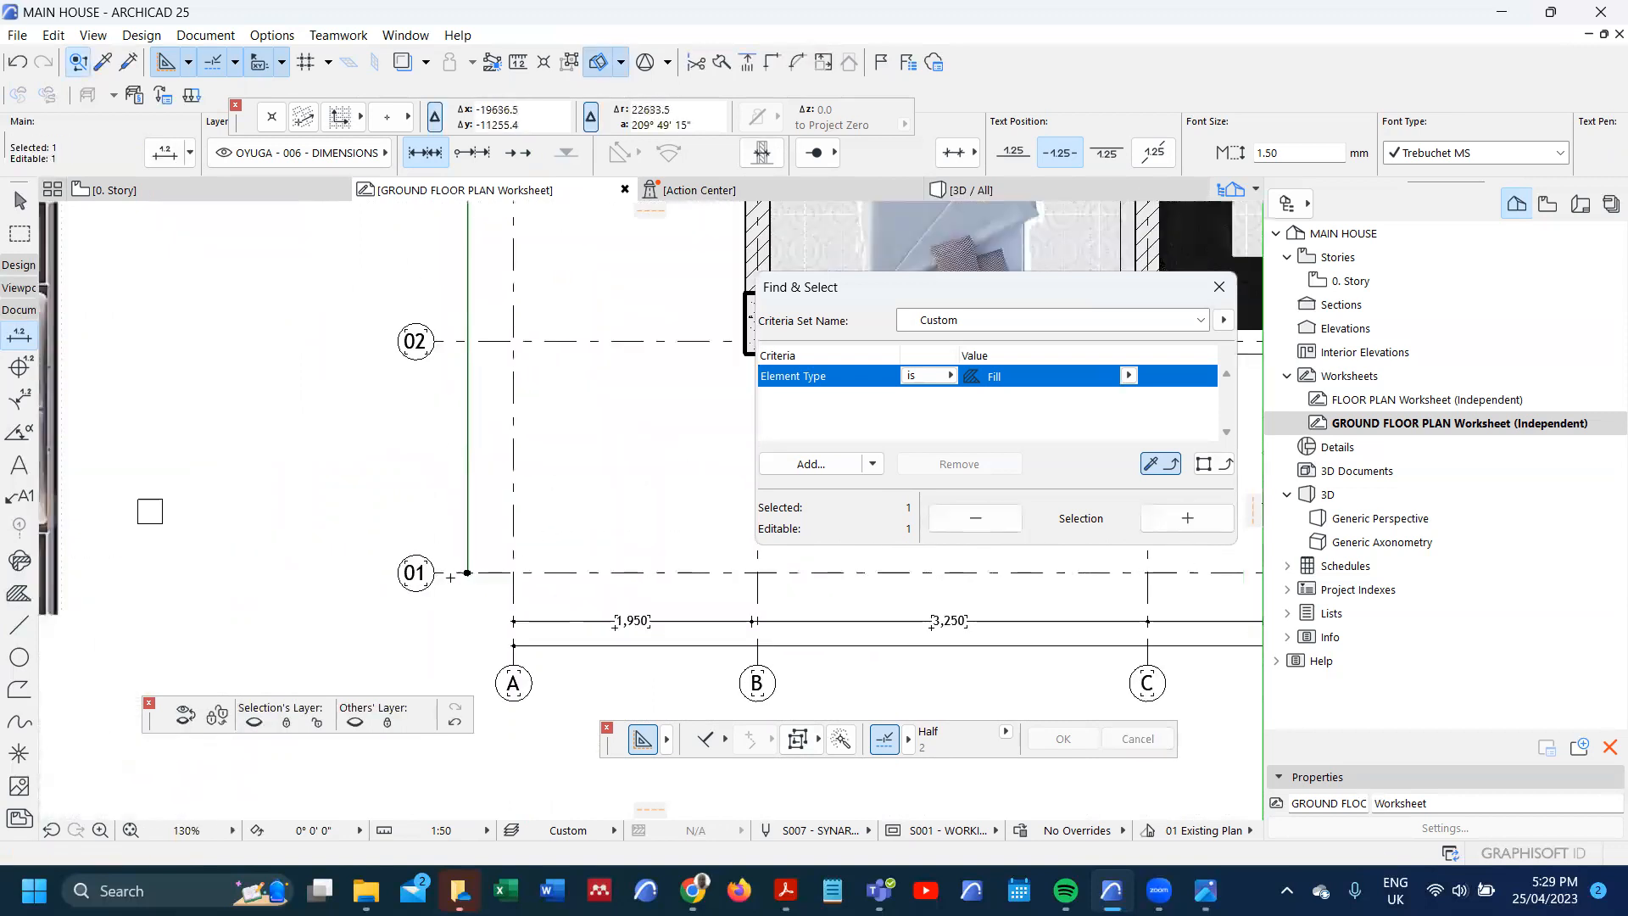
- Drag a copy of the vertical 01–04 dimension line 200 mm horizontally towards the numbered grid bubbles
key(ctrl+d)
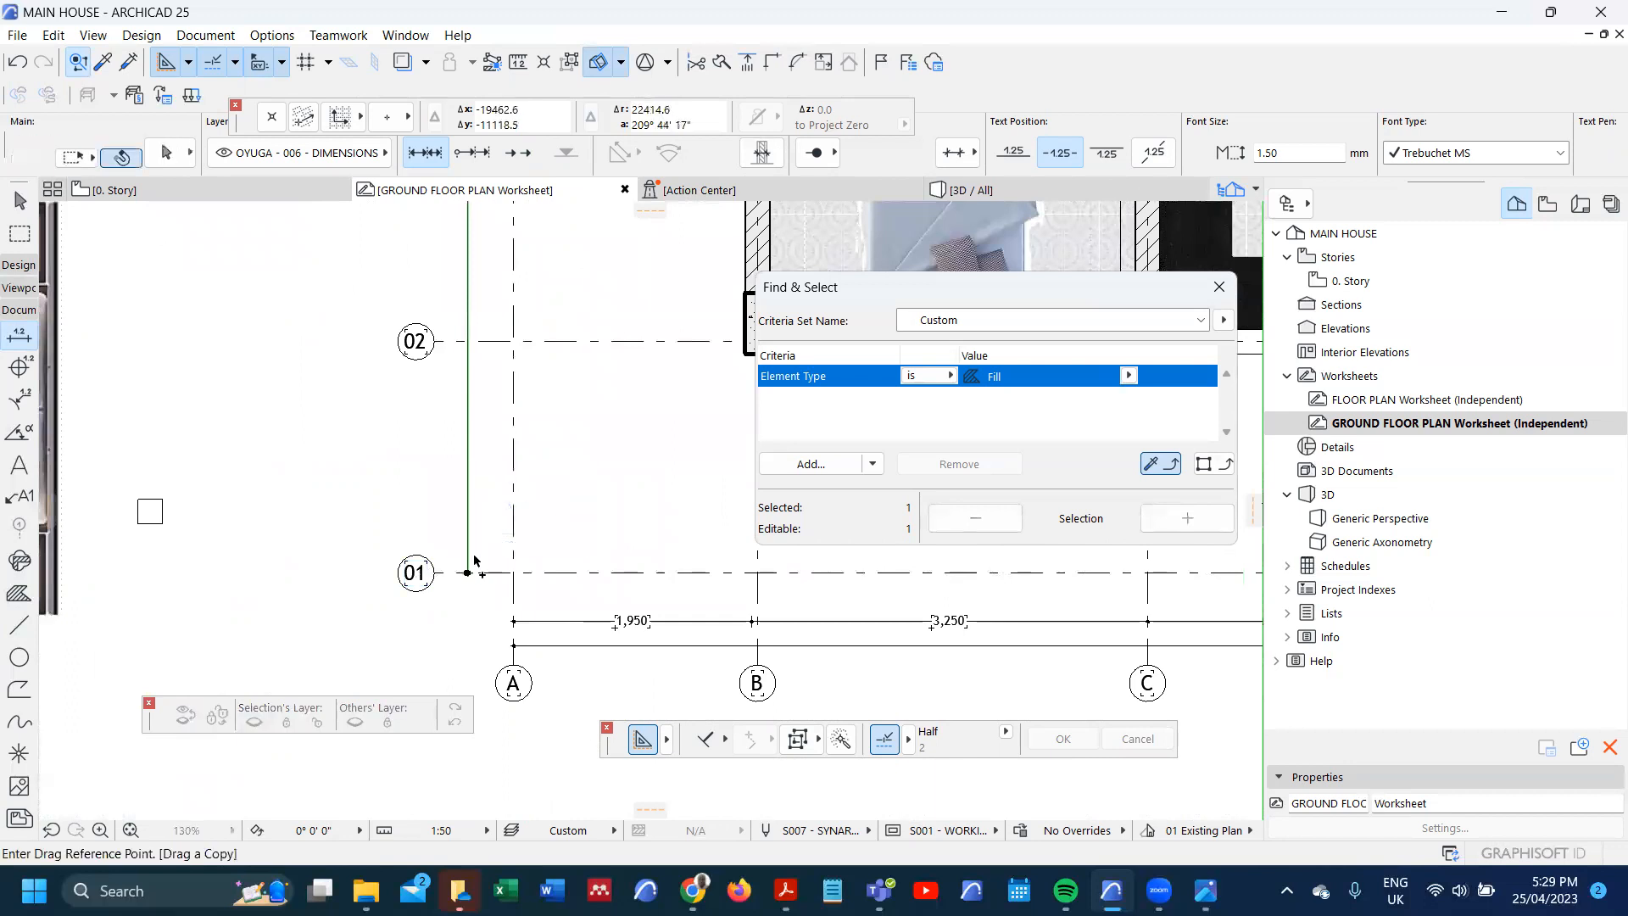
click(474, 557)
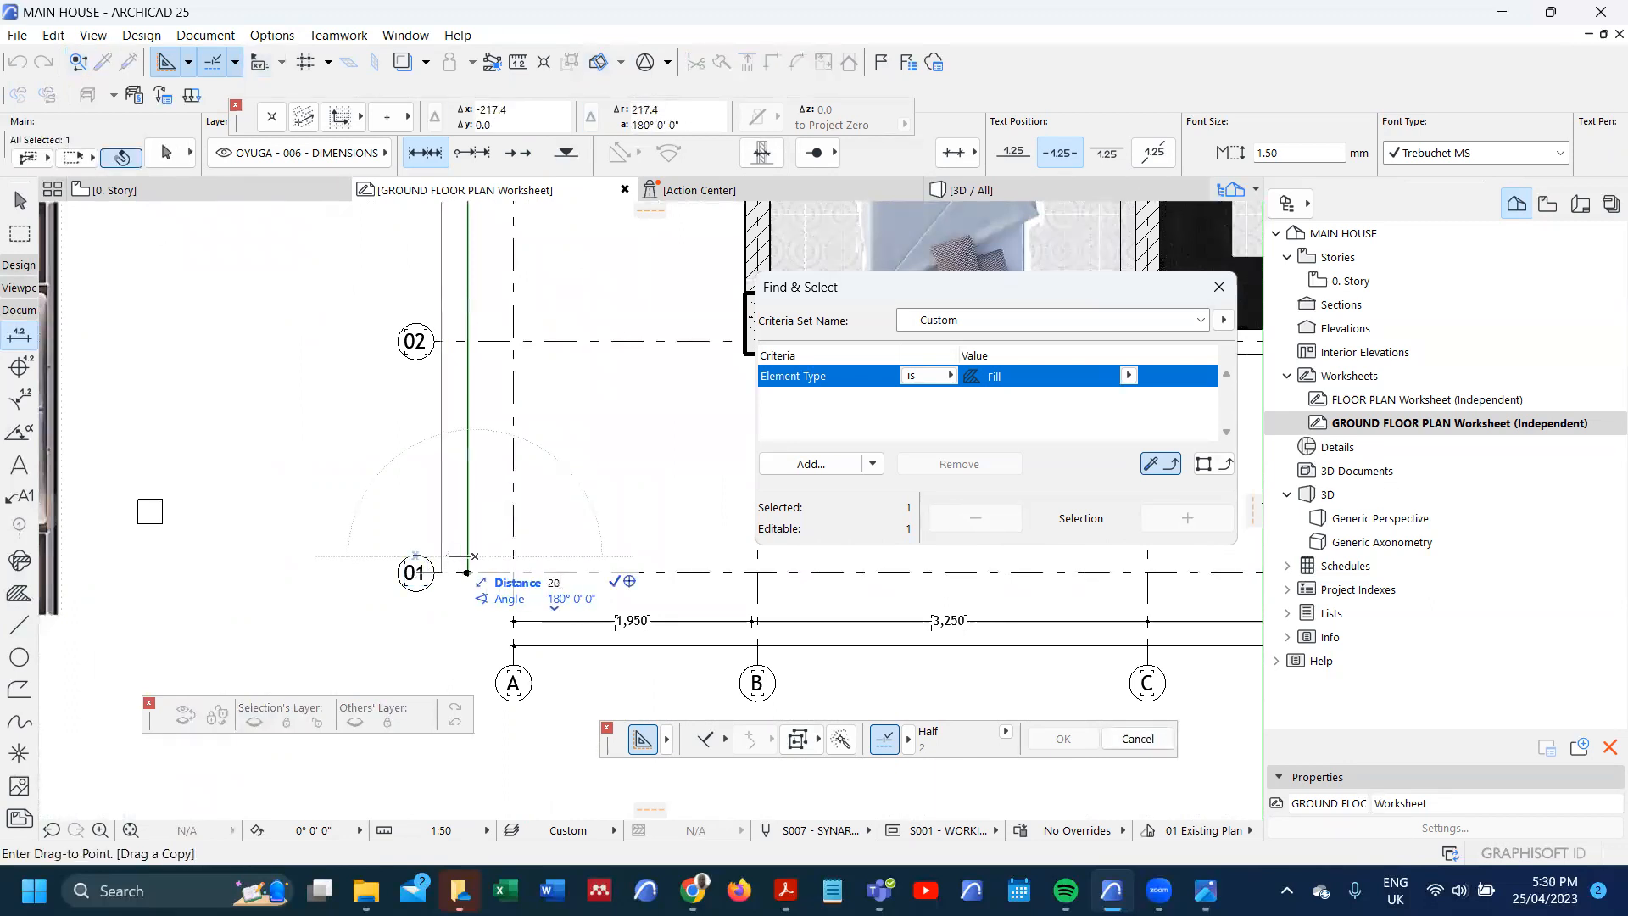
click(442, 577)
scroll(430, 625, down, 2)
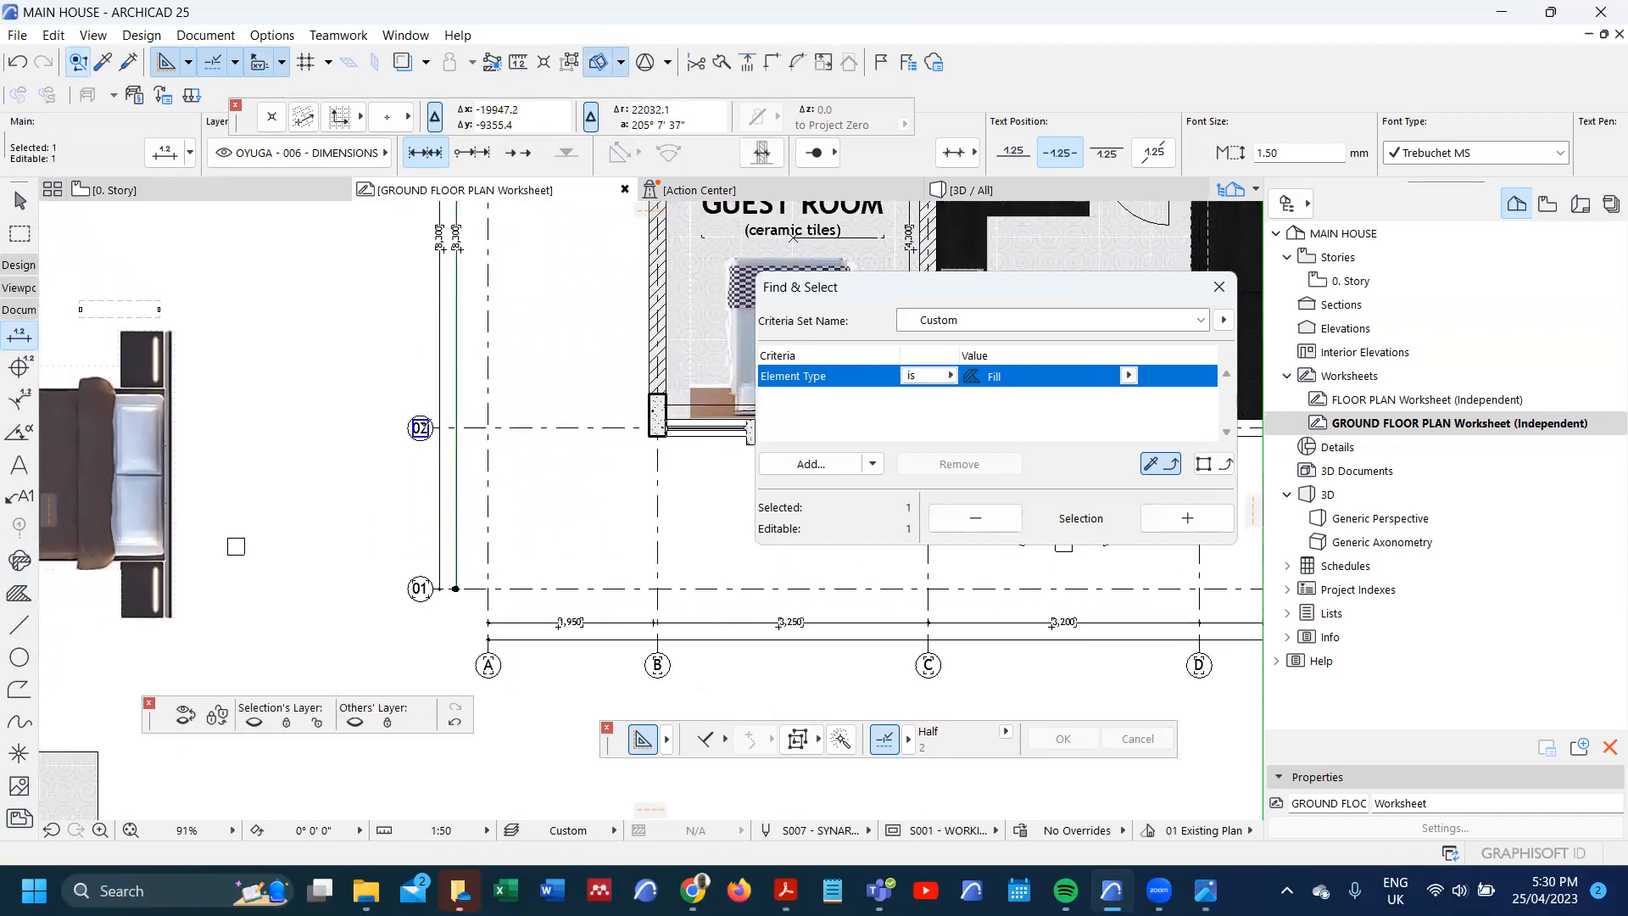
- Insert dimension points at grid lines 02 and 03 in the inner vertical dimension line and deselect it
scroll(394, 539, down, 2)
middle_drag(387, 238, 378, 473)
scroll(378, 470, up, 3)
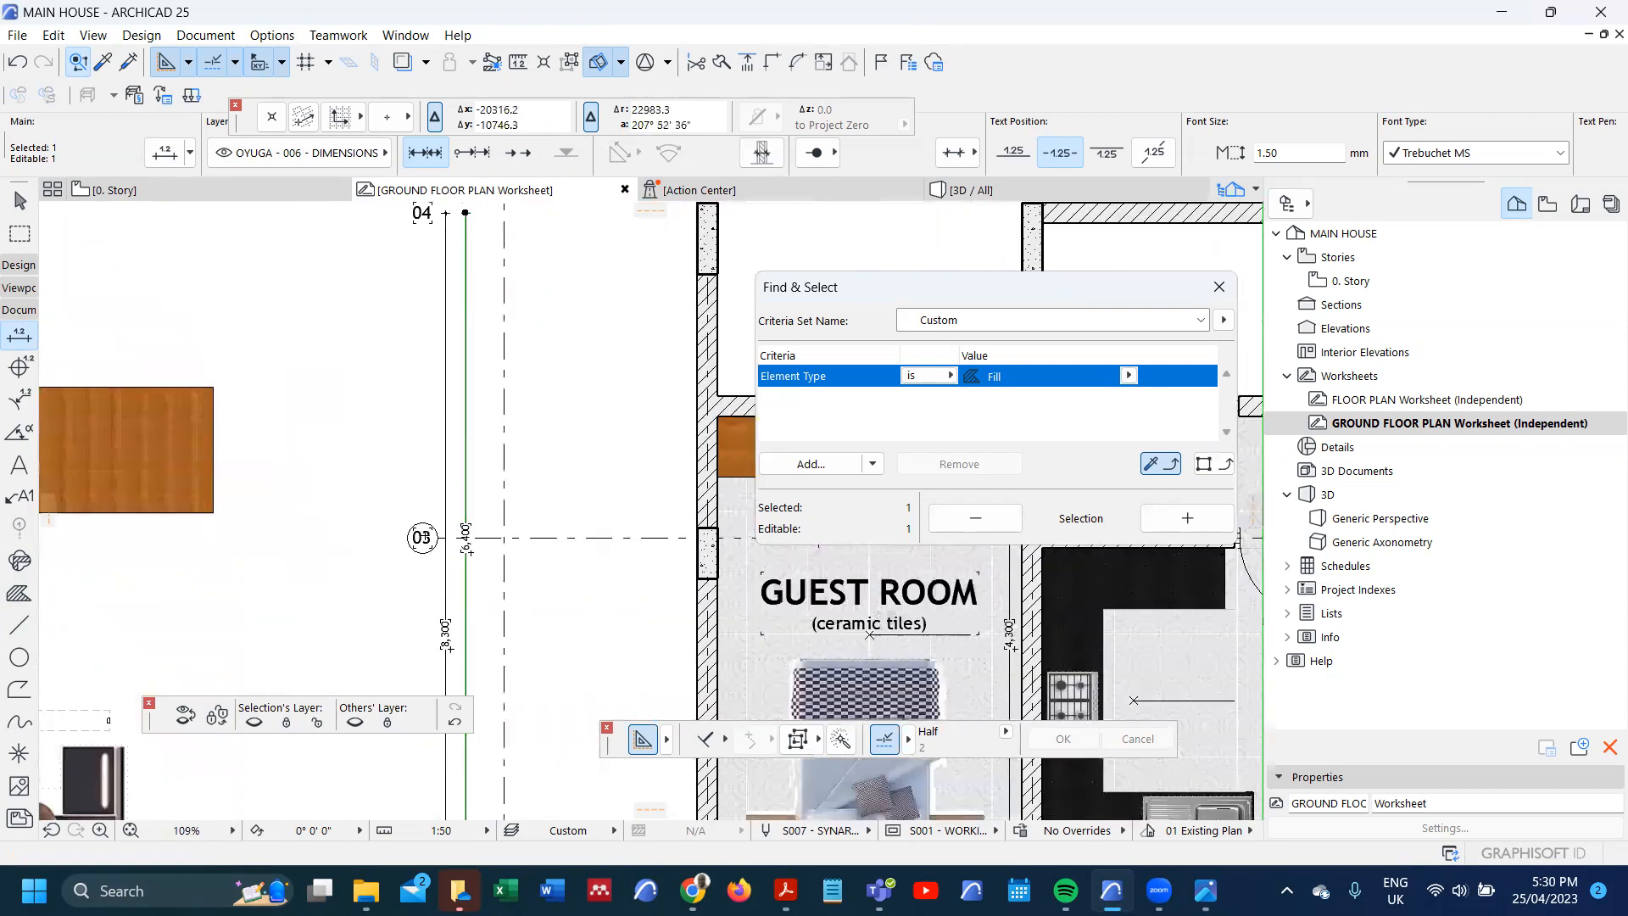
ctrl+click(428, 533)
scroll(426, 558, down, 4)
scroll(421, 320, up, 3)
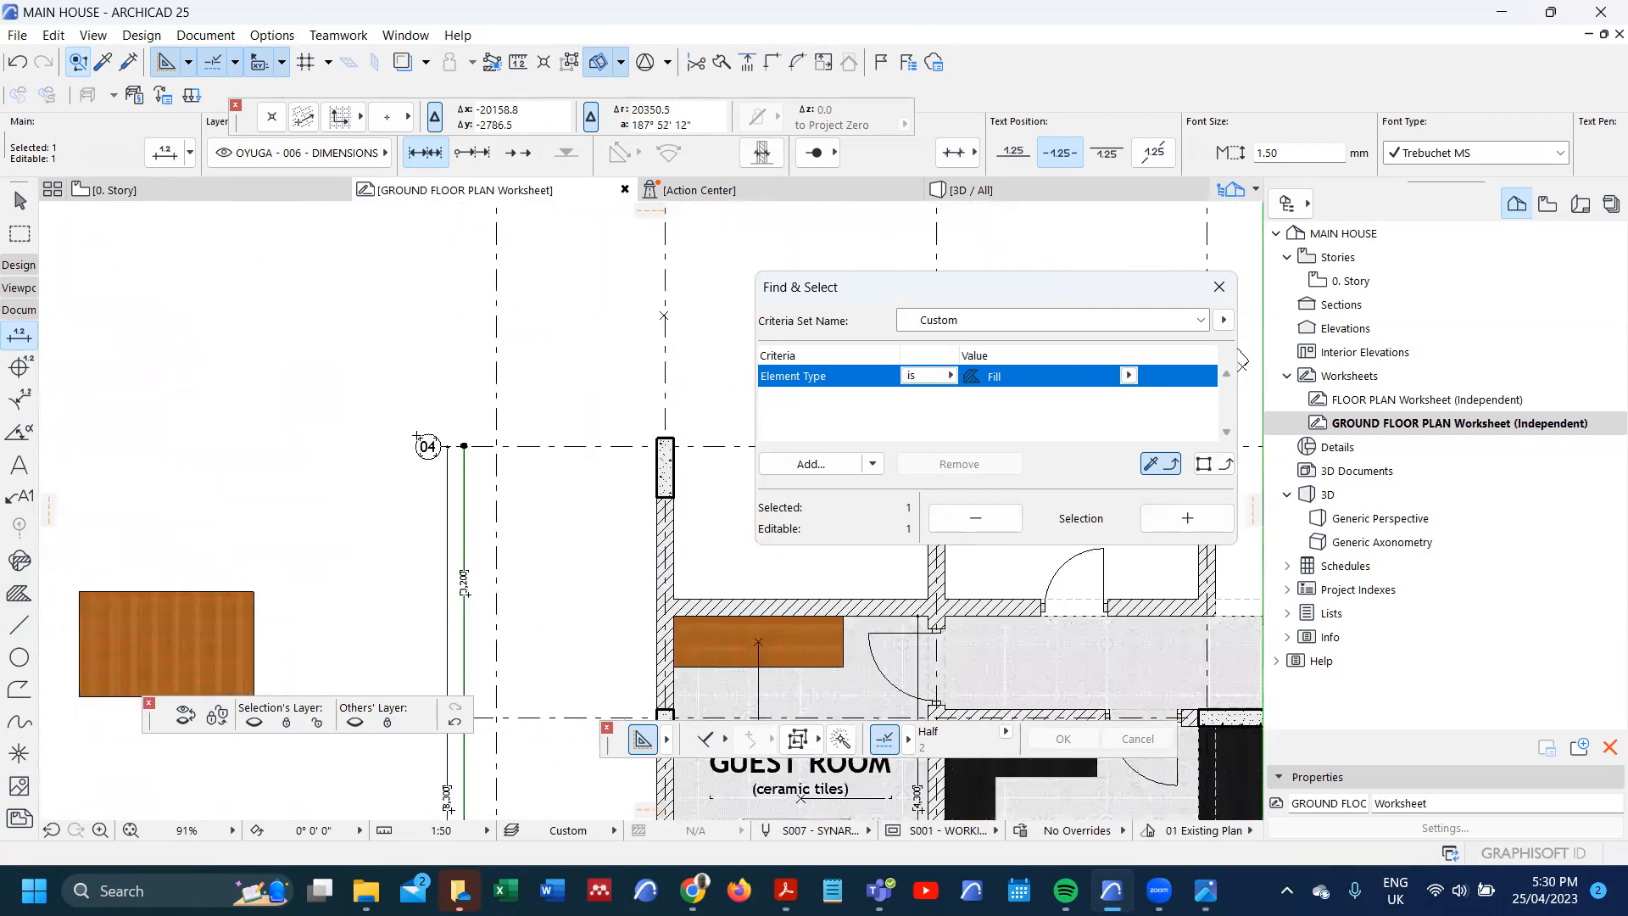
scroll(428, 446, down, 5)
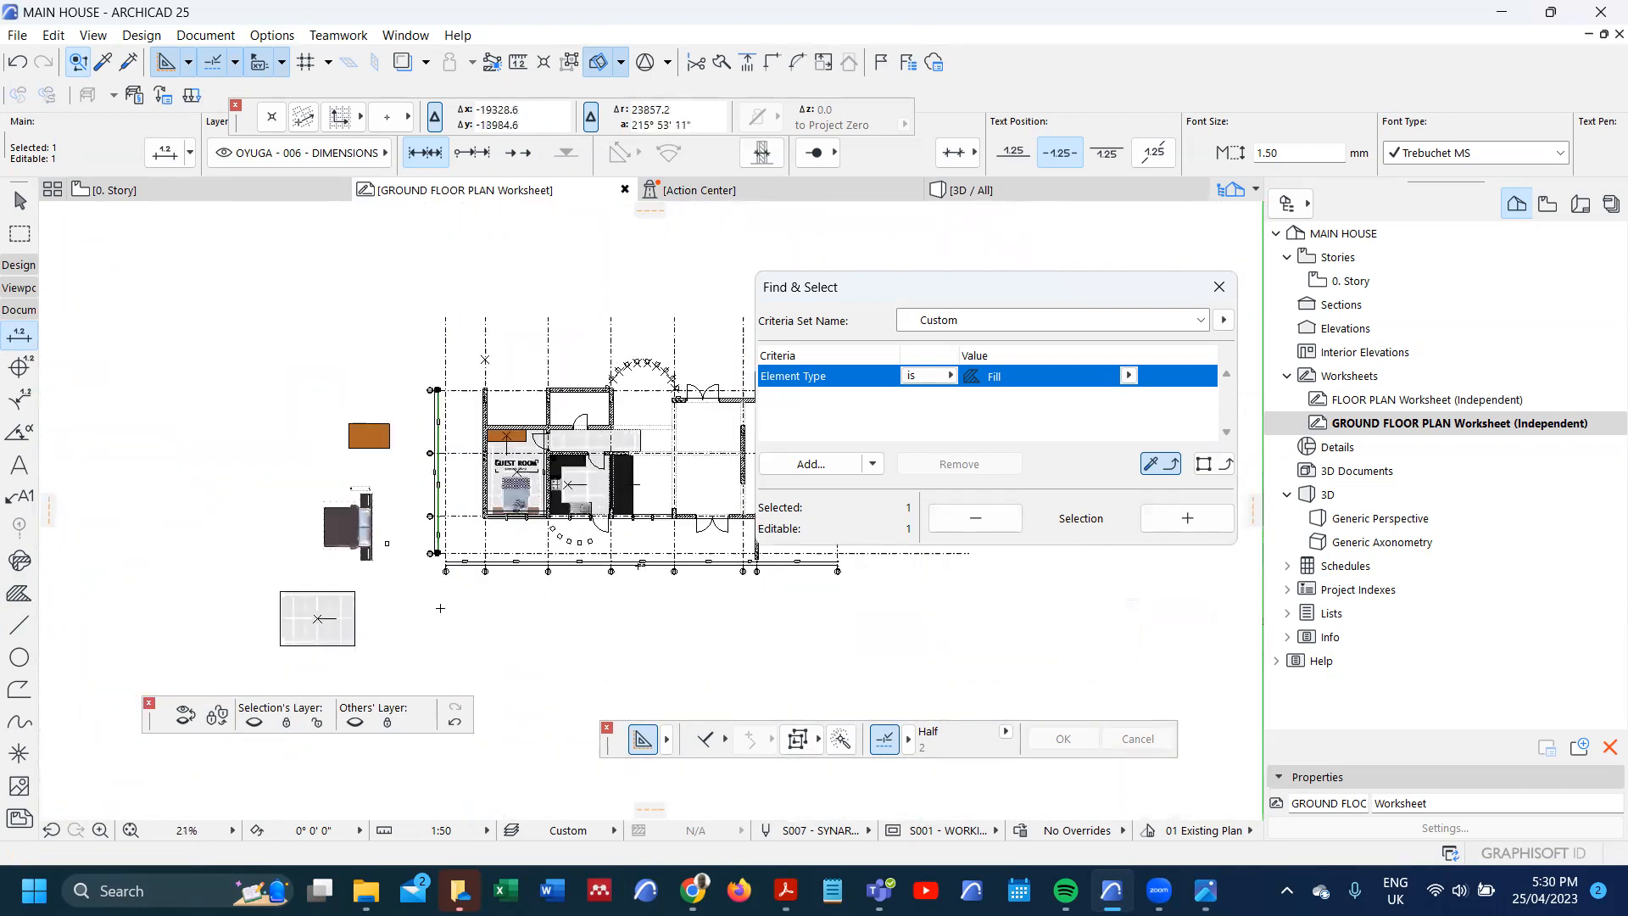
key(Escape)
- Place a copy of the GUEST ROOM (ceramic tiles) label in the middle of the kitchen floor
scroll(525, 502, up, 5)
scroll(441, 475, down, 3)
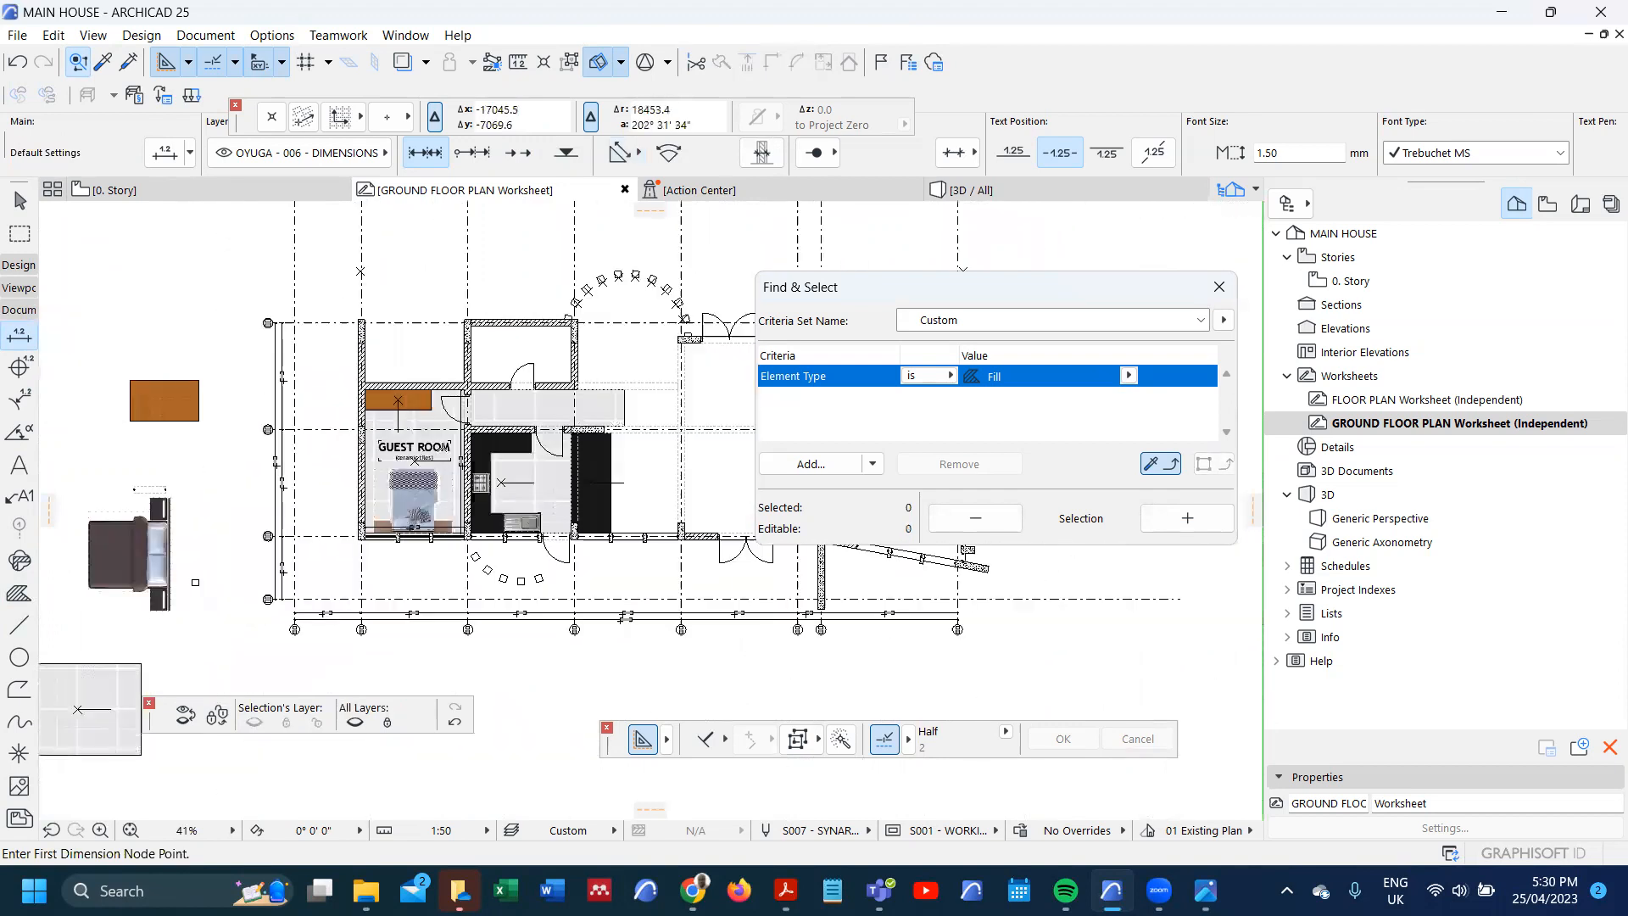
scroll(484, 452, up, 2)
scroll(432, 449, up, 2)
click(361, 472)
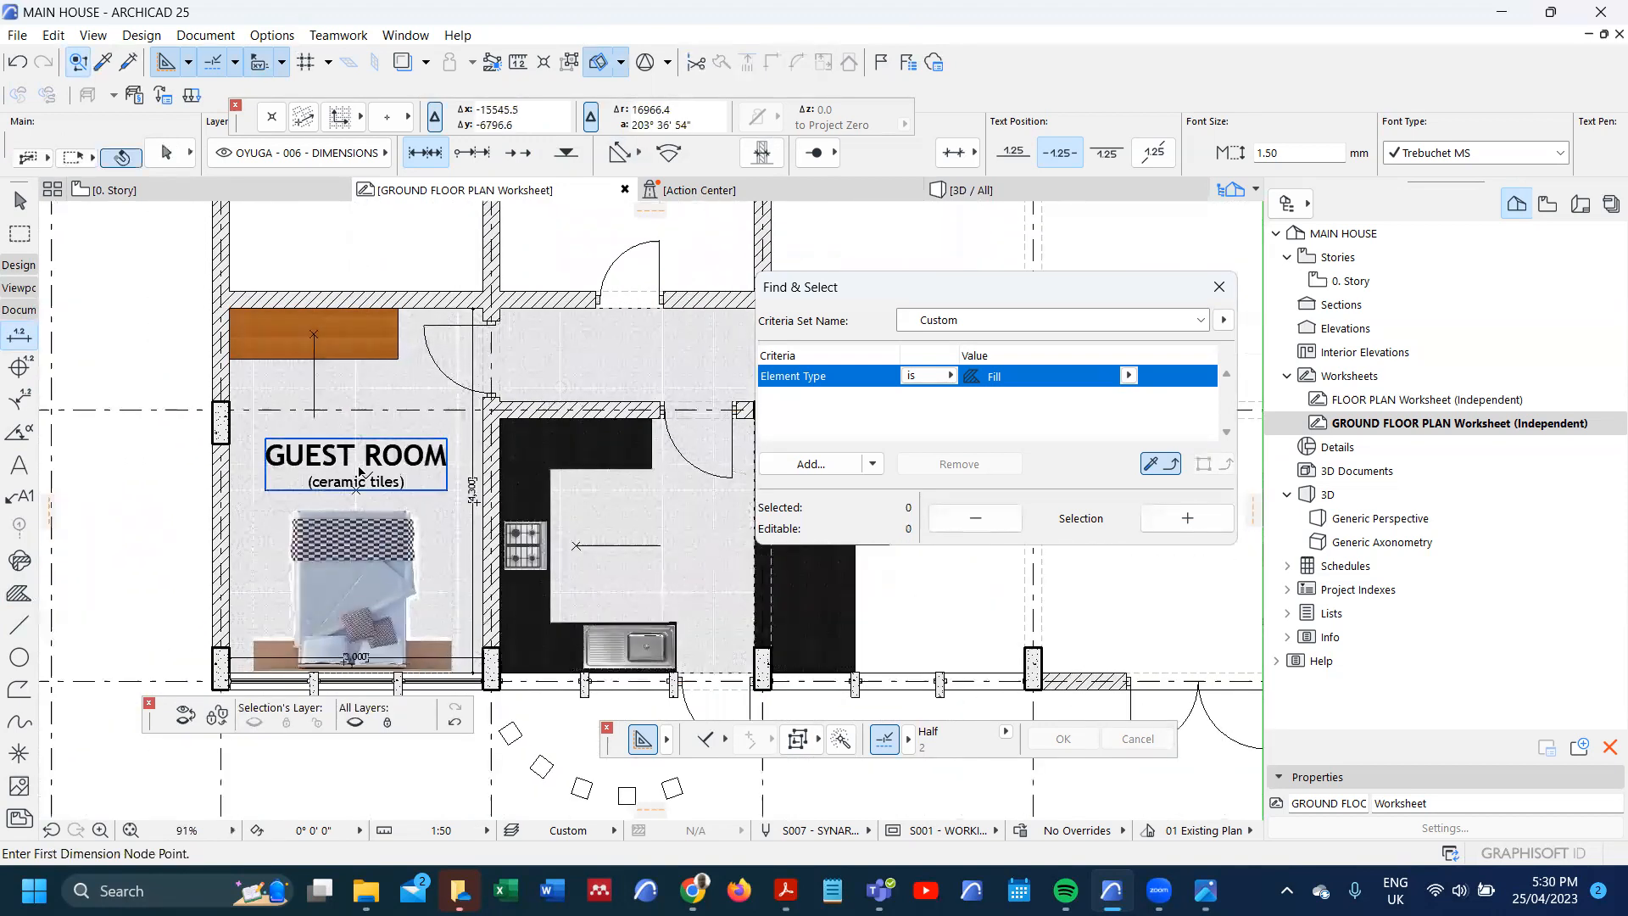
drag(361, 465, 657, 543)
scroll(700, 523, up, 3)
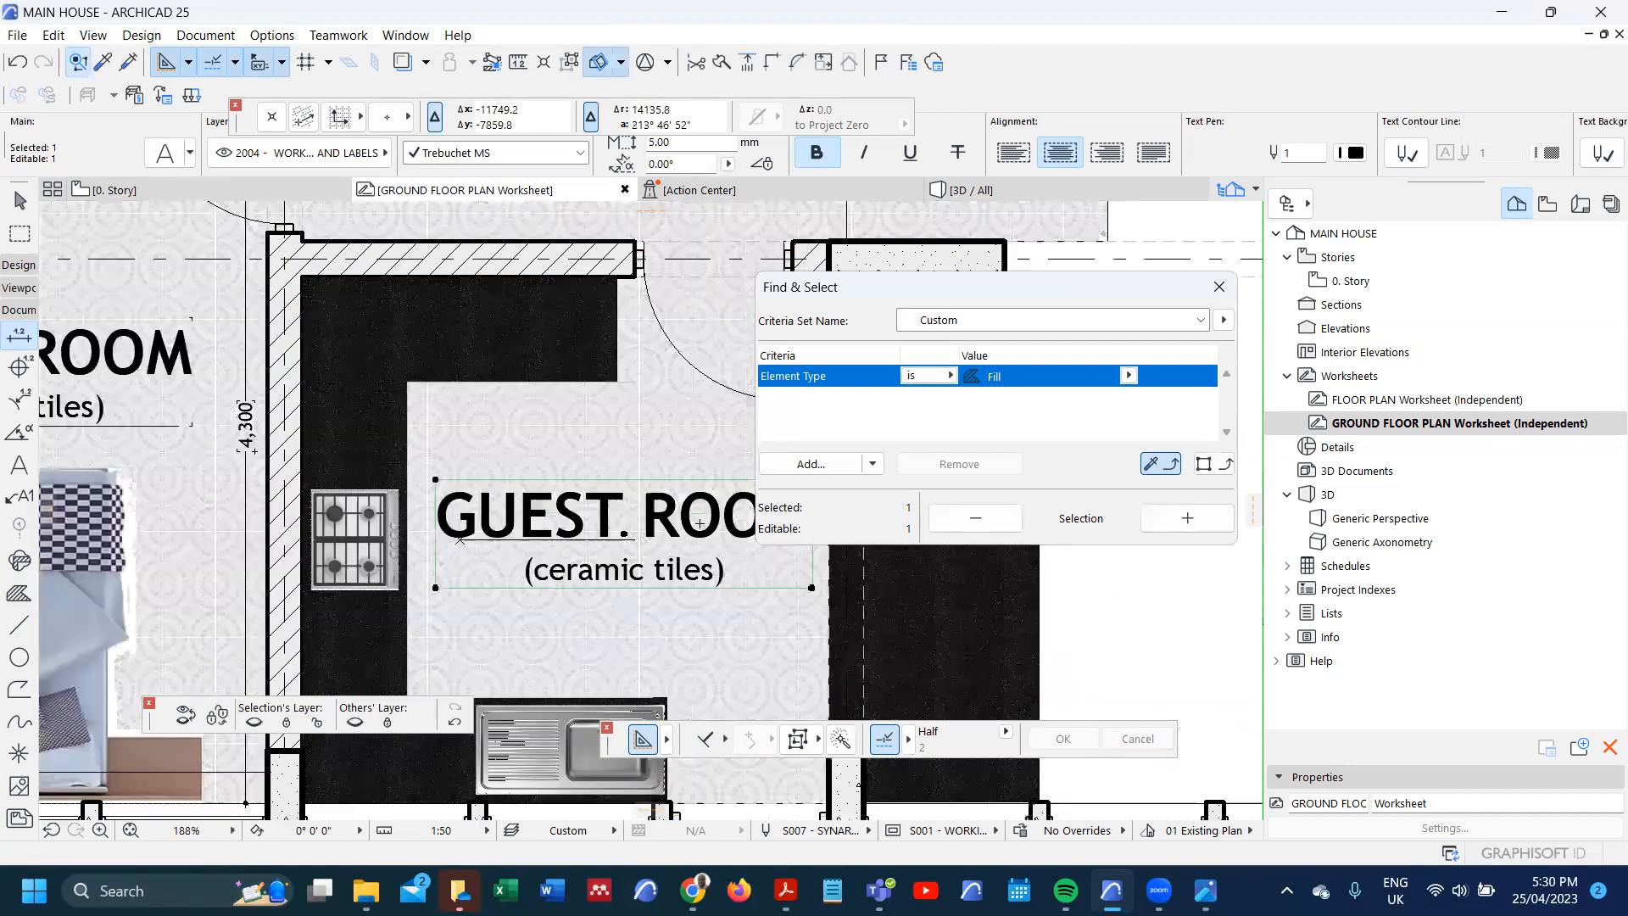
- Change the copied label's room name to KITCHEN, keeping the (ceramic tiles) line, and deselect it
double_click(699, 527)
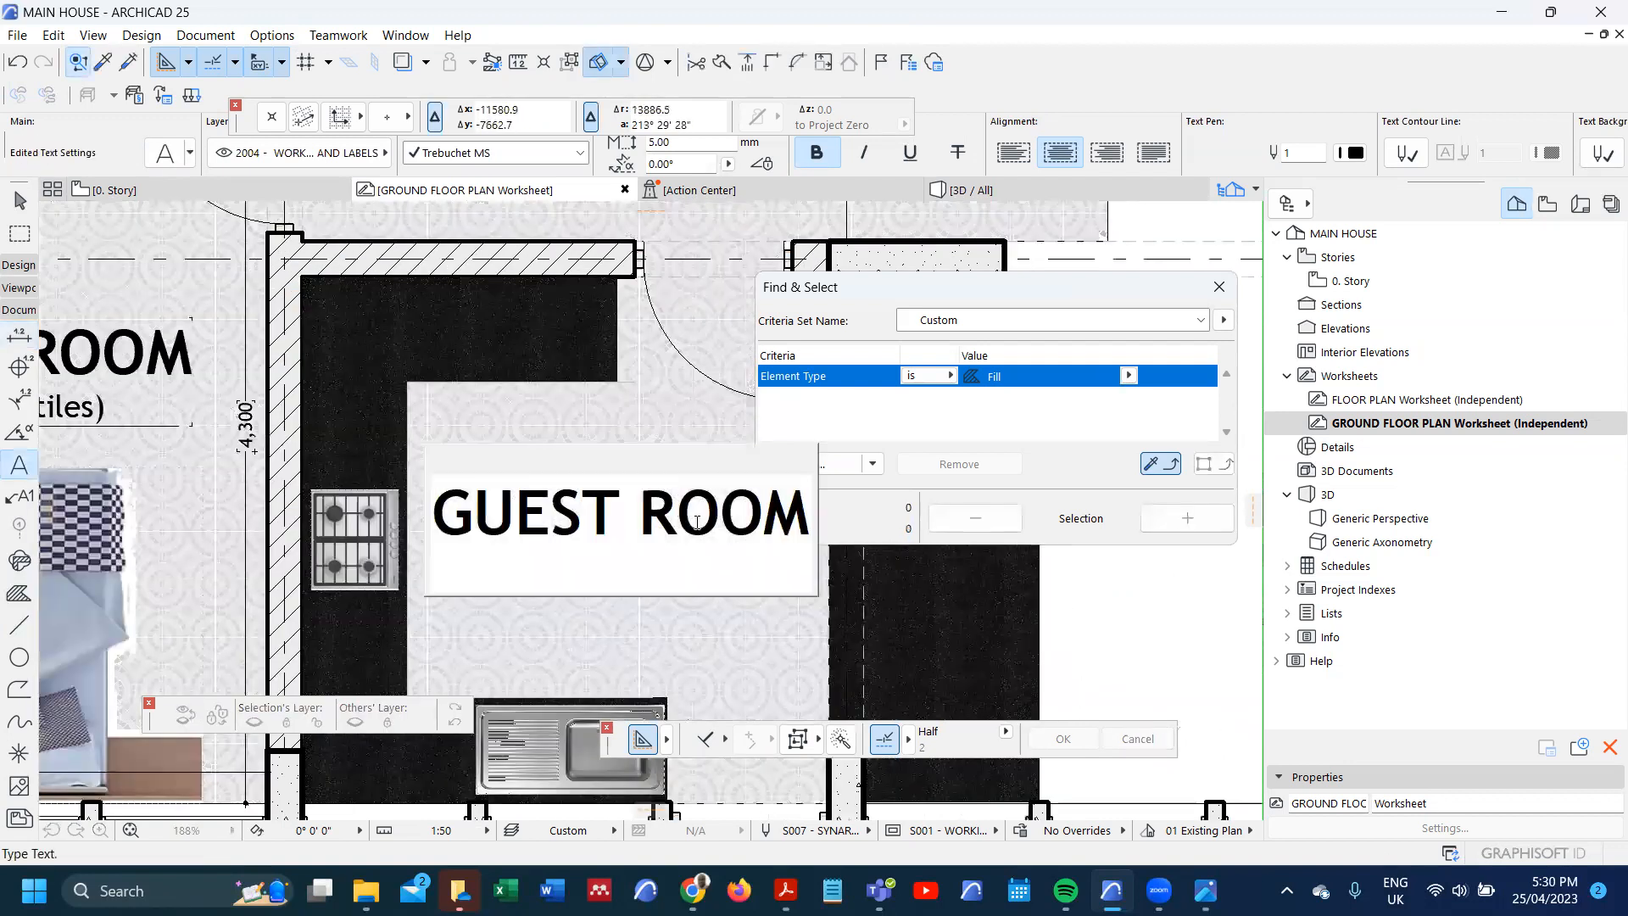
double_click(631, 512)
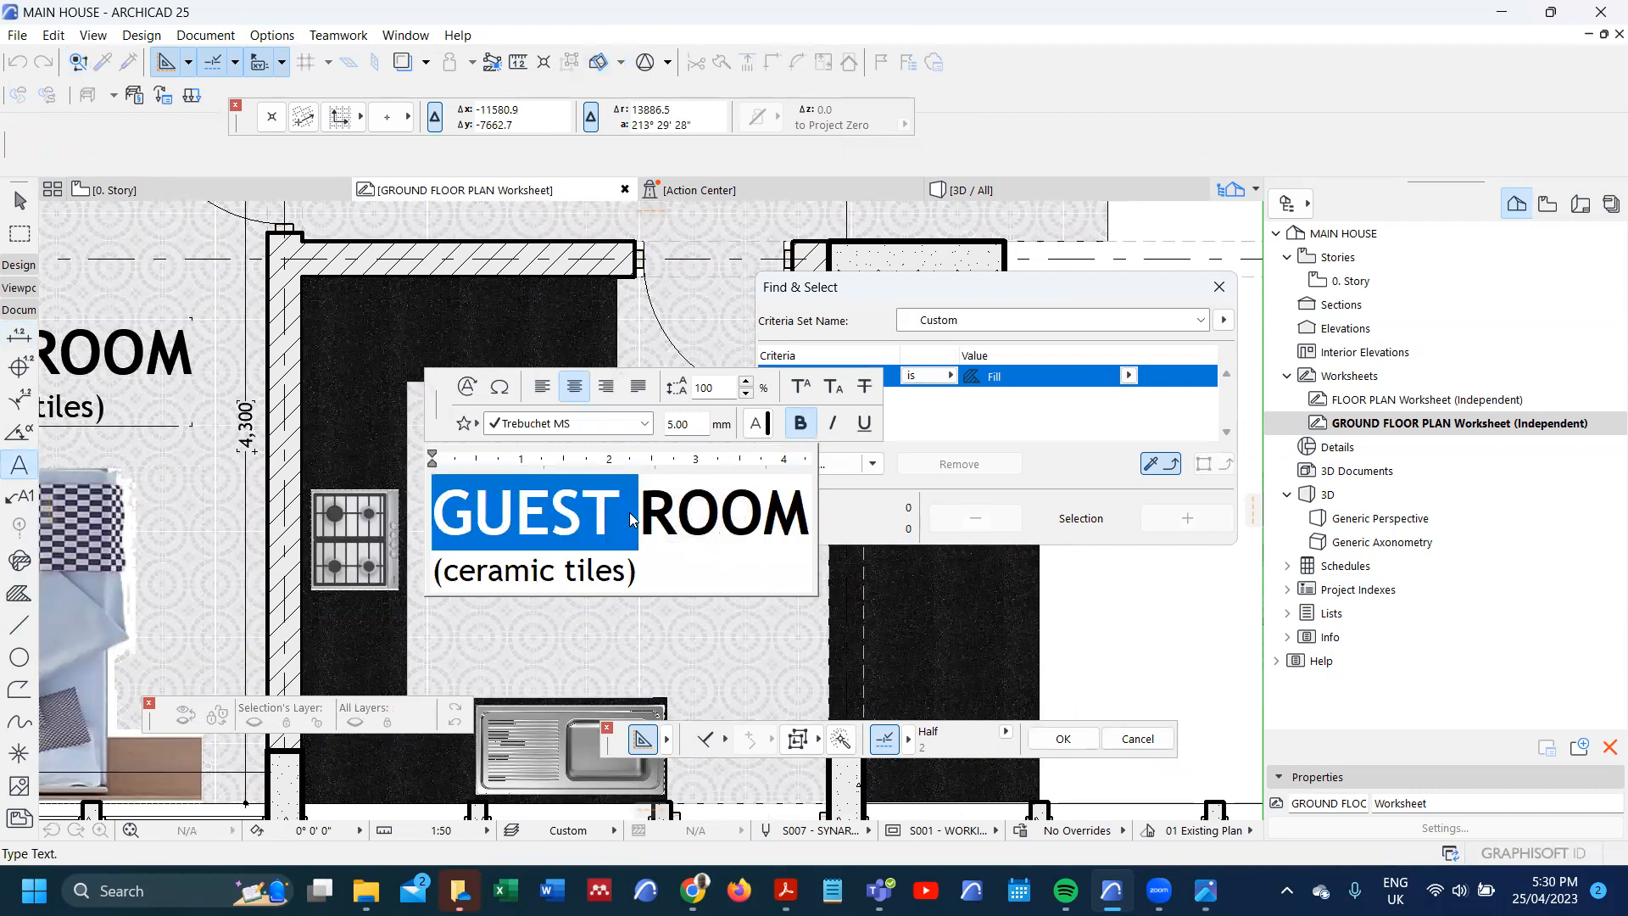
drag(631, 519, 644, 527)
text(KI)
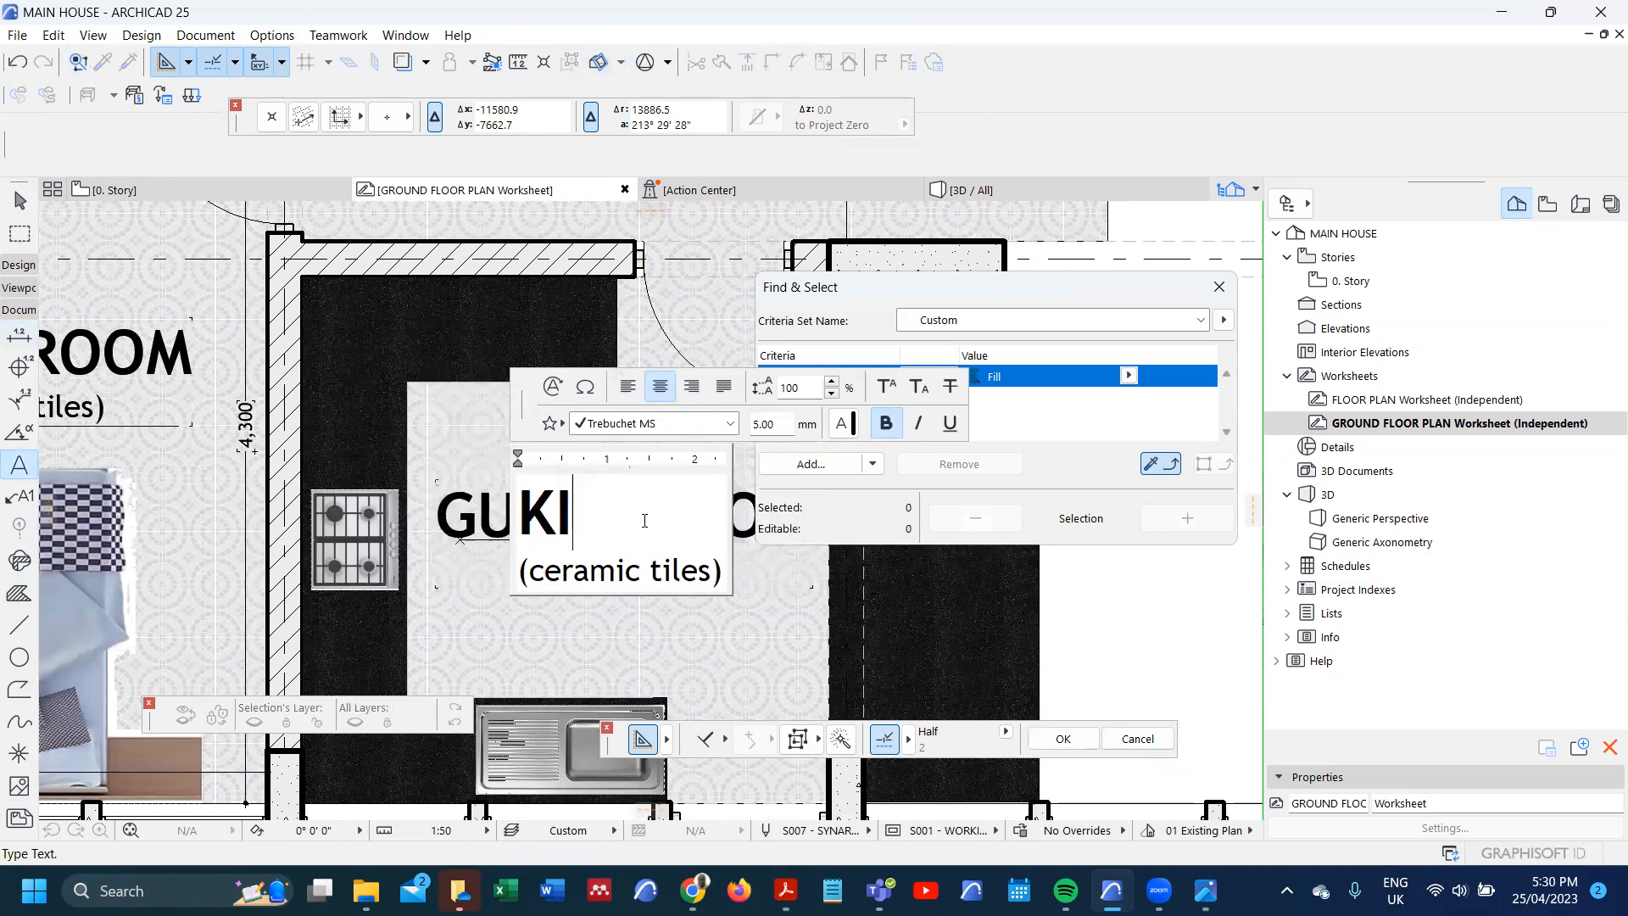
text(TCHE)
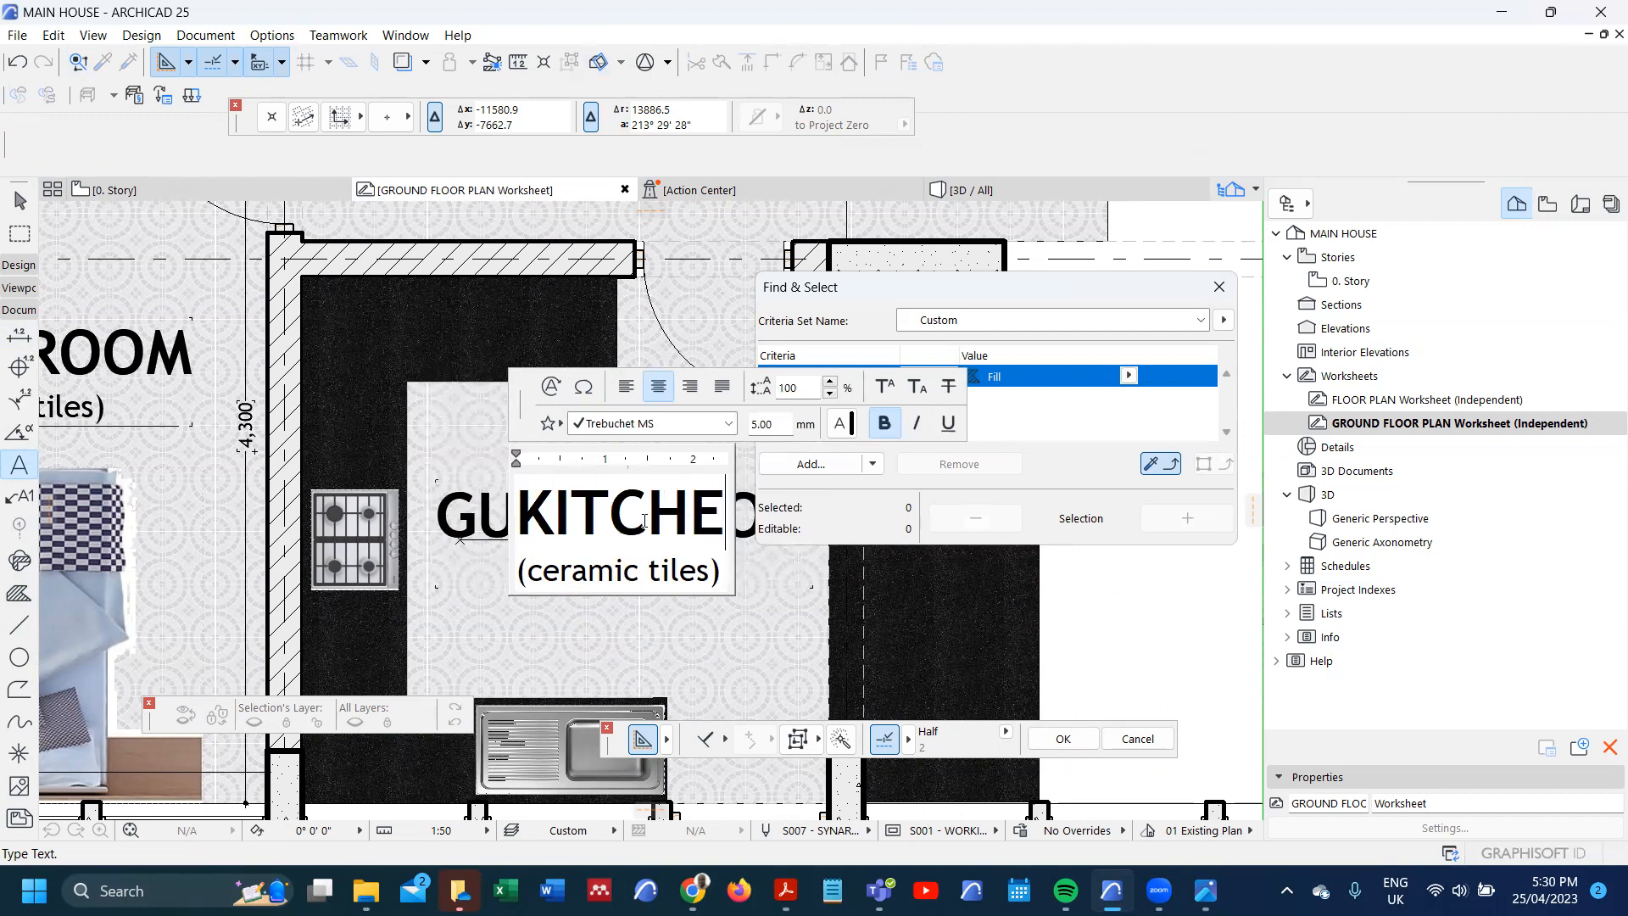
text(N)
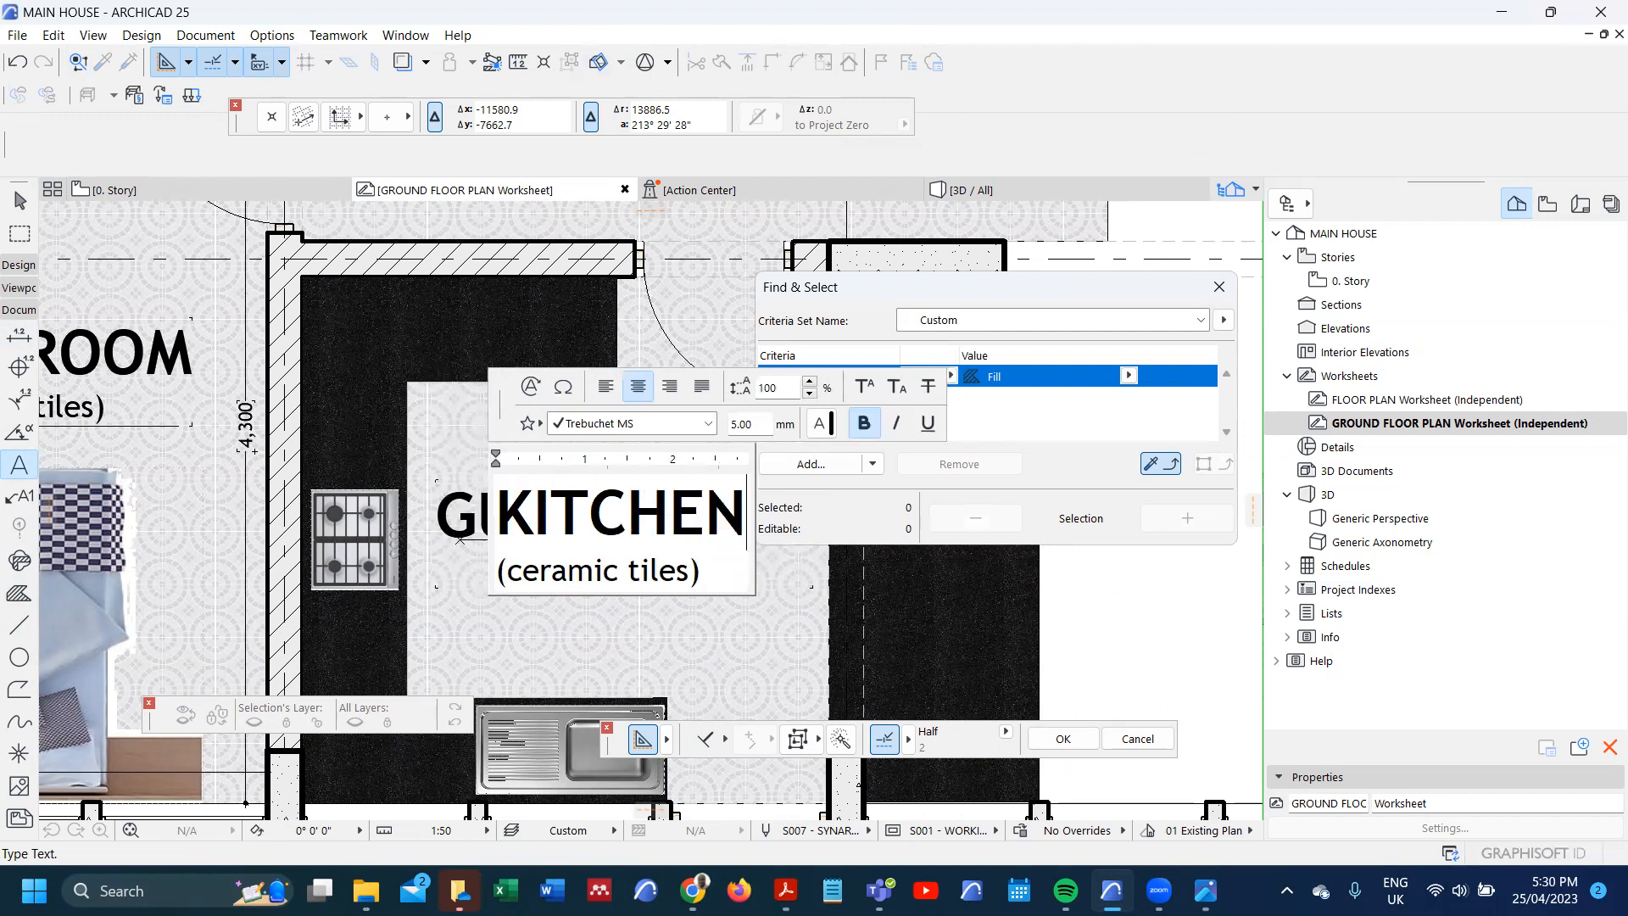
click(639, 625)
scroll(585, 480, down, 1)
scroll(590, 490, down, 5)
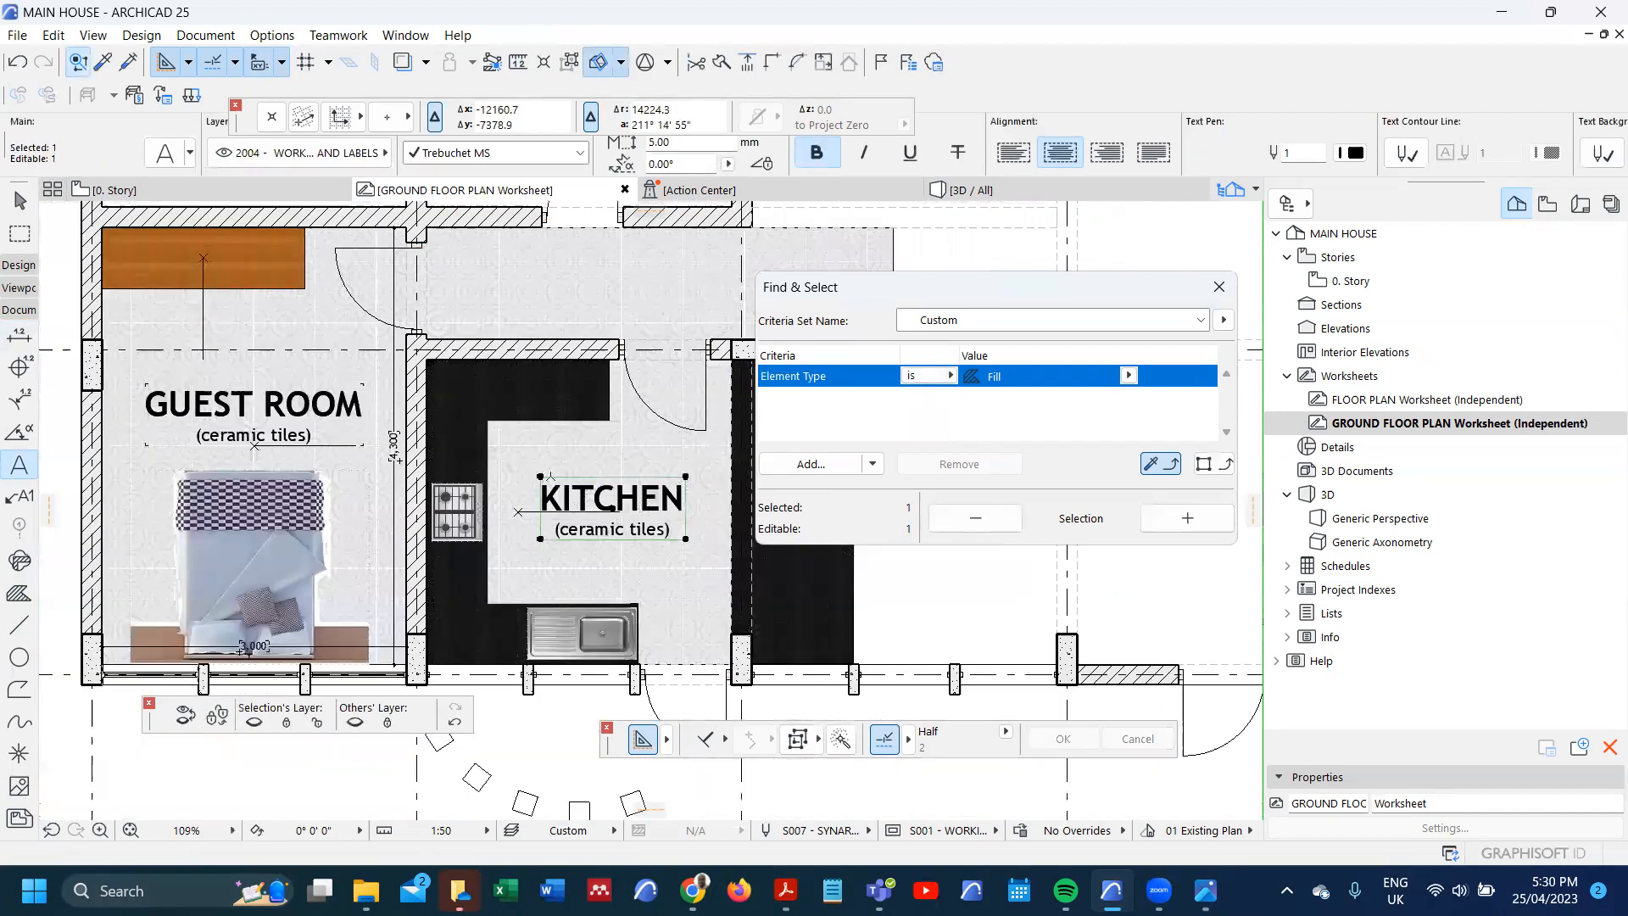
scroll(337, 529, up, 2)
scroll(339, 523, down, 3)
scroll(263, 587, up, 1)
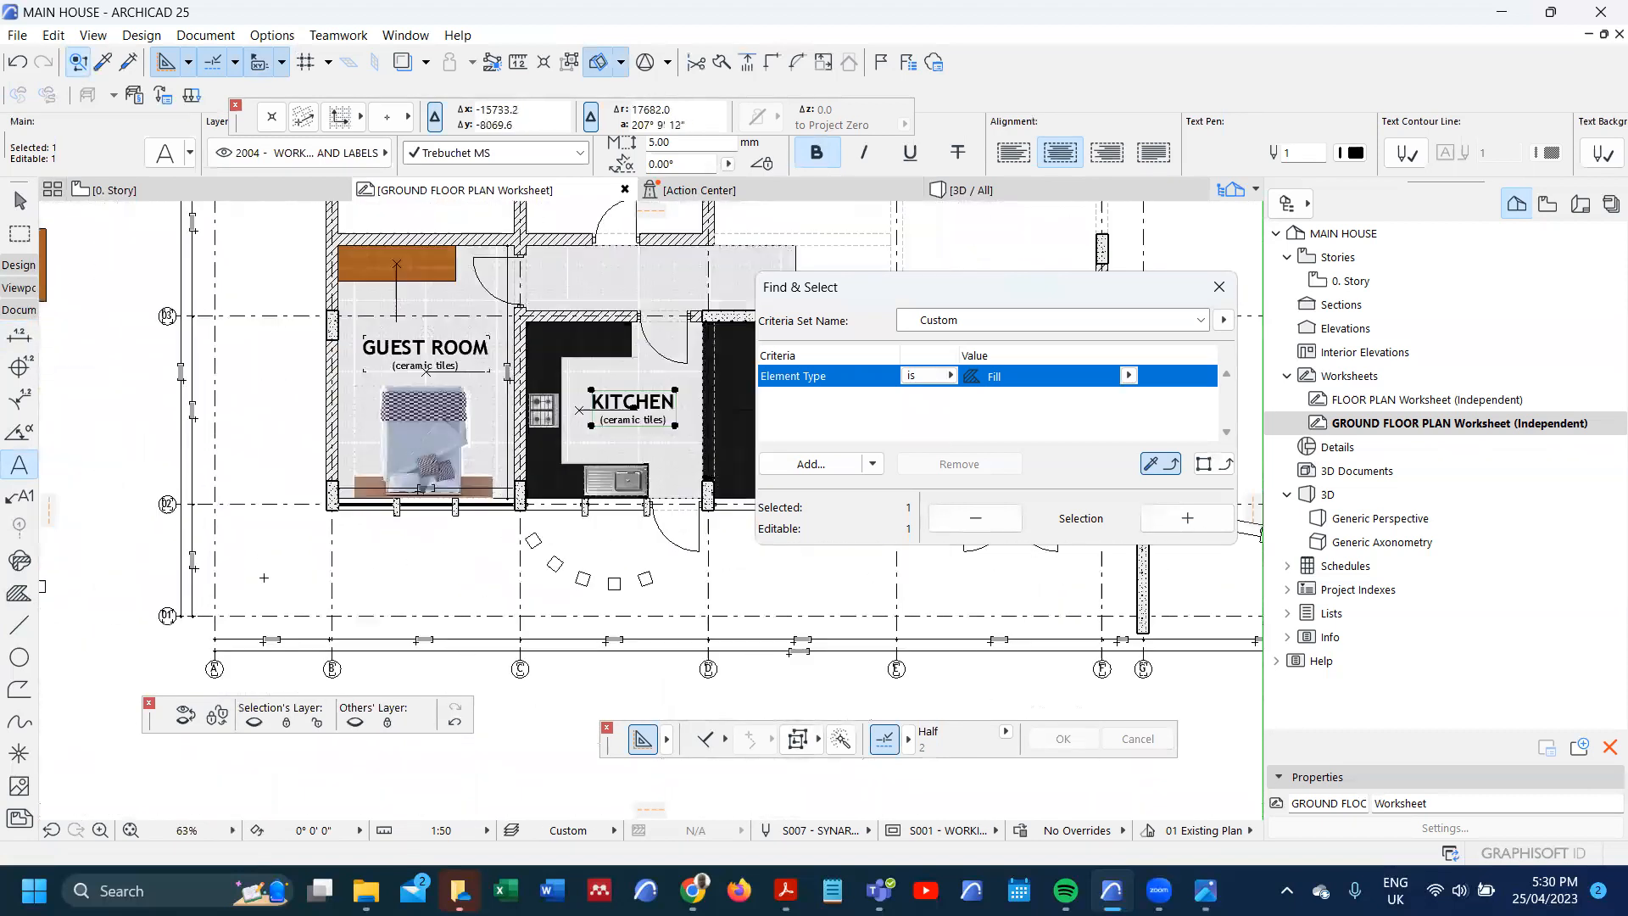
key(Escape)
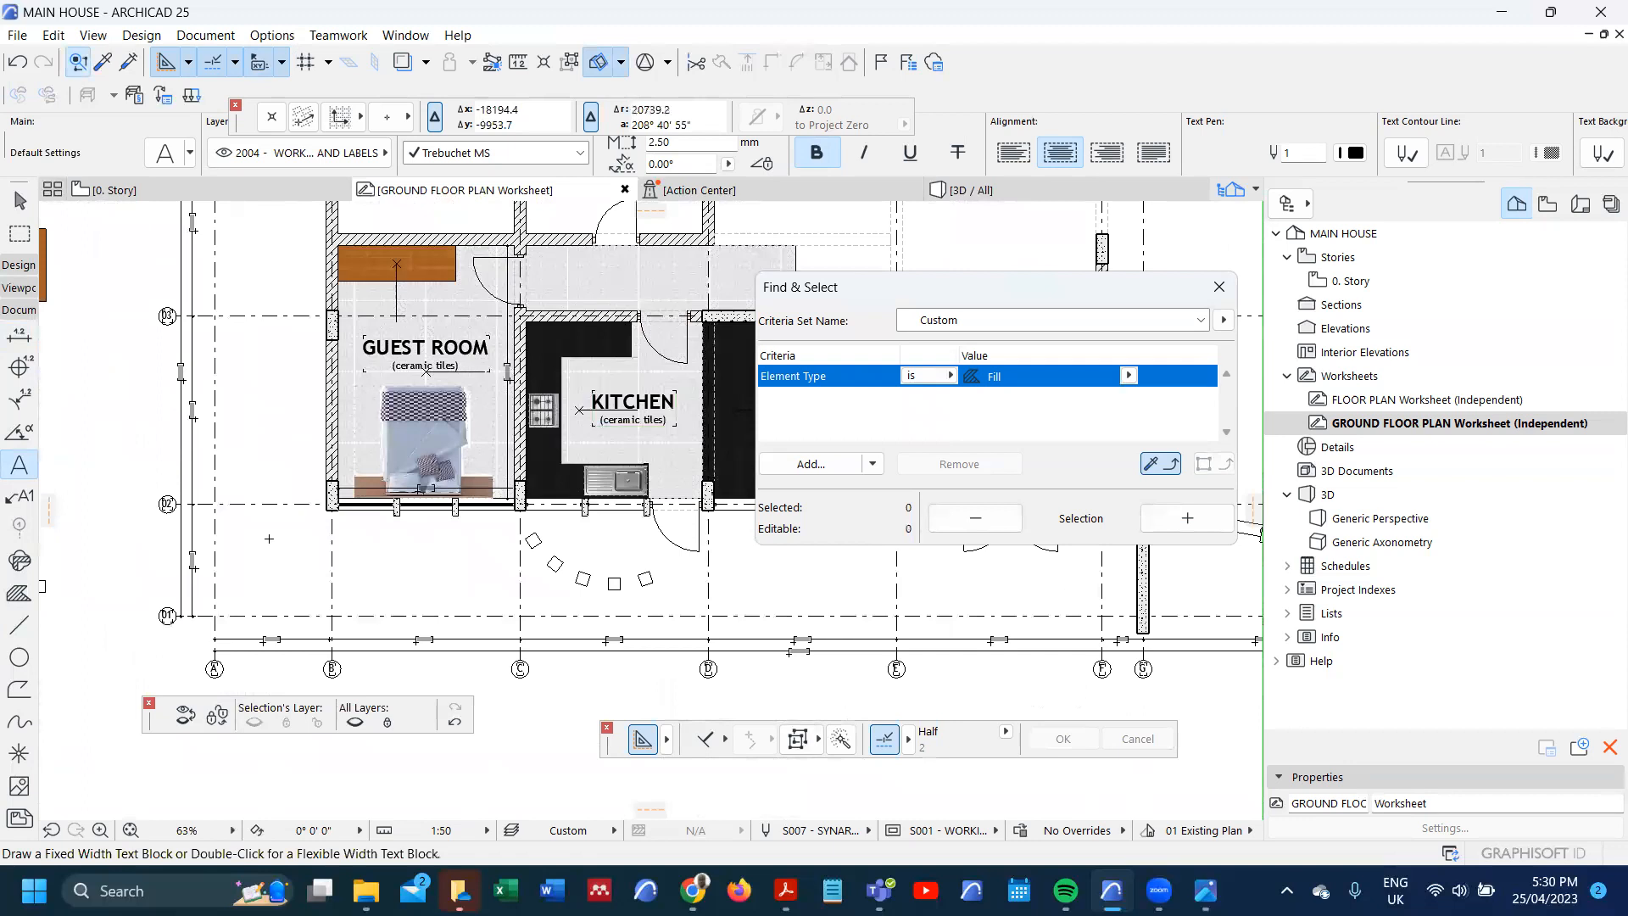
- Create a new folder named MAIN HOUSE in the project's View Map
scroll(426, 251, up, 2)
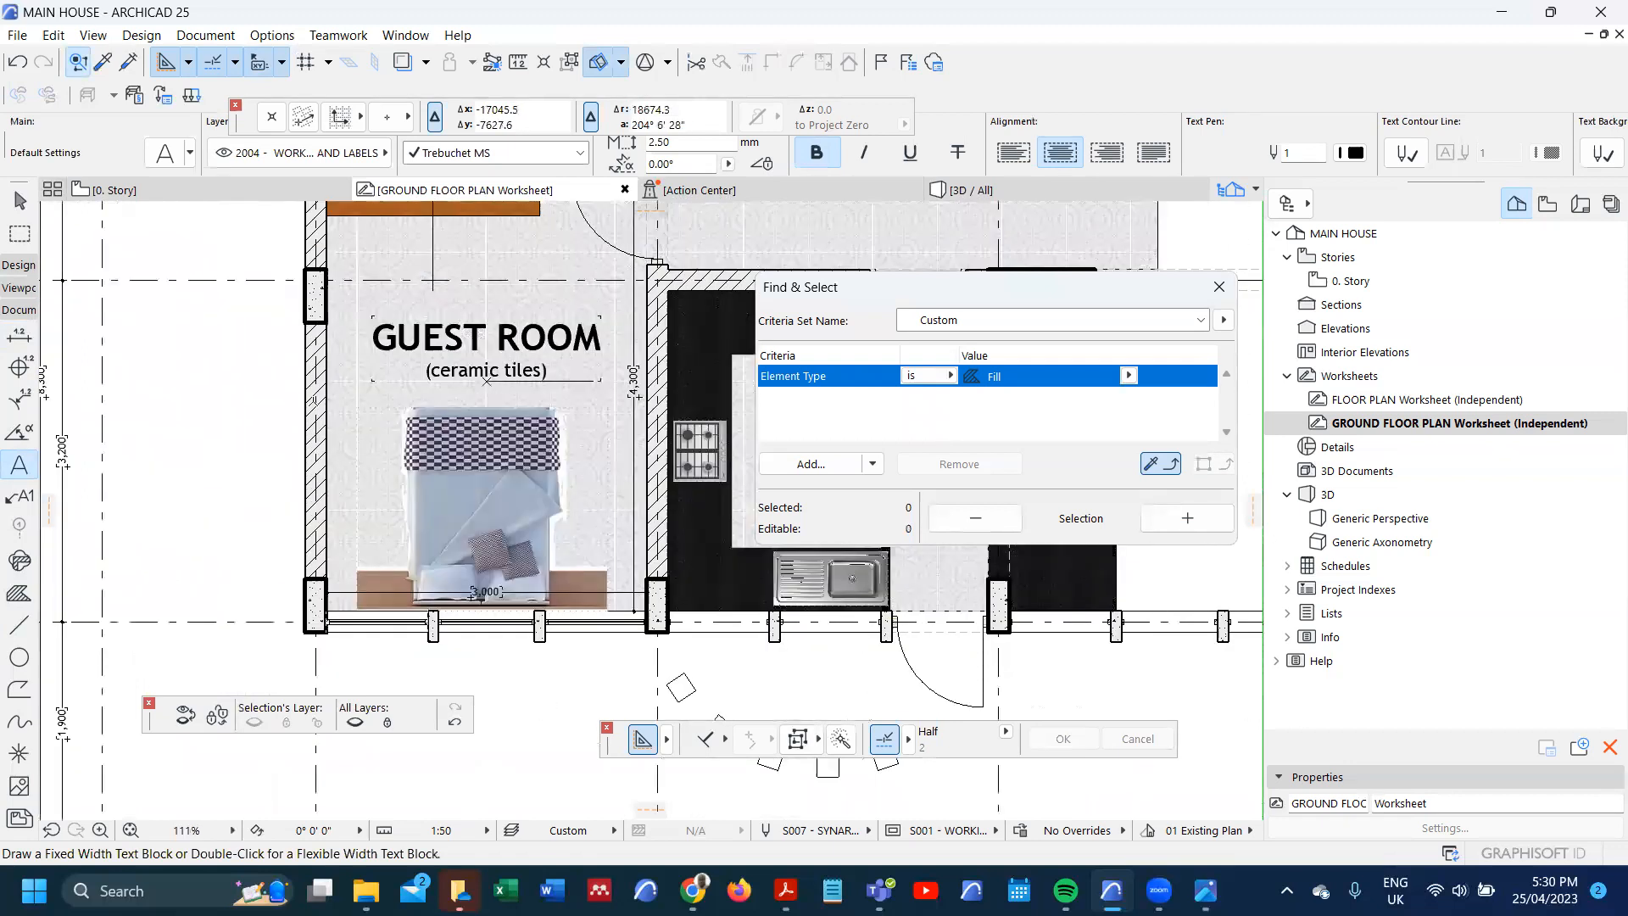
scroll(473, 499, up, 3)
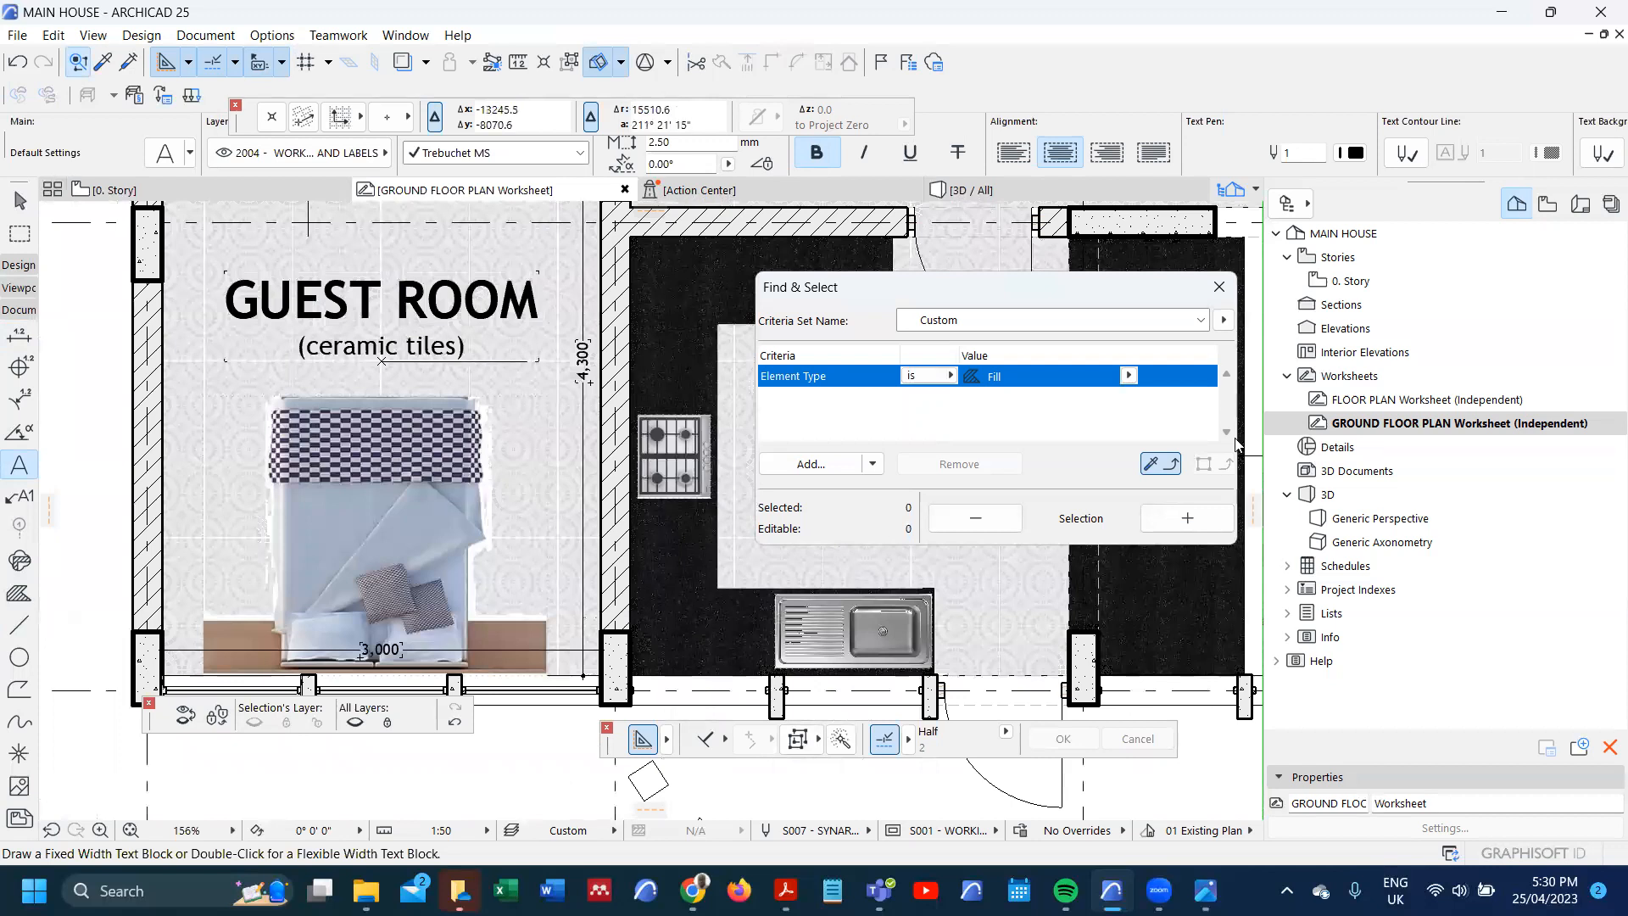
click(1548, 204)
right_click(1435, 244)
click(1452, 257)
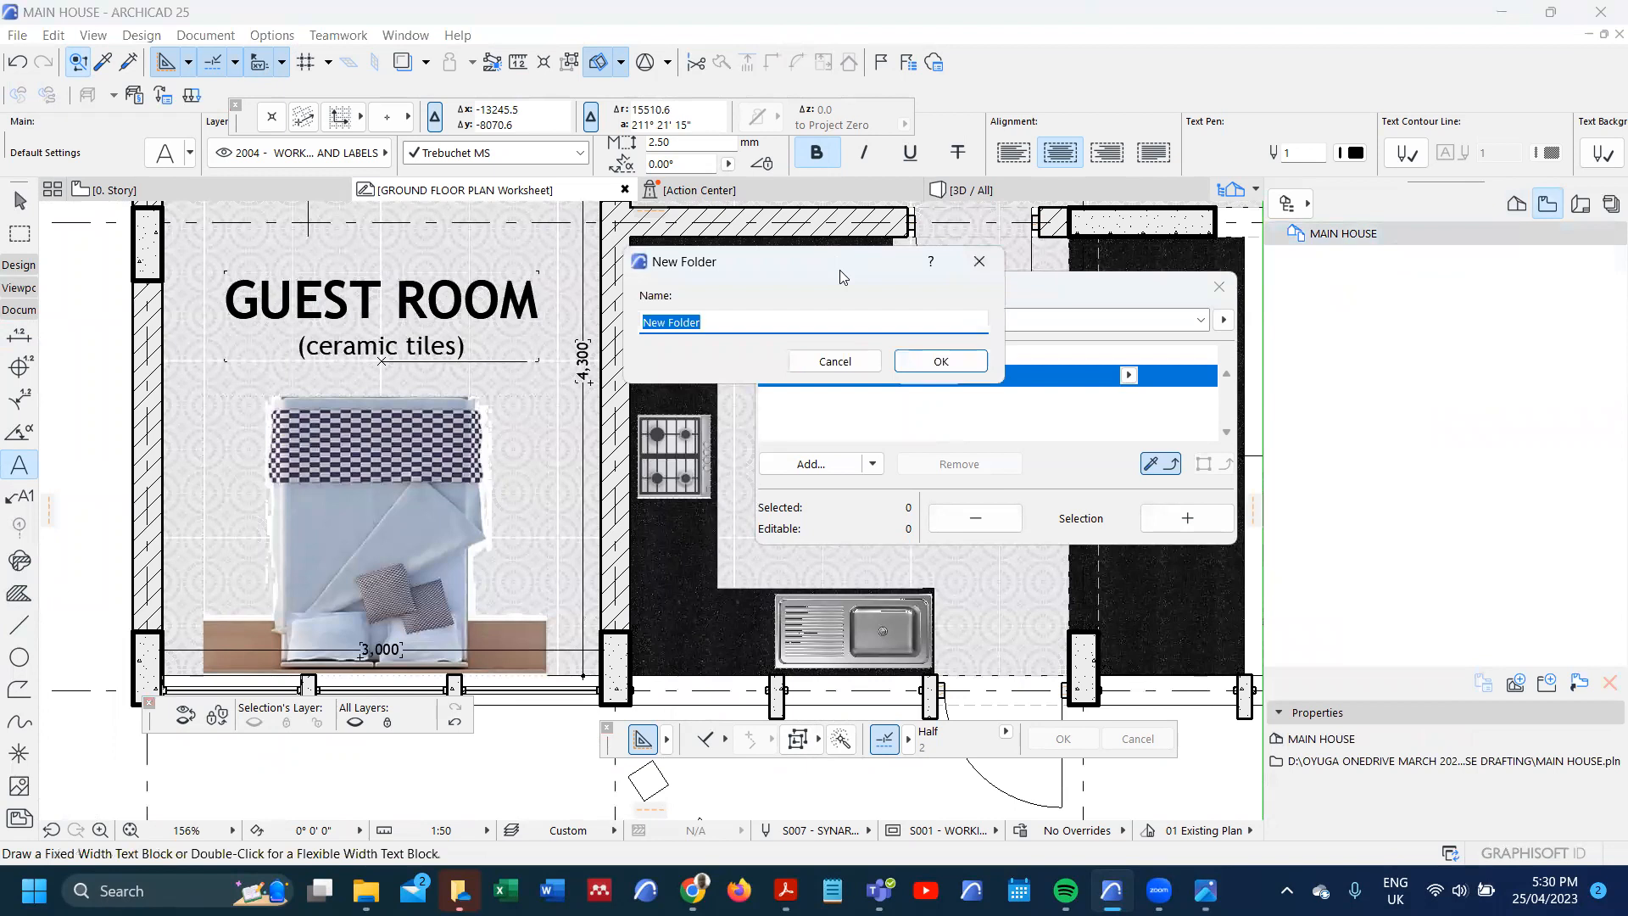
text(MAIN HOUSE)
click(947, 362)
- Create a subfolder named DRAFTING inside the MAIN HOUSE view folder
right_click(1345, 258)
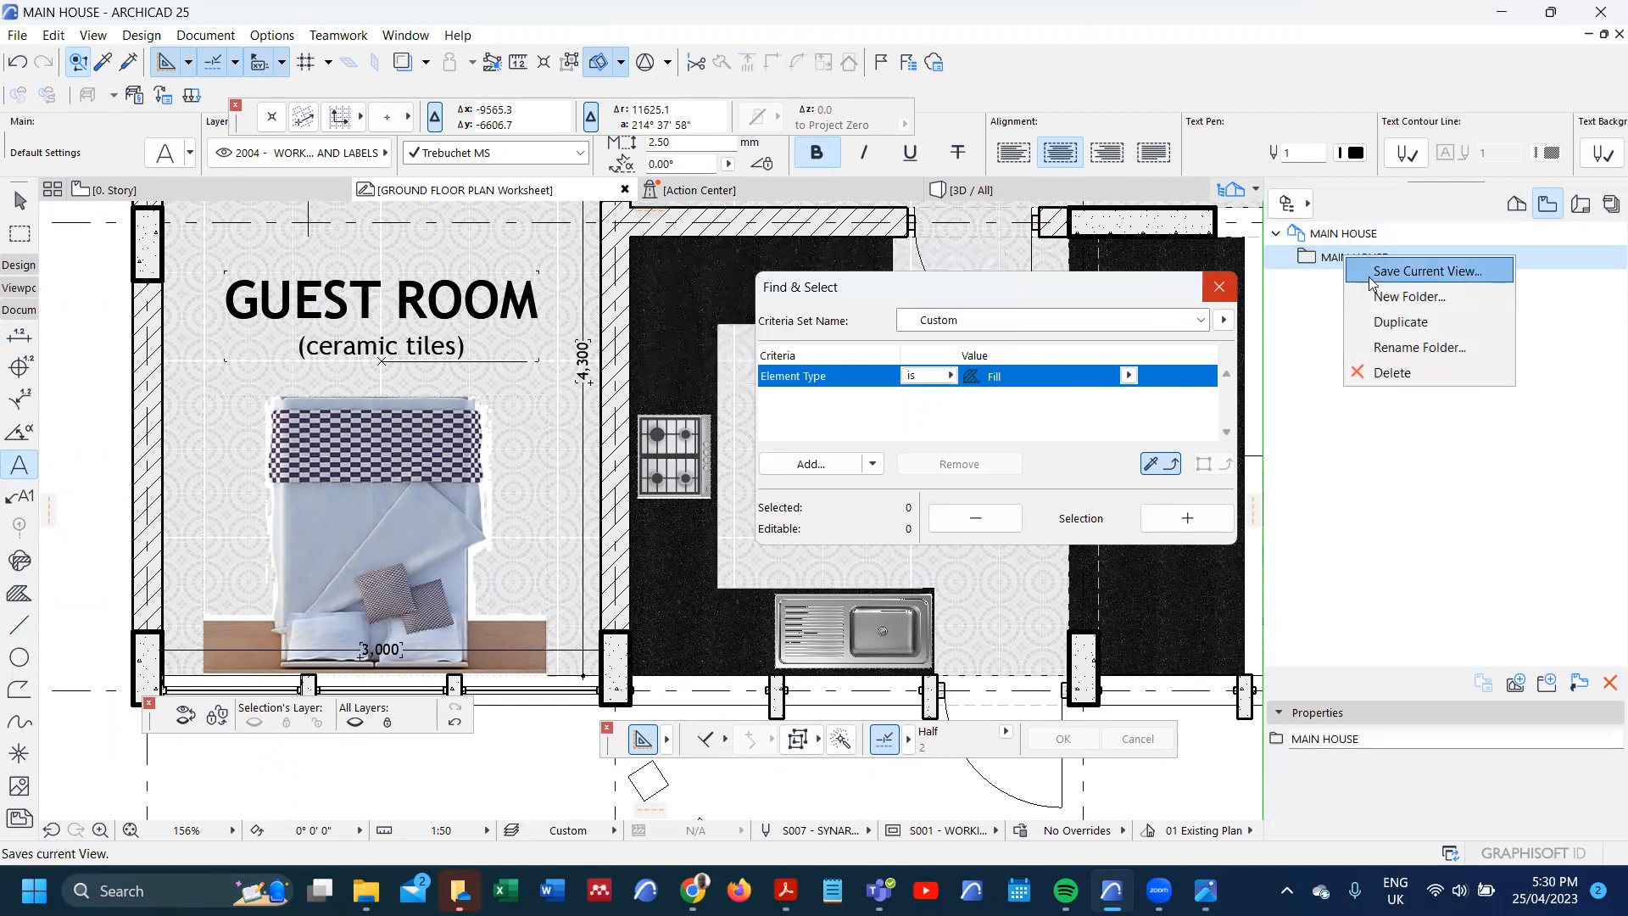
click(1390, 296)
text(DRAFTING)
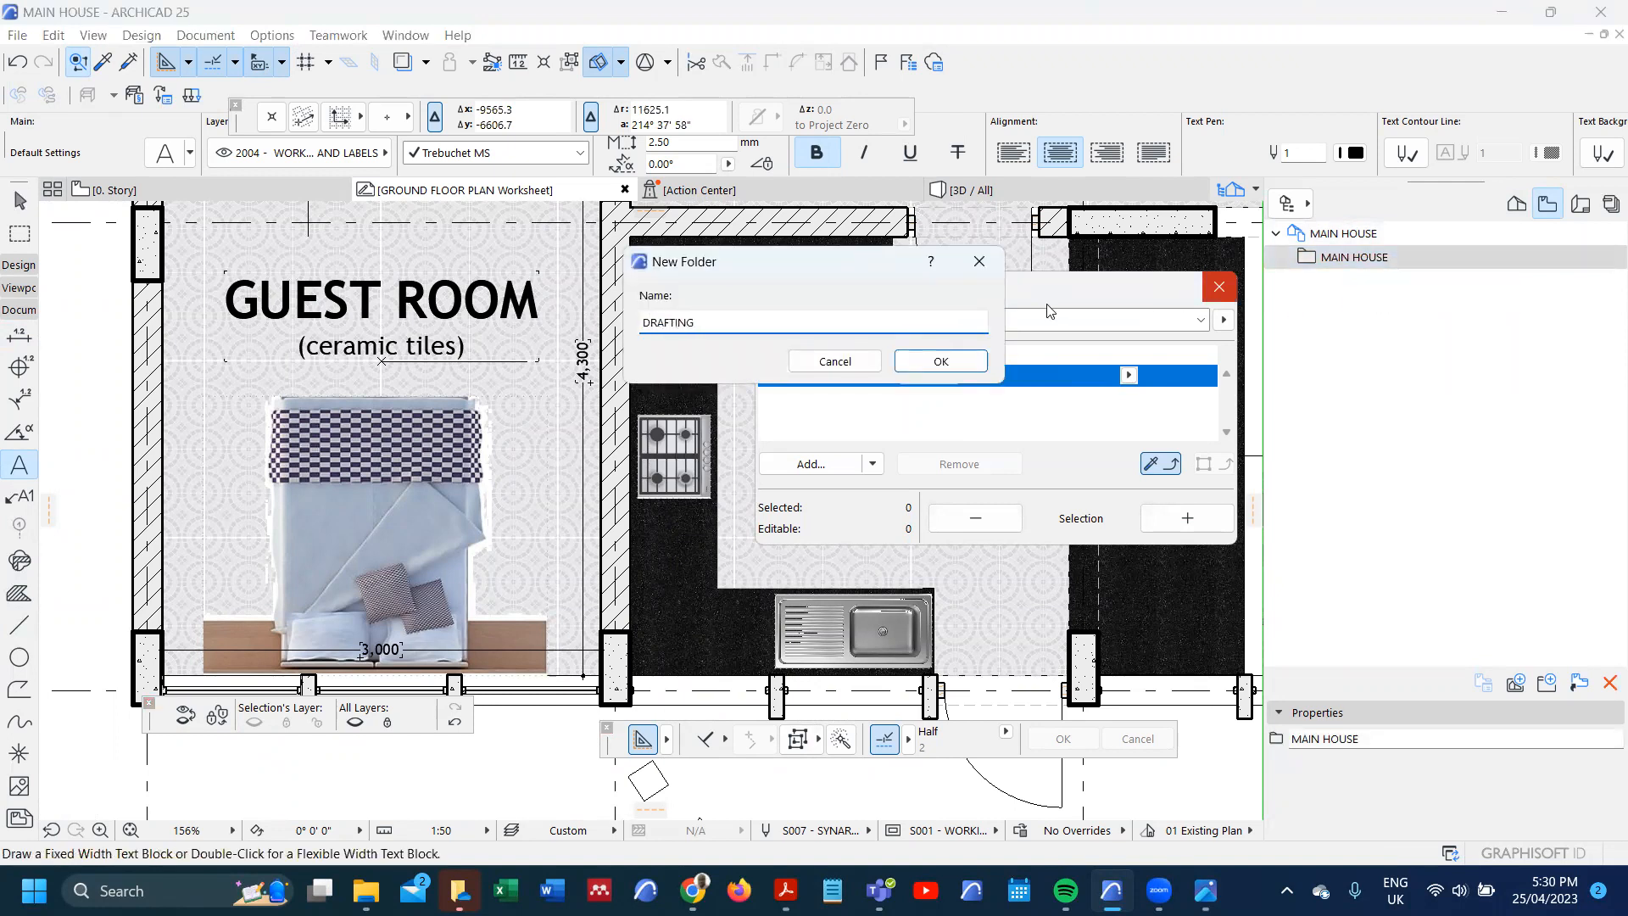
click(941, 361)
- Save the current worksheet view in the DRAFTING folder under the custom name GROUND FLOOR
right_click(1350, 281)
click(1381, 306)
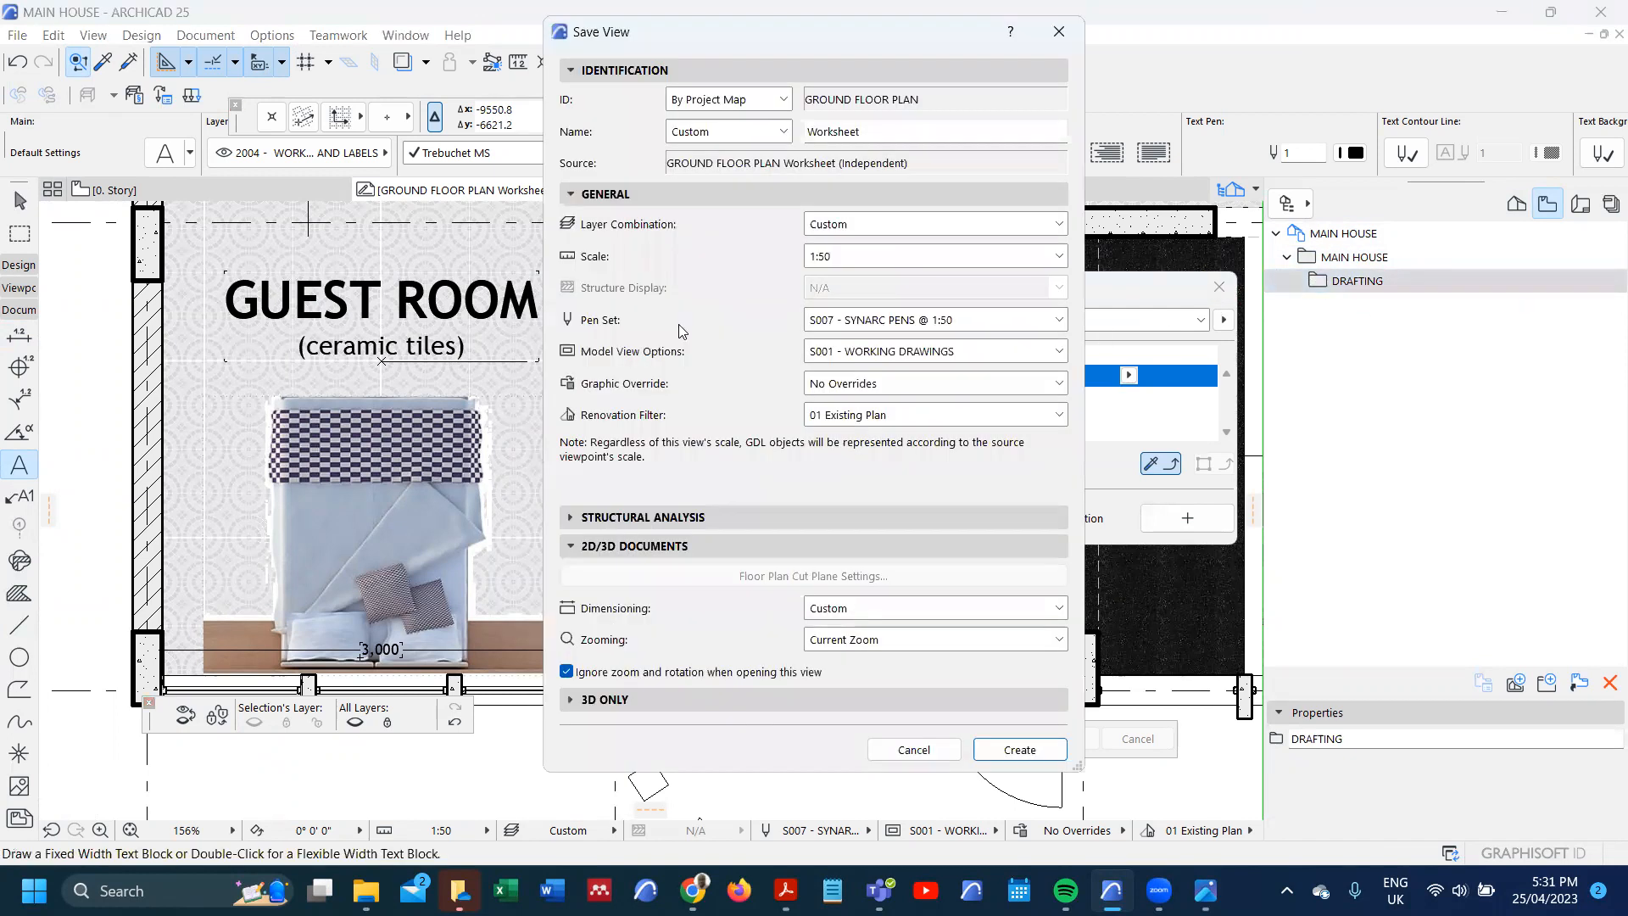
double_click(900, 126)
text(G)
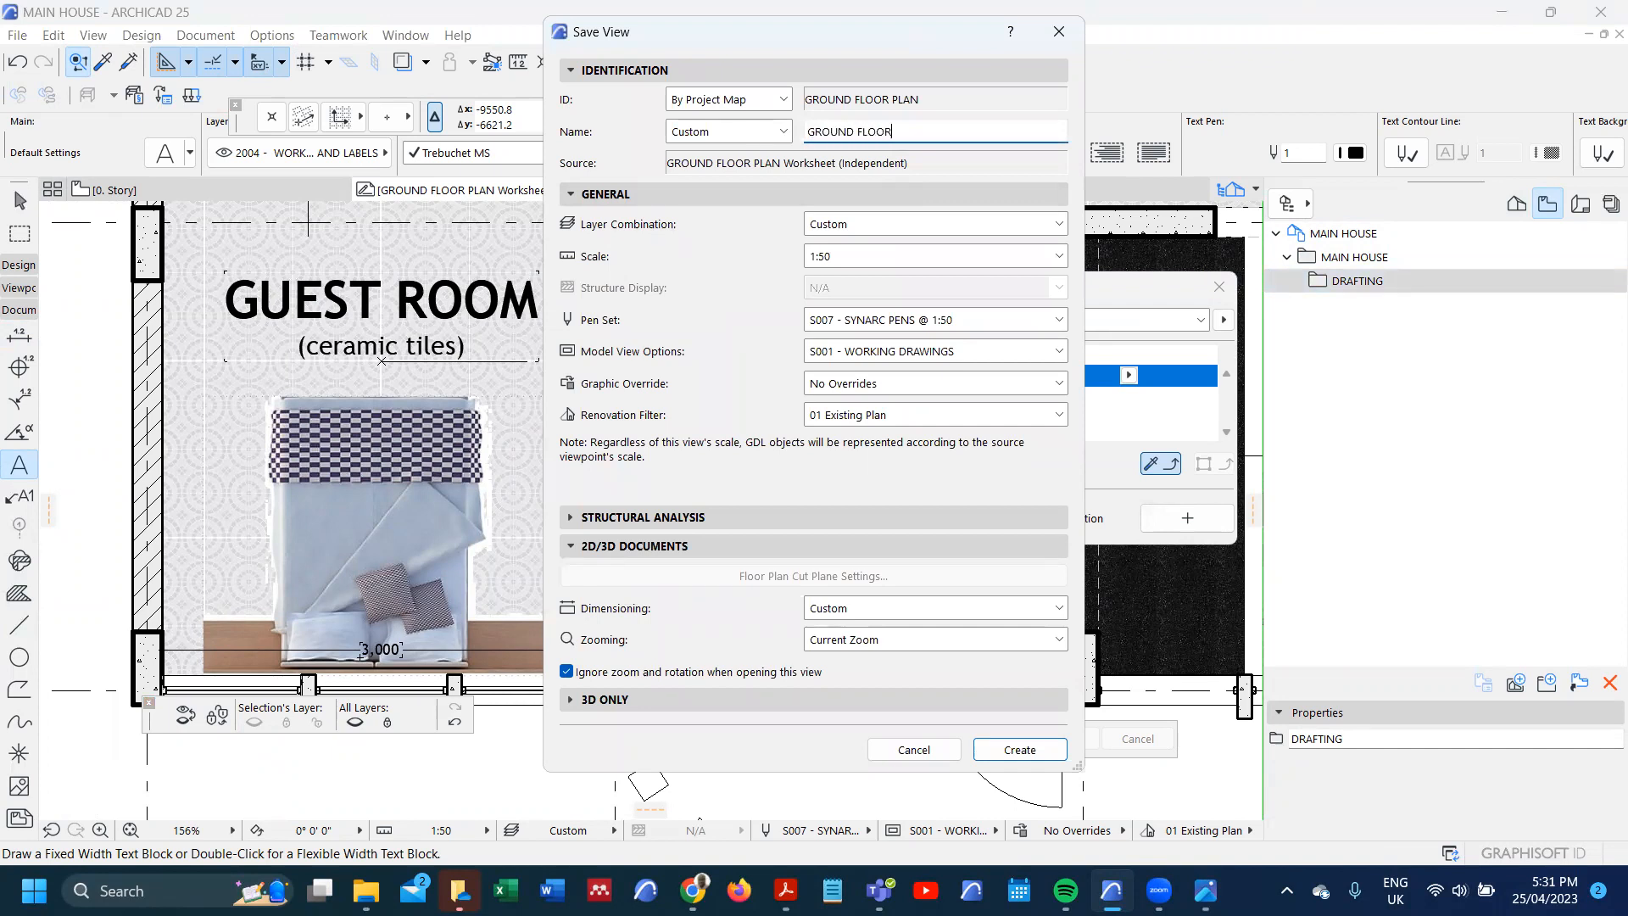
text(ROUND FLOOR)
click(1020, 750)
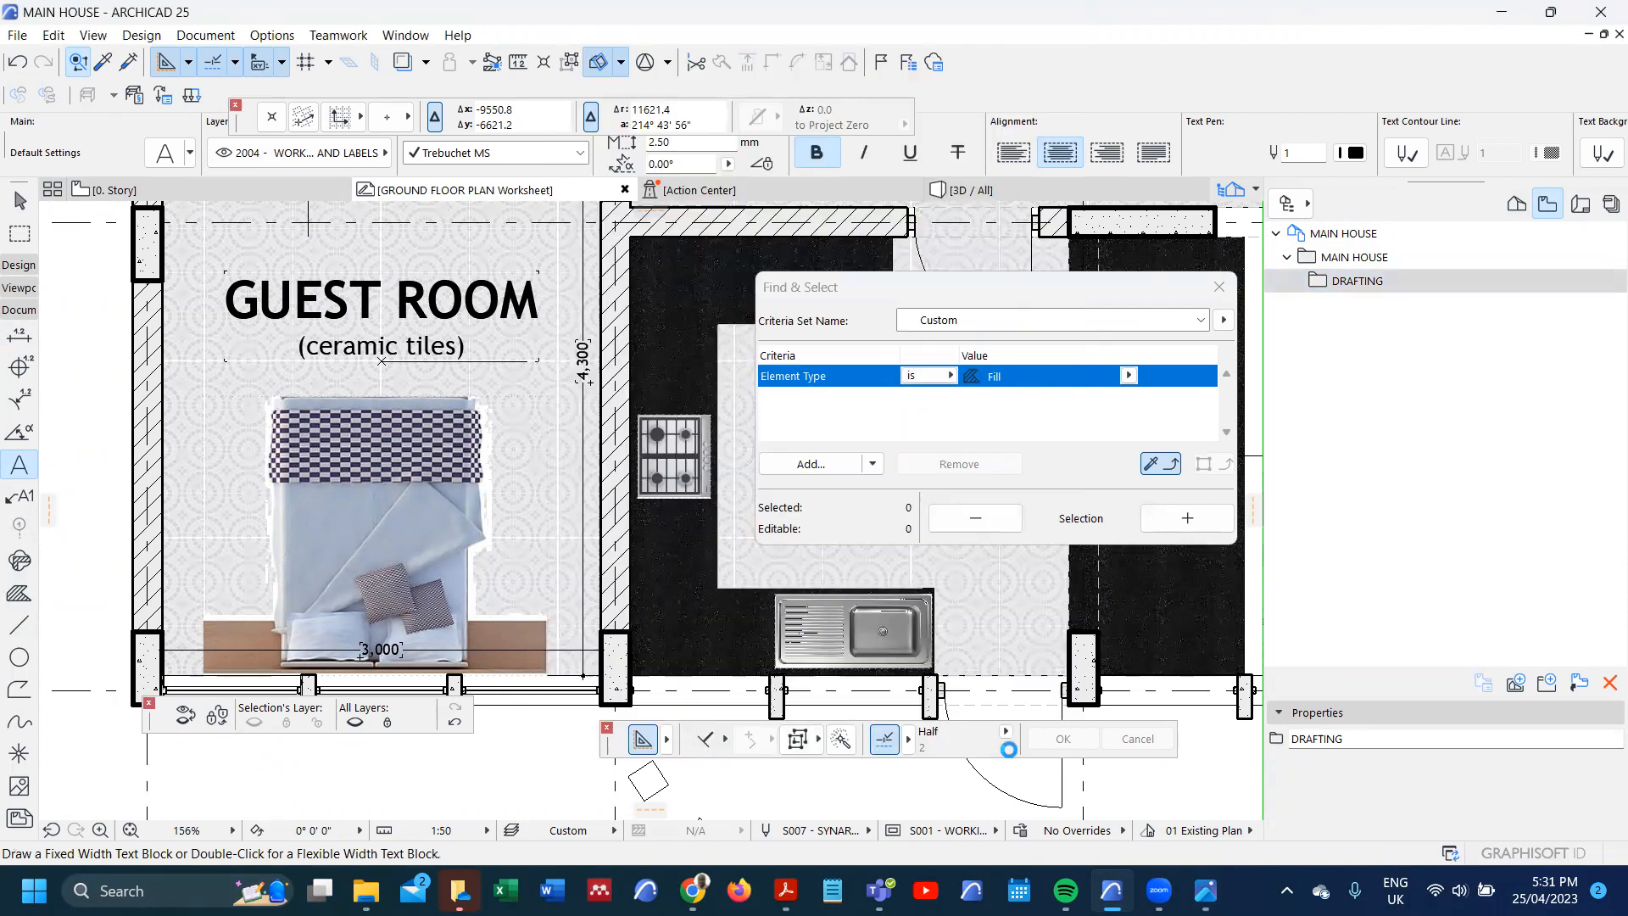
- Open Master layout 1 from the Masters folder of the project's Layout Book
scroll(427, 461, down, 3)
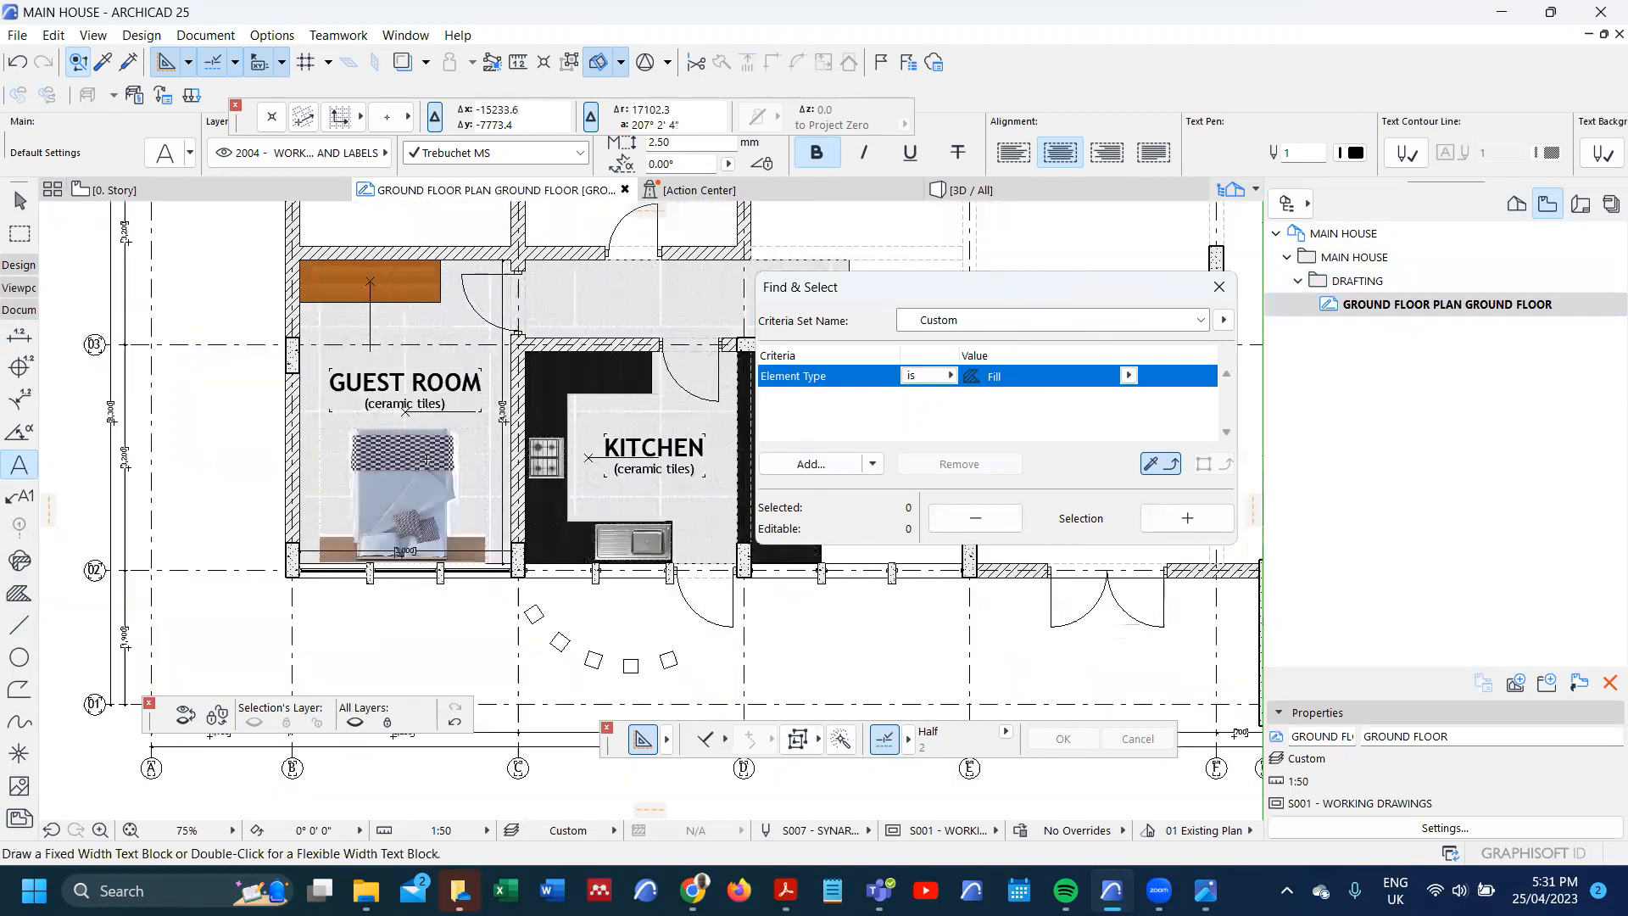
scroll(408, 444, down, 2)
click(1583, 204)
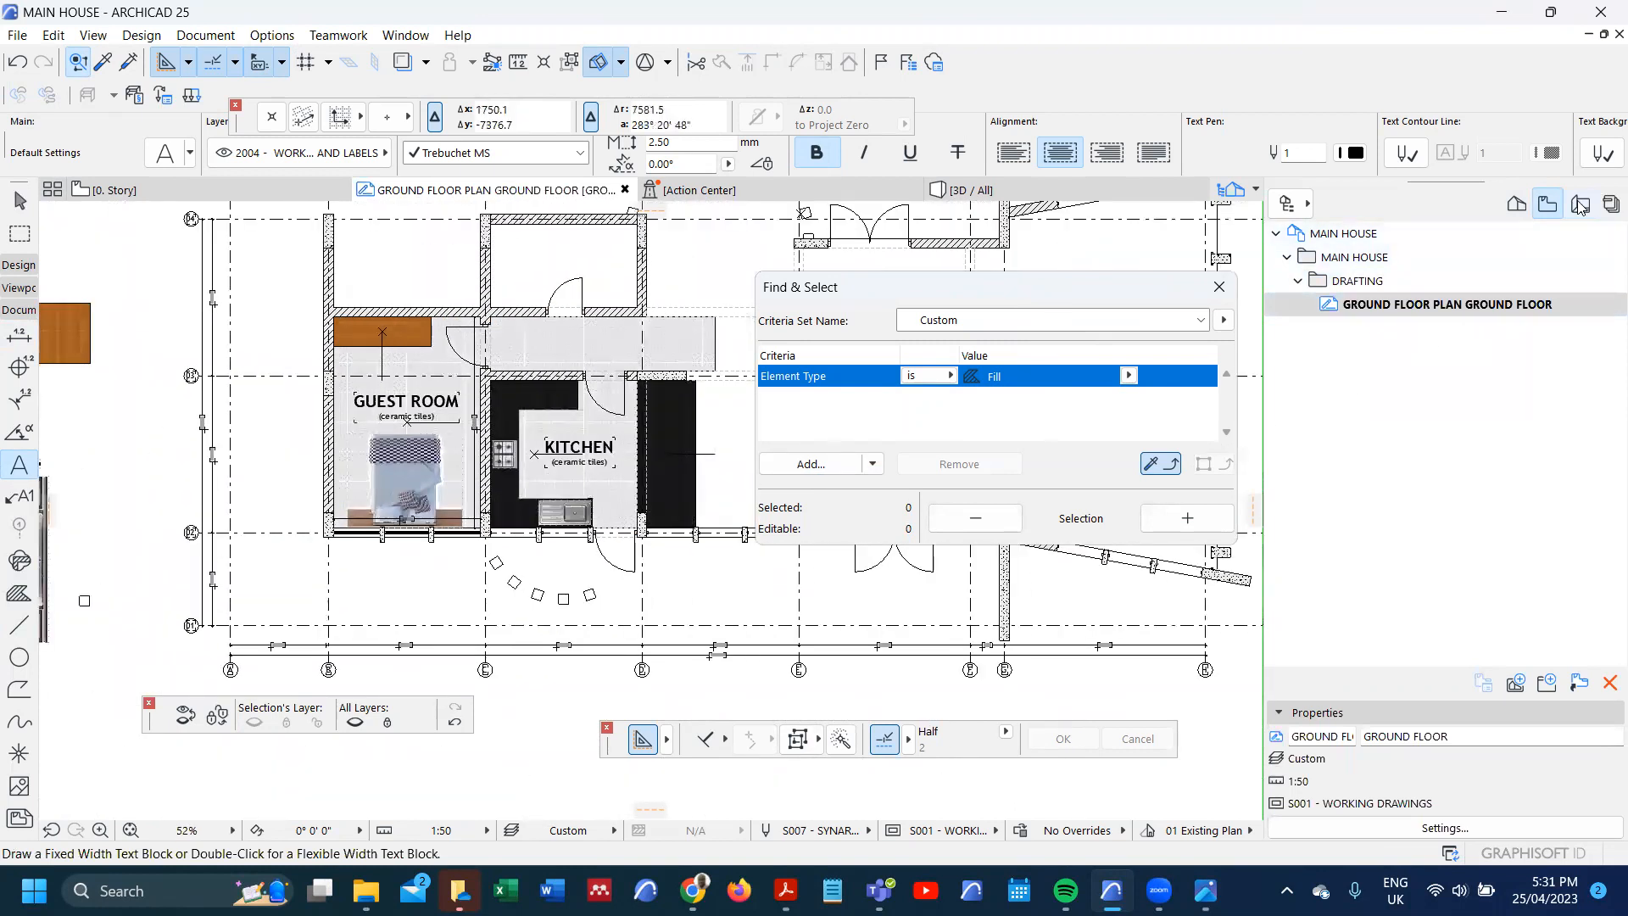
click(1287, 308)
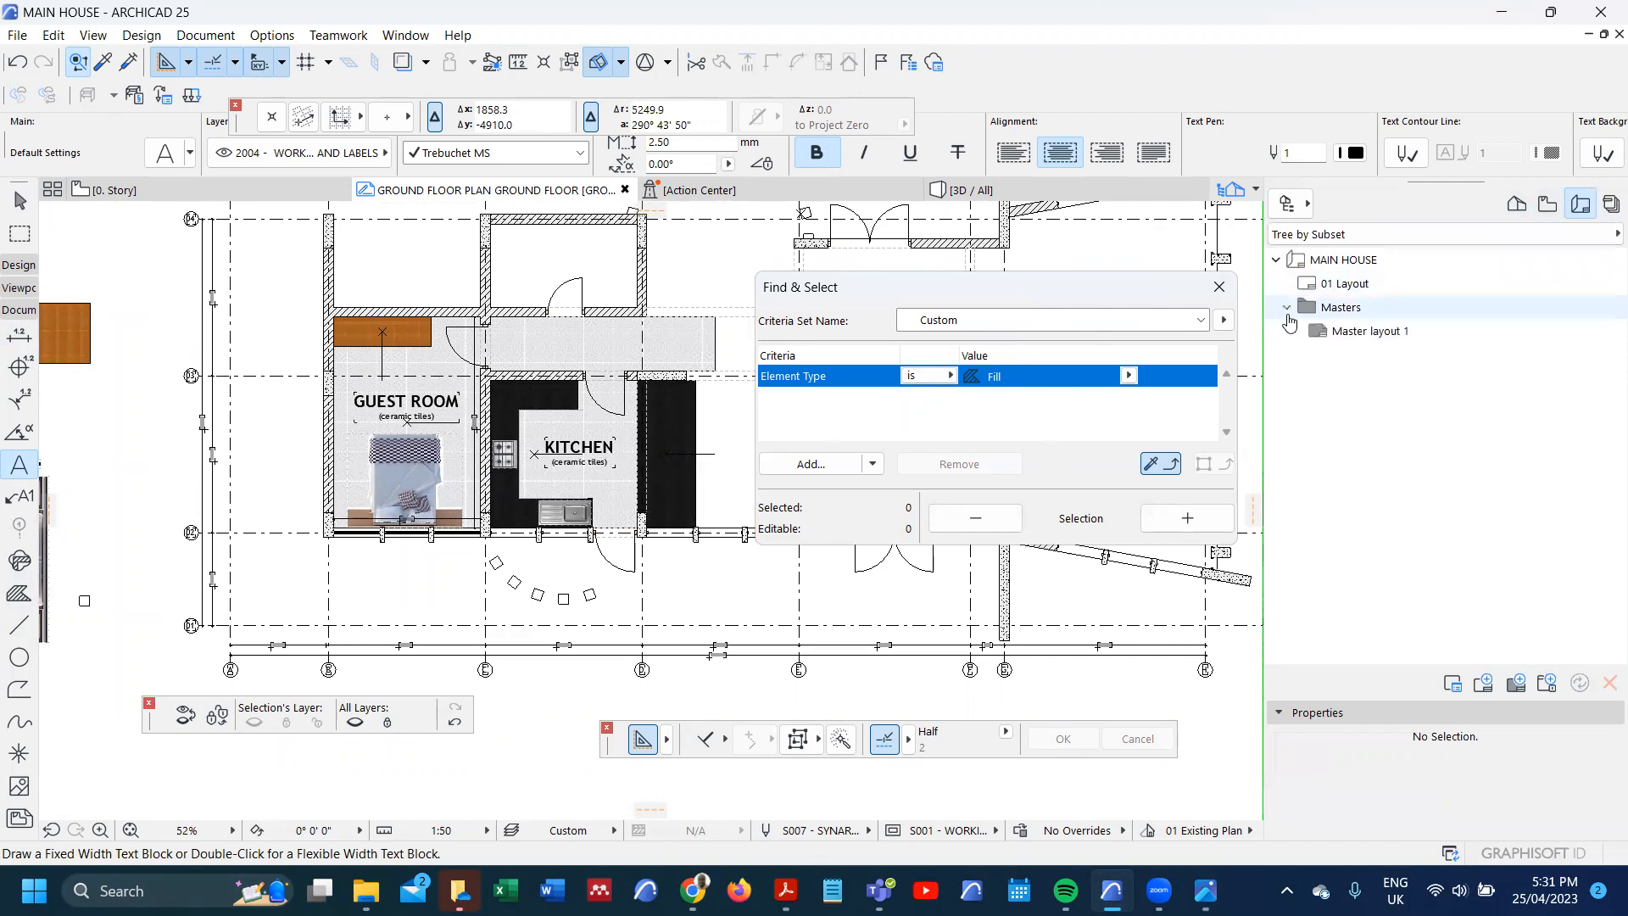
double_click(1340, 332)
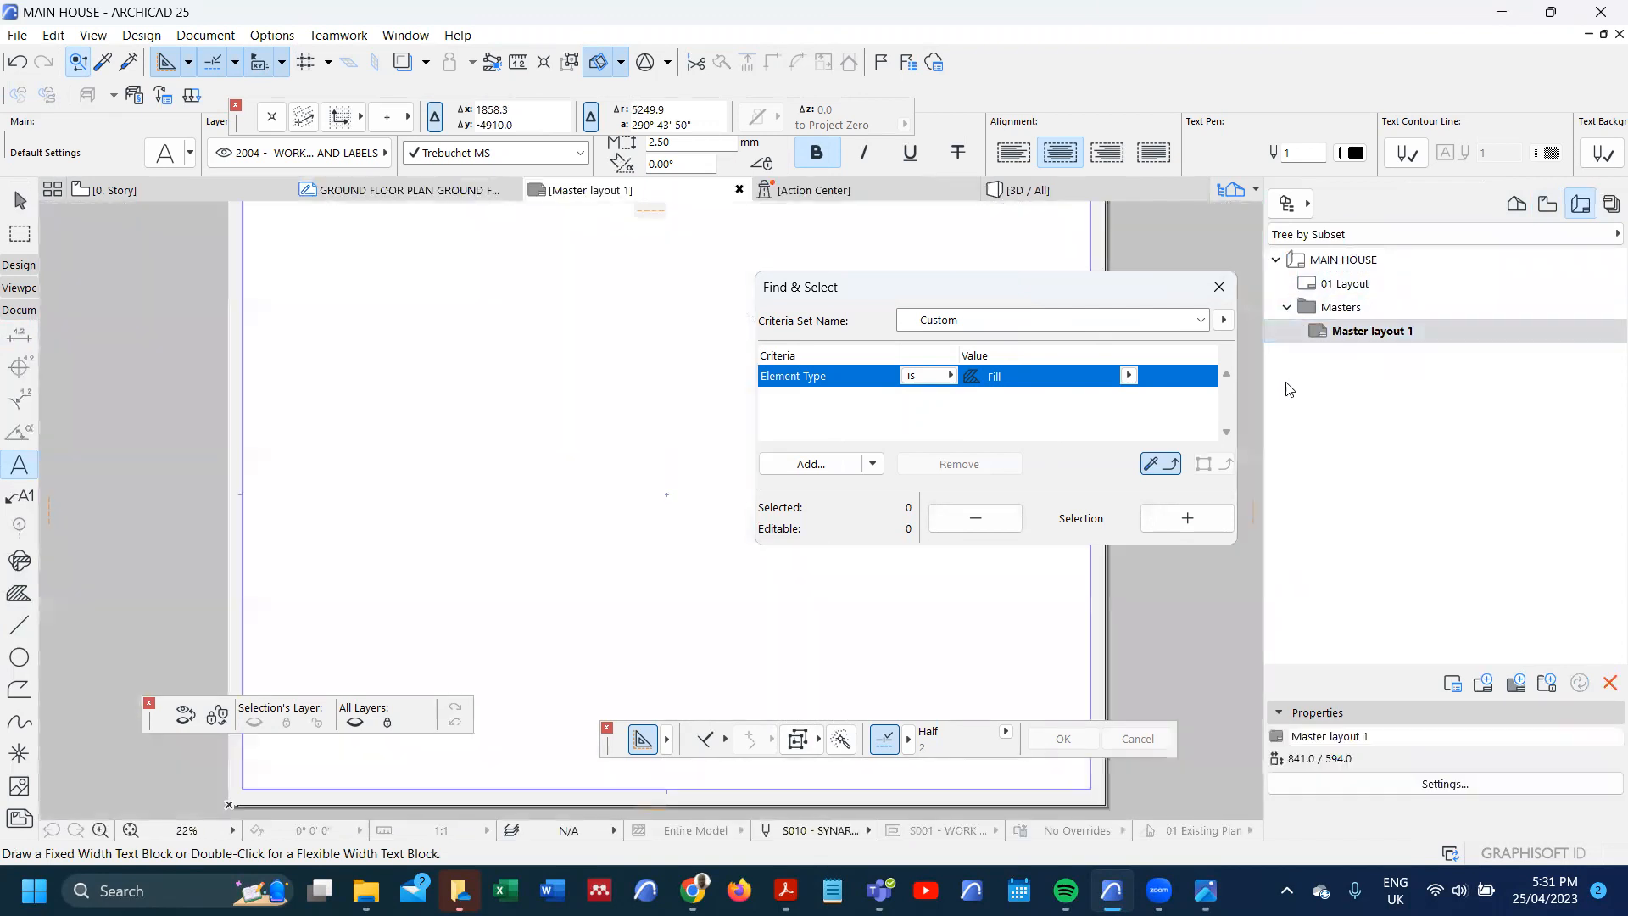
click(17, 35)
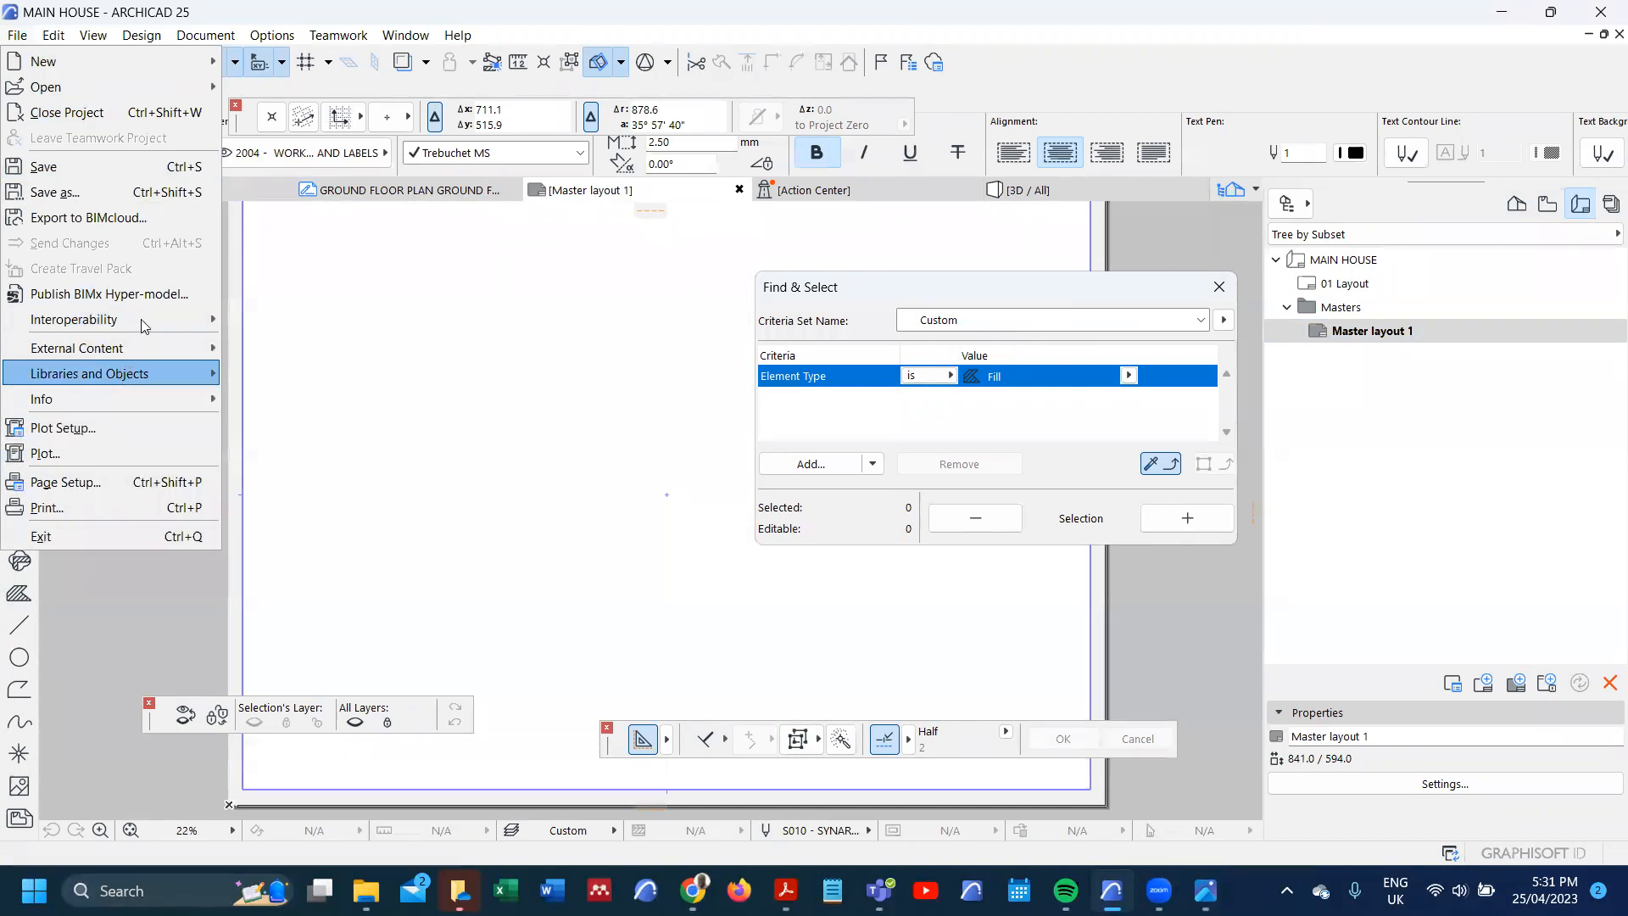
mouse_move(142, 322)
mouse_move(416, 326)
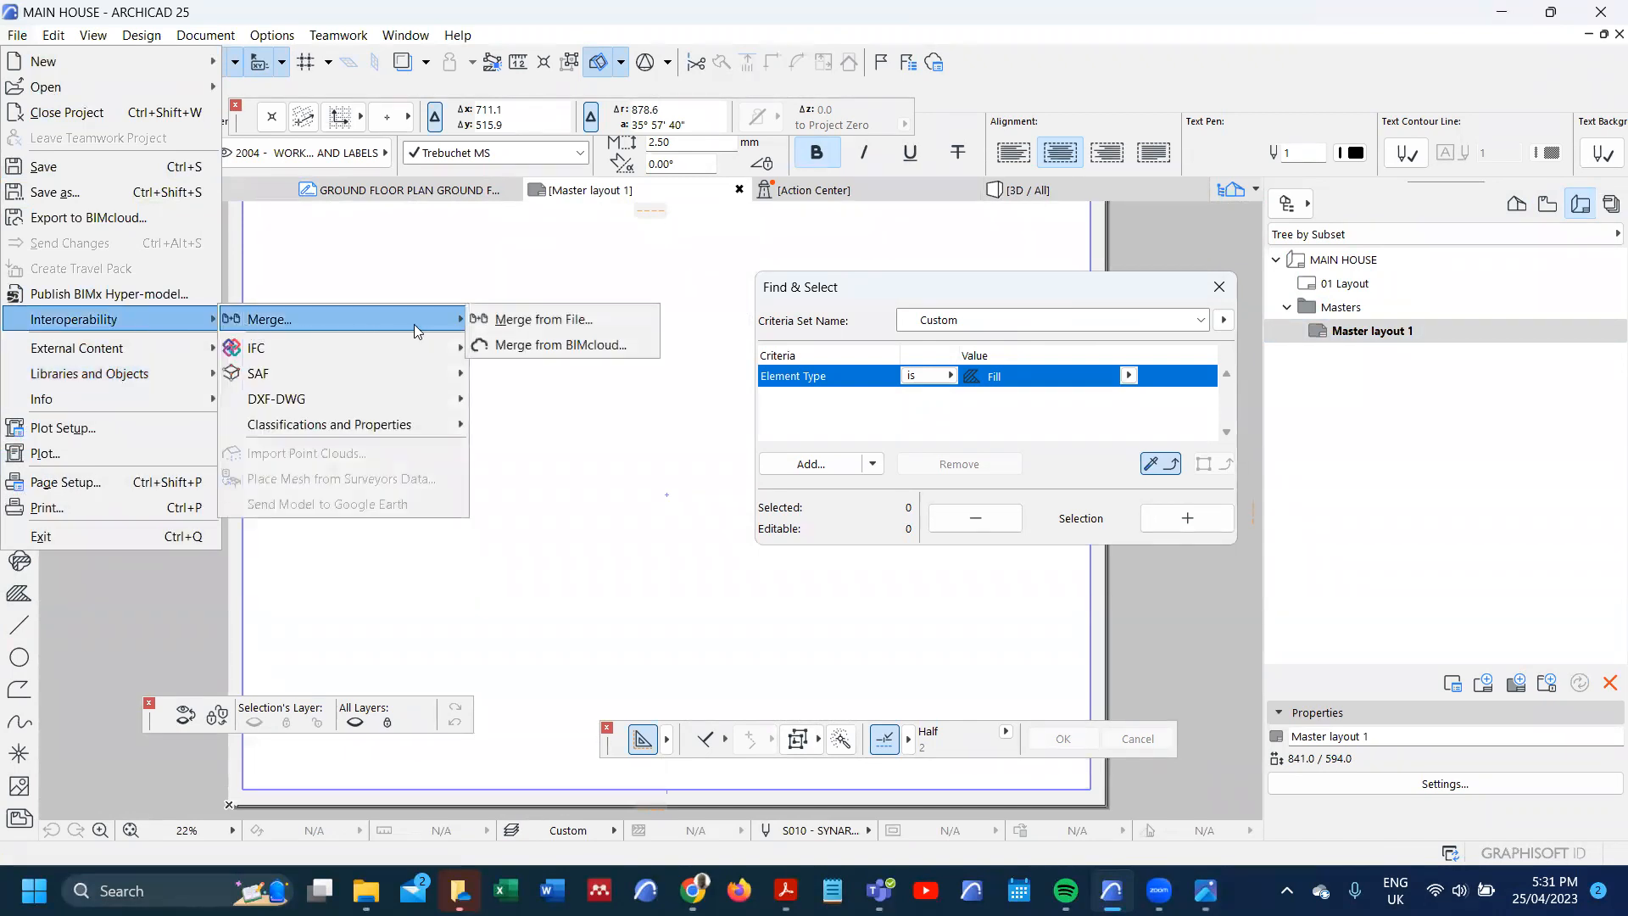
click(507, 328)
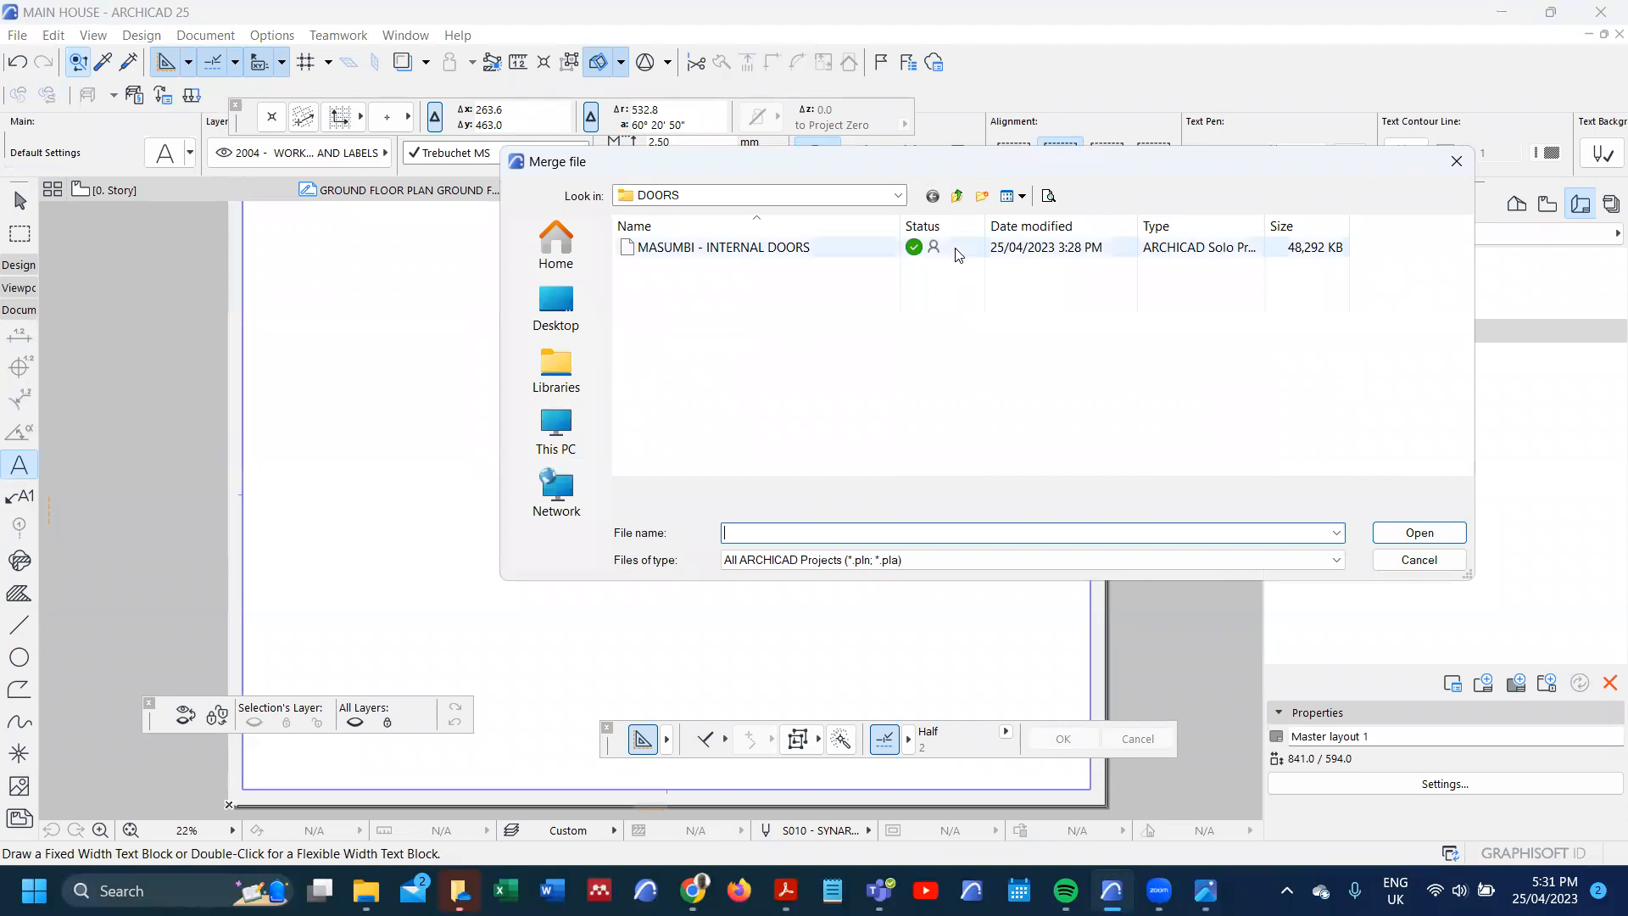
click(558, 240)
scroll(840, 373, down, 5)
scroll(839, 378, down, 5)
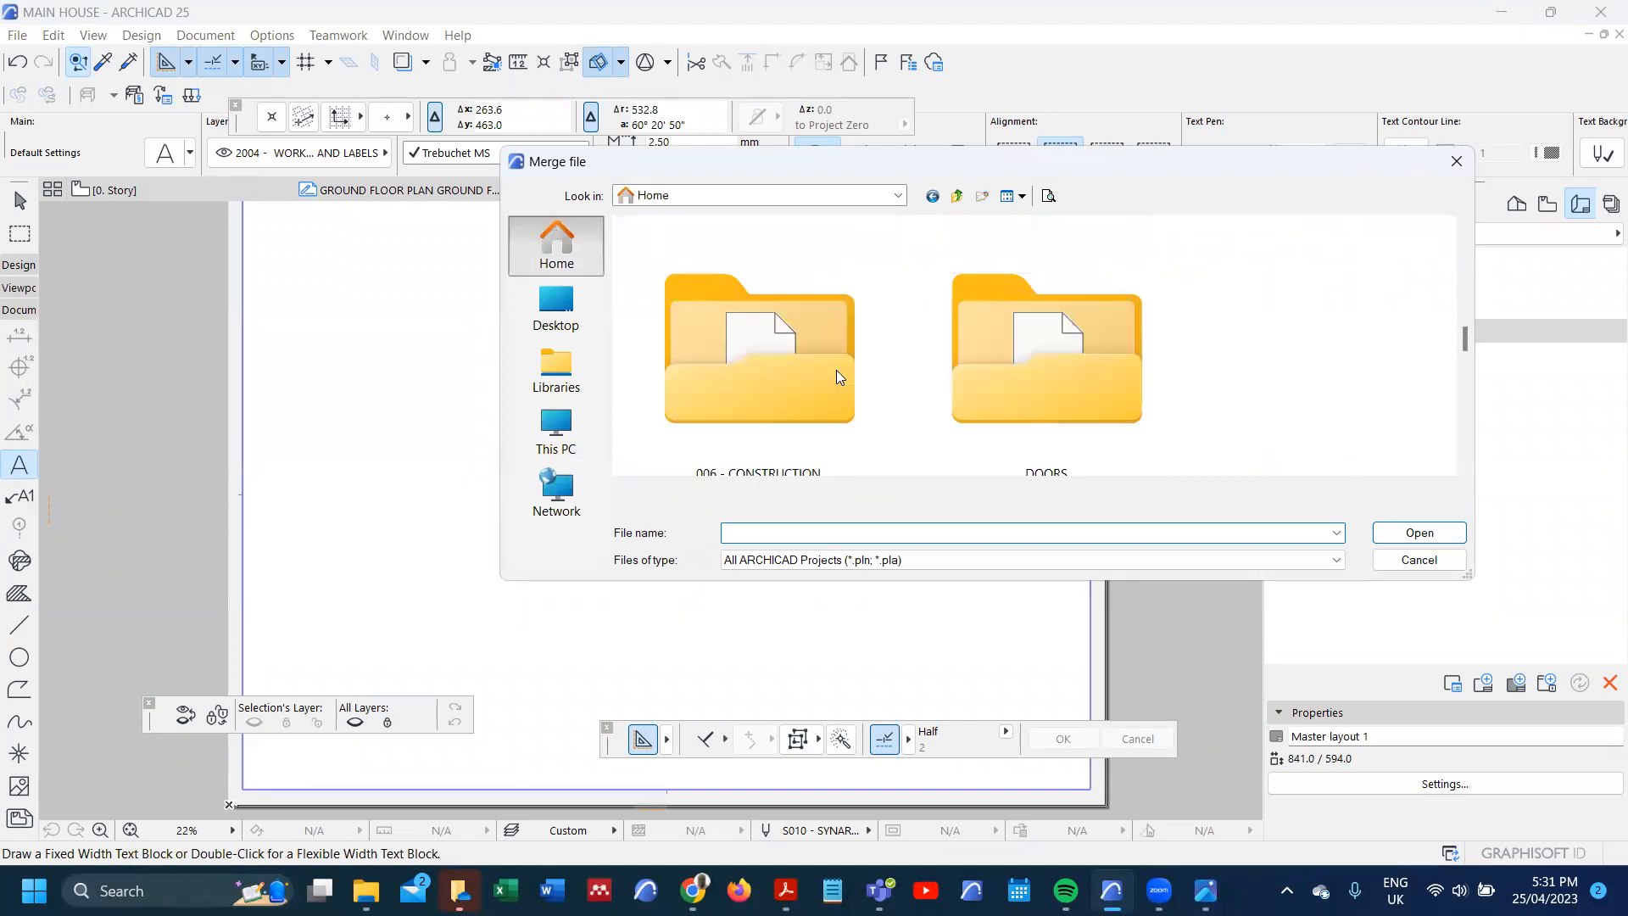
scroll(837, 370, down, 2)
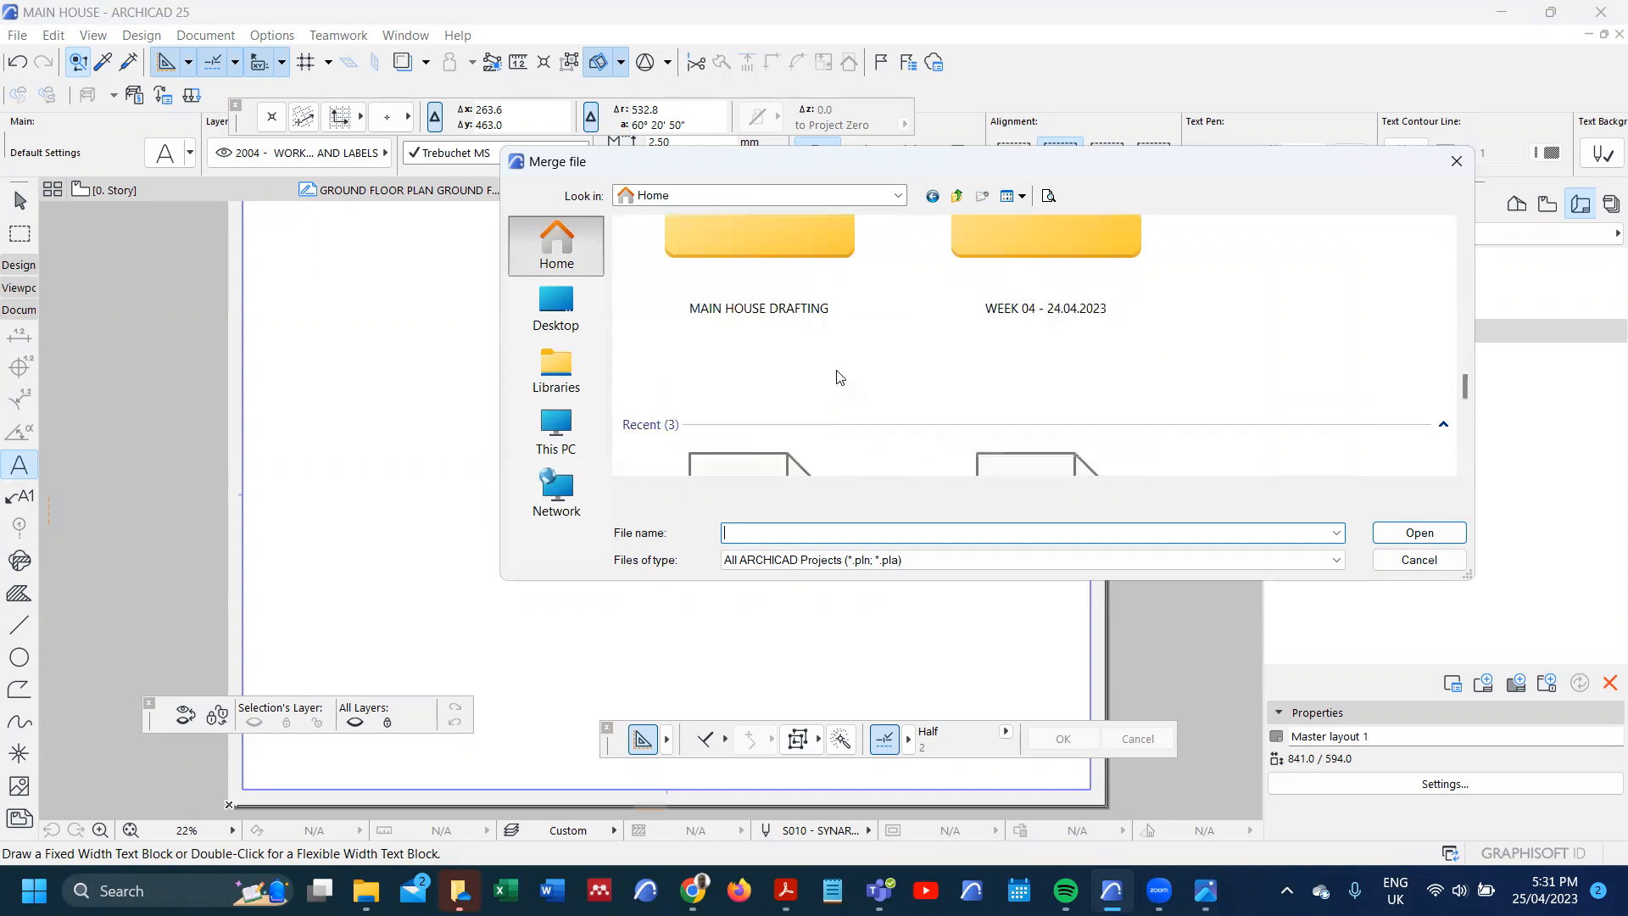
double_click(812, 285)
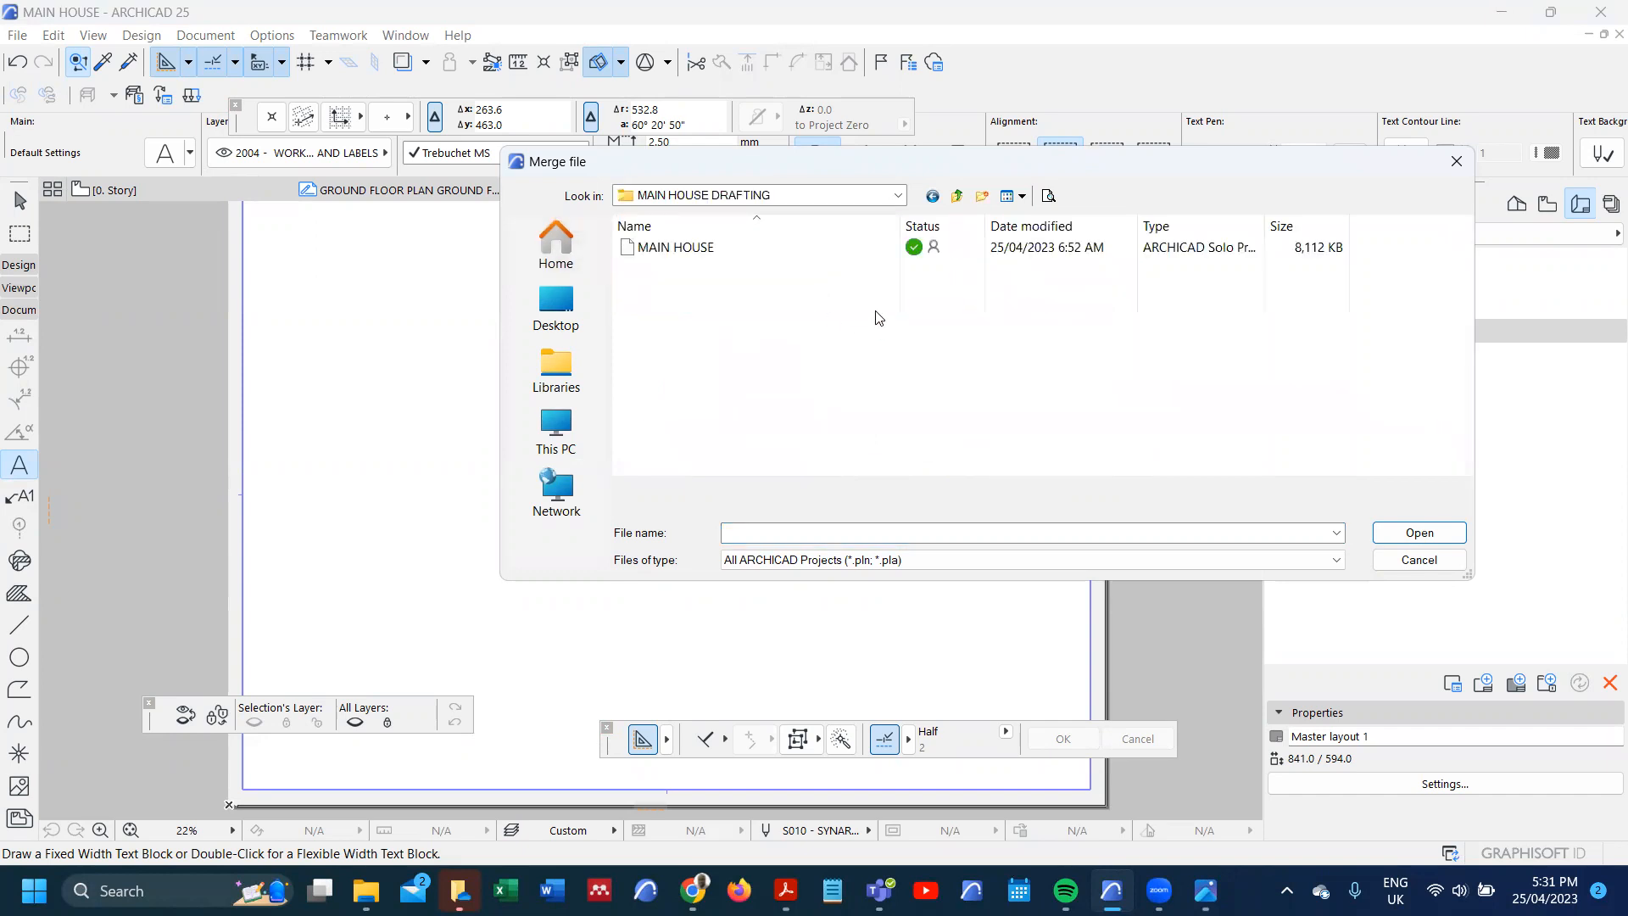
key(BackSpace)
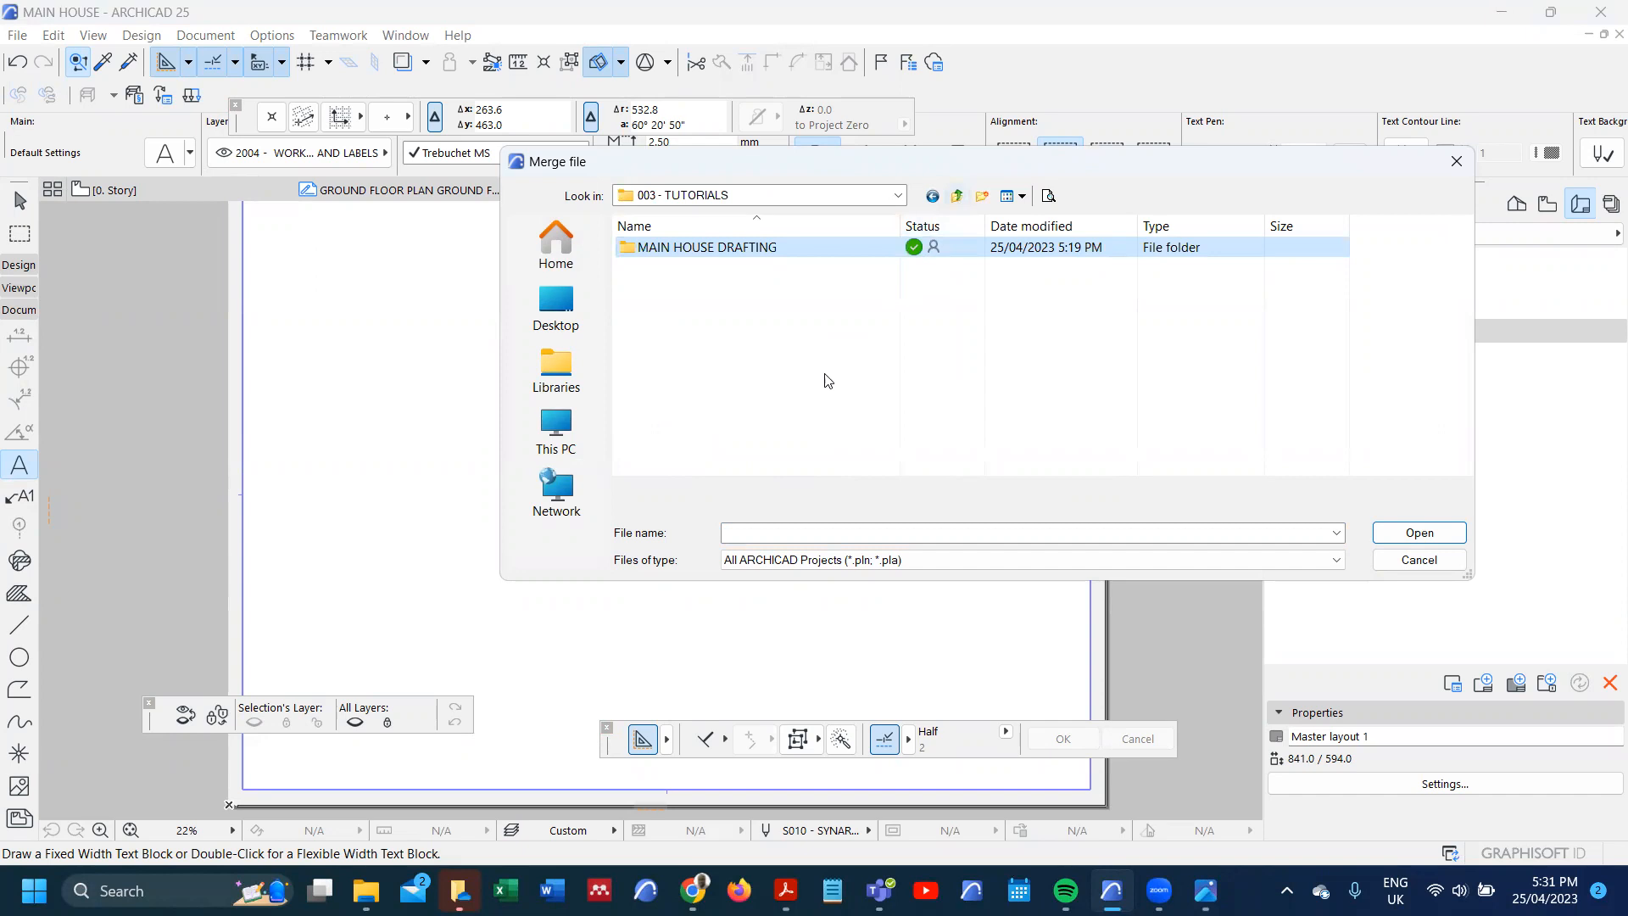
click(959, 199)
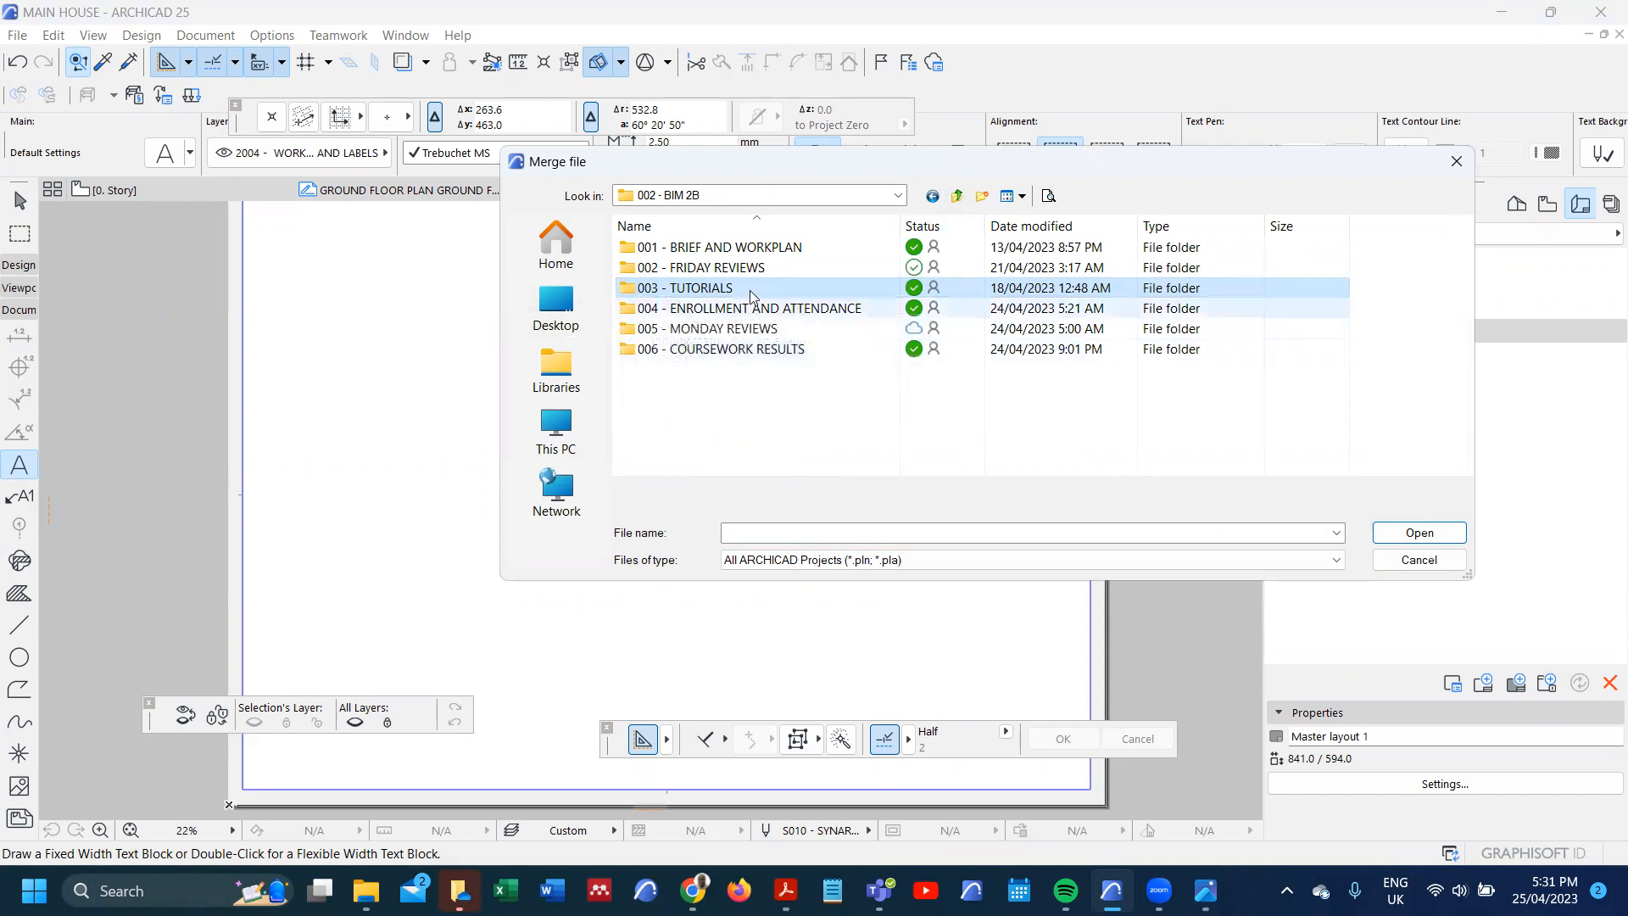
click(959, 199)
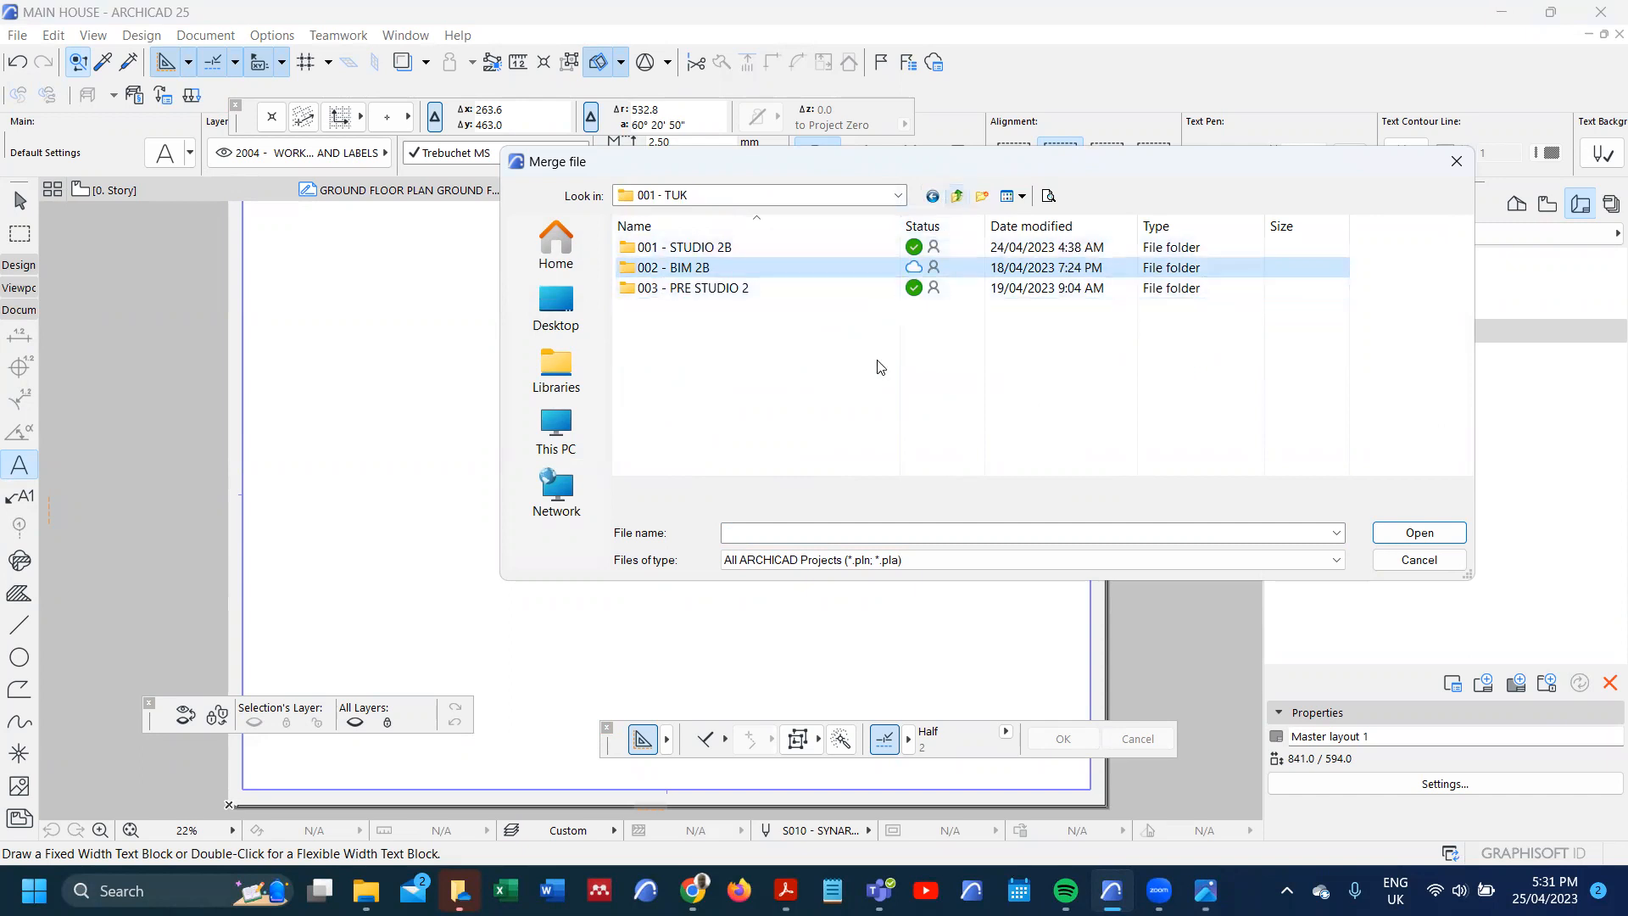
double_click(736, 276)
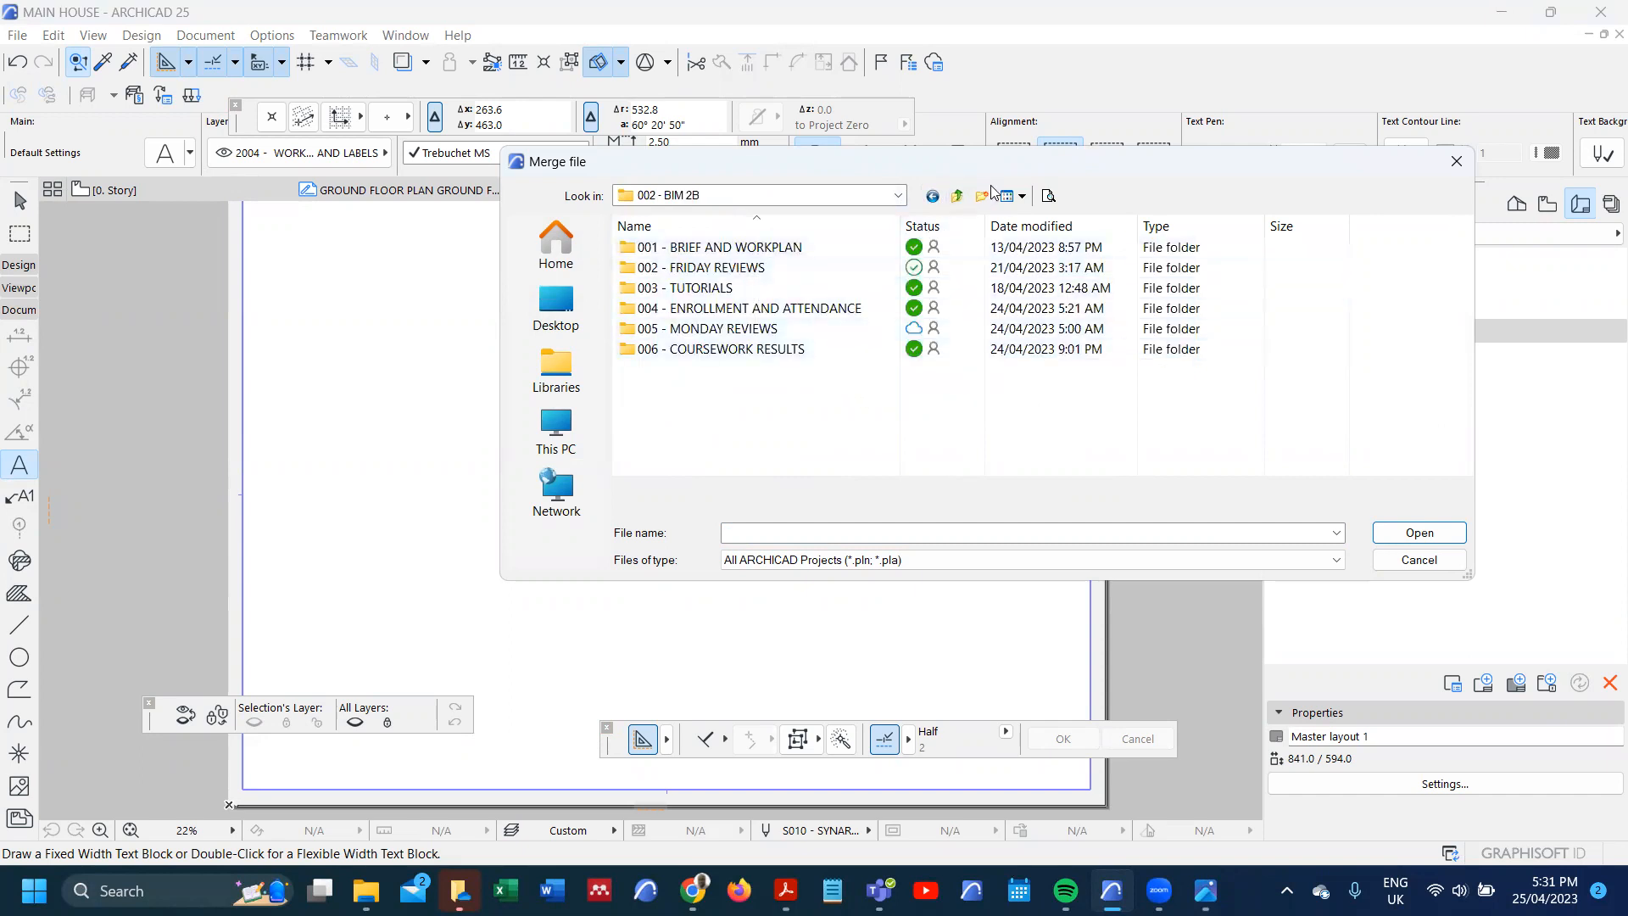
click(956, 197)
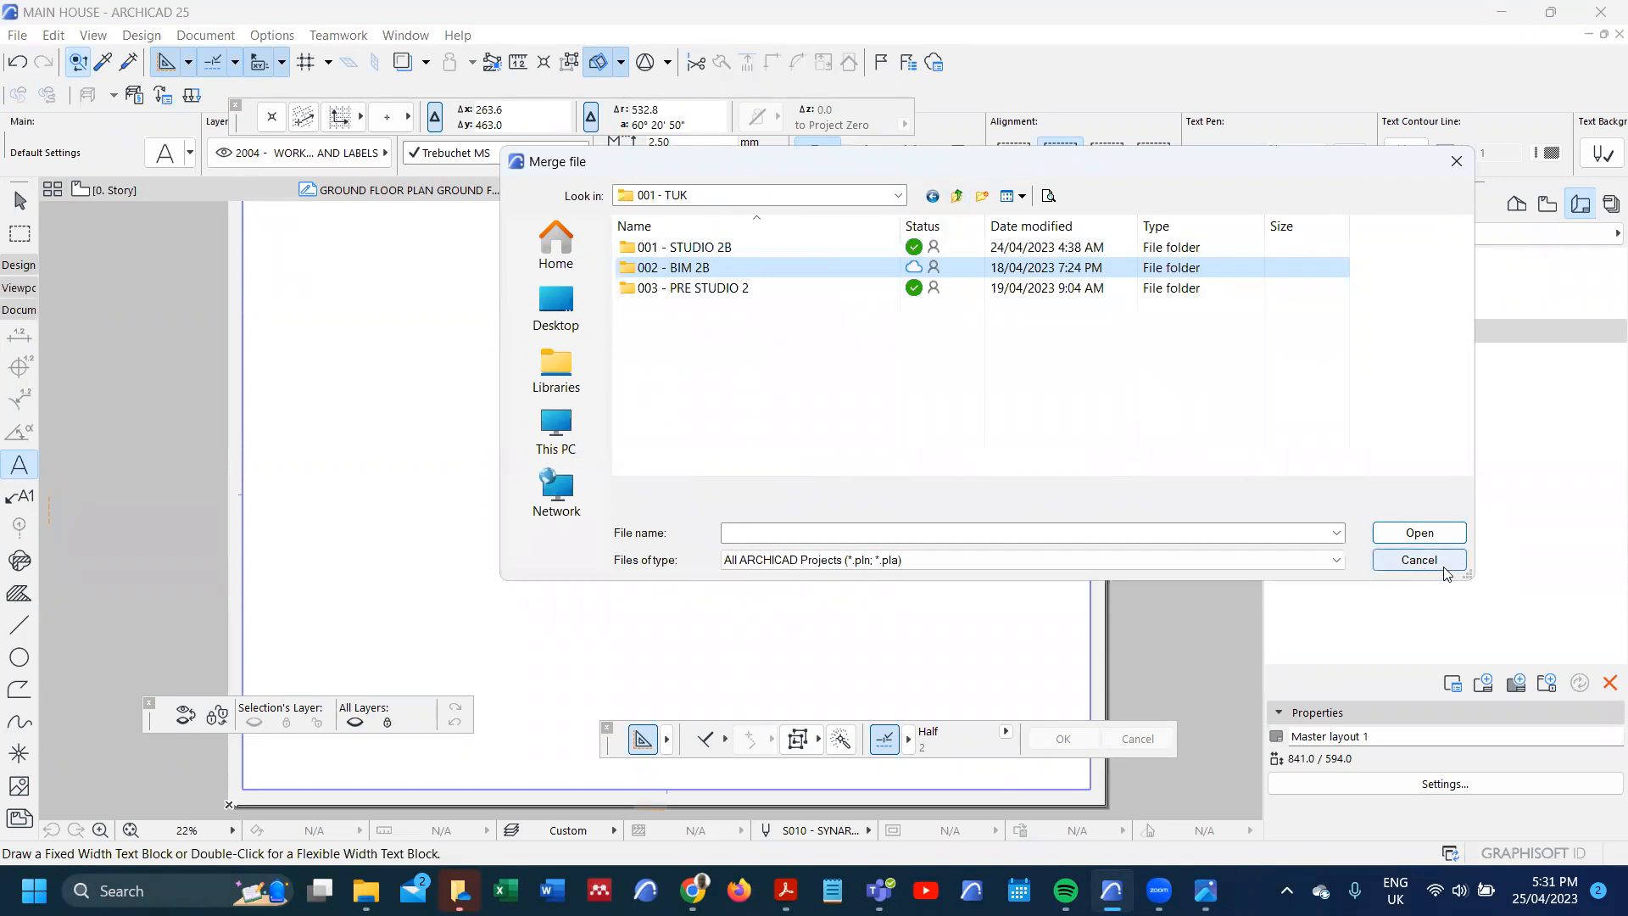
click(1419, 560)
- Open the recent project BIM 2B @ 1M, saving the changes to MAIN HOUSE before it closes
click(10, 34)
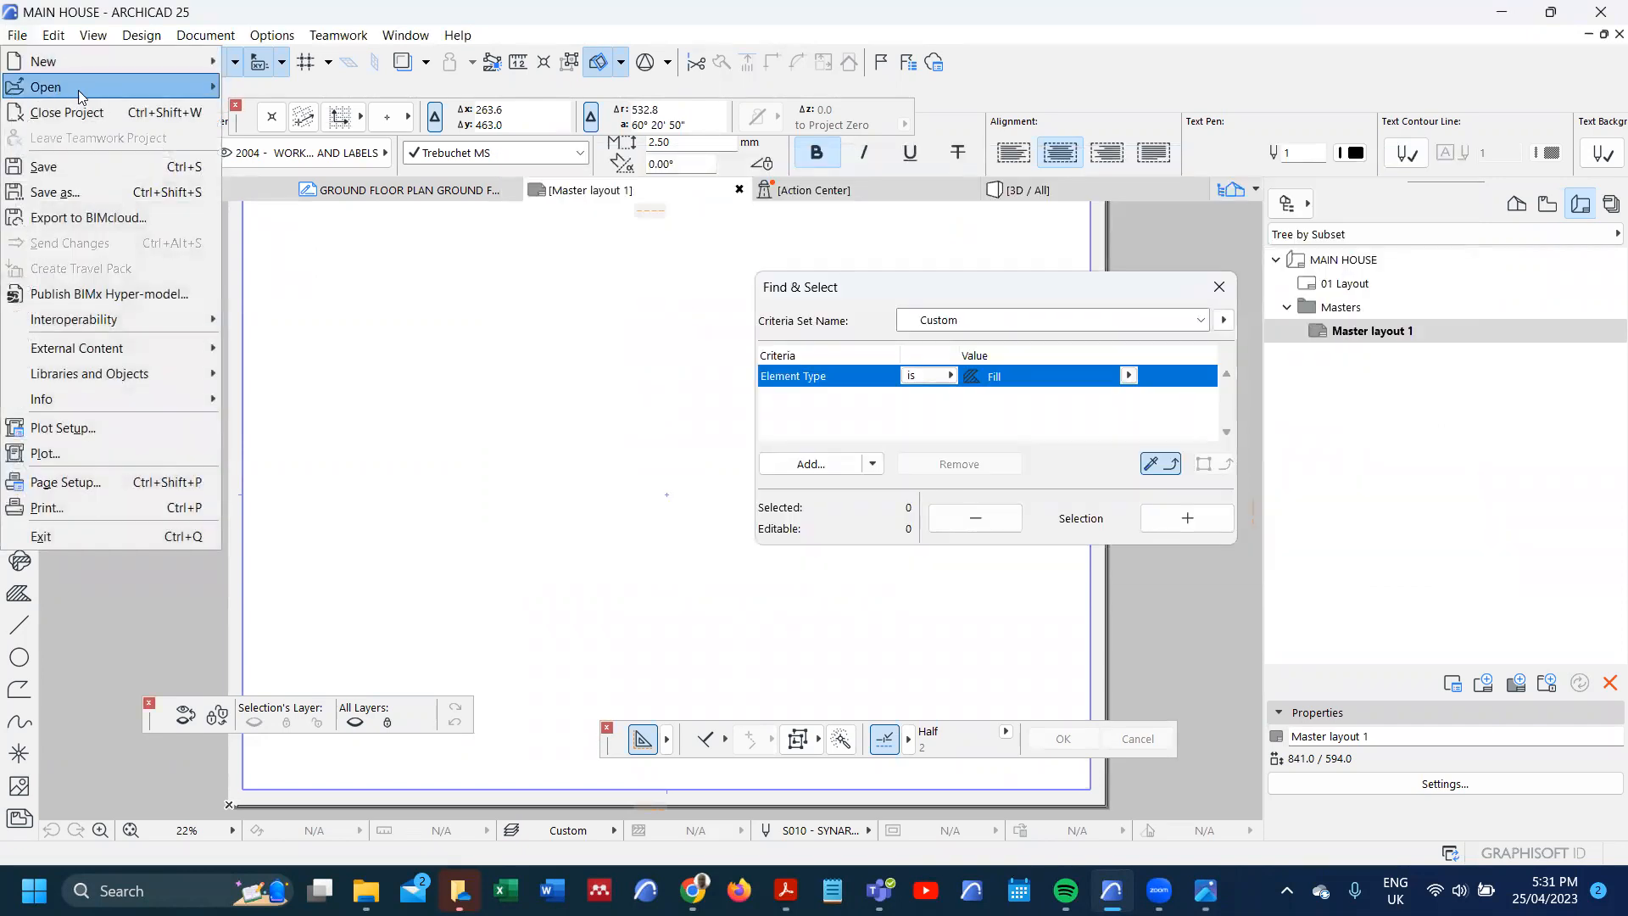
mouse_move(51, 87)
click(327, 244)
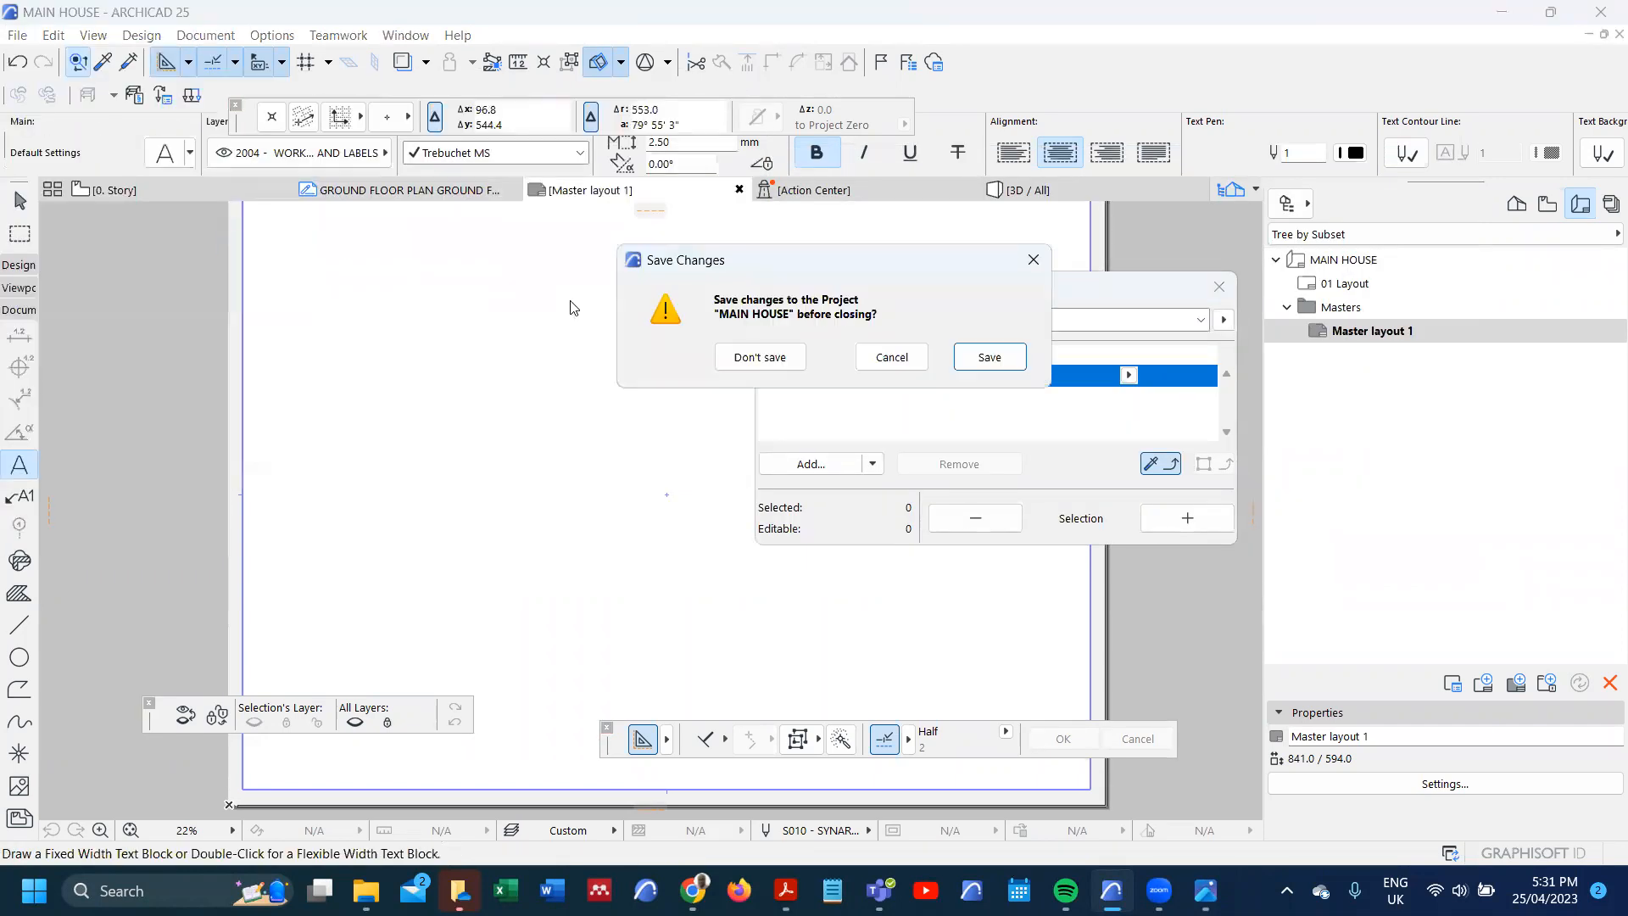
click(1007, 363)
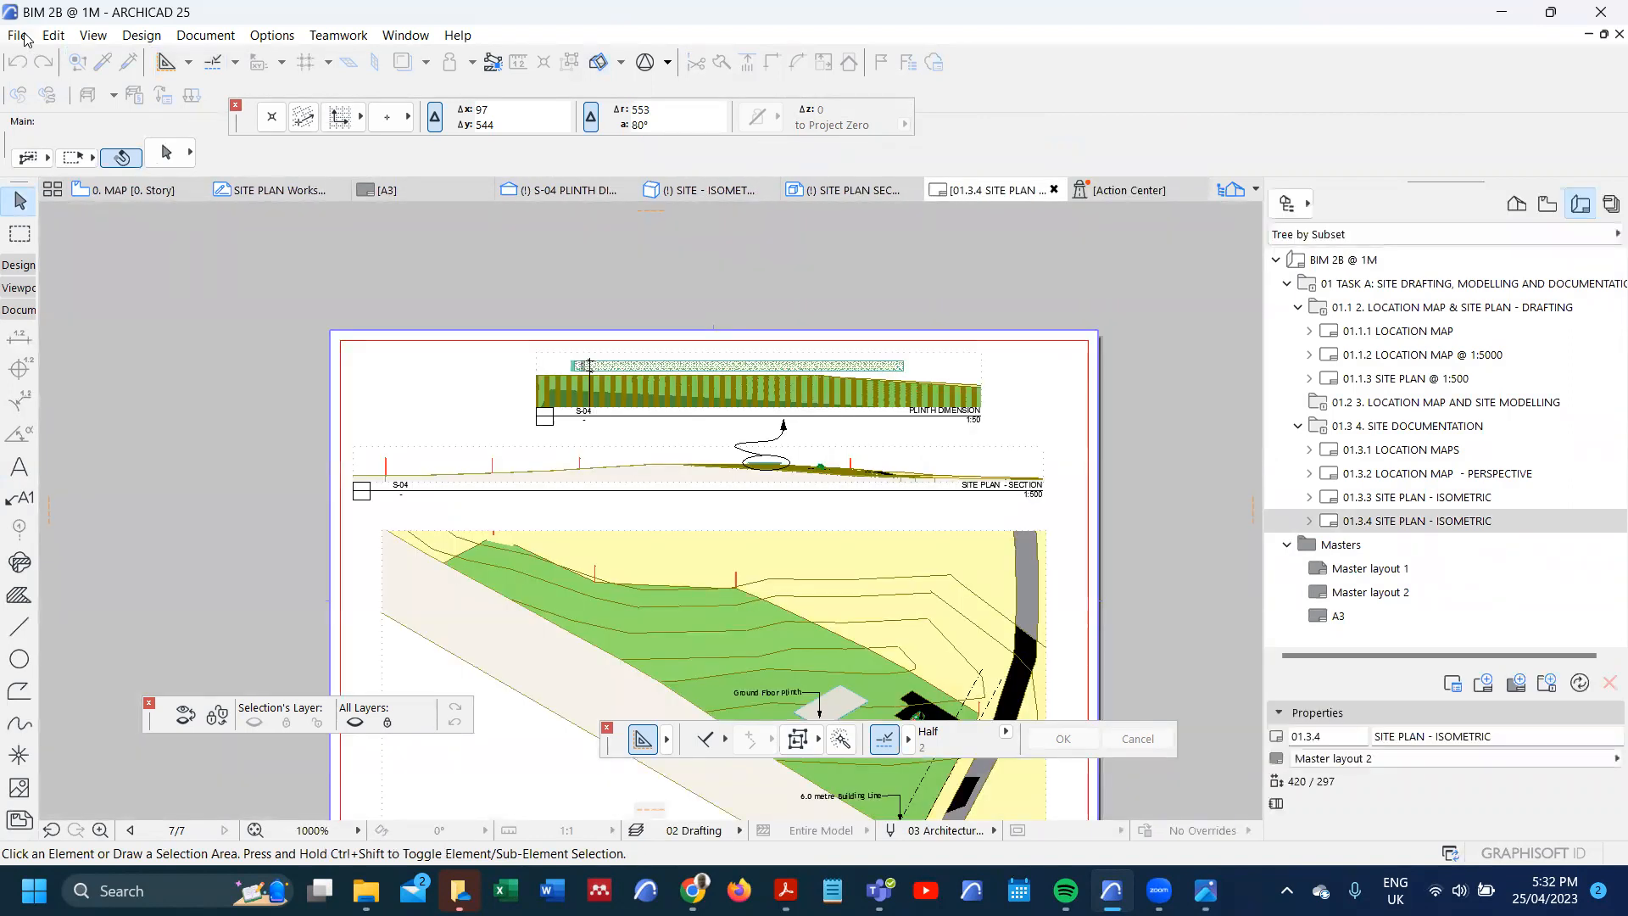
- Start saving the project under a new location with the file type ARCHICAD Solo Project (*.pln)
click(23, 38)
mouse_move(37, 89)
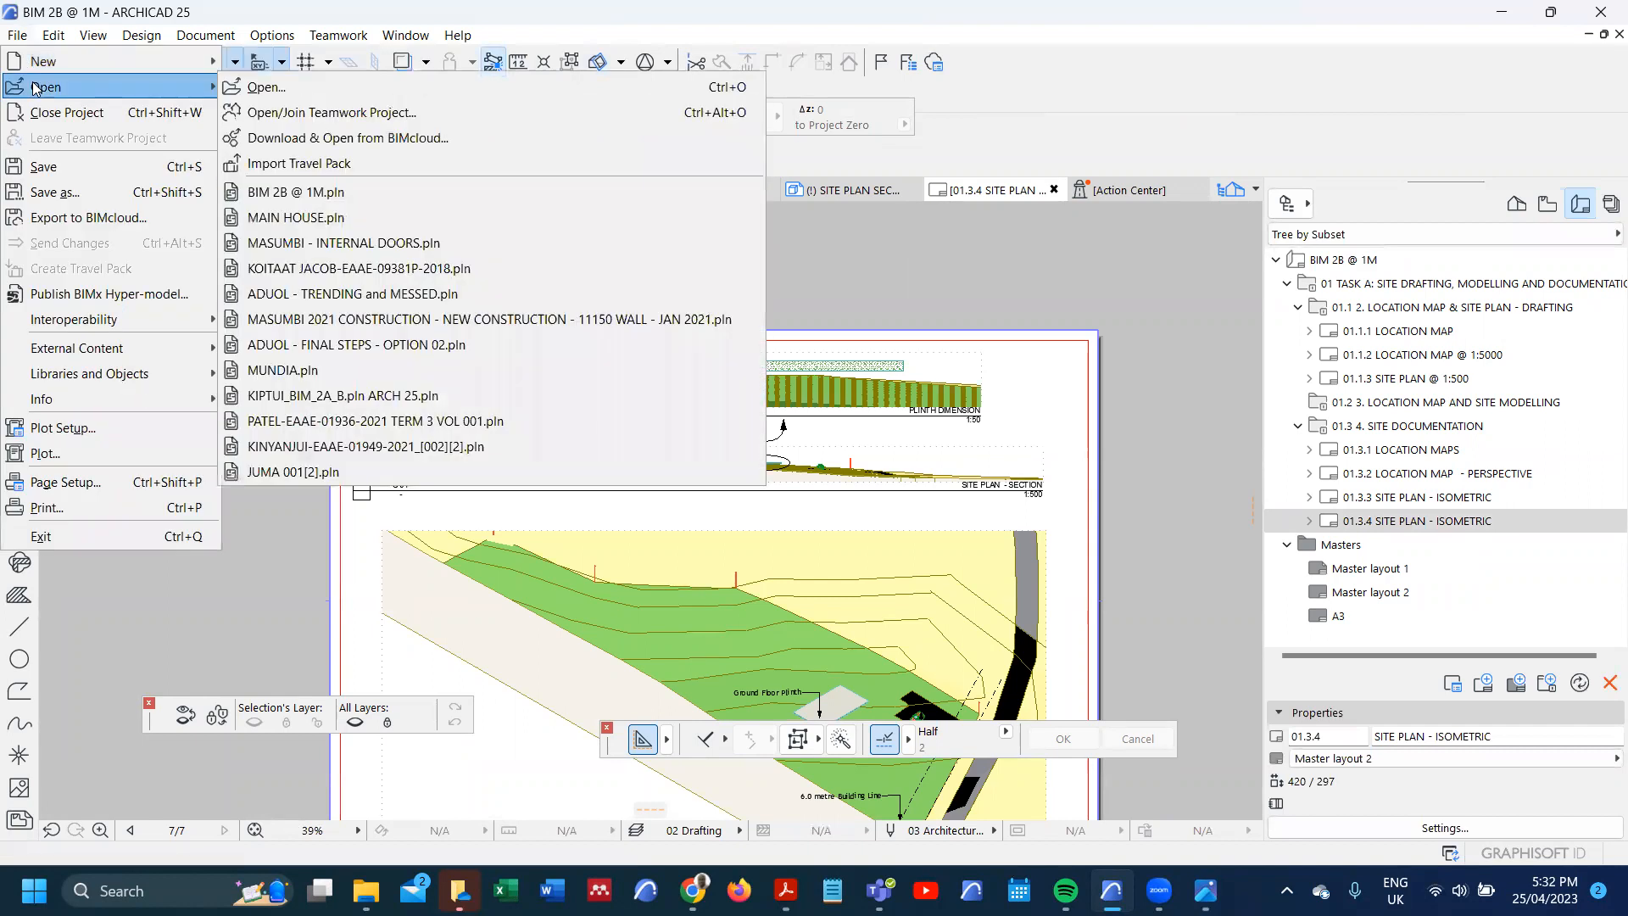
click(73, 194)
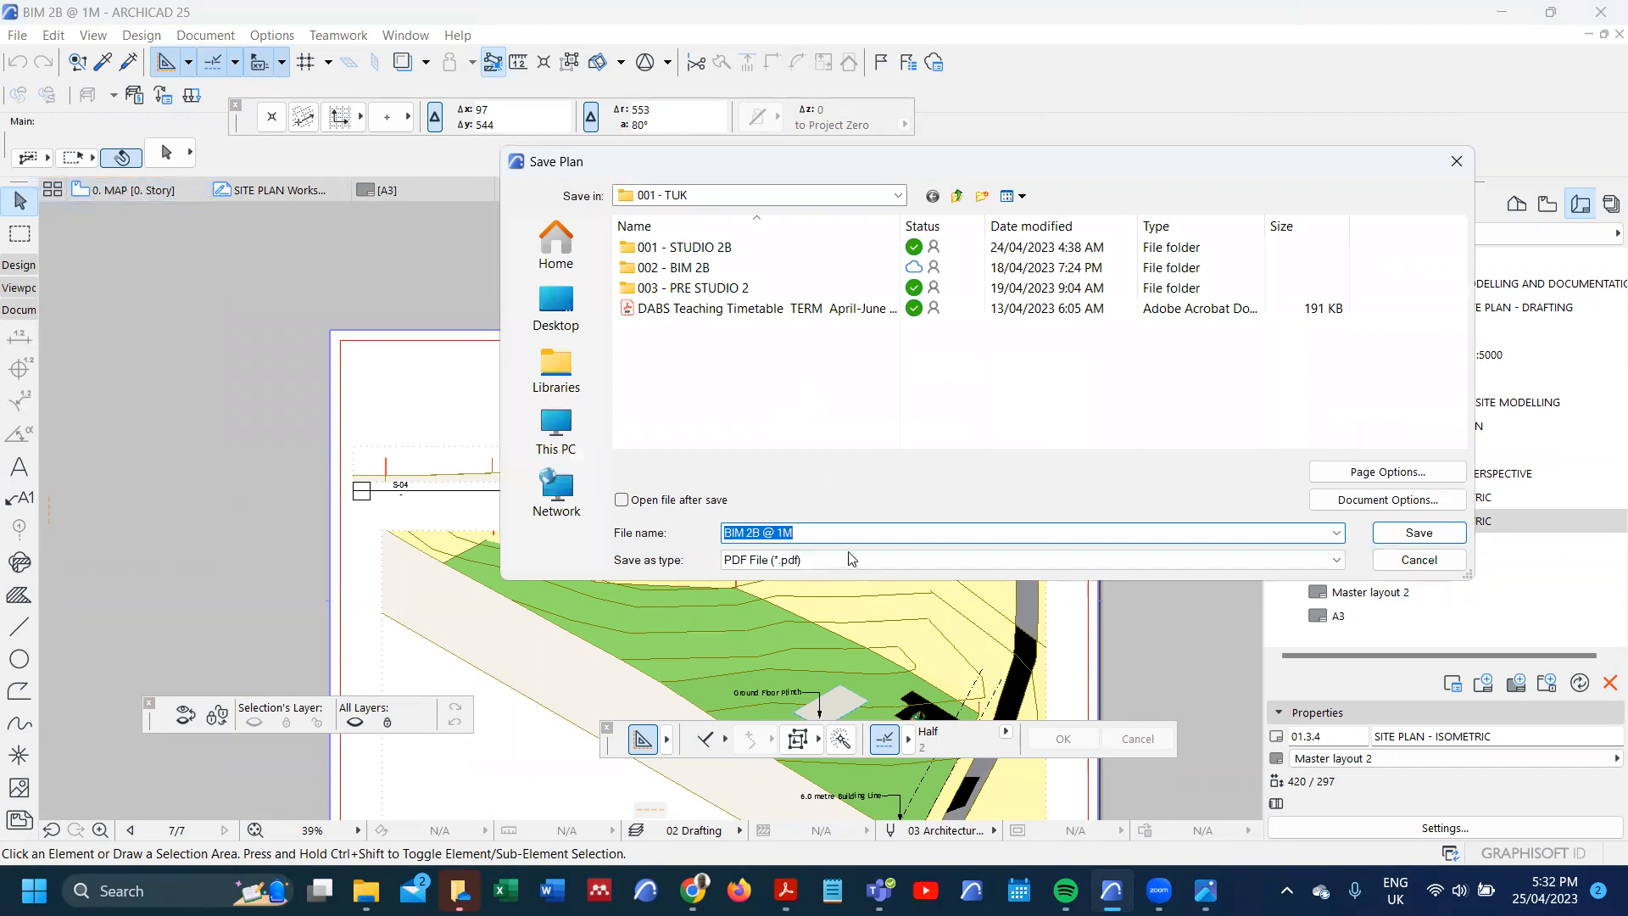
click(848, 558)
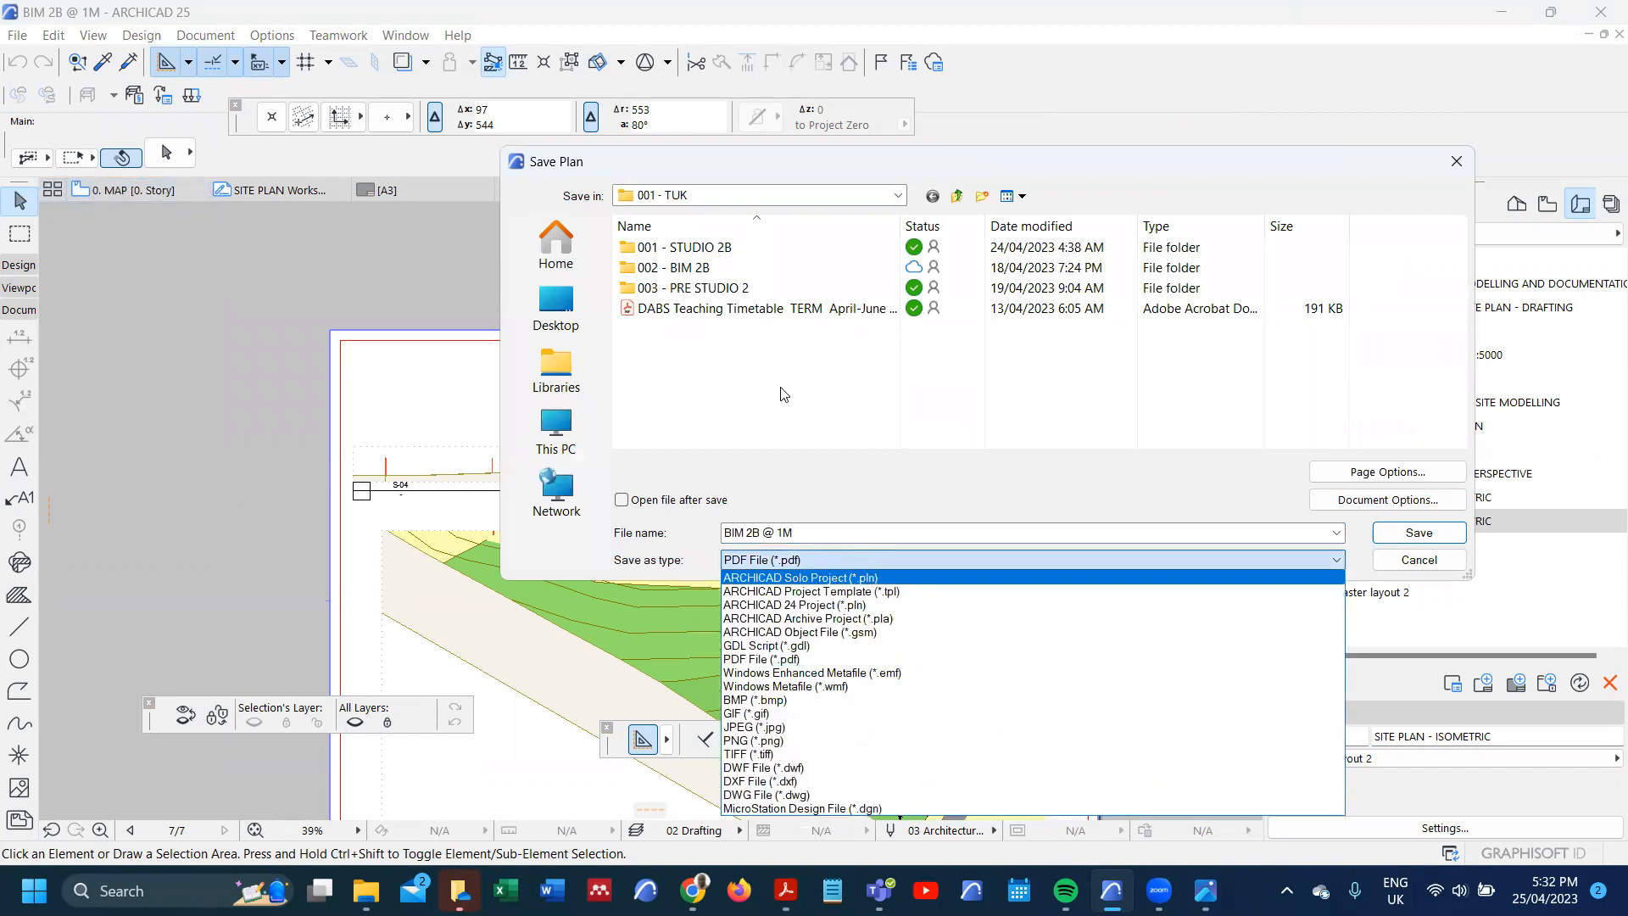
key(Return)
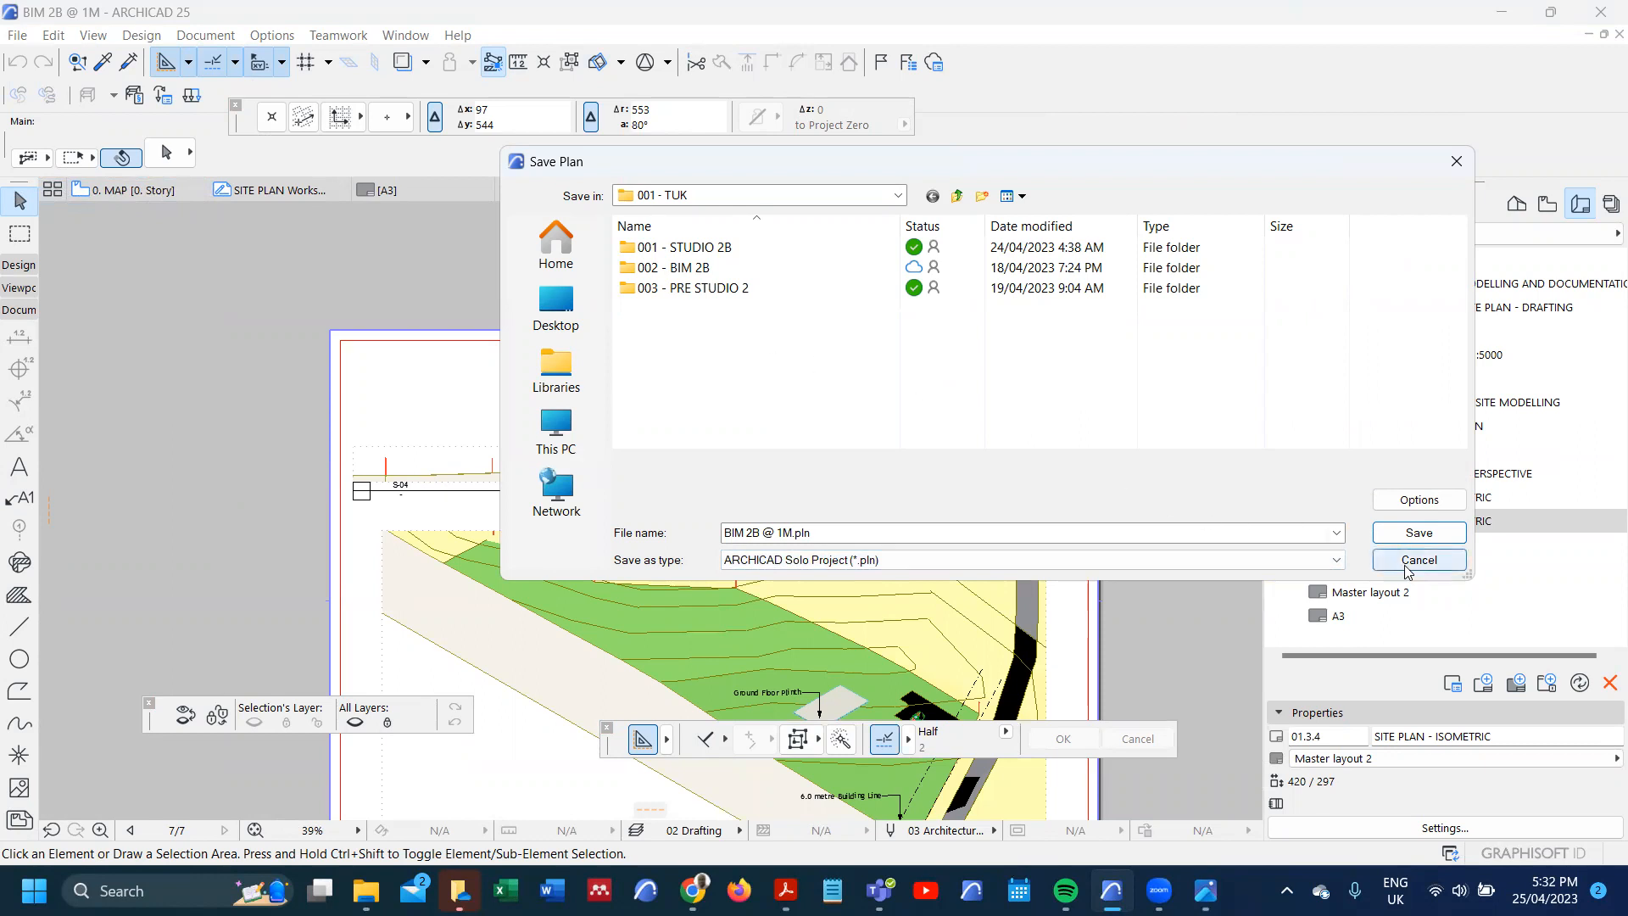
- Look through the subfolders of 002 - BIM 2B for a suitable place to save the project copy
double_click(683, 268)
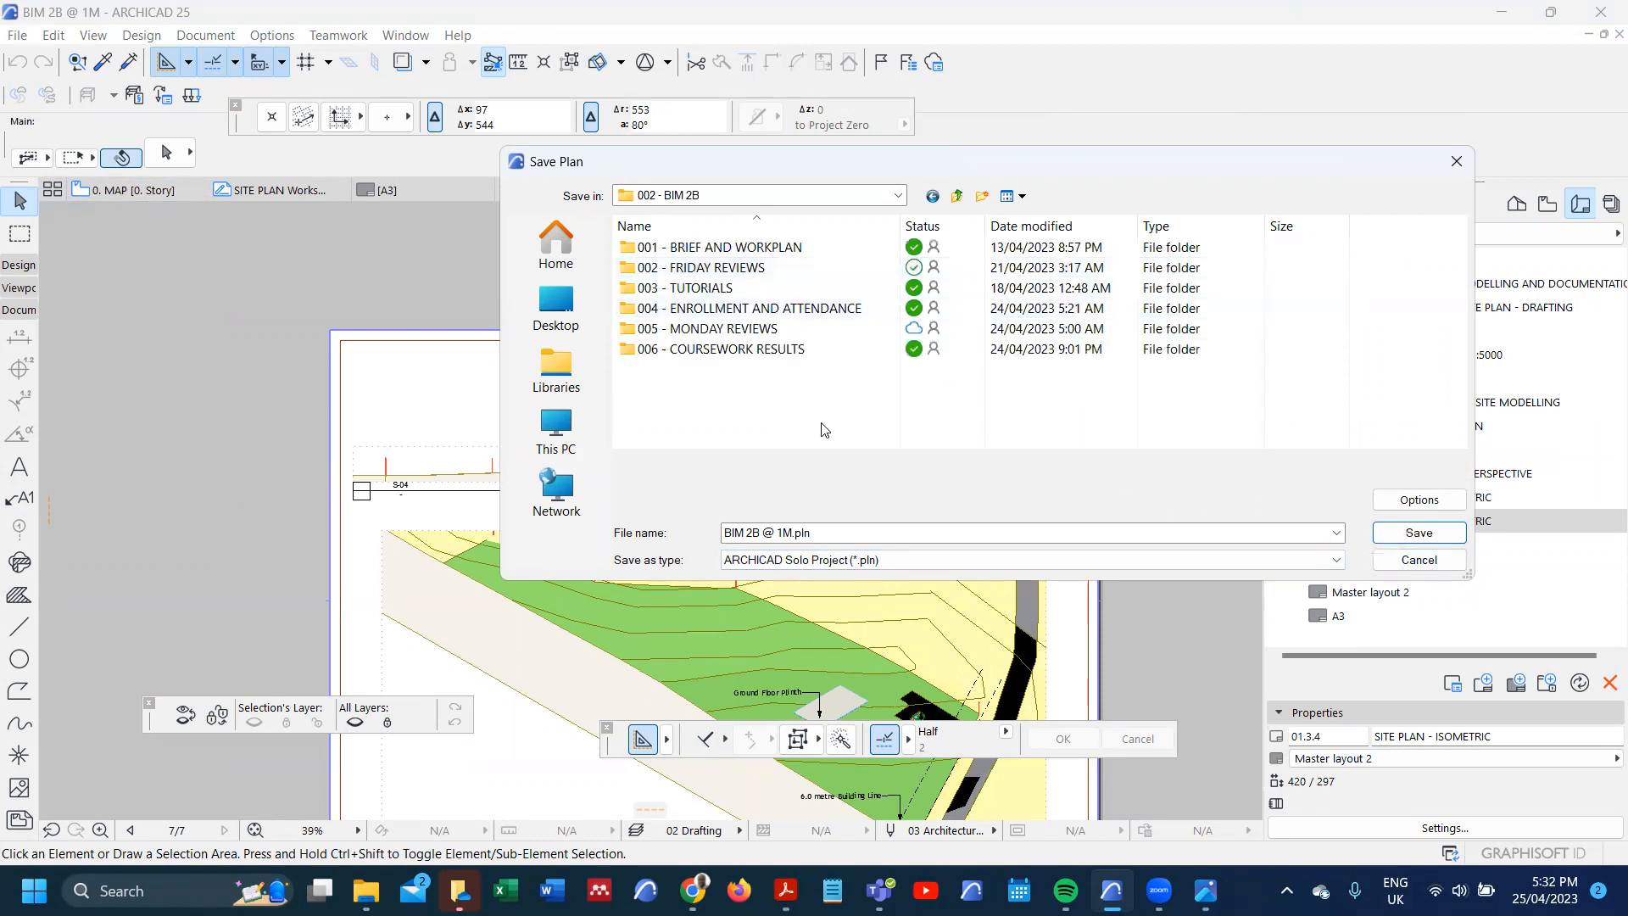
double_click(723, 249)
click(957, 198)
double_click(731, 270)
click(957, 199)
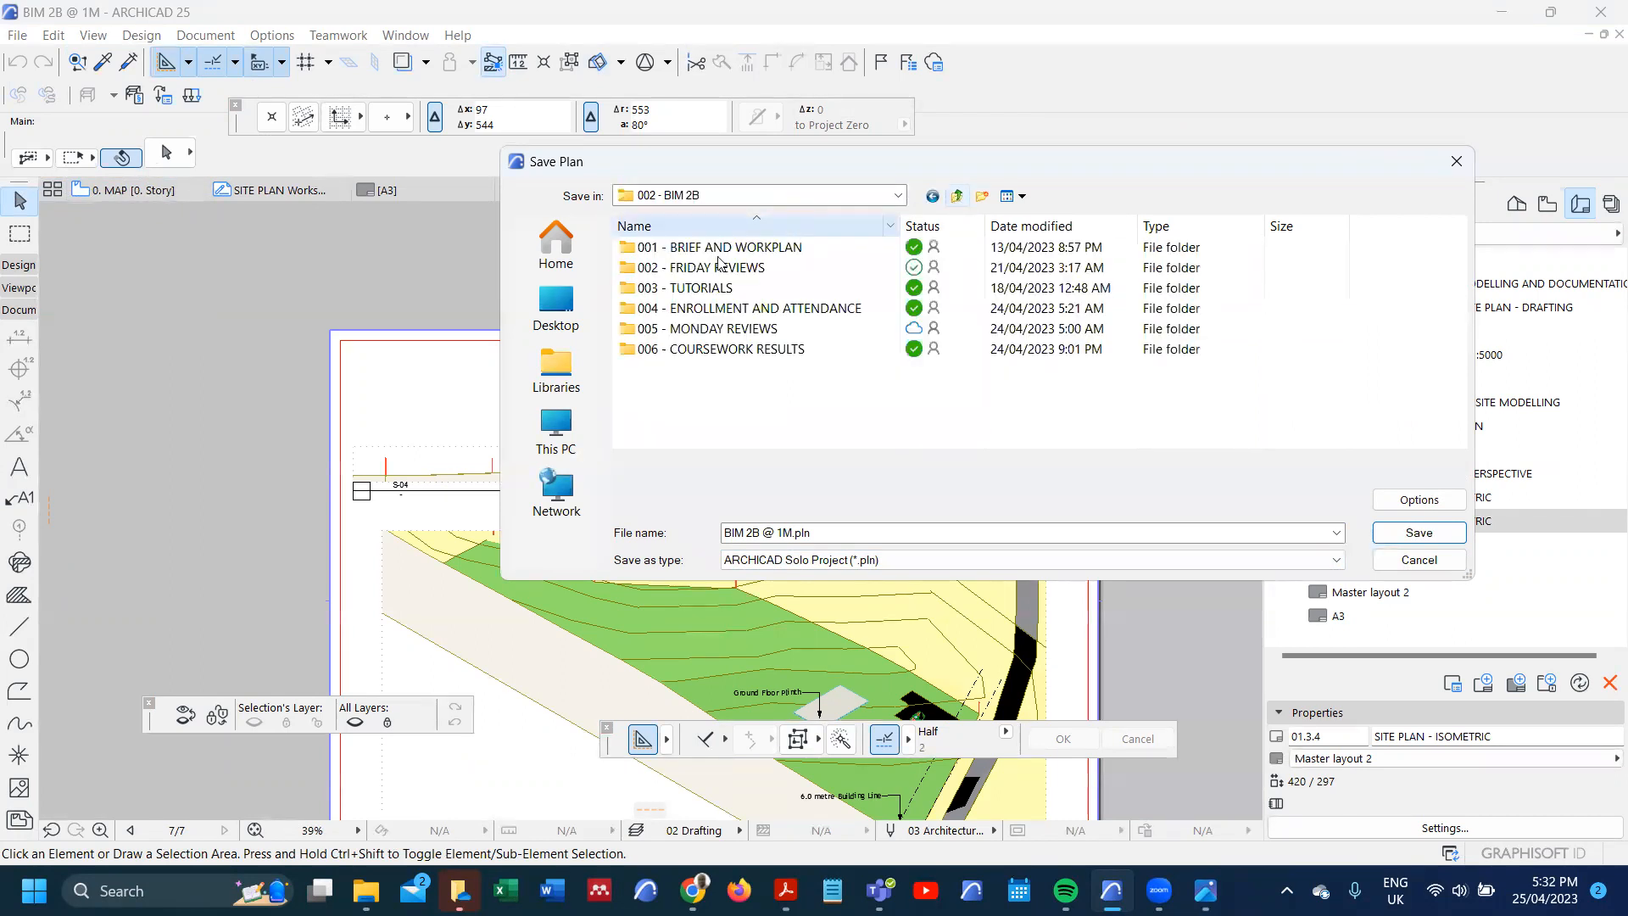
double_click(729, 288)
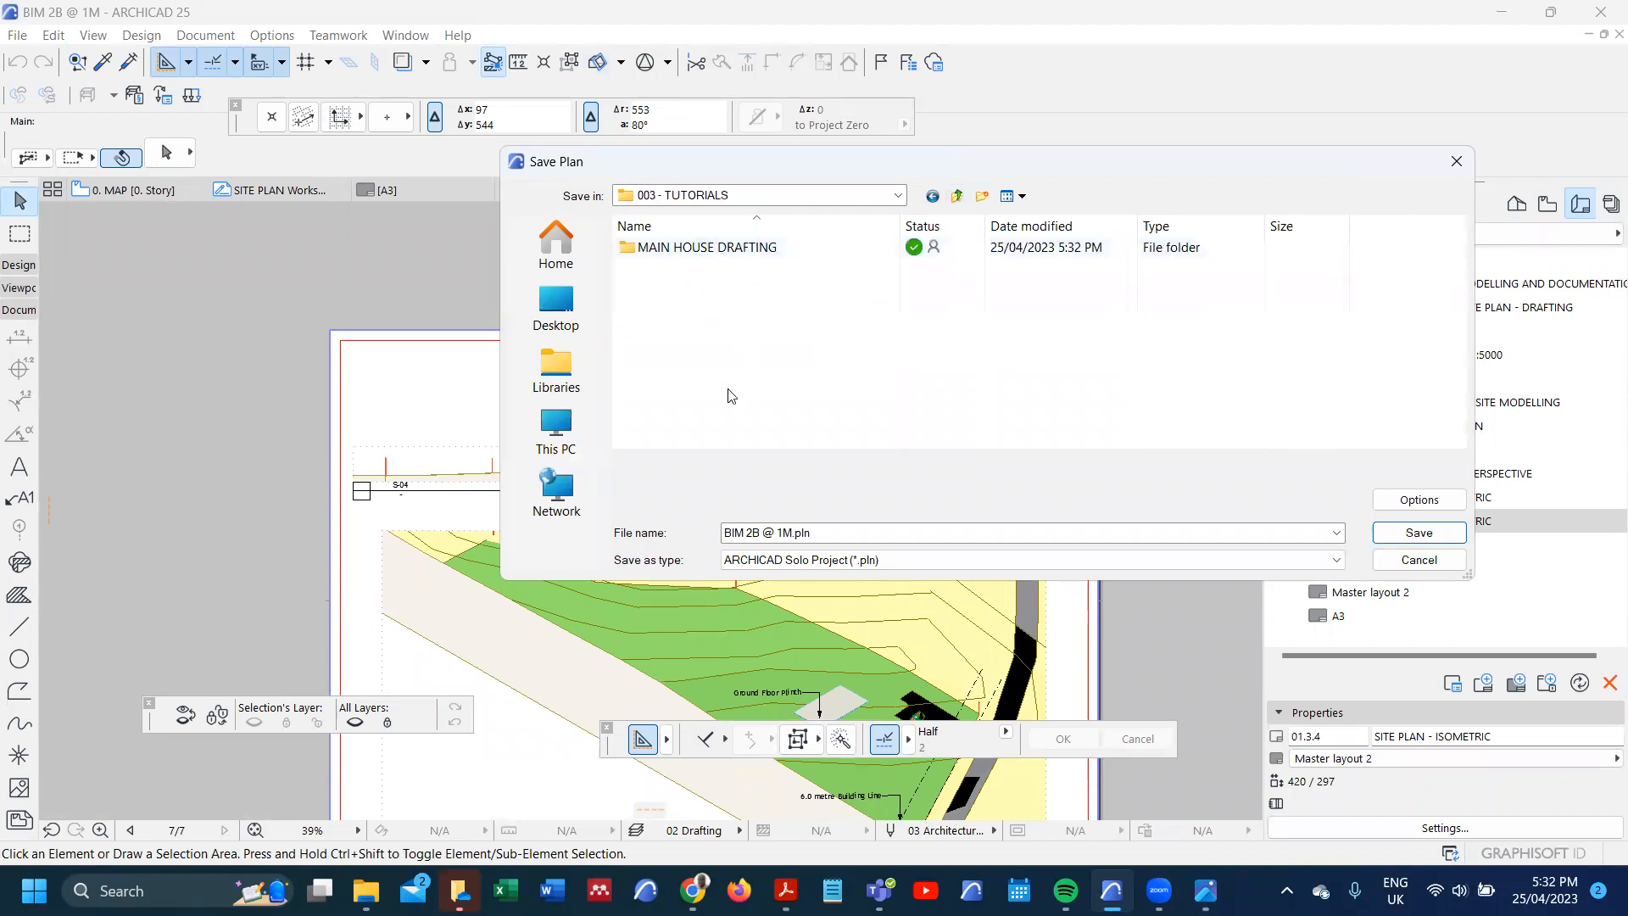
click(964, 199)
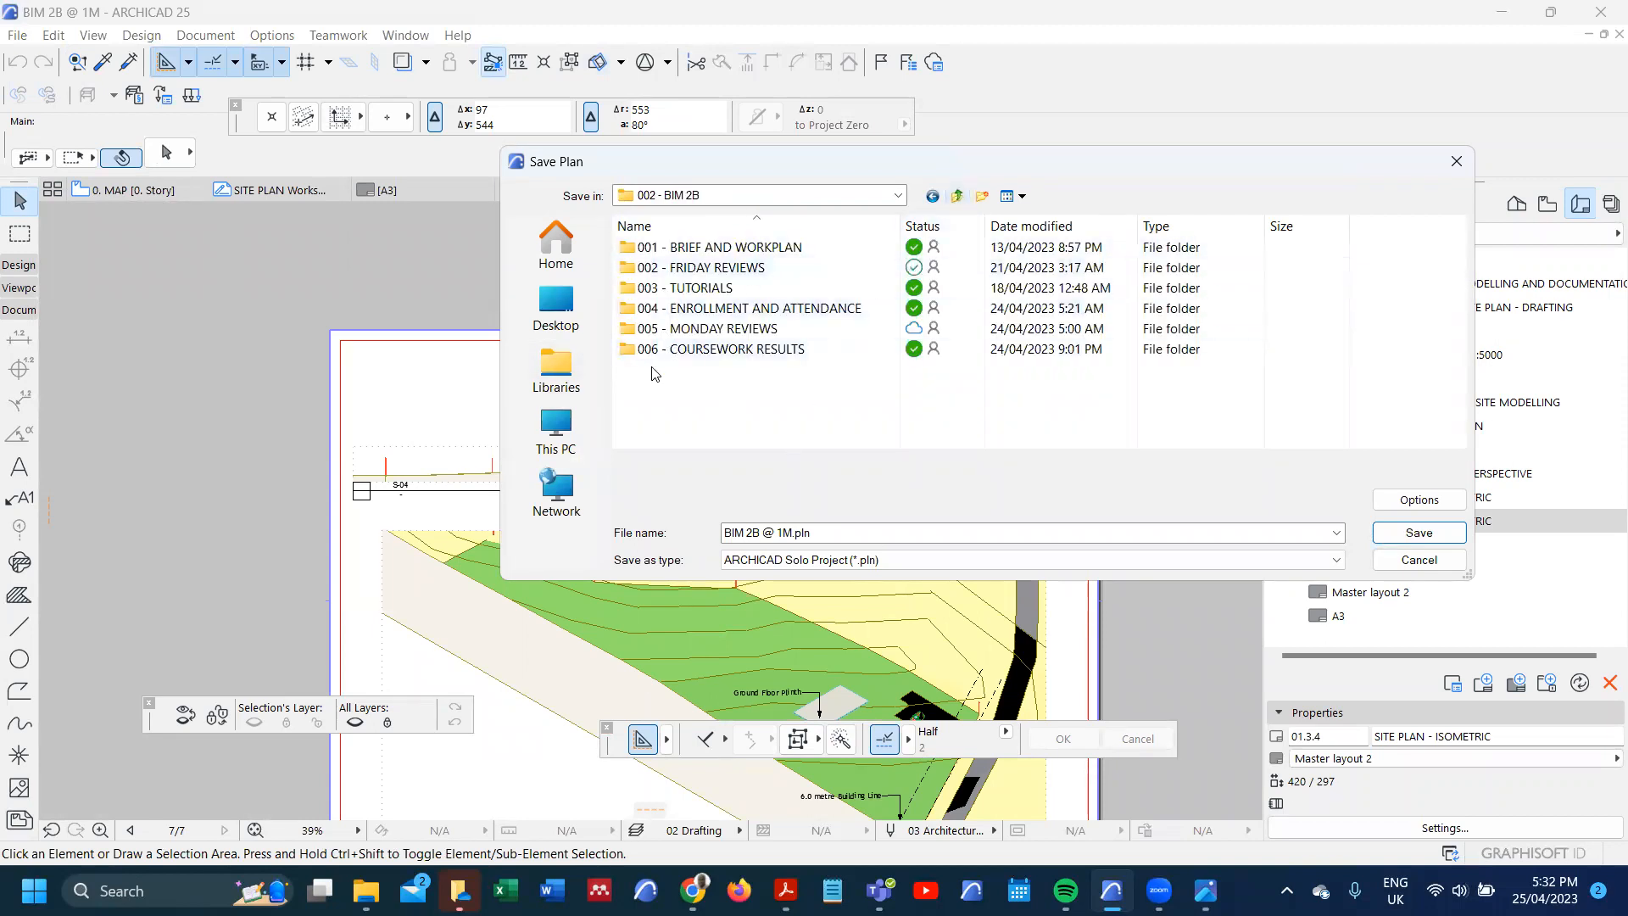
double_click(717, 310)
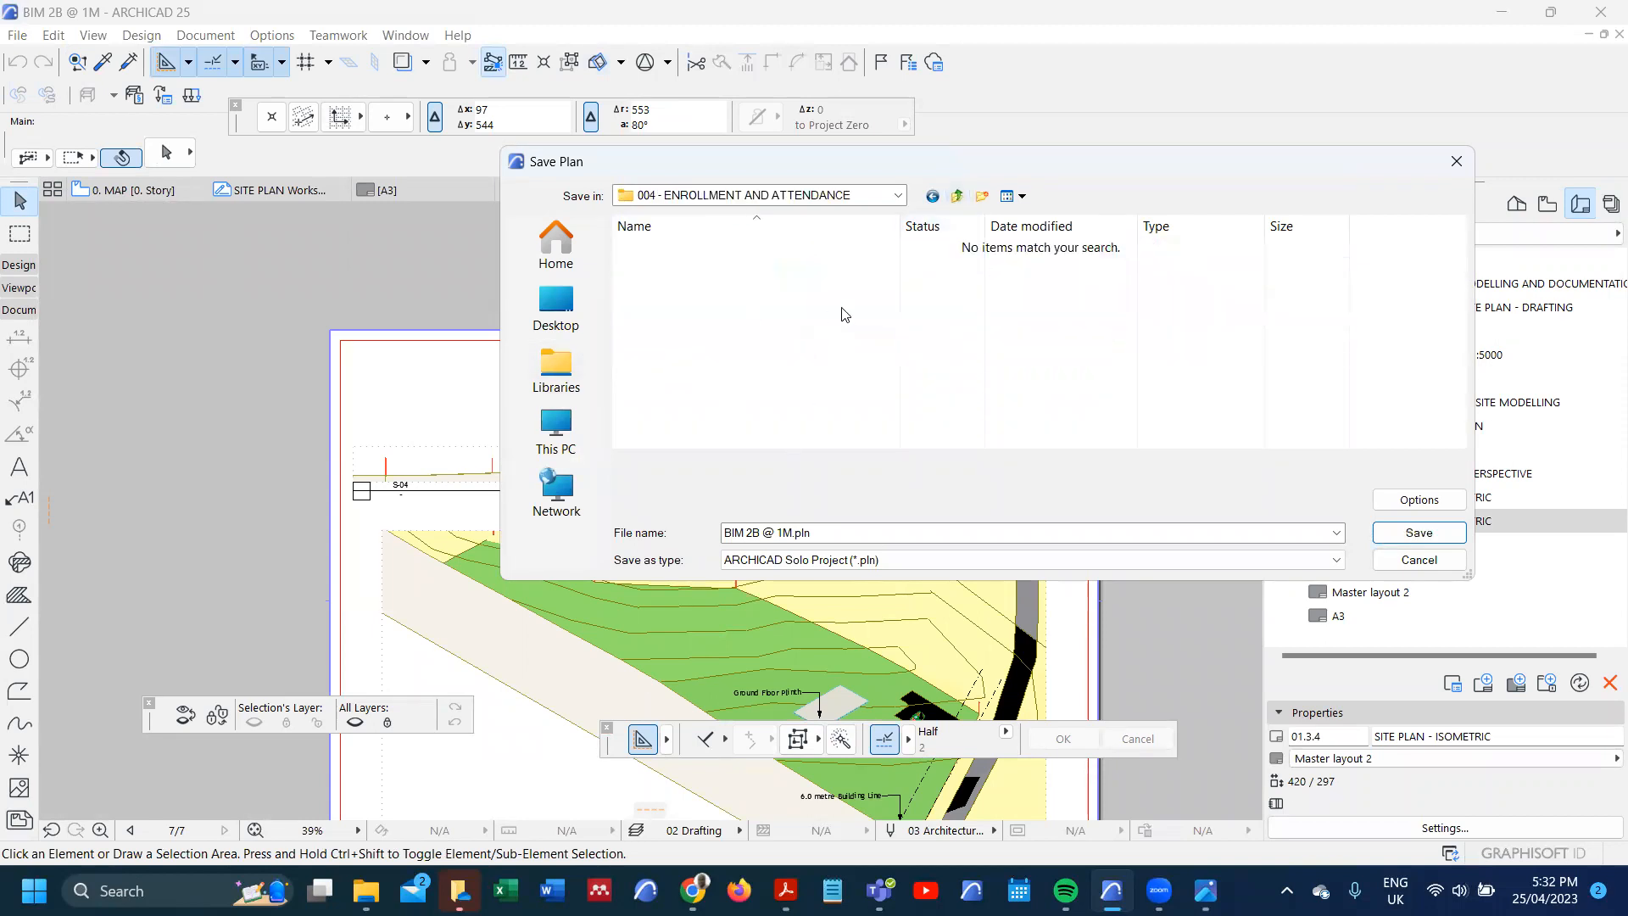
click(957, 197)
click(676, 329)
double_click(677, 329)
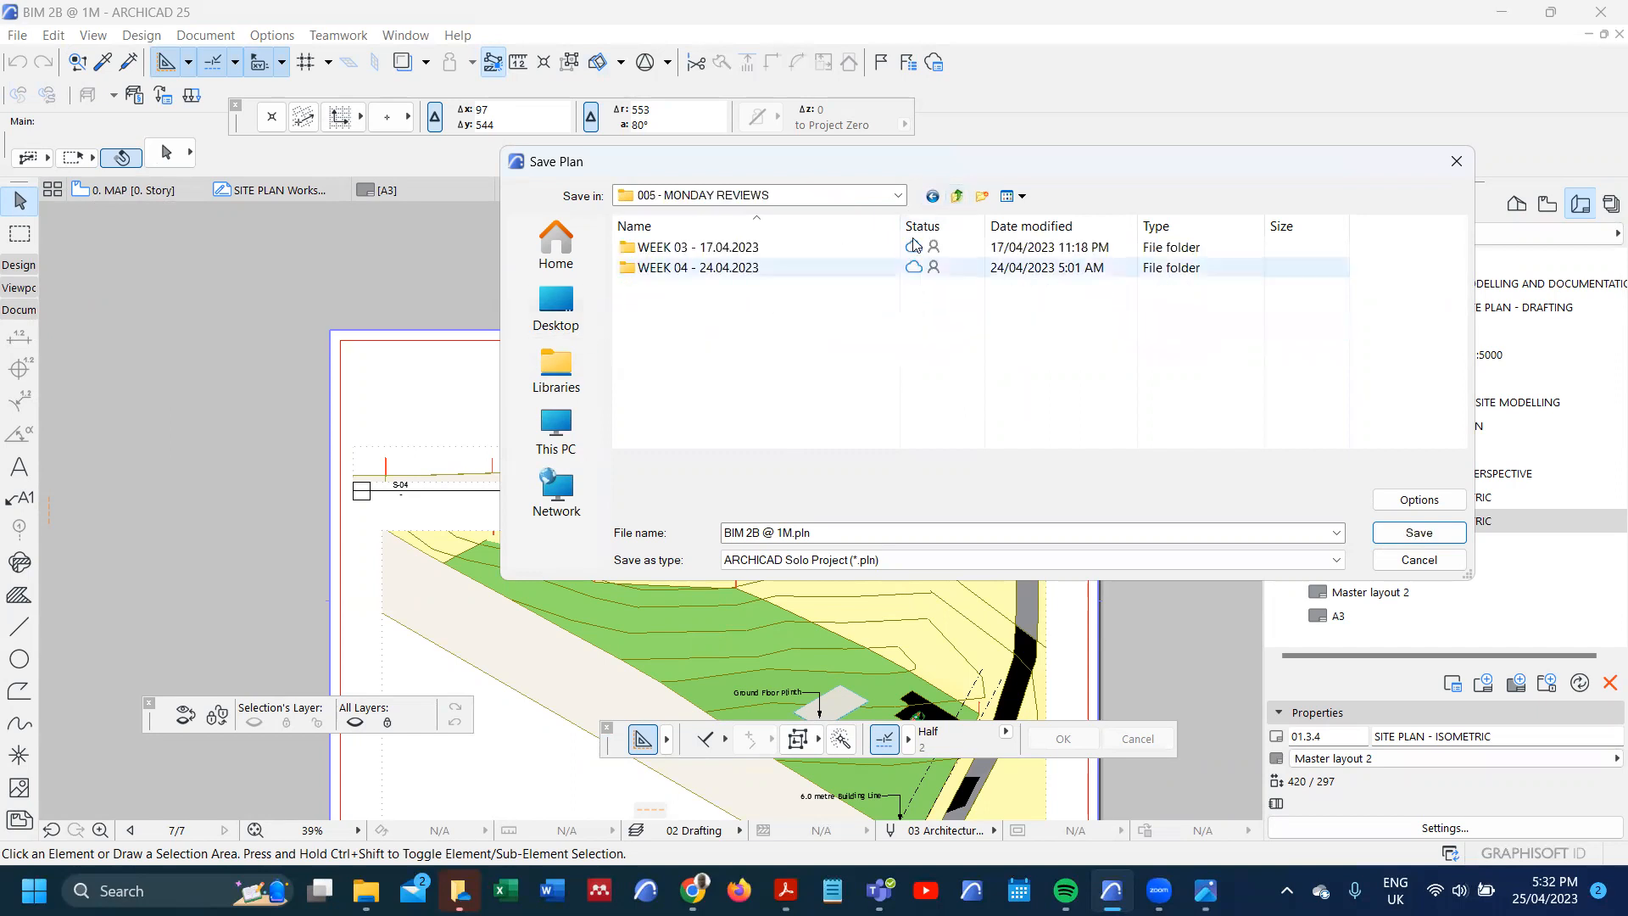
click(959, 197)
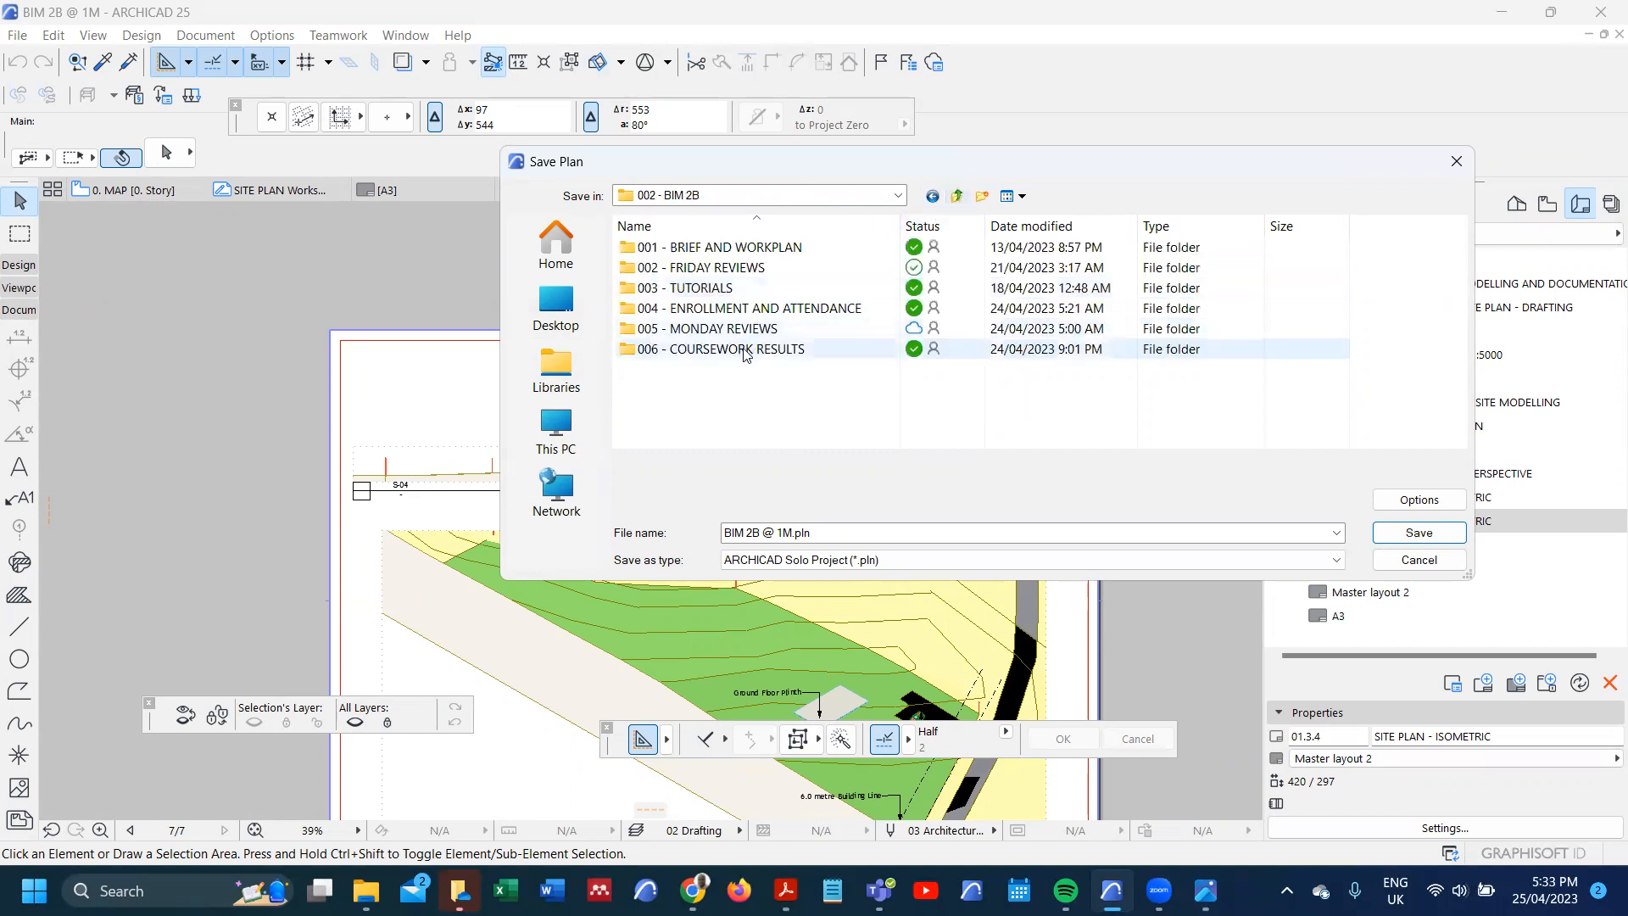
double_click(746, 350)
click(958, 197)
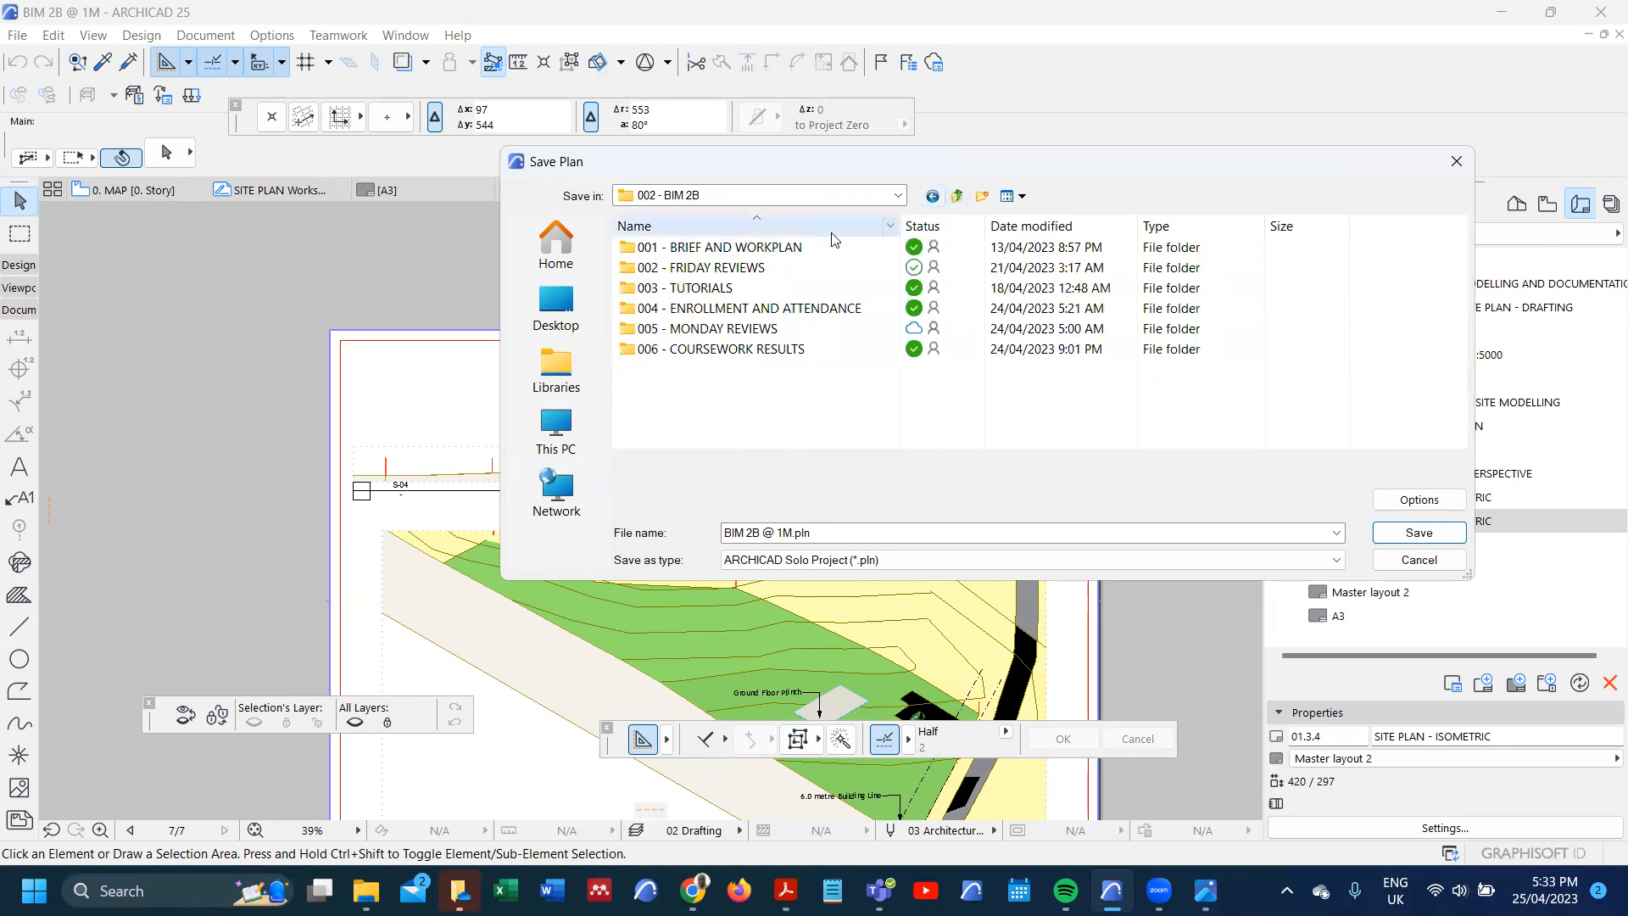
- Save the project as BIM 2B @ 1M.pln in the 003 - TUTORIALS folder
double_click(700, 288)
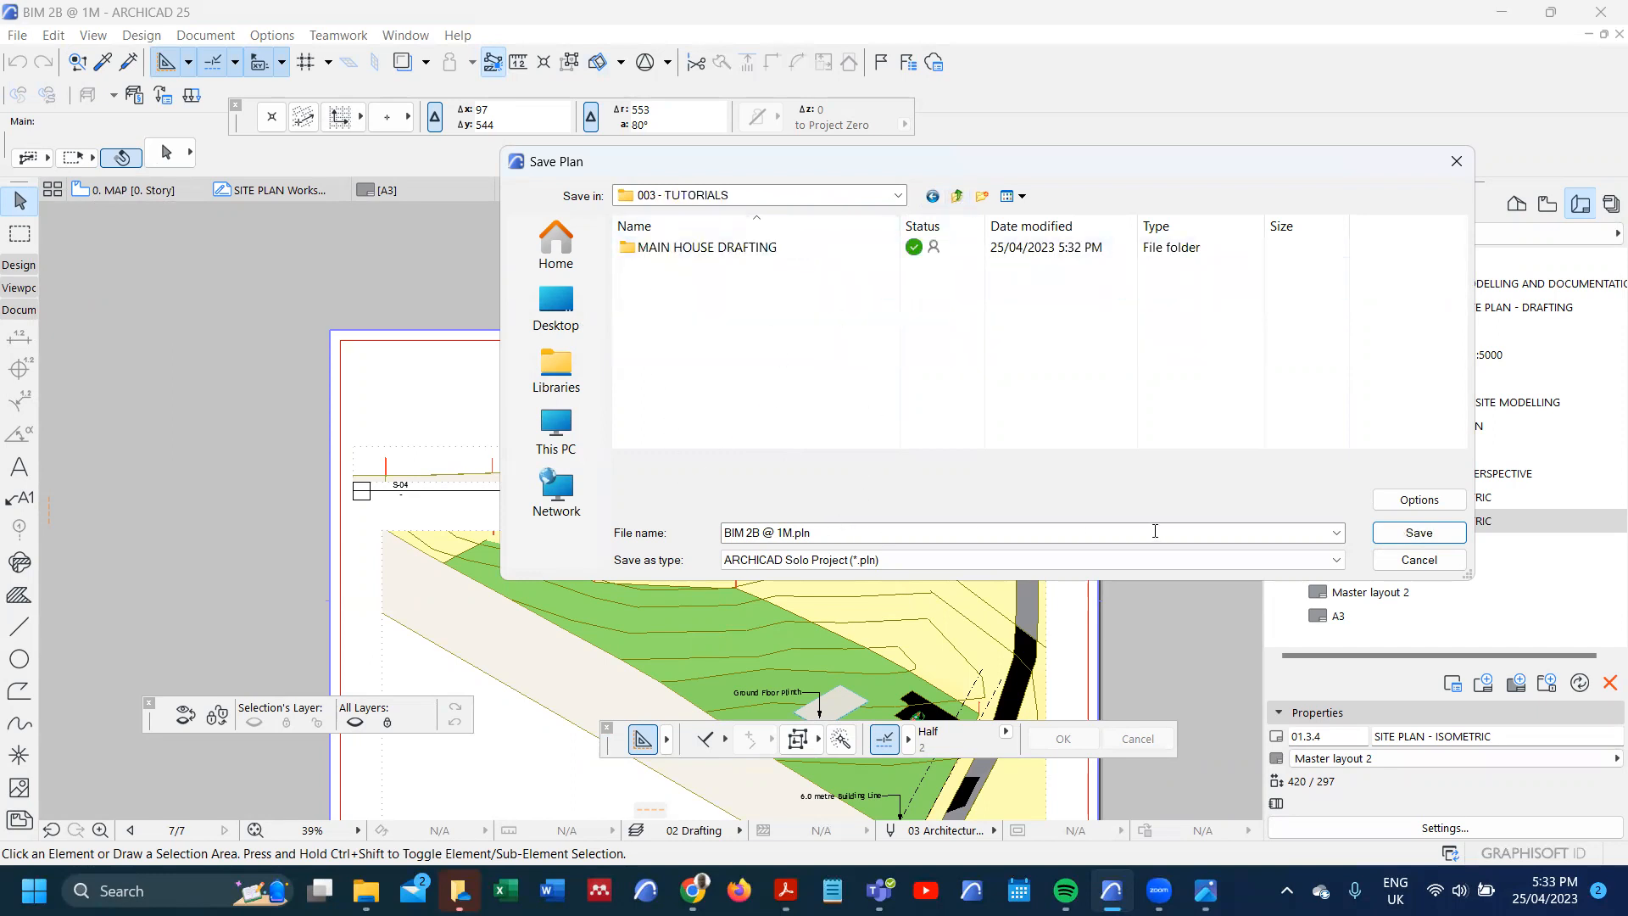
click(1414, 532)
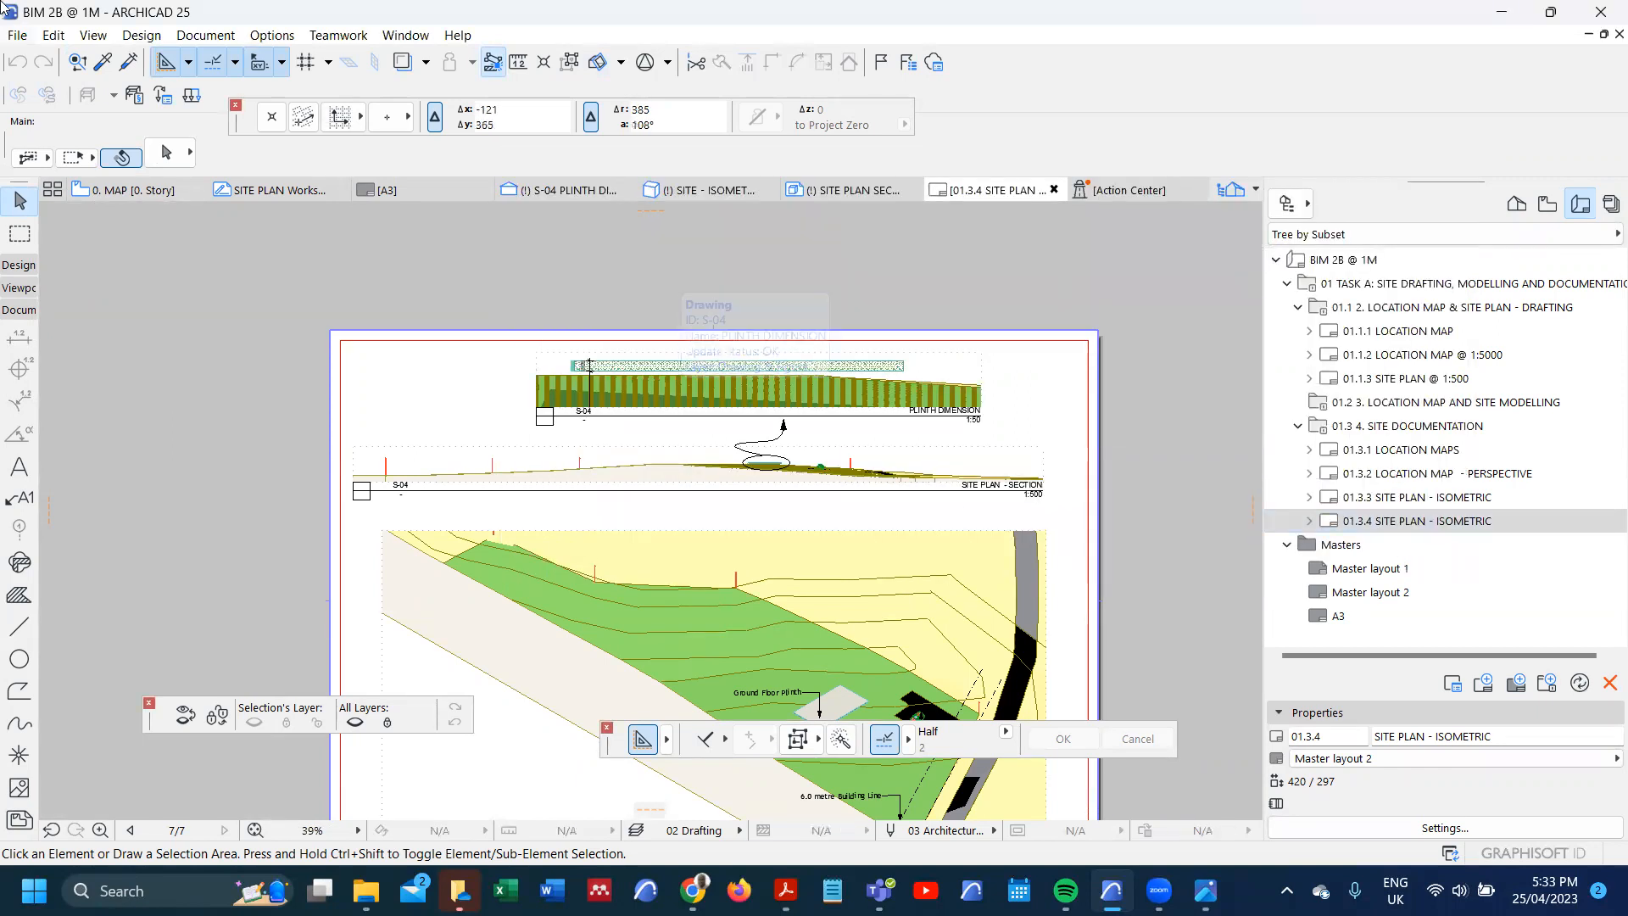
click(16, 35)
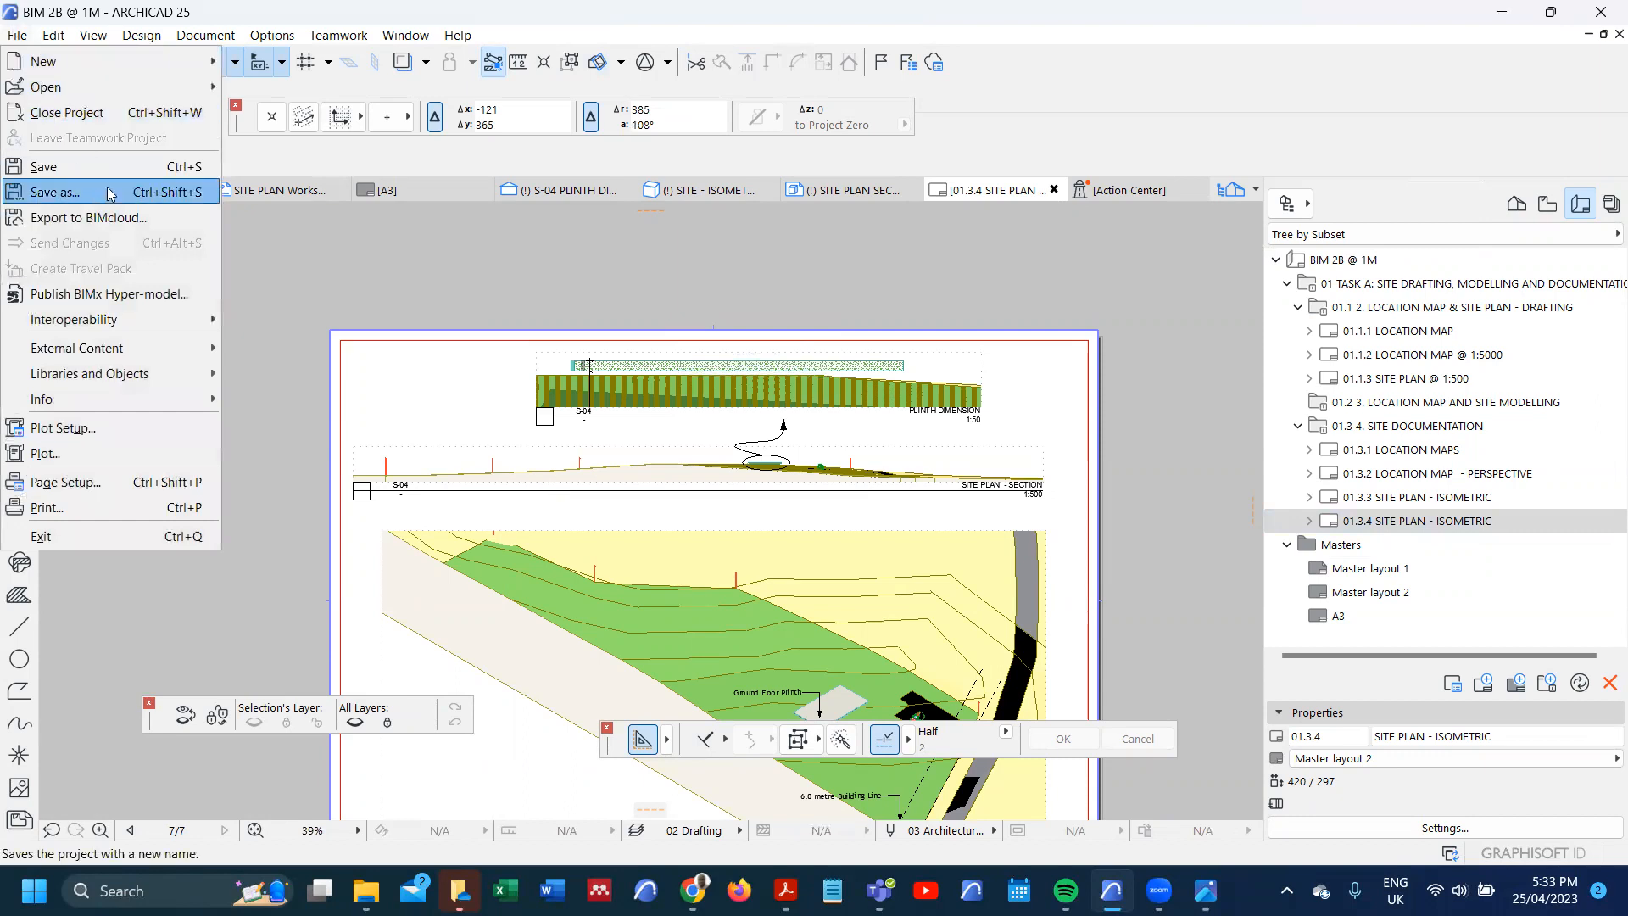
click(129, 206)
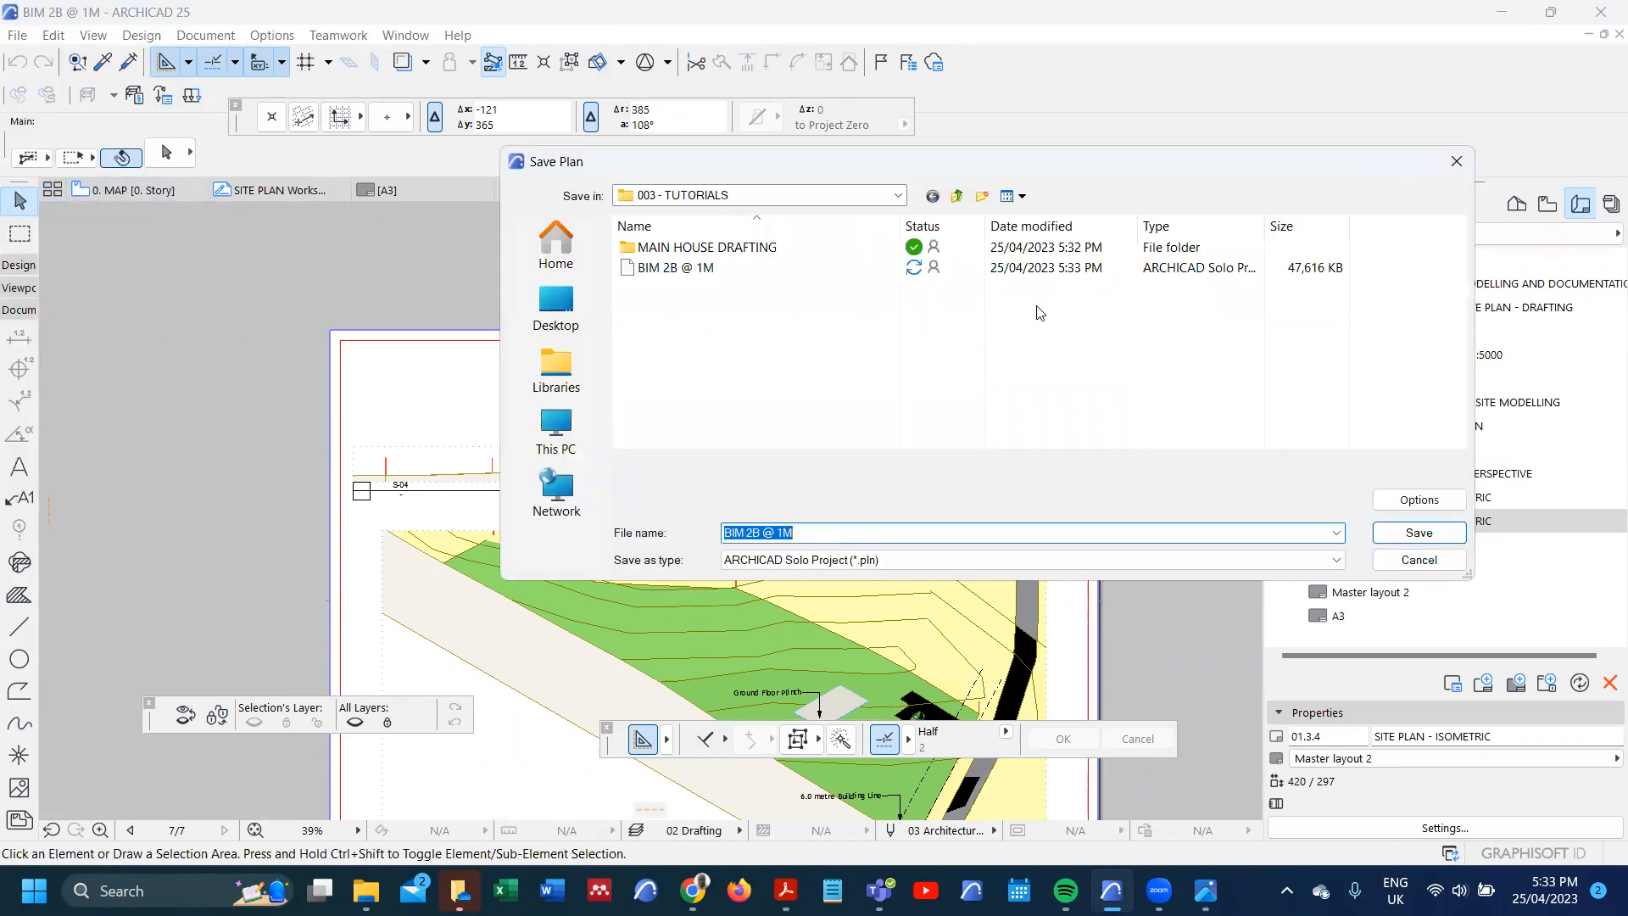
click(1420, 560)
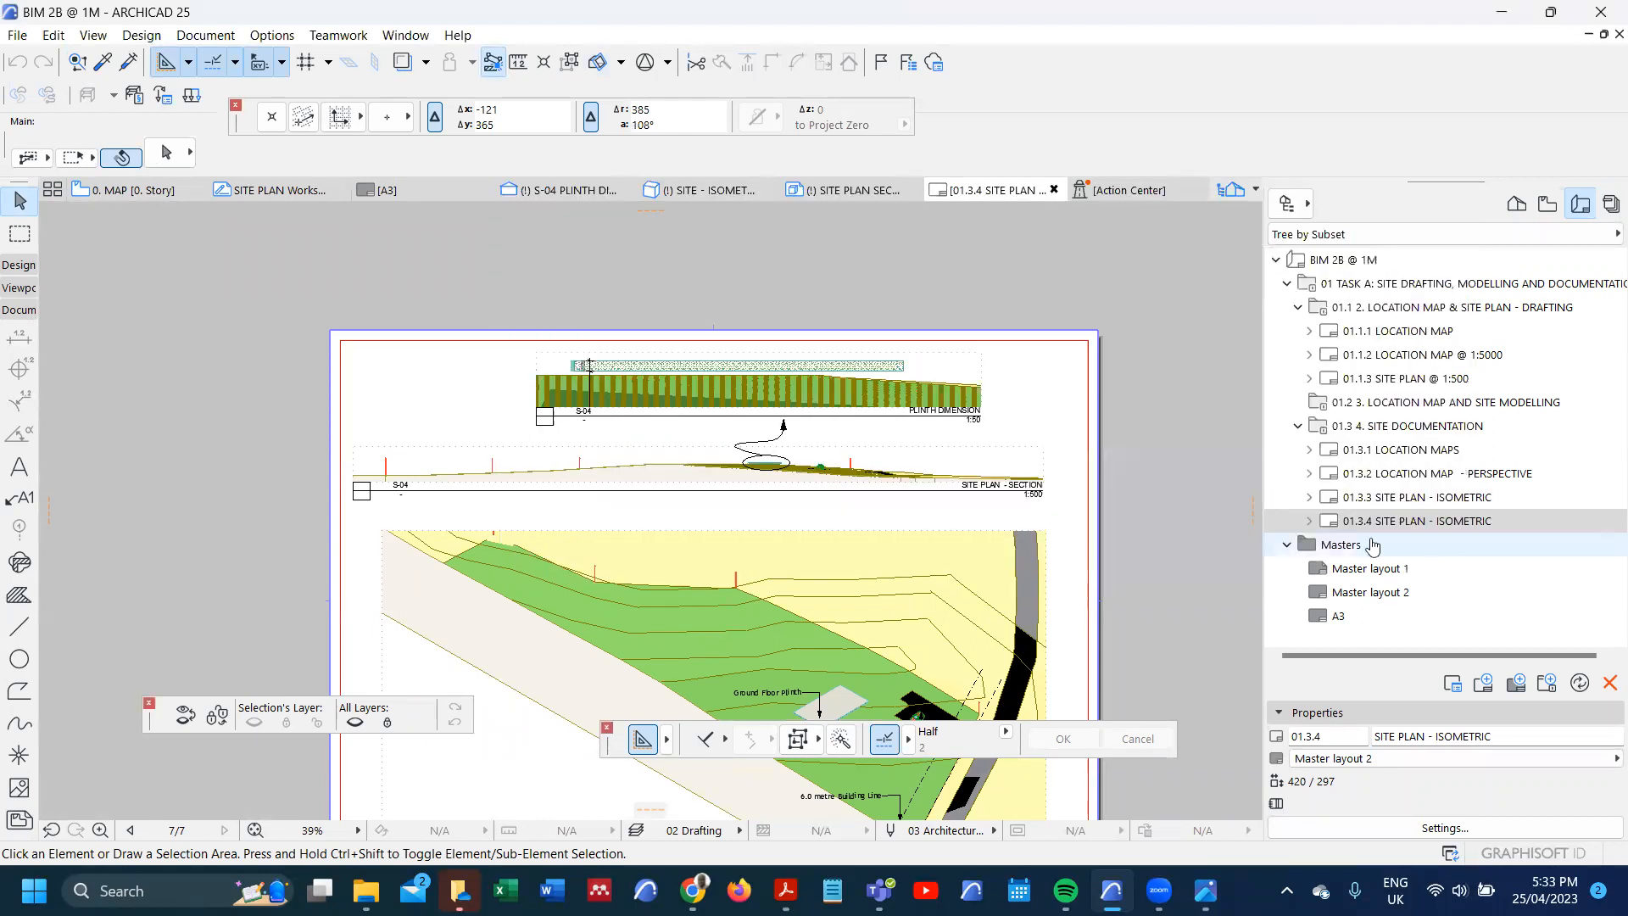
- Reopen the recent project MAIN HOUSE.pln in place of BIM 2B @ 1M
click(29, 38)
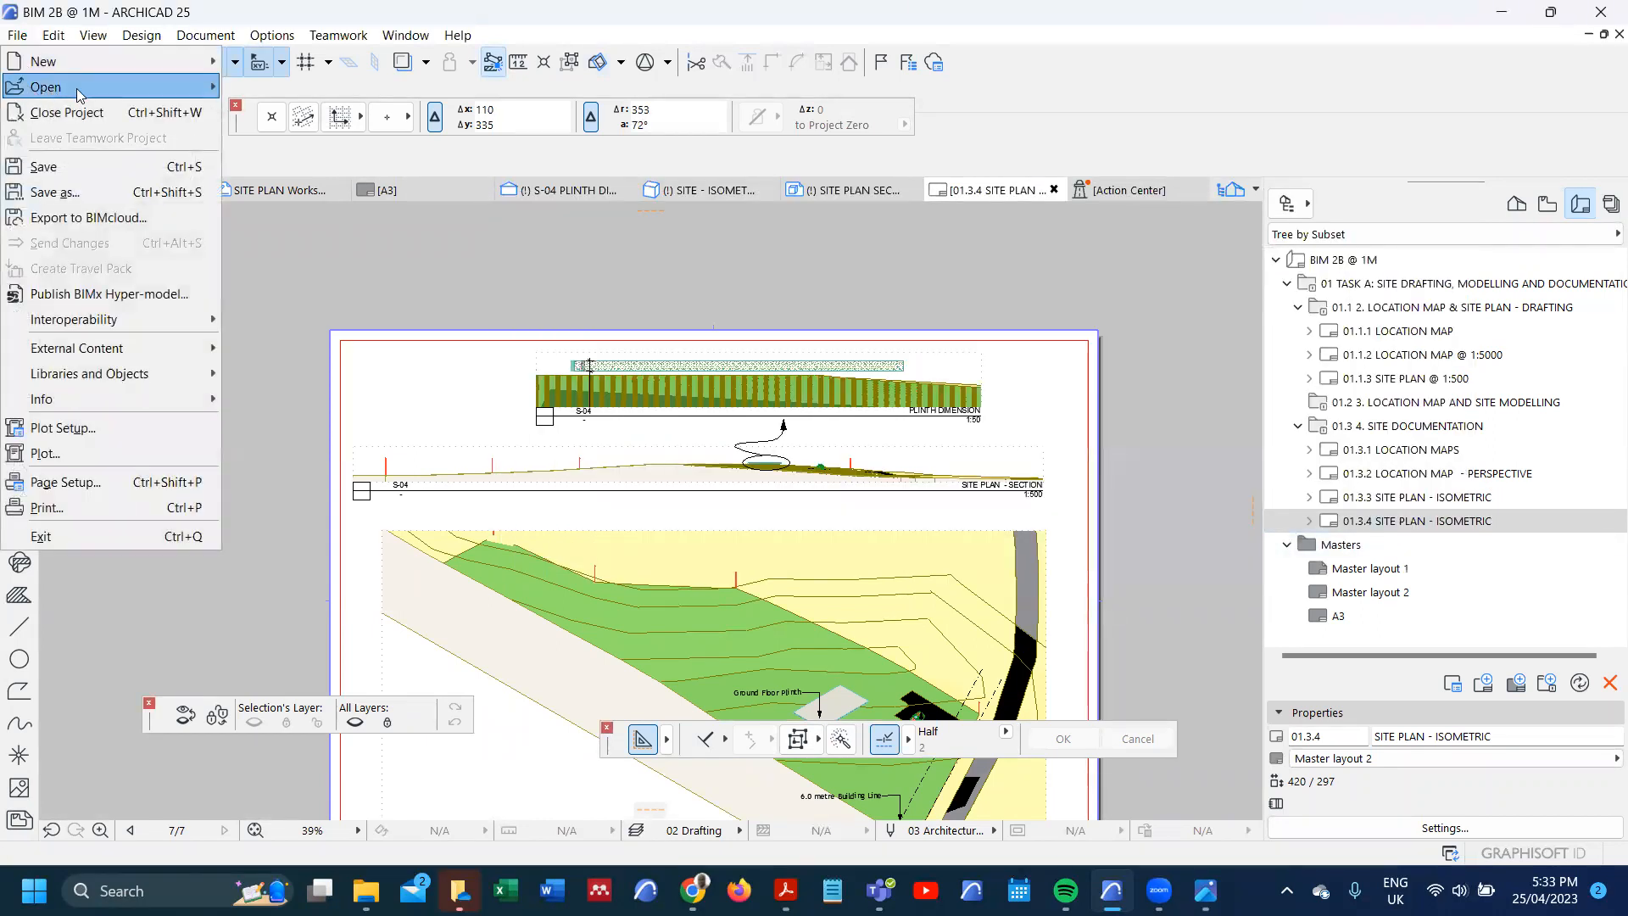
mouse_move(38, 87)
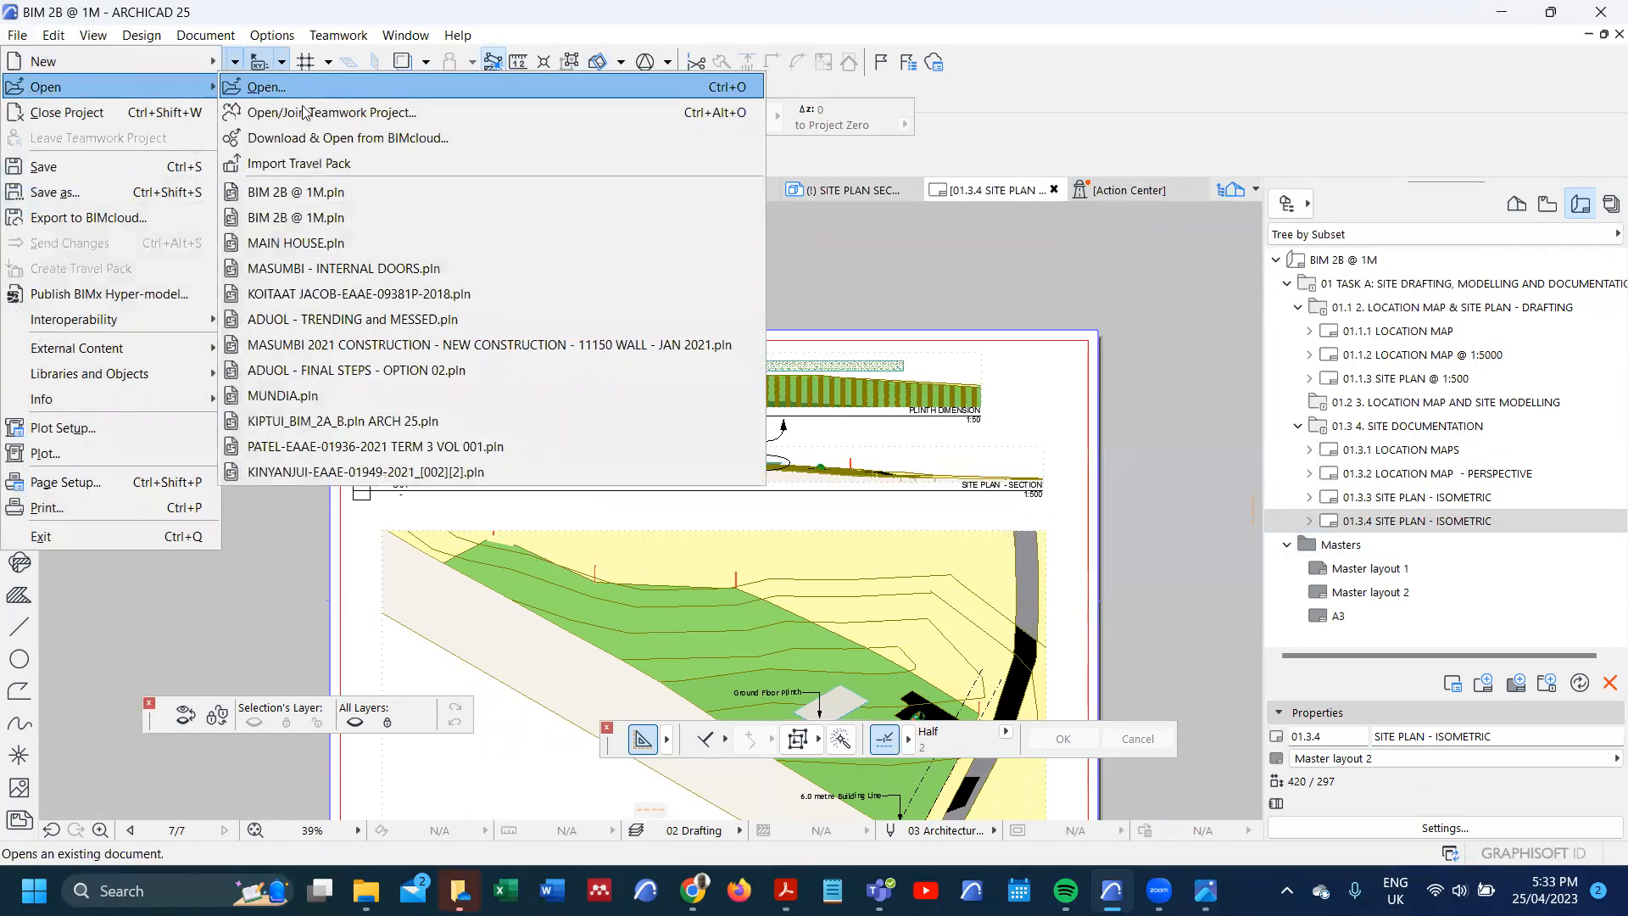
click(370, 242)
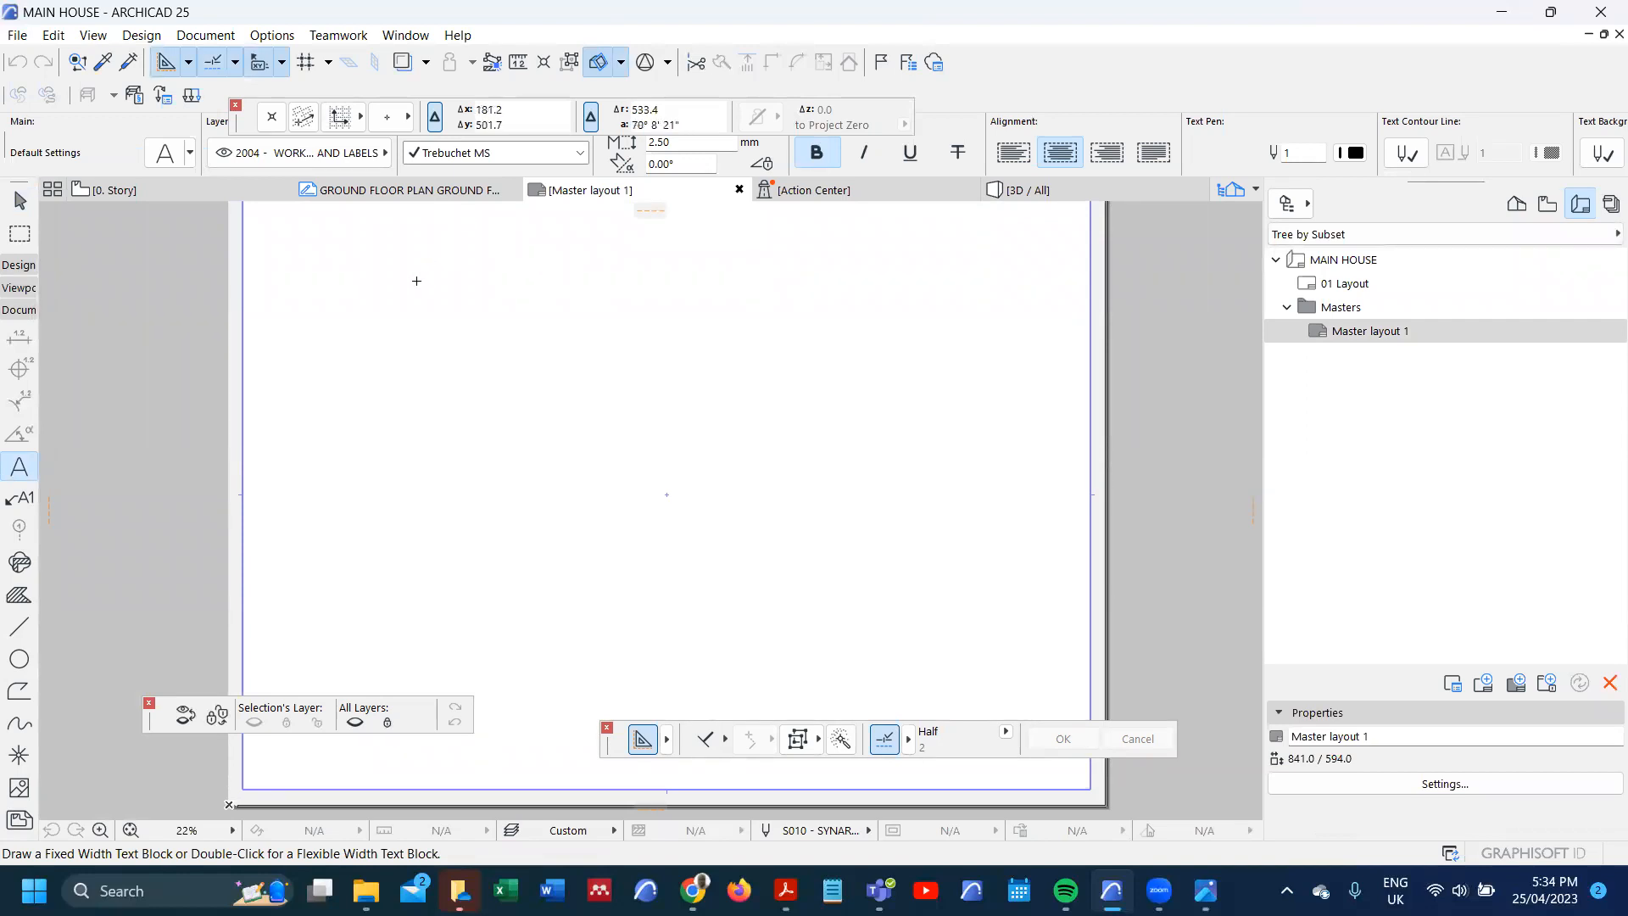
- Merge the BIM 2B @ 1M project from the 003 - TUTORIALS folder into MAIN HOUSE, bringing in its layouts and master layouts
click(17, 35)
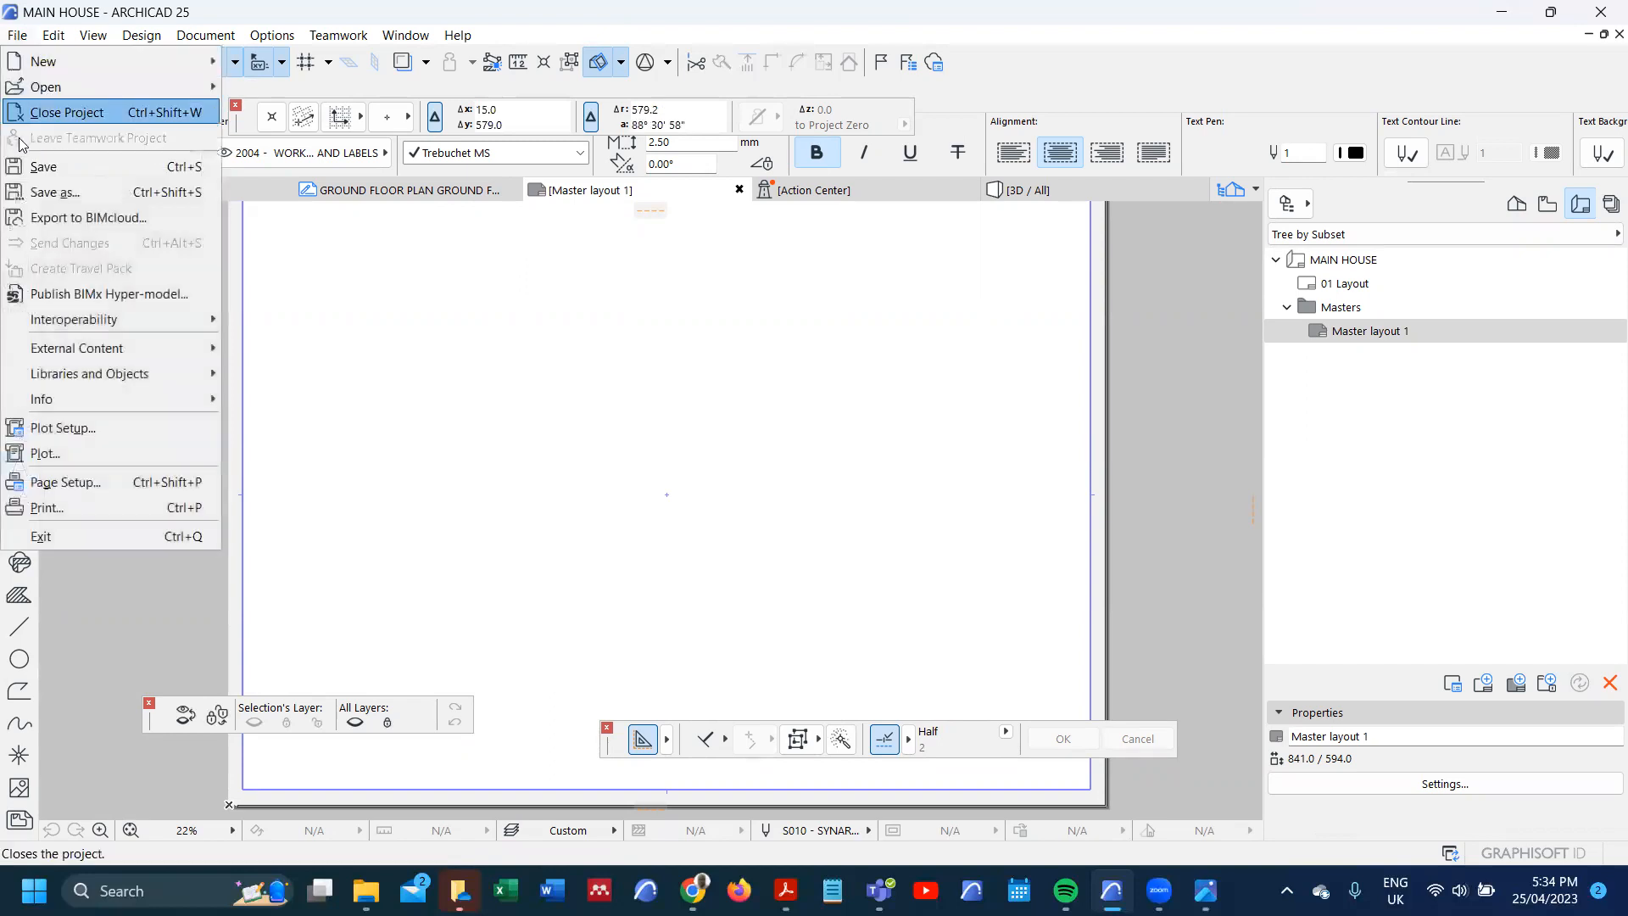
mouse_move(75, 327)
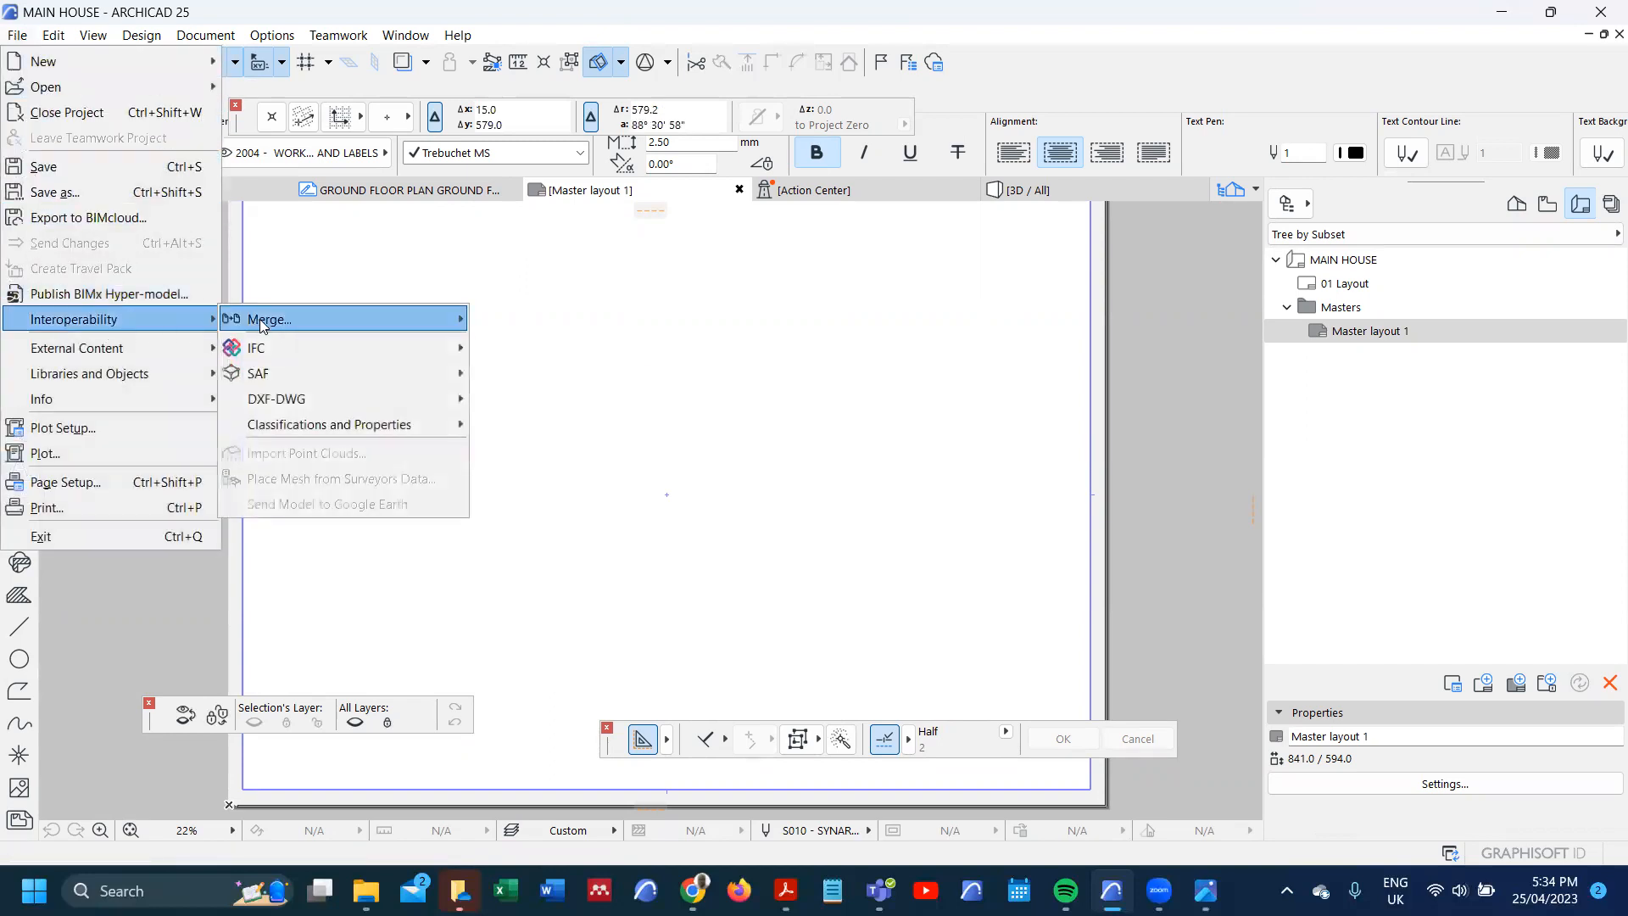
mouse_move(258, 320)
click(501, 320)
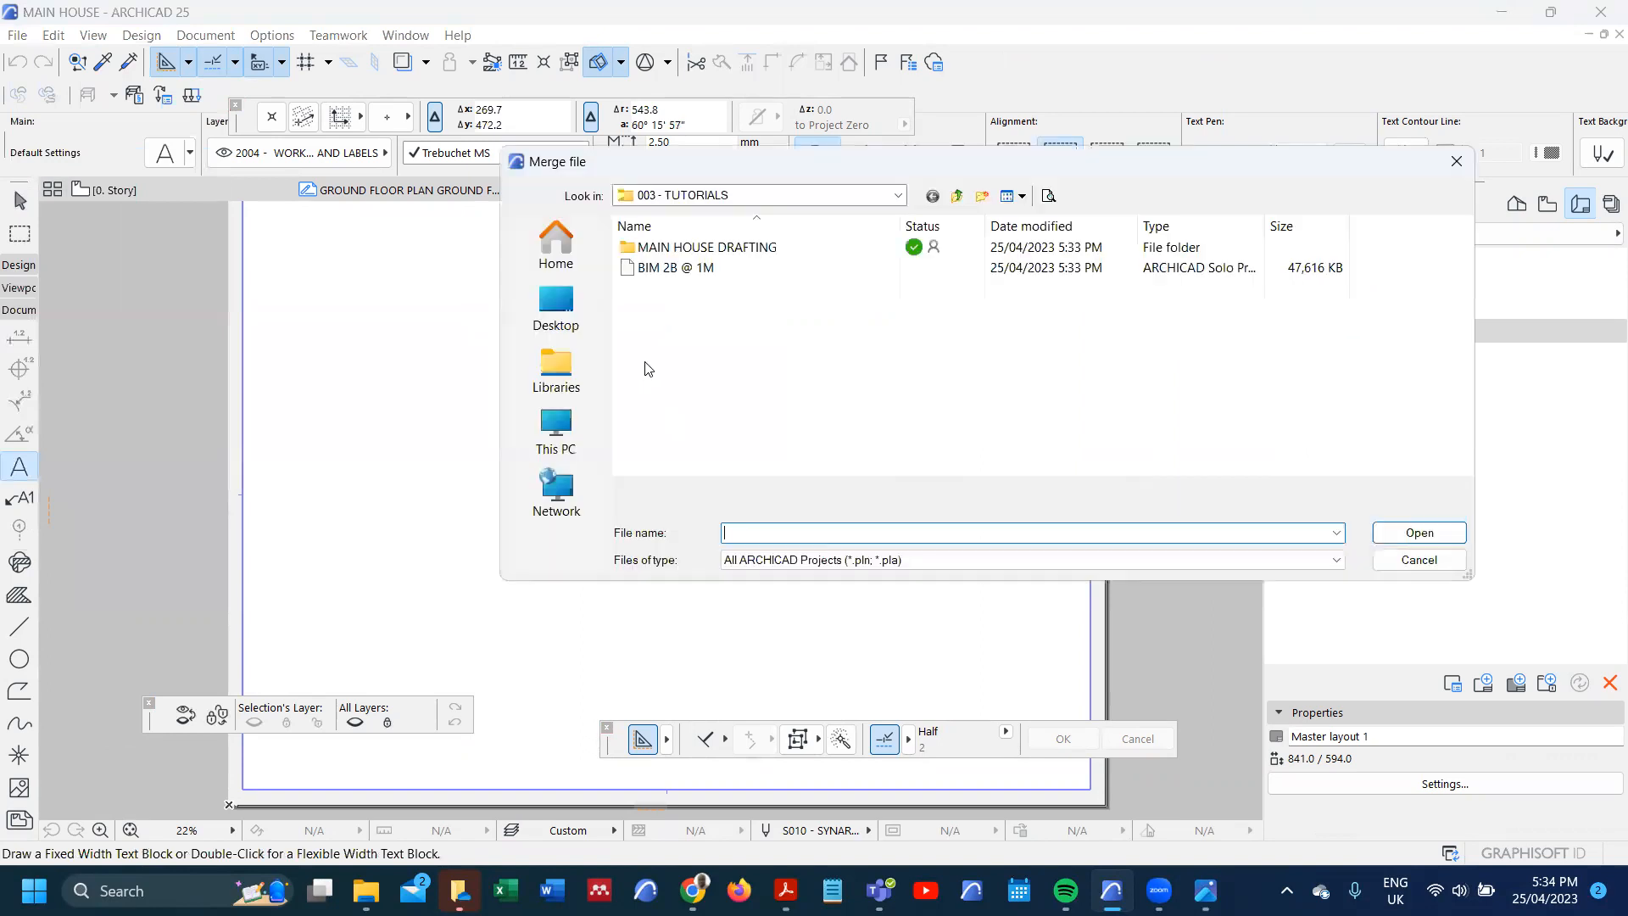
click(684, 268)
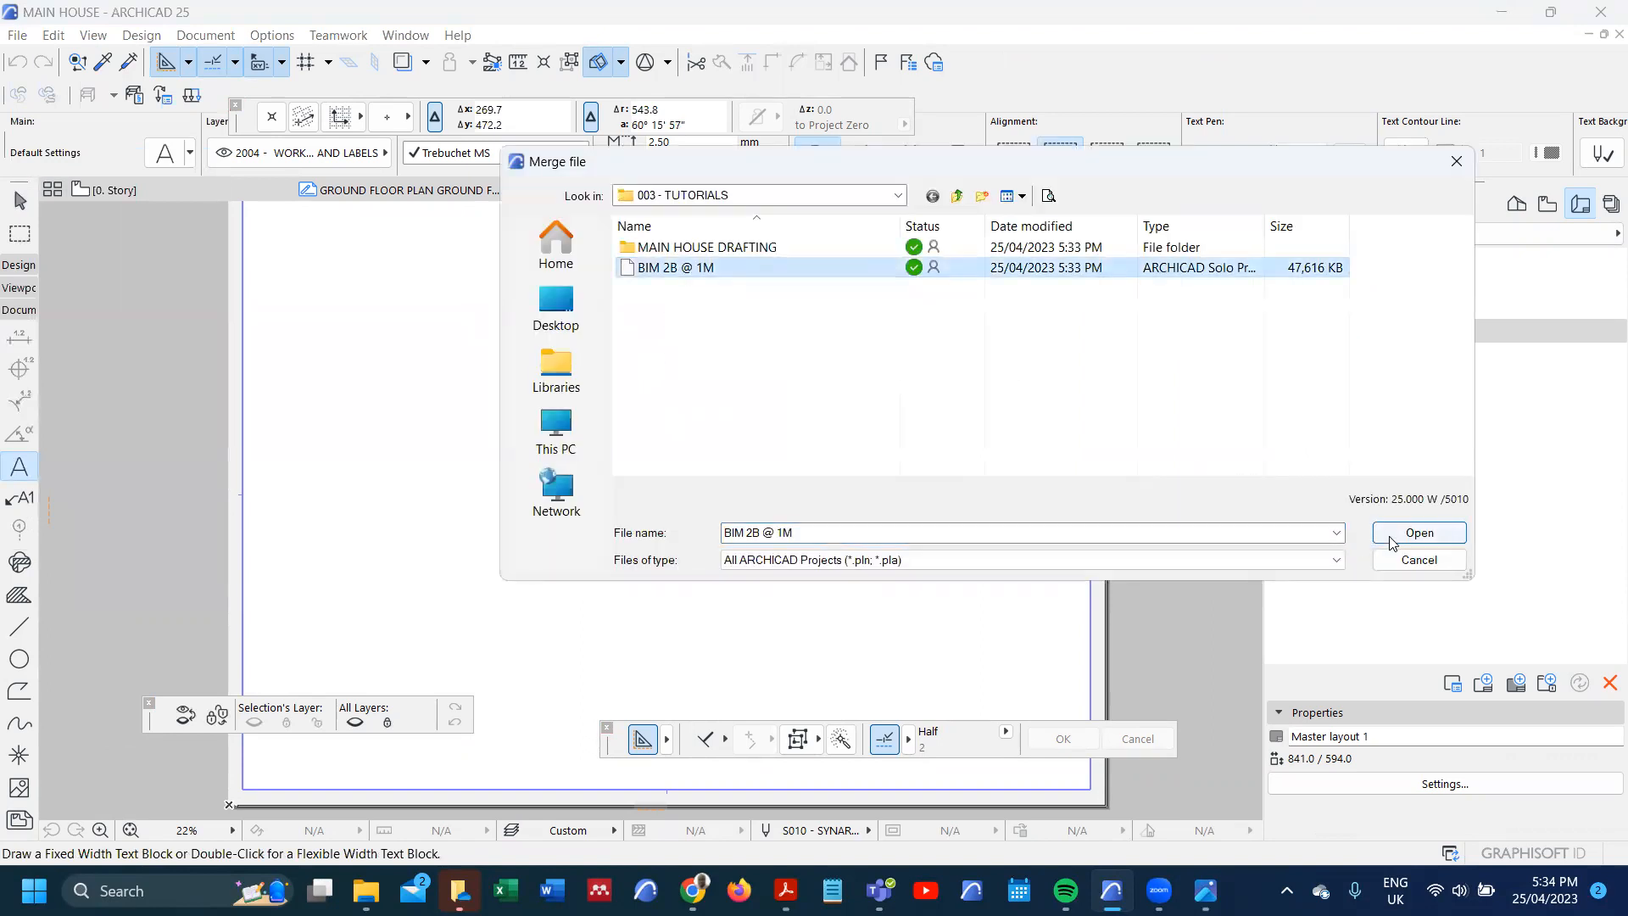
click(1433, 532)
click(665, 340)
click(937, 389)
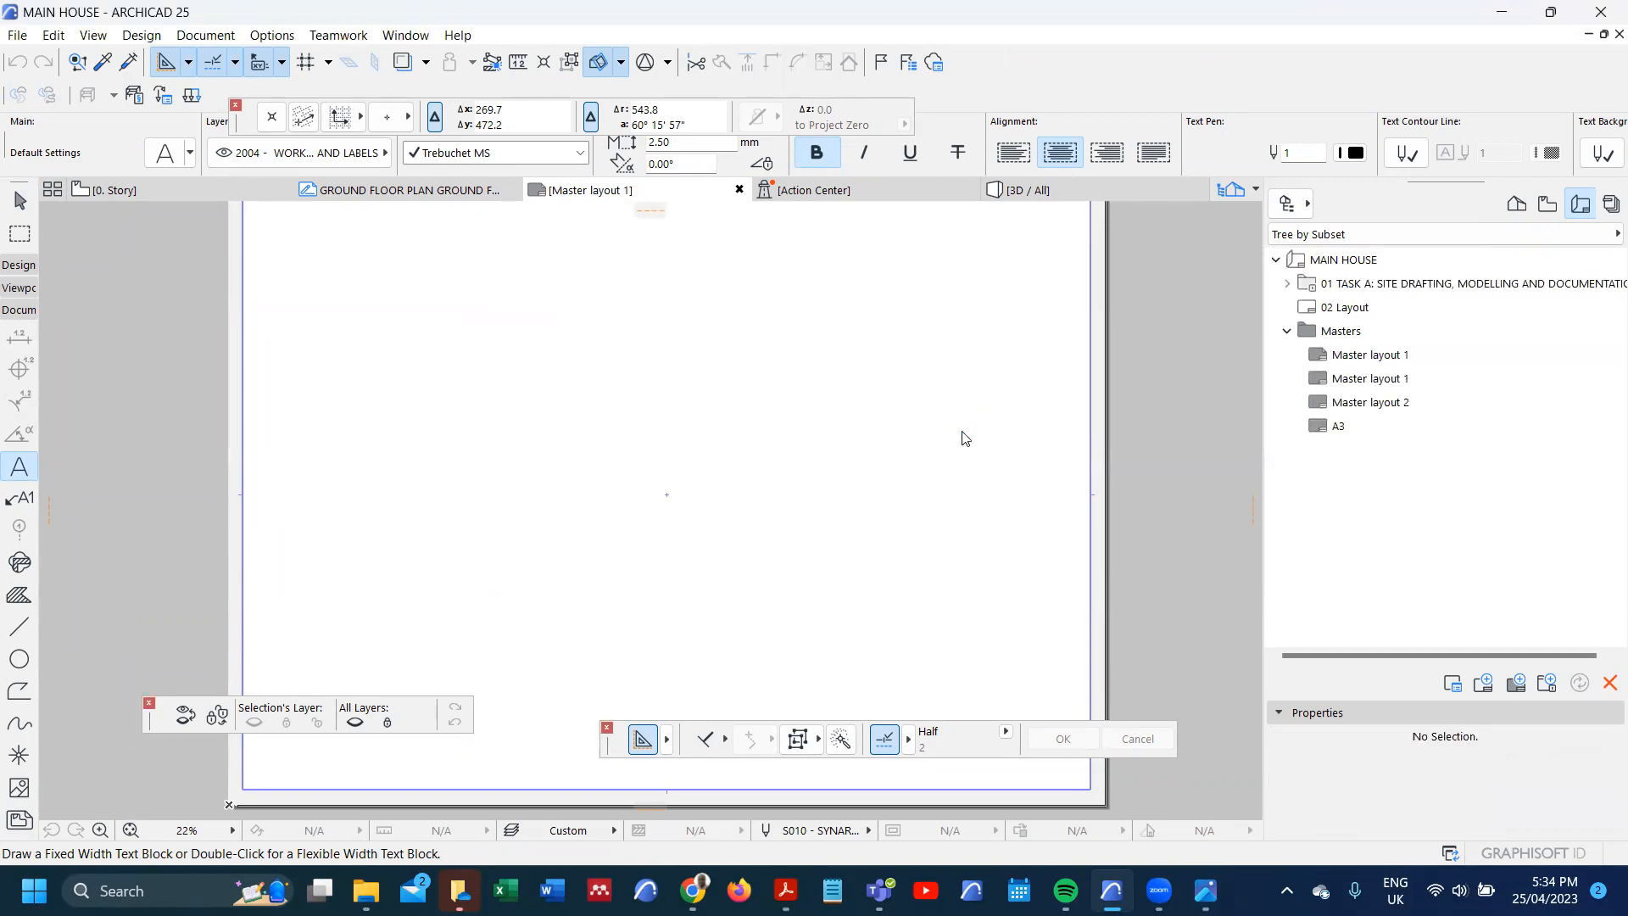
- Examine the merged layout 01.1.1 LOCATION MAP and the project's saved ground floor view
scroll(873, 430, down, 2)
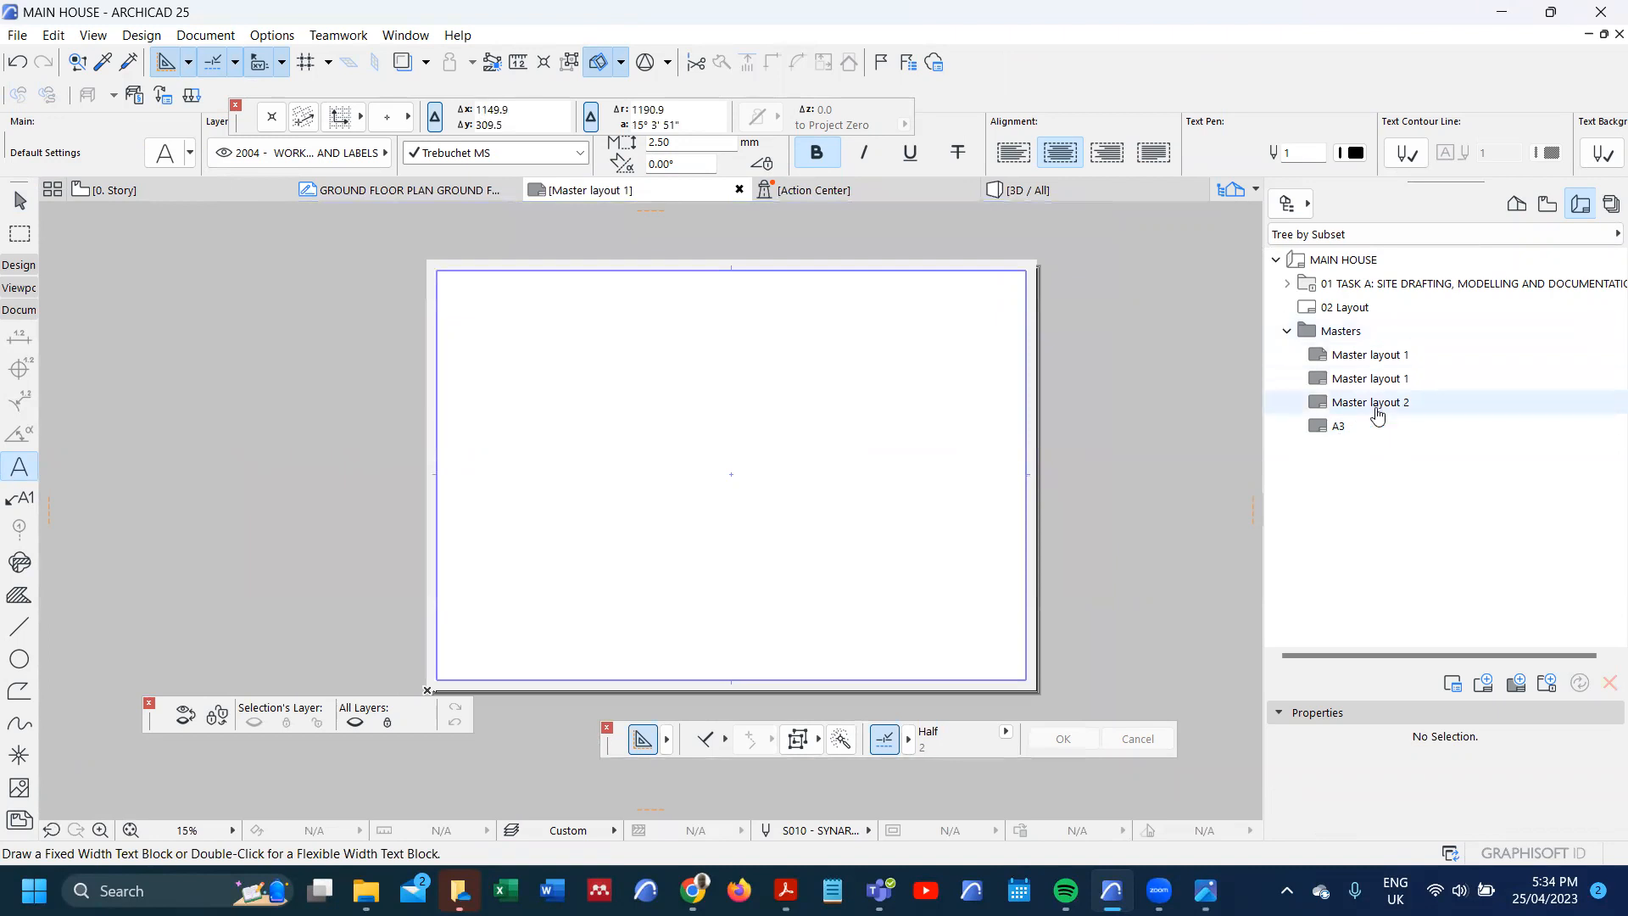
click(1286, 285)
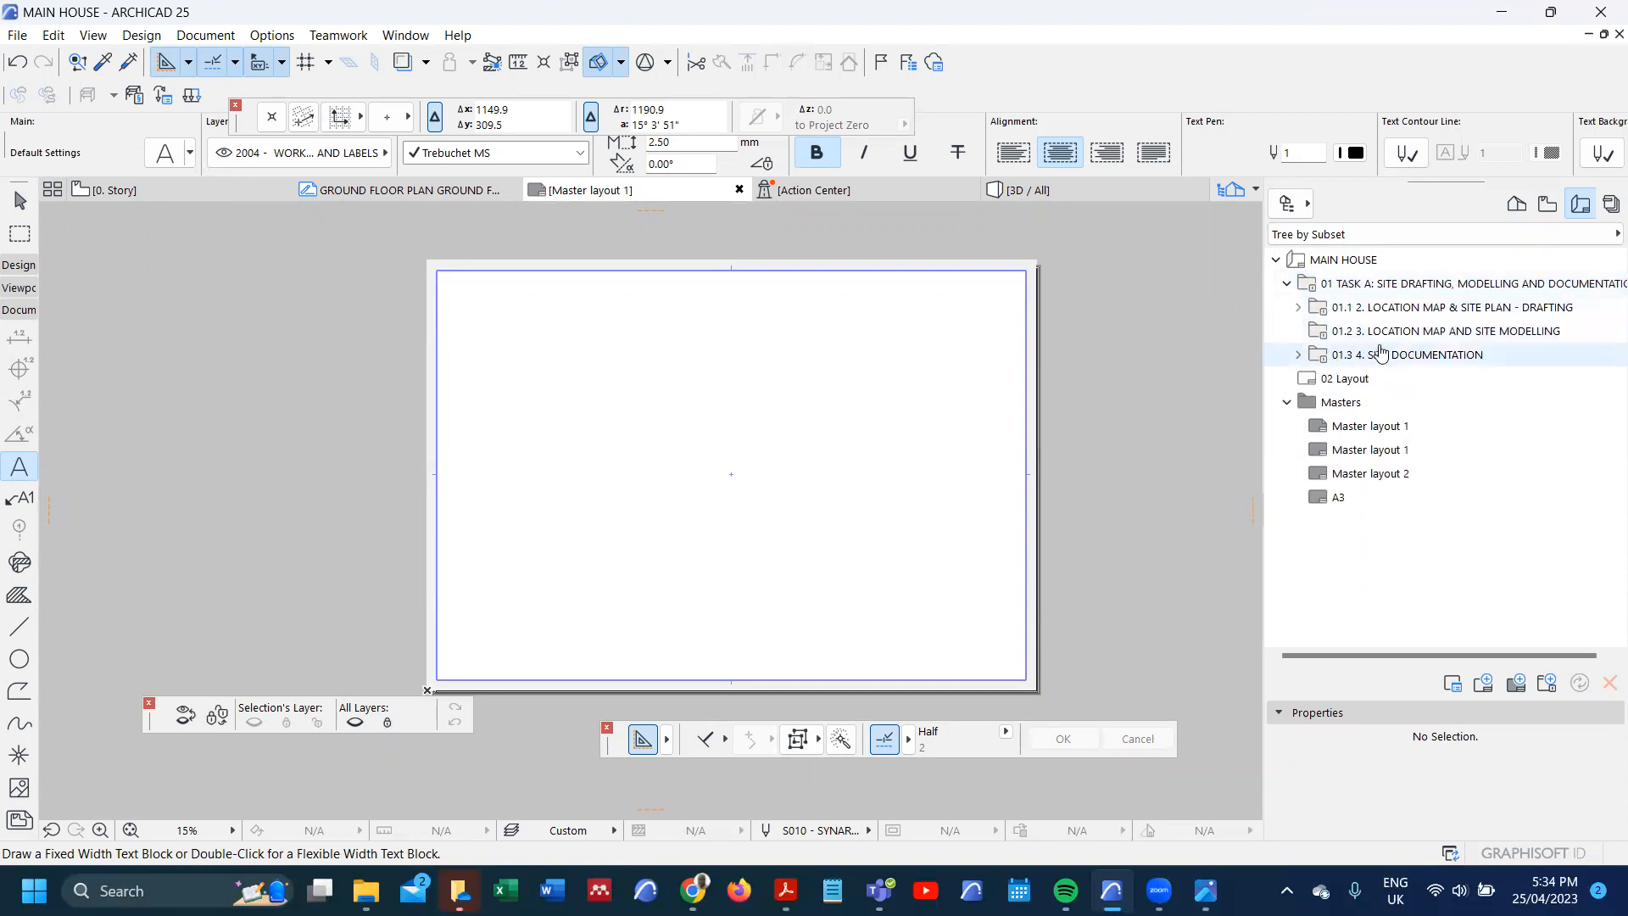
click(1387, 312)
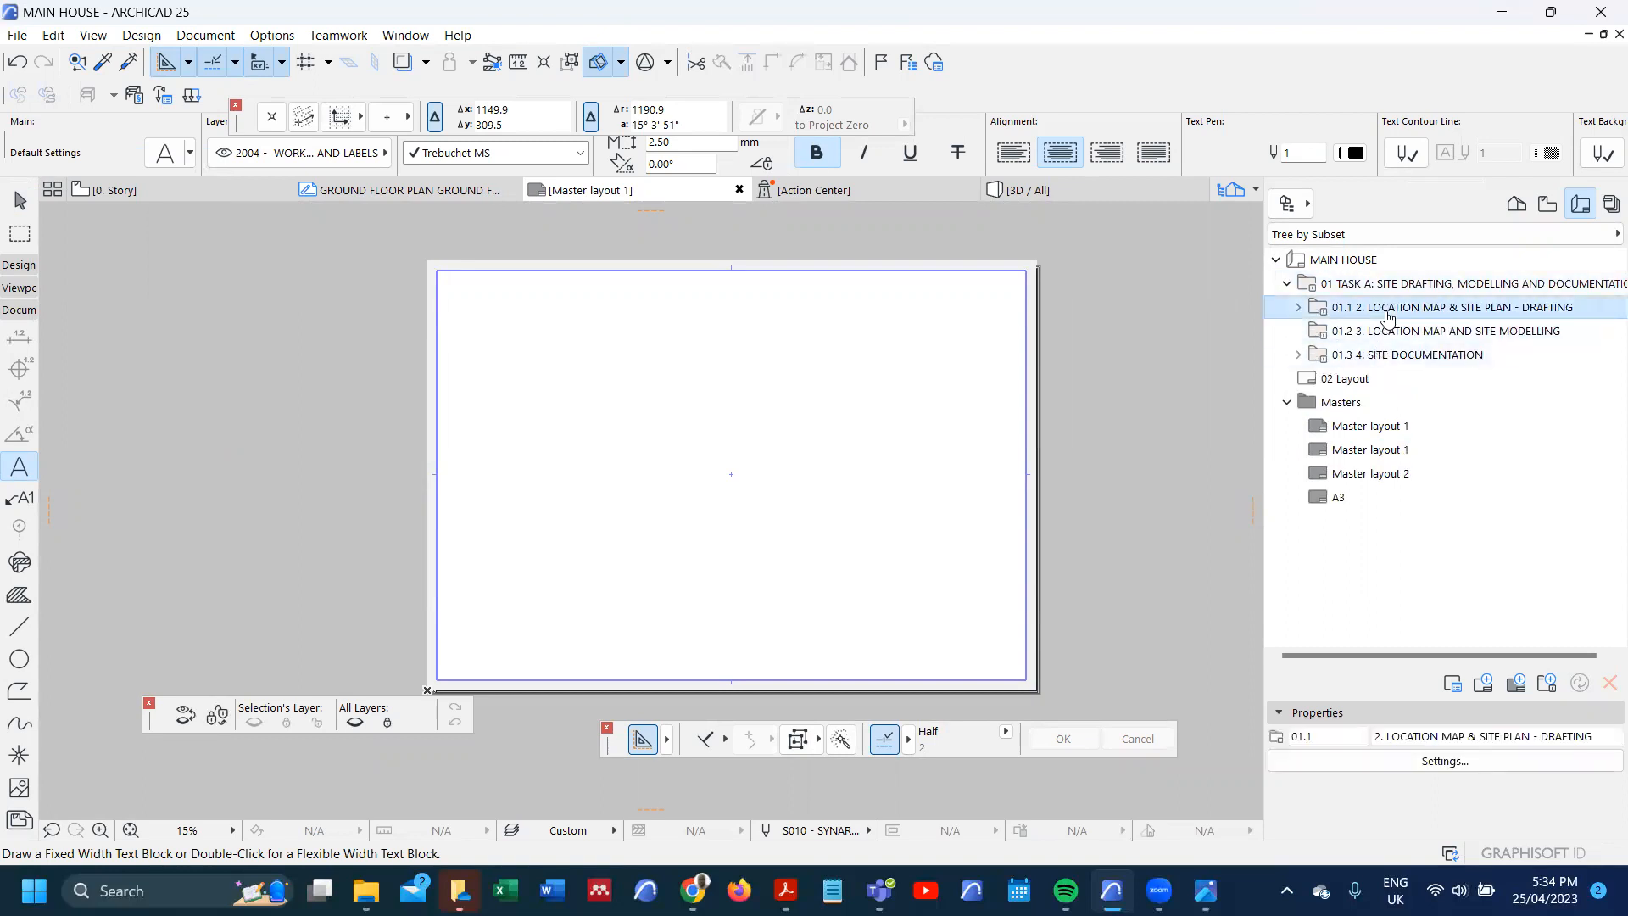
click(1298, 308)
double_click(1385, 332)
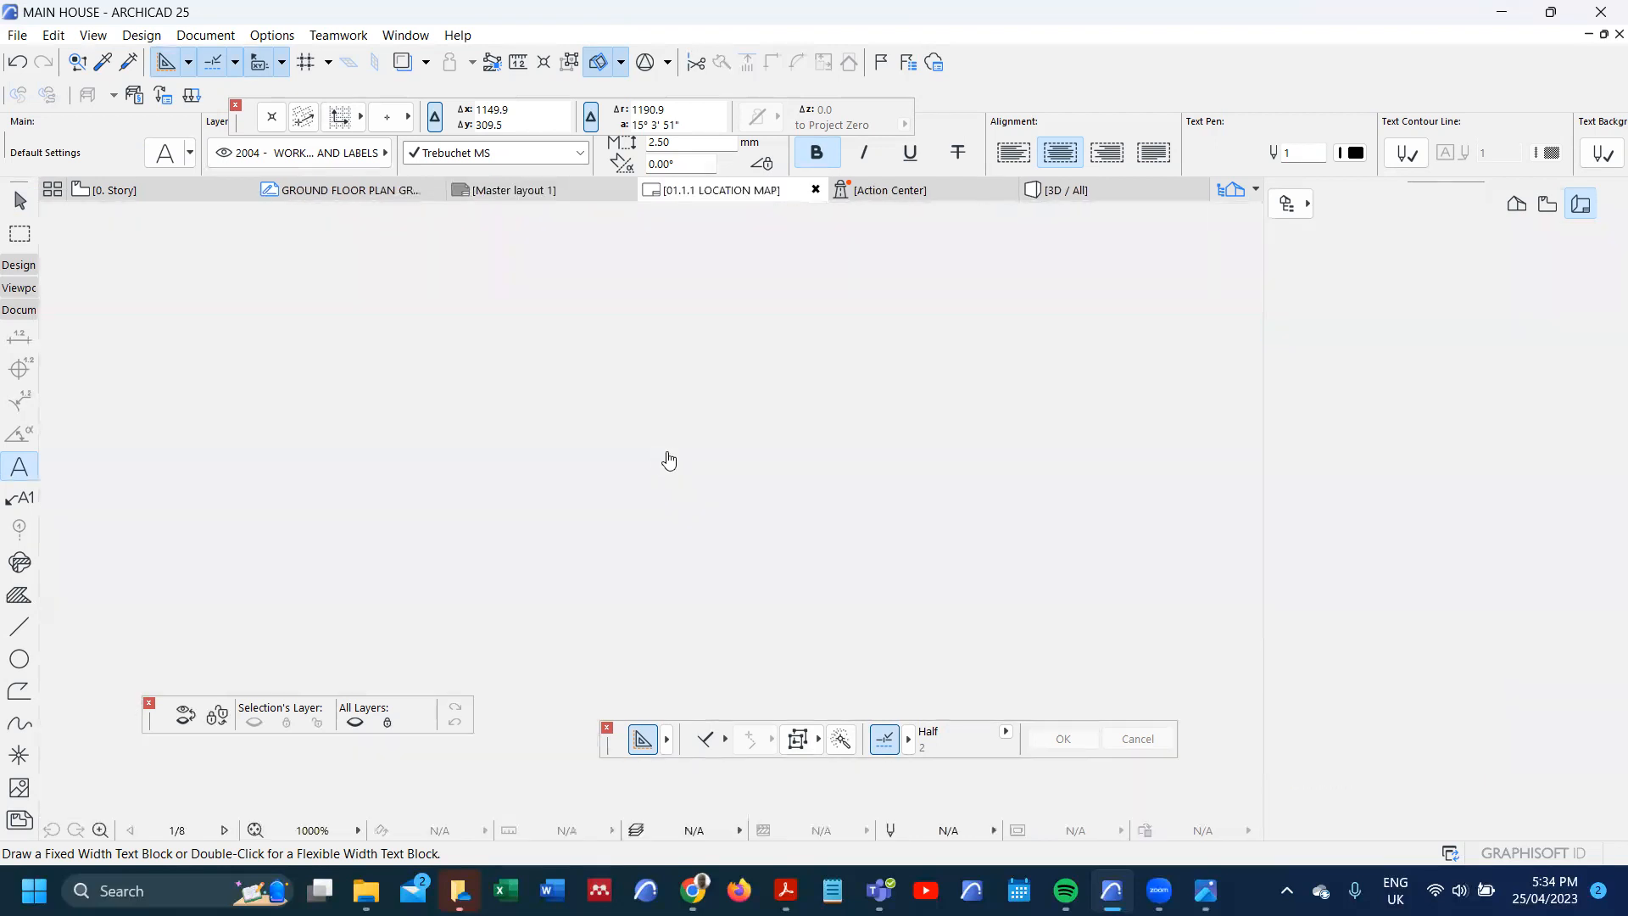
scroll(740, 421, down, 3)
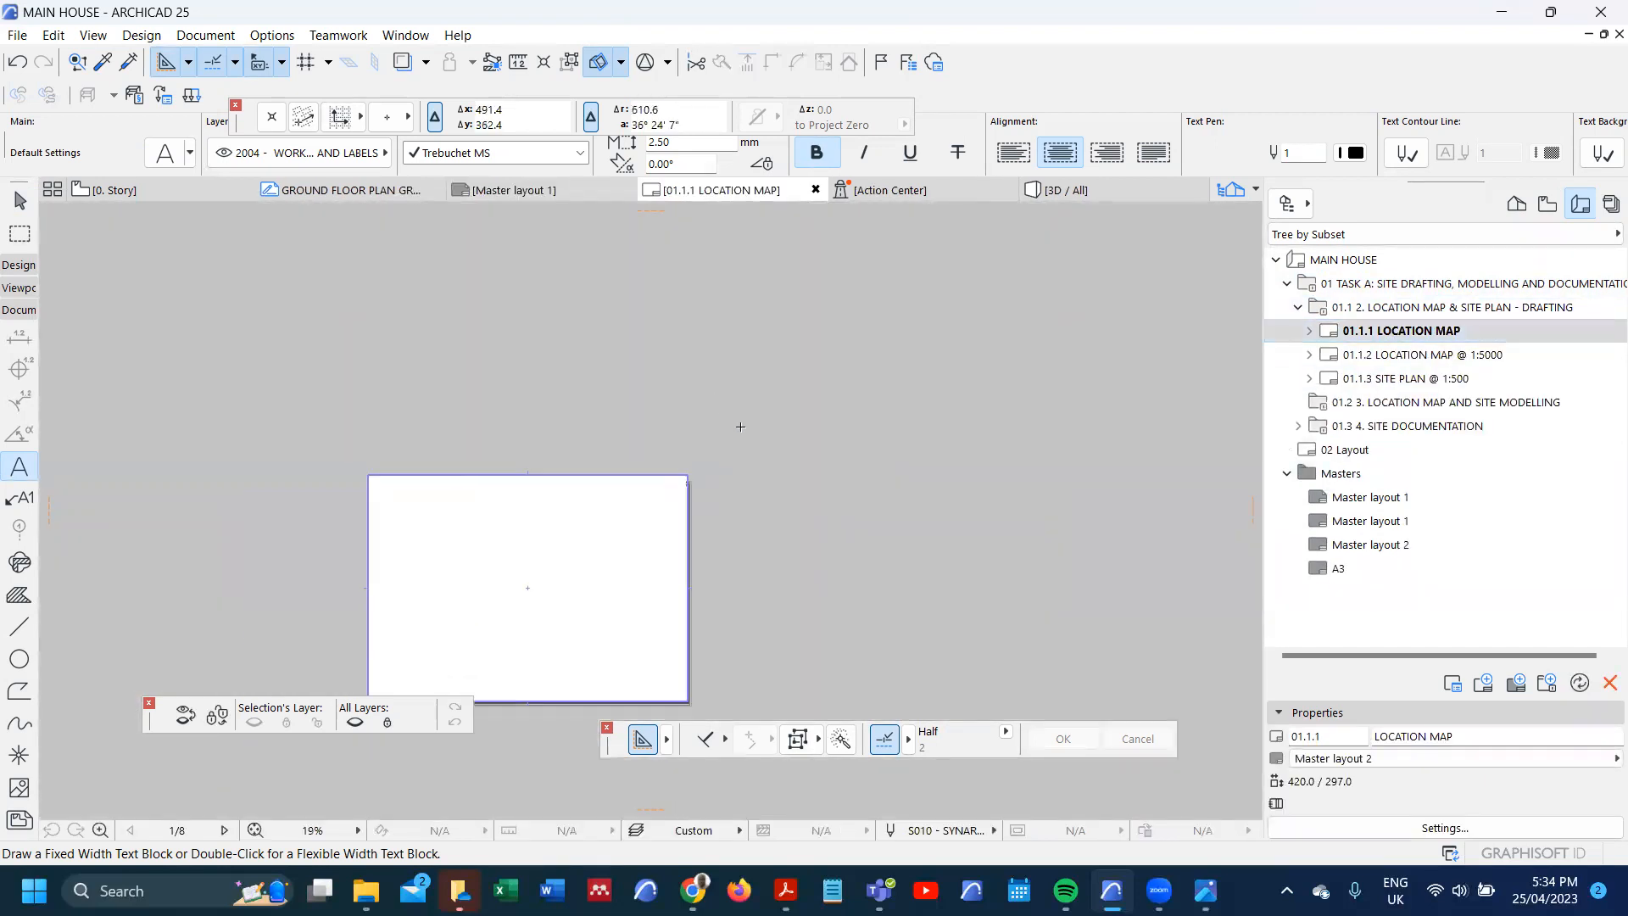
scroll(585, 640, up, 1)
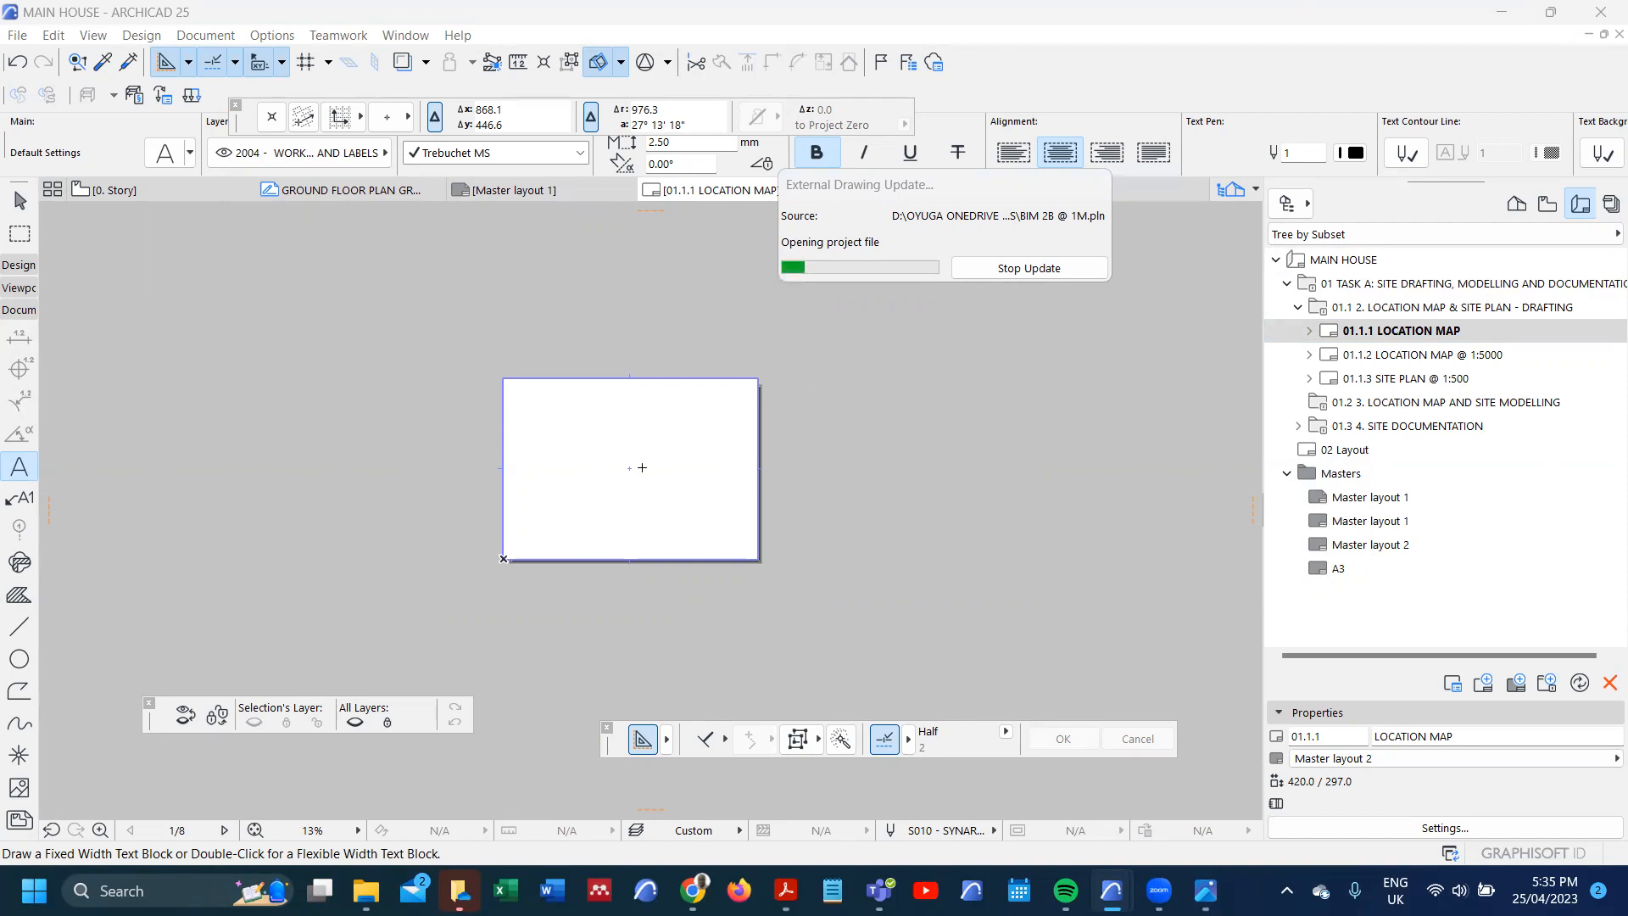
scroll(635, 465, up, 3)
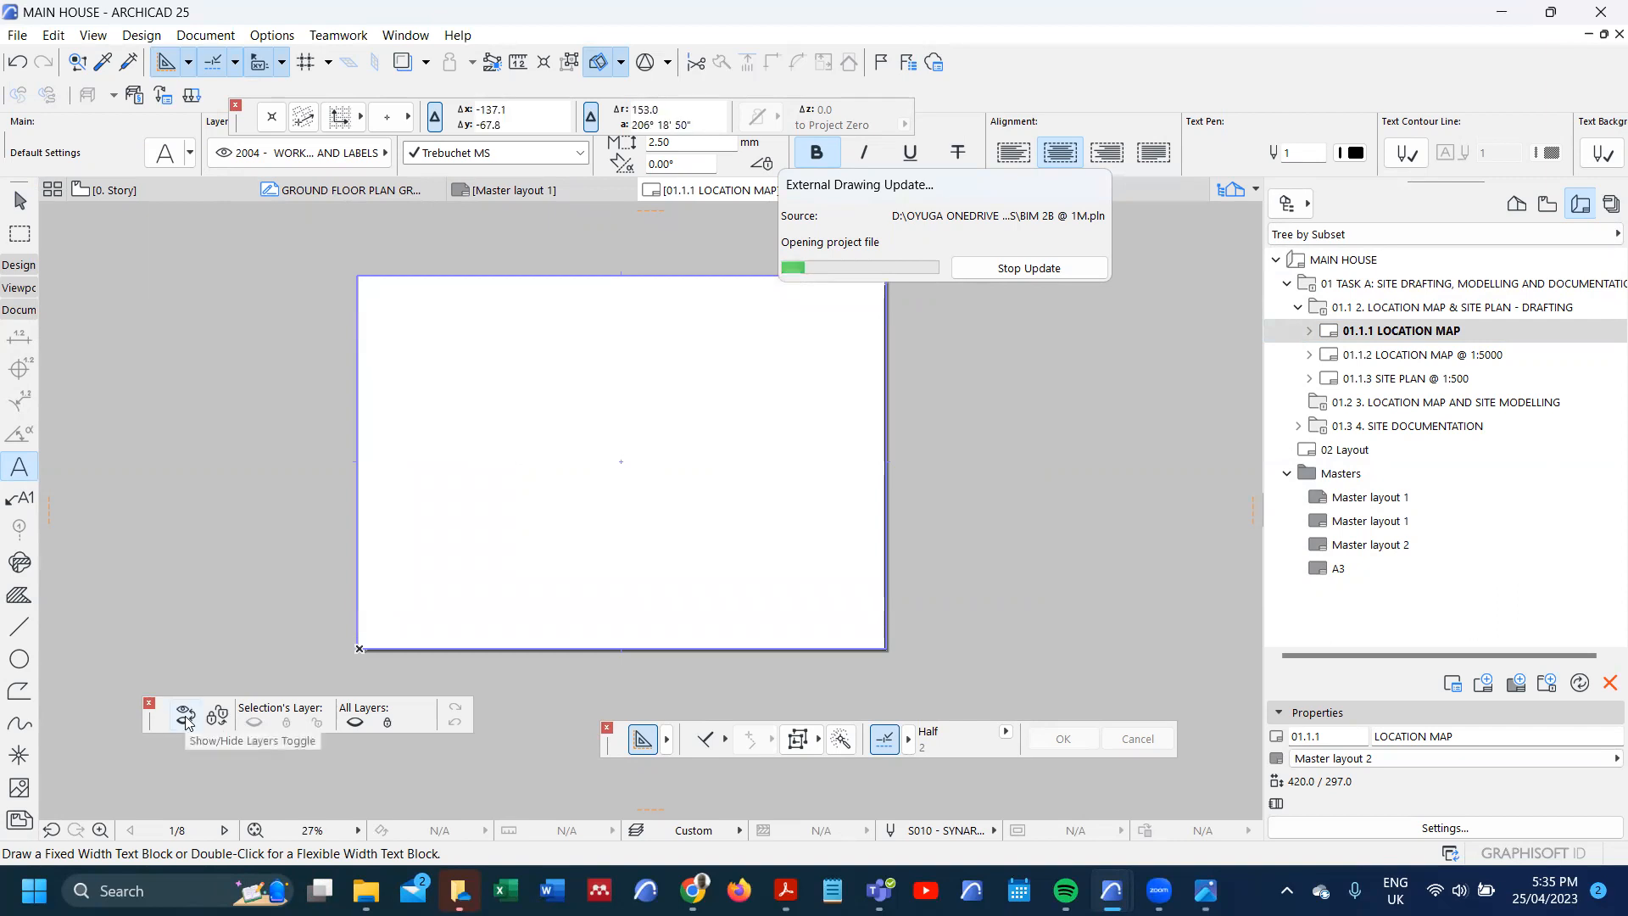
click(1549, 207)
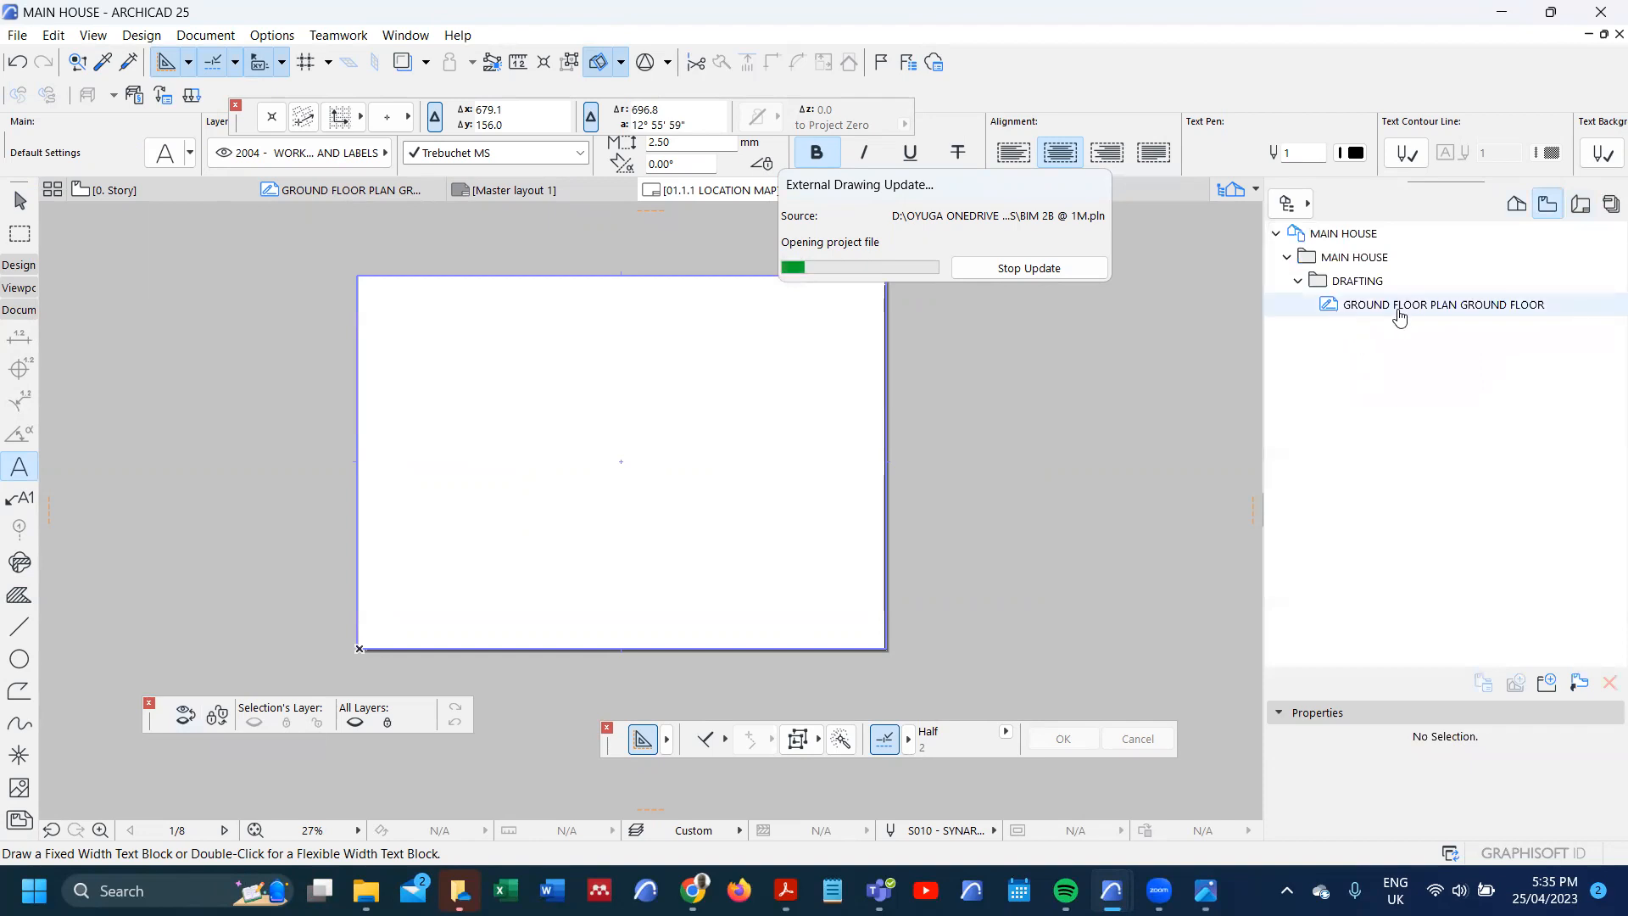
click(1584, 205)
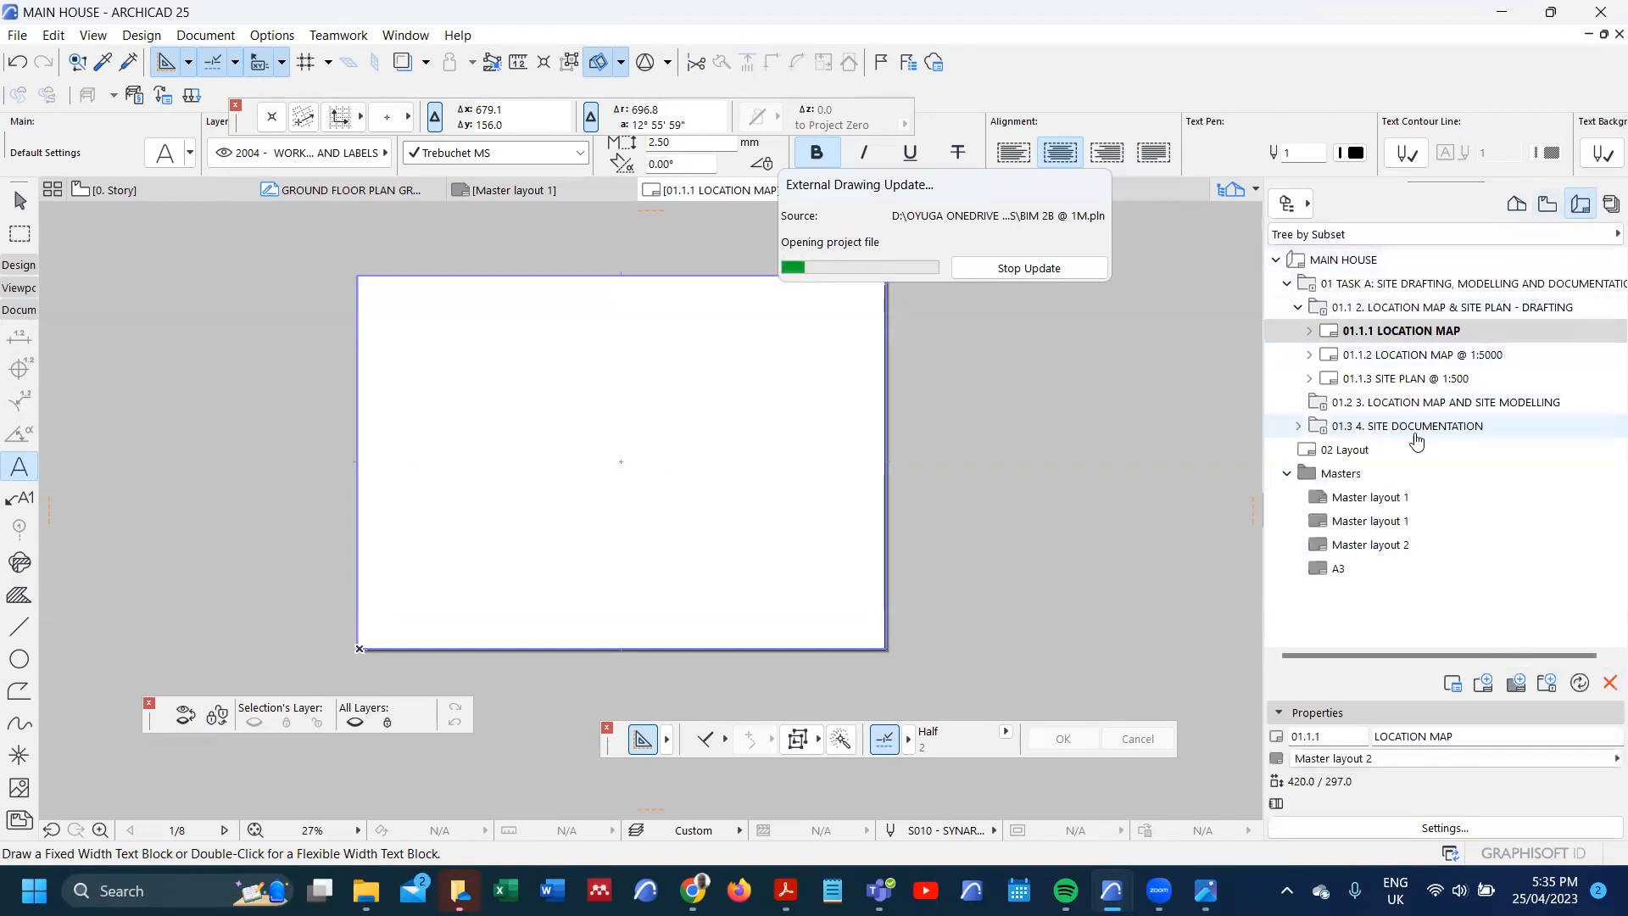
- Copy the name of the 01 TASK A subset in the layout book for reuse
right_click(1350, 263)
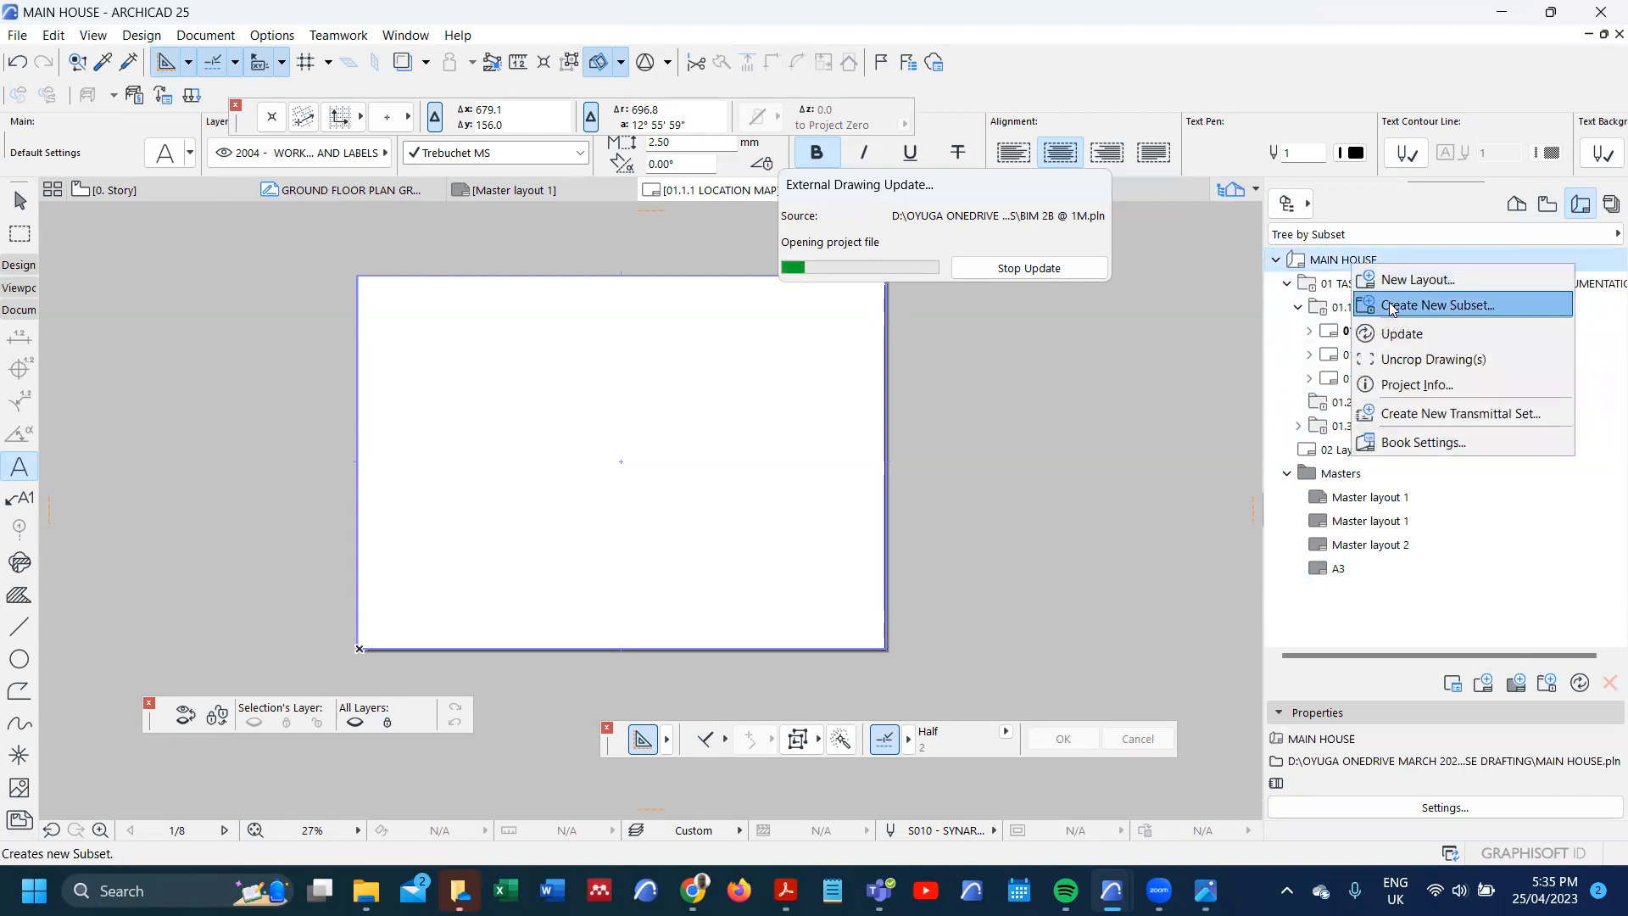
click(1401, 333)
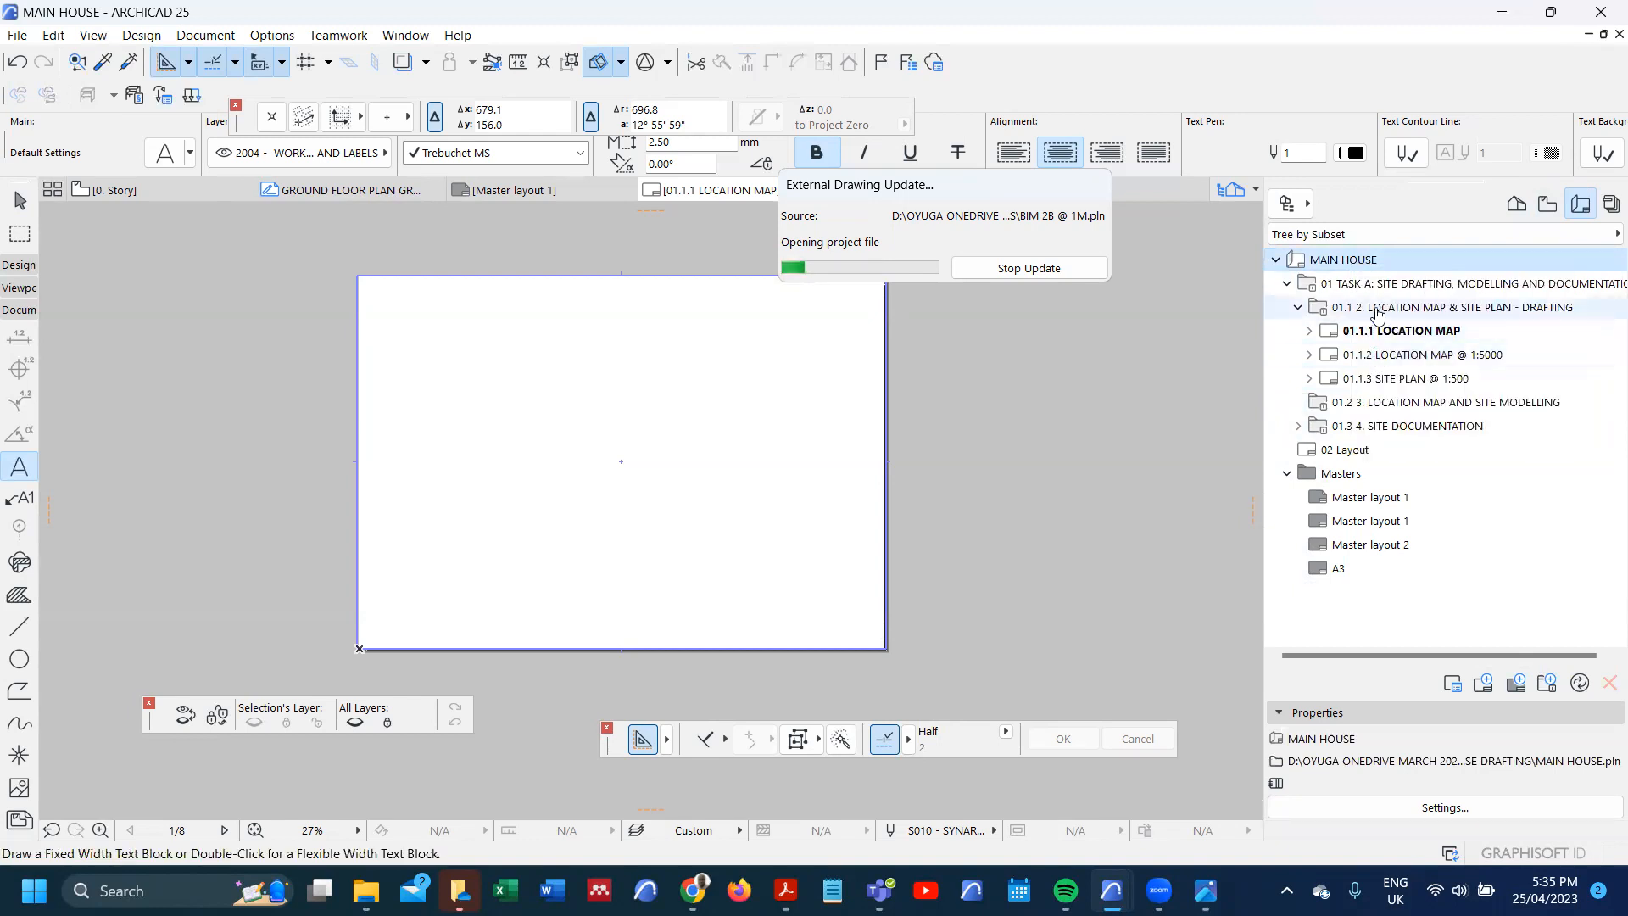
click(1397, 284)
drag(1377, 734, 1610, 713)
key(ctrl+c)
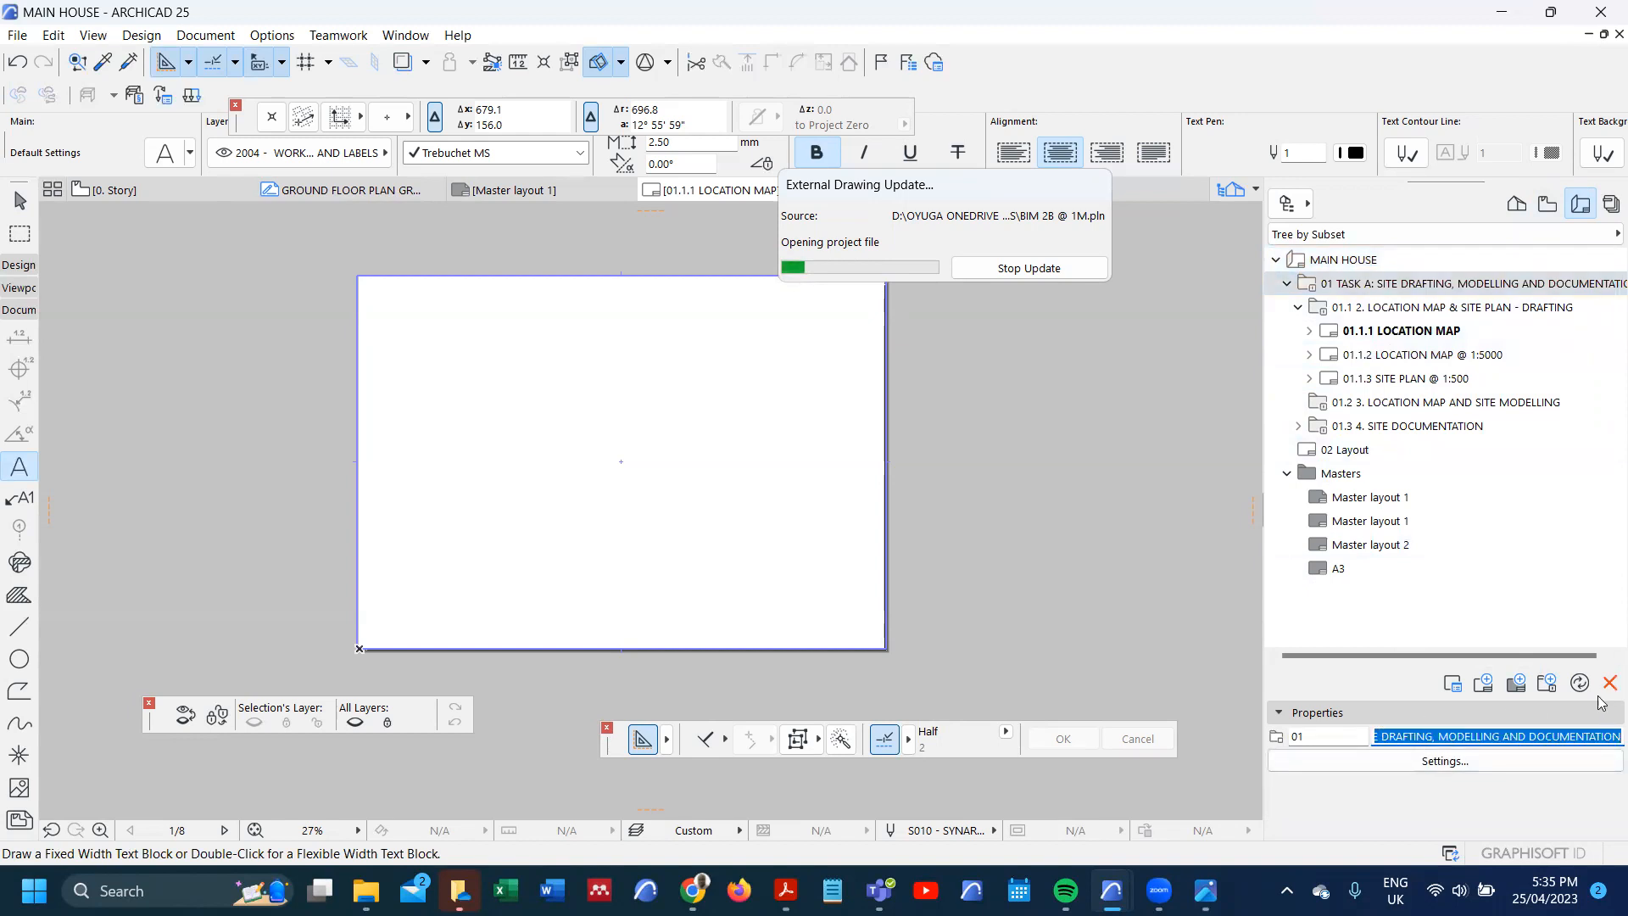
- Create a subset under MAIN HOUSE from the copied name, reworded as "TASK B: MAIN HOUSE DRAFTING, MODELLING AND DOCUMENTATION"
right_click(1350, 261)
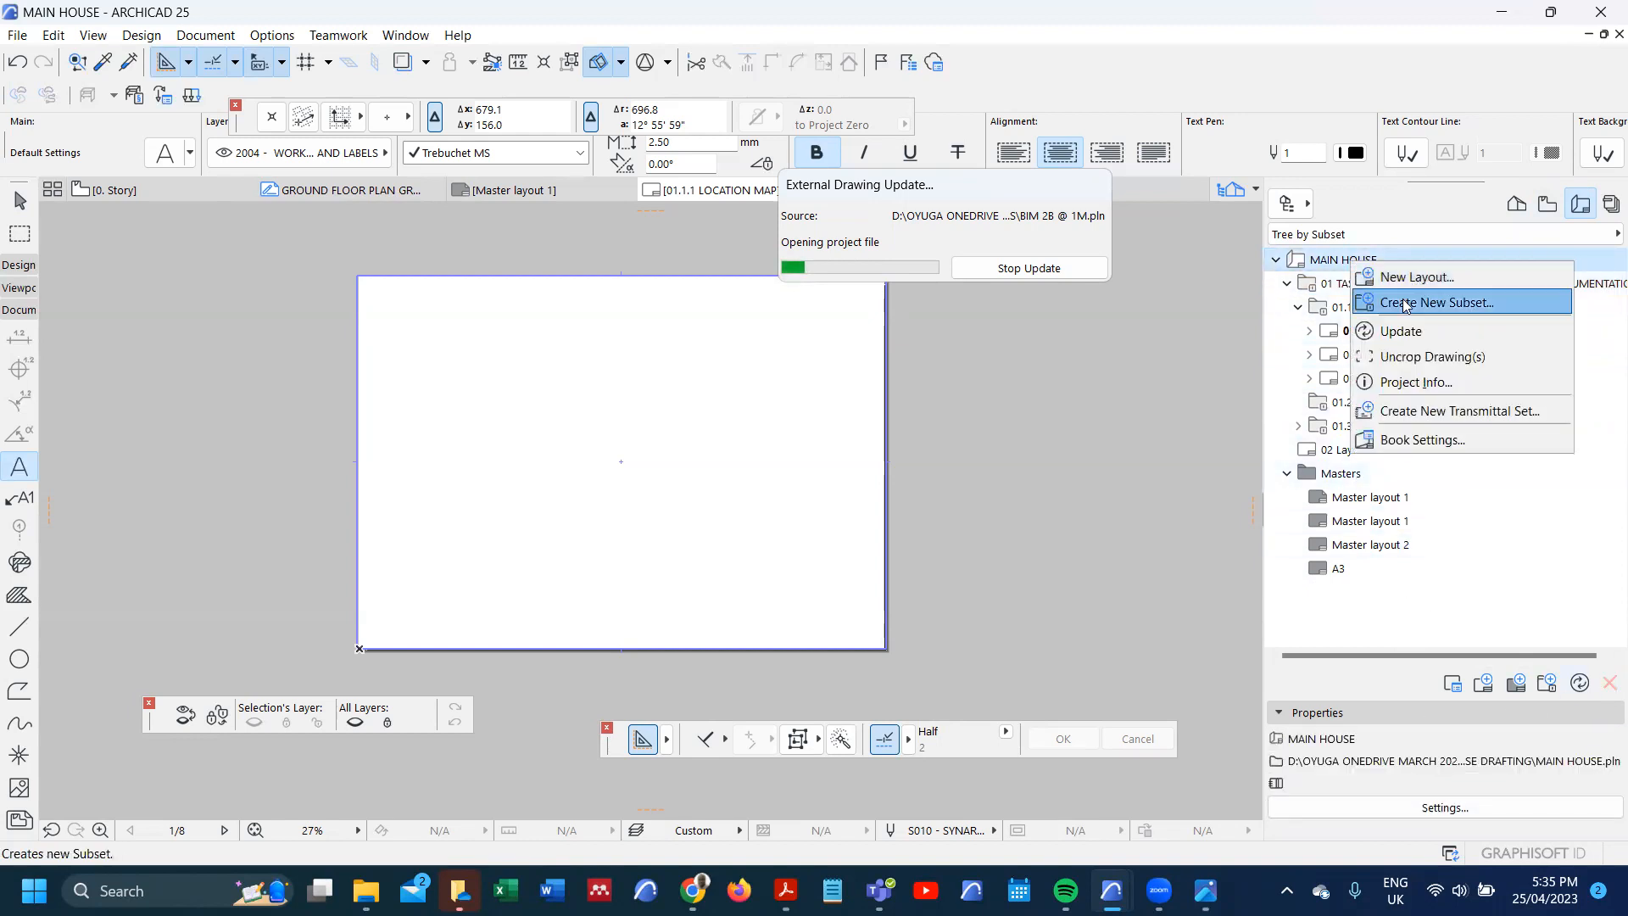
click(1403, 303)
key(ctrl+v)
key(BackSpace)
text(B)
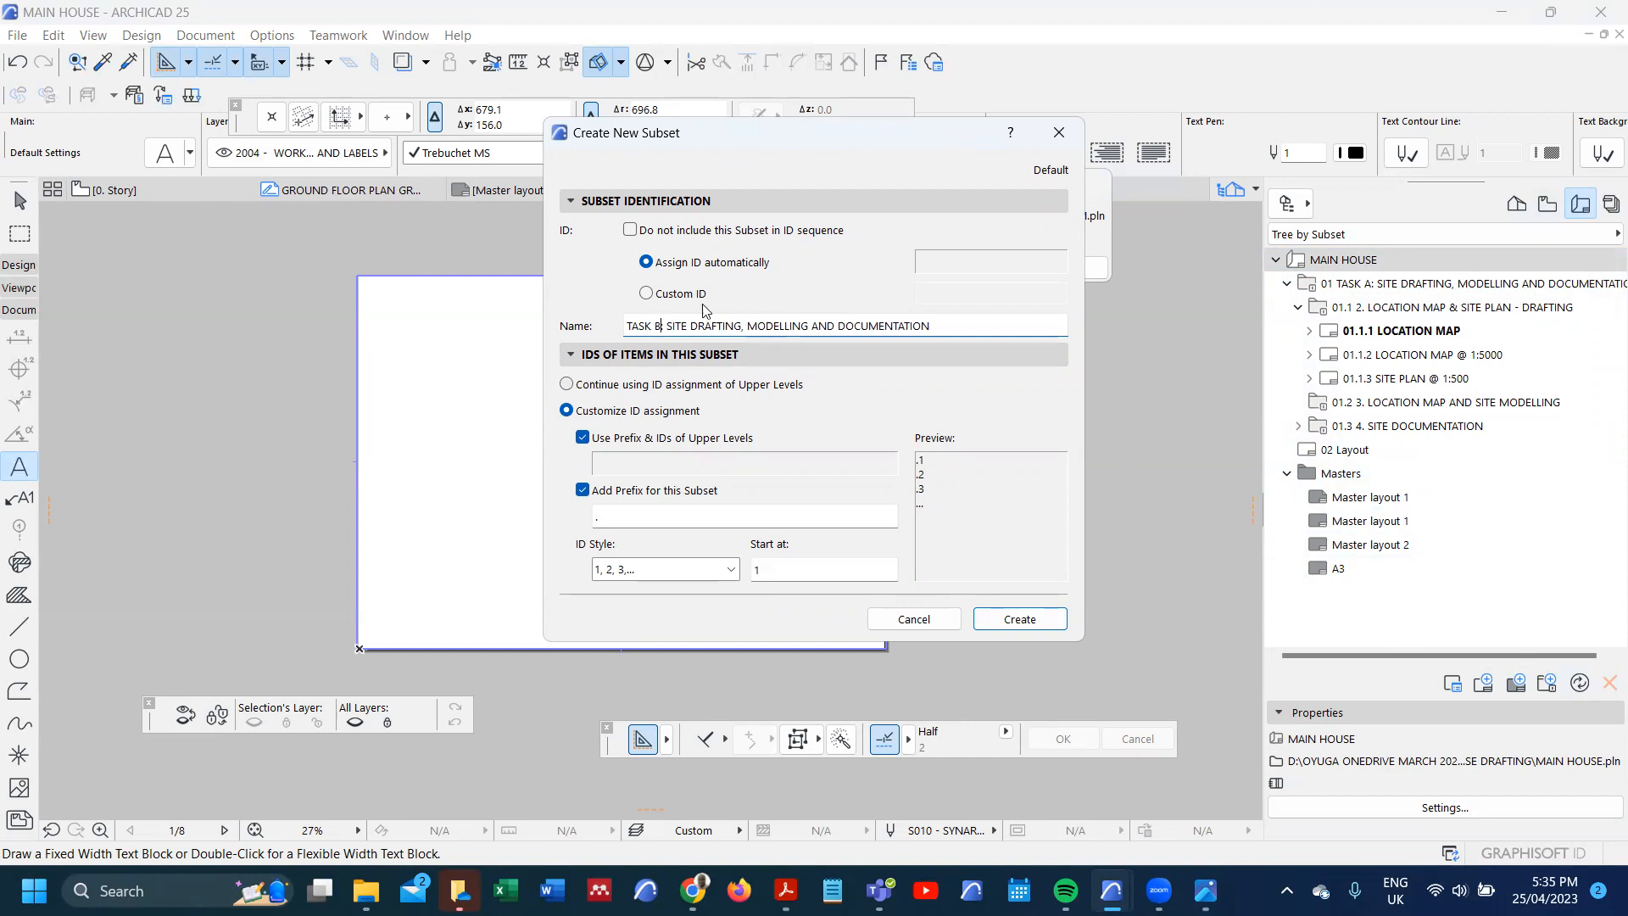
double_click(678, 326)
text(MAIN HOUSE)
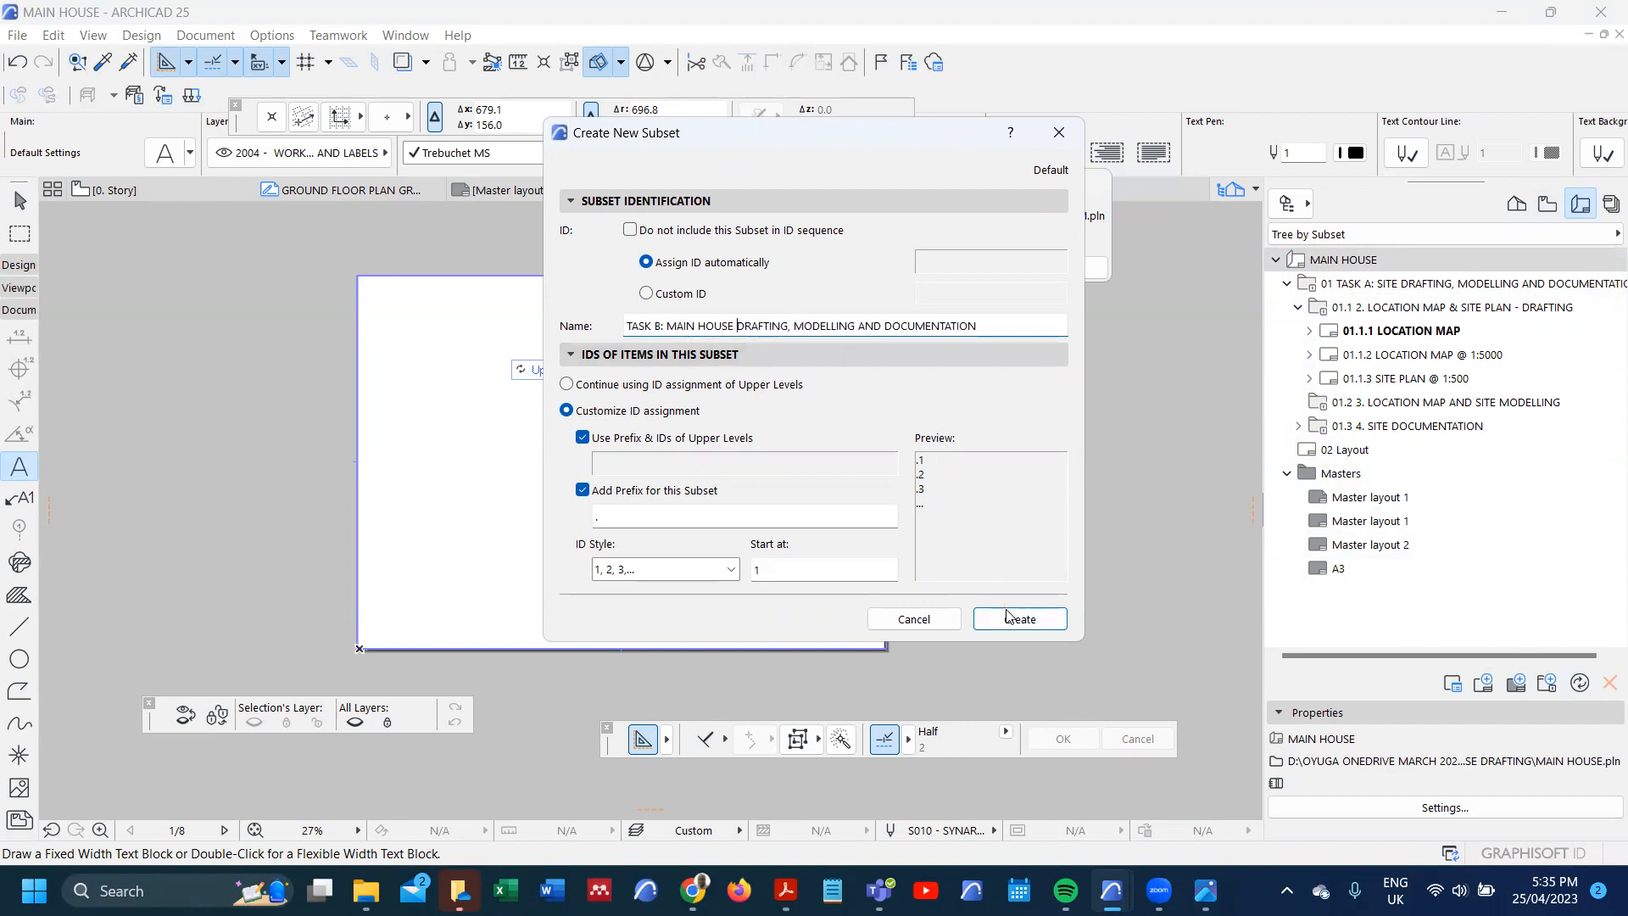
click(1009, 618)
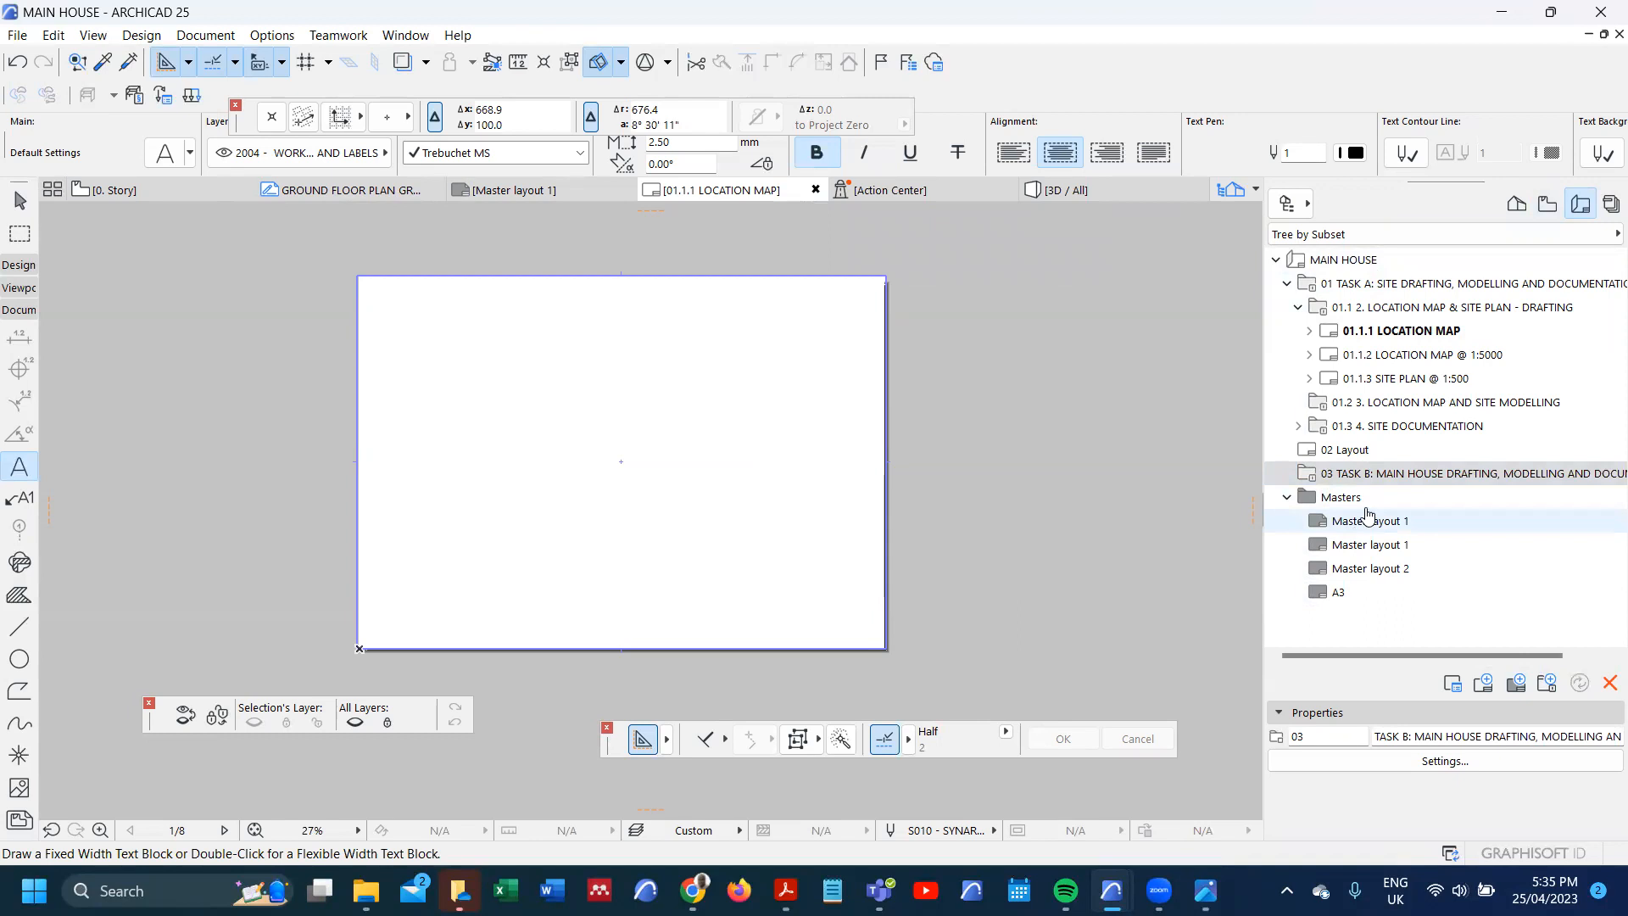
- Create a subset named "MAIN HOUSE DRAFTING" inside the TASK B subset
right_click(1407, 481)
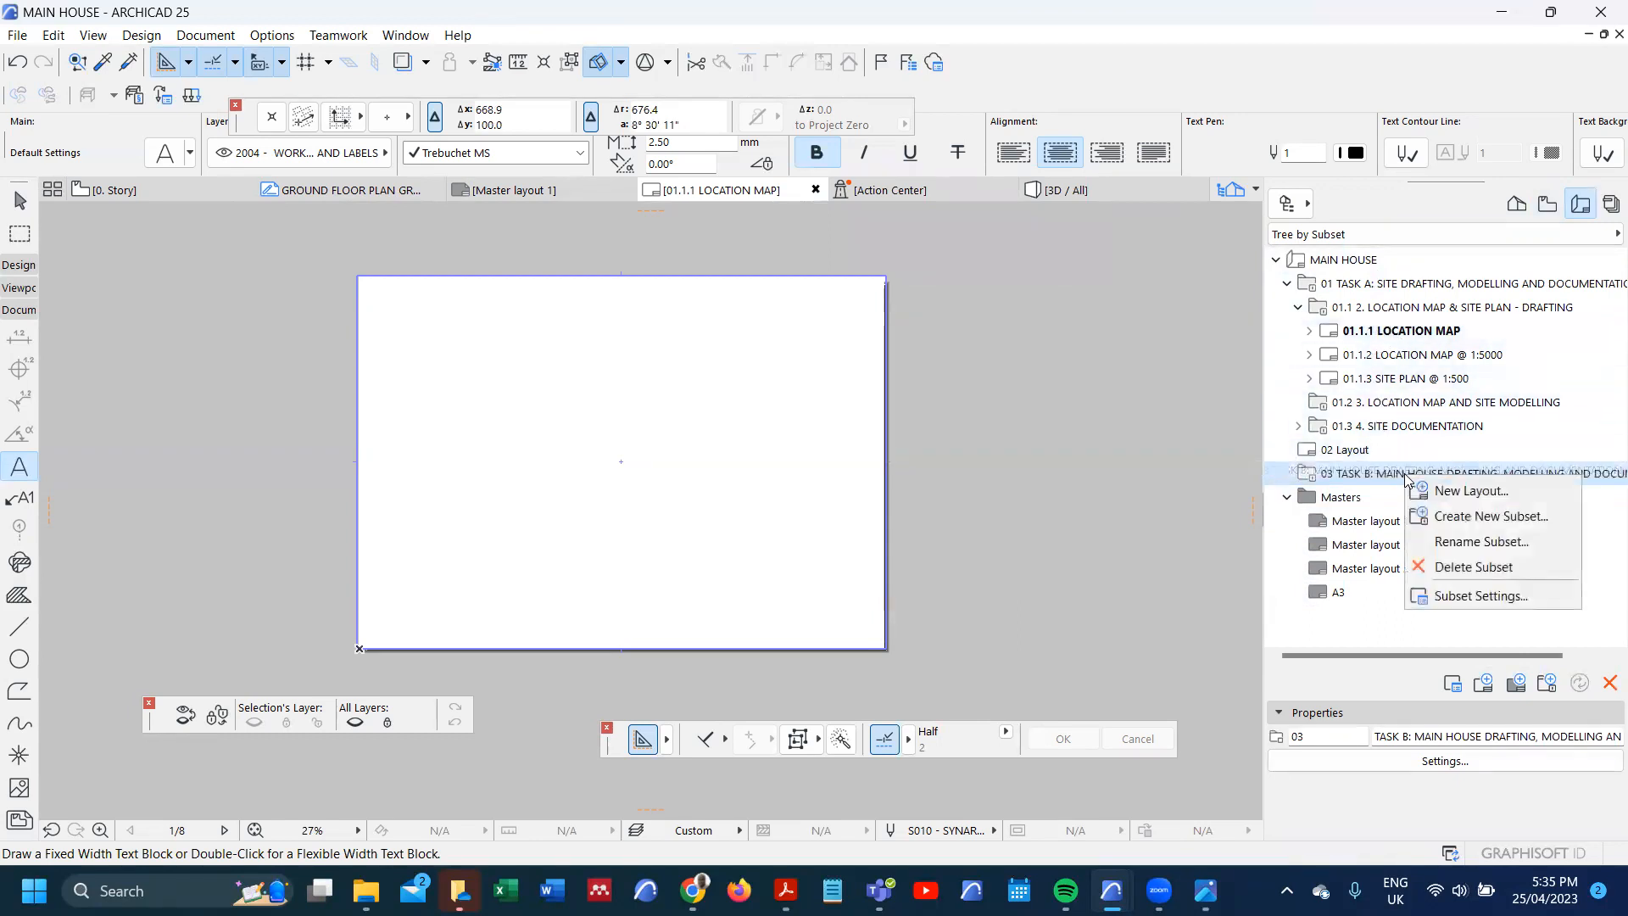
click(1460, 519)
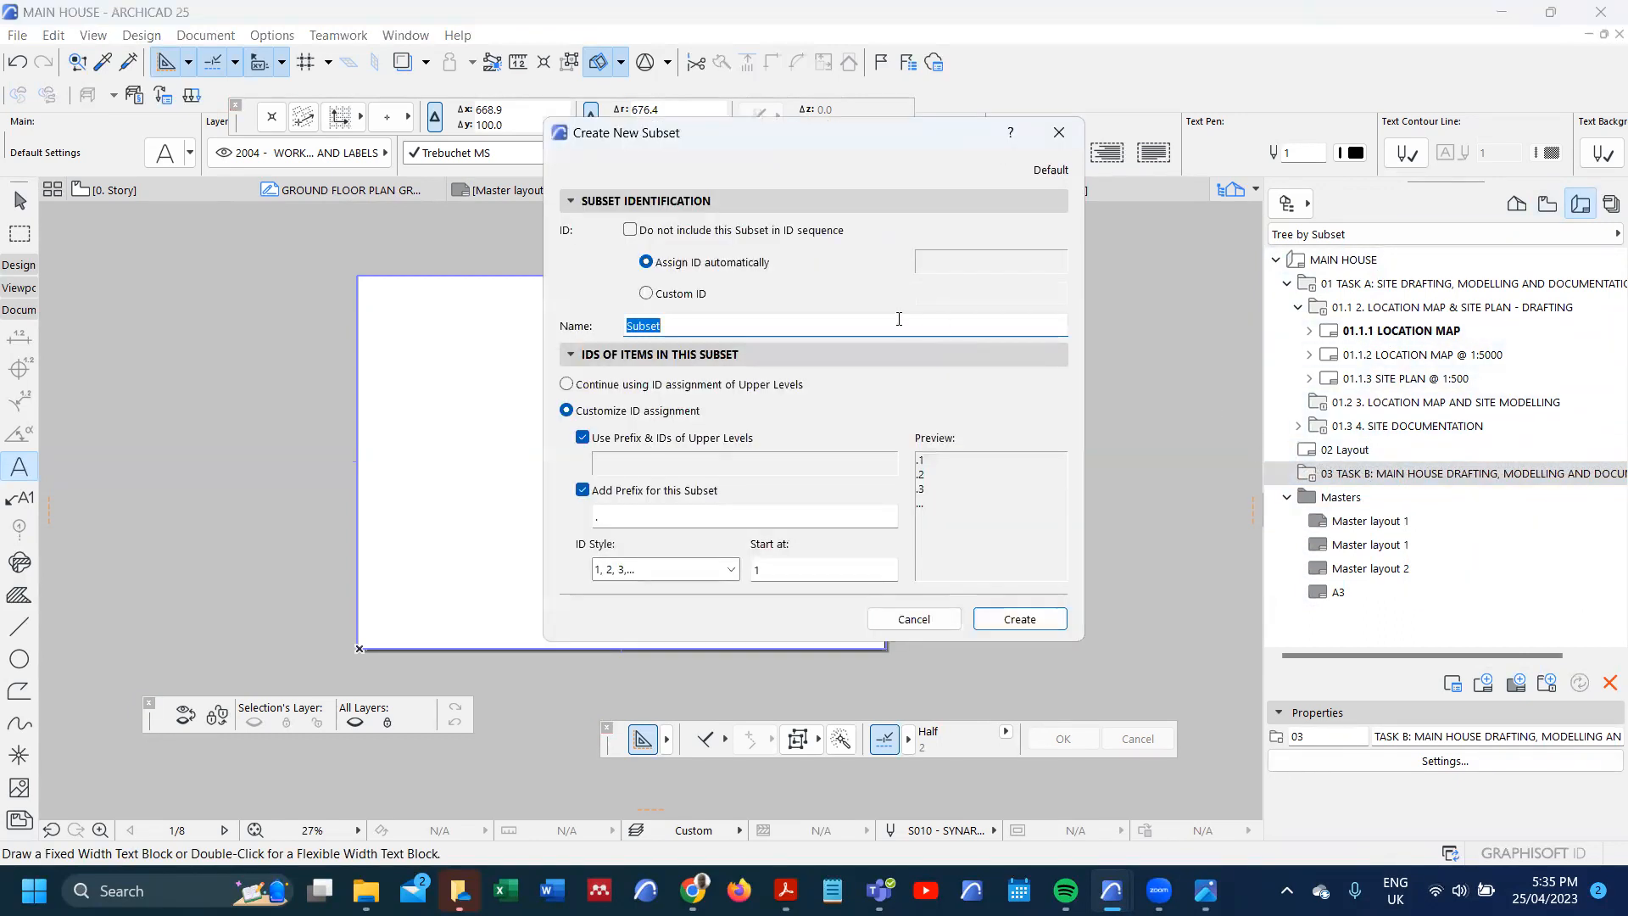
text(MAIN HOUSE DRAFTING)
click(1020, 619)
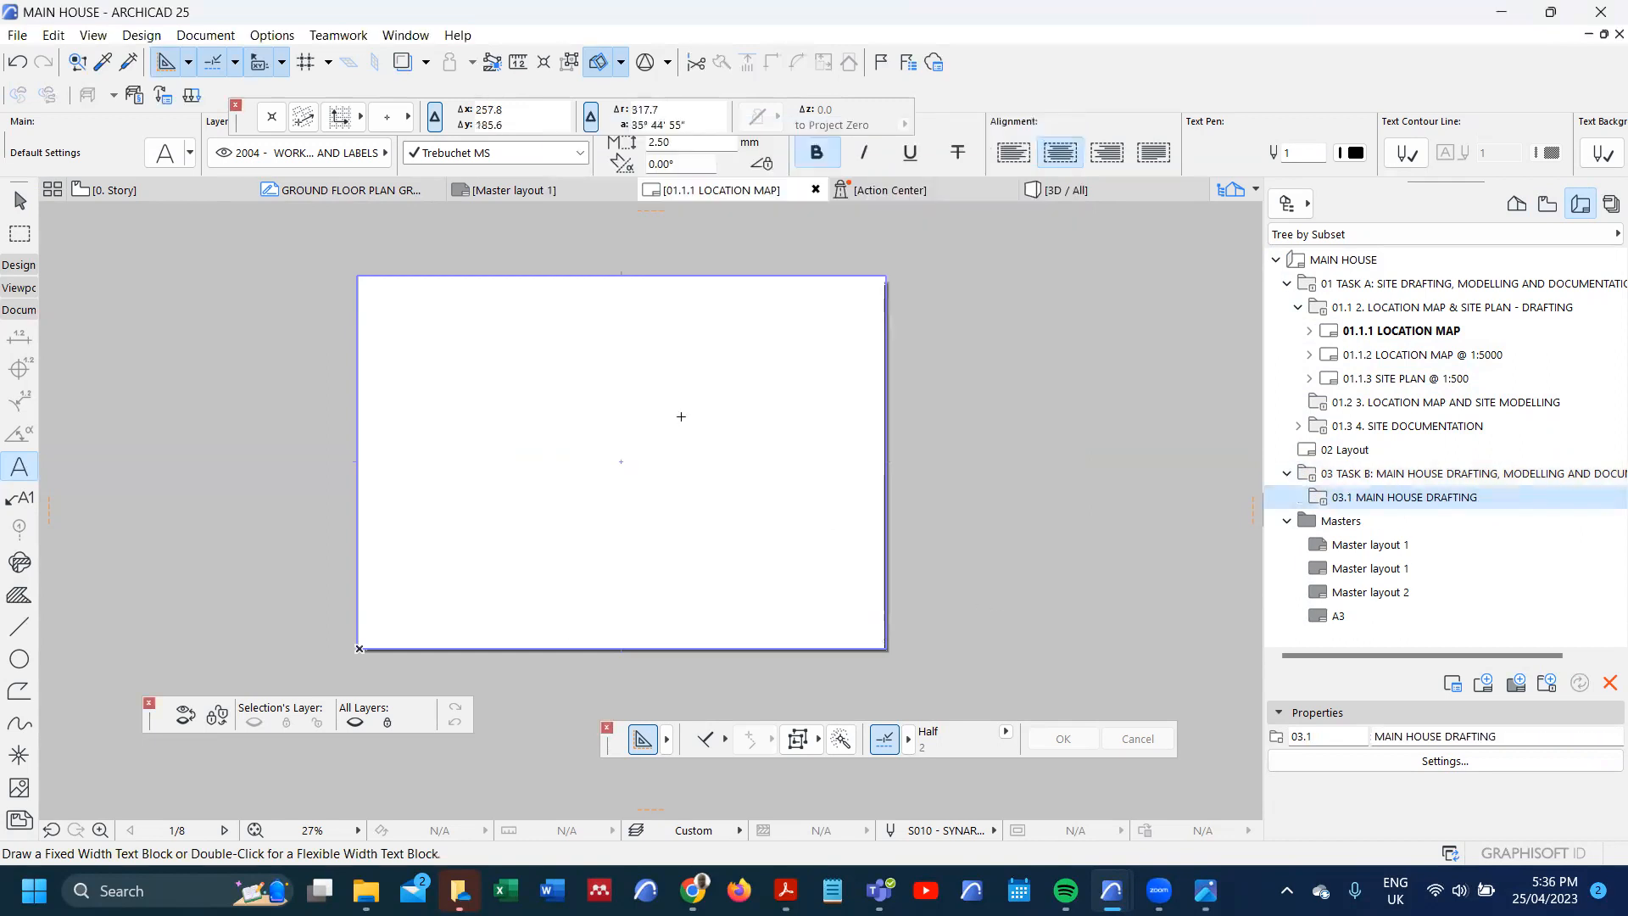
- Create a layout named "GROUND FLOOR PLAN" in the MAIN HOUSE DRAFTING subset, based on Master layout 1
right_click(1366, 504)
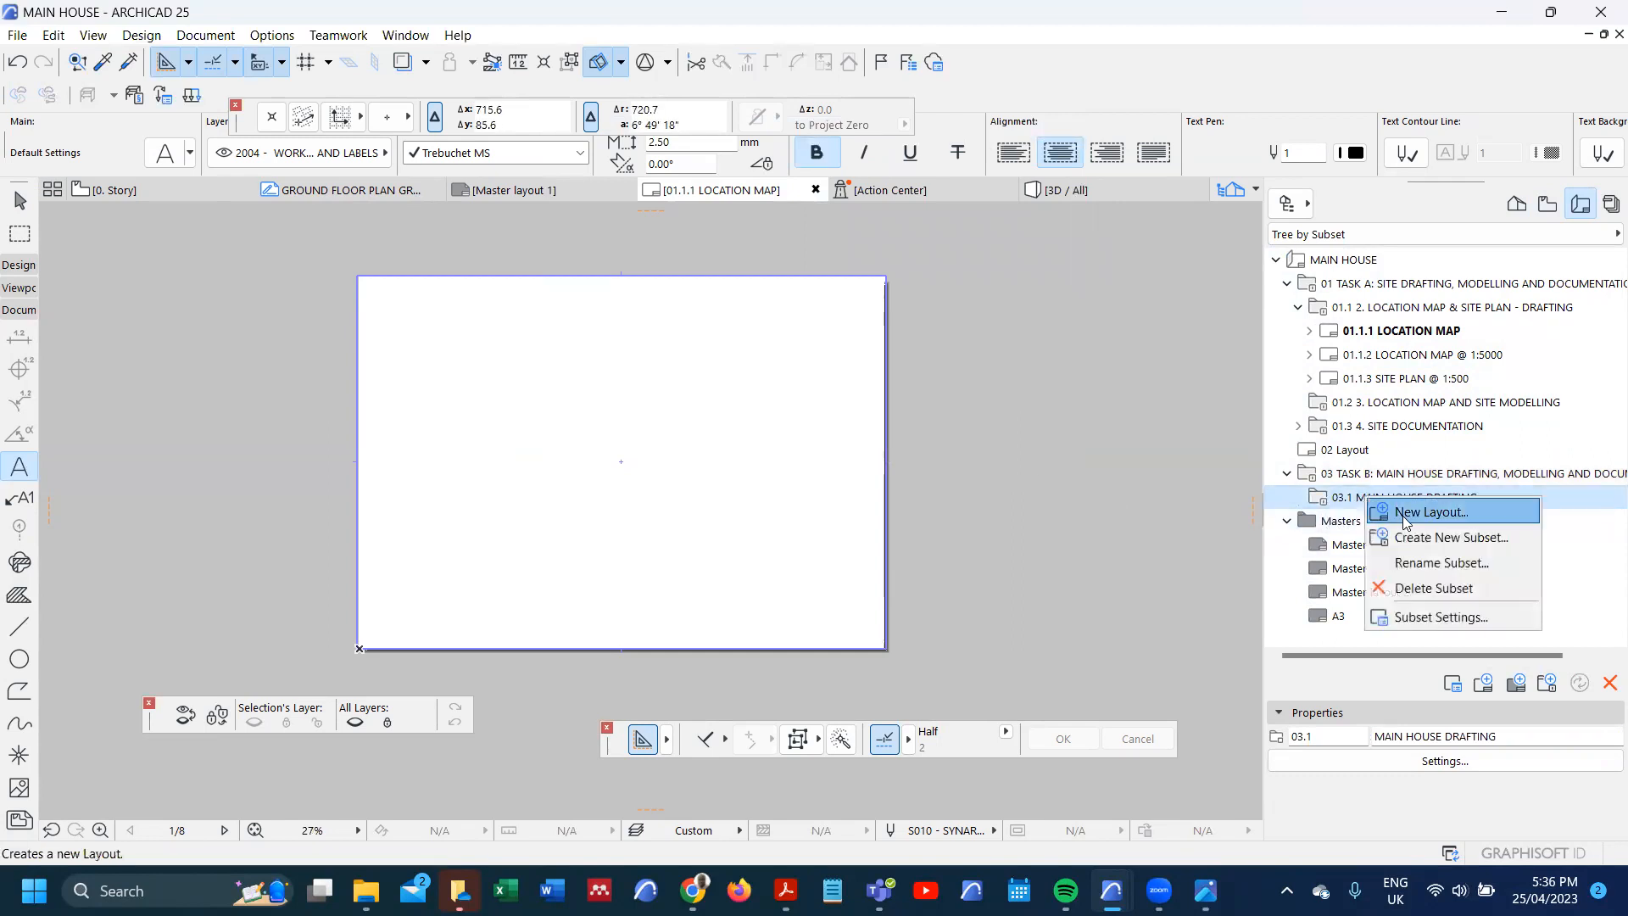
click(1431, 512)
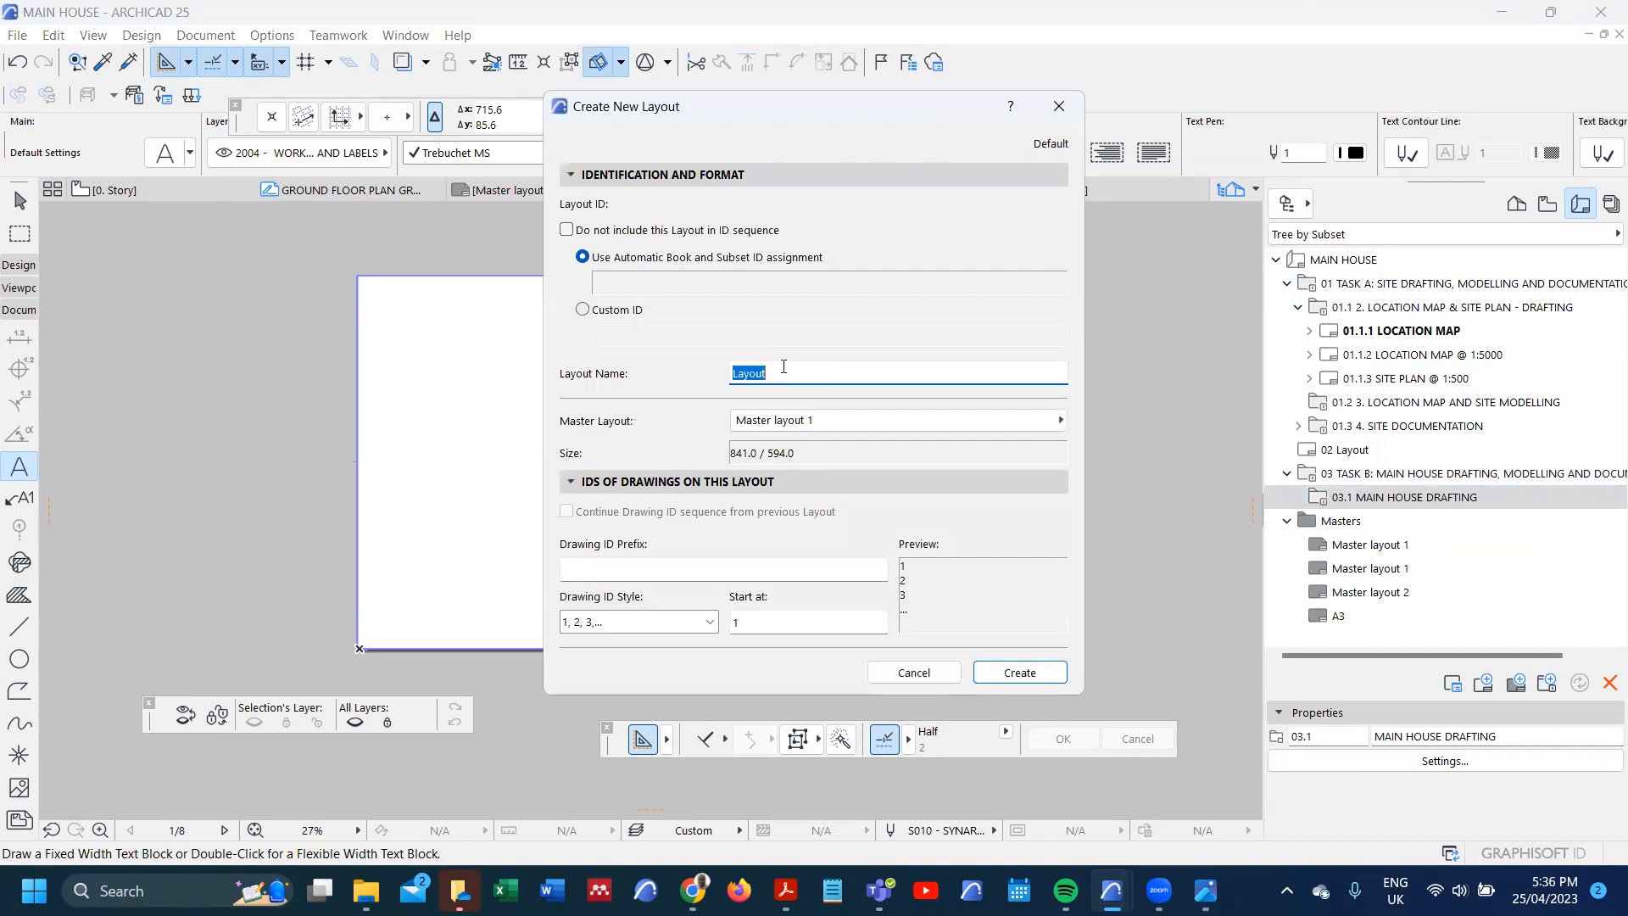
text(FLOOR PLAN)
click(985, 672)
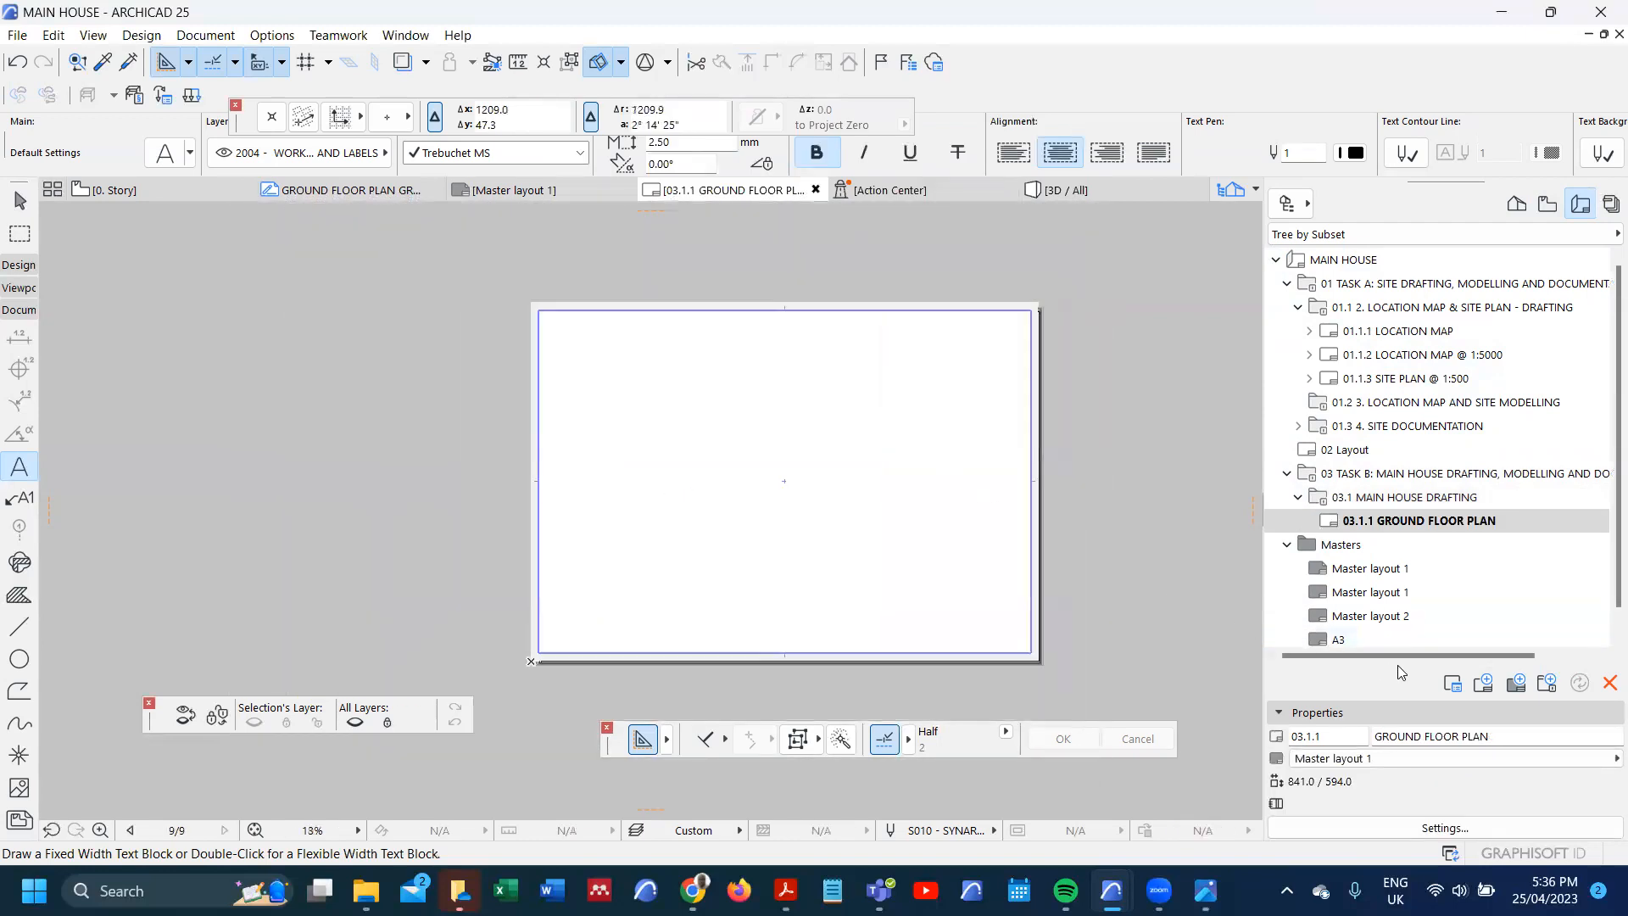
- Switch the GROUND FLOOR PLAN layout's master layout to A3
click(1414, 760)
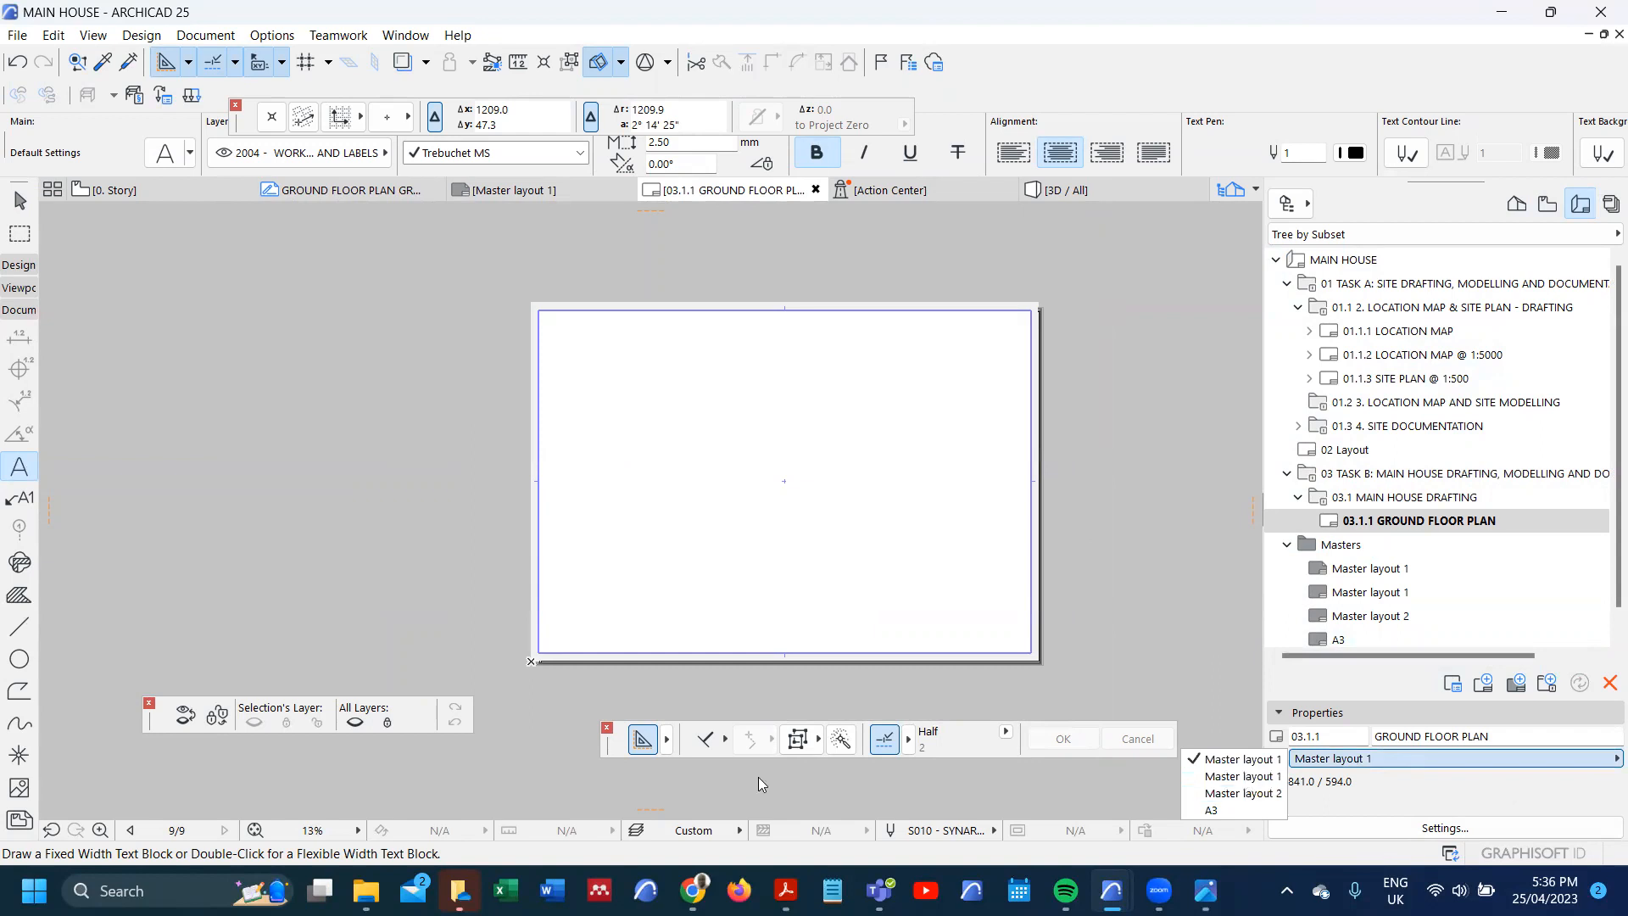
click(1373, 760)
click(1376, 763)
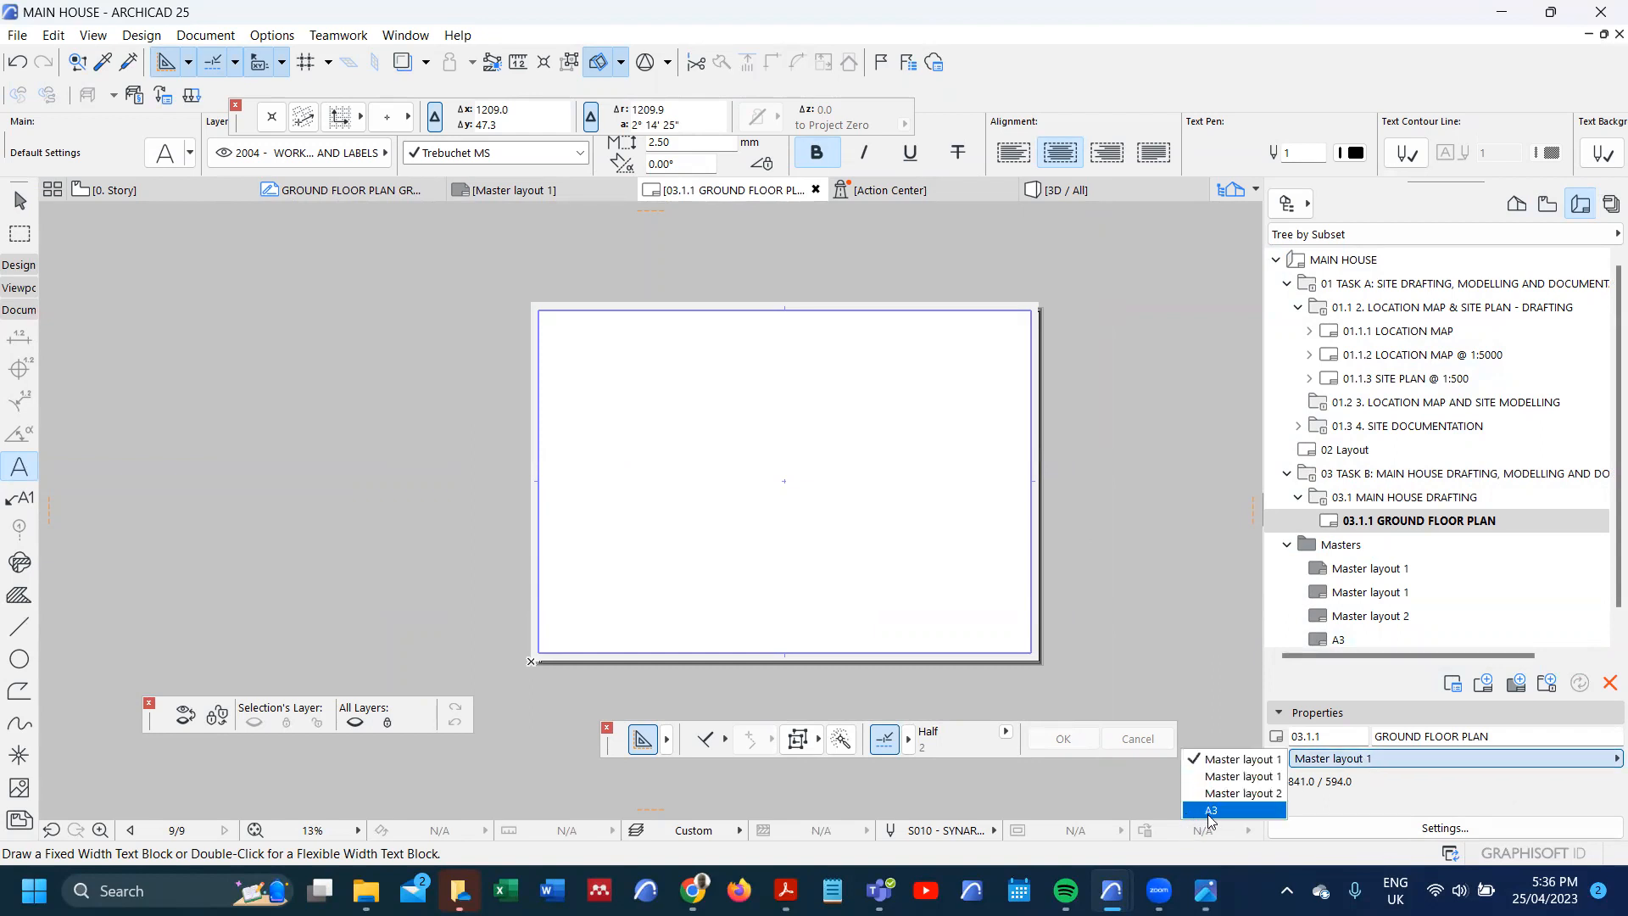
click(1211, 811)
scroll(848, 356, down, 1)
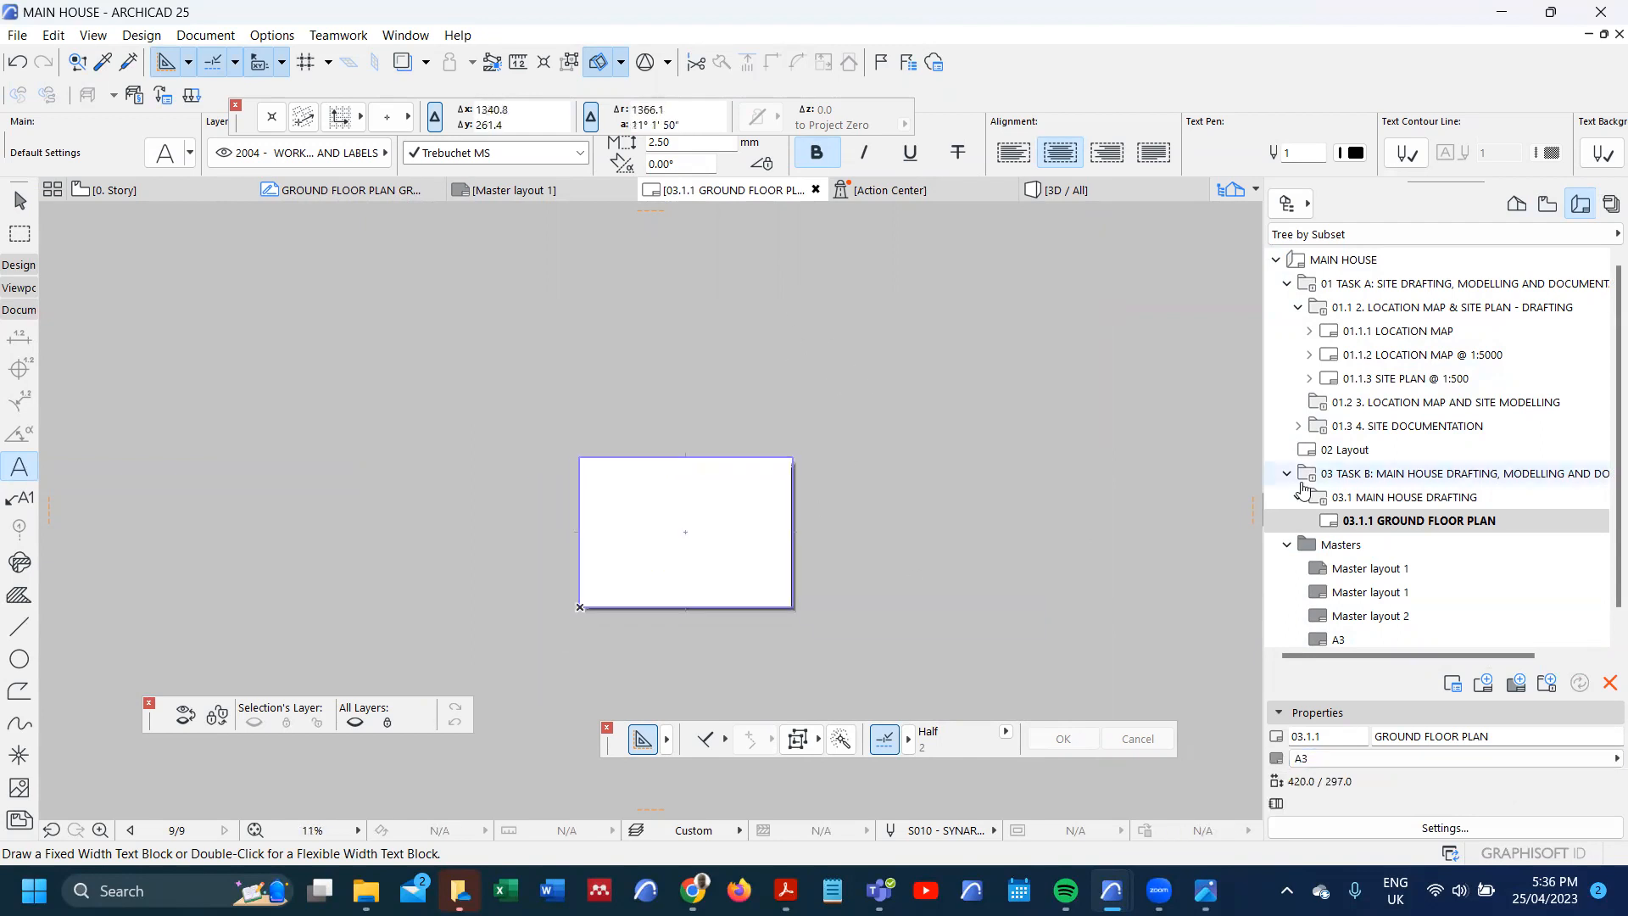
- Check the existing LOCATION MAP and LOCATION MAP @ 1:5000 sheets, and return to the GROUND FLOOR PLAN layout
click(1375, 333)
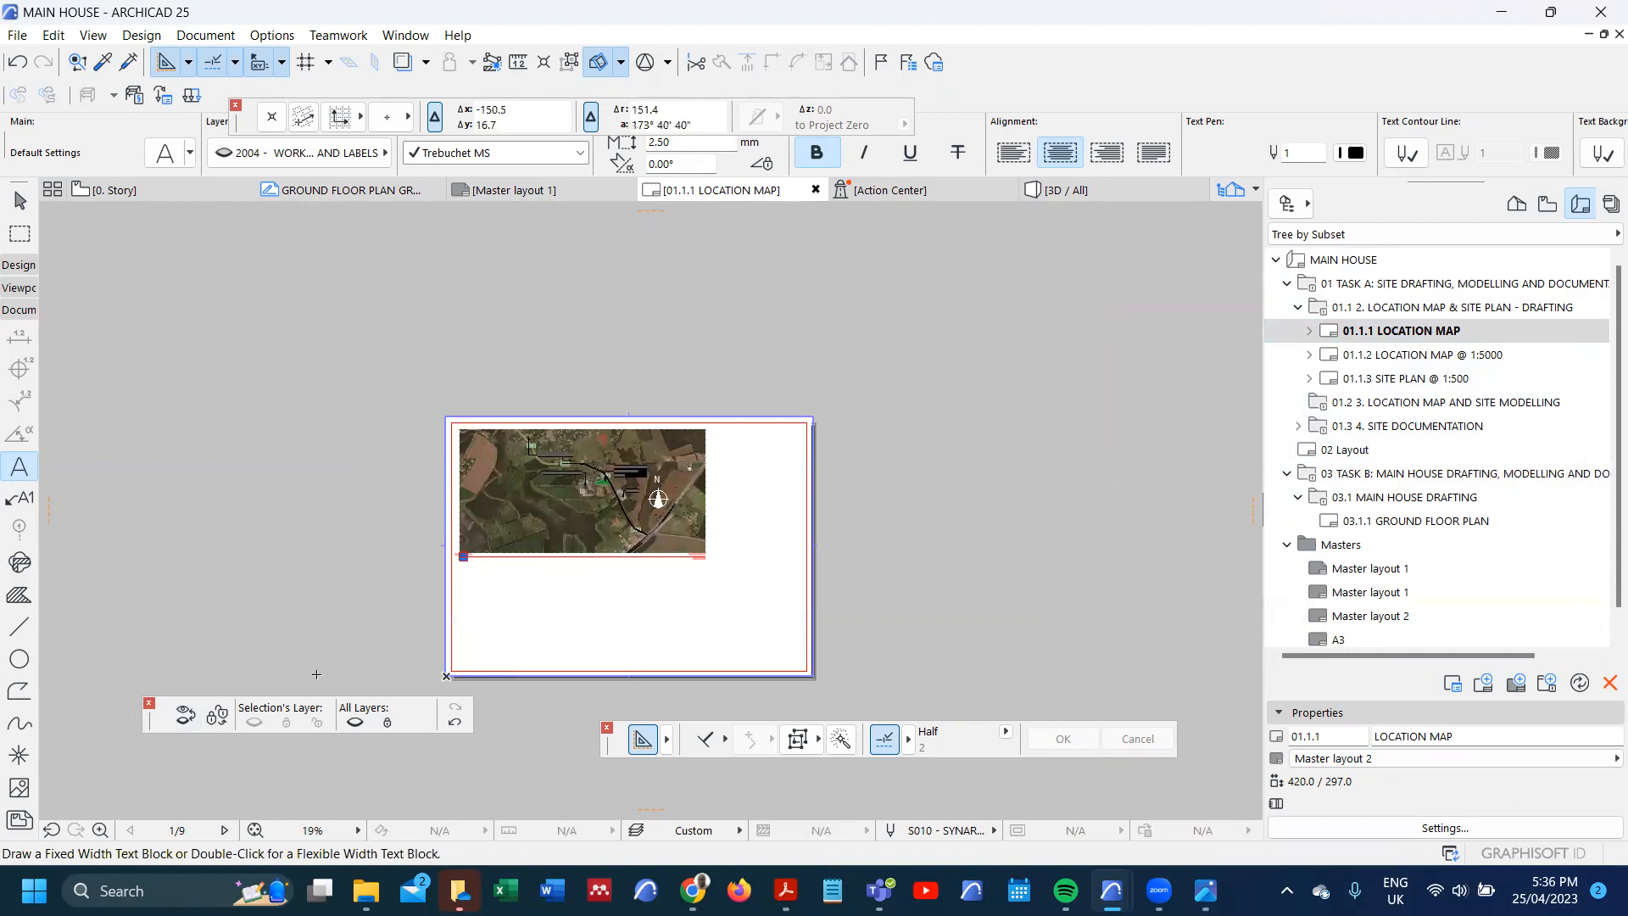
double_click(1419, 356)
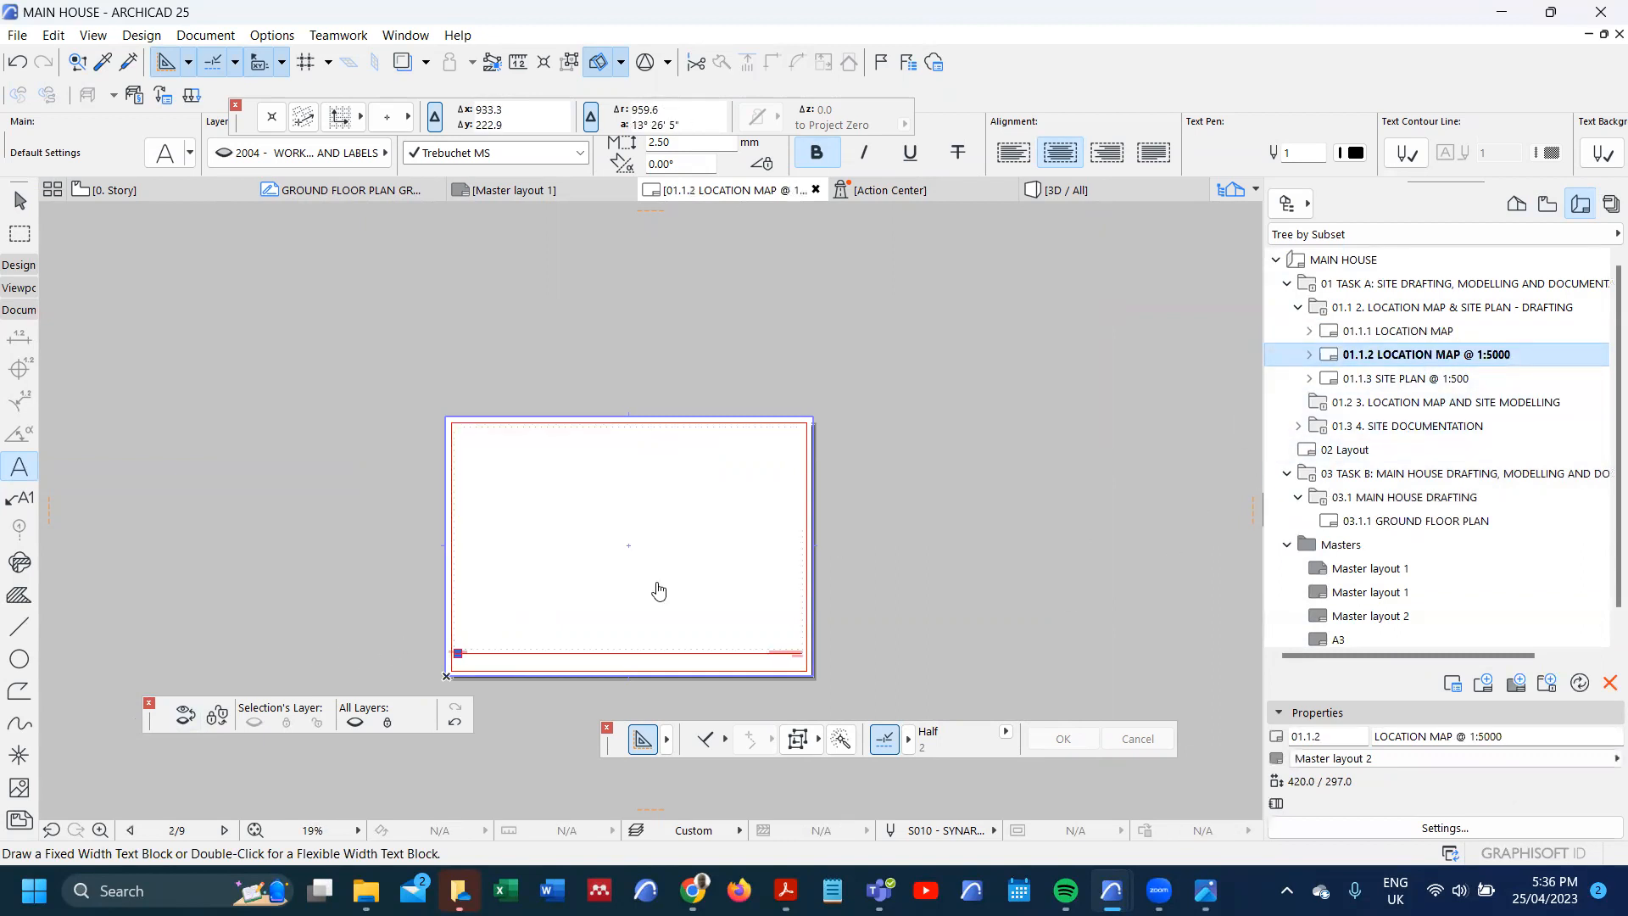
scroll(539, 636, up, 3)
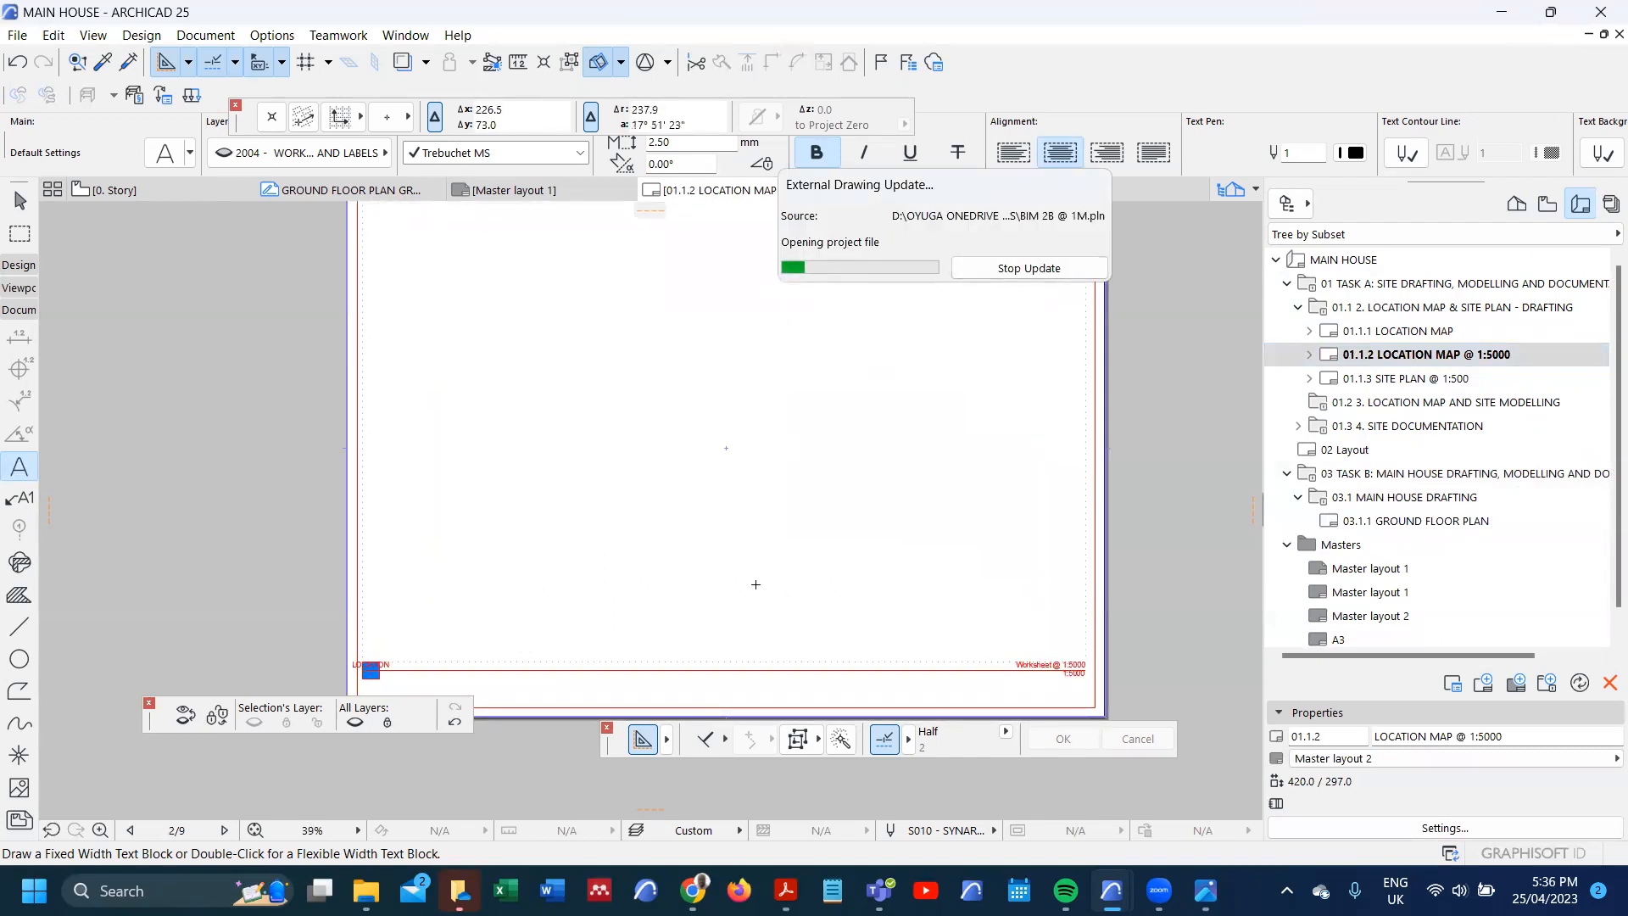
double_click(1416, 520)
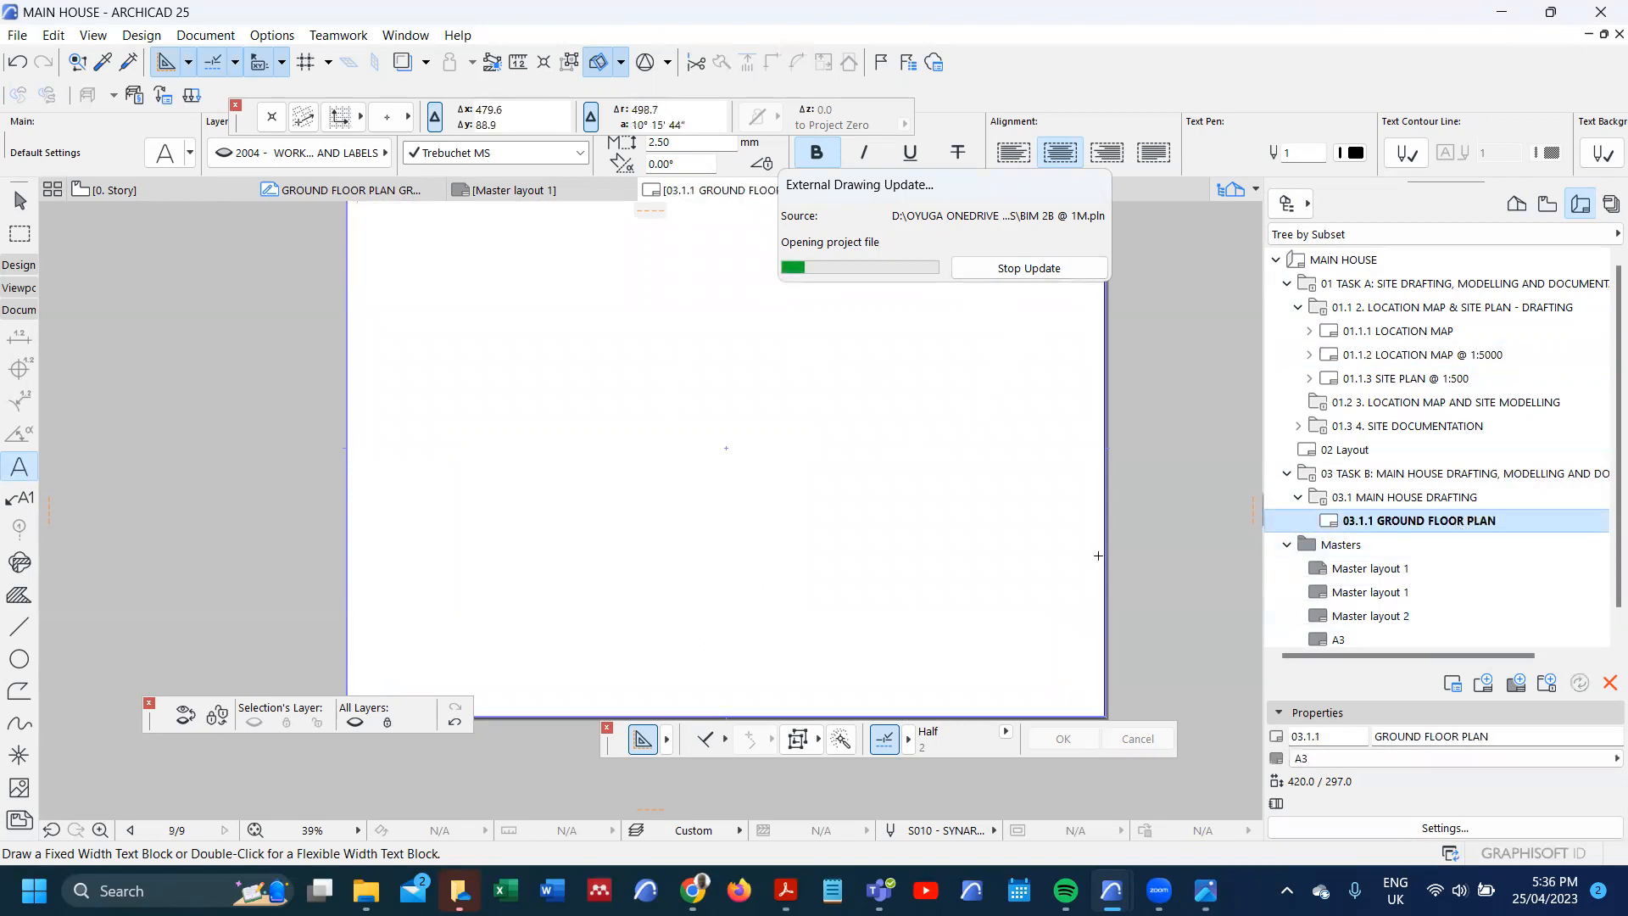
scroll(701, 498, down, 2)
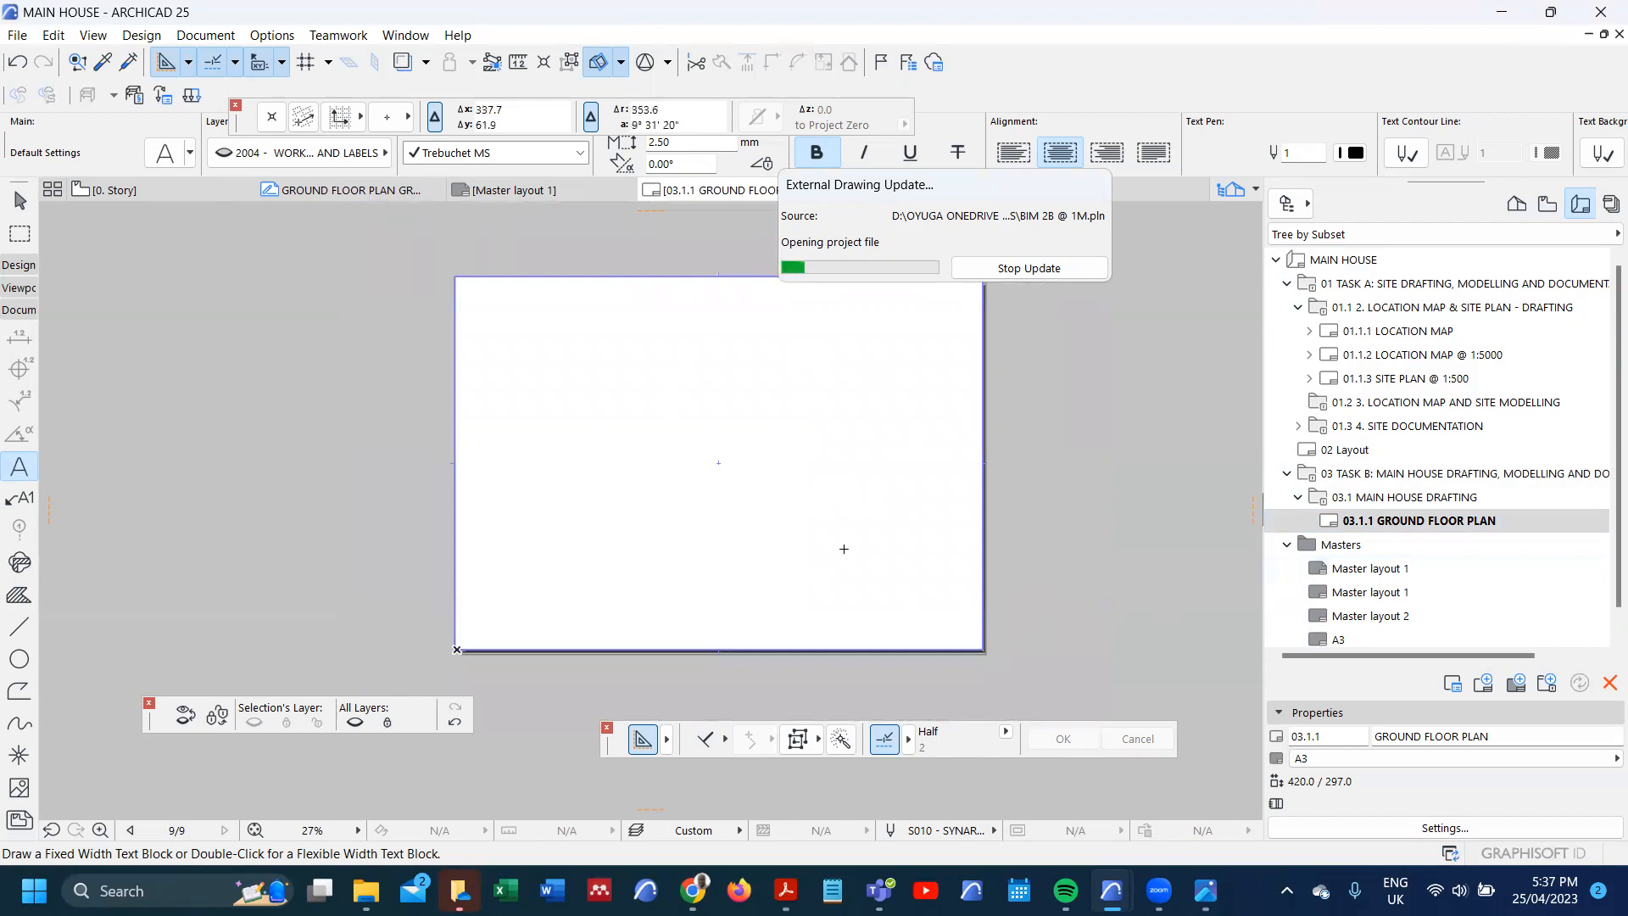
- Place the GROUND FLOOR view as a drawing on the GROUND FLOOR PLAN layout, using layer "021 - 2D FOR WORKING DRAWINGS @ 1:50" and showing it
right_click(755, 446)
click(856, 629)
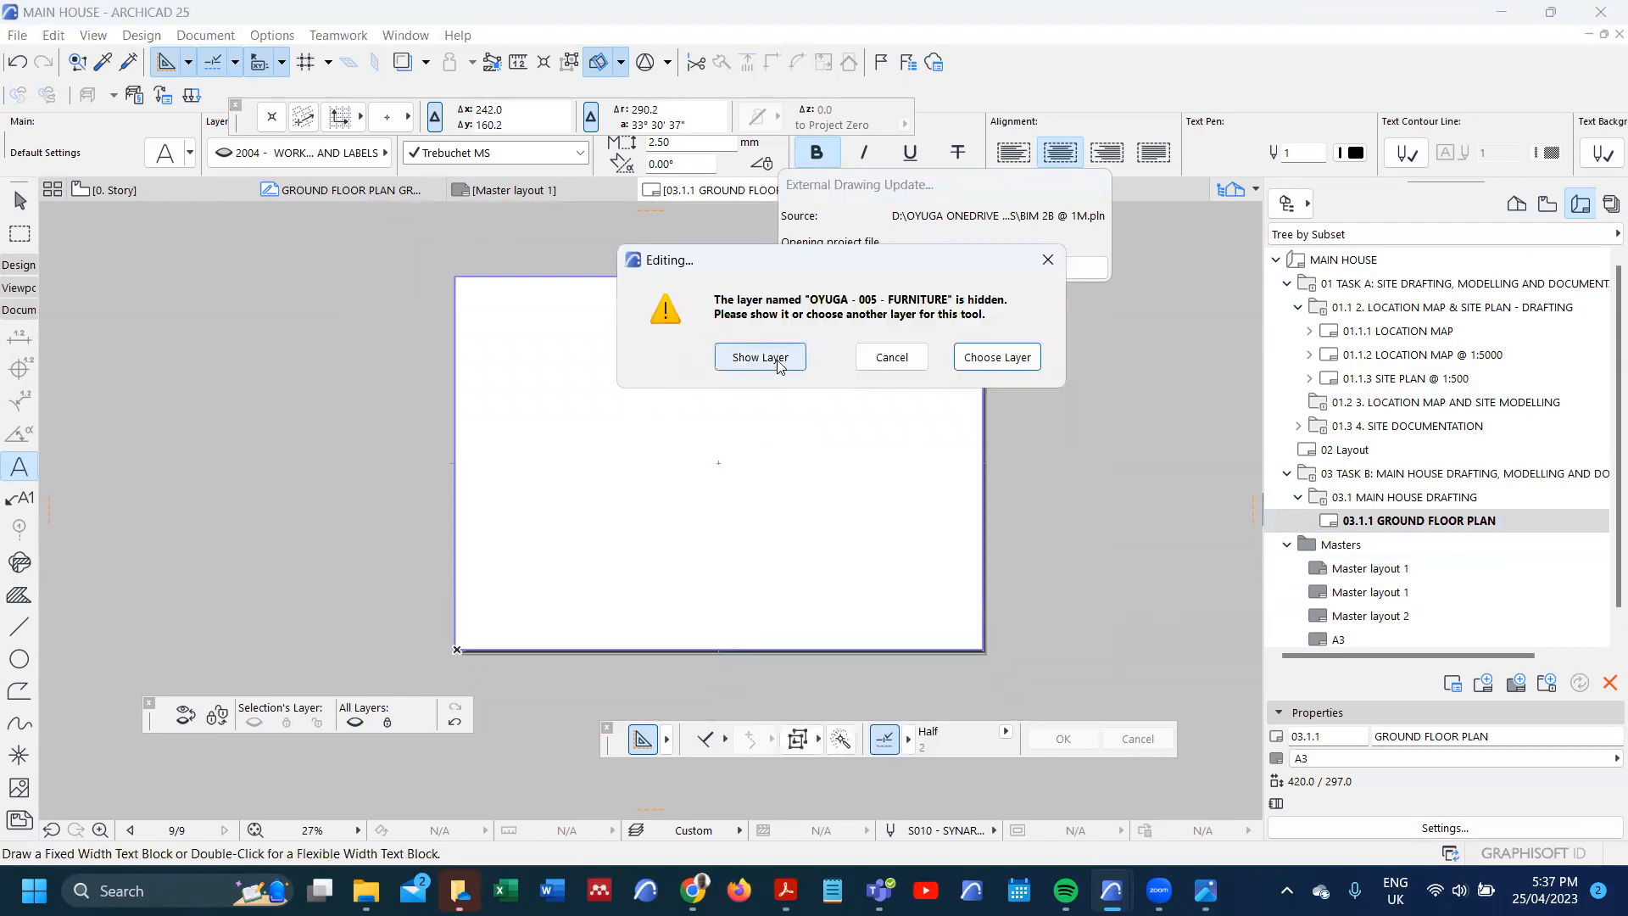
click(1015, 359)
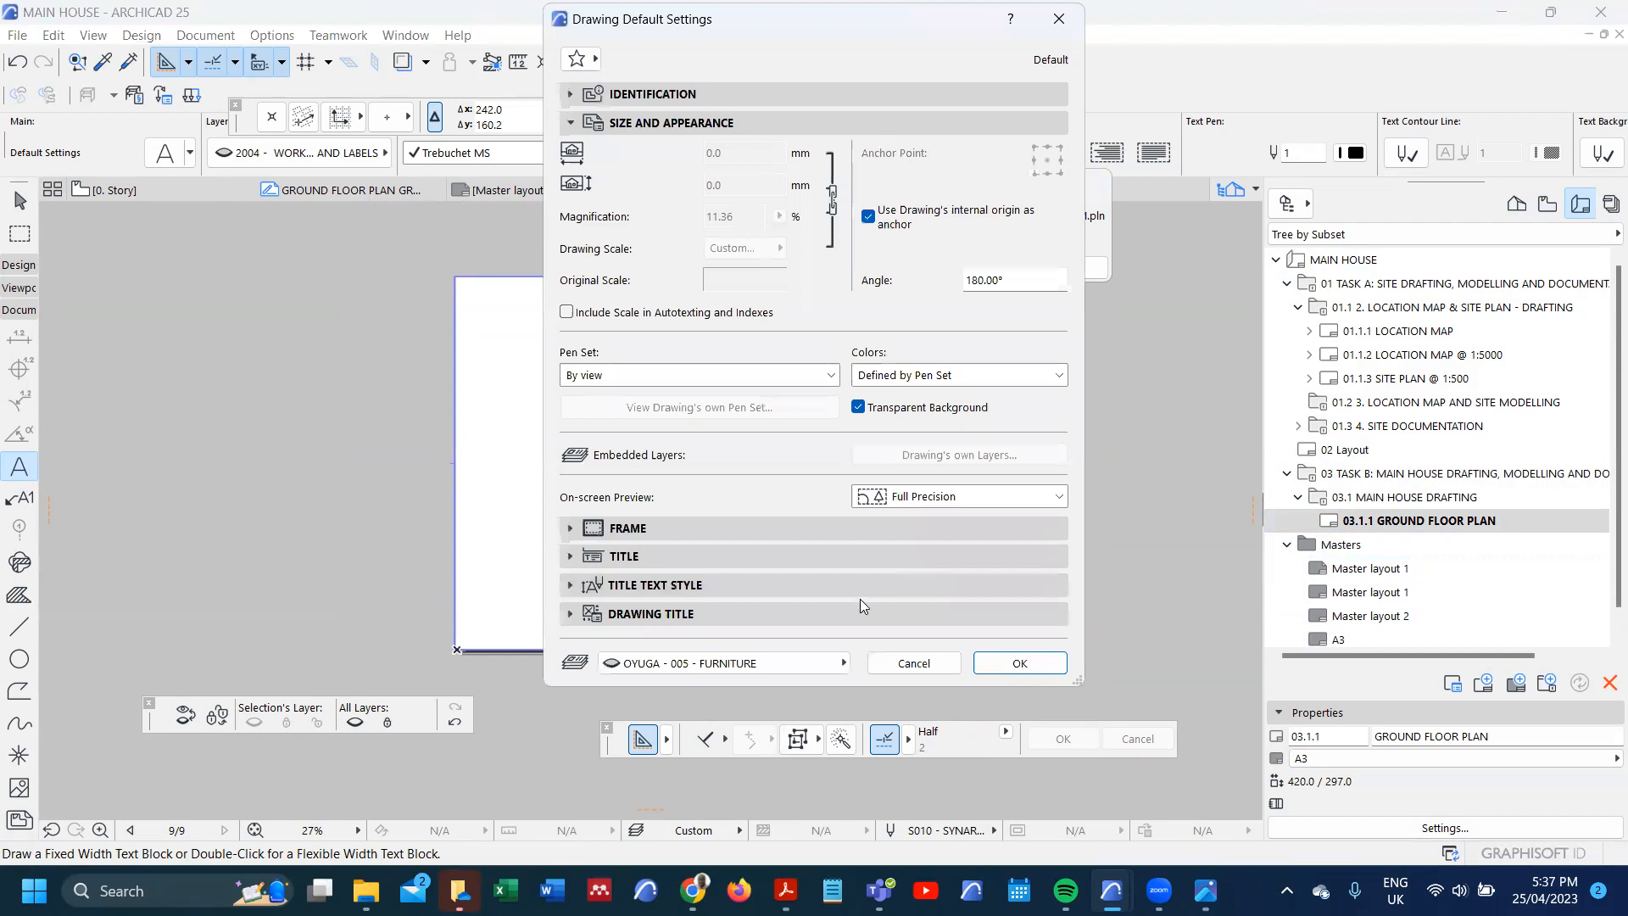
click(814, 666)
scroll(1011, 653, down, 2)
scroll(1011, 653, up, 1)
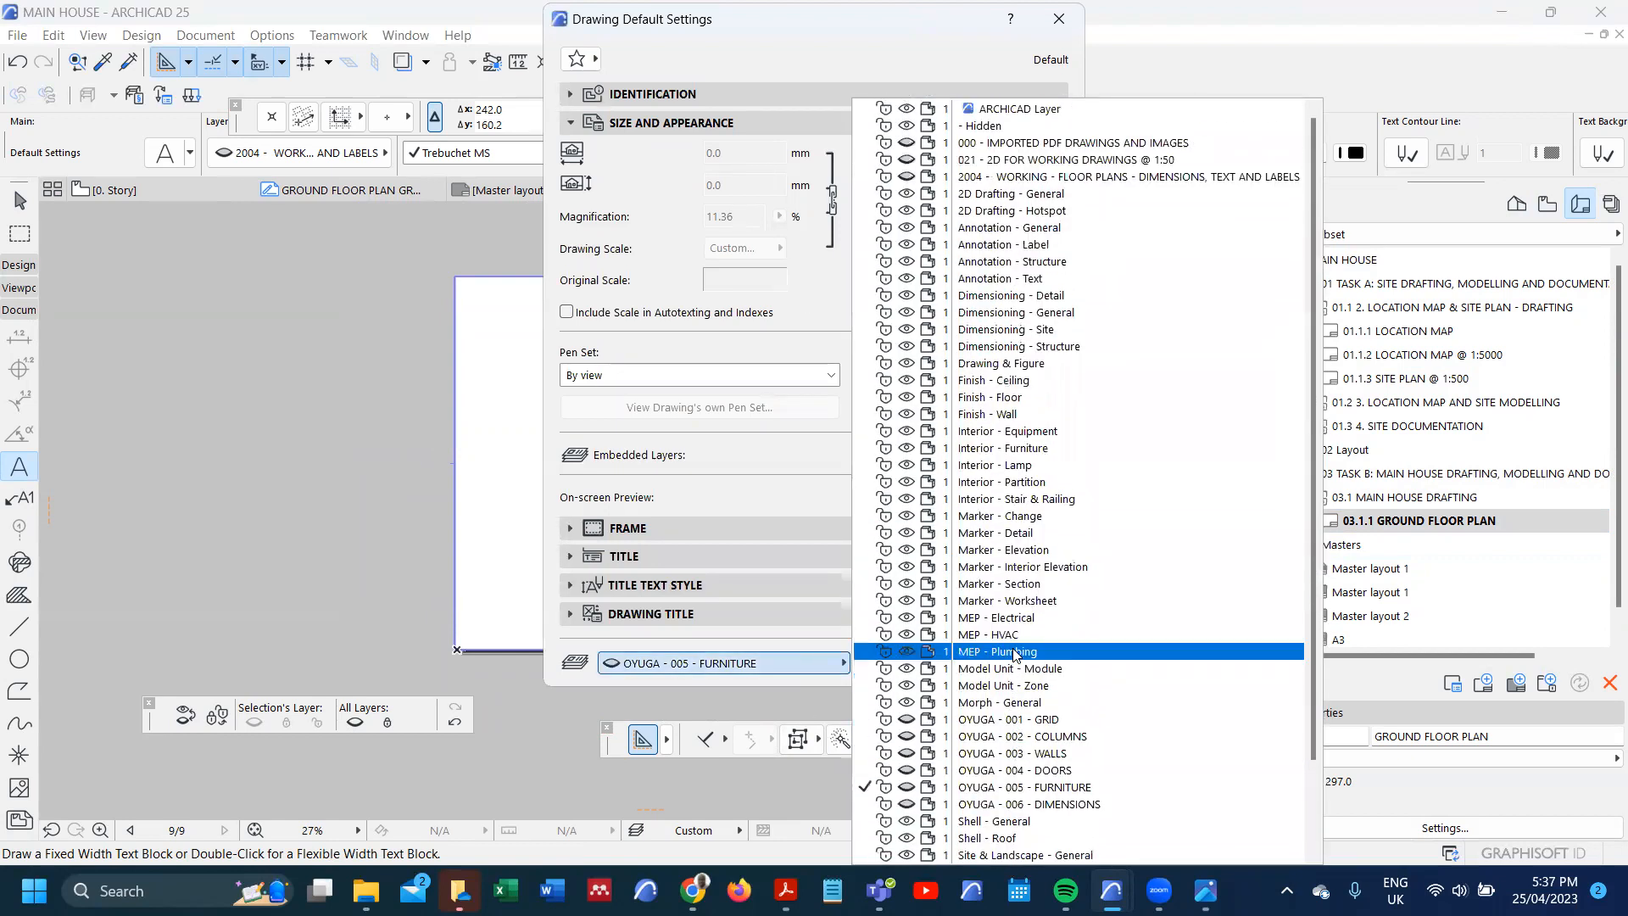
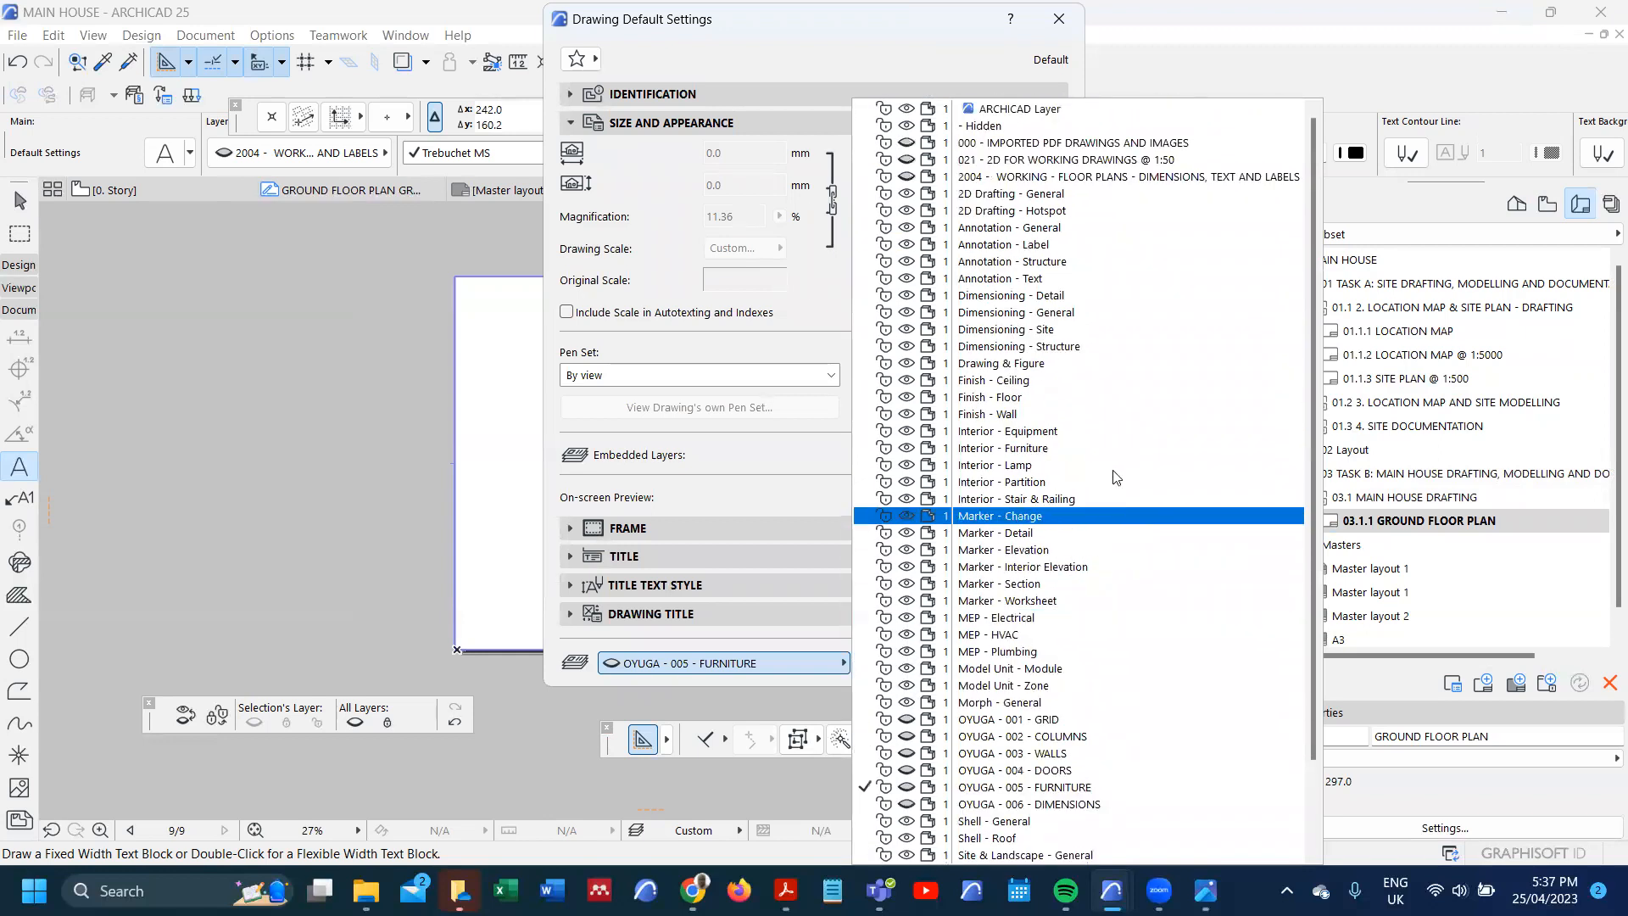
click(1143, 161)
click(1020, 664)
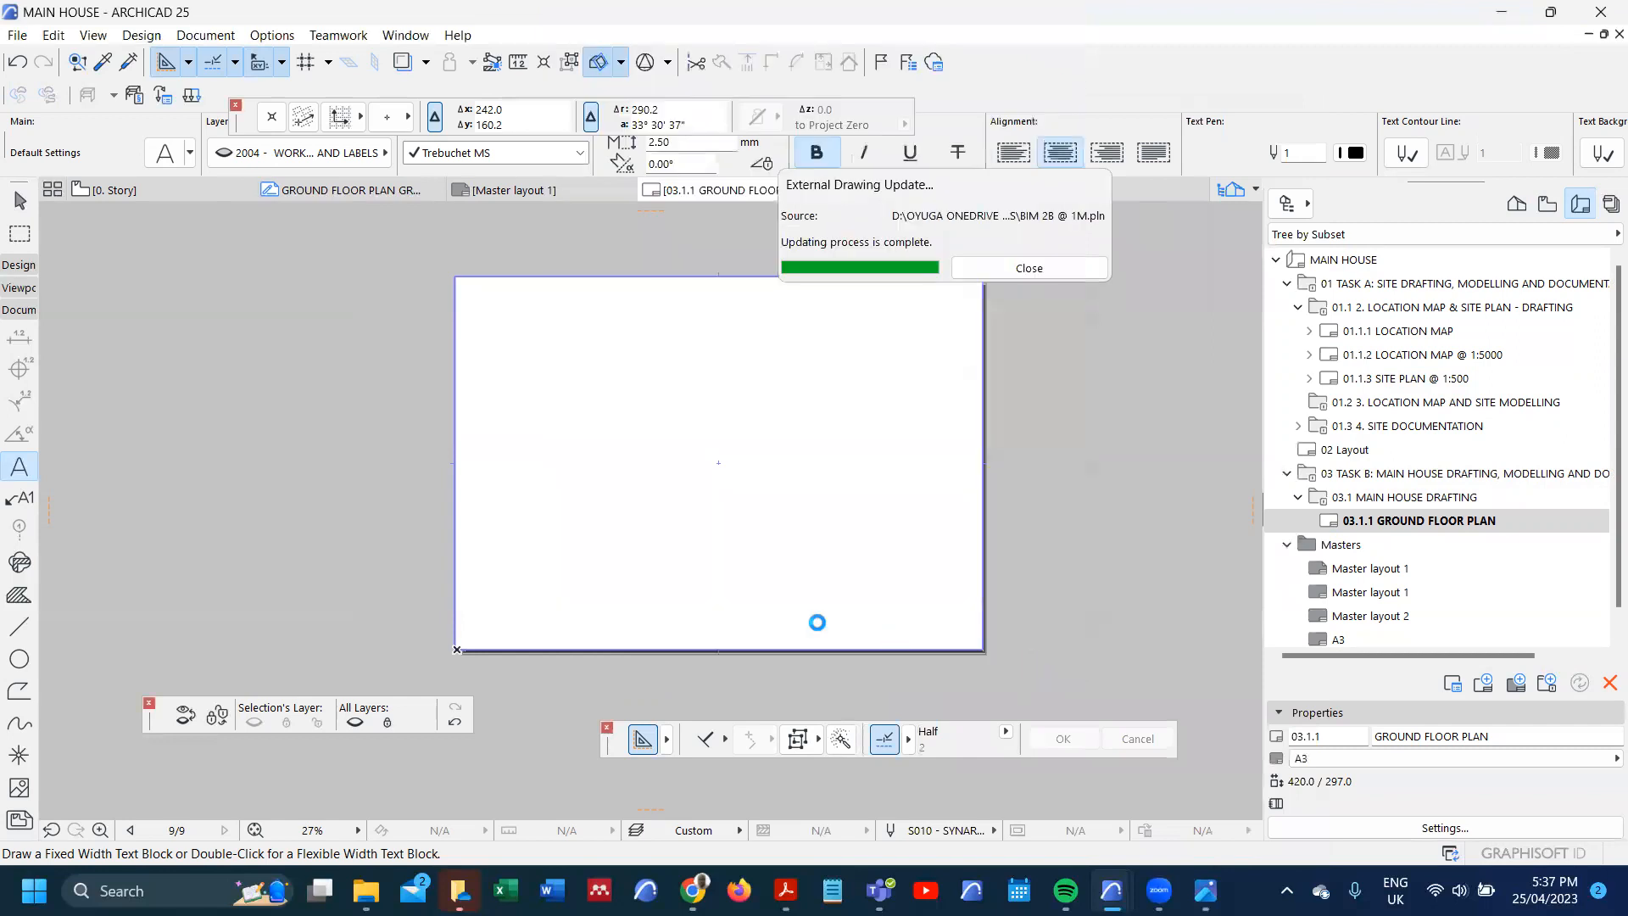
click(761, 357)
click(1202, 644)
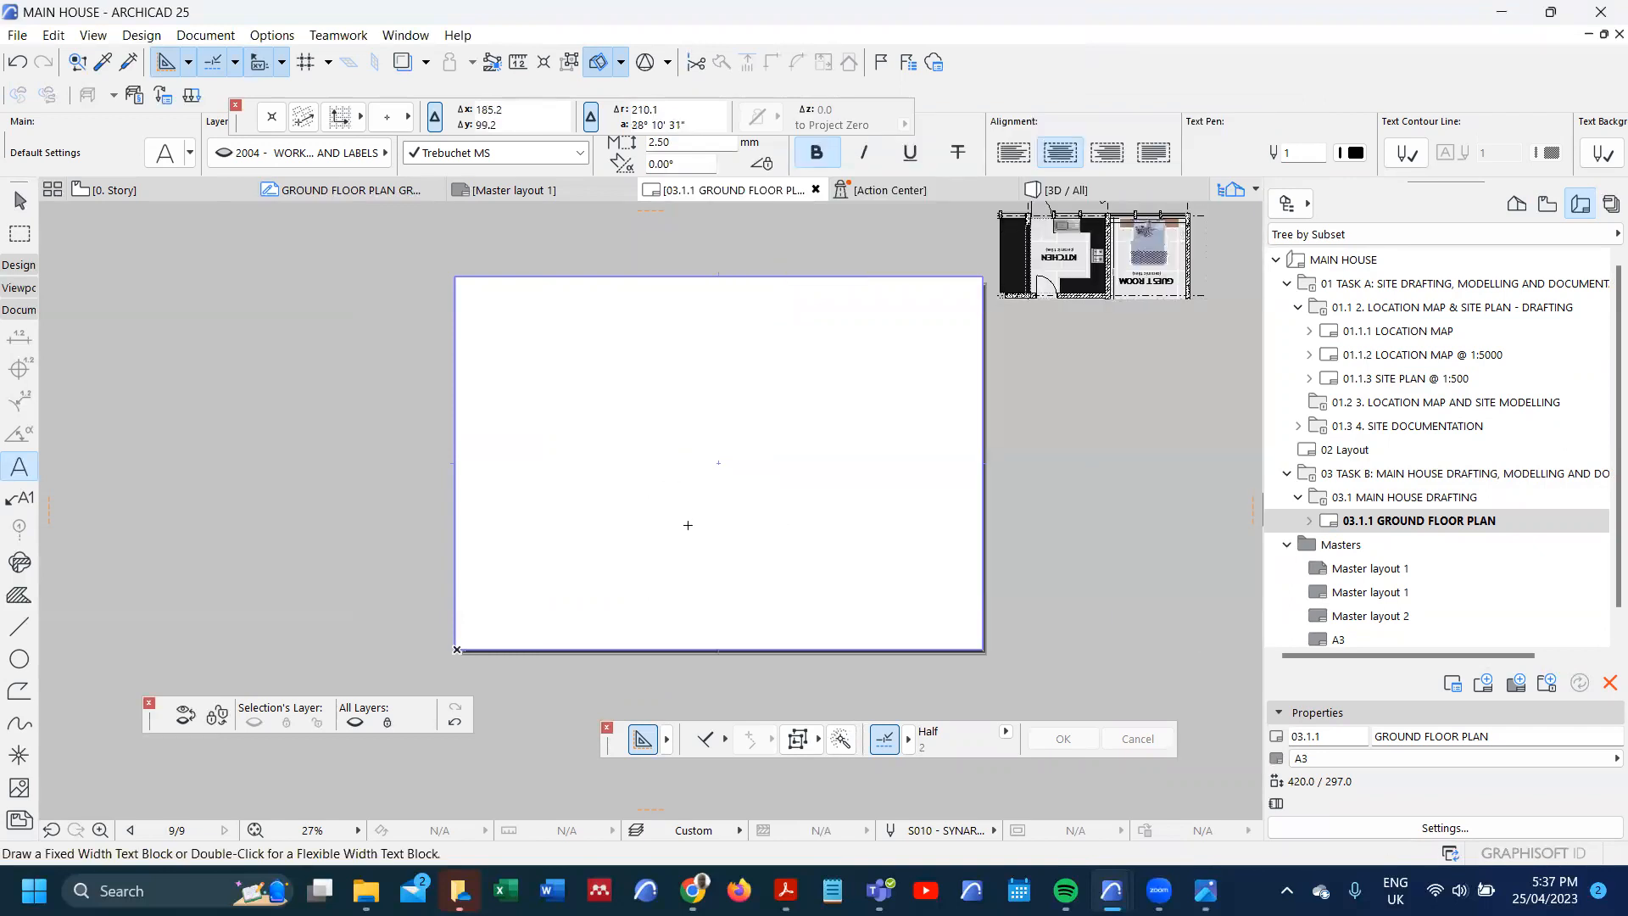
- Stop using the internal origin as anchor for the placed GROUND FLOOR drawing and set its angle to 0°
scroll(688, 525, down, 4)
scroll(779, 421, up, 2)
shift+click(927, 406)
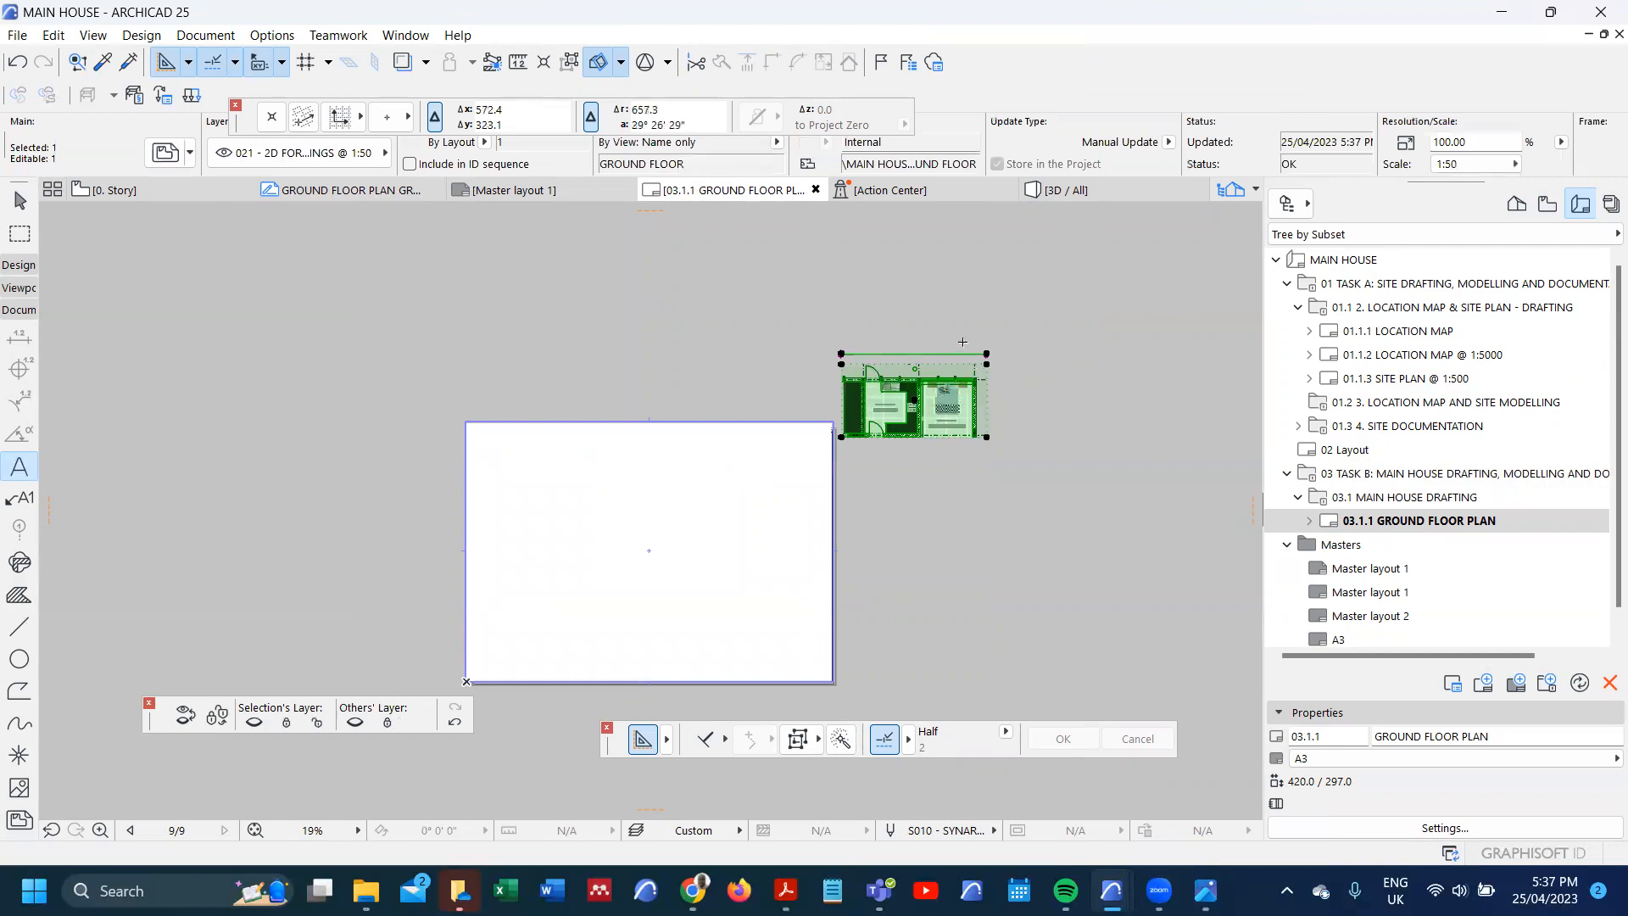
double_click(942, 392)
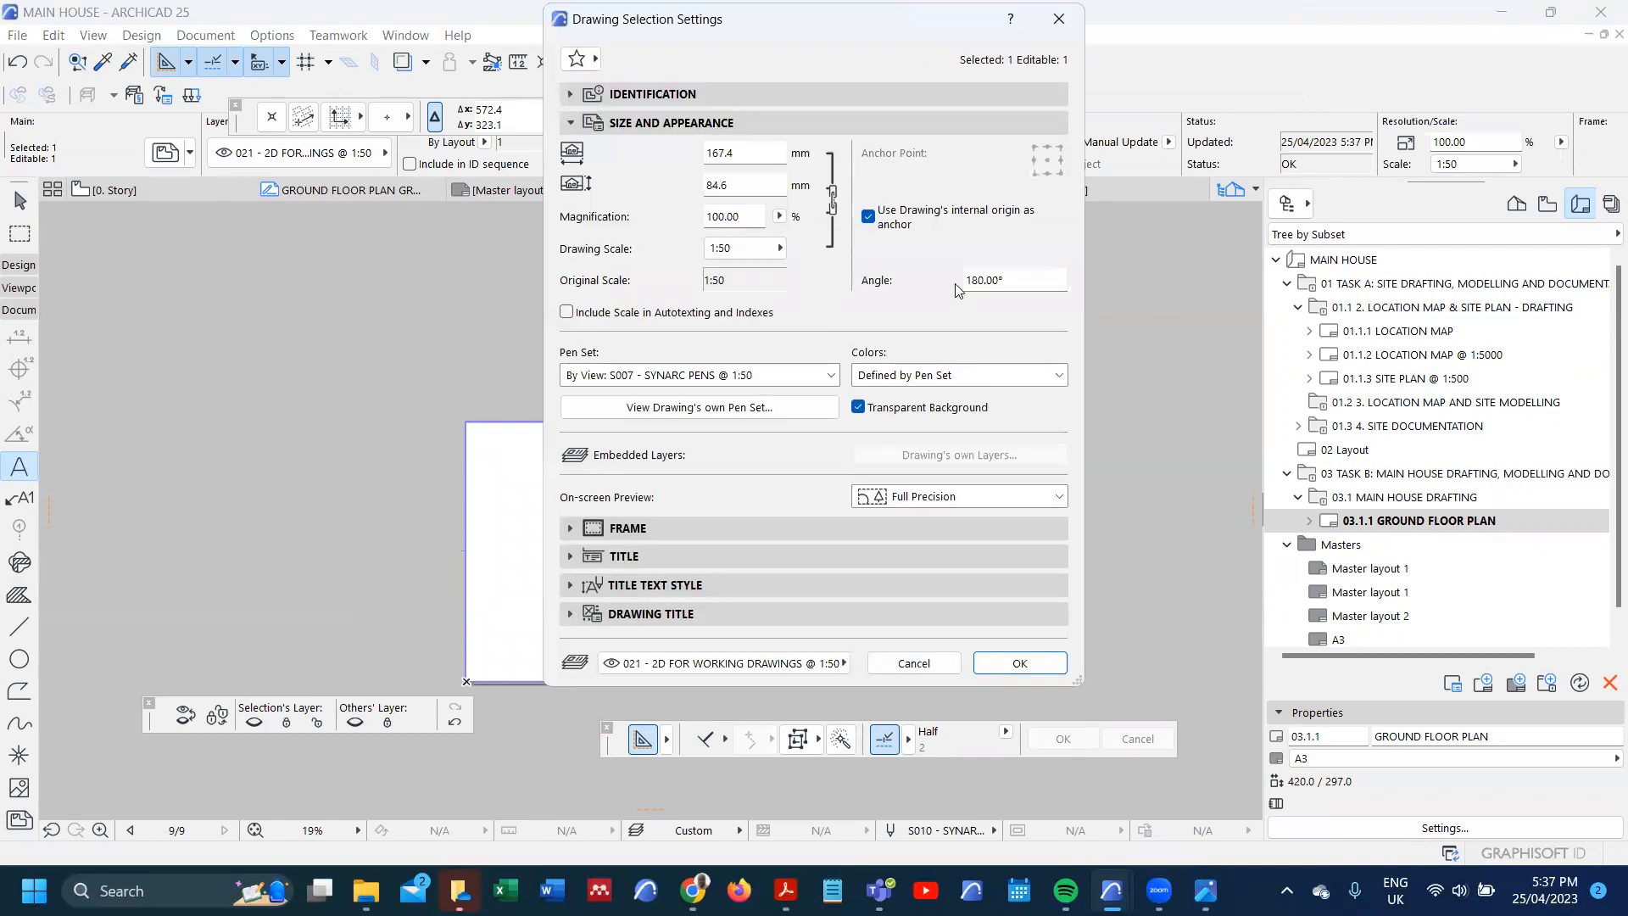
click(871, 217)
click(1016, 279)
text(0)
- Set the GROUND FLOOR drawing's update type to Auto and apply the drawing settings
click(570, 93)
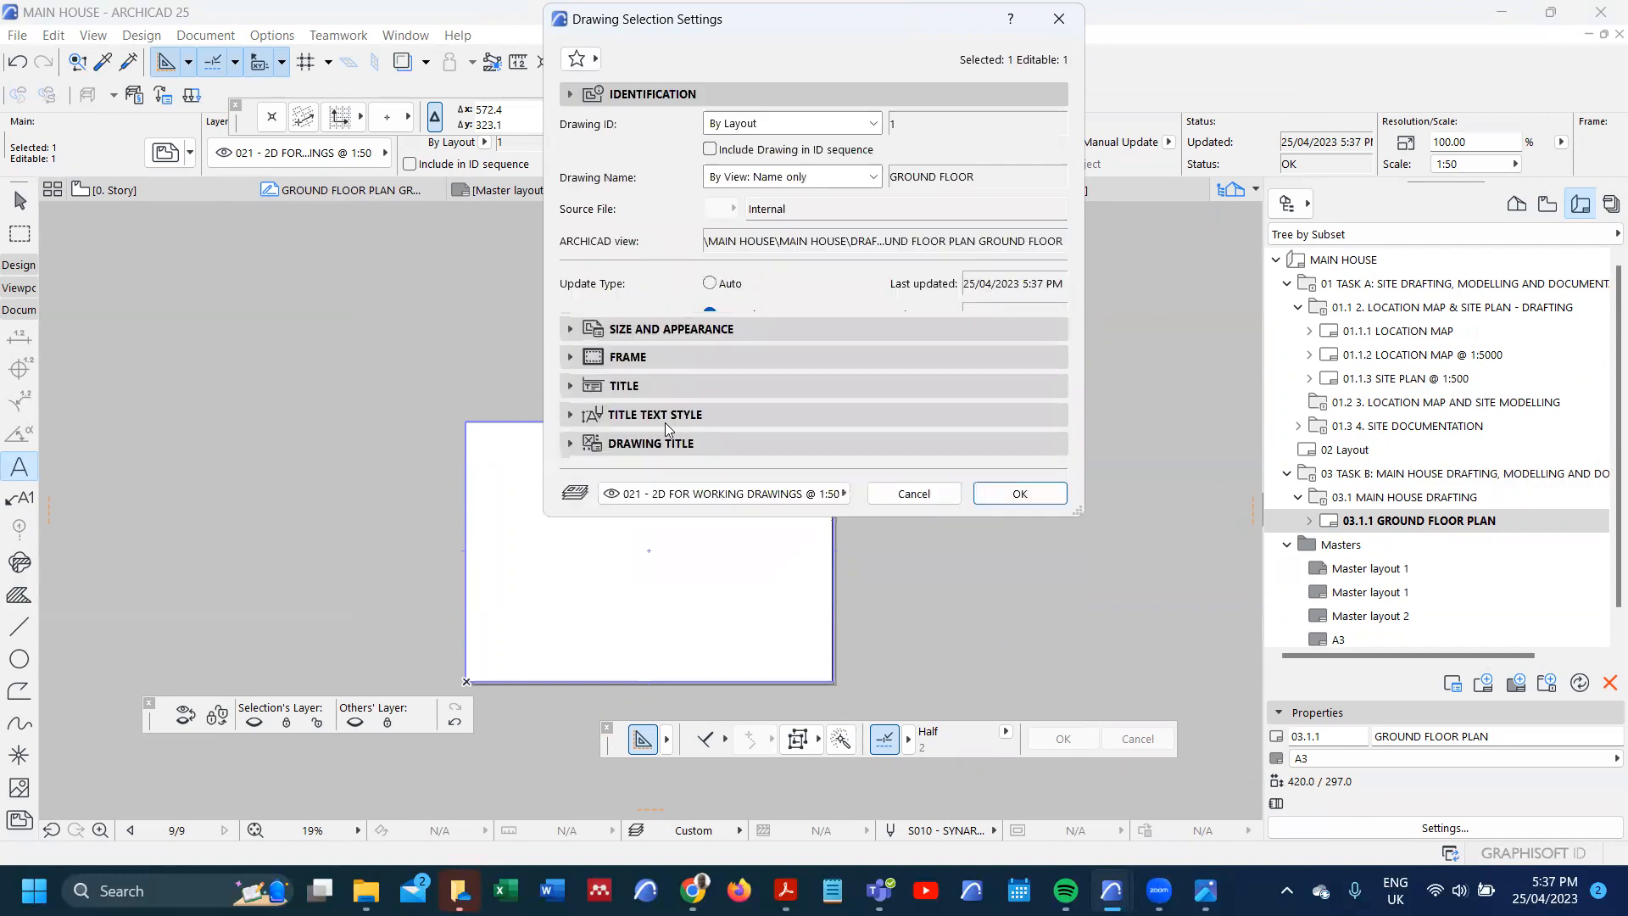
click(710, 283)
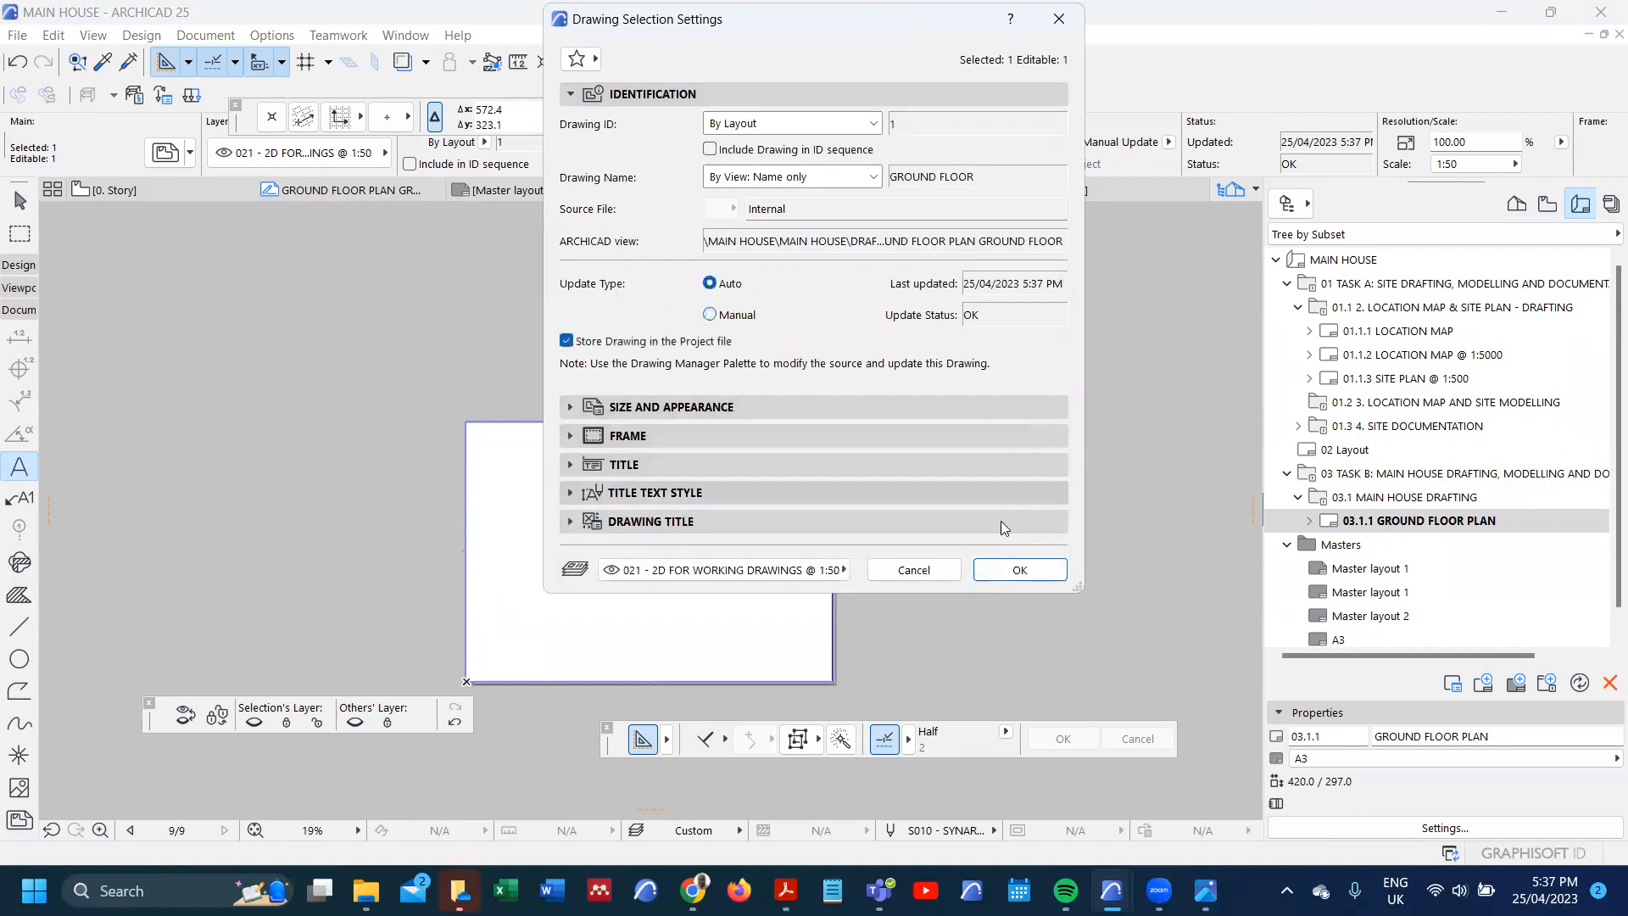
click(1019, 569)
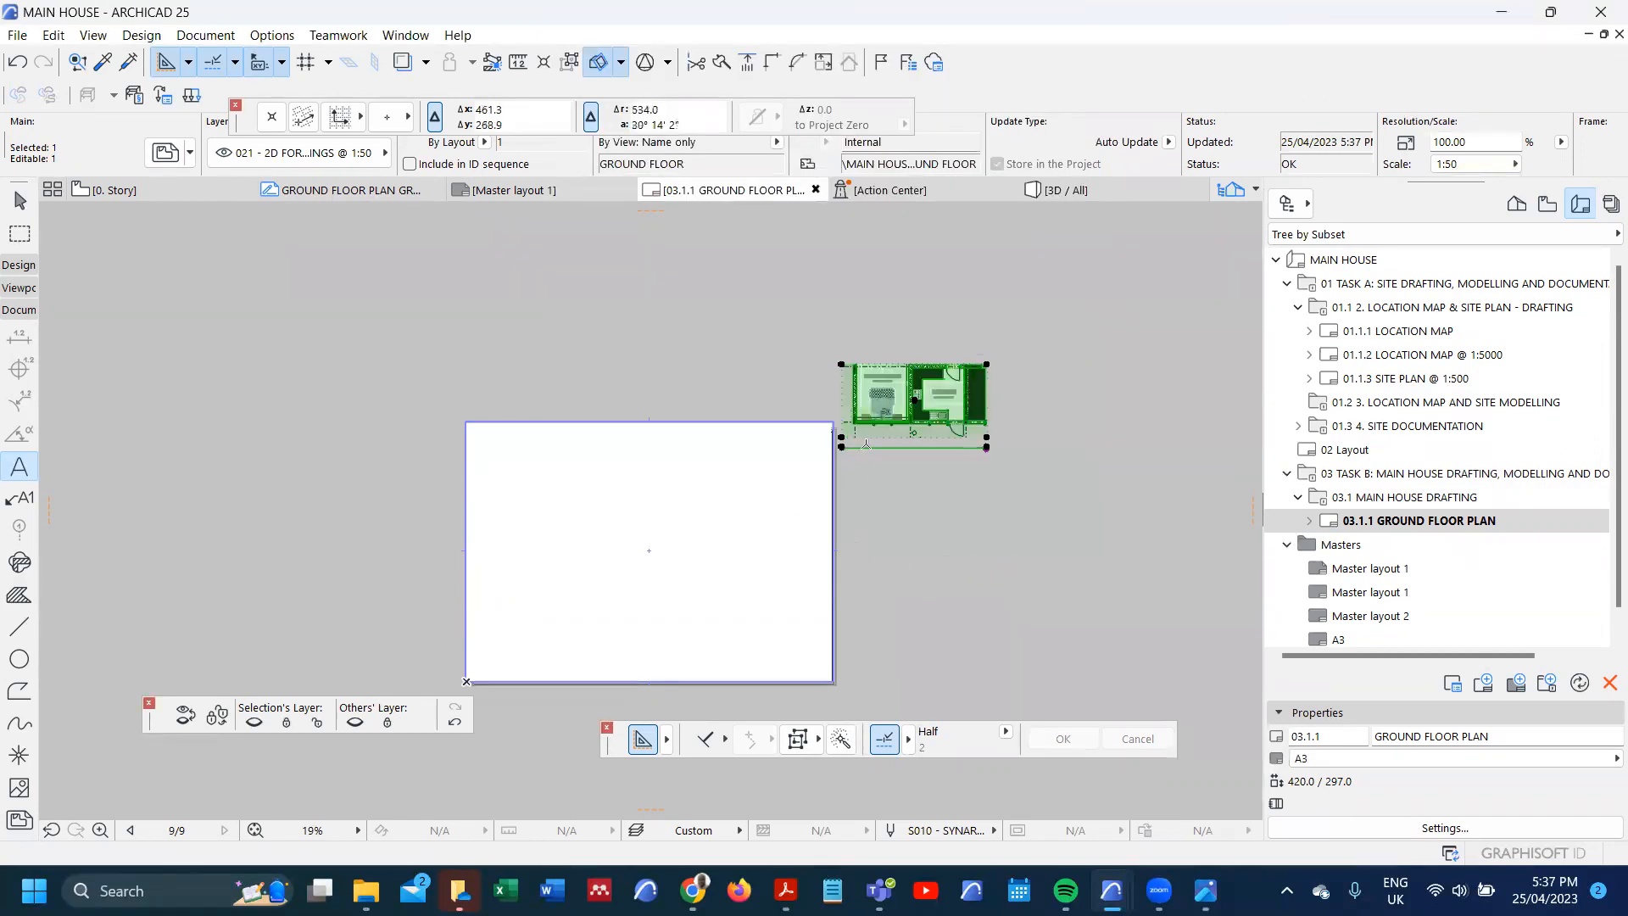
- Stretch the GROUND FLOOR drawing's frame outward from its upper-left corner
scroll(886, 424, down, 5)
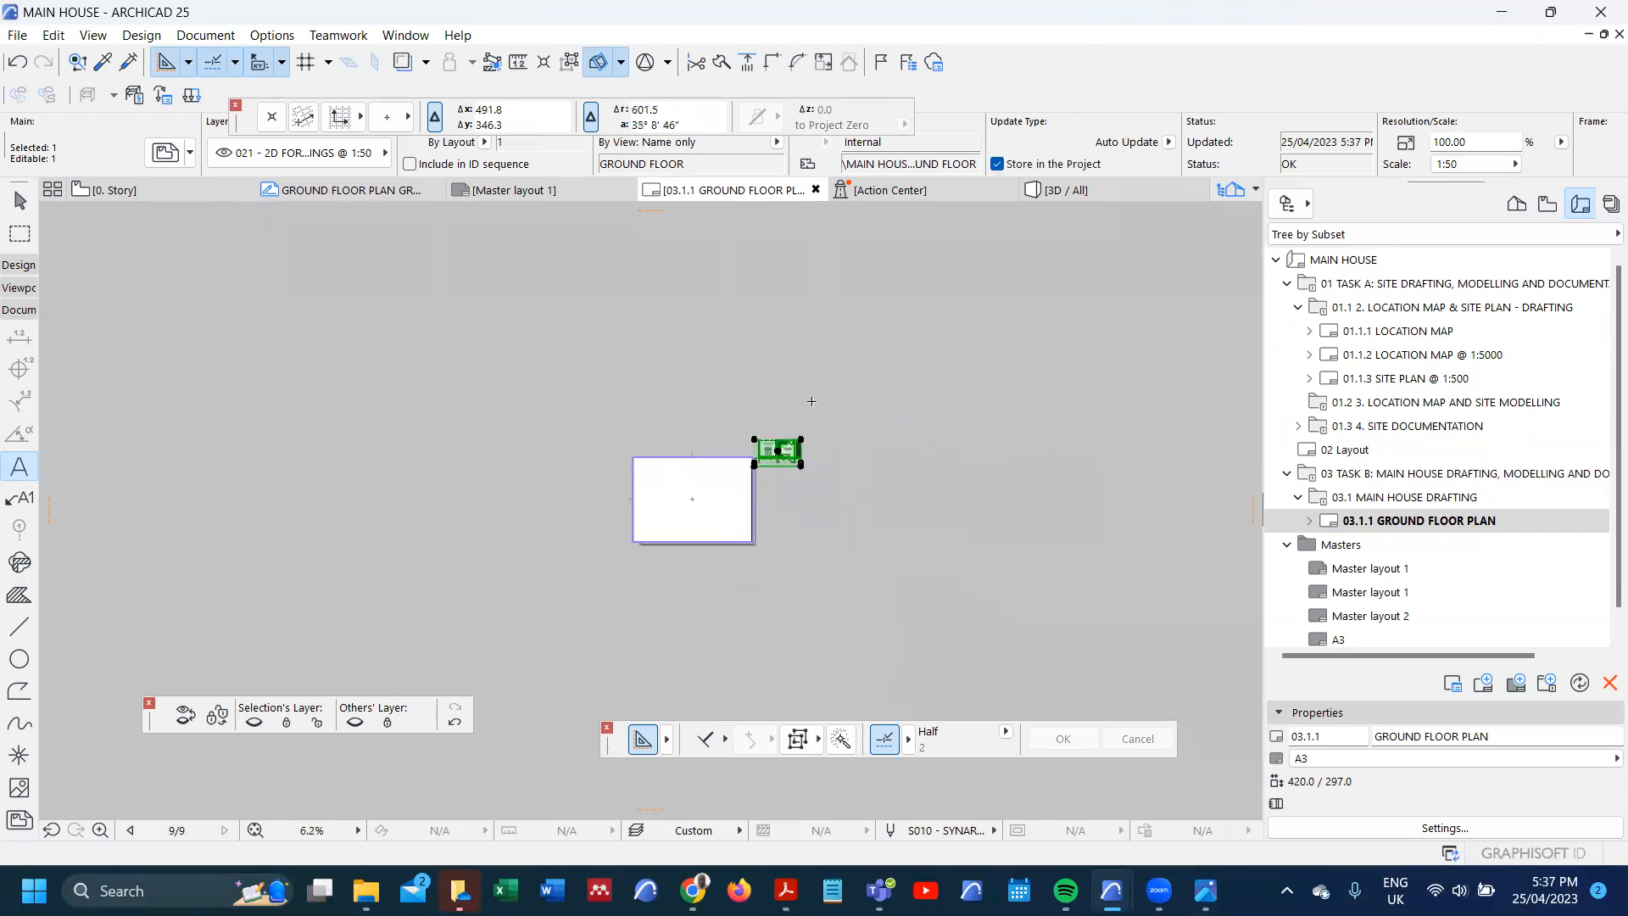
scroll(743, 499, up, 4)
scroll(741, 499, up, 3)
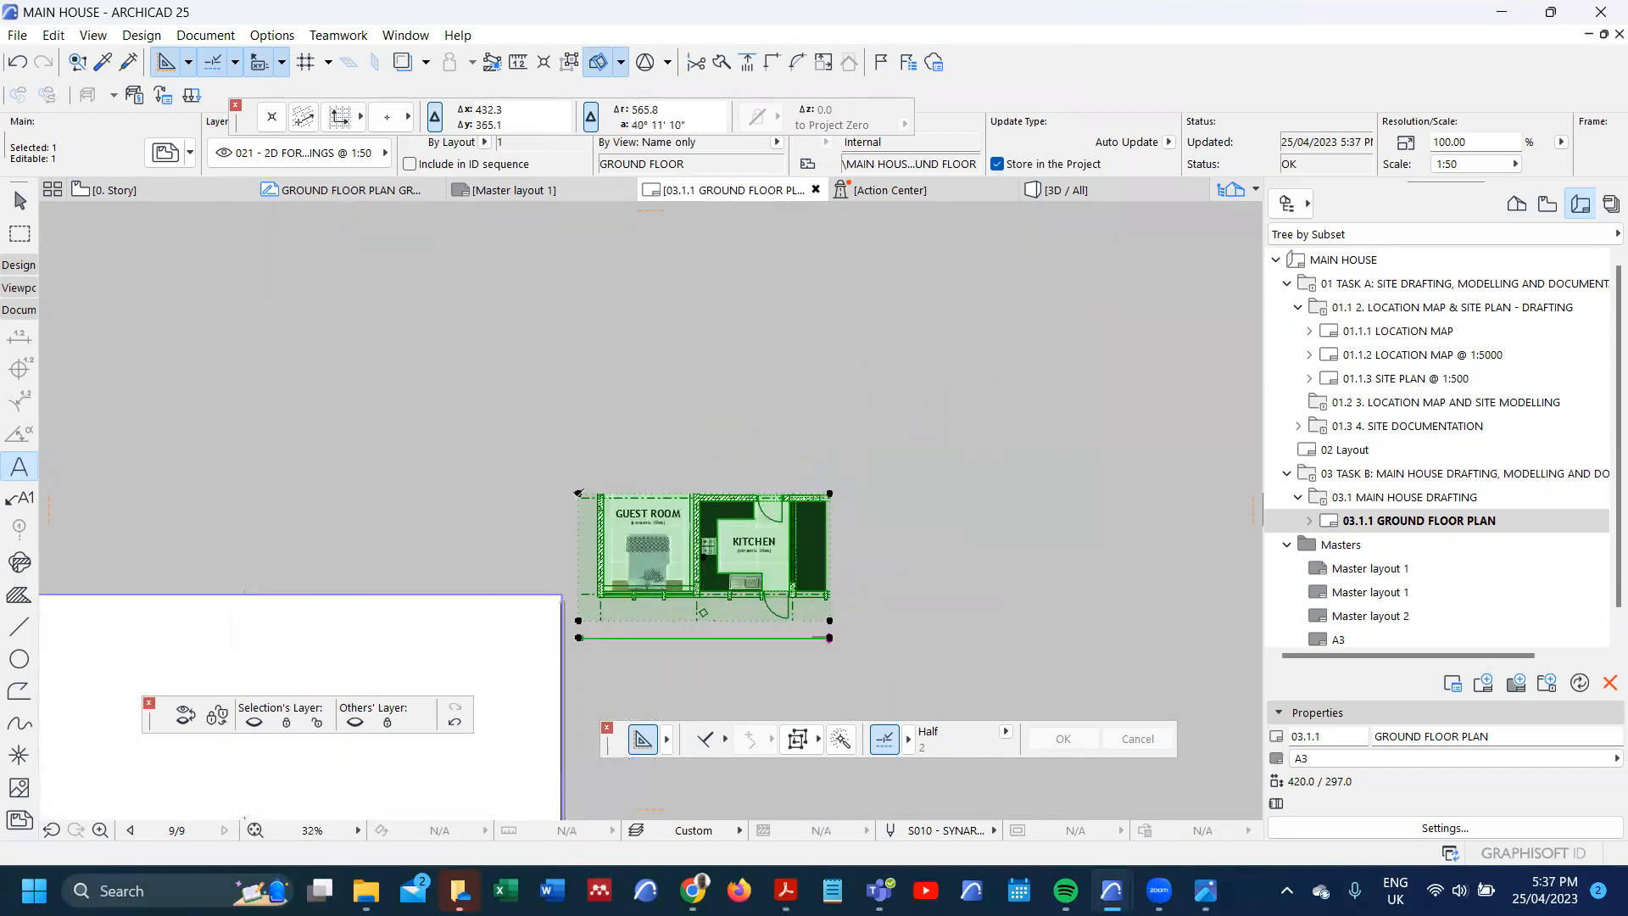
click(736, 496)
click(81, 214)
click(447, 322)
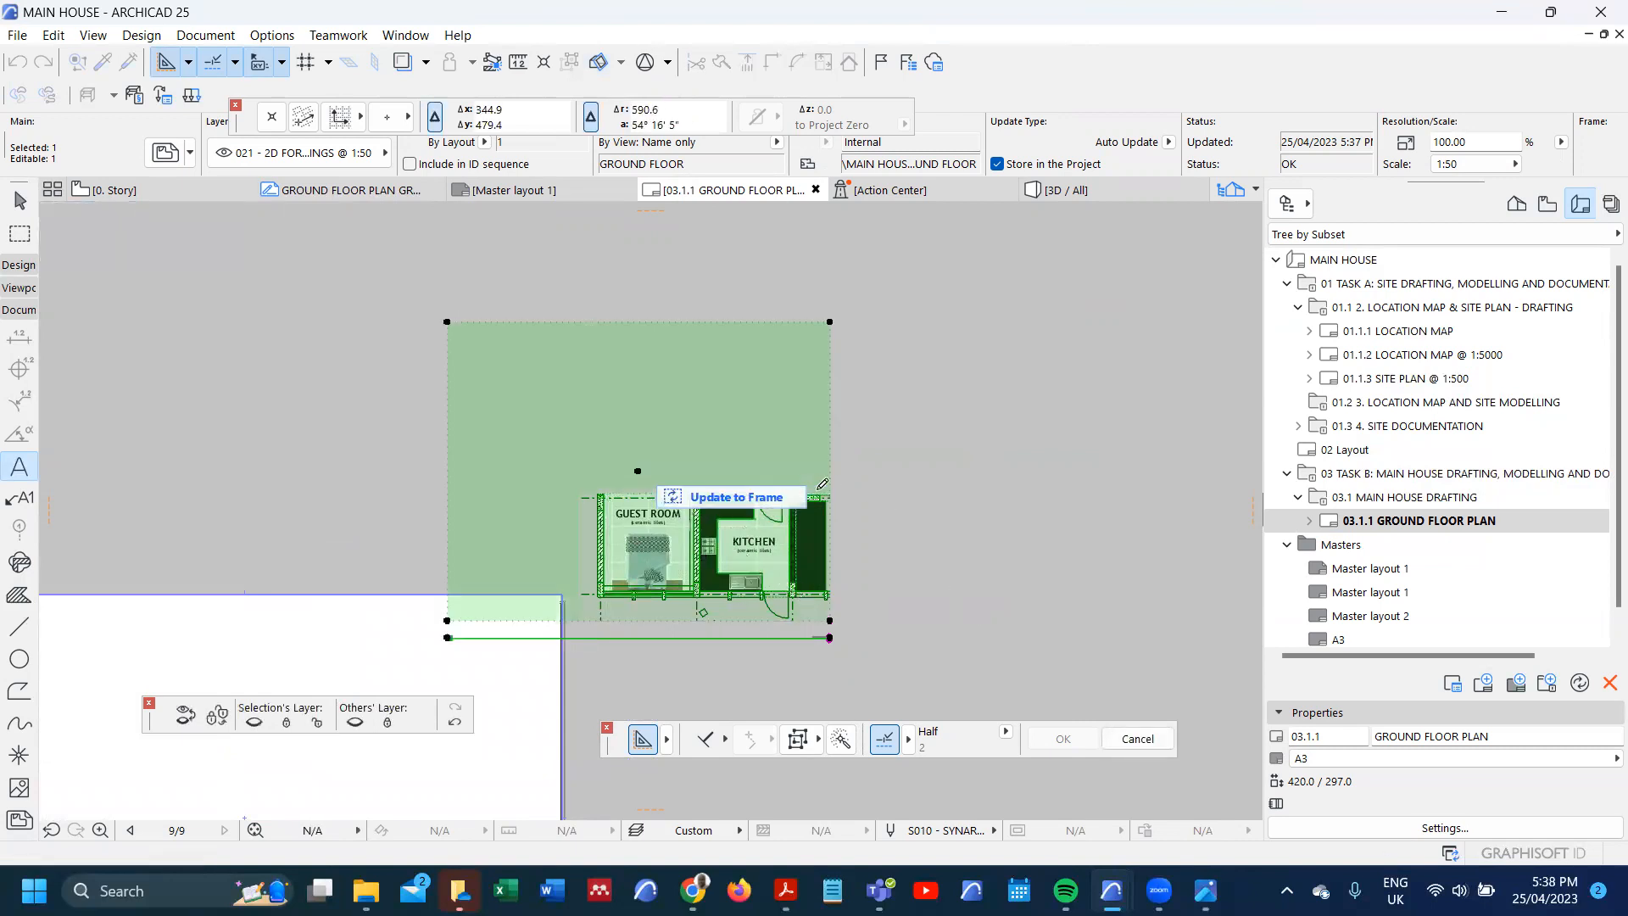
- Stretch the drawing frame outward from its lower-right corner and update the drawing to the enlarged frame
scroll(812, 501, down, 2)
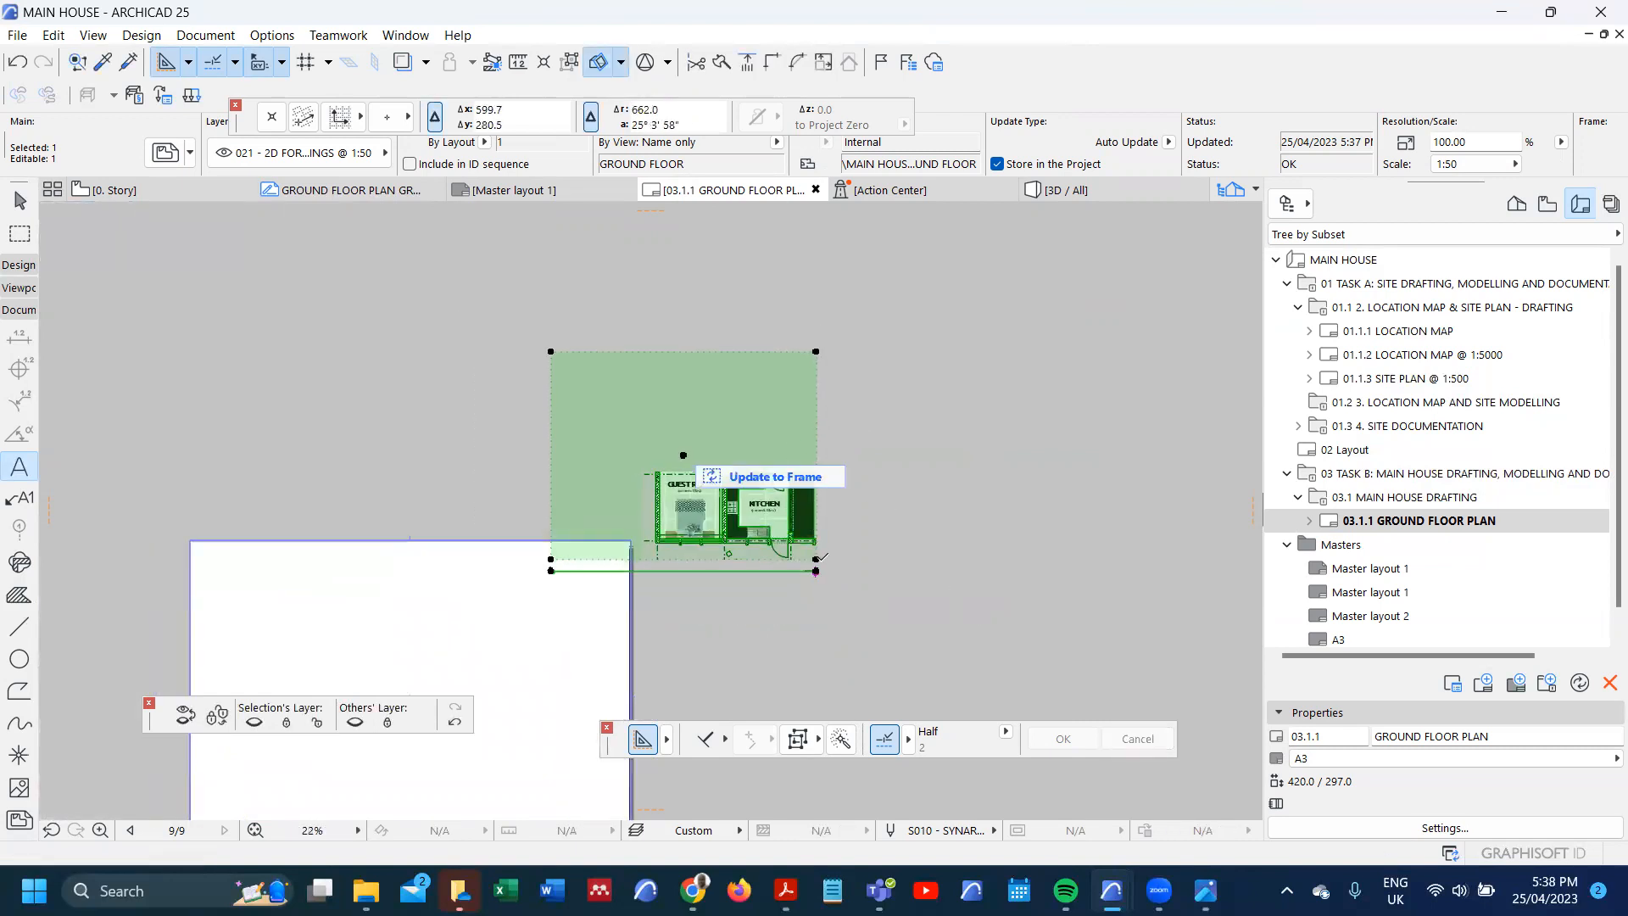
click(816, 559)
click(1138, 657)
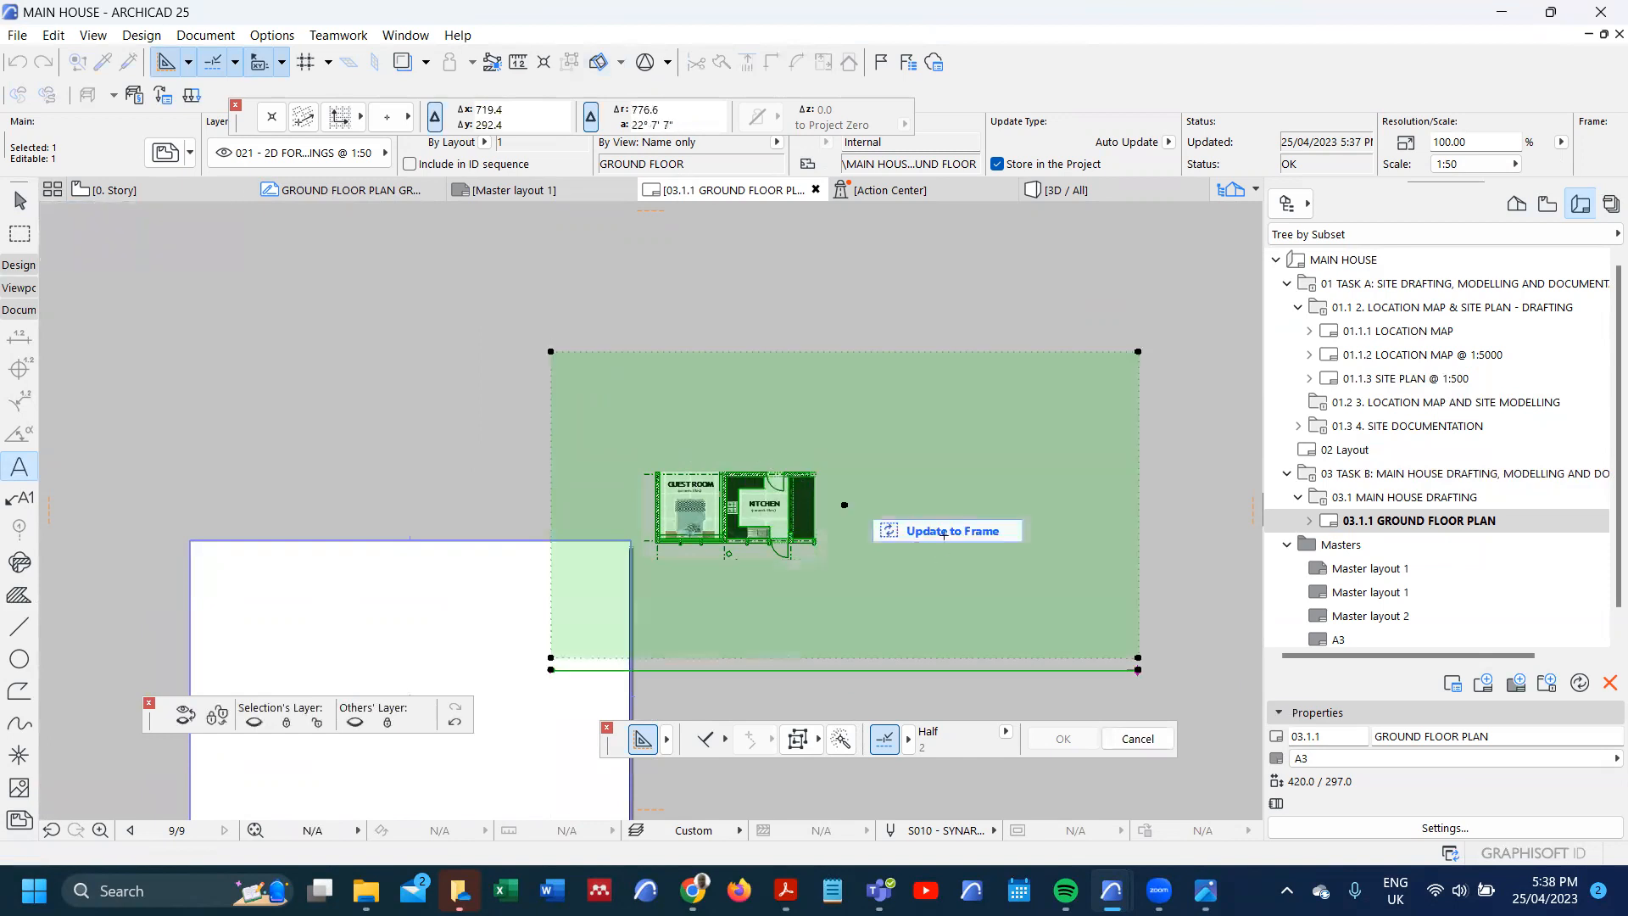
click(944, 532)
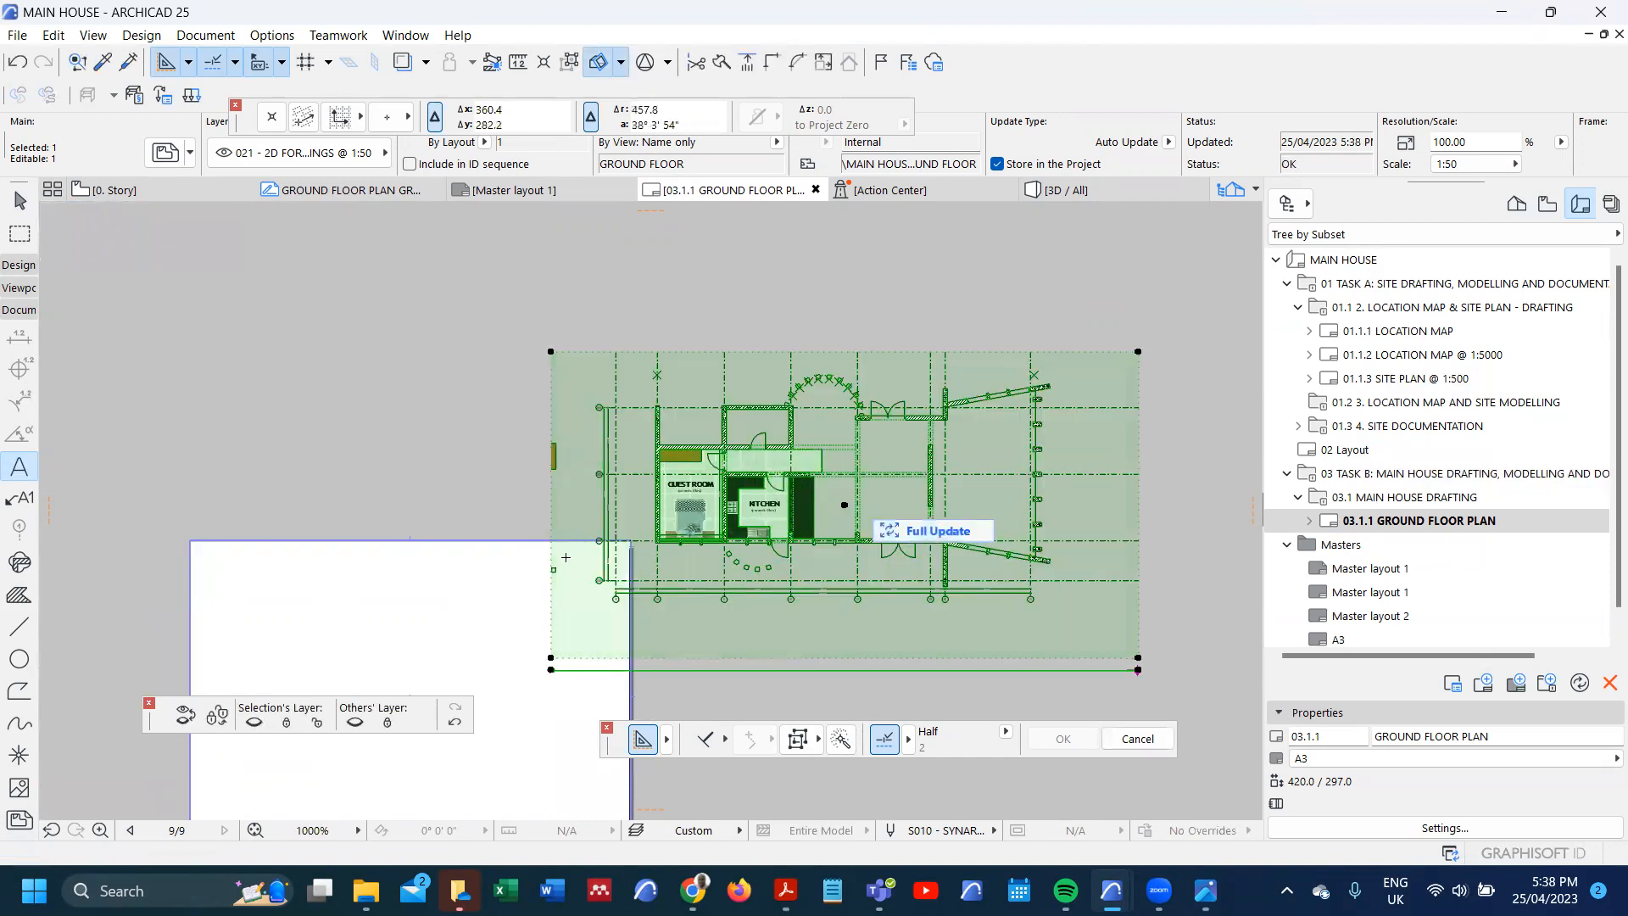
- Offset the drawing frame's left edge inward by about 42 mm and its bottom edge inward by about 50 mm
scroll(565, 557, up, 2)
click(544, 451)
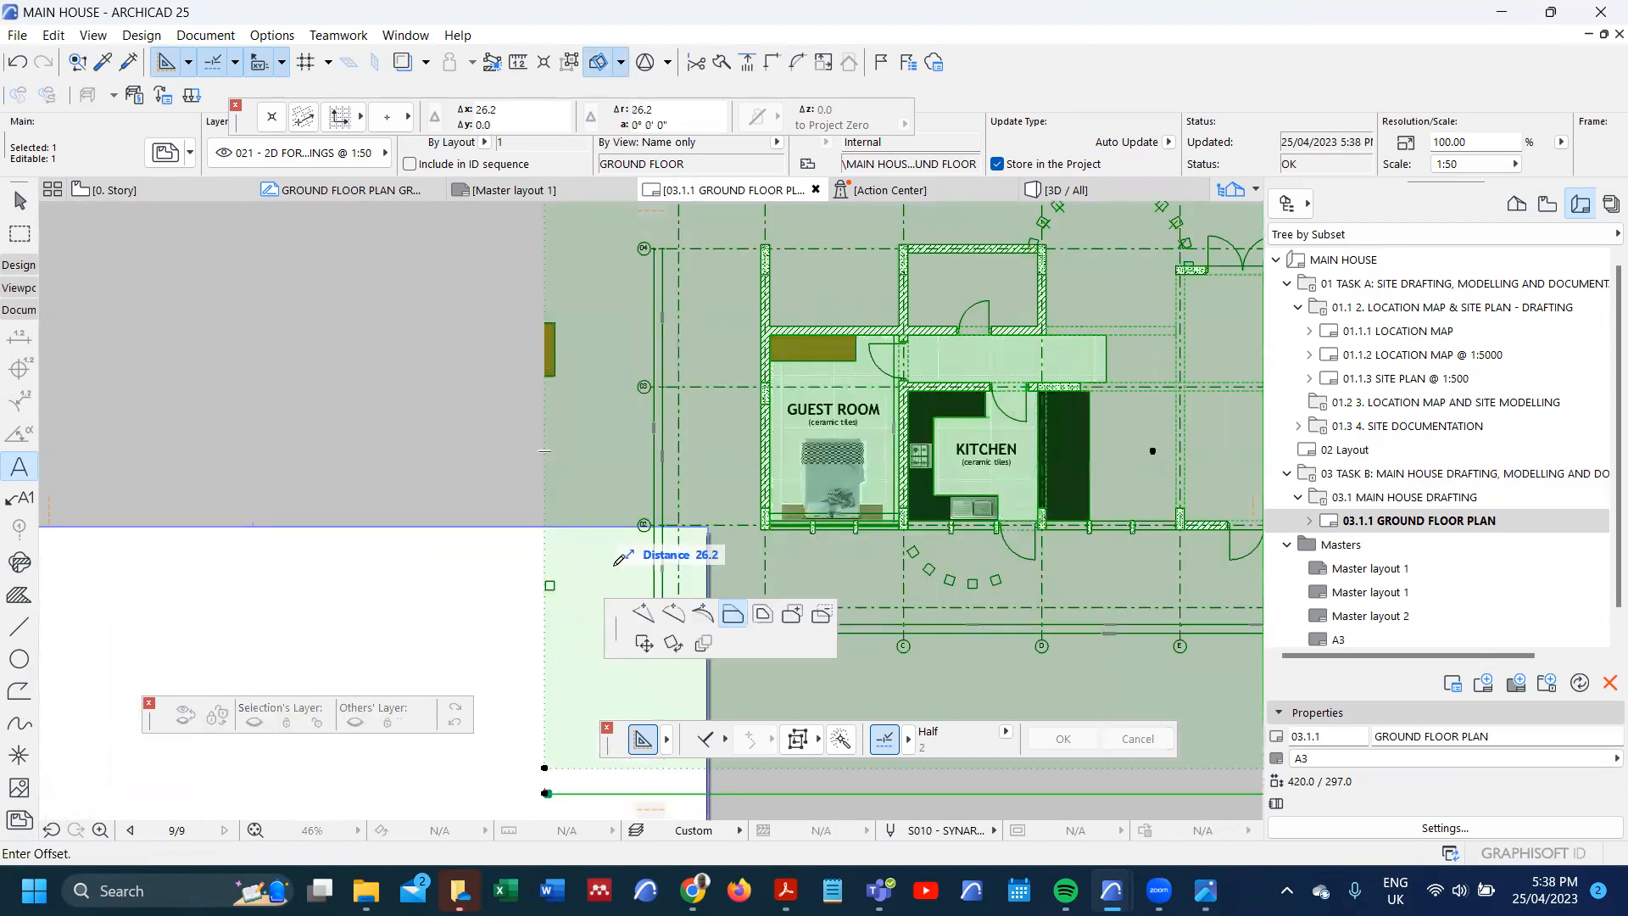
scroll(623, 585, up, 3)
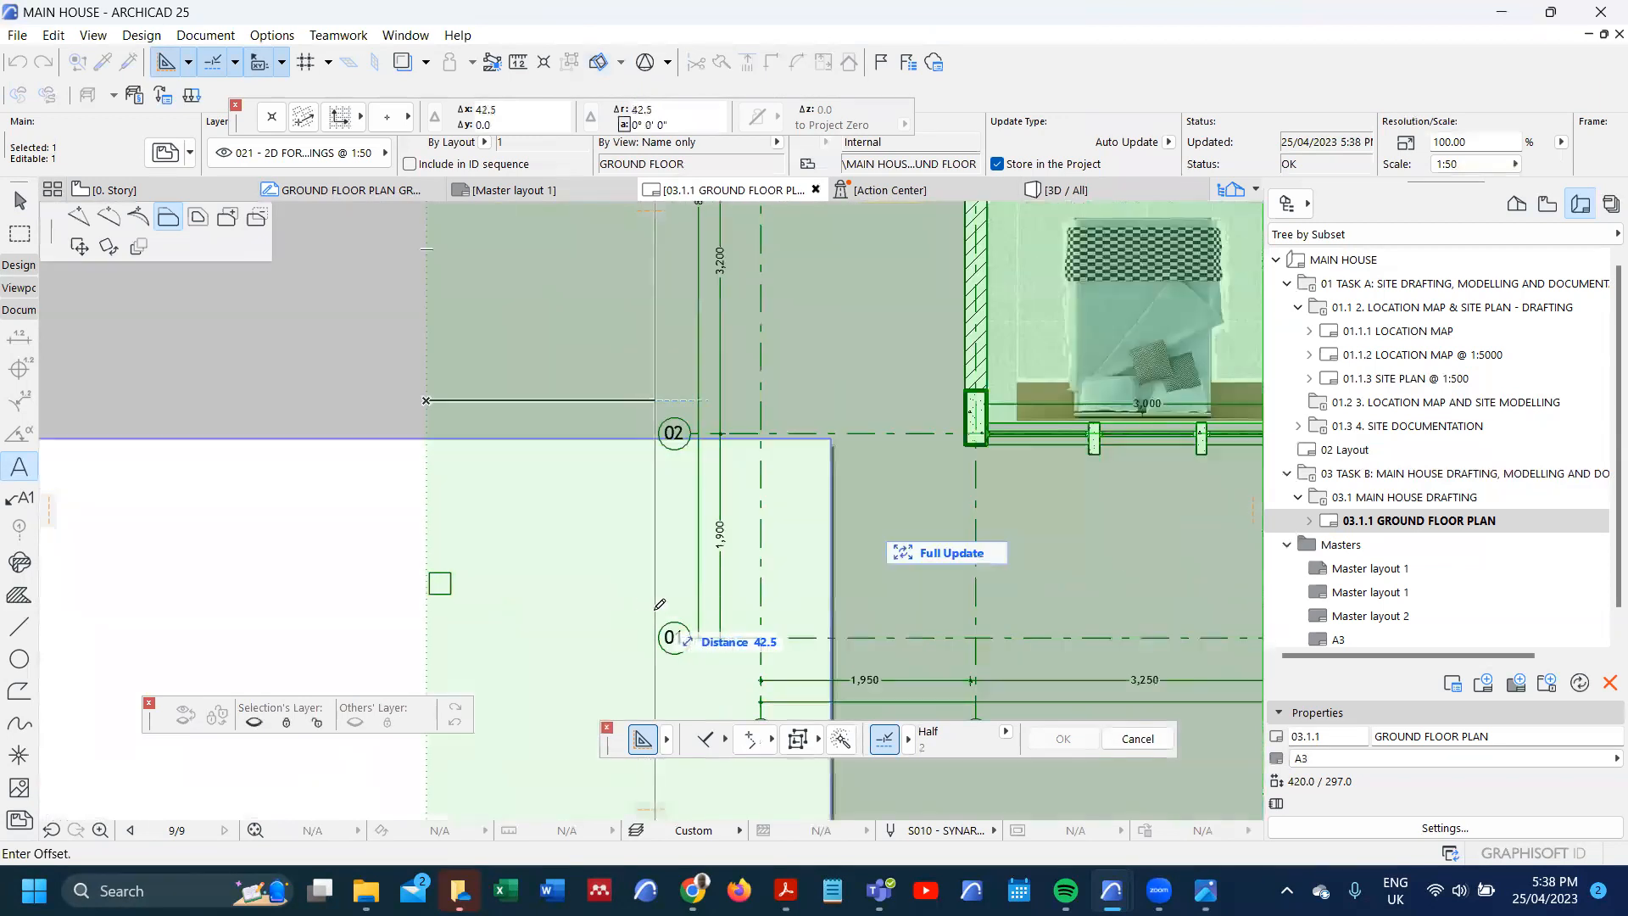
scroll(678, 615, down, 5)
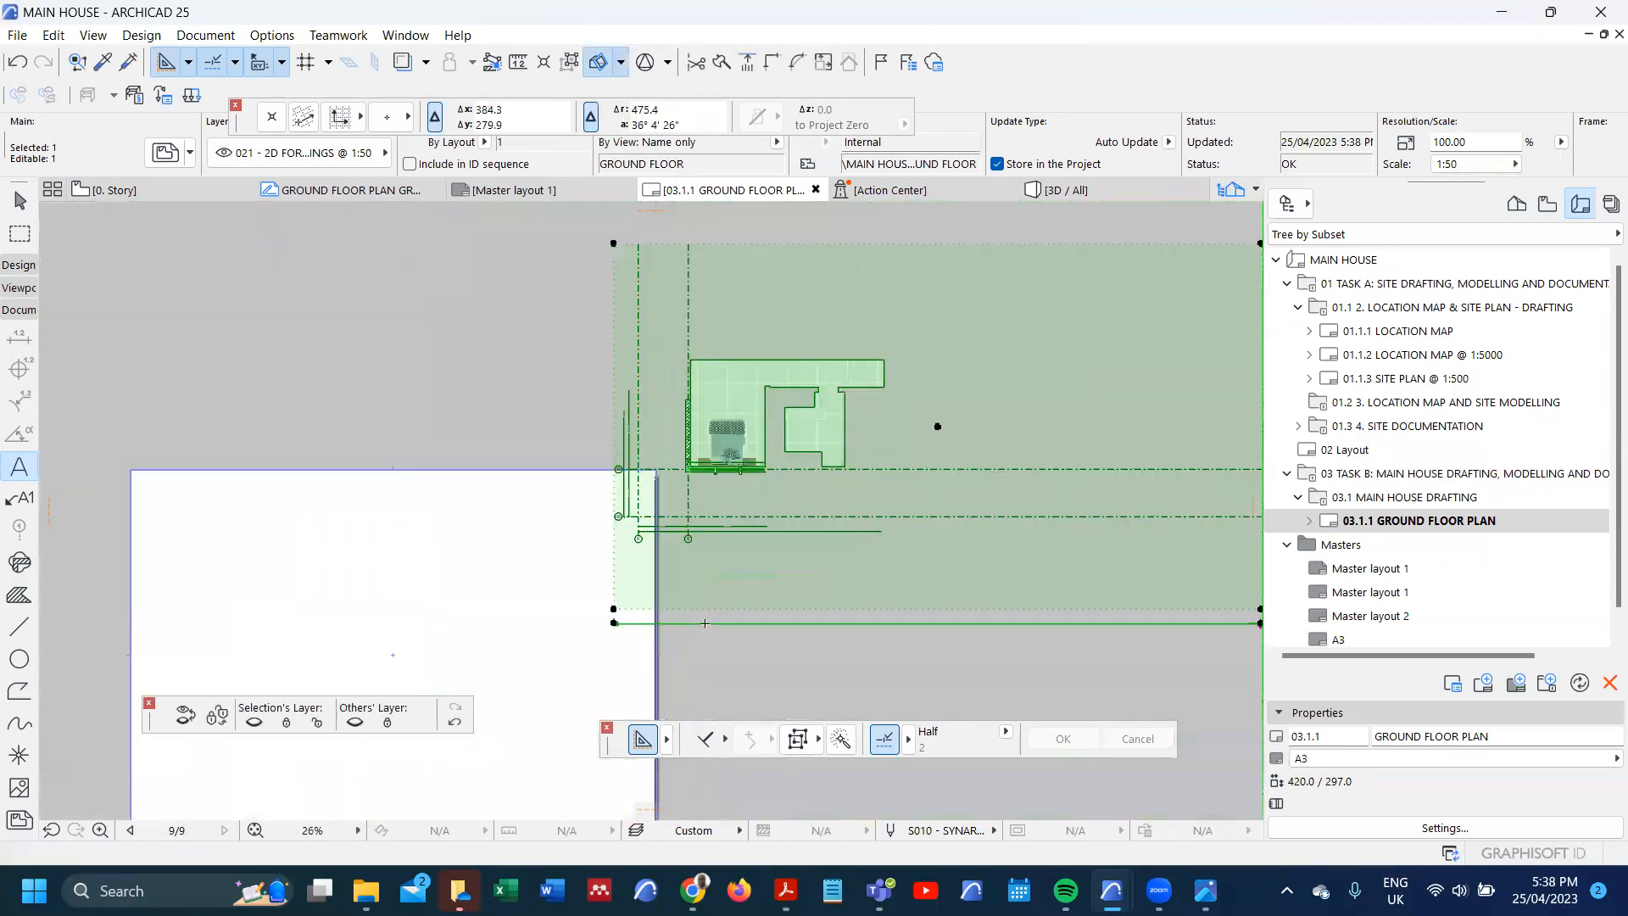
scroll(704, 623, up, 2)
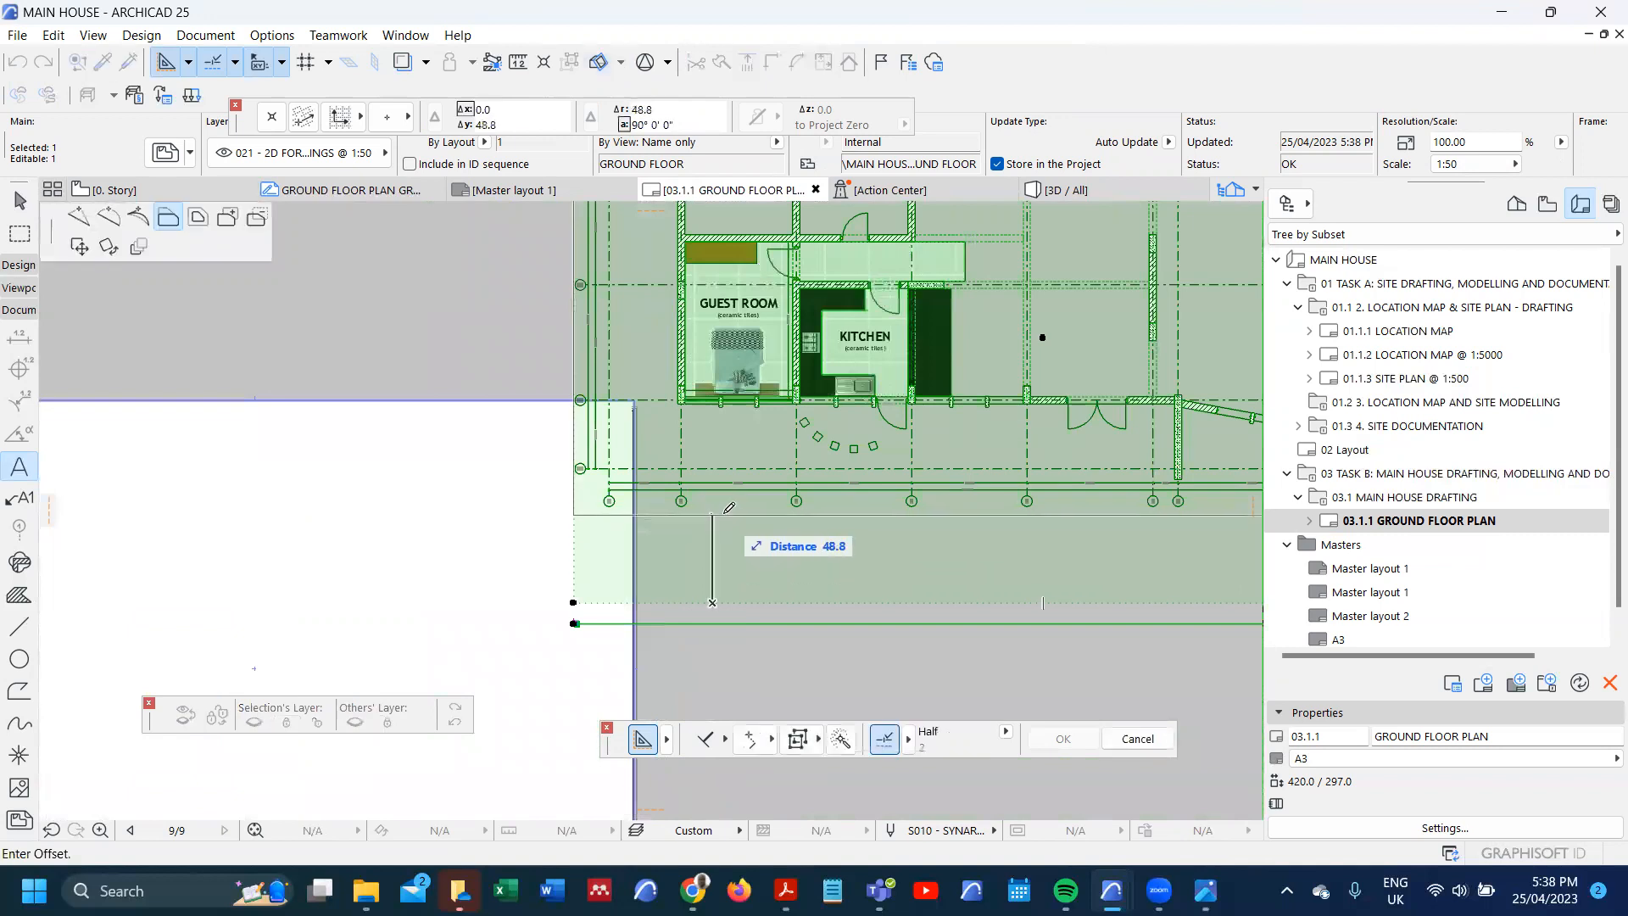
scroll(686, 545, down, 2)
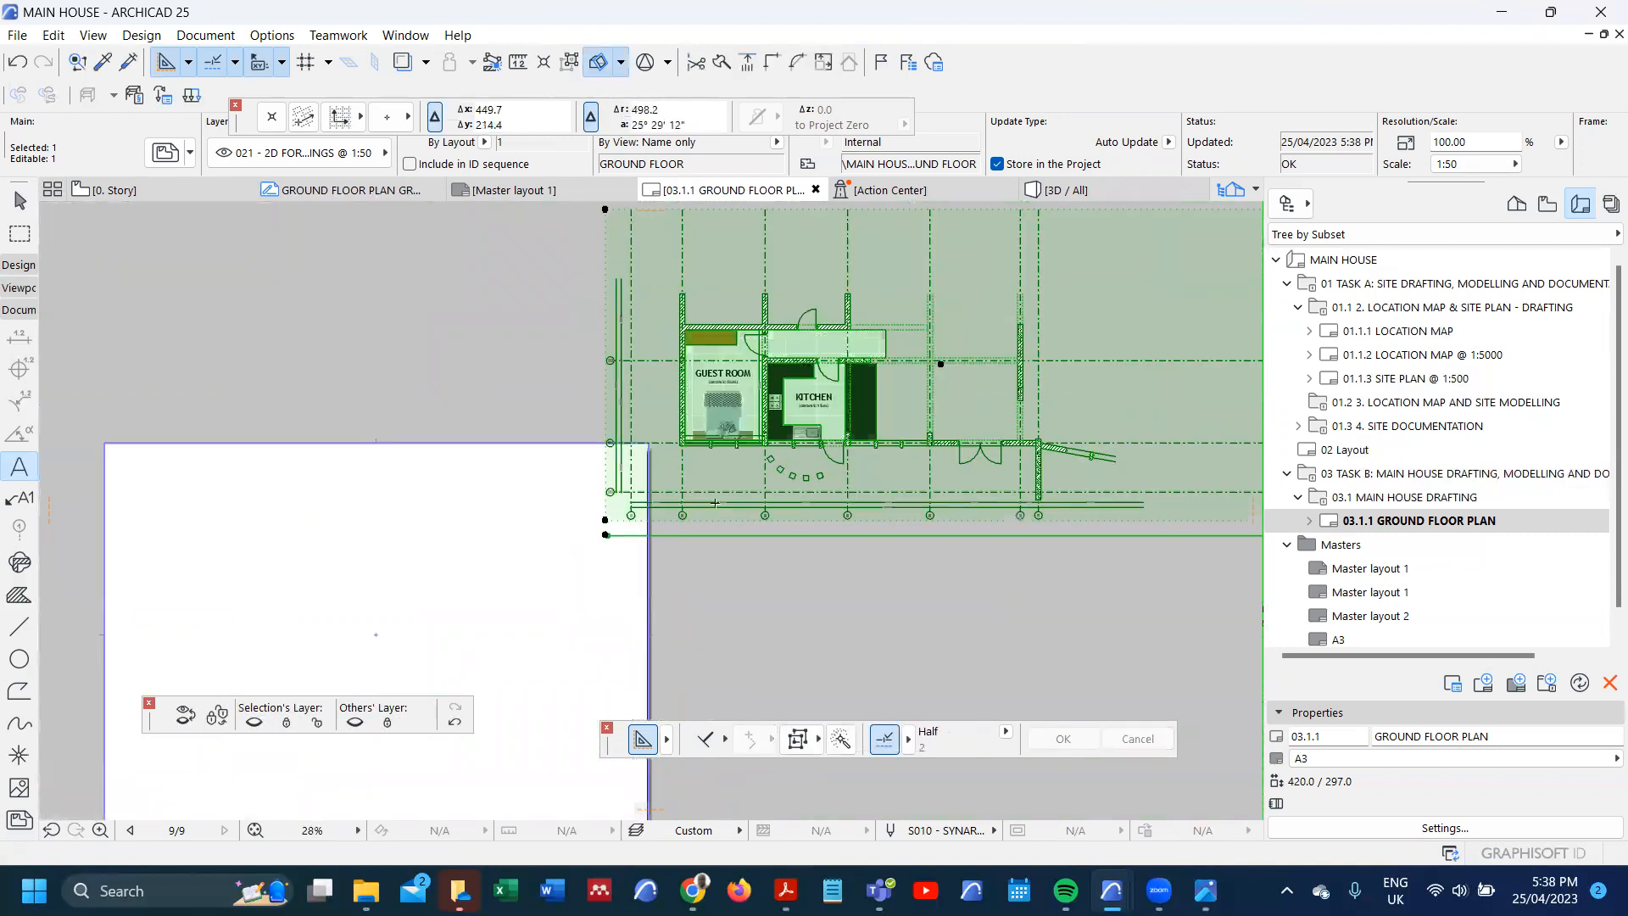
- Offset the drawing frame's top edge inward by about 20 mm and its right edge inward by about 75 mm
scroll(686, 546, down, 3)
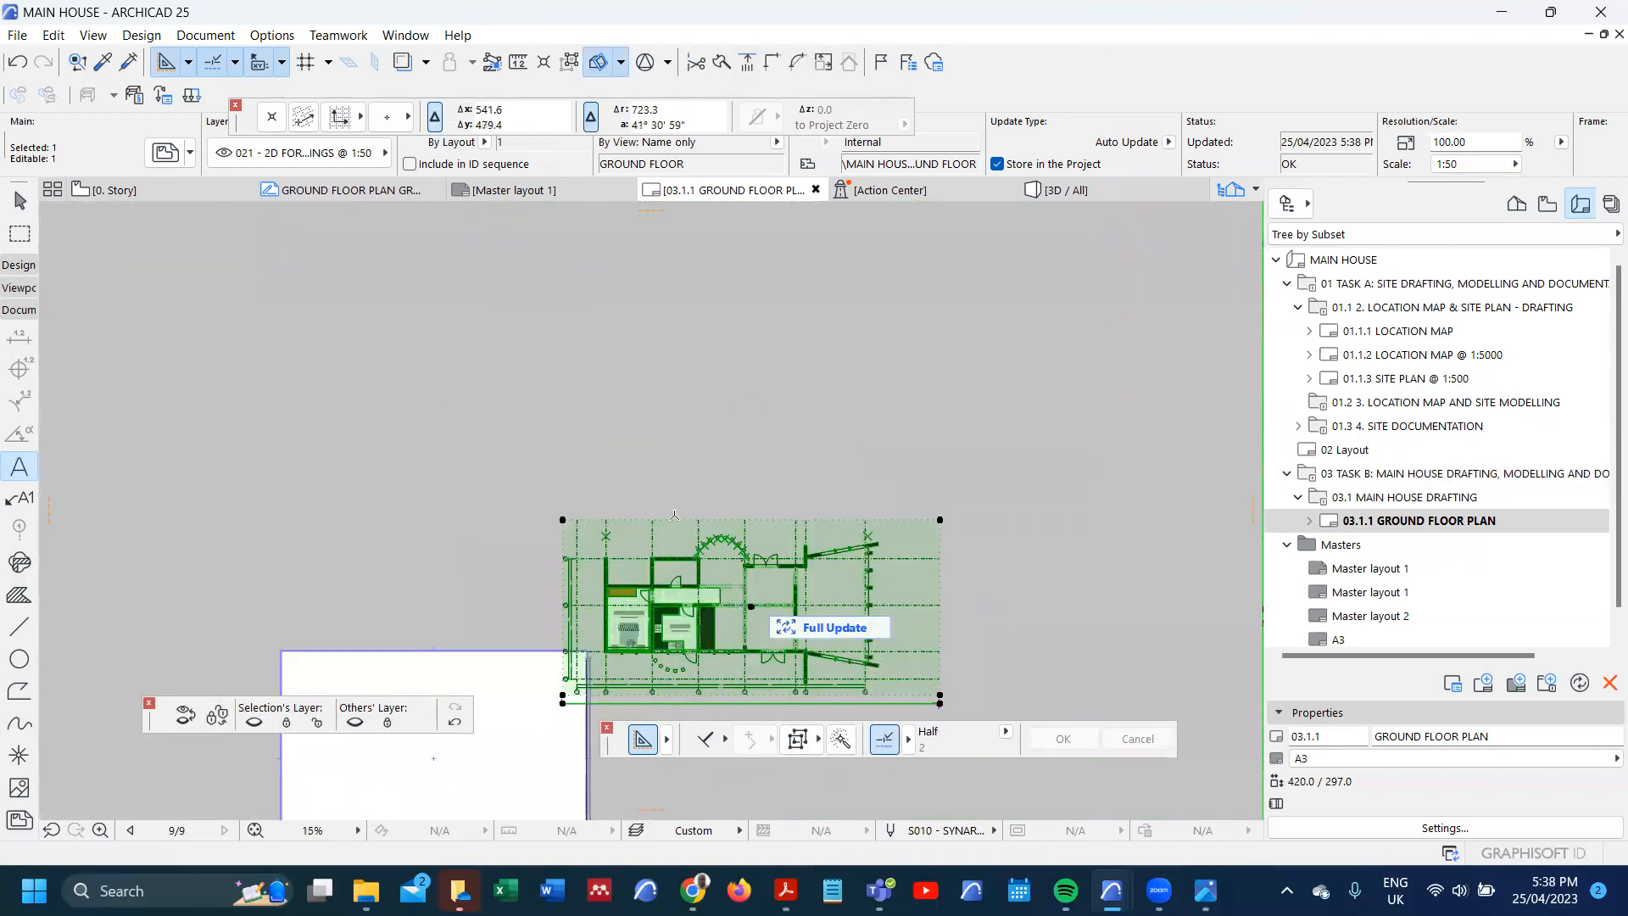
scroll(725, 549, up, 10)
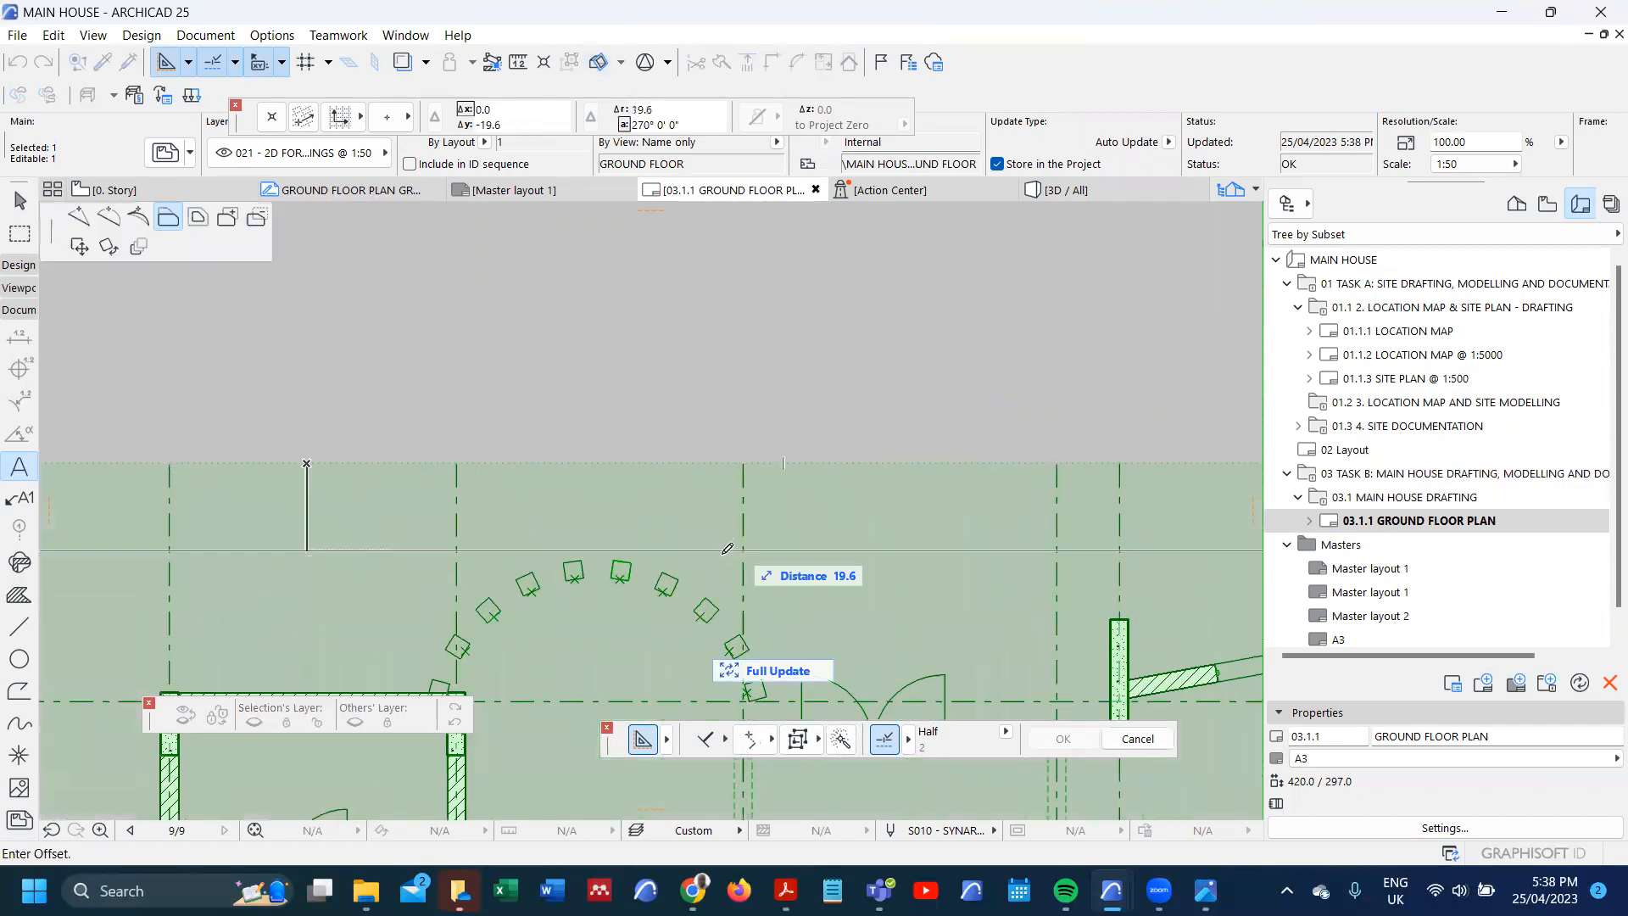
click(713, 556)
scroll(729, 410, down, 10)
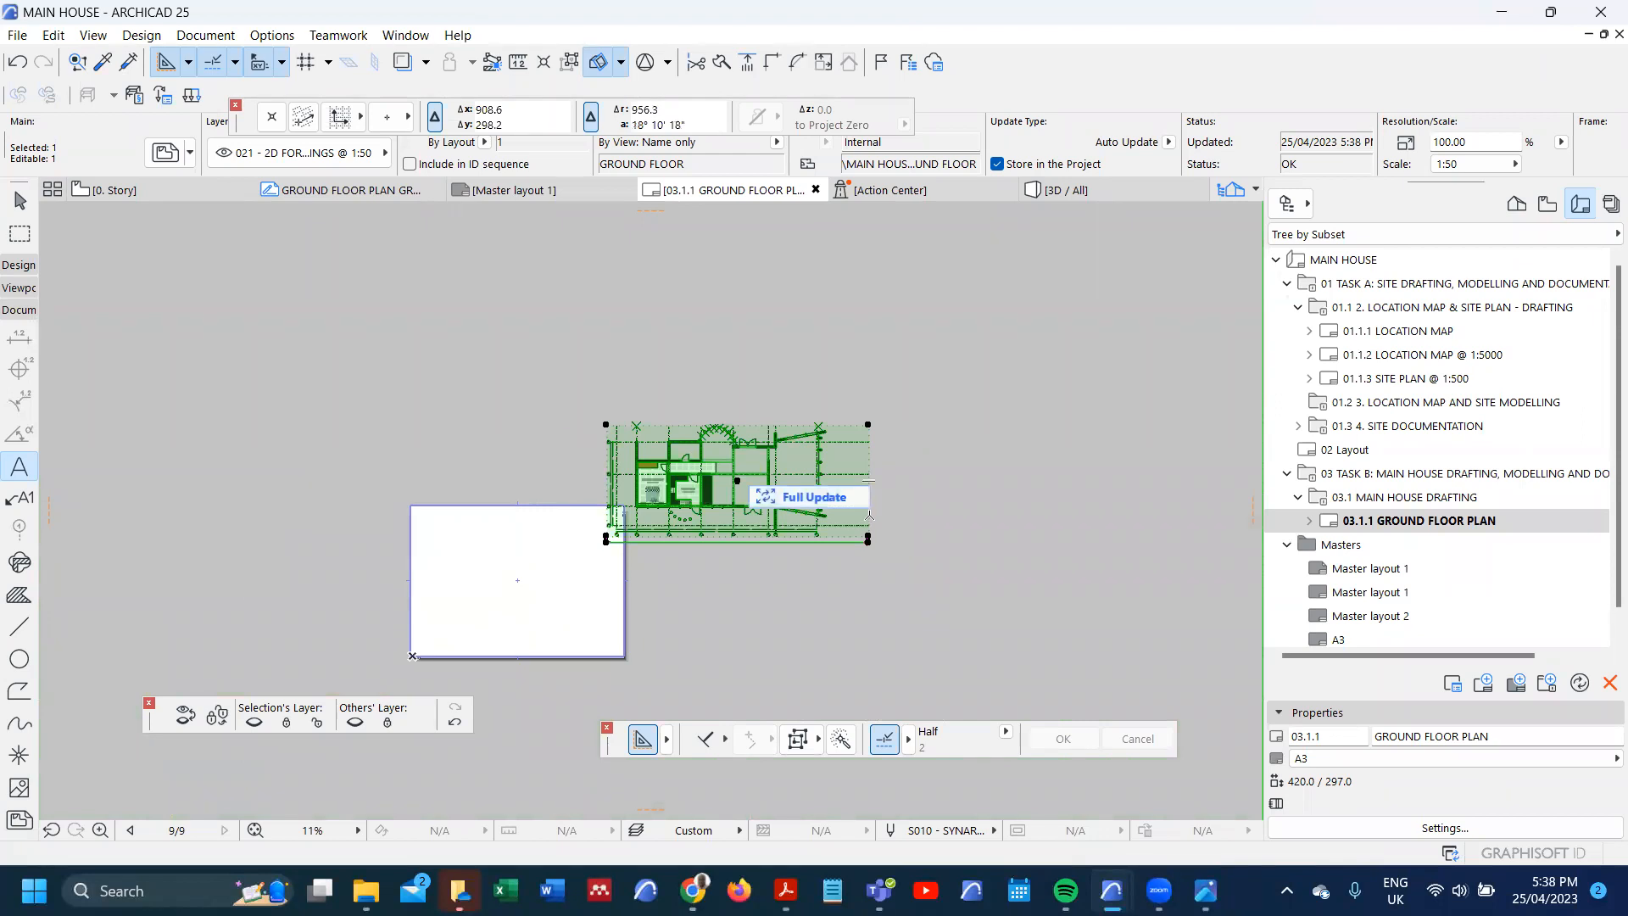
click(869, 516)
scroll(845, 508, up, 2)
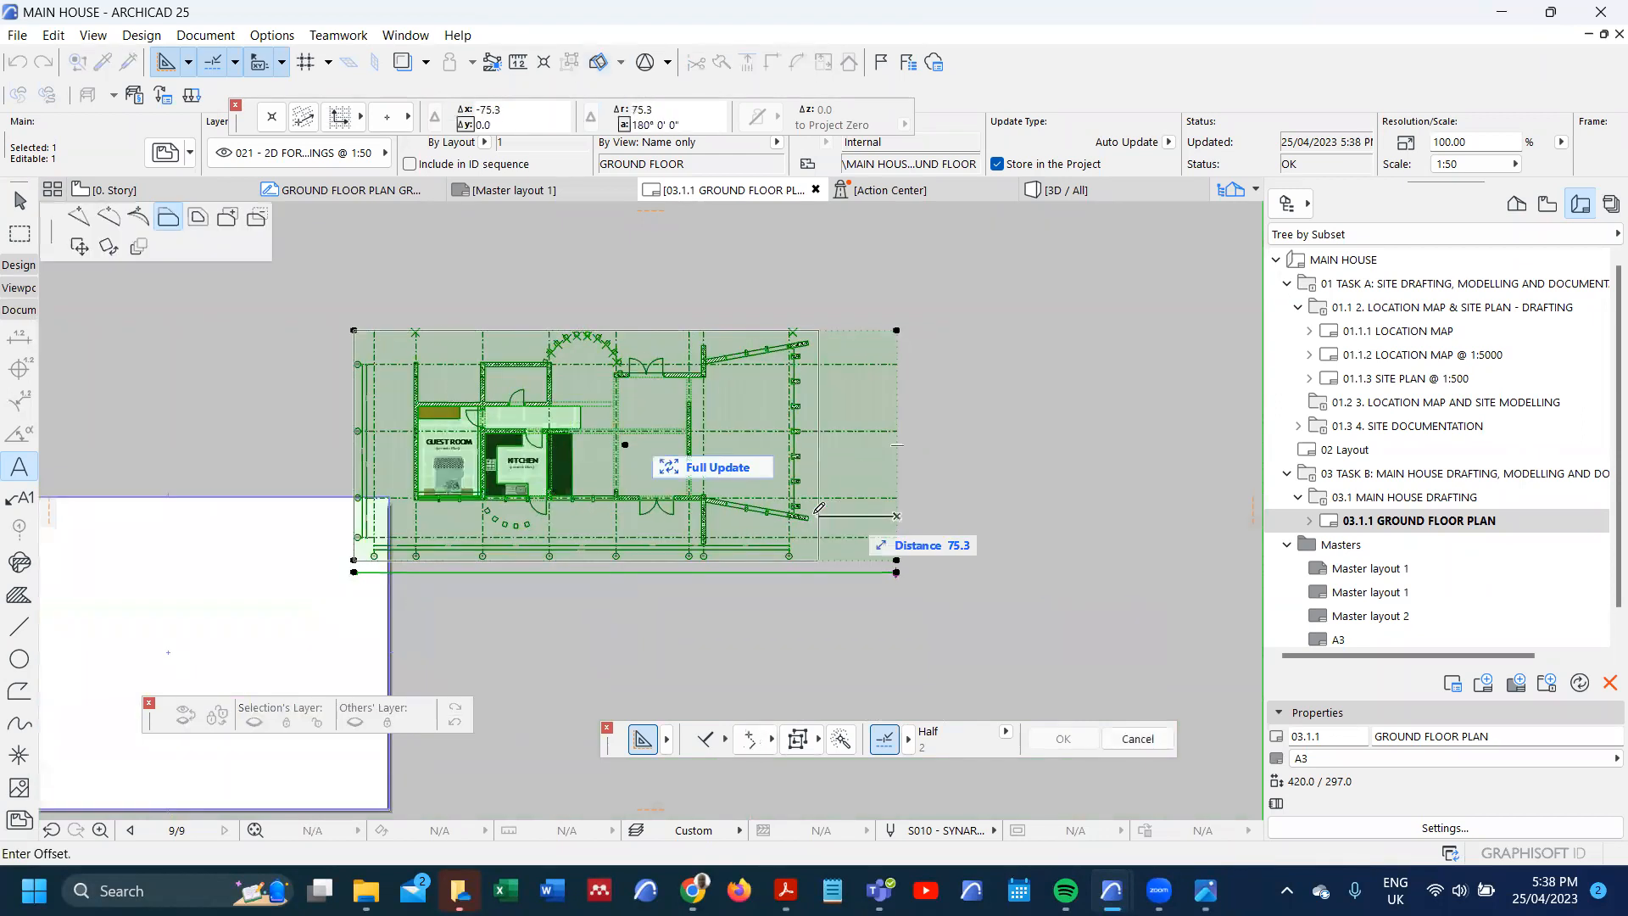
click(845, 532)
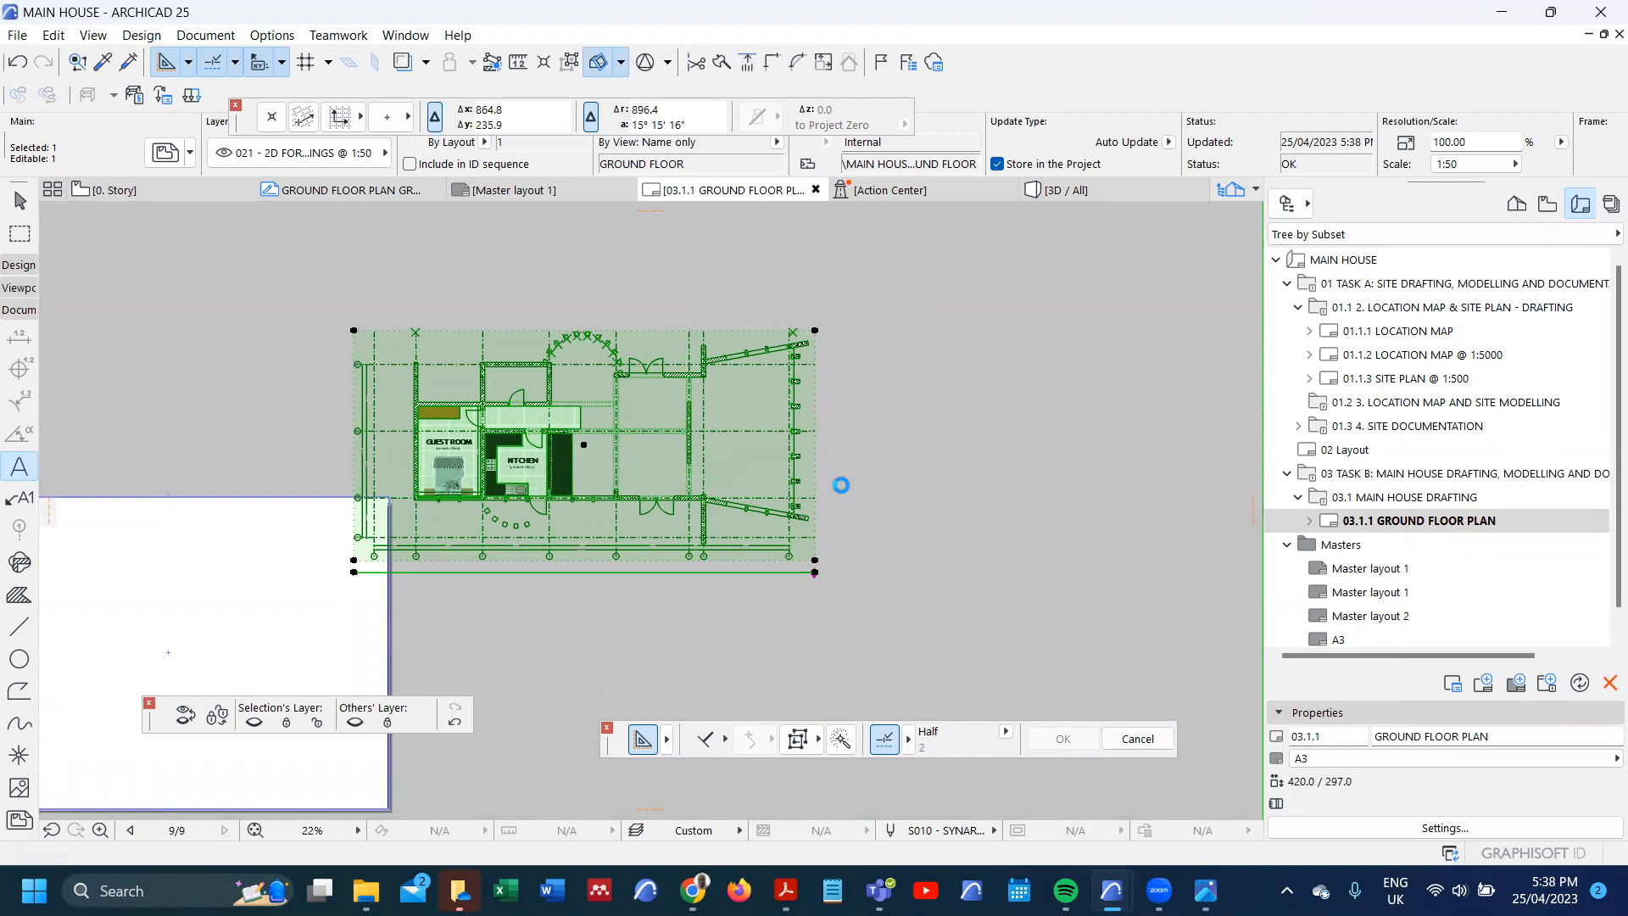
- Resize the GROUND FLOOR drawing with the Fit to Layout magnification so it lands on the sheet
key(ctrl+t)
click(632, 407)
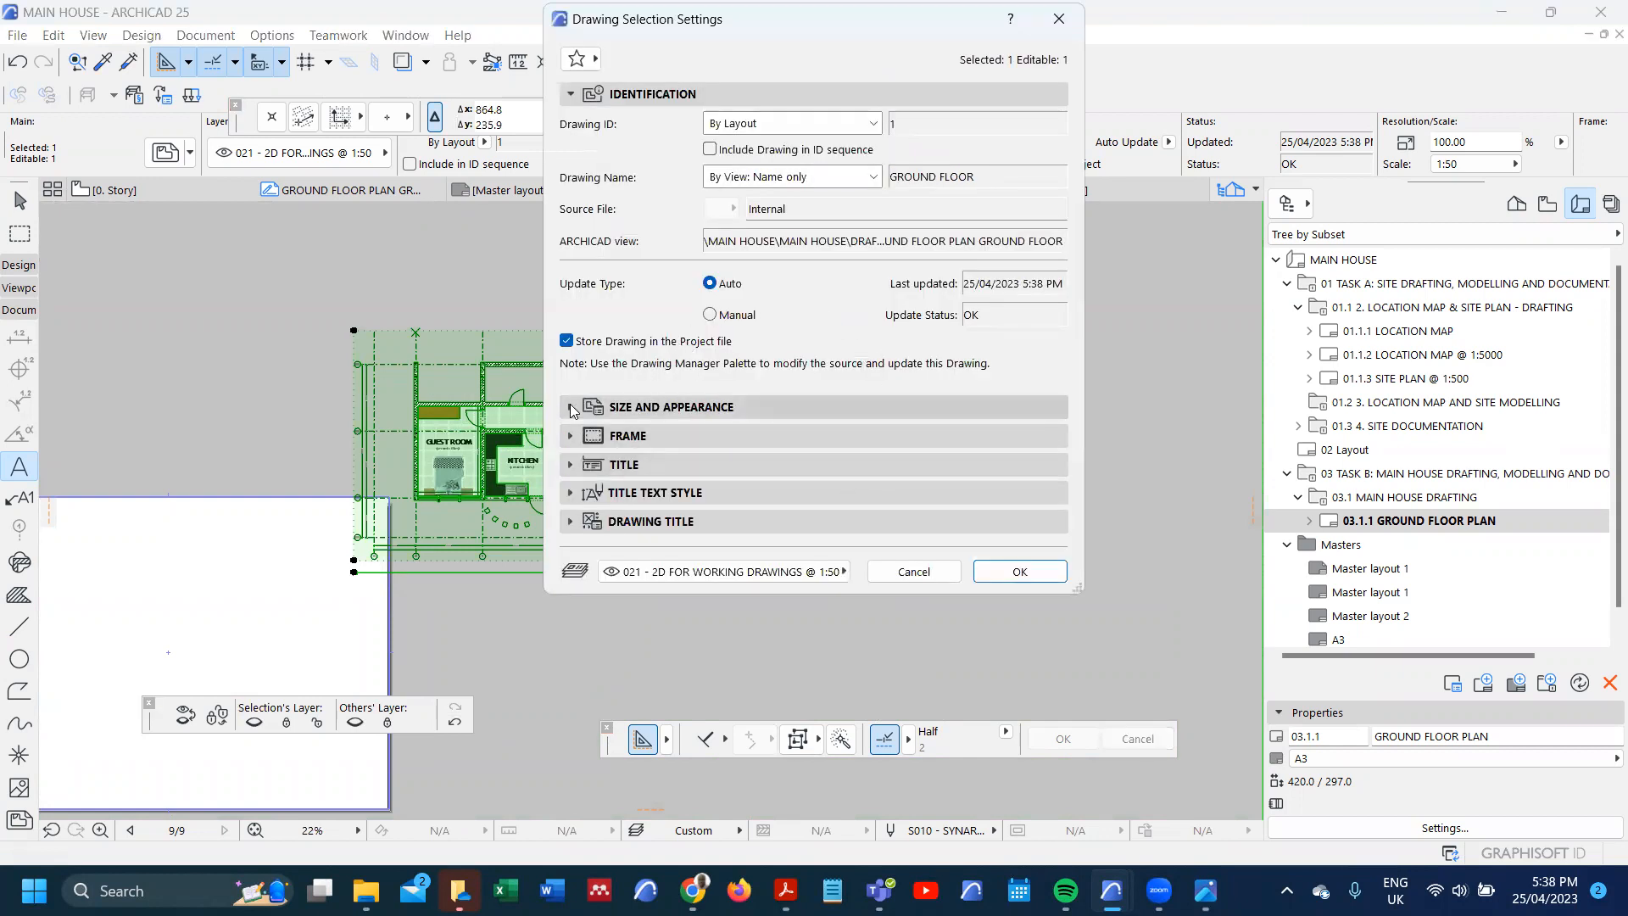
click(779, 216)
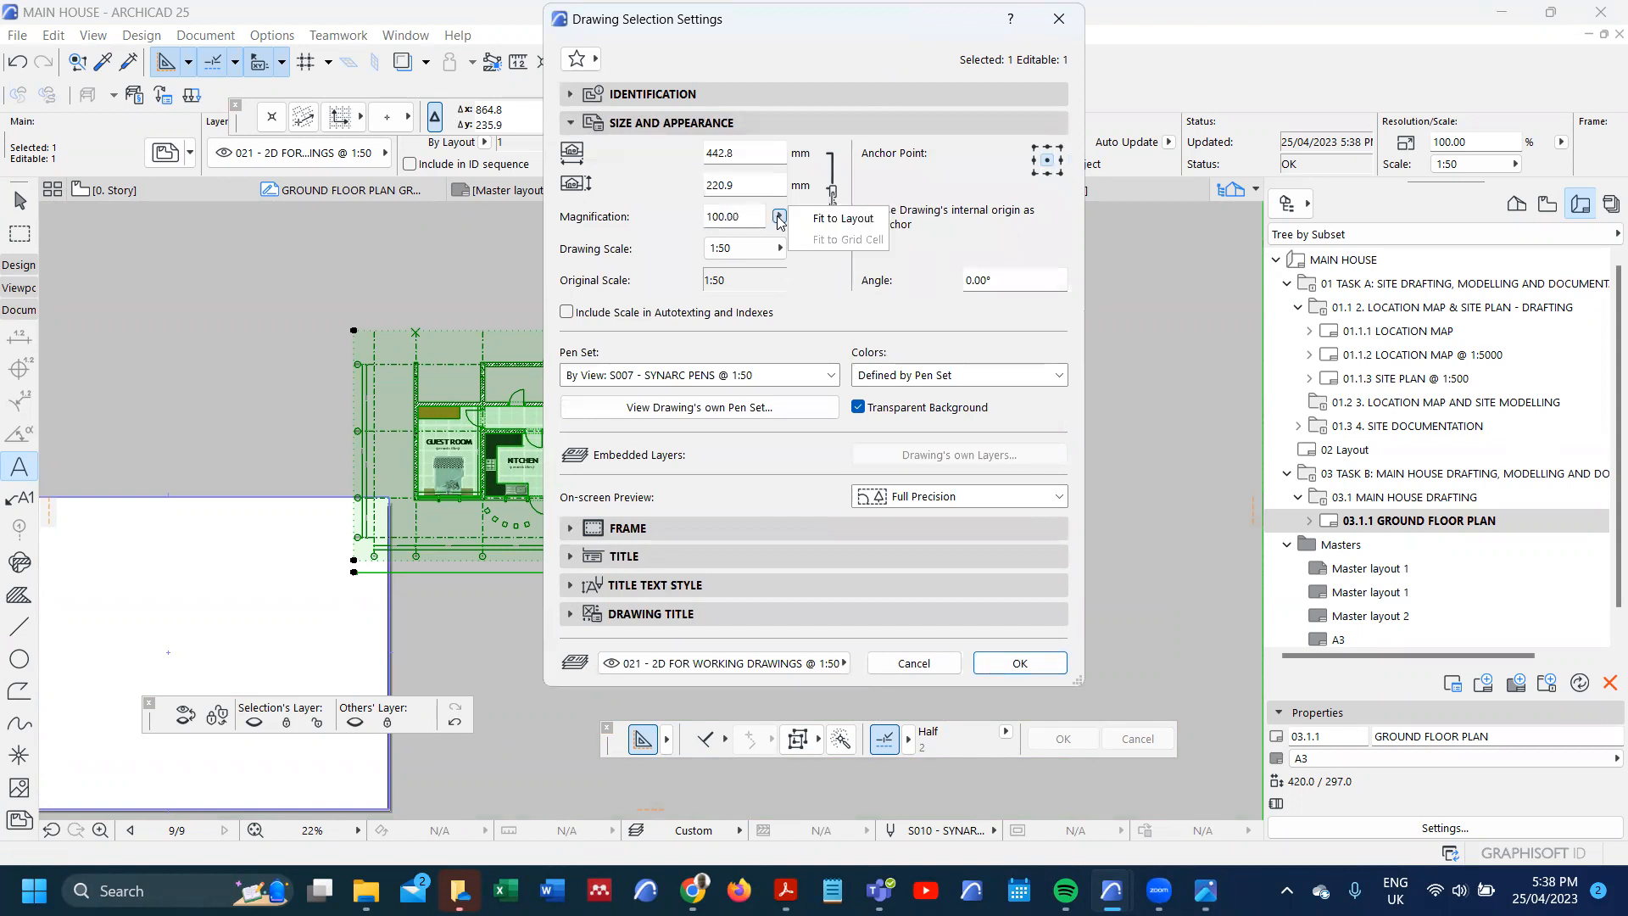
click(848, 217)
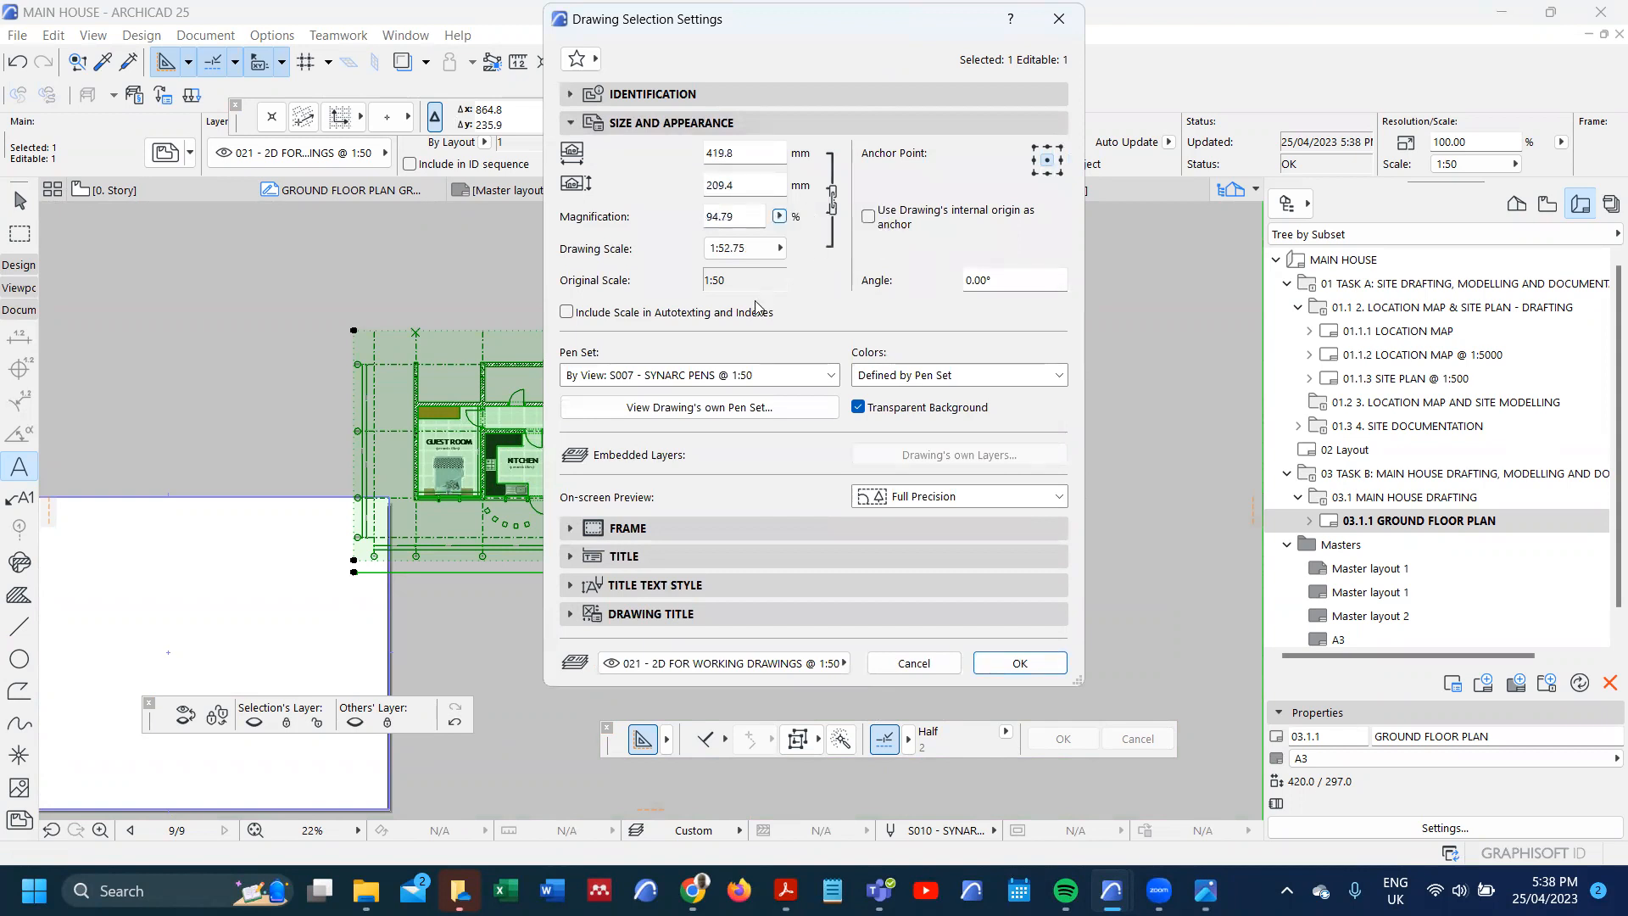
click(1021, 663)
scroll(755, 429, down, 5)
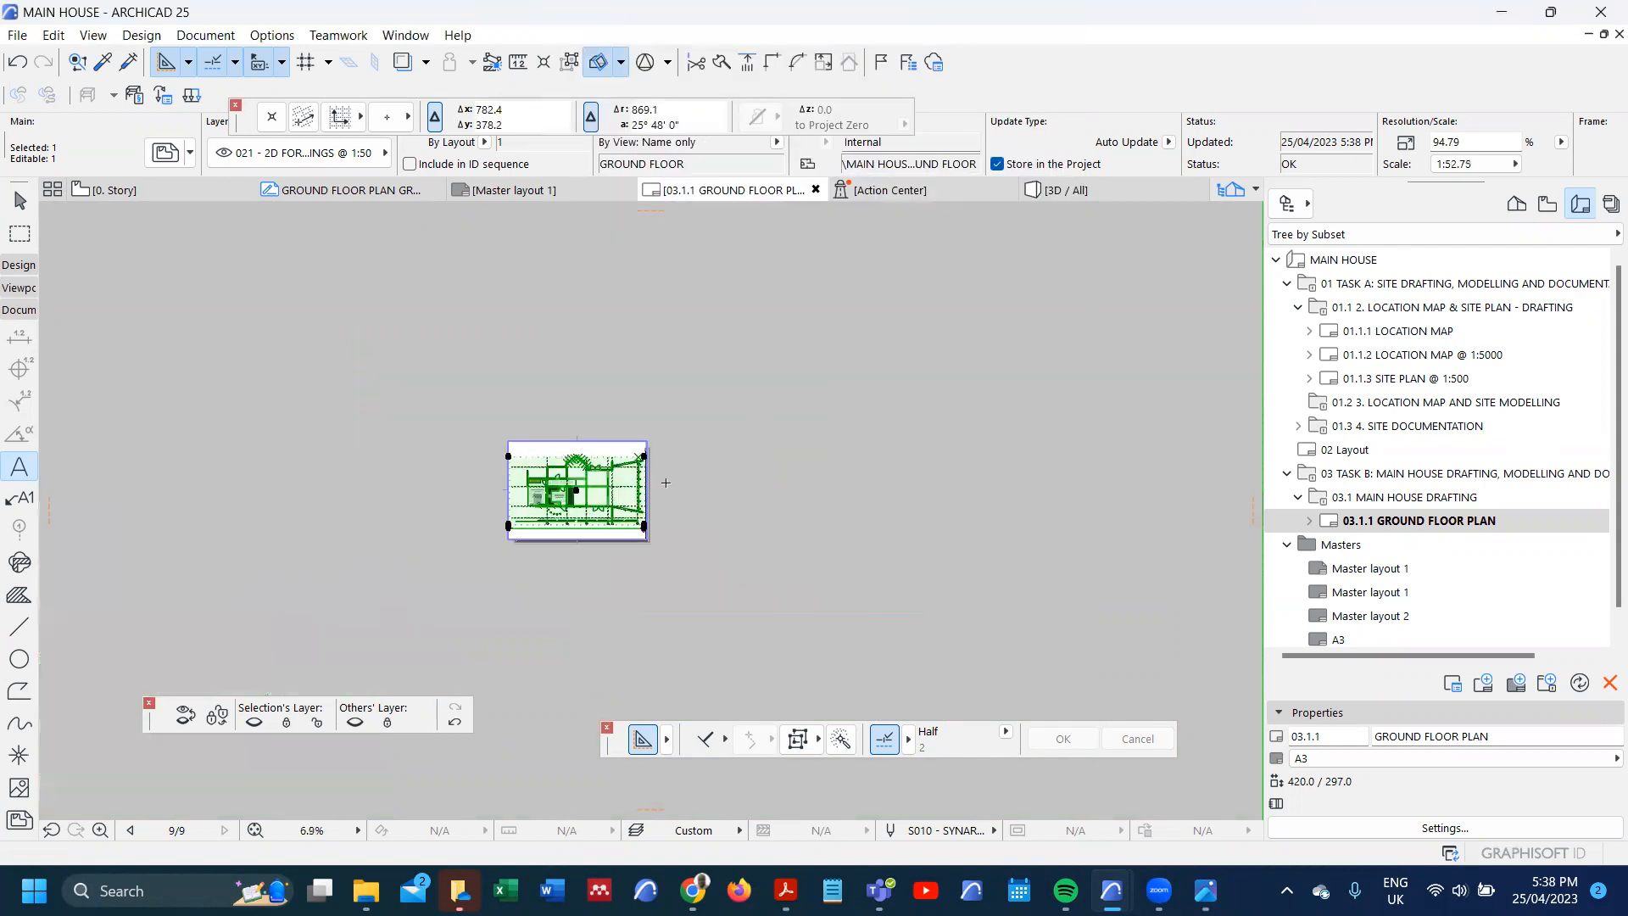
scroll(666, 482, up, 3)
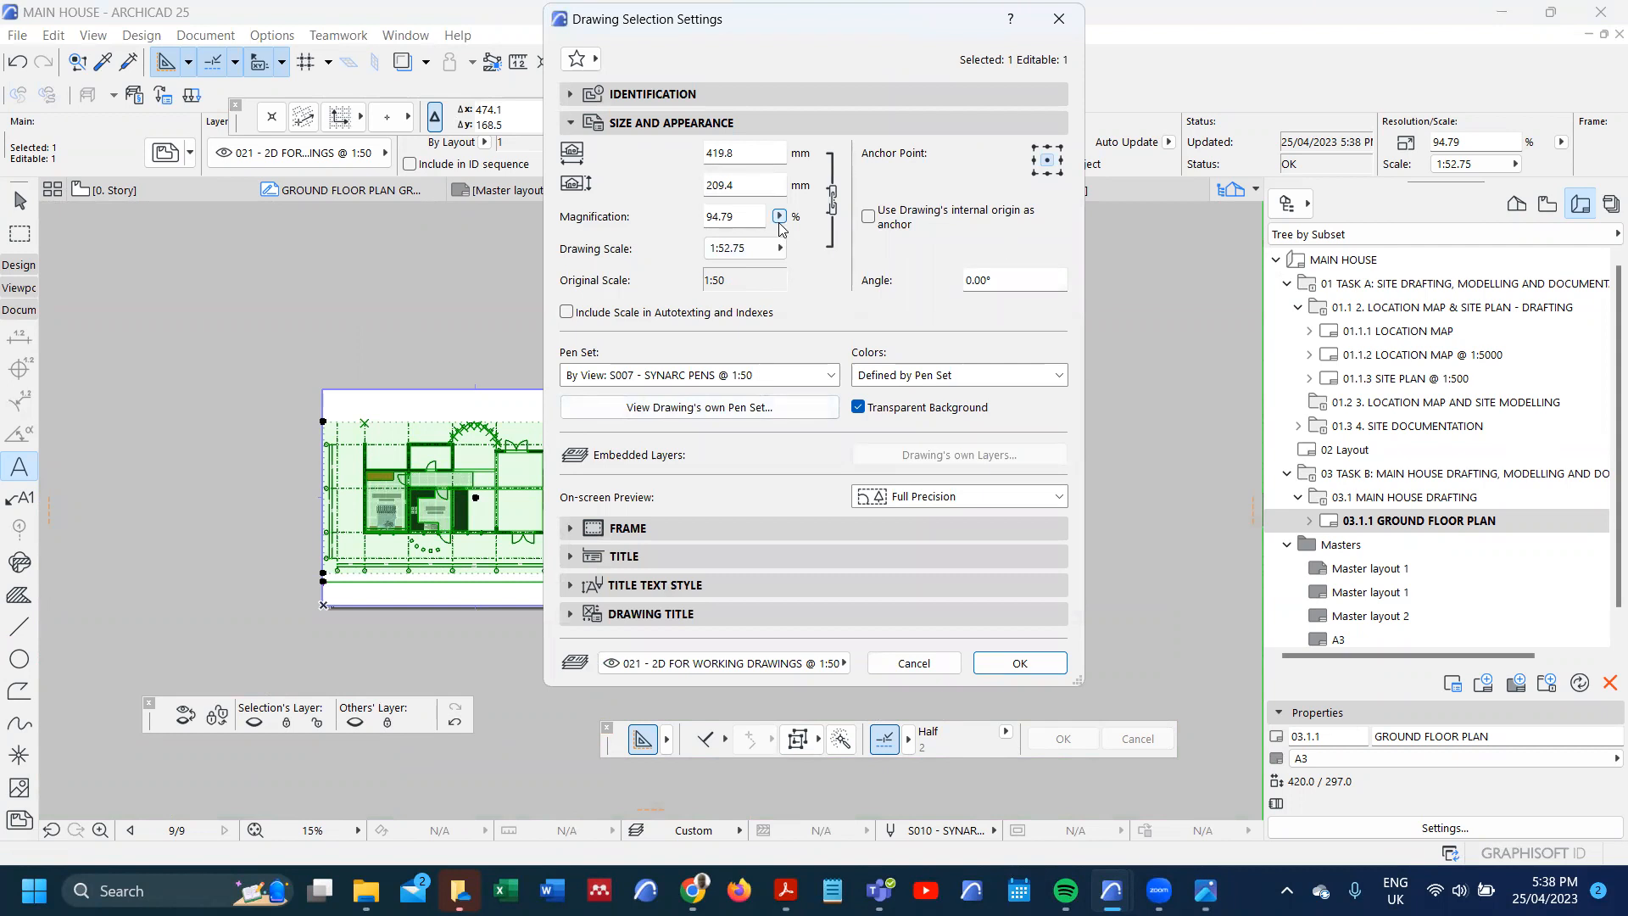
- Set the GROUND FLOOR drawing's scale to 1:50 in its selection settings
click(779, 248)
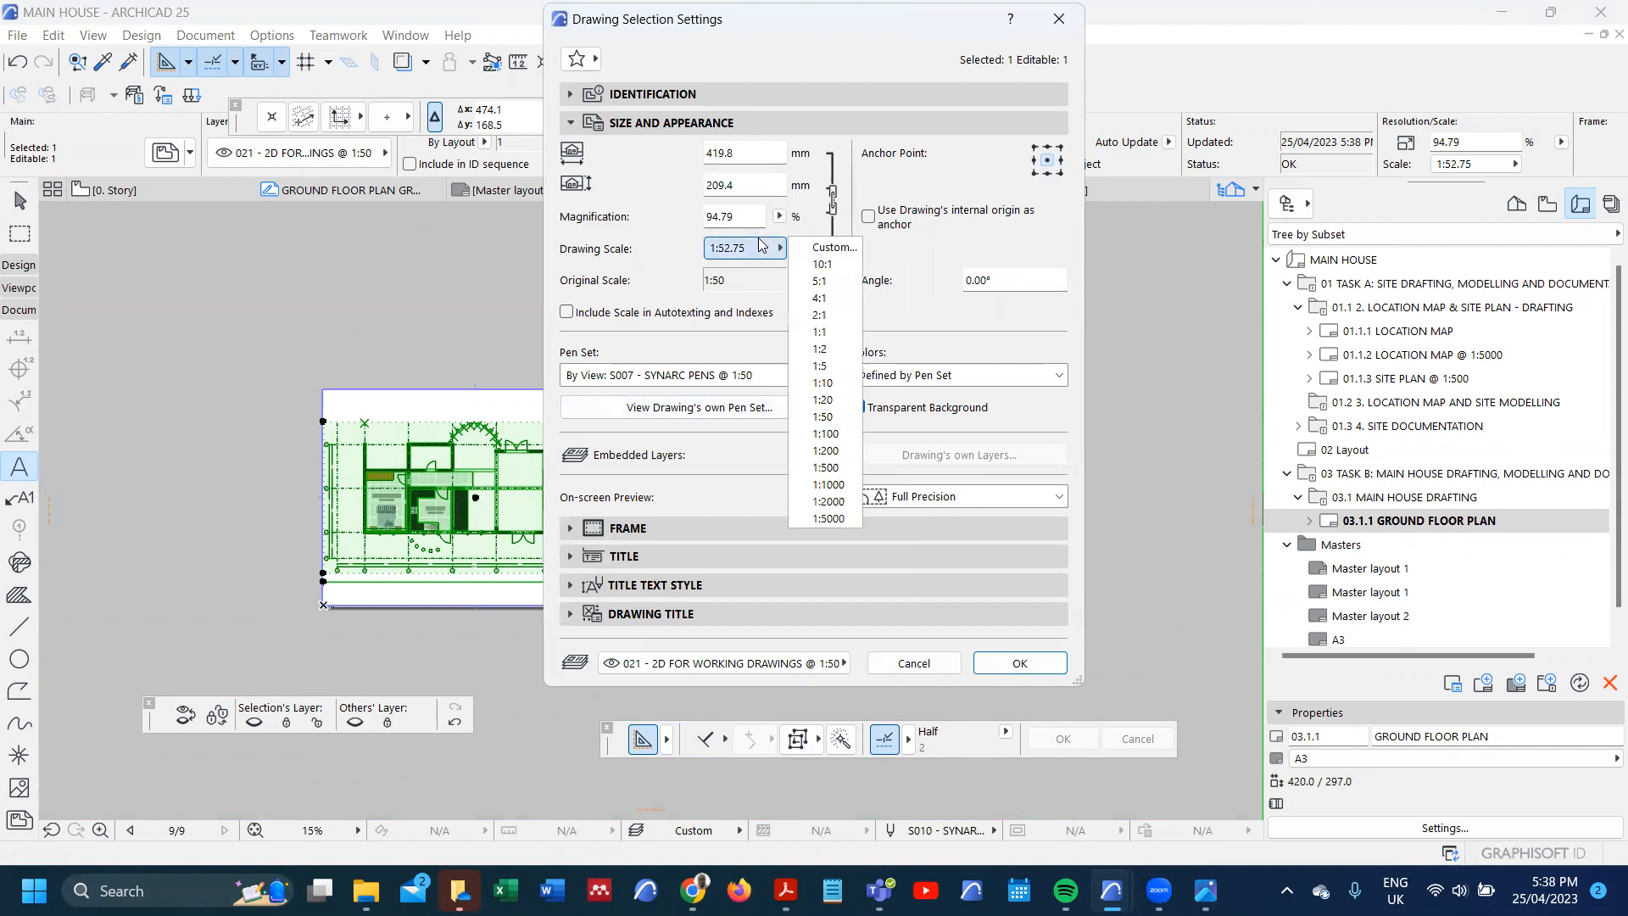
click(826, 416)
click(1052, 663)
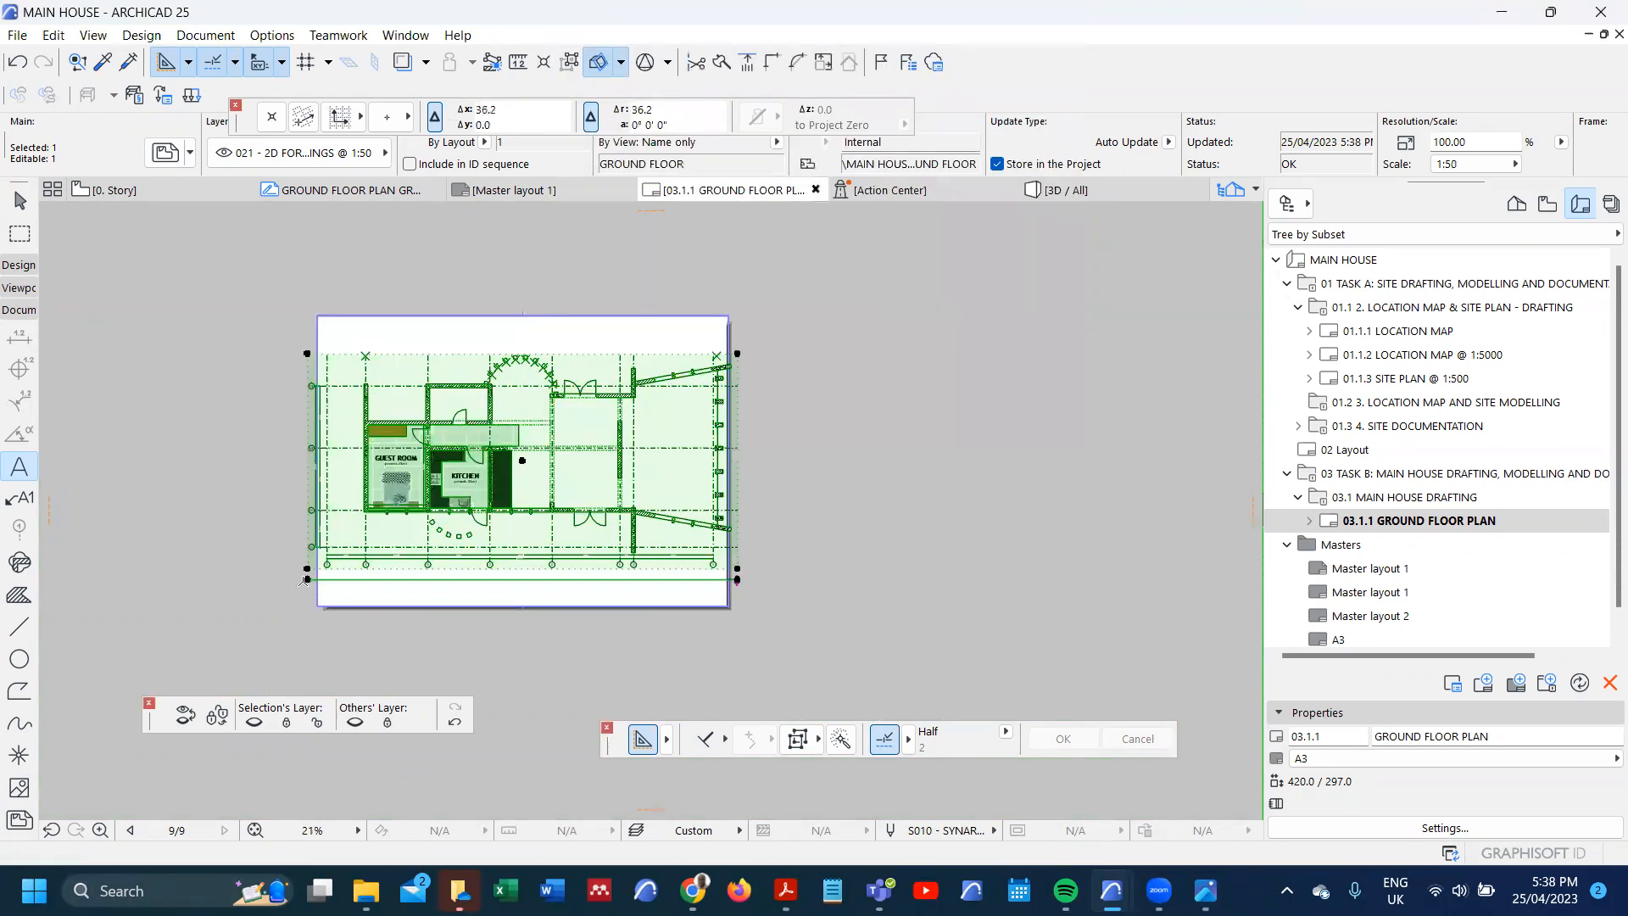
- Move the drawing to the right so its left edge sits just inside the sheet's left edge
scroll(307, 582, up, 5)
click(315, 573)
click(374, 573)
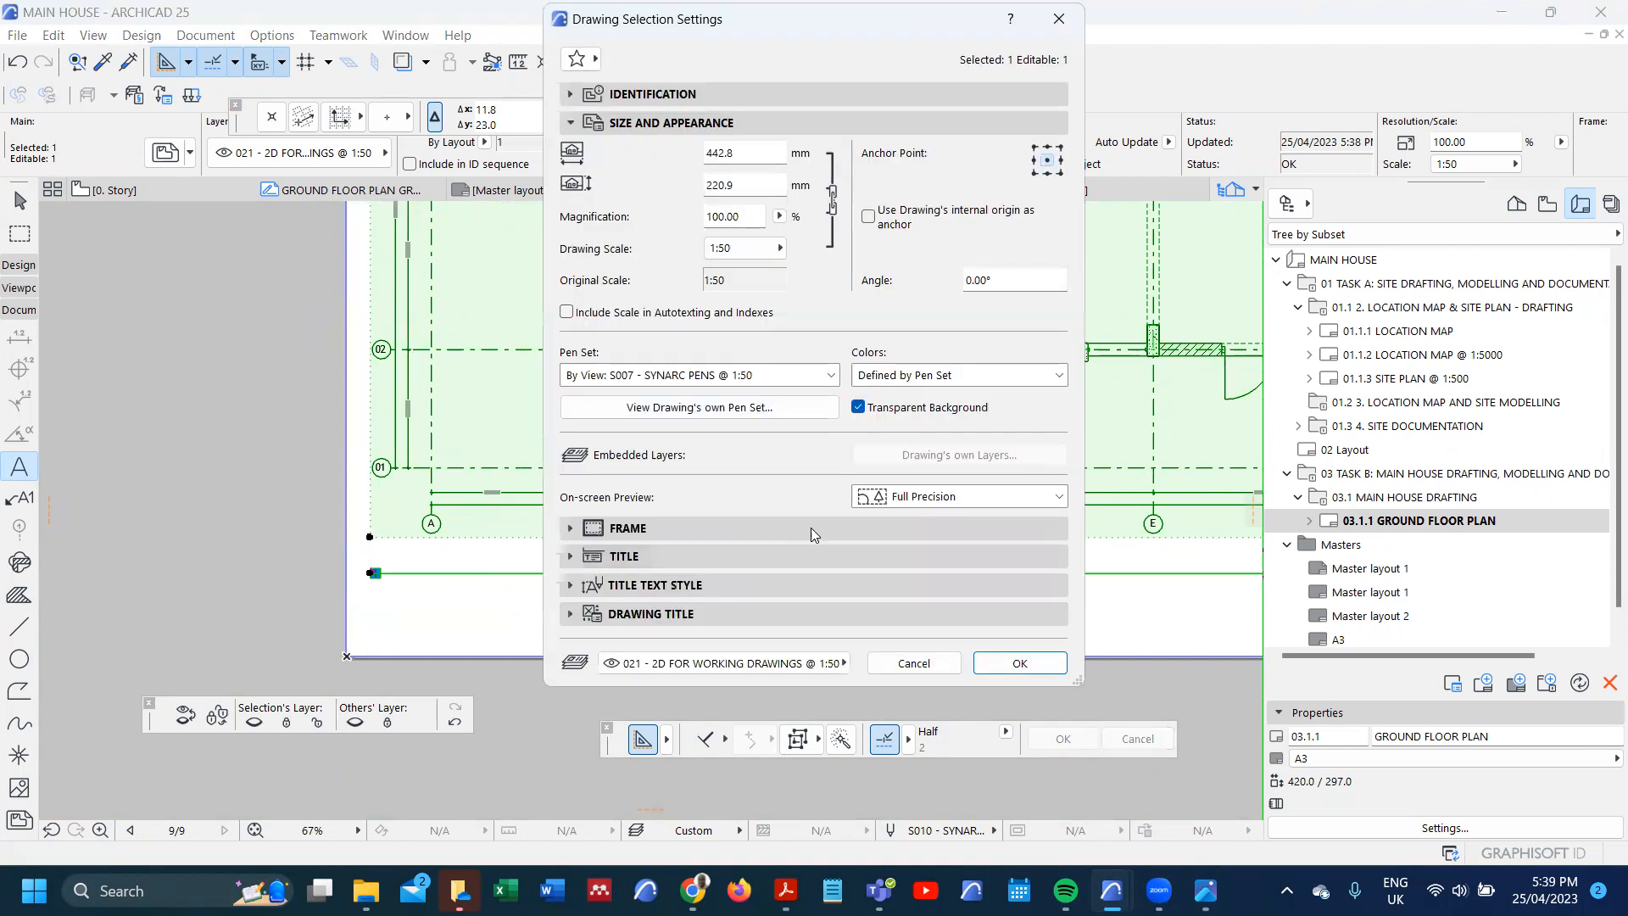
- Change the drawing's title type to Linear Drawing Title 25 with uniform title pen 1
click(577, 556)
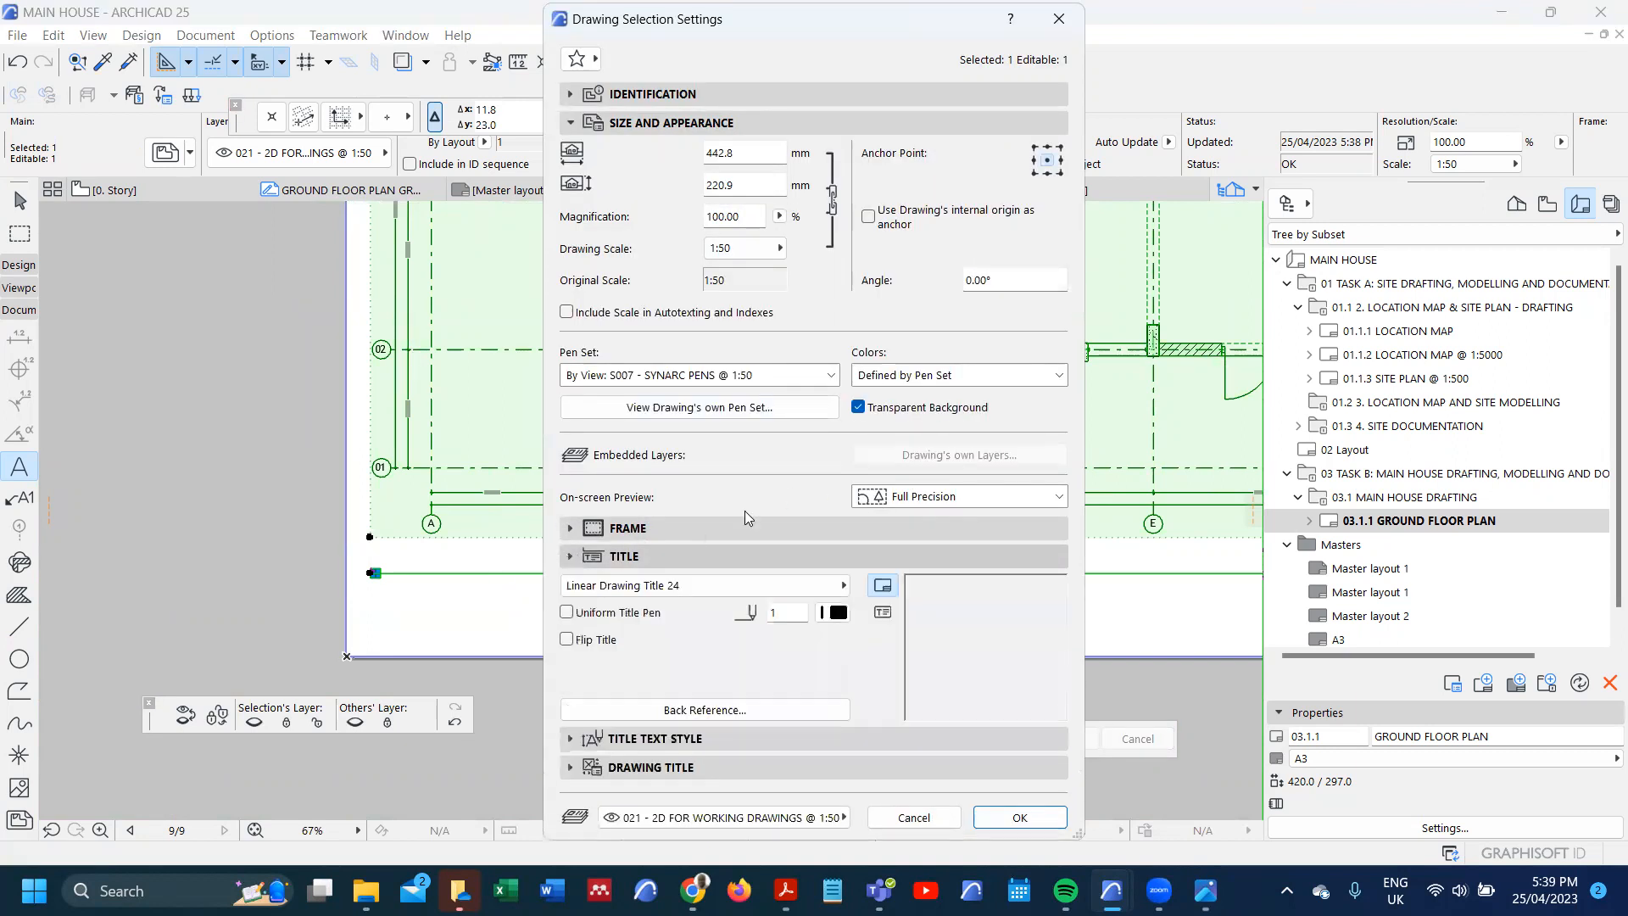
click(838, 586)
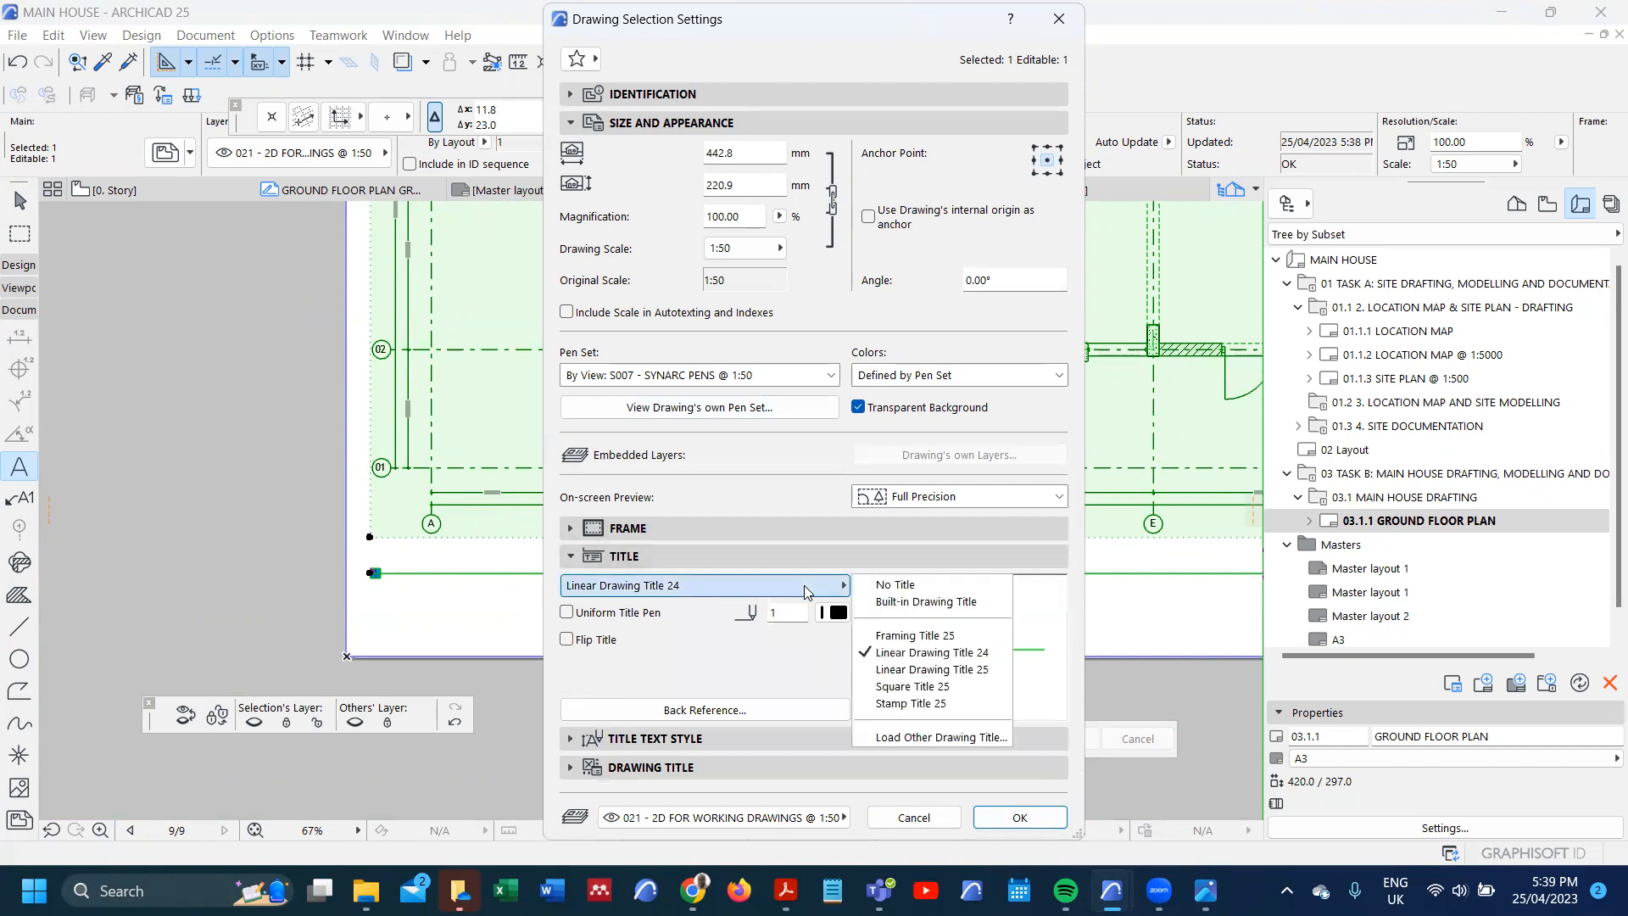
click(932, 670)
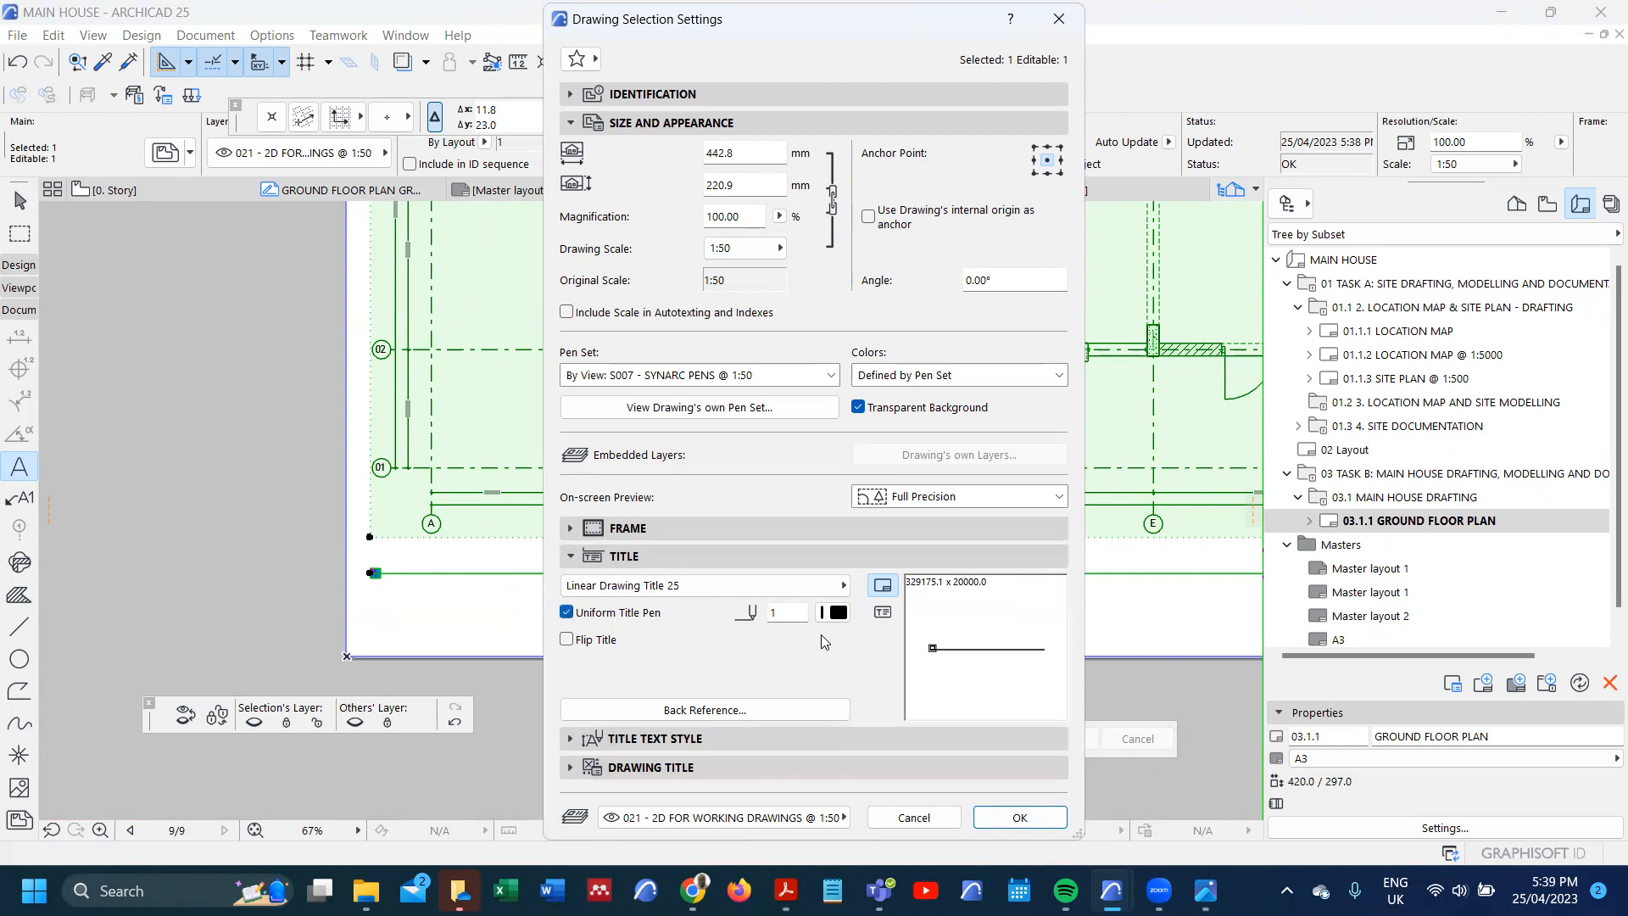
click(834, 612)
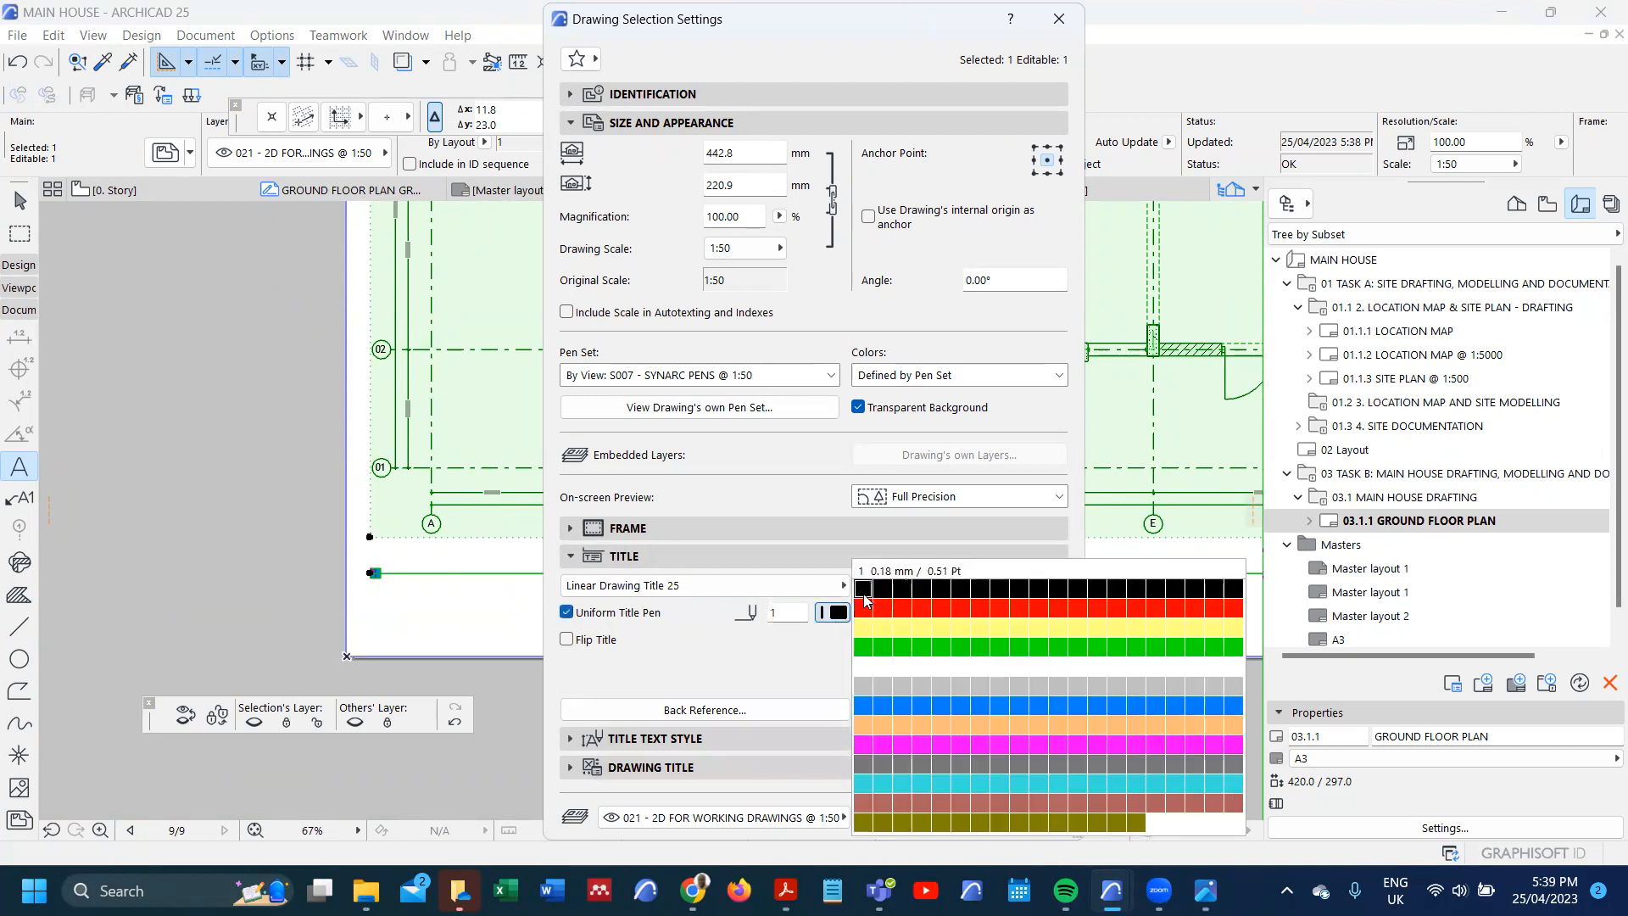
click(865, 599)
- Set the title's distance below the drawing to 0, review its frame and text settings, and apply them
click(571, 767)
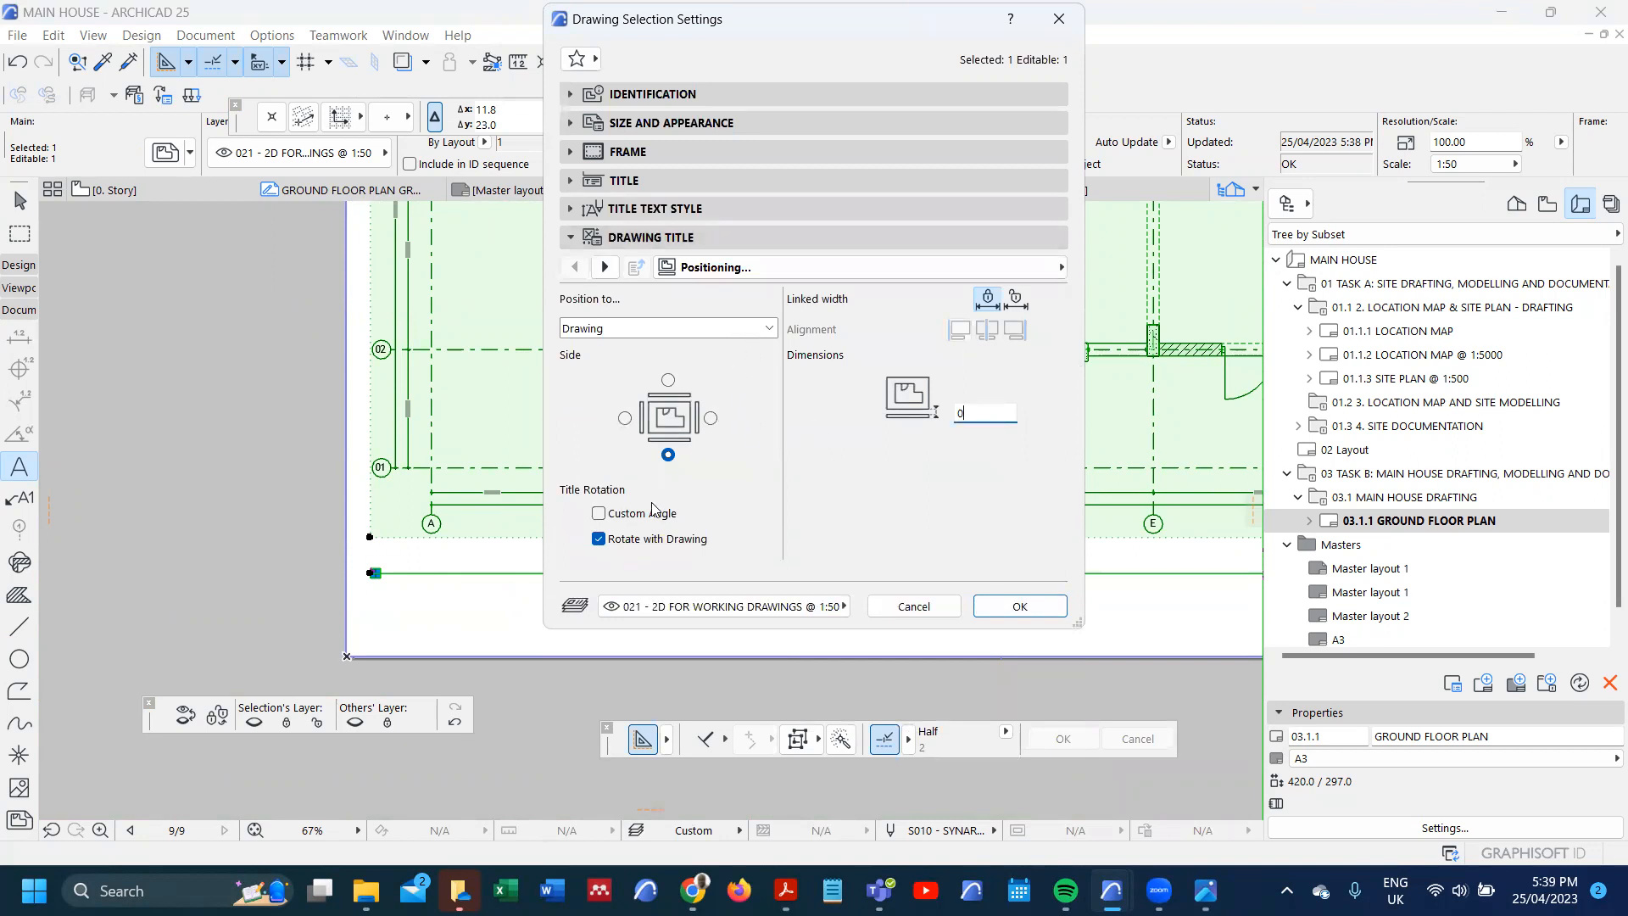
click(603, 268)
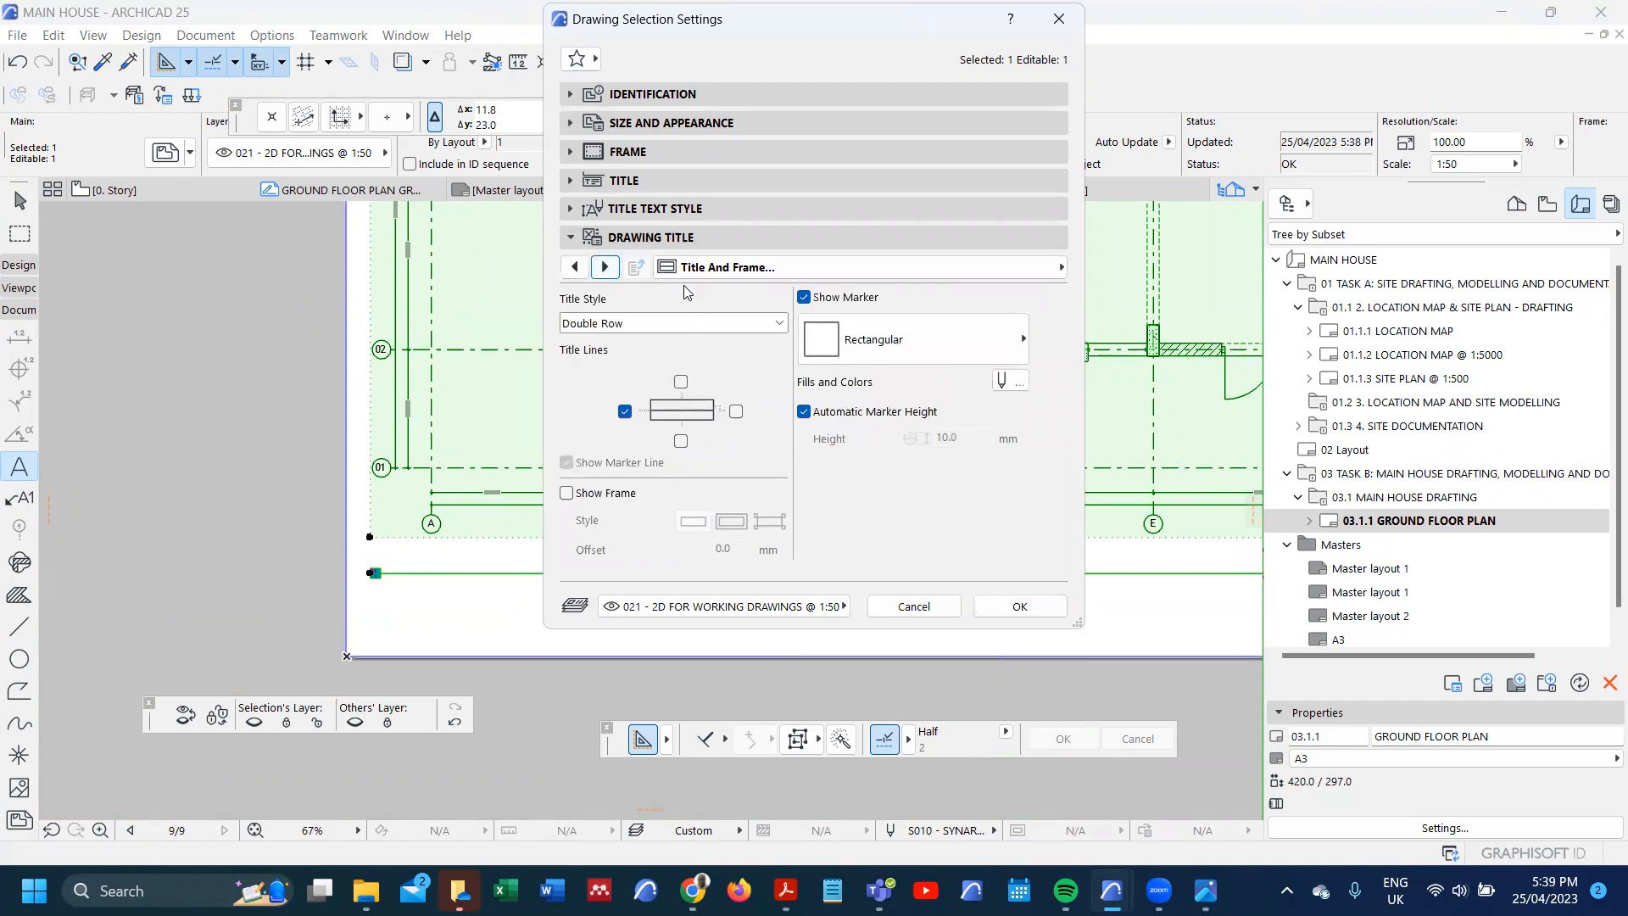
click(603, 267)
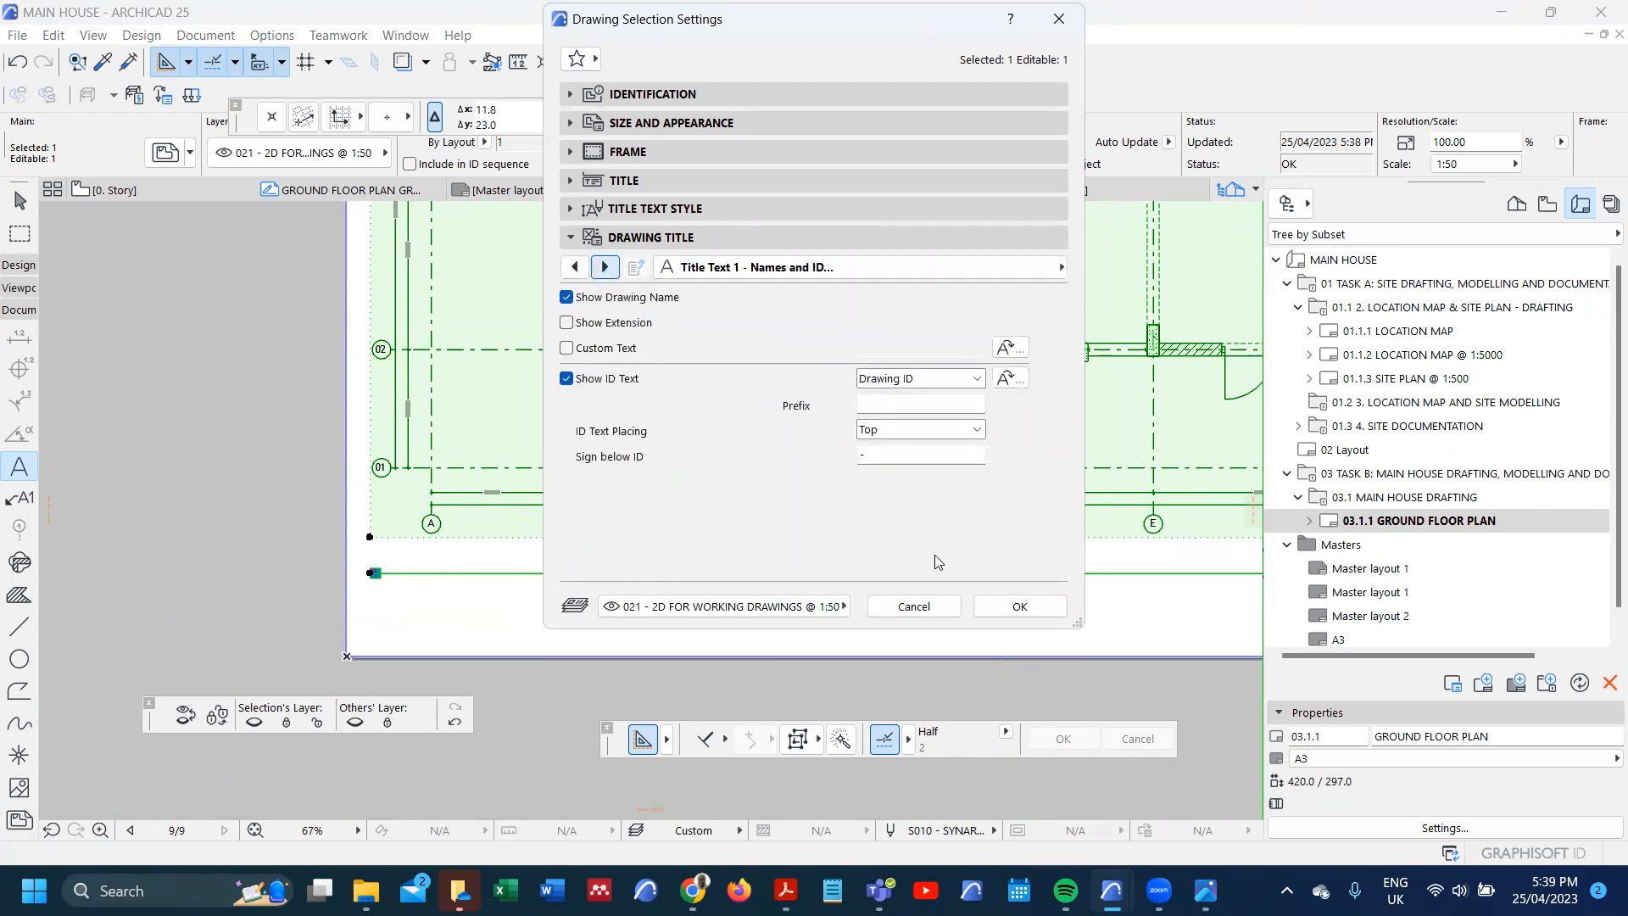
click(1020, 607)
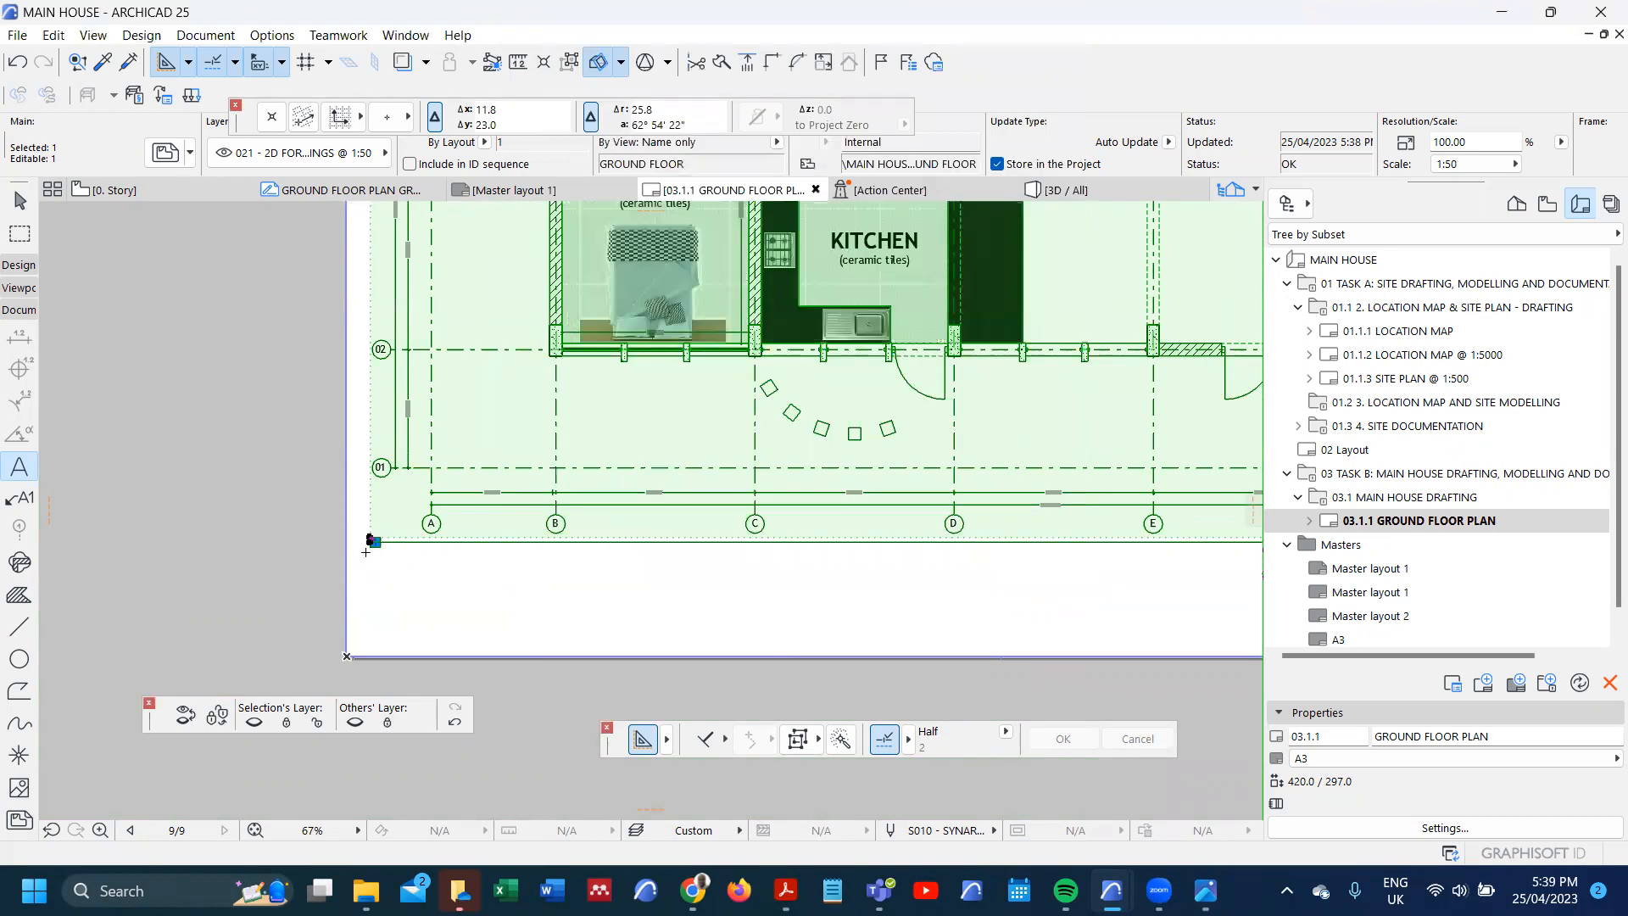
- Examine the title line at the drawing's lower-left corner and how the drawing fits on the A3 sheet
scroll(373, 540, up, 2)
scroll(373, 539, up, 4)
scroll(365, 545, down, 6)
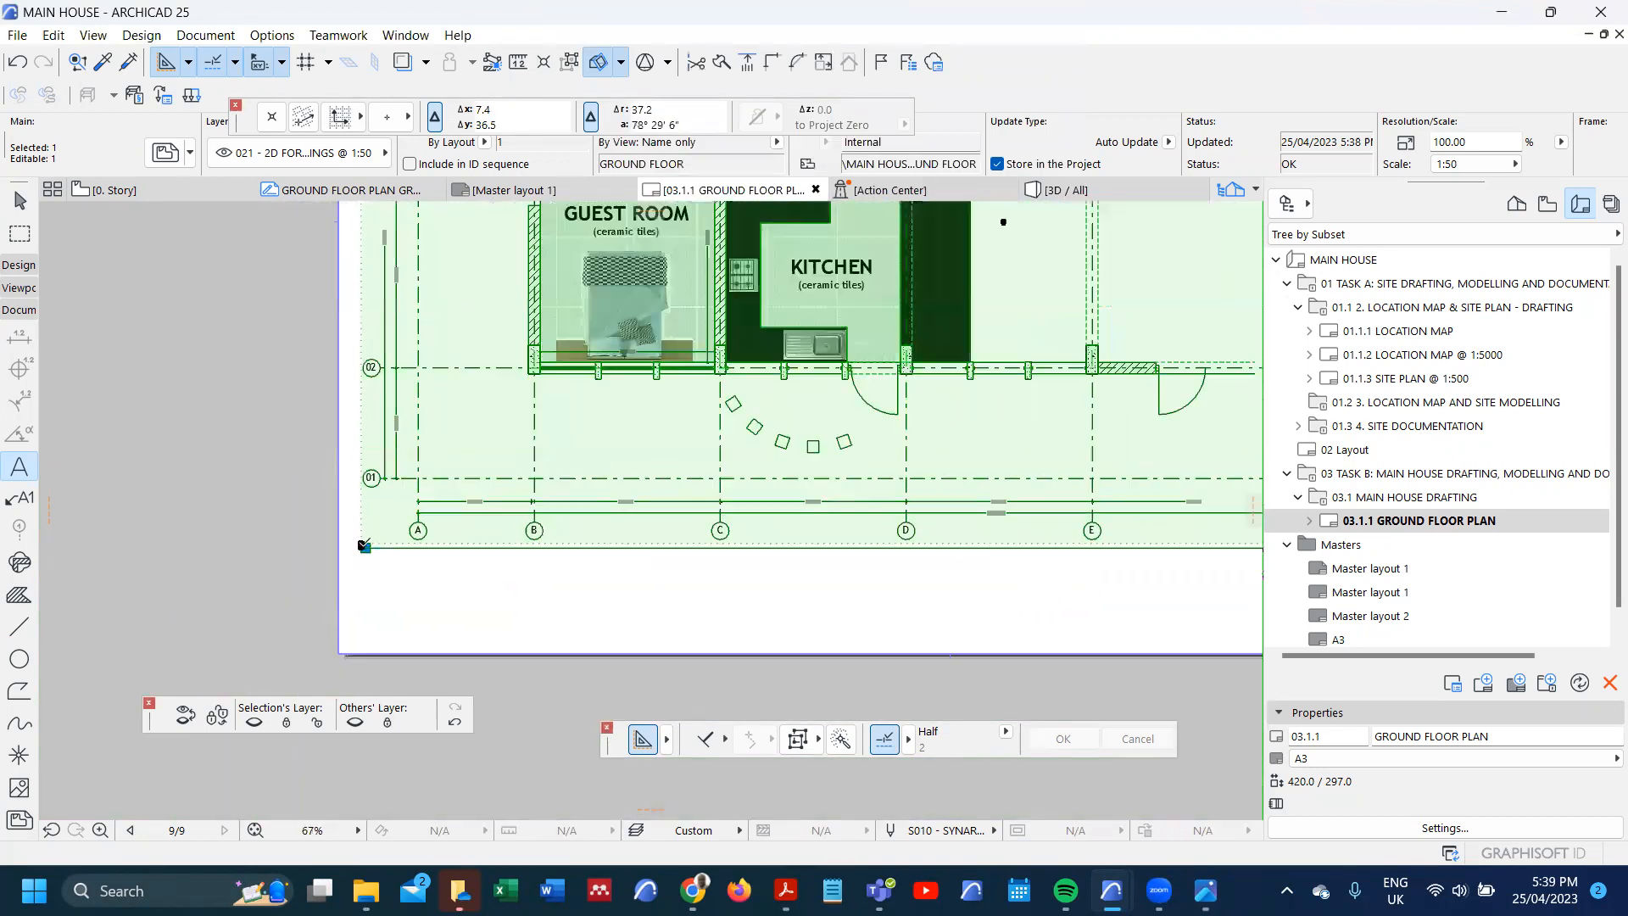
scroll(1153, 549, up, 4)
scroll(1147, 553, down, 1)
scroll(1147, 554, down, 5)
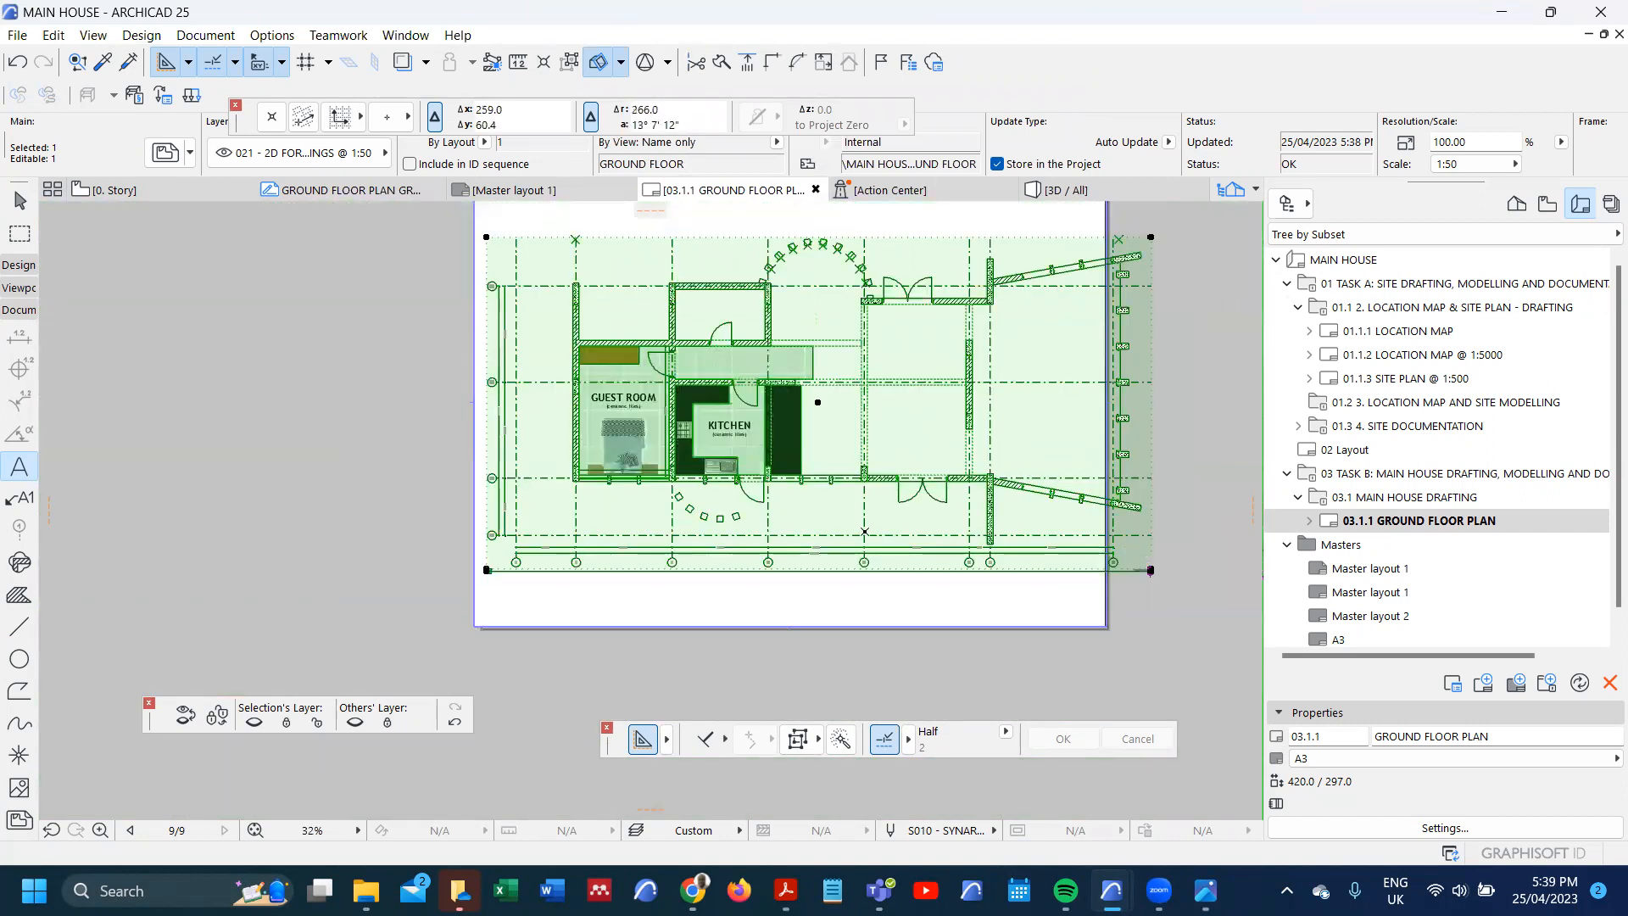
scroll(864, 532, down, 3)
scroll(636, 419, up, 6)
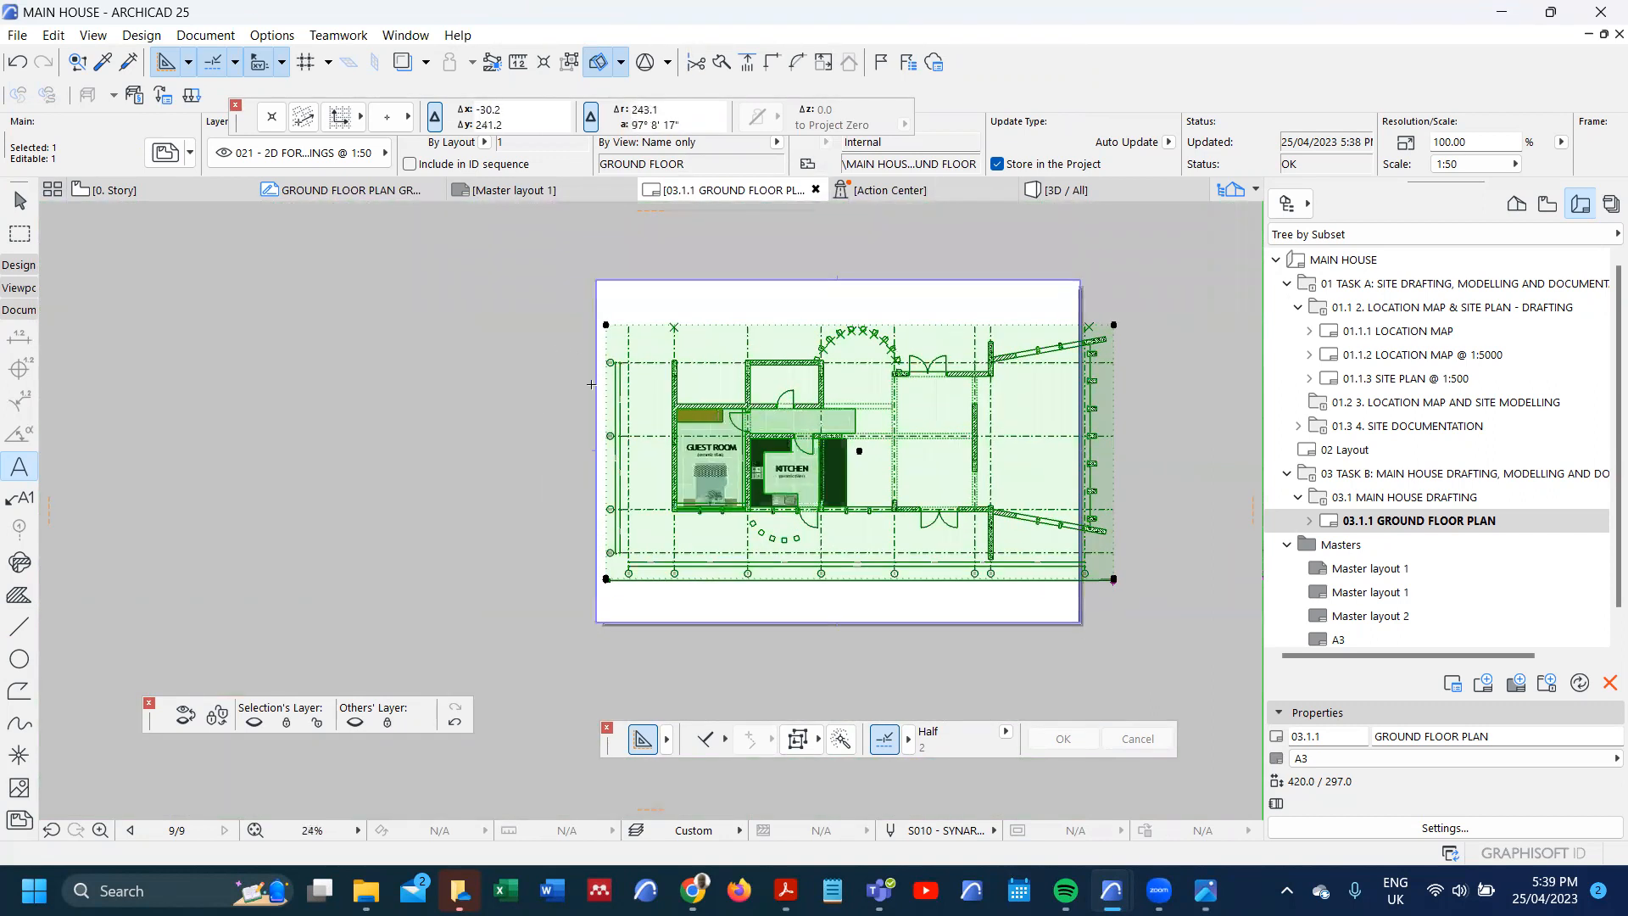
scroll(636, 419, down, 6)
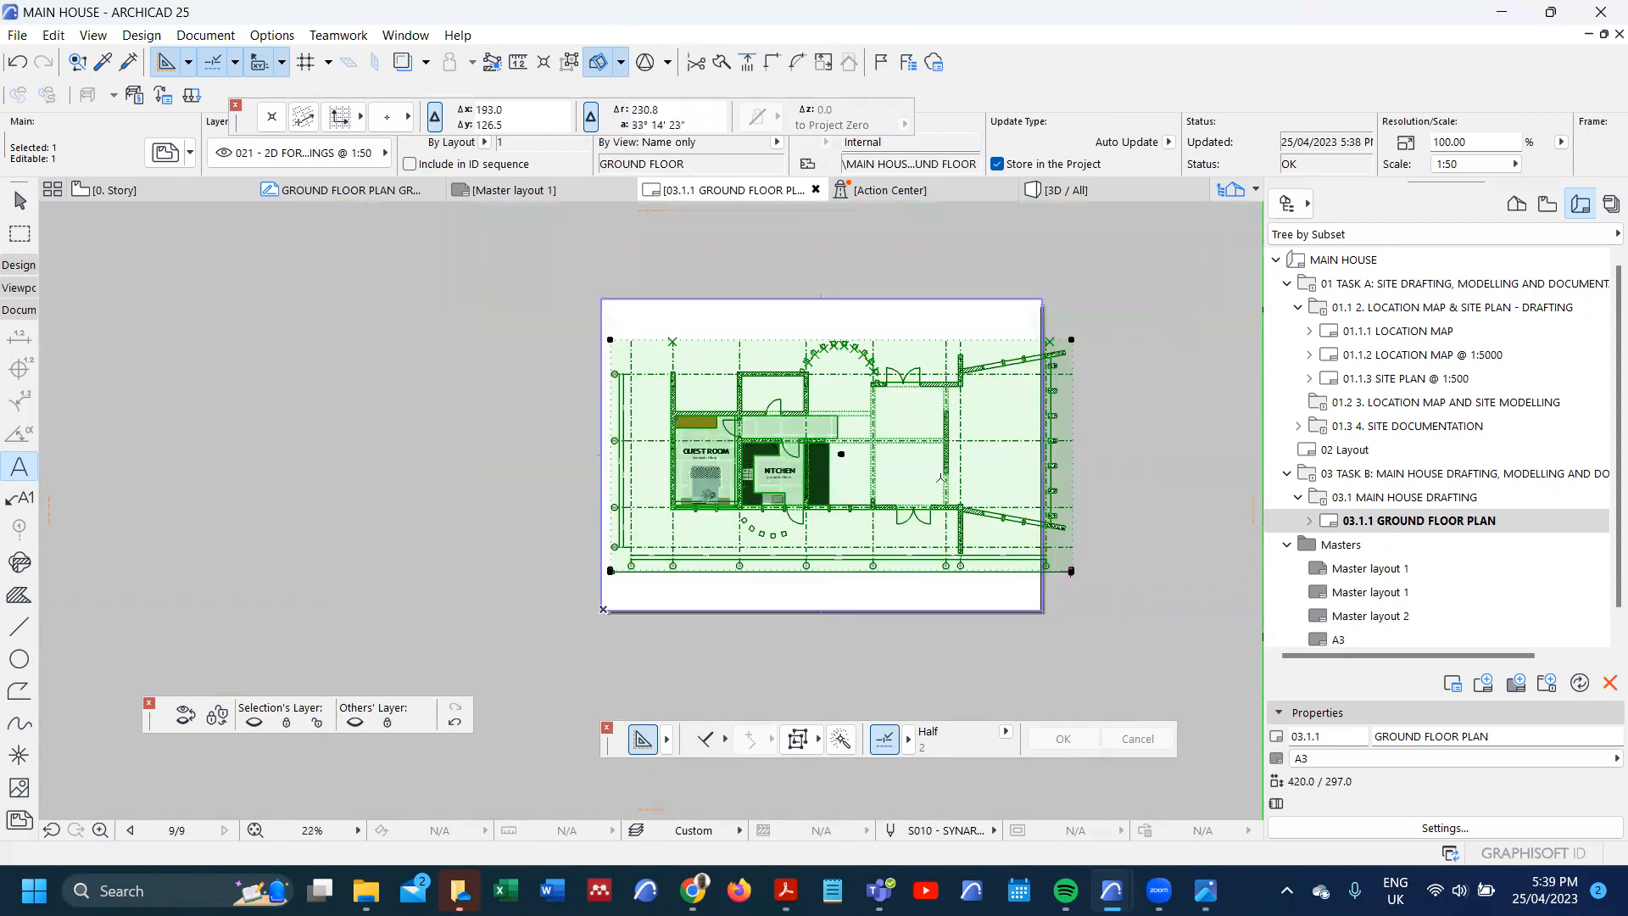
- Move the drawing left until its frame lies close to the sheet's left edge
scroll(707, 547, up, 5)
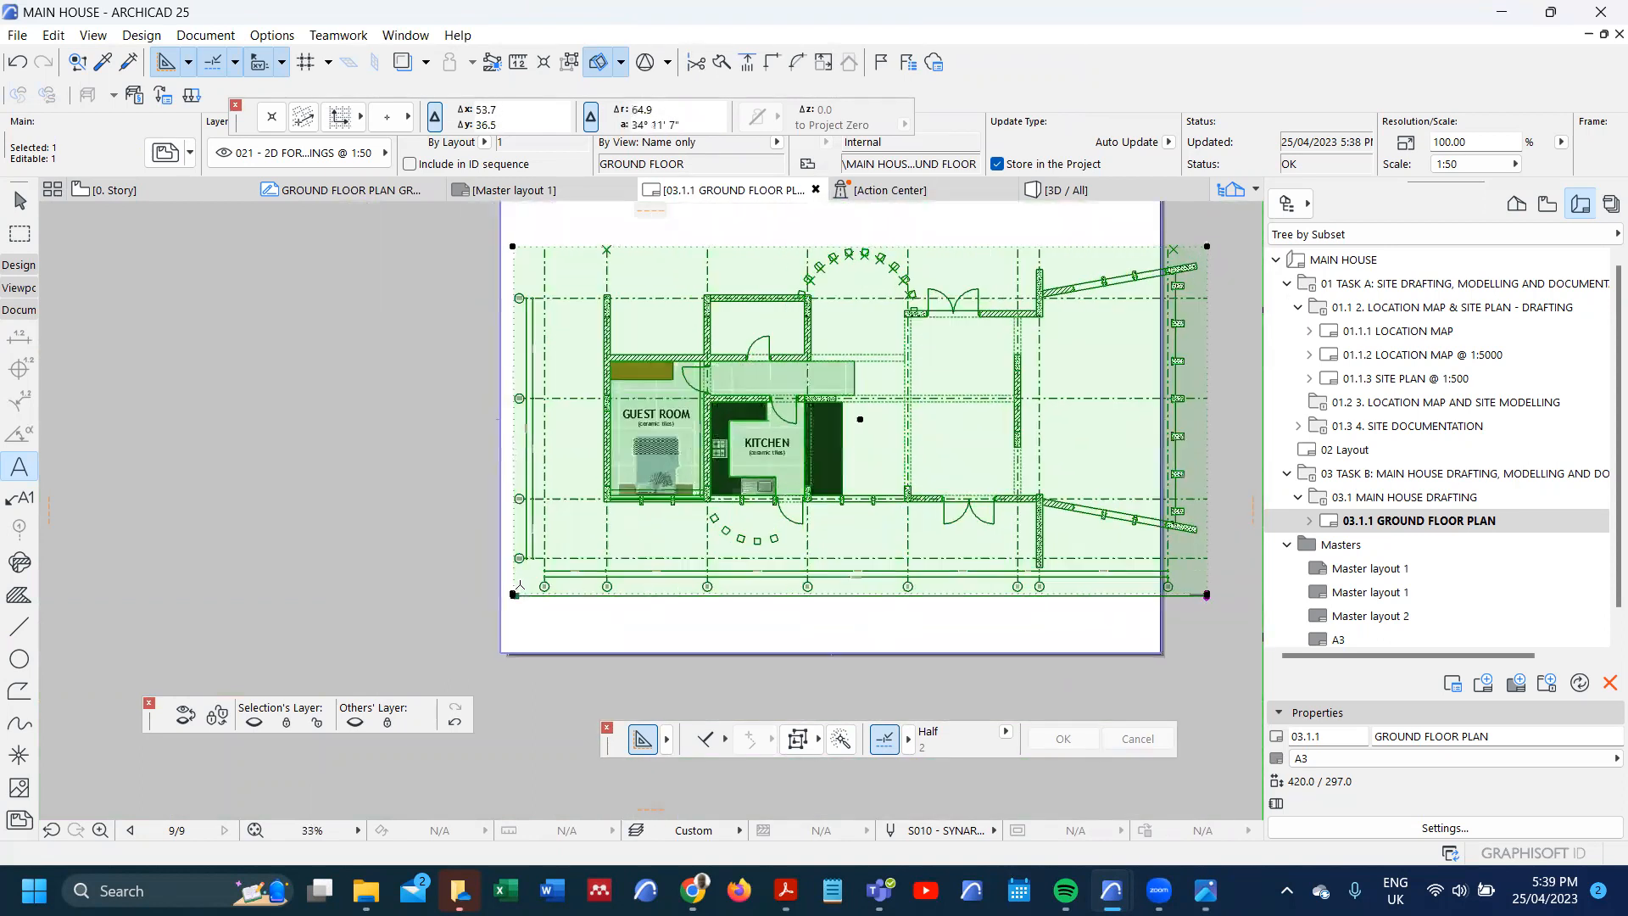
scroll(501, 547, up, 7)
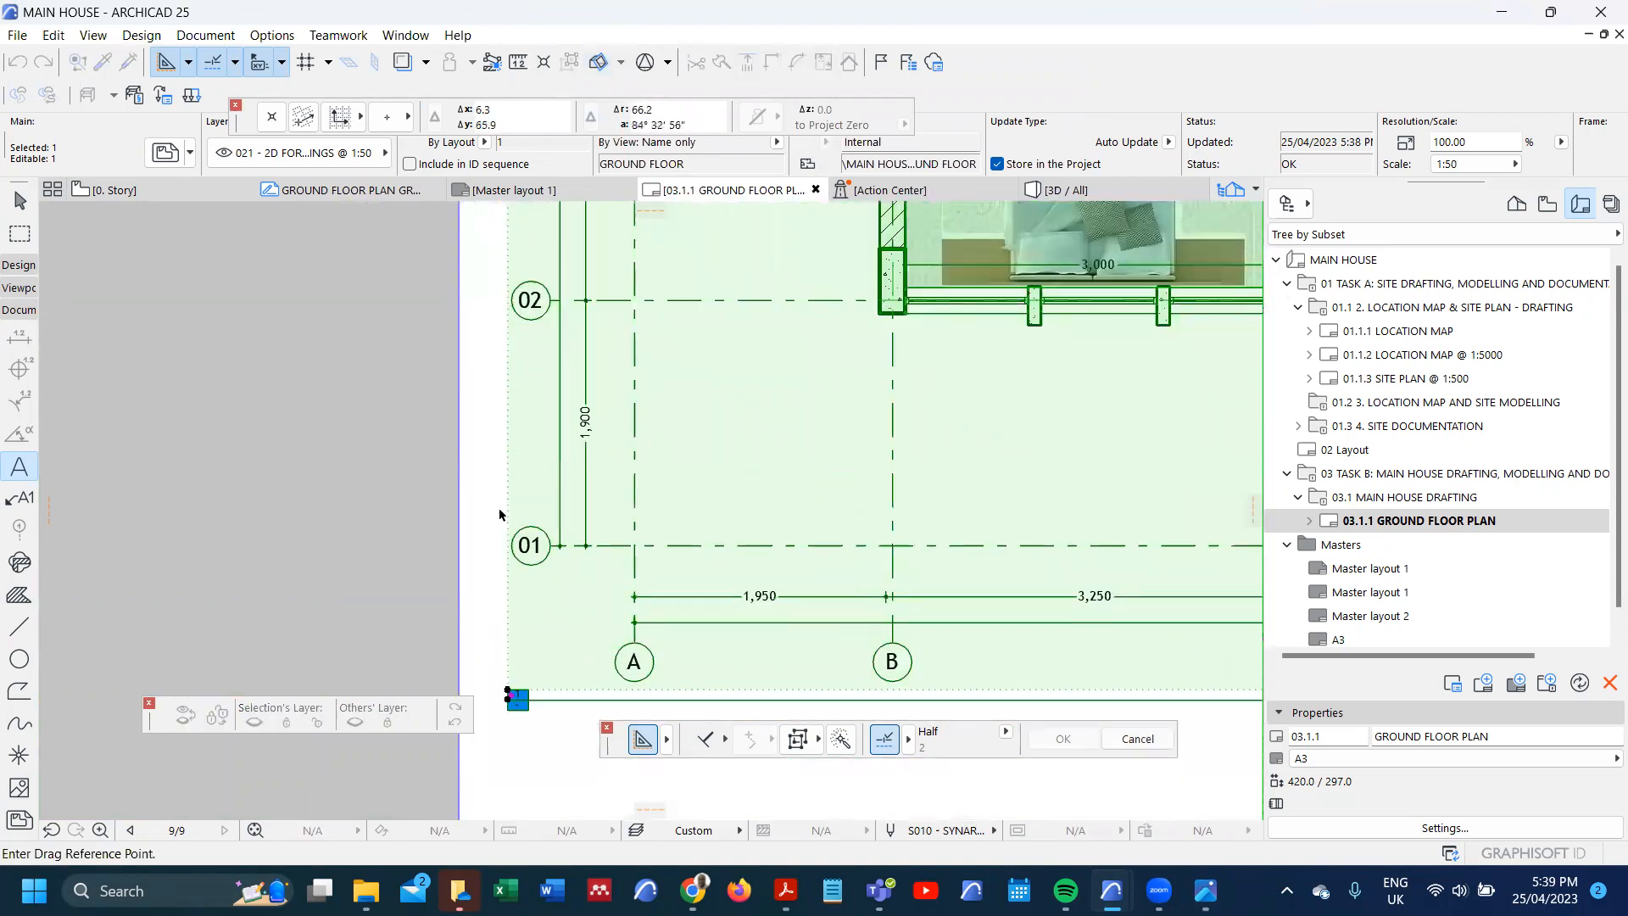
scroll(468, 513, down, 4)
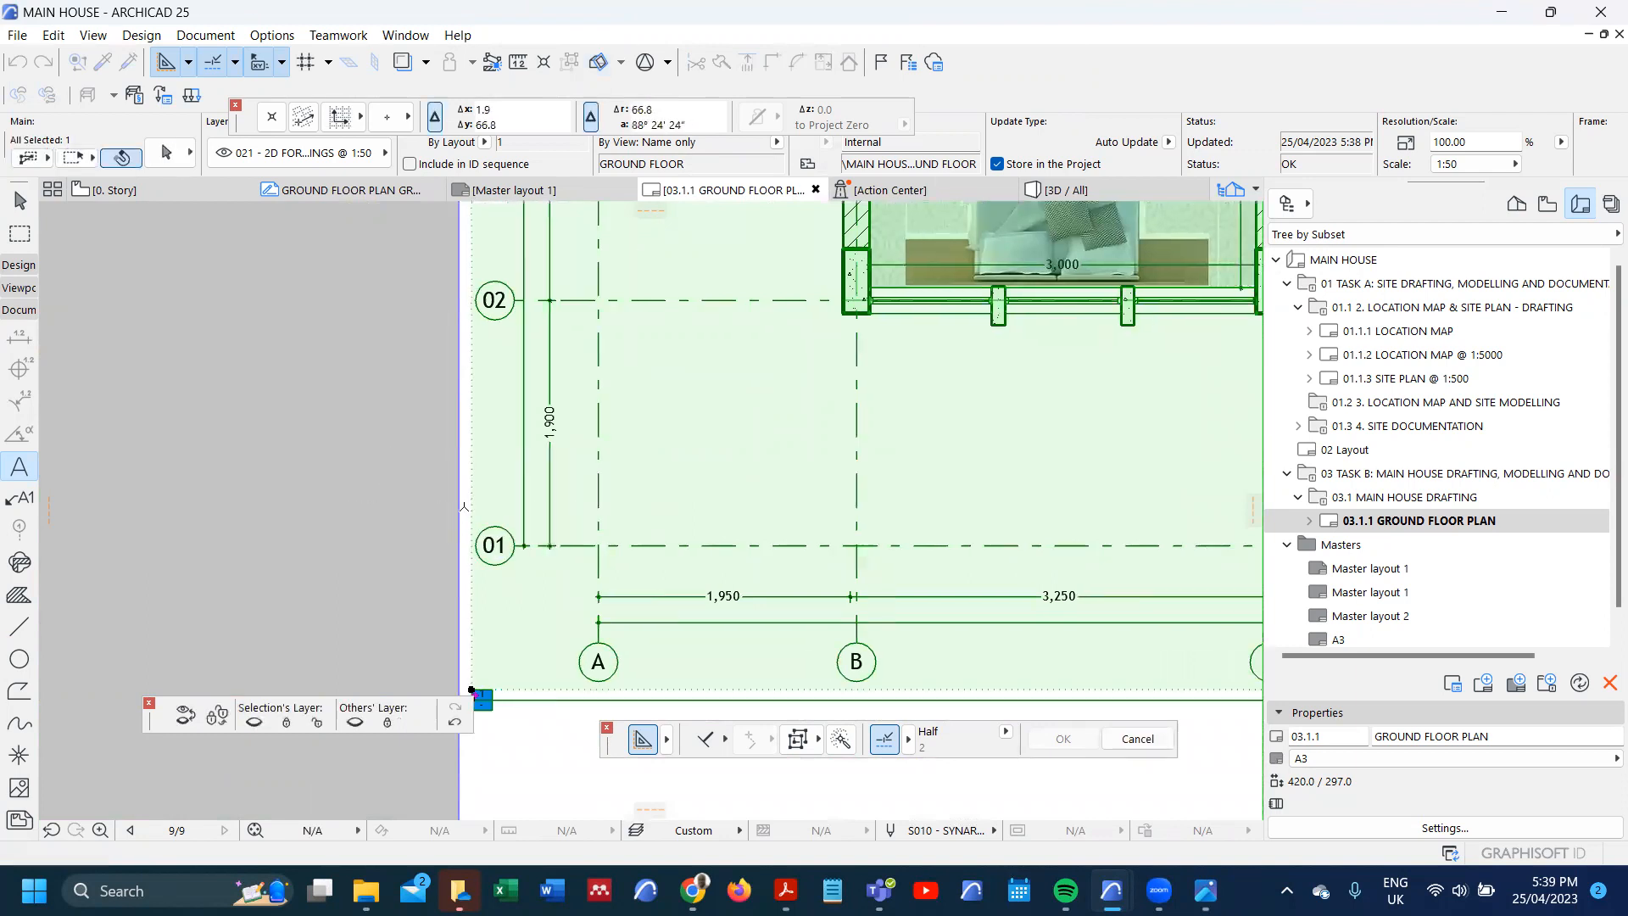
scroll(463, 507, down, 4)
- Offset the drawing frame's right edge inward by about 7 mm, close to the end of the angled wall
scroll(937, 473, up, 3)
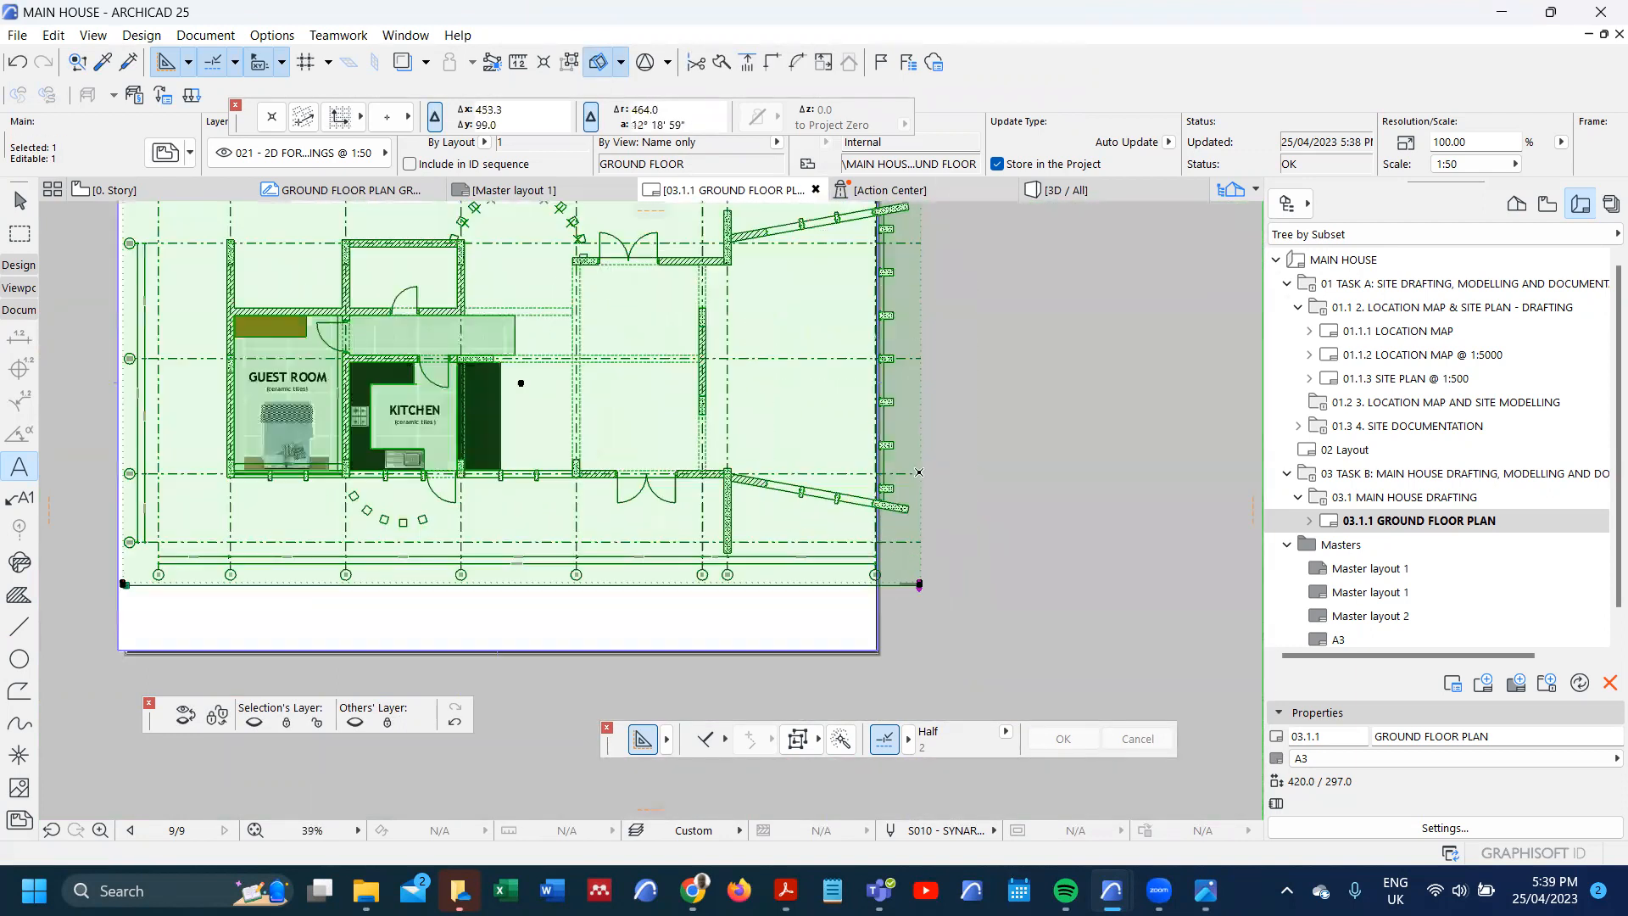
click(921, 488)
scroll(919, 499, up, 4)
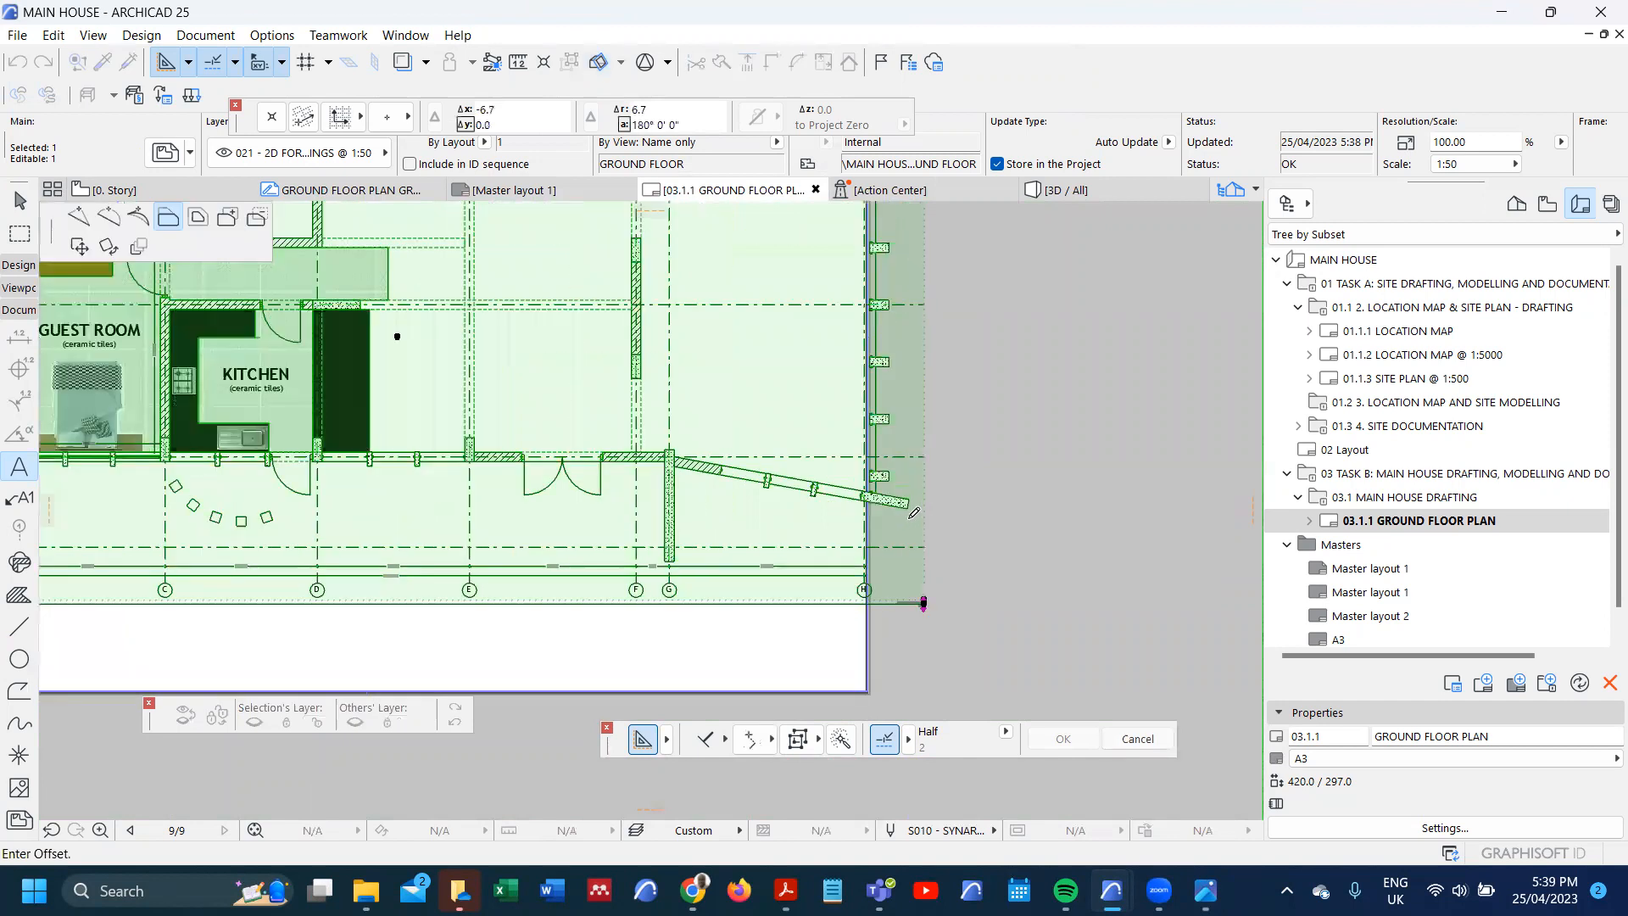
click(914, 485)
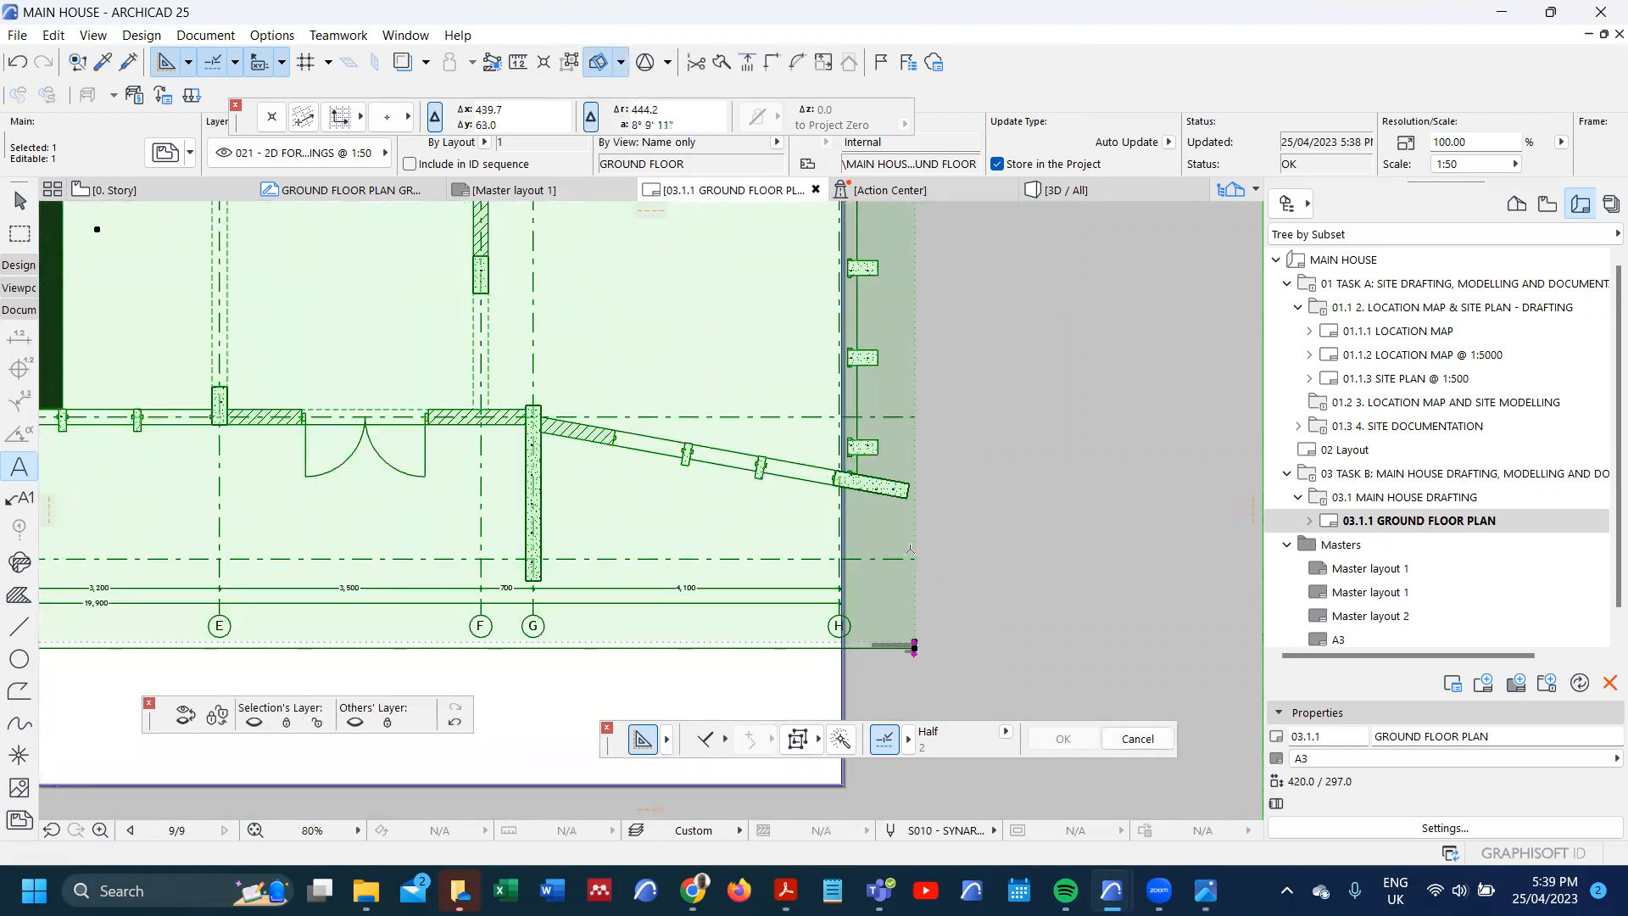
scroll(910, 550, down, 4)
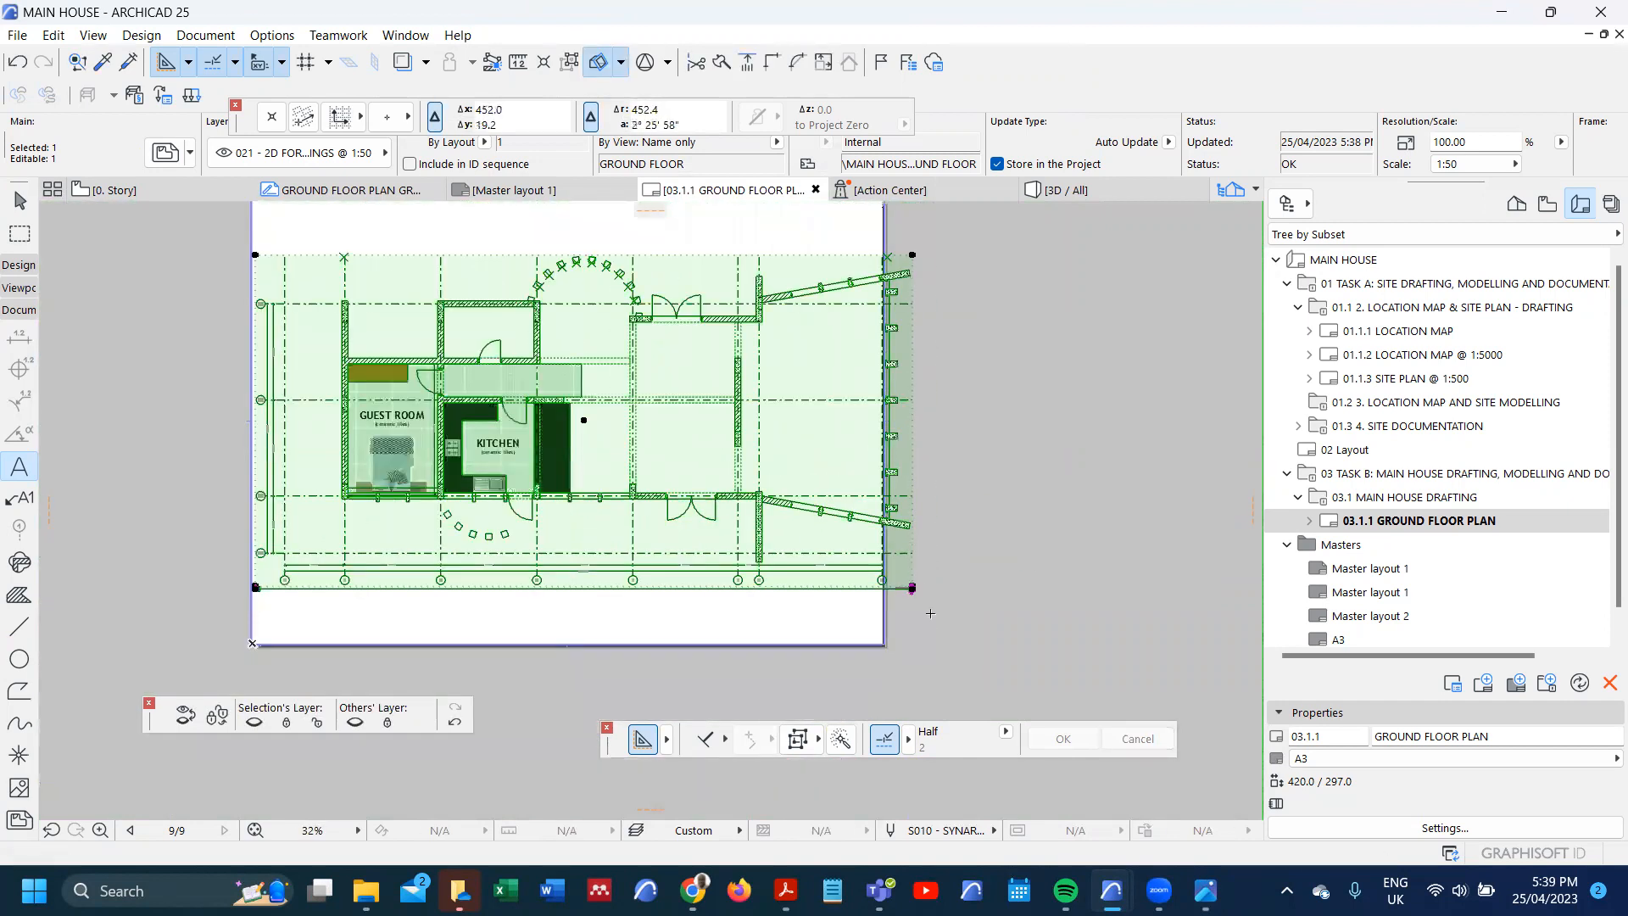
- Open the A3 master layout and examine its sheet
scroll(1349, 619, down, 1)
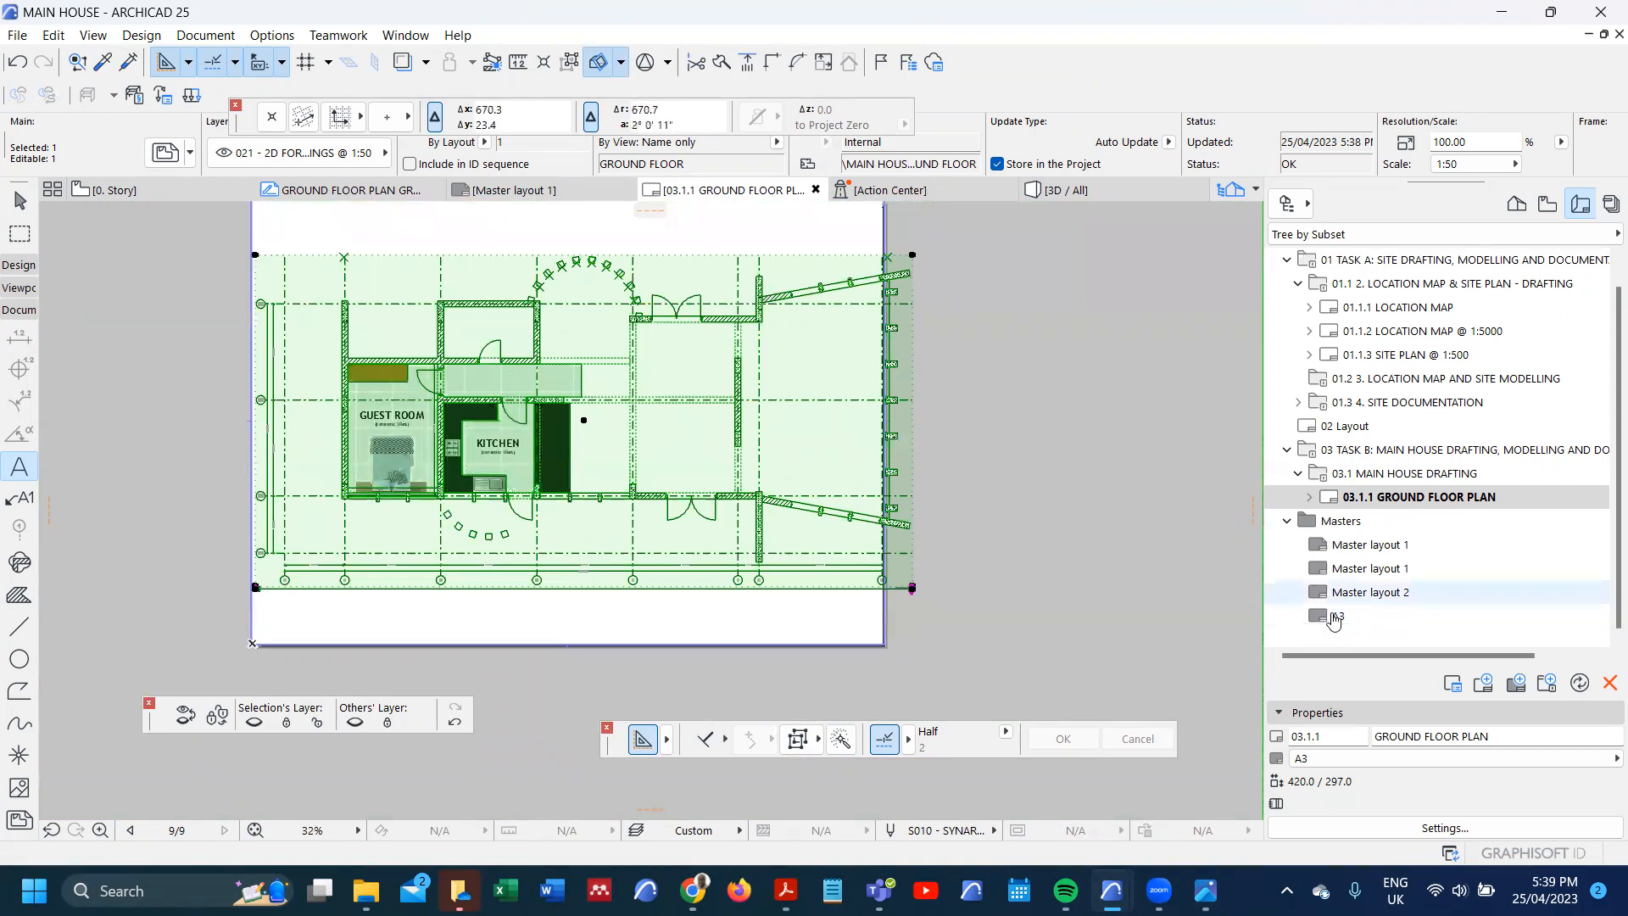
double_click(1338, 616)
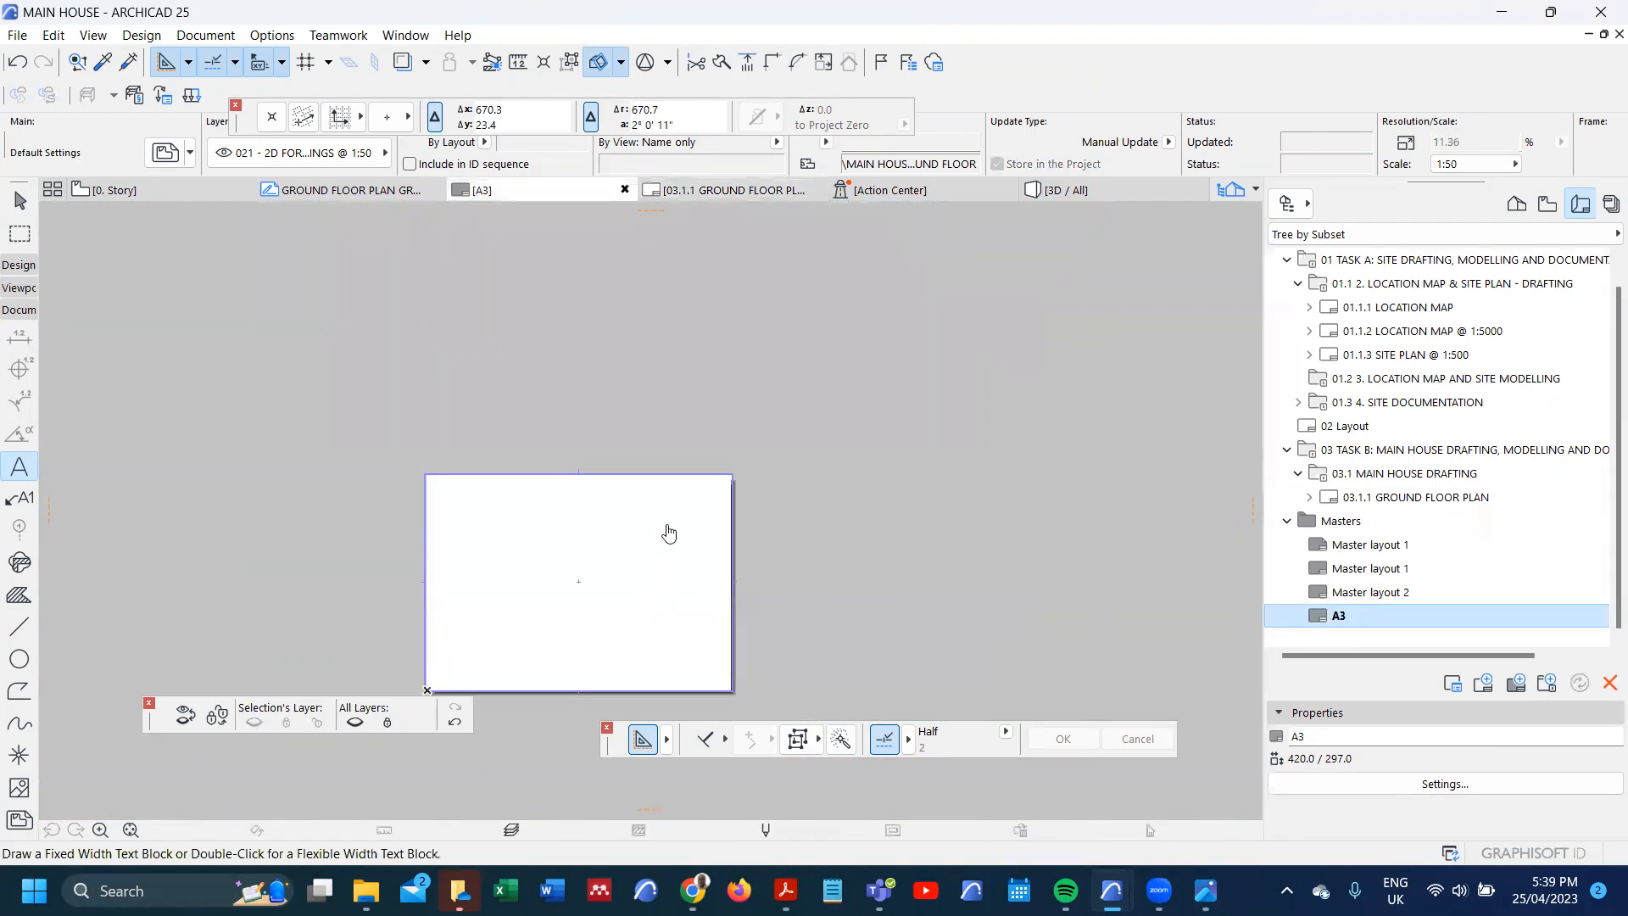
scroll(513, 664, down, 5)
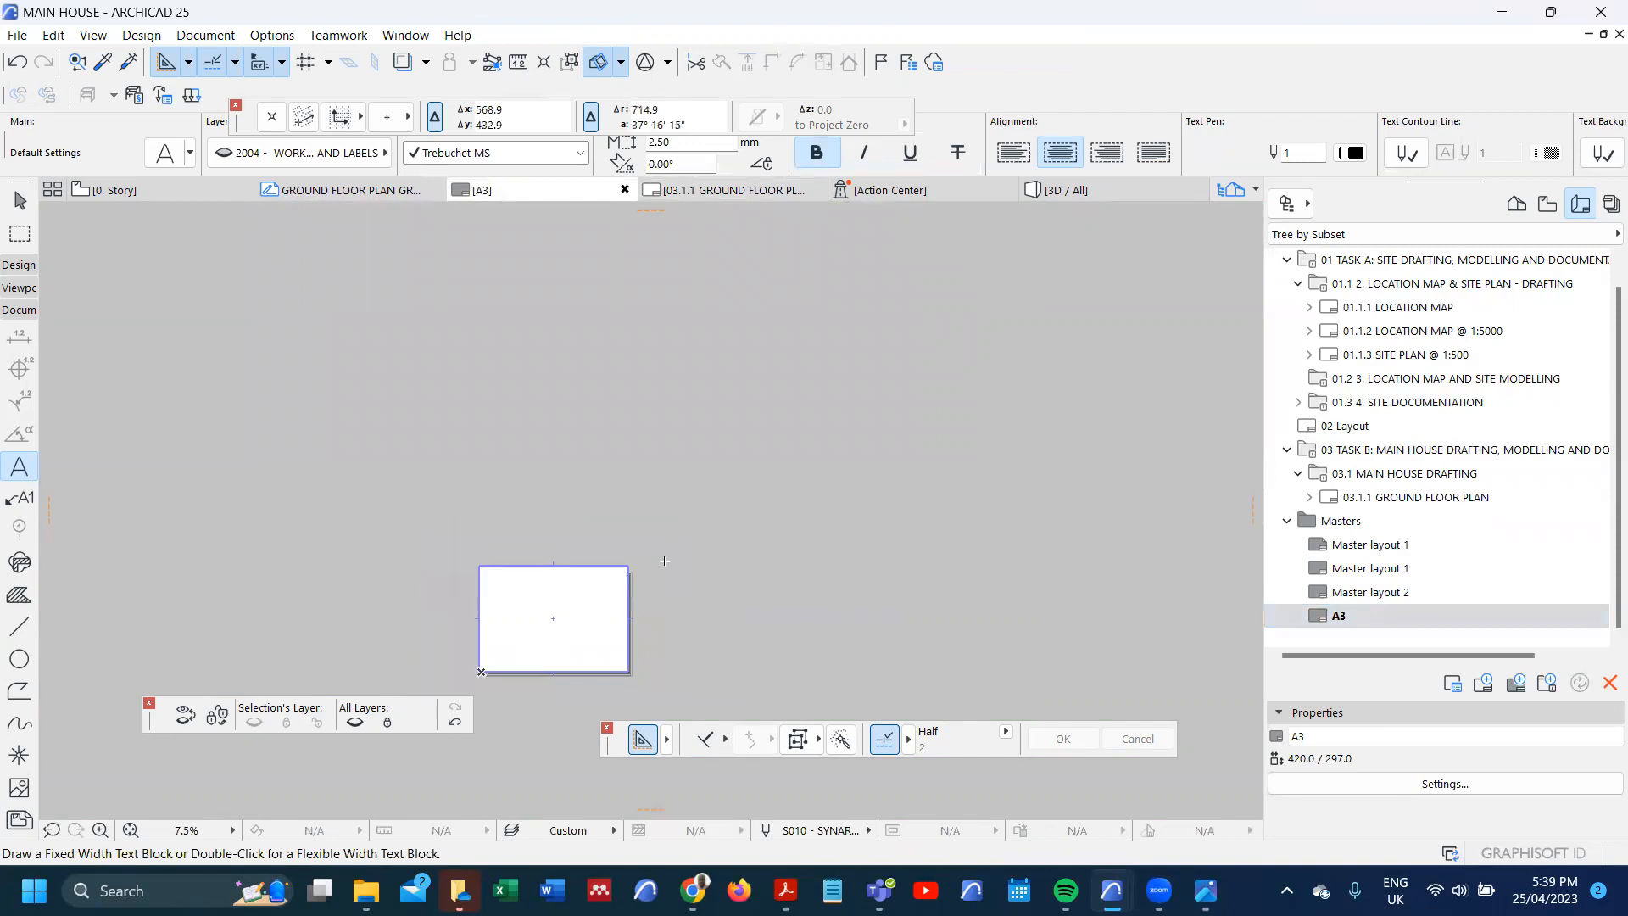
scroll(531, 683, up, 4)
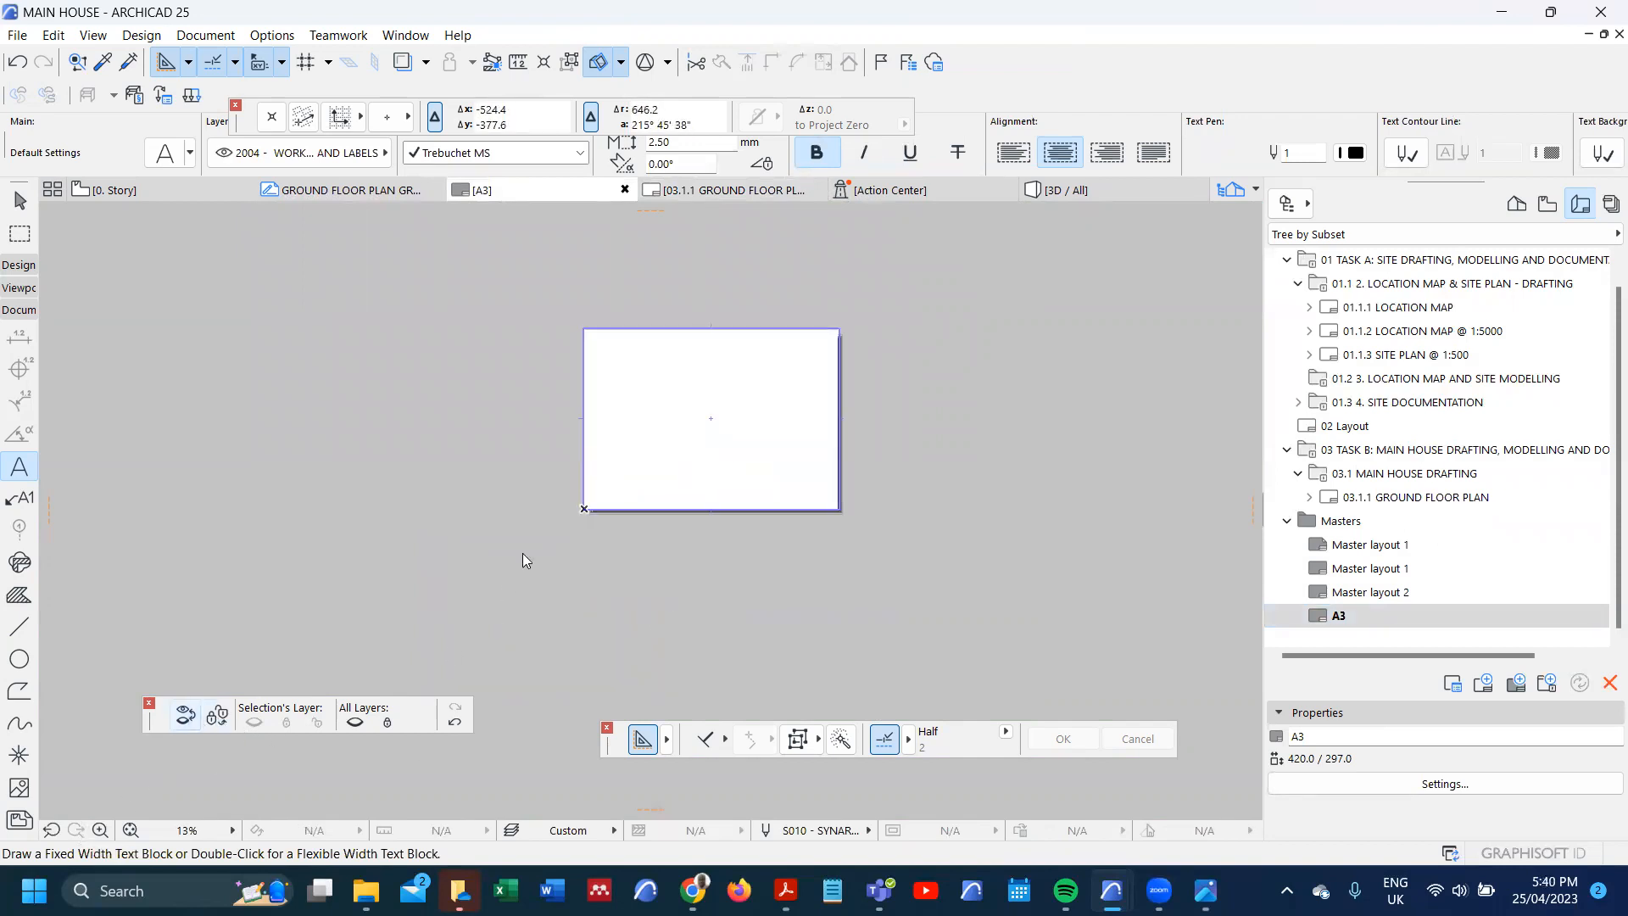
scroll(520, 560, up, 5)
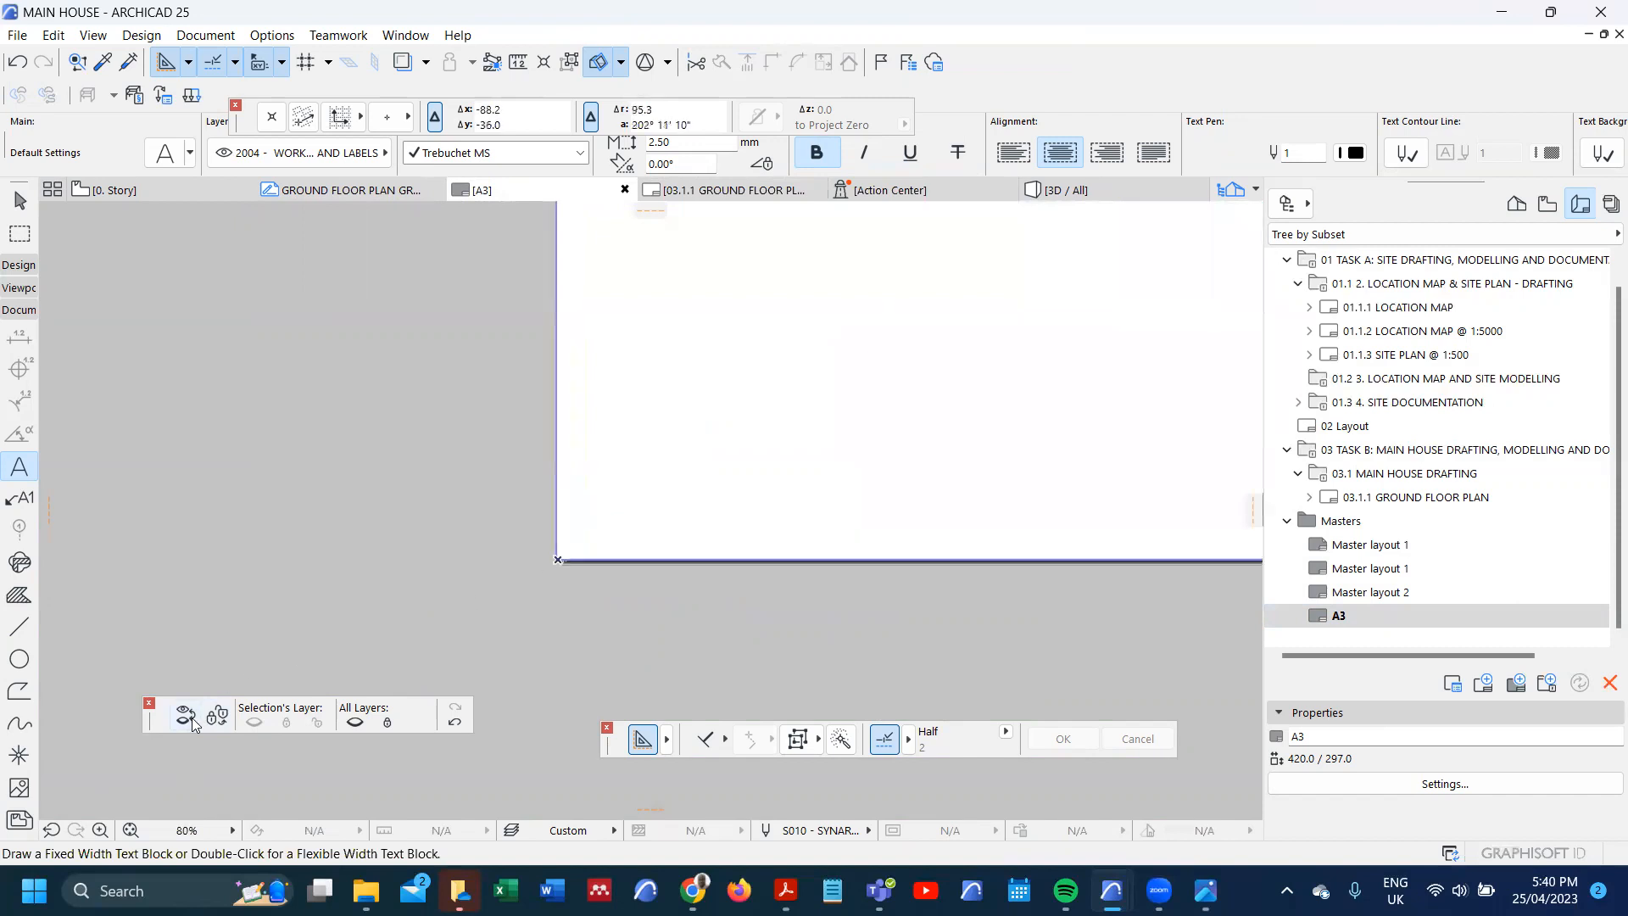
scroll(650, 614, down, 3)
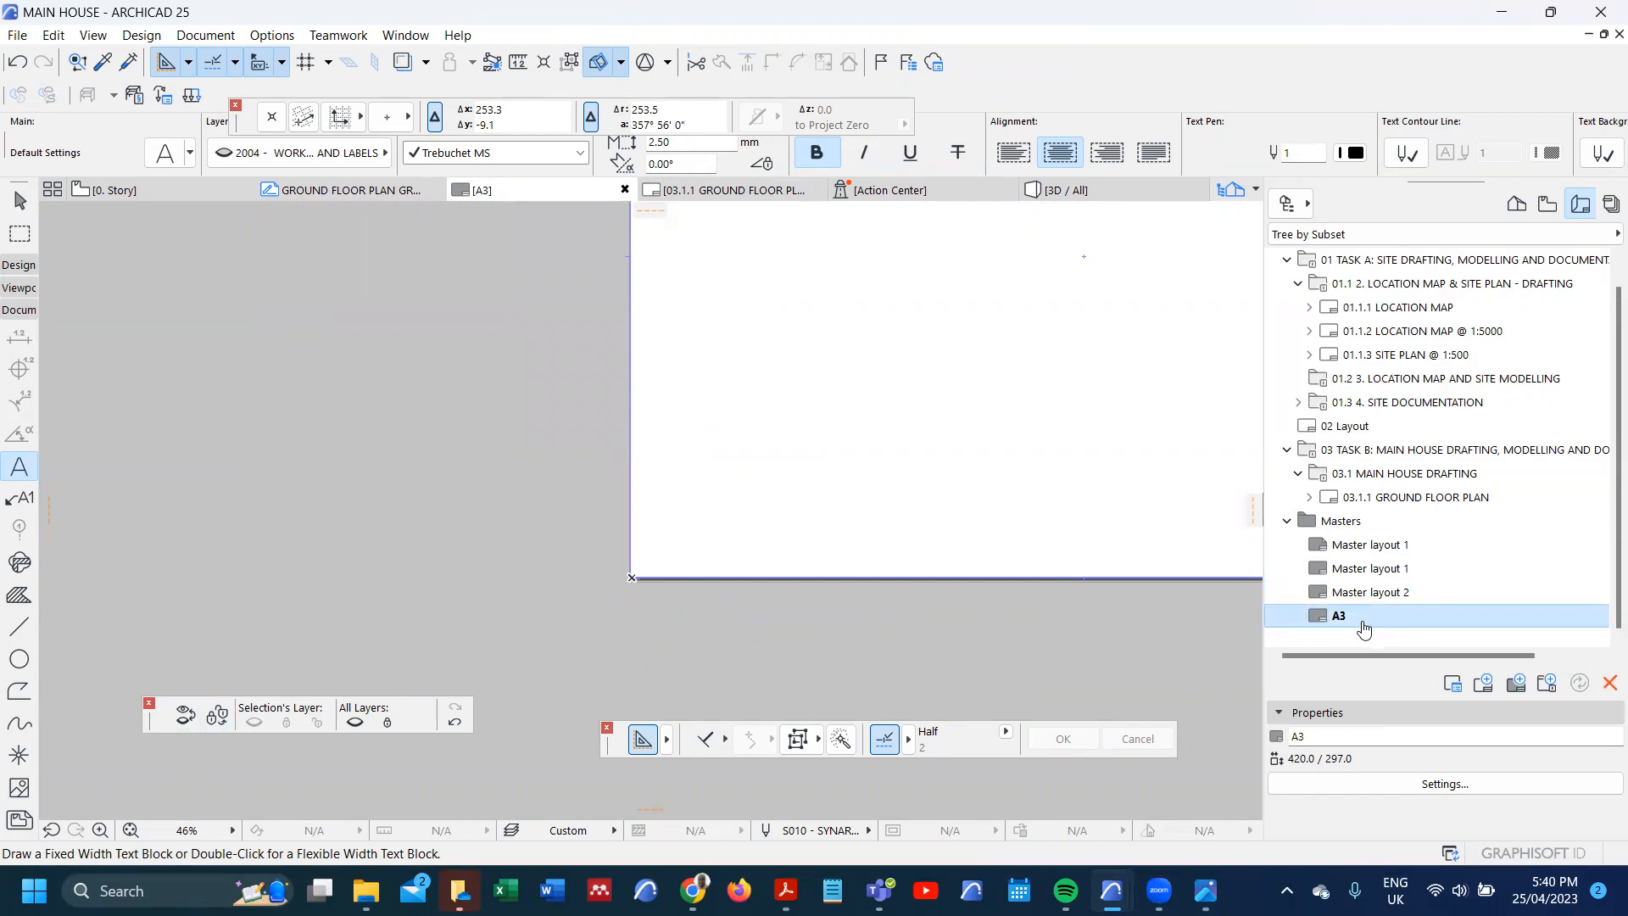
- Duplicate the A3 master layout, rename the copy A2 and open its master layout settings
ctrl+drag(1346, 628, 1350, 633)
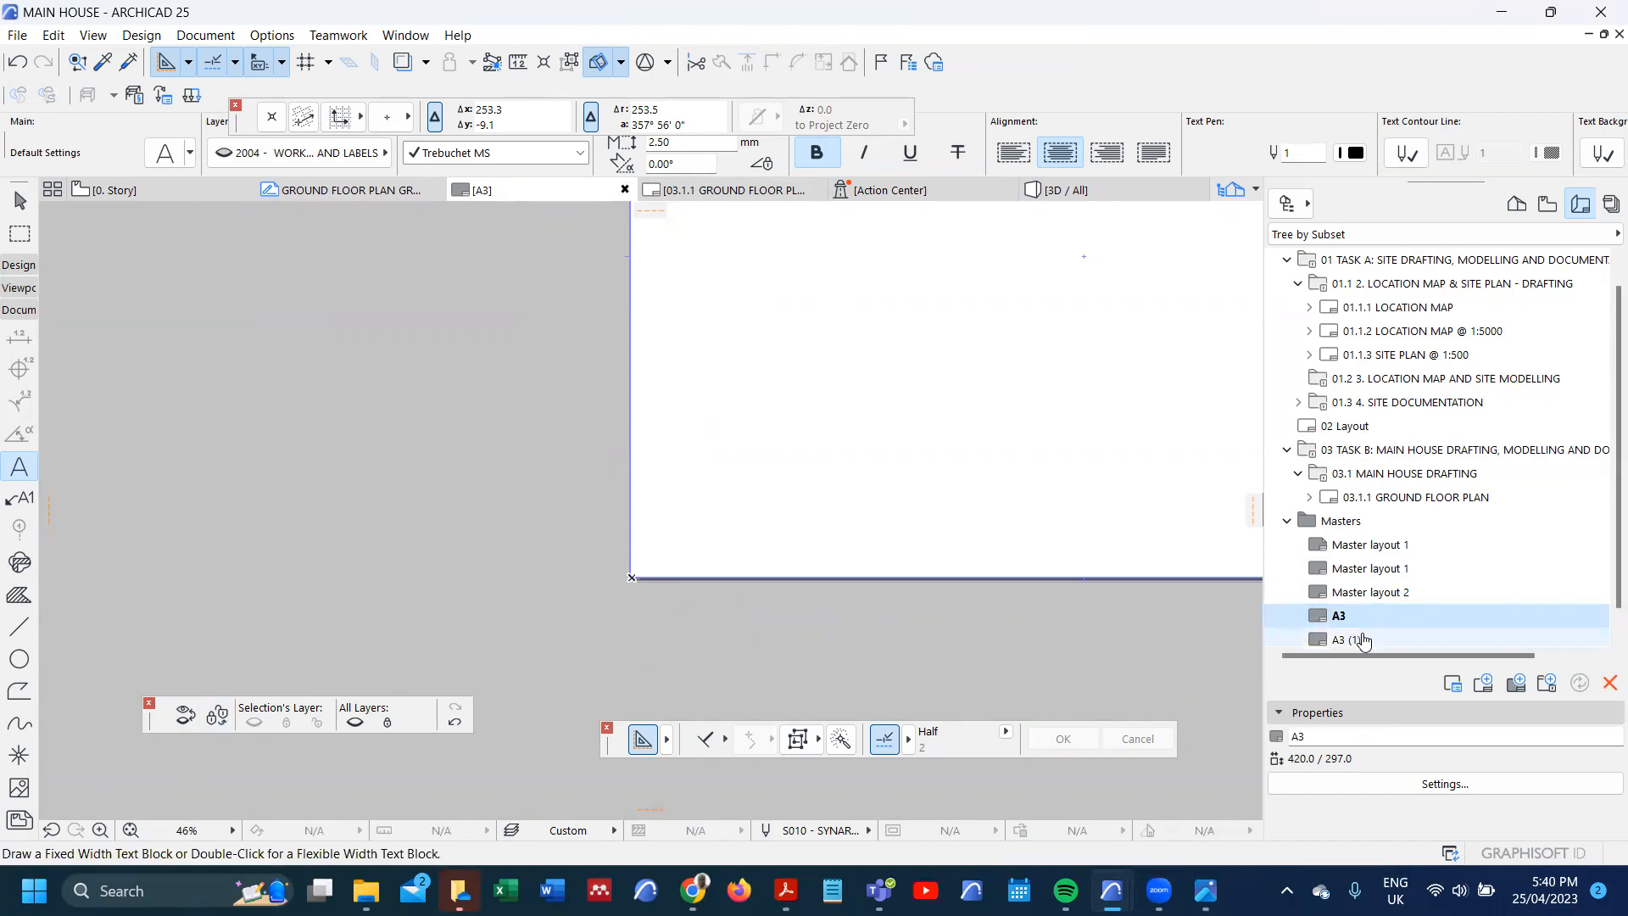
double_click(1356, 617)
click(1330, 736)
drag(1329, 737, 1197, 728)
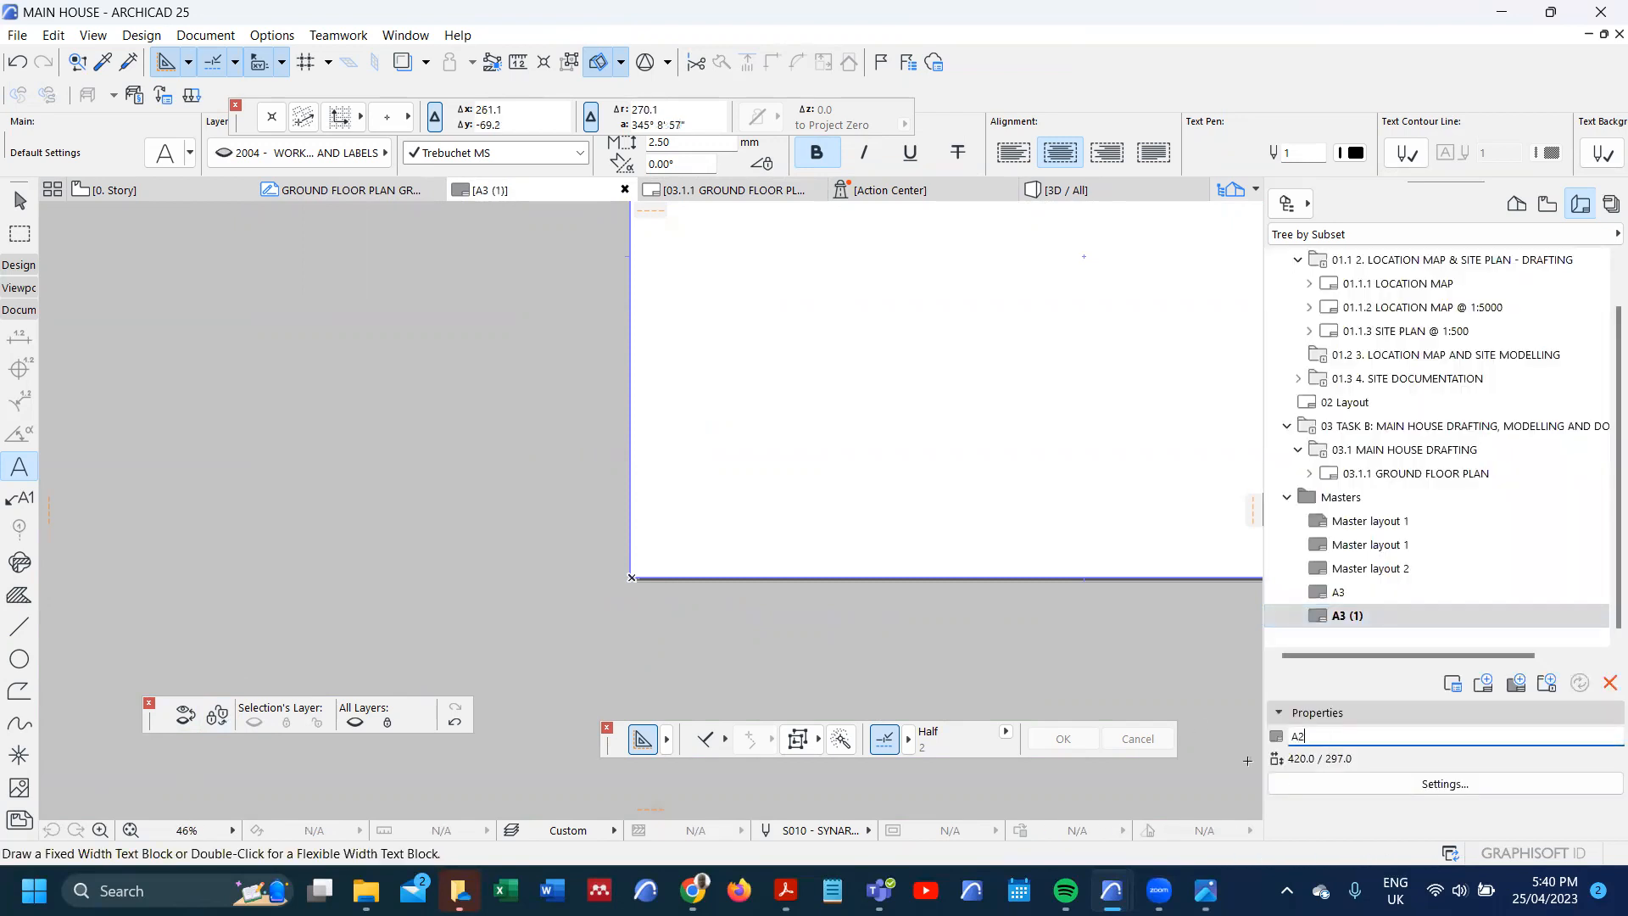
key(Return)
click(1370, 789)
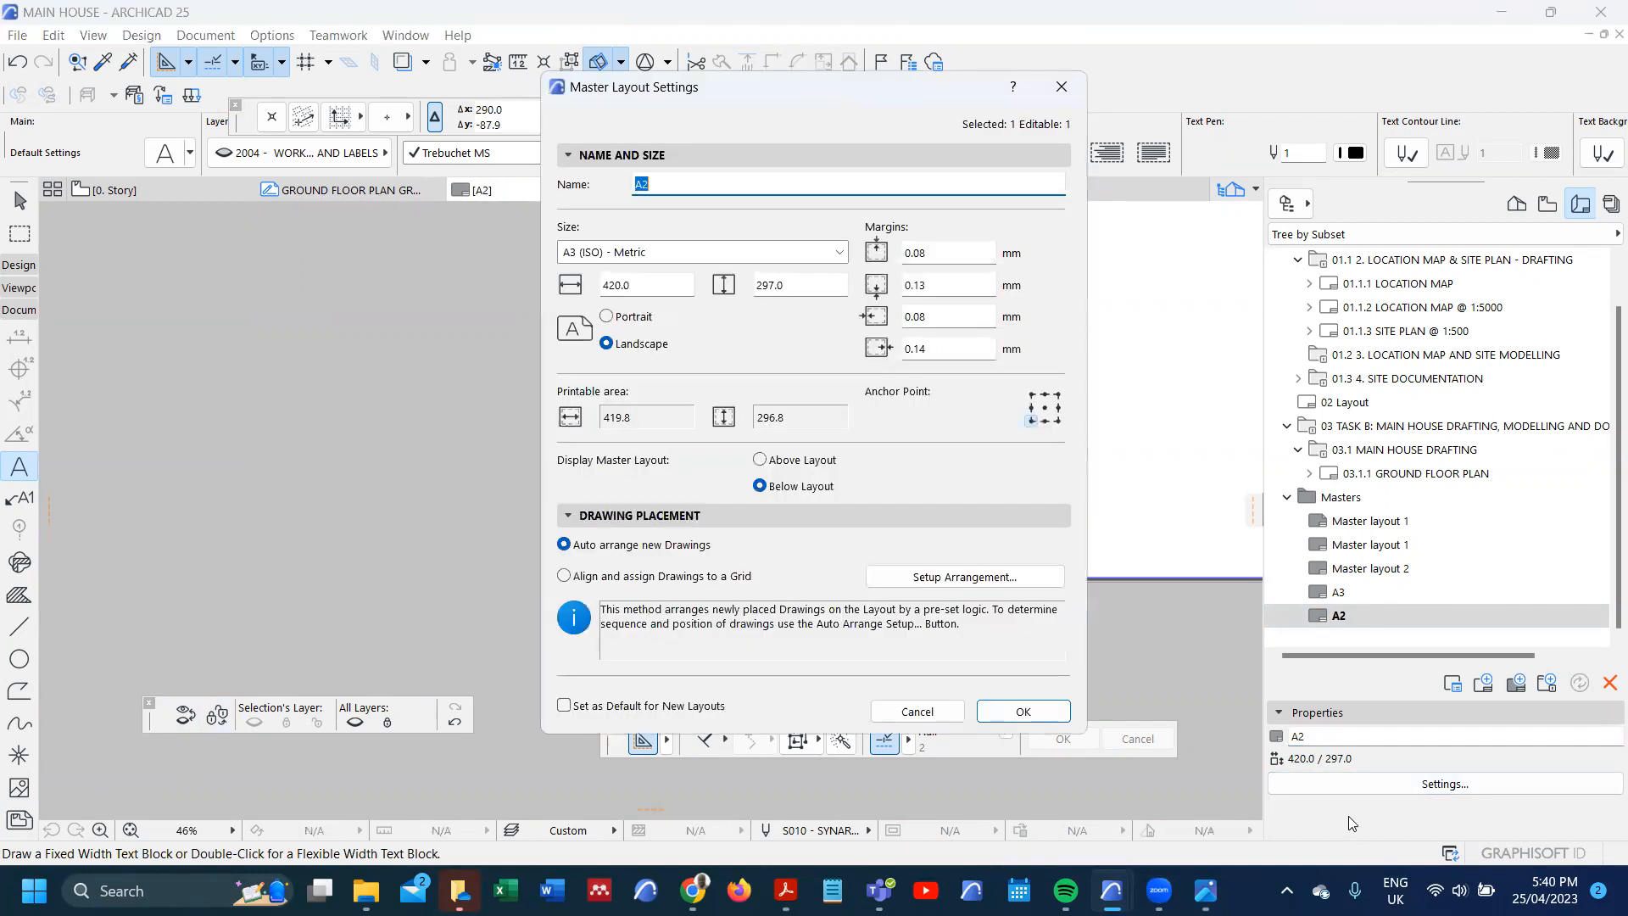
click(838, 251)
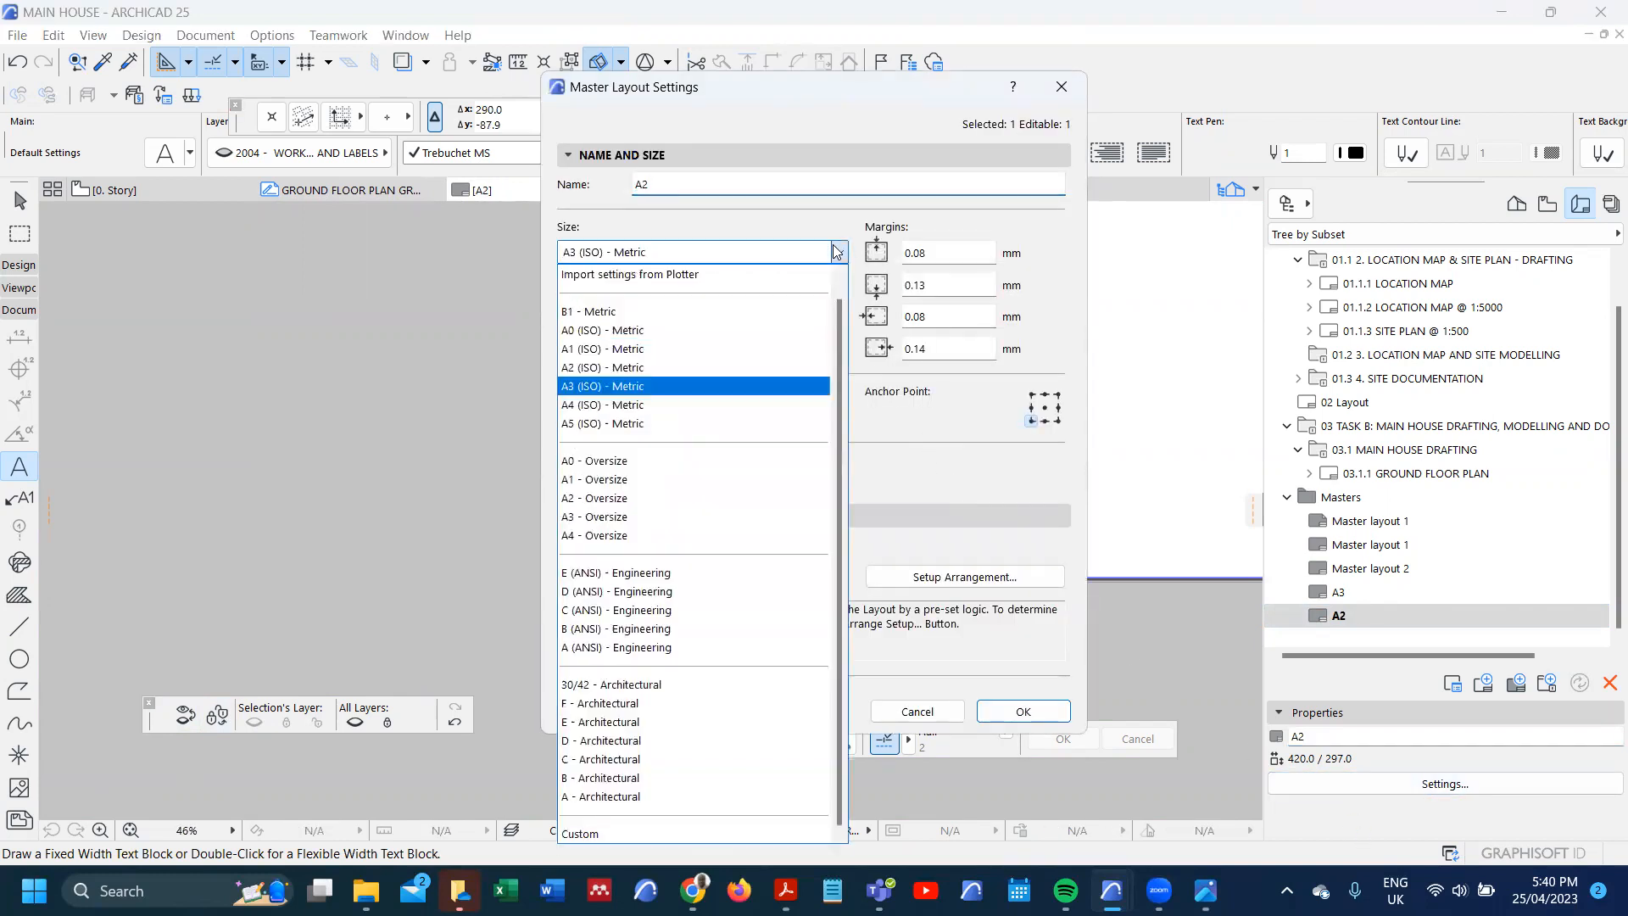
click(740, 274)
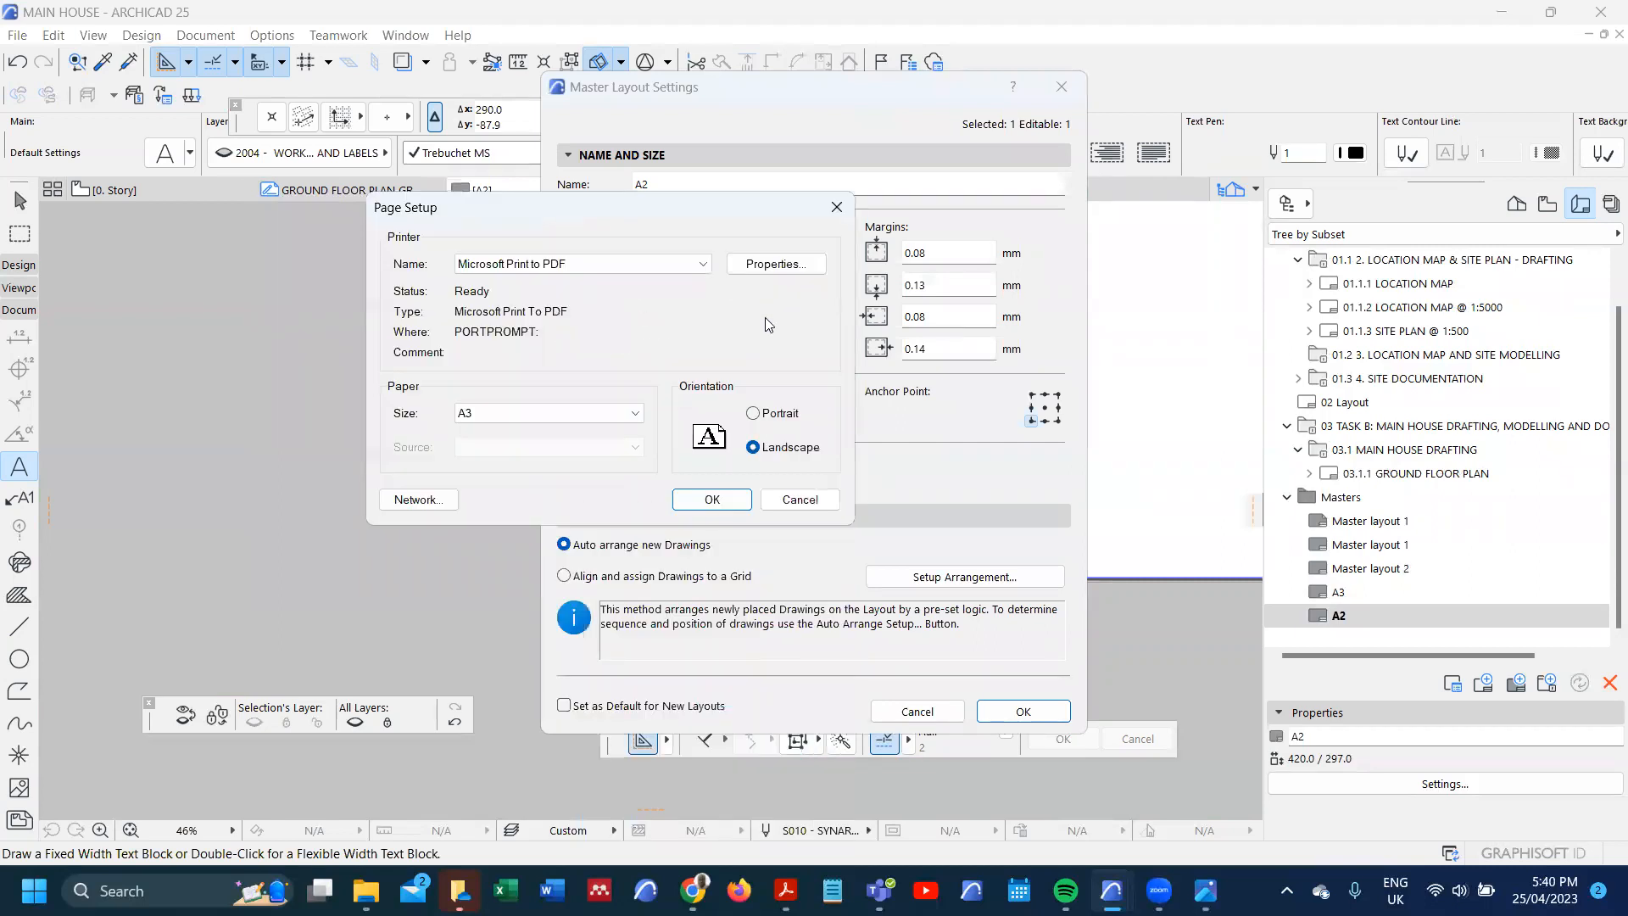
click(545, 416)
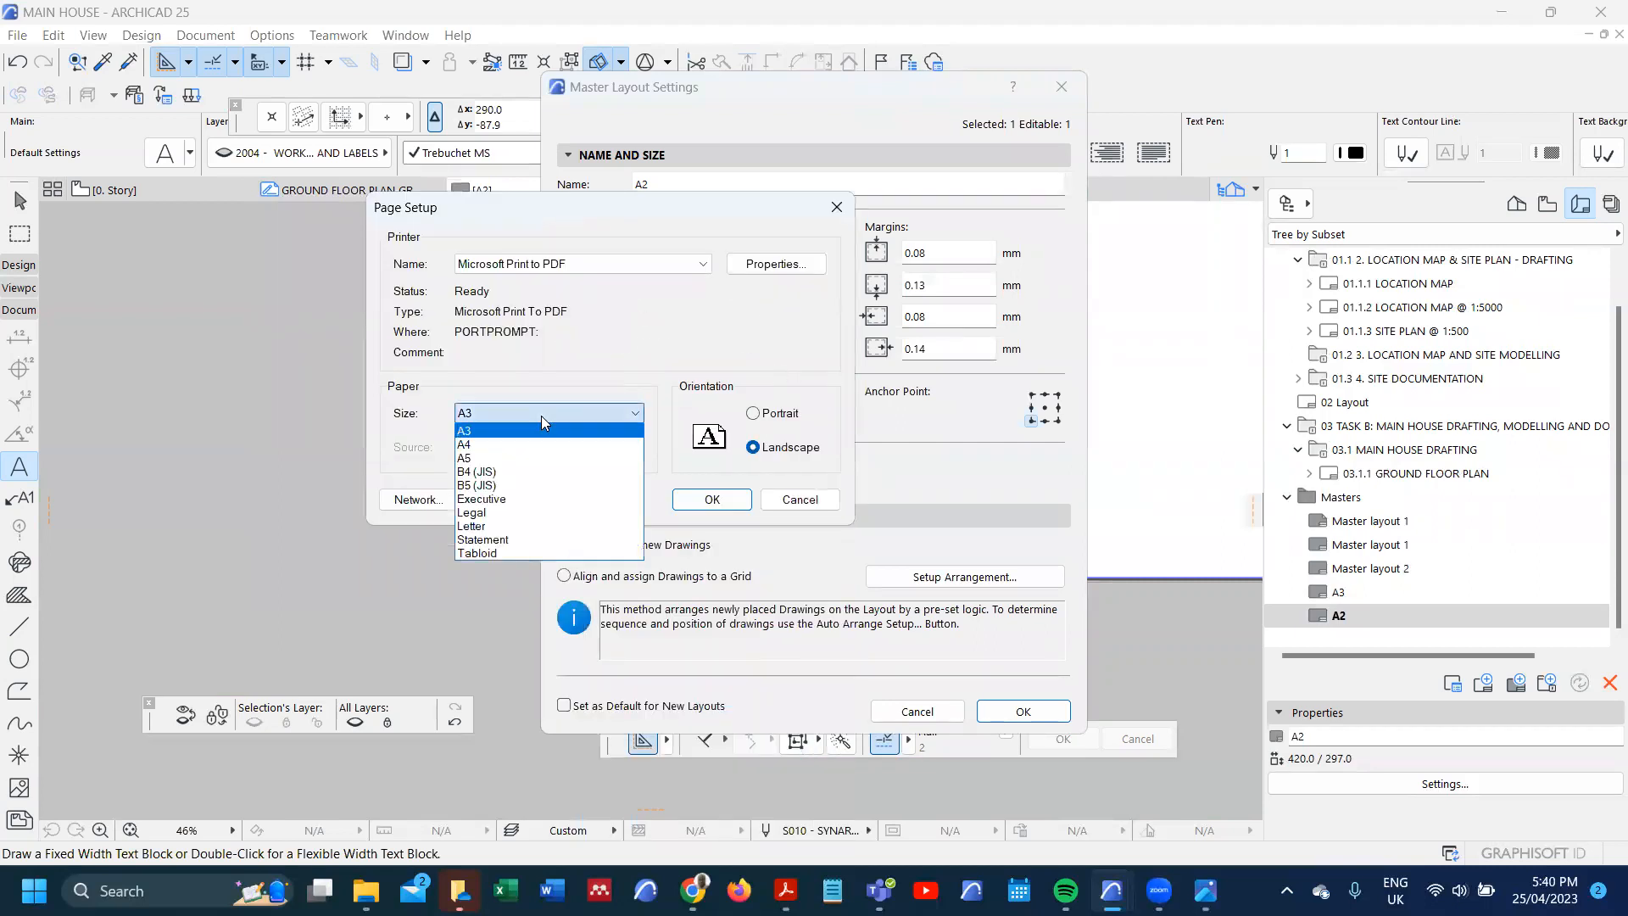
click(597, 428)
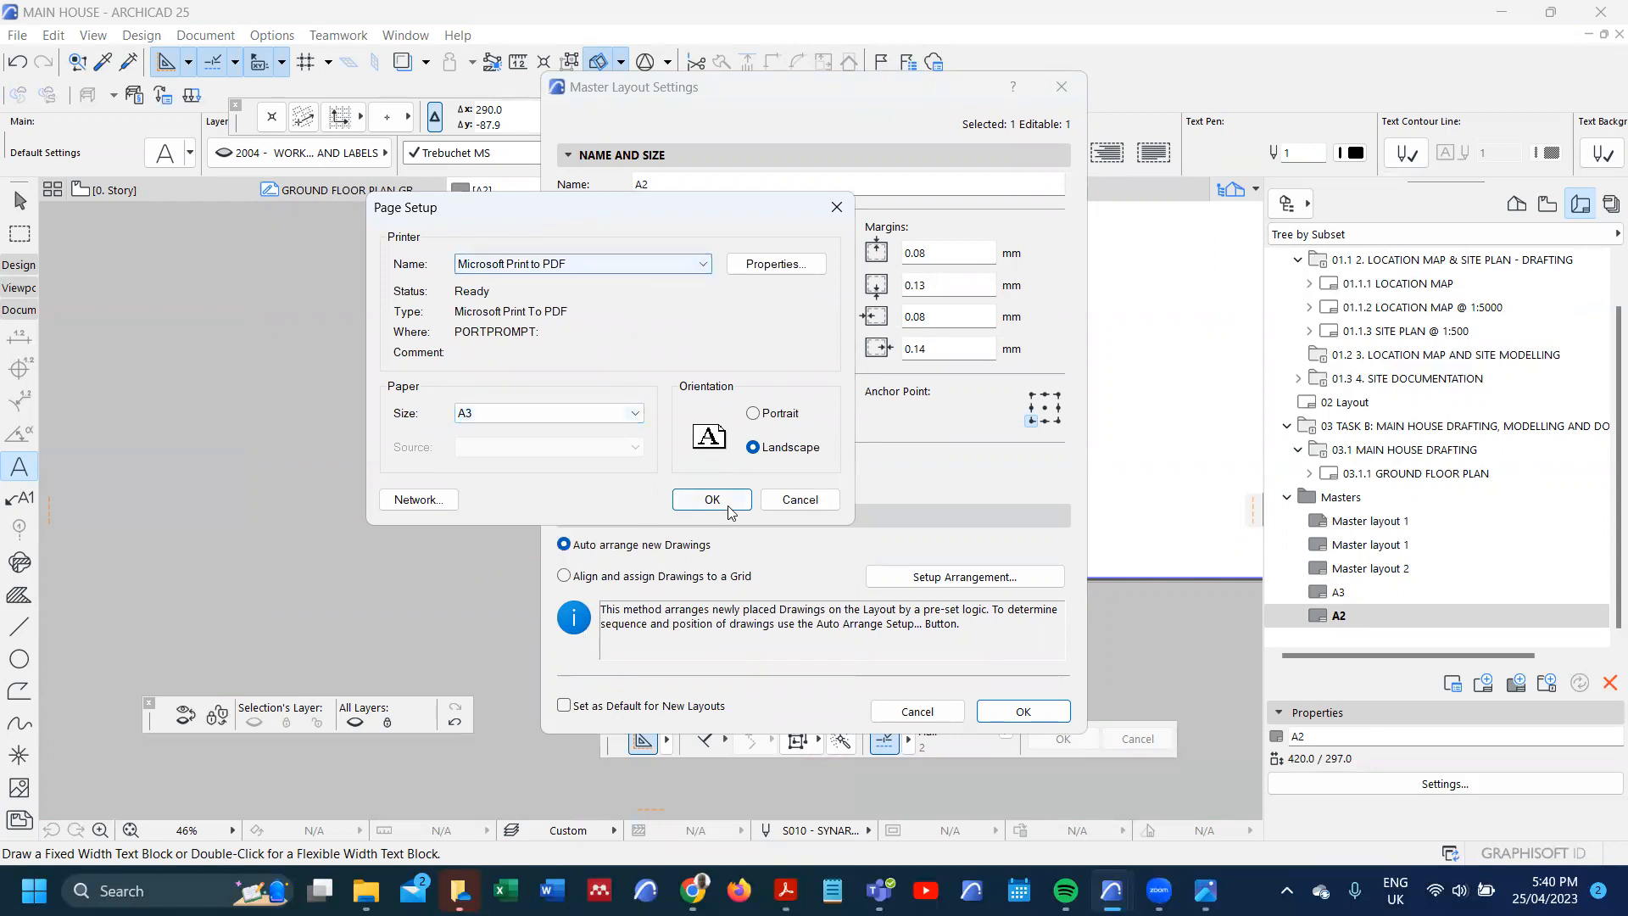
click(787, 499)
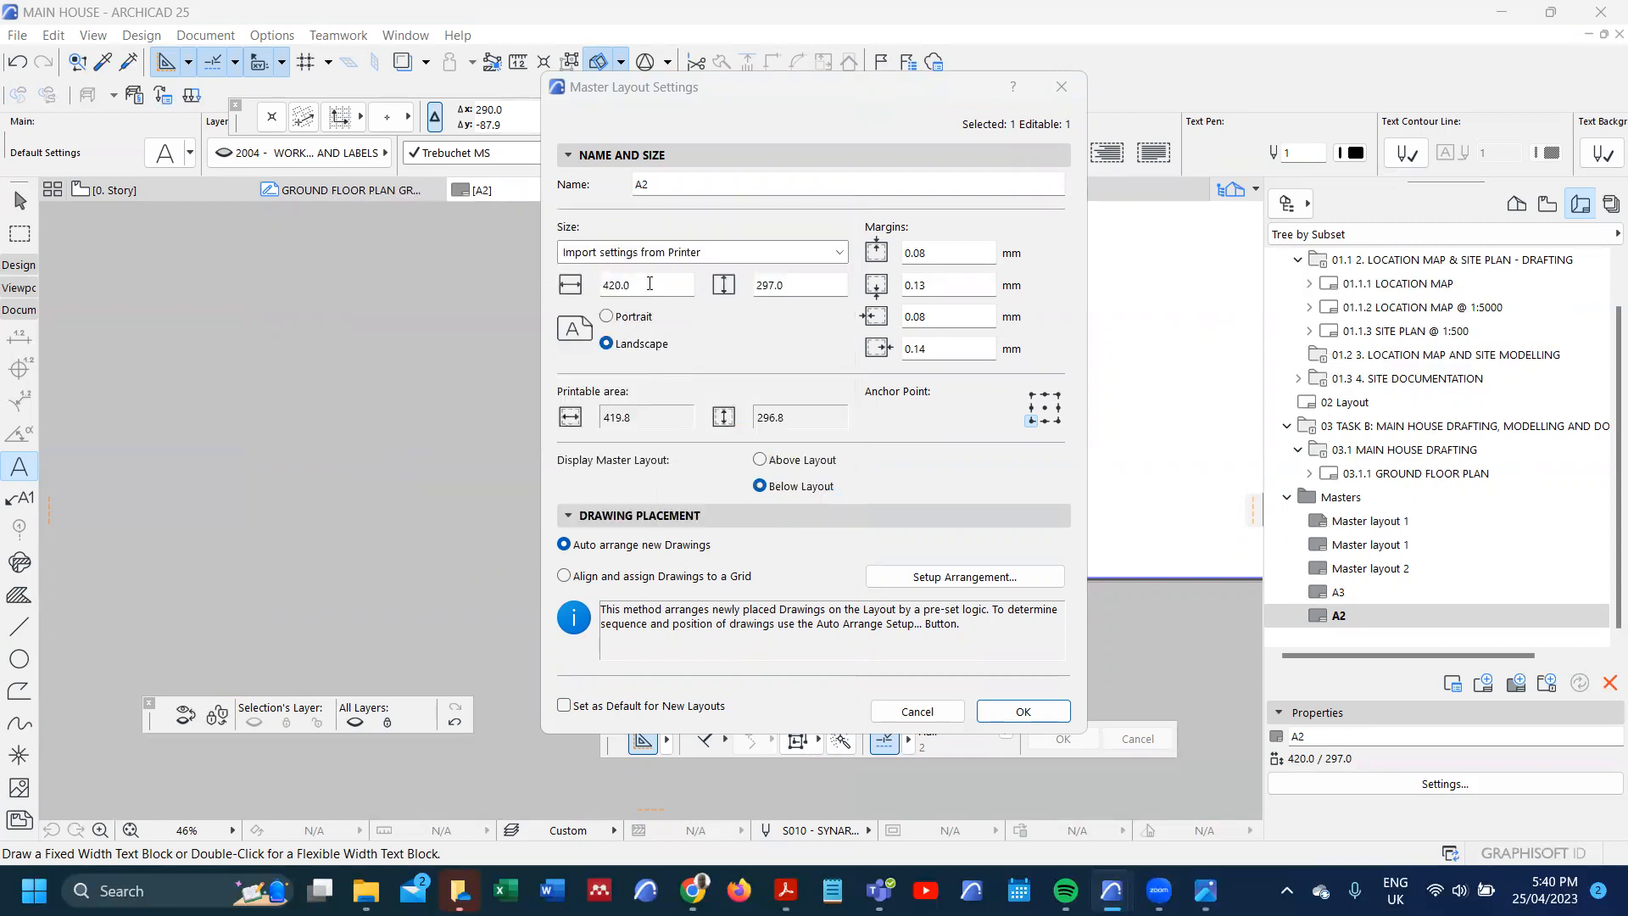
- Set the A2 master layout's size to A2 (ISO) - Metric and apply the settings
click(668, 255)
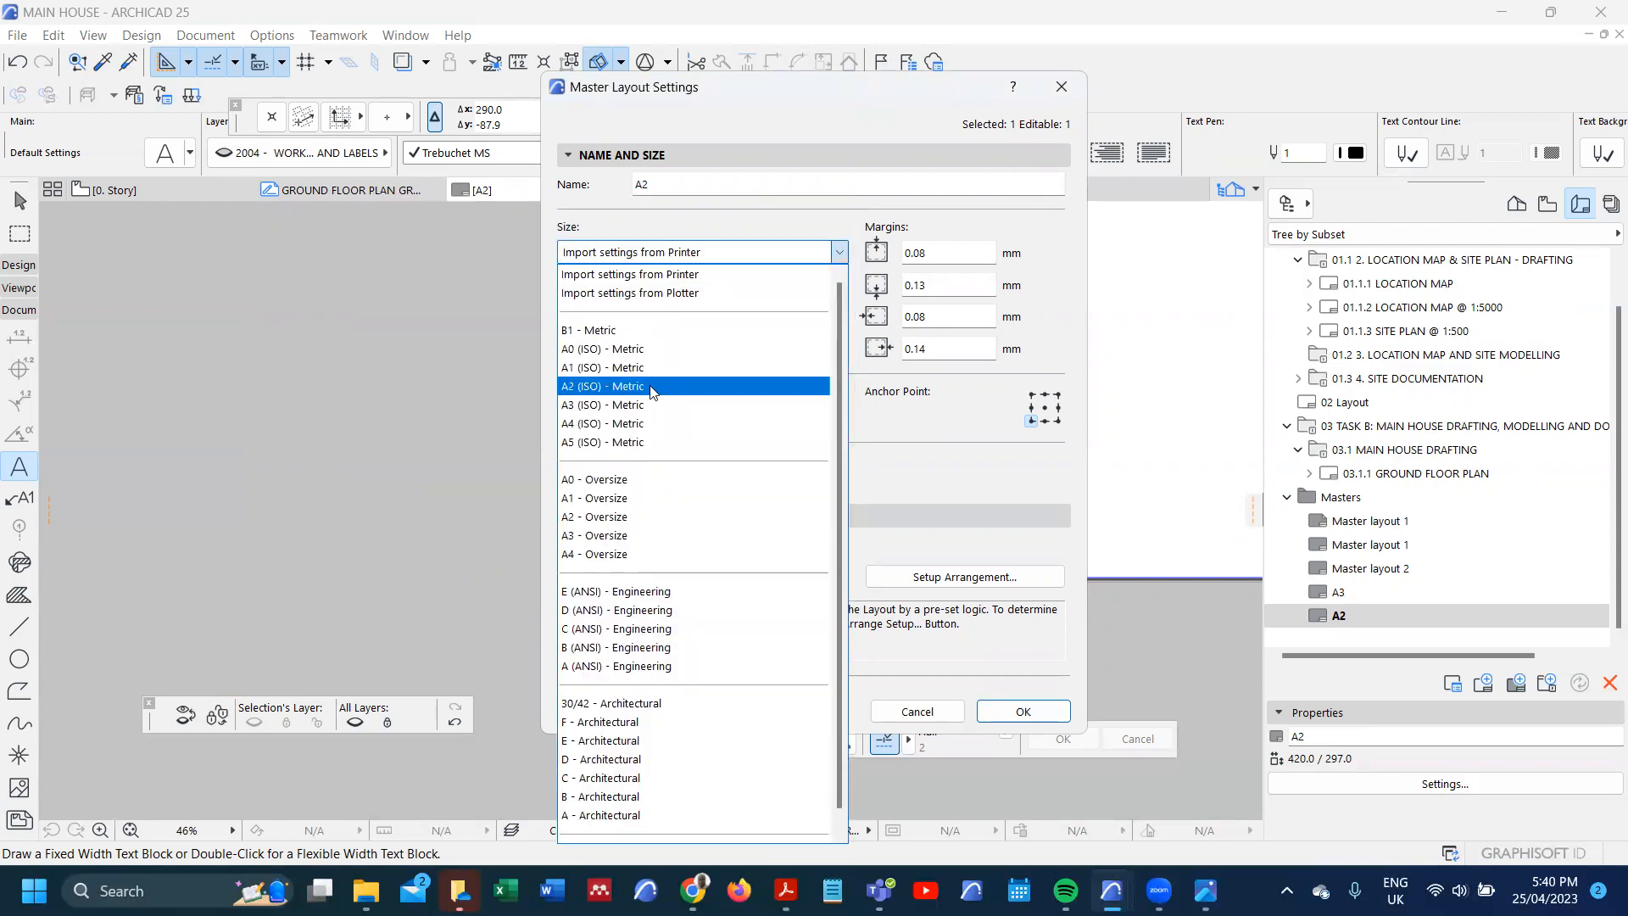
click(652, 388)
click(1025, 711)
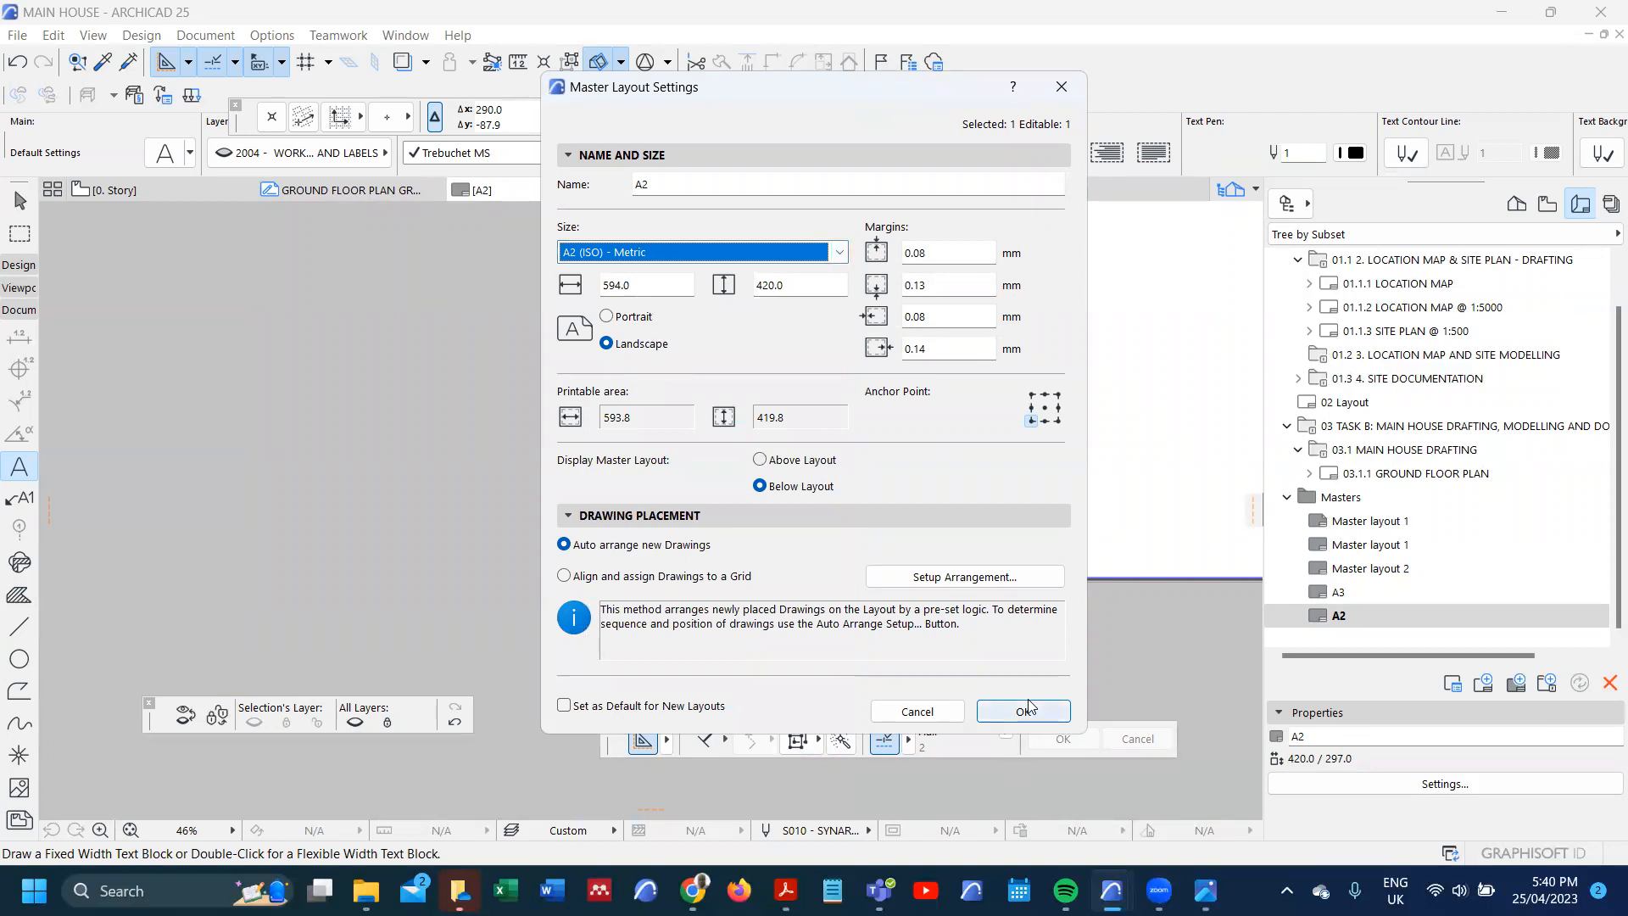
- Start a rectangular line on the A2 master and set the Line tool's layer to 021 - 2D FOR WORKING DRAWINGS @ 1:50
scroll(367, 581, down, 3)
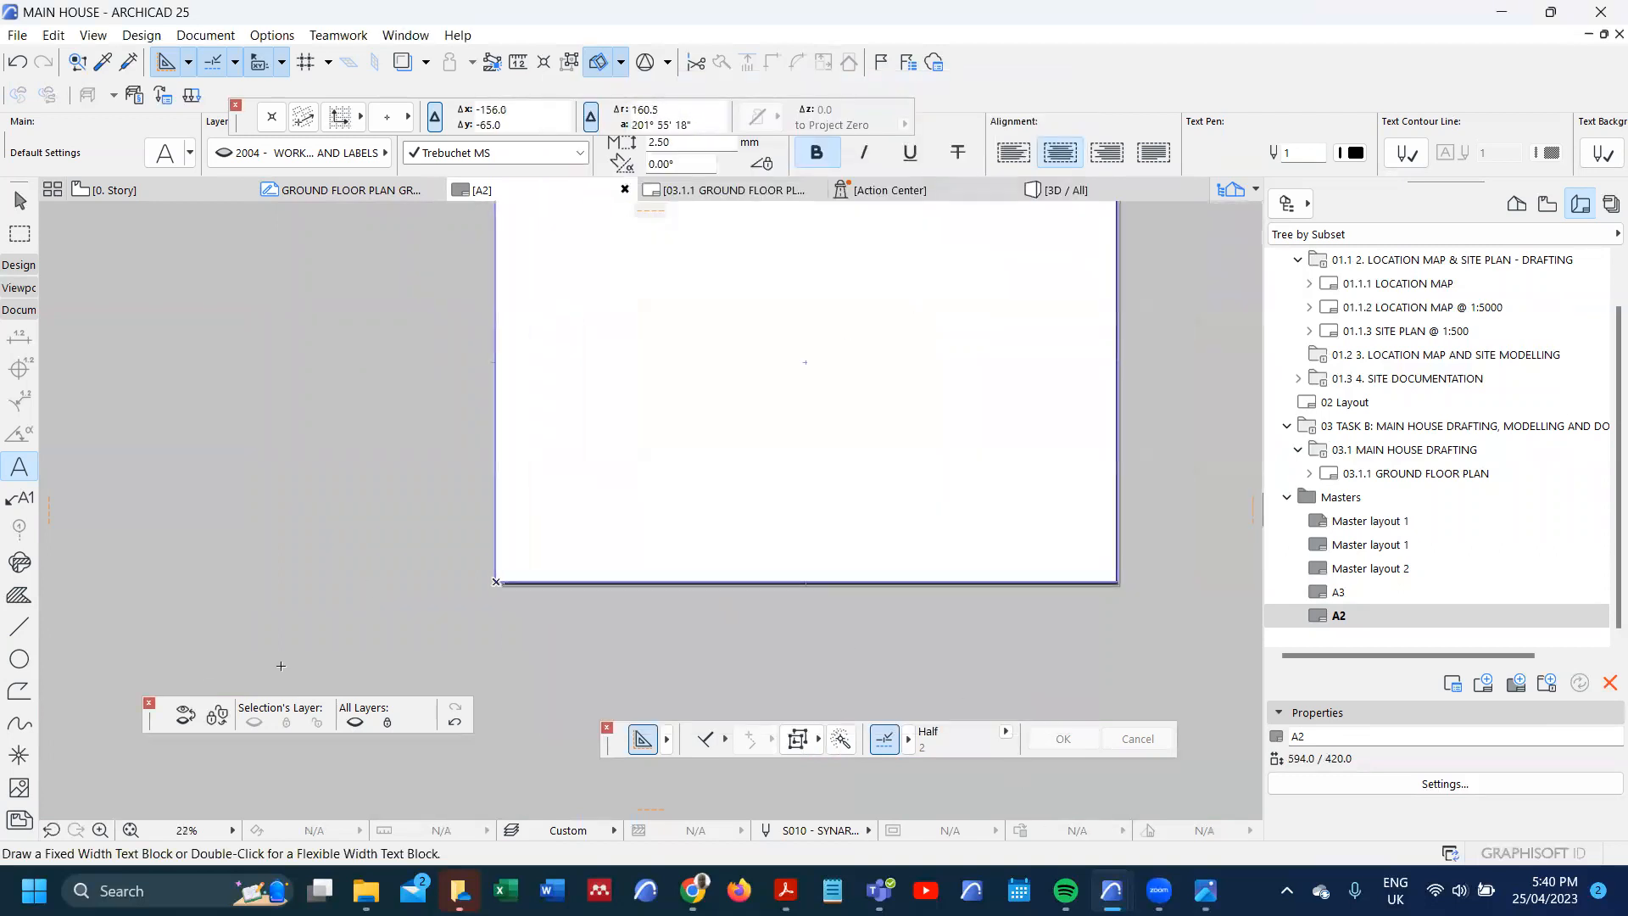
click(20, 625)
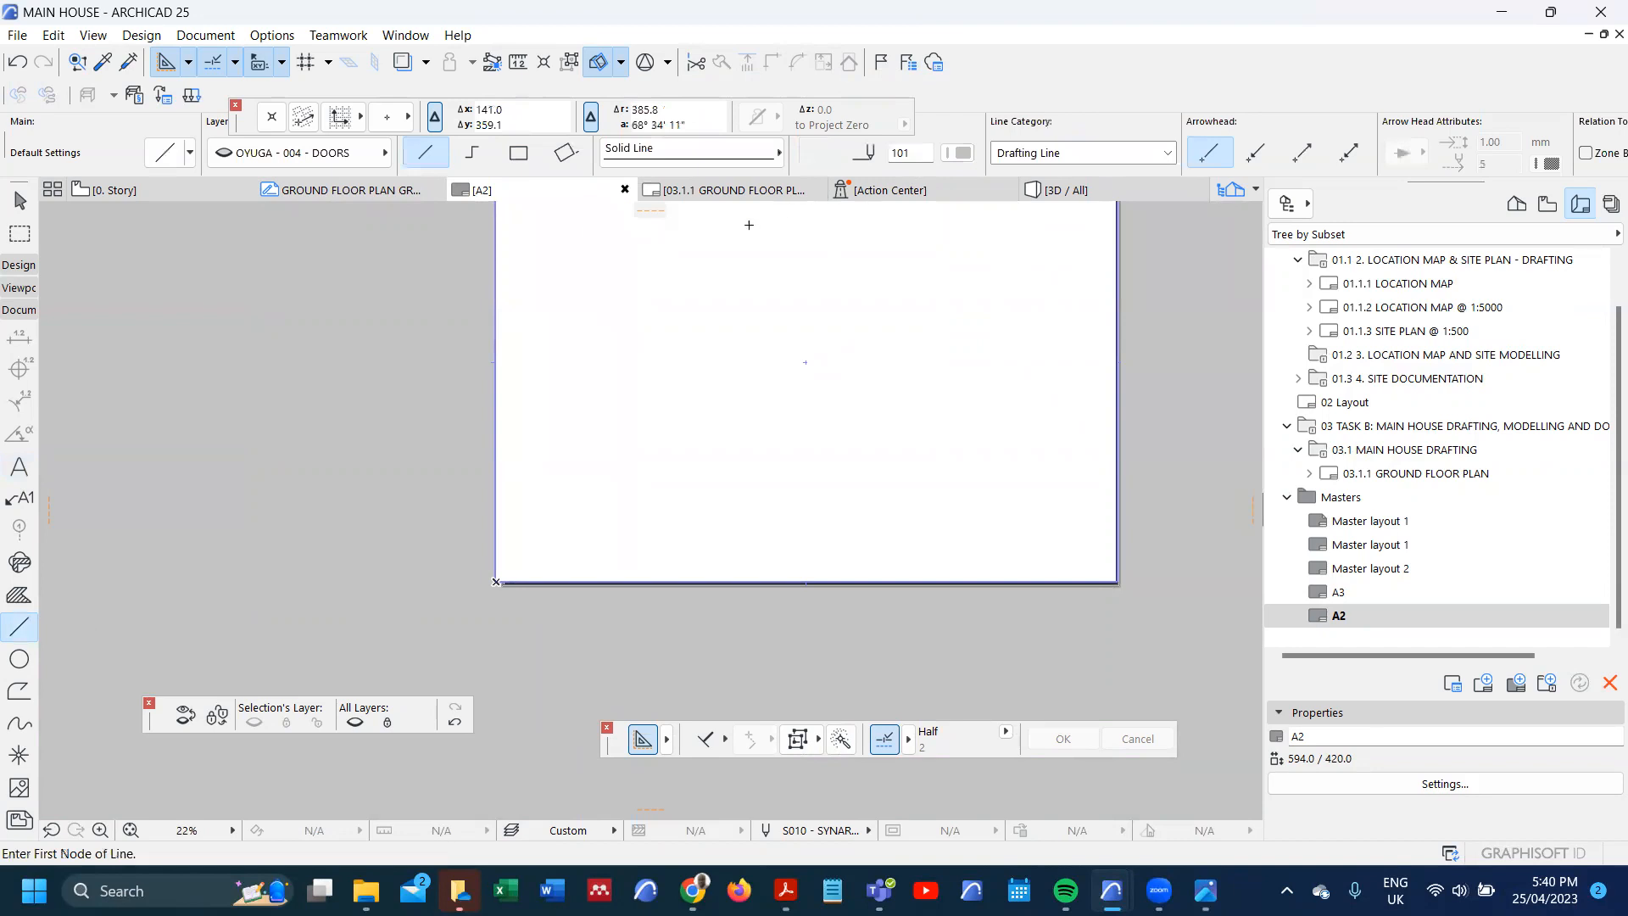
click(518, 153)
click(498, 582)
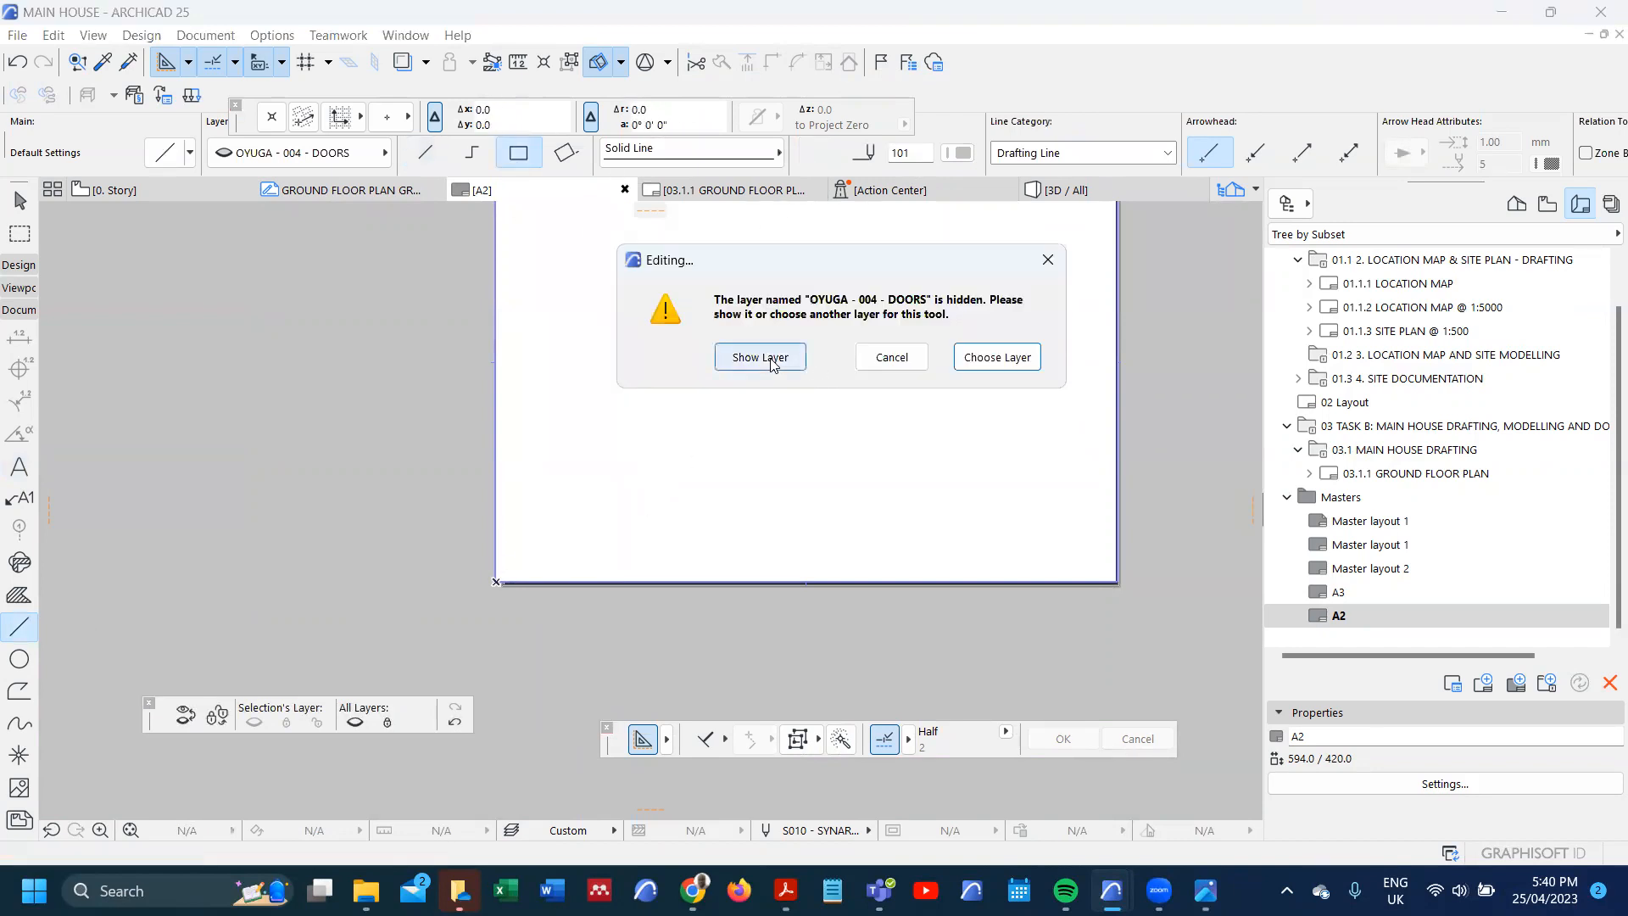
click(997, 357)
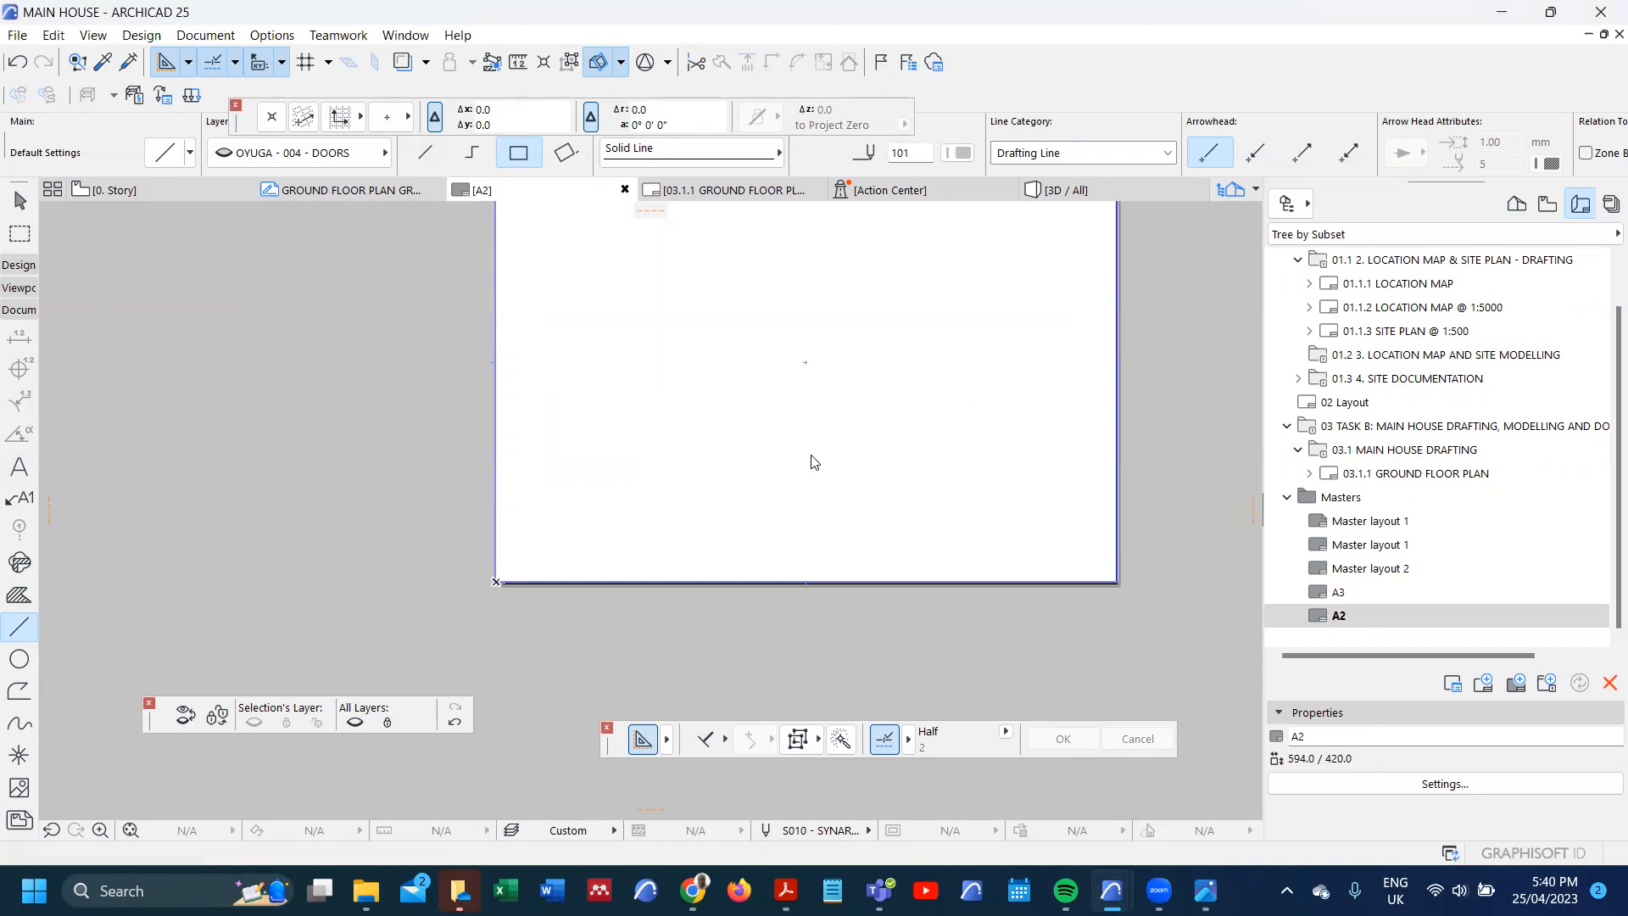
click(935, 673)
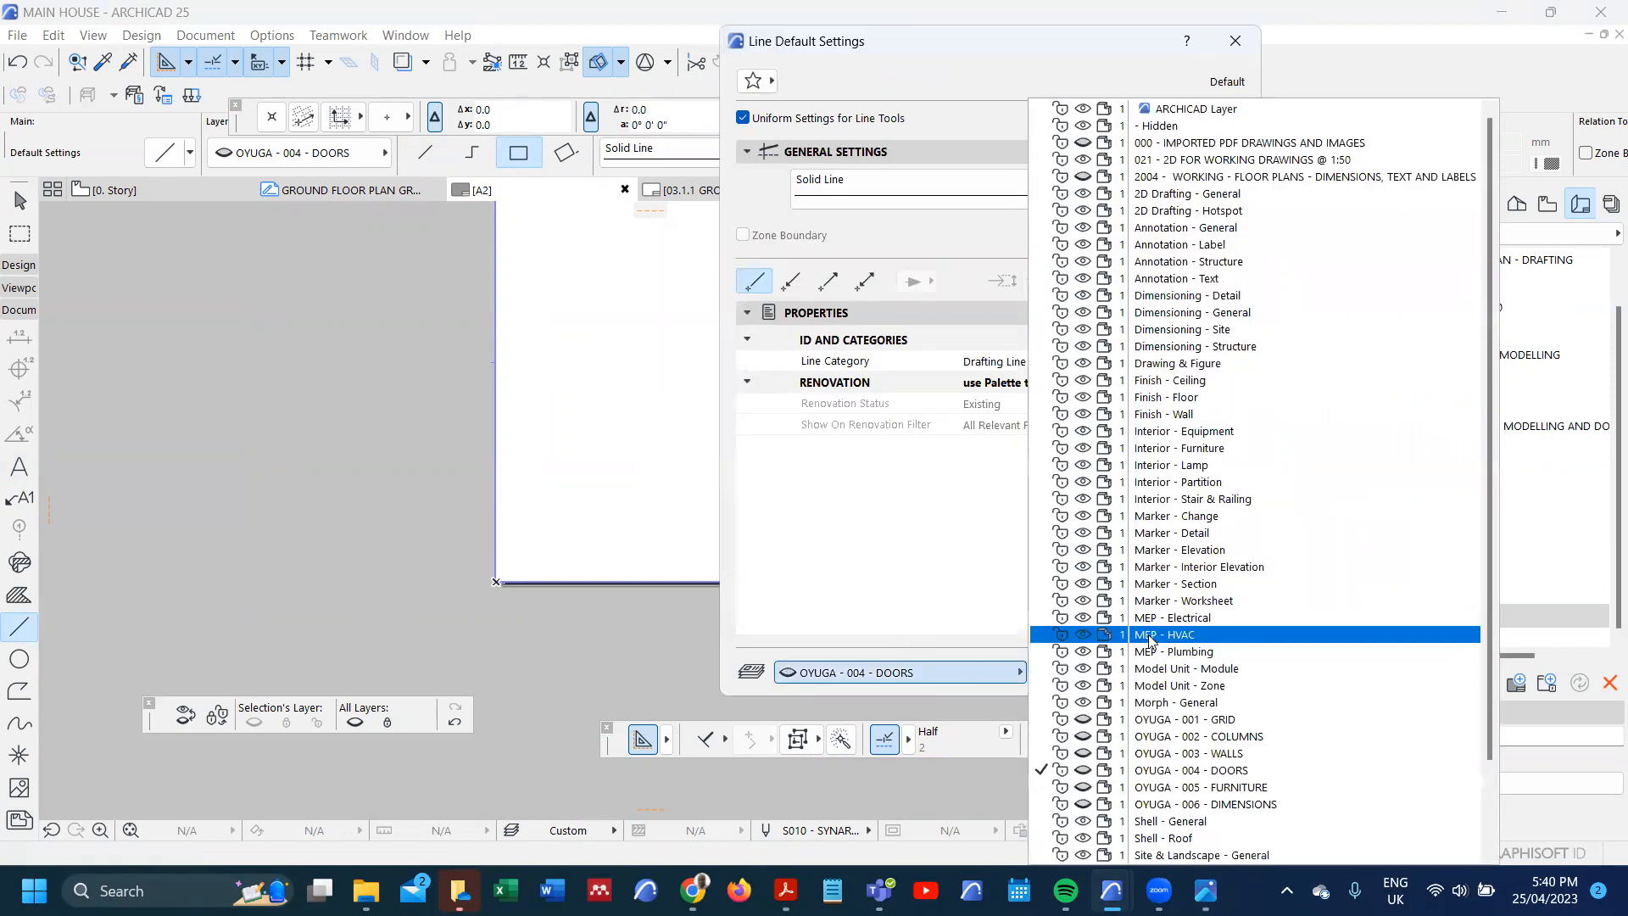
click(1250, 163)
click(1191, 672)
- Draw a rectangle from the A2 sheet's lower-left corner to its upper-right corner
scroll(455, 576, down, 3)
scroll(643, 392, up, 3)
click(289, 773)
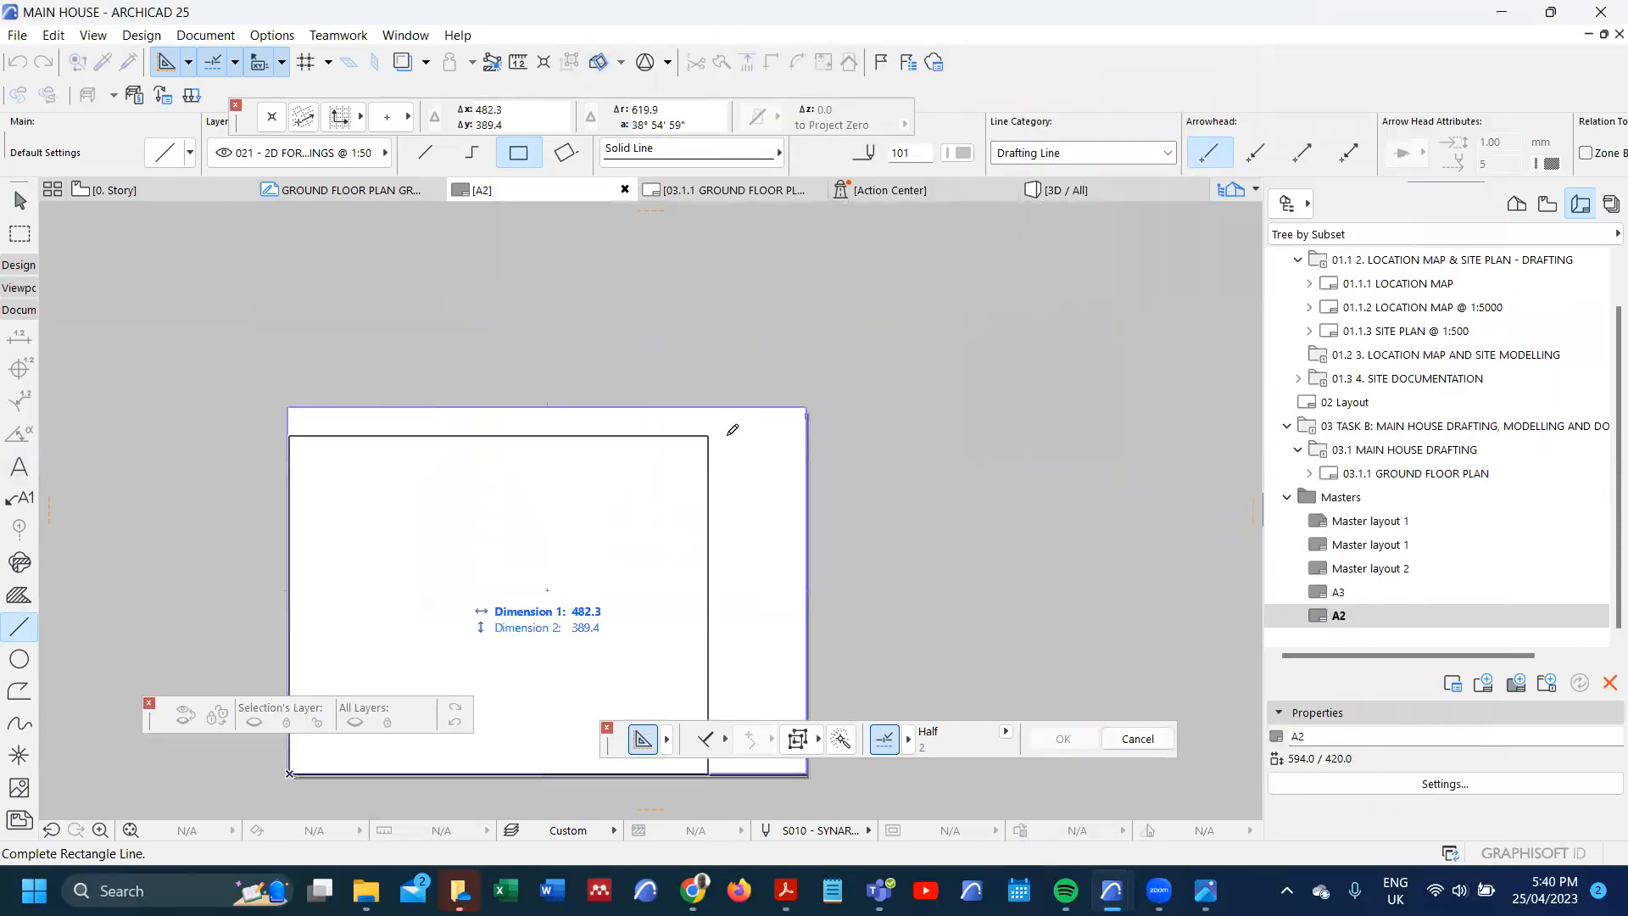
click(801, 405)
scroll(789, 408, down, 2)
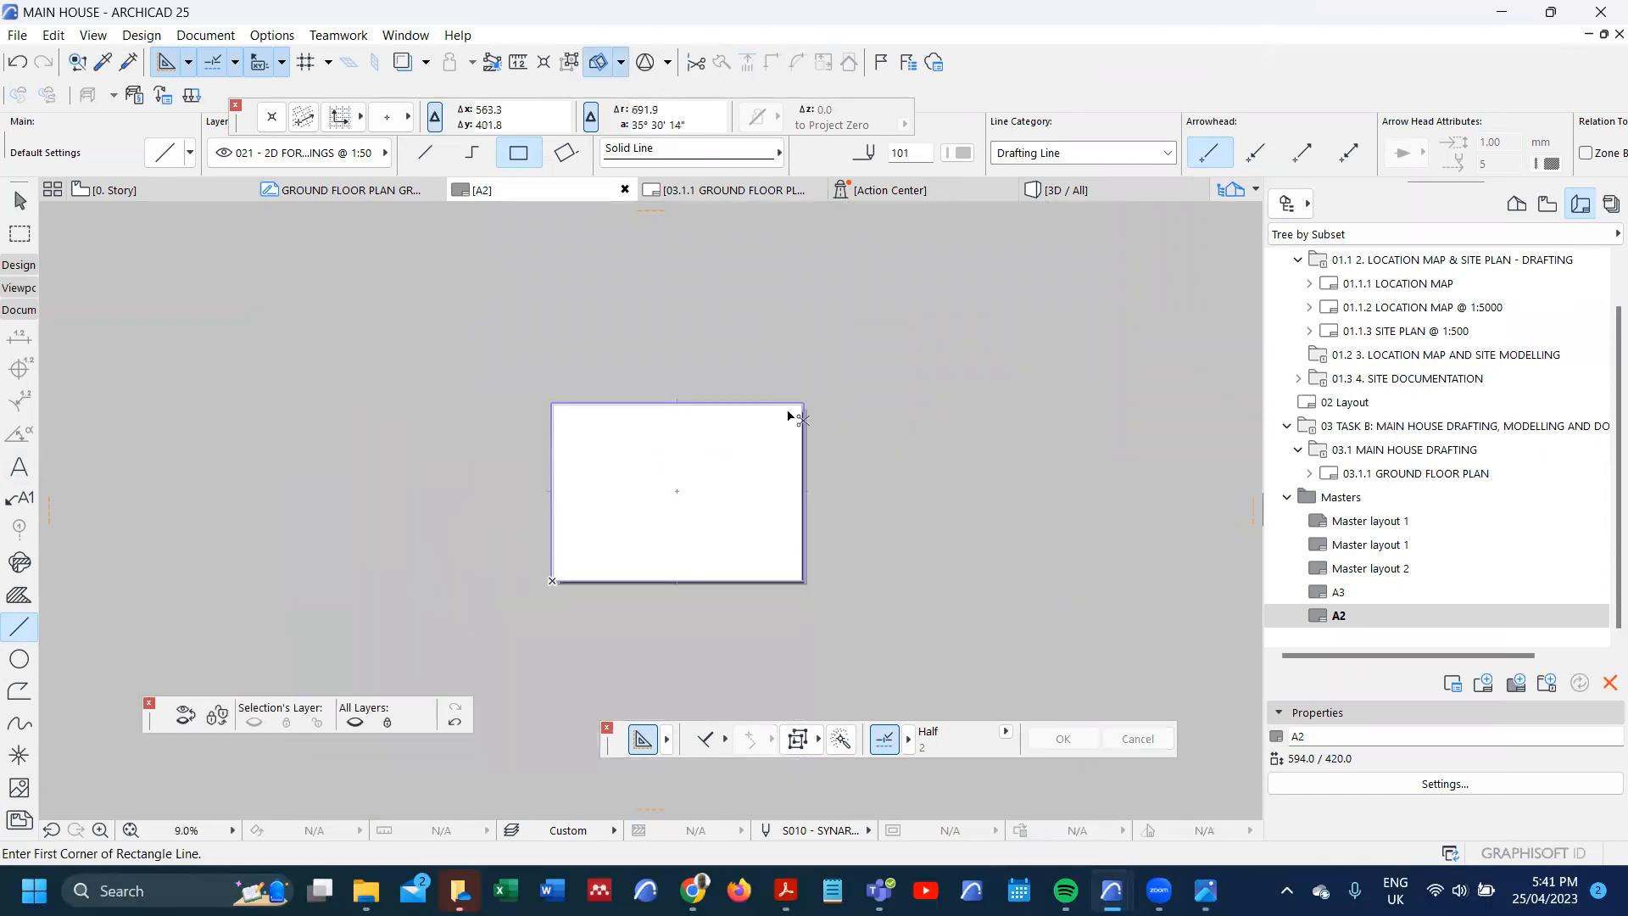
key(ctrl+z)
key(ctrl+shift+z)
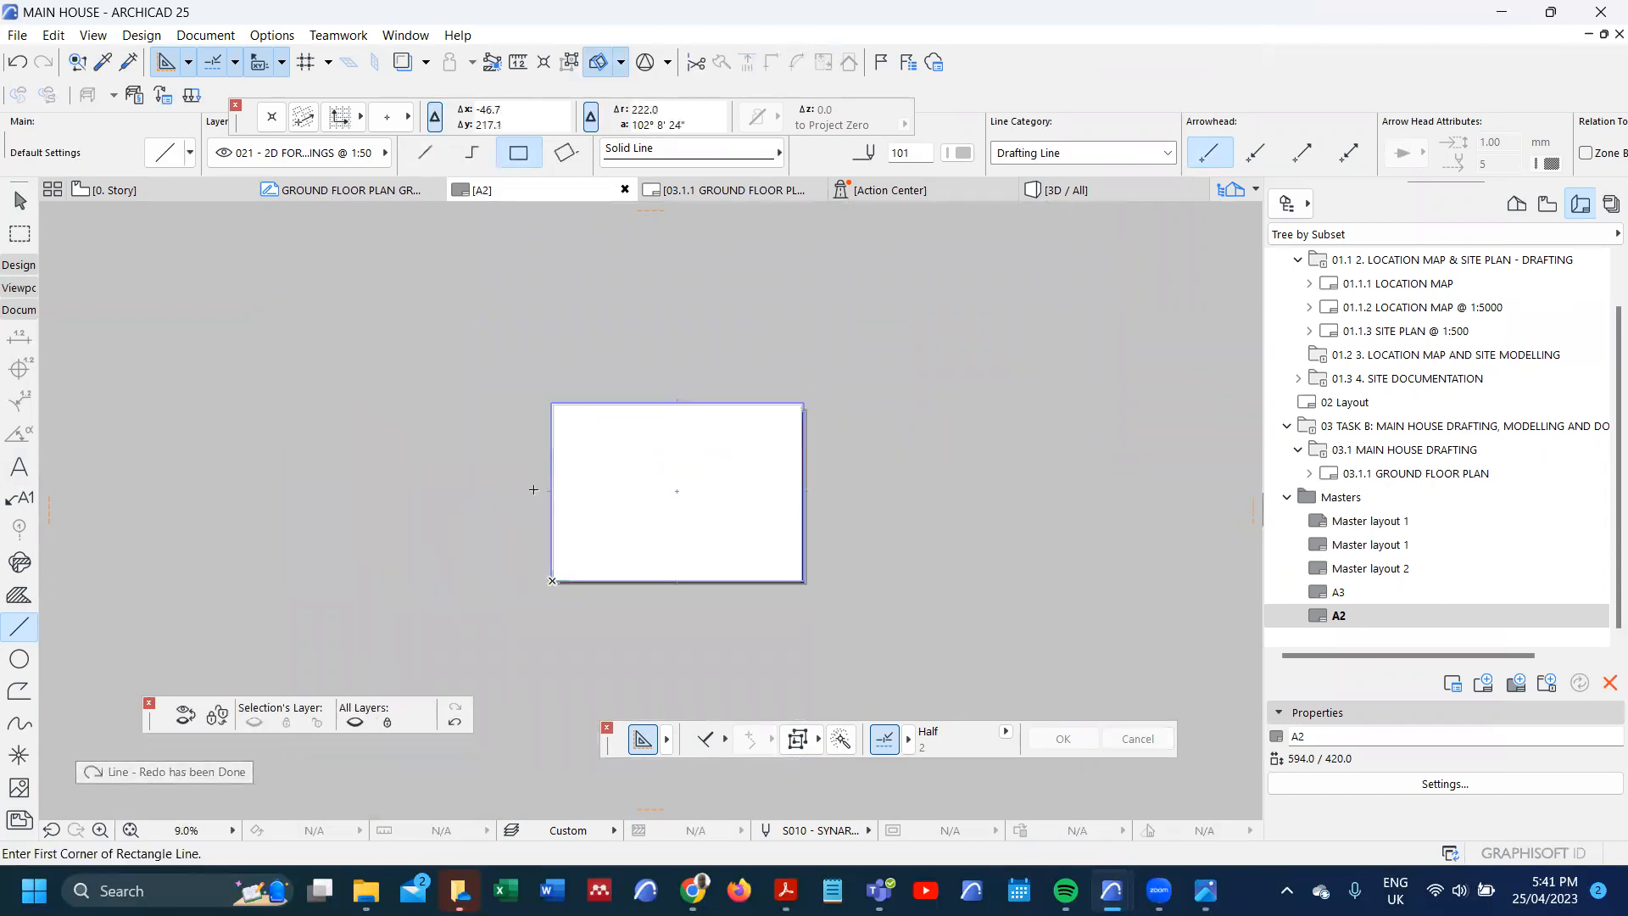
- Select all four lines of the border rectangle and set their pen to 1
key(ctrl+a)
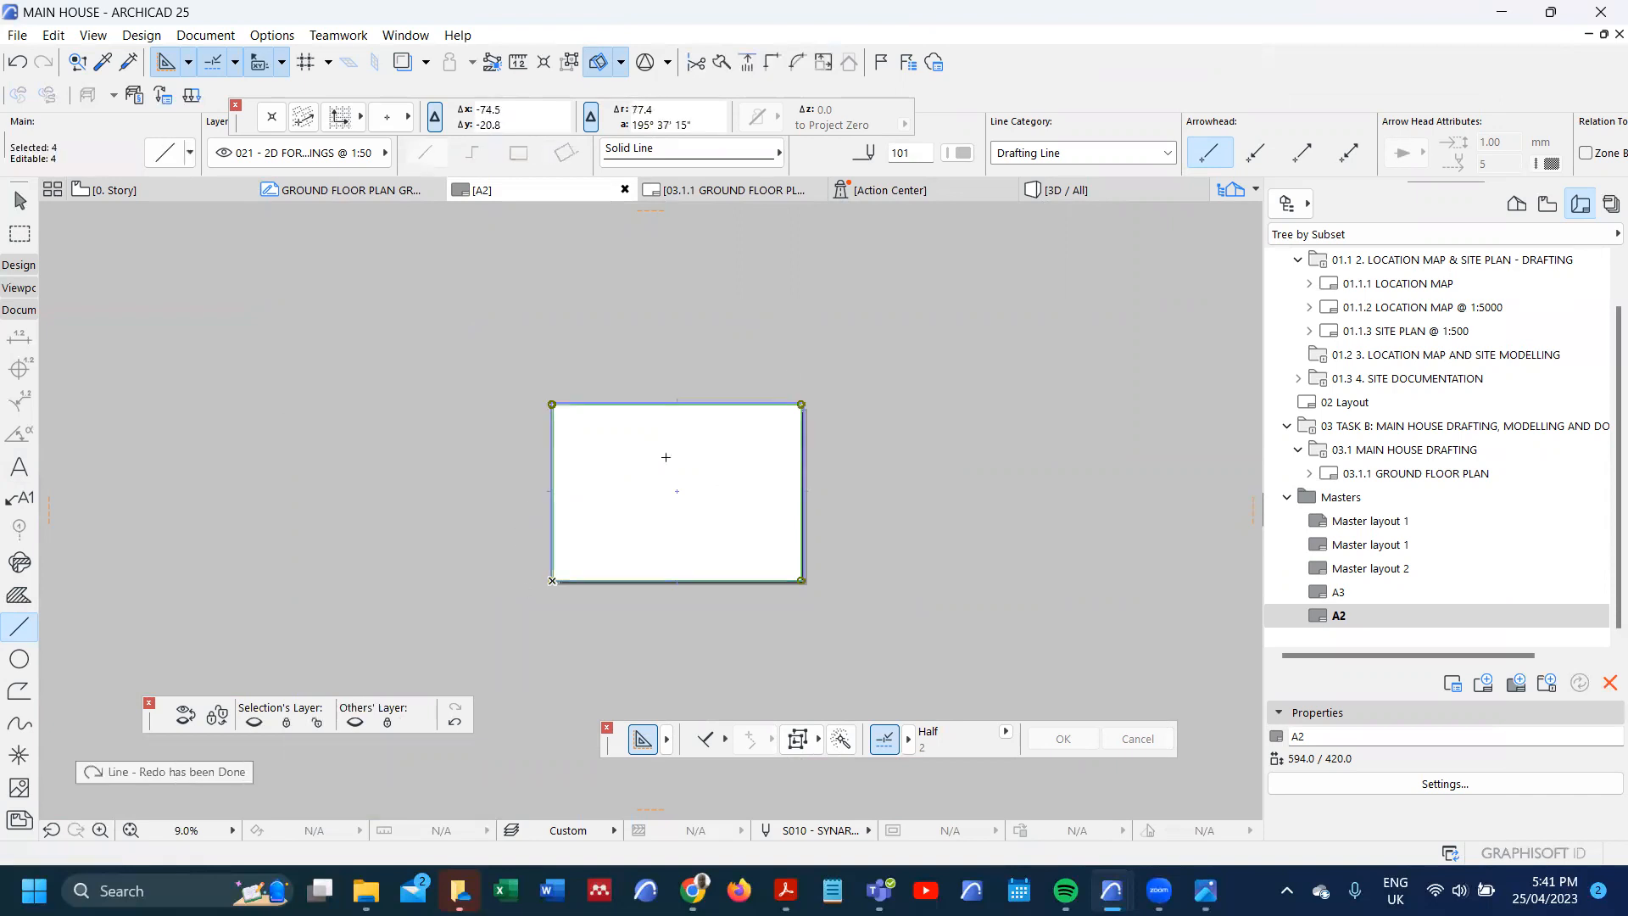
click(962, 154)
click(983, 126)
- Offset the whole border rectangle inward by 5 mm from the A2 sheet's edges
scroll(585, 568, up, 5)
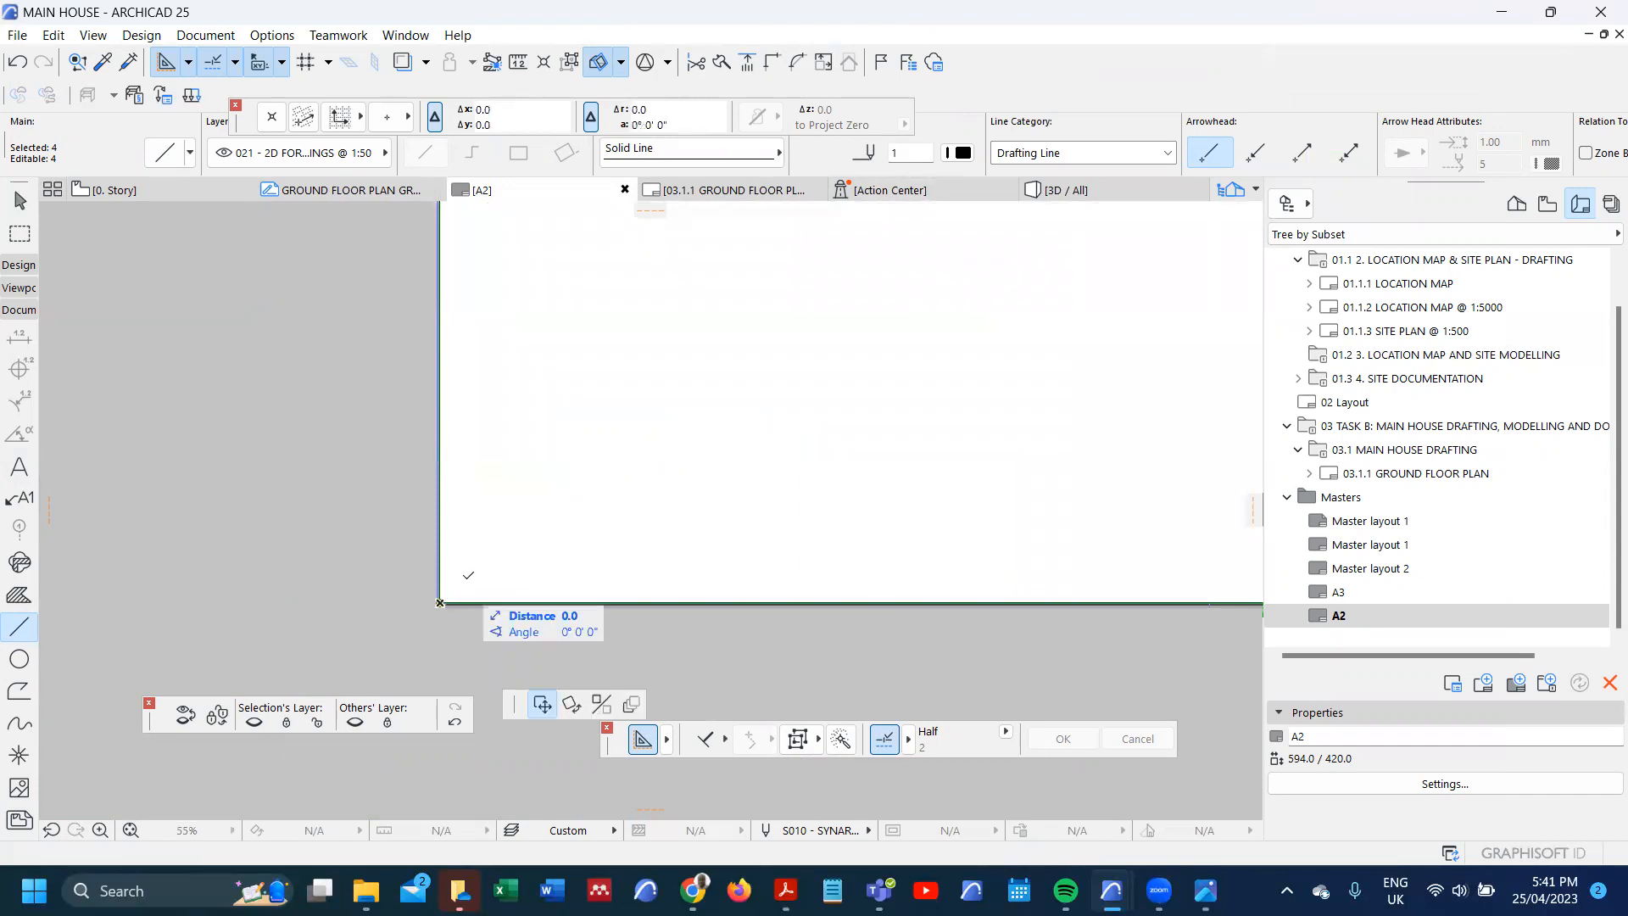
key(Escape)
key(alt+g)
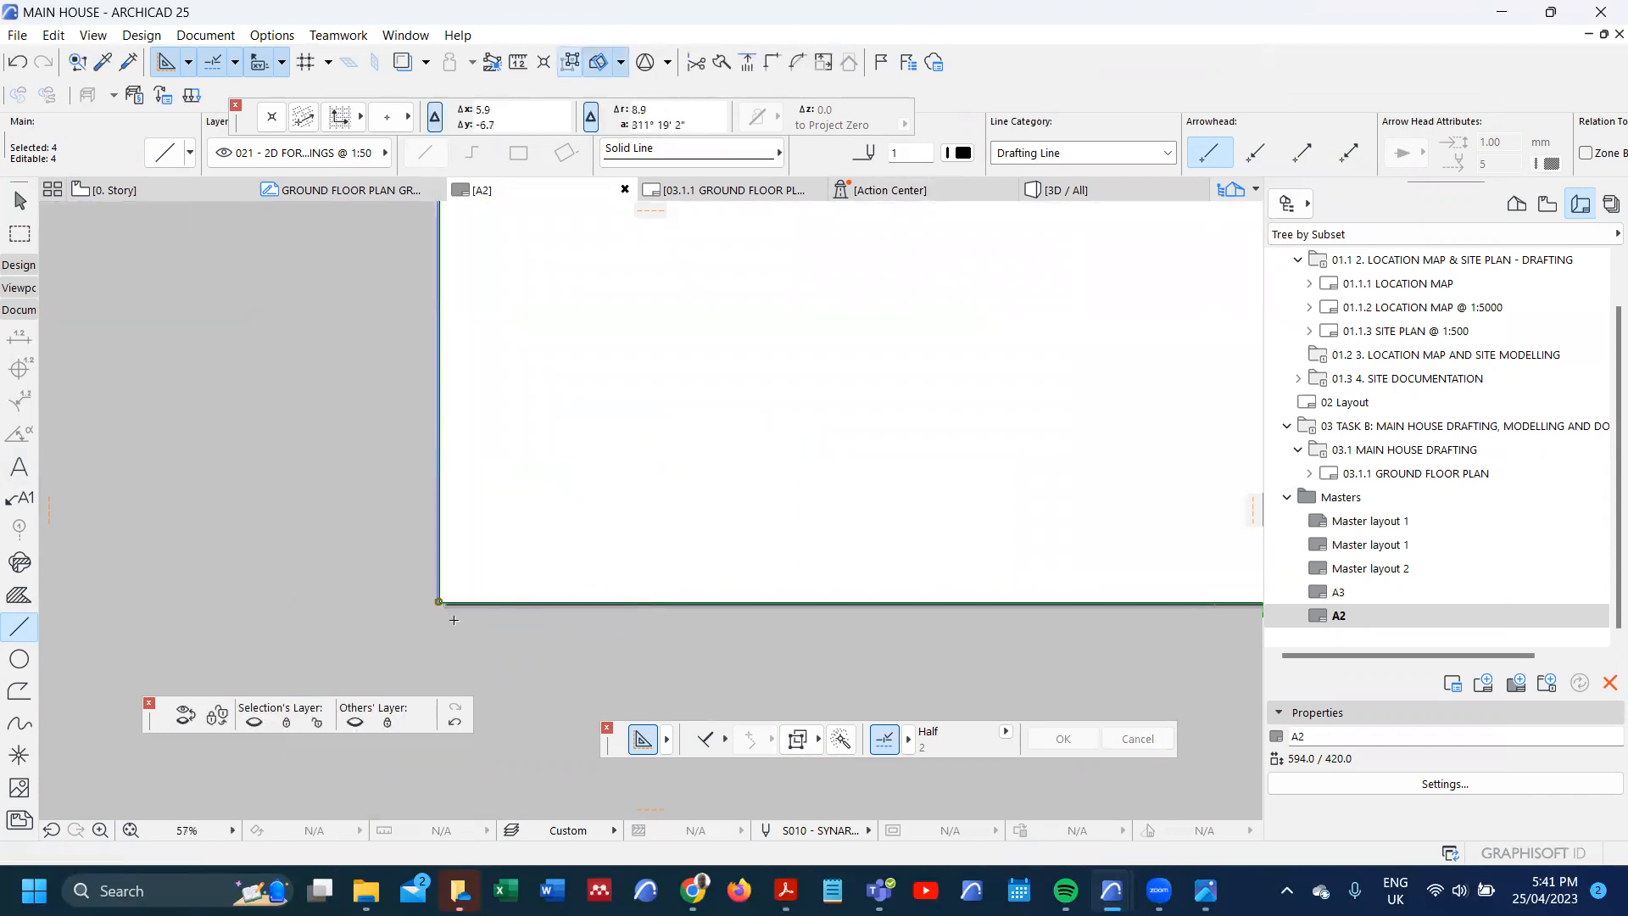
scroll(440, 606, up, 2)
click(423, 582)
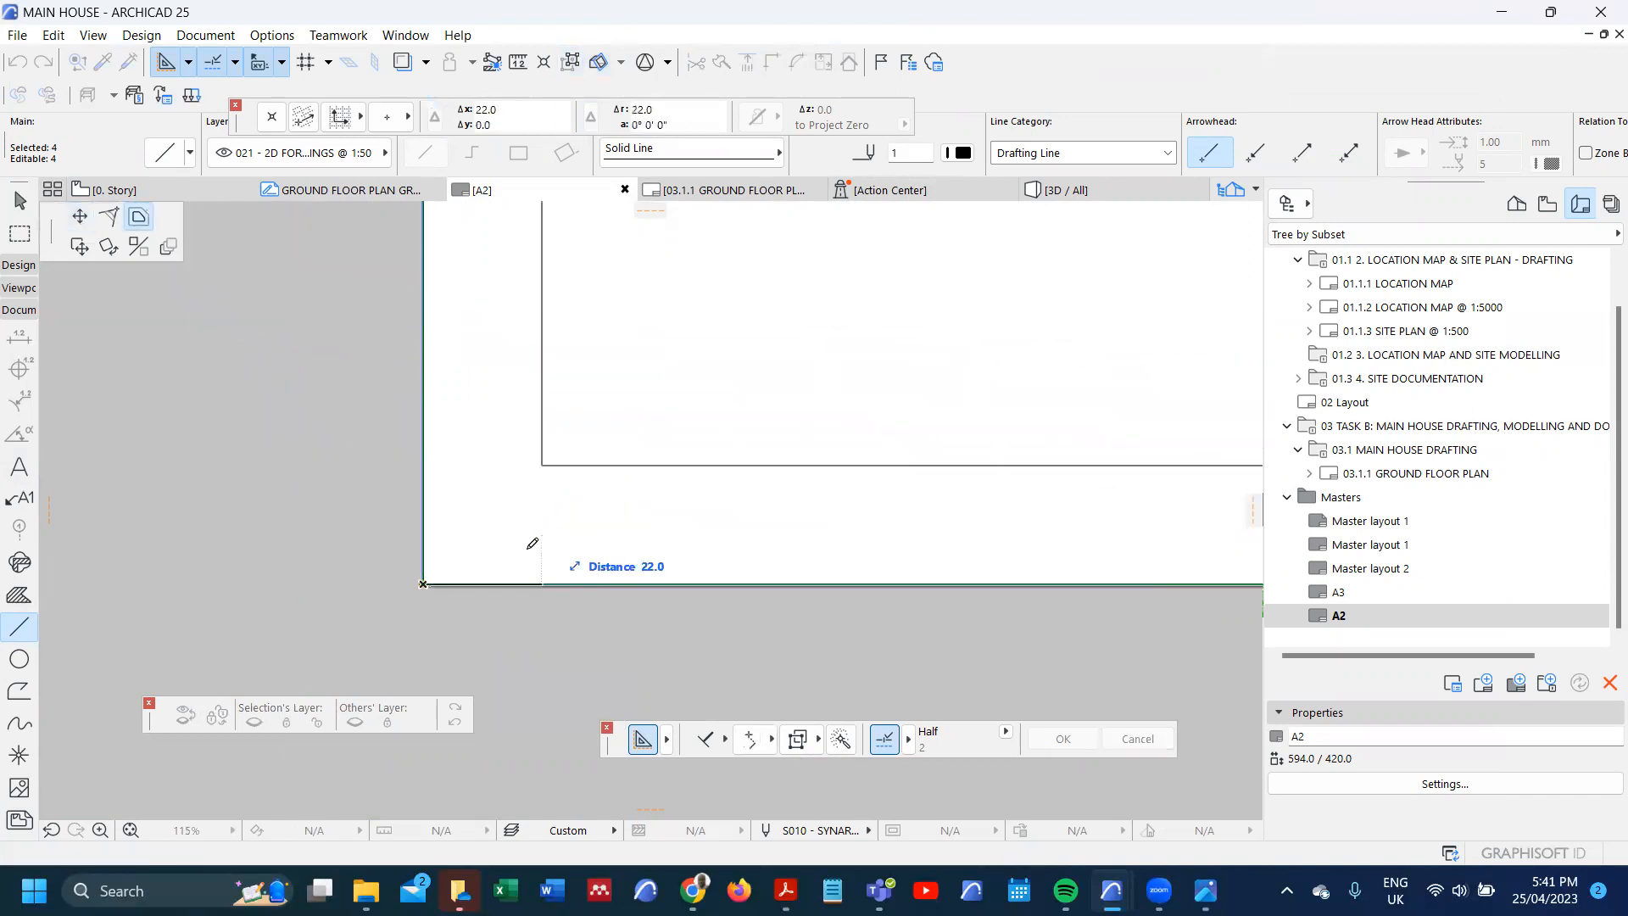
text(5)
key(Return)
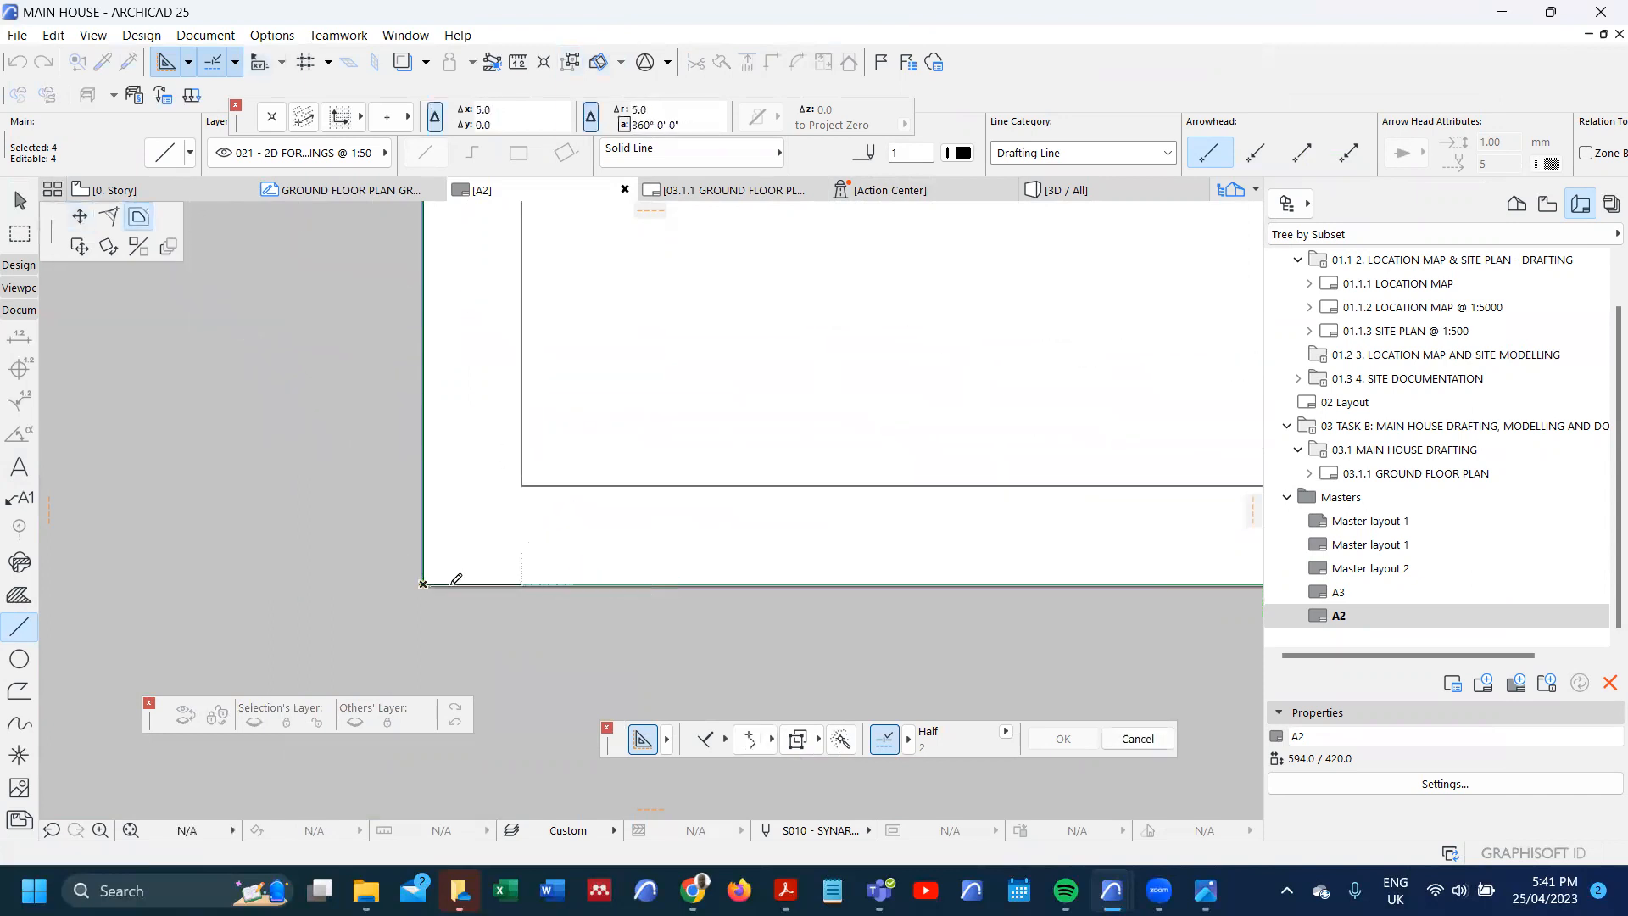
scroll(412, 608, down, 6)
scroll(412, 608, down, 1)
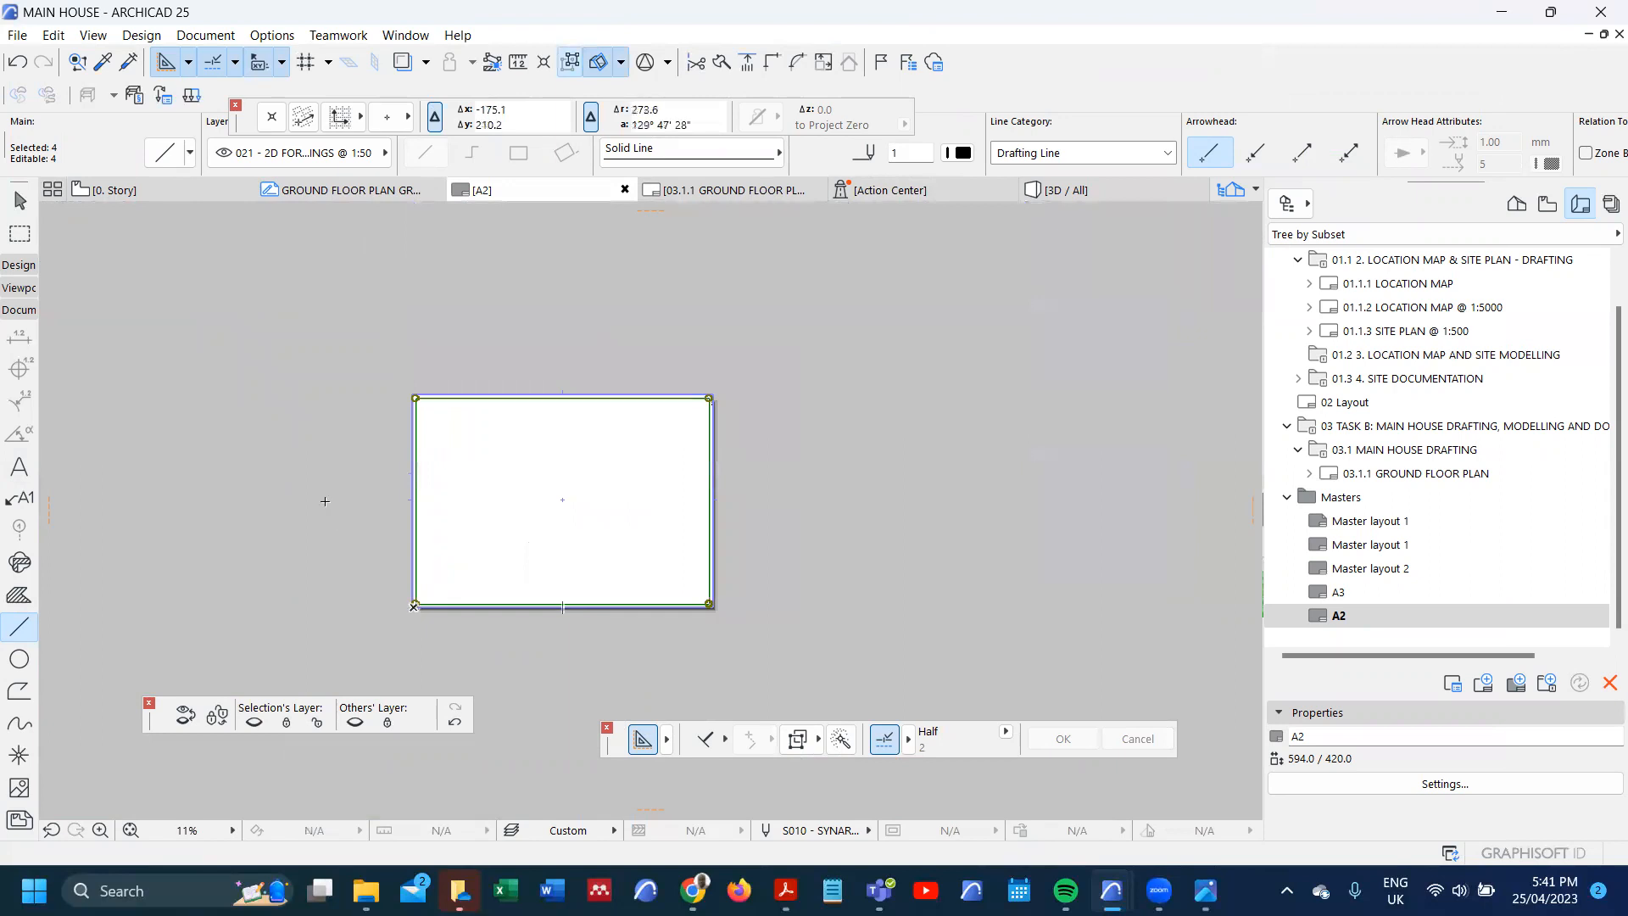
key(Escape)
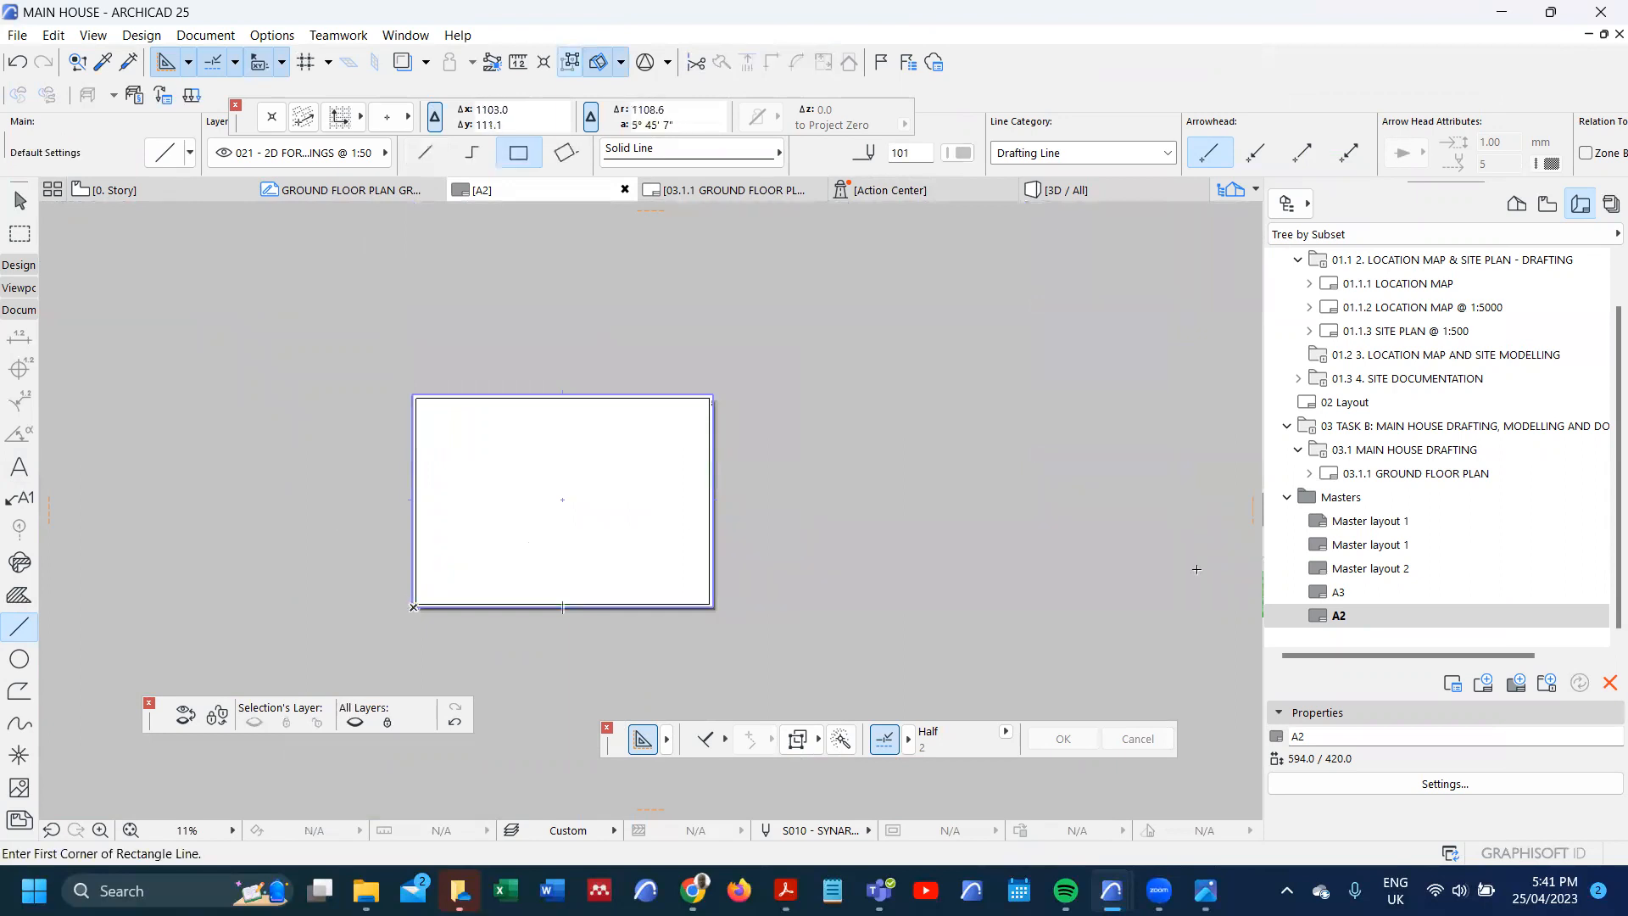
- Open the 03.1.1 GROUND FLOOR PLAN layout and assign it the A2 master layout
double_click(1386, 473)
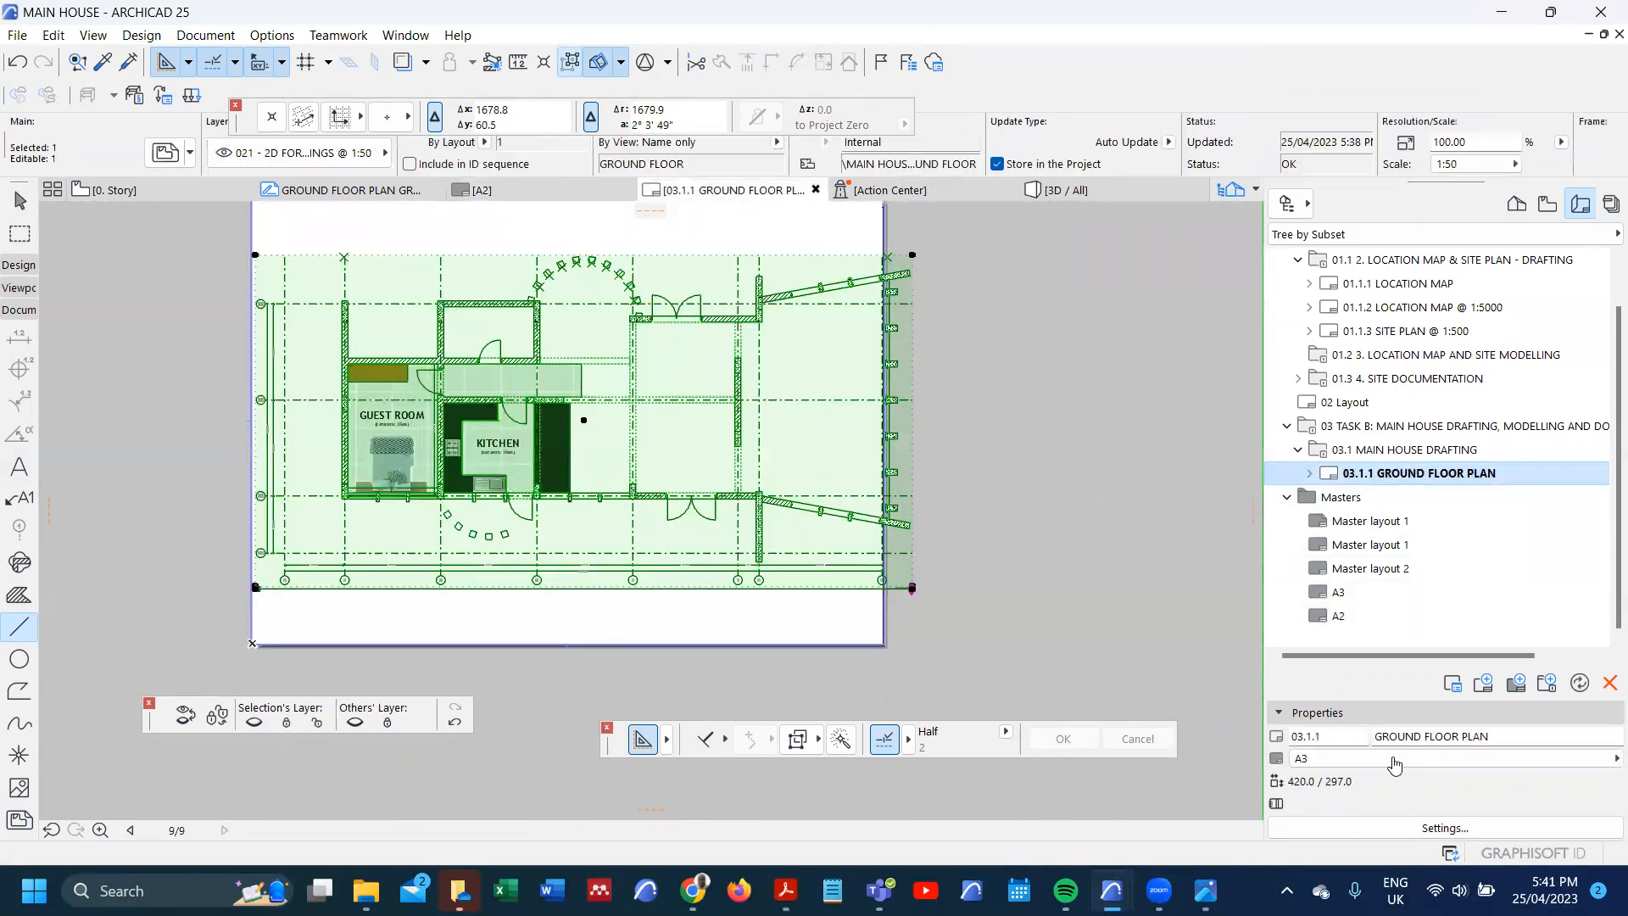
click(1404, 759)
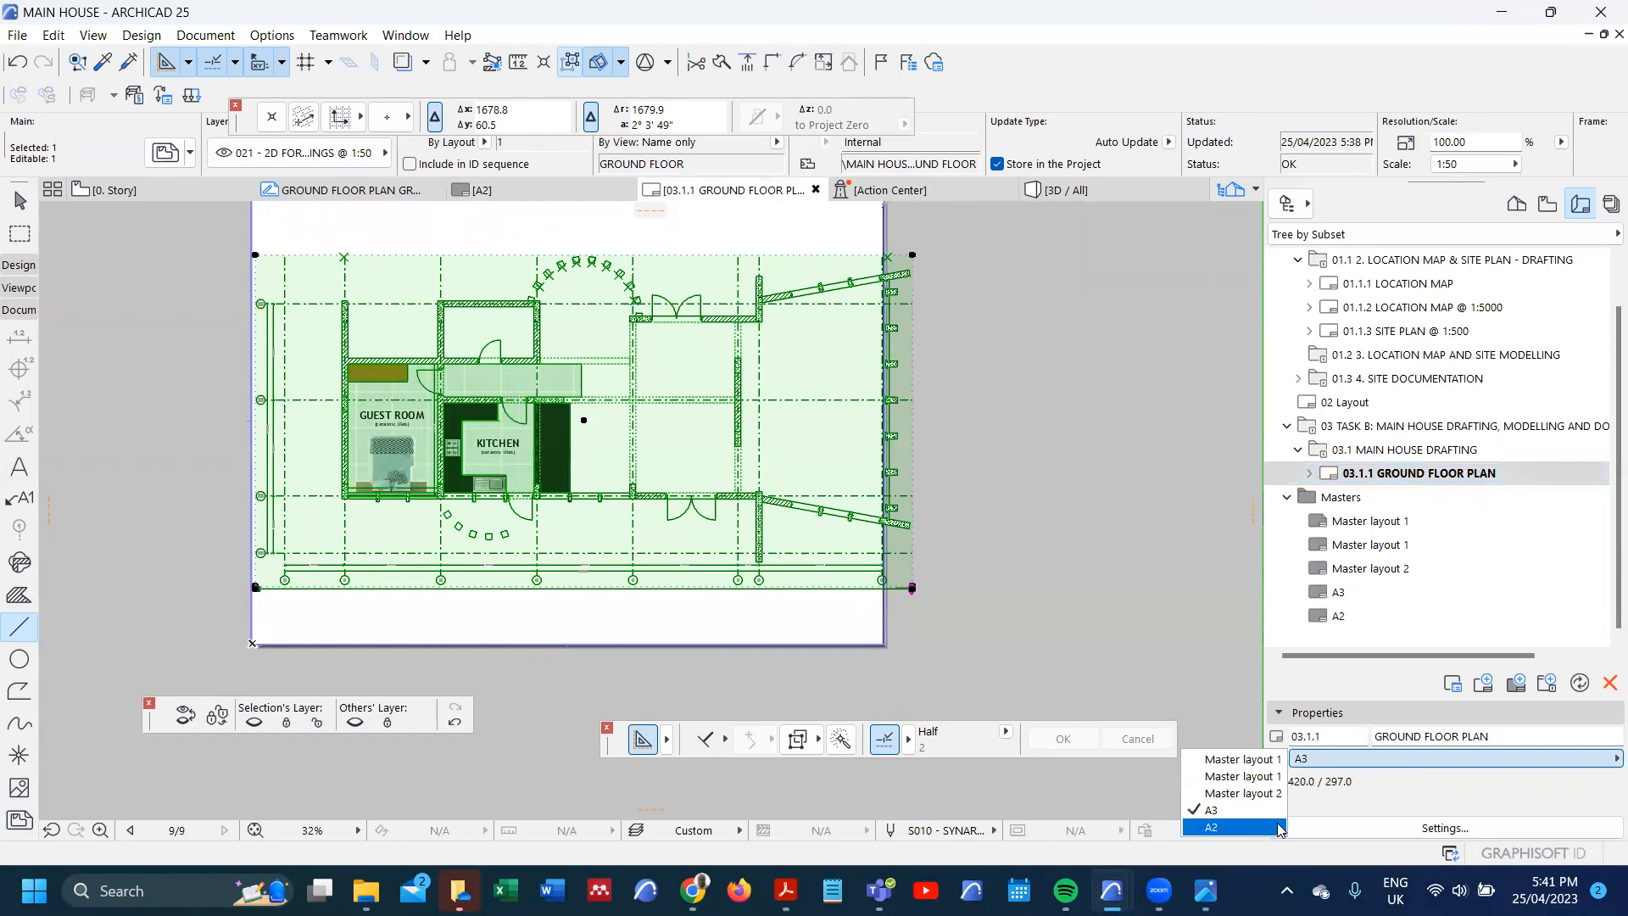
click(1213, 826)
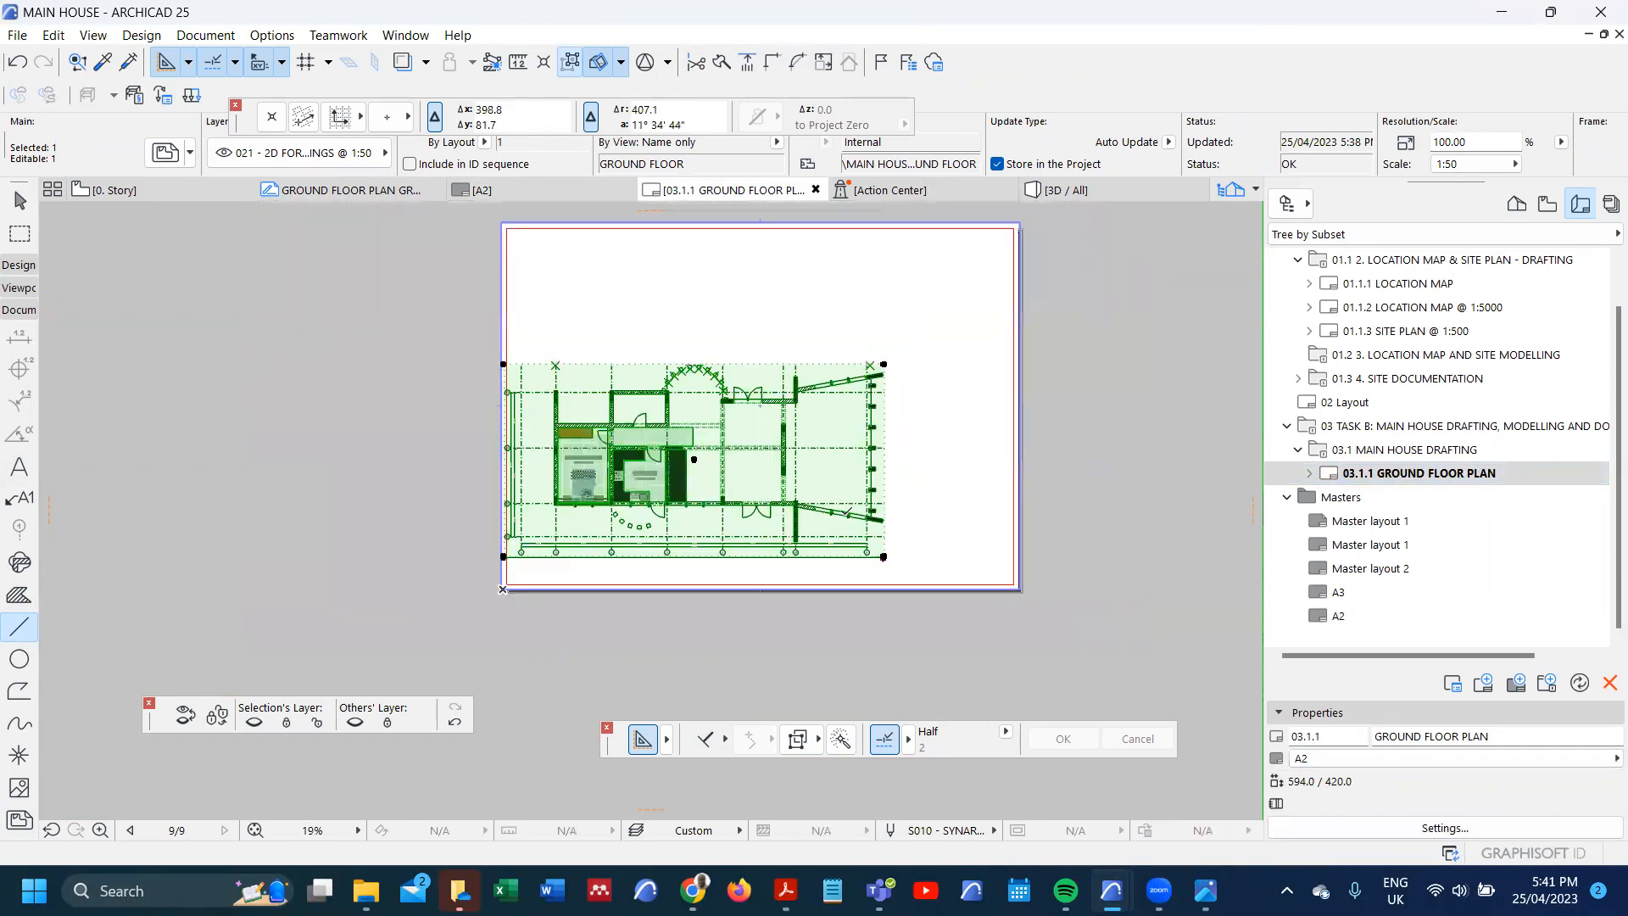
- Move the ground floor drawing up and to the right by about 160 mm, into the upper part of the A2 sheet
key(ctrl+d)
click(746, 530)
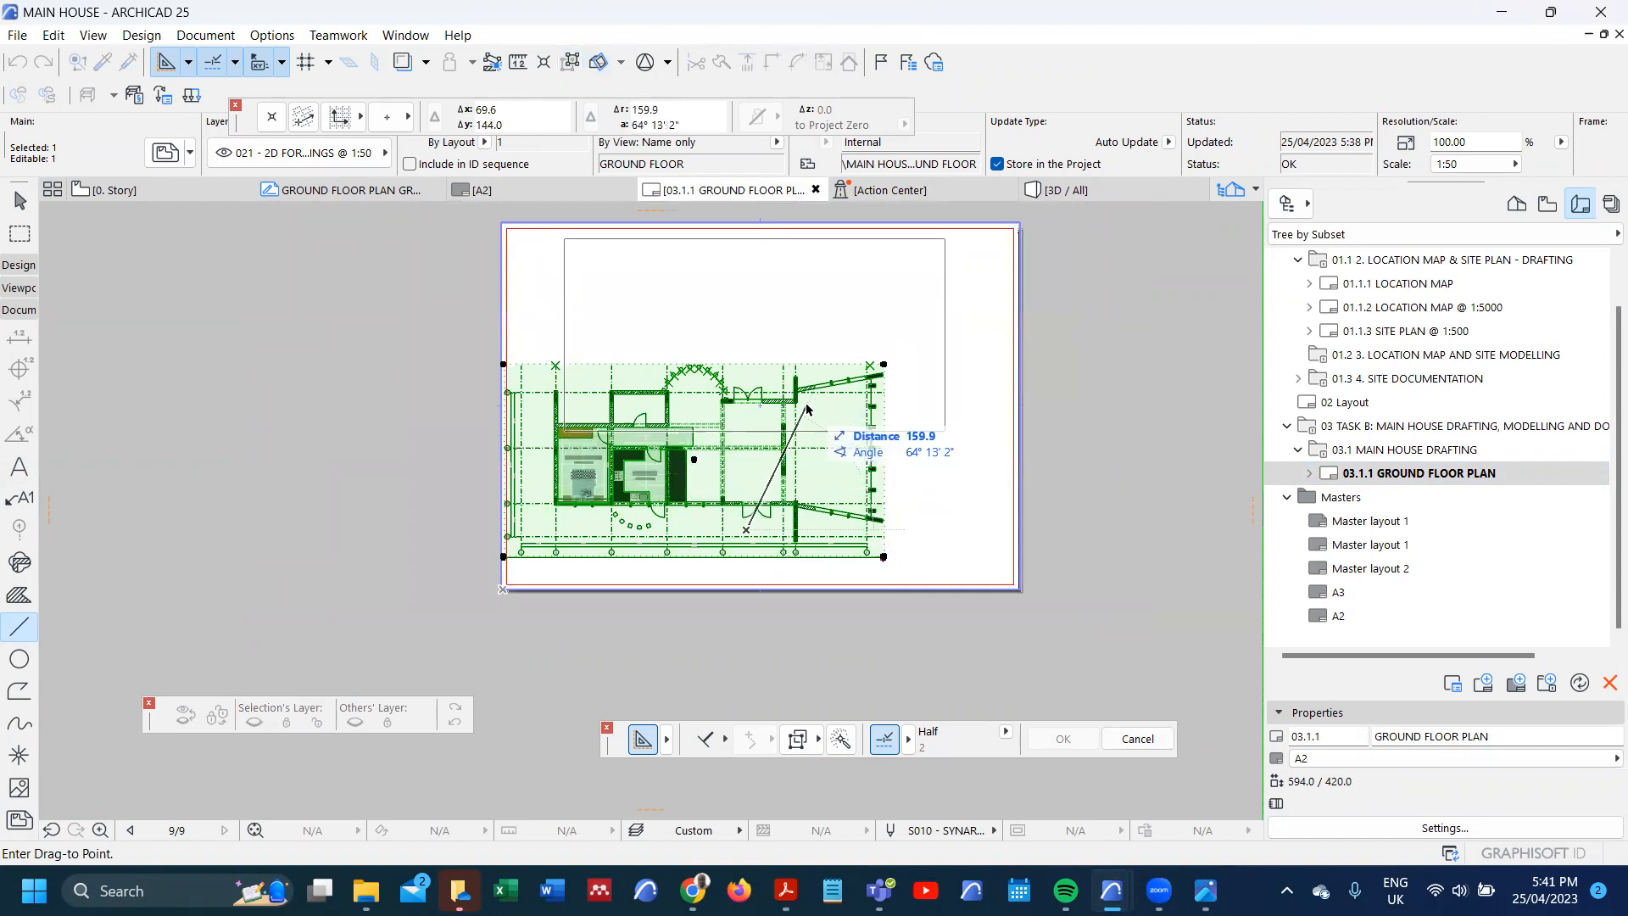
click(804, 402)
- Examine the title at the drawing's lower-right corner and how the drawing sits on the A2 sheet, leaving the drawing selected
scroll(813, 456, up, 4)
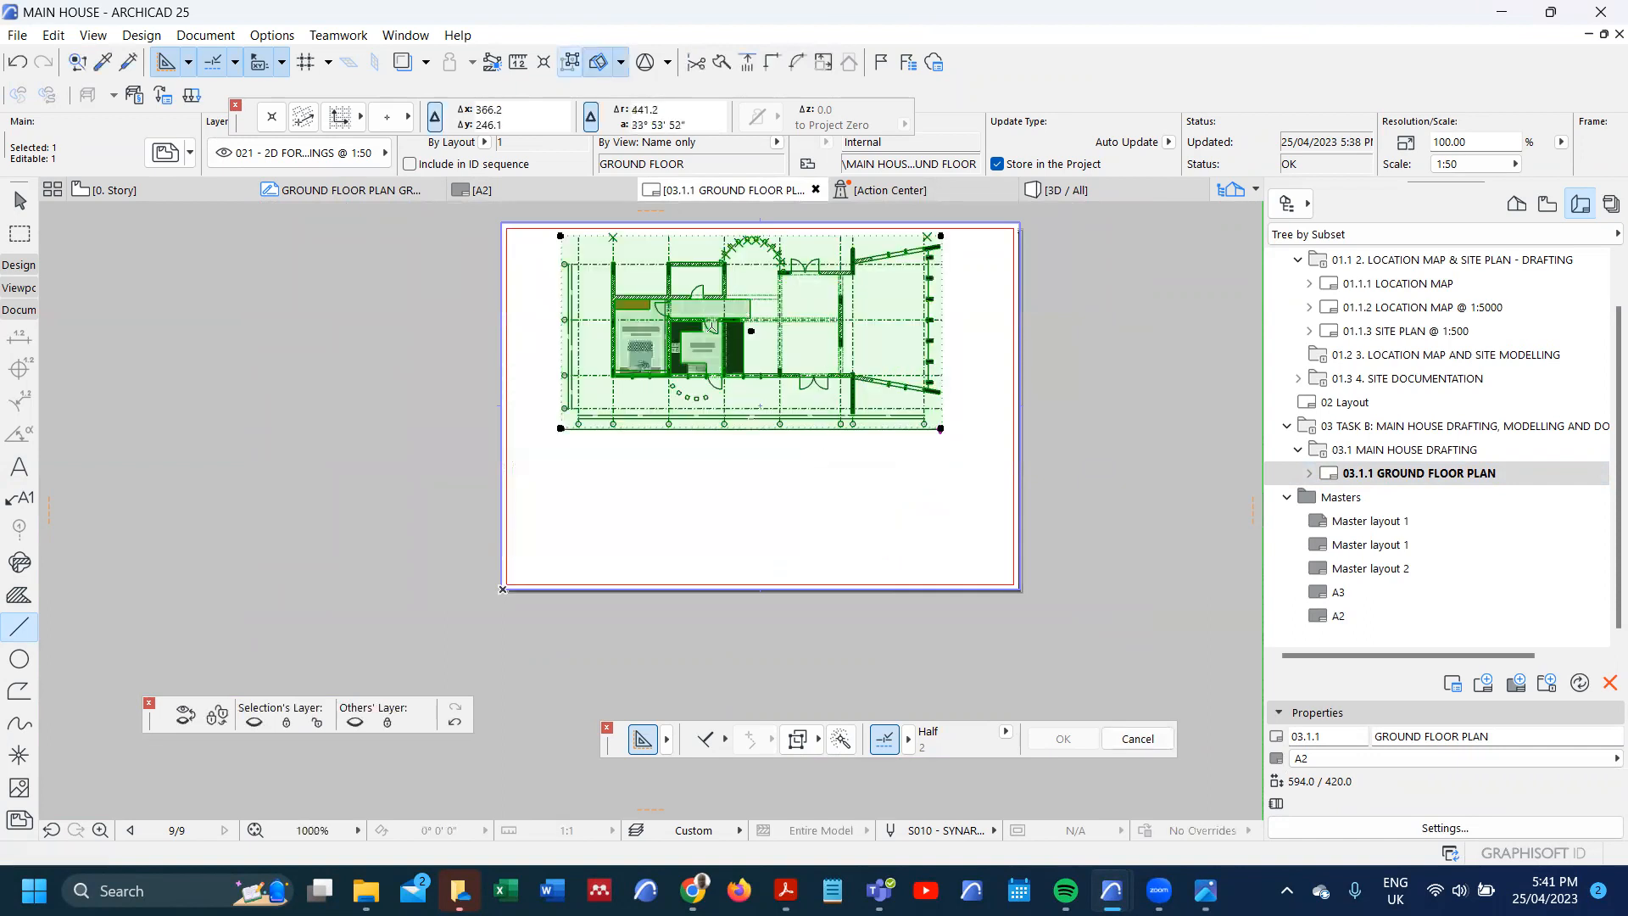
key(Escape)
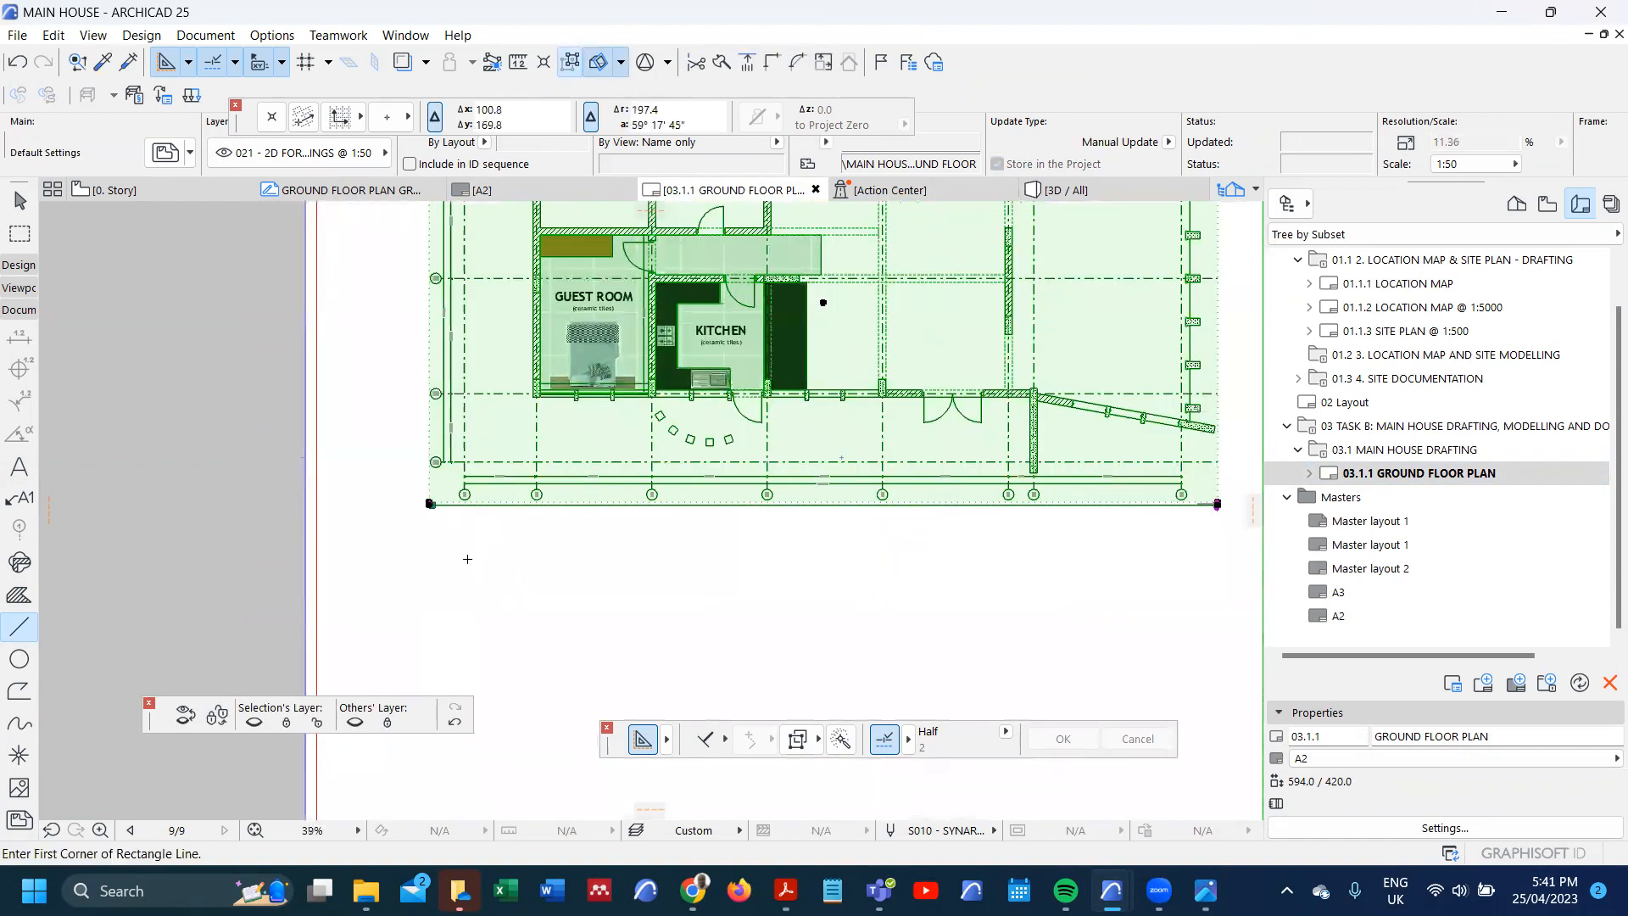
scroll(844, 537, up, 3)
scroll(844, 537, up, 3)
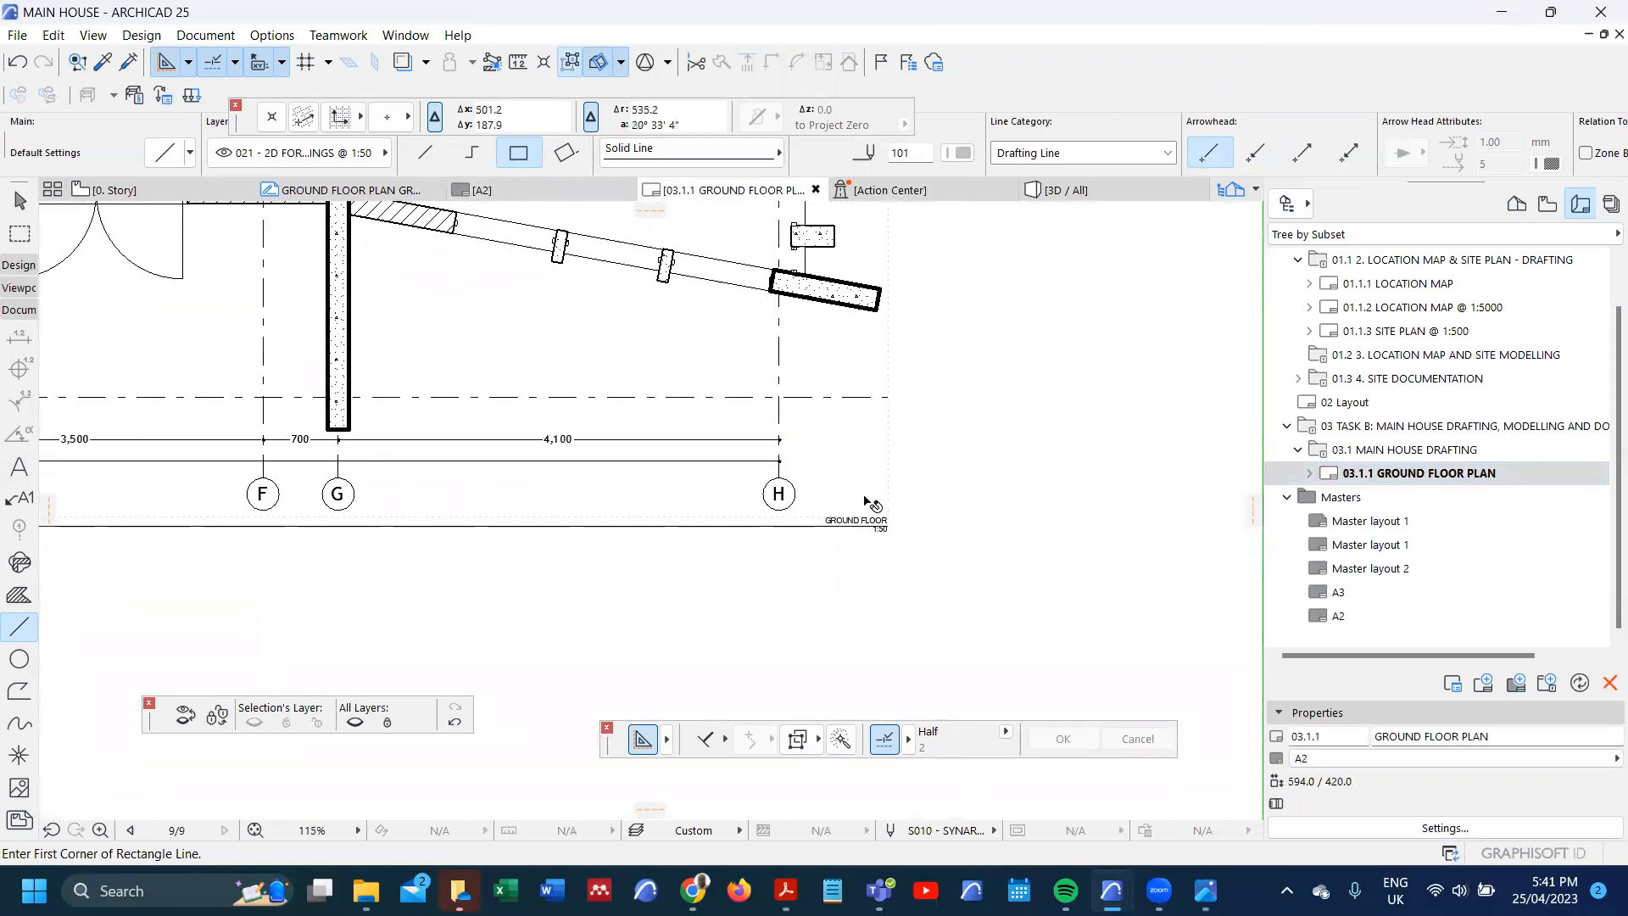
shift+click(888, 493)
scroll(900, 488, down, 9)
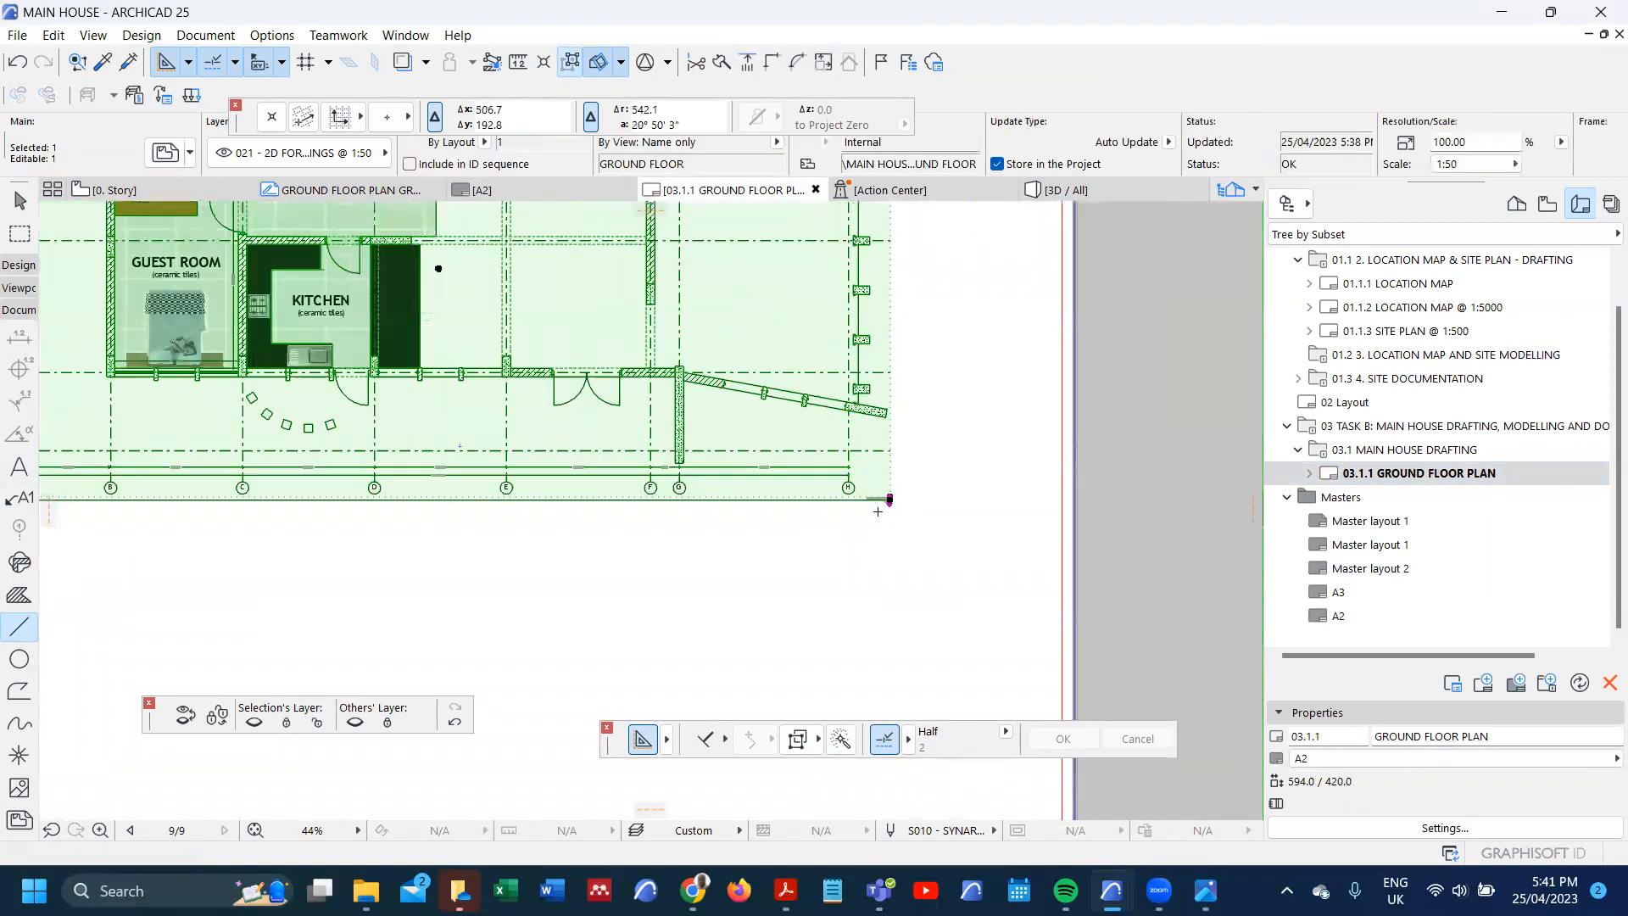
scroll(797, 445, up, 5)
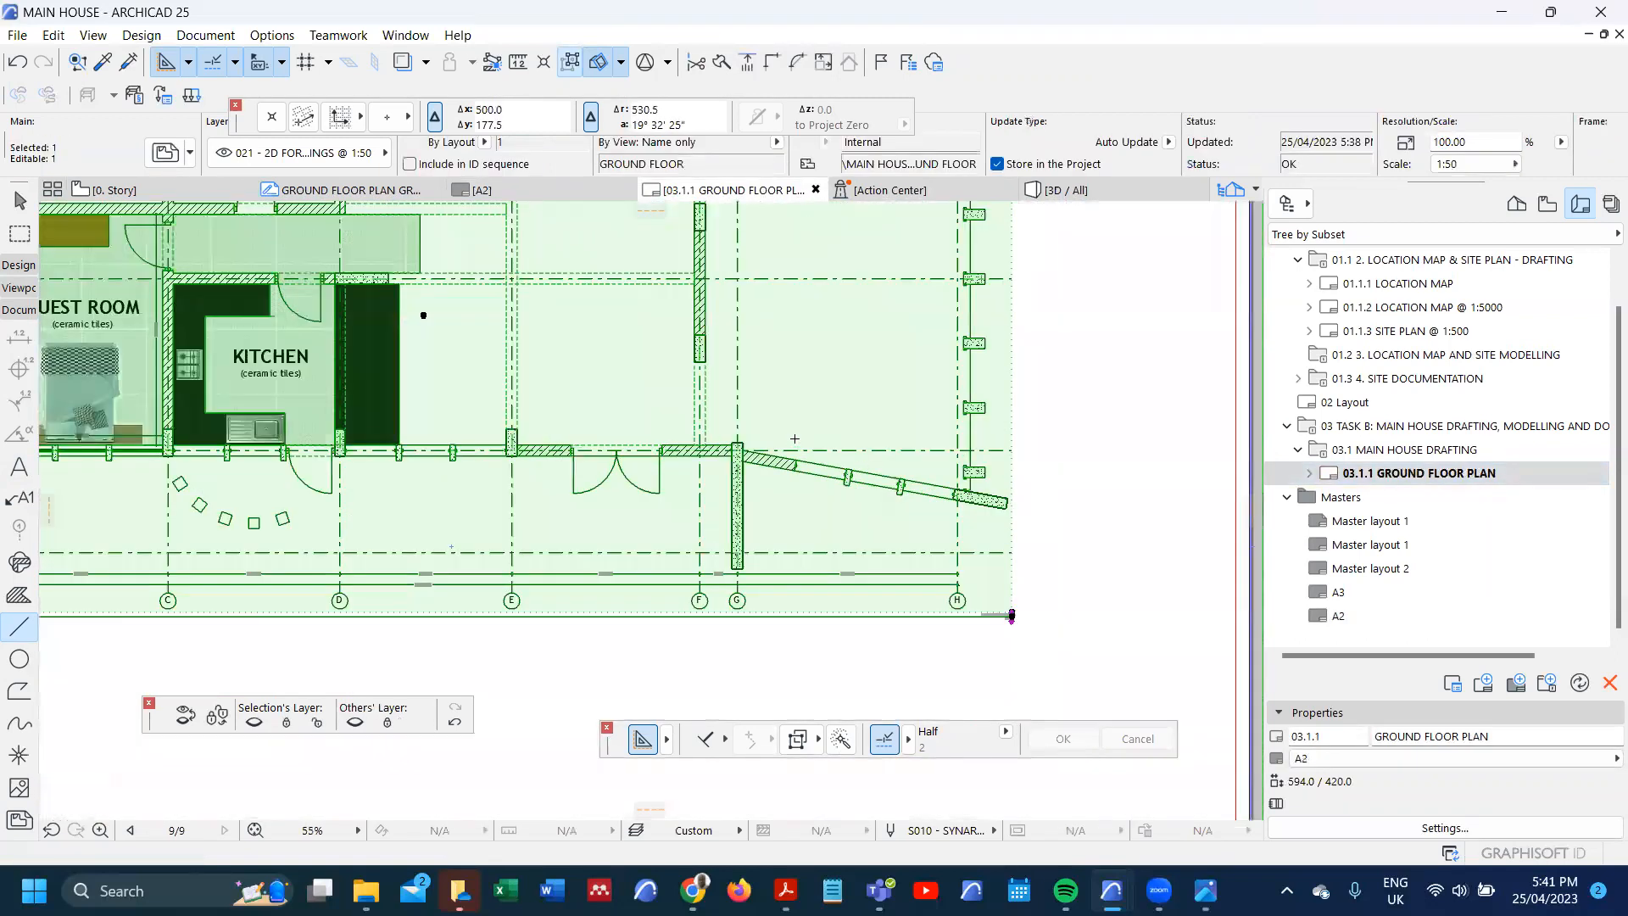
scroll(795, 439, down, 6)
scroll(794, 439, down, 1)
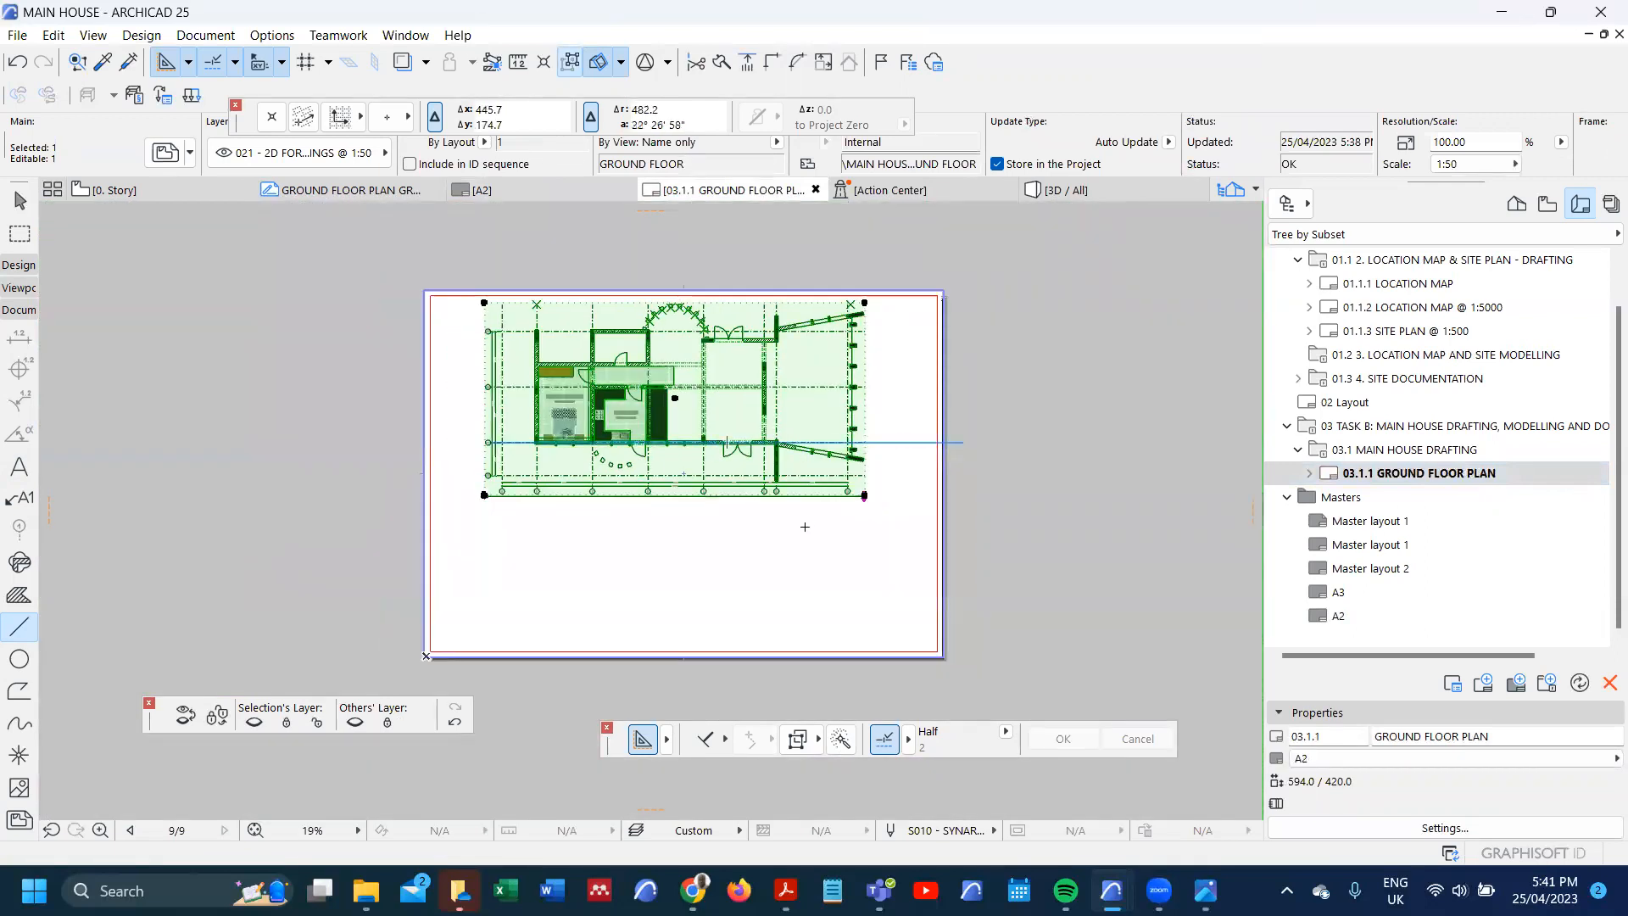
- Deselect the drawing and create a new publisher set named MAIN HOUSE
key(Escape)
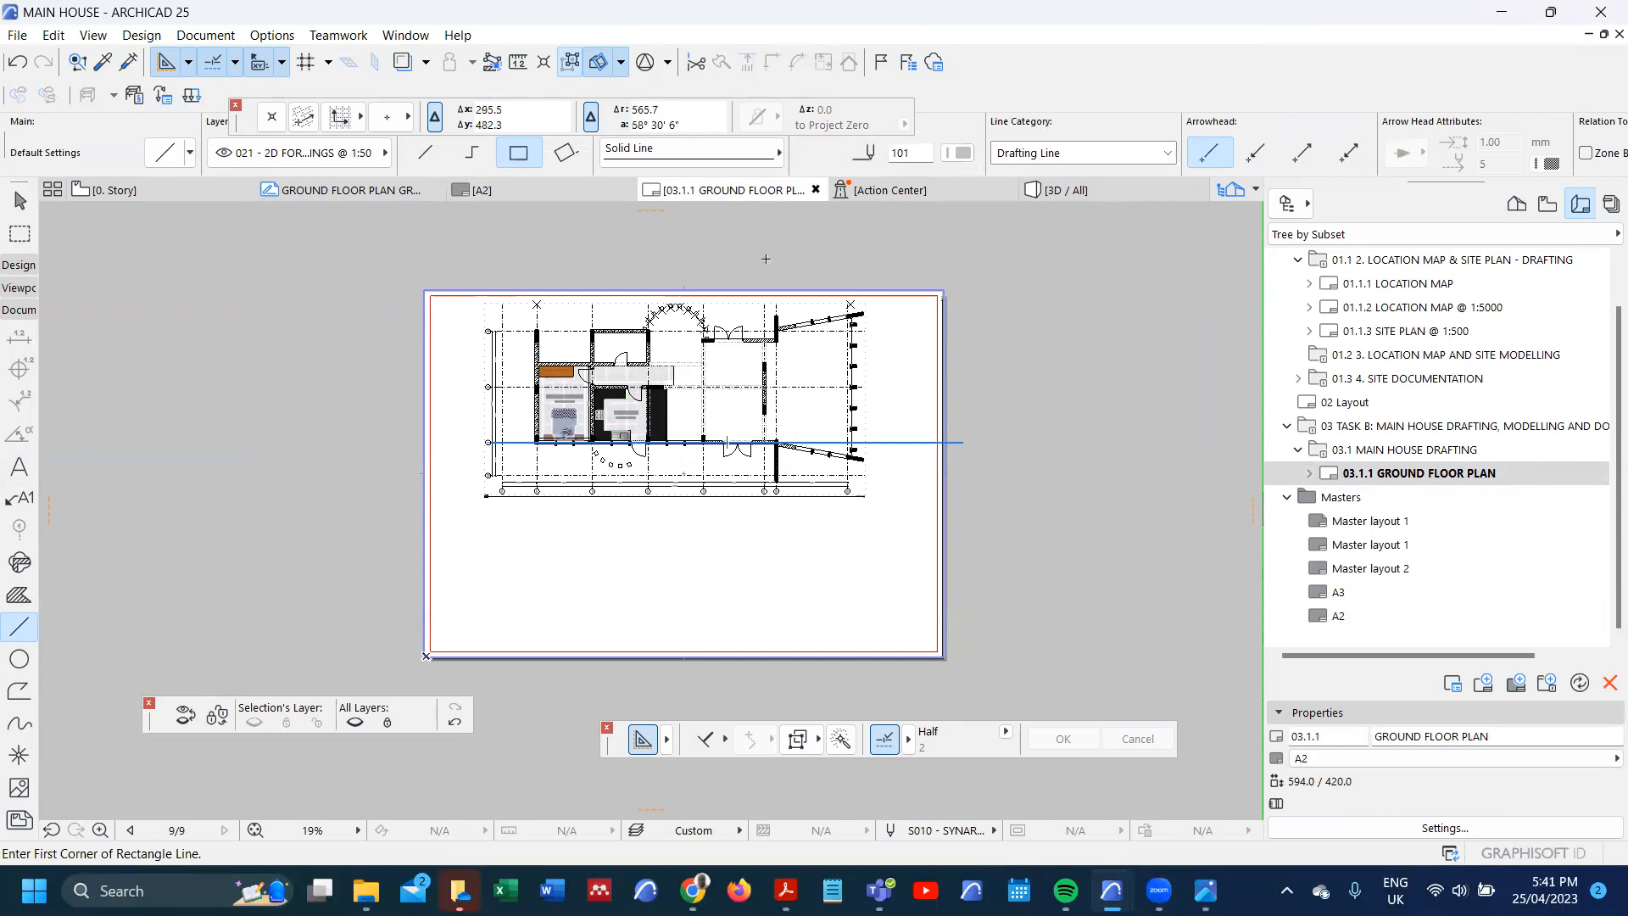
scroll(669, 396, up, 1)
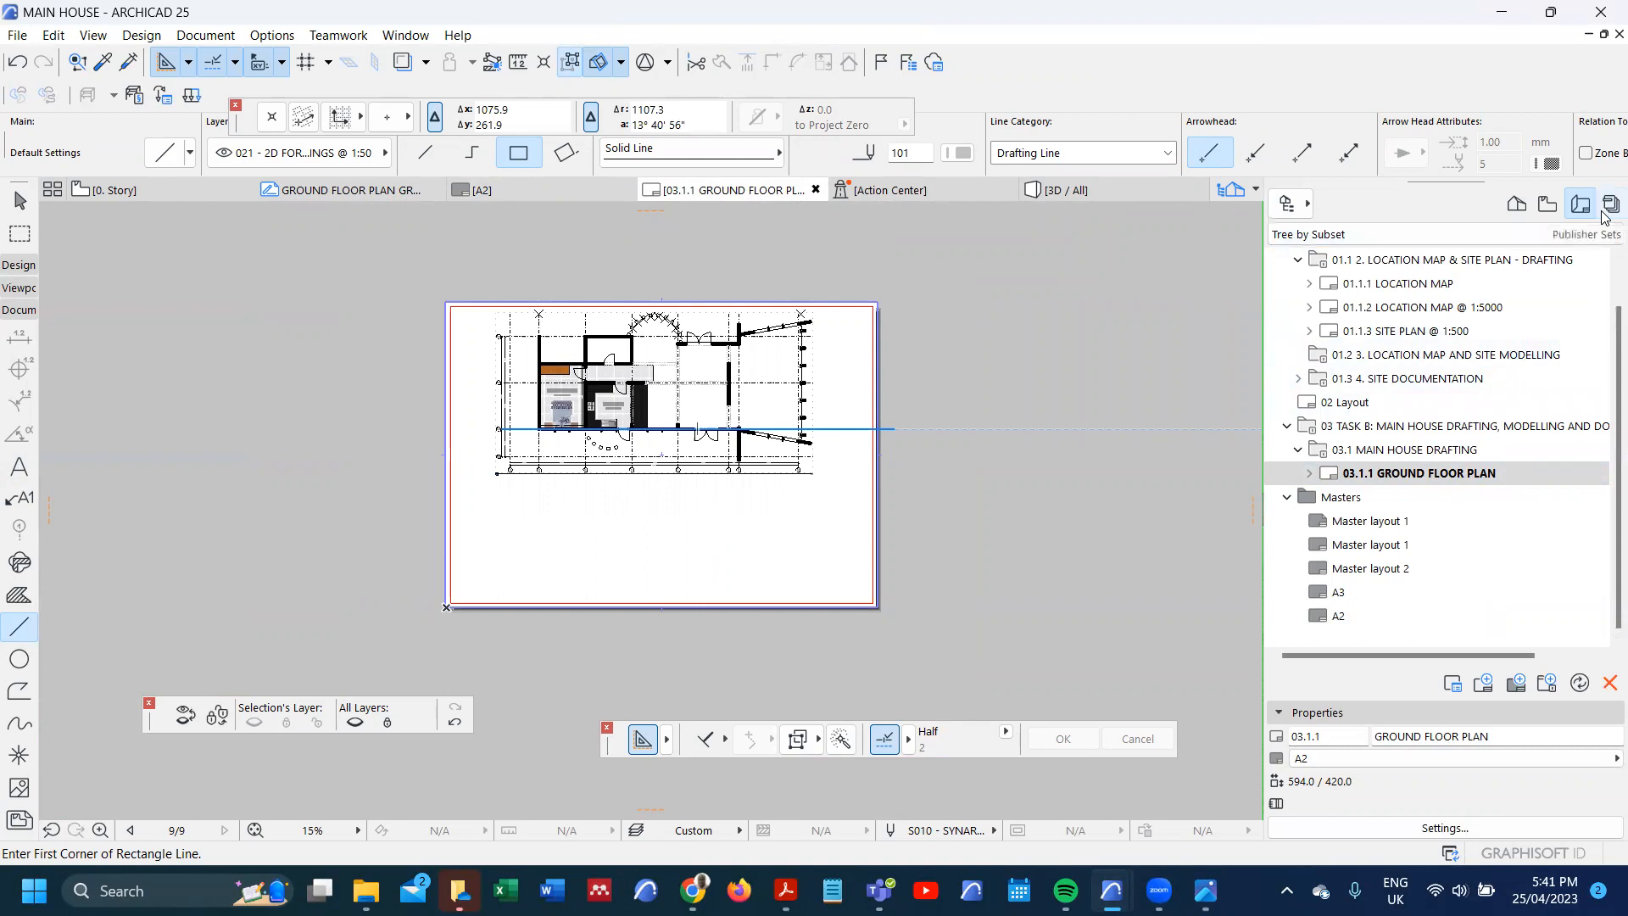
click(1609, 206)
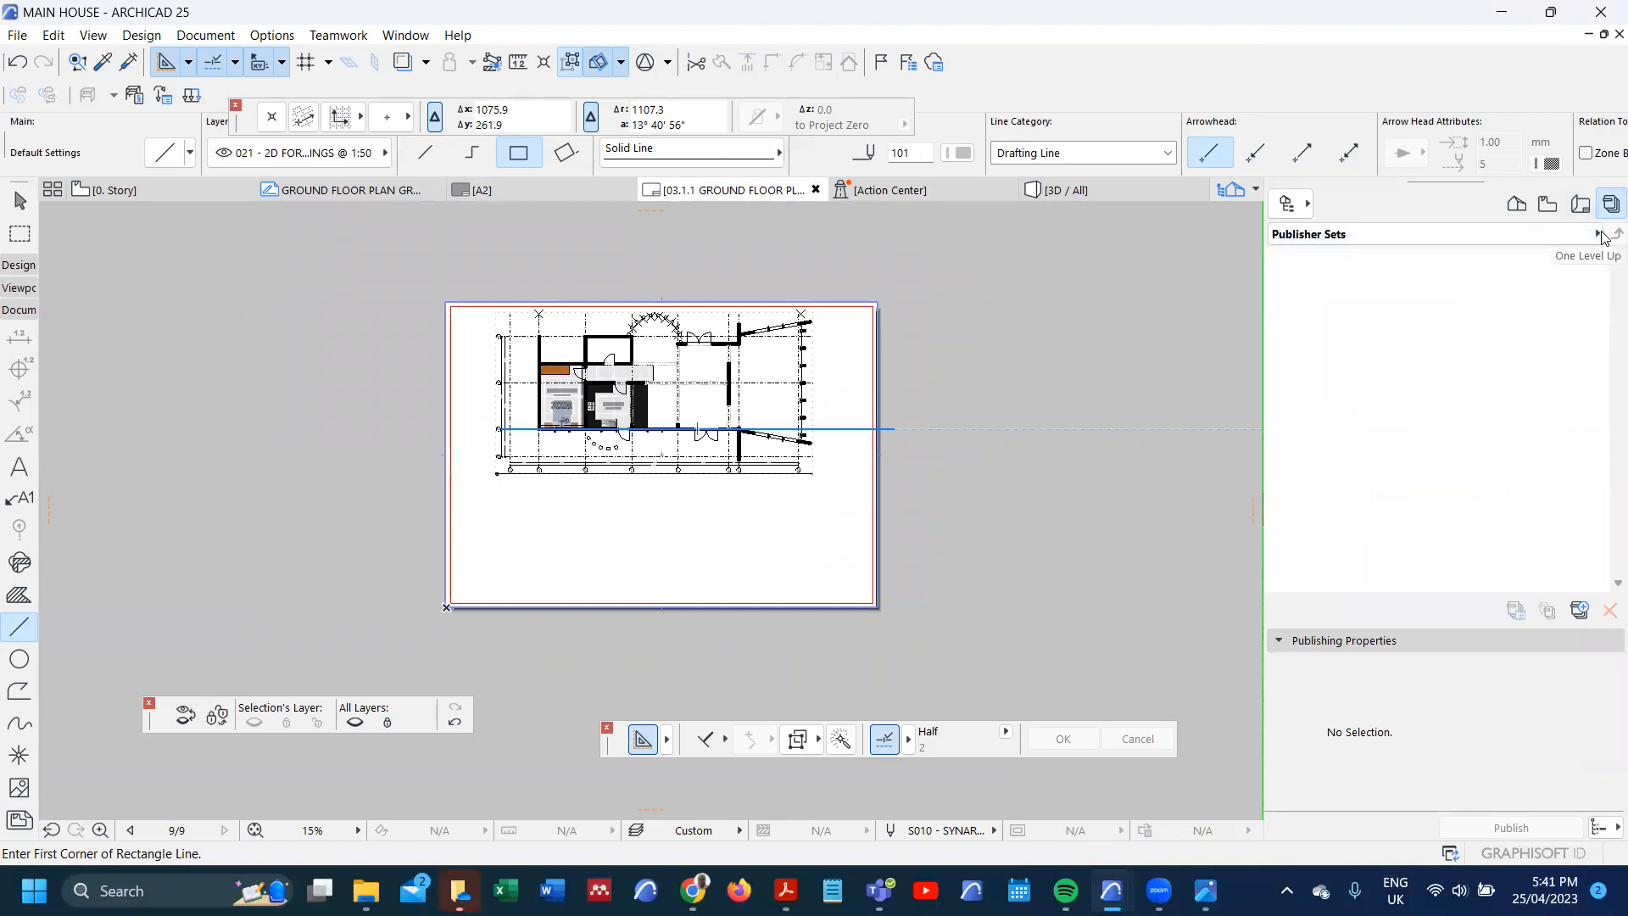
click(1579, 610)
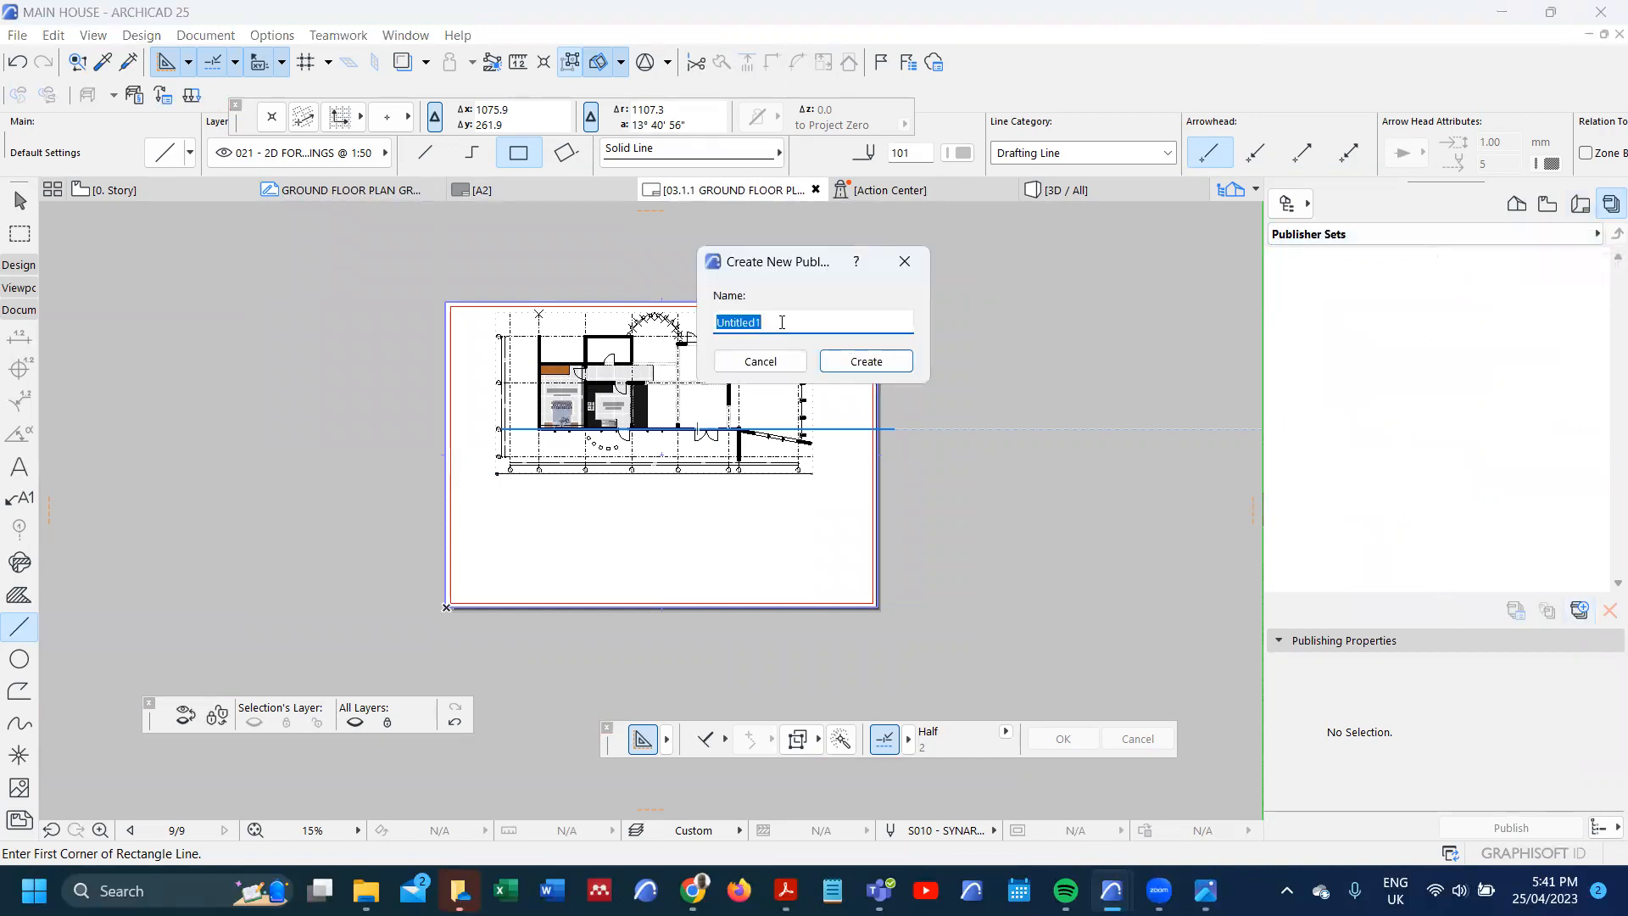
text(MAIN HOUSE)
click(866, 361)
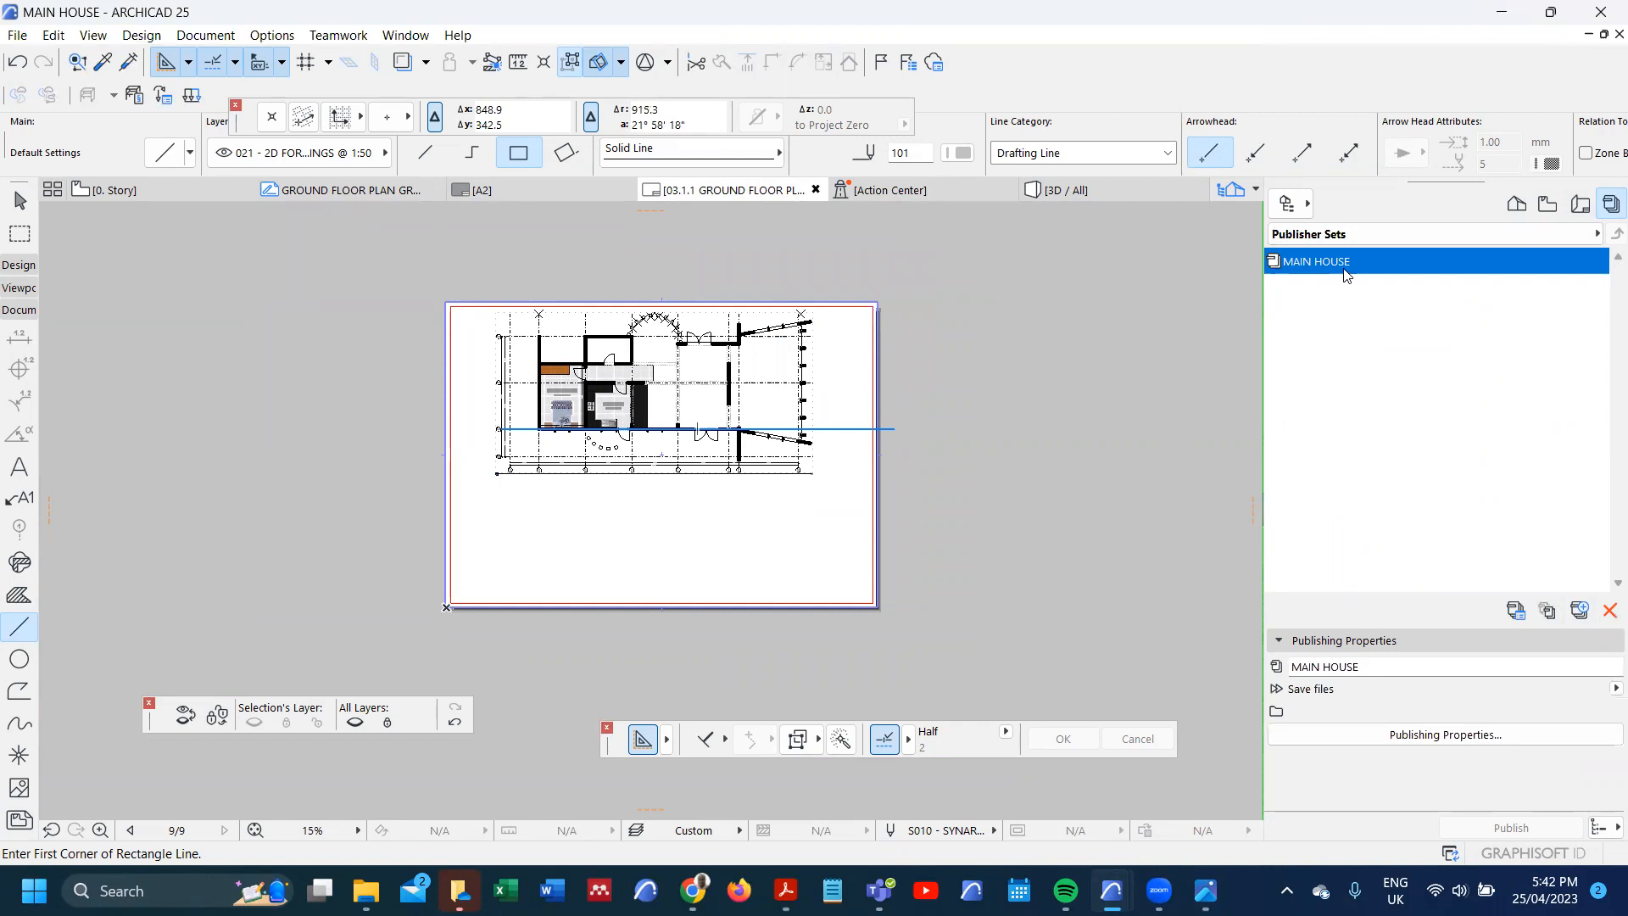
- Open the Organizer and add the 03 TASK B: MAIN HOUSE DRAFTING, MODELLING AND DOCUMENTATION subset to the MAIN HOUSE publisher set
click(1303, 218)
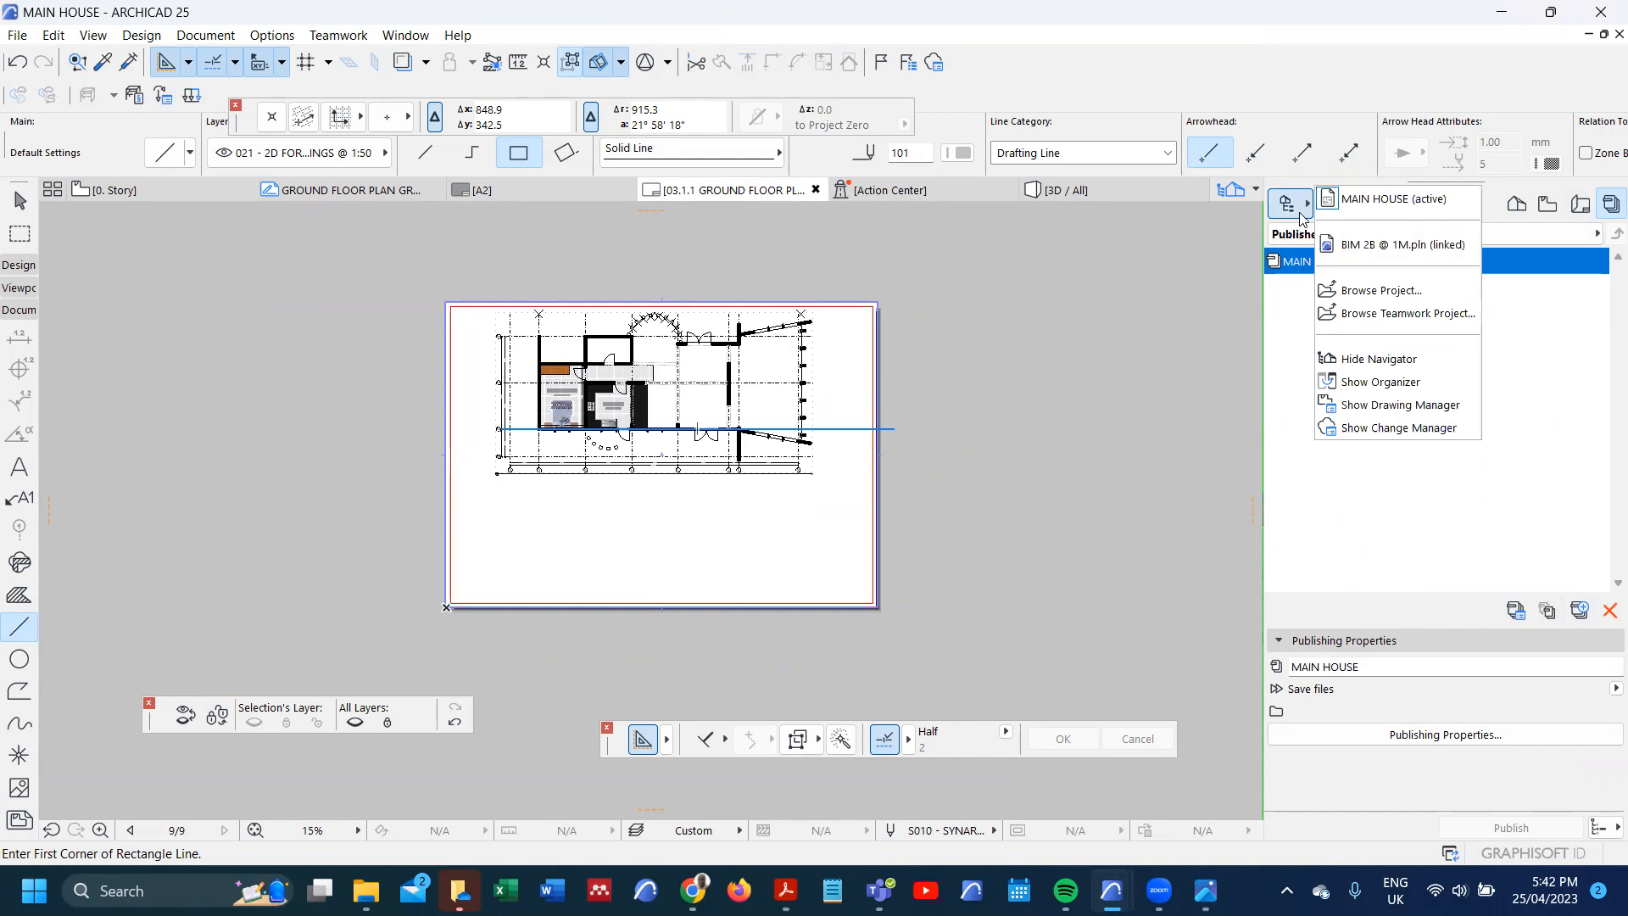
click(1382, 385)
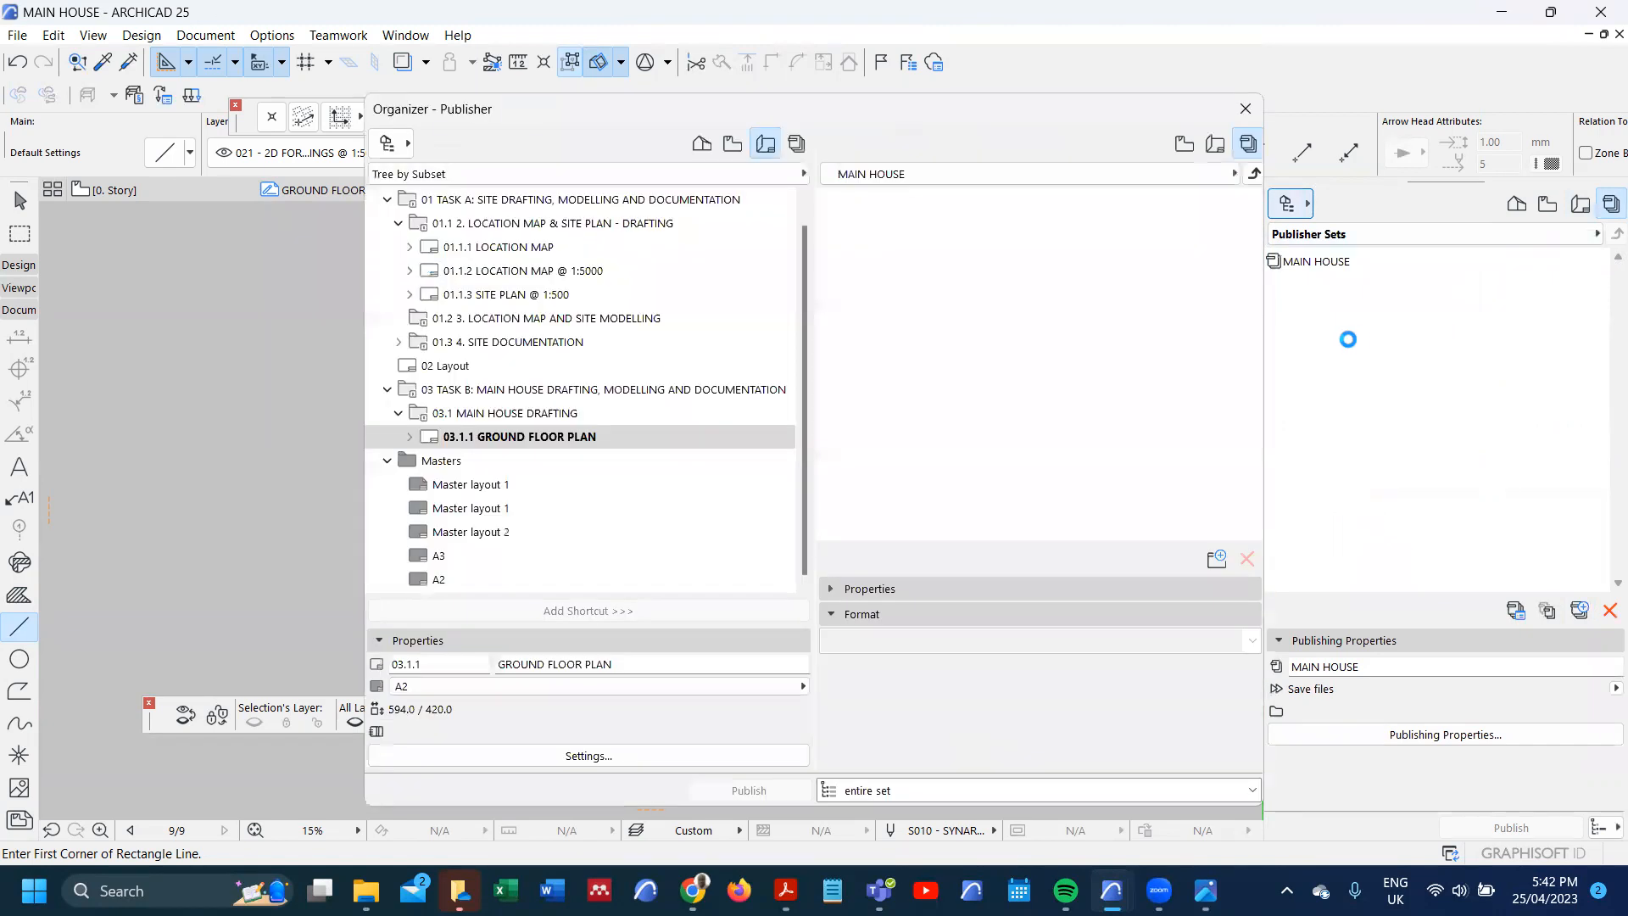
click(1361, 324)
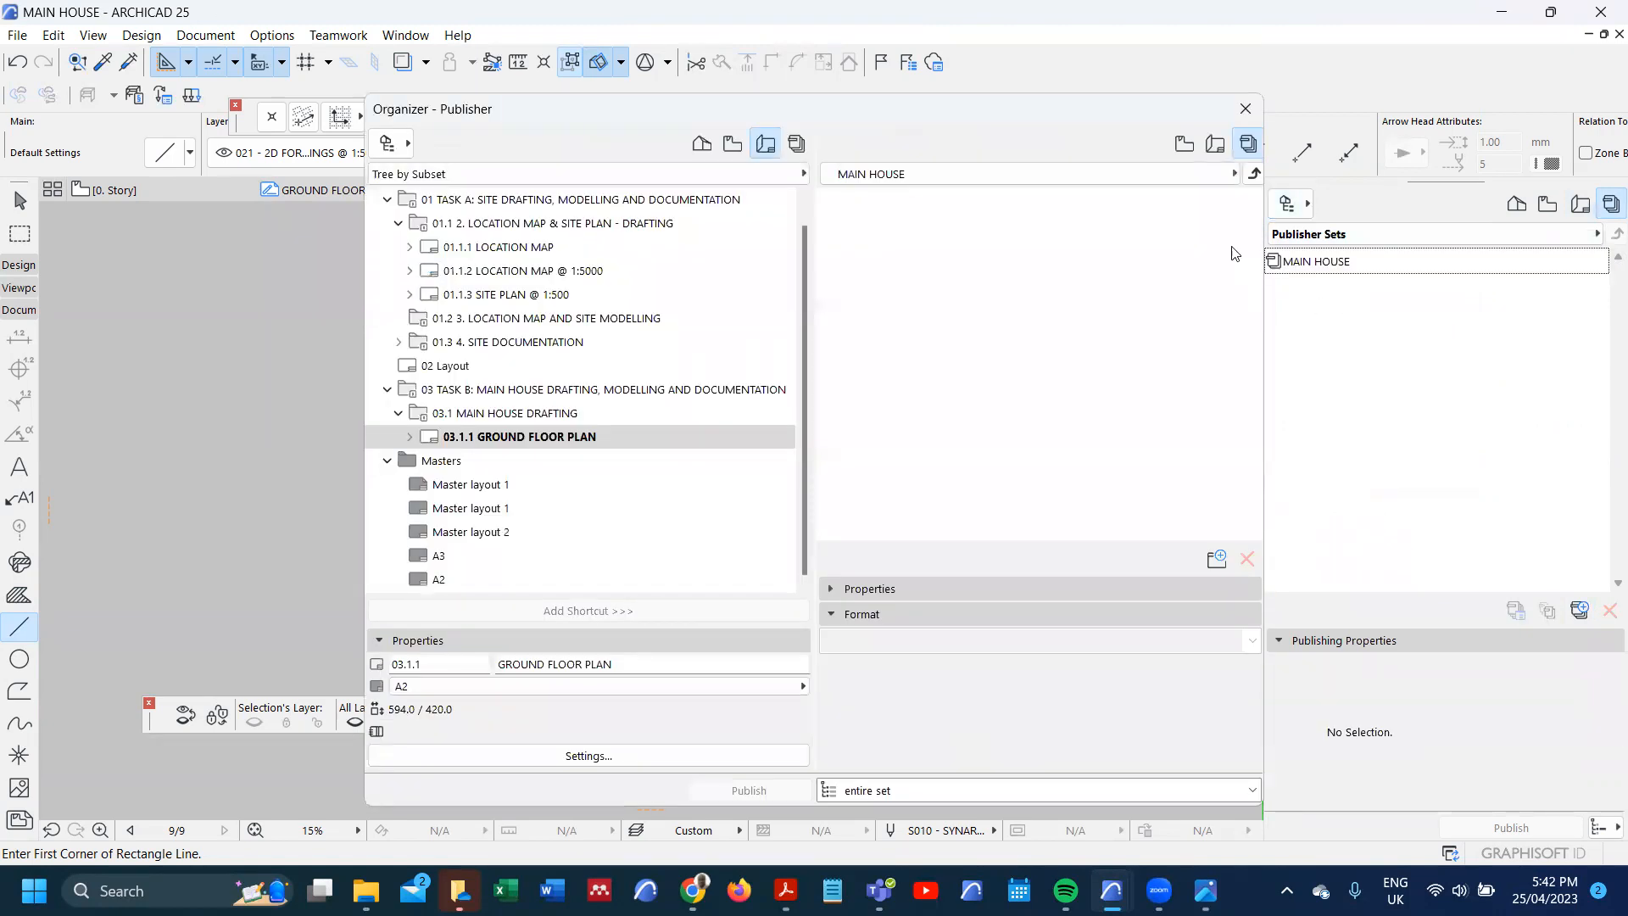
click(1254, 173)
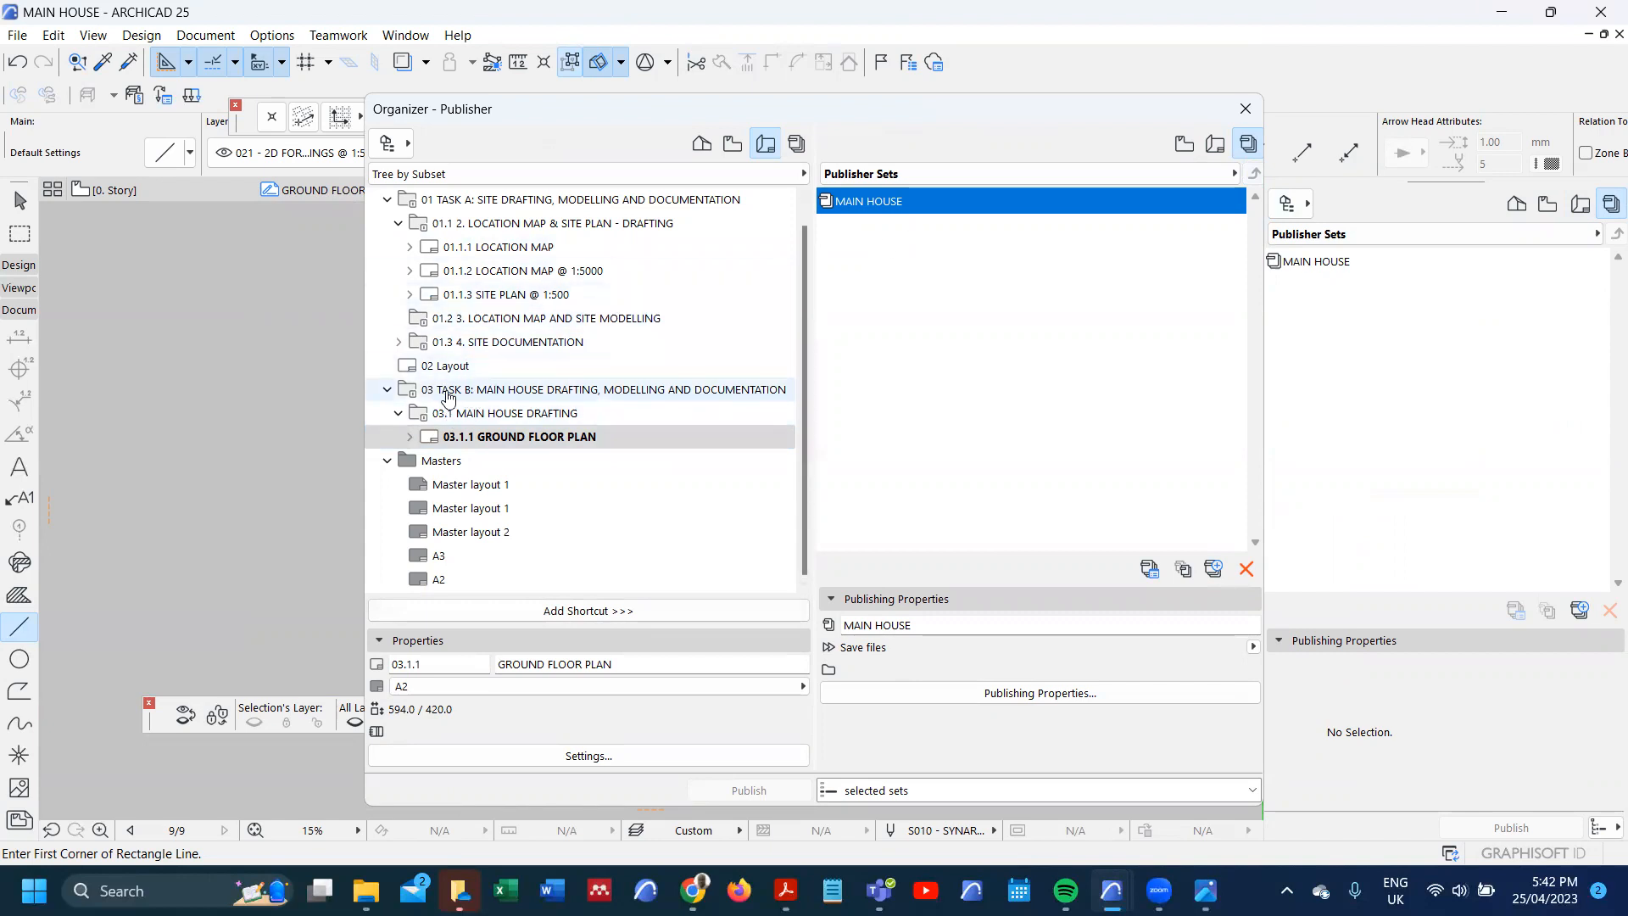
click(390, 392)
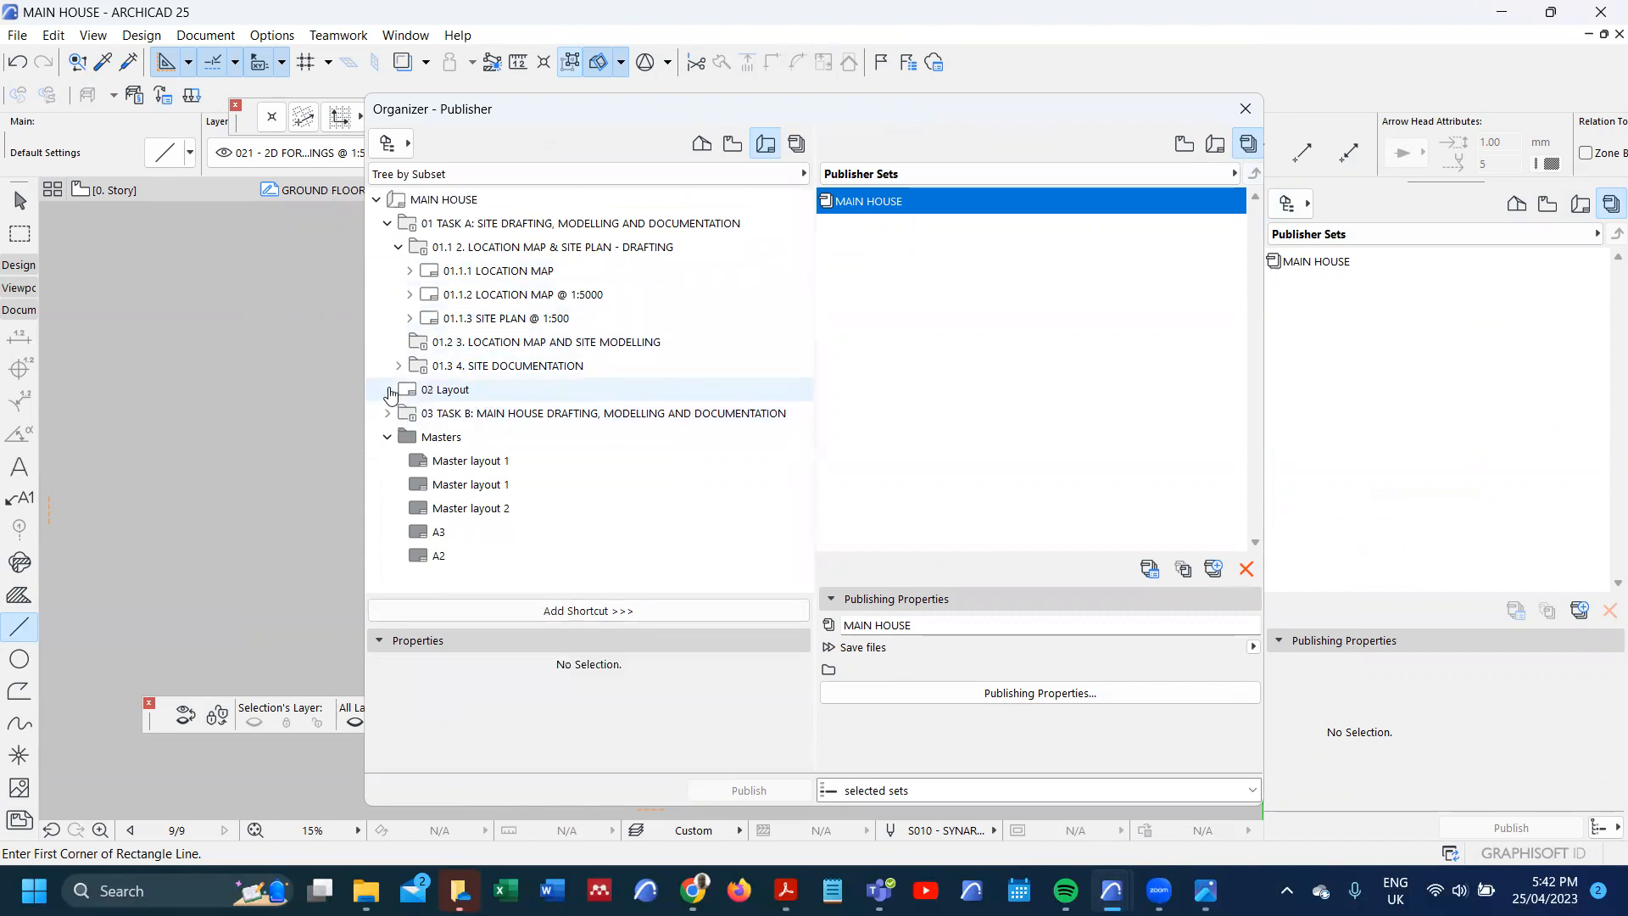
click(459, 415)
drag(459, 415, 954, 242)
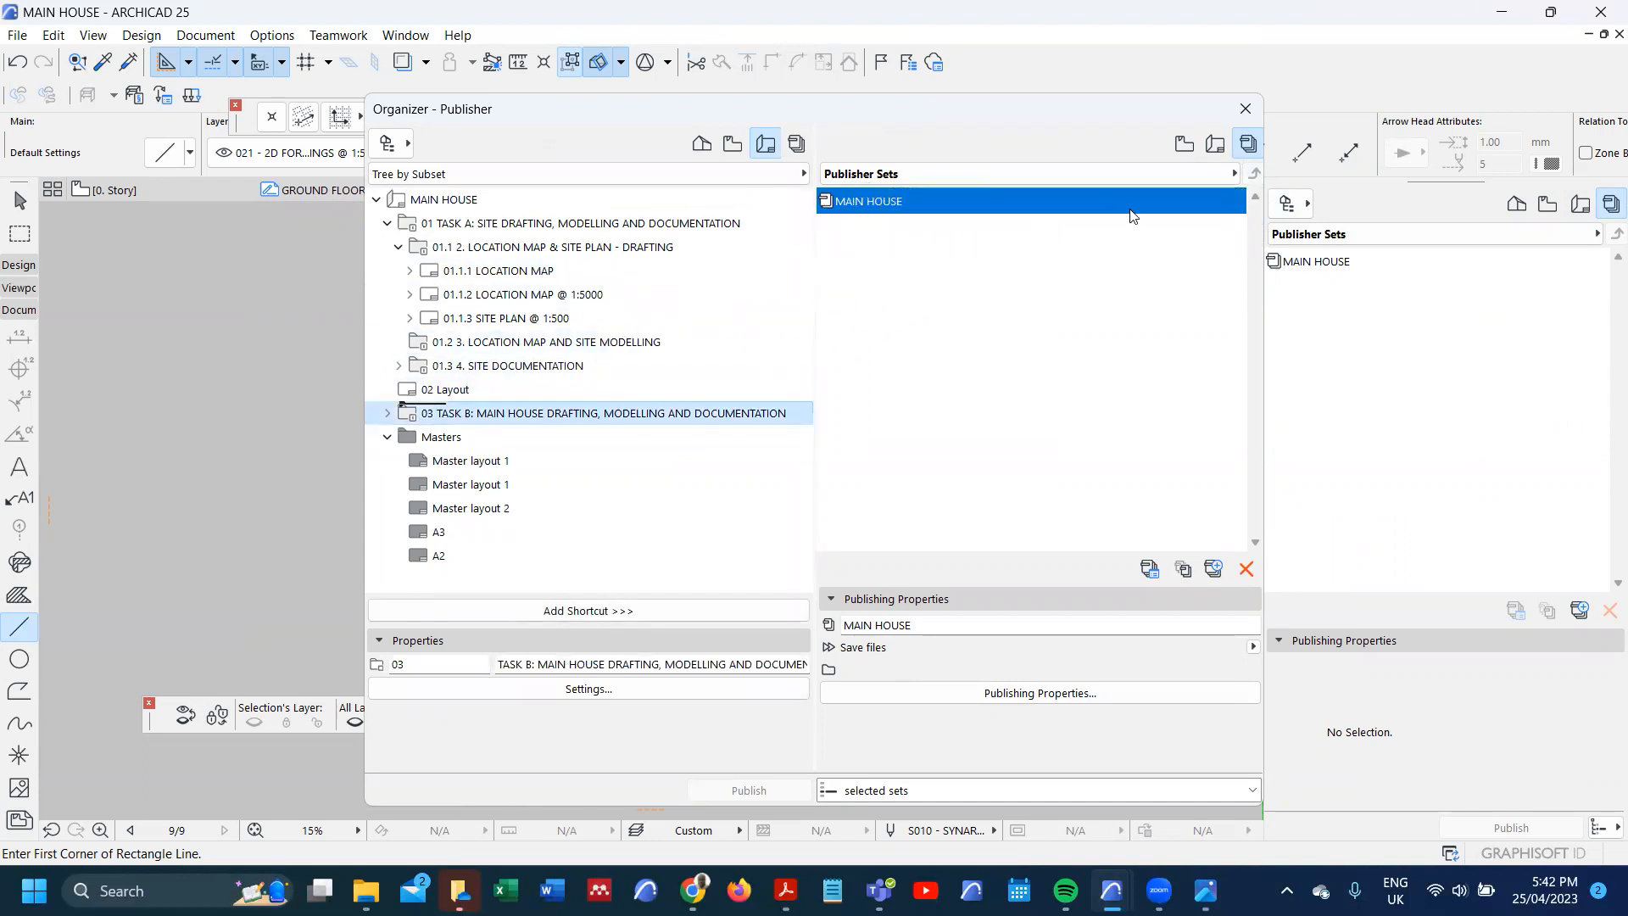
double_click(1043, 212)
drag(556, 418, 933, 257)
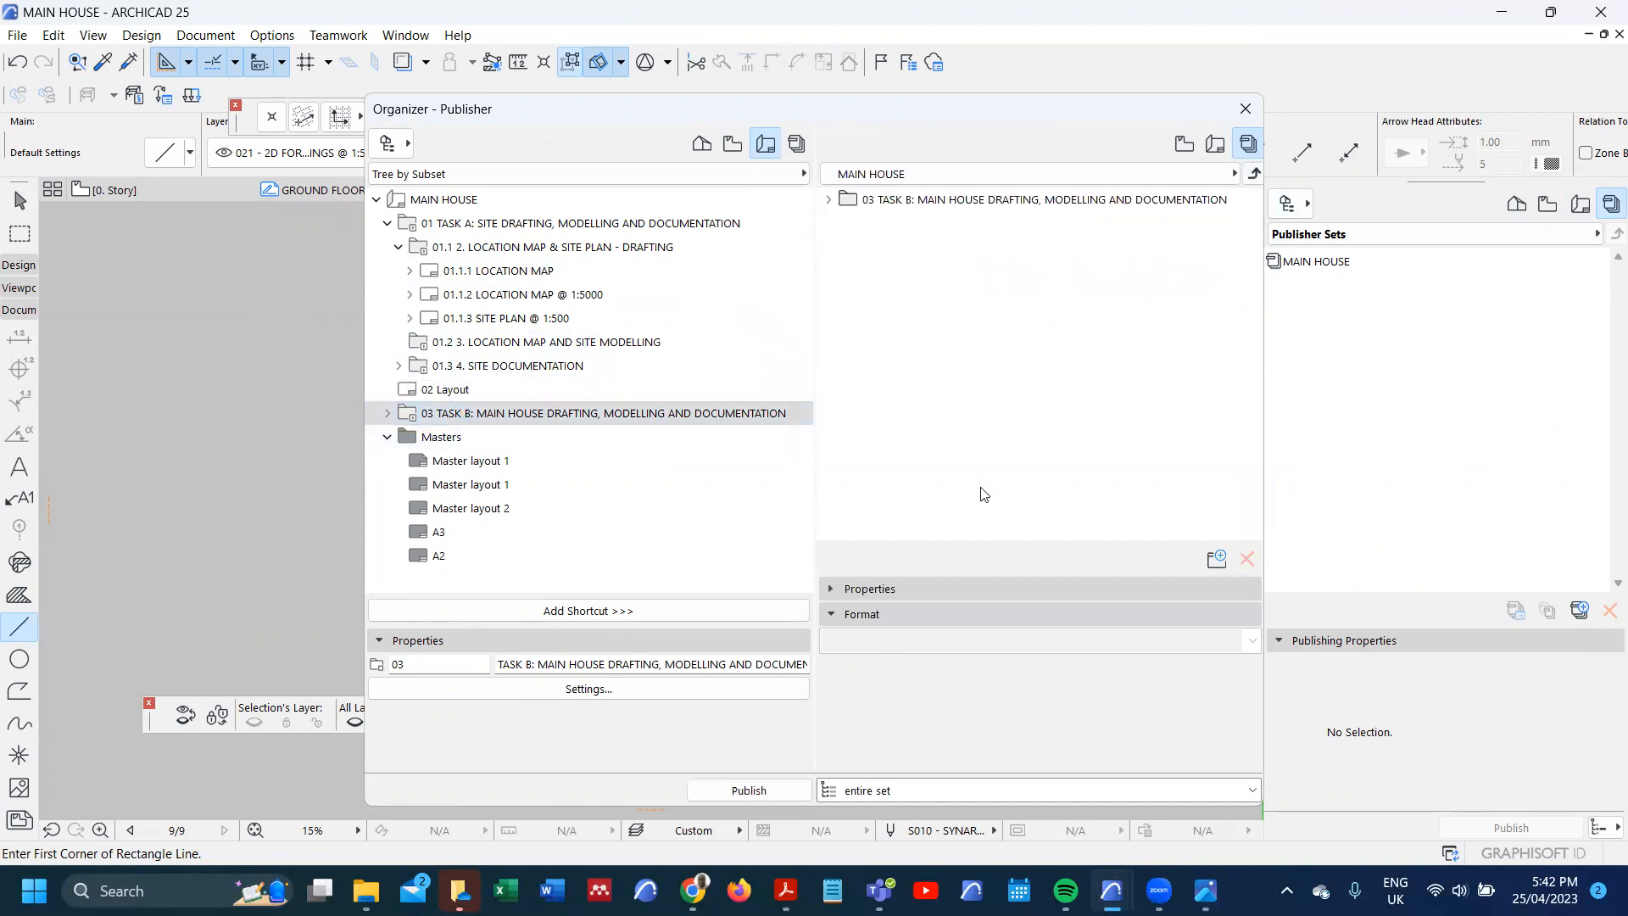
- Open the MAIN HOUSE set's publishing properties and keep the Save files method with a single file created
click(1254, 173)
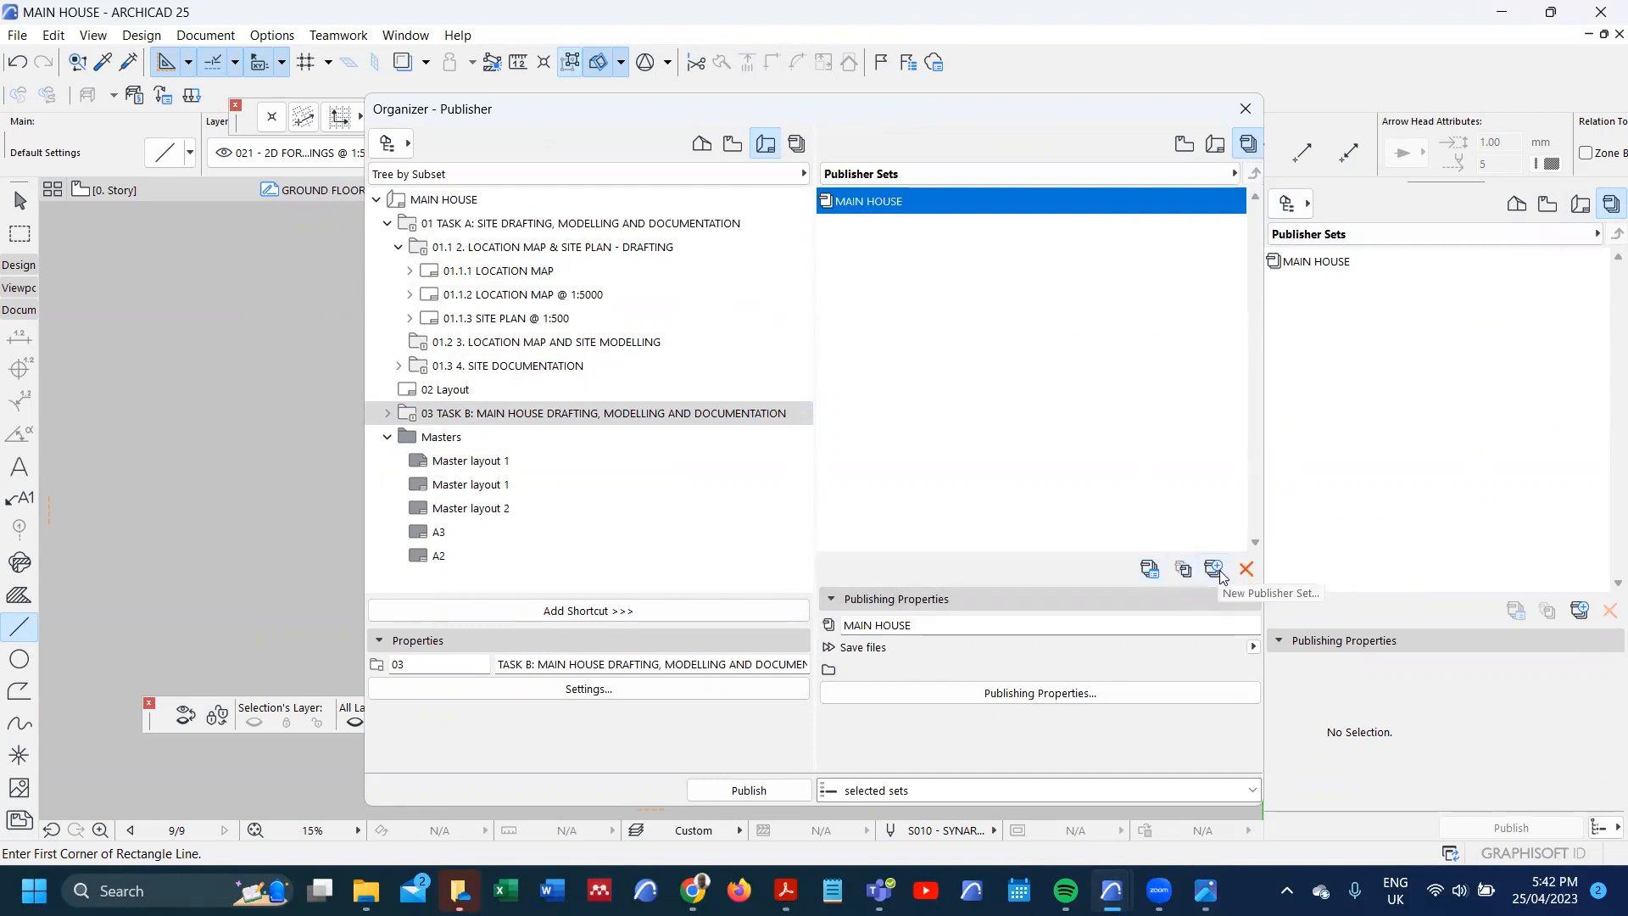
click(1132, 693)
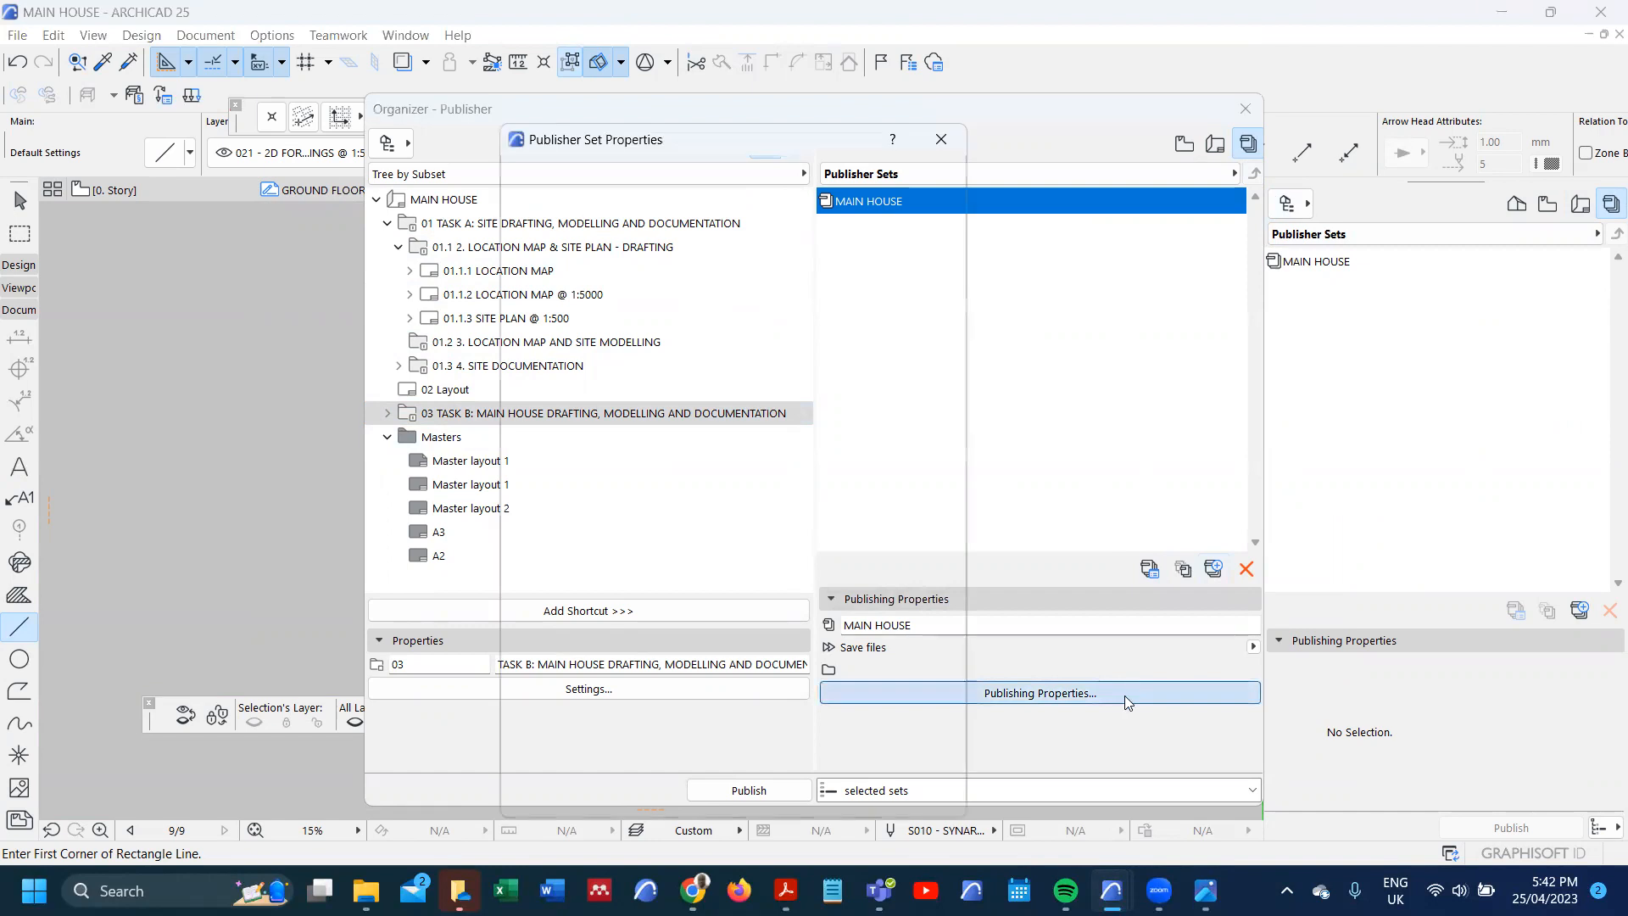
click(523, 231)
click(935, 188)
click(940, 188)
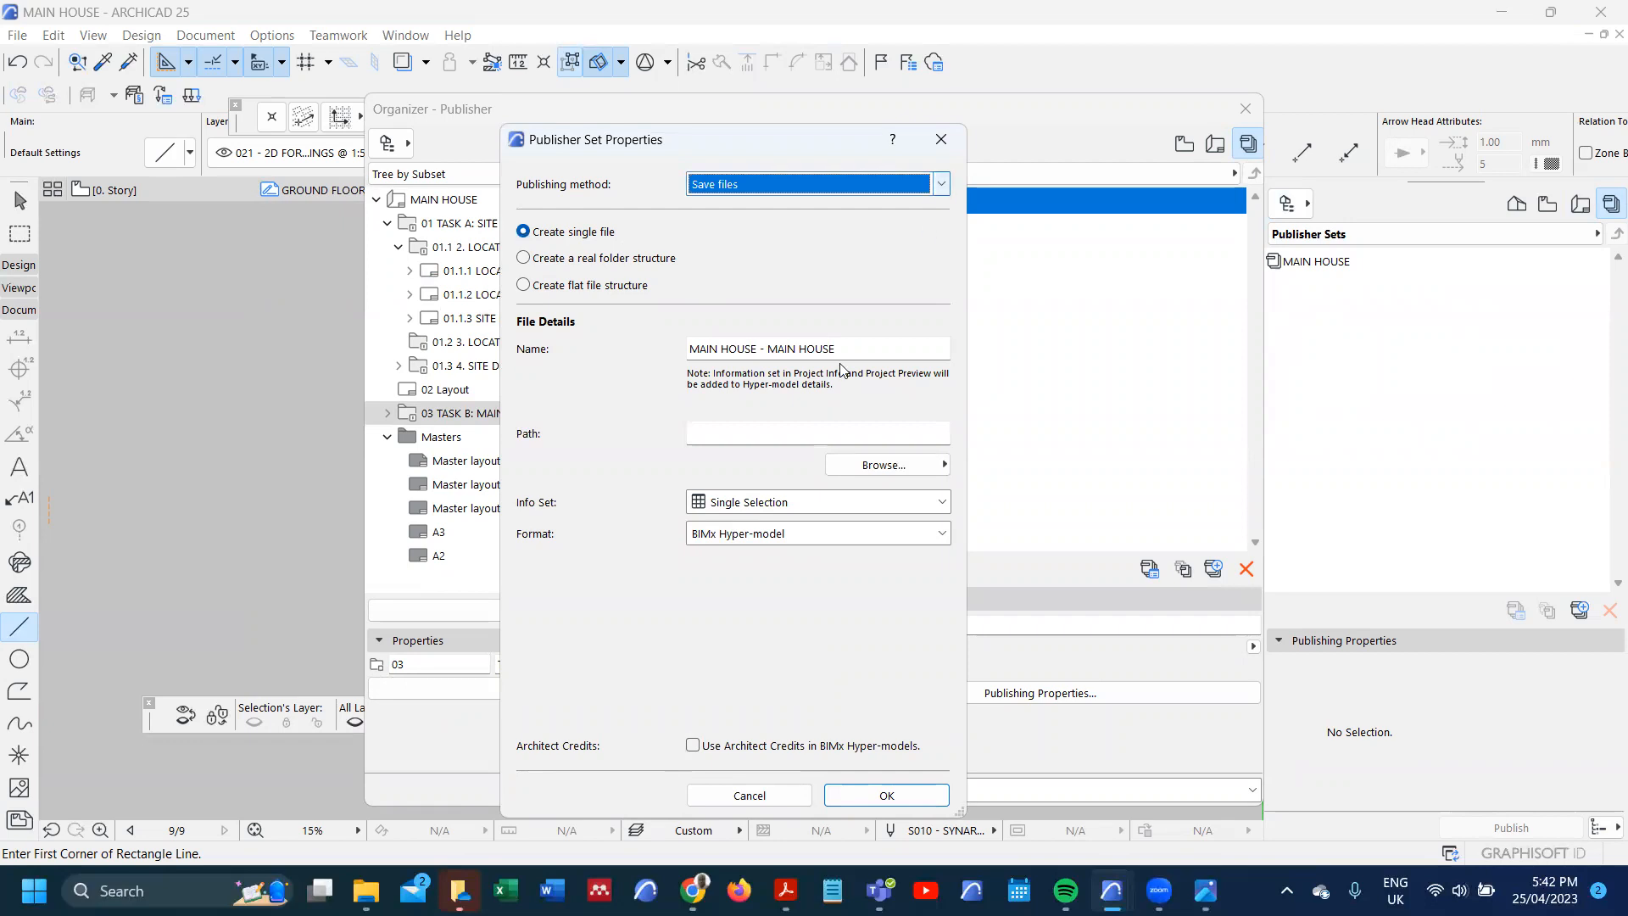
- Start choosing a local publishing folder and expand the personal OneDrive folder to find LECTURE CLASSES
click(887, 464)
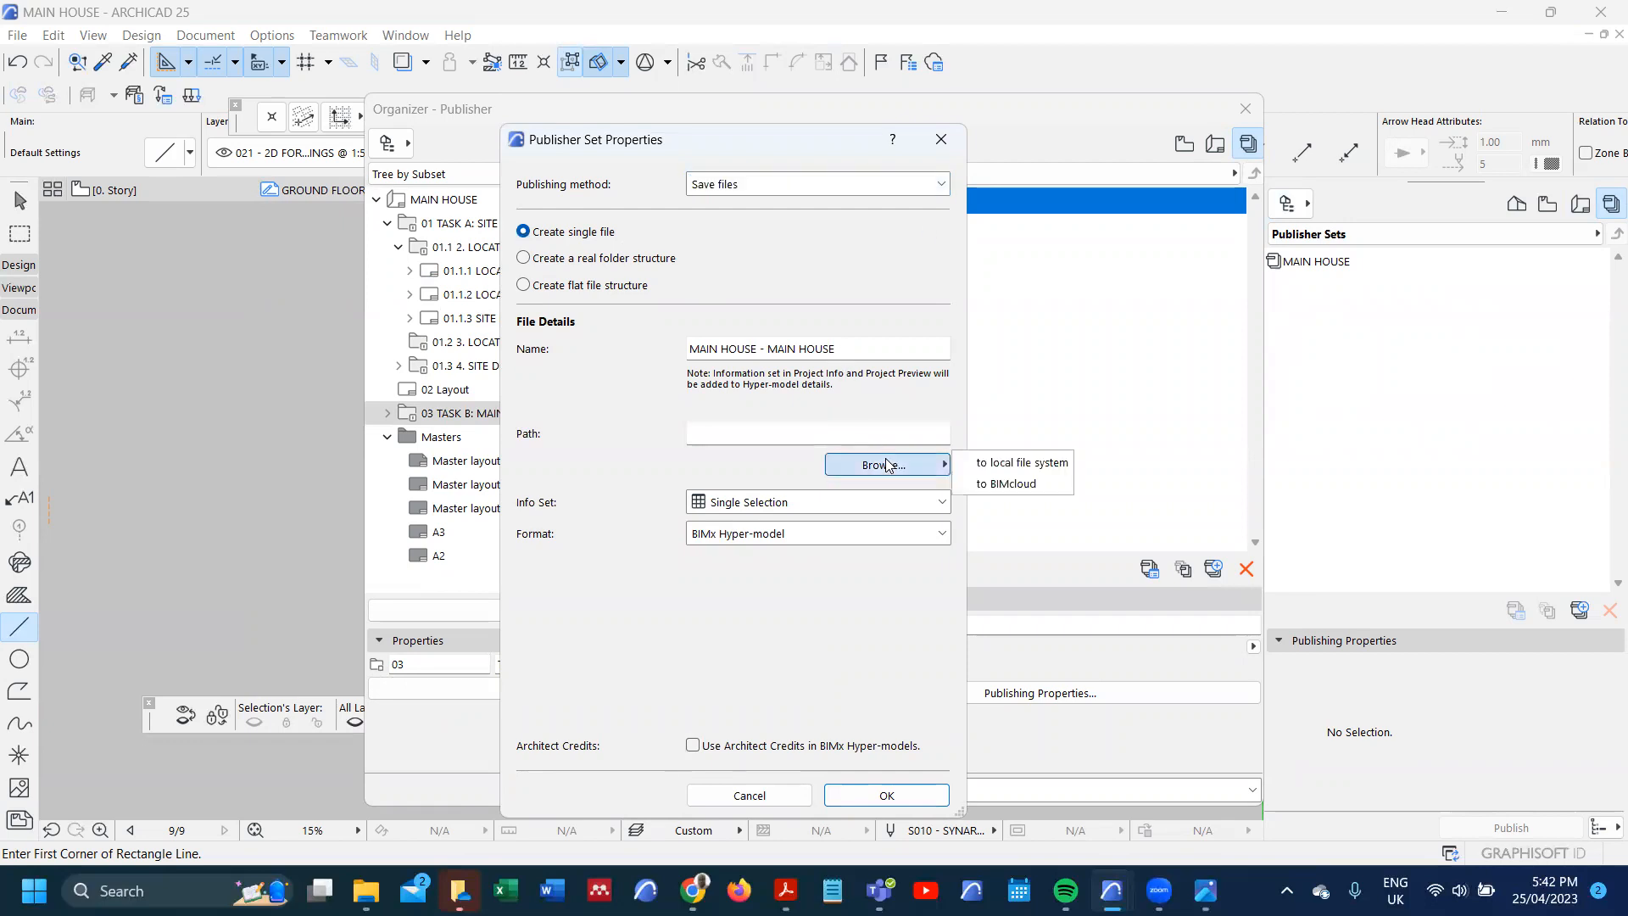
click(990, 463)
scroll(716, 365, down, 2)
scroll(717, 365, down, 2)
scroll(723, 390, up, 5)
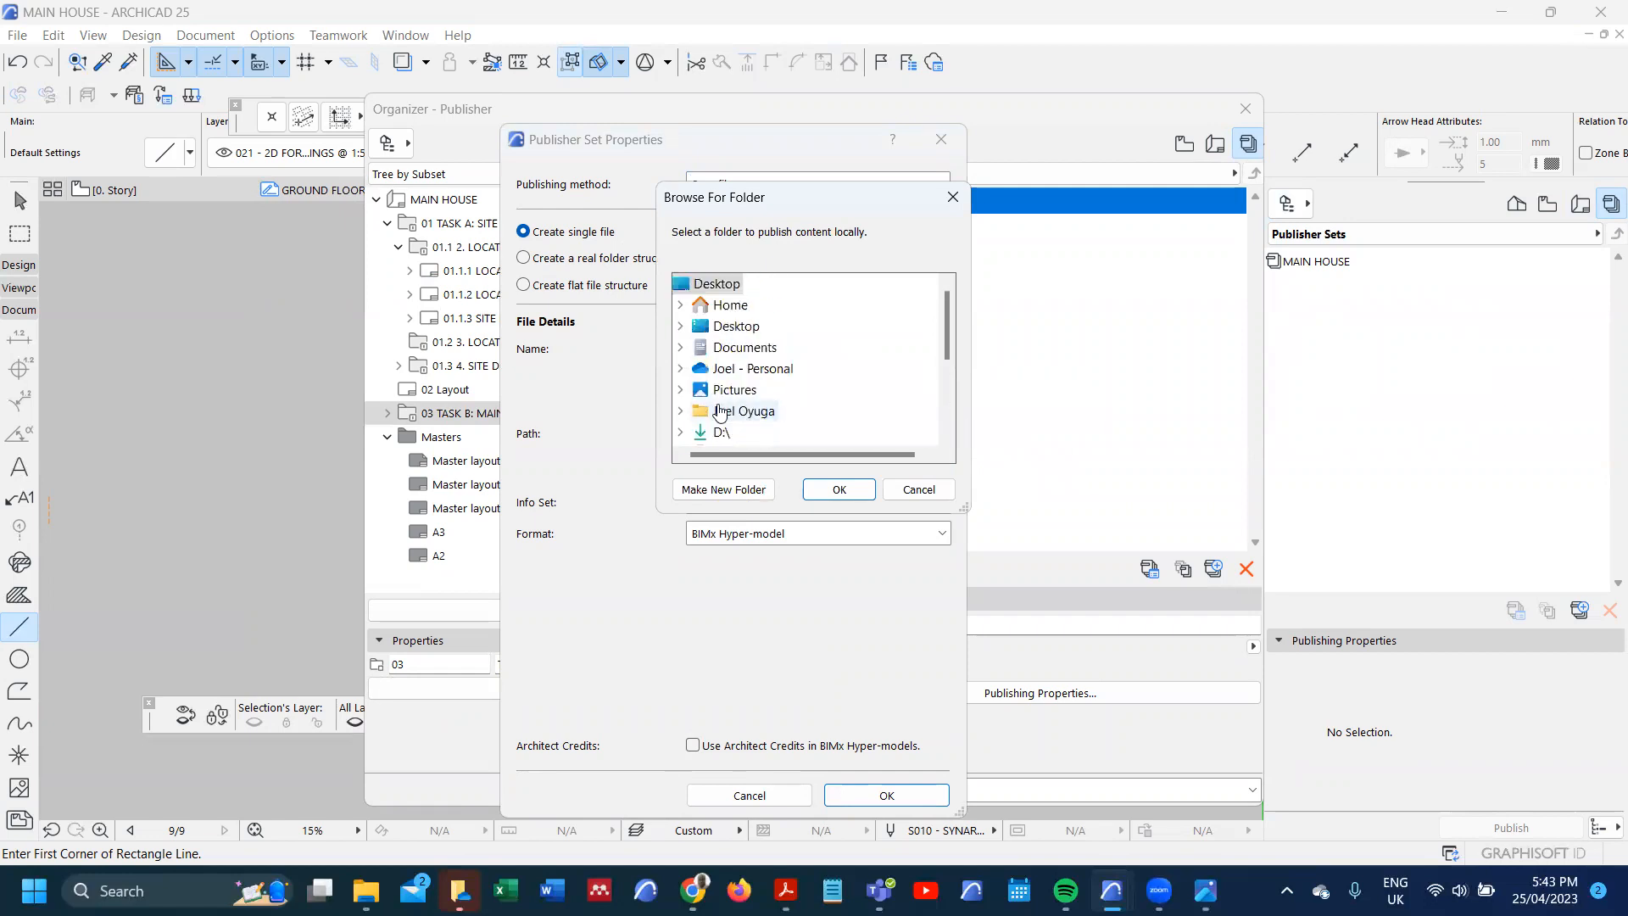
click(681, 368)
scroll(736, 377, down, 5)
scroll(731, 394, down, 1)
scroll(726, 399, up, 1)
scroll(725, 399, up, 1)
scroll(729, 400, down, 3)
scroll(742, 412, up, 2)
scroll(742, 407, up, 3)
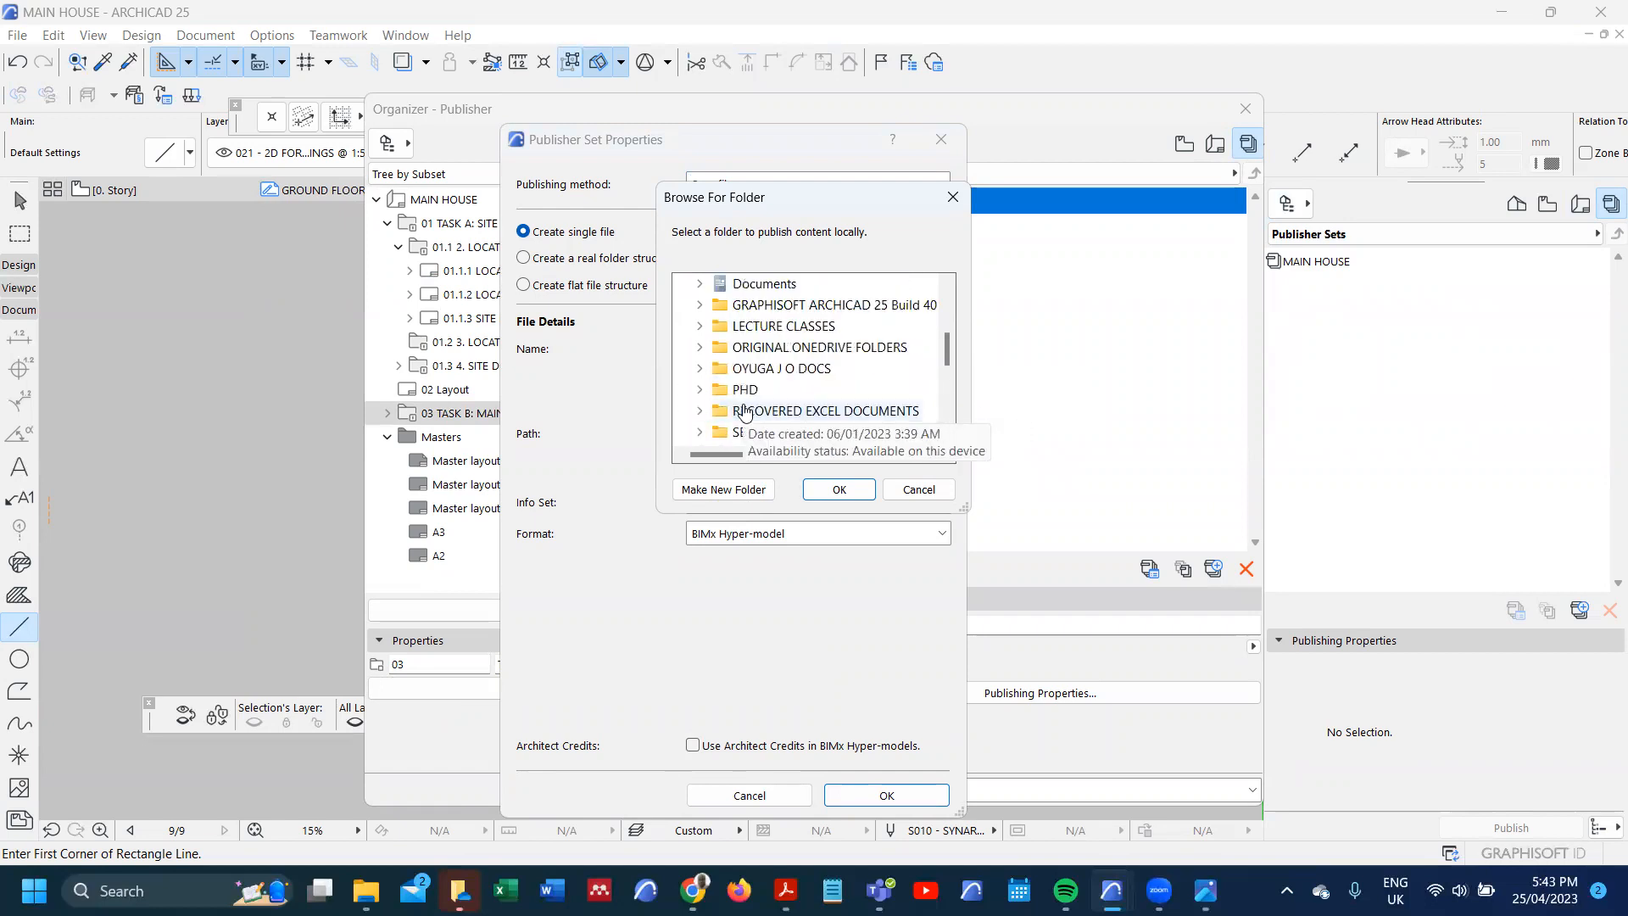
scroll(729, 386, down, 2)
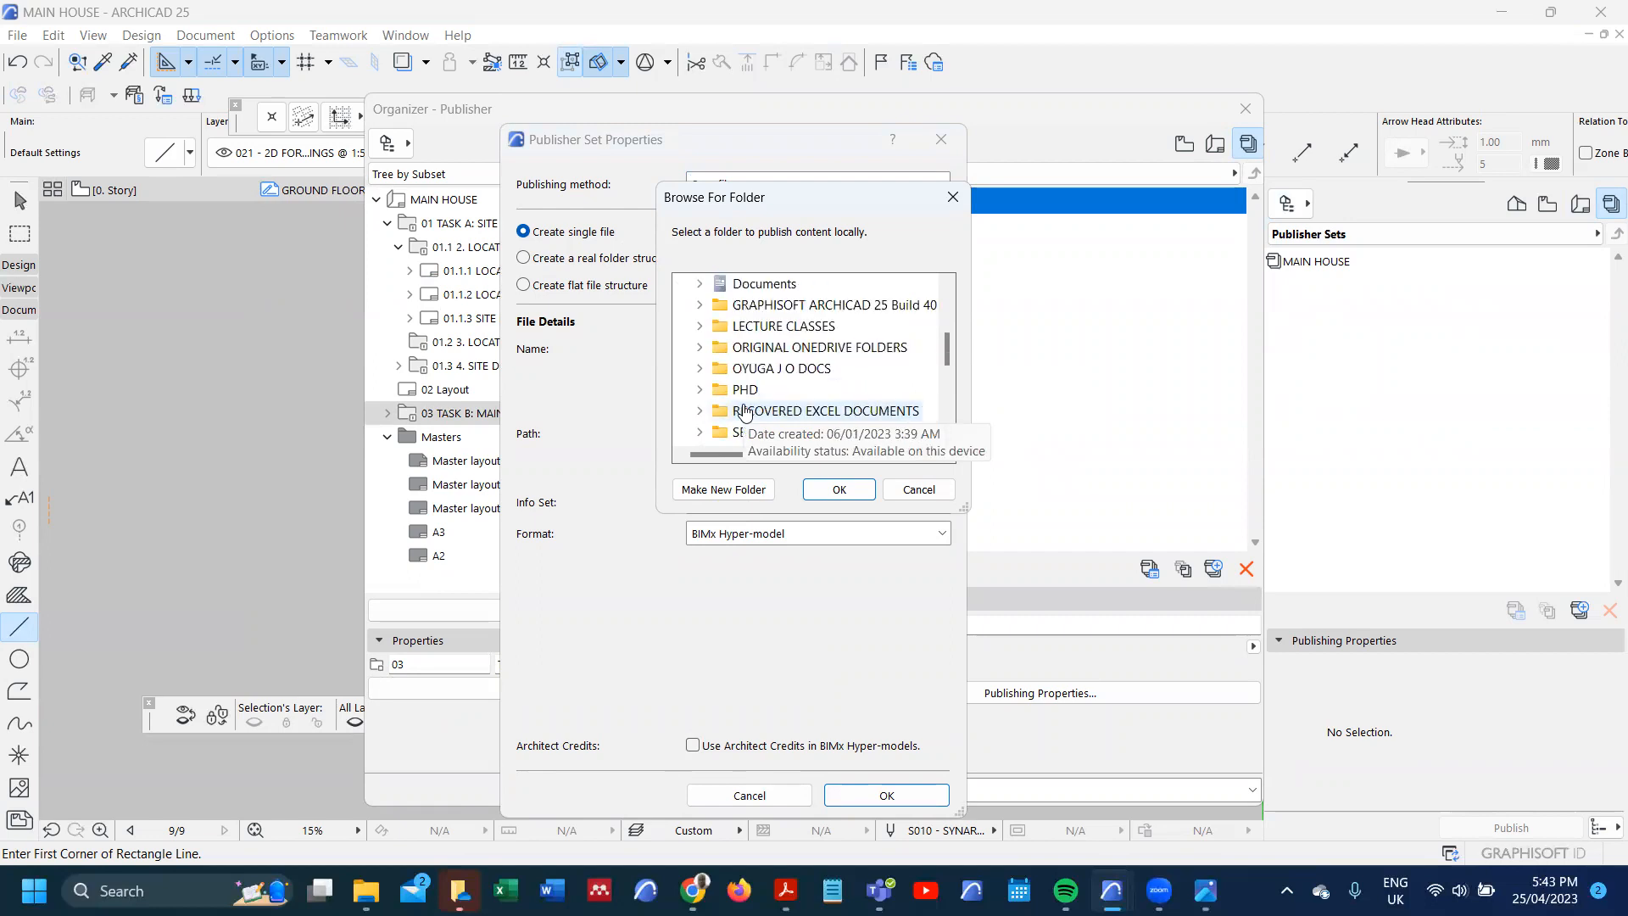
- Set the publishing path to LECTURE CLASSES\2023\002 - APRIL 2023\001 - TUK\002 - BIM 2B\003 - TUTORIALS\MAIN HOUSE DRAFTING
double_click(720, 325)
click(720, 348)
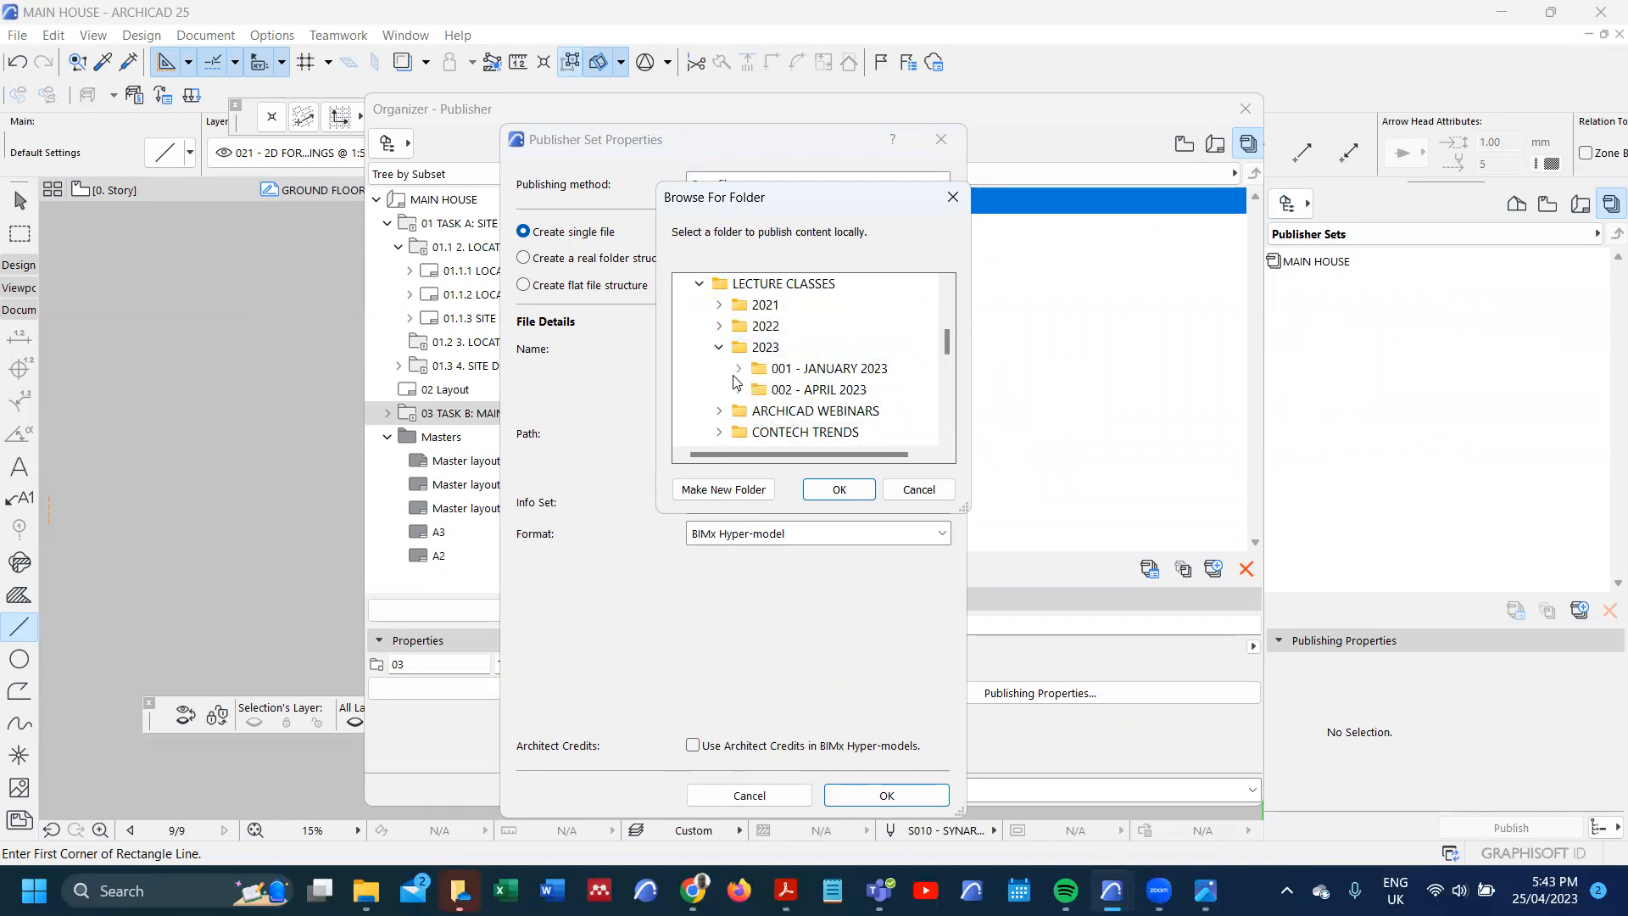
click(740, 390)
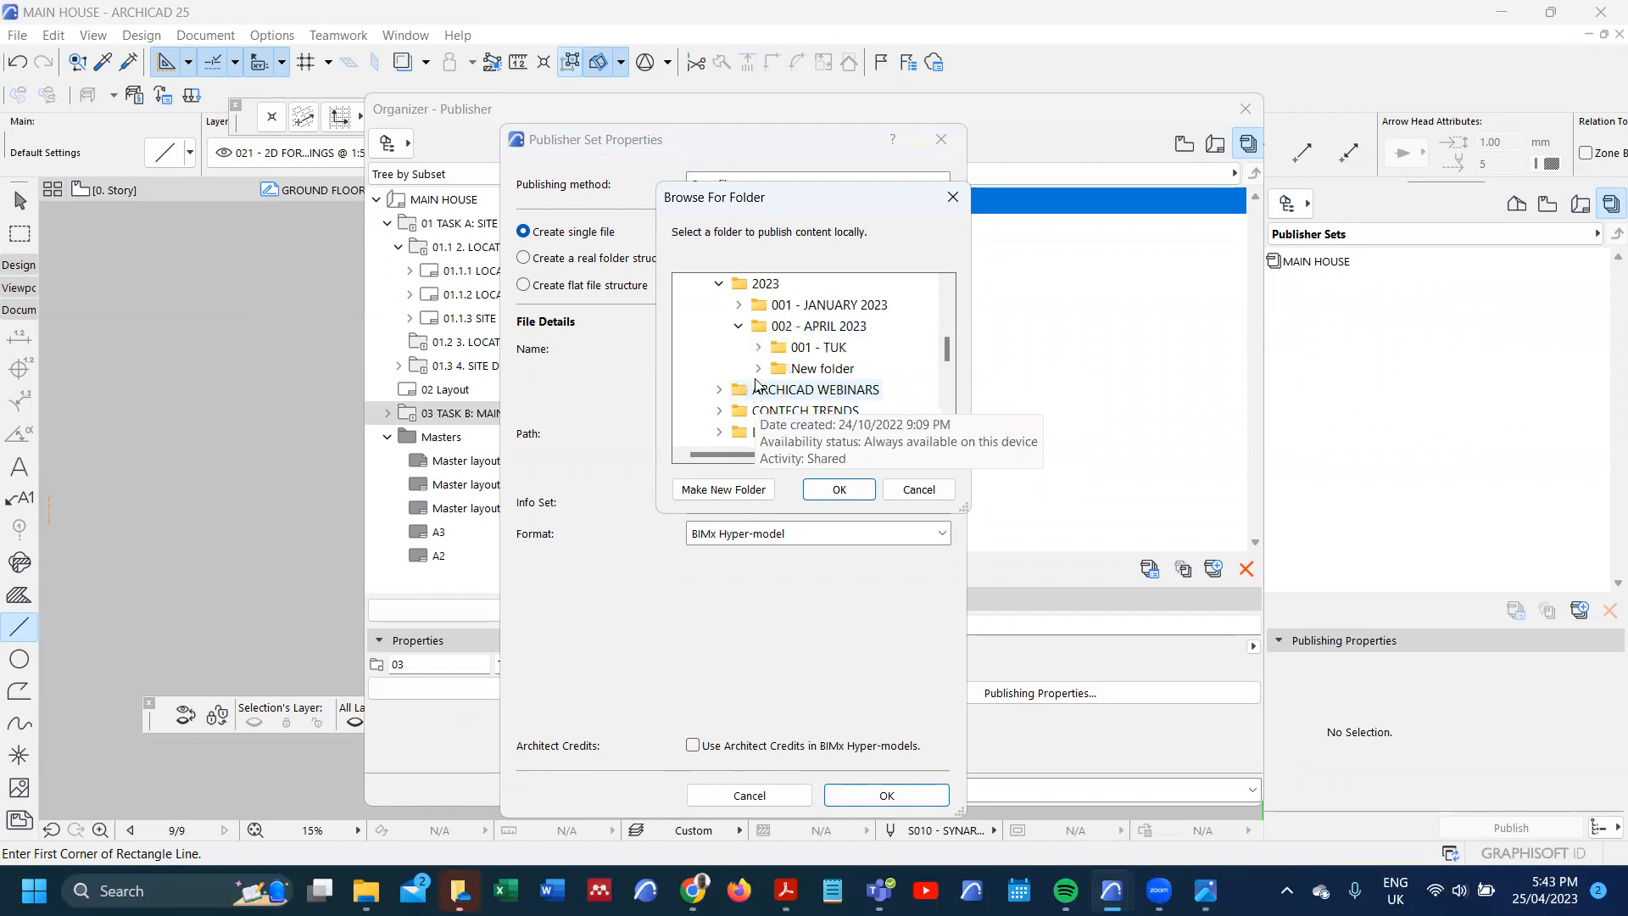
click(758, 349)
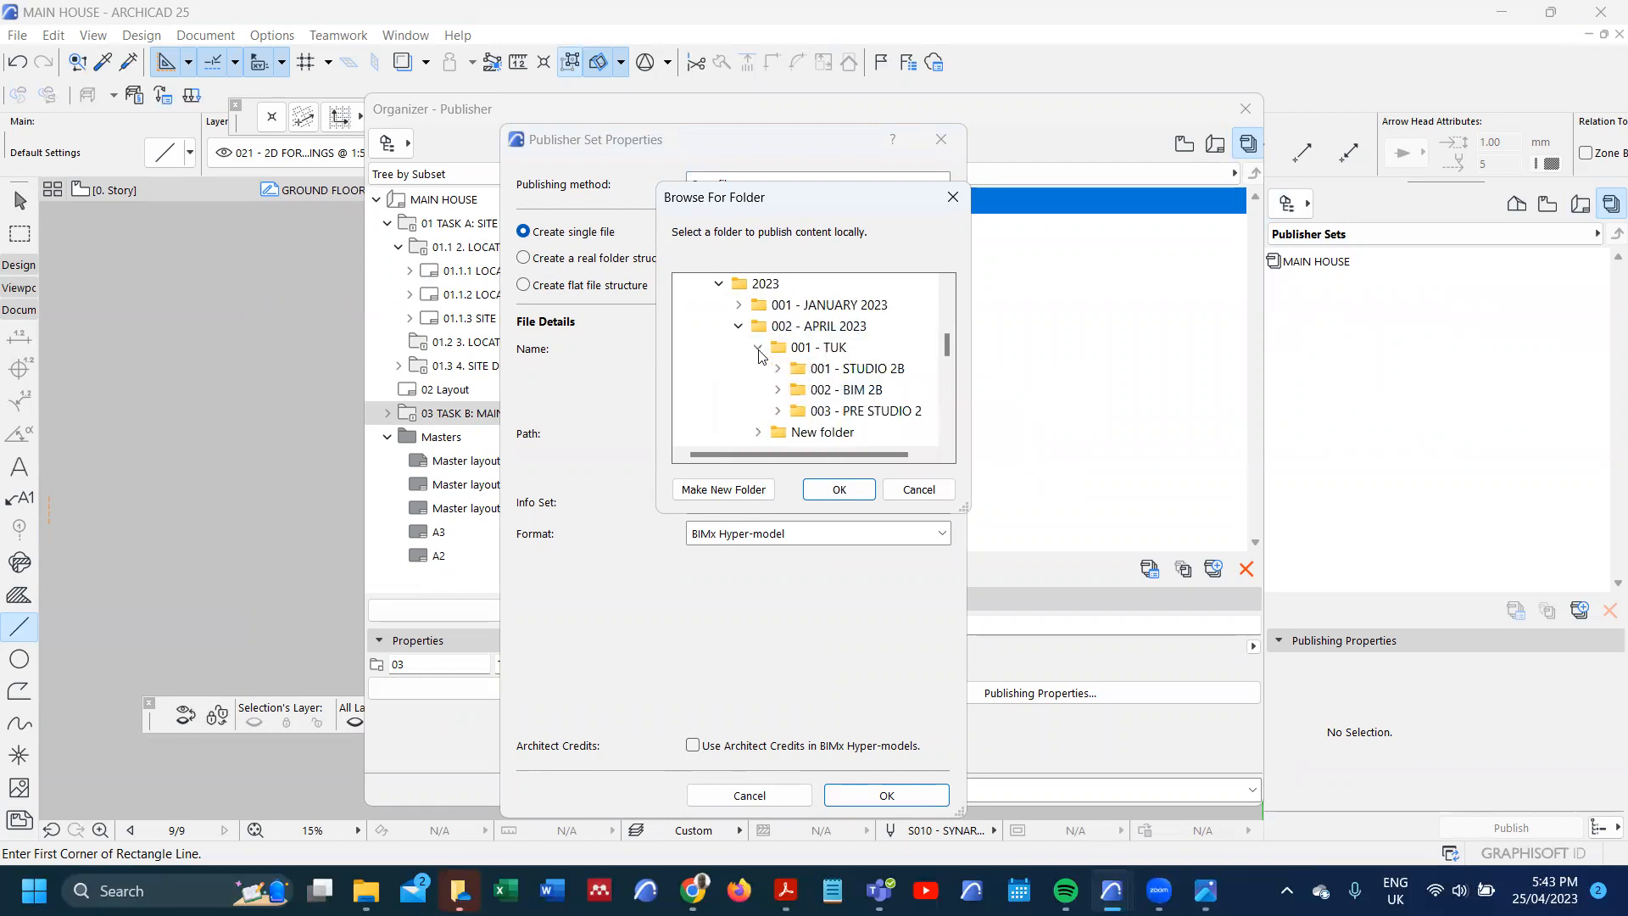
click(779, 390)
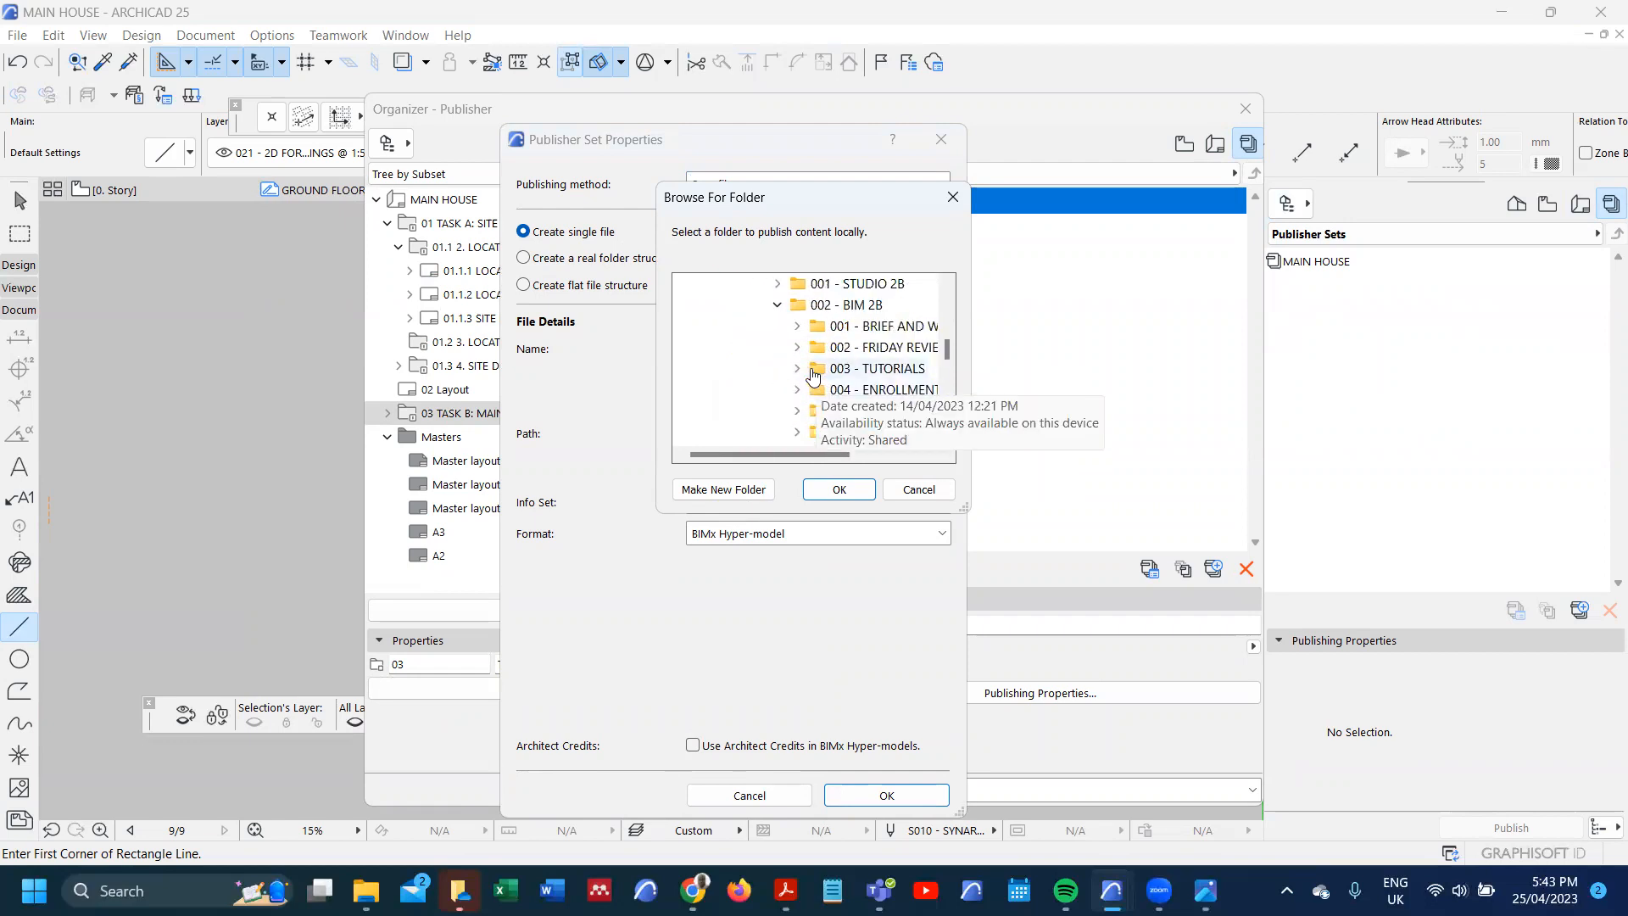
click(815, 376)
click(840, 390)
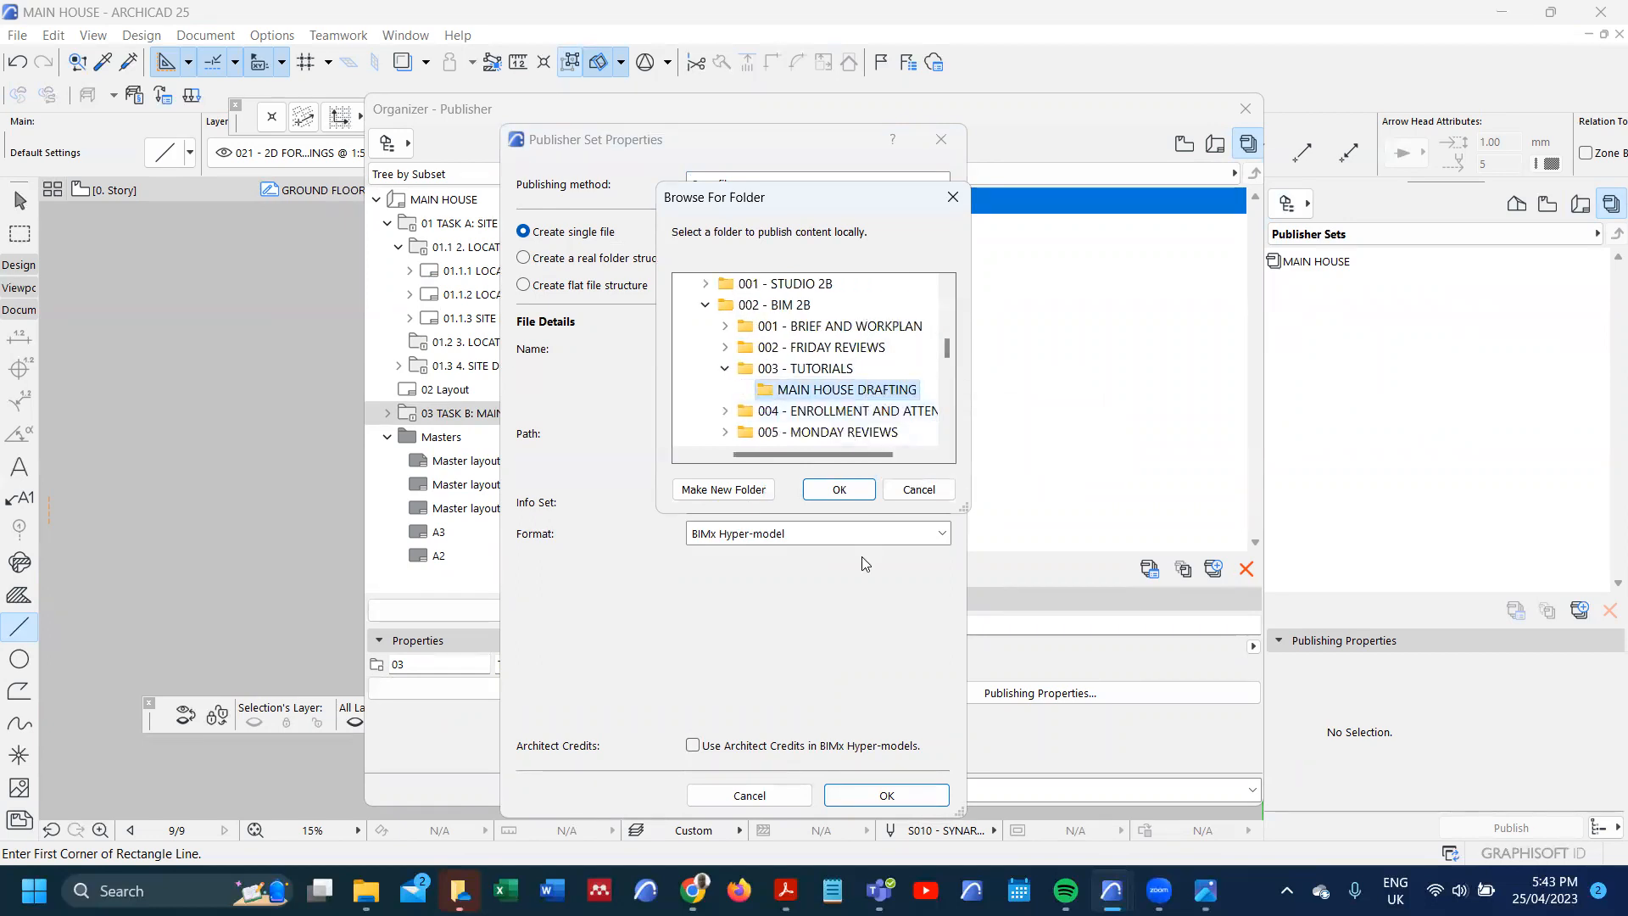
click(850, 500)
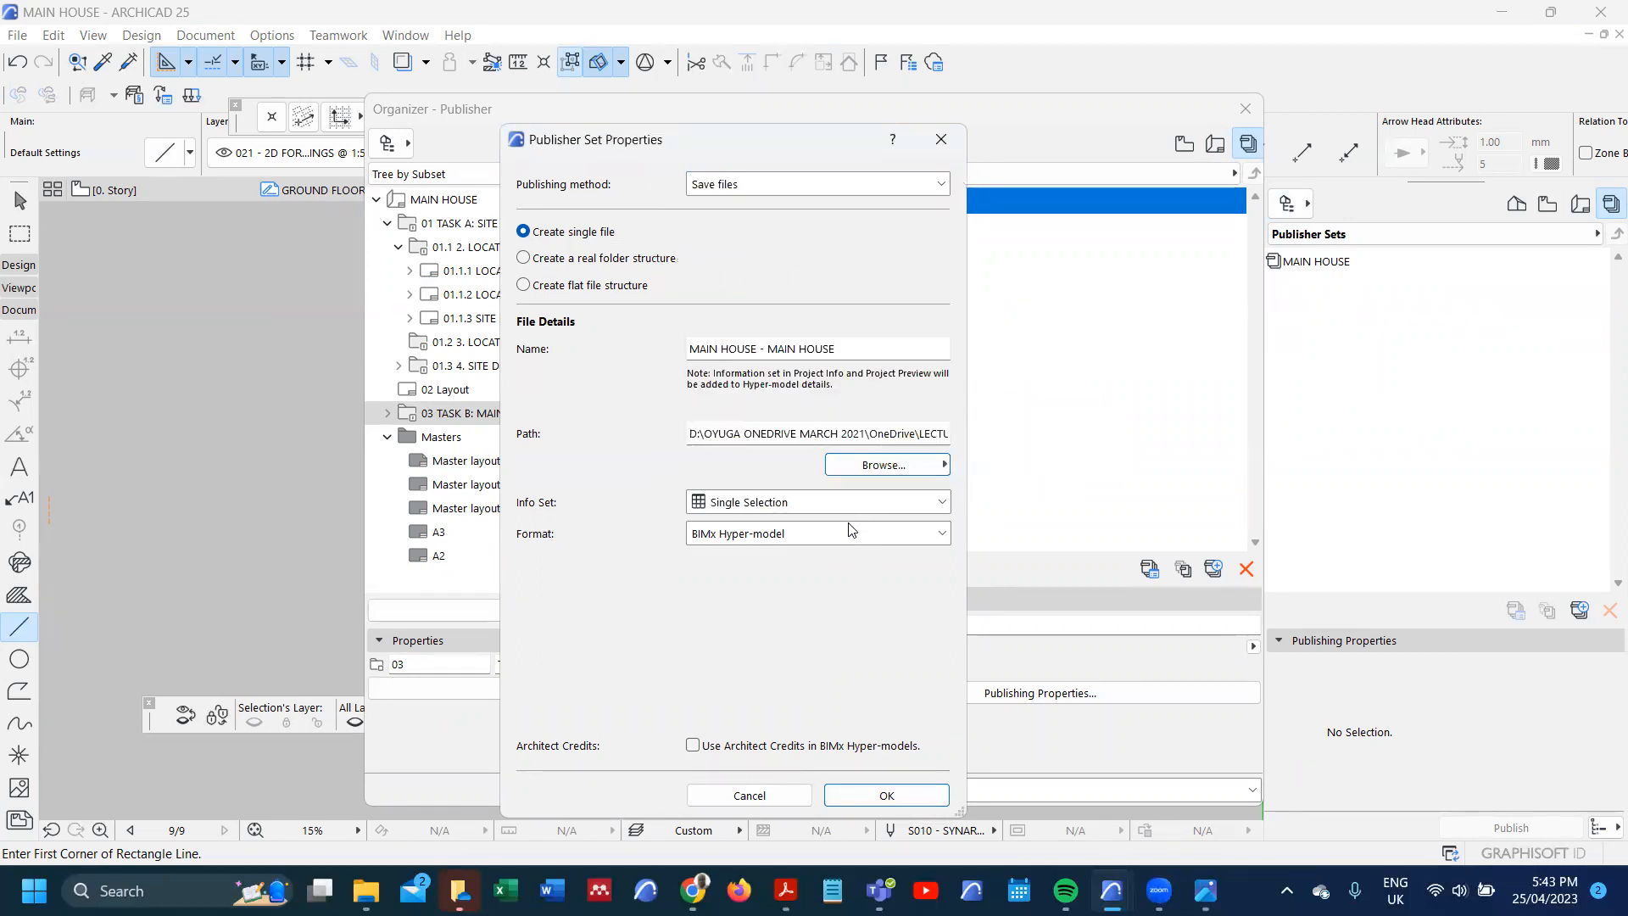
- Name the published file MAIN HOUSE - DRAFTING, set its format to PDF, and close the publishing properties and the Organizer
click(816, 347)
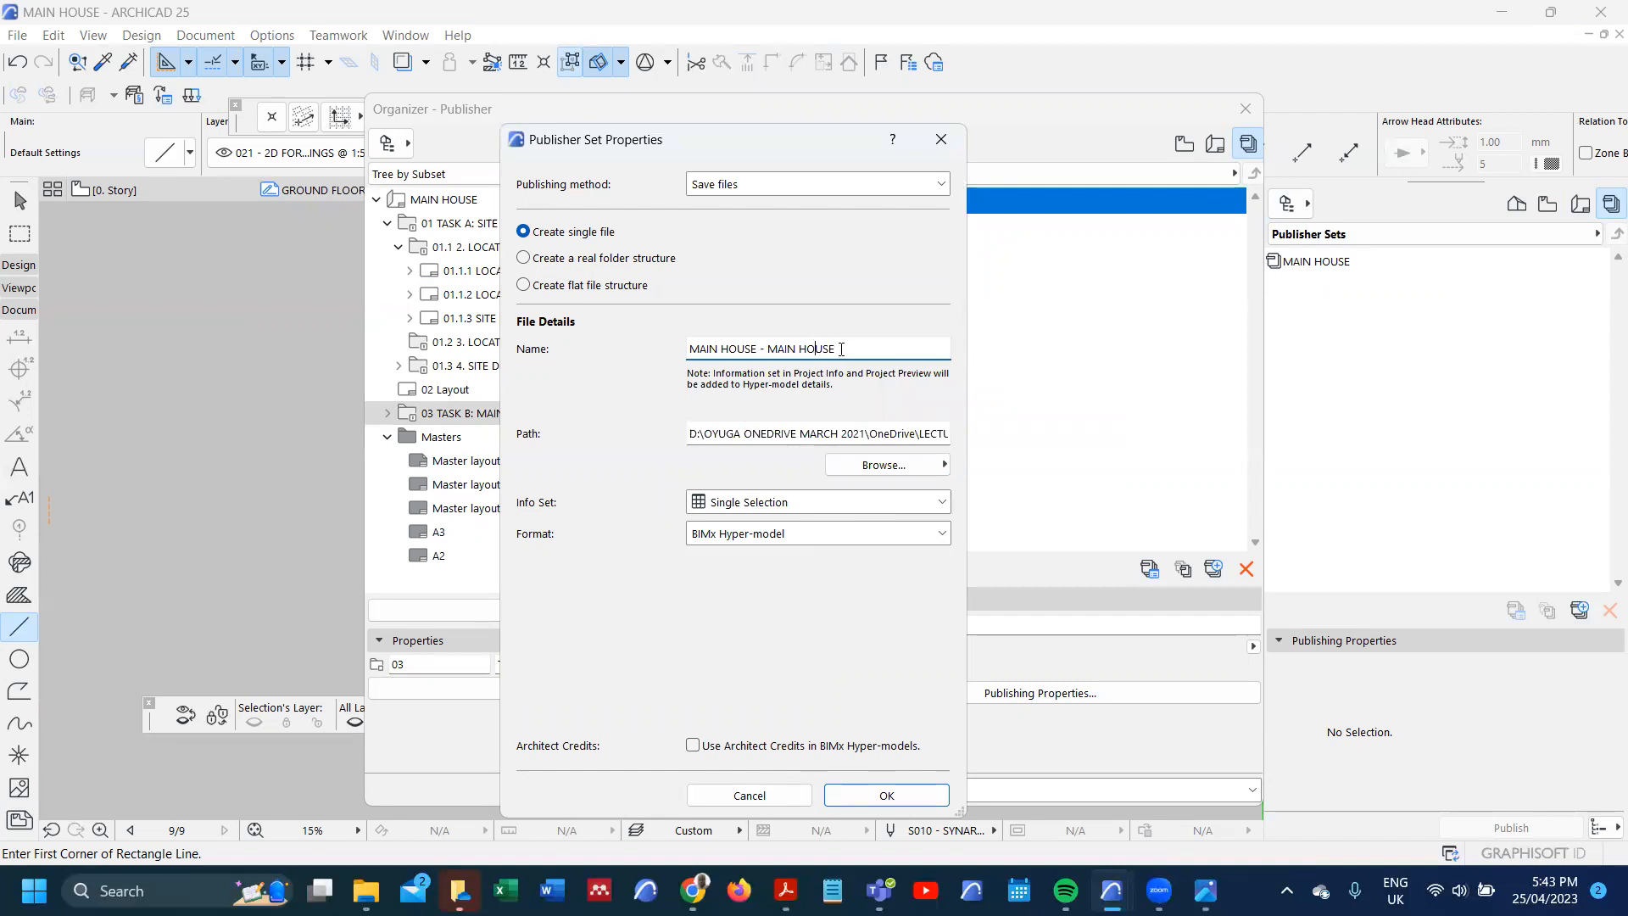
drag(842, 348, 759, 350)
key(BackSpace)
click(882, 534)
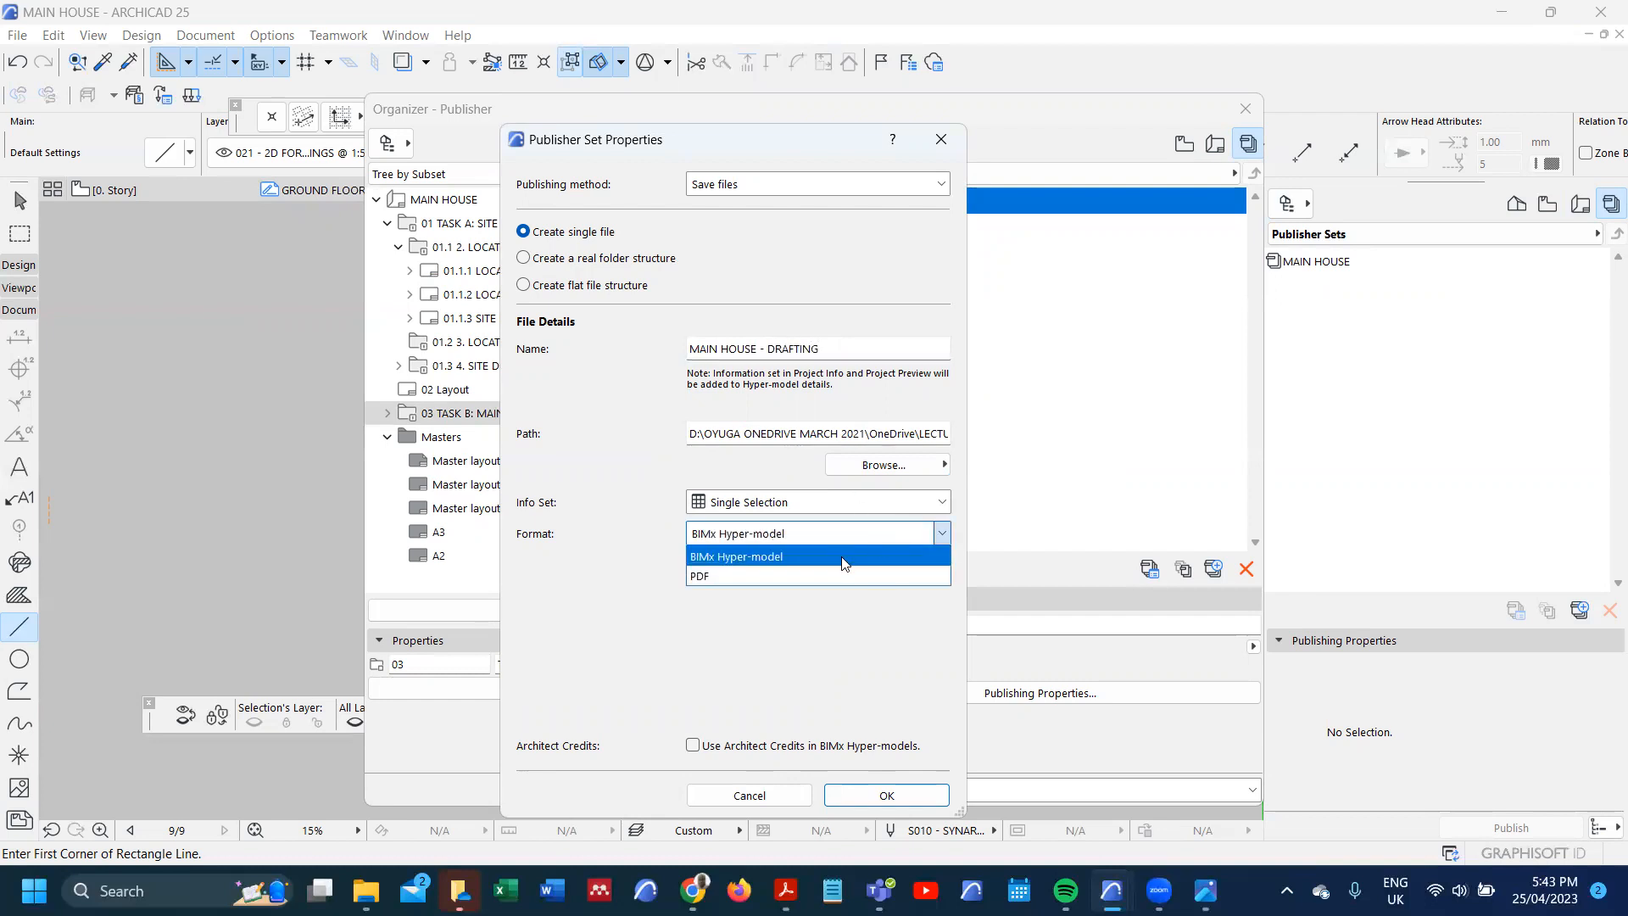
click(824, 569)
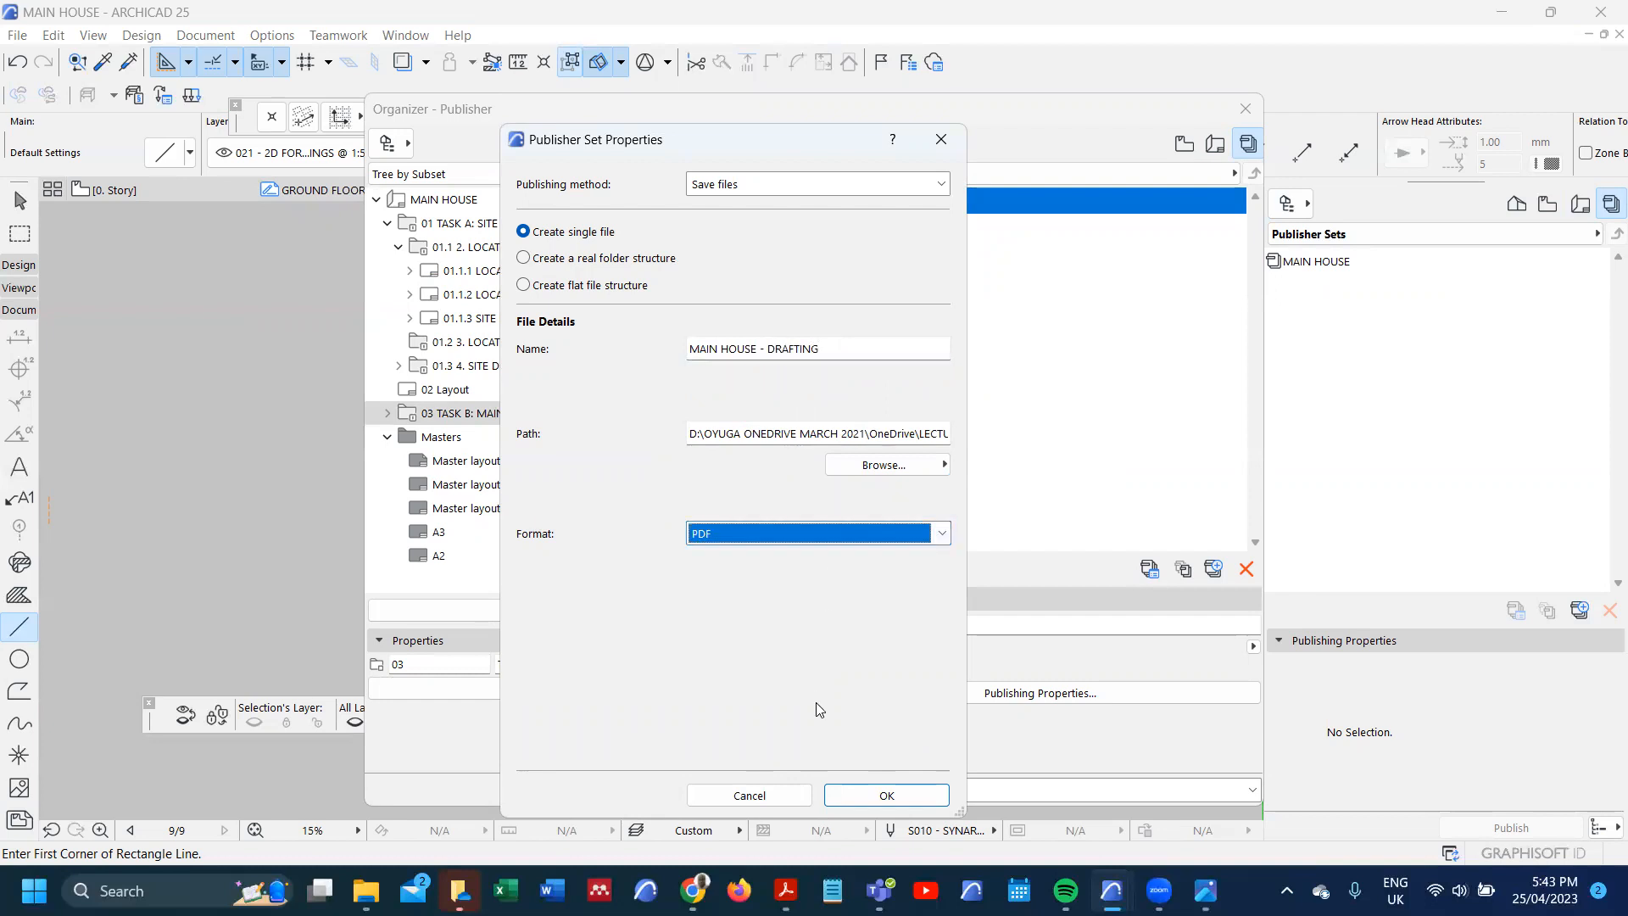
click(887, 794)
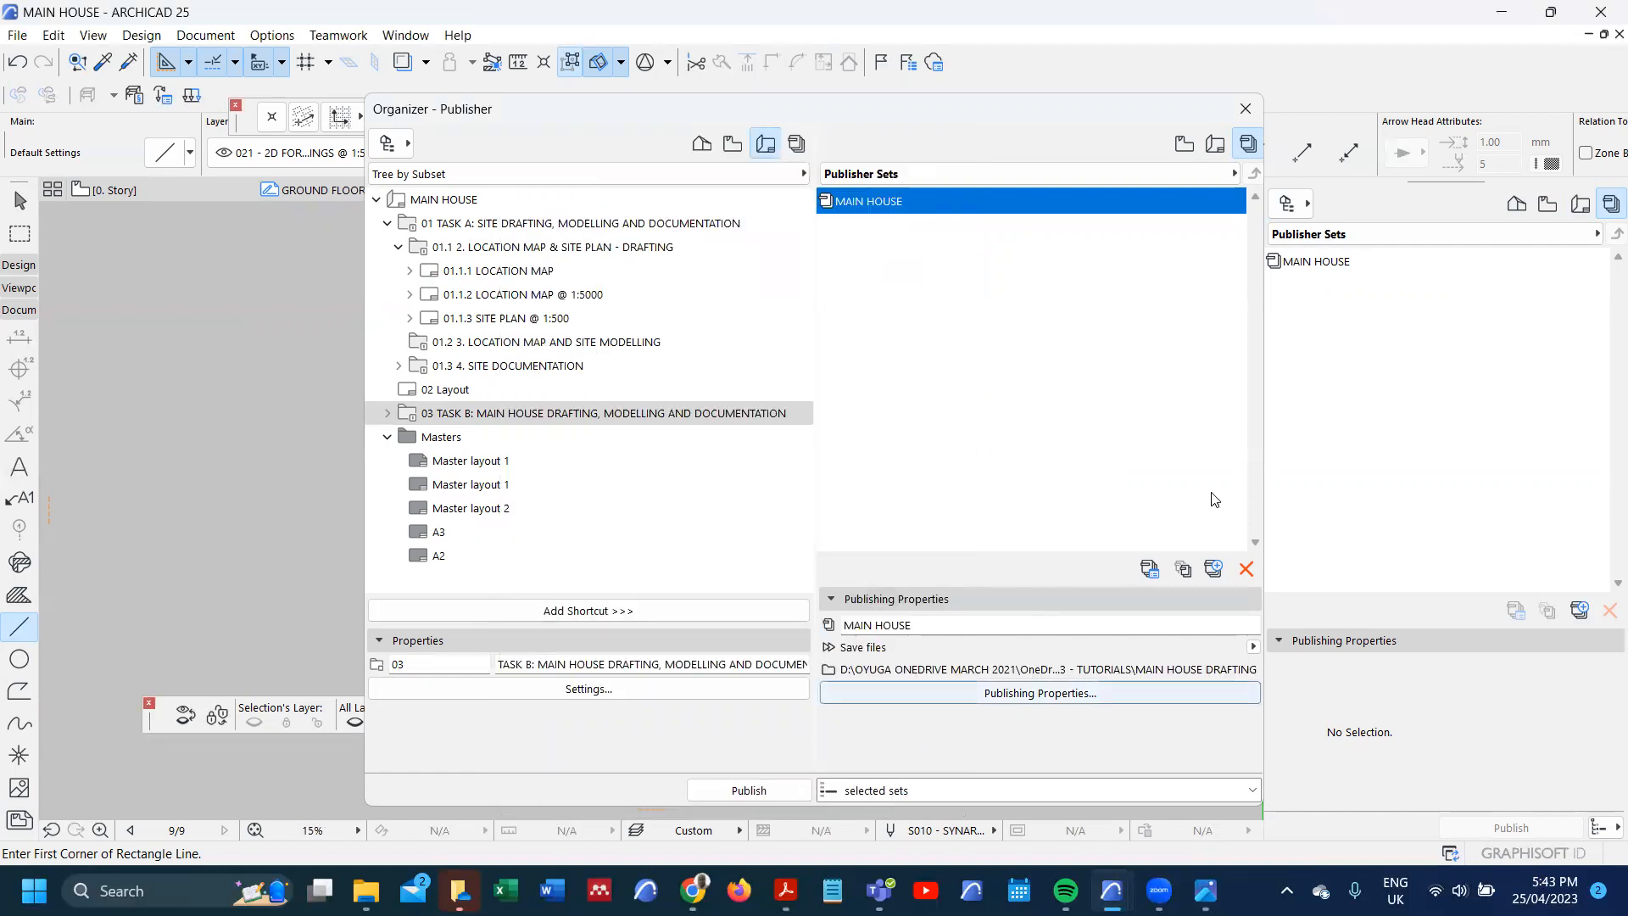
click(1246, 109)
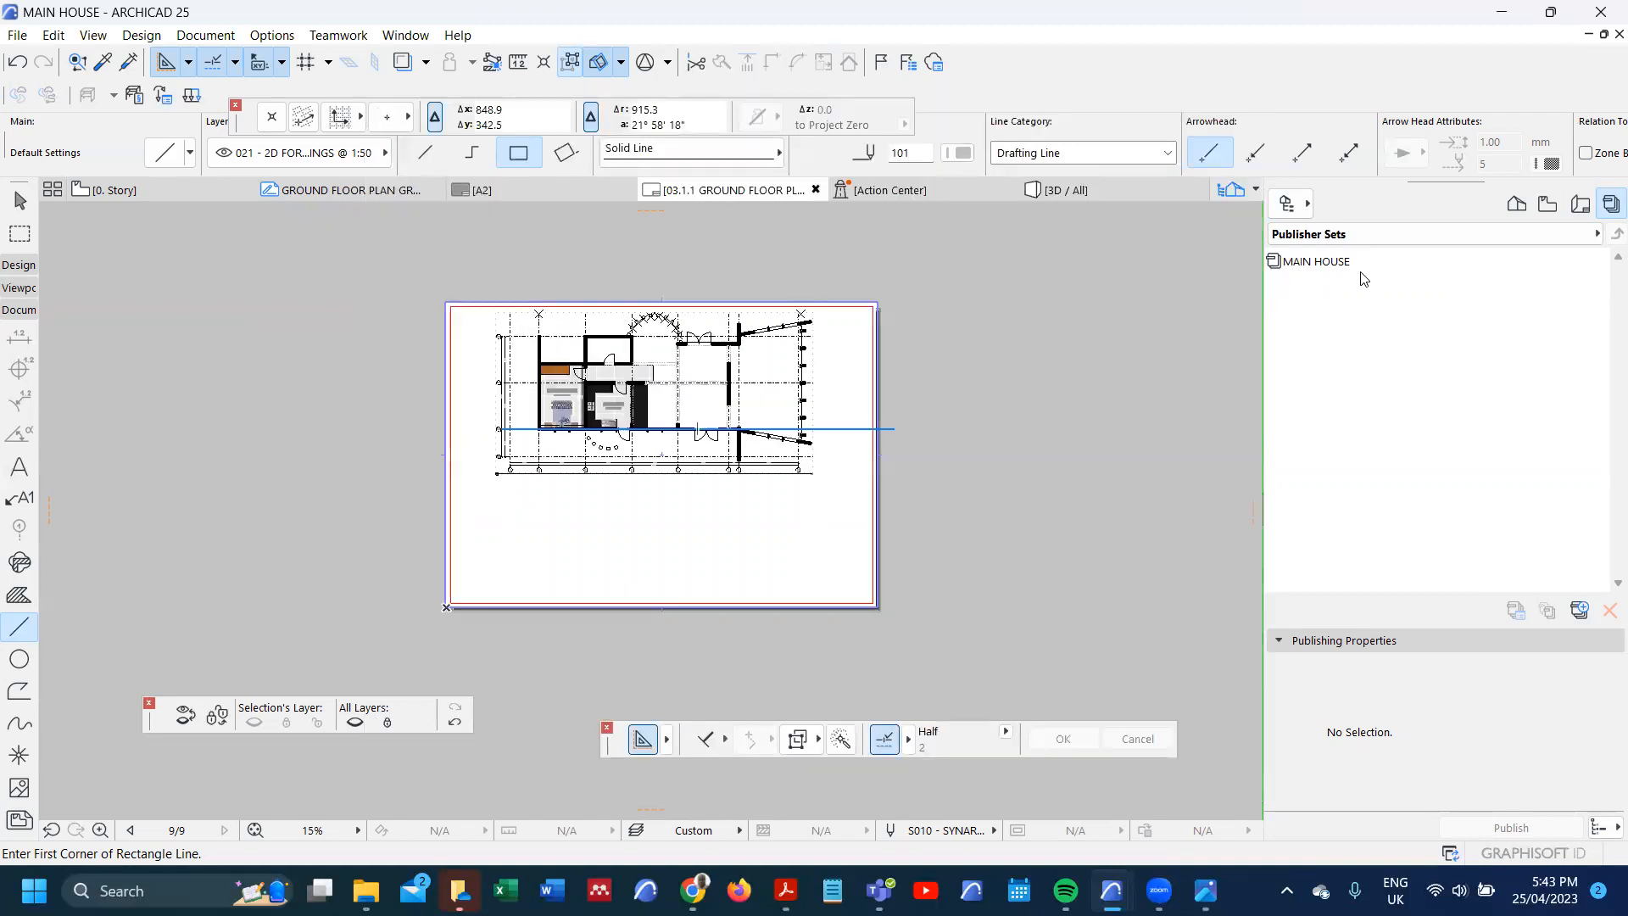
- Examine the contents of the MAIN HOUSE publisher set down to the layouts under 03.1 MAIN HOUSE DRAFTING
double_click(1346, 263)
click(1355, 287)
double_click(1355, 287)
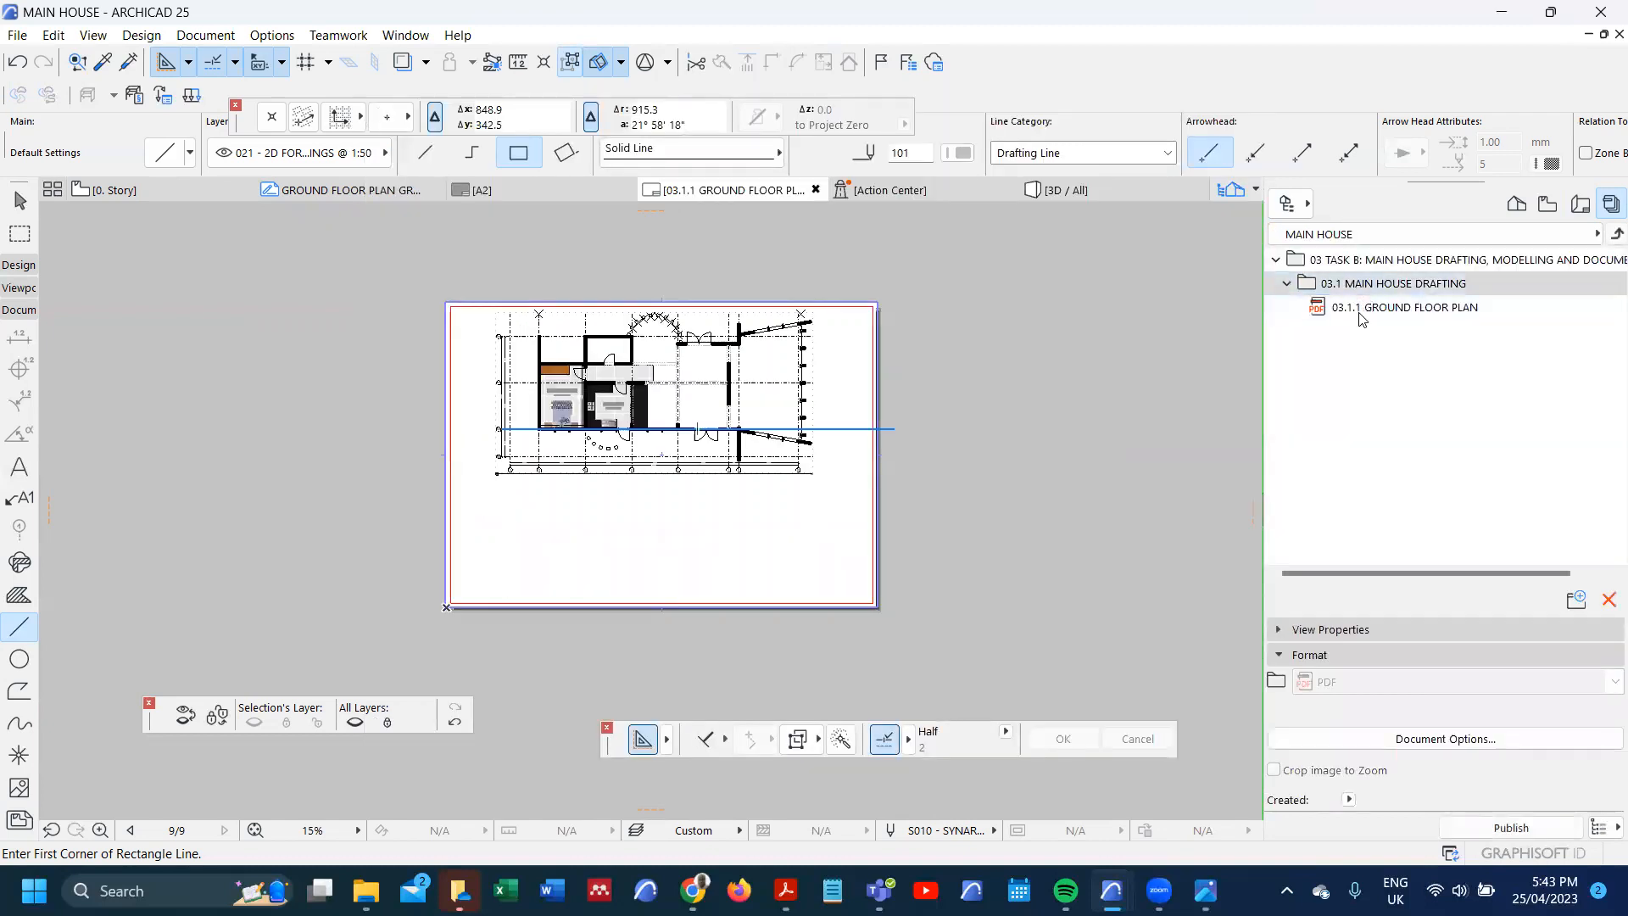
- Return to the list of publisher sets, publish the MAIN HOUSE set, and close the publishing report
click(1603, 240)
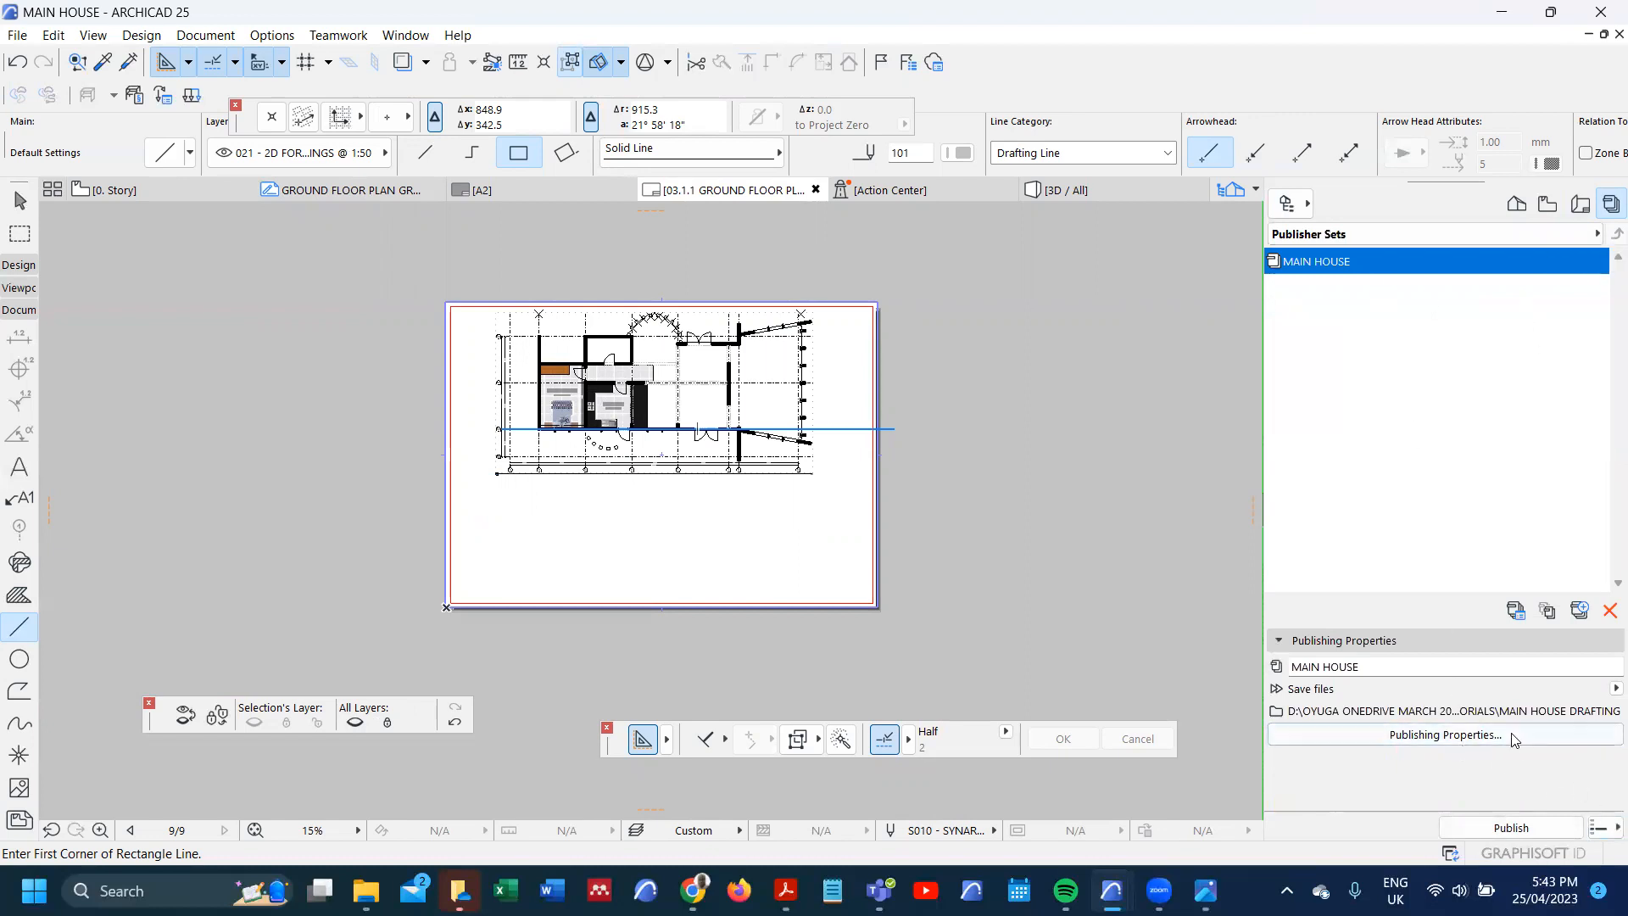
click(1605, 828)
click(1480, 813)
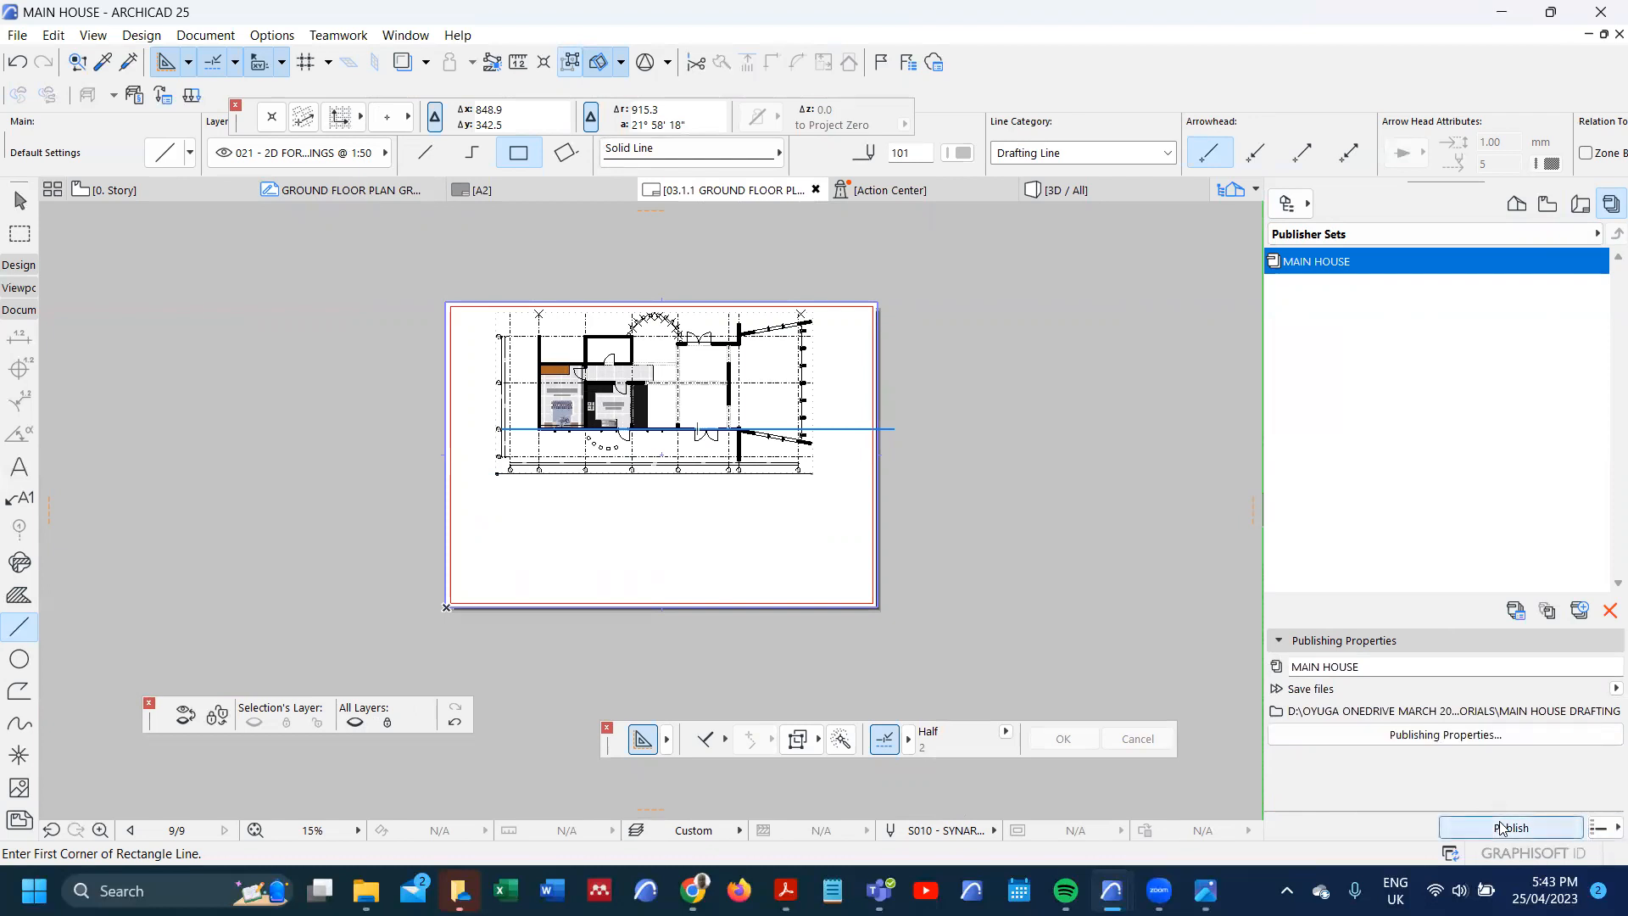
click(1501, 826)
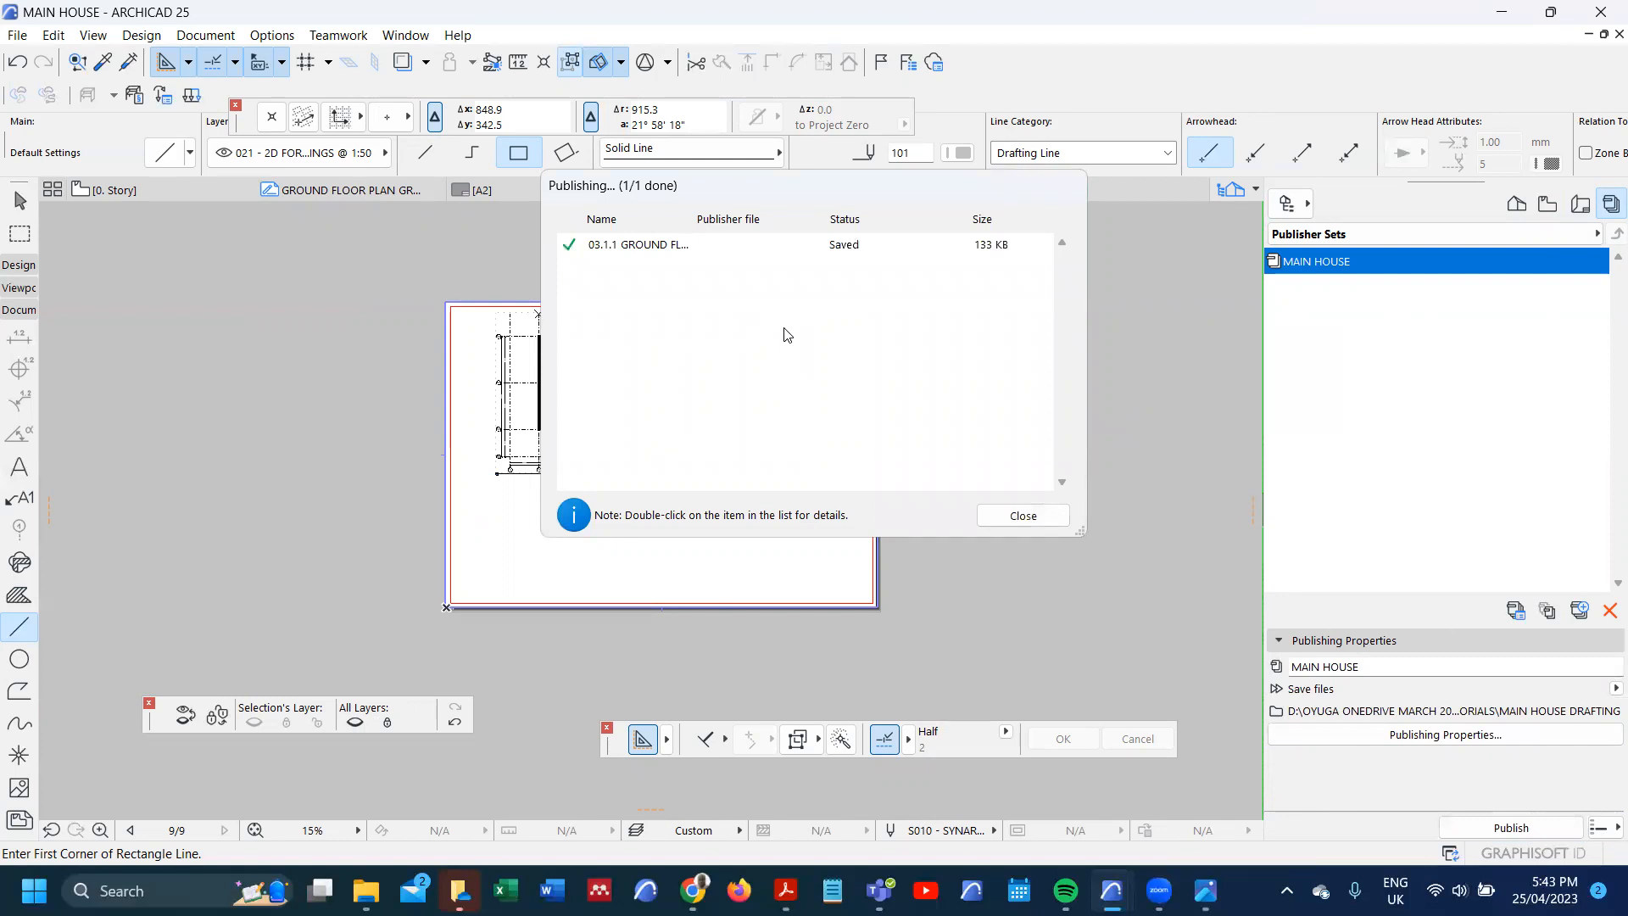
click(1039, 522)
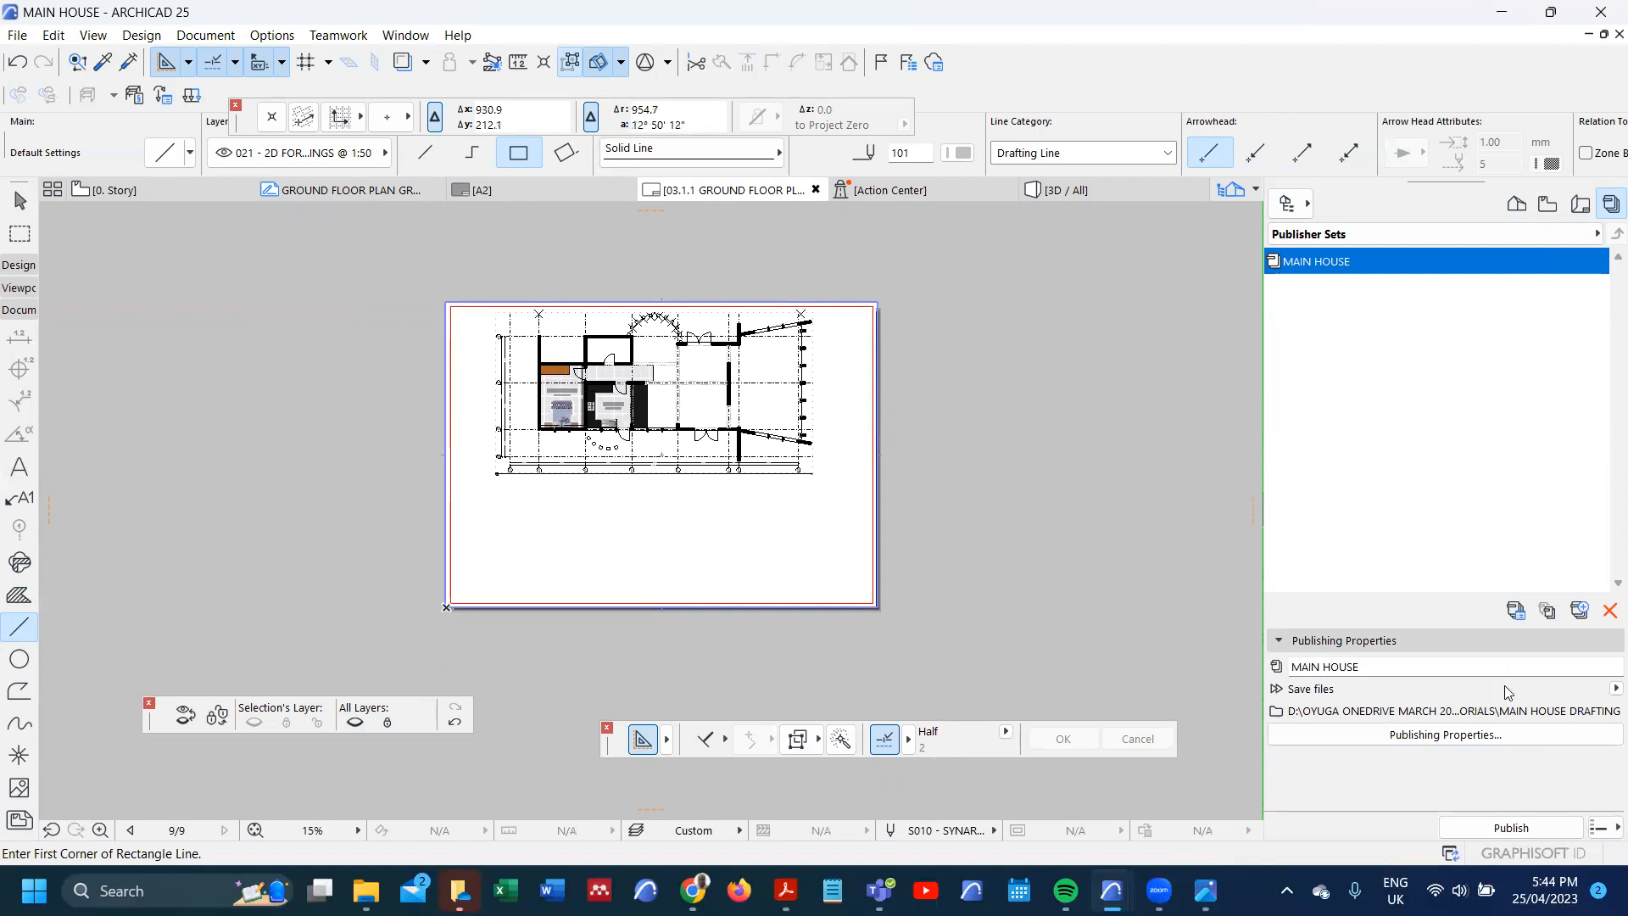
- Change the MAIN HOUSE publisher set's format to BIMx Hyper-model and accept the publishing properties
click(1435, 735)
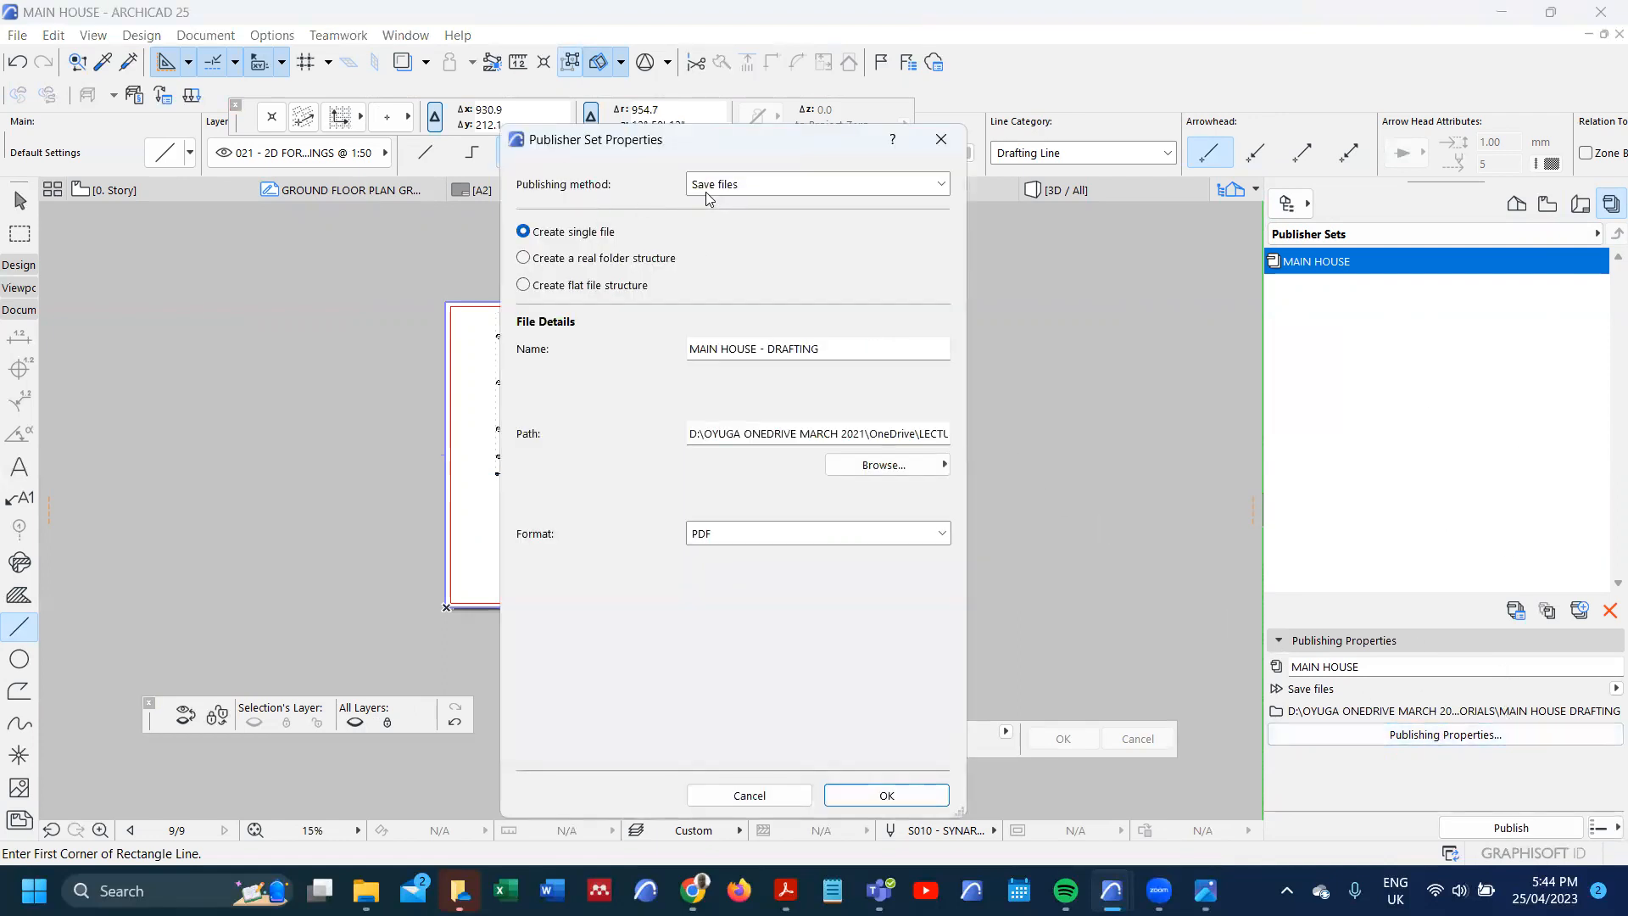
click(749, 545)
click(749, 551)
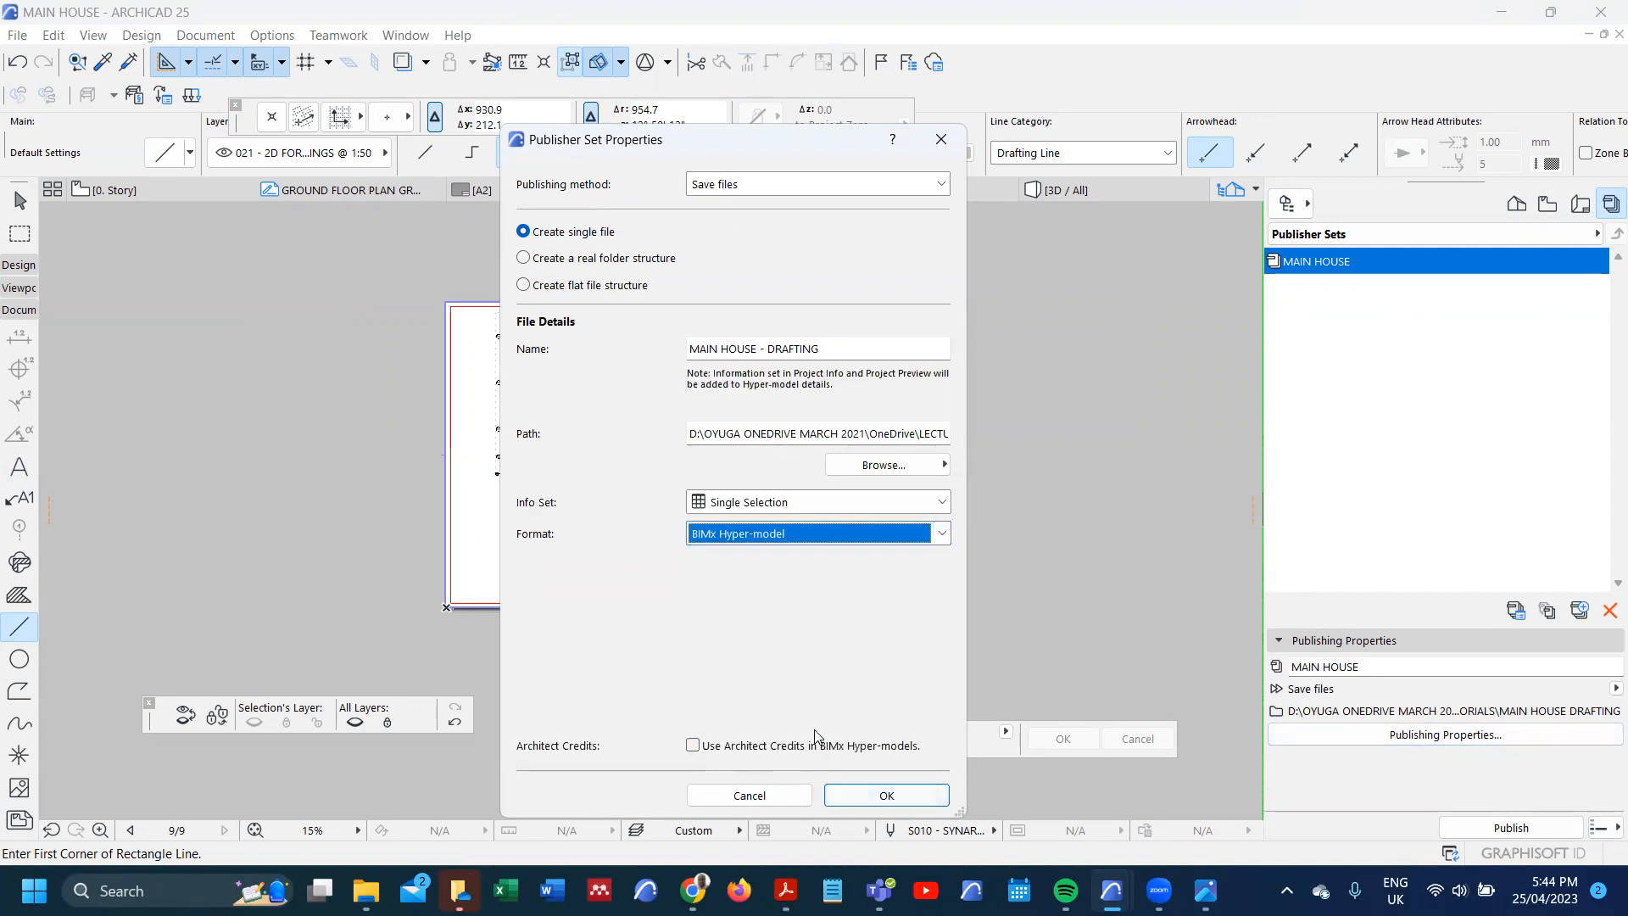
click(849, 797)
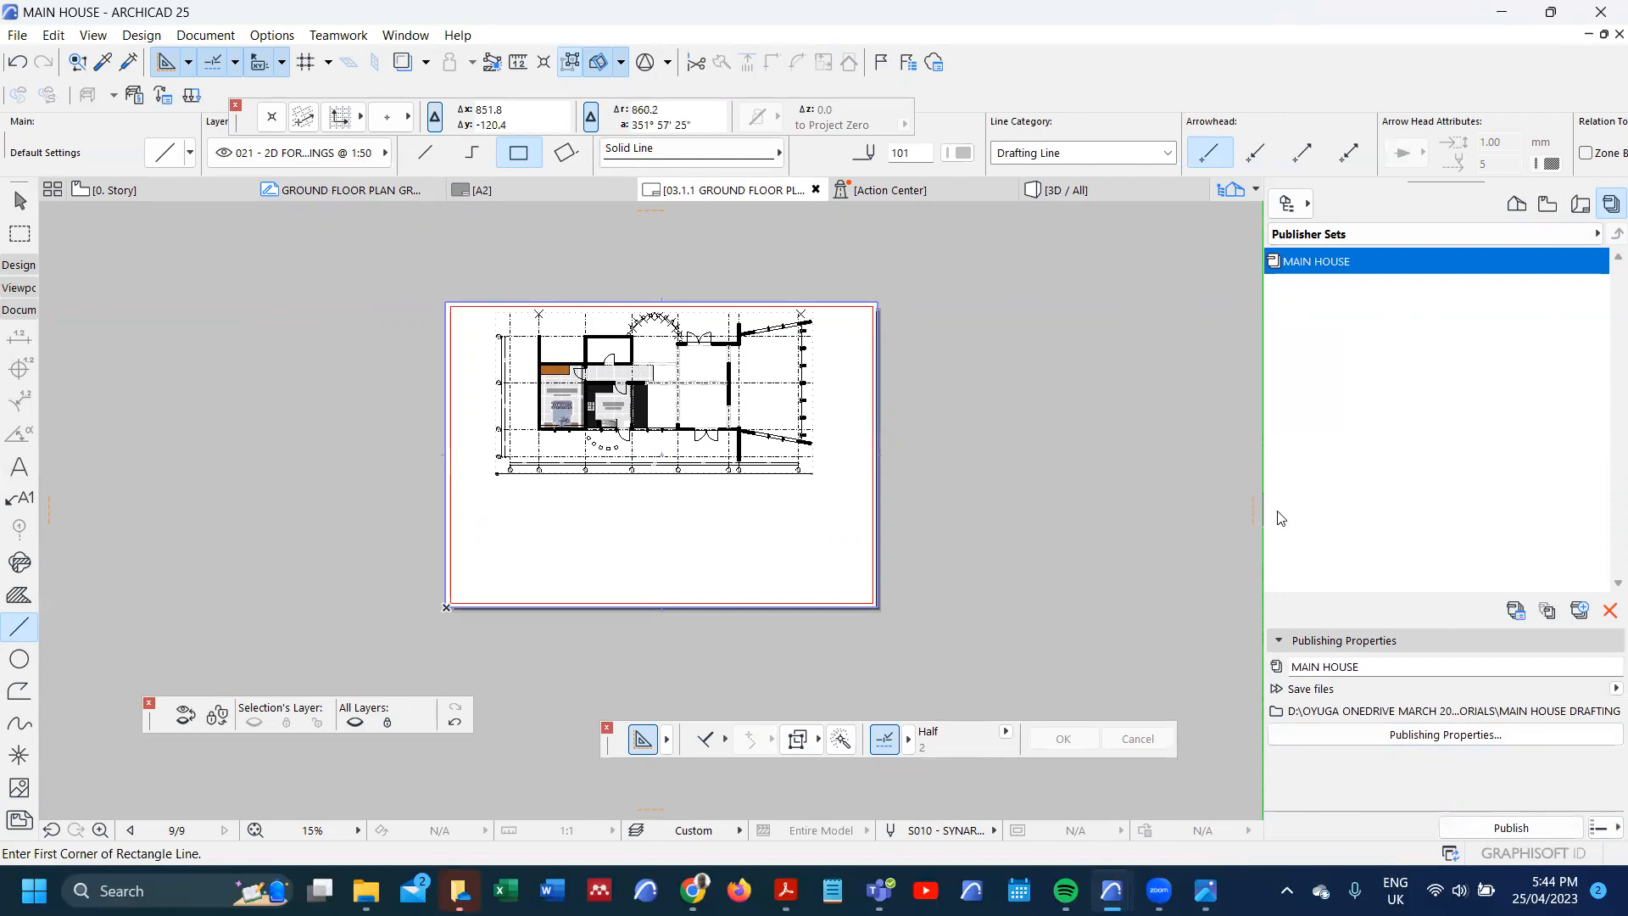
- Publish the selected MAIN HOUSE set as a BIMx Hyper-model and close the publishing report
click(1598, 827)
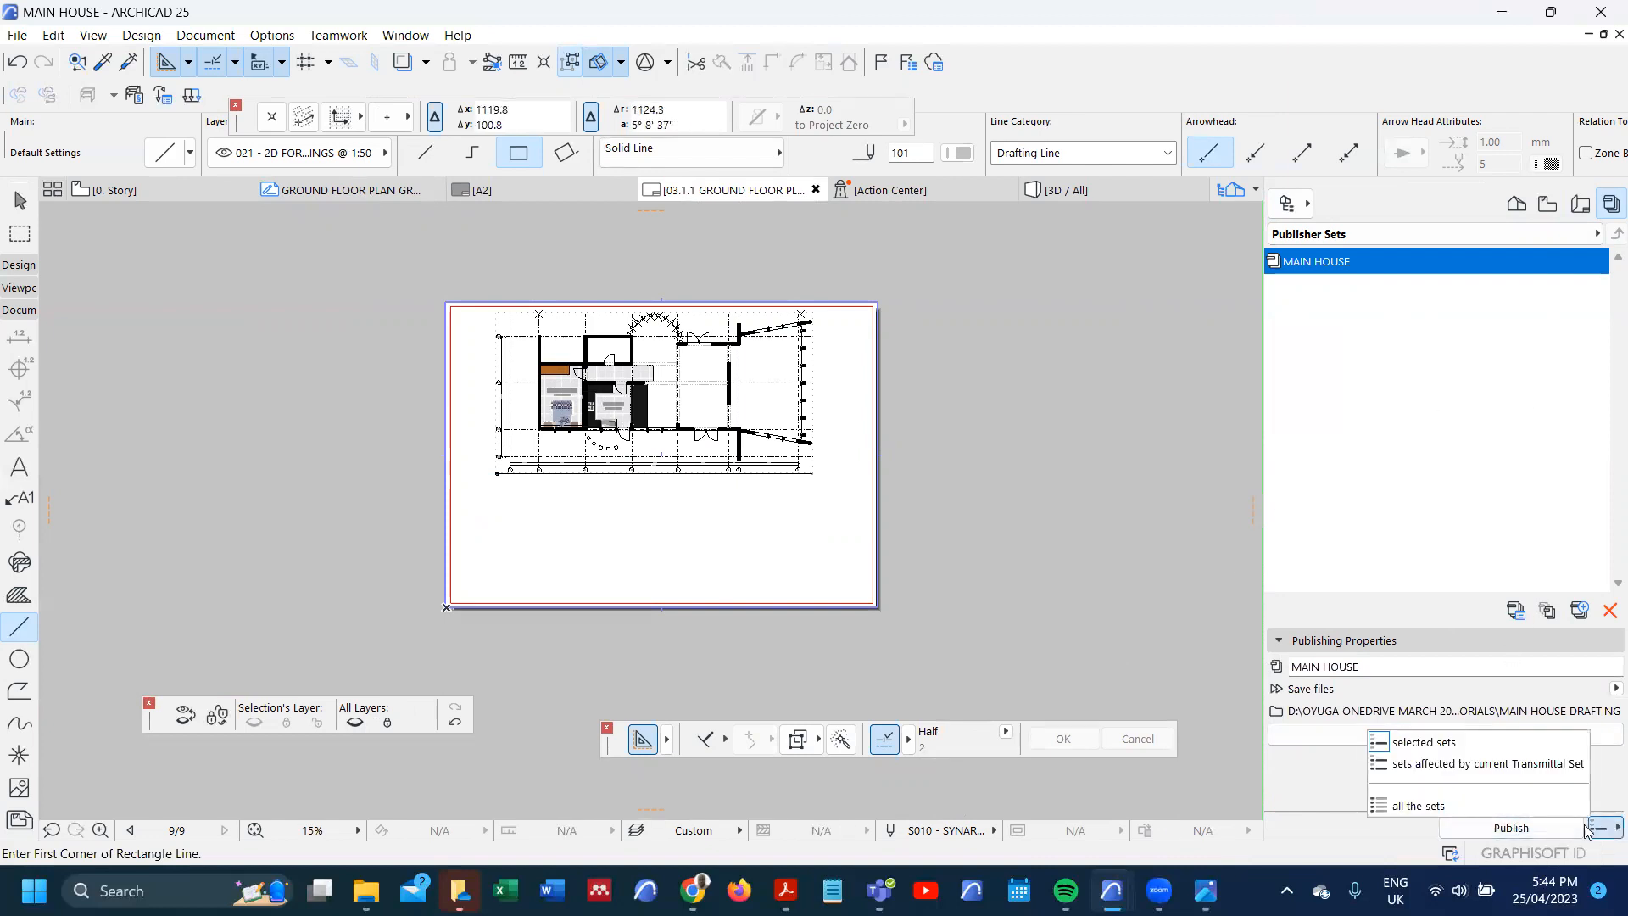
click(1474, 746)
click(1511, 829)
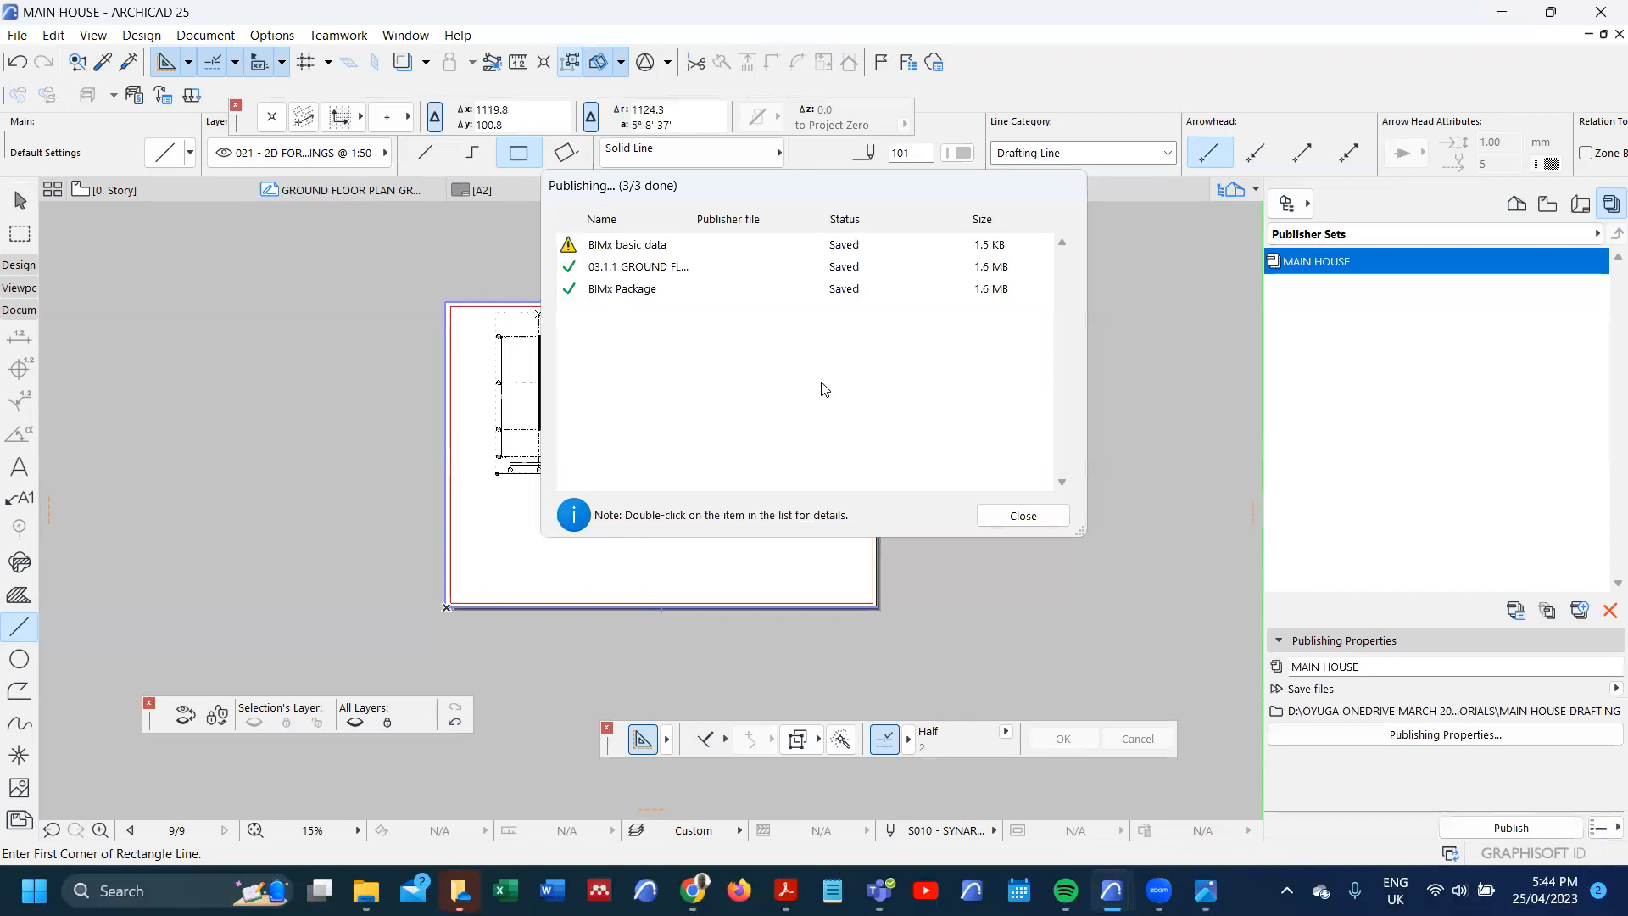
click(1009, 517)
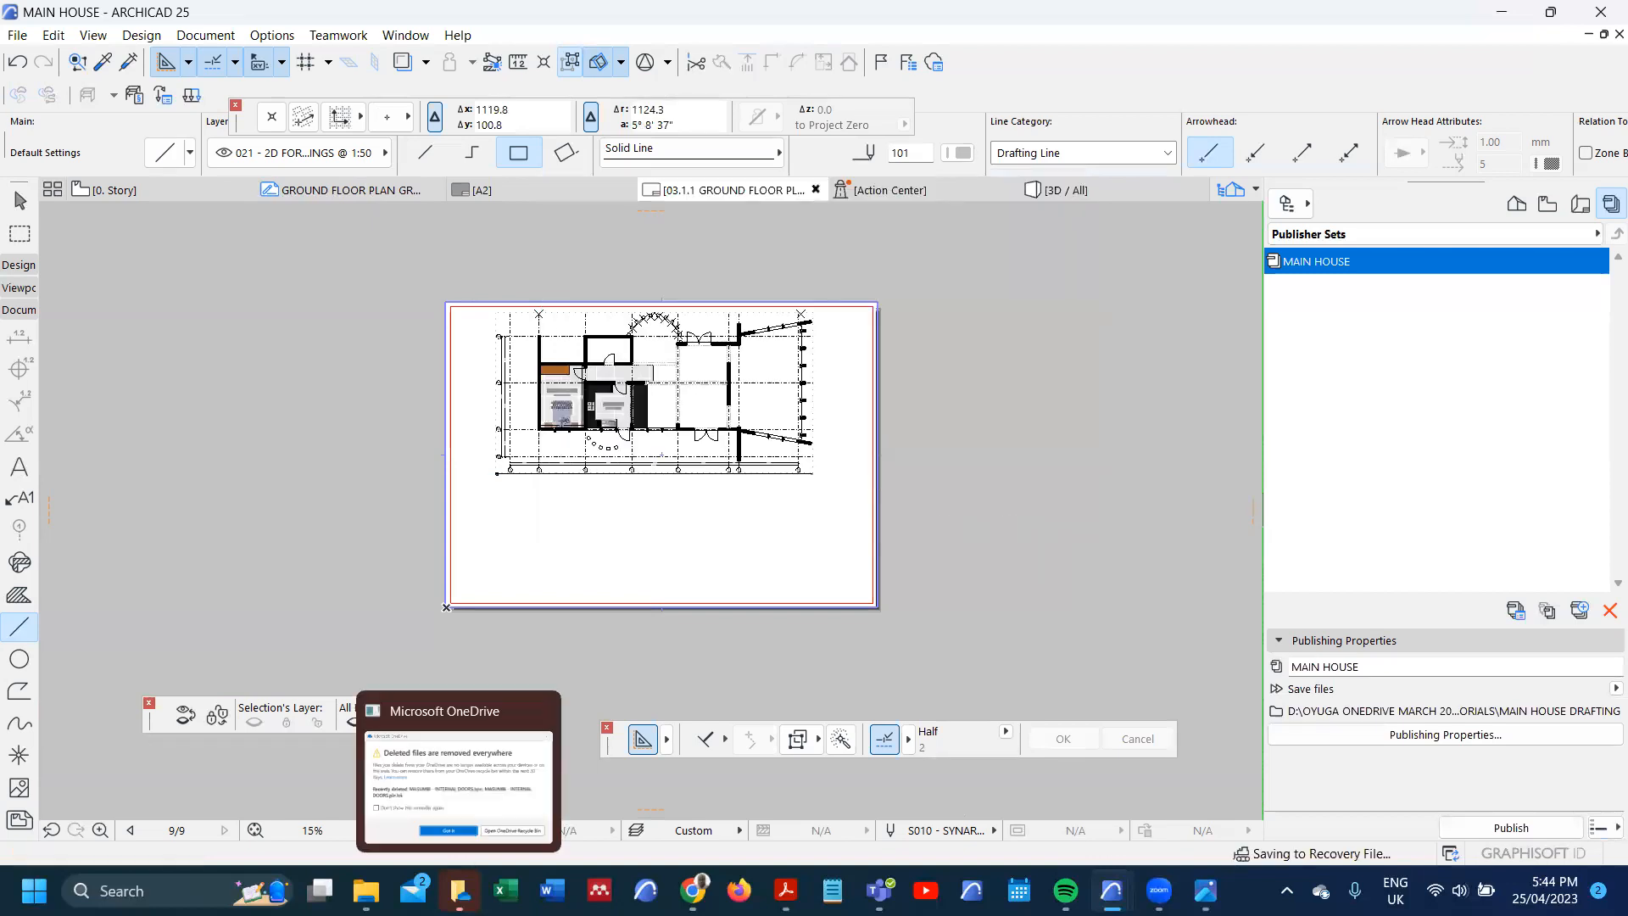
- Switch to File Explorer and open the MAIN HOUSE DRAFTING folder inside 003 - TUTORIALS
click(365, 890)
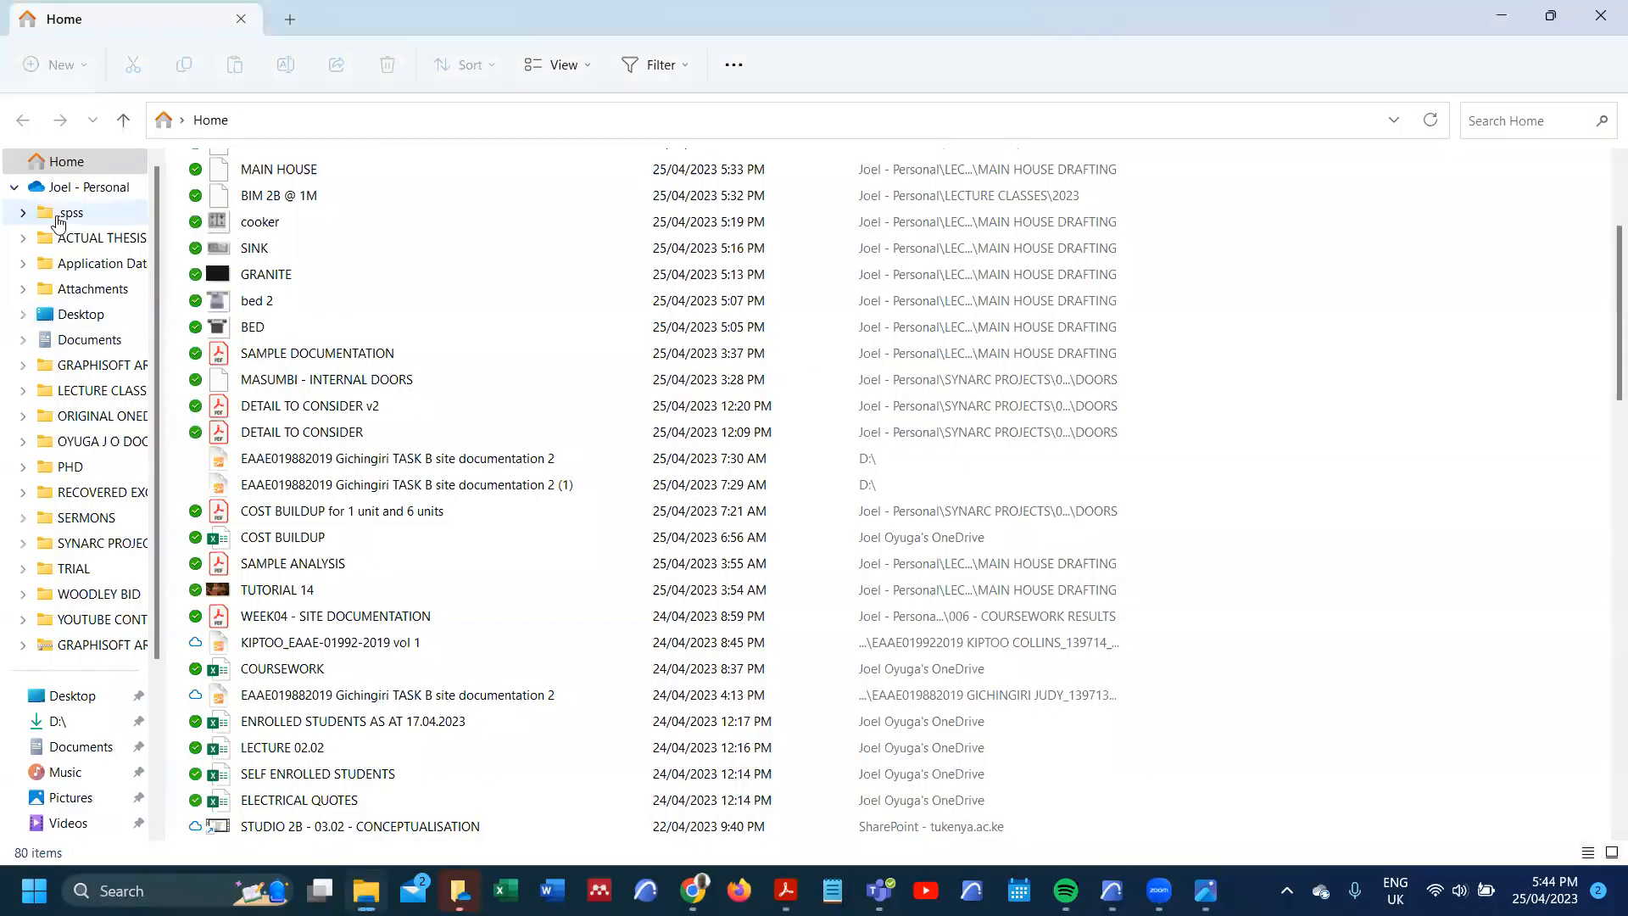
scroll(89, 543, down, 1)
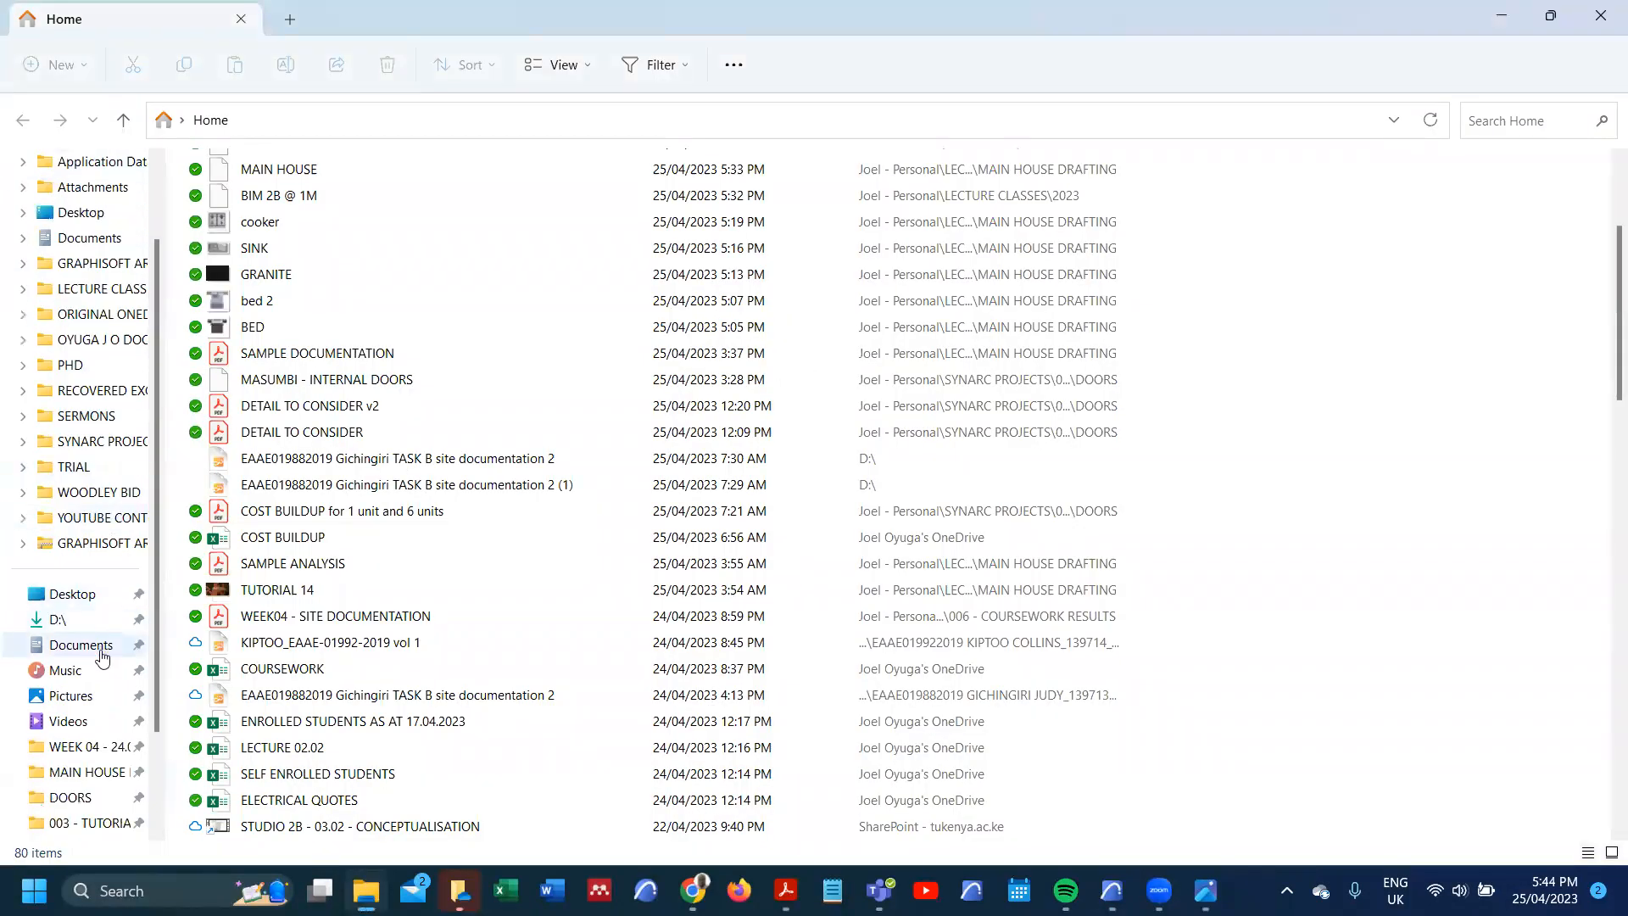
scroll(83, 747, down, 1)
click(90, 772)
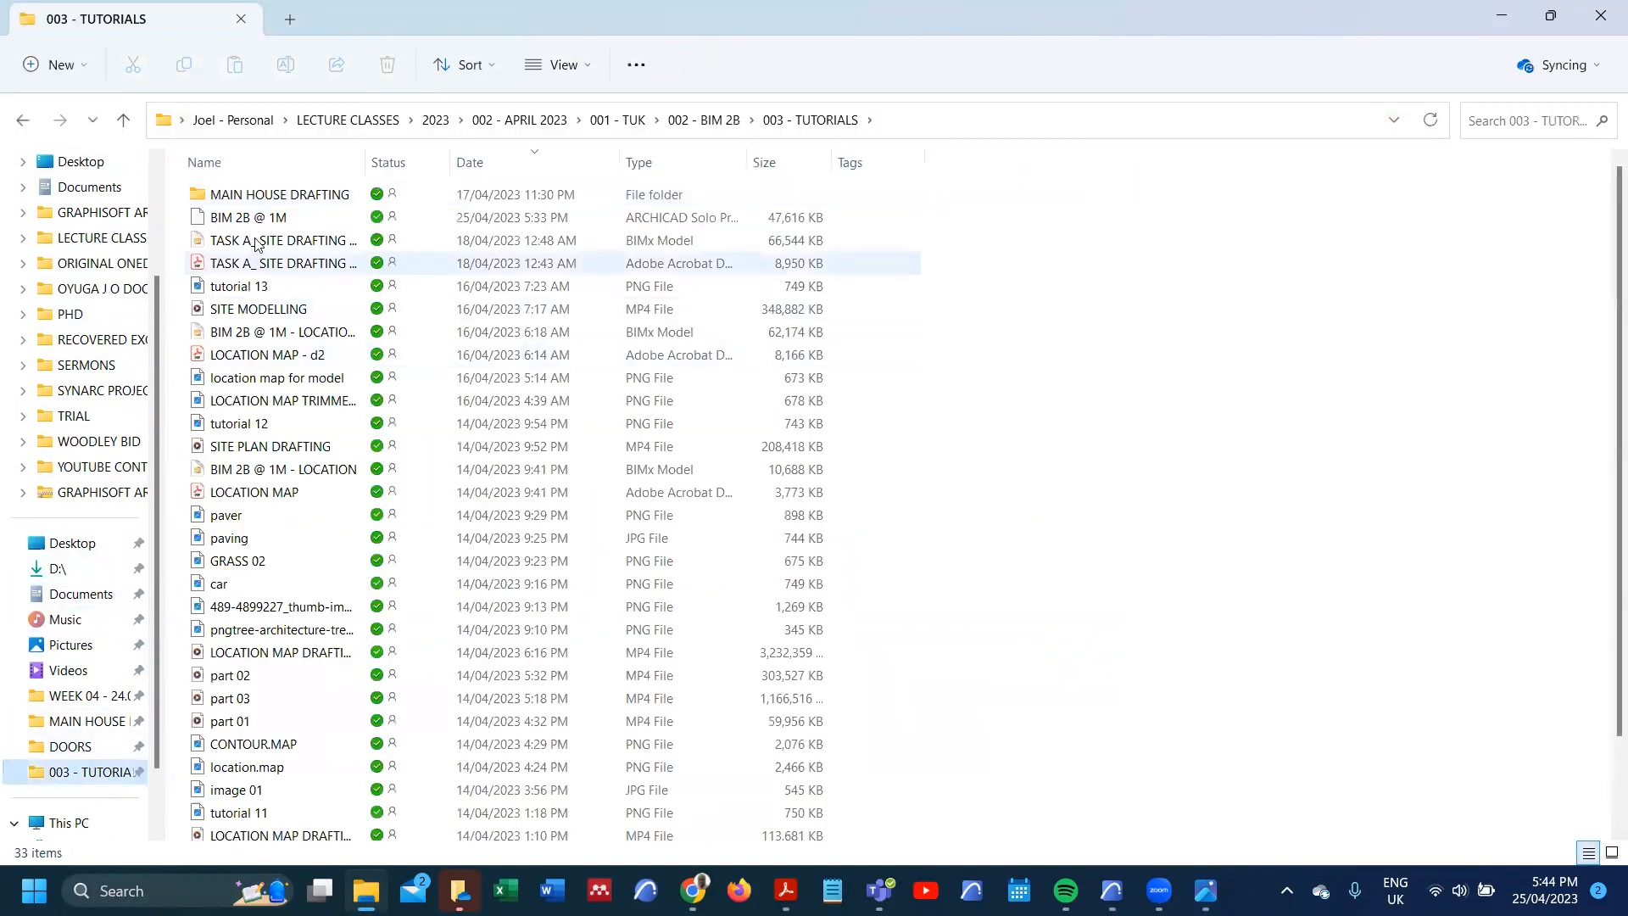
click(278, 194)
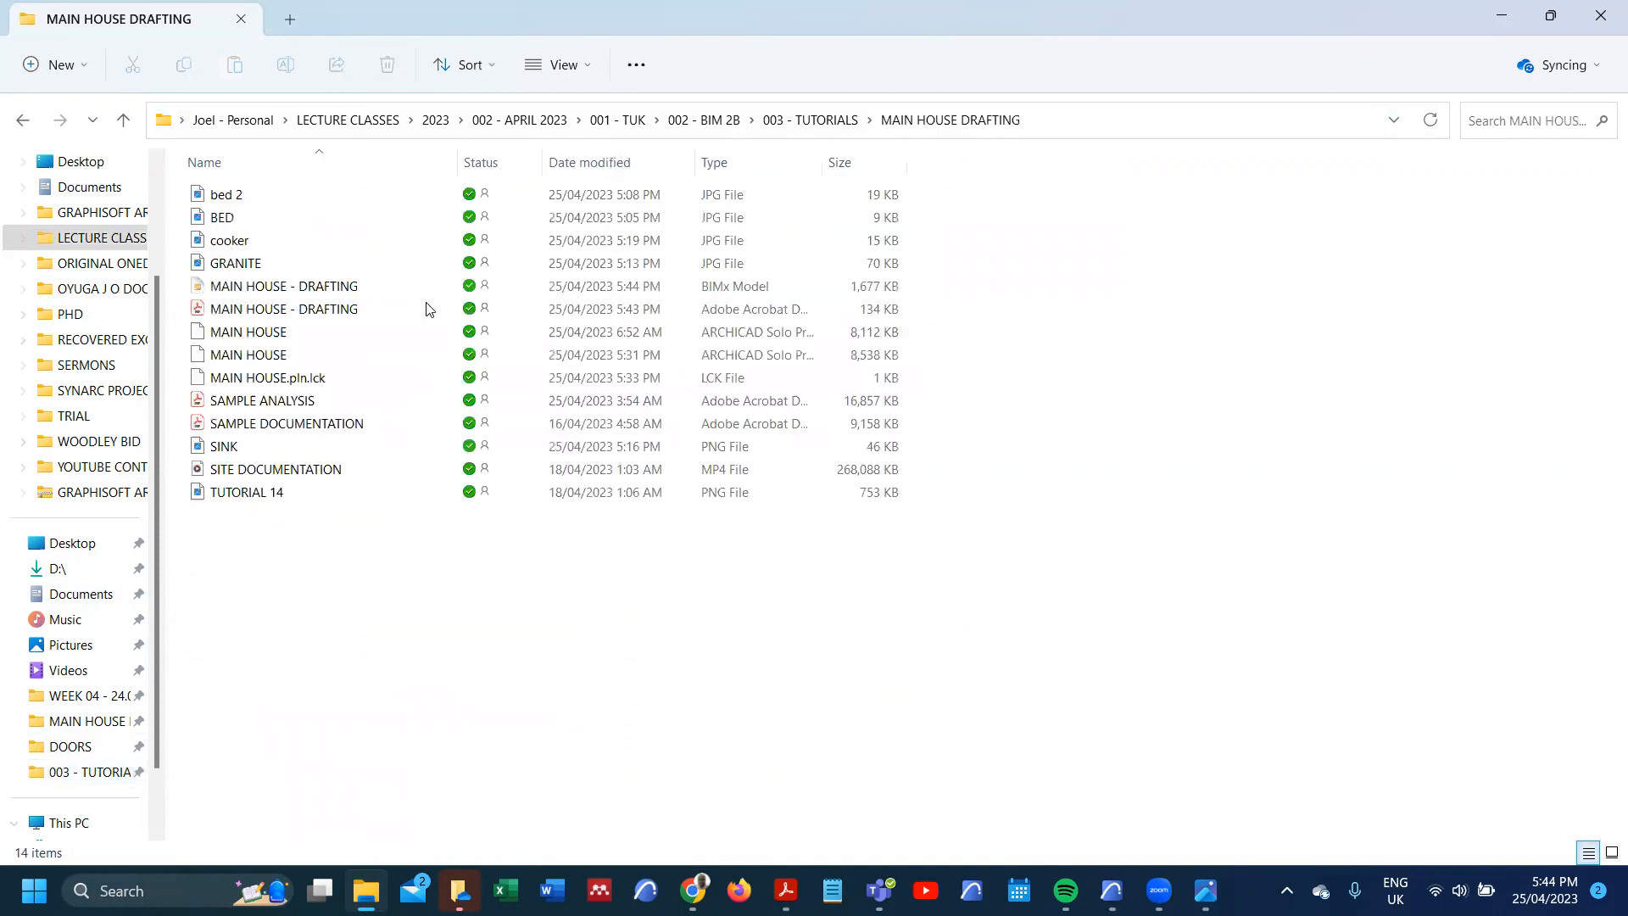
- Check the published MAIN HOUSE - DRAFTING PDF in Adobe Acrobat, and close Acrobat with all its documents
double_click(316, 315)
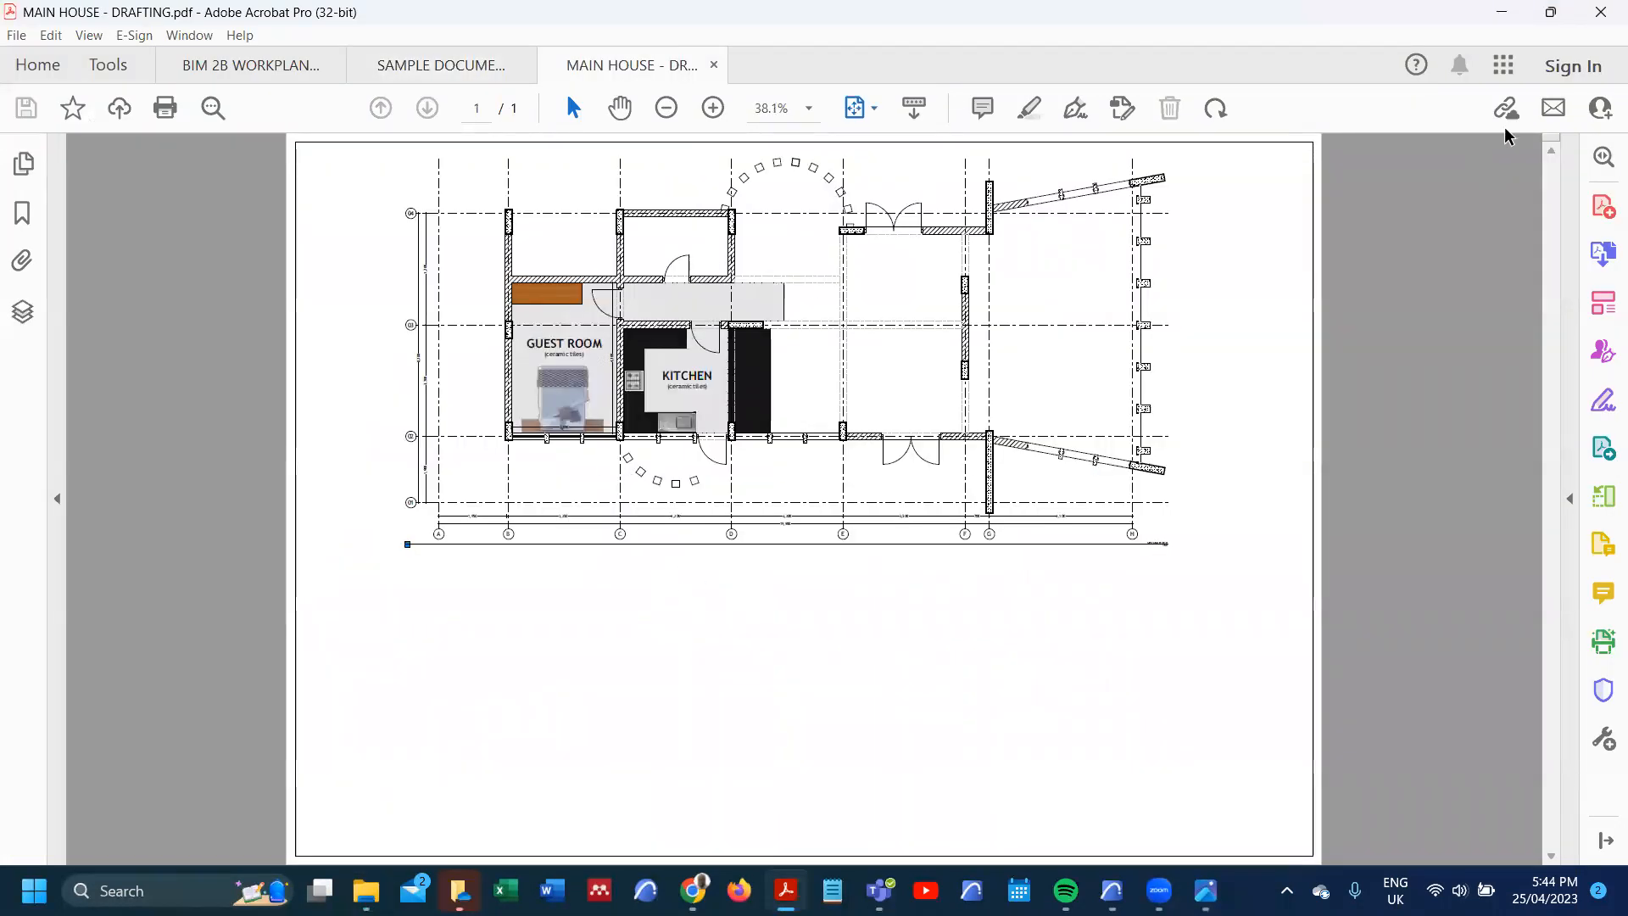
click(1601, 14)
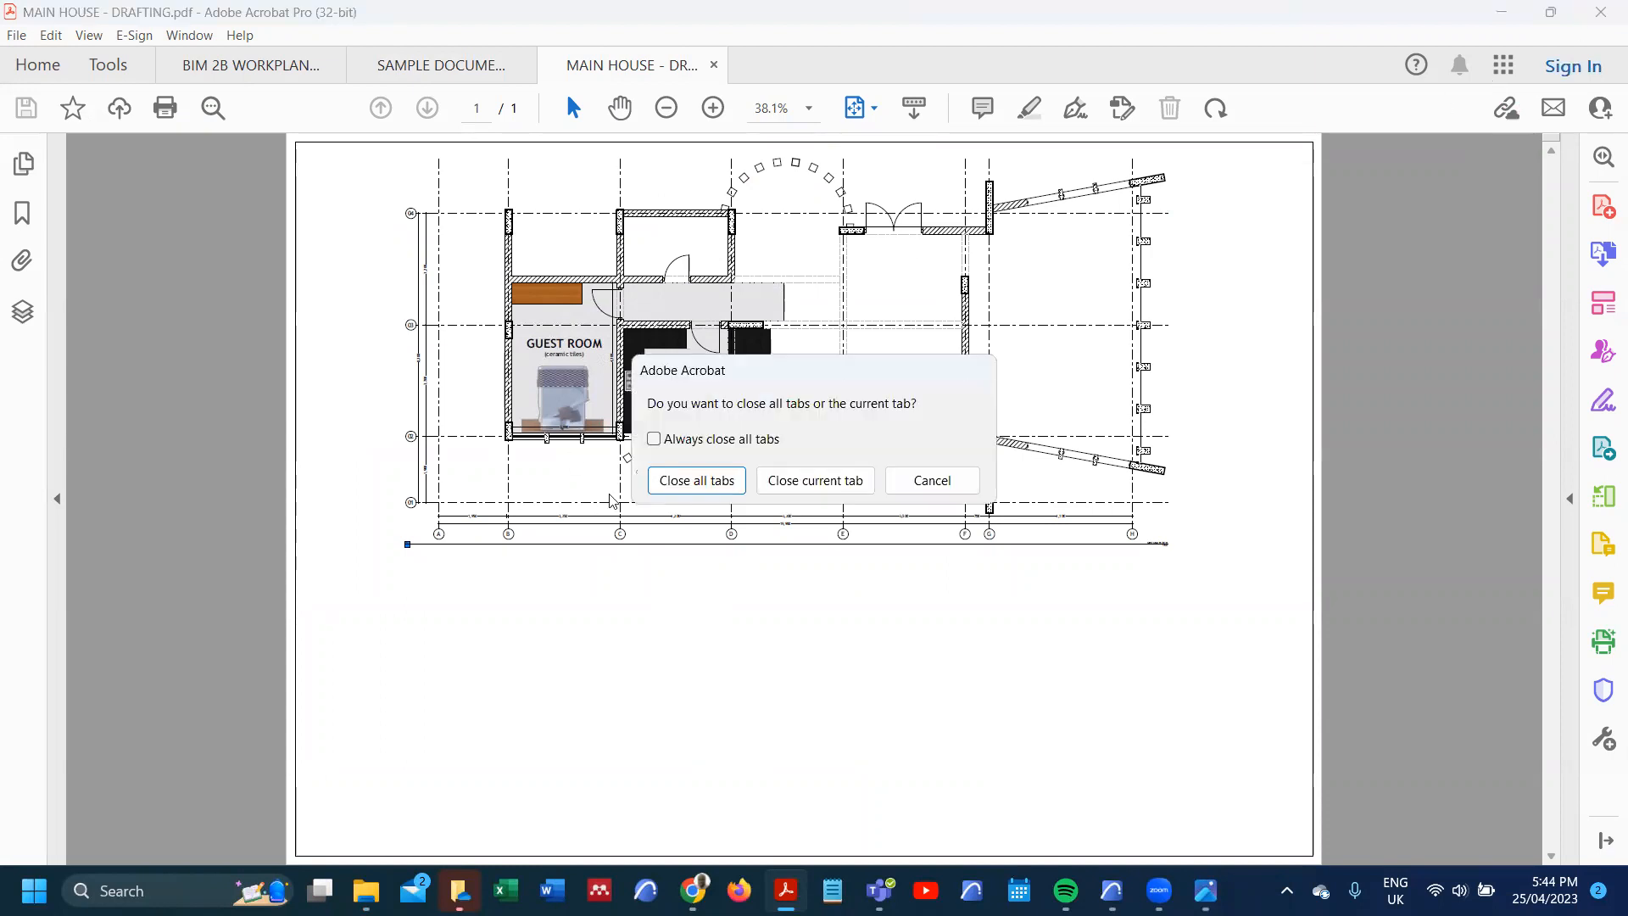
click(693, 479)
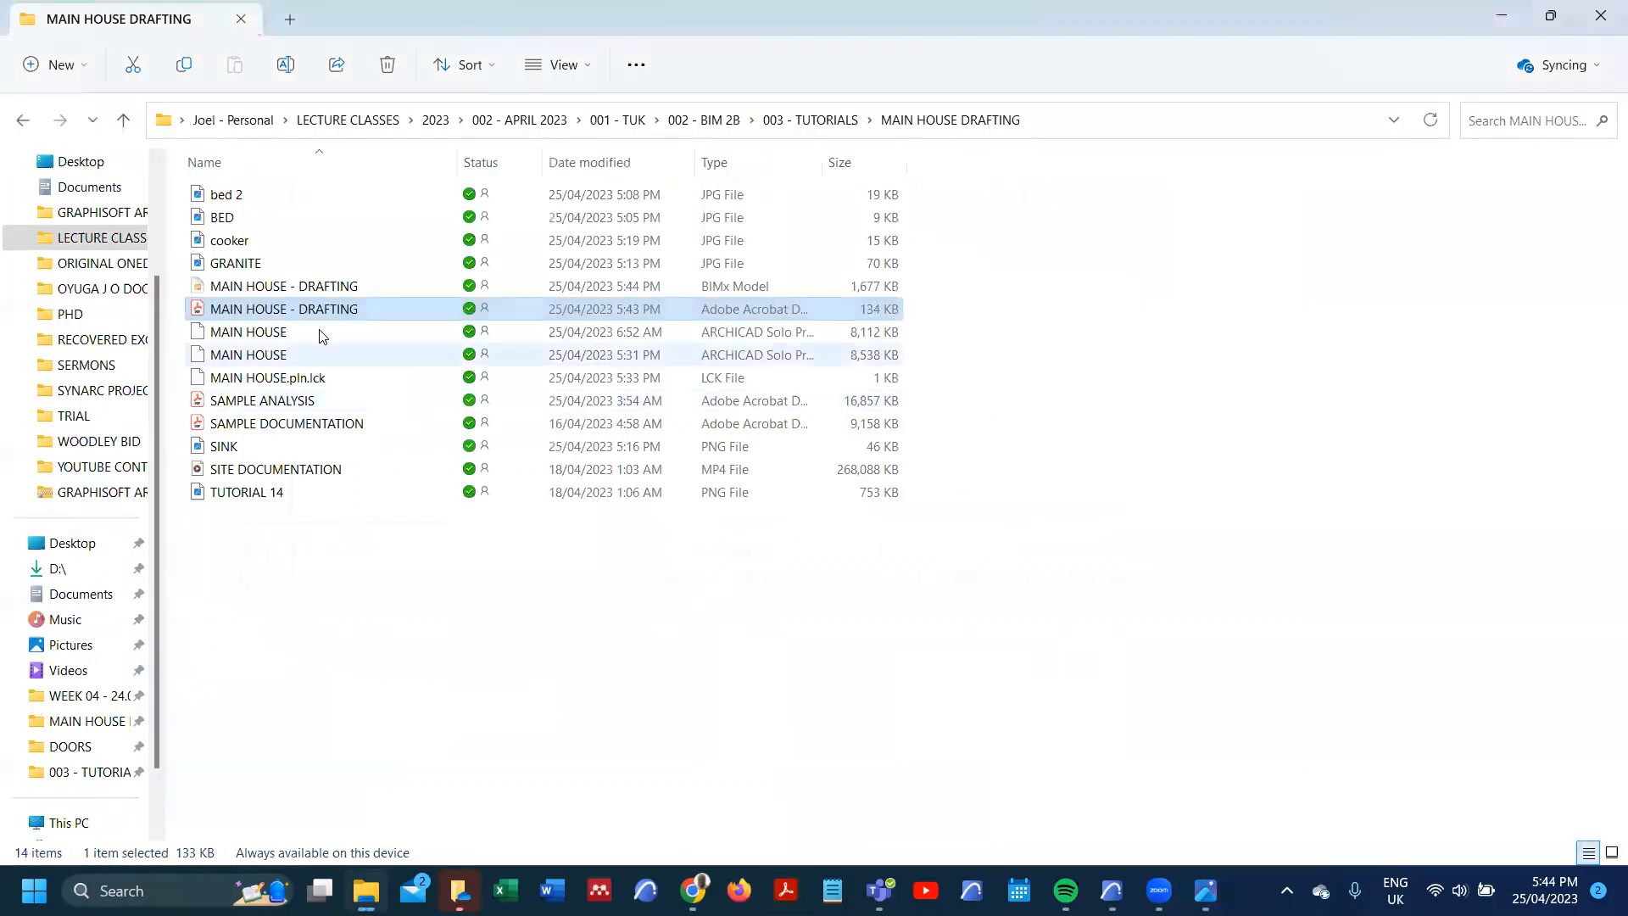
- Open the MAIN HOUSE - DRAFTING BIMx model and display the ground floor plan layout under 03.1 MAIN HOUSE DRAFTING
click(342, 288)
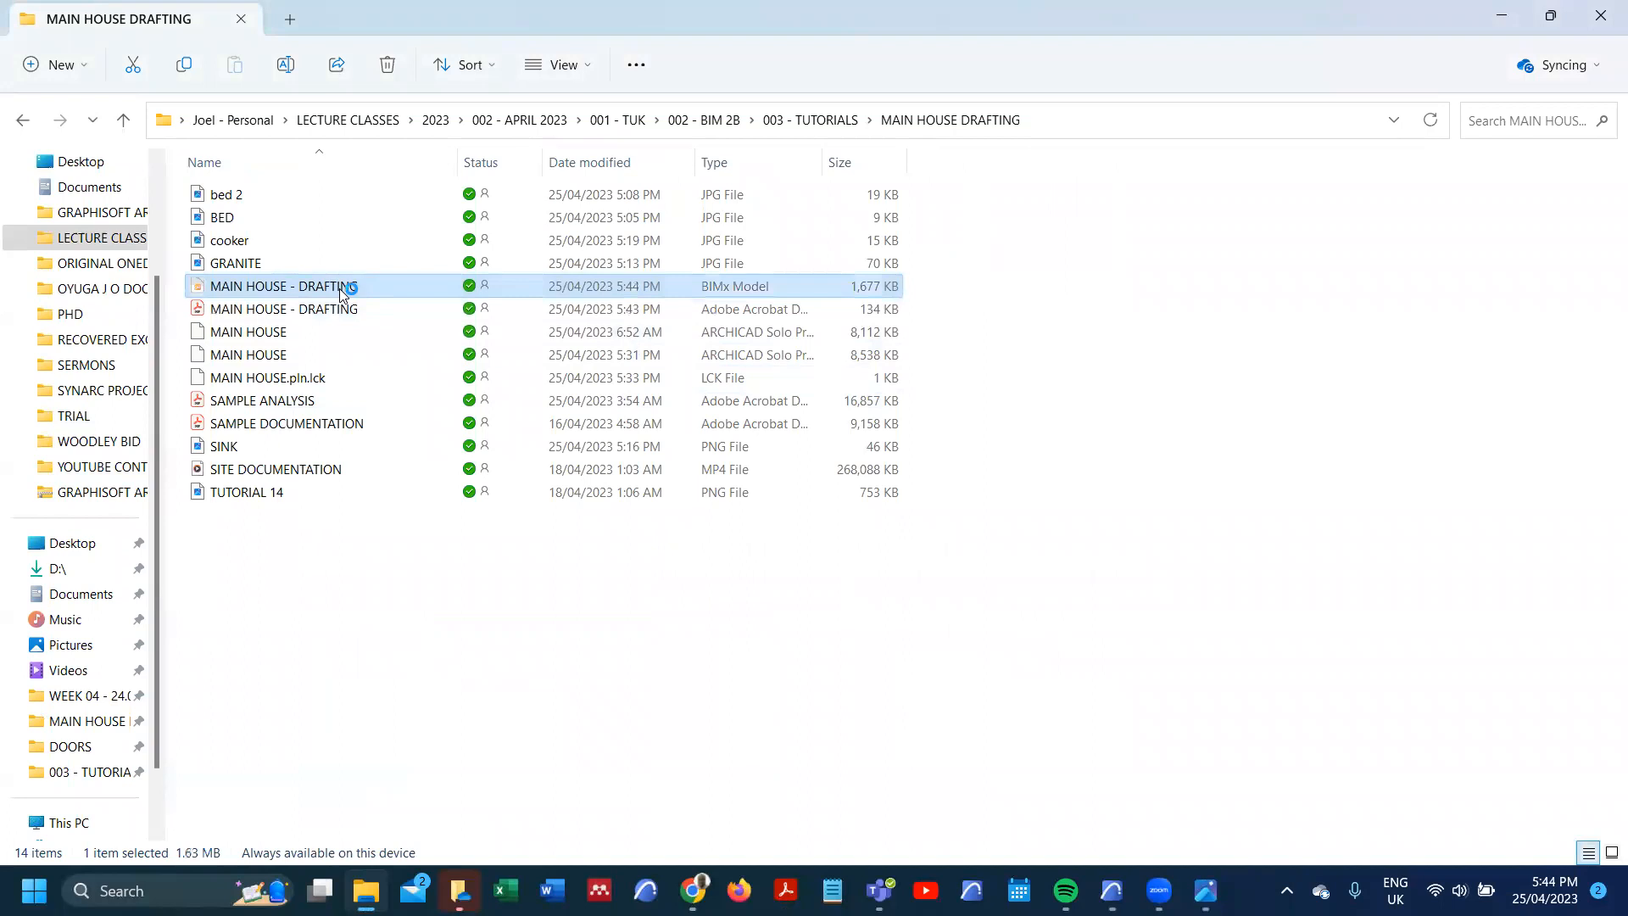
double_click(340, 288)
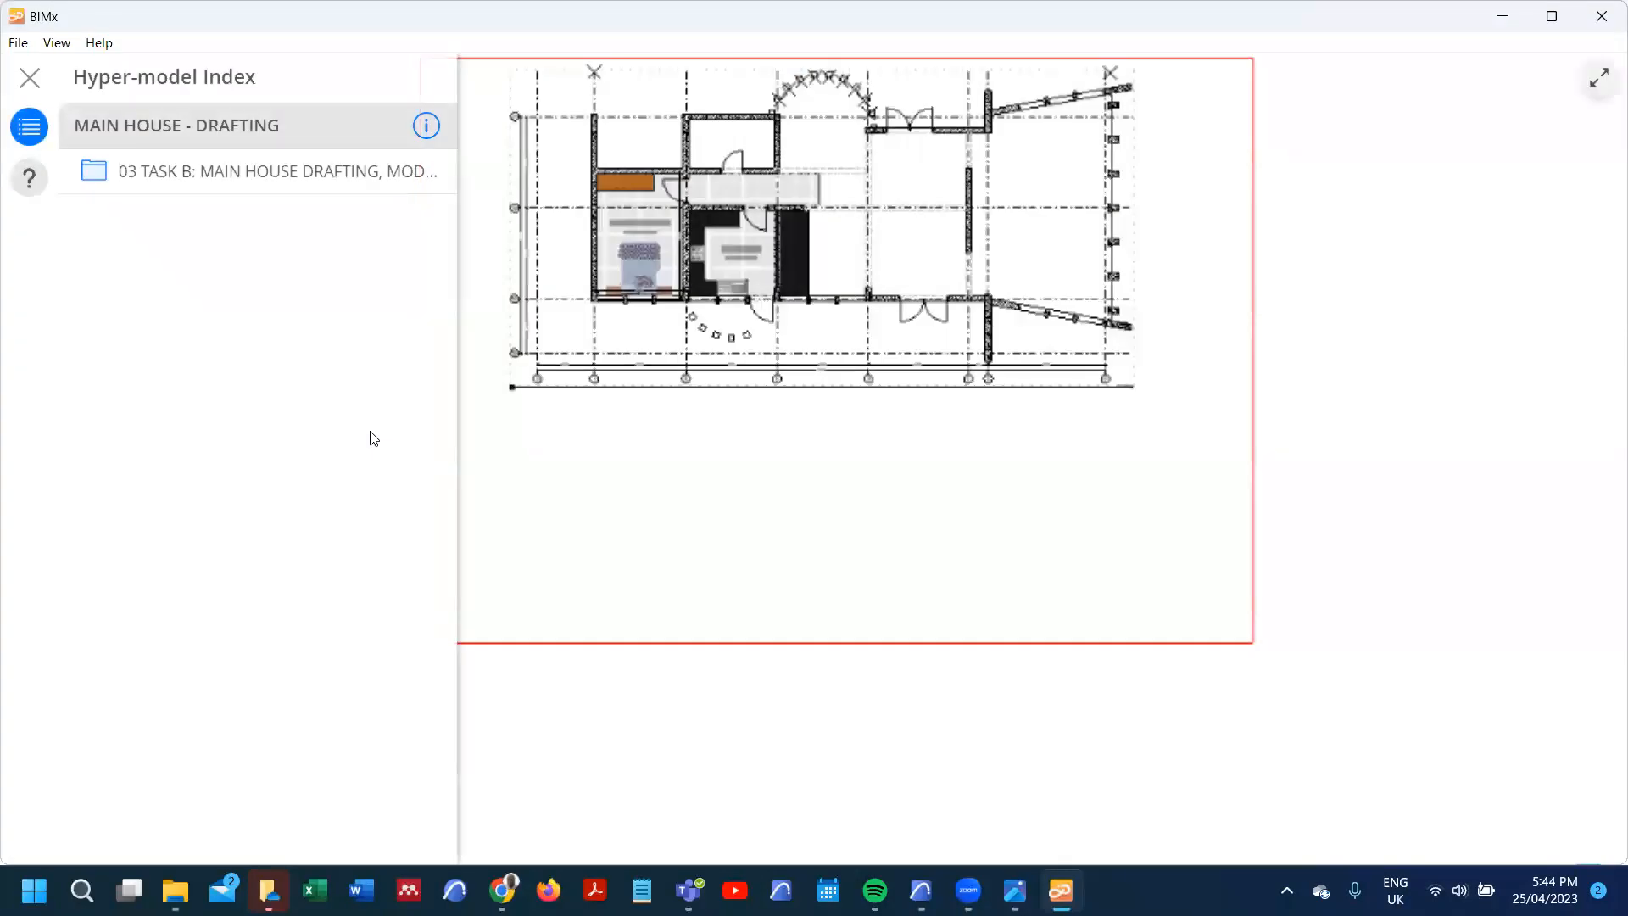
click(270, 170)
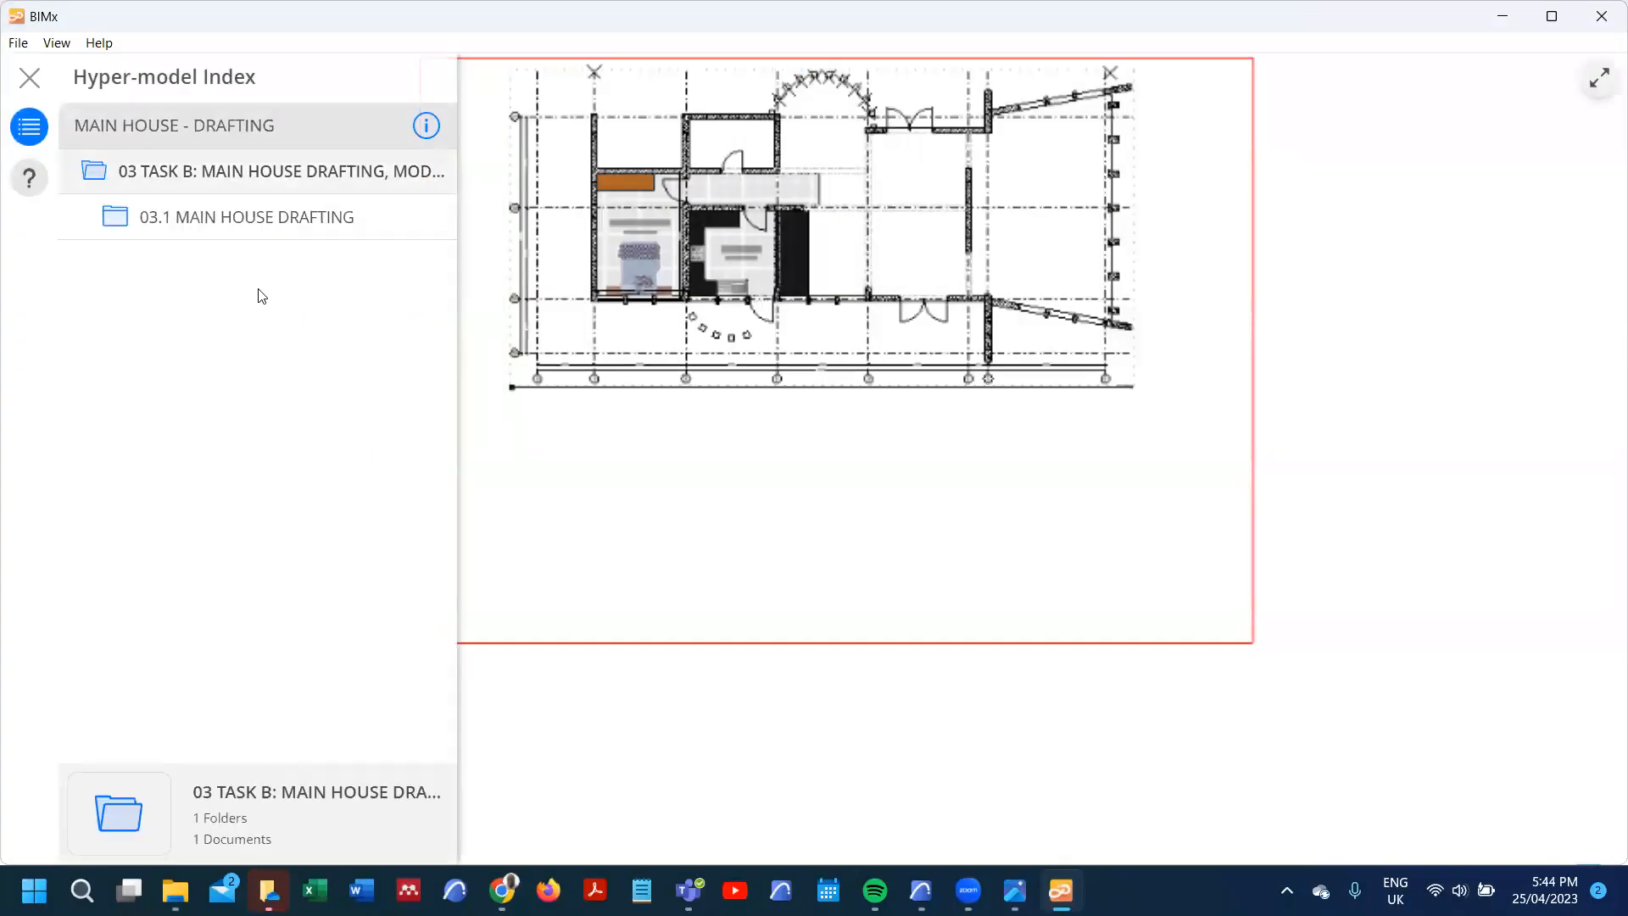
click(255, 218)
click(255, 264)
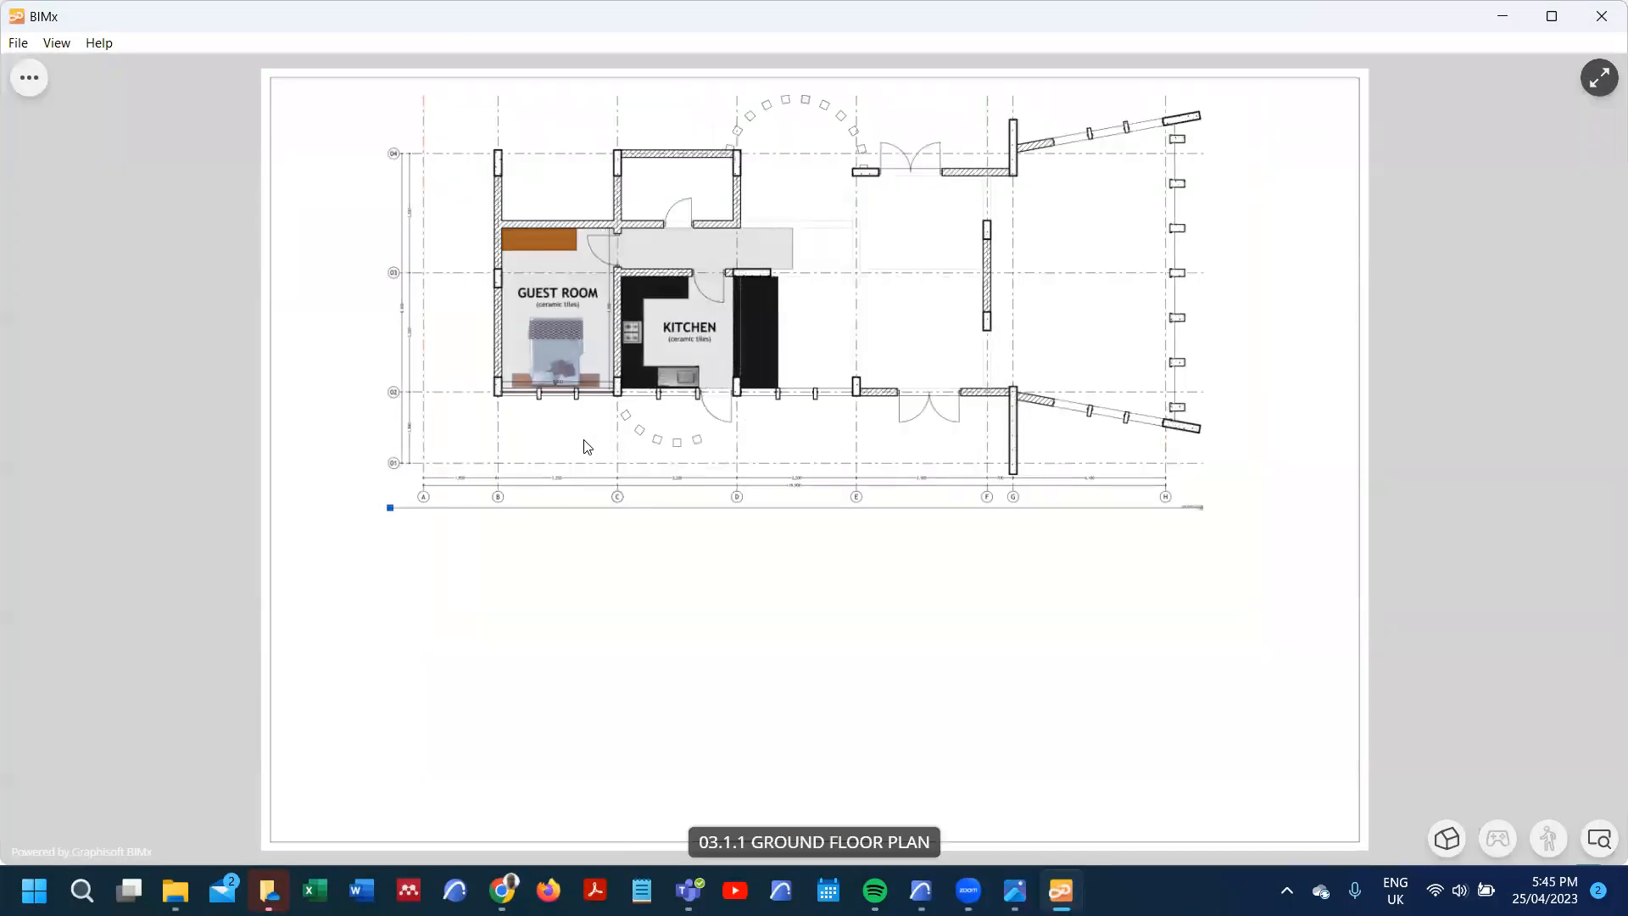
- Examine the guest room, kitchen and surrounding dimensions on the published ground floor plan, and return to the MAIN HOUSE project in ARCHICAD
scroll(528, 340, up, 5)
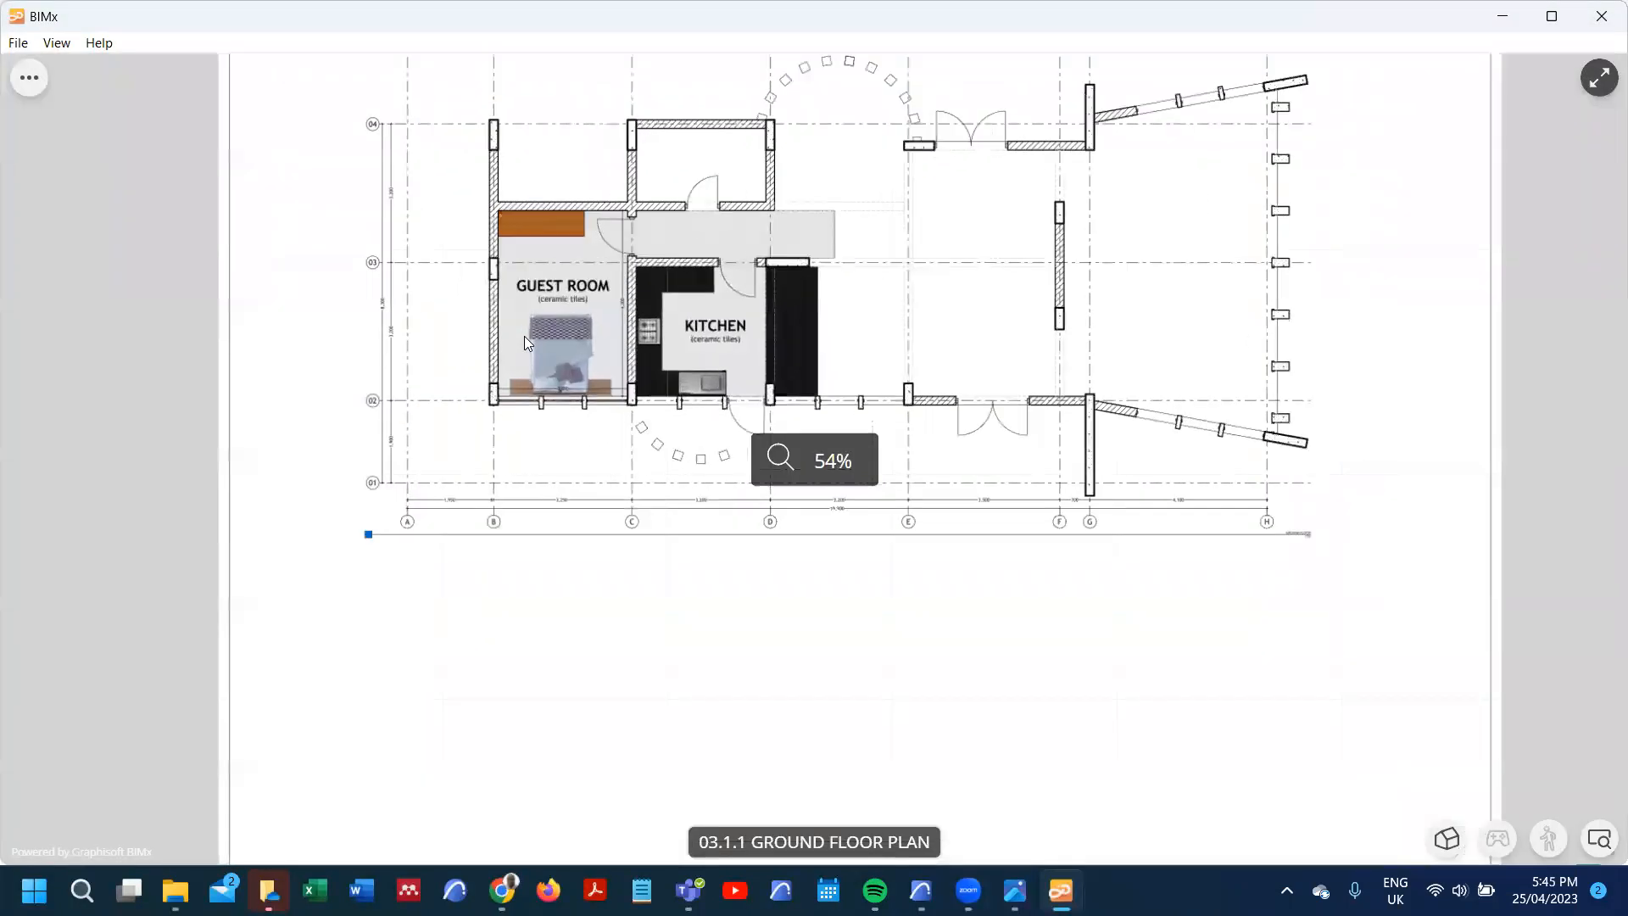
scroll(543, 333, up, 2)
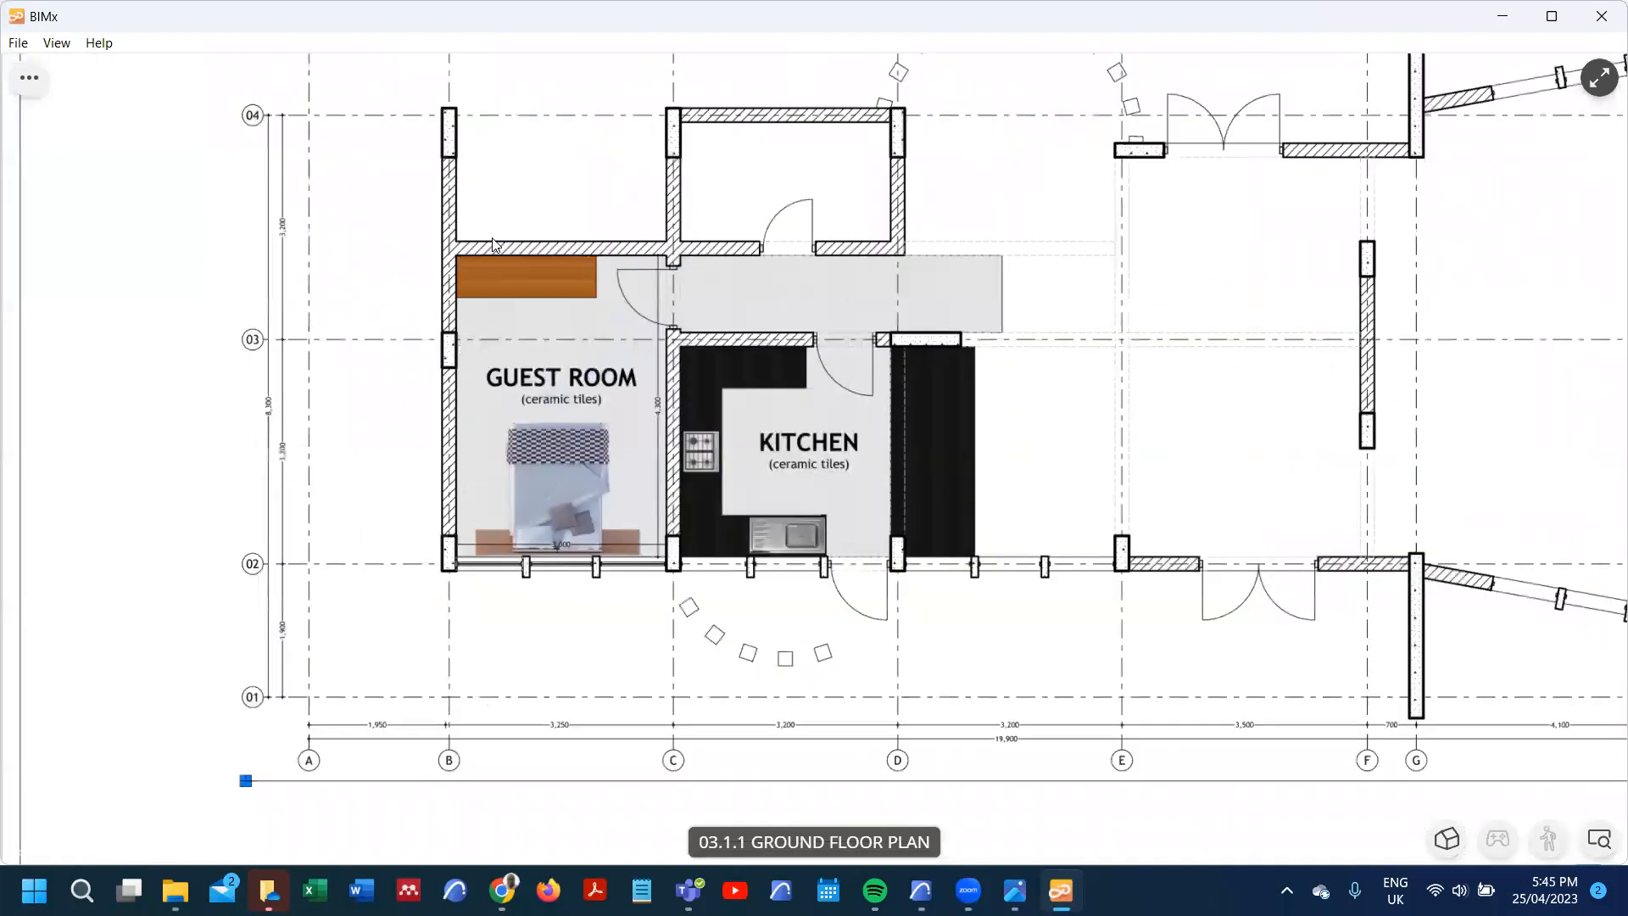
drag(460, 259, 426, 325)
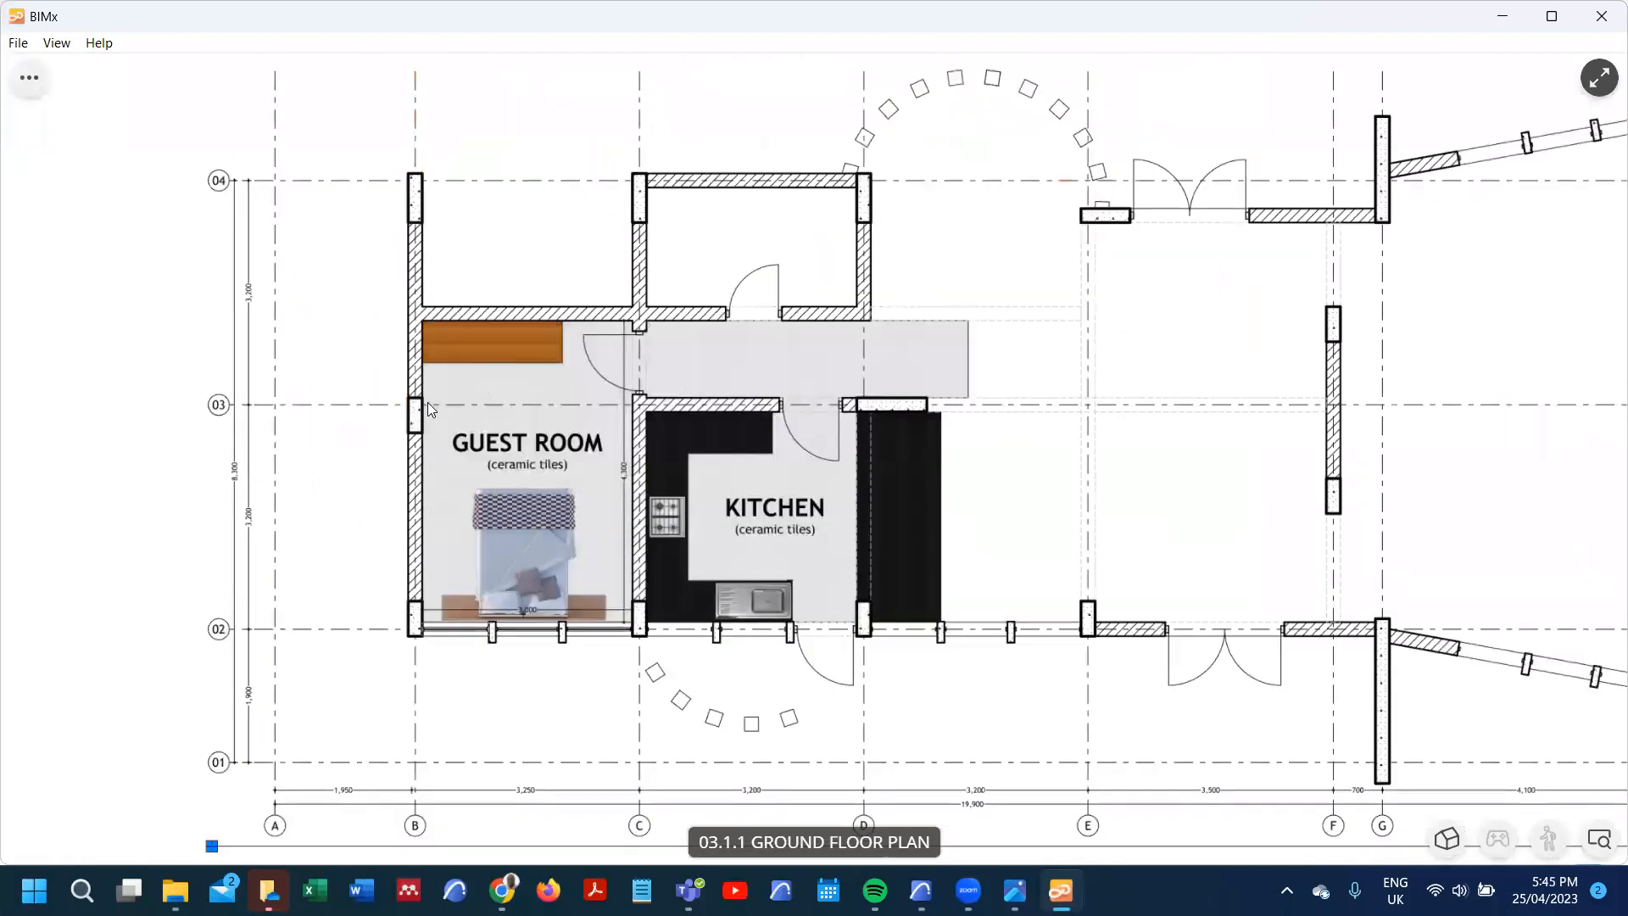
scroll(484, 614, up, 2)
scroll(526, 136, up, 3)
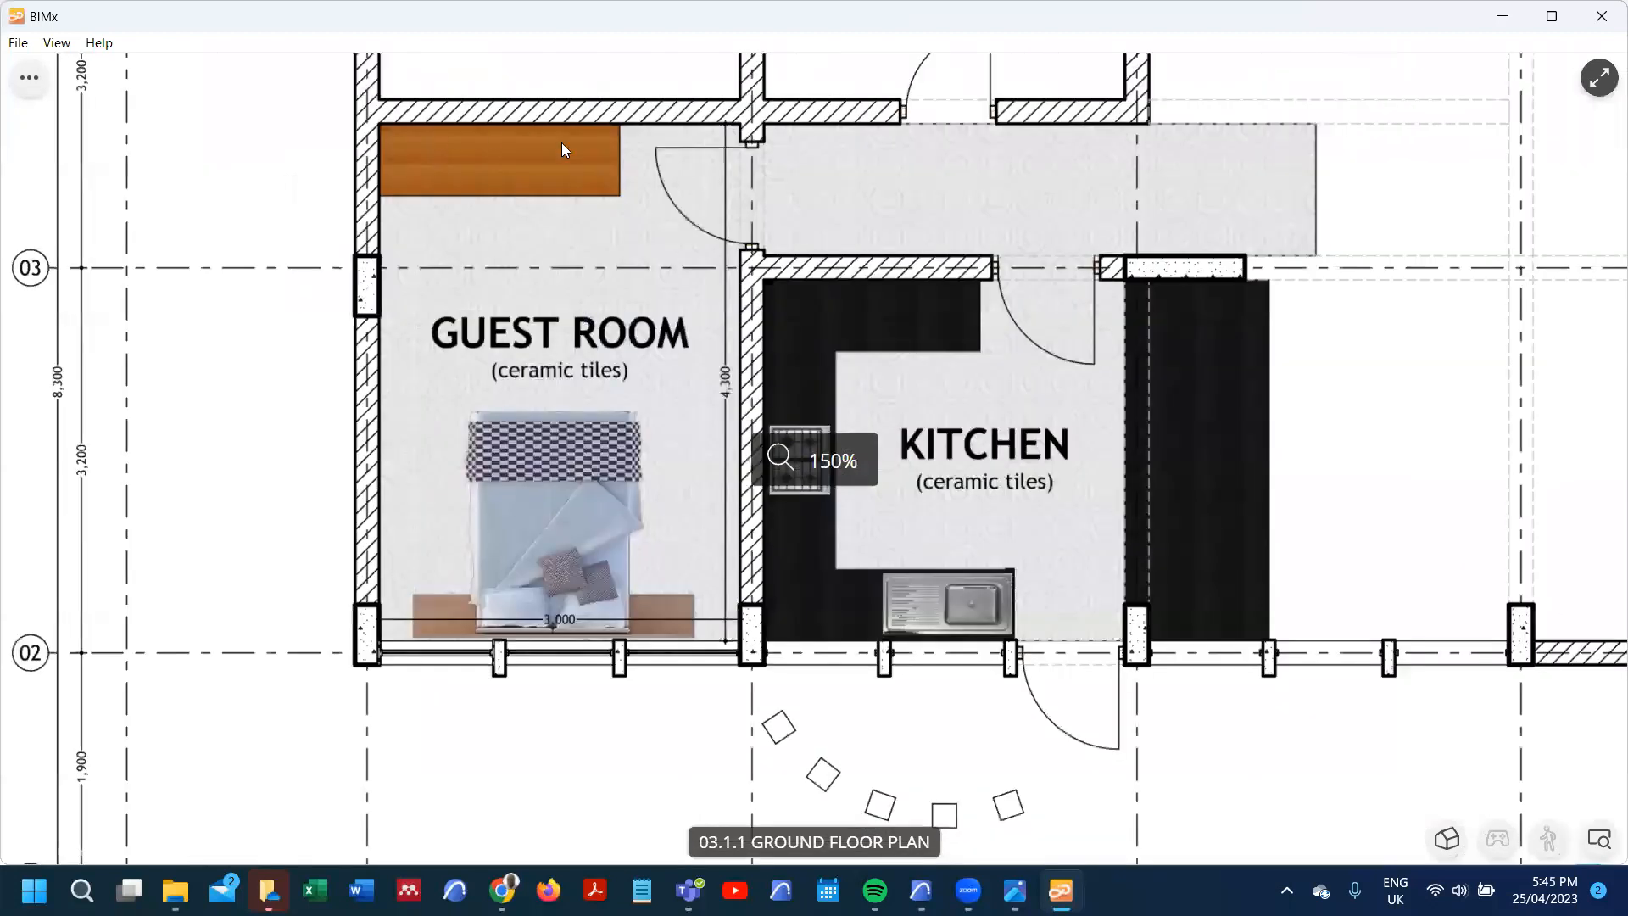
scroll(468, 458, down, 4)
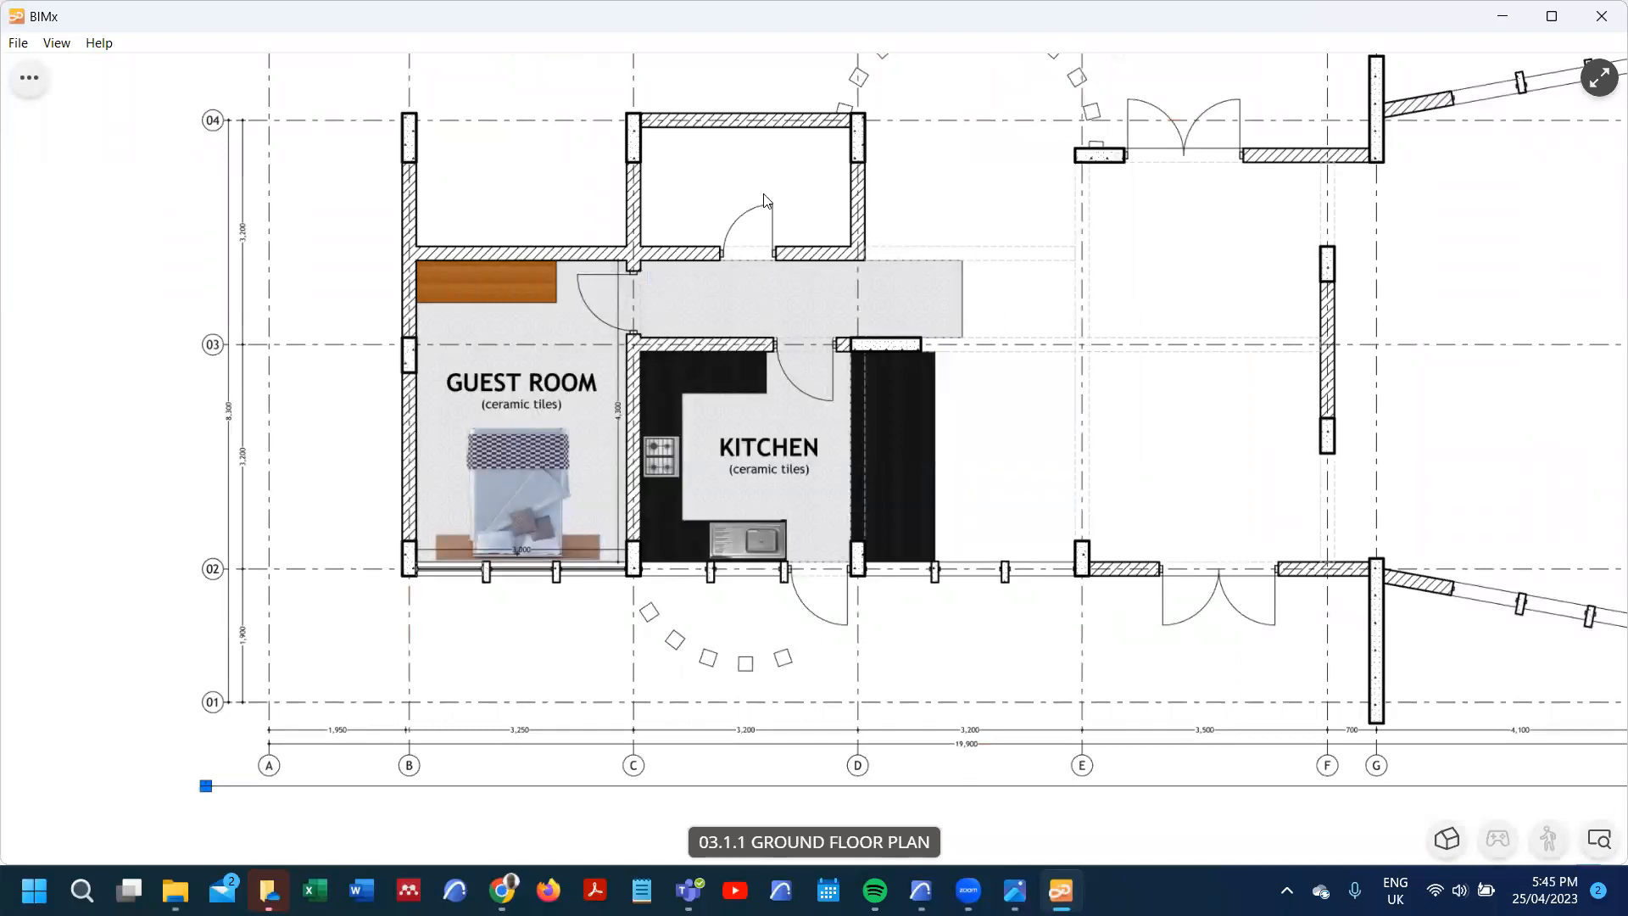
mouse_move(1061, 890)
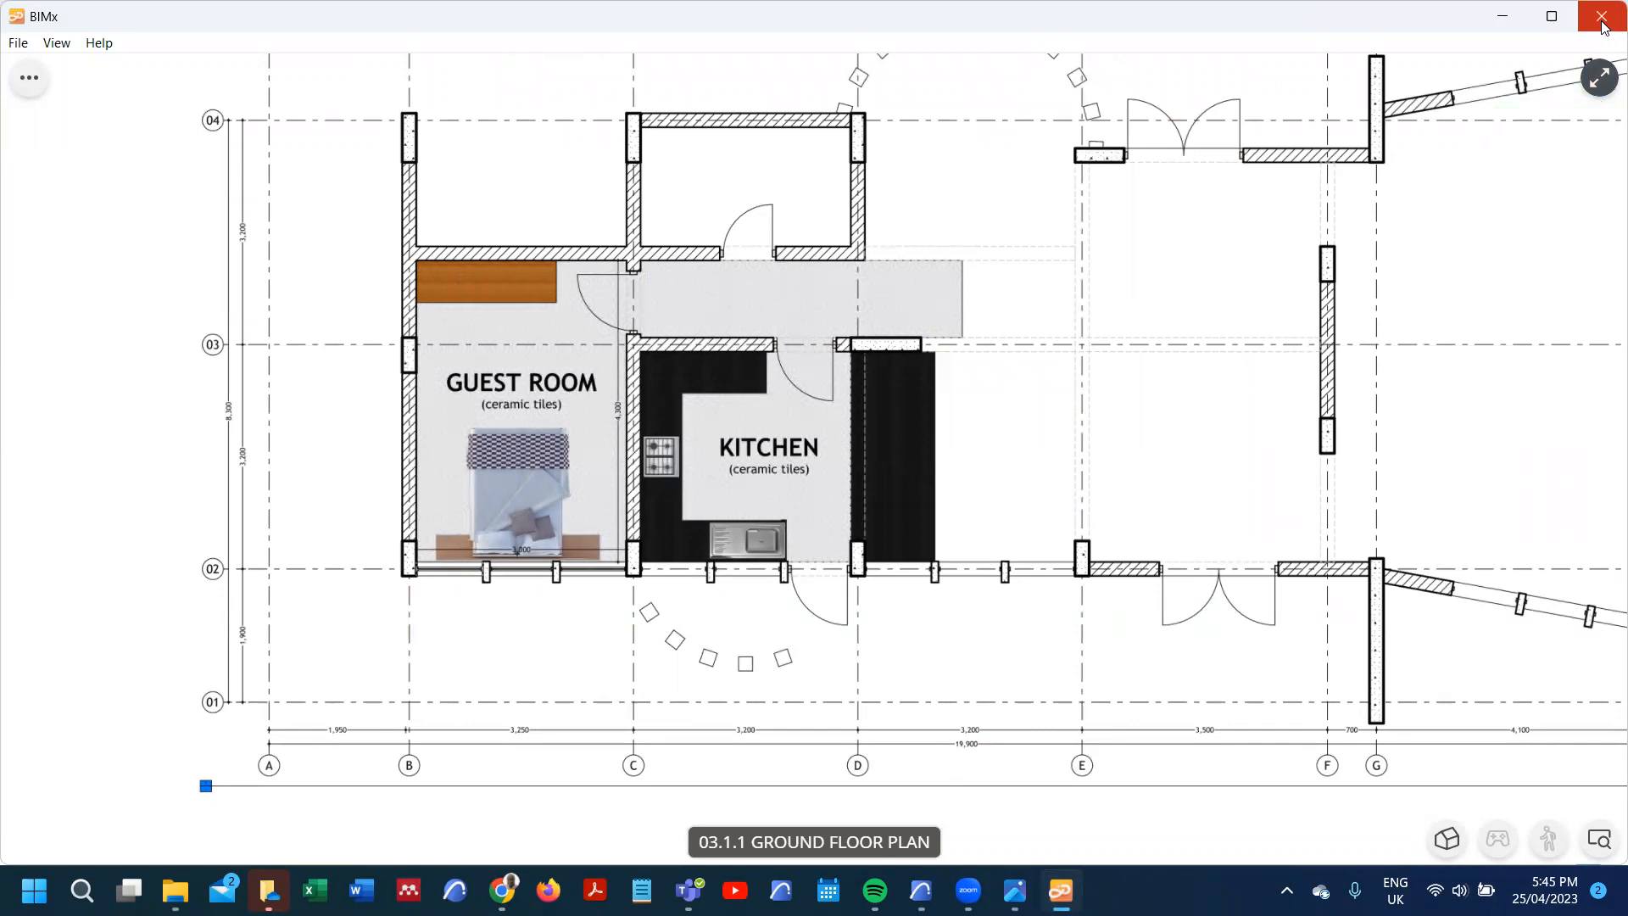
mouse_move(920, 891)
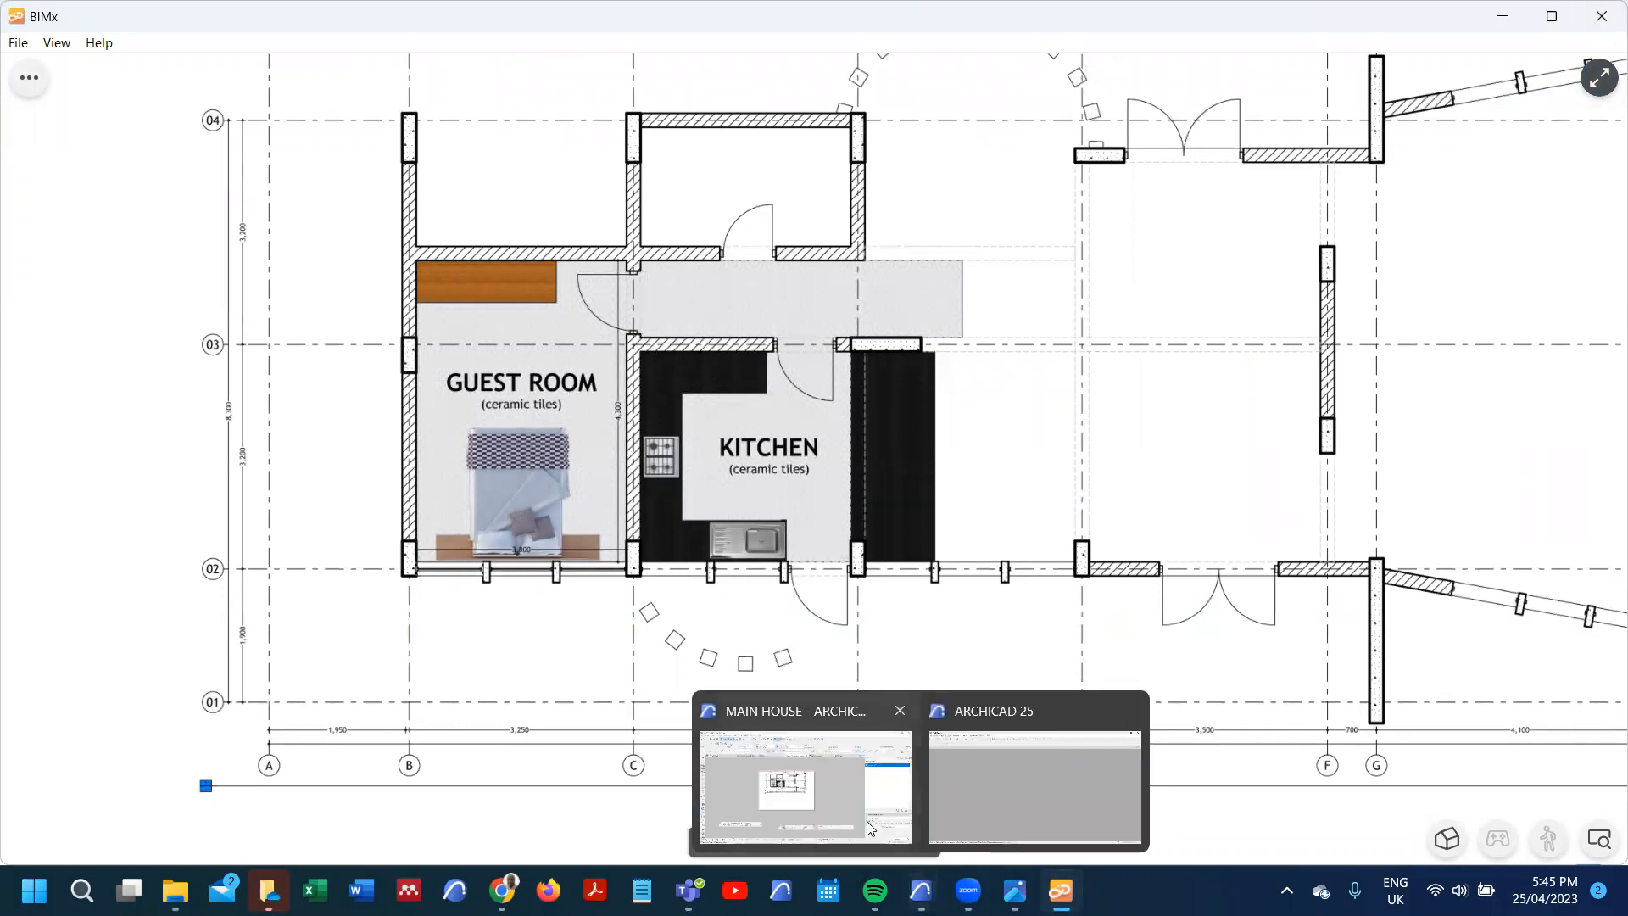
click(832, 797)
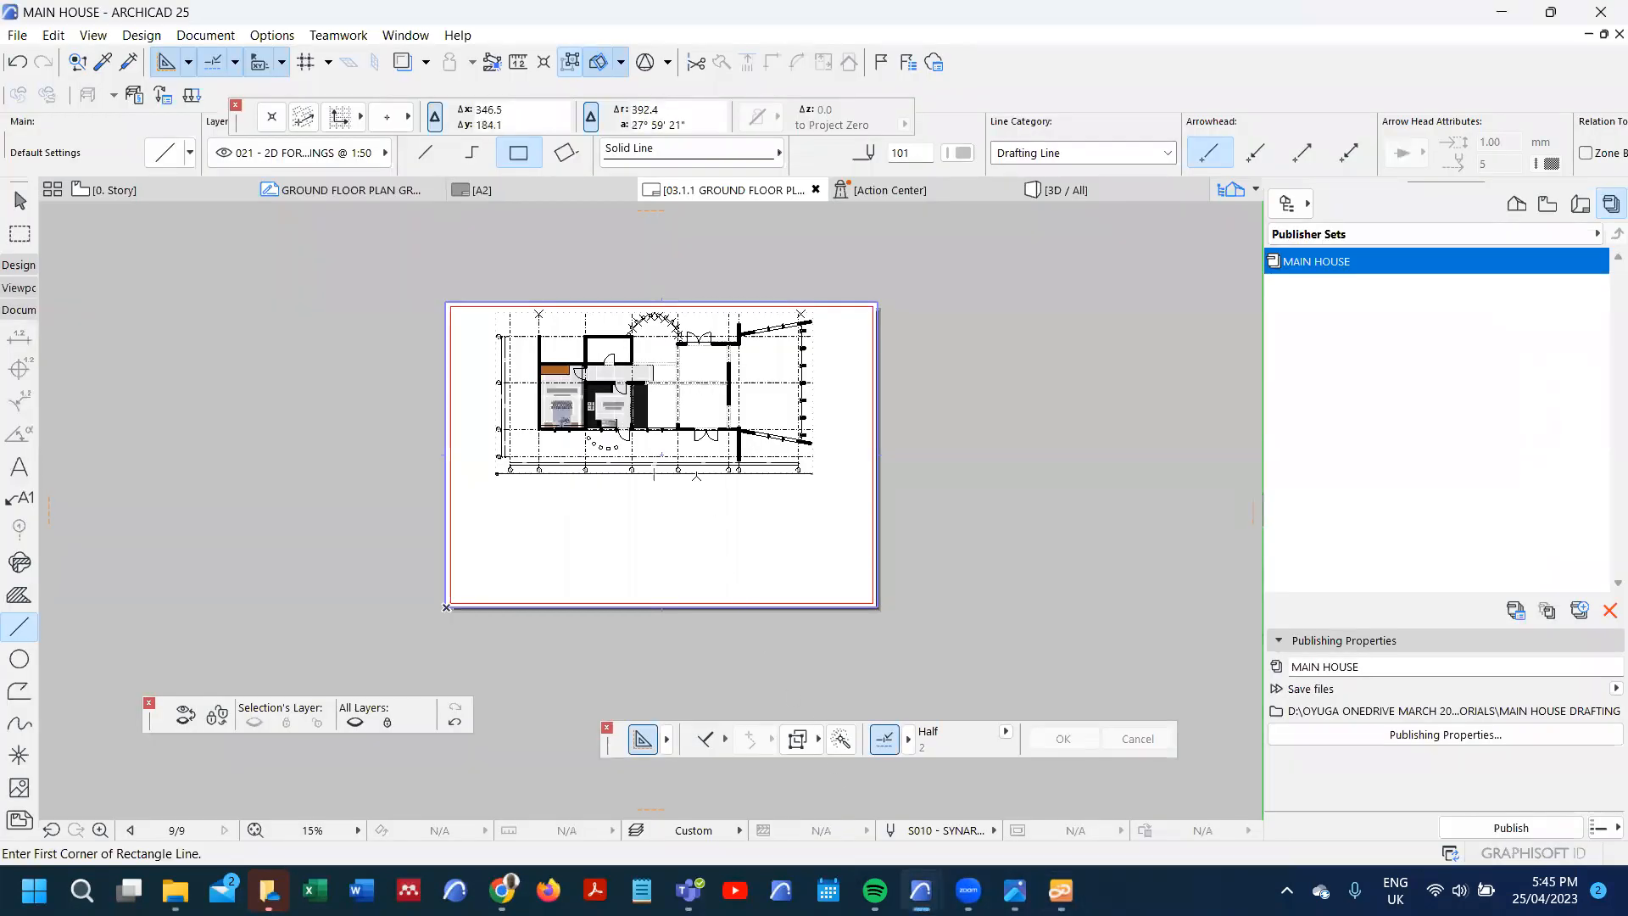